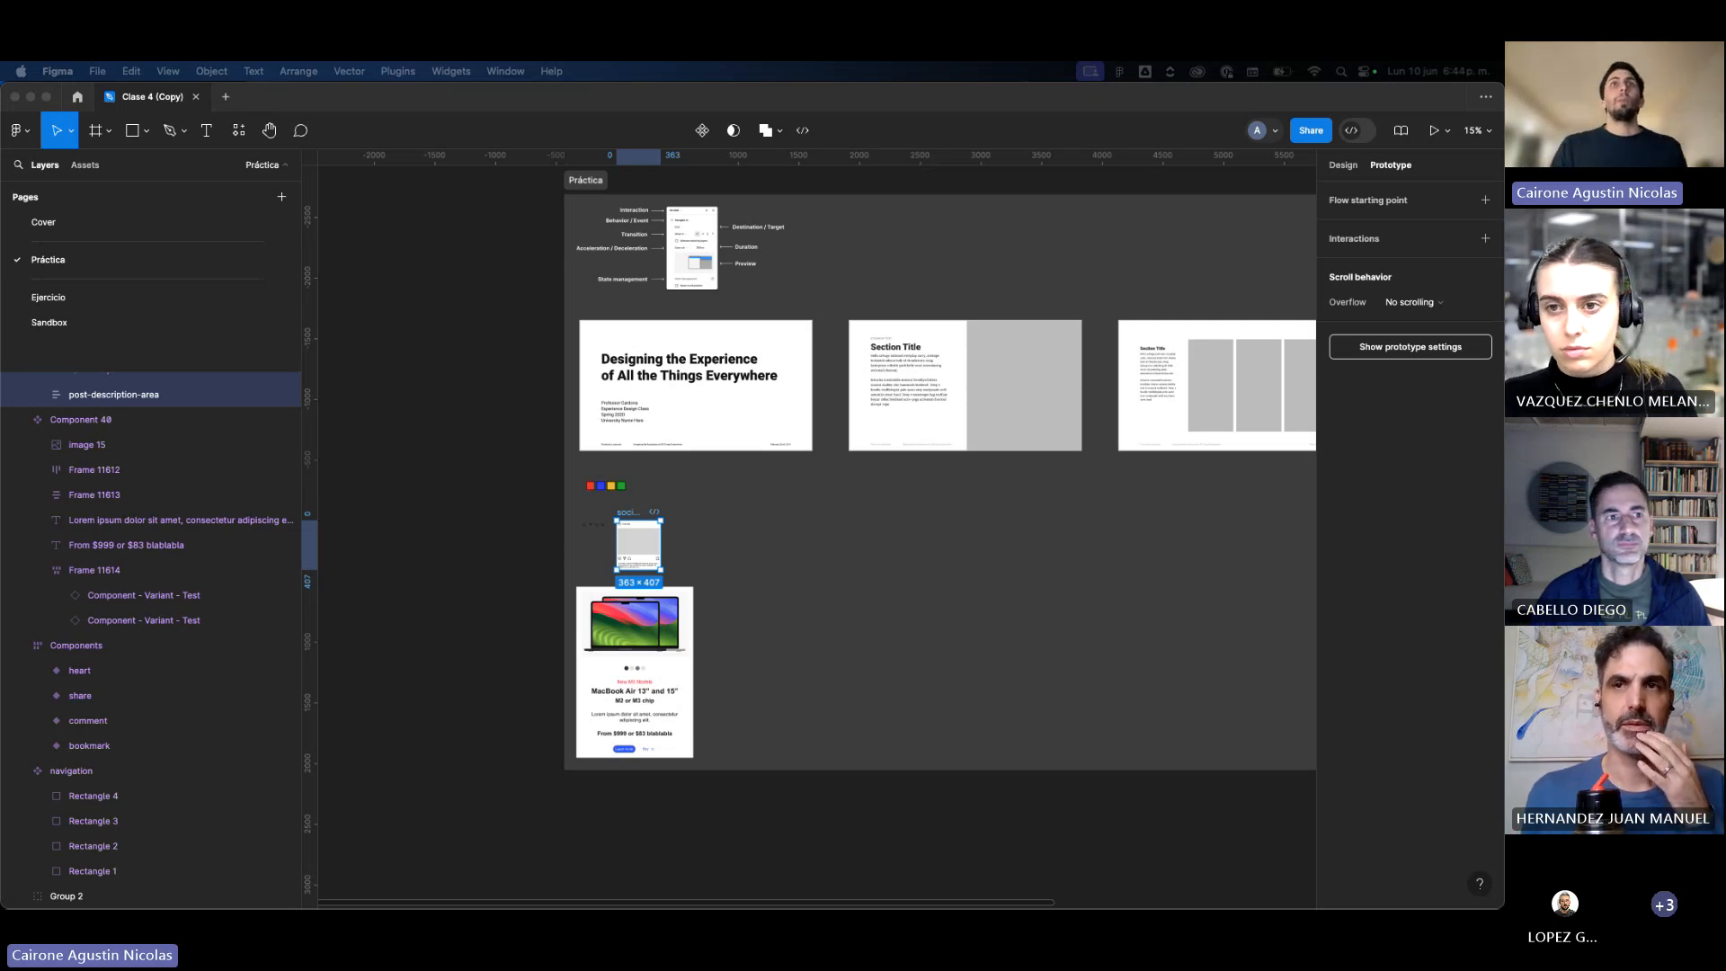
Step: Look over the presentation slides, components and annotated interaction diagram in the Práctica section
click(501, 399)
scroll(499, 396, right, 2)
scroll(500, 395, up, 1)
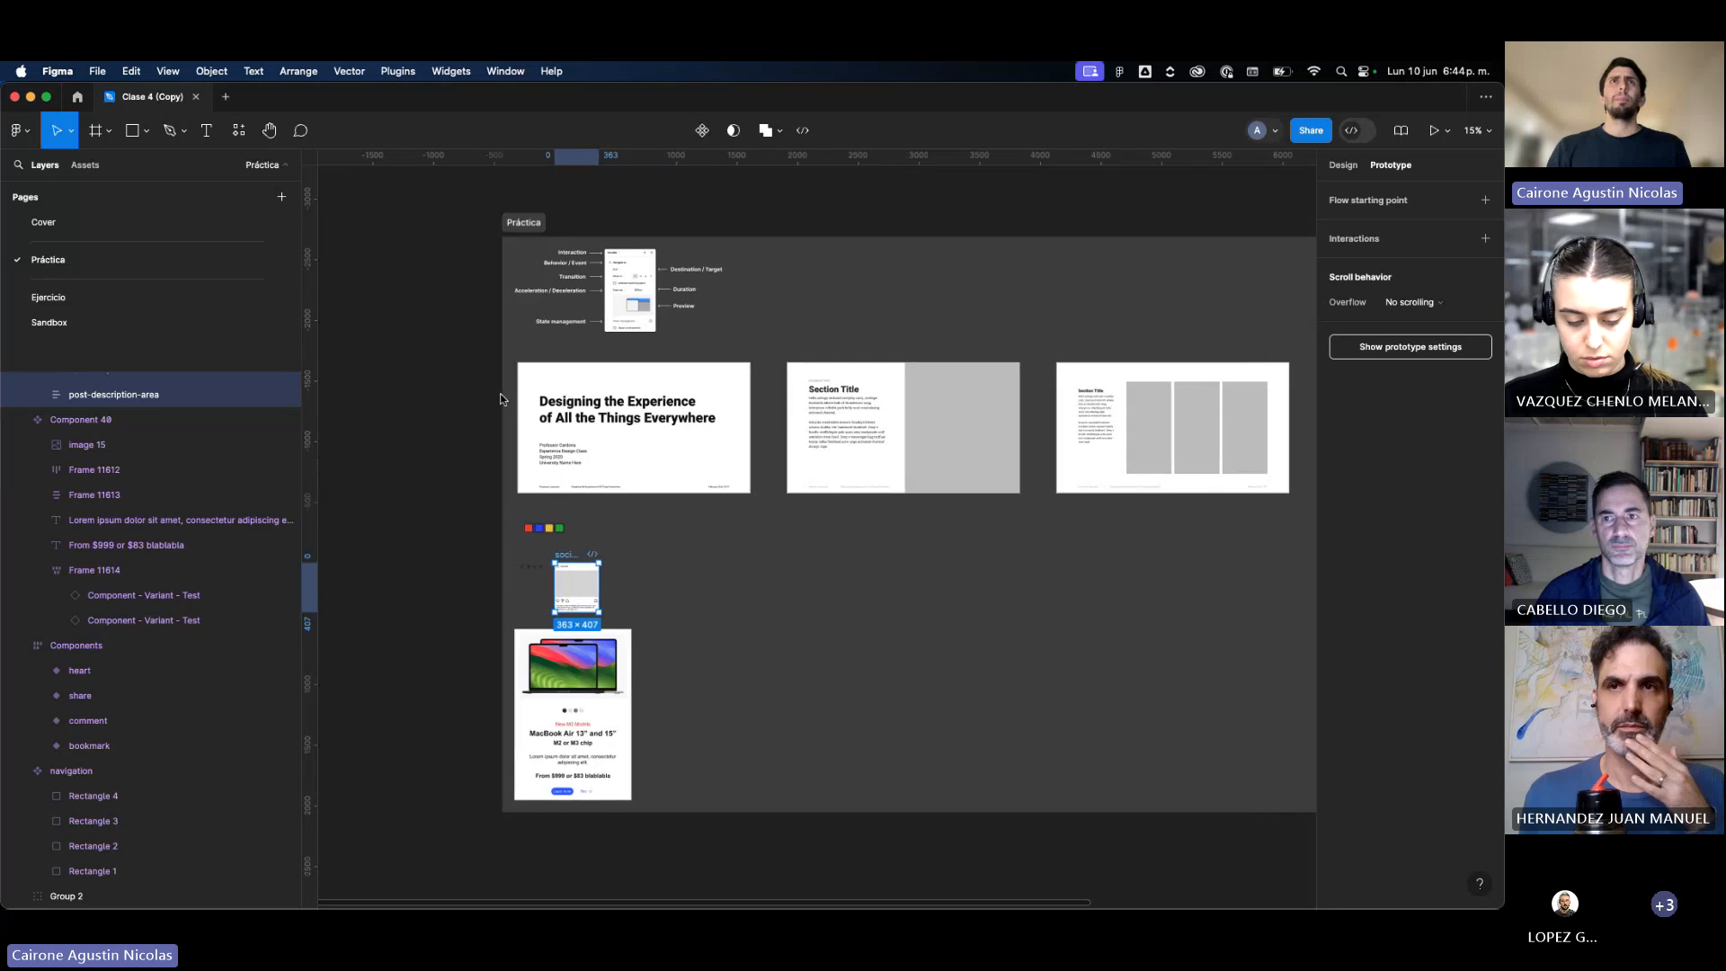
click(424, 384)
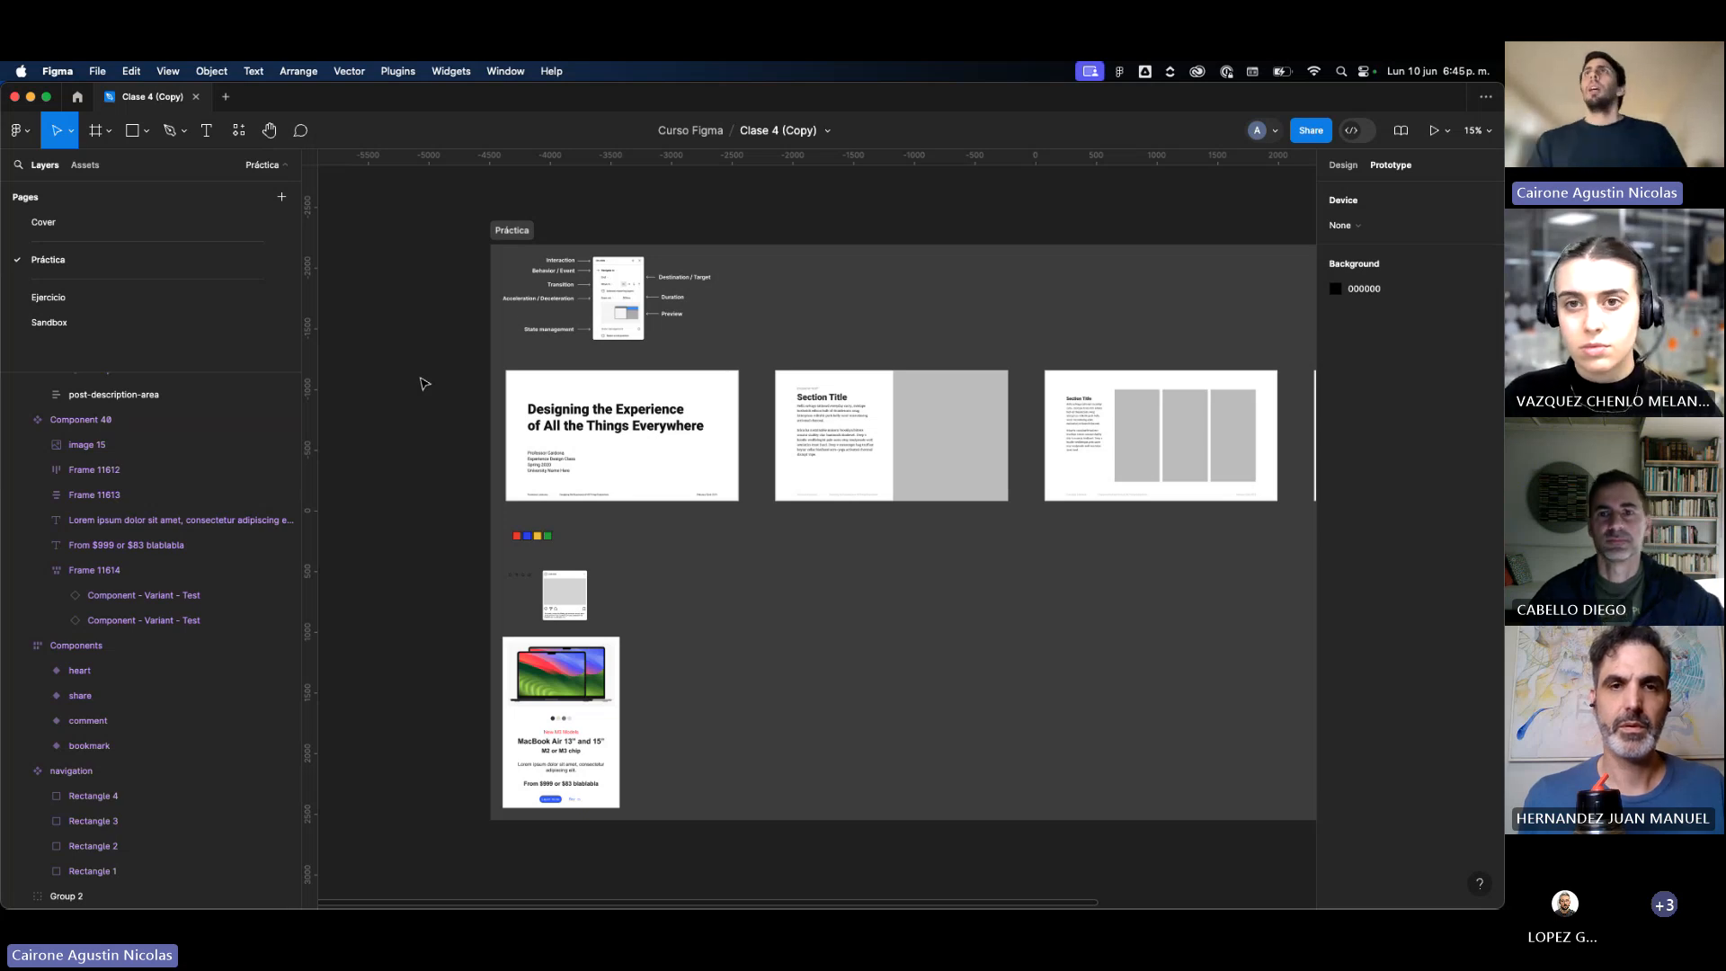
scroll(424, 384, right, 4)
scroll(424, 384, left, 1)
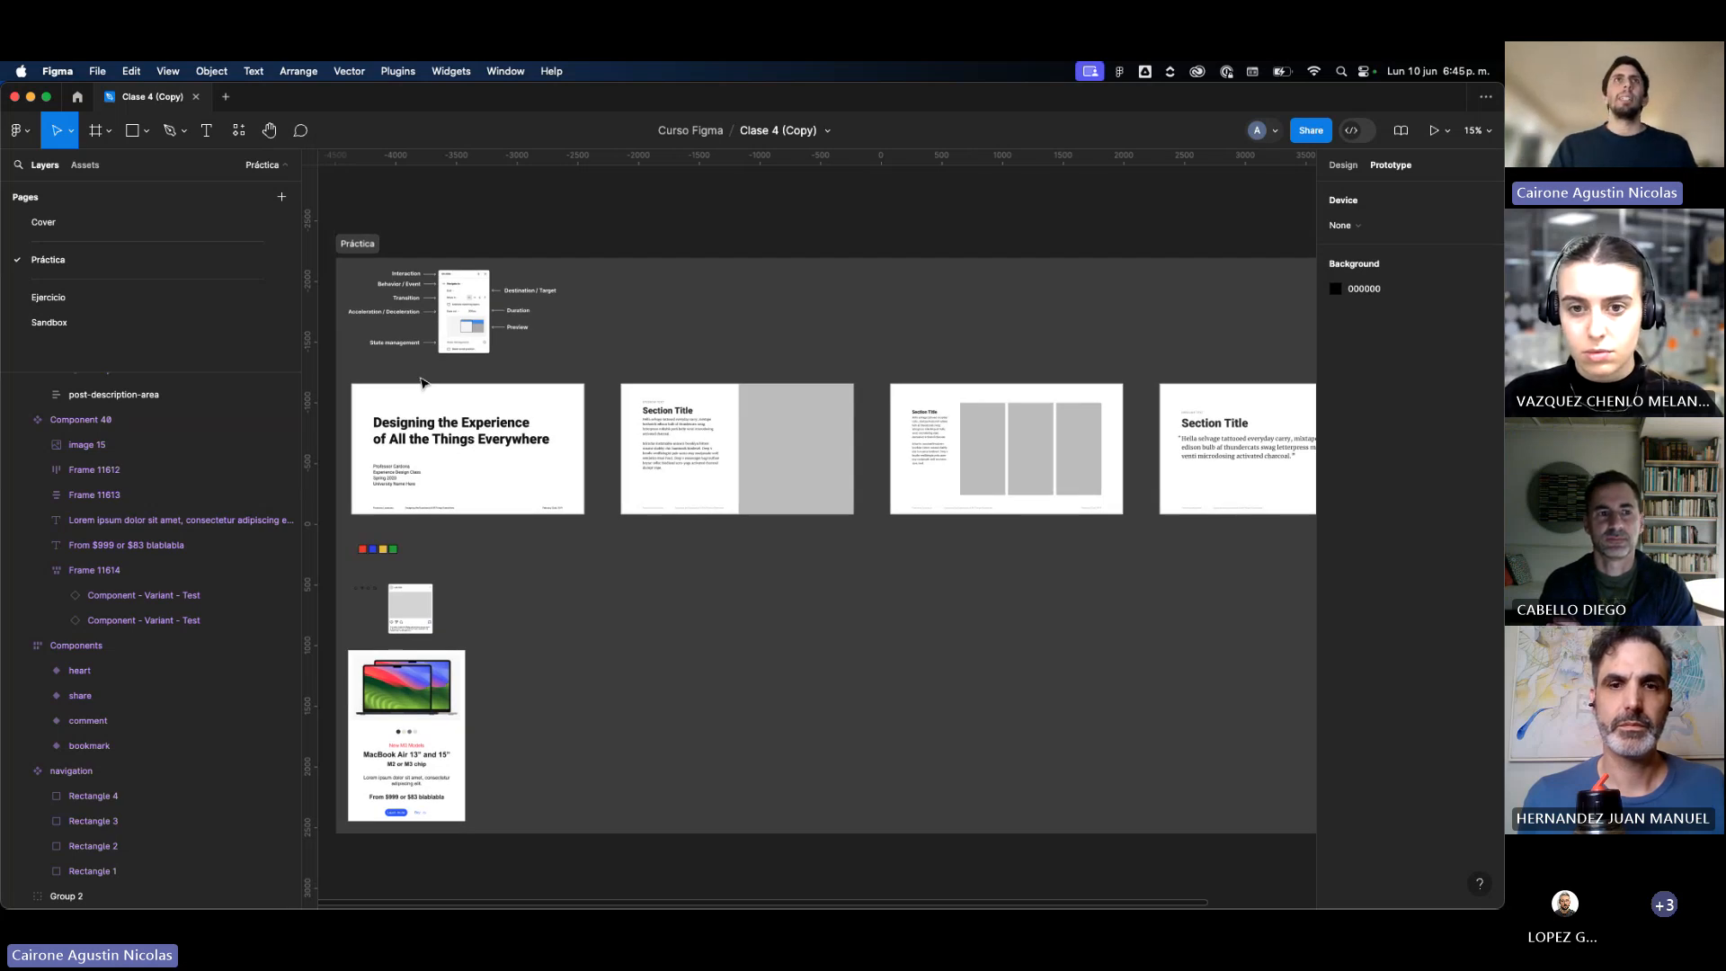
scroll(424, 384, right, 6)
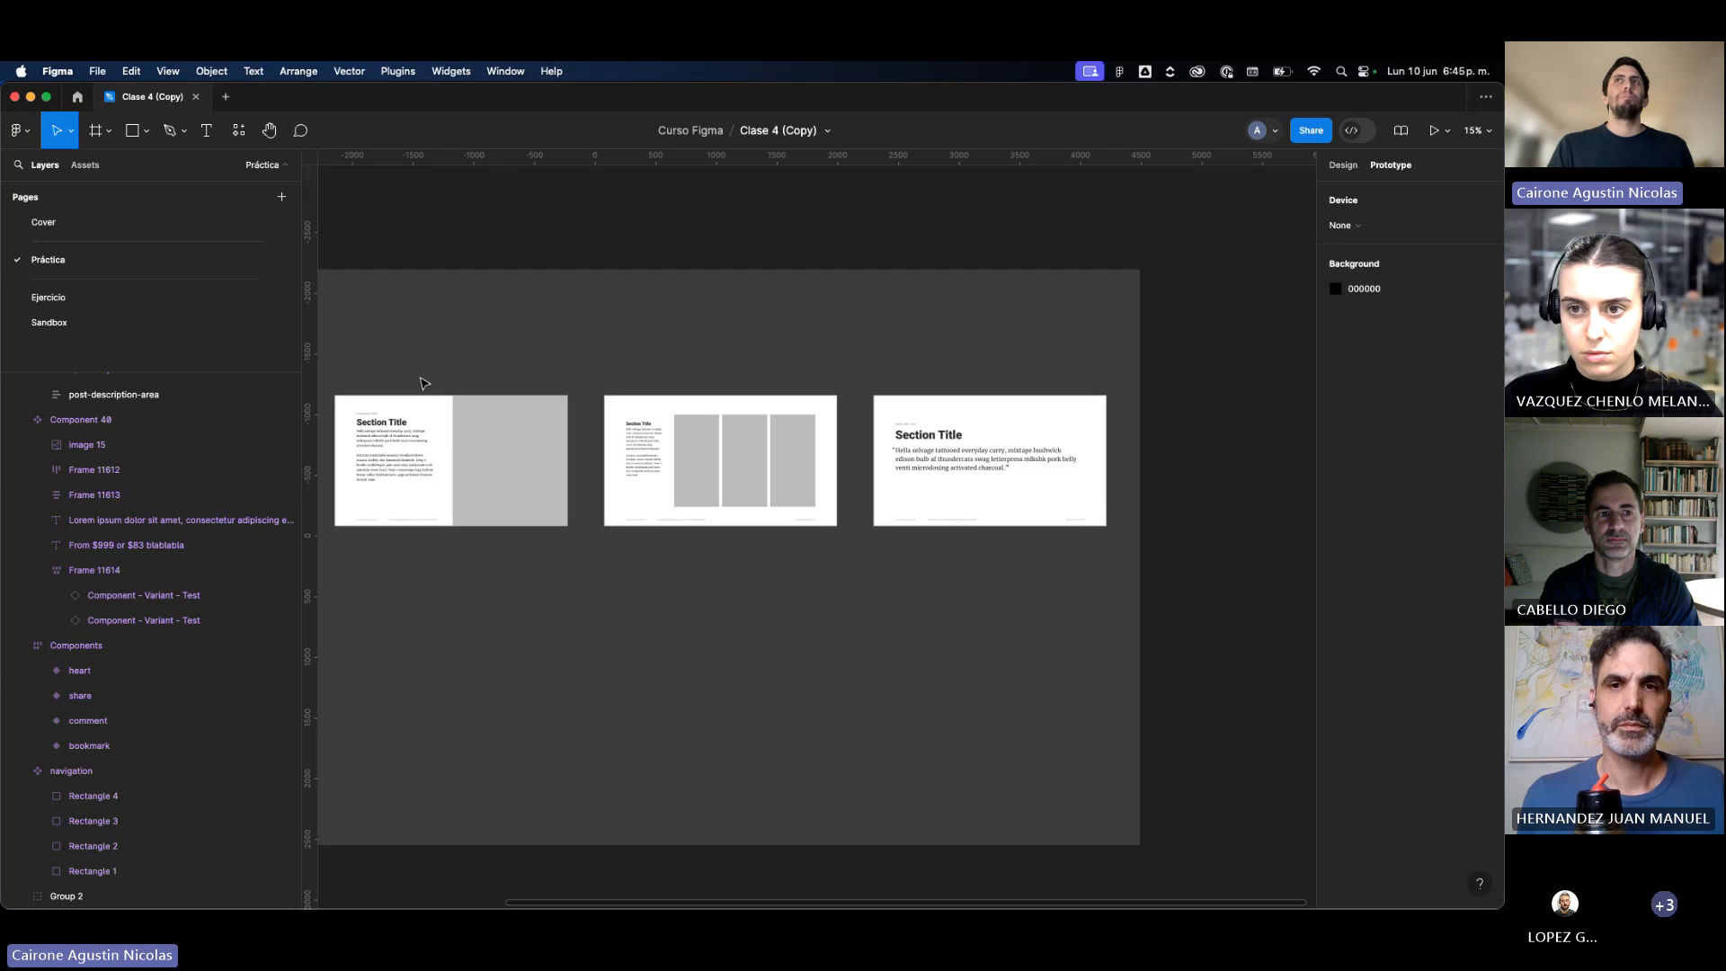
scroll(425, 383, down, 2)
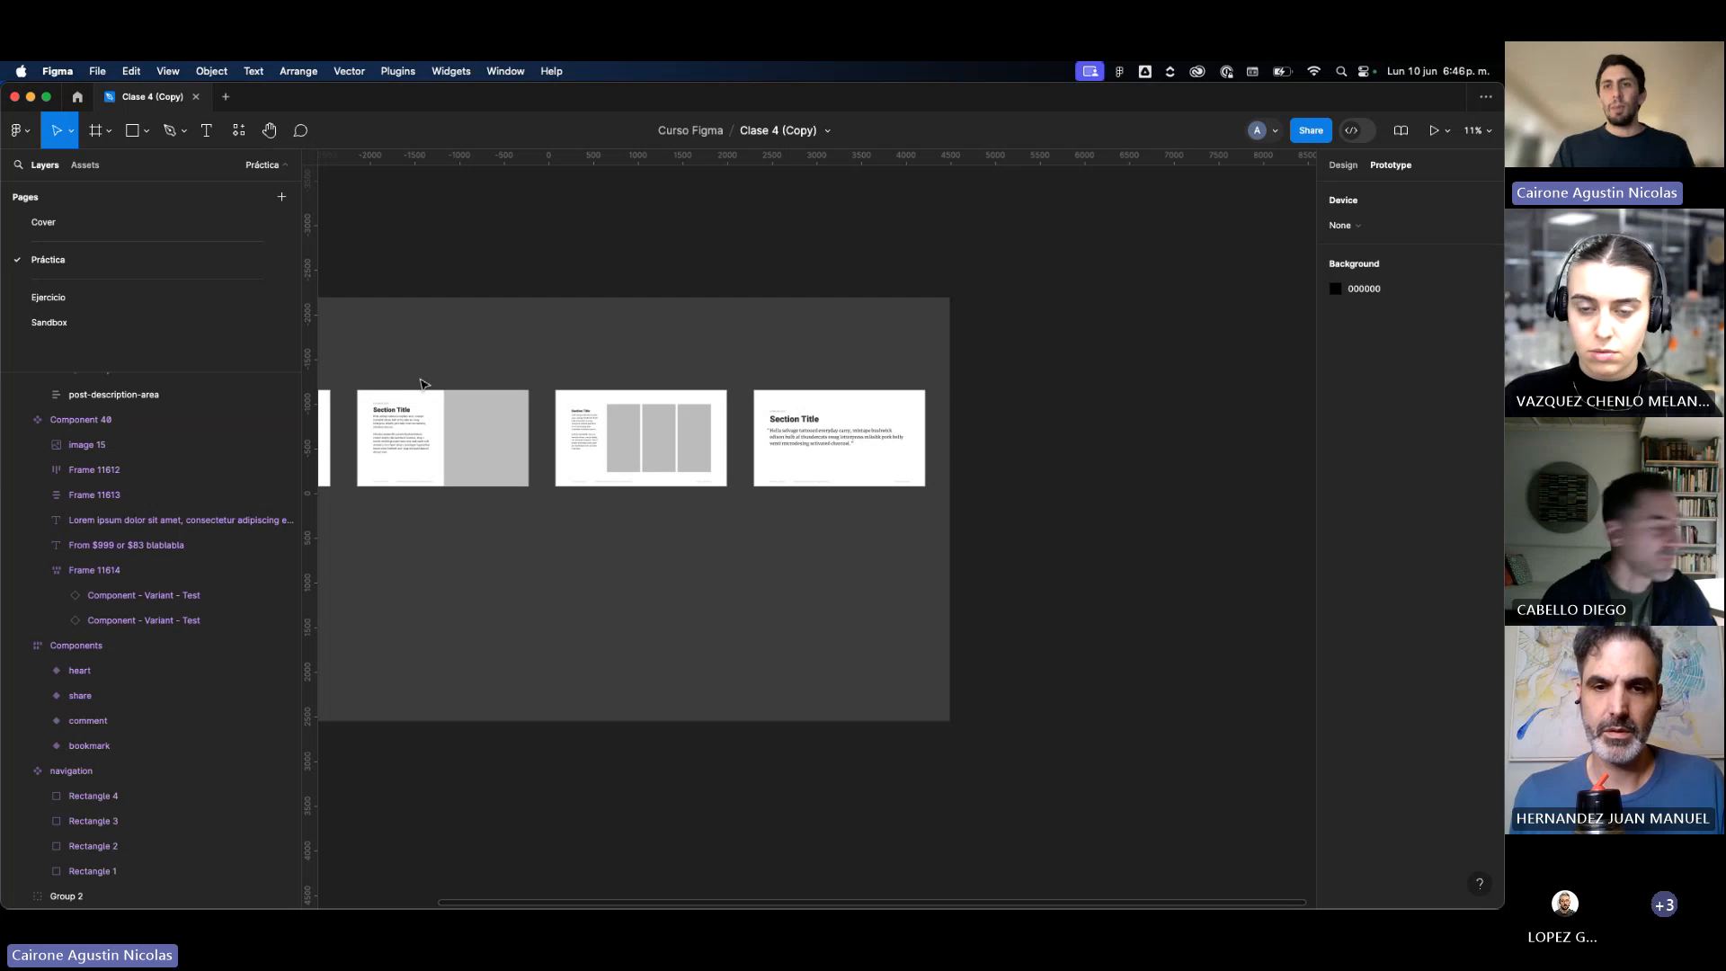
scroll(422, 384, left, 5)
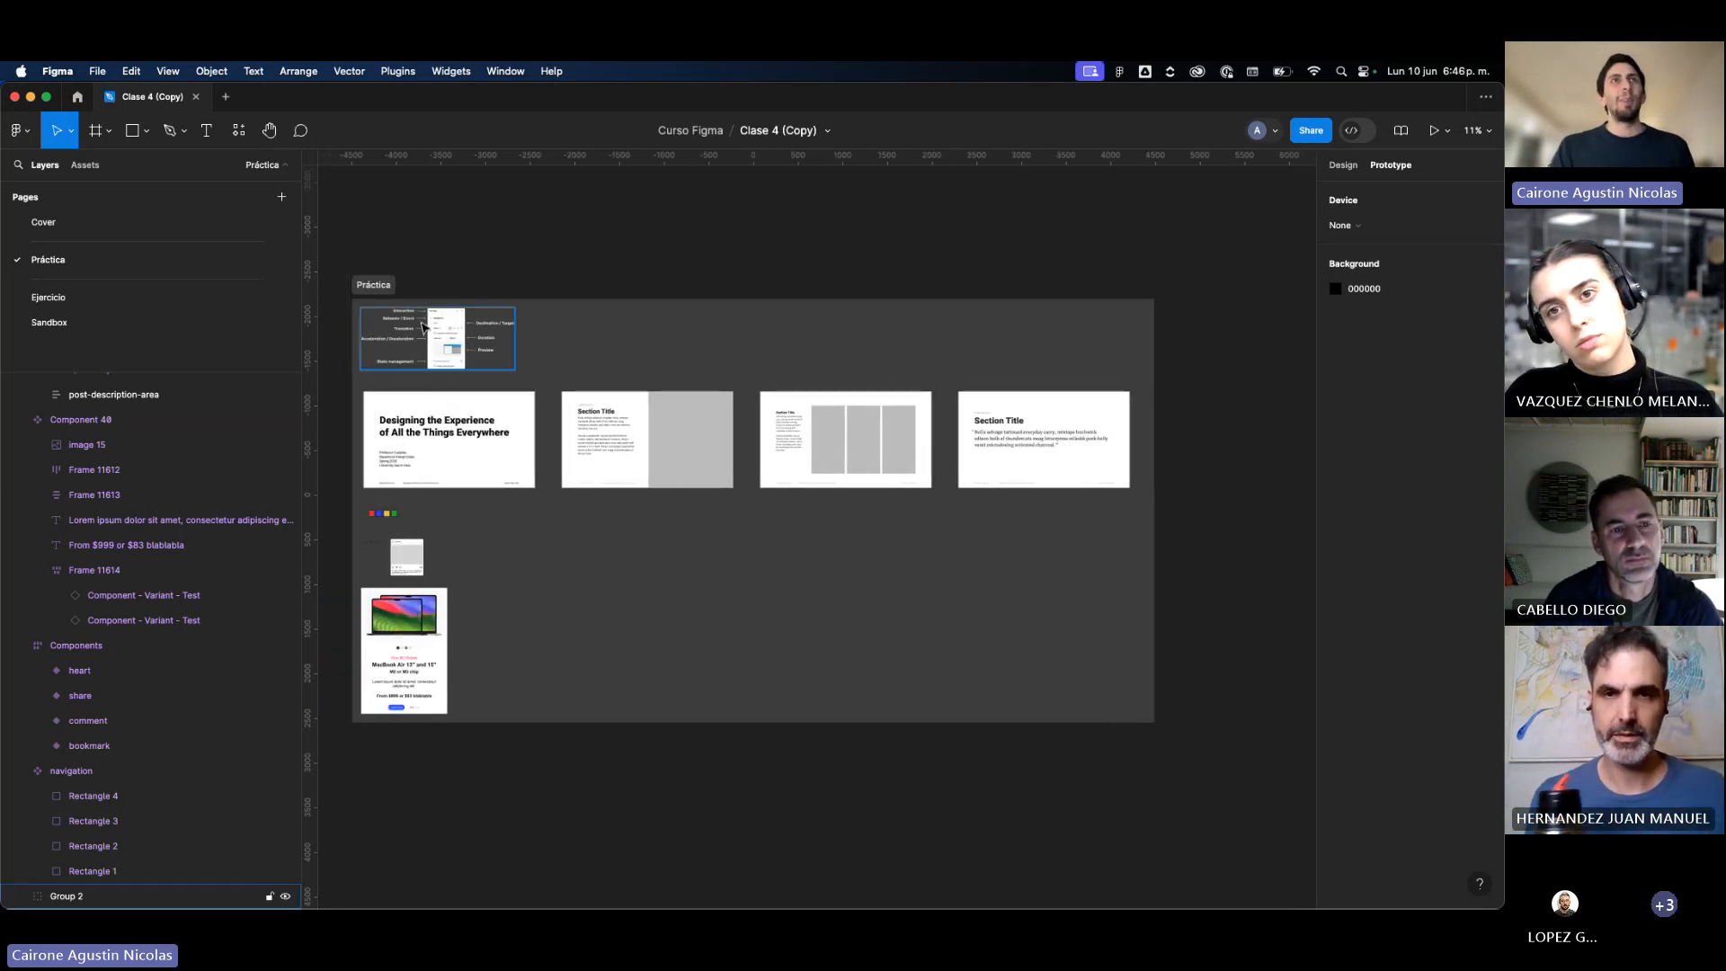
scroll(400, 334, up, 5)
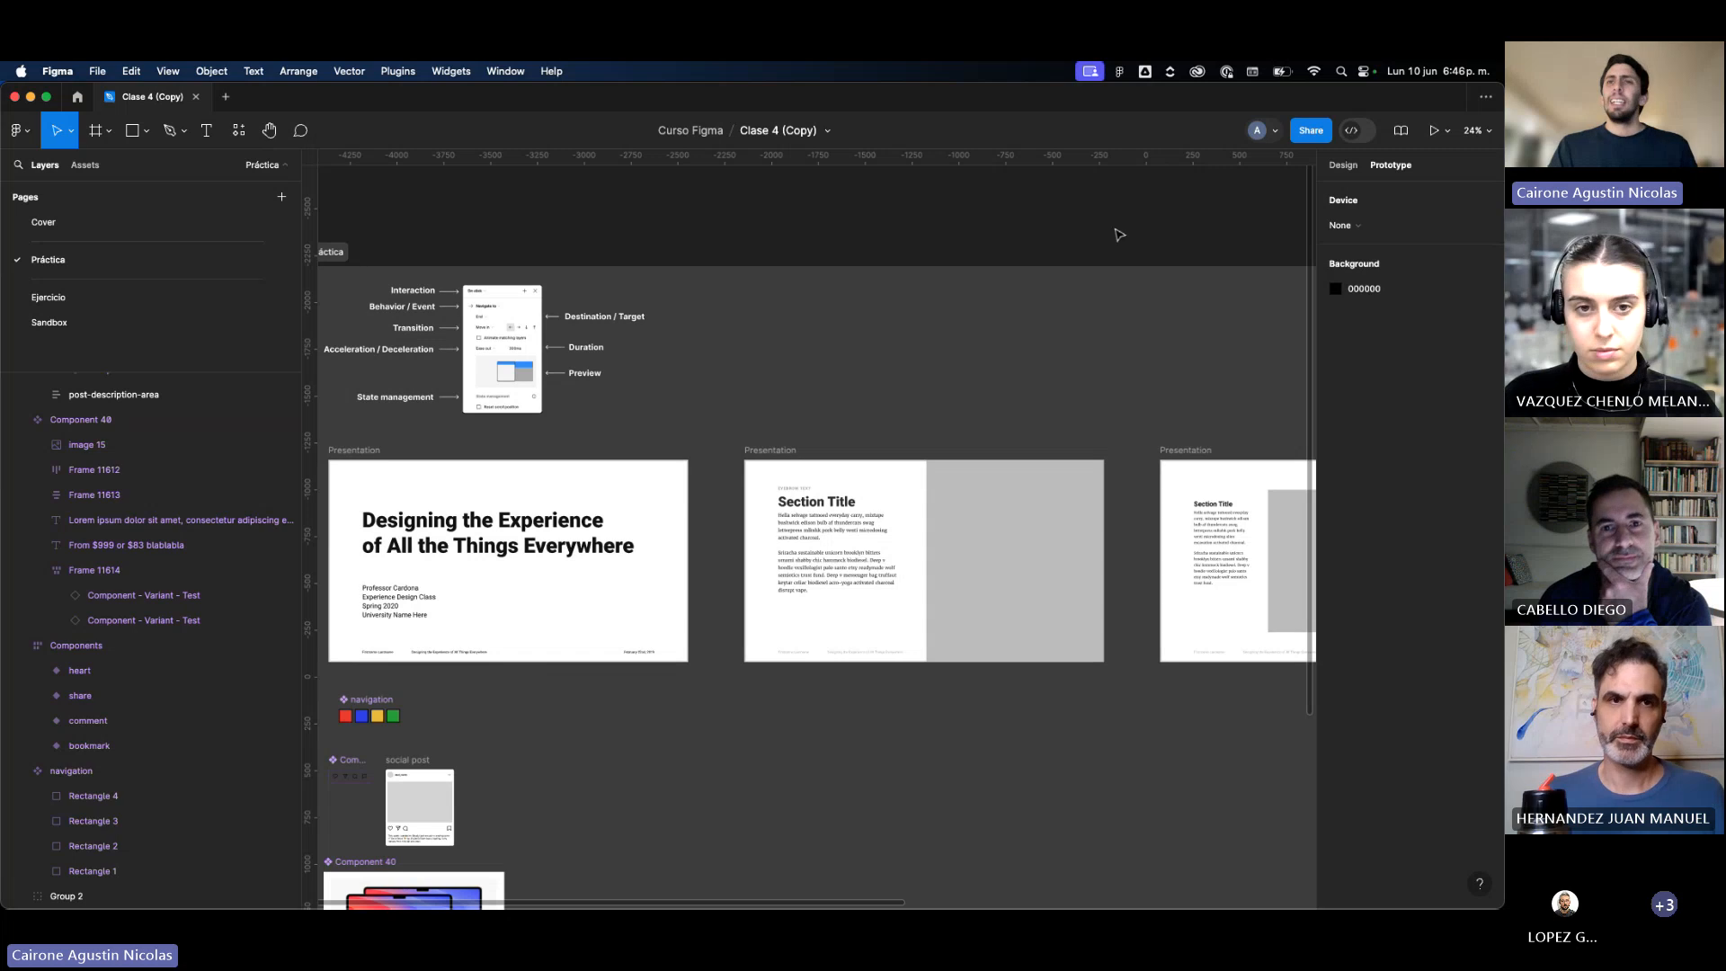
scroll(1101, 272, up, 2)
scroll(1101, 272, left, 1)
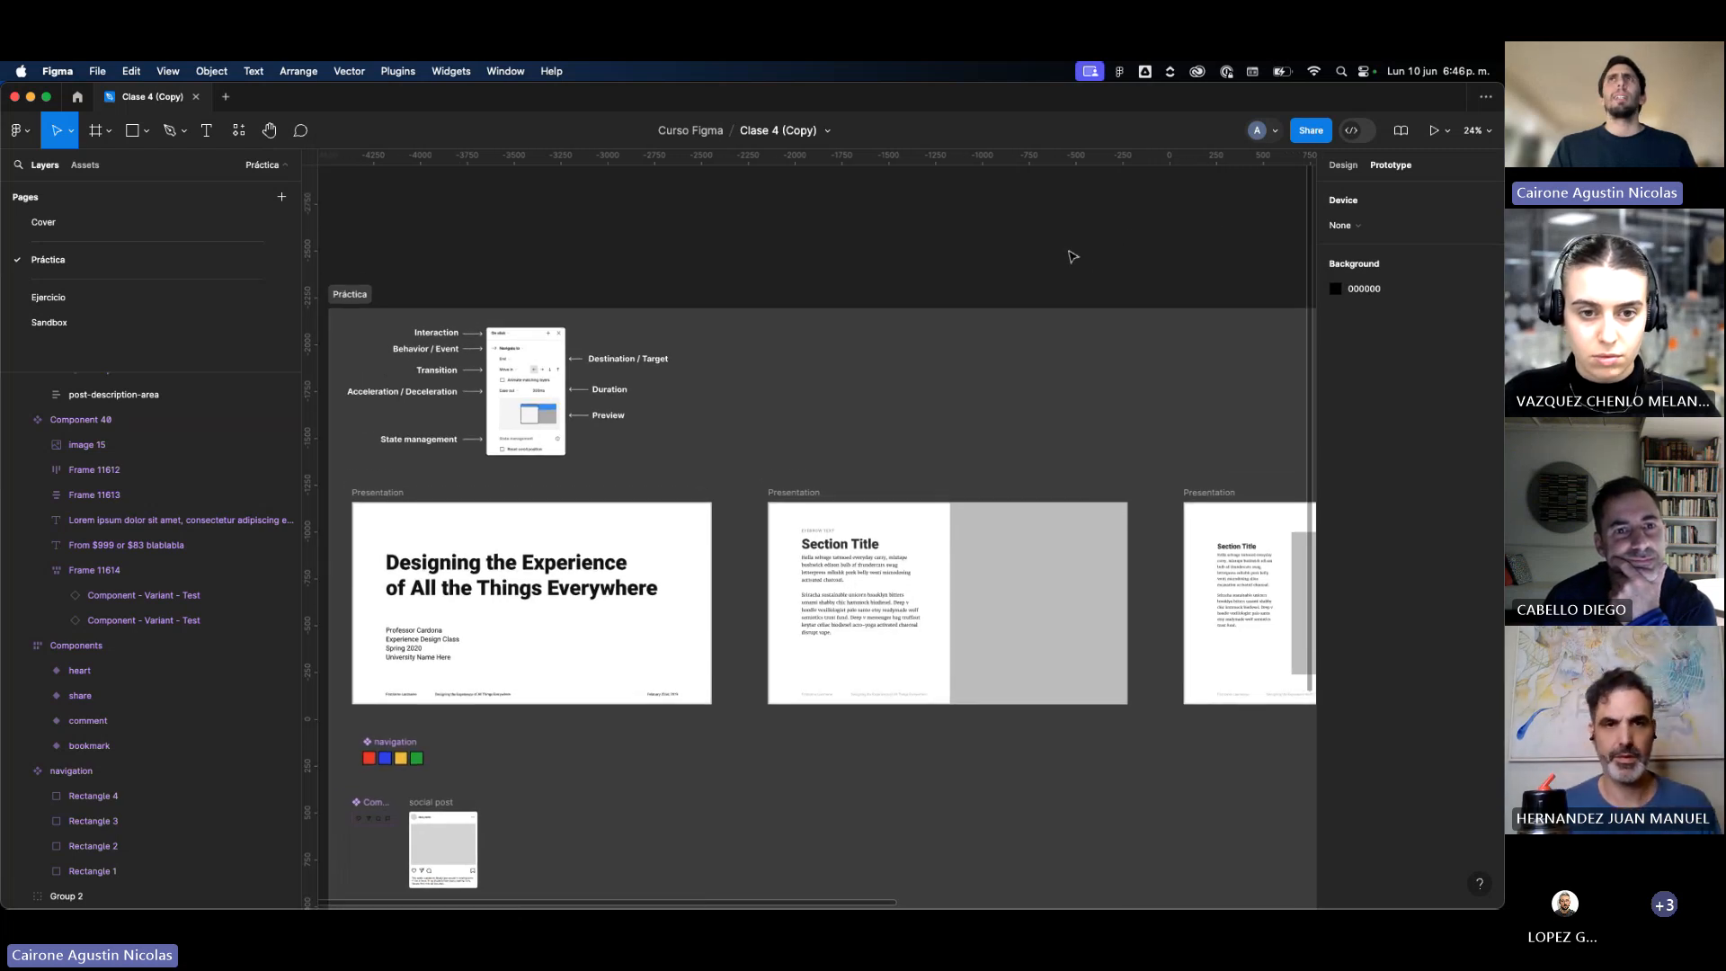
Step: Show the on-screen keyboard viewer and place it over the lower part of the layers list
click(1252, 73)
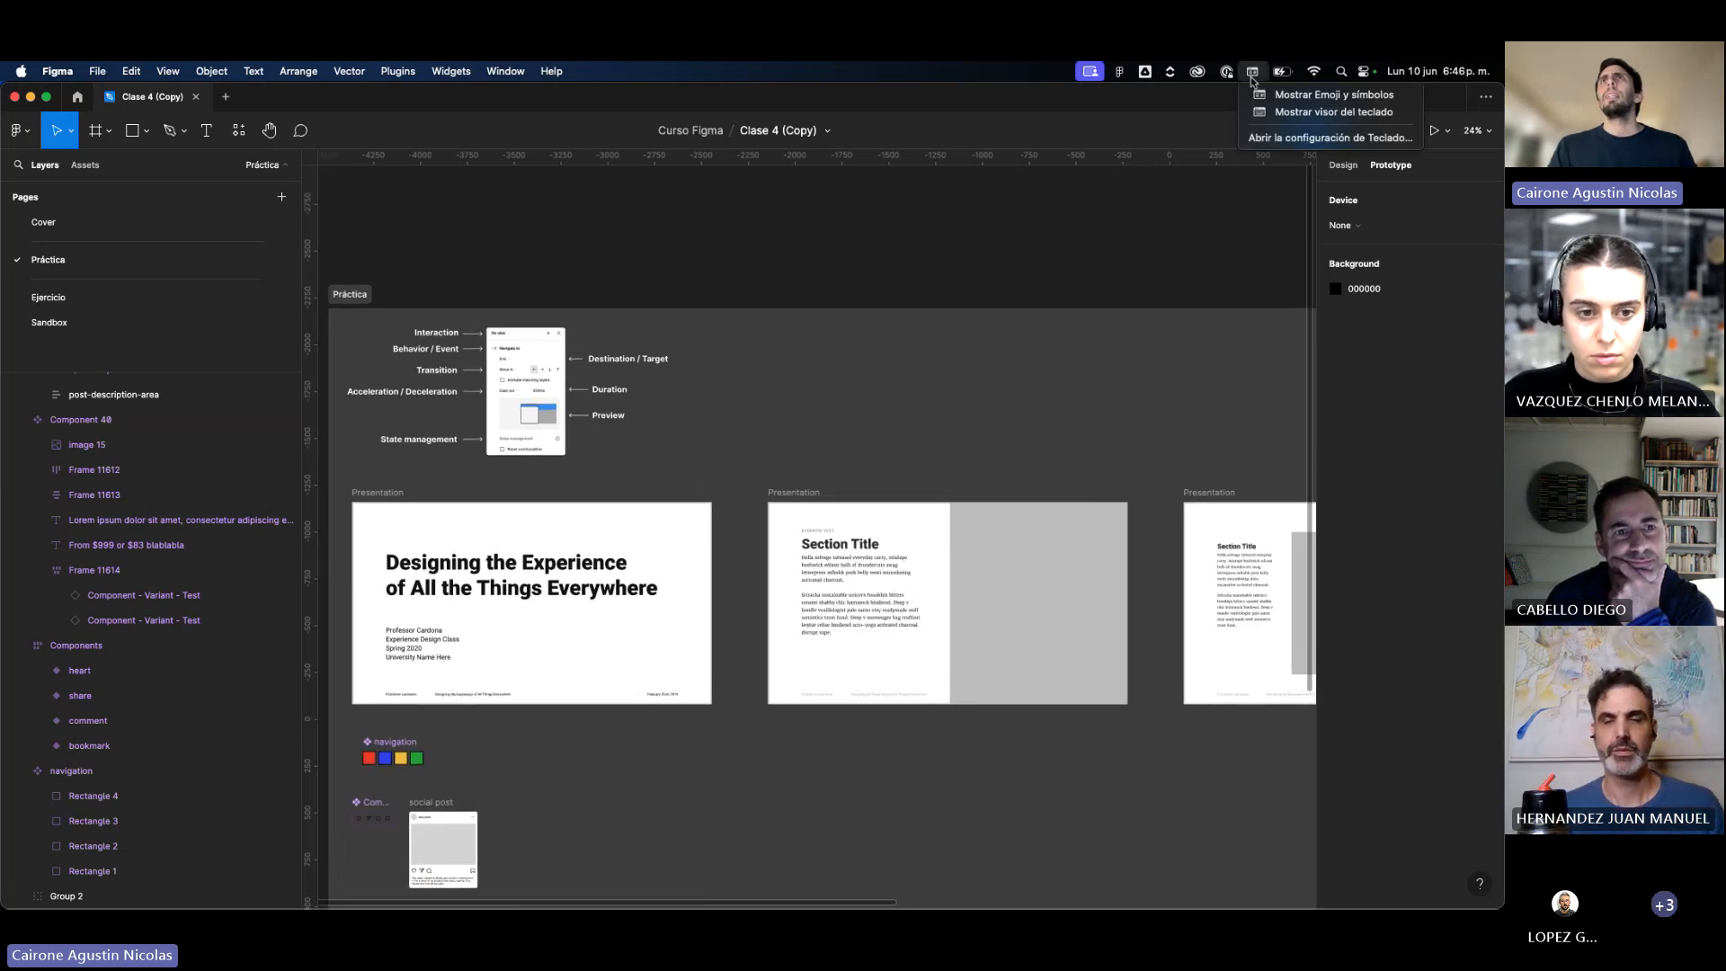
click(1294, 112)
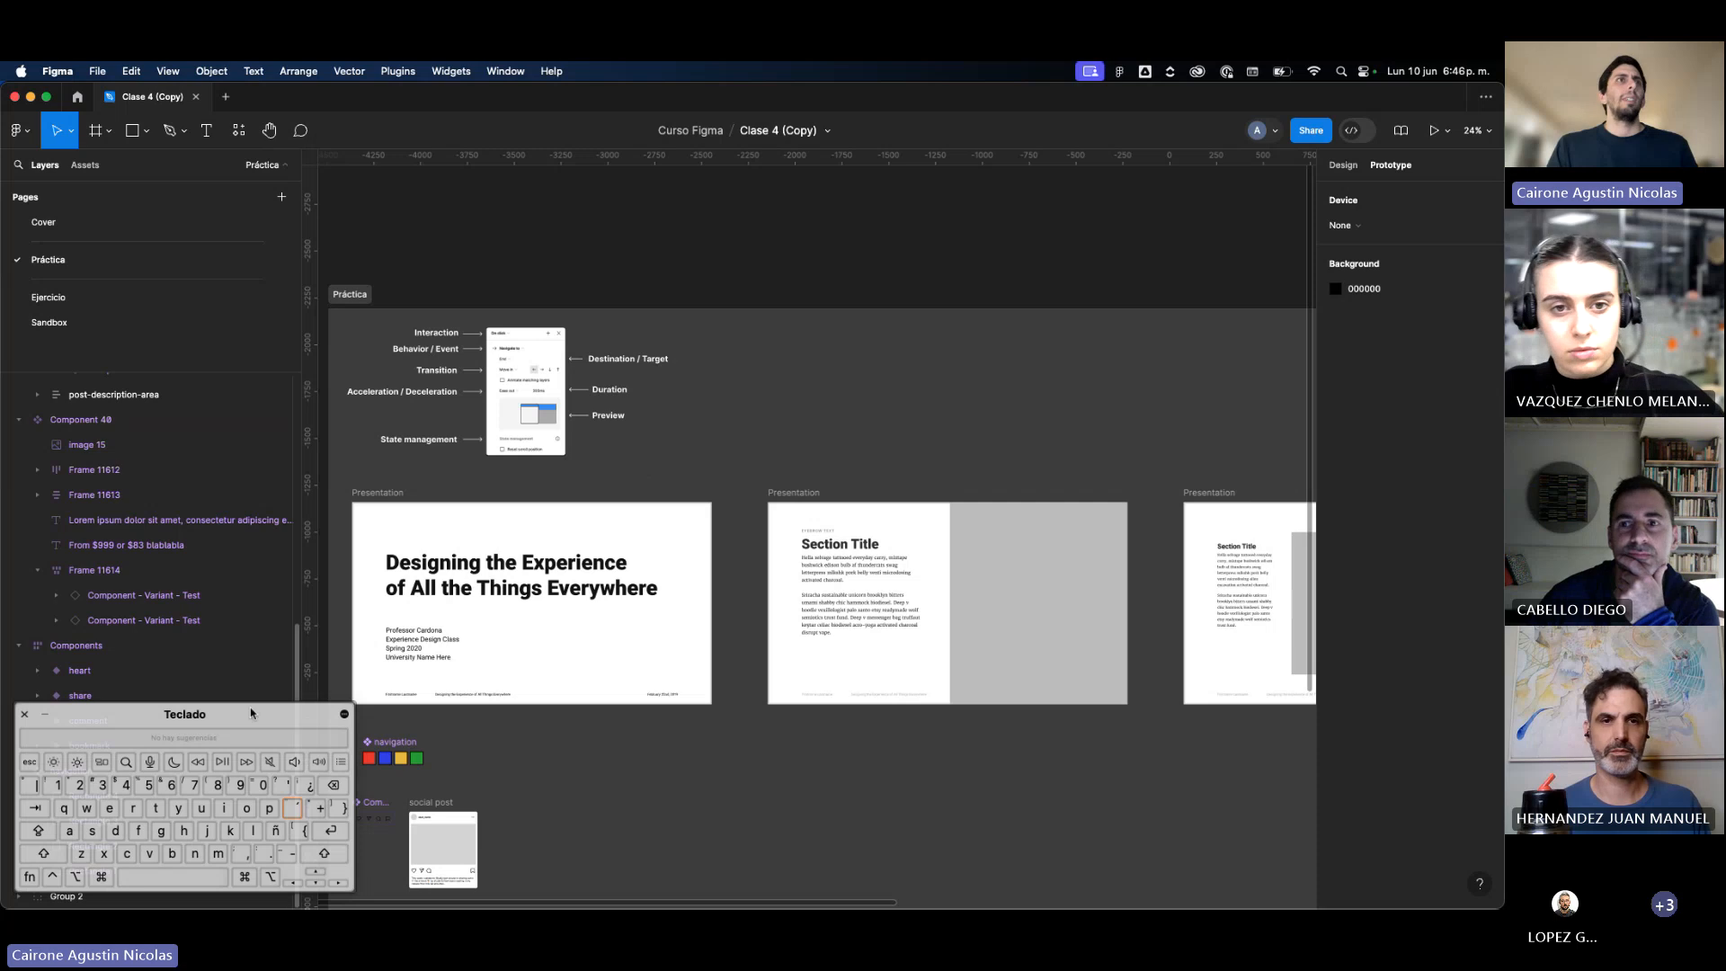
mouse_move(243, 721)
mouse_down()
mouse_move(242, 592)
mouse_move(243, 704)
mouse_up()
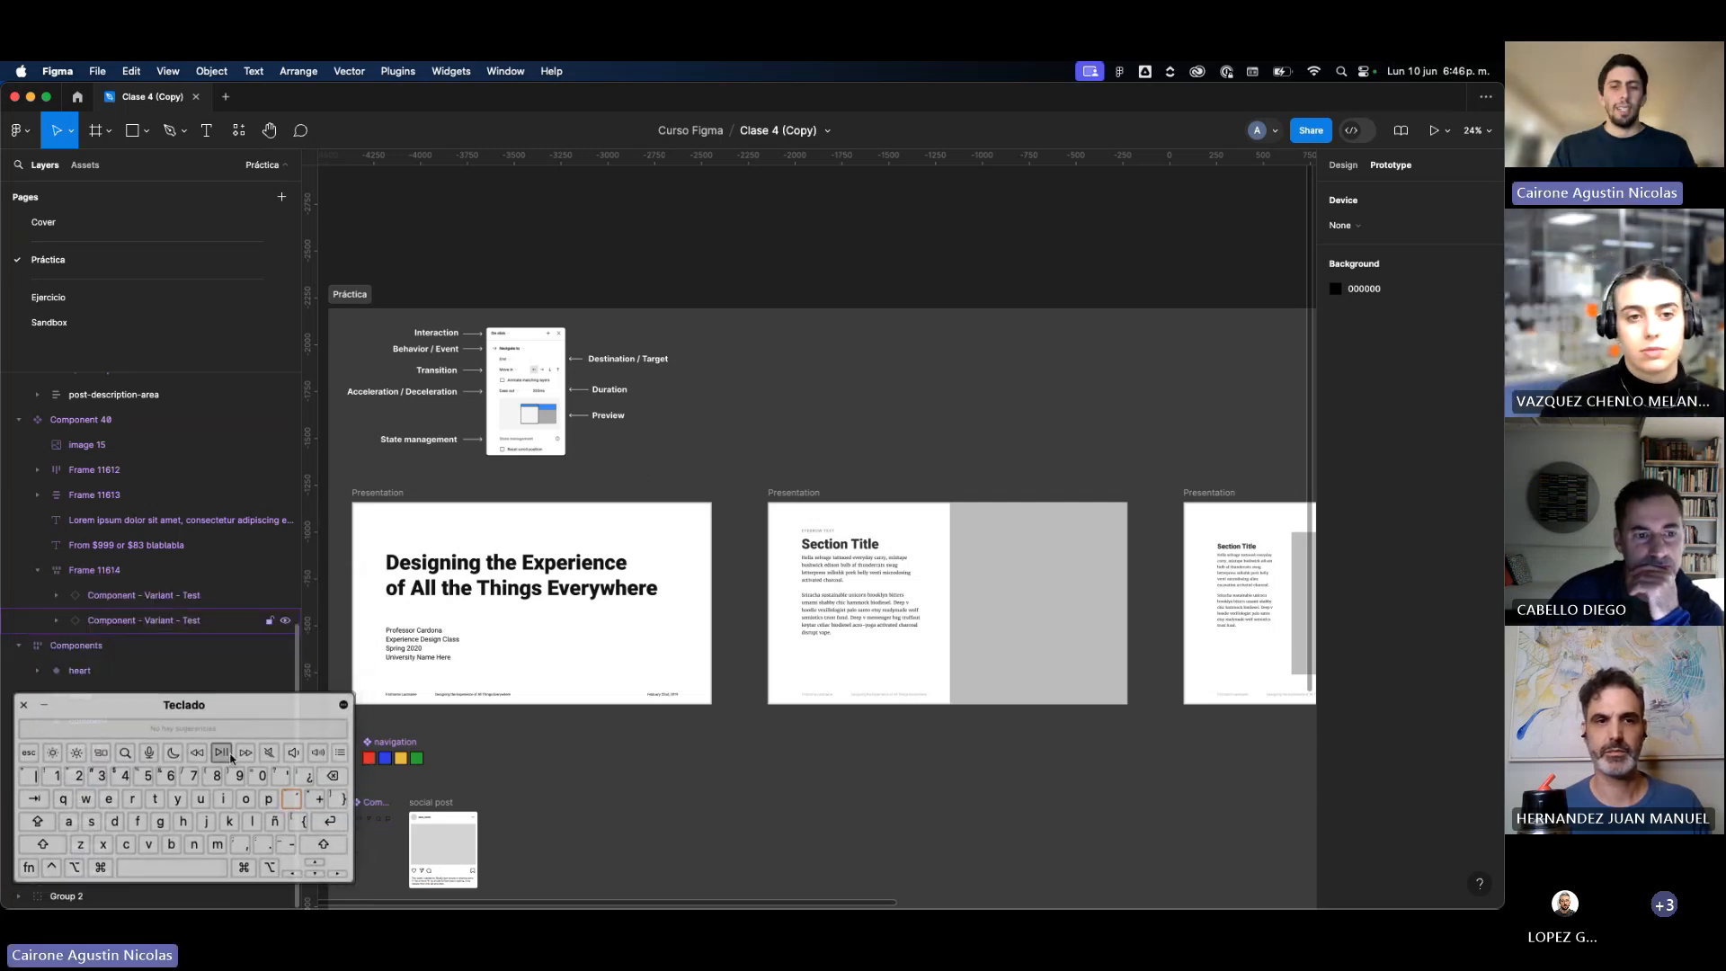
key(o)
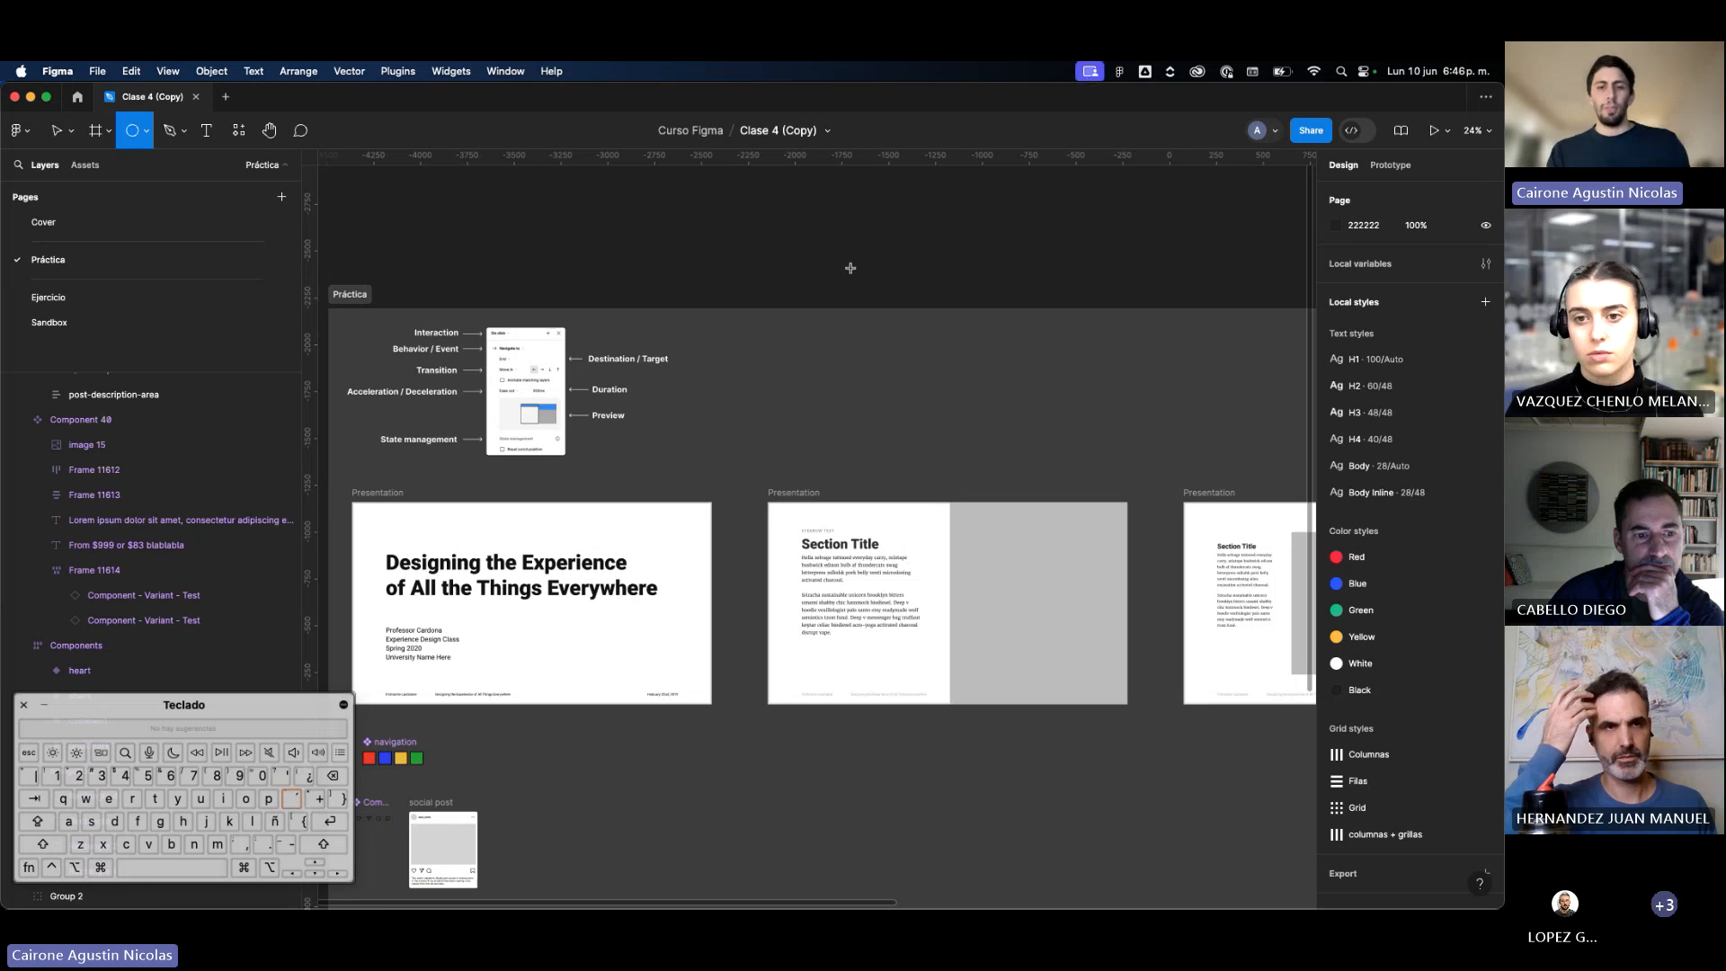
key(v)
scroll(847, 279, left, 2)
scroll(847, 281, left, 5)
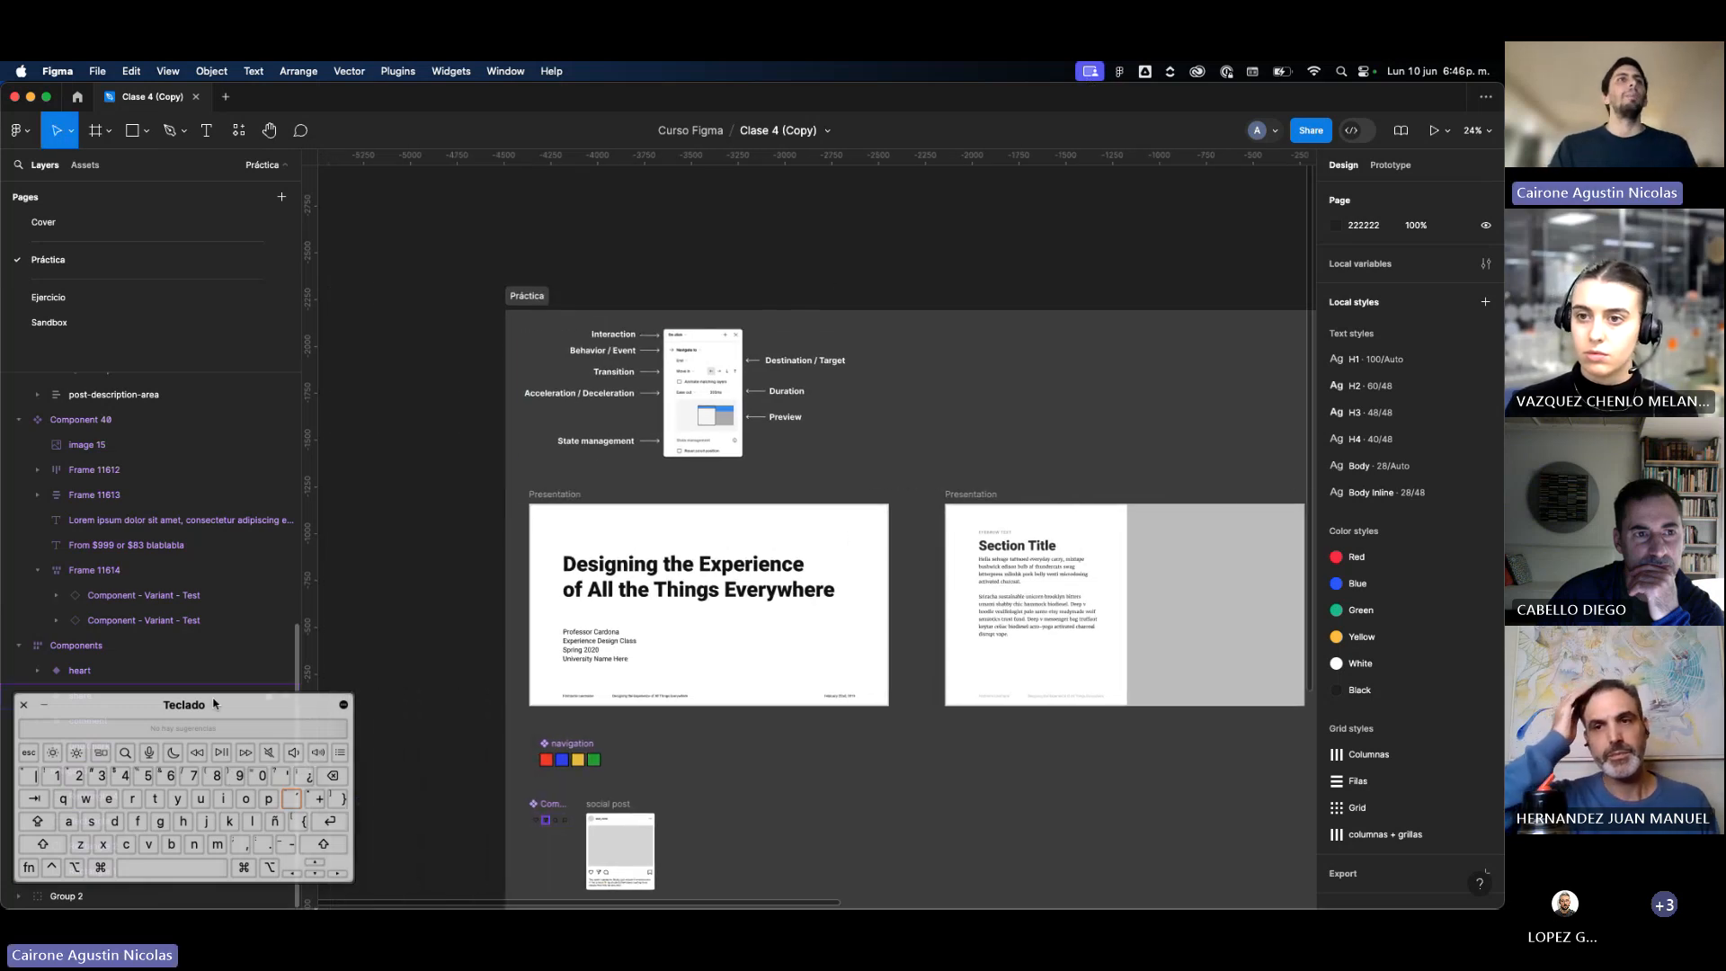
drag(222, 707, 218, 717)
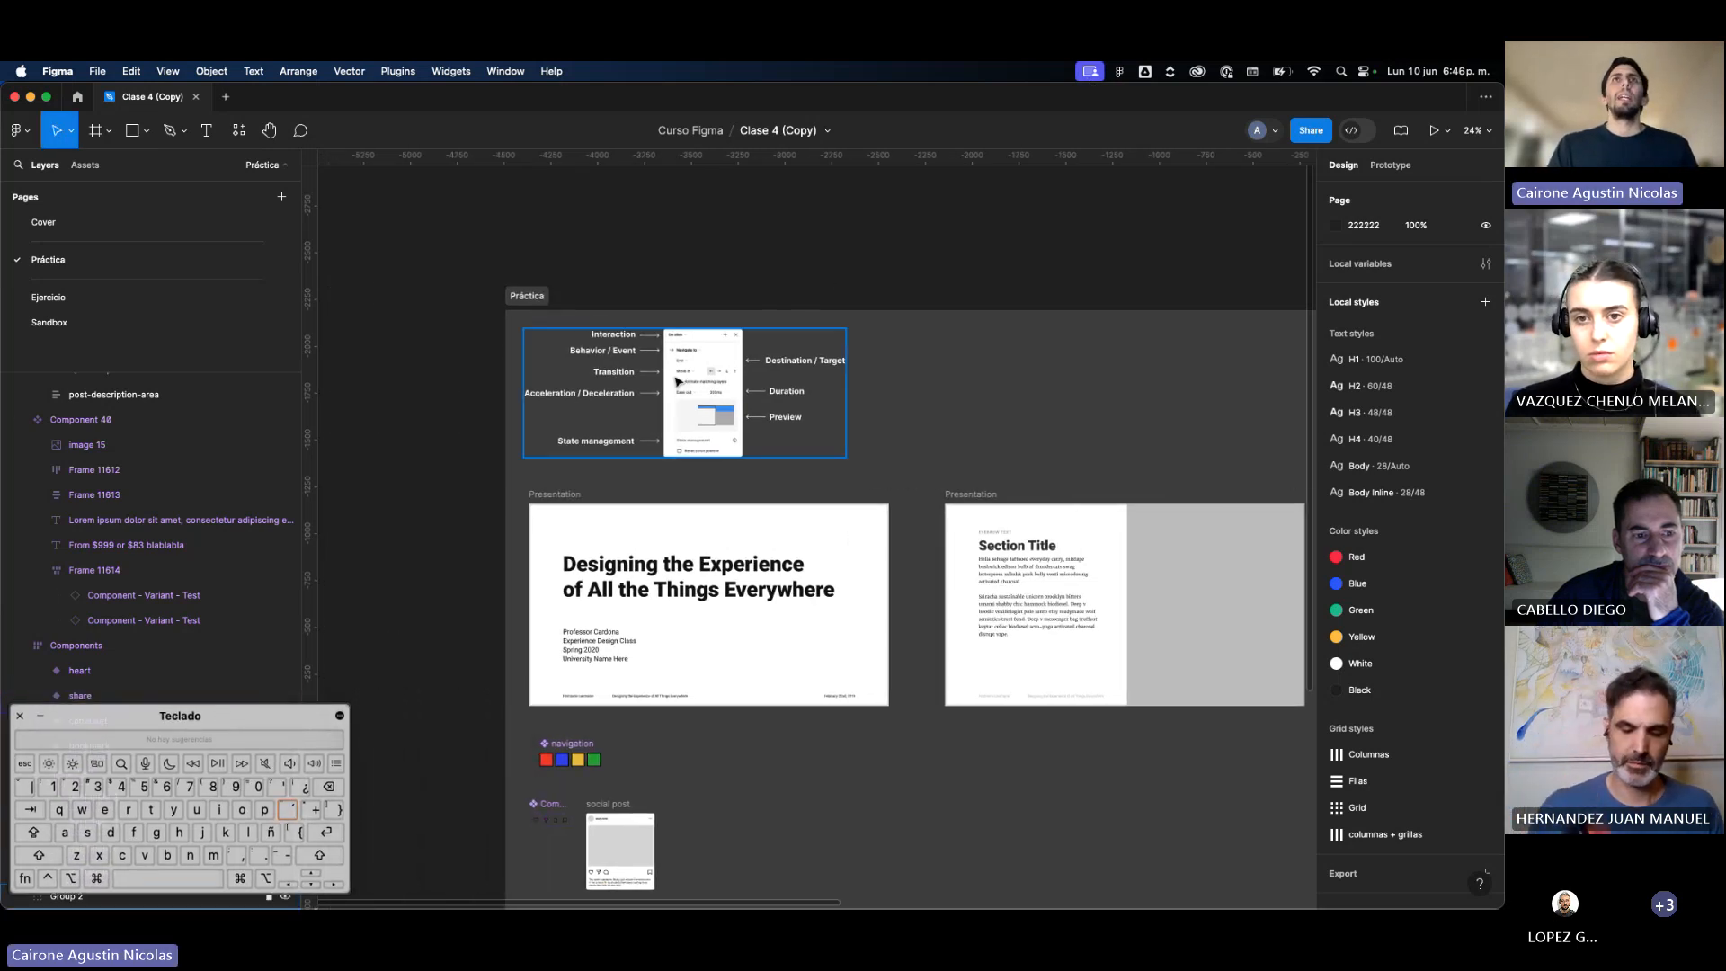
Step: Examine the annotated interaction diagram and the text blocks of the title slide
scroll(710, 395, up, 5)
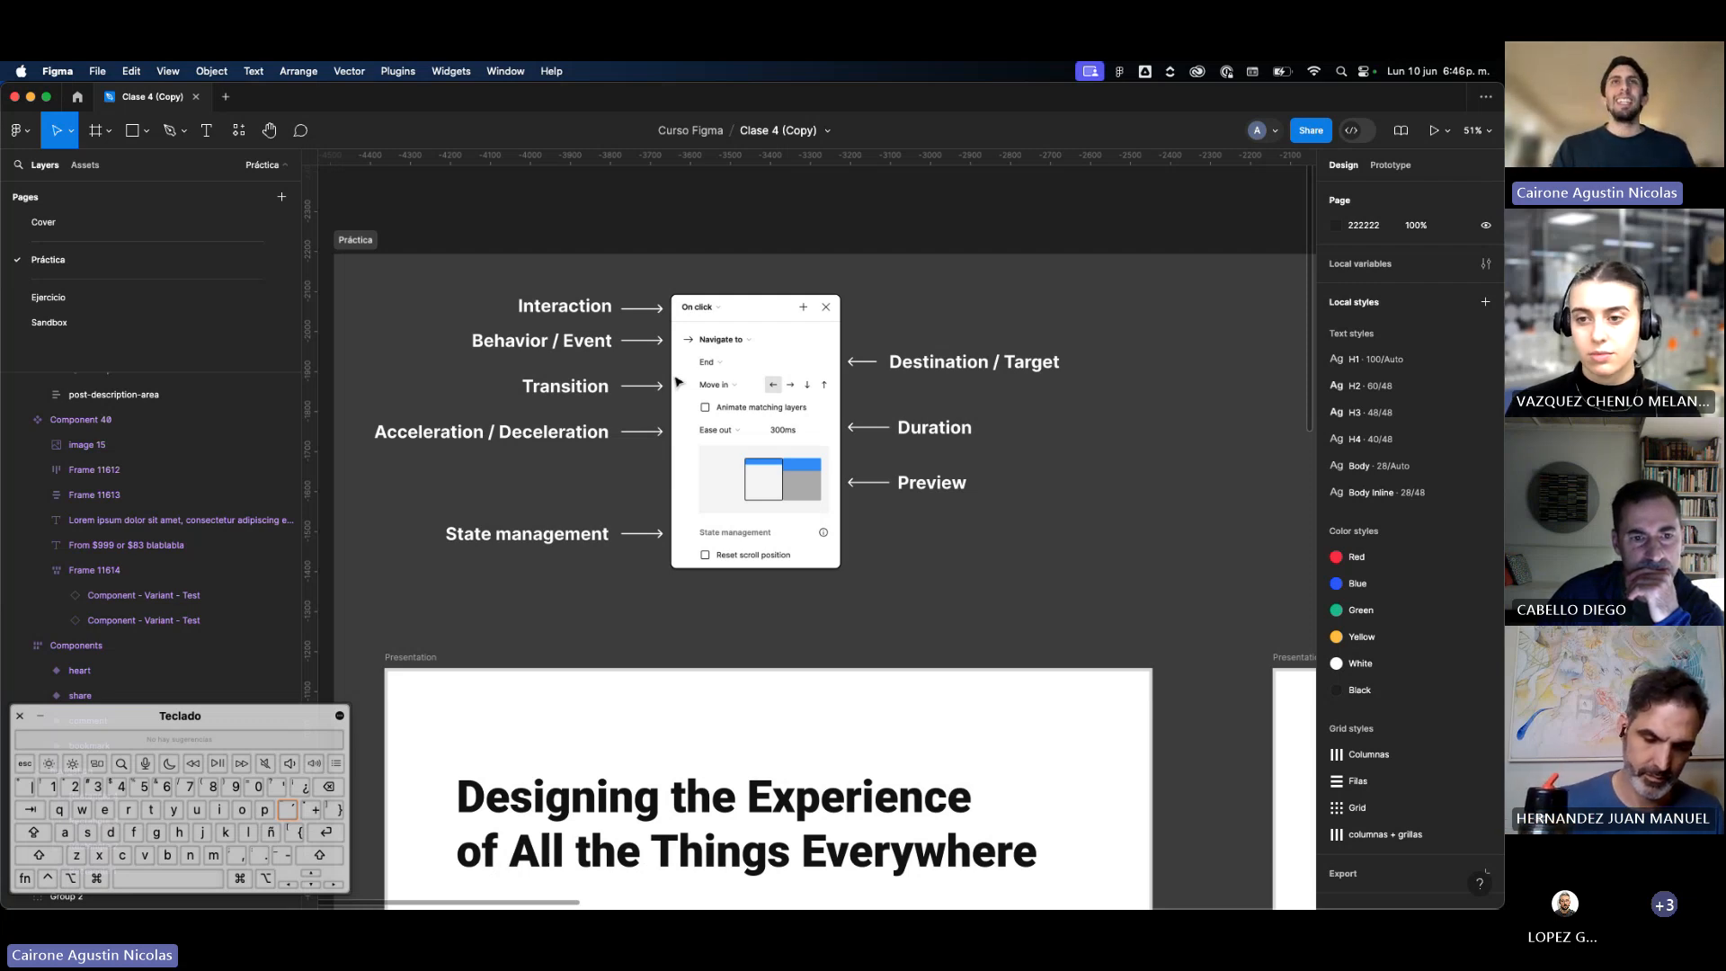
scroll(677, 383, down, 4)
click(653, 611)
scroll(653, 611, up, 3)
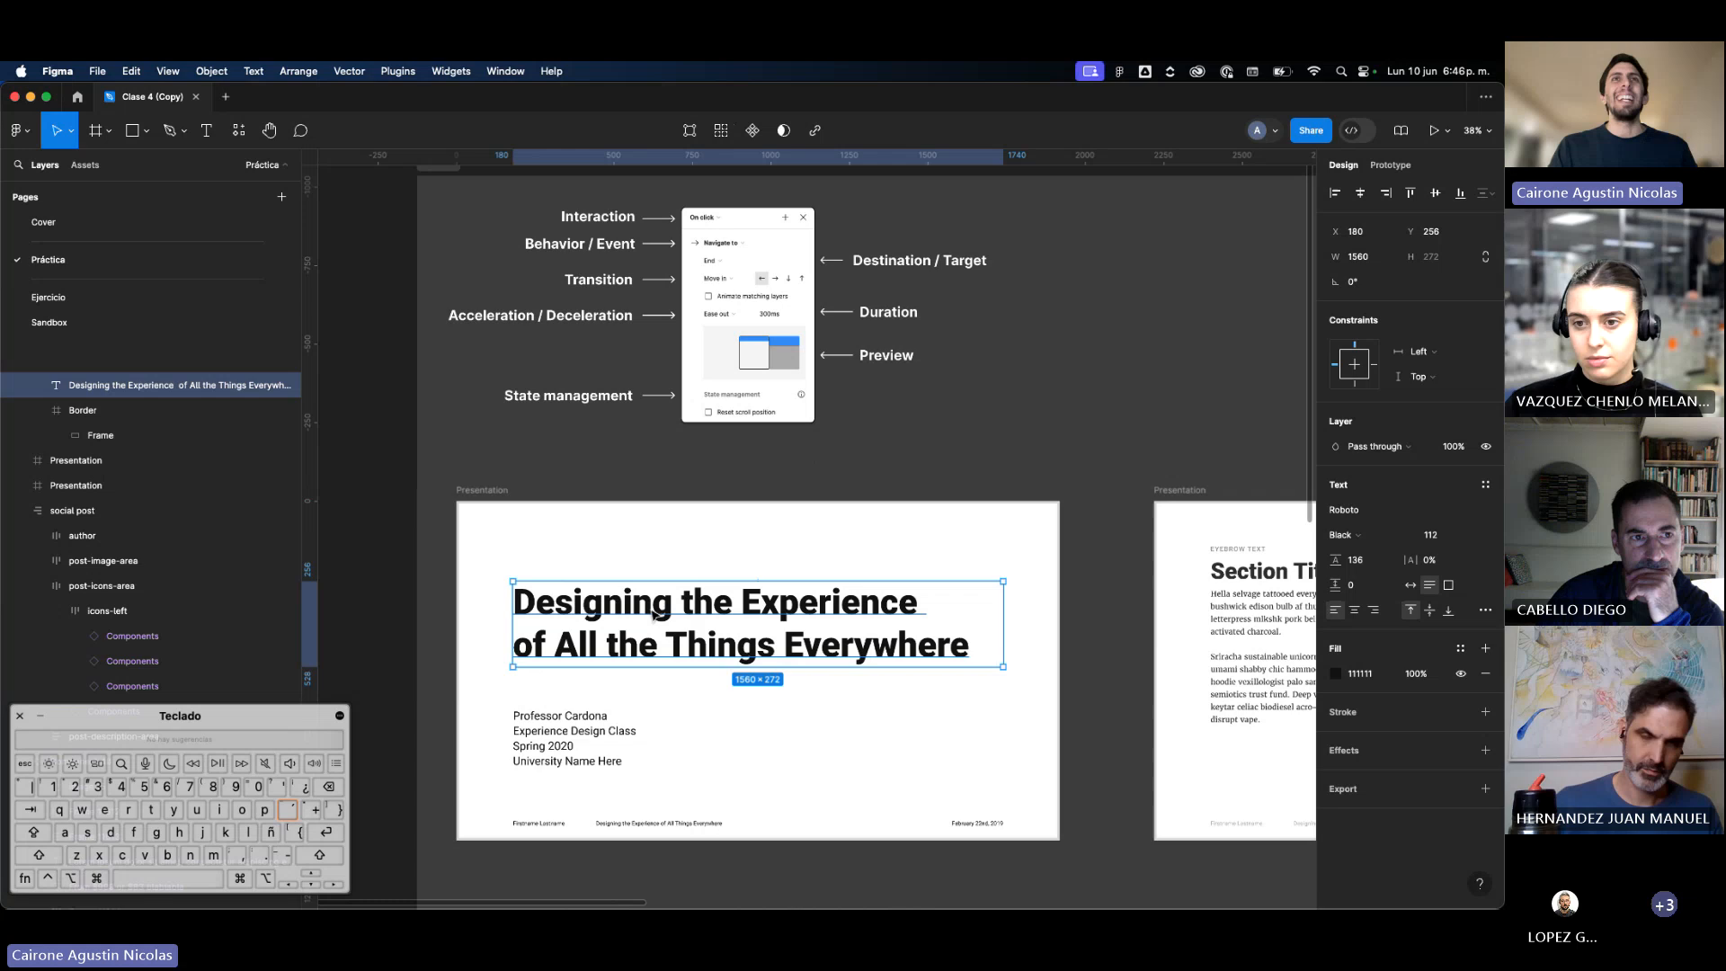
click(564, 736)
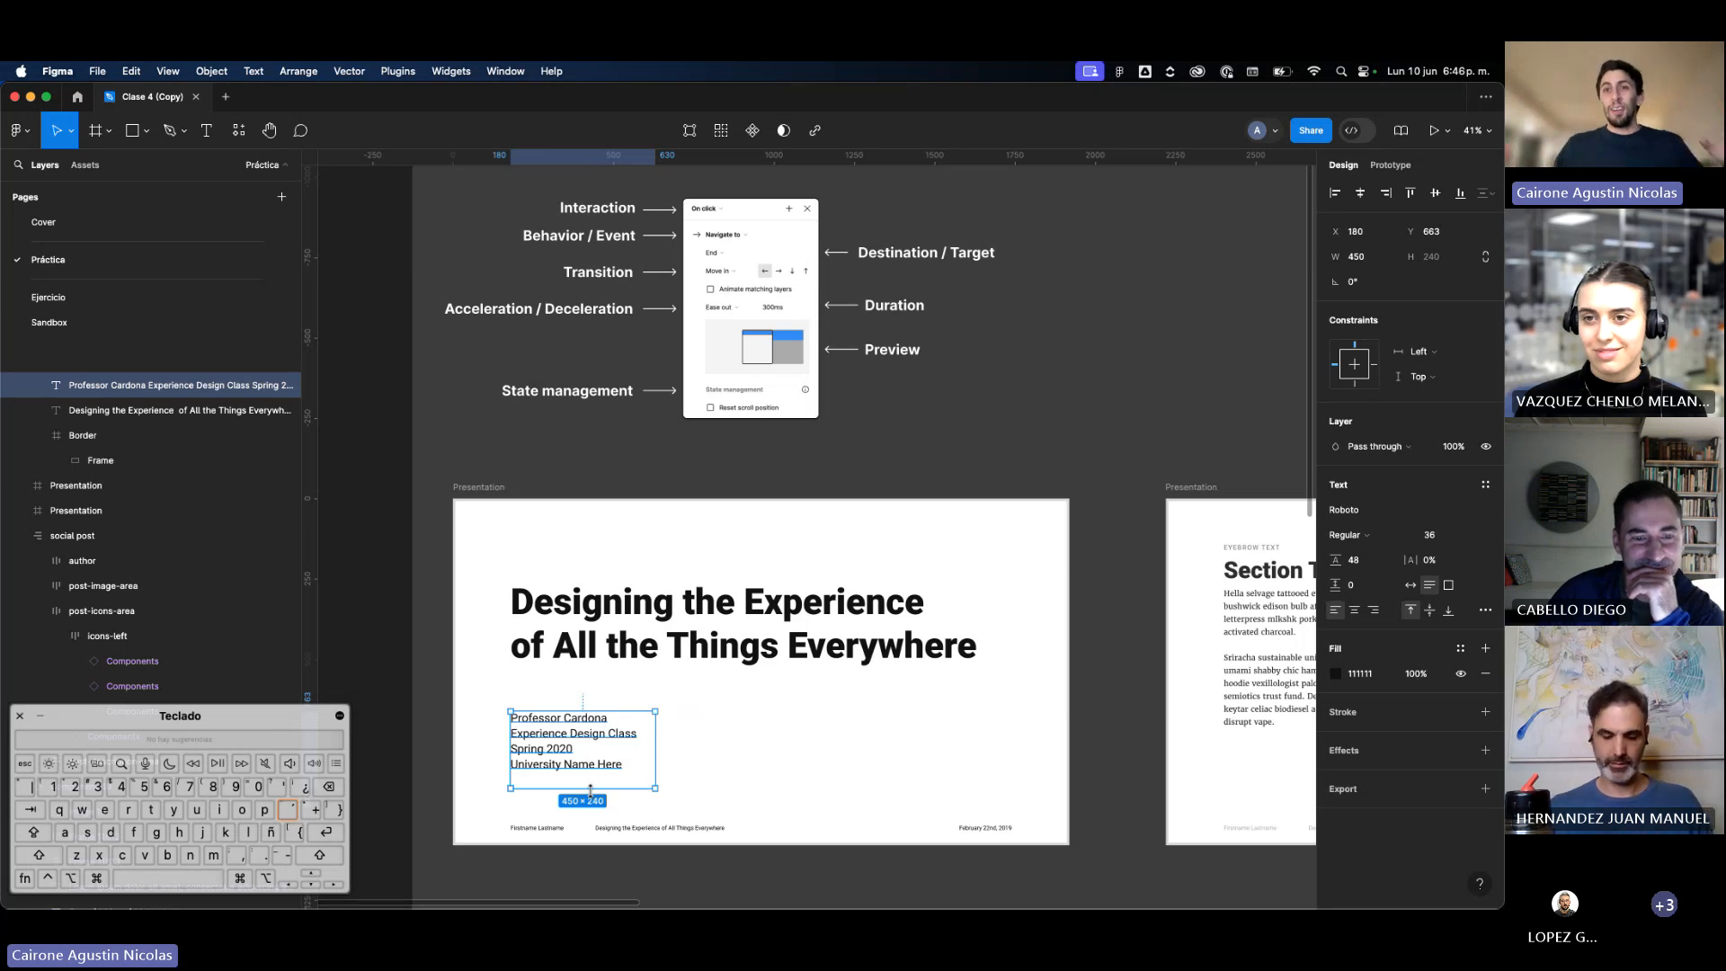
Step: Duplicate the title slide into the empty area below the slides and place two more copies beside it
click(708, 759)
scroll(710, 759, down, 3)
scroll(708, 653, down, 5)
scroll(708, 653, right, 3)
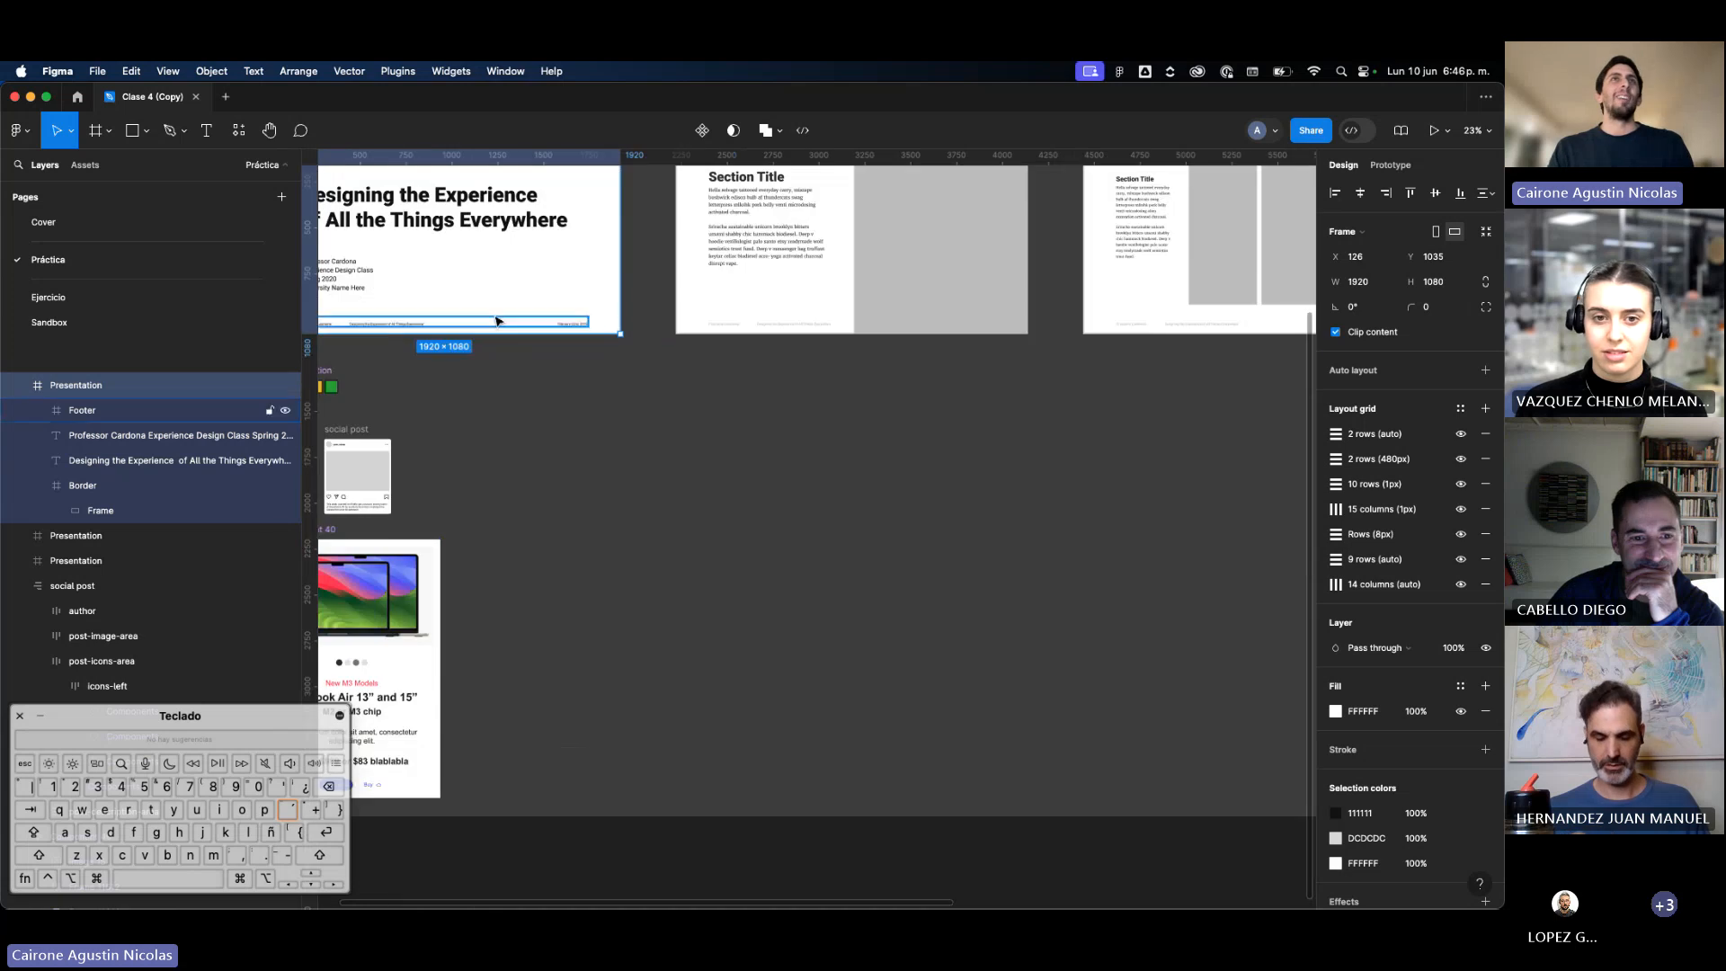
drag(491, 314, 793, 640)
key(shift+2)
scroll(794, 641, down, 3)
scroll(543, 553, right, 4)
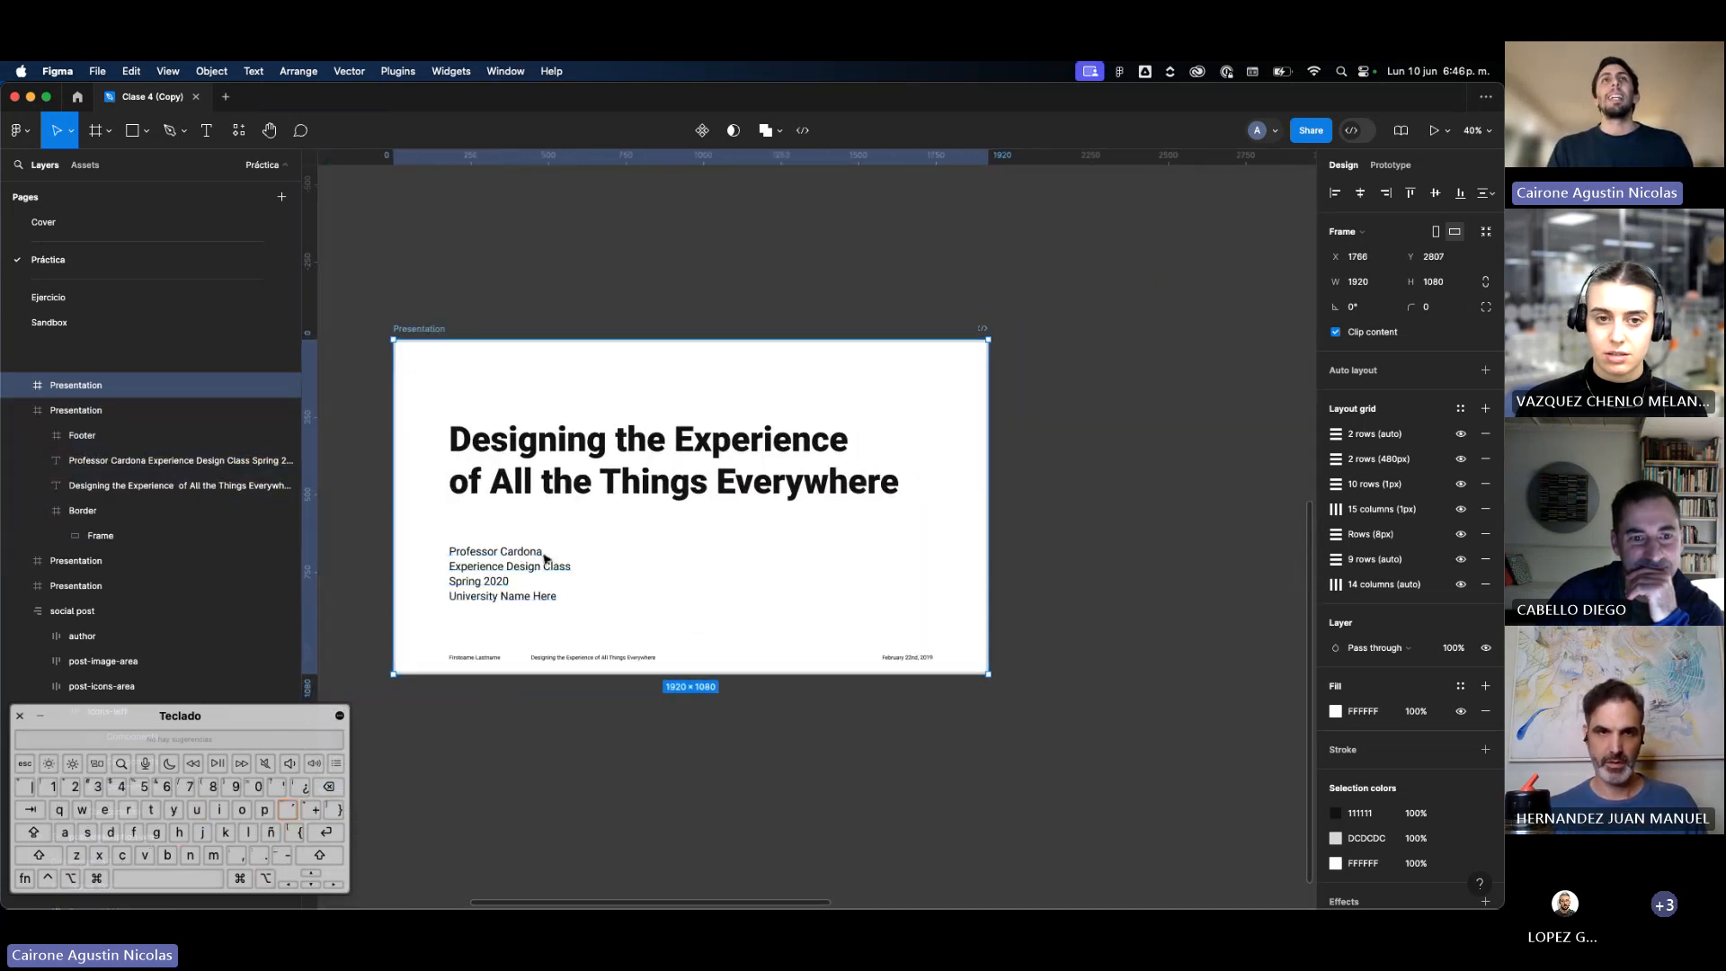
drag(548, 554, 1158, 554)
scroll(1157, 553, right, 4)
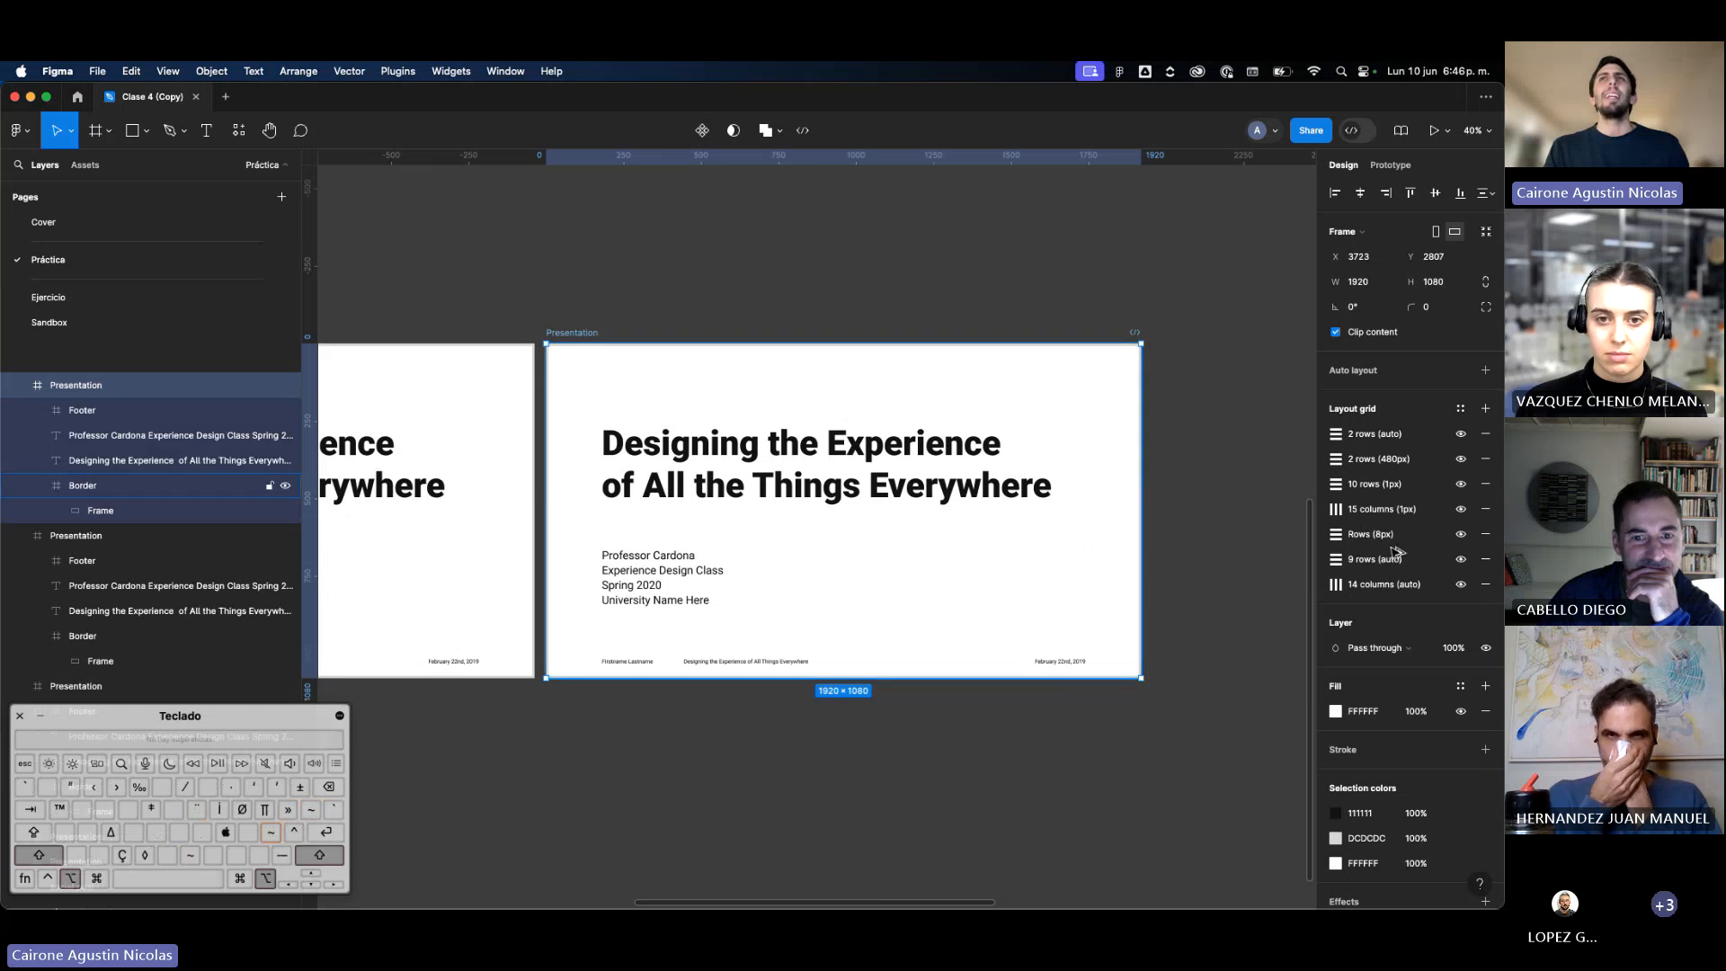
drag(875, 557, 1296, 558)
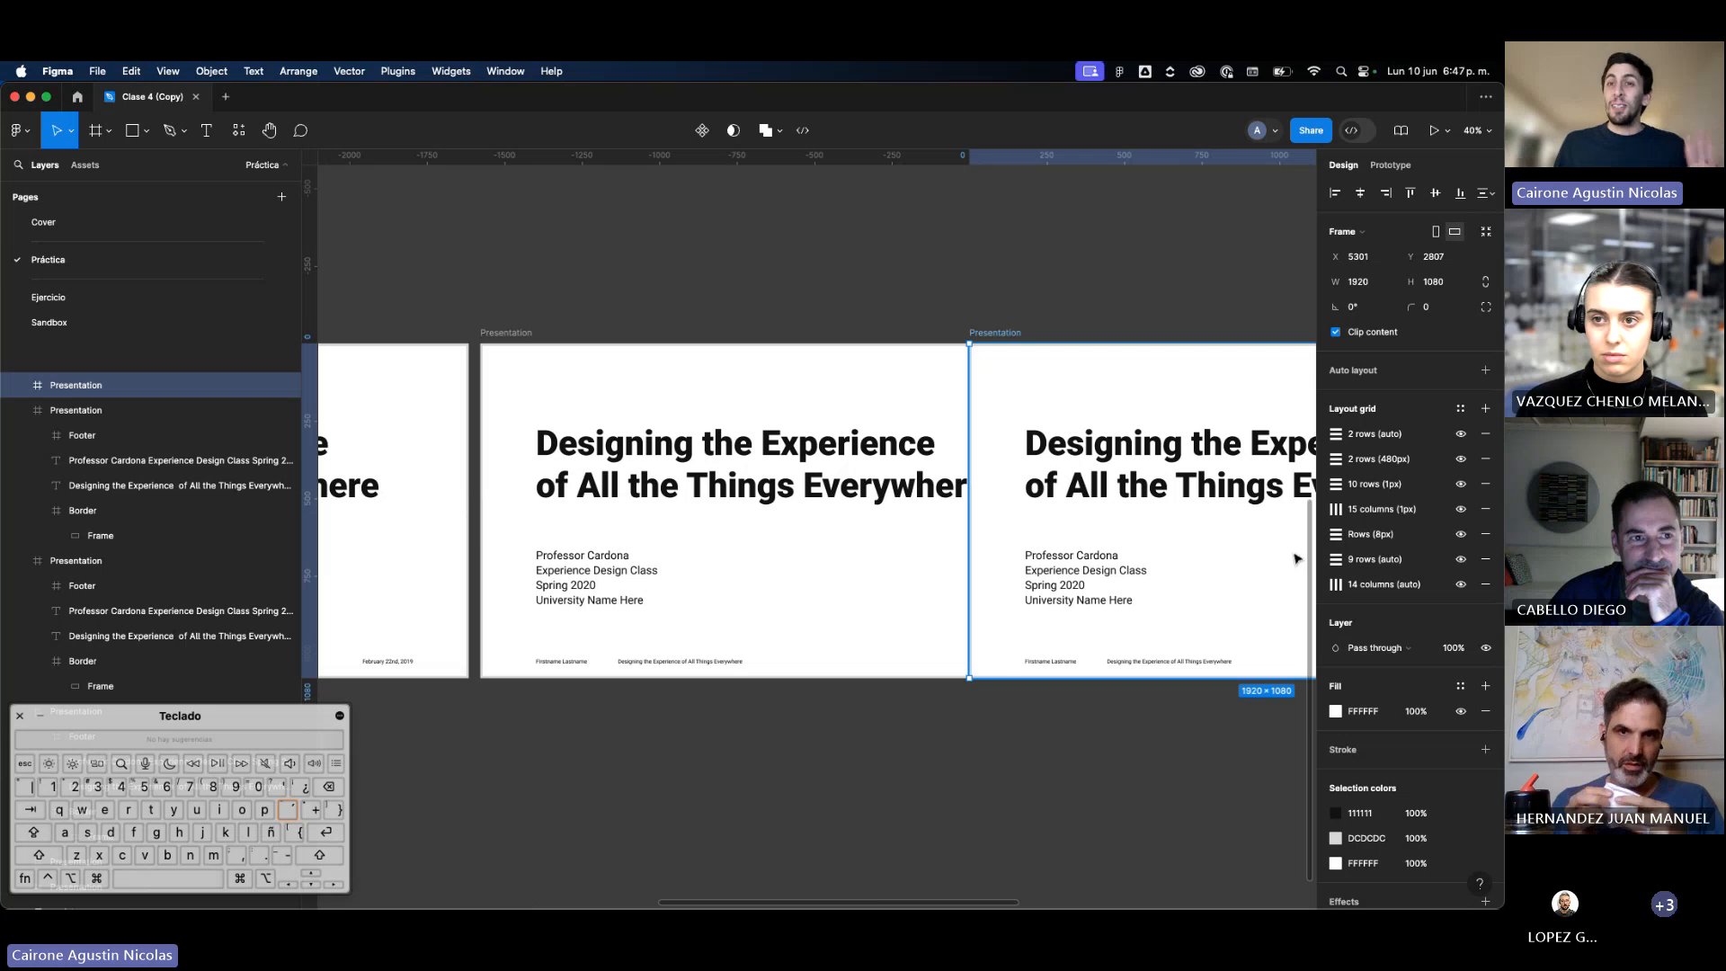
drag(1294, 557, 1279, 581)
Step: Undo all the title slide copies and return to the original title slide
key(super+z)
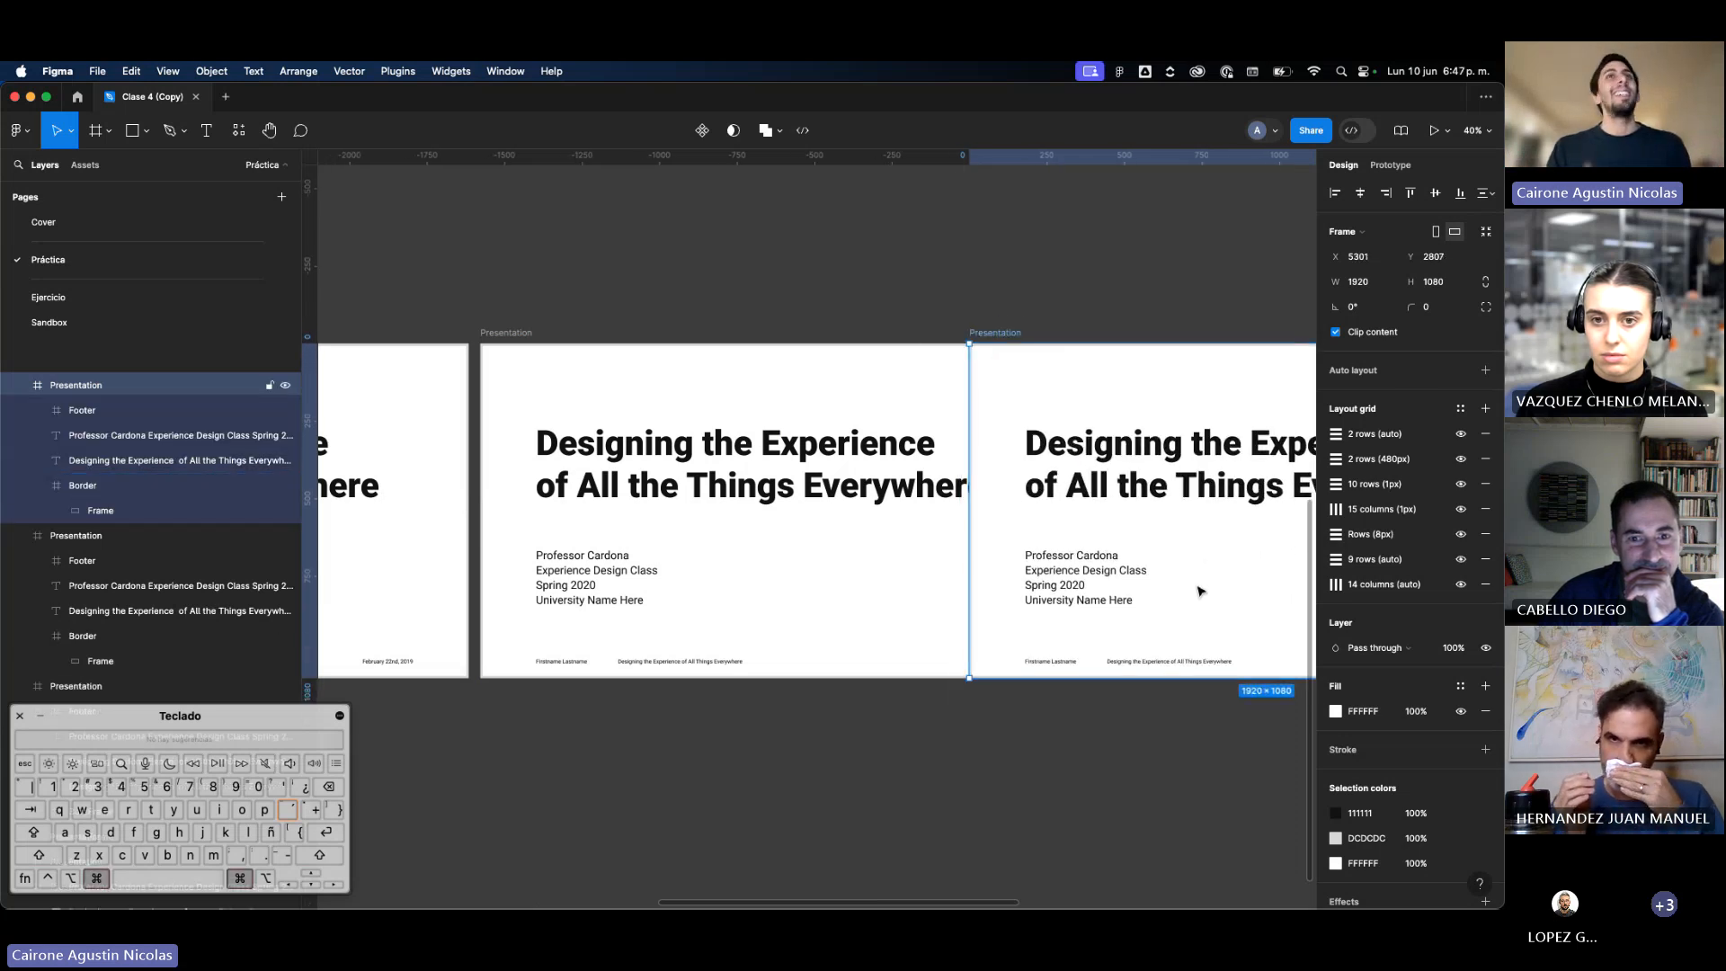
key(super+z)
scroll(1200, 590, down, 3)
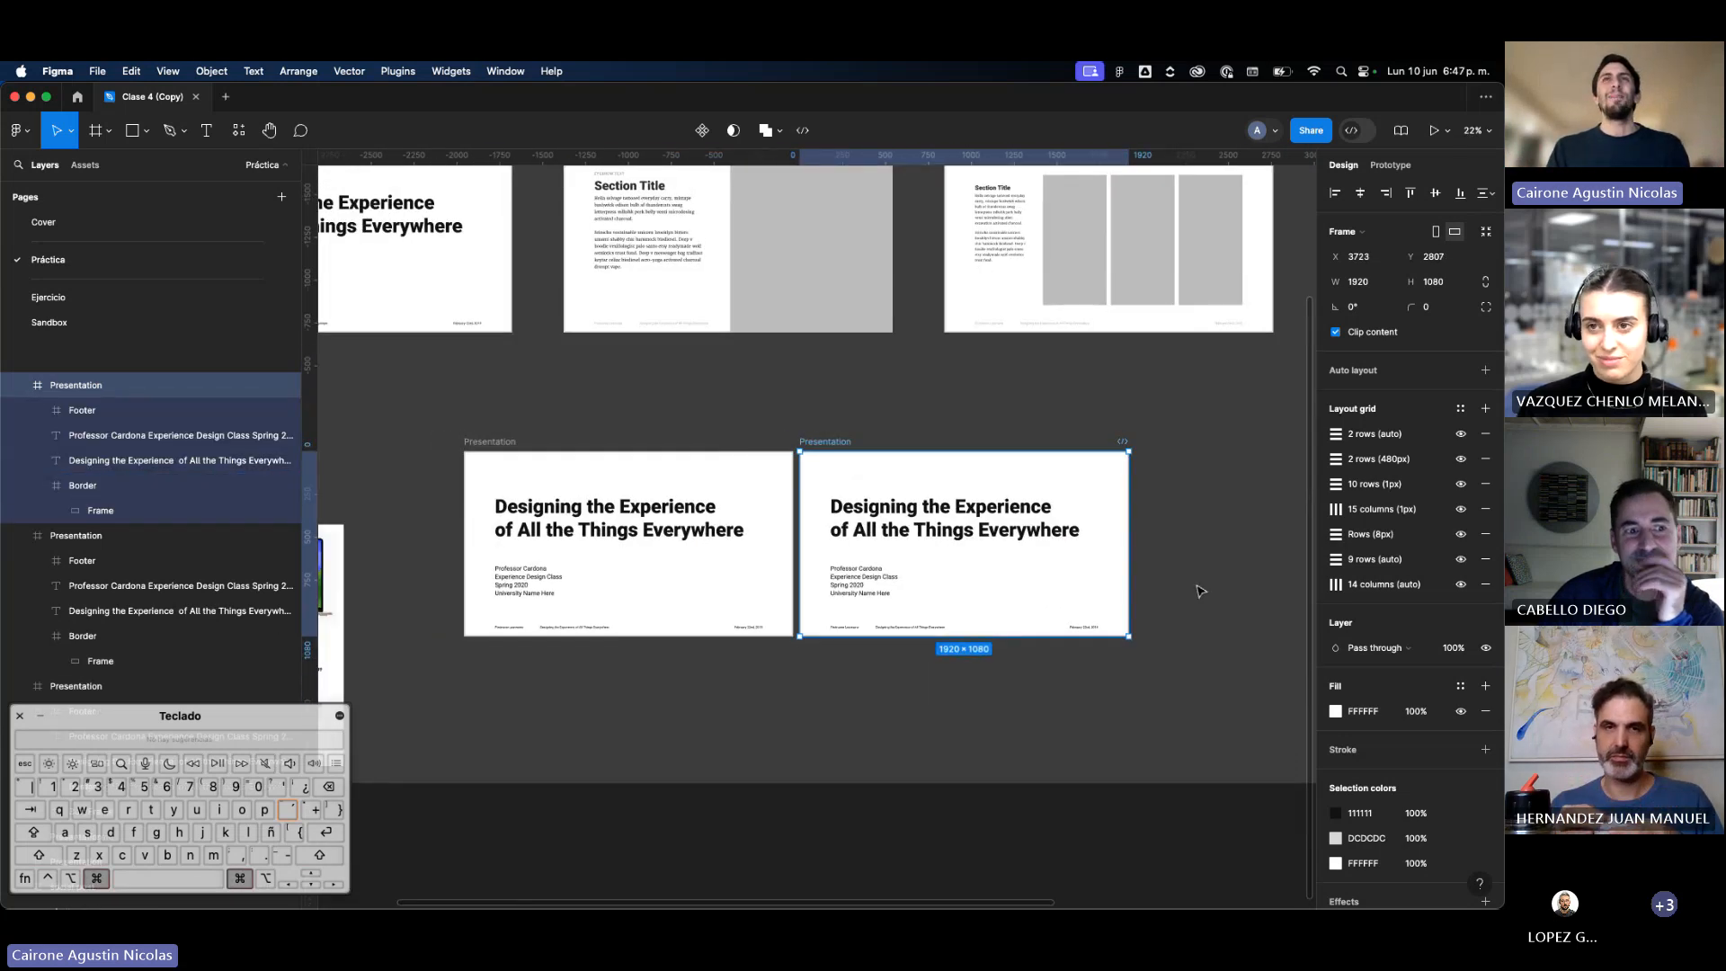
key(super+z)
key(super+z)
scroll(1198, 592, up, 5)
scroll(1198, 592, left, 5)
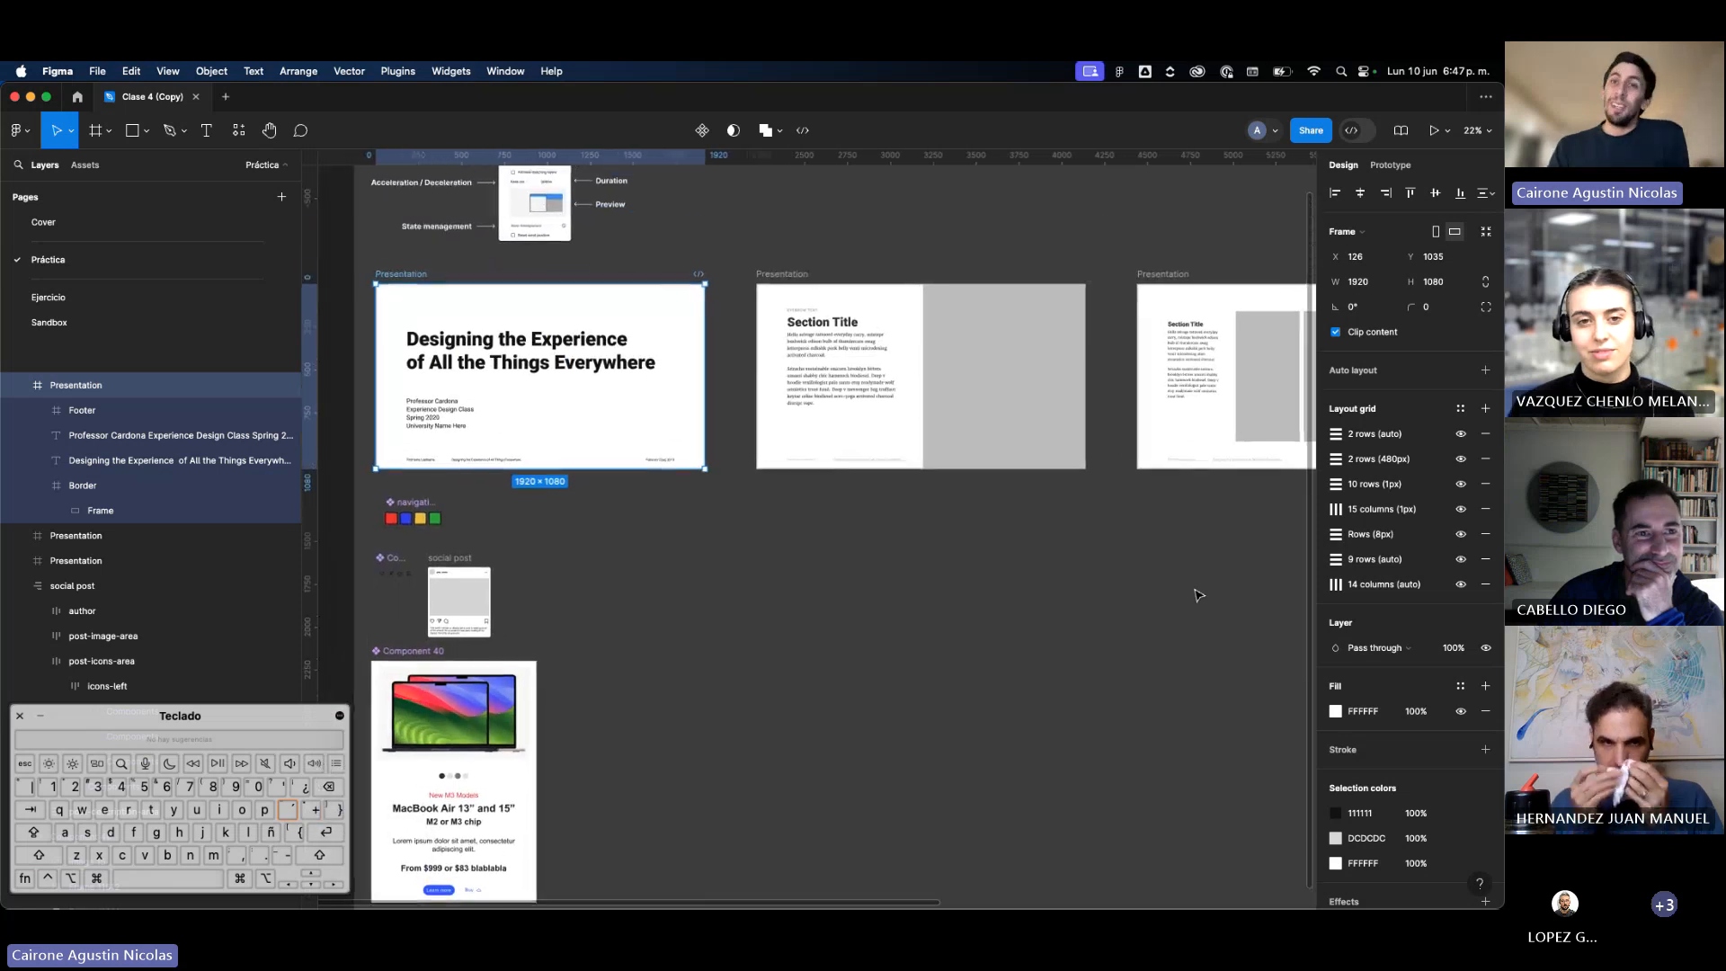
scroll(1198, 592, up, 3)
scroll(1198, 592, left, 3)
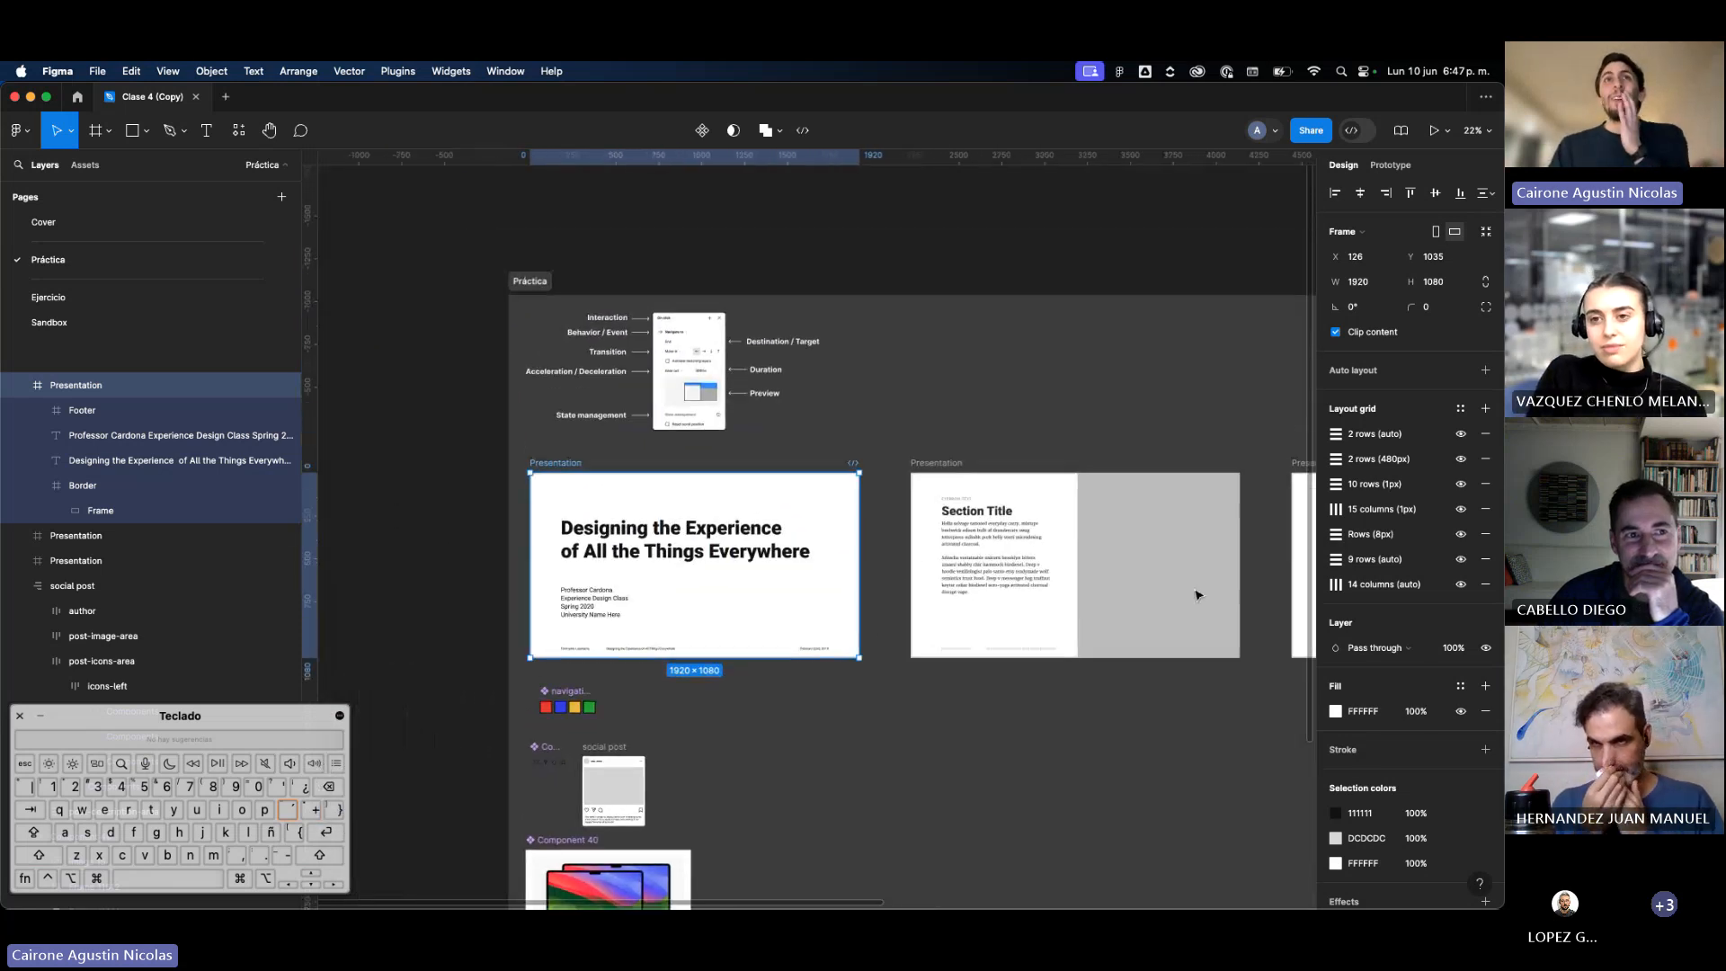
Step: Show the title slide's prototype settings and examine the annotated diagram of interaction options above it
scroll(665, 561, up, 5)
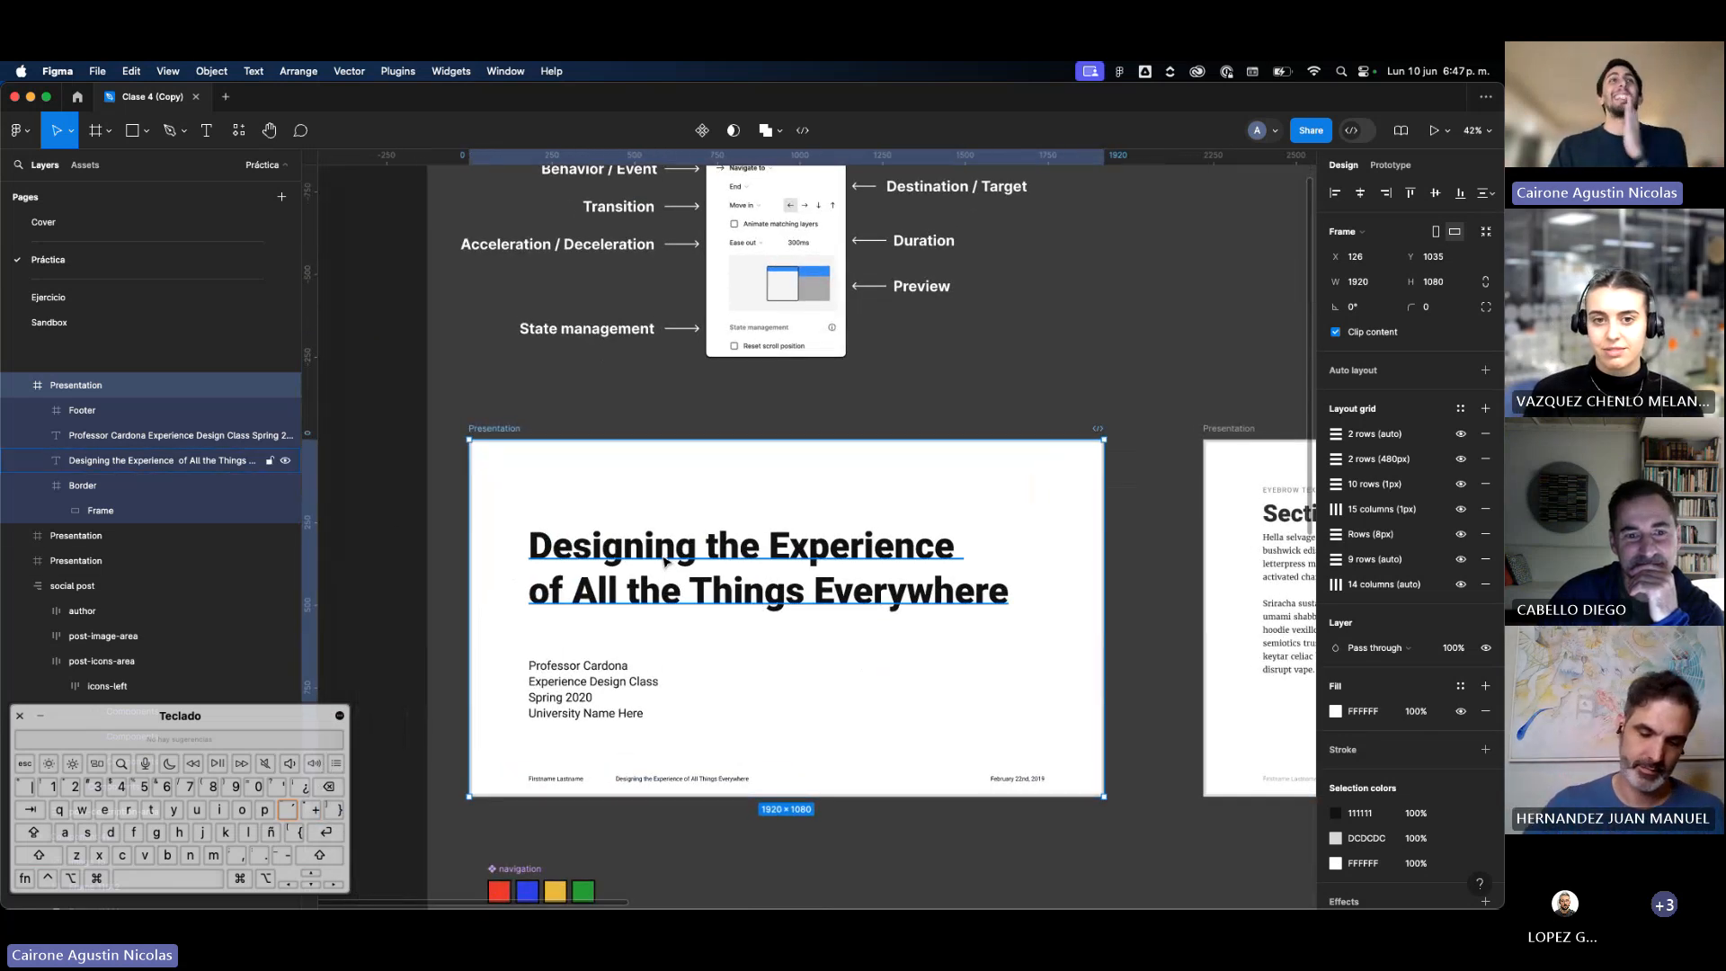
scroll(666, 561, up, 4)
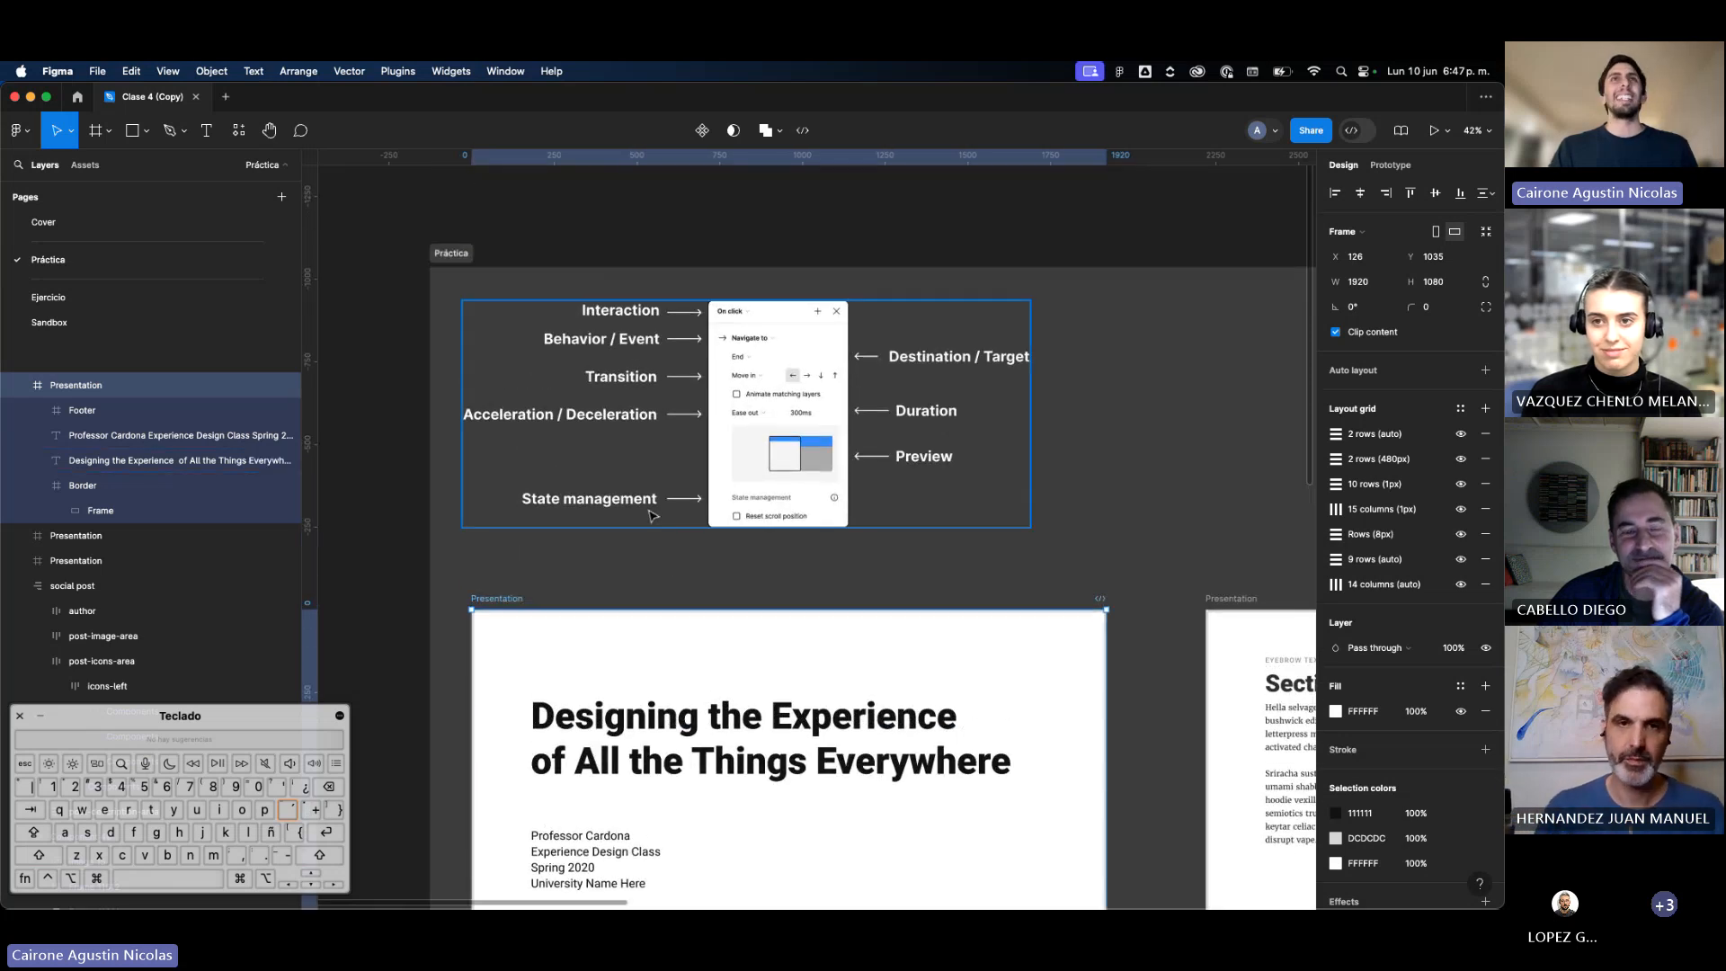
scroll(651, 535, down, 3)
scroll(651, 540, down, 3)
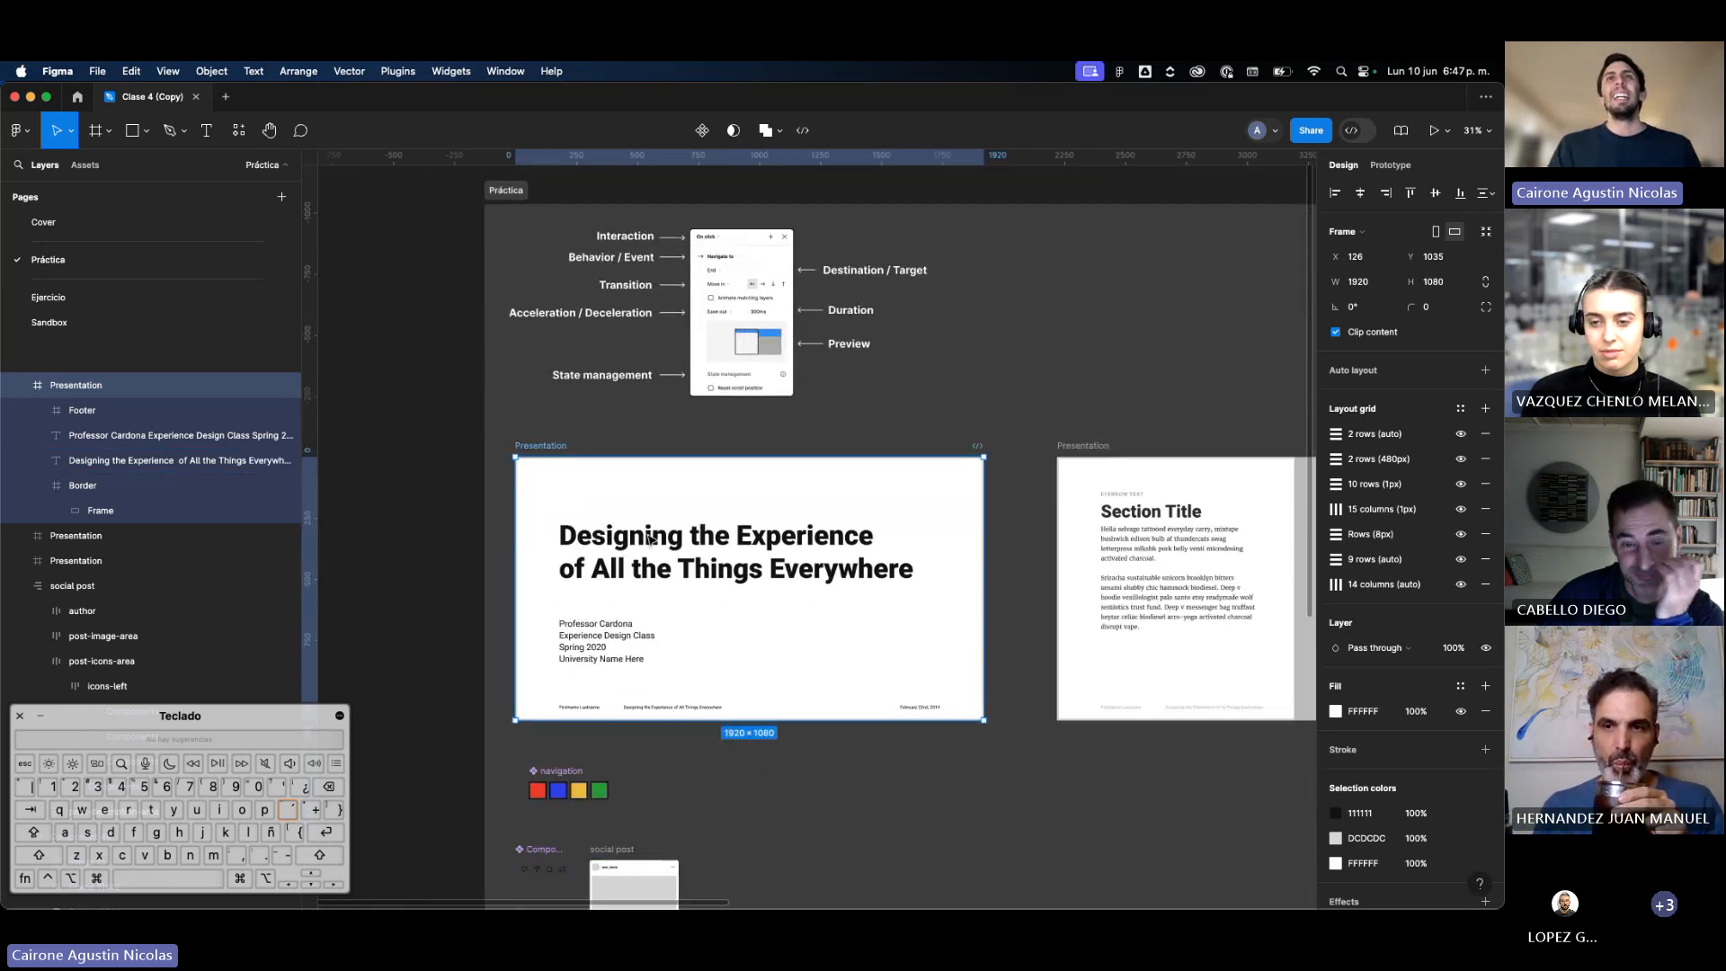
click(1391, 165)
scroll(1000, 531, right, 3)
scroll(1003, 532, up, 2)
scroll(1002, 532, left, 2)
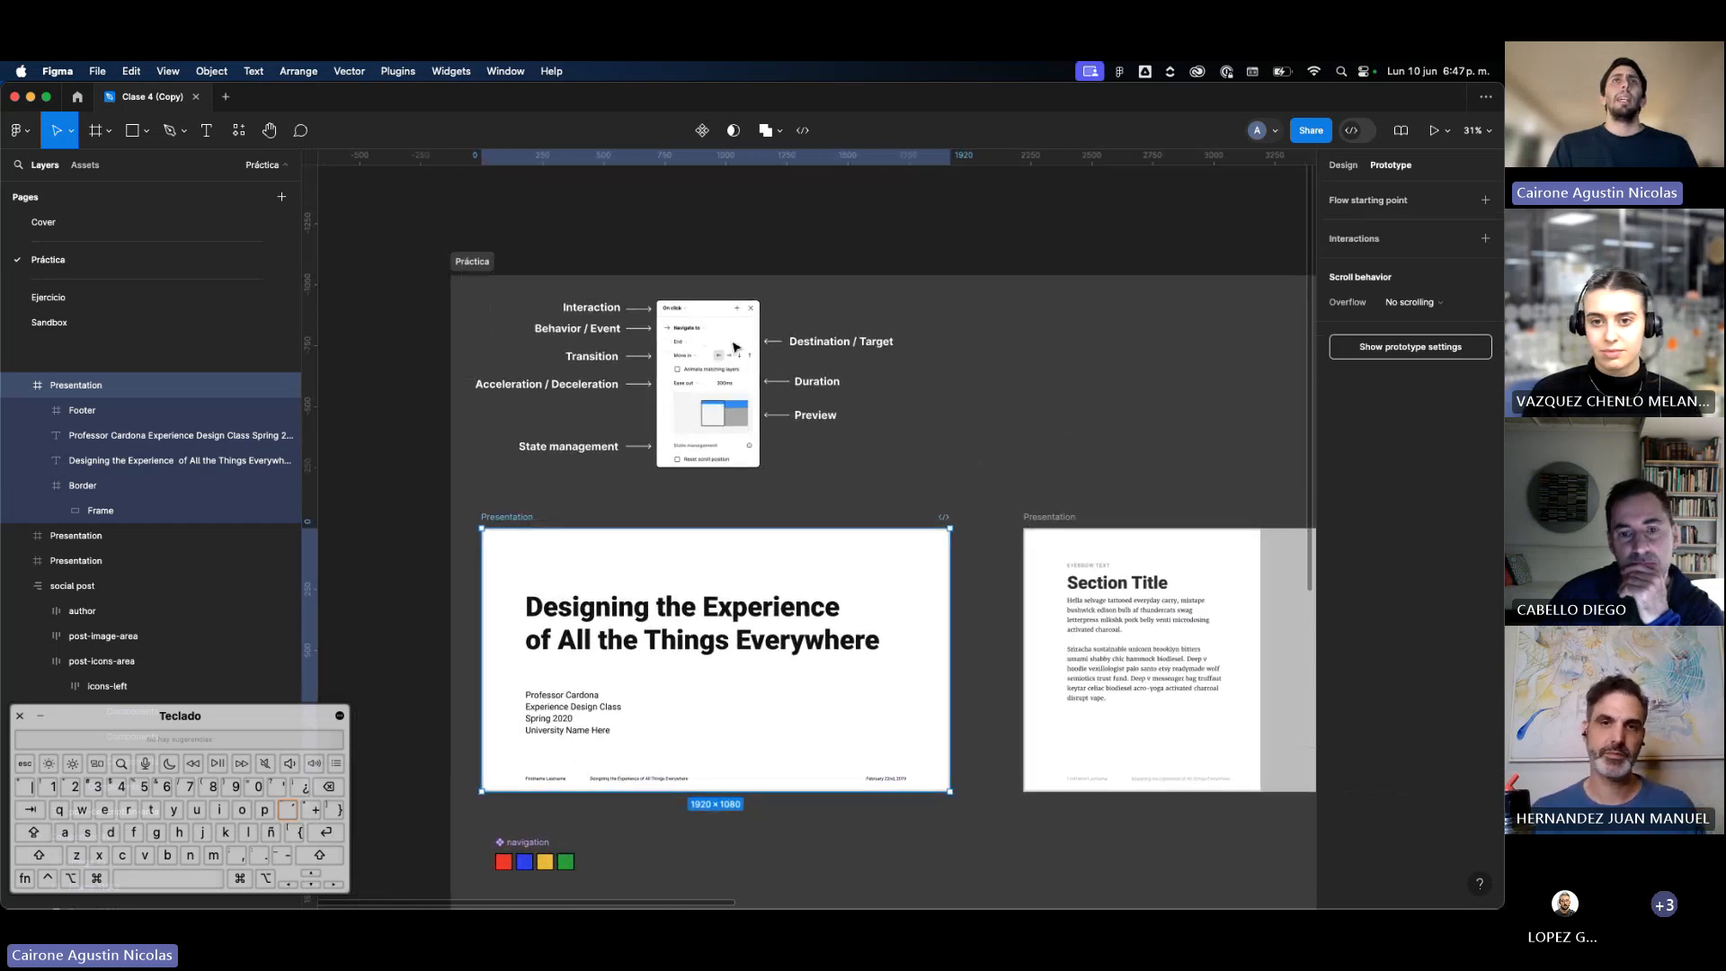
scroll(707, 338, up, 5)
scroll(805, 353, left, 1)
scroll(803, 350, left, 1)
scroll(803, 350, up, 1)
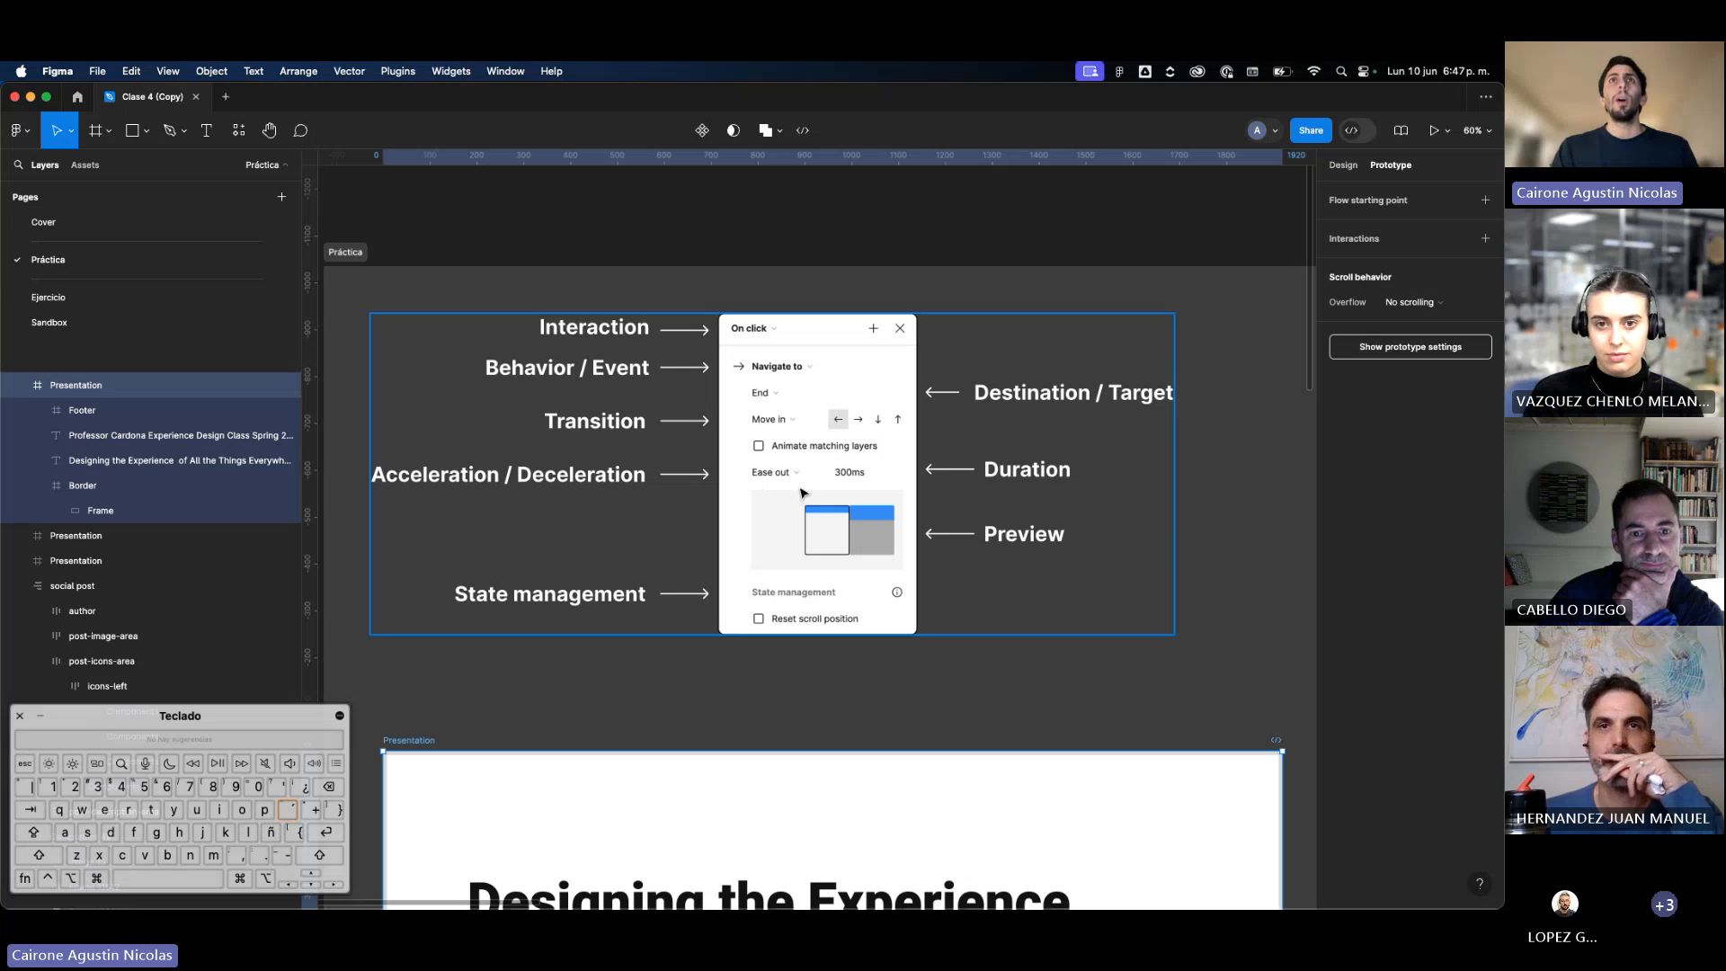
ctrl+scroll(803, 489, down, 3)
scroll(898, 540, down, 3)
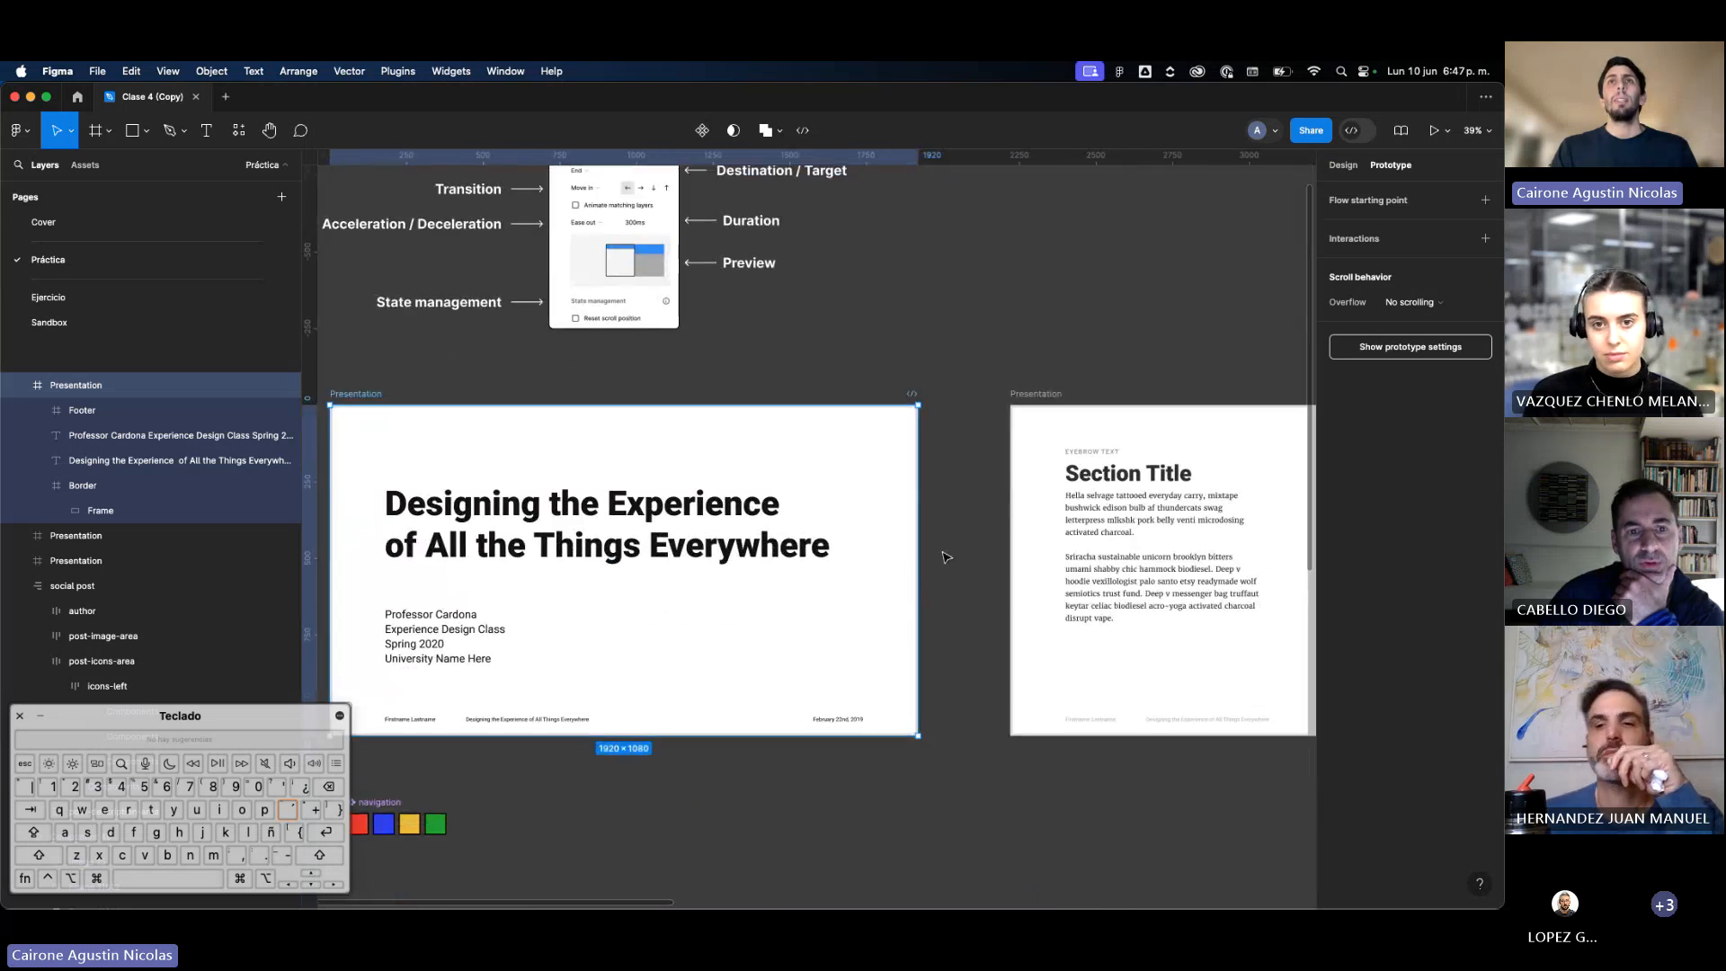
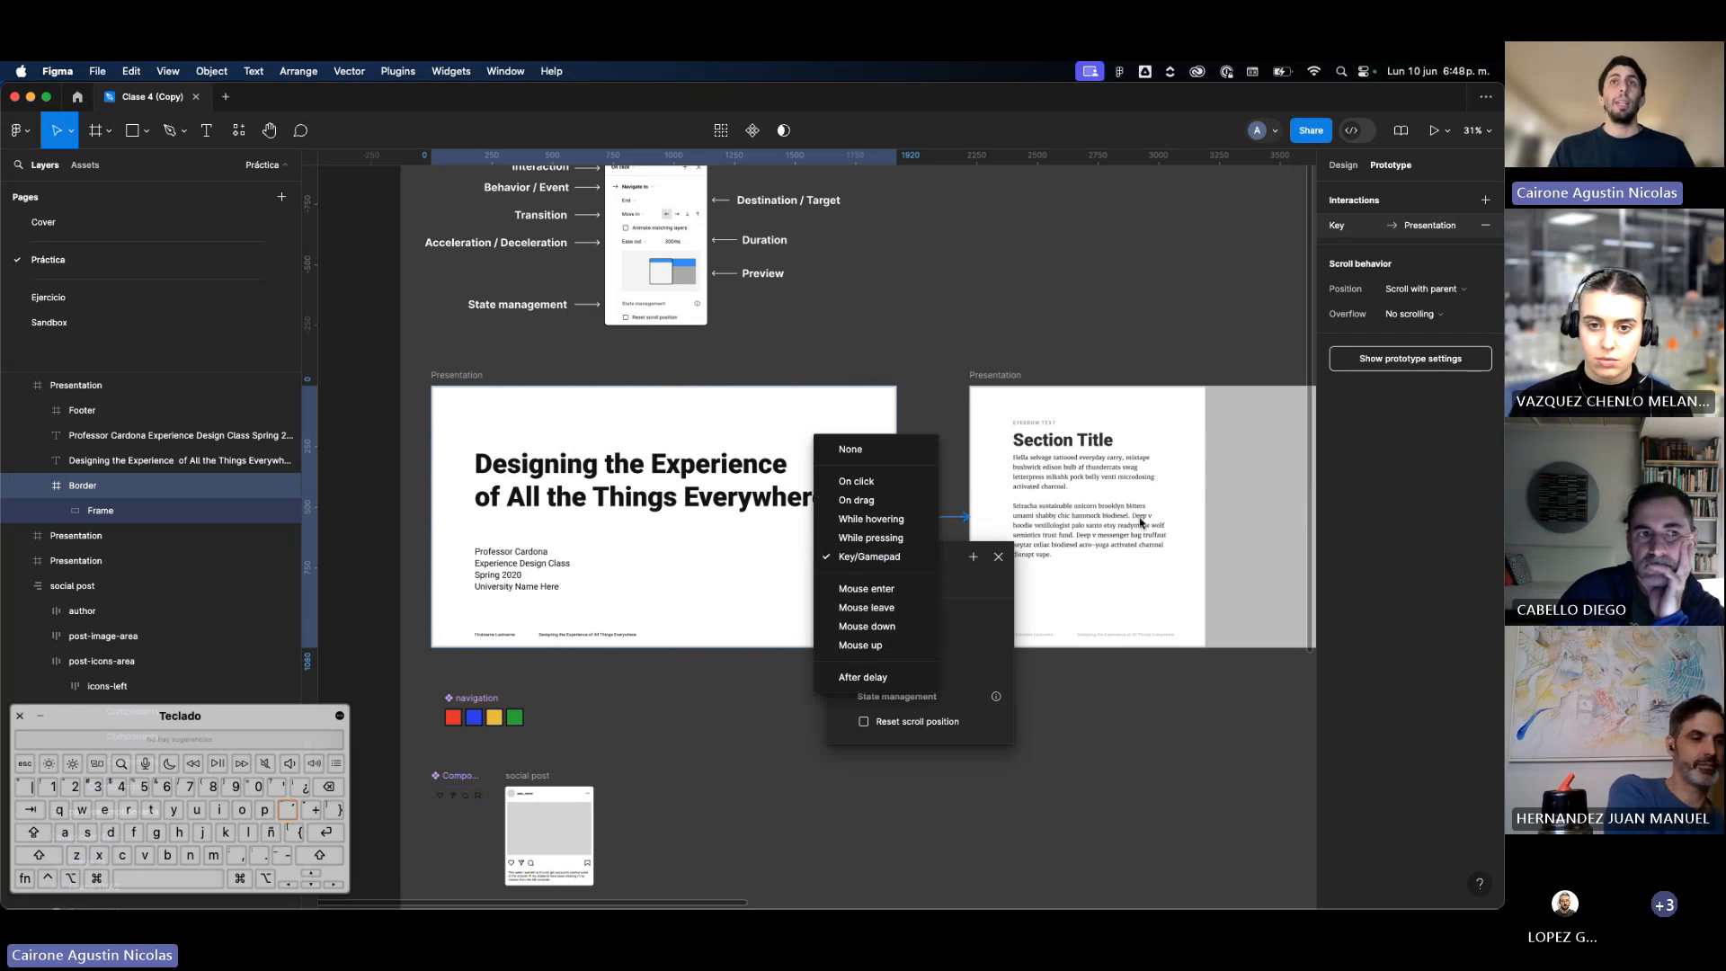
Step: Keep Key/Gamepad as the interaction's trigger, close its settings, and add a flow starting point to the title slide
click(848, 421)
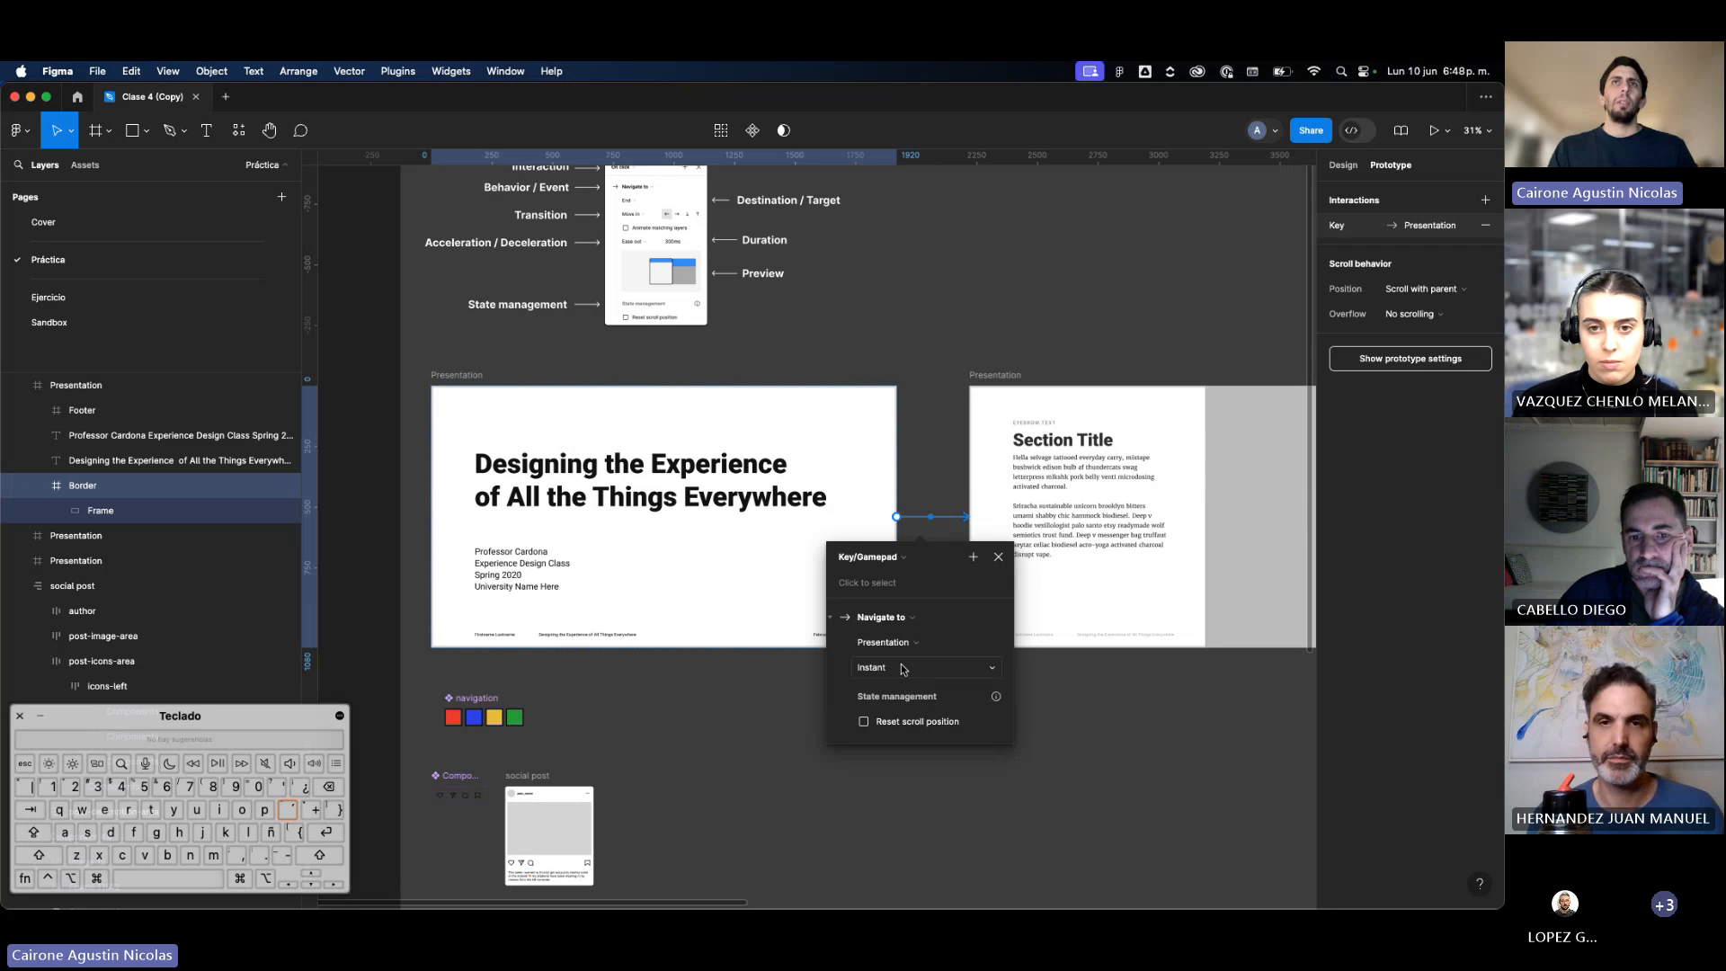
click(629, 468)
click(441, 381)
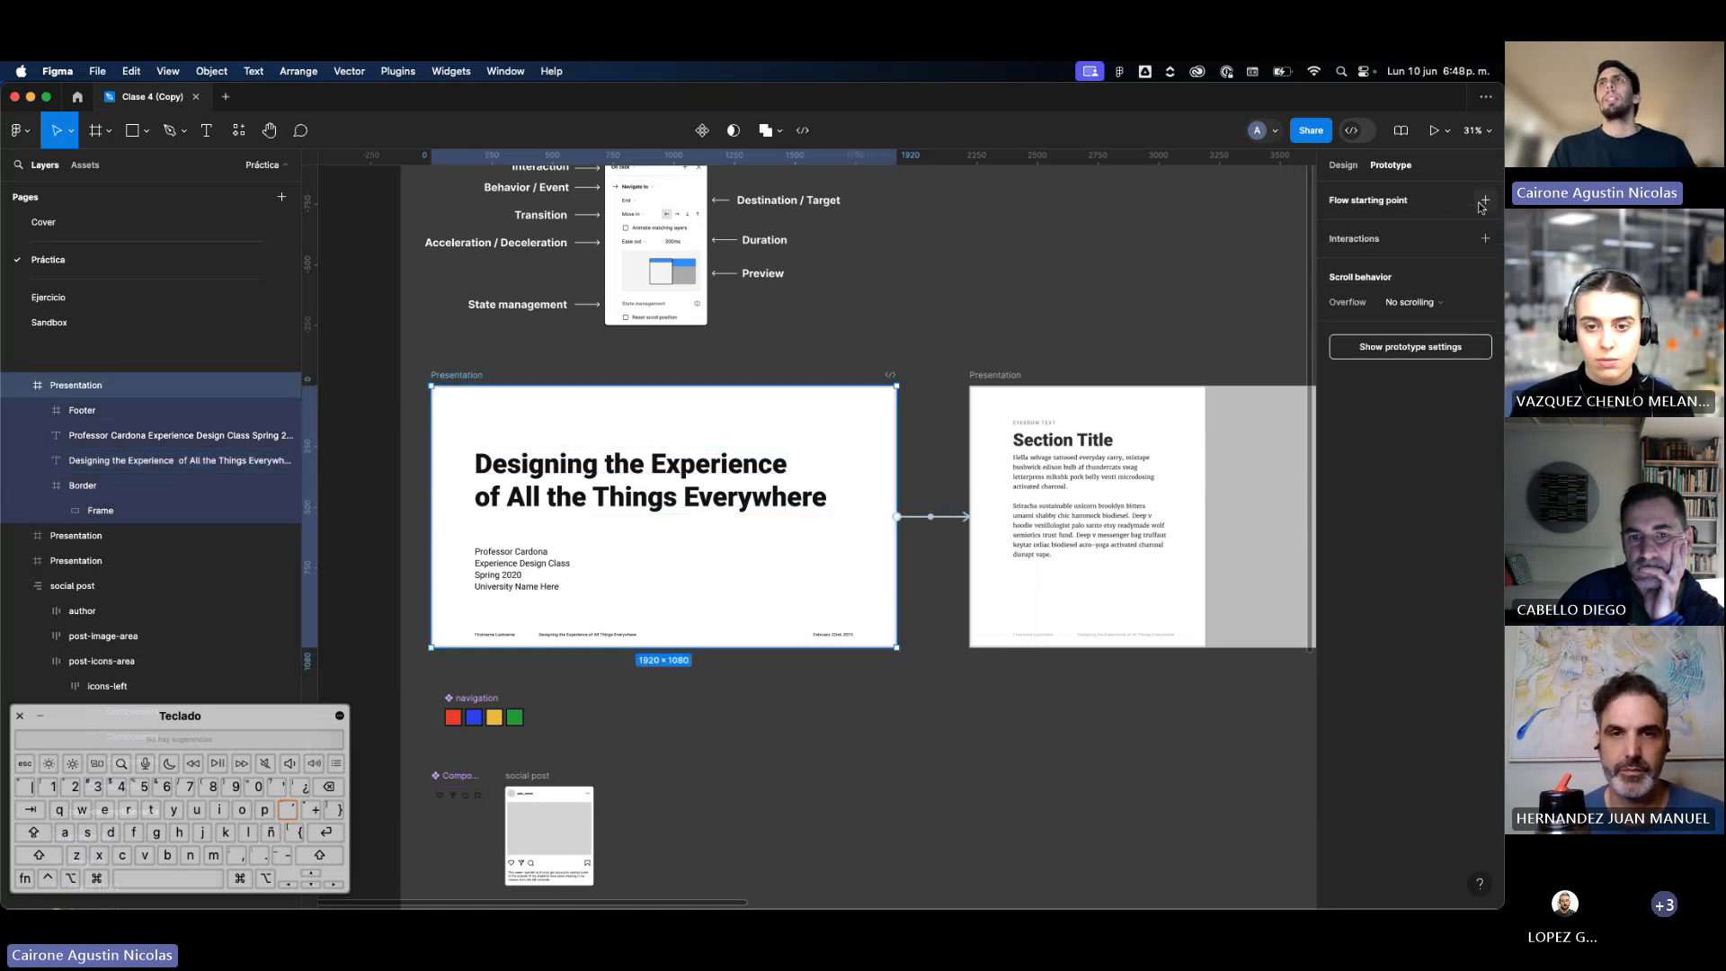
click(425, 387)
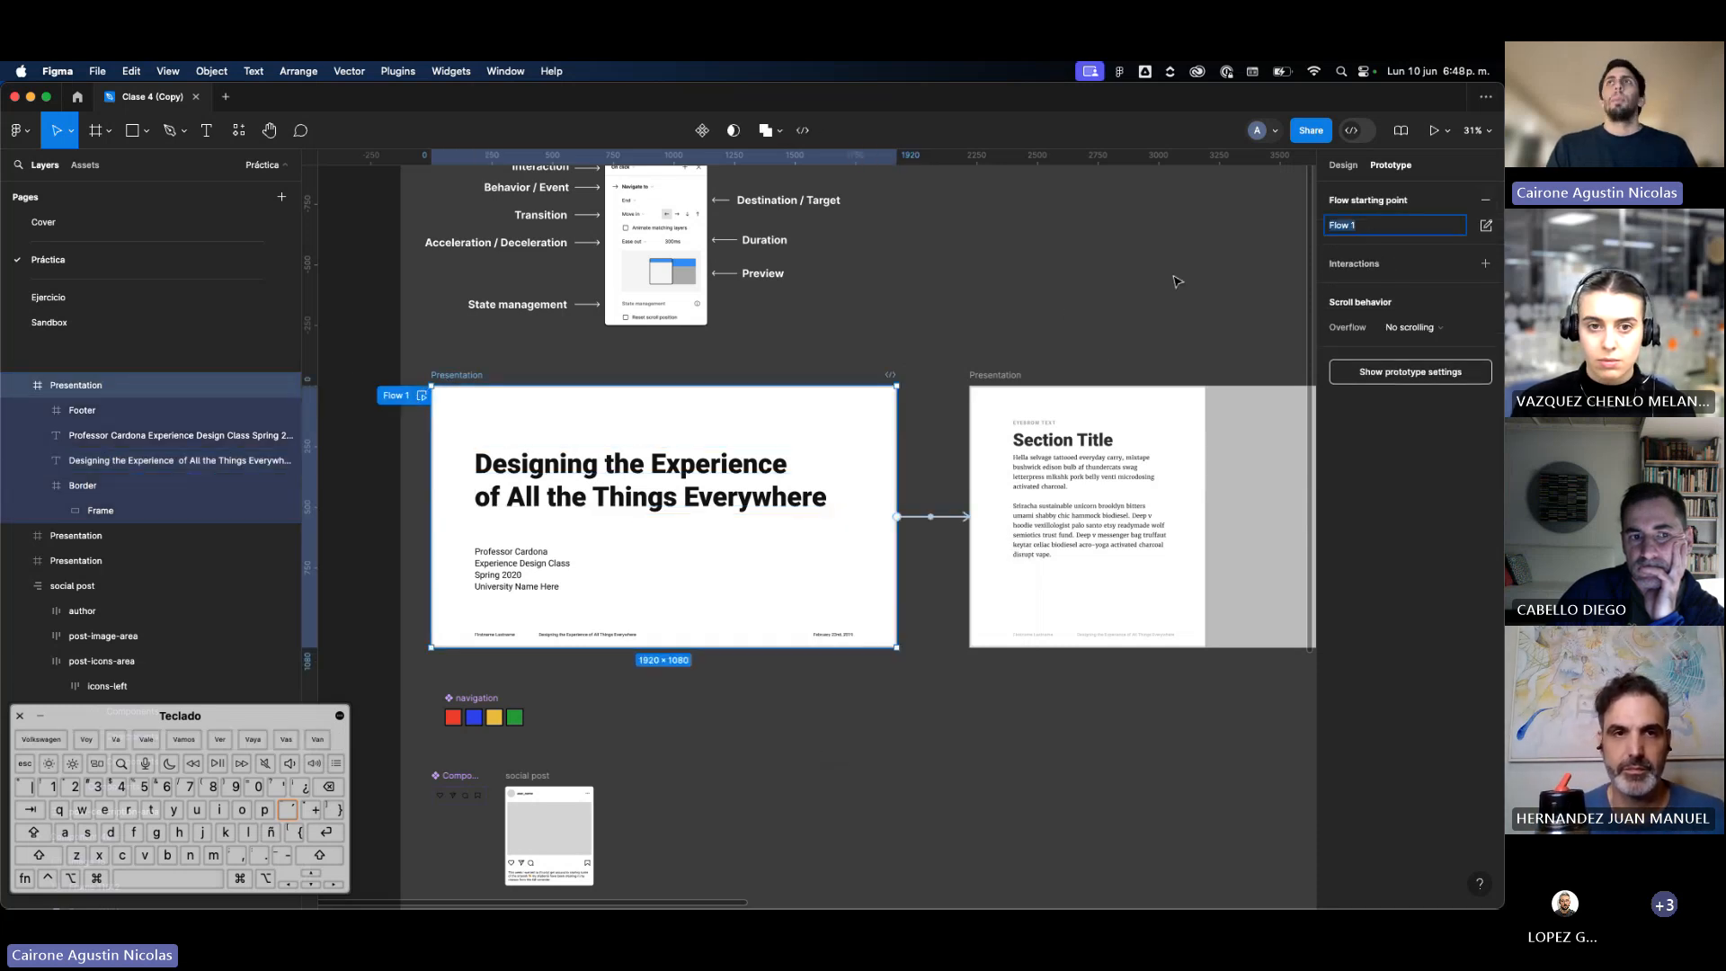
Step: Preview Flow 1 from the title slide in an enlarged preview window placed clear of the slide connection
click(422, 395)
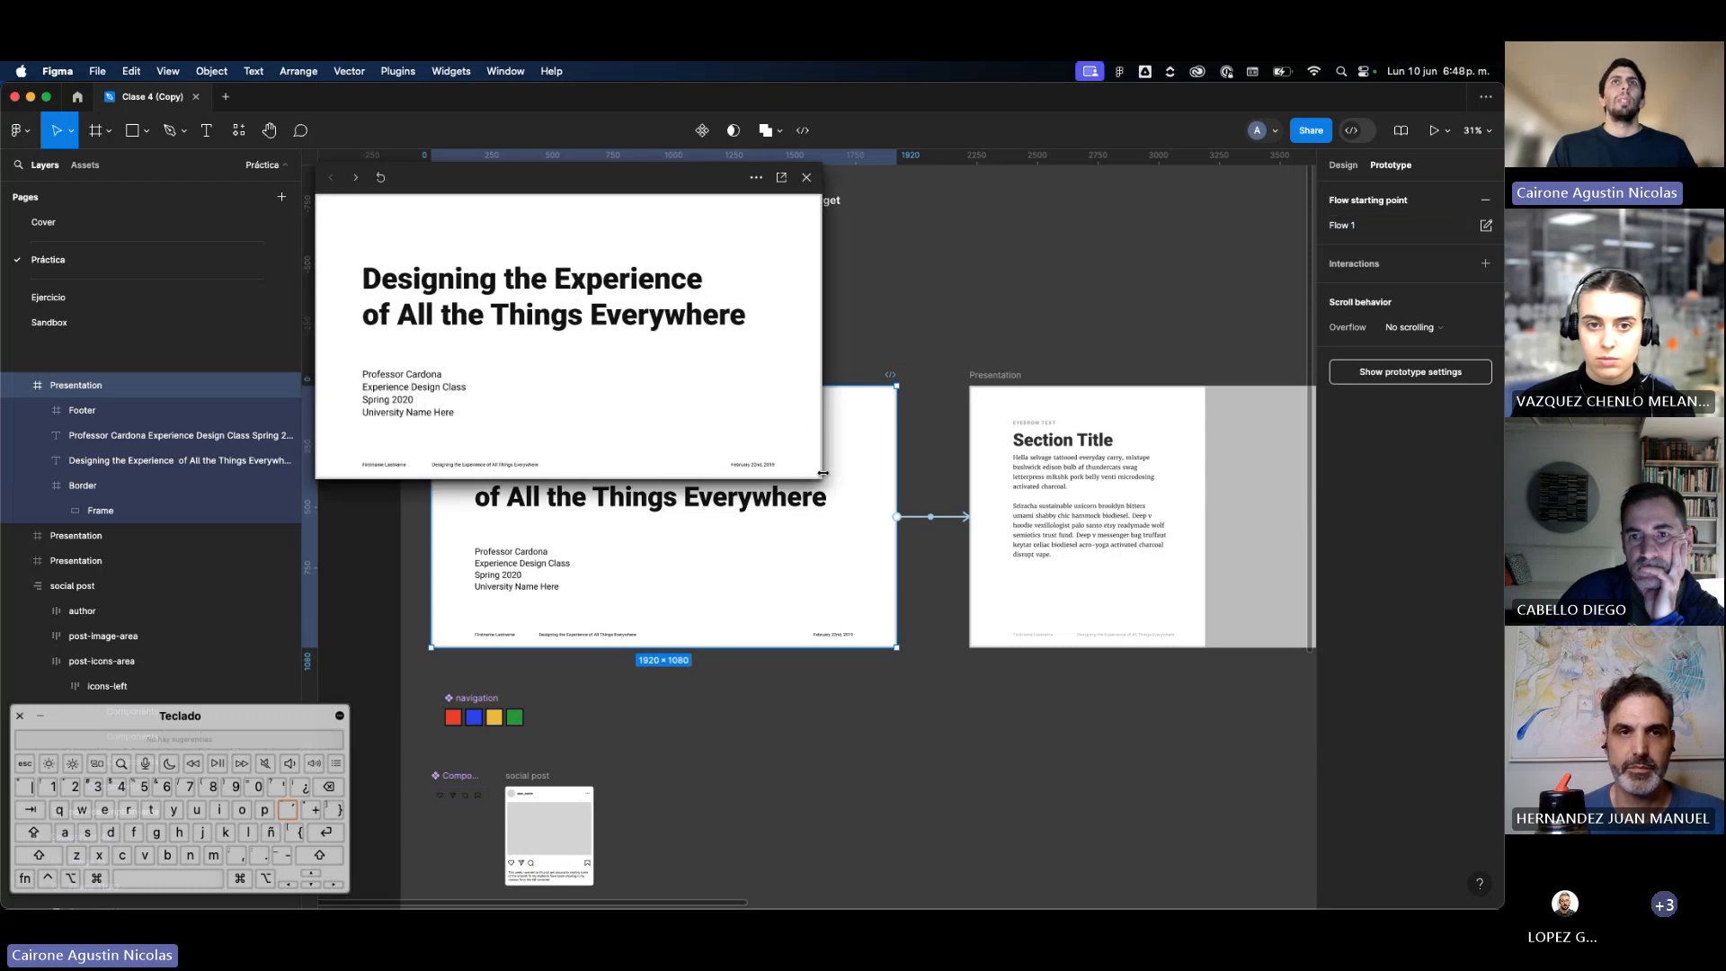
drag(823, 477, 1076, 641)
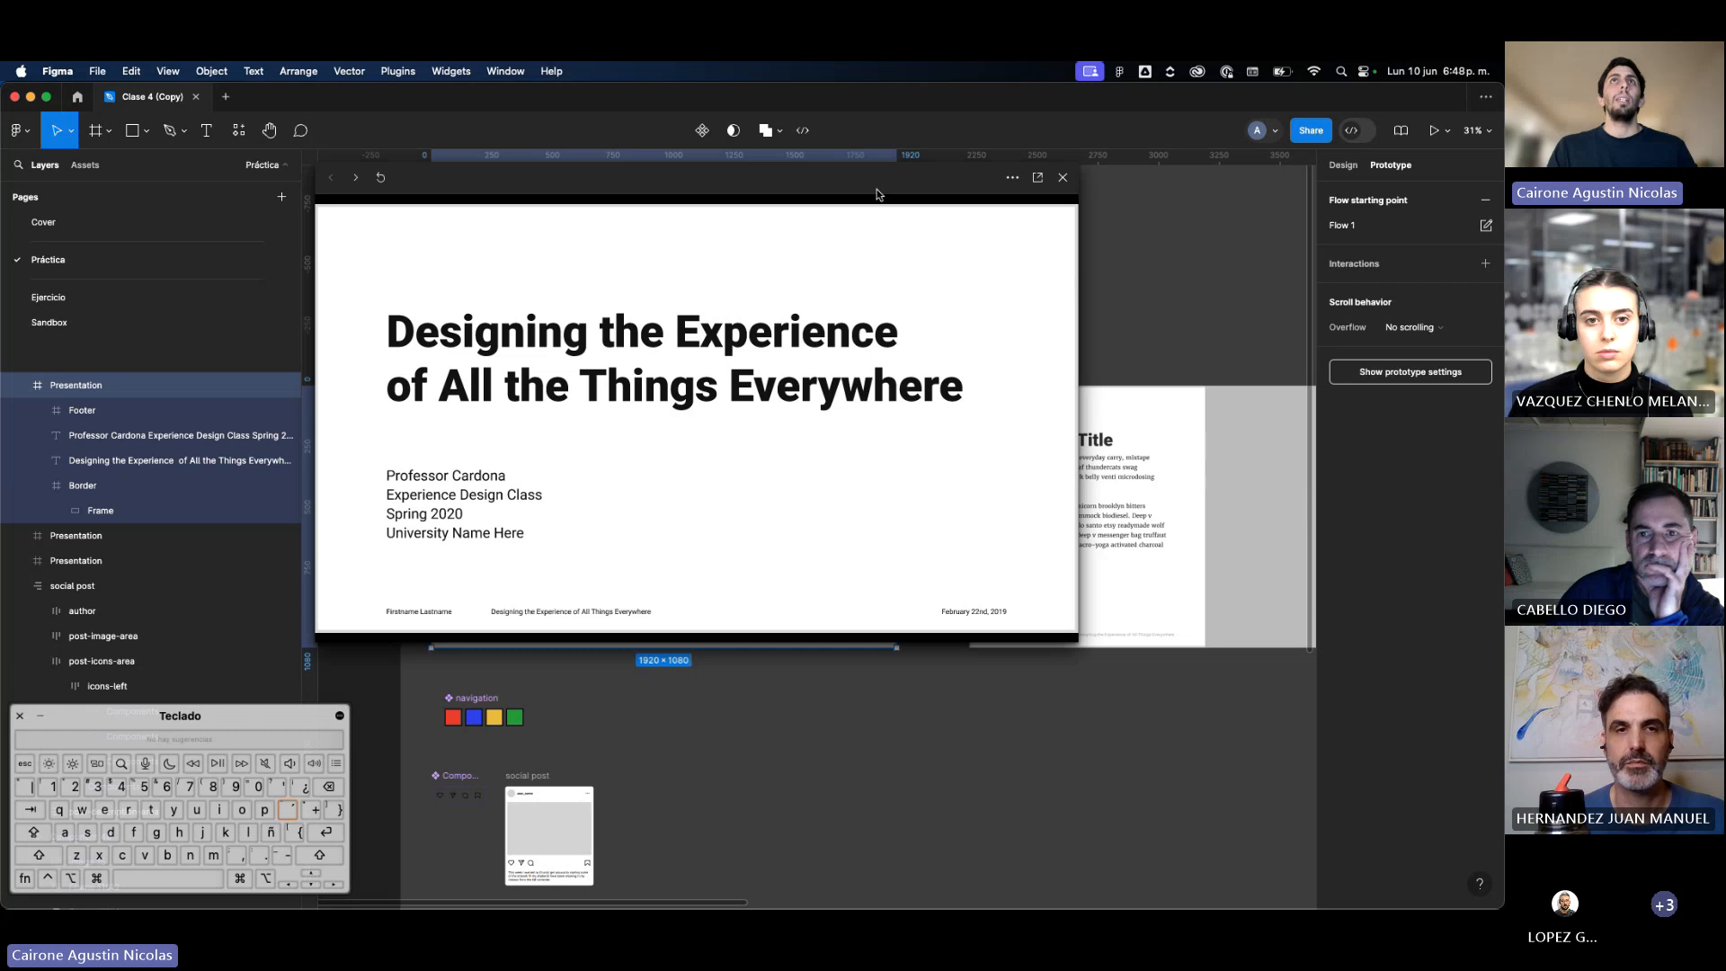
drag(876, 189, 665, 192)
Step: Assign the A key to the Key/Gamepad interaction from the title slide to the Section Title slide
click(1033, 365)
click(926, 517)
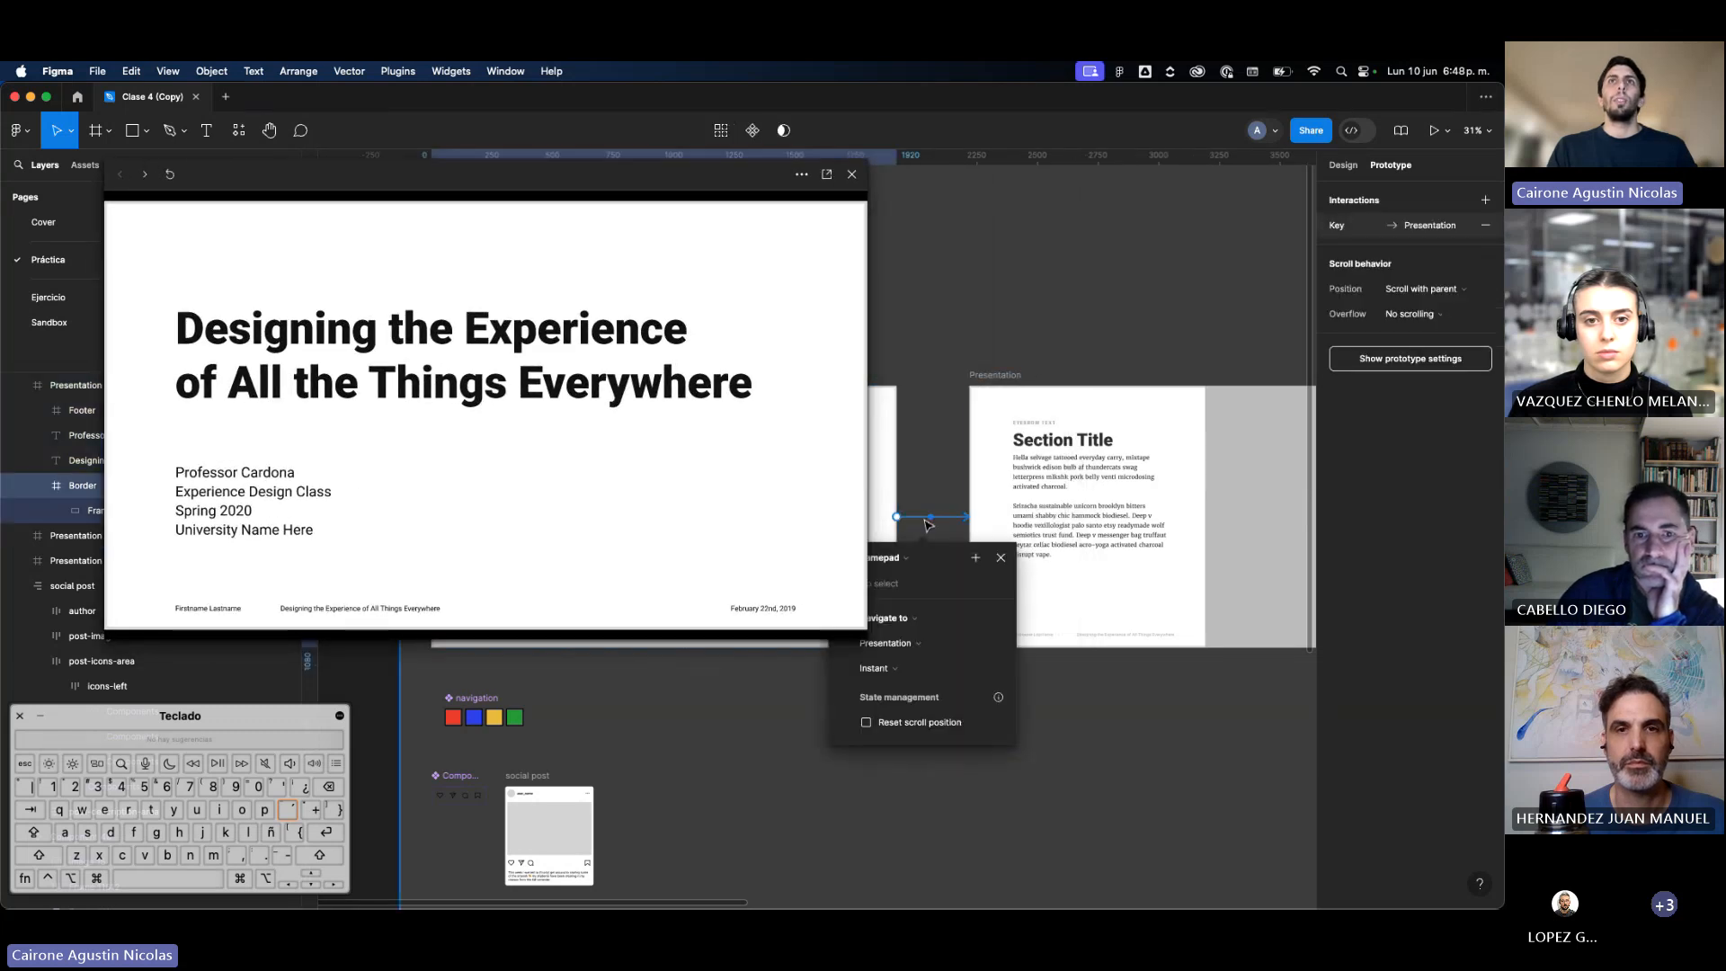
scroll(964, 481, left, 3)
click(993, 580)
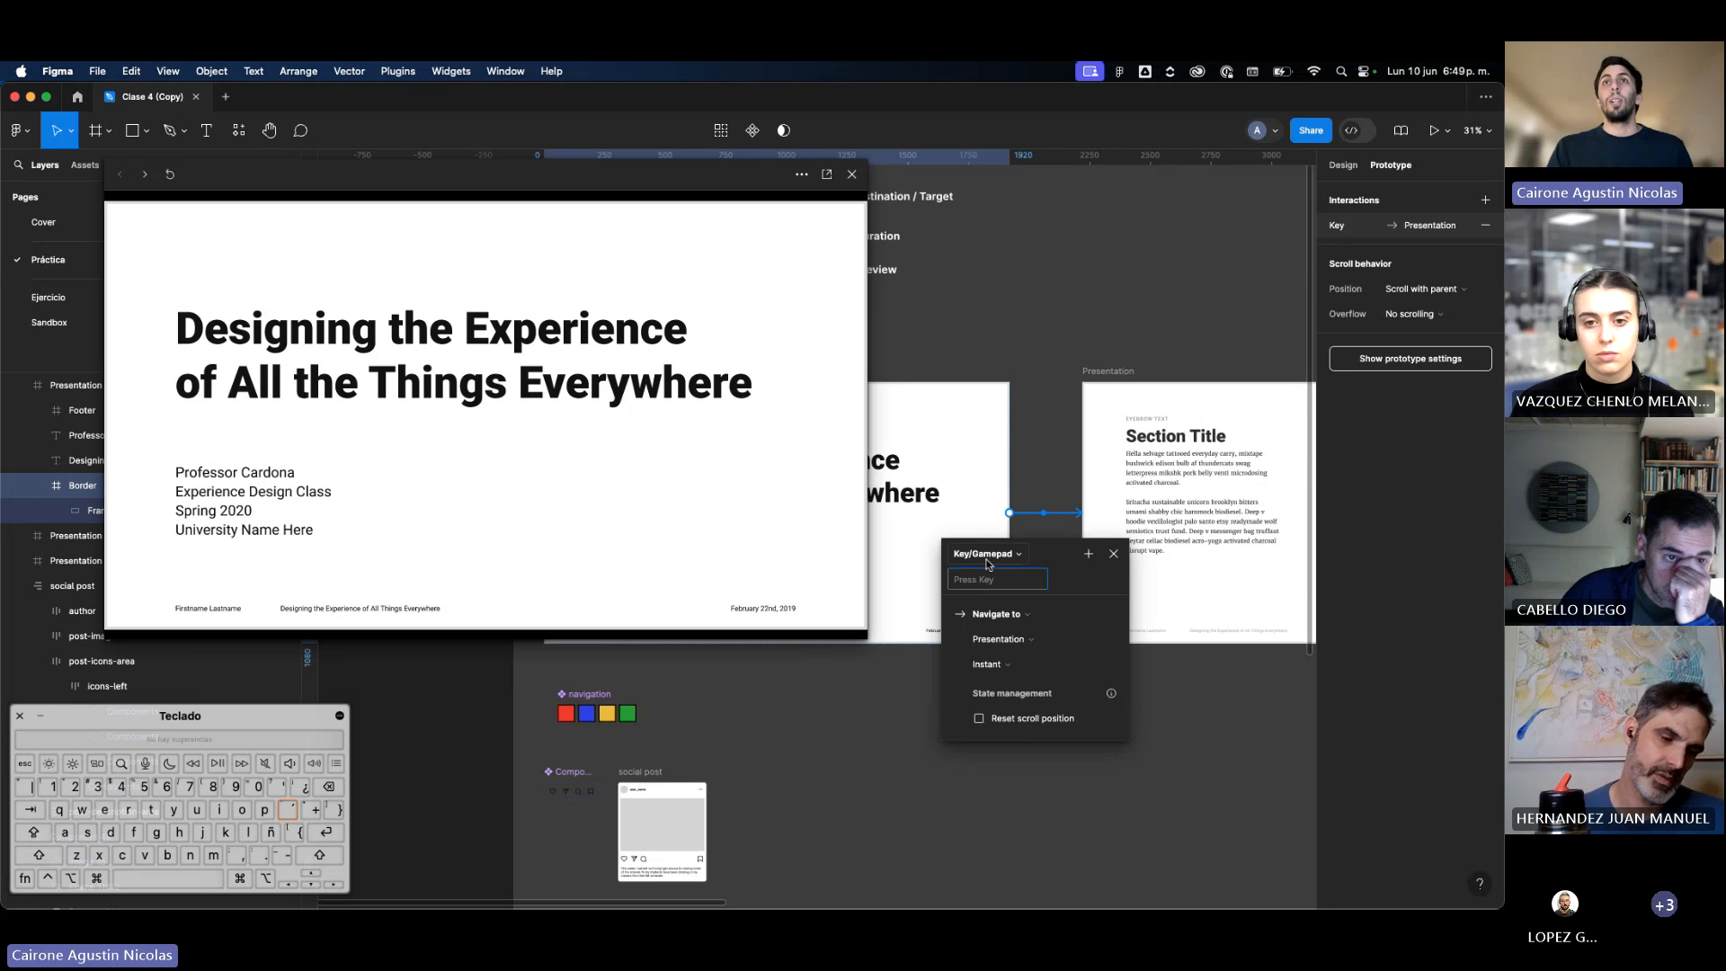
click(983, 556)
click(978, 564)
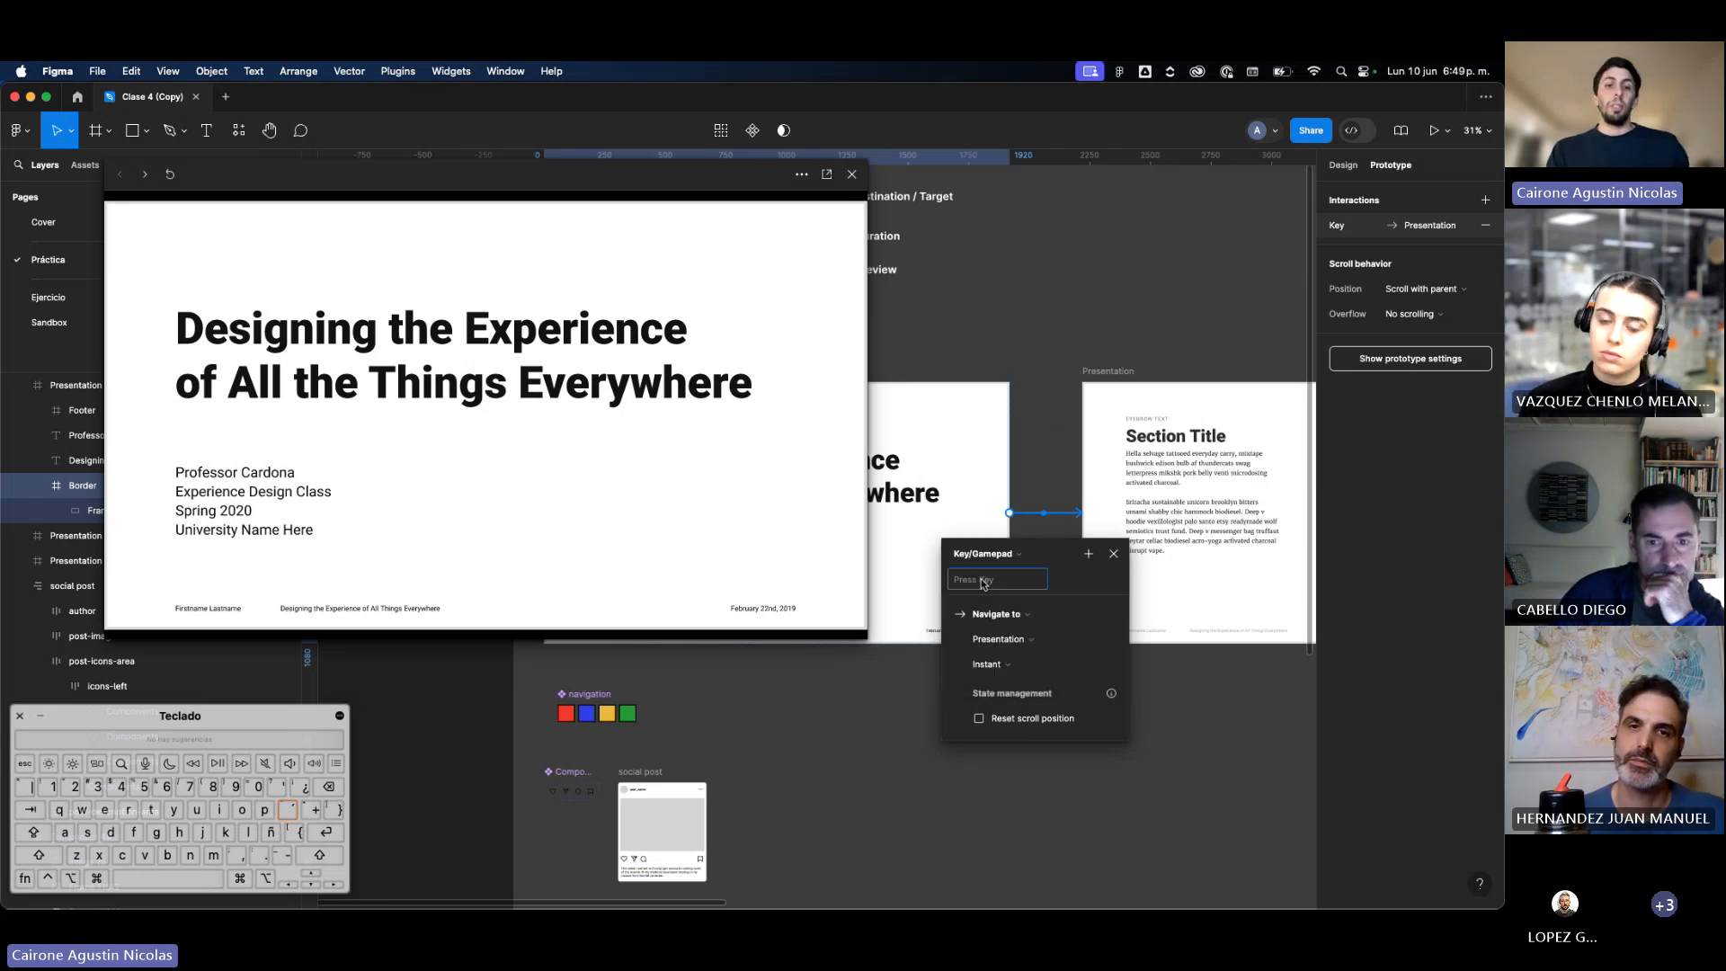
key(a)
click(1064, 483)
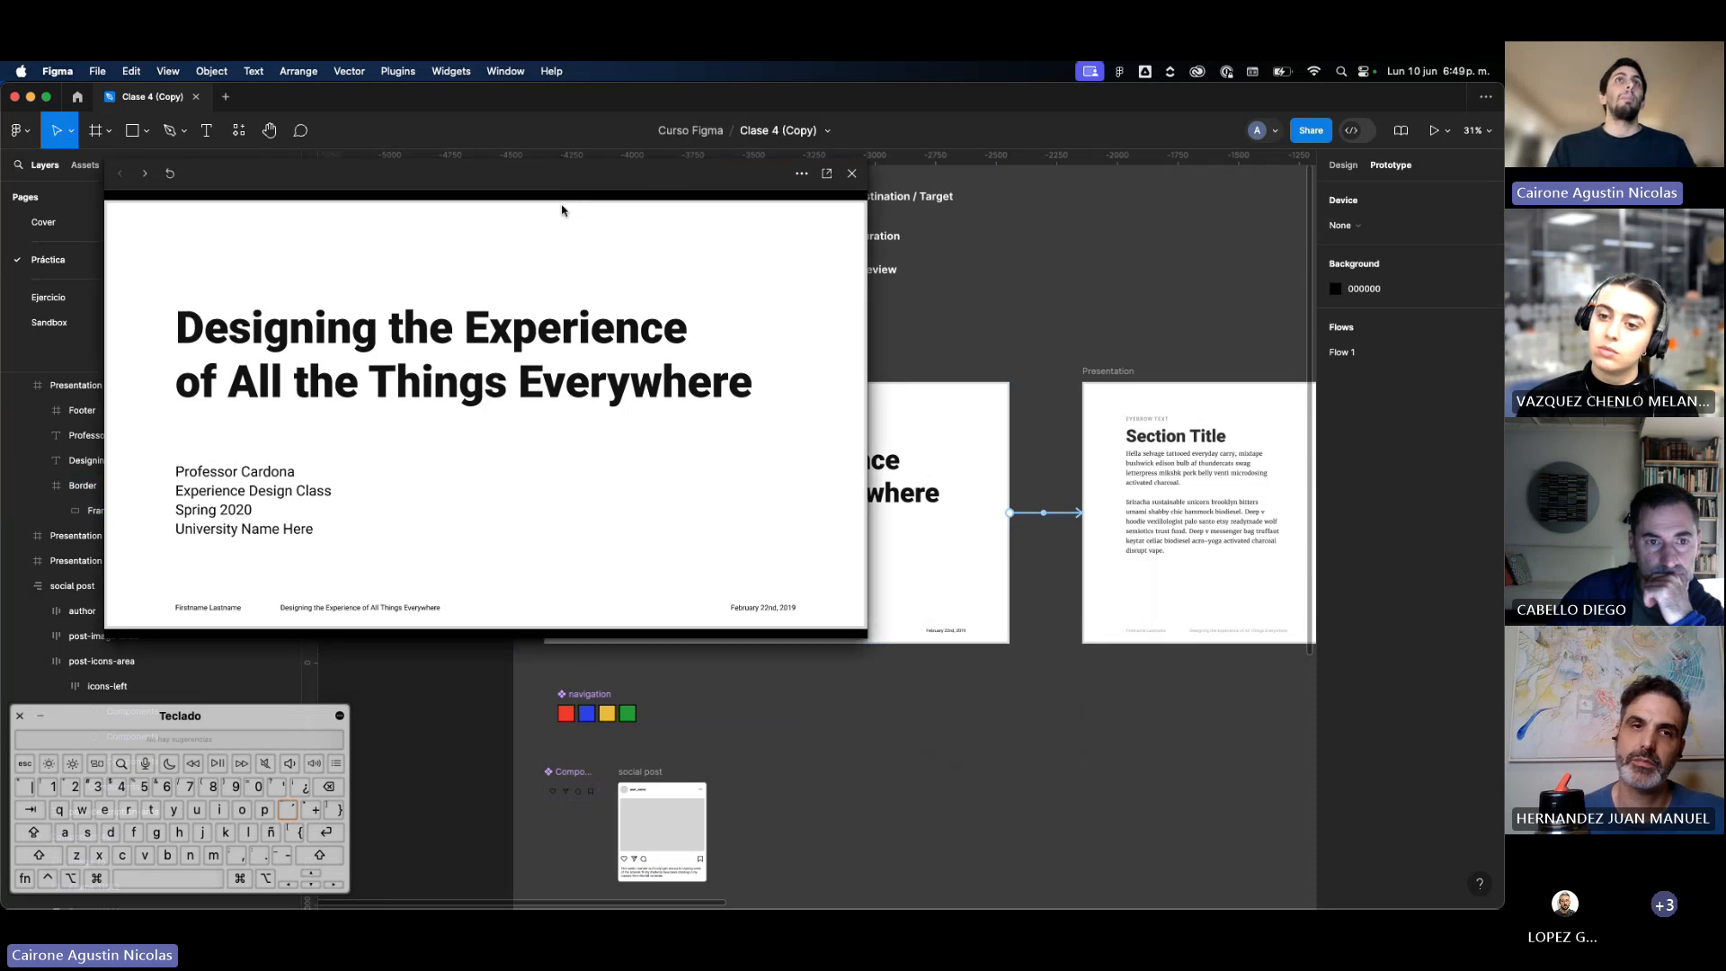
Step: Test the A key navigation in the Flow 1 preview and close the preview
key(a)
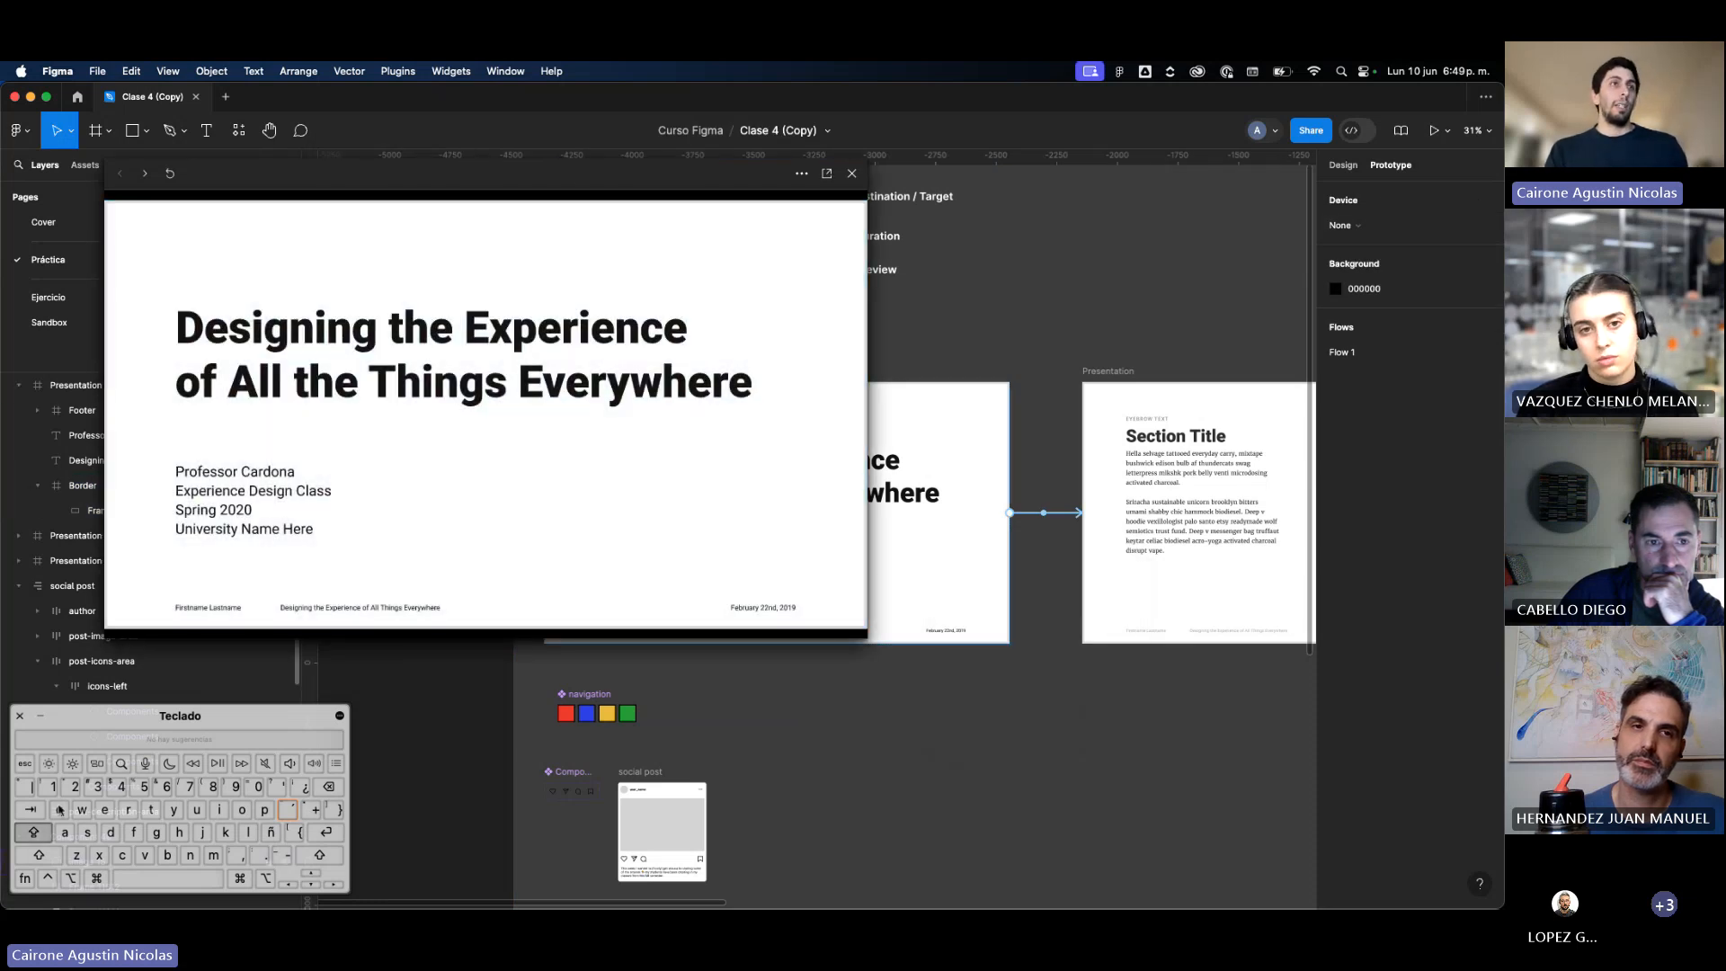
click(338, 463)
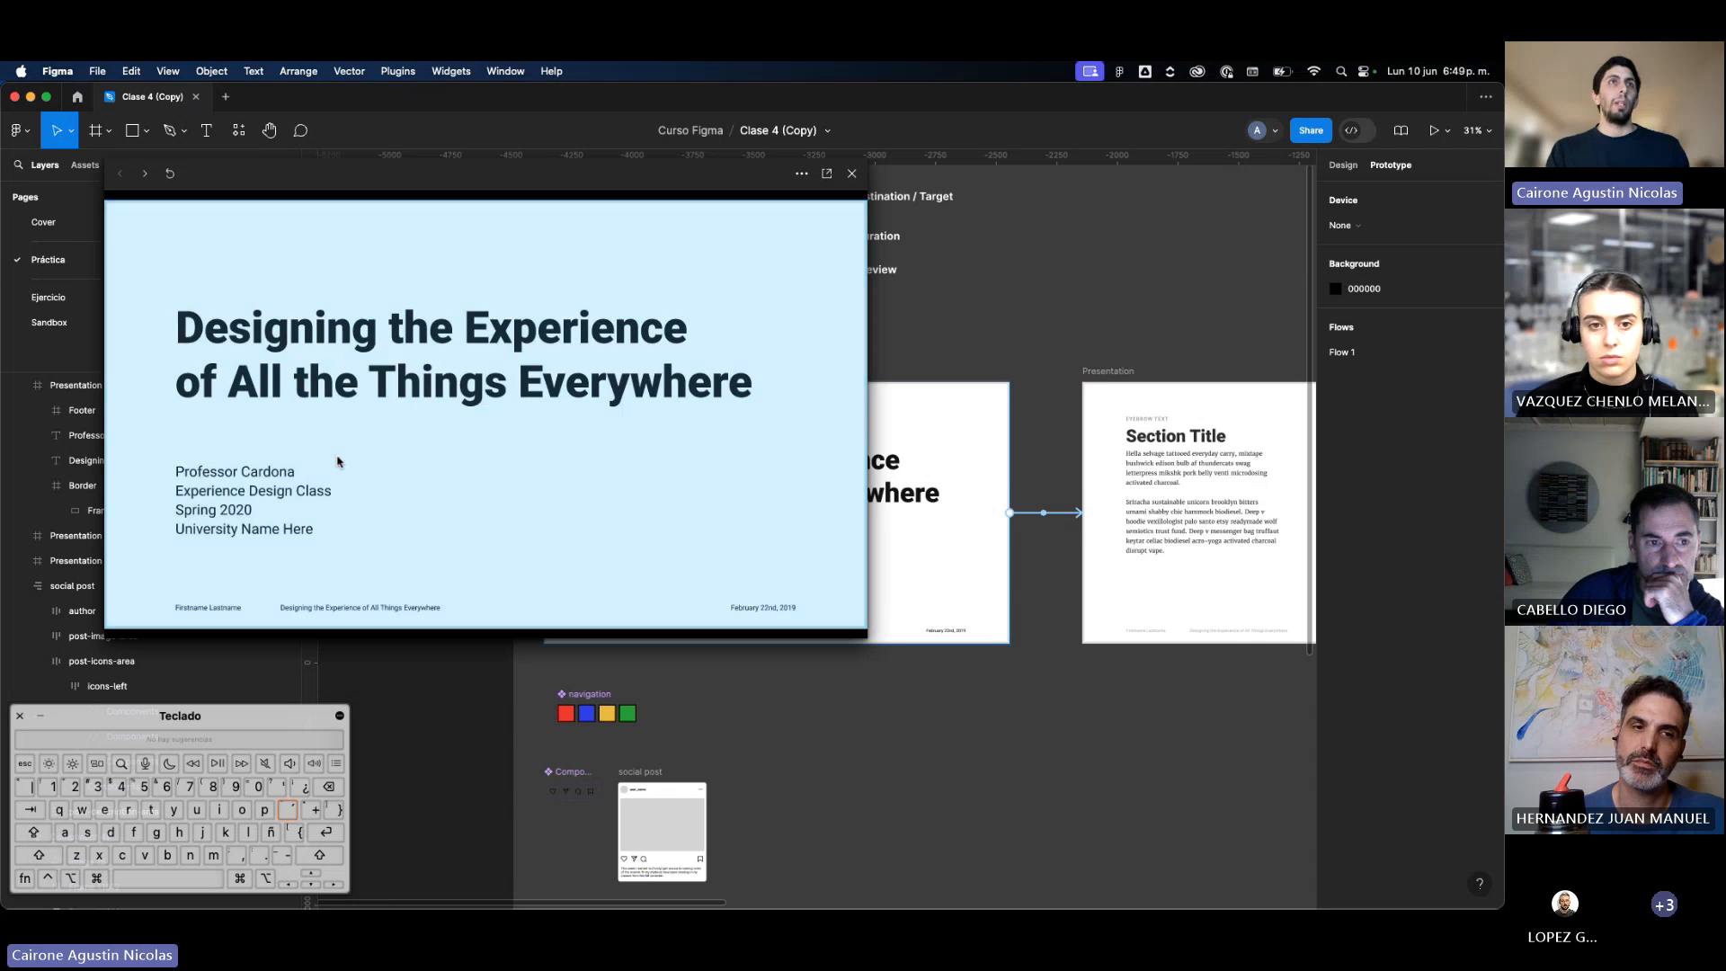
key(a)
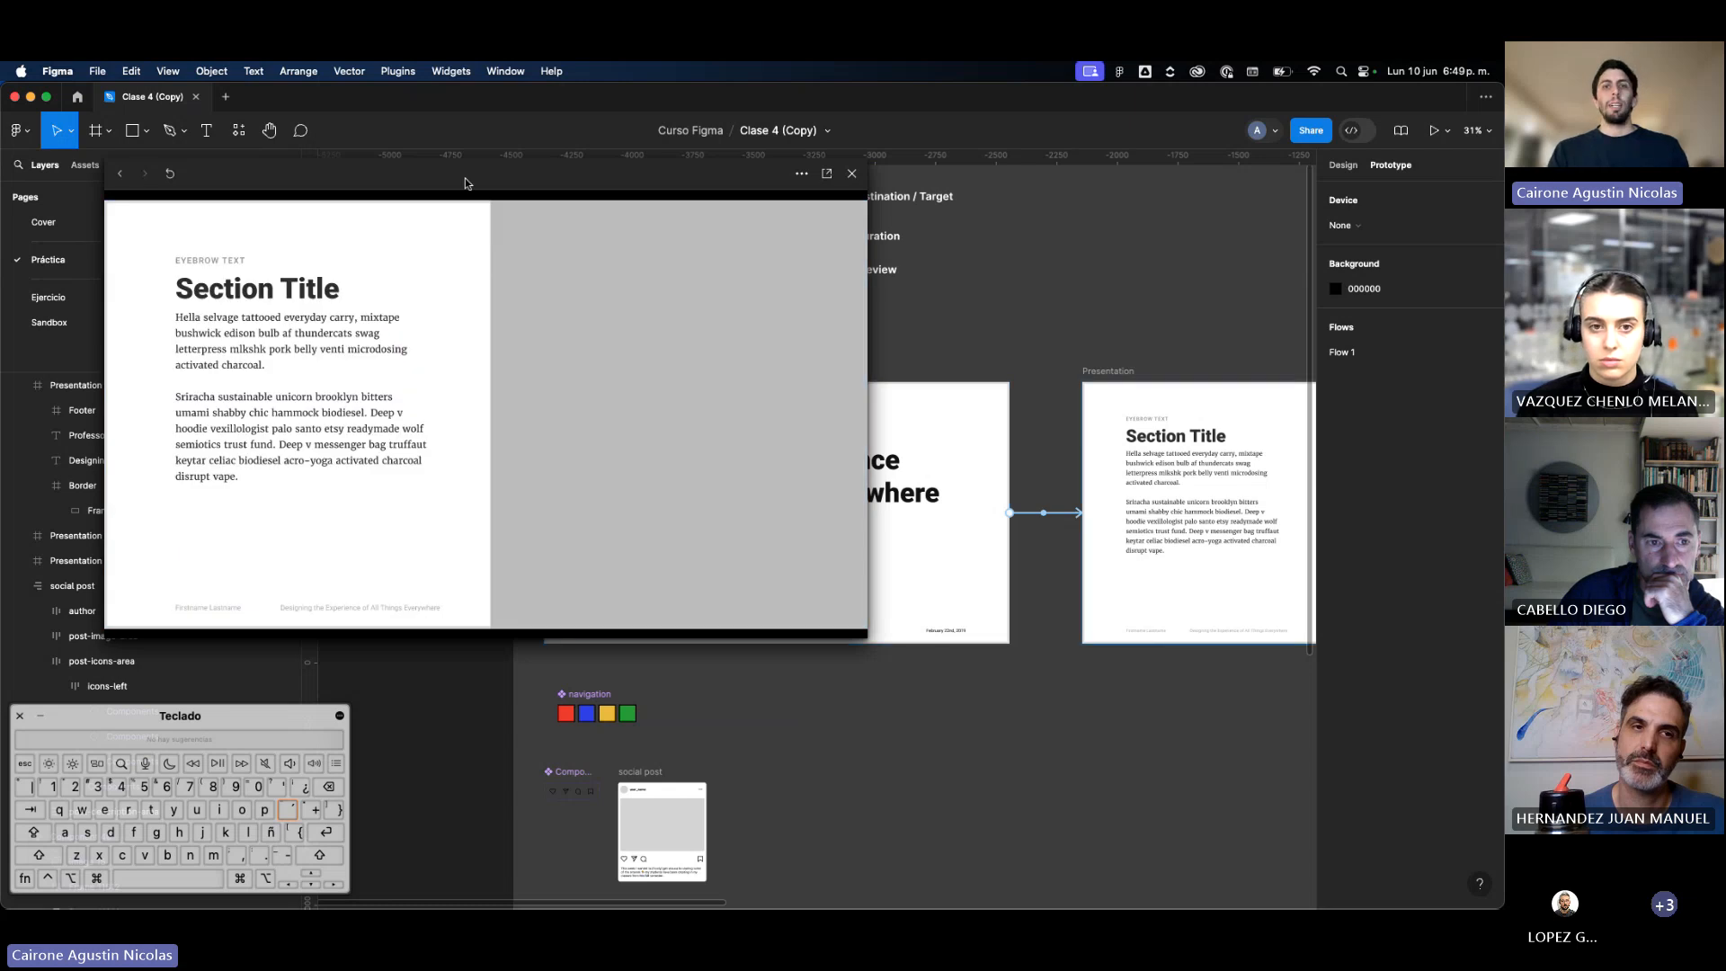
click(851, 173)
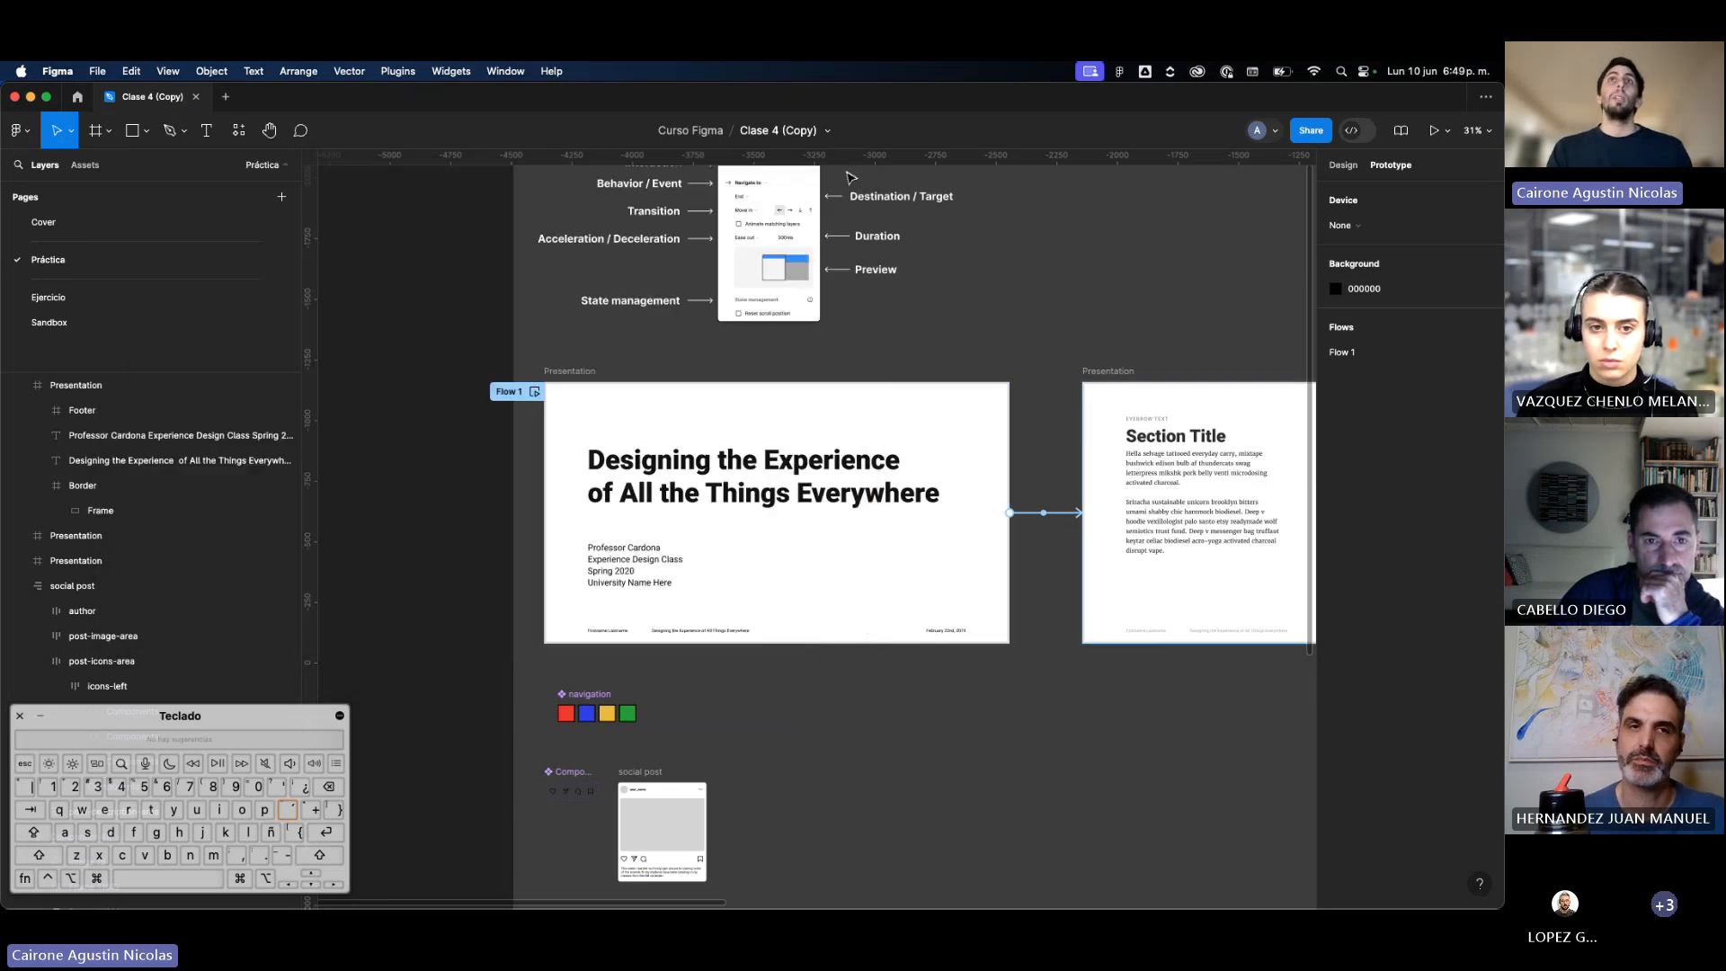
Step: Review the trigger options of the A key interaction and remove its connection to the Section Title slide
click(1059, 513)
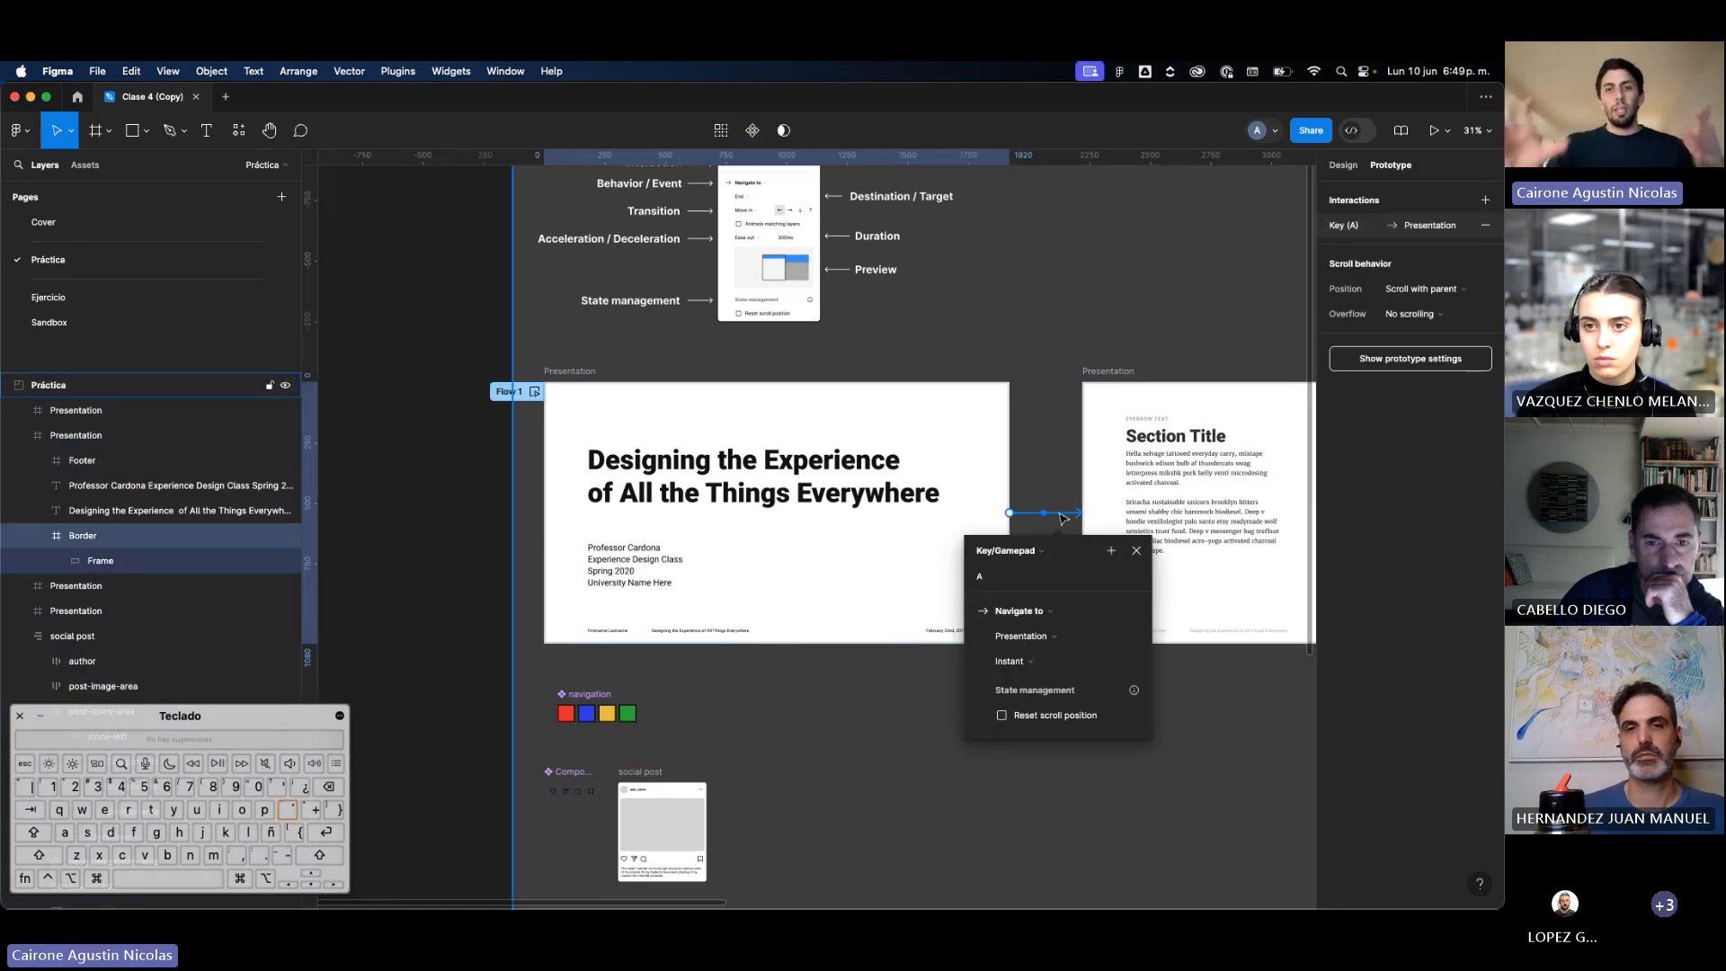
scroll(1062, 518, right, 3)
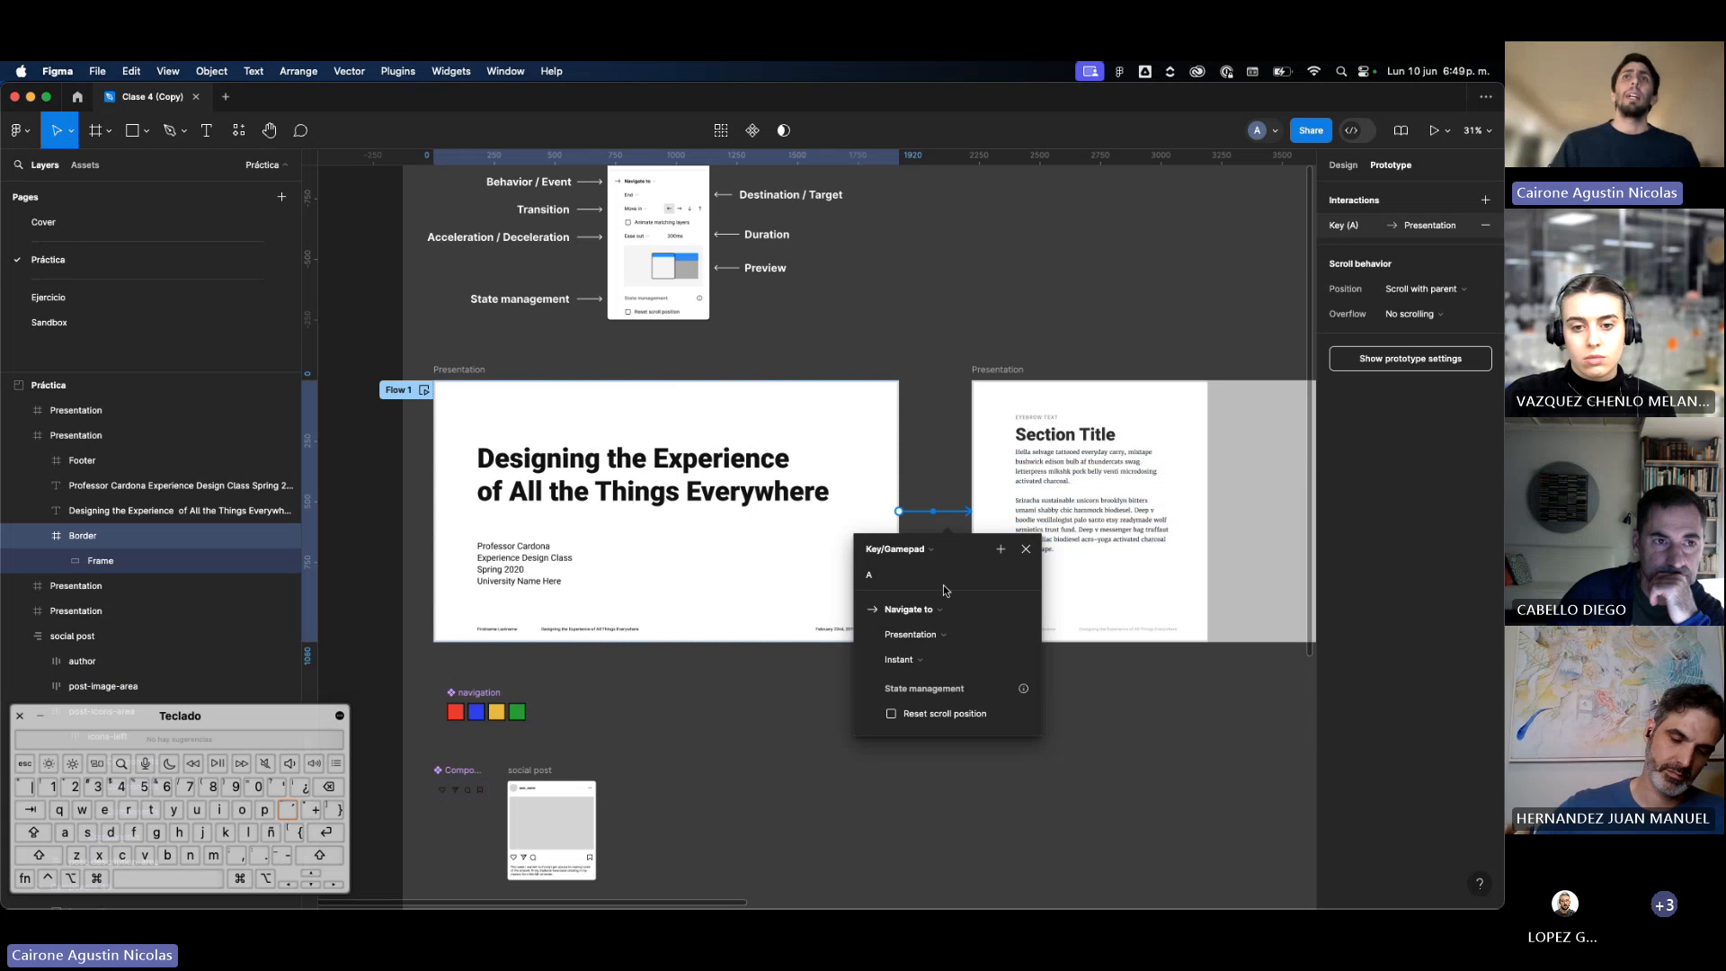
click(934, 552)
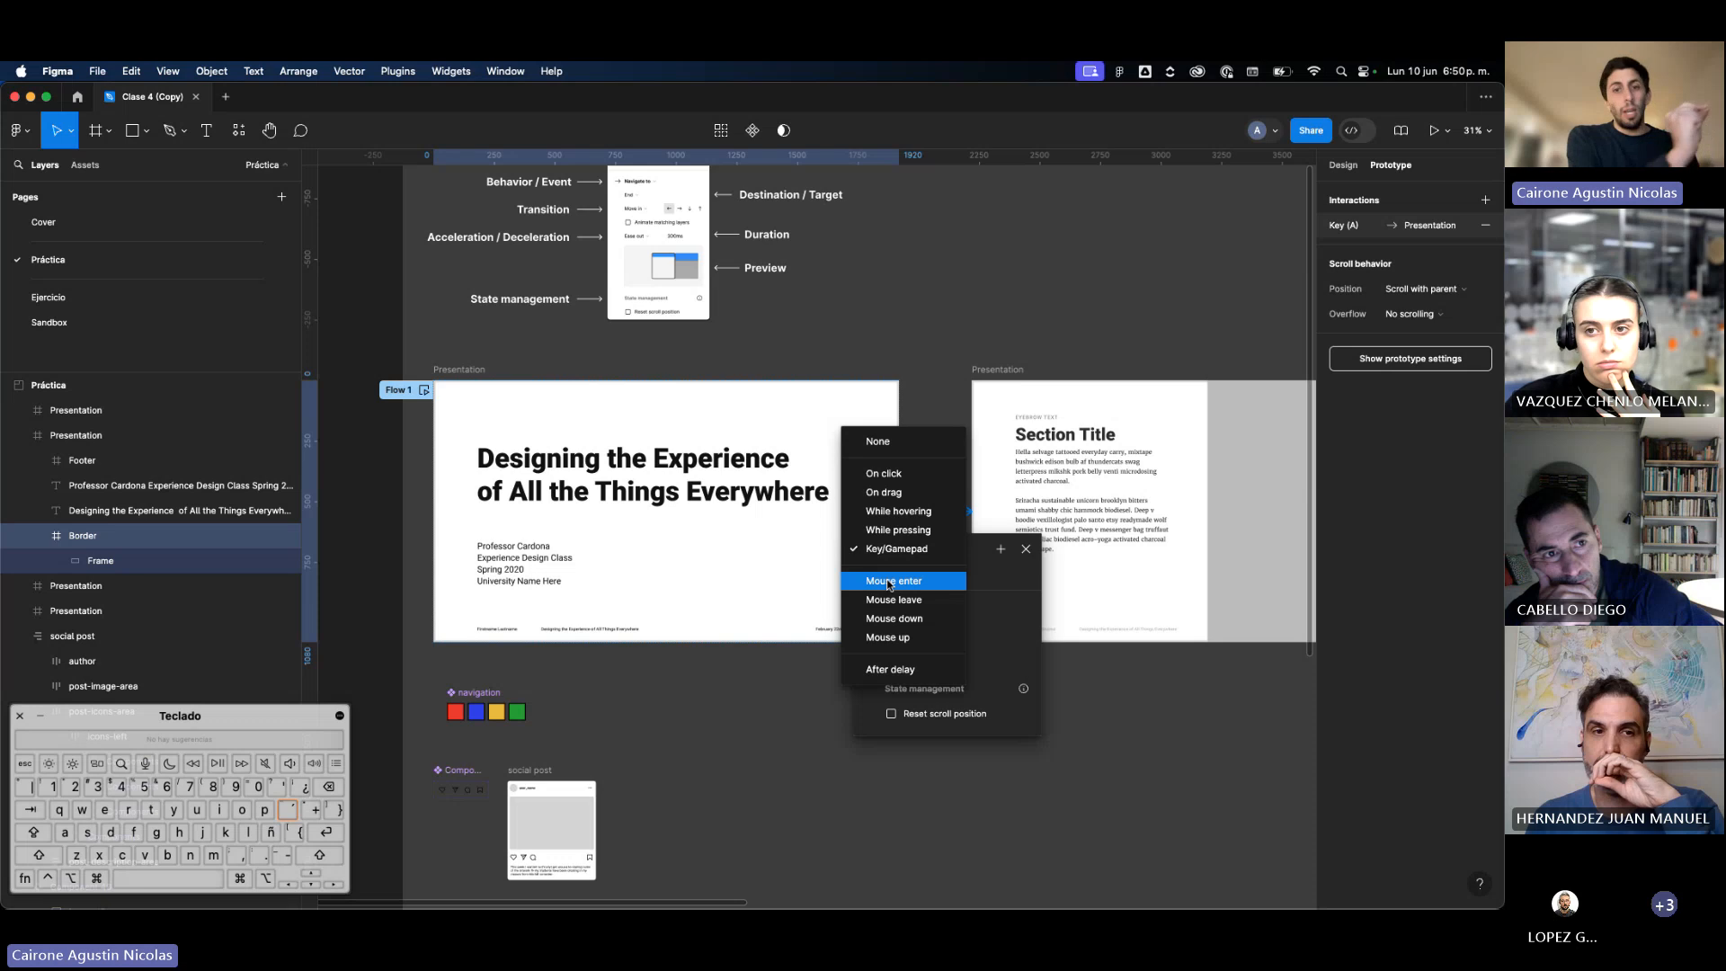
click(955, 373)
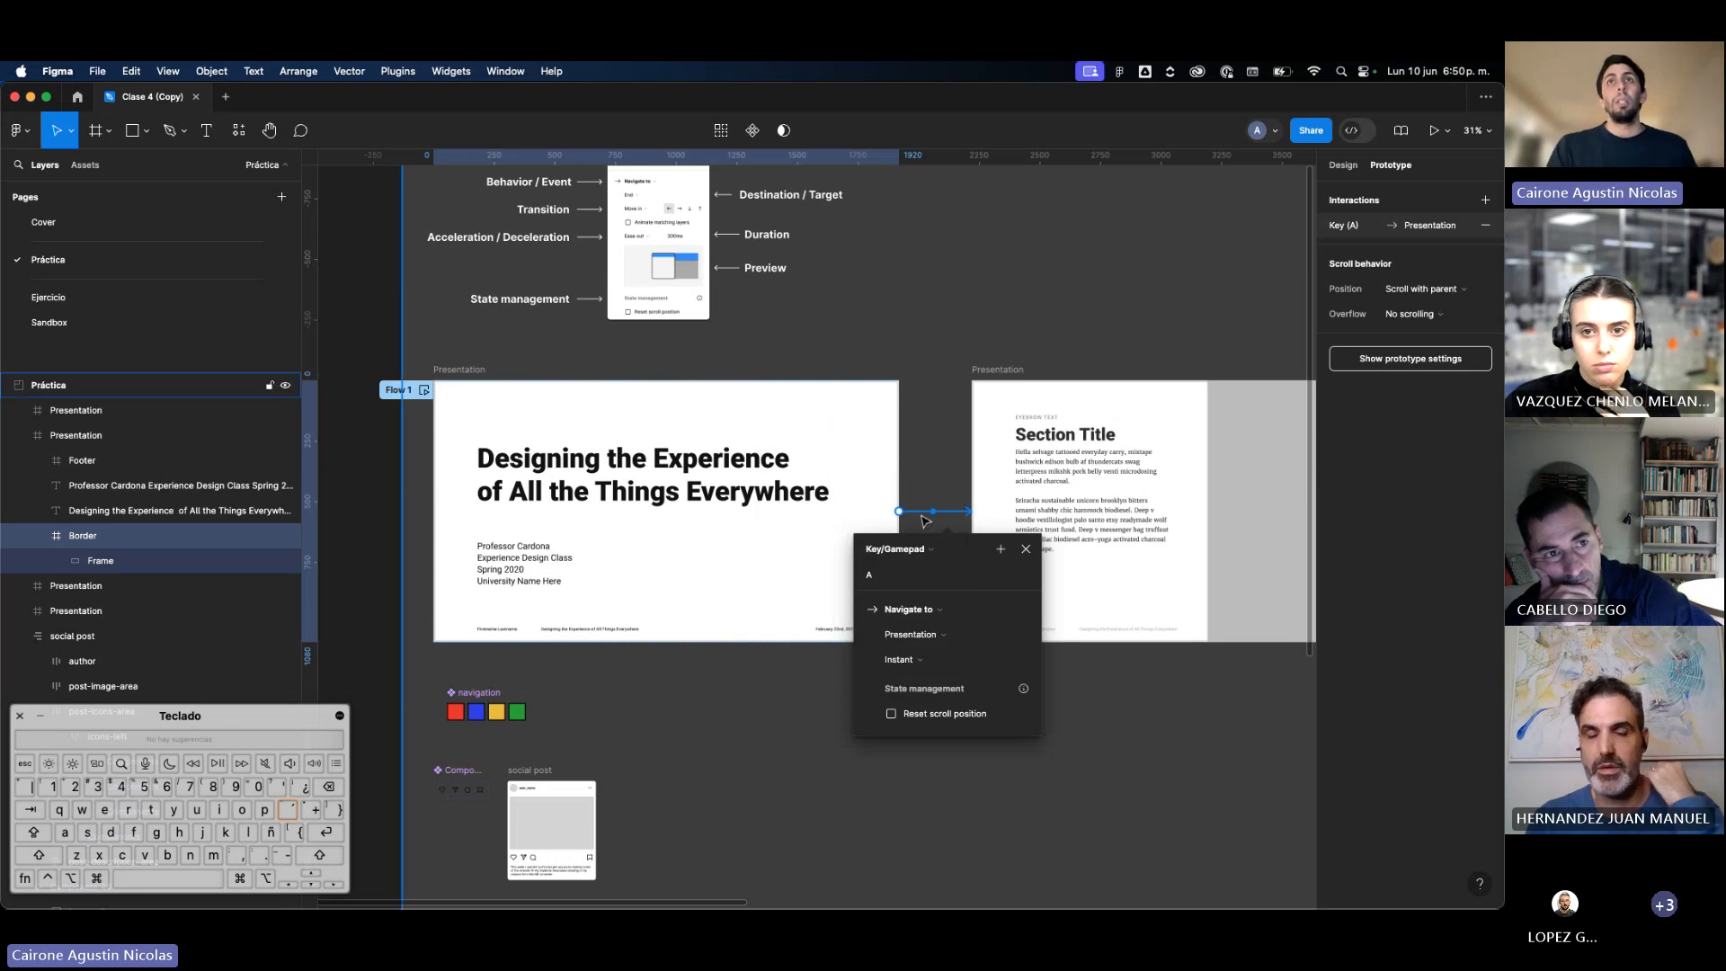
key(Escape)
Step: Connect the title slide's main heading text to the Section Title slide with a Mouse enter trigger
click(836, 492)
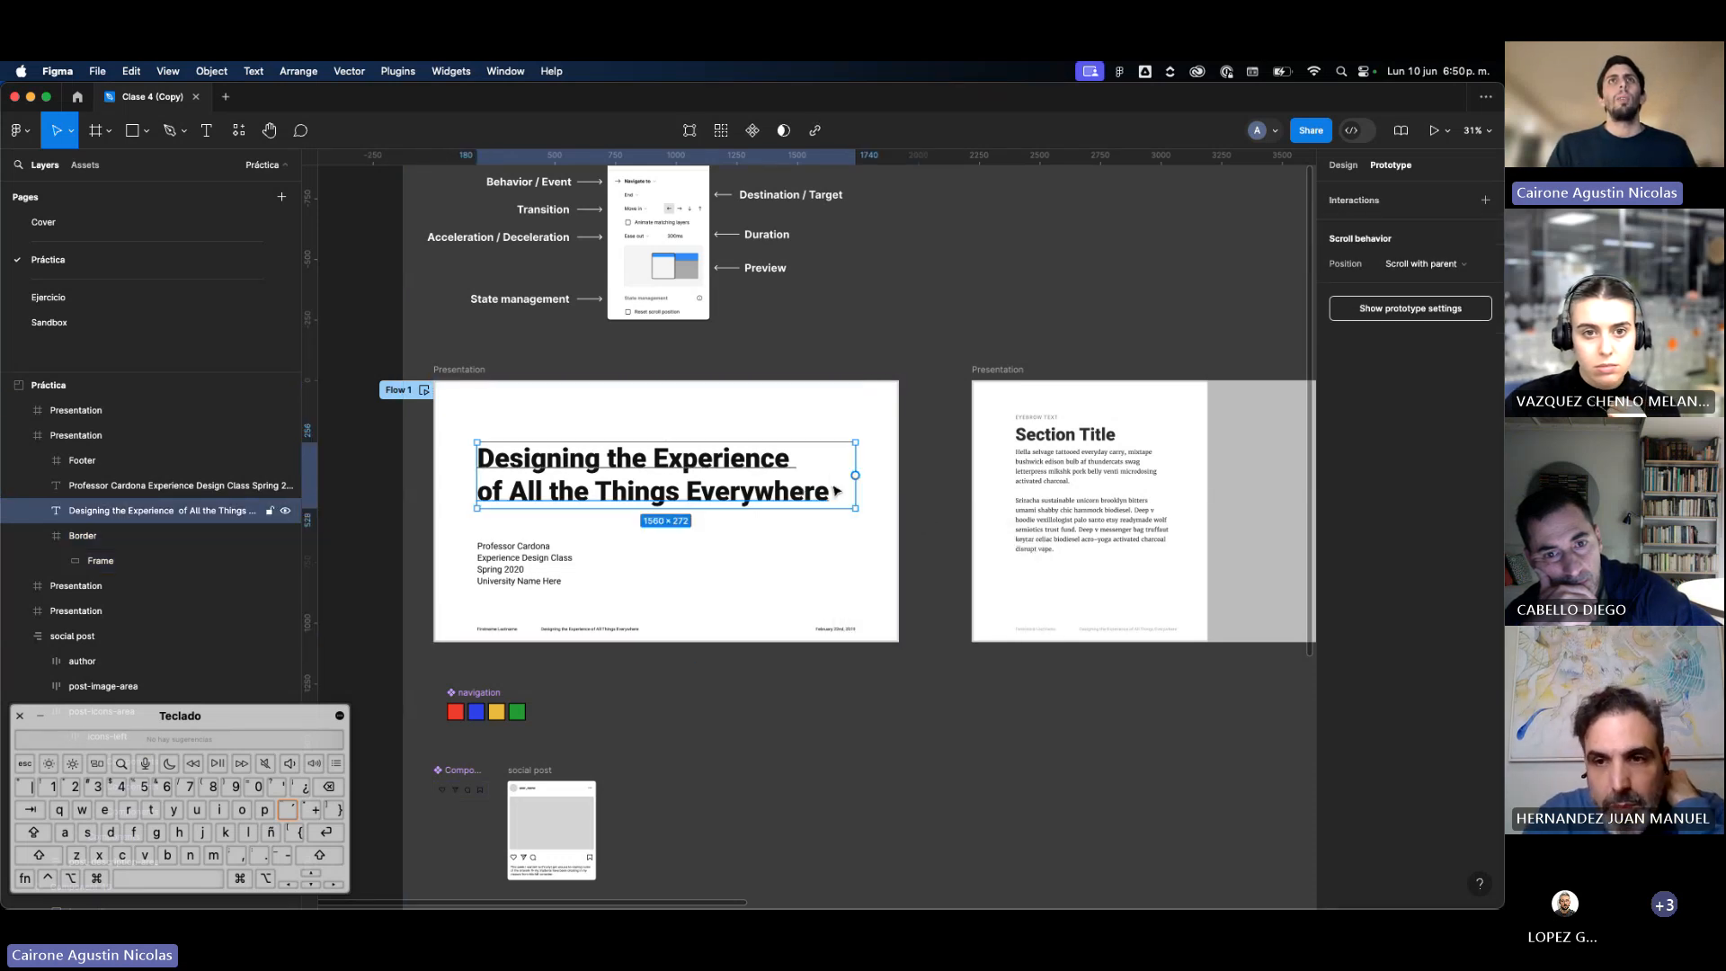
drag(854, 476, 1012, 587)
click(929, 561)
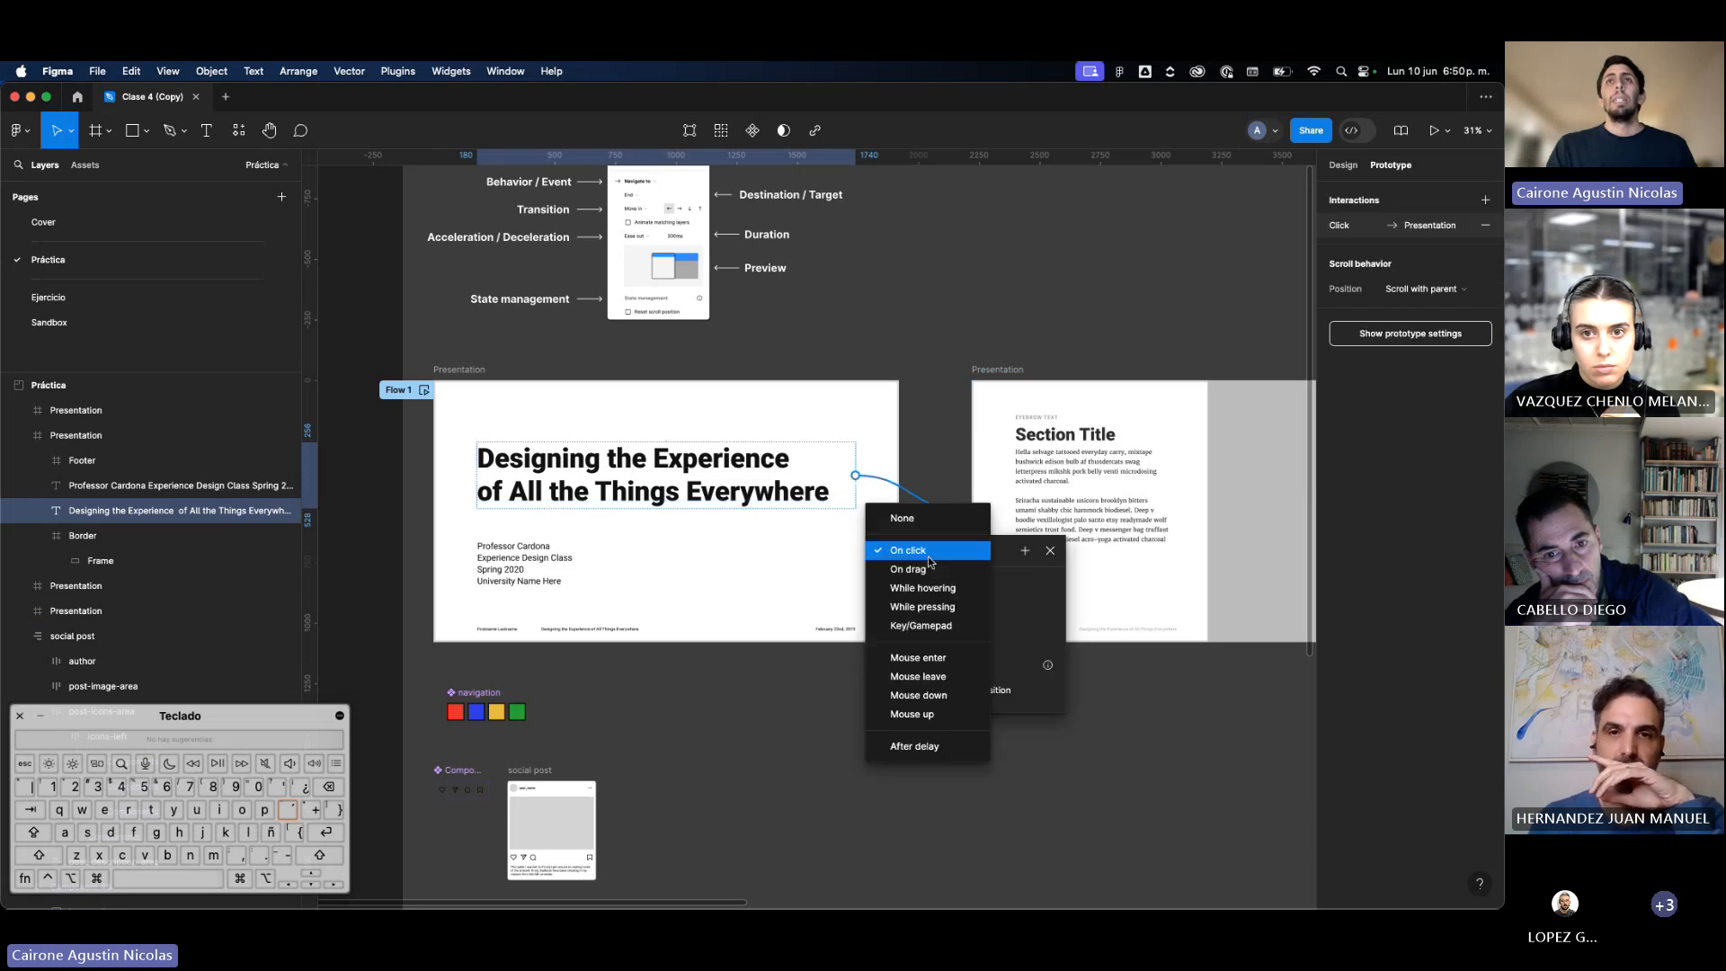
click(928, 657)
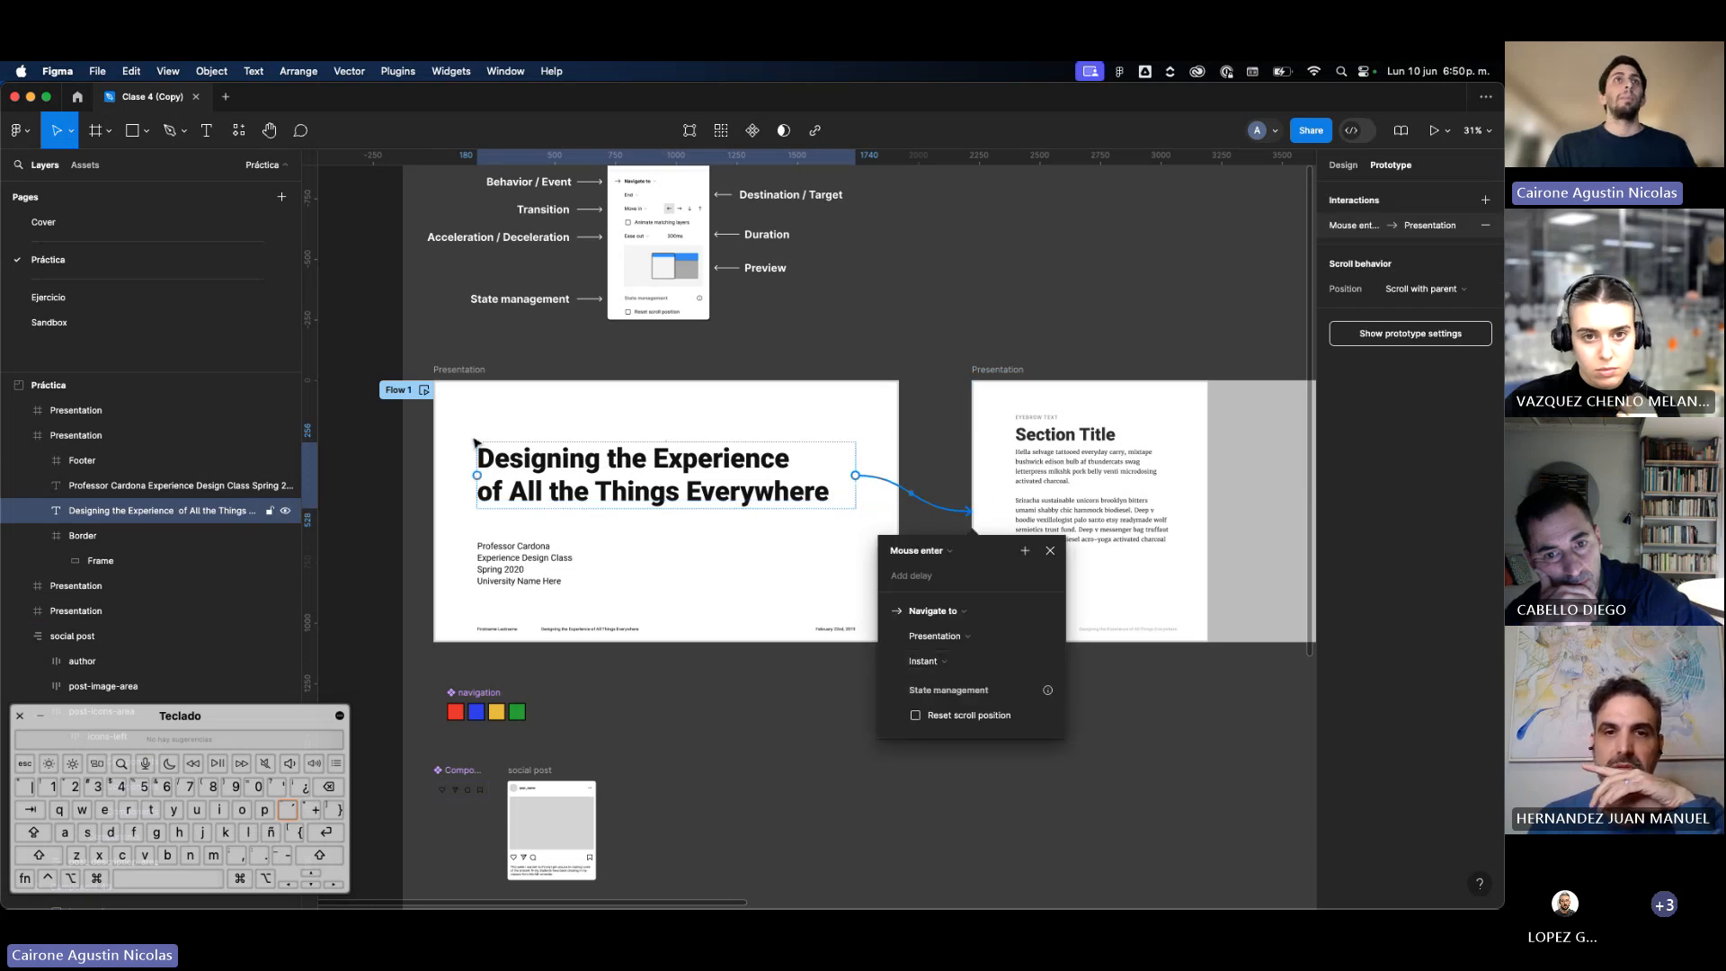
Step: Test the heading's Mouse enter interaction in the Flow 1 preview, restarting it once, and close the preview
click(423, 389)
mouse_move(403, 364)
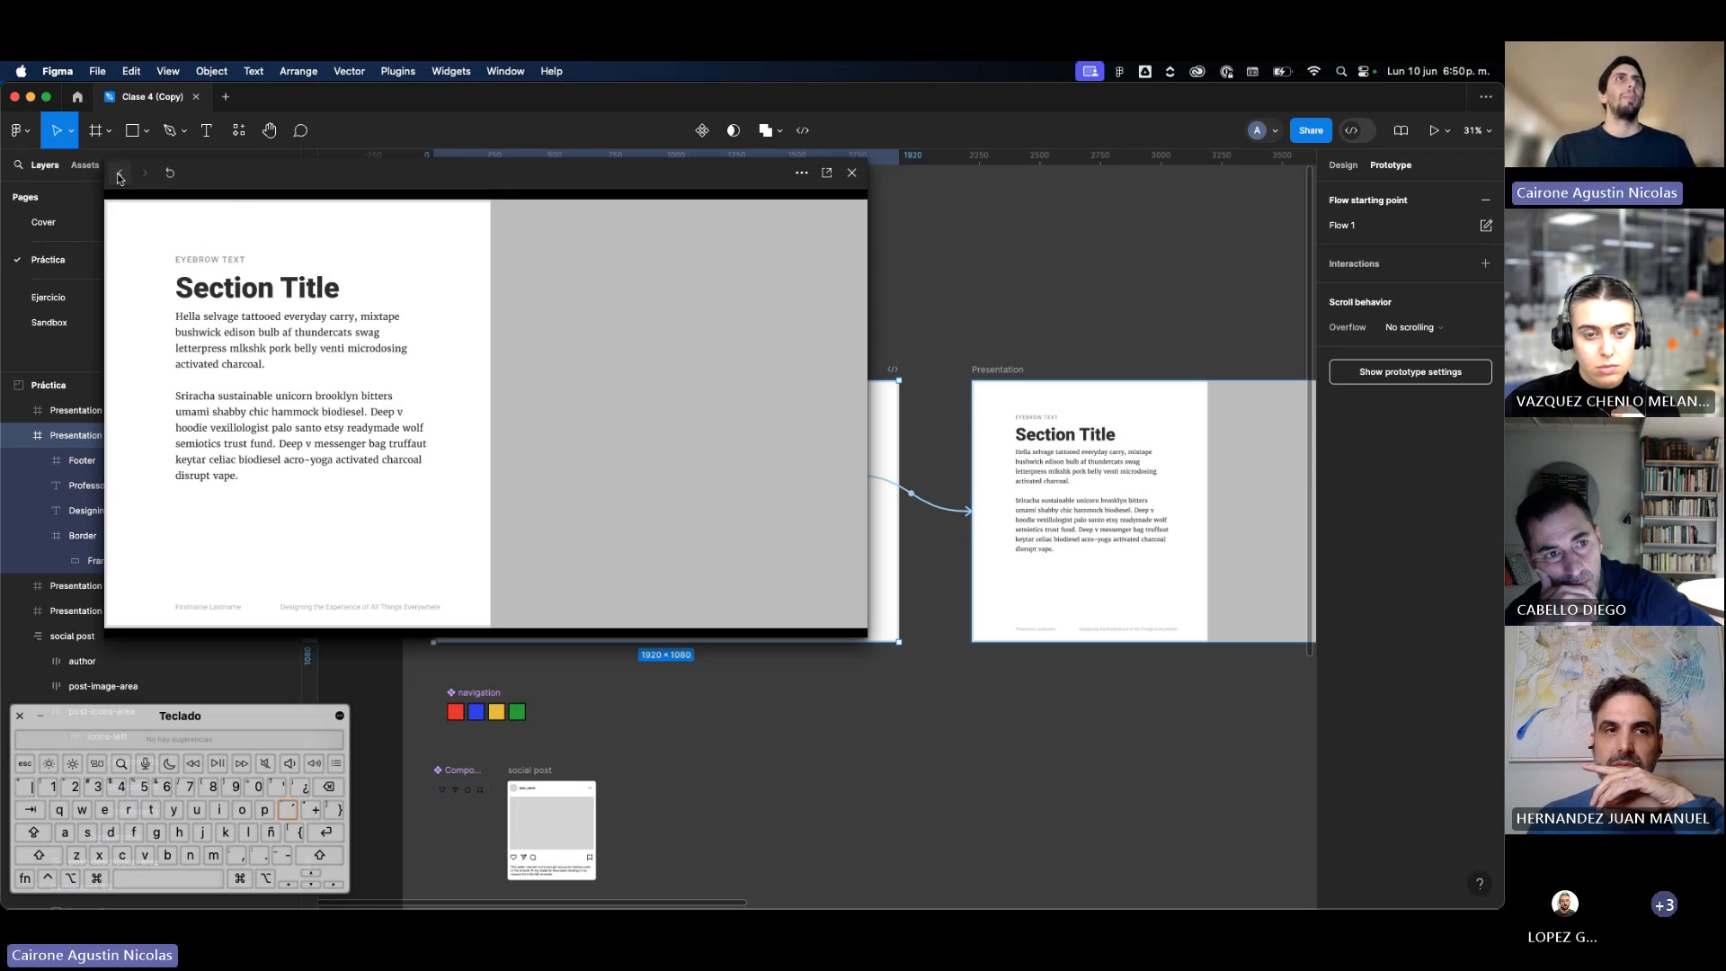
click(170, 172)
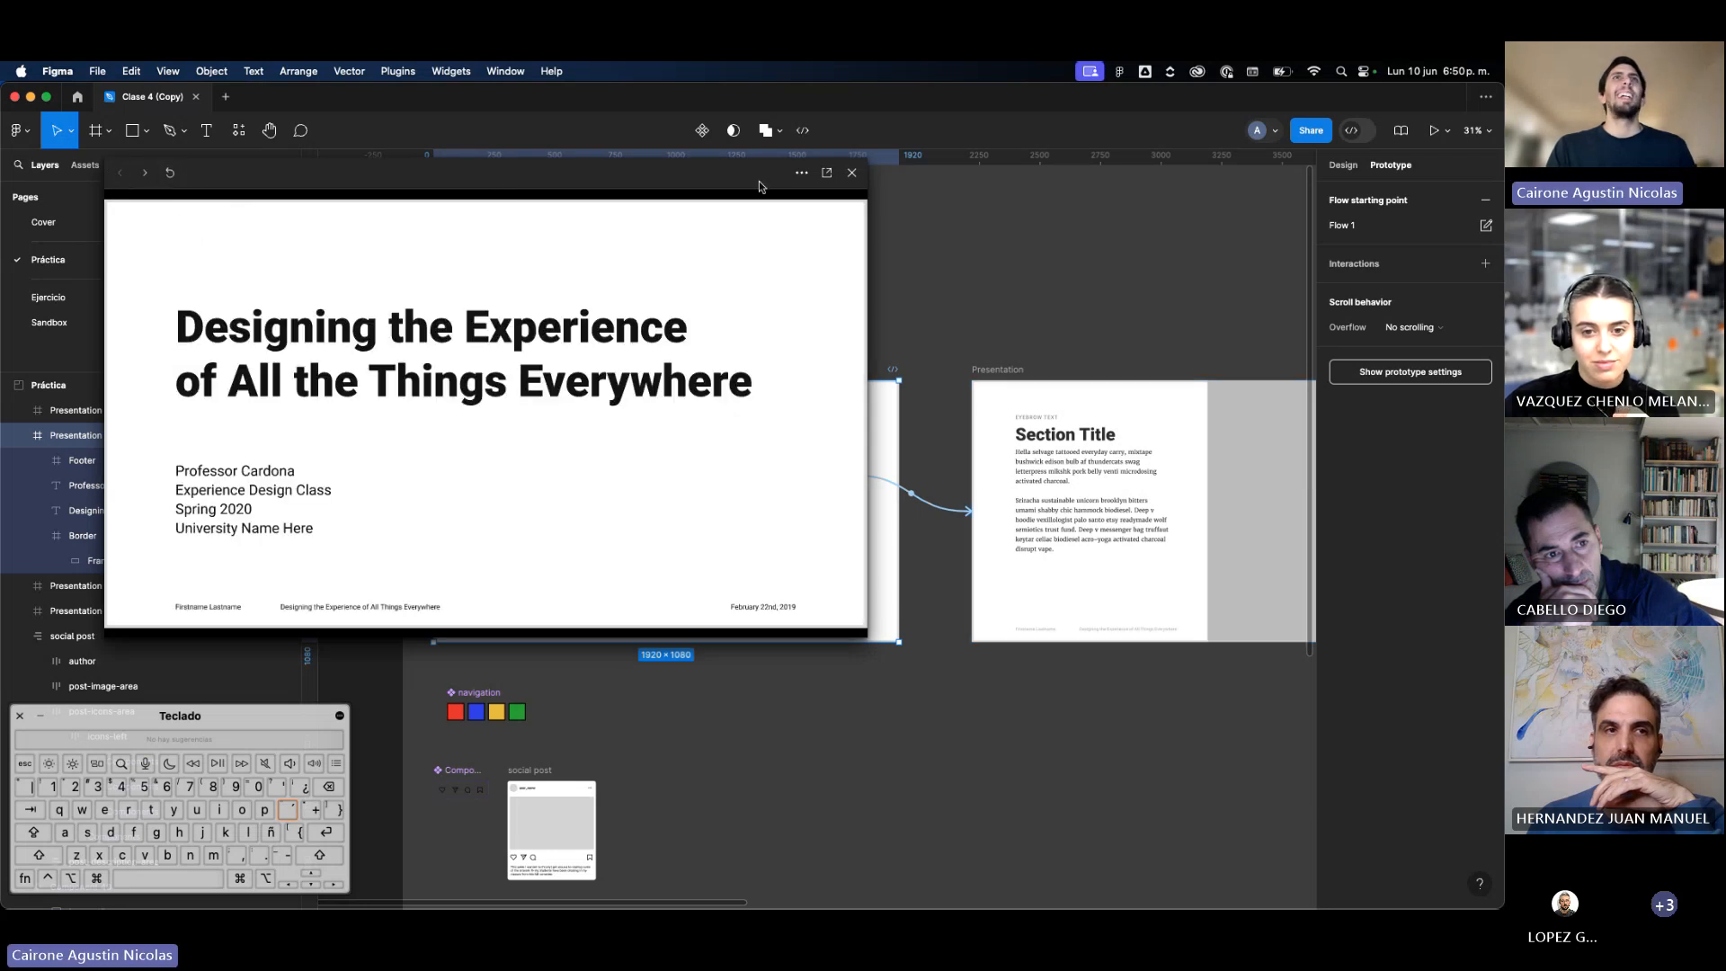
click(559, 256)
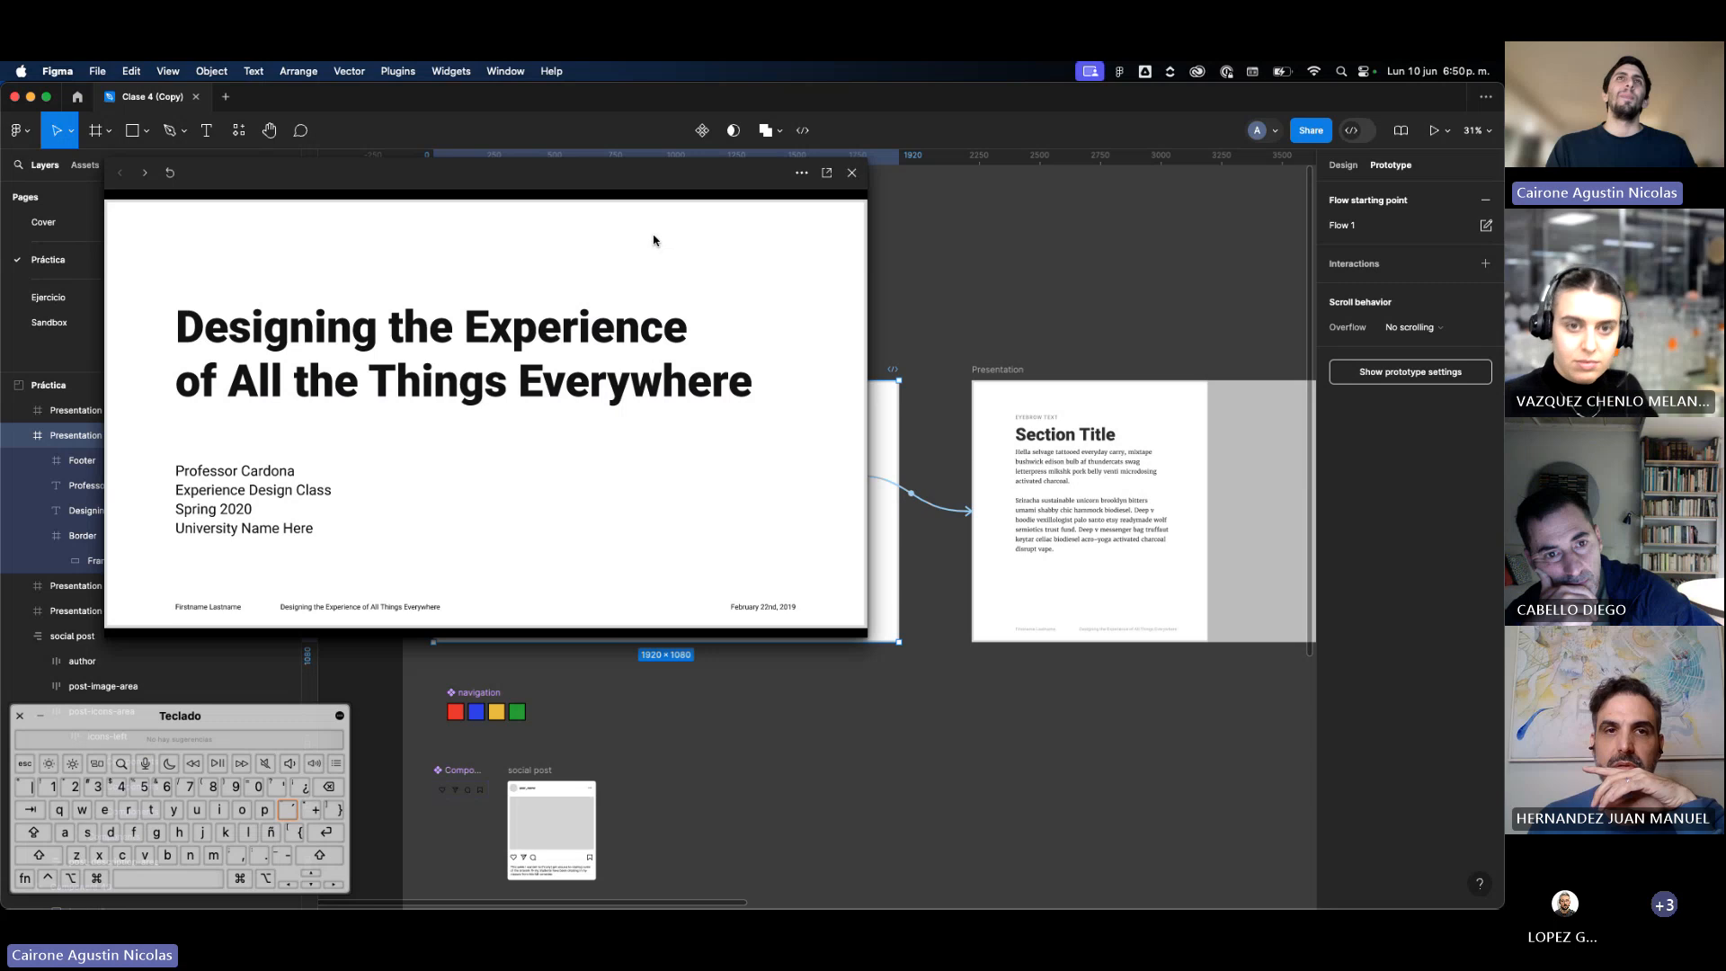
click(615, 306)
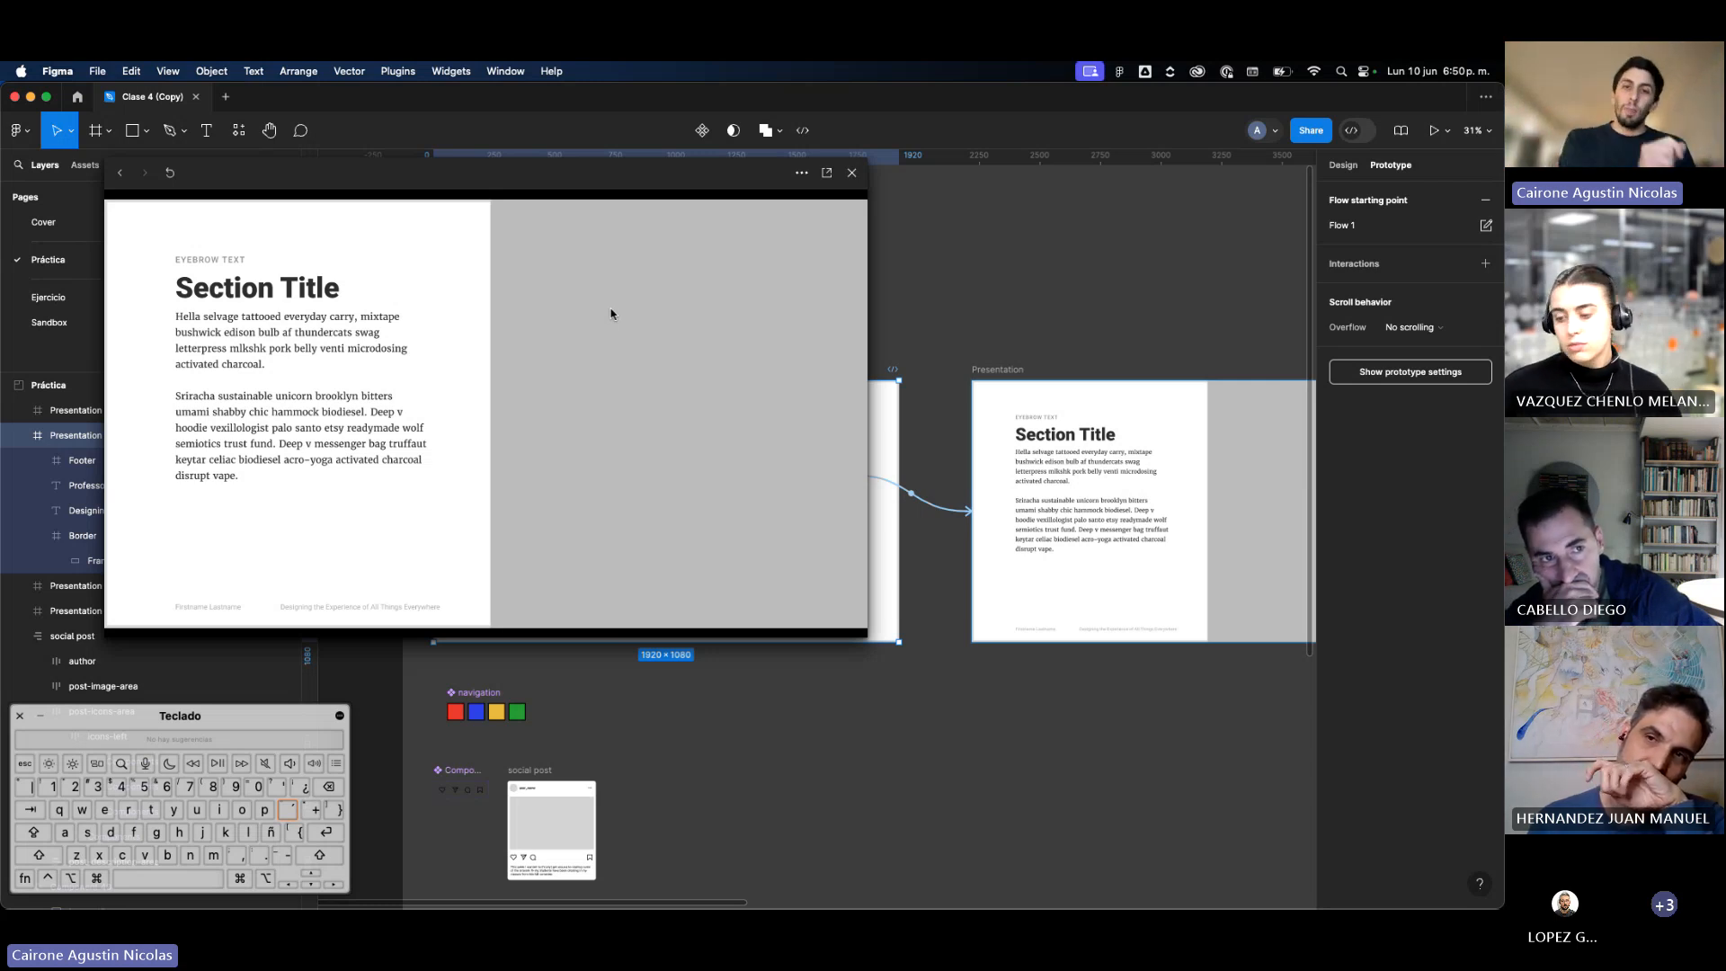
click(851, 172)
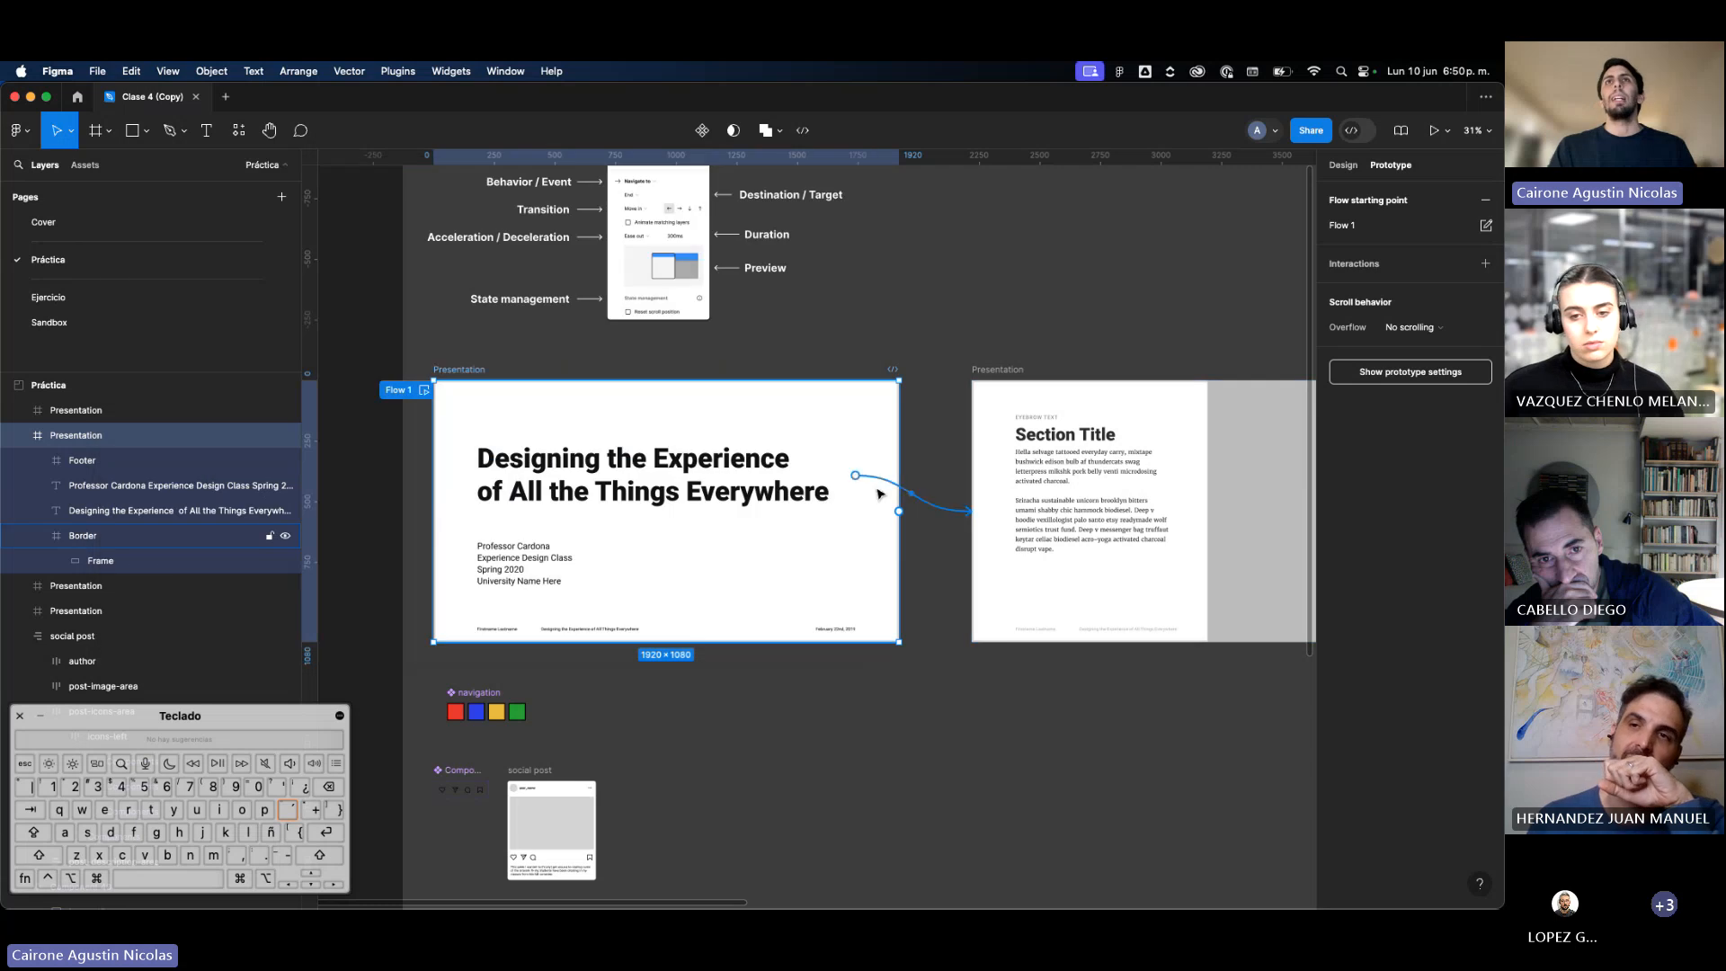
Step: Change the heading interaction's trigger to After delay, check its delay time, and close its settings
click(924, 510)
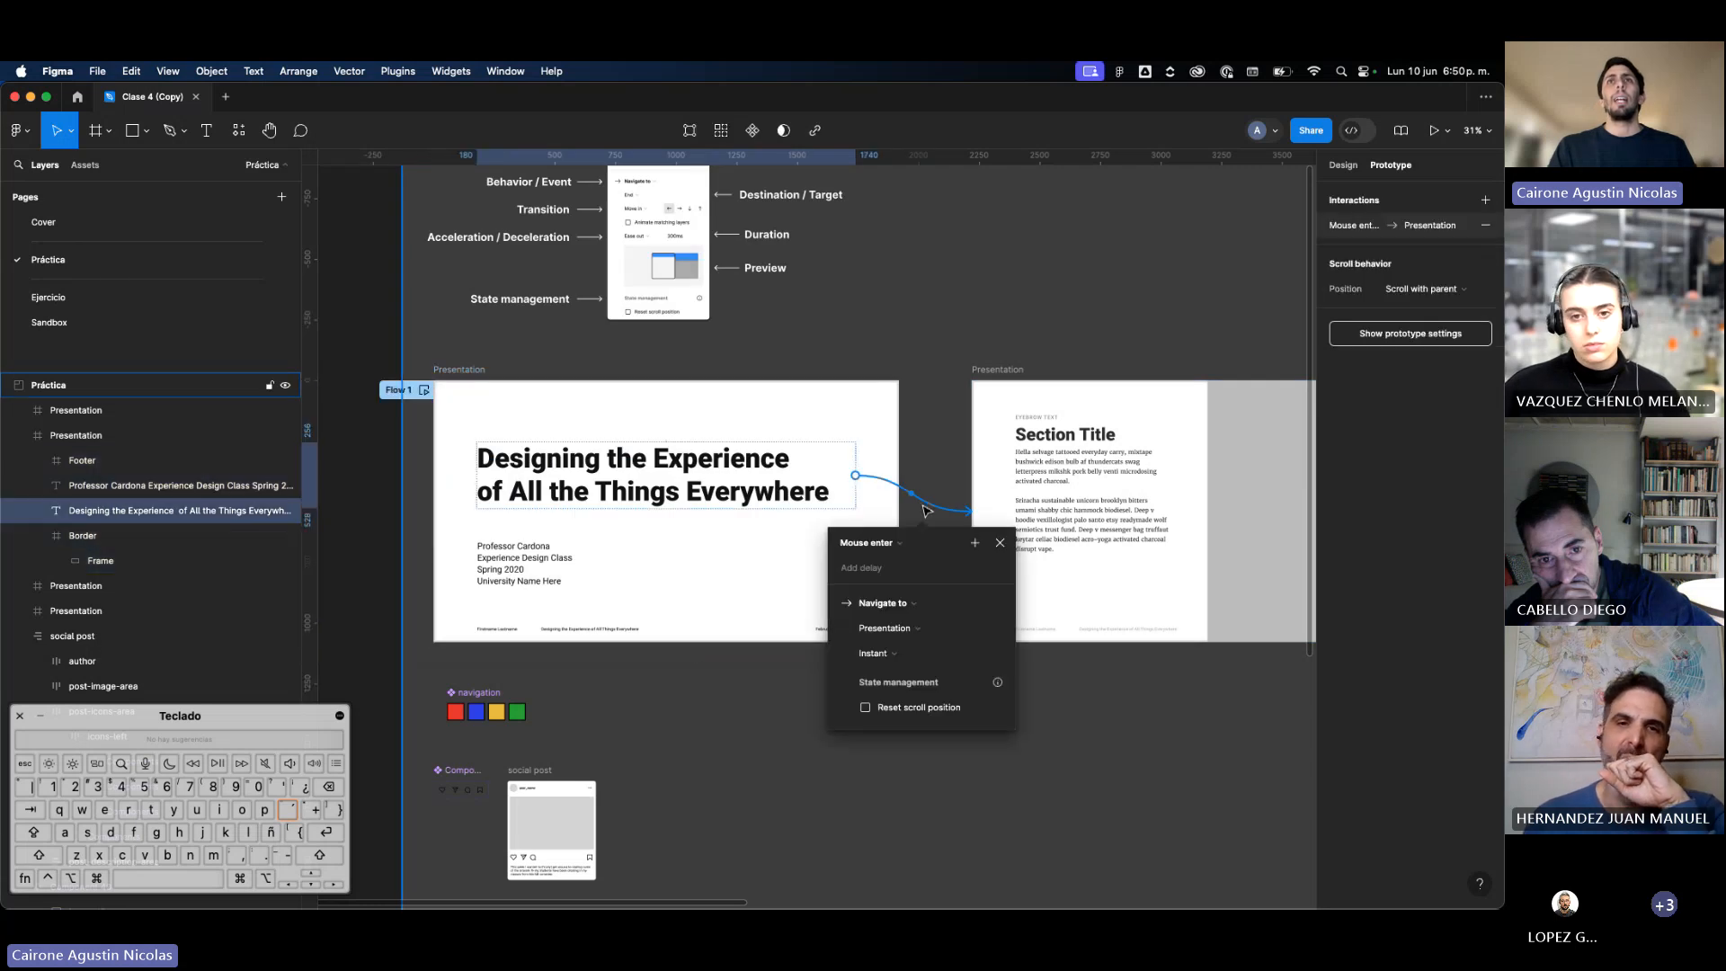
click(895, 546)
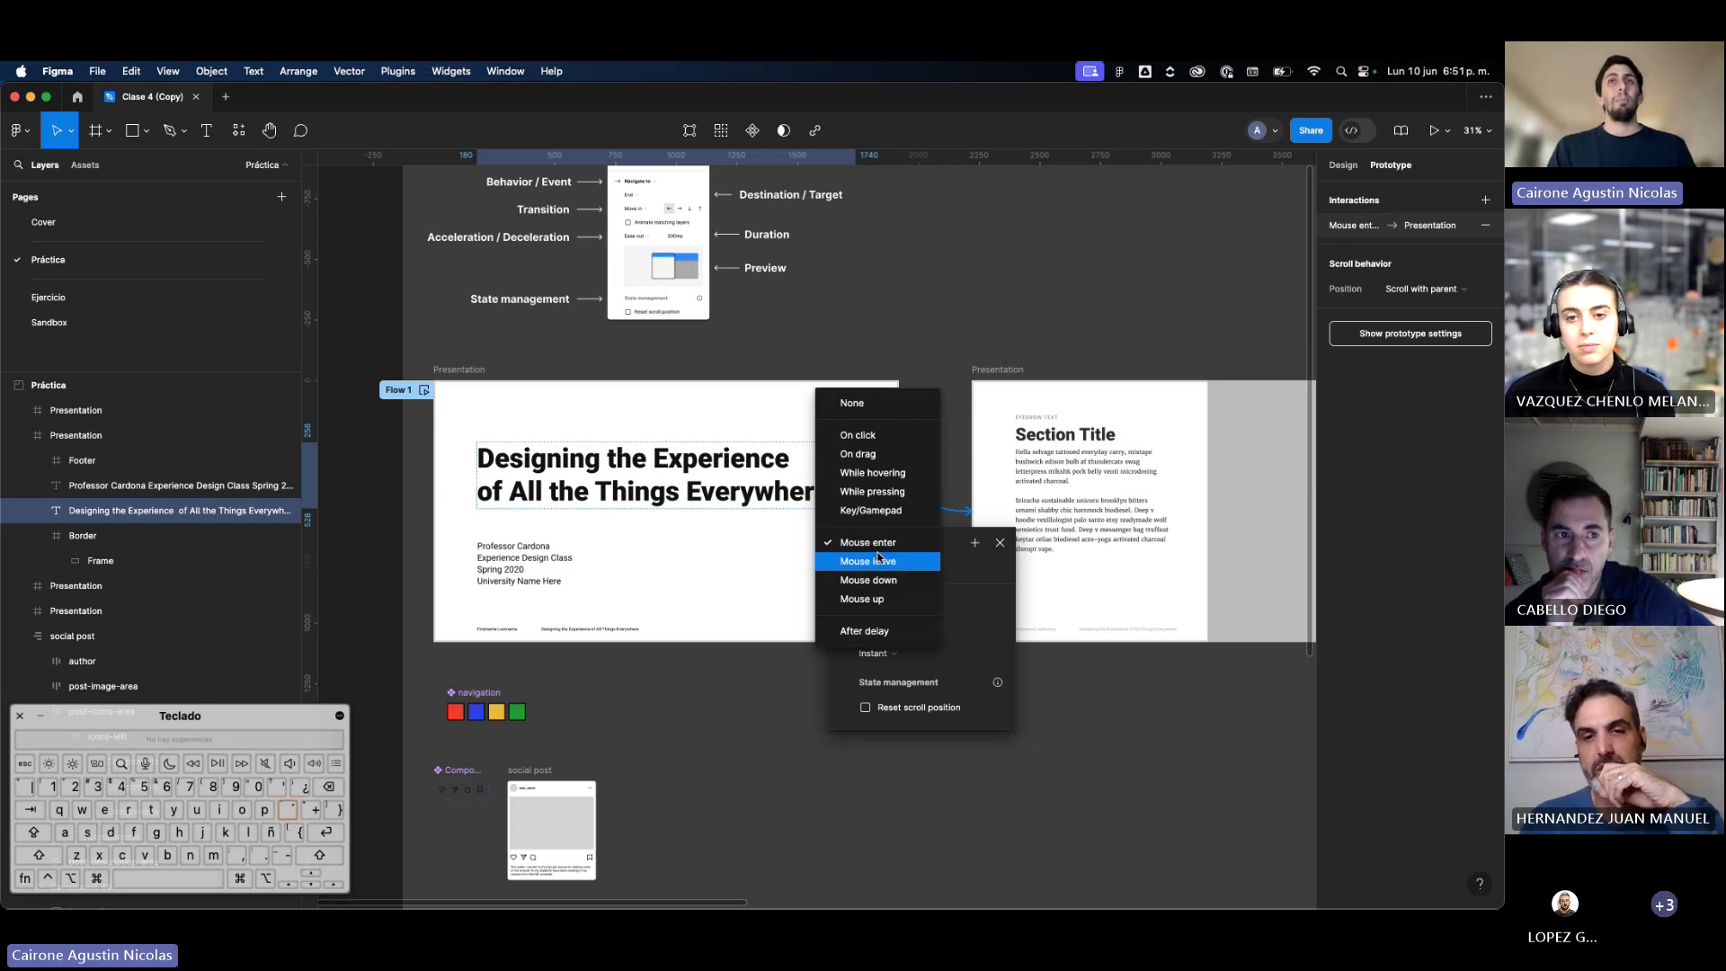
click(896, 636)
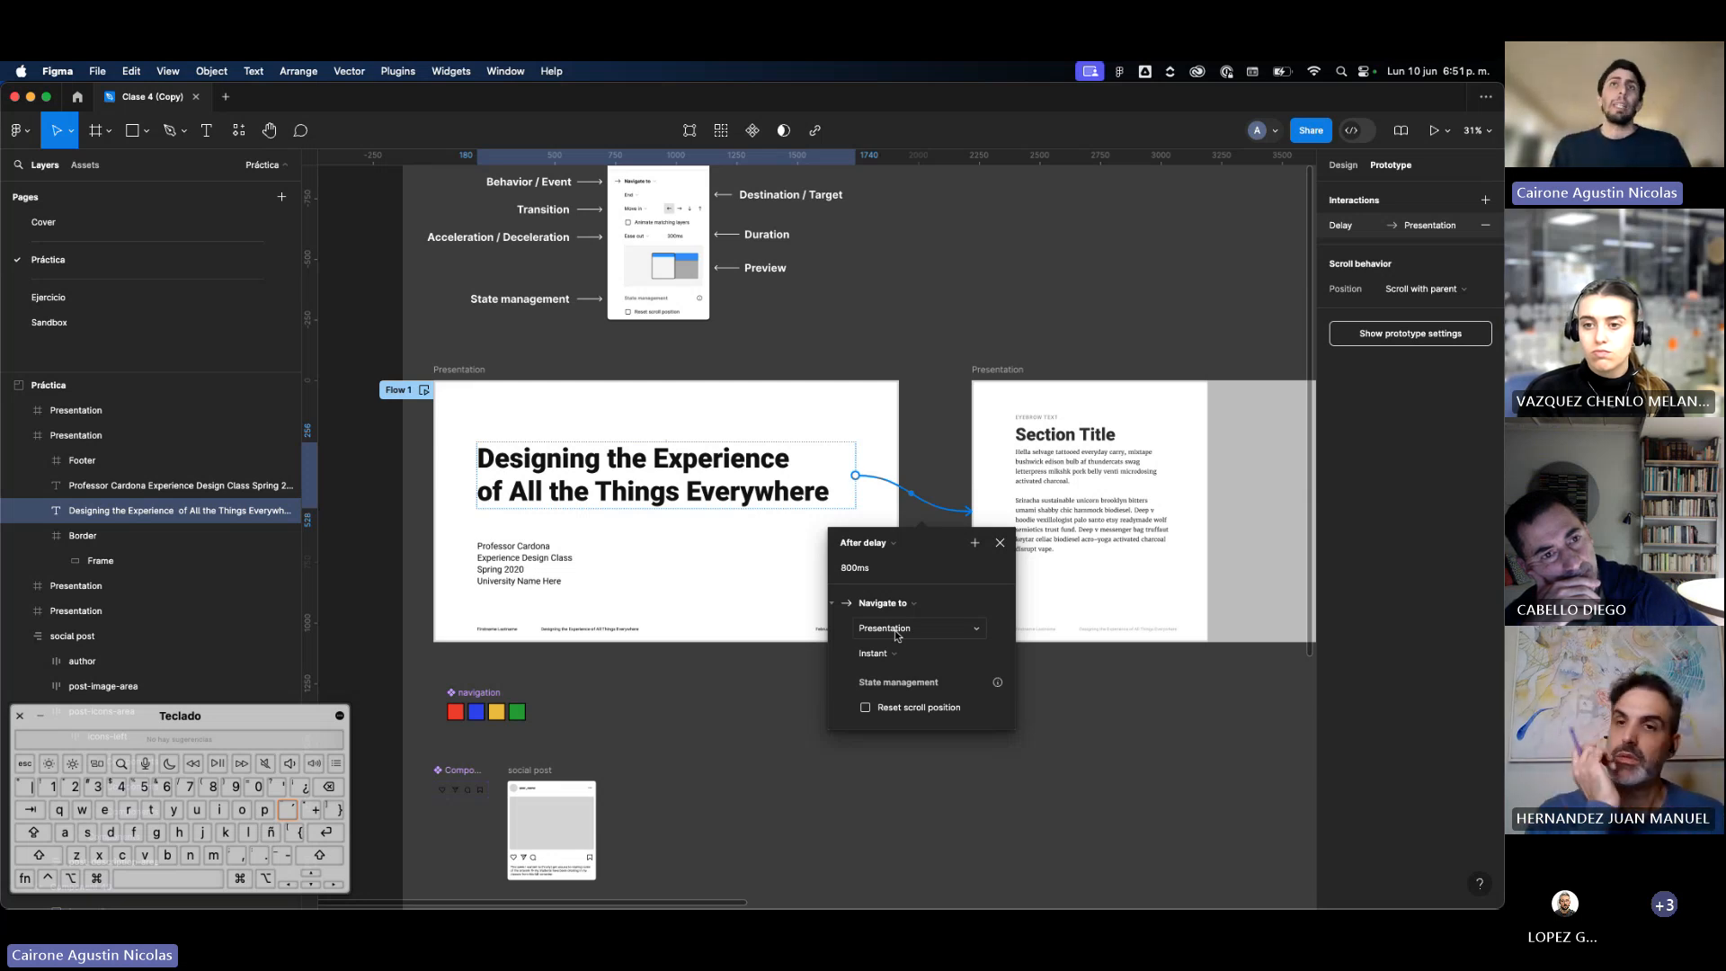
click(853, 570)
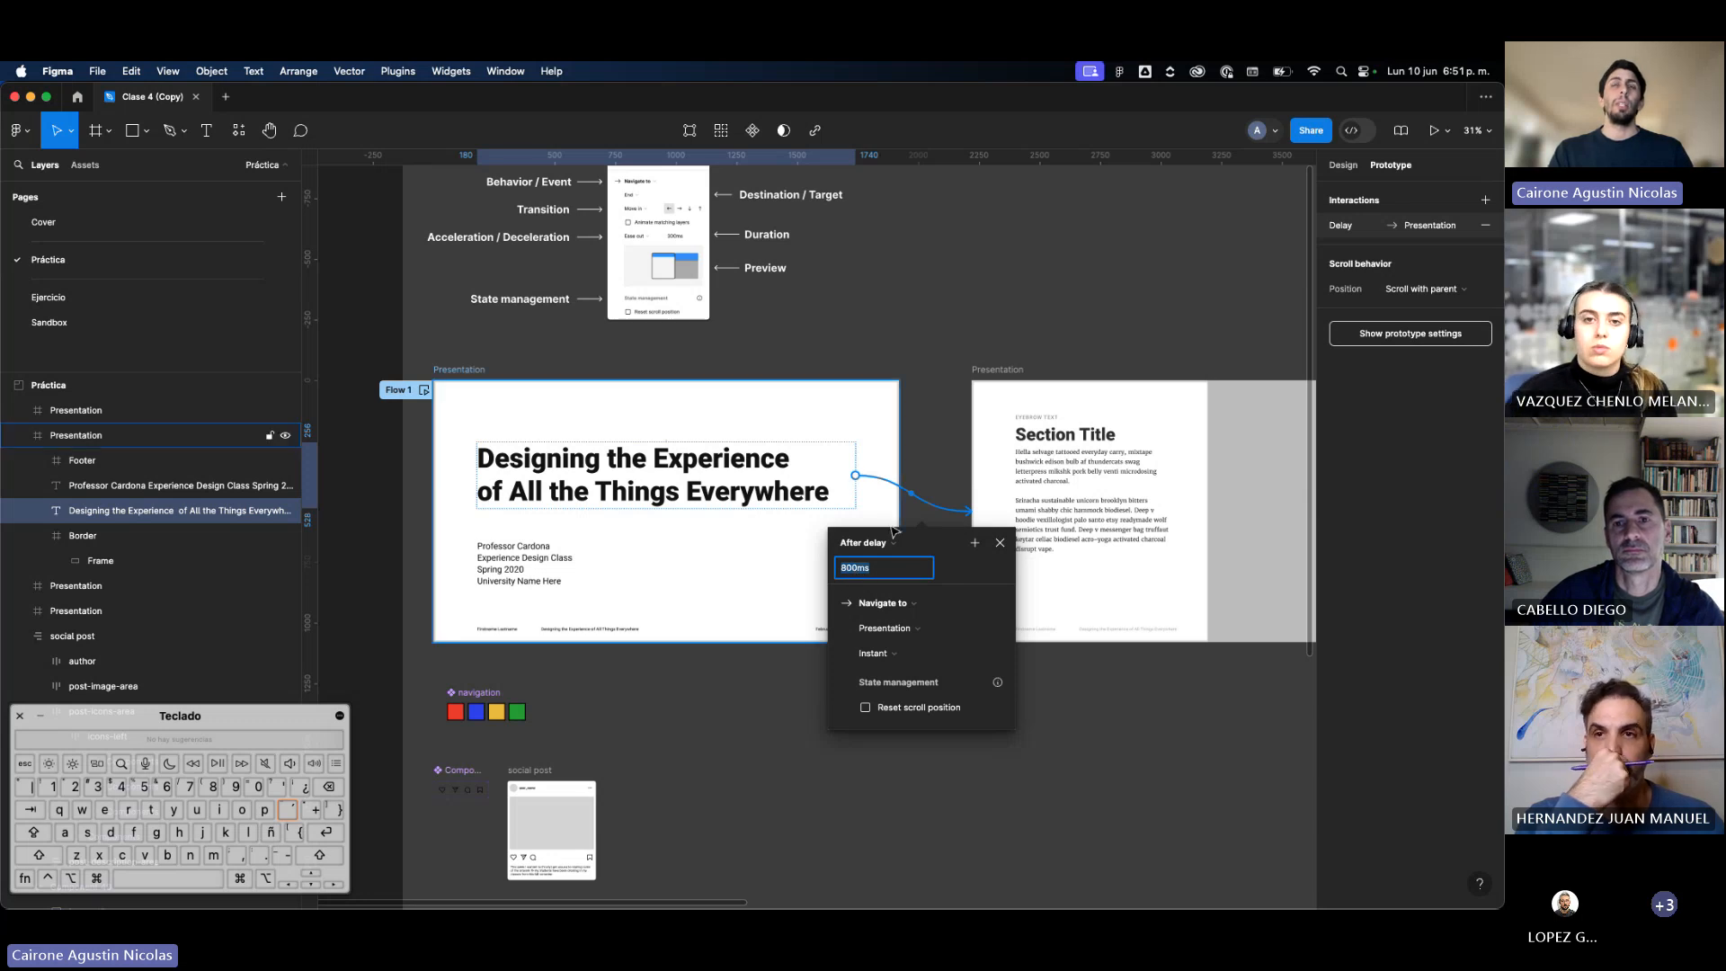
key(Escape)
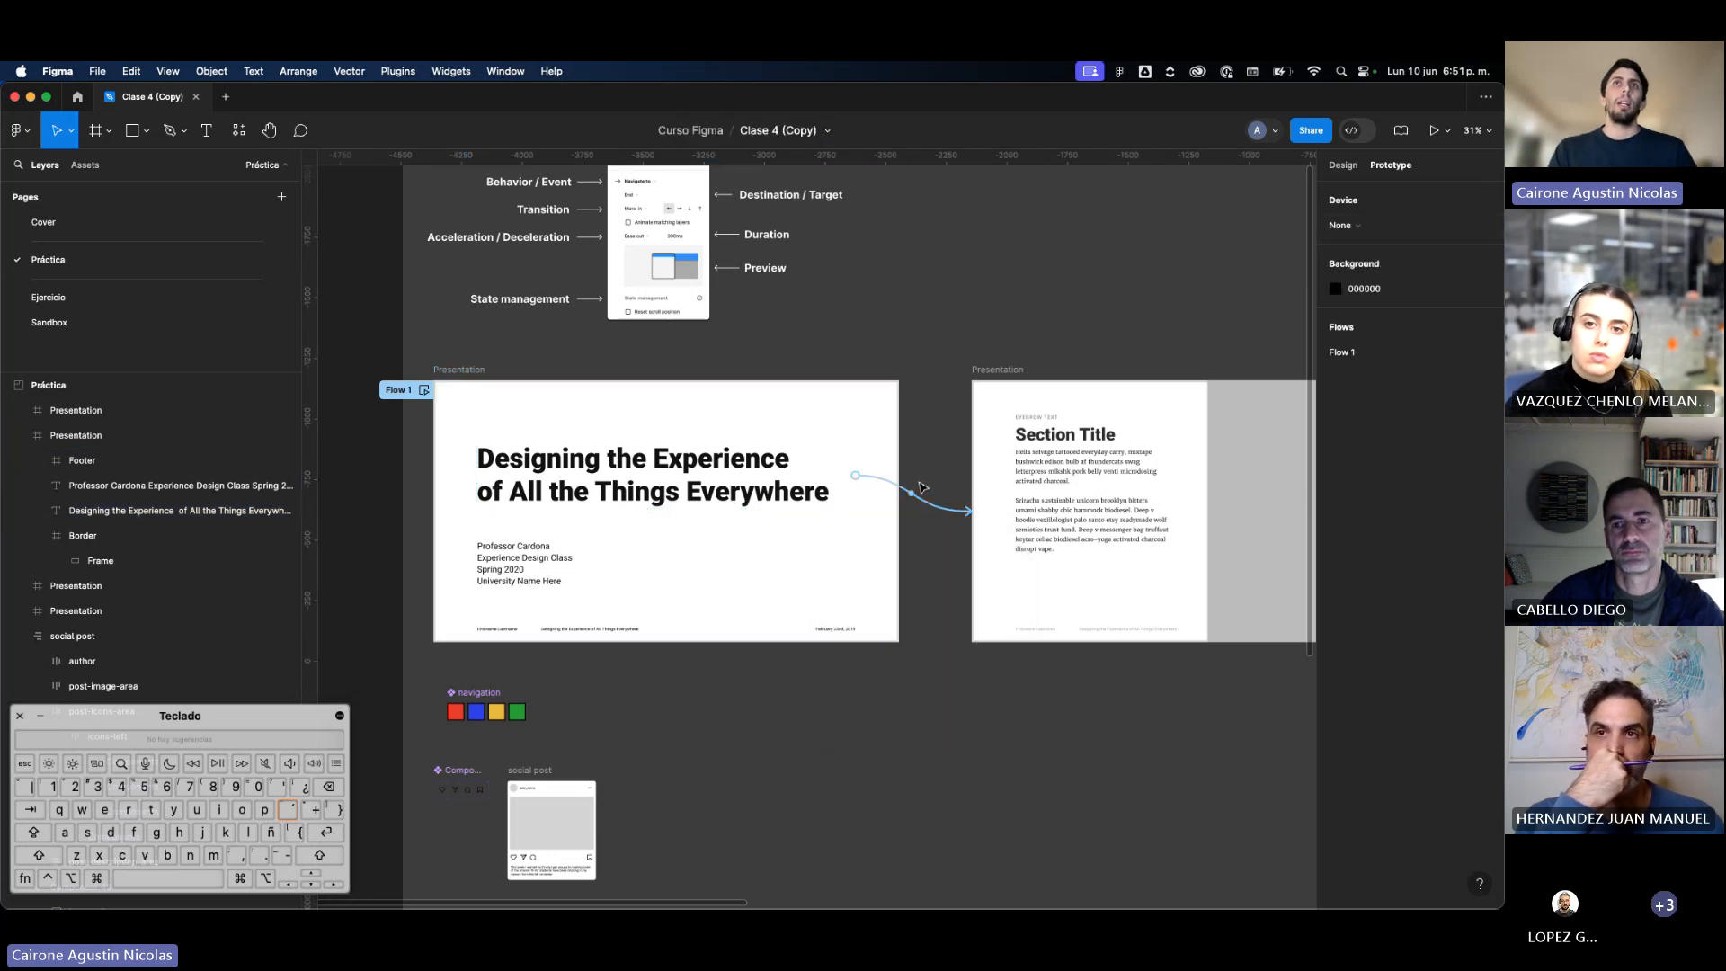
Step: Delete the connection from the heading text to the Section Title slide
click(865, 482)
key(Escape)
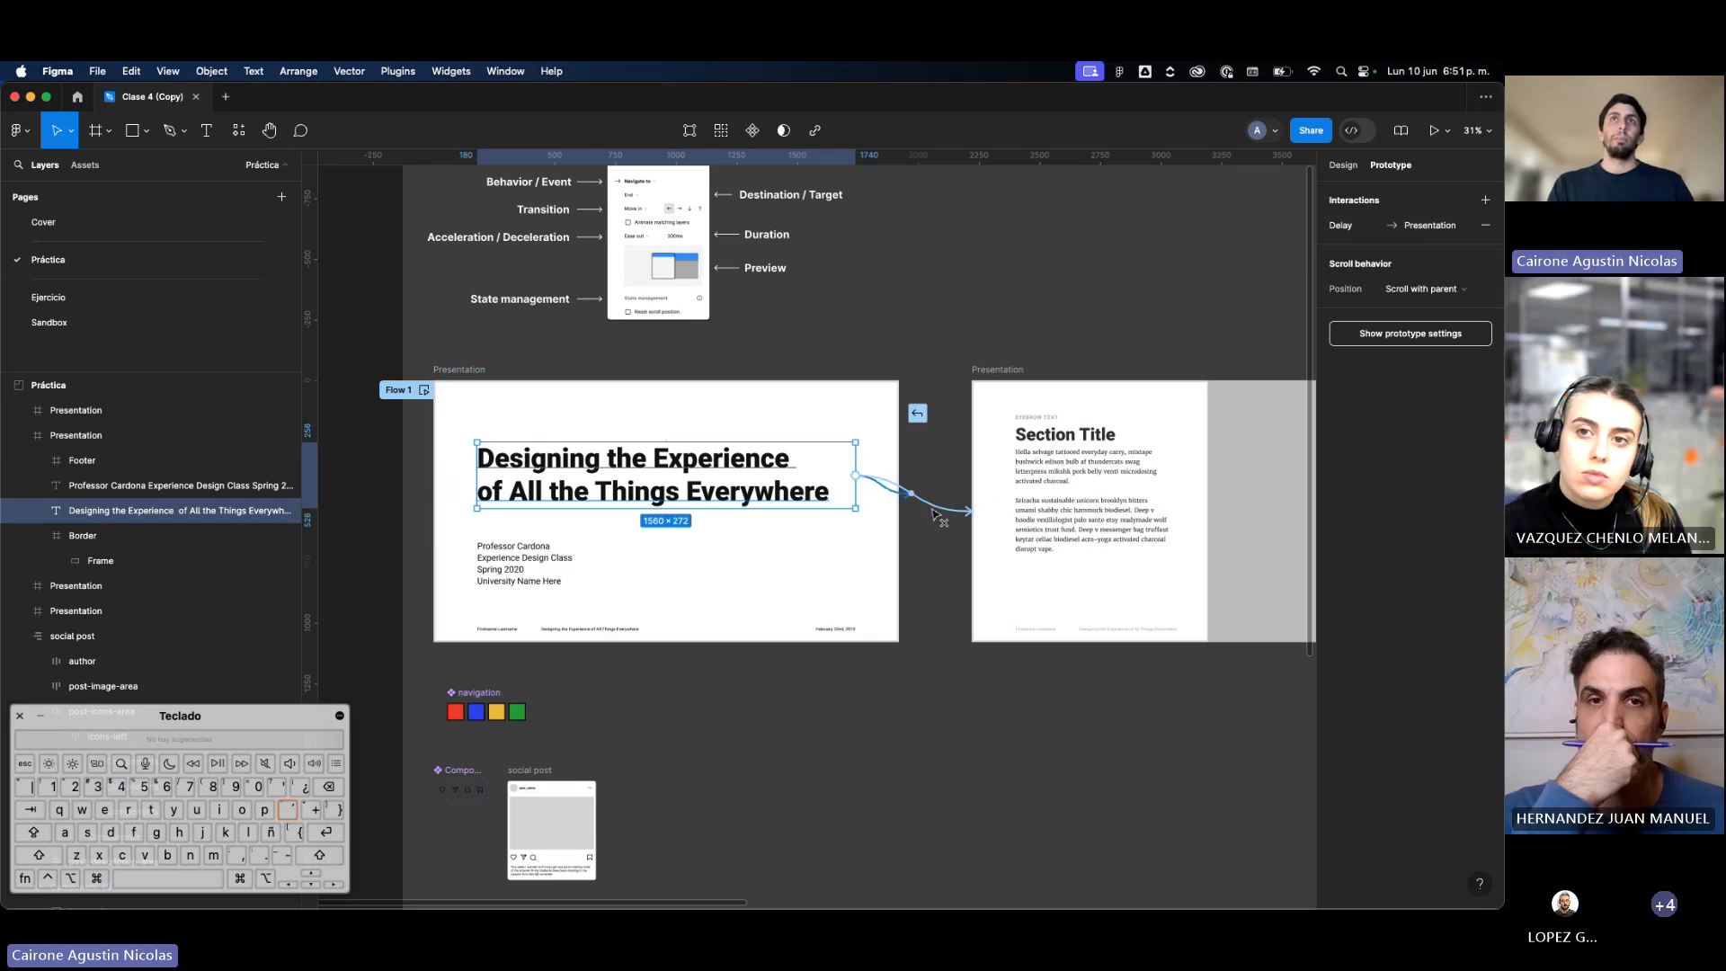
click(936, 511)
key(Delete)
Step: Connect the whole title slide to the Section Title slide with an After delay trigger of 800 ms
click(894, 504)
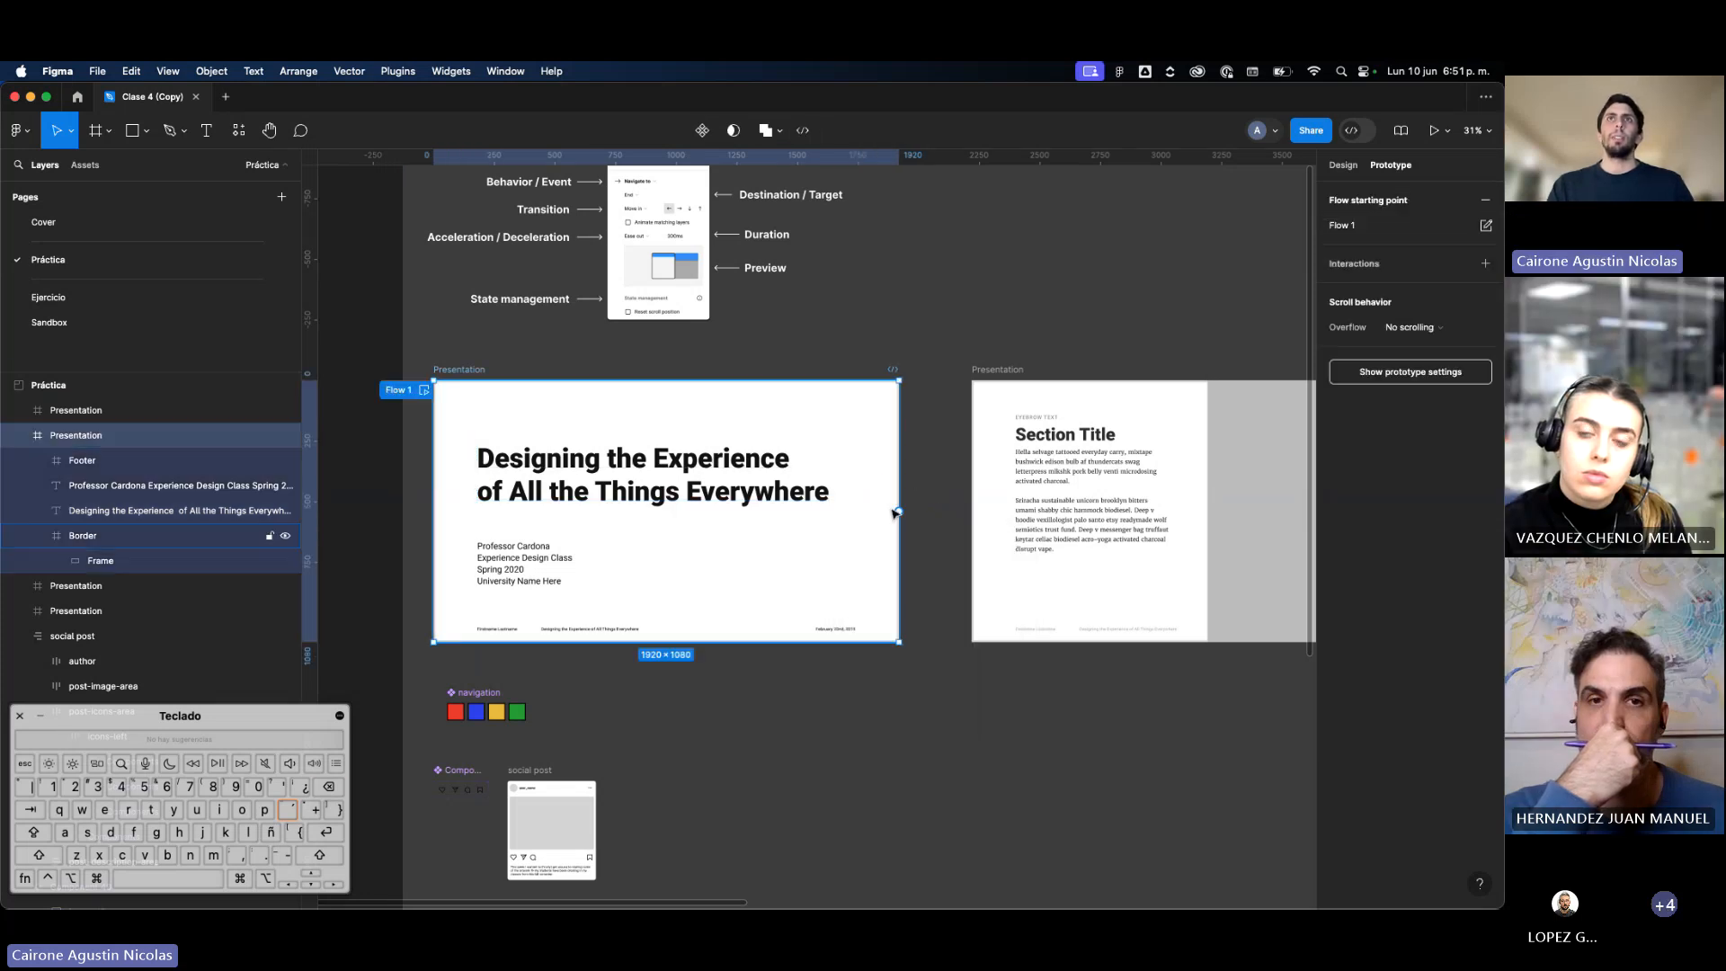
drag(898, 511, 997, 514)
click(909, 550)
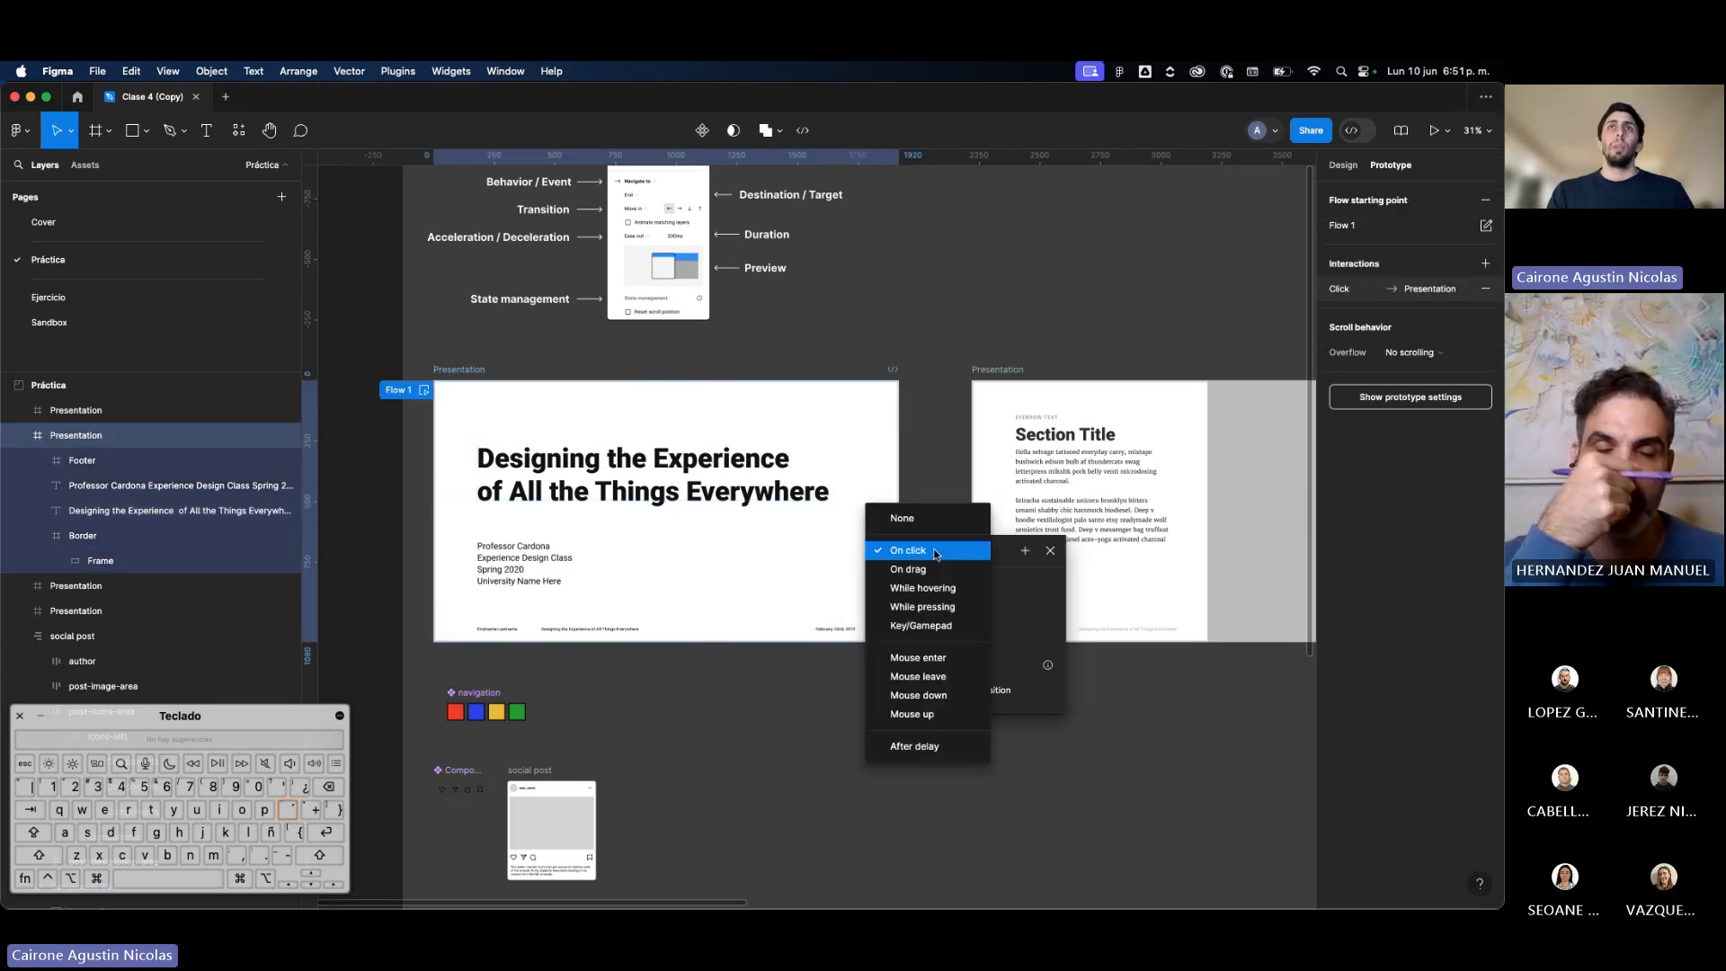
click(930, 746)
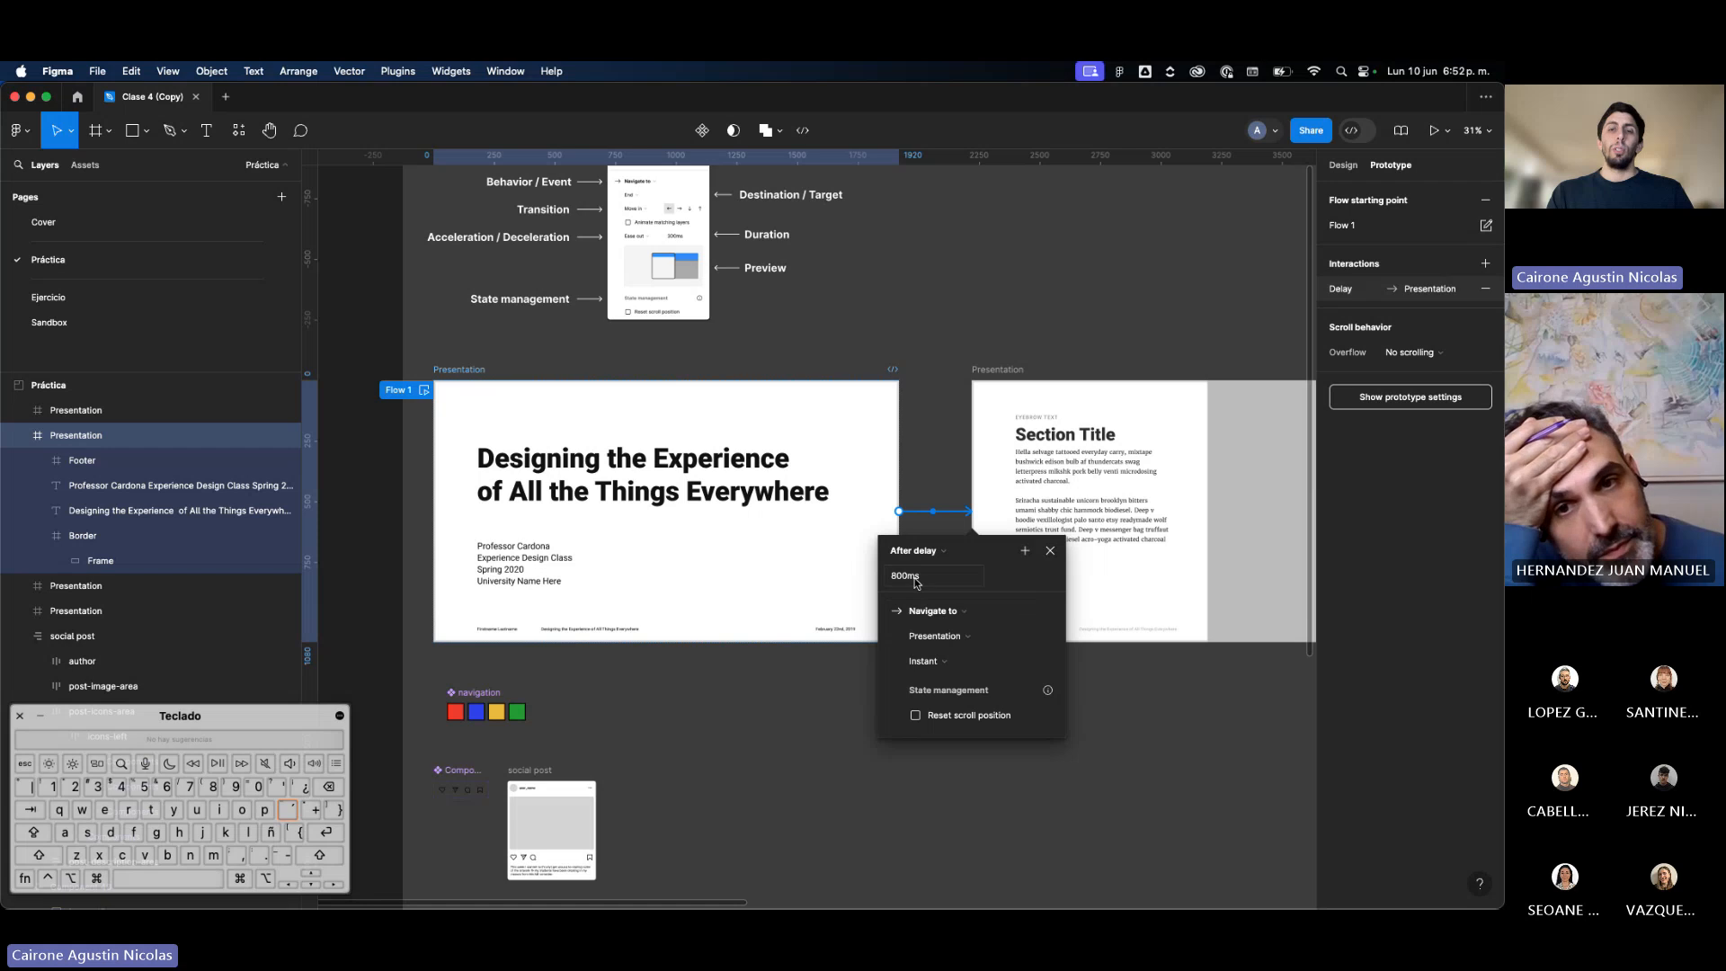
click(820, 656)
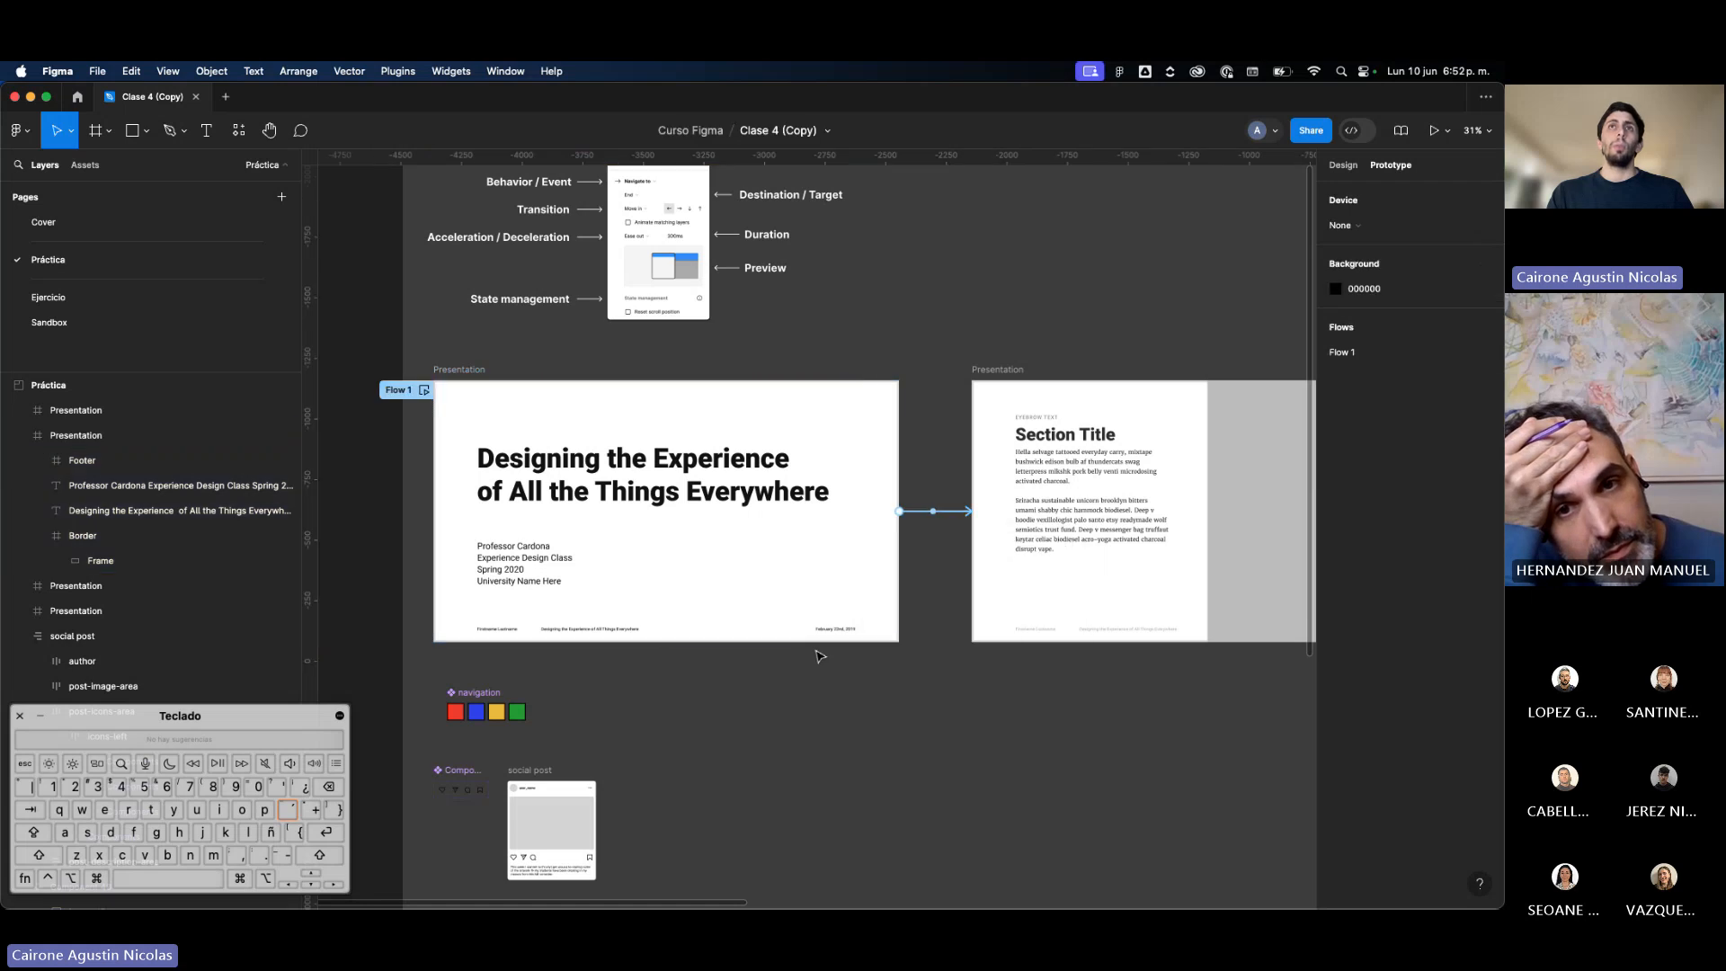
Step: Play and replay the delayed transition in the Flow 1 preview, and close the preview
click(424, 390)
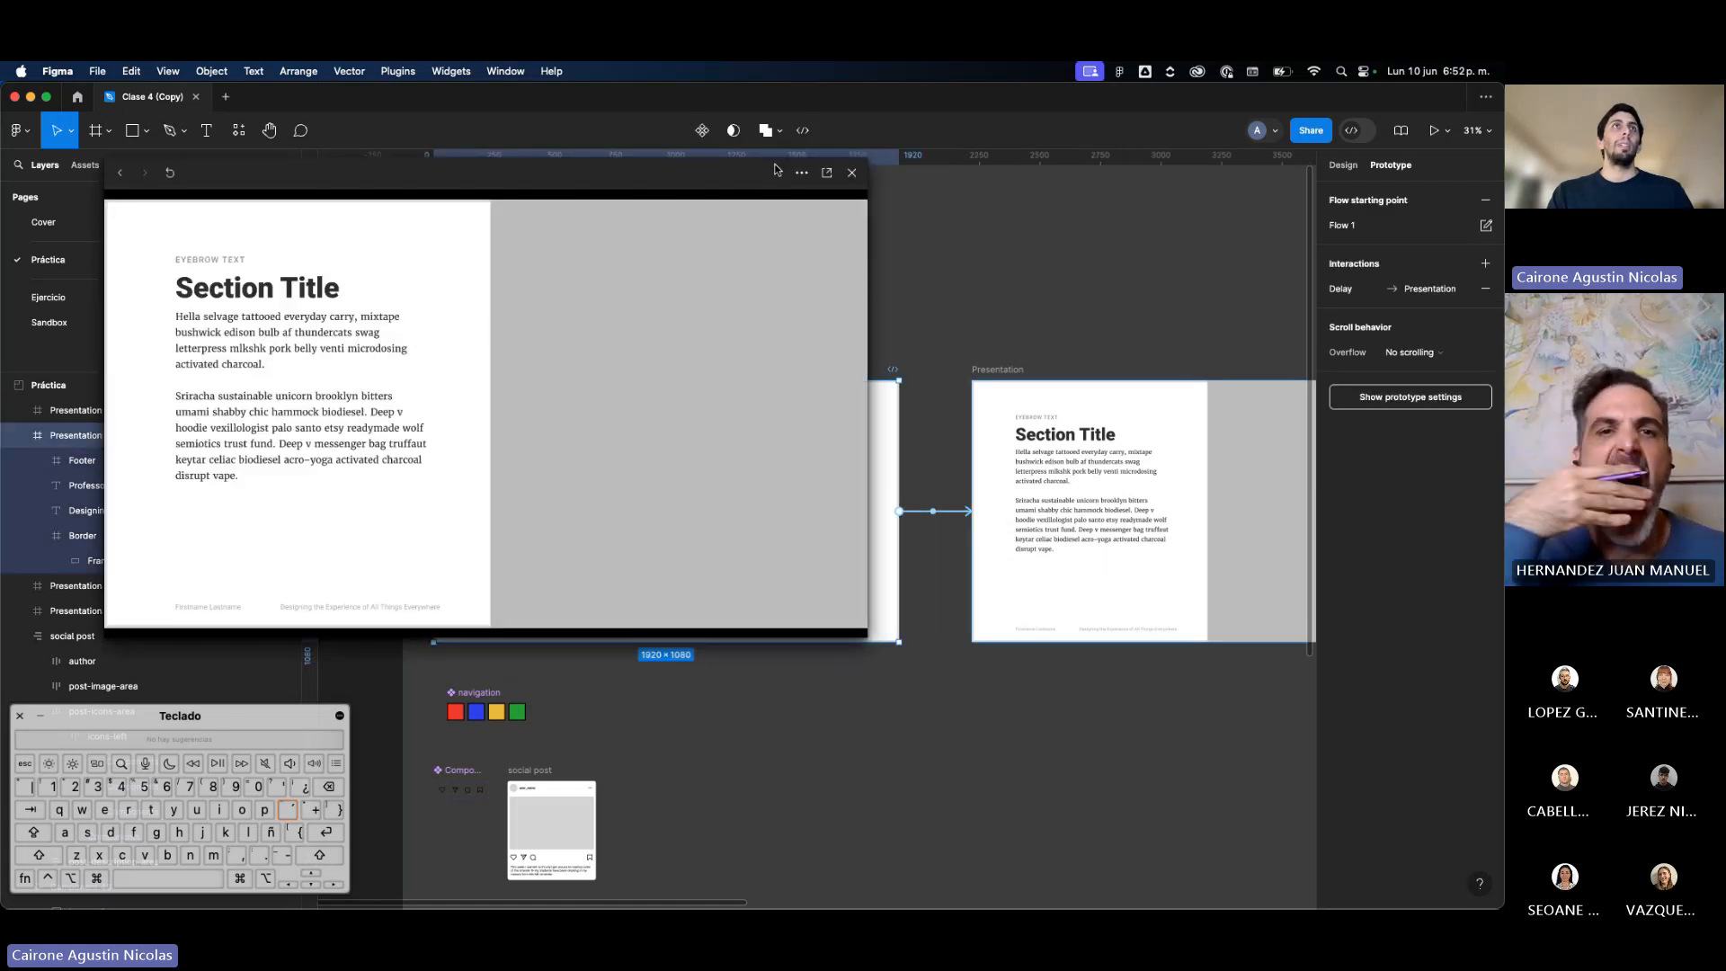
click(121, 176)
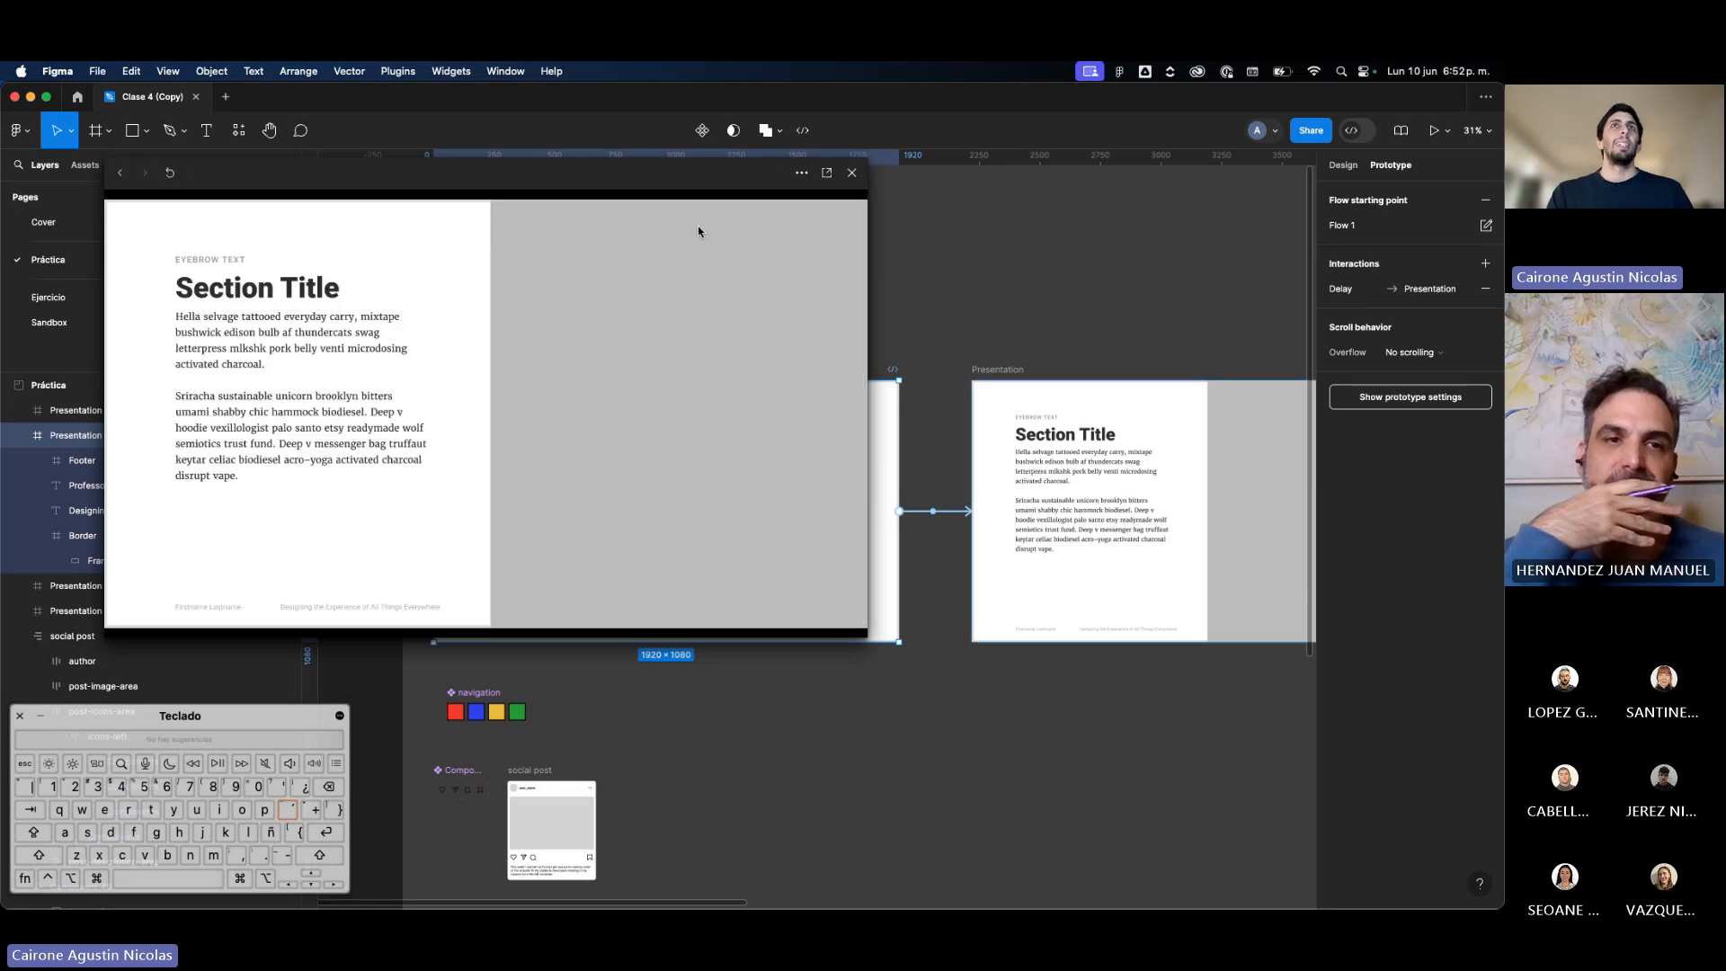
click(852, 172)
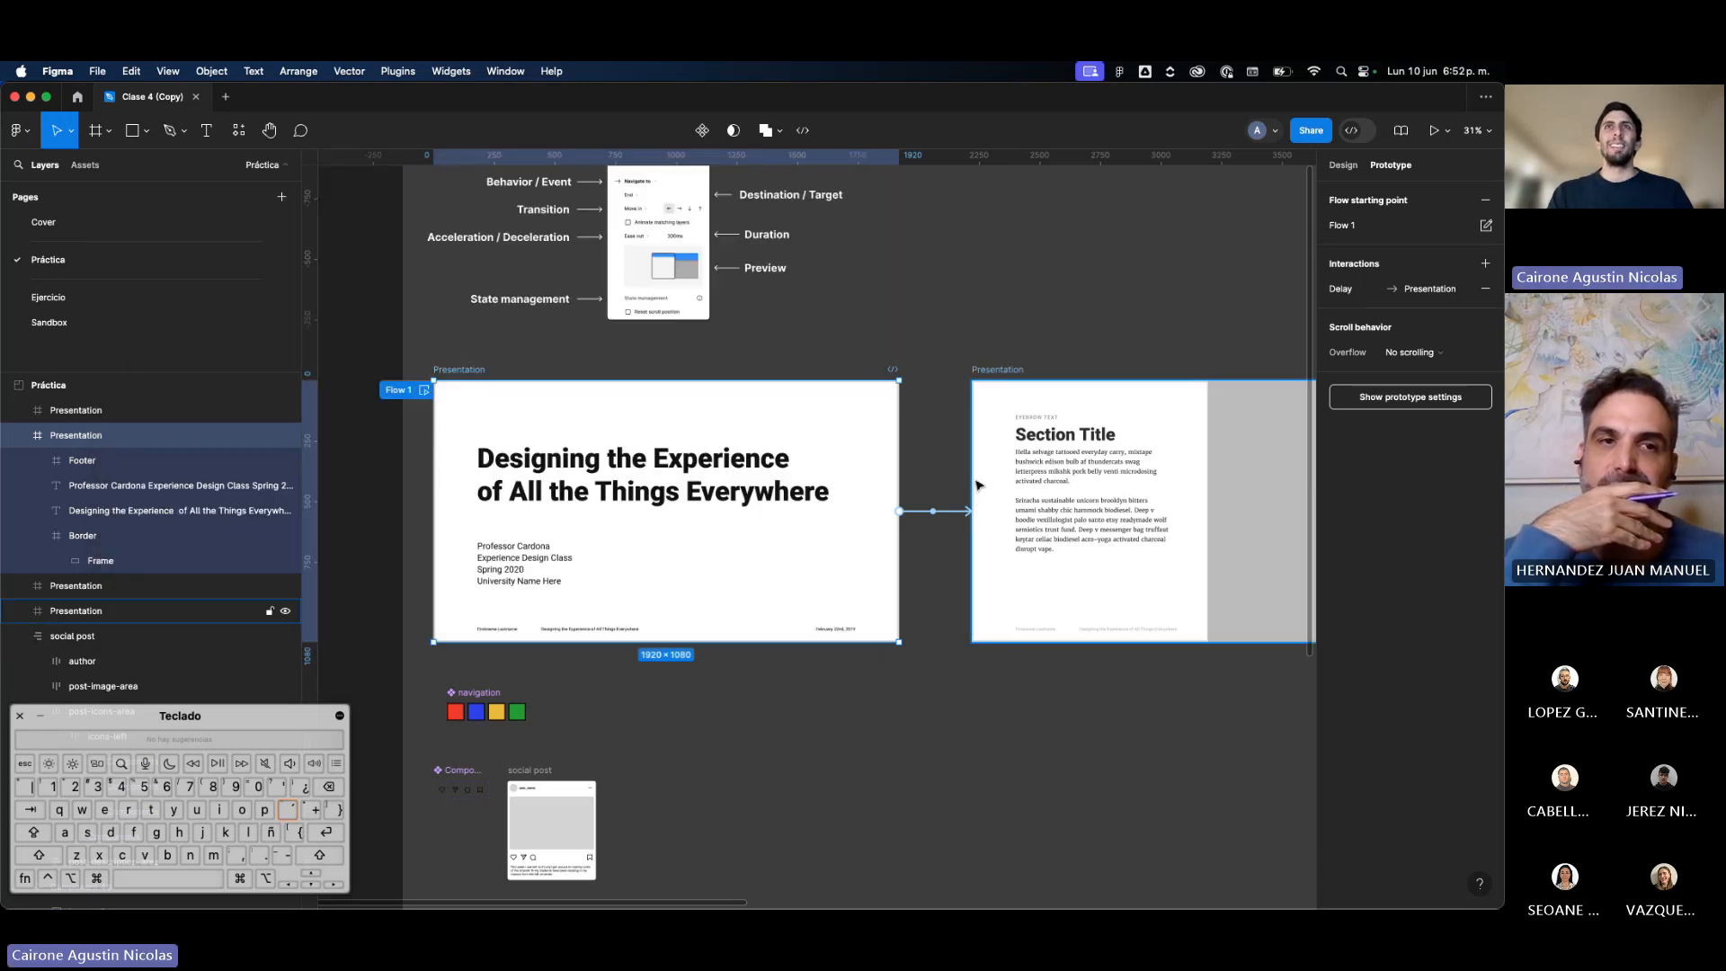
Step: Set the After delay time on the title slide's connection to the Section Title slide to 10000 ms
click(934, 517)
click(887, 580)
text(1)
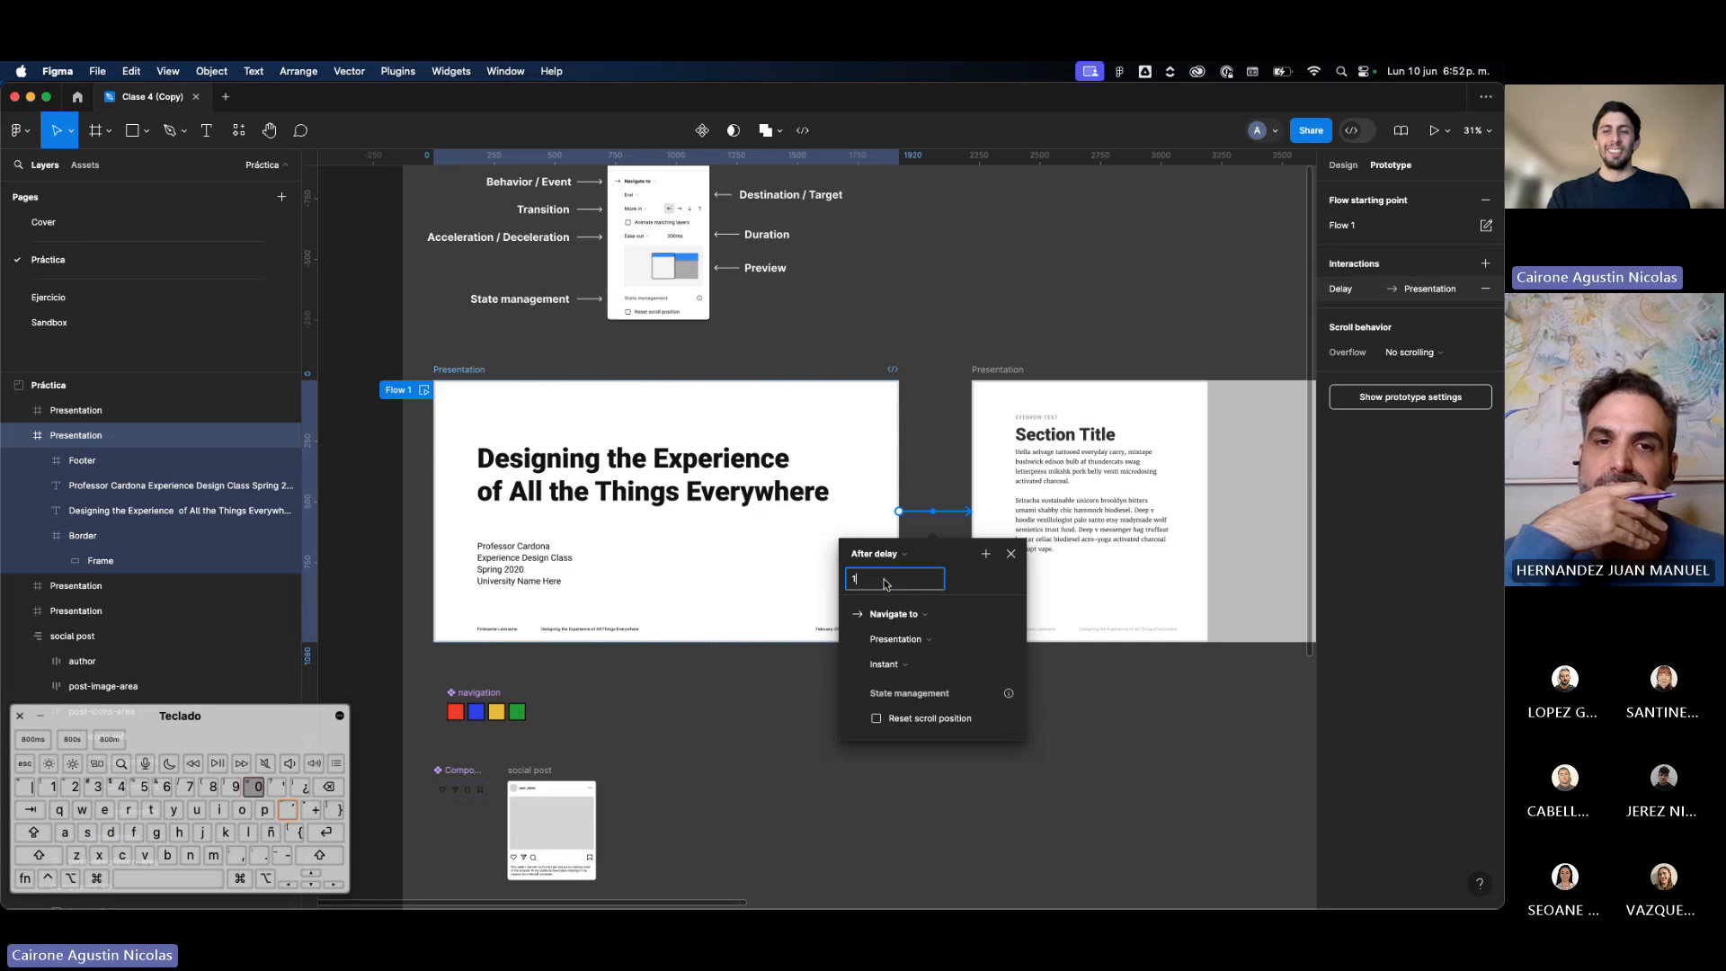
text(0000)
key(Return)
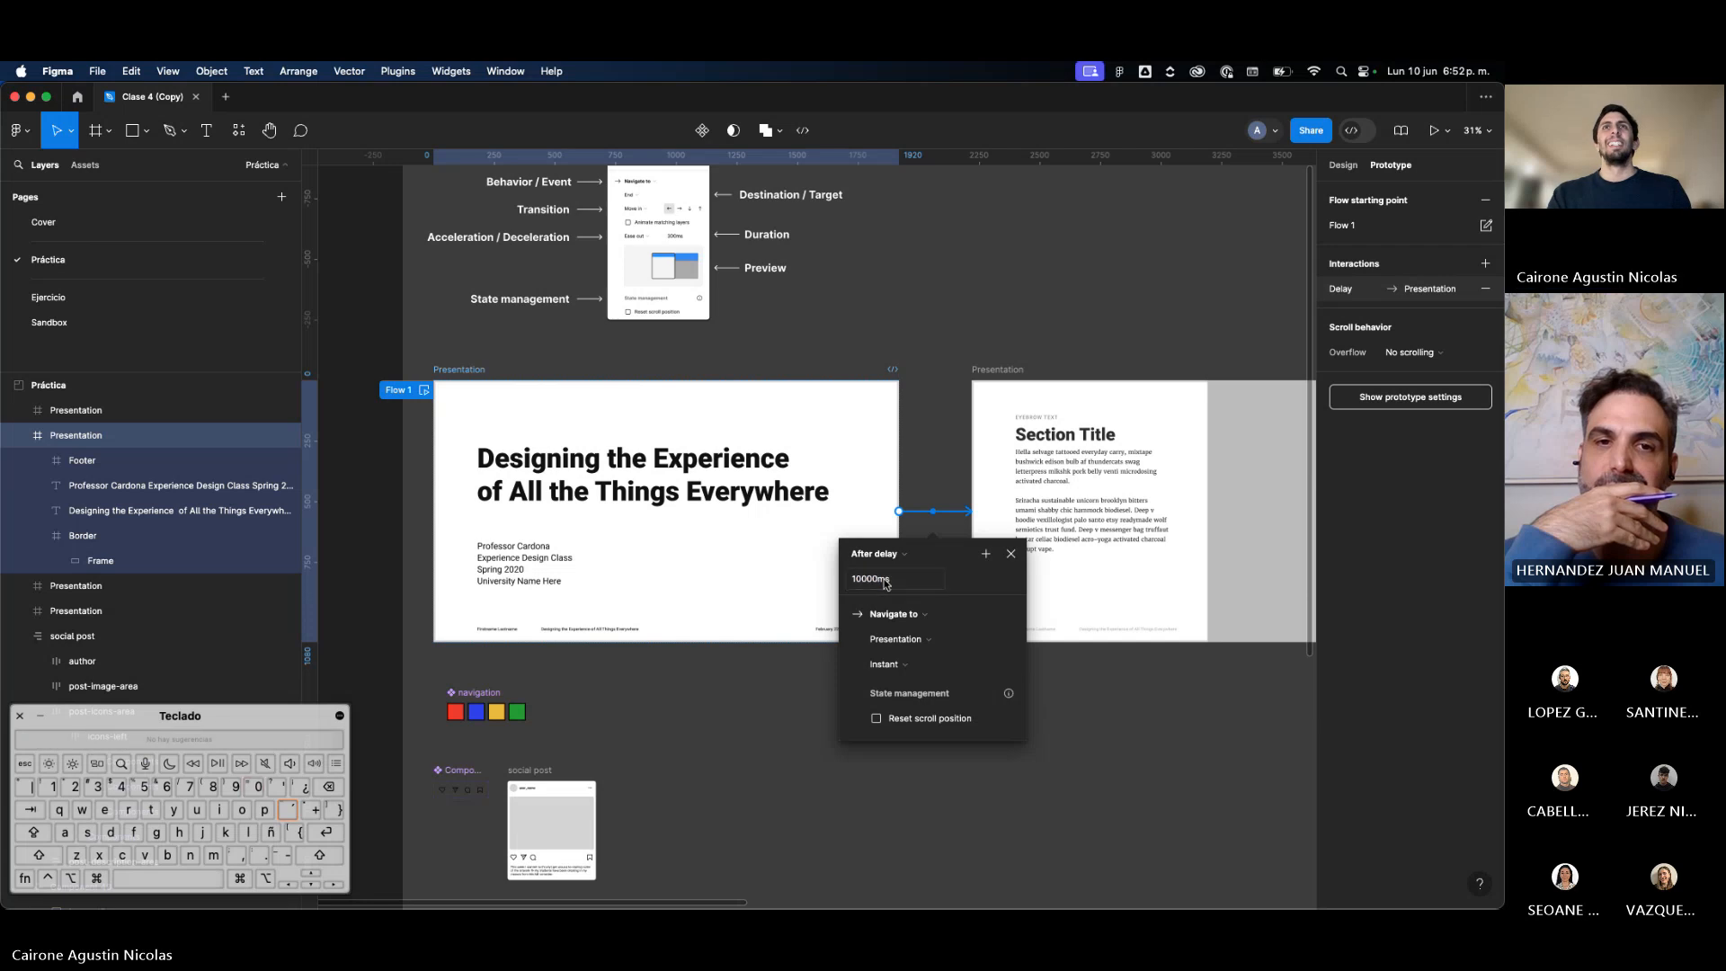
Step: Play the delayed transition in the Flow 1 preview, close the preview and deselect the title slide
click(423, 389)
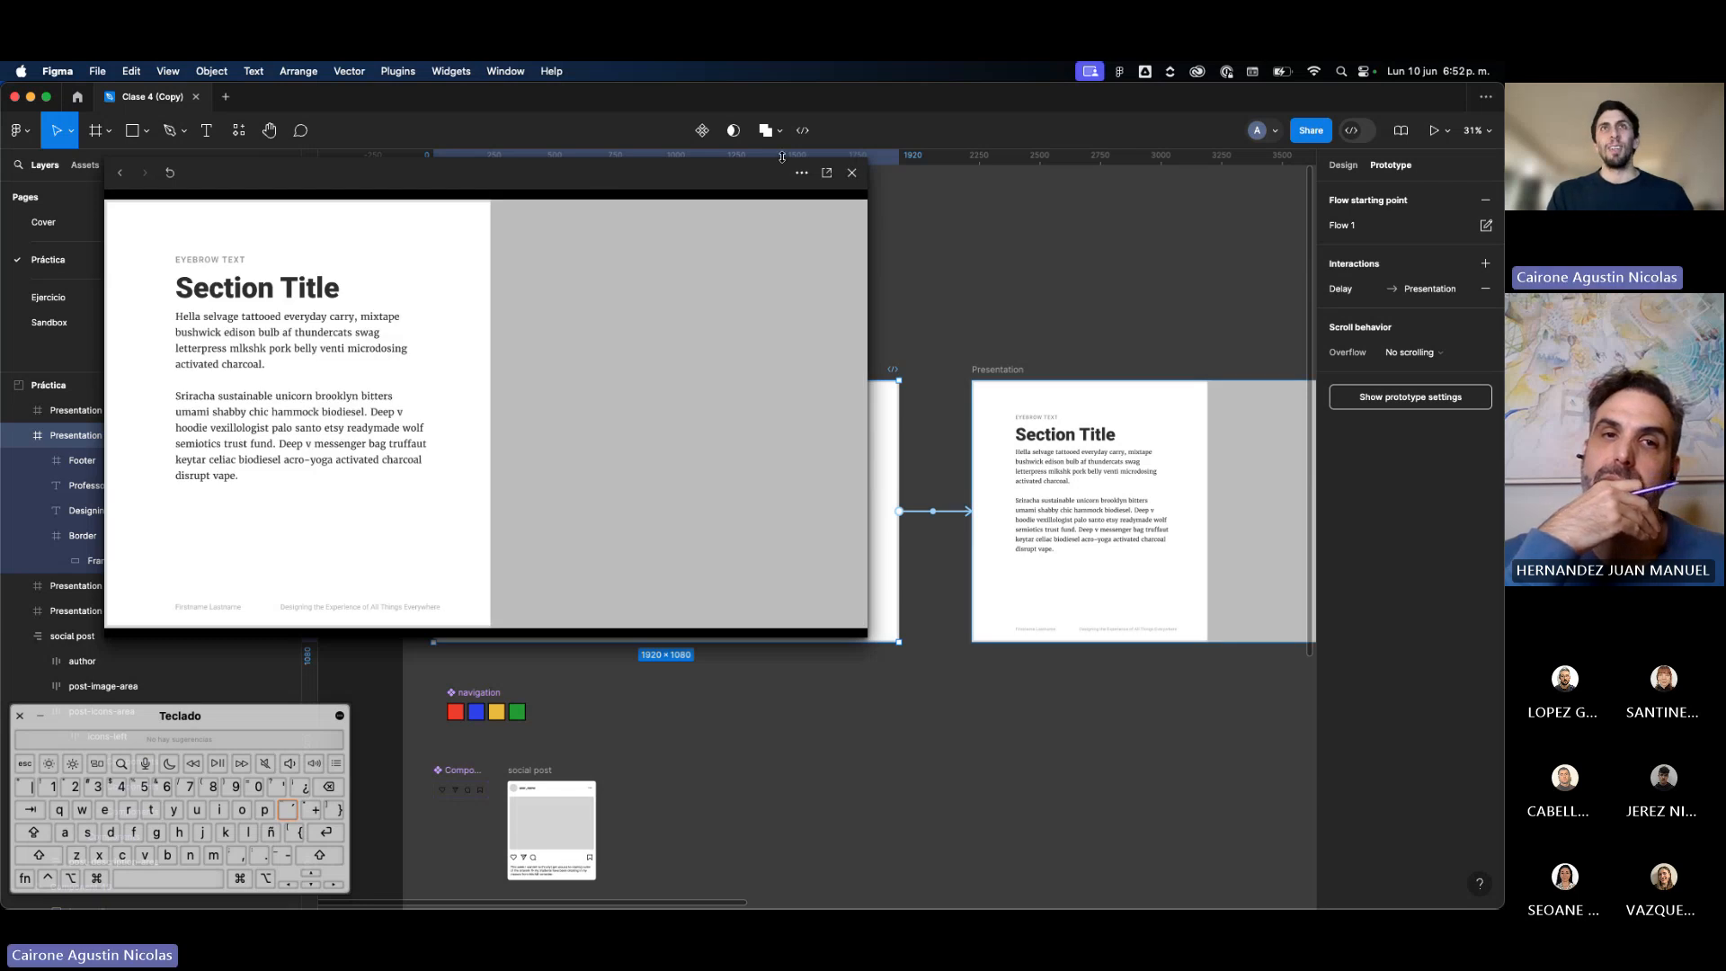
click(851, 172)
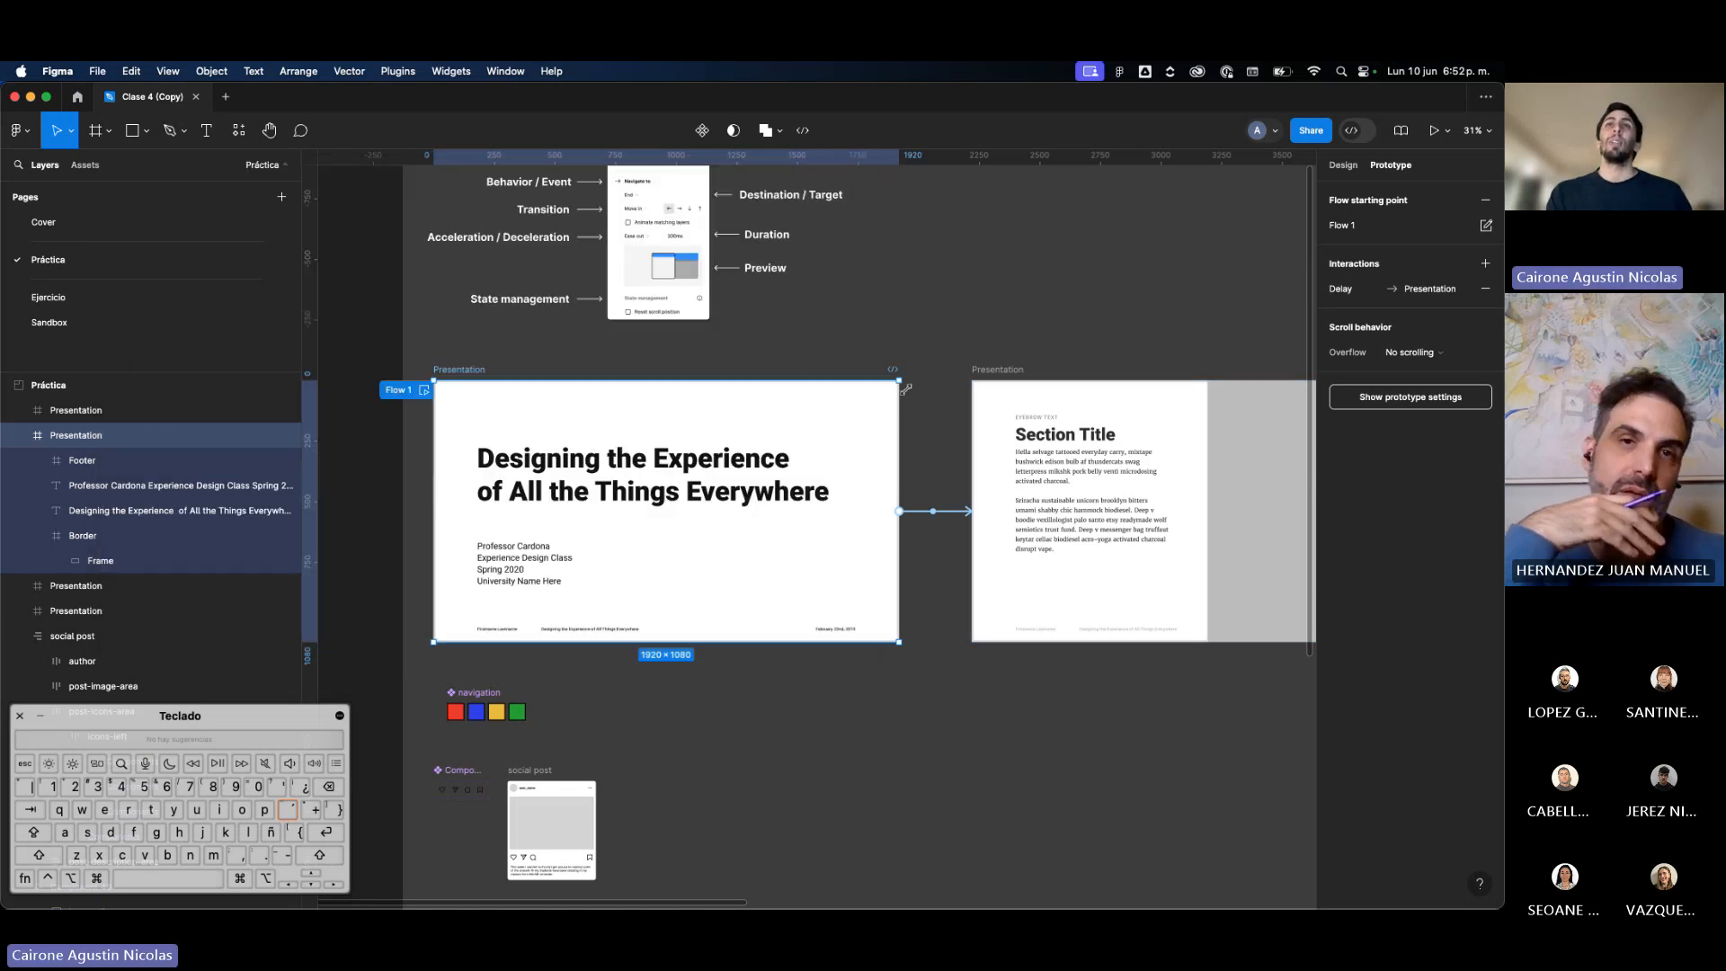
click(952, 458)
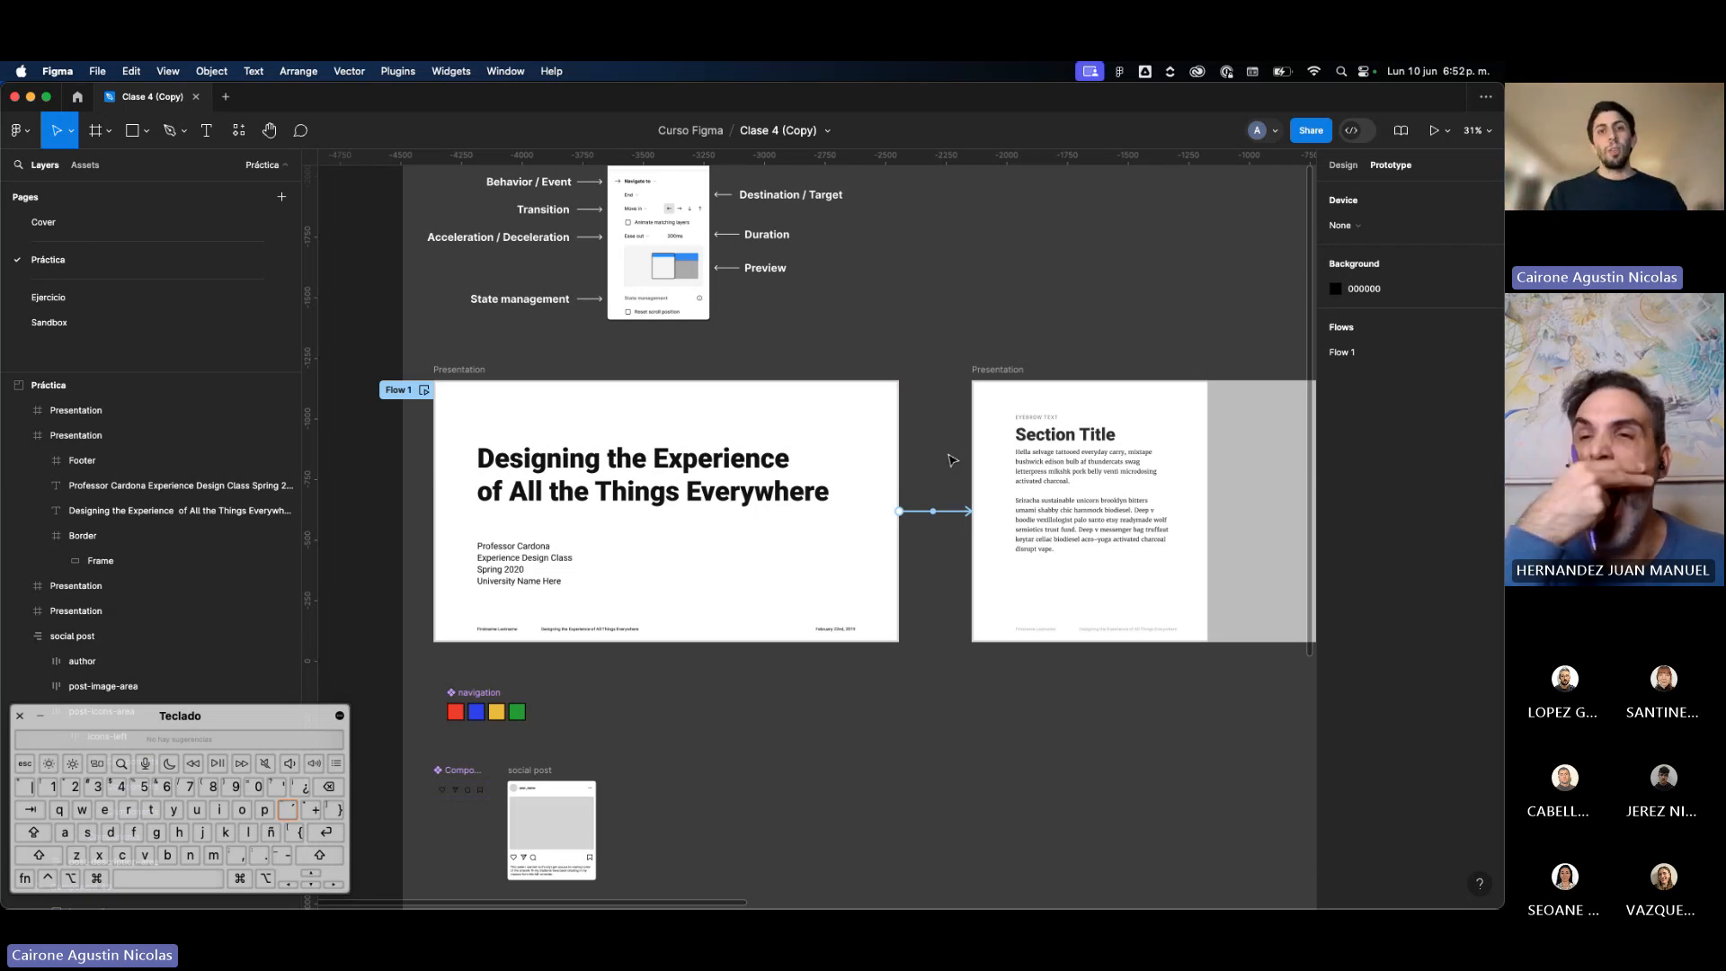
Step: Delete the delayed connection to the Section Title slide and remove the title slide's flow starting point
click(954, 514)
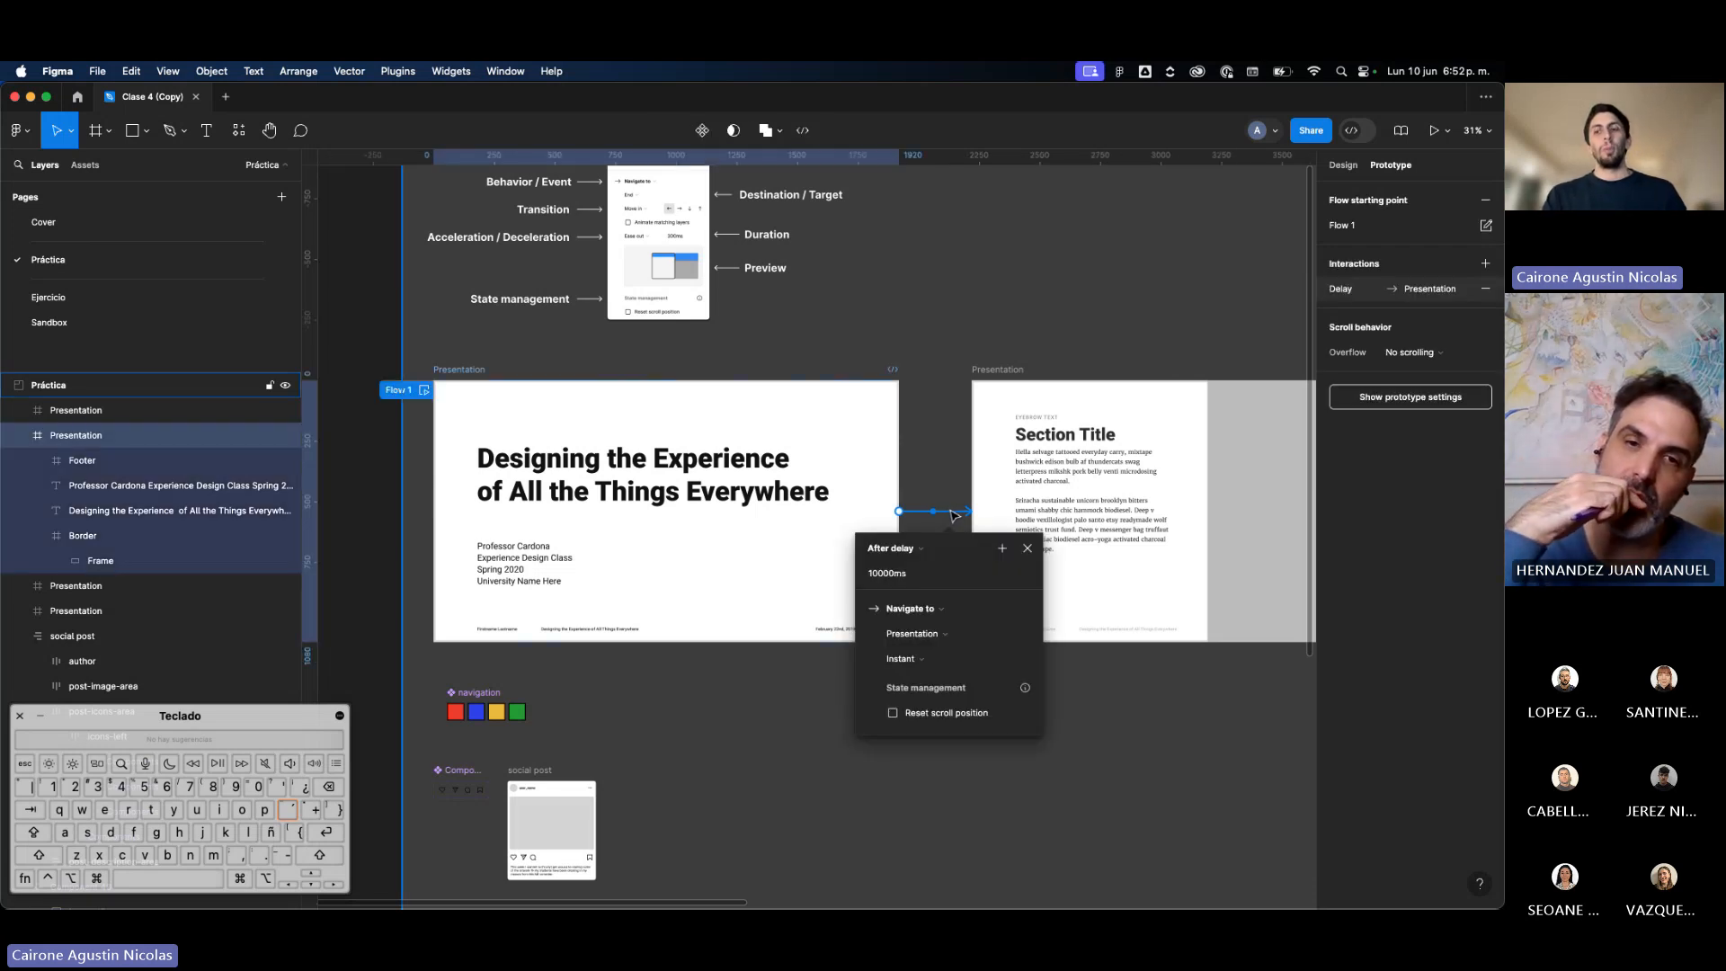
key(Delete)
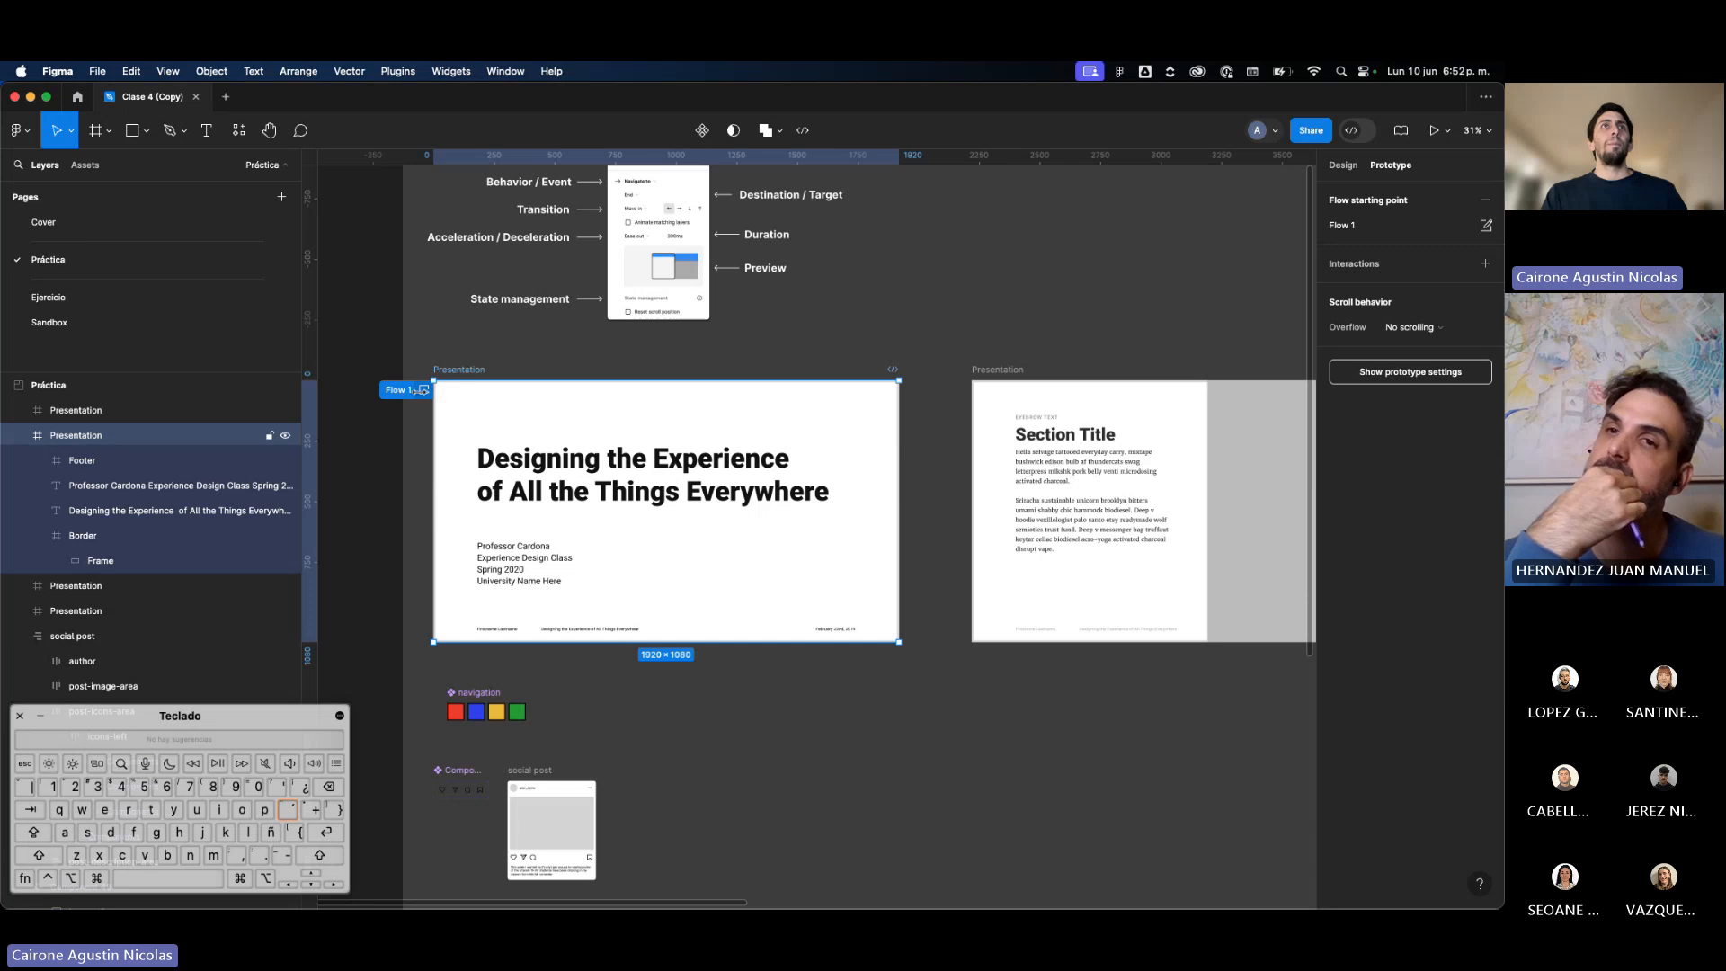
click(1484, 197)
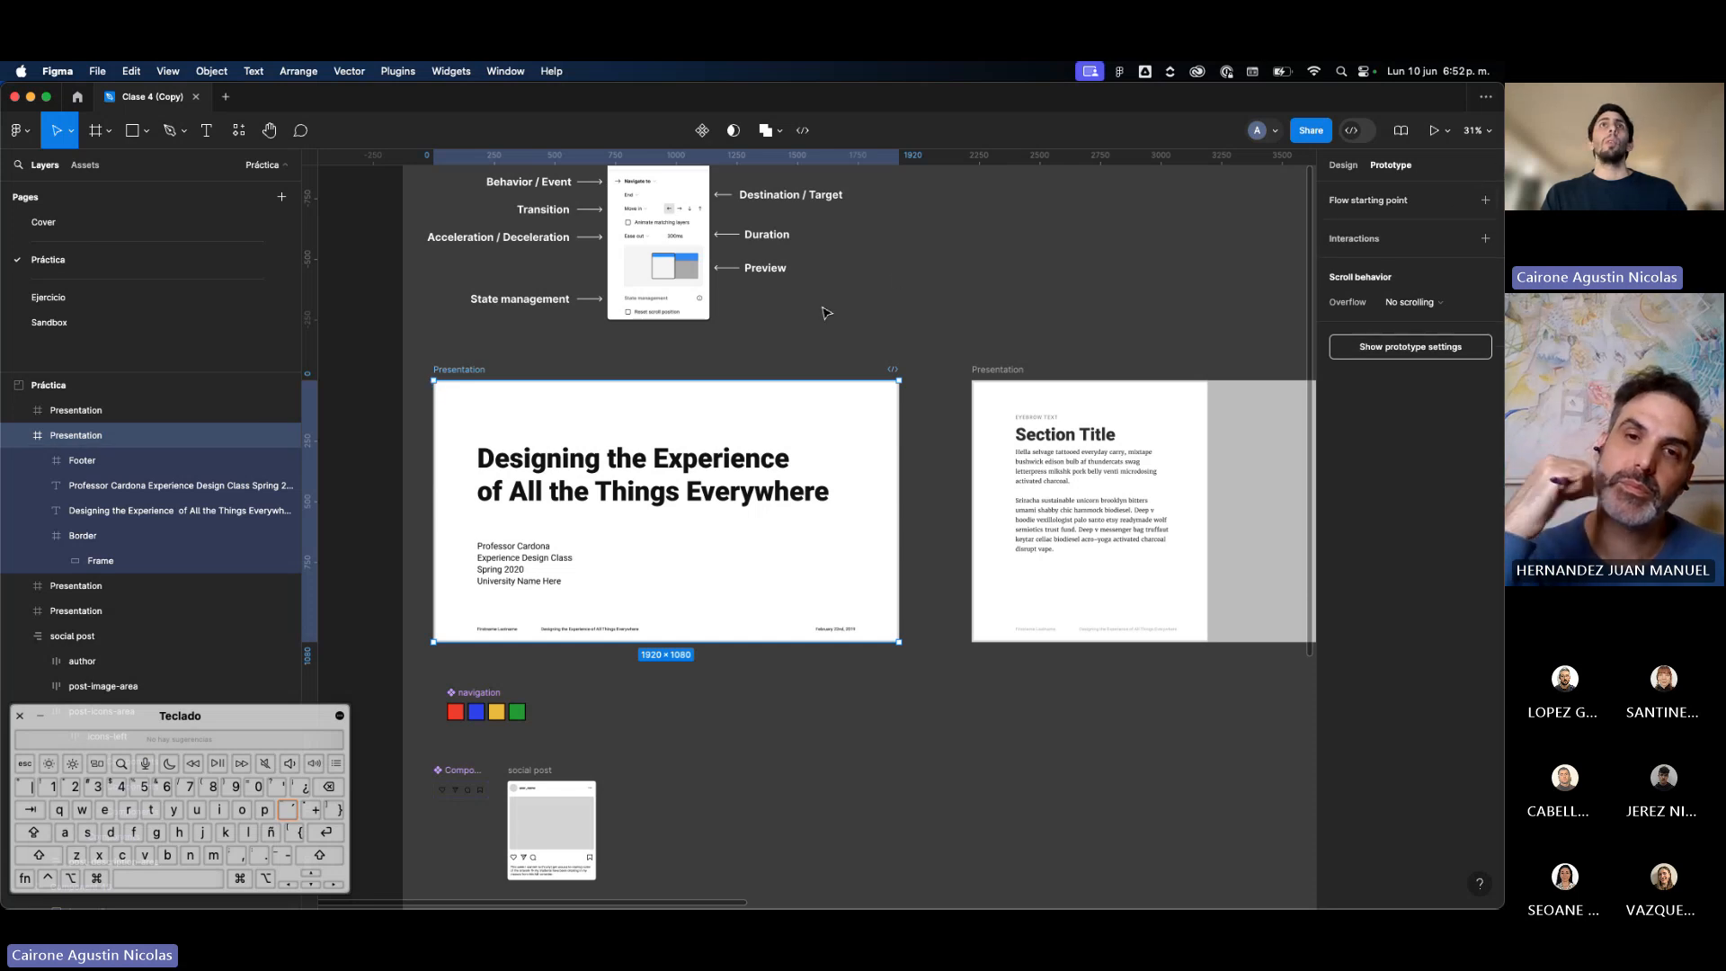
Step: Examine the annotated interaction settings diagram, the slide row and the components in the Práctica section
scroll(825, 311, up, 3)
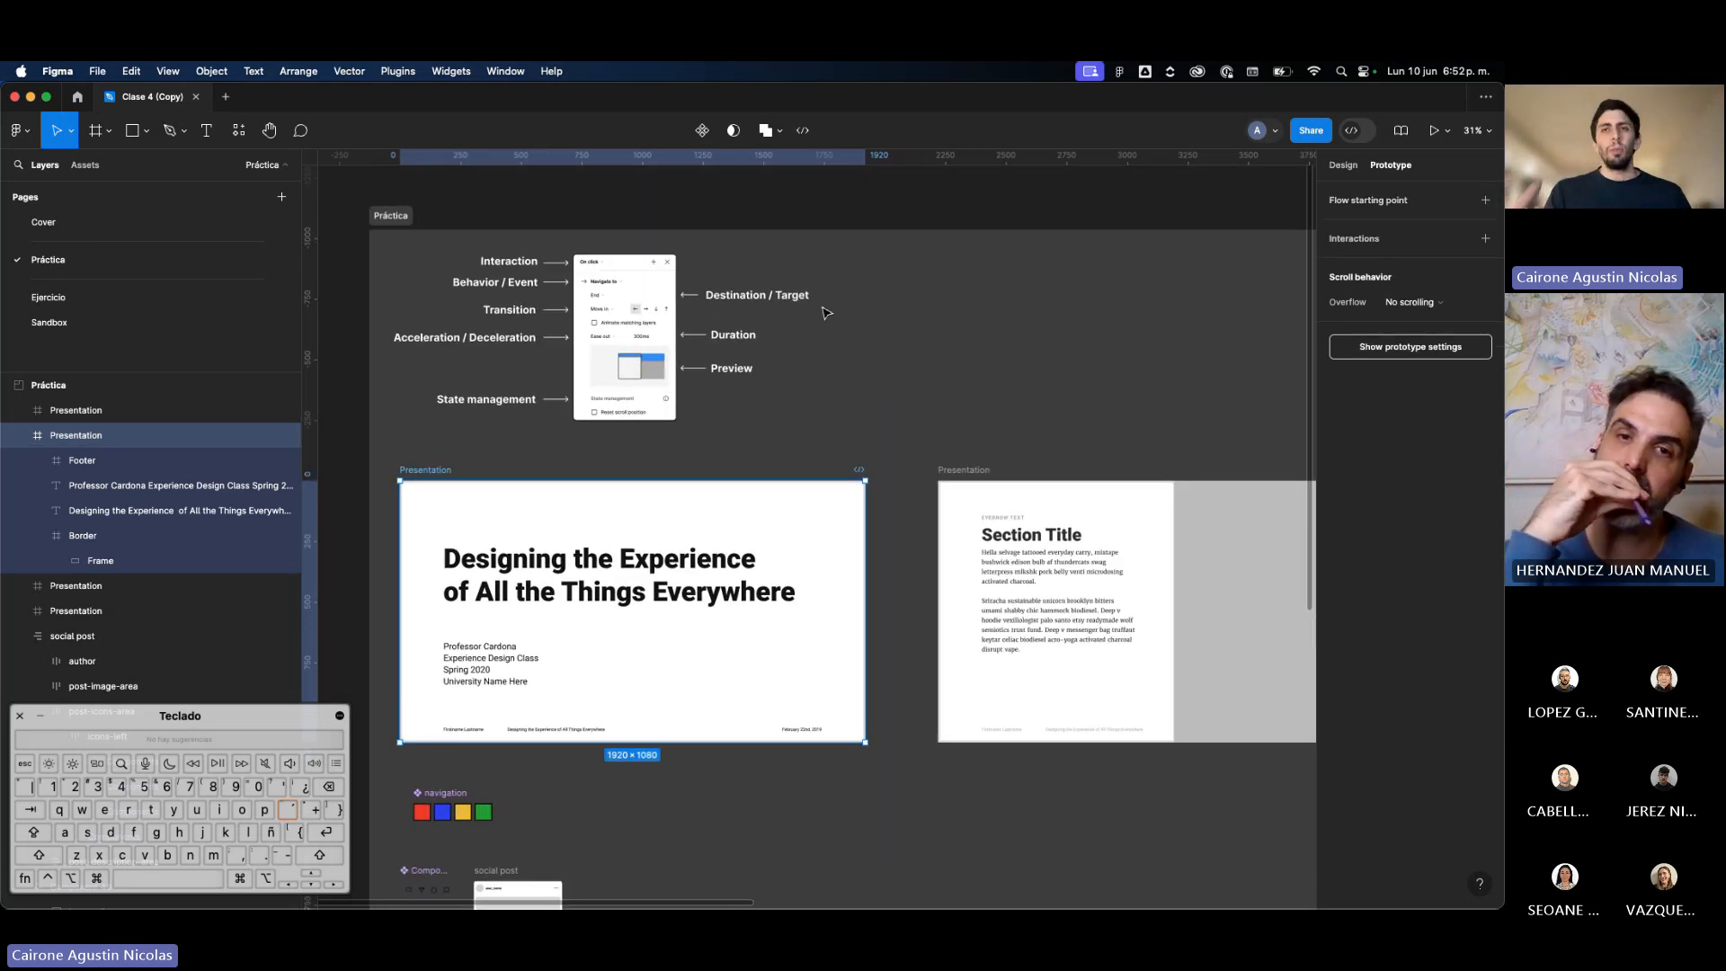
scroll(825, 312, down, 3)
scroll(824, 311, right, 5)
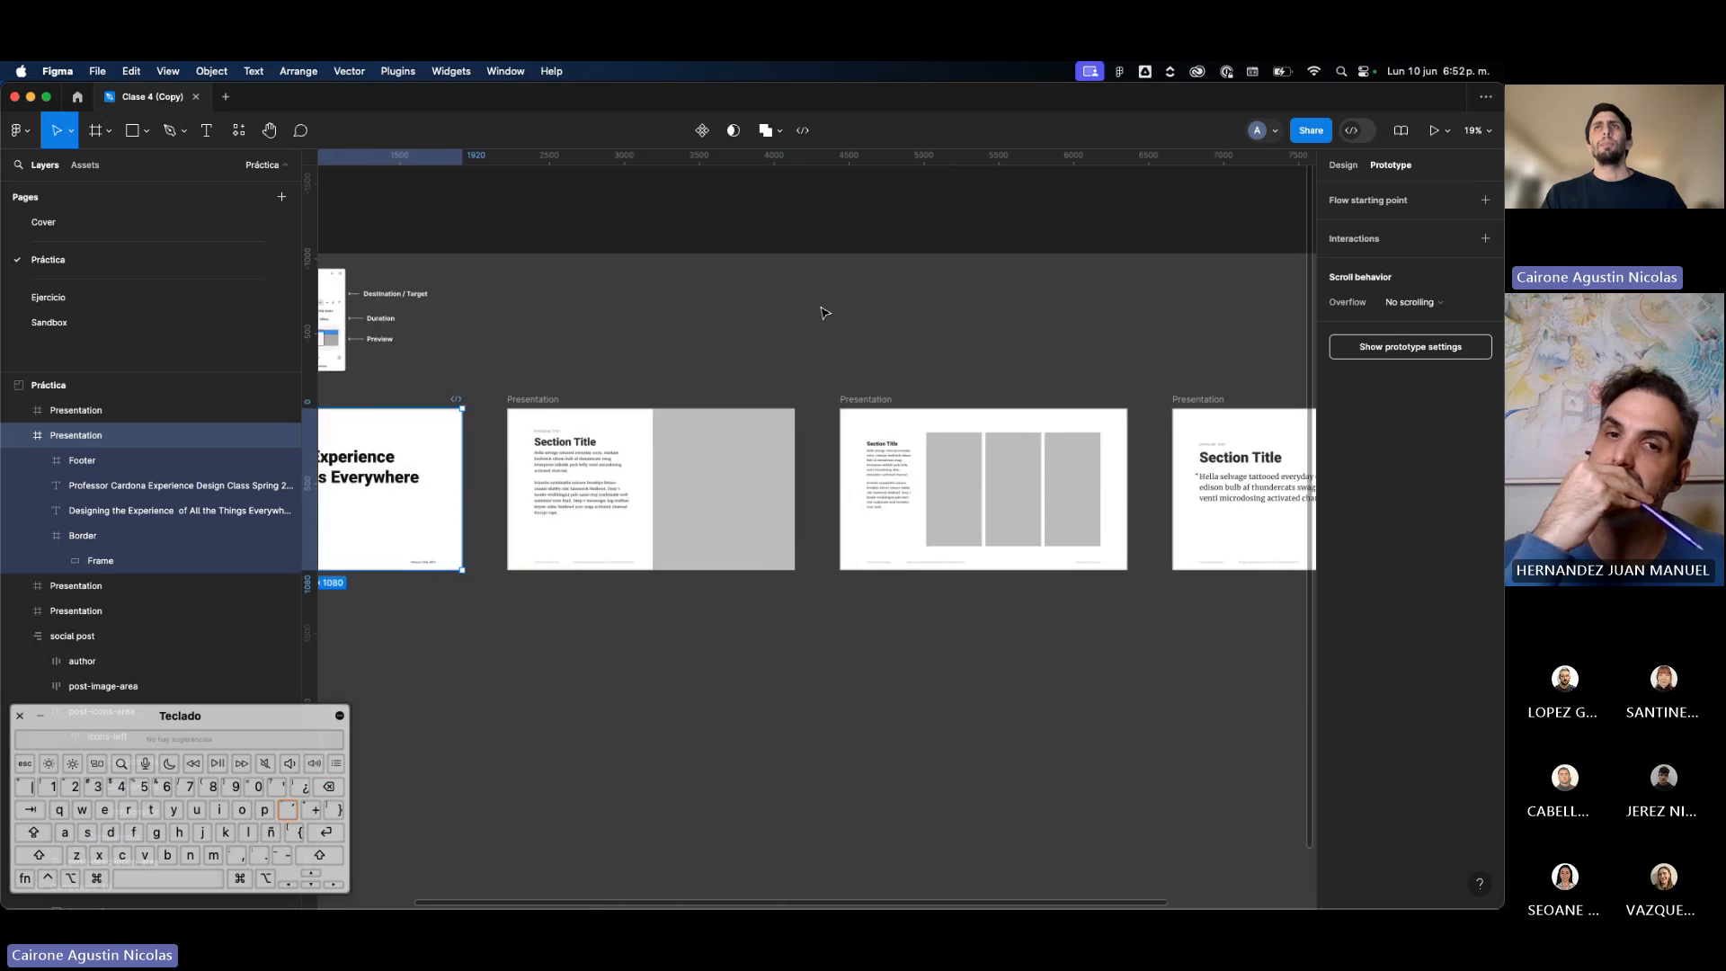
scroll(825, 311, left, 5)
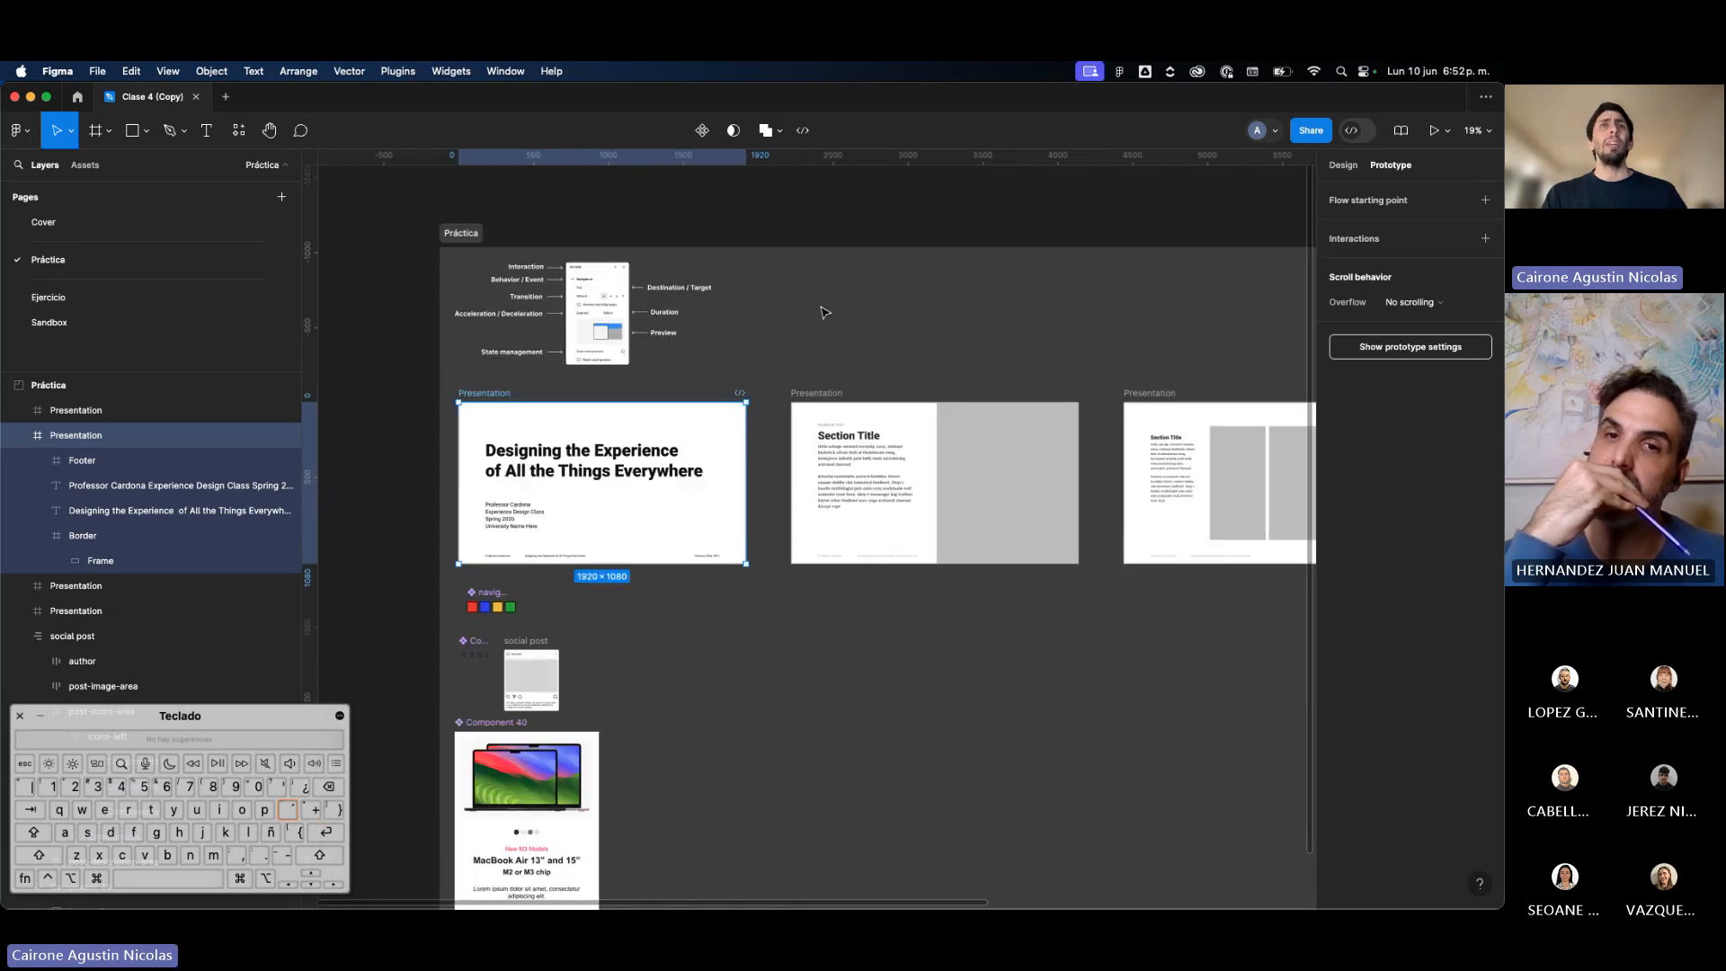
scroll(552, 207, up, 5)
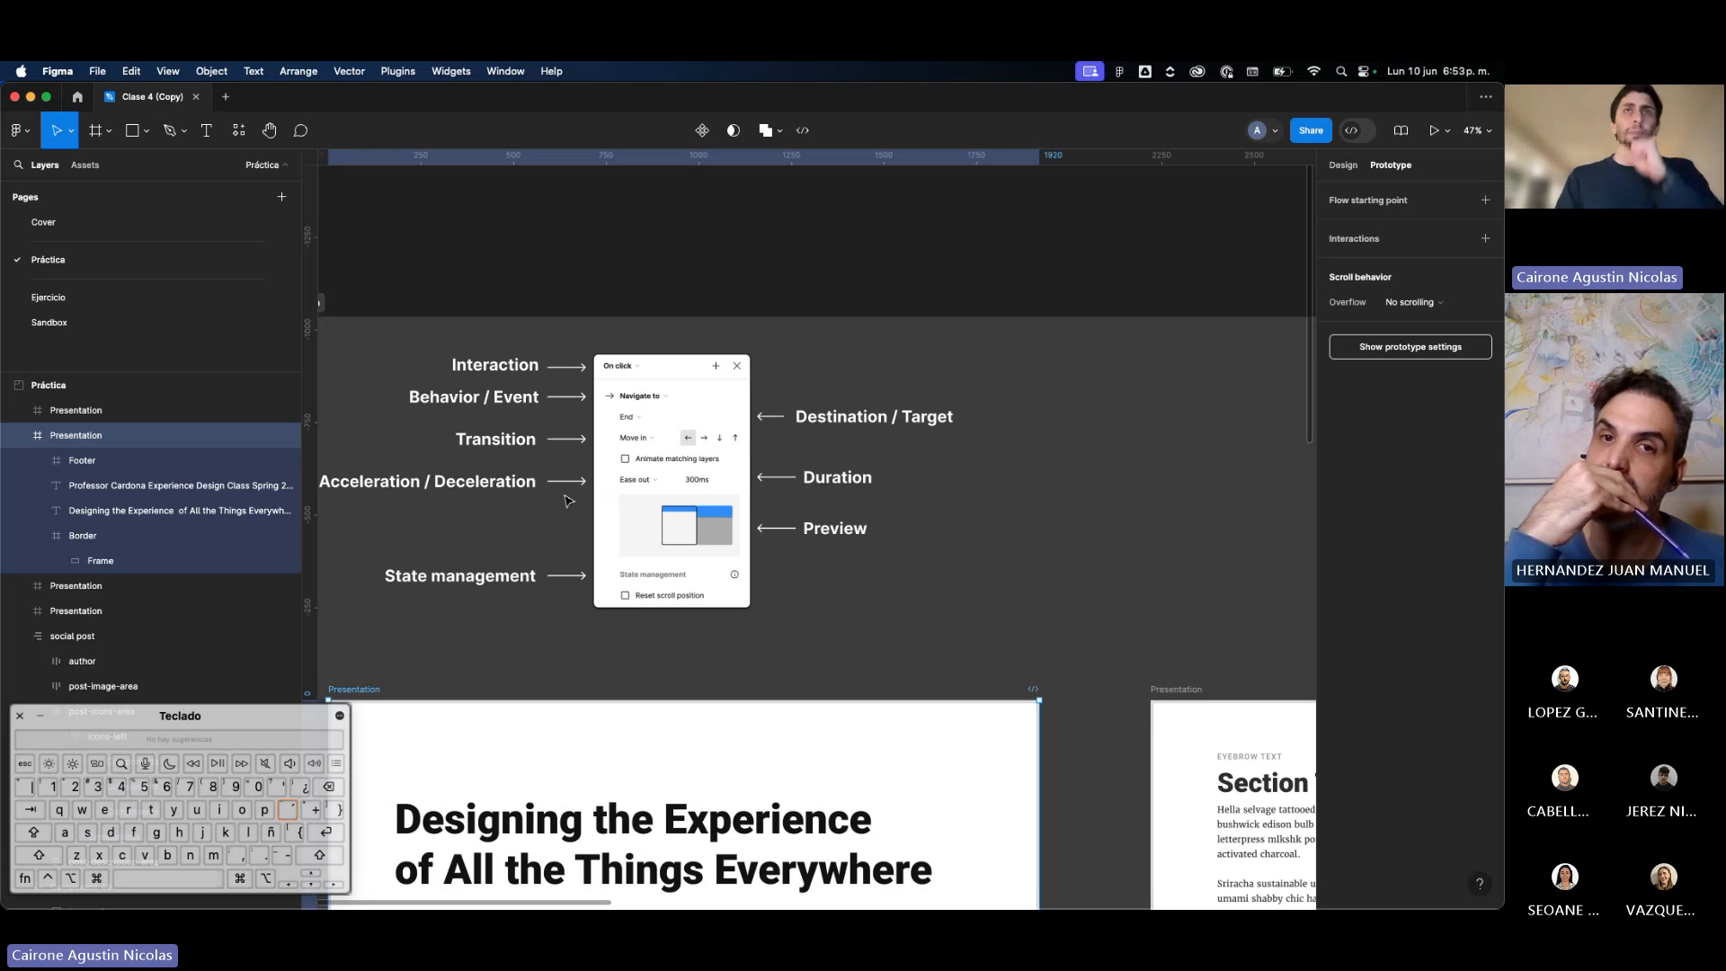
scroll(568, 500, down, 3)
scroll(568, 501, down, 4)
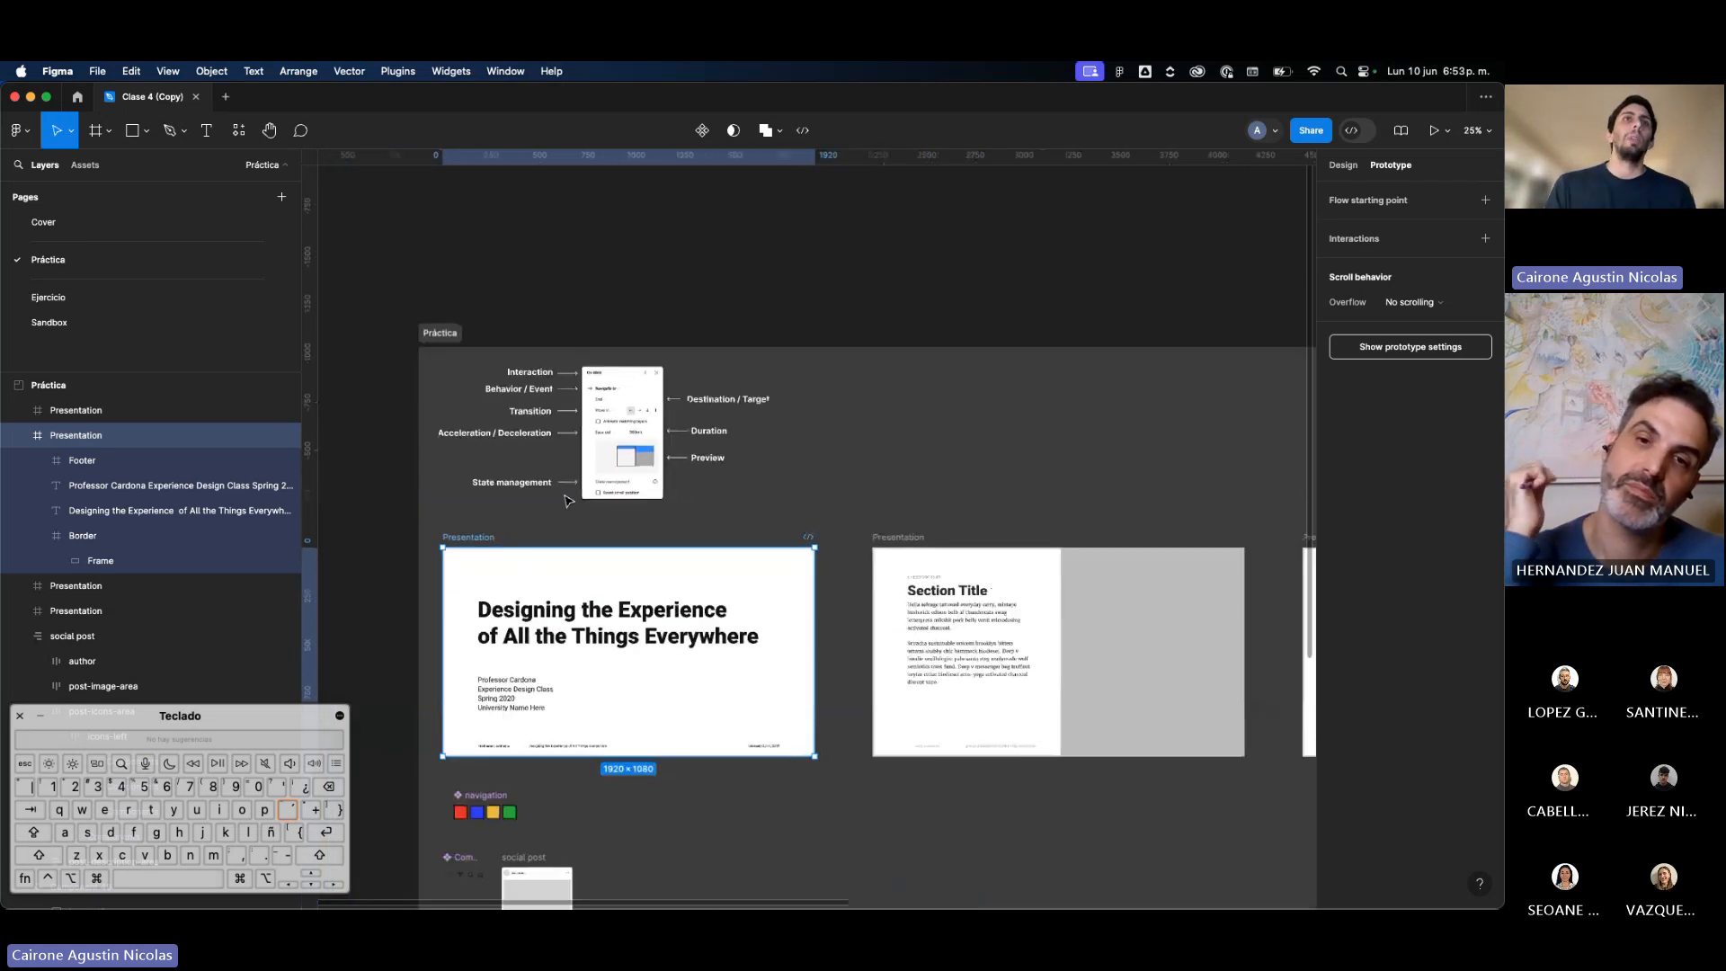
scroll(568, 501, down, 3)
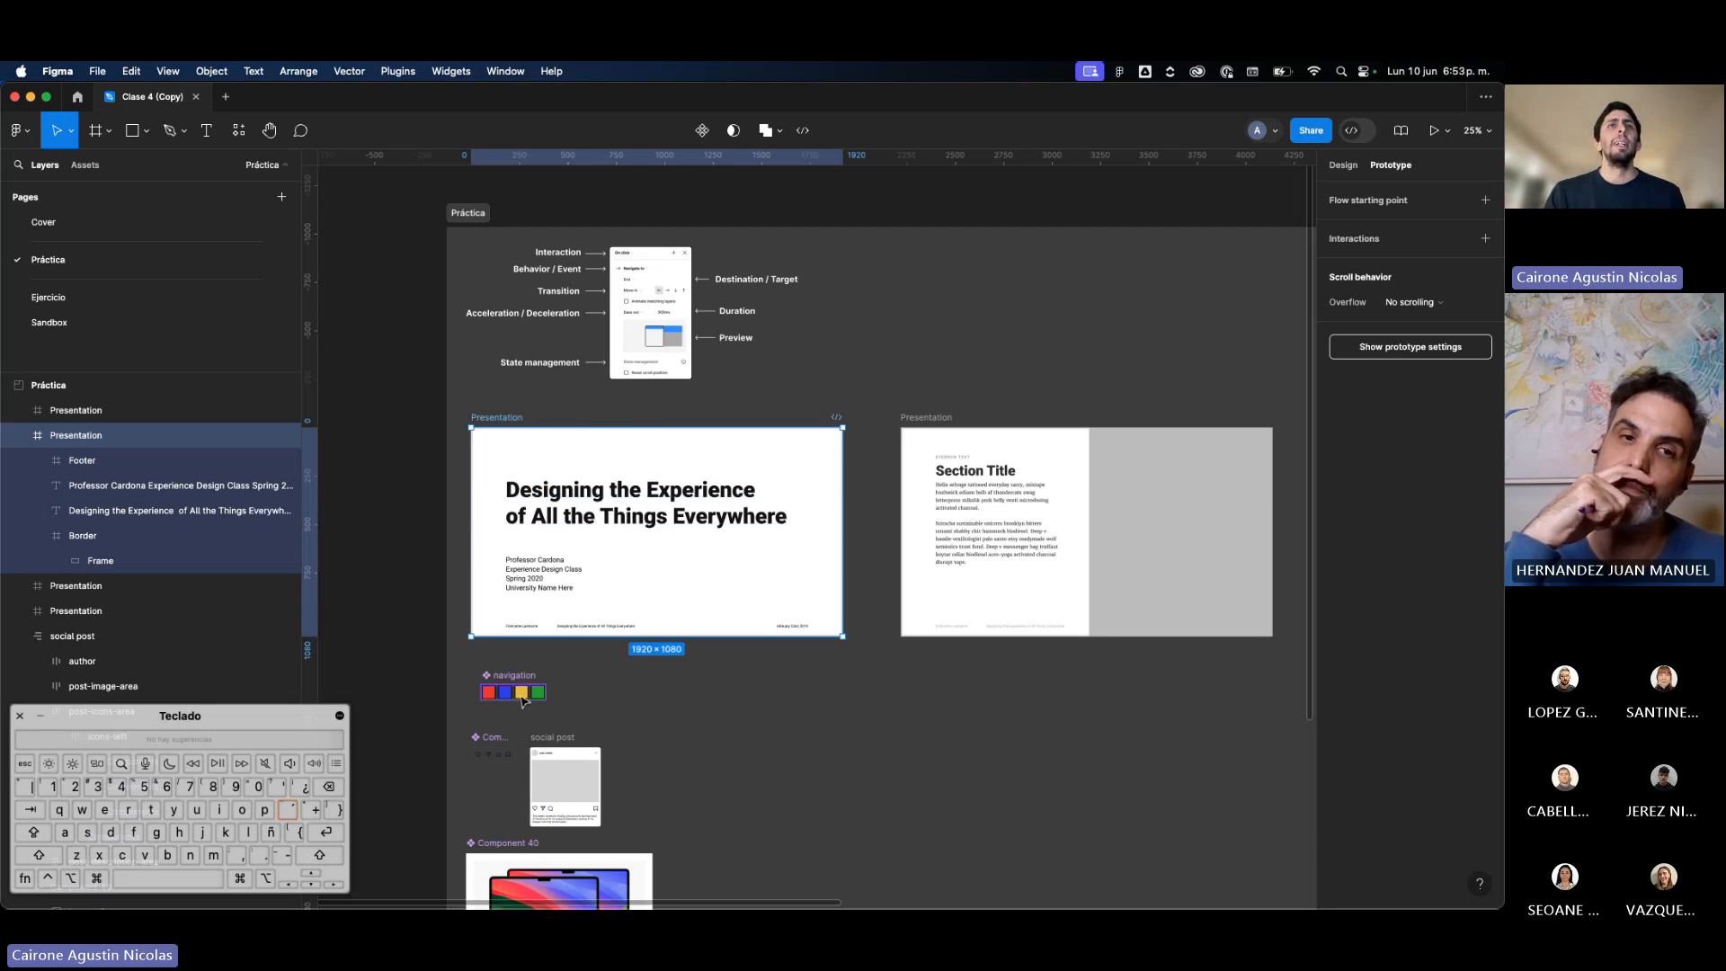
scroll(524, 700, down, 2)
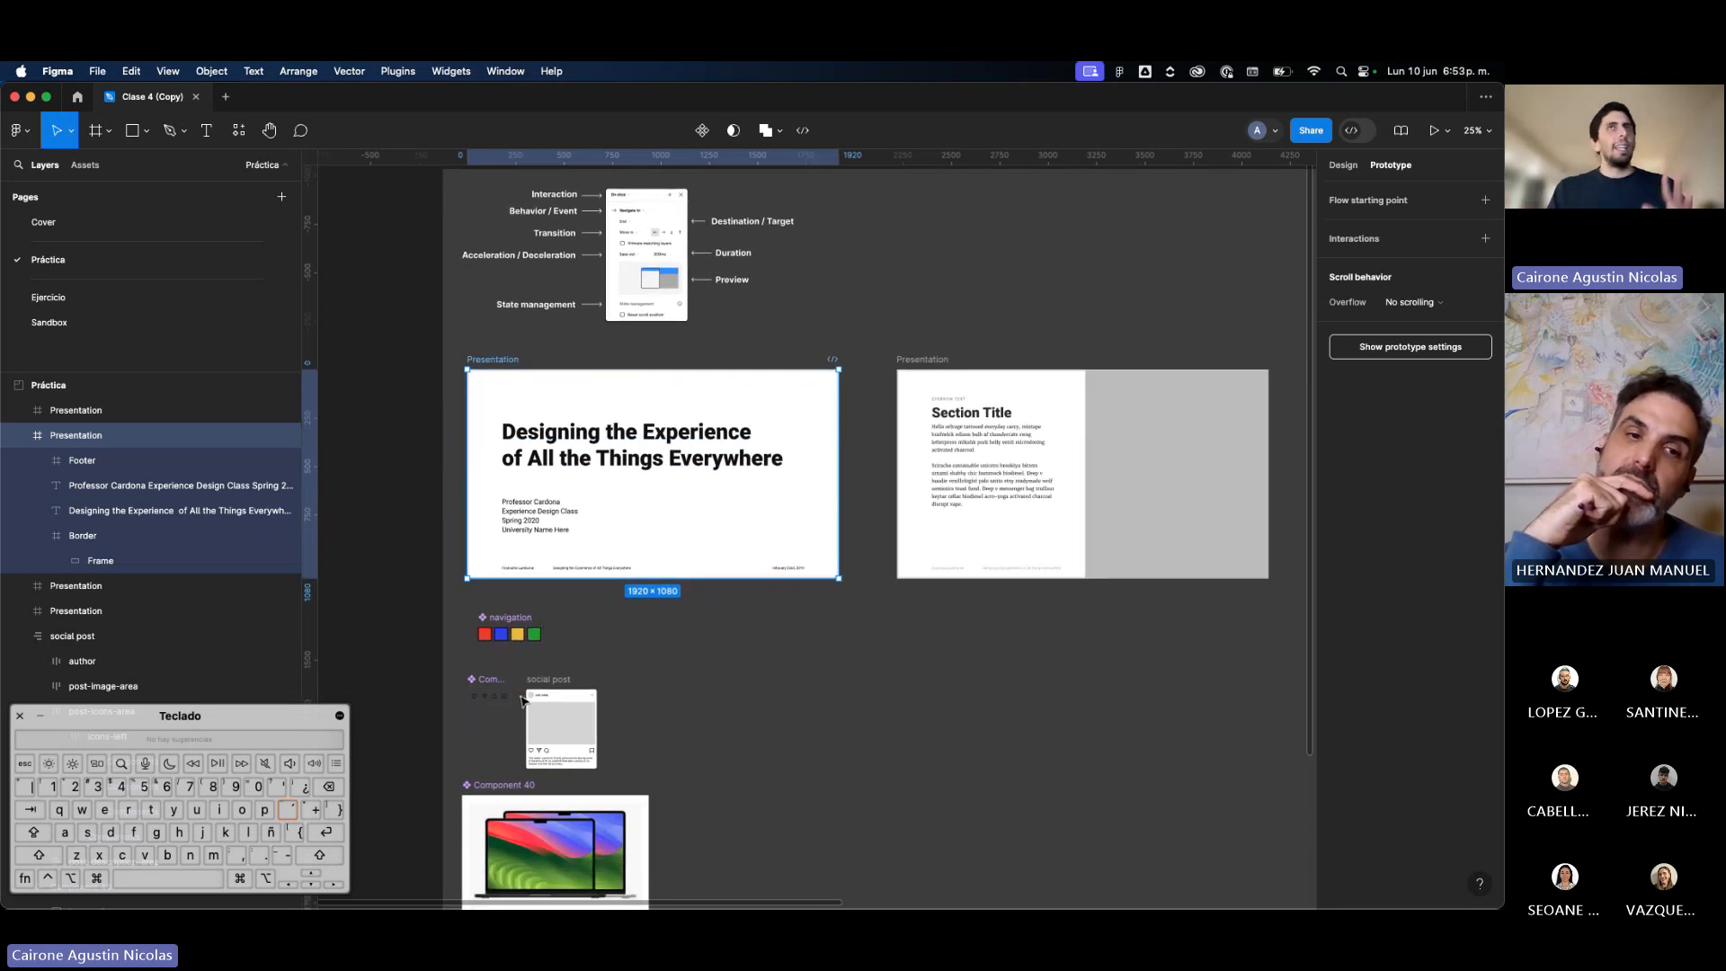
scroll(524, 700, down, 5)
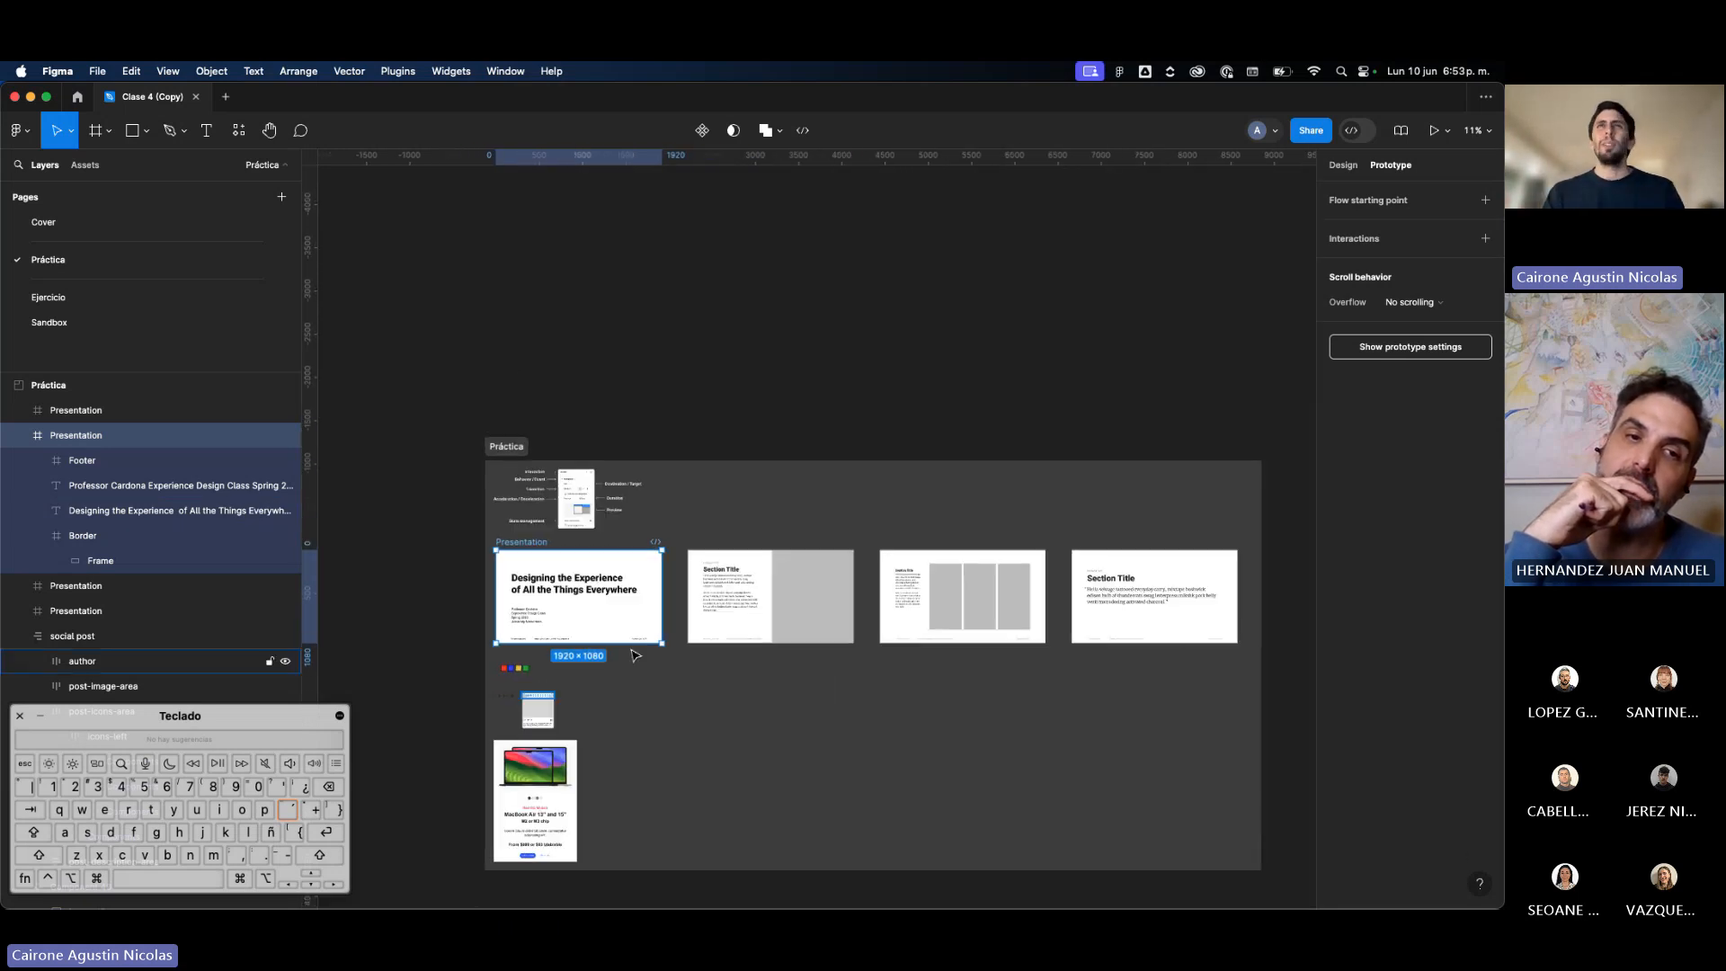
Step: Duplicate the four presentation slides and place the copies in a row outside the Práctica section, to its right
shift+click(717, 564)
scroll(712, 556, right, 2)
shift+click(813, 580)
scroll(796, 575, right, 3)
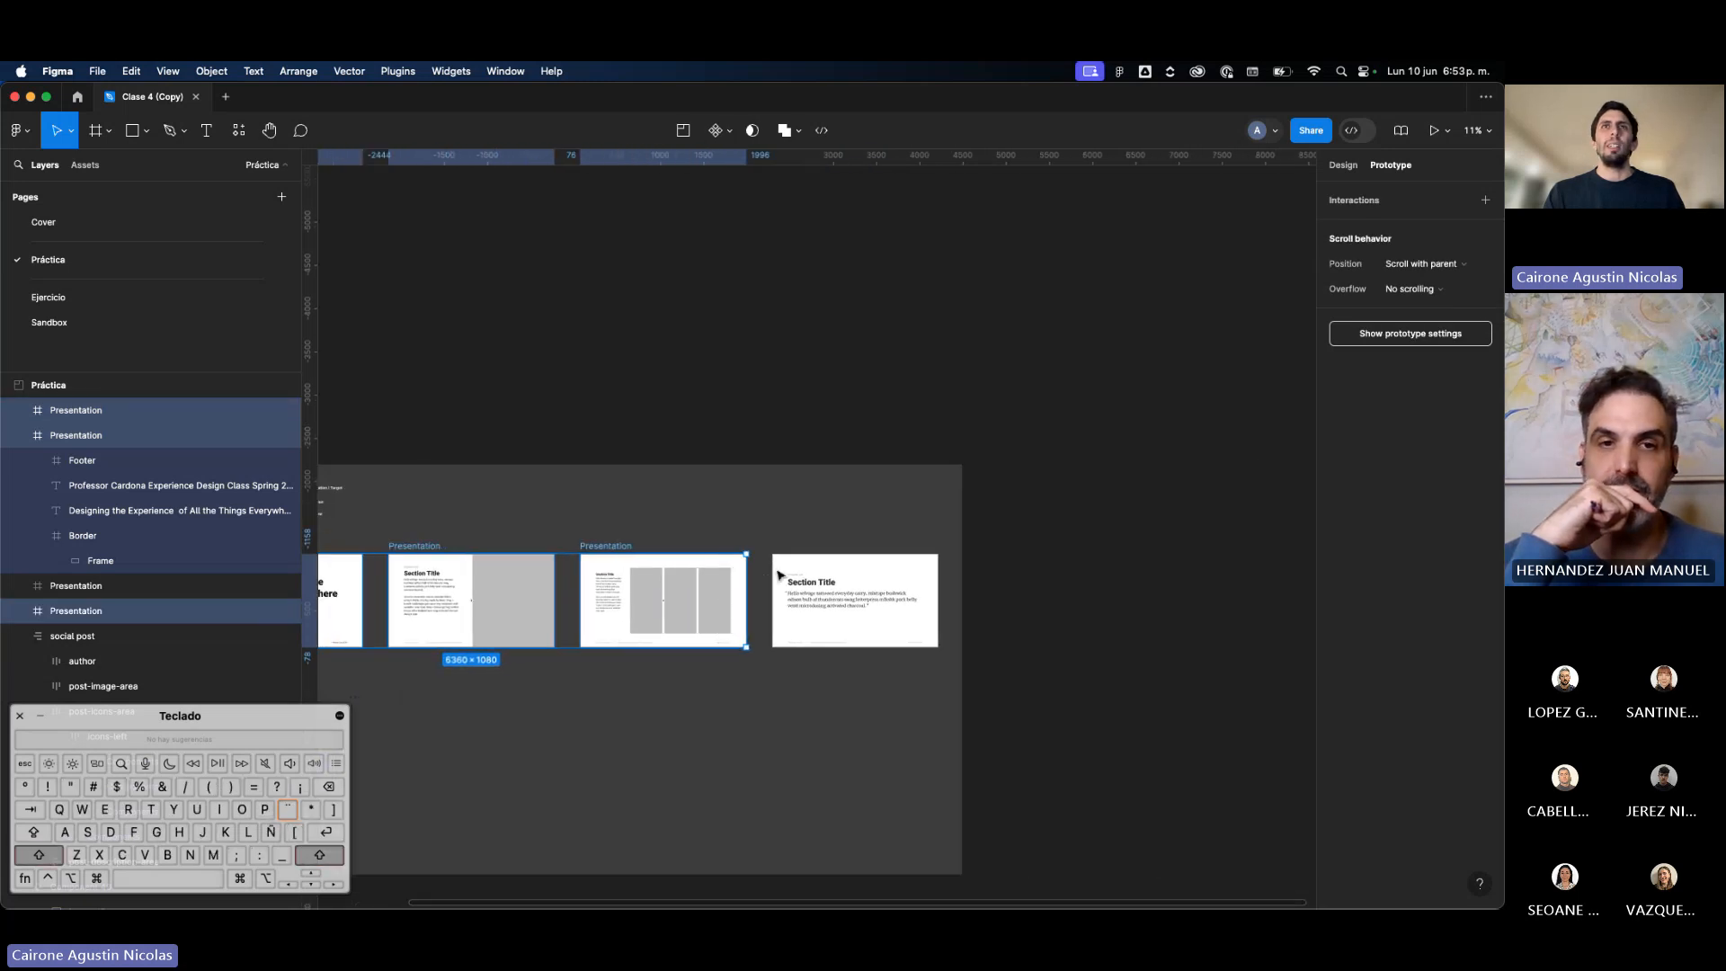
shift+click(795, 571)
scroll(795, 572, down, 3)
drag(795, 571, 1298, 586)
scroll(1185, 593, right, 2)
scroll(1183, 594, right, 2)
click(1178, 663)
click(881, 557)
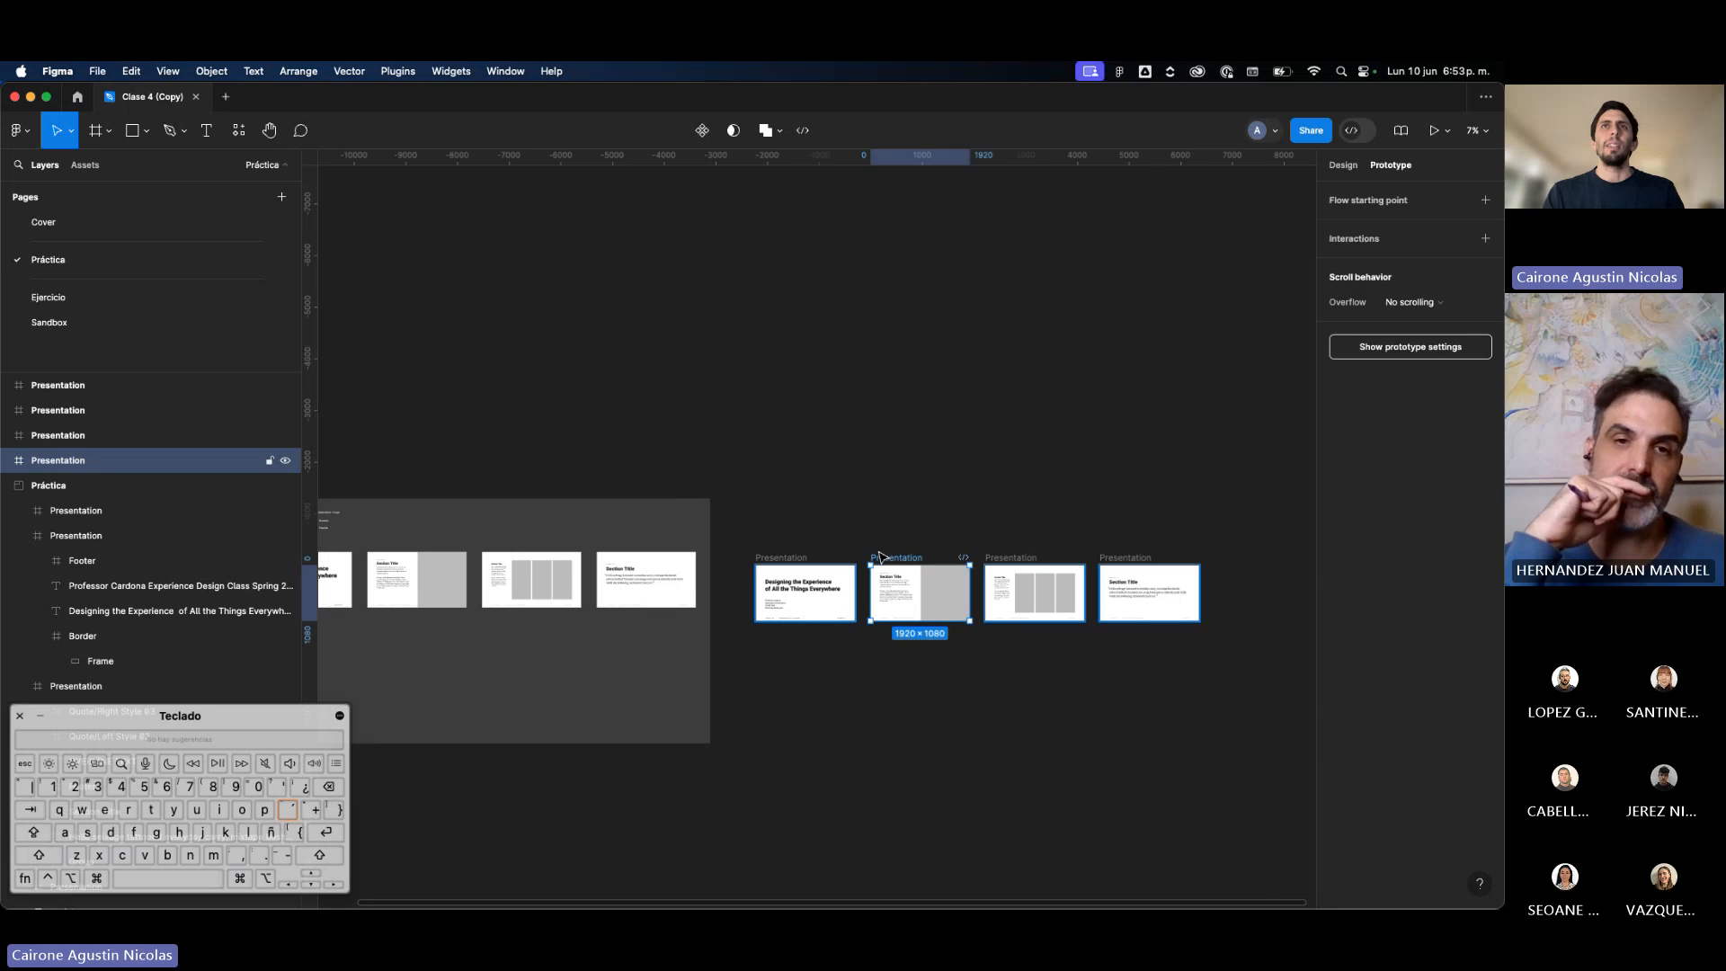
drag(888, 557, 773, 630)
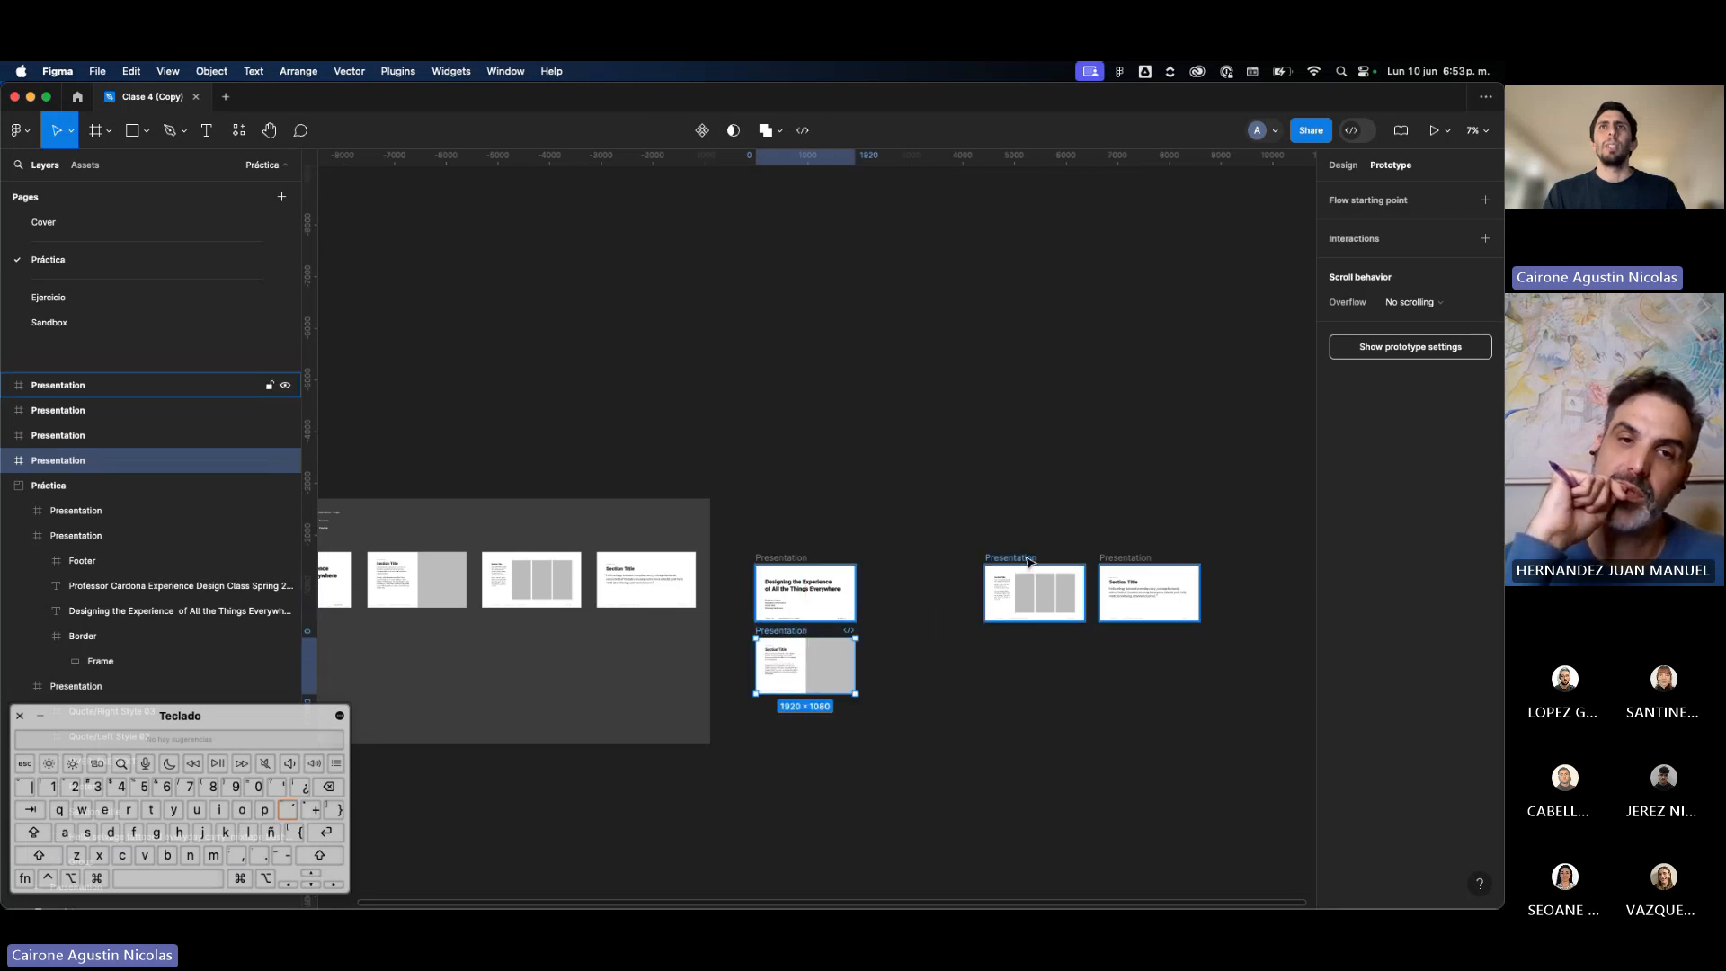
drag(1033, 557, 799, 707)
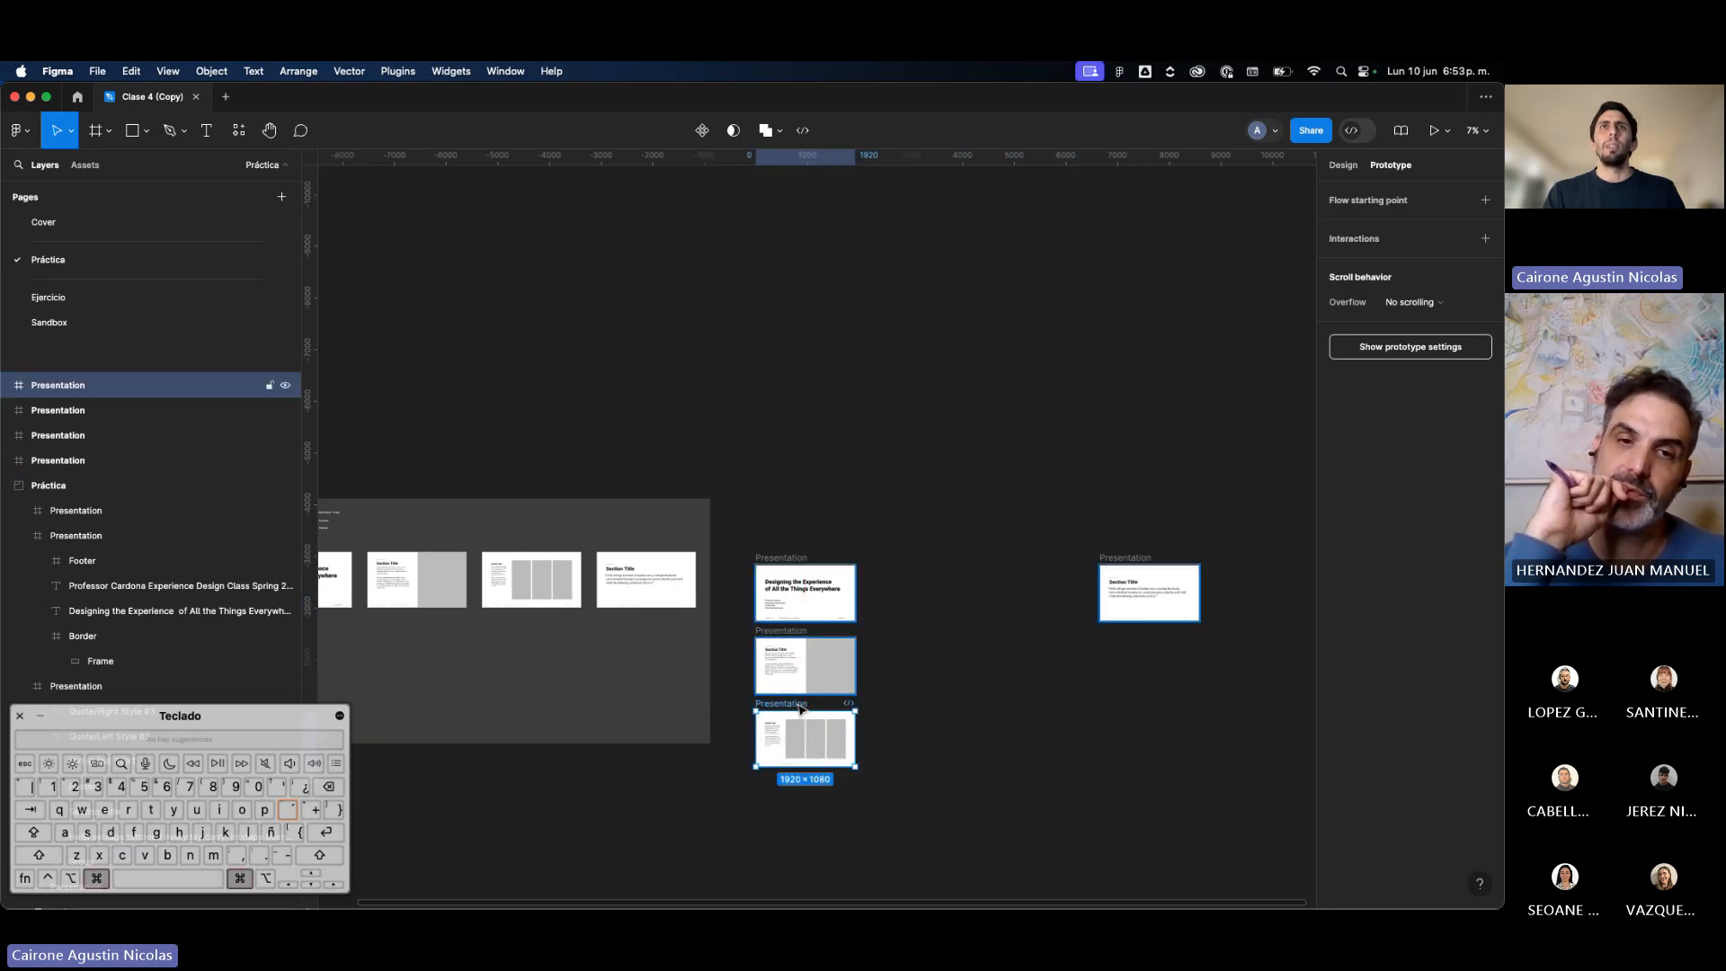
key(super+z)
key(super+z)
Step: Examine the row of duplicated slides and the footer area of the copied title slide
scroll(918, 709, up, 5)
scroll(913, 709, up, 2)
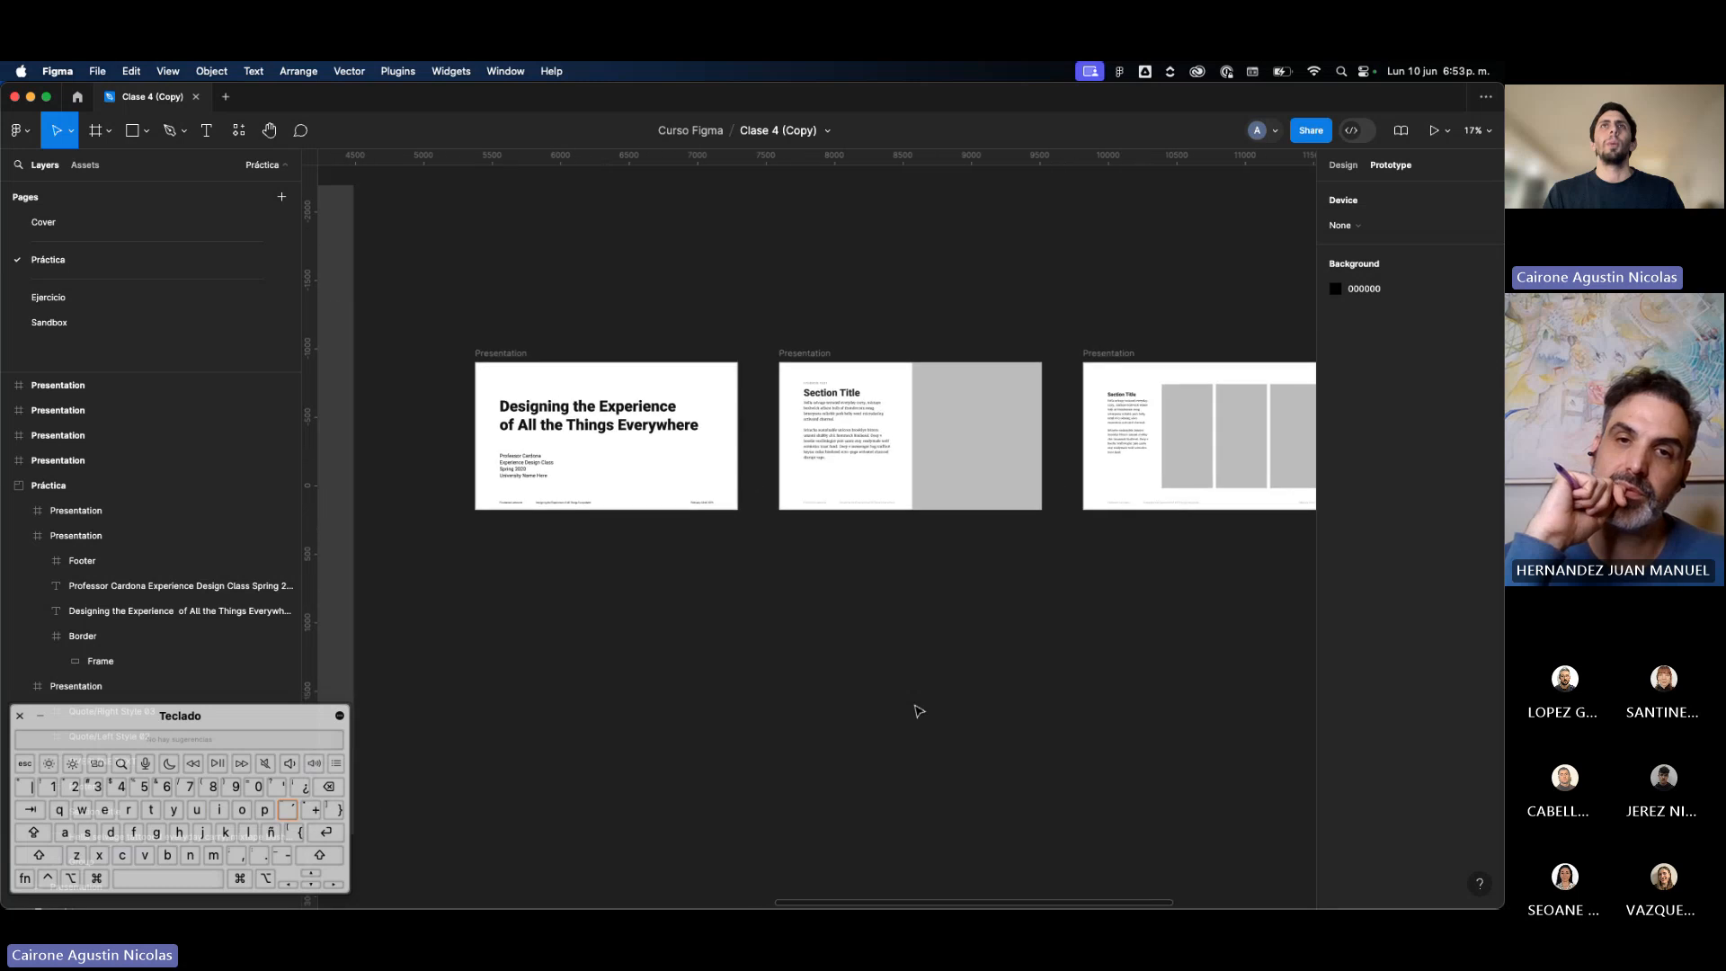
scroll(890, 683, up, 1)
scroll(890, 683, right, 1)
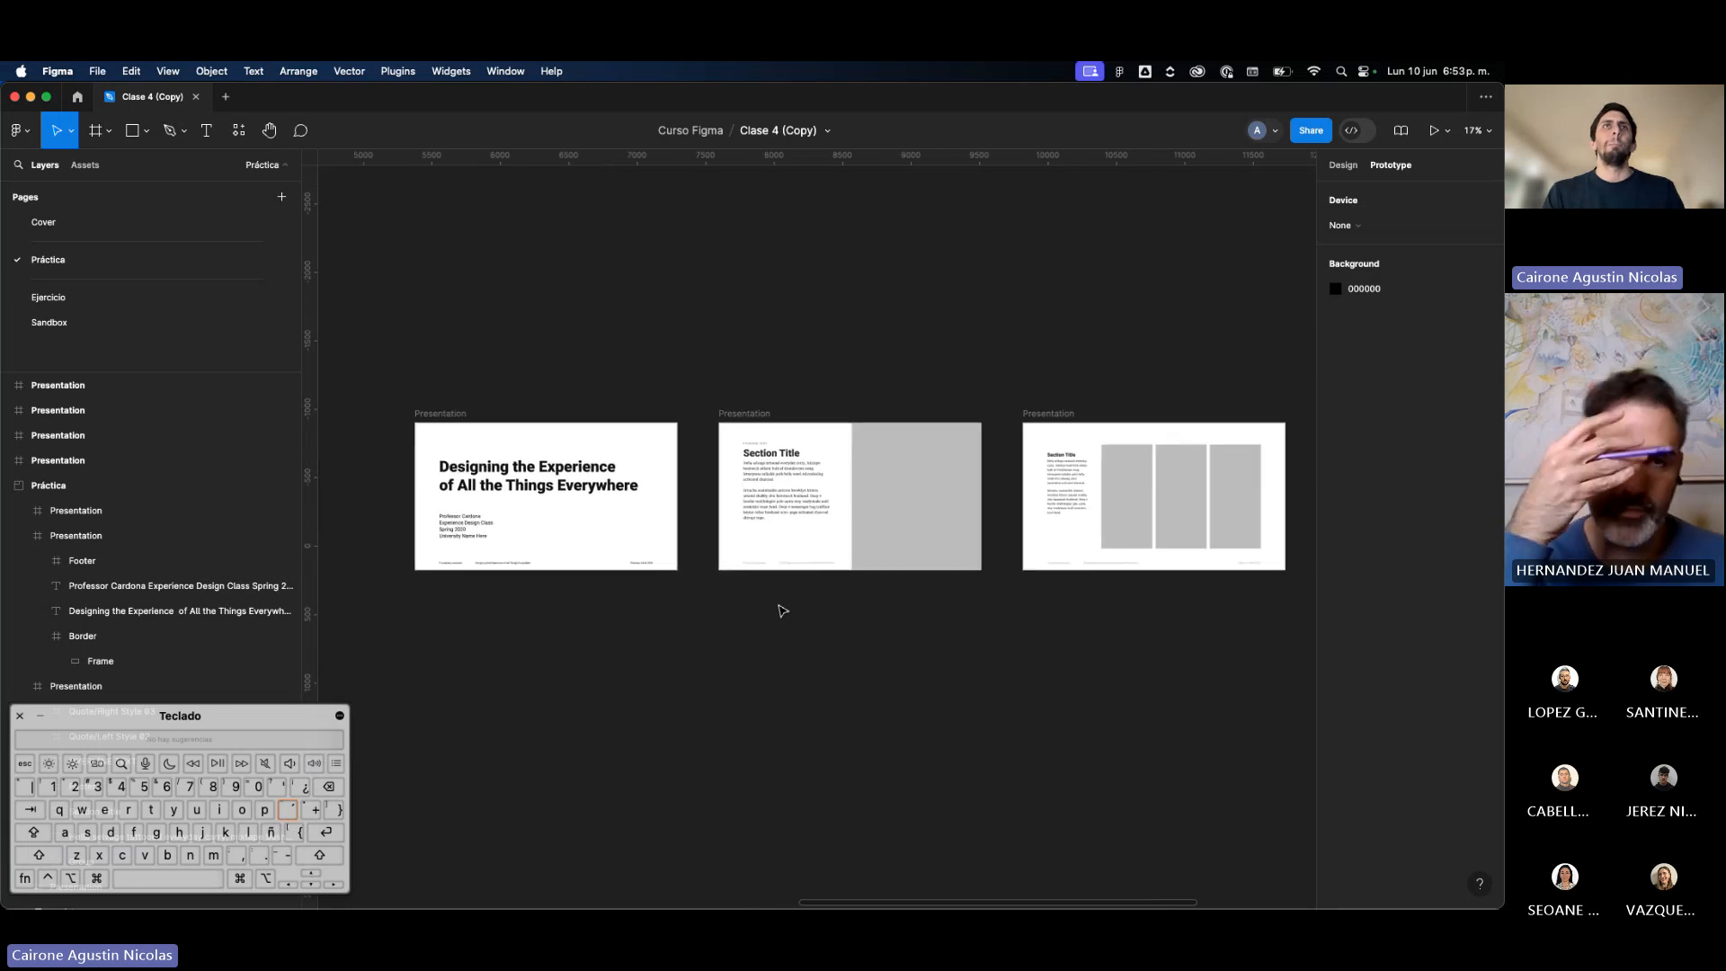
click(647, 543)
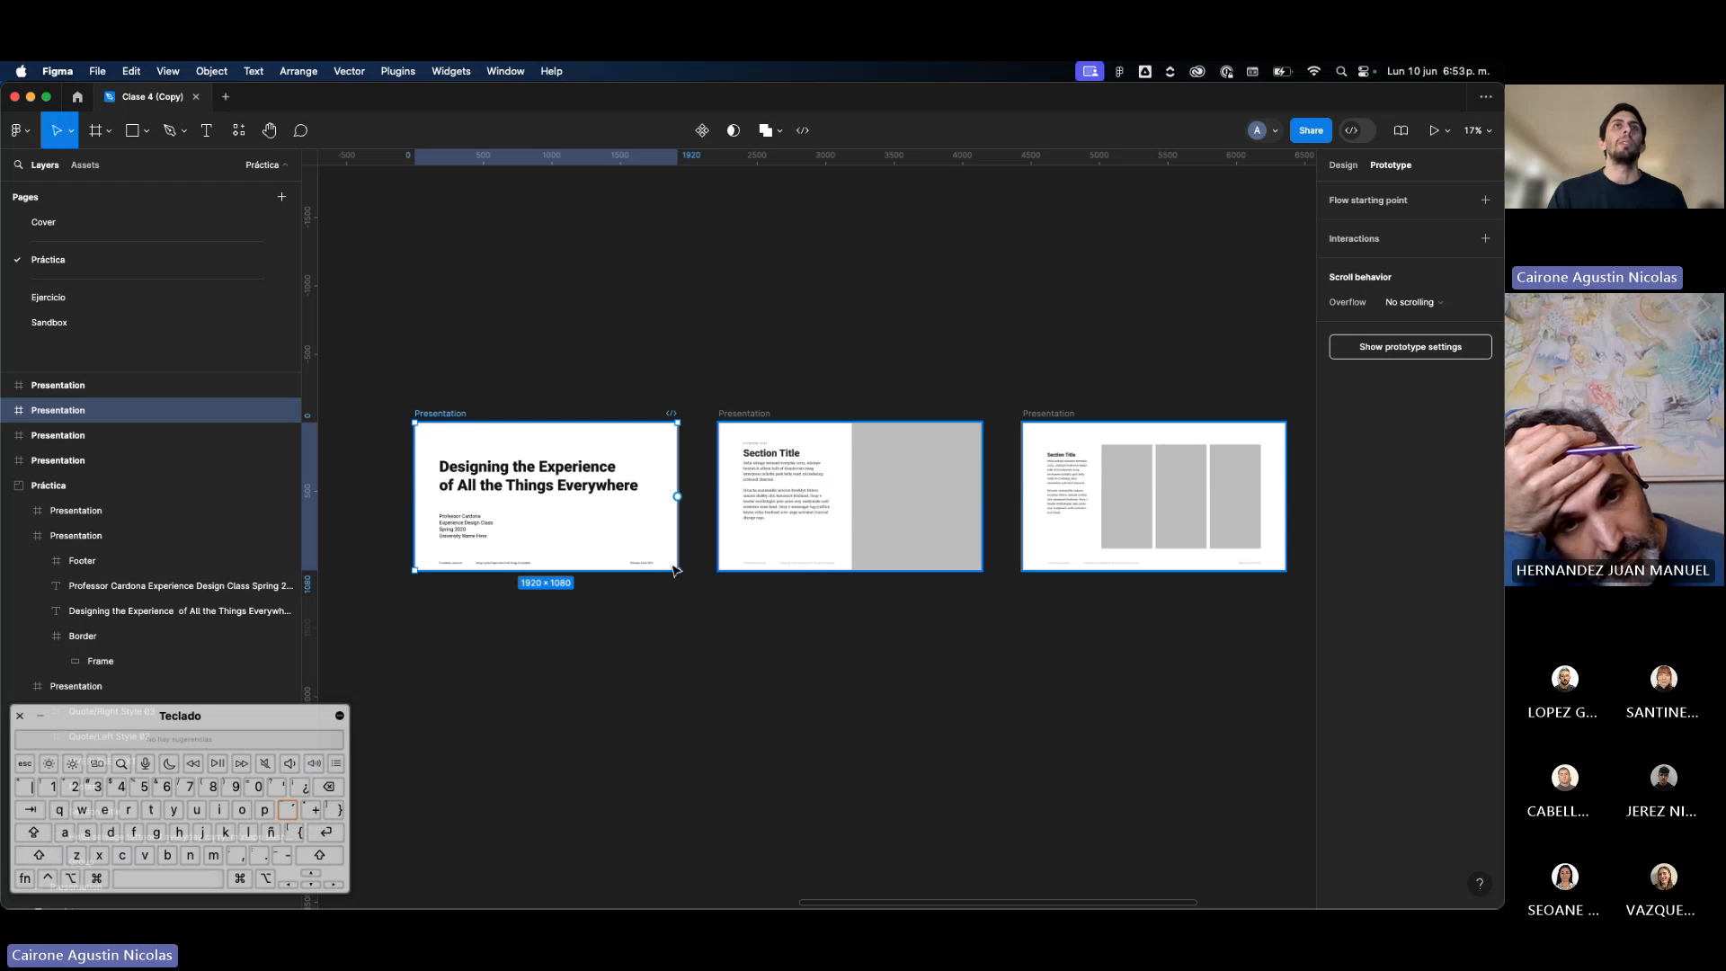
click(674, 595)
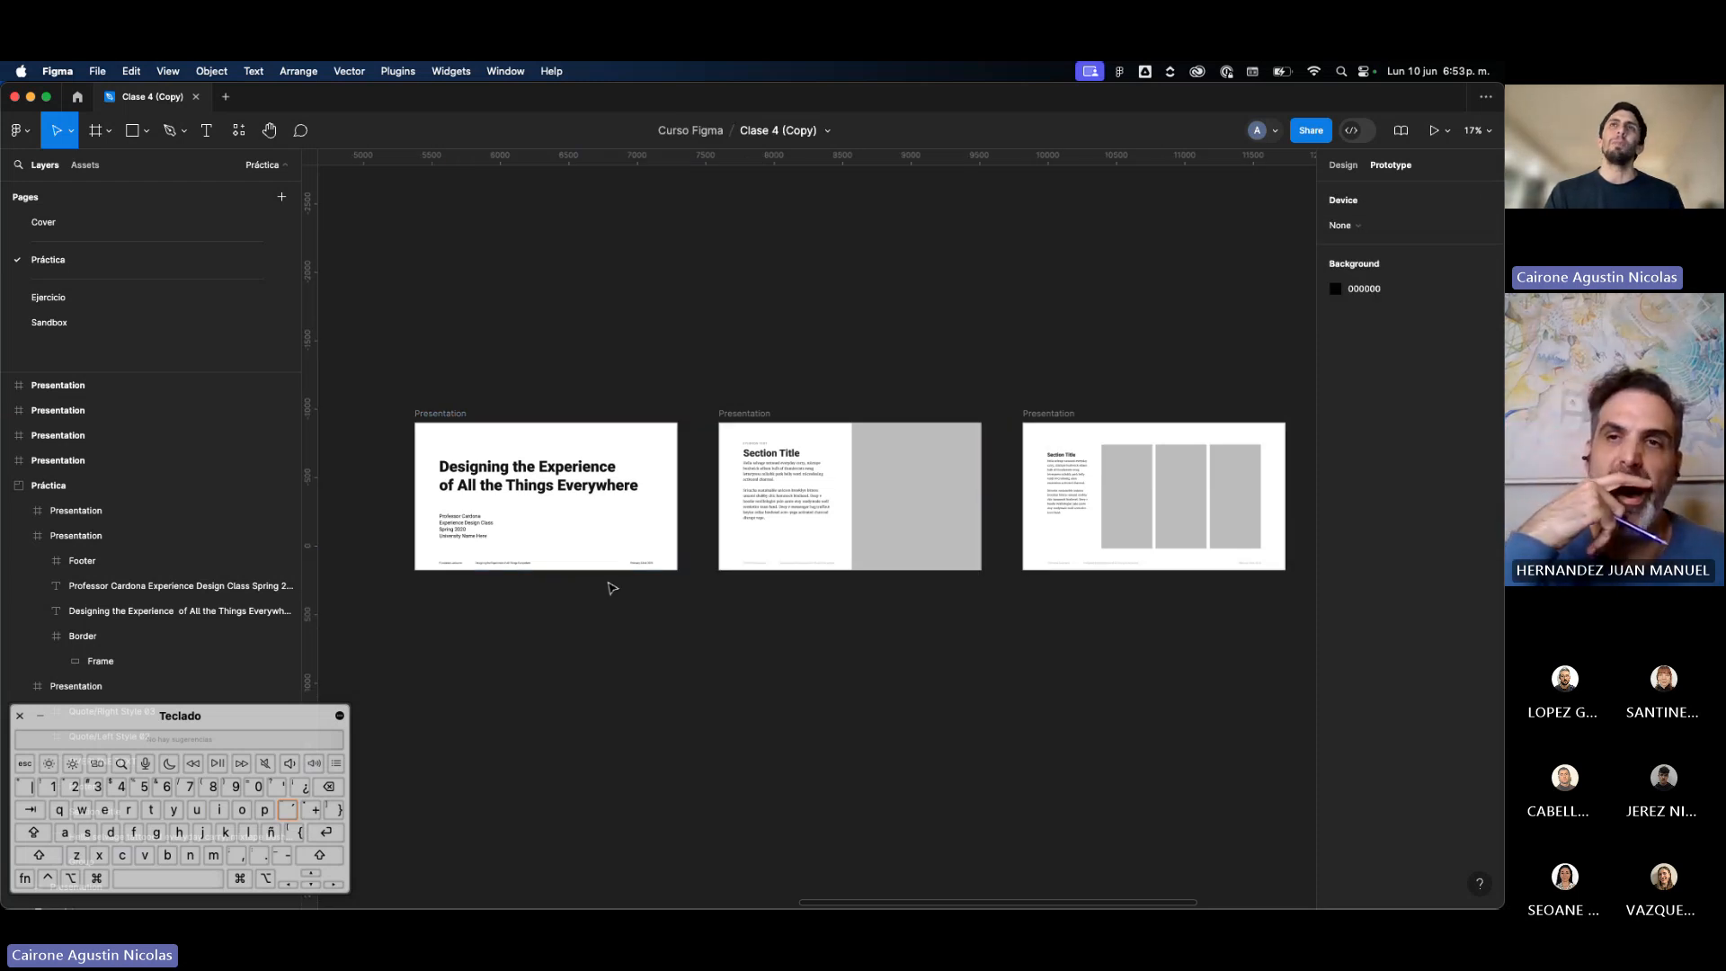
scroll(612, 587, right, 3)
scroll(612, 588, left, 4)
scroll(646, 524, up, 3)
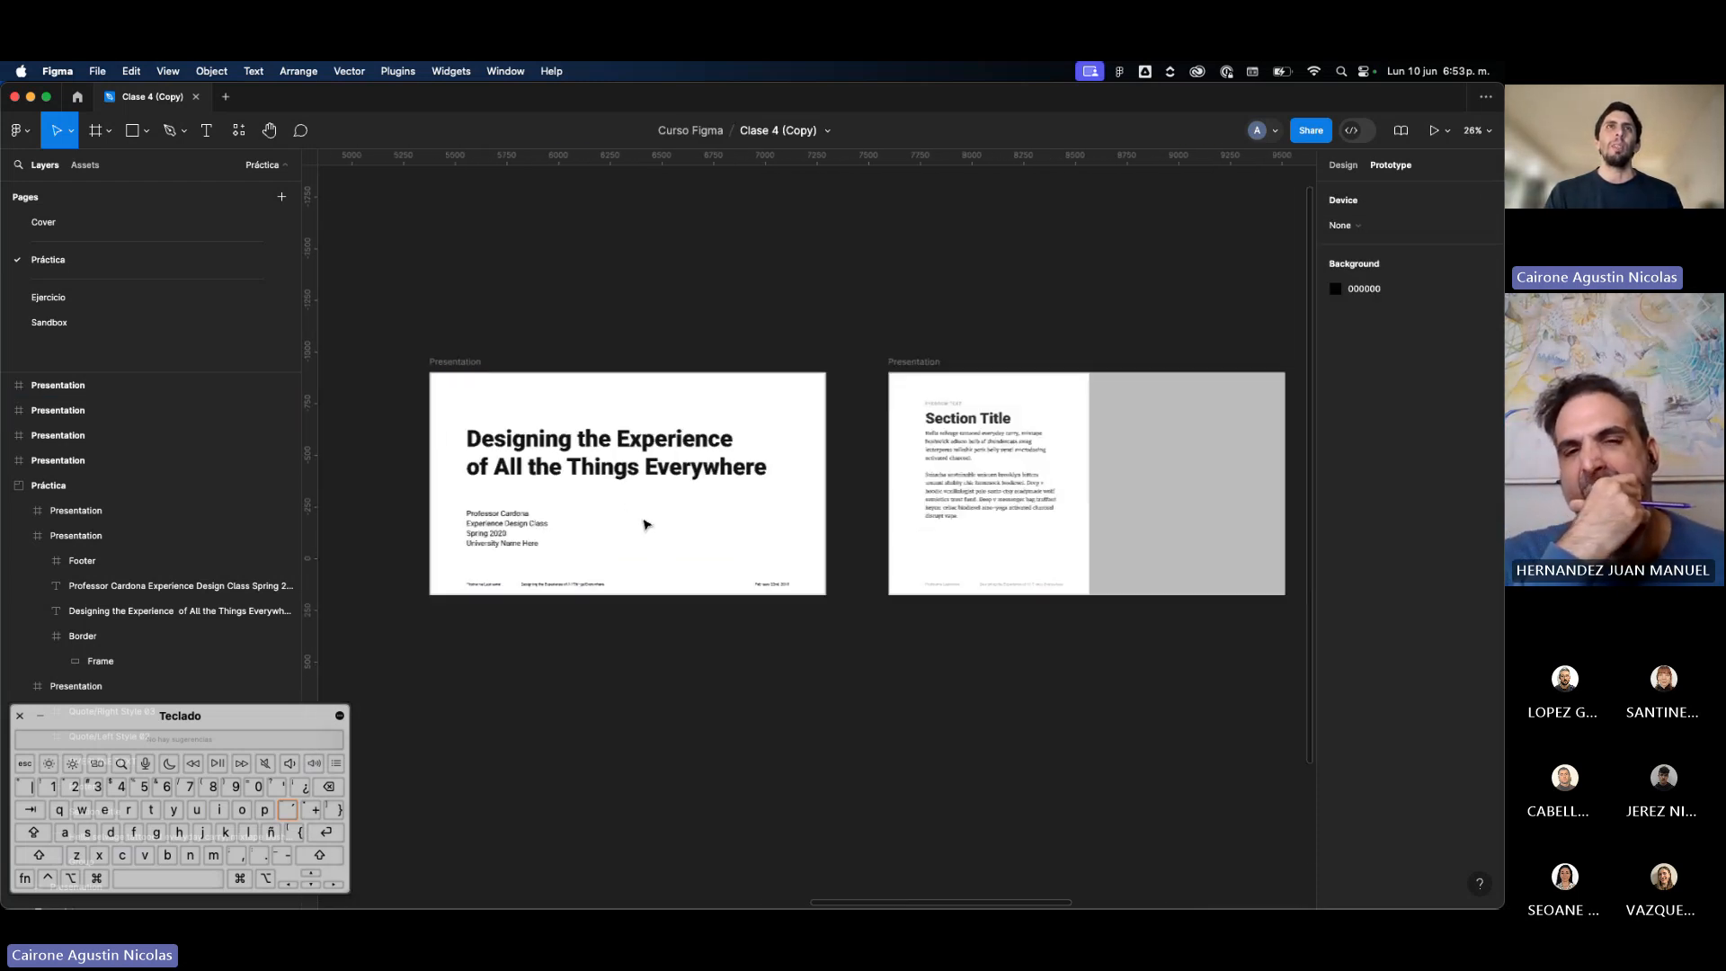
scroll(645, 524, up, 1)
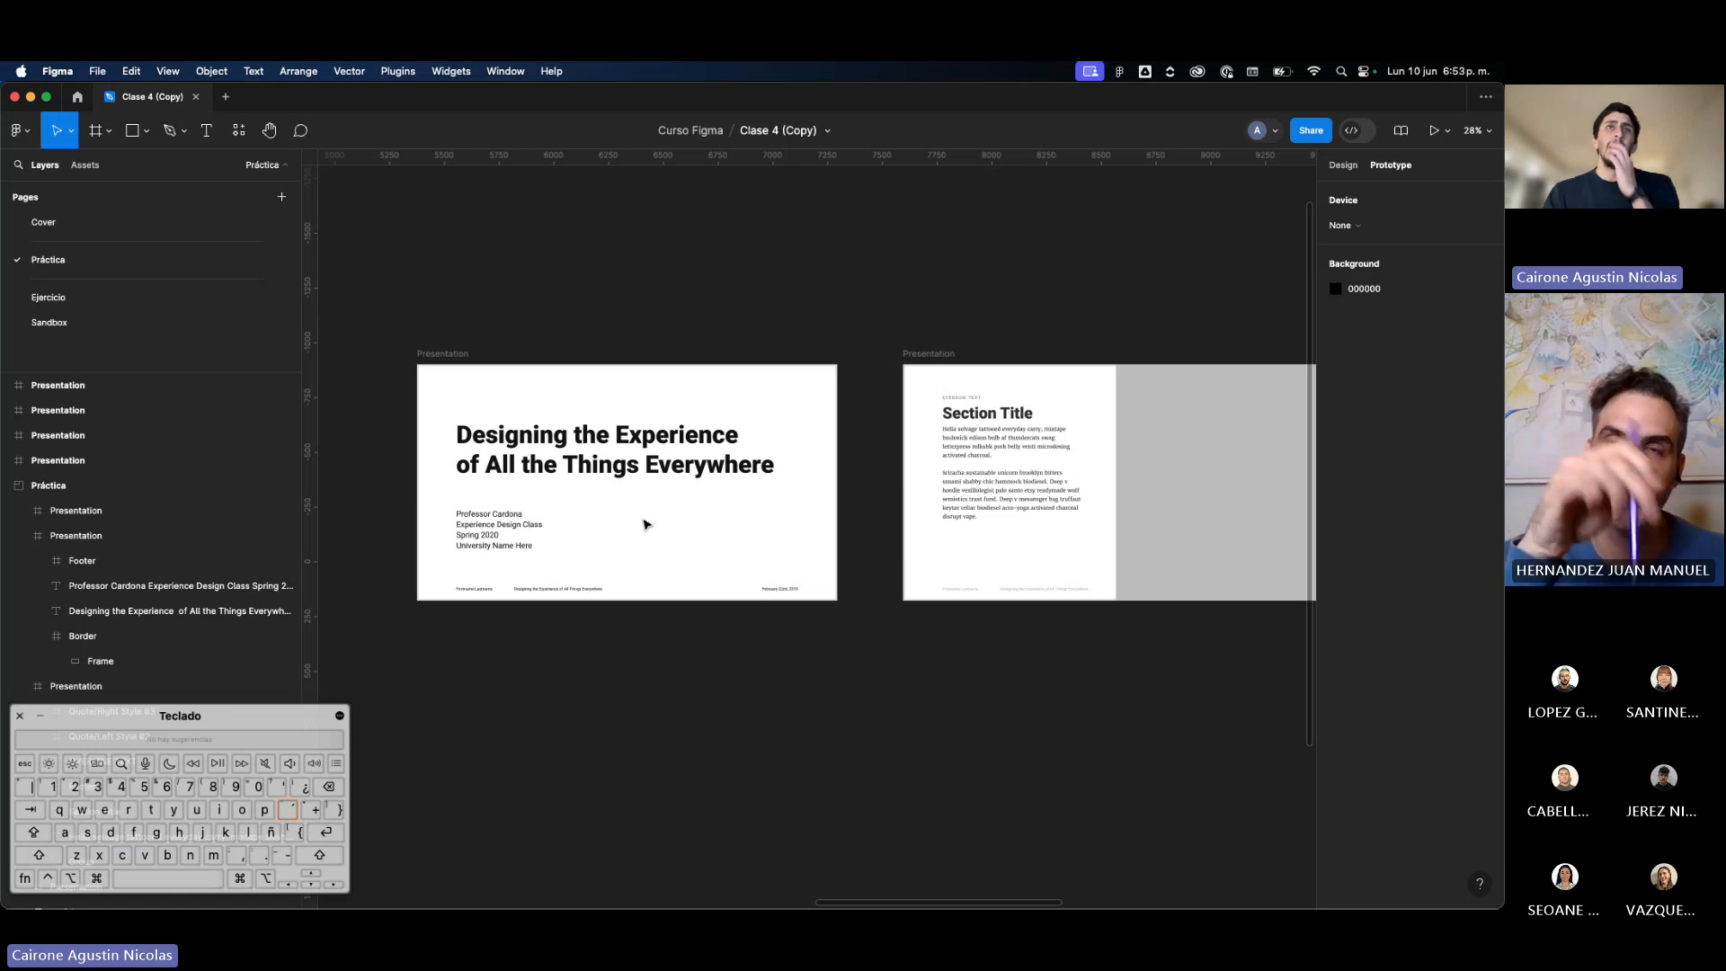
scroll(645, 524, left, 1)
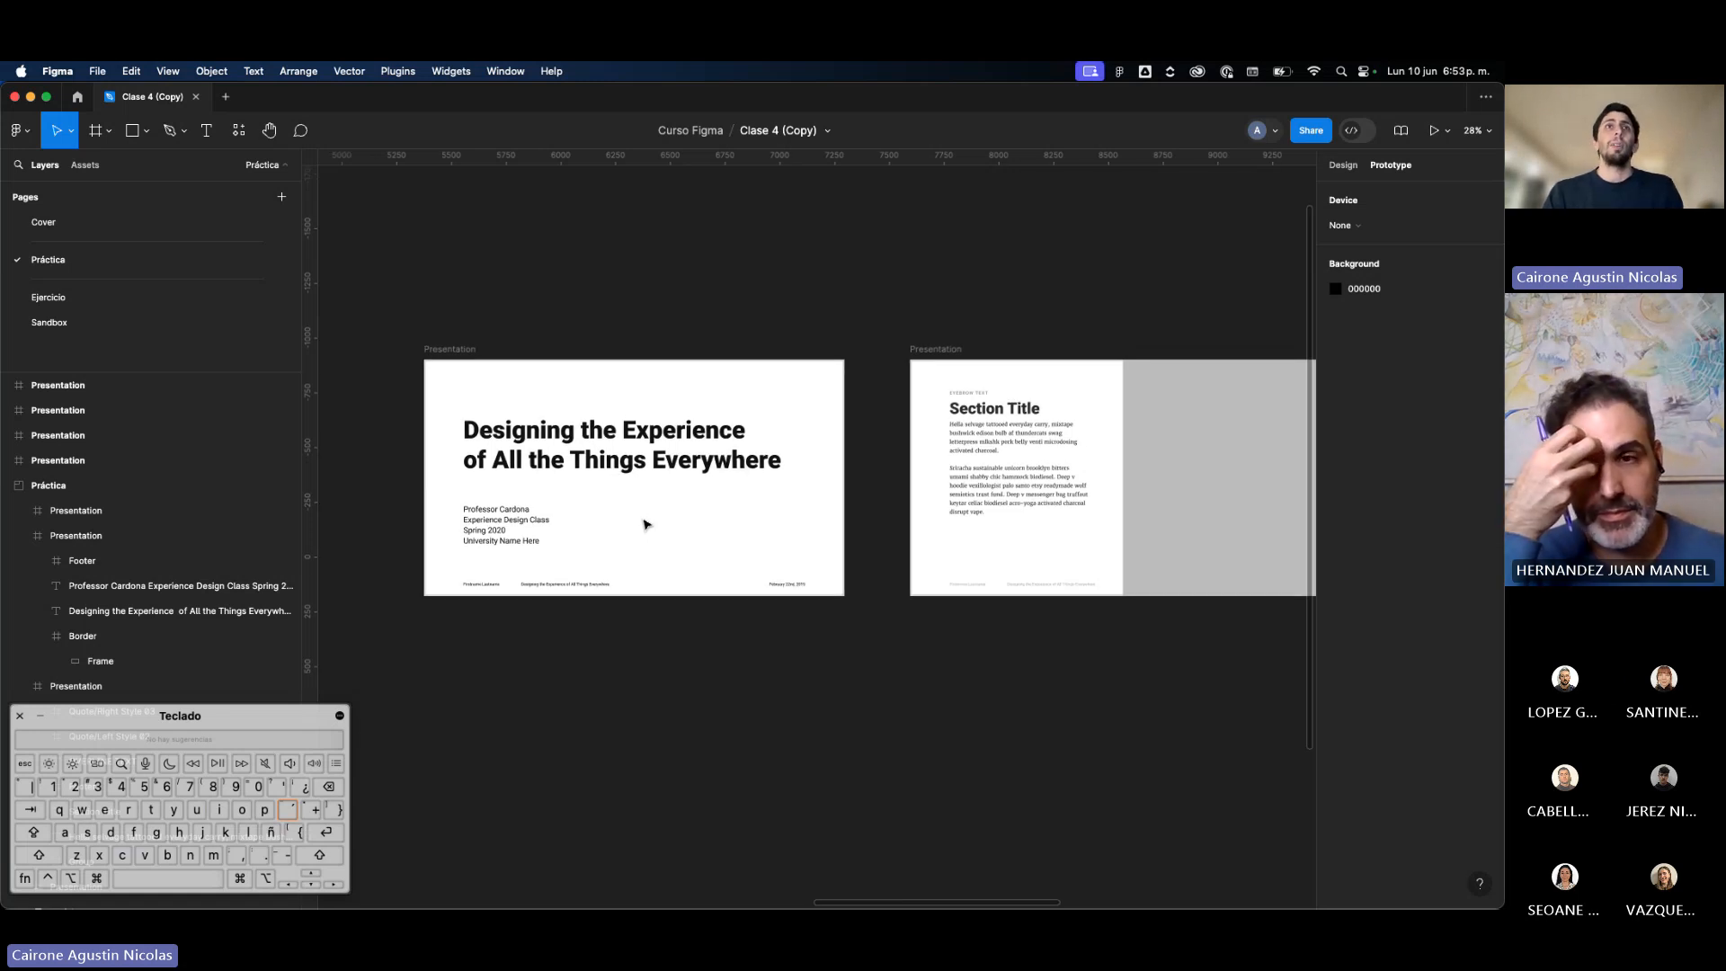
scroll(645, 524, left, 2)
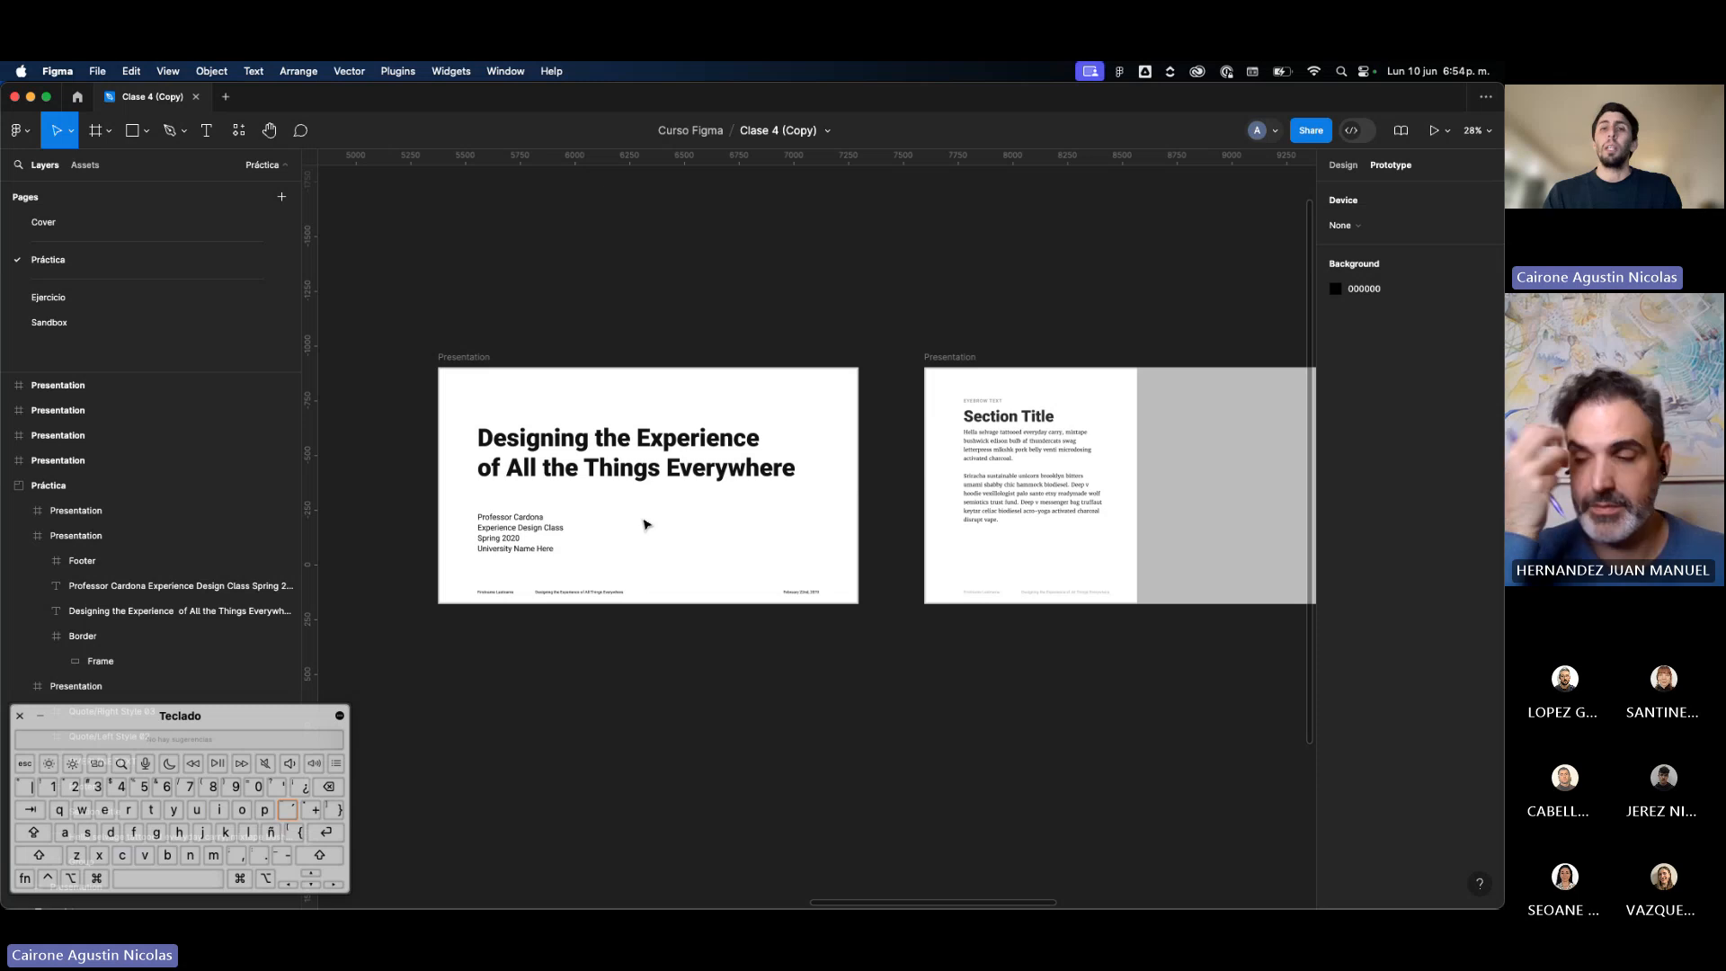
click(620, 535)
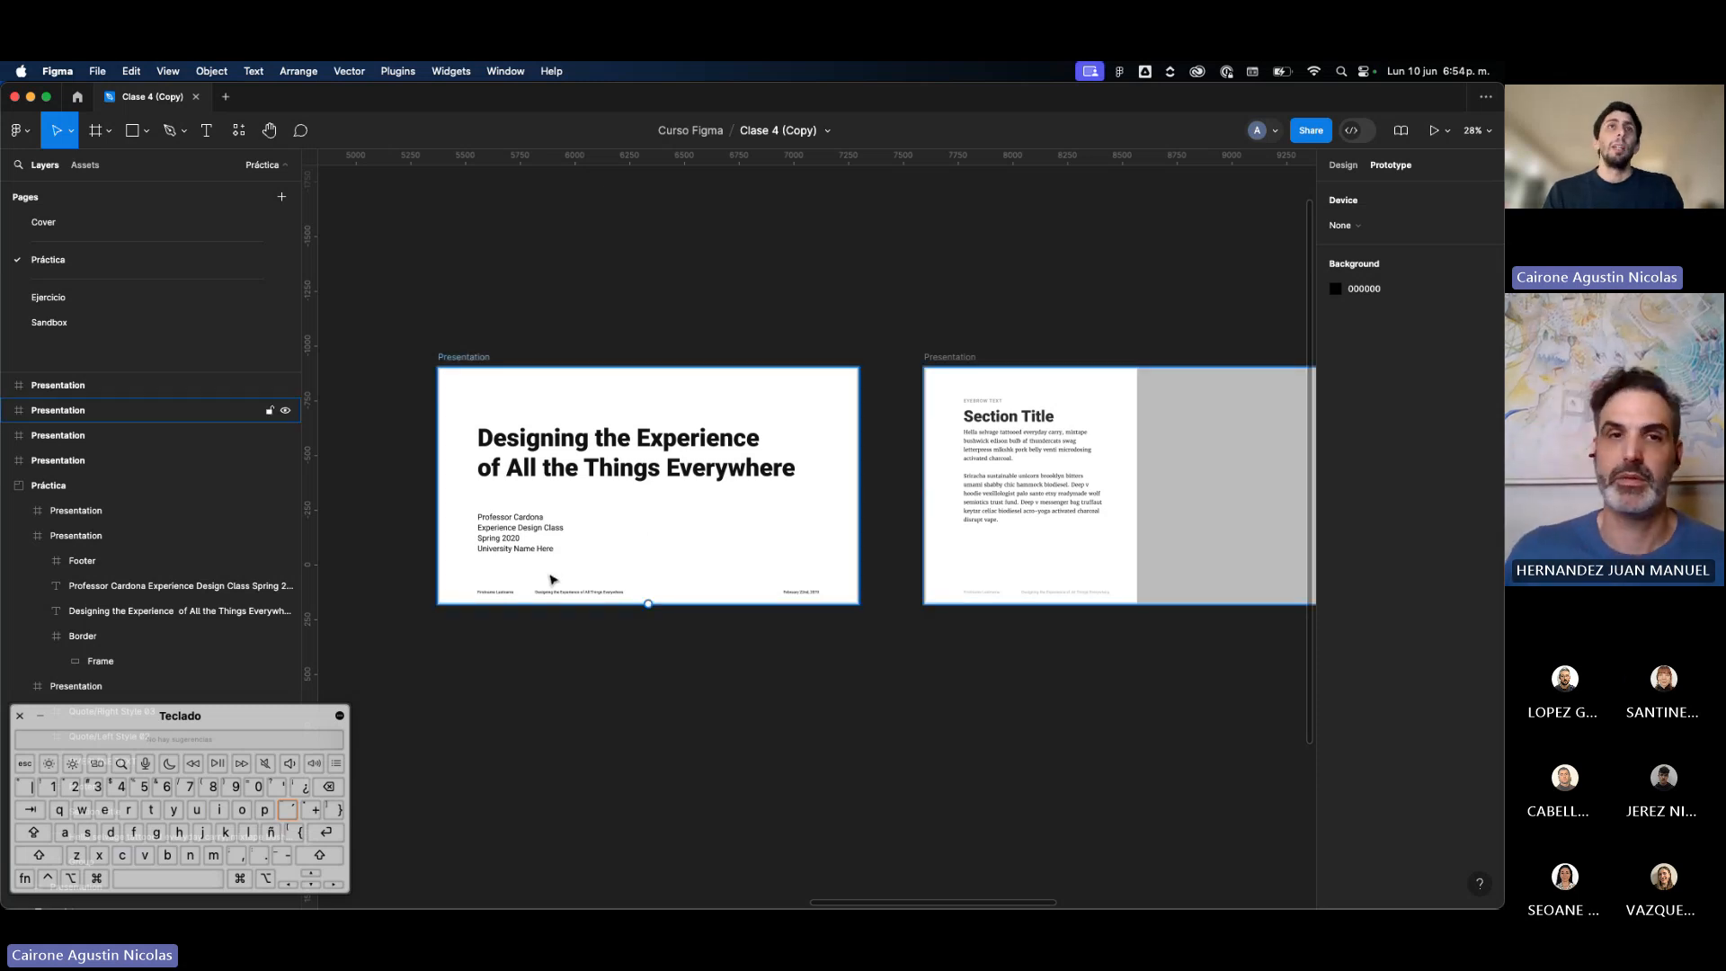
scroll(553, 580, up, 5)
key(Escape)
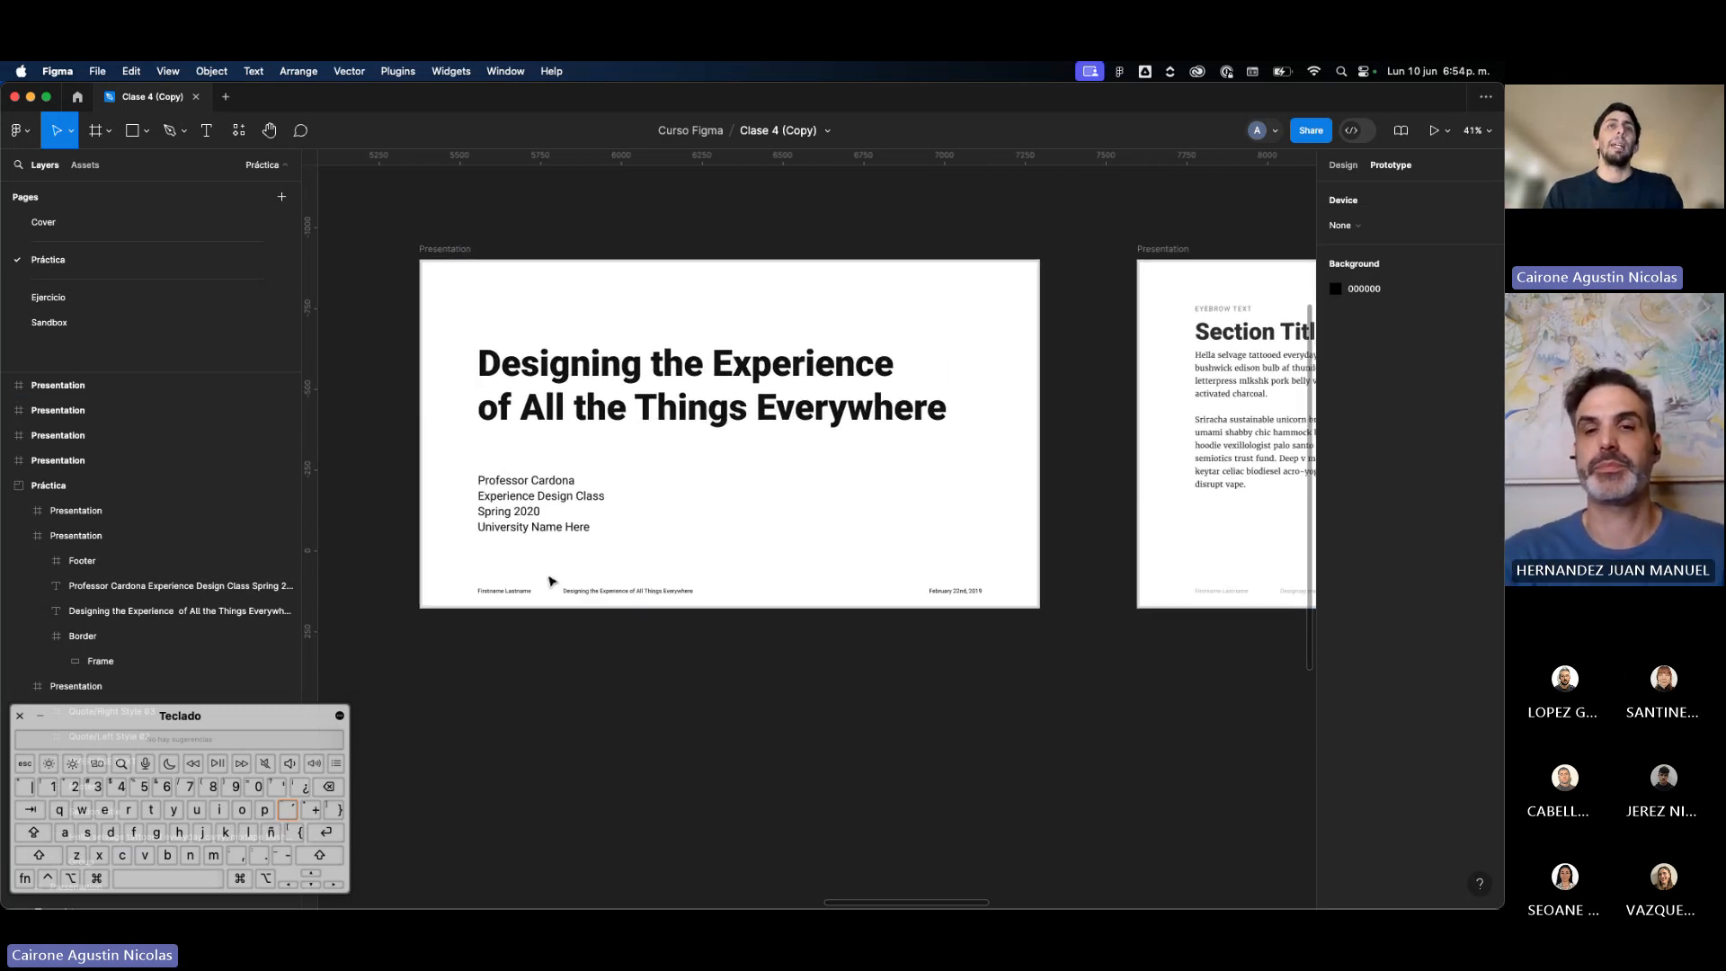
scroll(584, 611, left, 5)
scroll(745, 694, up, 2)
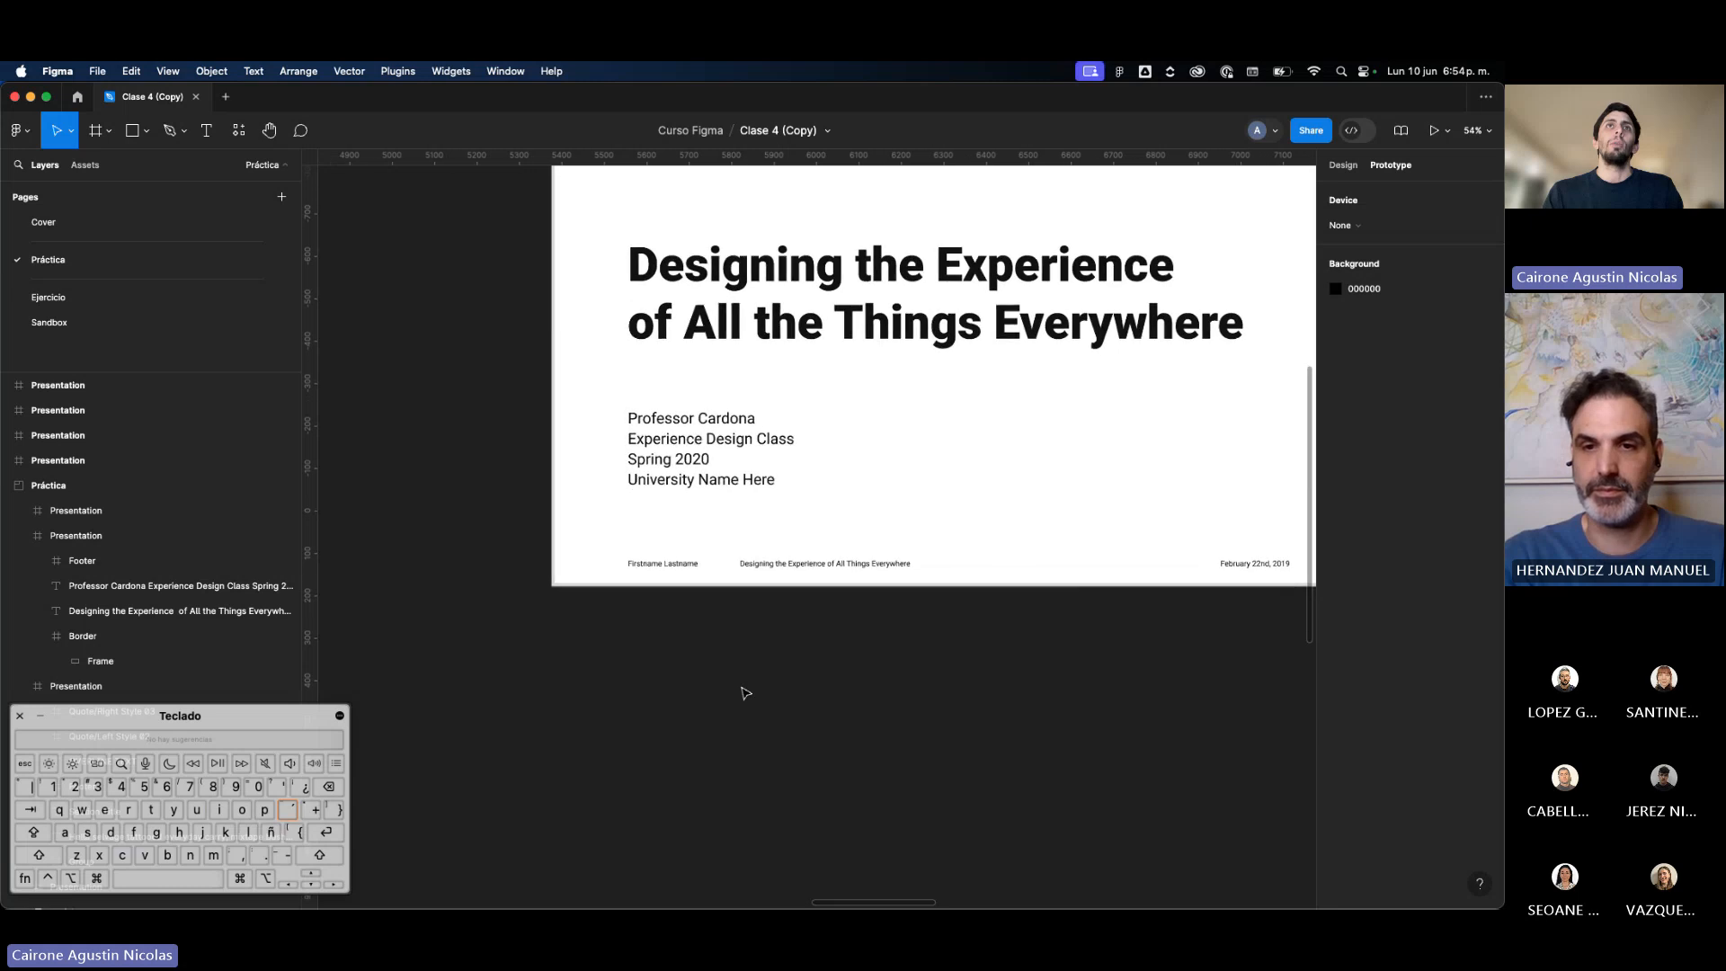
scroll(745, 694, down, 2)
scroll(745, 694, up, 4)
scroll(745, 693, down, 2)
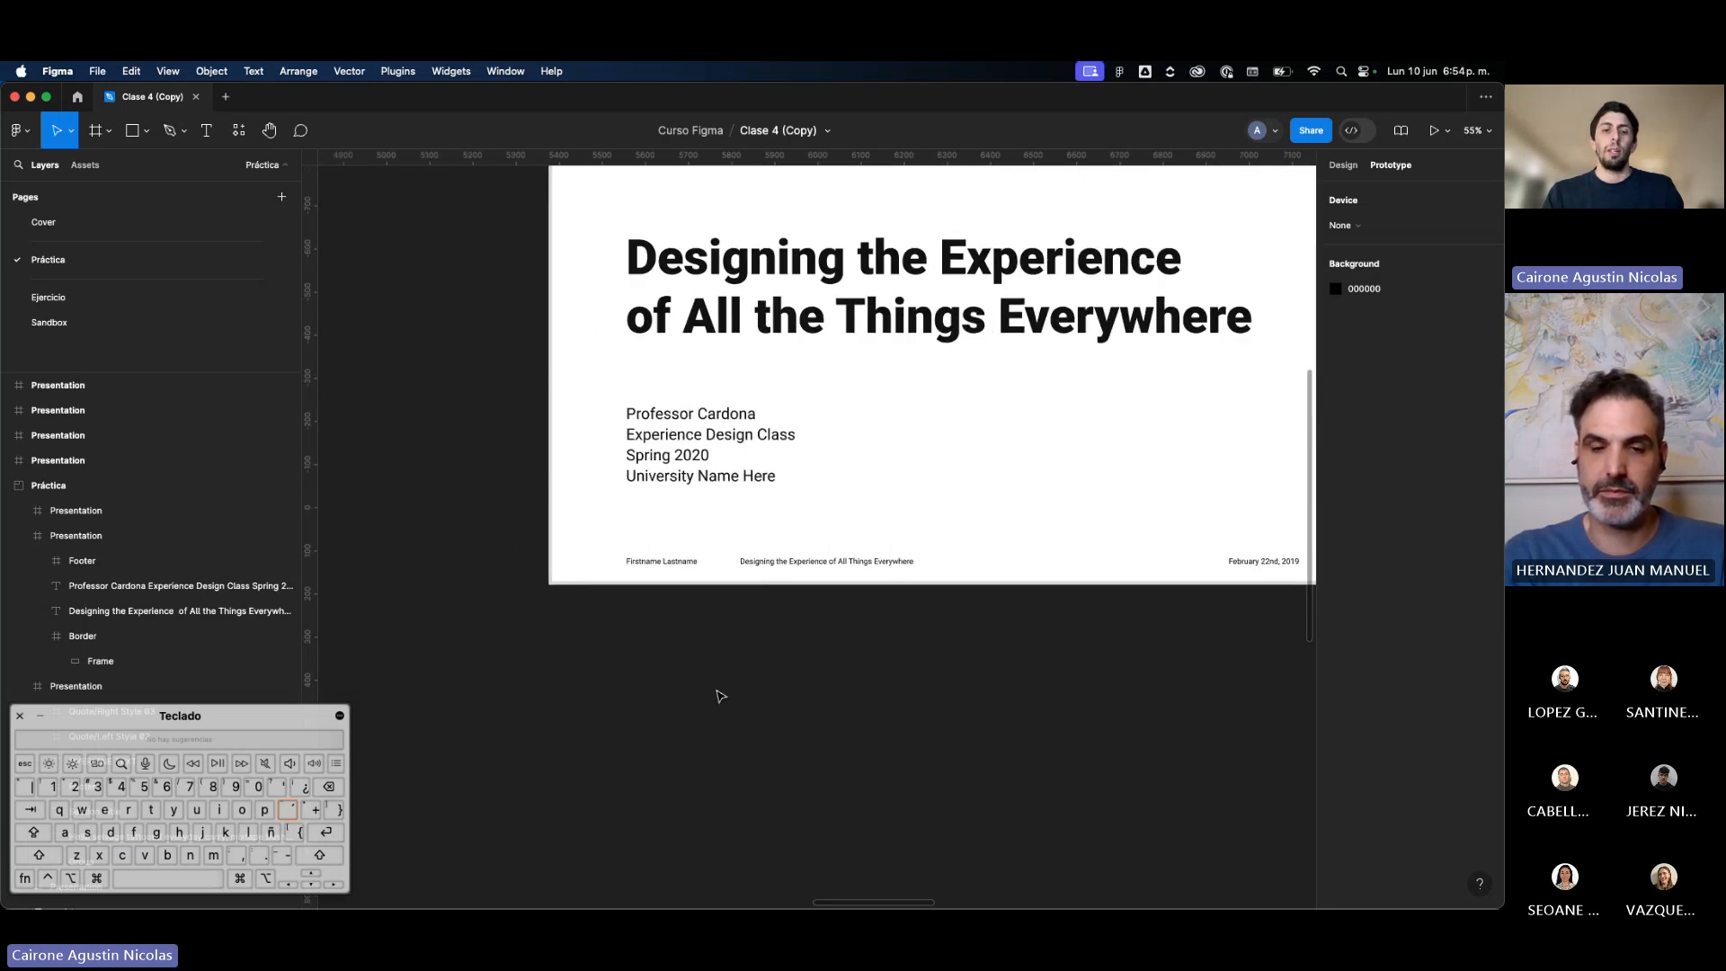
Step: Try to paste a copy of the navigation component onto the footer area of the copied title slide
scroll(676, 667, down, 4)
scroll(676, 667, left, 10)
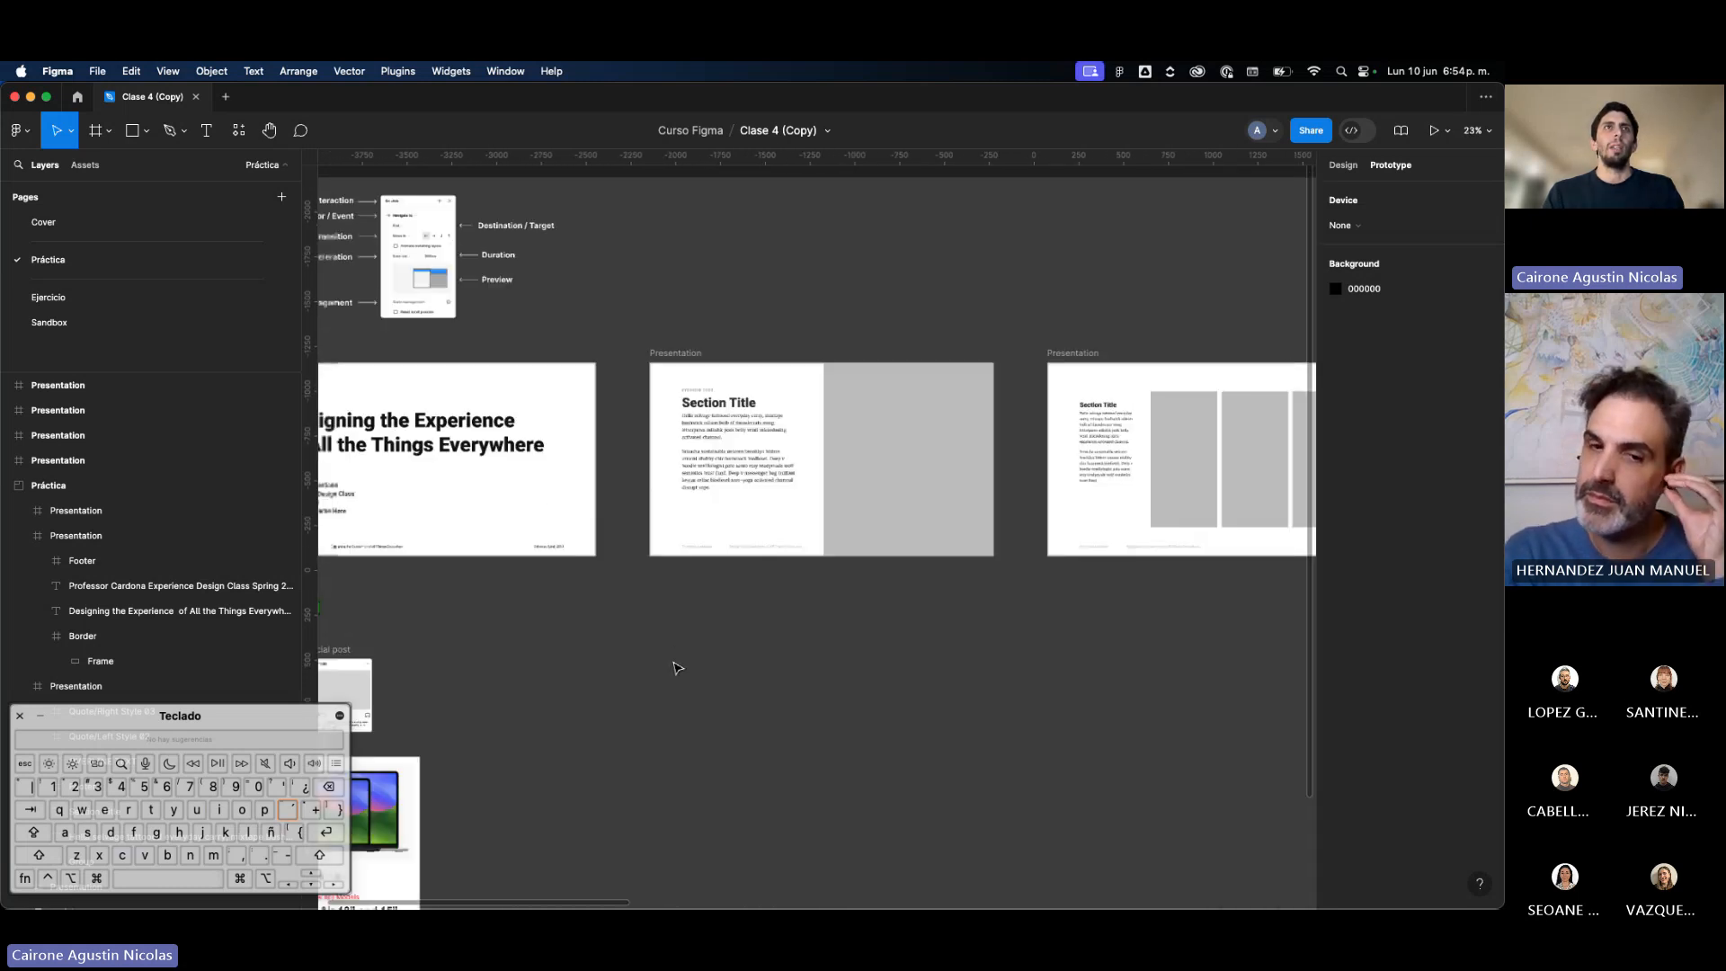
click(706, 605)
key(super+c)
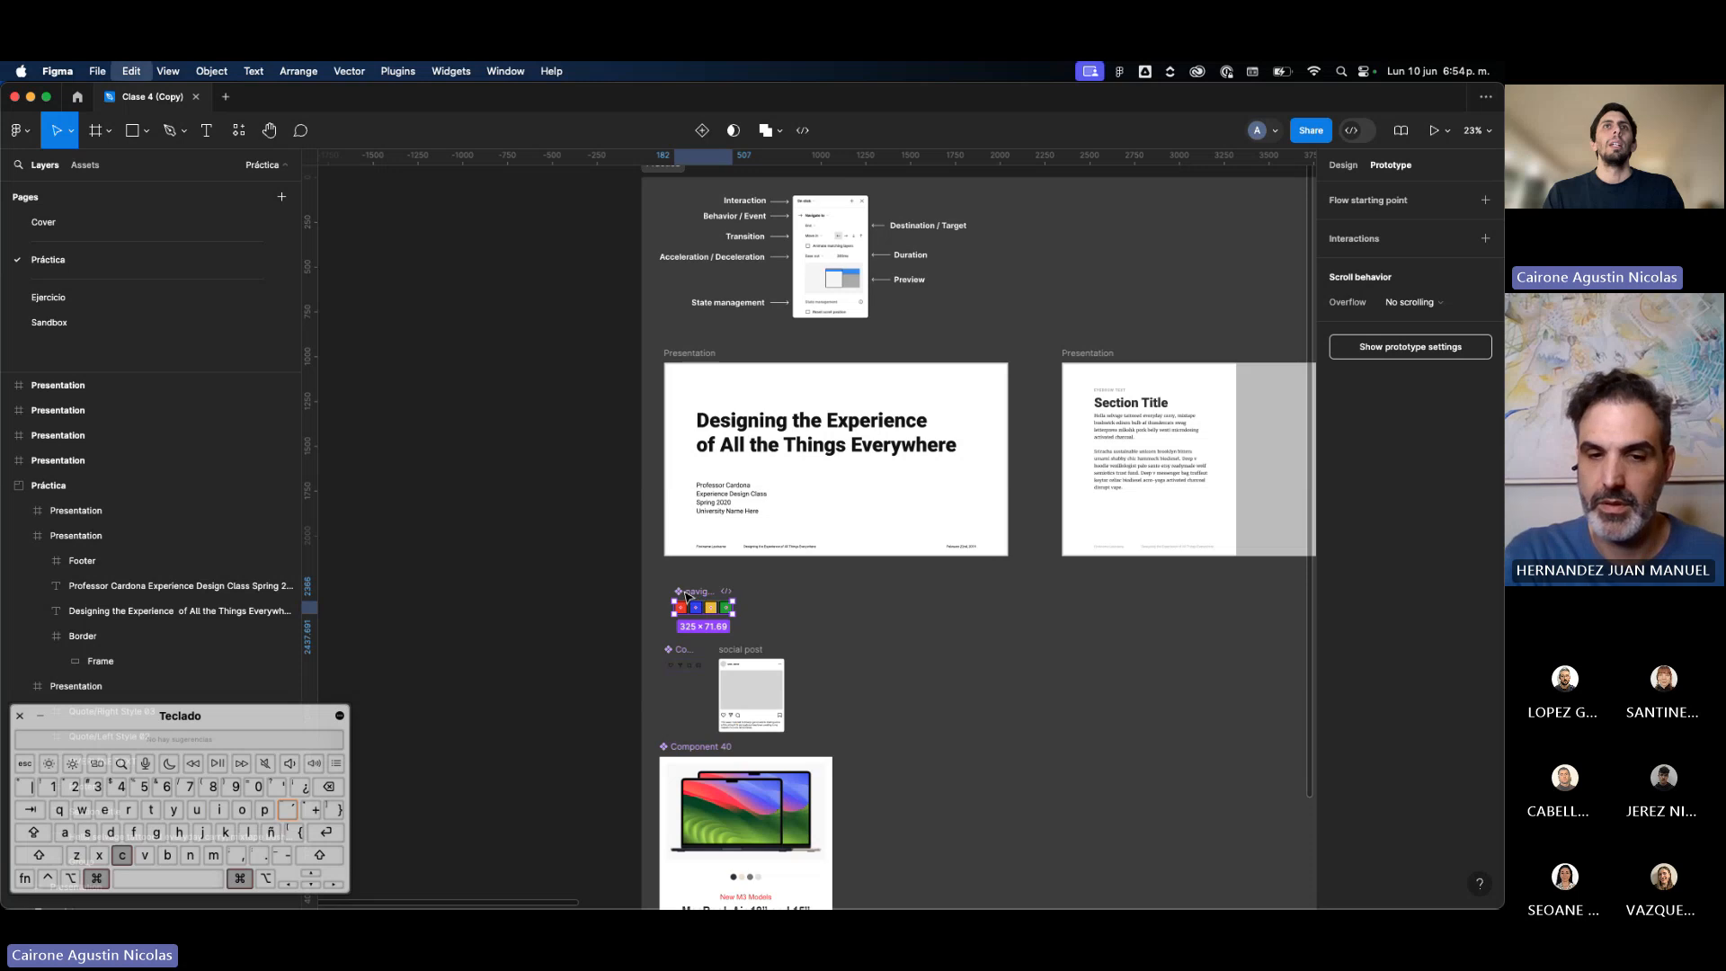
scroll(686, 598, right, 20)
click(586, 635)
scroll(586, 635, up, 5)
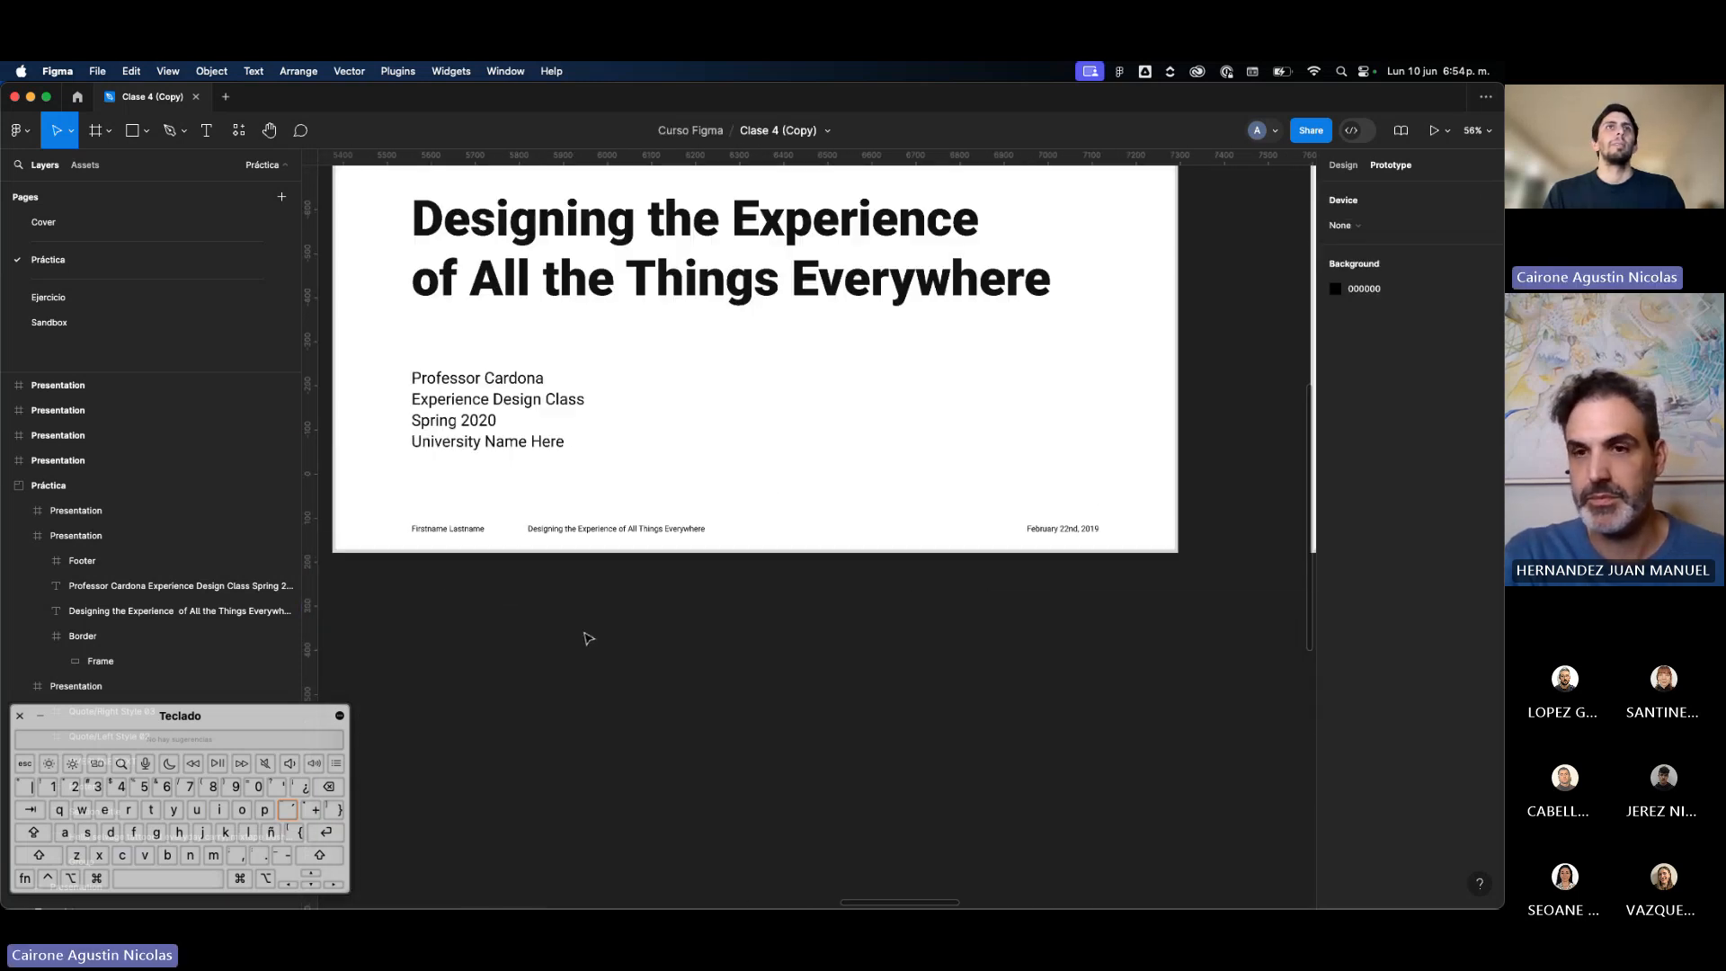
key(super+v)
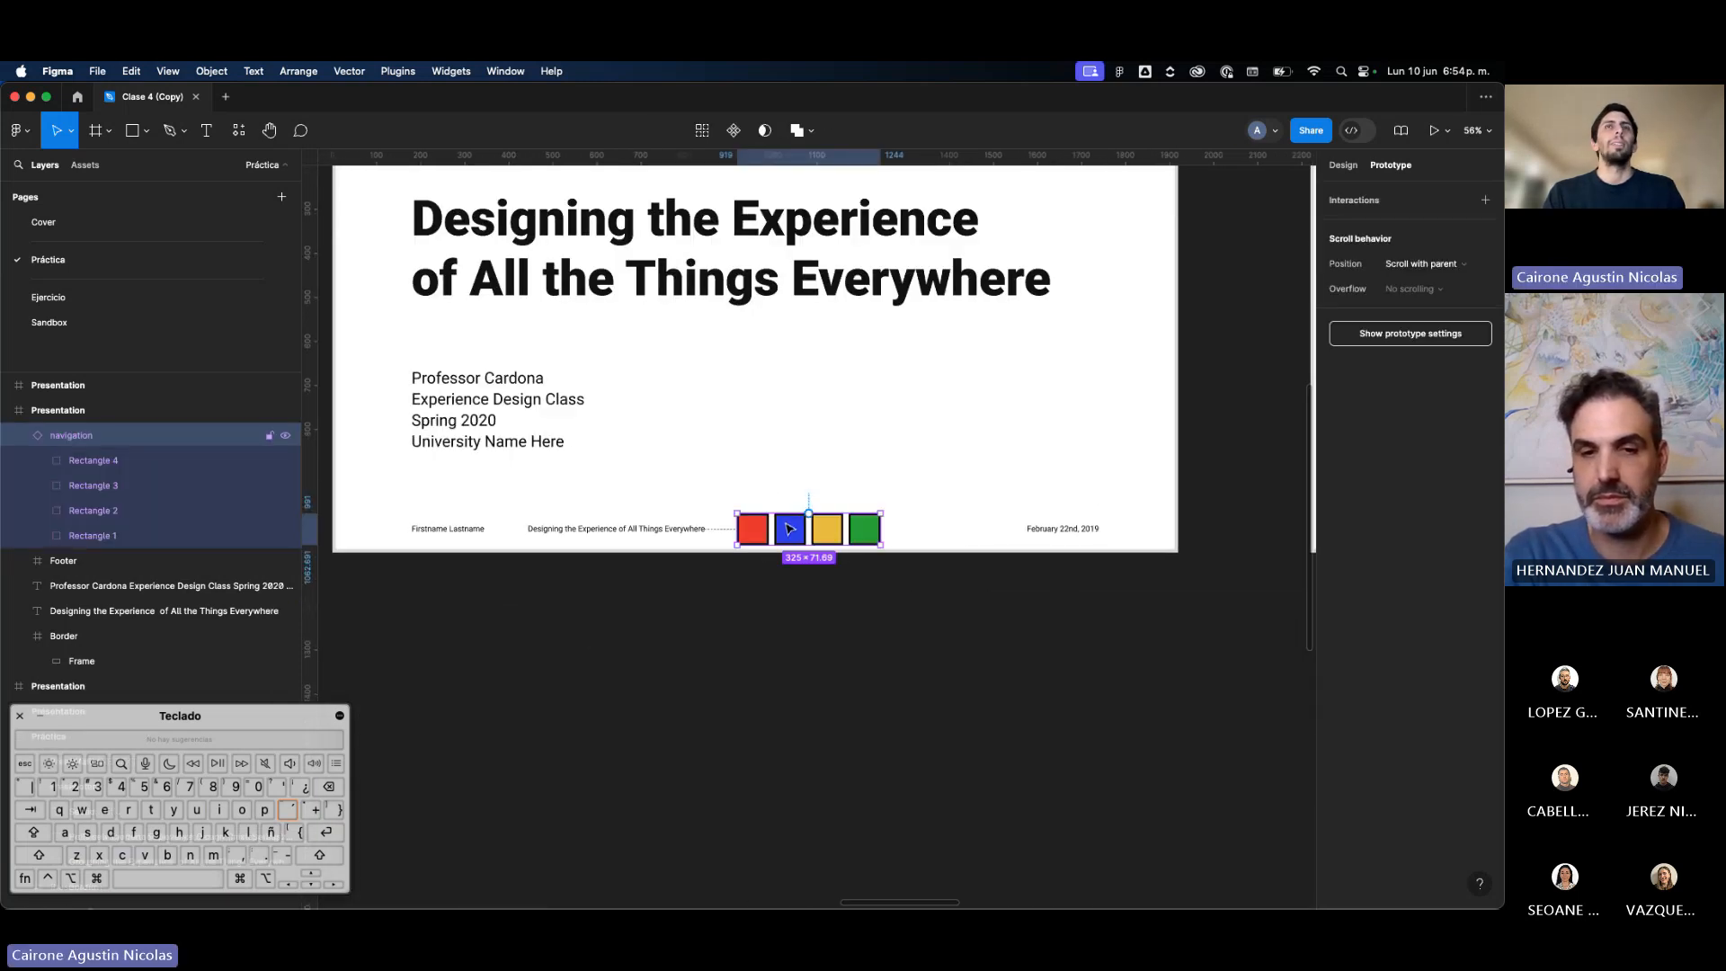
key(super+z)
Step: Move the navigation component out of the Práctica section to the empty canvas just below the copied title slide
scroll(786, 529, down, 5)
scroll(740, 530, left, 8)
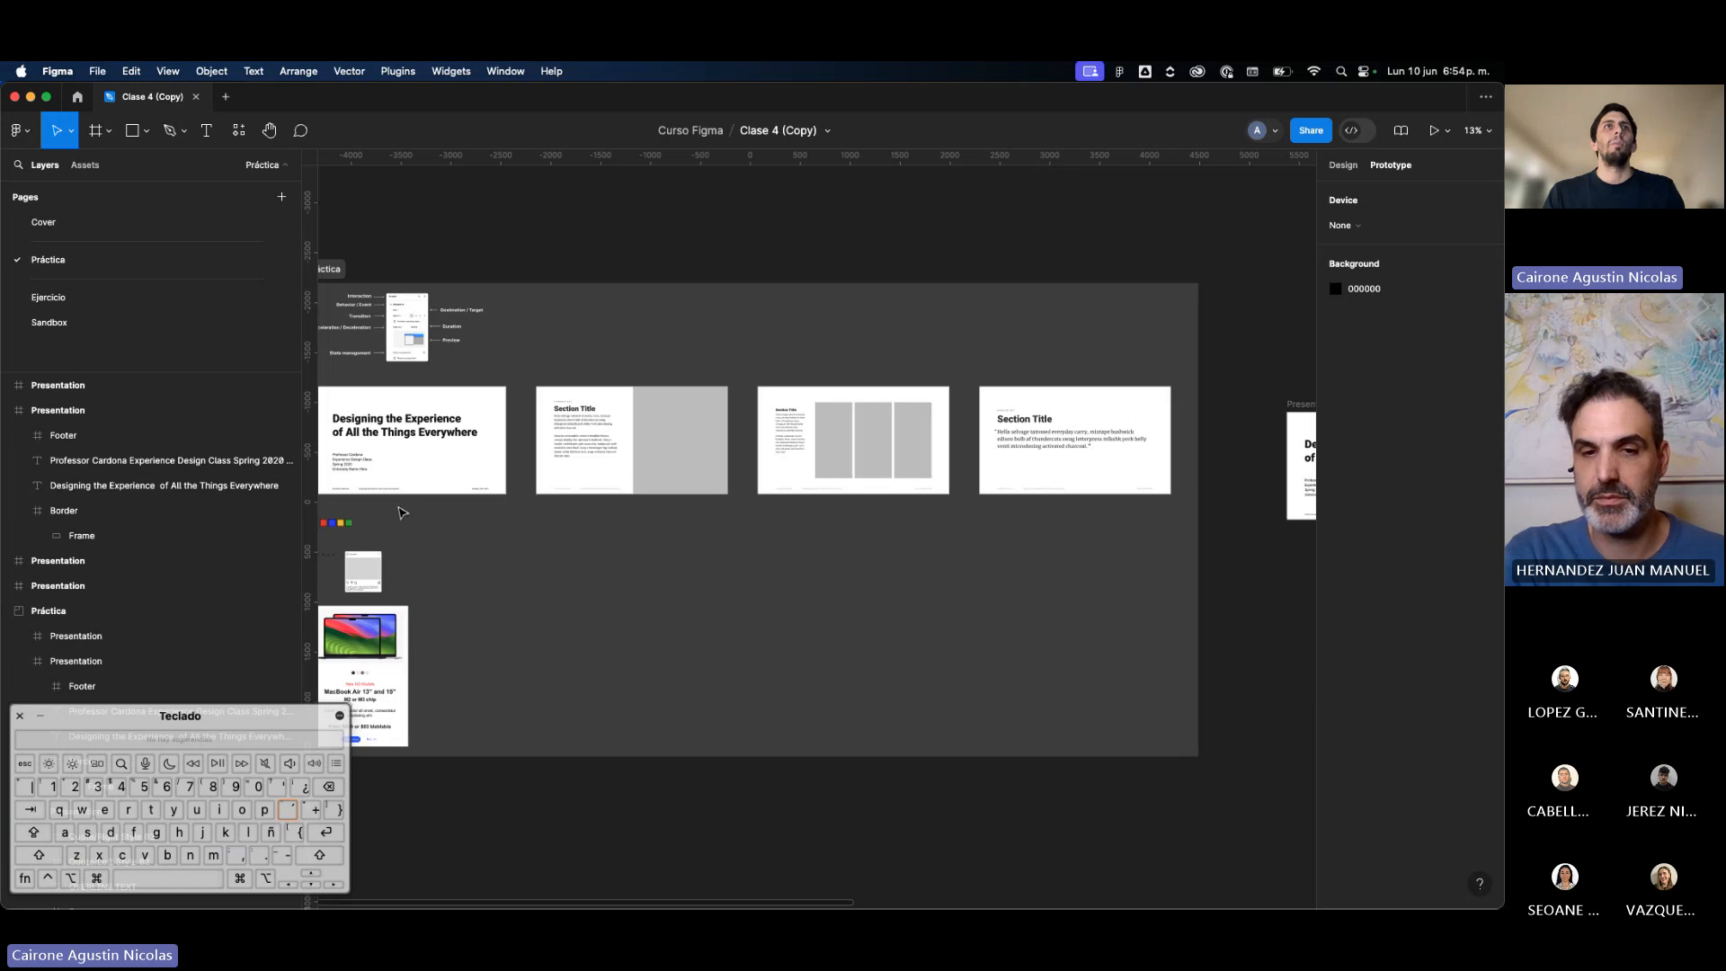
click(394, 517)
scroll(393, 519, right, 5)
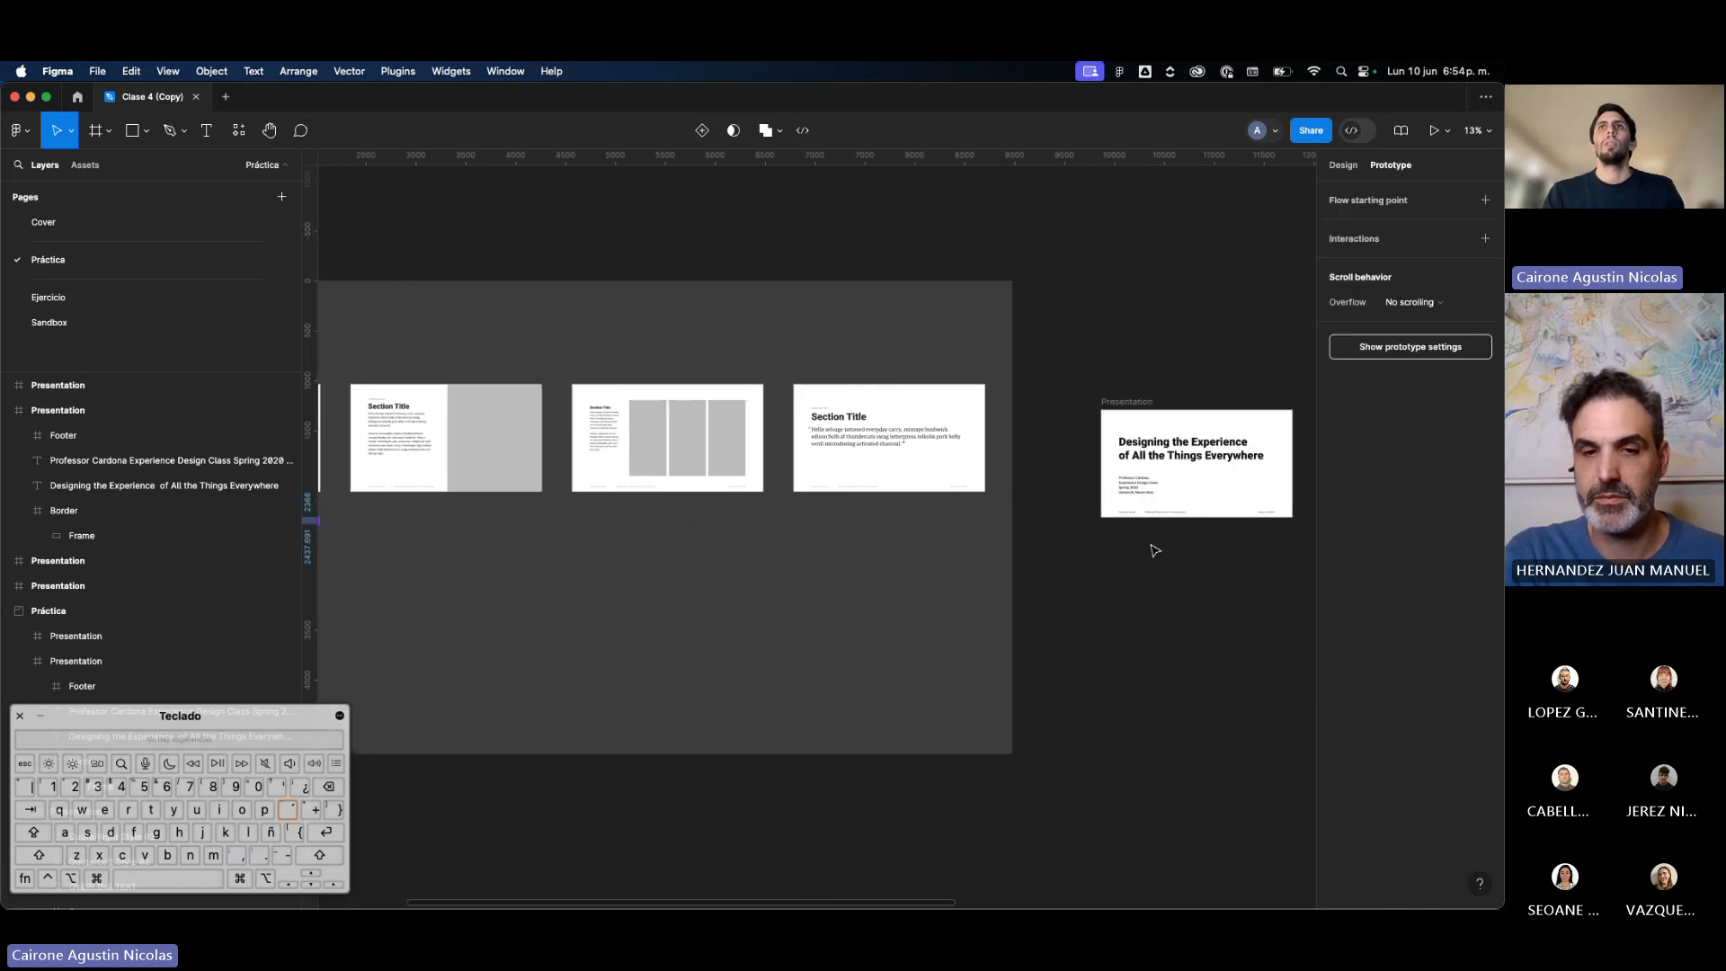
scroll(1155, 550, left, 6)
scroll(785, 494, up, 5)
click(522, 526)
scroll(518, 535, right, 10)
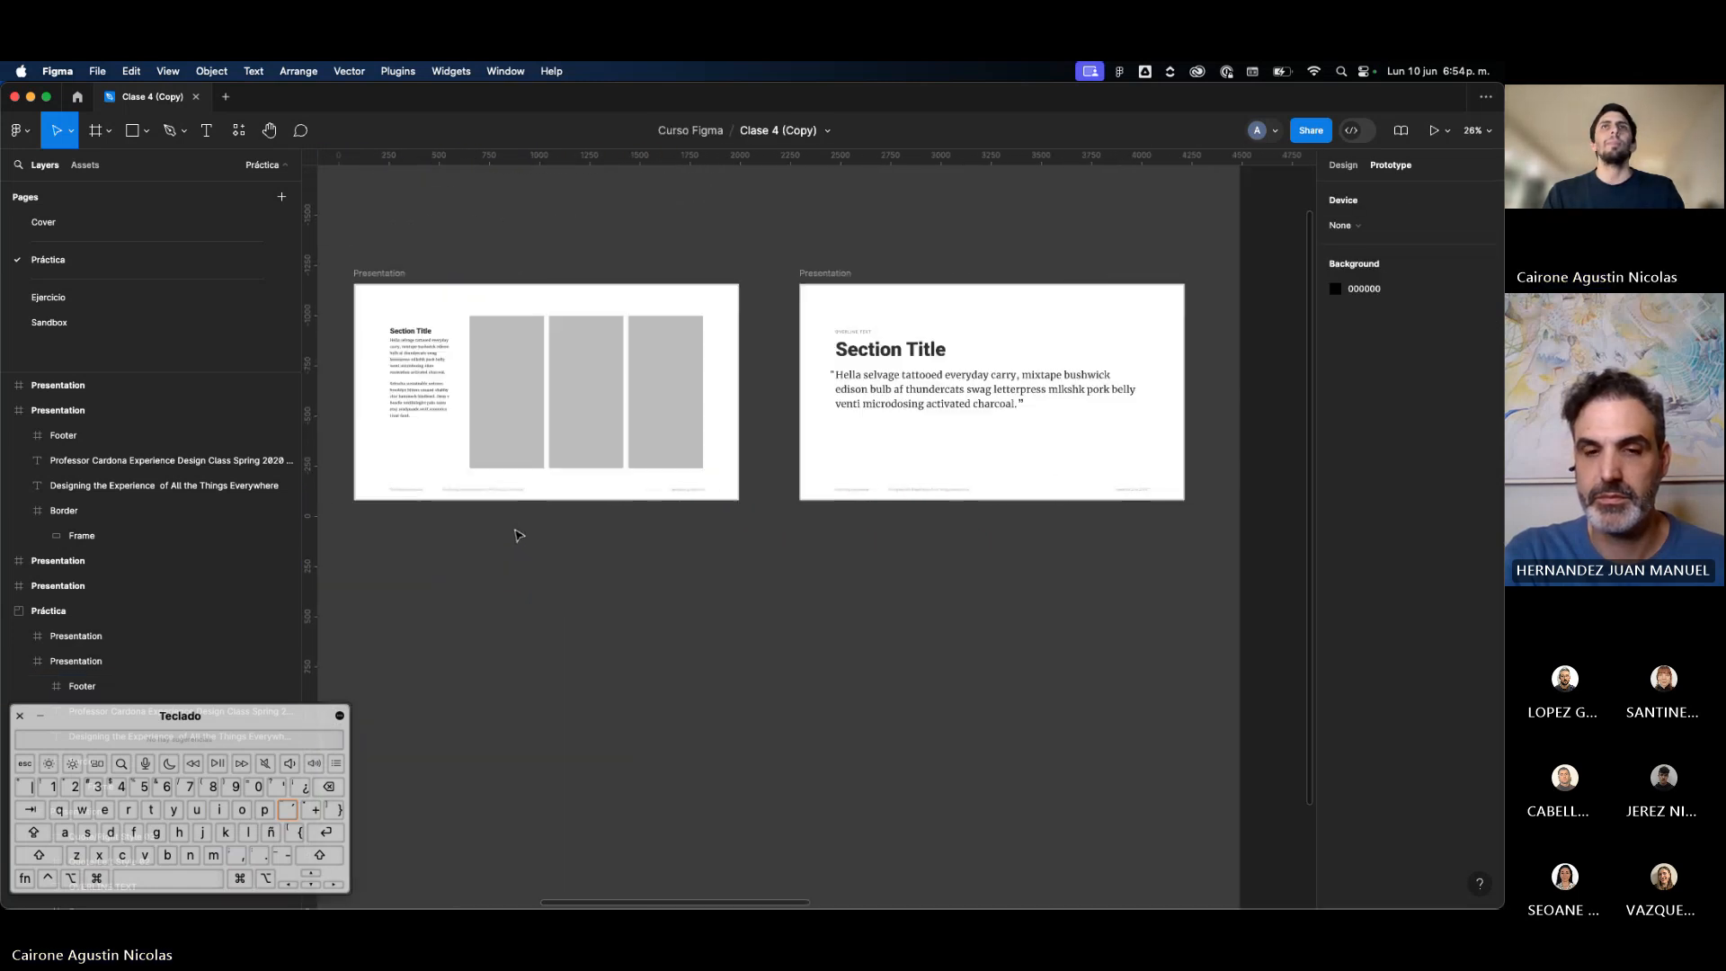
scroll(519, 535, right, 10)
scroll(590, 582, up, 5)
key(super+v)
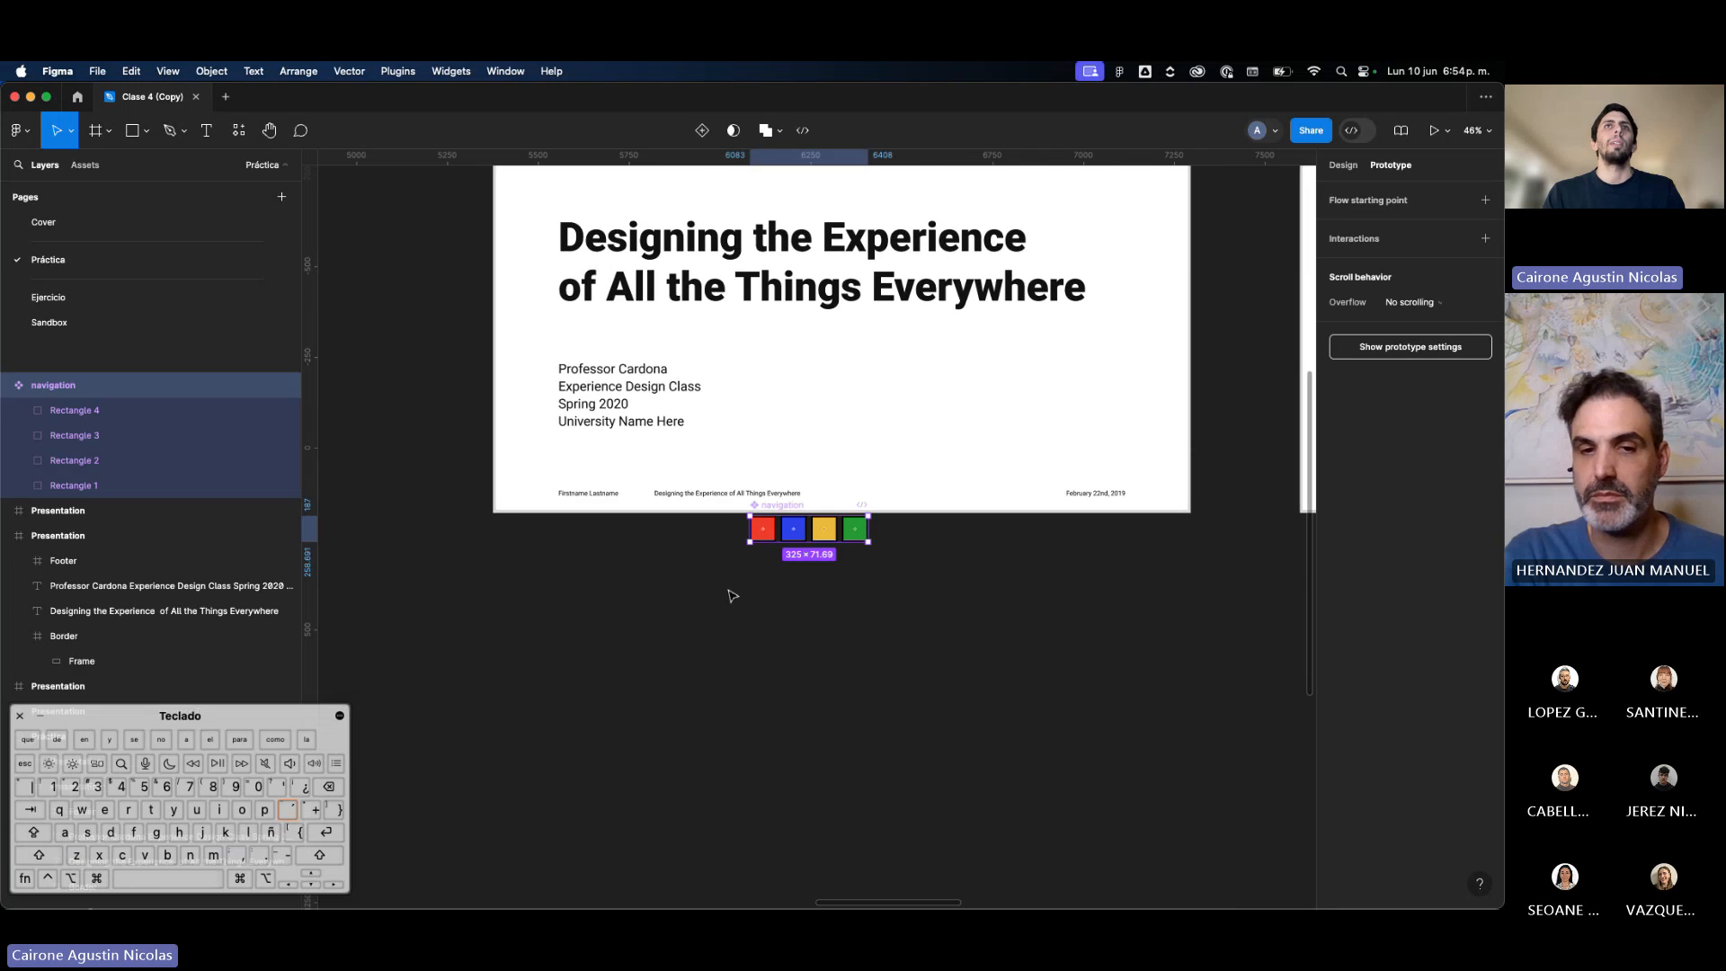
drag(795, 540, 557, 626)
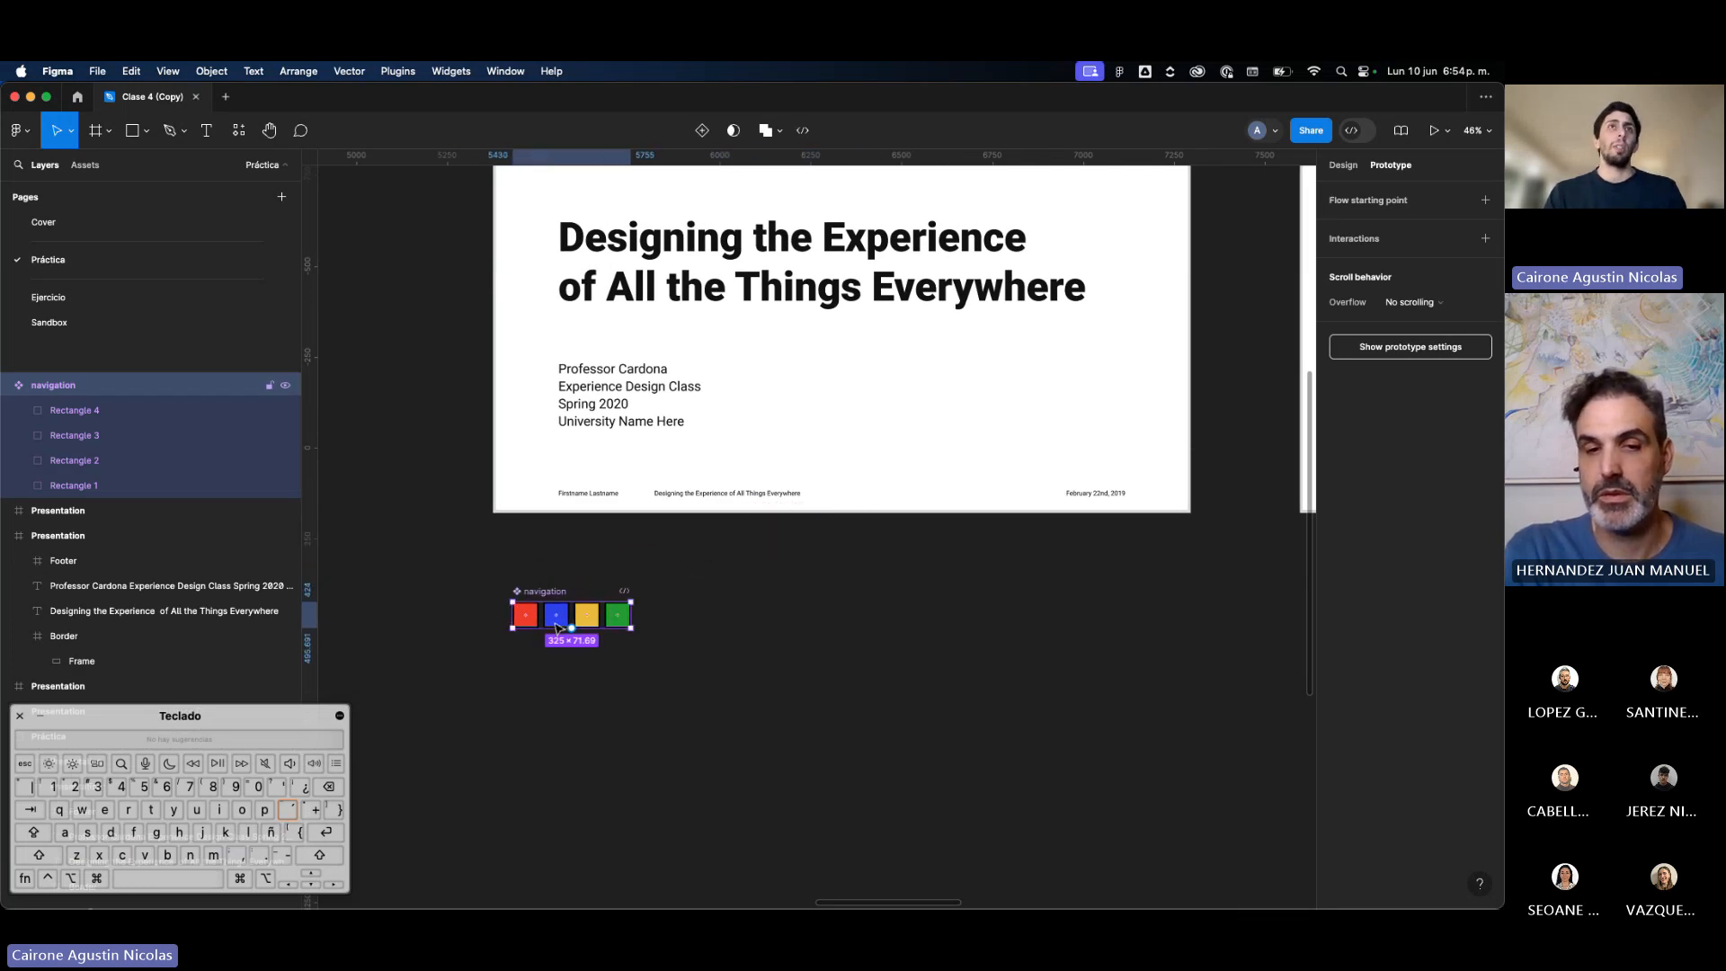
click(537, 674)
scroll(531, 642, up, 3)
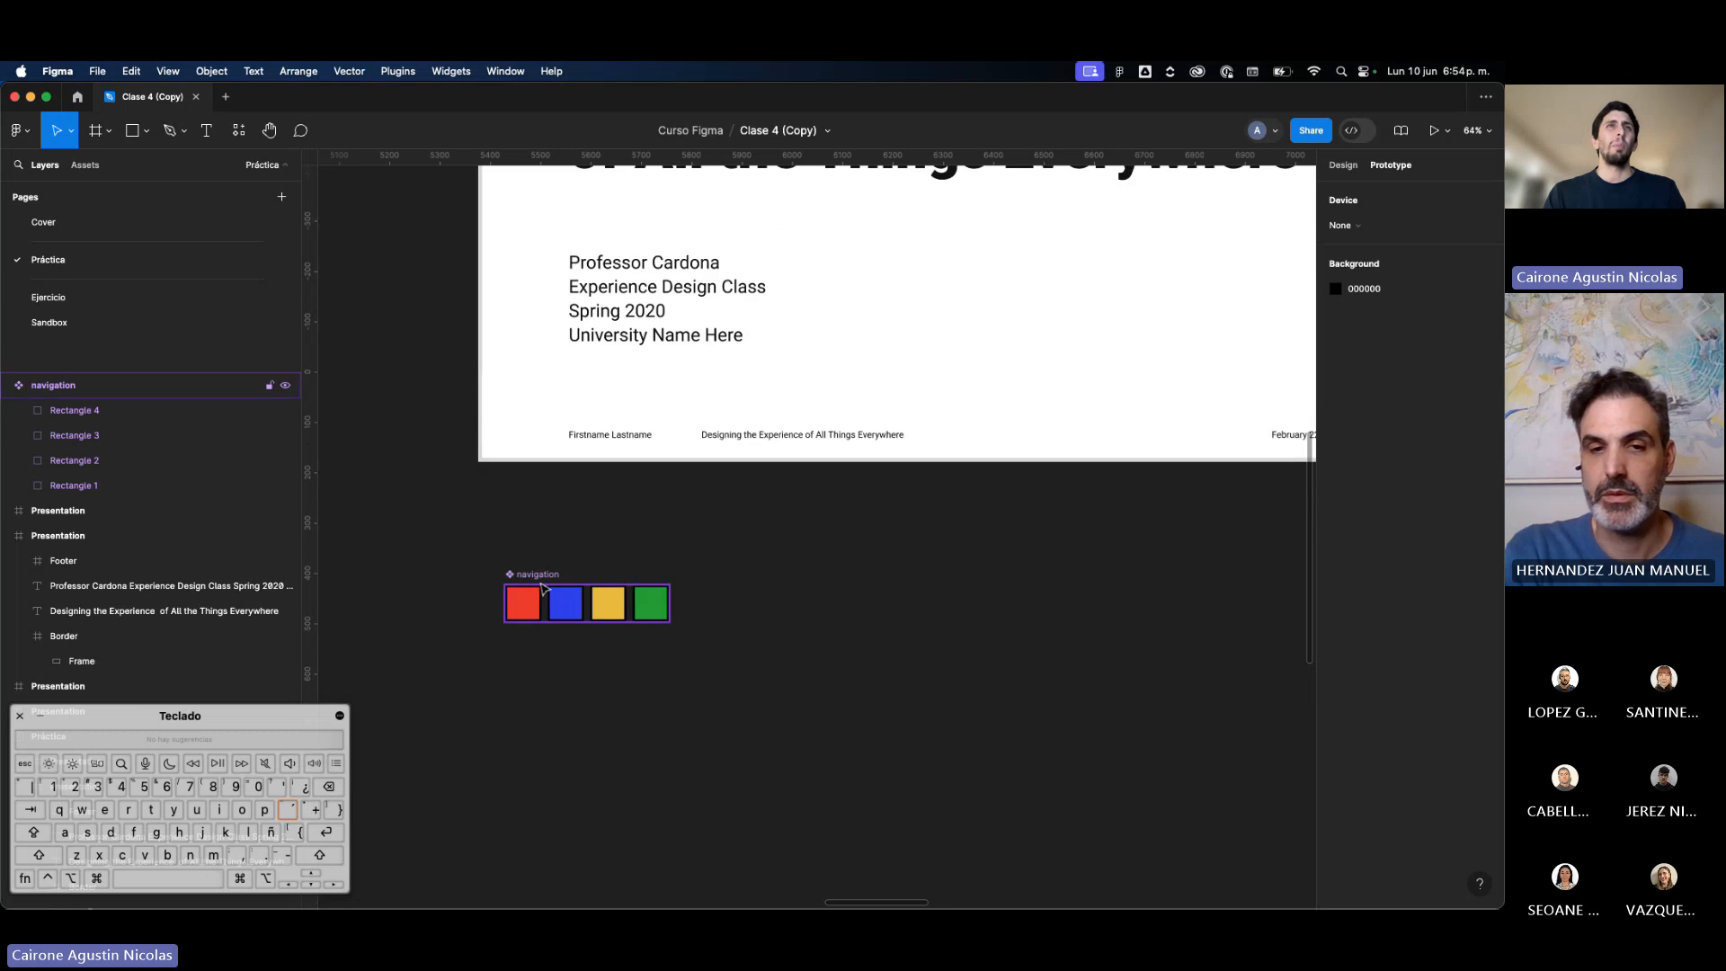
drag(539, 589, 531, 637)
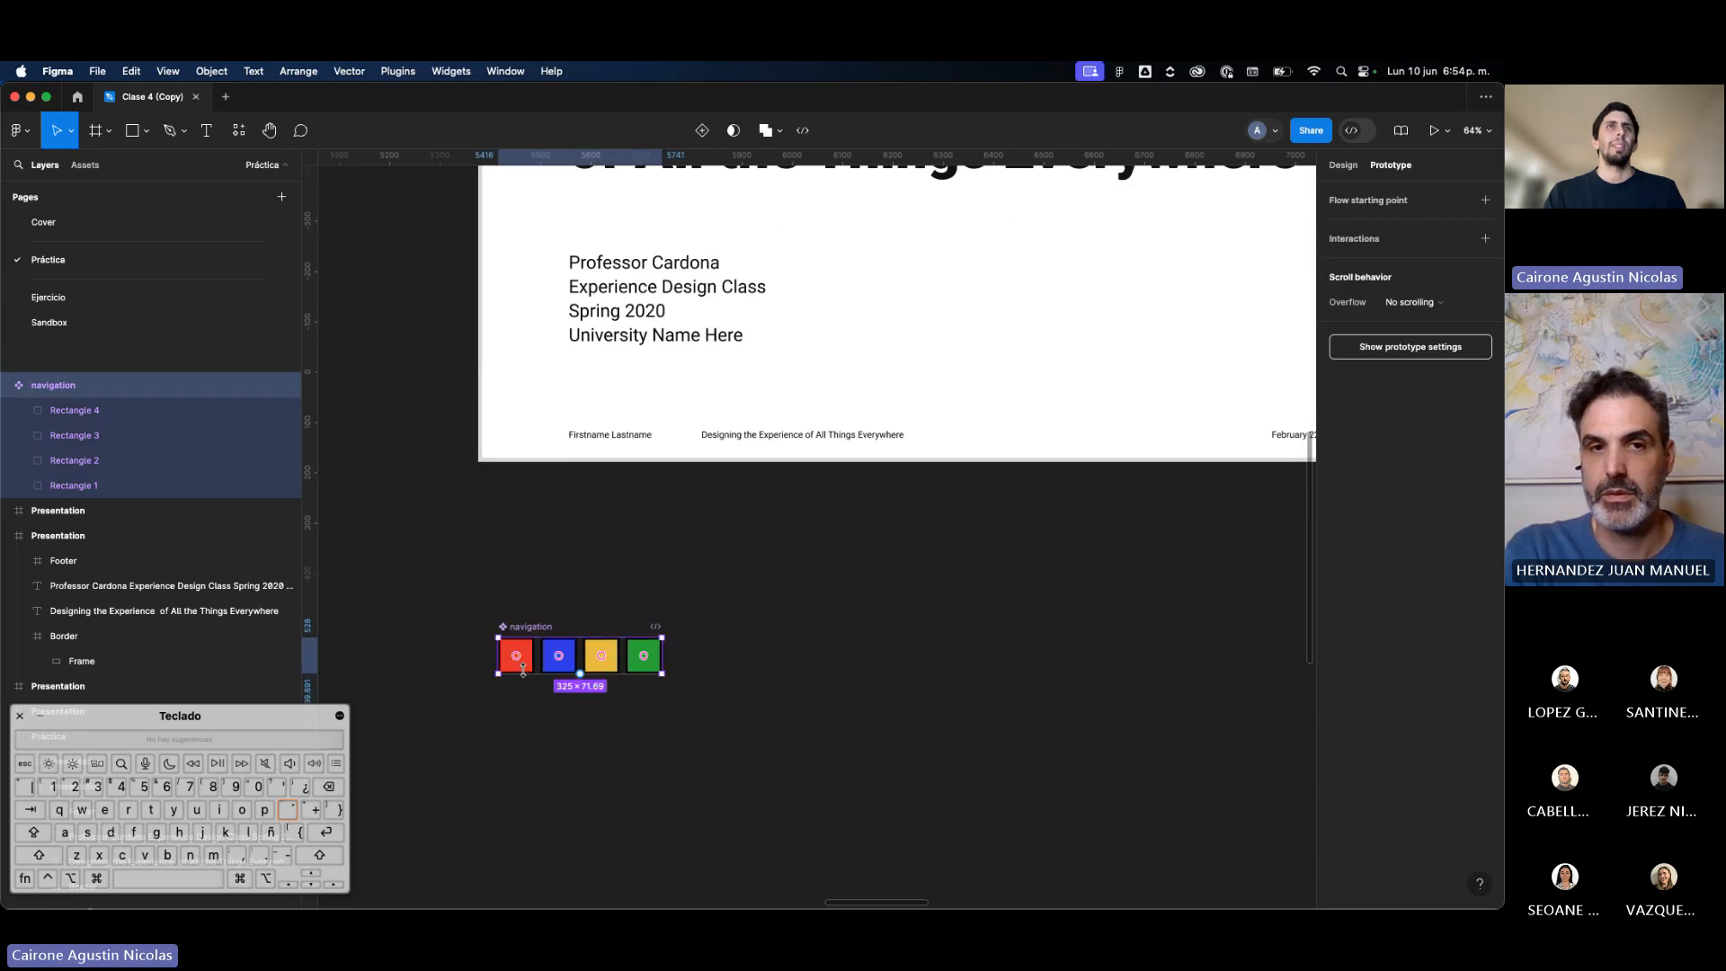
click(538, 553)
key(t)
click(523, 581)
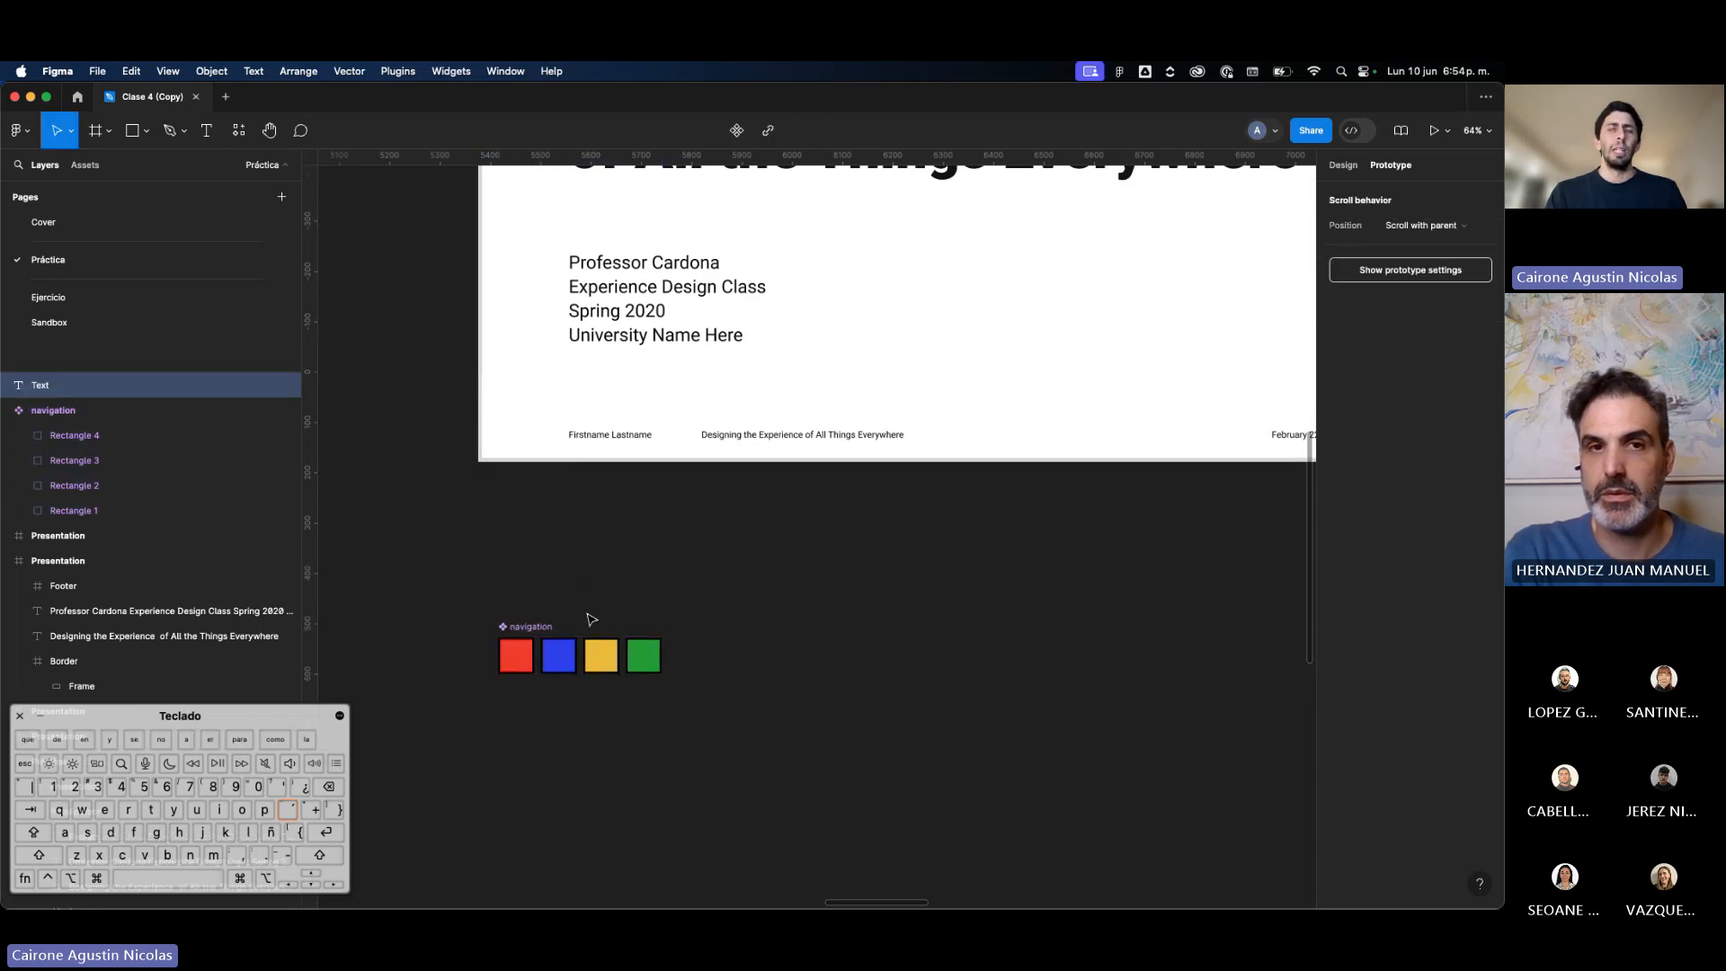
click(702, 584)
Step: Add the placeholder text "sdgds" above the navigation component and apply the H3 48/48 text style to it
click(1350, 168)
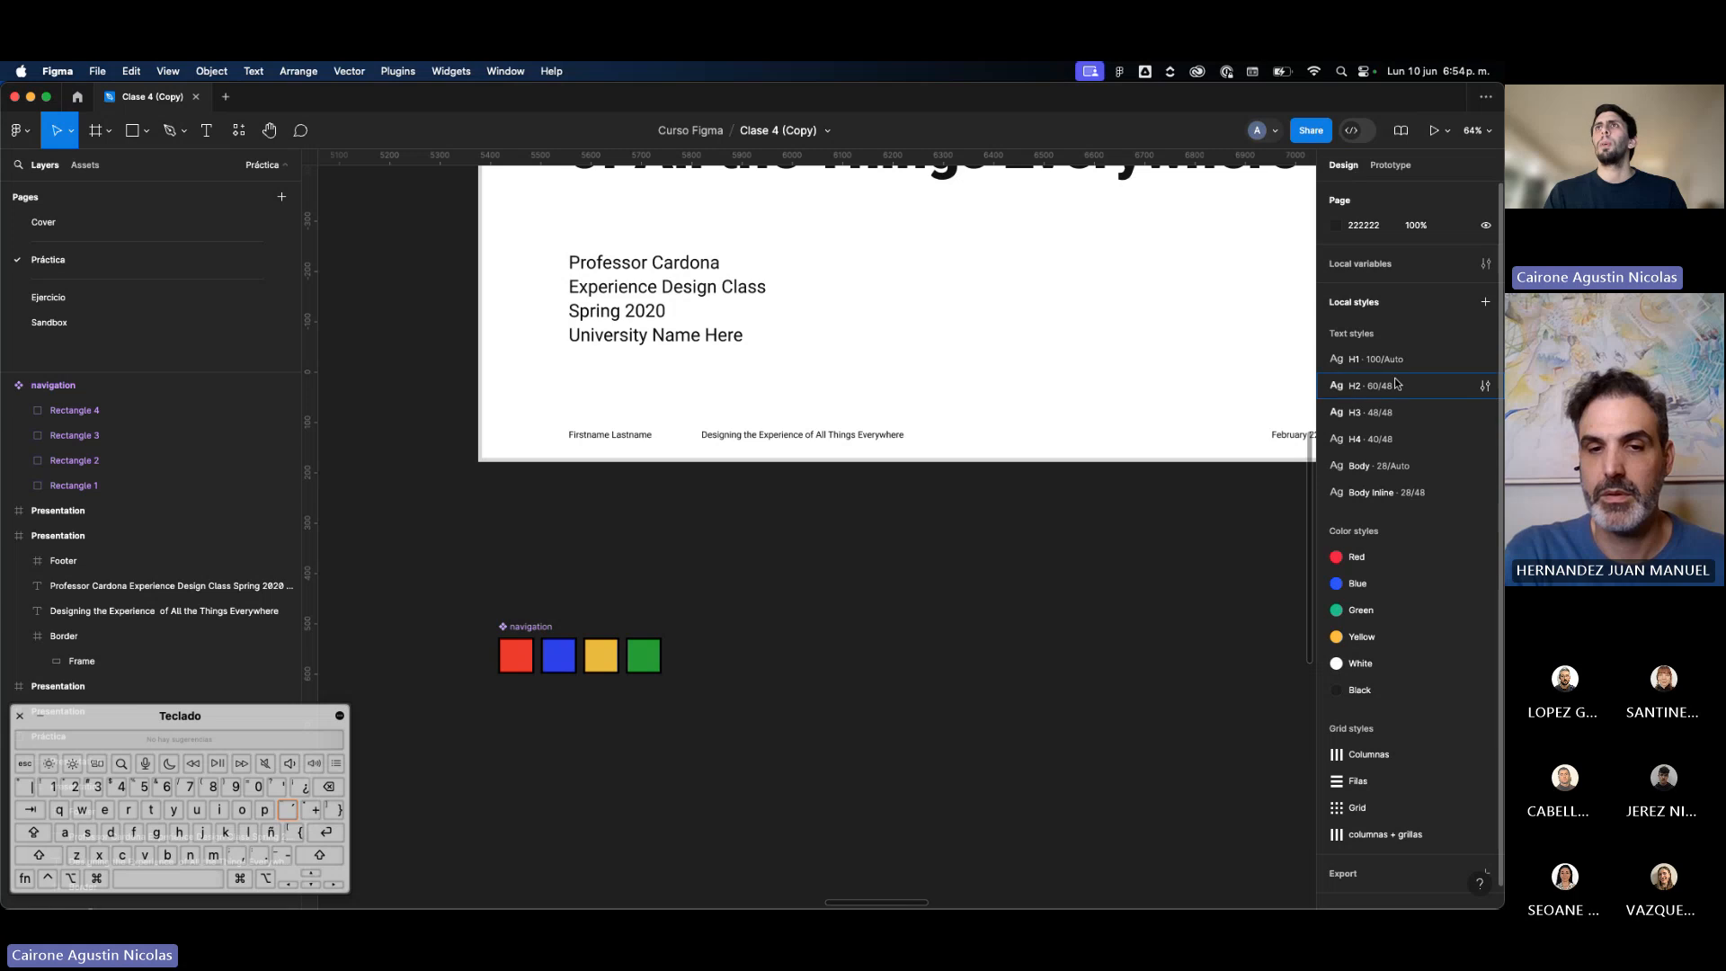
key(t)
click(531, 568)
text(sdgds)
key(Escape)
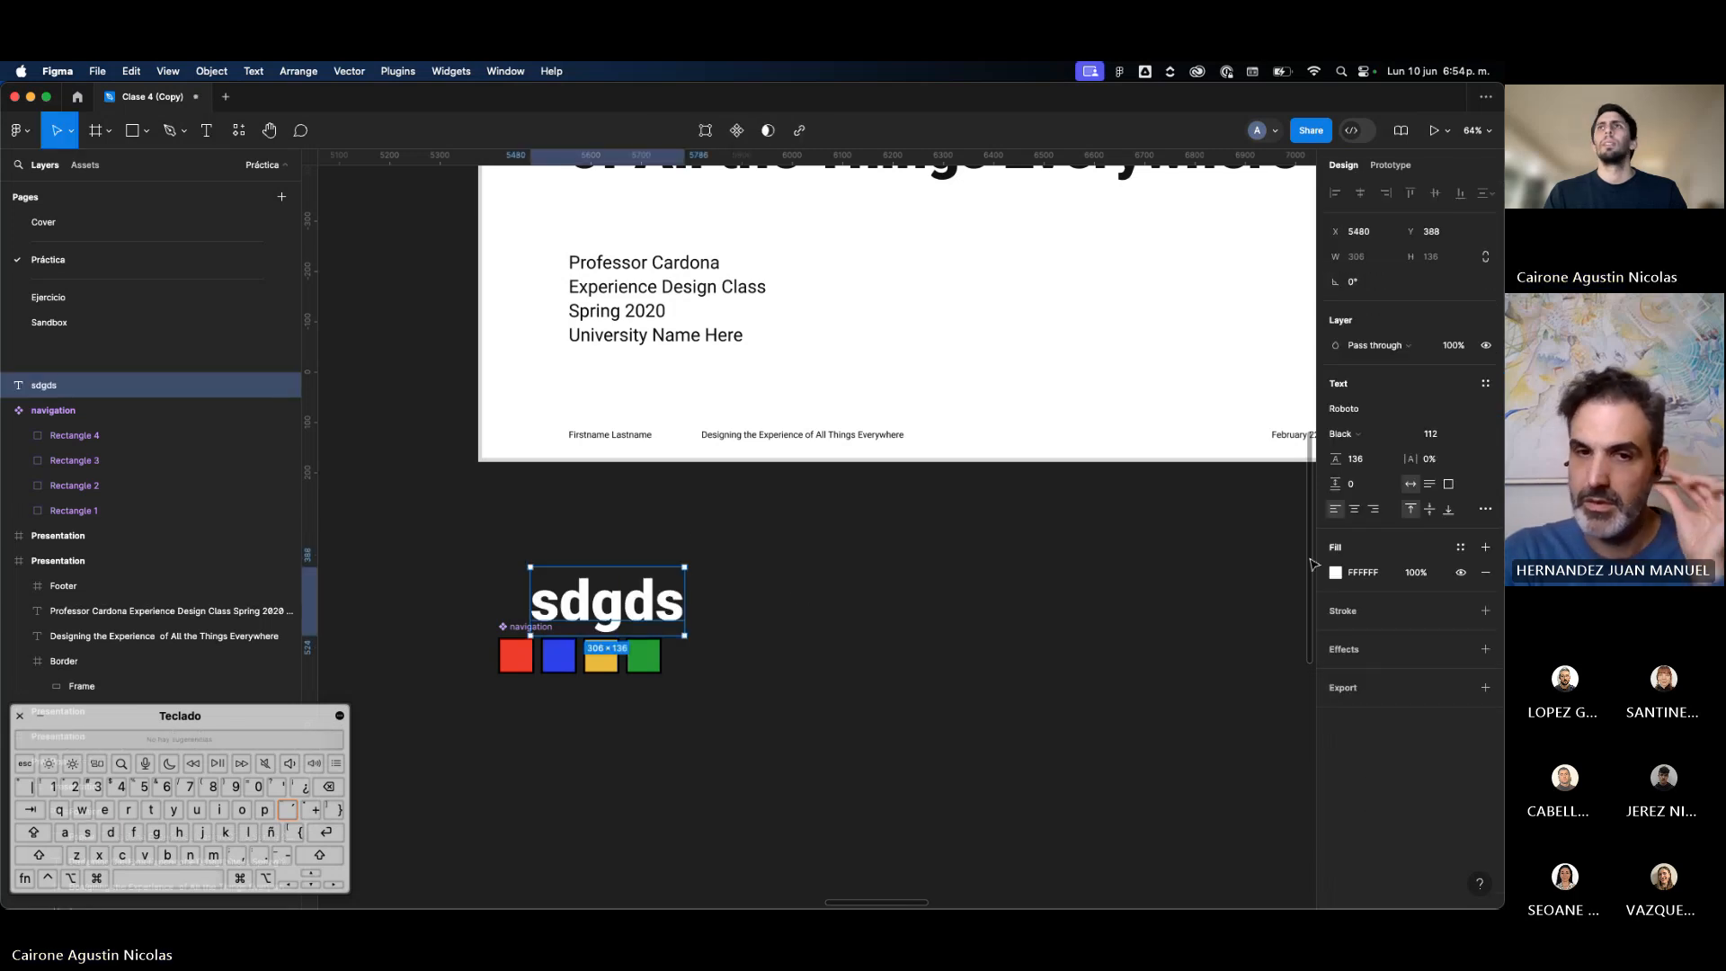
click(1485, 383)
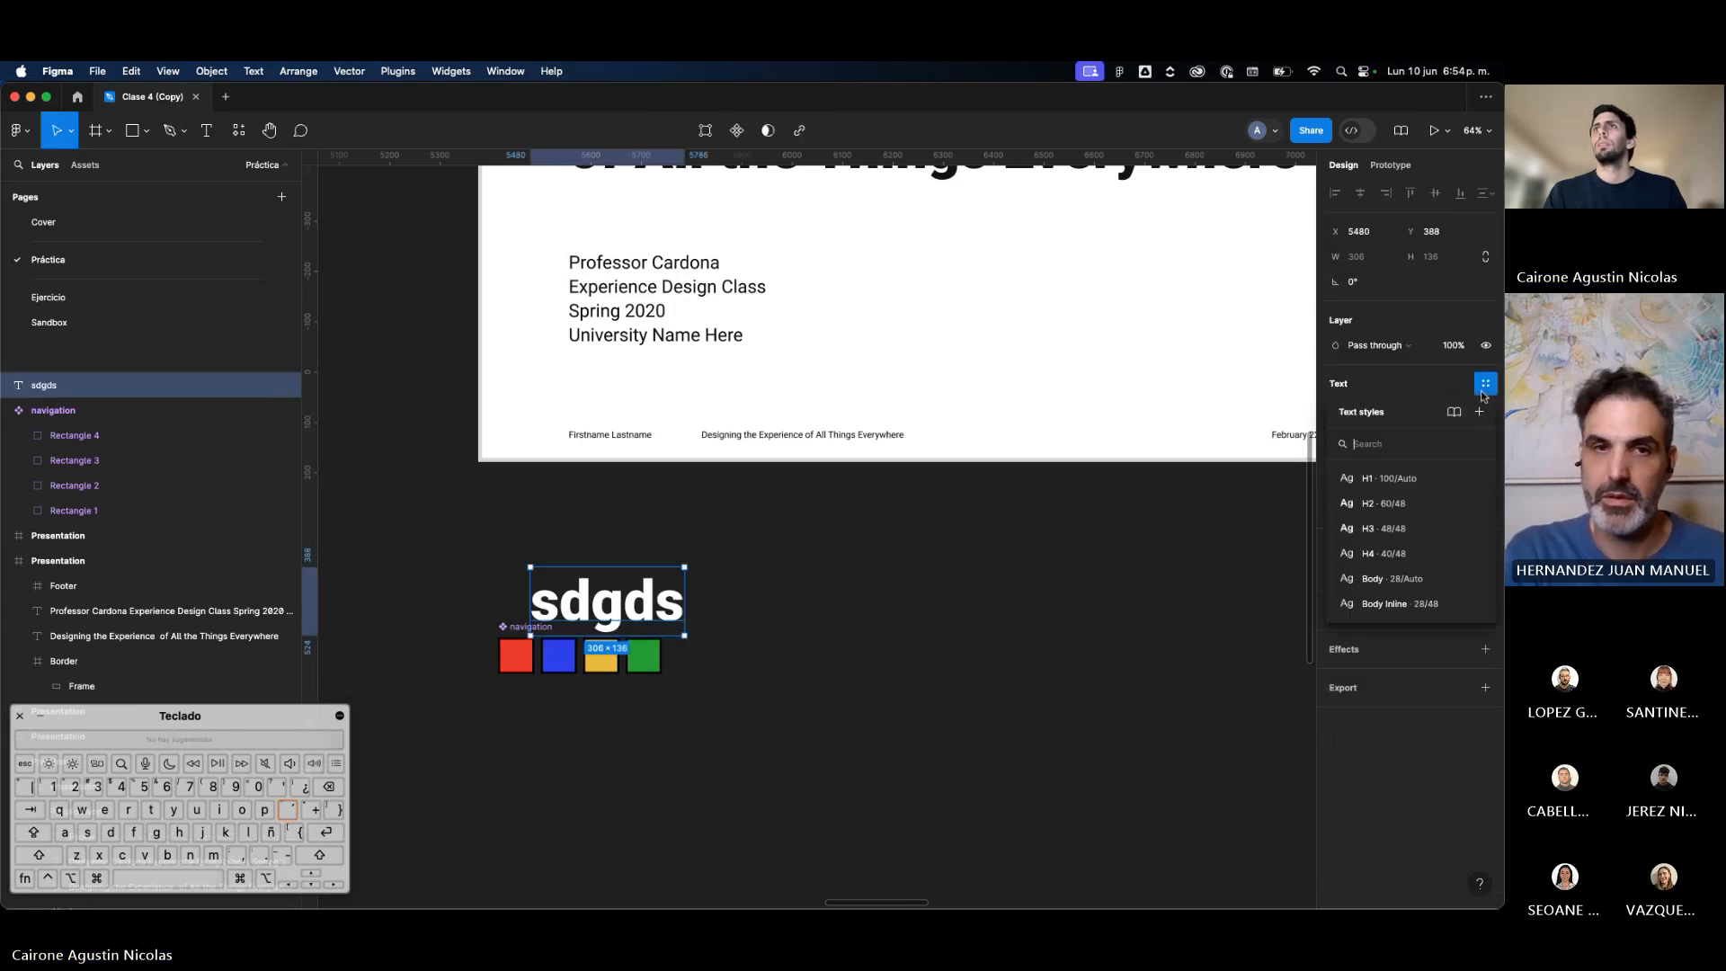
click(1385, 529)
Step: Change the placeholder text to "Home" and place a duplicate of it to its right
double_click(580, 580)
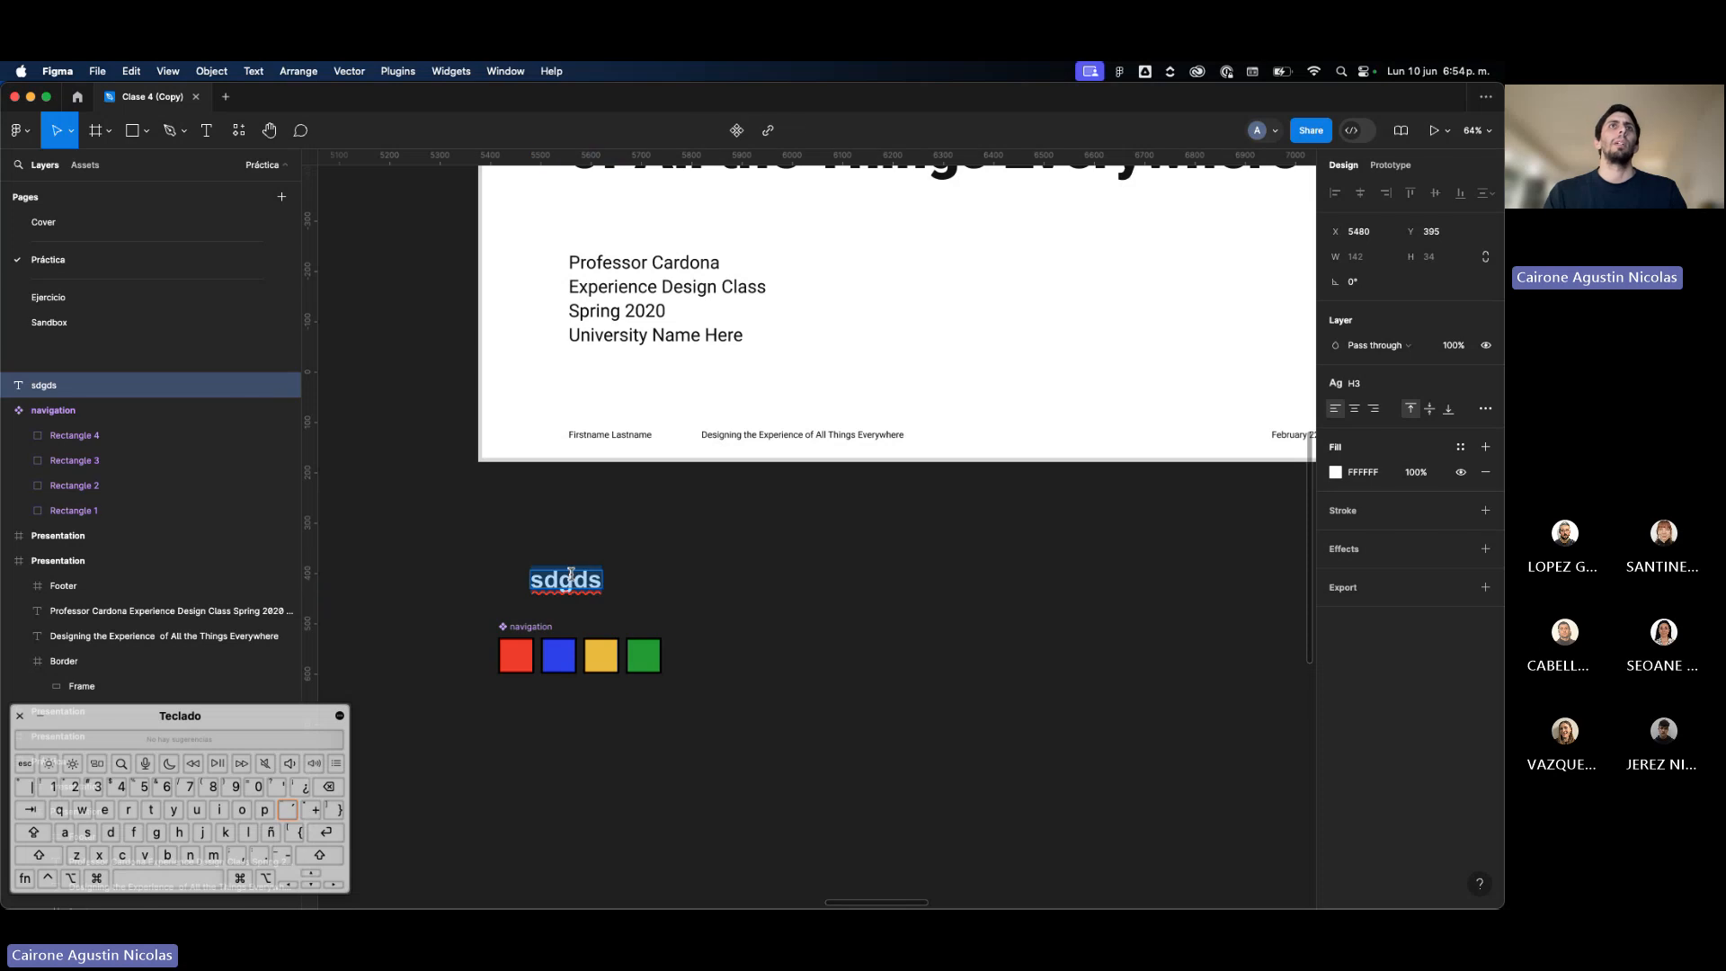
text(Home)
key(Escape)
key(Escape)
drag(575, 584, 654, 552)
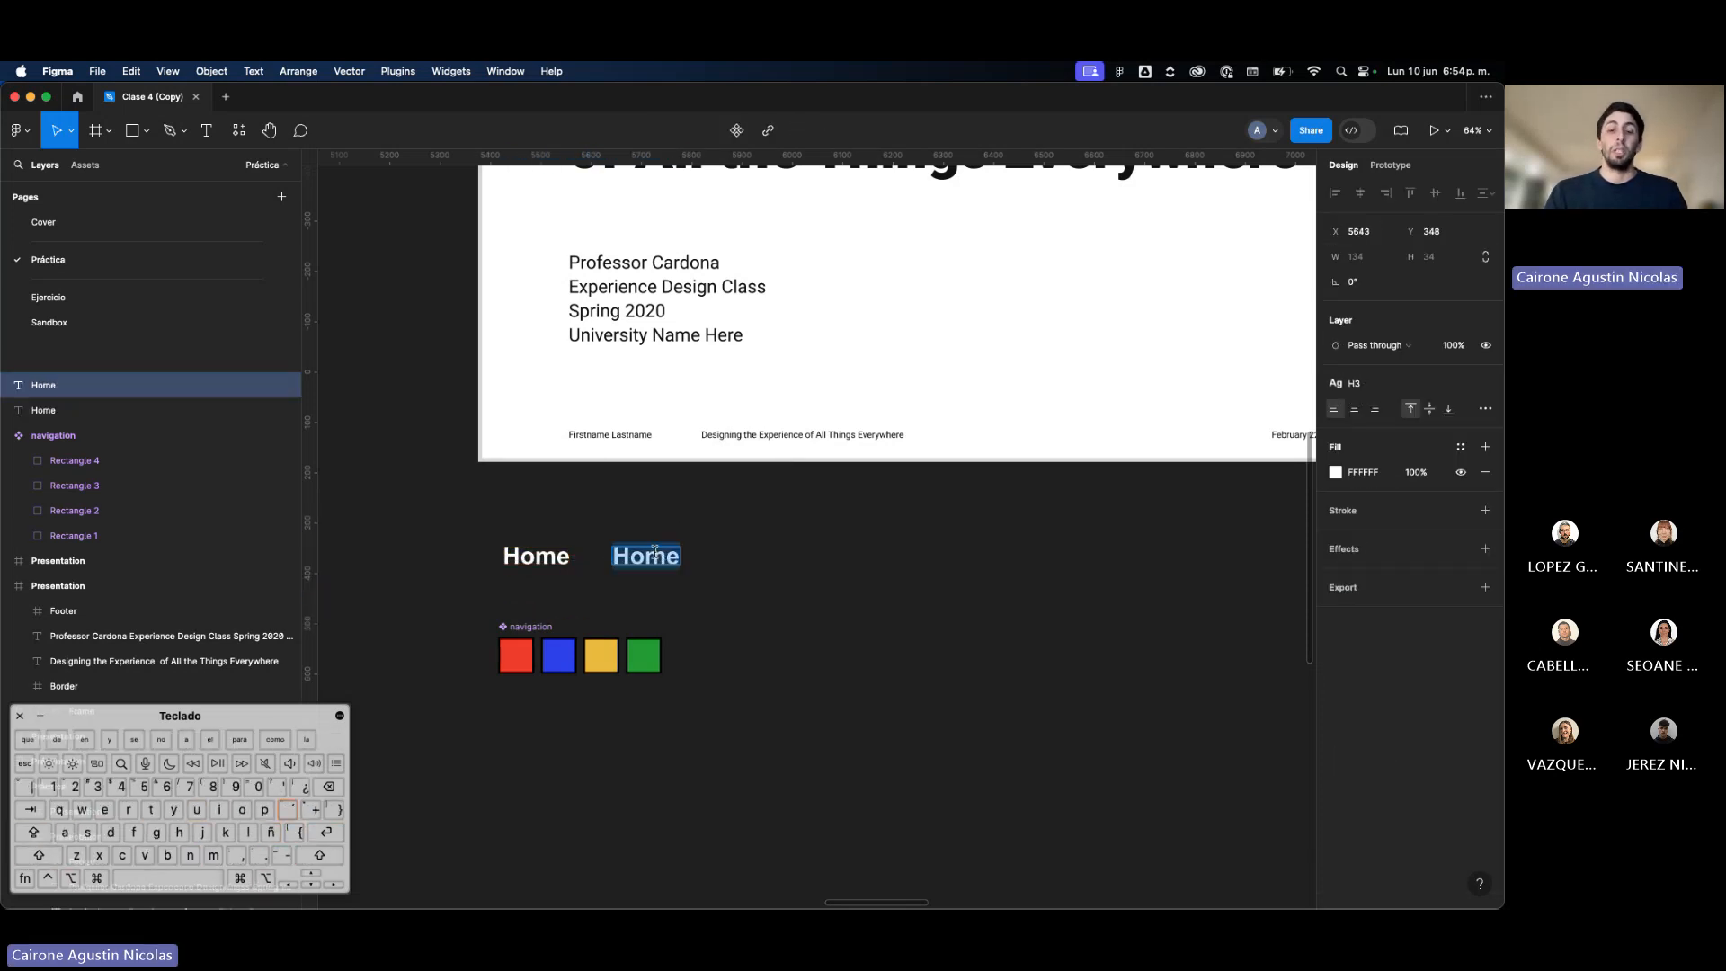
Step: Change the two "Home" labels to "Slide 1" and "Slide 2"
scroll(654, 551, down, 5)
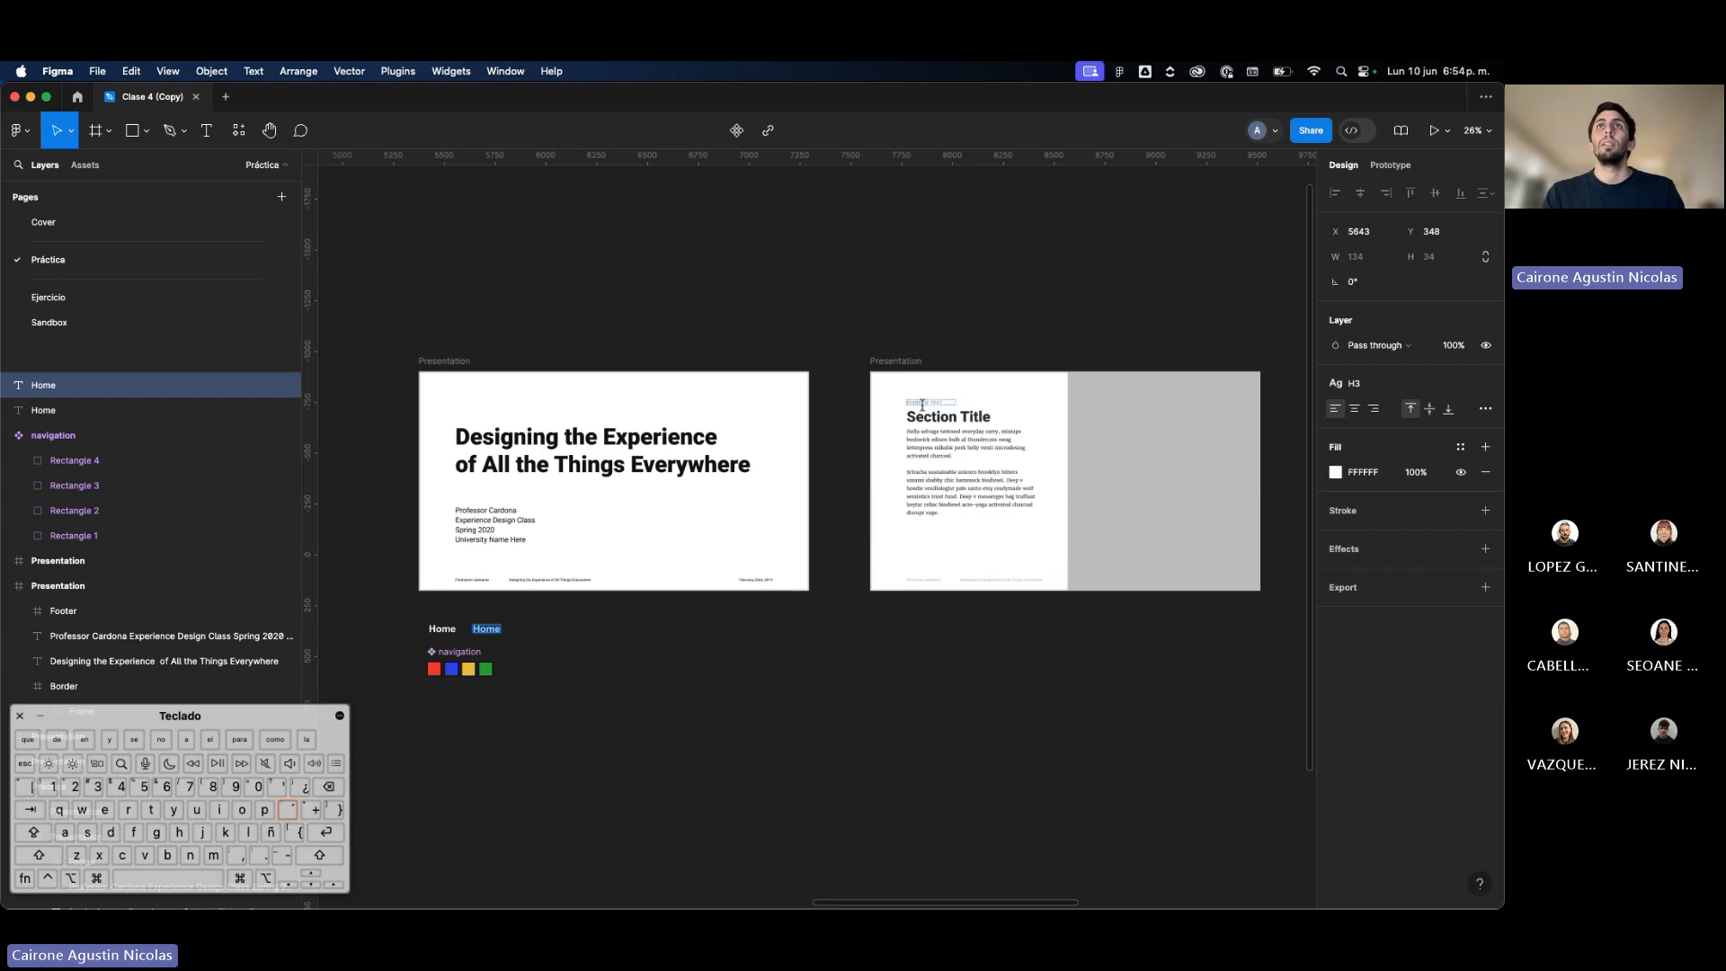
scroll(917, 418, up, 5)
scroll(922, 412, right, 5)
scroll(925, 410, down, 5)
scroll(740, 585, left, 5)
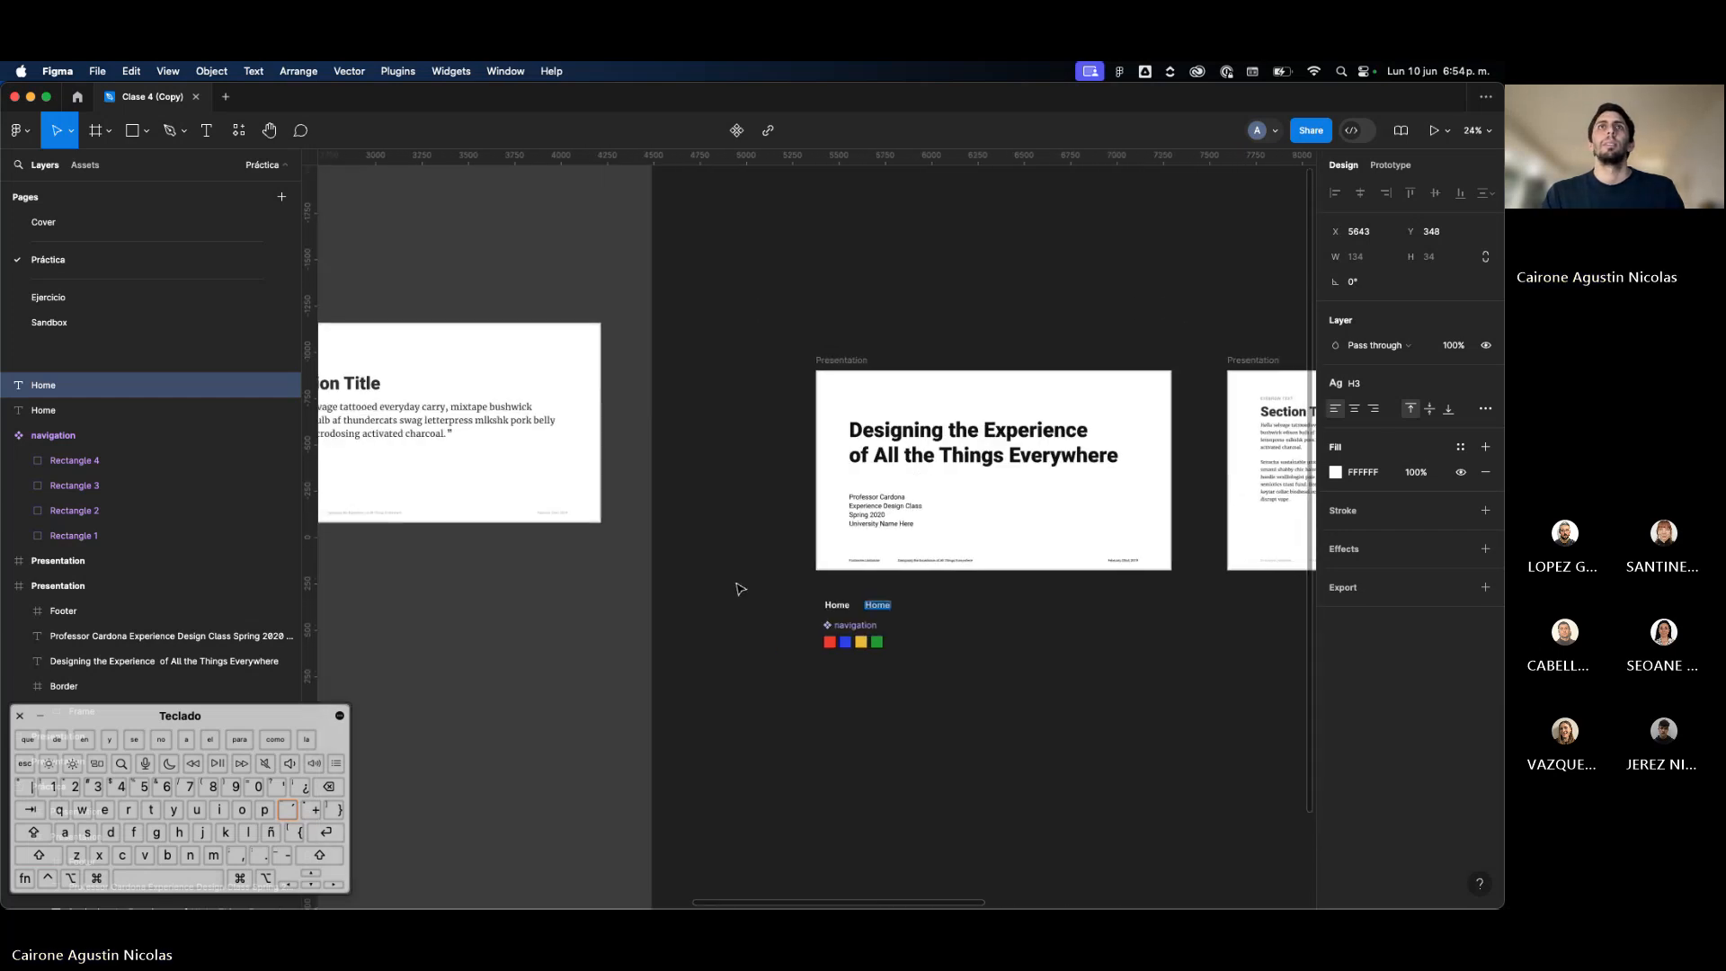
scroll(742, 585, up, 3)
double_click(917, 624)
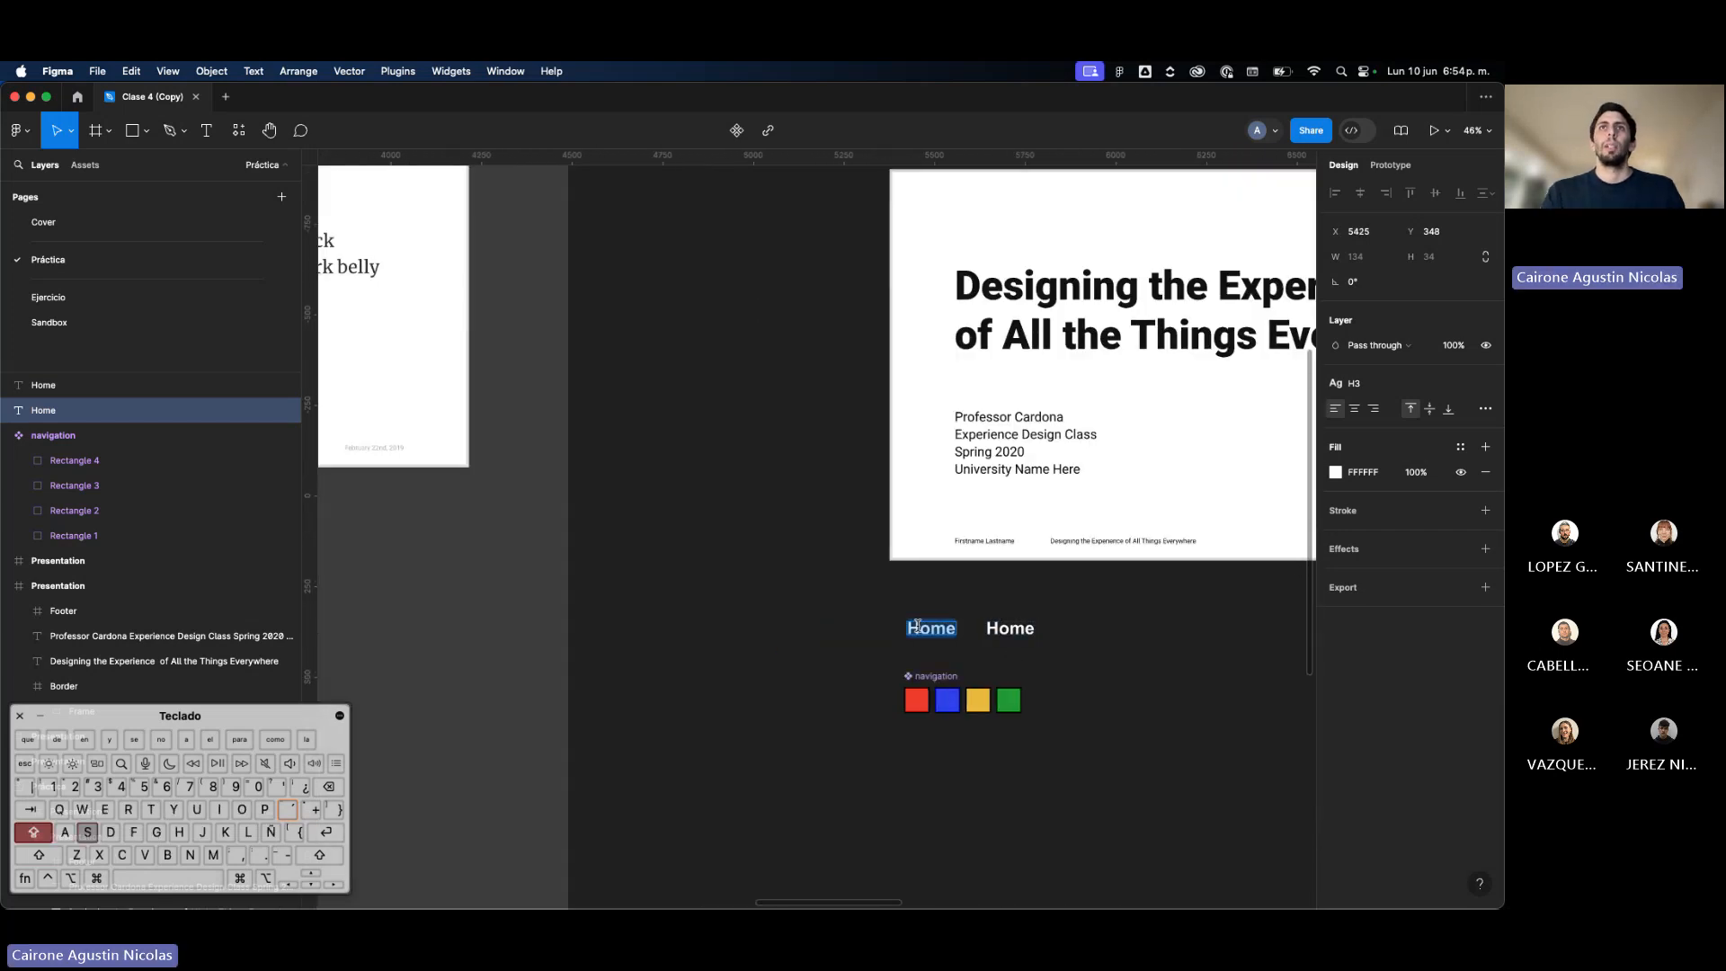
text(Slide 1)
double_click(992, 629)
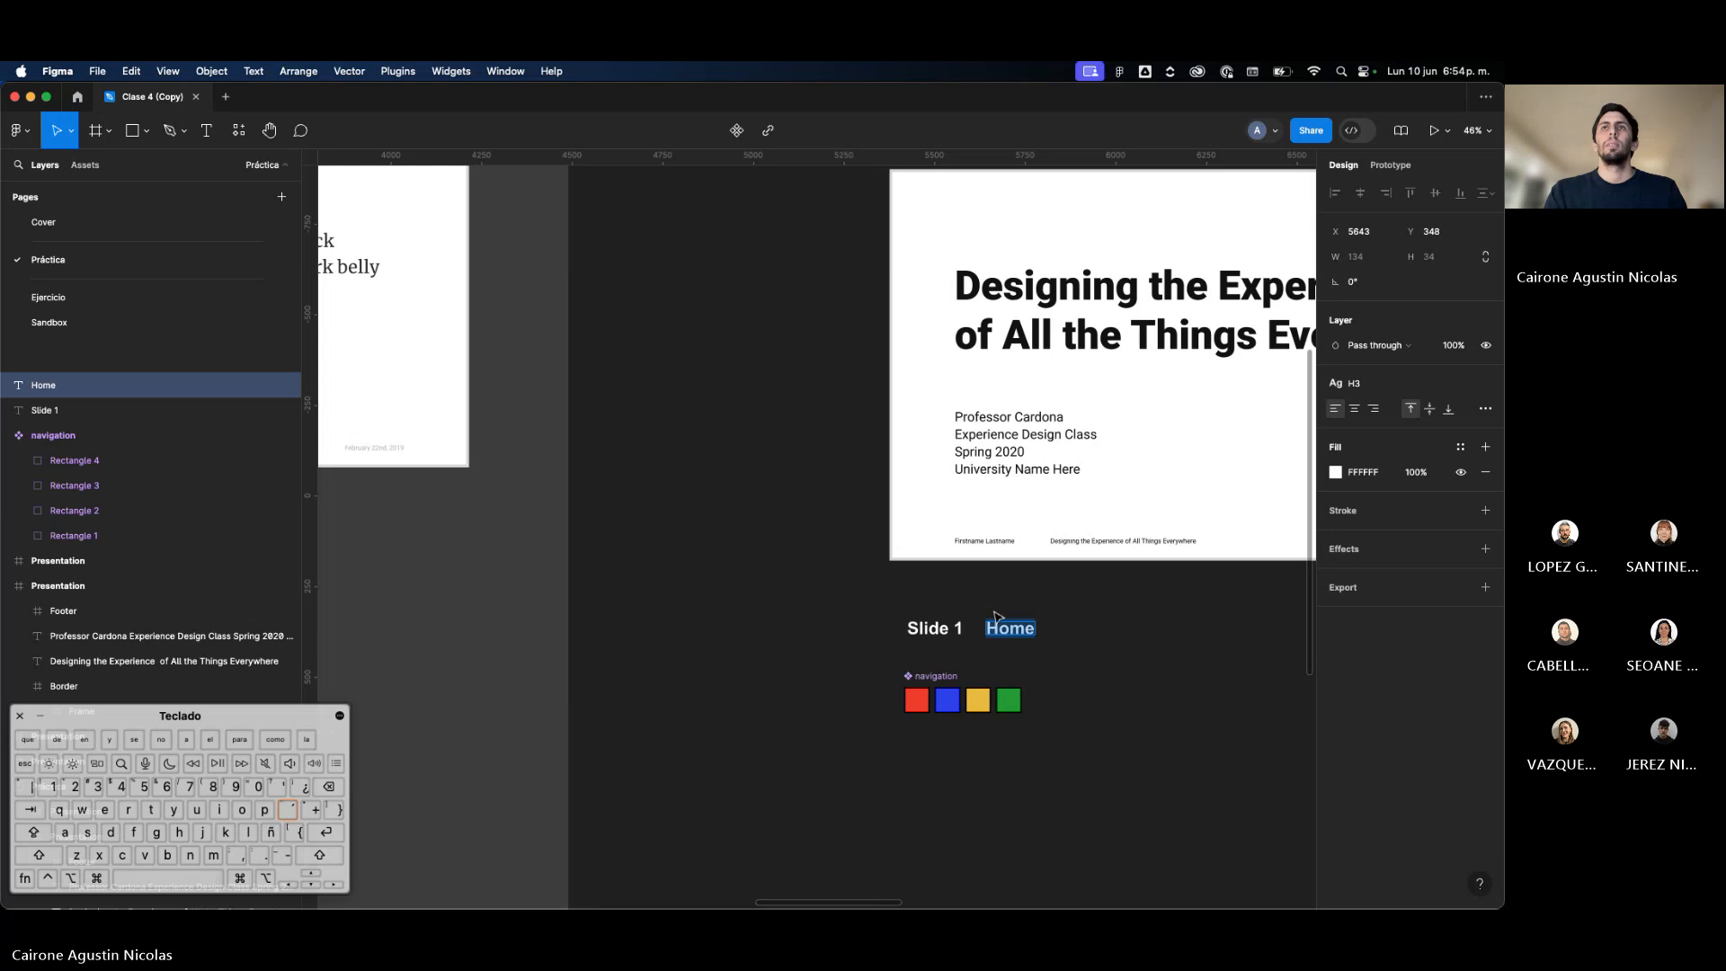
text(Slide 2)
click(1083, 624)
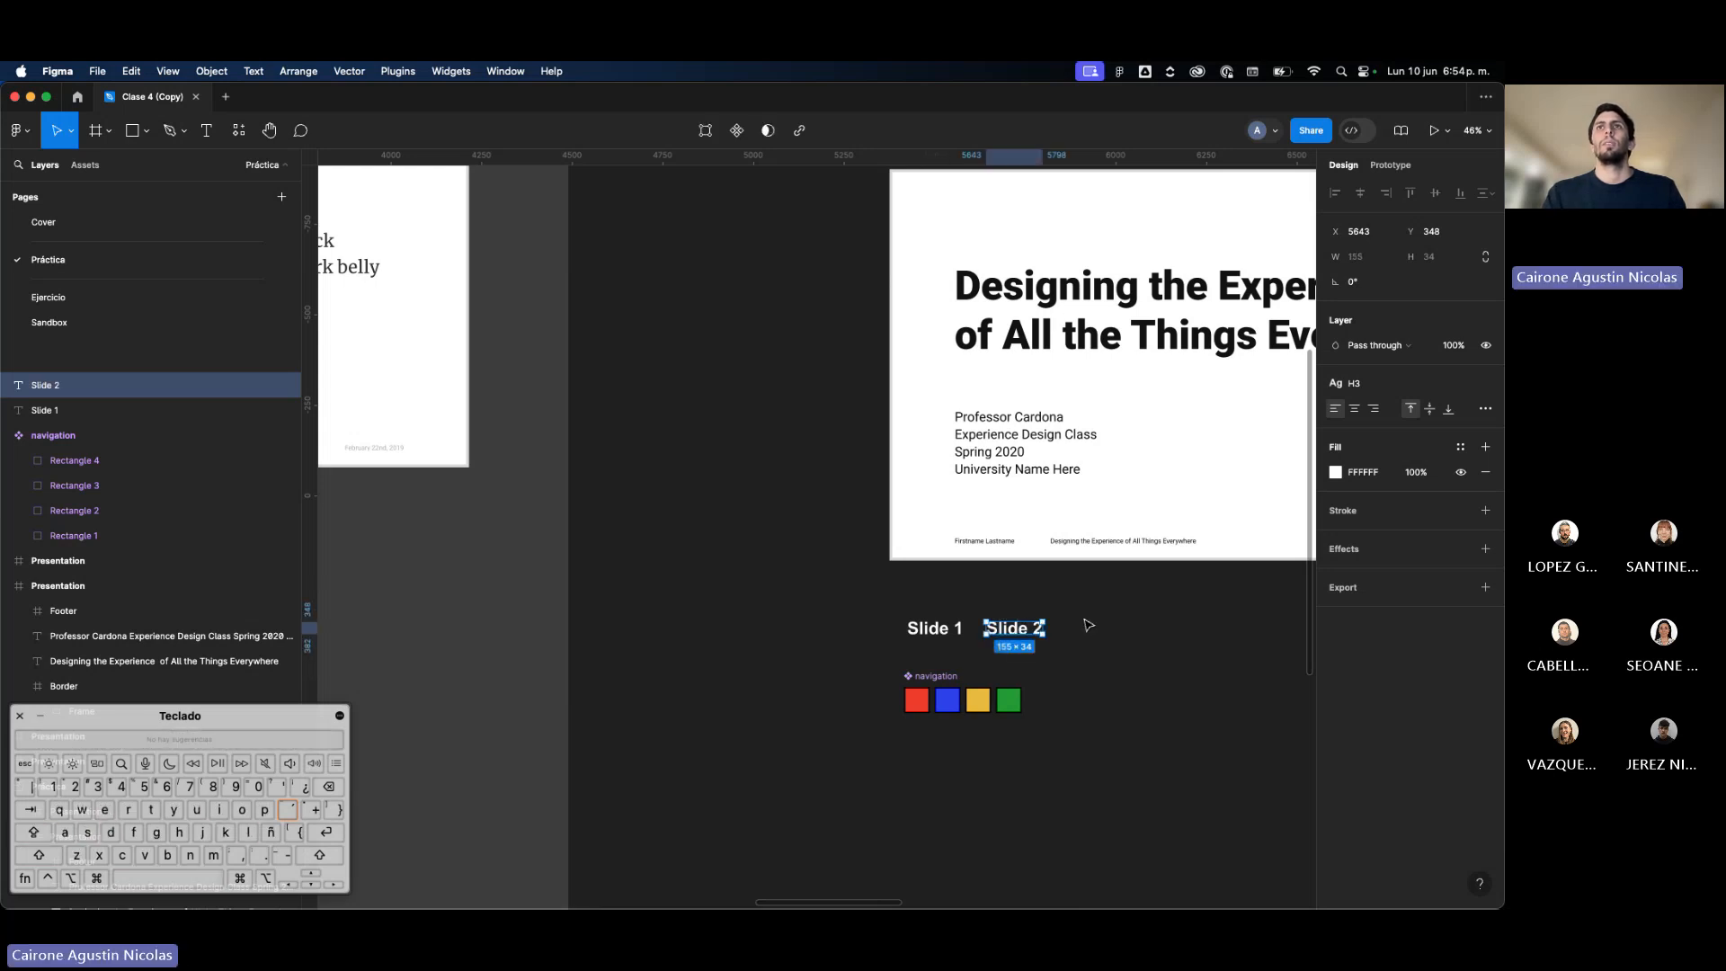
Step: Duplicate the two slide labels to the right in the same row and change the copies to "Slide 3" and "Slide 4"
scroll(1083, 624, right, 2)
drag(942, 634, 1131, 634)
double_click(1041, 630)
key(Right)
key(BackSpace)
text(3)
click(1101, 648)
double_click(1132, 634)
key(Right)
key(BackSpace)
text(4)
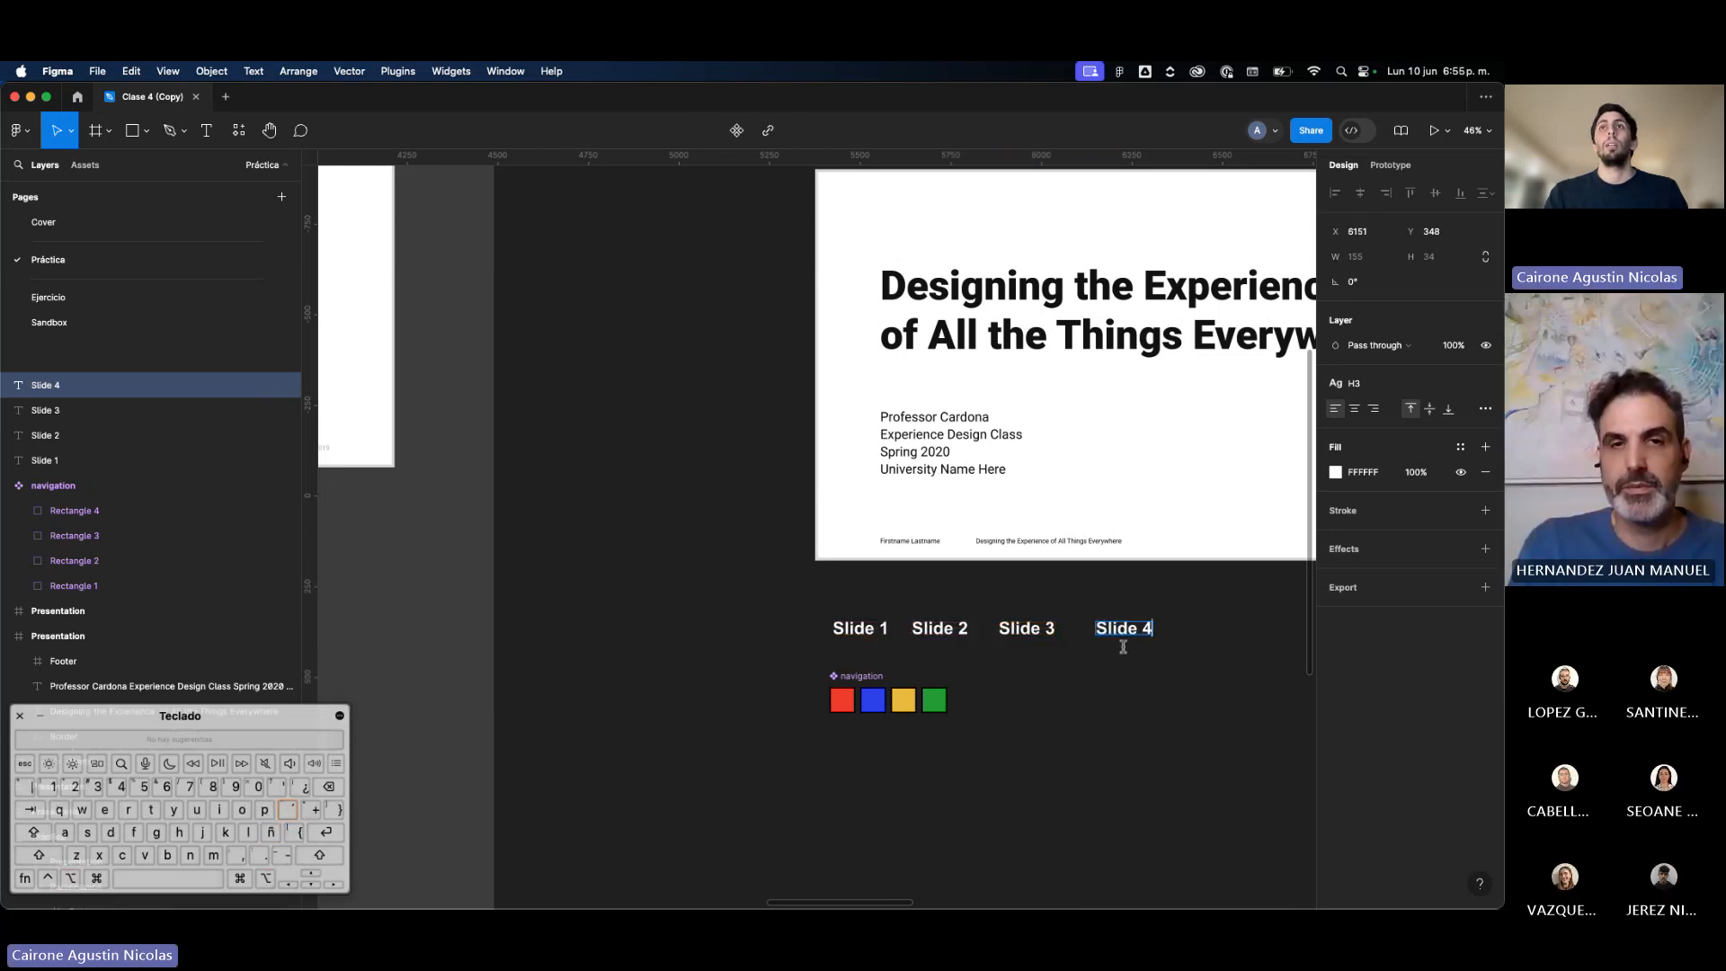
click(1075, 763)
Step: Wrap the "Slide 1" label in an auto layout frame and fill the frame with the Red color style
scroll(813, 588, up, 5)
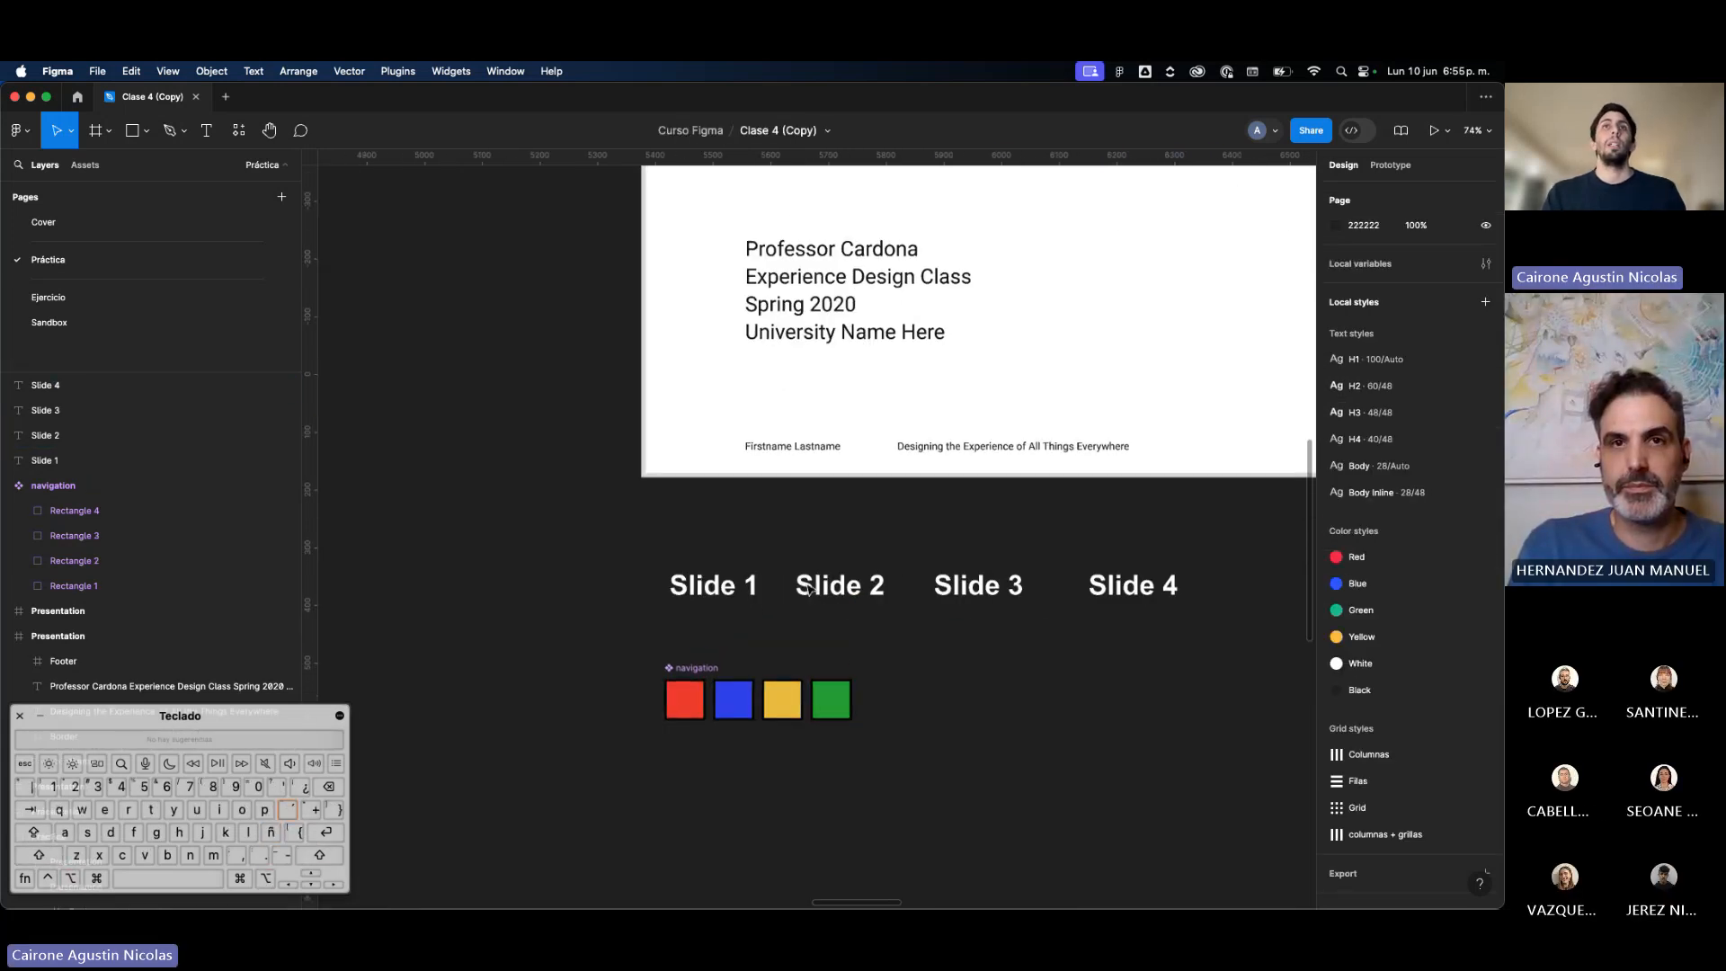
click(719, 591)
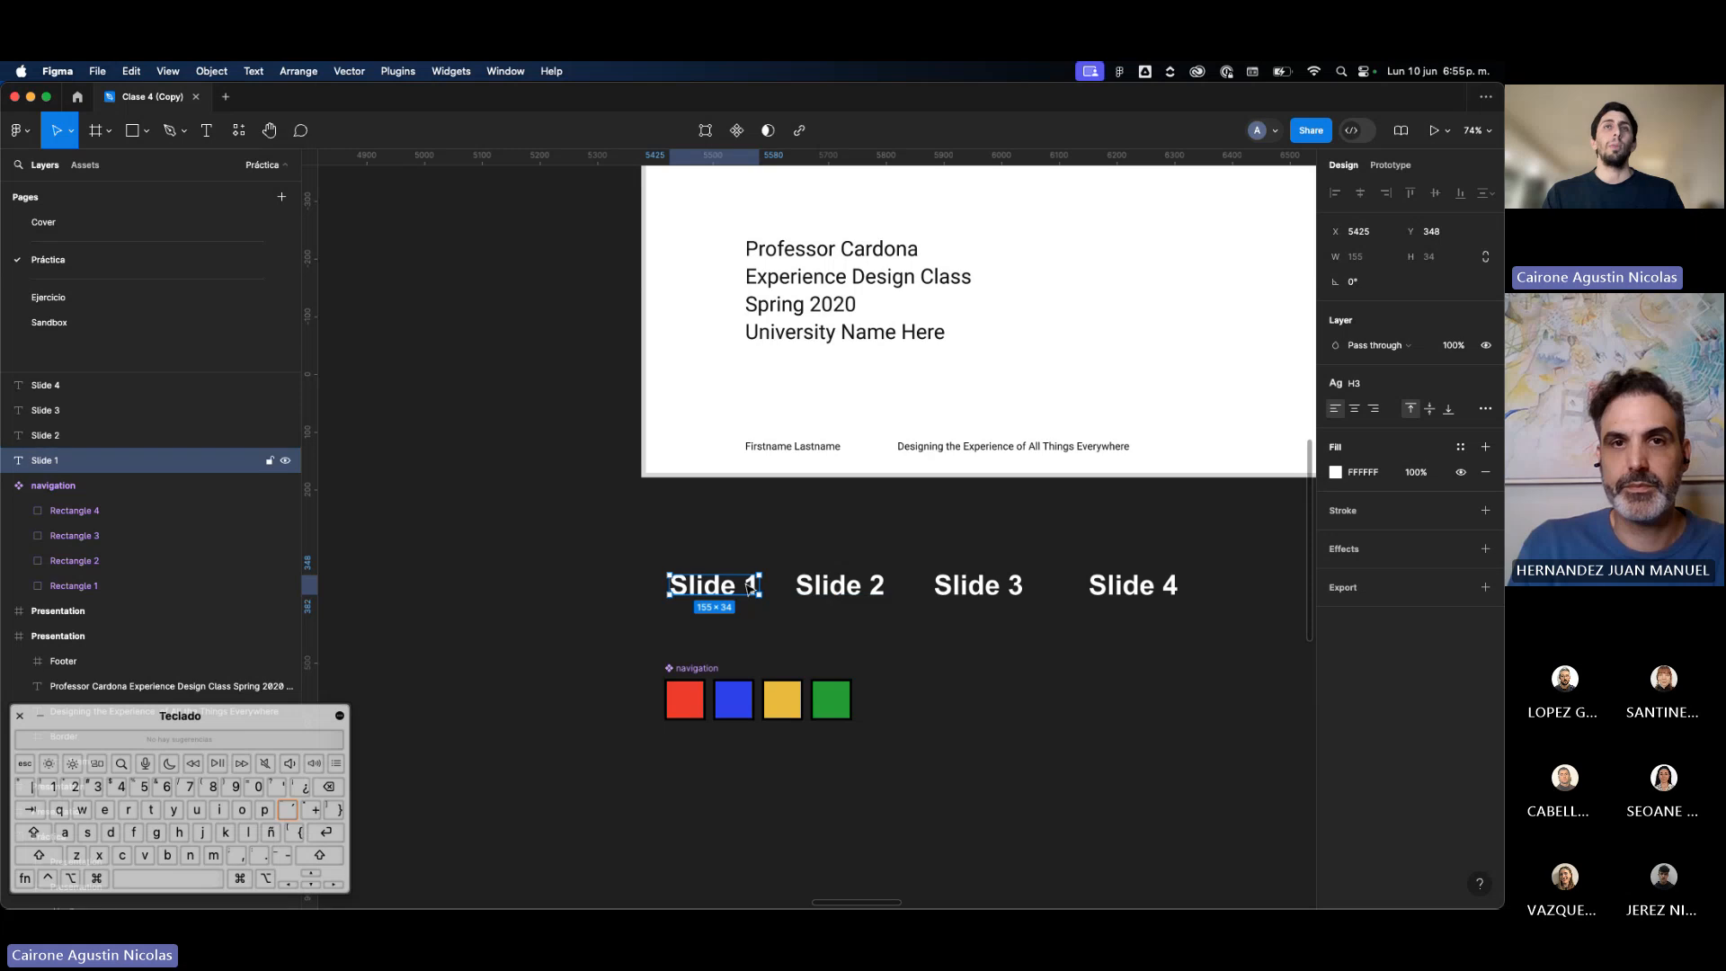
key(shift+a)
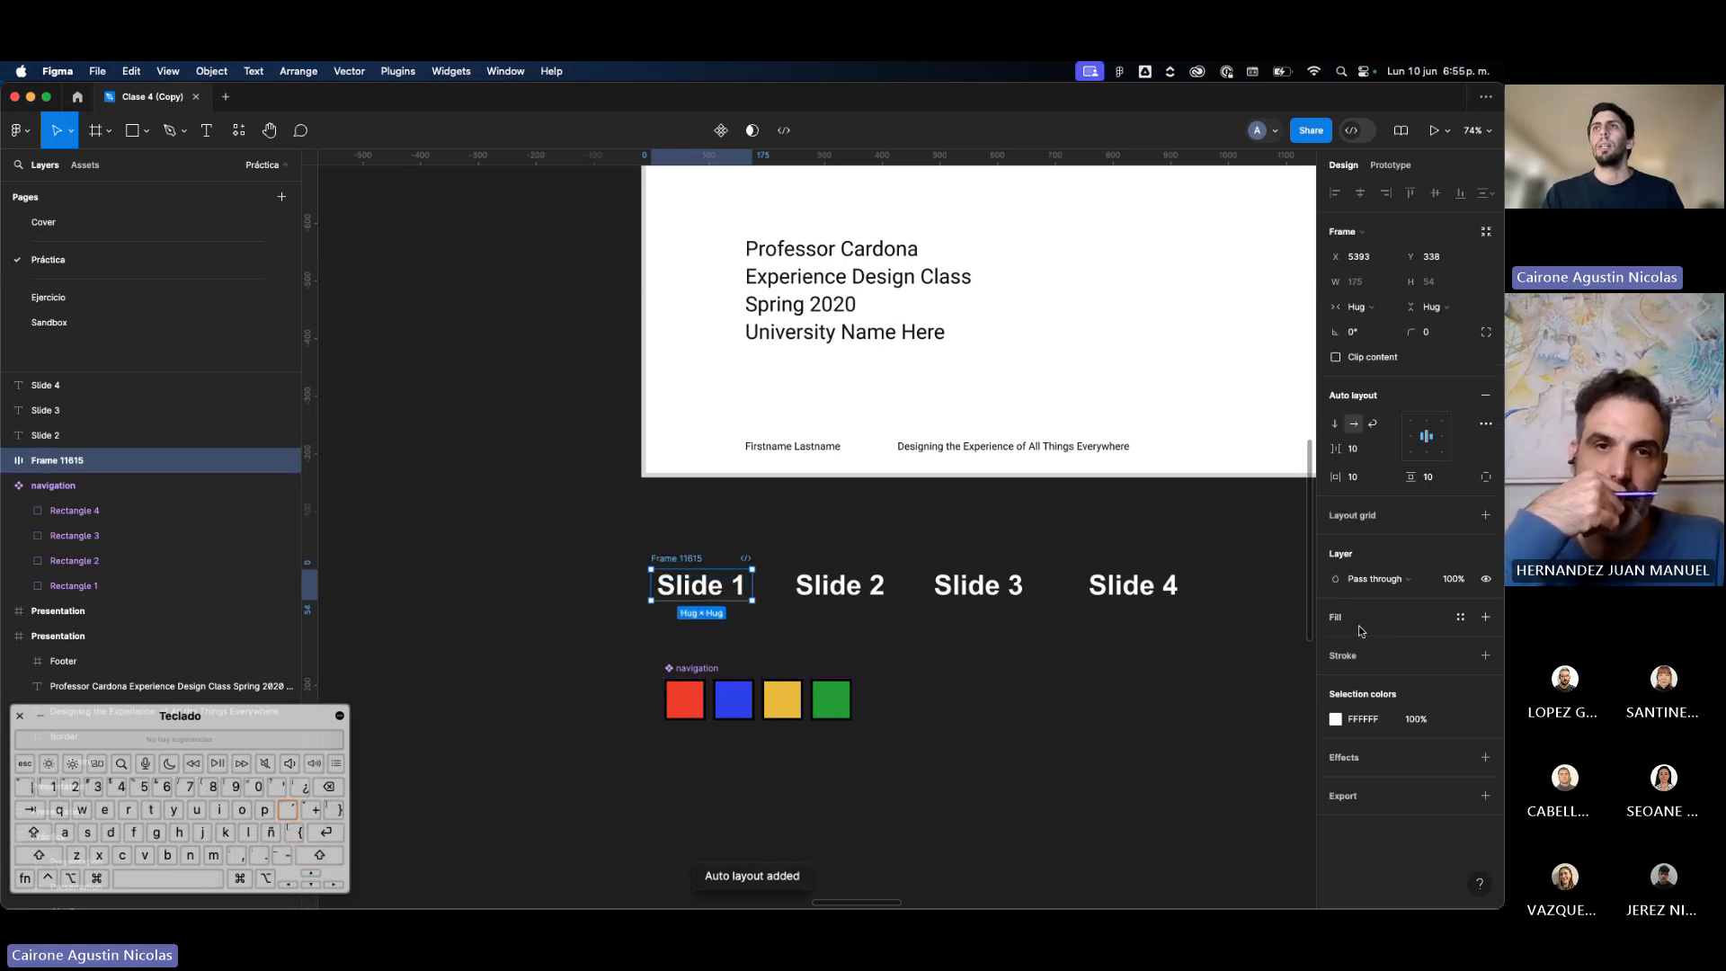
click(1485, 616)
click(1460, 617)
click(1194, 723)
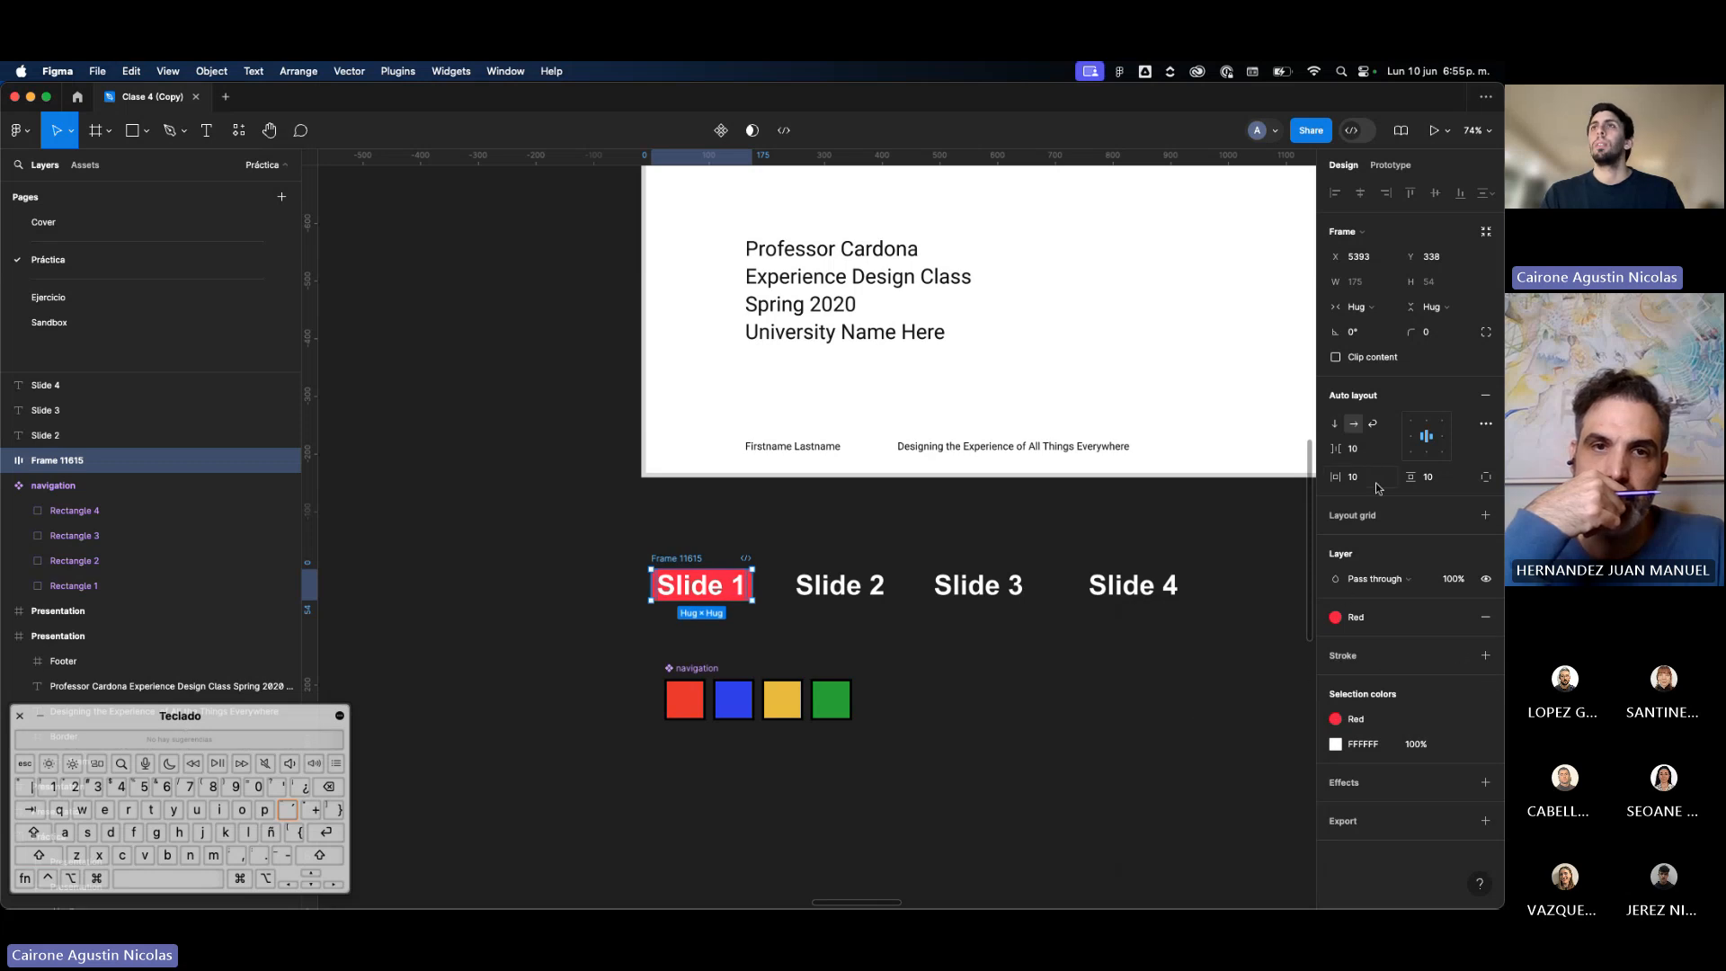
Step: Set the Slide 1 frame's item spacing to 0 and its horizontal and vertical padding to 20
click(1359, 456)
text(0)
key(Tab)
text(20)
key(Tab)
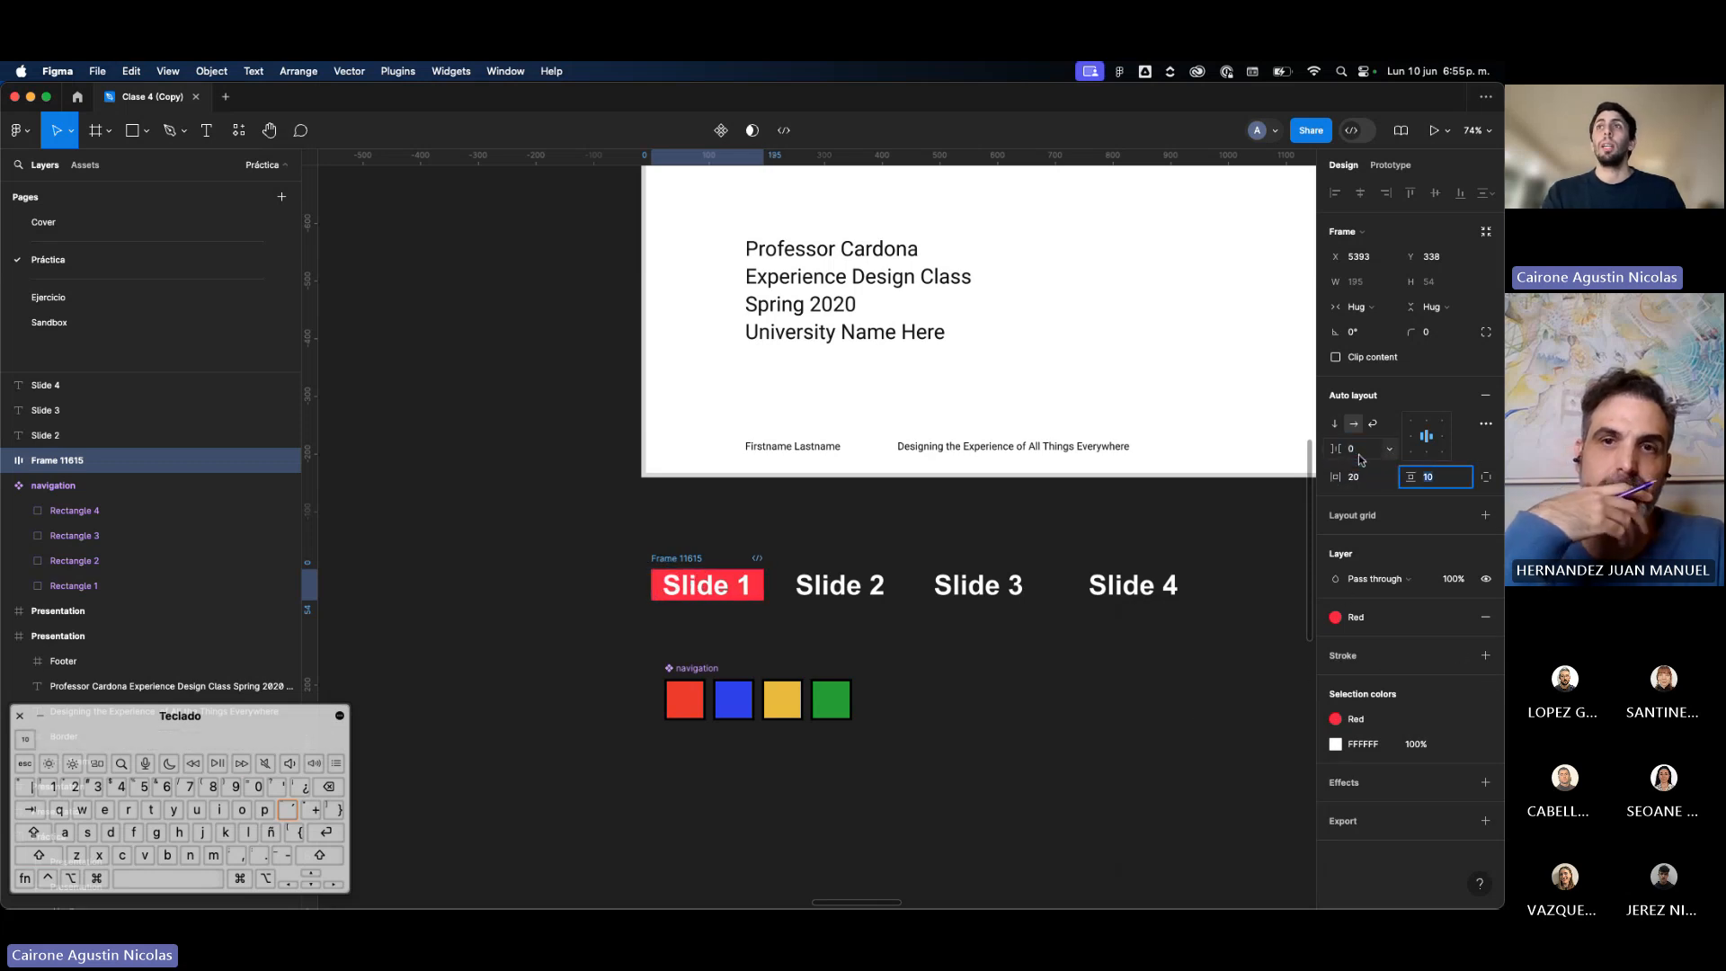
text(20)
key(Return)
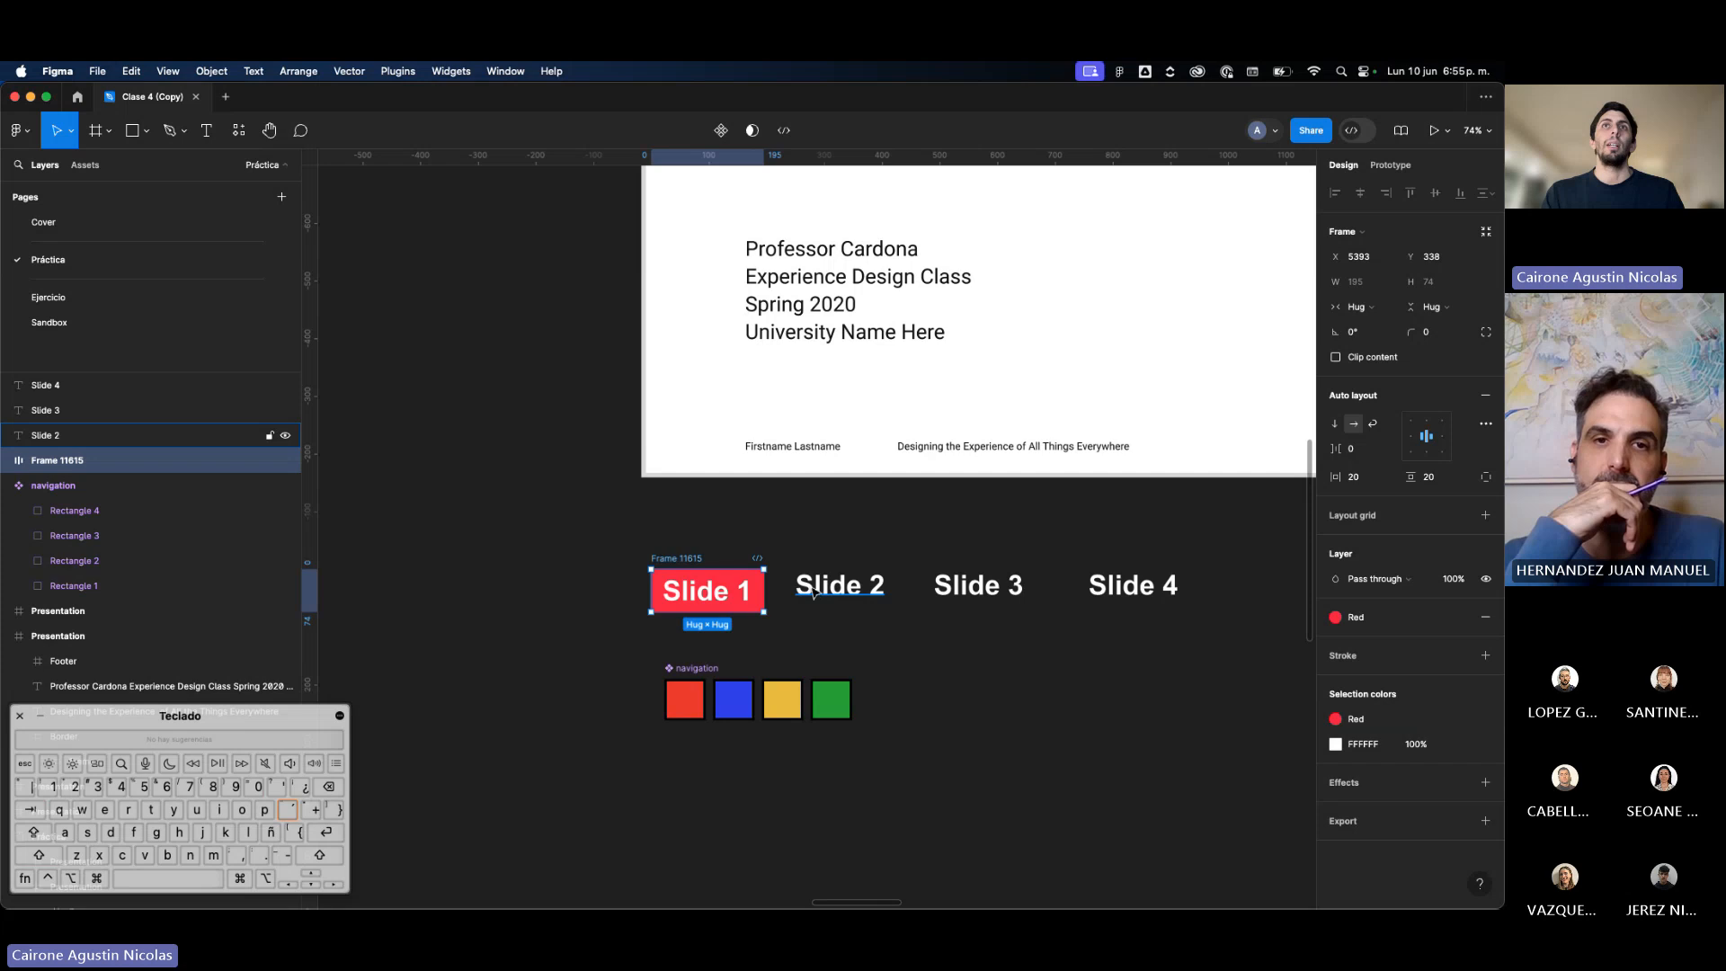
Step: Delete the plain text labels "Slide 2", "Slide 3" and "Slide 4"
click(813, 593)
shift+click(978, 585)
shift+click(1133, 585)
key(Delete)
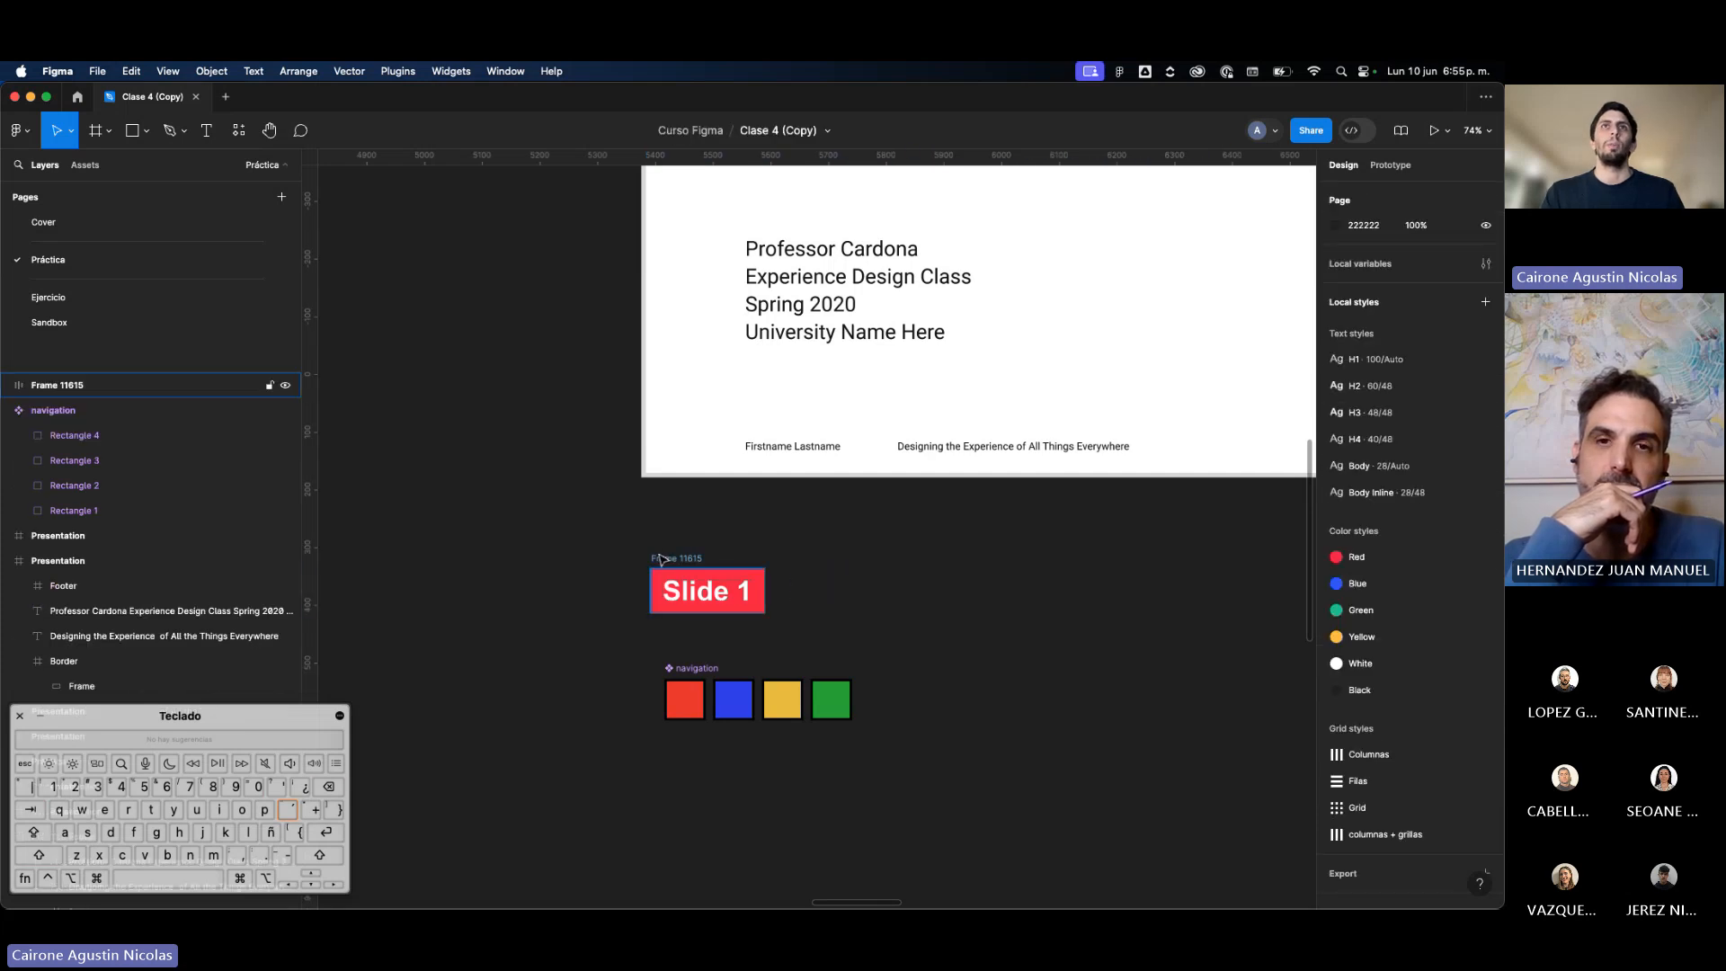
Step: Duplicate the red Slide 1 button three times to make an evenly spaced row of four
drag(660, 559, 811, 559)
key(super+d)
key(super+d)
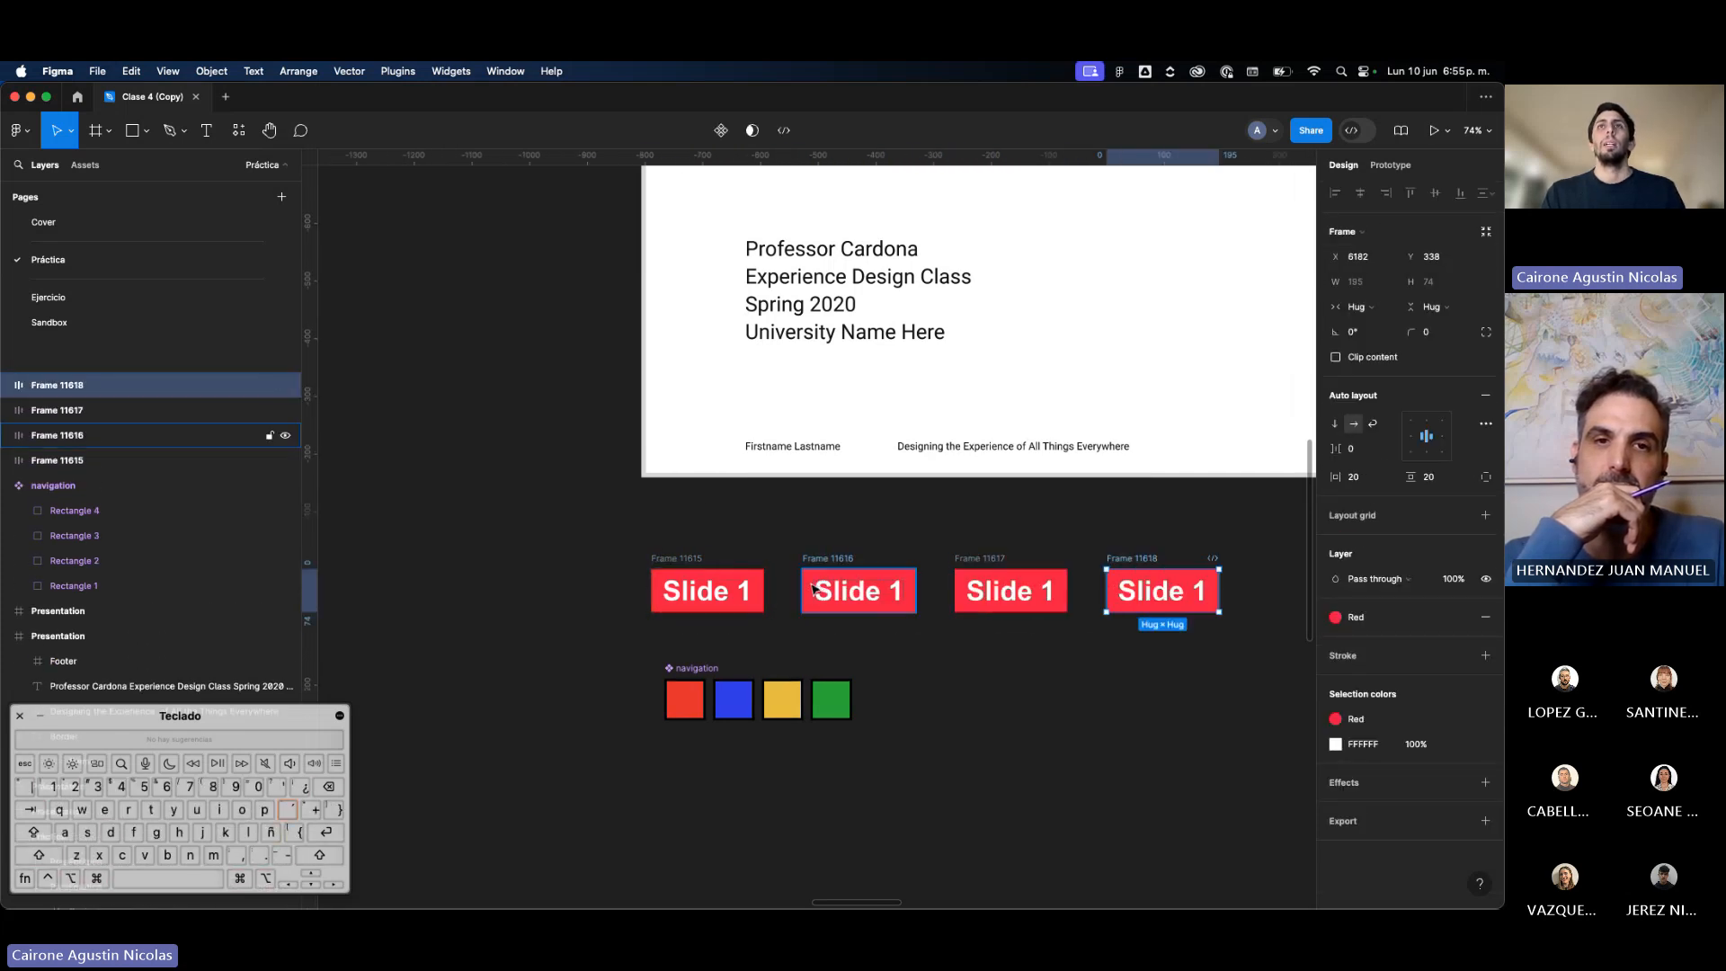
Step: Try a vertical padding of 40 on the first Slide 1 button
click(812, 589)
click(680, 575)
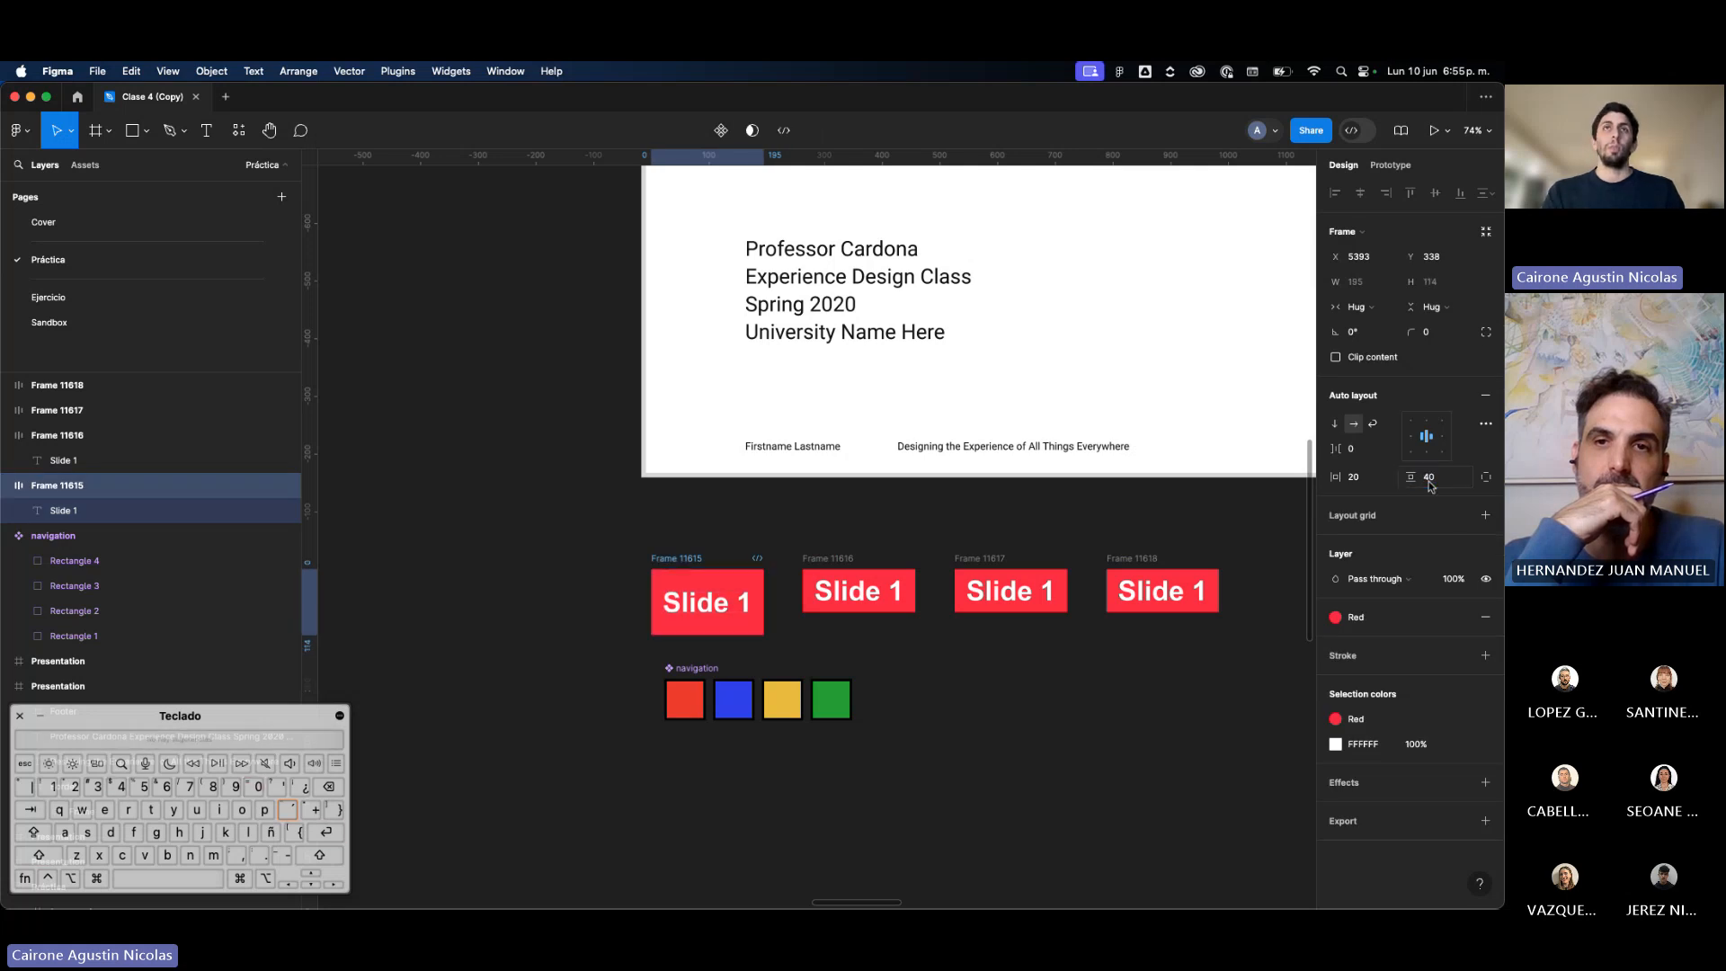
key(Return)
Step: Recolour the second, third and fourth buttons with the Blue, Green and Yellow library styles respectively
click(849, 568)
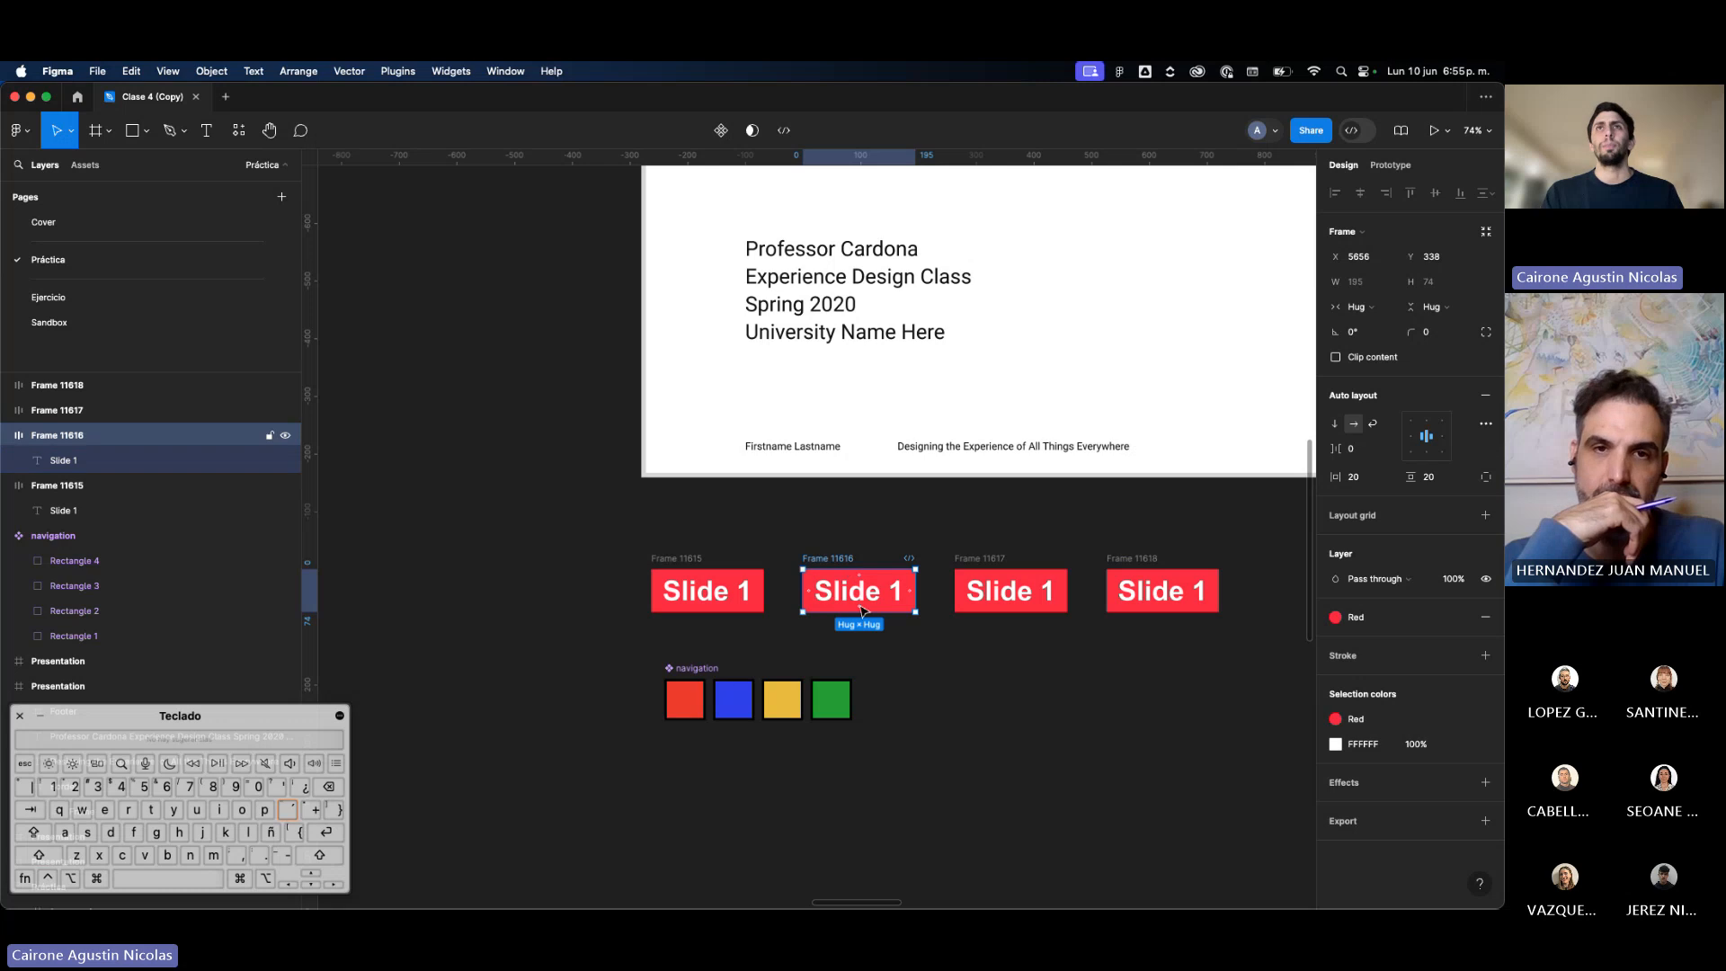
click(1366, 618)
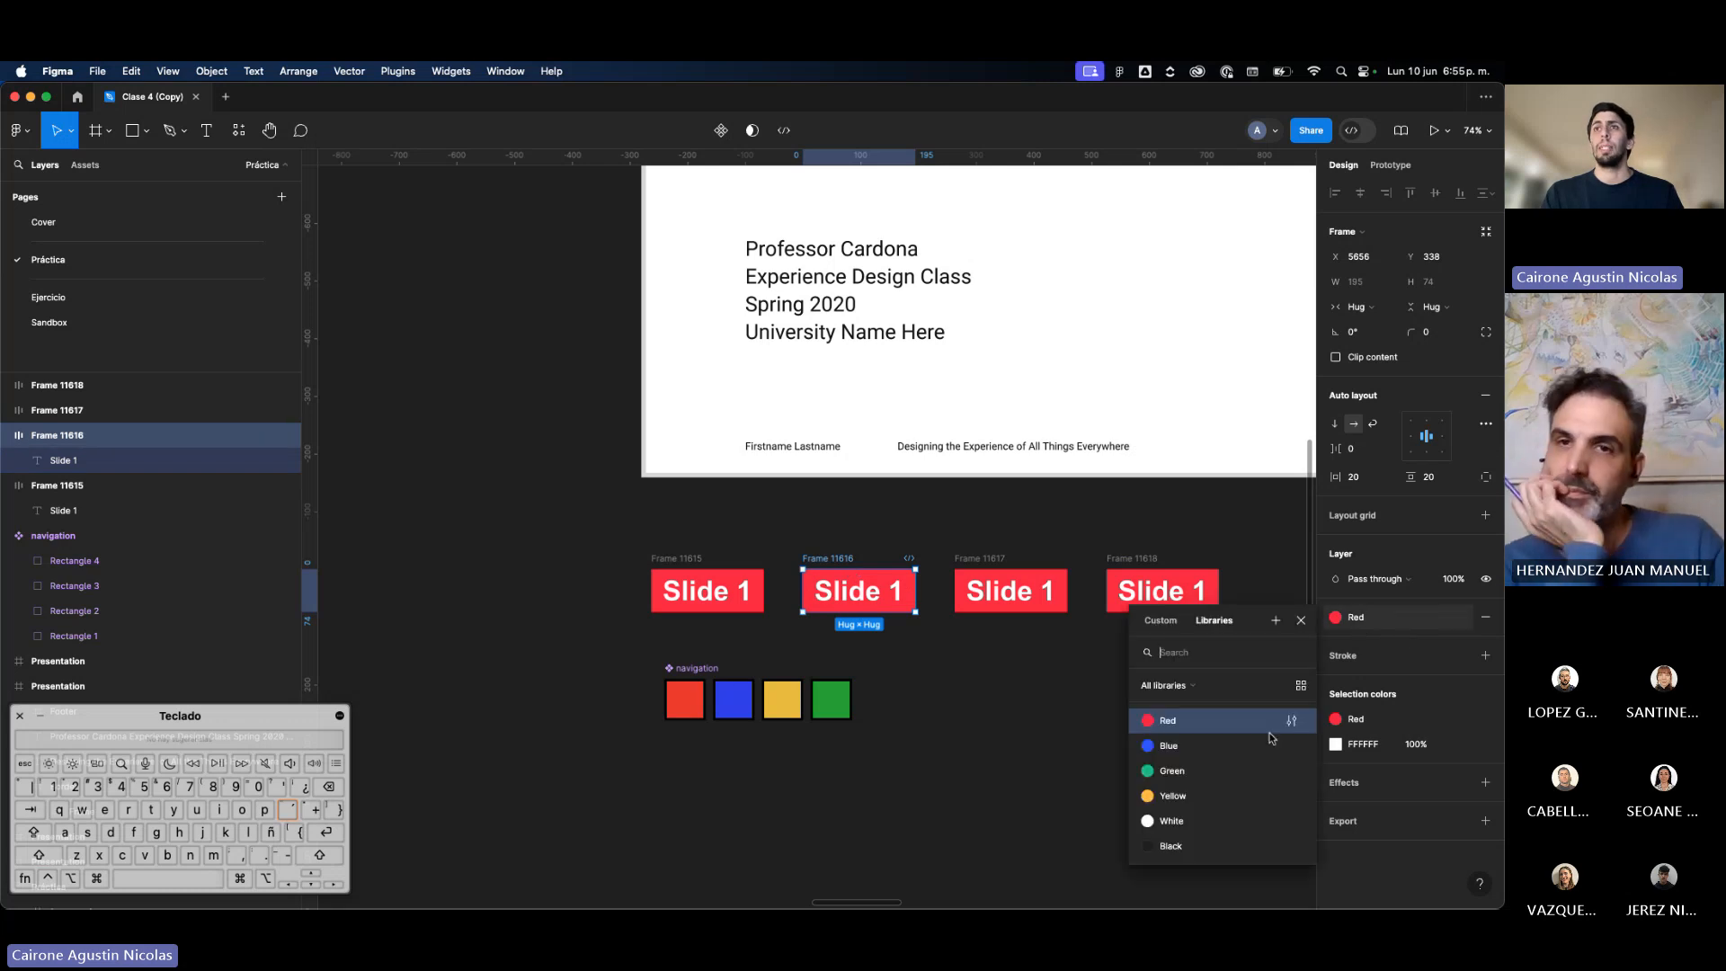
click(1240, 745)
click(983, 582)
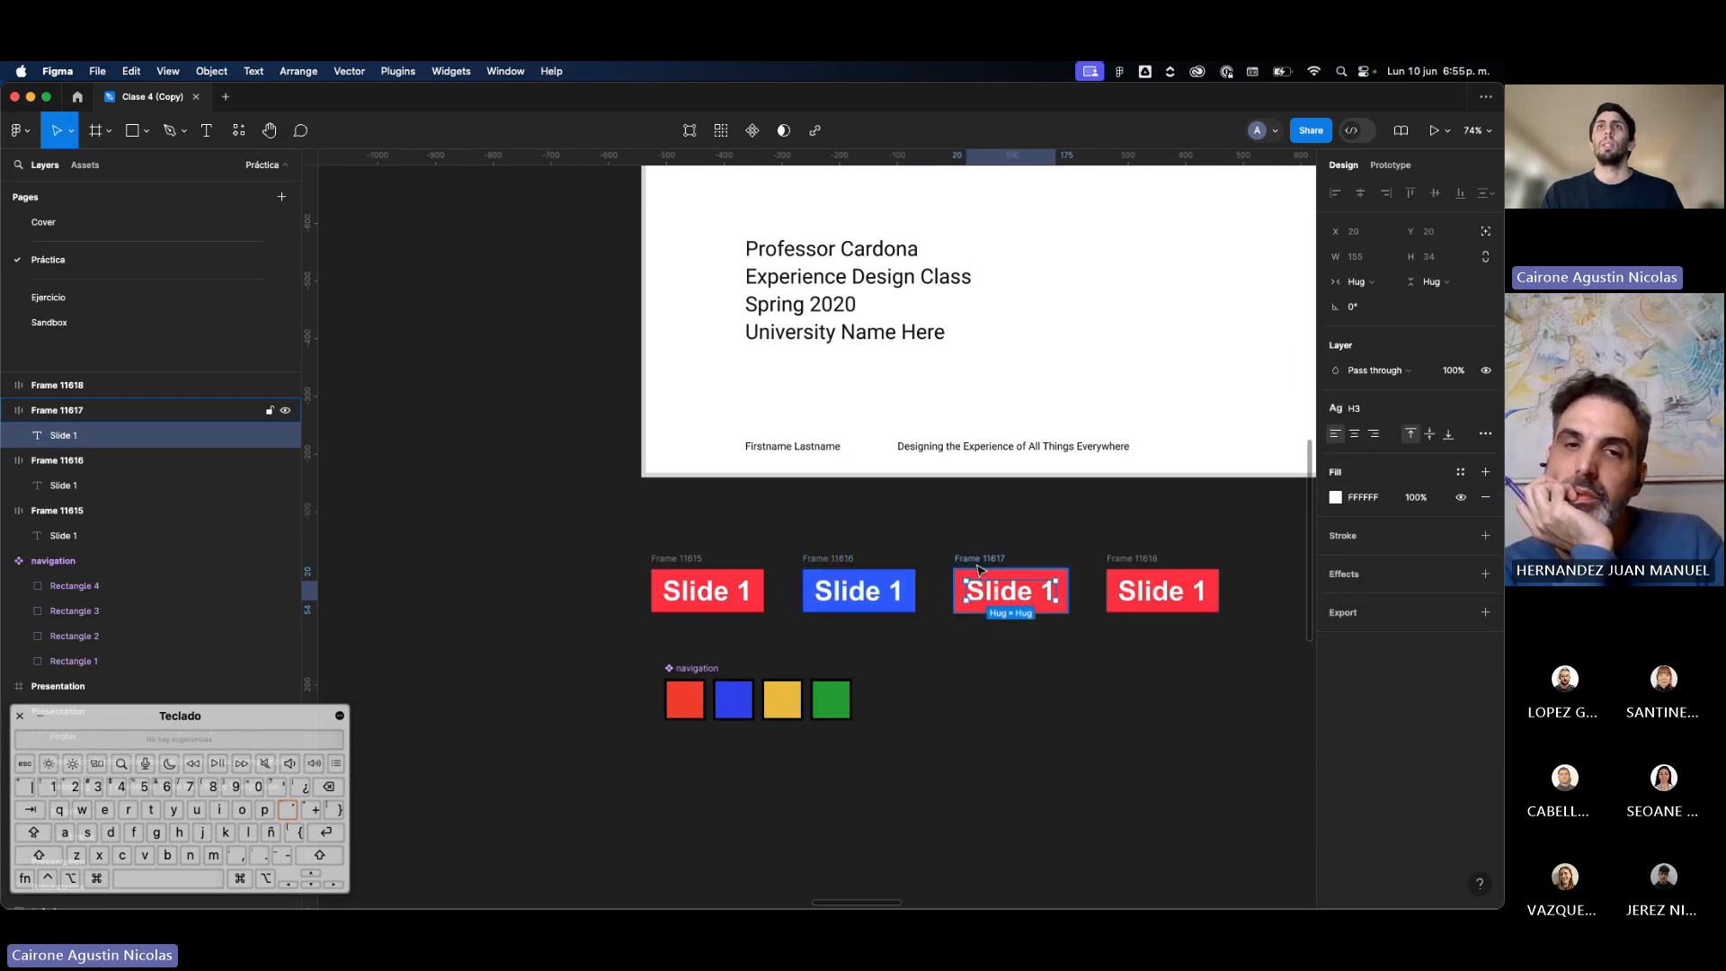
click(1366, 618)
click(1216, 770)
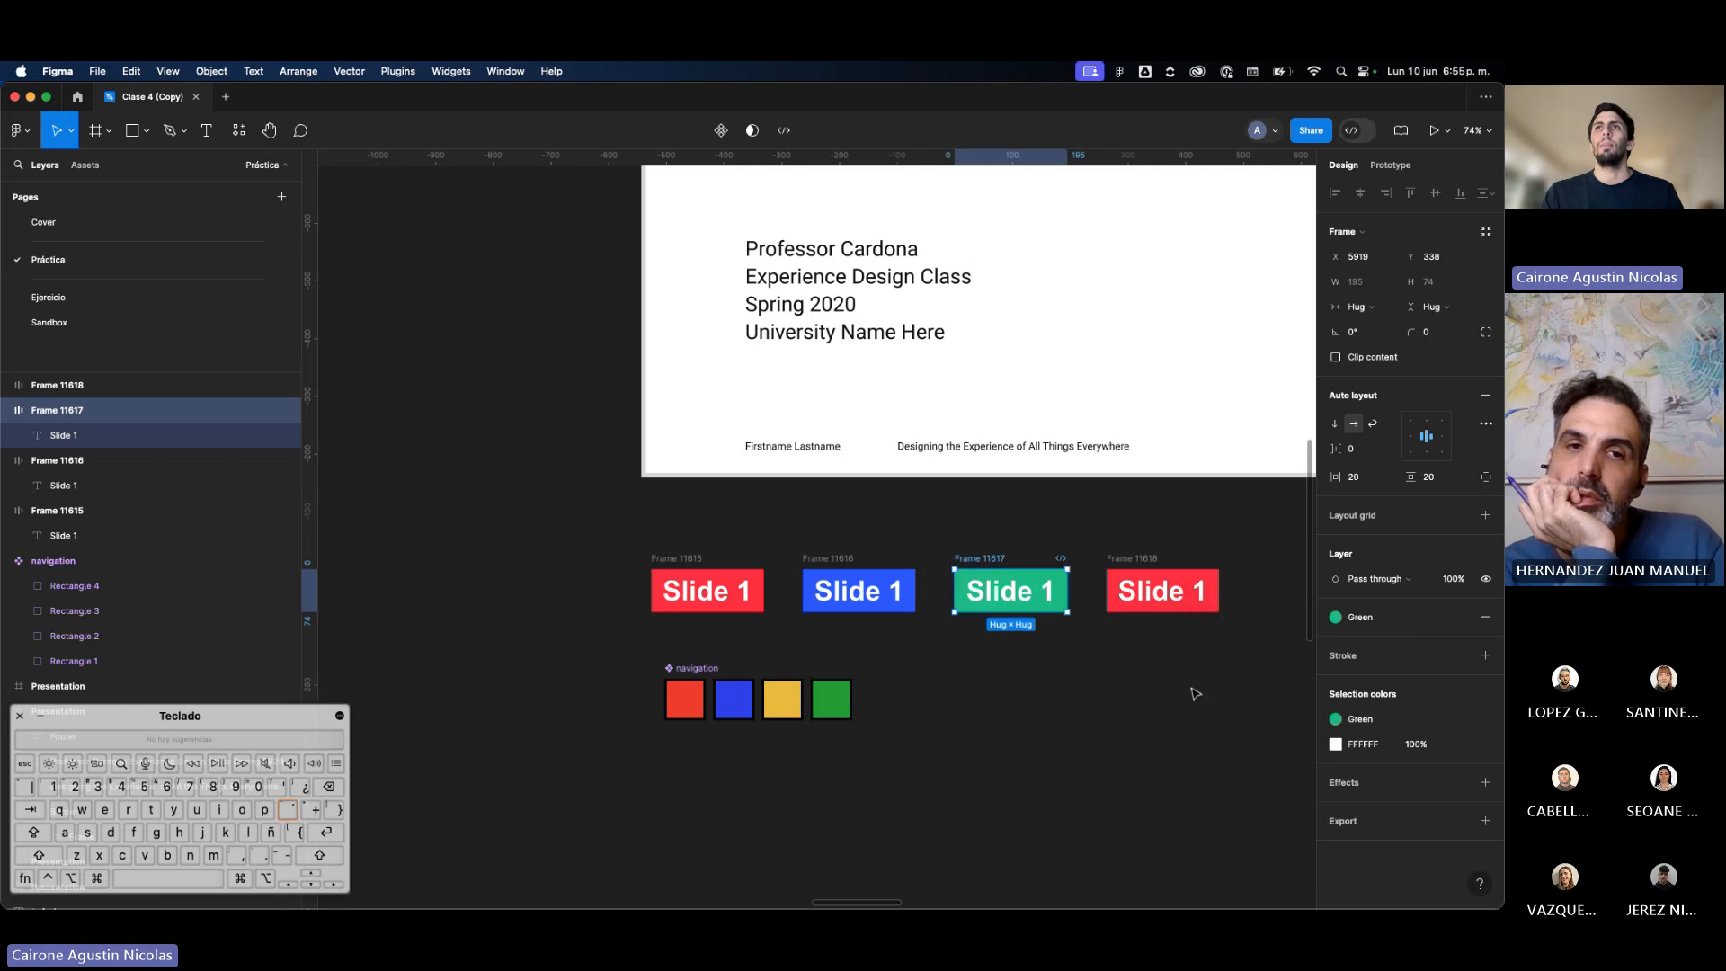
click(1190, 693)
click(1162, 590)
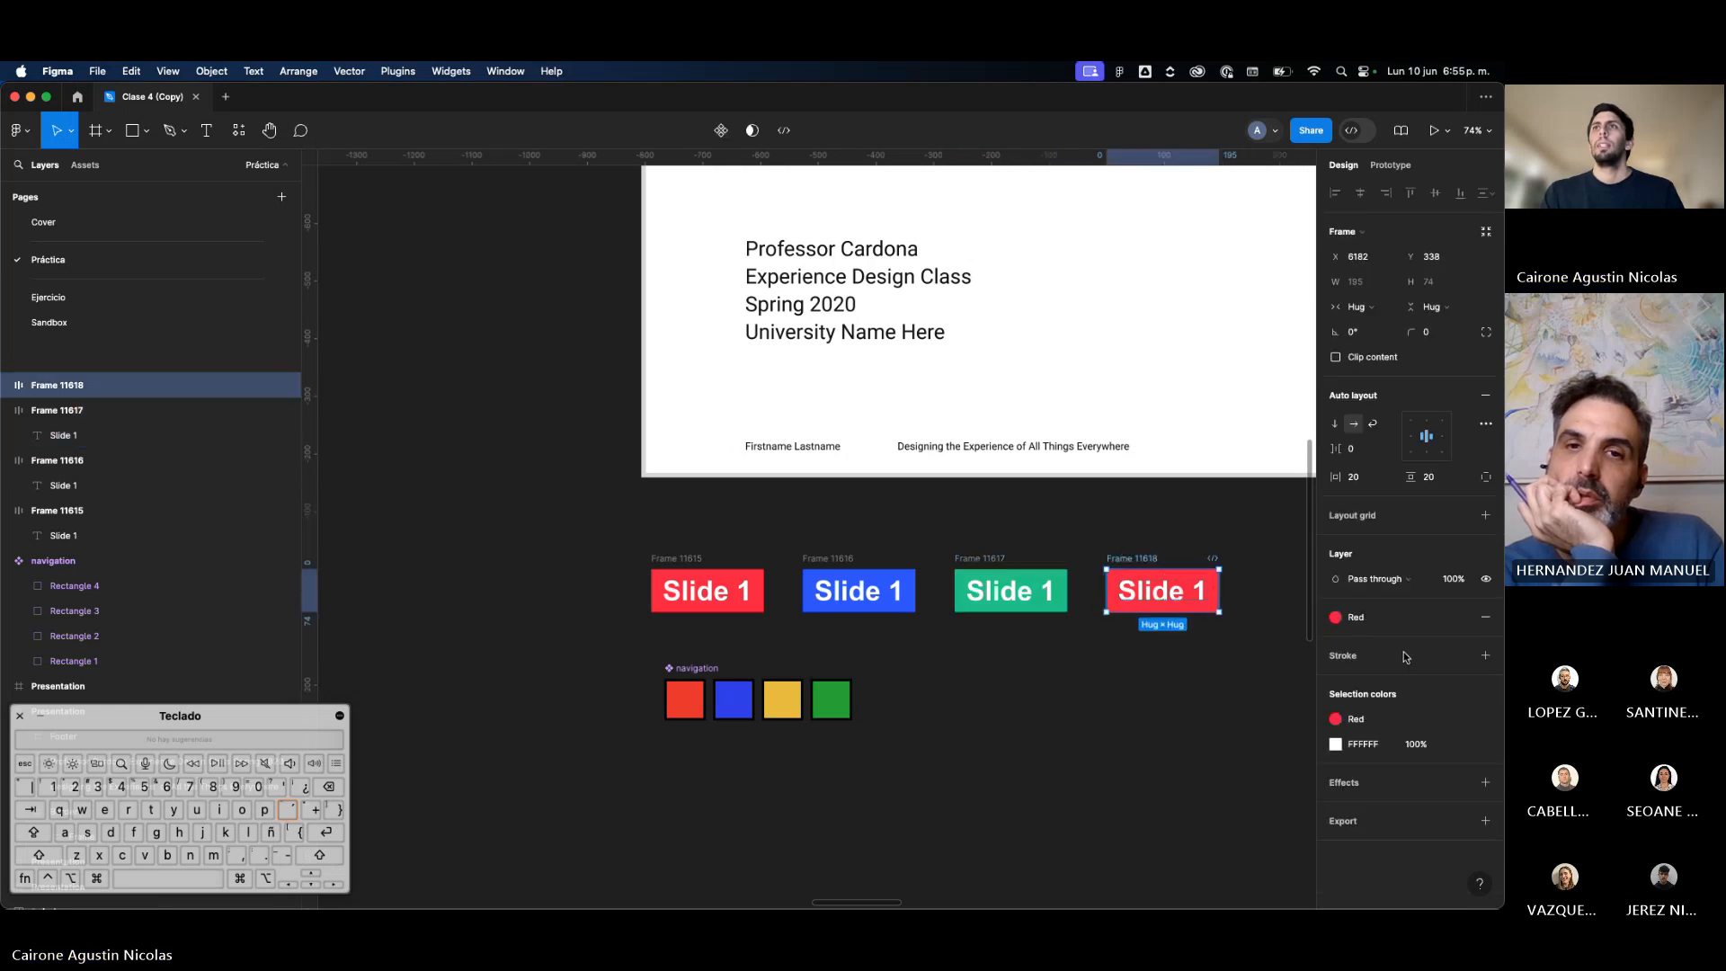
click(1359, 617)
click(1204, 796)
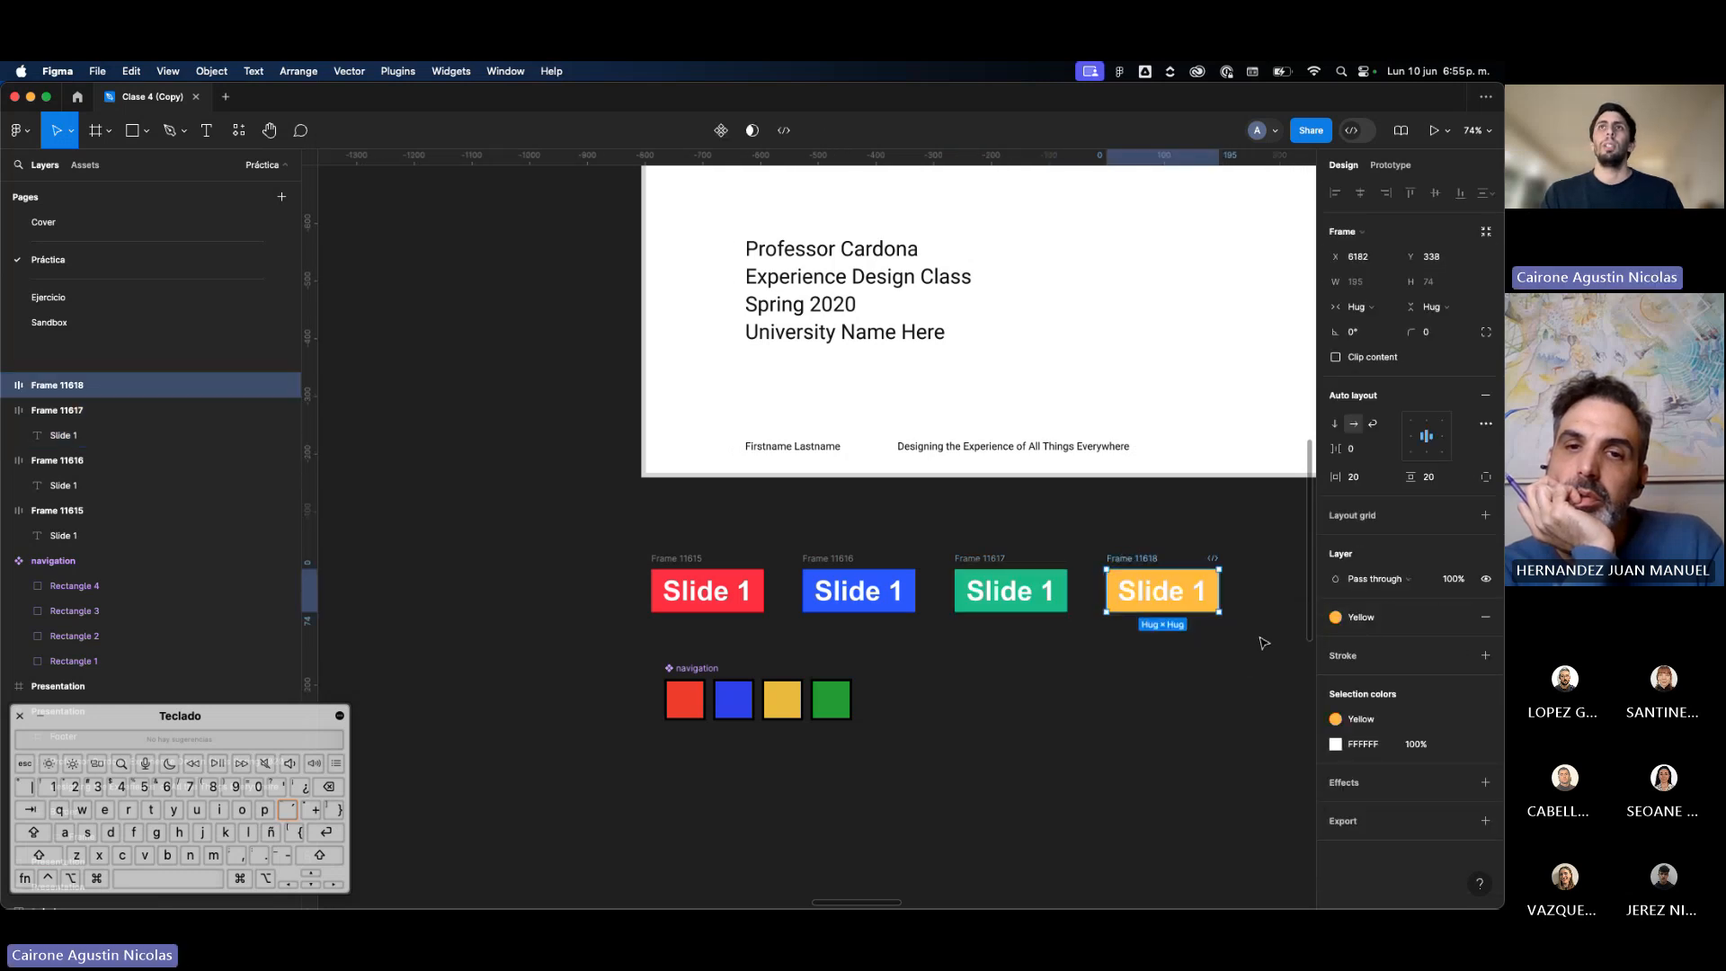
Step: Turn the four coloured buttons into separate components with Create multiple components
drag(1262, 642, 595, 510)
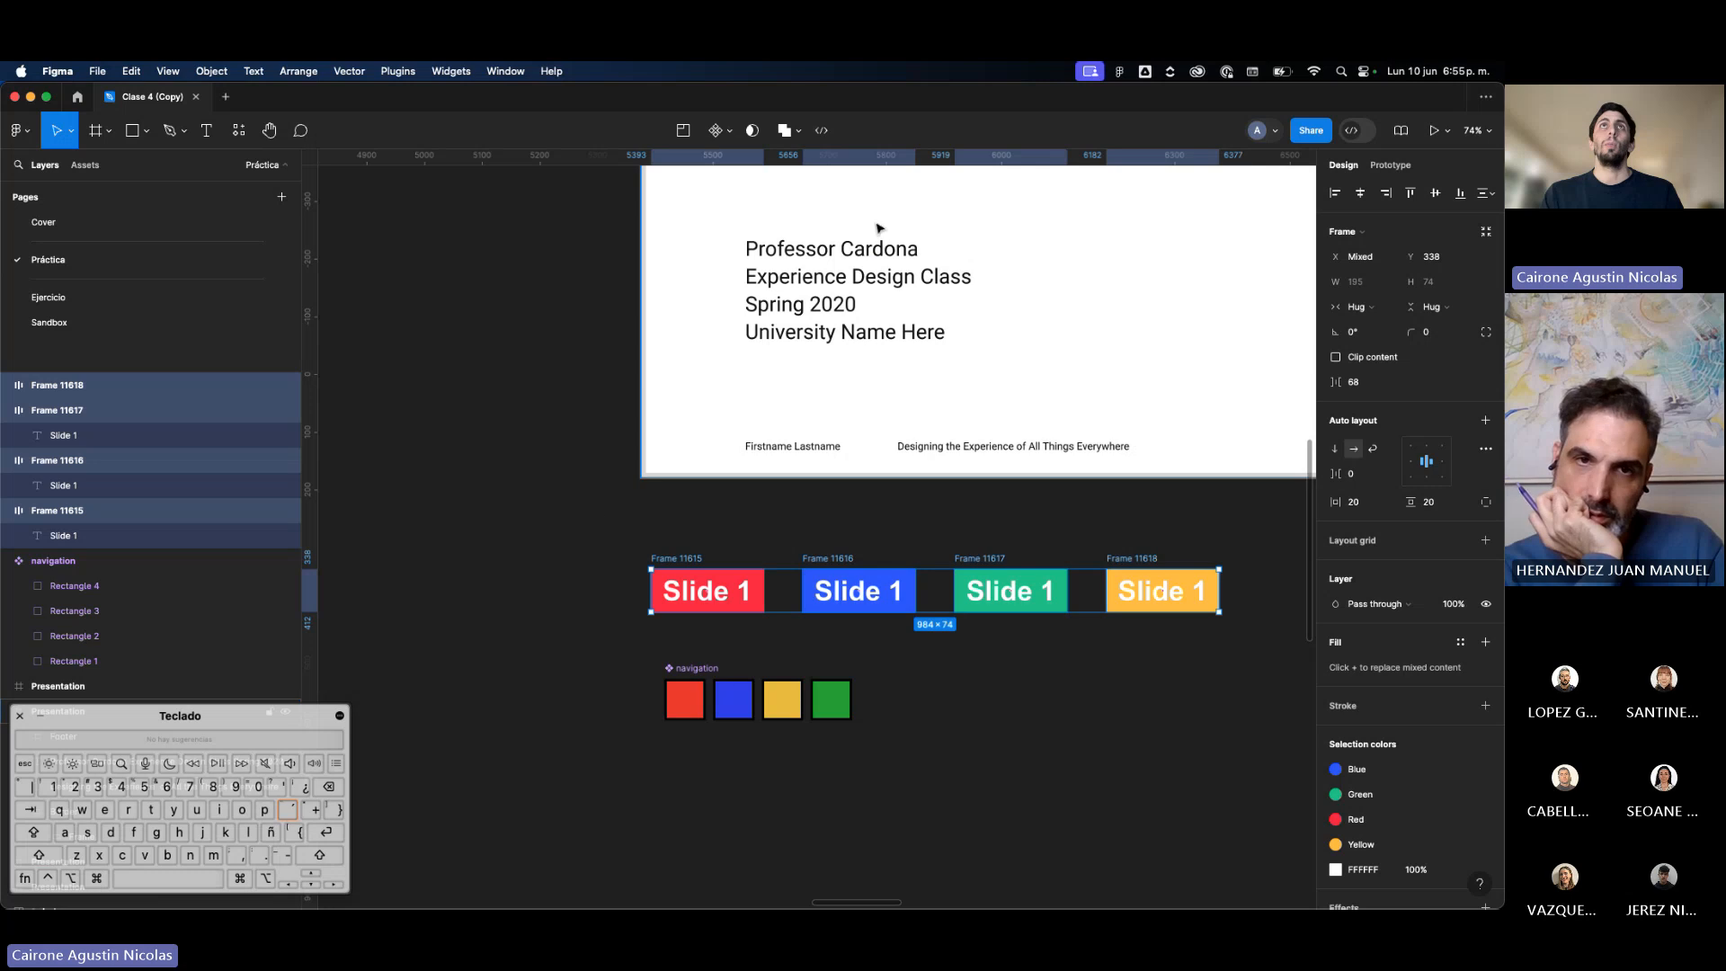
click(729, 135)
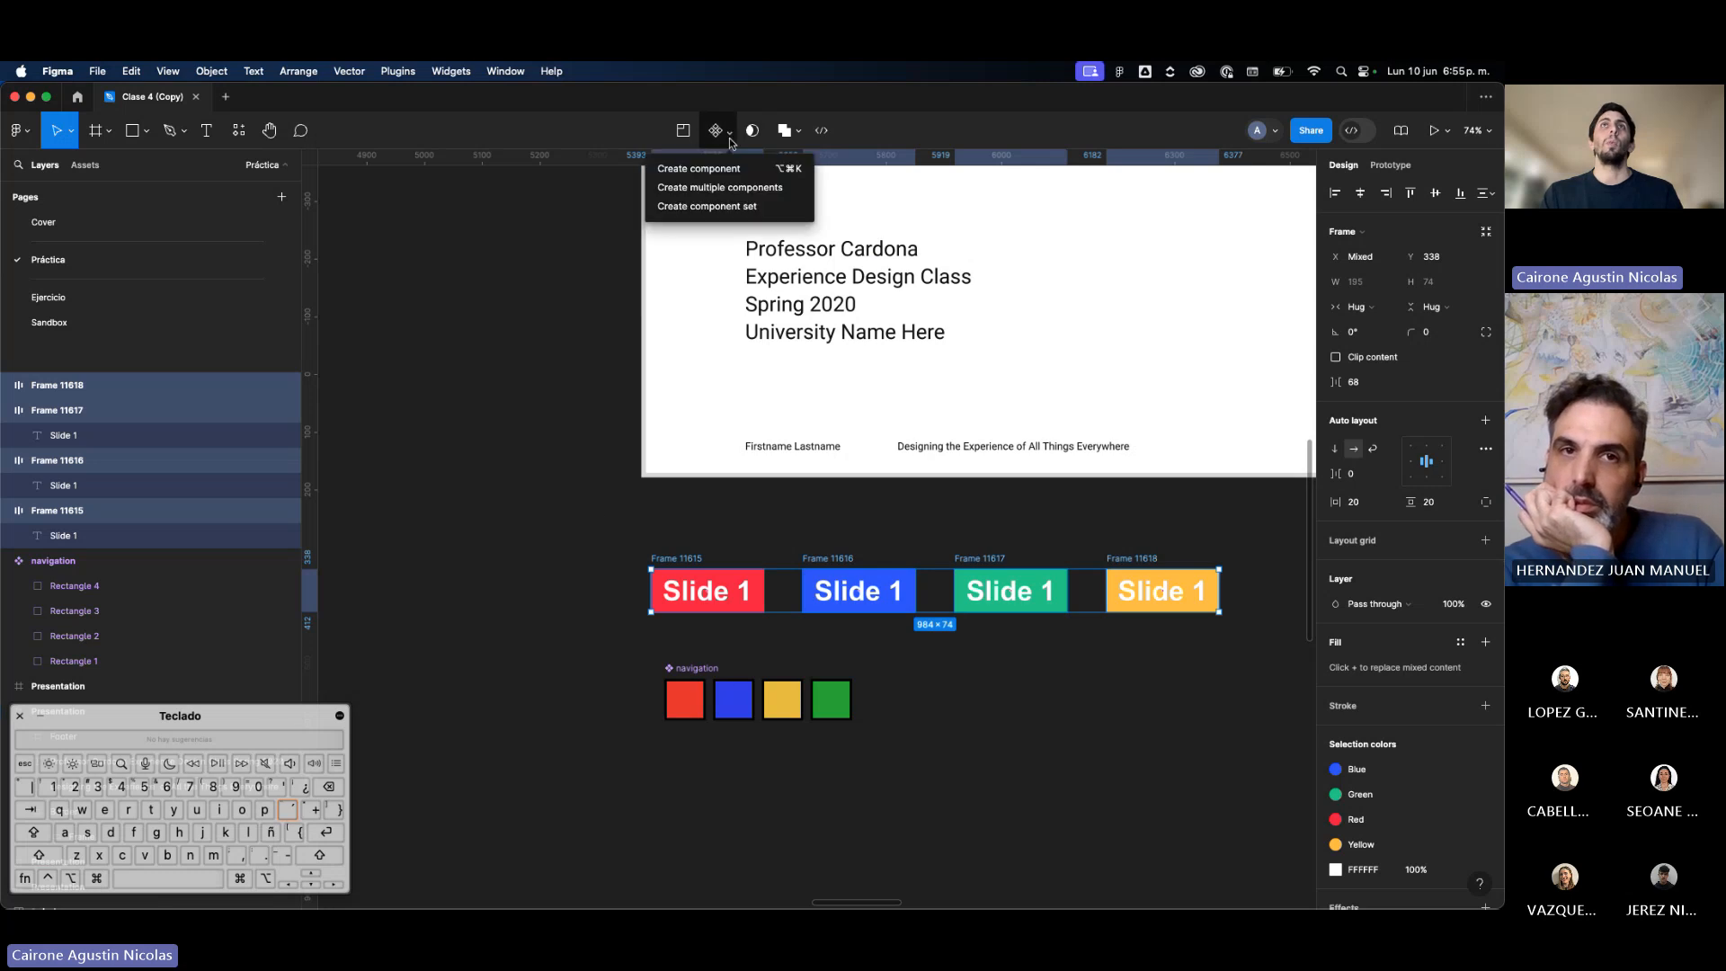
click(726, 191)
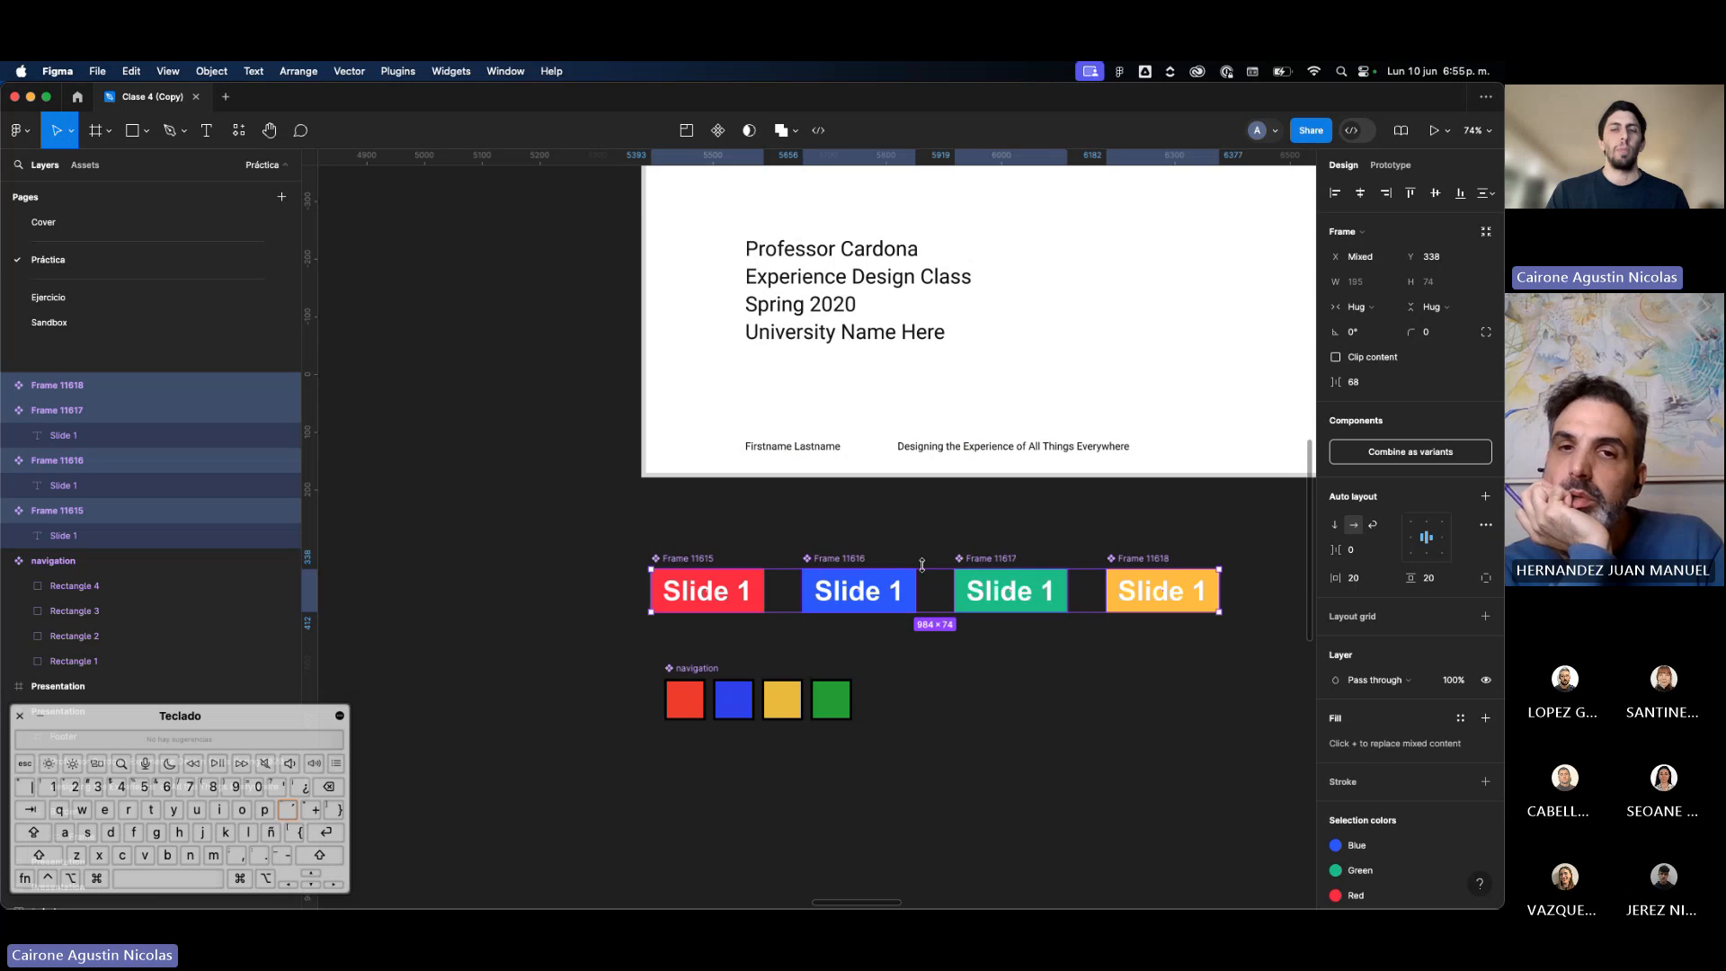
Step: Delete the old navigation component with four coloured squares beneath the button row
scroll(921, 564, down, 5)
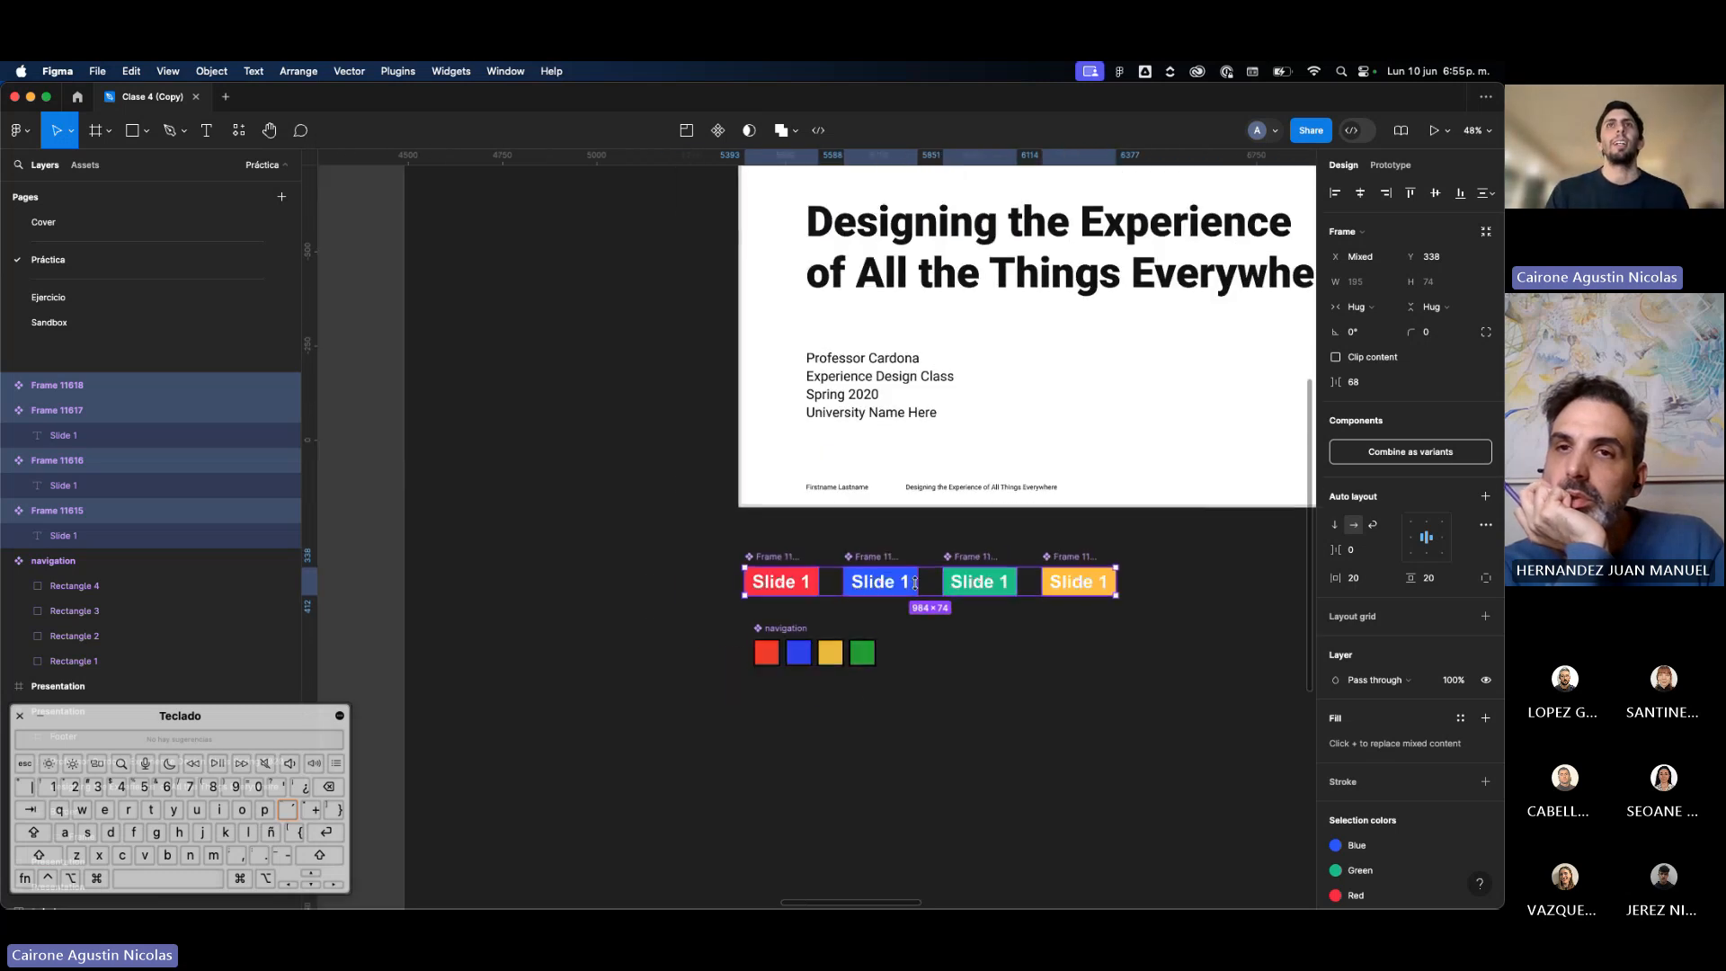
click(835, 622)
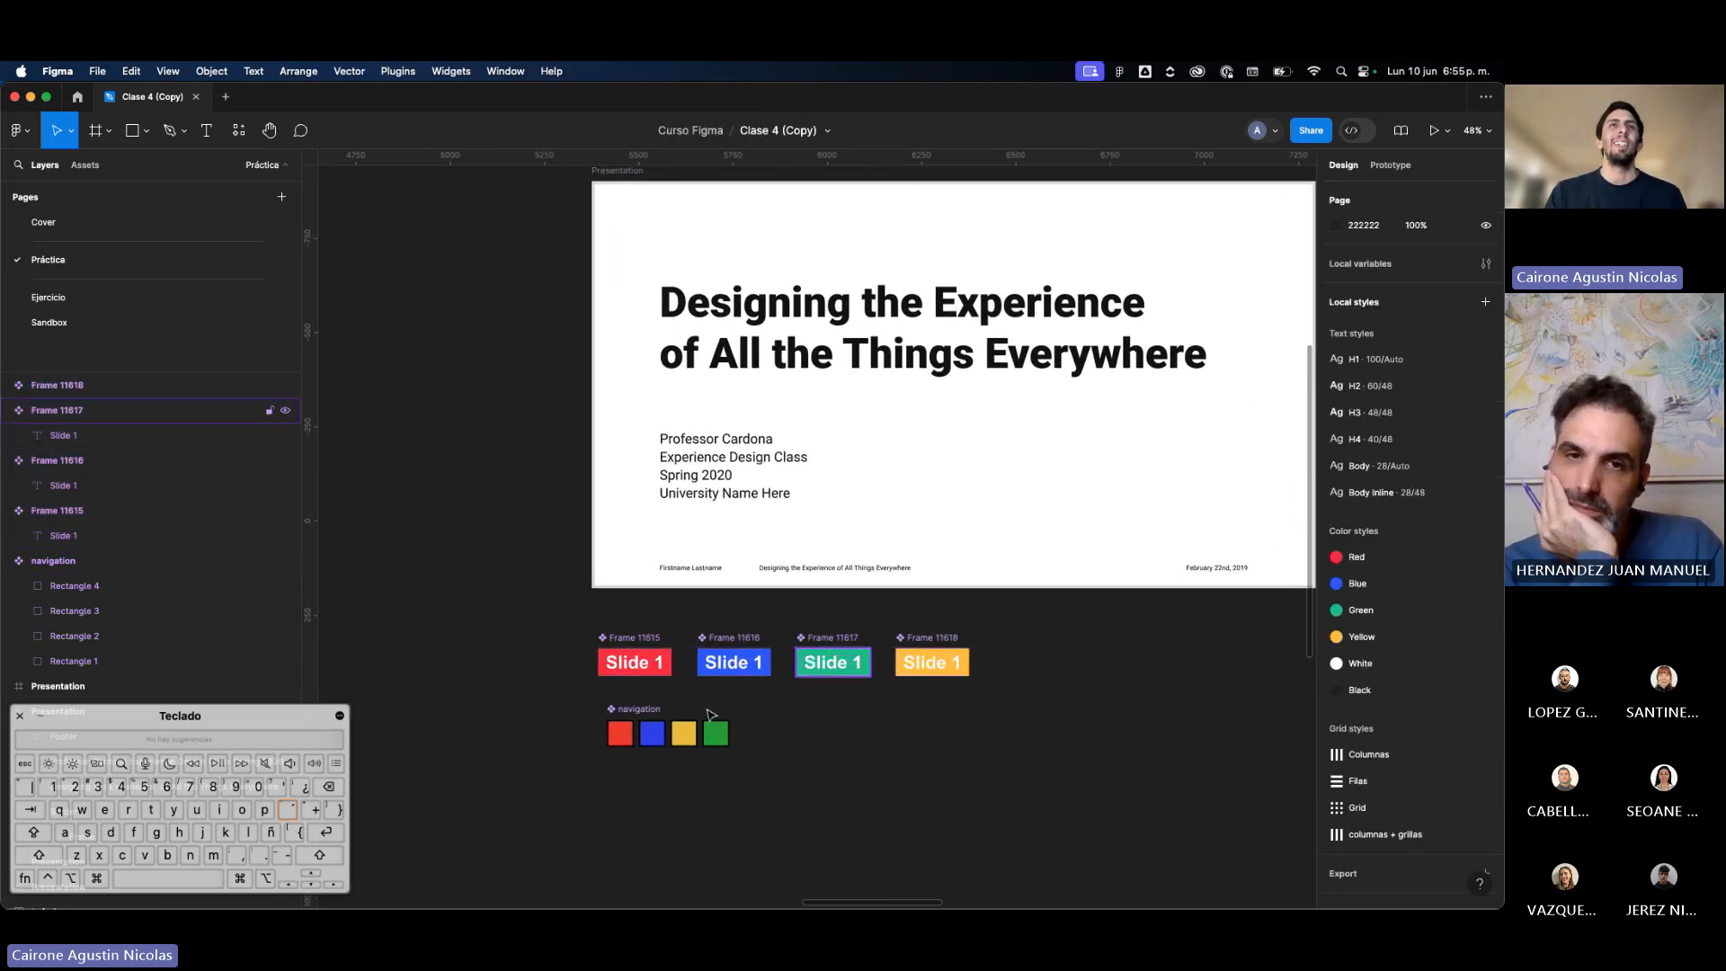
key(Delete)
scroll(627, 716, up, 2)
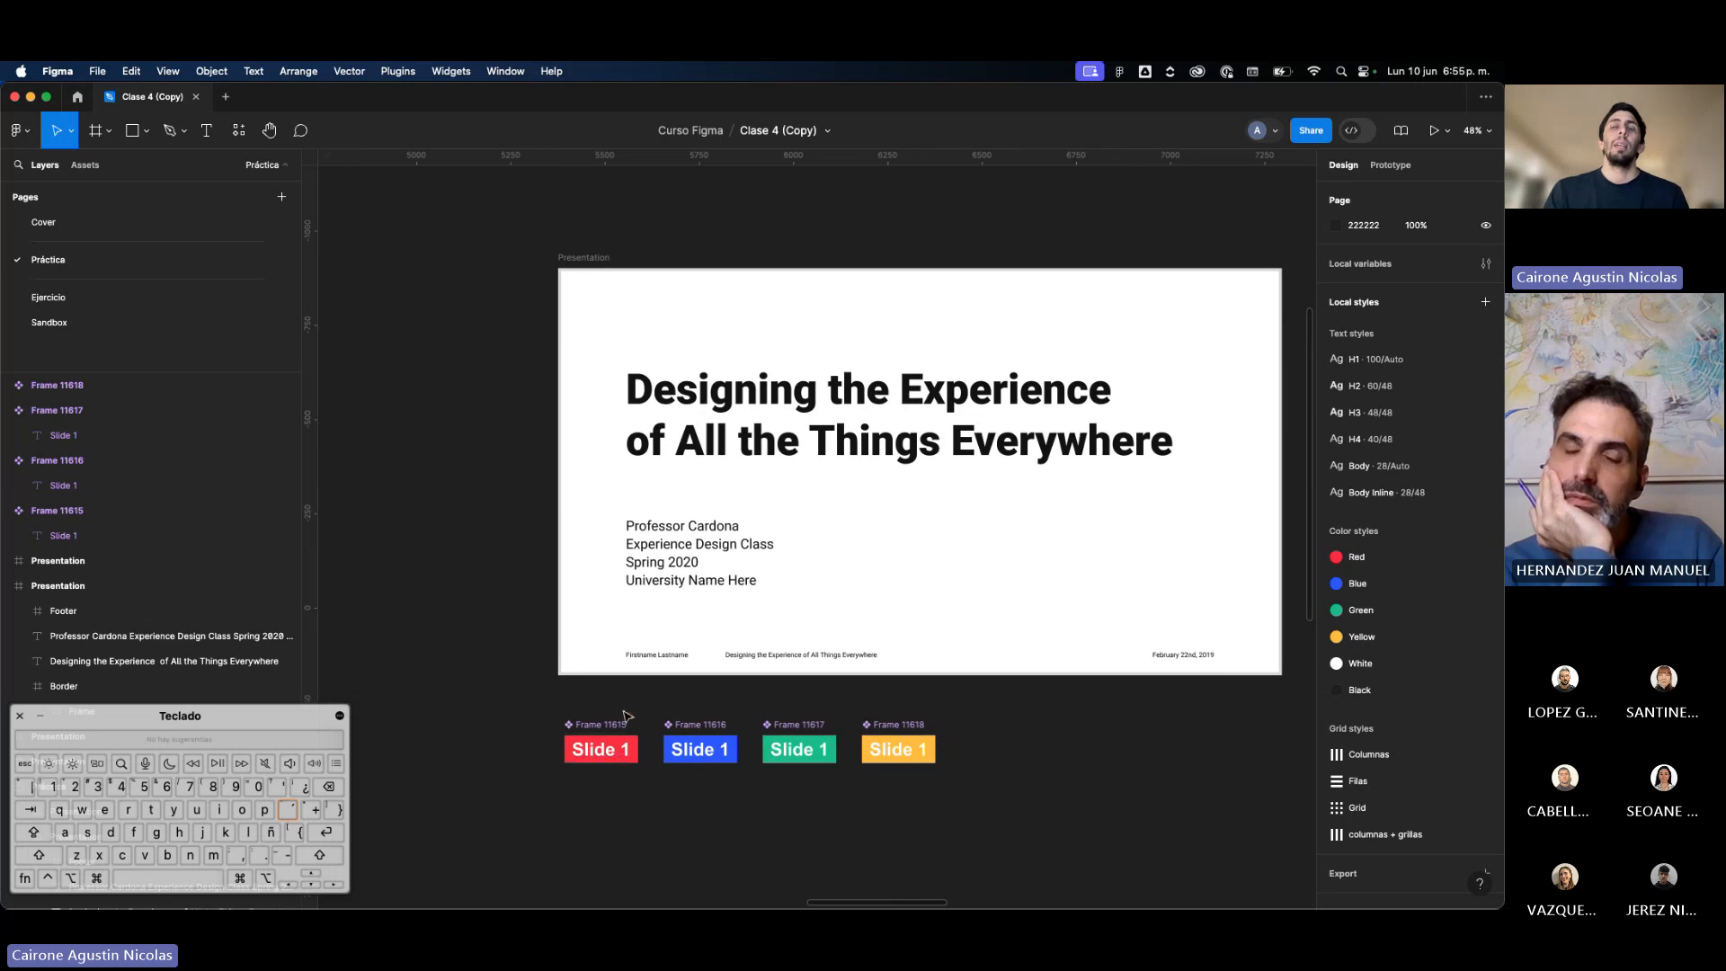
Step: Change the blue button's label to "Slide 2"
scroll(626, 753, right, 2)
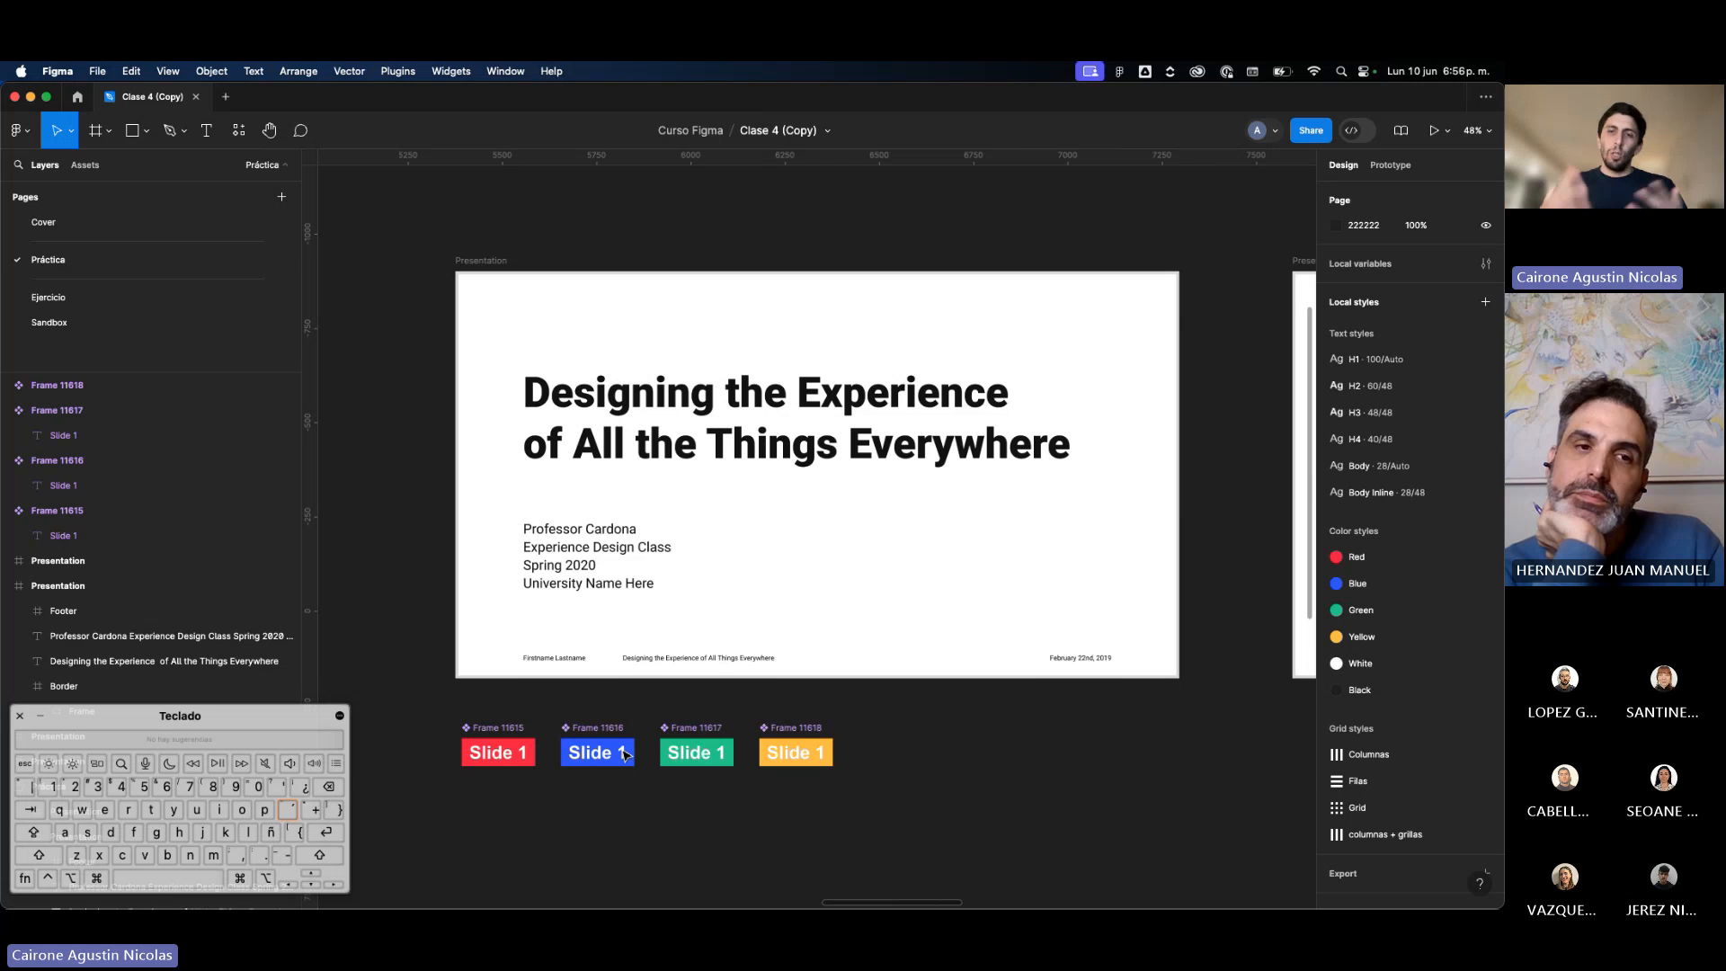
scroll(781, 584, down, 5)
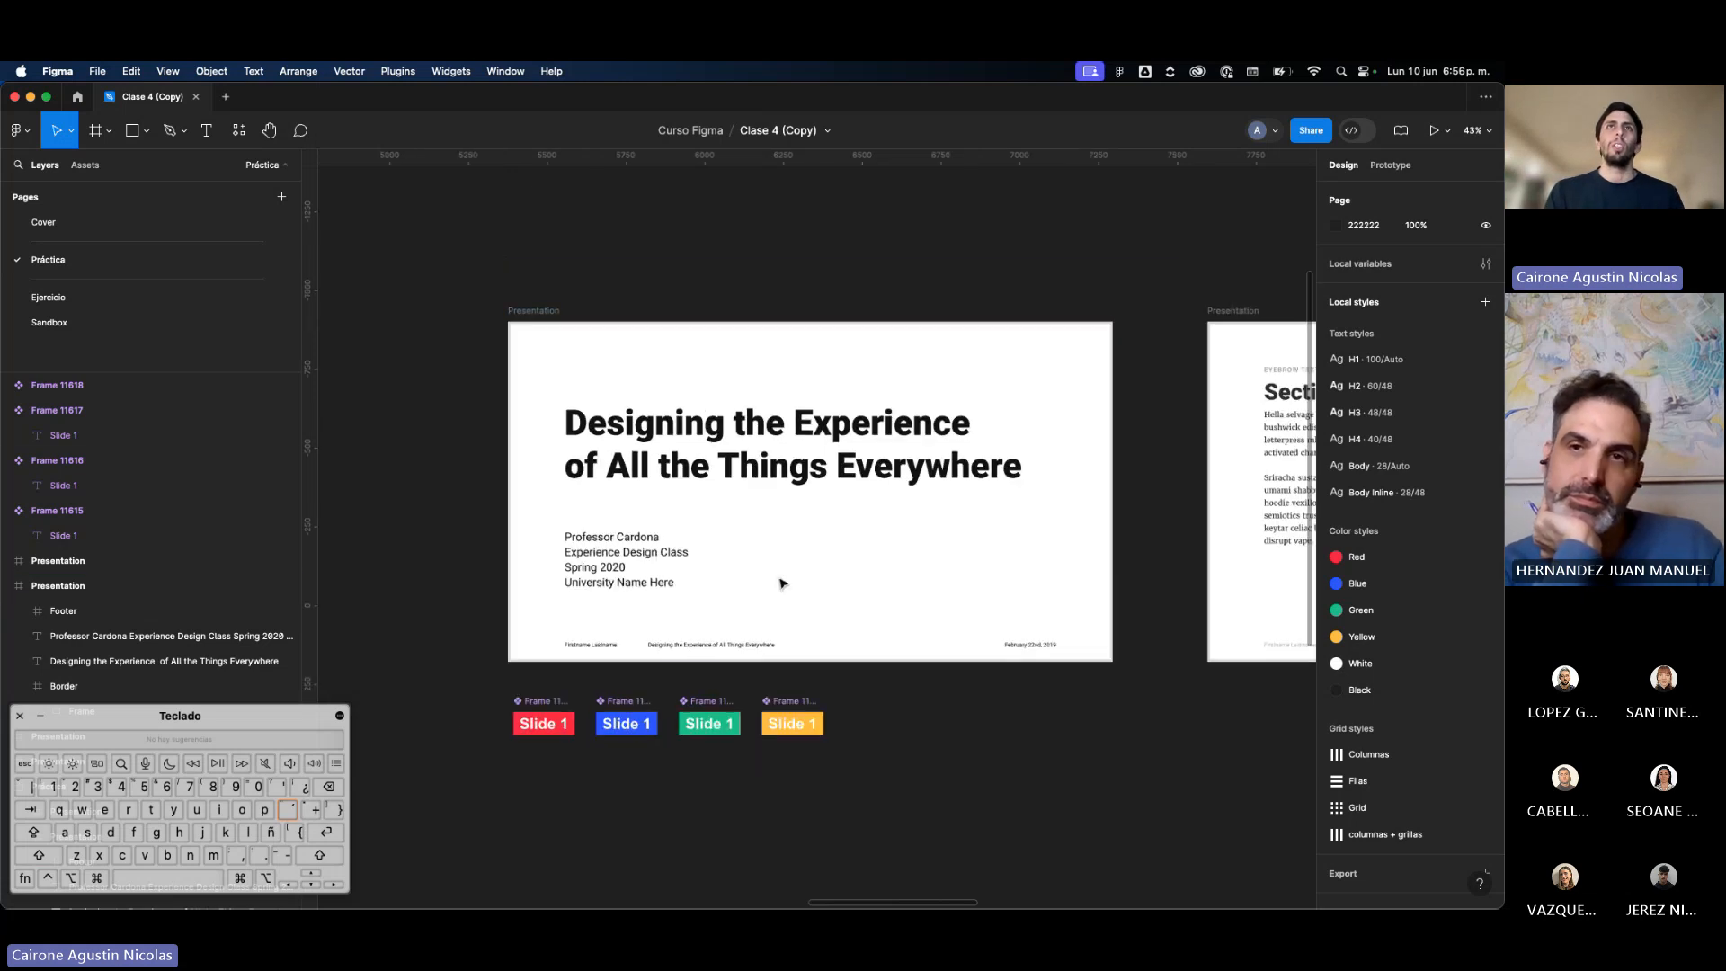
scroll(781, 584, up, 3)
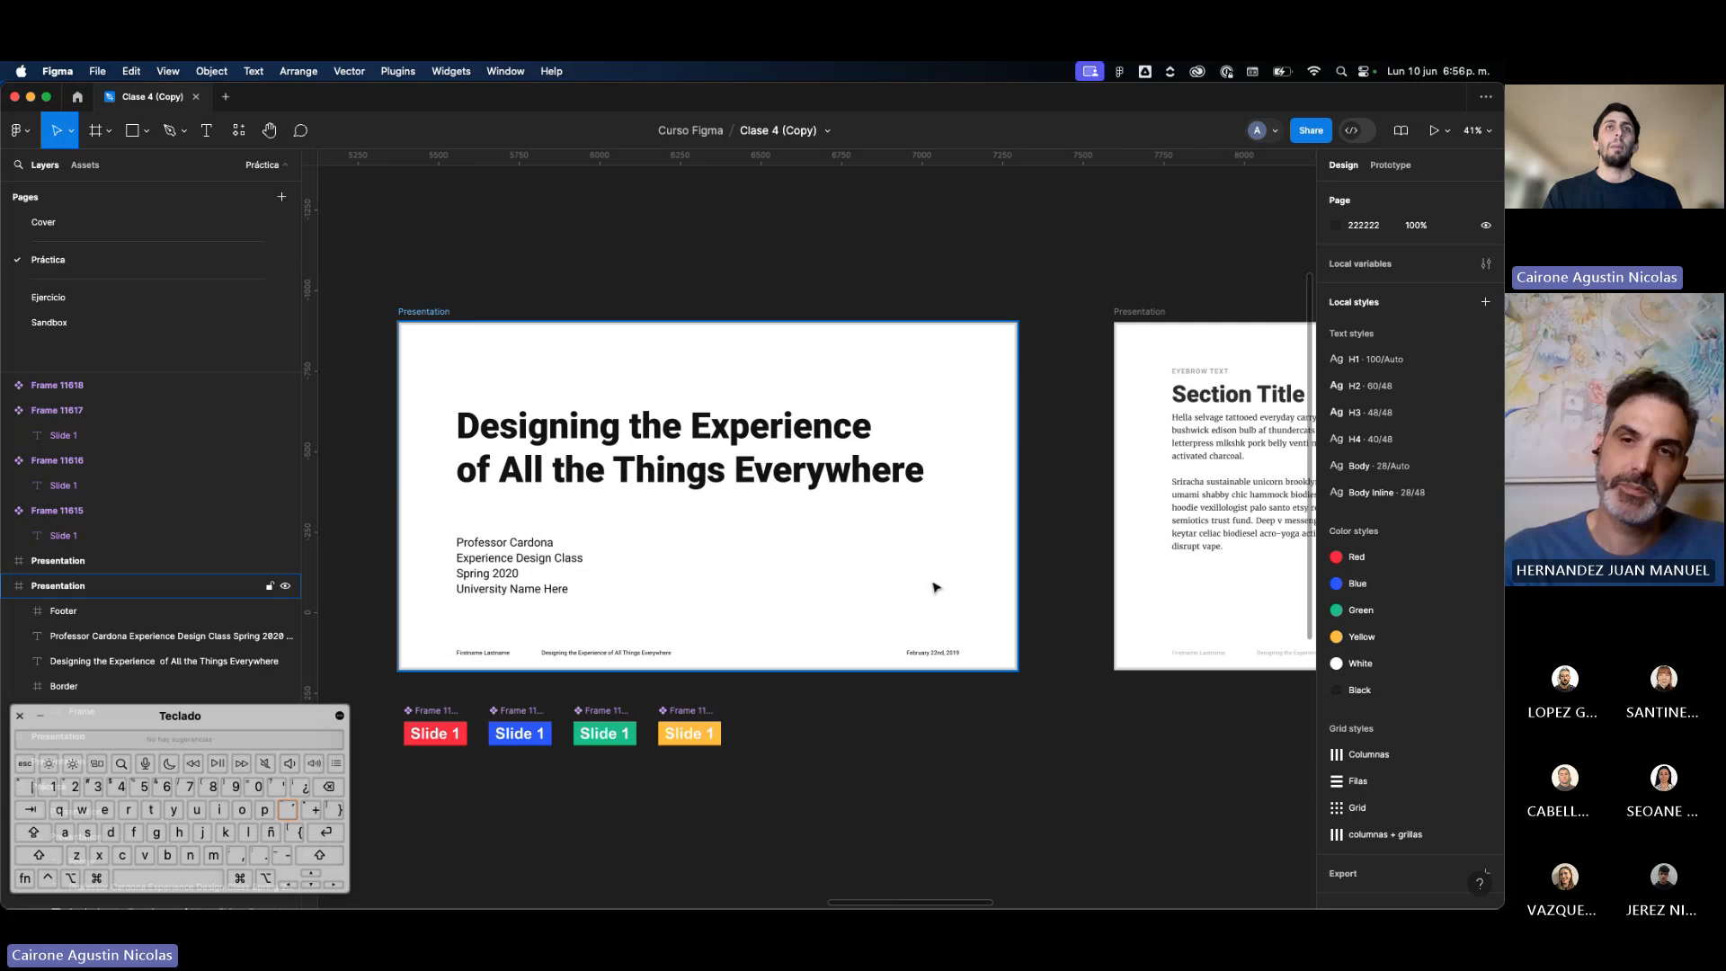
scroll(934, 587, left, 3)
scroll(611, 629, up, 3)
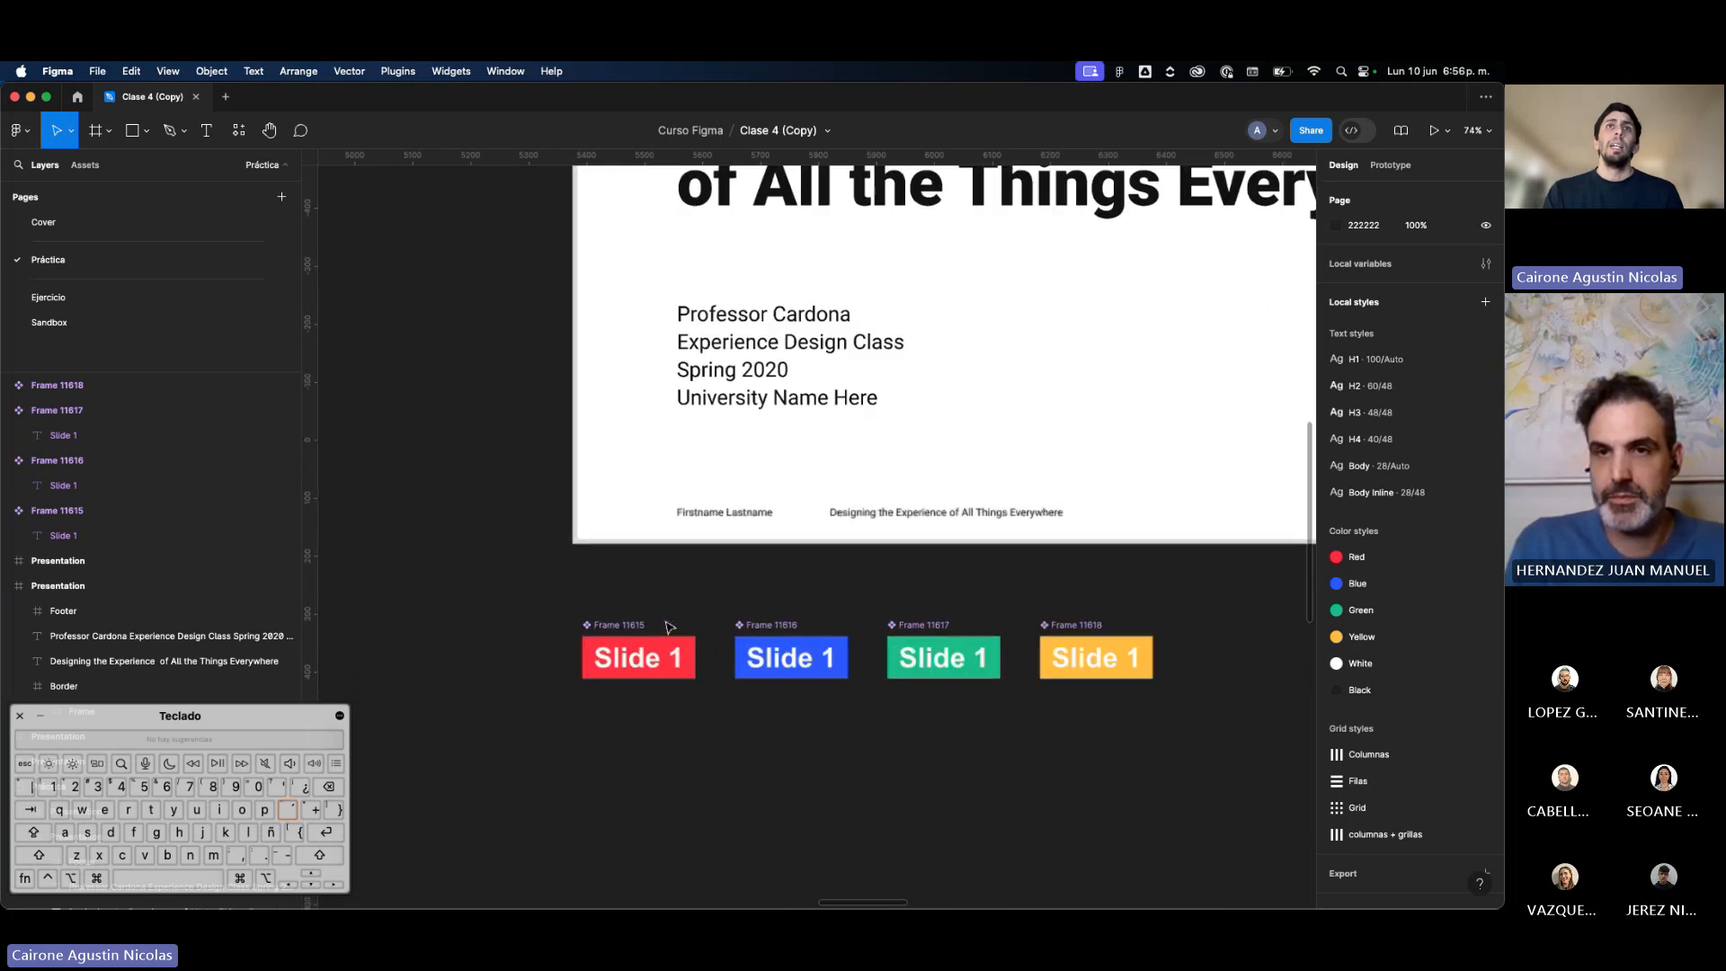
click(607, 627)
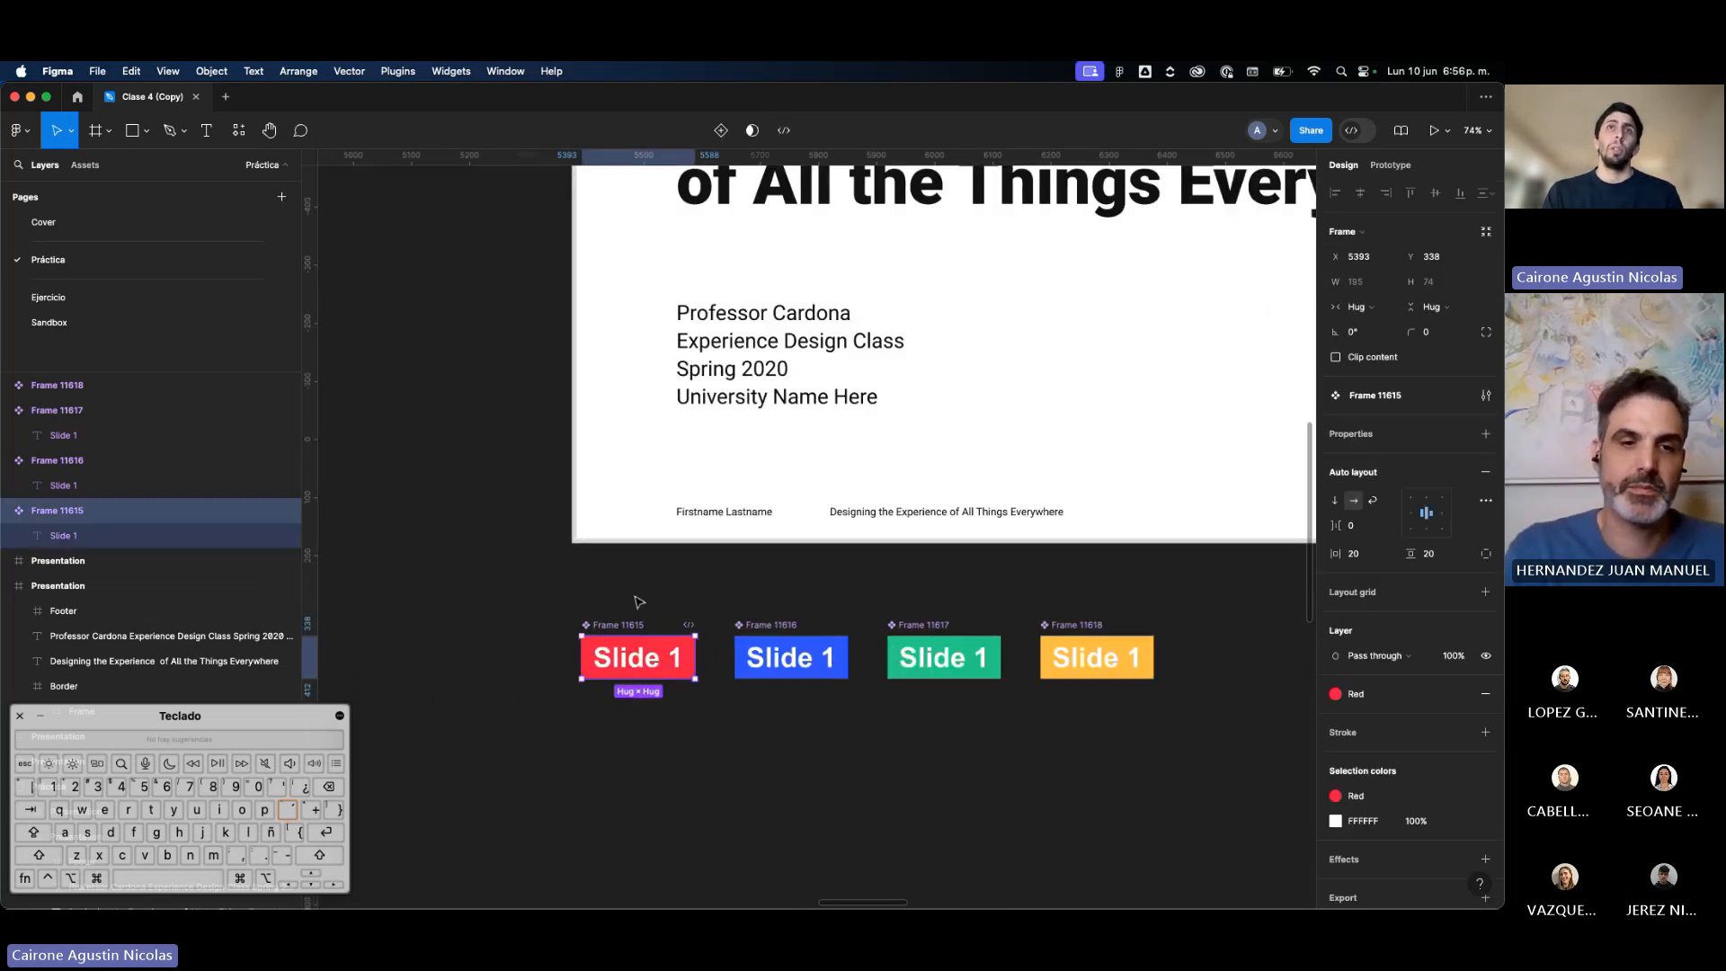
double_click(791, 665)
double_click(792, 663)
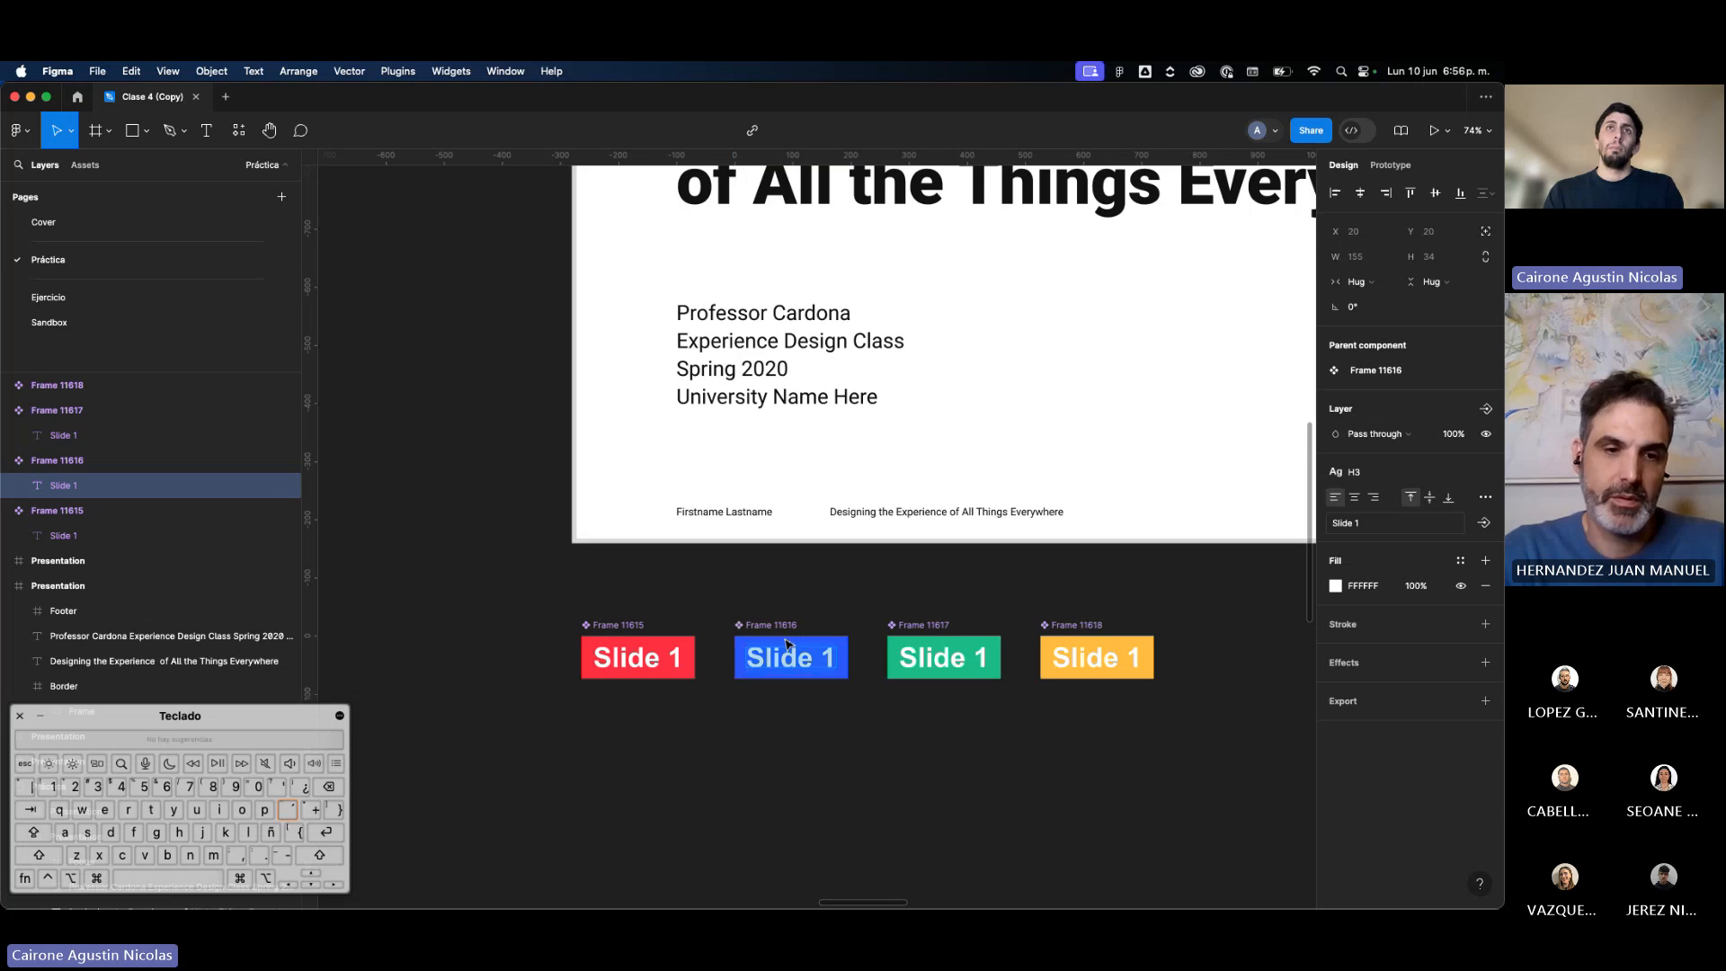
key(Right)
key(BackSpace)
text(2)
Step: Change the green button's label to "Slide 3" and the yellow button's label to "Slide 4"
double_click(948, 658)
key(Right)
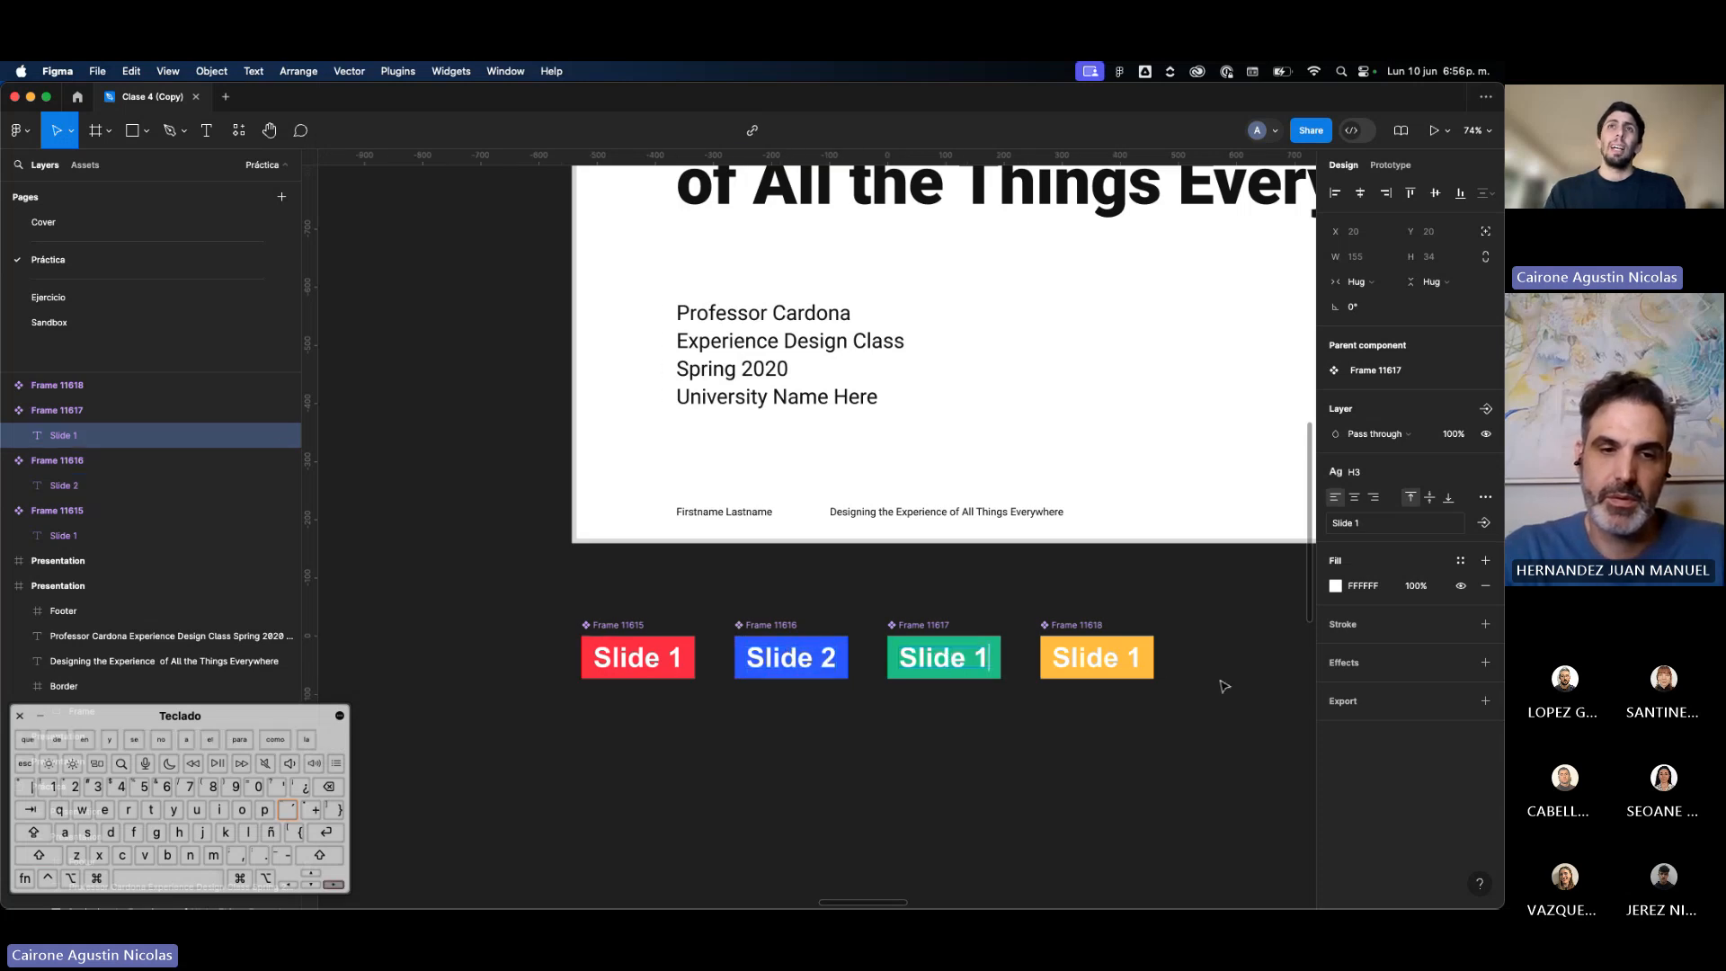
key(BackSpace)
text(3)
double_click(1110, 654)
key(Right)
key(BackSpace)
text(4)
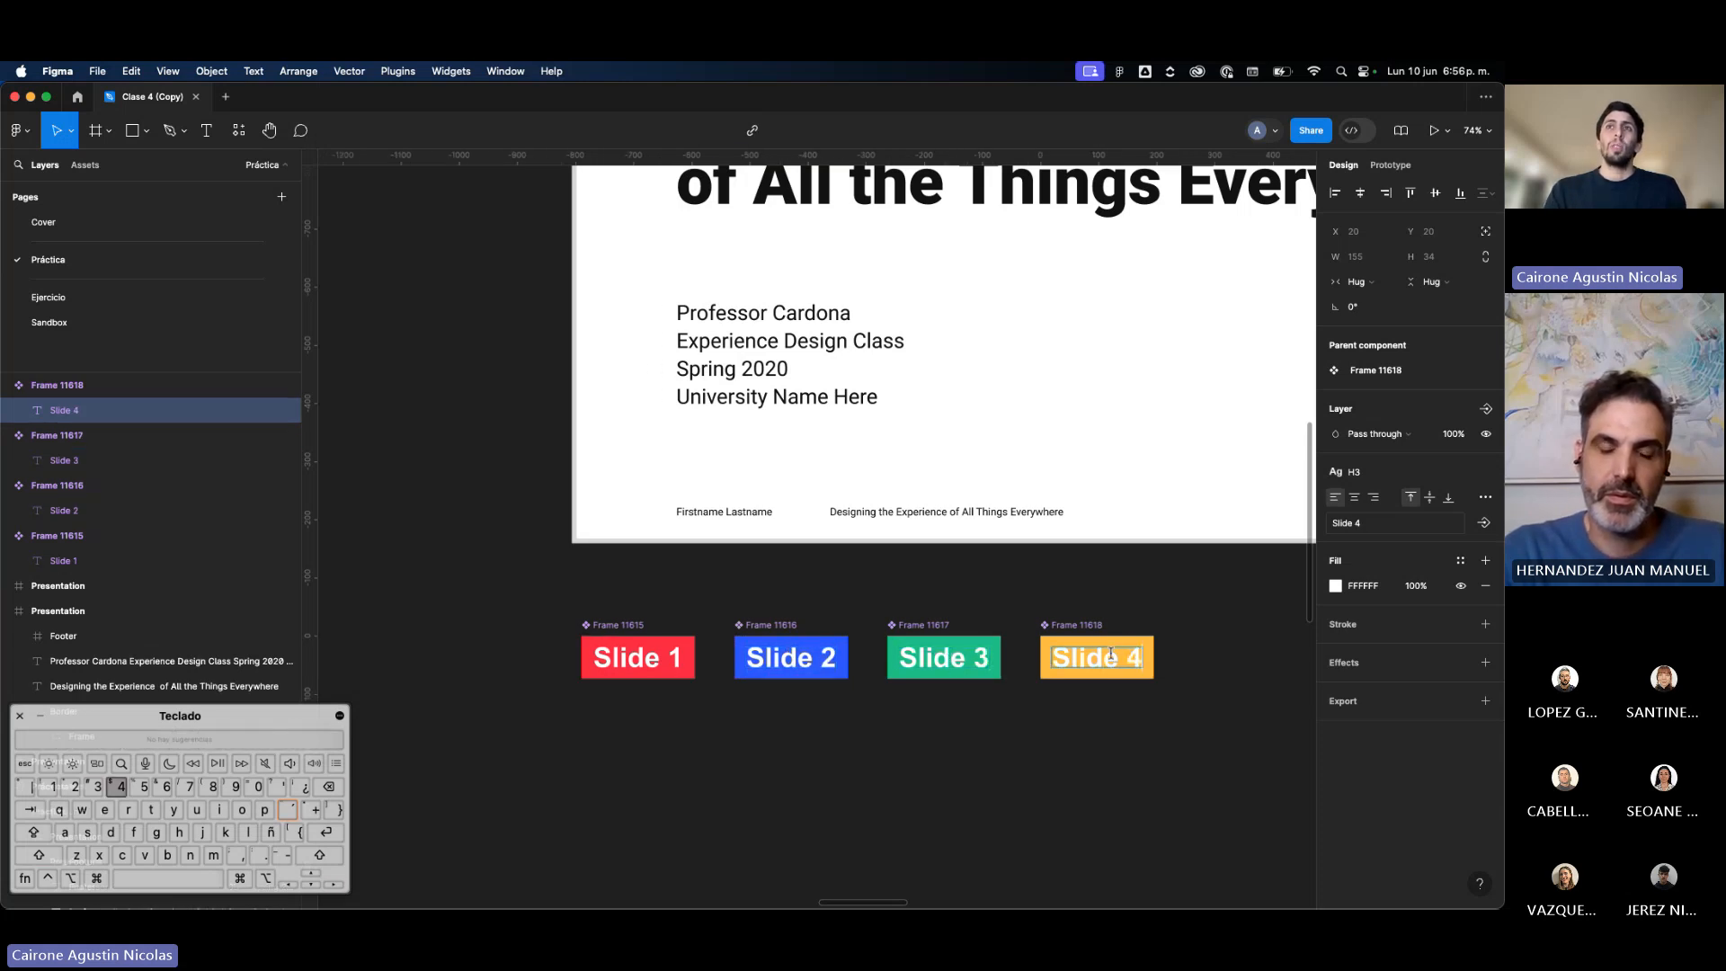
Step: Look over the copied slides and the row of labelled buttons beneath the title slide
scroll(1110, 656, down, 5)
scroll(1114, 661, right, 10)
scroll(1114, 660, left, 9)
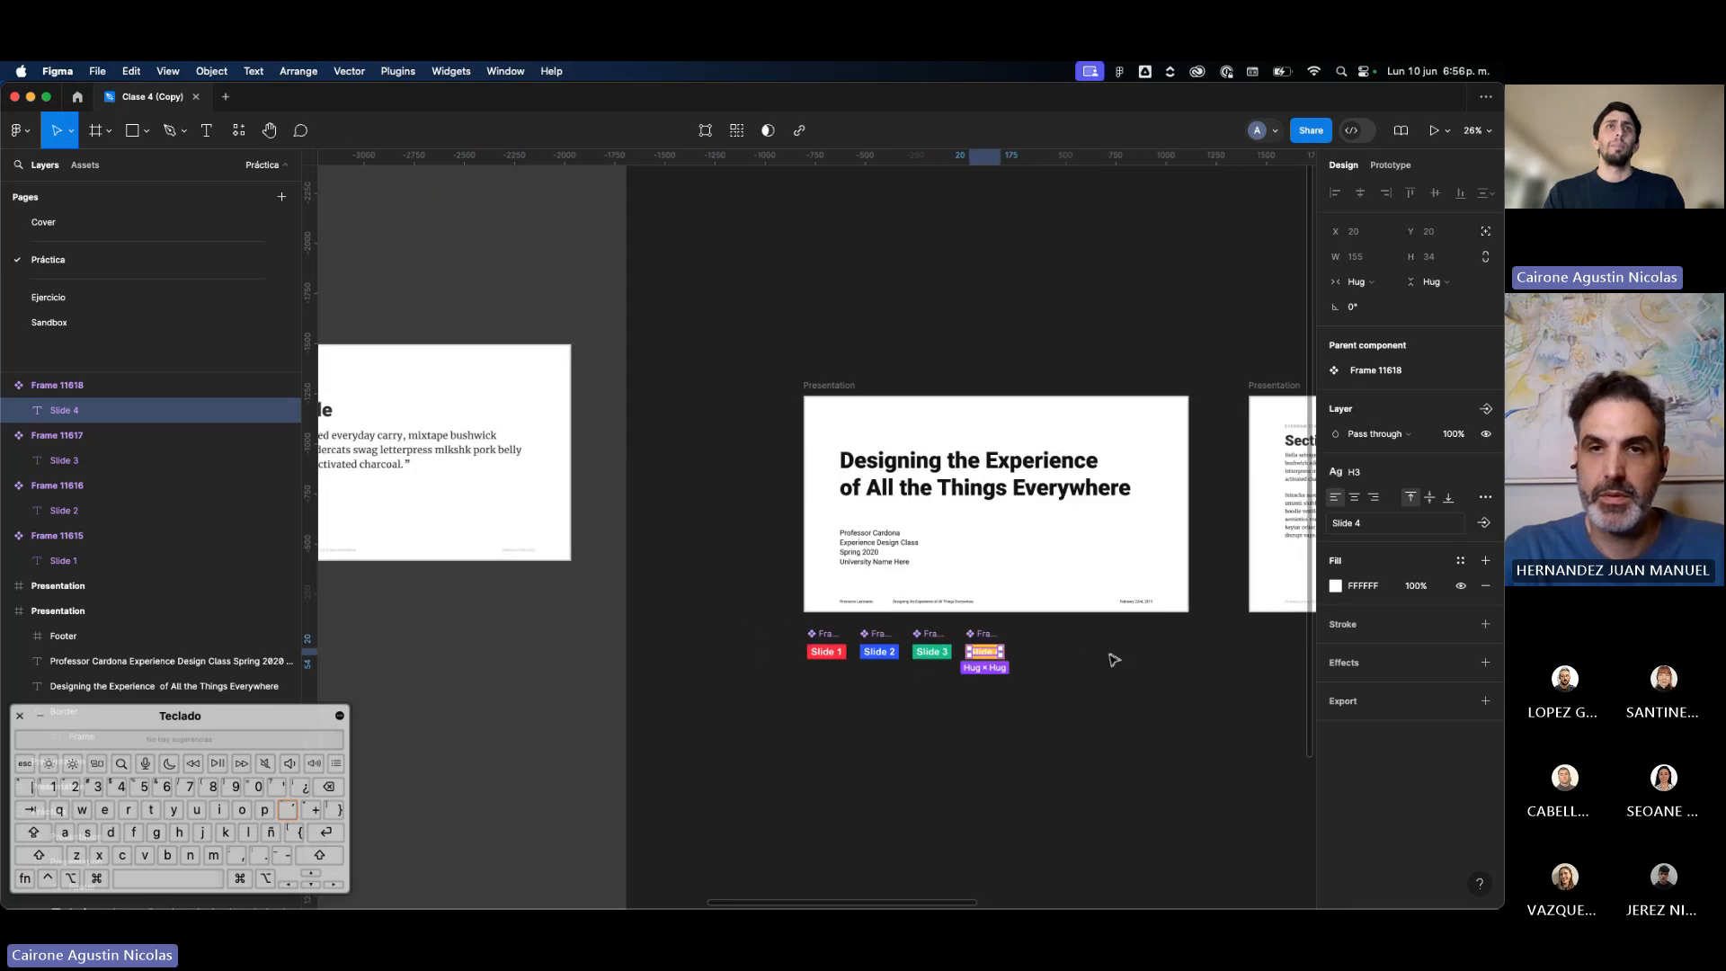
scroll(1066, 652, up, 4)
click(913, 680)
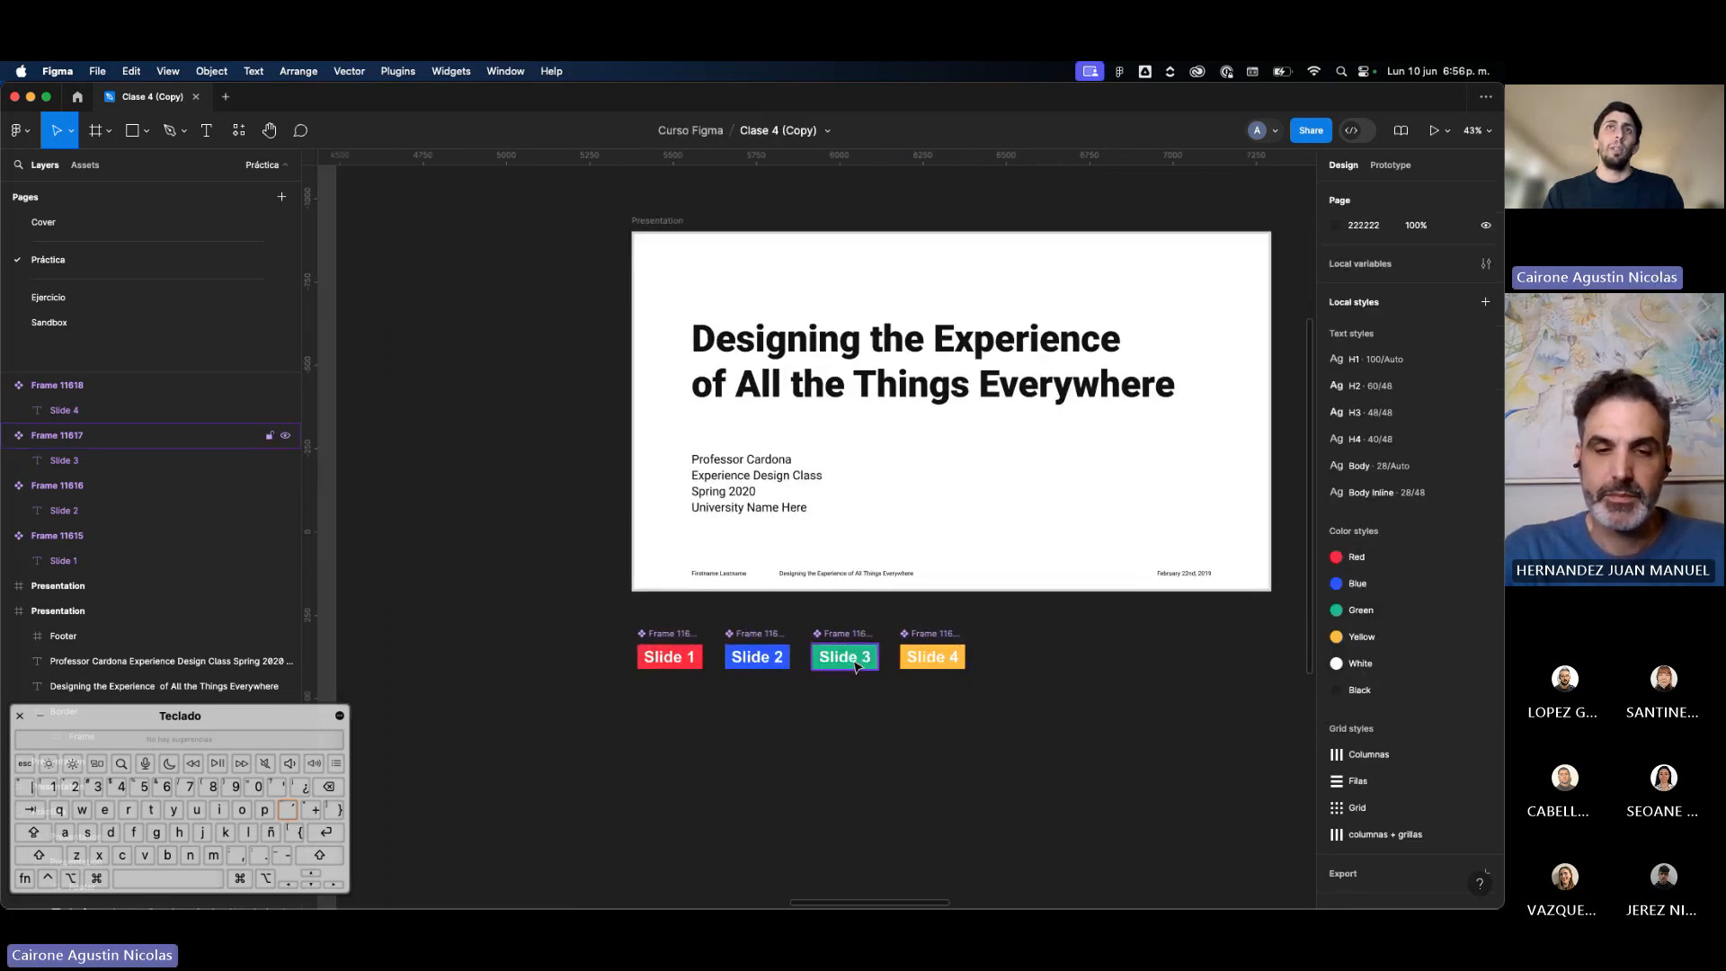
scroll(855, 666, down, 4)
scroll(629, 539, right, 7)
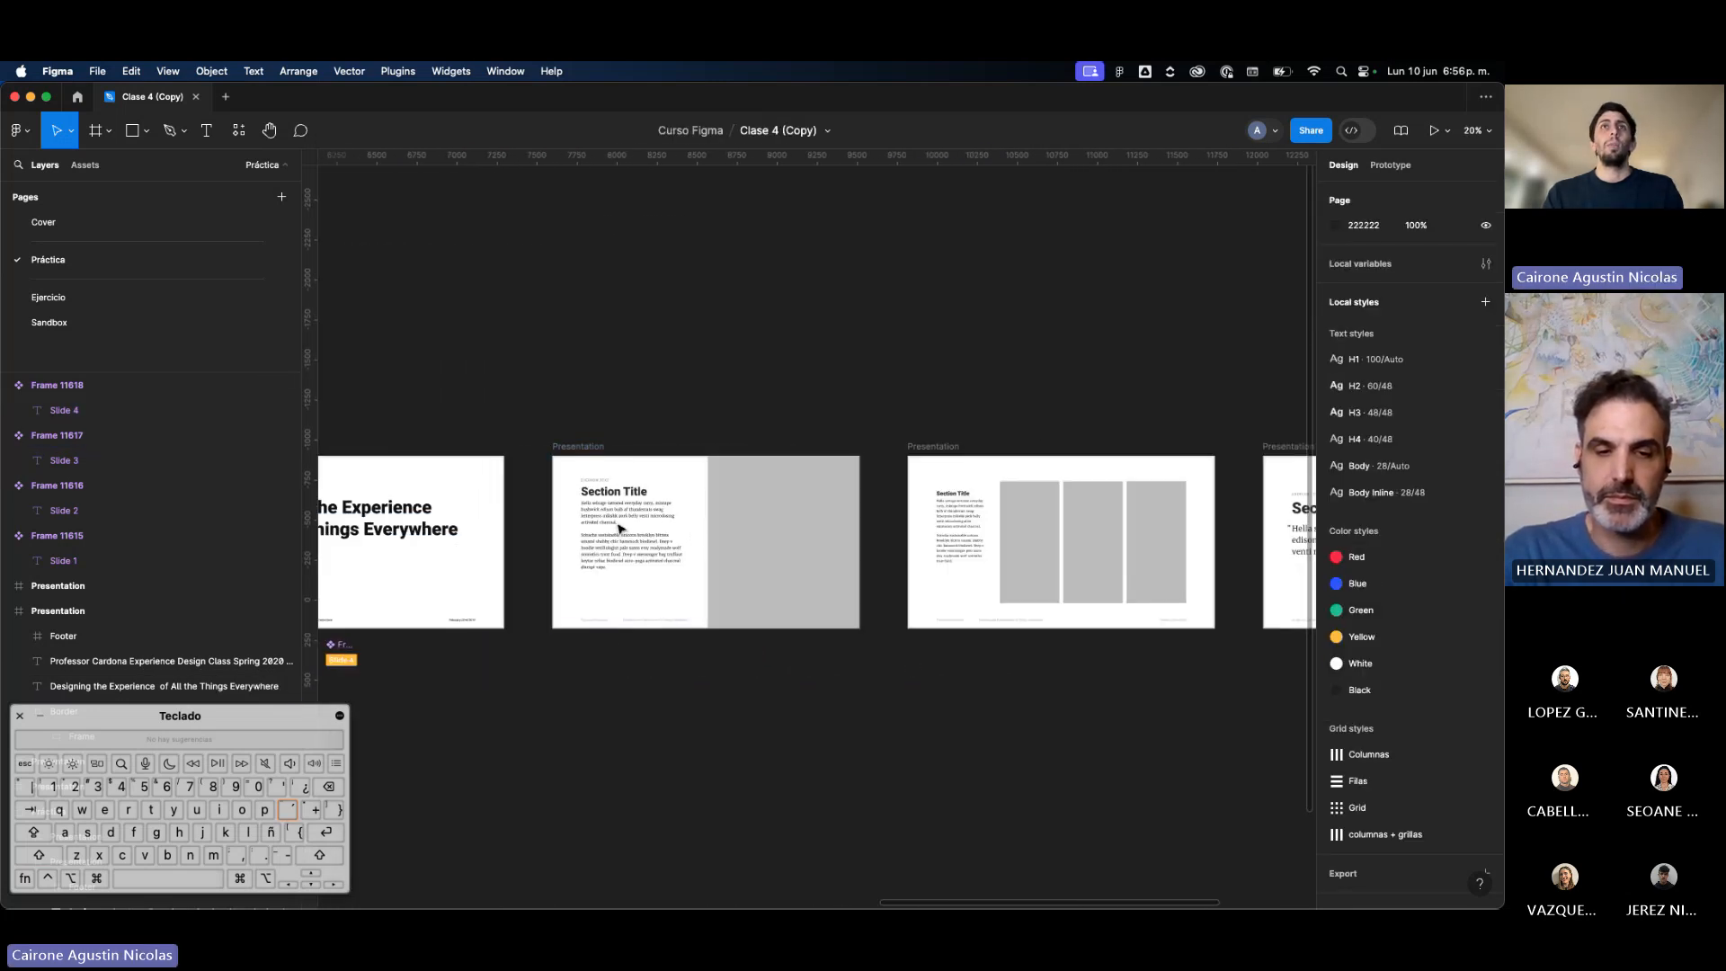
scroll(683, 522, right, 5)
scroll(988, 494, left, 8)
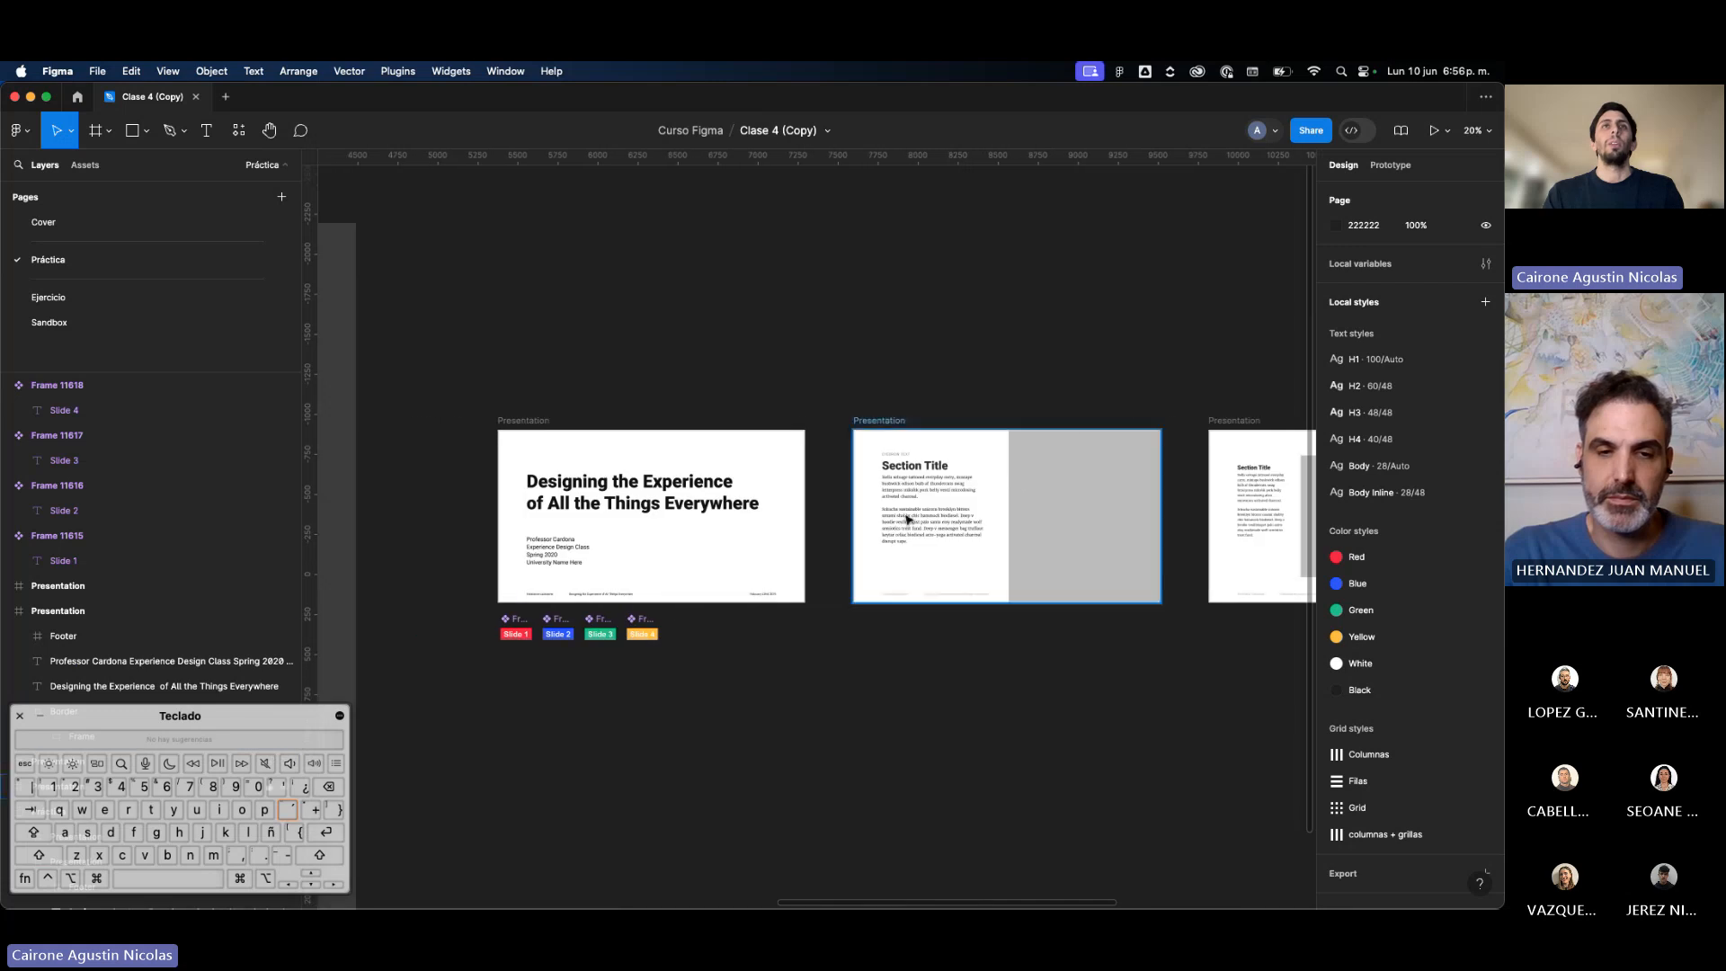
scroll(539, 629, up, 6)
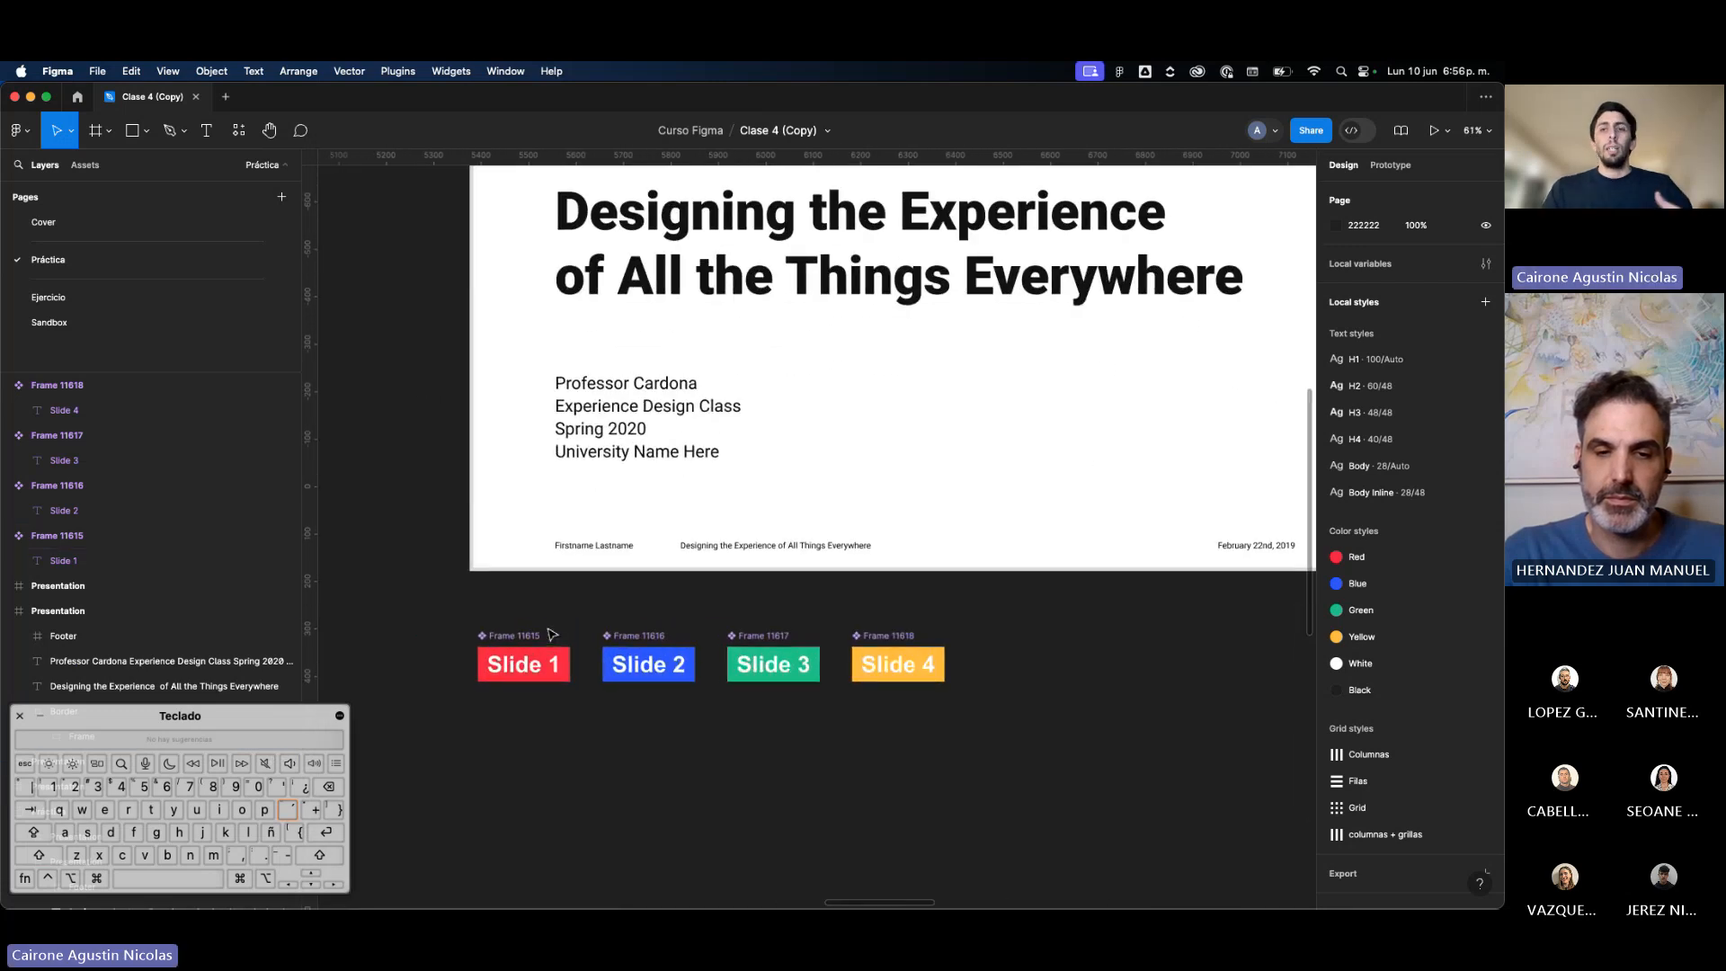
Step: Combine the four button components as variants and move the set slightly lower beneath the title slide, to about X 5414, Y 454
scroll(551, 633, down, 2)
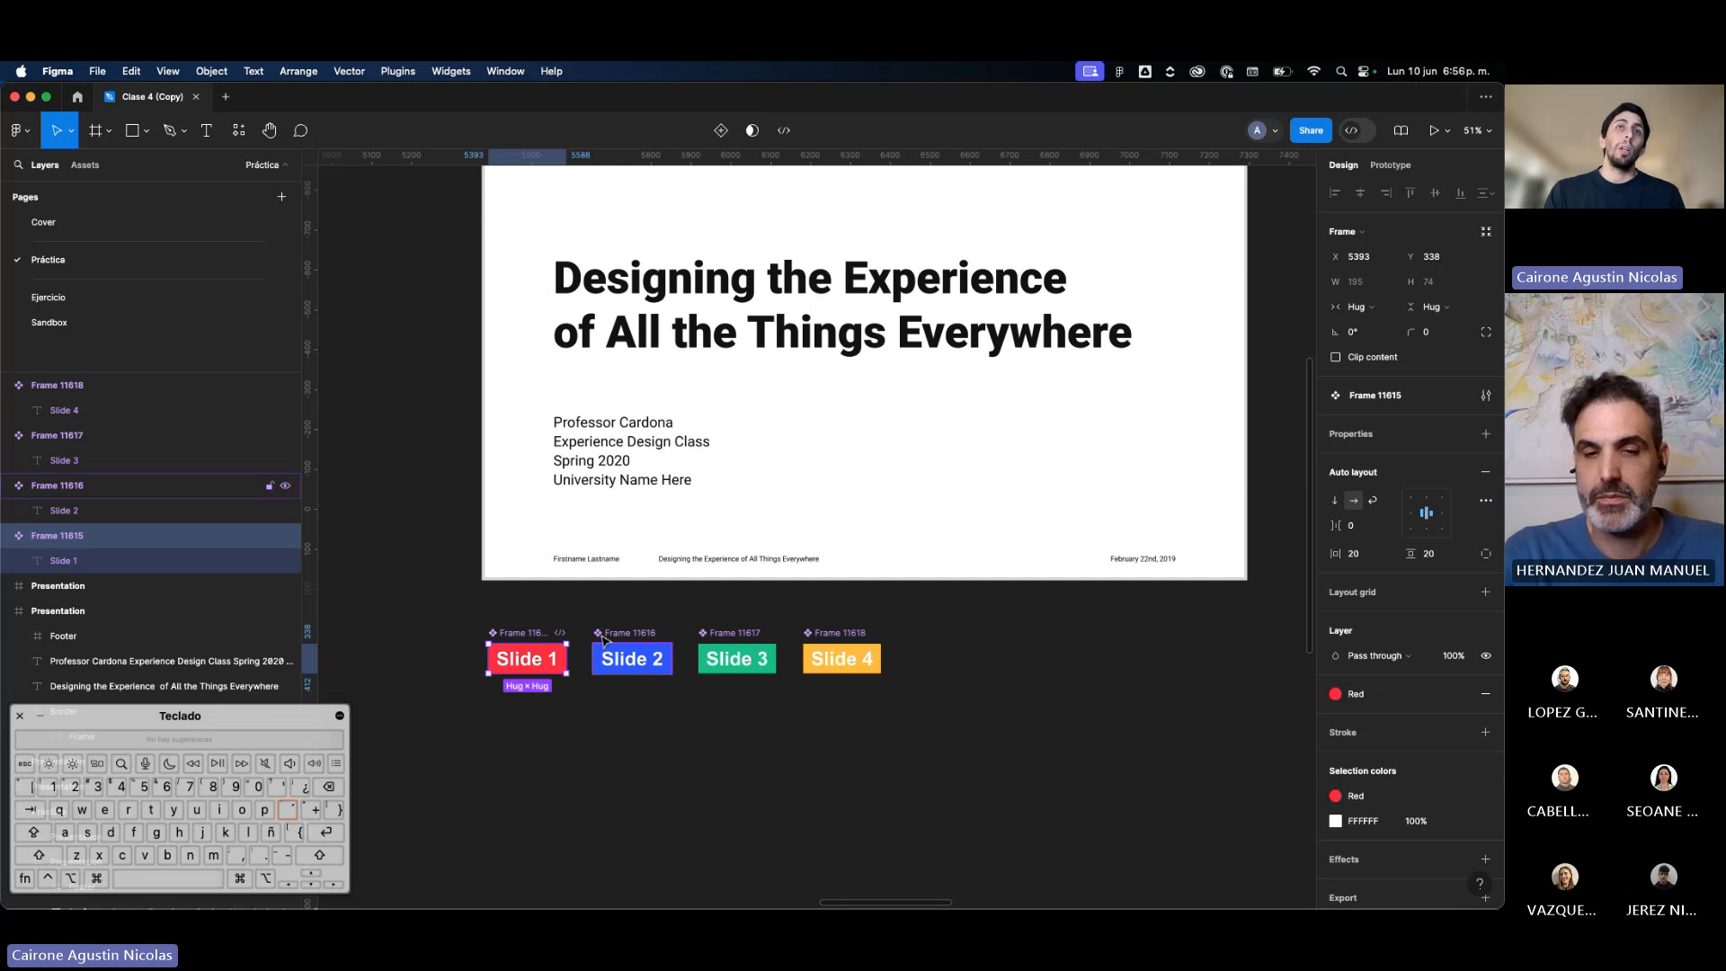
drag(474, 617, 904, 692)
click(1416, 452)
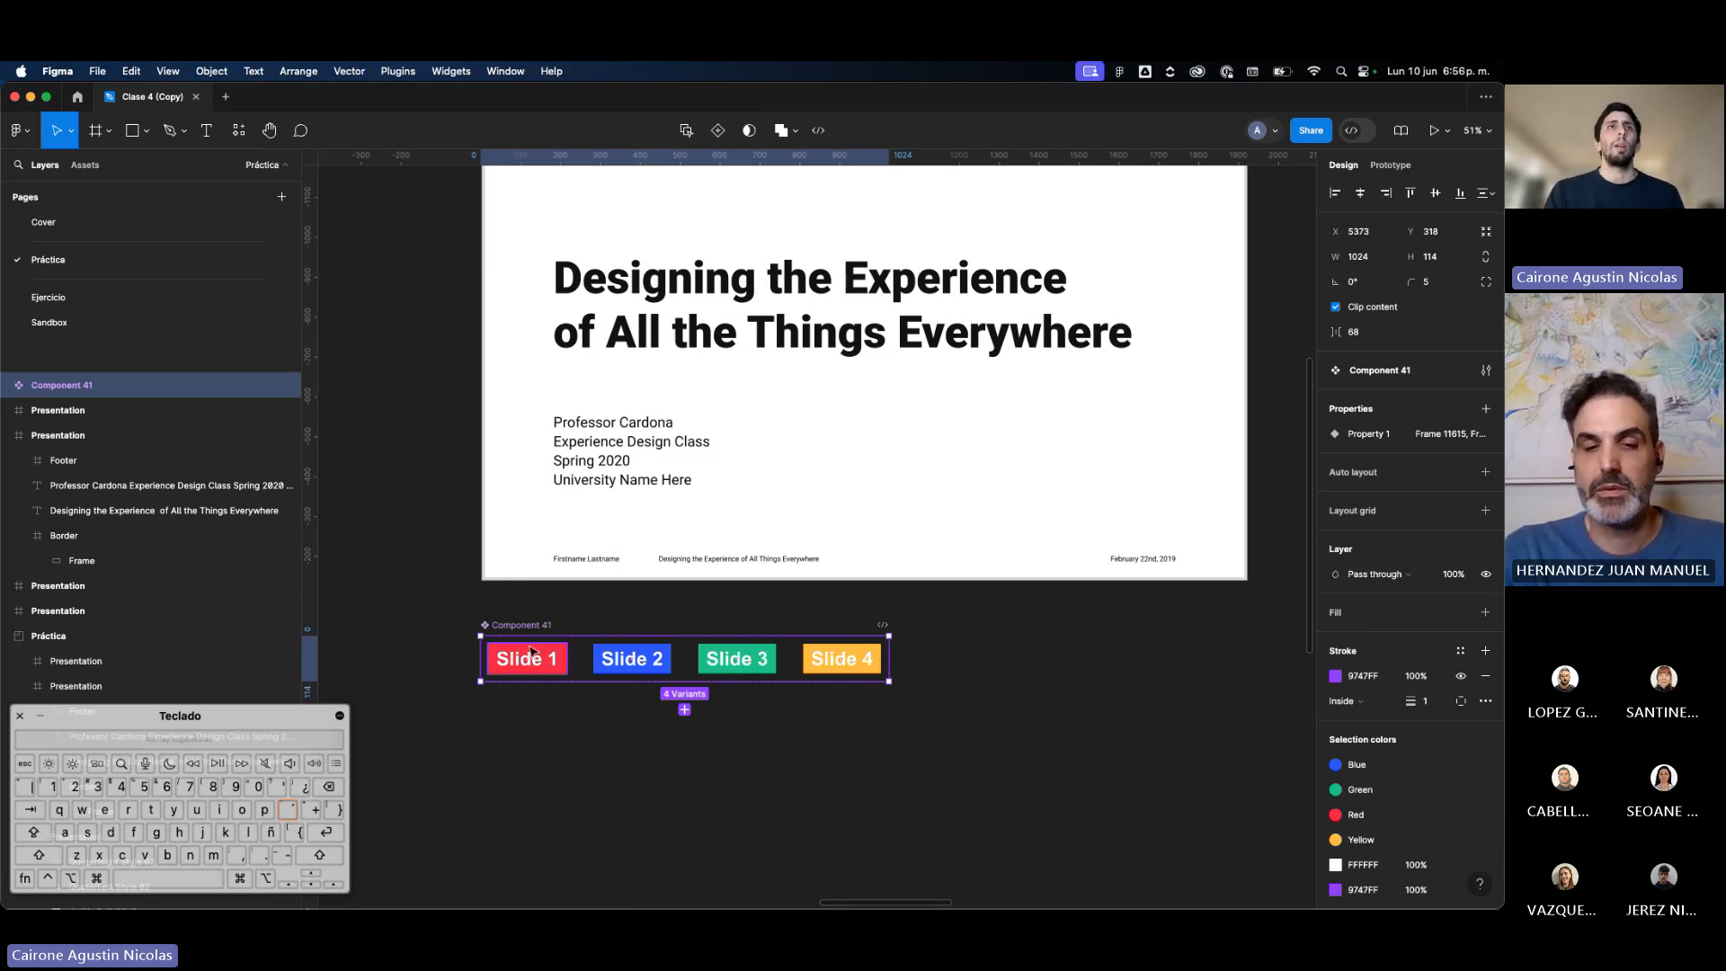
drag(520, 635, 536, 689)
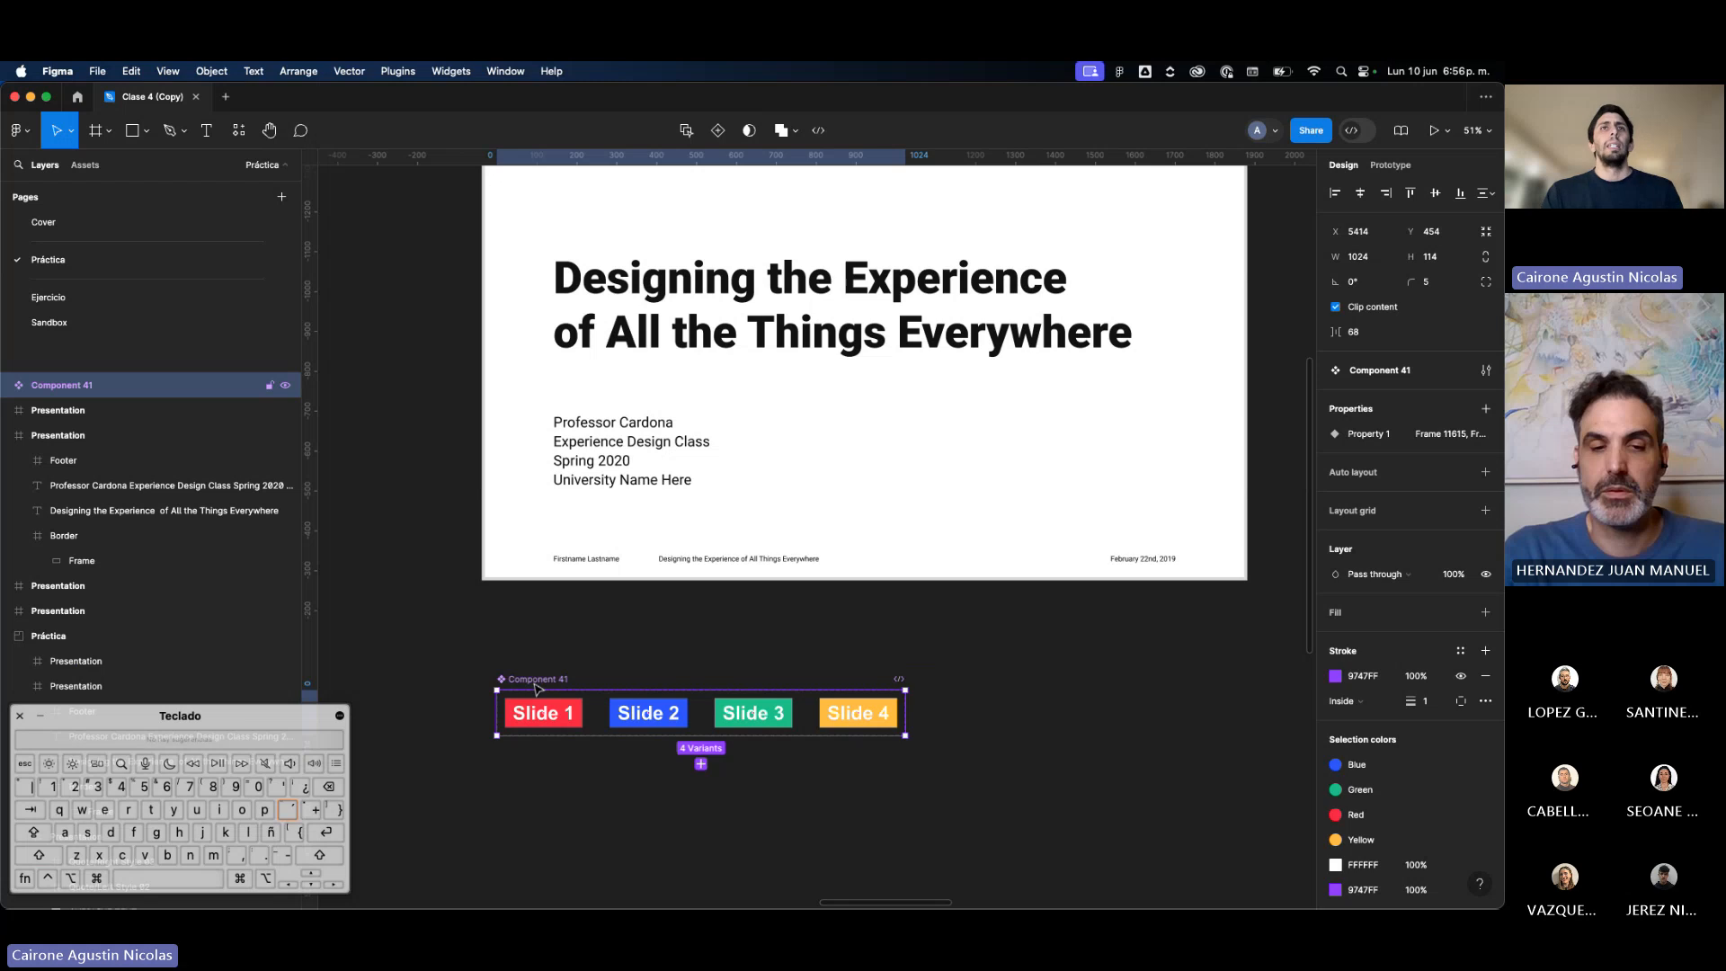
Step: Inspect the Slide 1 and Slide 2 variants inside the component set
scroll(555, 680, down, 3)
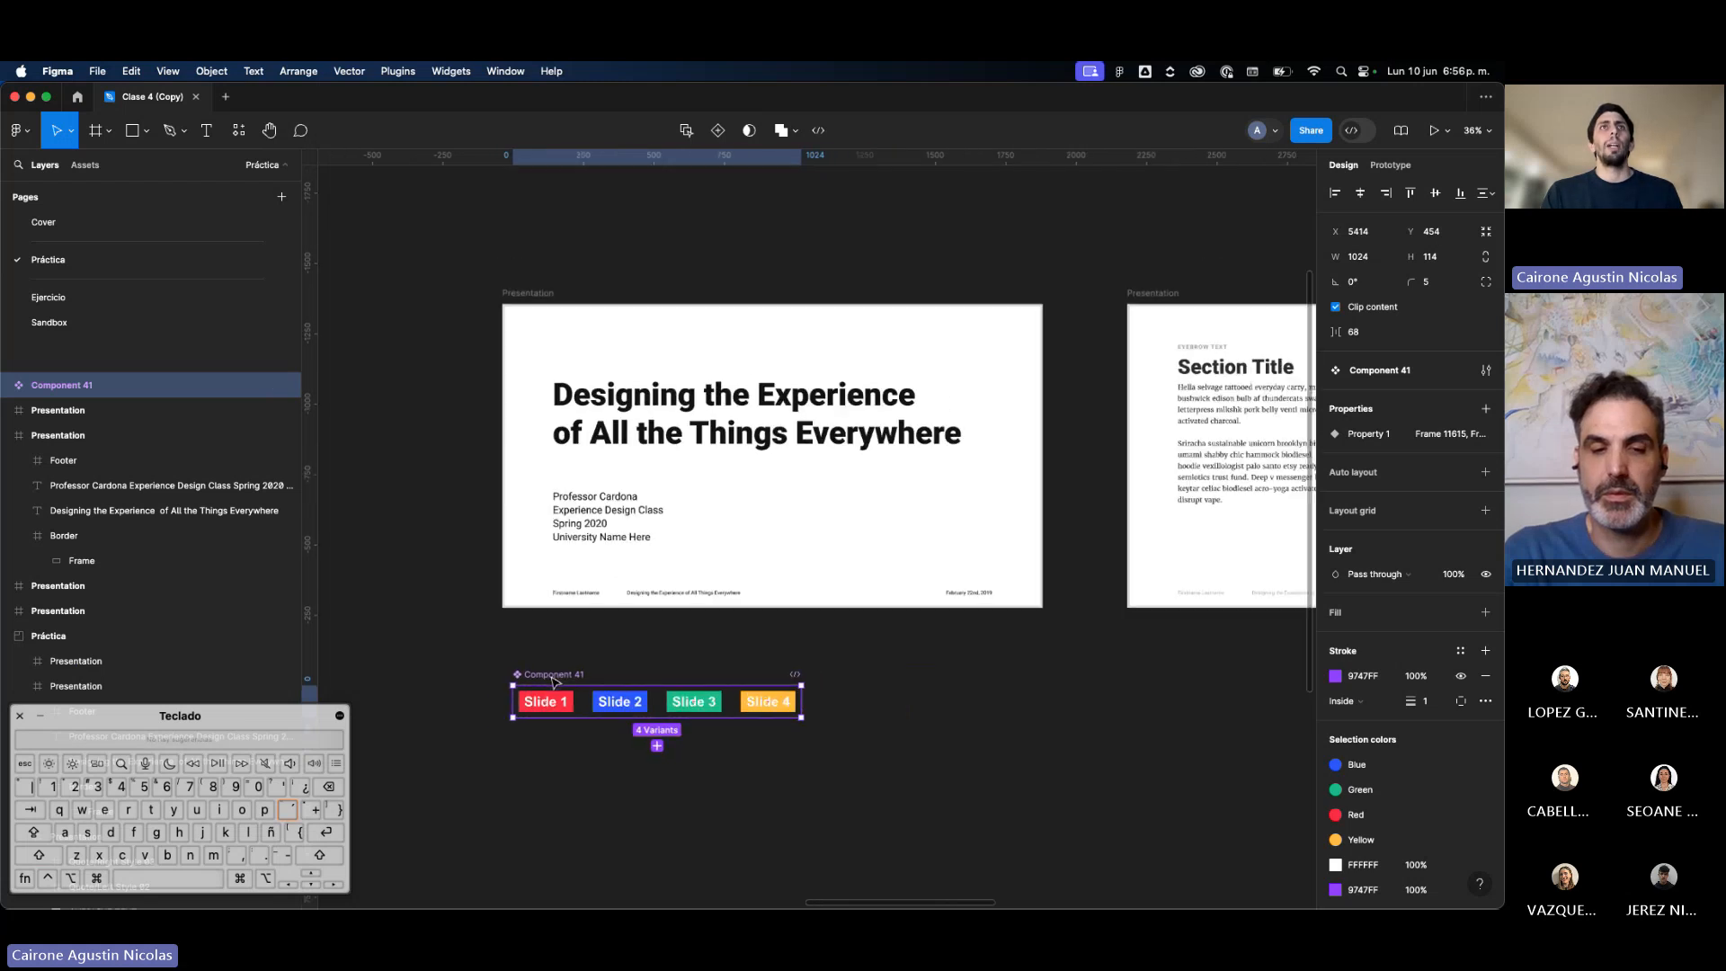
scroll(554, 680, up, 1)
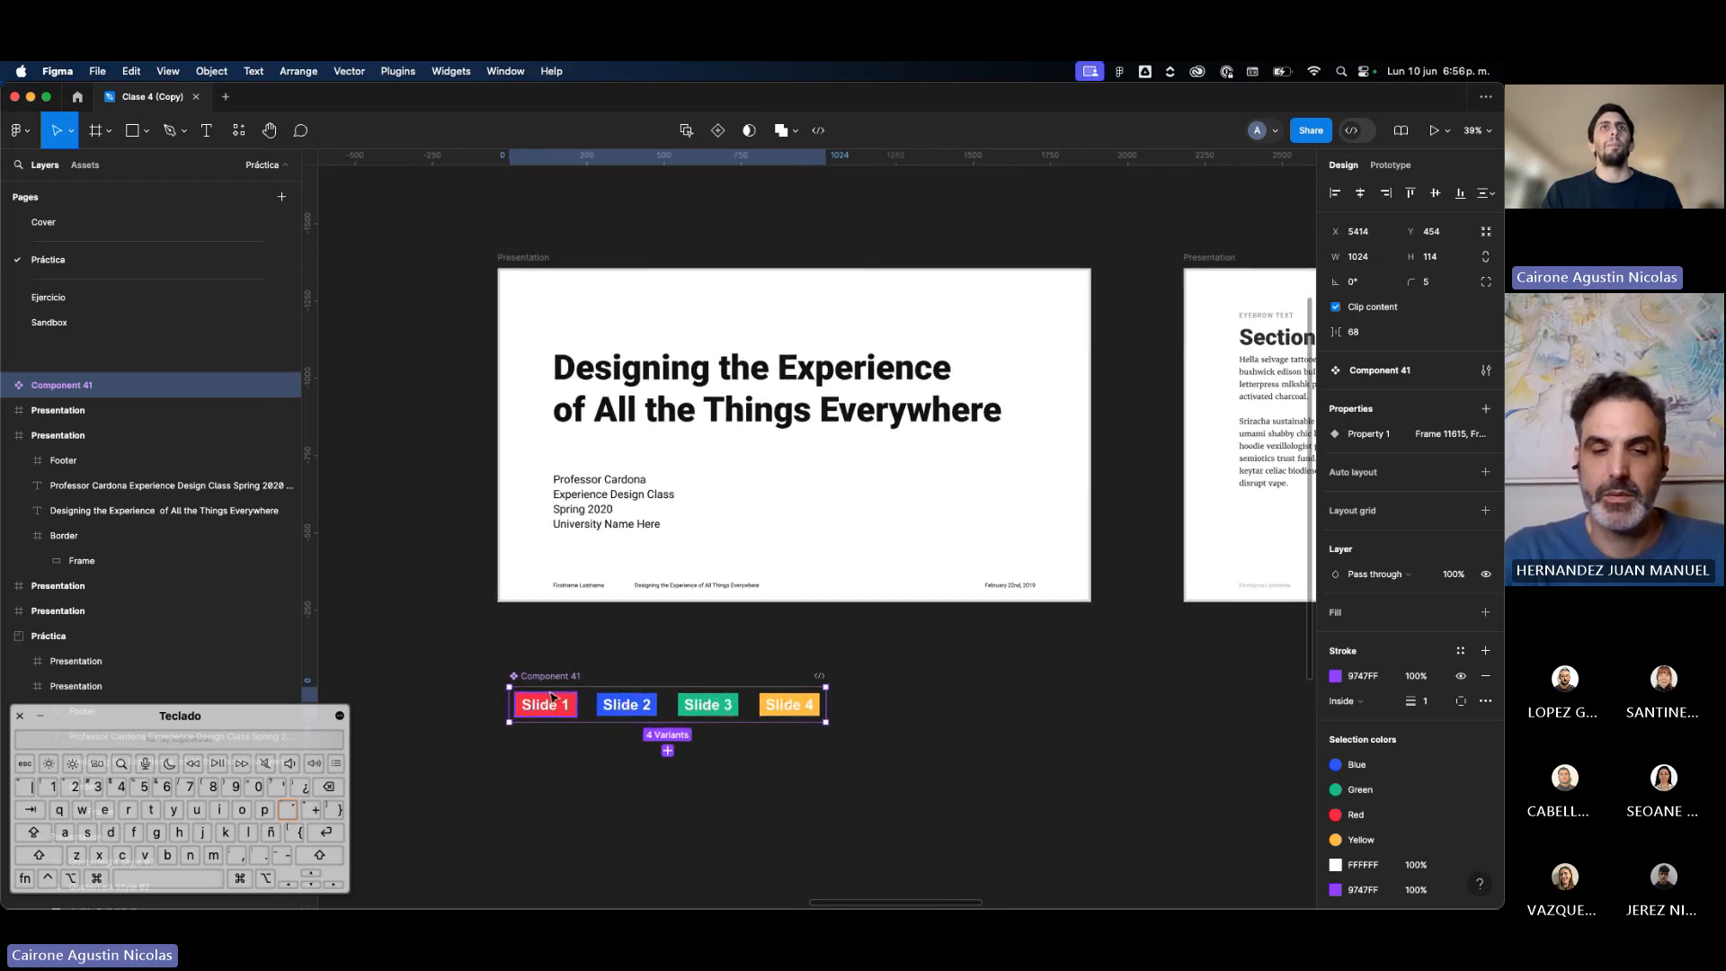
scroll(550, 696, up, 2)
click(640, 706)
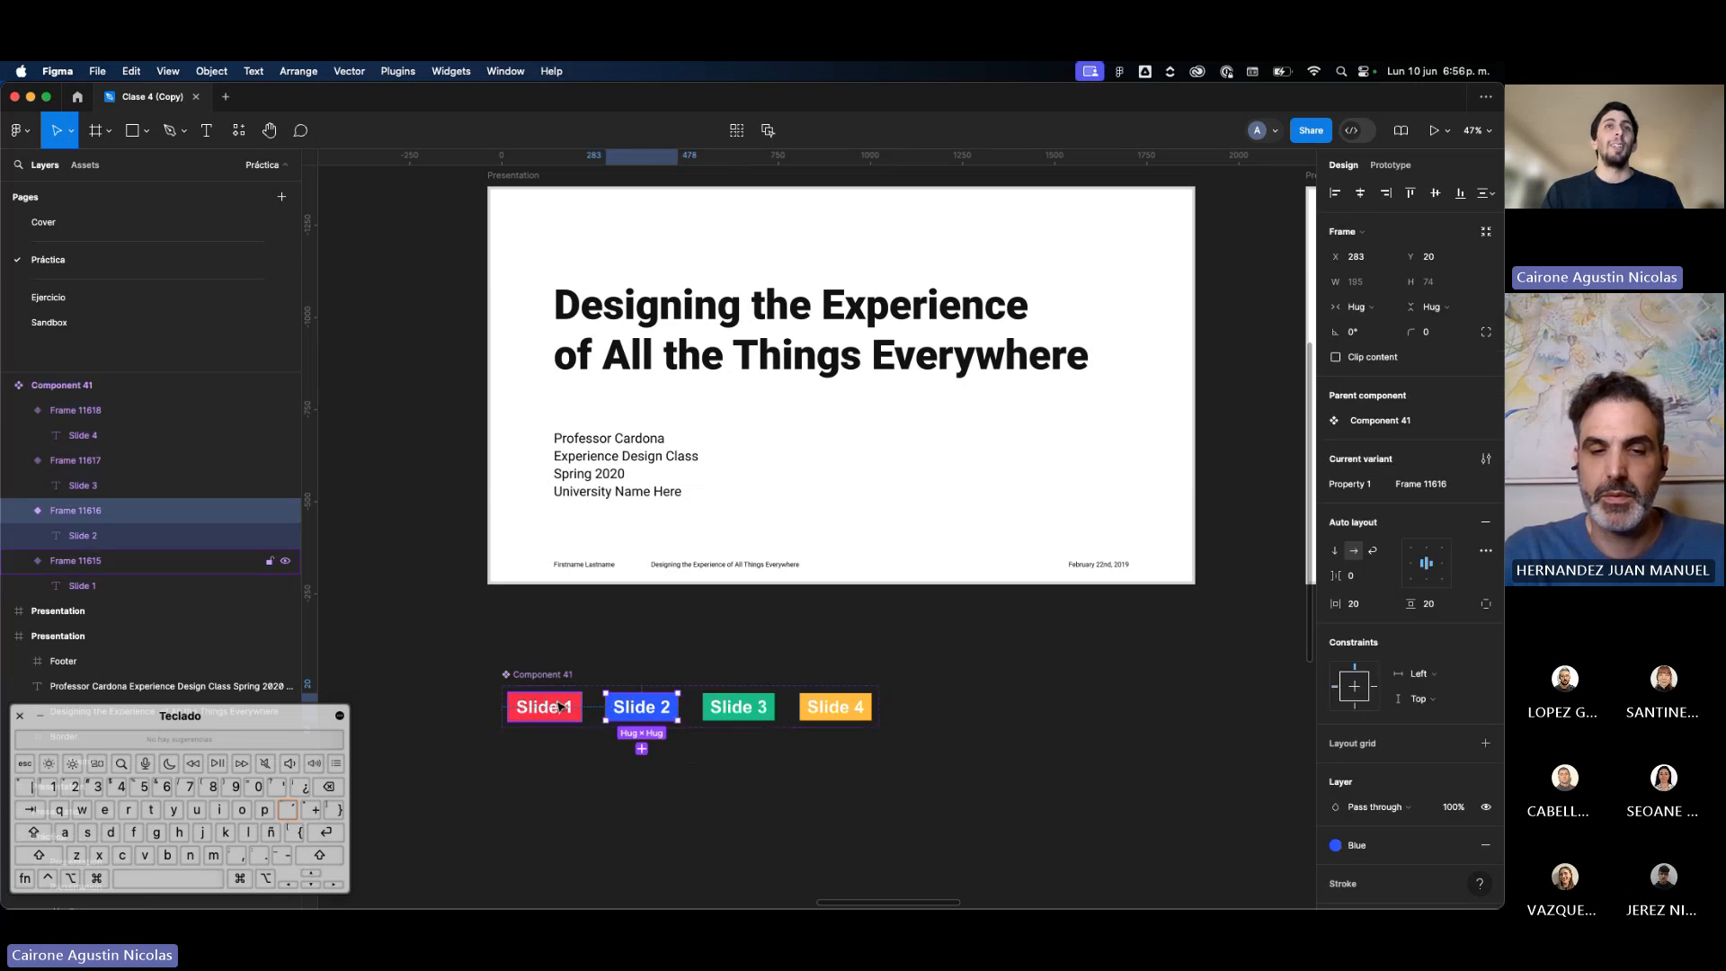
click(544, 707)
click(641, 706)
click(701, 641)
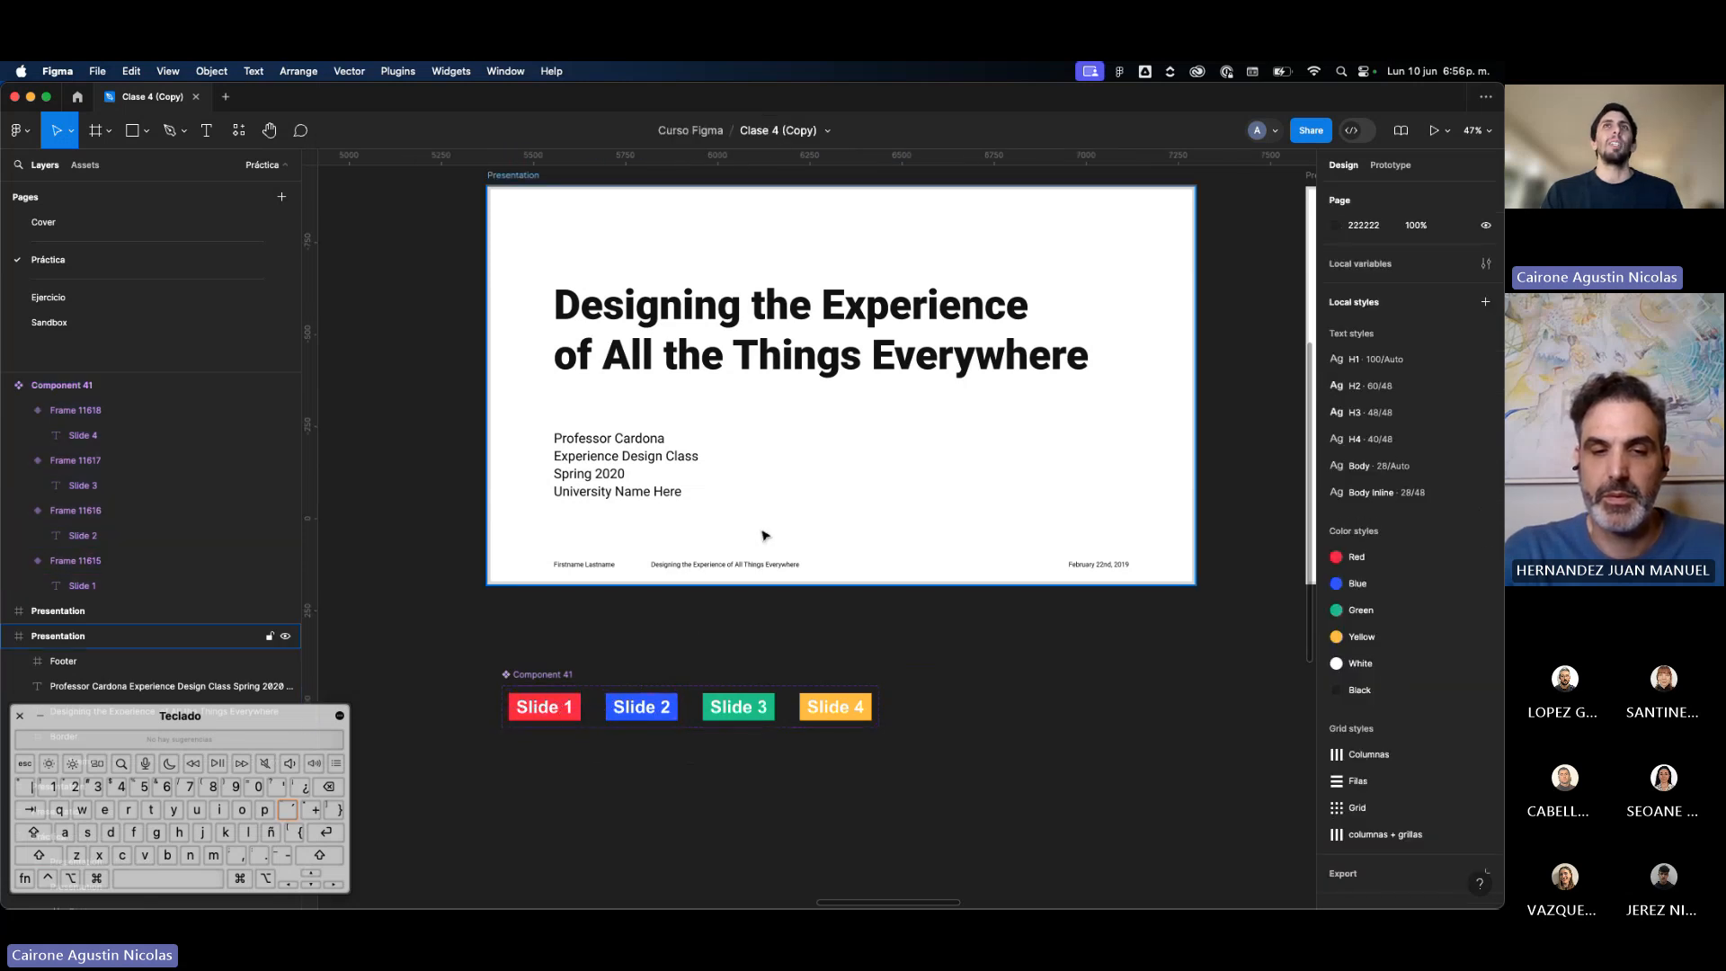
Step: Look over the title slide, the section slides beside it and the navigation component set beneath
scroll(762, 536, down, 3)
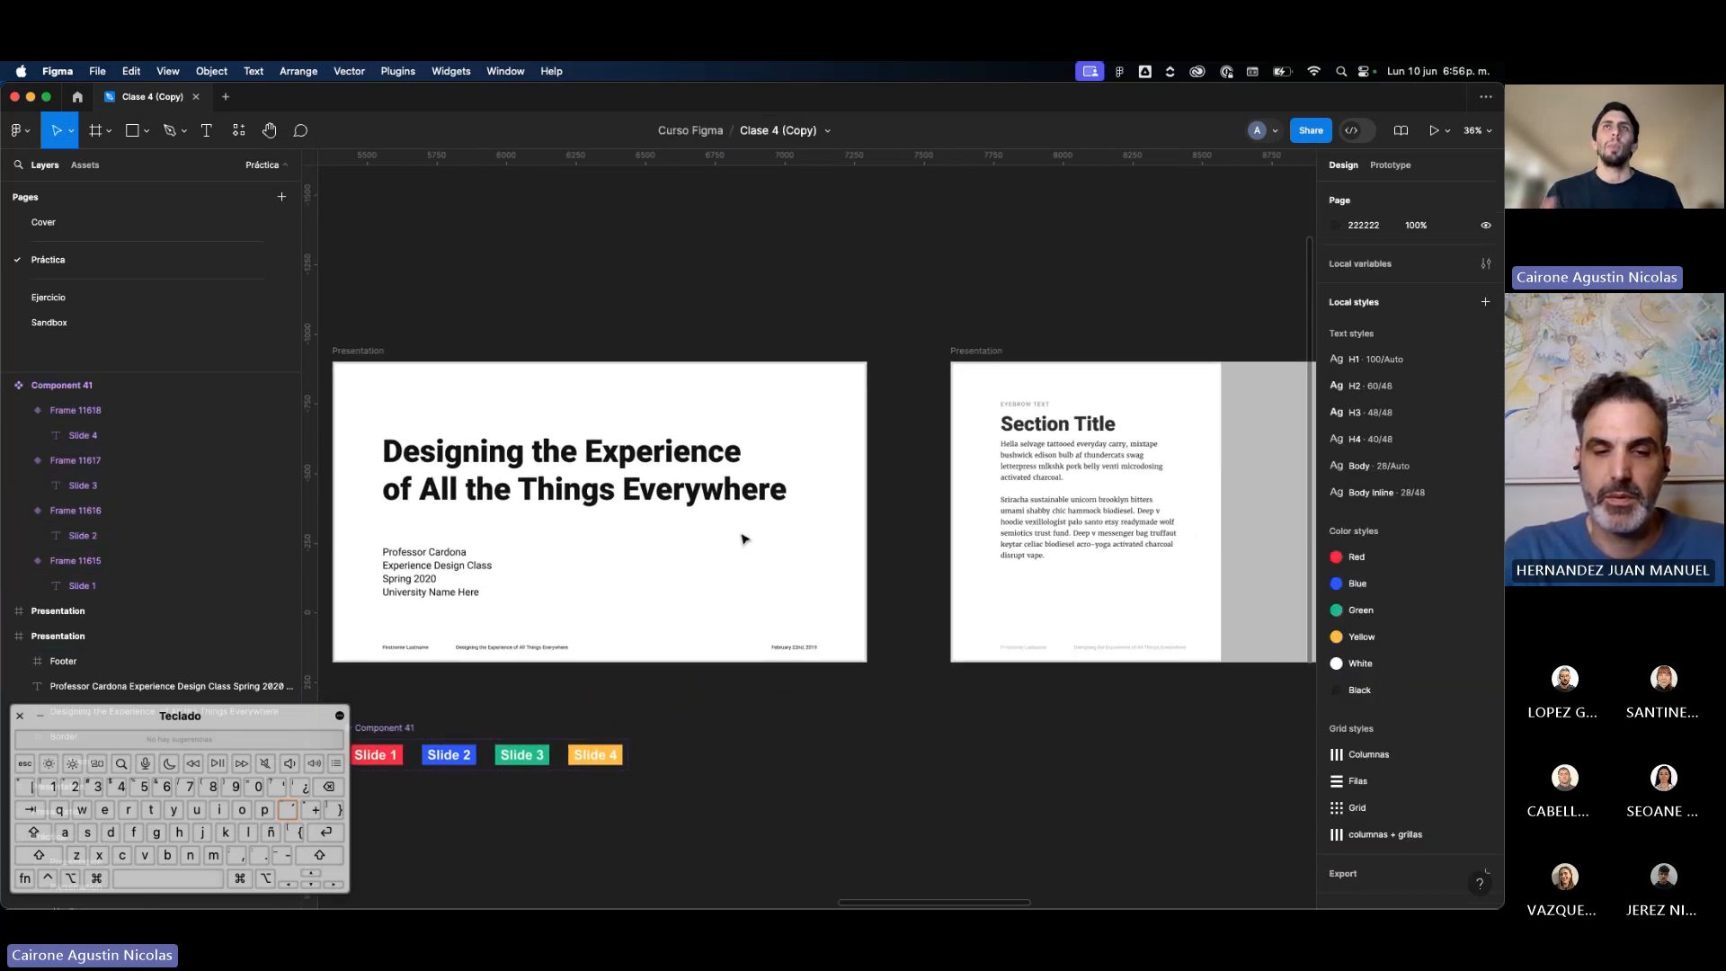
scroll(742, 539, left, 3)
scroll(743, 538, down, 1)
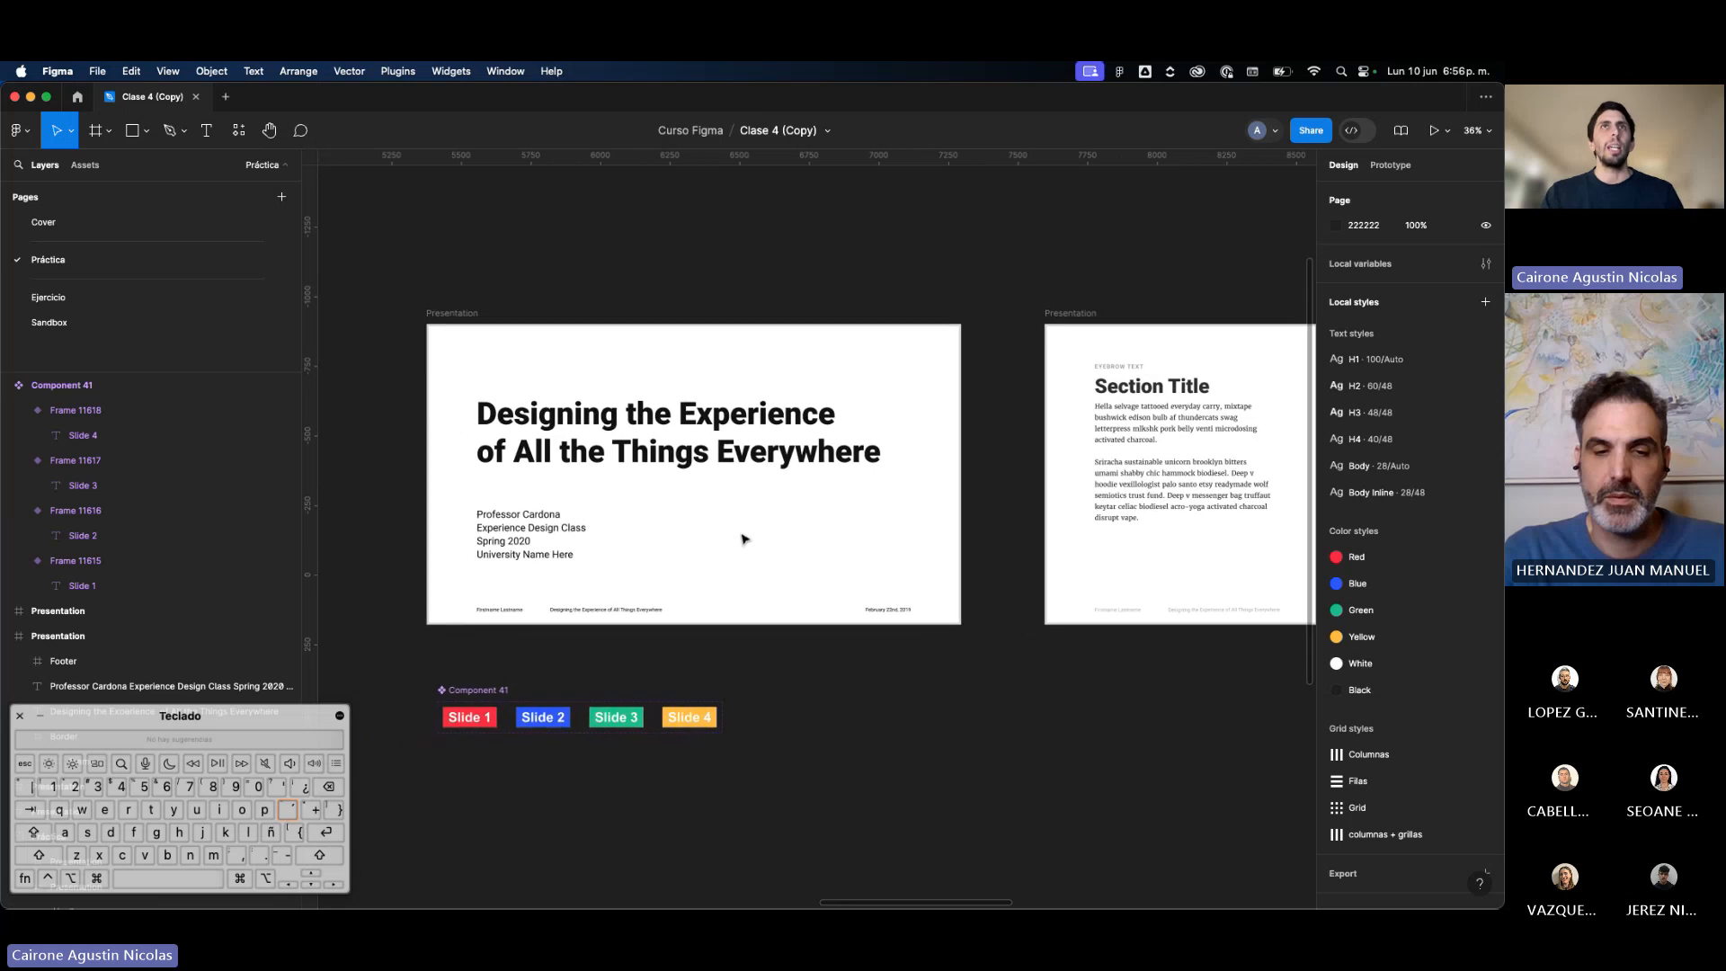
click(743, 538)
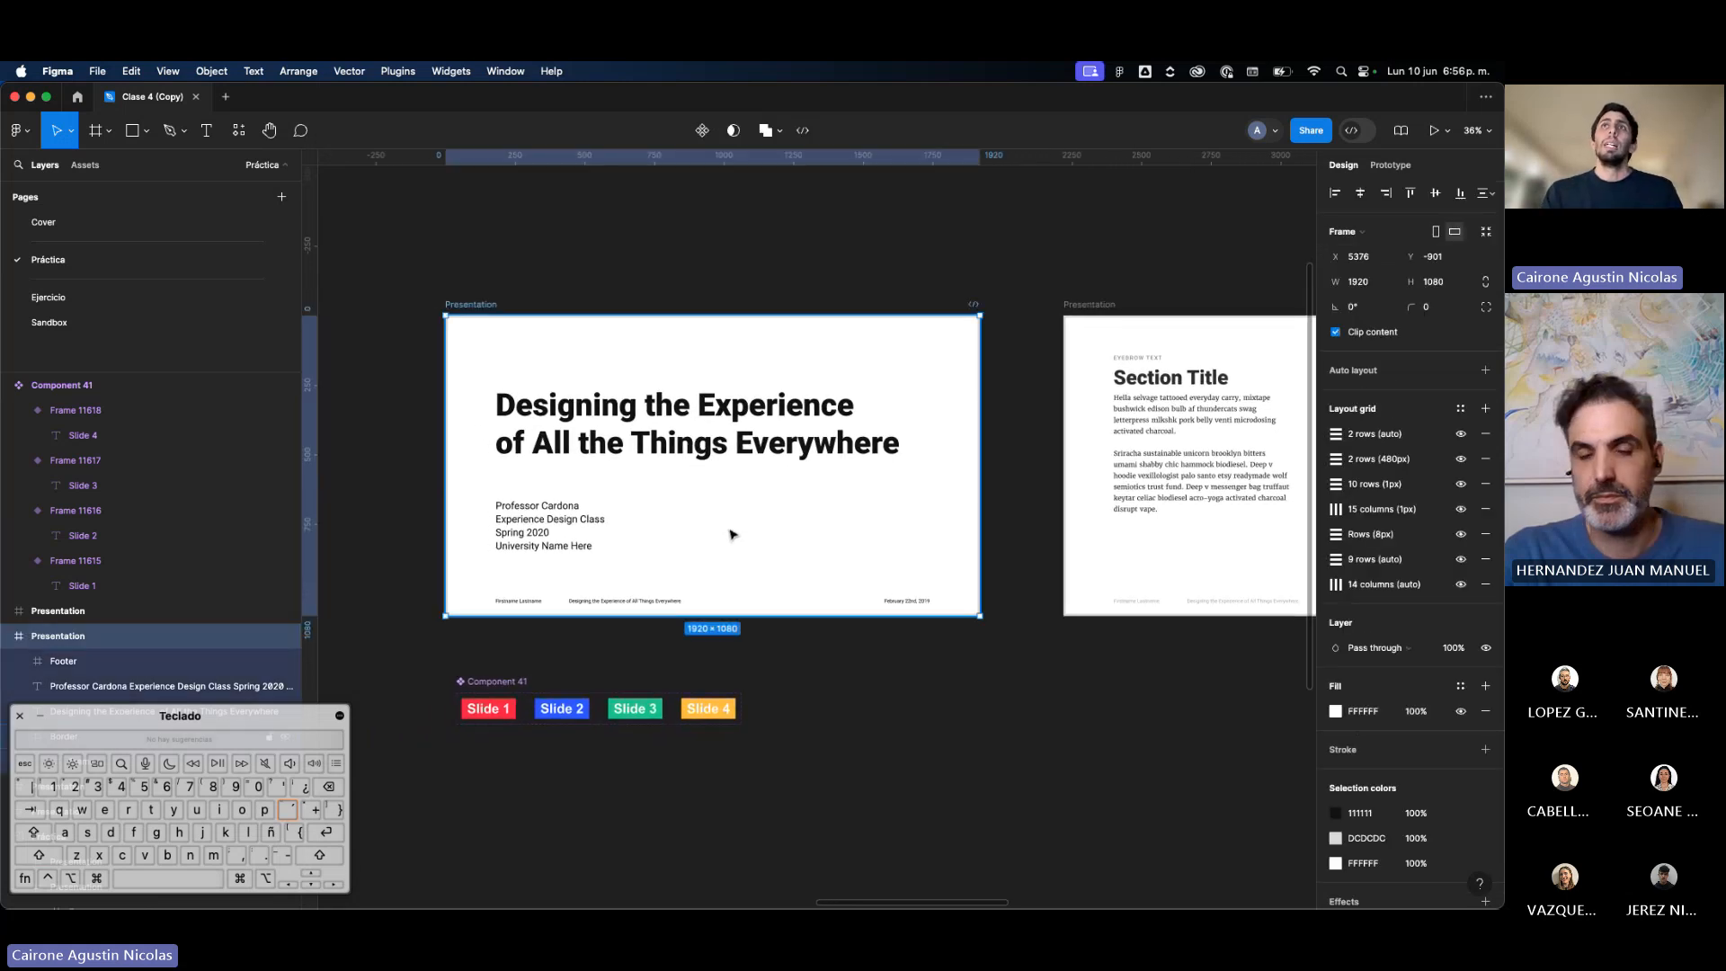
scroll(731, 533, right, 3)
scroll(647, 547, down, 2)
scroll(605, 551, right, 5)
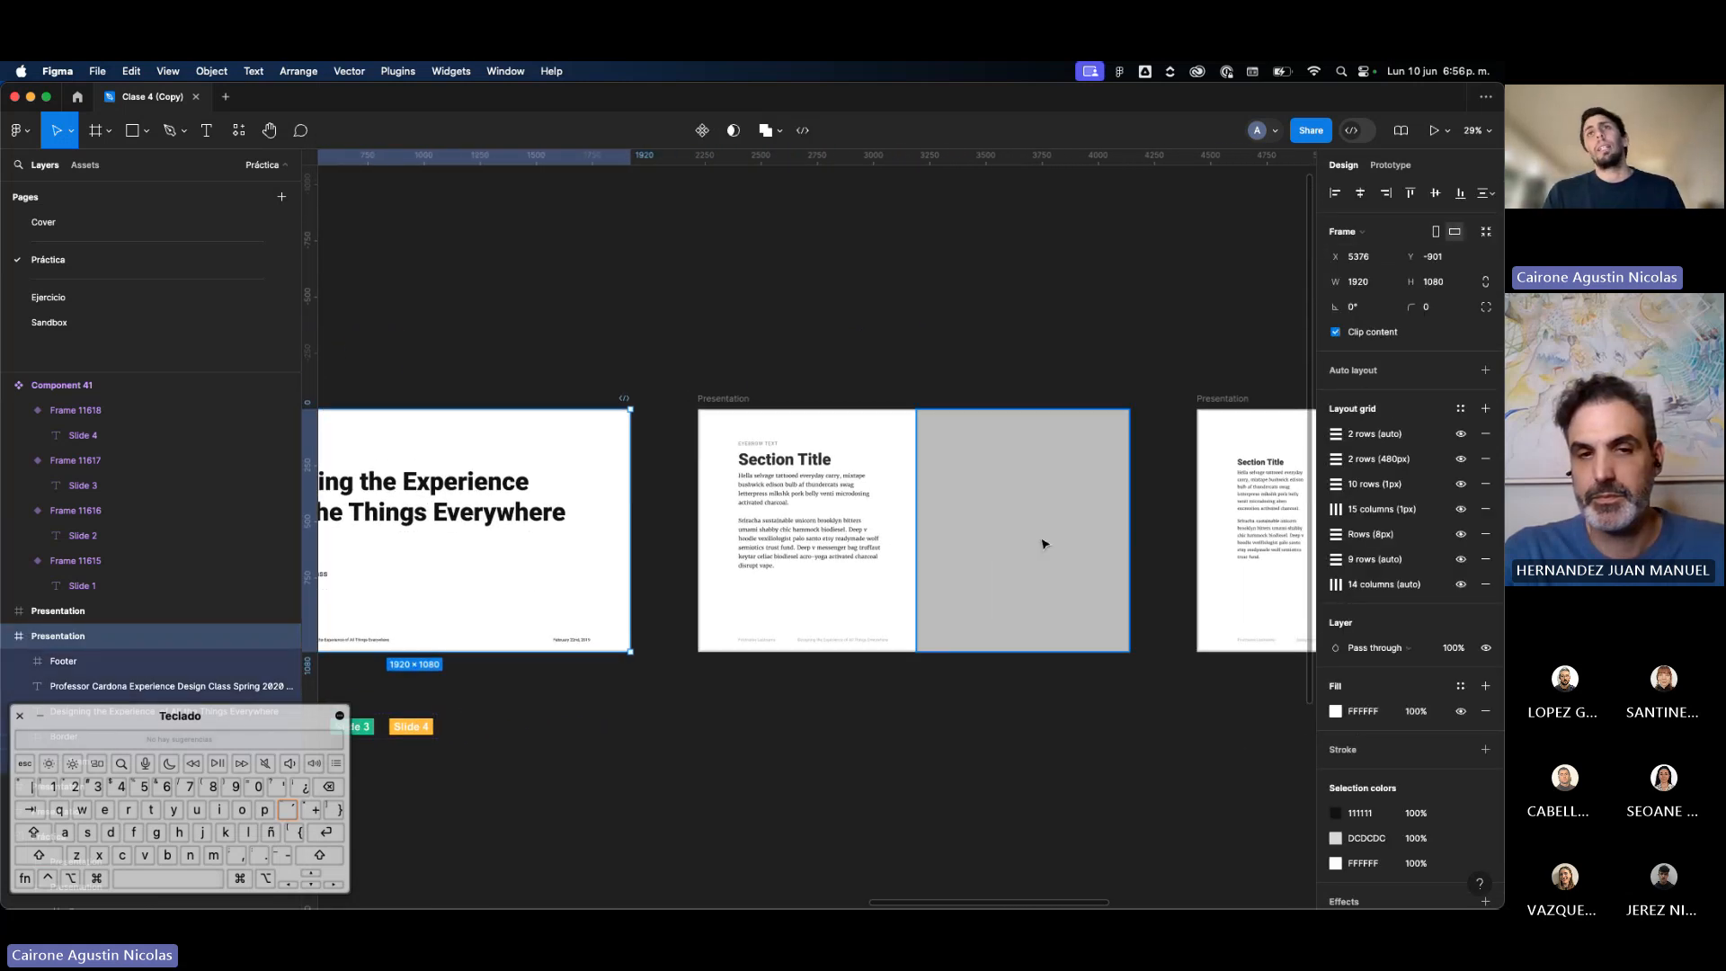
scroll(1042, 543, right, 5)
scroll(1041, 544, left, 7)
scroll(808, 539, up, 1)
scroll(643, 537, right, 3)
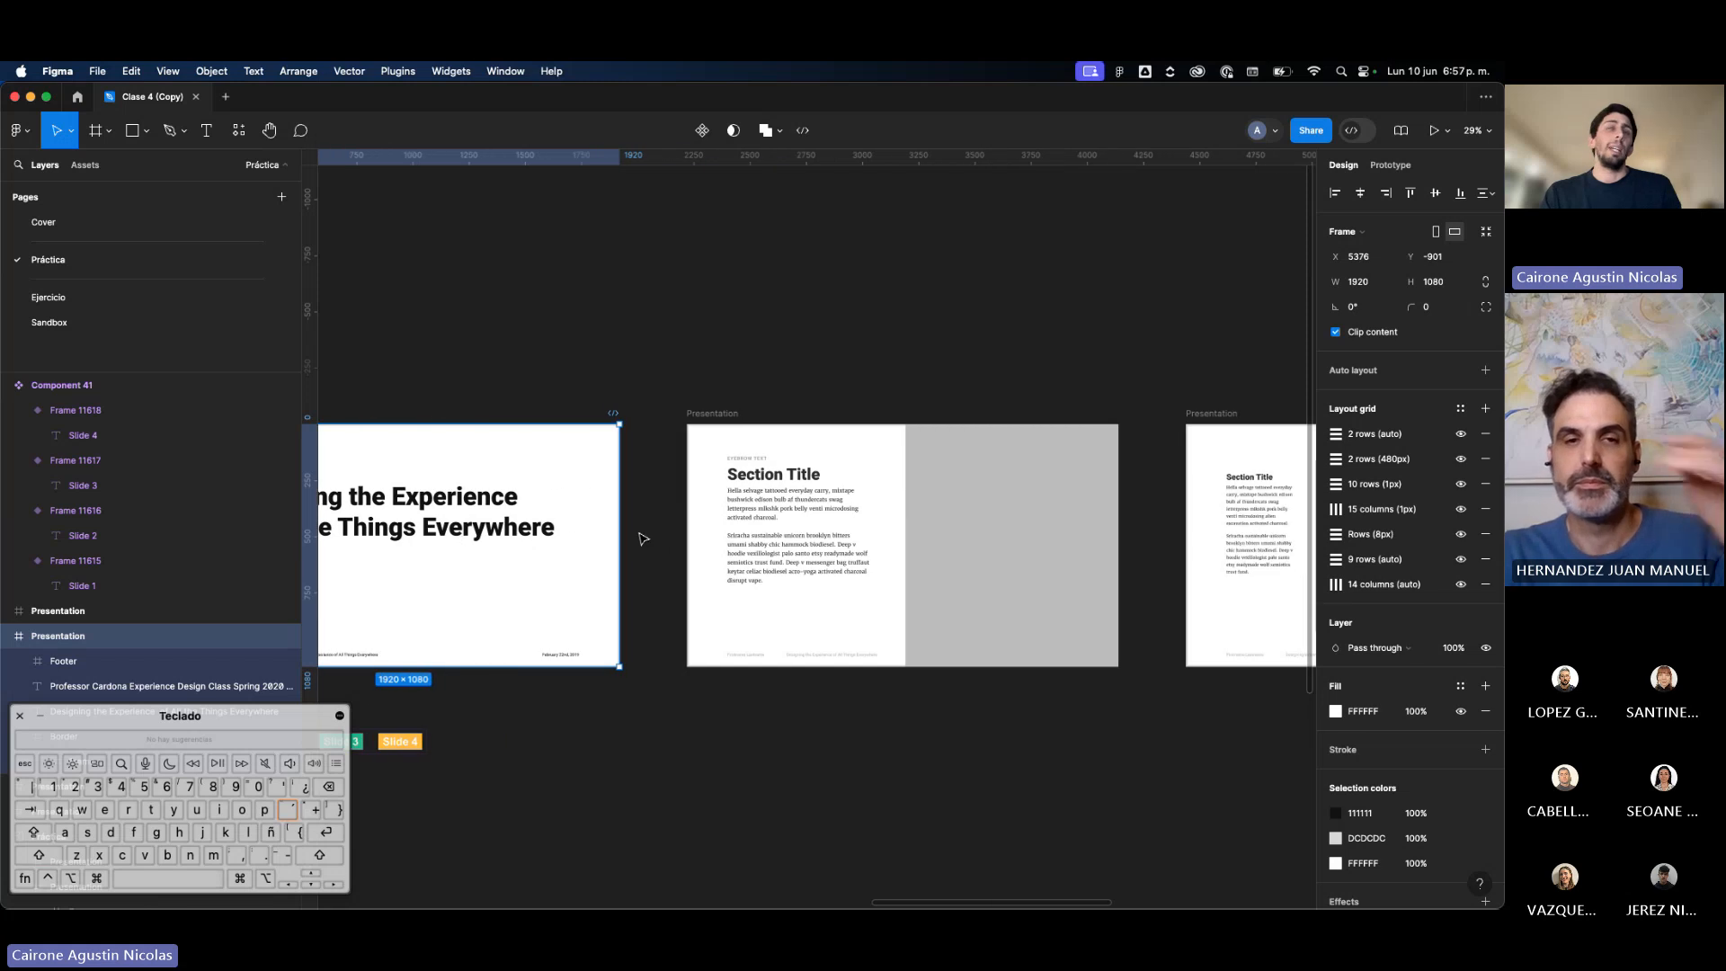
scroll(633, 528, up, 3)
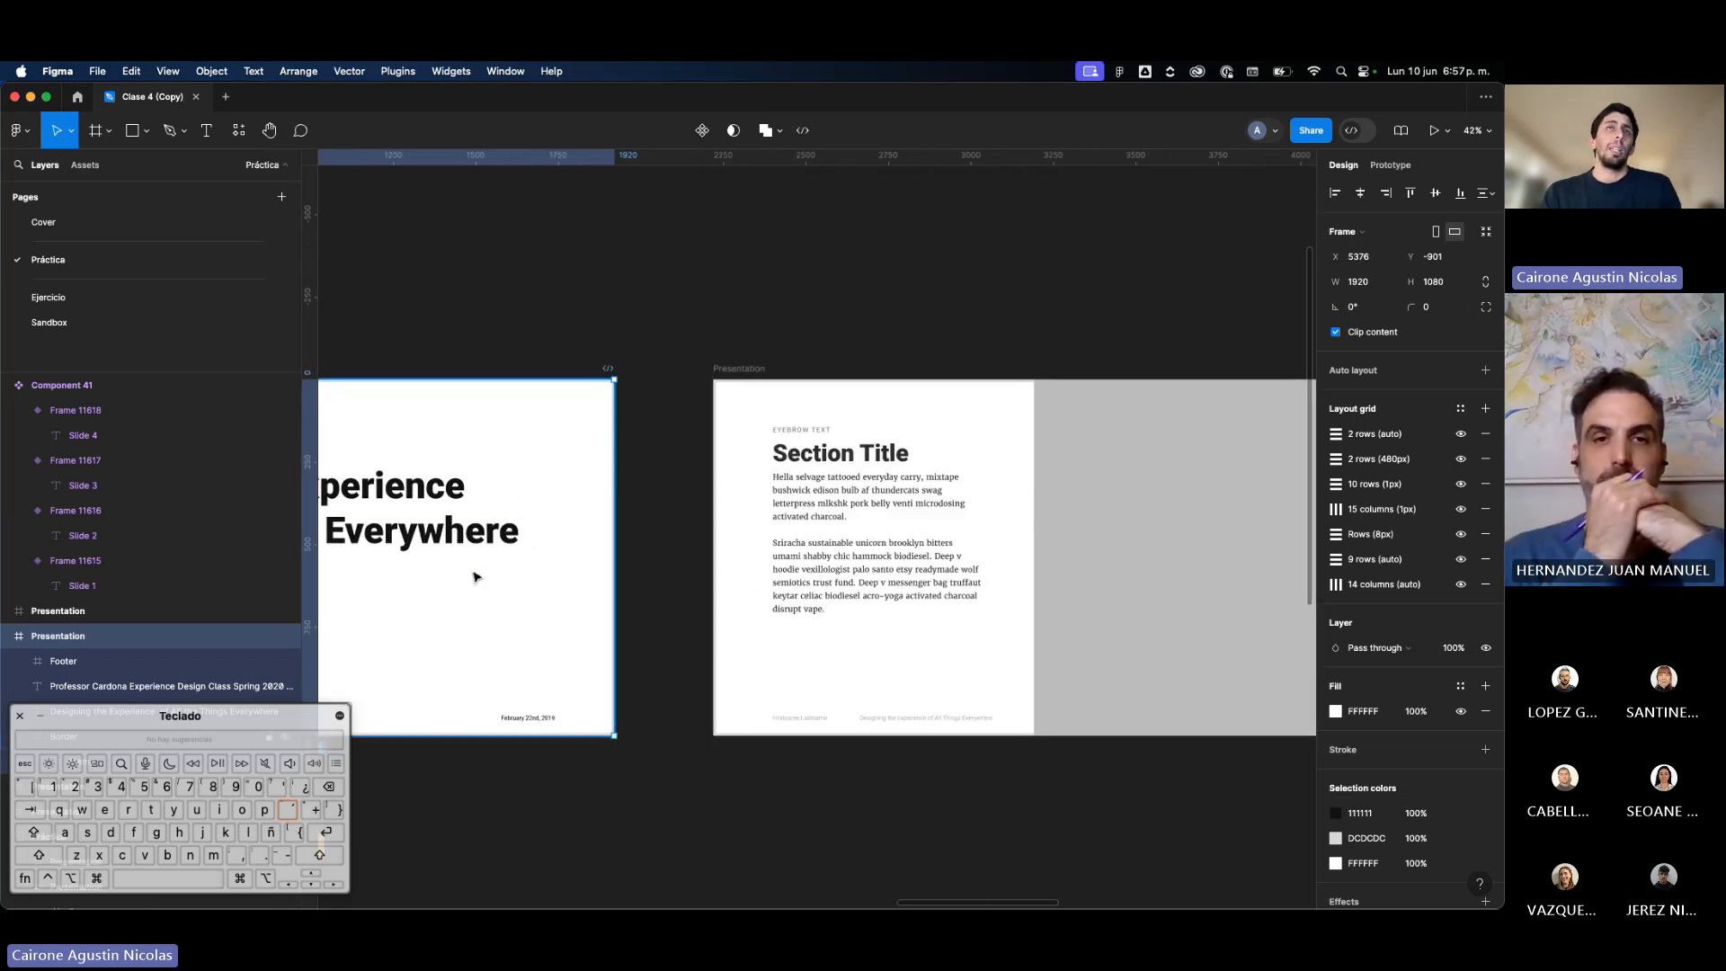
scroll(535, 590, right, 5)
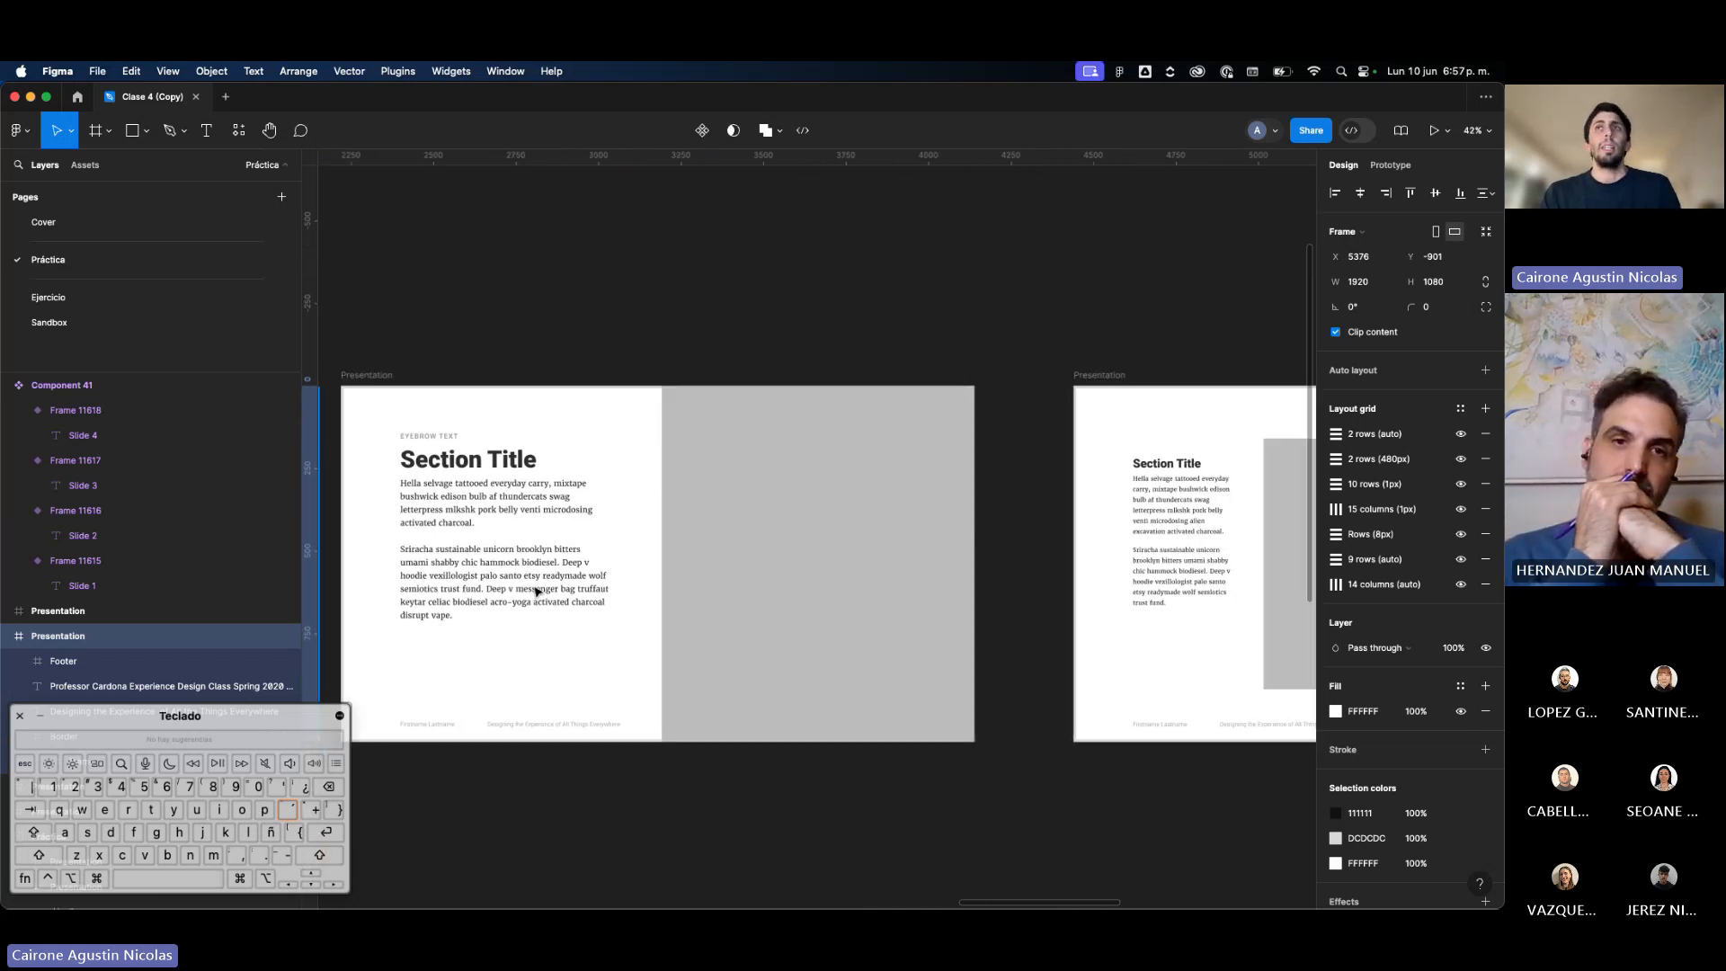
scroll(536, 590, right, 8)
scroll(1001, 543, left, 20)
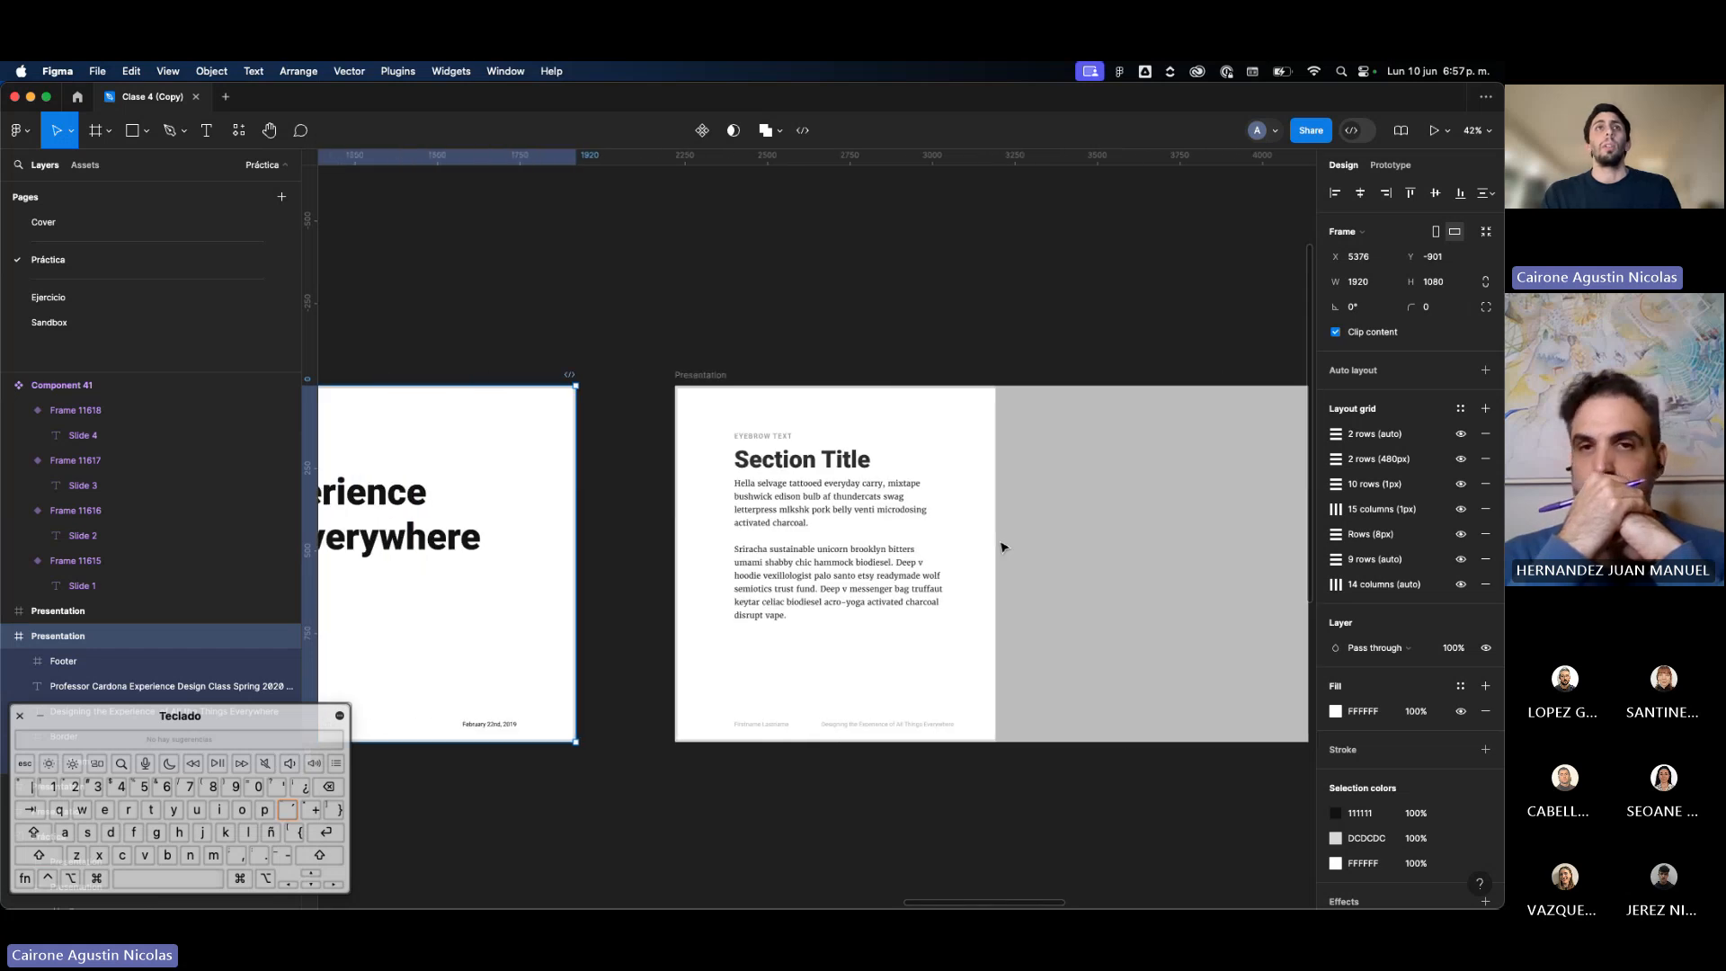
scroll(898, 482, right, 2)
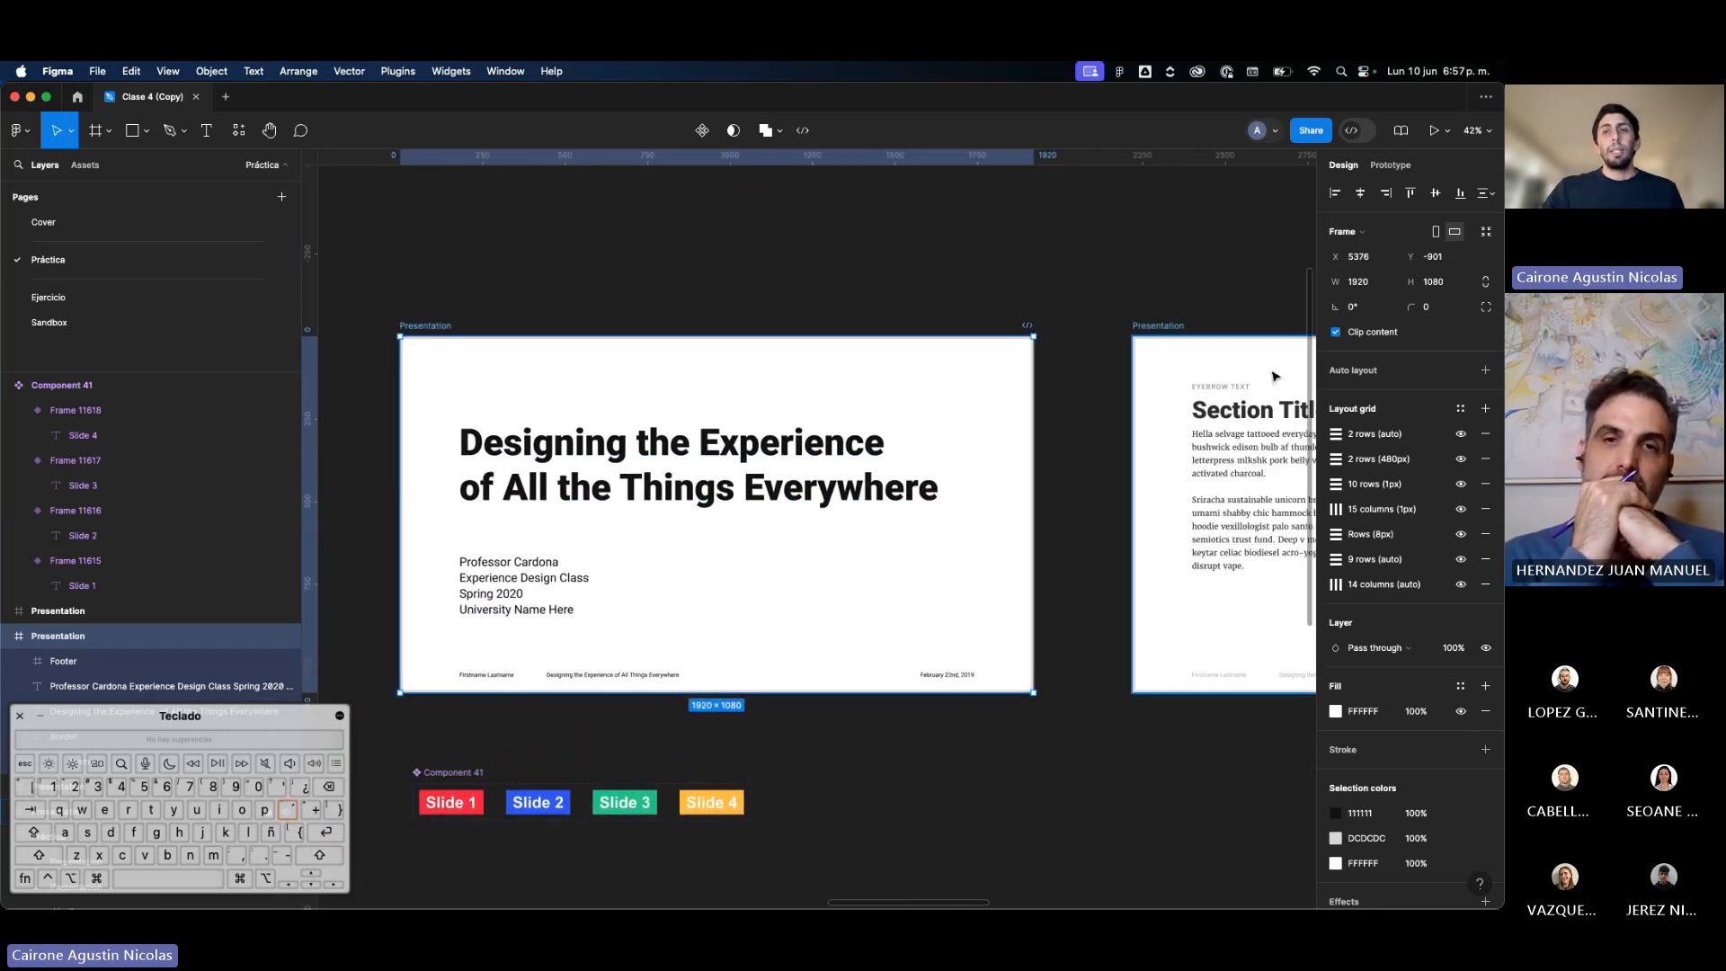
Step: Inspect the component set and its individual variants, comparing the whole set with the red Slide 1 button
click(446, 809)
click(526, 809)
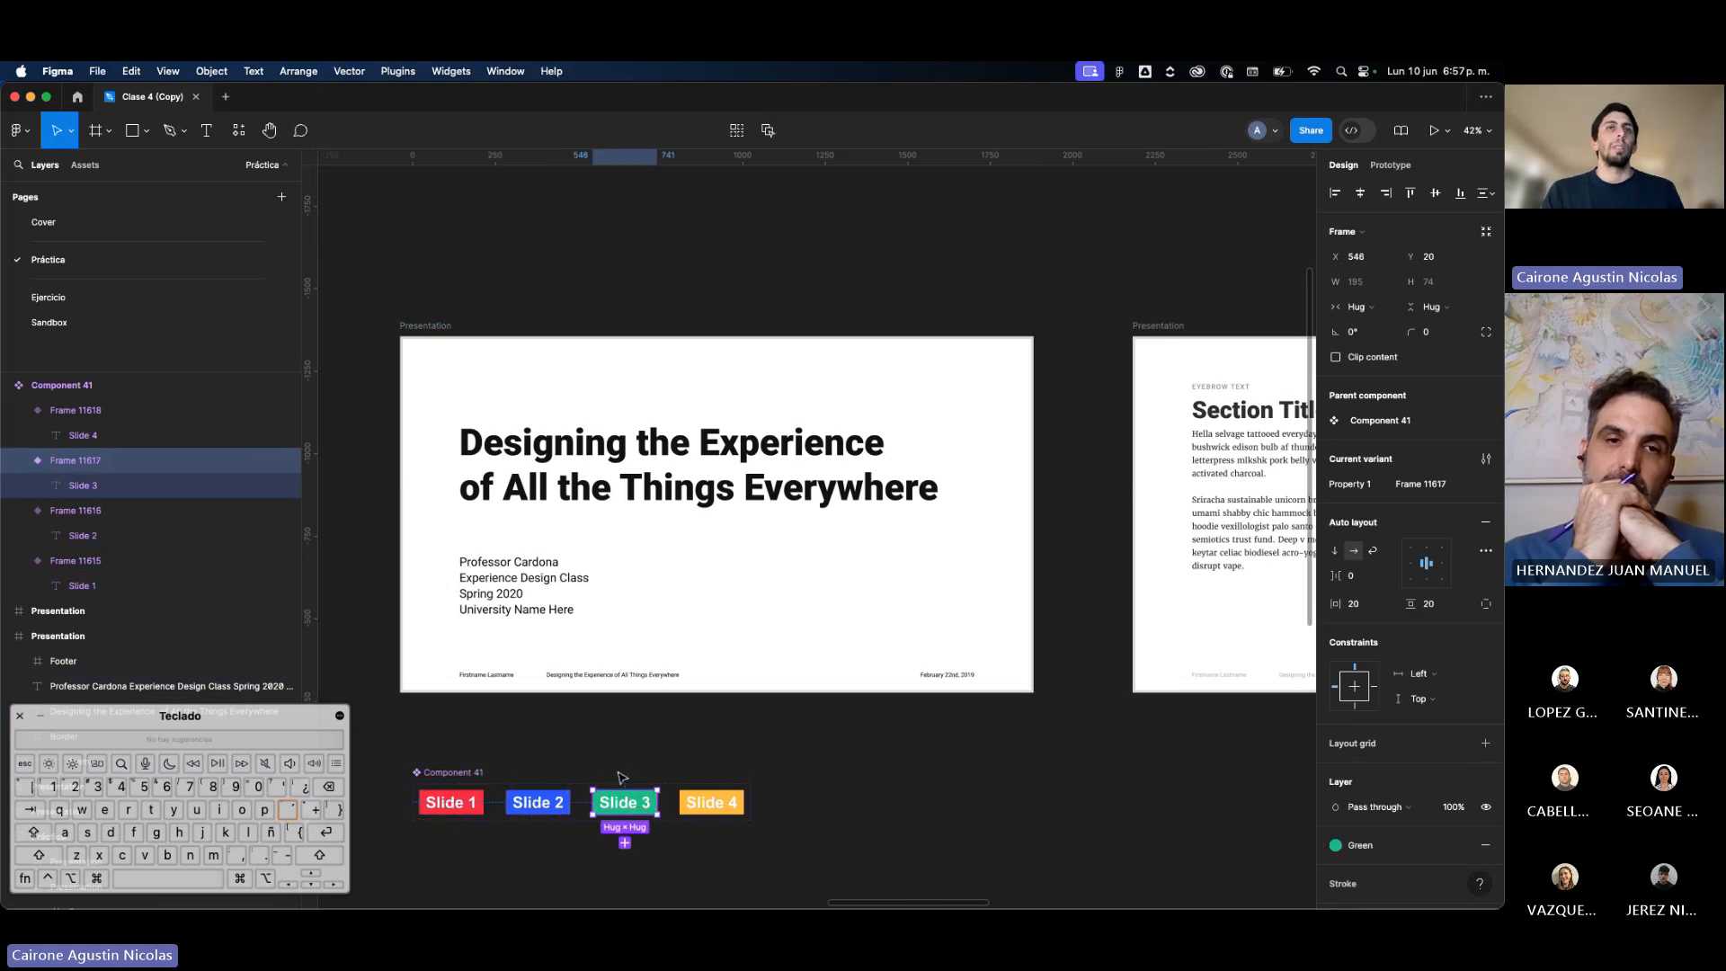
click(445, 775)
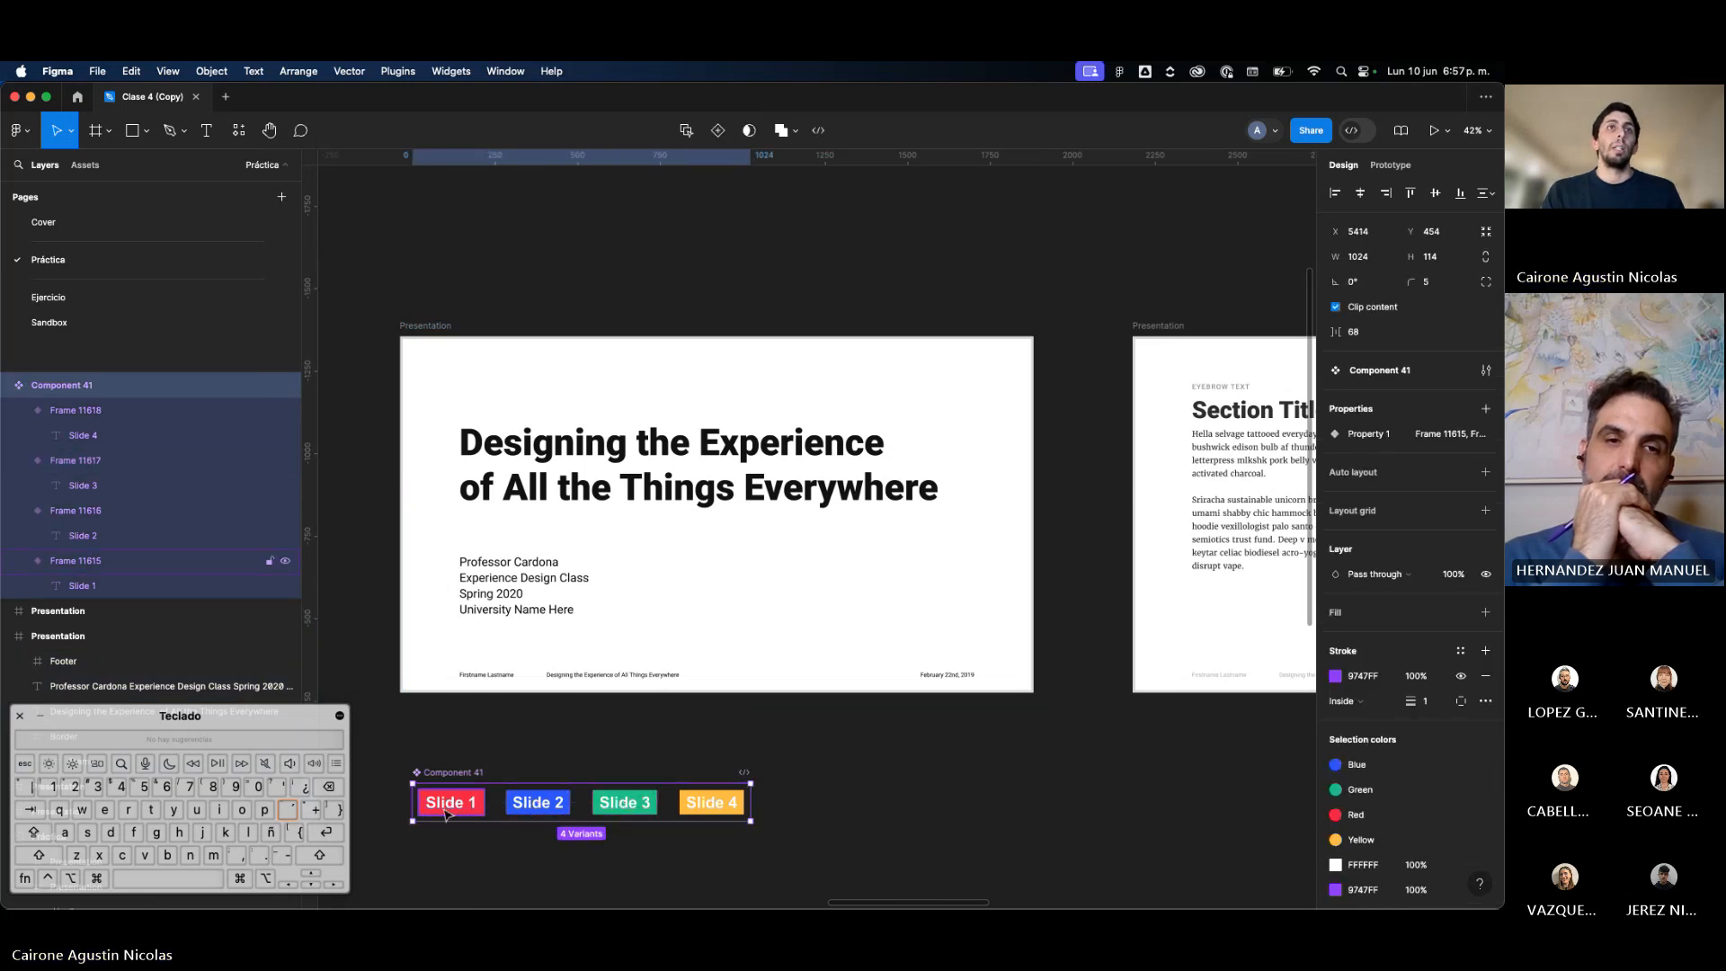
click(446, 812)
click(449, 775)
click(447, 804)
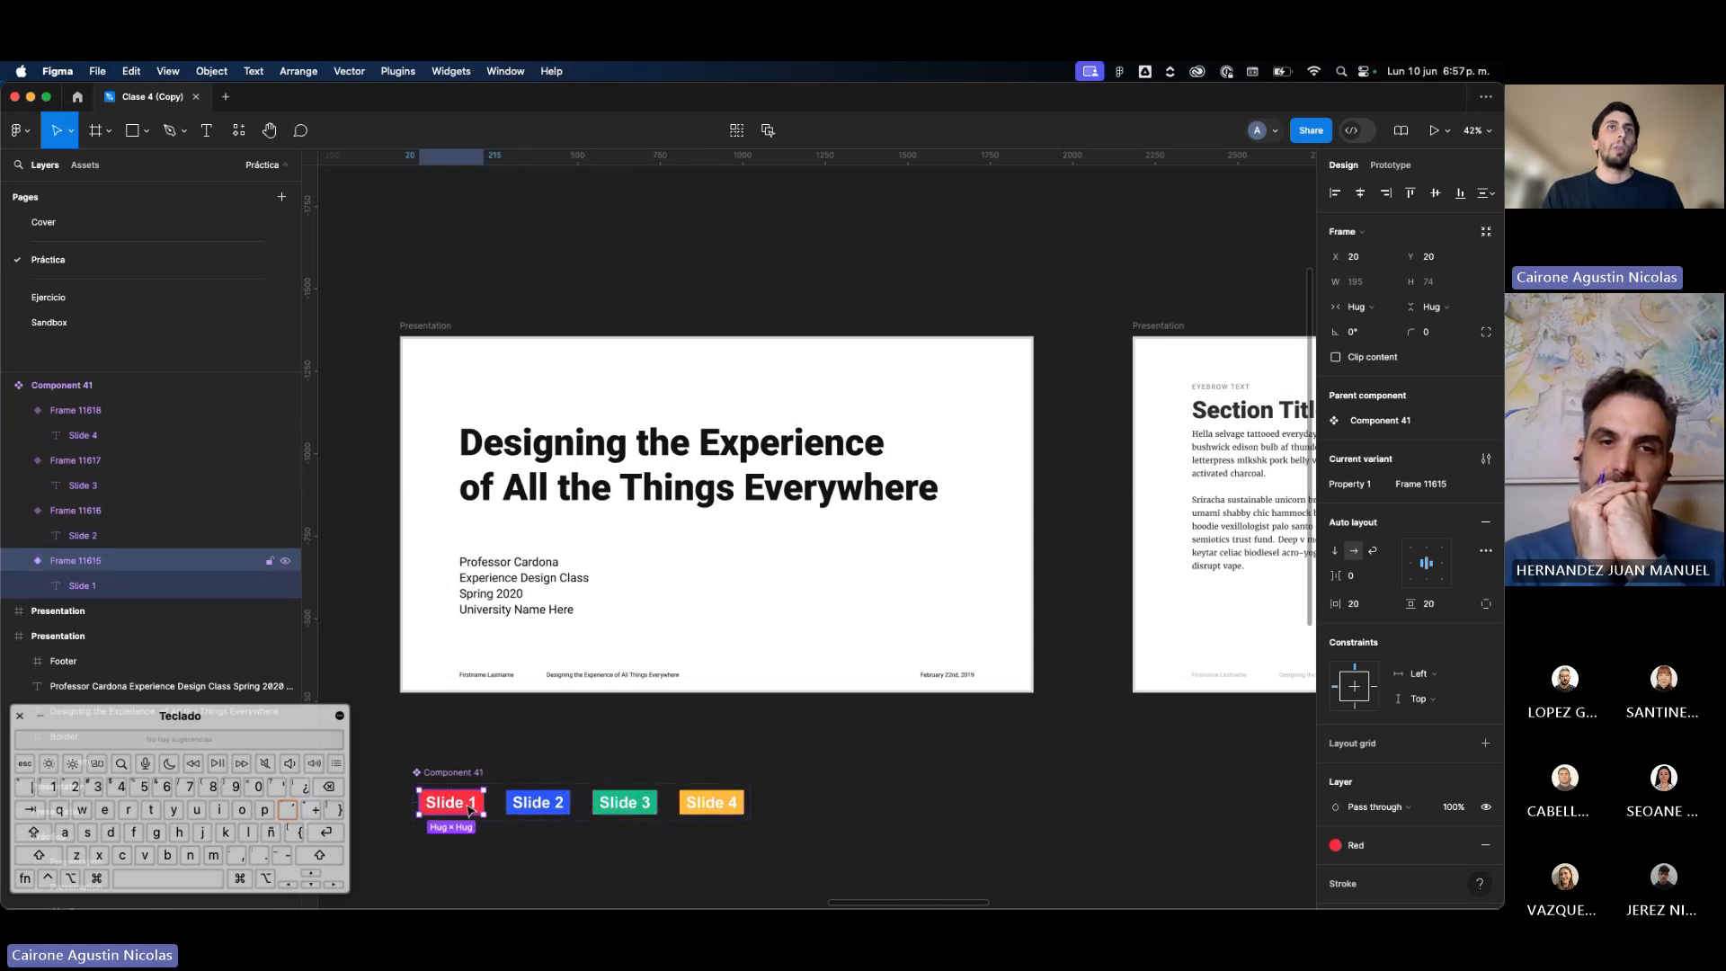
click(471, 773)
click(463, 816)
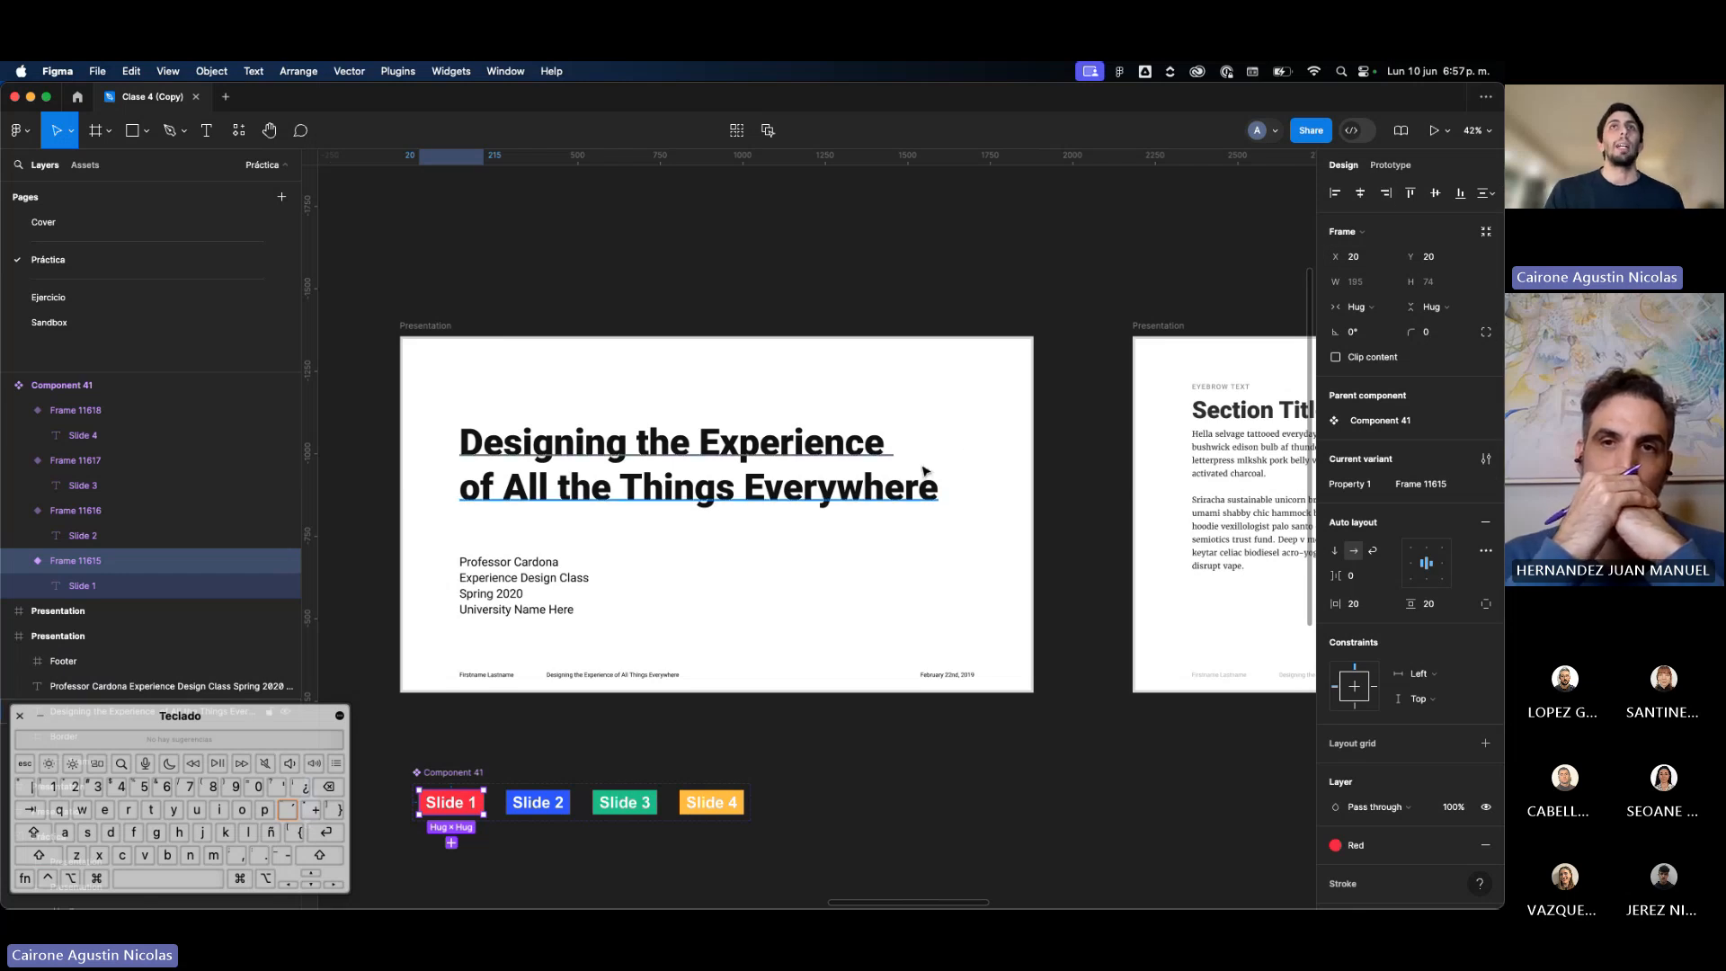
Step: Prototype the Slide 1 variant with an on-click Navigate to interaction leading to the title slide, with Instant transition
click(969, 443)
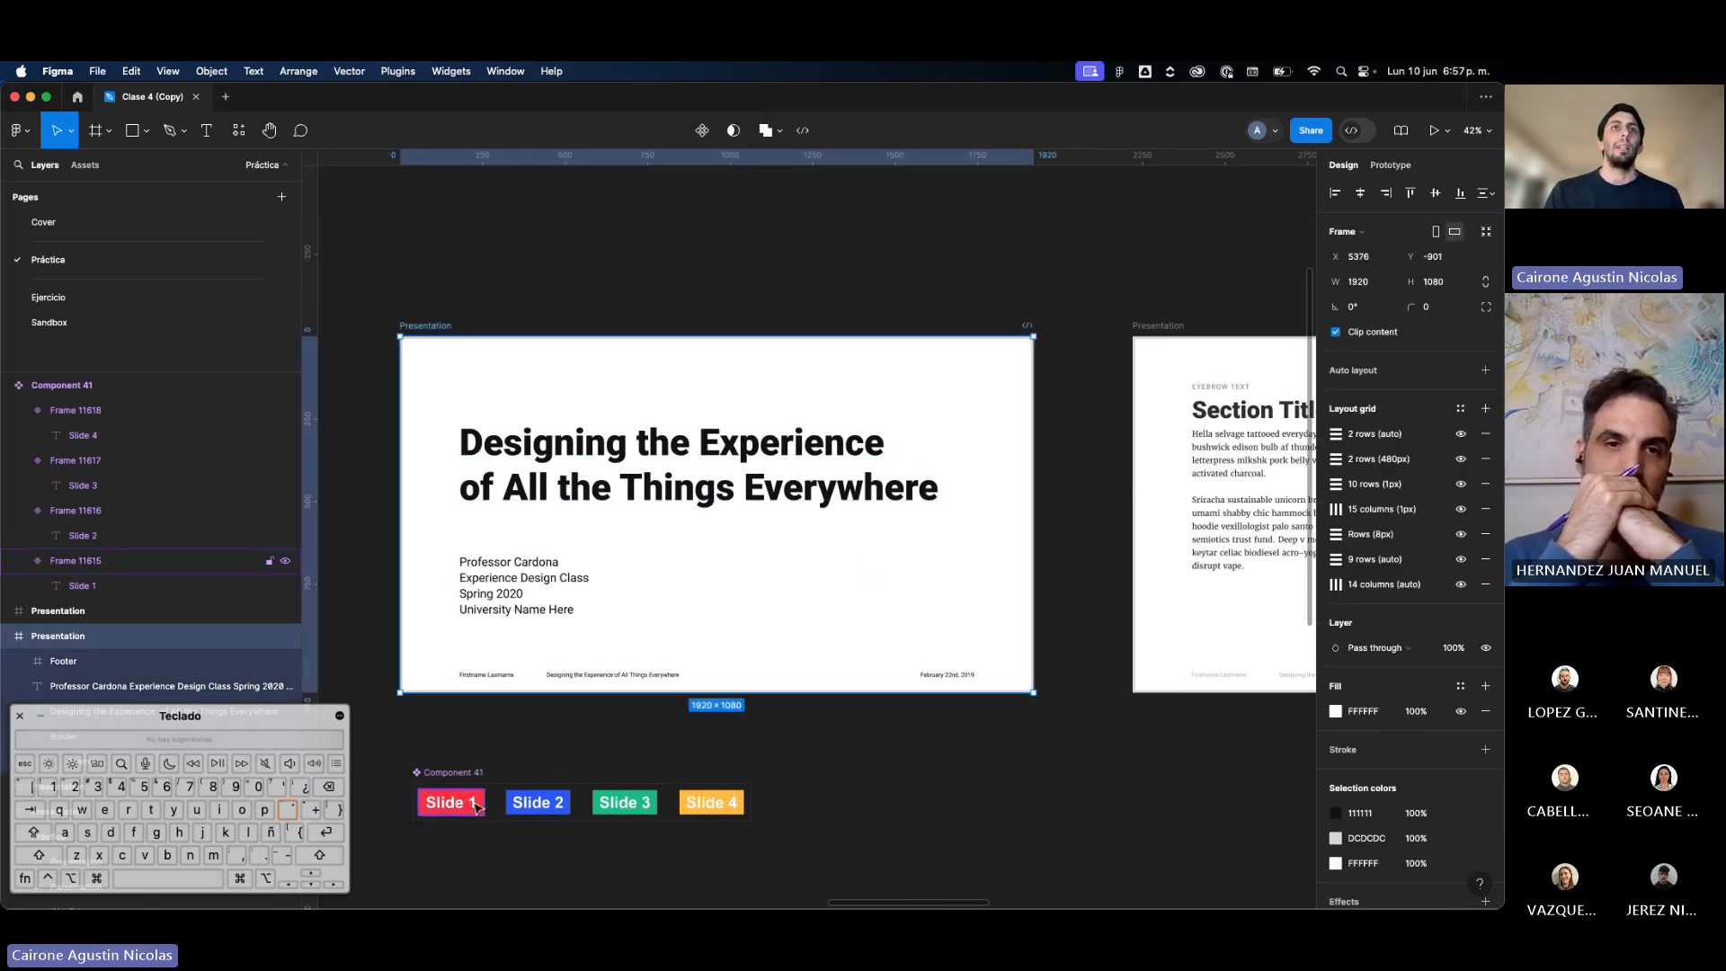
click(477, 807)
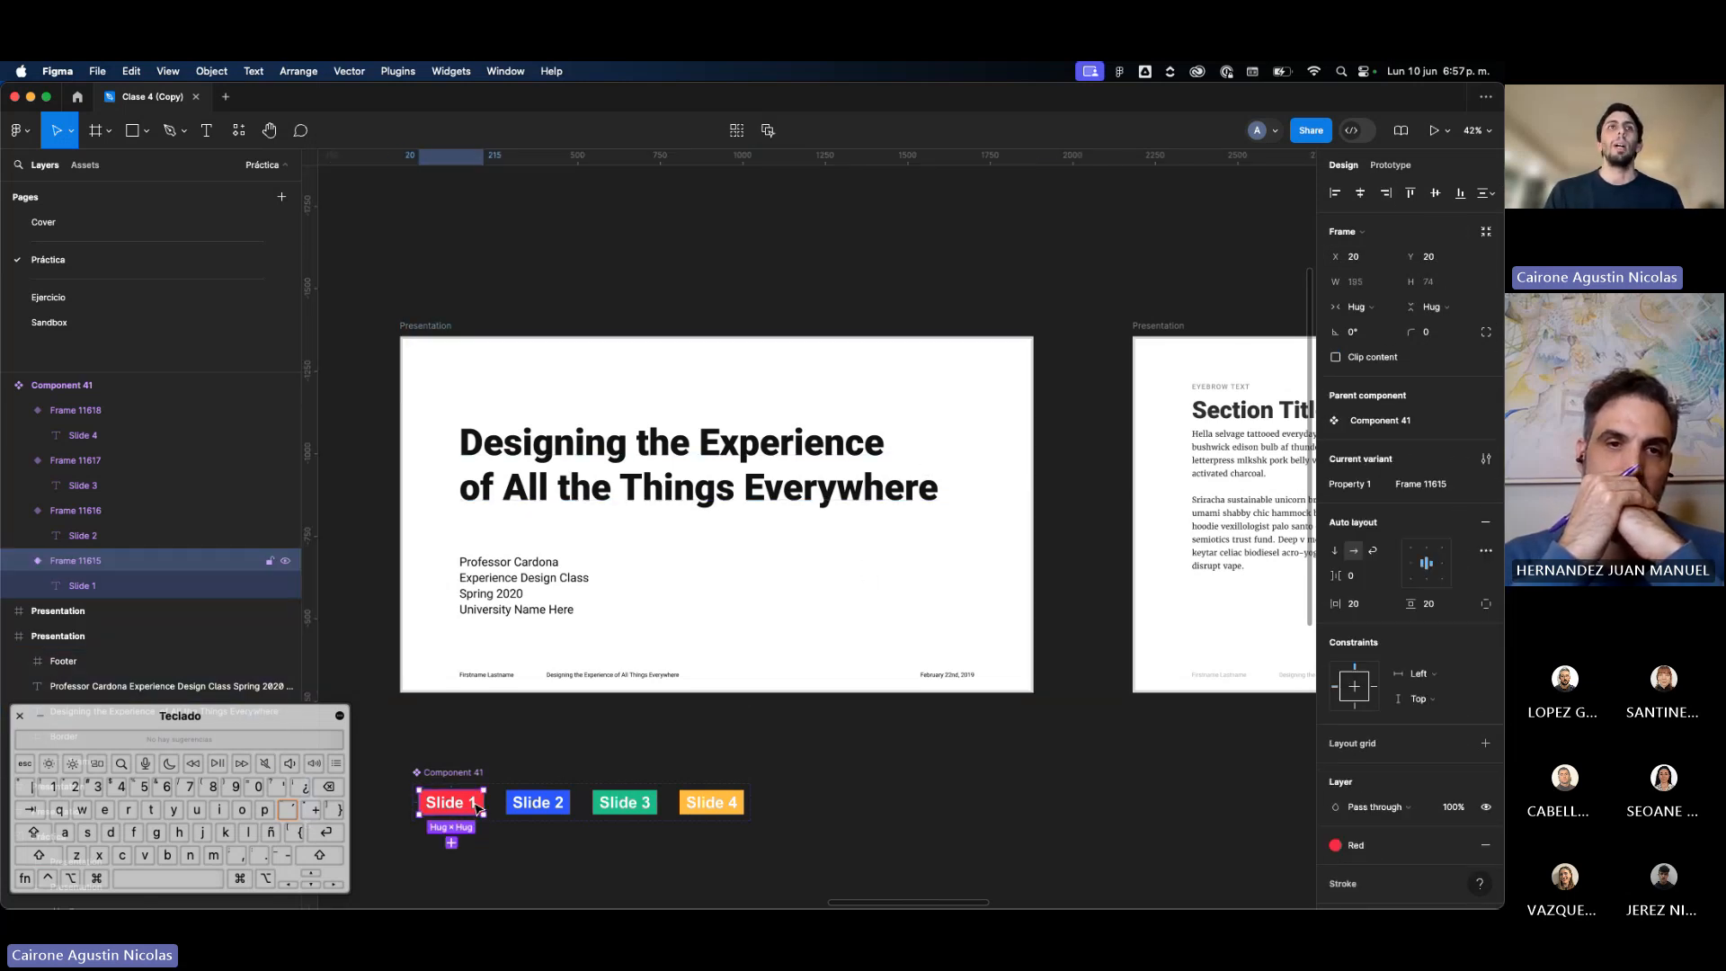
click(1390, 164)
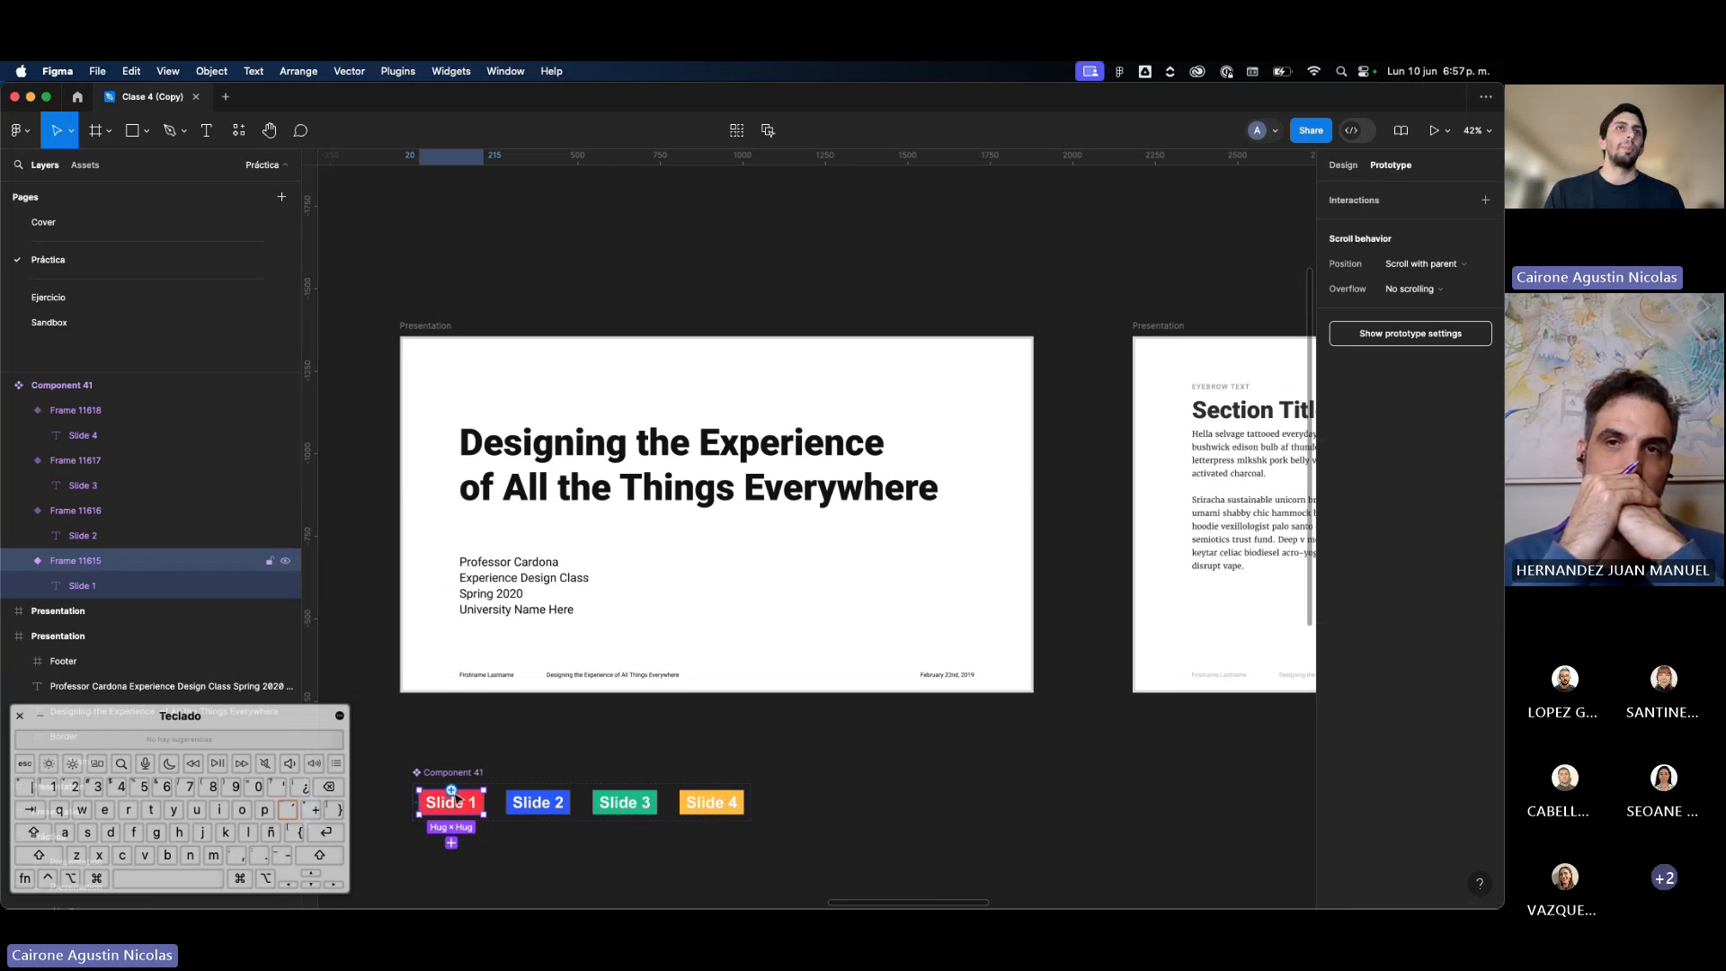
scroll(456, 798, up, 3)
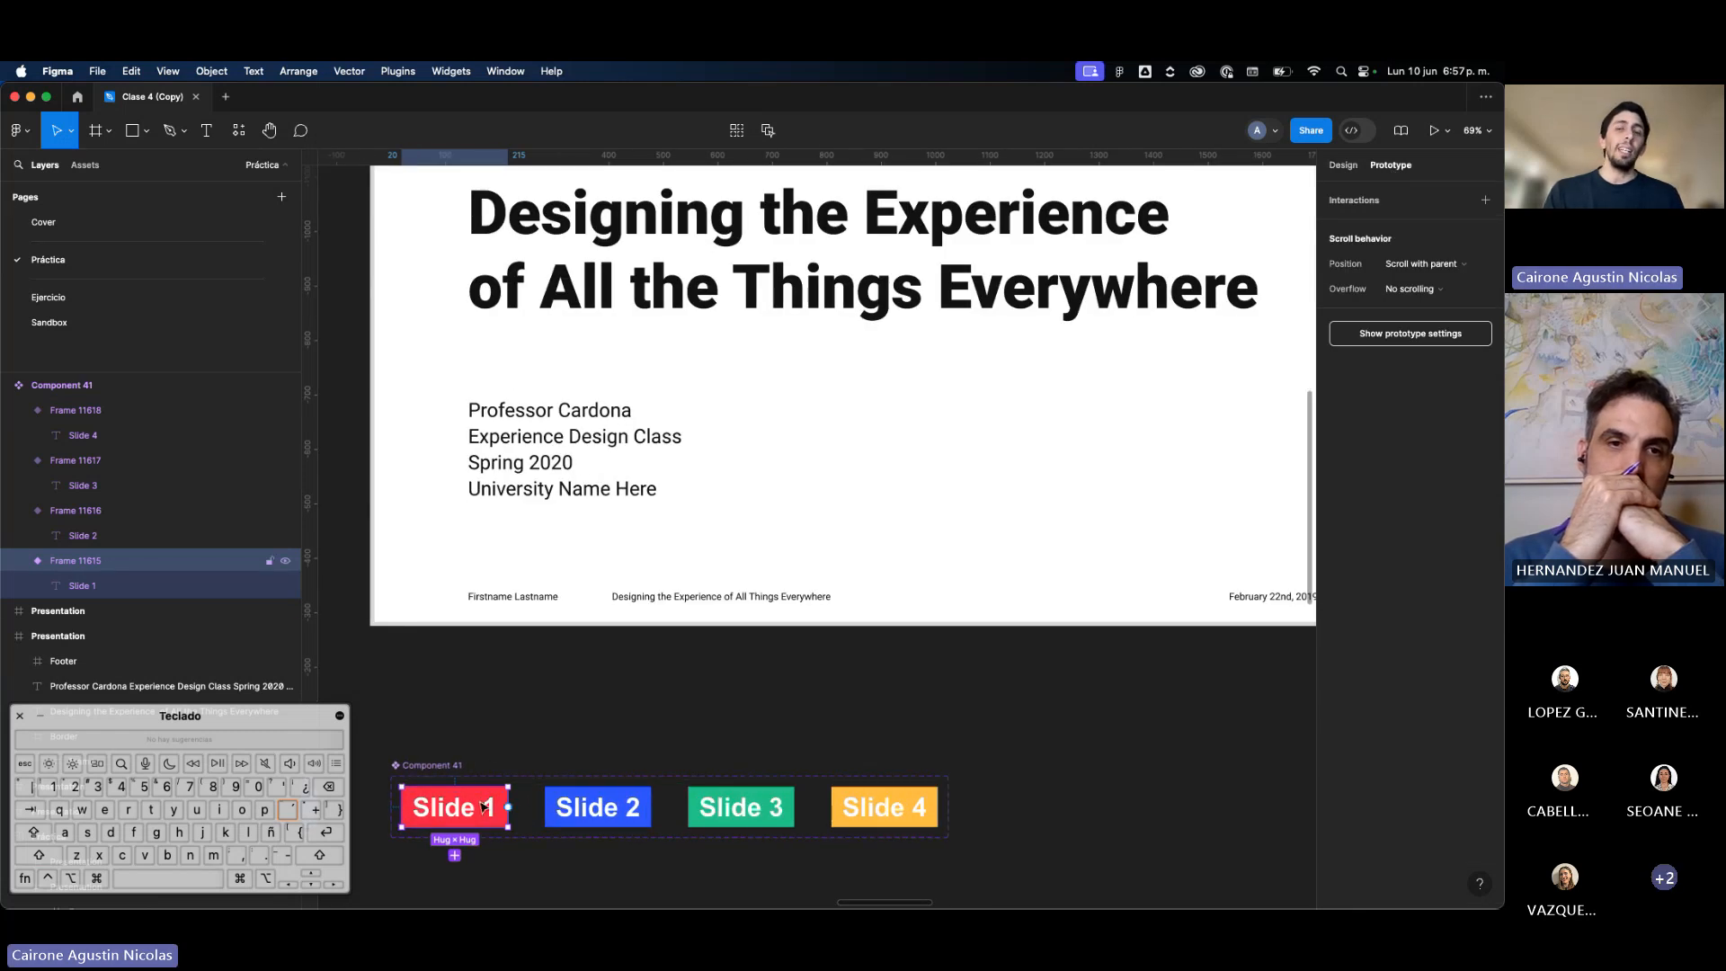
scroll(519, 773, down, 2)
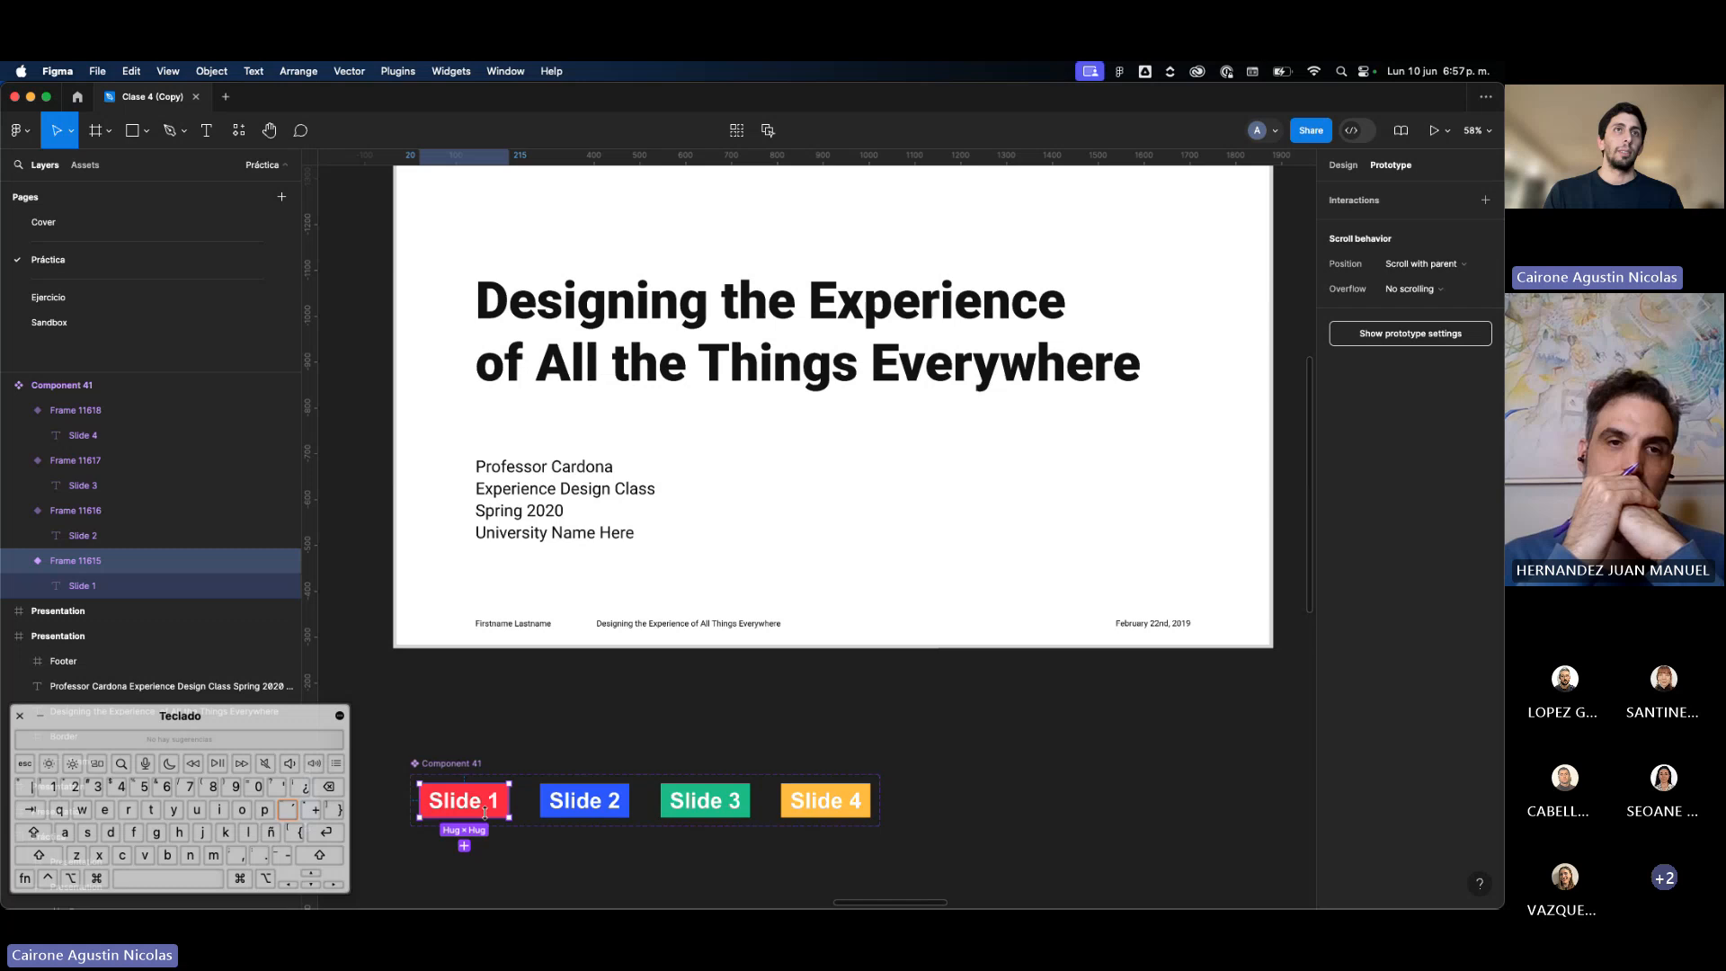
click(594, 761)
click(481, 793)
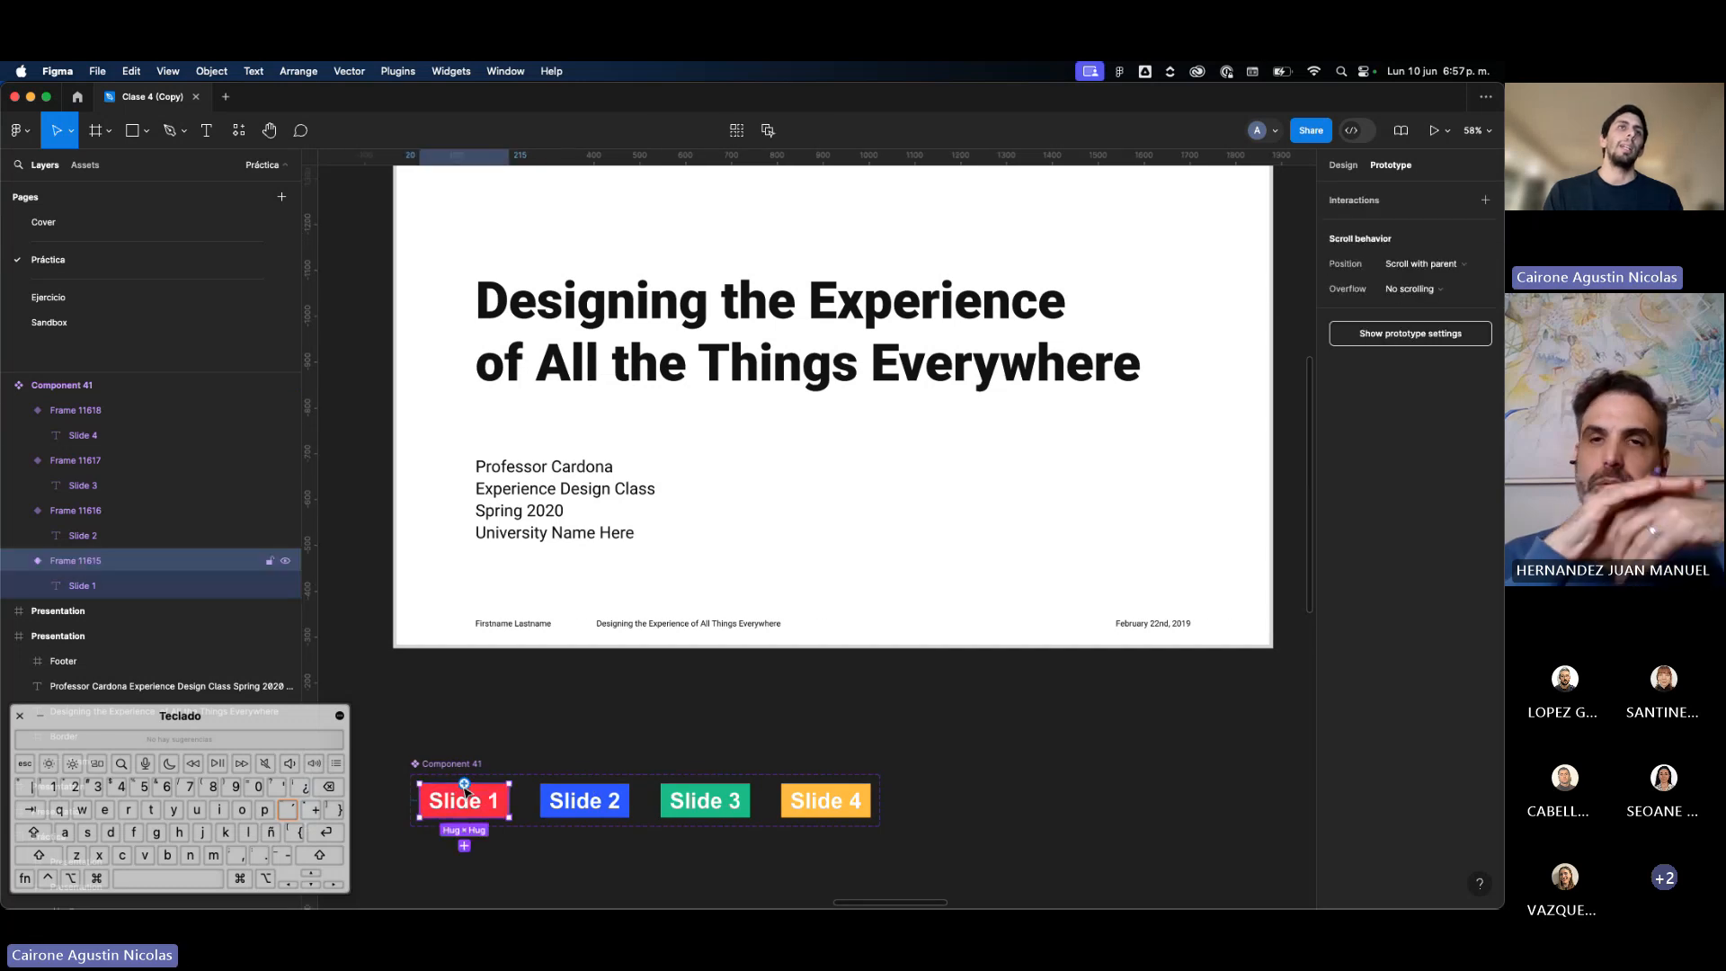
drag(464, 784, 473, 650)
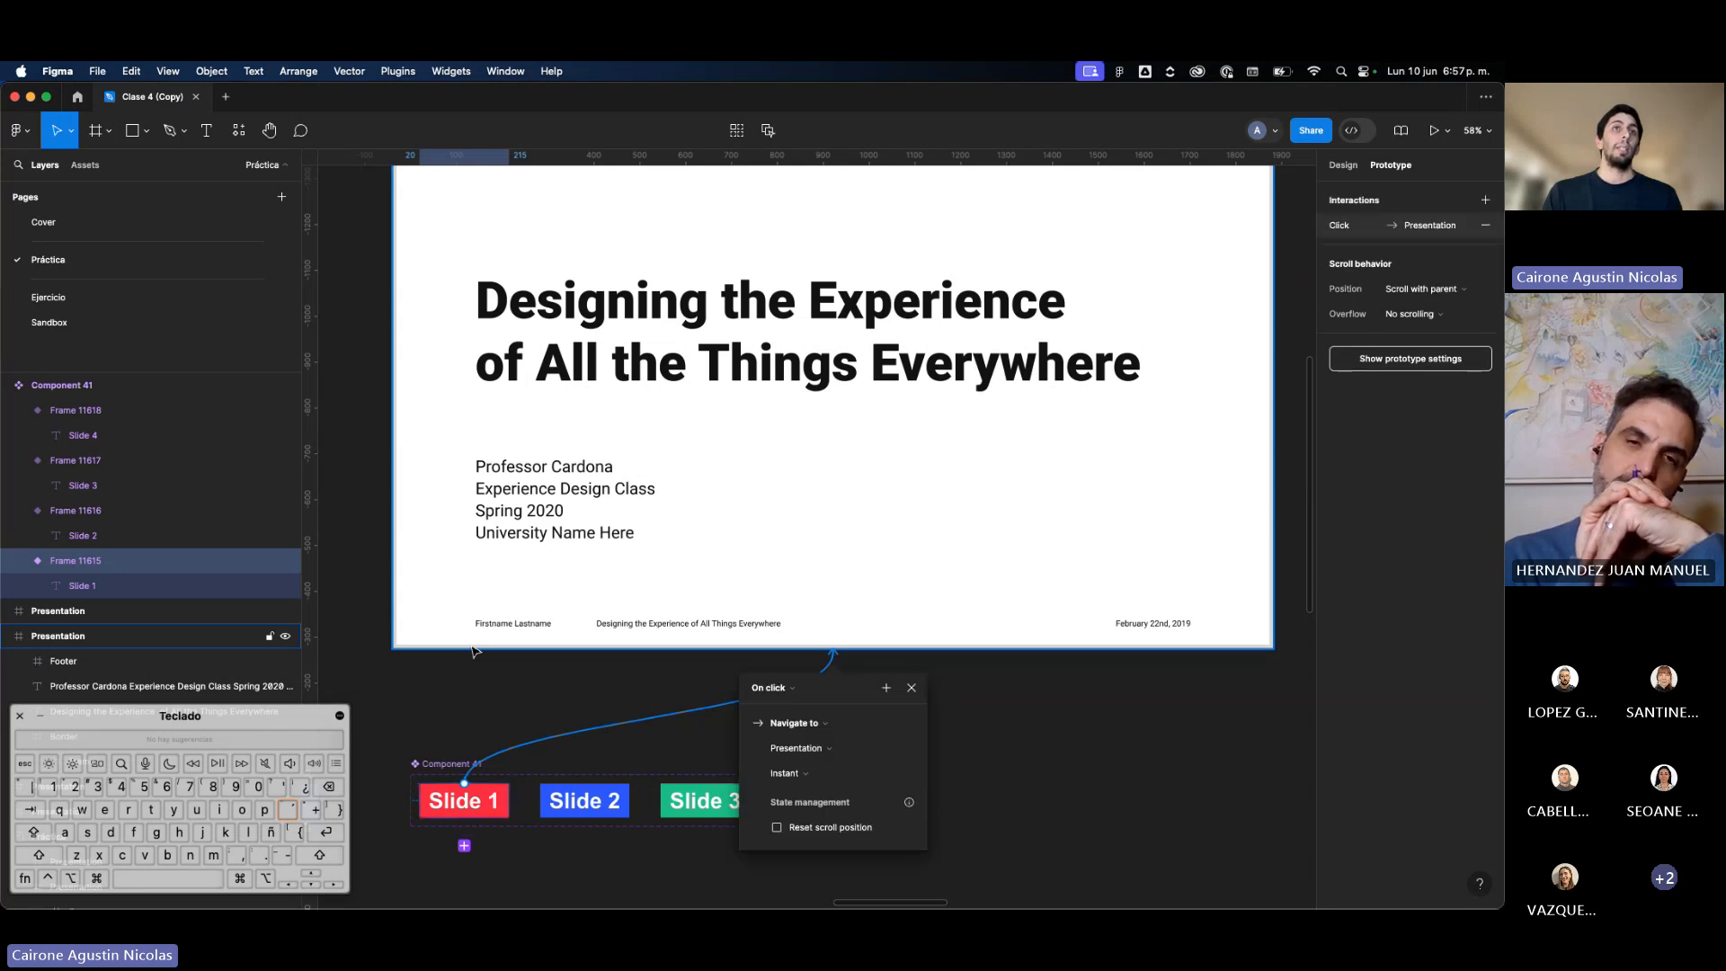
Step: Connect the Slide 2 variant to the second slide, with an on-click, instant Navigate to interaction
scroll(473, 650, down, 5)
click(544, 746)
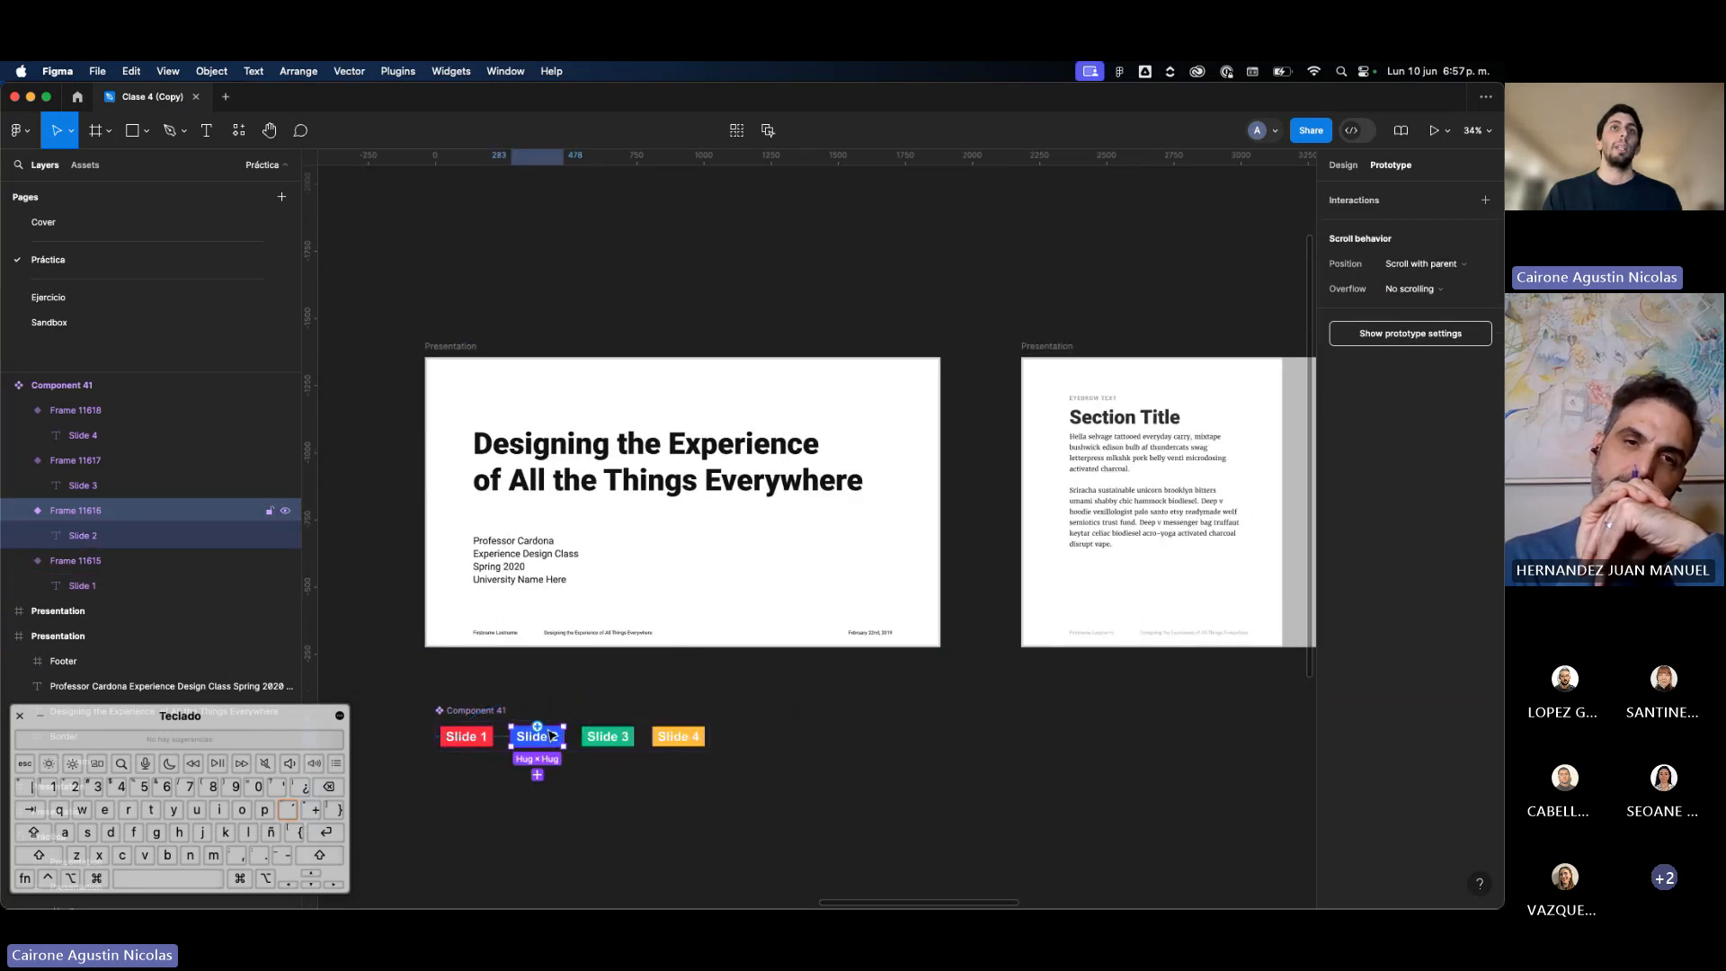
drag(551, 736, 1195, 643)
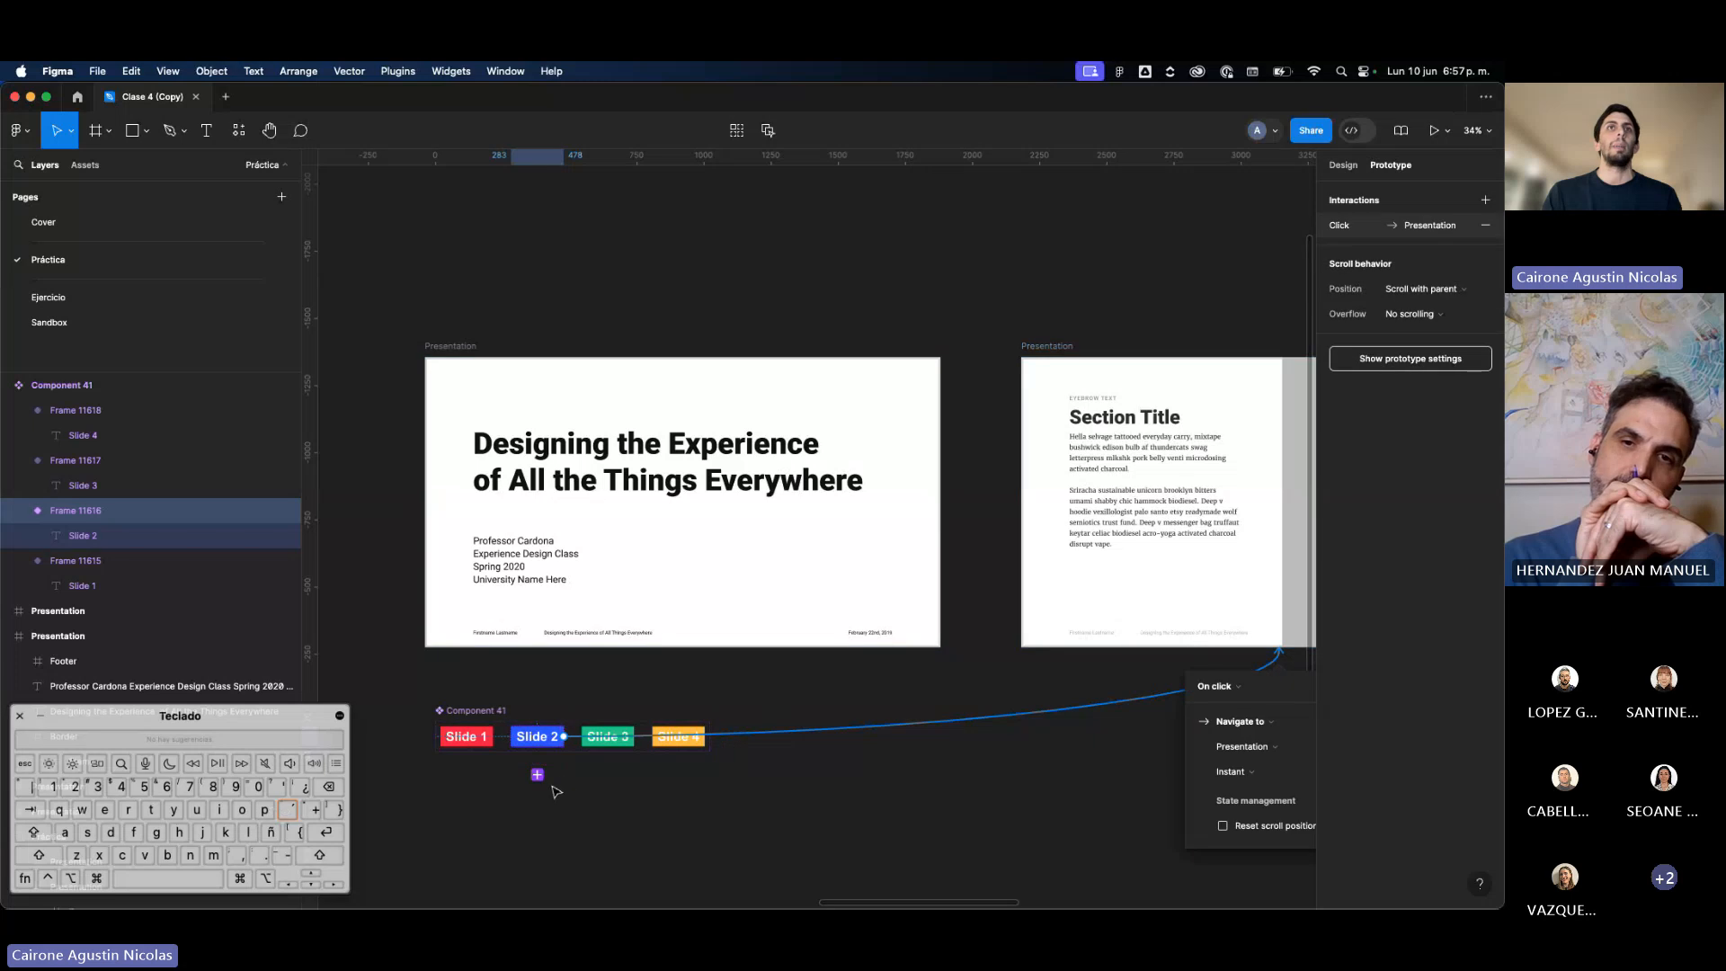
Step: Connect the Slide 3 variant to the third slide with the three grey columns, using an on-click, instant Navigate to interaction
click(617, 735)
drag(612, 729, 1135, 607)
scroll(1135, 607, down, 5)
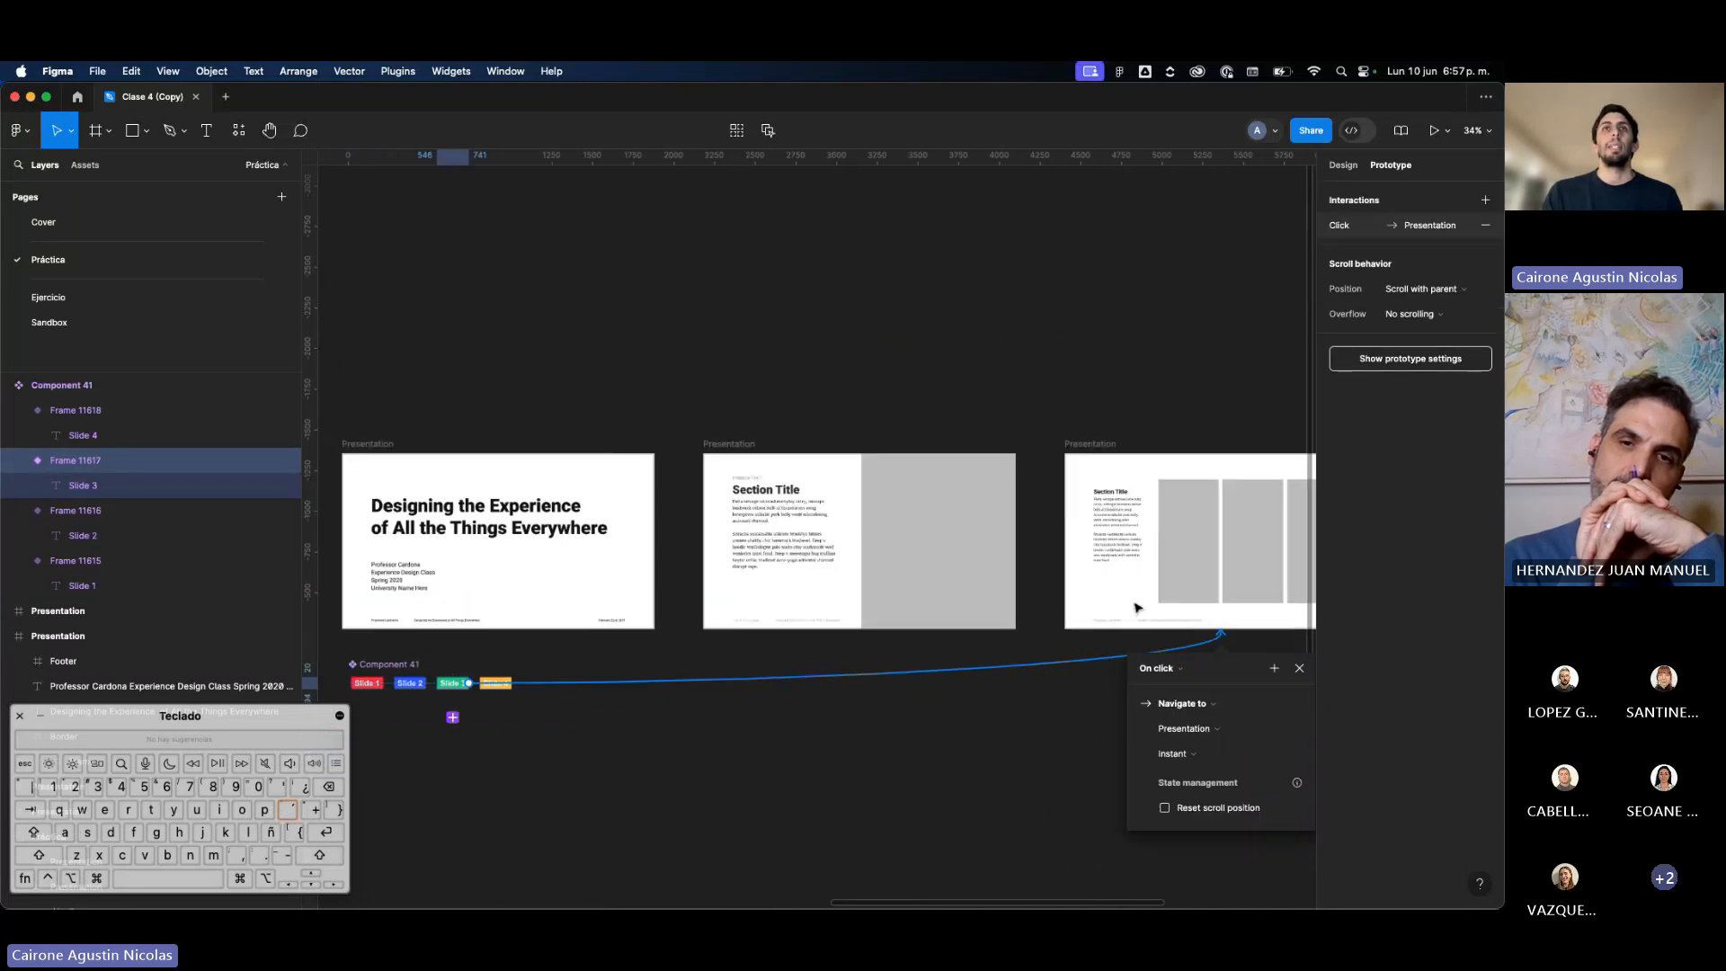
Step: Connect the Slide 4 variant to the fourth slide with the quote text, using an on-click, instant Navigate to interaction
scroll(634, 667, up, 5)
click(637, 665)
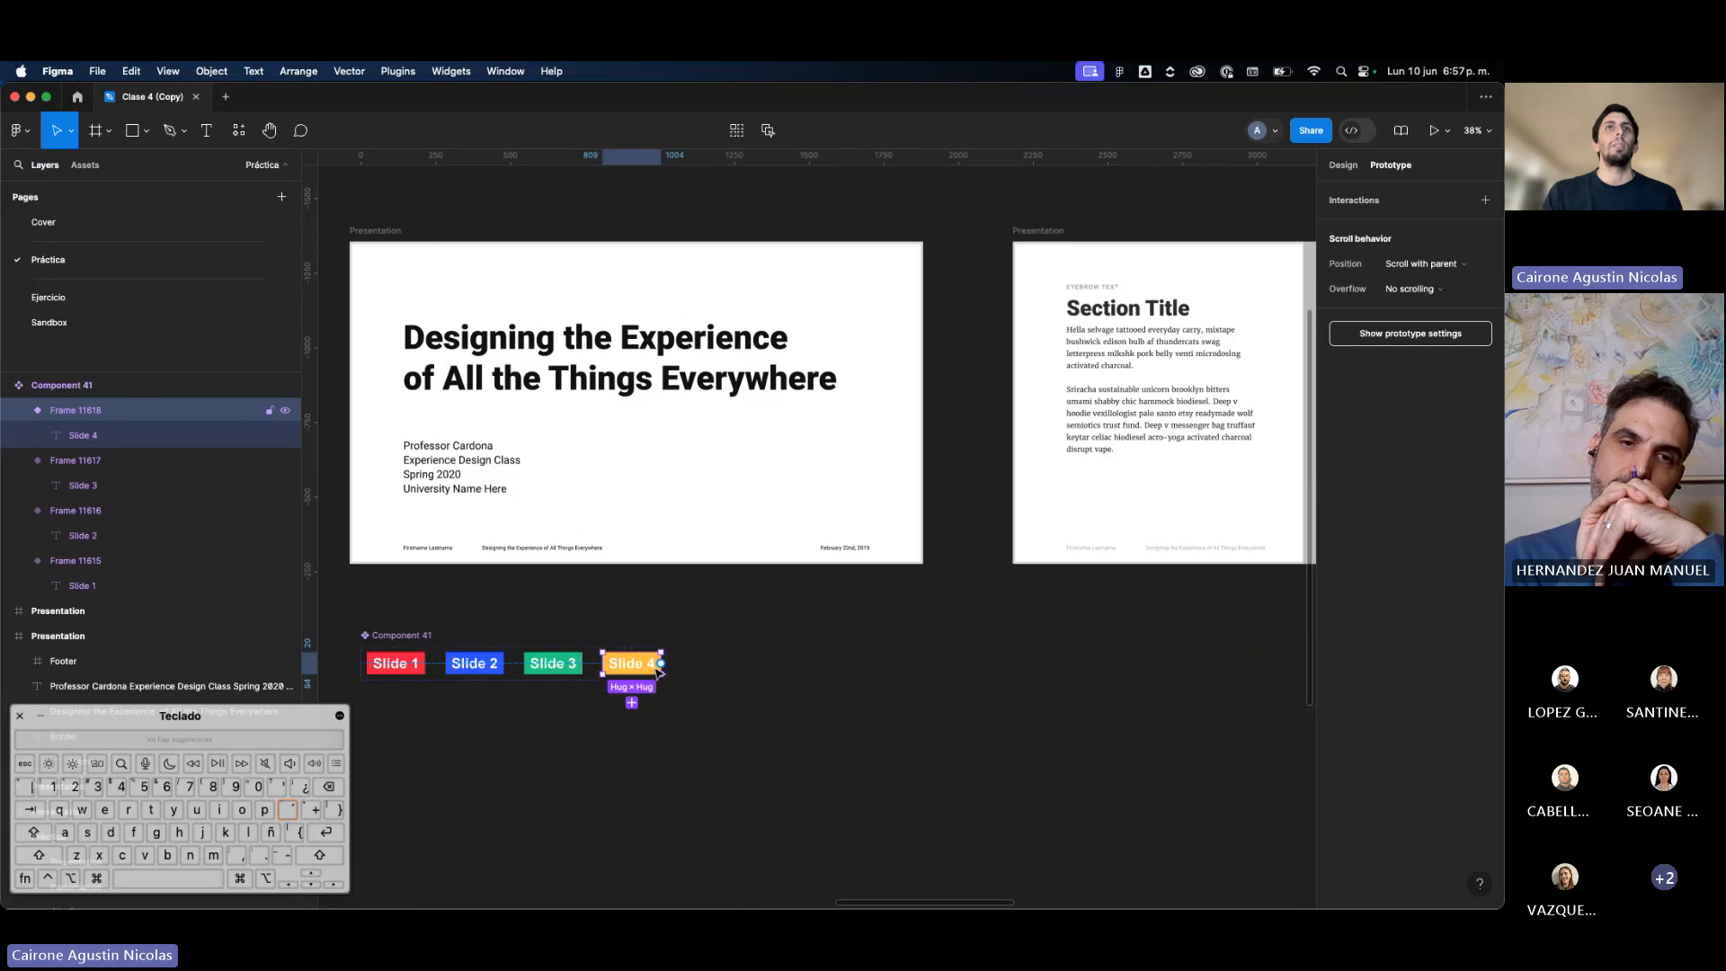
drag(660, 663, 1183, 543)
scroll(1314, 659, down, 5)
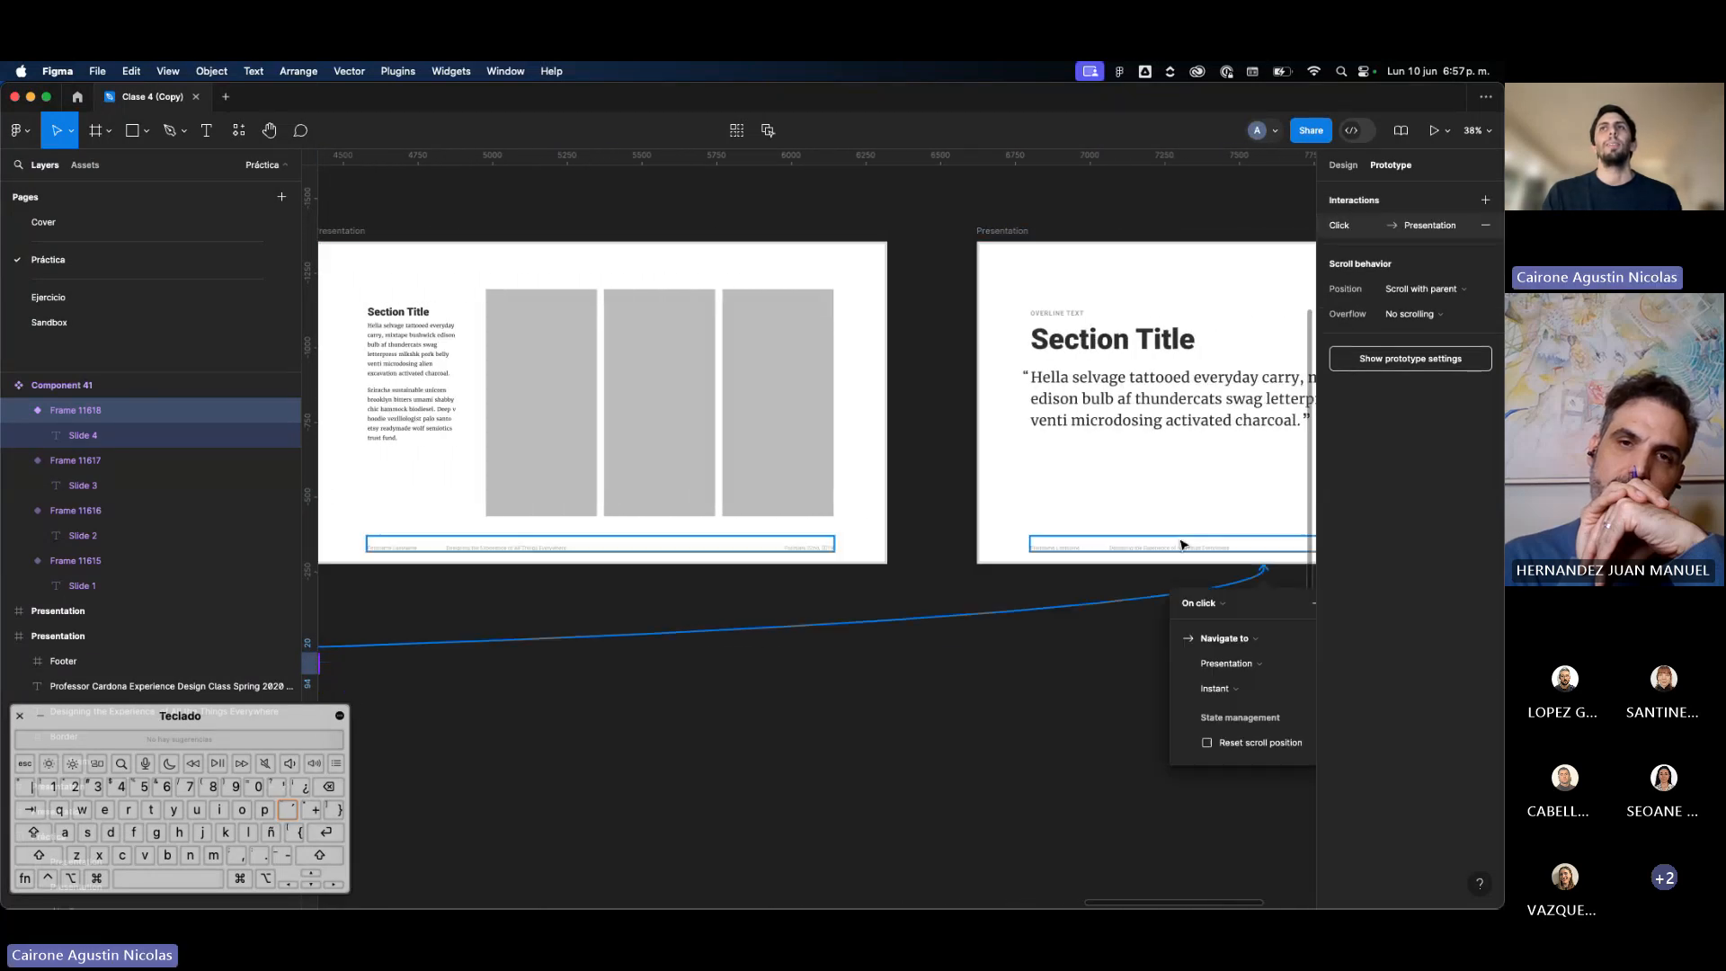
Step: Review the prototype connections of the four button variants one by one and all together
scroll(1183, 543, left, 10)
scroll(857, 567, up, 5)
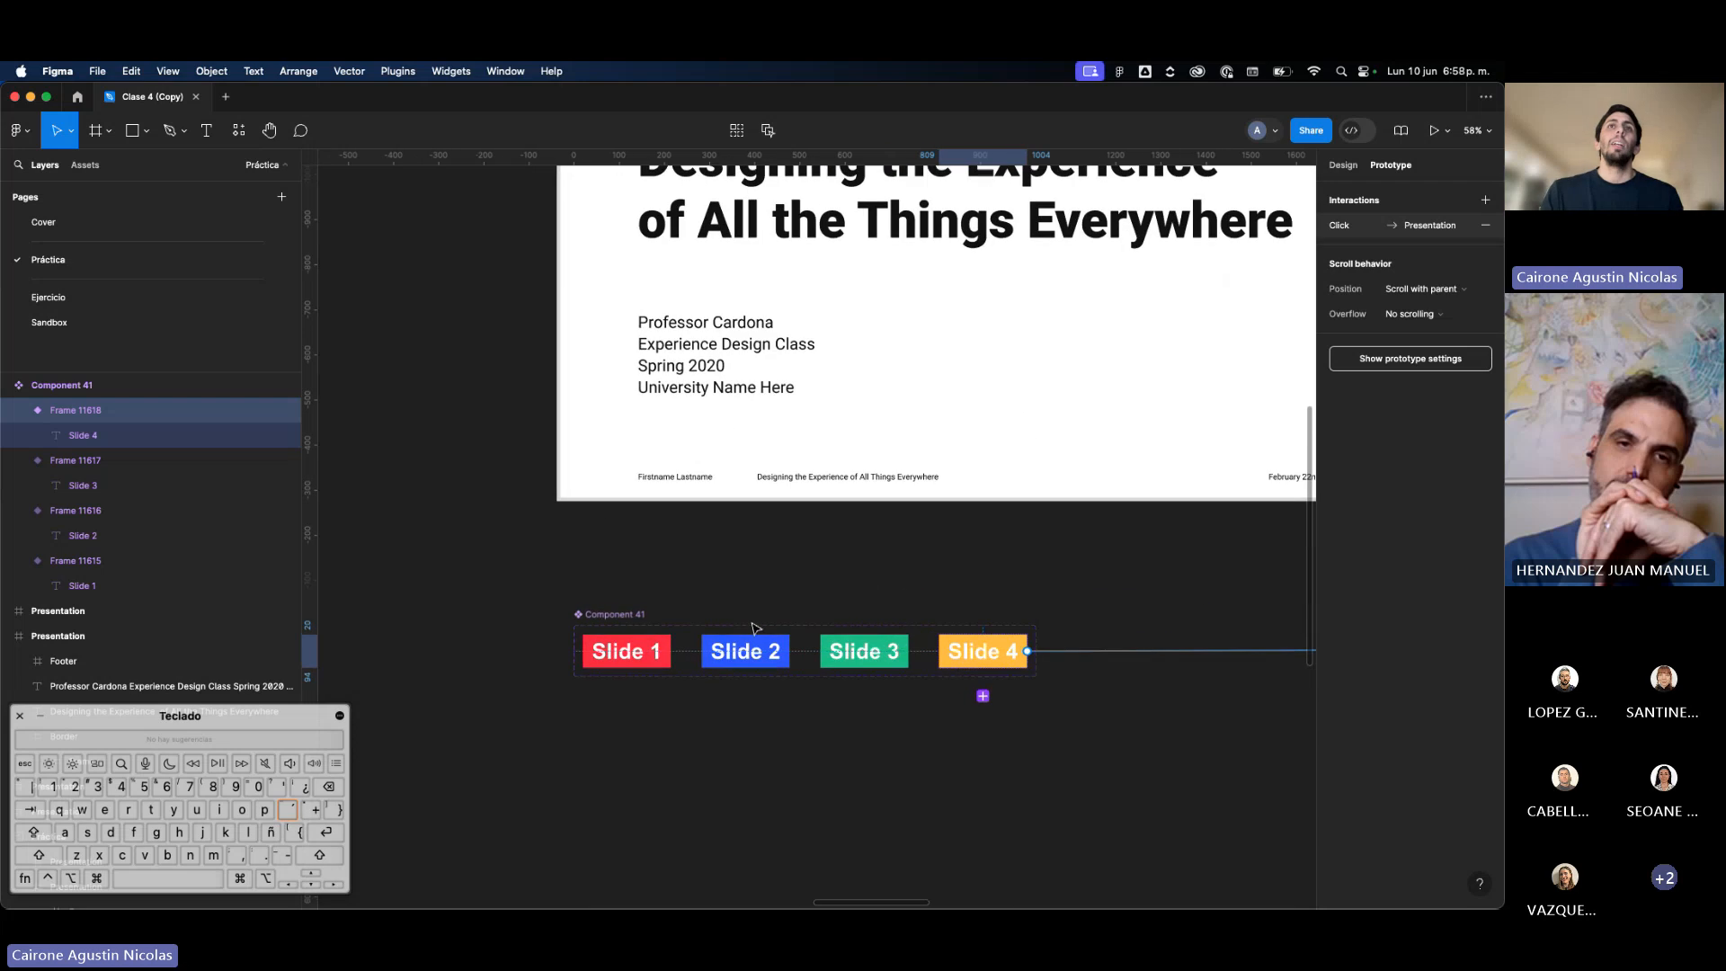
click(656, 644)
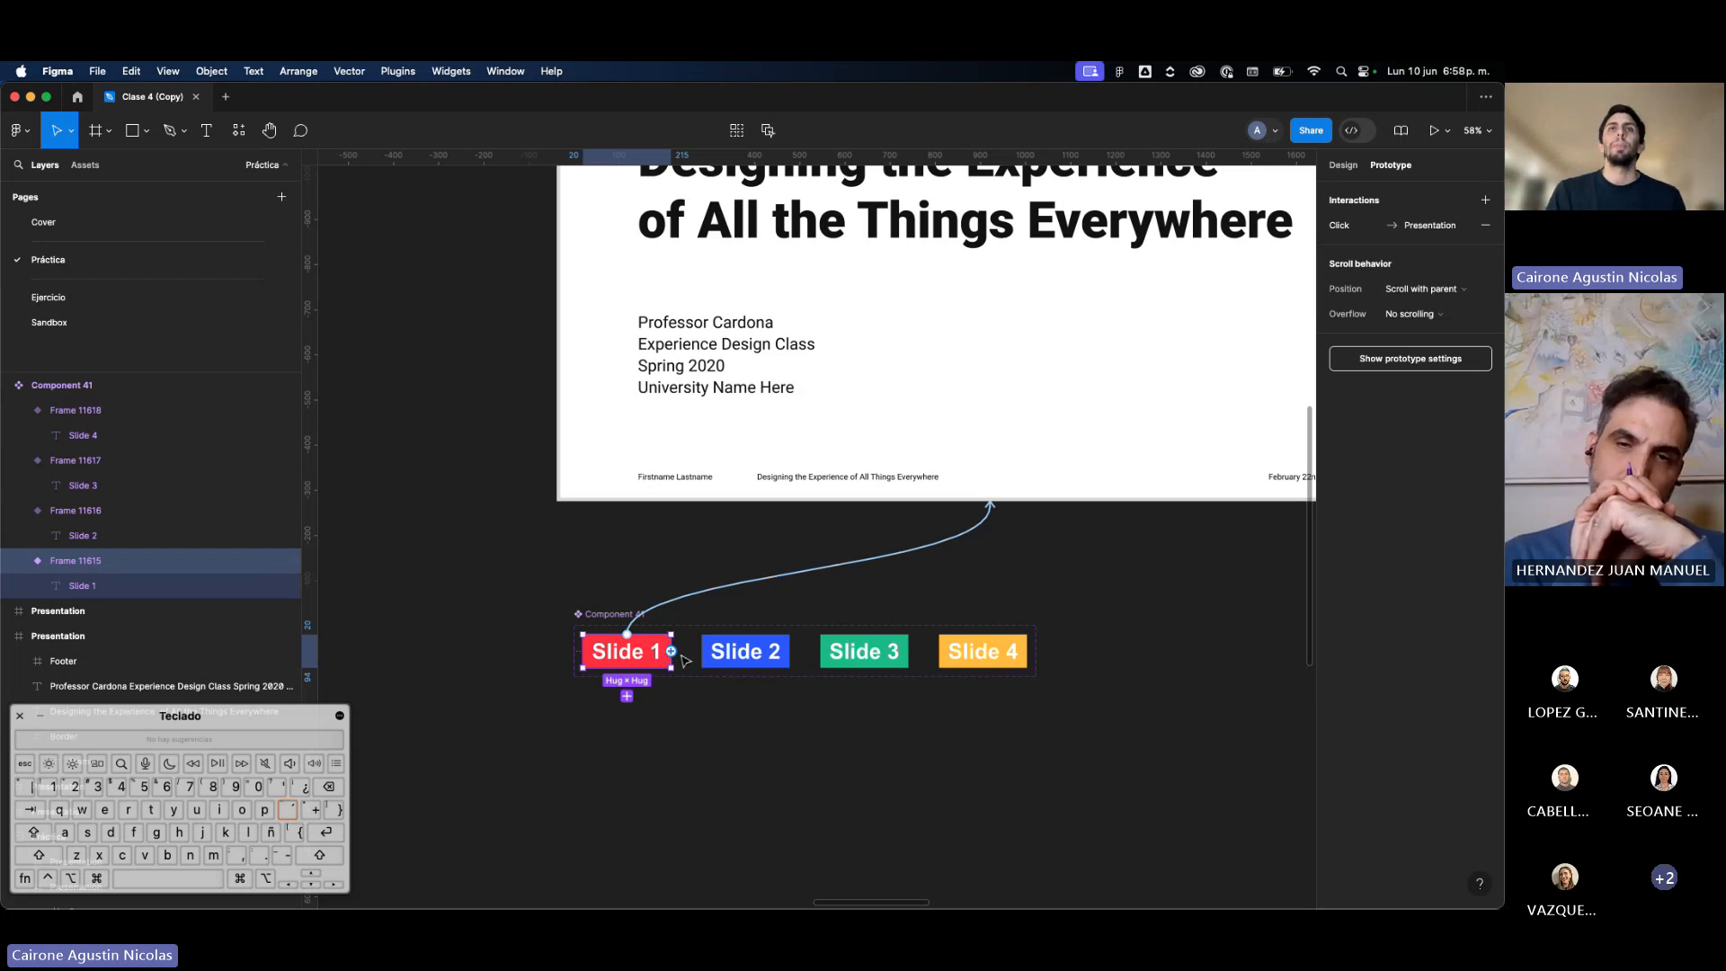
click(744, 661)
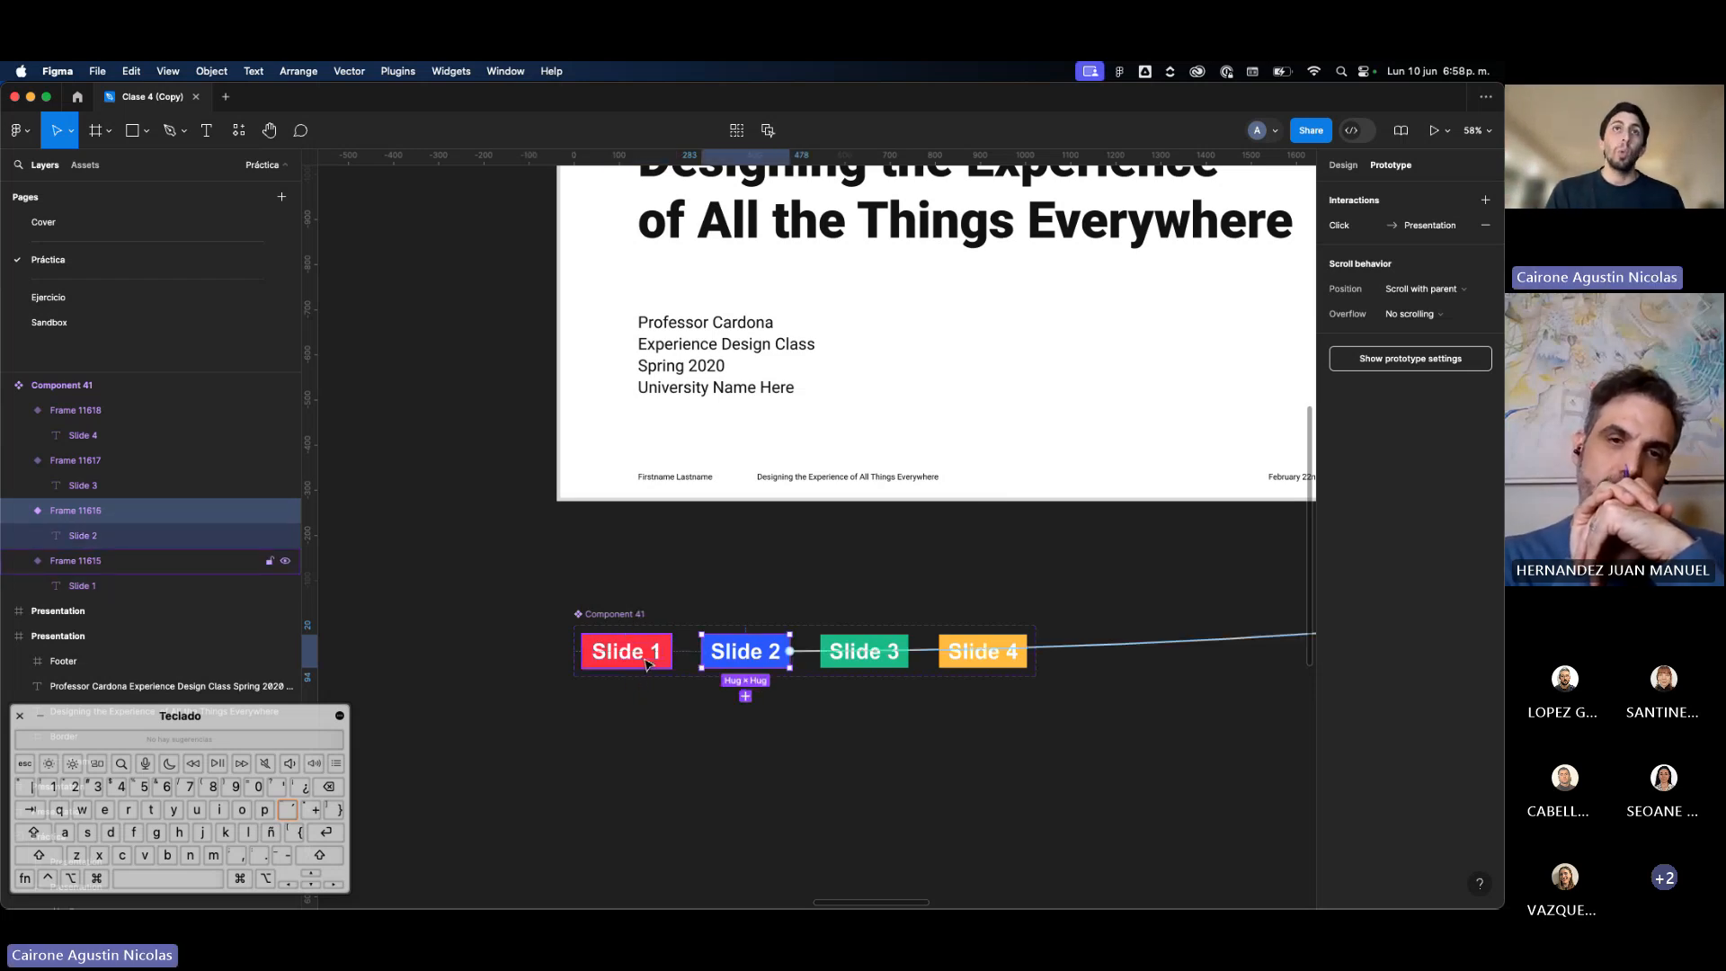
click(647, 665)
click(709, 594)
click(688, 575)
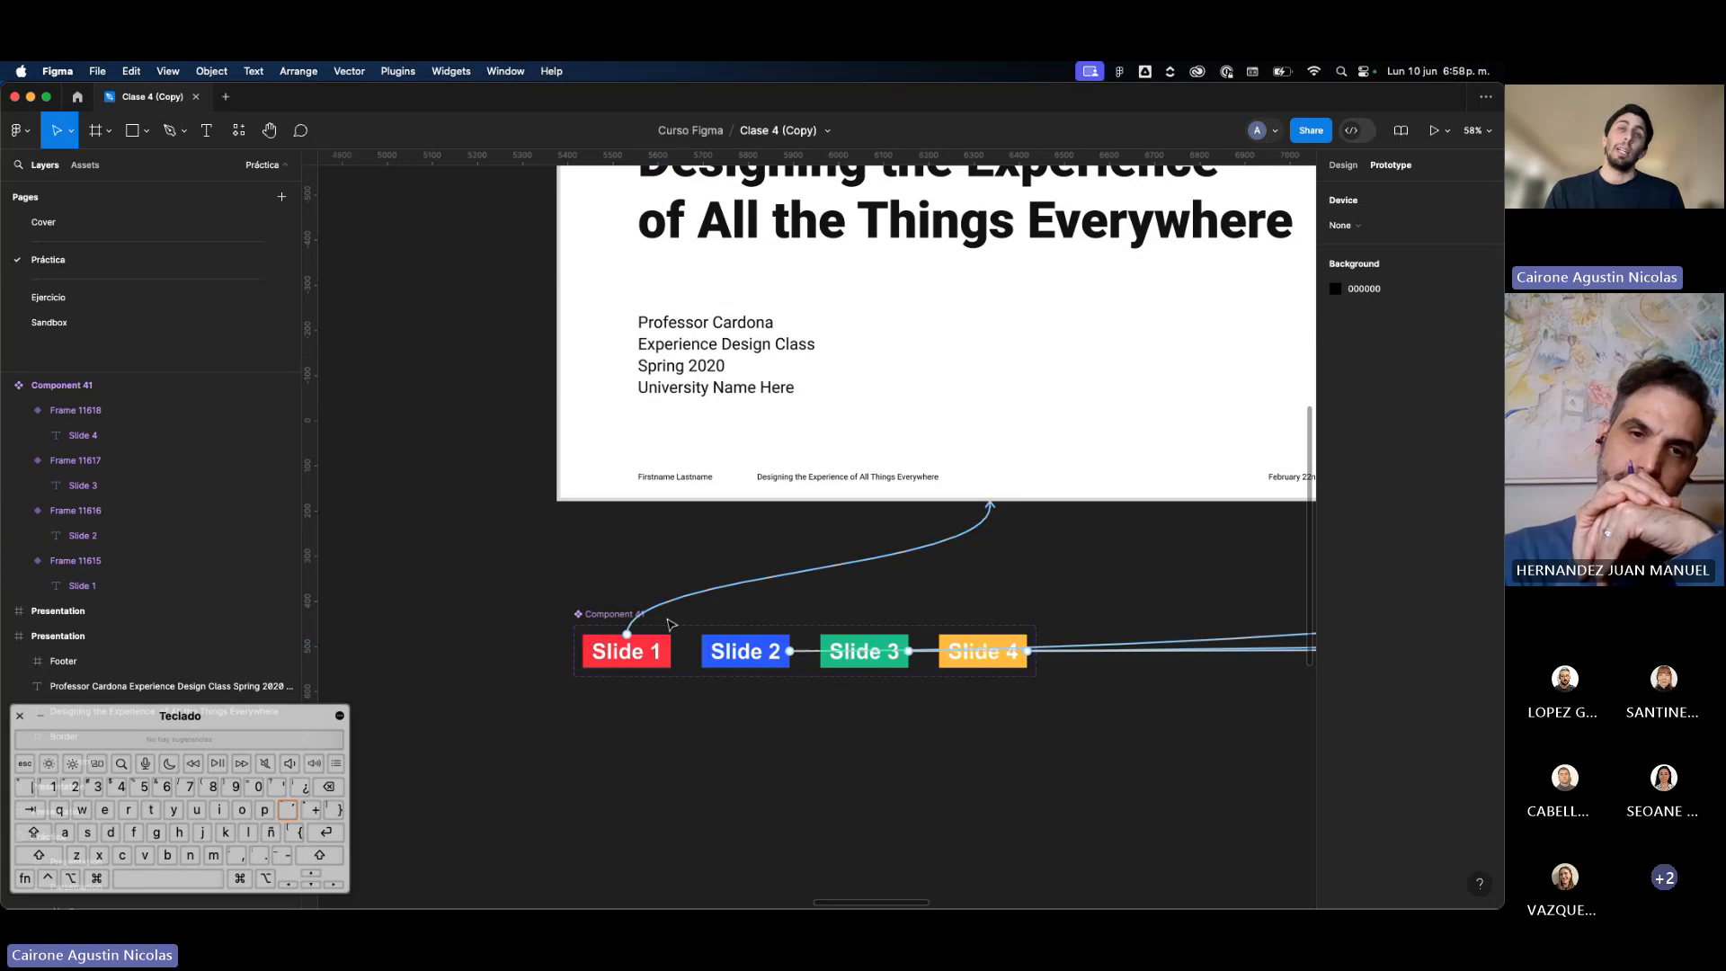
click(626, 651)
click(744, 650)
click(865, 651)
click(983, 647)
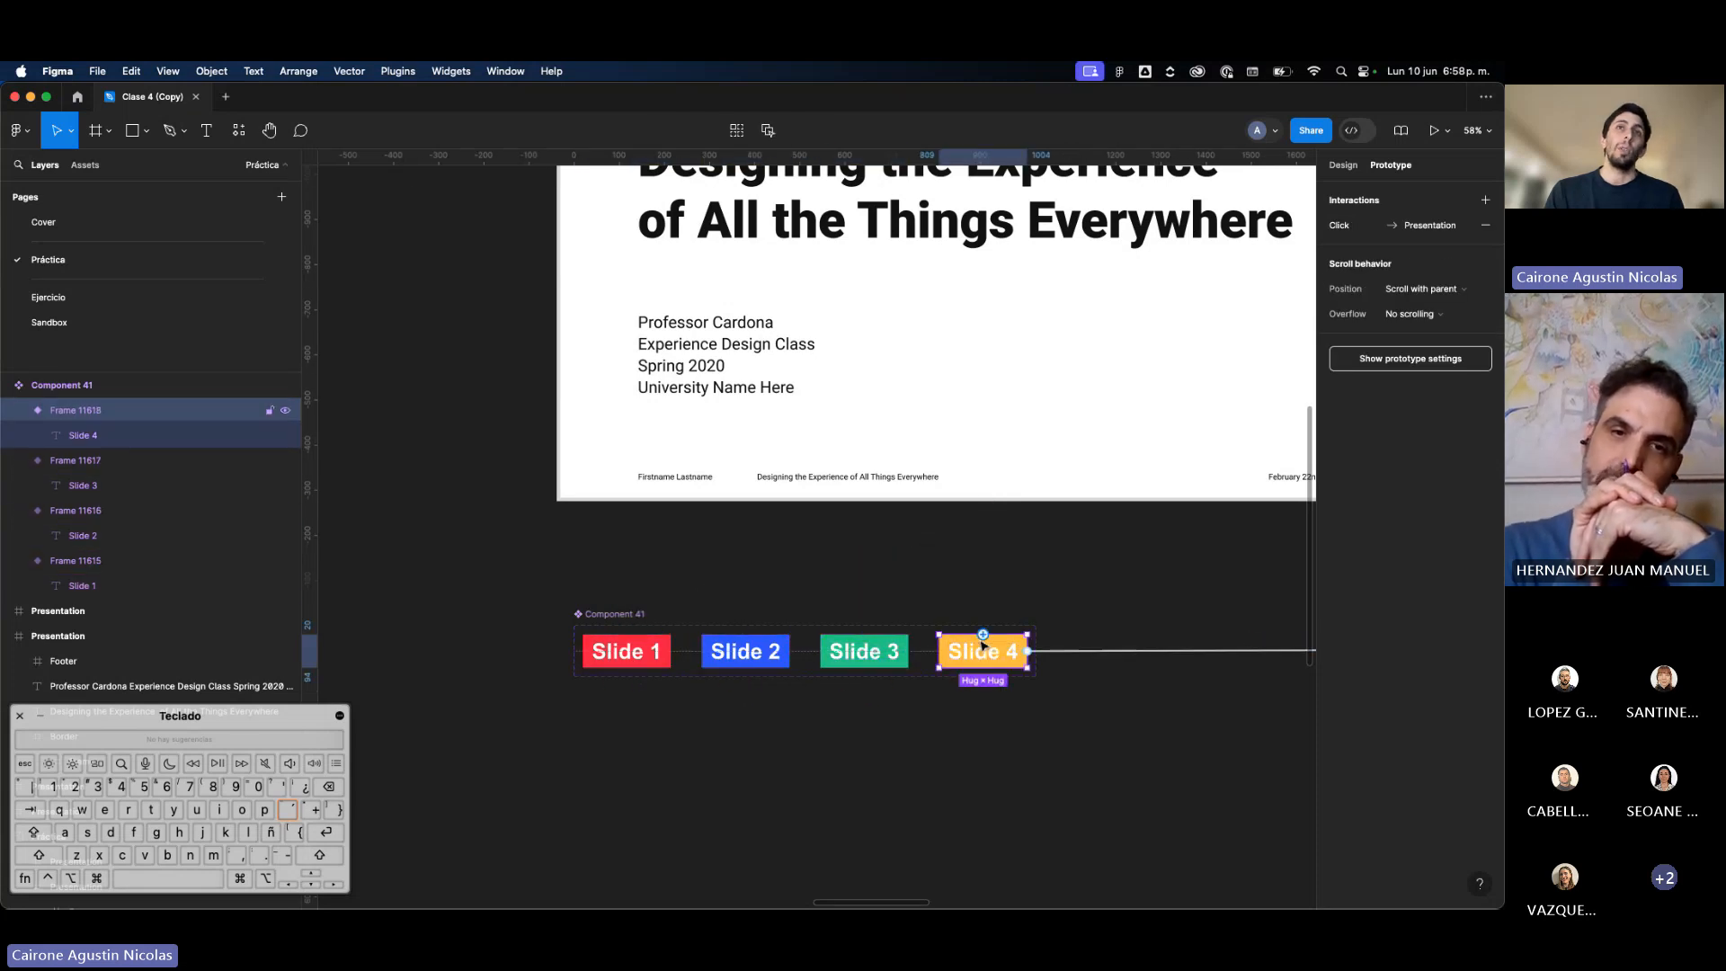
Step: Examine the interaction settings of the Slide 4 variant's connection and trace its path across the slides
scroll(942, 622, down, 5)
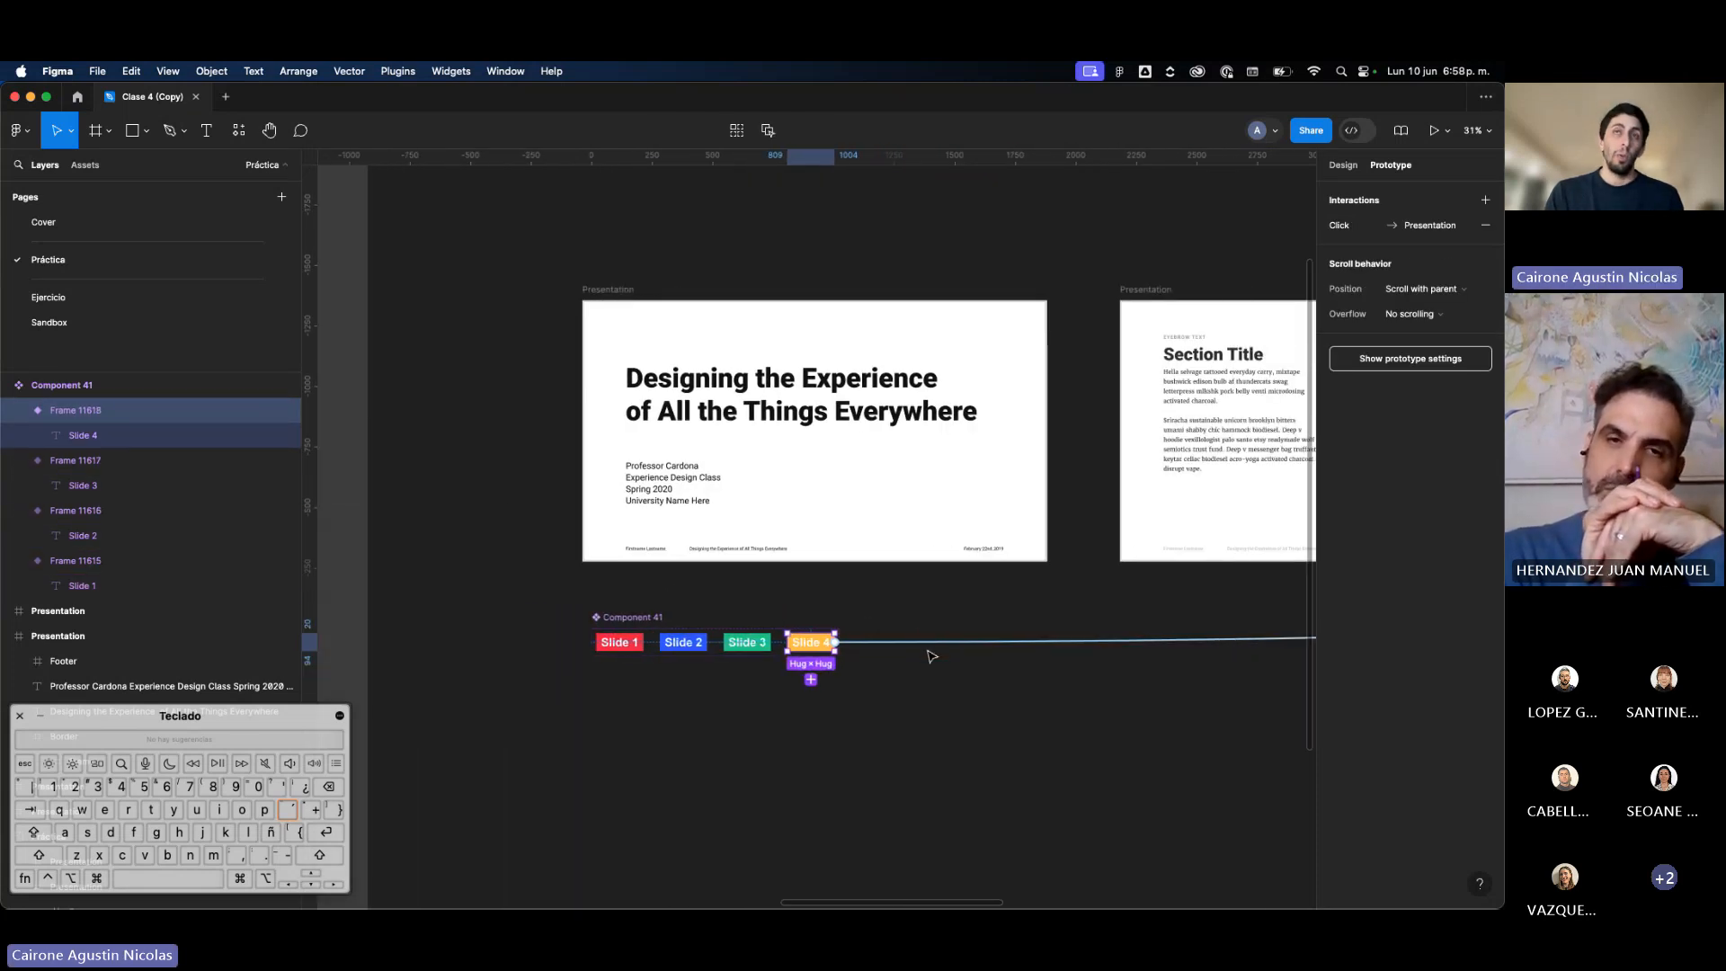
click(926, 640)
scroll(879, 627, right, 10)
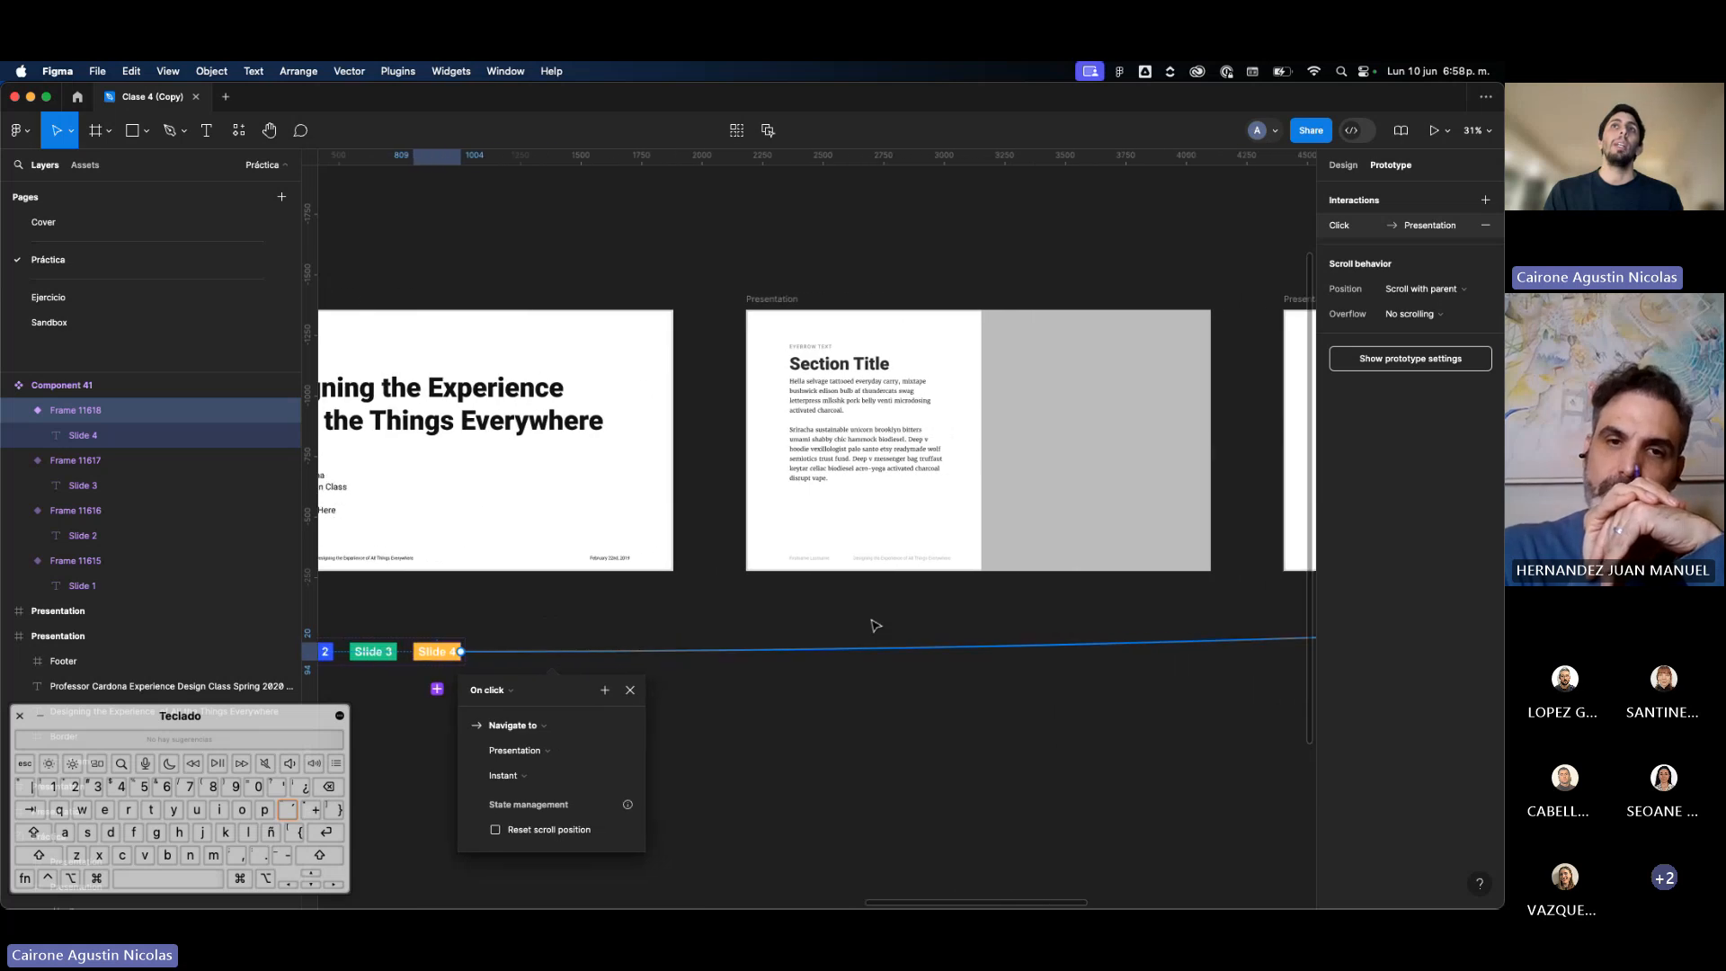
scroll(876, 625, left, 8)
scroll(431, 602, up, 5)
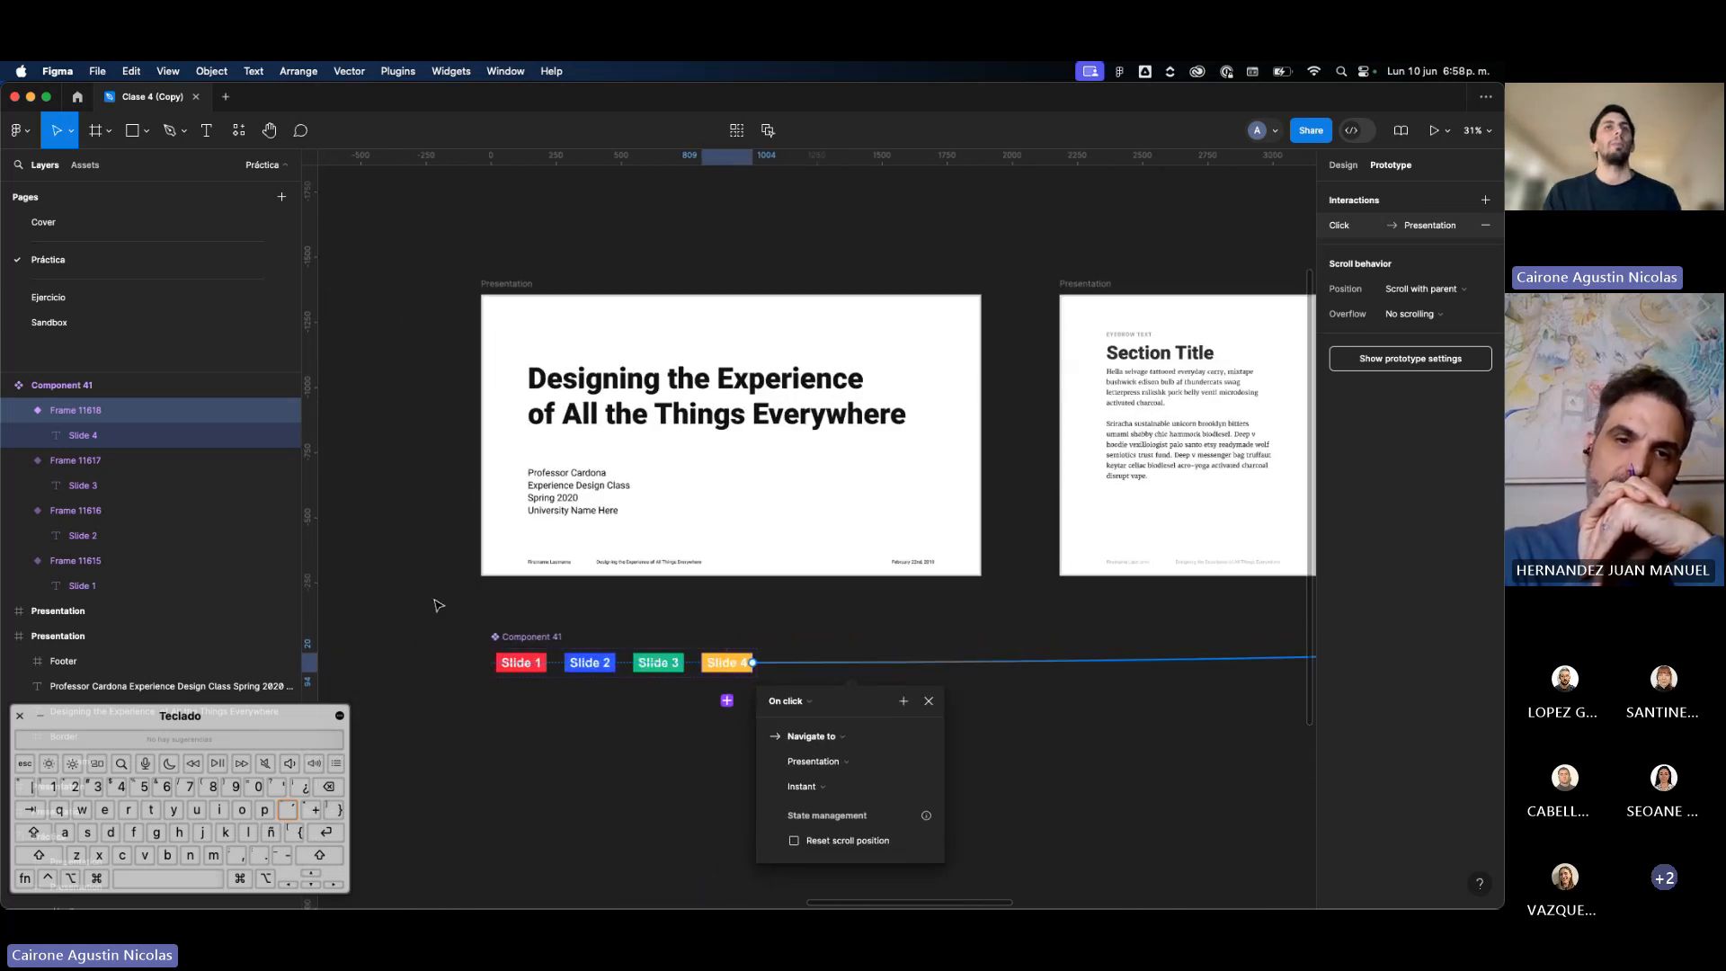
click(570, 708)
scroll(571, 708, down, 5)
shift+click(640, 707)
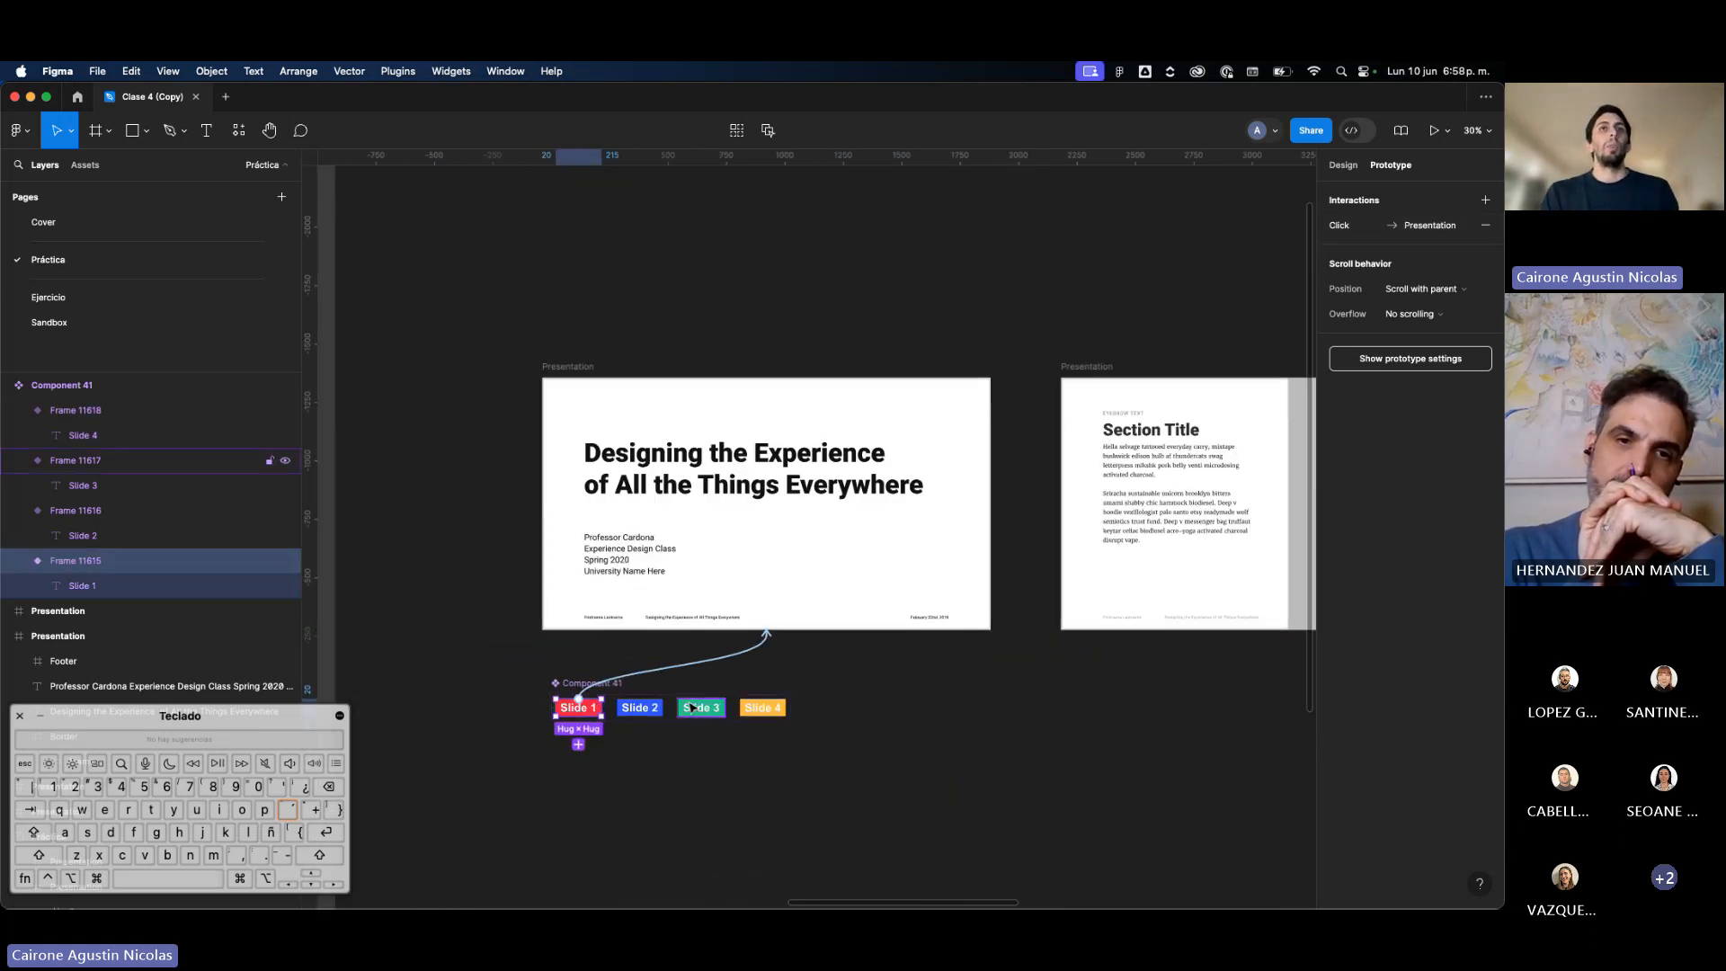
shift+click(719, 712)
shift+click(754, 714)
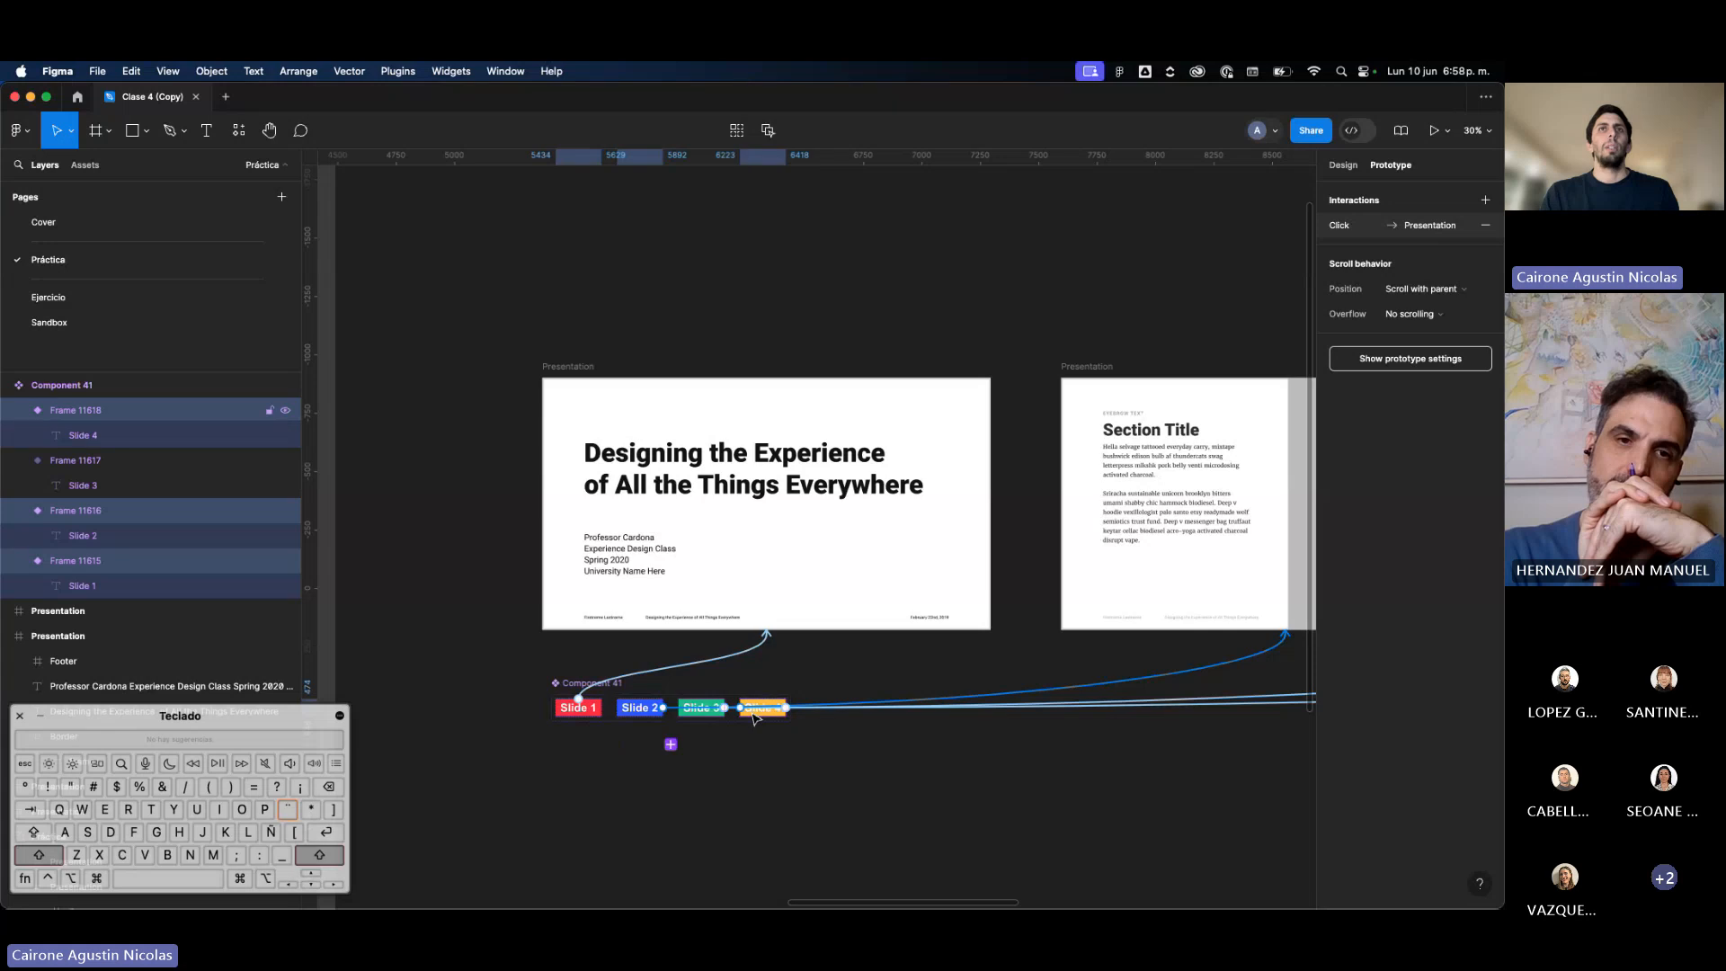
scroll(753, 712, up, 5)
click(754, 712)
click(754, 718)
drag(751, 813, 746, 726)
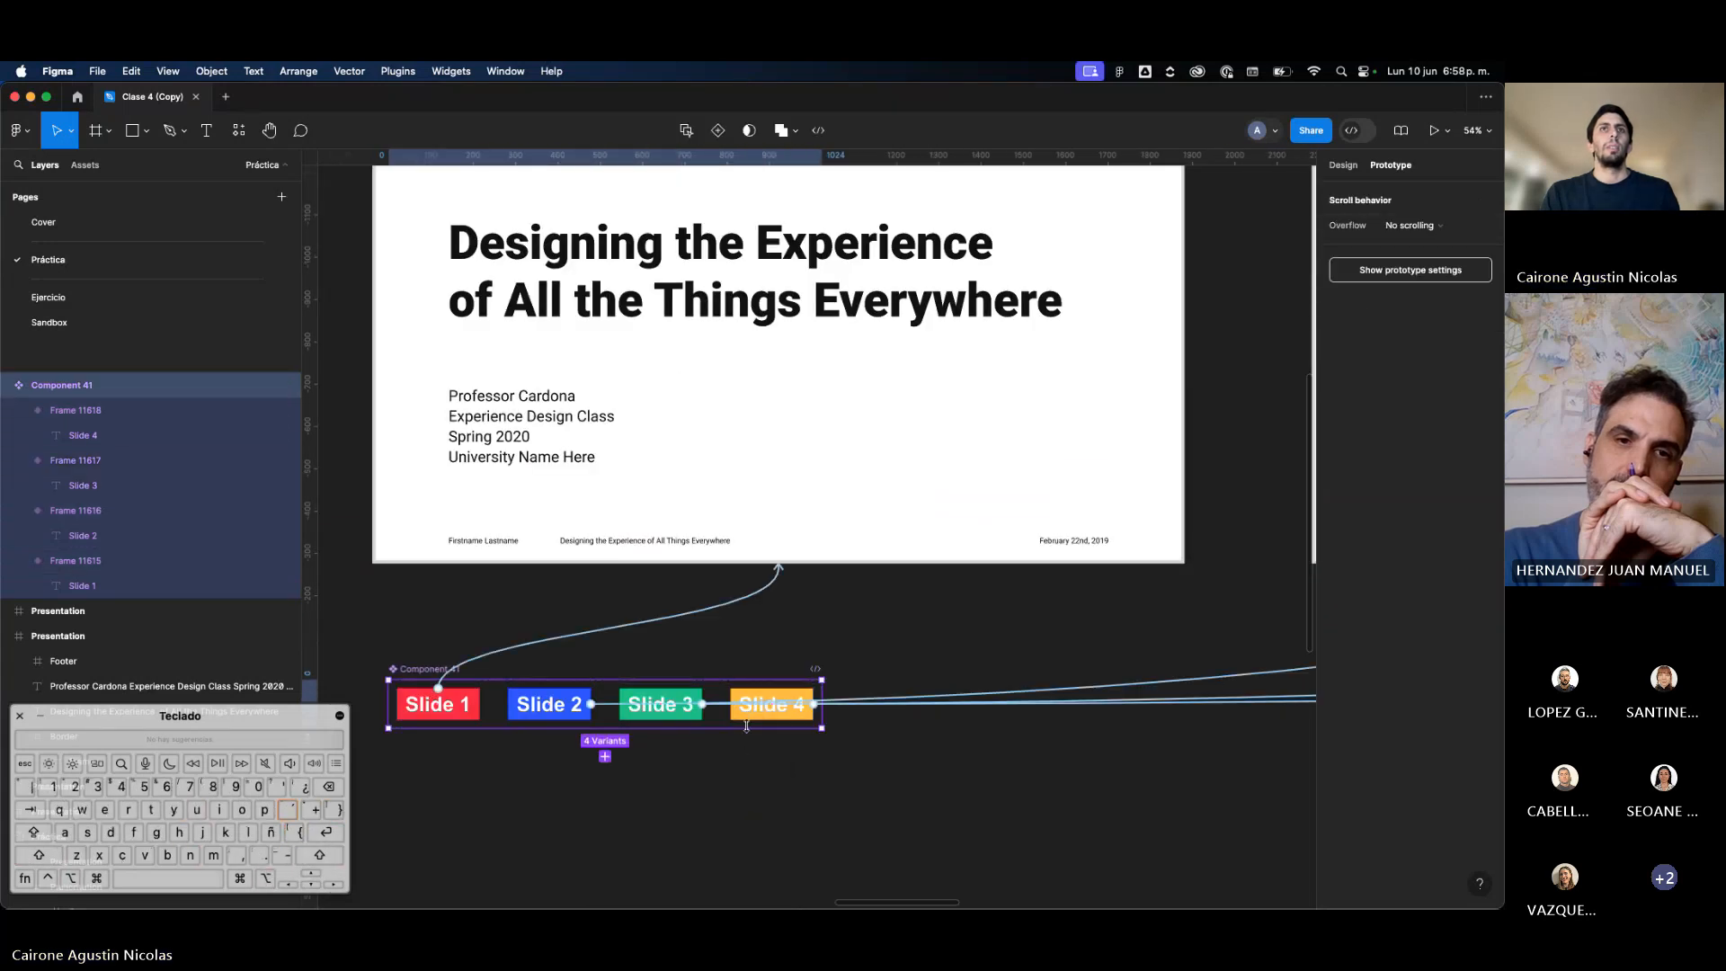
Step: Copy all four slide button variants out of the component set as instances and place the row beneath it, shifted slightly right
click(742, 723)
shift+click(663, 715)
shift+click(552, 714)
shift+click(450, 715)
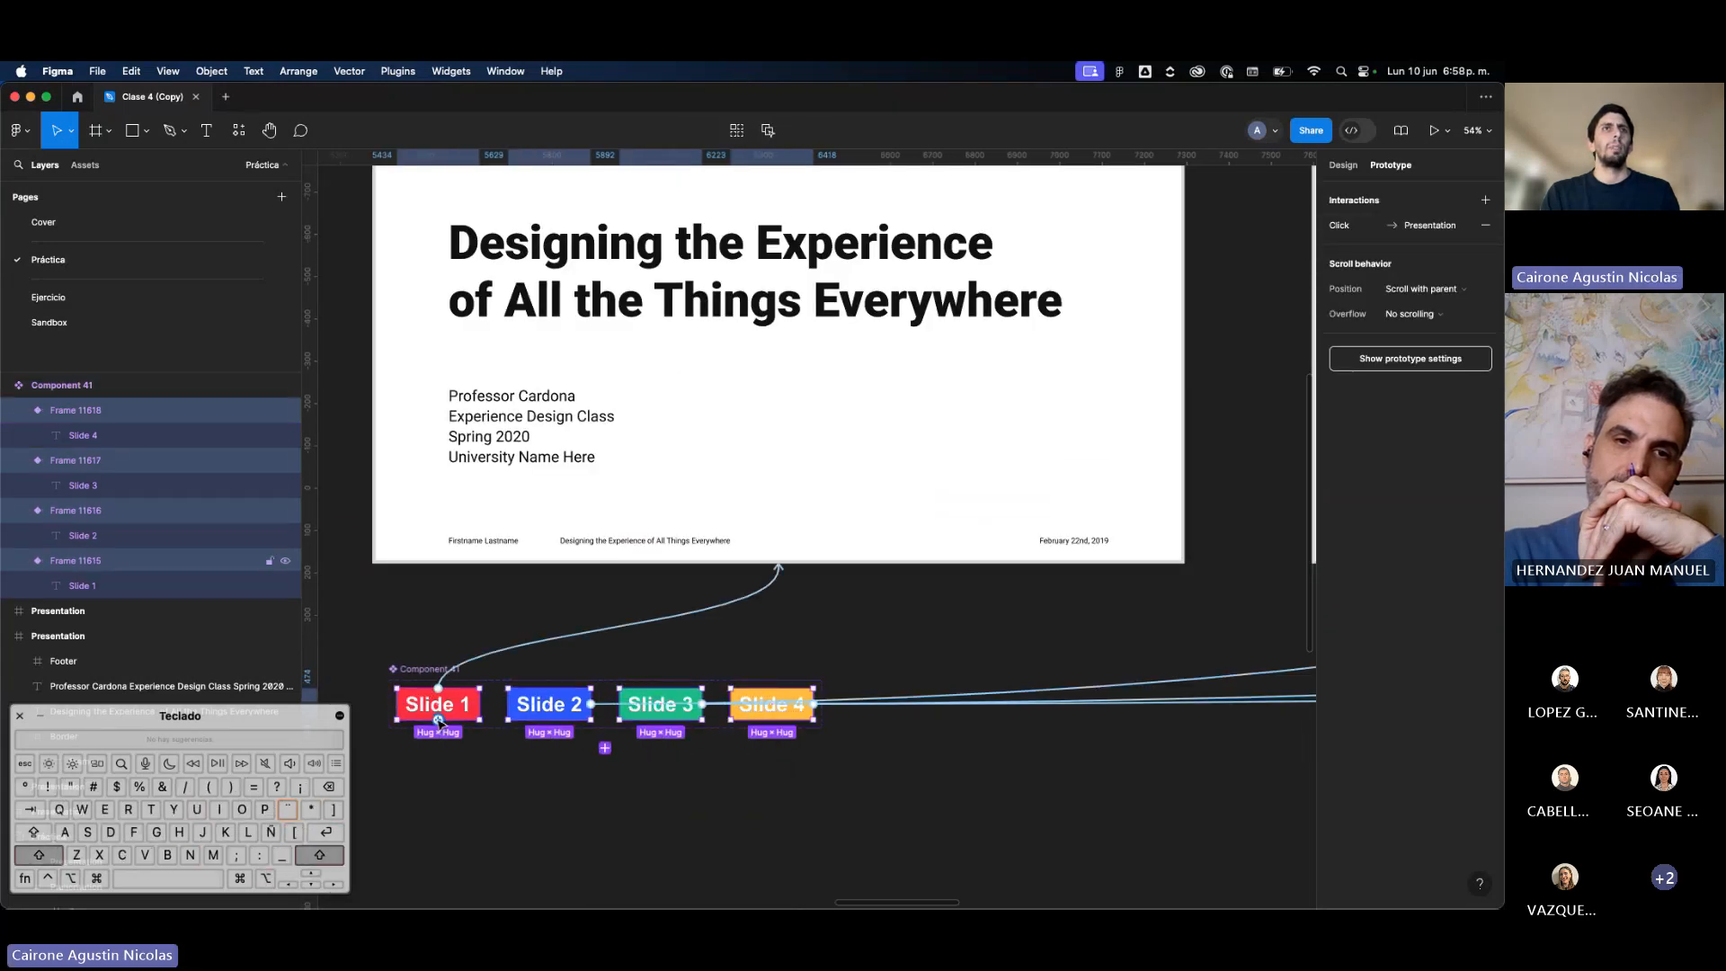
drag(463, 715, 463, 806)
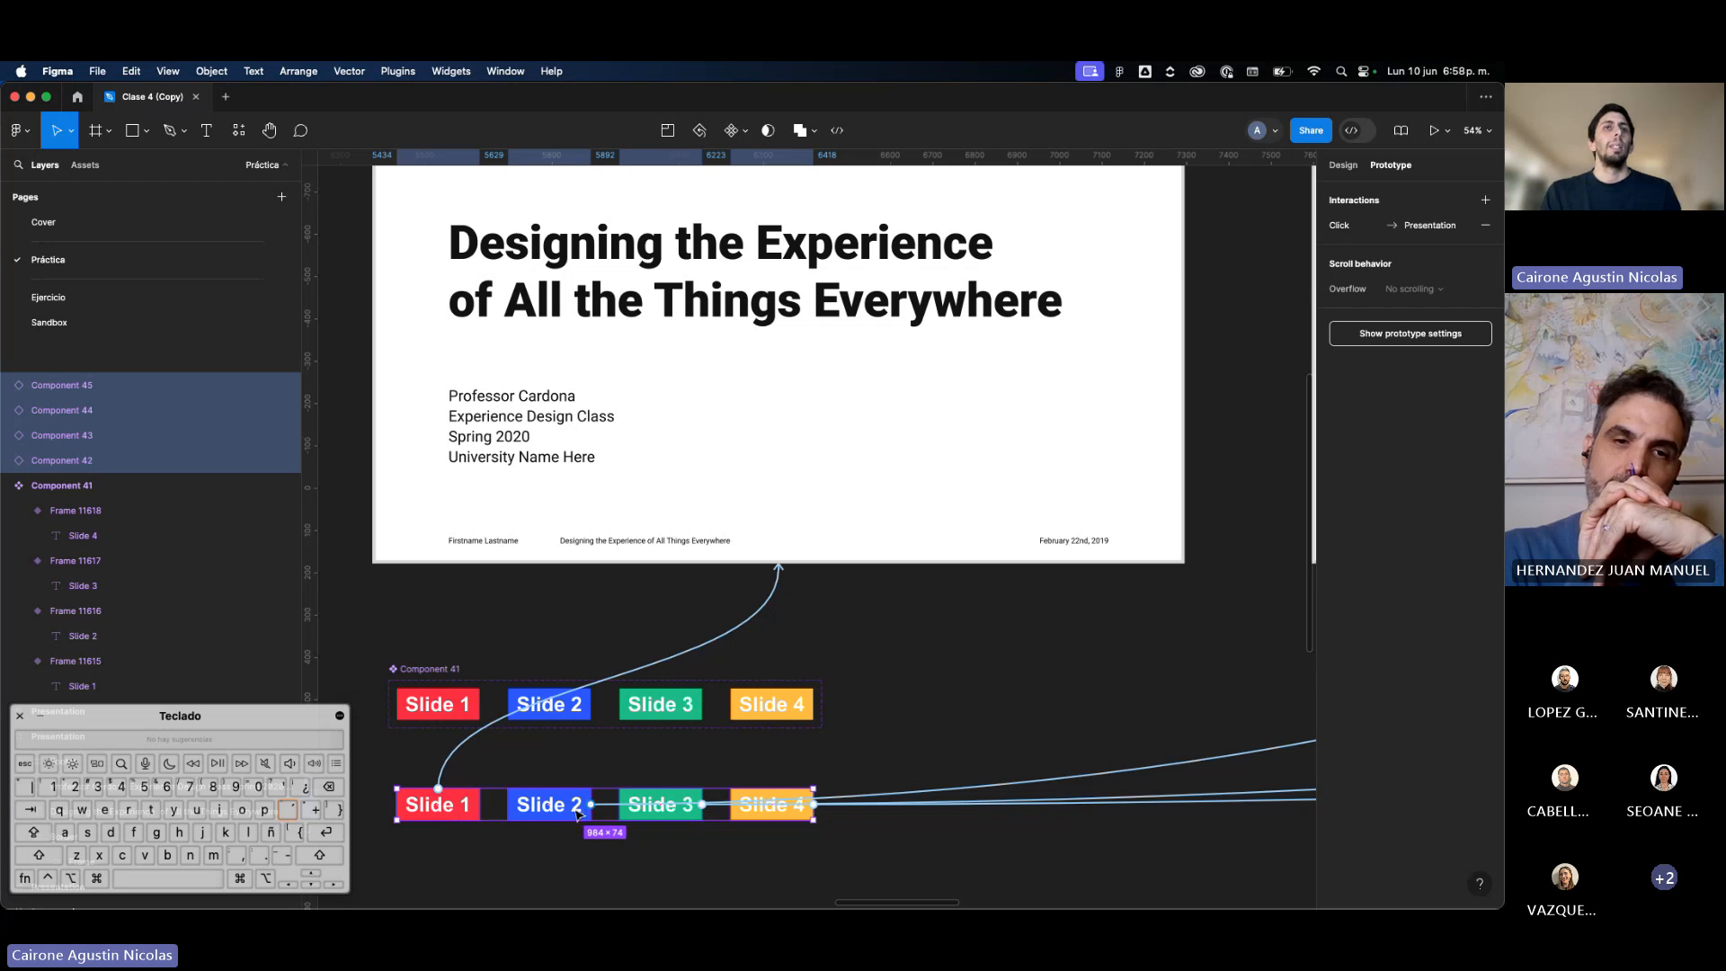
scroll(558, 804, down, 2)
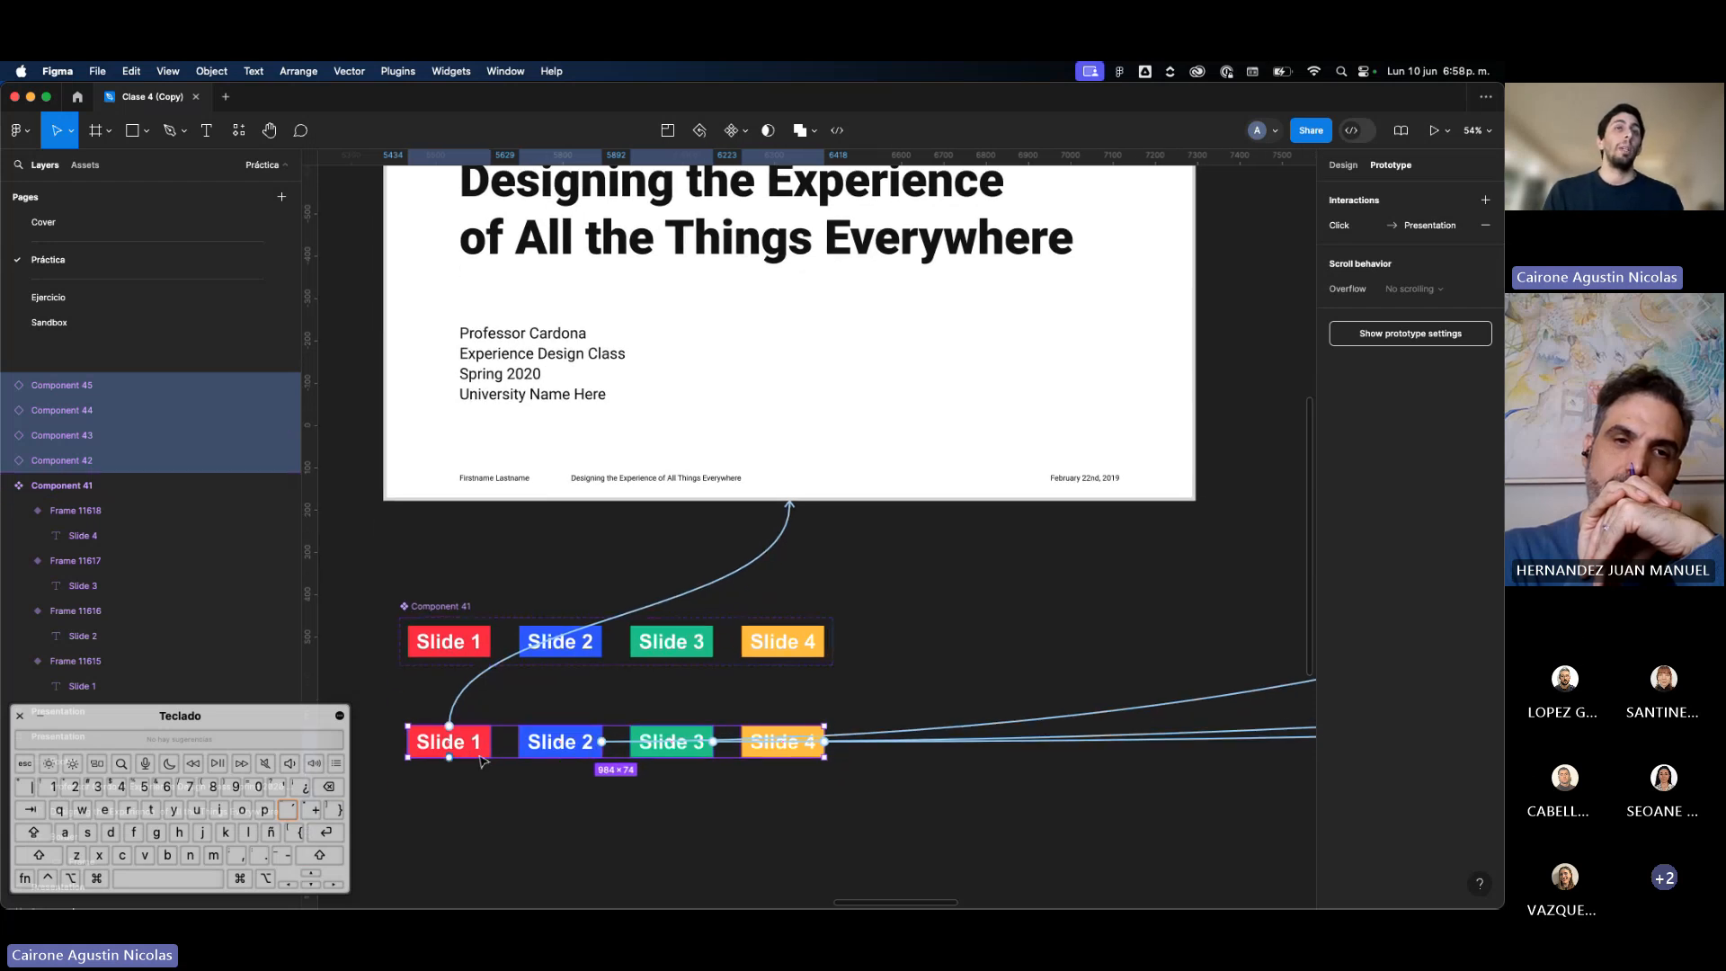
drag(463, 754, 487, 783)
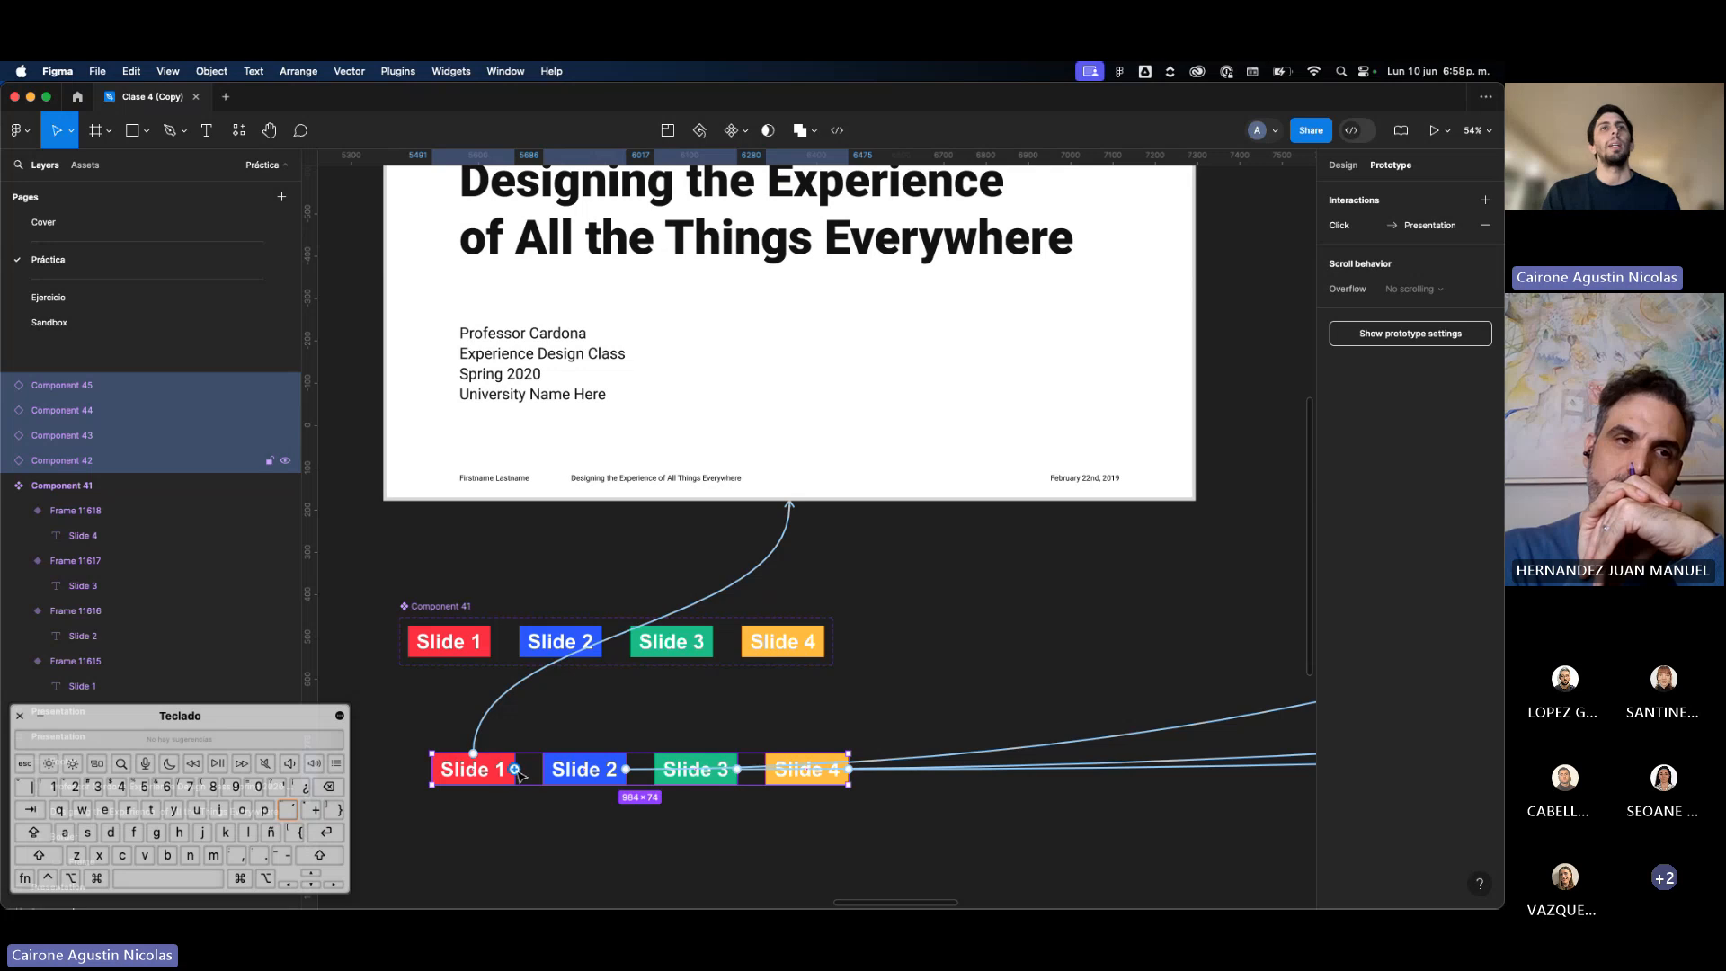
drag(488, 782, 607, 778)
Step: Check the inherited prototype connection of each slide button instance and trace the Slide 4 connection to its target slide
click(598, 771)
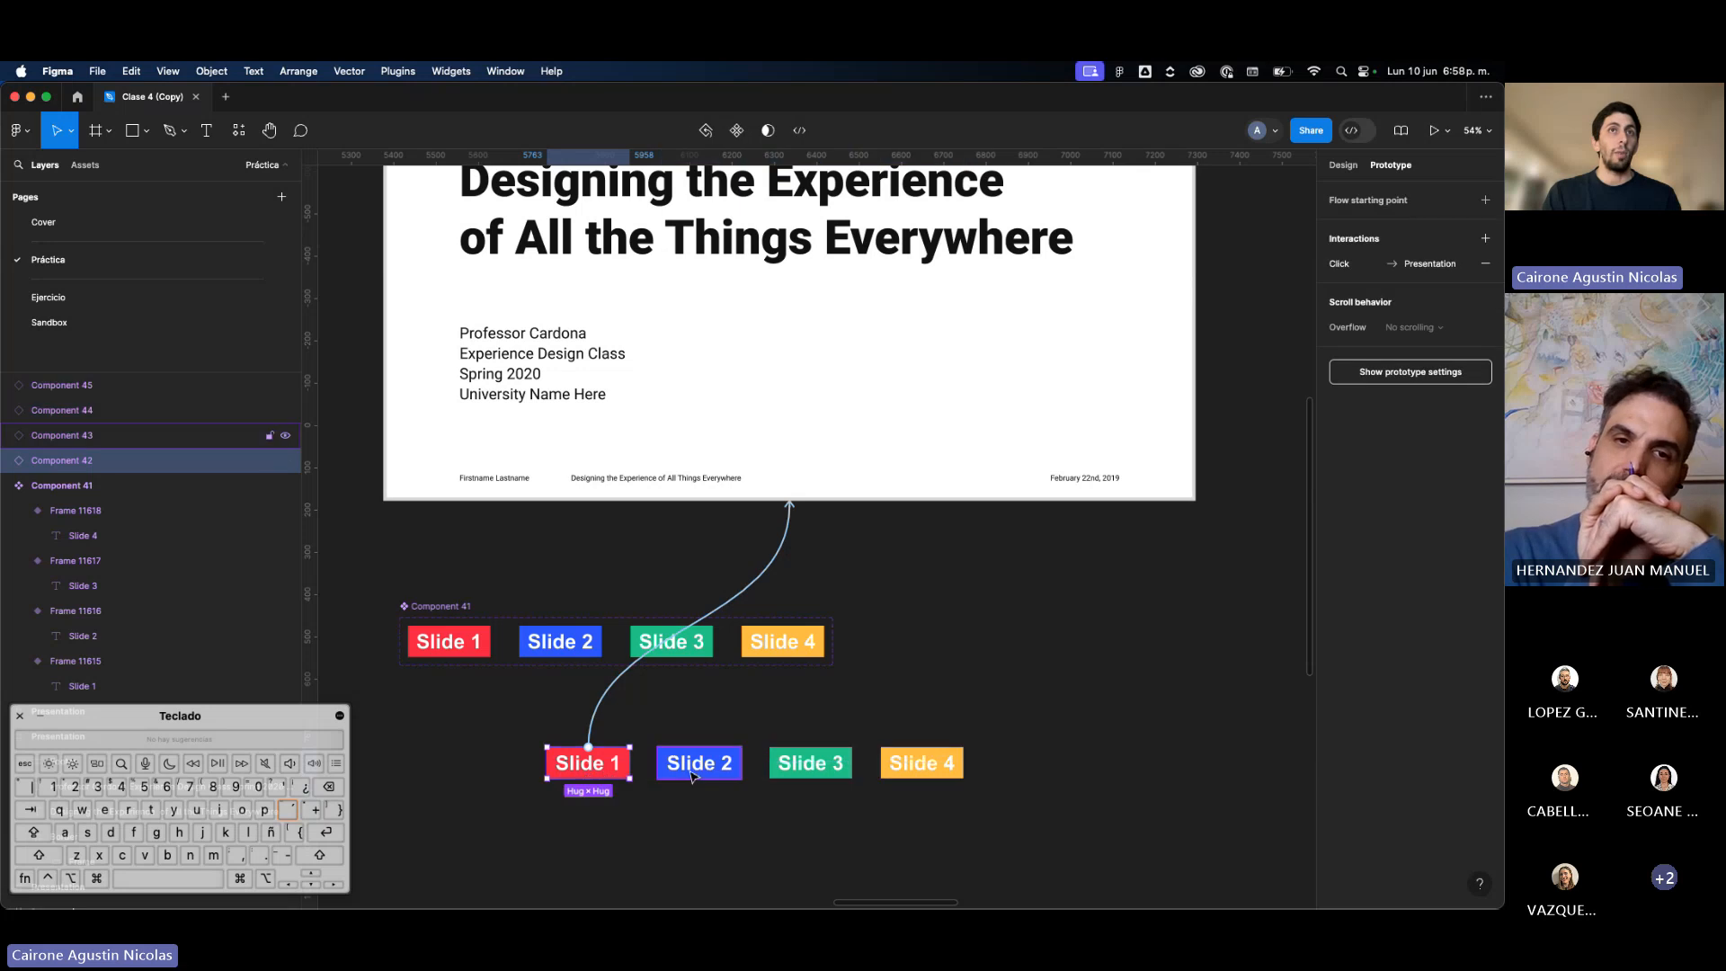
click(698, 771)
click(808, 771)
click(940, 777)
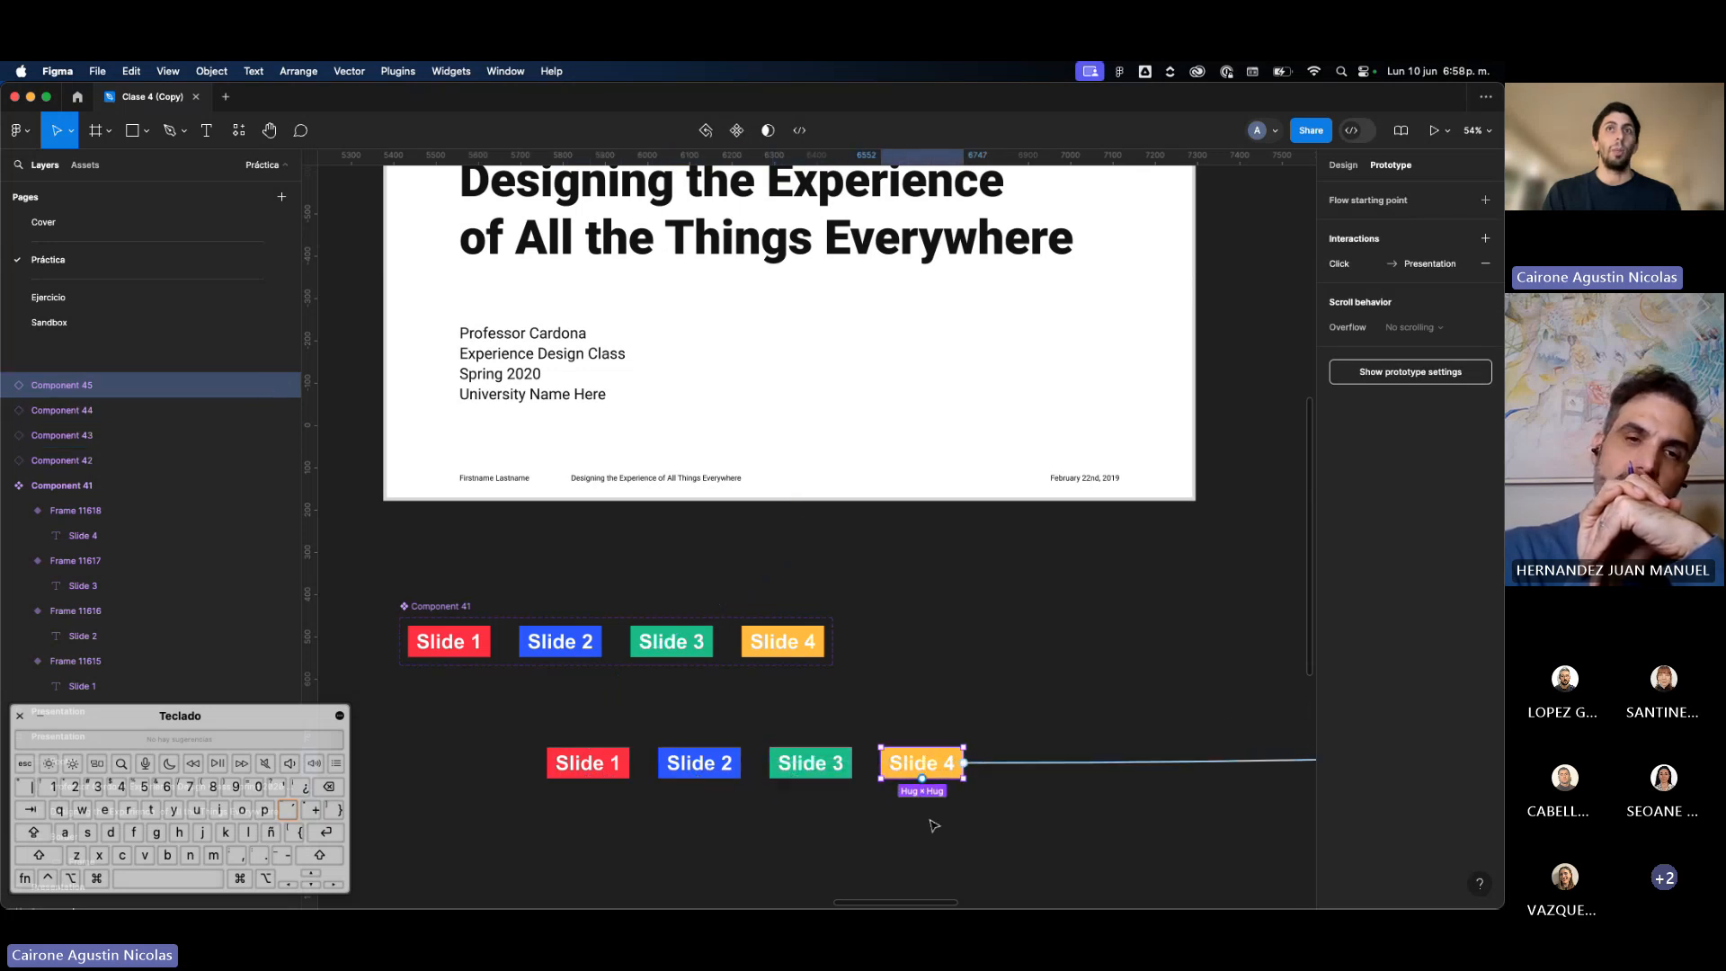
scroll(932, 825, down, 5)
scroll(1001, 817, right, 10)
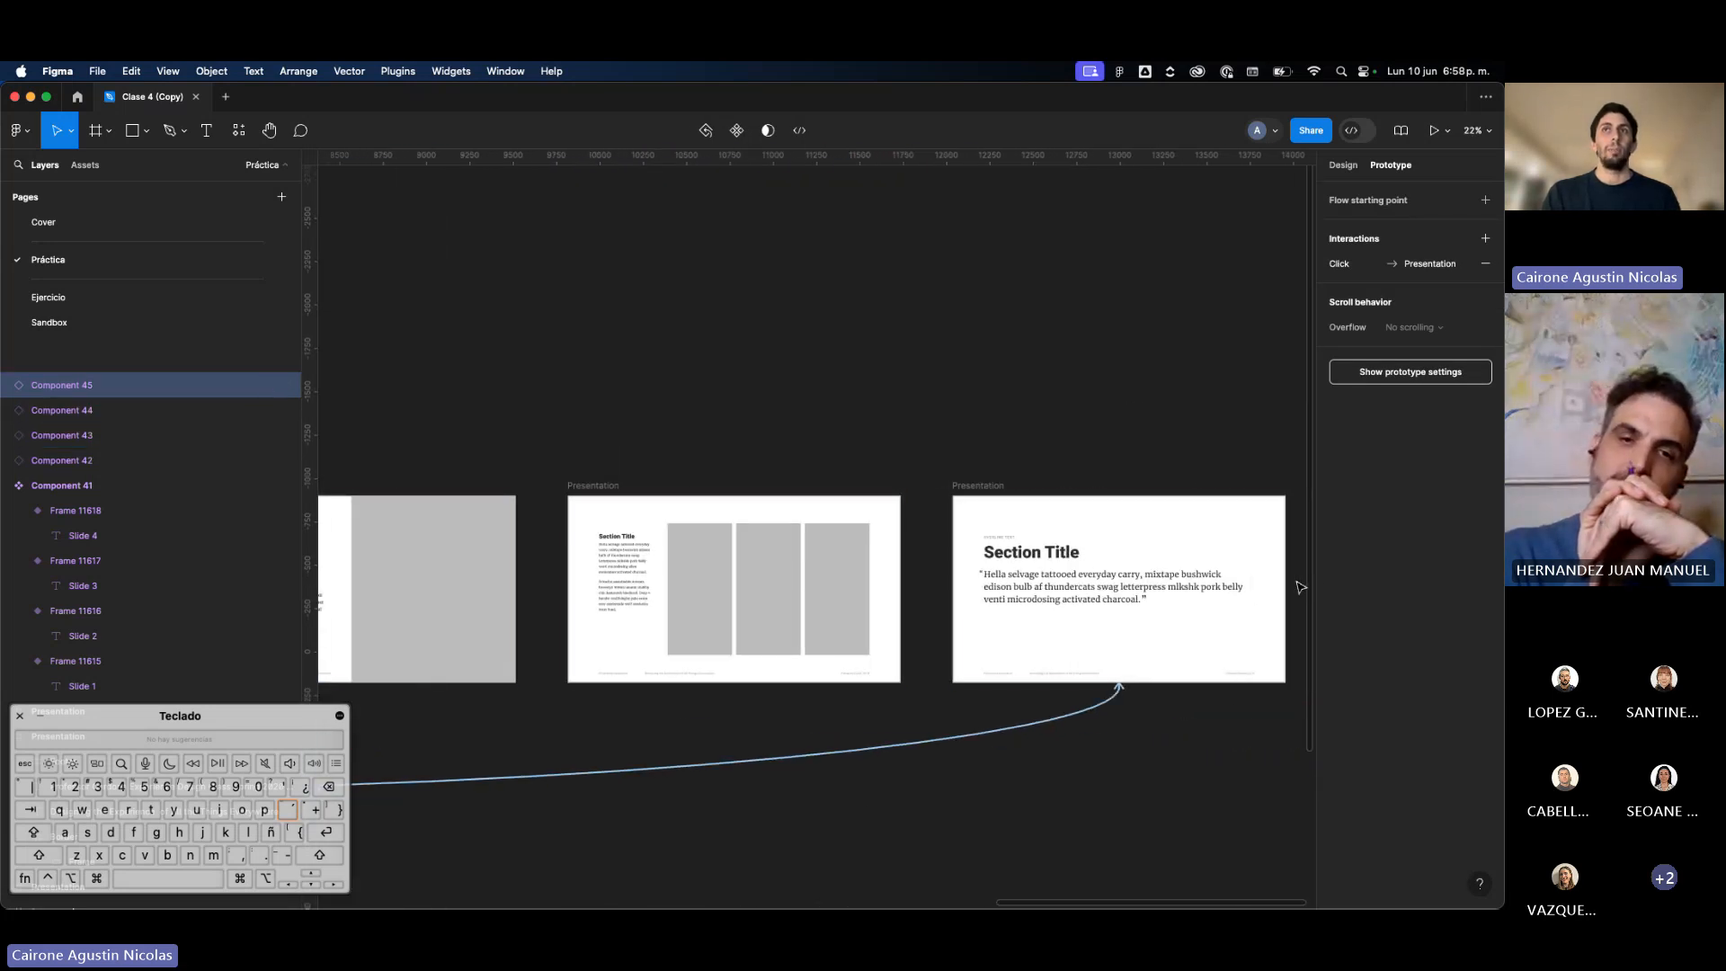
scroll(1255, 611, up, 5)
scroll(1267, 485, left, 10)
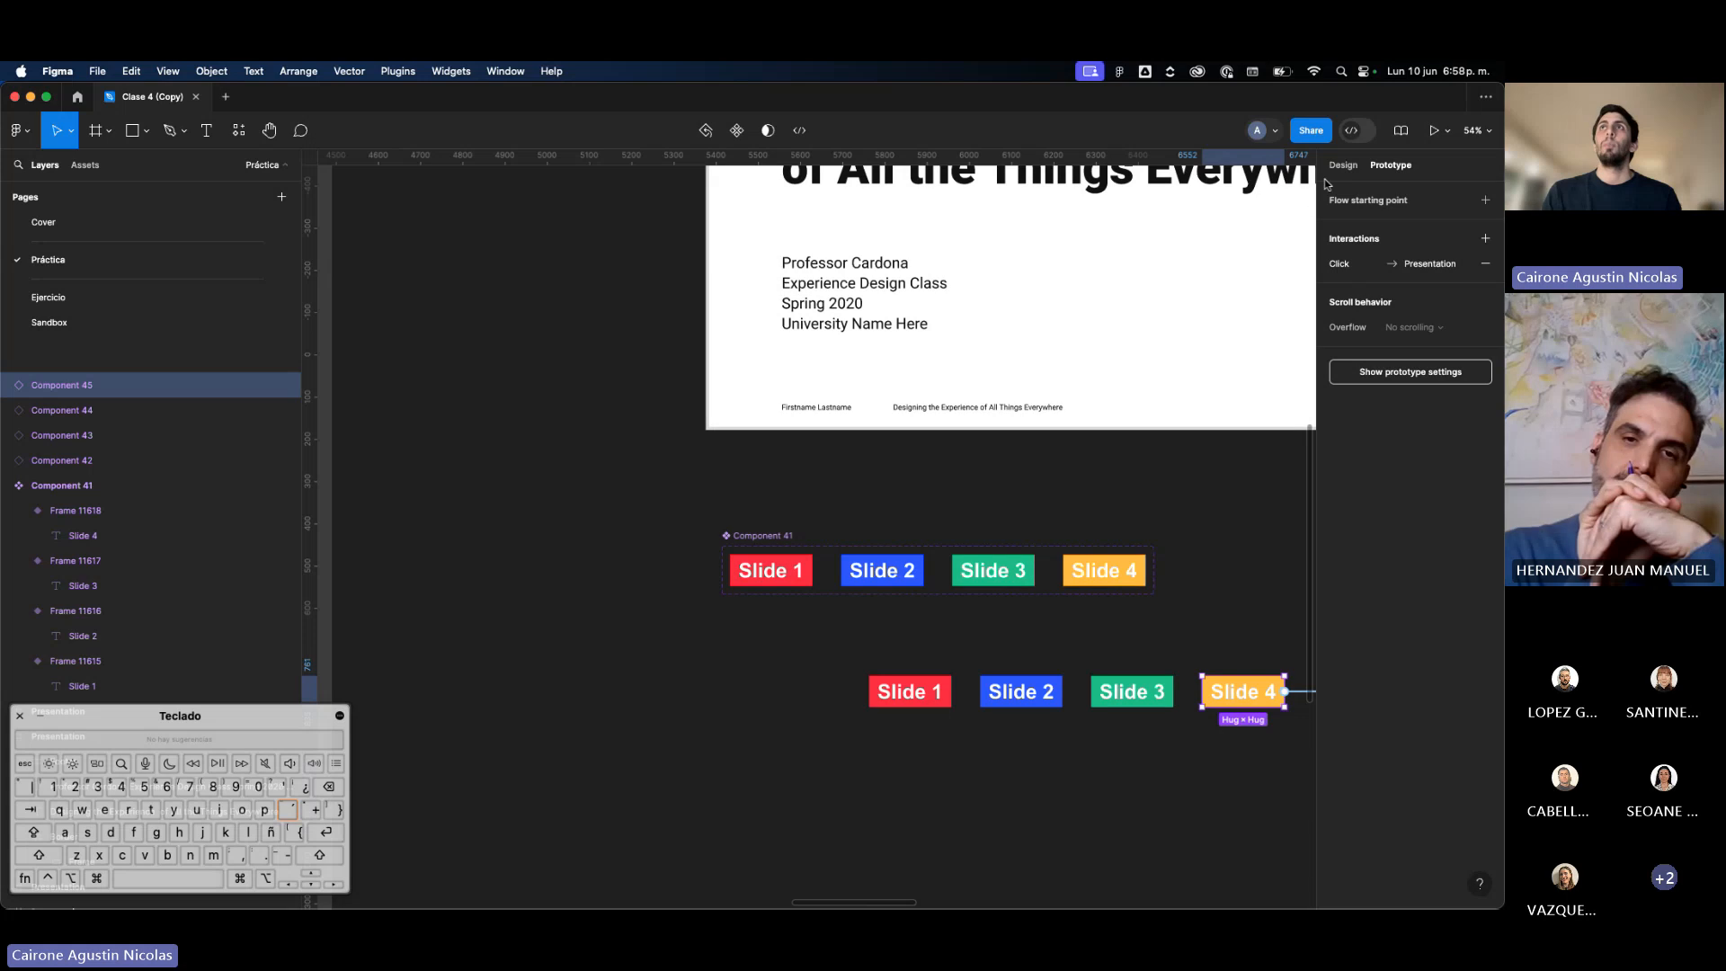
scroll(1302, 221, right, 2)
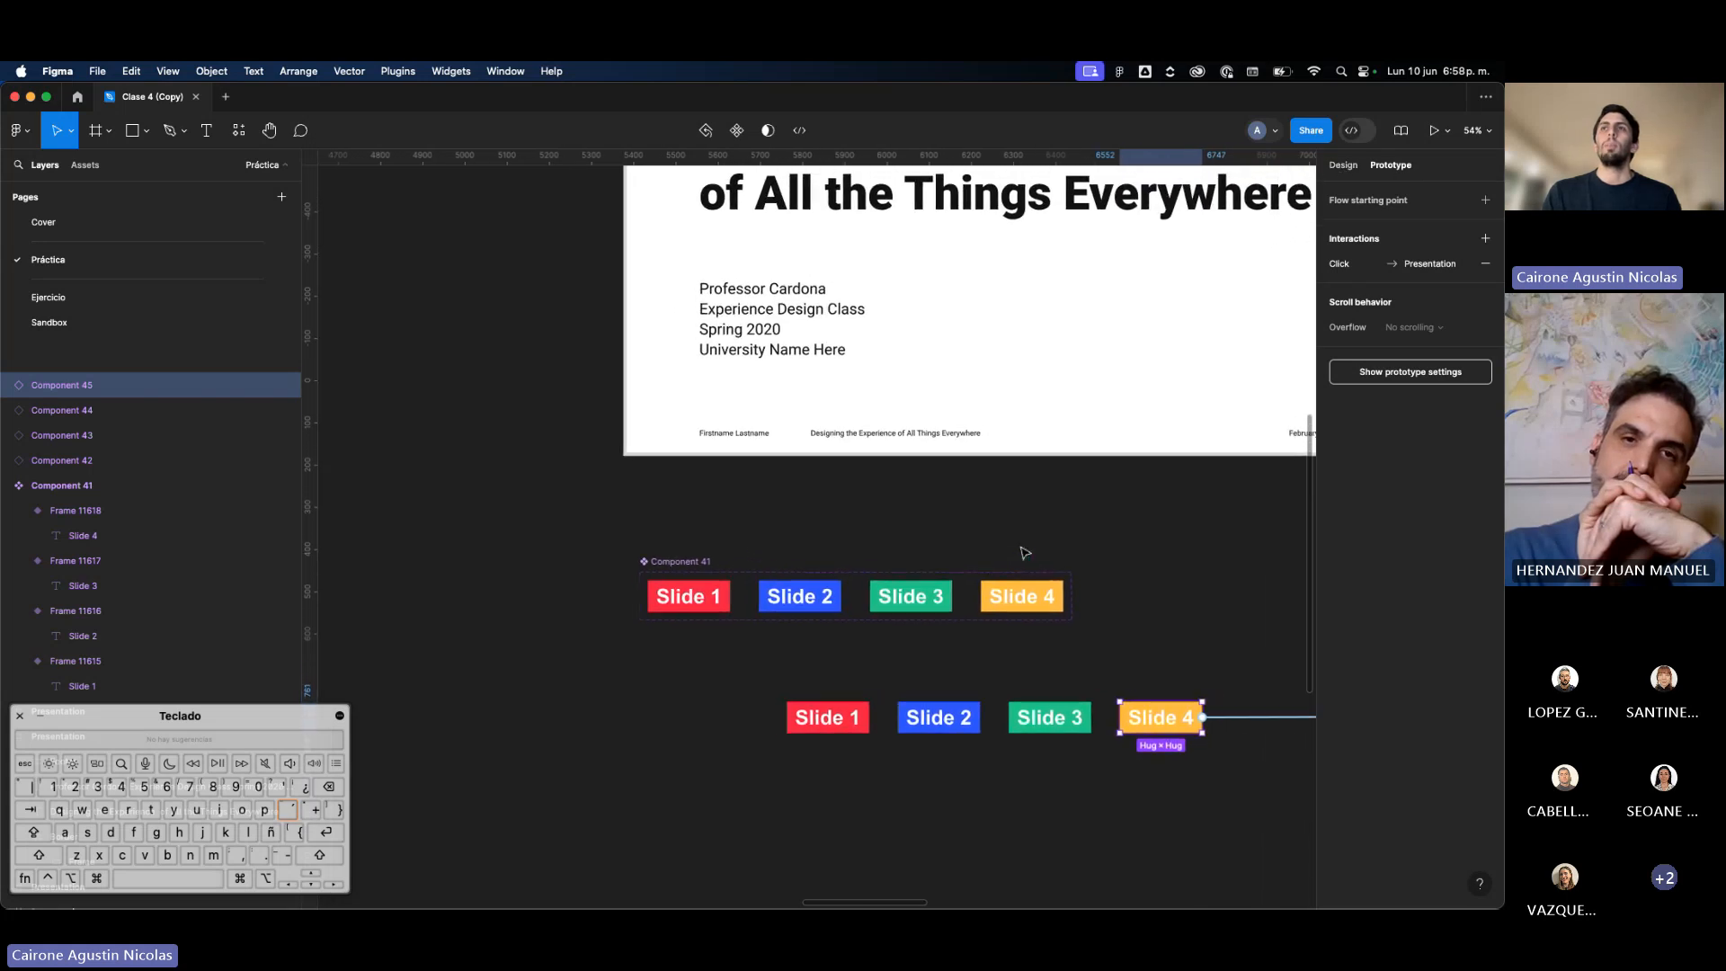
Step: Examine the design properties of the Slide 4 instance and of all four button instances together
click(1343, 165)
scroll(1087, 505, right, 3)
scroll(1087, 505, up, 2)
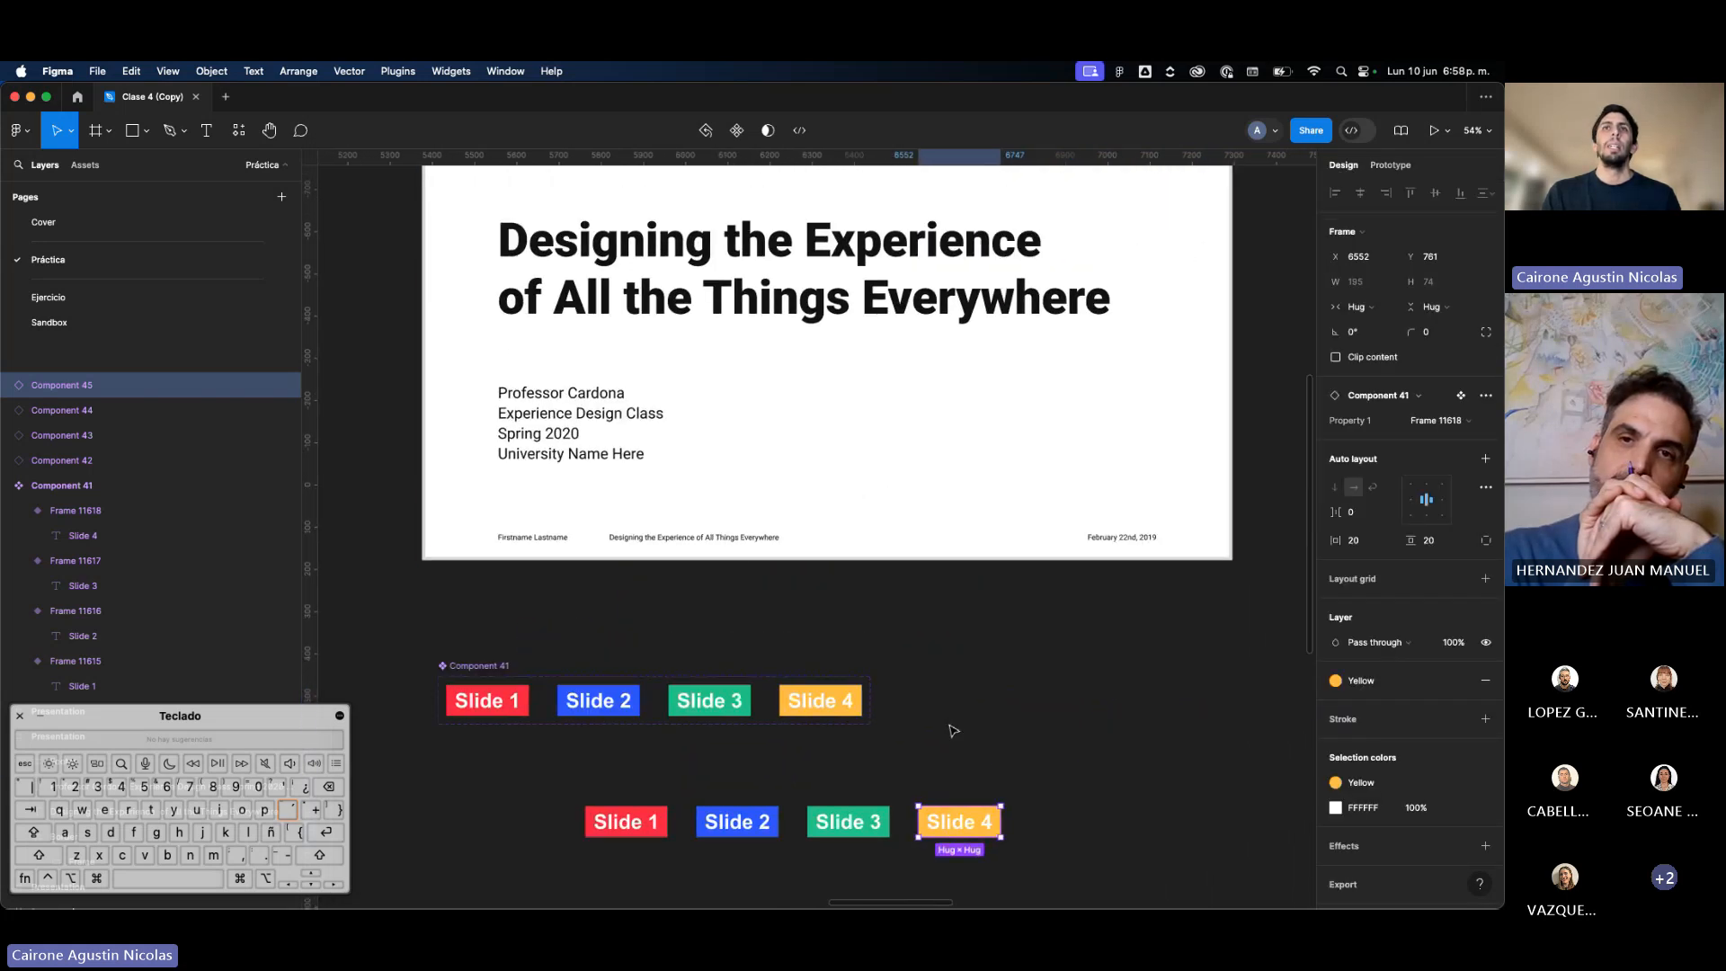
click(953, 732)
scroll(954, 731, down, 3)
drag(1001, 820, 665, 779)
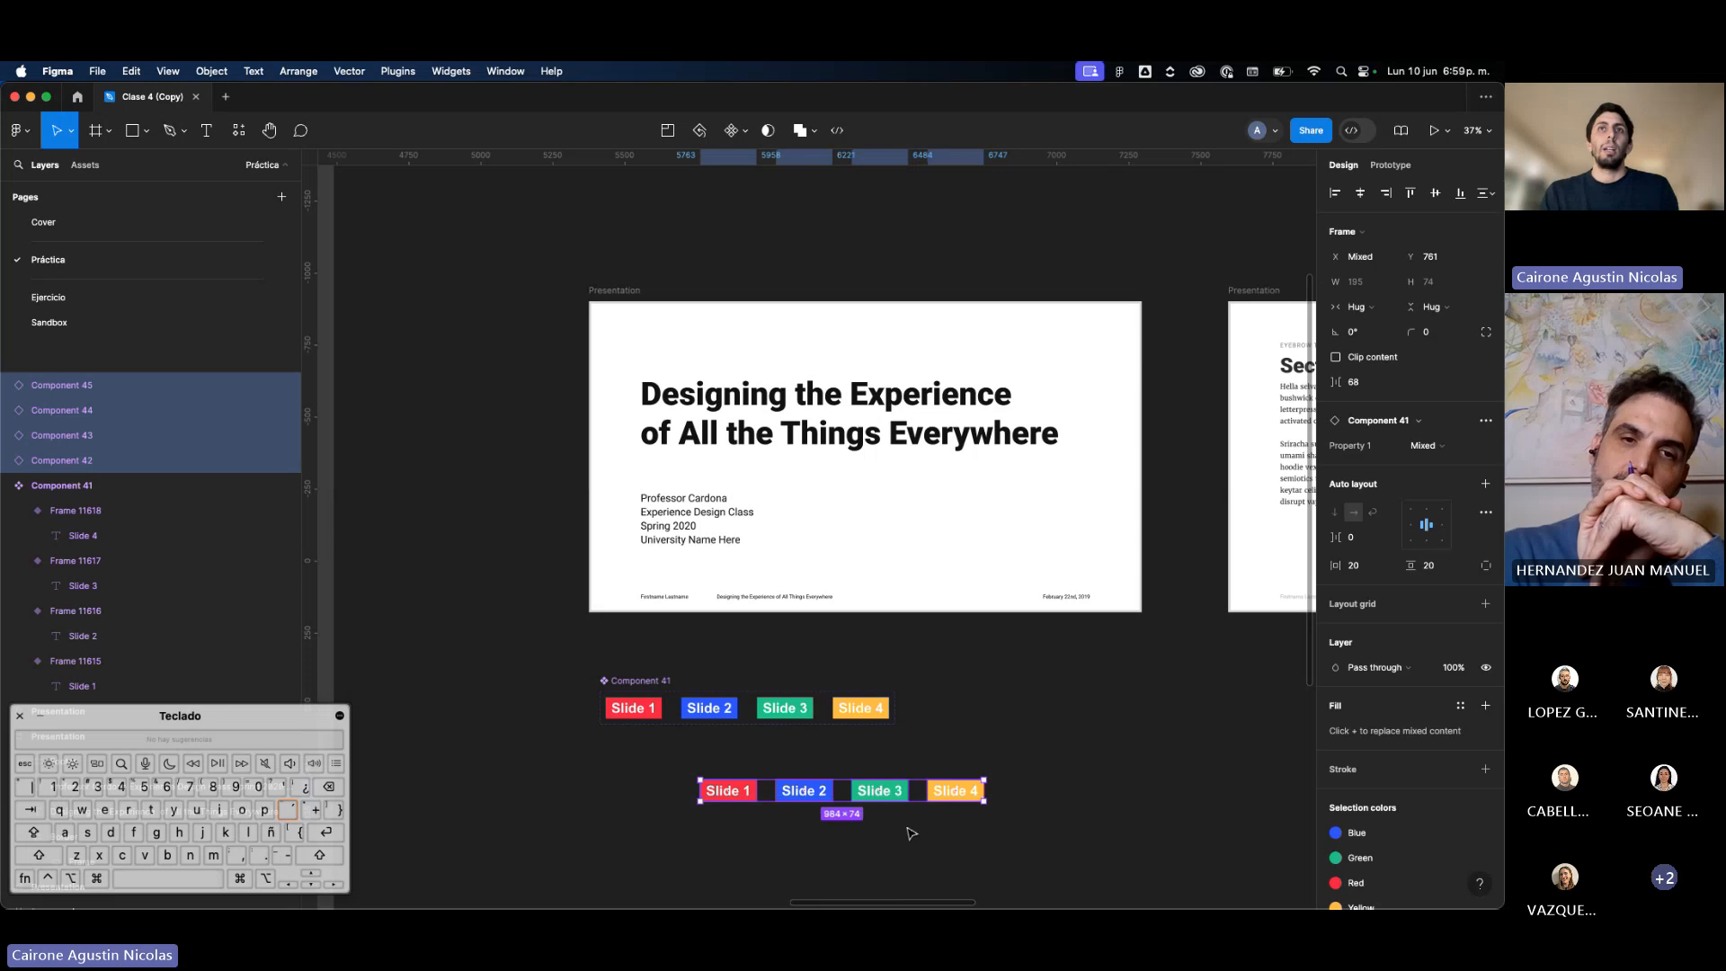
scroll(908, 825, up, 5)
scroll(779, 755, down, 3)
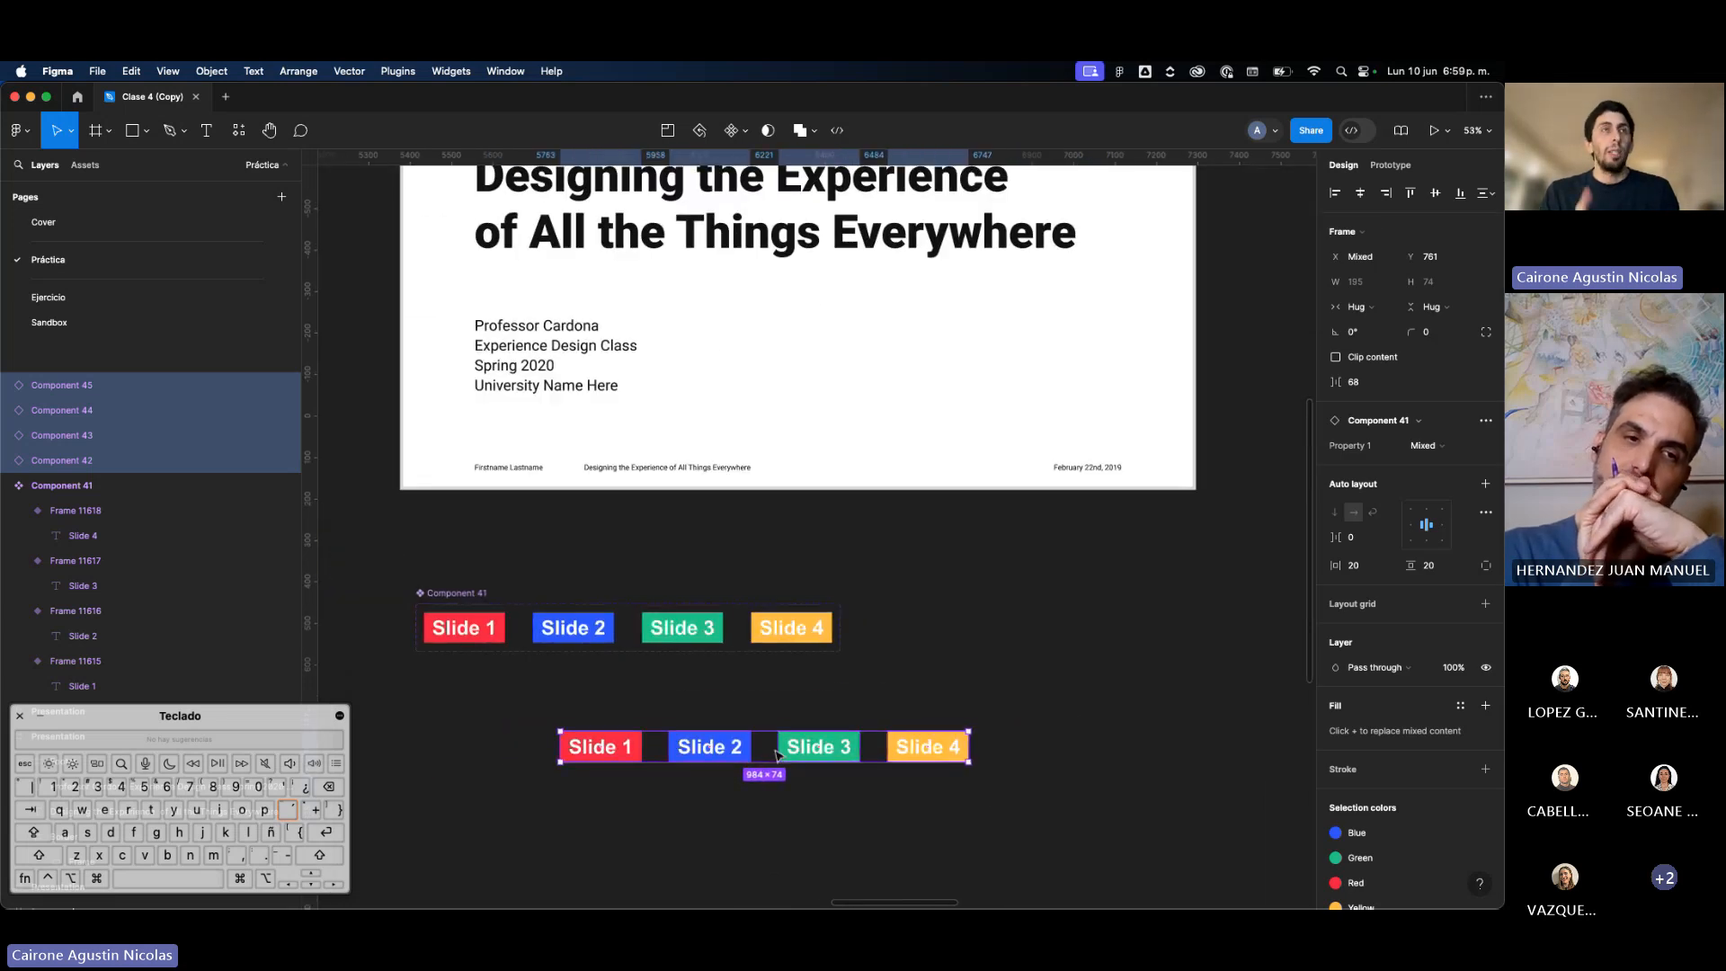
Step: Move the button component set down to about Y 1102, below the row of instances
click(466, 603)
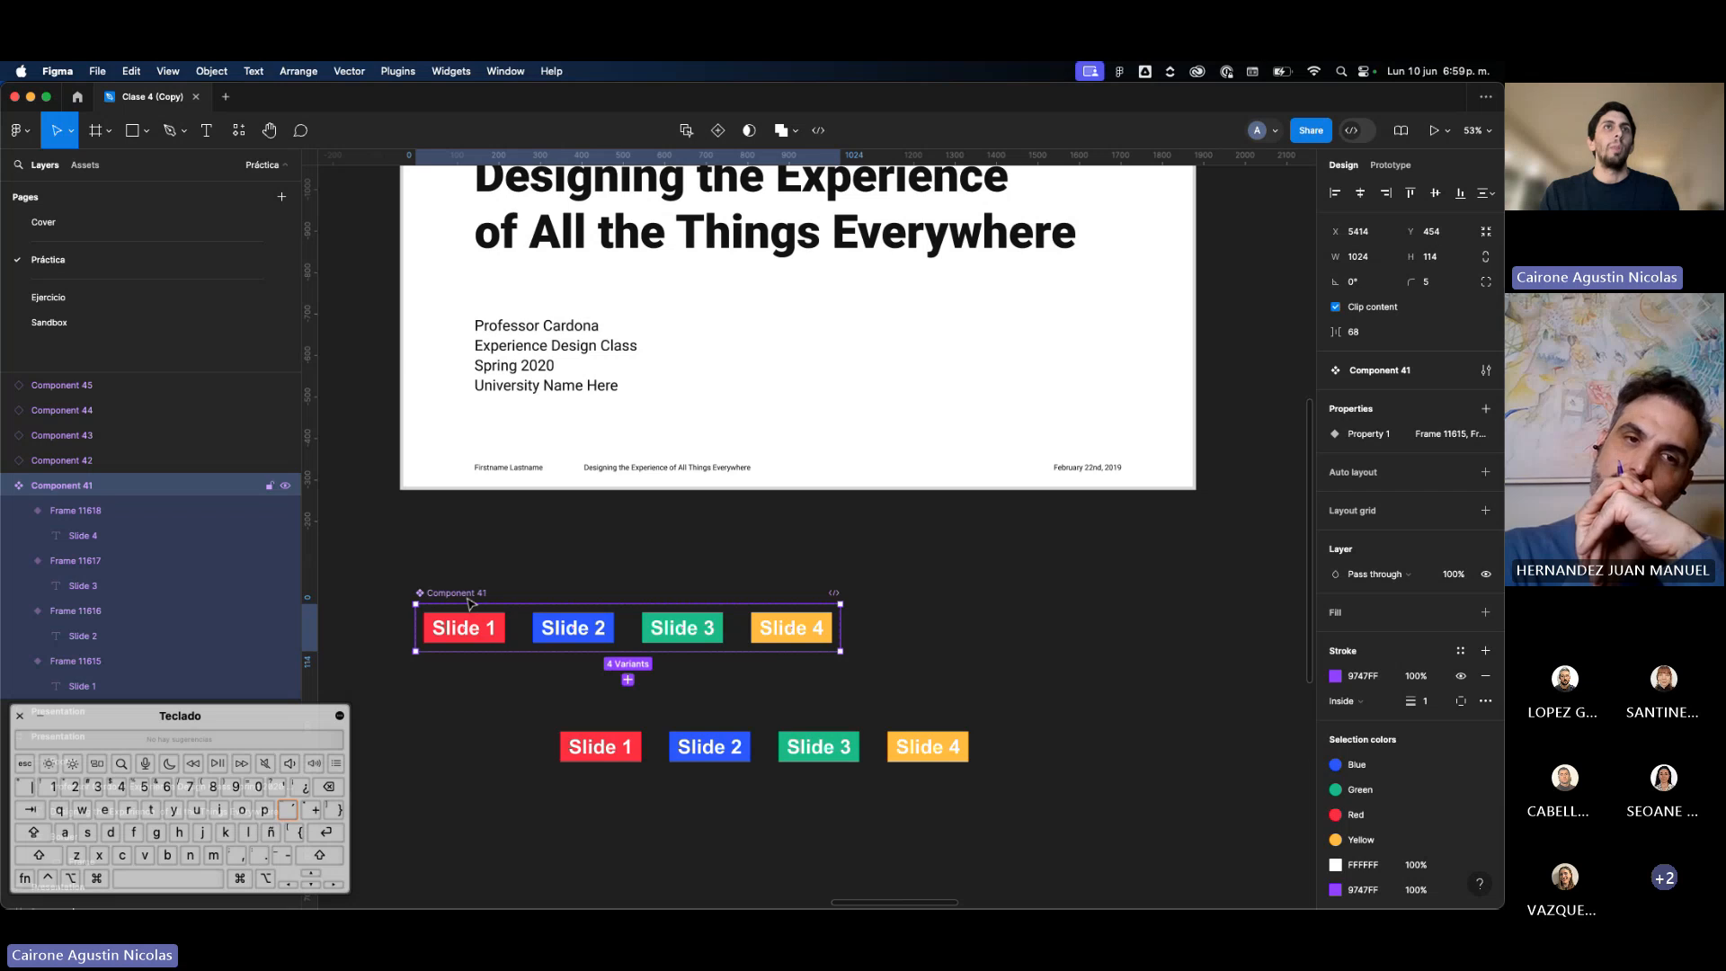
drag(467, 604, 494, 879)
scroll(494, 809, down, 3)
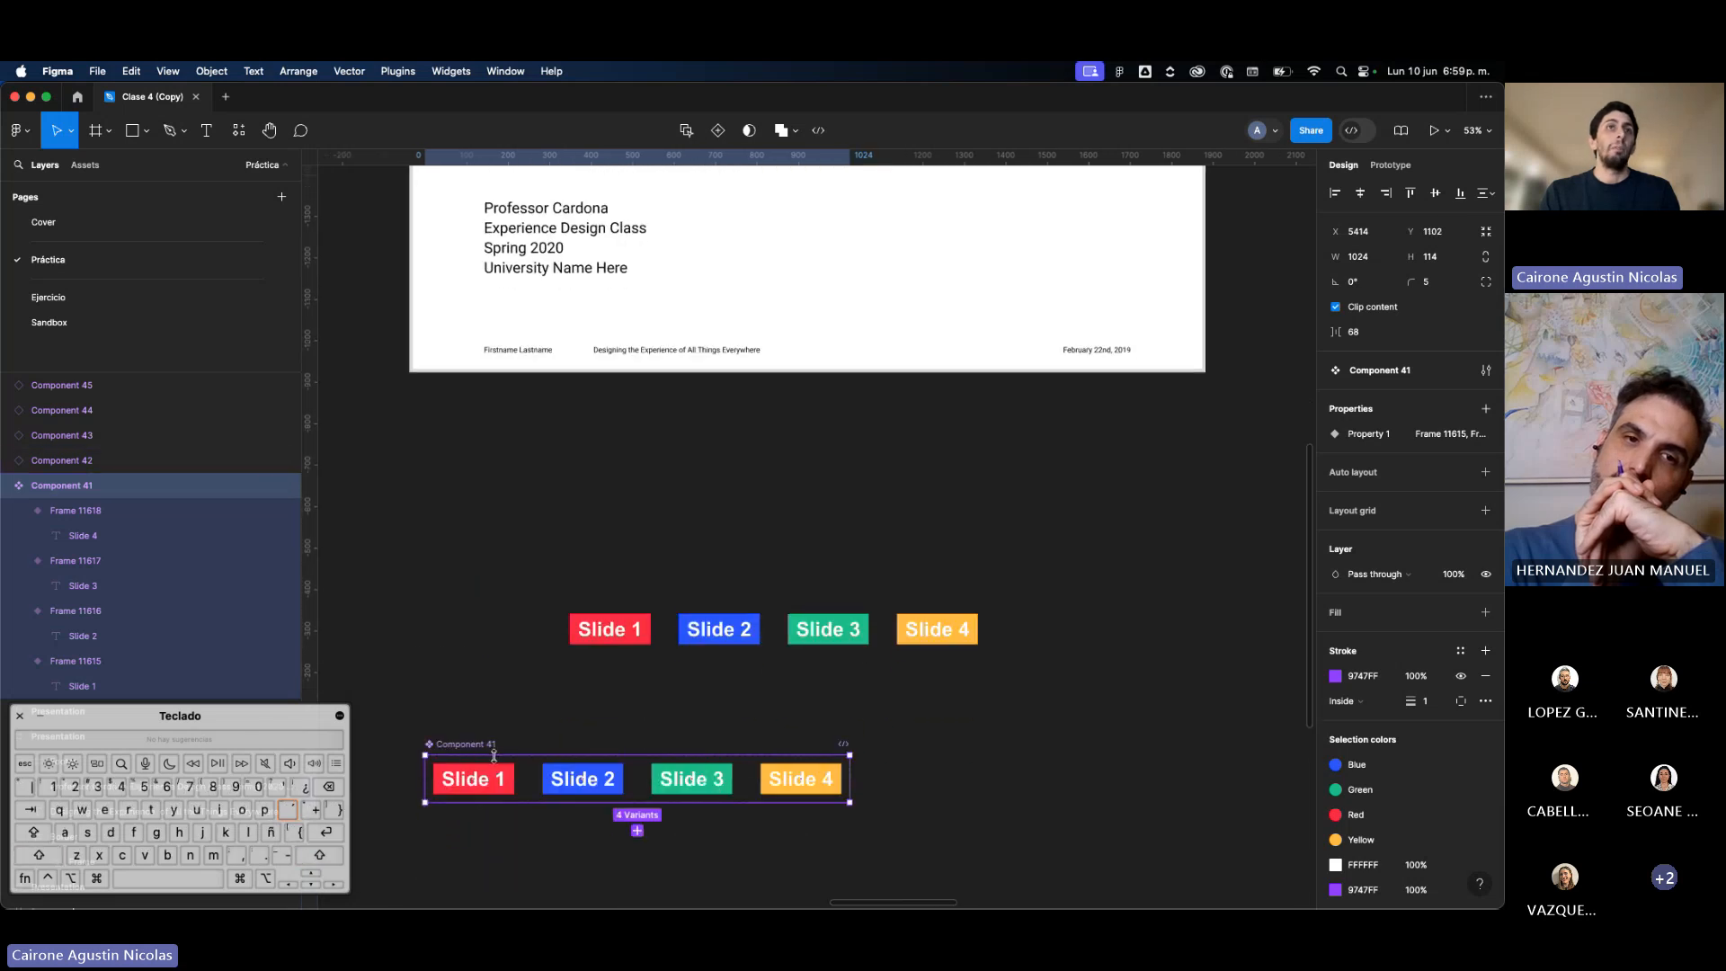
Step: In the component set, change the Slide 1 variant's fill to the Green style and the Slide 3 variant's fill to Red
click(493, 764)
click(1364, 844)
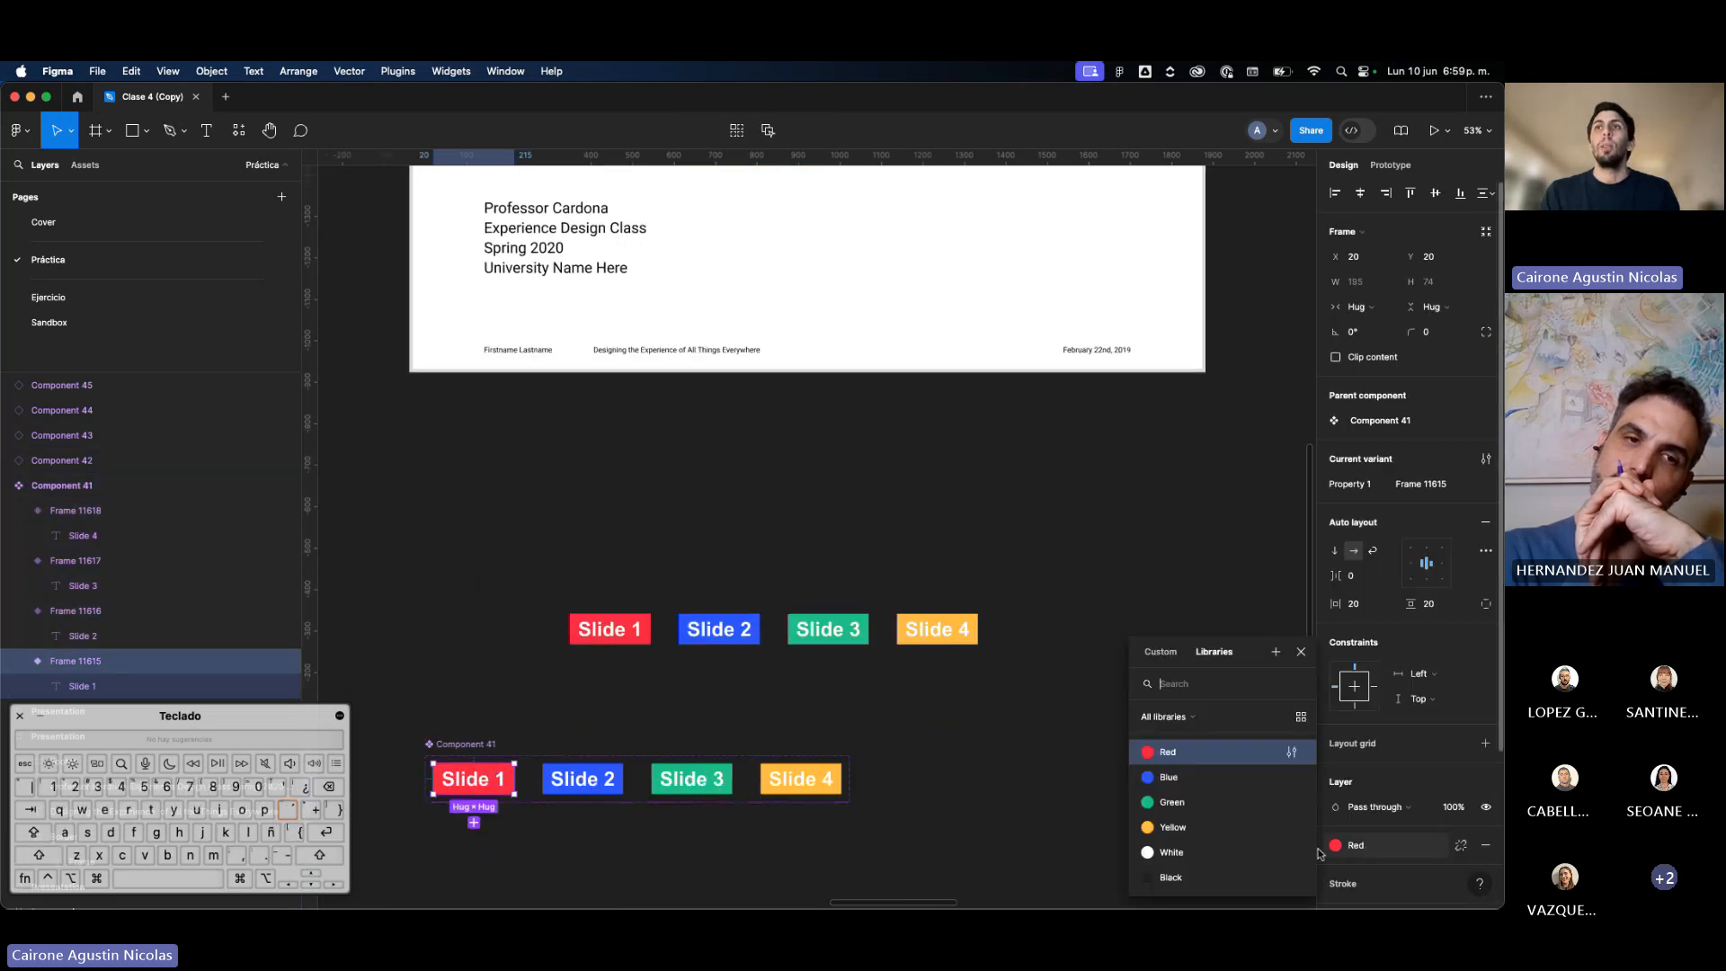
click(1292, 803)
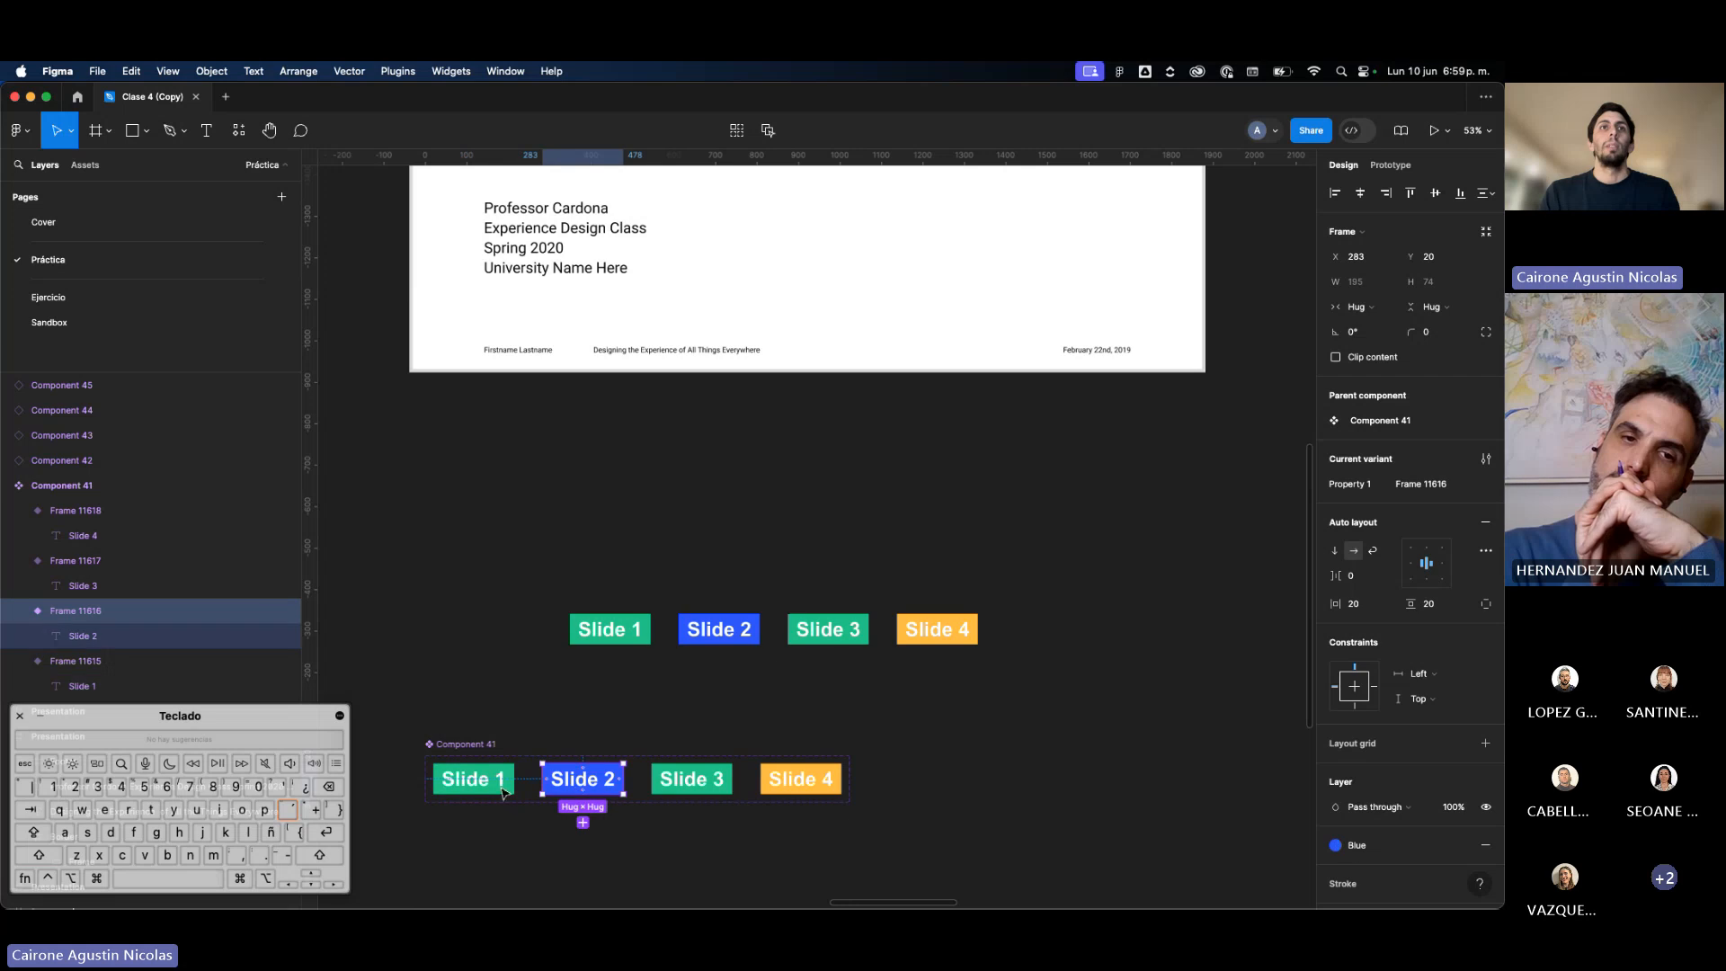
click(709, 777)
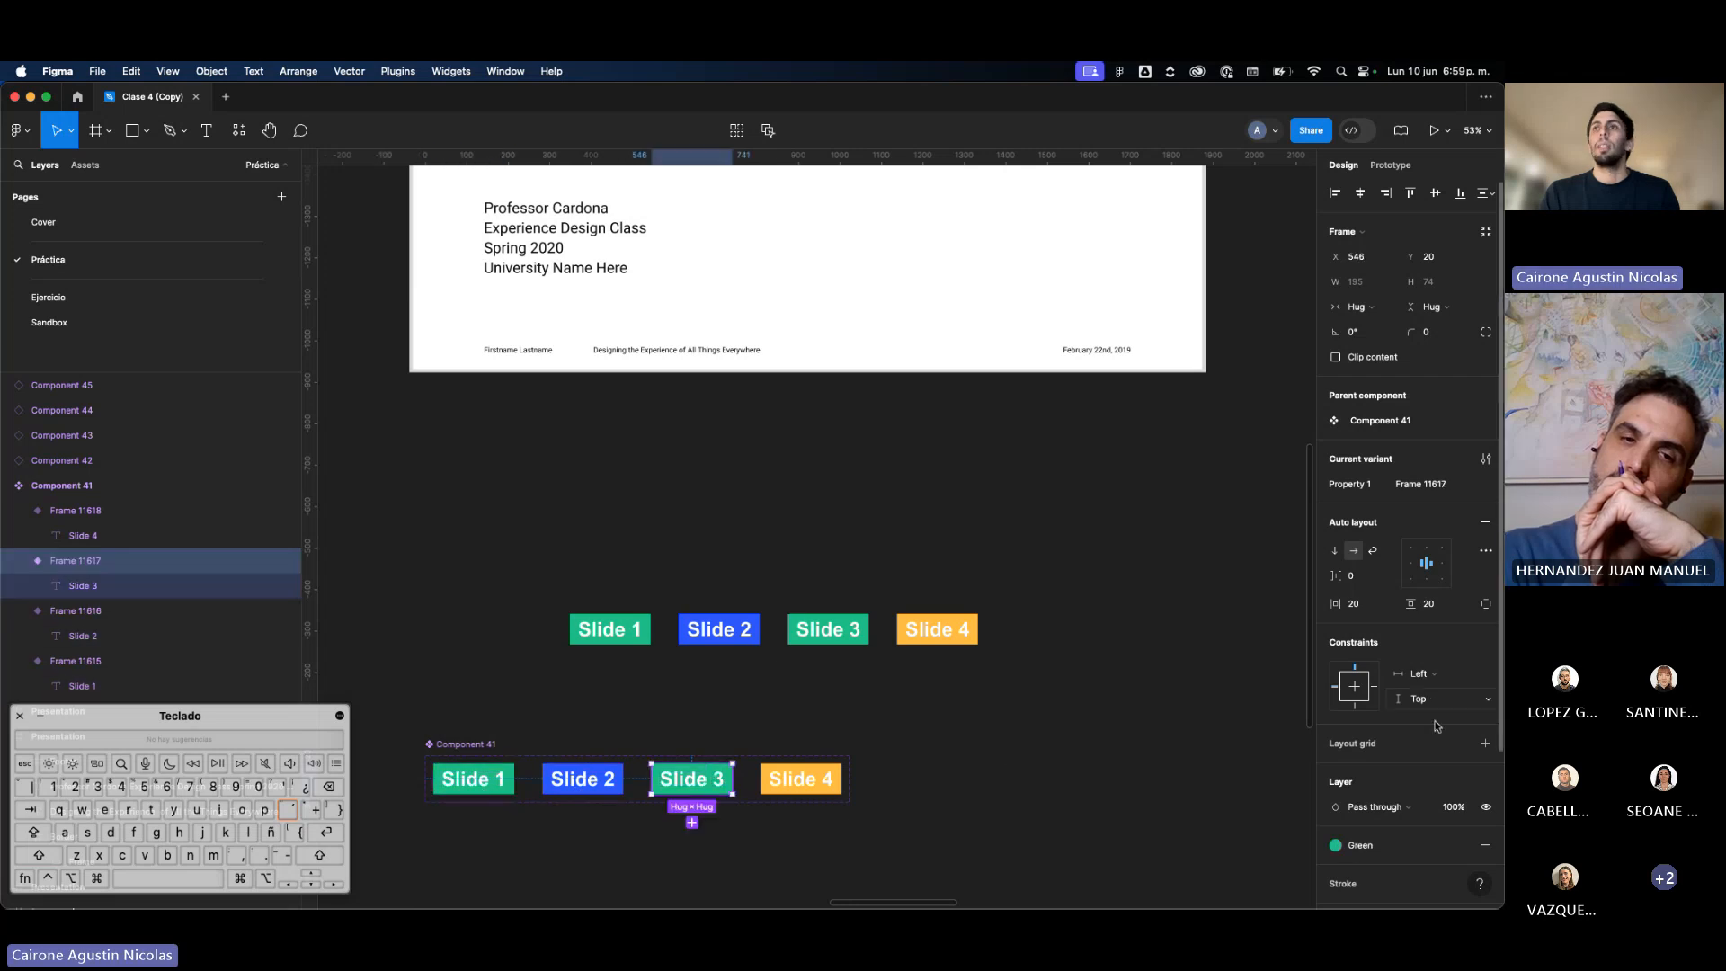
click(1360, 847)
click(1162, 753)
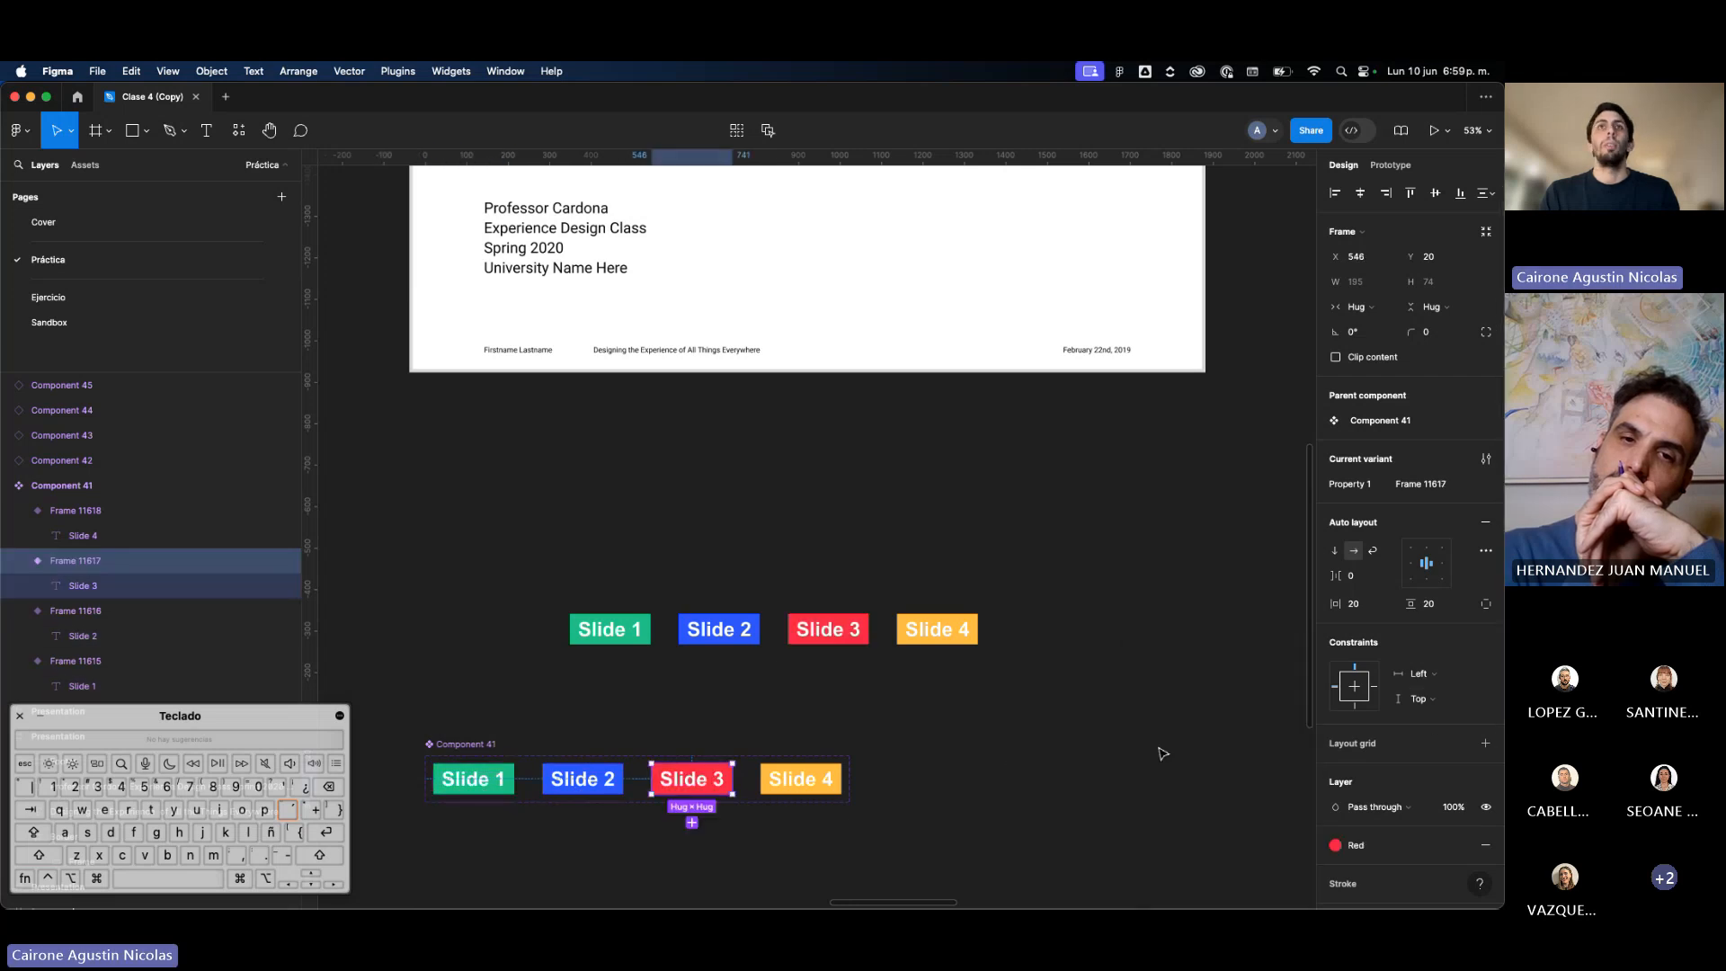
Step: Wrap the four button instances in a horizontal auto layout frame with a spacing of 20
click(636, 633)
drag(594, 595, 947, 705)
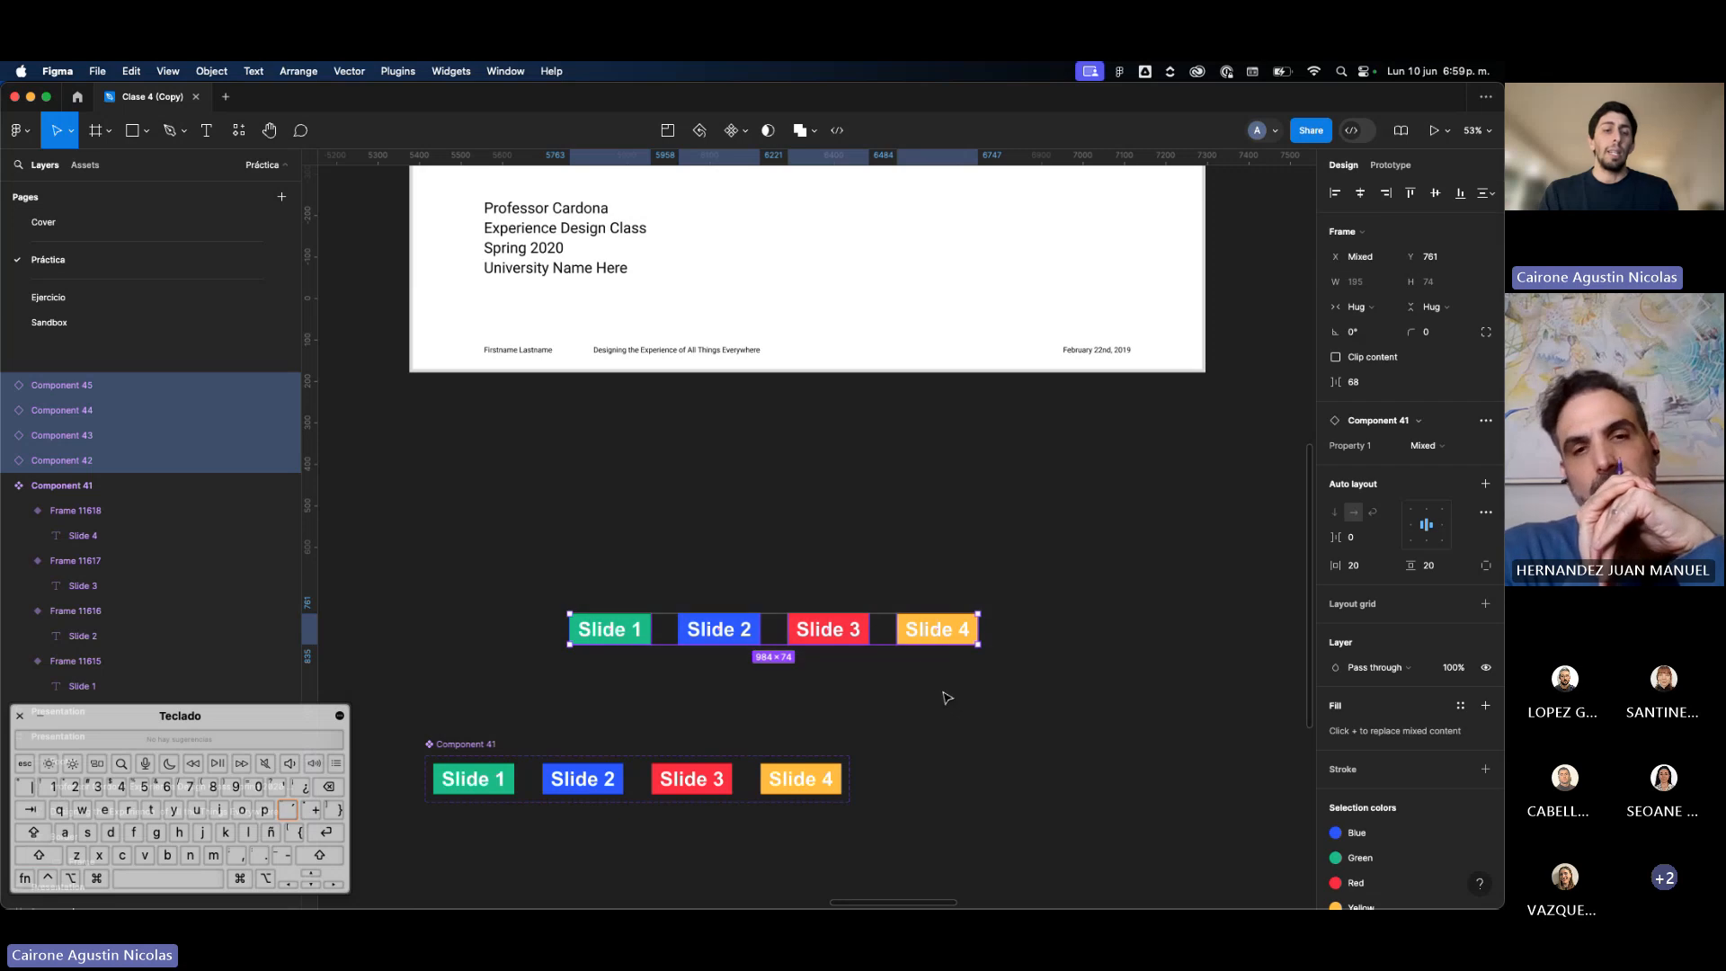
key(shift+a)
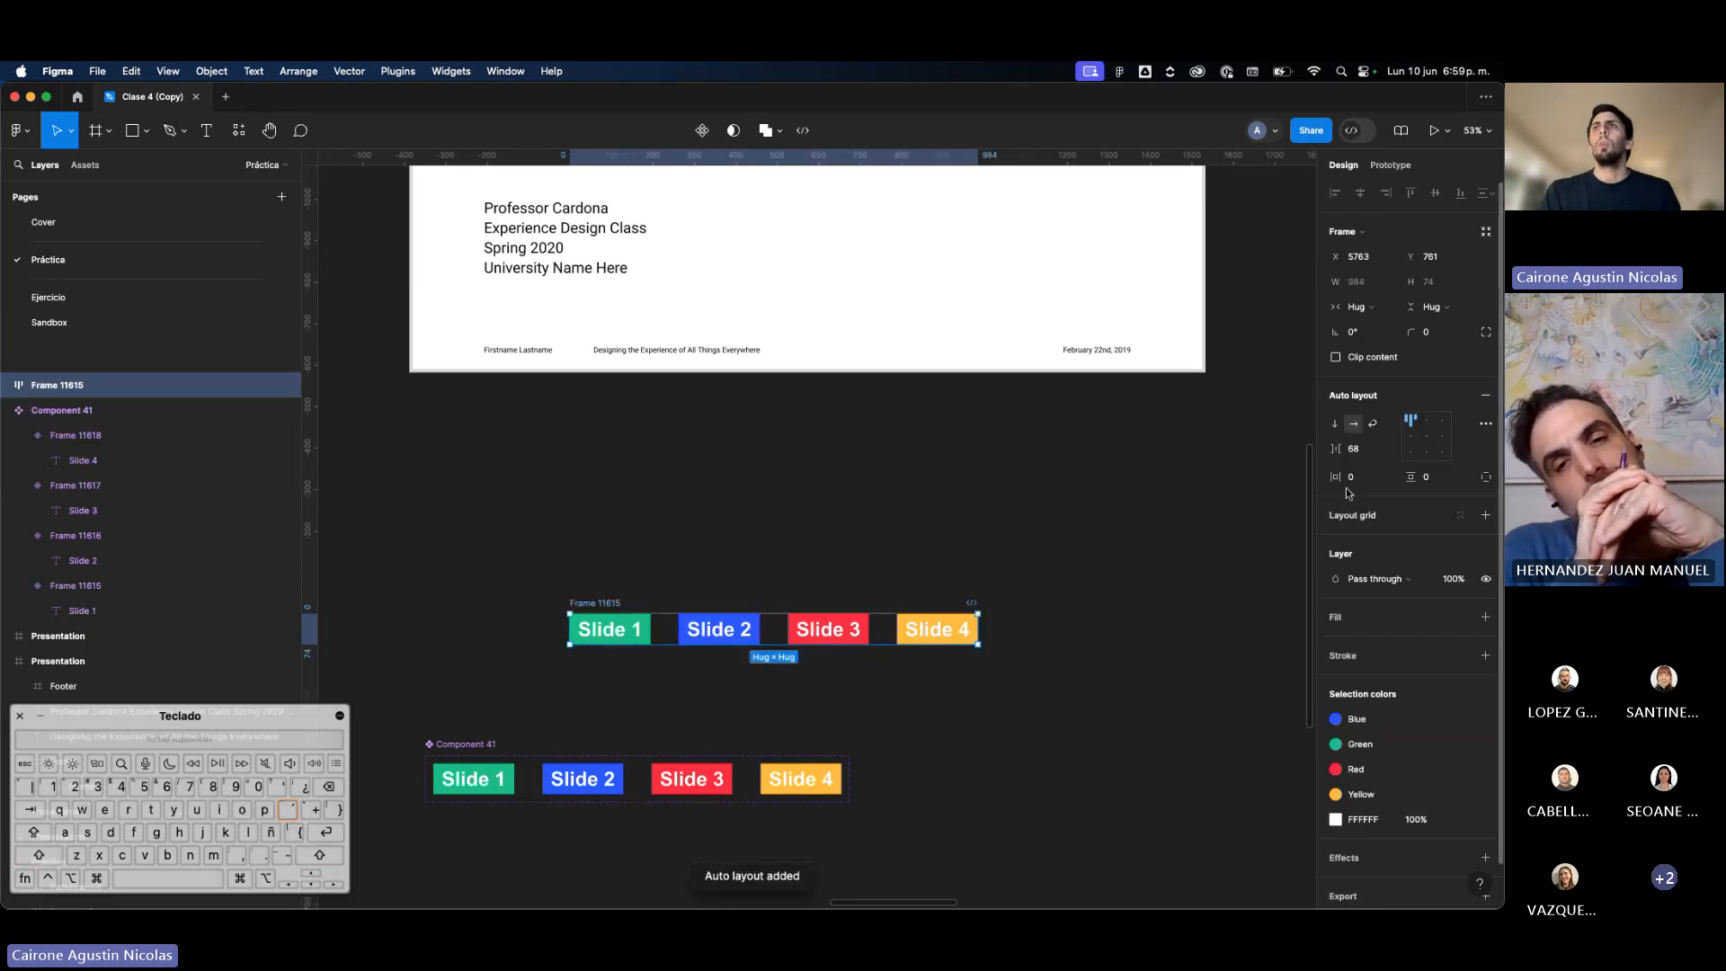
click(1368, 450)
text(20)
key(Return)
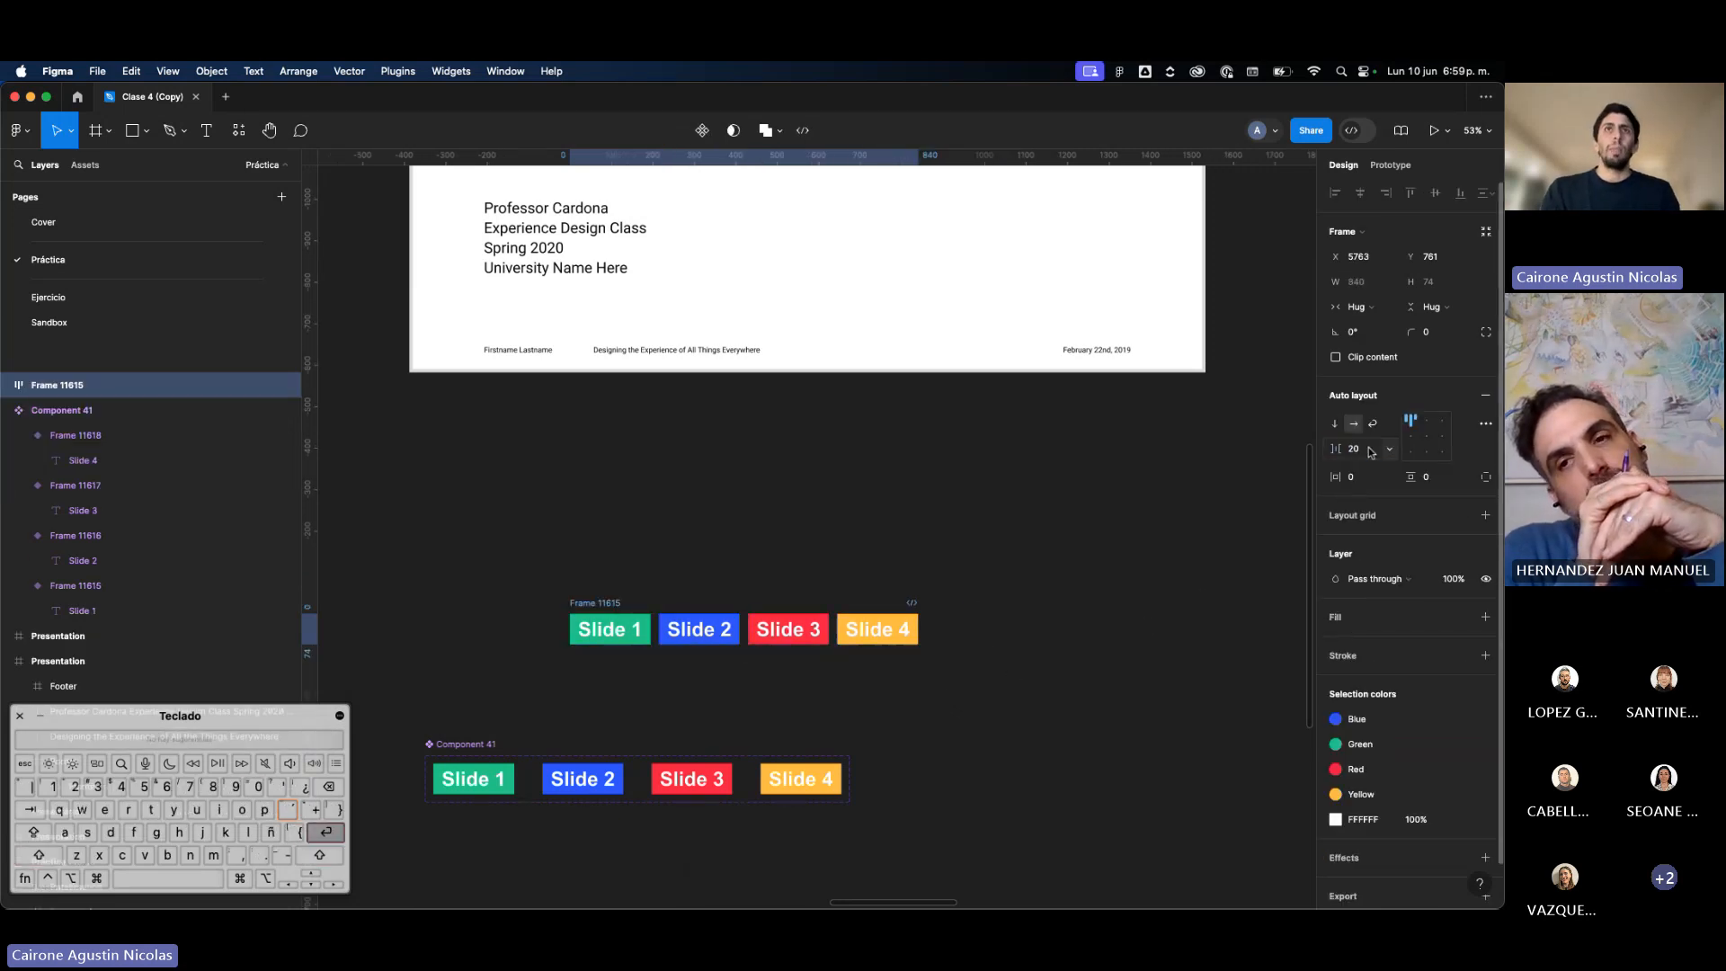
Step: Try a spacing of 1000 between the buttons in the auto layout frame and restore it to 20
click(1369, 450)
text(1000)
key(Return)
click(1368, 450)
text(20)
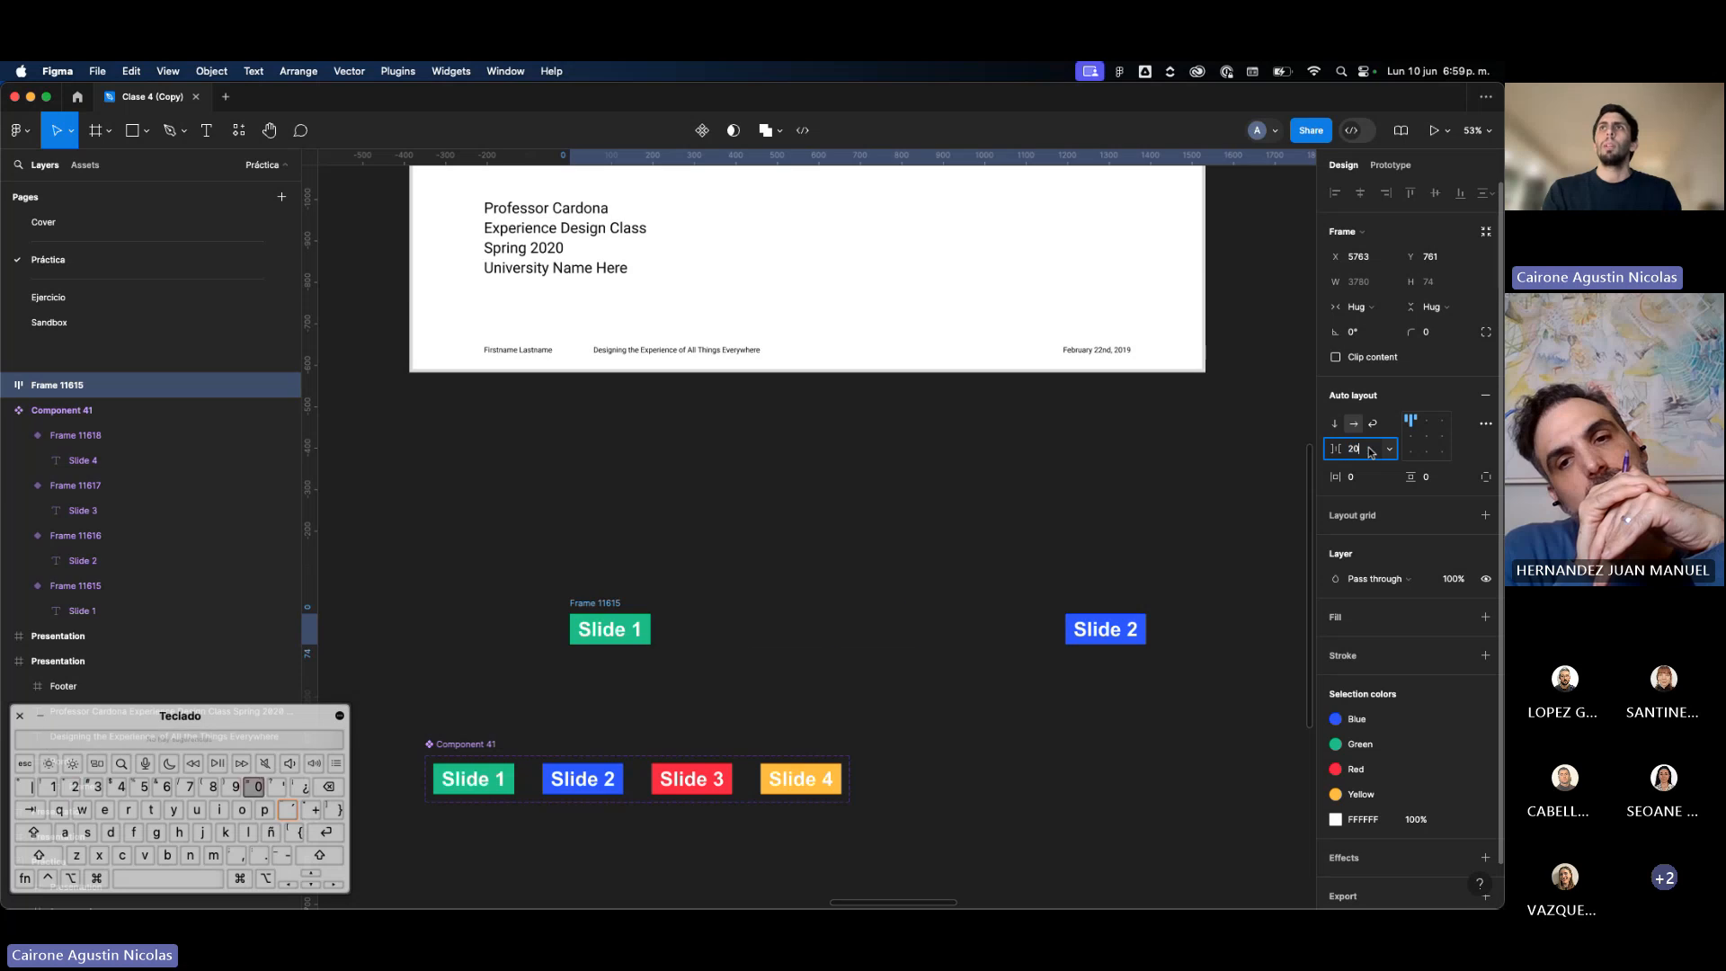
key(Return)
Step: Cut the button row, paste it into the first slide and position it near the slide's upper-left corner at about X 47, Y 43
scroll(619, 621, down, 5)
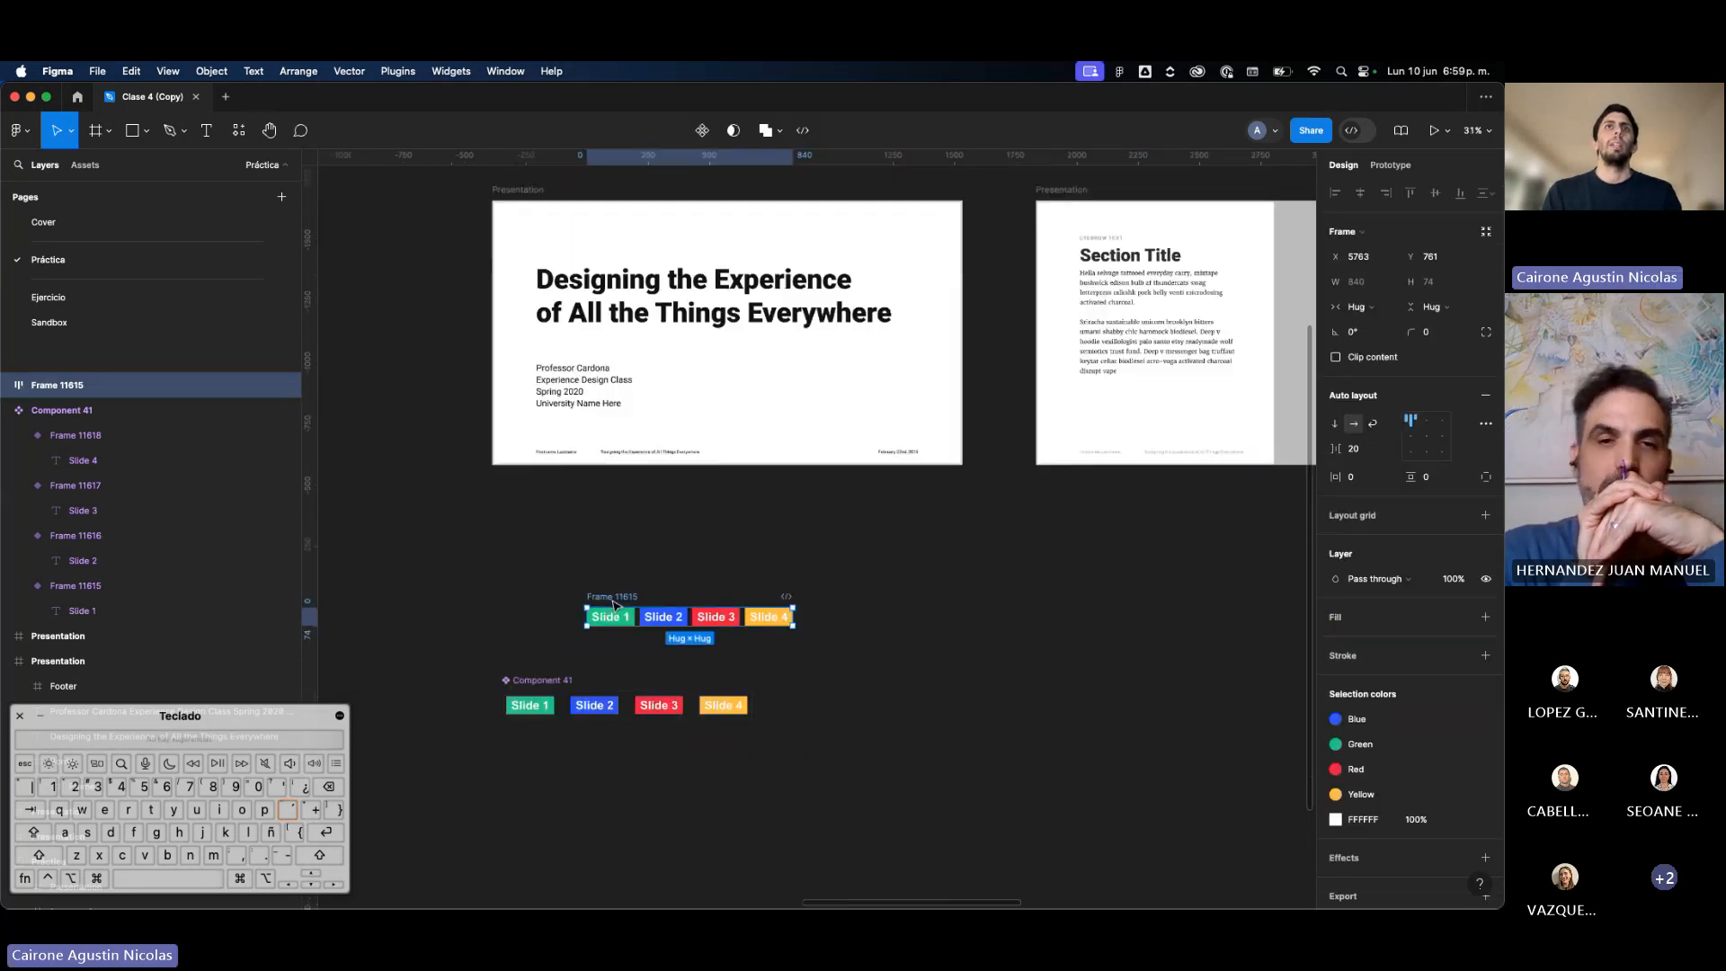
drag(696, 720, 619, 337)
key(super+x)
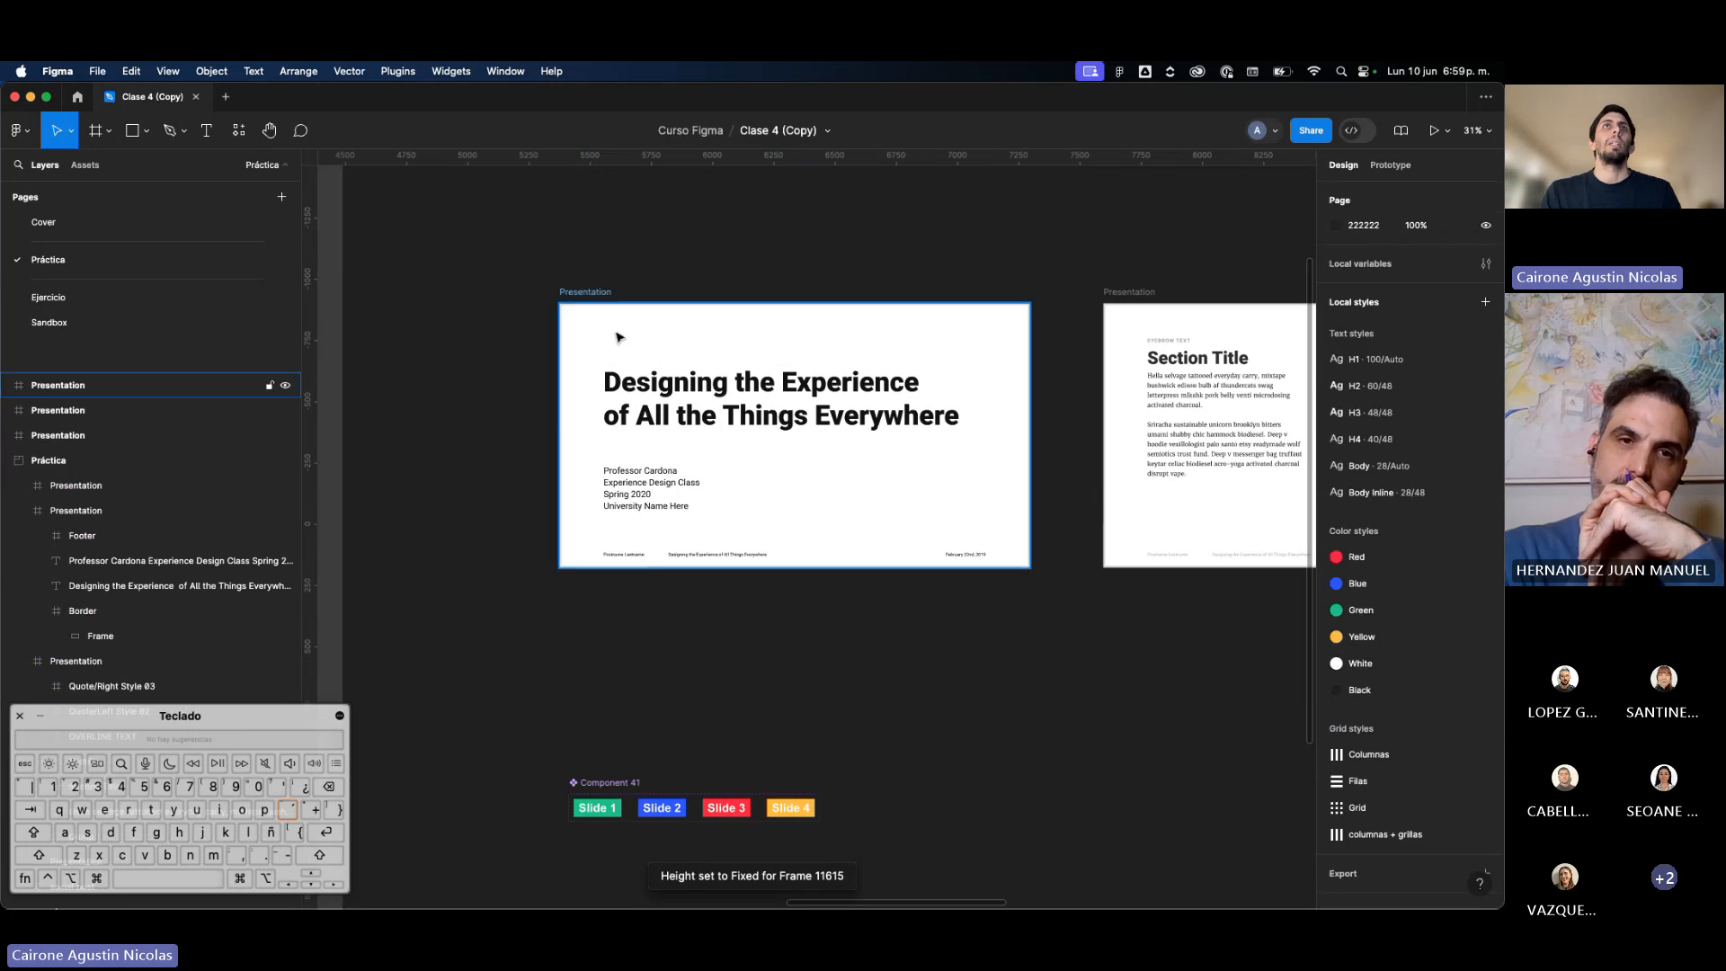
key(super+v)
scroll(565, 408, up, 3)
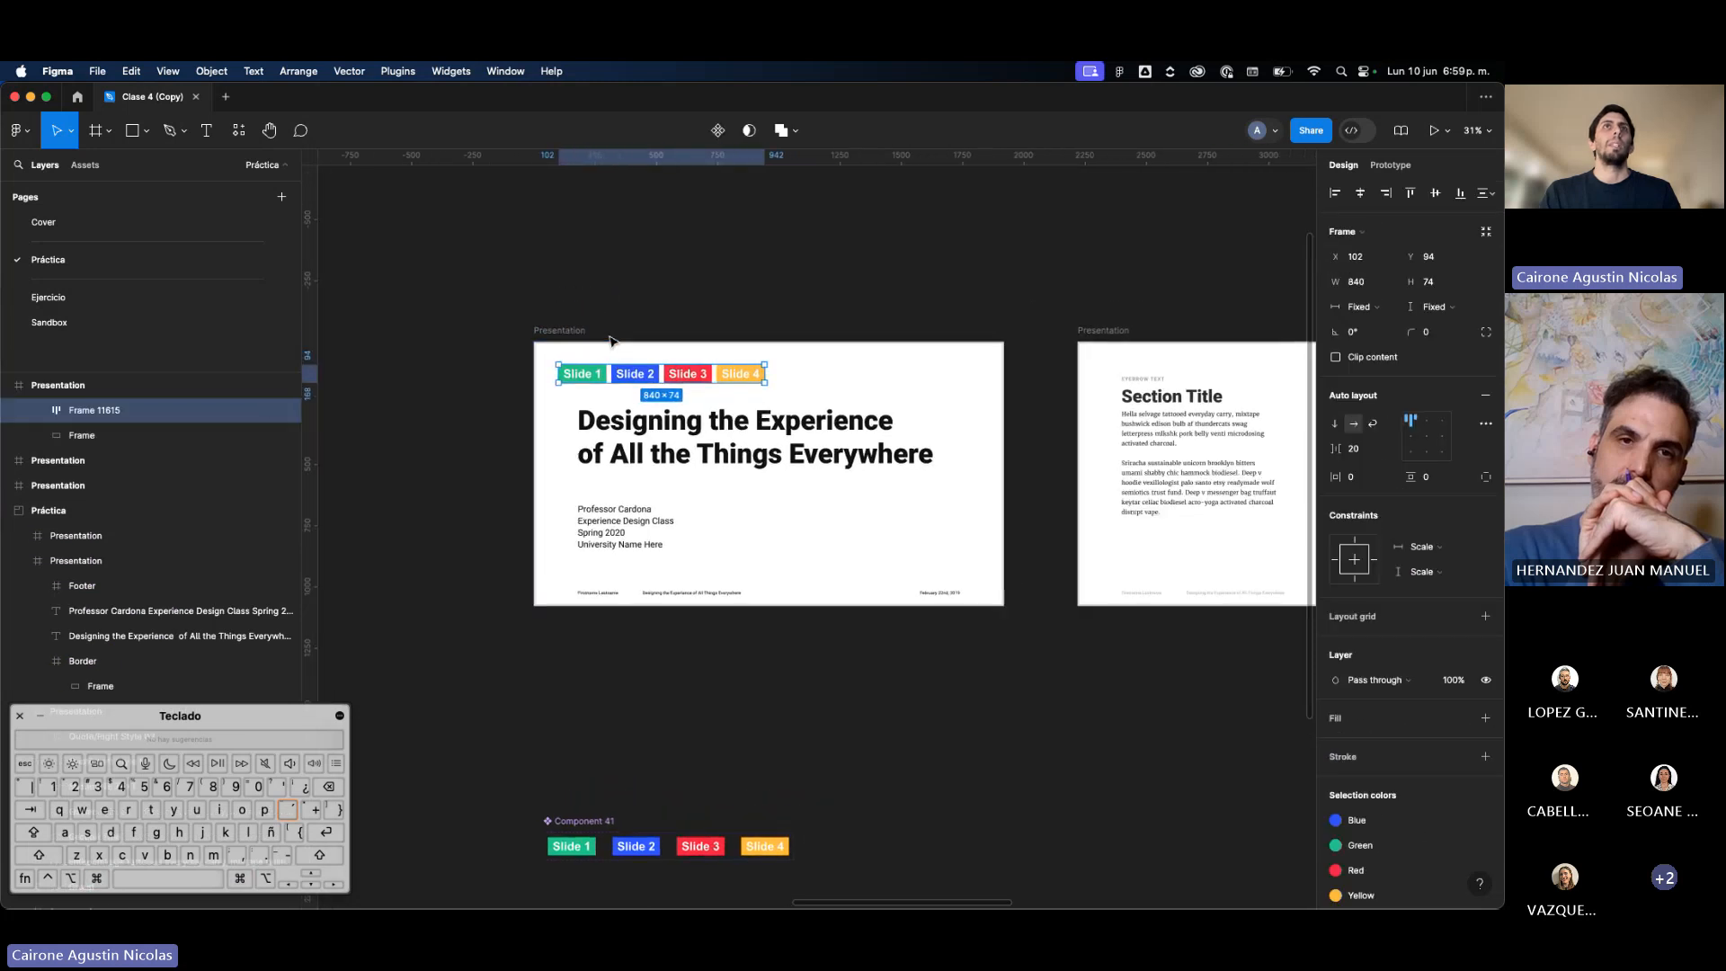
mouse_move(564, 407)
mouse_down()
mouse_move(519, 416)
mouse_move(546, 391)
mouse_move(600, 386)
mouse_move(535, 389)
mouse_up()
scroll(543, 387, down, 3)
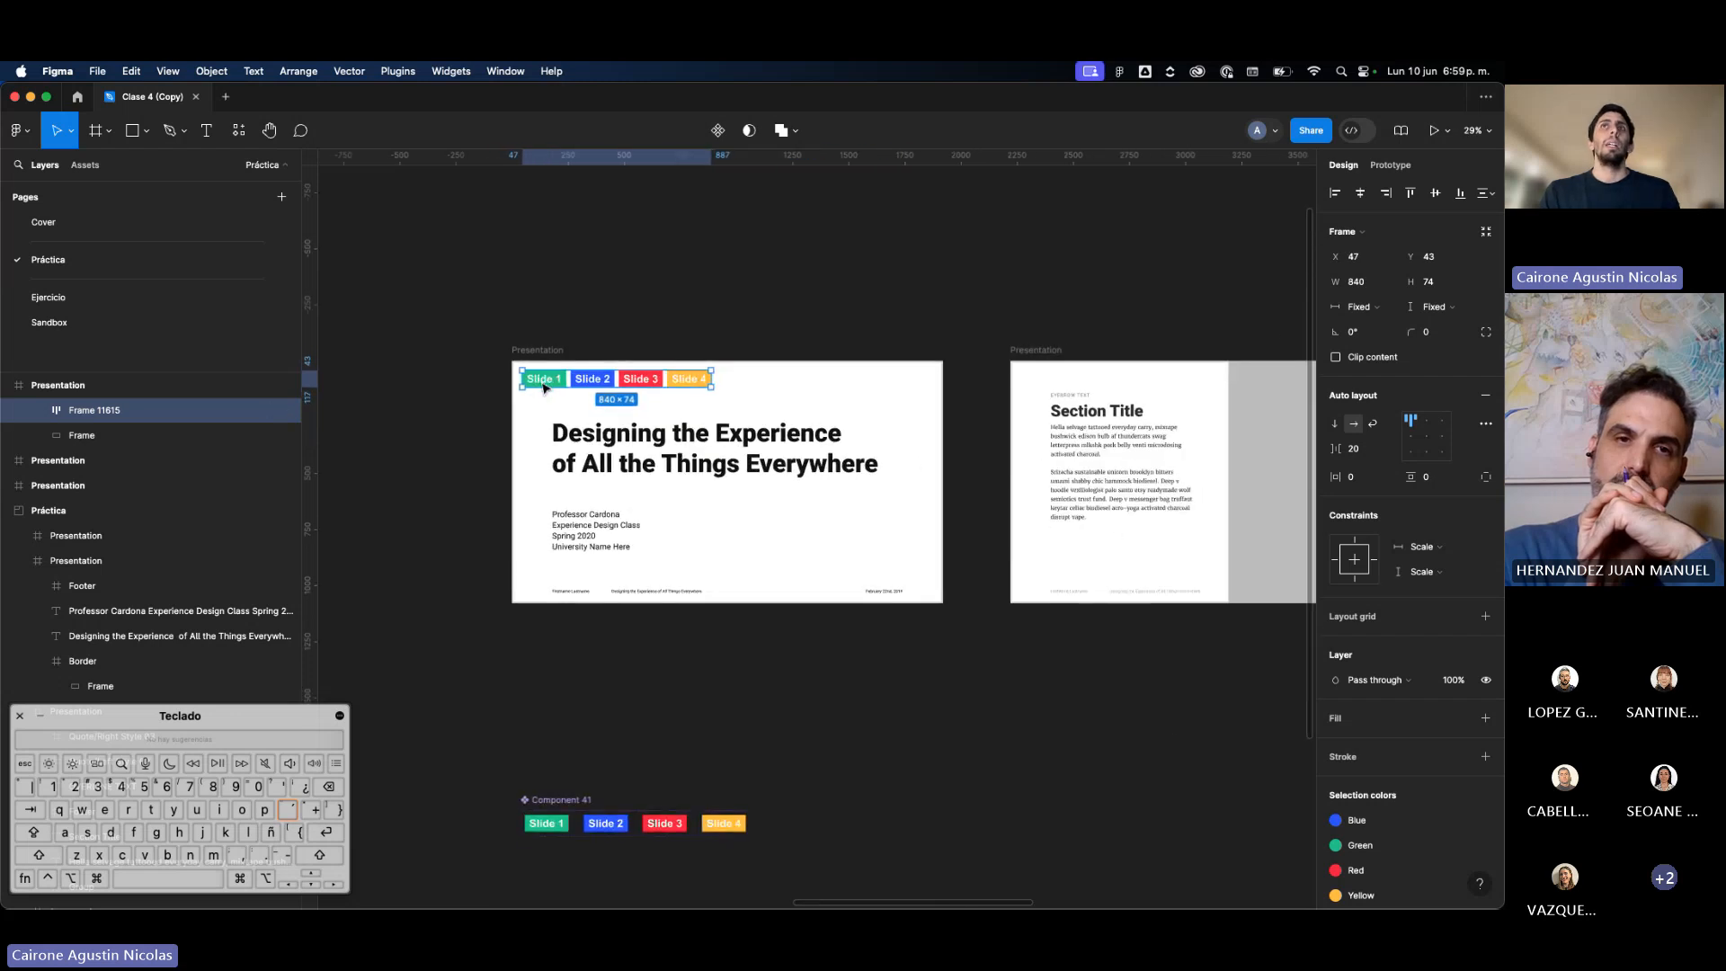
Step: Duplicate the button row onto the second, third and fourth slides, near the upper-left corner of each at the same height
drag(543, 387, 1040, 391)
scroll(1040, 393, right, 6)
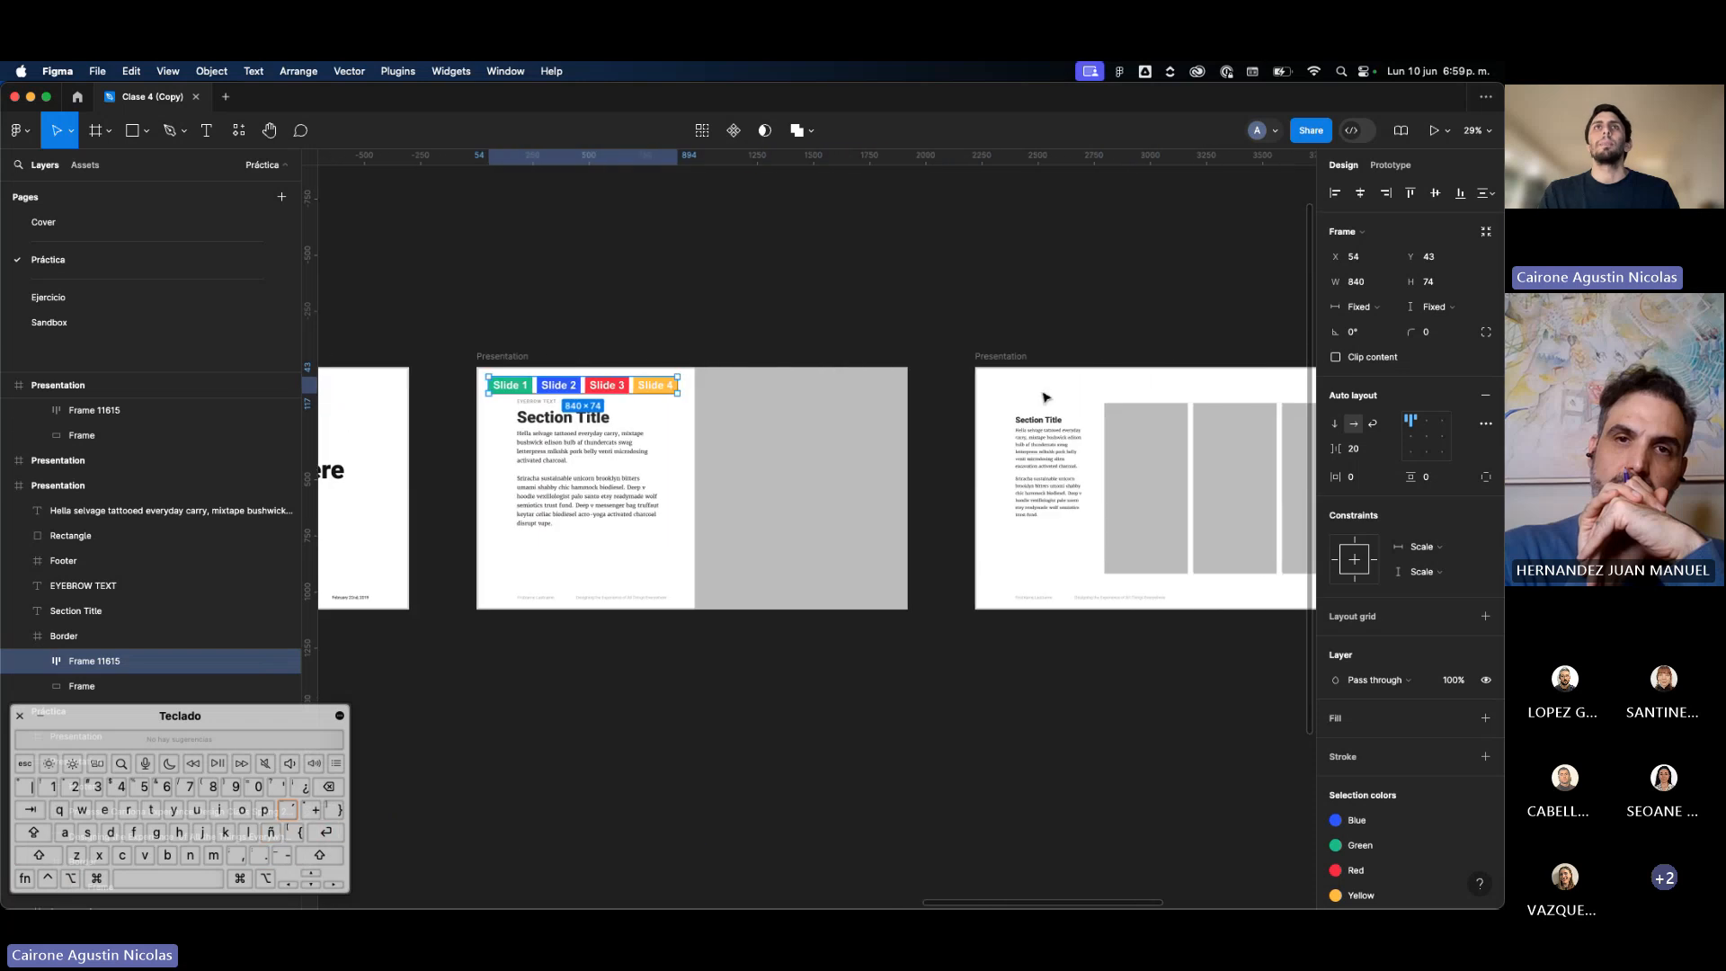
drag(590, 393, 1105, 409)
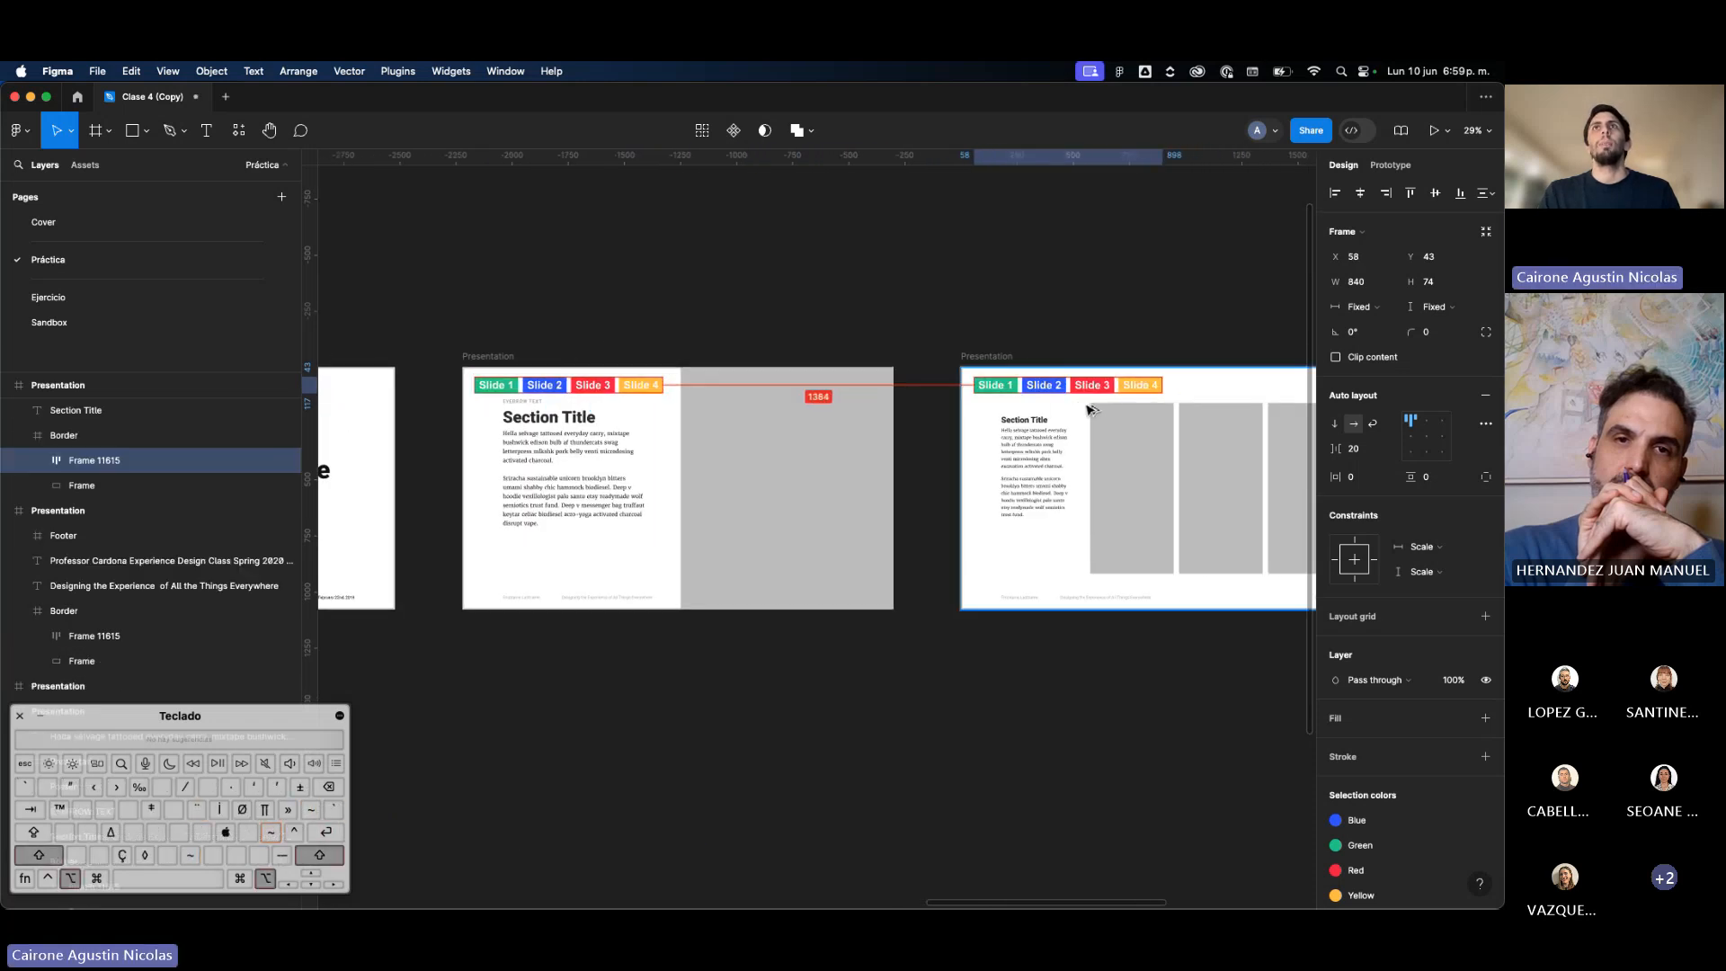
scroll(992, 422, right, 6)
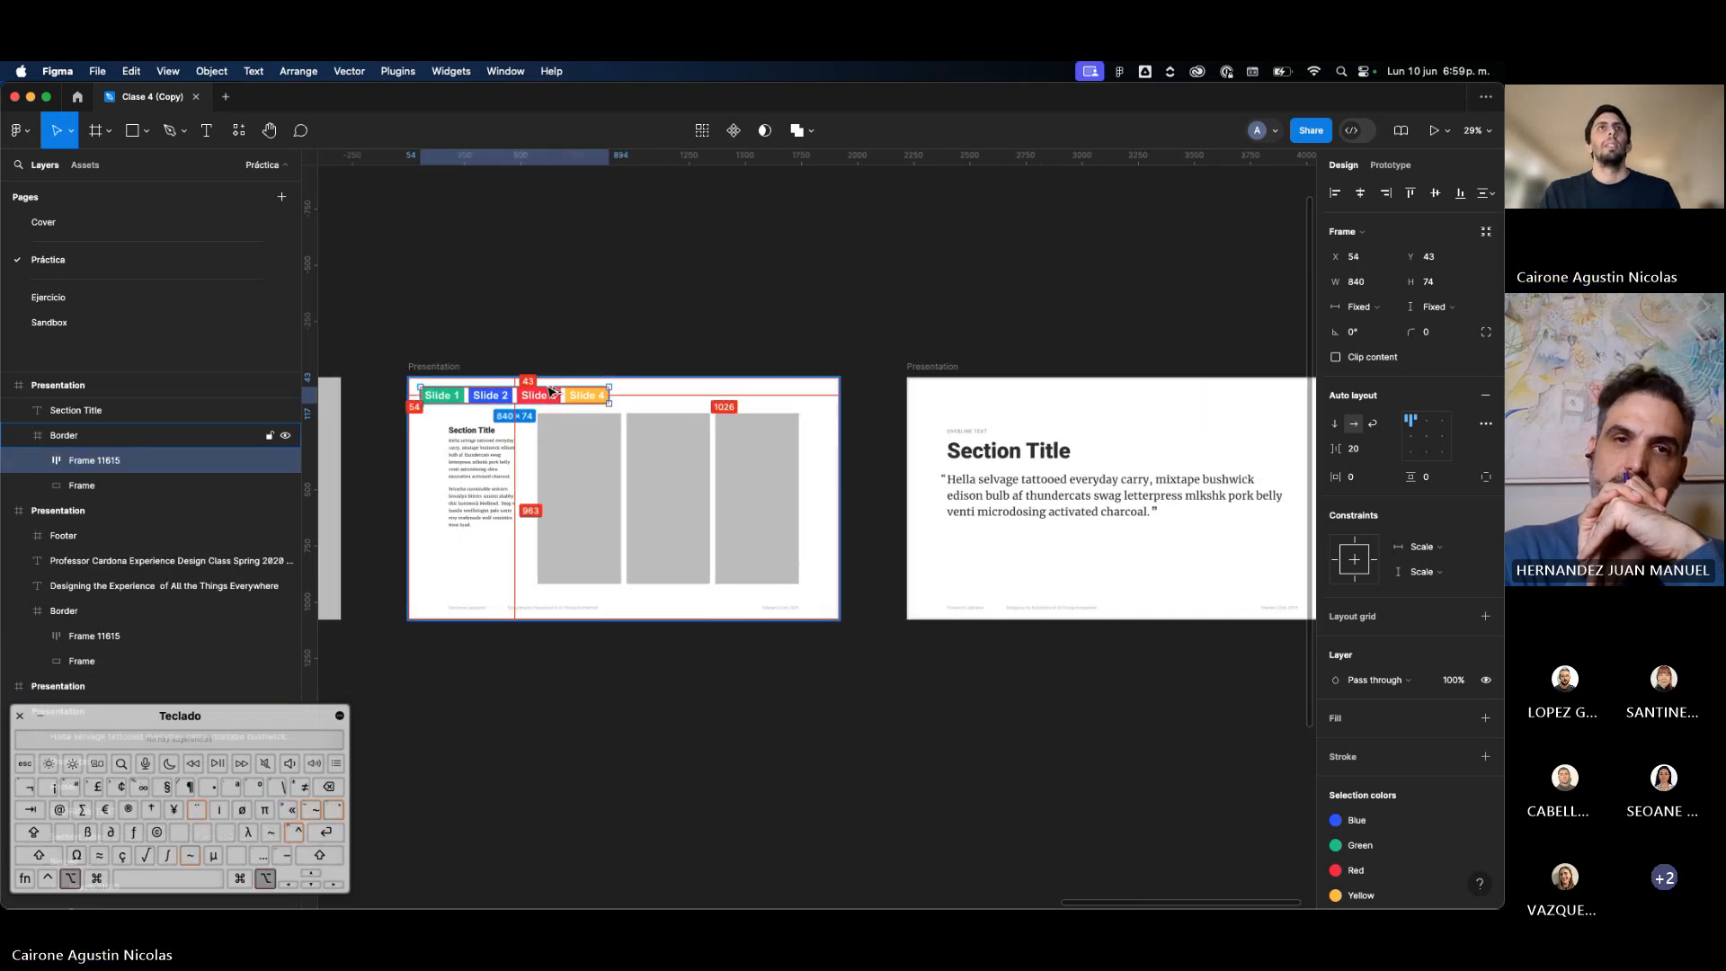
drag(547, 396, 1047, 400)
click(1066, 328)
scroll(1066, 328, right, 10)
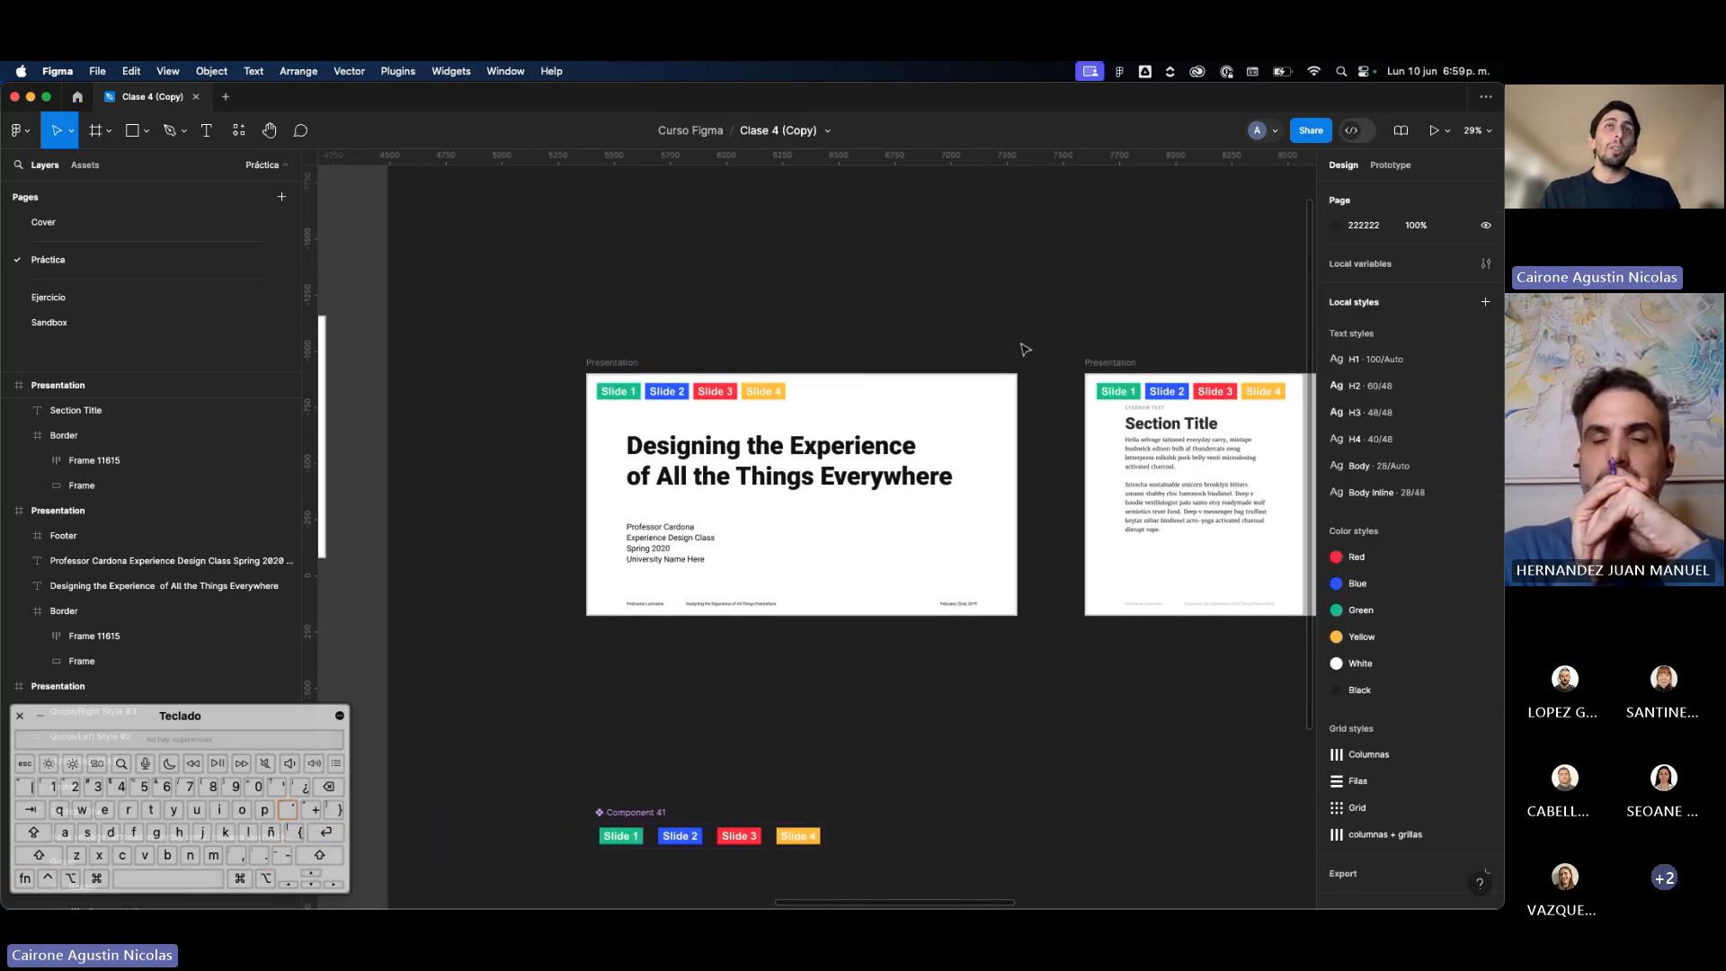
Step: Examine the placed button row on each of the four slides, from the first slide to the last and back
scroll(744, 412, up, 5)
click(512, 341)
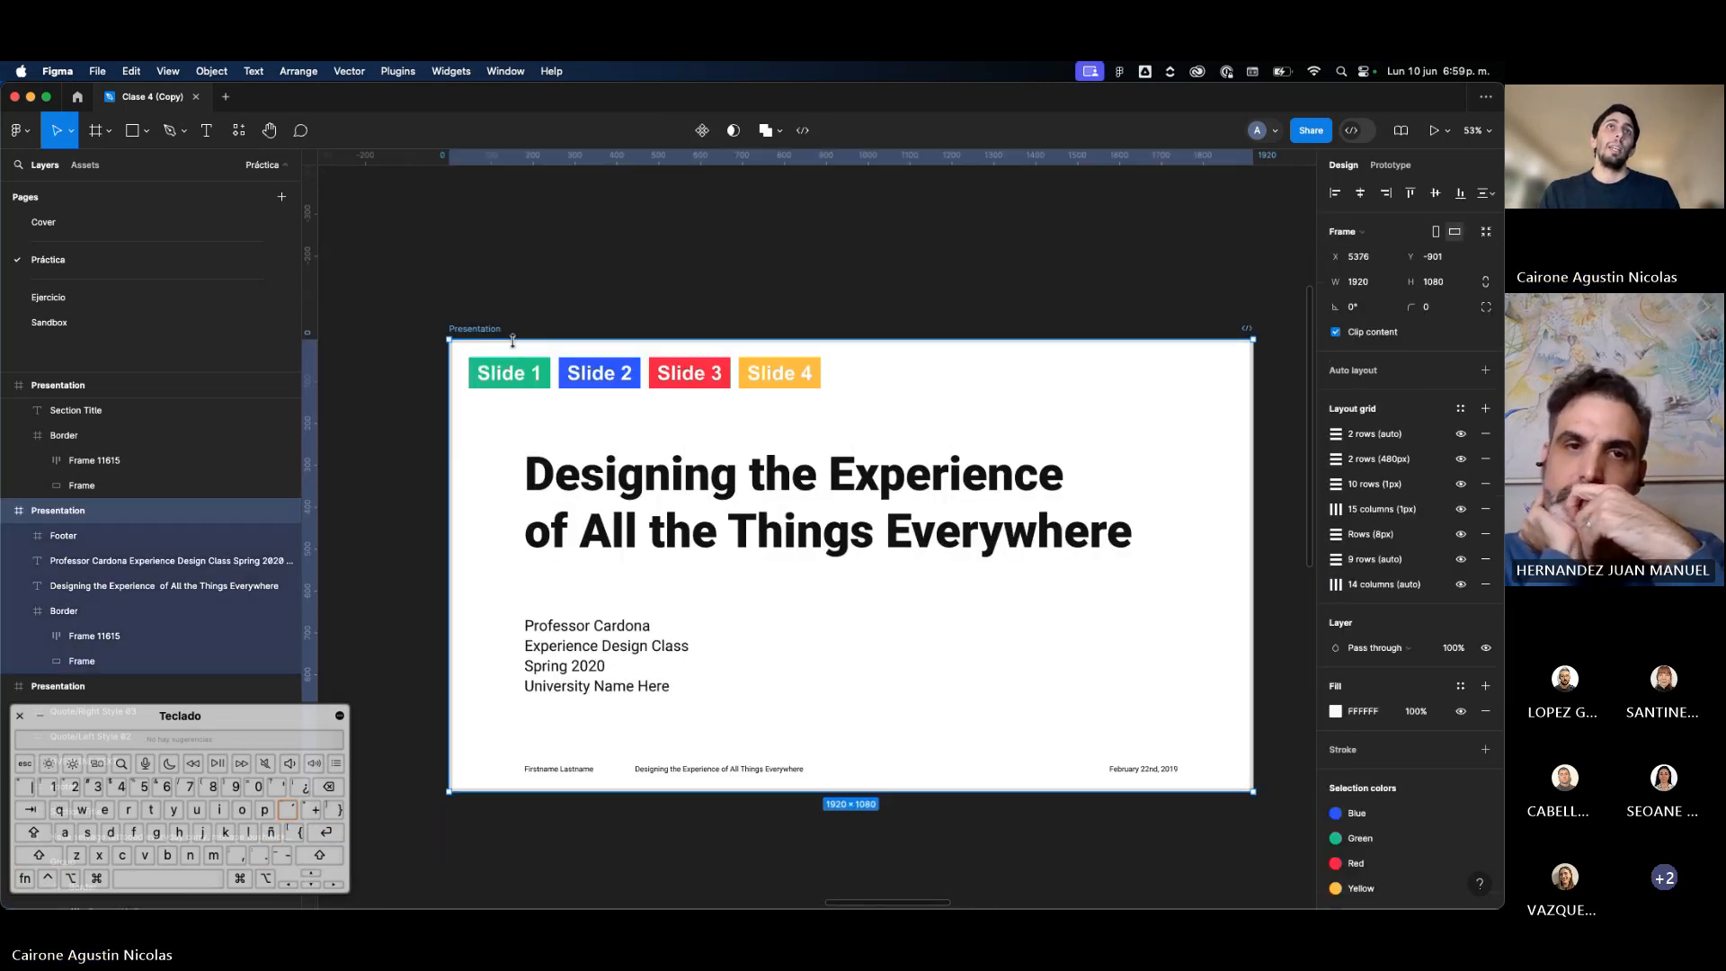
click(509, 376)
click(509, 376)
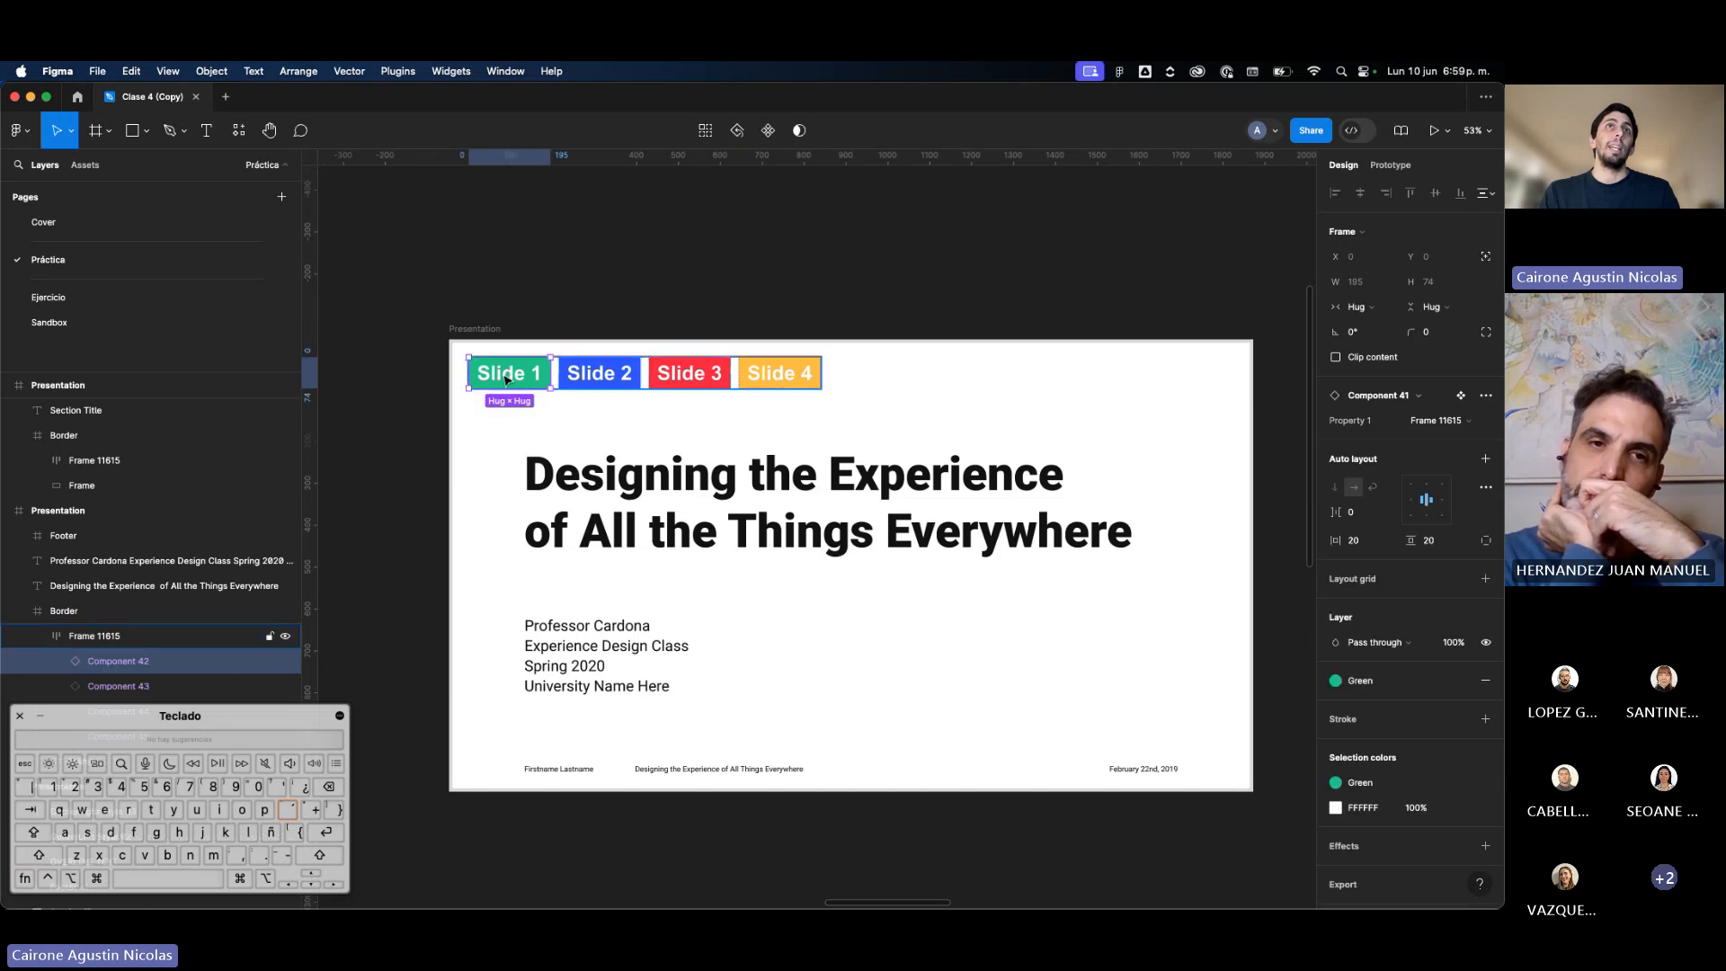
scroll(512, 379, down, 5)
click(630, 381)
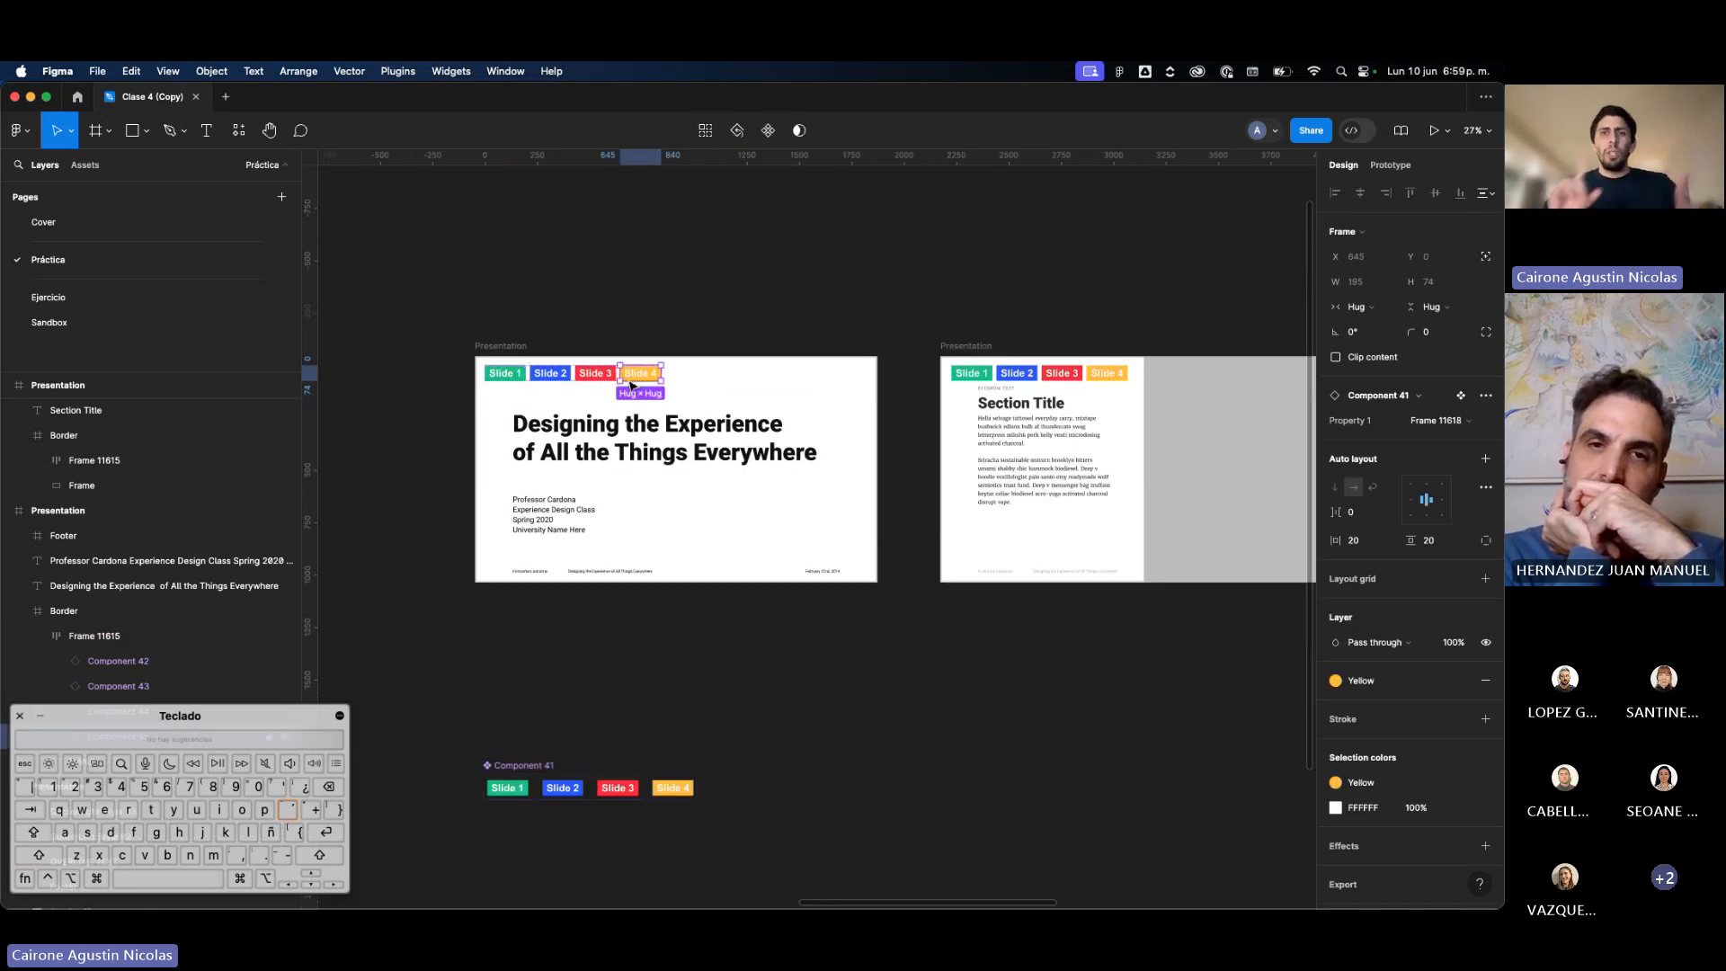
click(840, 385)
scroll(809, 384, right, 15)
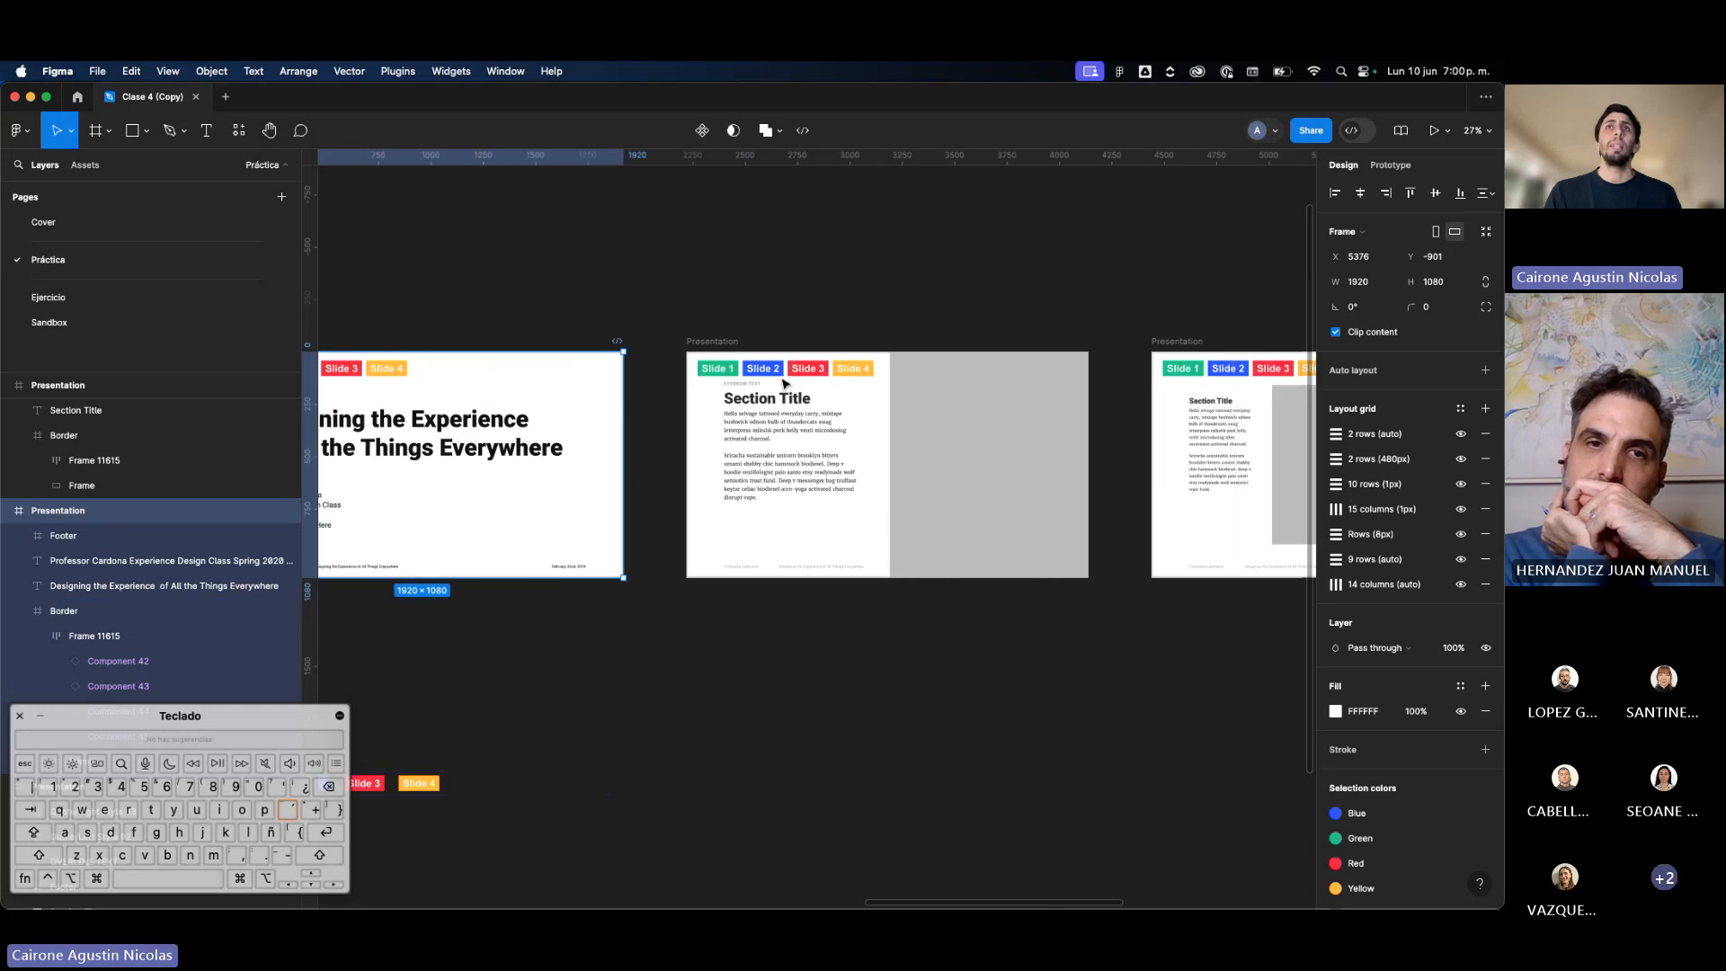
click(929, 419)
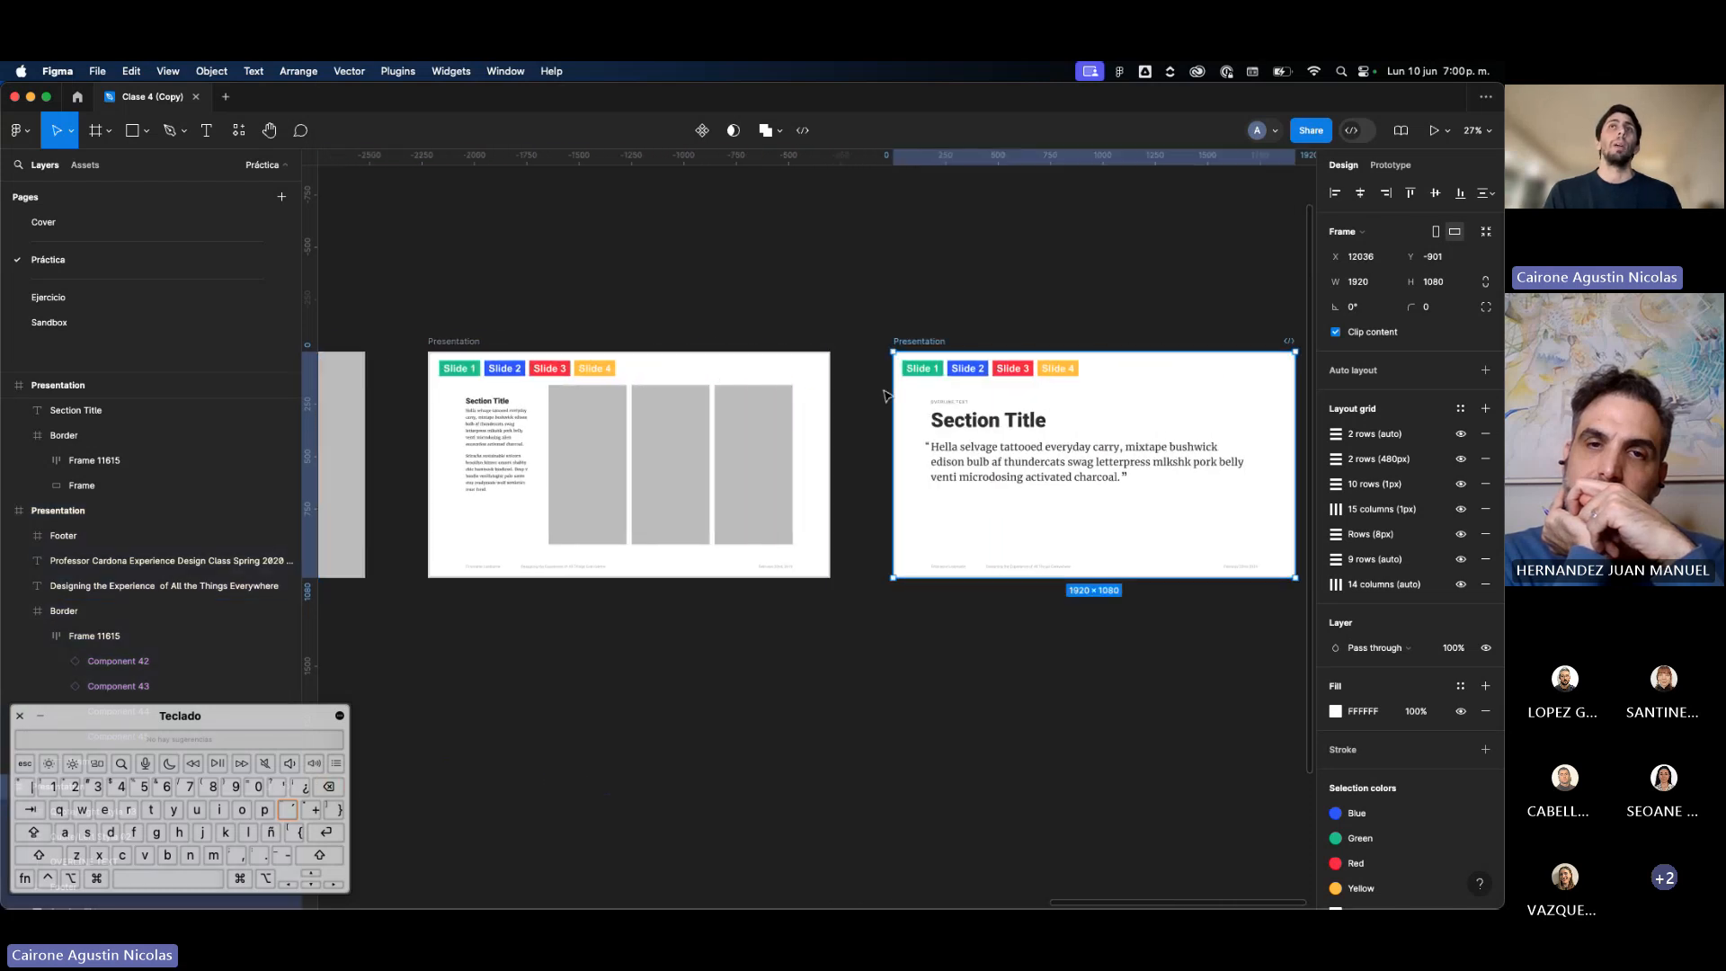
scroll(629, 396, left, 5)
scroll(389, 399, left, 5)
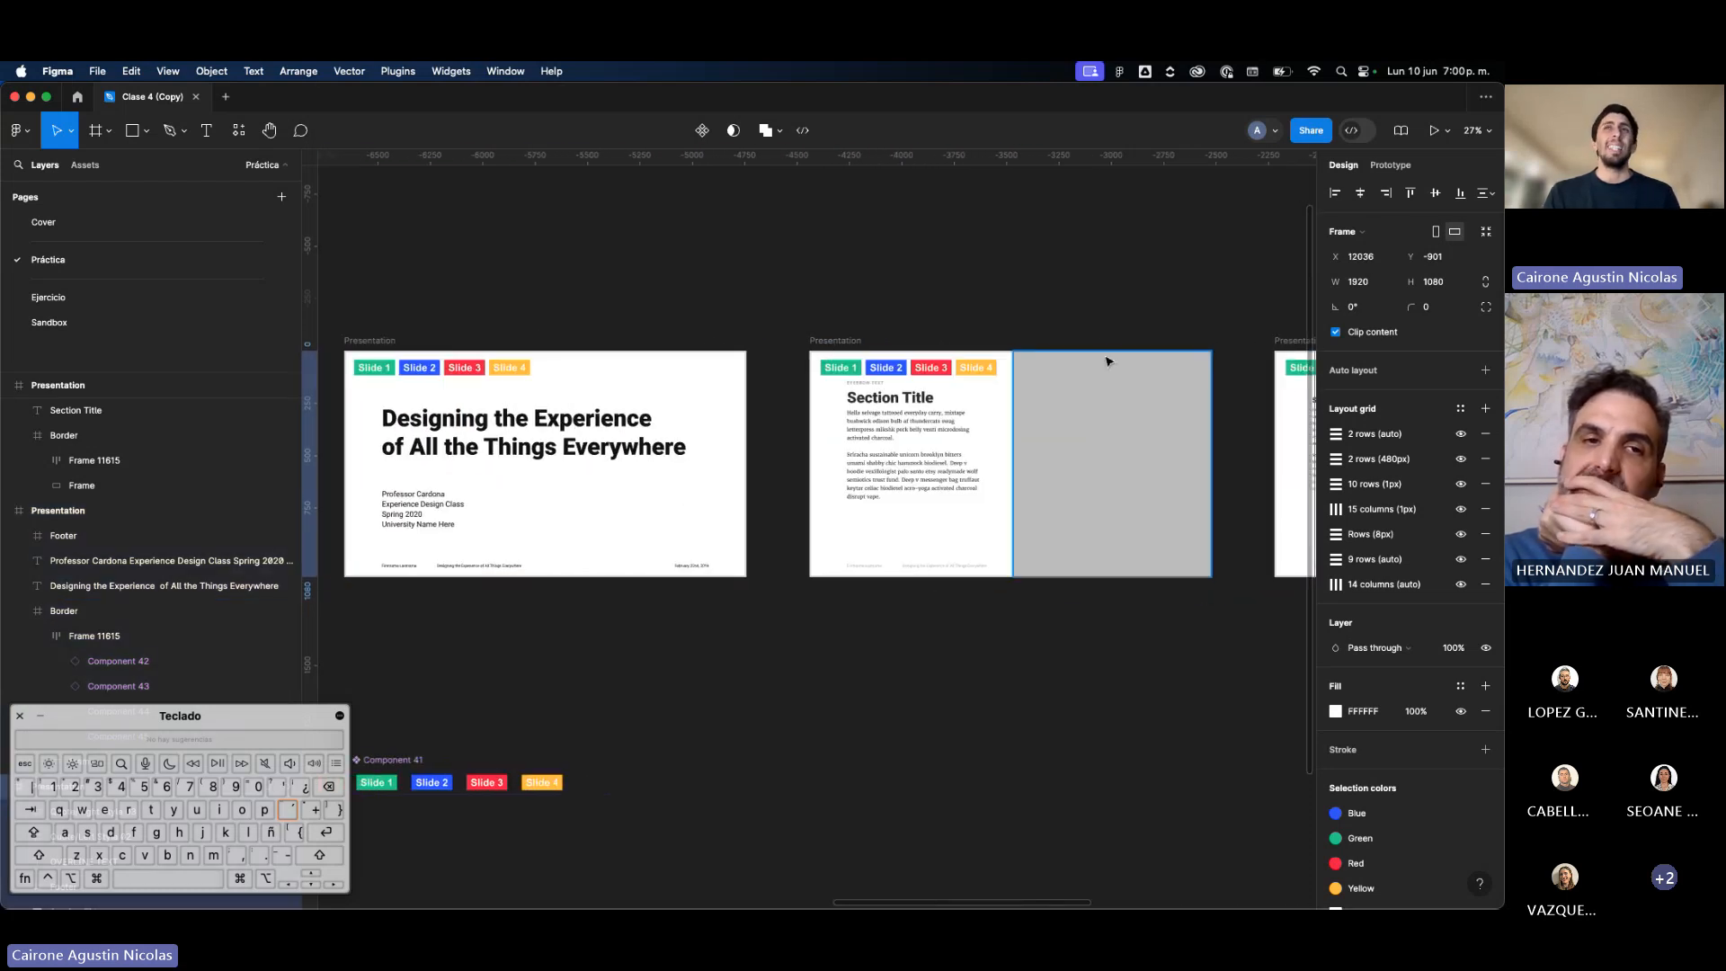
scroll(440, 360, left, 1)
scroll(437, 358, left, 1)
Step: Add a prototype flow starting point to the first slide, titled Designing the Experience of All the Things Everywhere
click(437, 361)
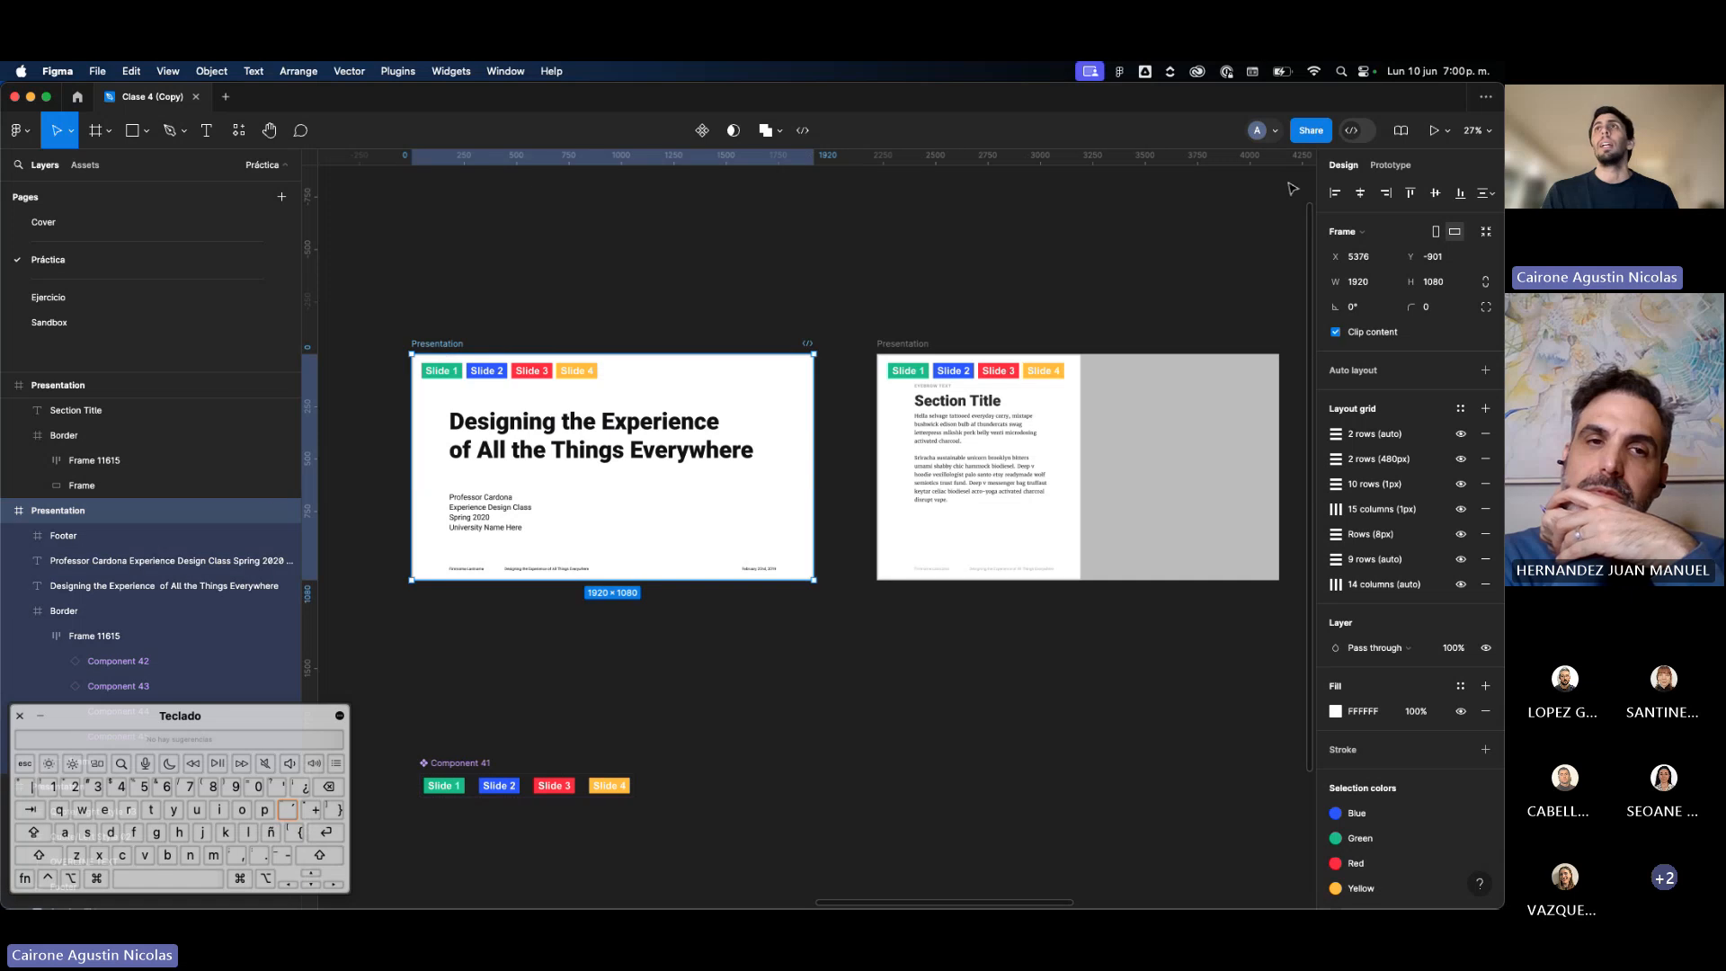
click(1395, 168)
scroll(917, 266, left, 4)
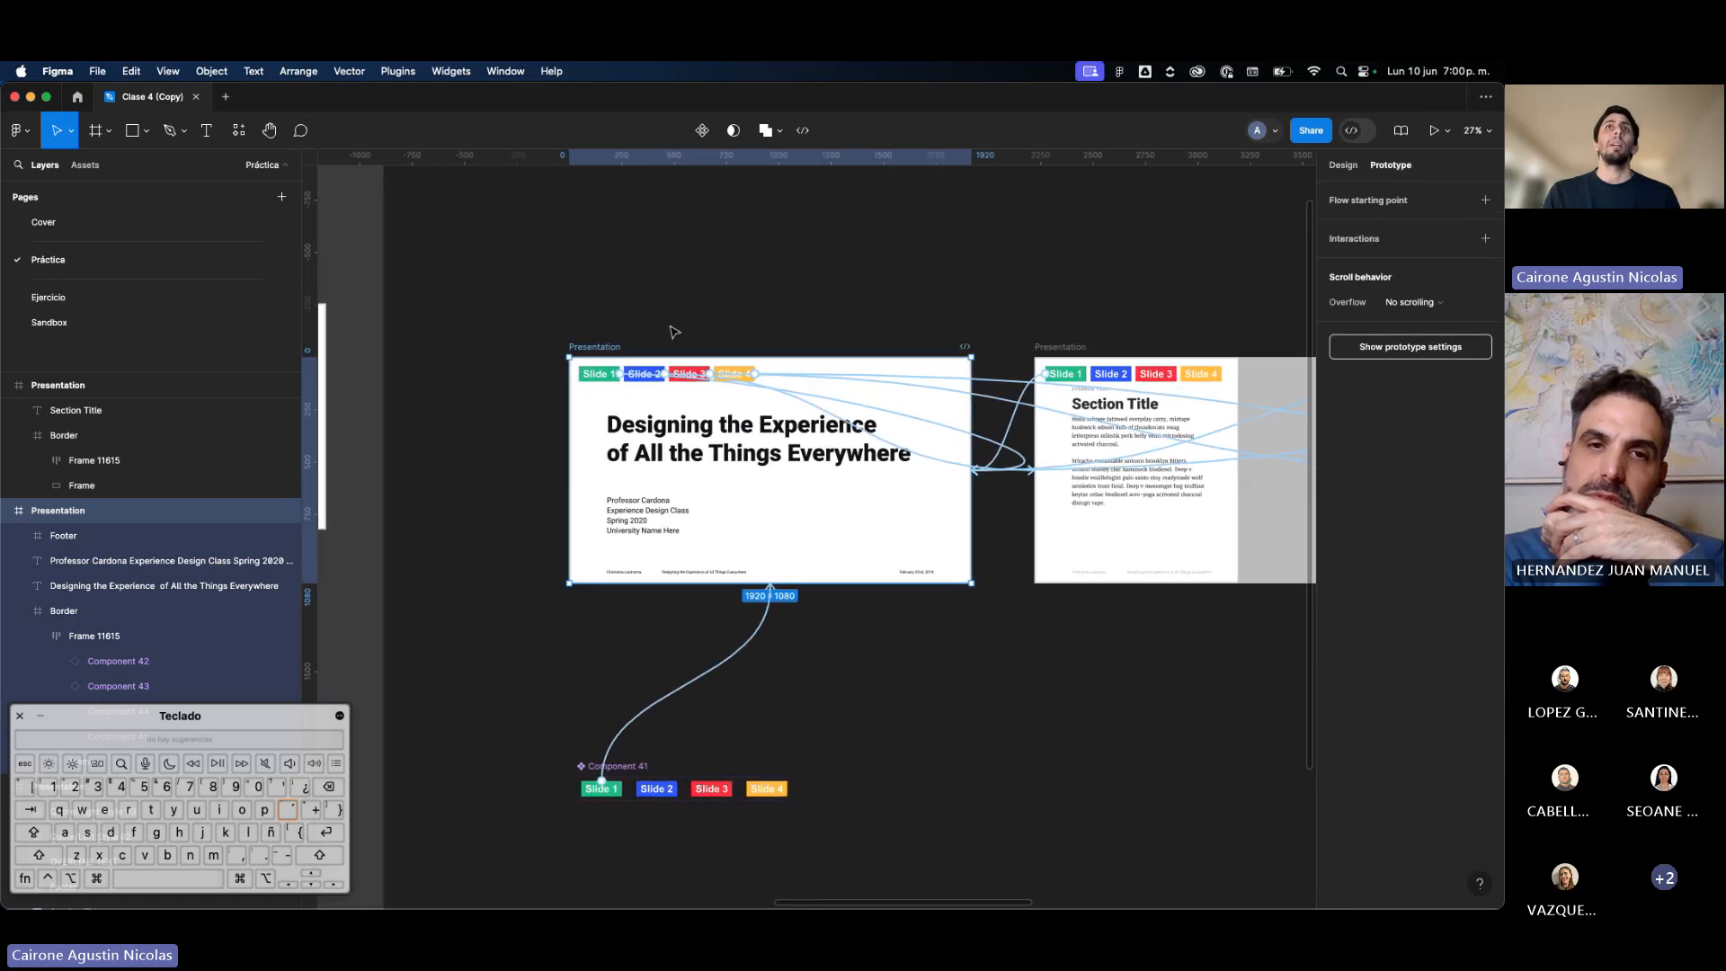
scroll(576, 347, right, 6)
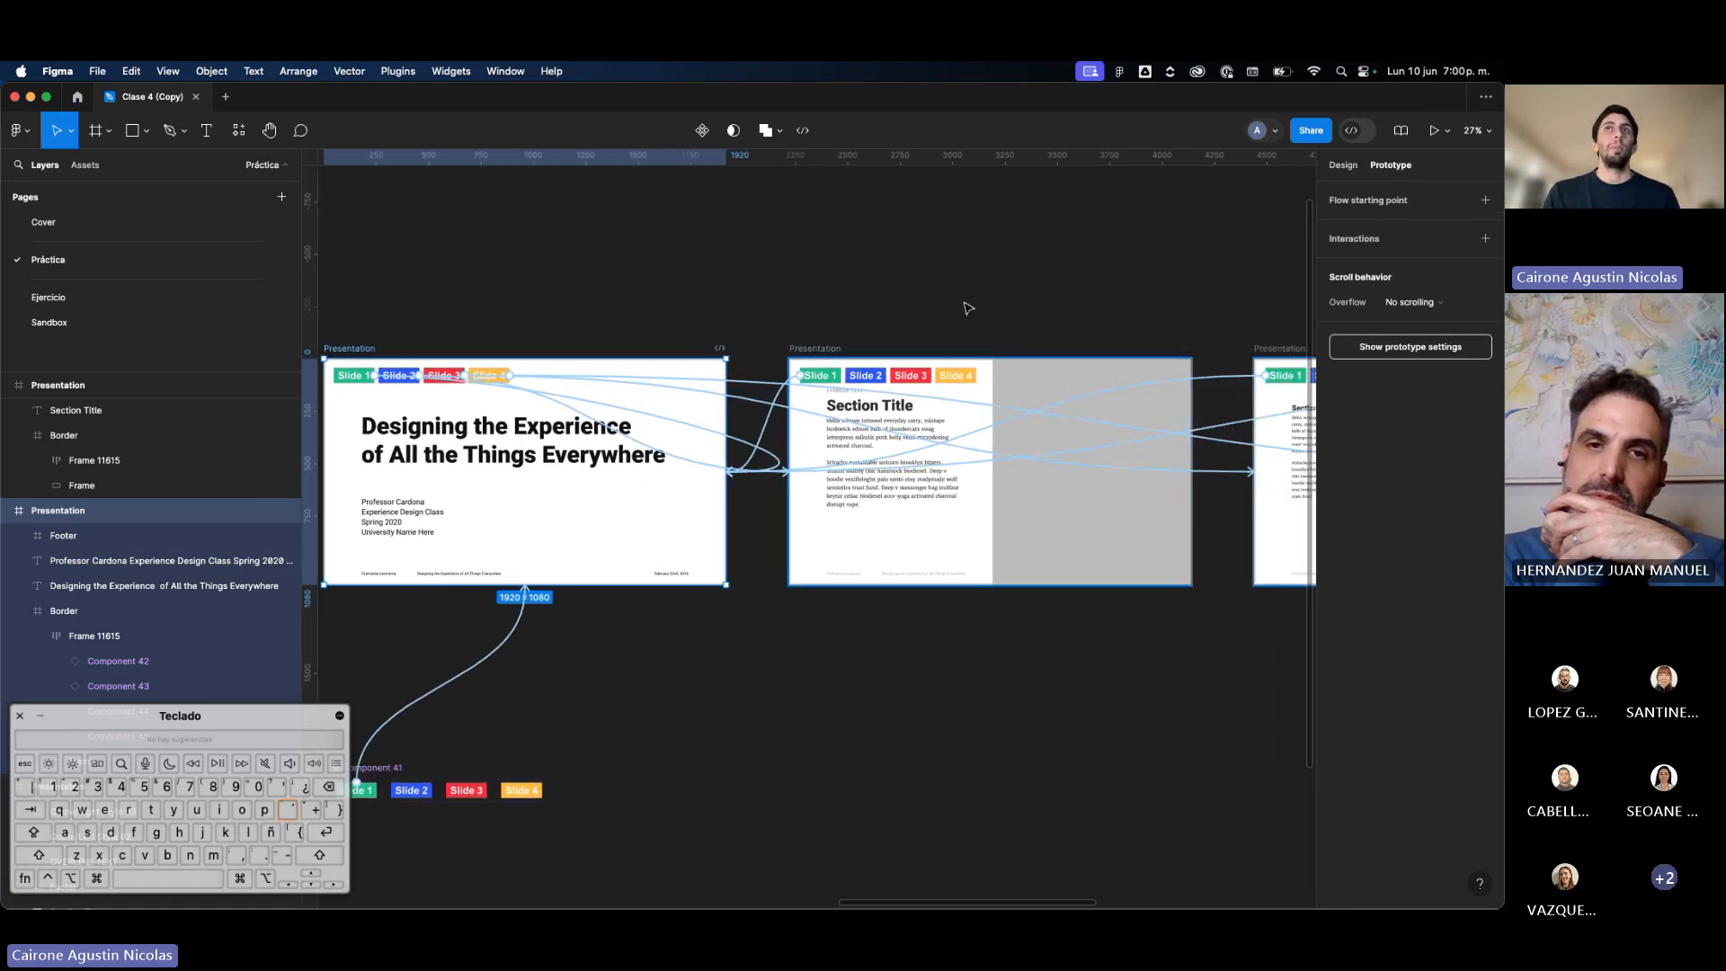
scroll(964, 301, left, 9)
scroll(725, 380, up, 3)
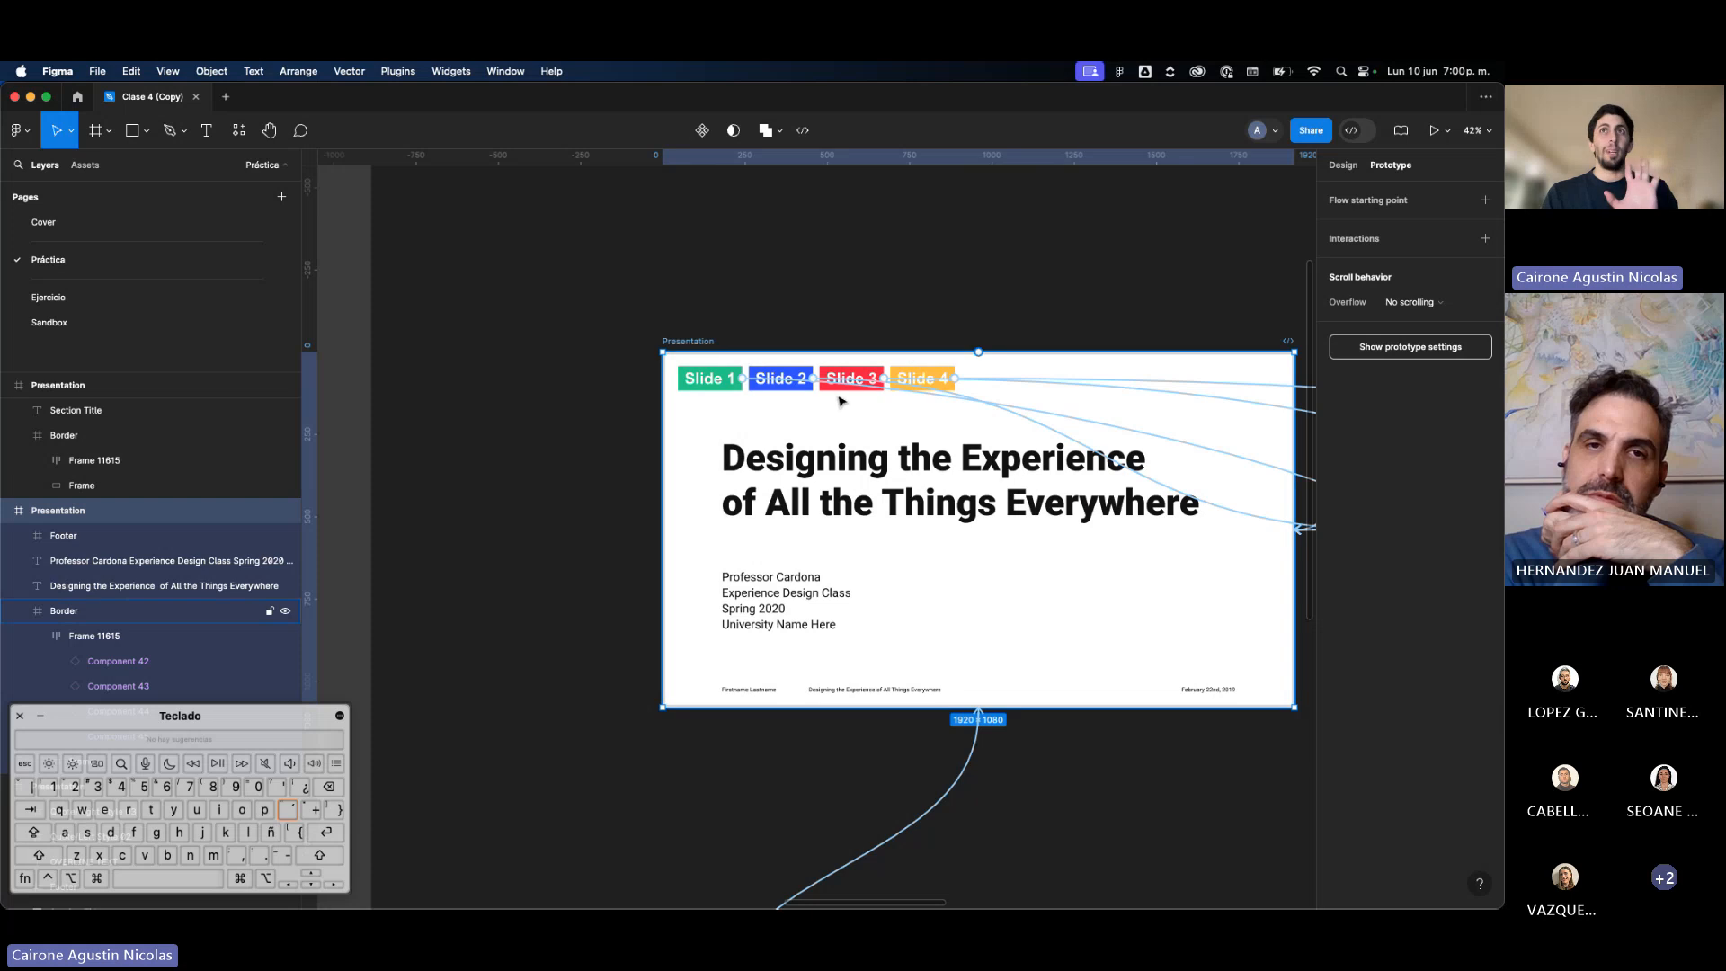
click(1485, 200)
click(828, 310)
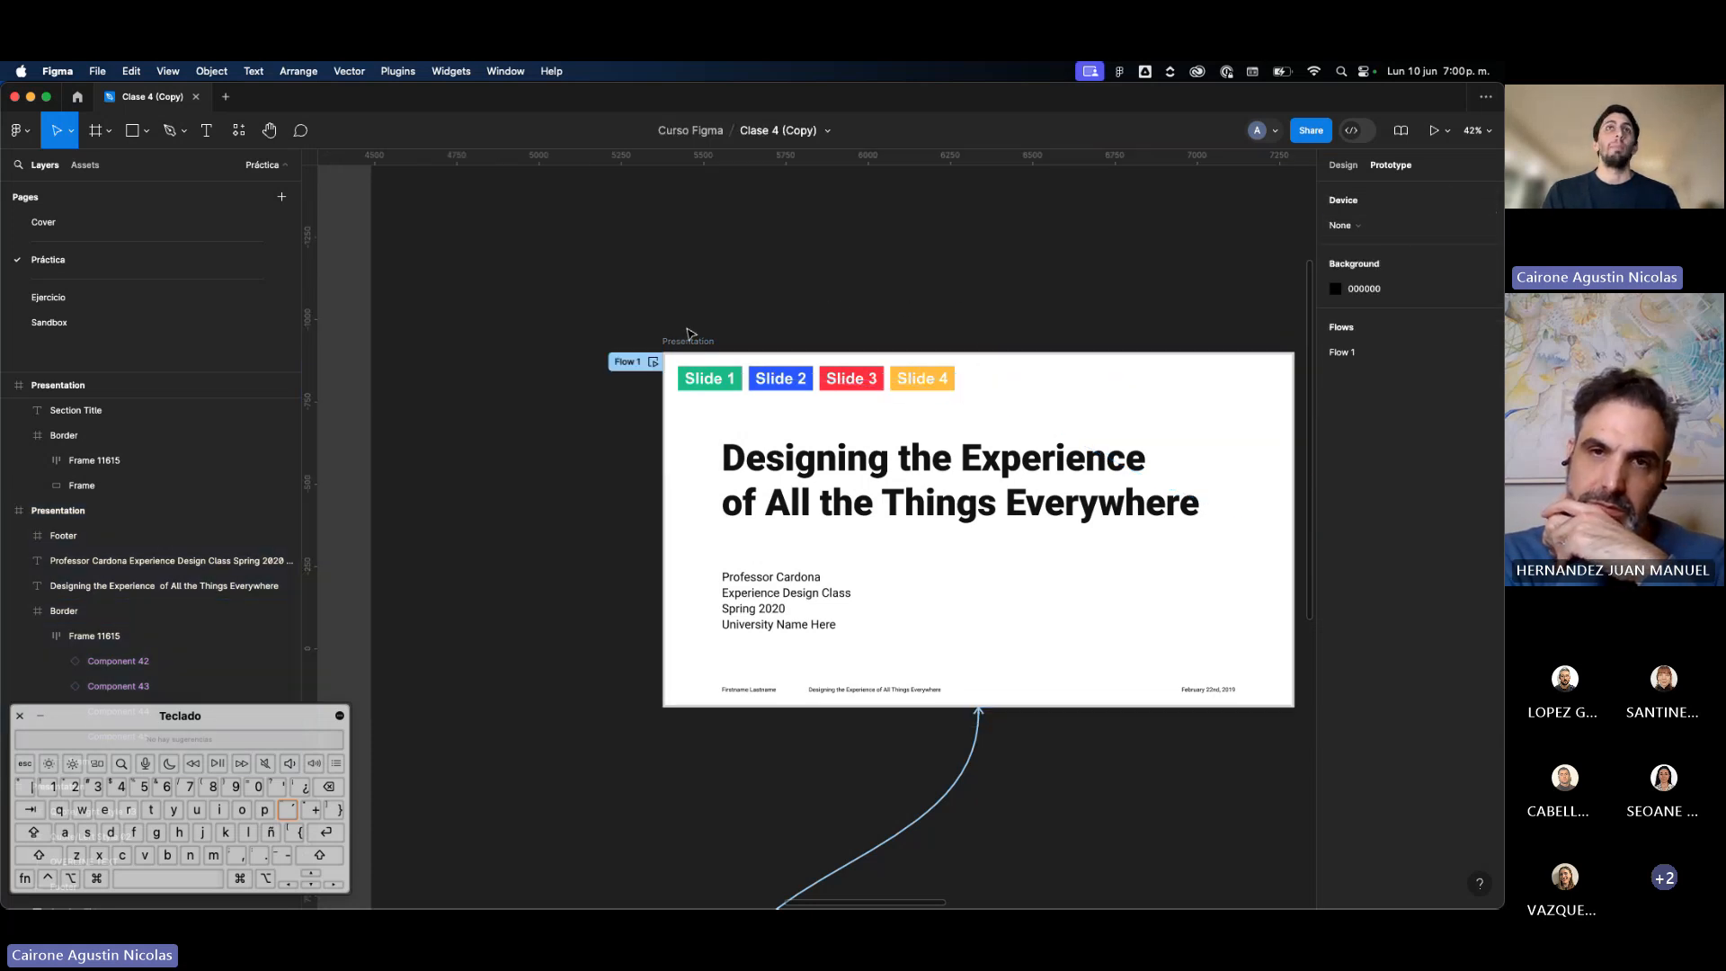
Step: Preview Flow 1 in an enlarged window and test the Slide 2, Slide 3, Slide 4, Slide 3 and Slide 1 buttons
click(654, 361)
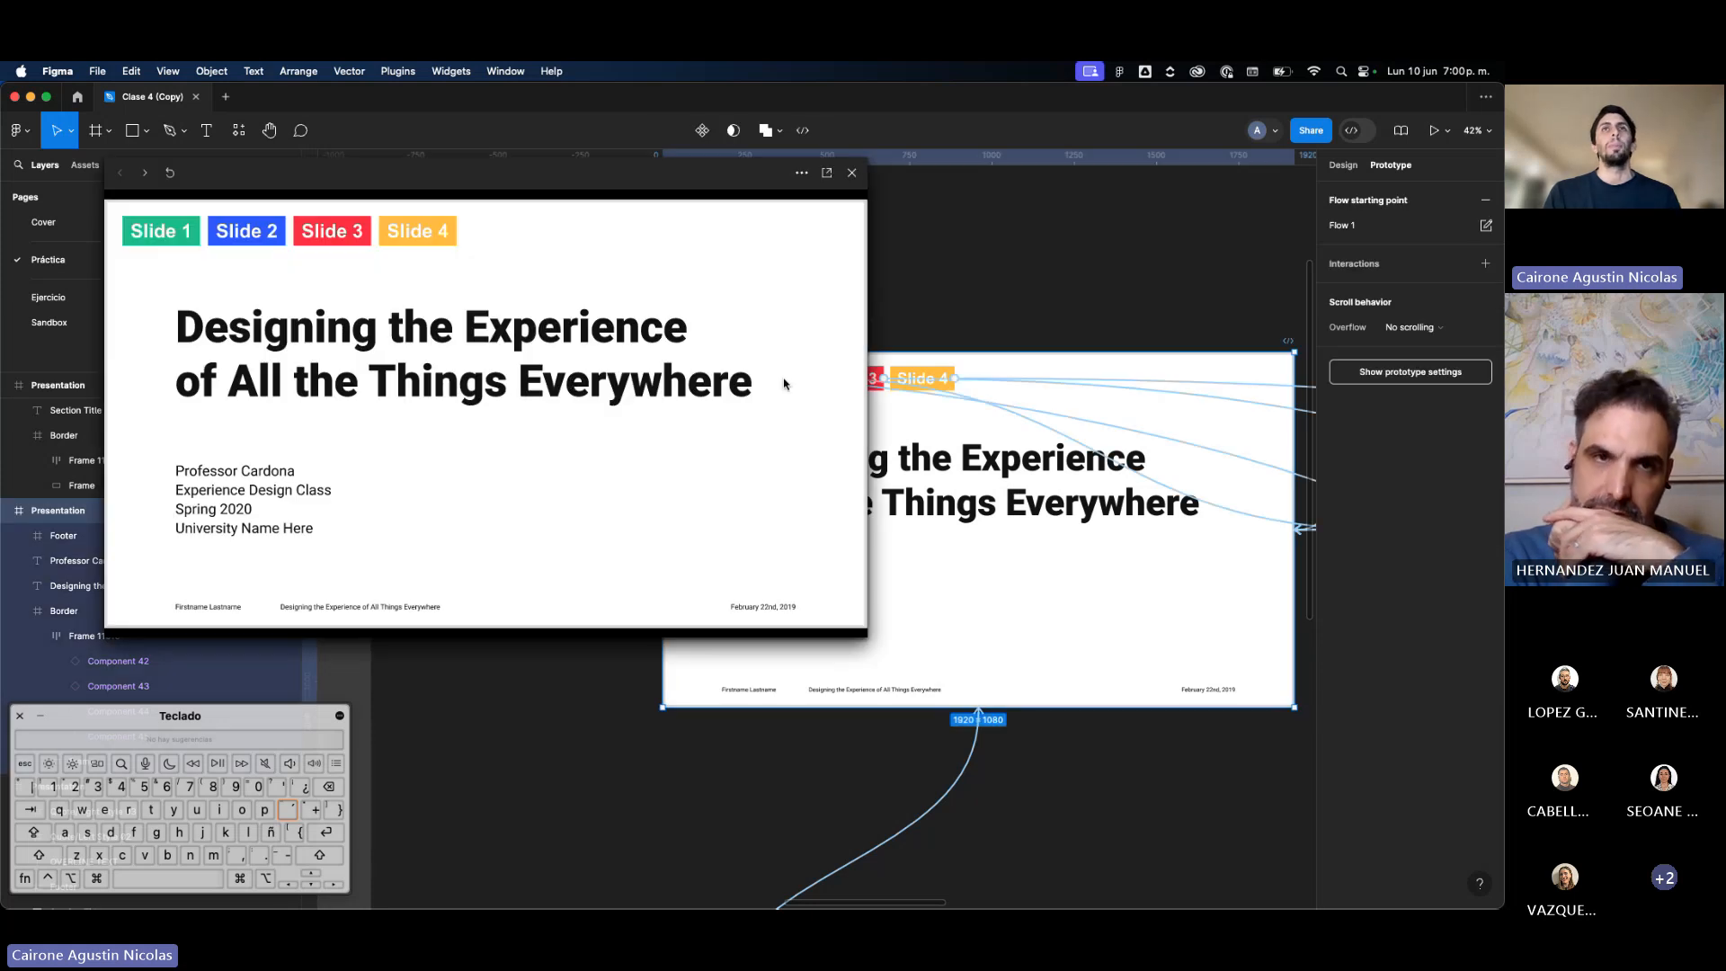
drag(868, 636, 1038, 724)
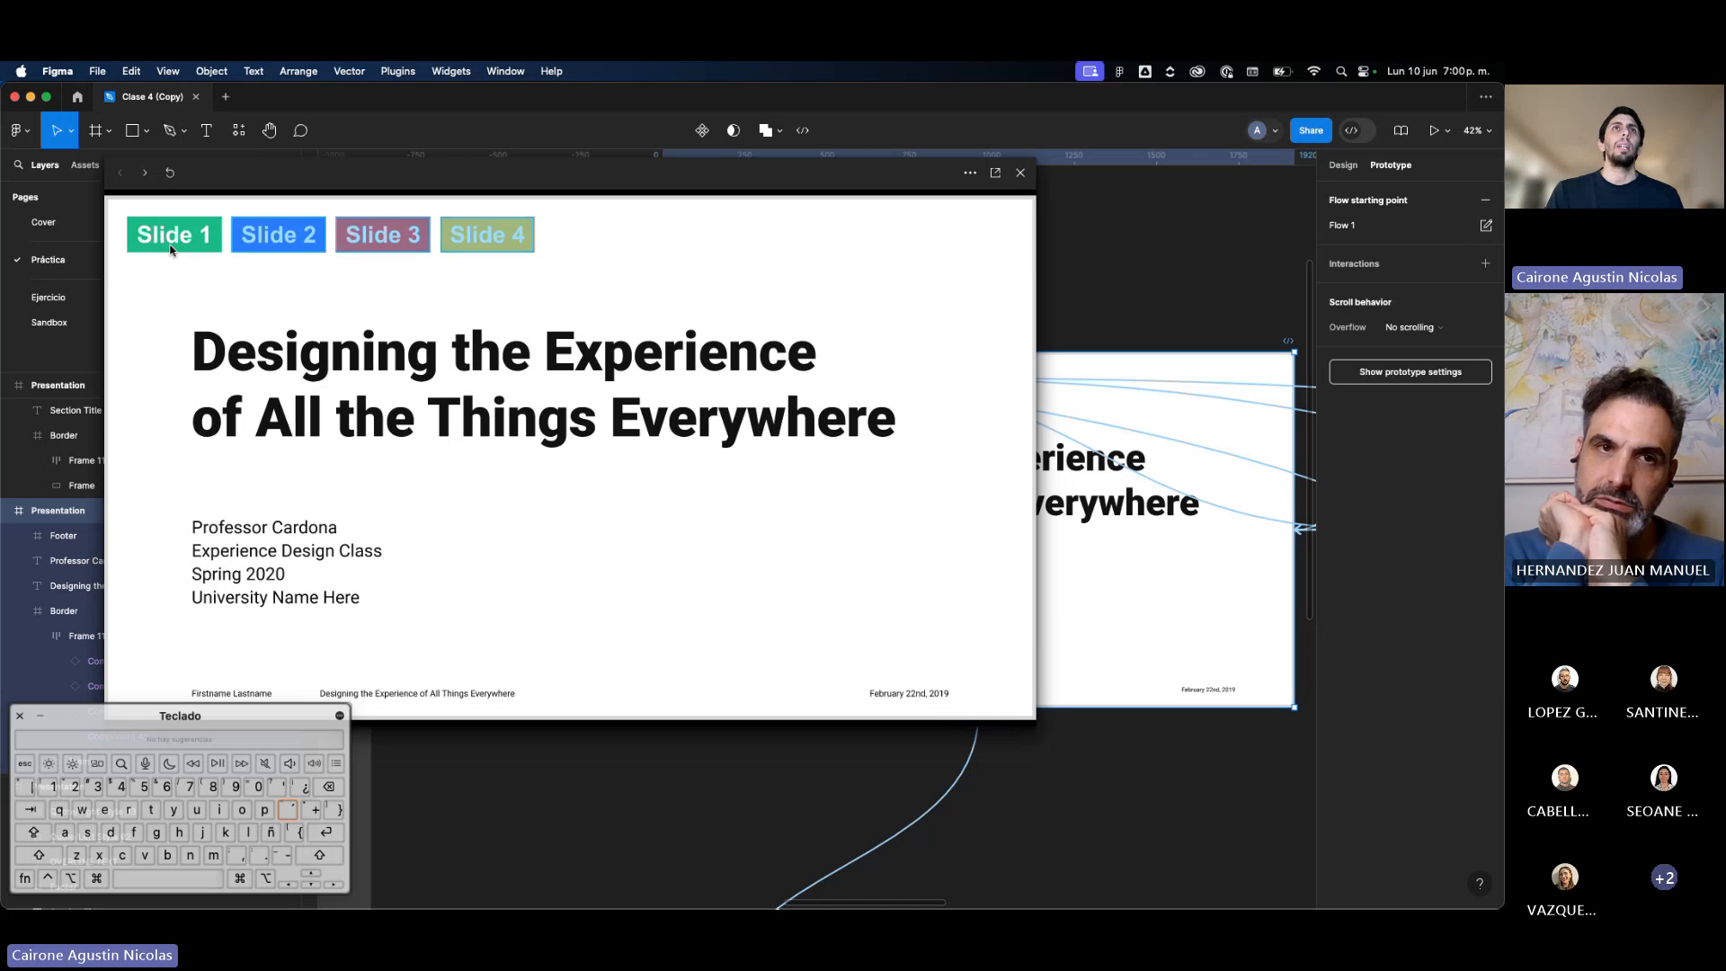
click(290, 247)
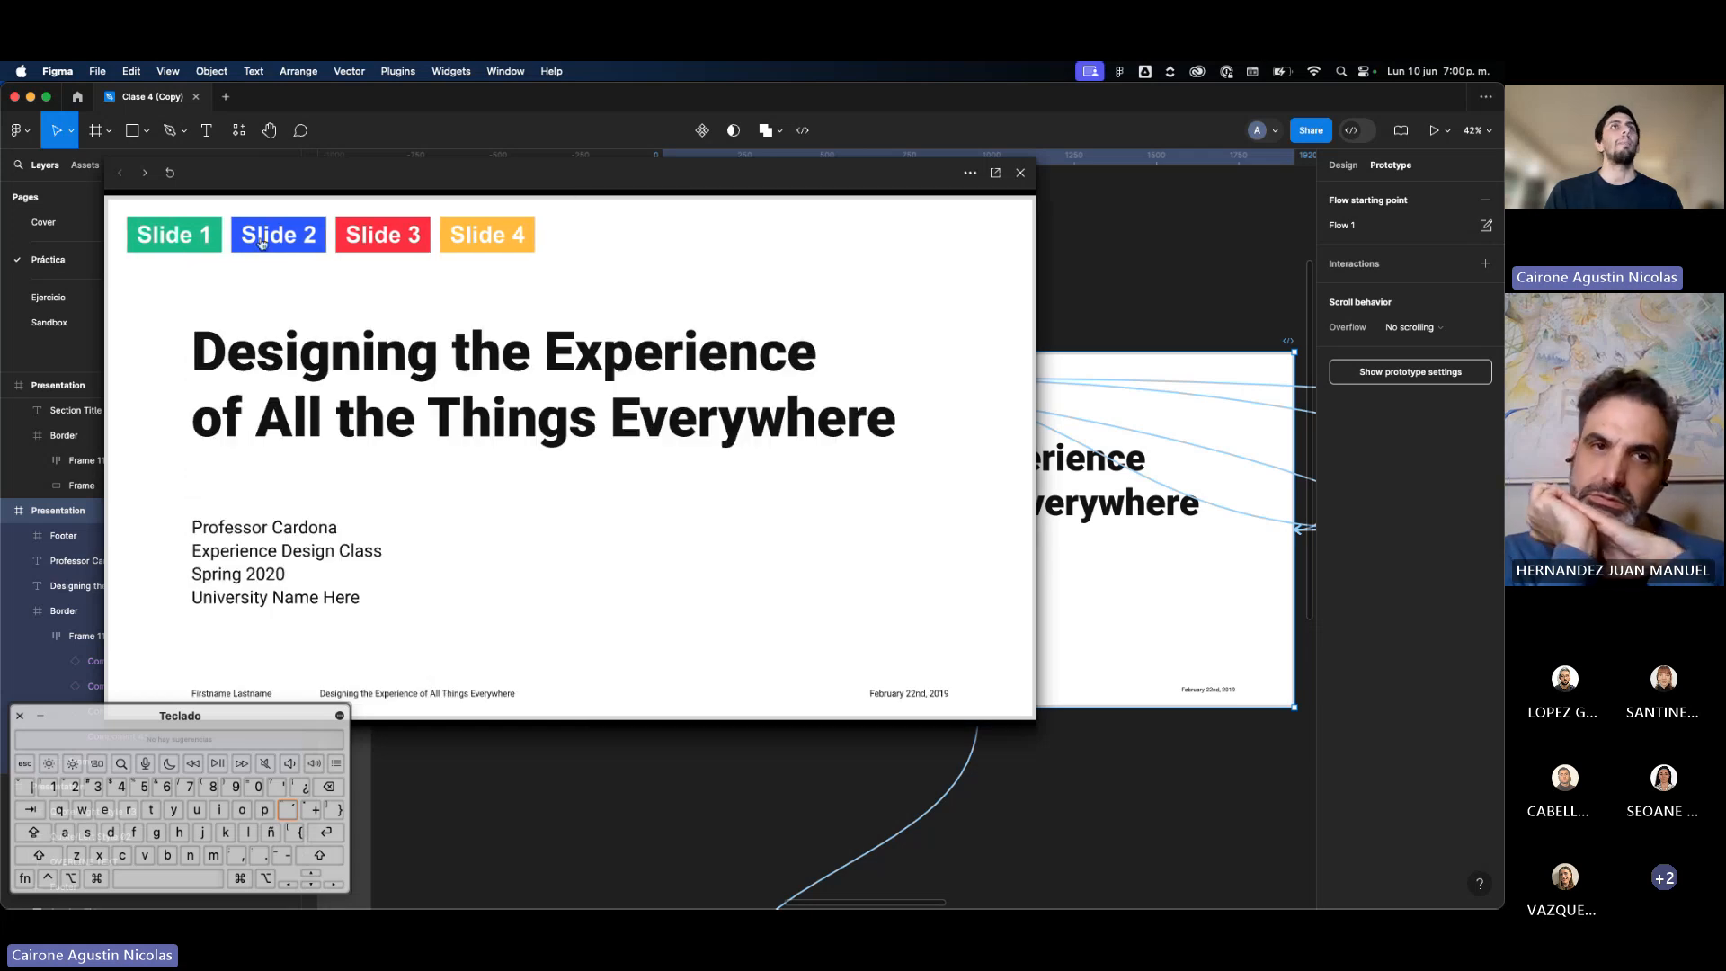
click(386, 239)
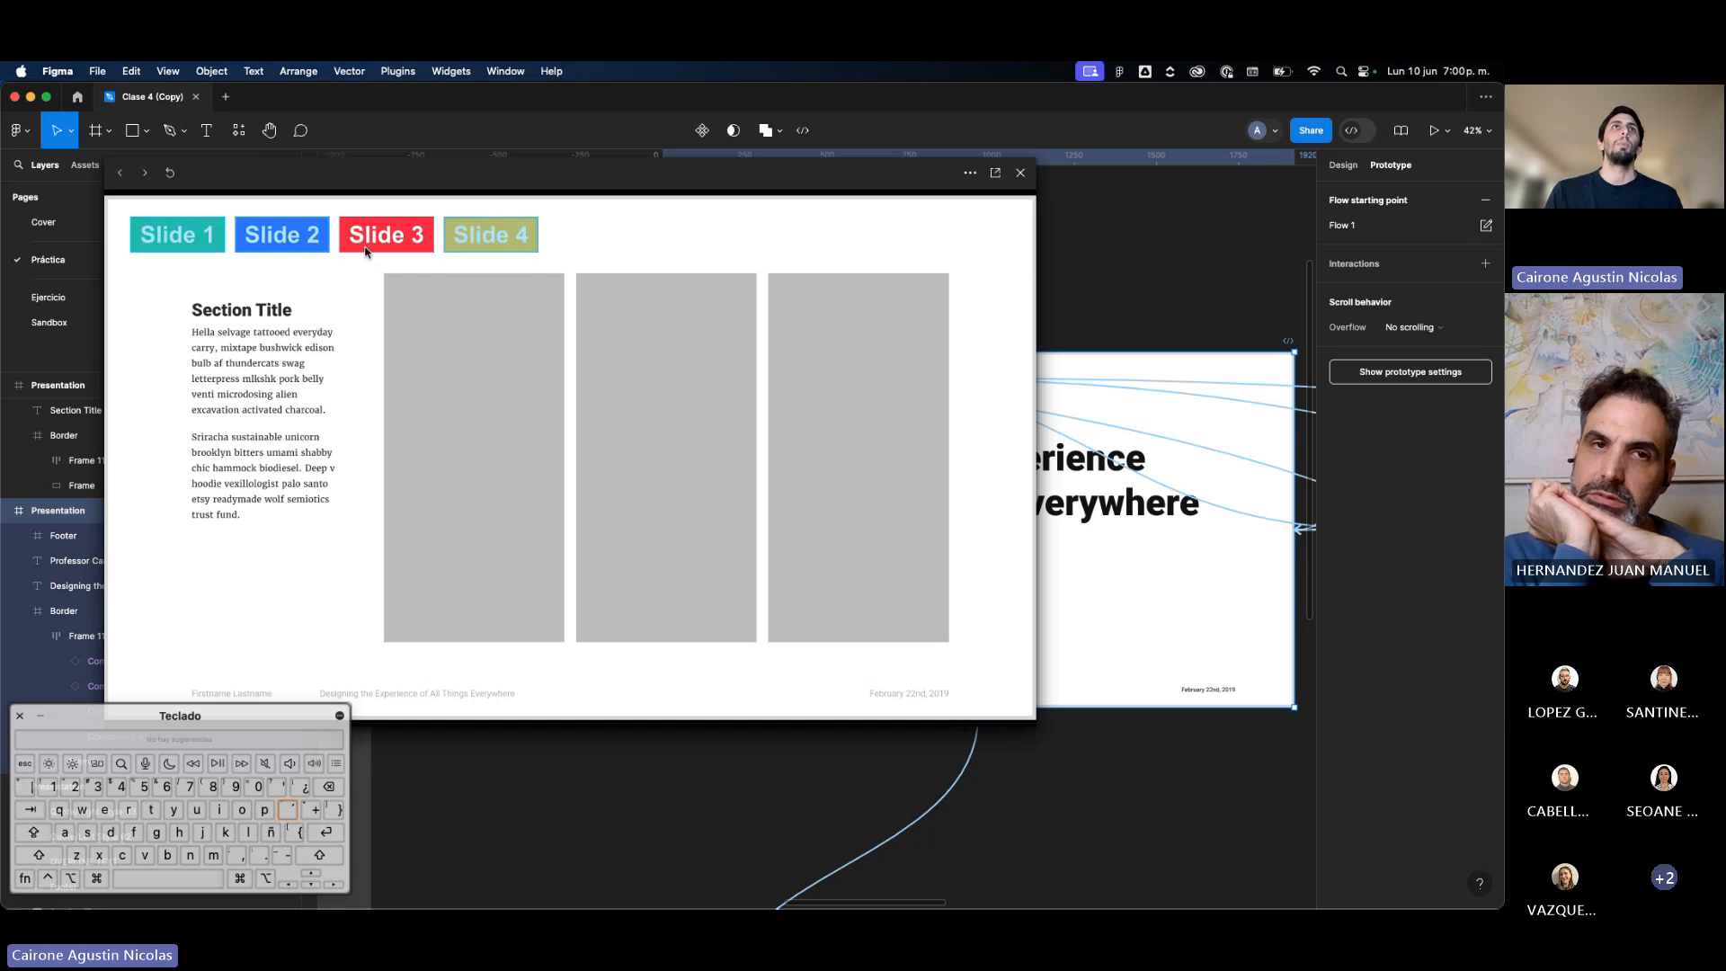
click(468, 243)
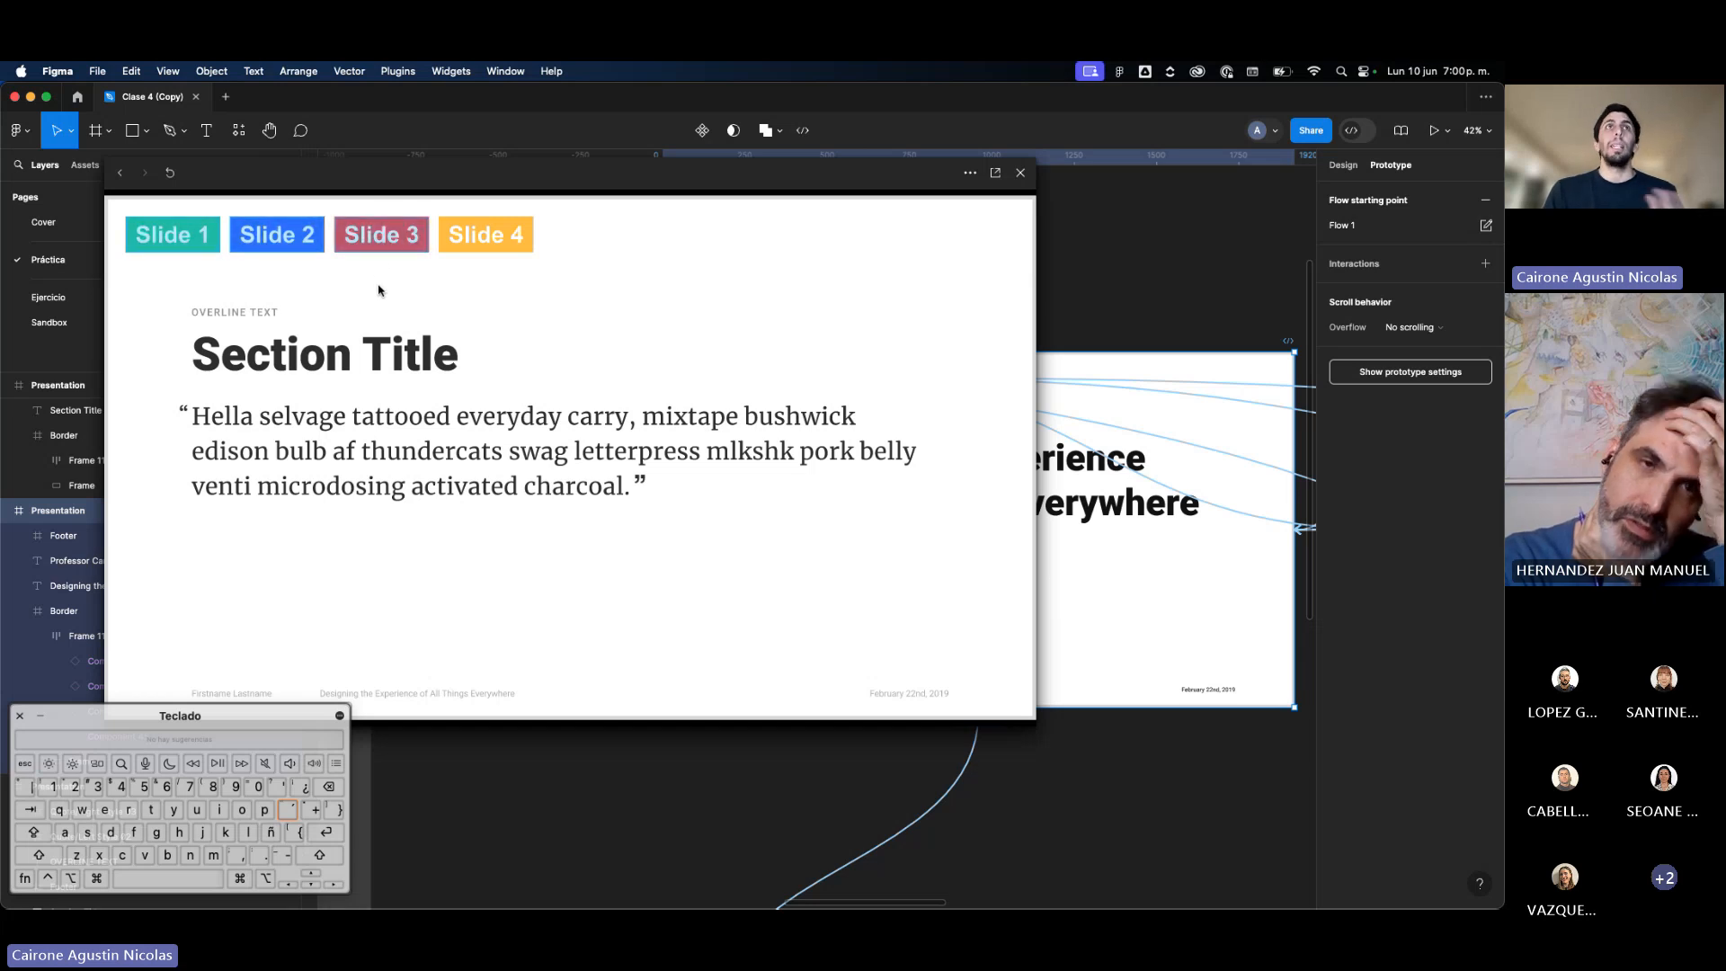
click(401, 248)
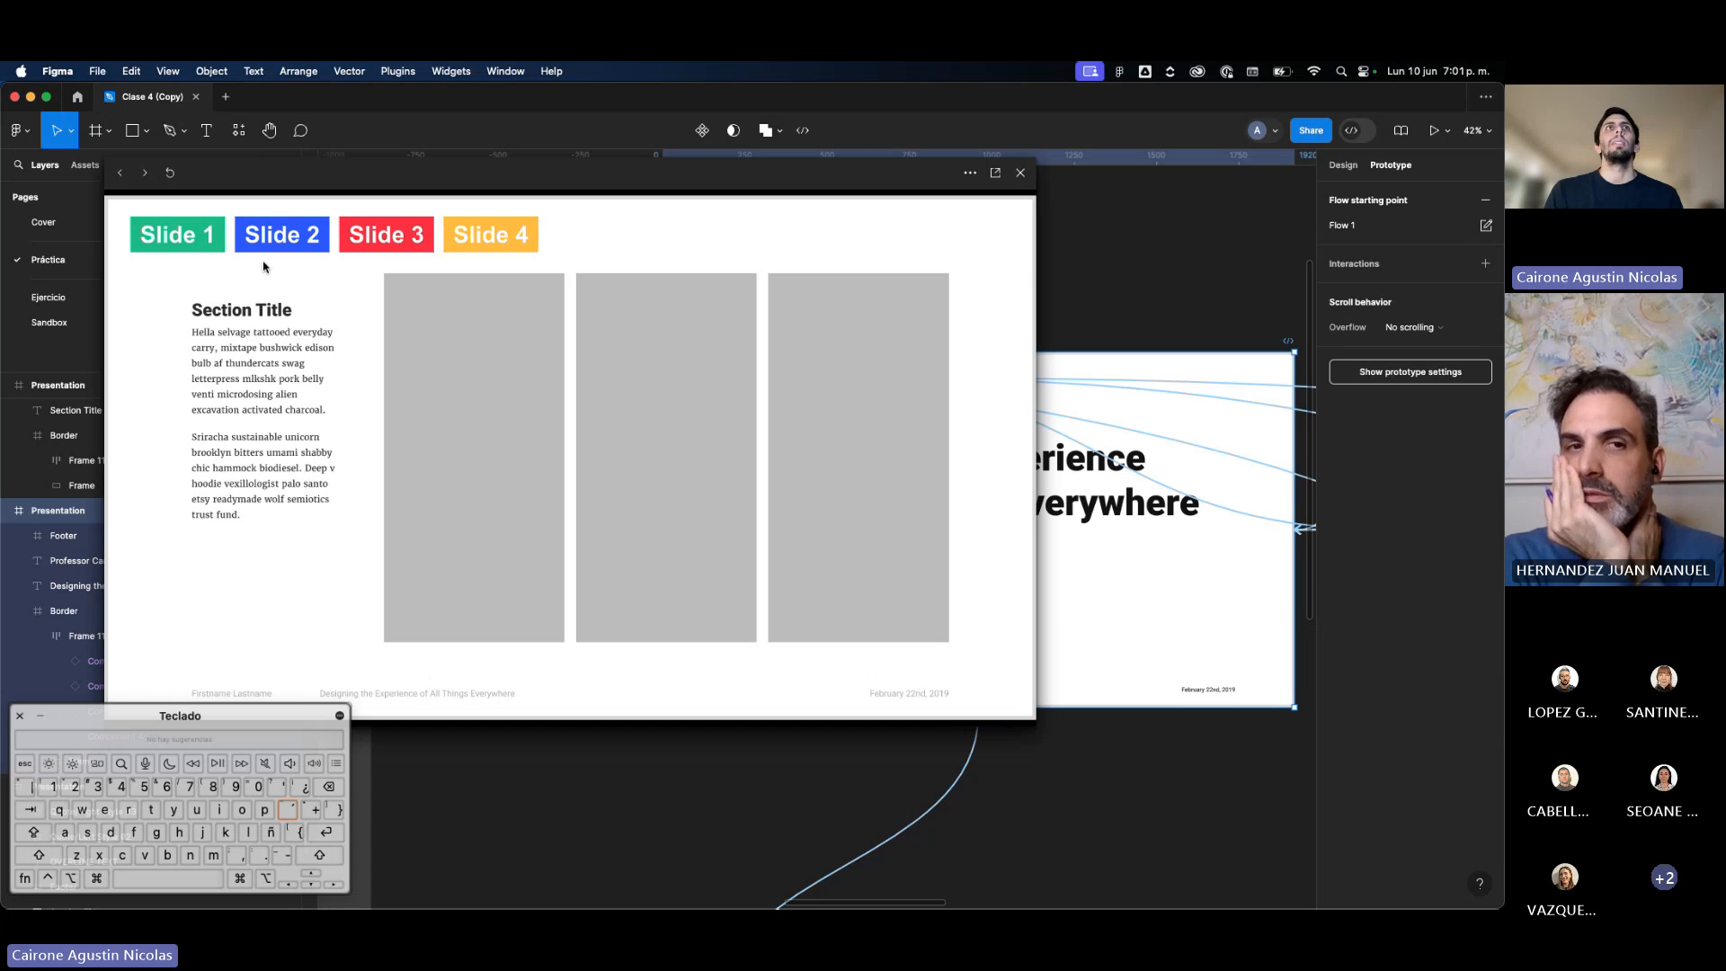
click(198, 239)
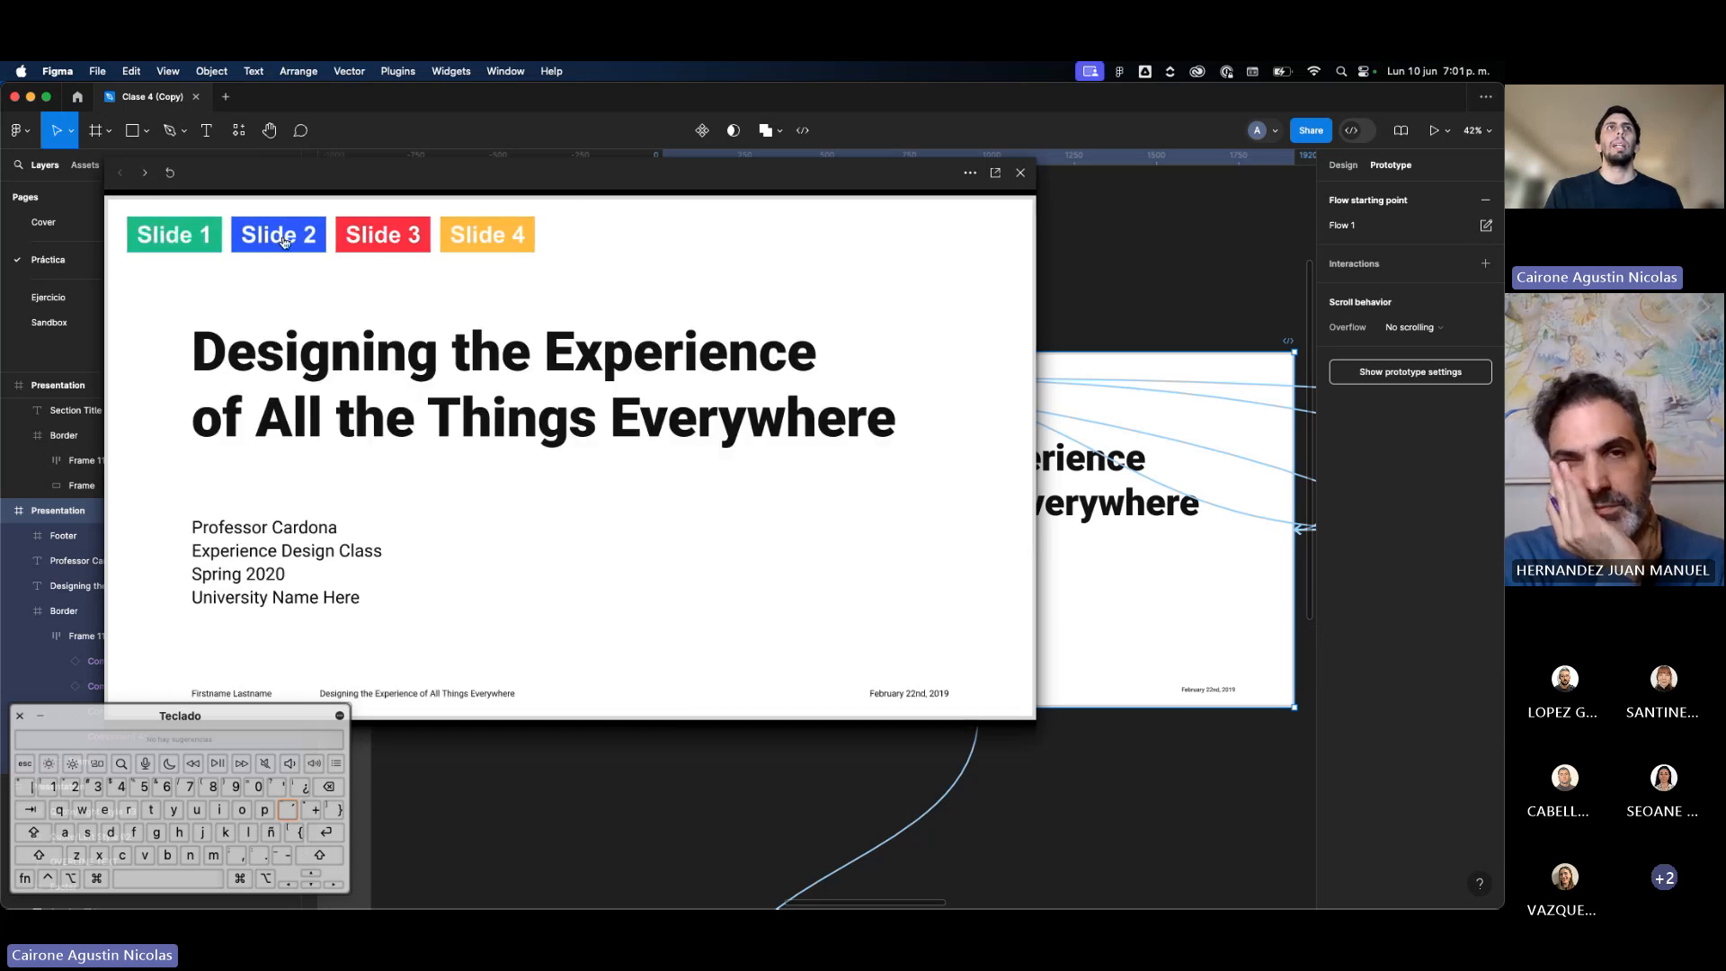
Step: Navigate the preview through slides 2, 3 and 4 and back to slide 1 with the buttons, and close the preview
click(284, 241)
click(384, 241)
click(491, 242)
click(390, 248)
click(287, 246)
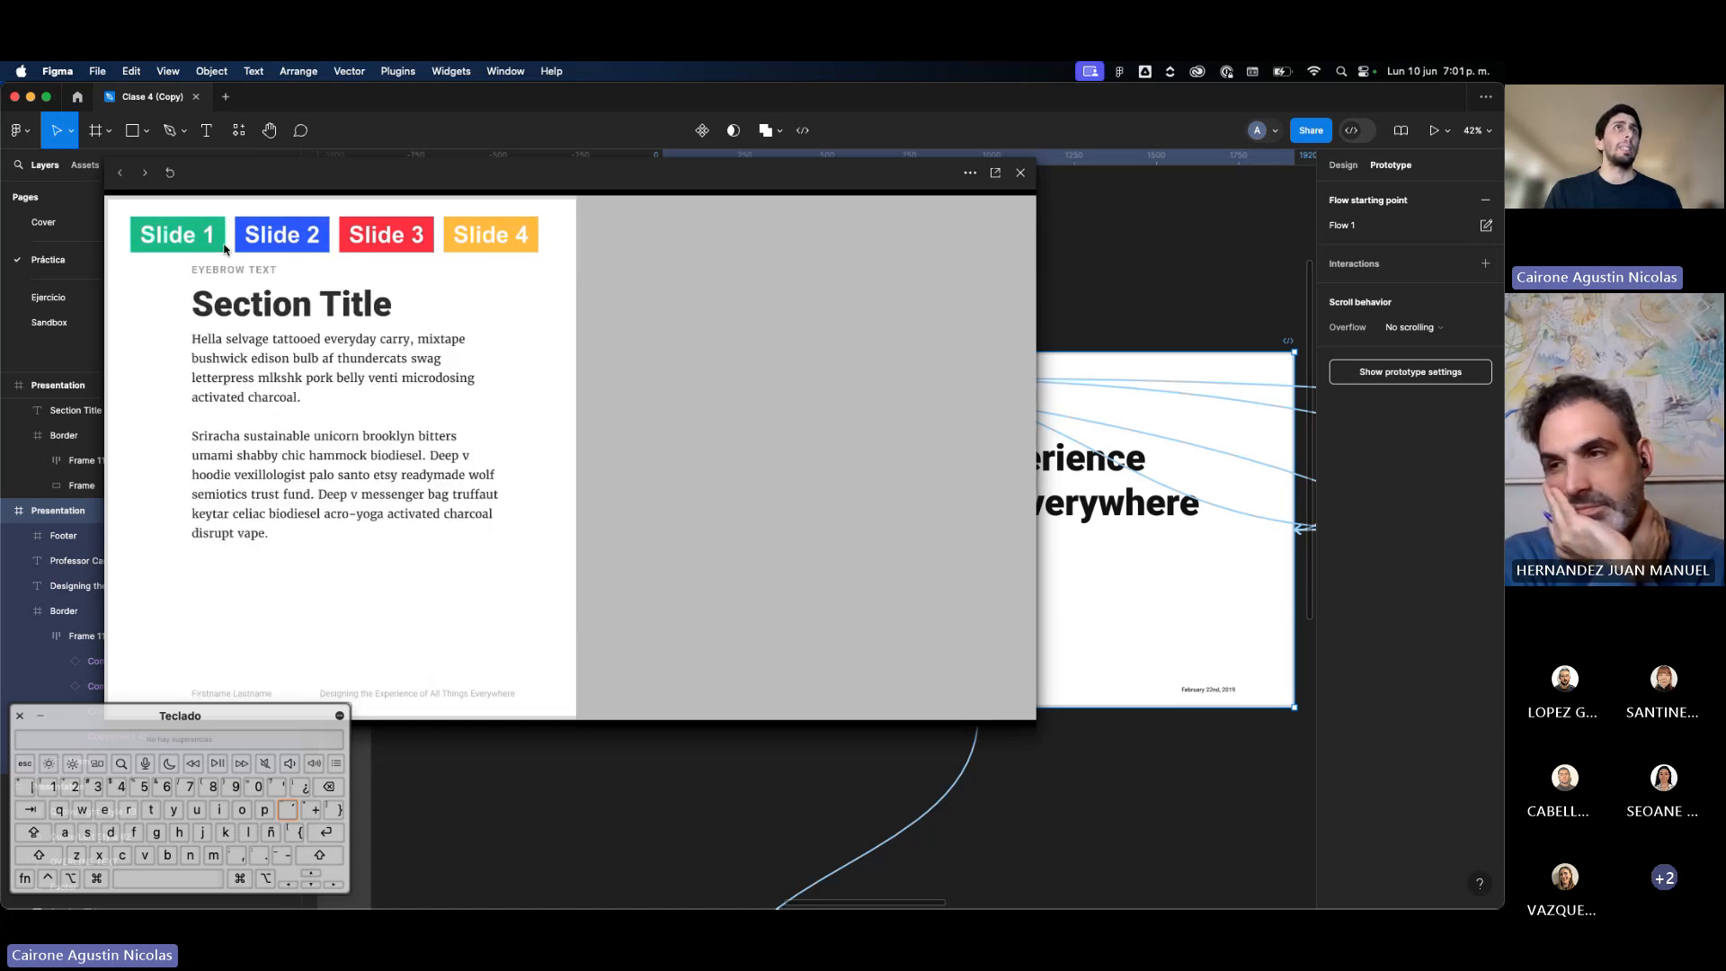
click(220, 247)
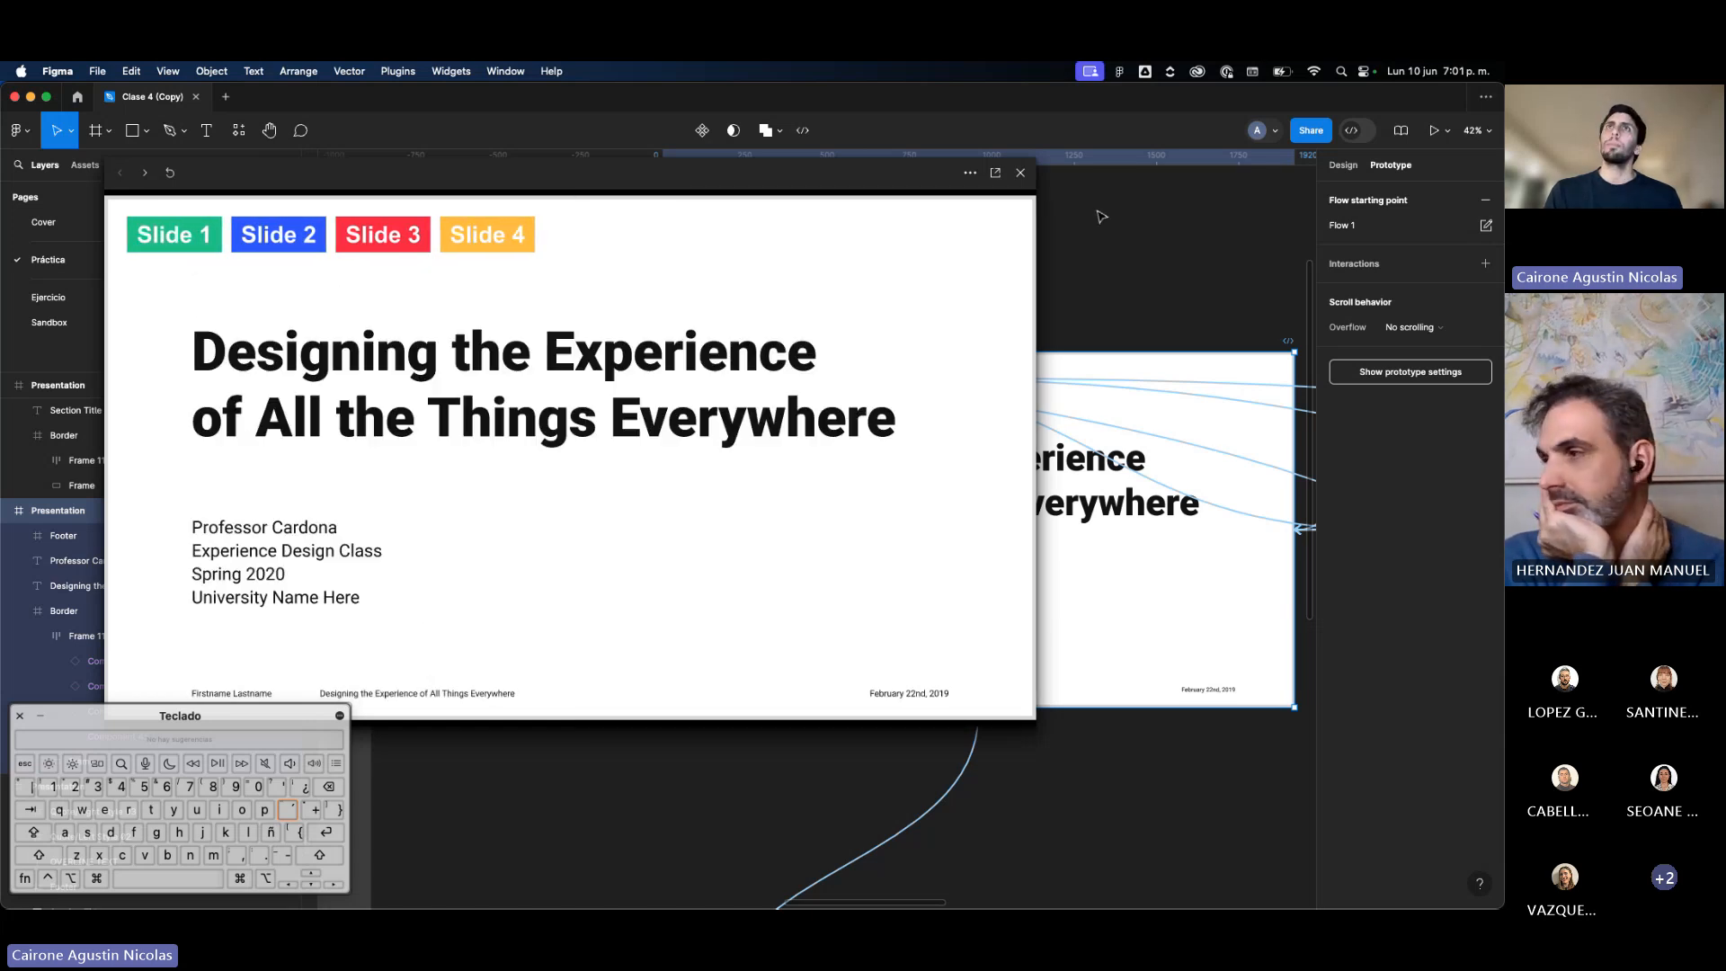
click(1020, 173)
Step: Examine the prototype connections running across the four slides, including those of the fourth slide
scroll(836, 296, down, 3)
scroll(836, 296, right, 3)
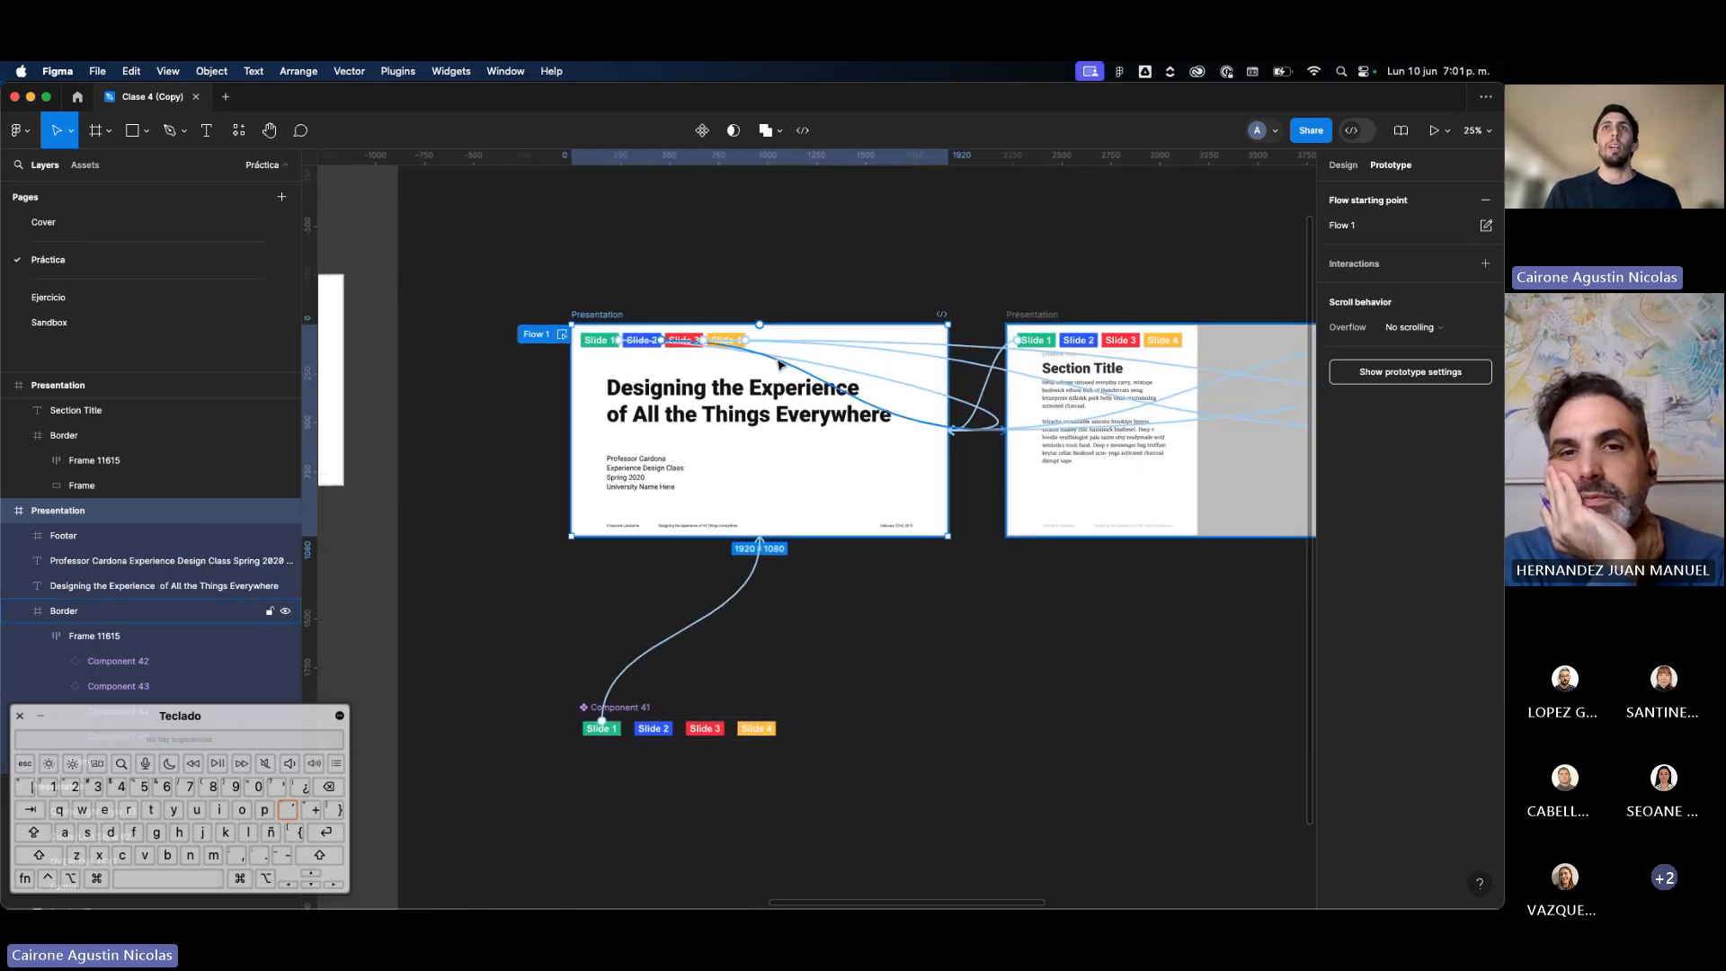
scroll(778, 363, right, 5)
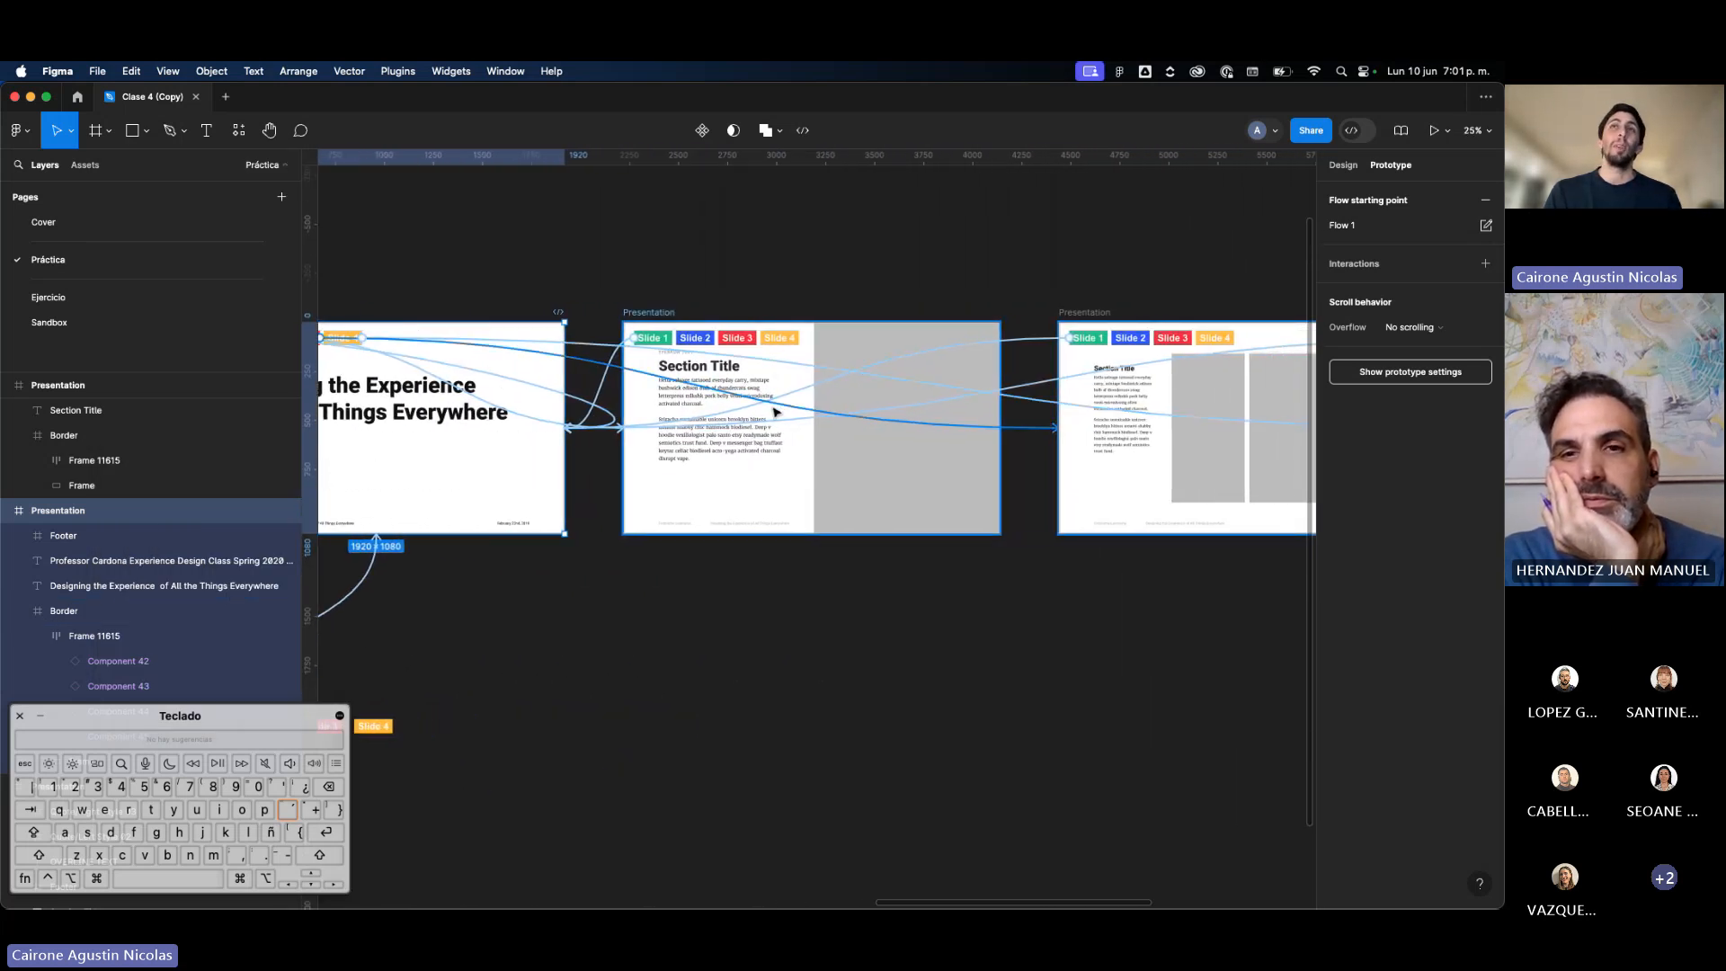
scroll(775, 411, down, 2)
scroll(755, 418, right, 4)
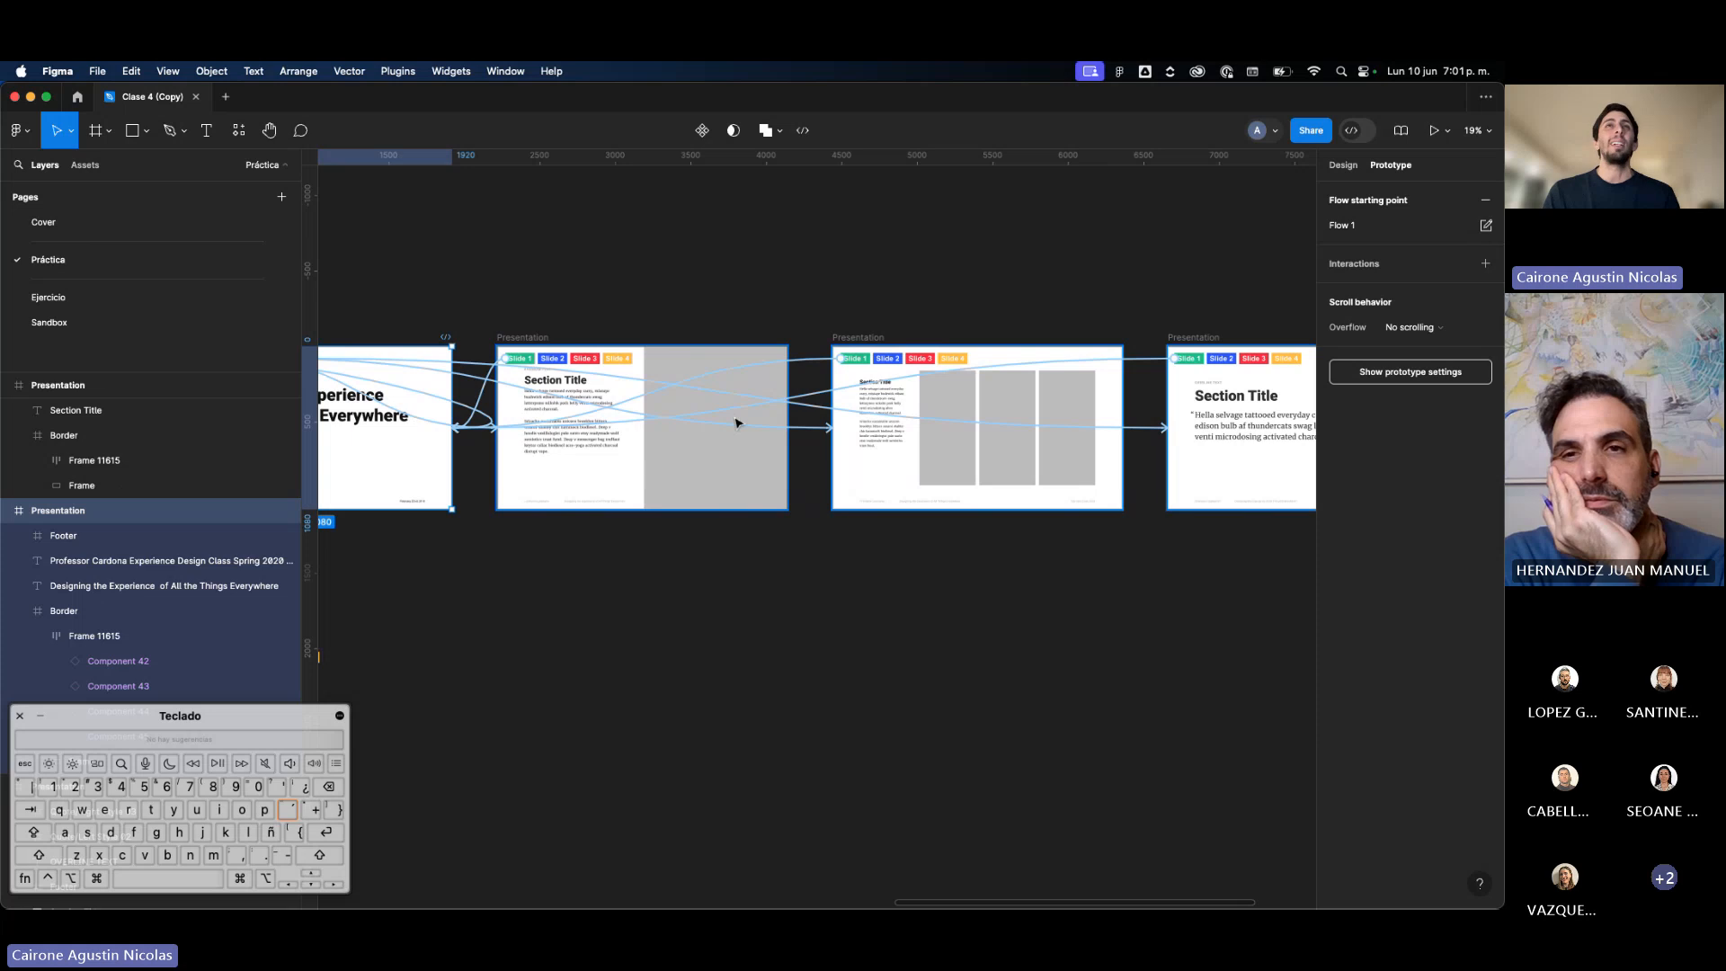
scroll(746, 440, right, 5)
scroll(746, 441, up, 1)
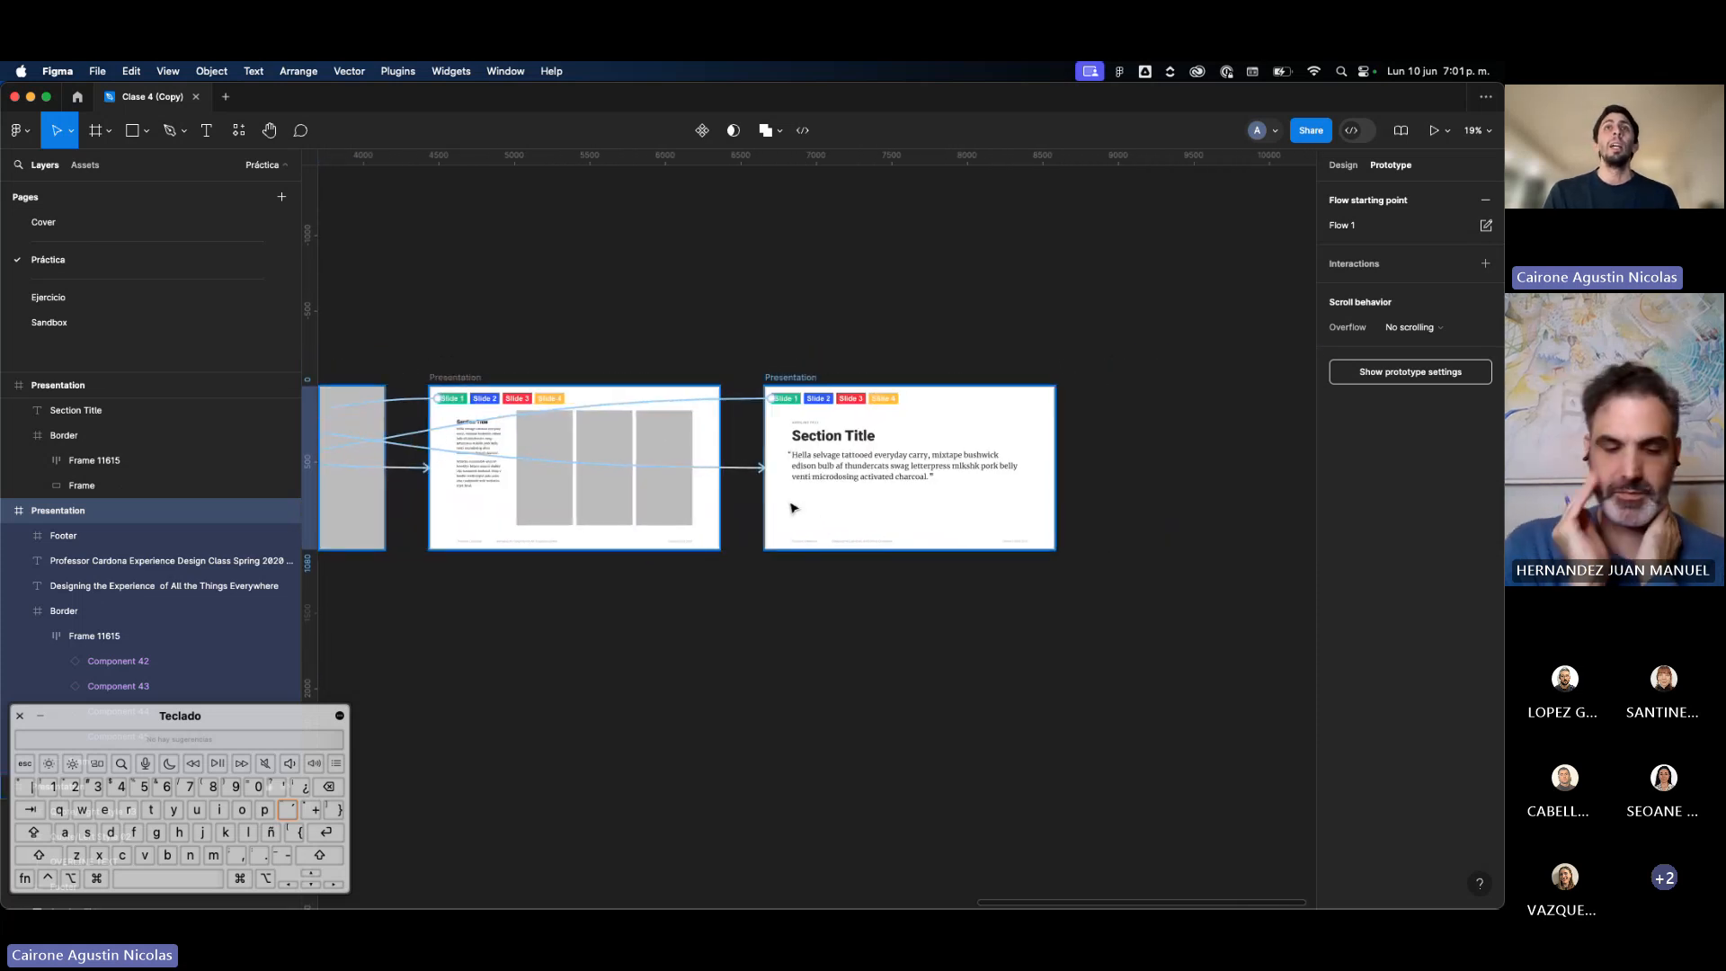
click(803, 512)
scroll(898, 449, left, 6)
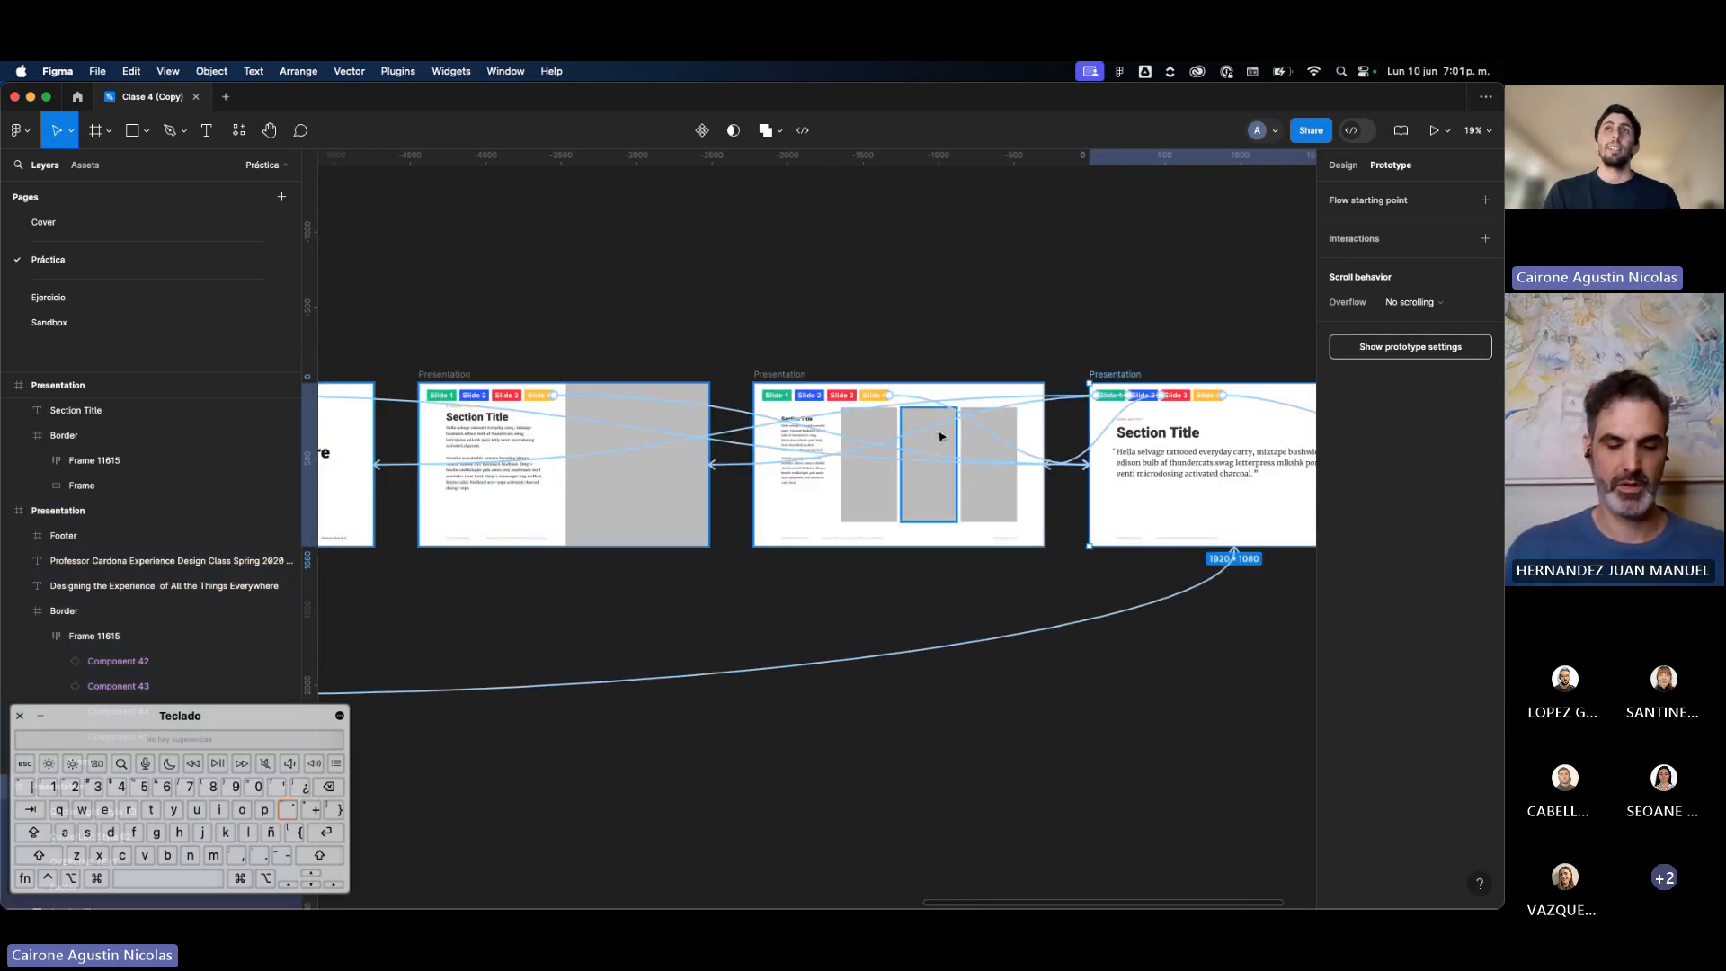
scroll(935, 444, down, 2)
scroll(936, 444, down, 2)
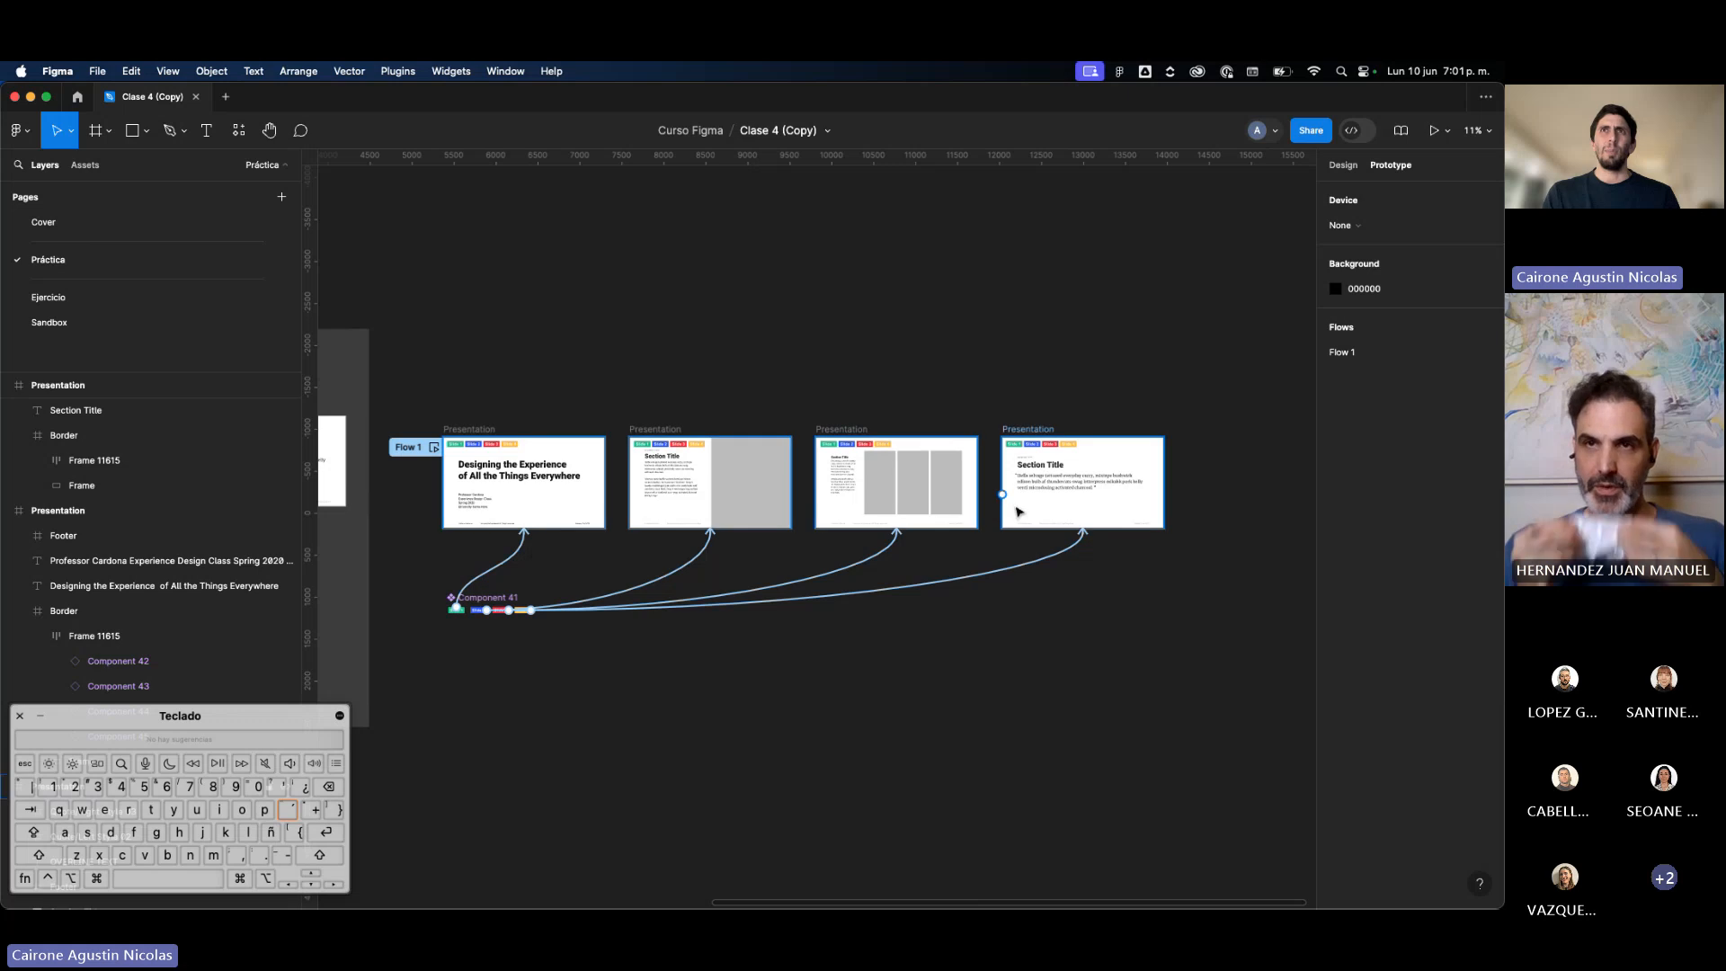
Step: Hide the editor interface and inspect the prototype connections of the second, third and first slides
key(super+backslash)
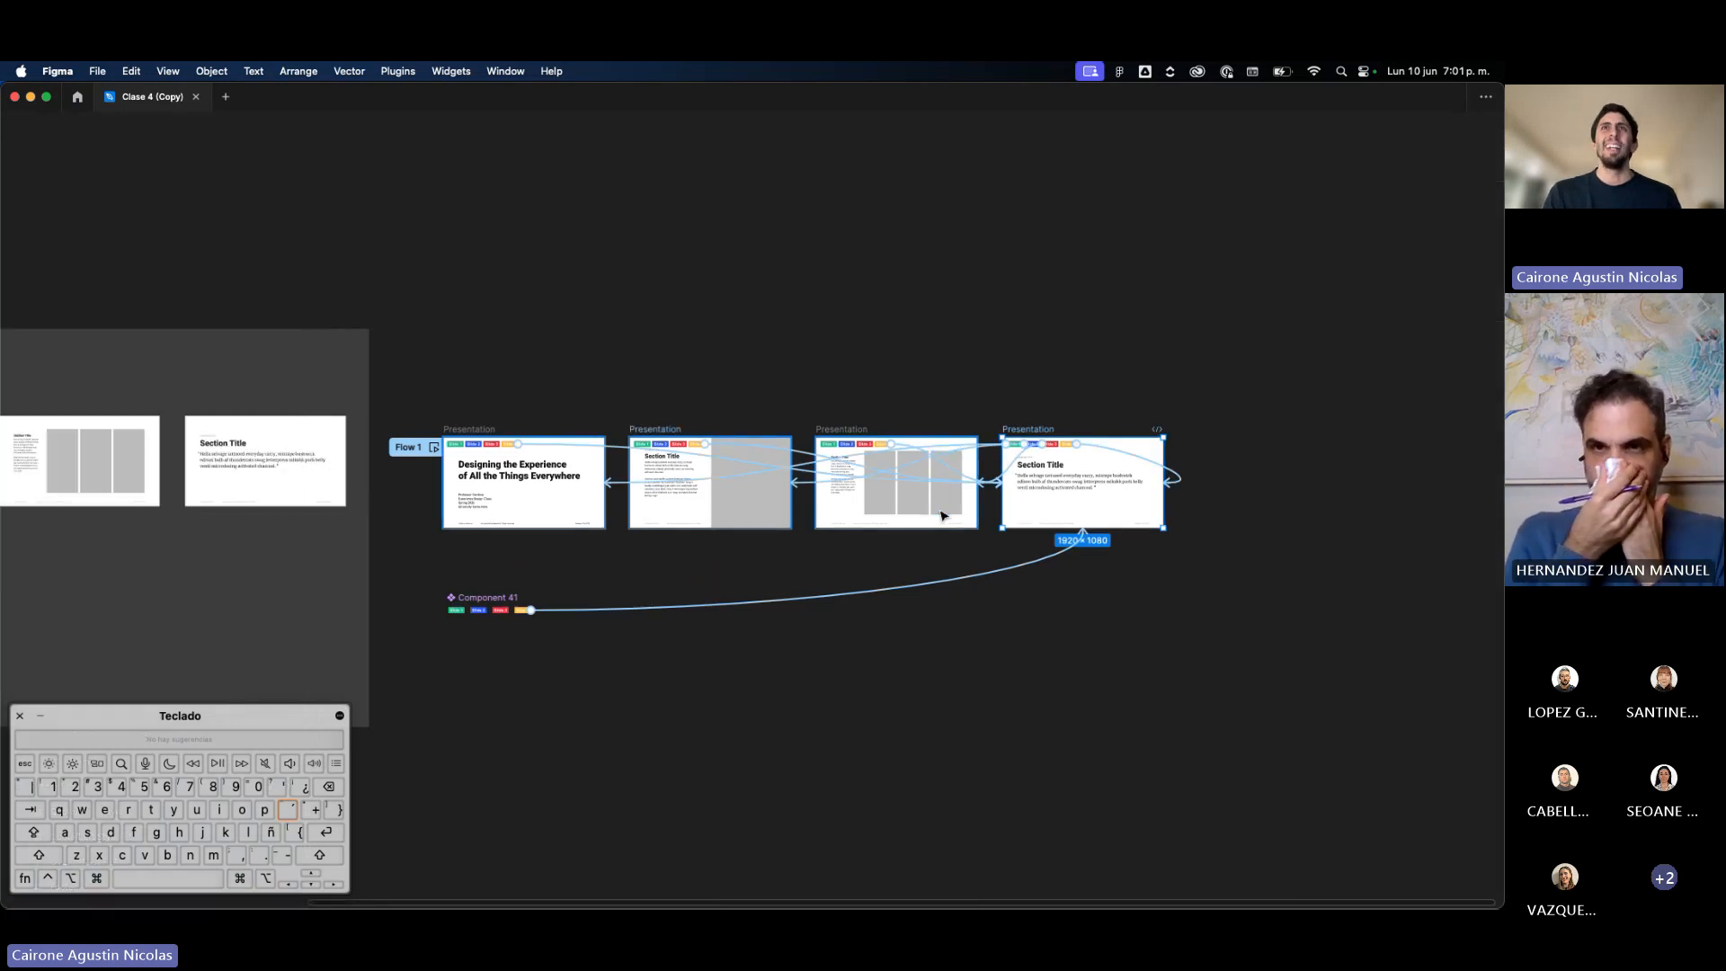
scroll(941, 515, up, 4)
click(941, 515)
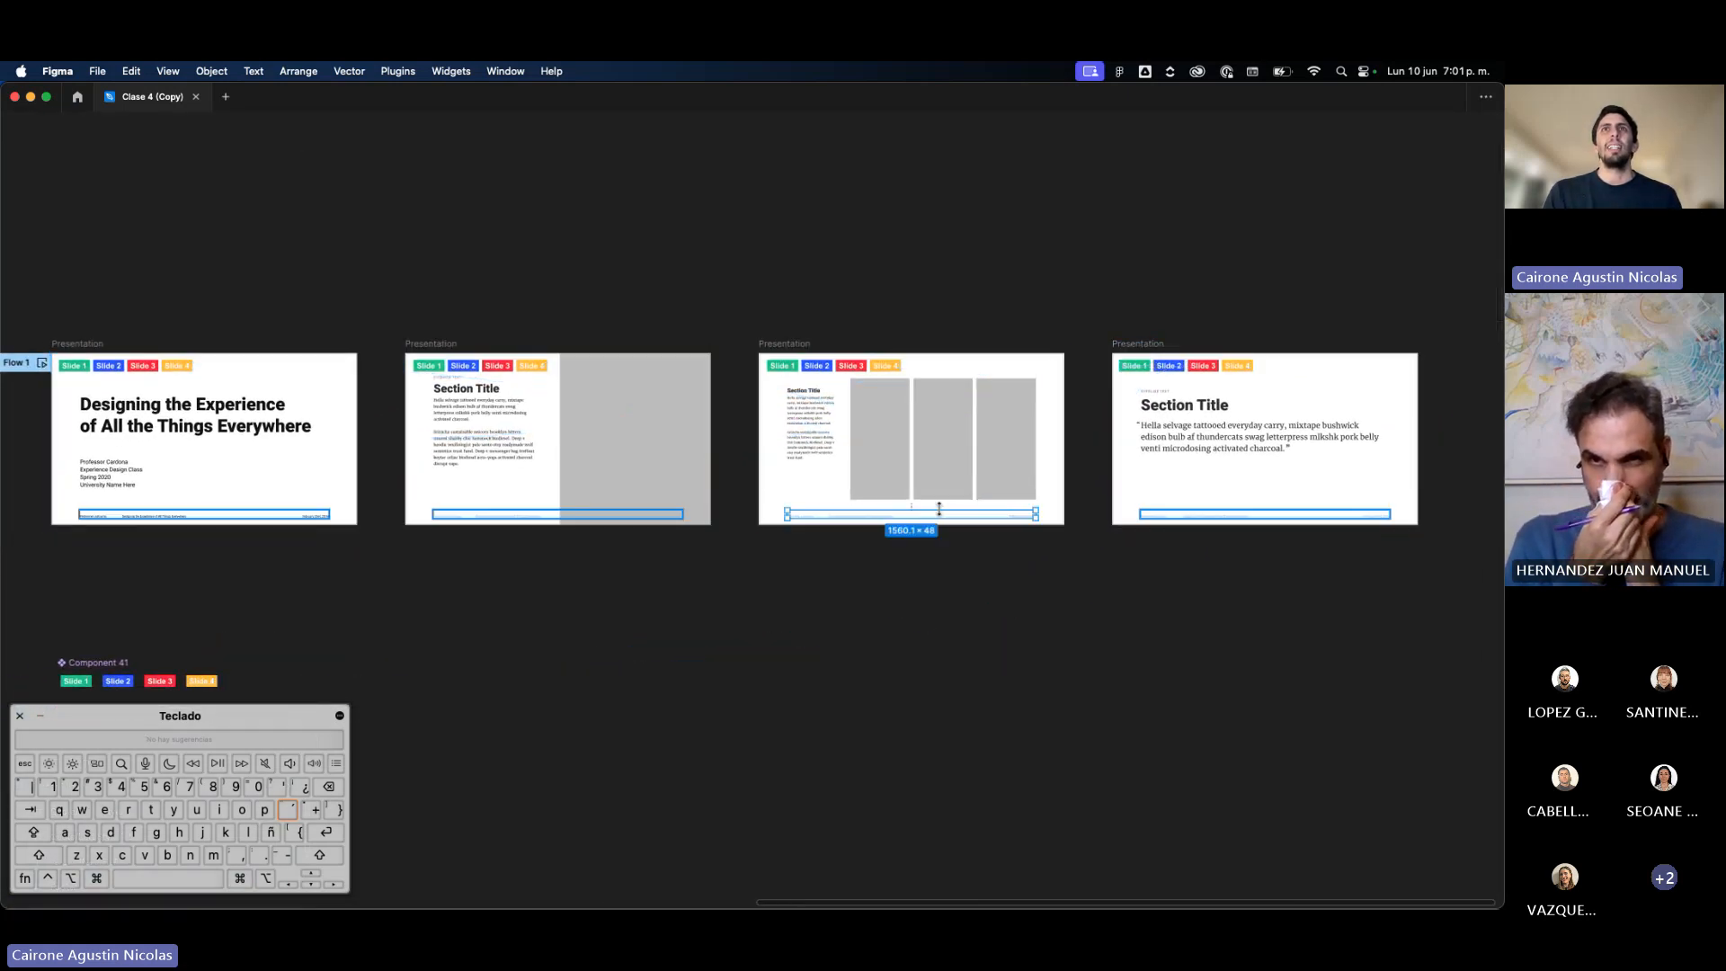
scroll(934, 510, left, 3)
click(608, 502)
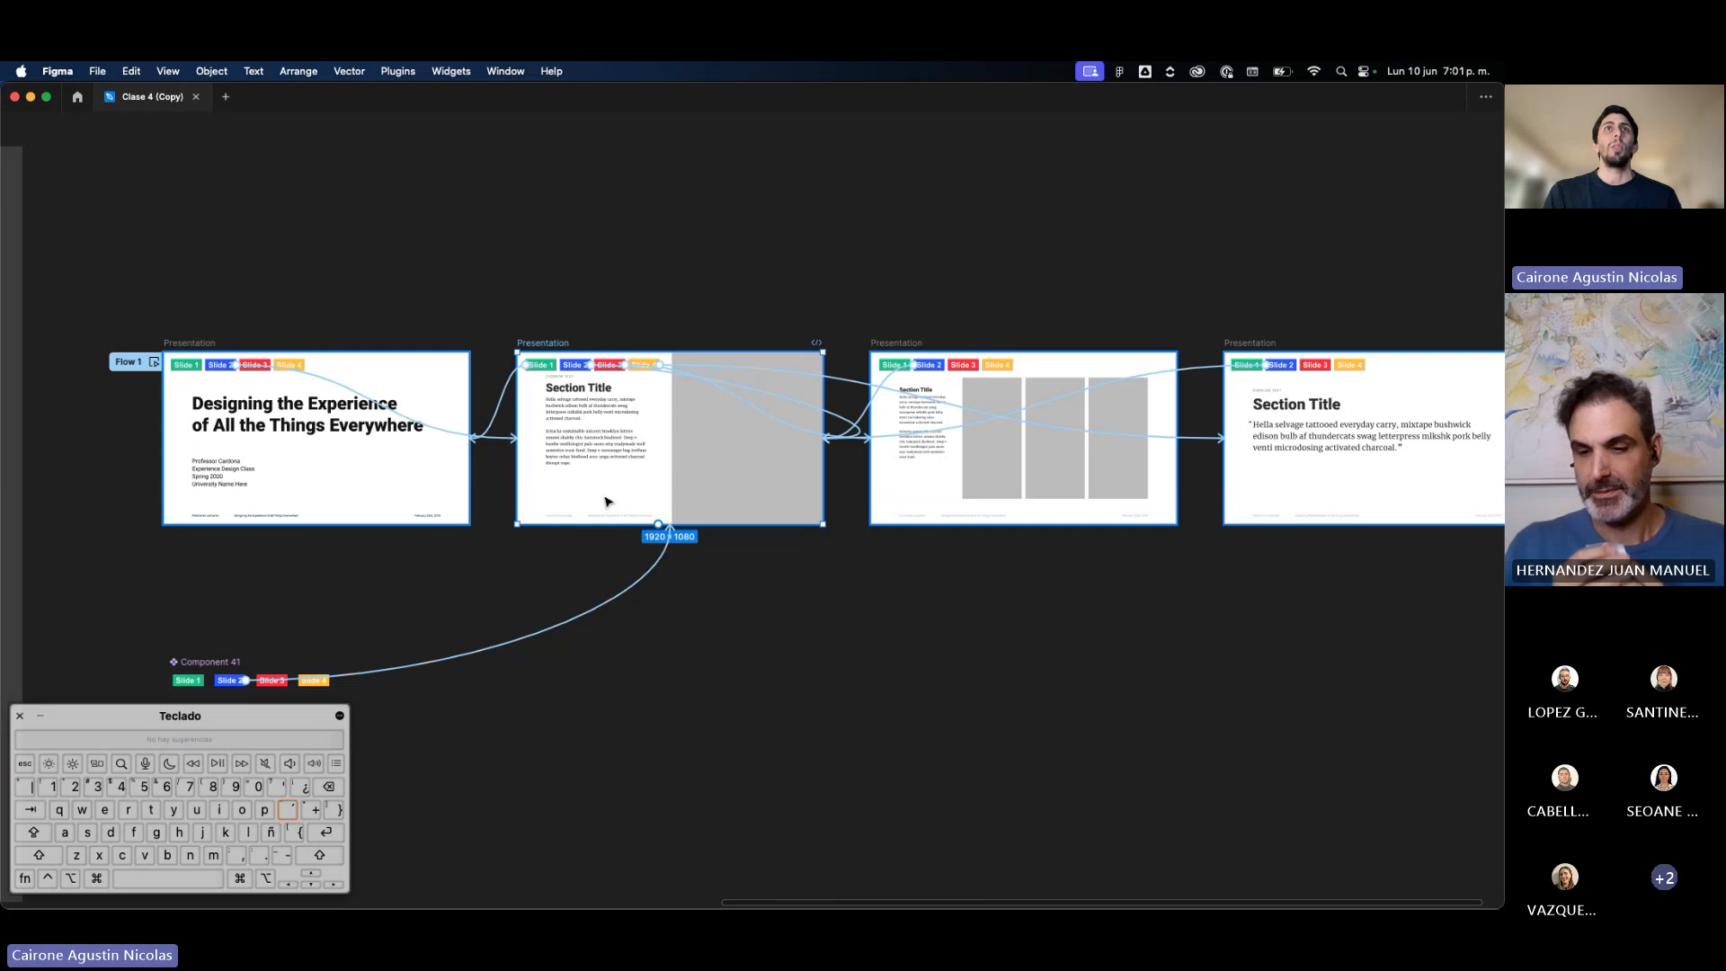
click(897, 501)
click(432, 495)
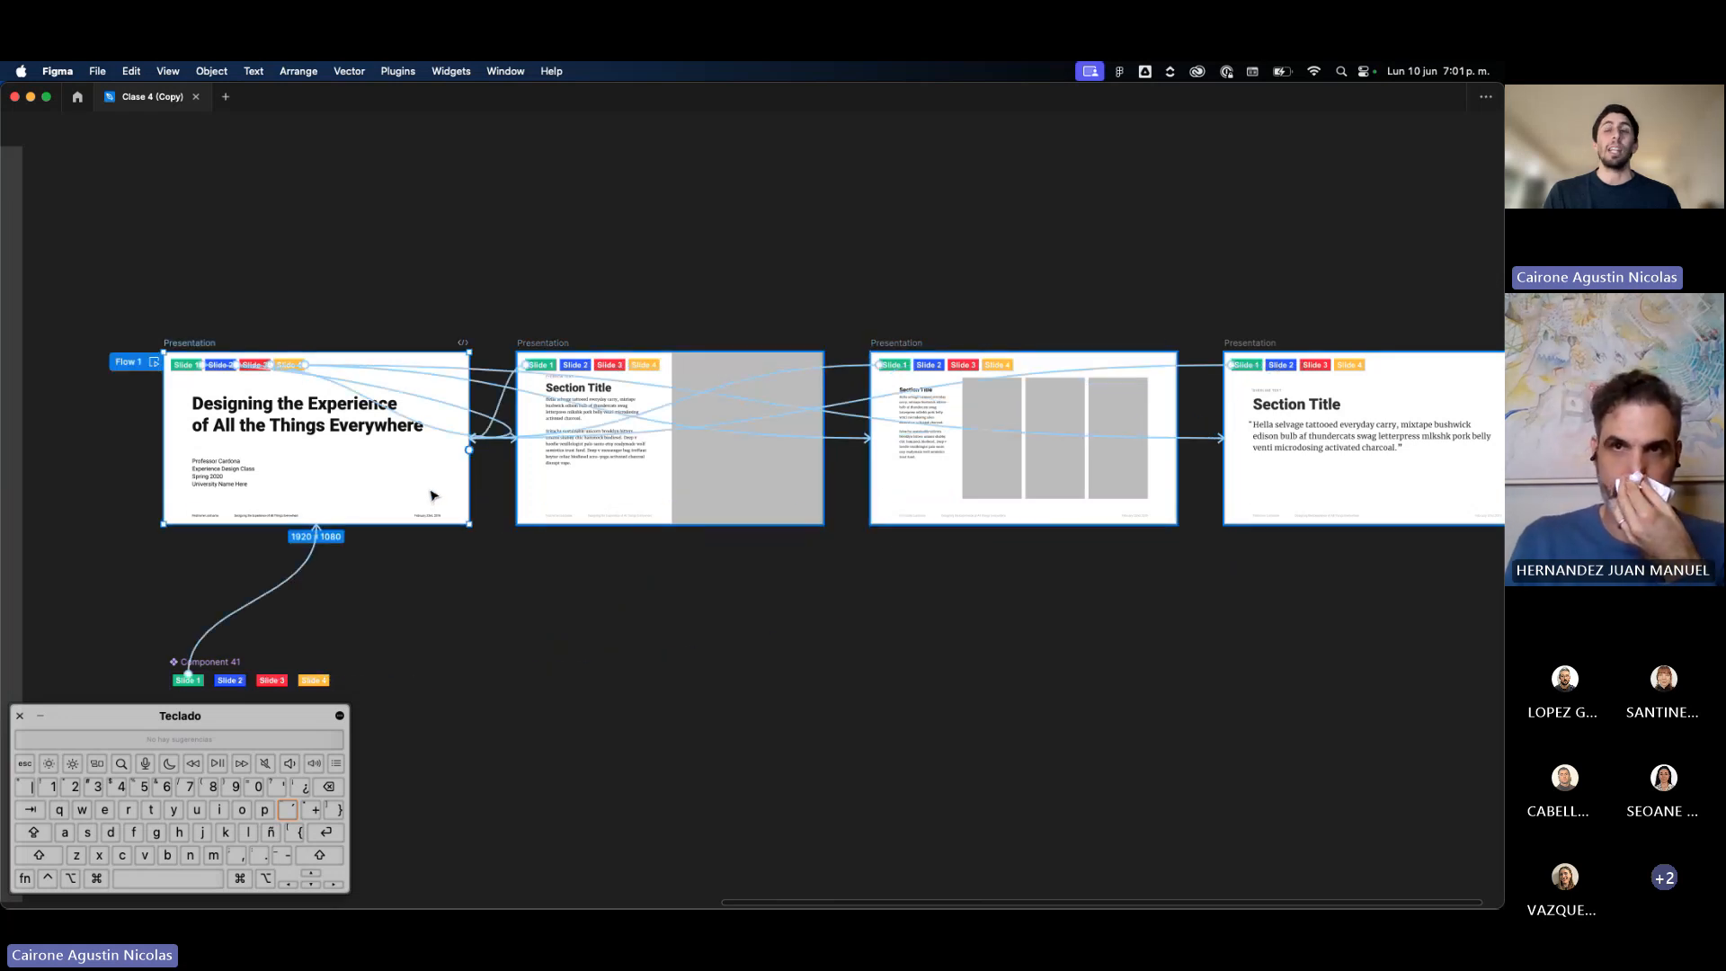
Step: Compare the first and fourth slides' connections with those from the button component set, and select the set for a closer look
scroll(432, 495, up, 5)
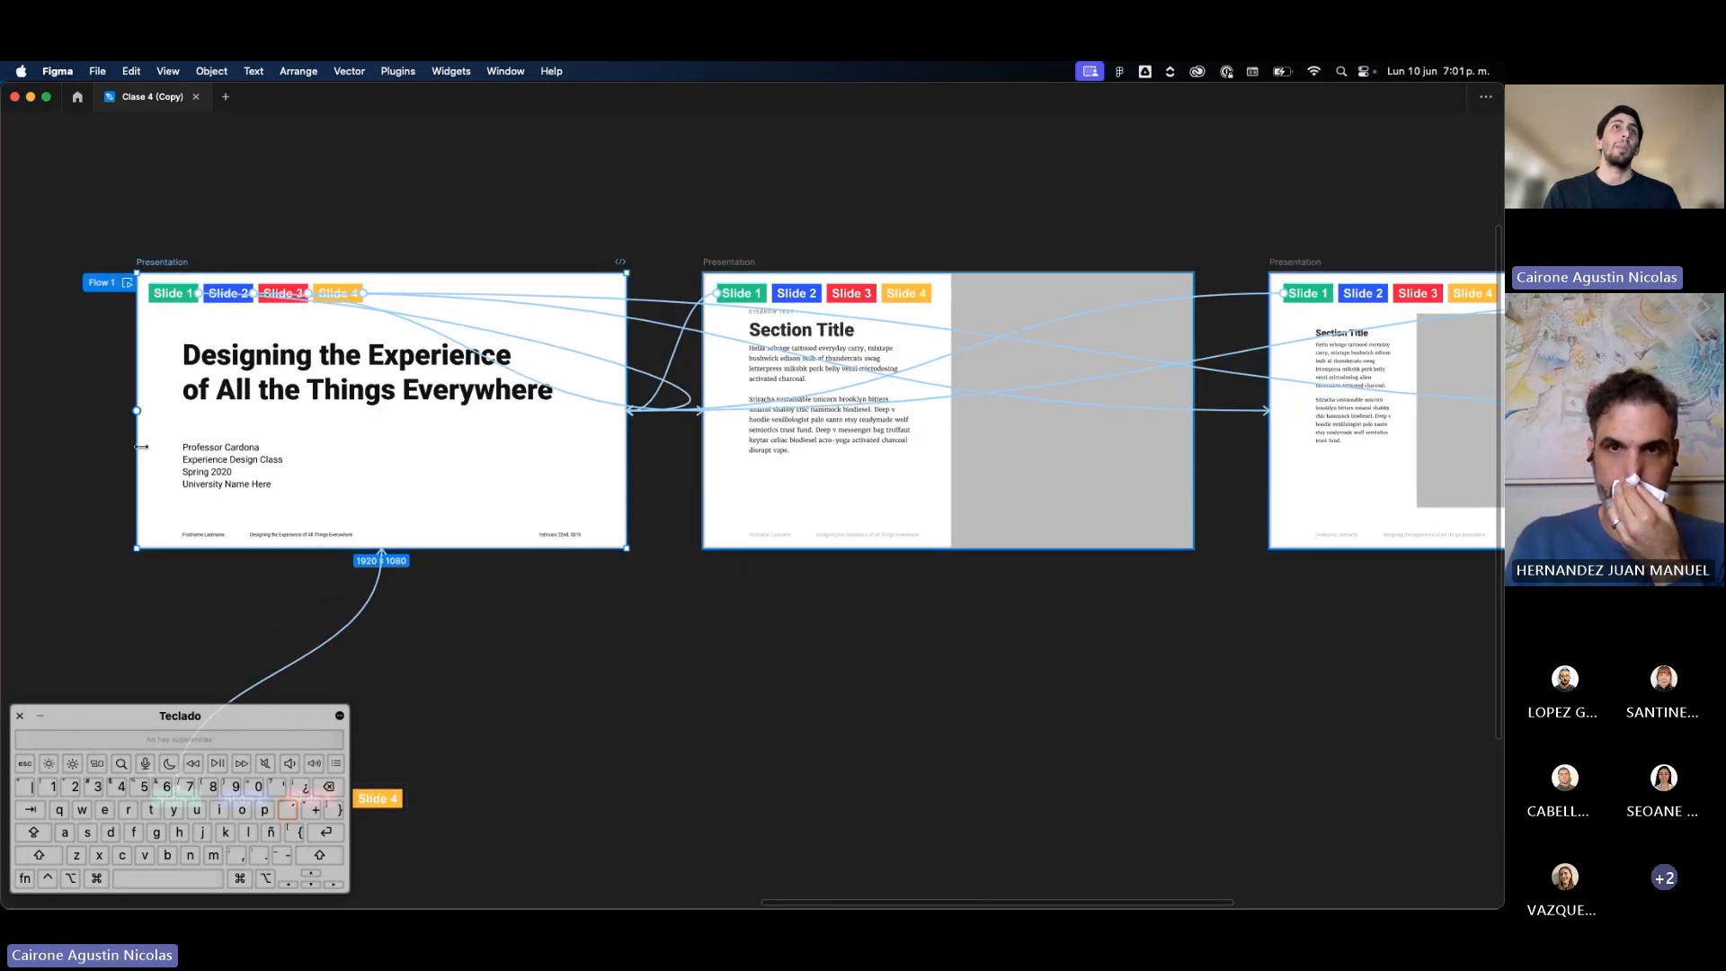
scroll(544, 411, down, 5)
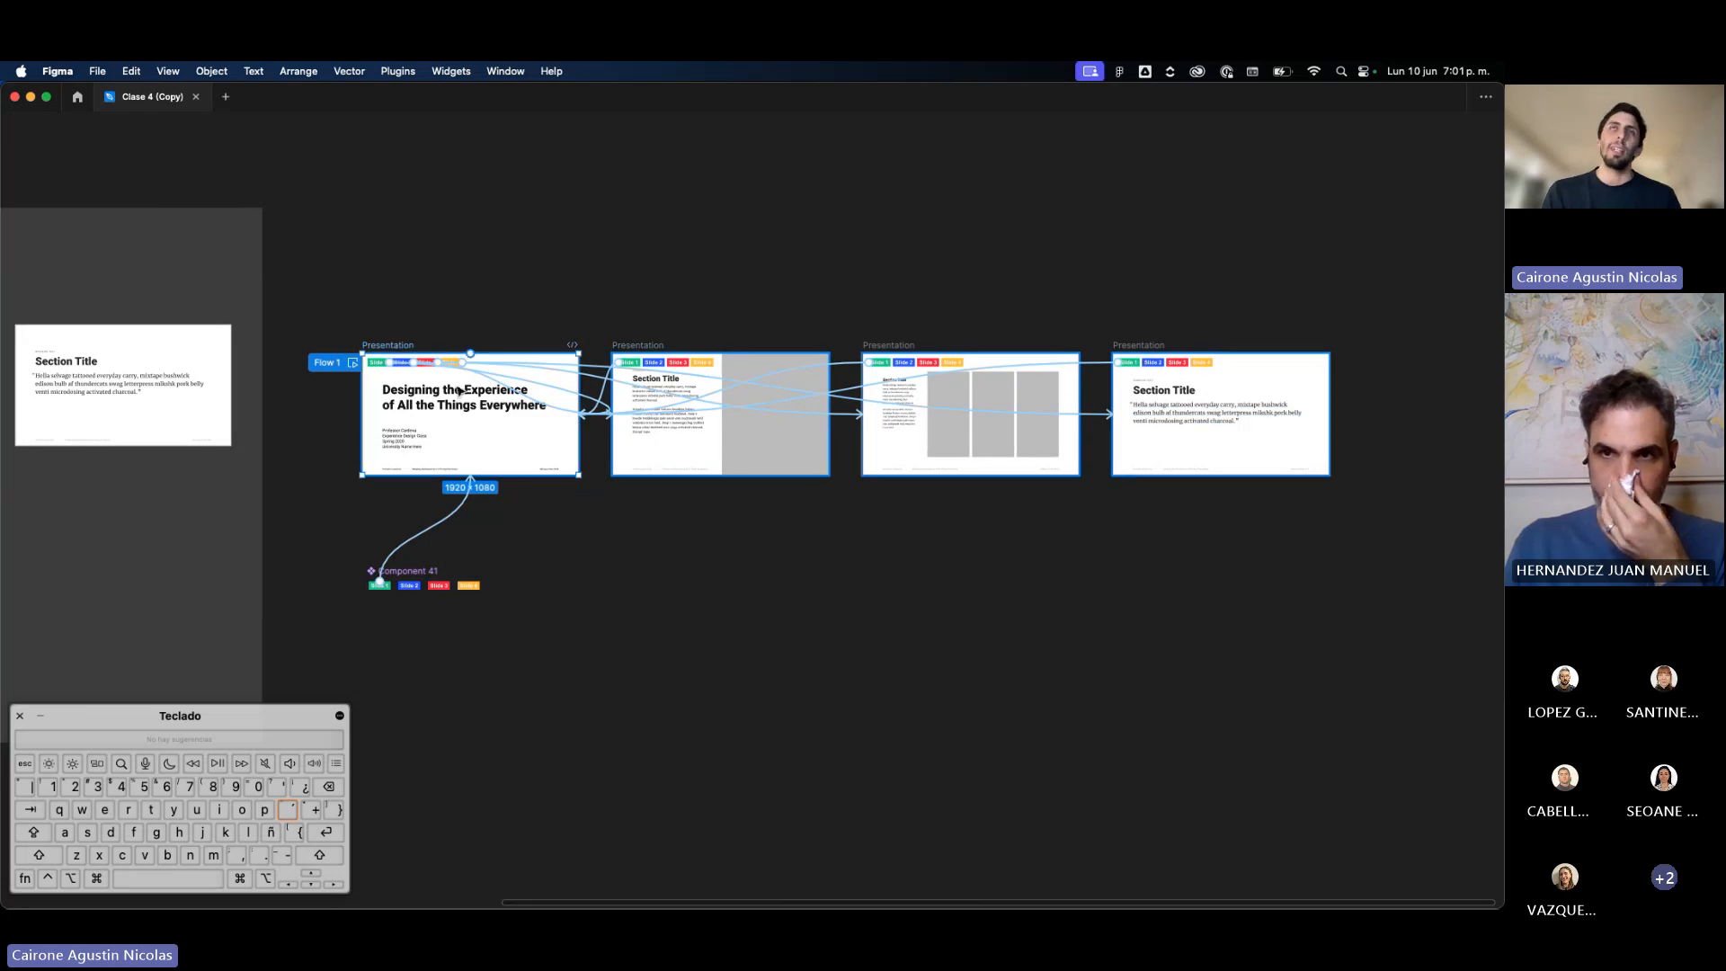
click(1189, 455)
click(954, 493)
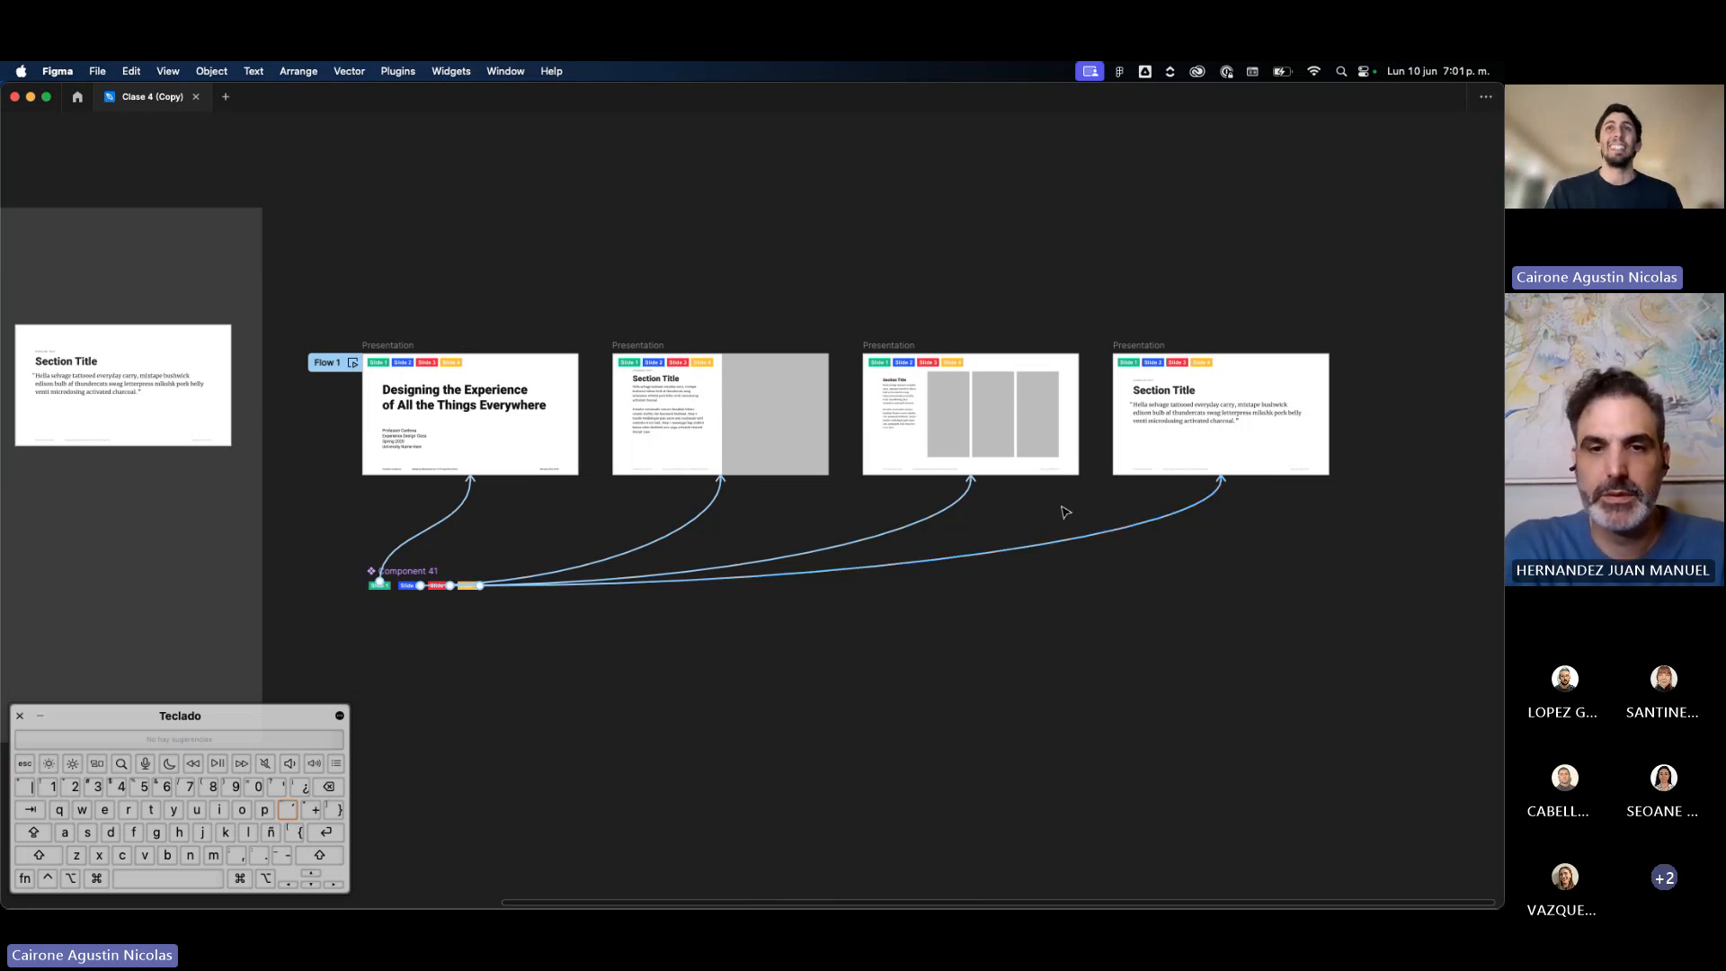
click(1115, 473)
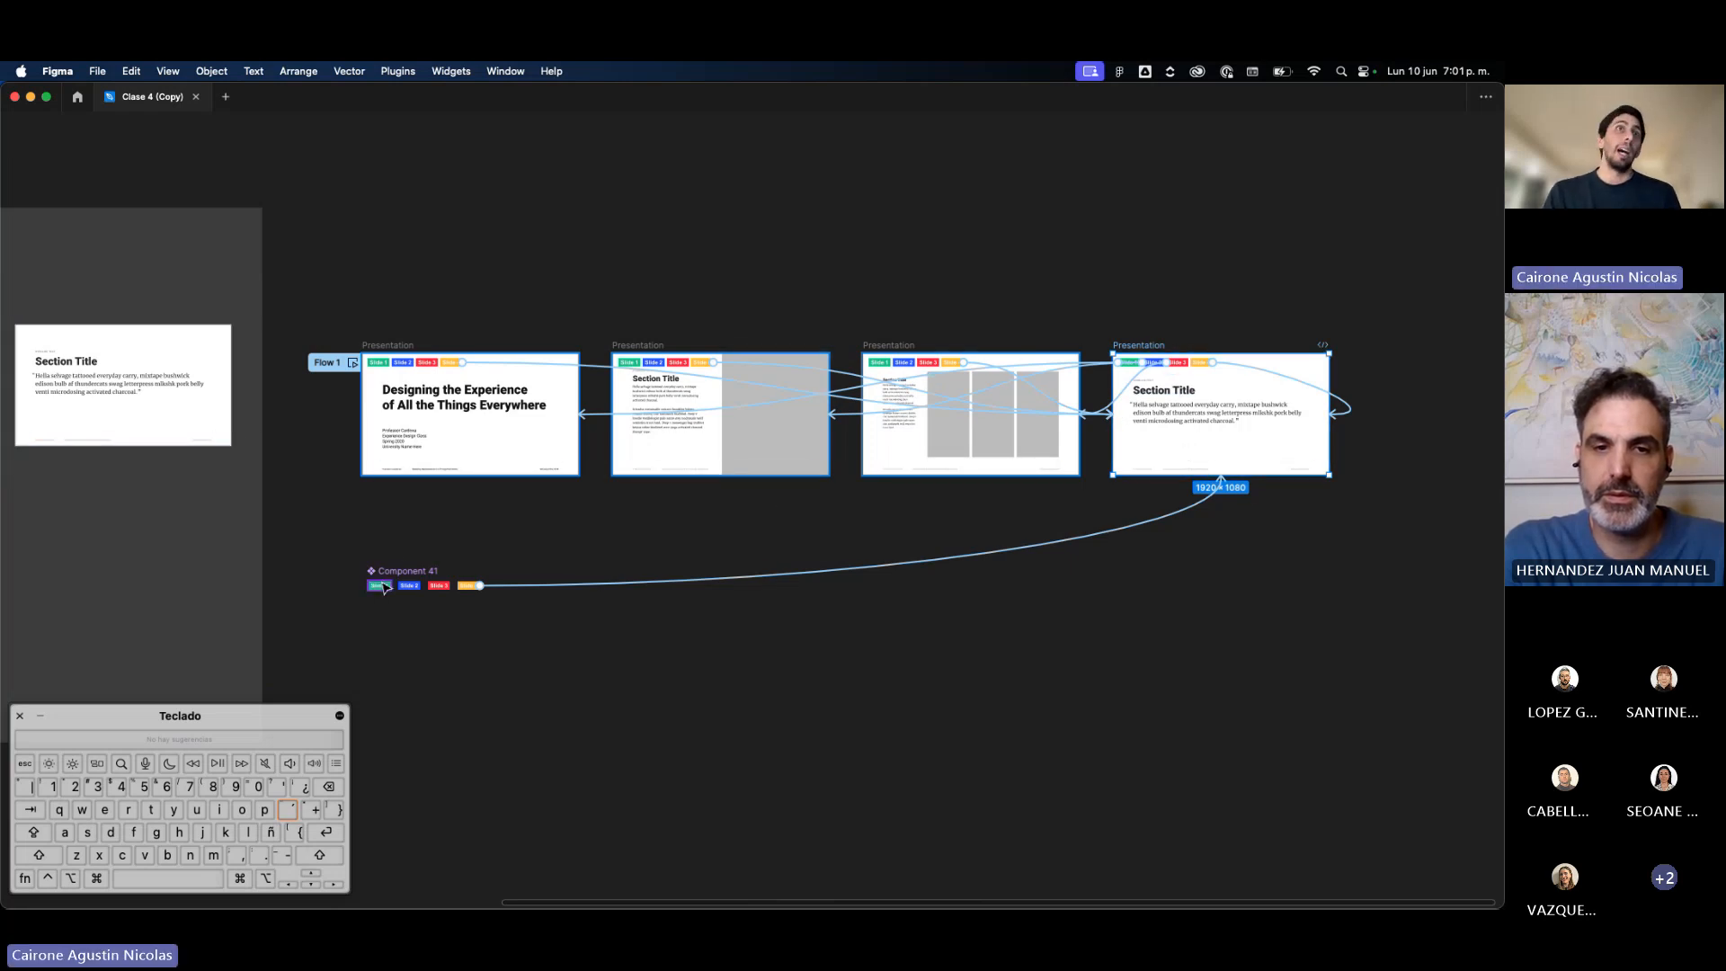
drag(393, 572, 392, 557)
scroll(392, 553, up, 5)
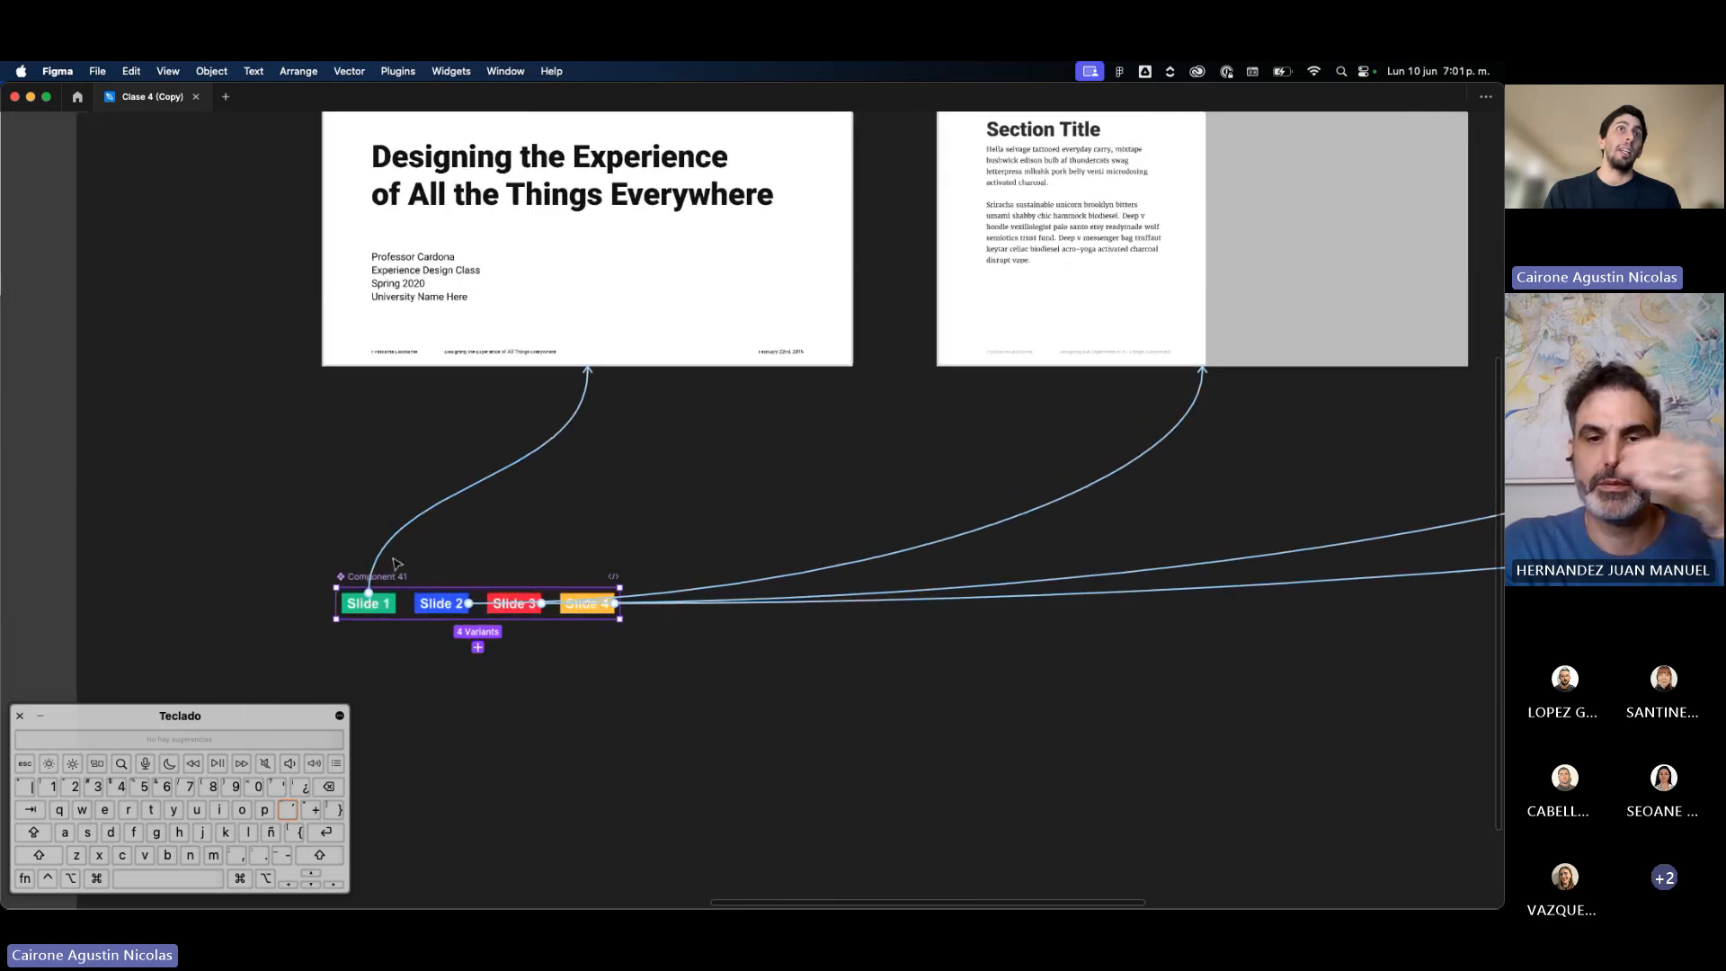
Step: Inspect the prototype connections of the button variants in the component set and of the Slide 2 button on the first slide
scroll(396, 564, left, 2)
click(518, 609)
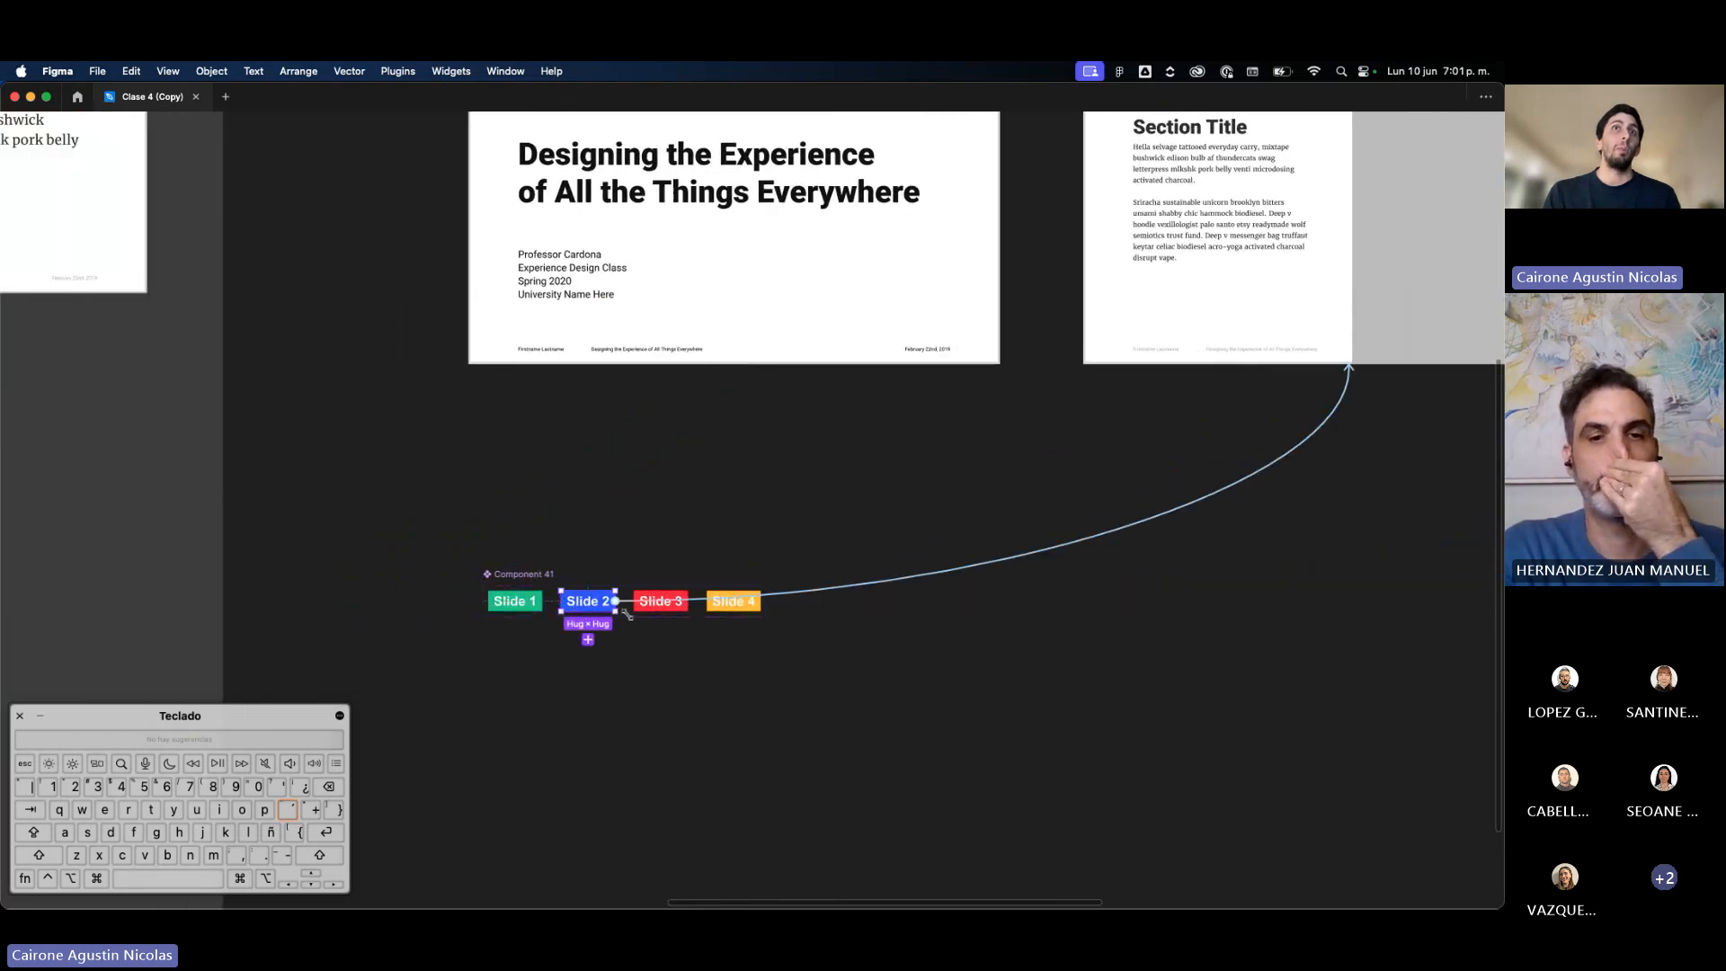
click(658, 601)
click(735, 601)
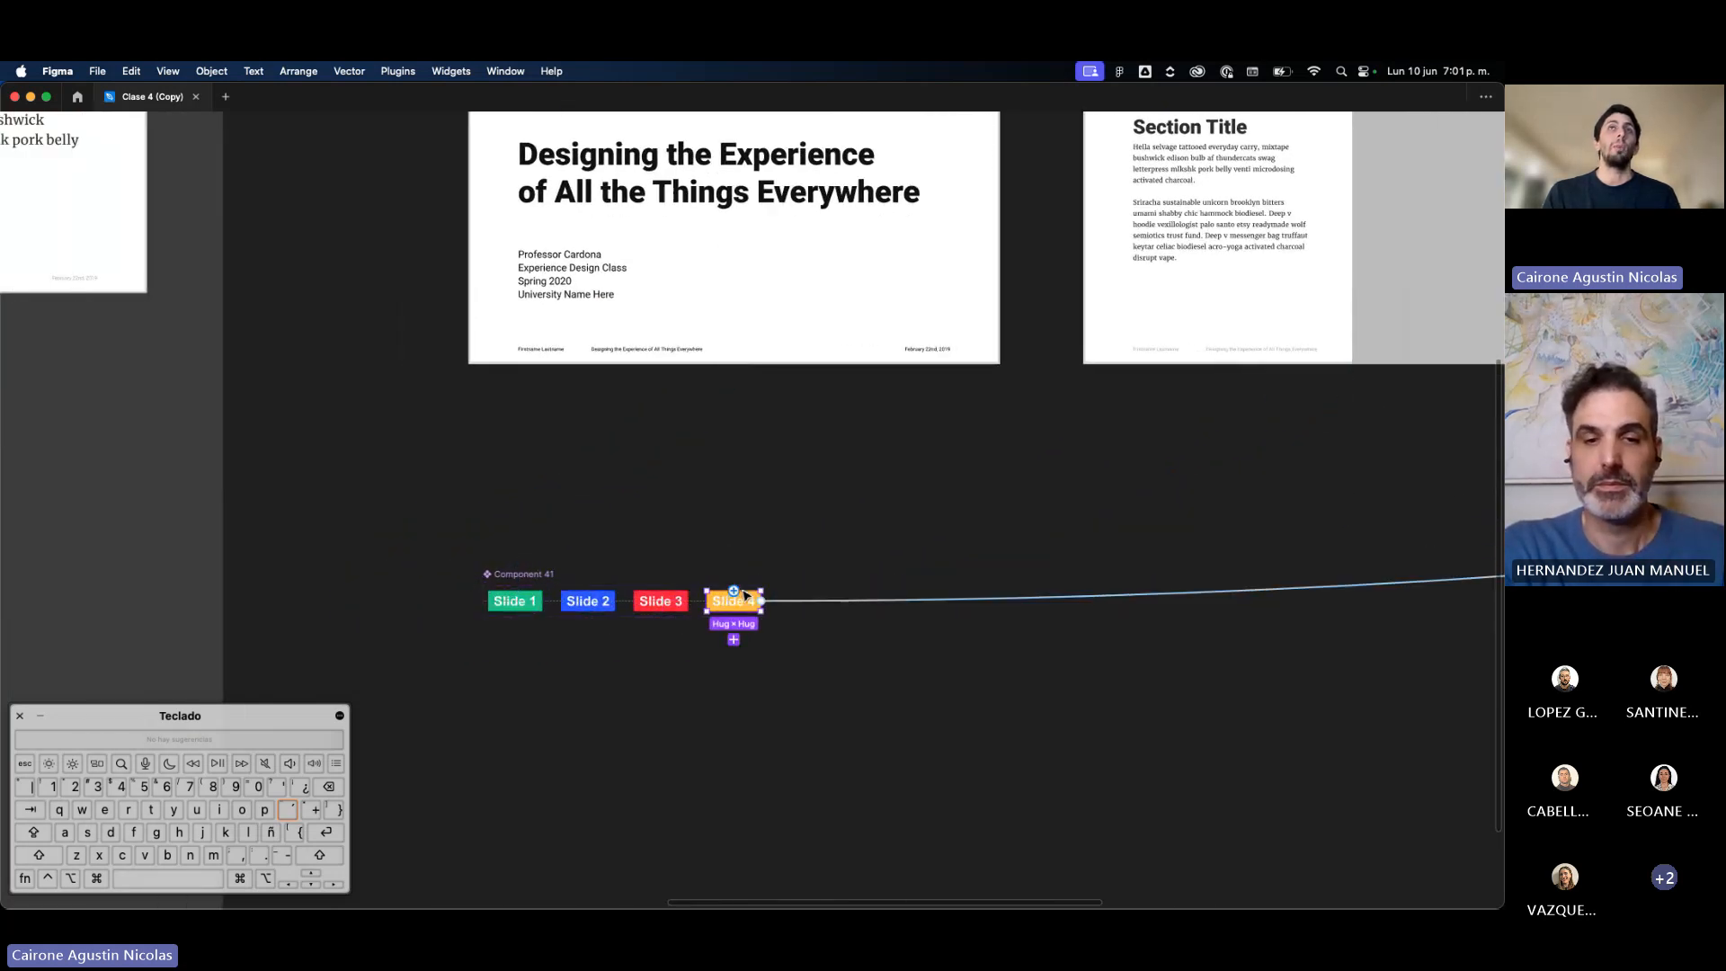
scroll(710, 530, down, 2)
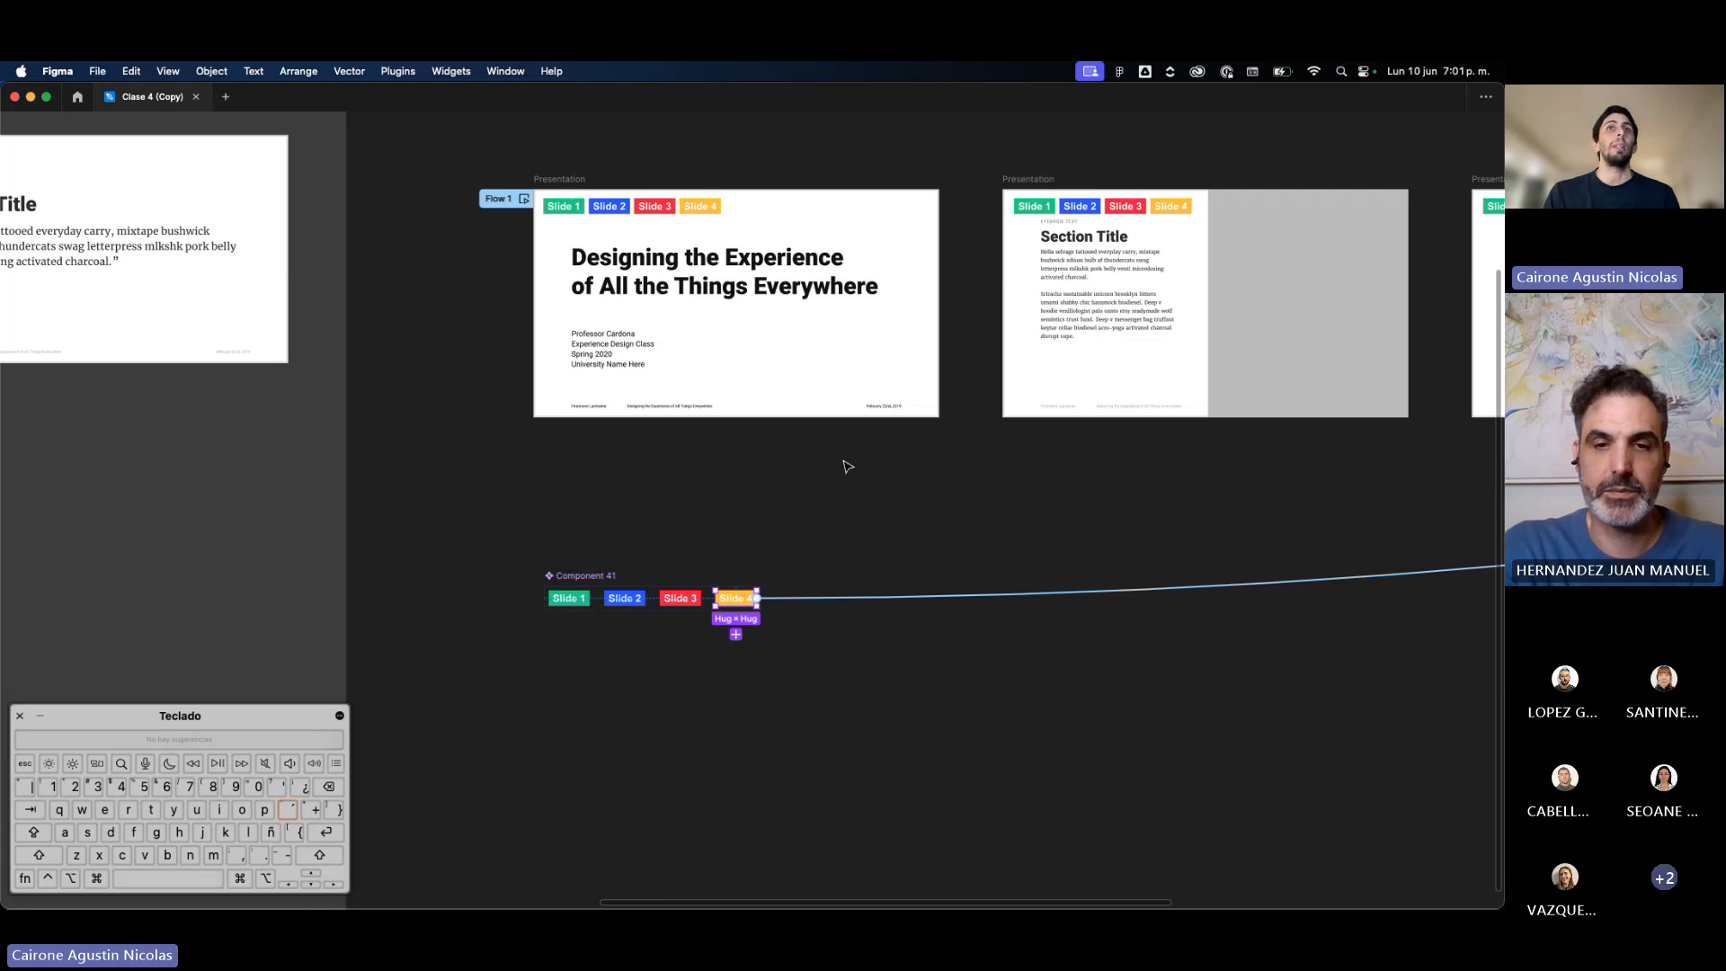
click(565, 585)
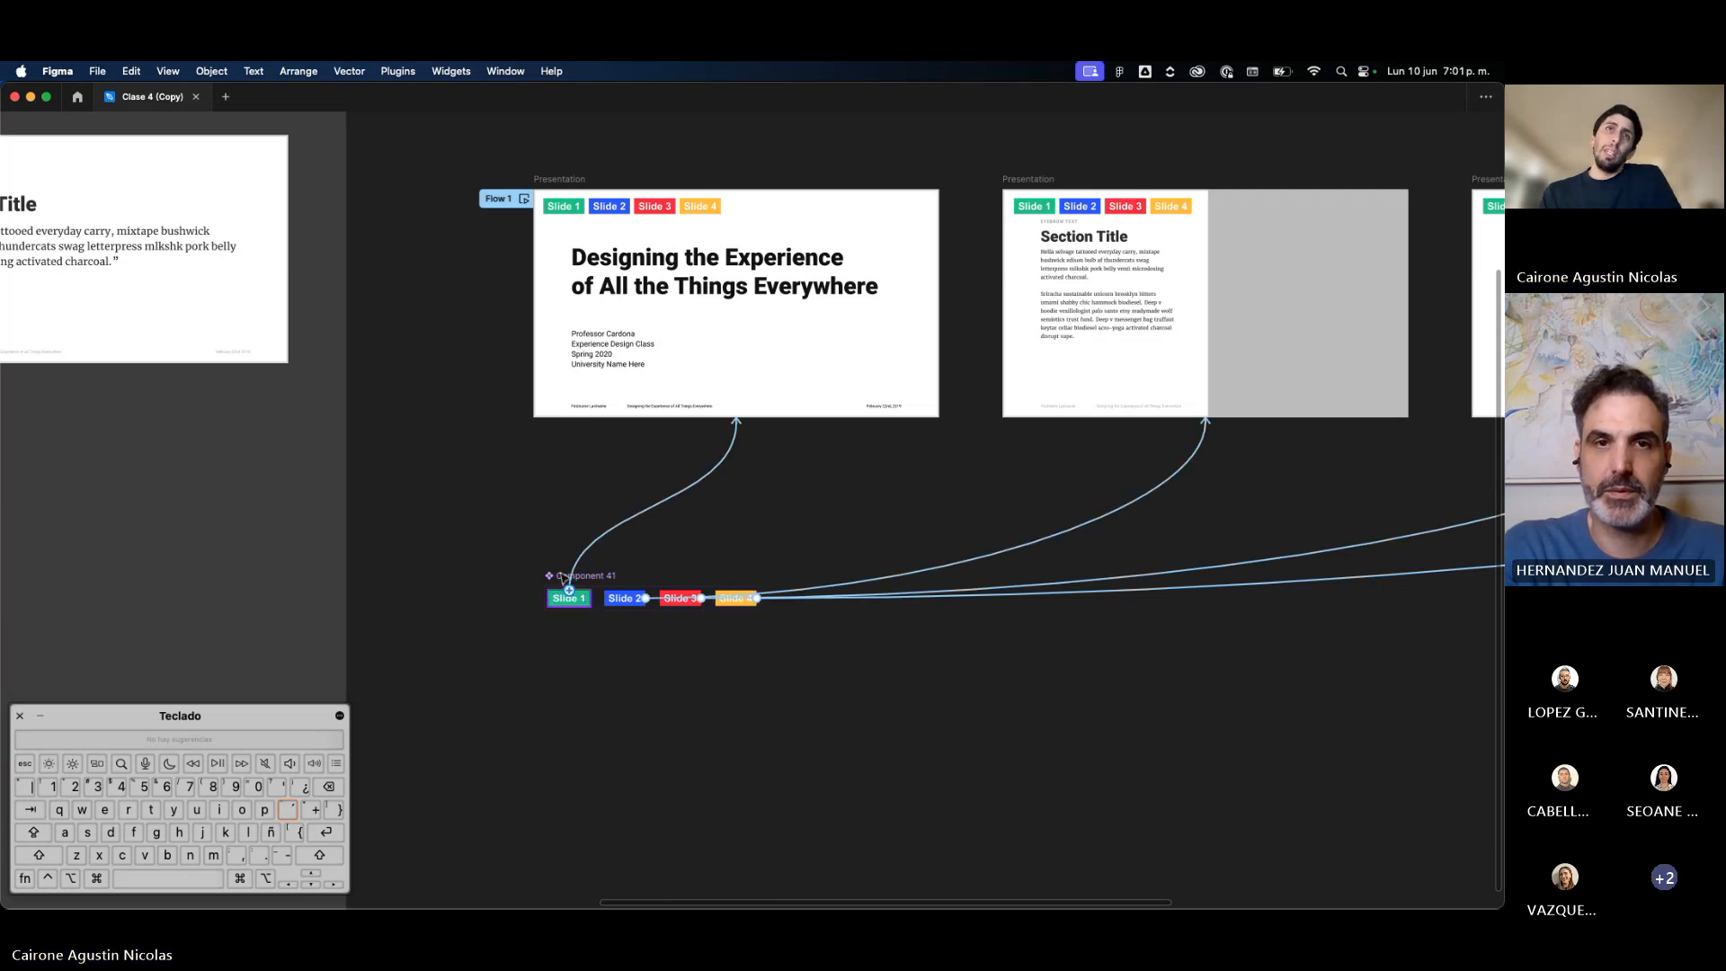
scroll(565, 580, up, 3)
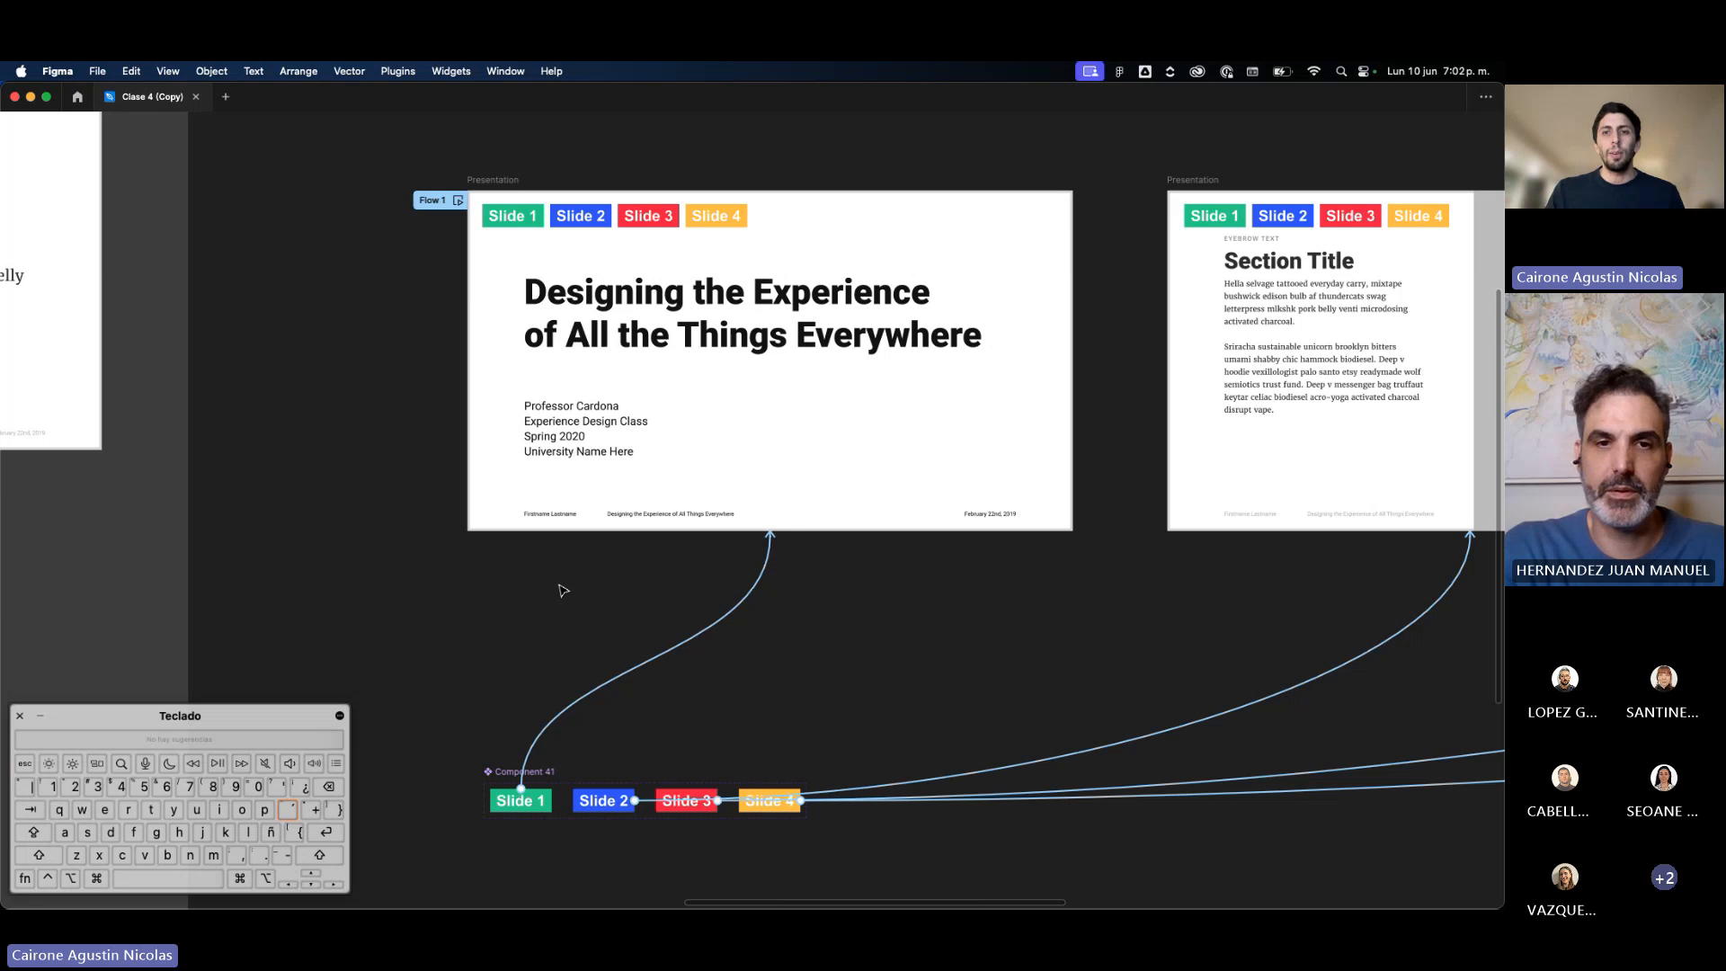
scroll(559, 590, up, 1)
click(582, 252)
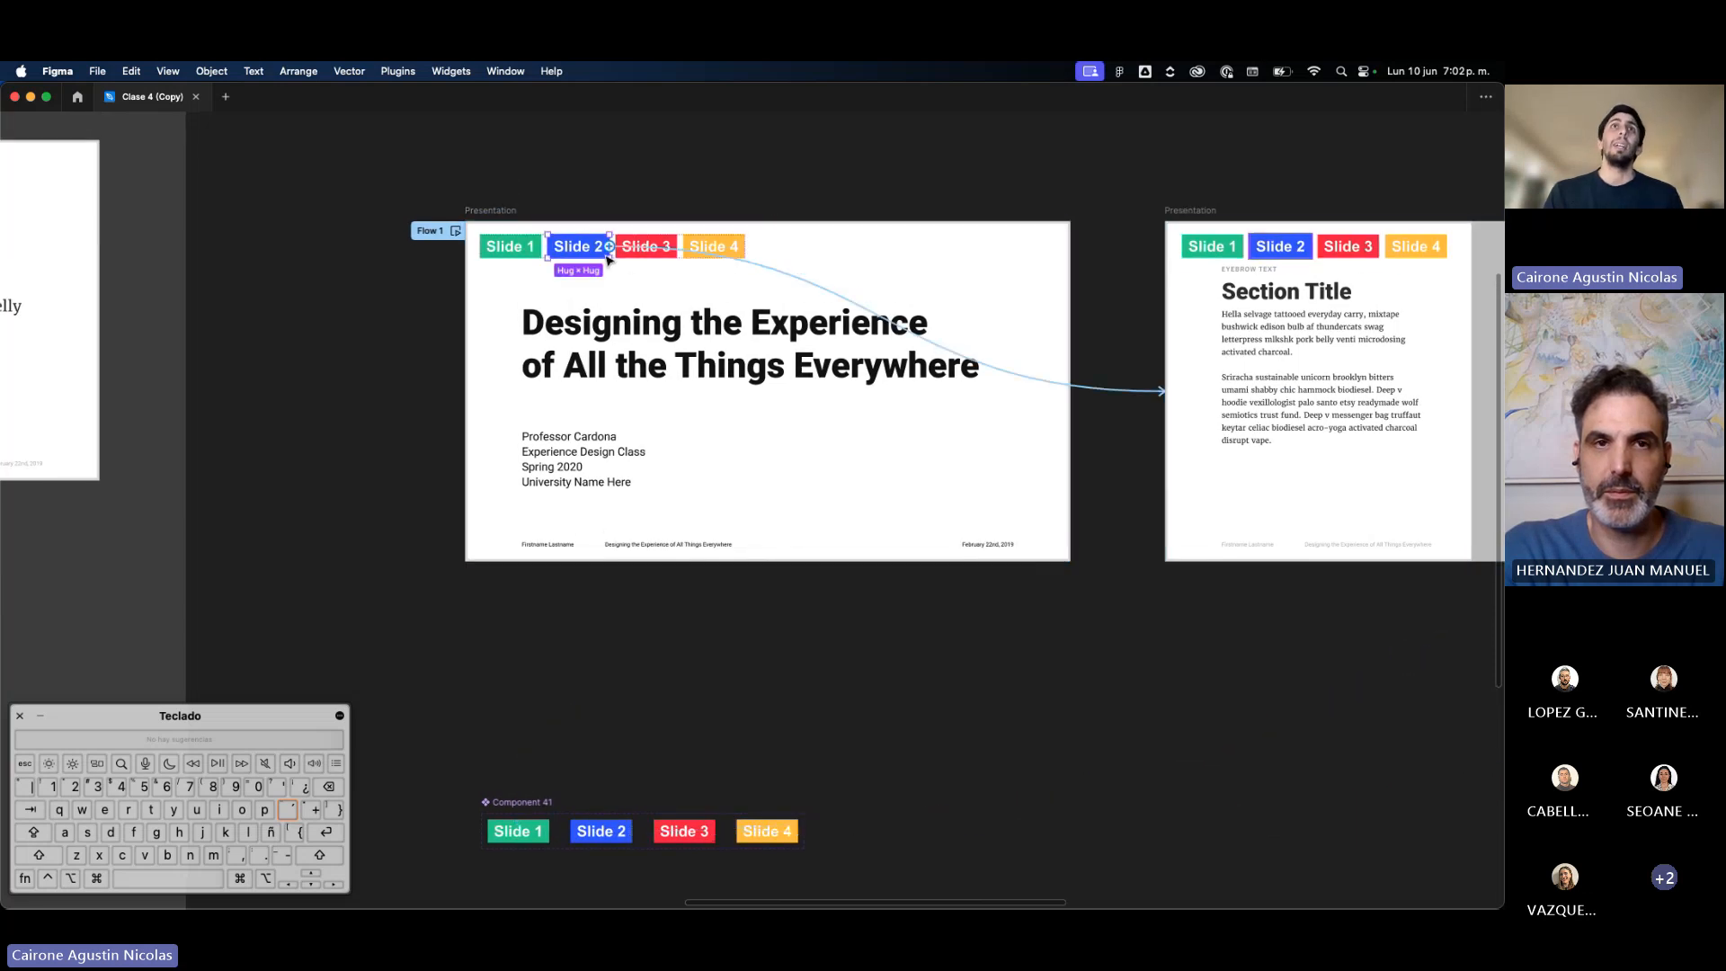
Step: Duplicate the Slide 1 variant into the empty space between the component set and the first slide, and undo the copy
click(546, 840)
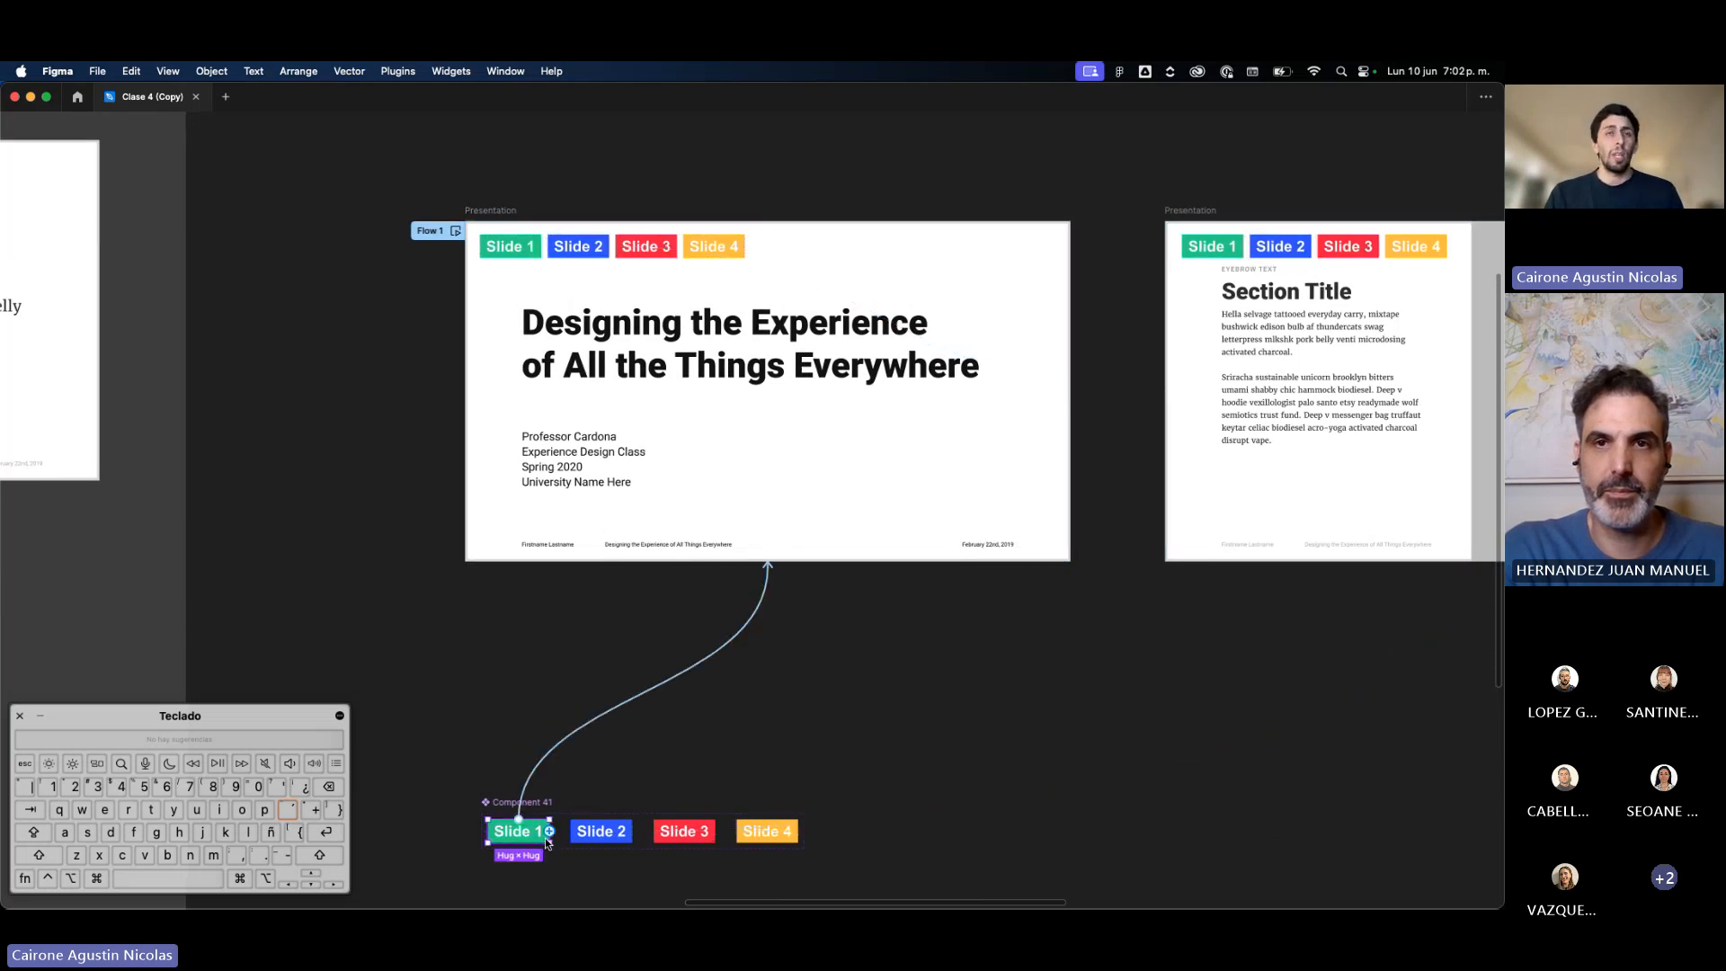
drag(546, 840, 546, 666)
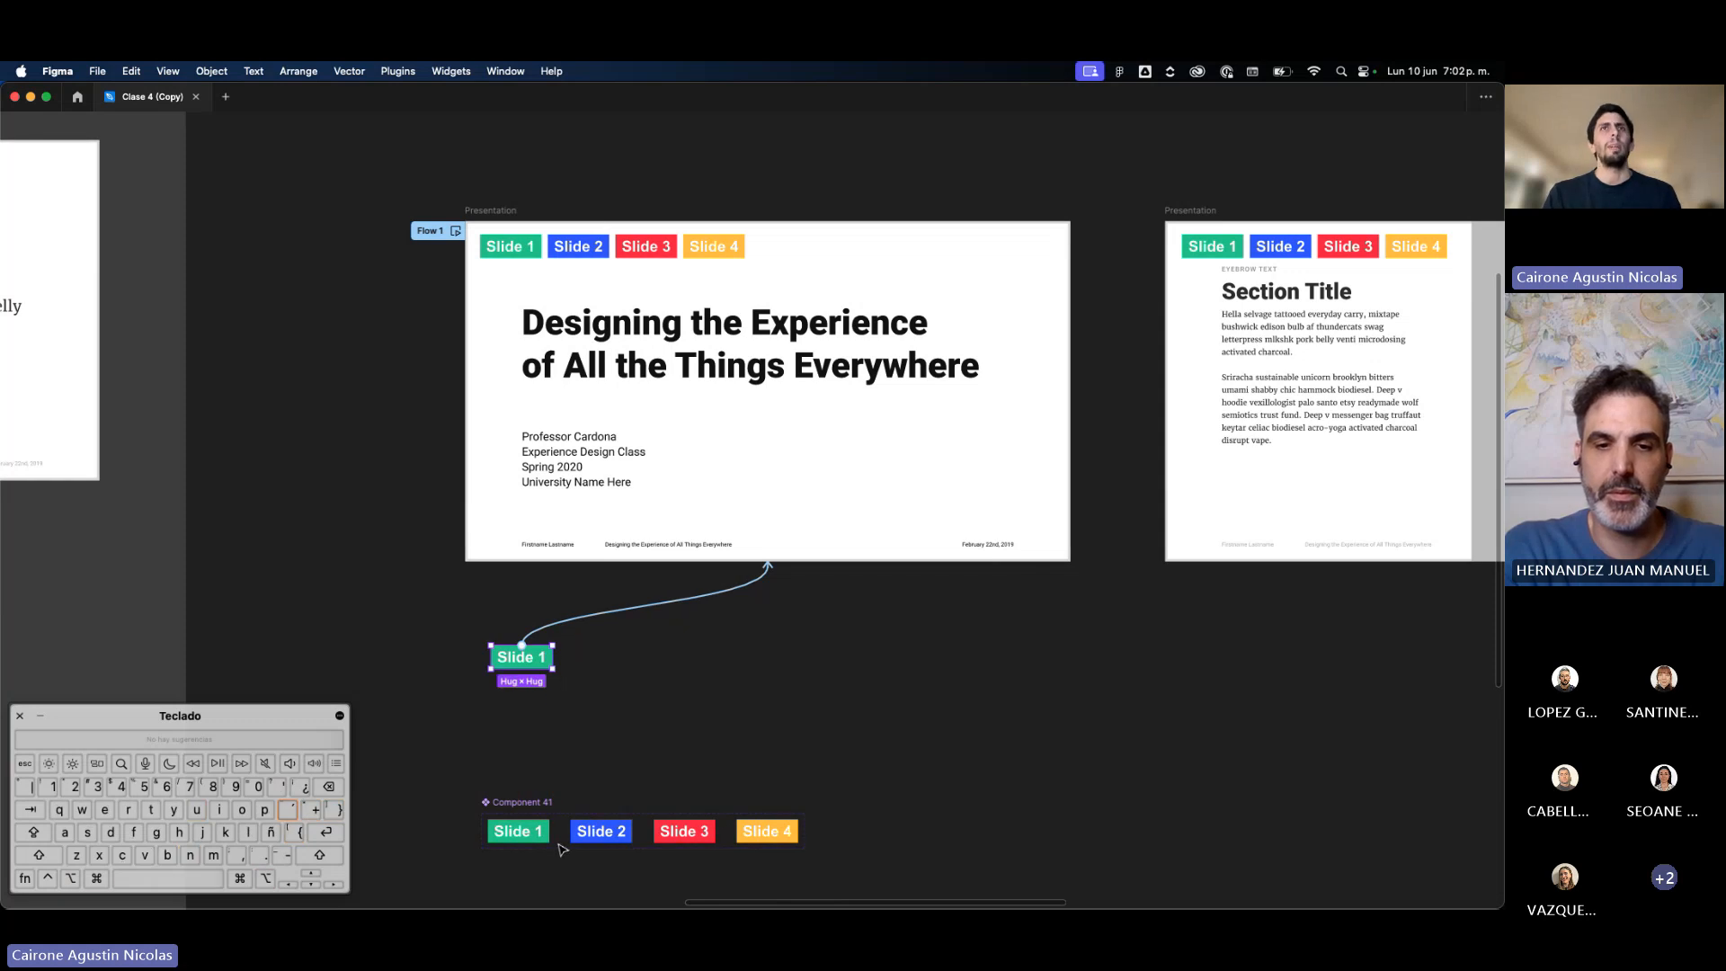
key(super+z)
Step: Check the Slide 1 button's connection on the first slide, deselect it and show the editor interface again
click(497, 243)
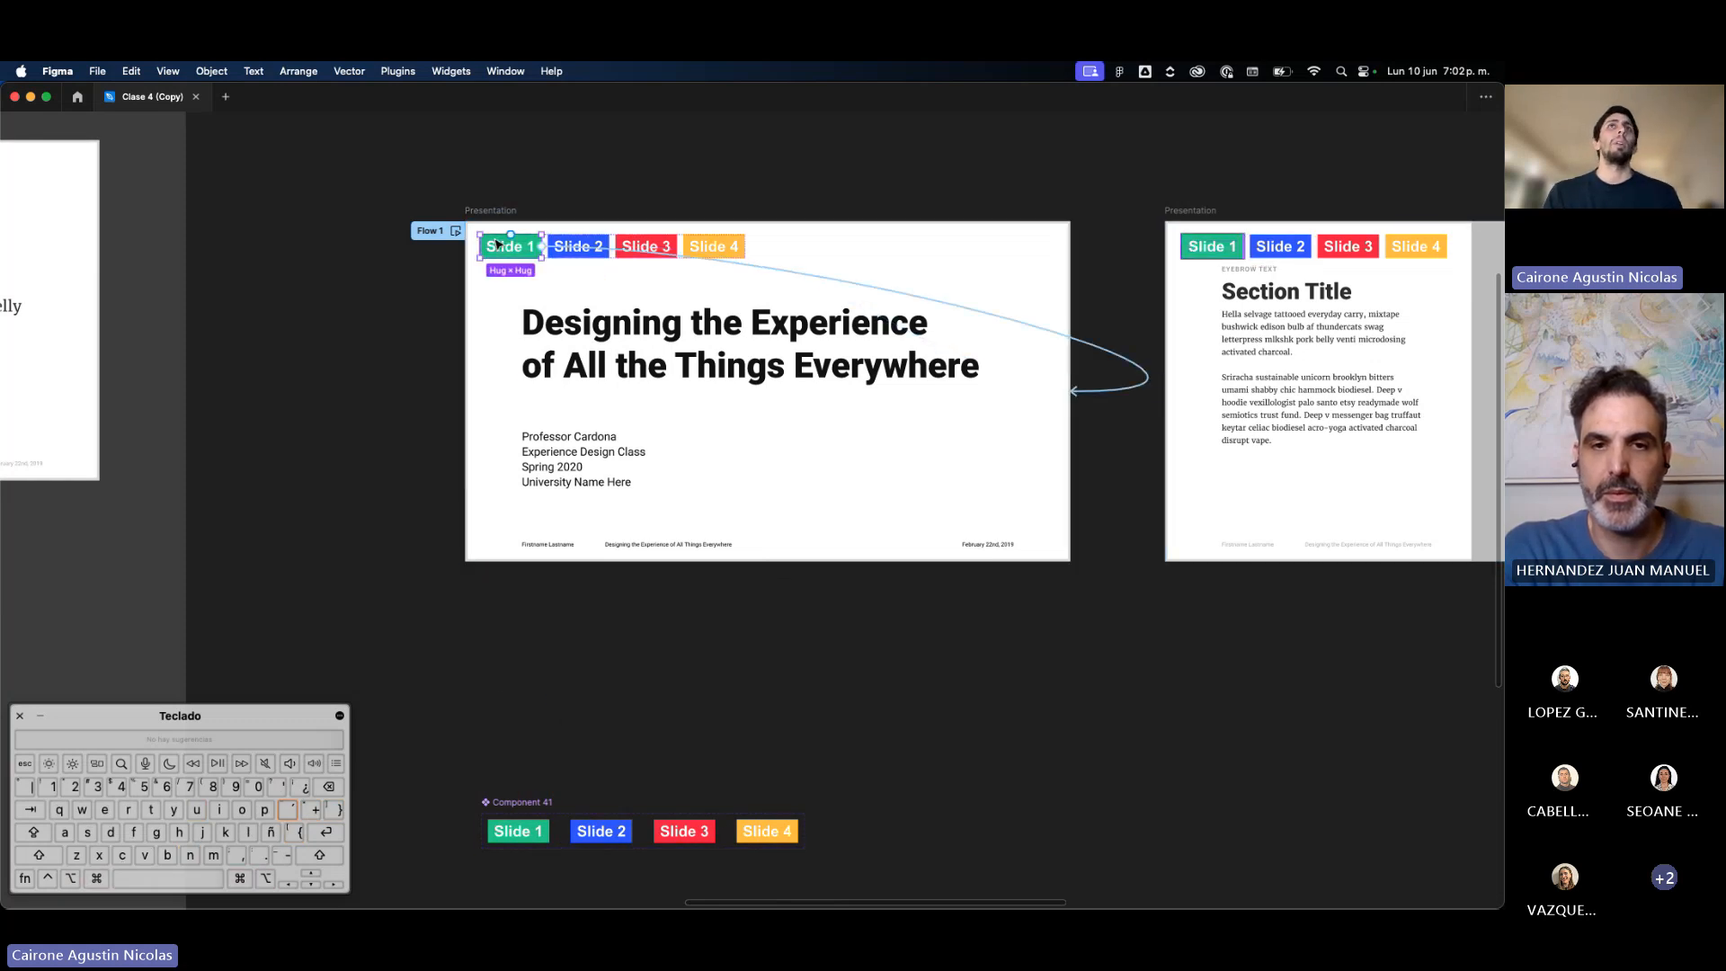
click(844, 203)
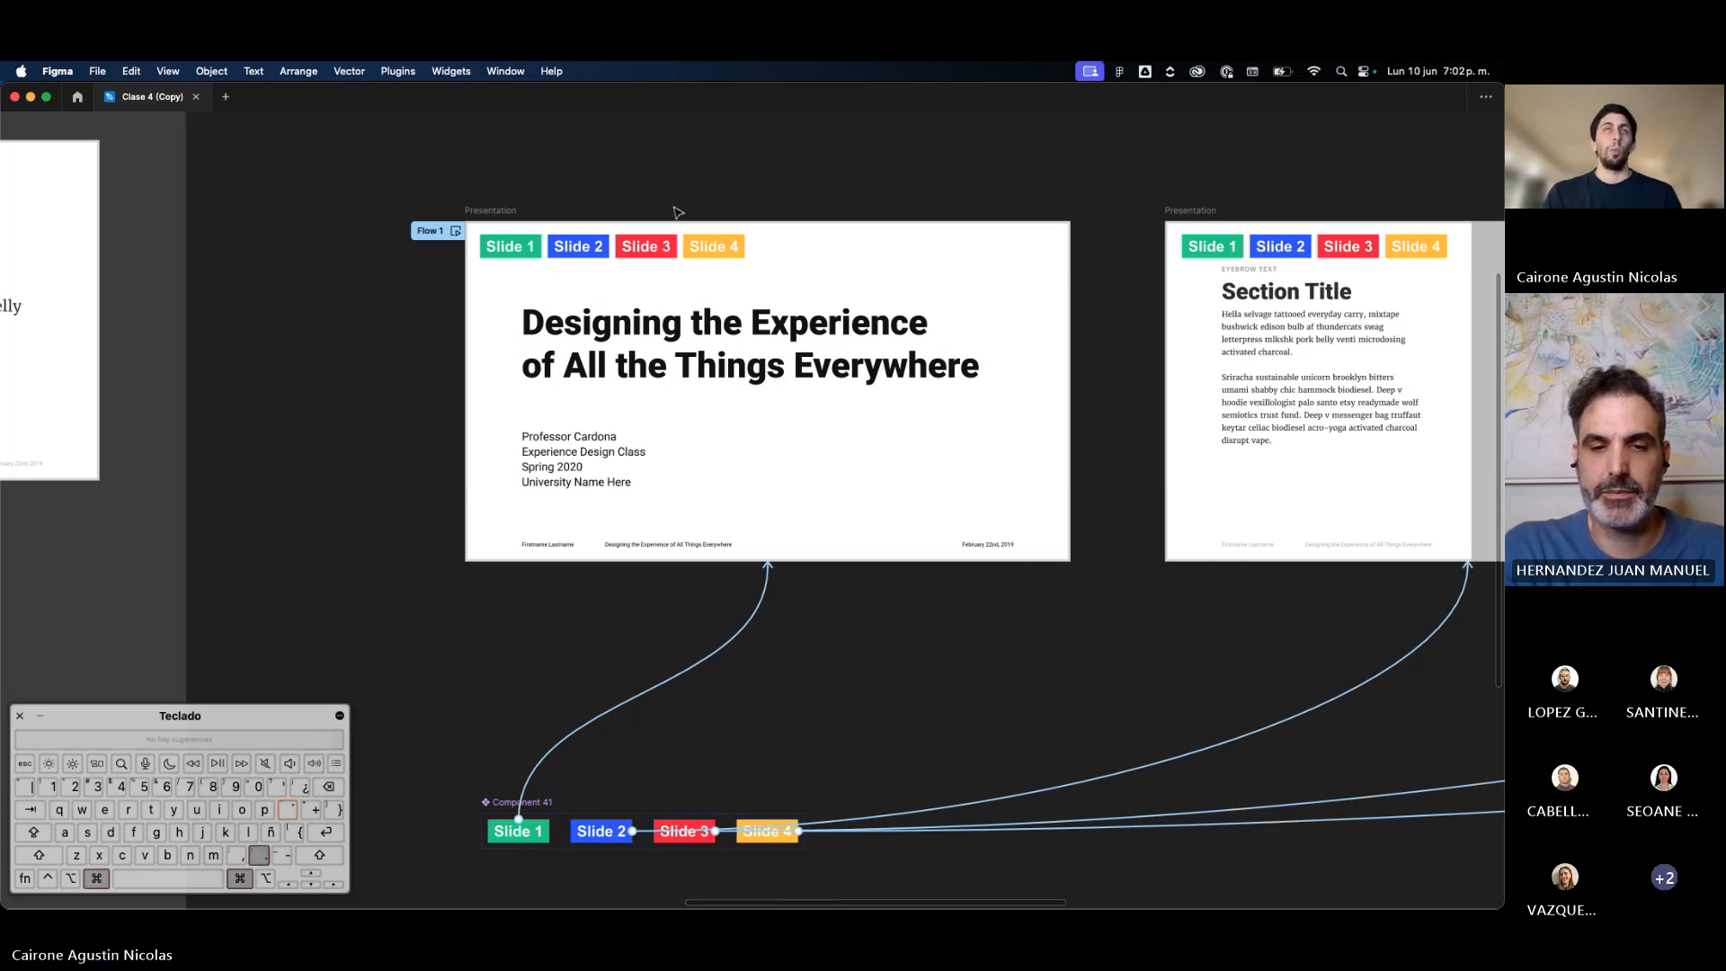
key(super+backslash)
scroll(704, 251, down, 5)
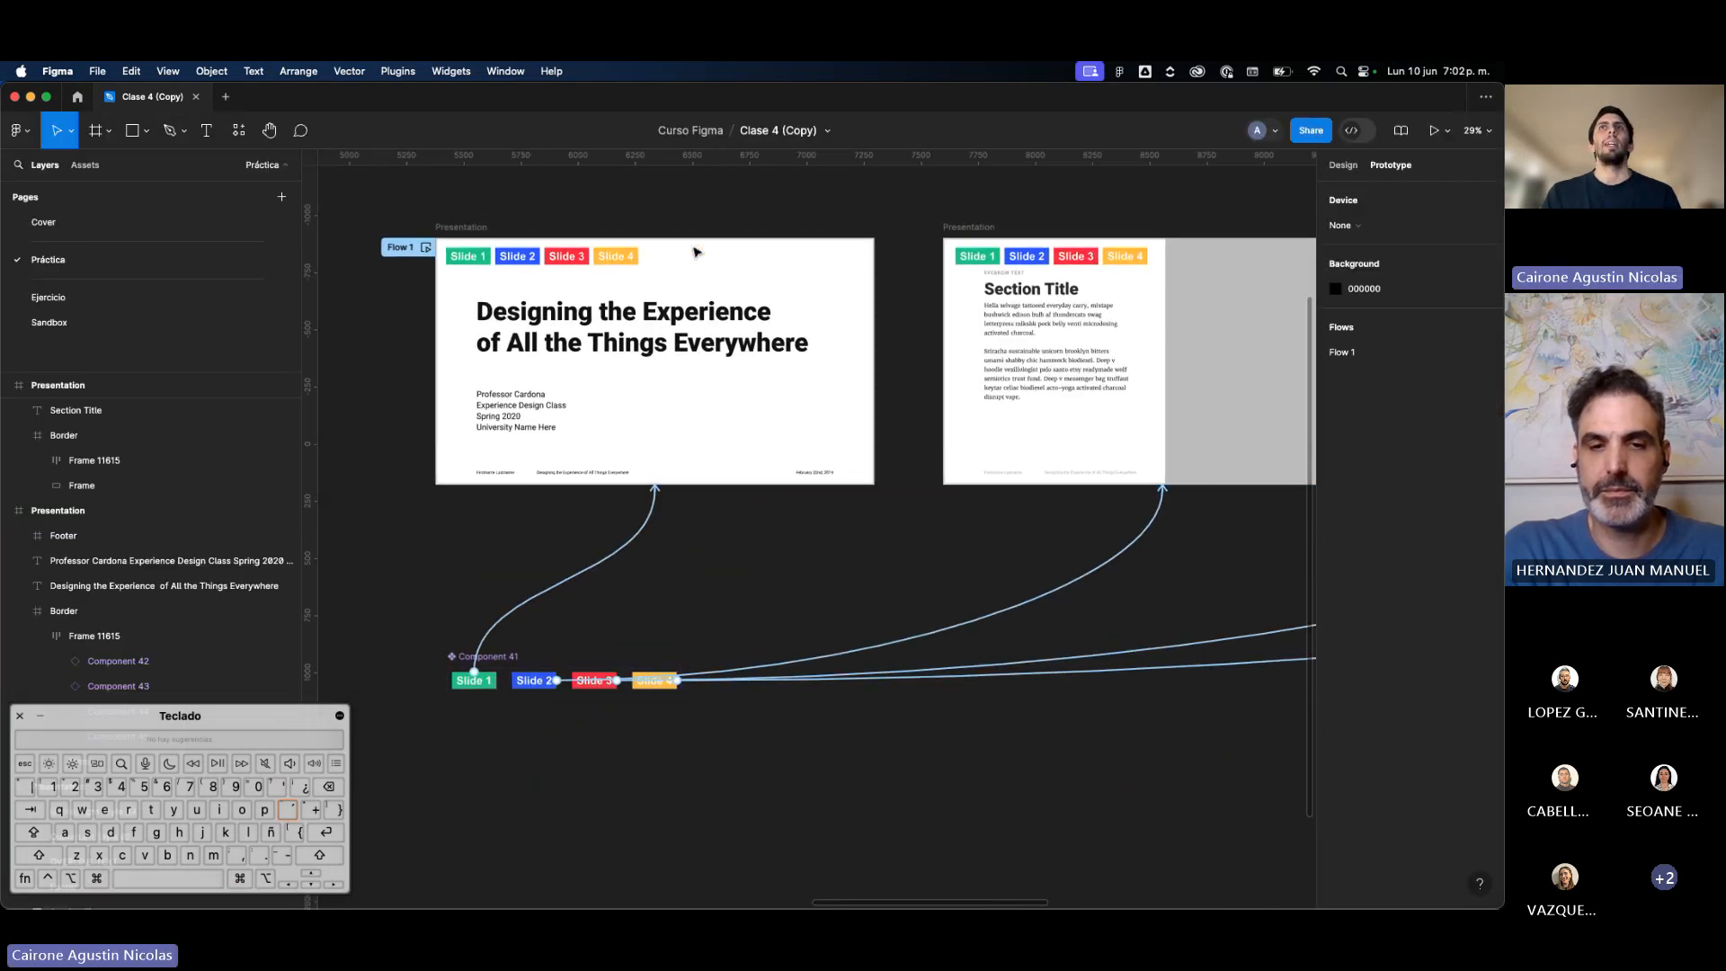
scroll(1088, 309, left, 5)
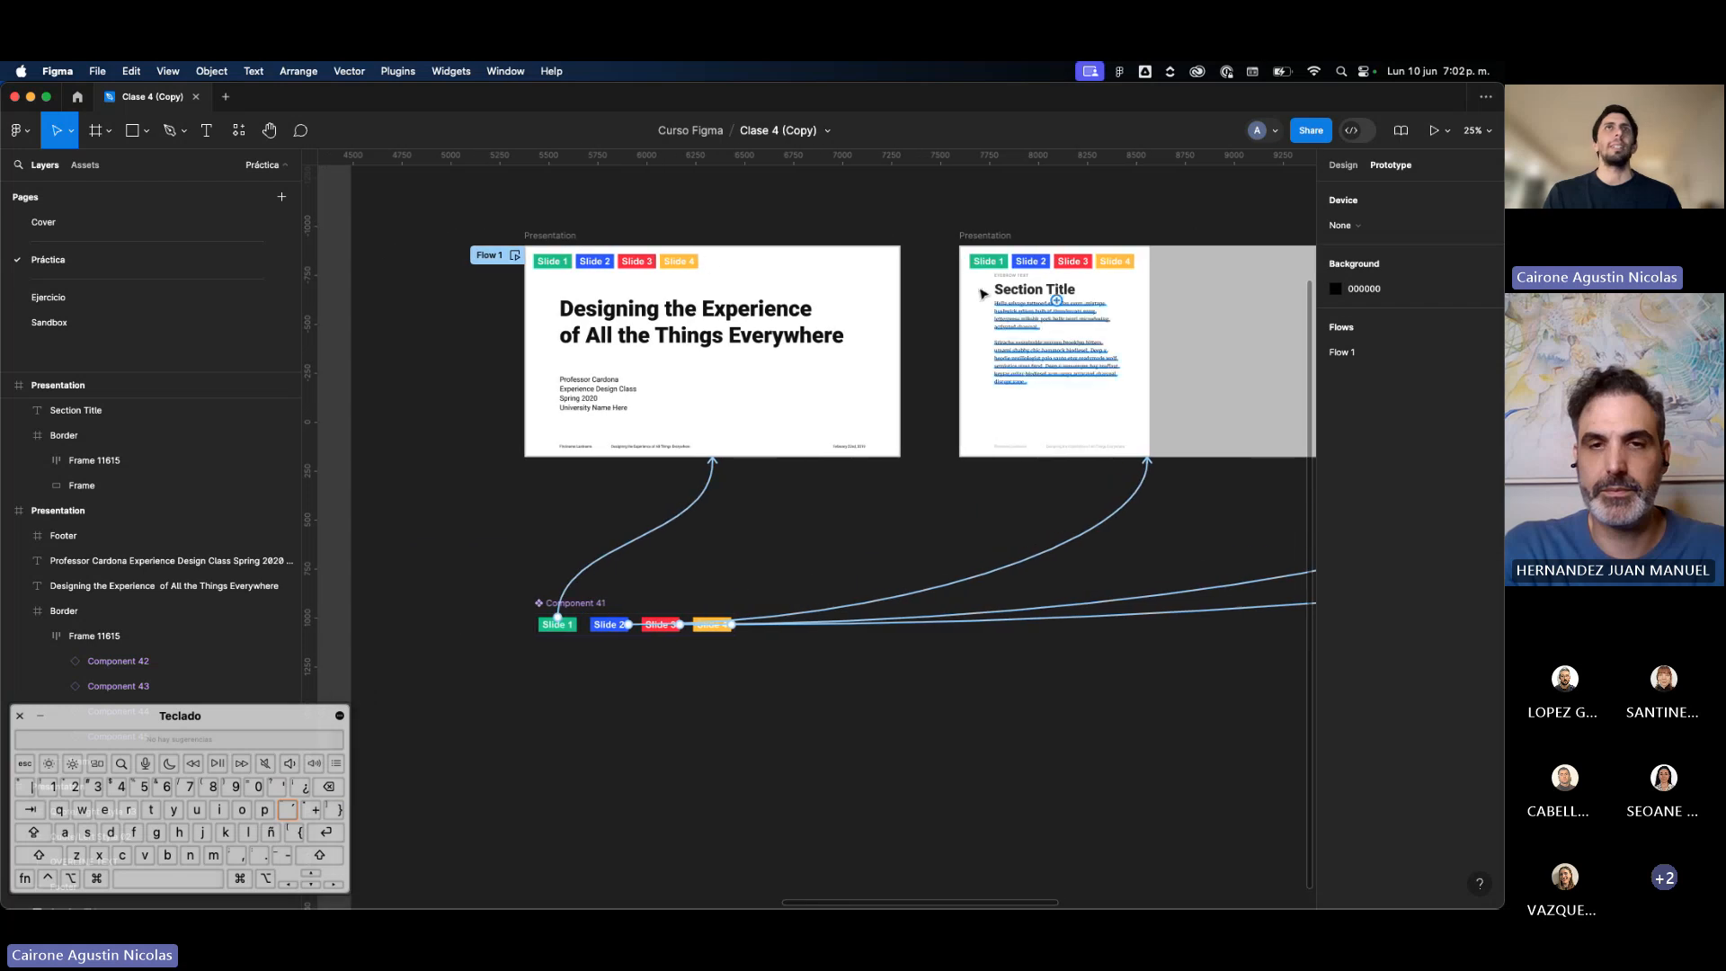
Step: Preview Flow 1, move between slides 2, 3 and 4 with the navigation buttons, and close the preview
click(516, 257)
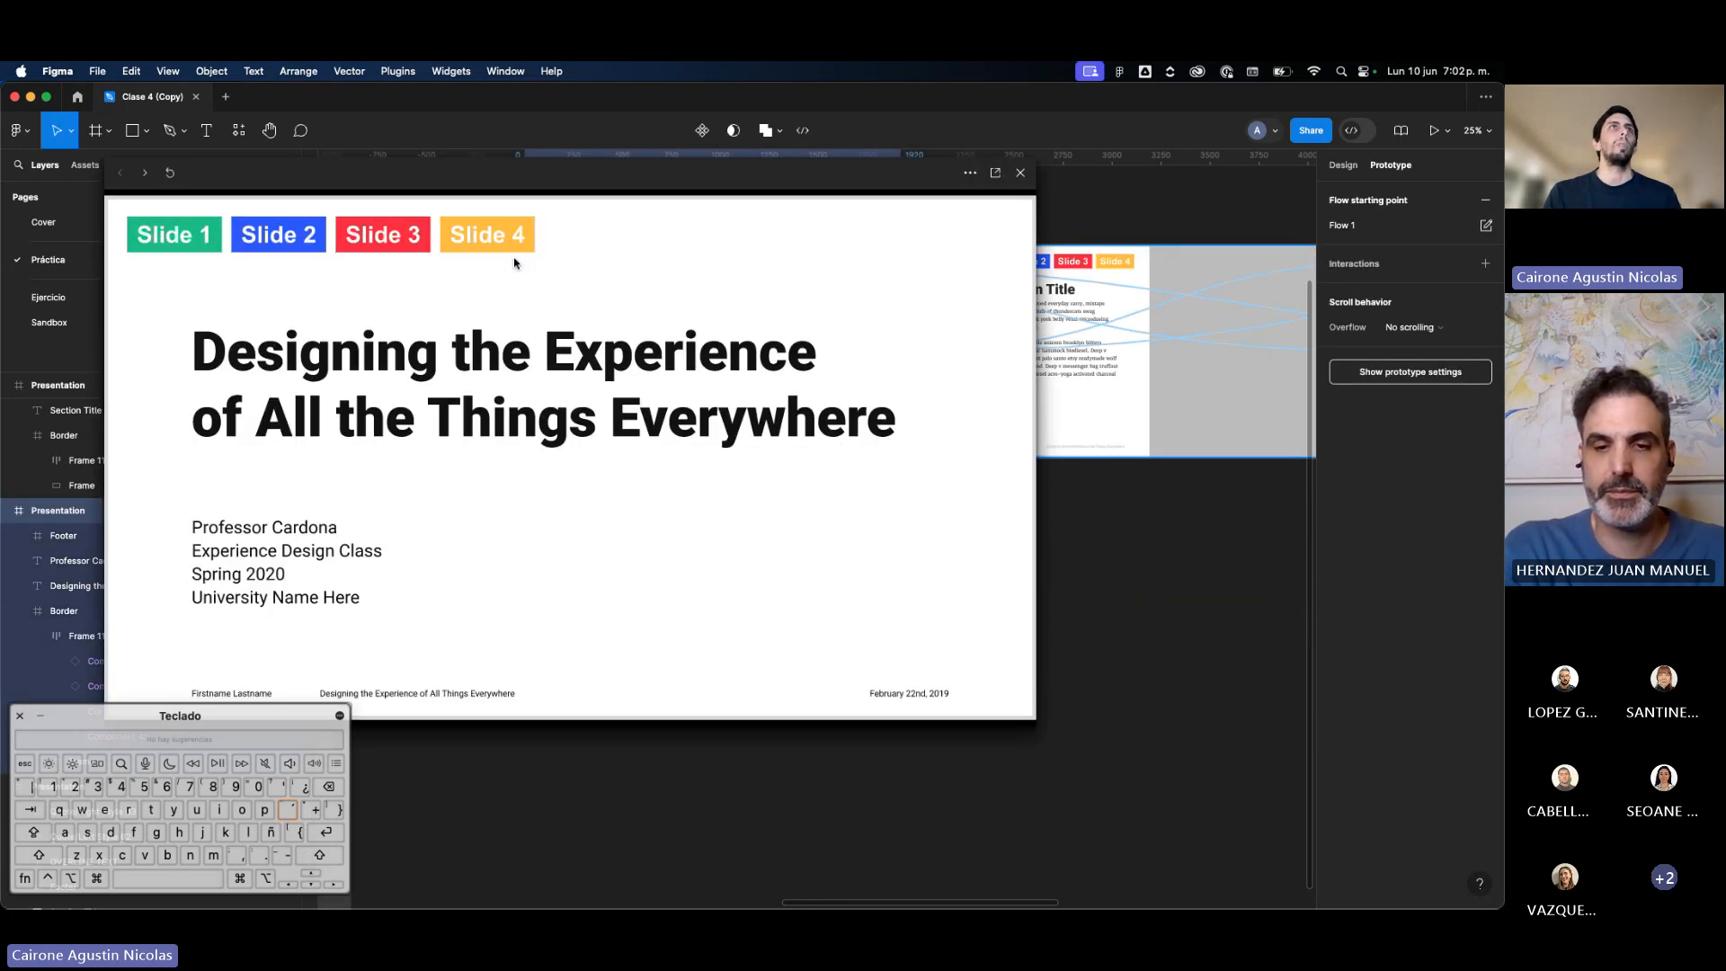
click(307, 249)
click(420, 245)
click(485, 243)
click(388, 243)
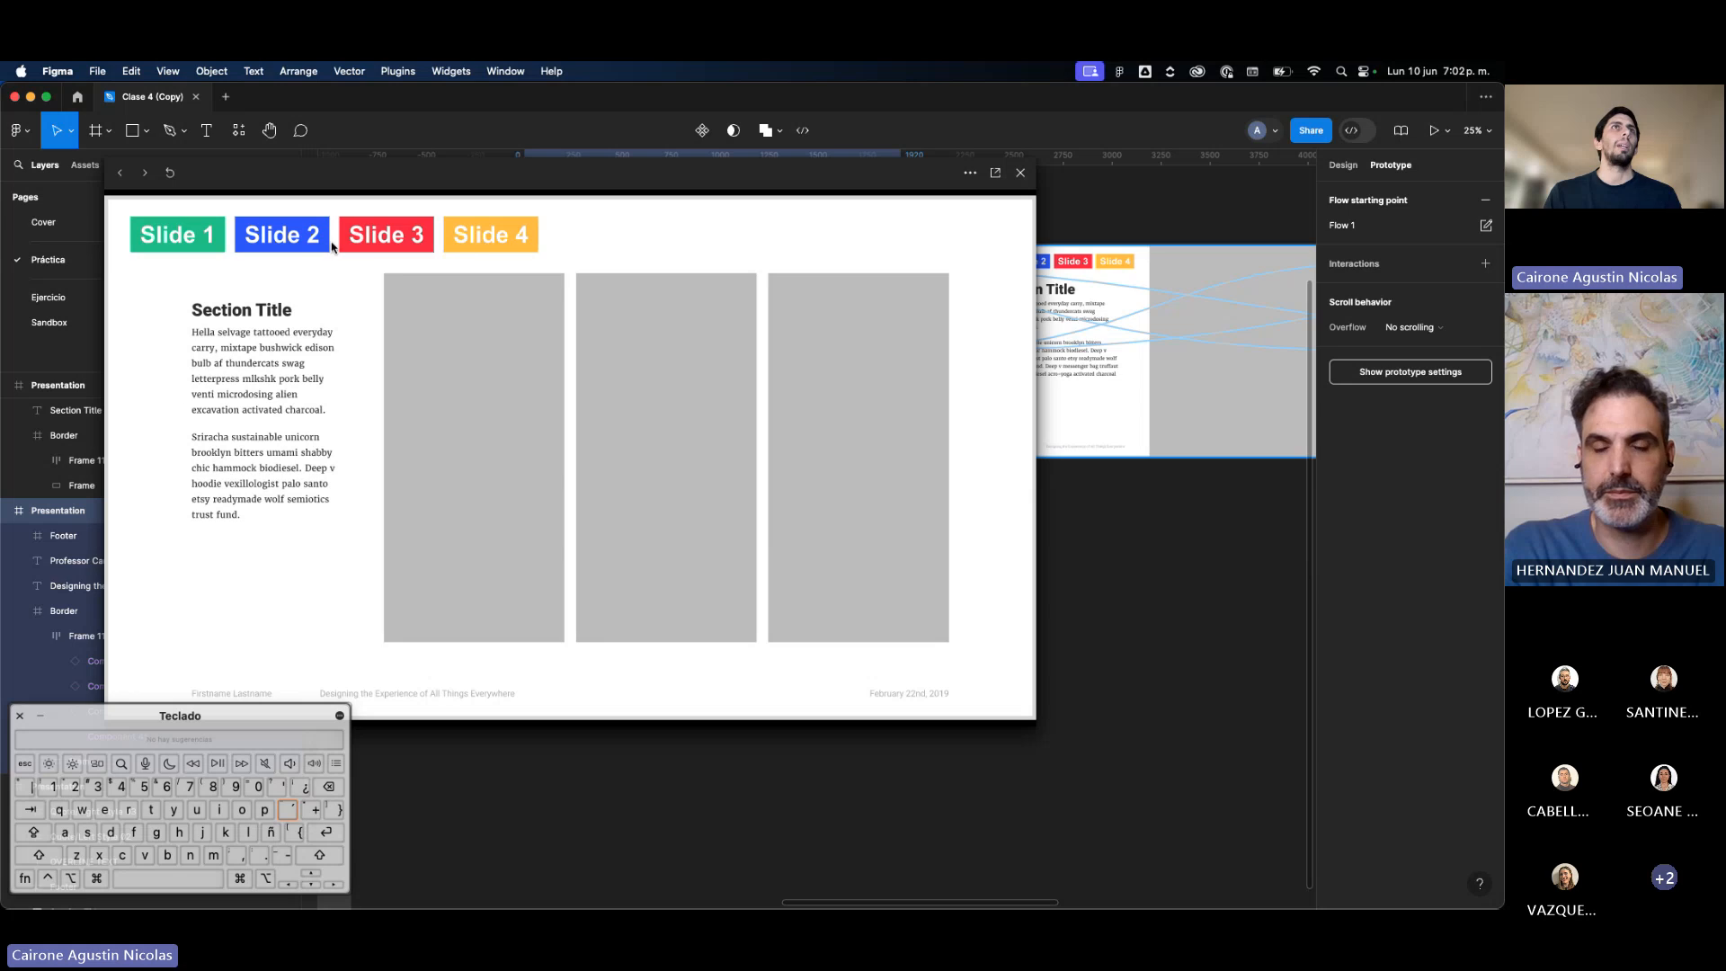
click(319, 248)
click(260, 251)
click(274, 252)
click(364, 252)
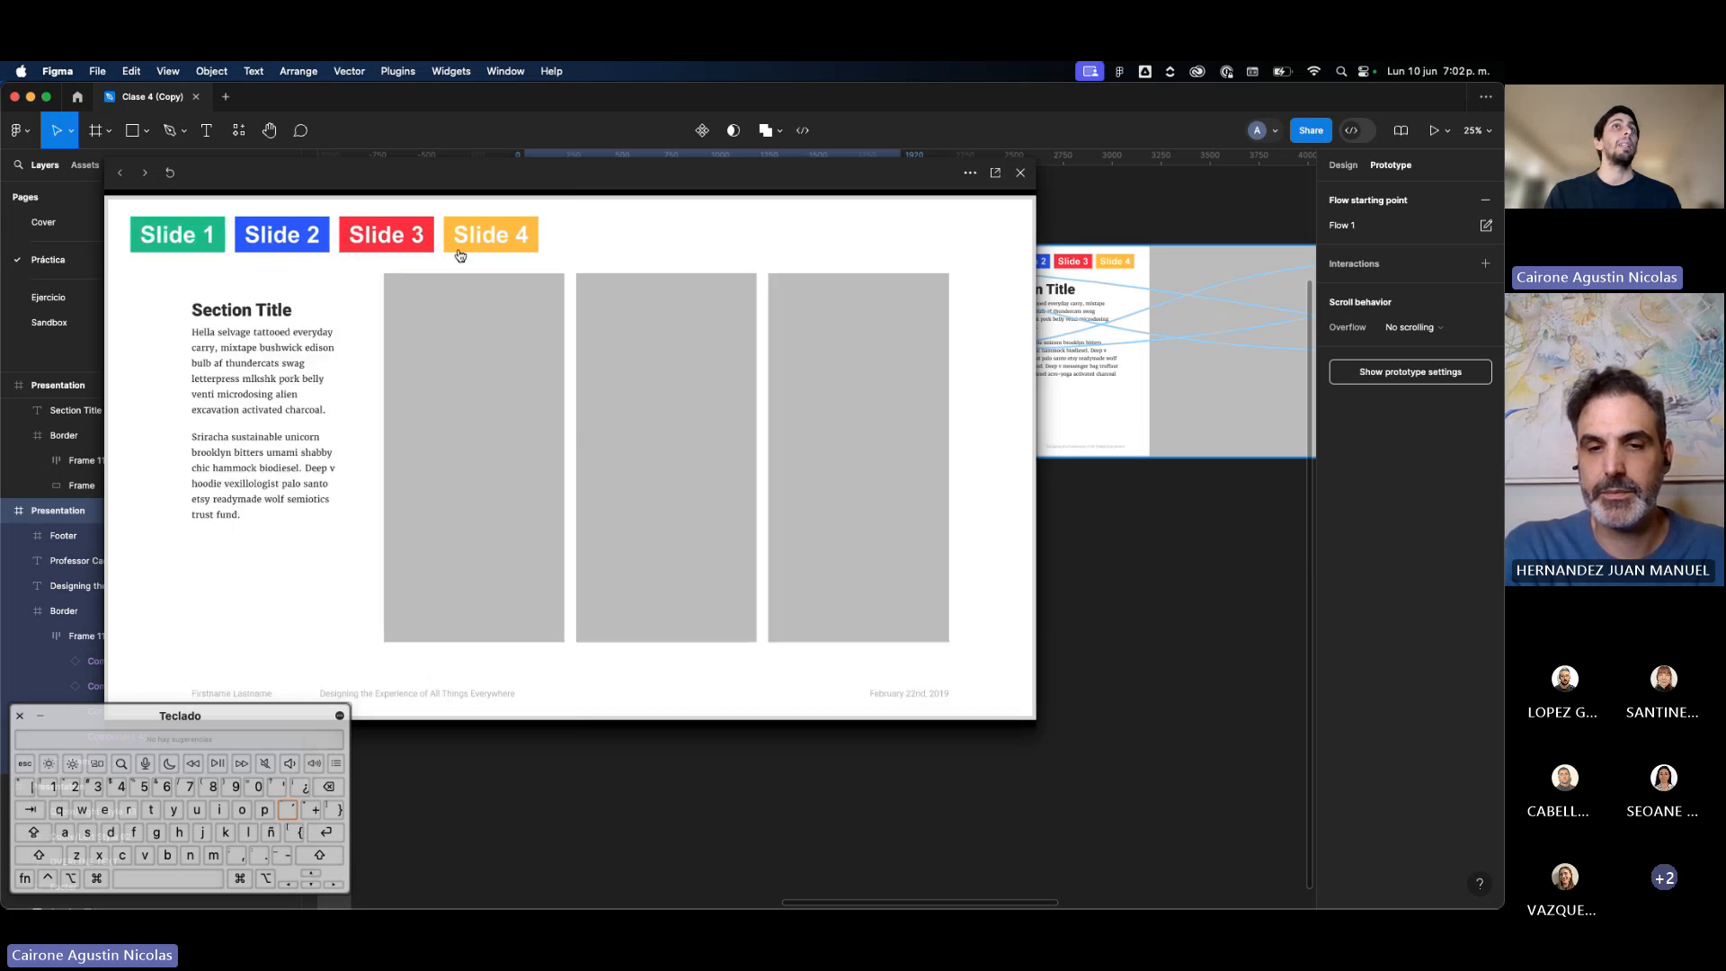
click(460, 255)
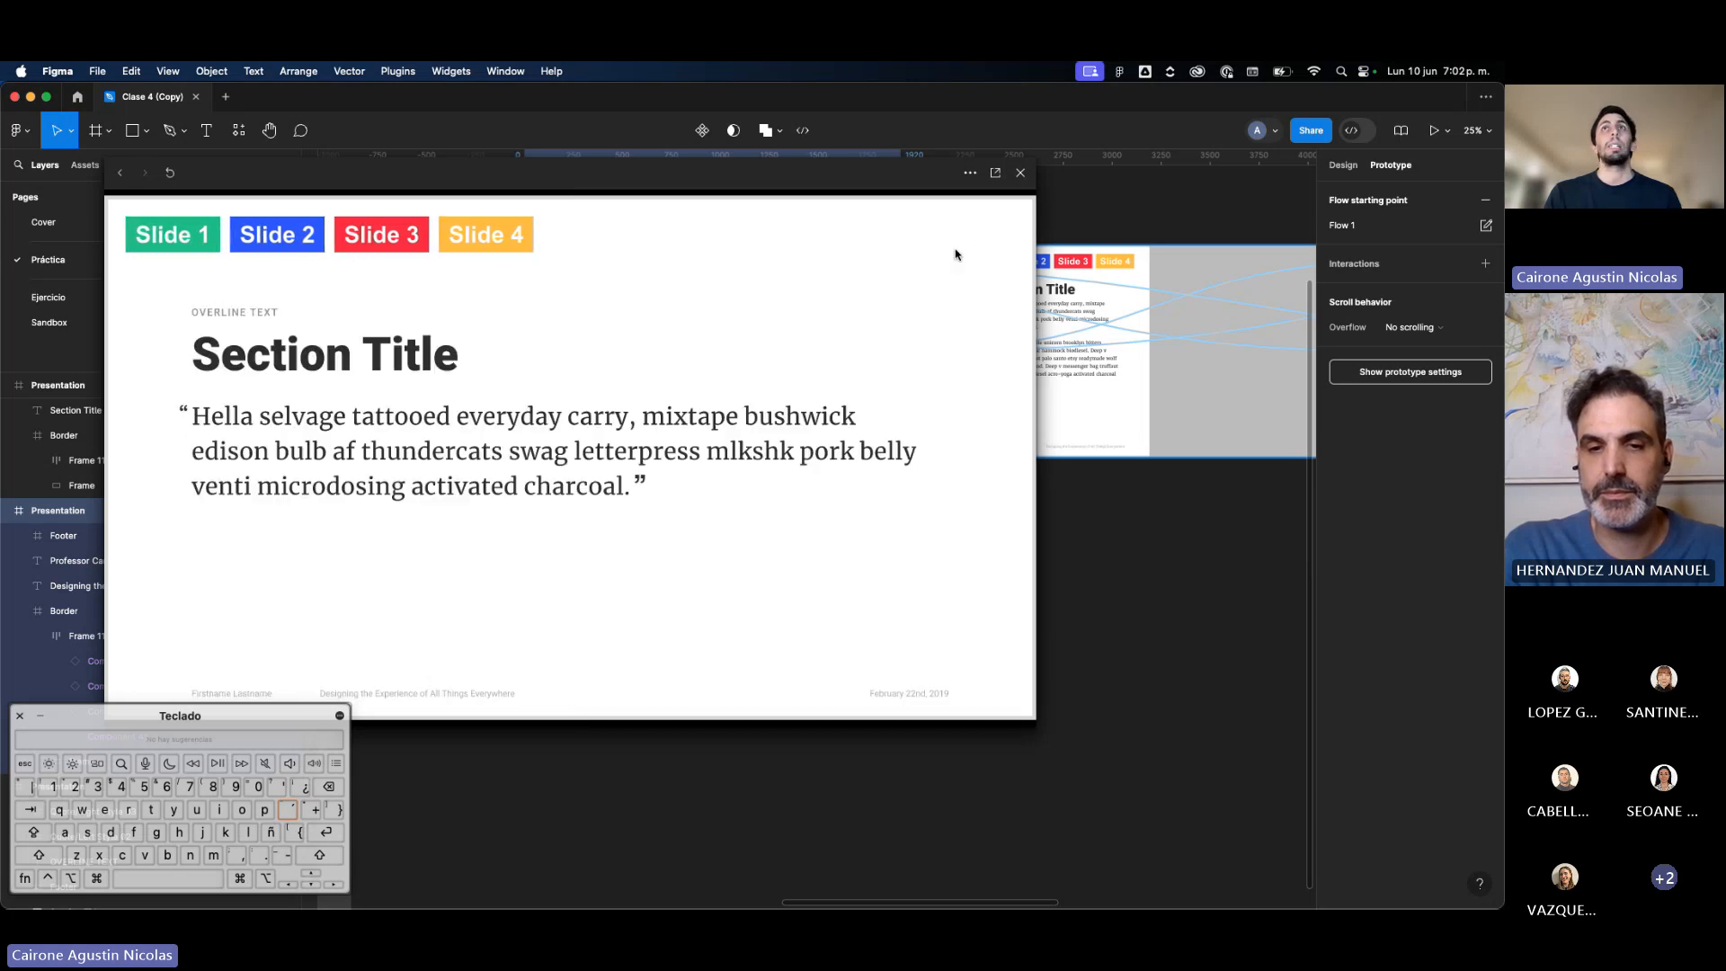
click(1020, 174)
click(647, 577)
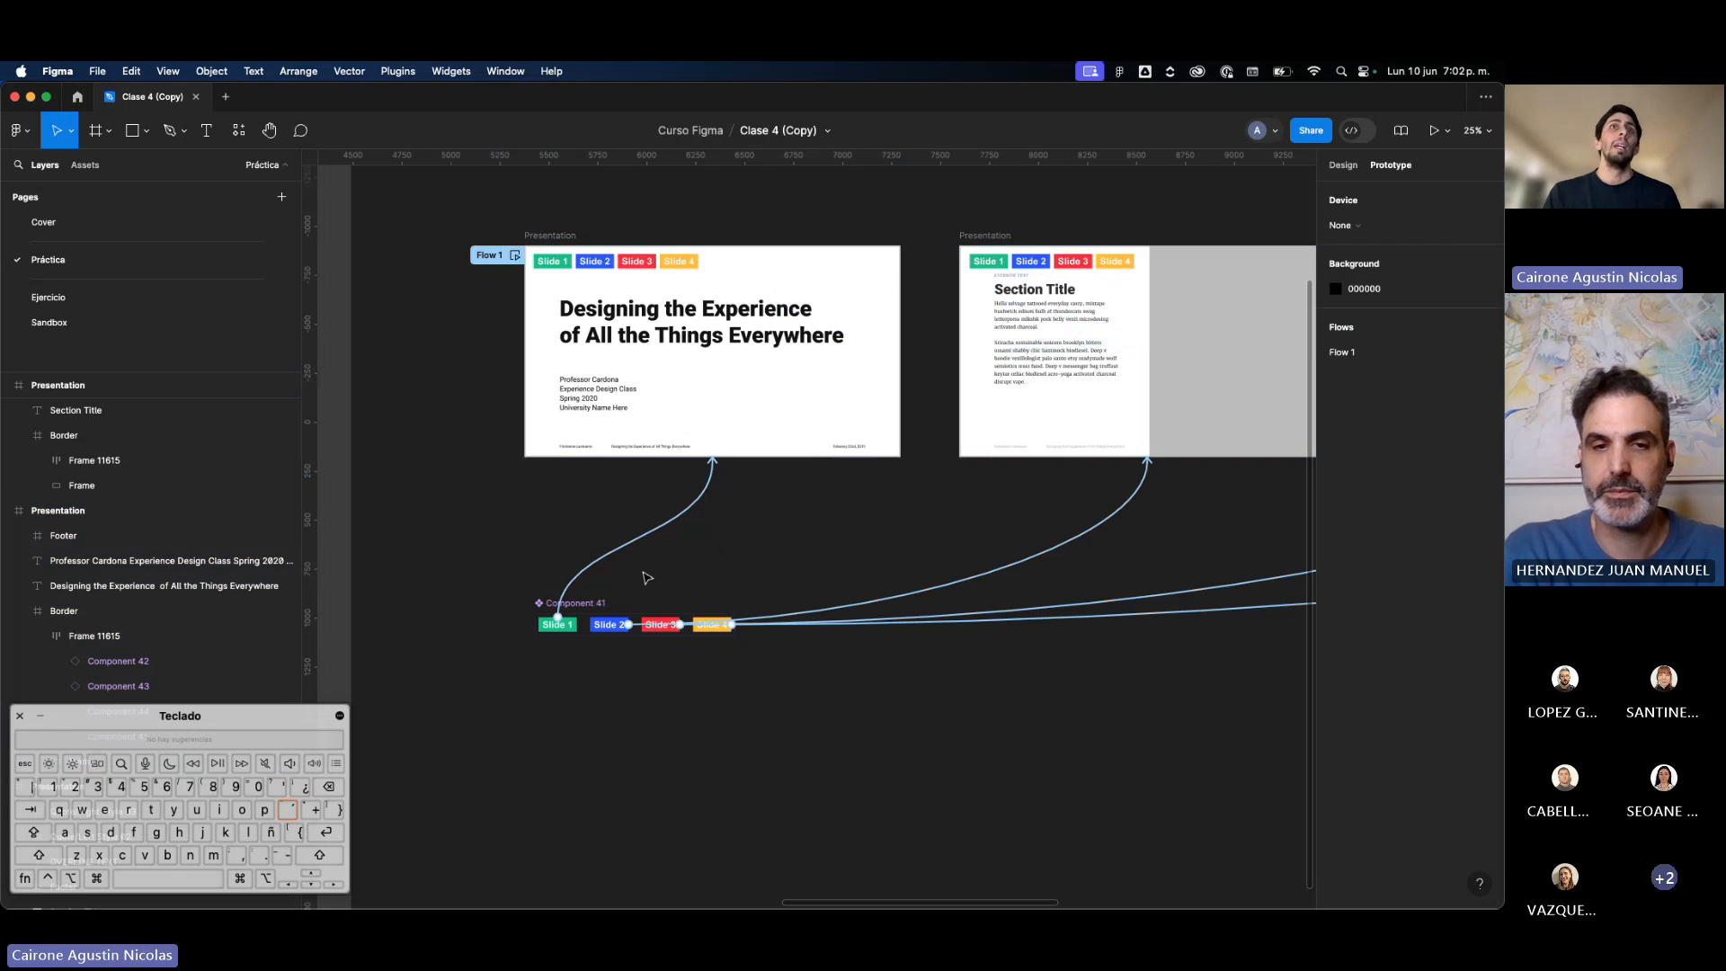
Step: Inspect the interaction details of the connection from the Slide 1 variant to the first slide
scroll(647, 577, up, 5)
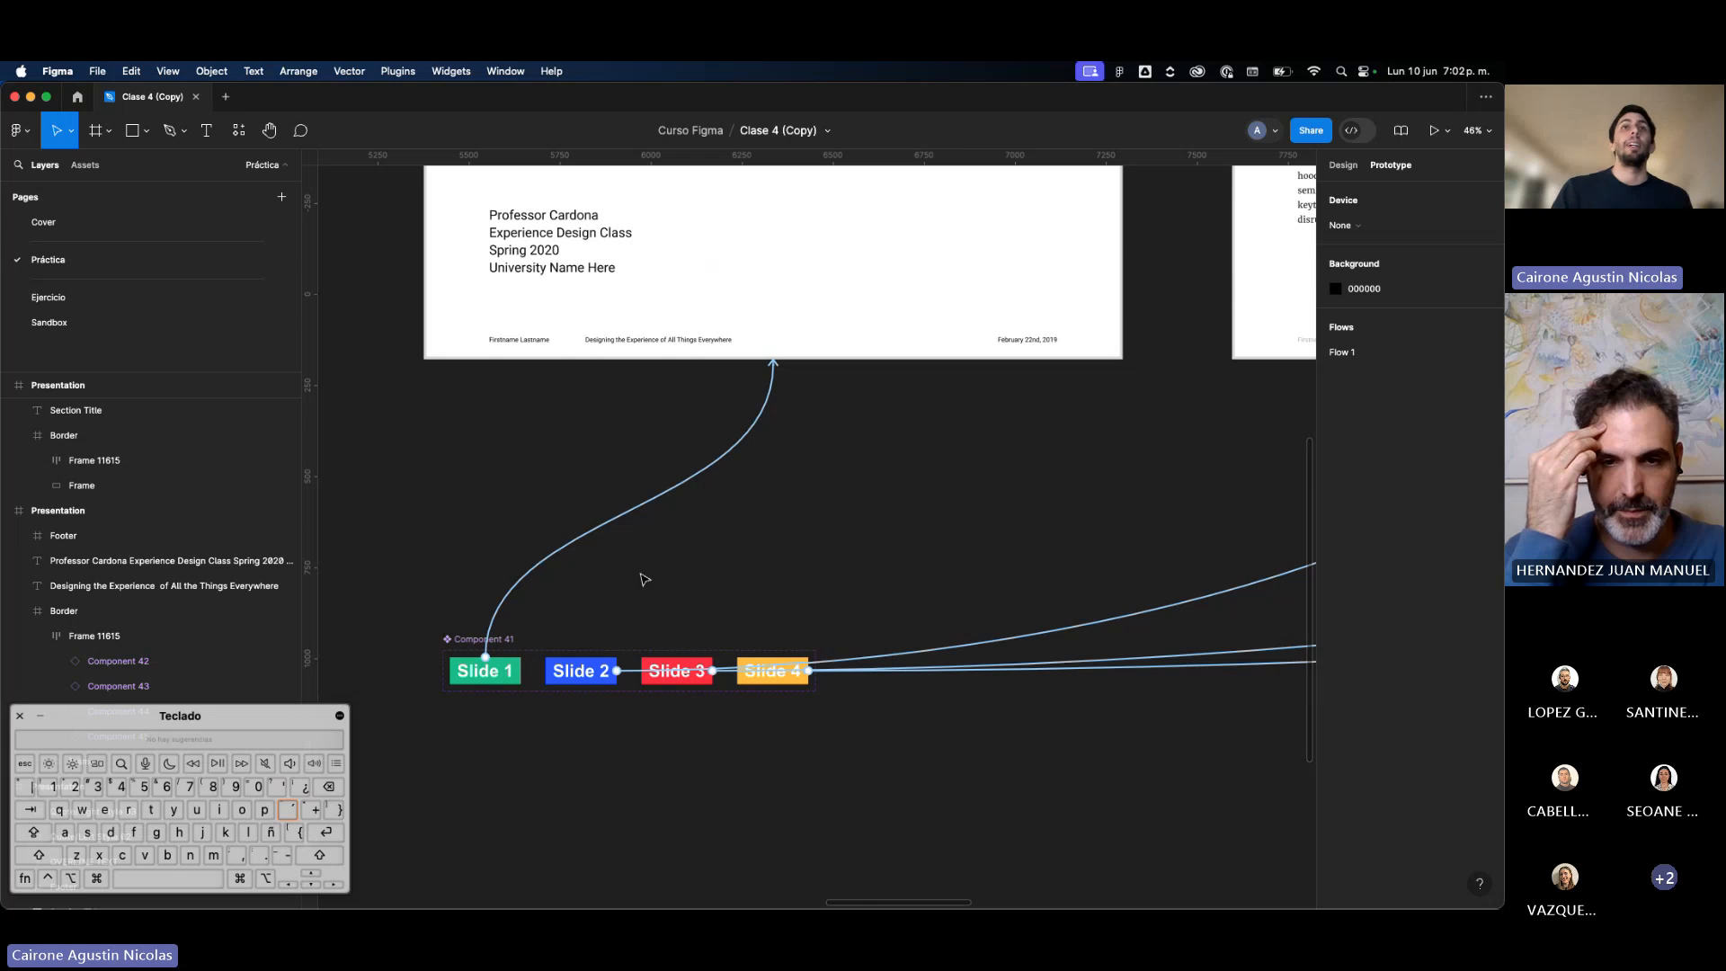
click(536, 582)
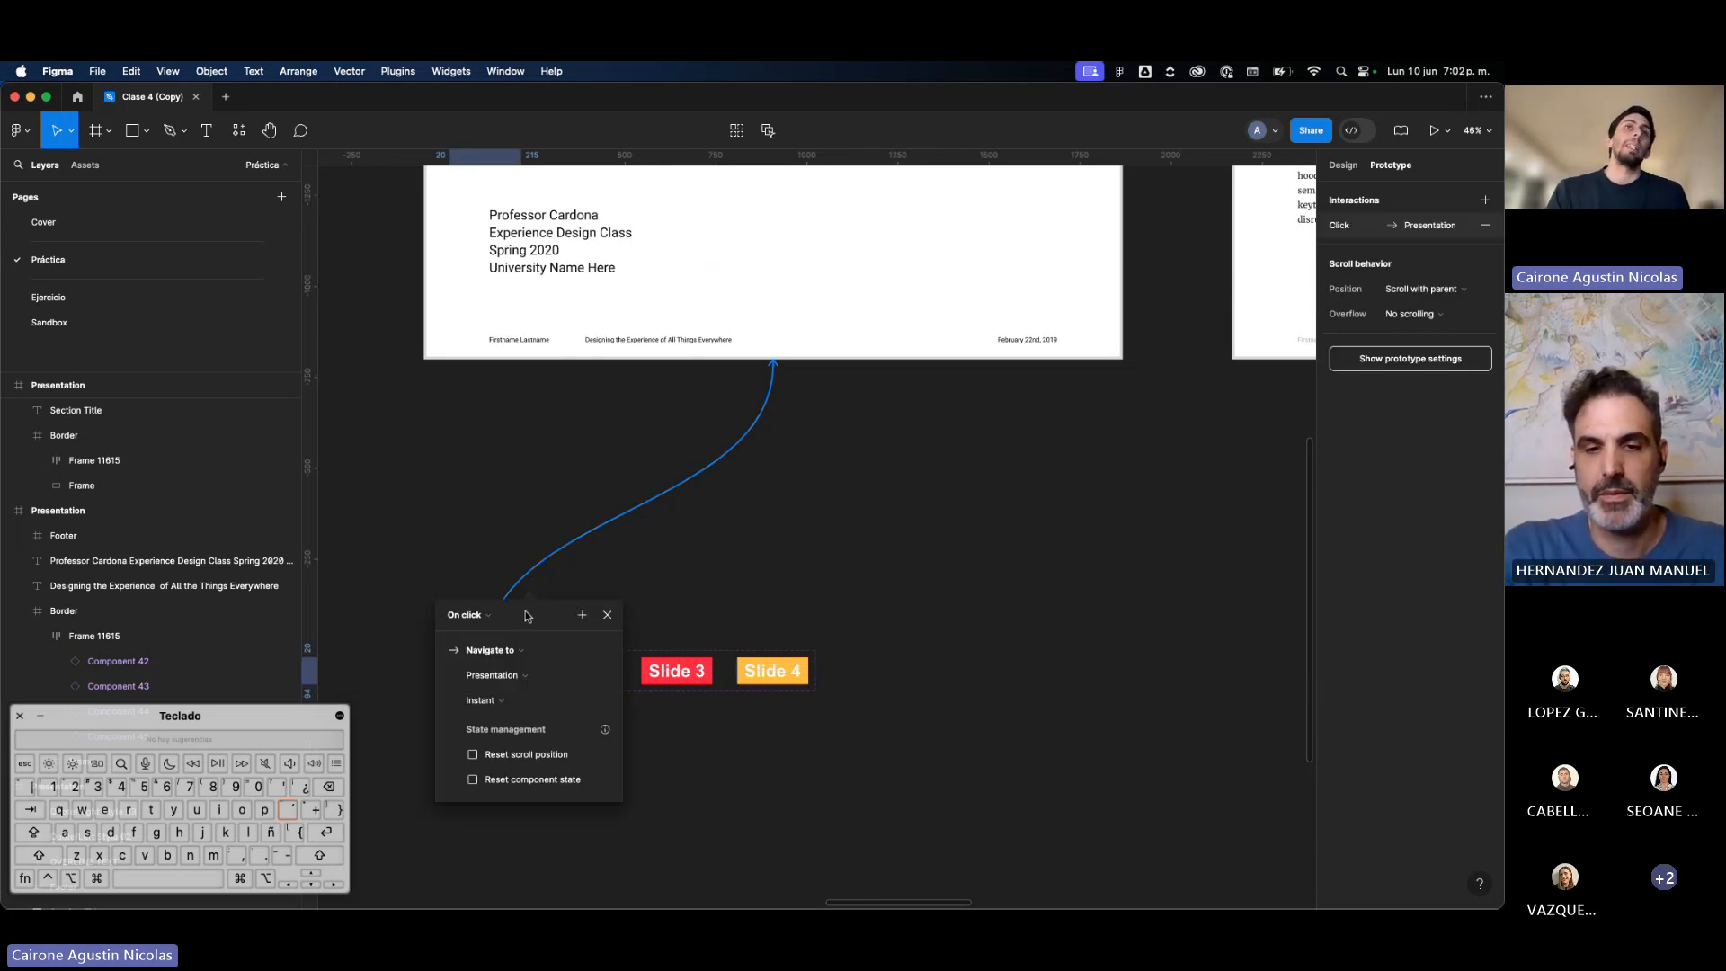
click(694, 565)
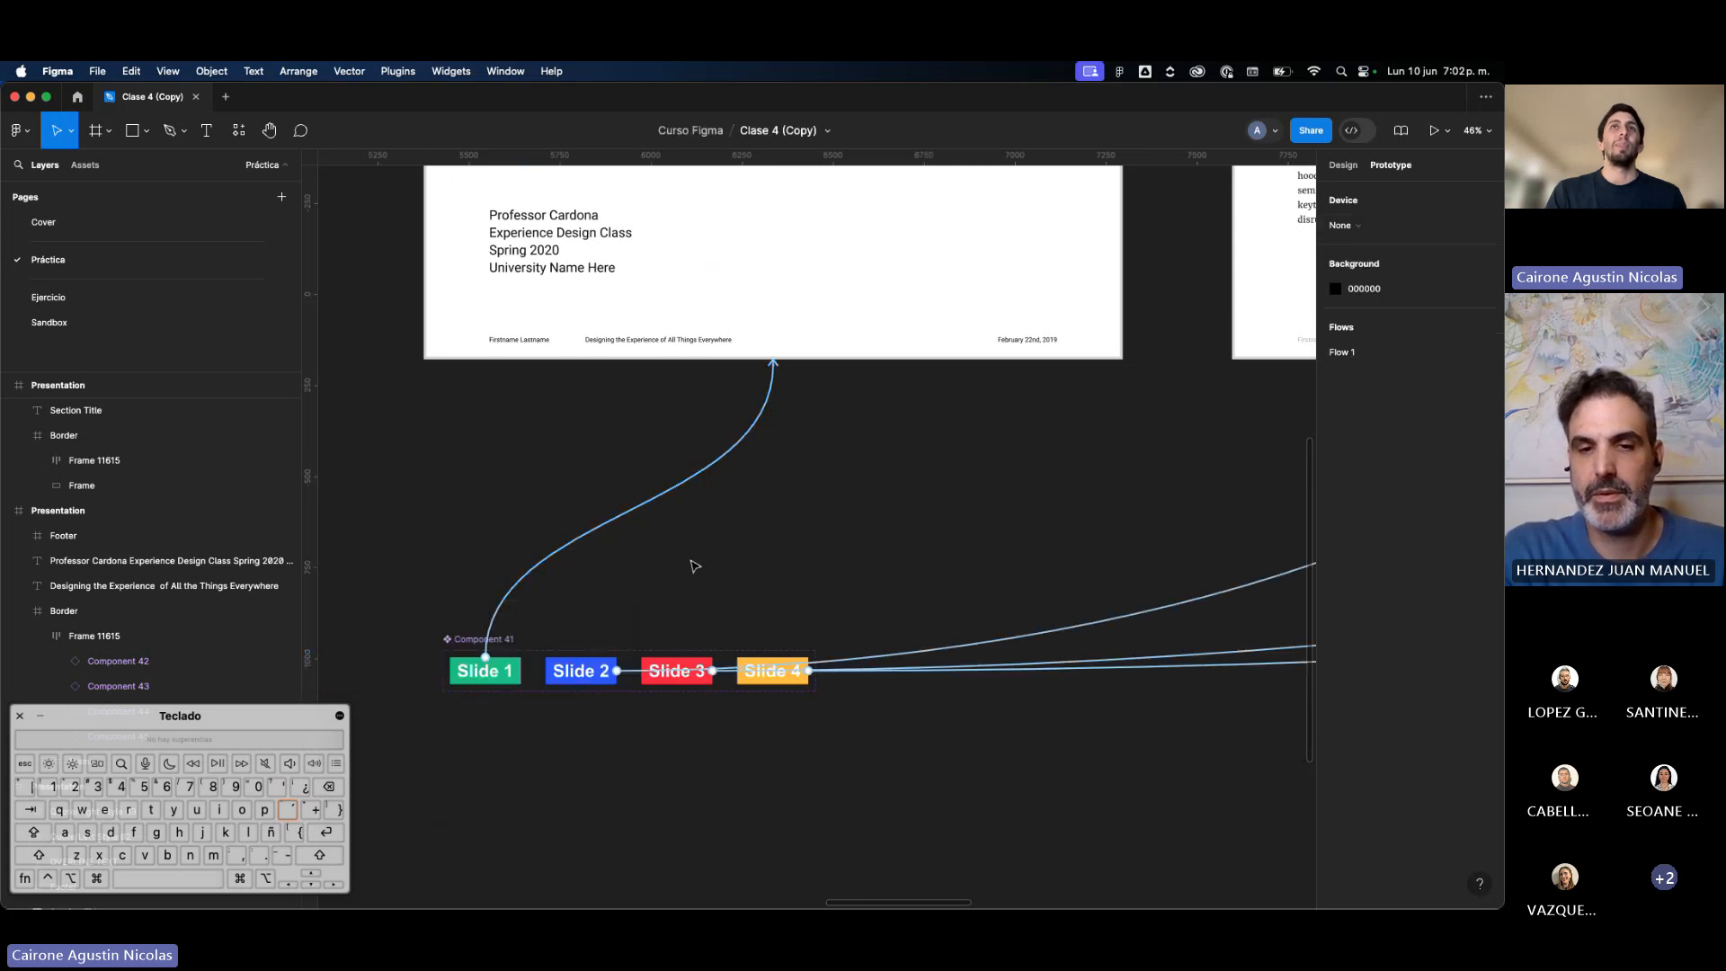
click(542, 573)
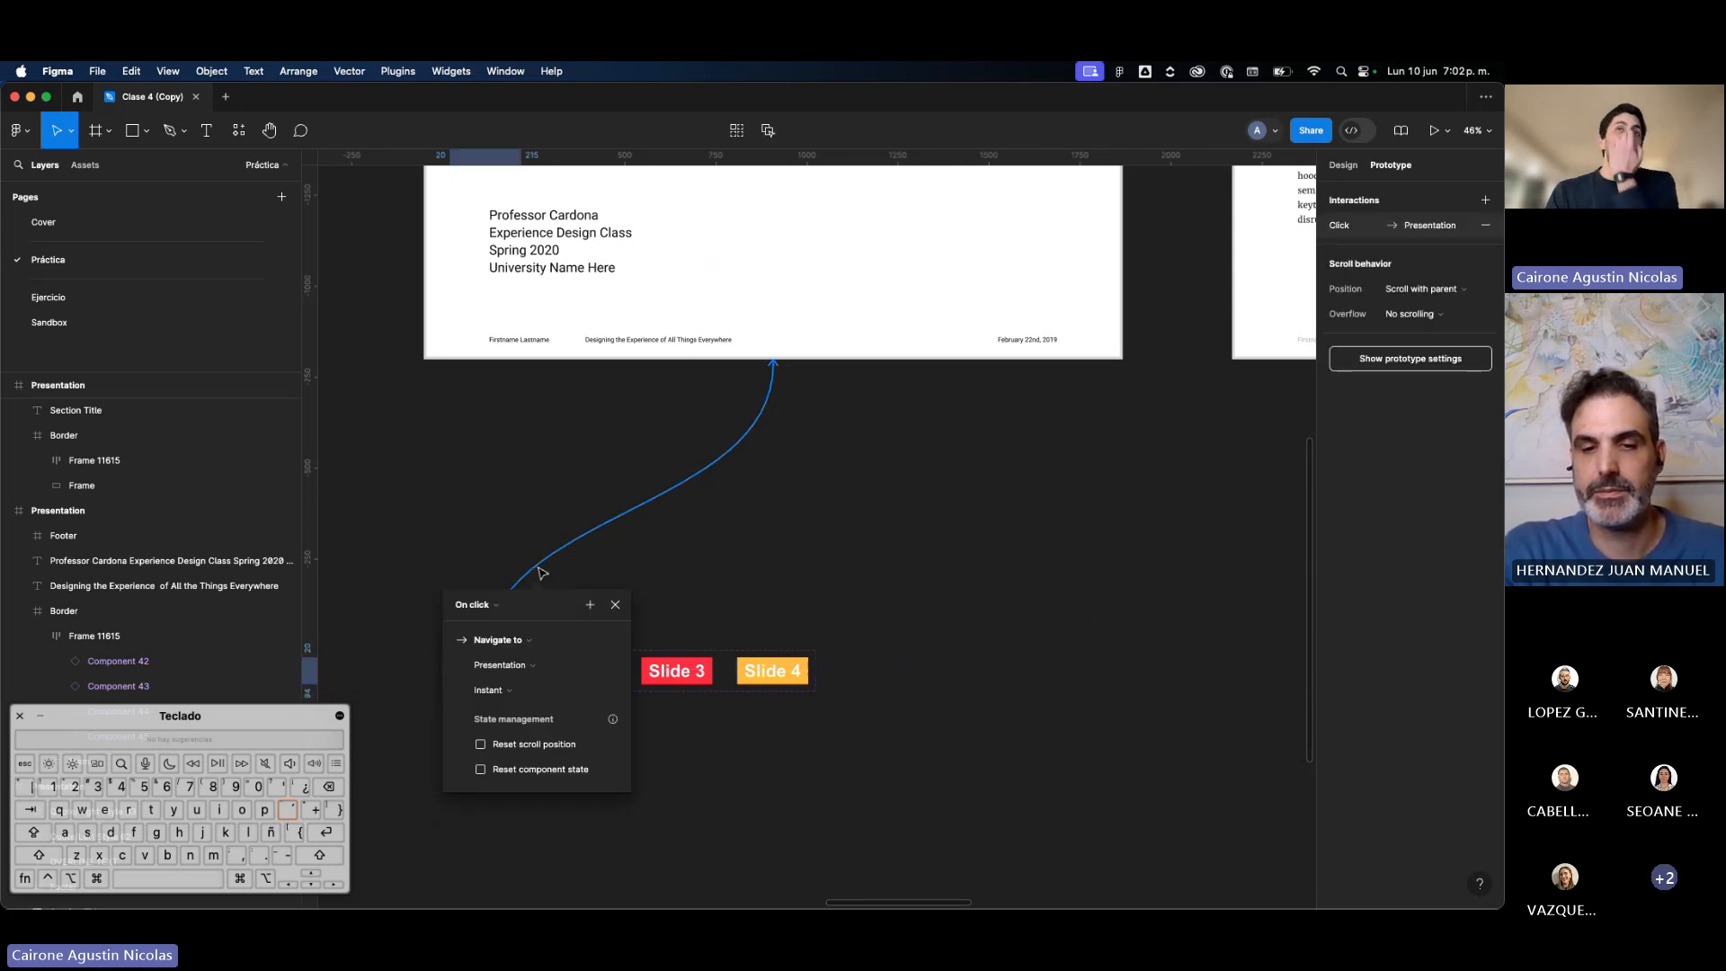
click(691, 595)
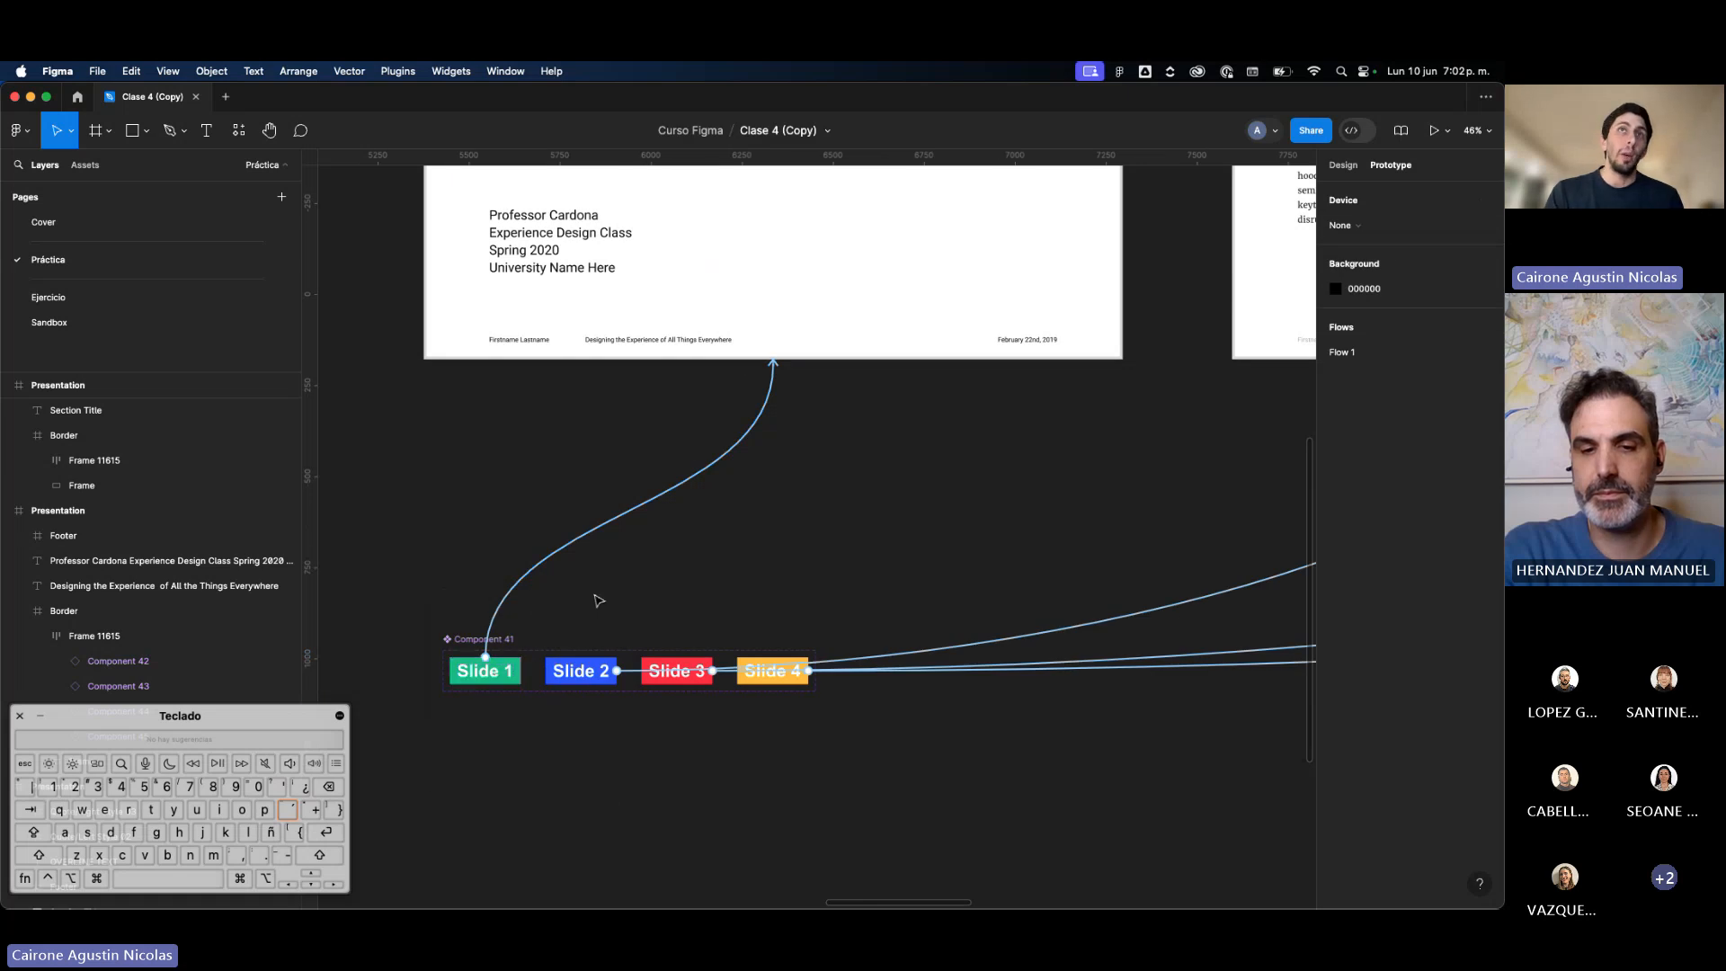
Step: Review the trigger options of the Slide 1 variant's connection and set its transition to Slide in
click(636, 522)
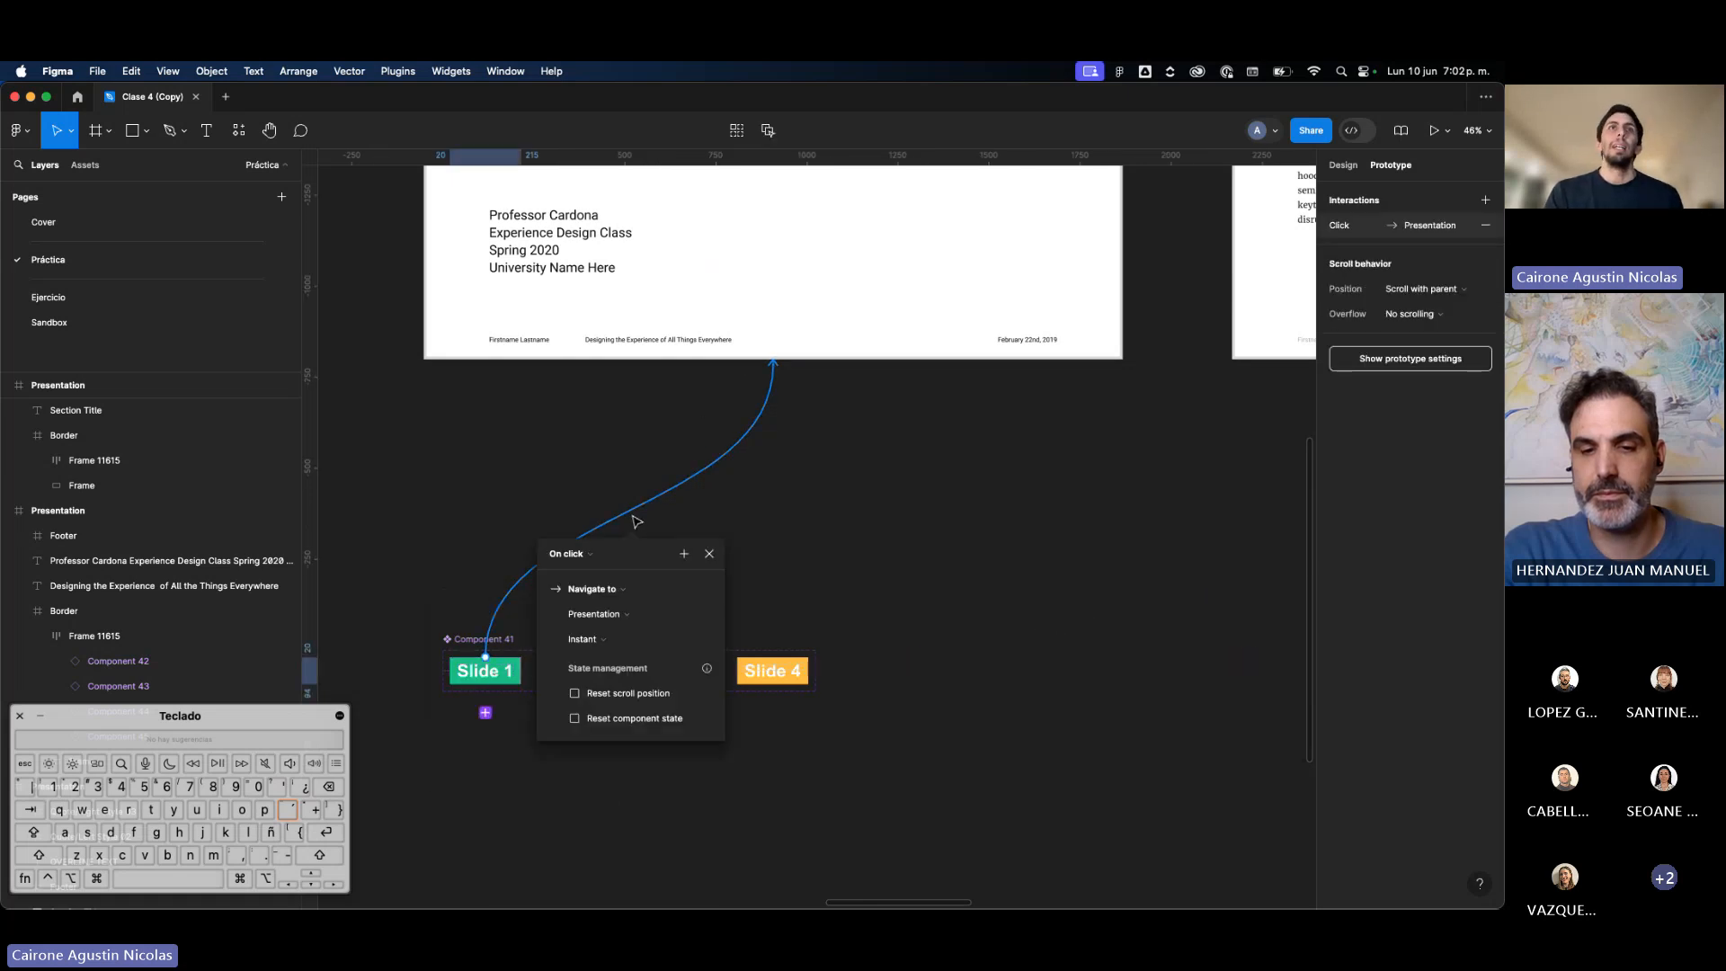
click(588, 554)
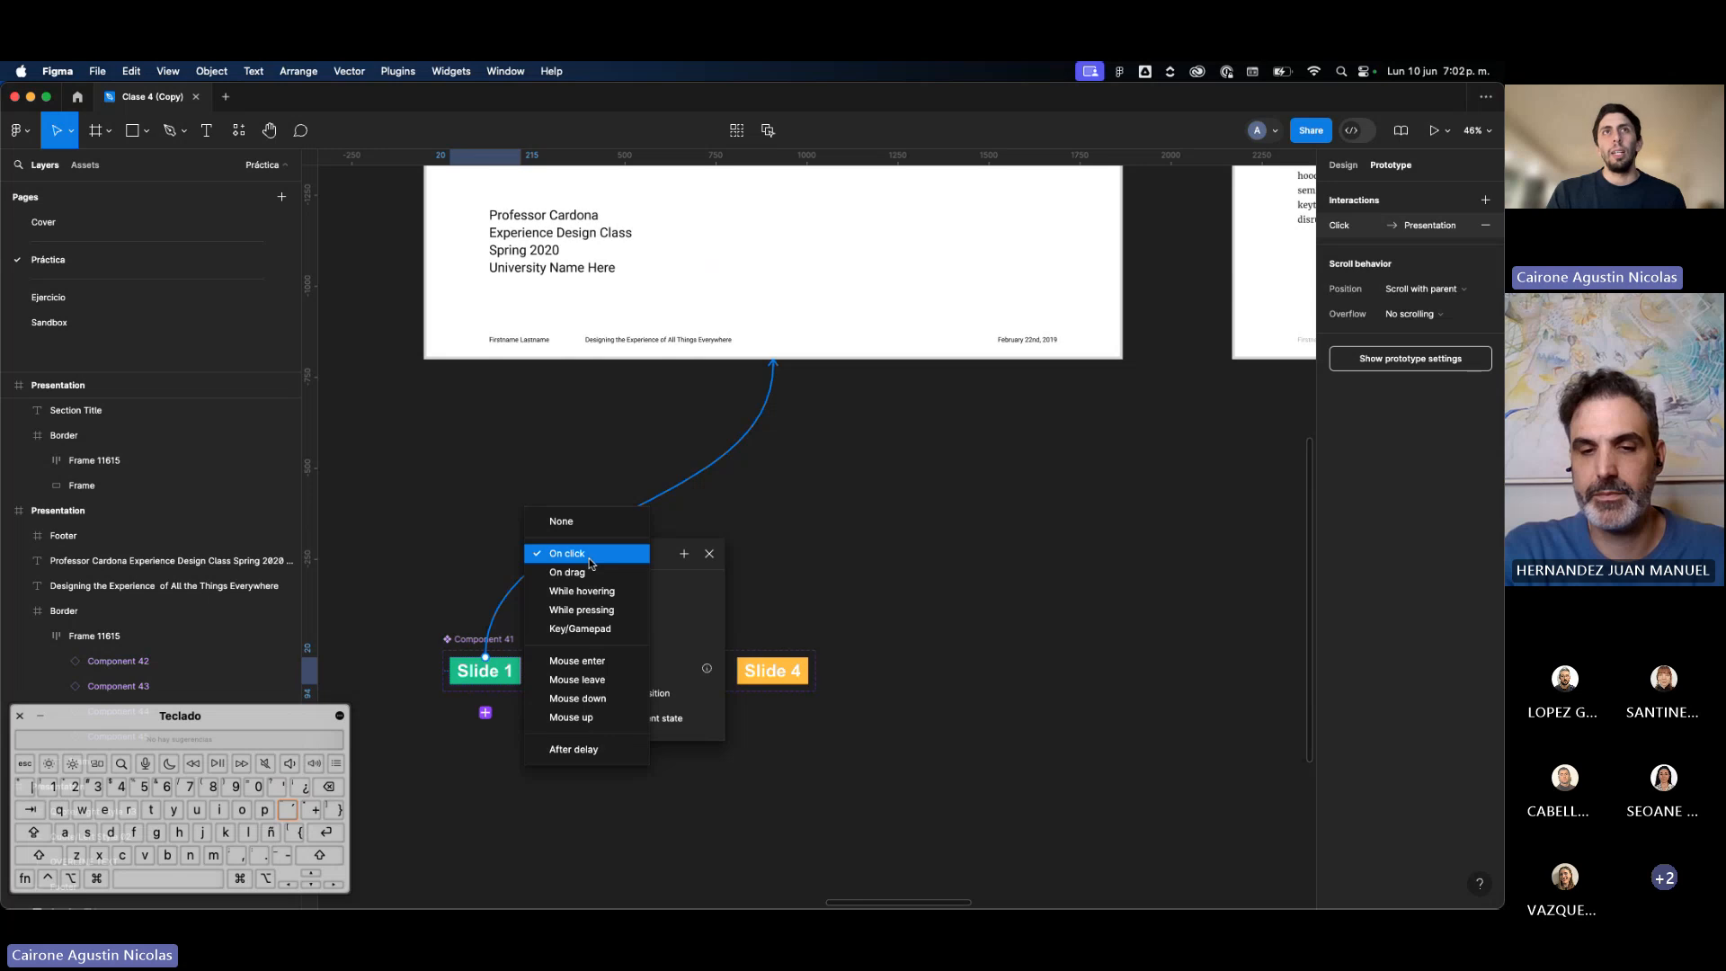
click(711, 616)
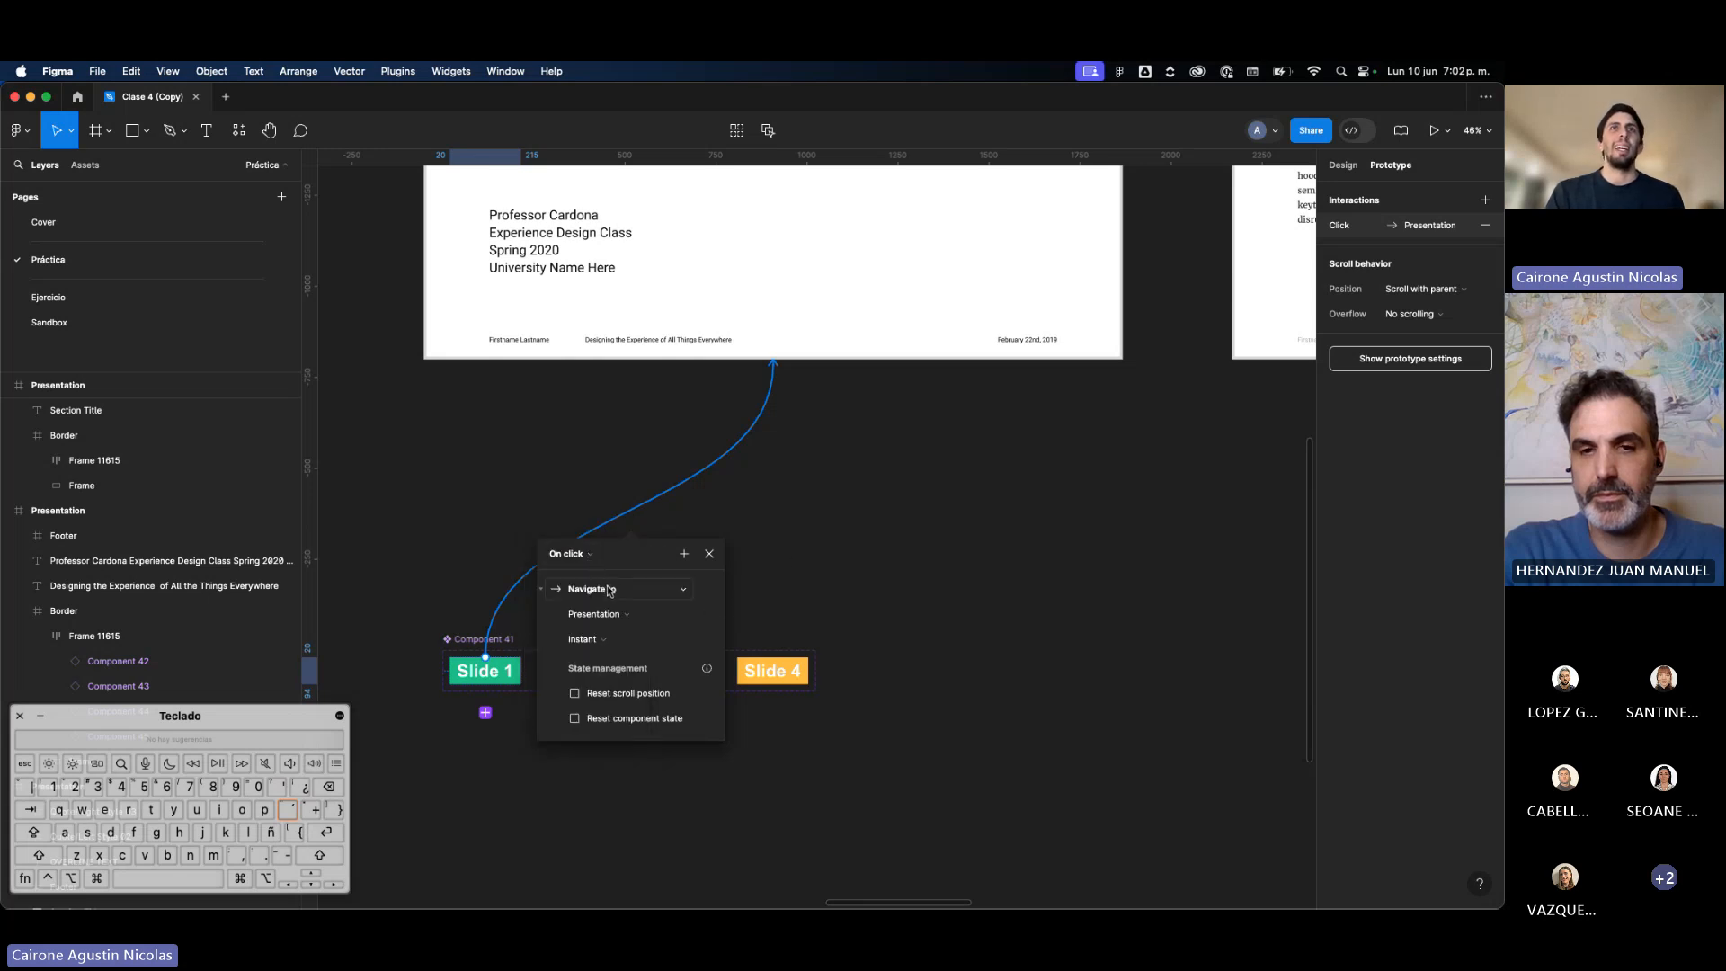
click(609, 636)
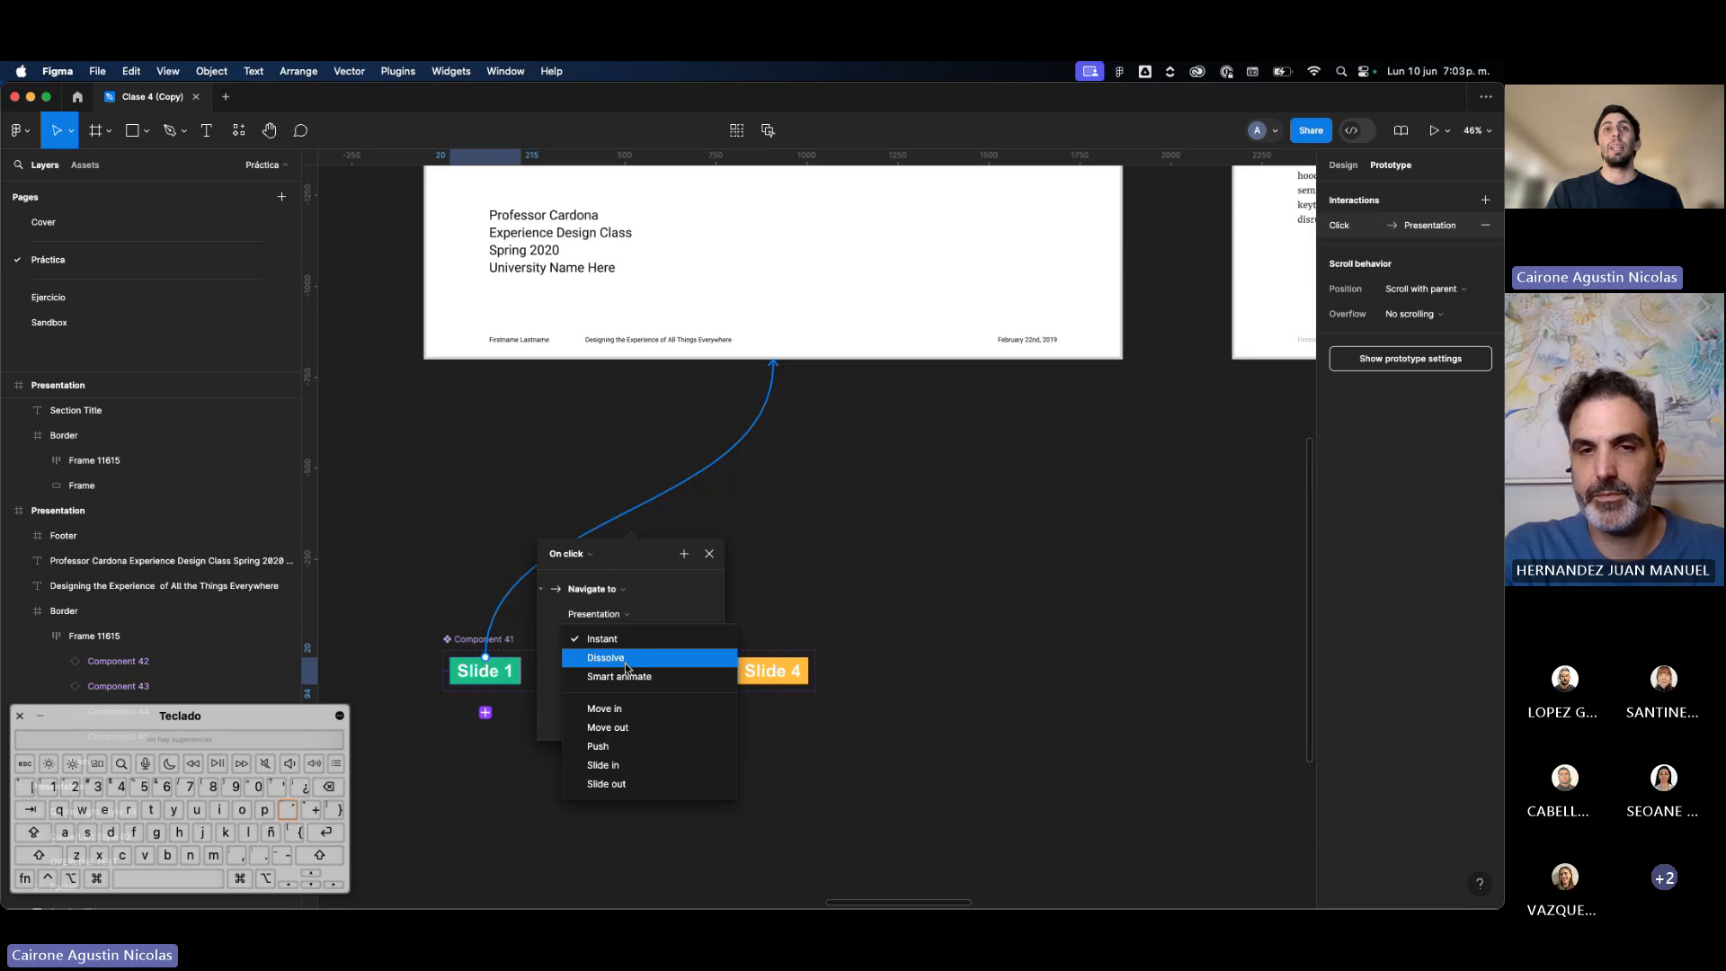
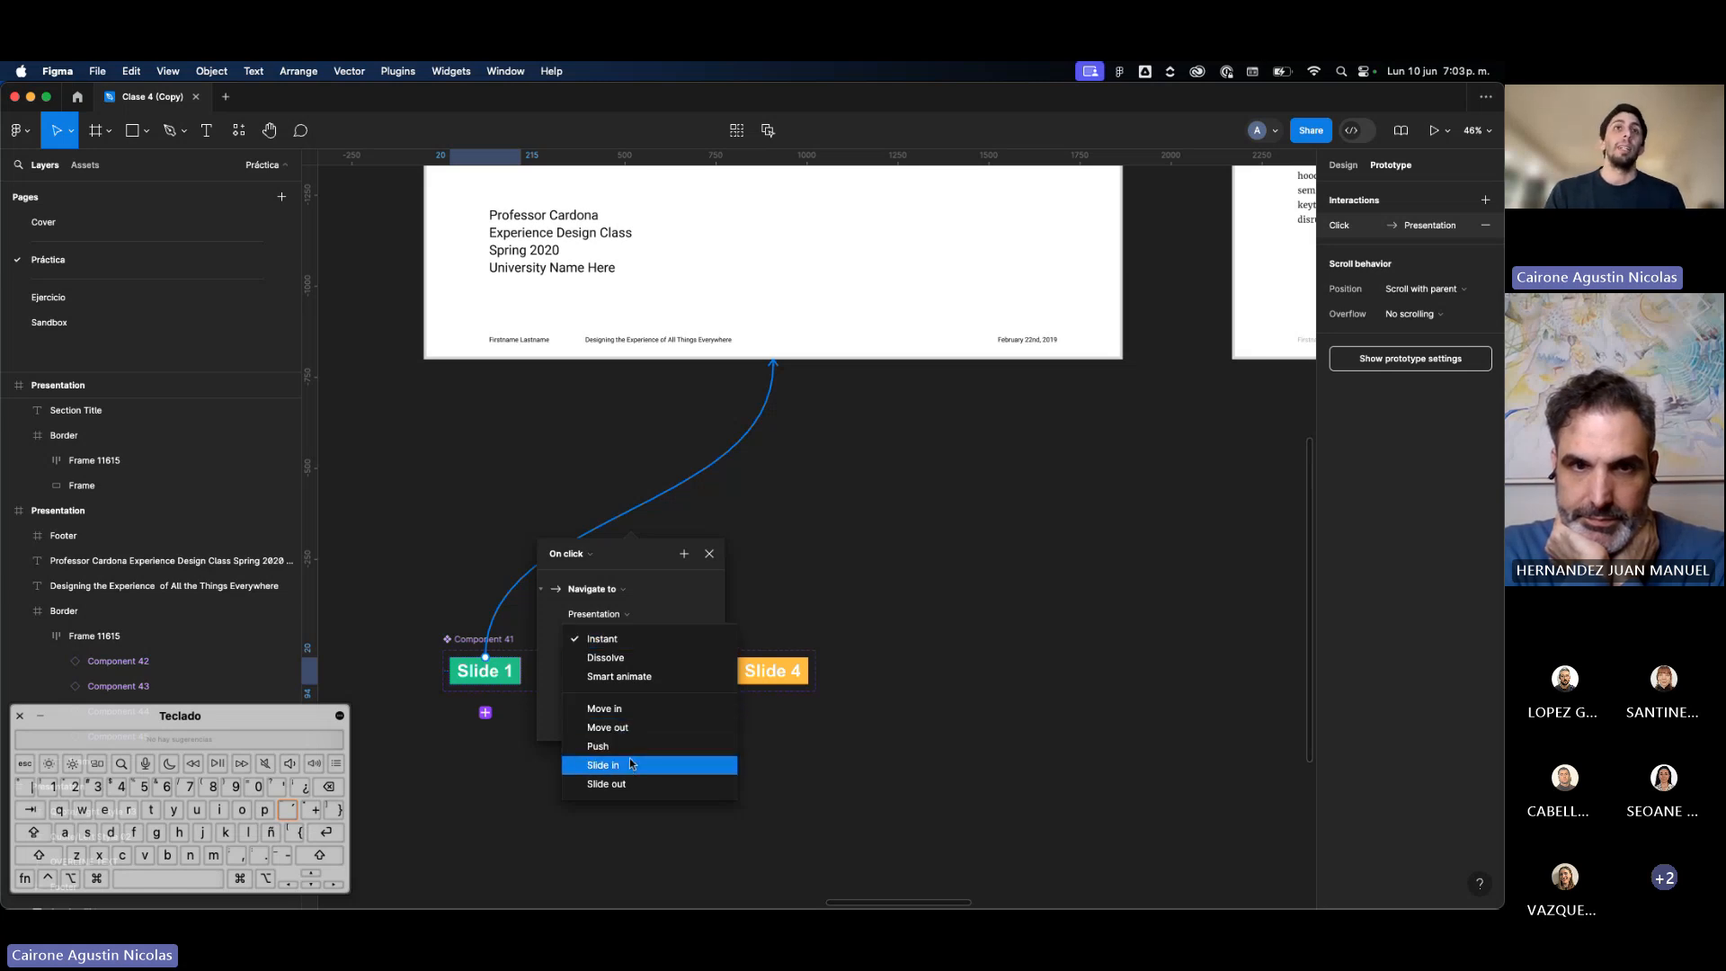
click(638, 765)
click(794, 602)
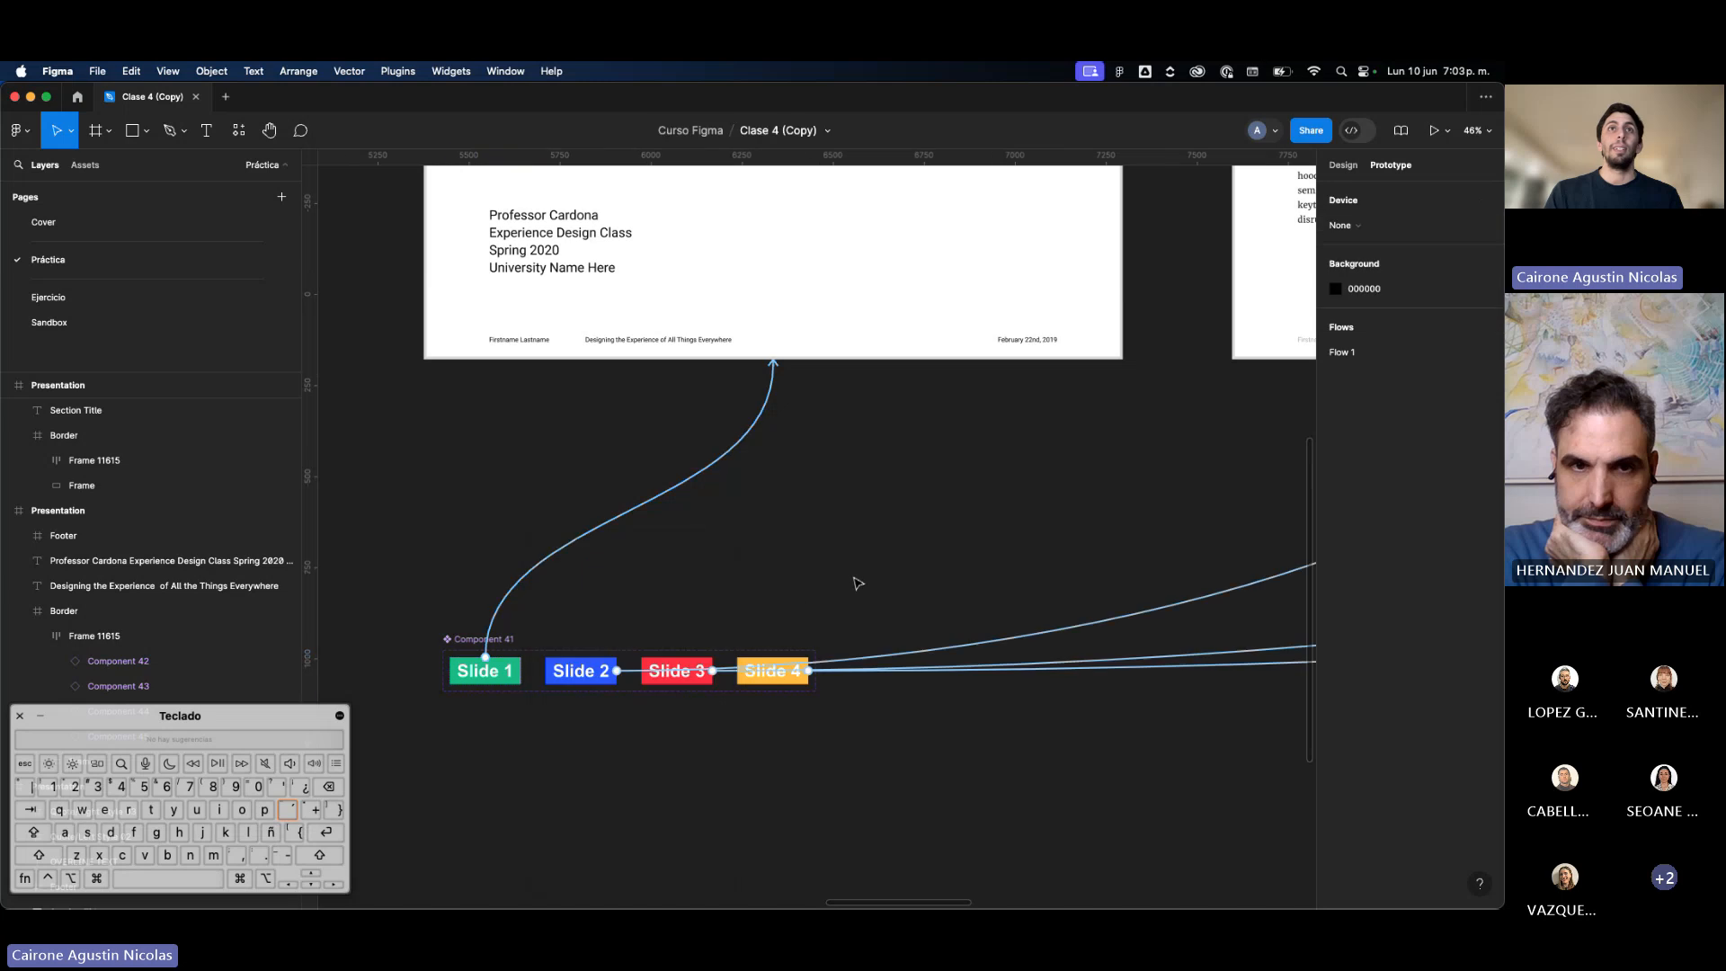
Step: Set the transition of the Slide 2 variant's connection to Slide in
click(631, 670)
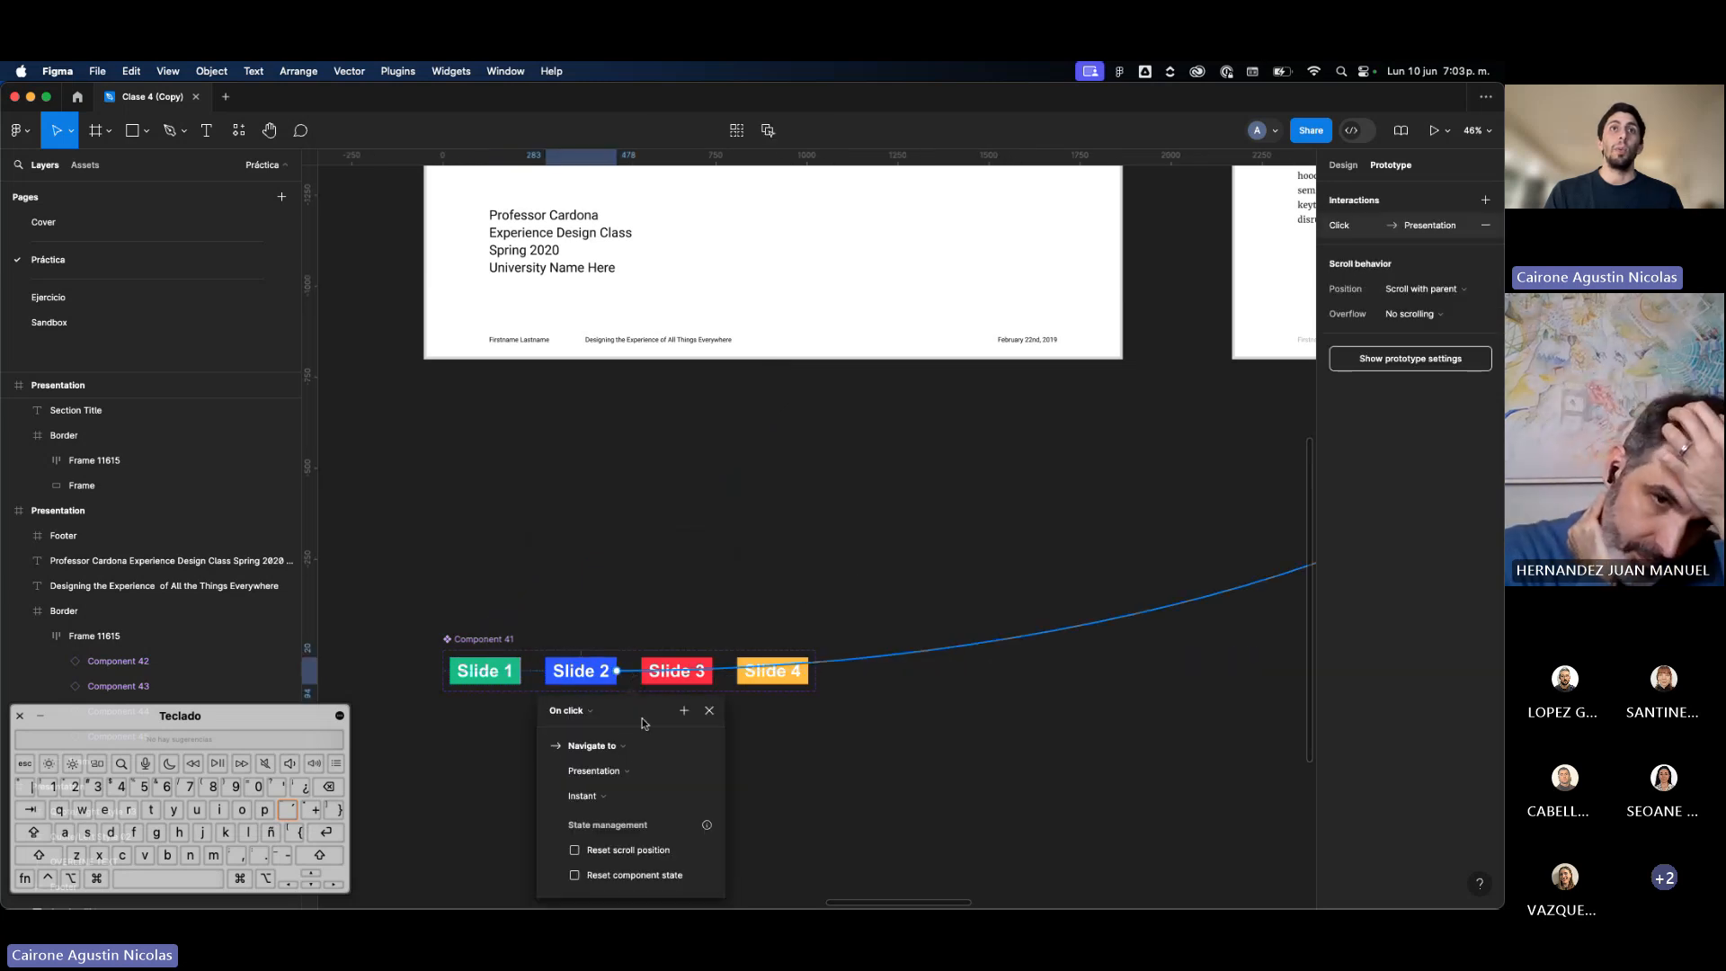
click(602, 791)
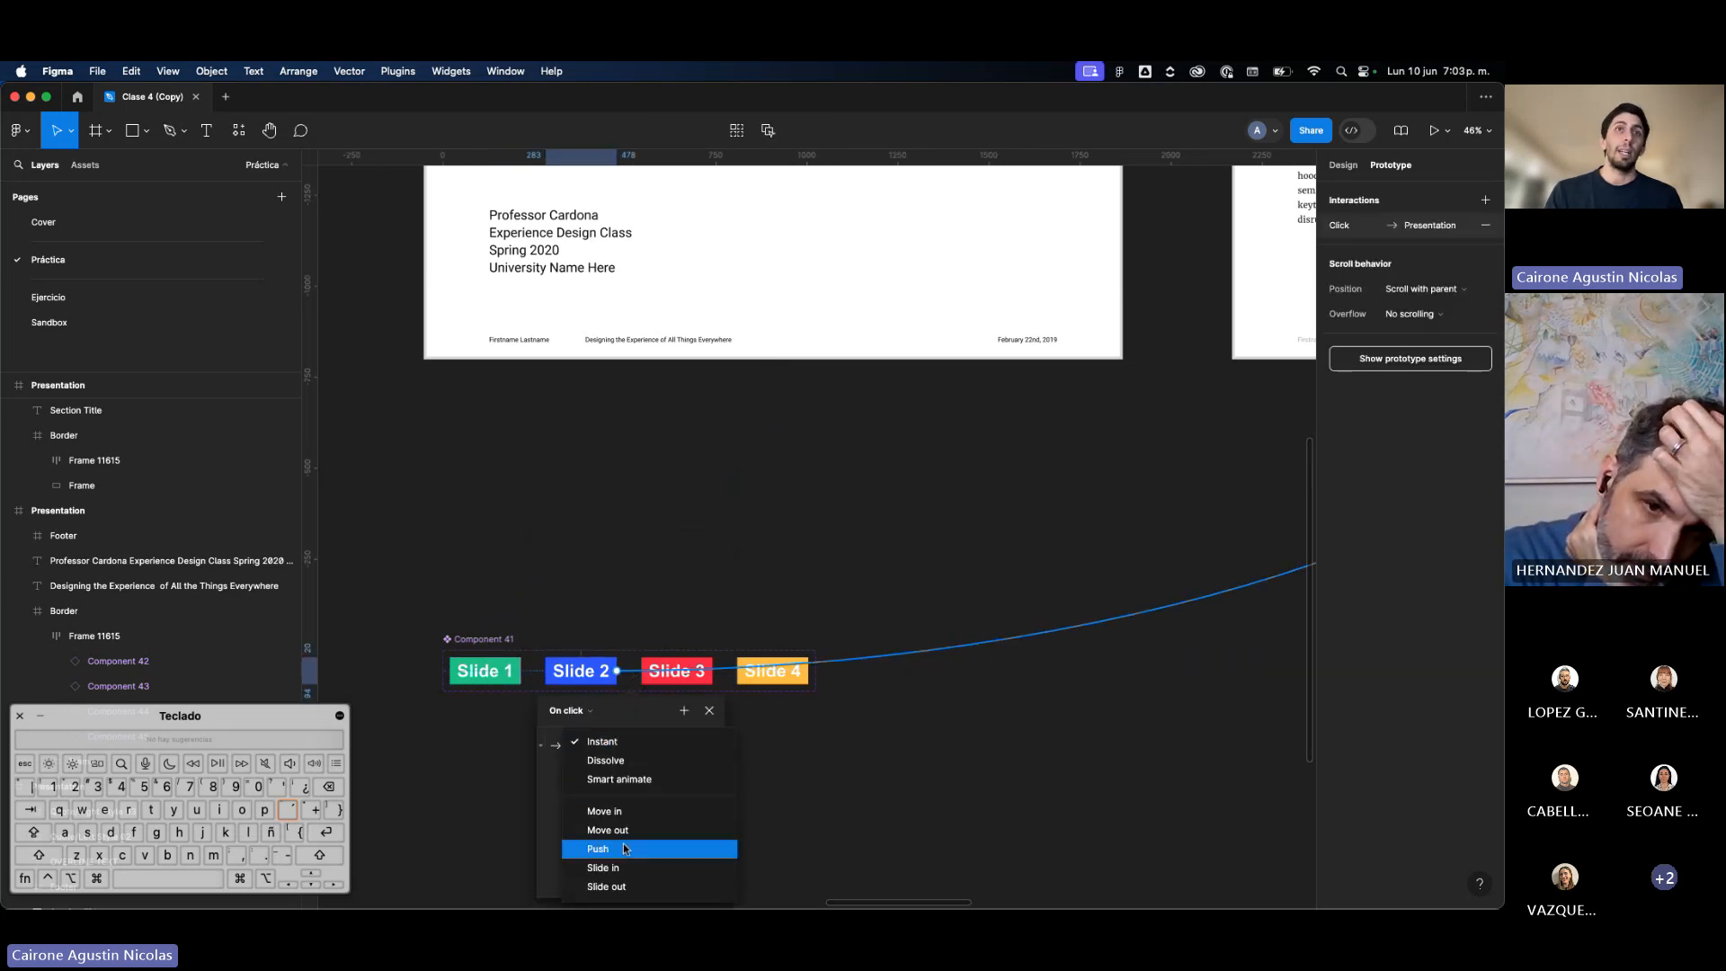
click(617, 868)
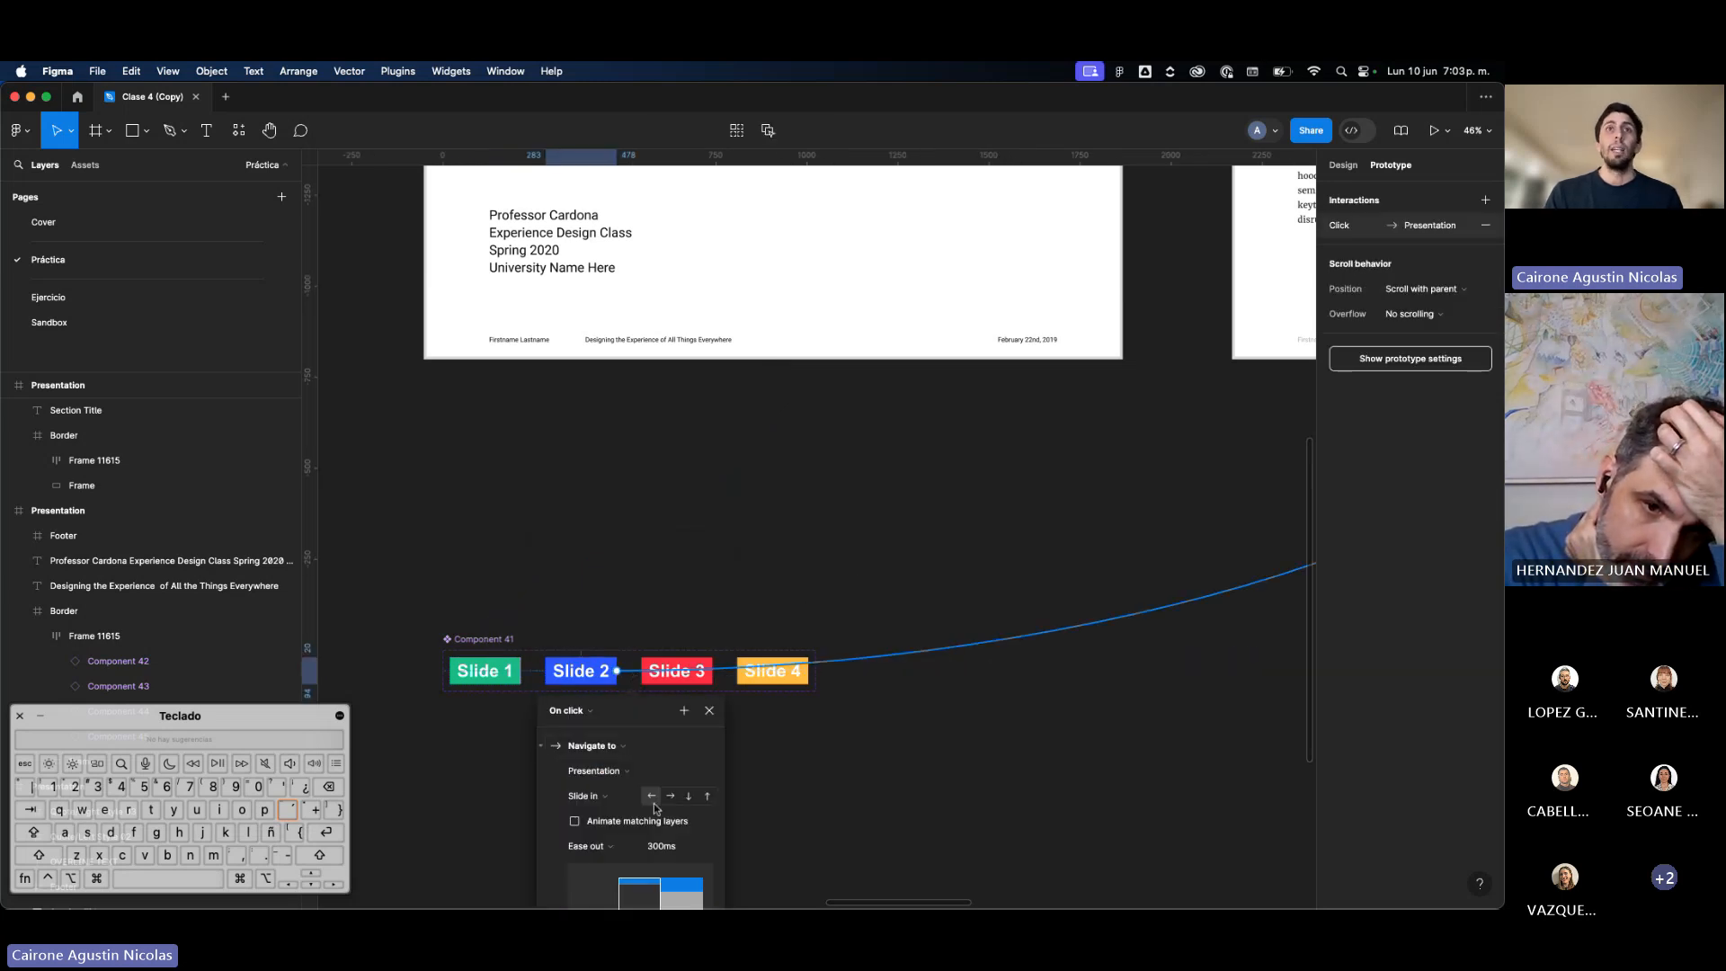
Step: Set the transition of the Slide 3 variant's connection to Slide in
click(683, 670)
click(730, 674)
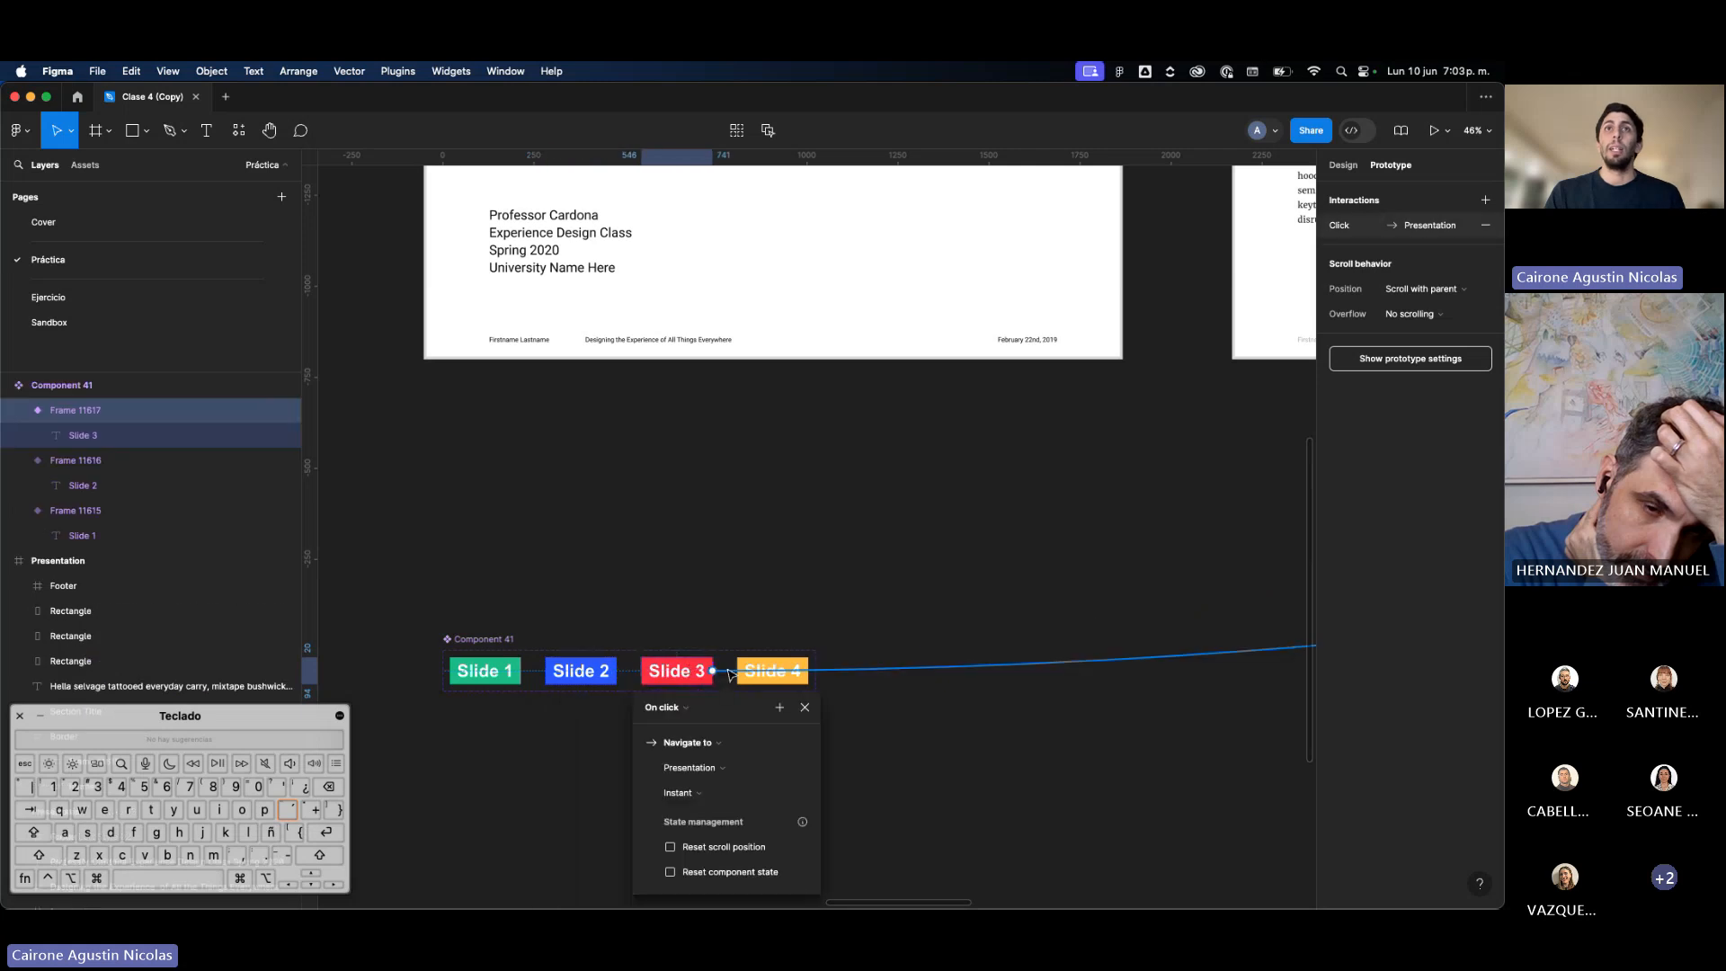
click(712, 796)
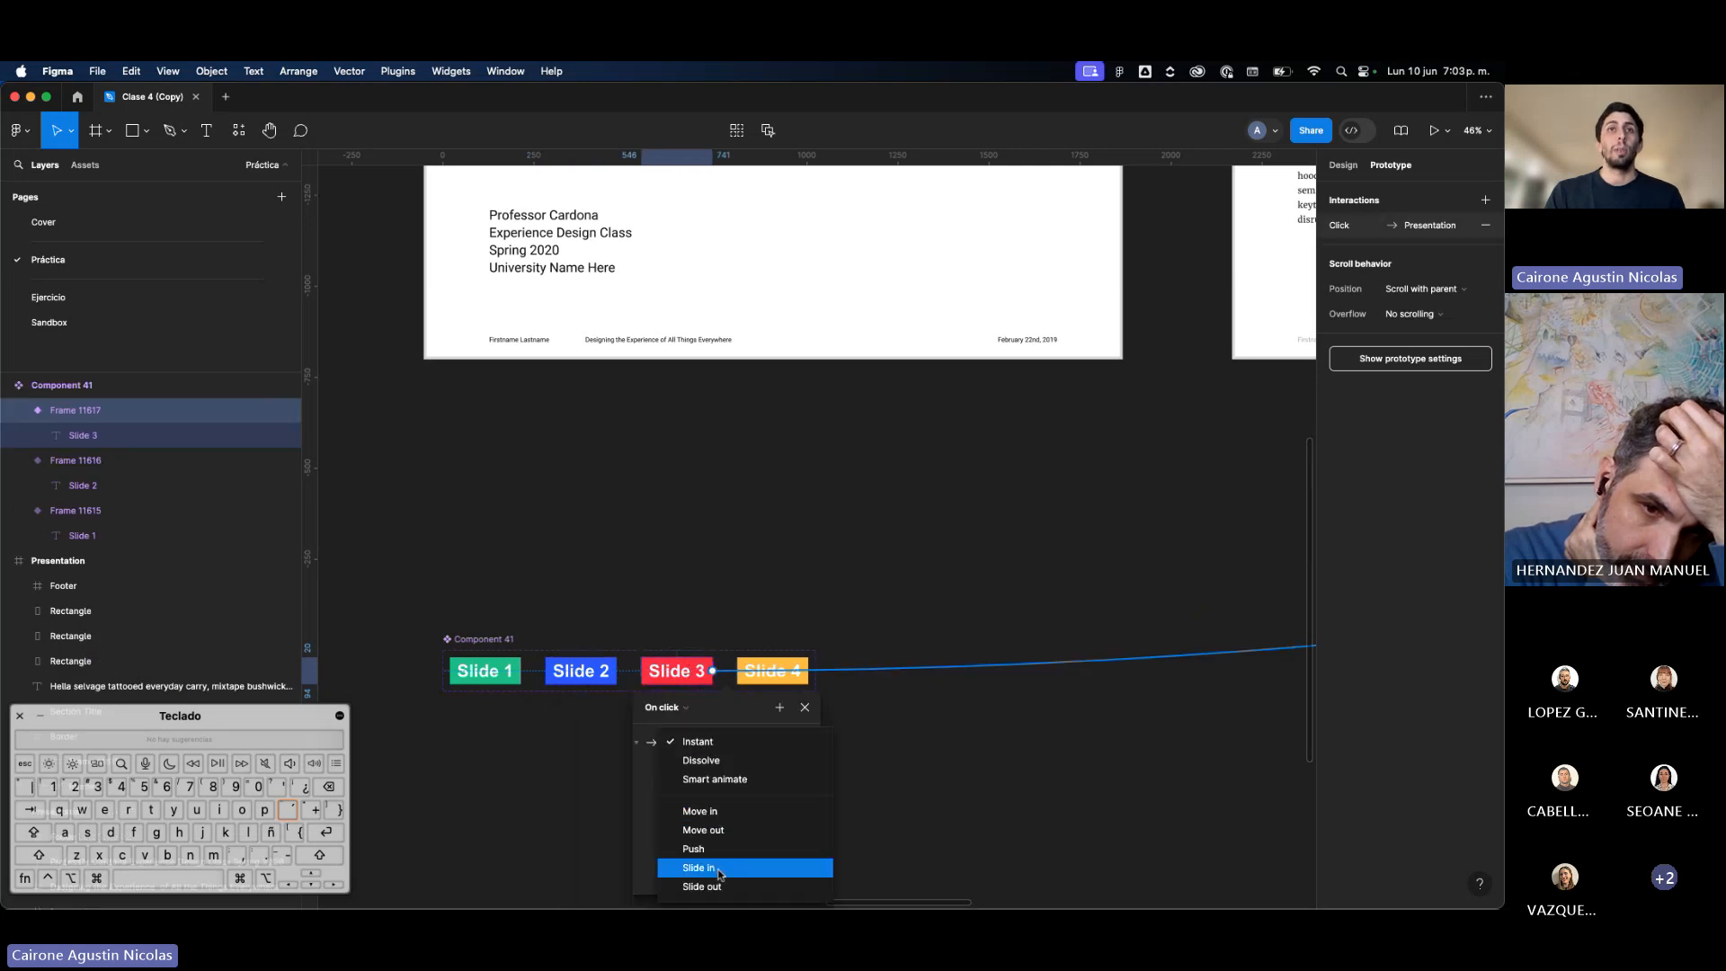
click(719, 868)
Step: Set the transition of the Slide 4 variant's connection to Slide in
click(775, 670)
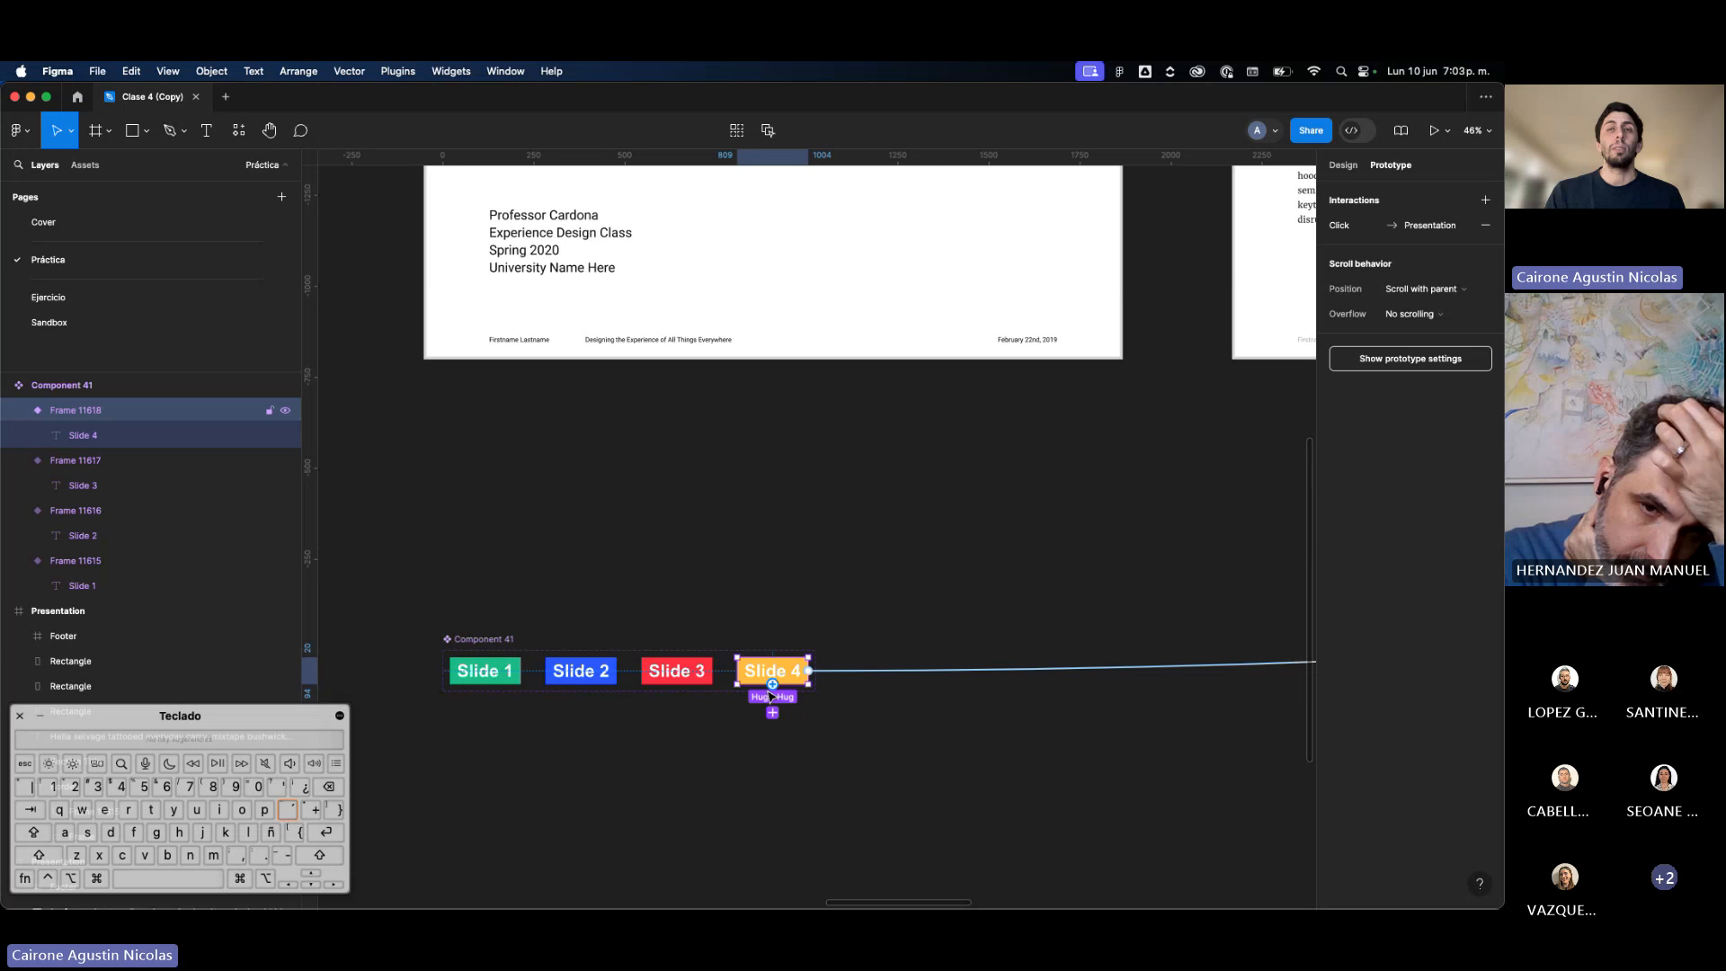
click(838, 674)
click(804, 795)
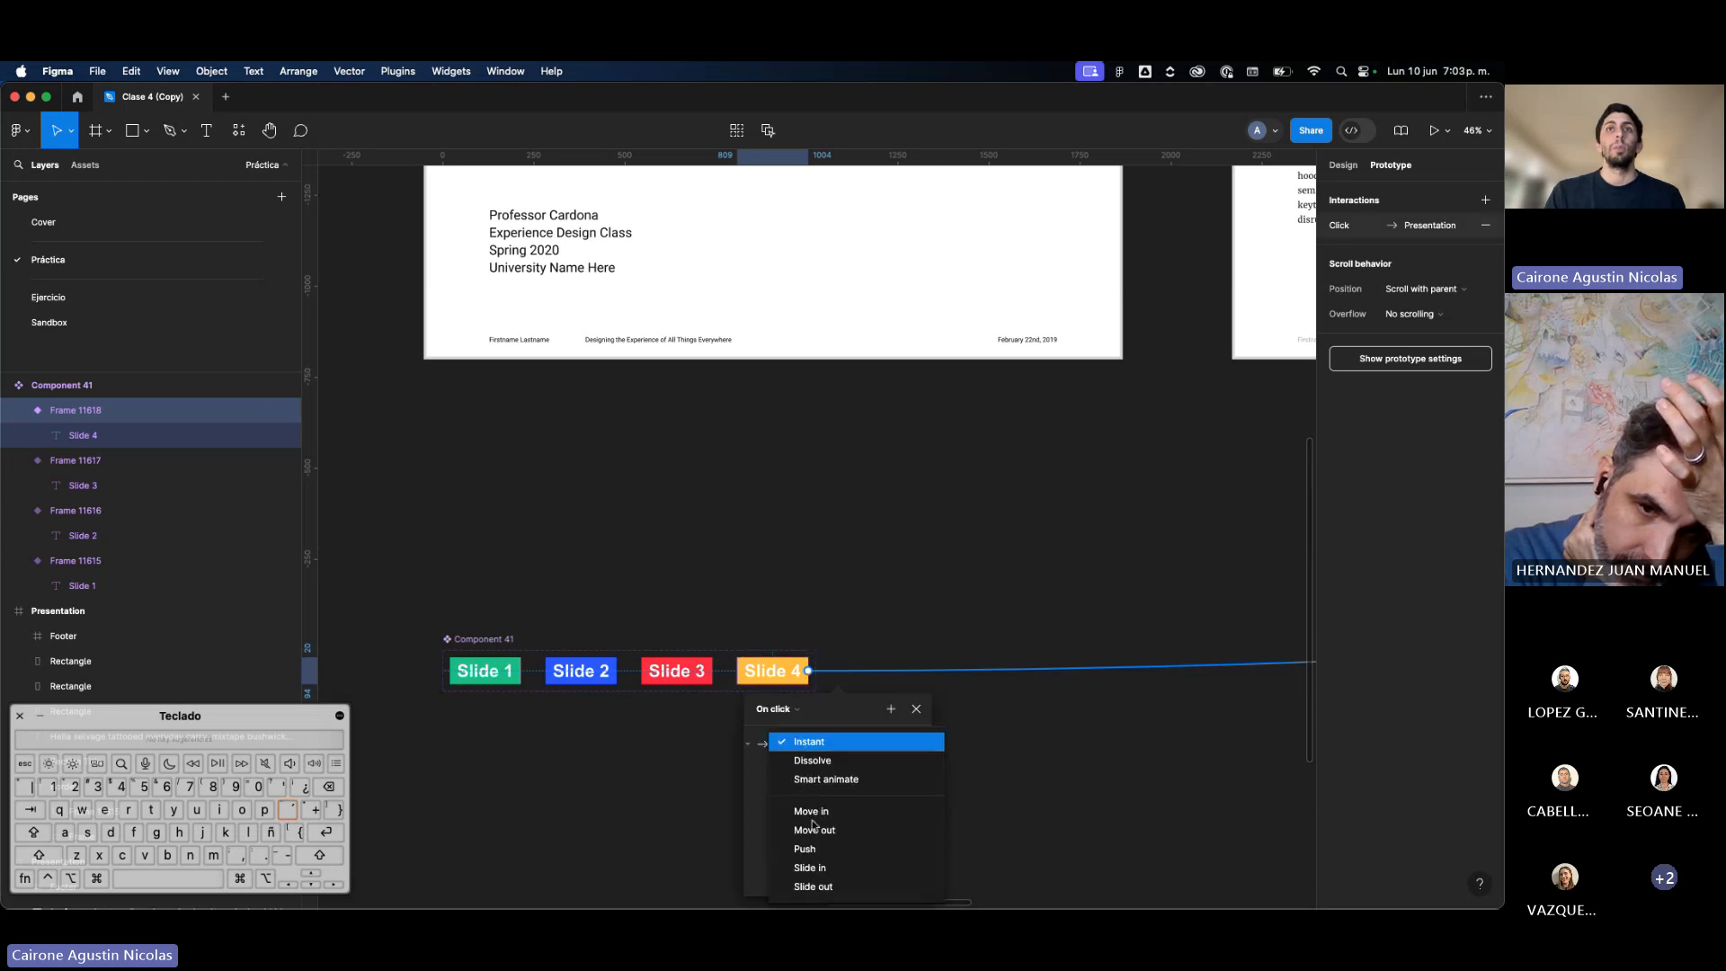
click(843, 875)
click(897, 795)
click(876, 646)
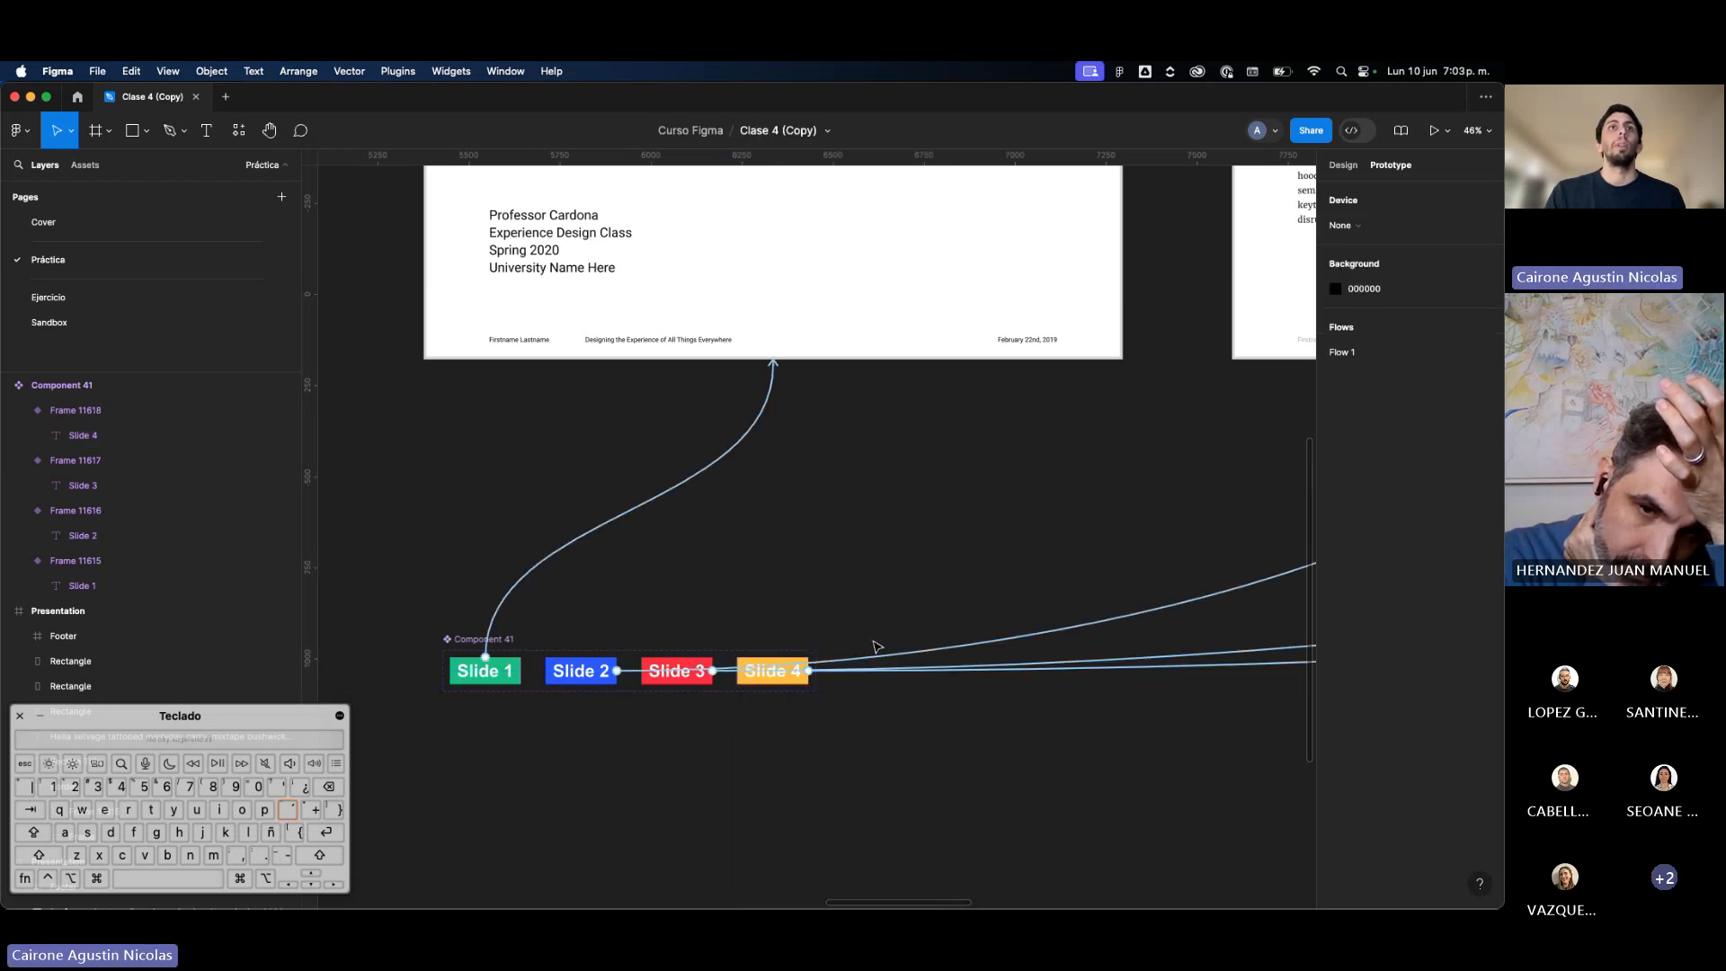
Step: Preview the prototype from Flow 1 and try the slide buttons to check their Slide in transitions
scroll(644, 543, up, 1)
scroll(645, 542, up, 4)
scroll(645, 543, down, 3)
click(447, 409)
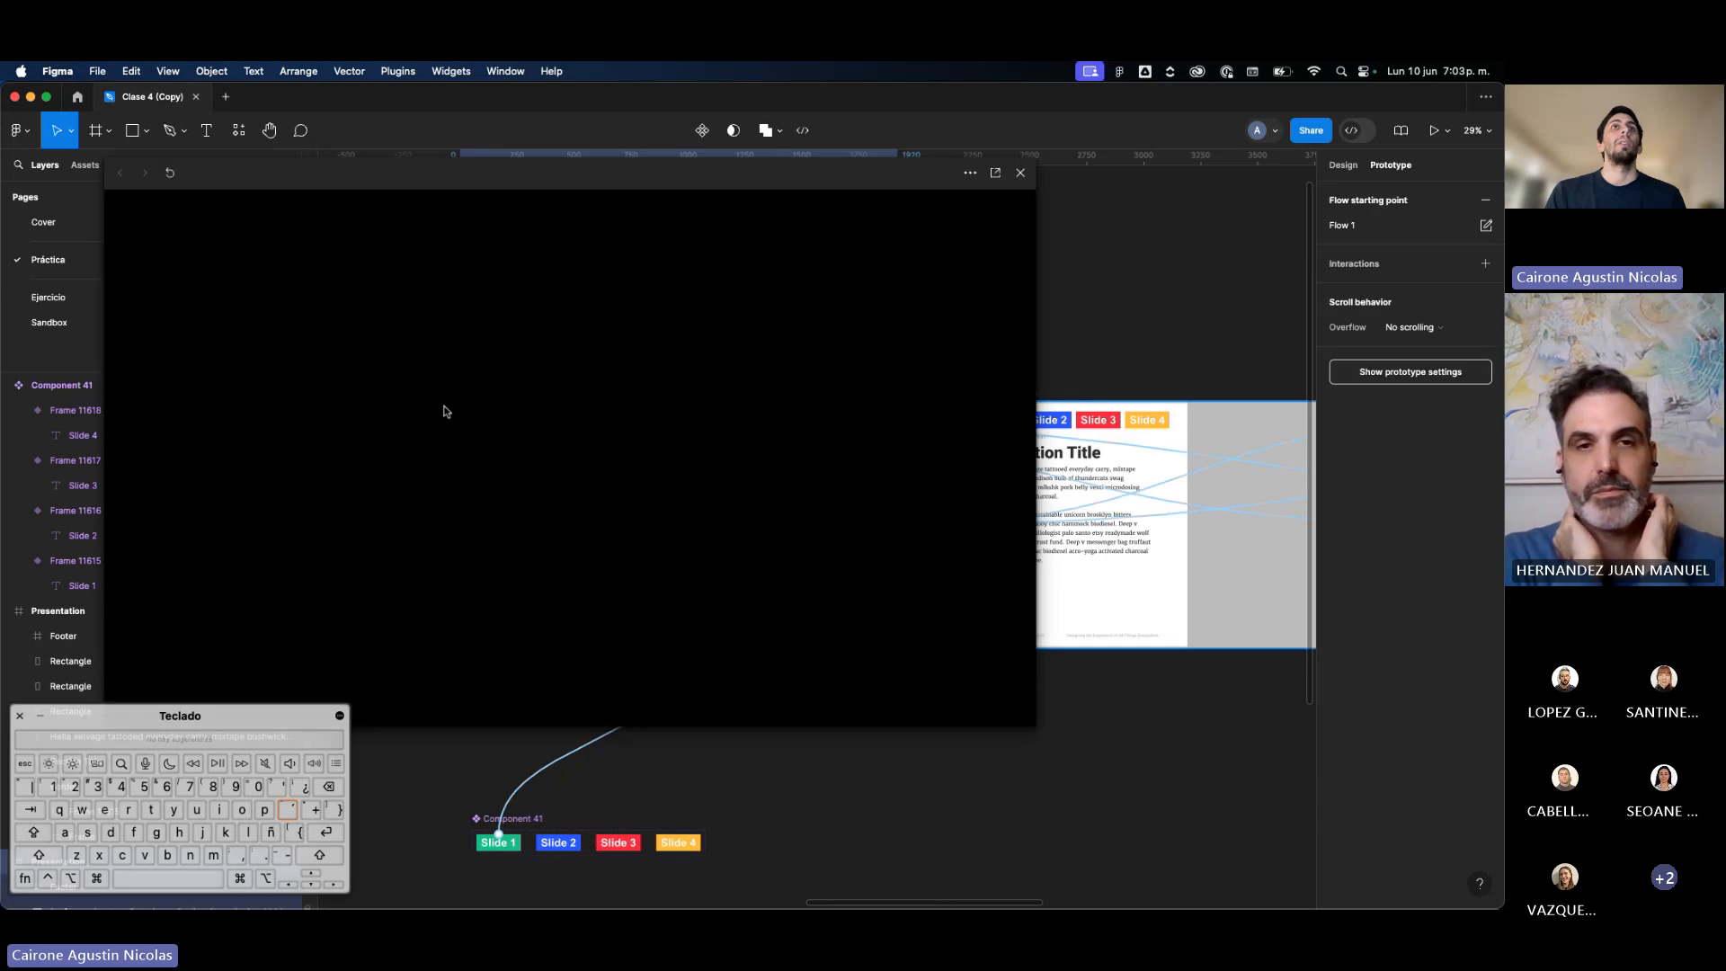
click(376, 245)
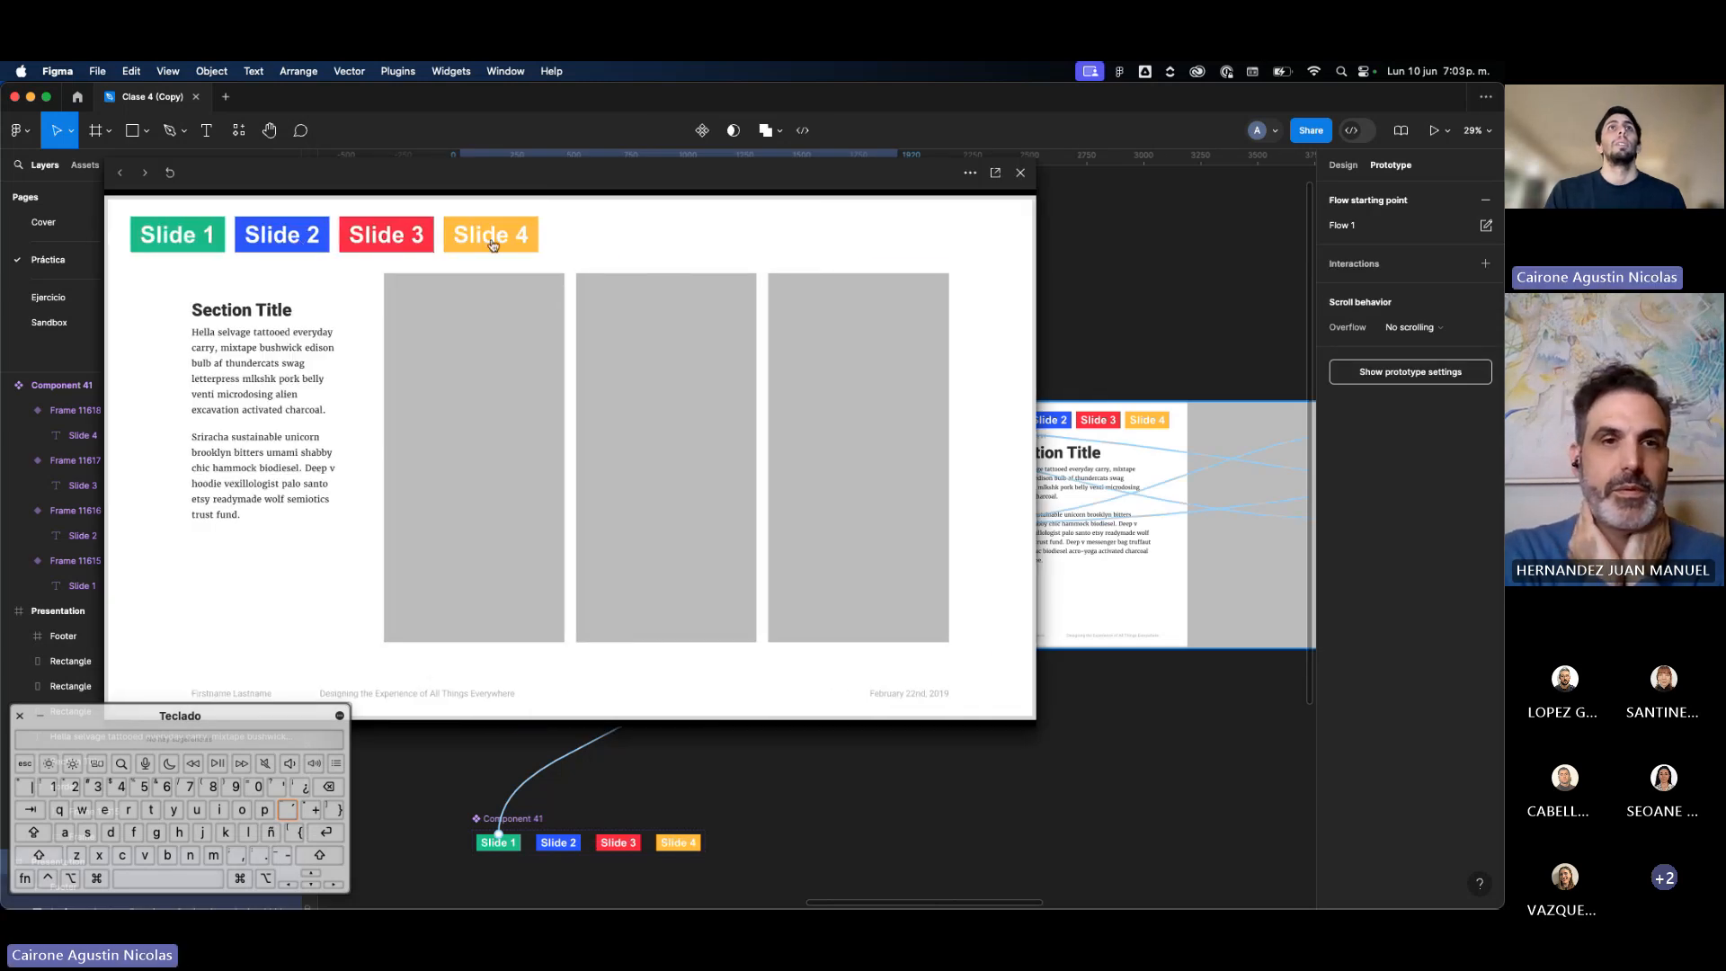
click(463, 250)
click(261, 221)
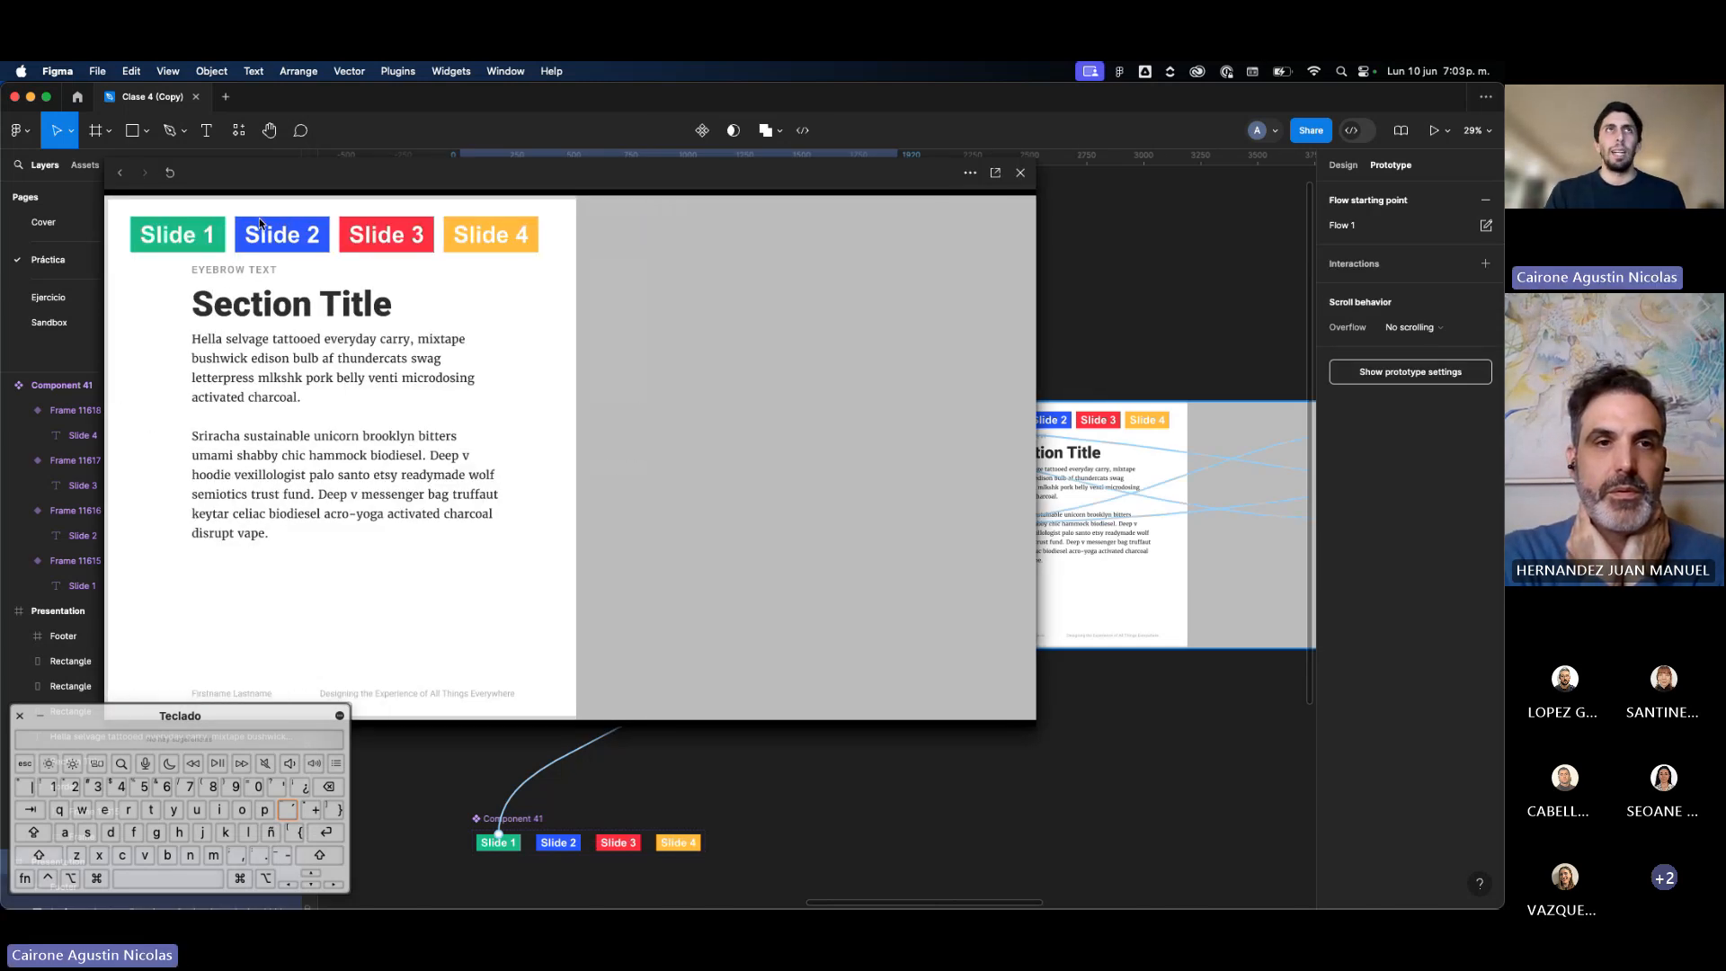
click(259, 220)
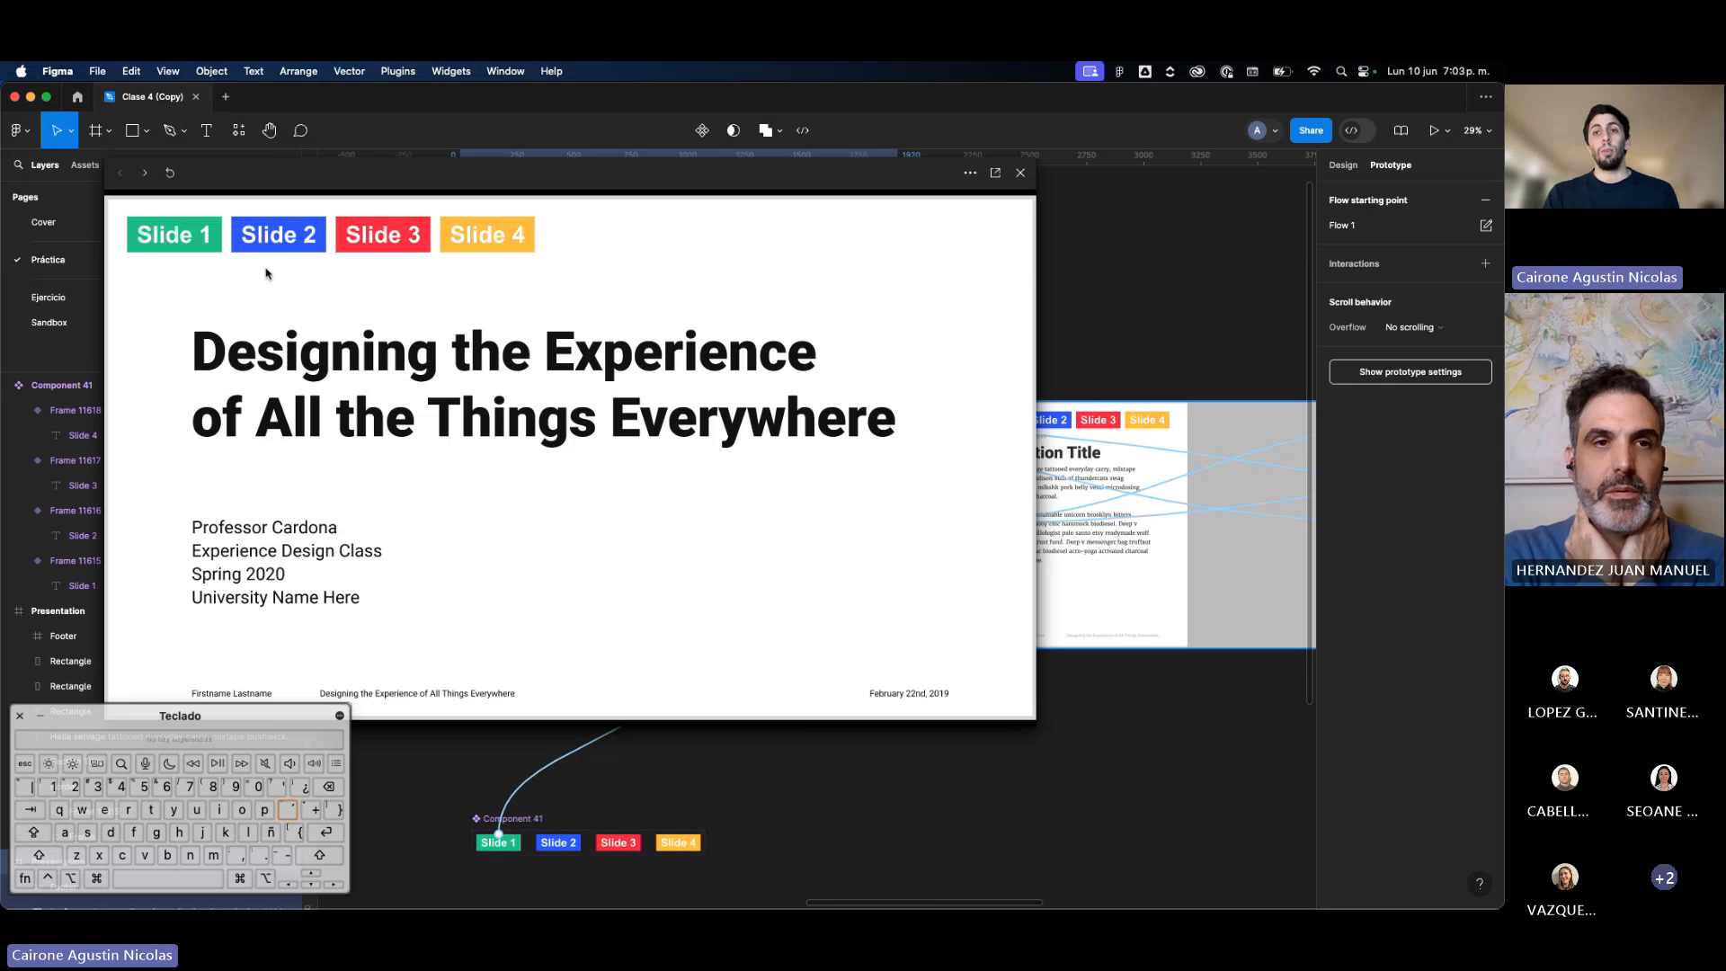
Step: Test the Slide 2, Slide 3, Slide 4 and Slide 1 buttons again in the preview, and close it
click(272, 249)
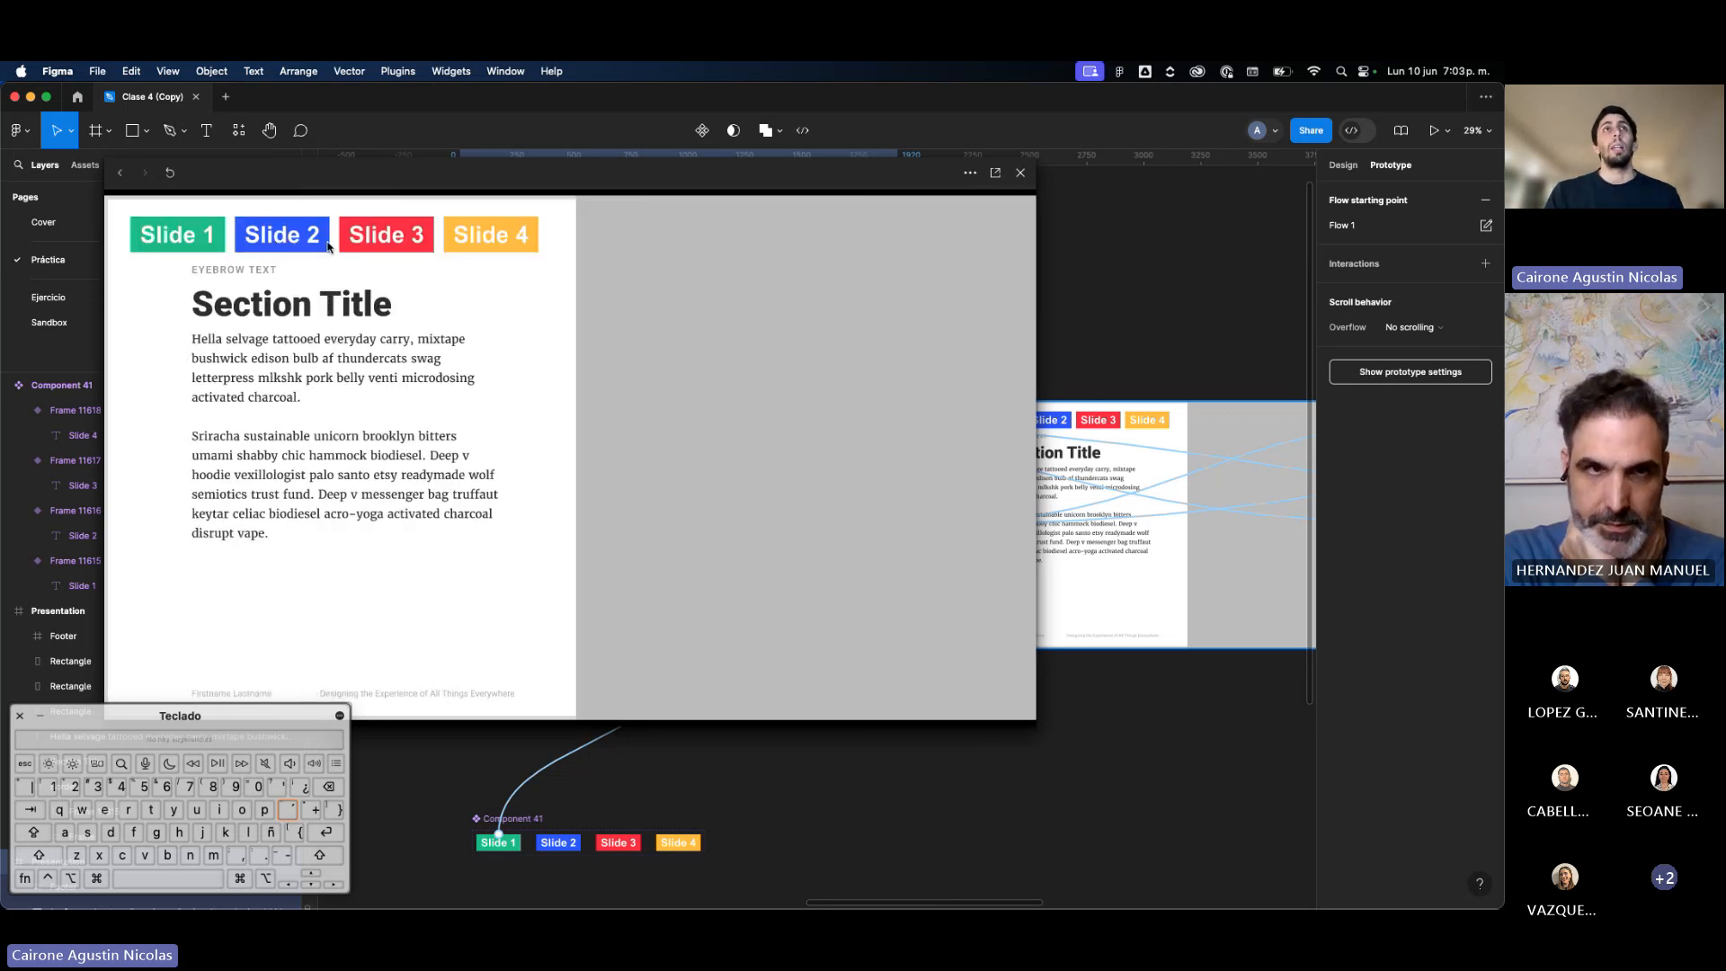
click(409, 226)
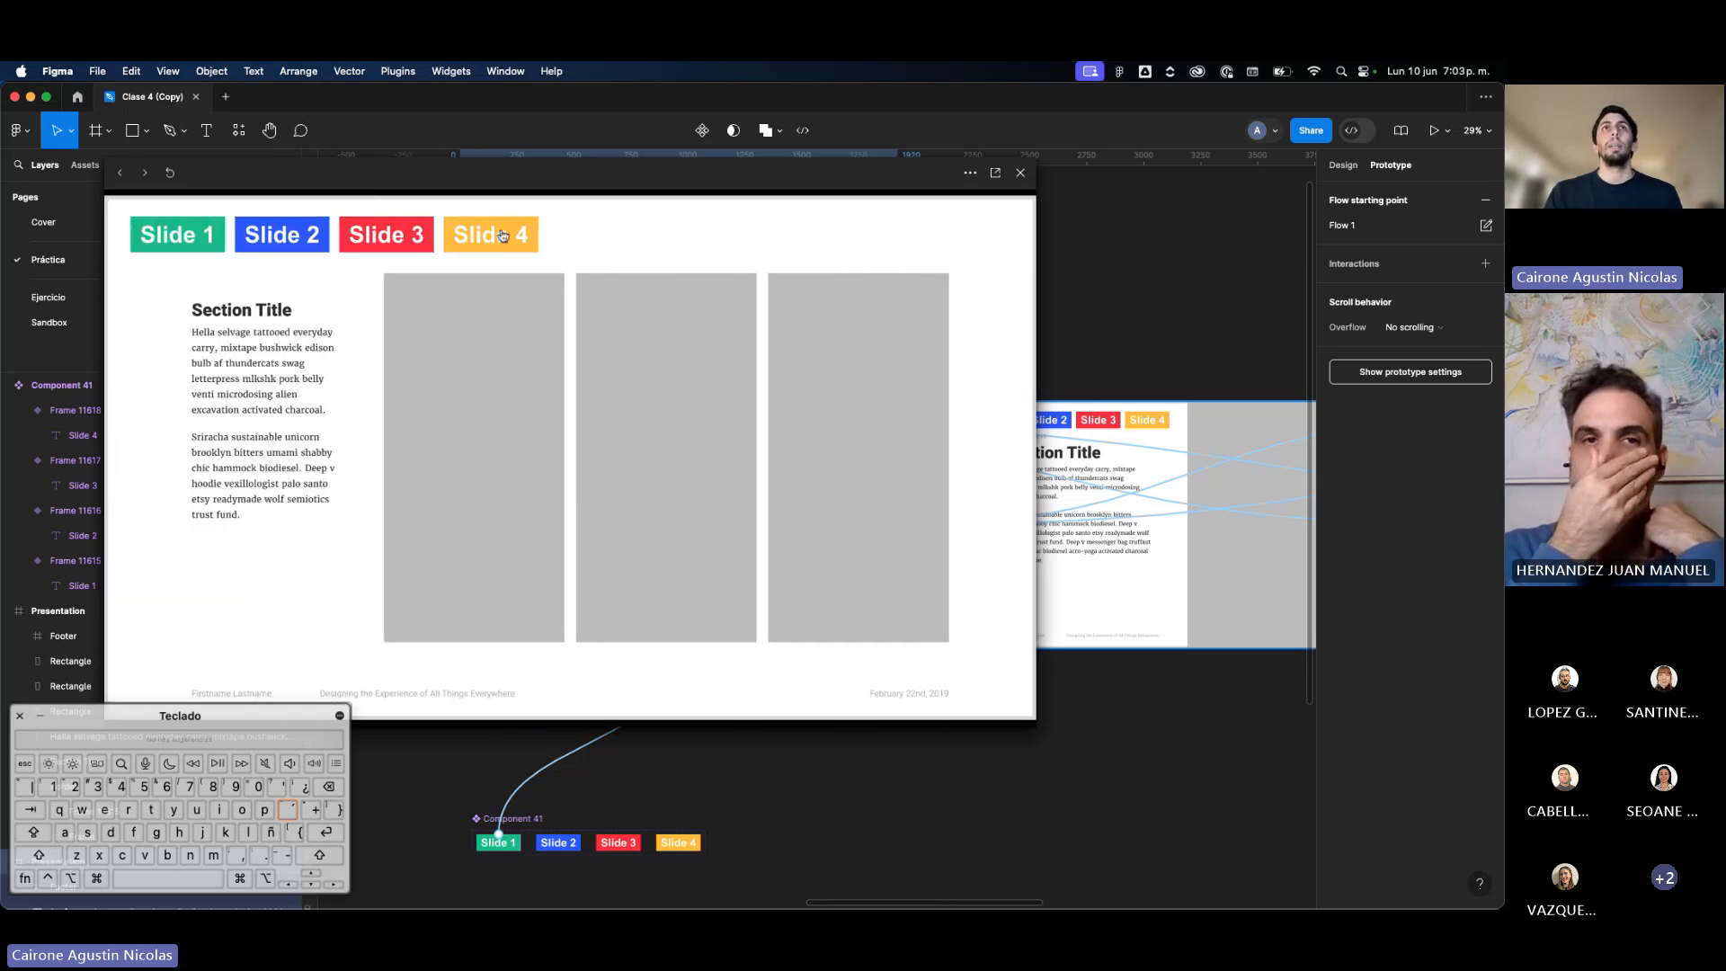
click(501, 237)
click(369, 234)
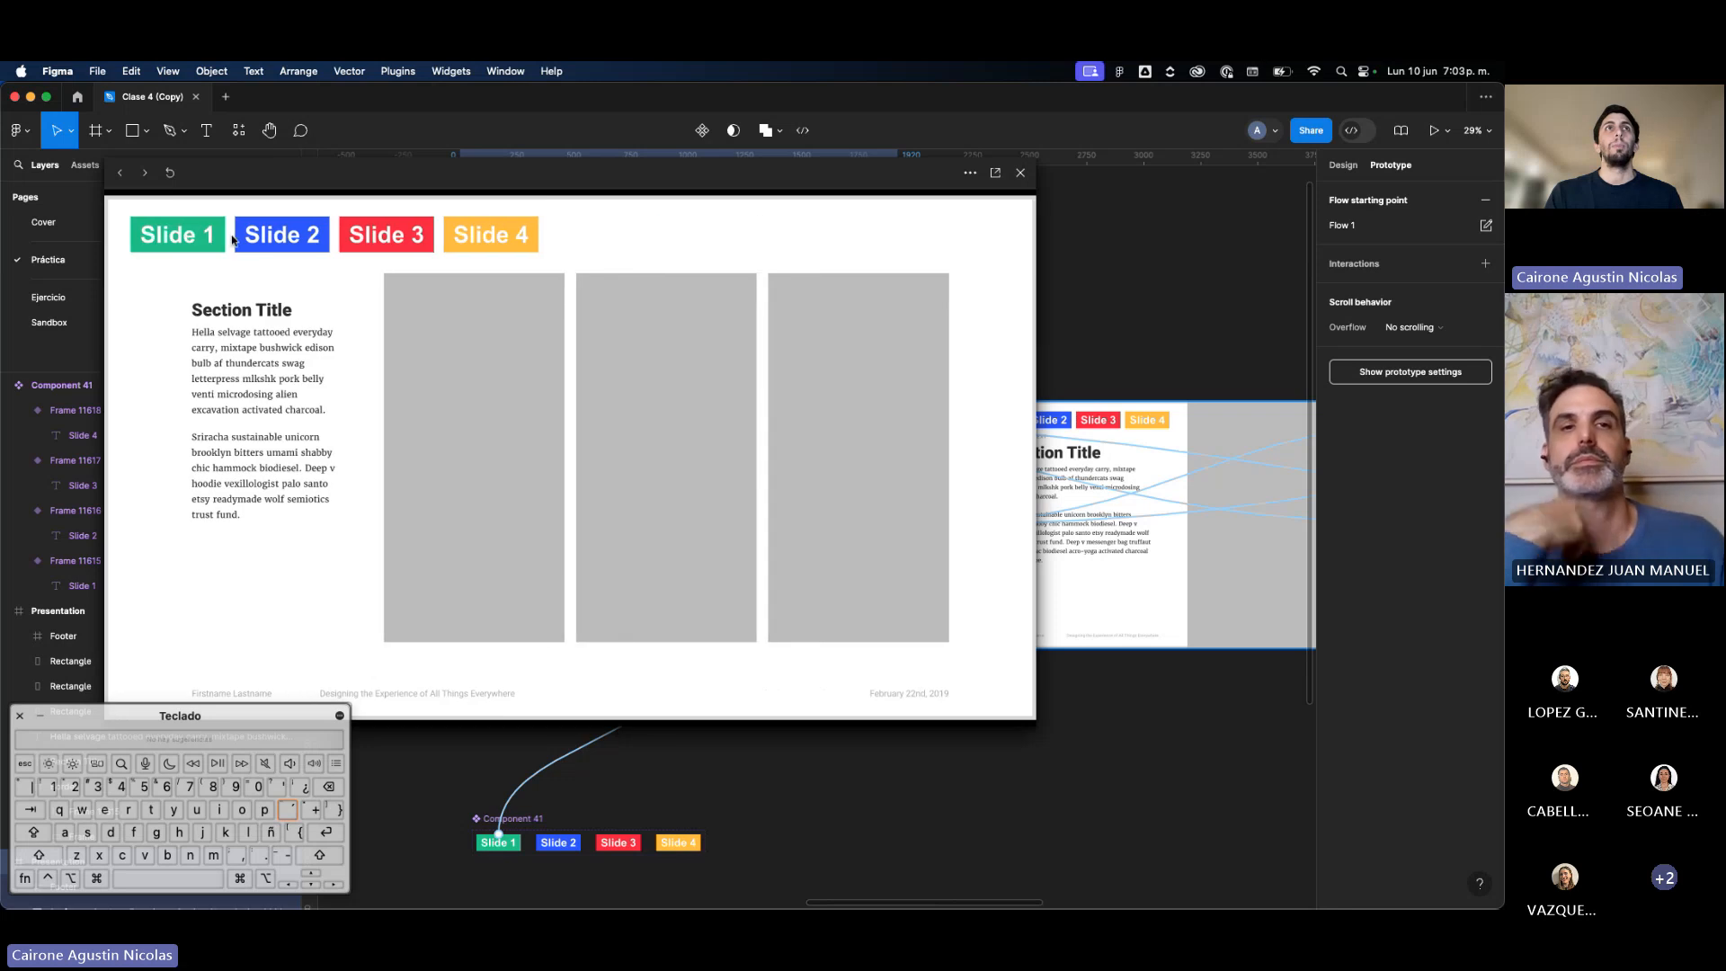
click(214, 230)
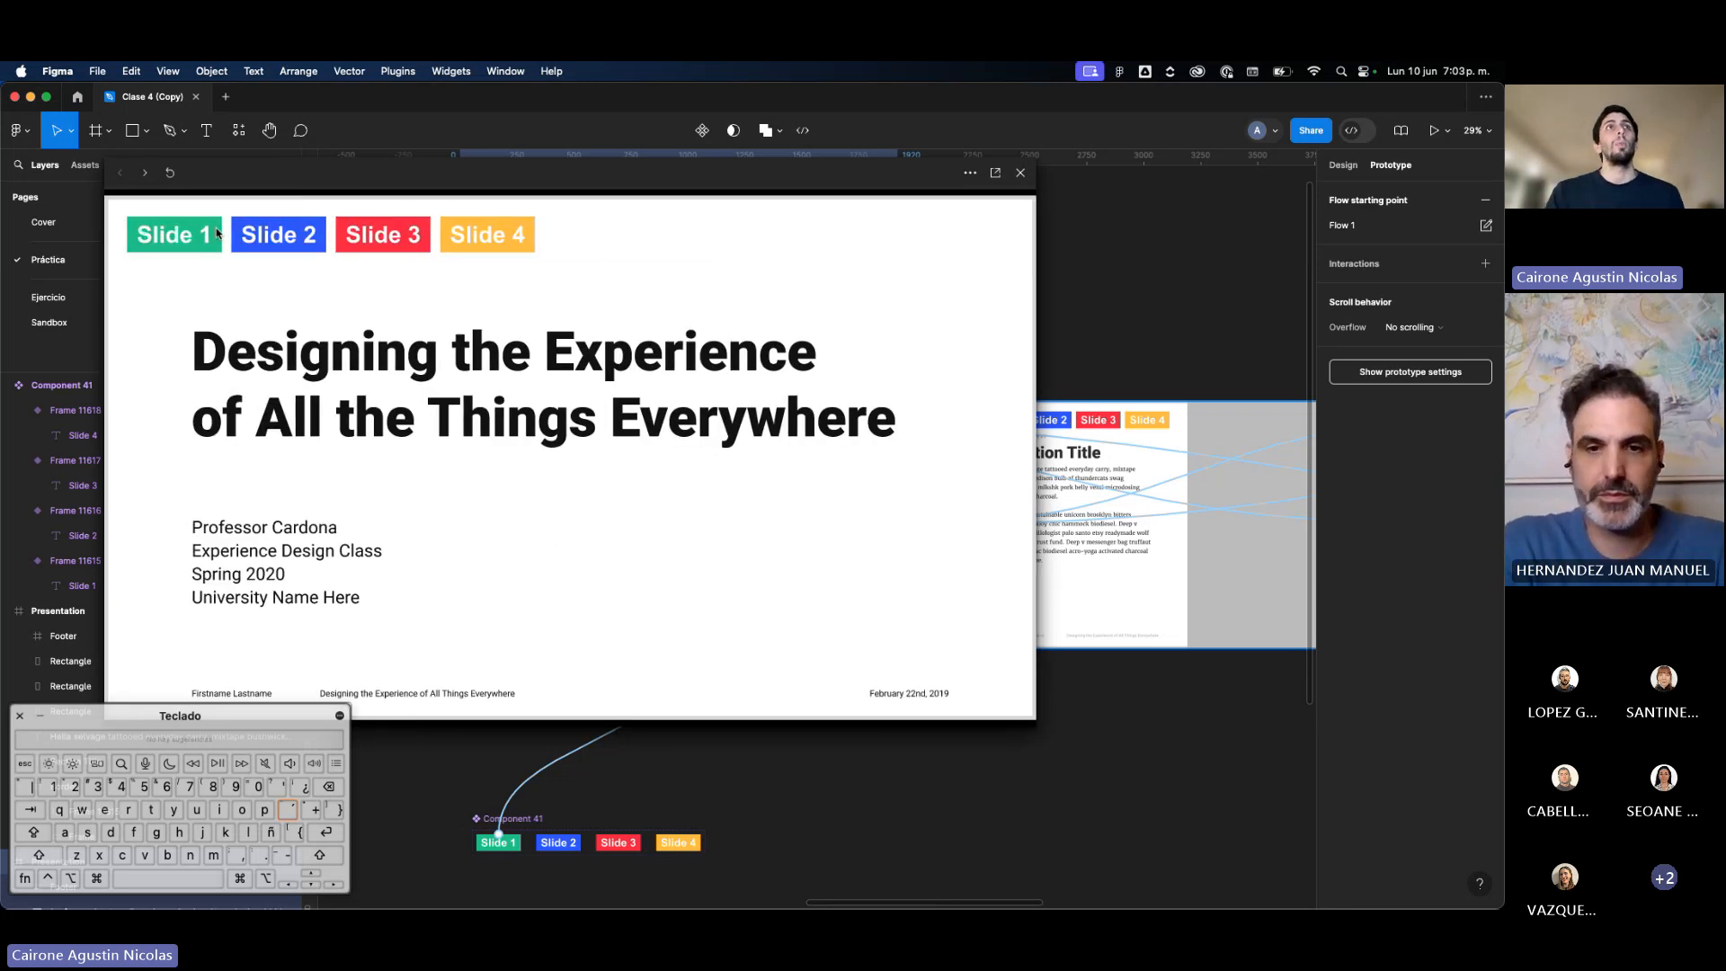
click(279, 235)
click(422, 245)
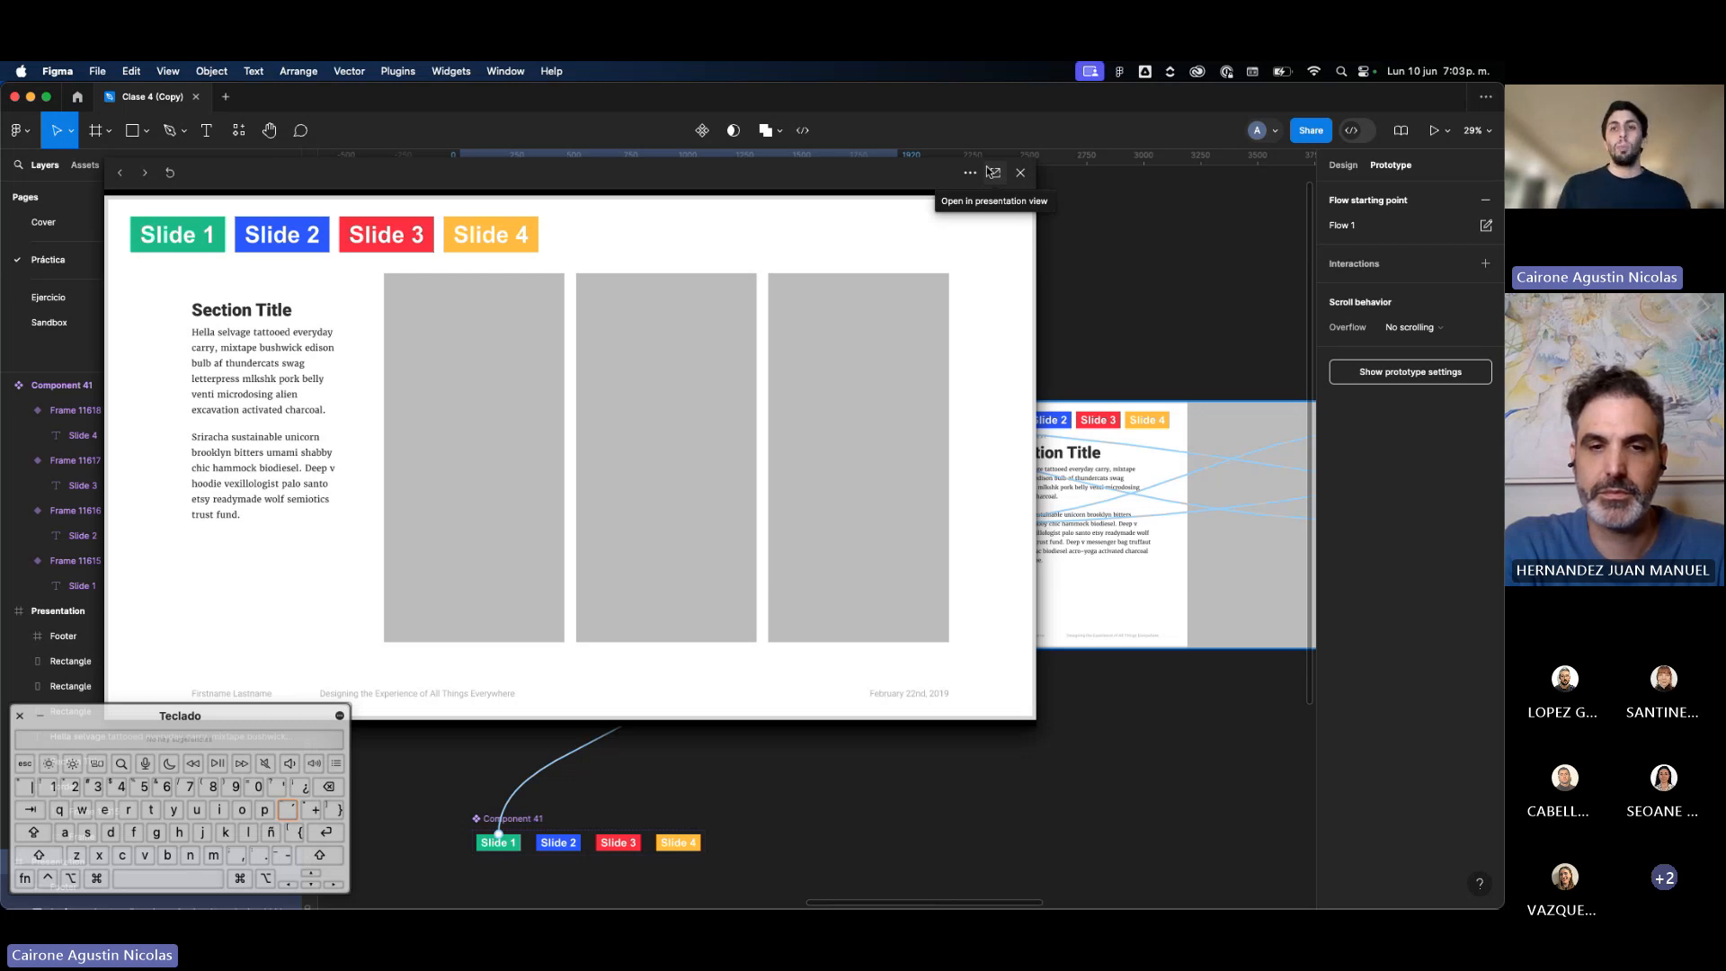
click(1020, 172)
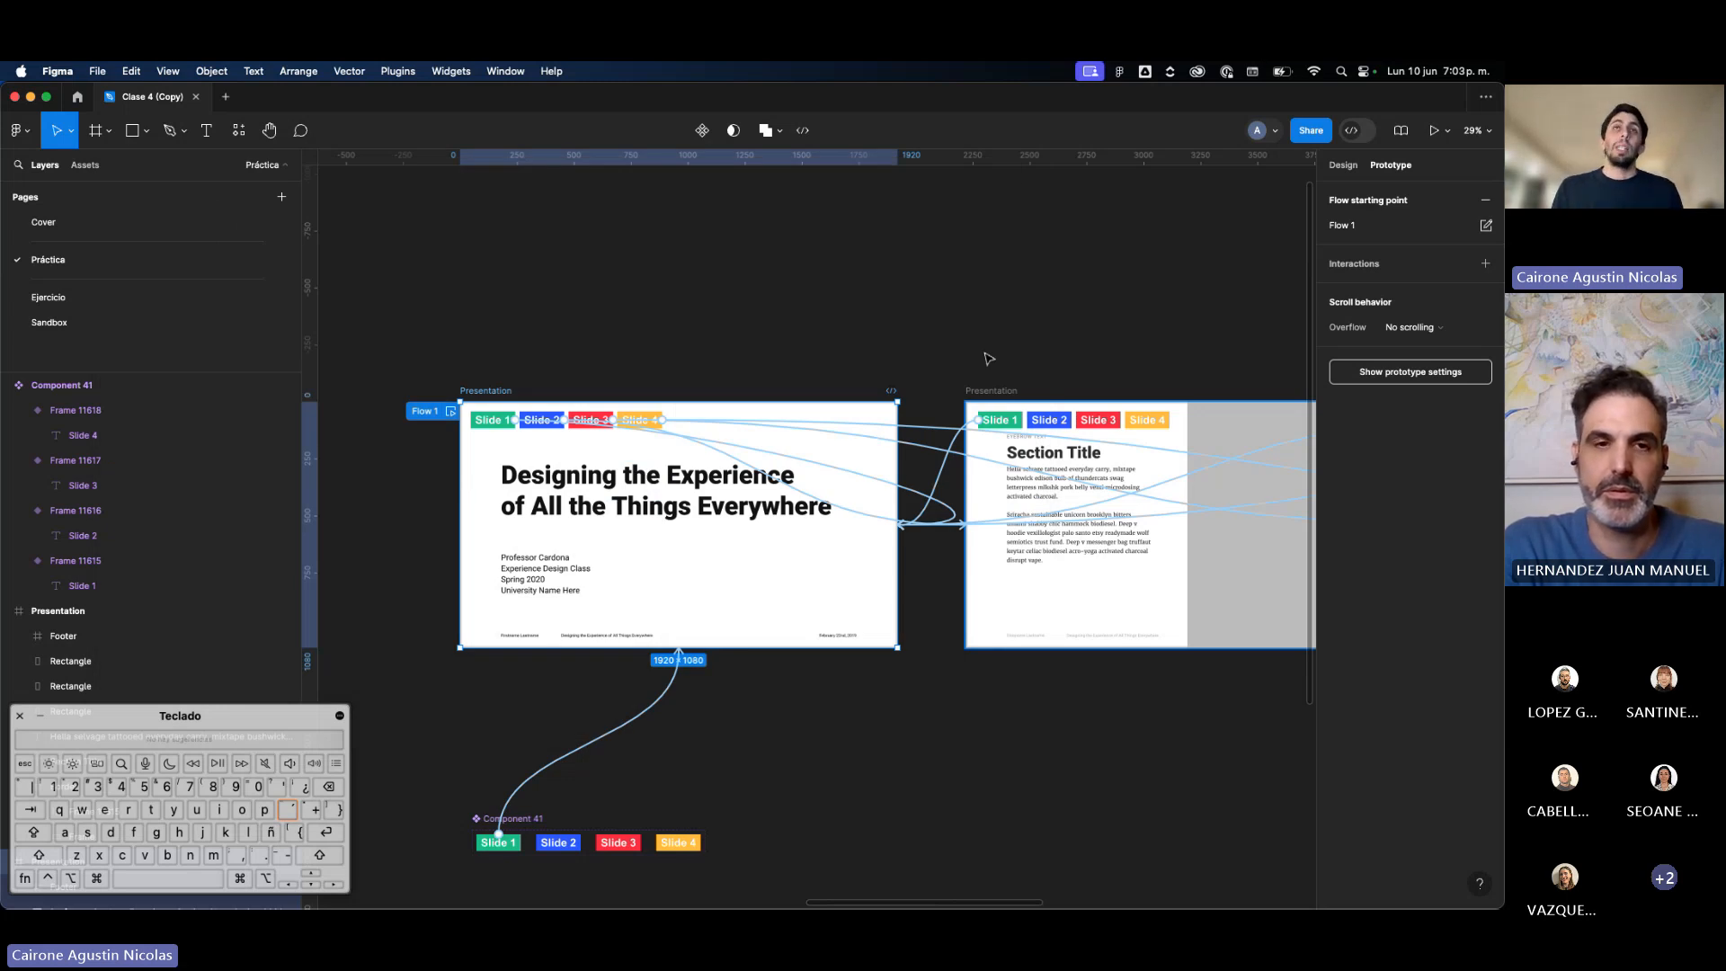
Step: Compare the connections of the button component set with those of the buttons placed on the first slide
click(989, 358)
scroll(809, 540, down, 1)
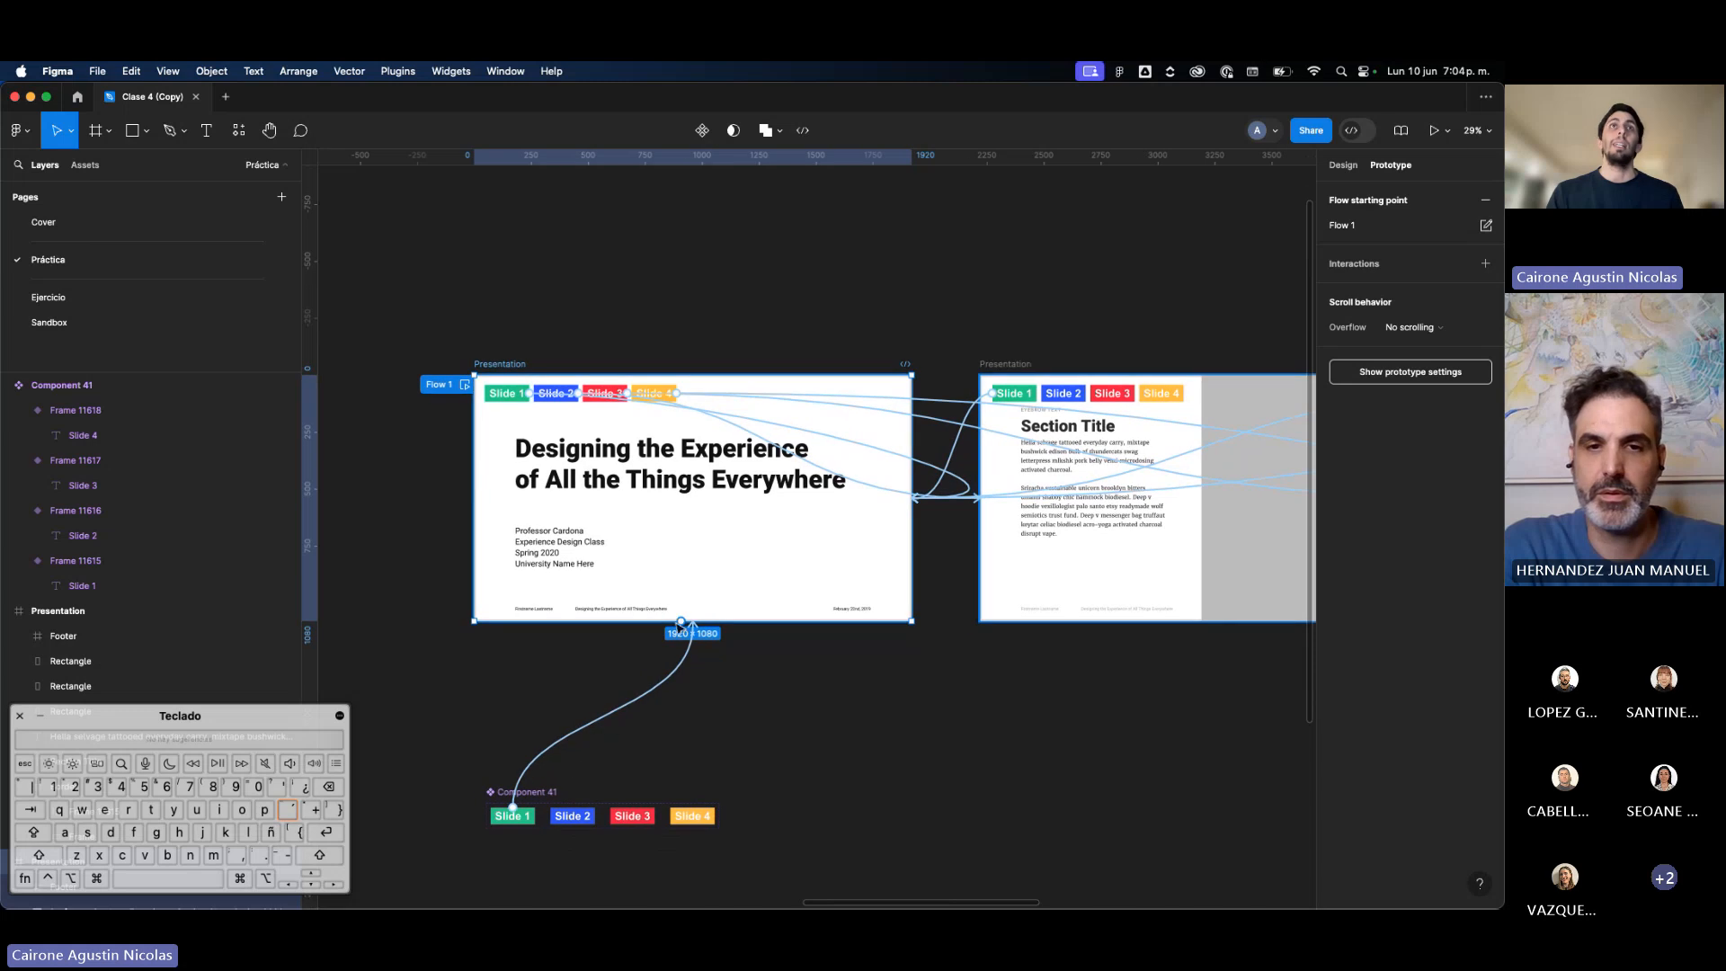
scroll(578, 795, up, 4)
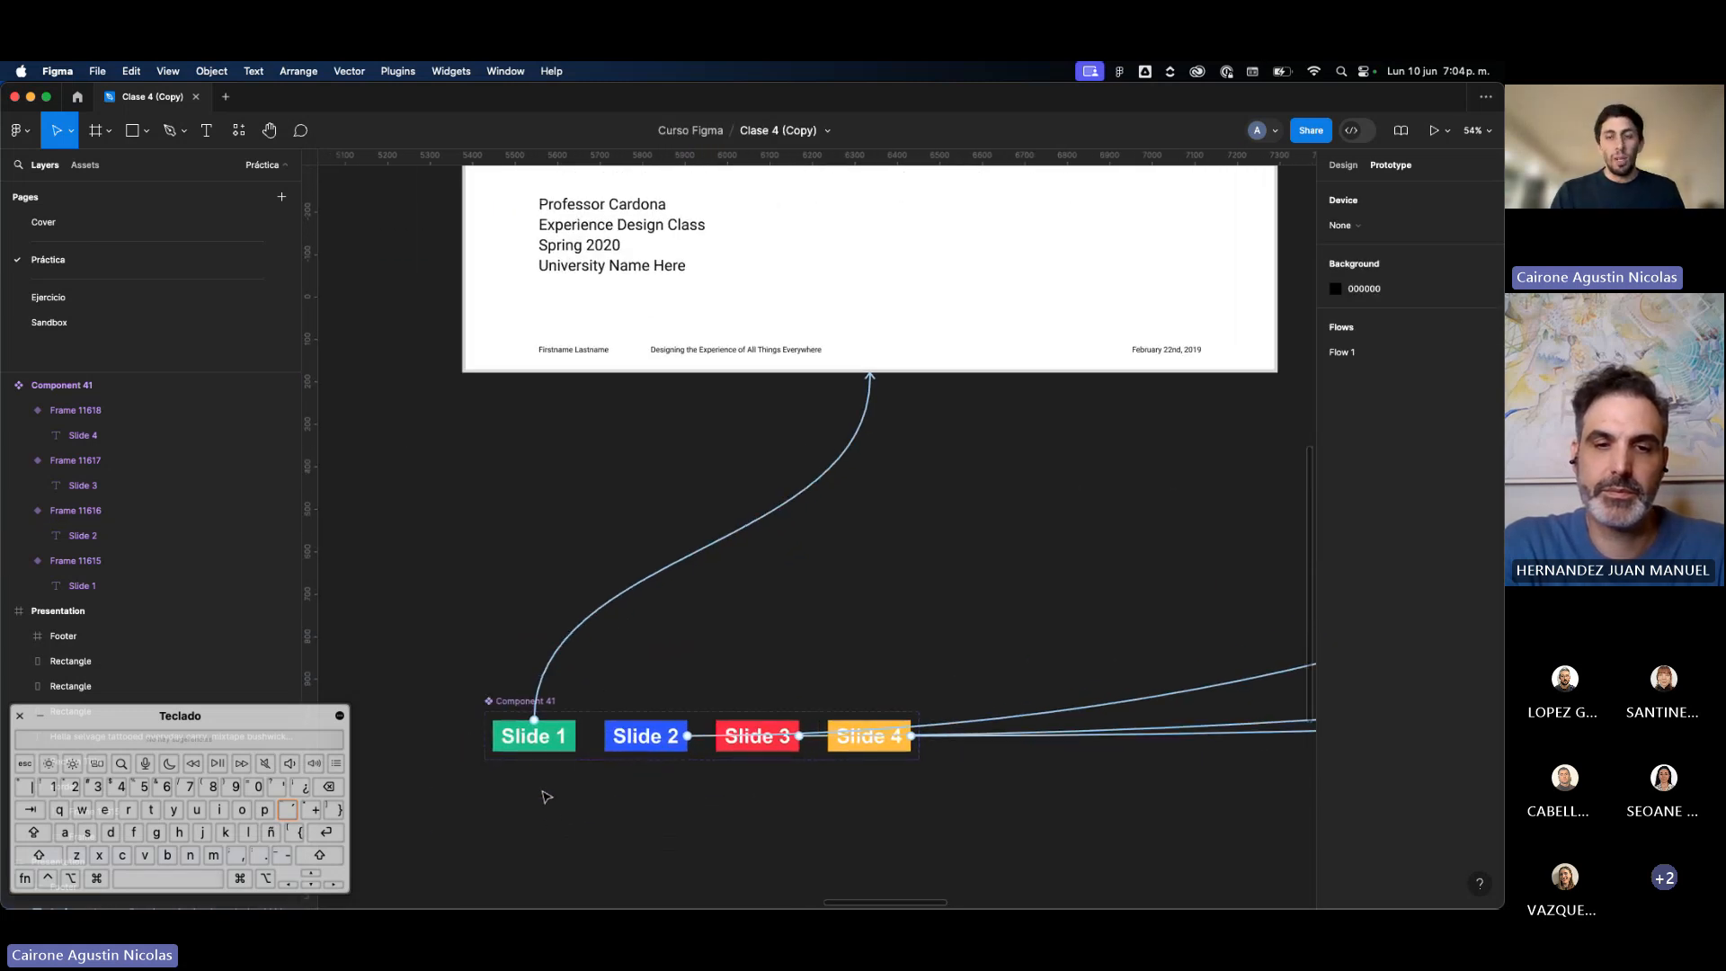
scroll(546, 797, down, 2)
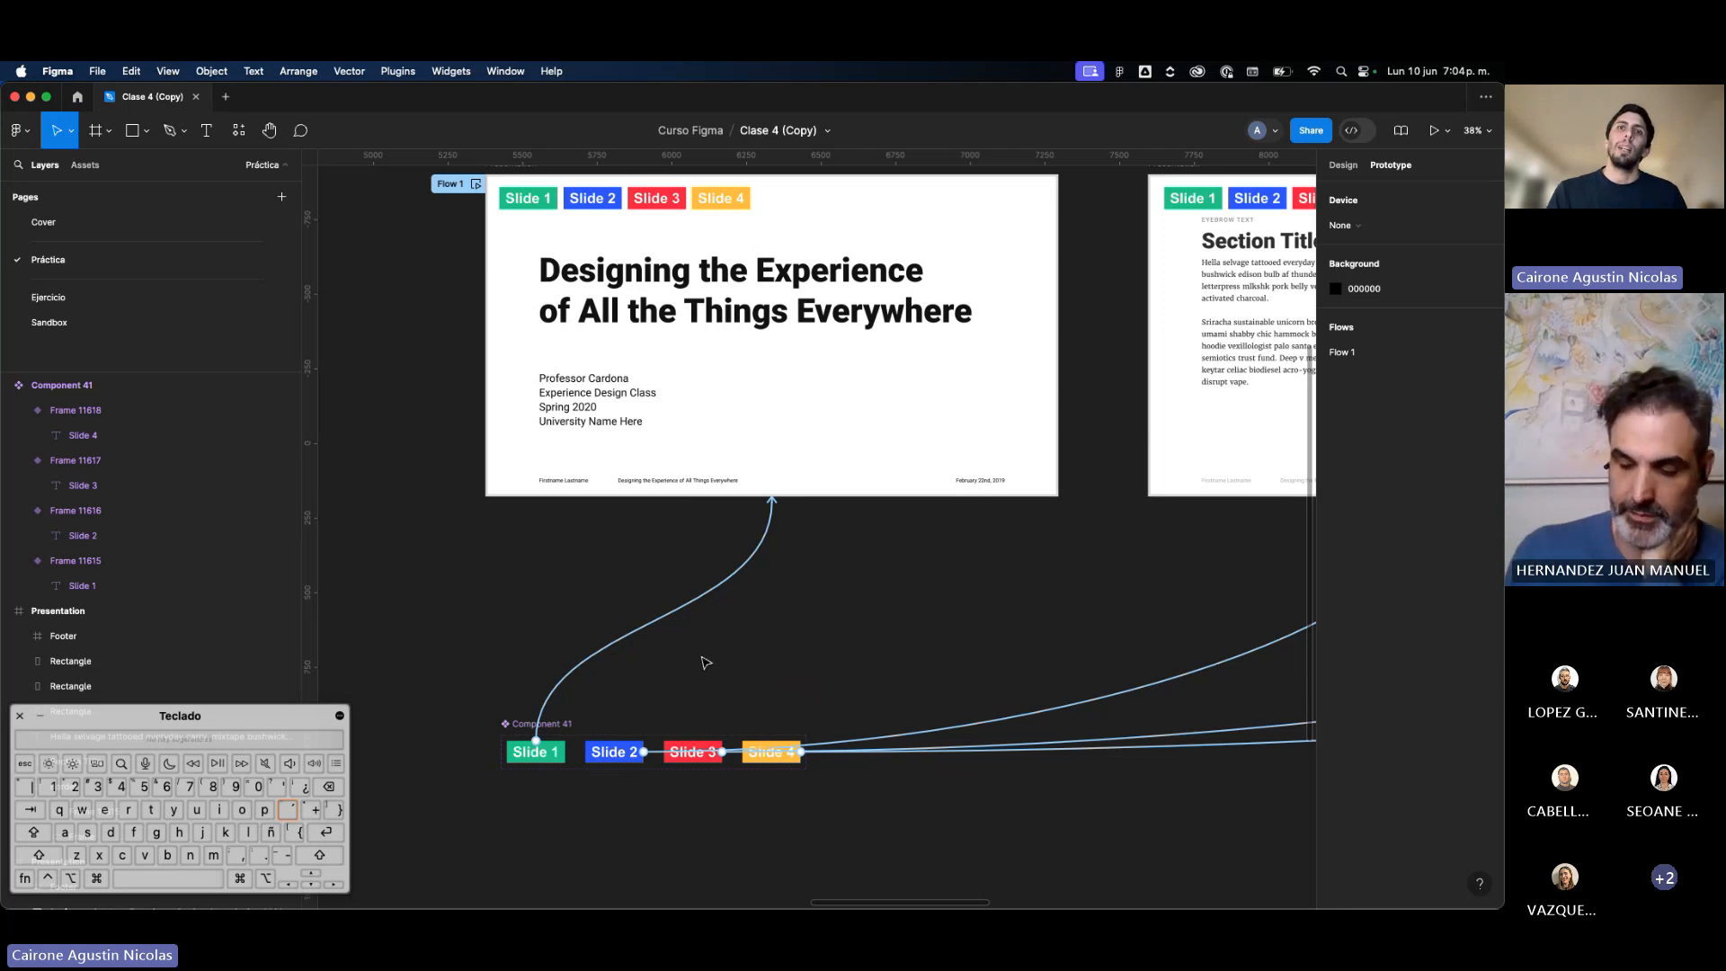
scroll(701, 661, up, 2)
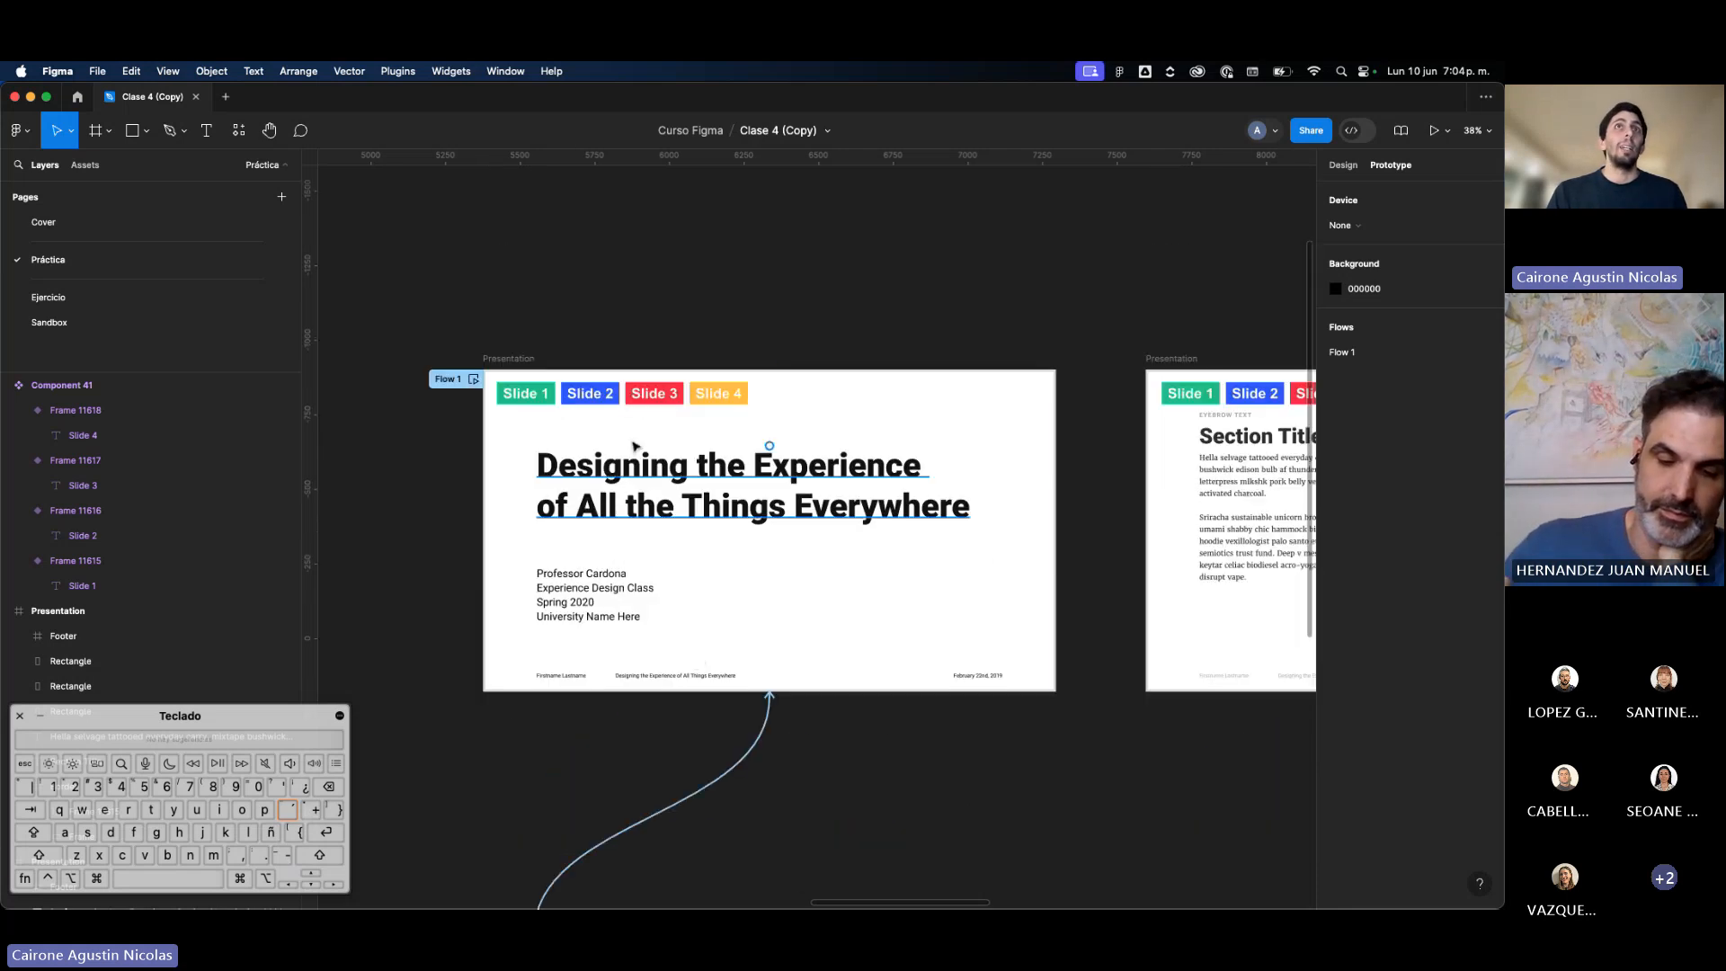
double_click(606, 396)
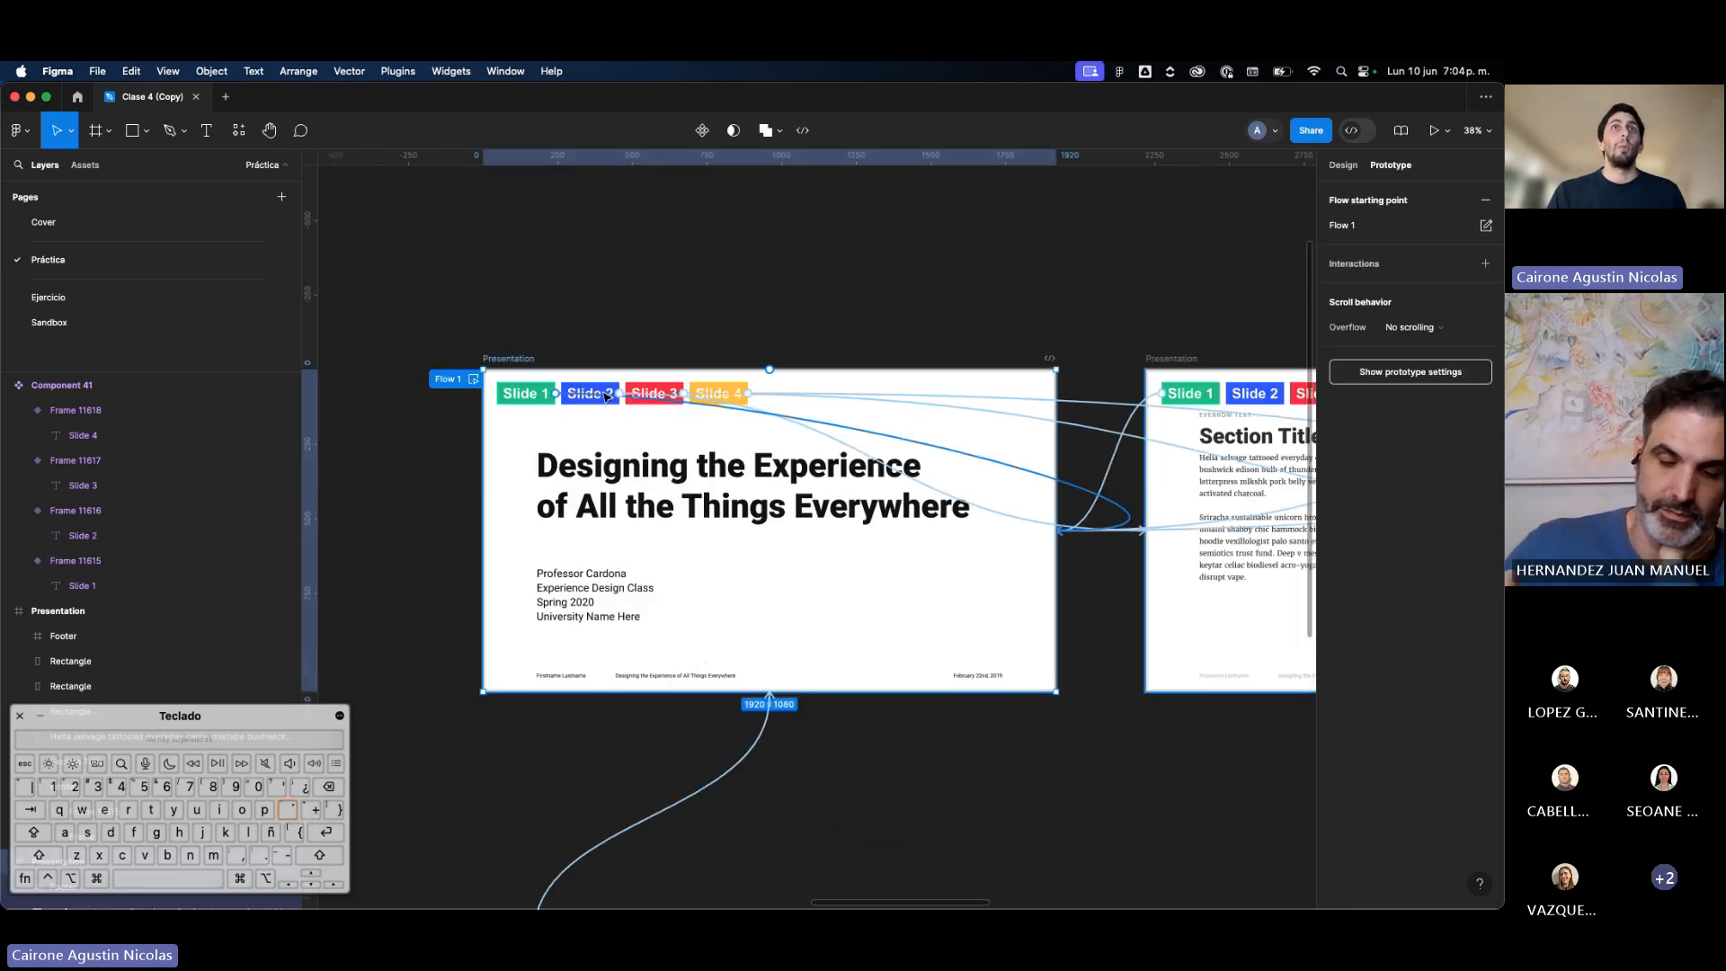
click(764, 320)
scroll(765, 320, down, 4)
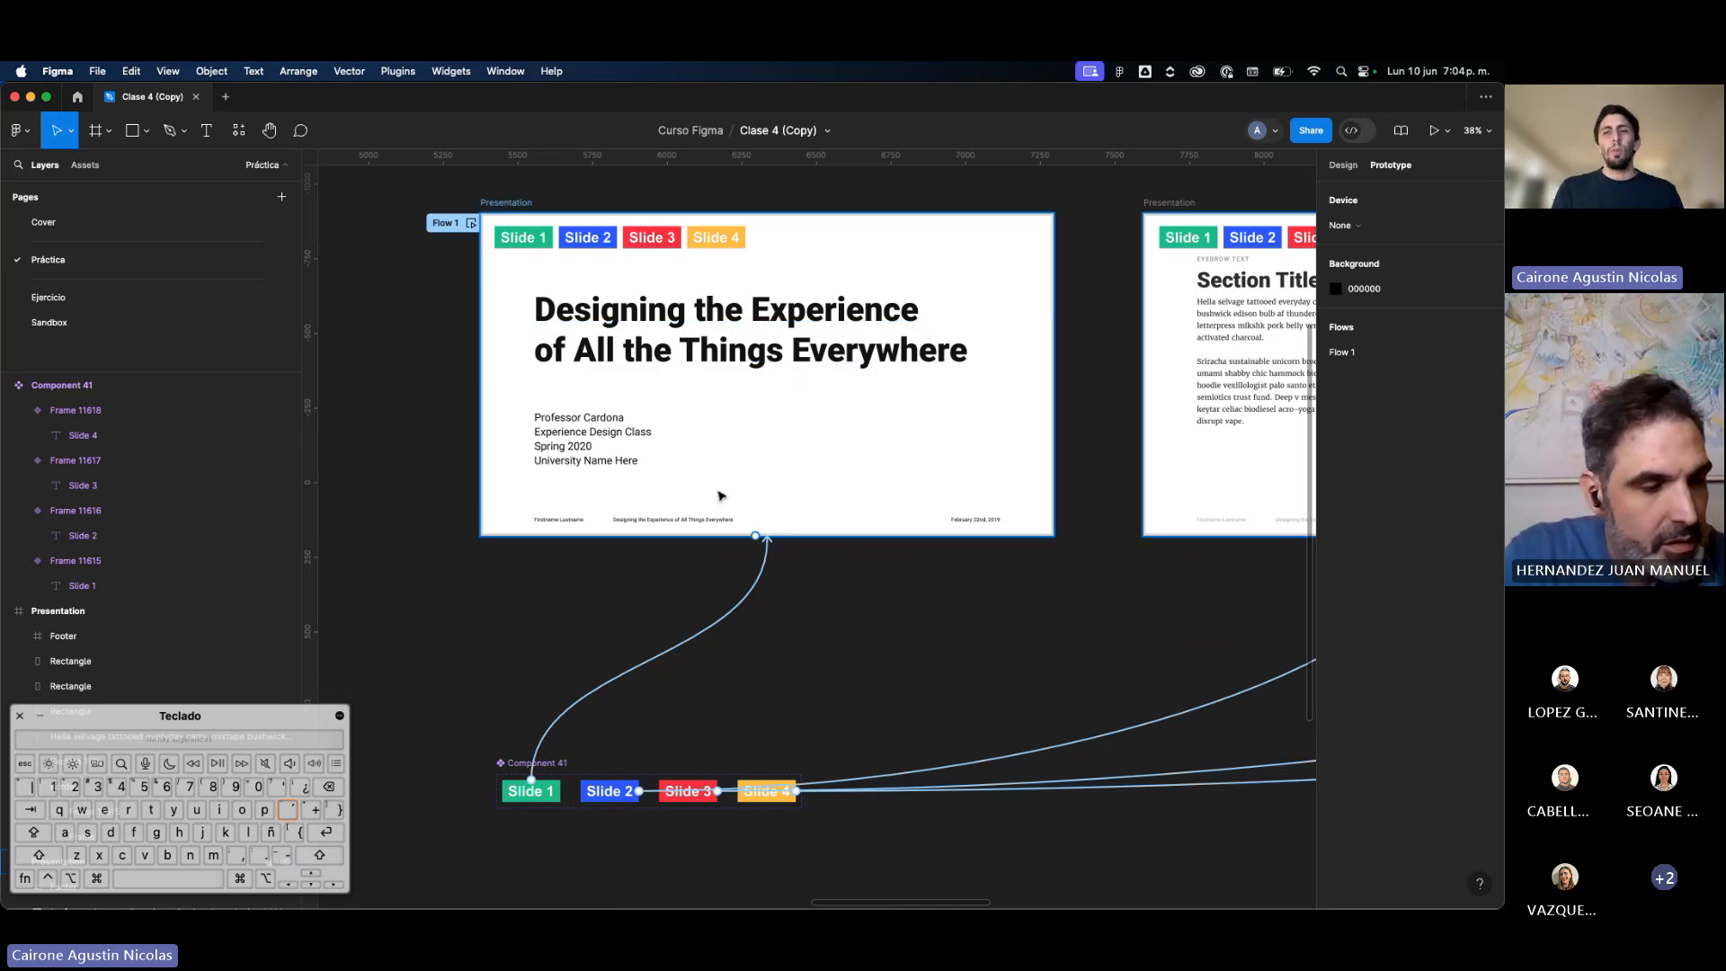
scroll(720, 495, up, 2)
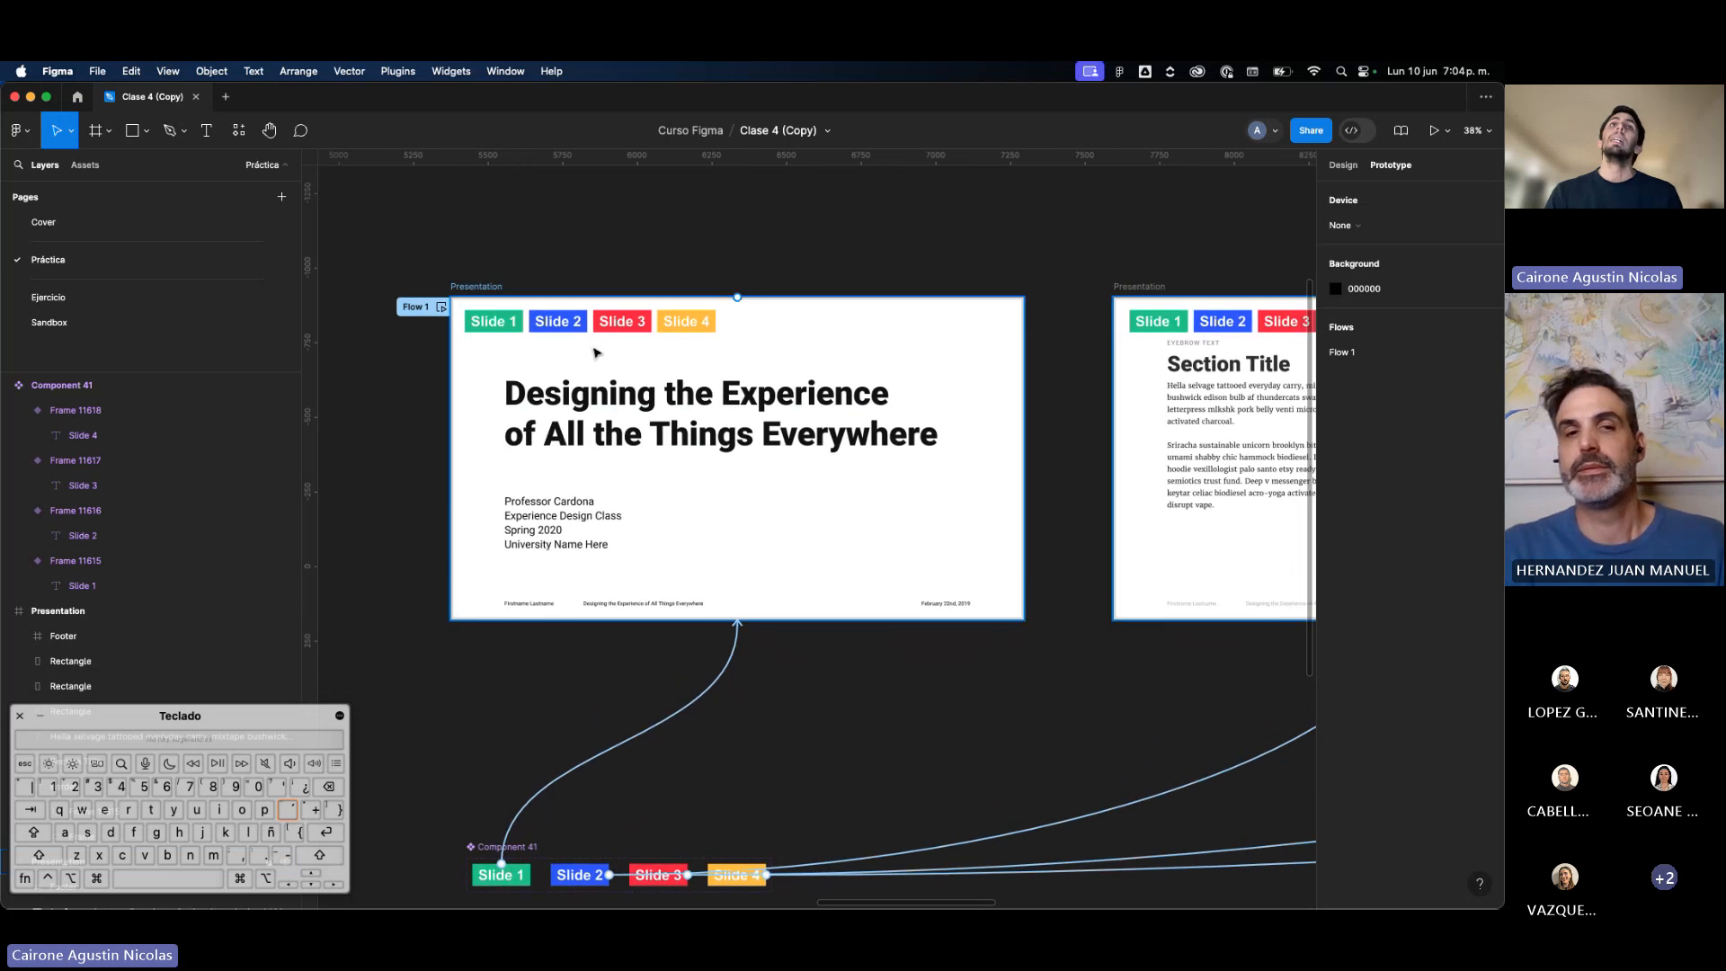
Step: Select the button row on the first slide, examine its connections against the component set beneath, and deselect it
double_click(493, 316)
scroll(492, 317, up, 3)
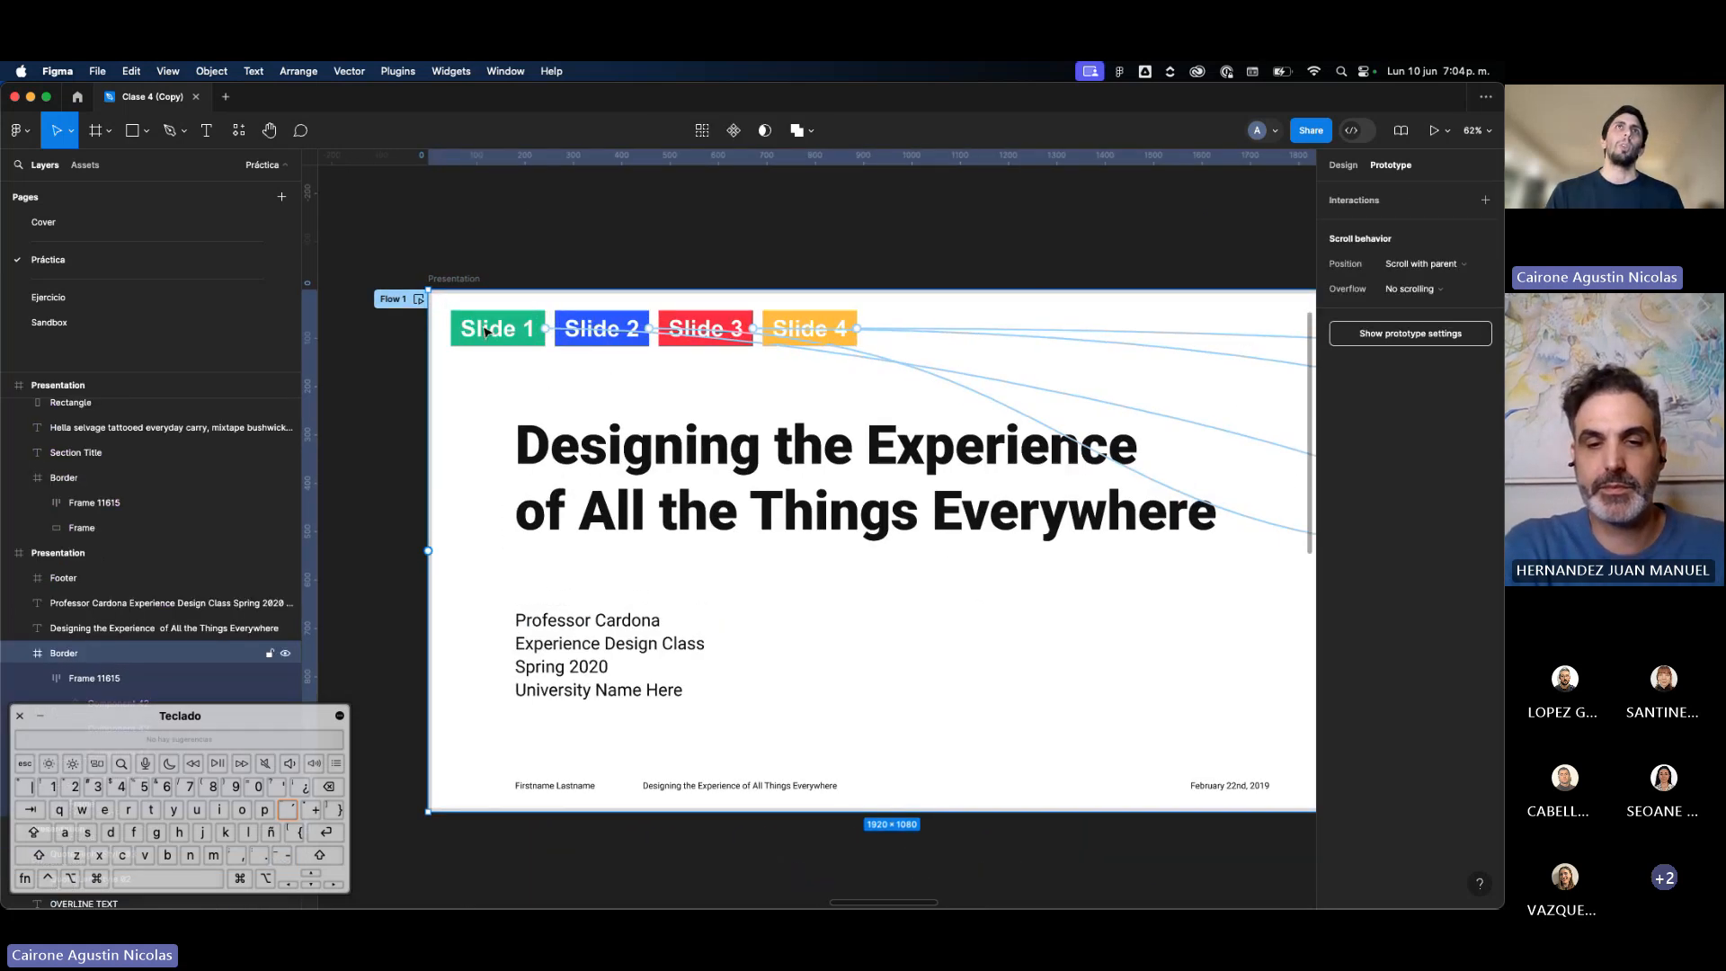
double_click(490, 325)
scroll(490, 325, down, 5)
scroll(619, 313, right, 10)
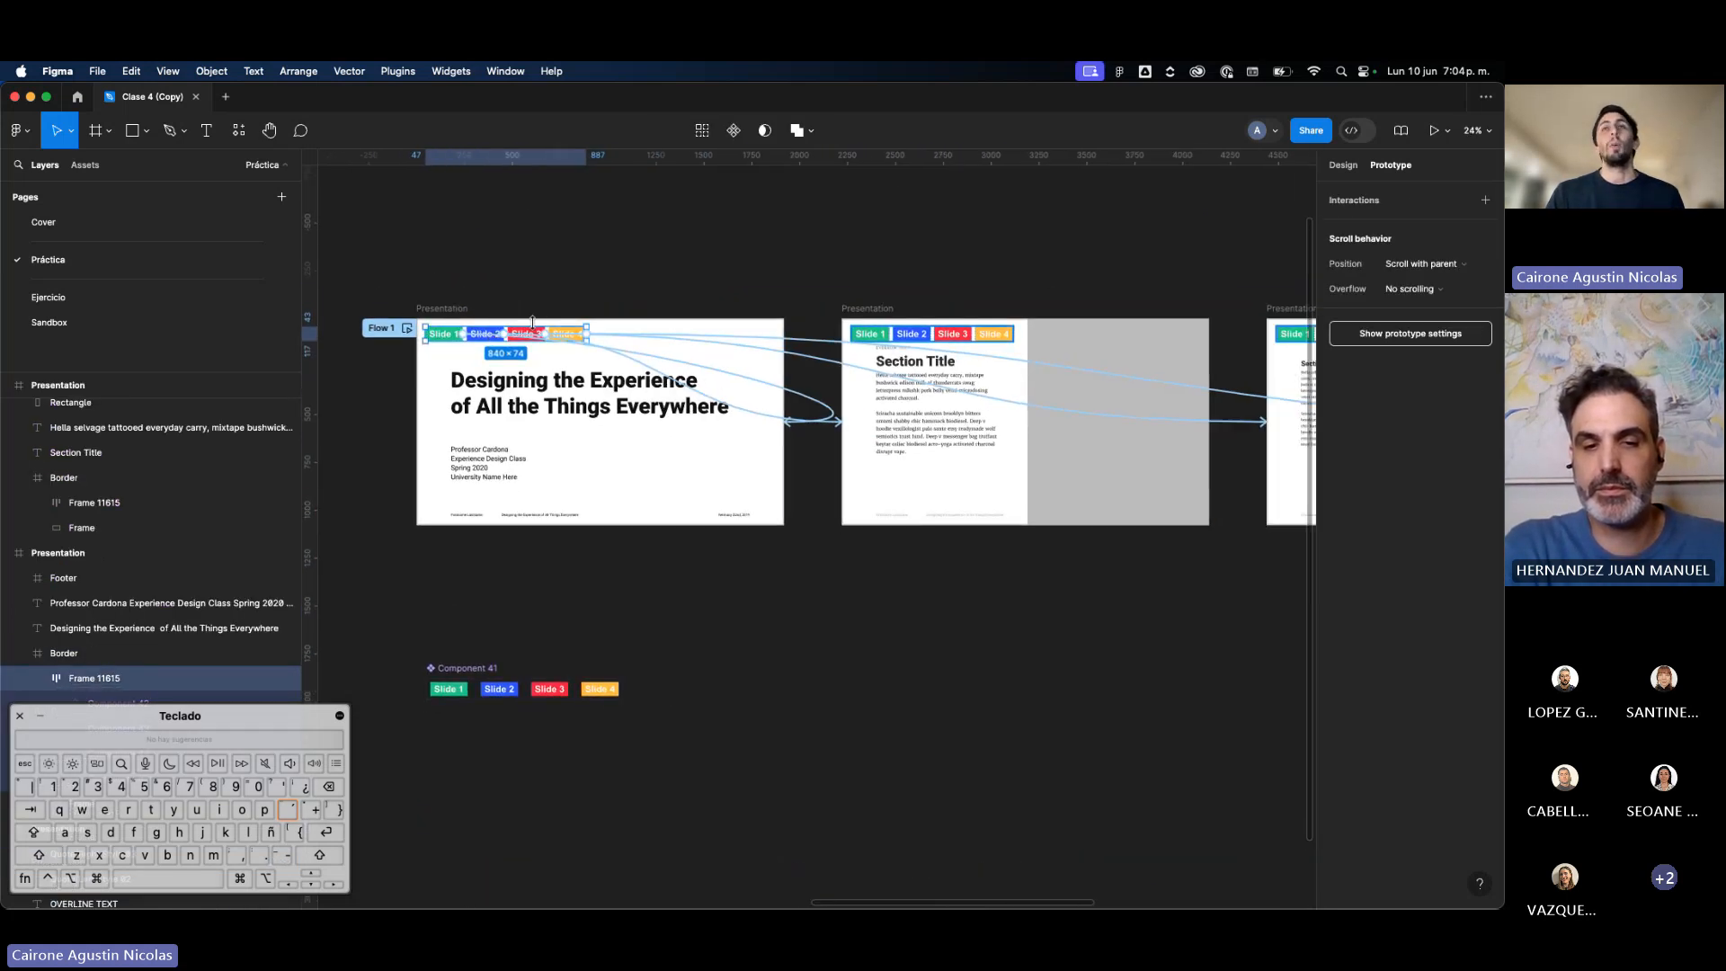
scroll(1038, 334, left, 11)
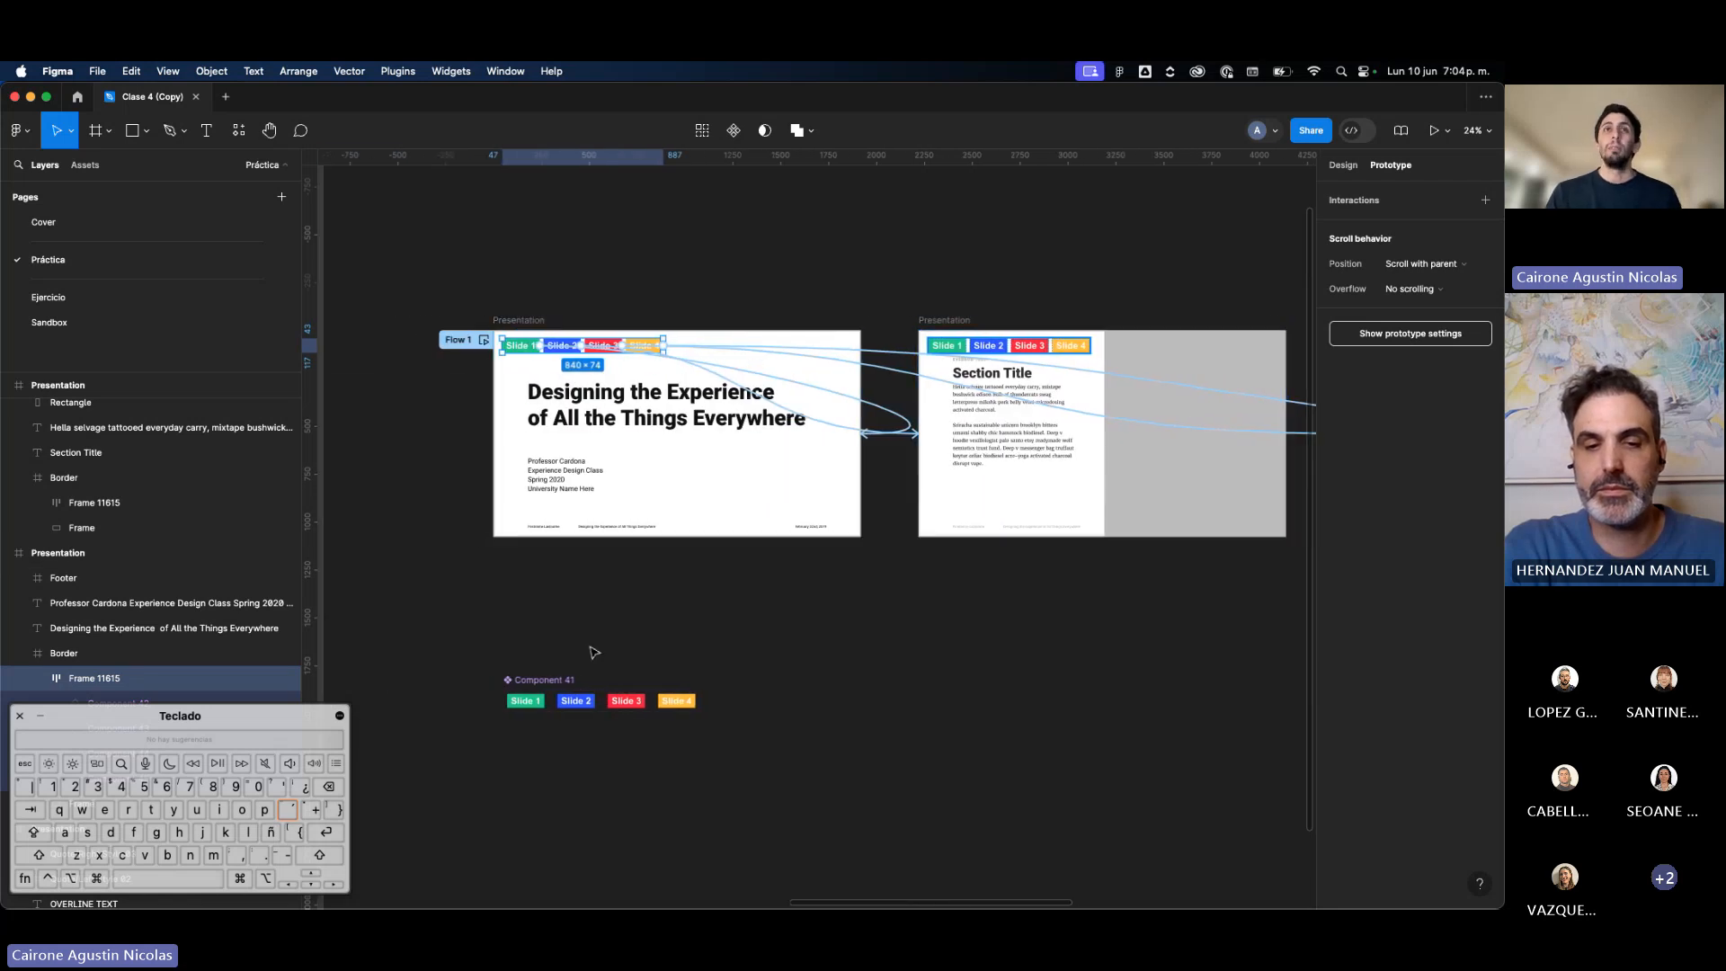
scroll(542, 683, up, 5)
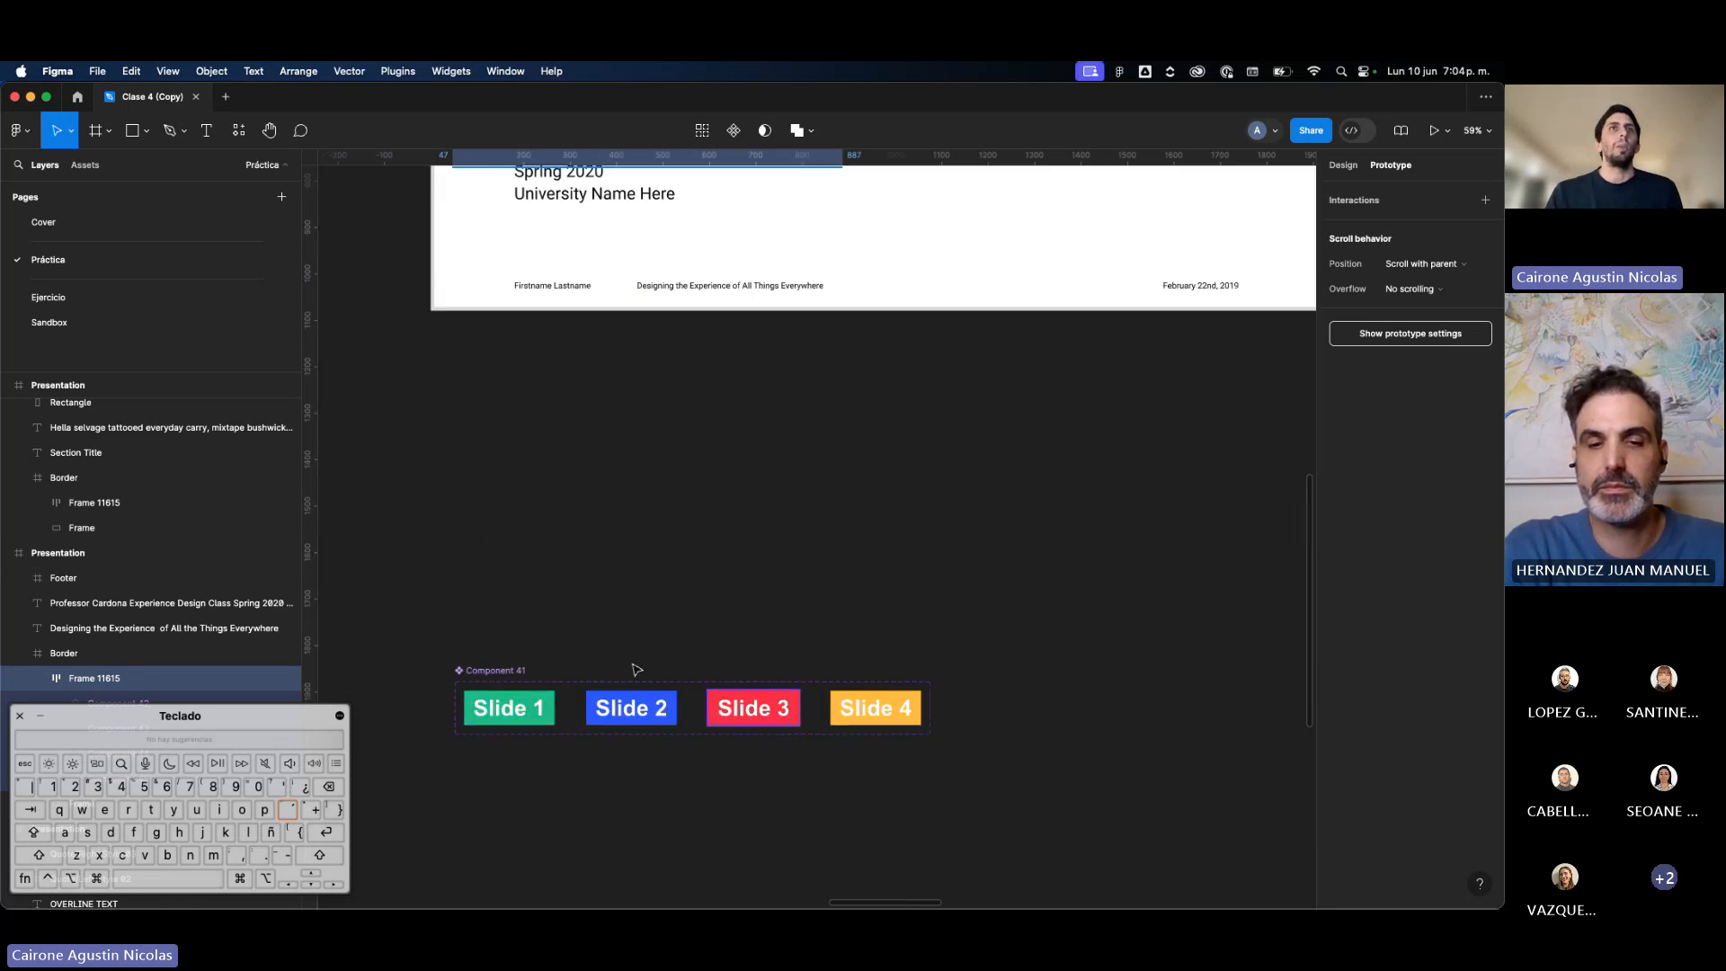
scroll(867, 549, up, 5)
scroll(867, 550, down, 1)
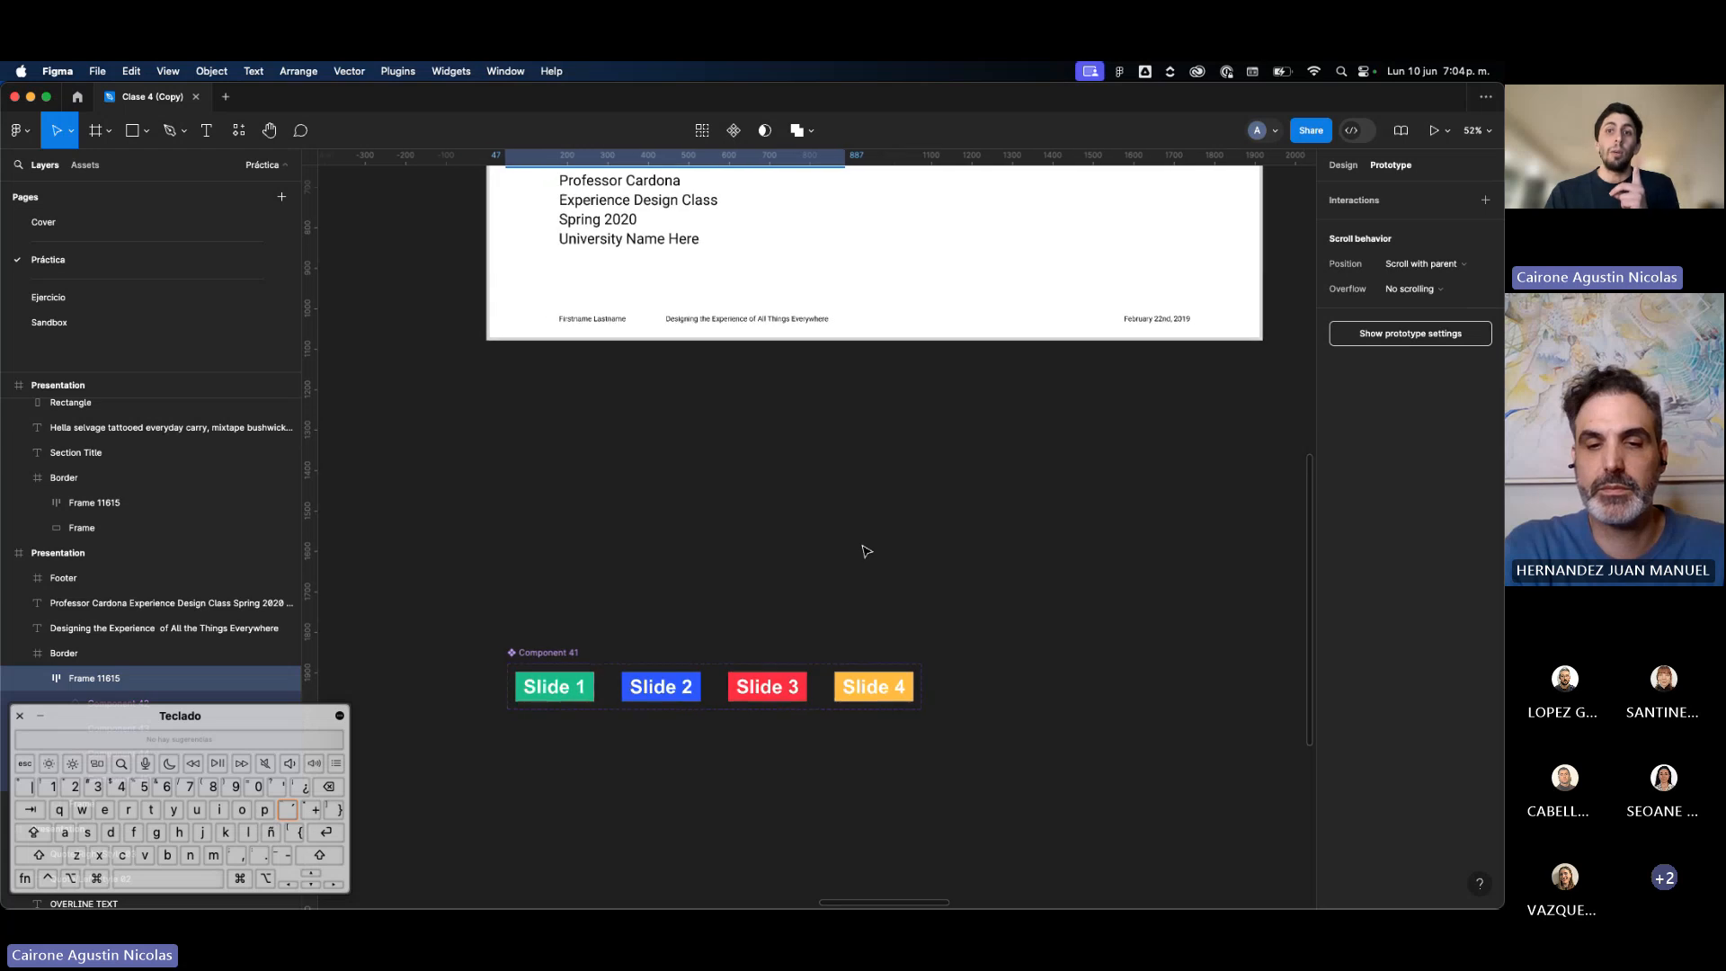
scroll(863, 550, up, 2)
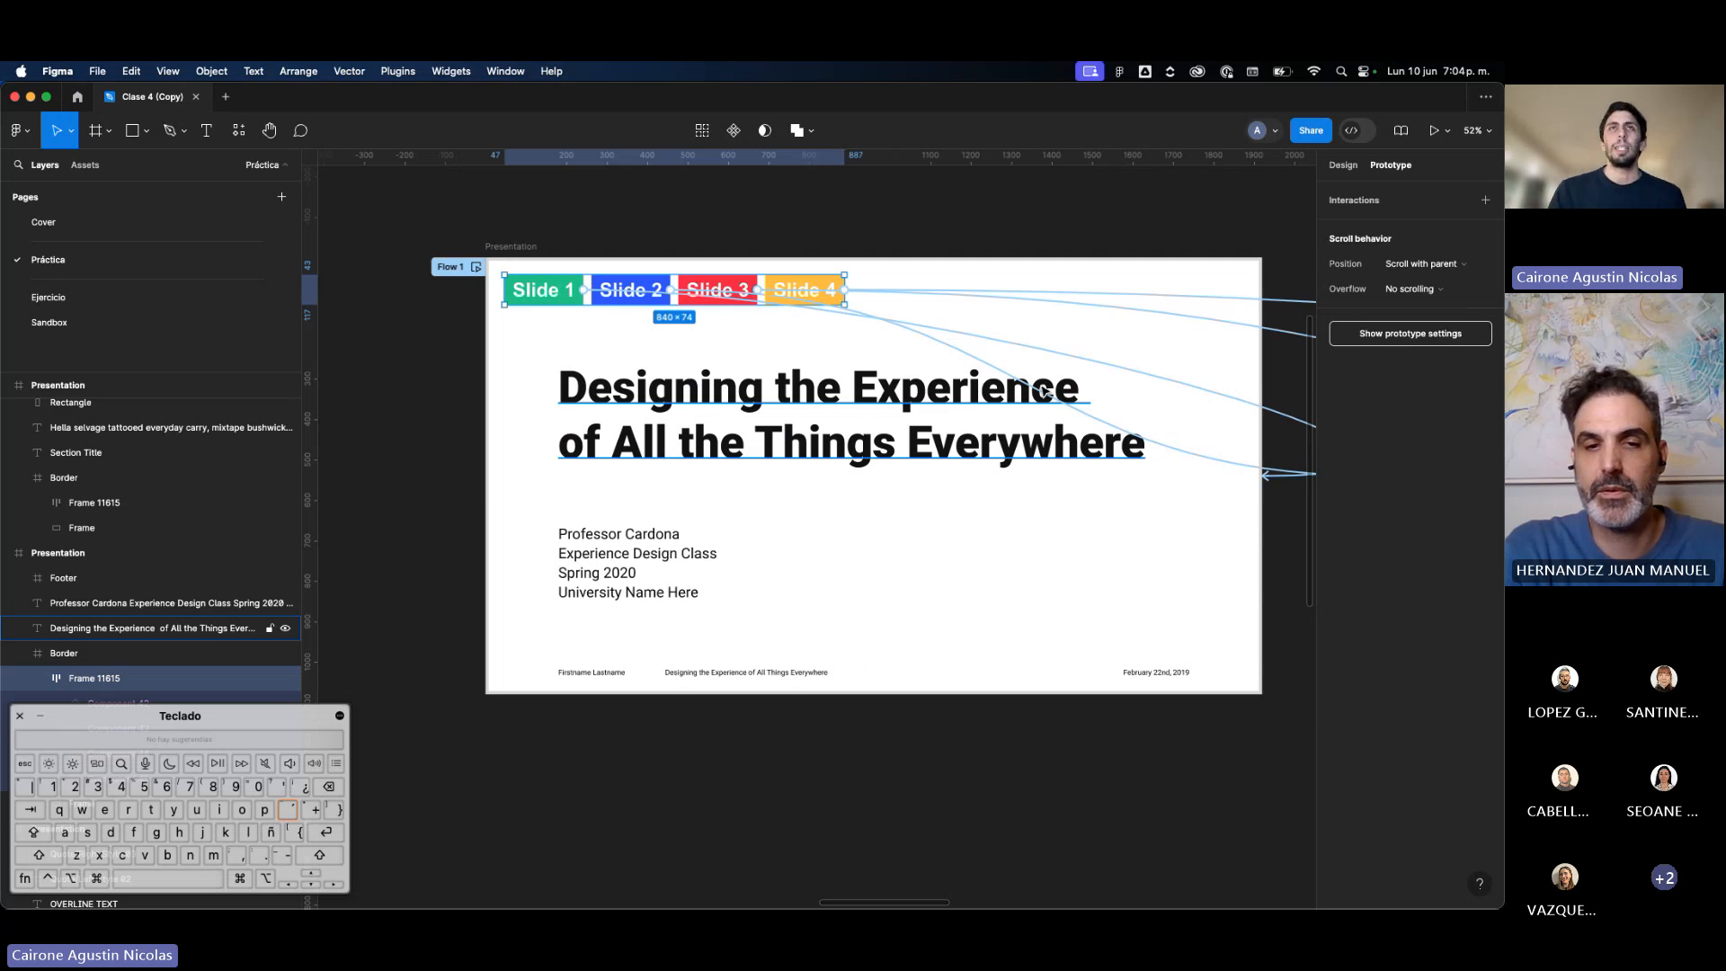
click(951, 227)
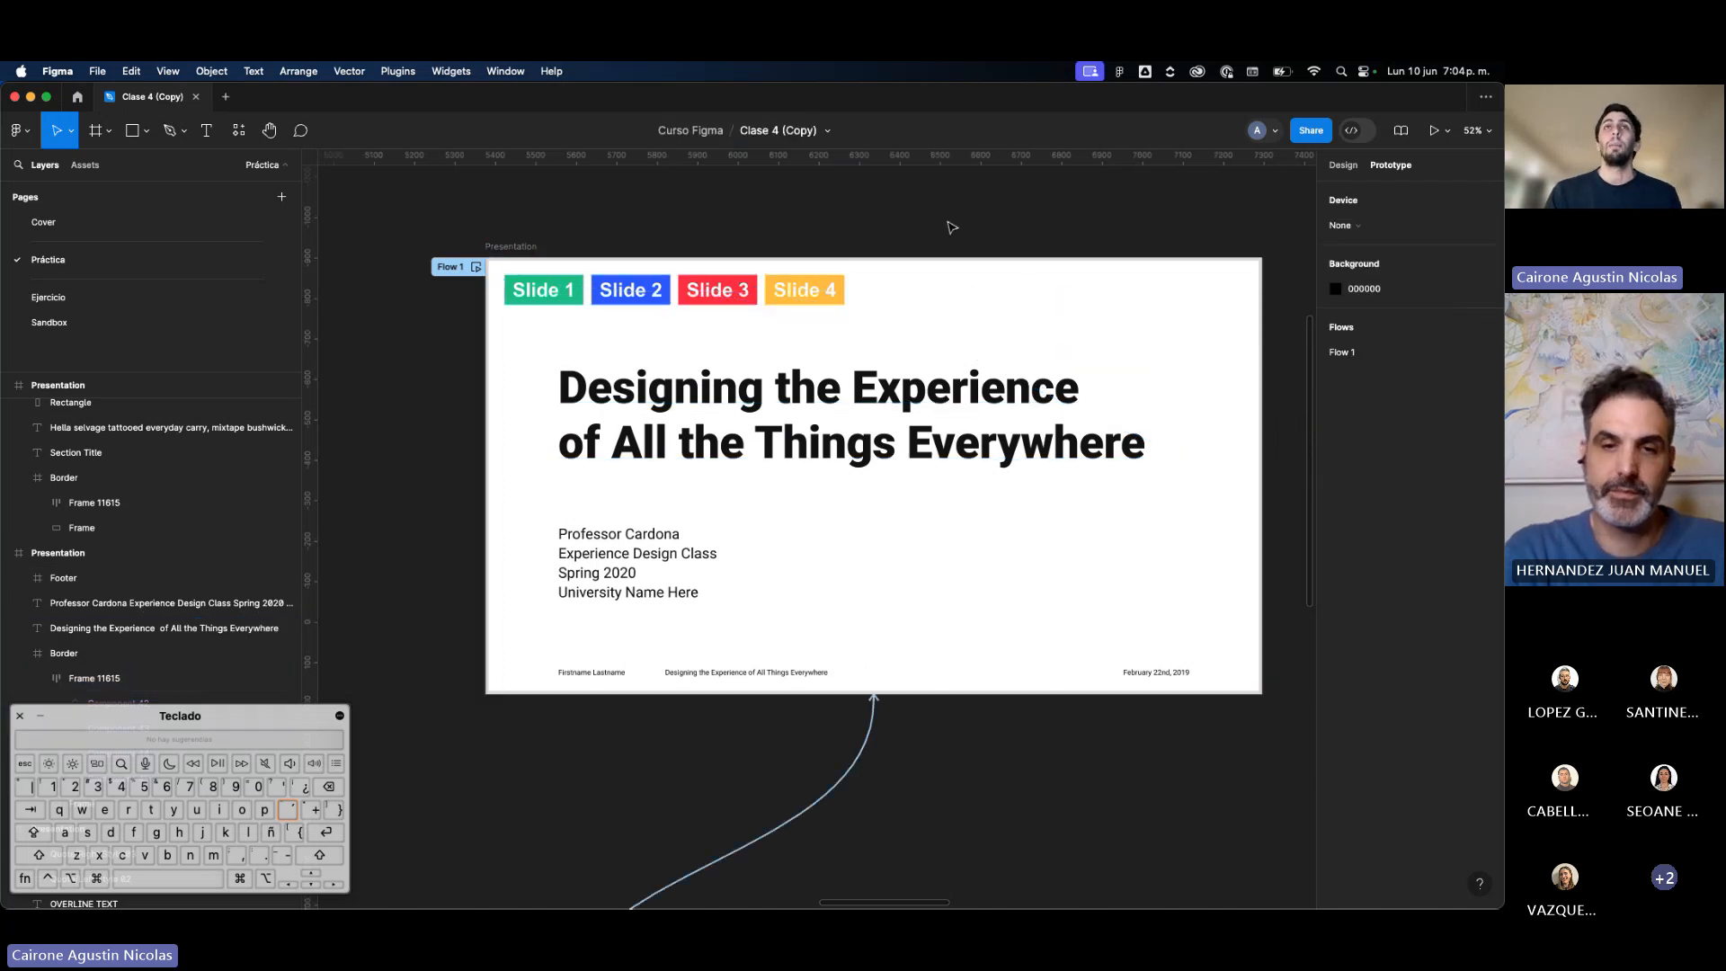
Step: Move the slide button component set up to sit just beneath the first slide
scroll(951, 226, down, 3)
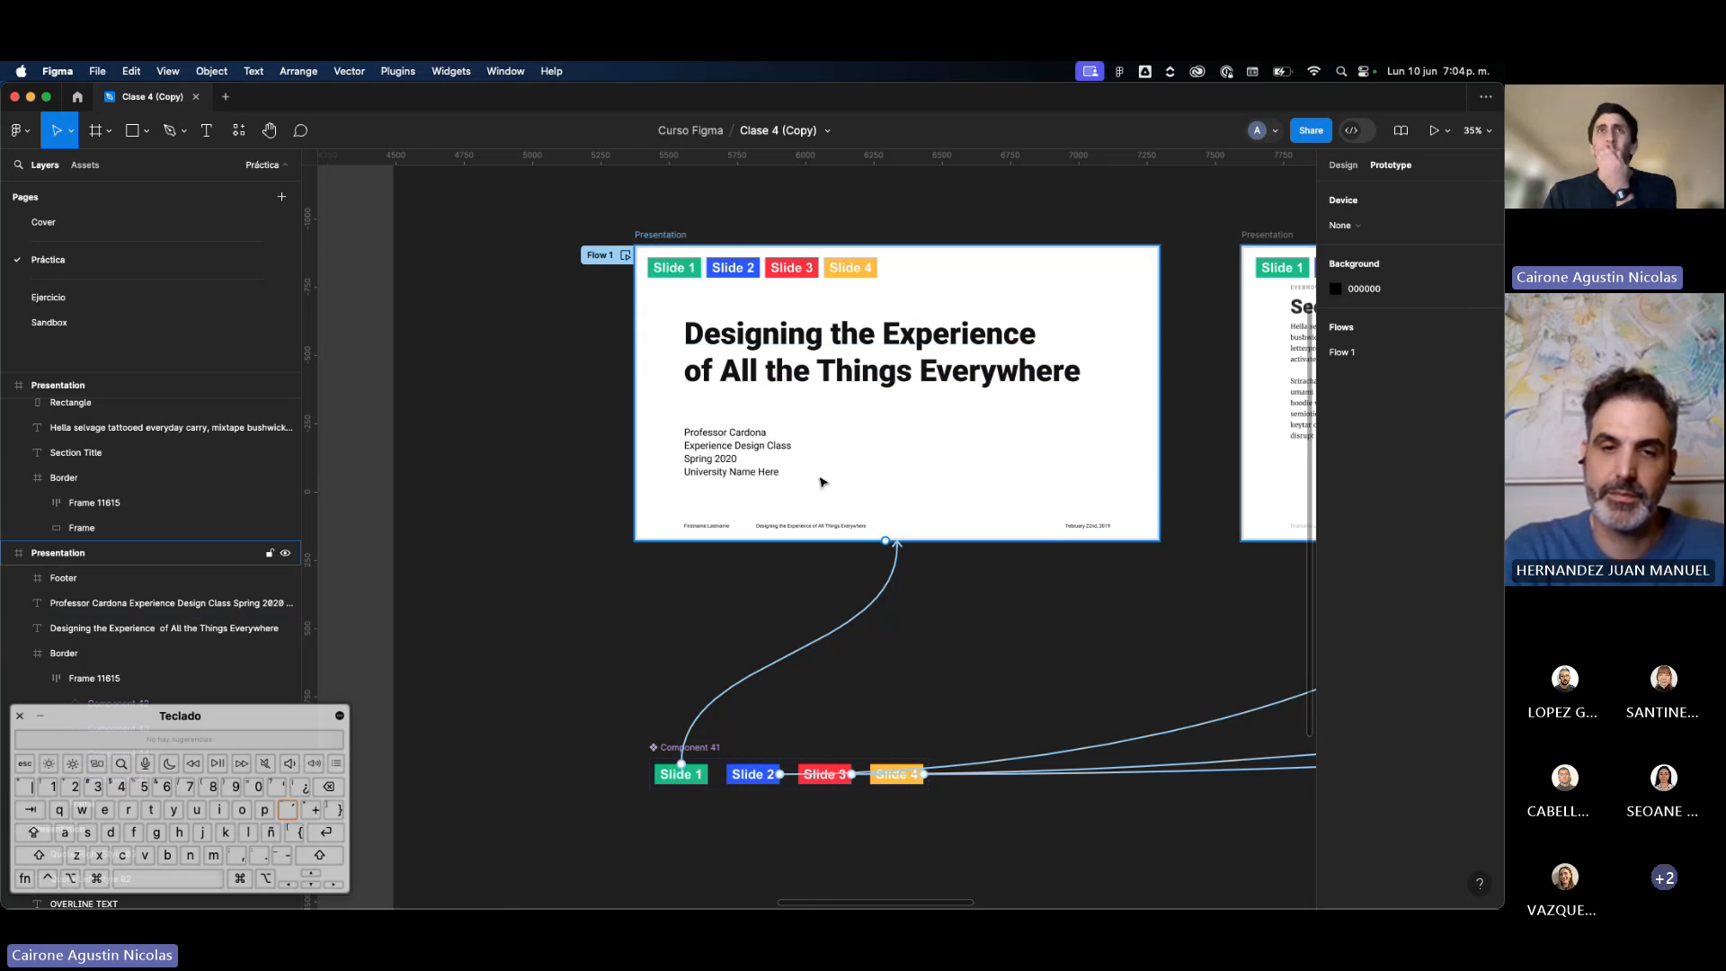
scroll(823, 483, down, 1)
click(706, 740)
drag(706, 740, 689, 608)
click(709, 751)
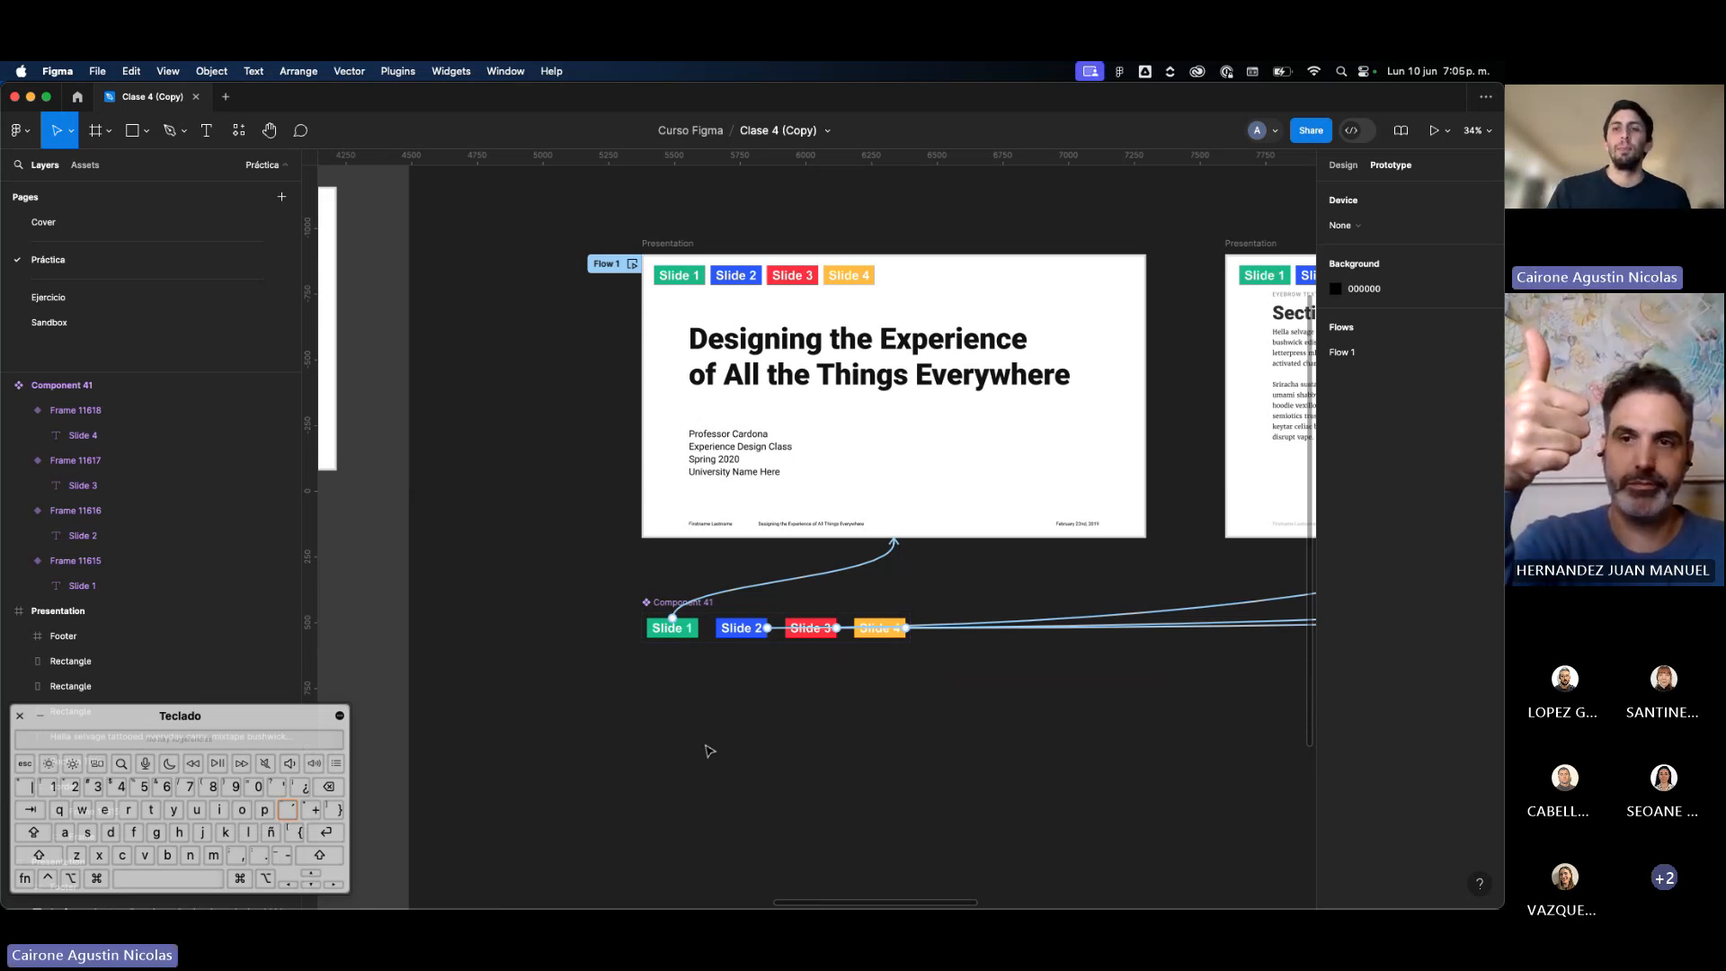
Step: Examine the connections running from the component set and from the first slide's buttons to the other slides
scroll(709, 750, down, 3)
scroll(704, 751, down, 3)
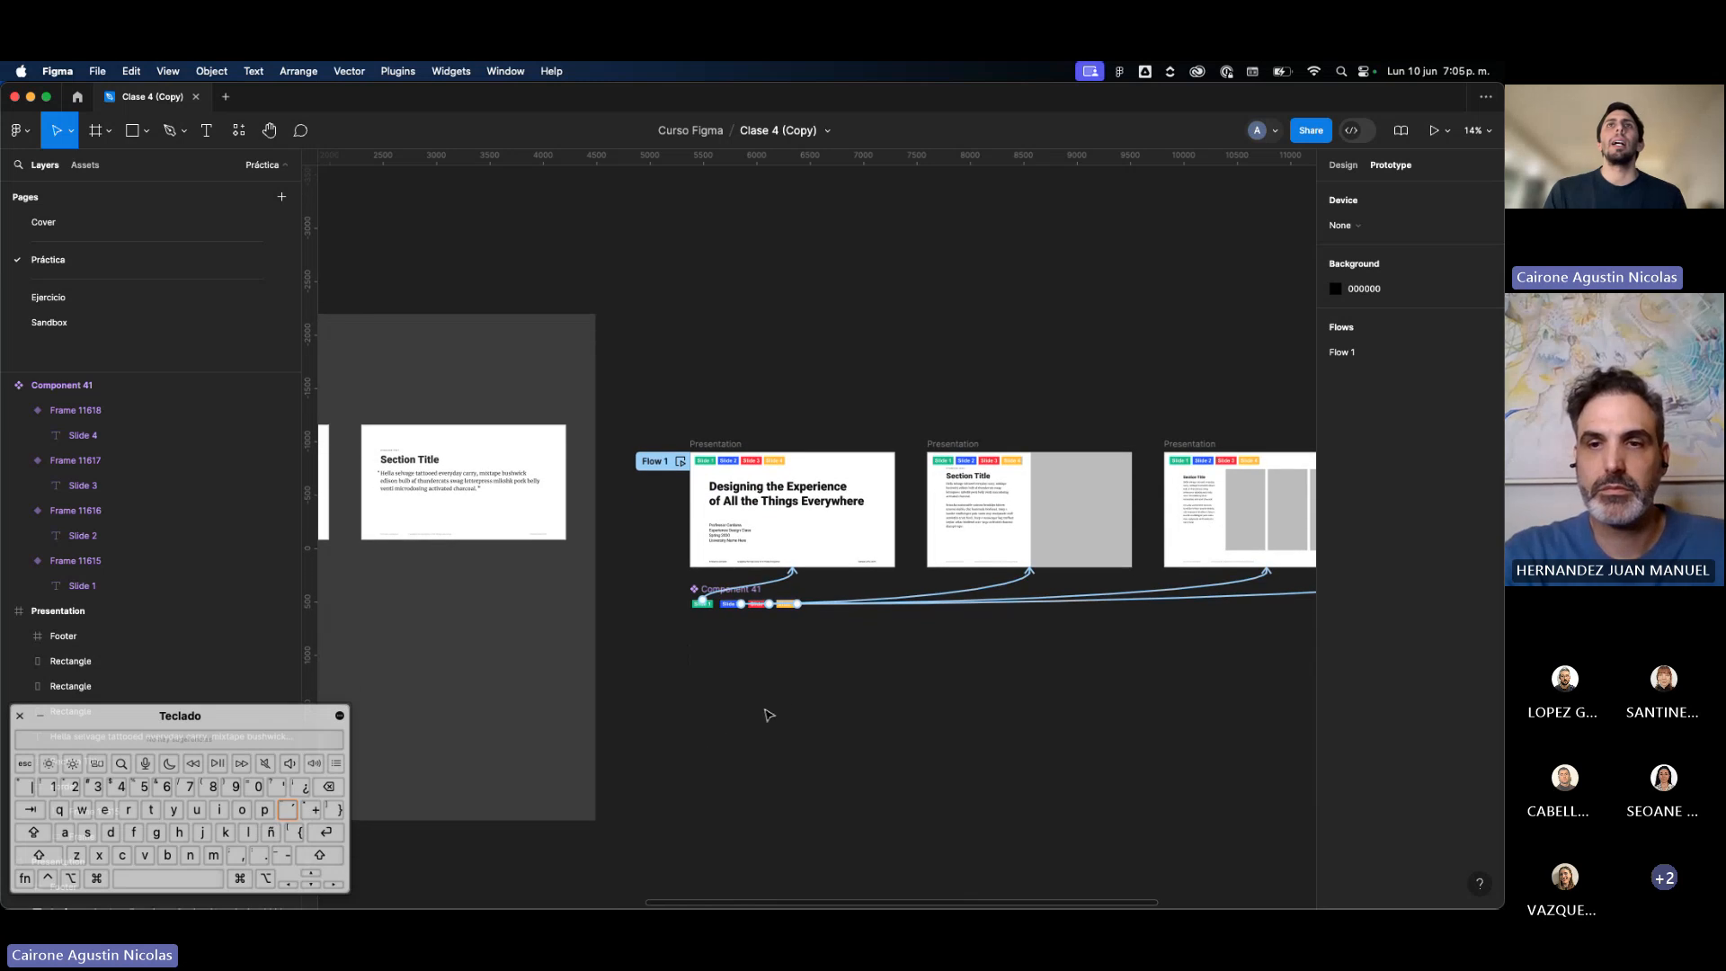
scroll(779, 697, up, 4)
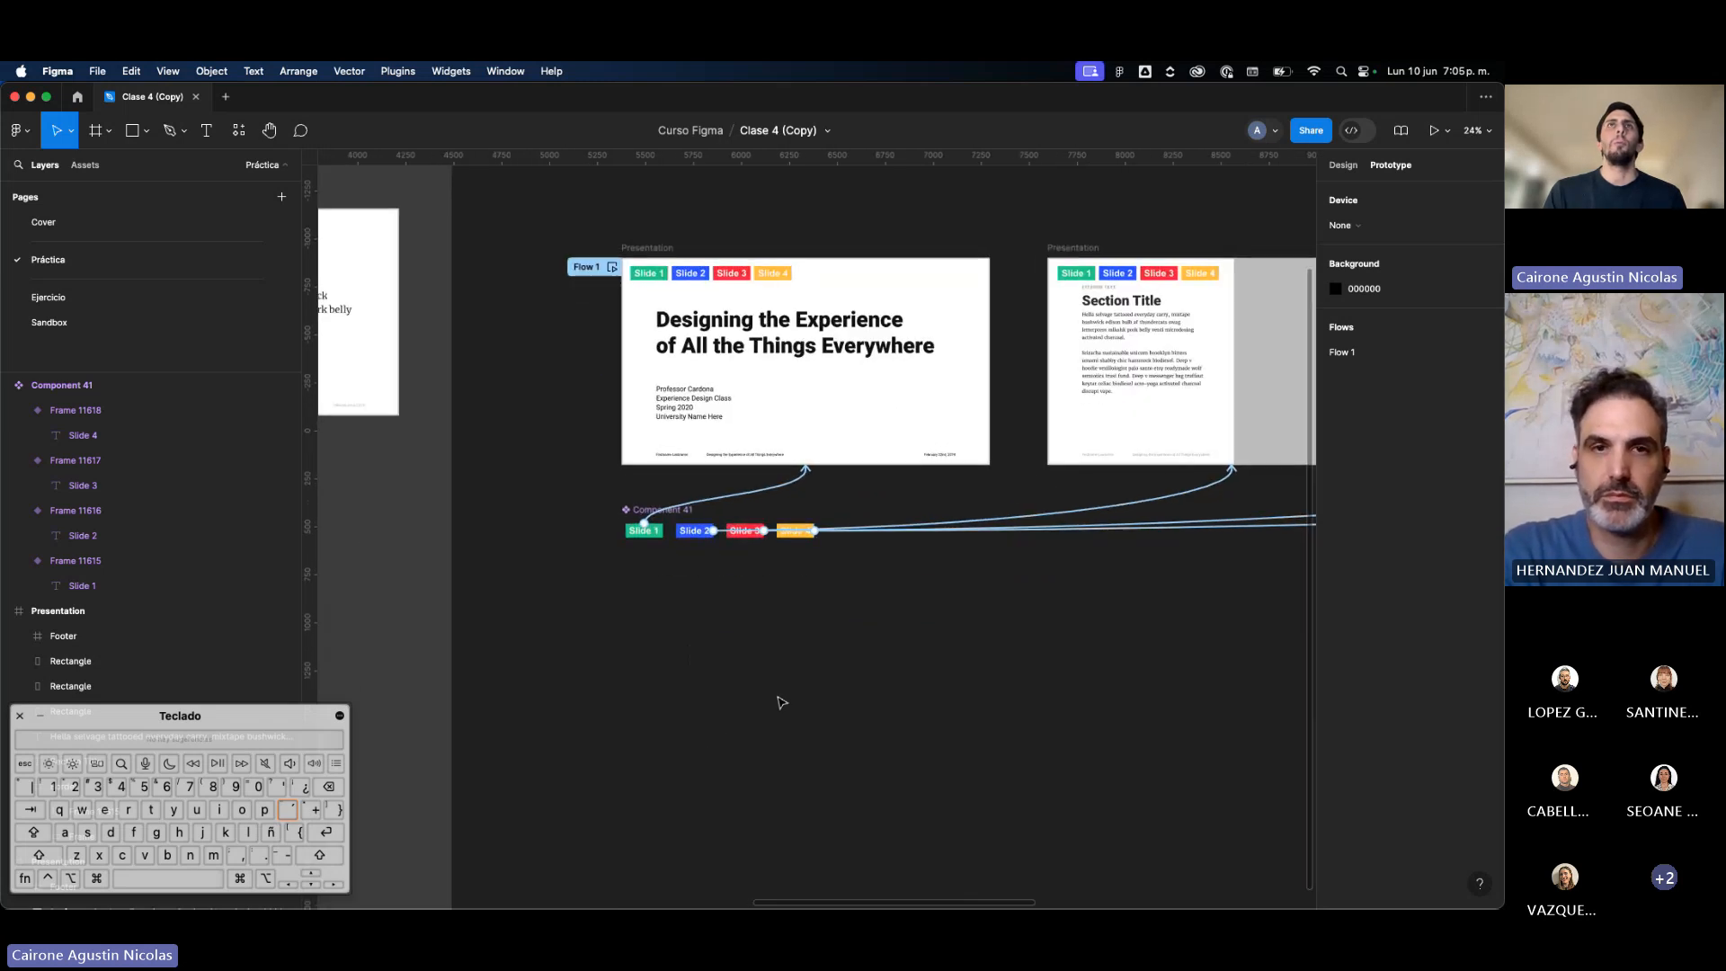
scroll(741, 566, up, 3)
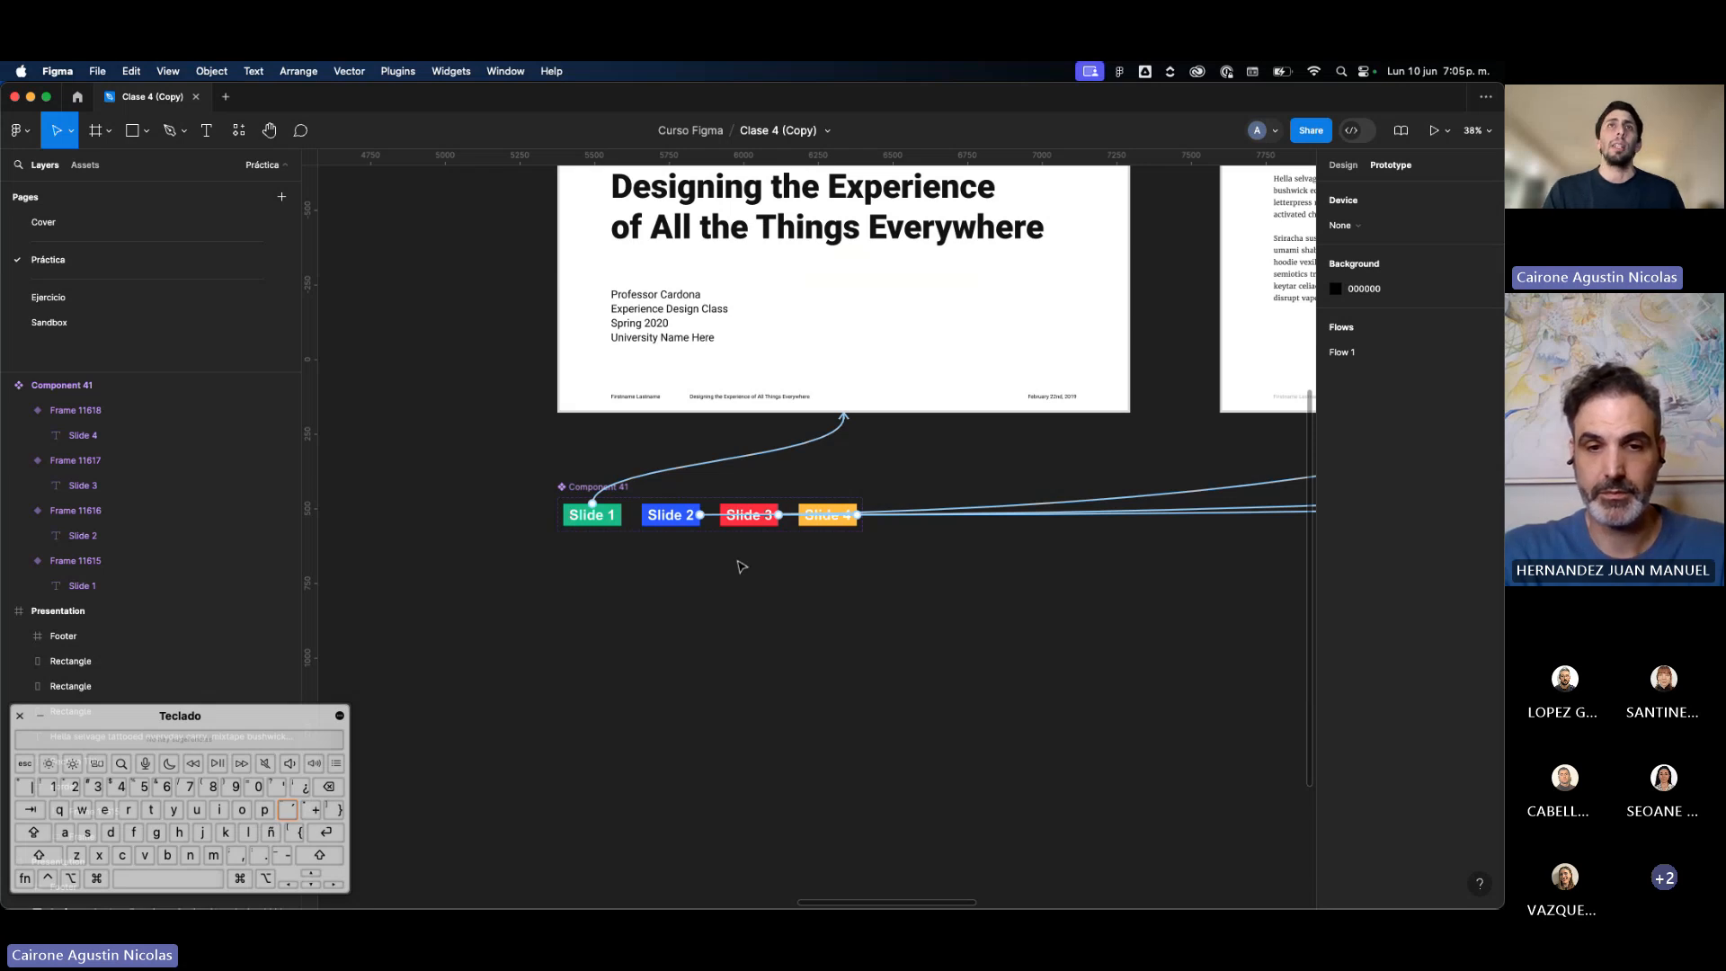
scroll(742, 566, up, 4)
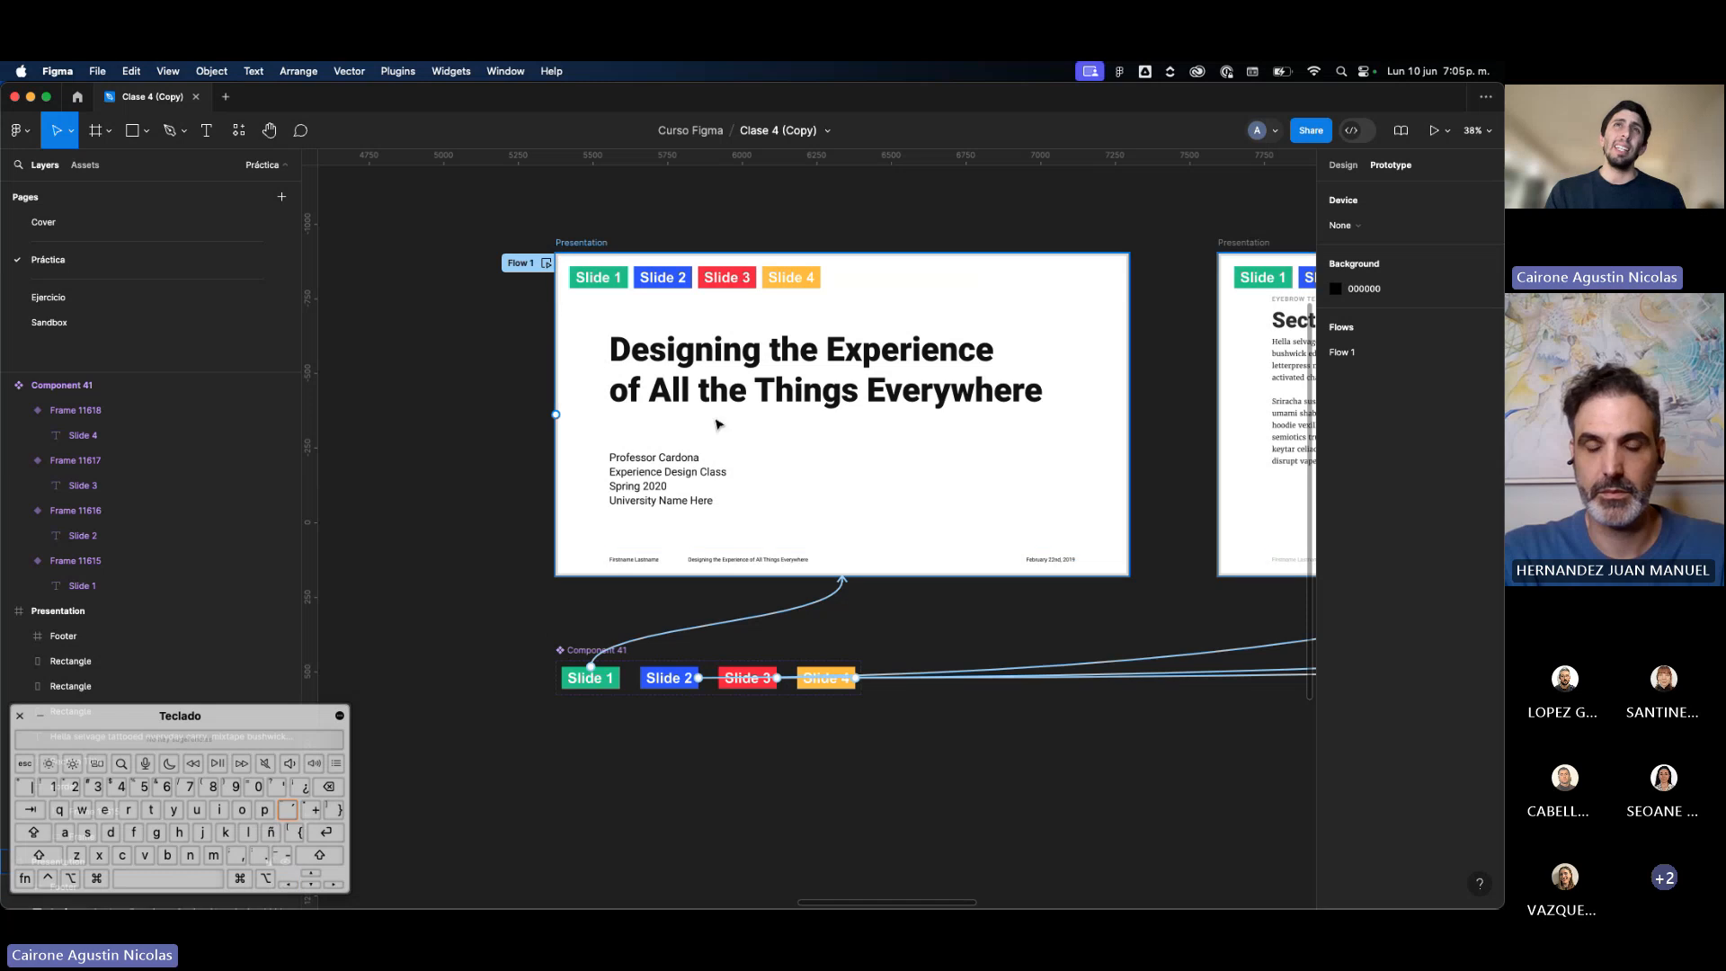
click(835, 361)
scroll(863, 368, right, 5)
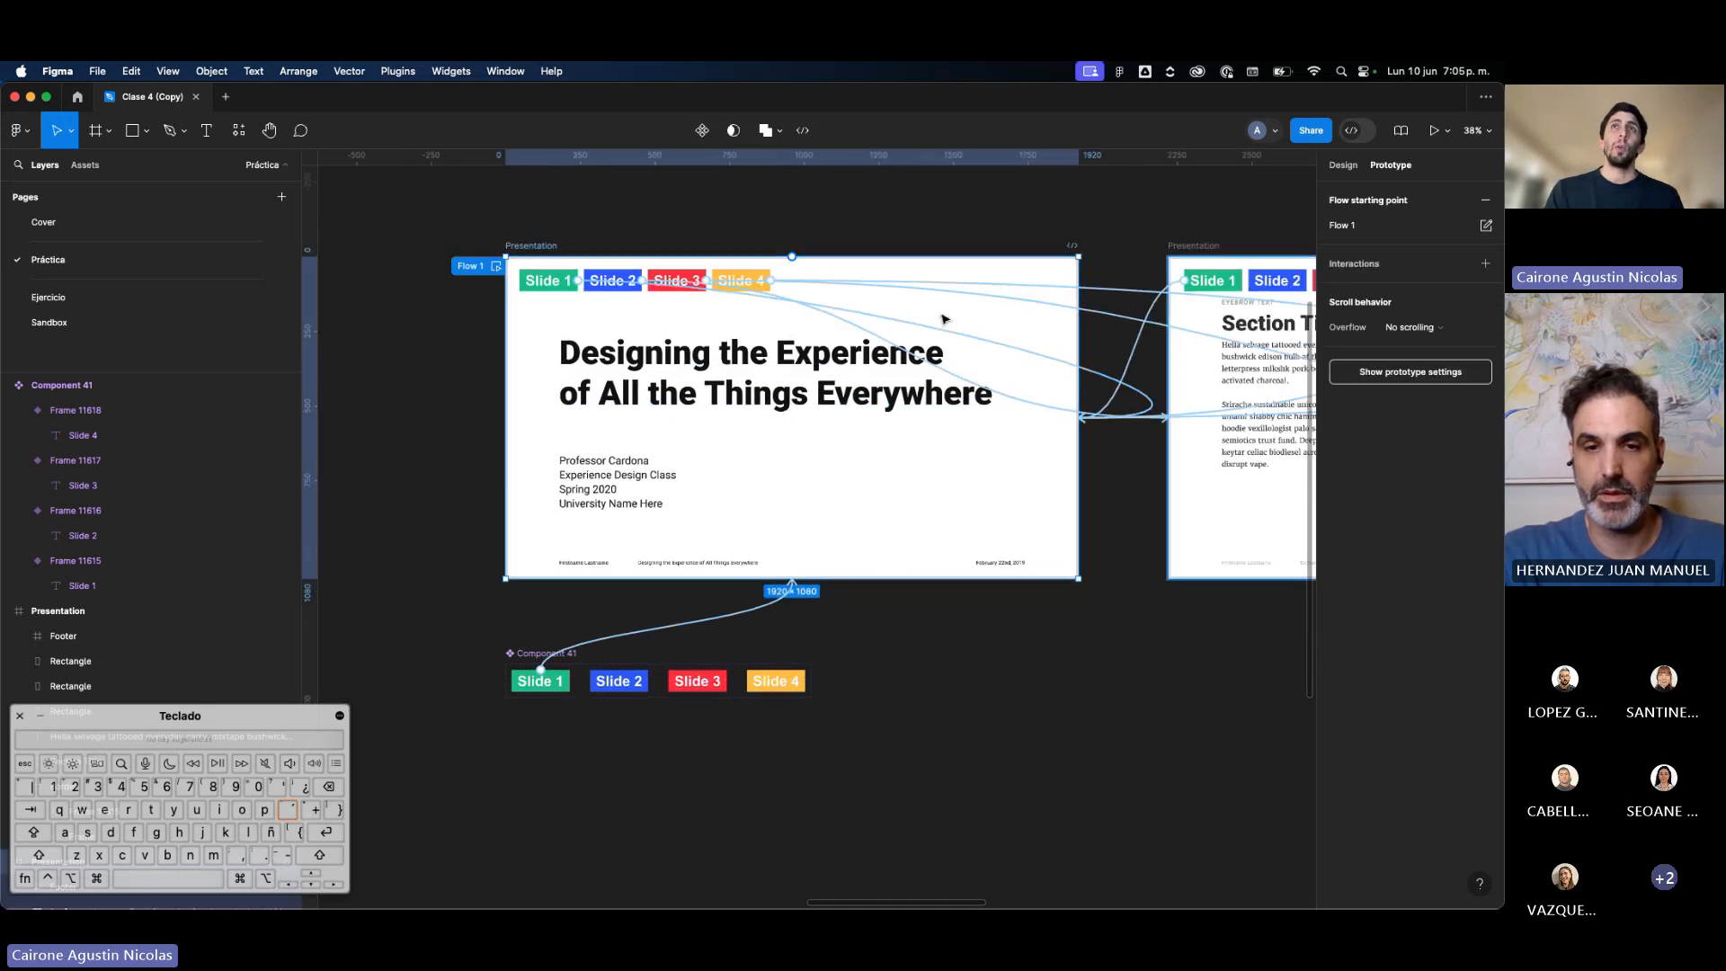
scroll(845, 399, right, 8)
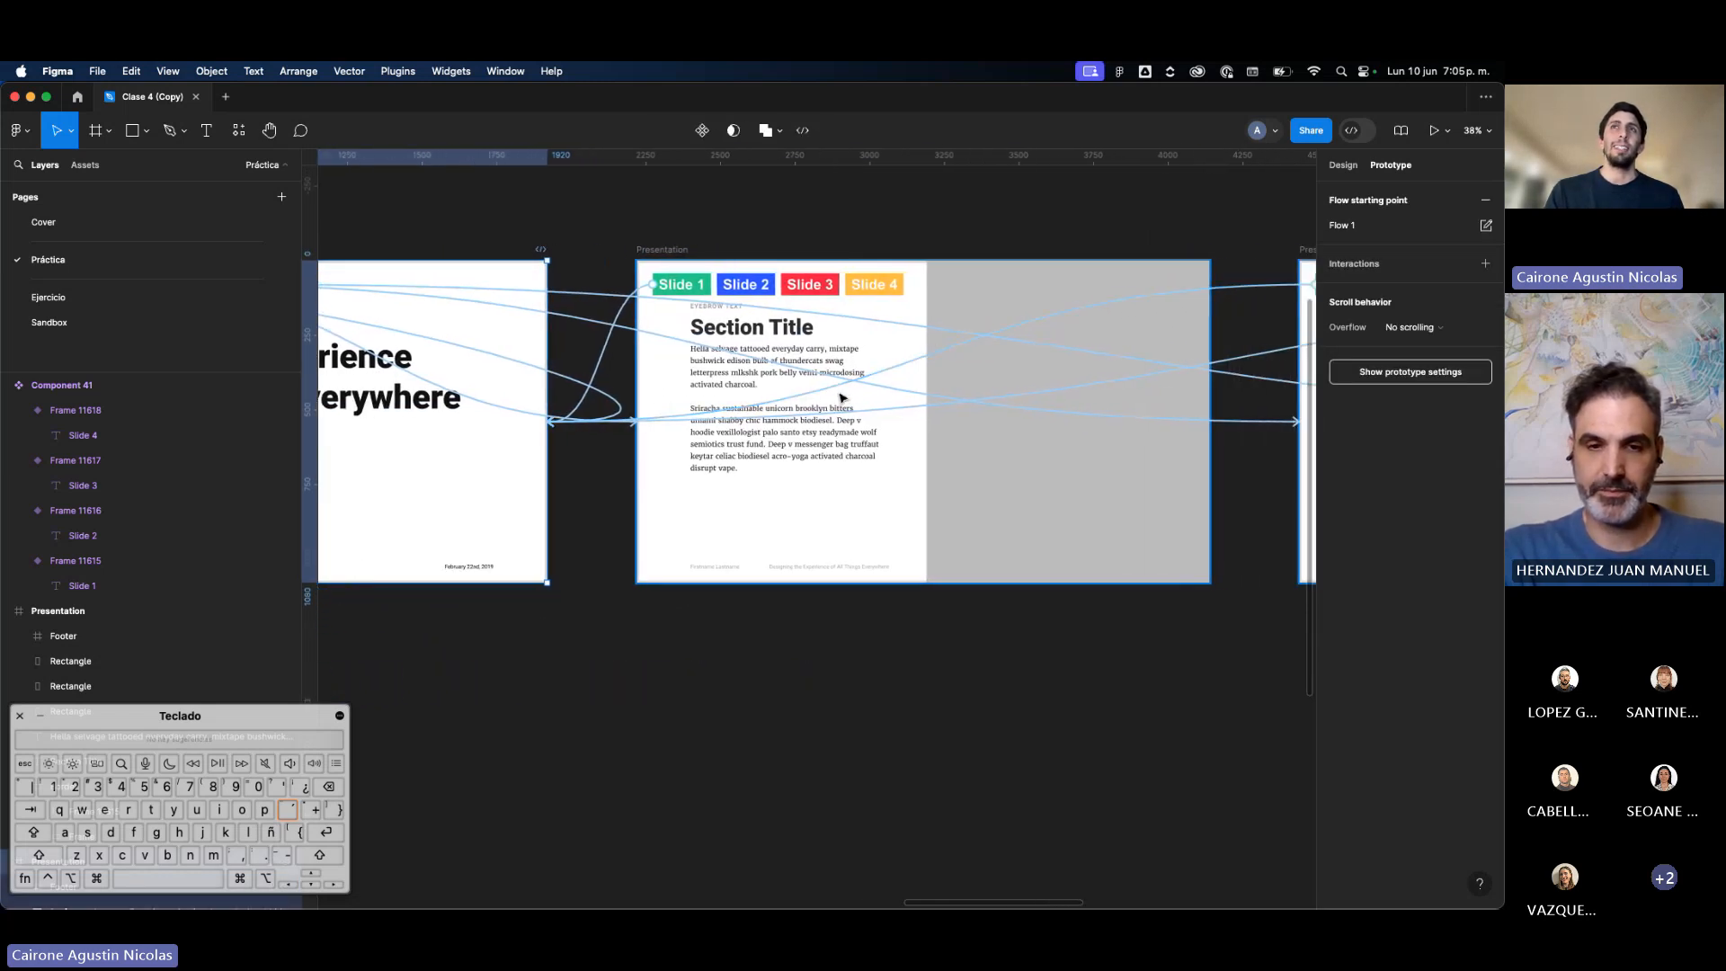
Step: Examine how the slide buttons on the second, third and fourth slides connect to the other slides
scroll(832, 398, right, 8)
scroll(829, 397, left, 3)
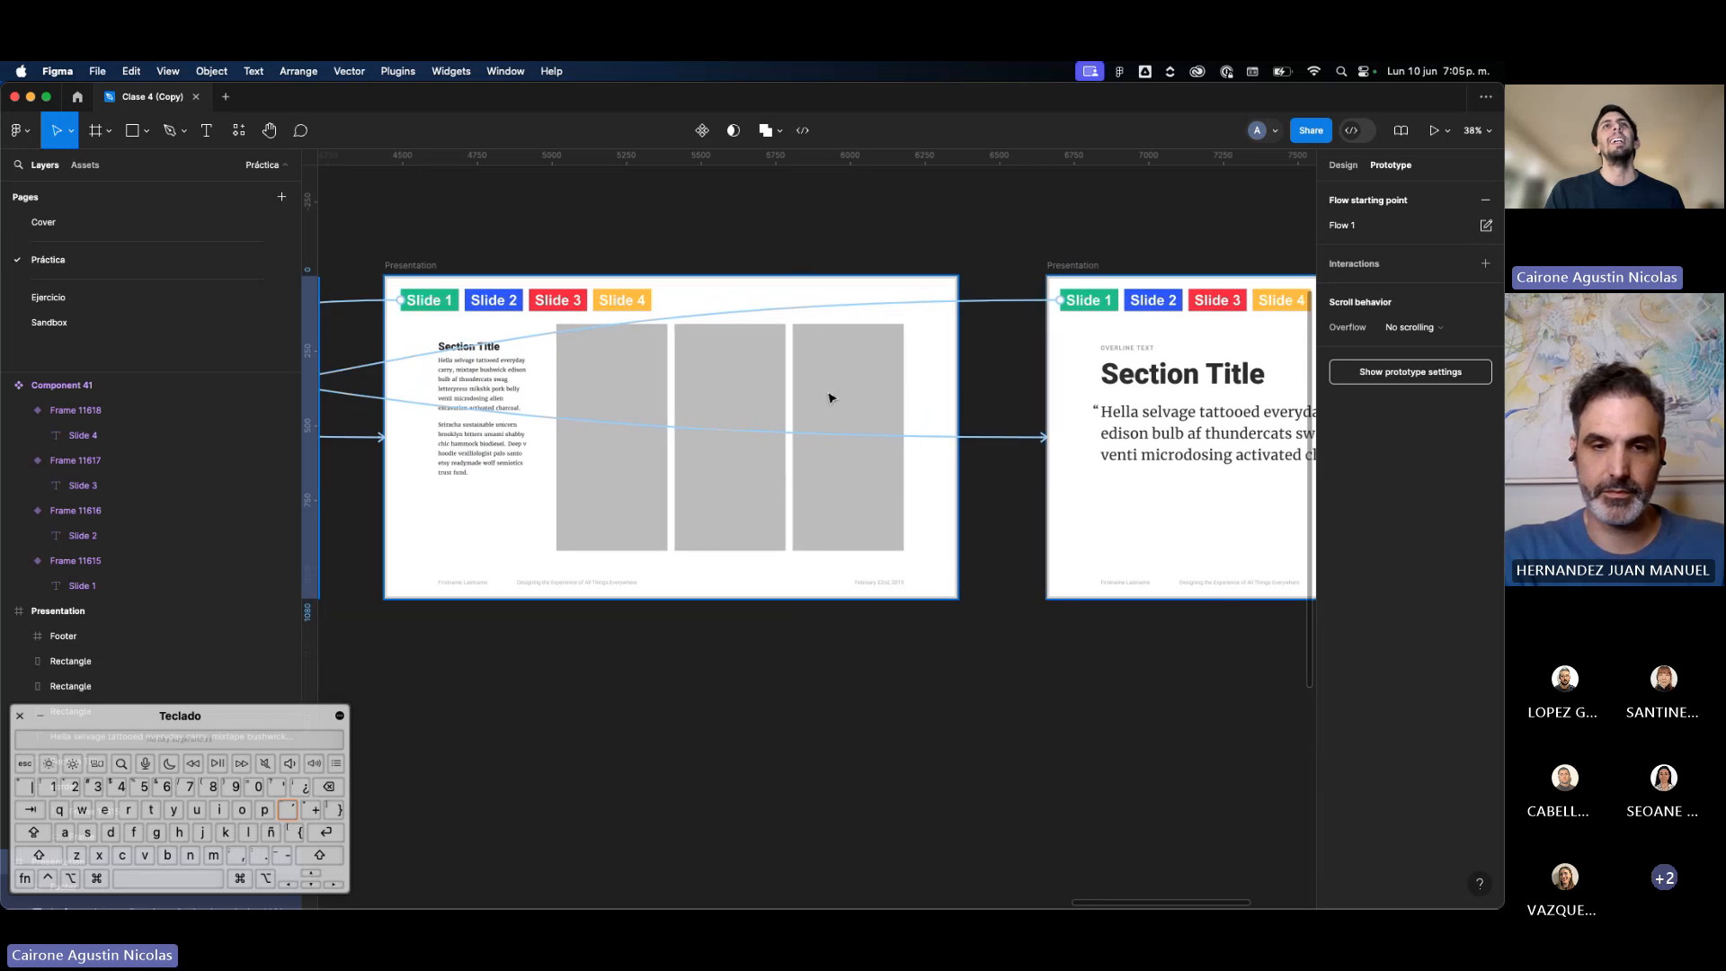
click(618, 533)
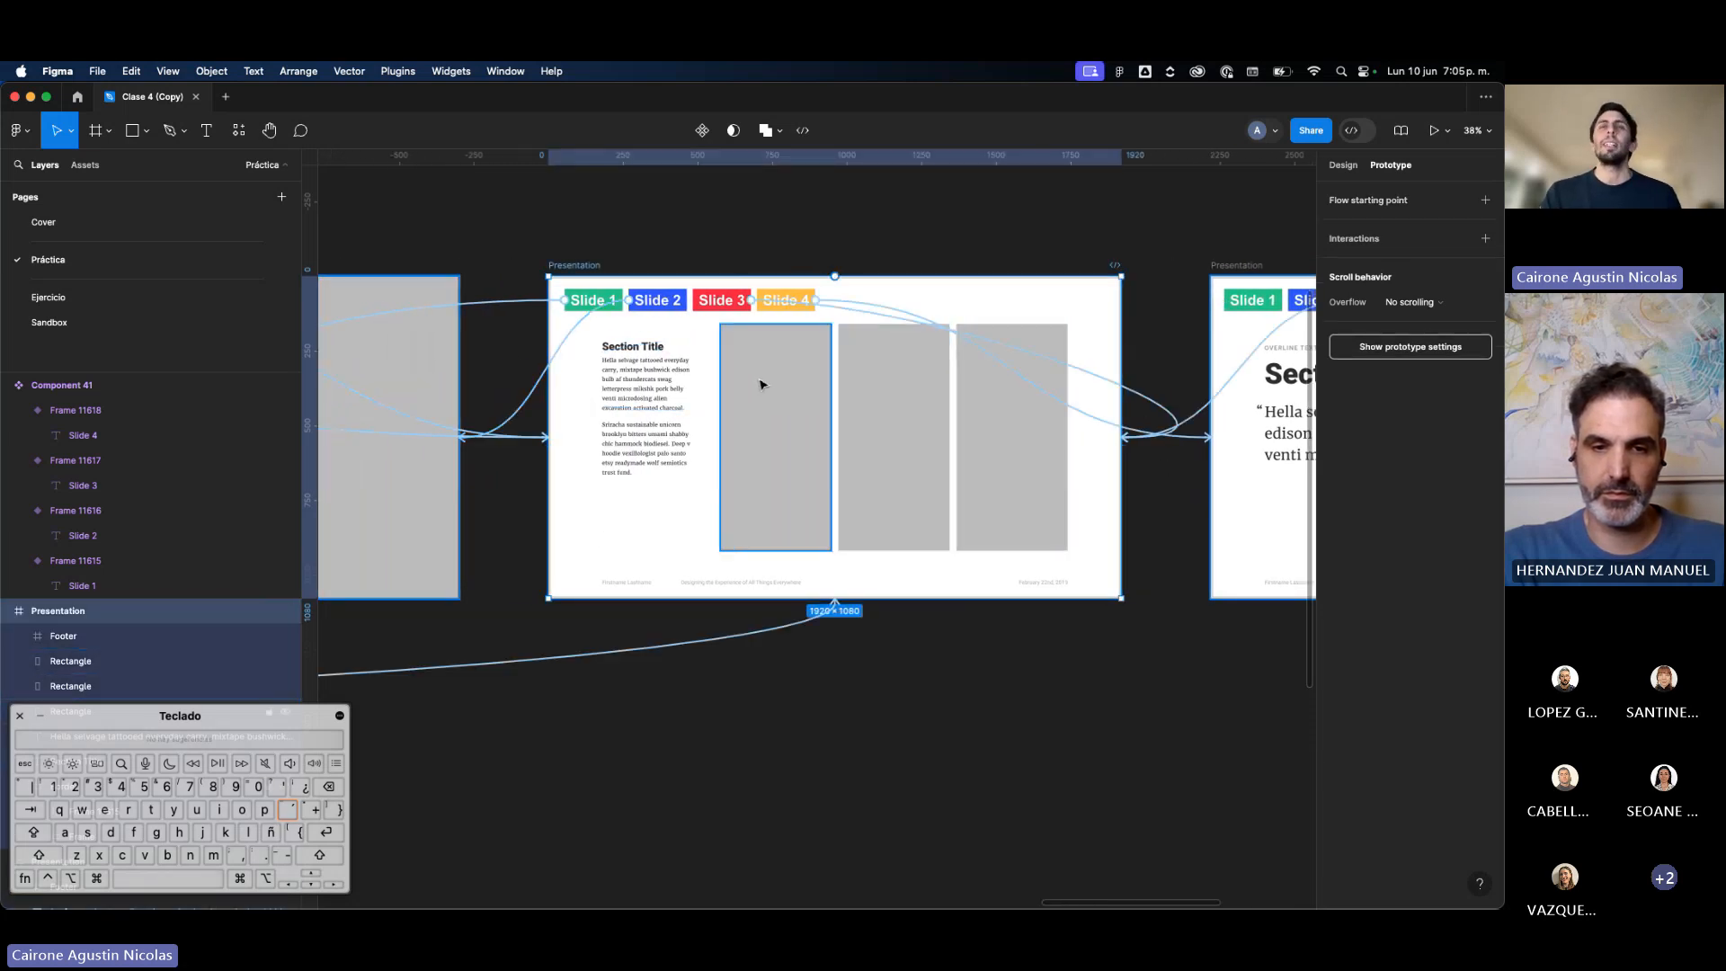
scroll(890, 374, left, 4)
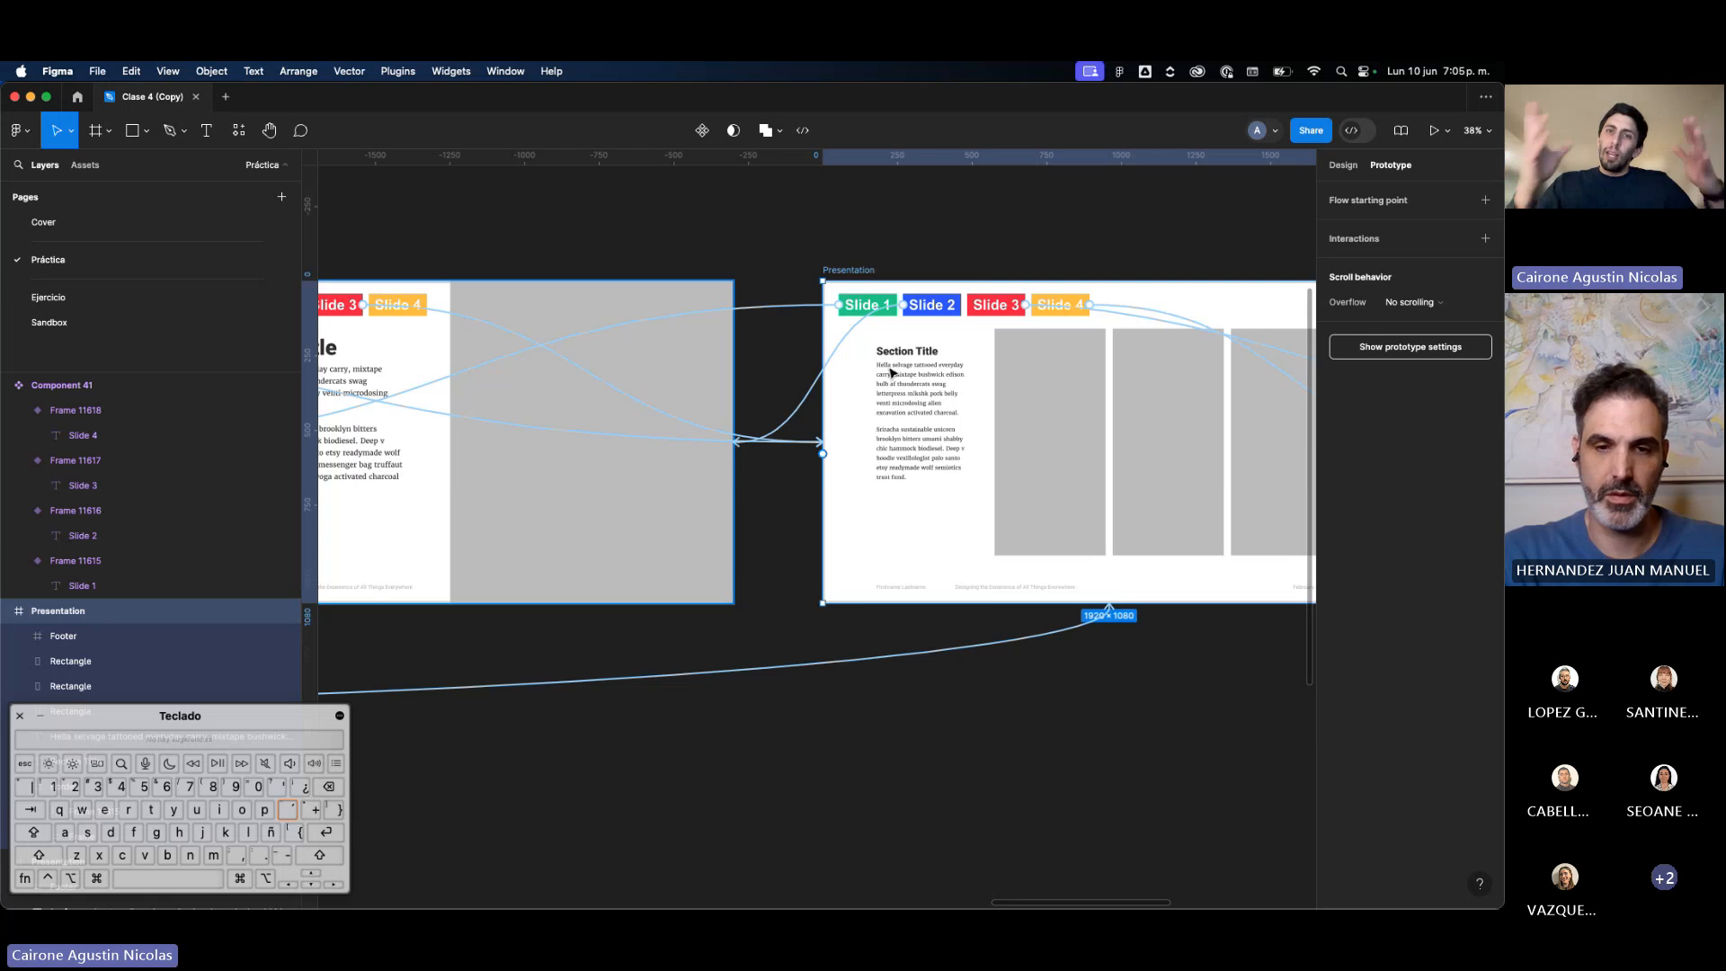
scroll(891, 372, left, 10)
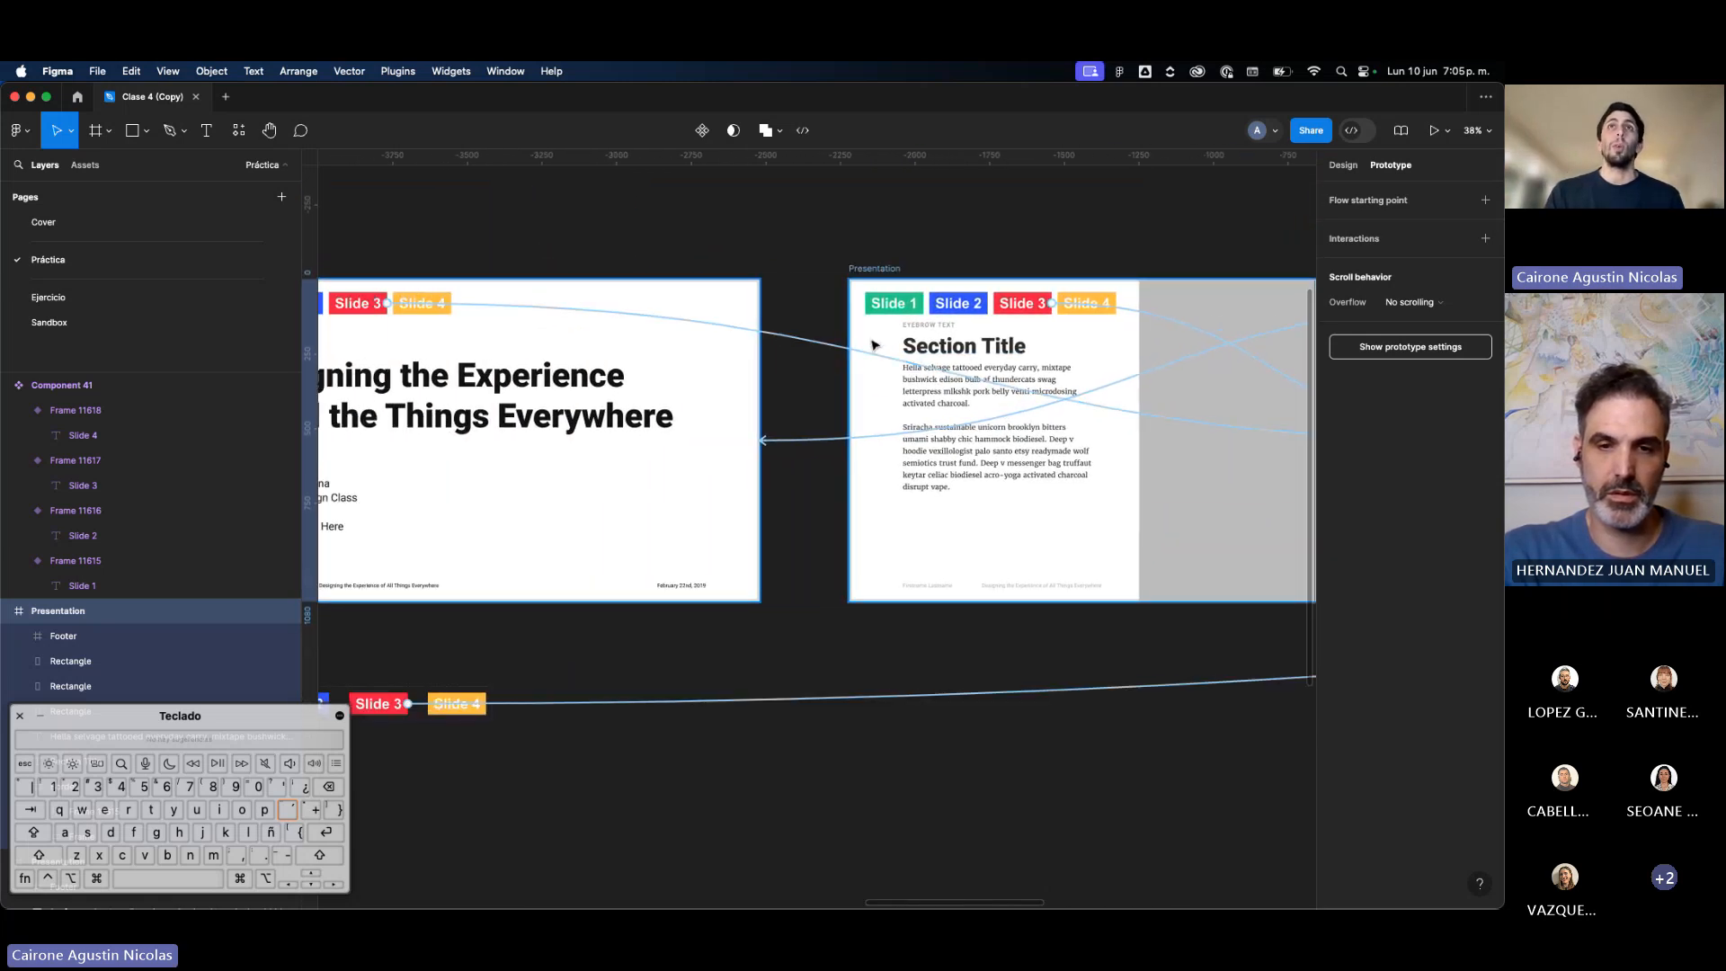
click(873, 345)
scroll(876, 346, left, 5)
Step: Examine the connections of the Slide 1 and Slide 2 buttons in the component set beneath the first slide
scroll(595, 641, up, 6)
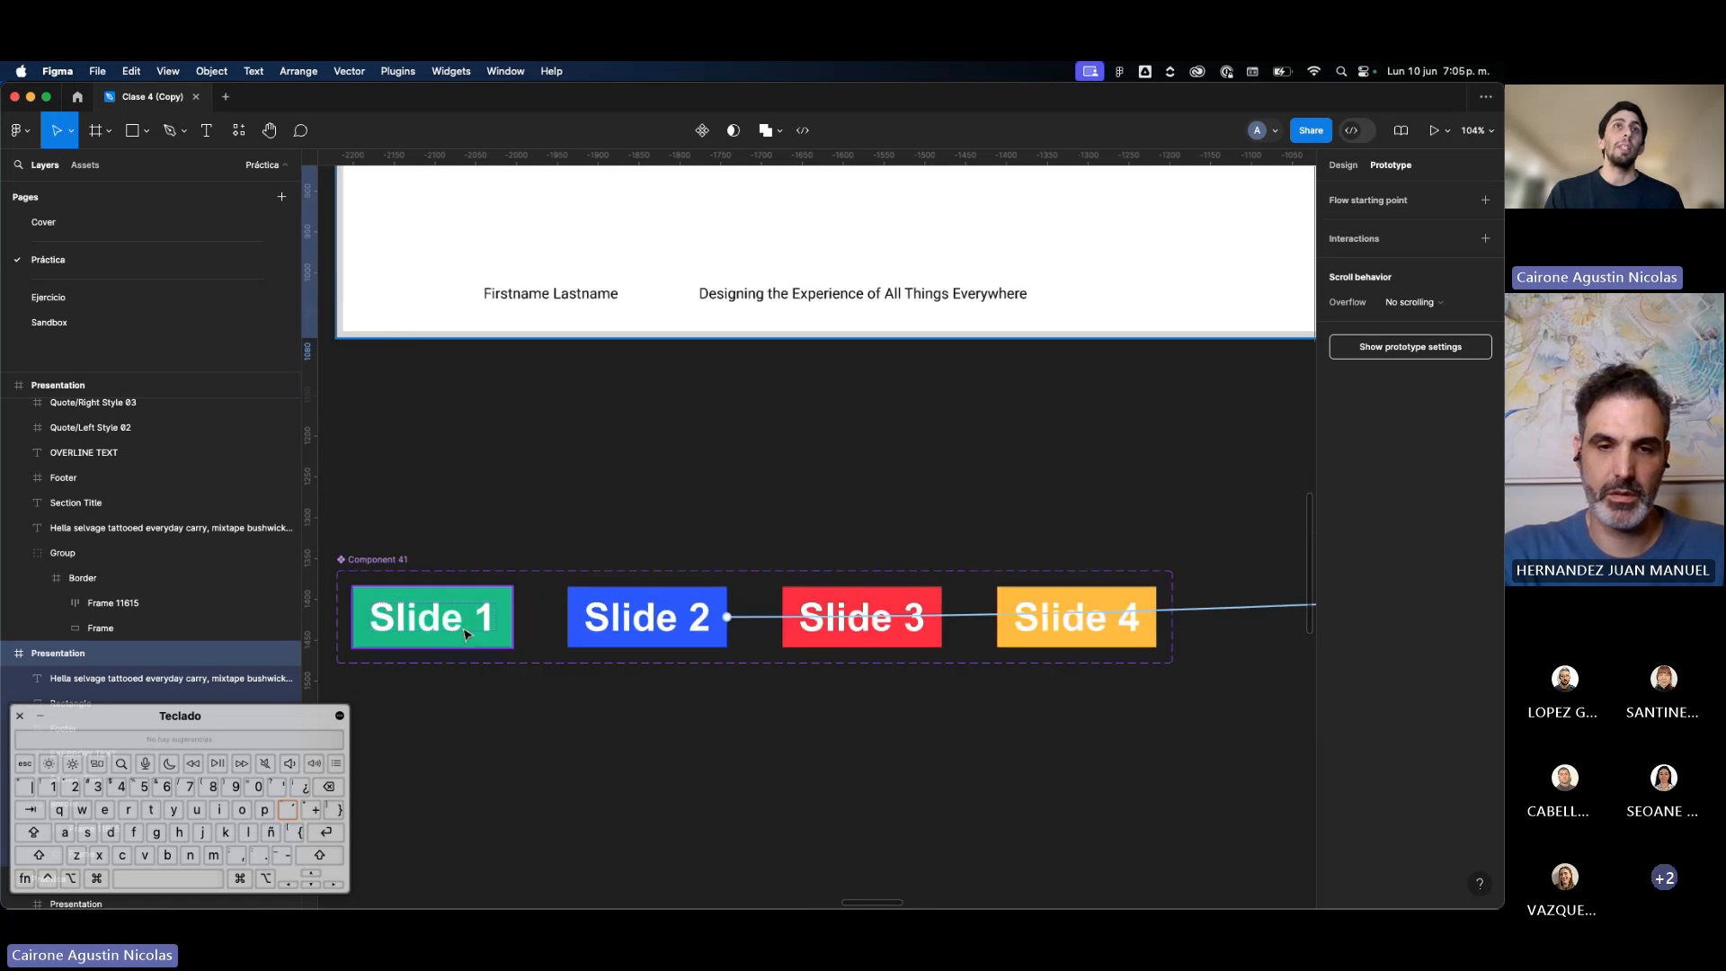
click(465, 635)
click(676, 634)
scroll(677, 635, down, 6)
click(683, 597)
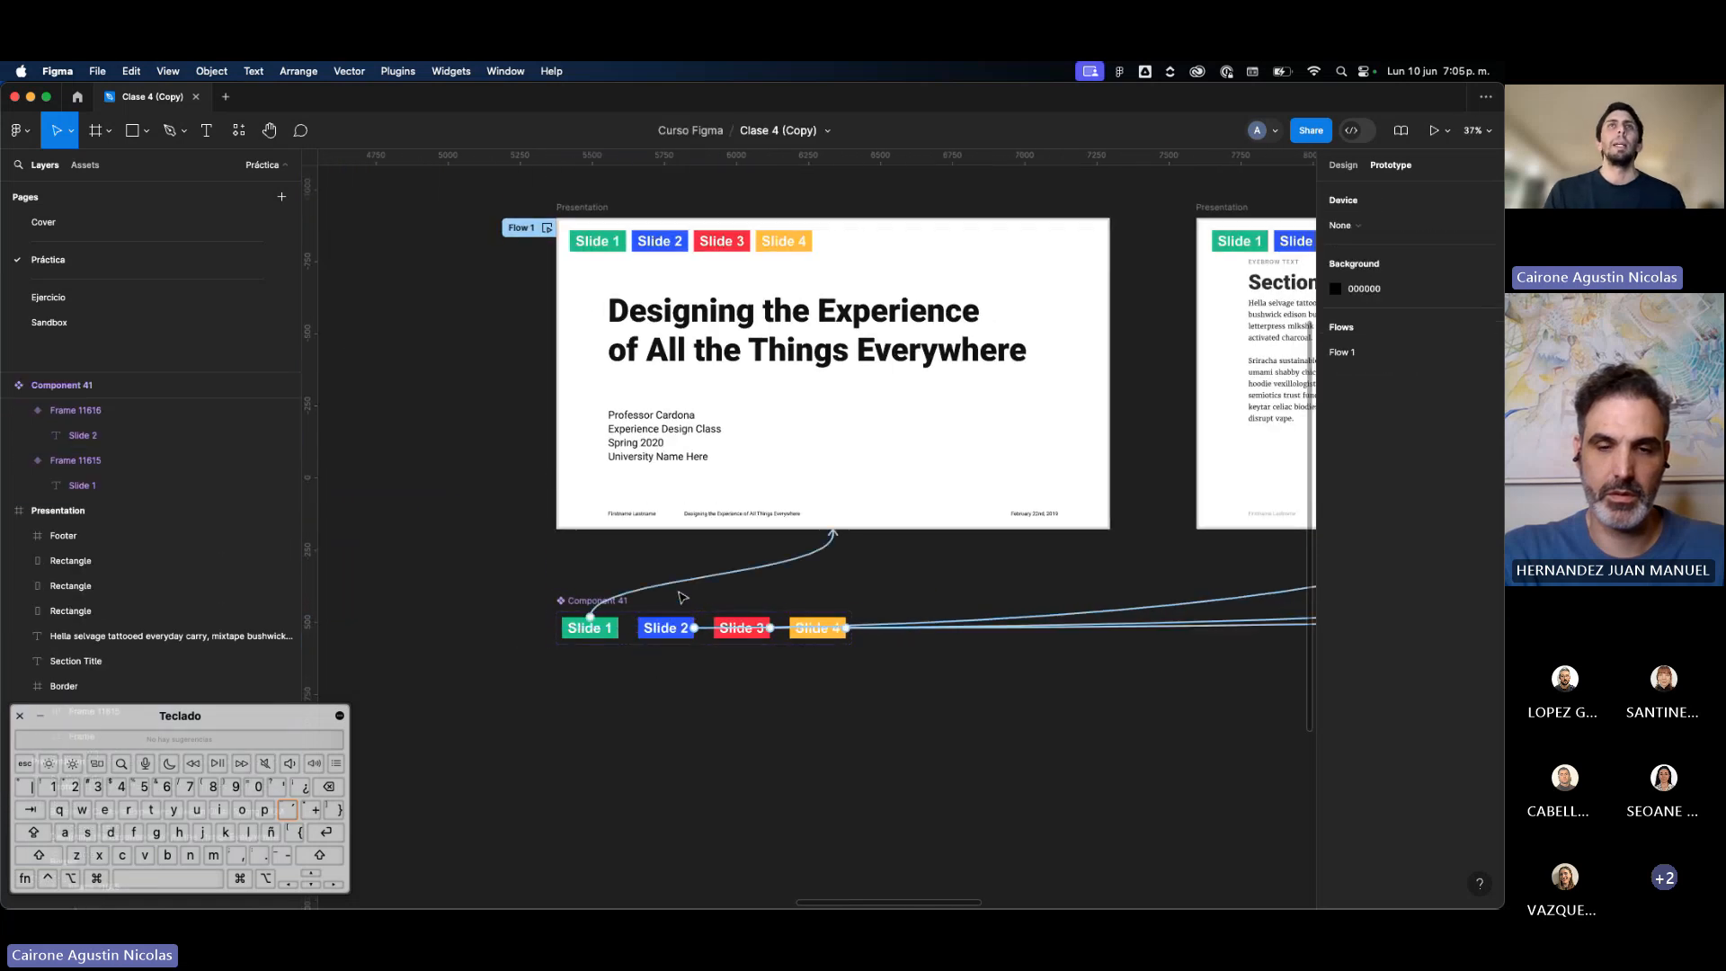
Step: Cut the social post and the icon component set beside it out of the Práctica section
scroll(683, 598, down, 5)
scroll(683, 597, left, 10)
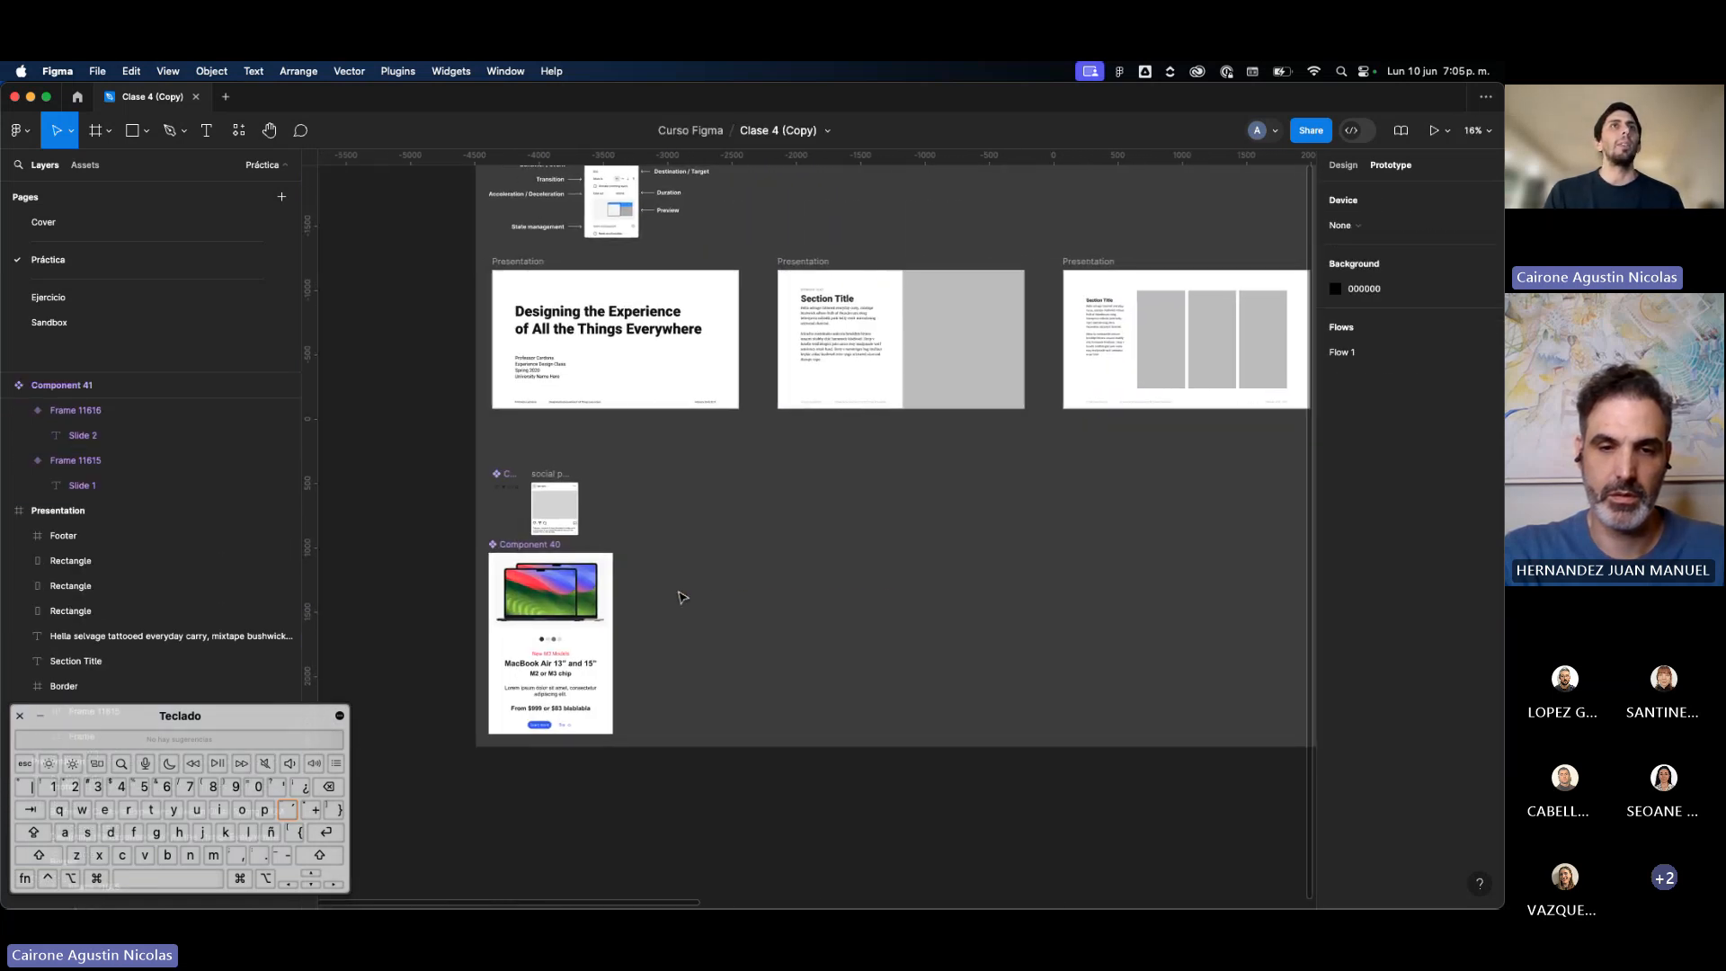
scroll(481, 486, up, 5)
drag(429, 447, 899, 710)
scroll(899, 710, down, 5)
scroll(899, 710, right, 15)
scroll(899, 710, left, 15)
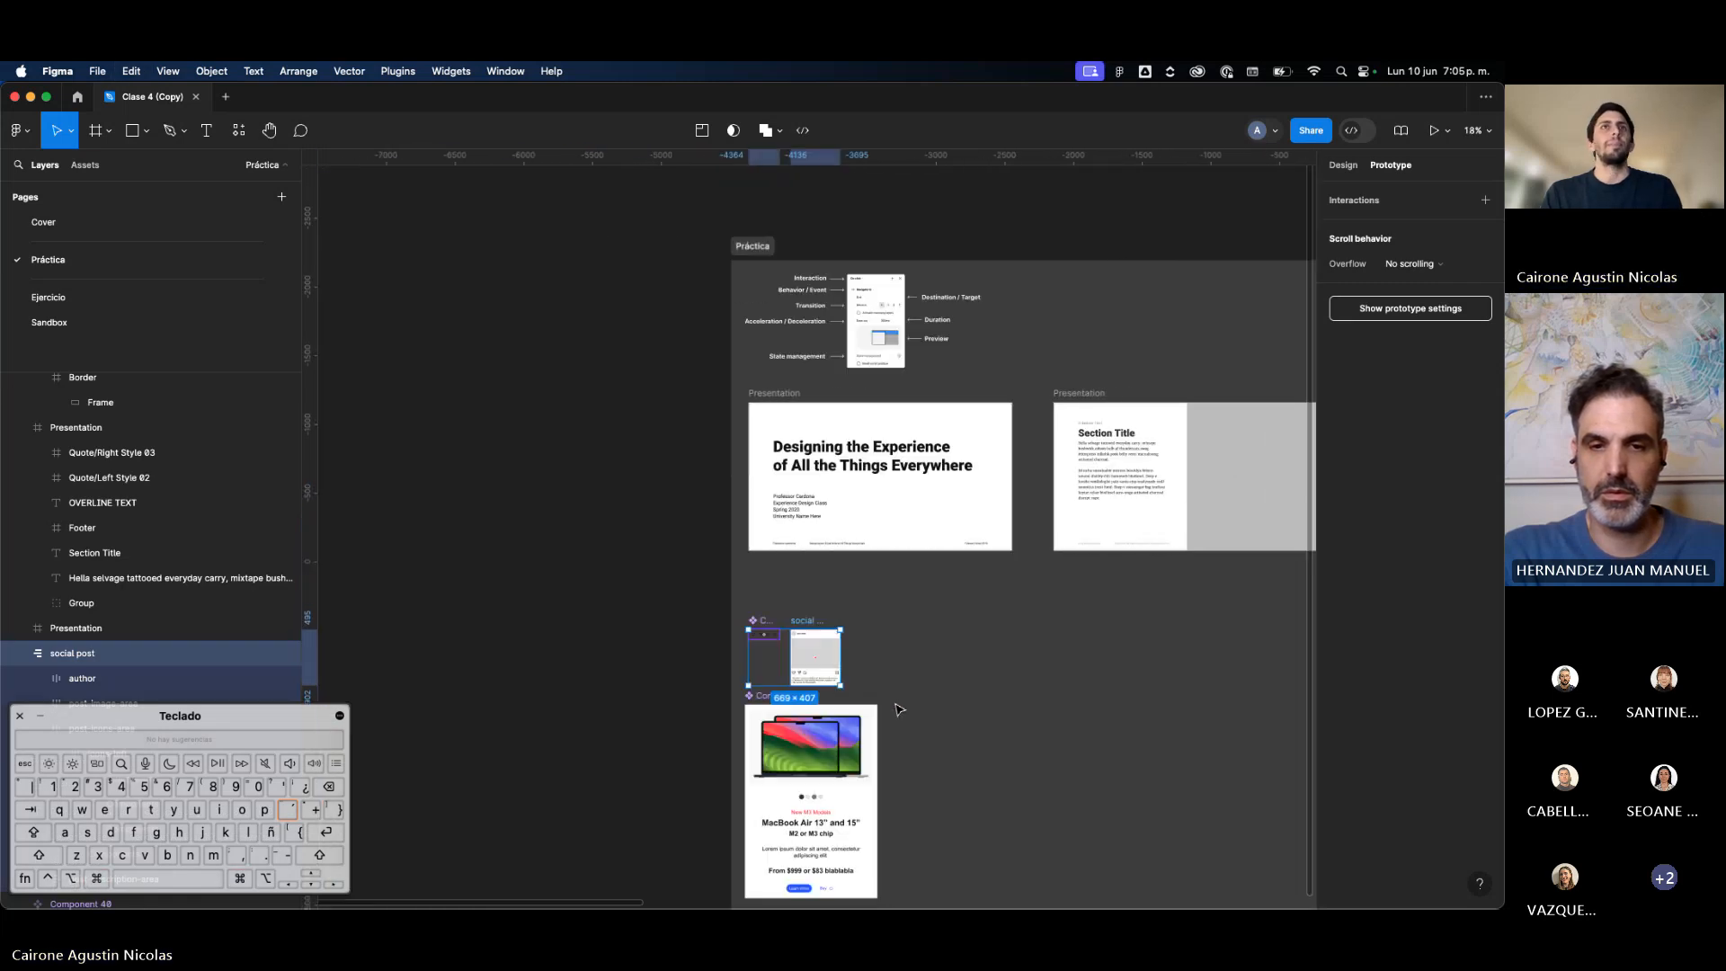
key(super+x)
Step: Paste the social post and icon component set onto the empty canvas and position them just beneath the slide button component set
scroll(898, 739, right, 10)
scroll(1075, 732, up, 5)
scroll(1075, 732, down, 3)
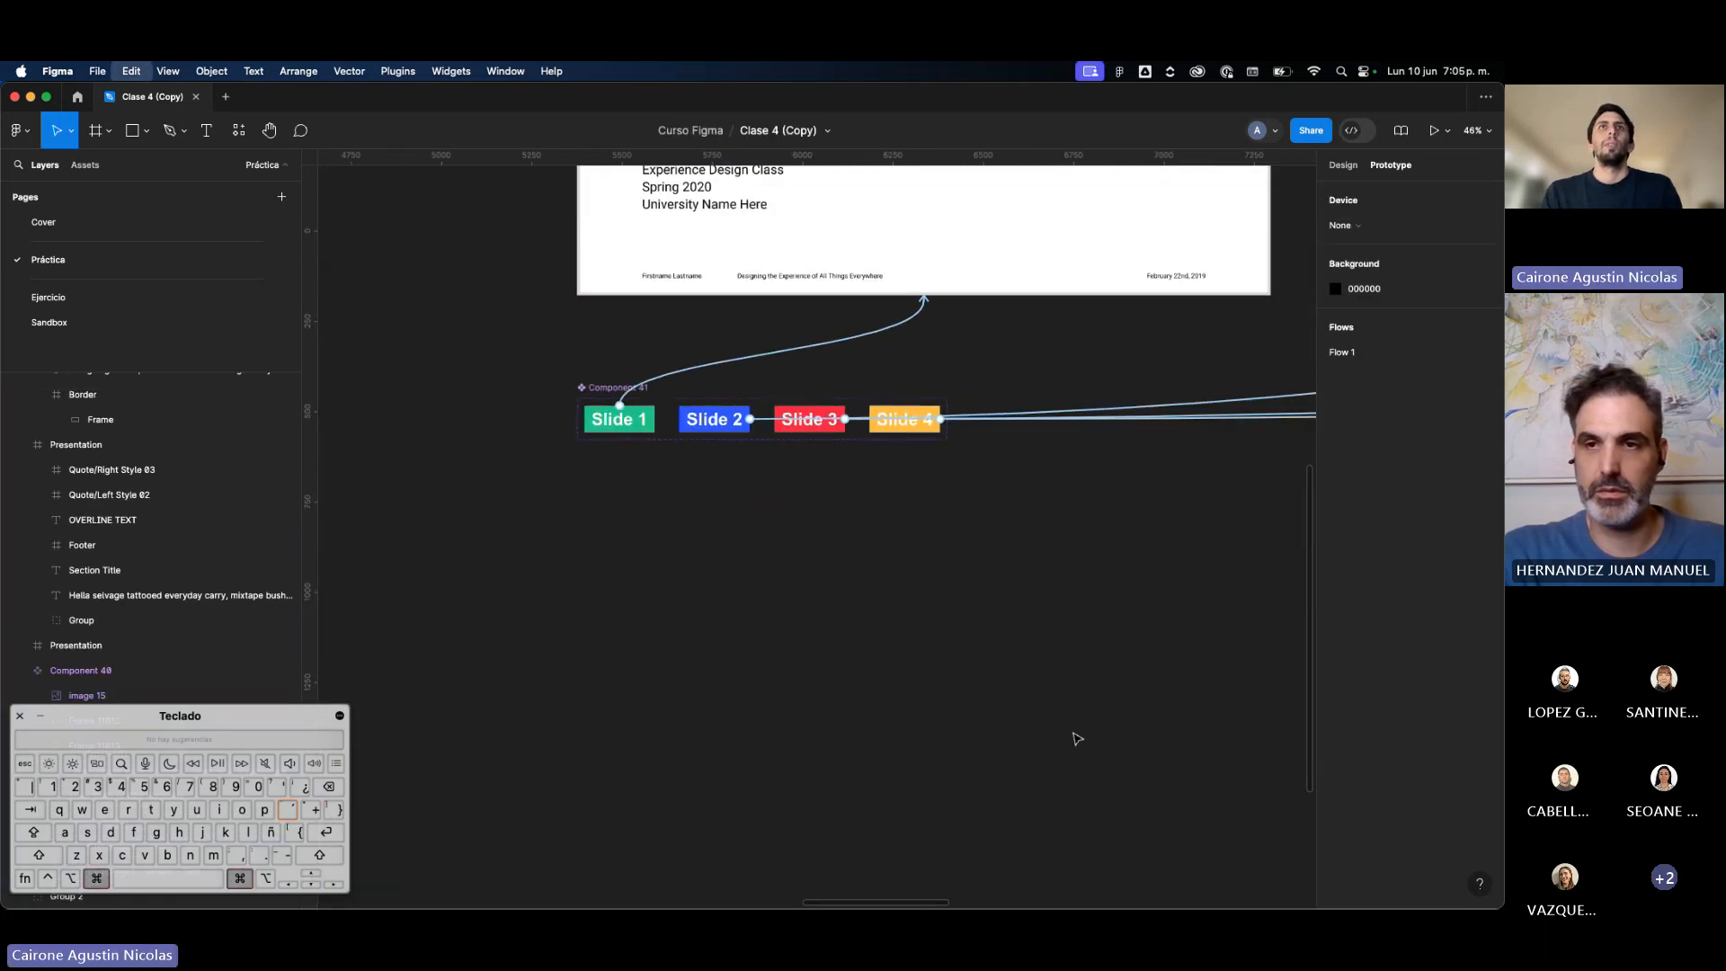
key(super+v)
drag(850, 566, 685, 641)
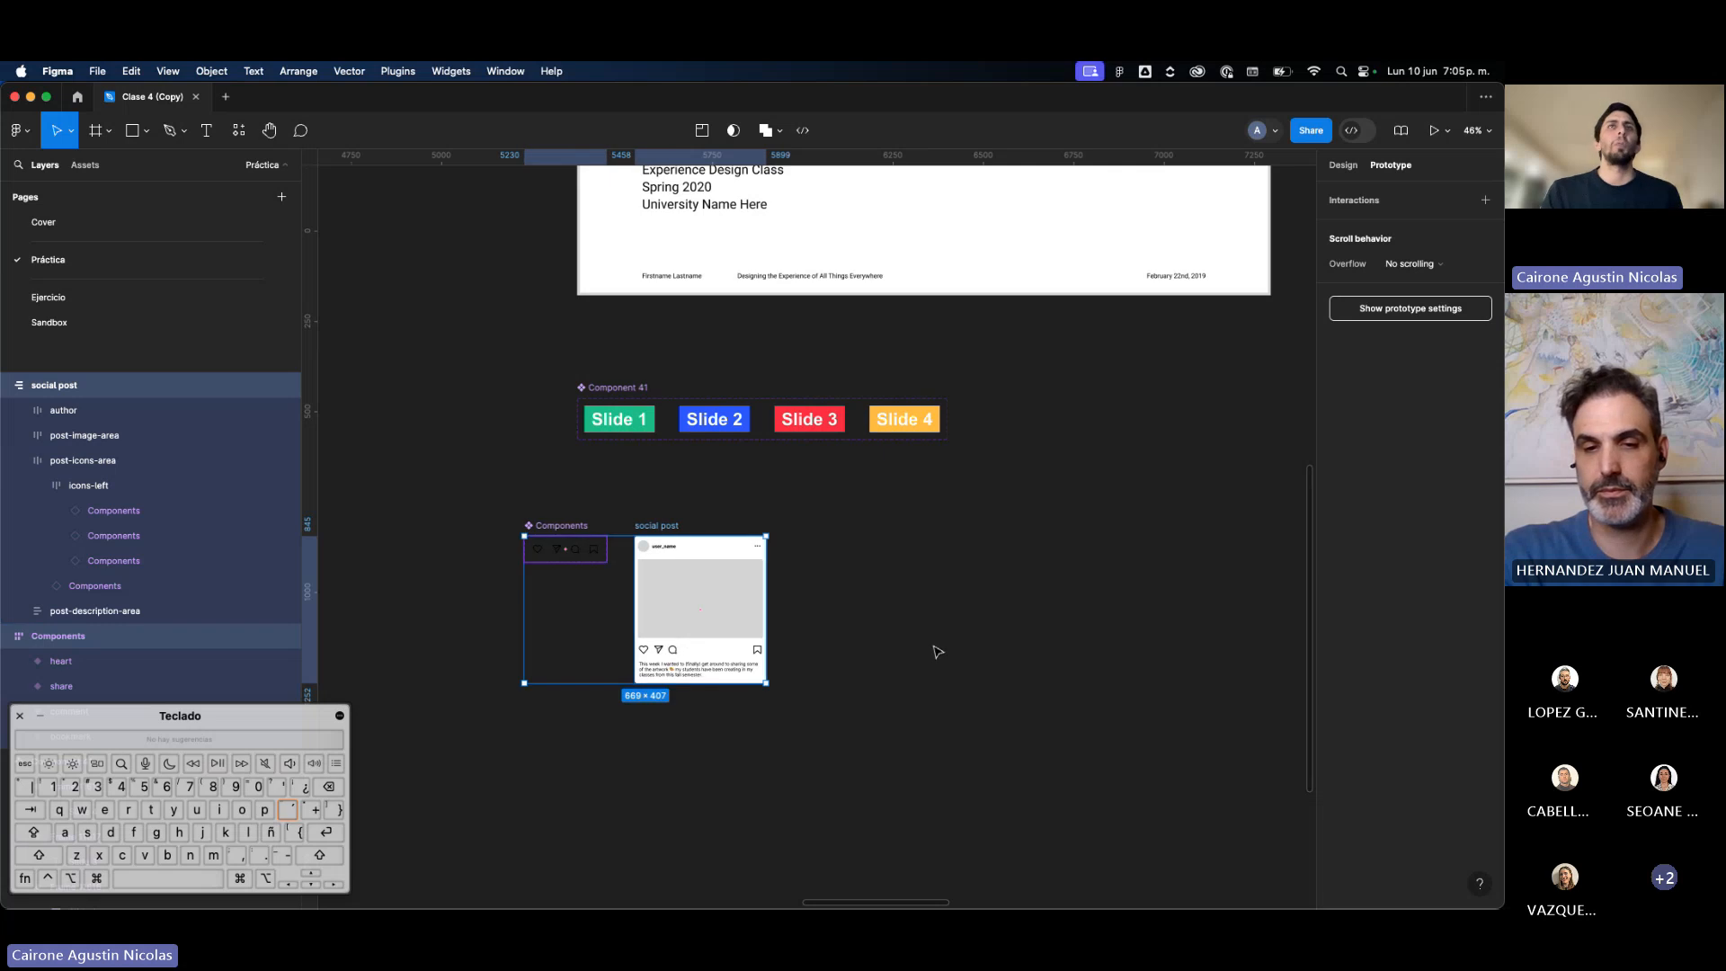
click(935, 651)
Step: Examine the social post's image area and icon row, and the comment icon in the icon component set
scroll(645, 637, up, 1)
scroll(647, 640, up, 3)
scroll(620, 629, up, 4)
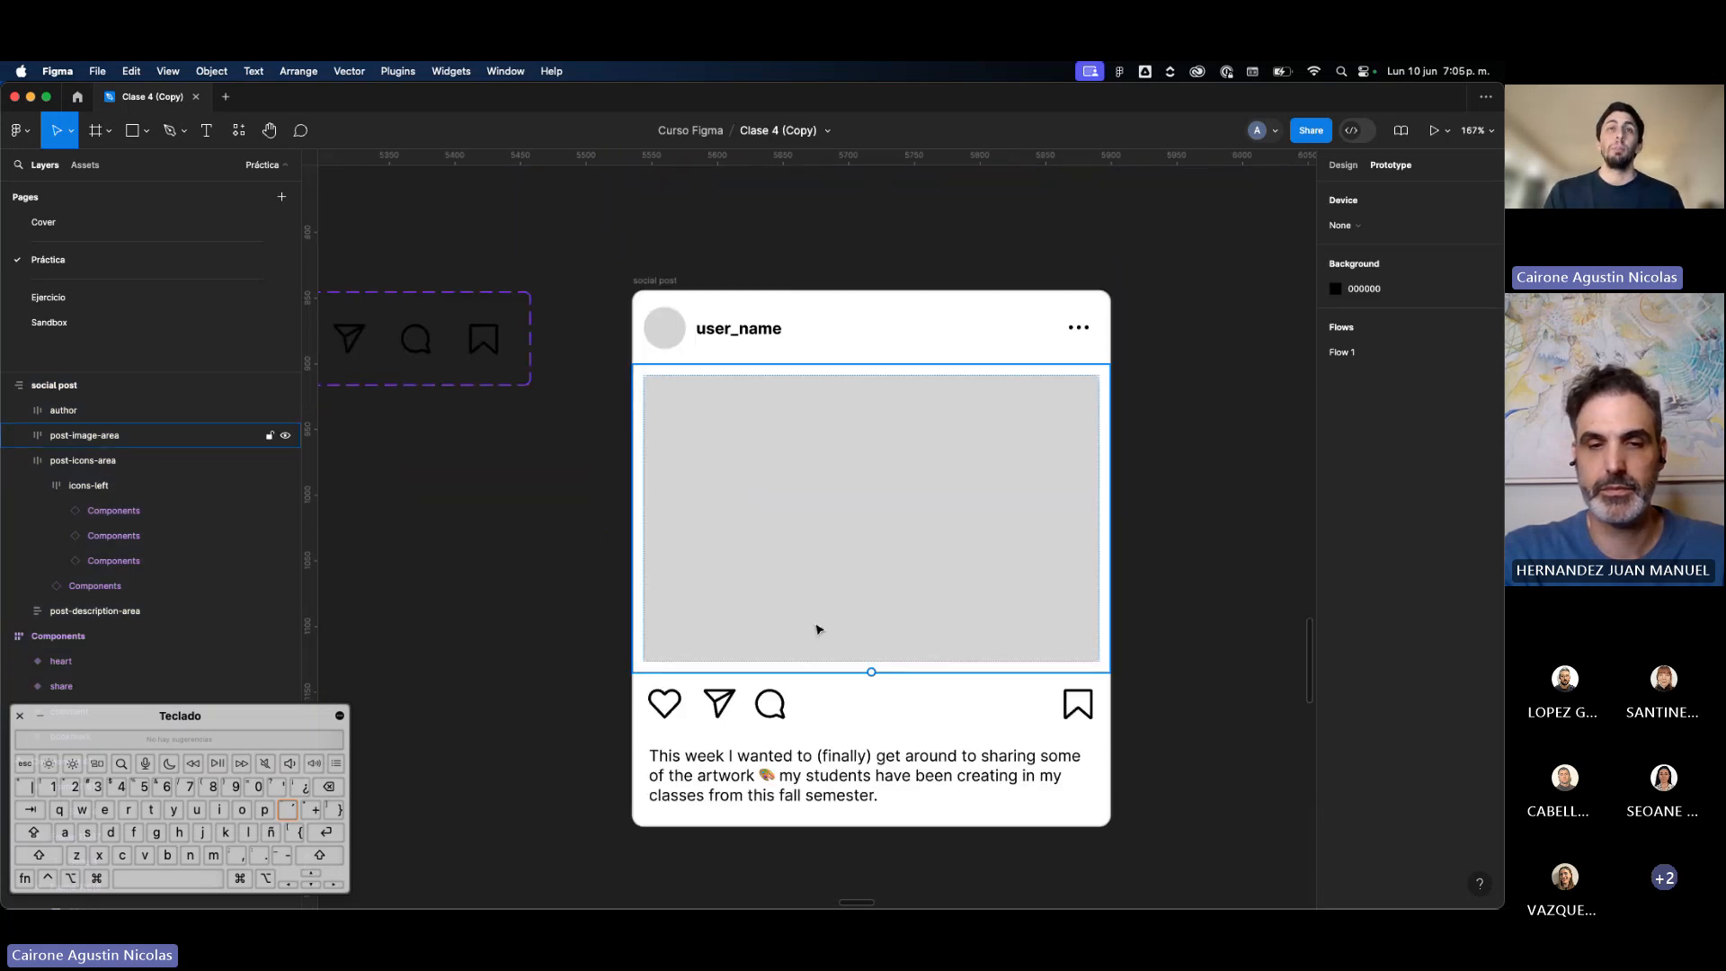
click(861, 622)
scroll(861, 623, down, 2)
click(911, 673)
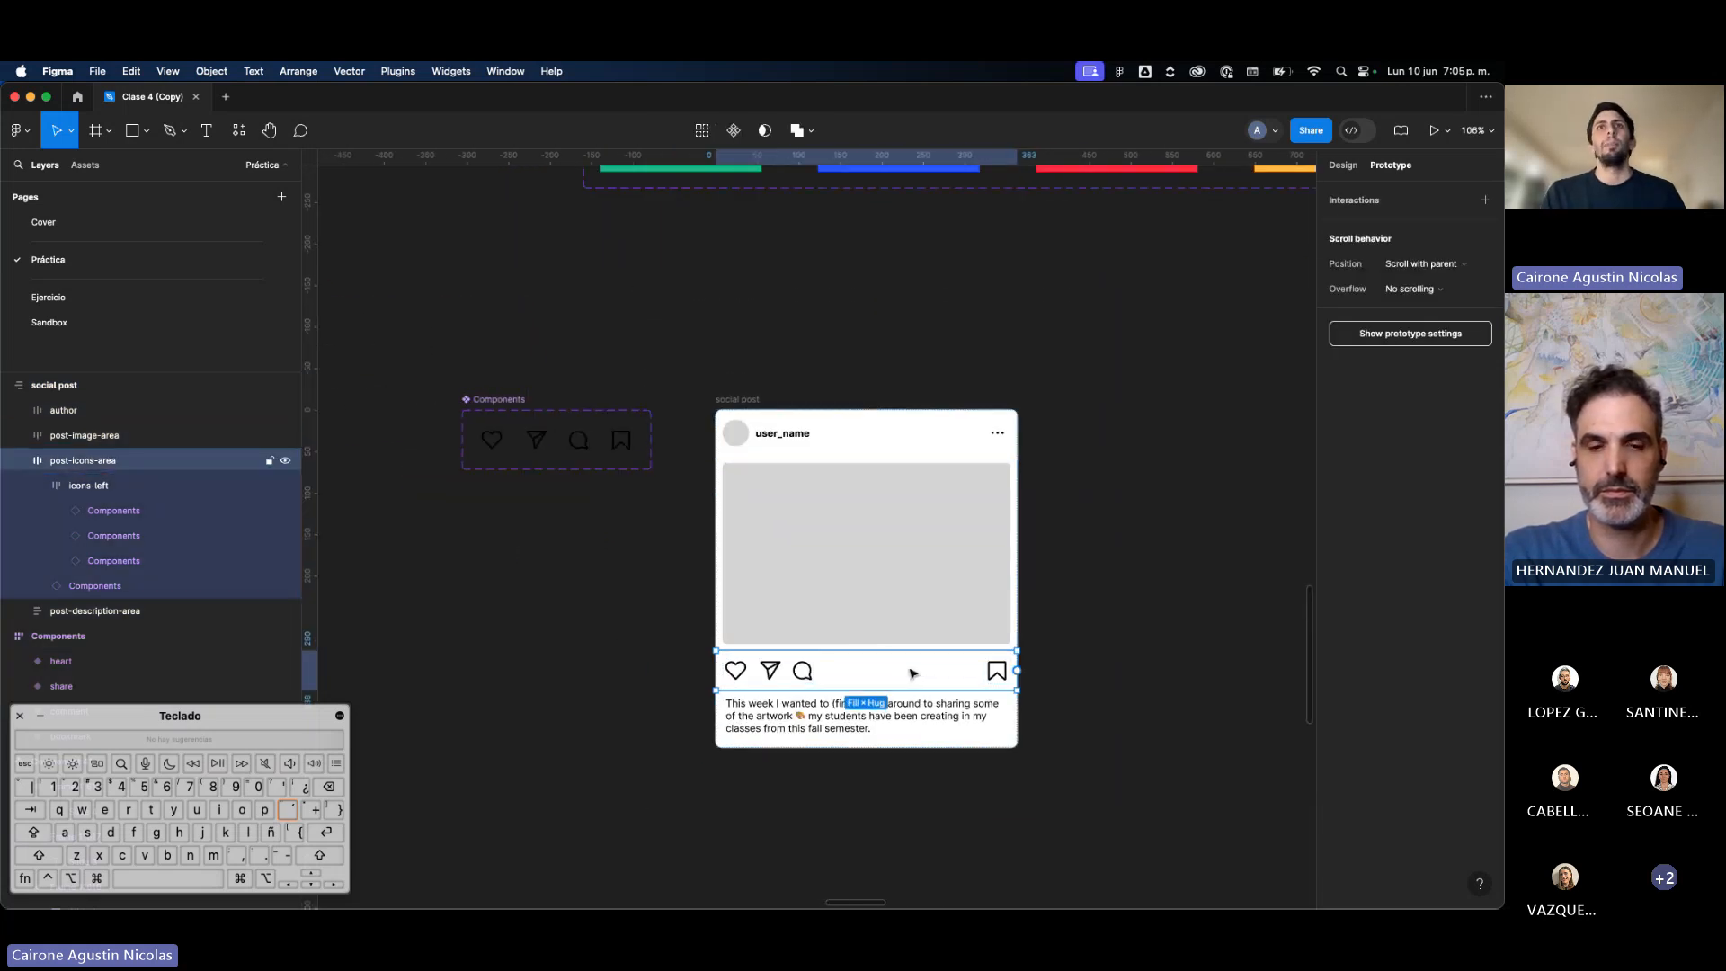
click(578, 440)
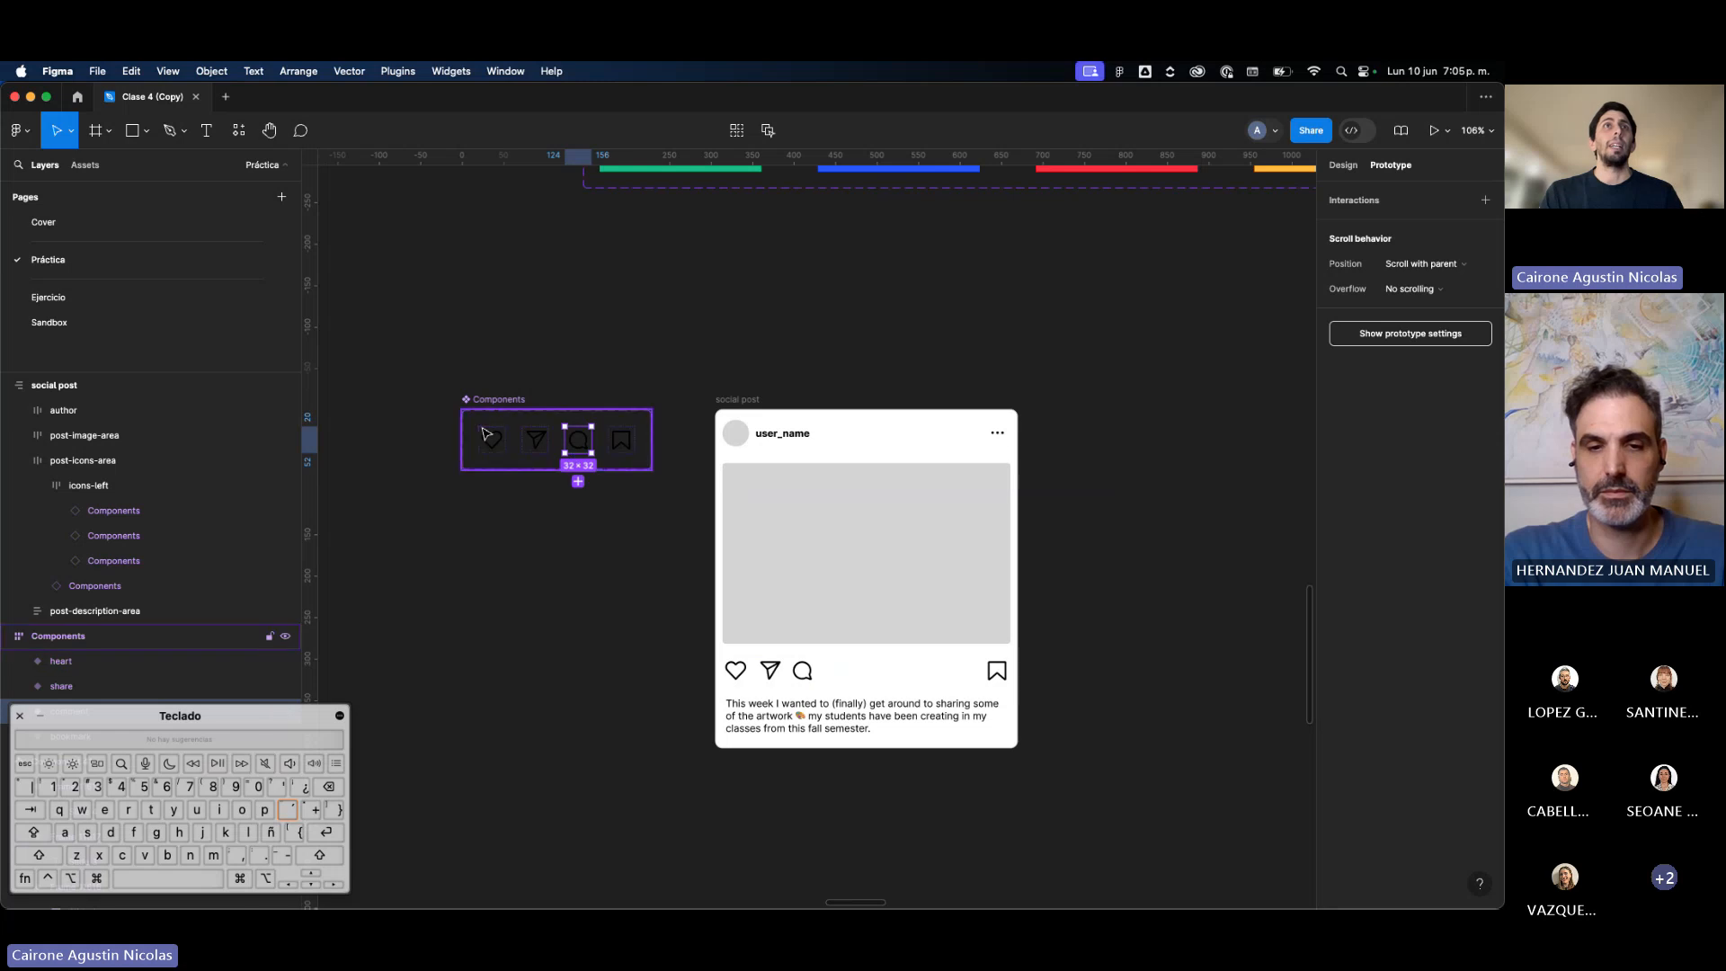
Step: Examine the prototype interactions of the Slide 1 and Slide 2 variants in the slide button component set
scroll(482, 430, up, 3)
scroll(481, 438, up, 1)
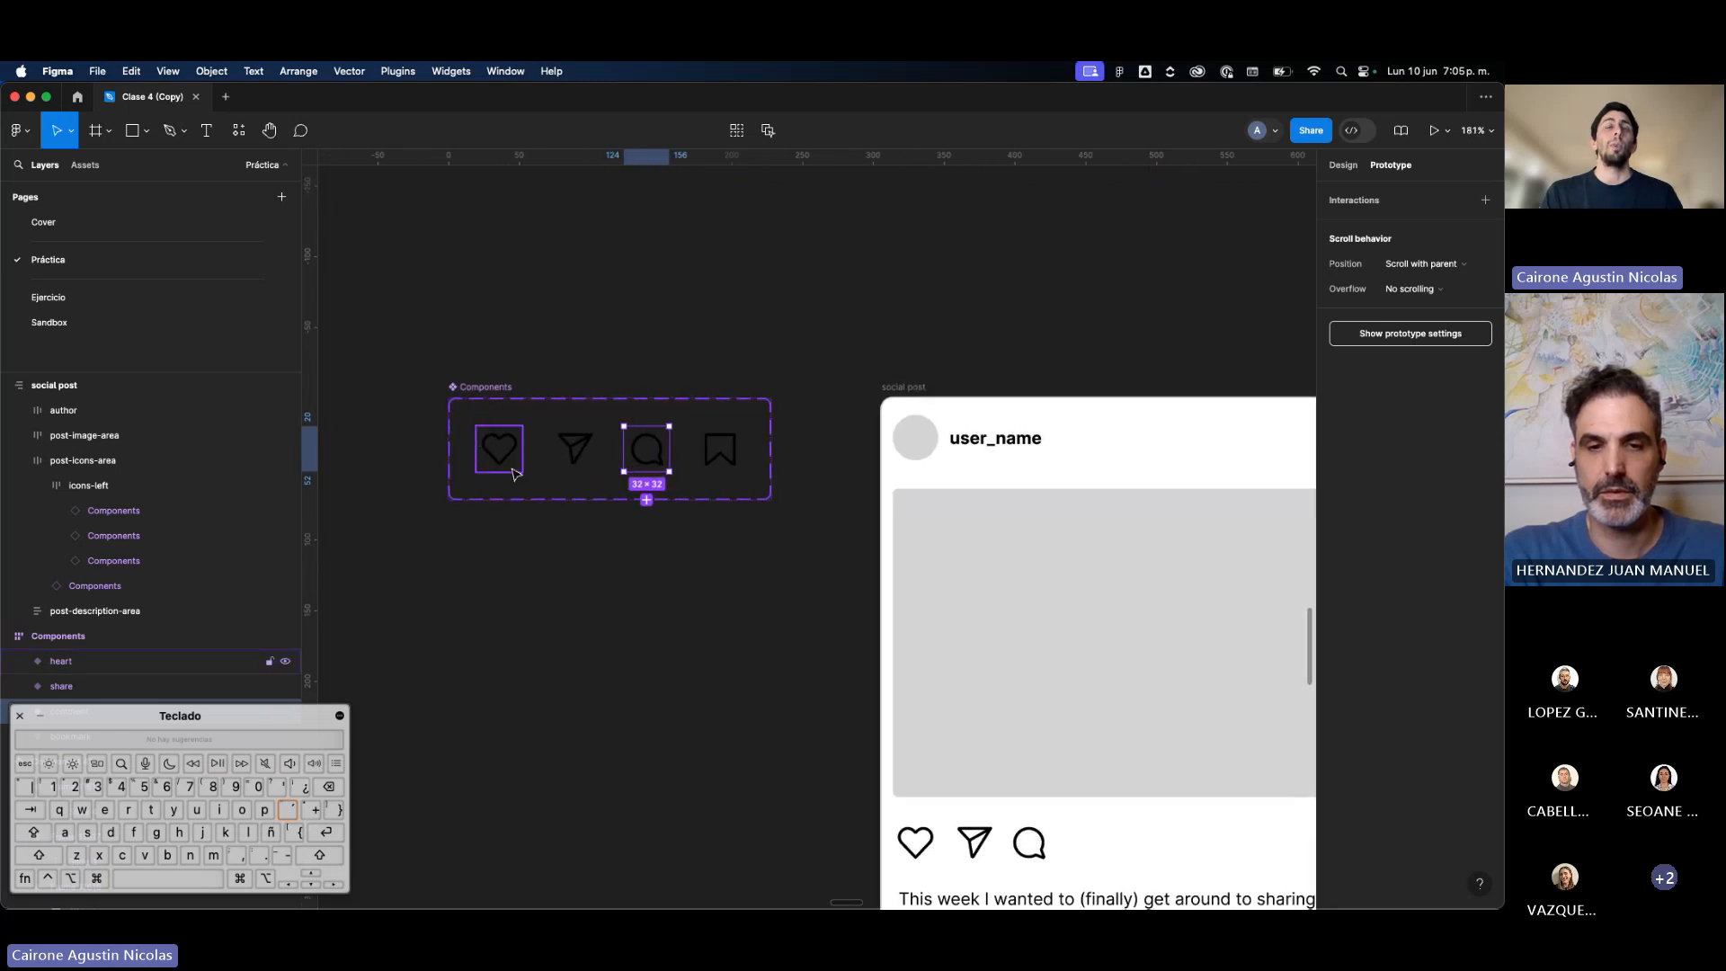
scroll(513, 474, down, 3)
scroll(512, 470, up, 5)
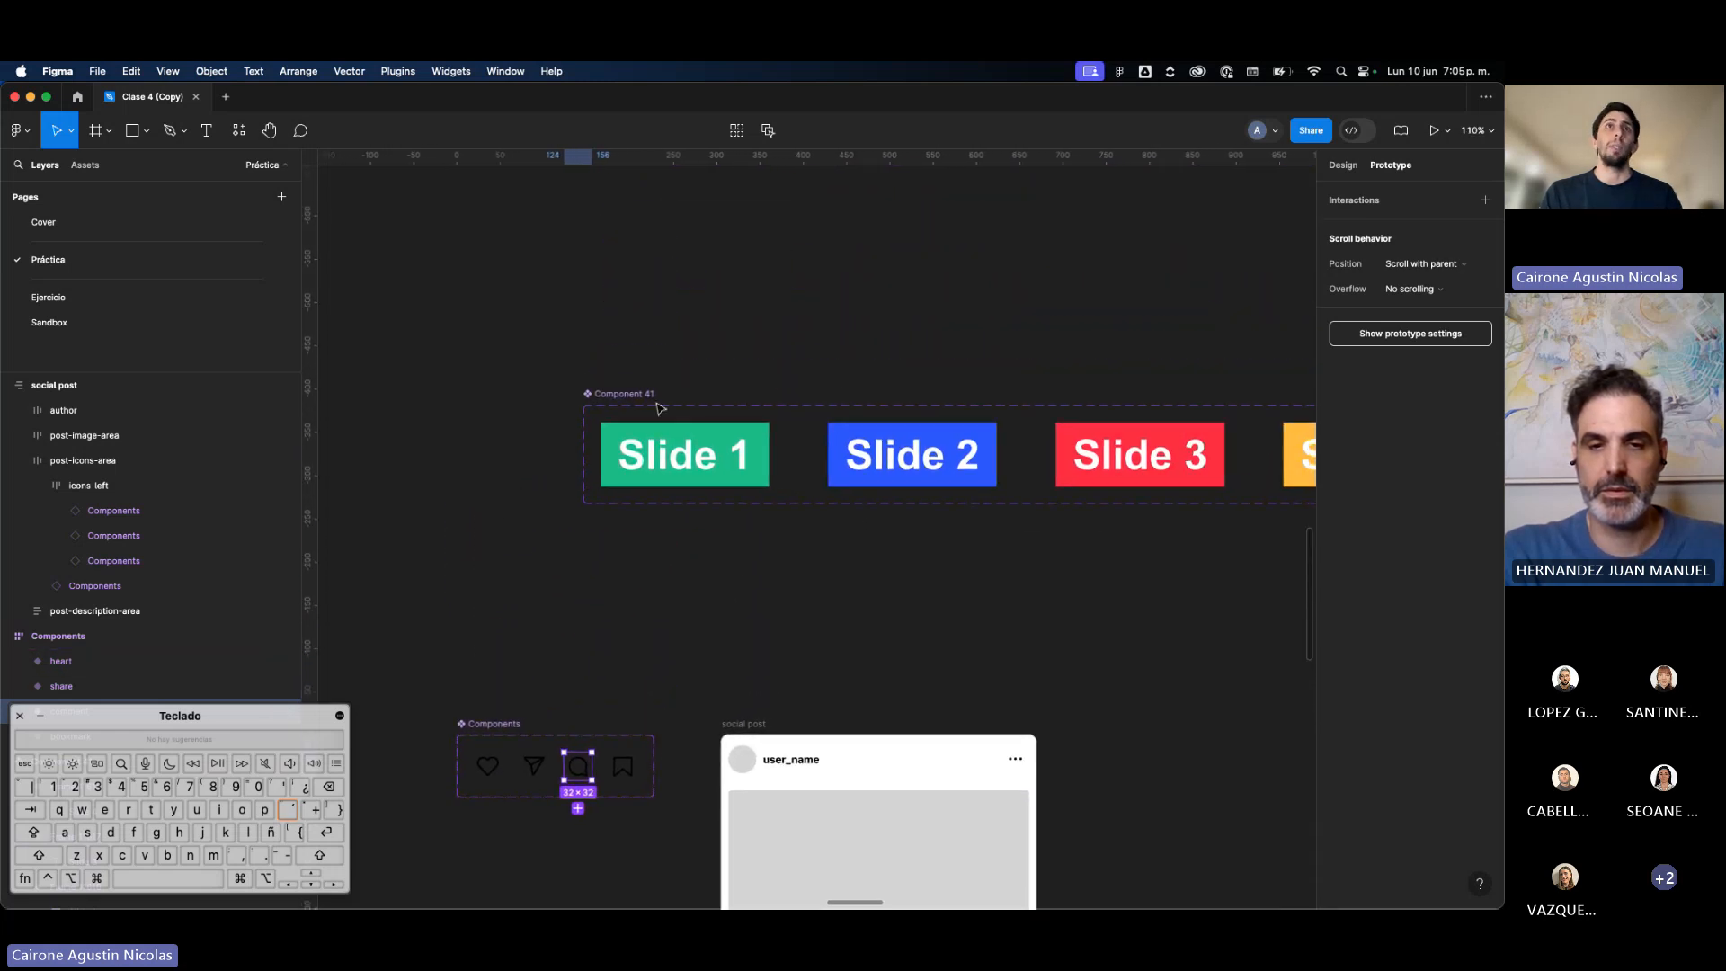
scroll(660, 408, down, 5)
click(643, 365)
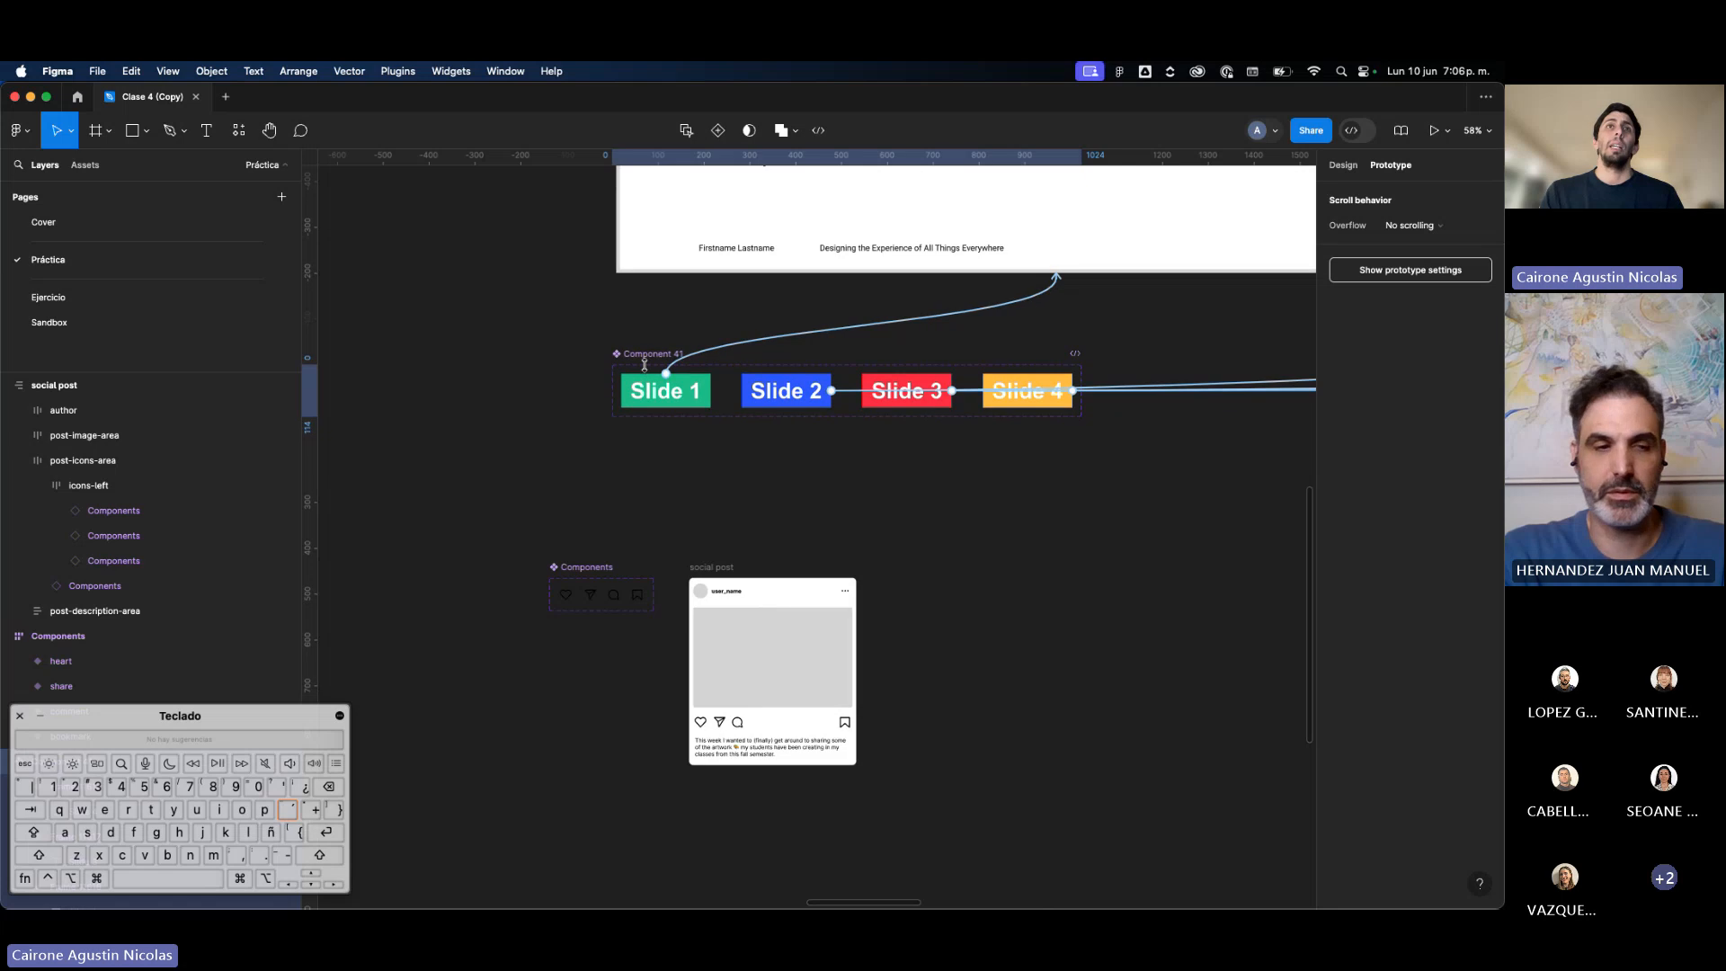
scroll(666, 384, up, 5)
click(665, 395)
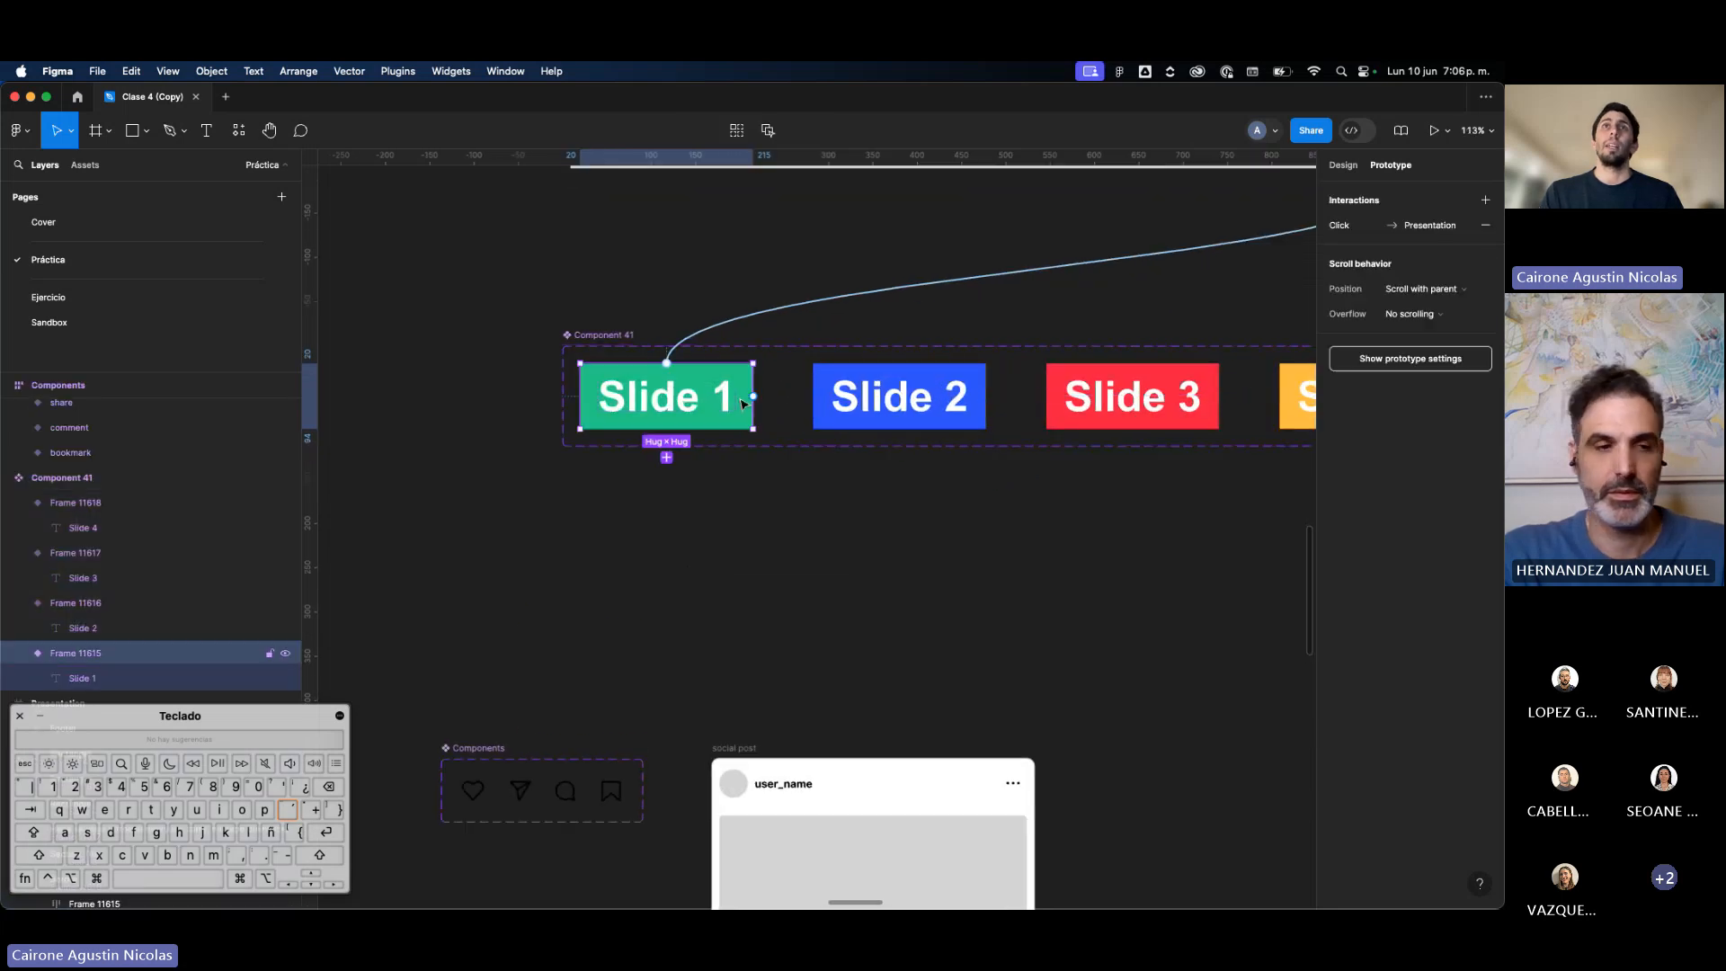
click(874, 406)
Step: Check the heart, share, comment and bookmark variants in the Components set for prototype interactions
scroll(874, 414, right, 3)
scroll(875, 428, down, 4)
scroll(875, 428, left, 6)
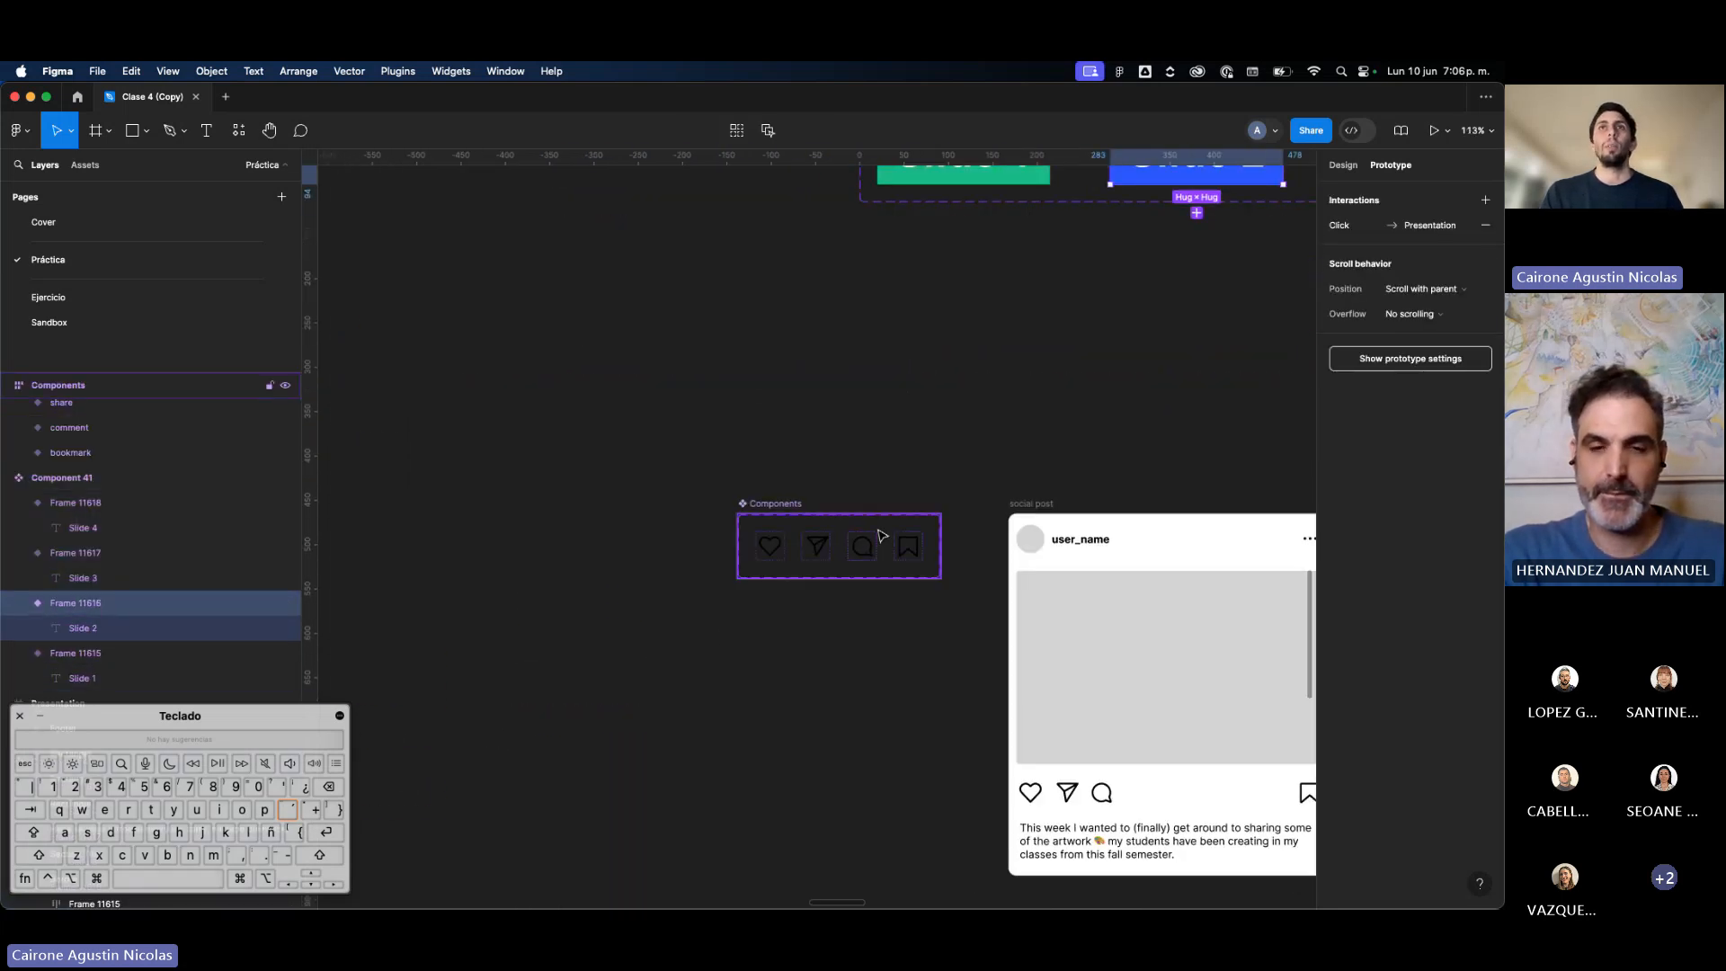
scroll(880, 536, up, 3)
scroll(666, 467, right, 2)
scroll(667, 467, down, 1)
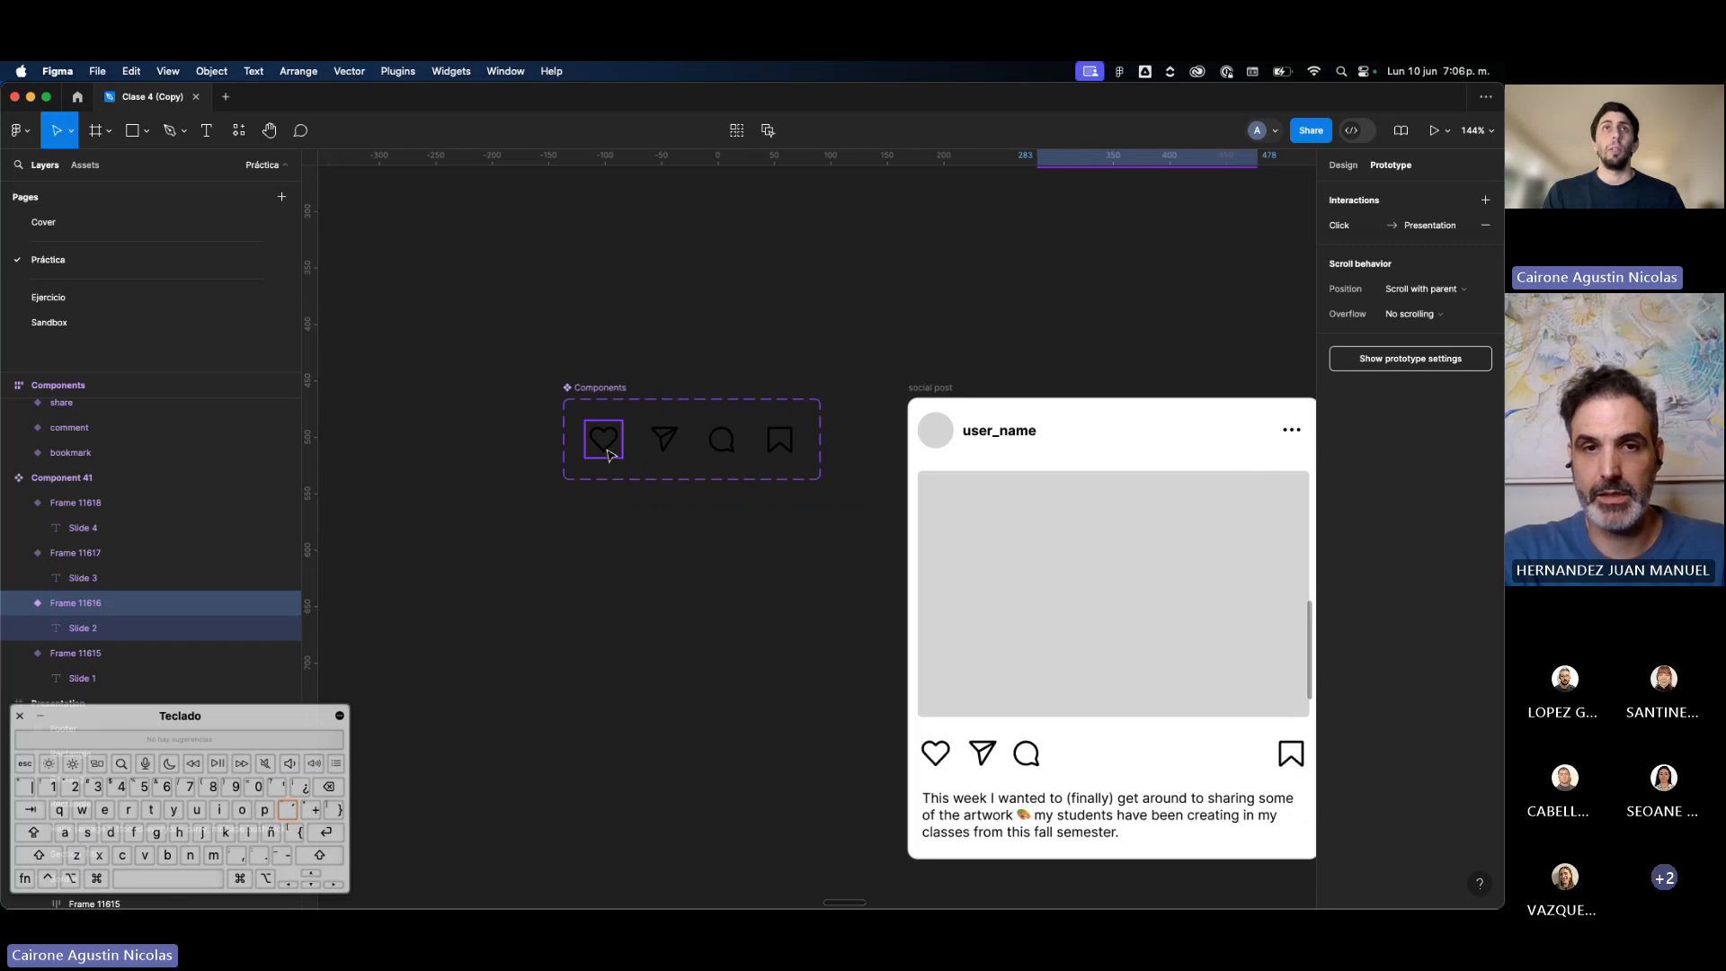
click(606, 454)
click(663, 439)
scroll(664, 439, right, 2)
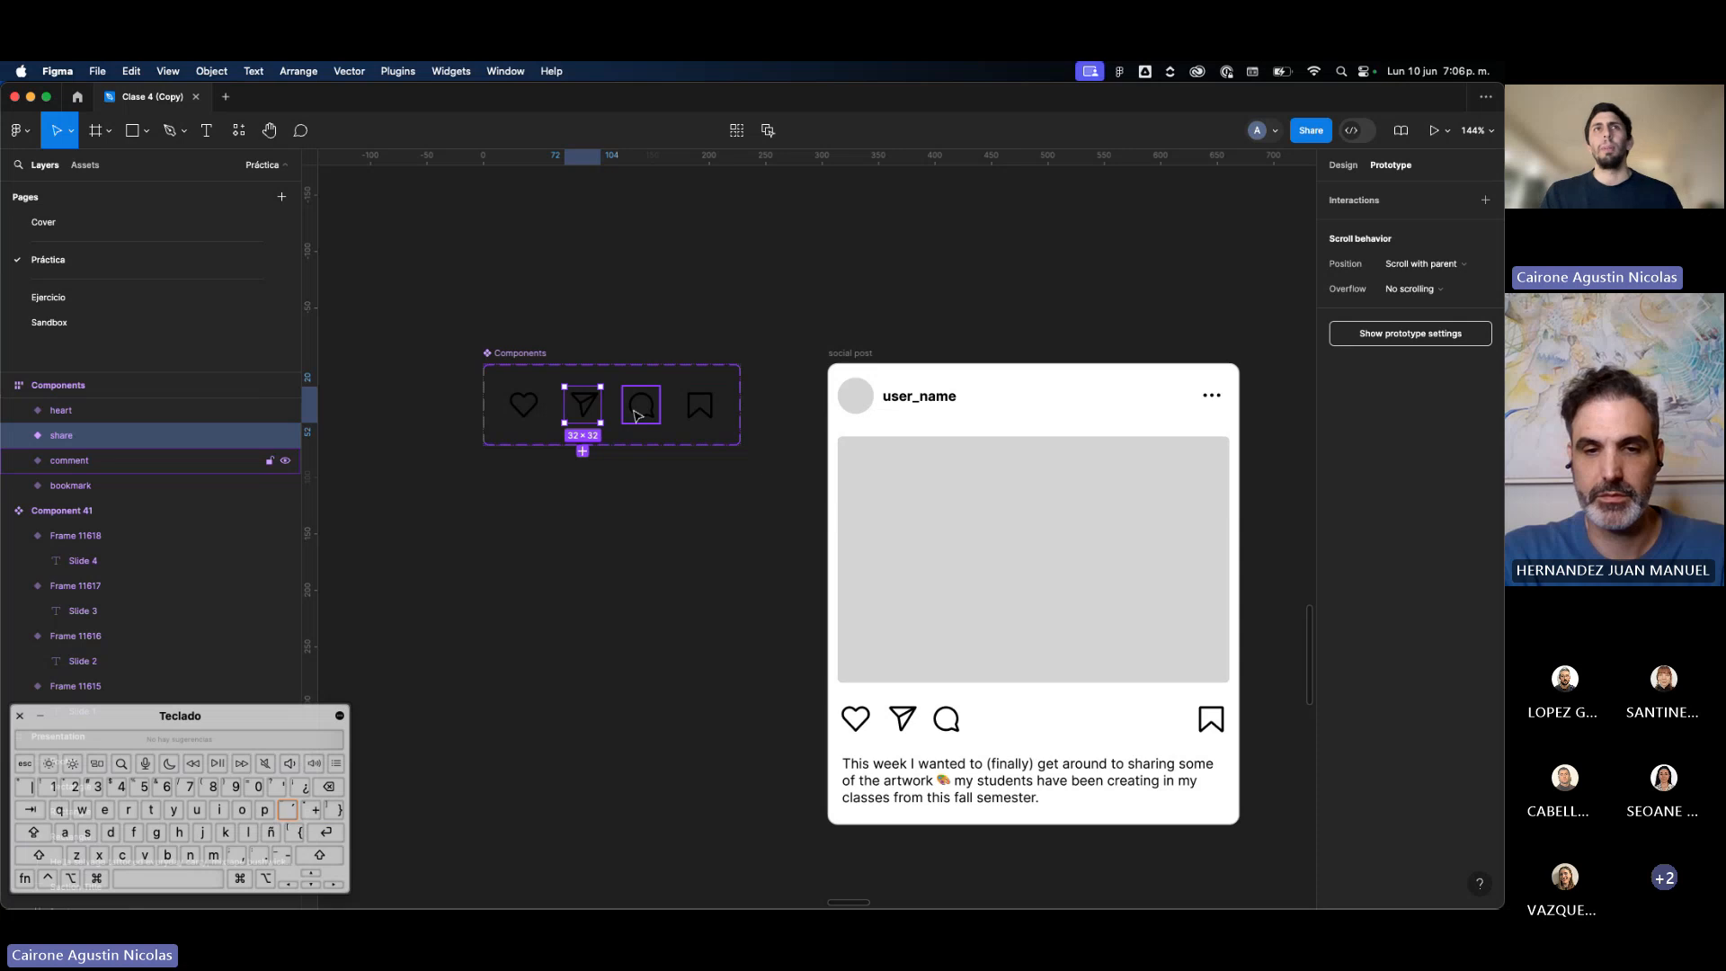
click(636, 415)
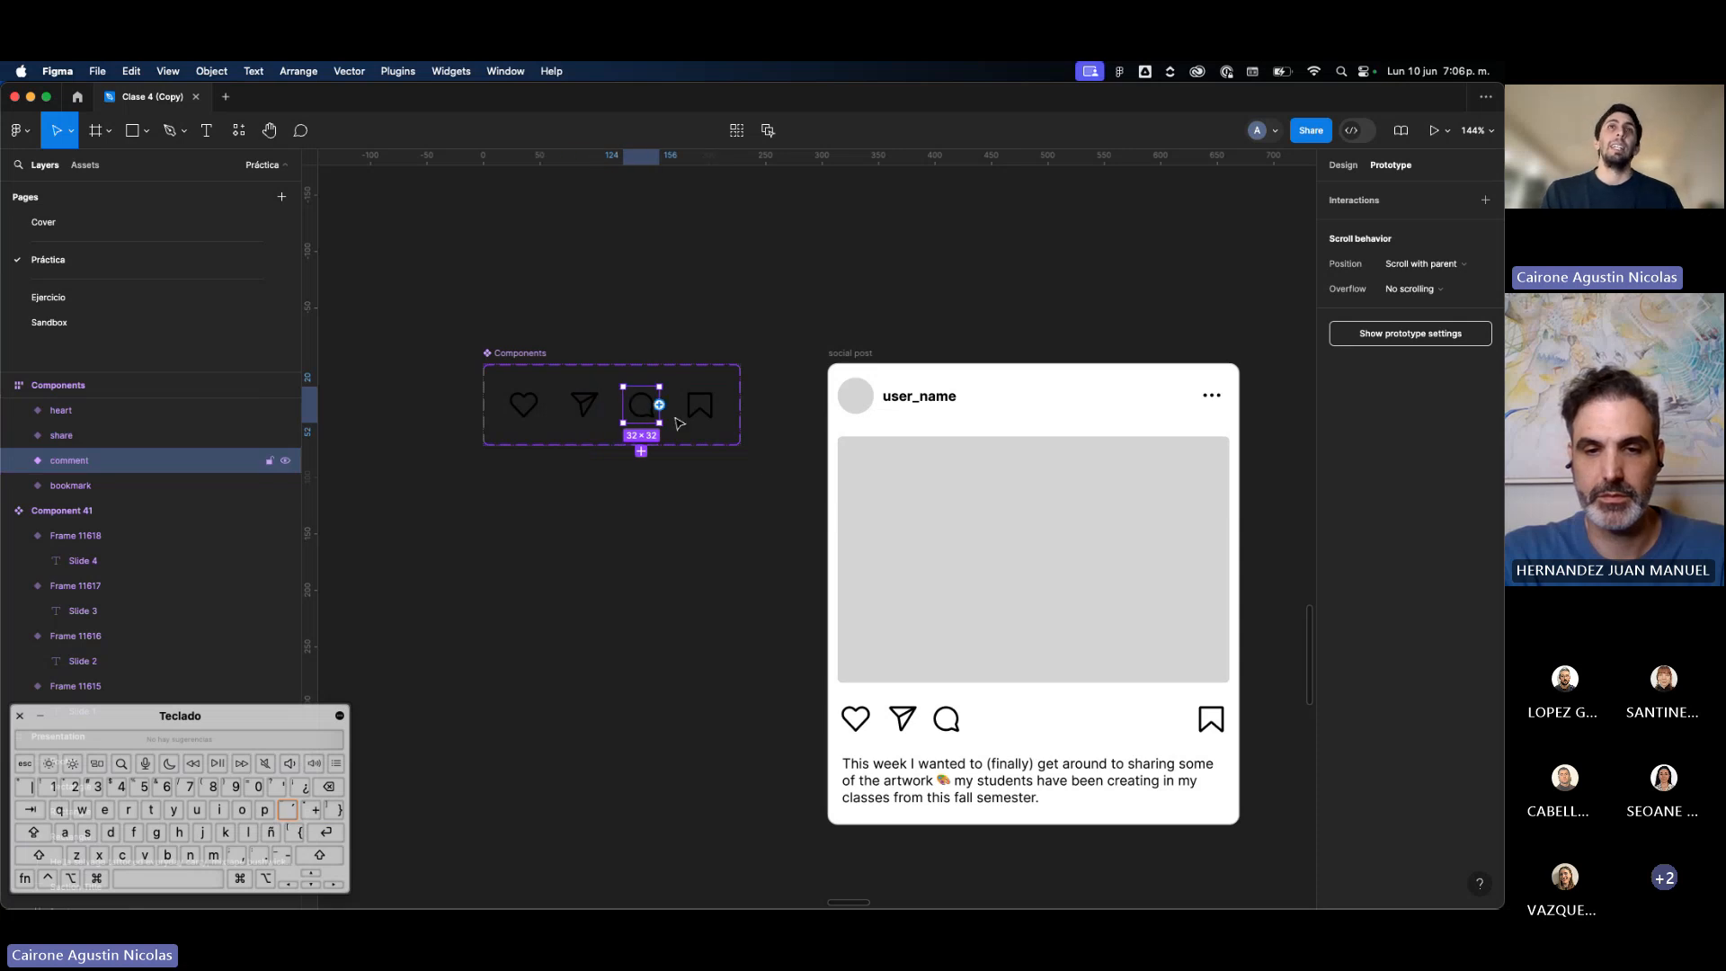
click(706, 420)
scroll(708, 422, down, 3)
scroll(708, 422, right, 2)
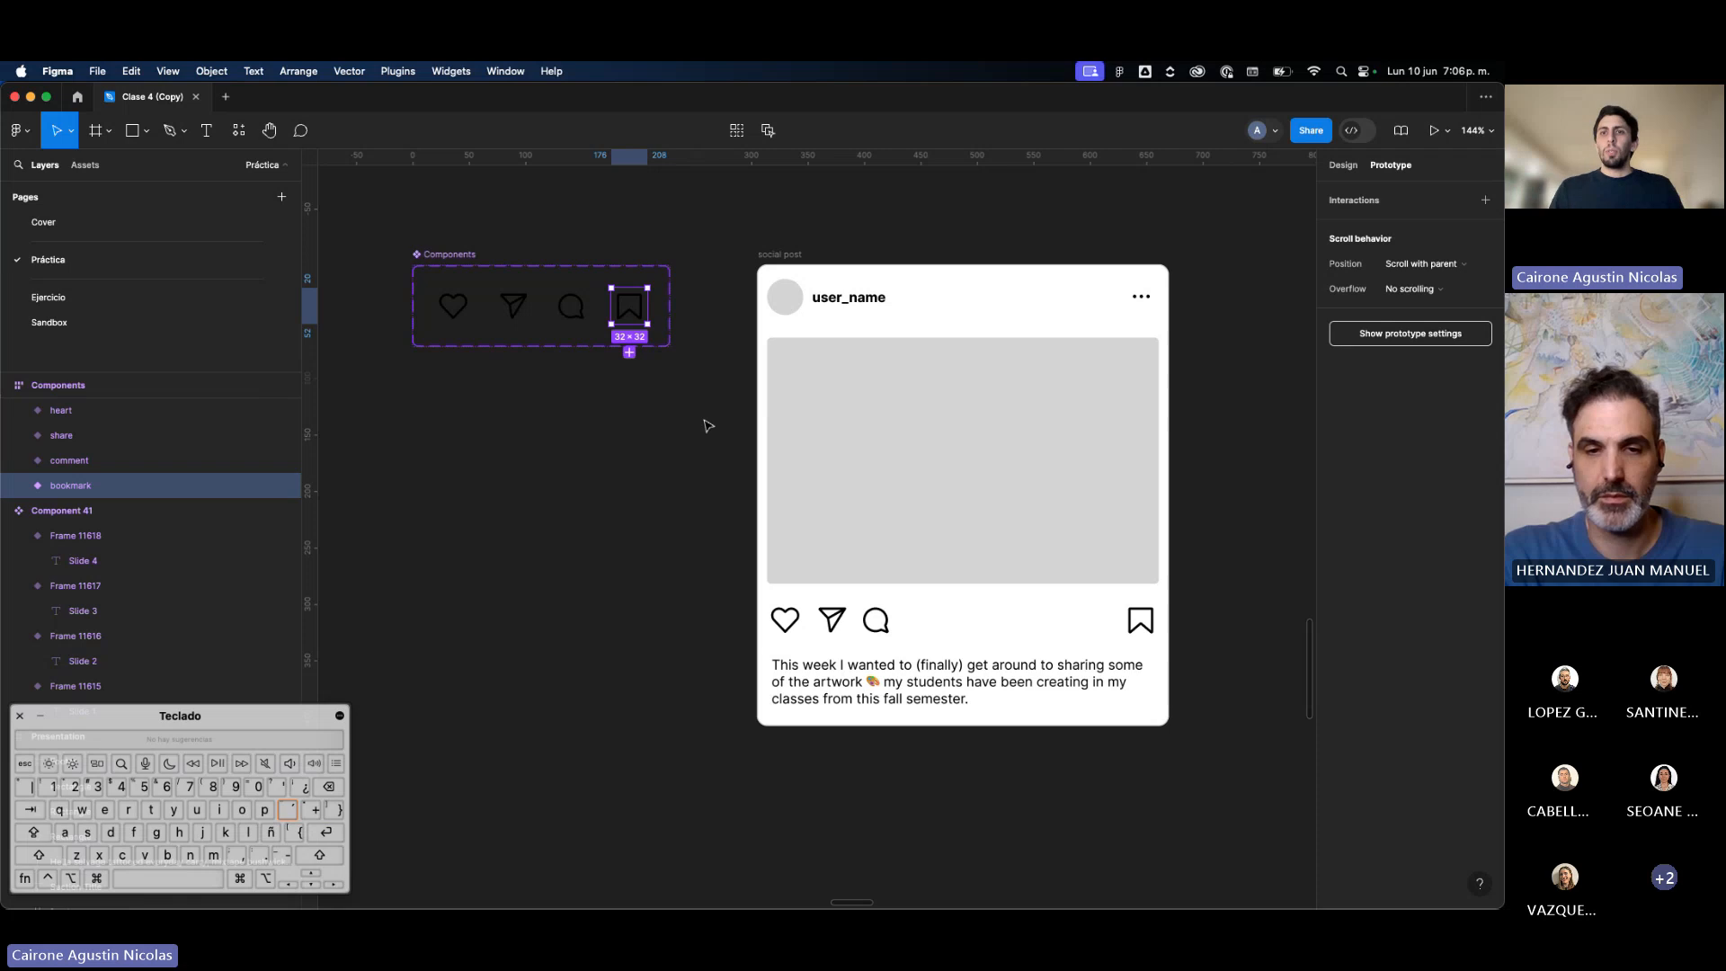
Step: Inspect the social post's image area, its icon row and the nested heart, share and comment instances
click(902, 369)
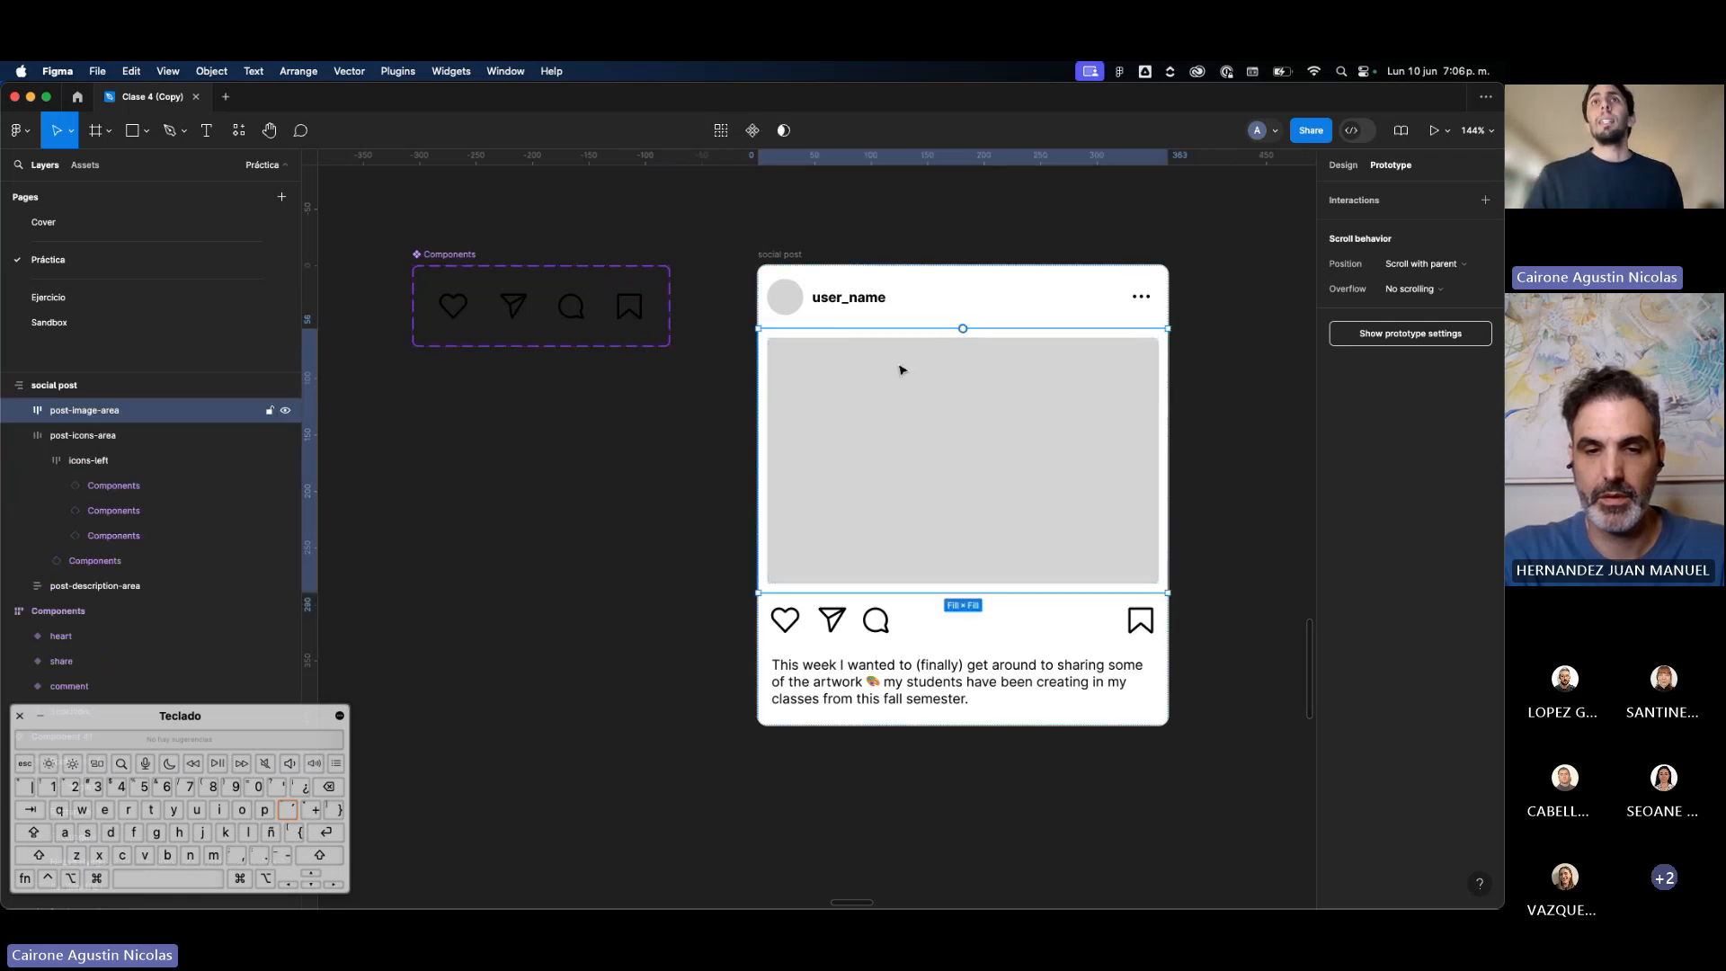
click(641, 512)
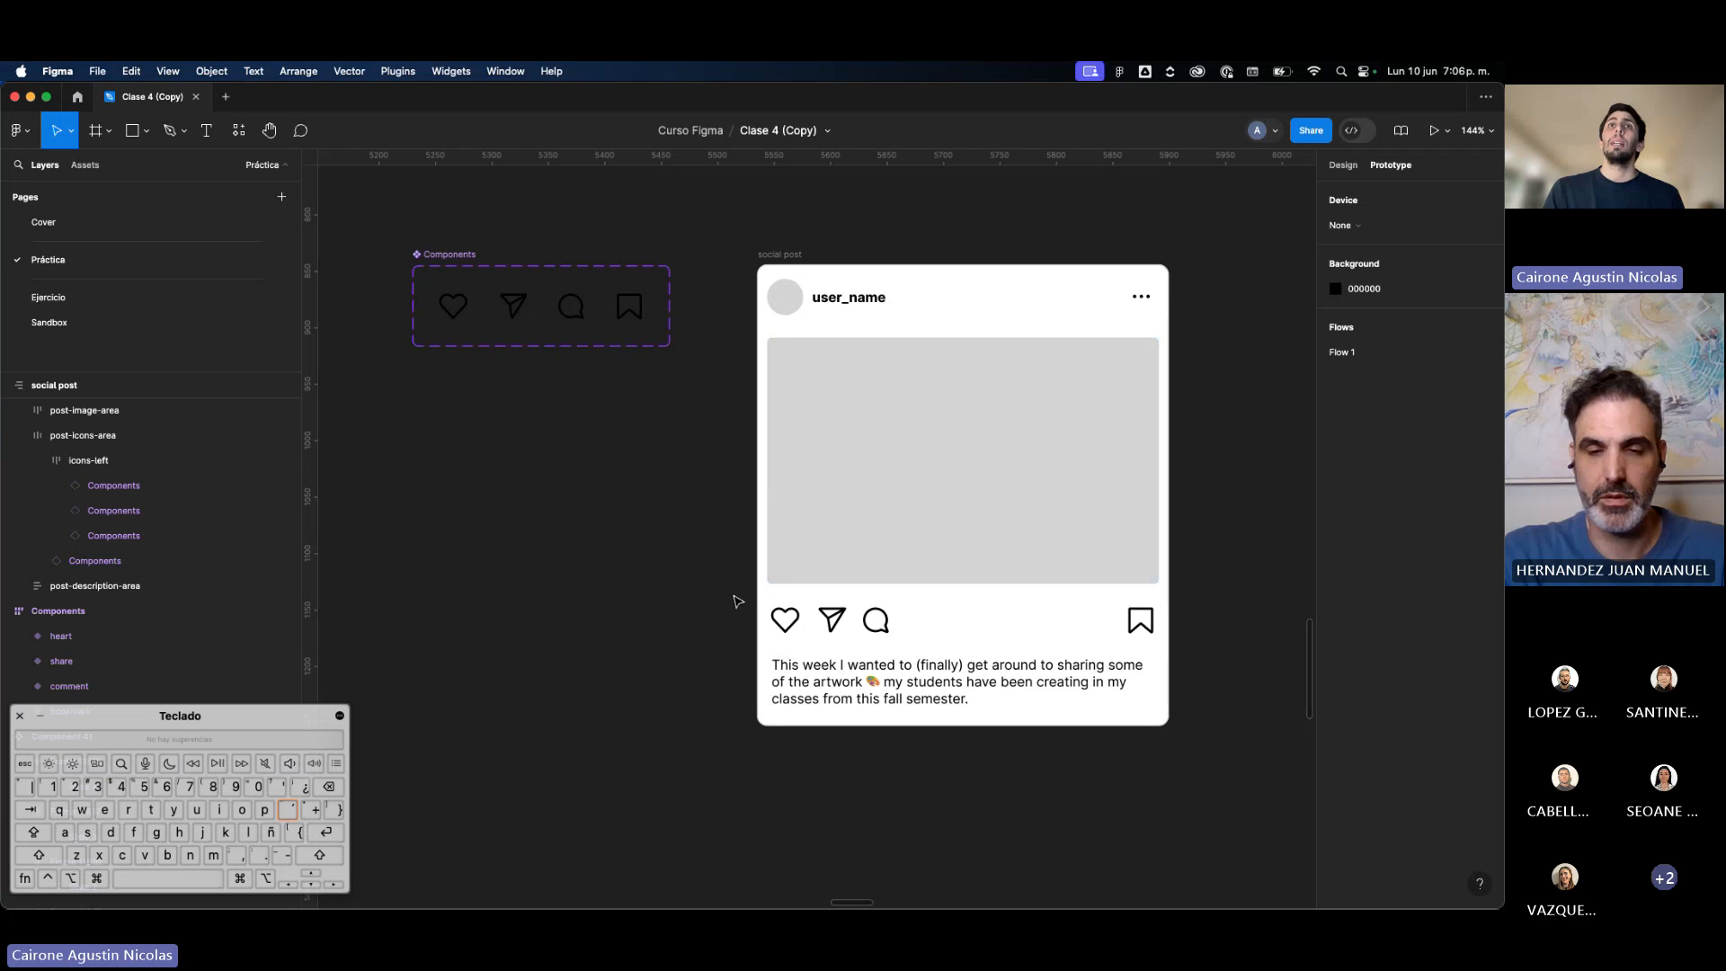
click(790, 633)
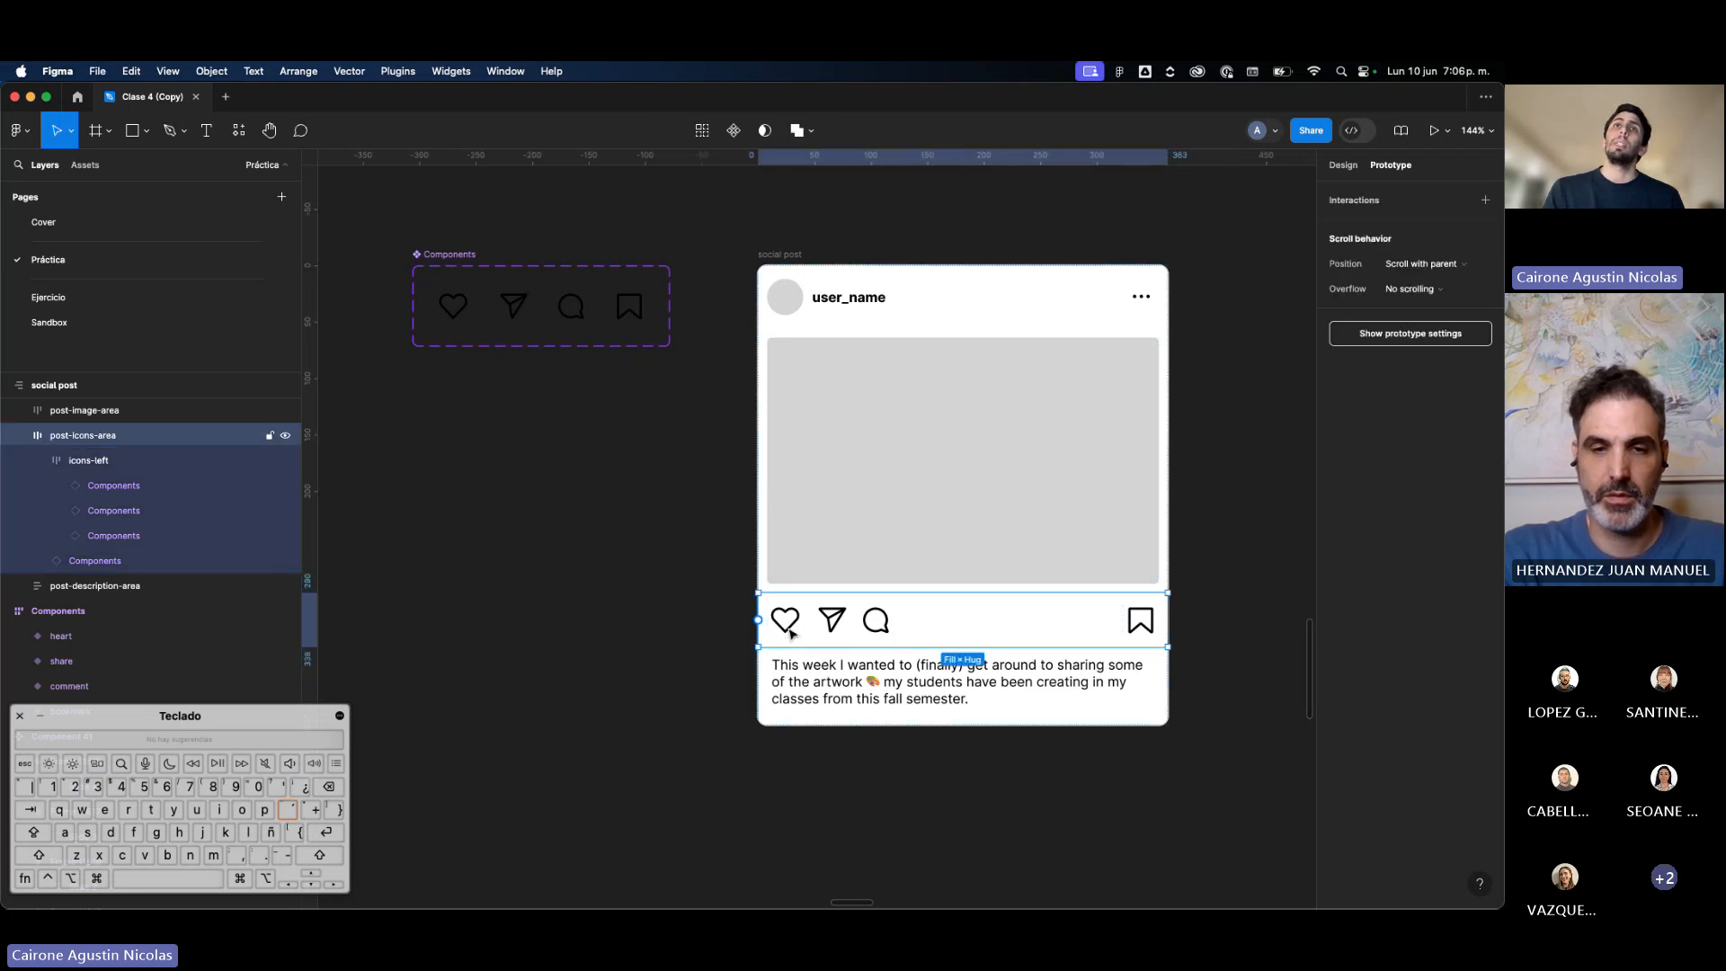
click(694, 593)
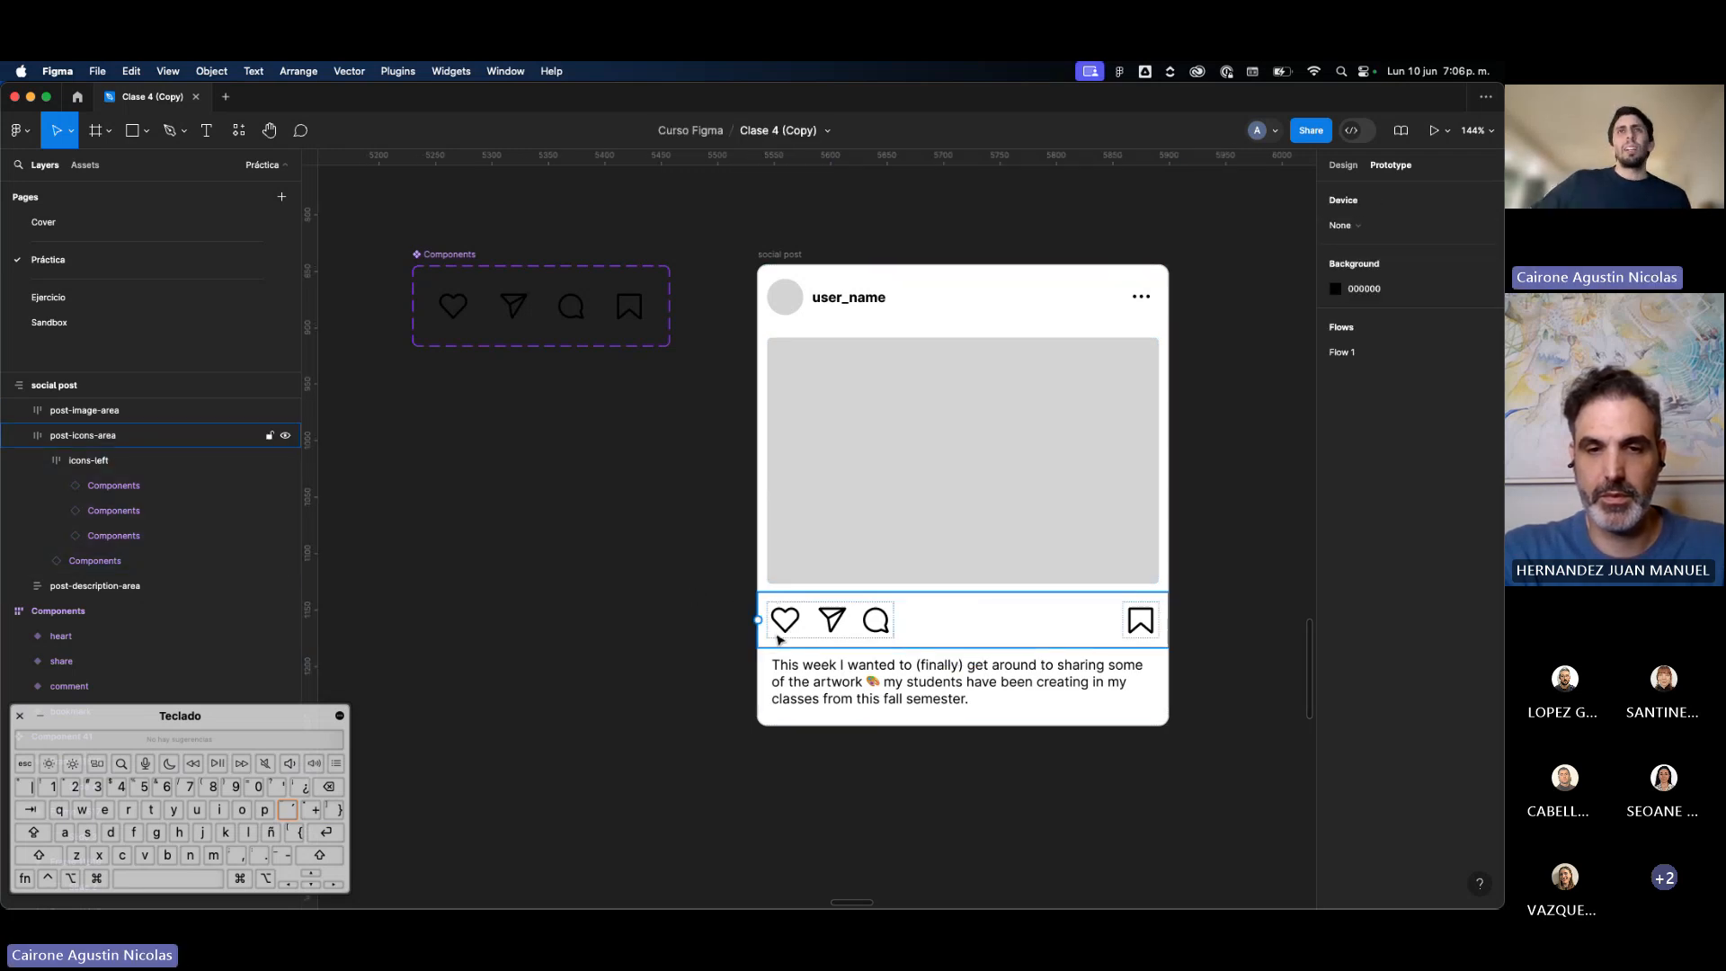
double_click(779, 638)
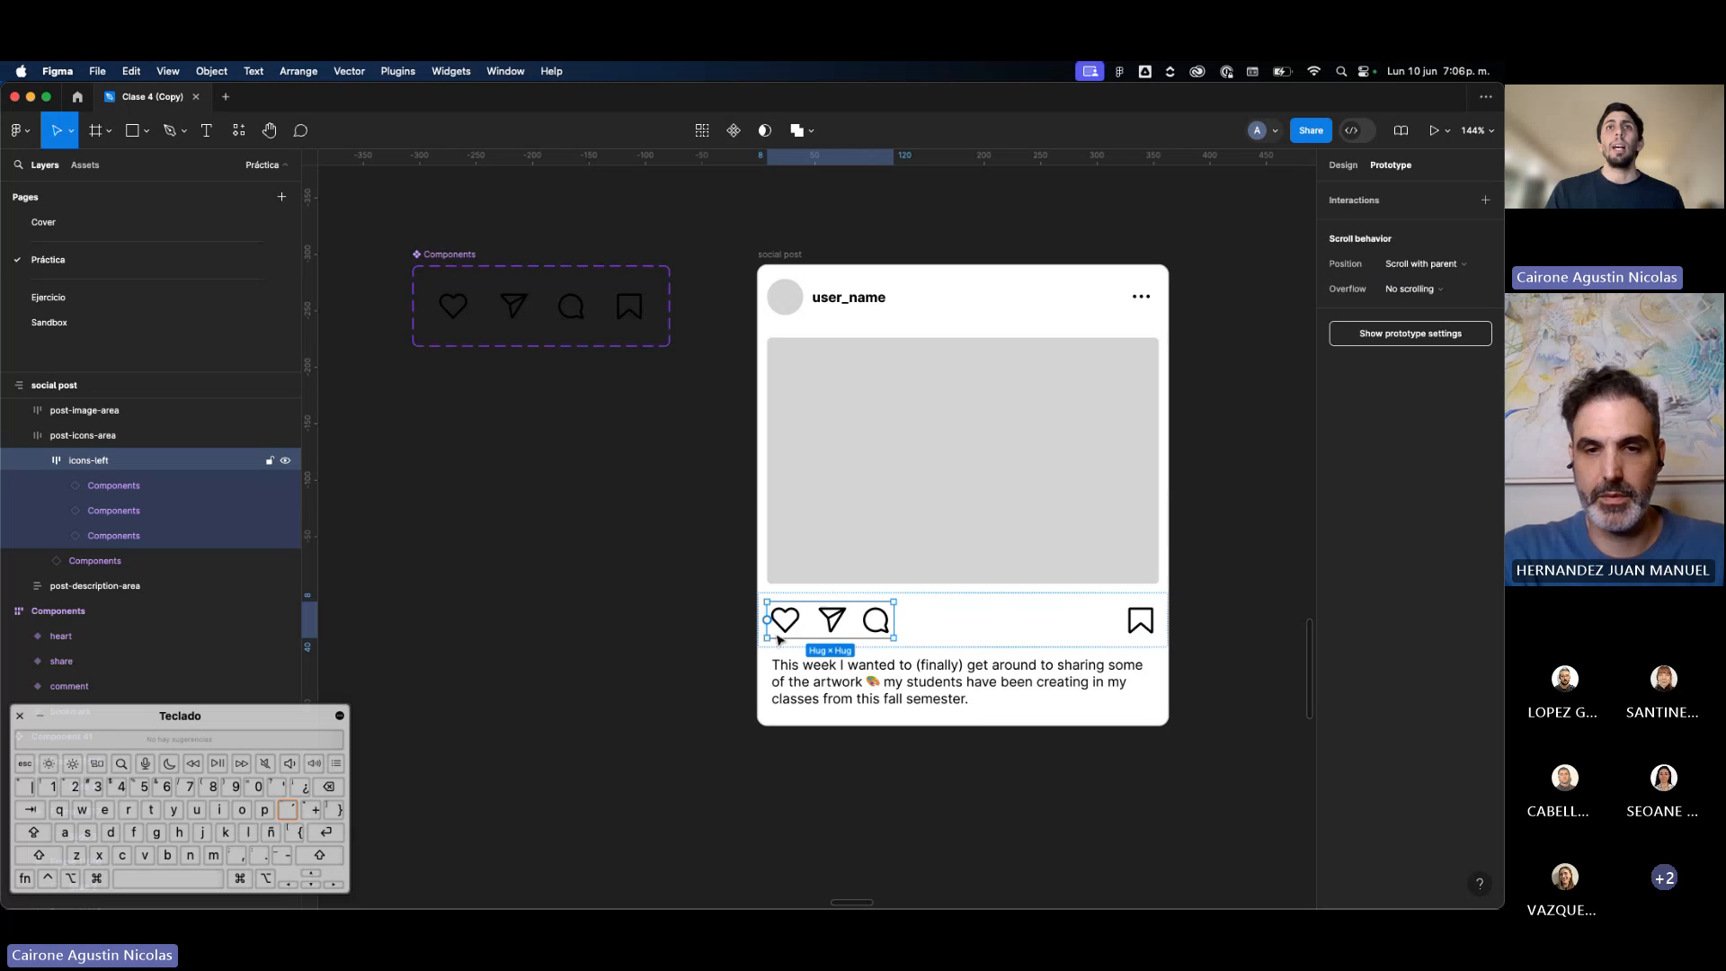
click(828, 631)
click(870, 623)
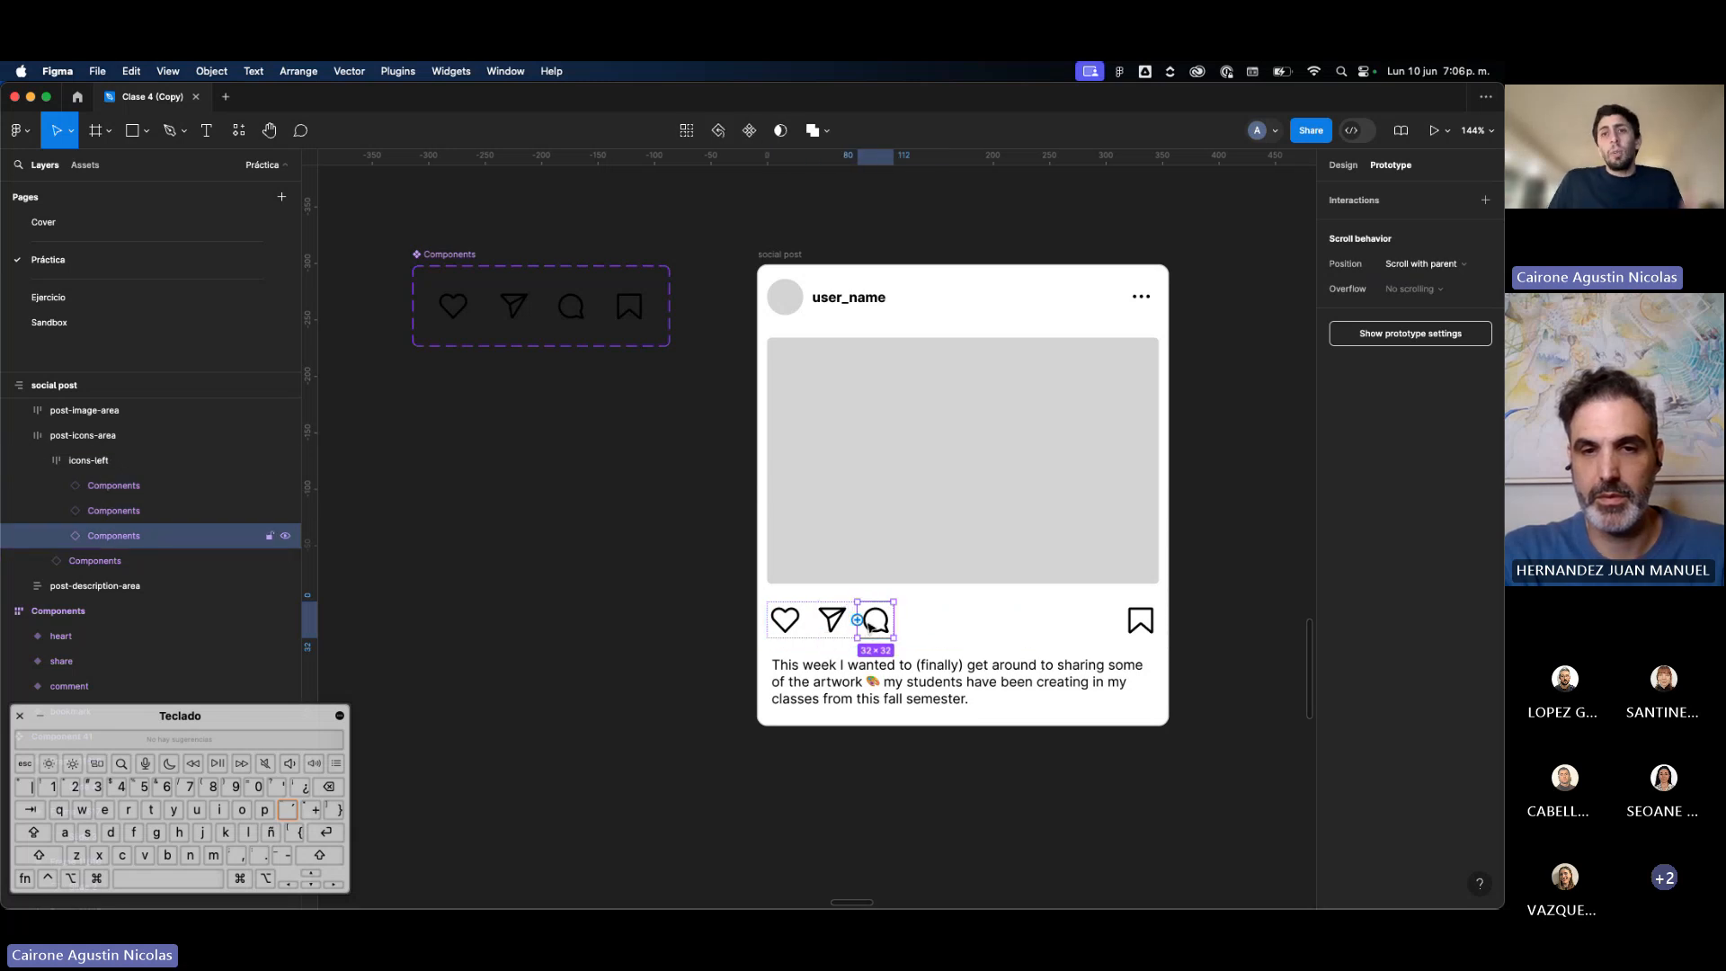
click(683, 622)
click(800, 623)
click(800, 623)
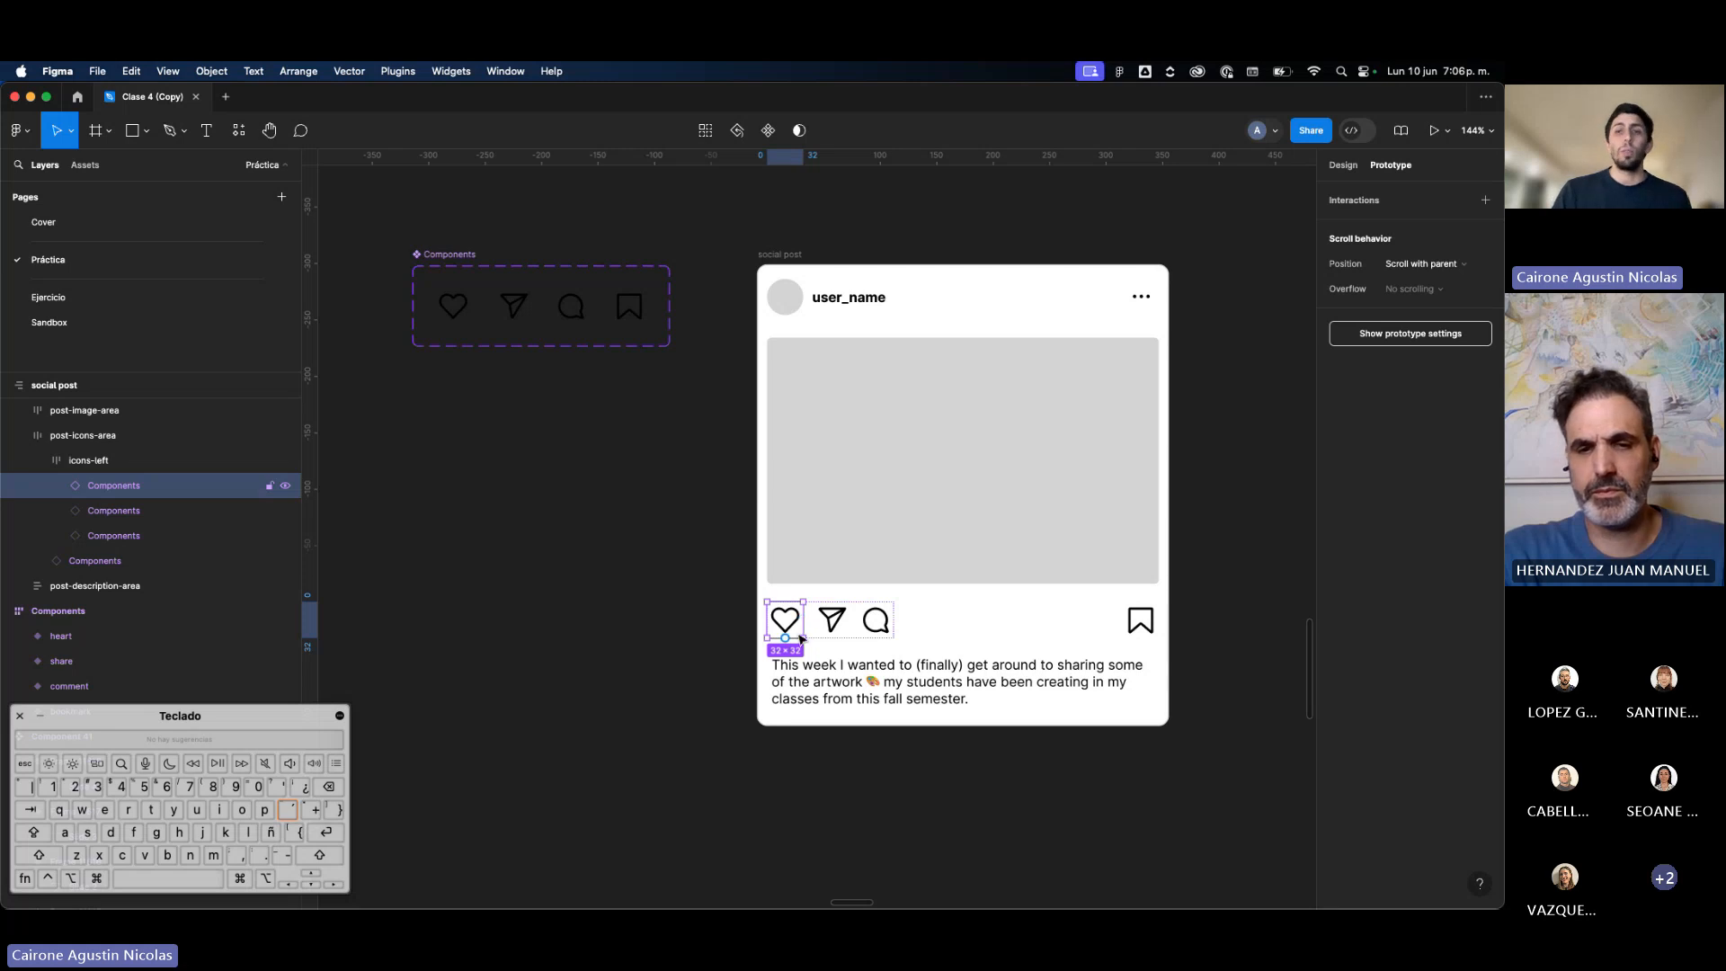
click(826, 631)
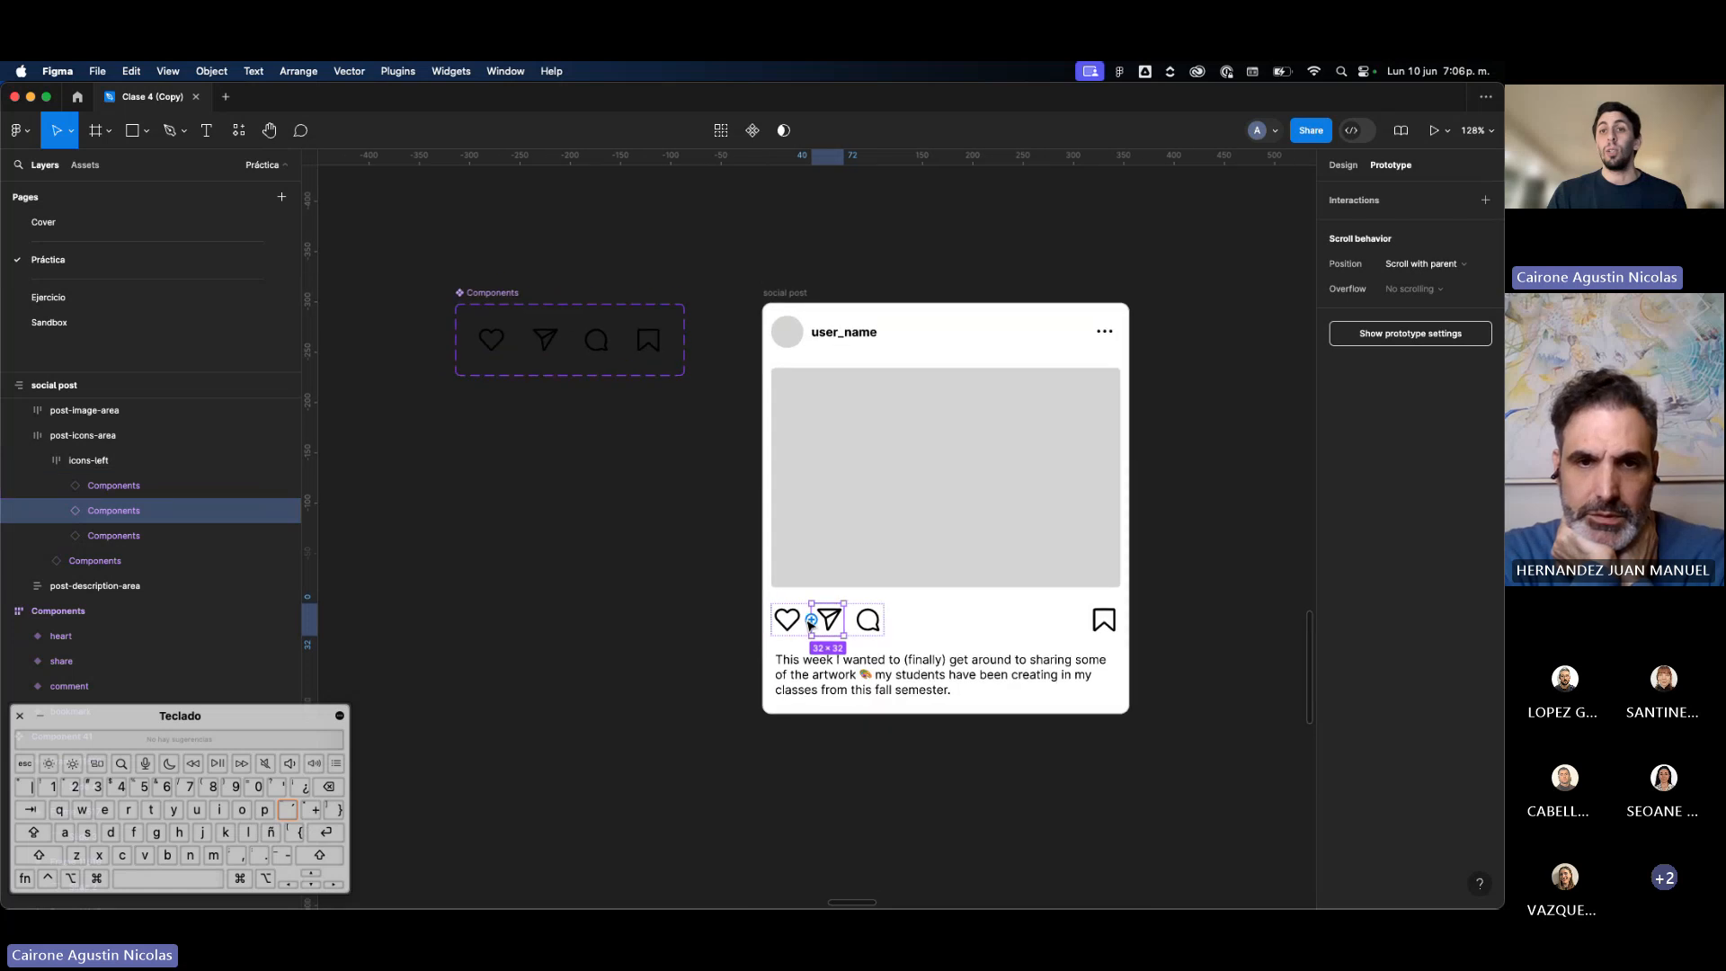
Step: Review the first Presentation frame's prototype connections and how the slide buttons link to the slides
scroll(809, 622, down, 2)
scroll(809, 622, down, 5)
scroll(804, 629, up, 5)
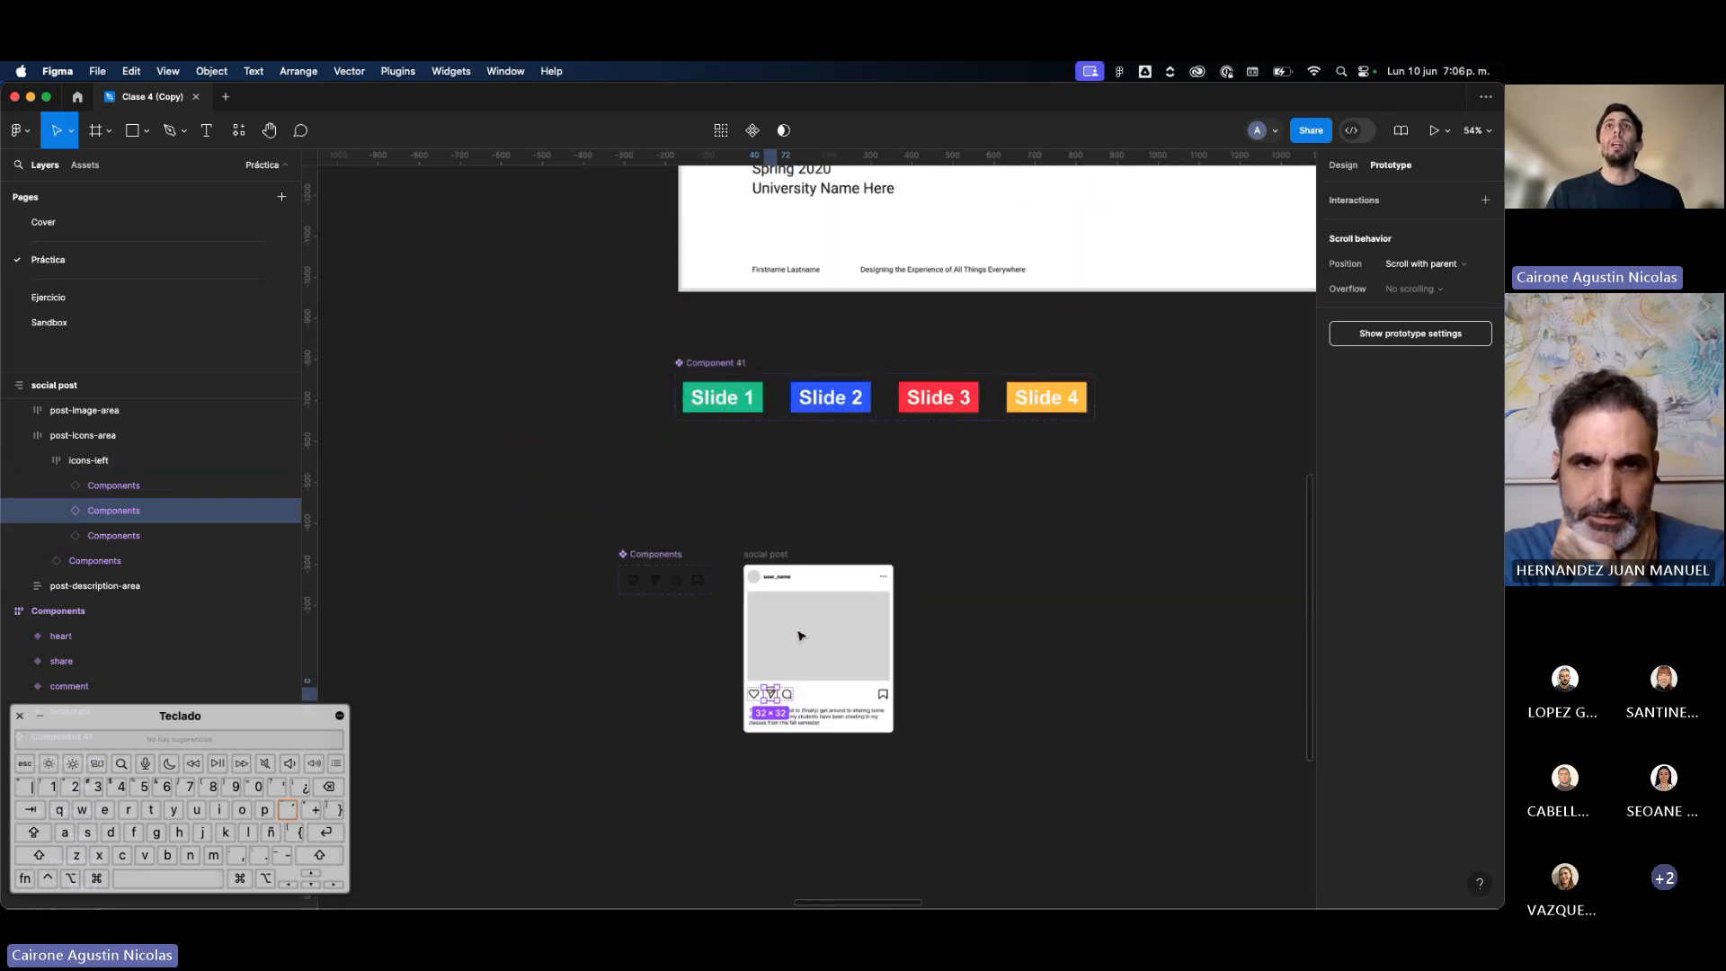
scroll(799, 634, down, 2)
click(910, 495)
scroll(910, 495, right, 2)
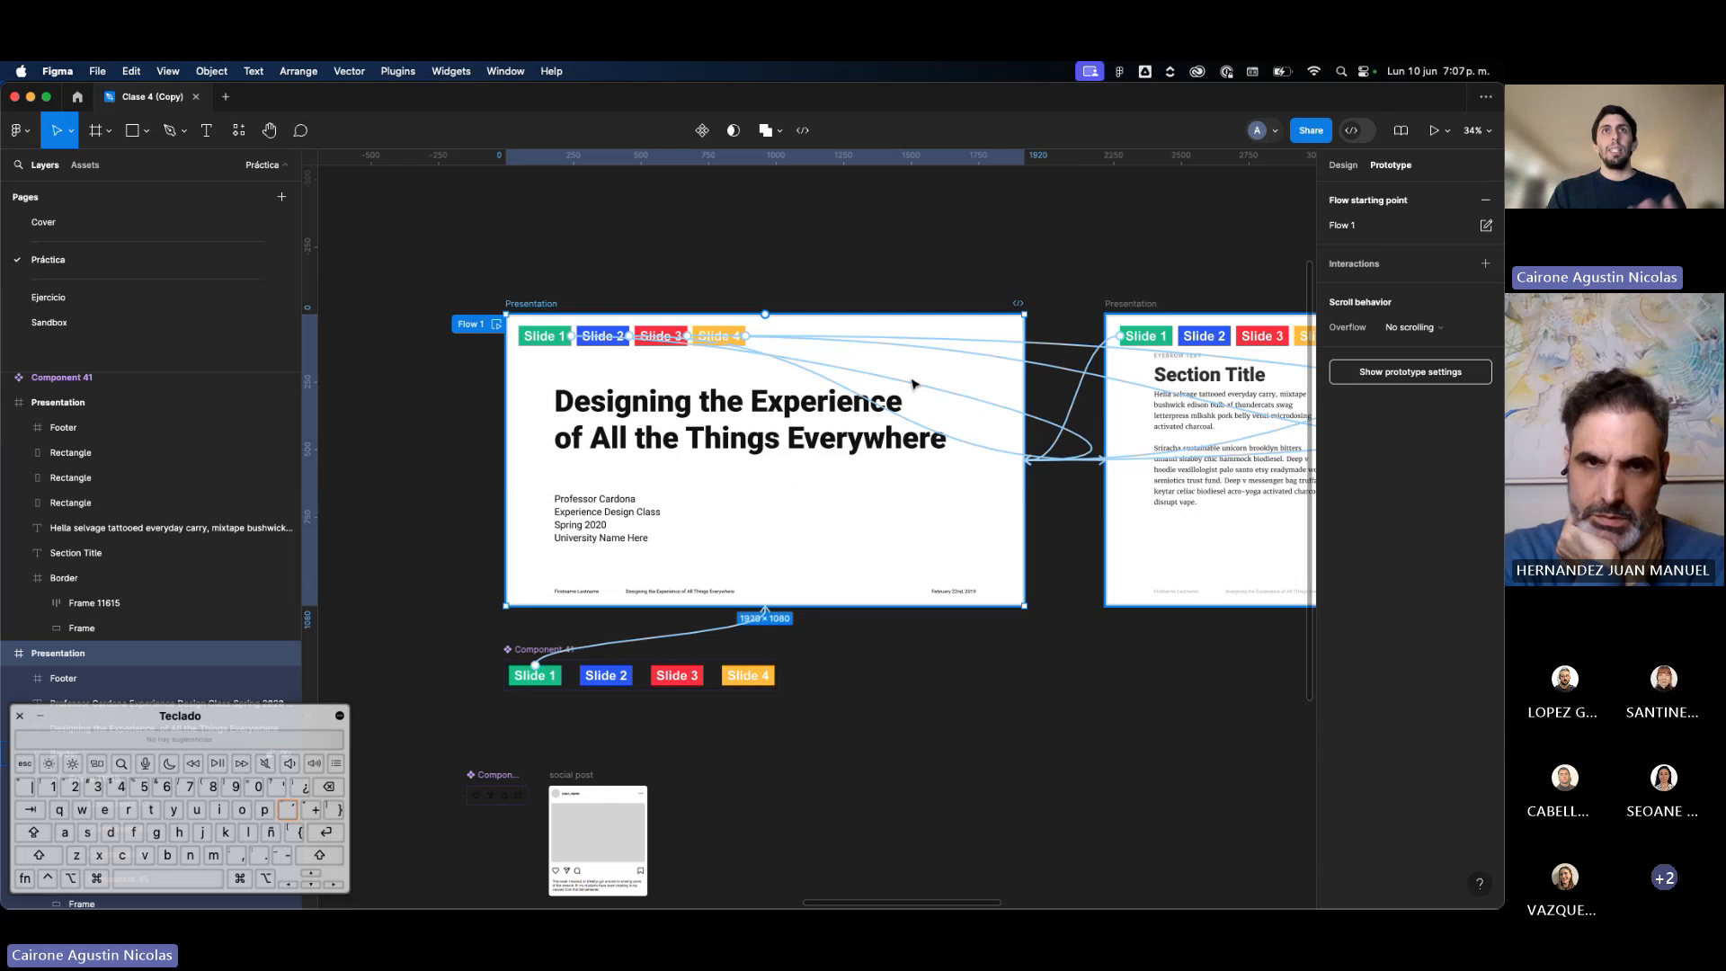
scroll(908, 395, down, 3)
scroll(907, 396, left, 3)
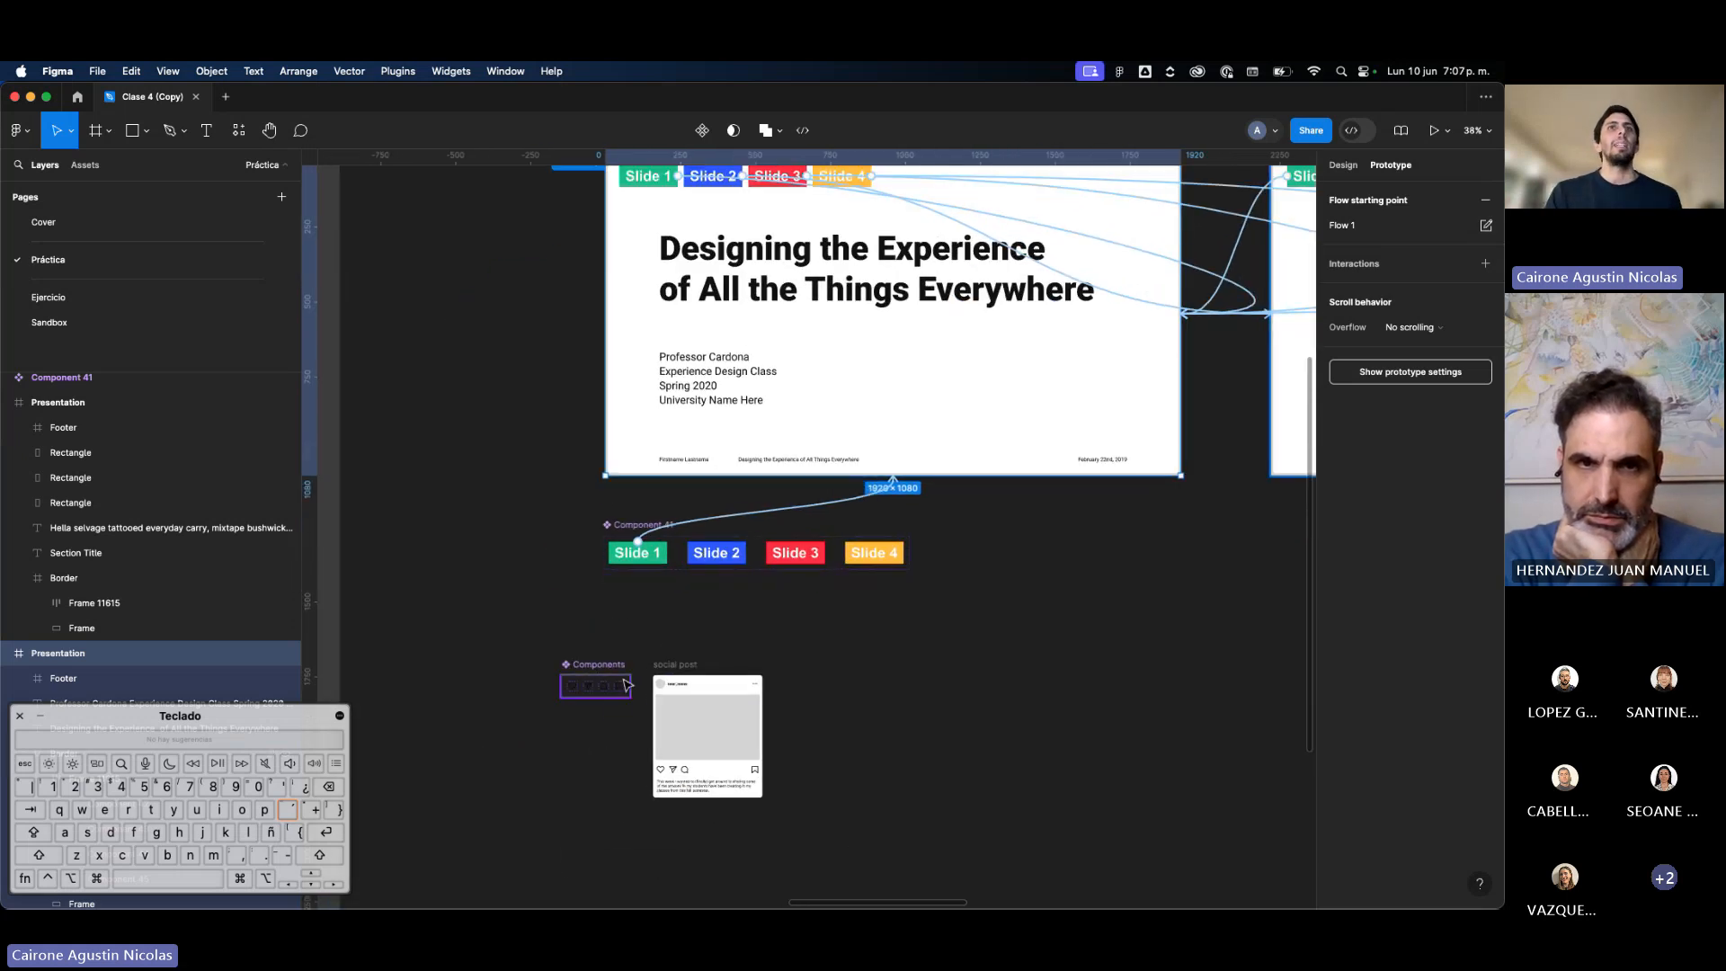
Step: Add a flow starting point to the social post frame
scroll(601, 772, up, 5)
scroll(602, 777, up, 1)
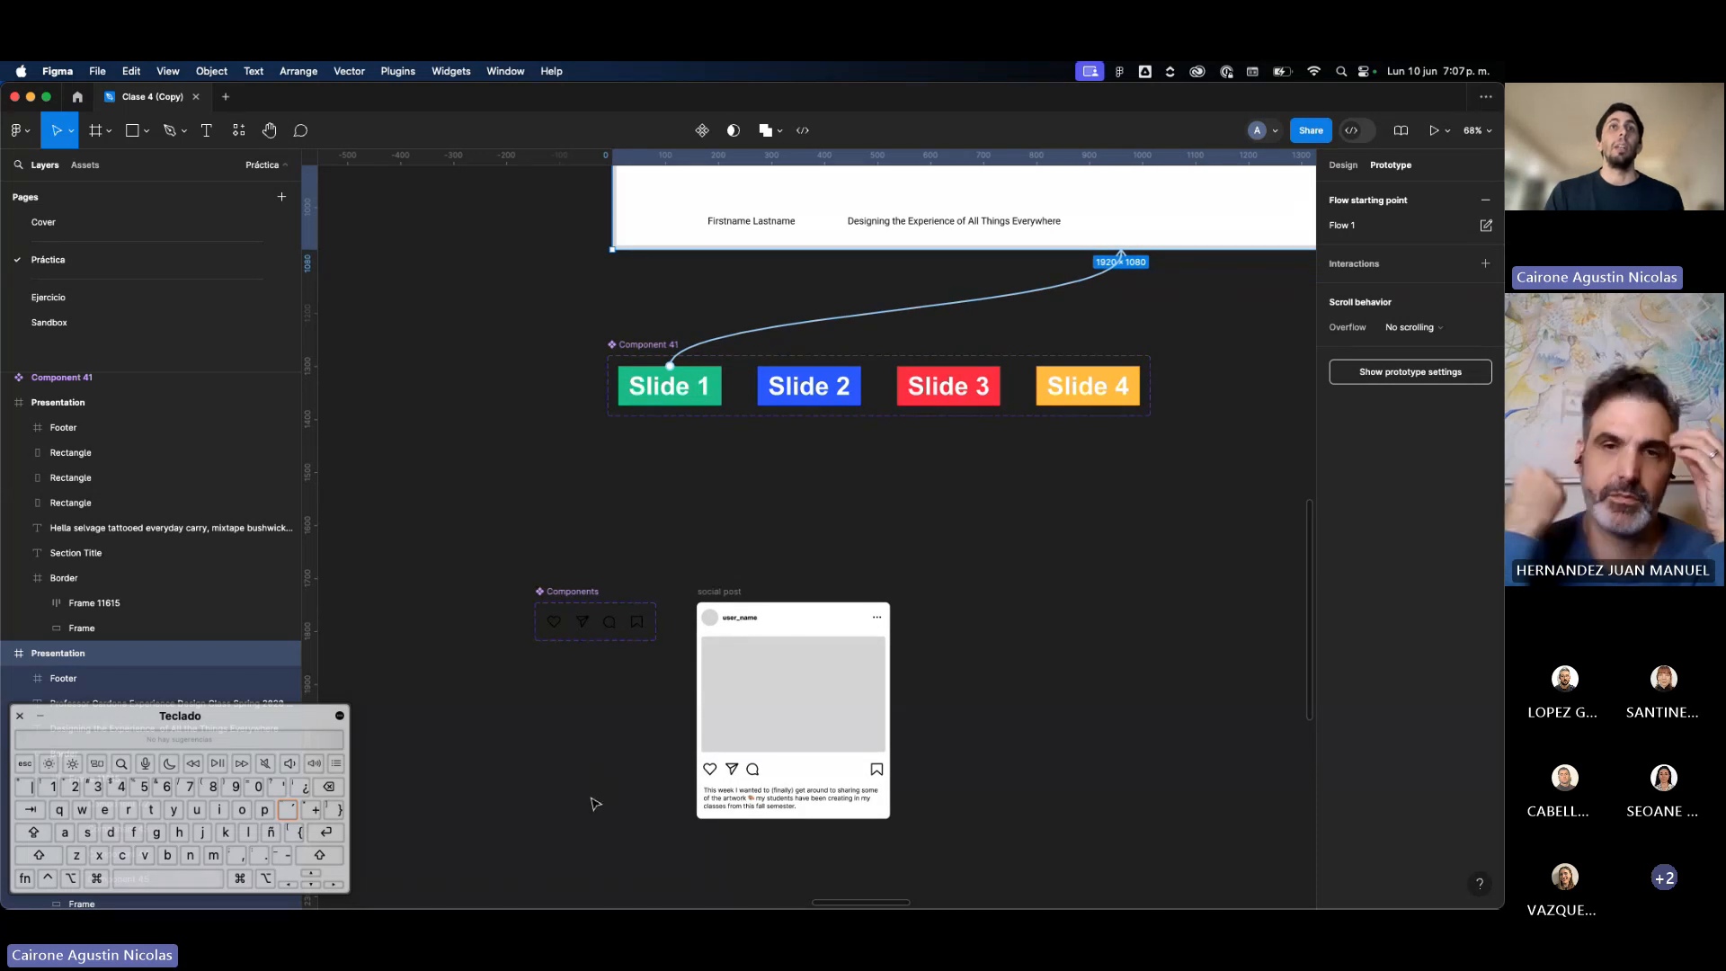
scroll(589, 773, up, 5)
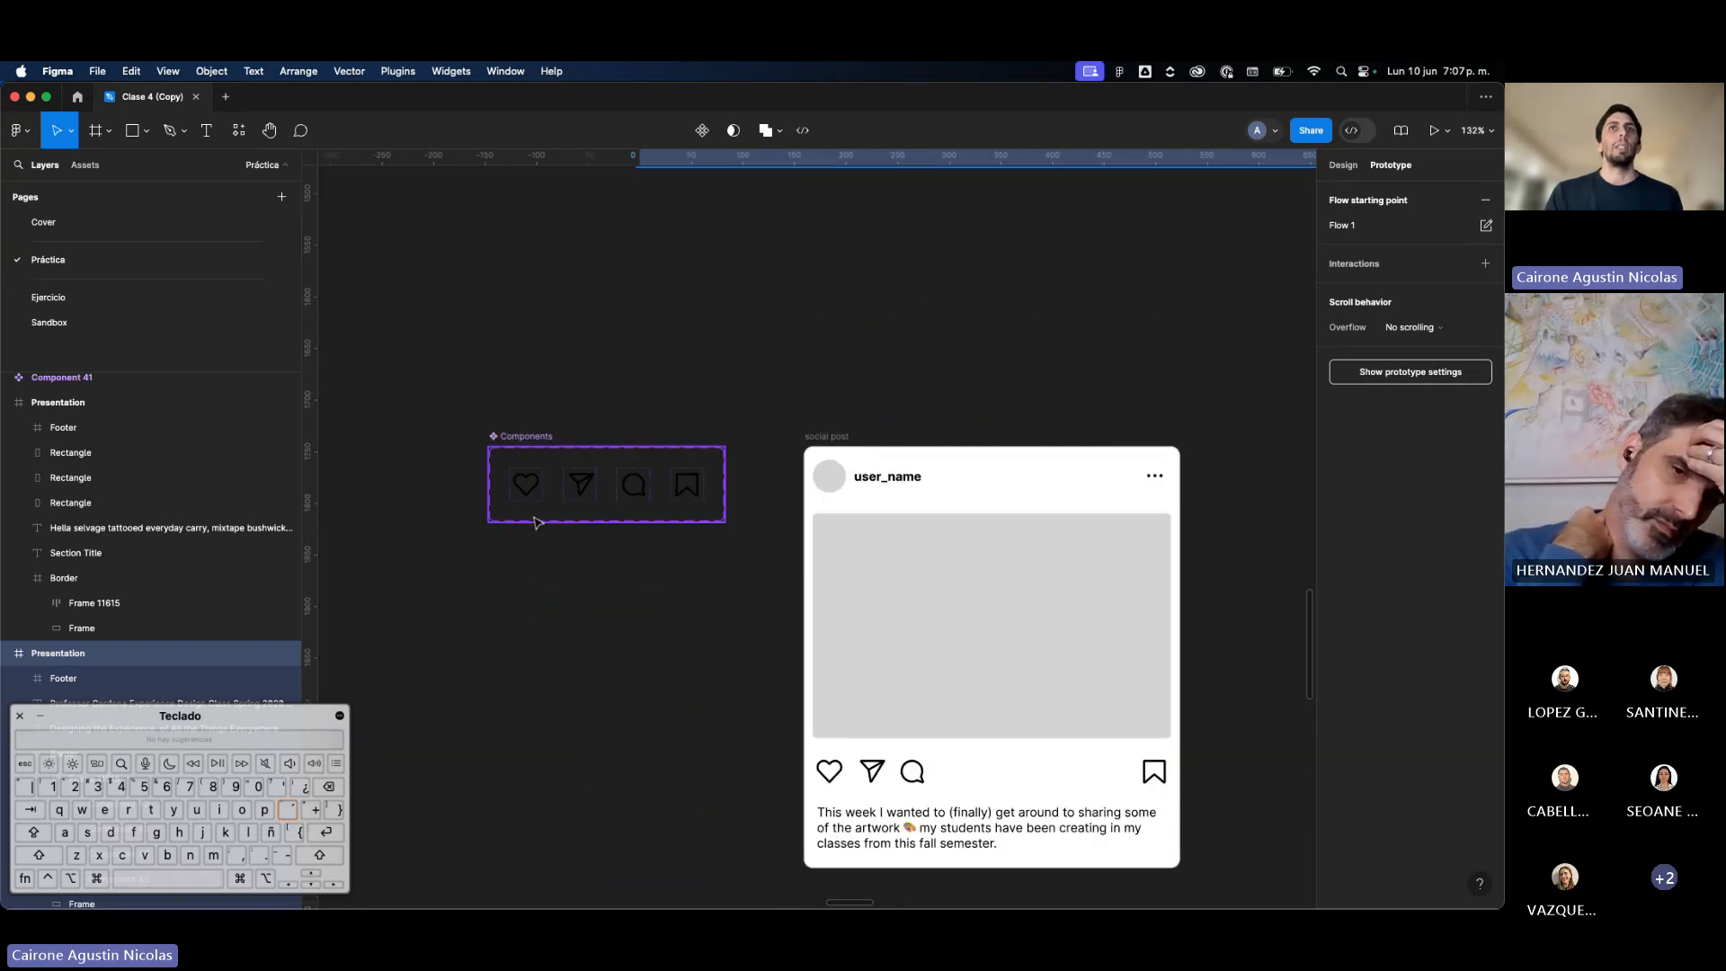
click(821, 449)
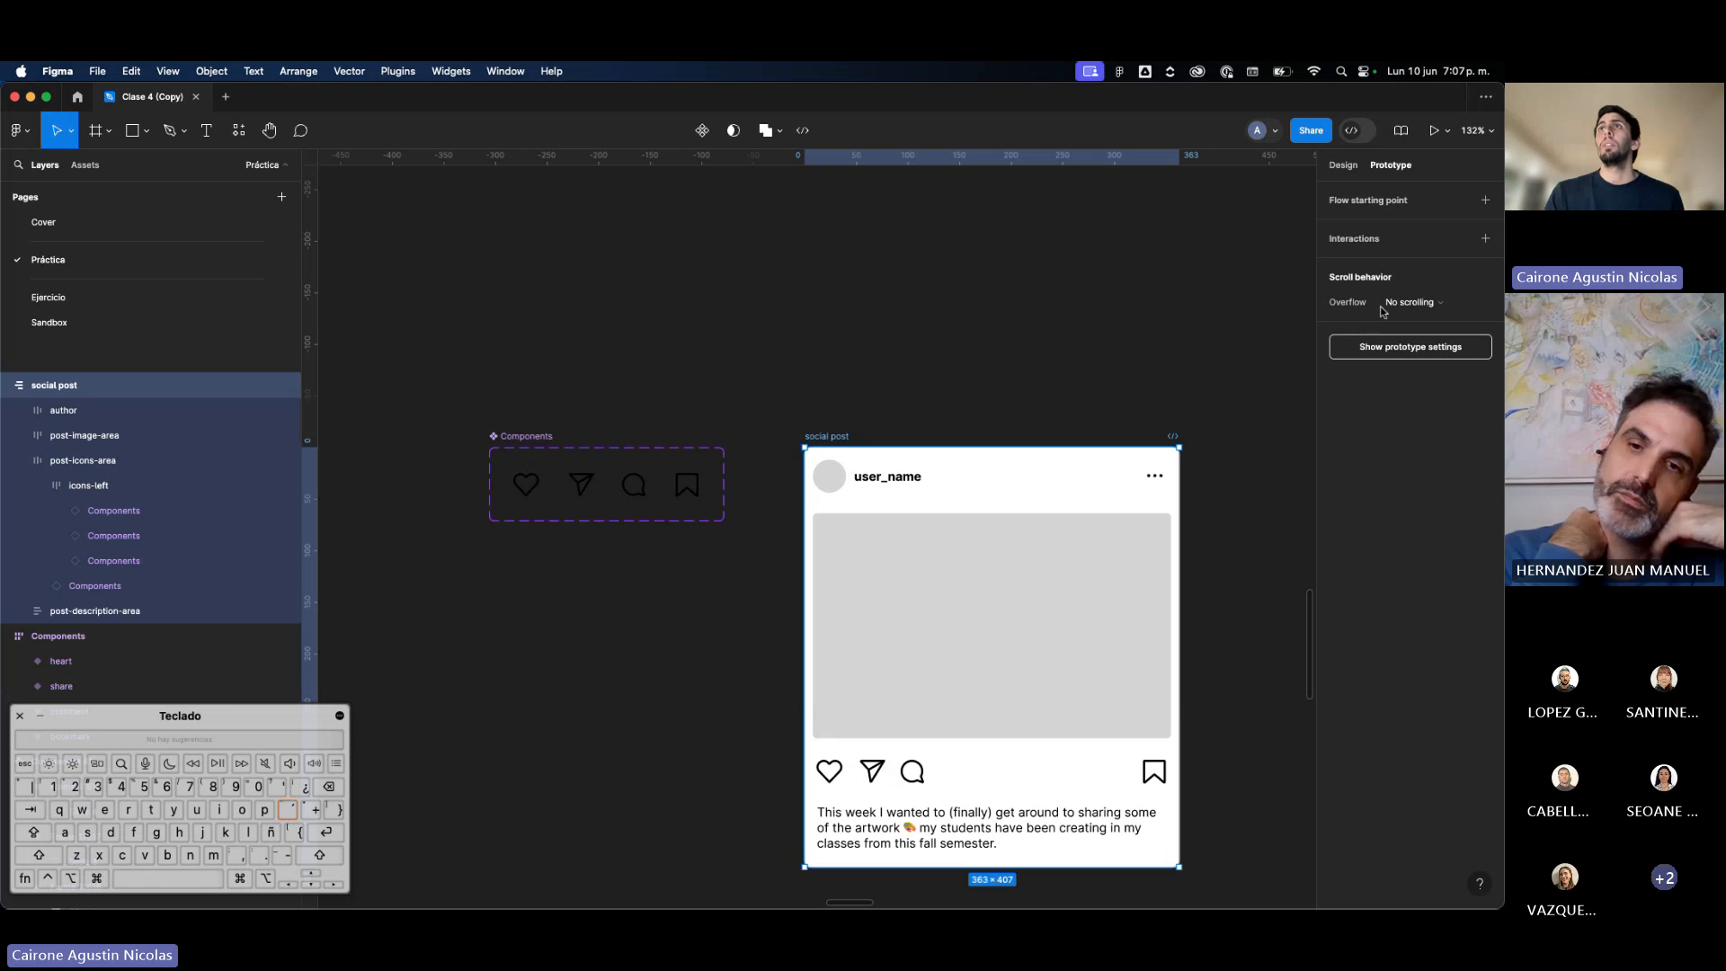
click(1485, 200)
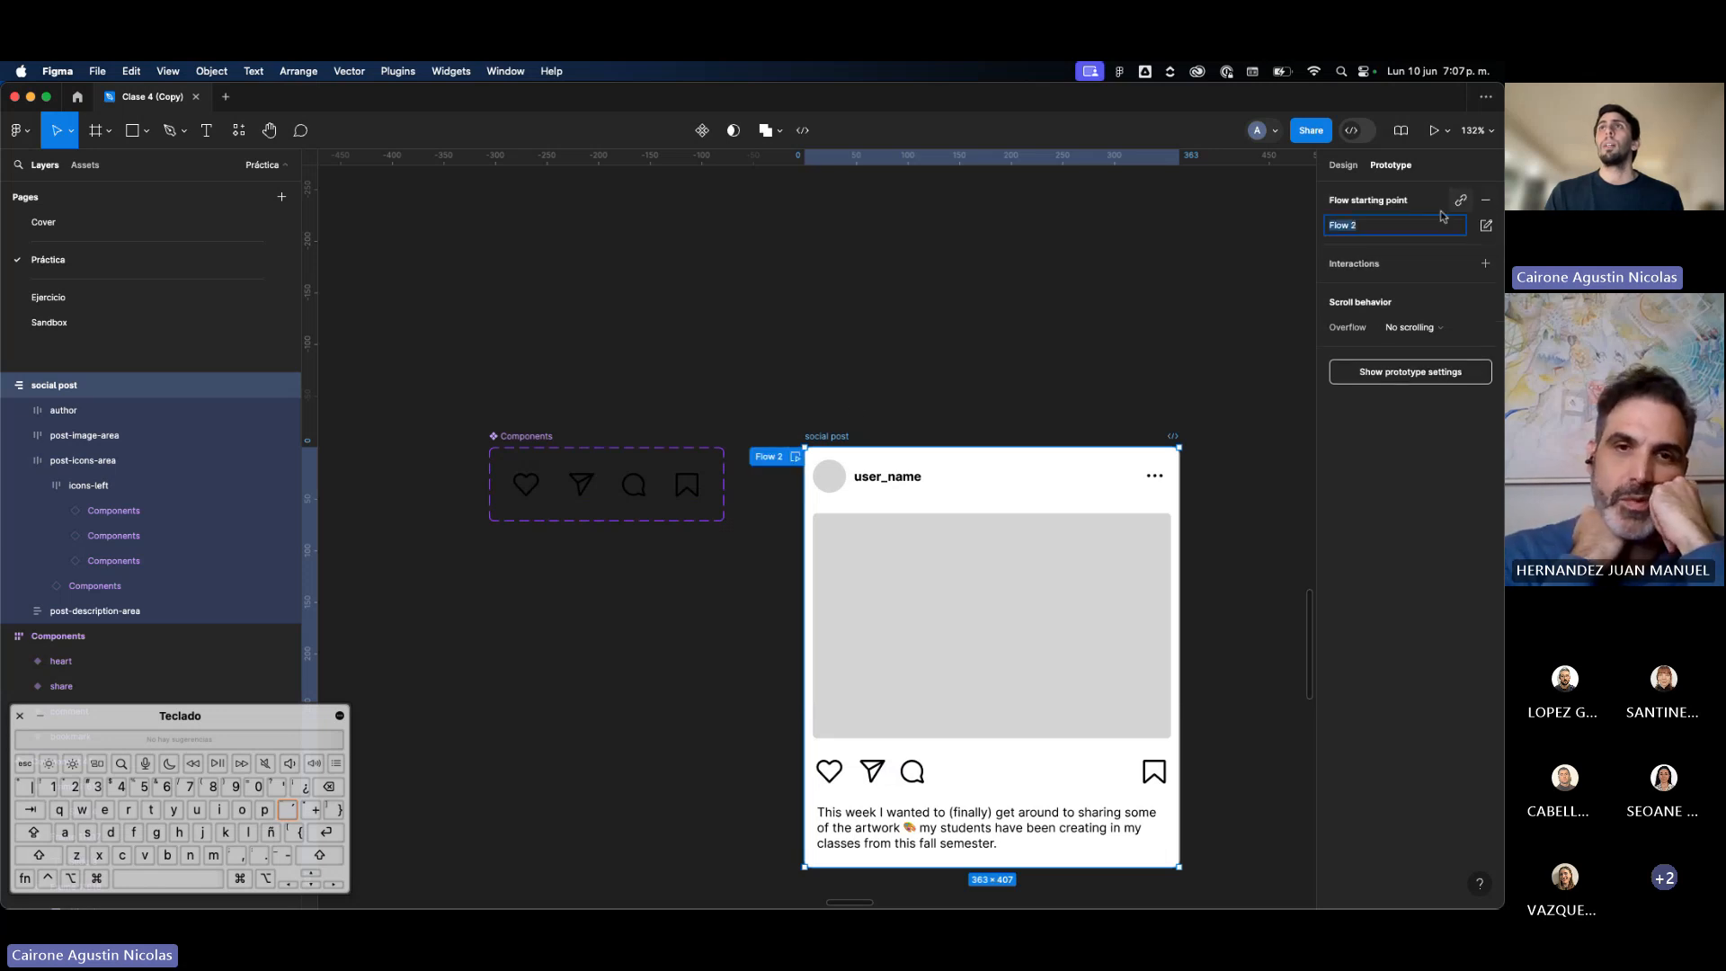
Step: Preview the social post's flow, resizing and moving the preview window, and close it
scroll(1222, 288, down, 3)
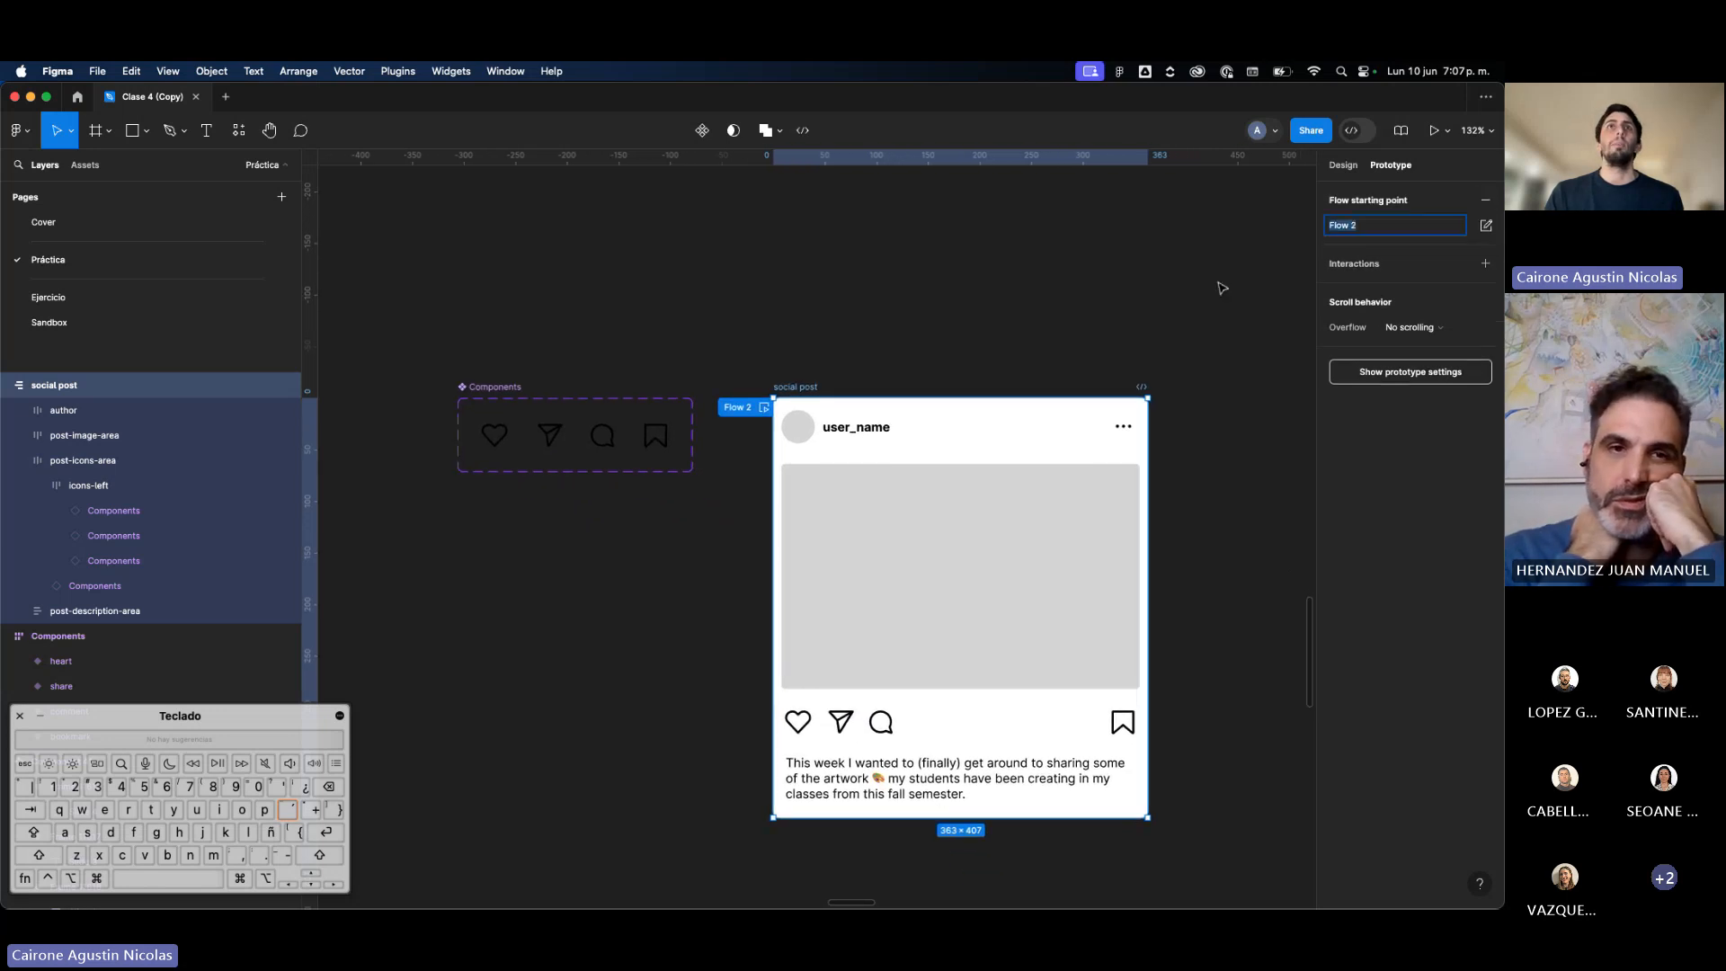
click(767, 409)
drag(393, 510, 496, 694)
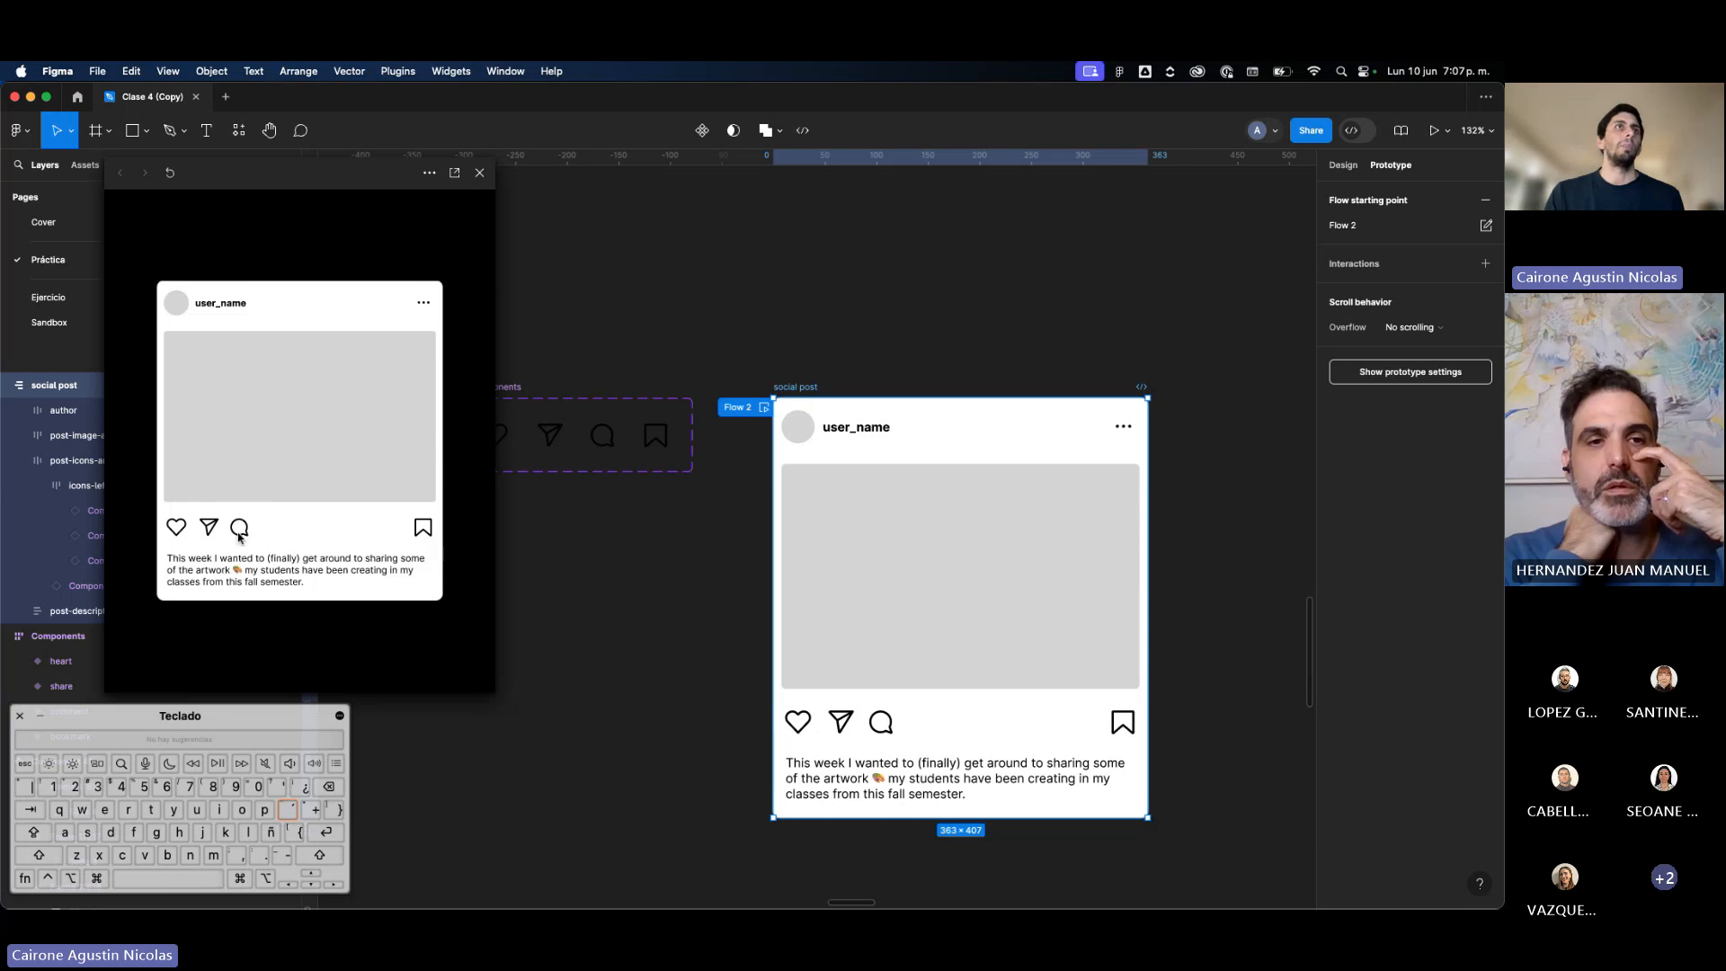
drag(478, 177, 1280, 211)
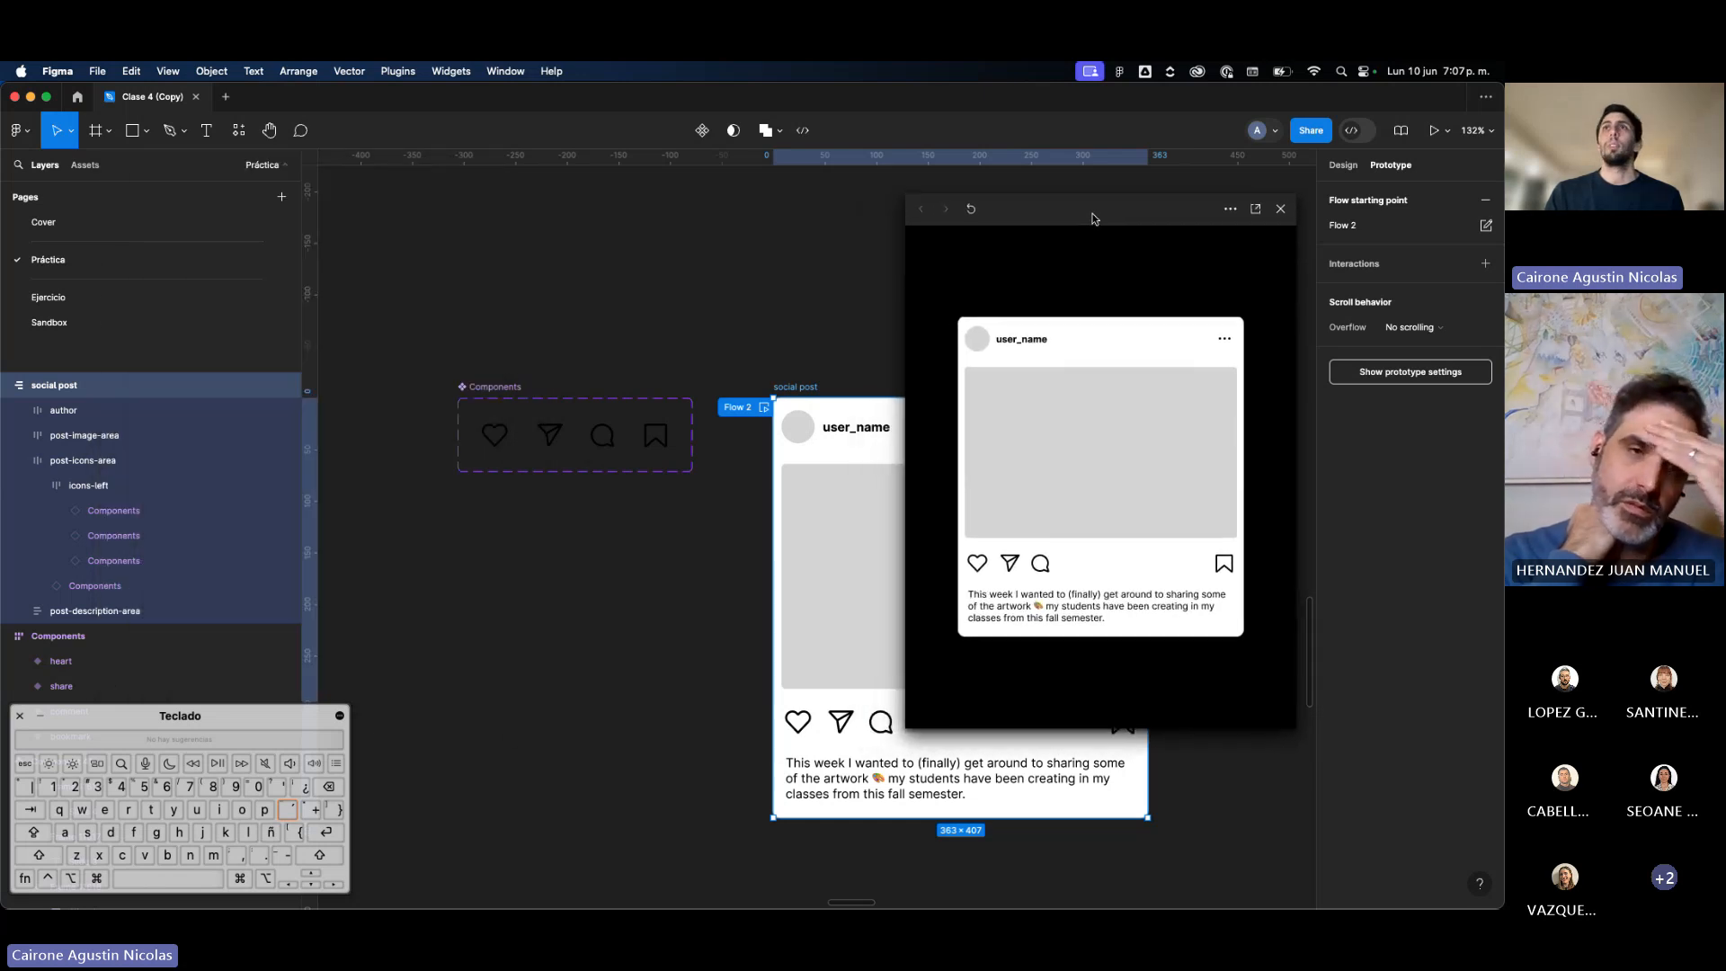
click(1279, 209)
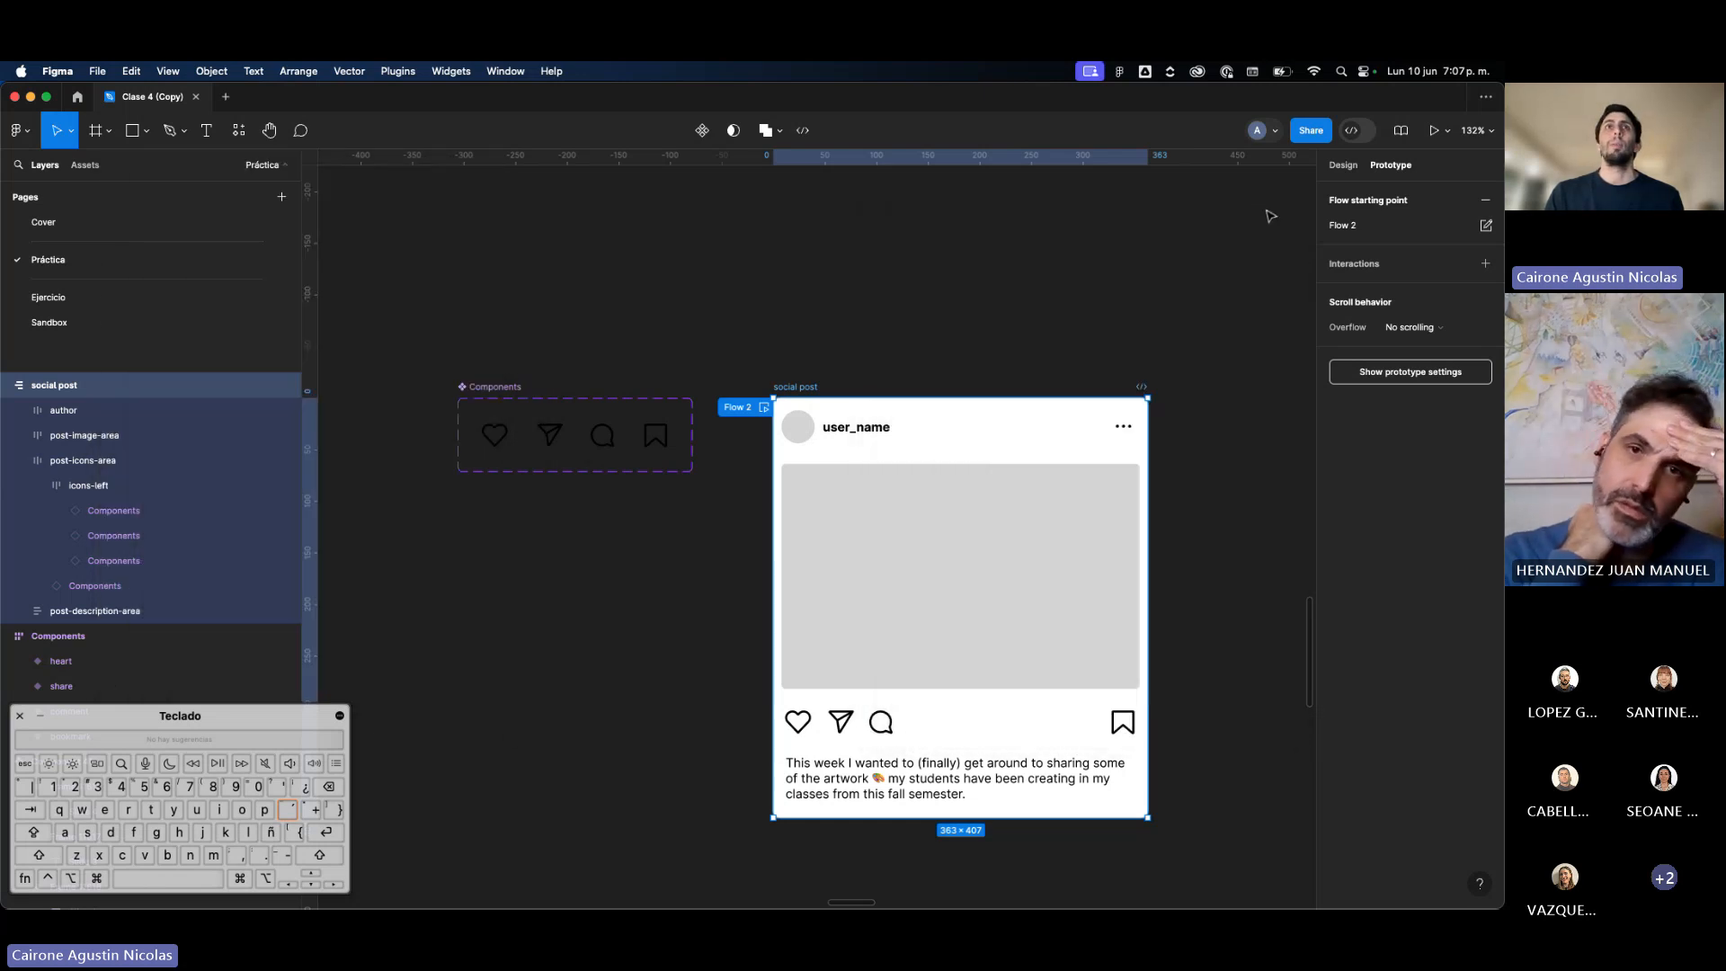
Step: Apply the Red color style to the heart variant in the Components set
click(509, 439)
click(533, 448)
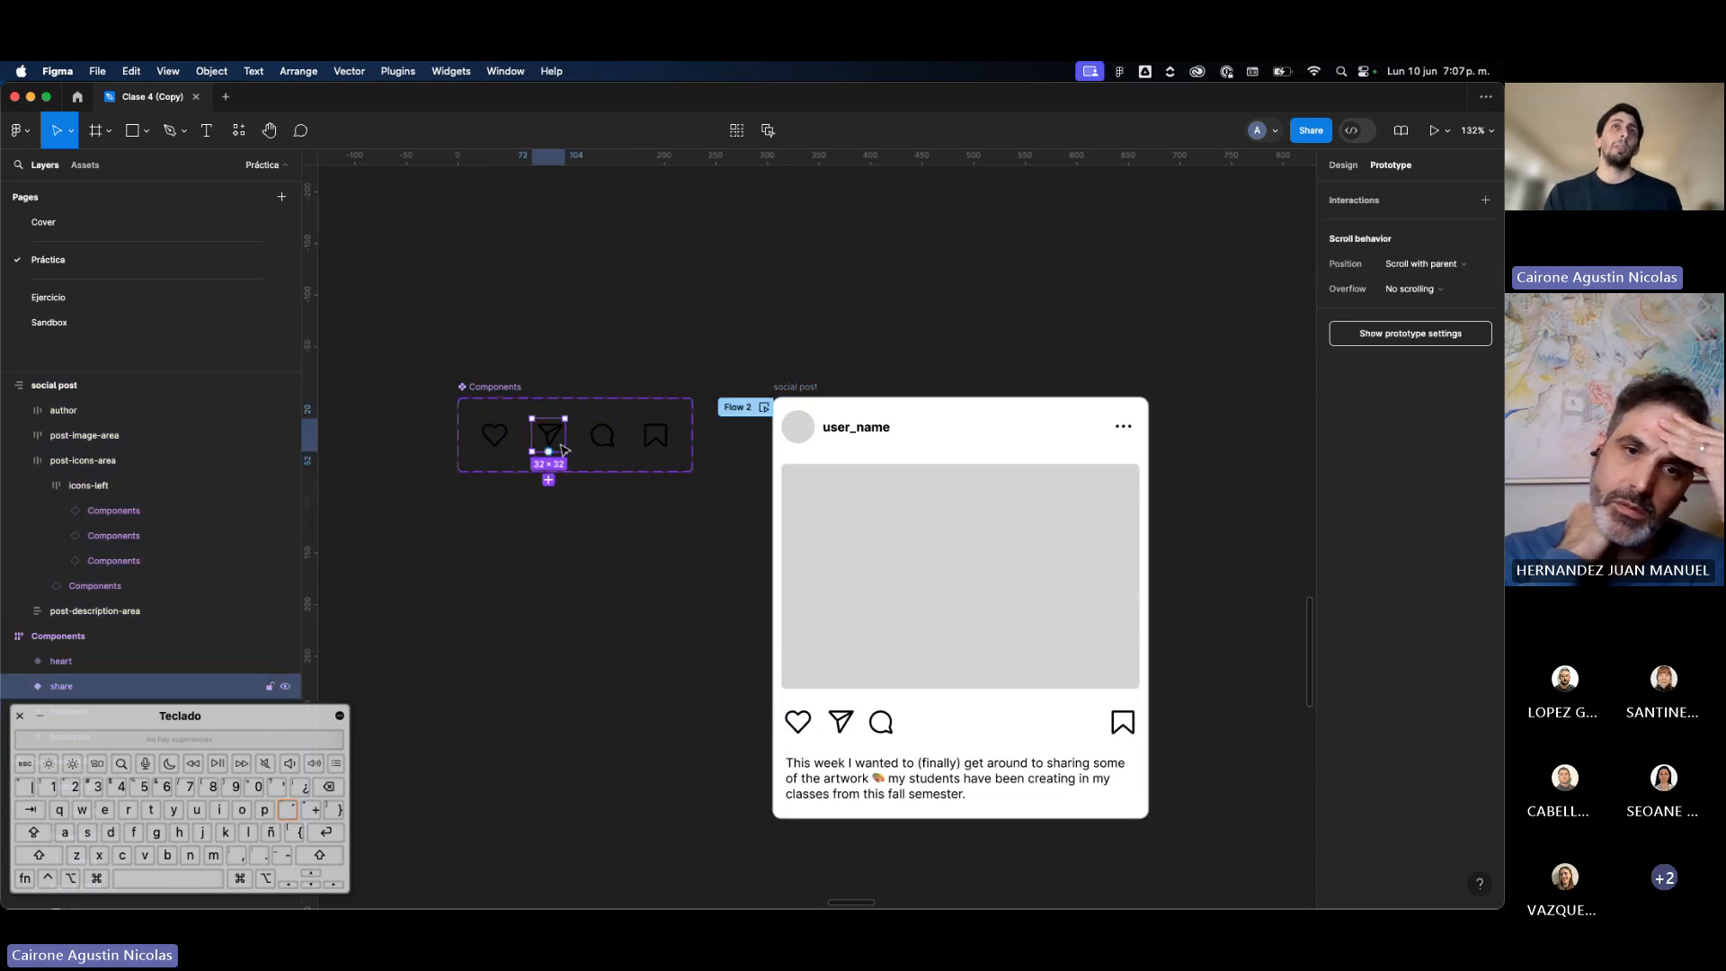
click(494, 446)
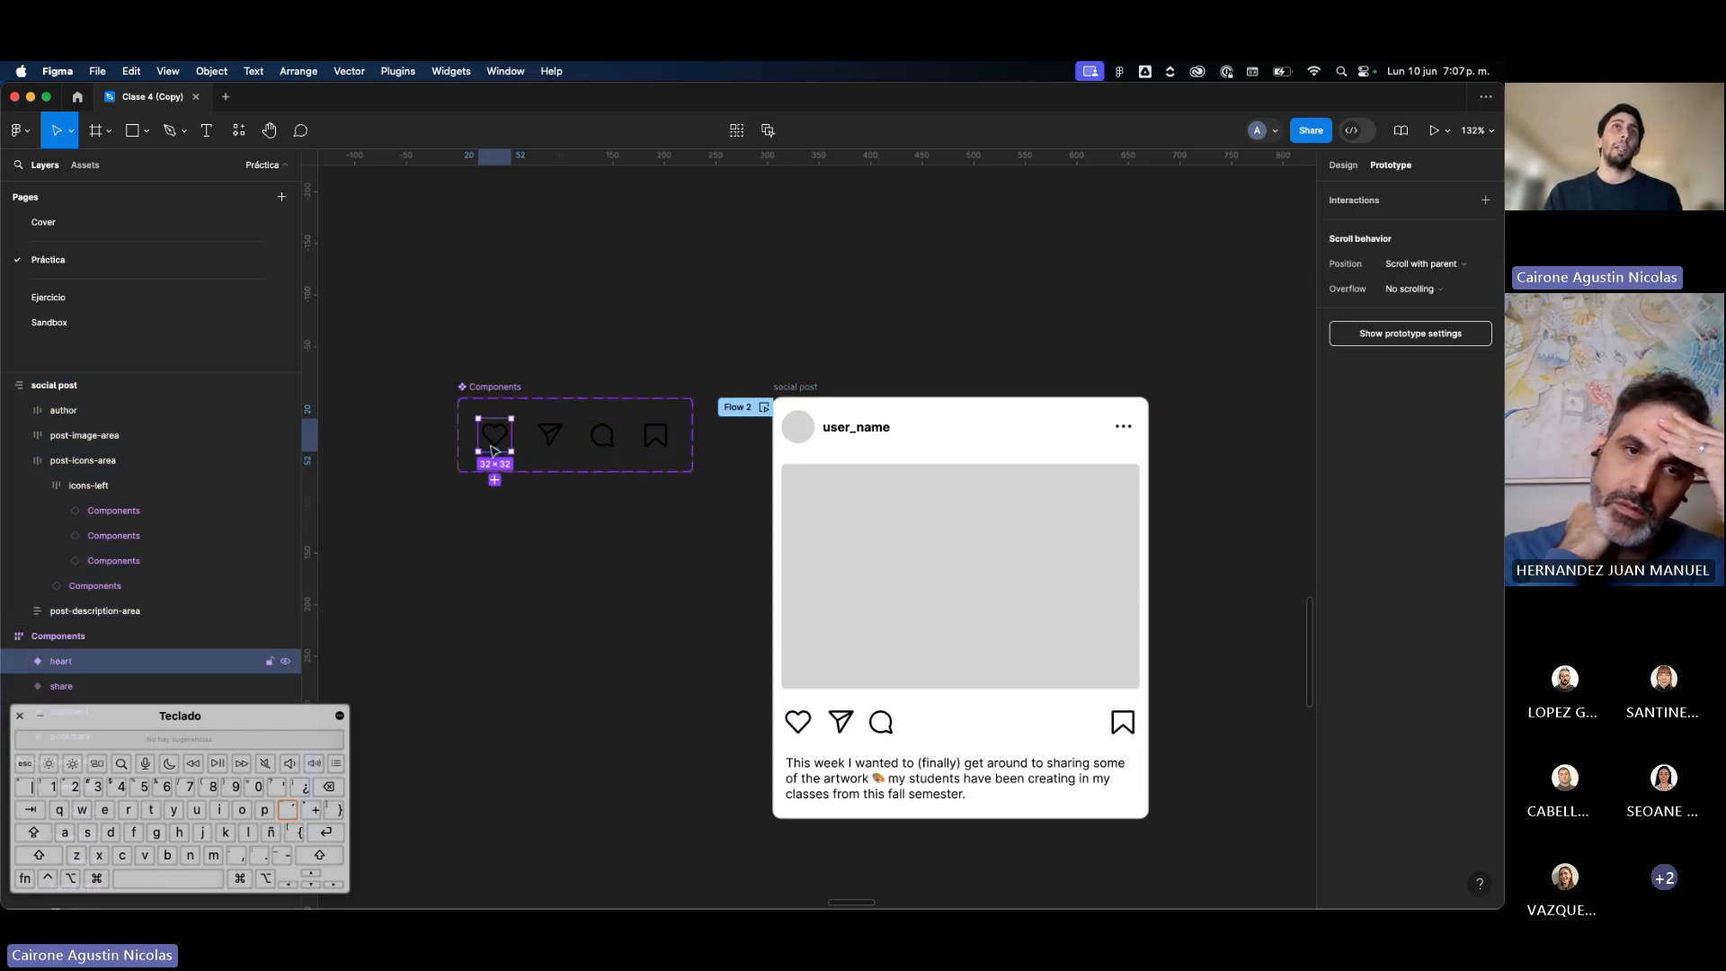
shift+click(546, 449)
click(500, 444)
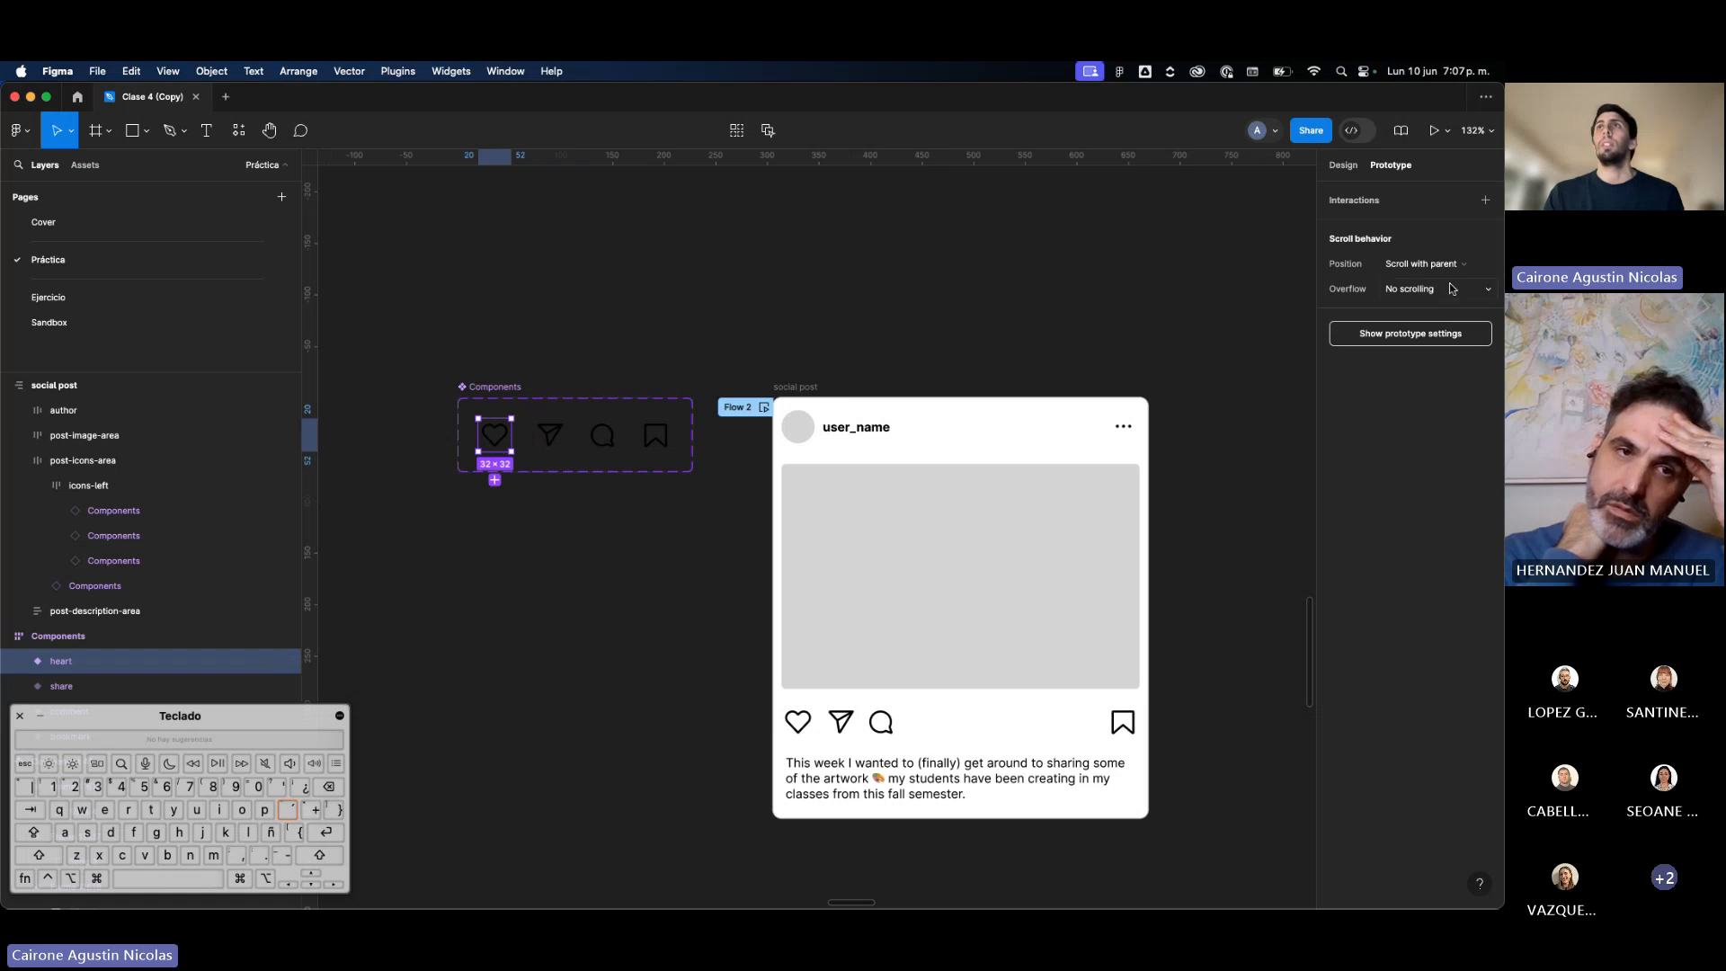
click(1342, 164)
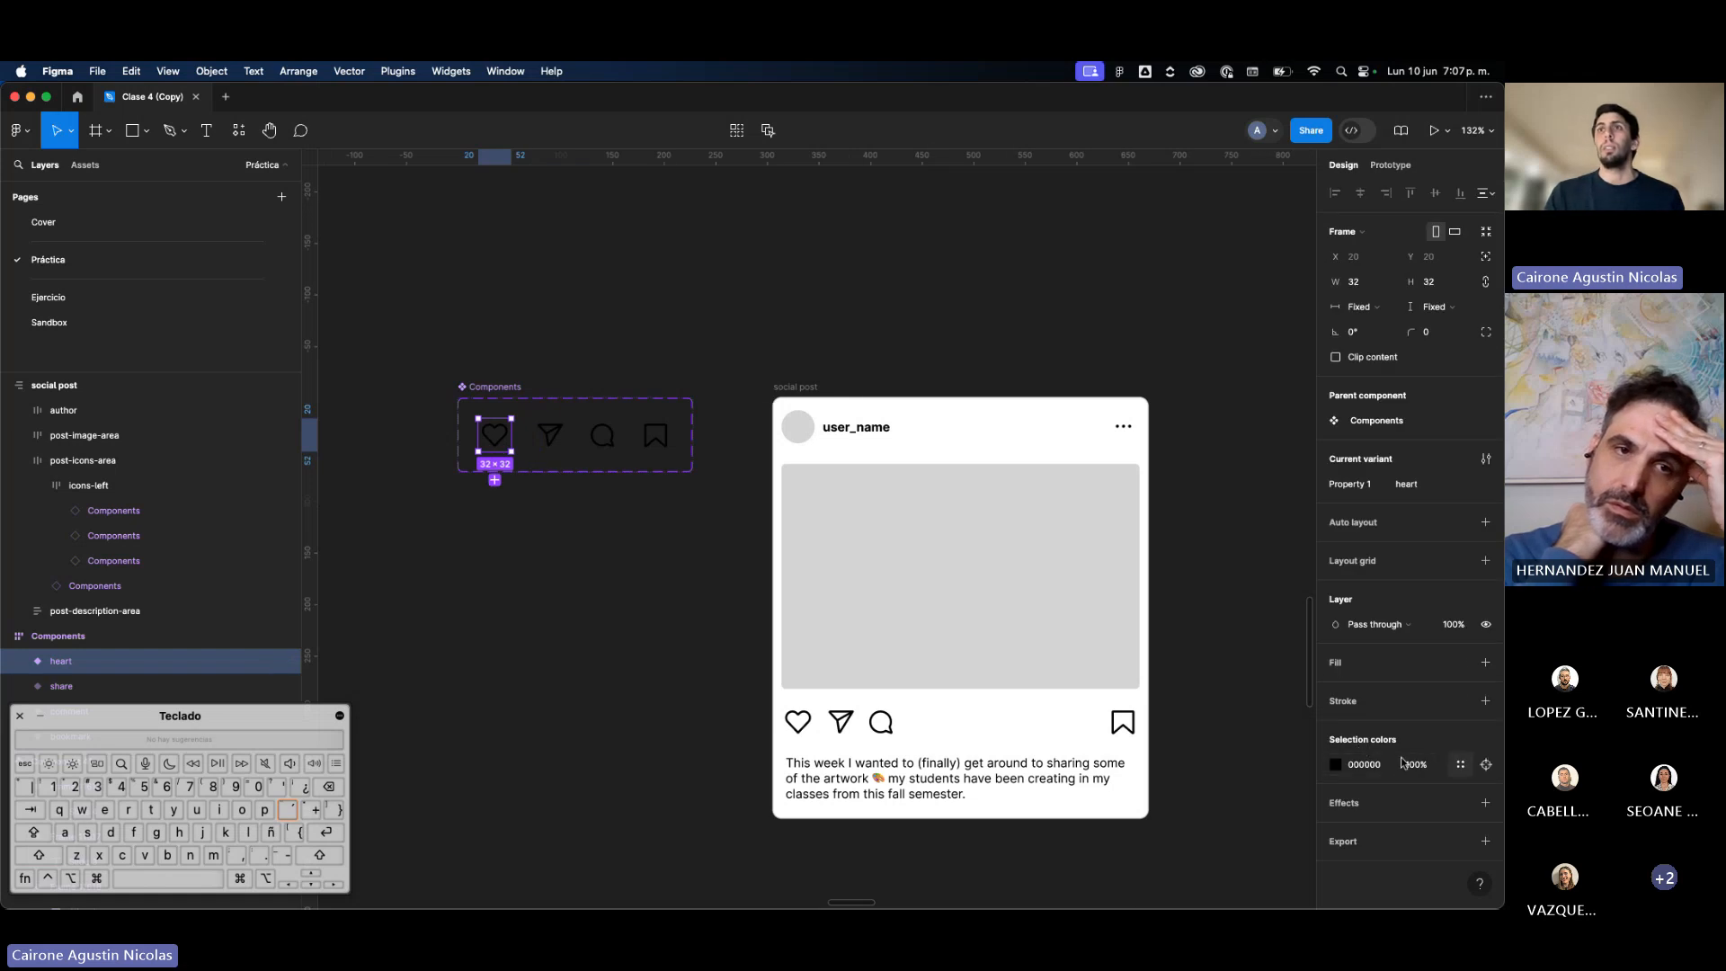
click(1460, 764)
click(1169, 746)
Step: Apply the Blue color style to the share variant in the Components set
click(578, 445)
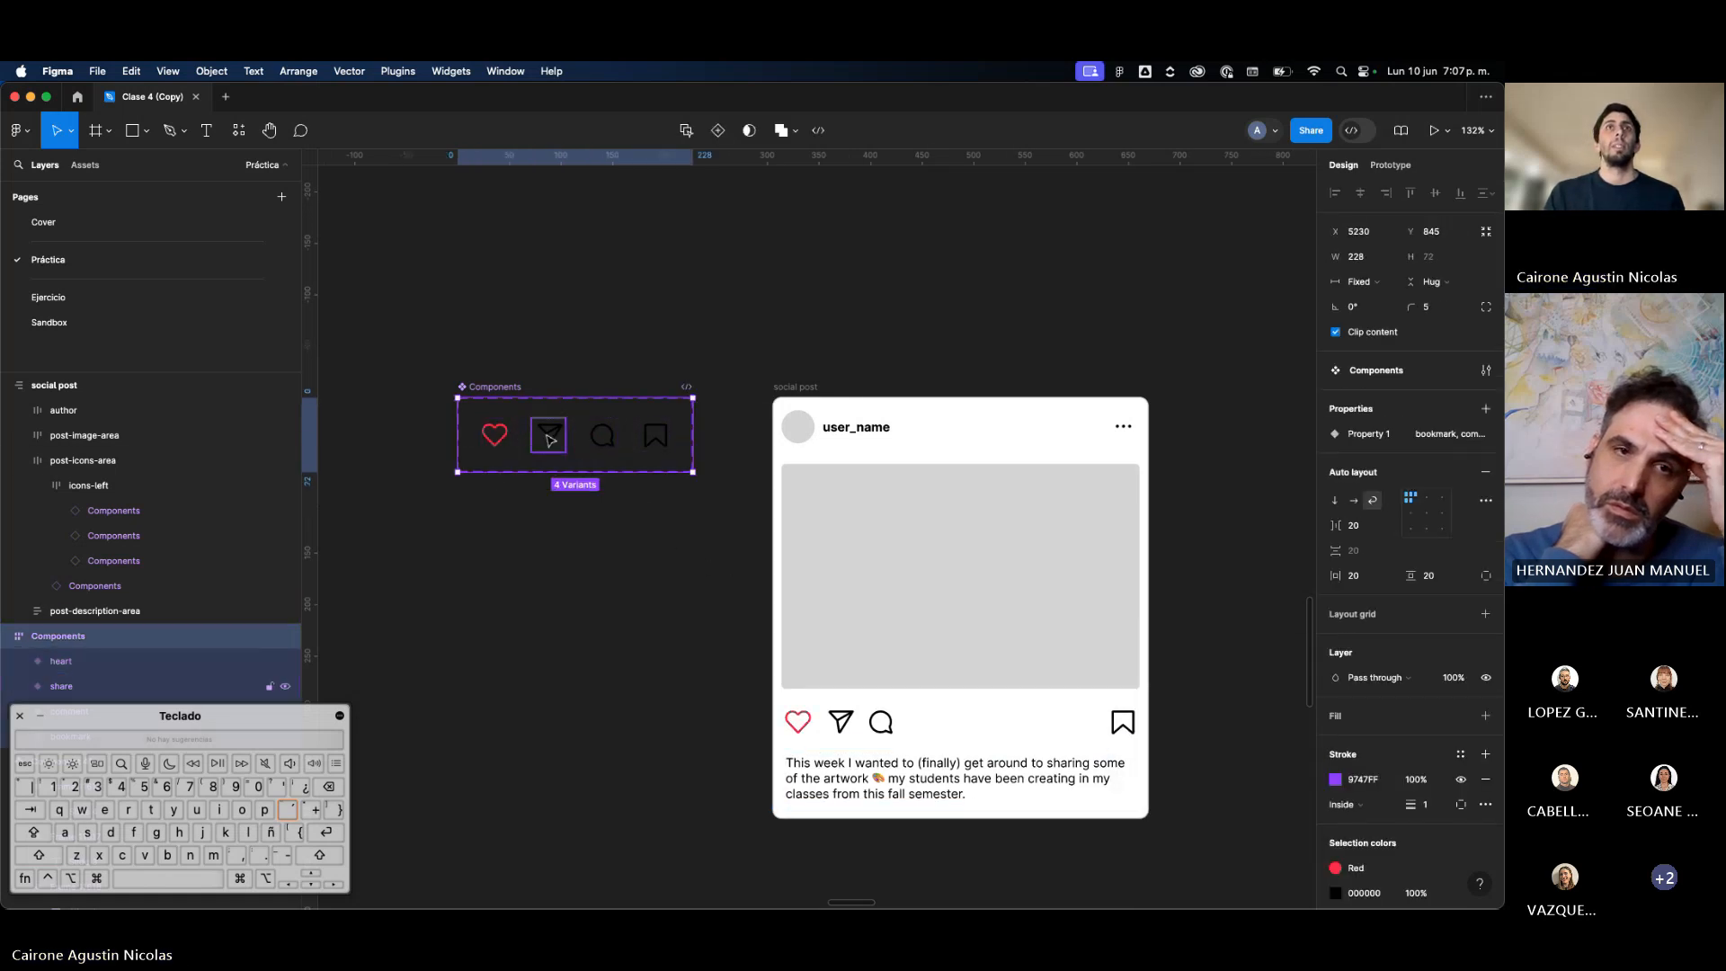
click(550, 440)
click(1460, 764)
click(1169, 770)
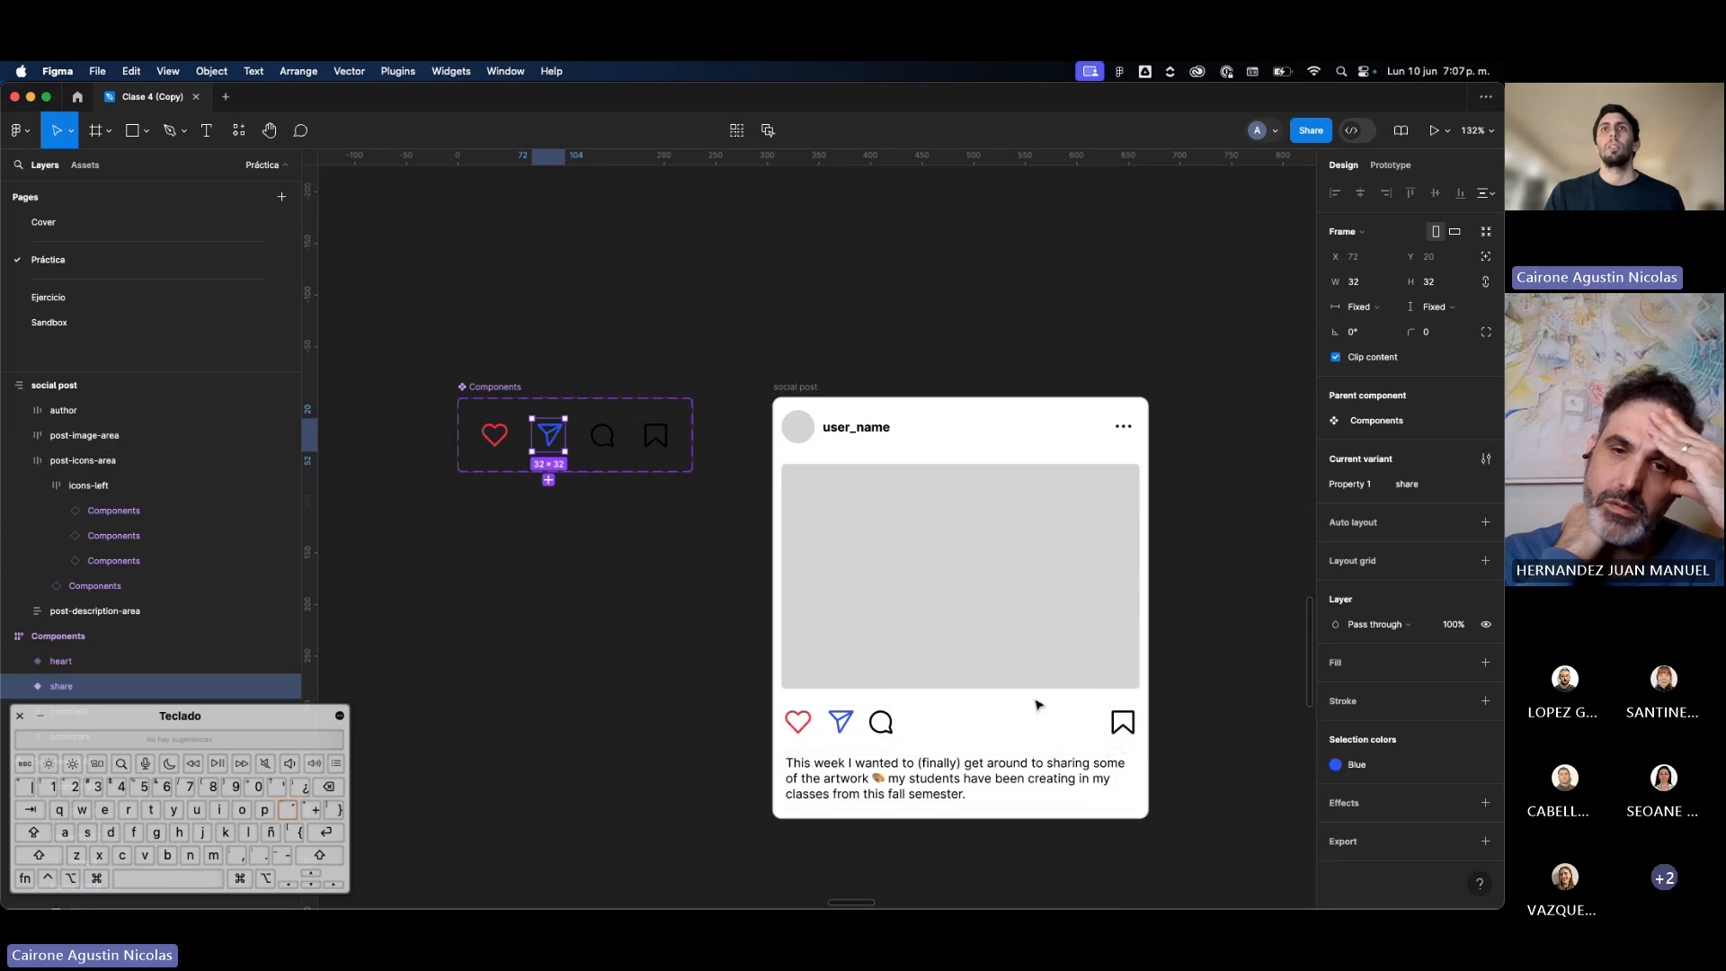
Step: Apply the Green color style to the comment variant in the Components set
click(602, 436)
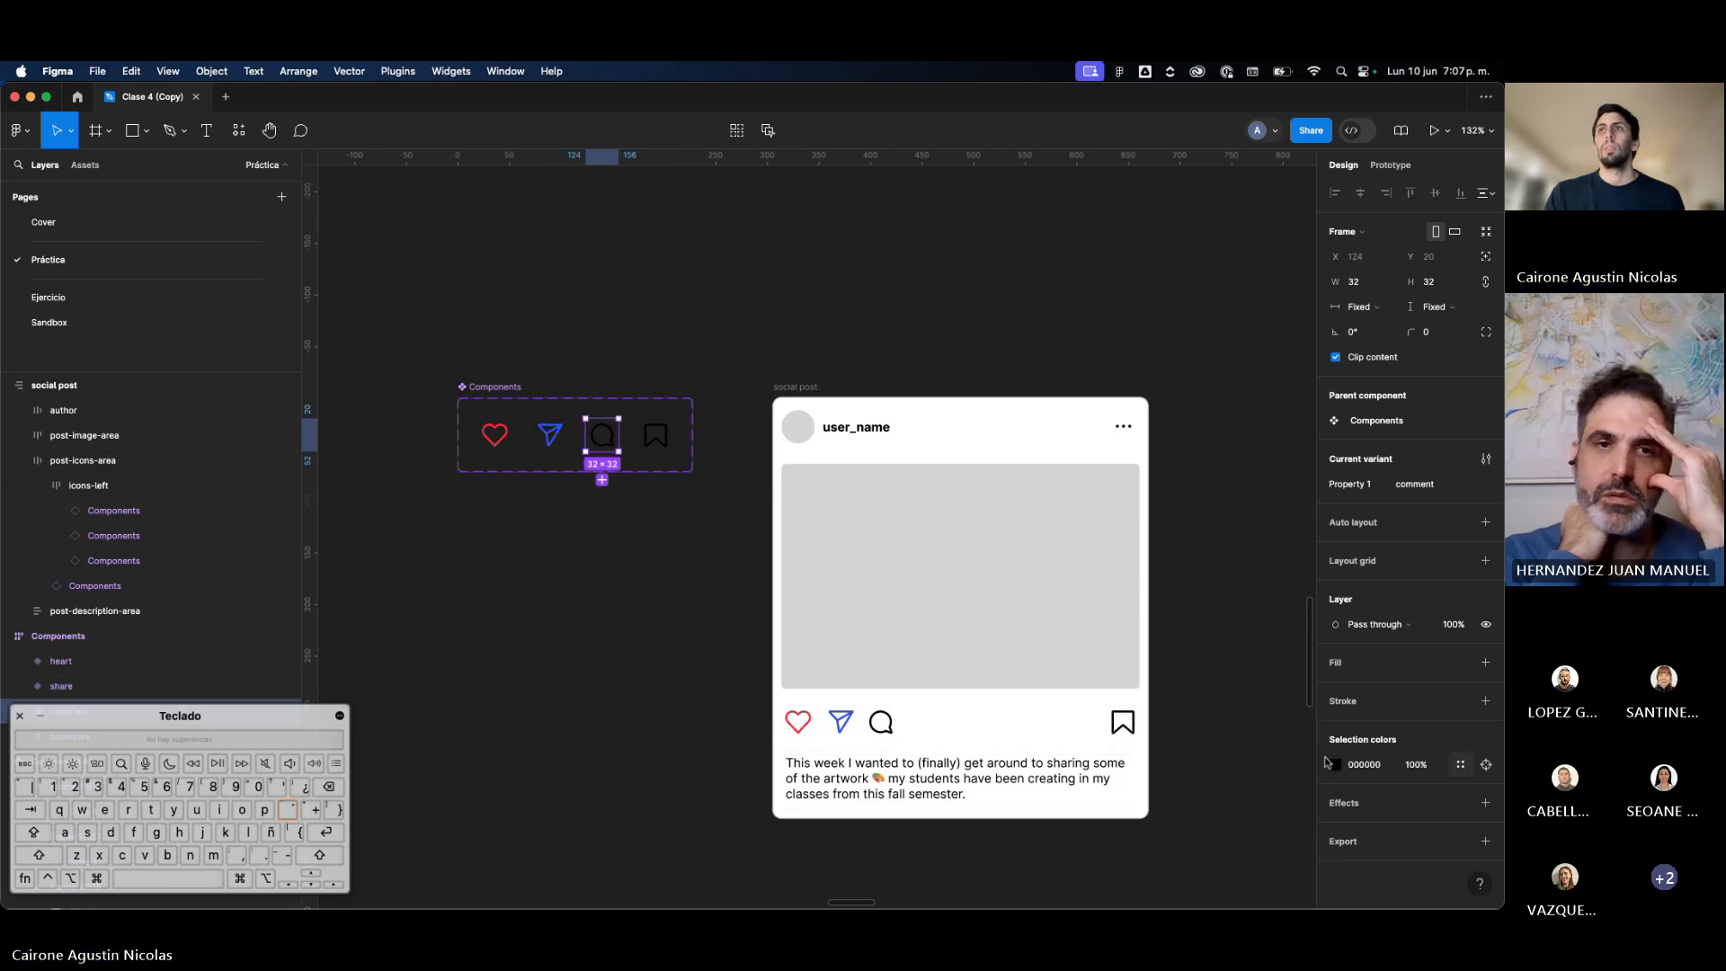
click(1334, 764)
click(1168, 796)
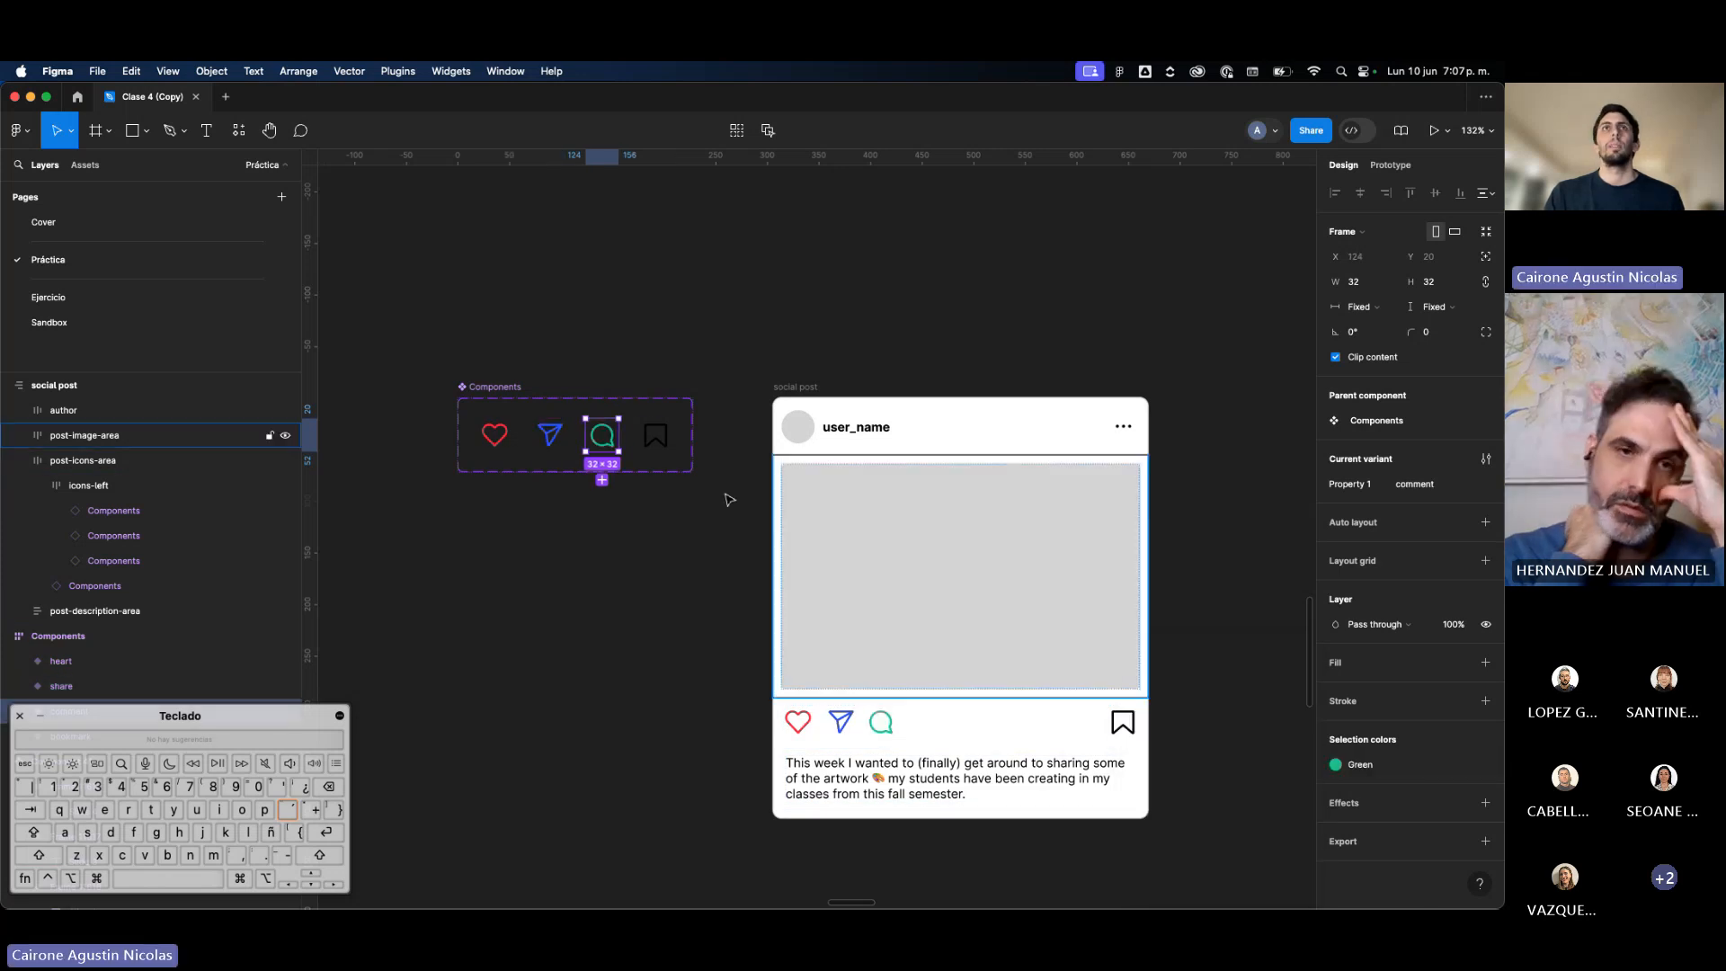
Step: Apply the Yellow color style to the bookmark variant in the Components set and clear the selection
click(666, 448)
click(1335, 763)
click(1184, 827)
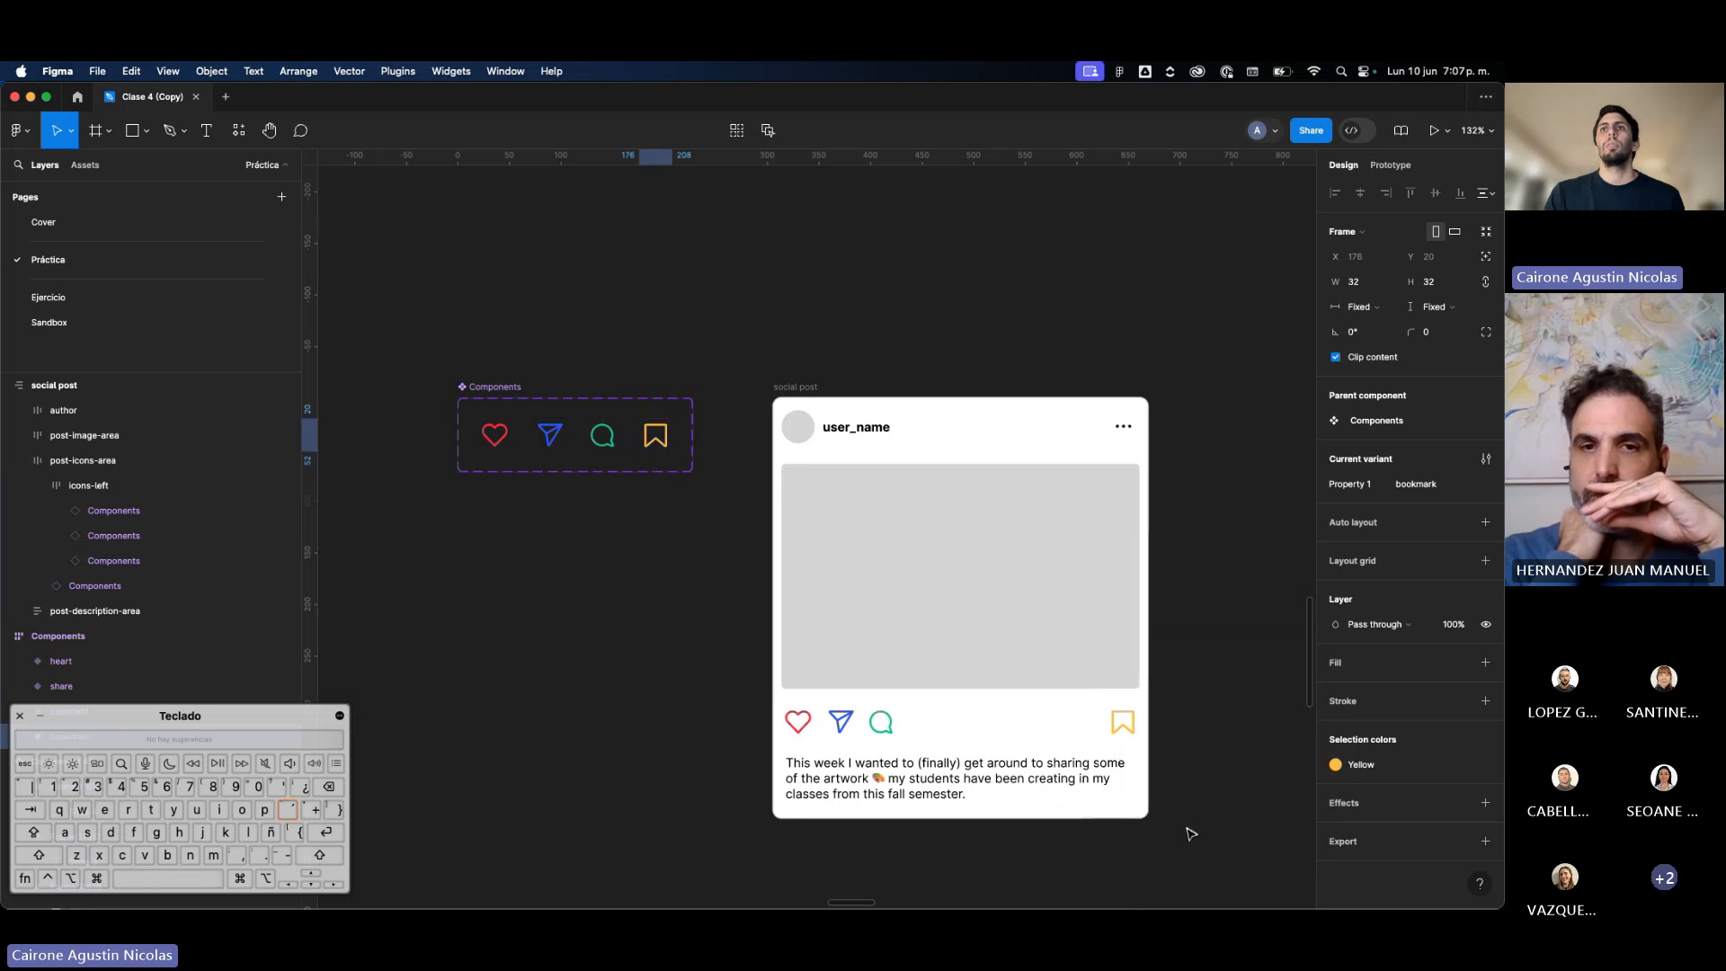
click(946, 725)
click(1199, 597)
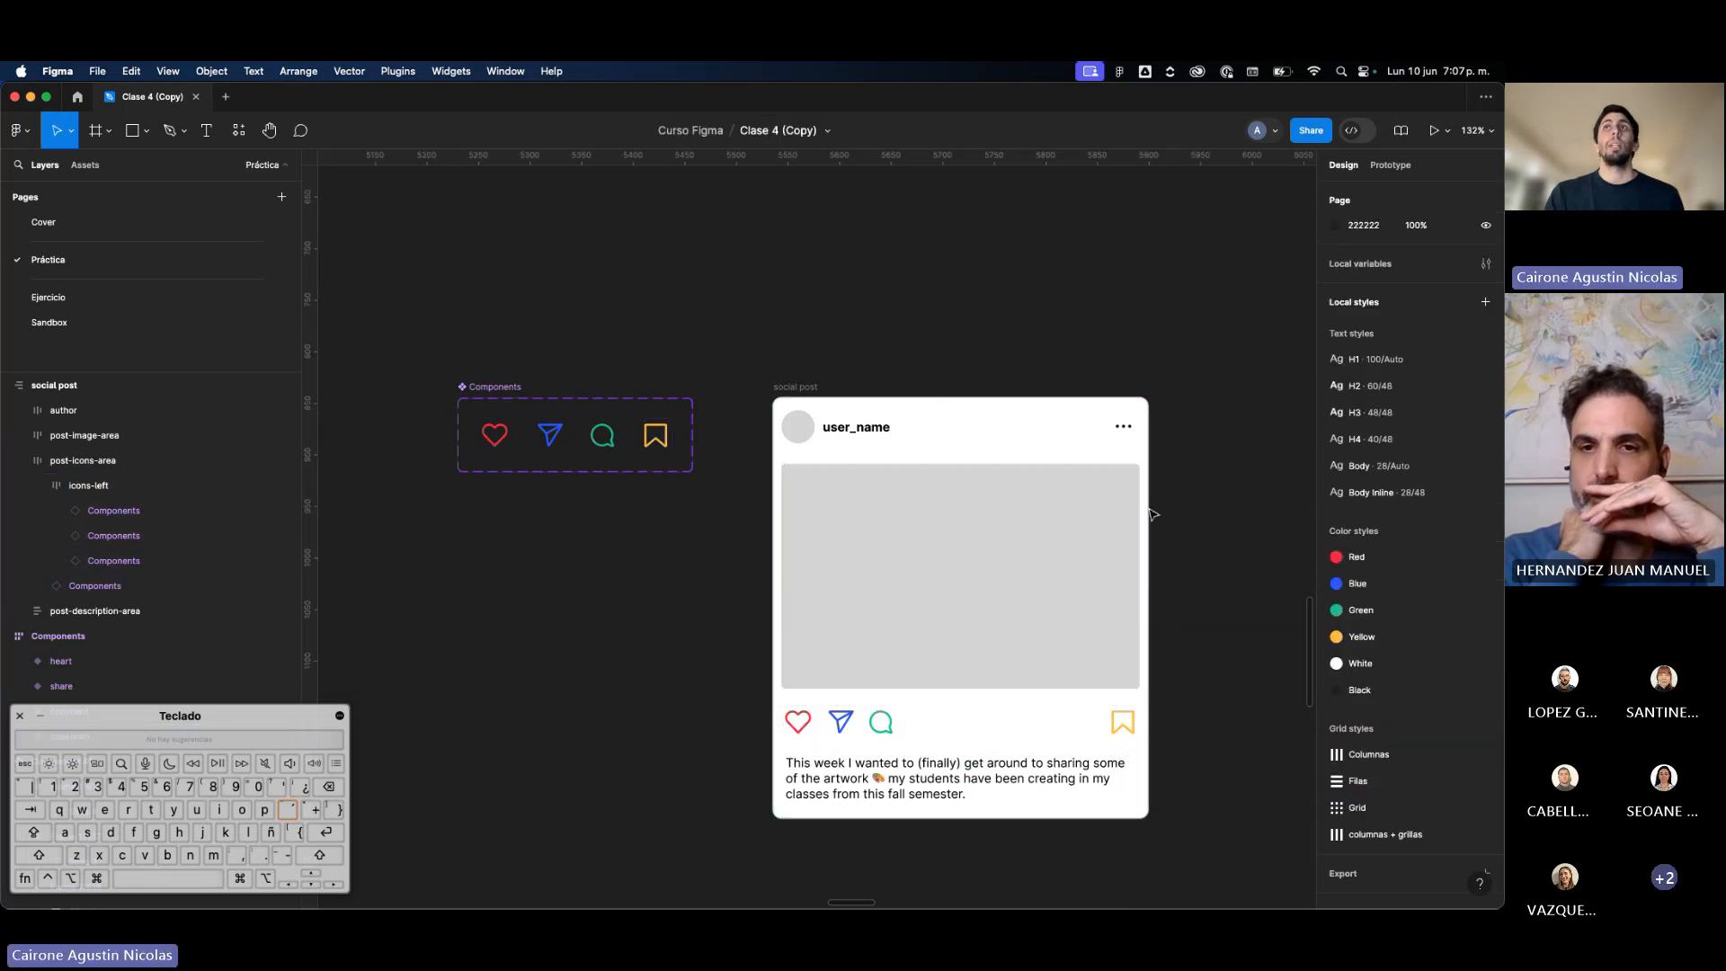
Step: Preview the social post's prototype flow with the recolored icons and close the preview
click(1389, 165)
click(764, 407)
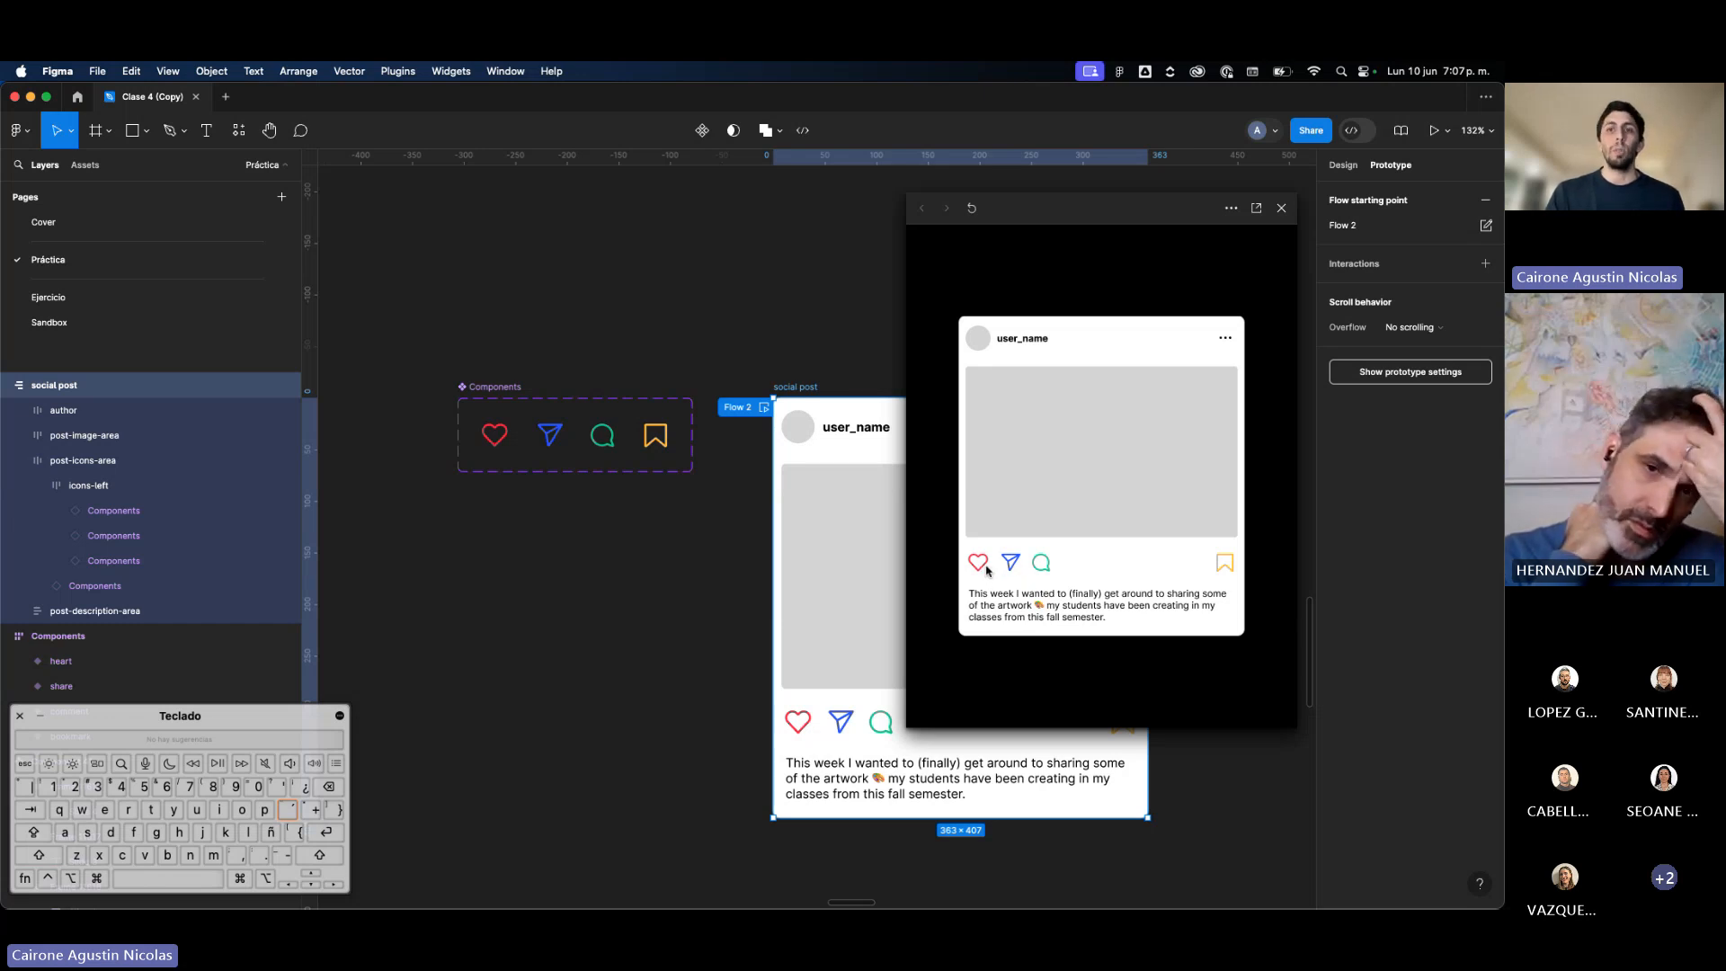
click(1281, 208)
Step: Examine the icon variants, the post's icons-left group and the Presentation frame's prototype connections
click(604, 437)
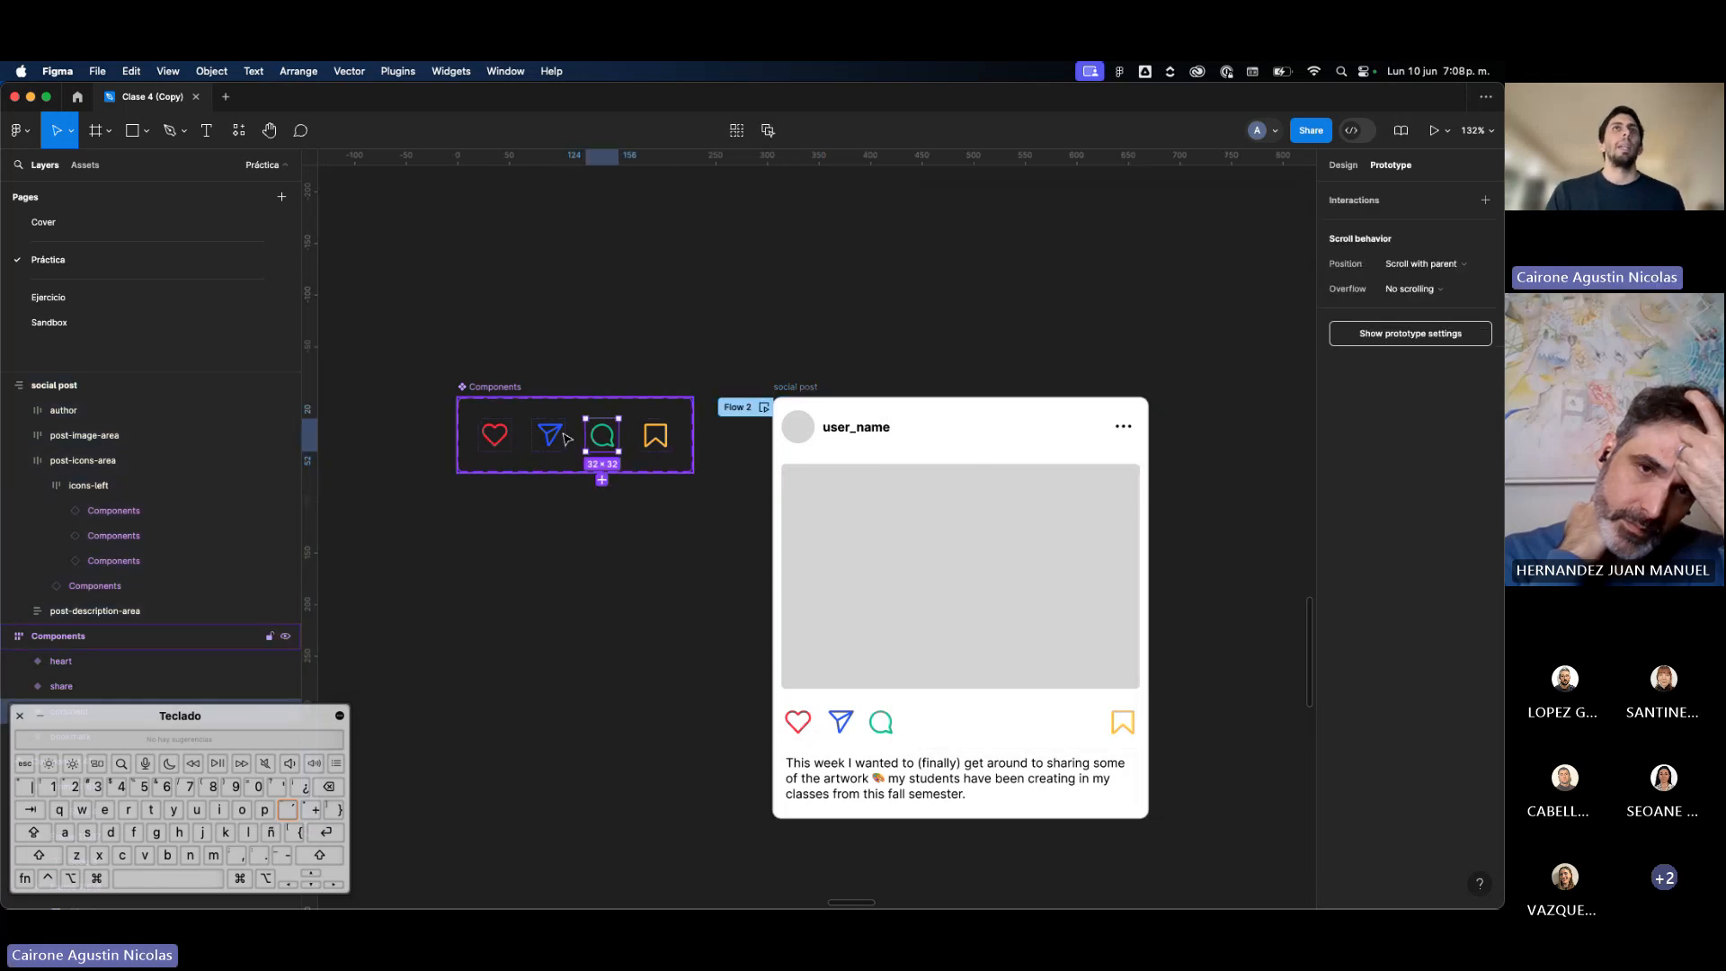
click(502, 445)
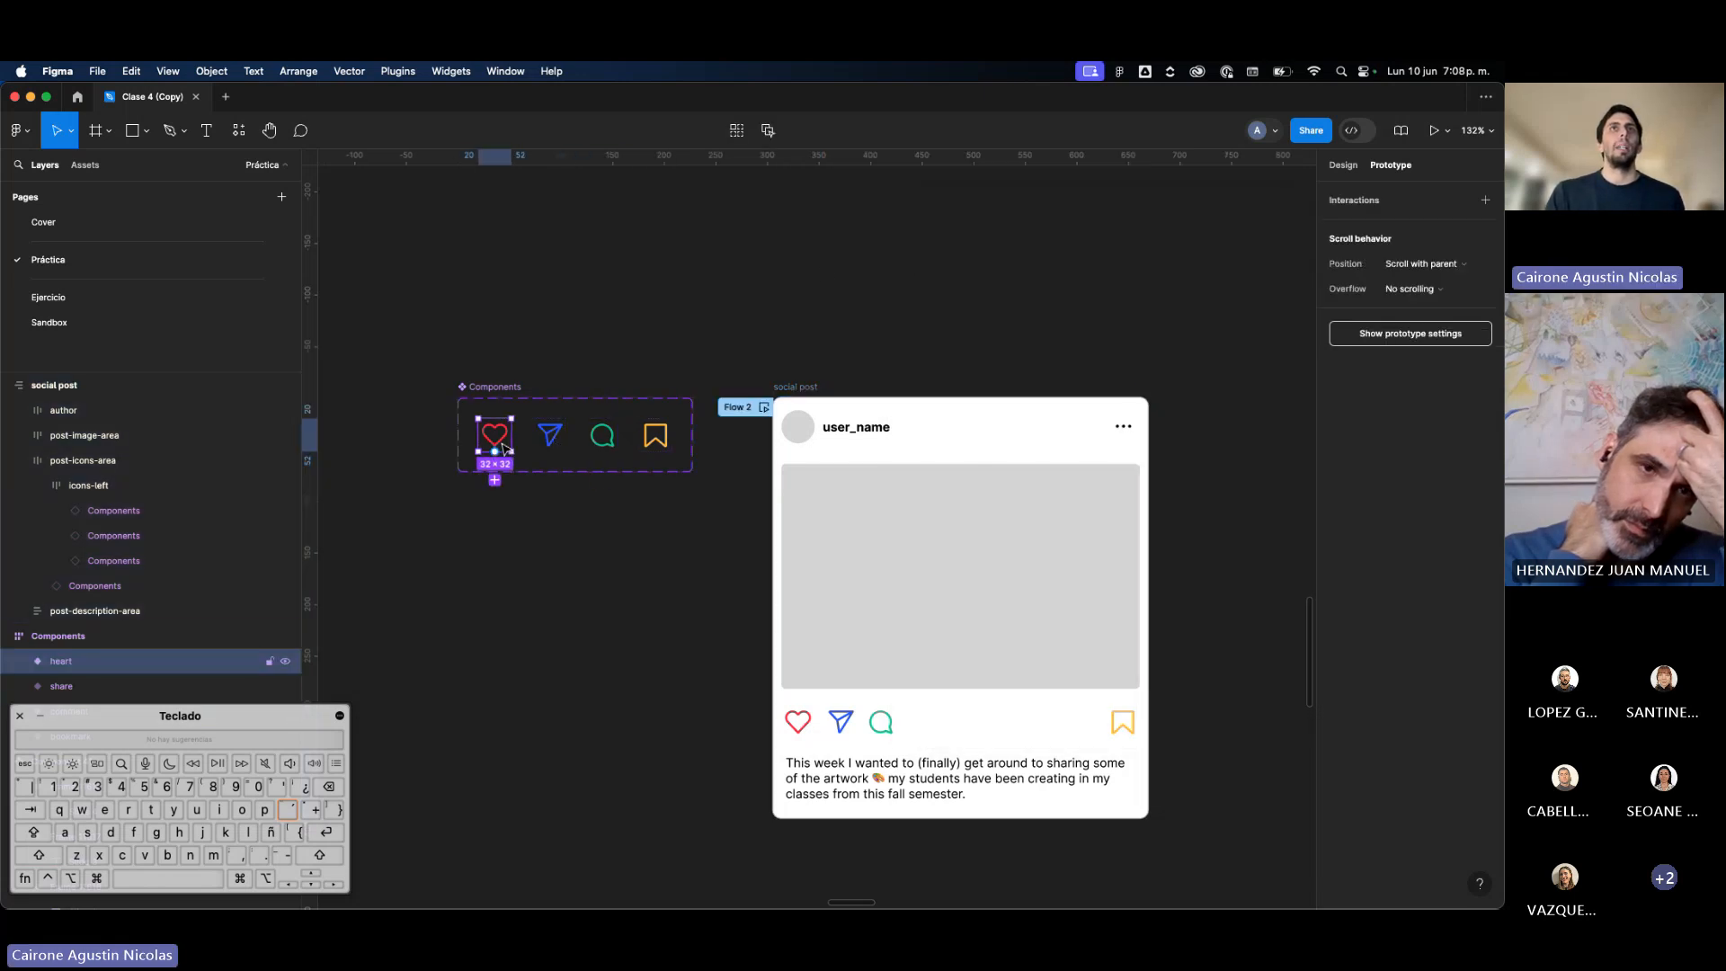
double_click(786, 734)
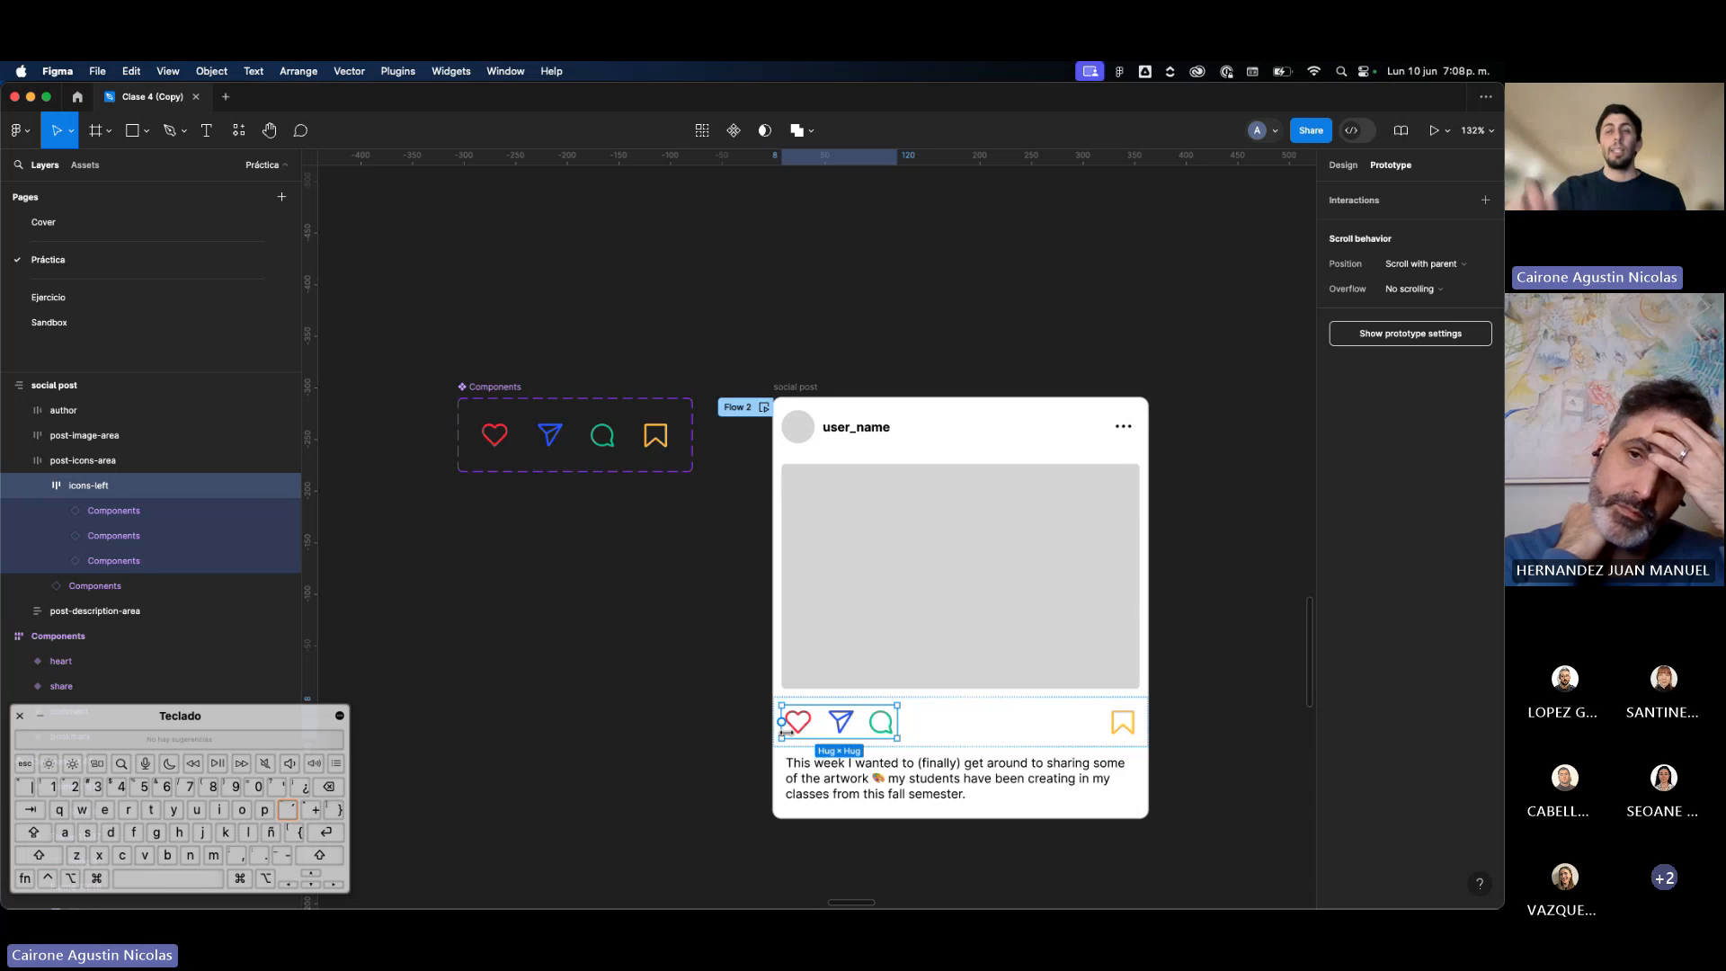
click(493, 438)
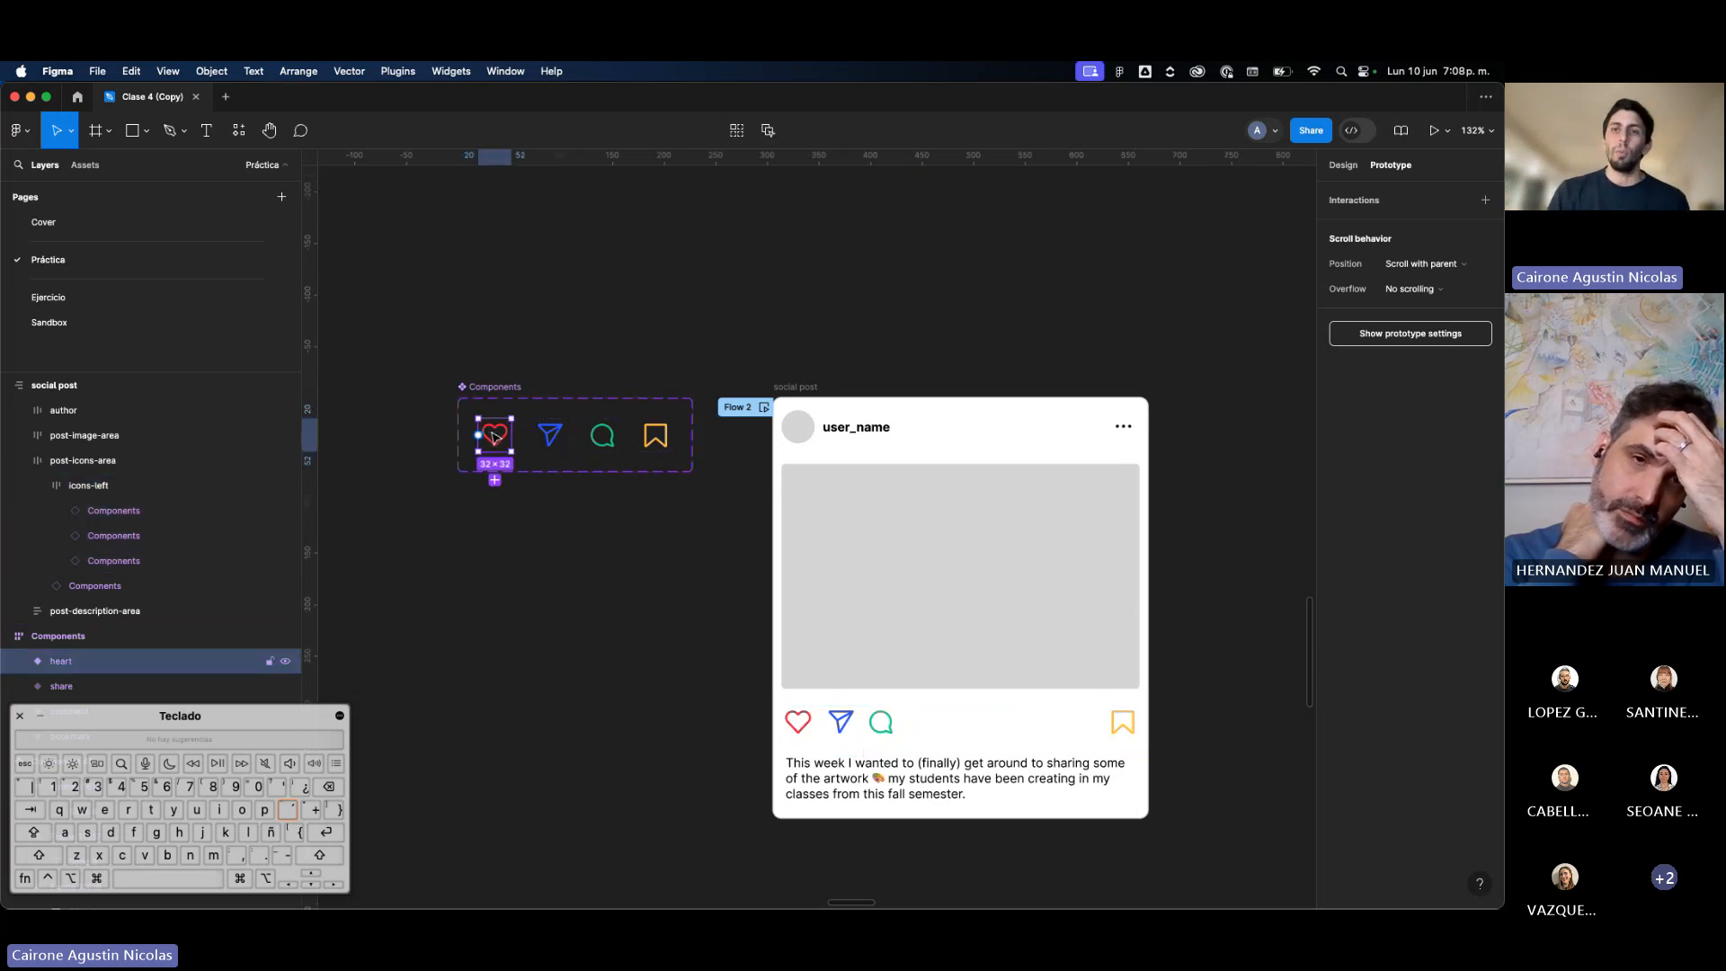
scroll(735, 648, down, 5)
scroll(733, 648, up, 5)
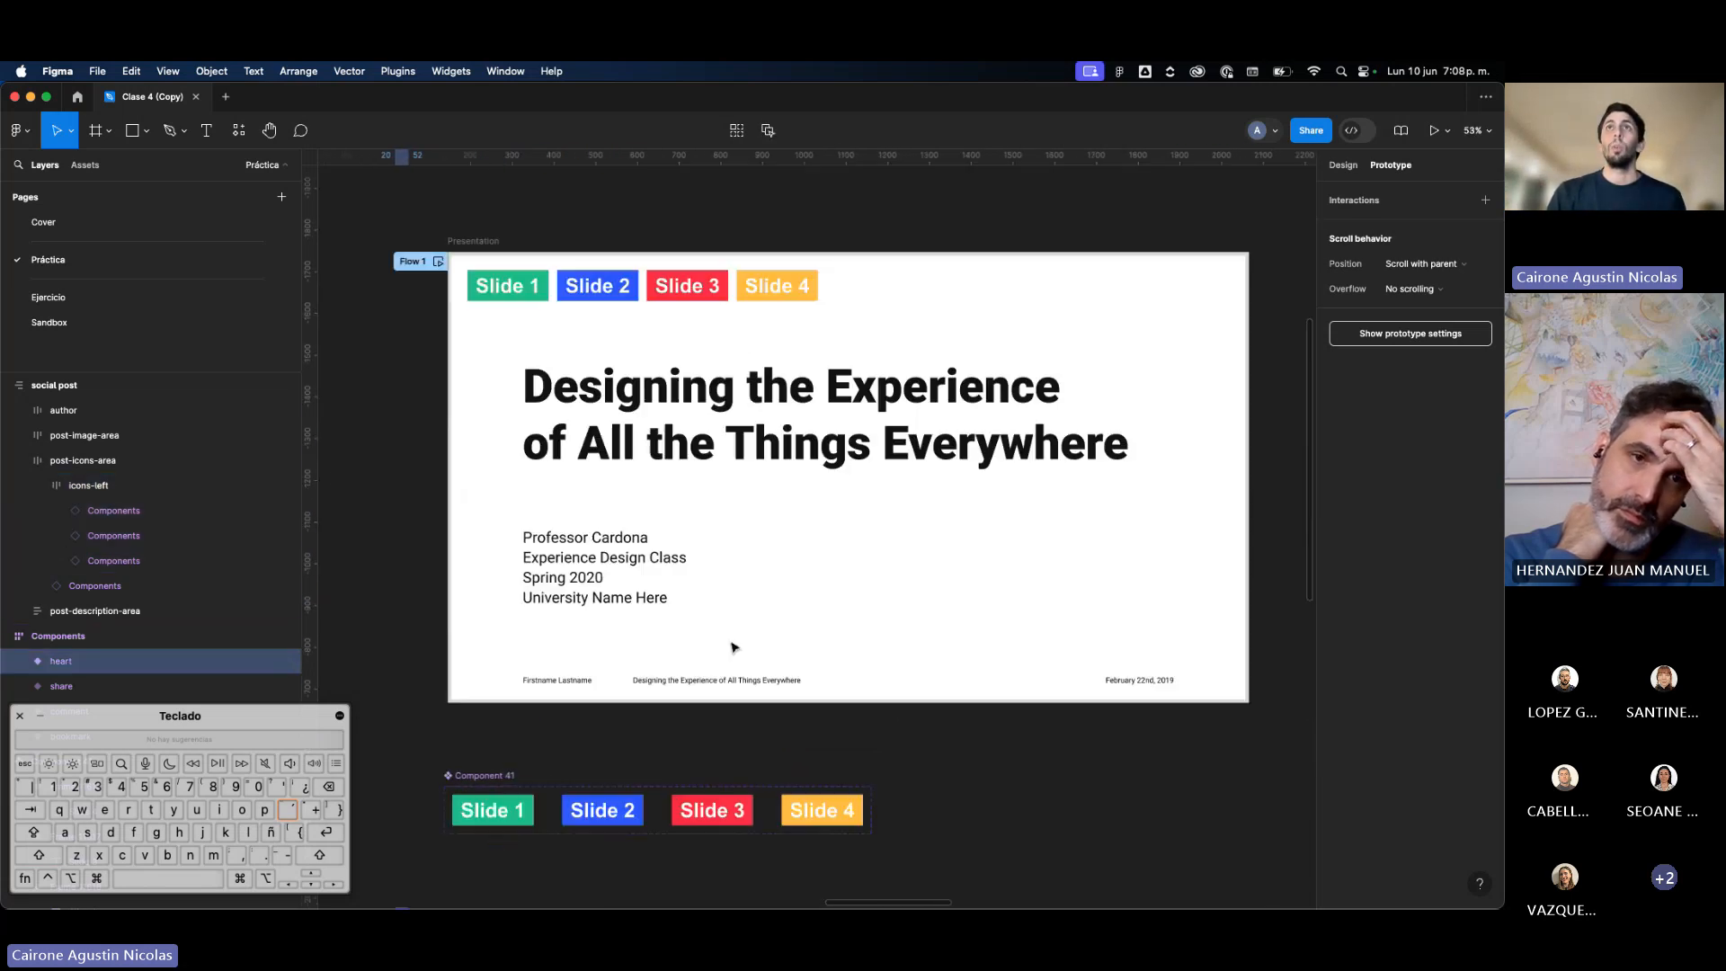
scroll(733, 648, down, 3)
click(1023, 539)
scroll(720, 675, down, 2)
scroll(720, 678, left, 2)
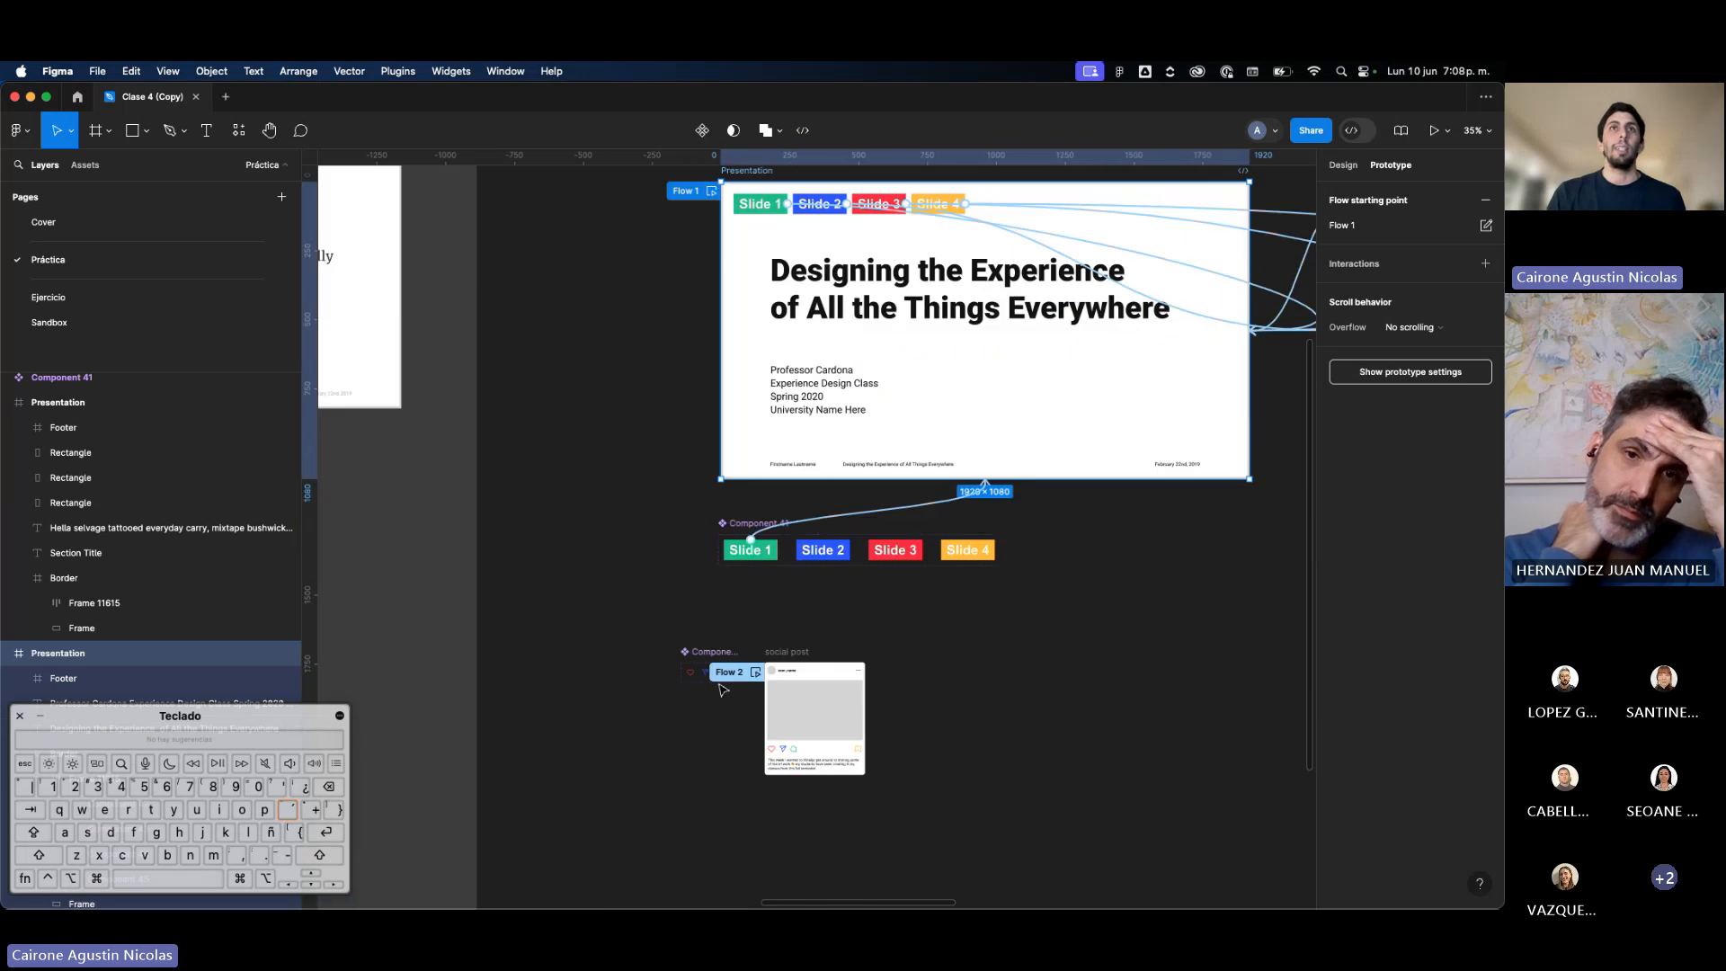
scroll(720, 681, up, 5)
scroll(652, 695, up, 3)
Step: Try duplicating the heart, share, comment and bookmark variants into a second row, and delete the copies
click(615, 644)
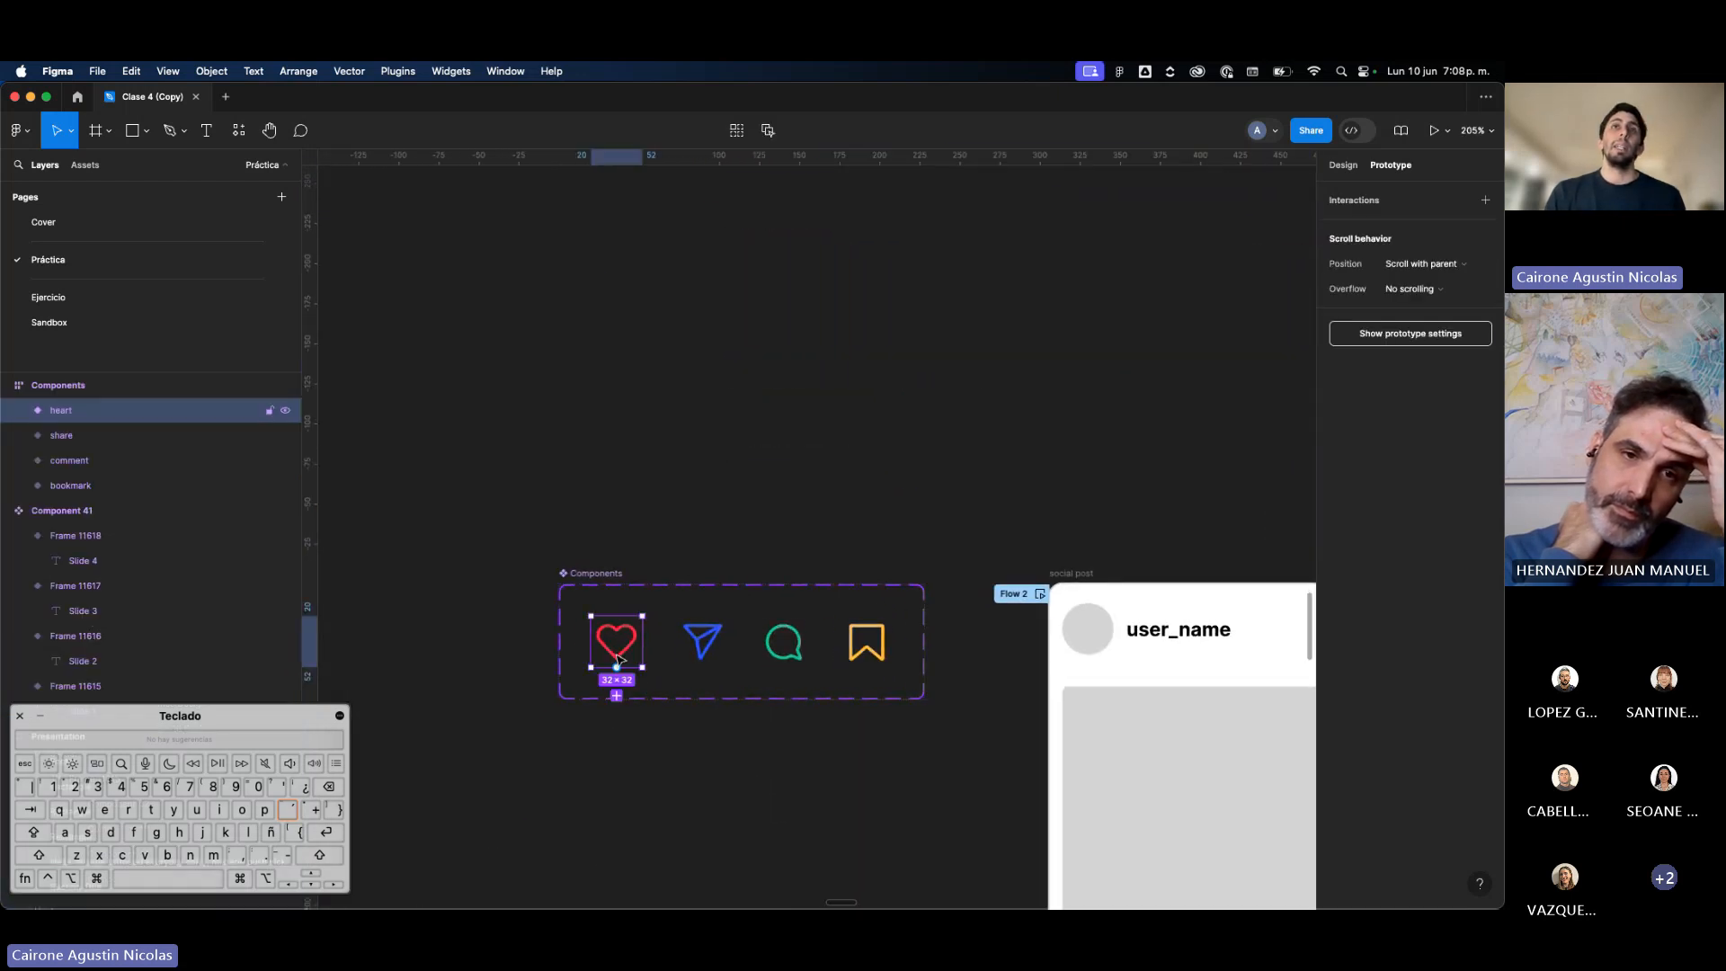
scroll(620, 661, down, 3)
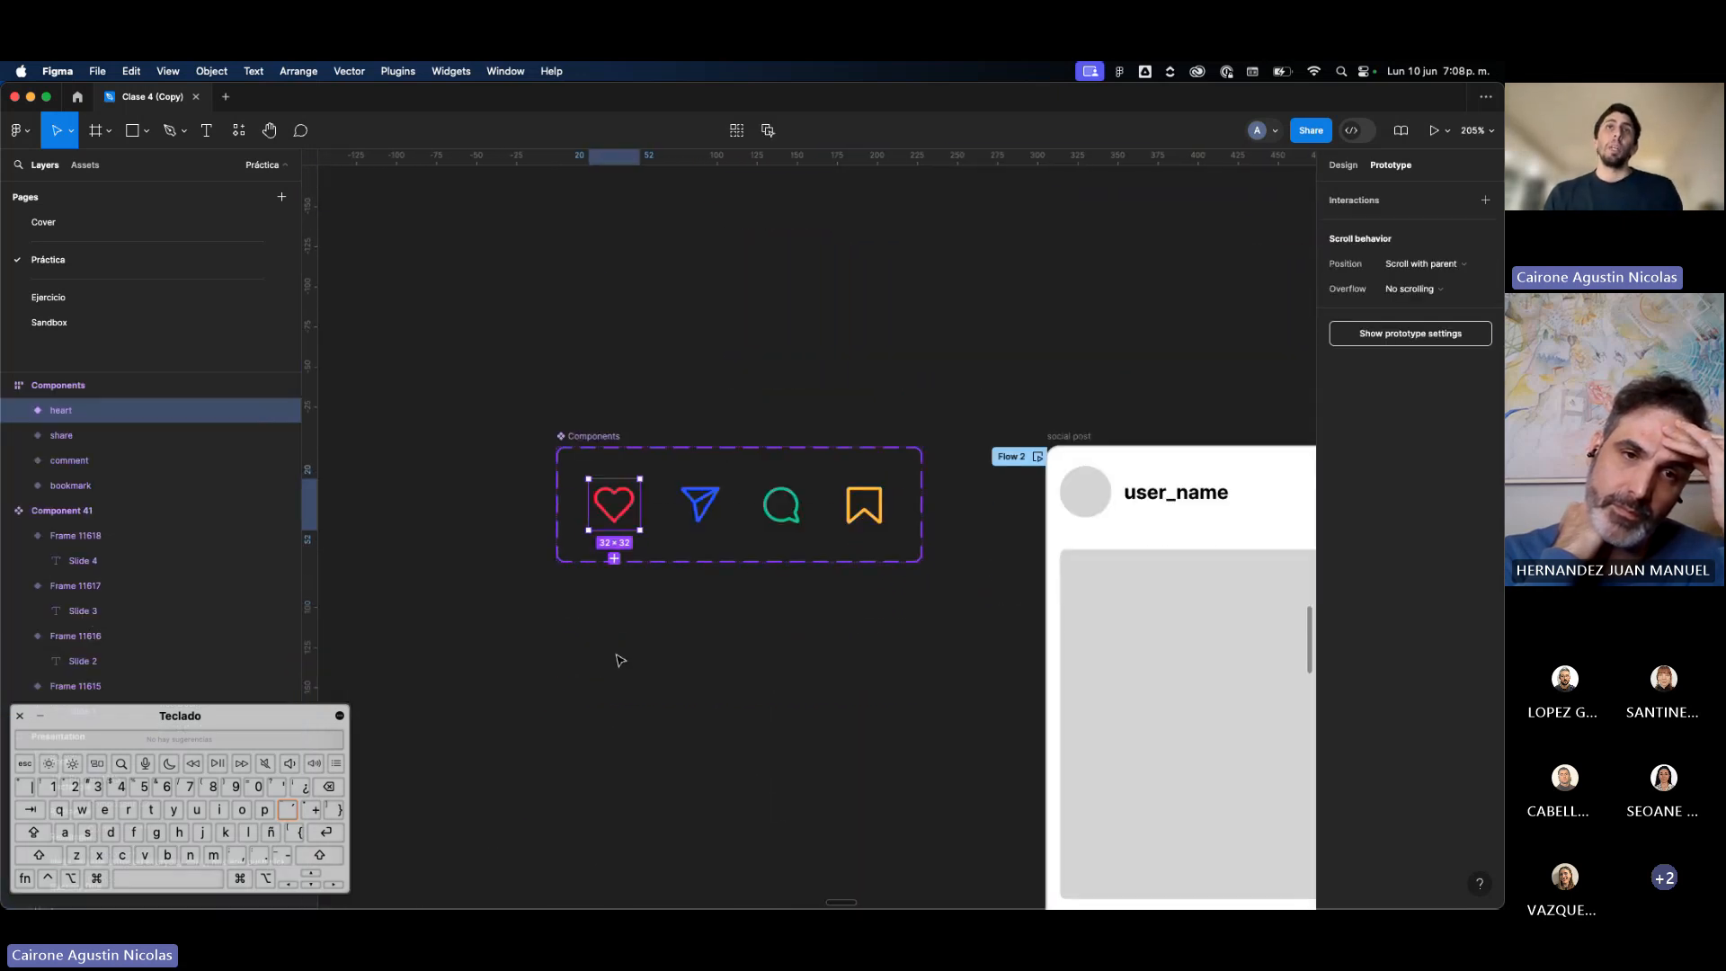
shift+click(713, 530)
shift+click(809, 530)
shift+click(869, 529)
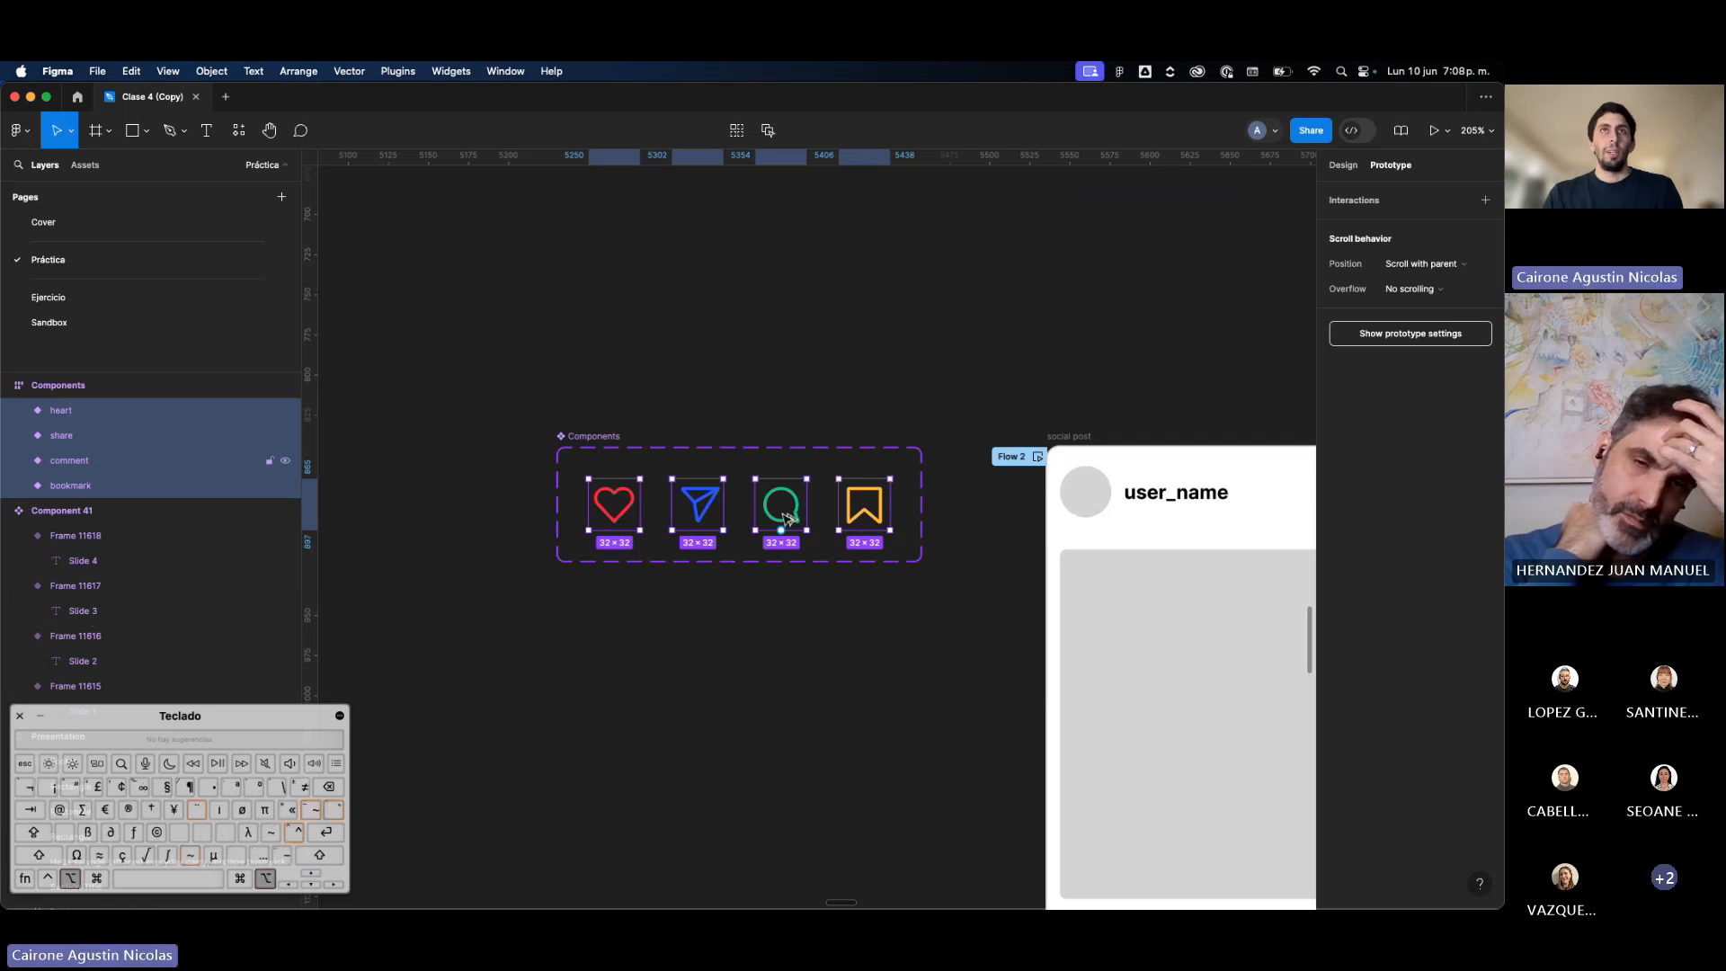
drag(787, 513, 784, 548)
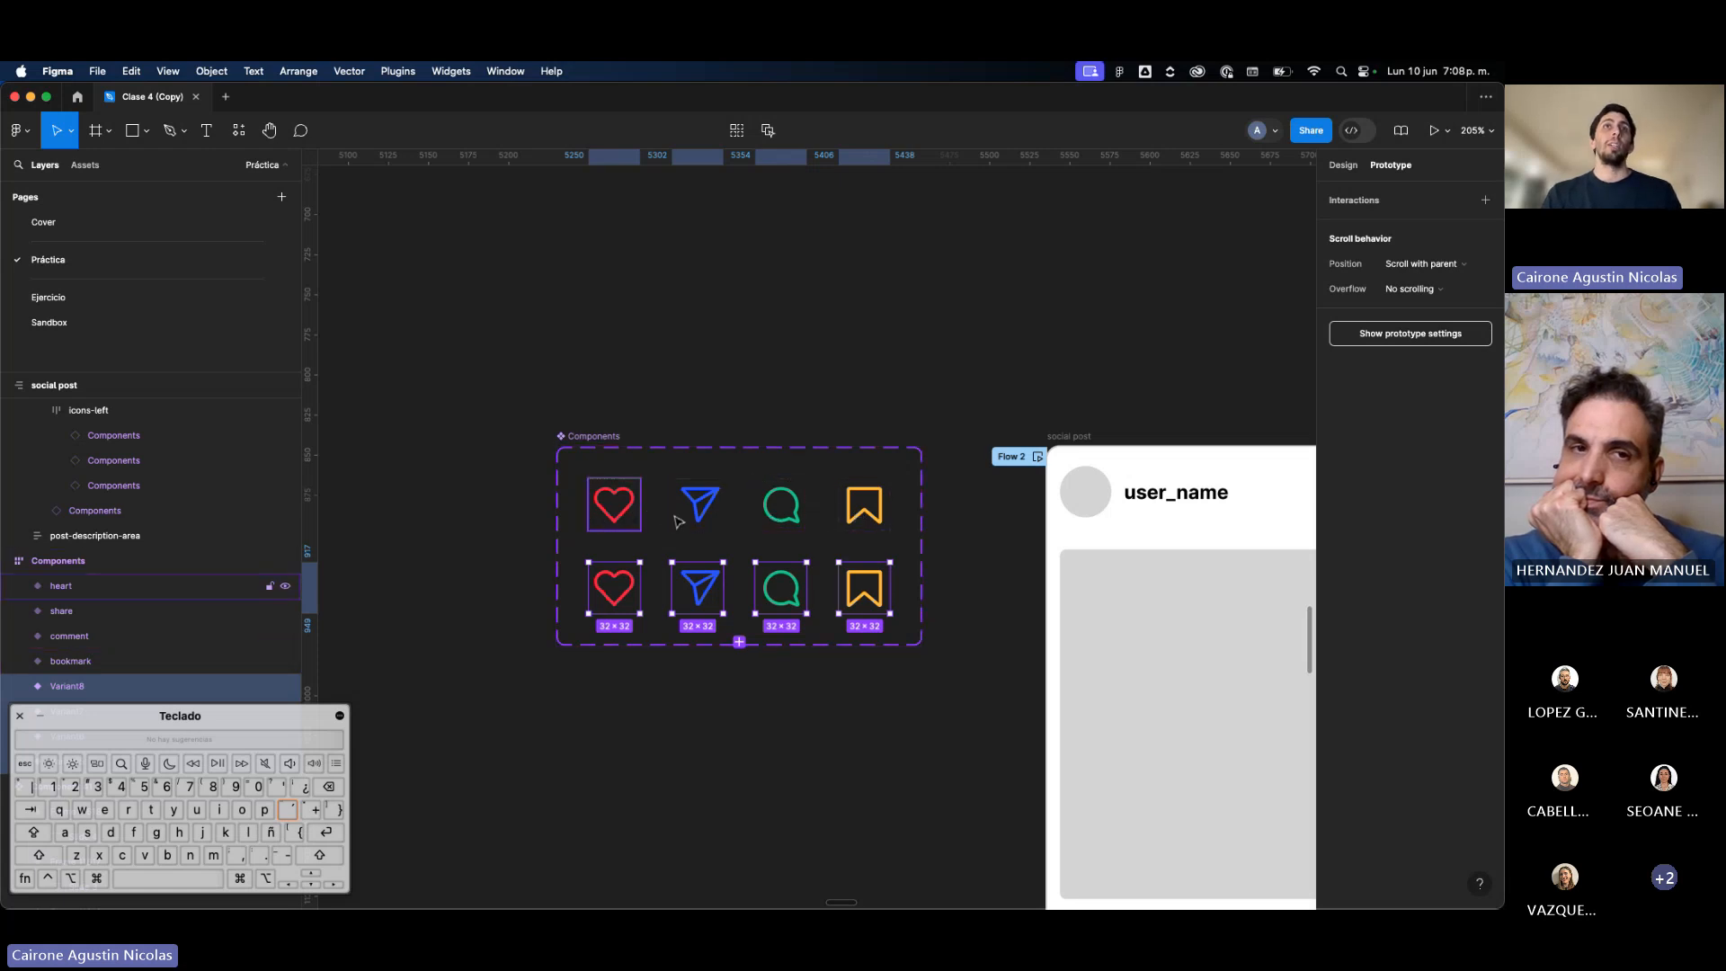
key(BackSpace)
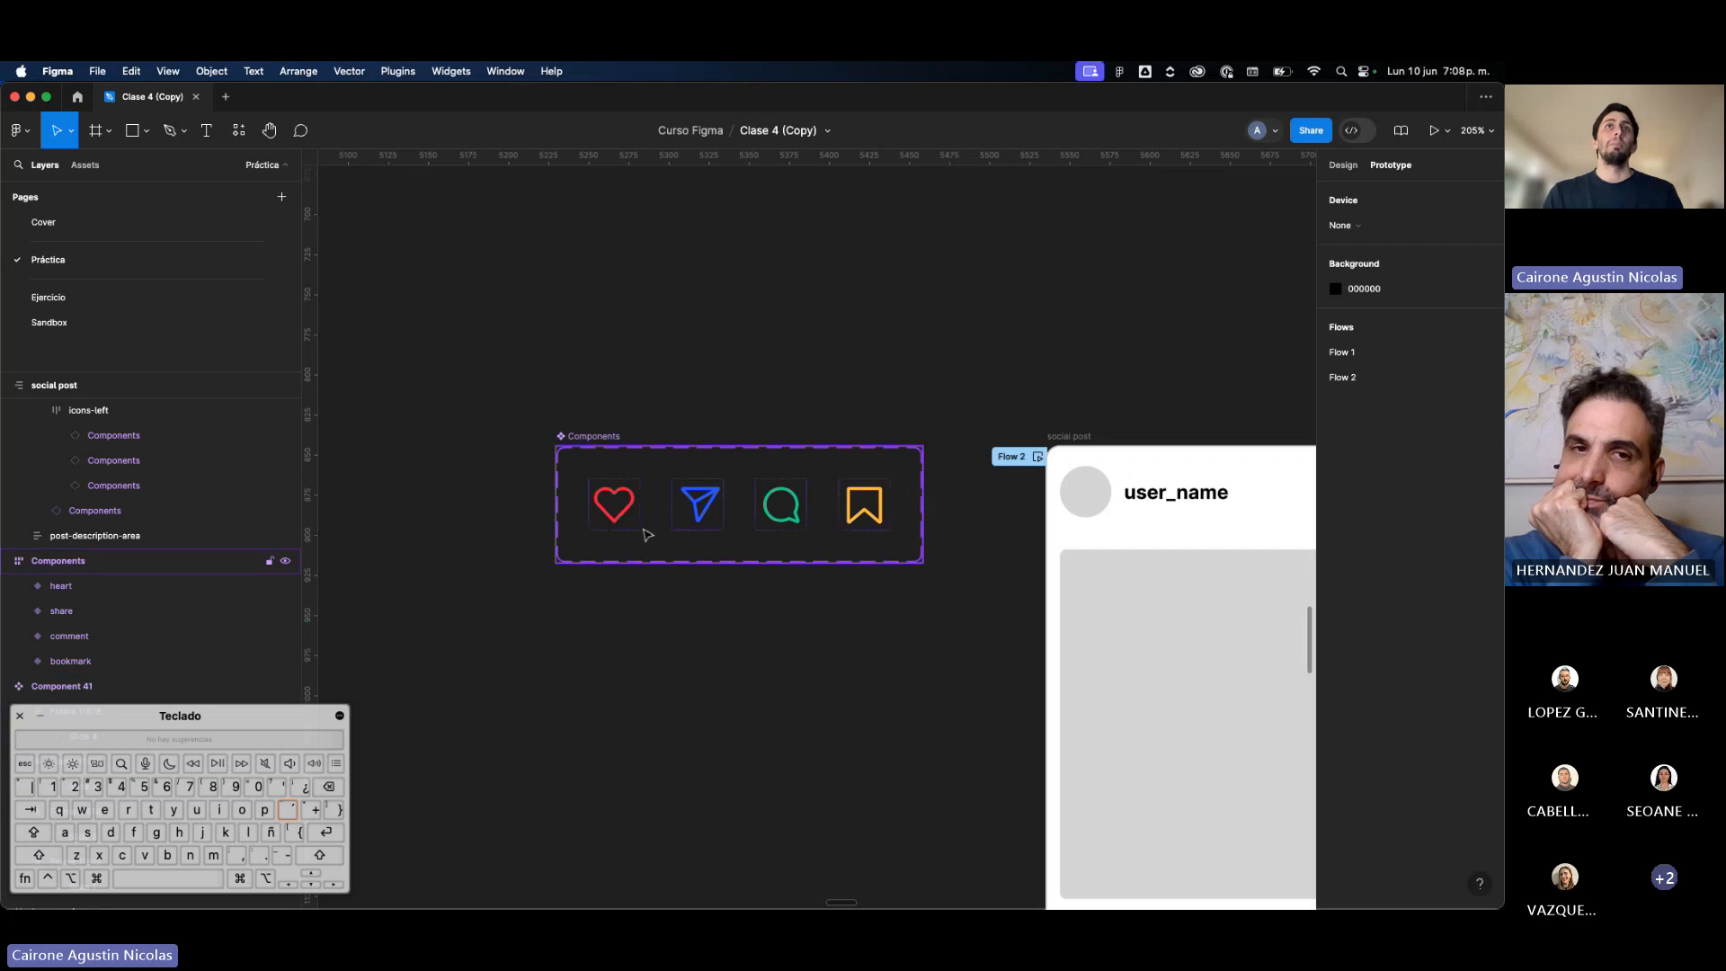
Step: Duplicate the four icon variants inside the Components set so that it holds two rows of icons
click(614, 503)
shift+click(698, 503)
shift+click(800, 519)
shift+click(864, 508)
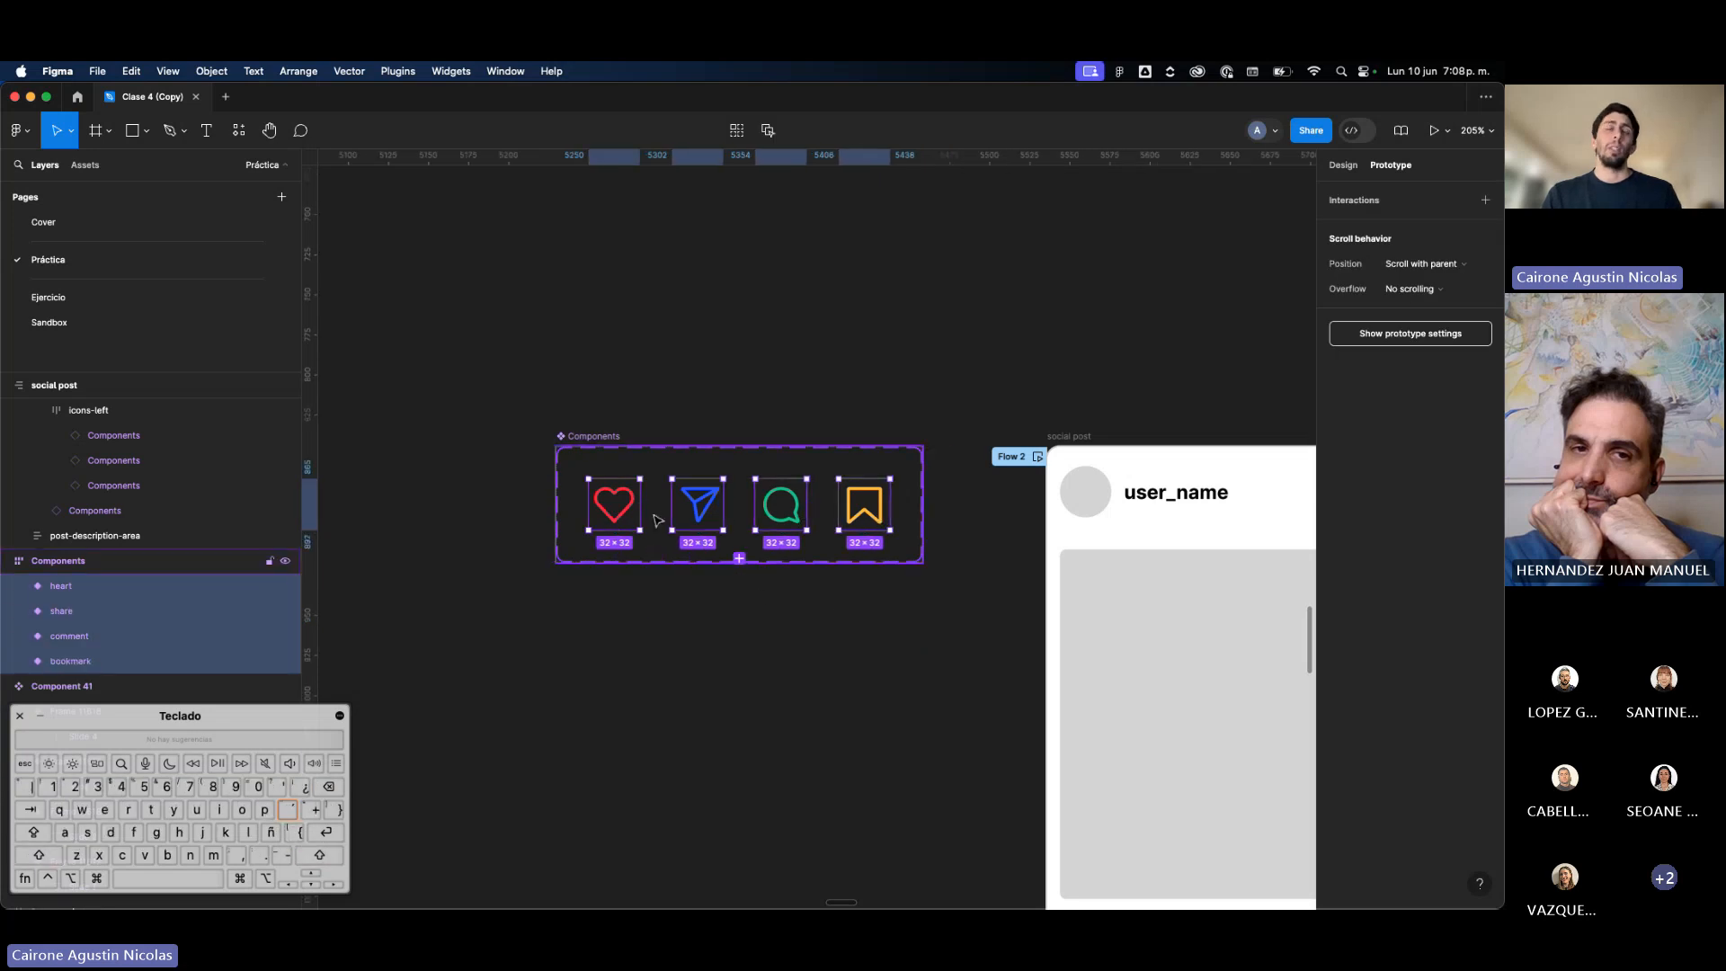
key(super+d)
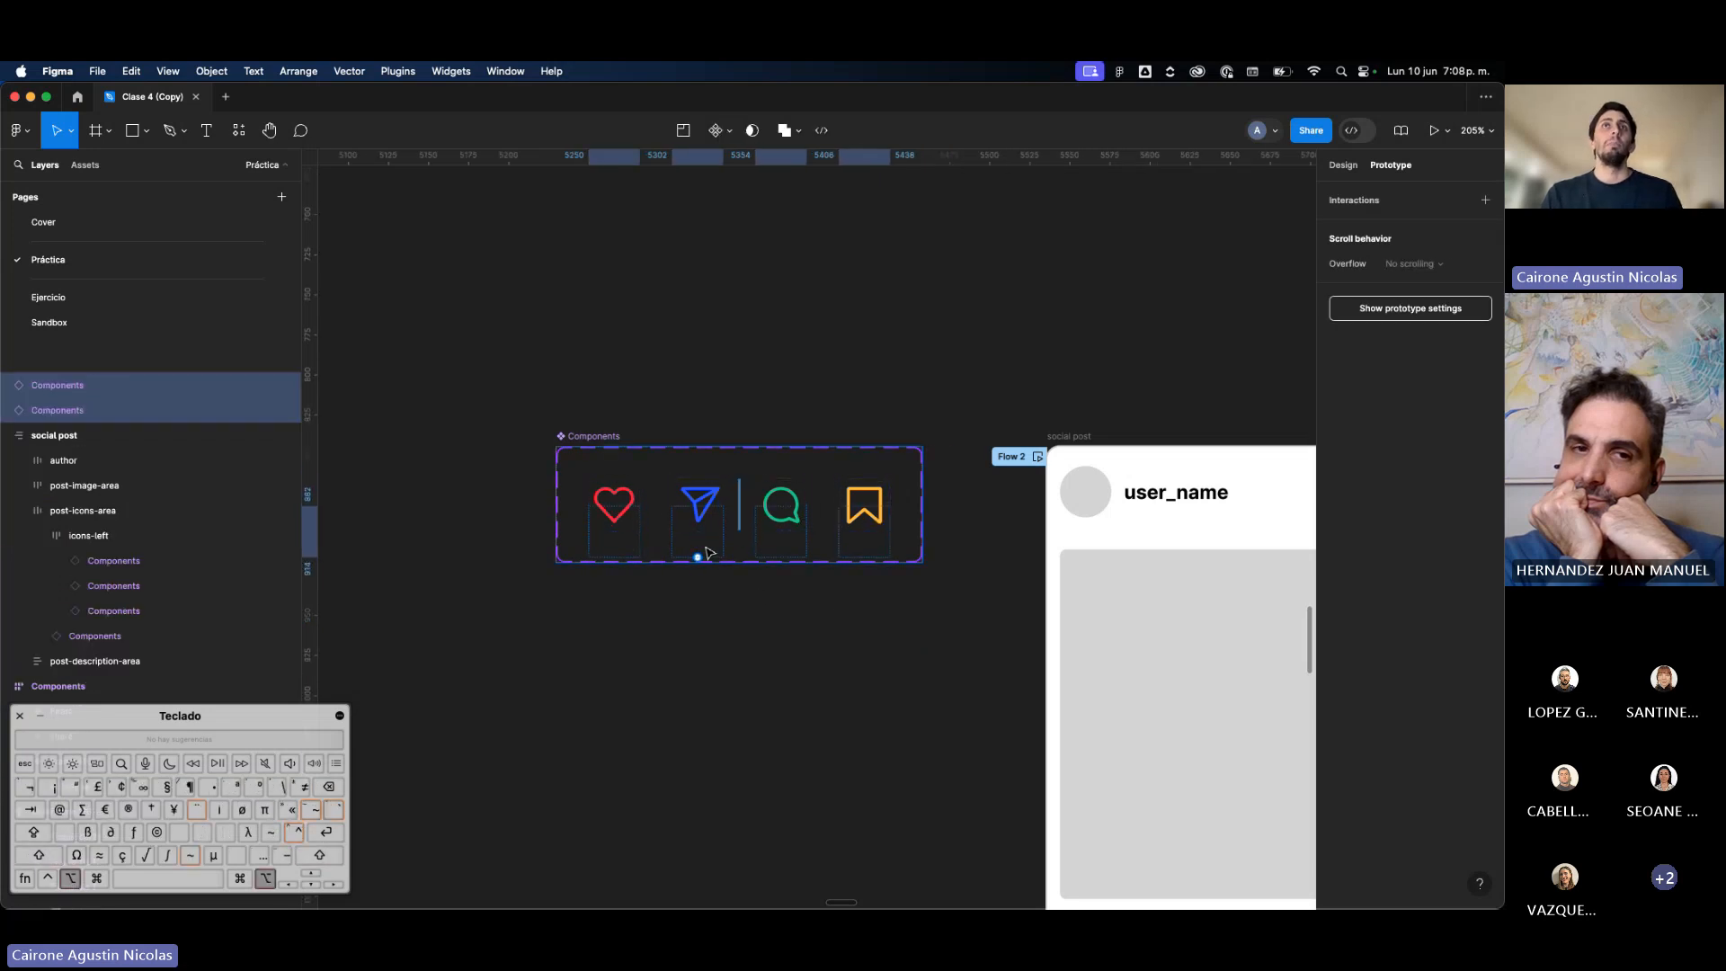
key(Left)
key(Left)
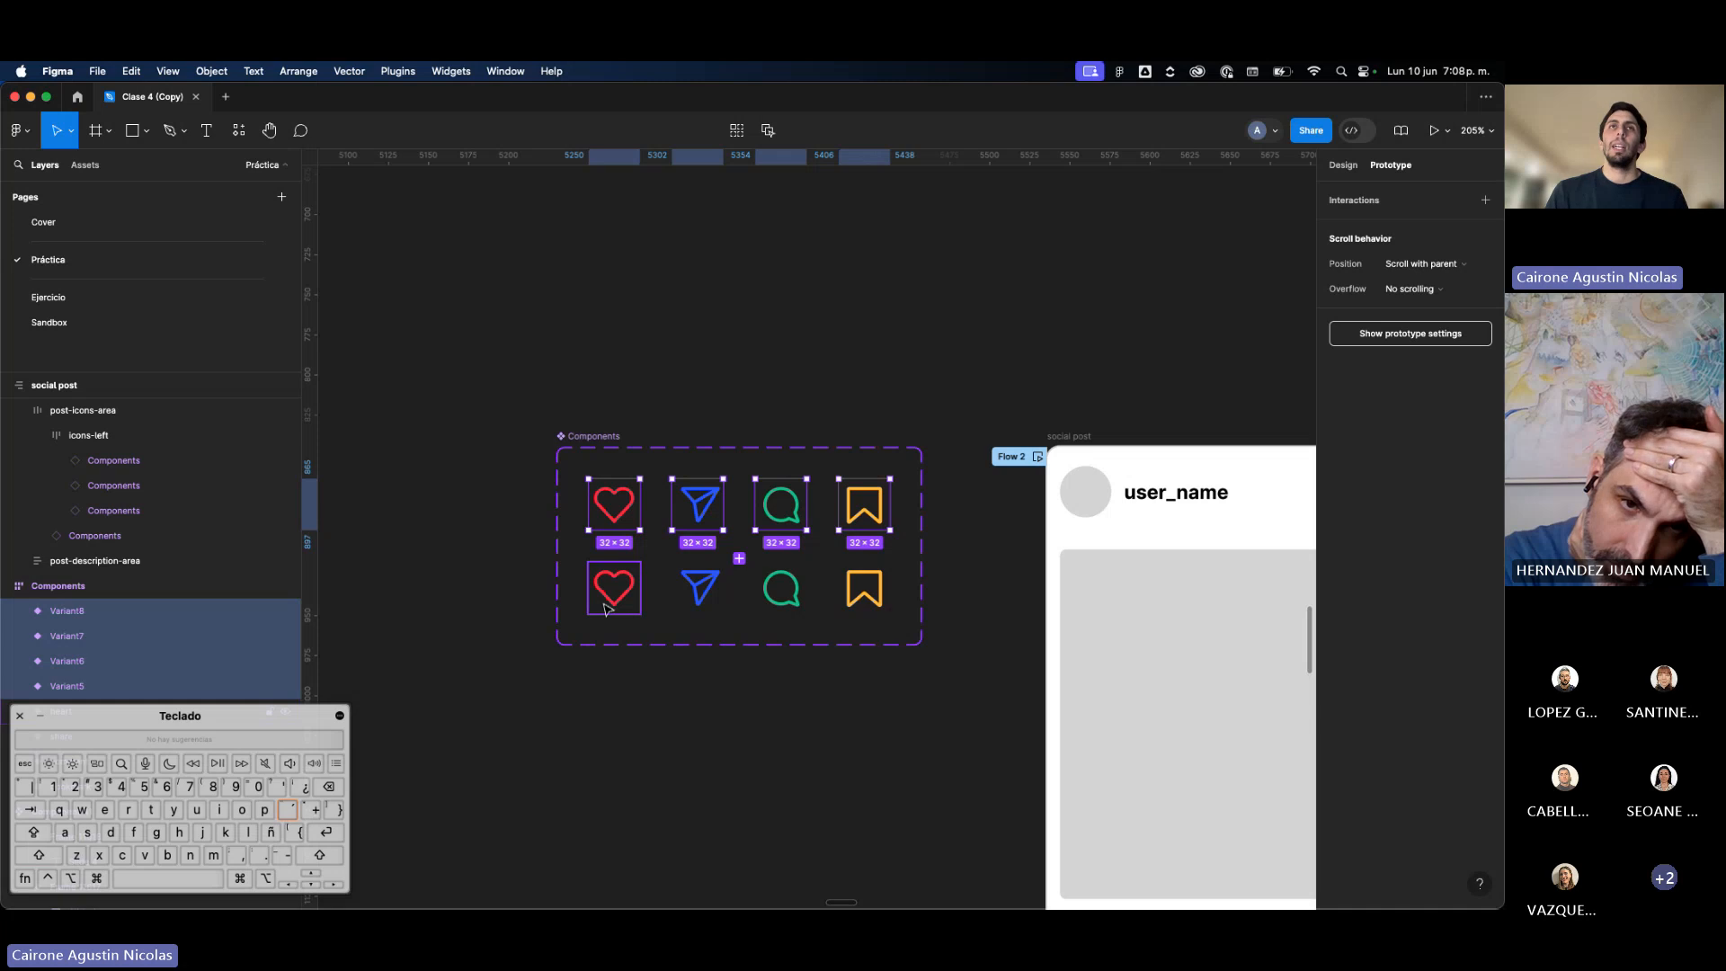
Step: Examine the paired upper and lower variants of the heart, share, comment and bookmark icons
click(608, 469)
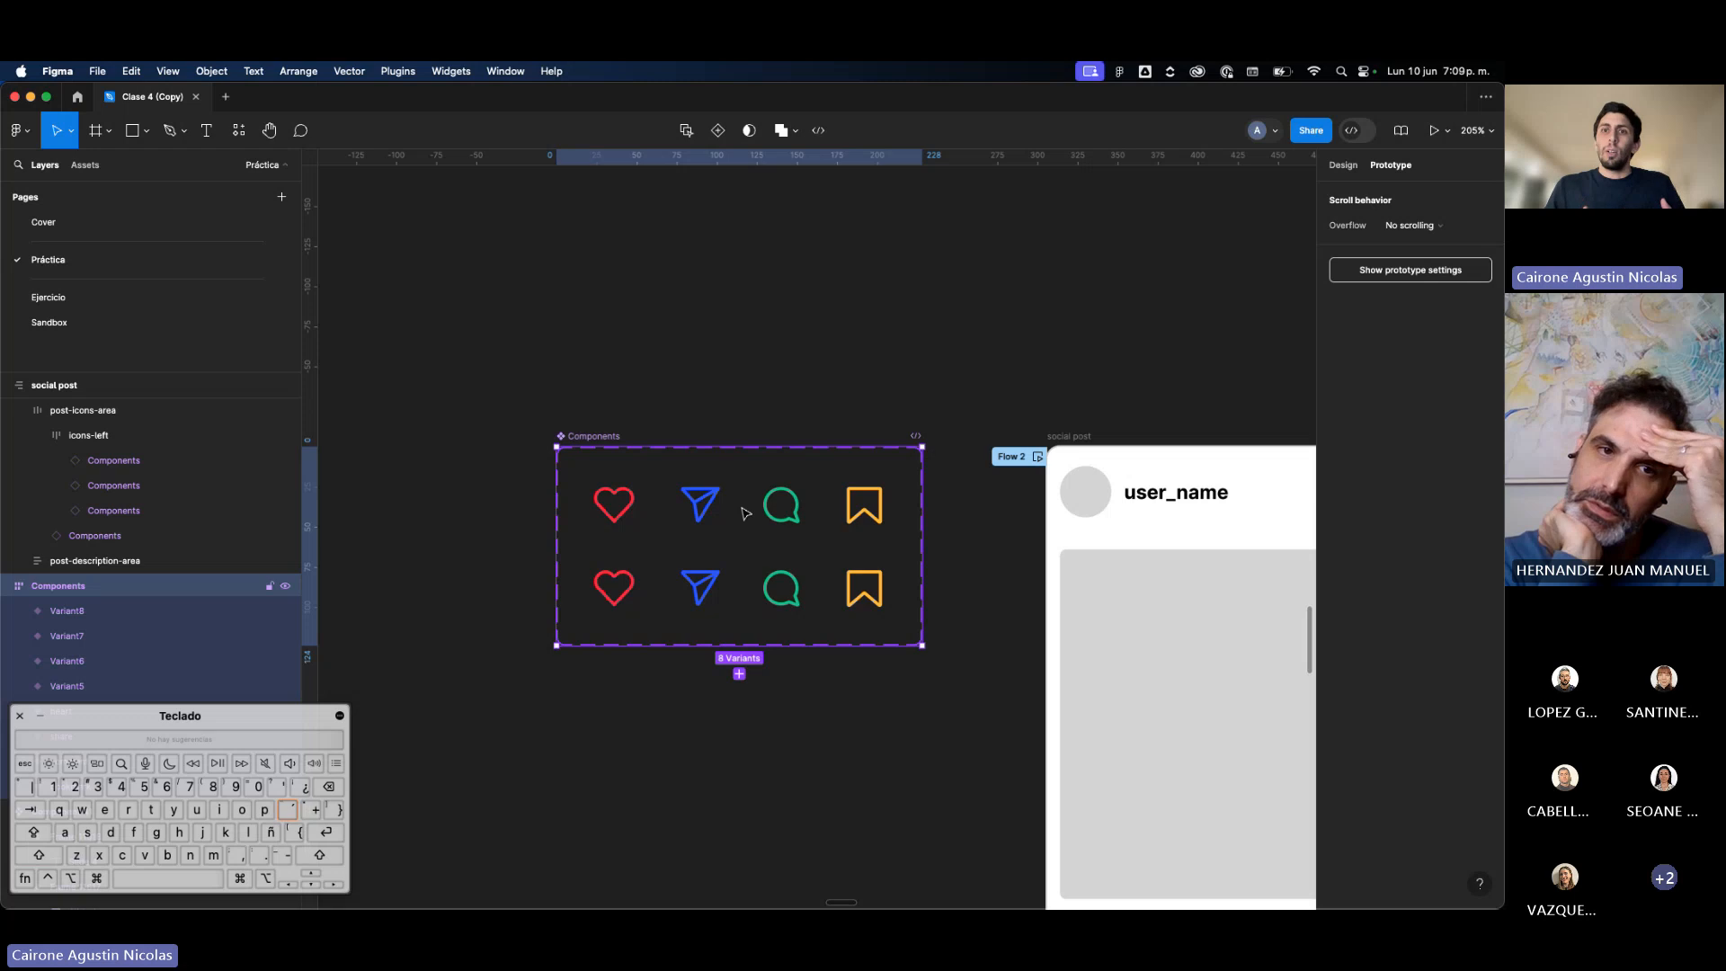
click(613, 503)
click(706, 517)
click(699, 586)
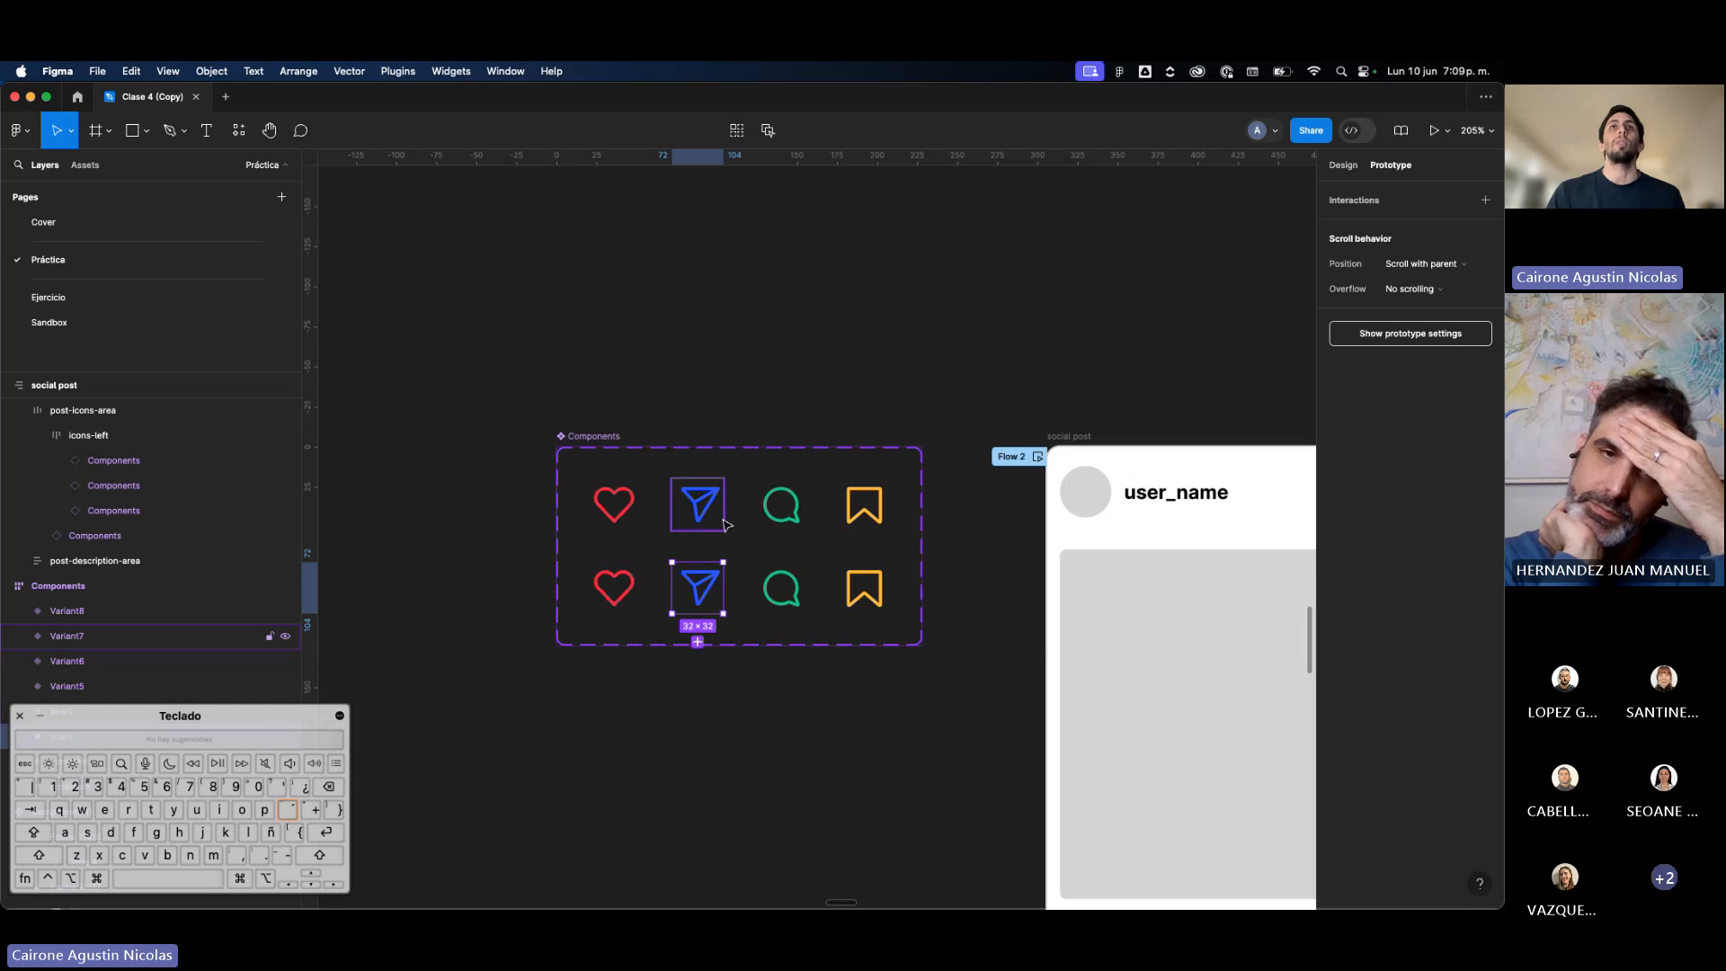
click(781, 517)
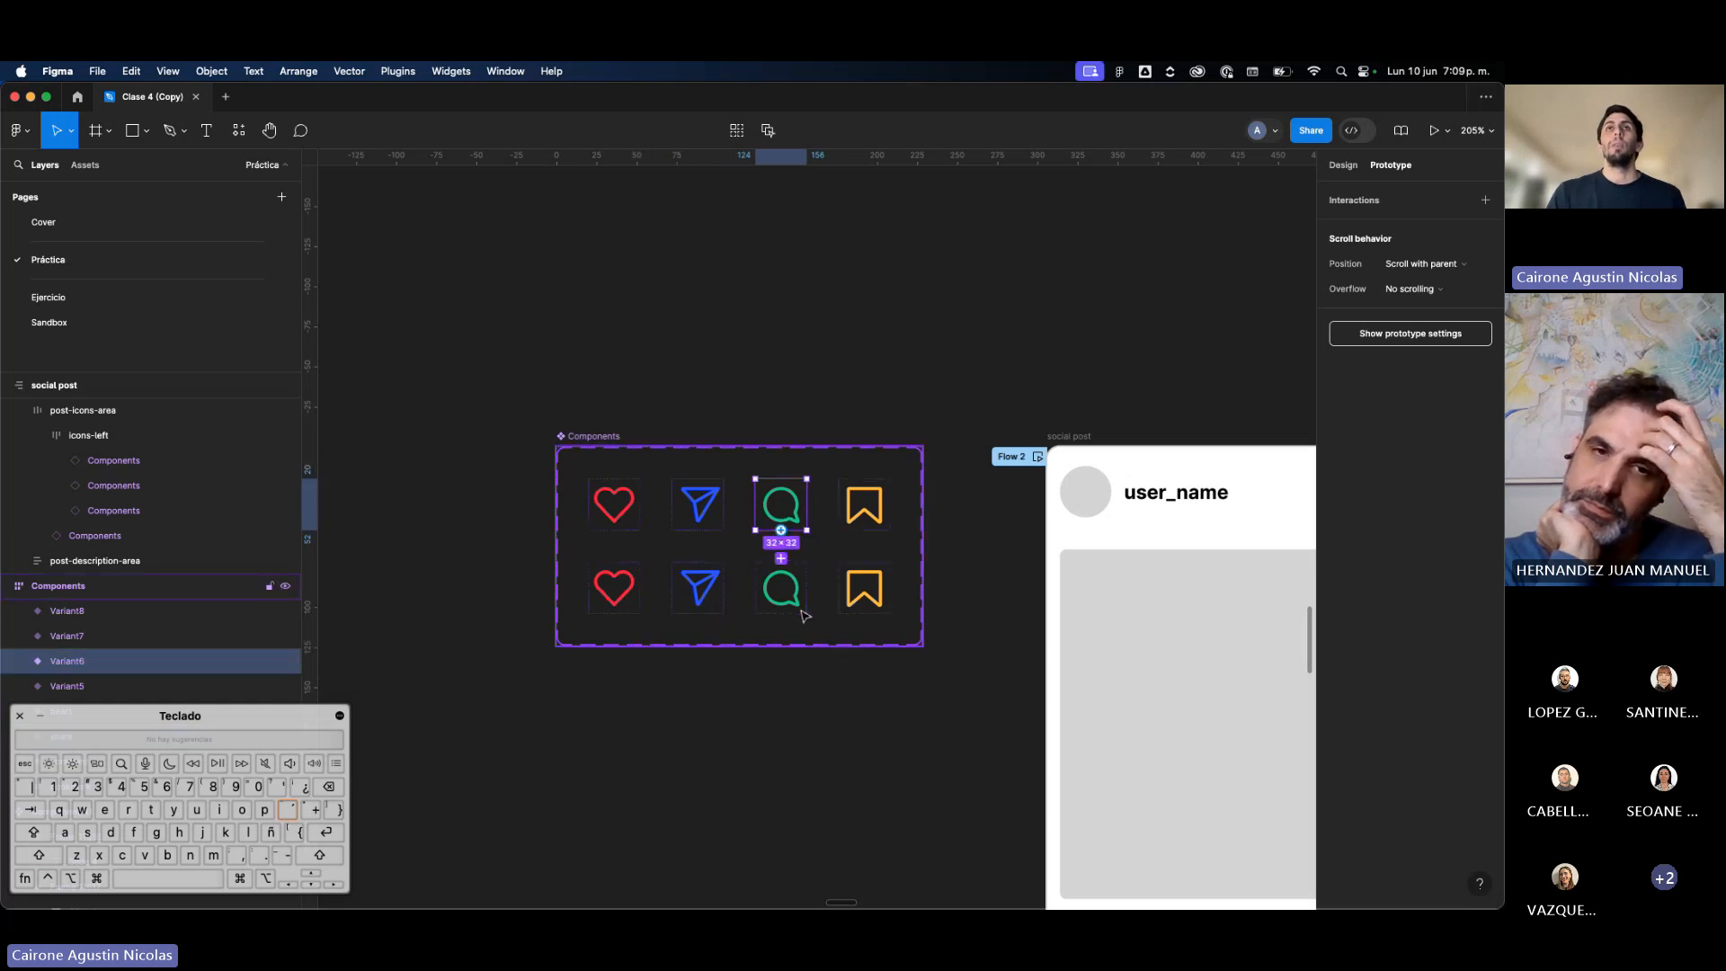
click(781, 588)
click(864, 510)
click(872, 597)
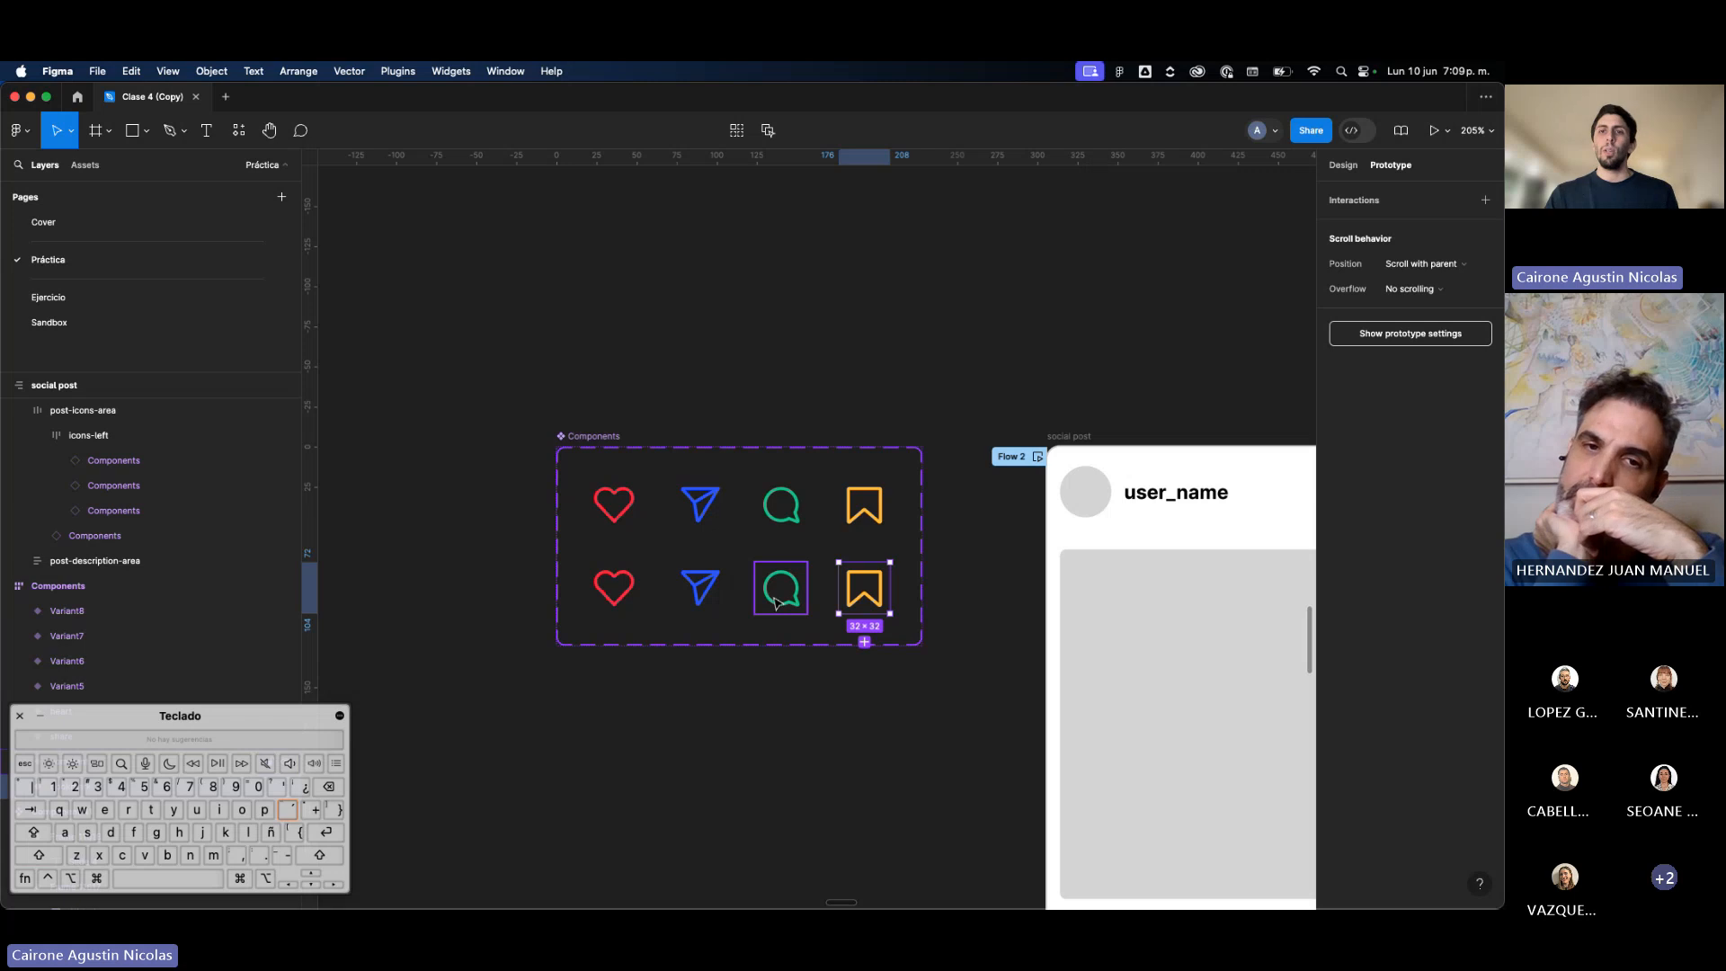
Step: Preview the social post's flow from its starting point and close the preview
scroll(779, 603, down, 5)
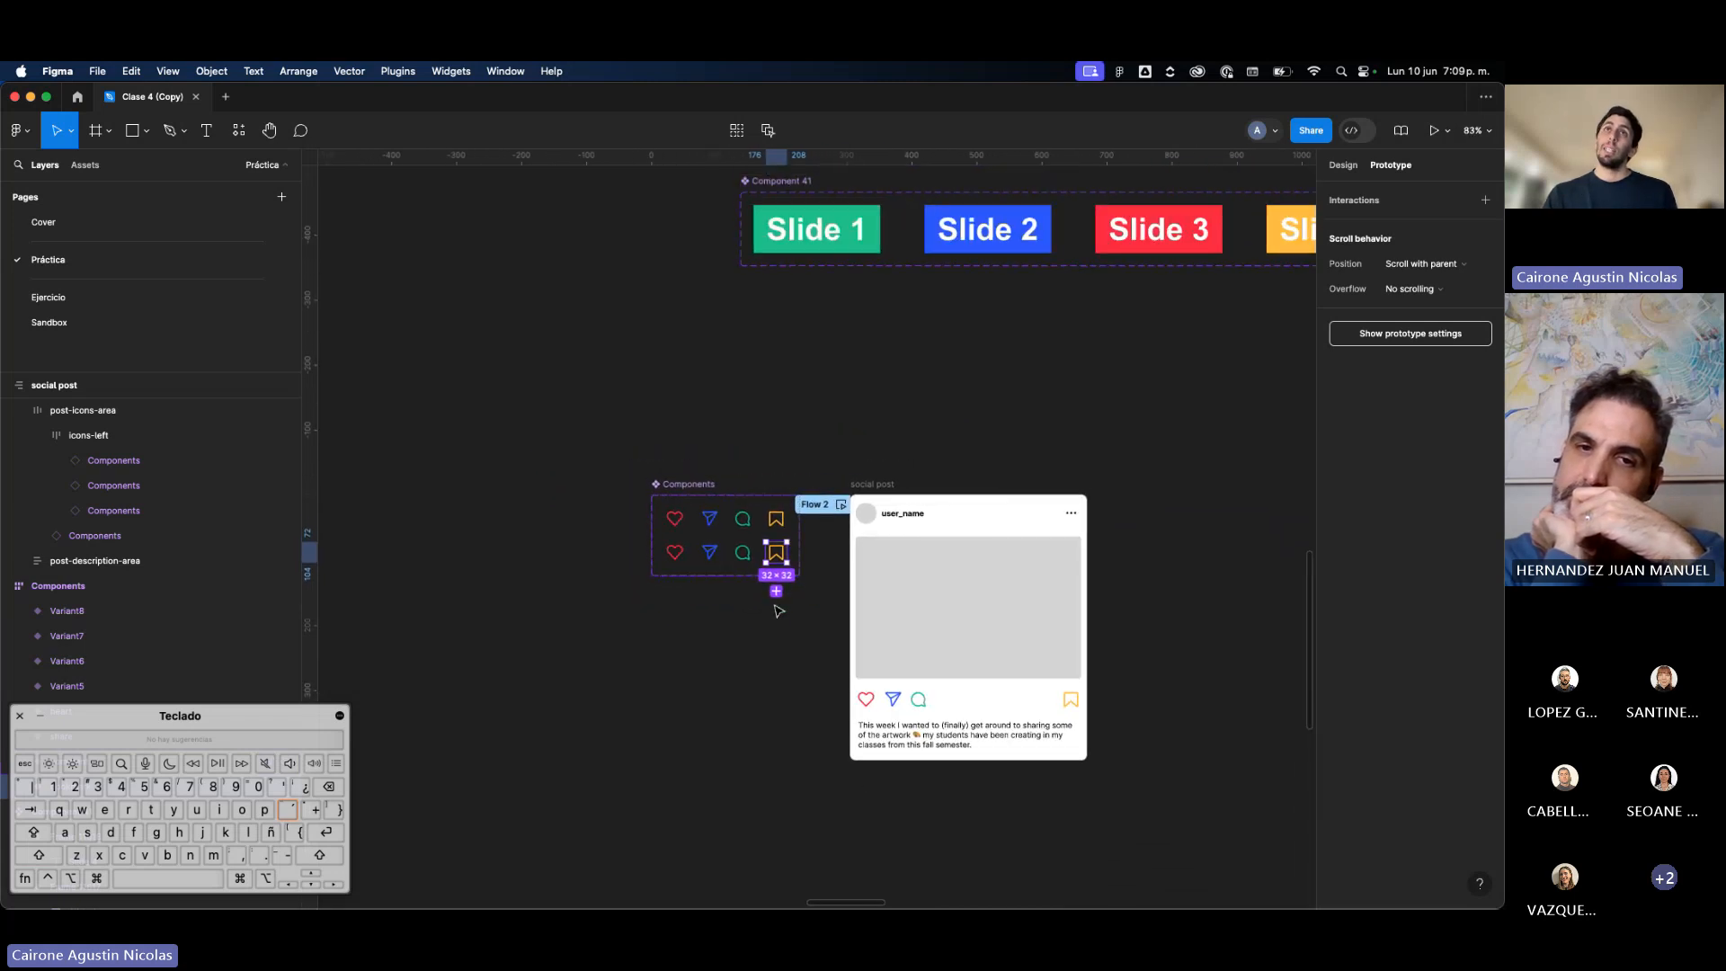
scroll(938, 781, up, 4)
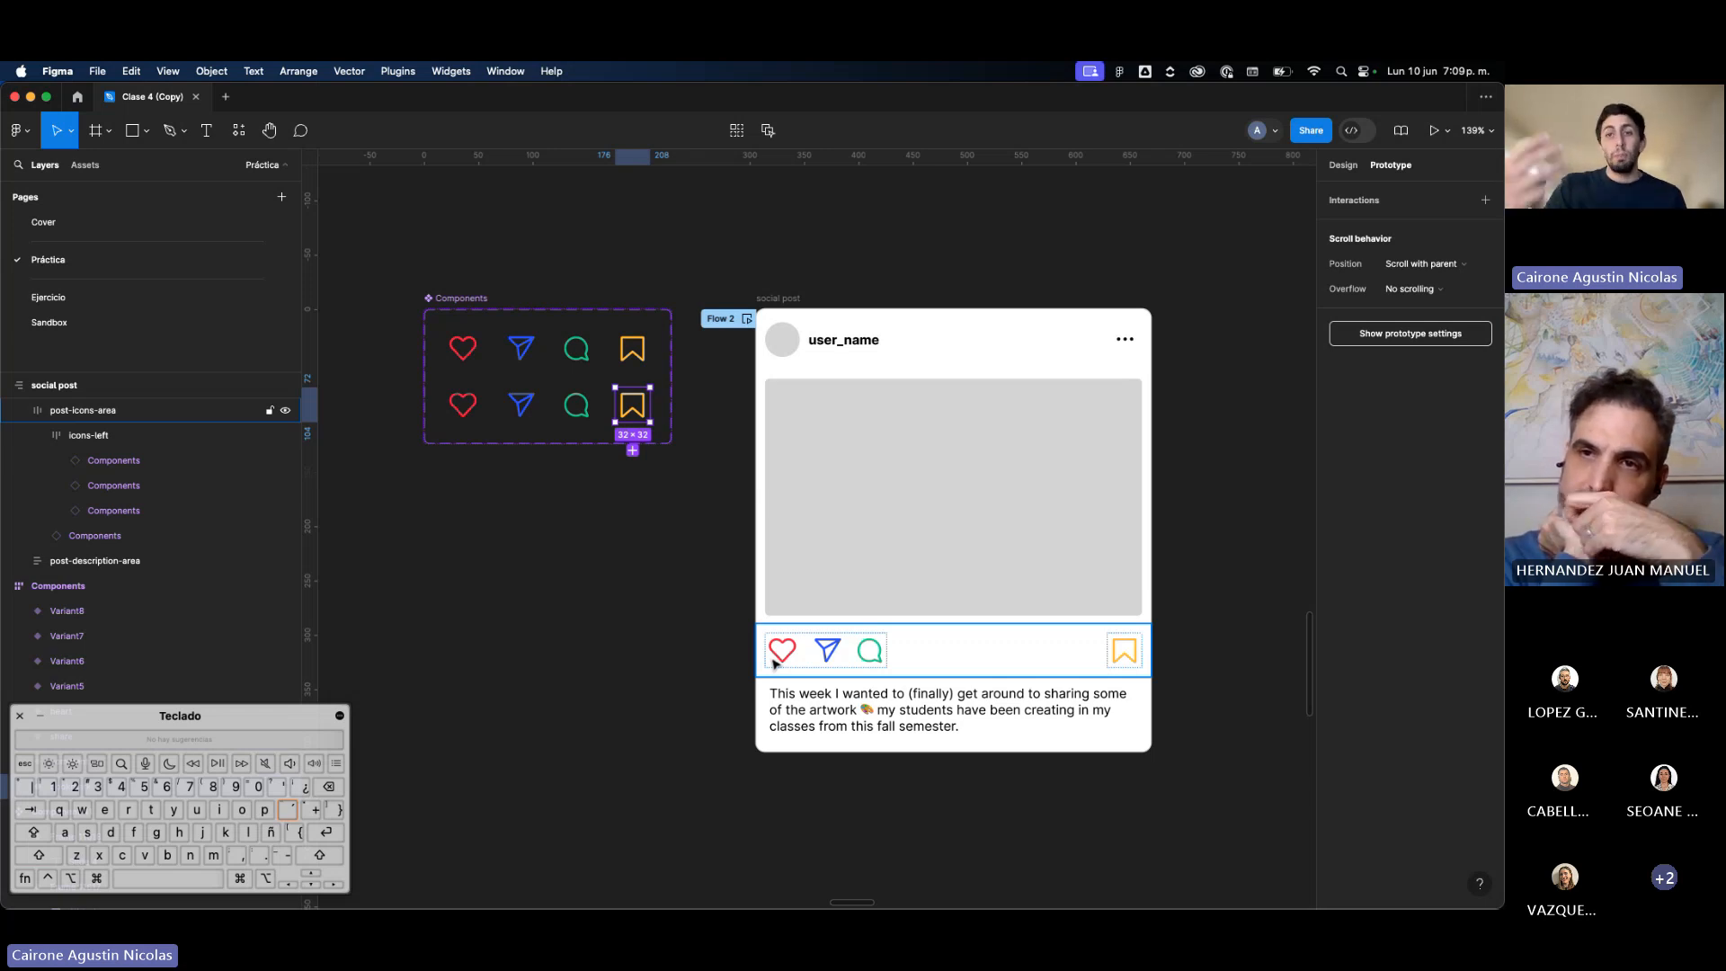
click(747, 319)
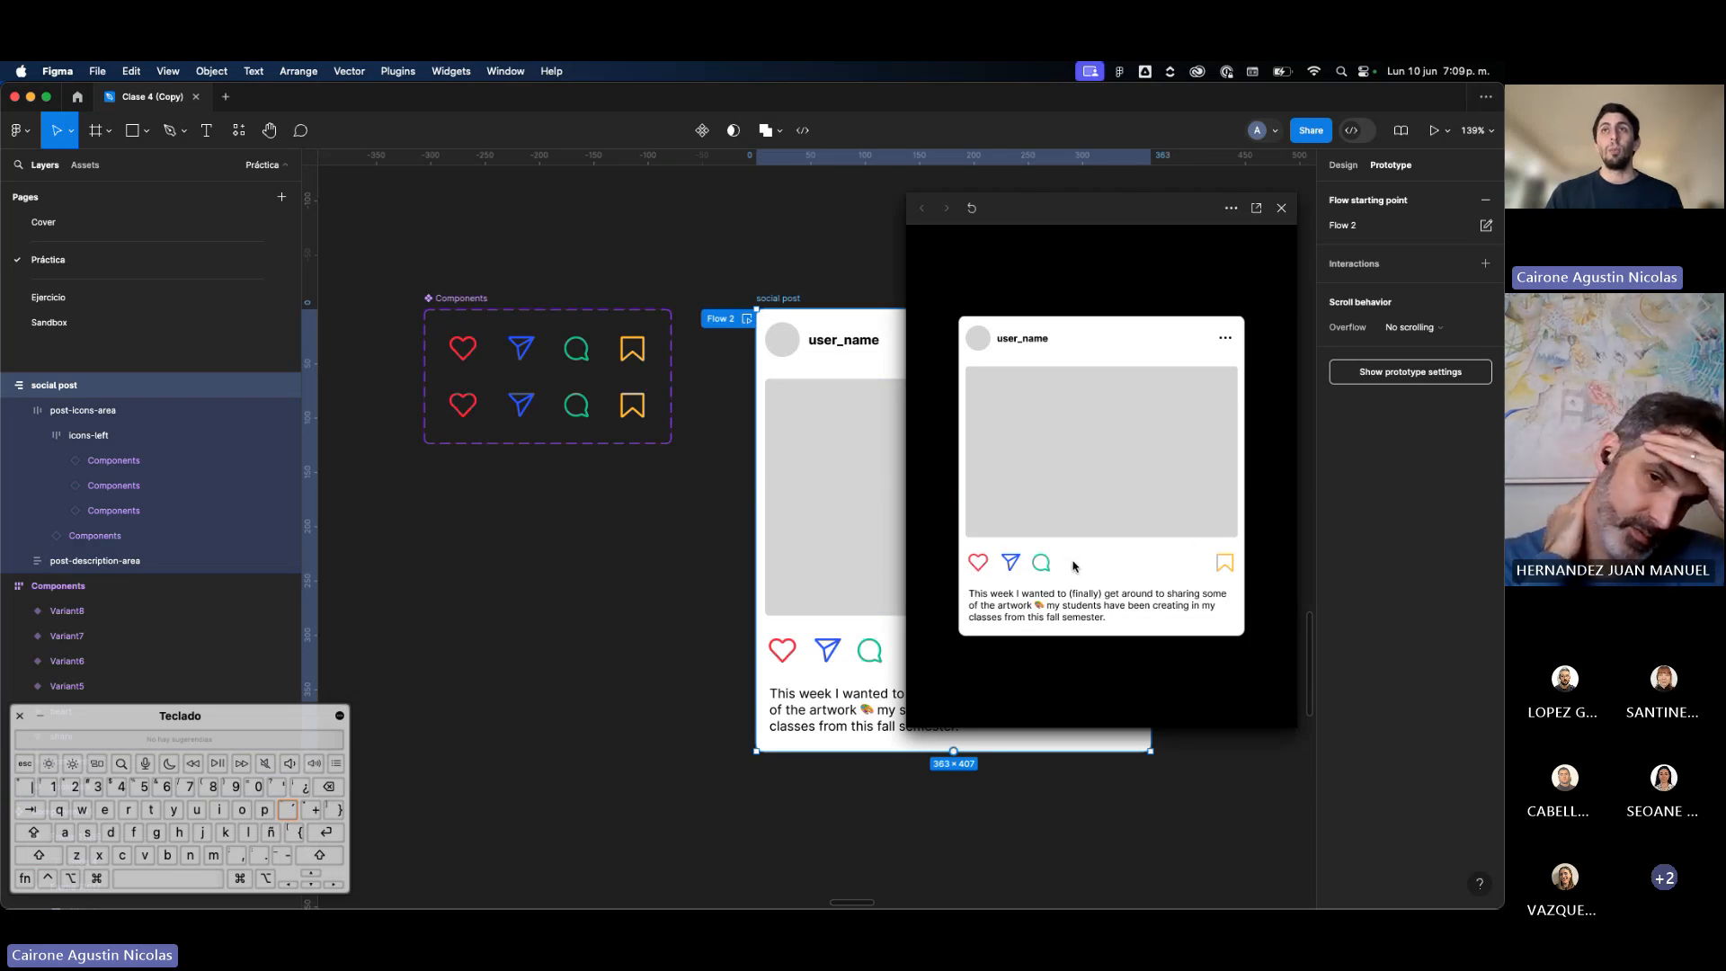
click(1282, 212)
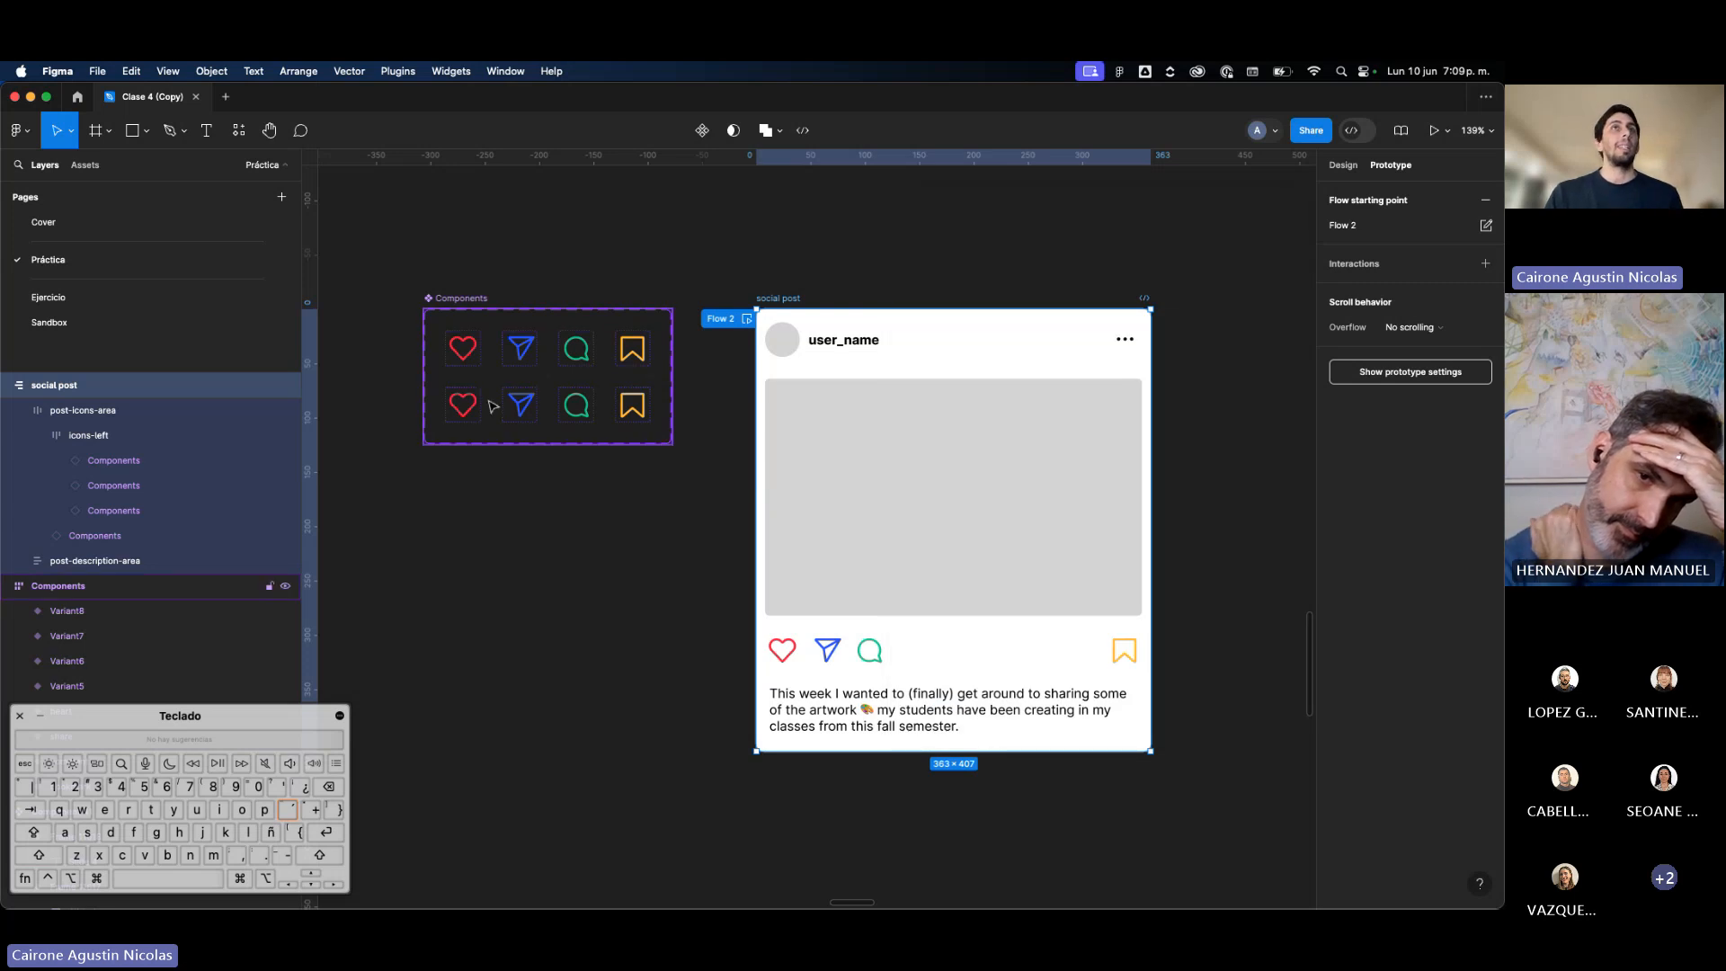
Step: Inspect the design properties of the heart shape in the lower variant row and deselect it
scroll(492, 406, up, 5)
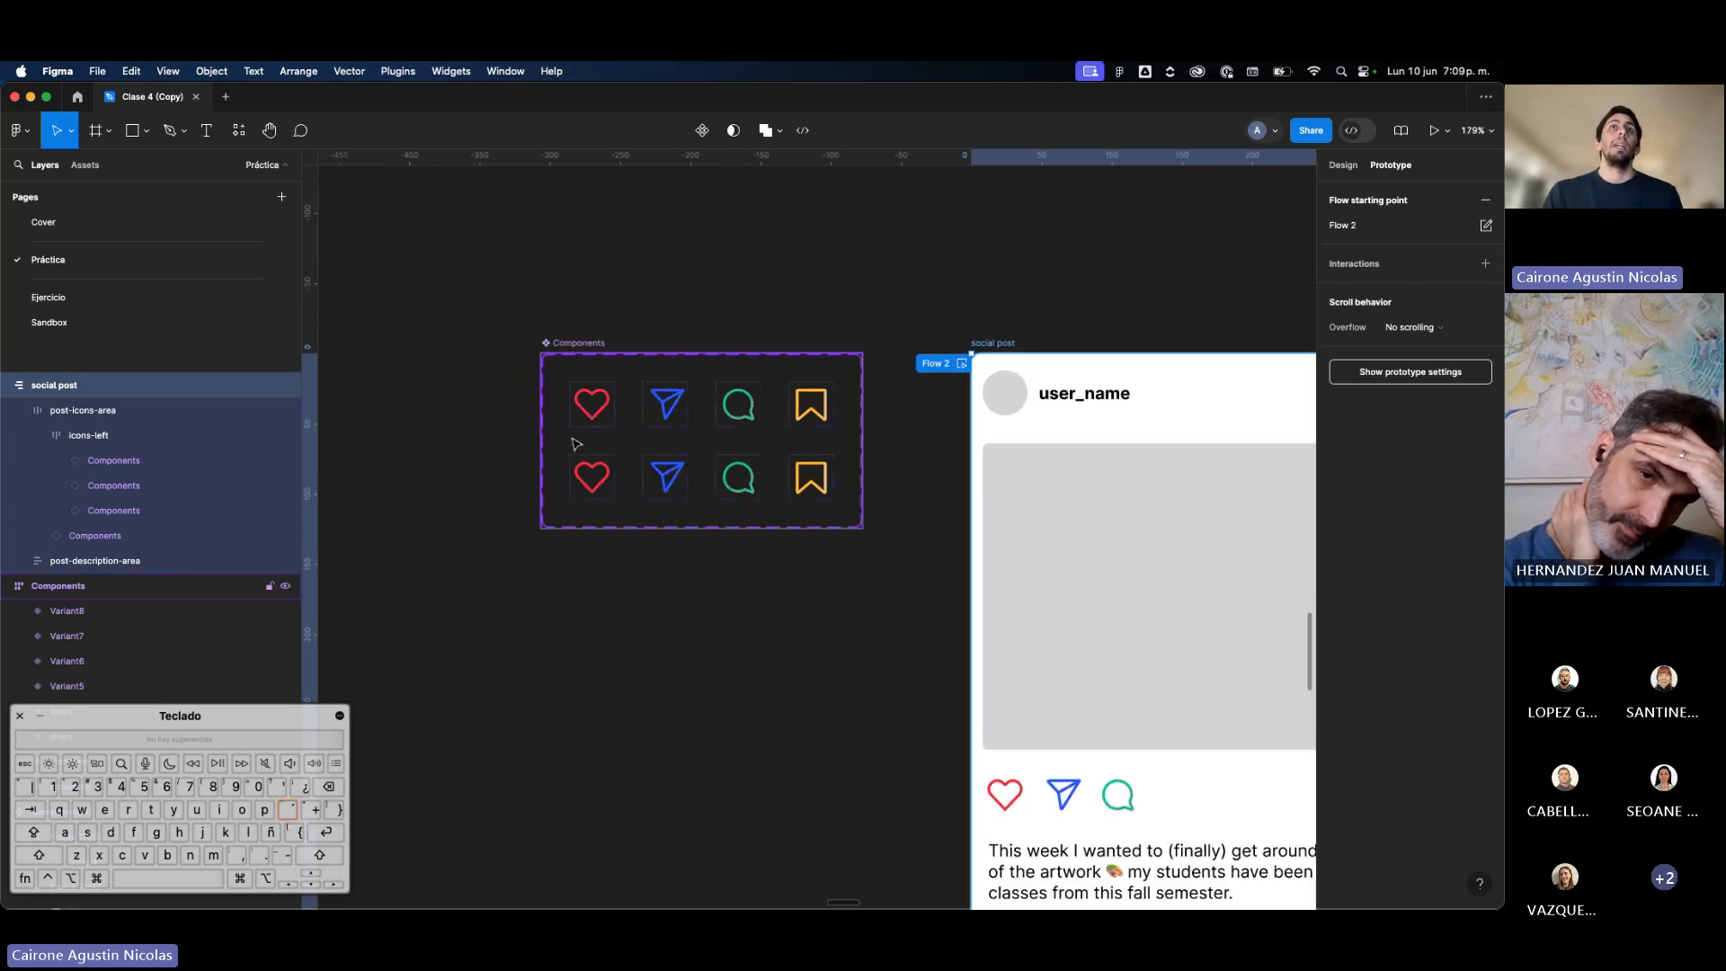
click(600, 495)
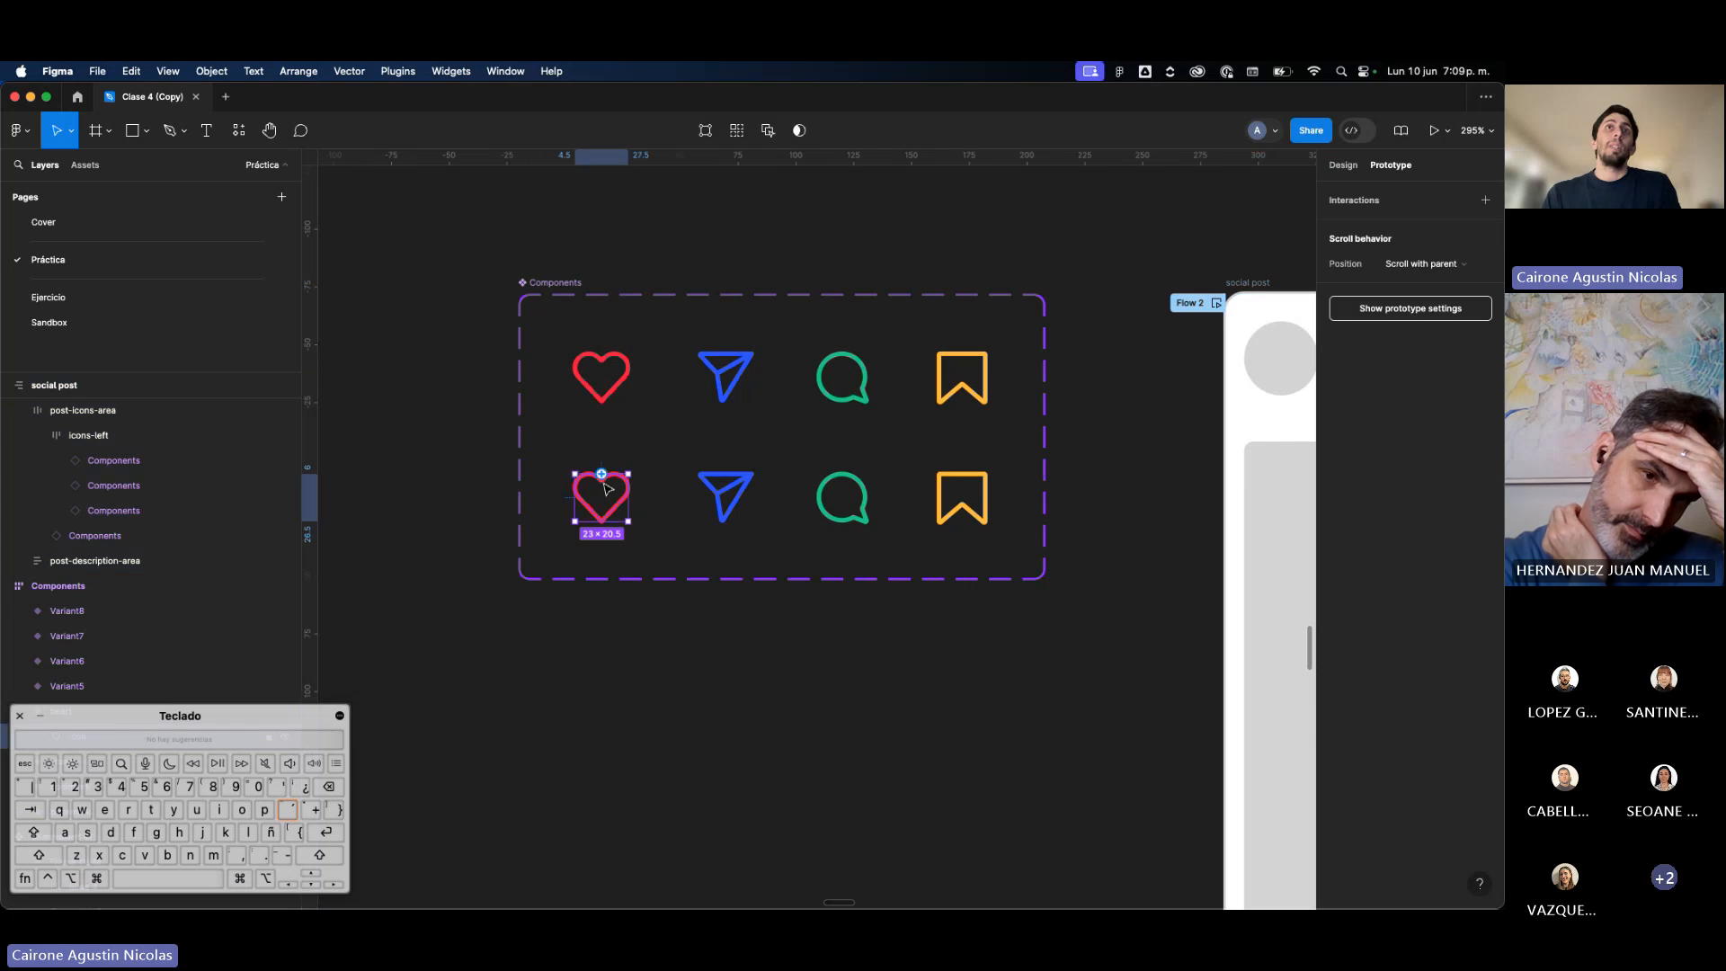
click(1344, 165)
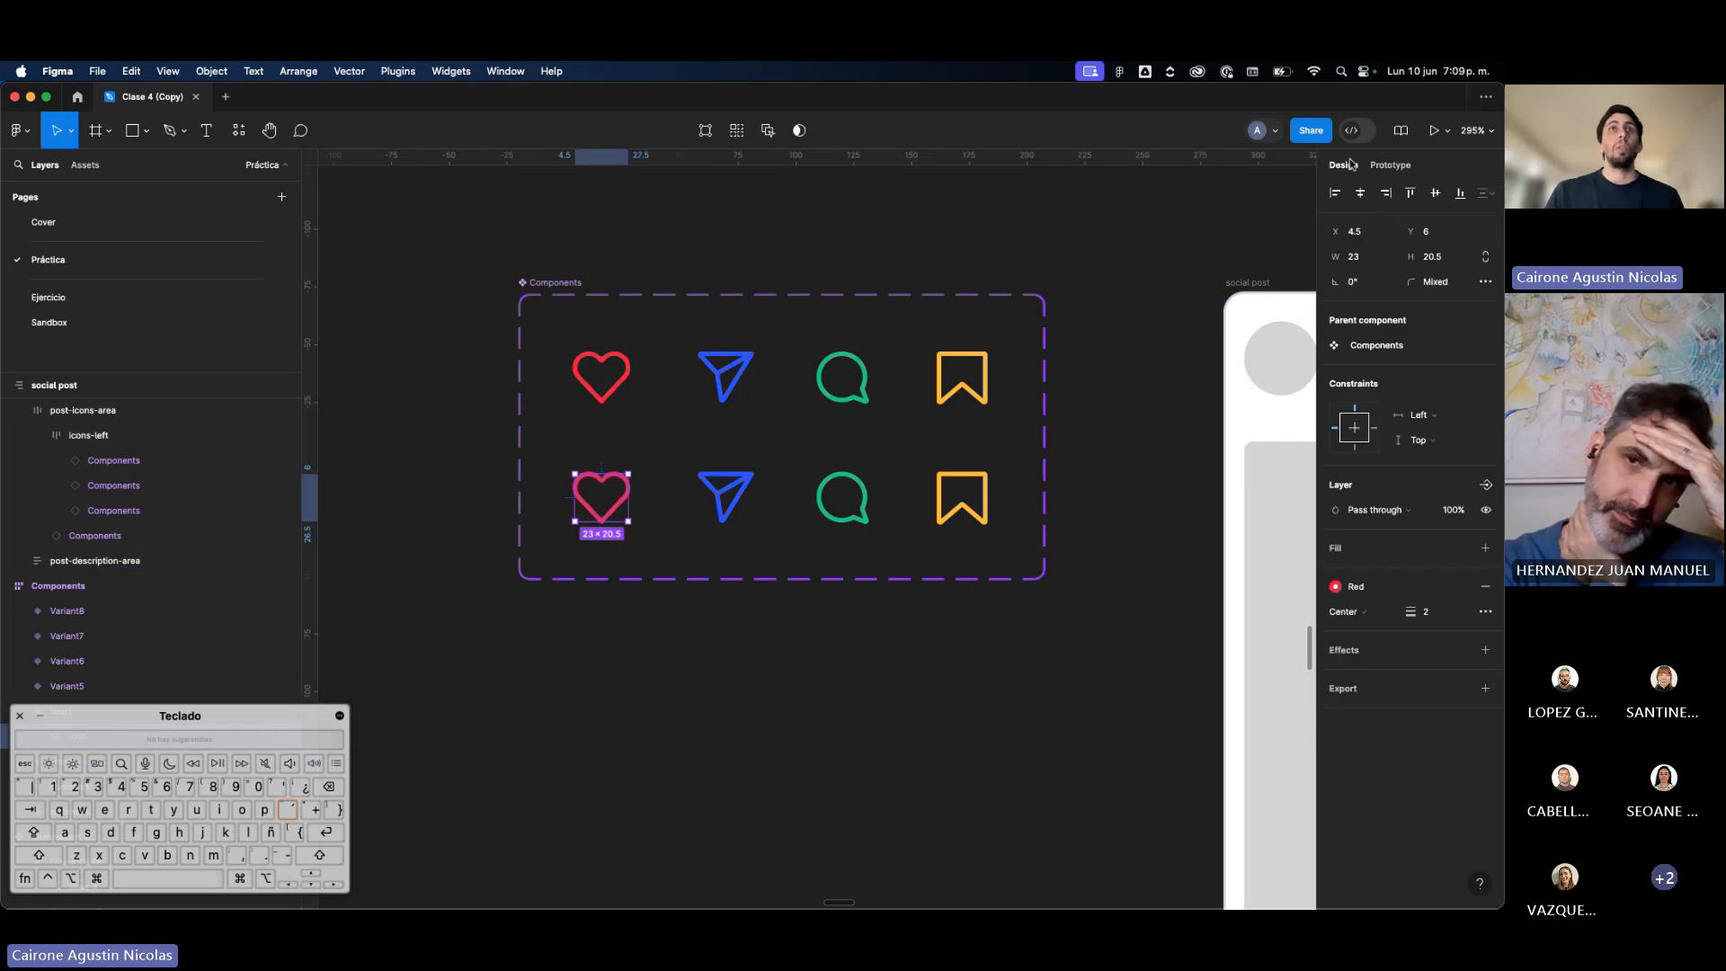
click(700, 250)
Step: Add a "default / idle" text label outside the Components set, beside its upper row of icons
scroll(699, 250, left, 4)
key(t)
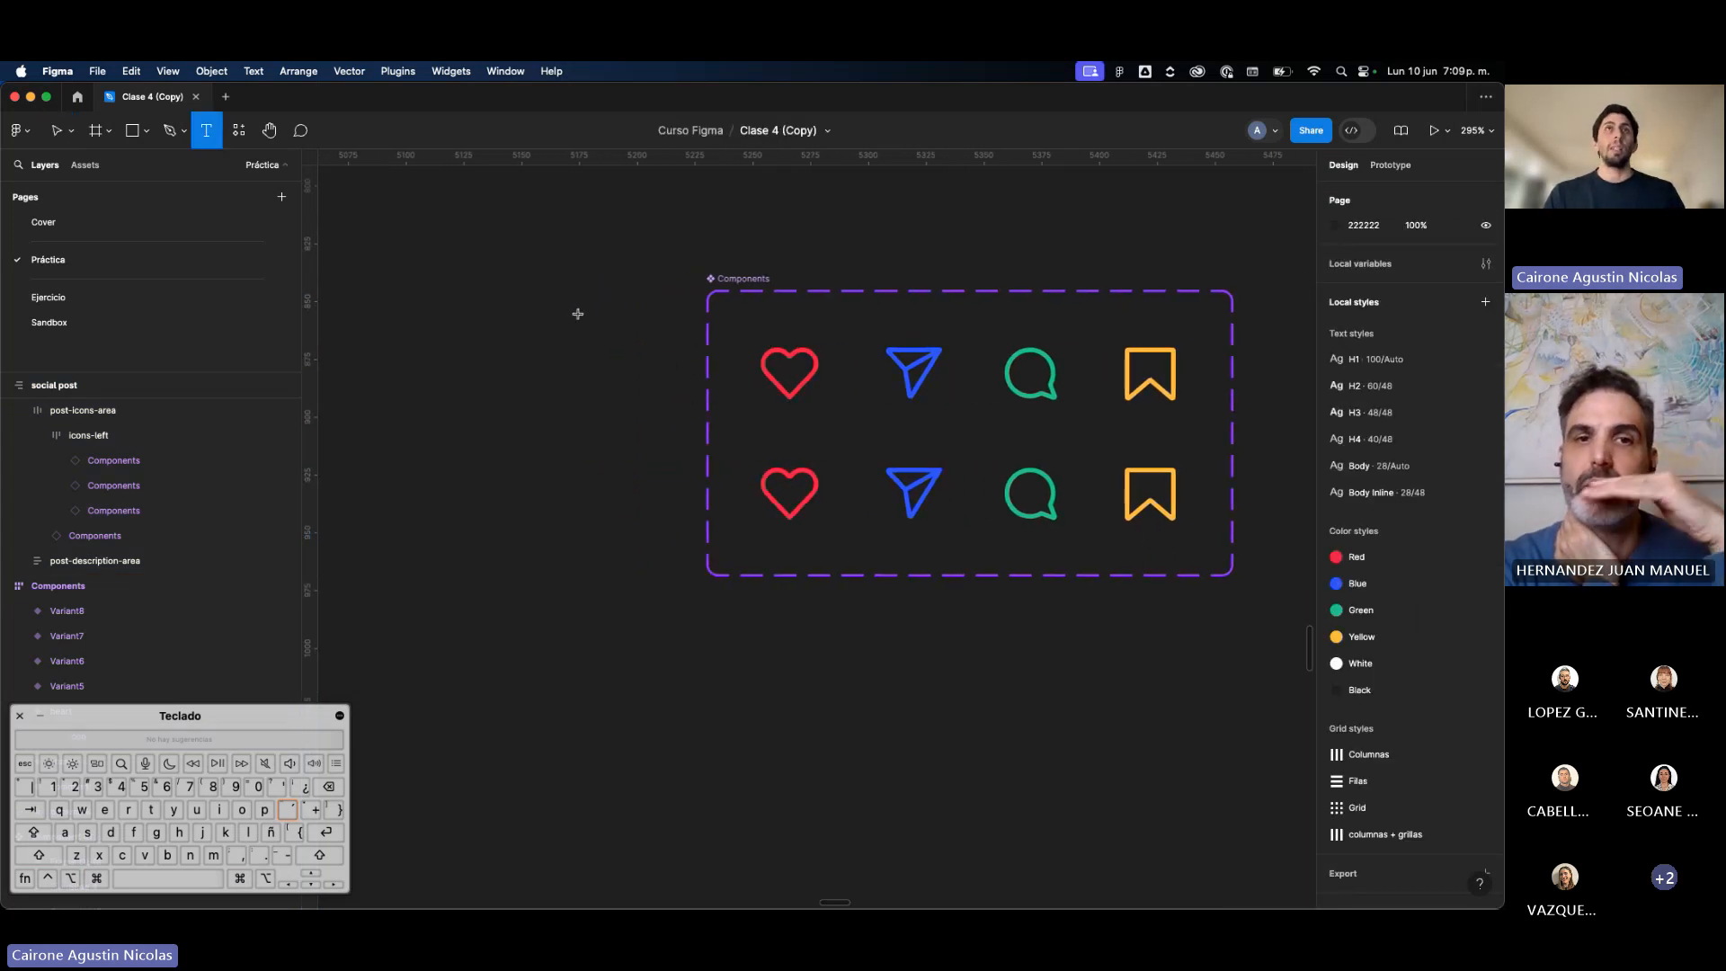
click(525, 348)
text(defau)
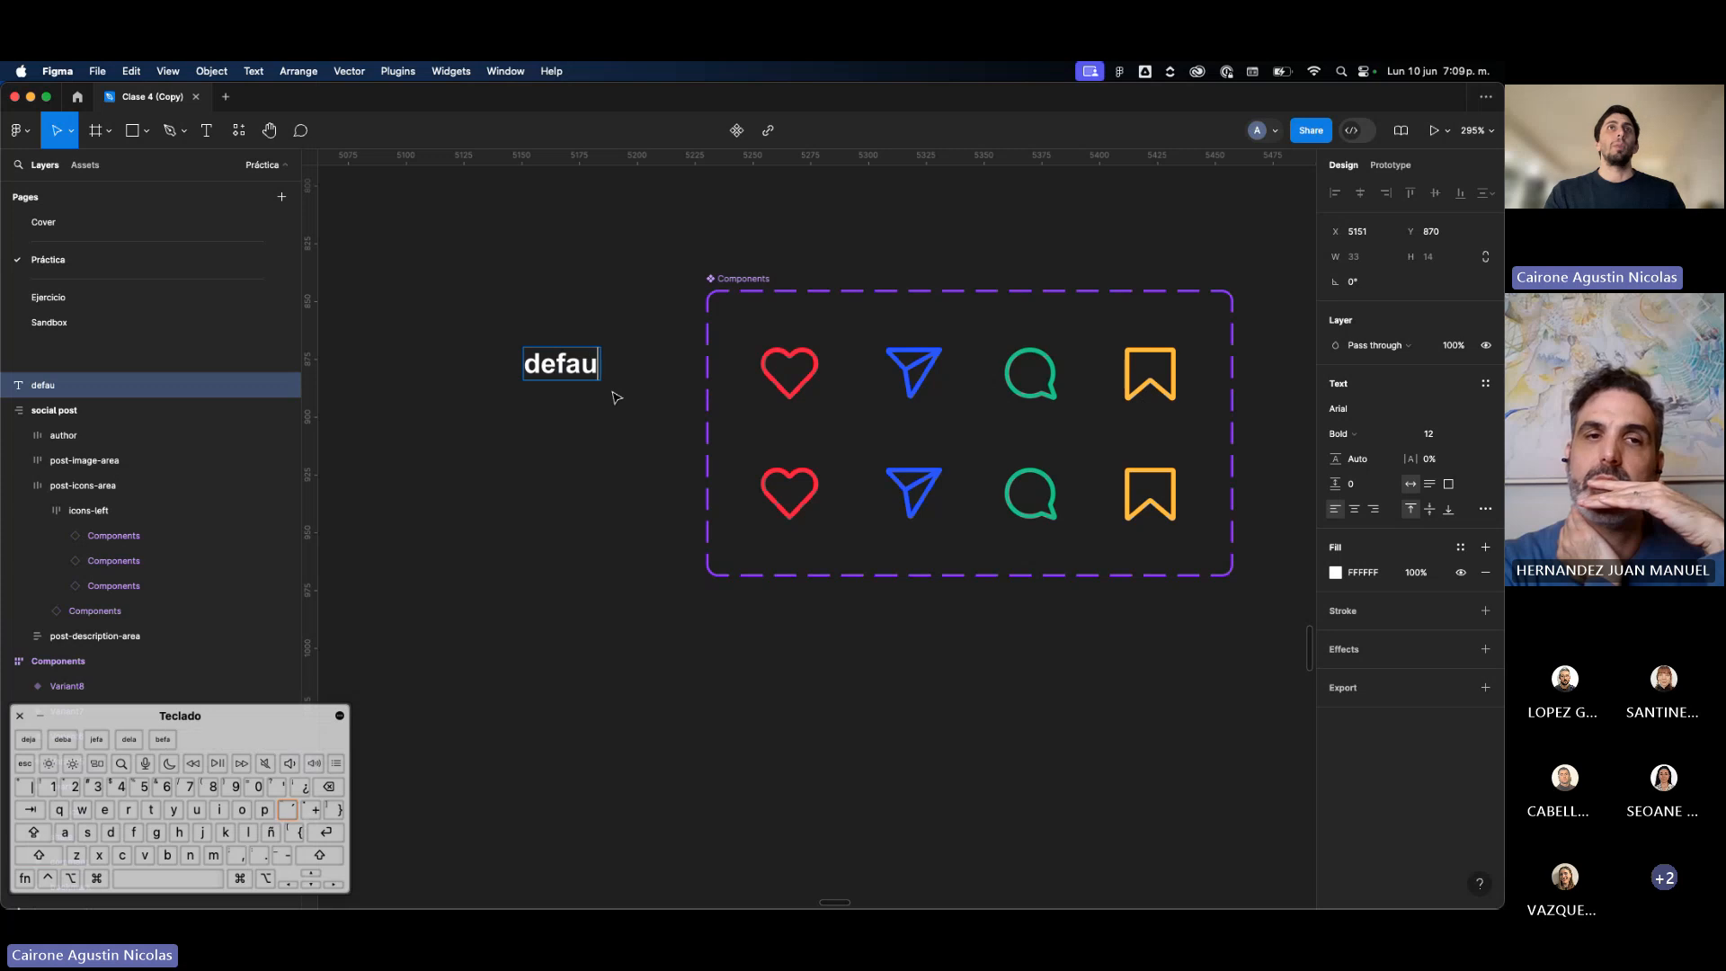
text(lt / od)
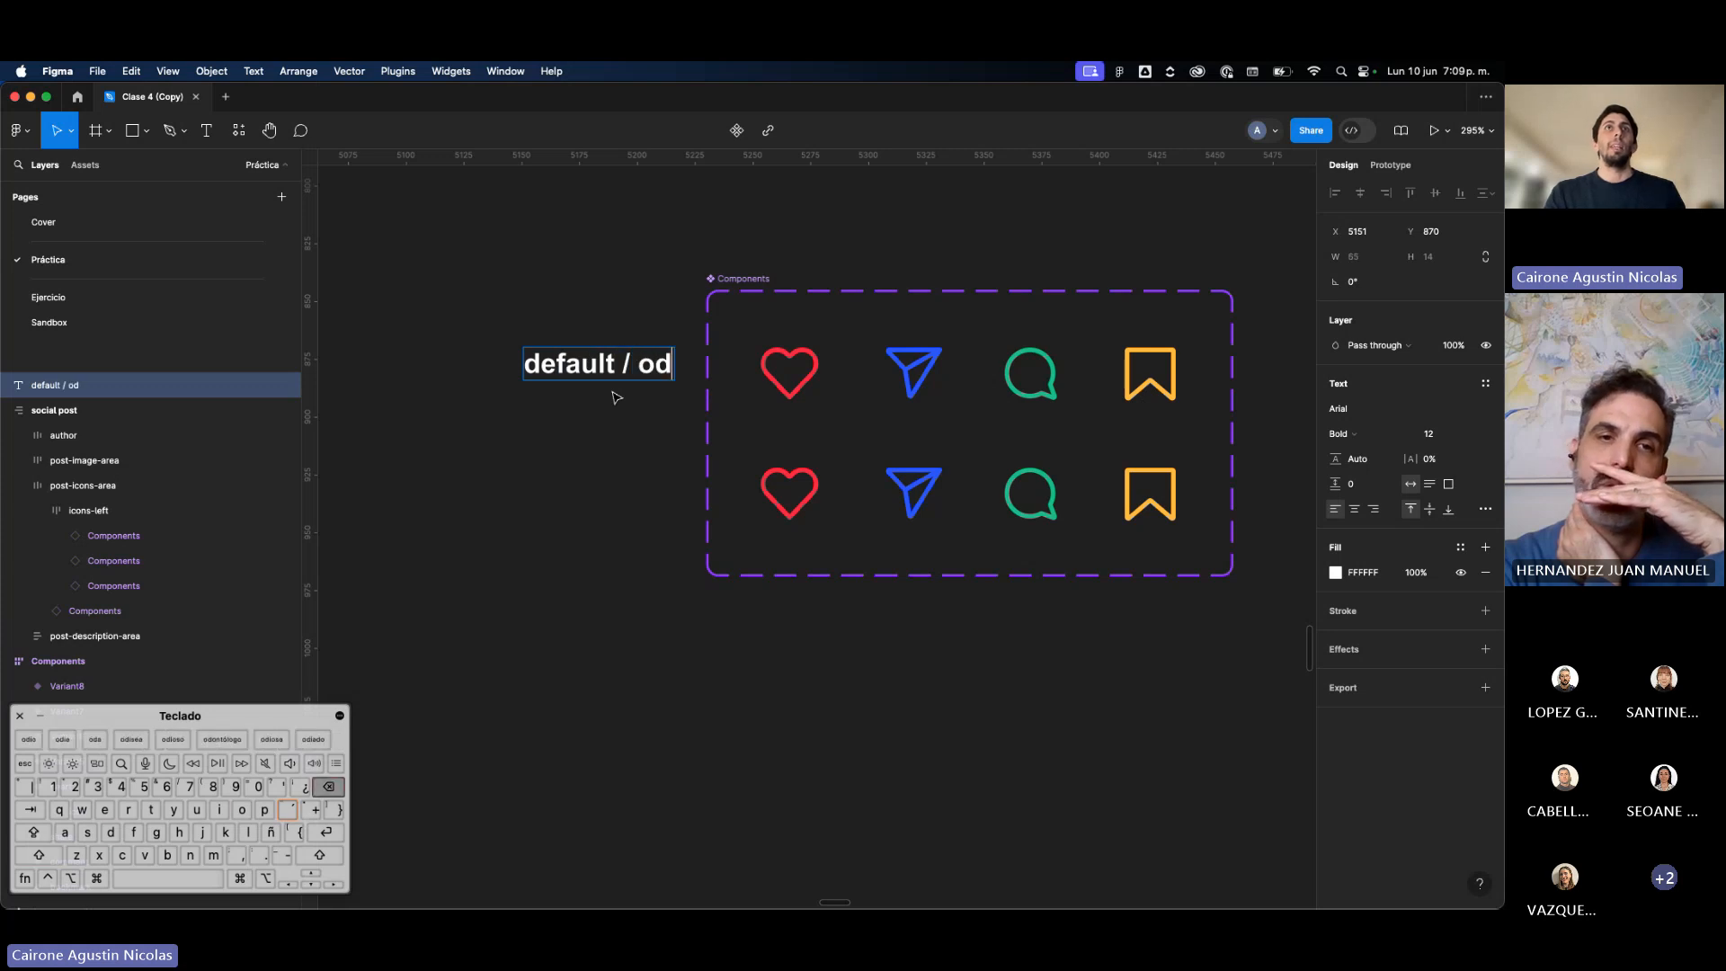
key(BackSpace)
key(BackSpace)
text(idle)
key(Escape)
key(shift+Left)
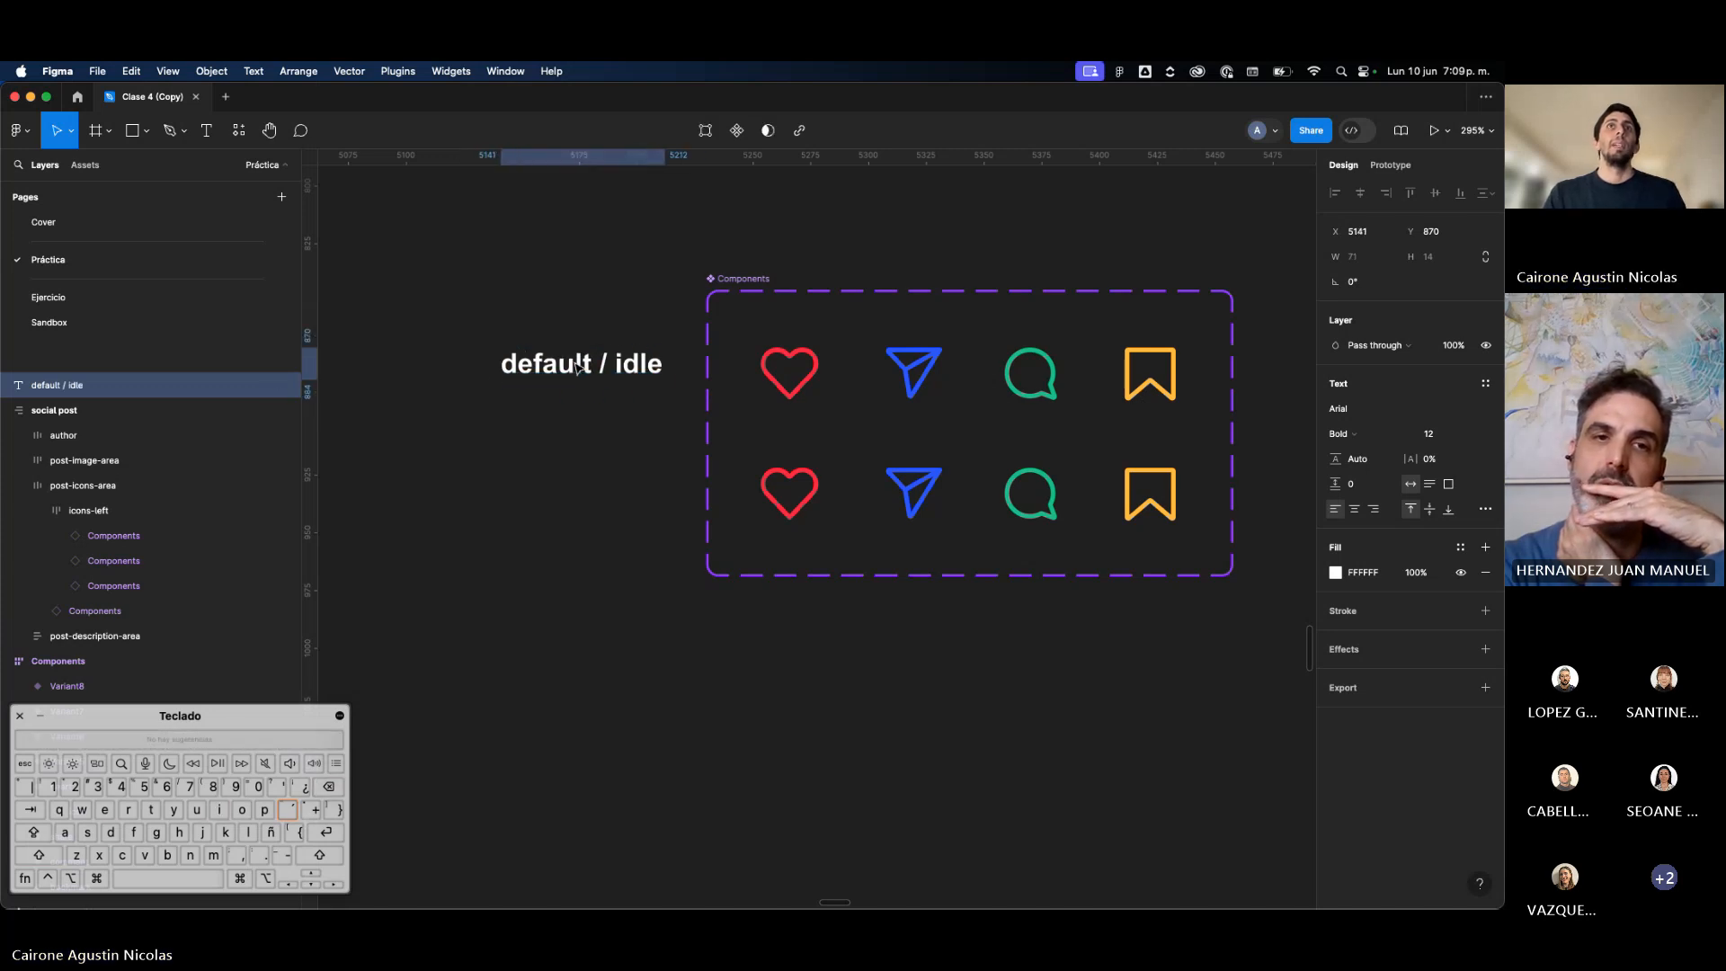
Step: Duplicate the "default / idle" label beside the lower icon row, change its text to "hover" and align it near the Components set
drag(578, 372, 577, 509)
double_click(578, 499)
text(hho)
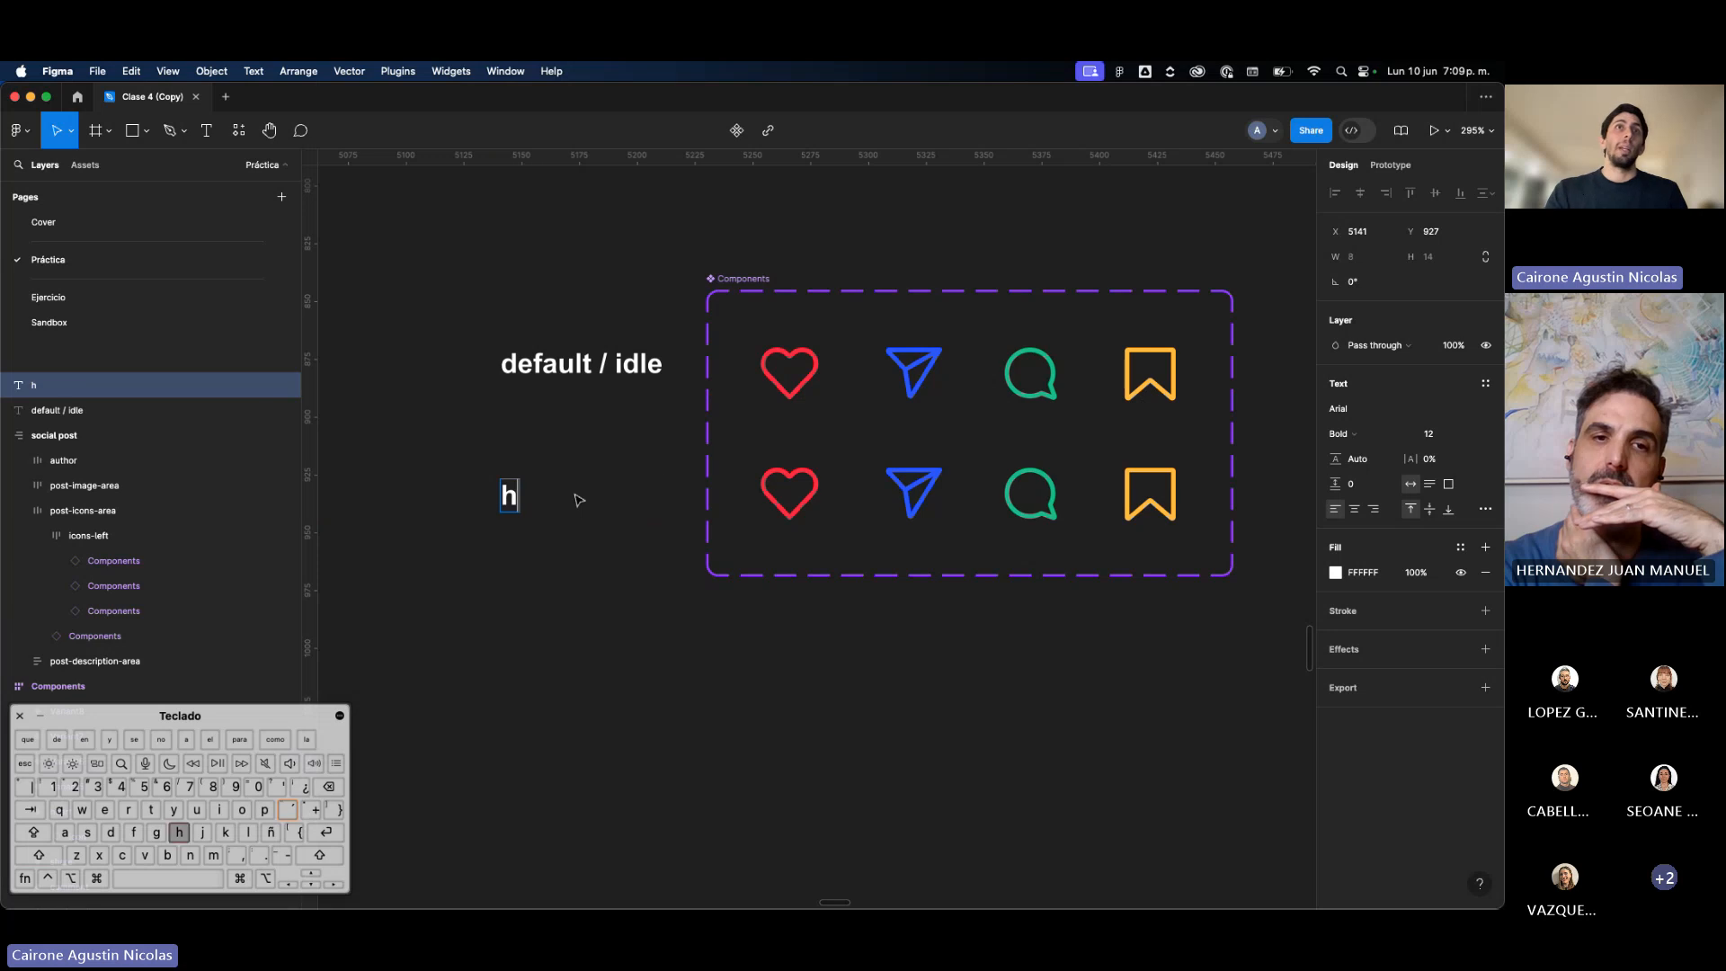
key(BackSpace)
key(BackSpace)
text(over)
key(Escape)
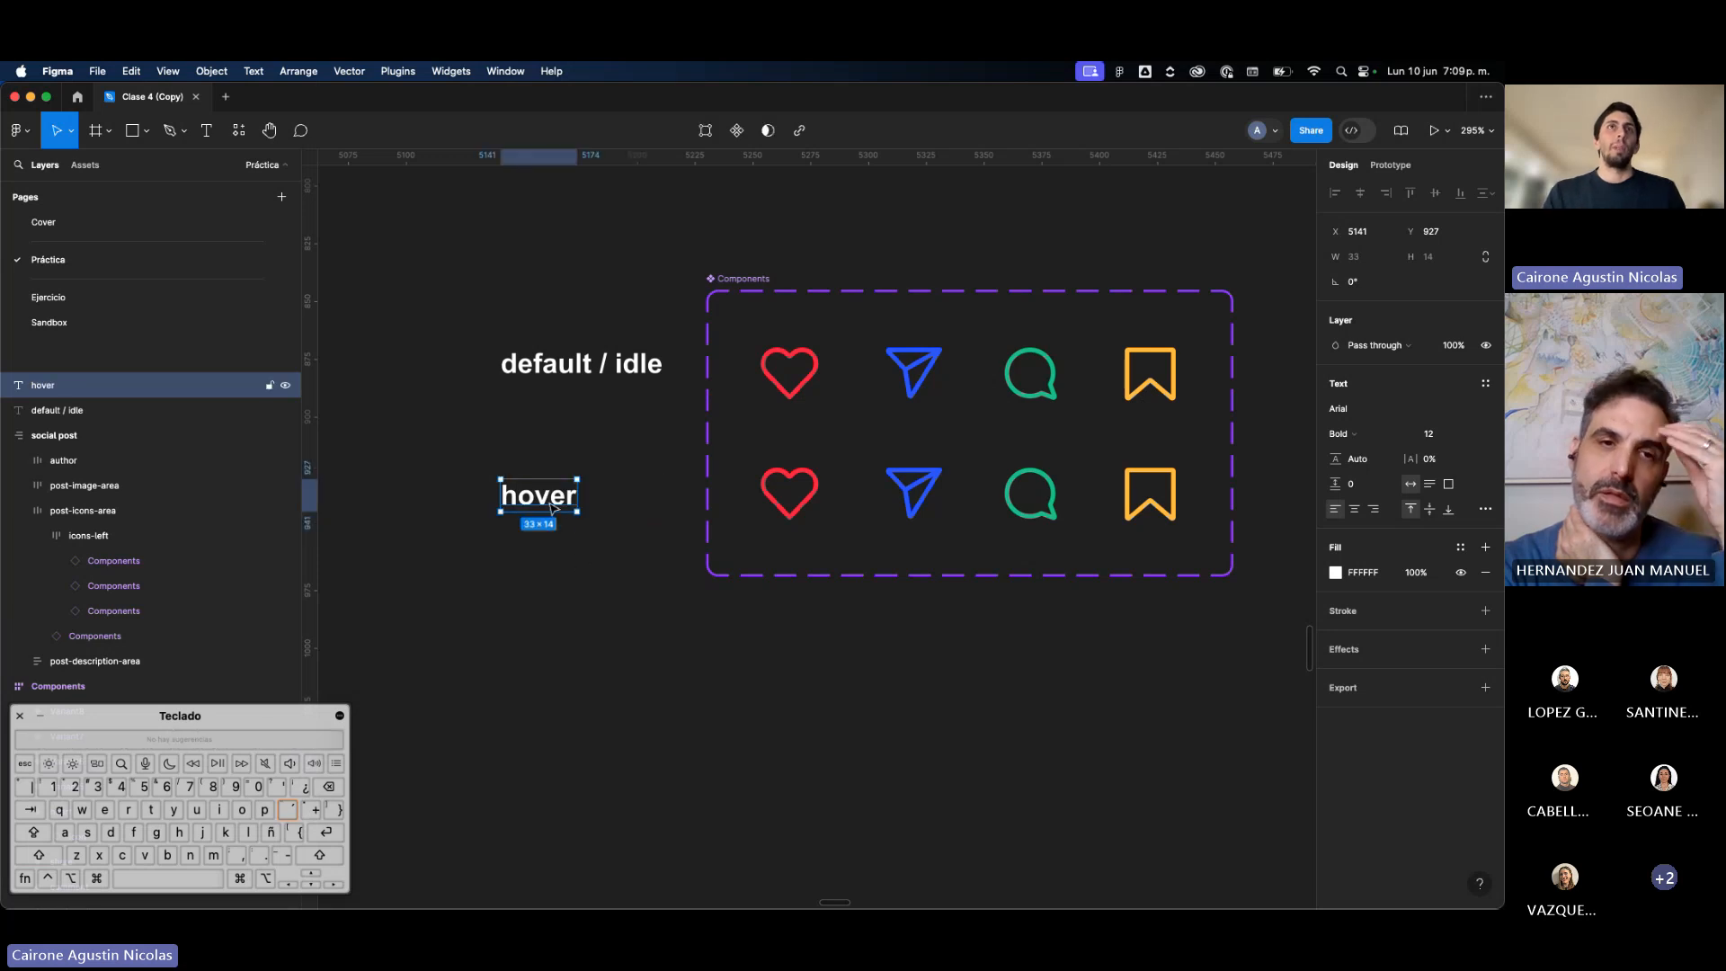
drag(552, 508, 640, 507)
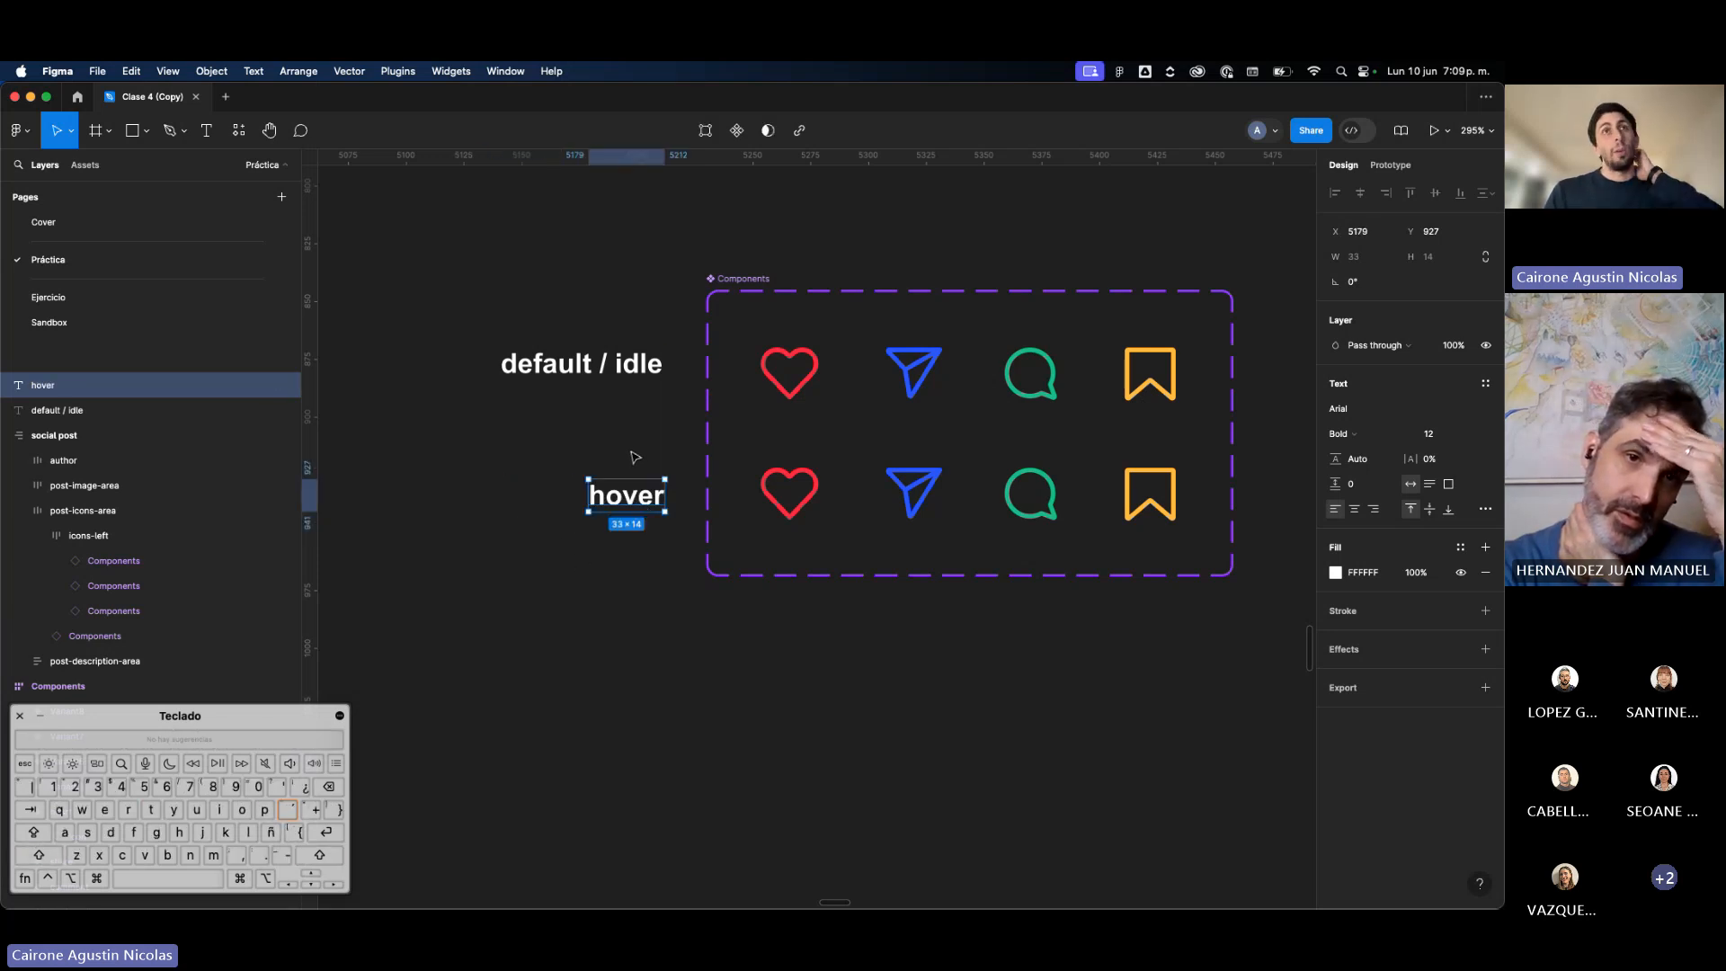
Step: Fill the heart shape in the hover row with the Red color style, detach the fill and set its opacity to 50%
click(818, 495)
double_click(815, 490)
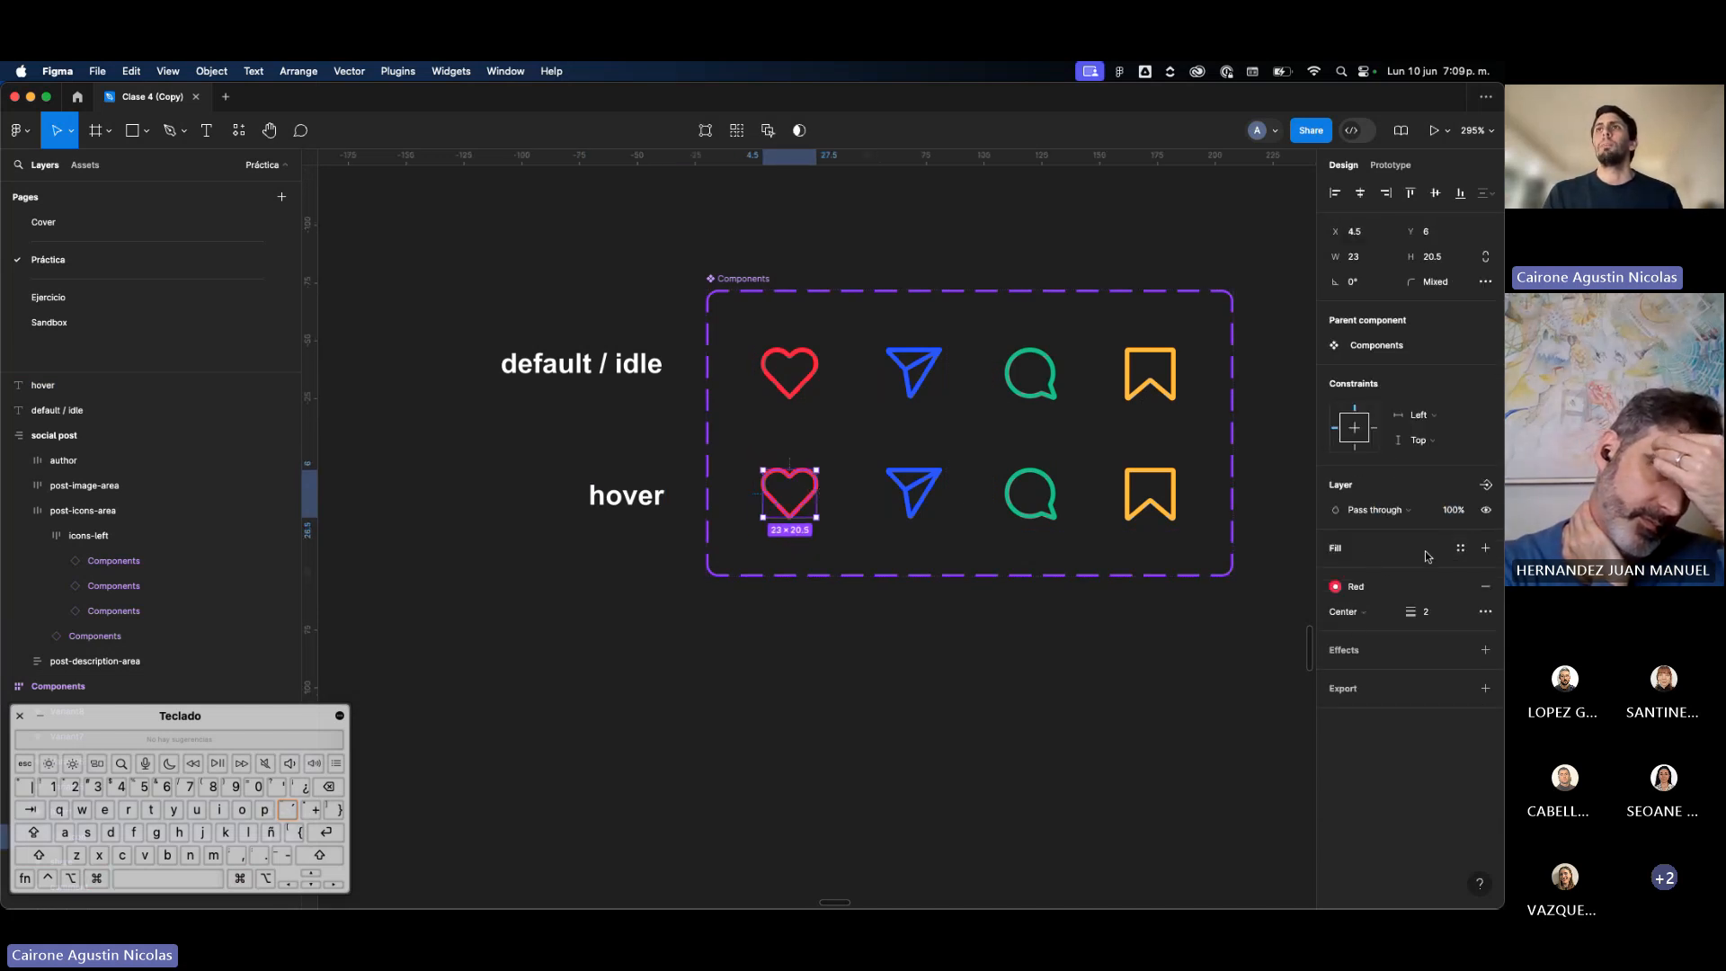
click(1484, 548)
click(1460, 547)
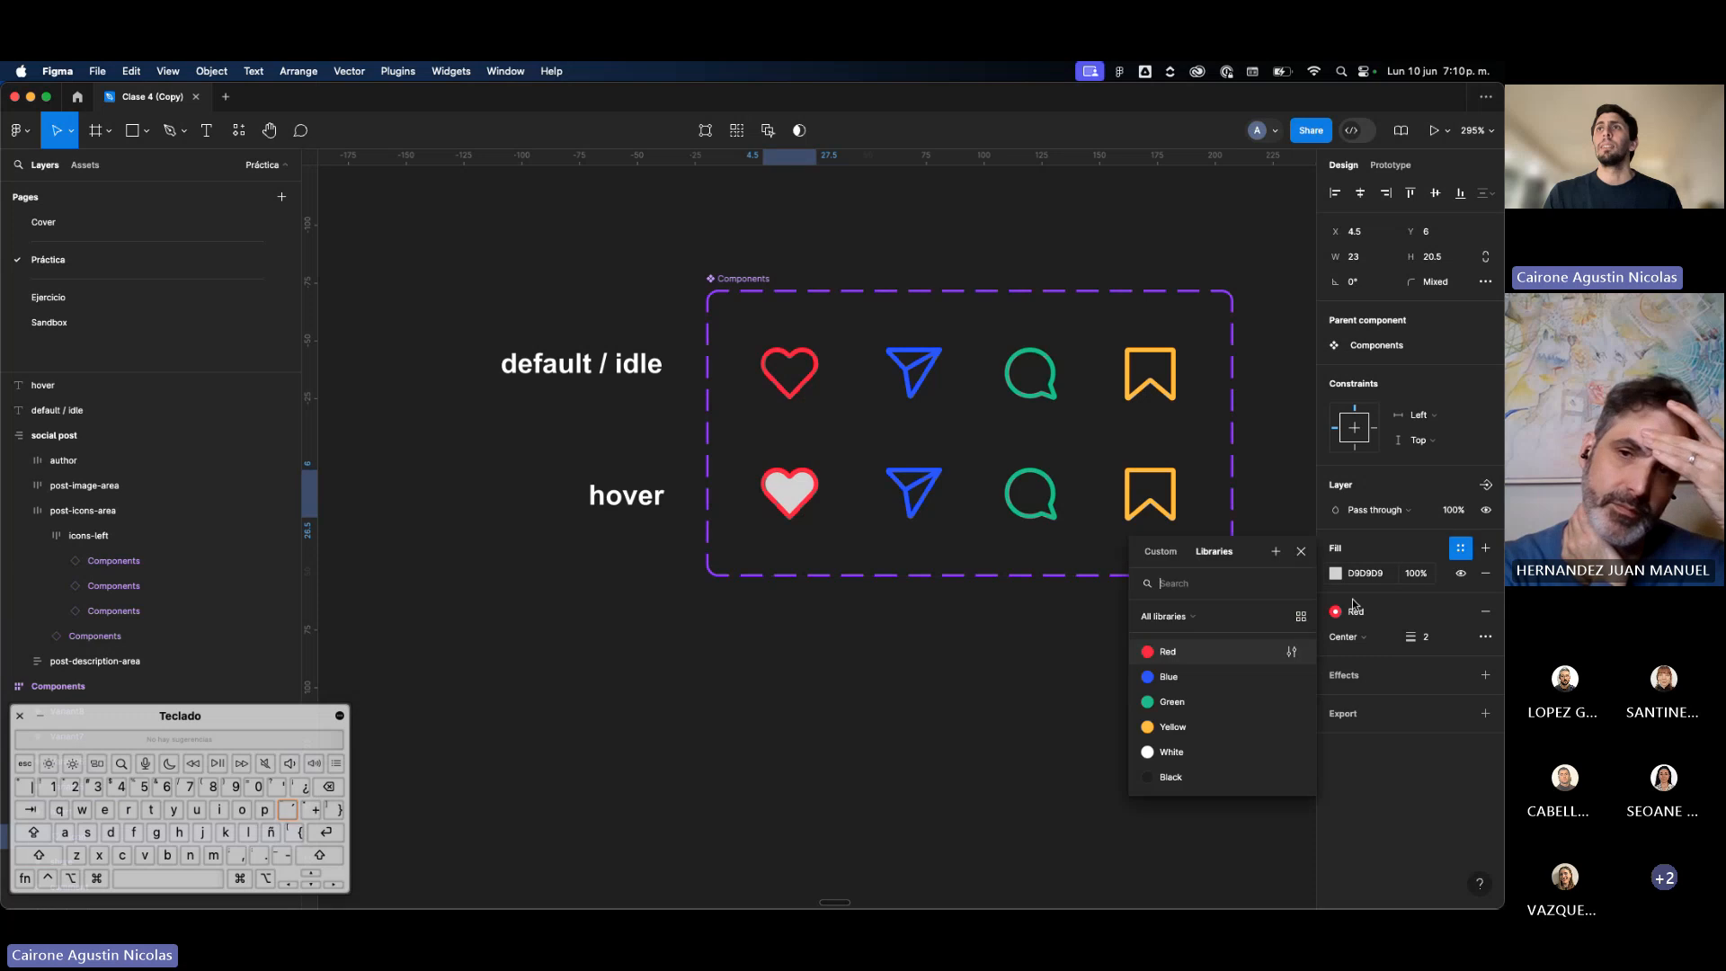
click(1167, 650)
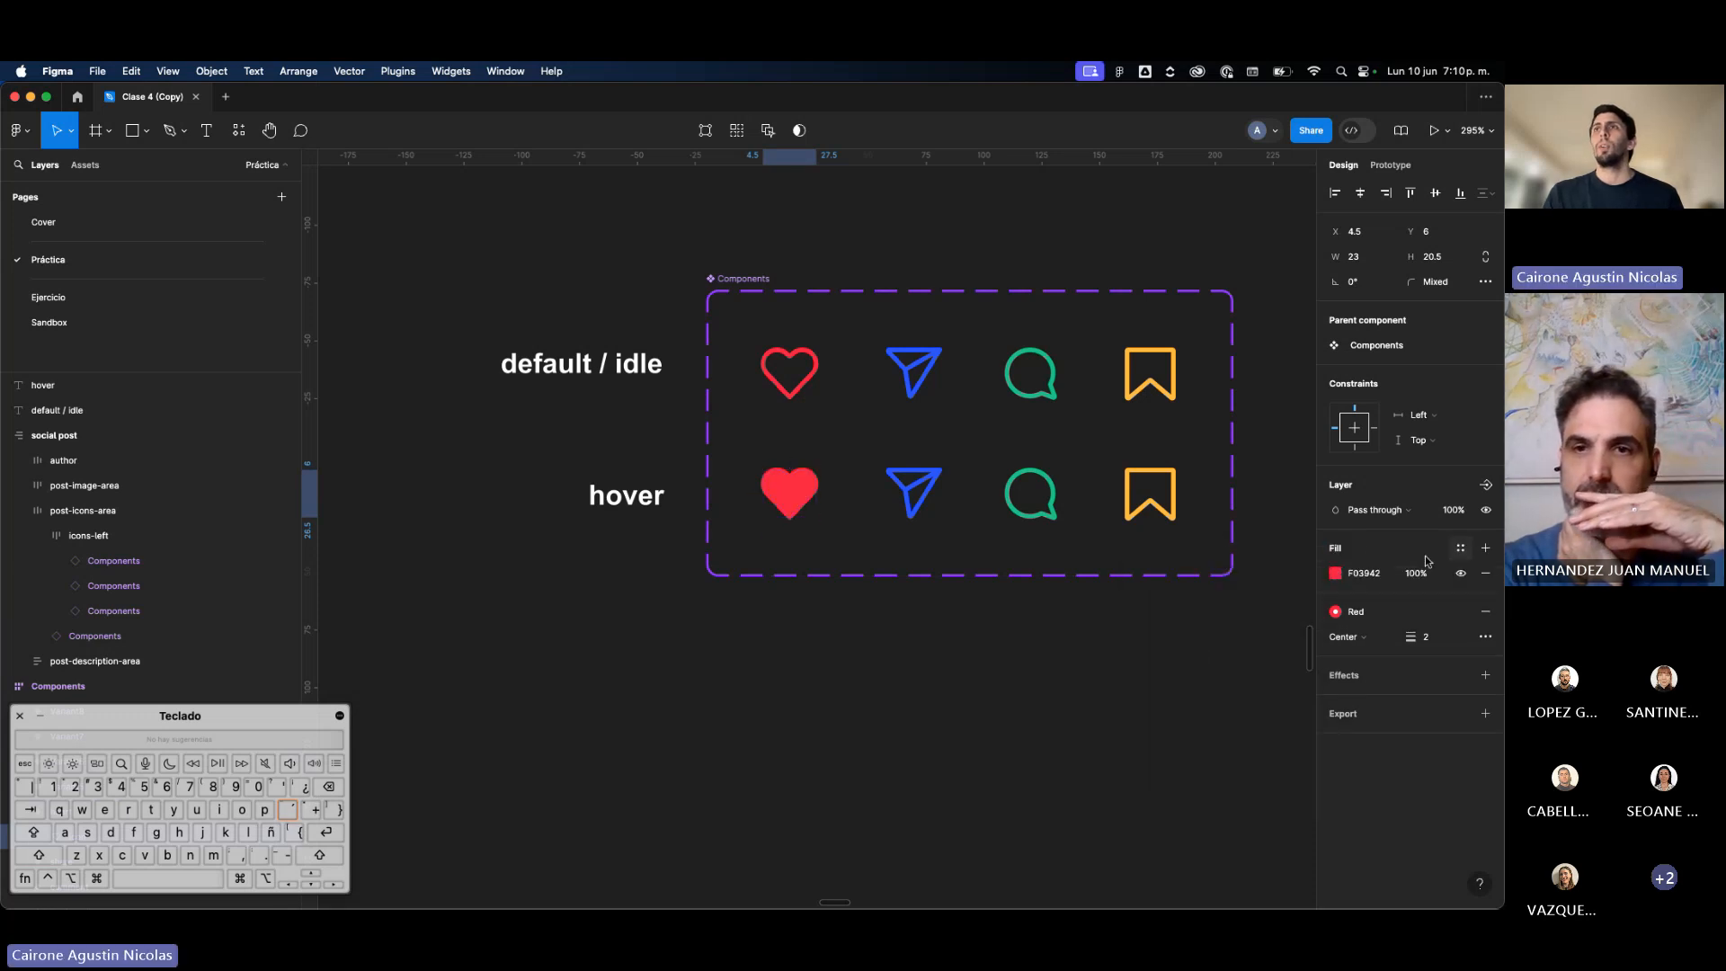
click(1414, 573)
text(50)
key(Return)
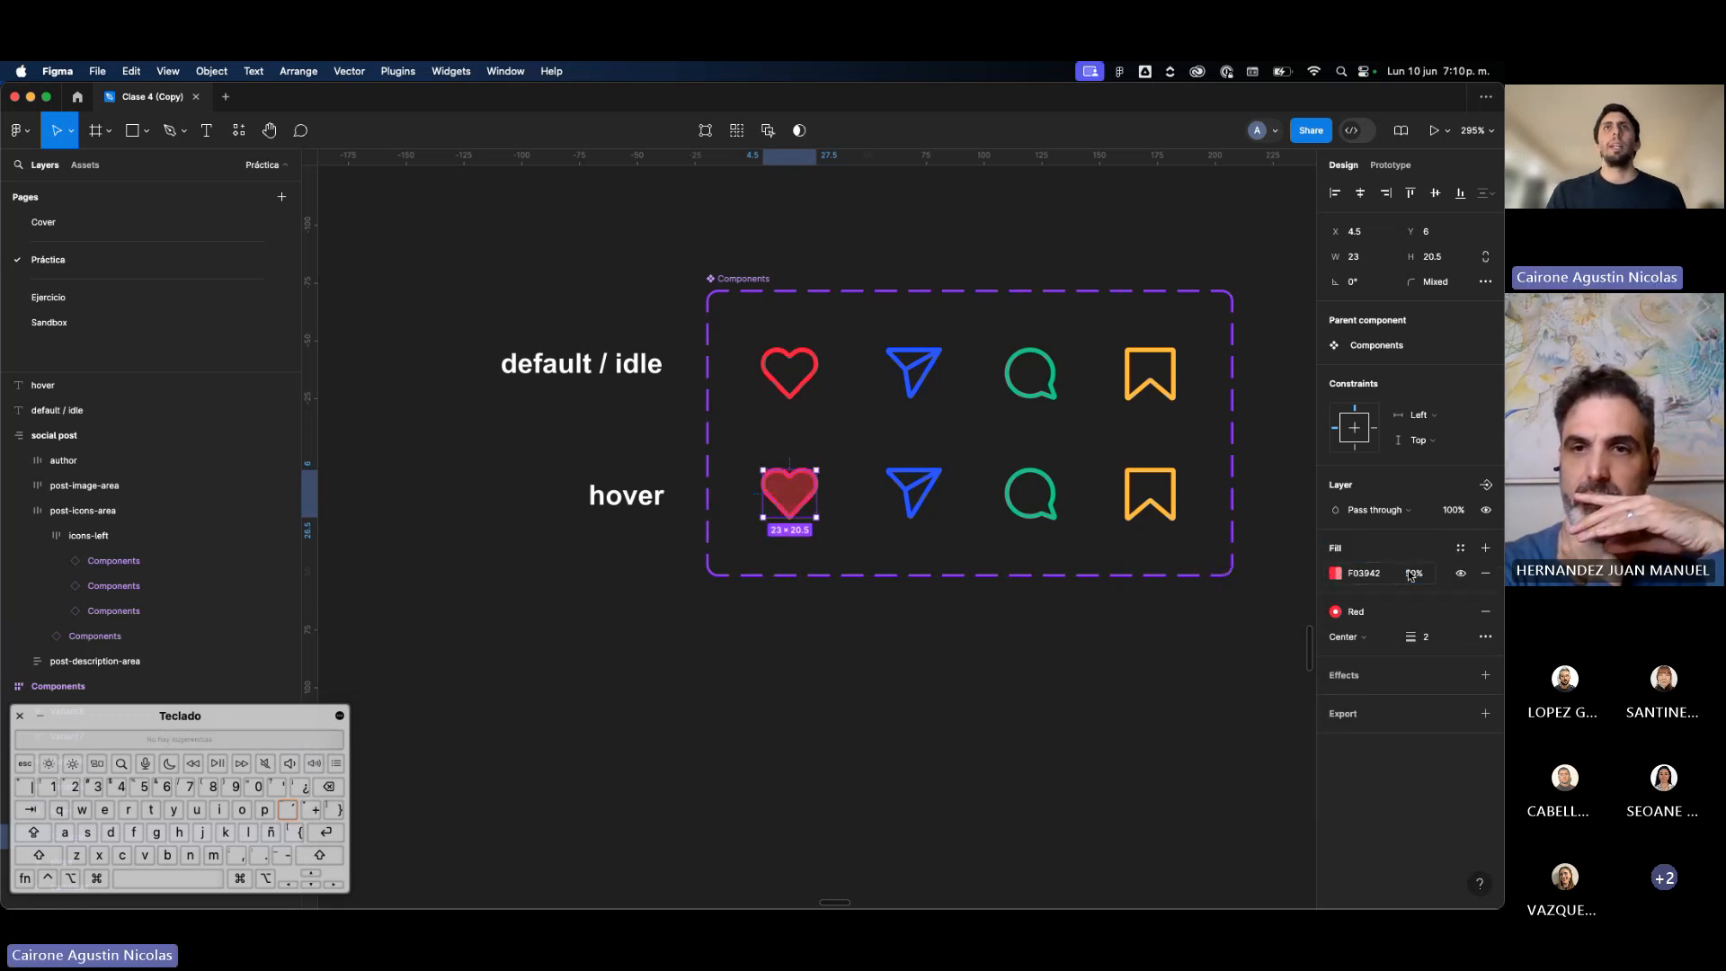
click(992, 625)
Step: Fill the share shape in the hover row with the Blue color style, detach the fill and set its opacity to 50%
scroll(983, 625, right, 3)
click(873, 497)
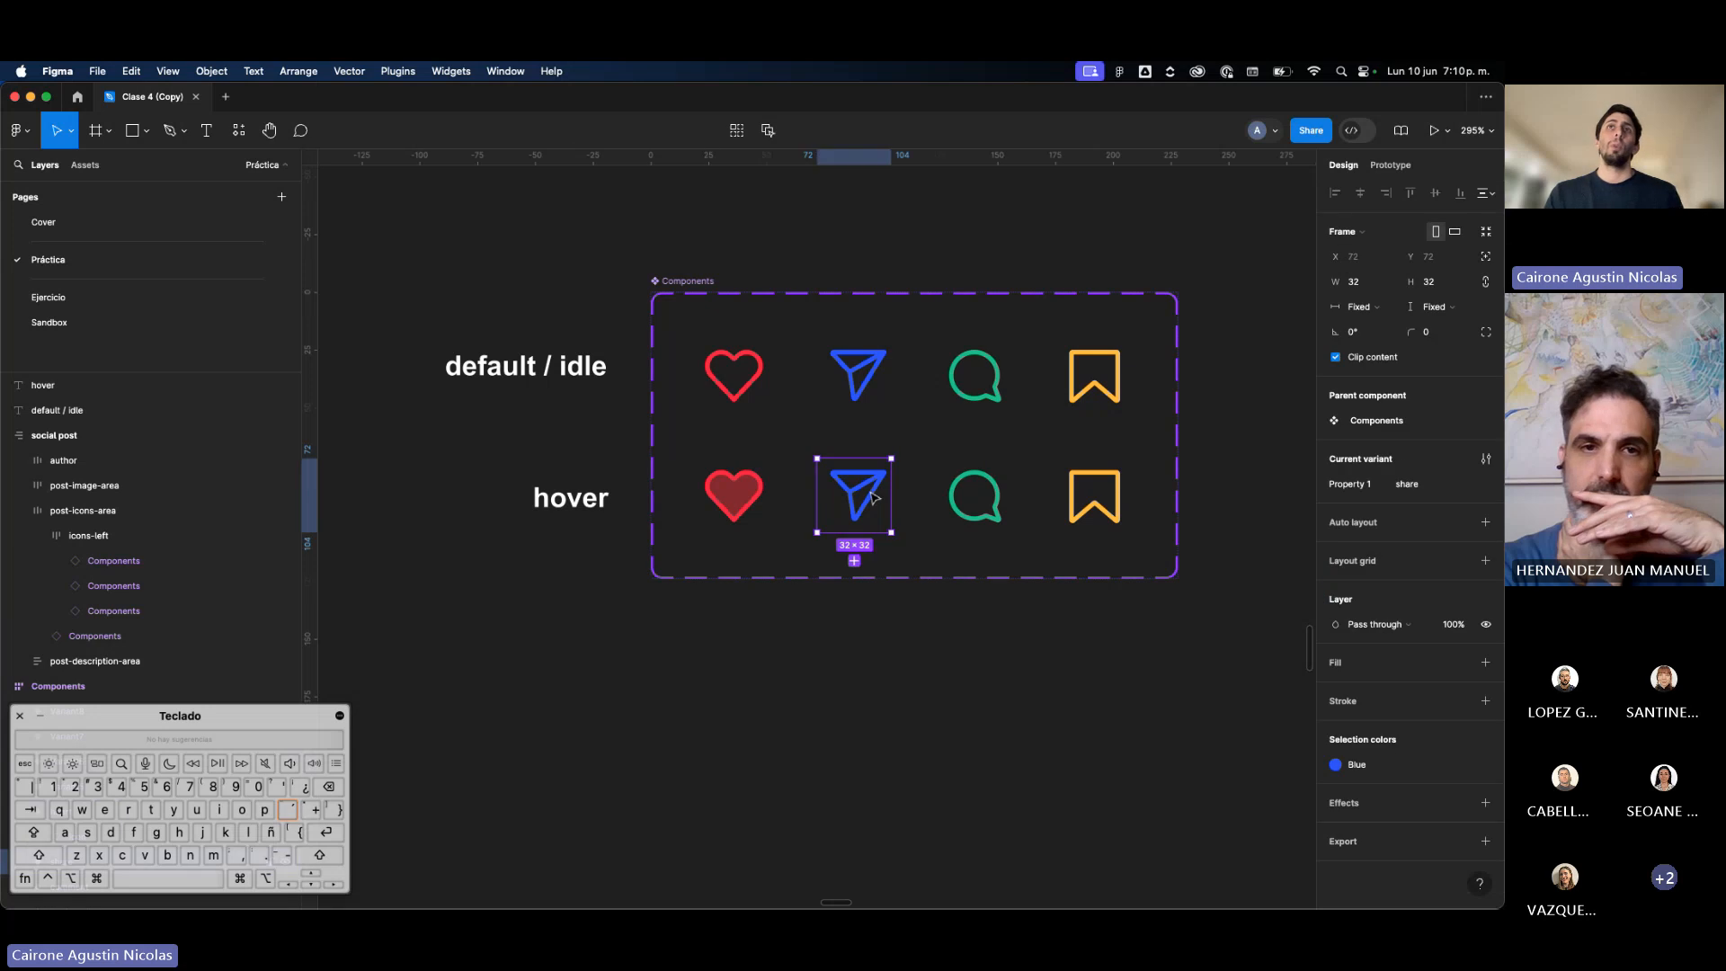
double_click(874, 500)
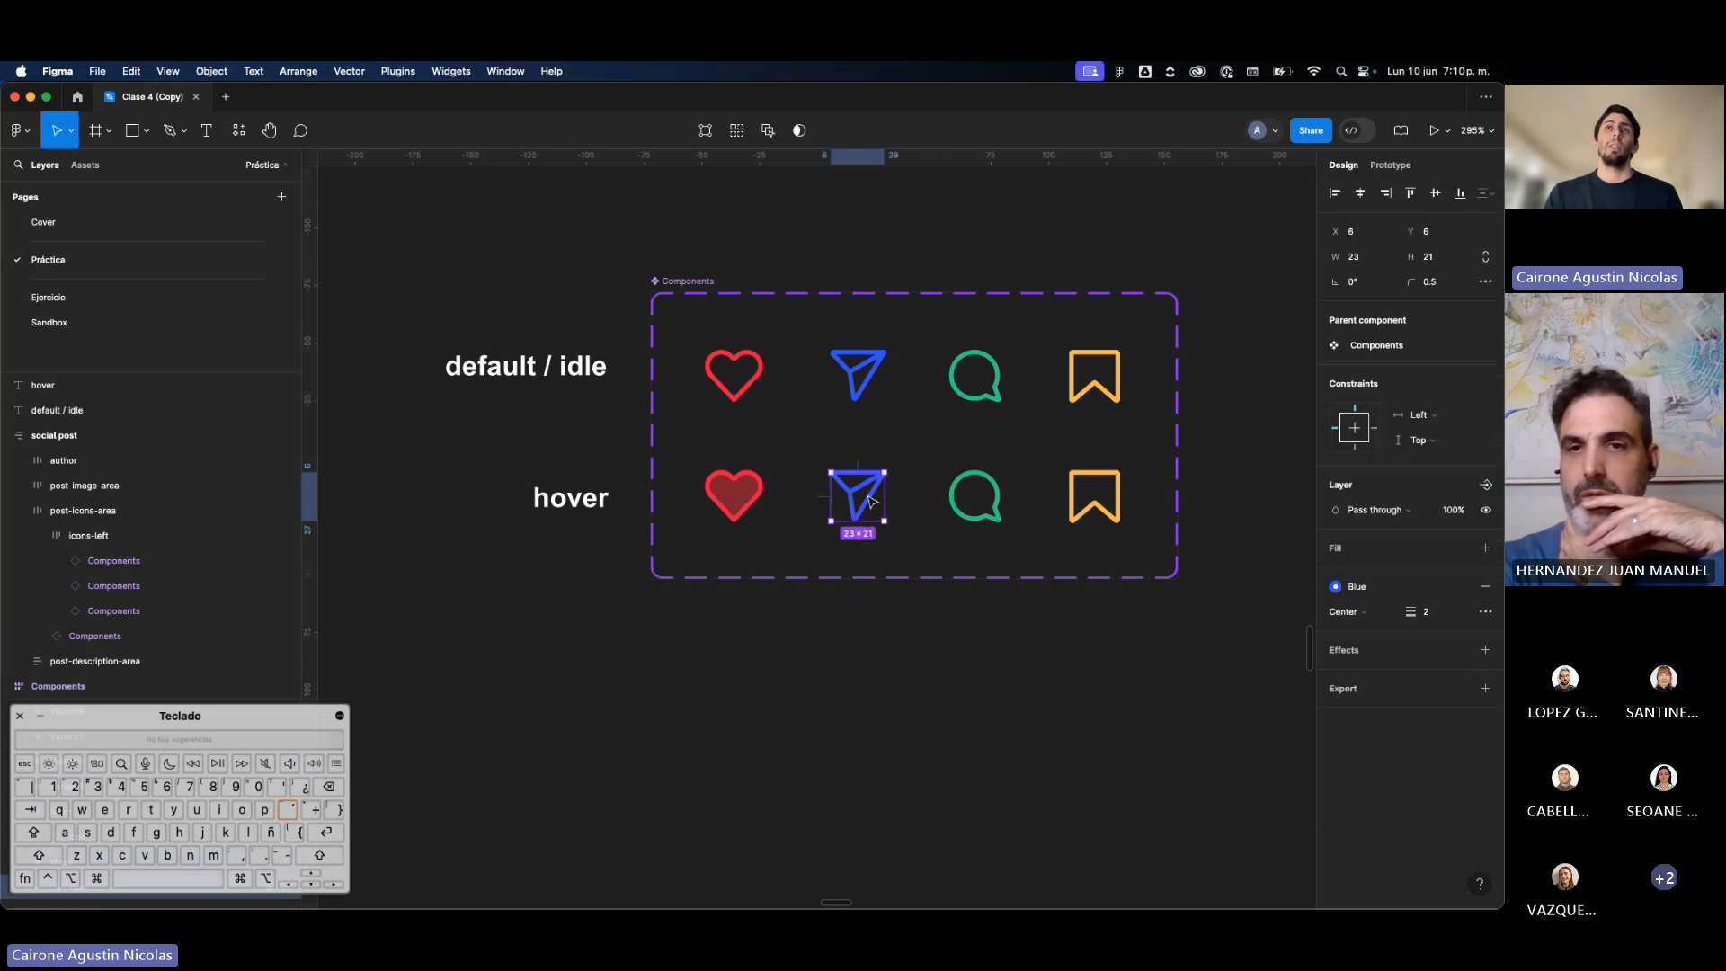
click(1399, 557)
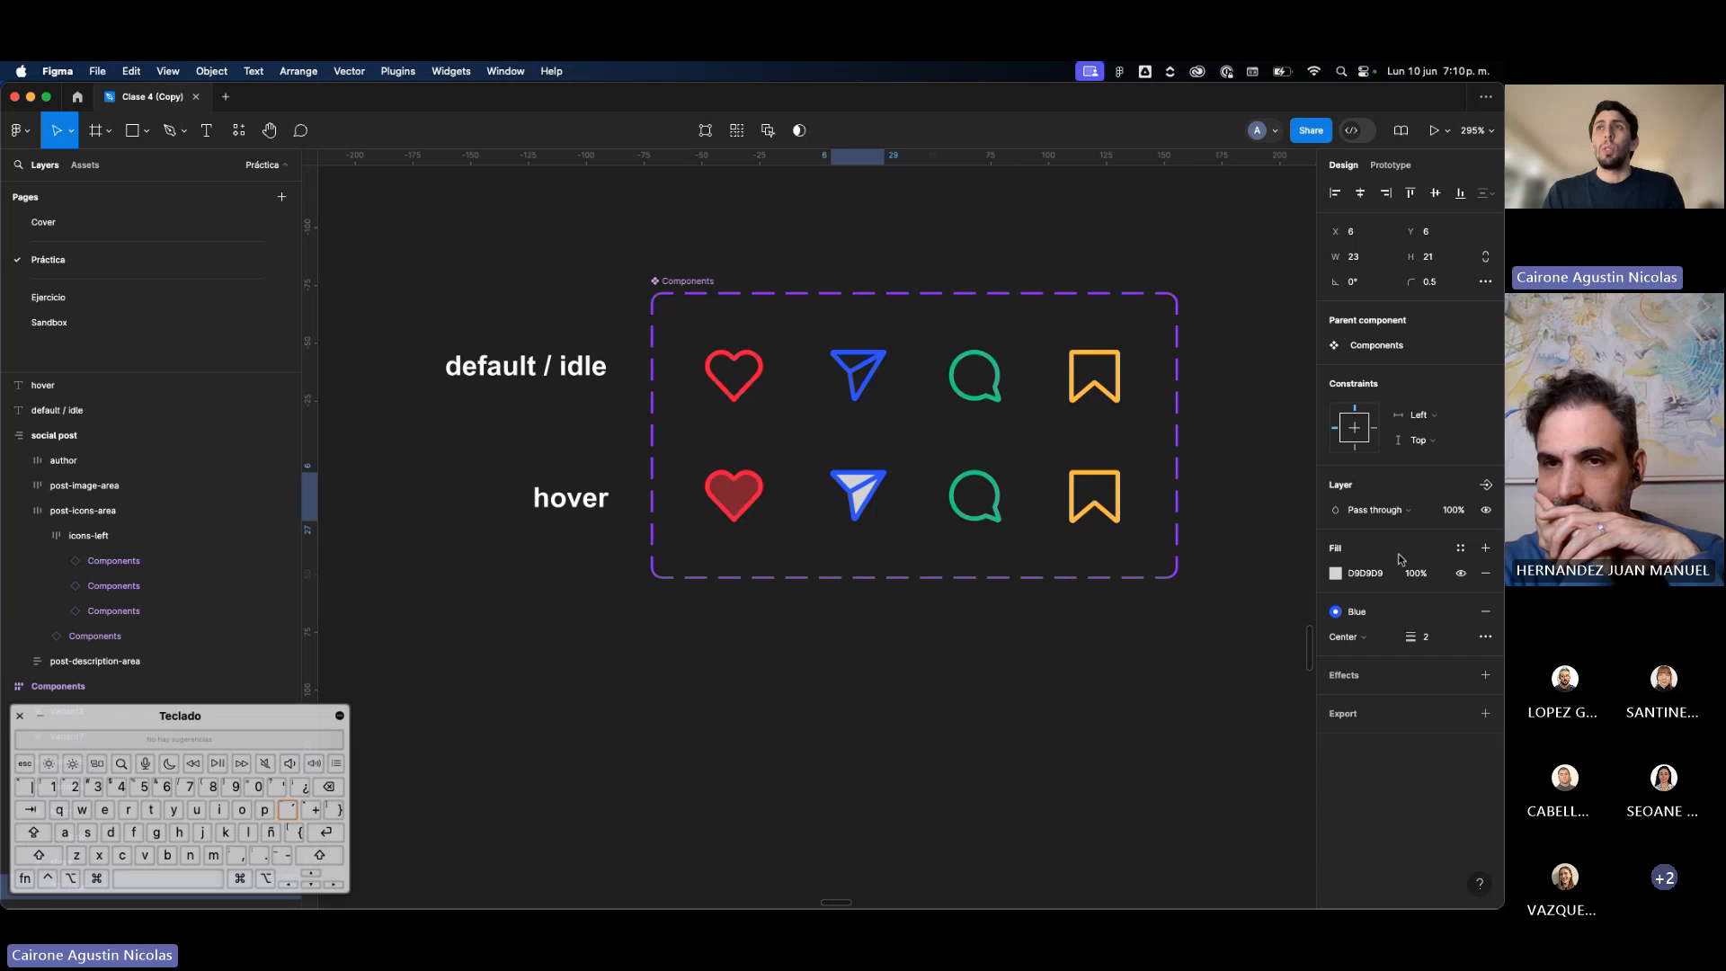
click(1459, 548)
click(1224, 678)
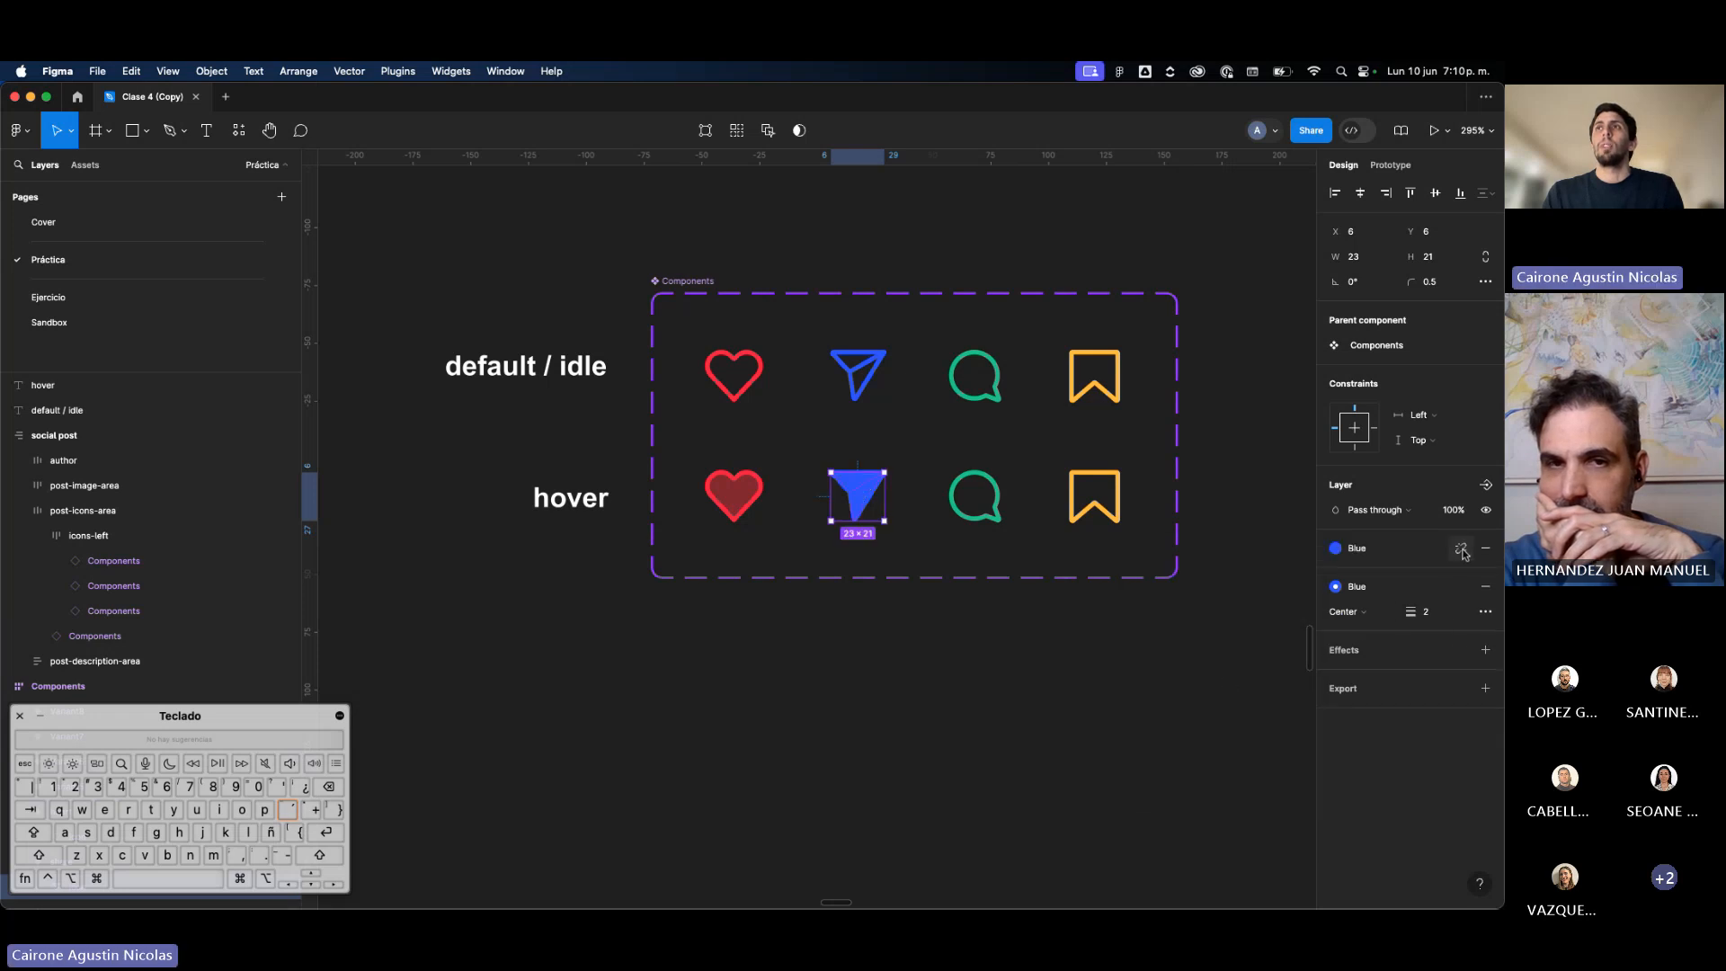
click(1462, 551)
click(1416, 573)
text(50)
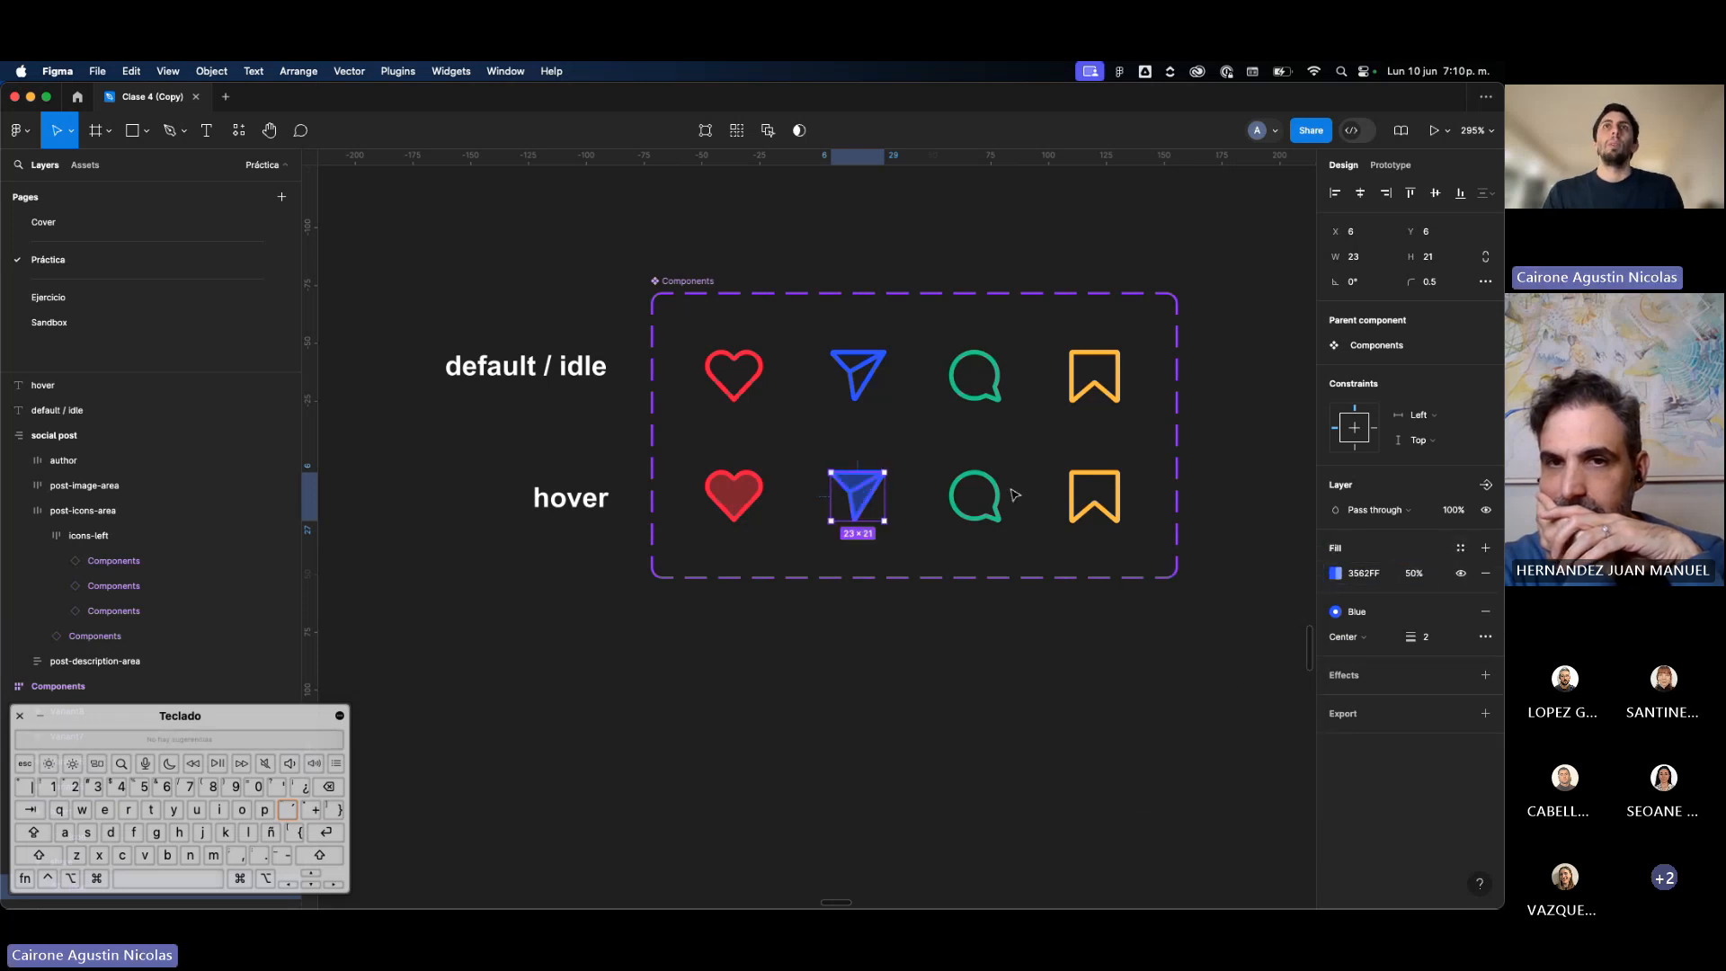
Step: Fill the comment shape in the hover row with the Green color style, detach the fill and set its opacity to 50%
click(974, 492)
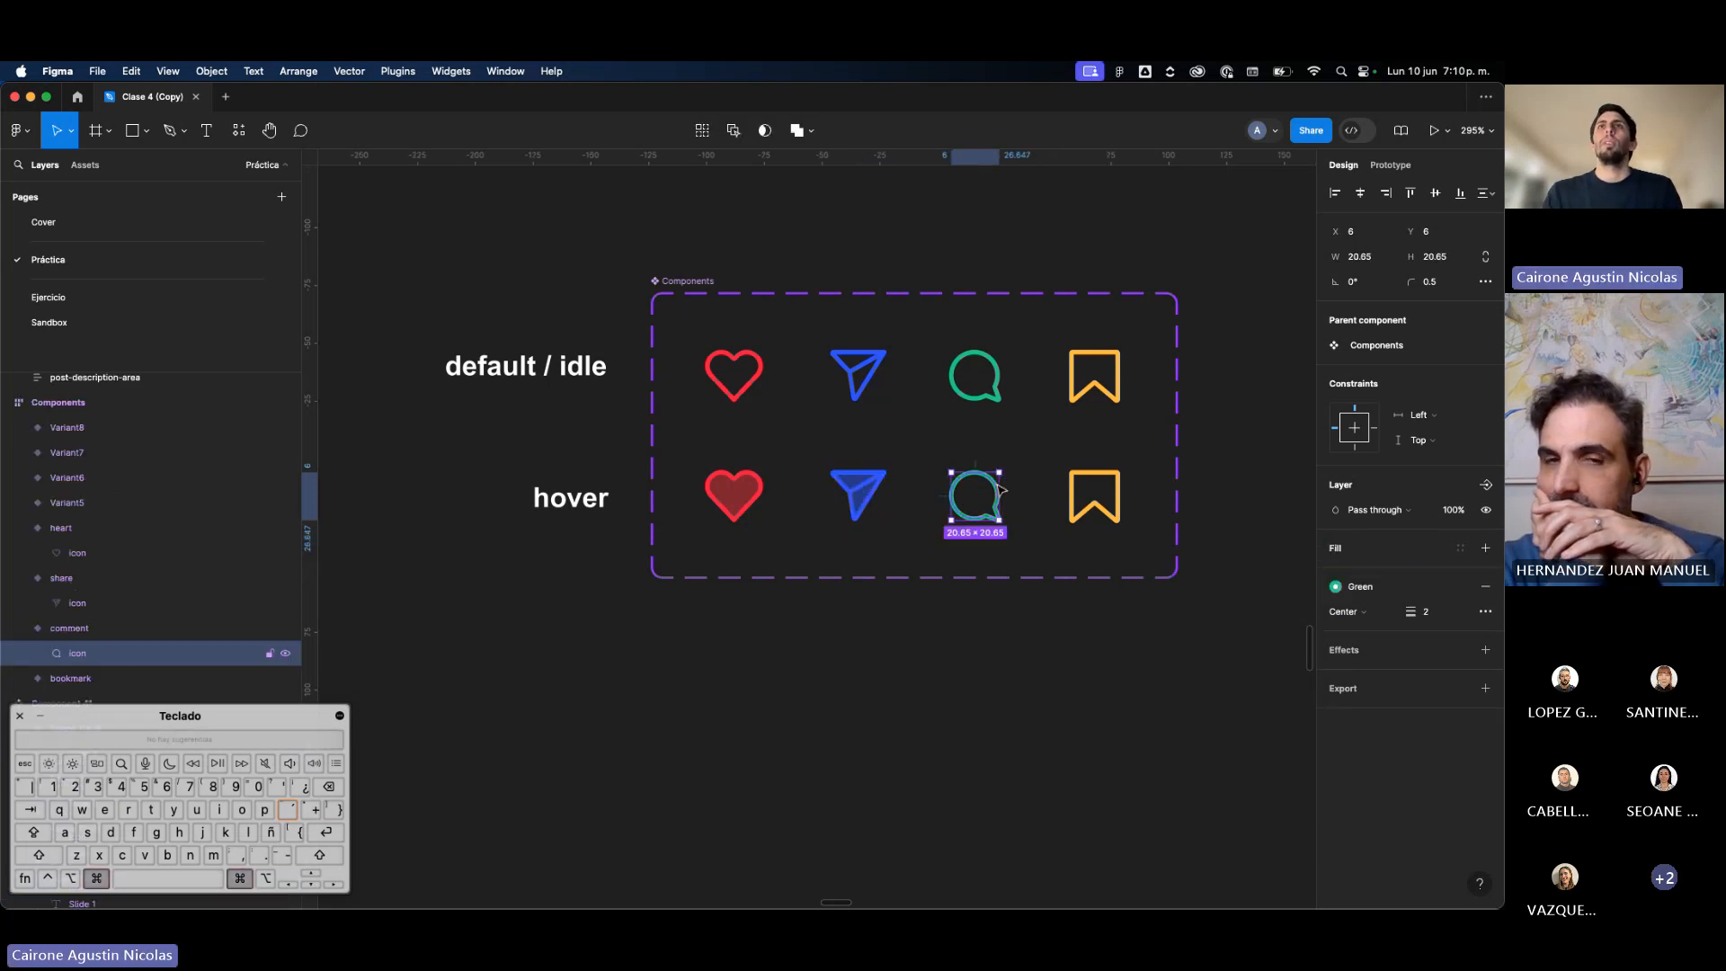
click(1485, 547)
click(1460, 548)
click(1240, 712)
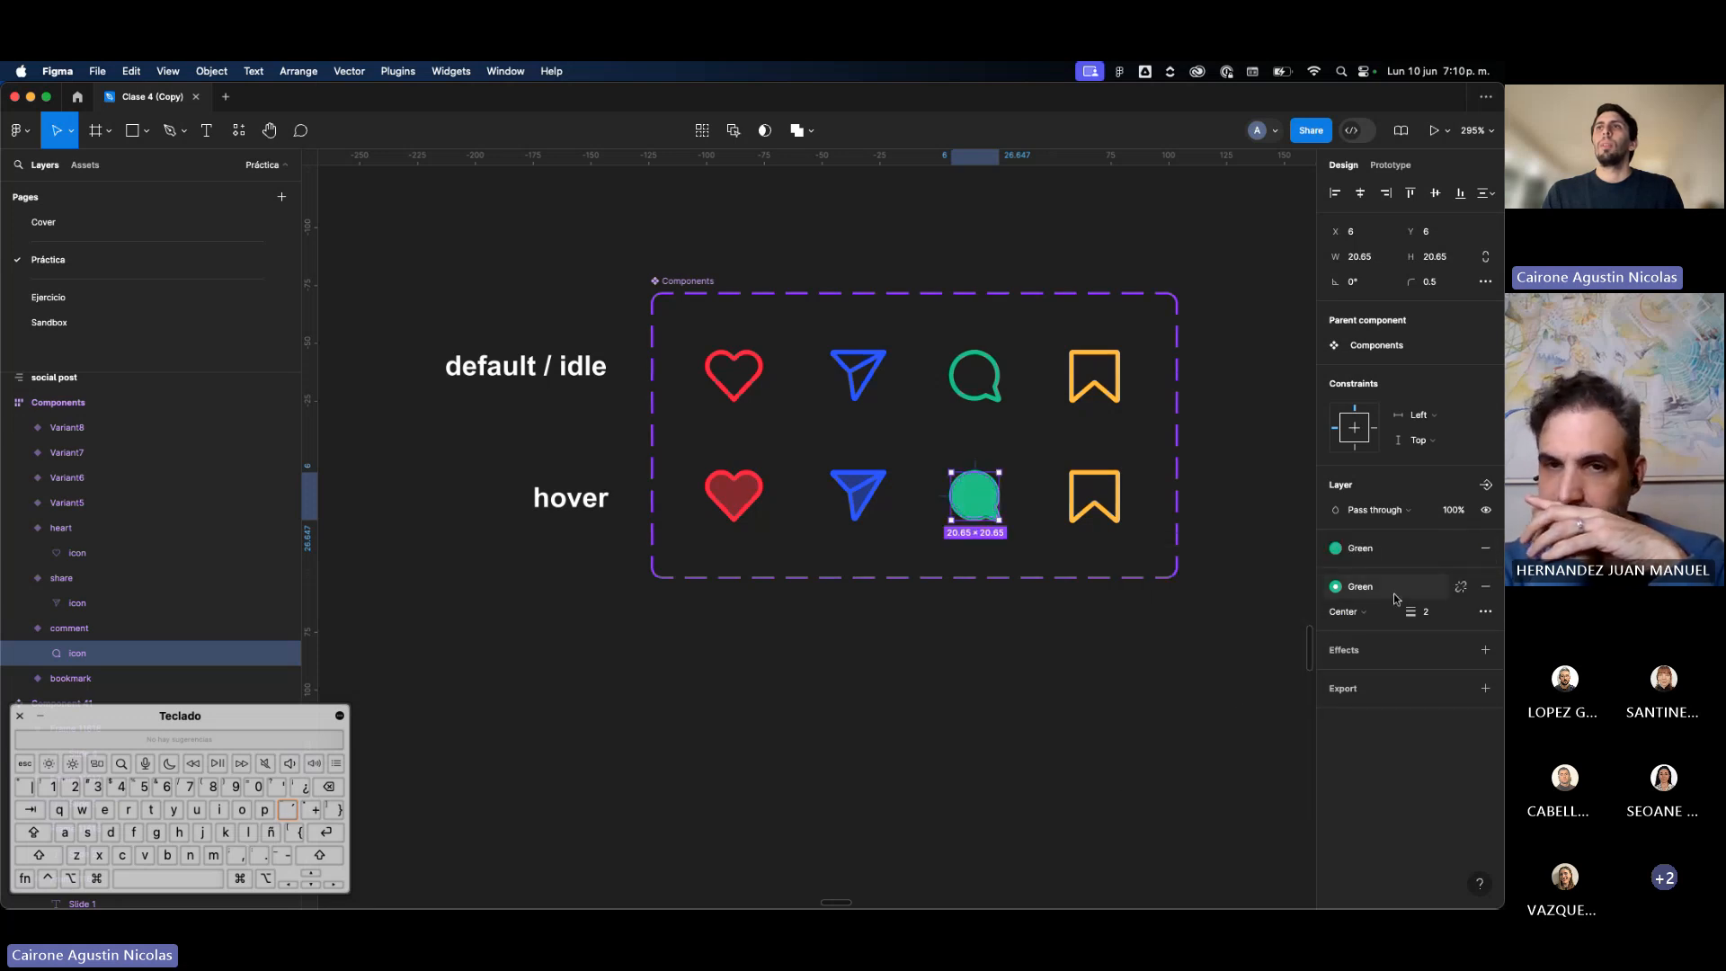
click(1459, 547)
click(1415, 574)
text(50)
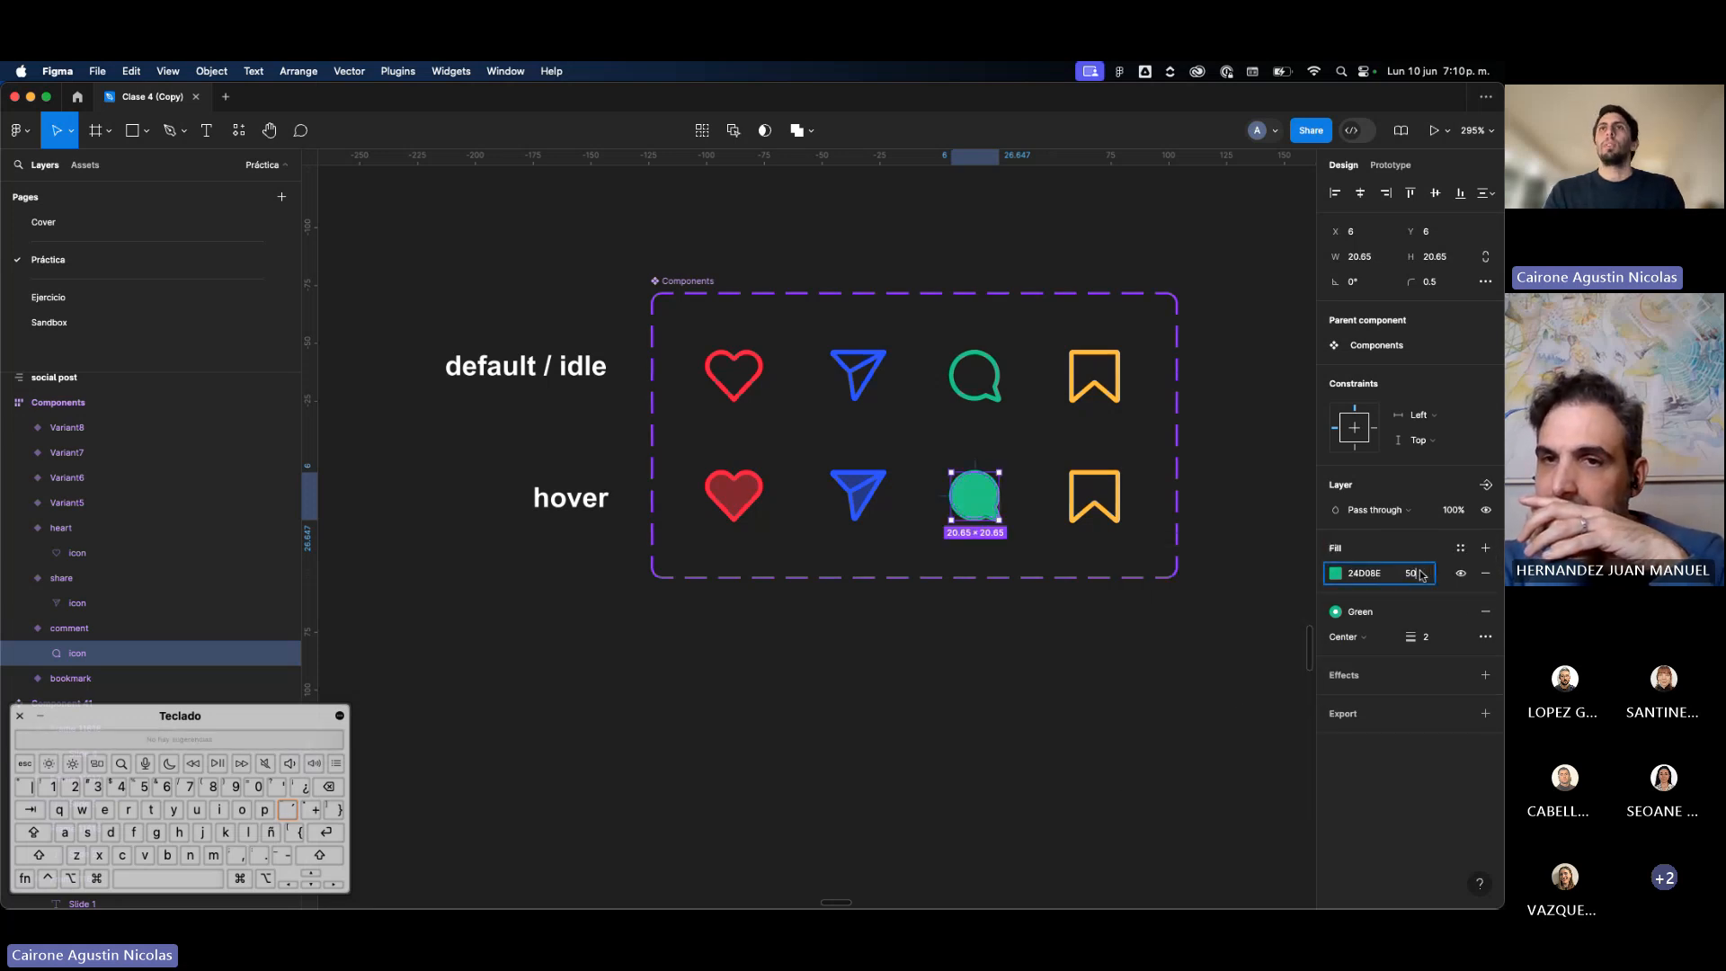
key(Return)
Step: Fill the bookmark shape in the hover row with the Yellow color style, detach the fill and set its opacity to 50%
click(1112, 497)
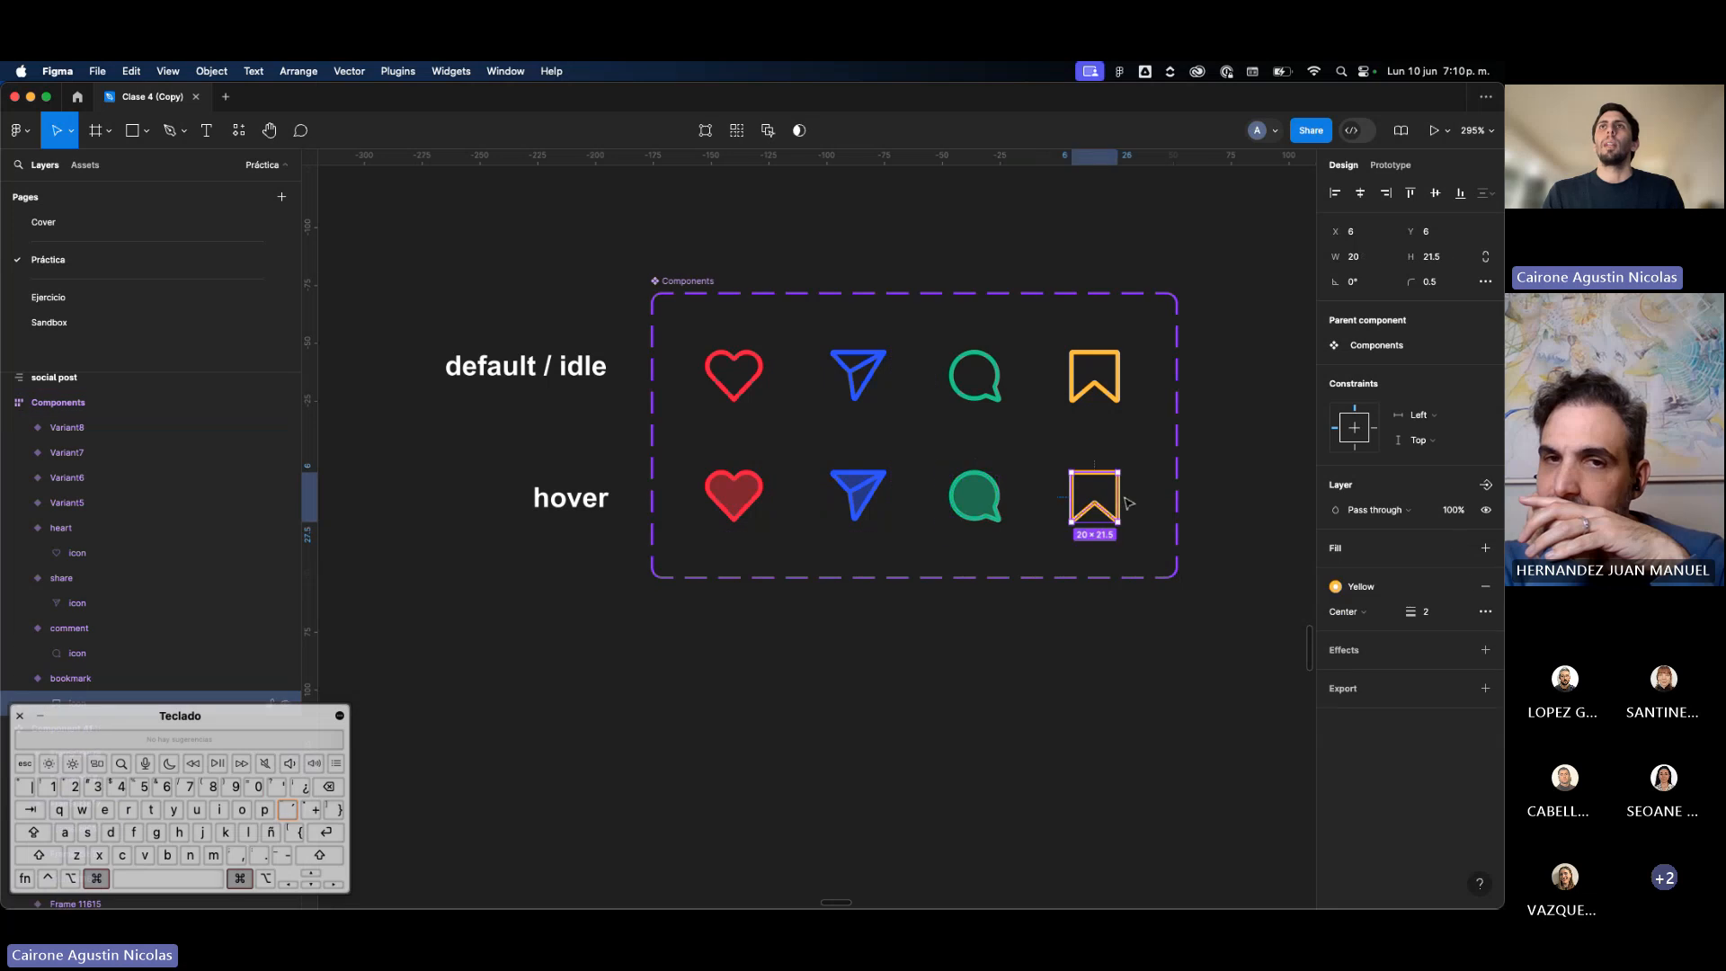
click(1460, 550)
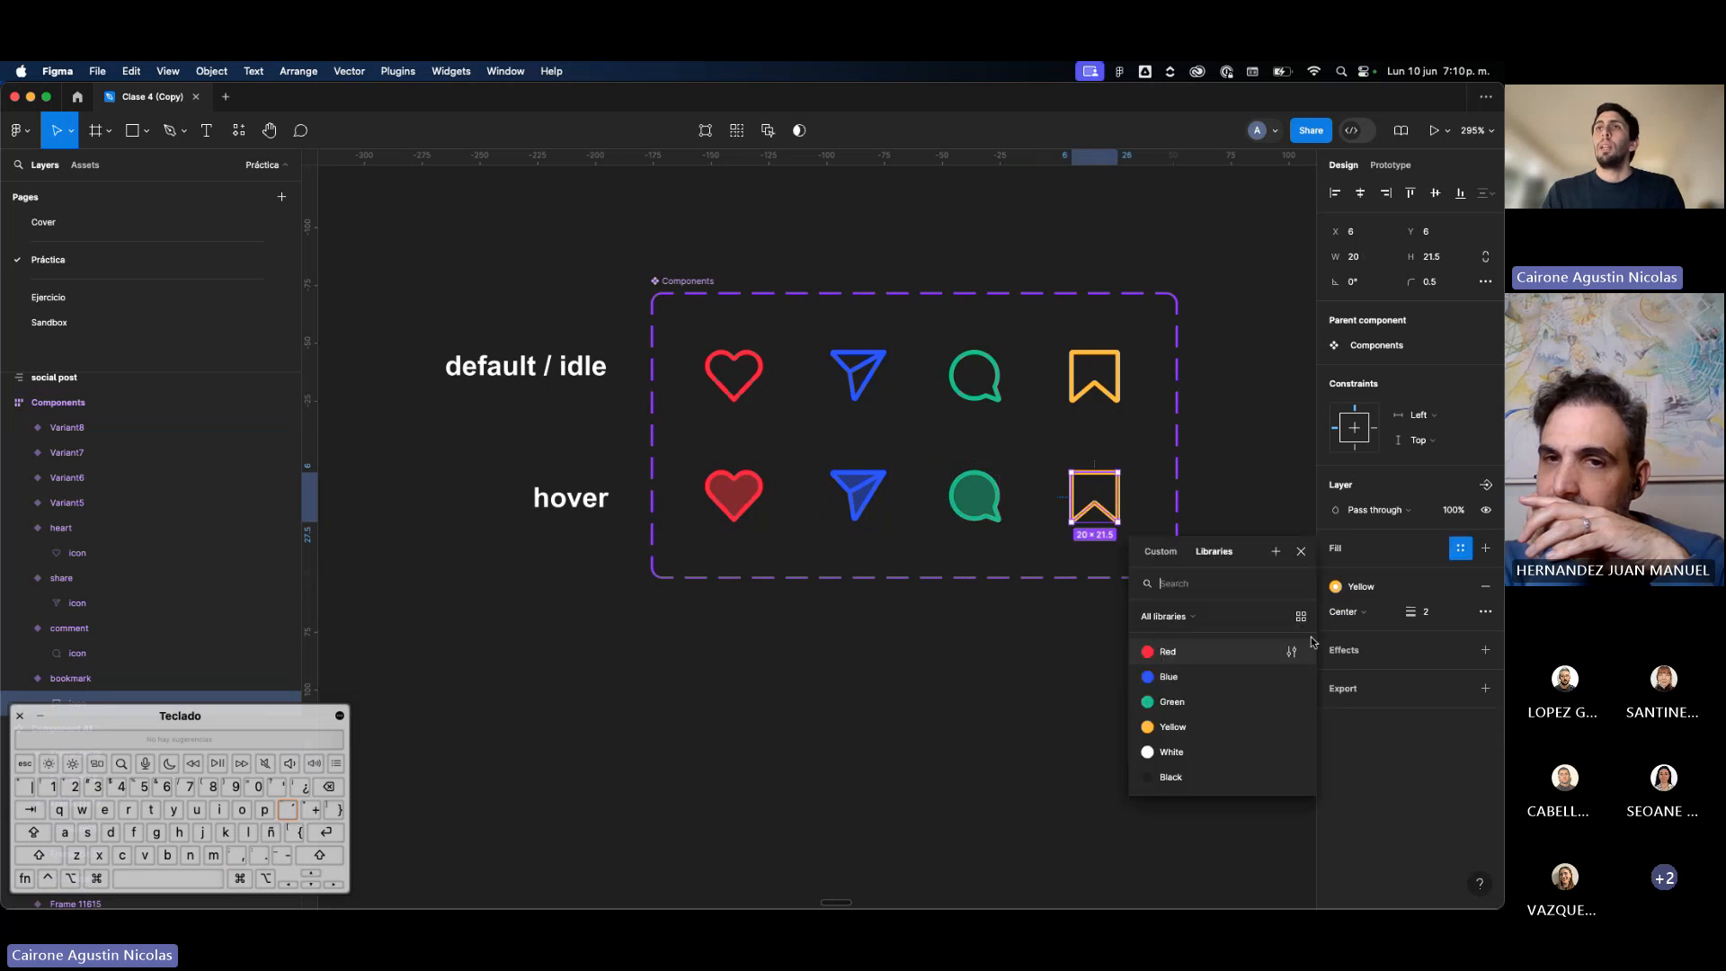
click(1224, 726)
click(1460, 547)
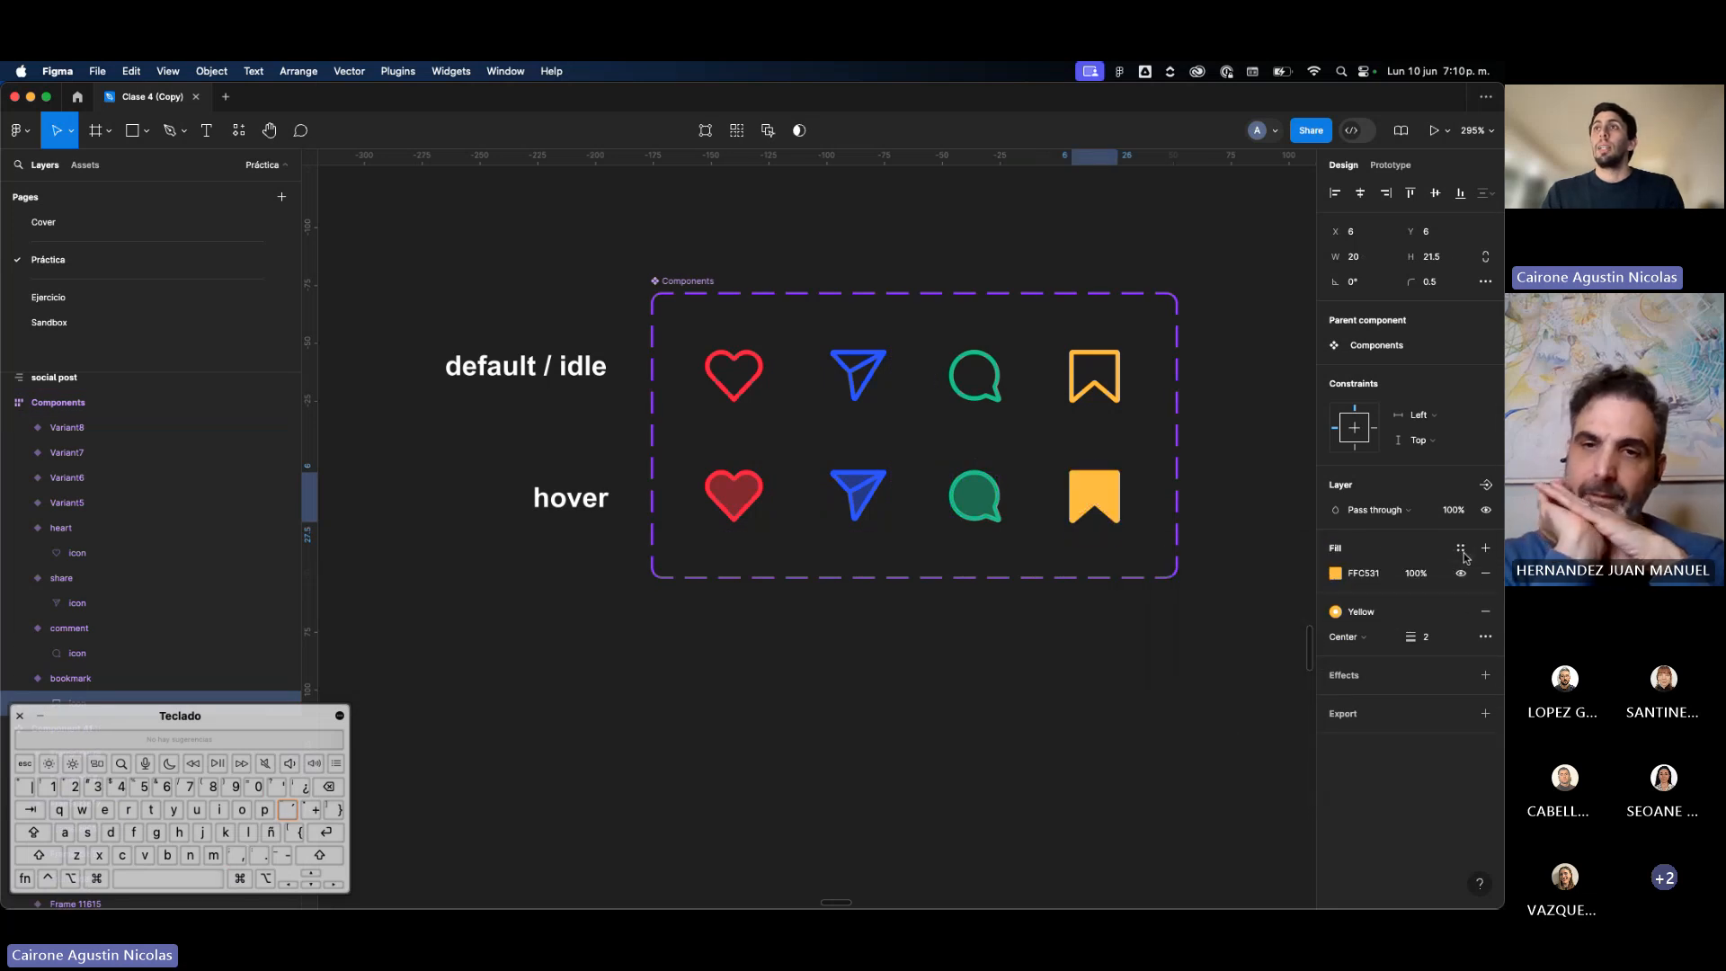
click(1415, 572)
text(50)
key(Return)
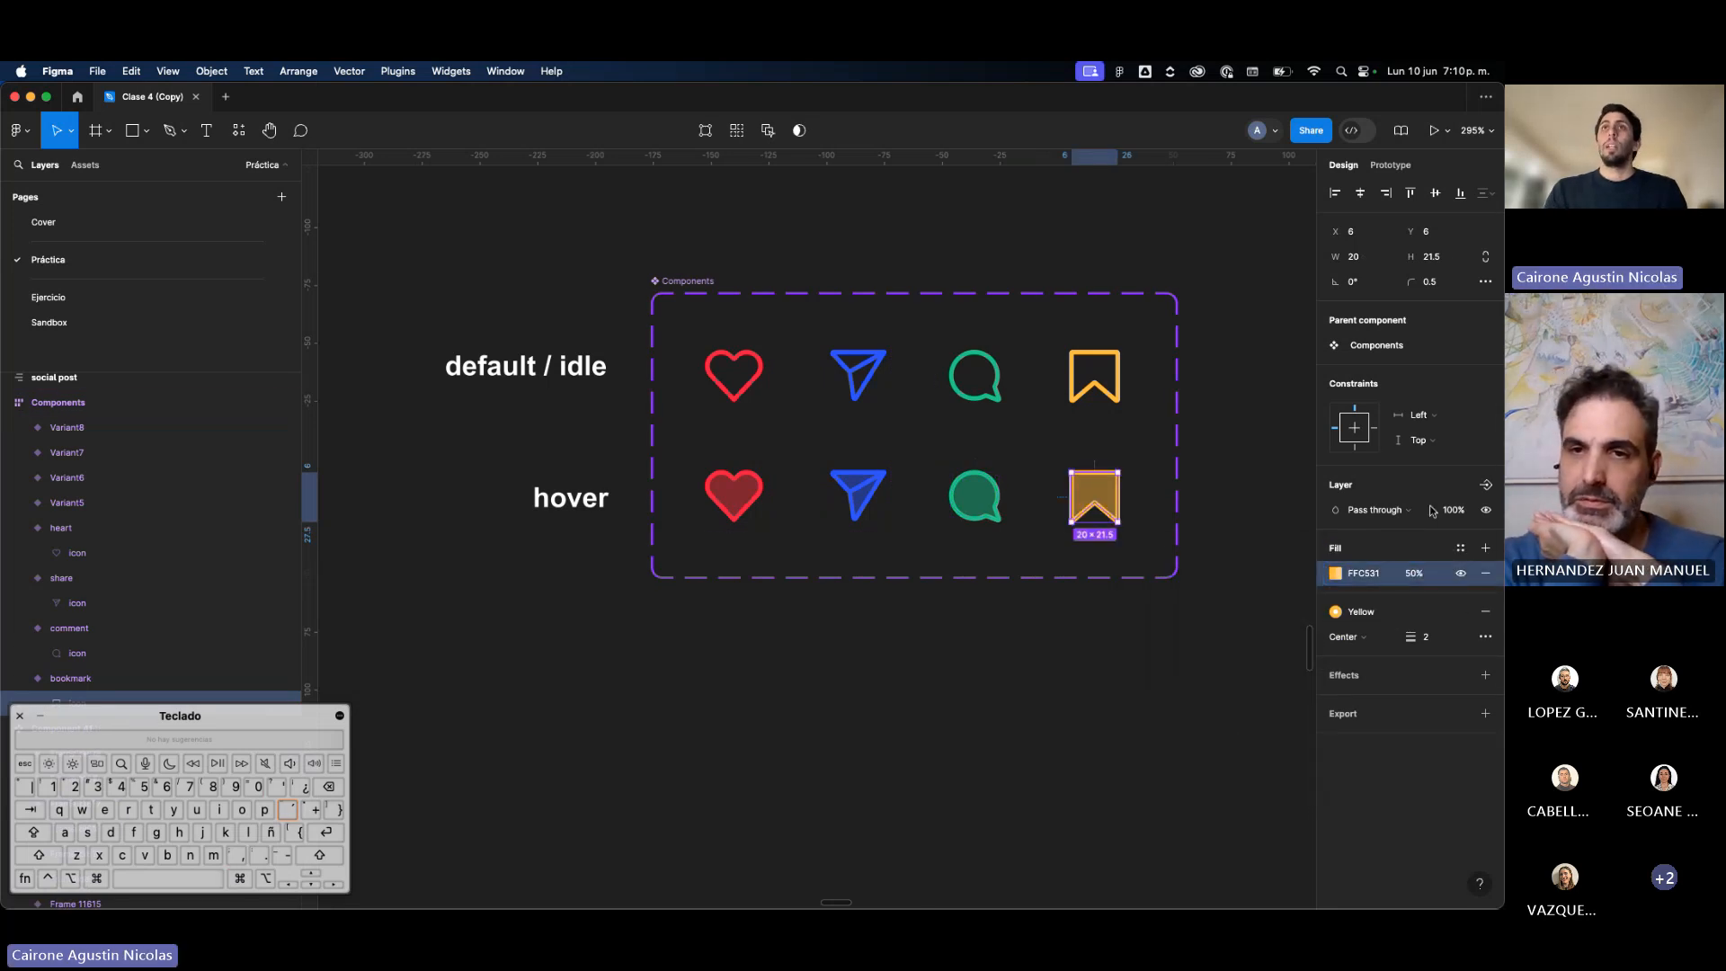
Step: Compare the default and hover variants of the heart icon and check the share icon's hover variant
click(753, 368)
click(759, 503)
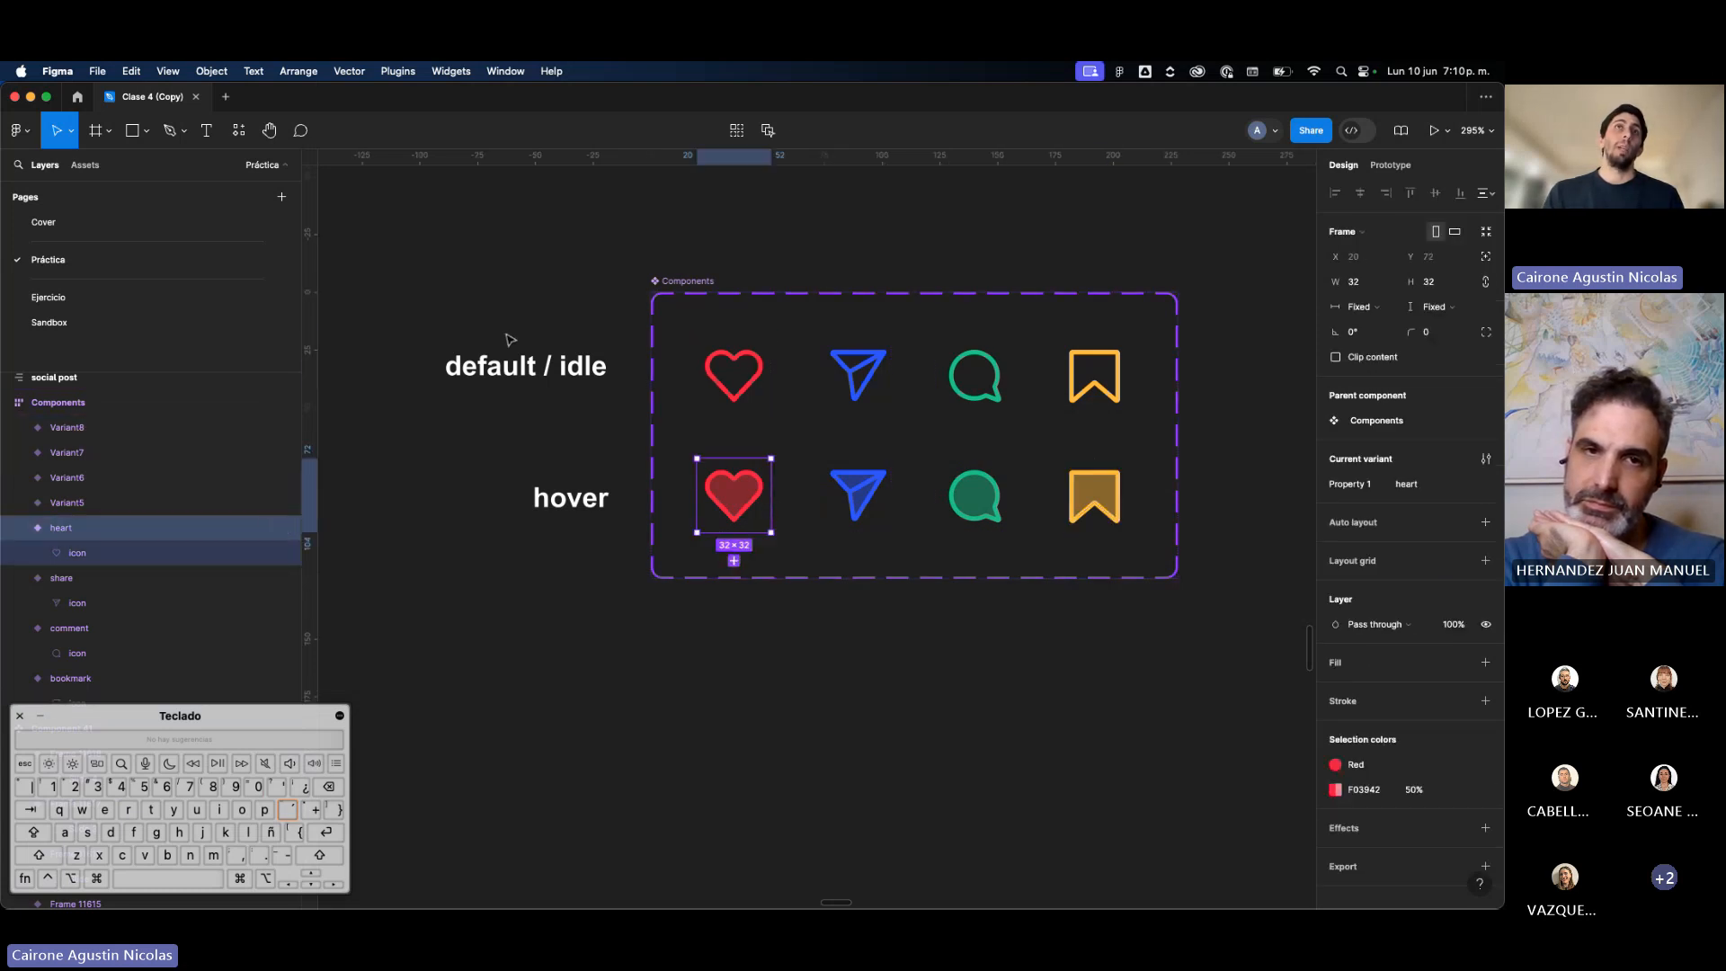
click(640, 378)
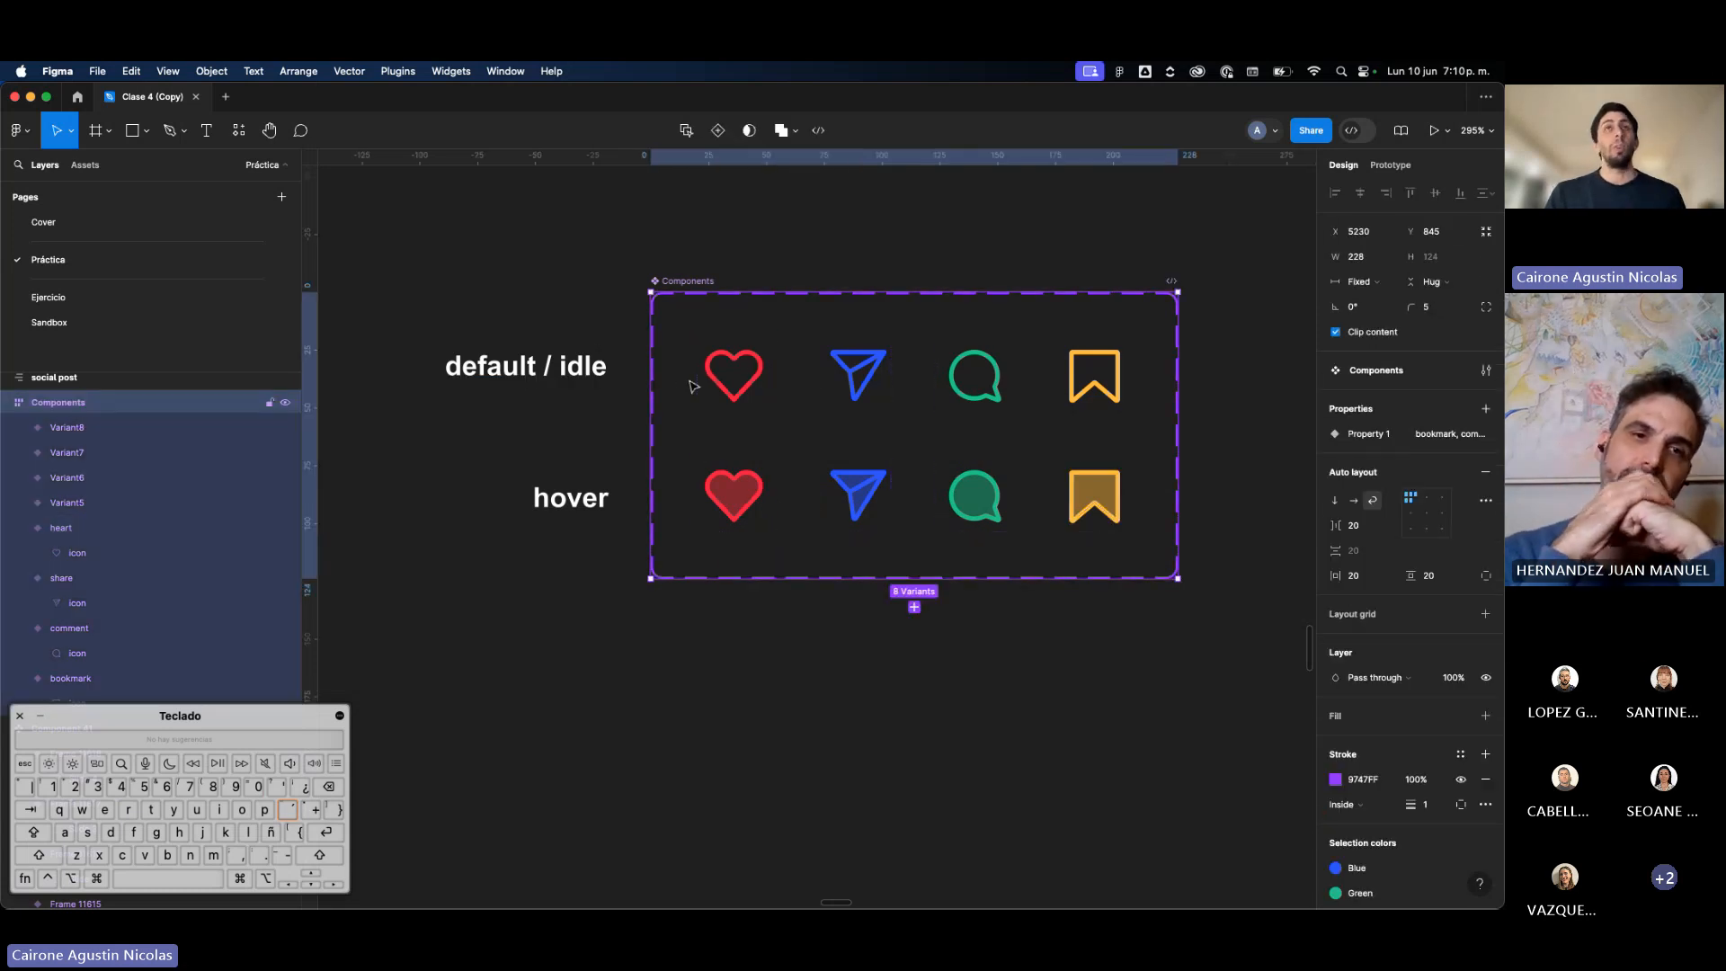
click(737, 393)
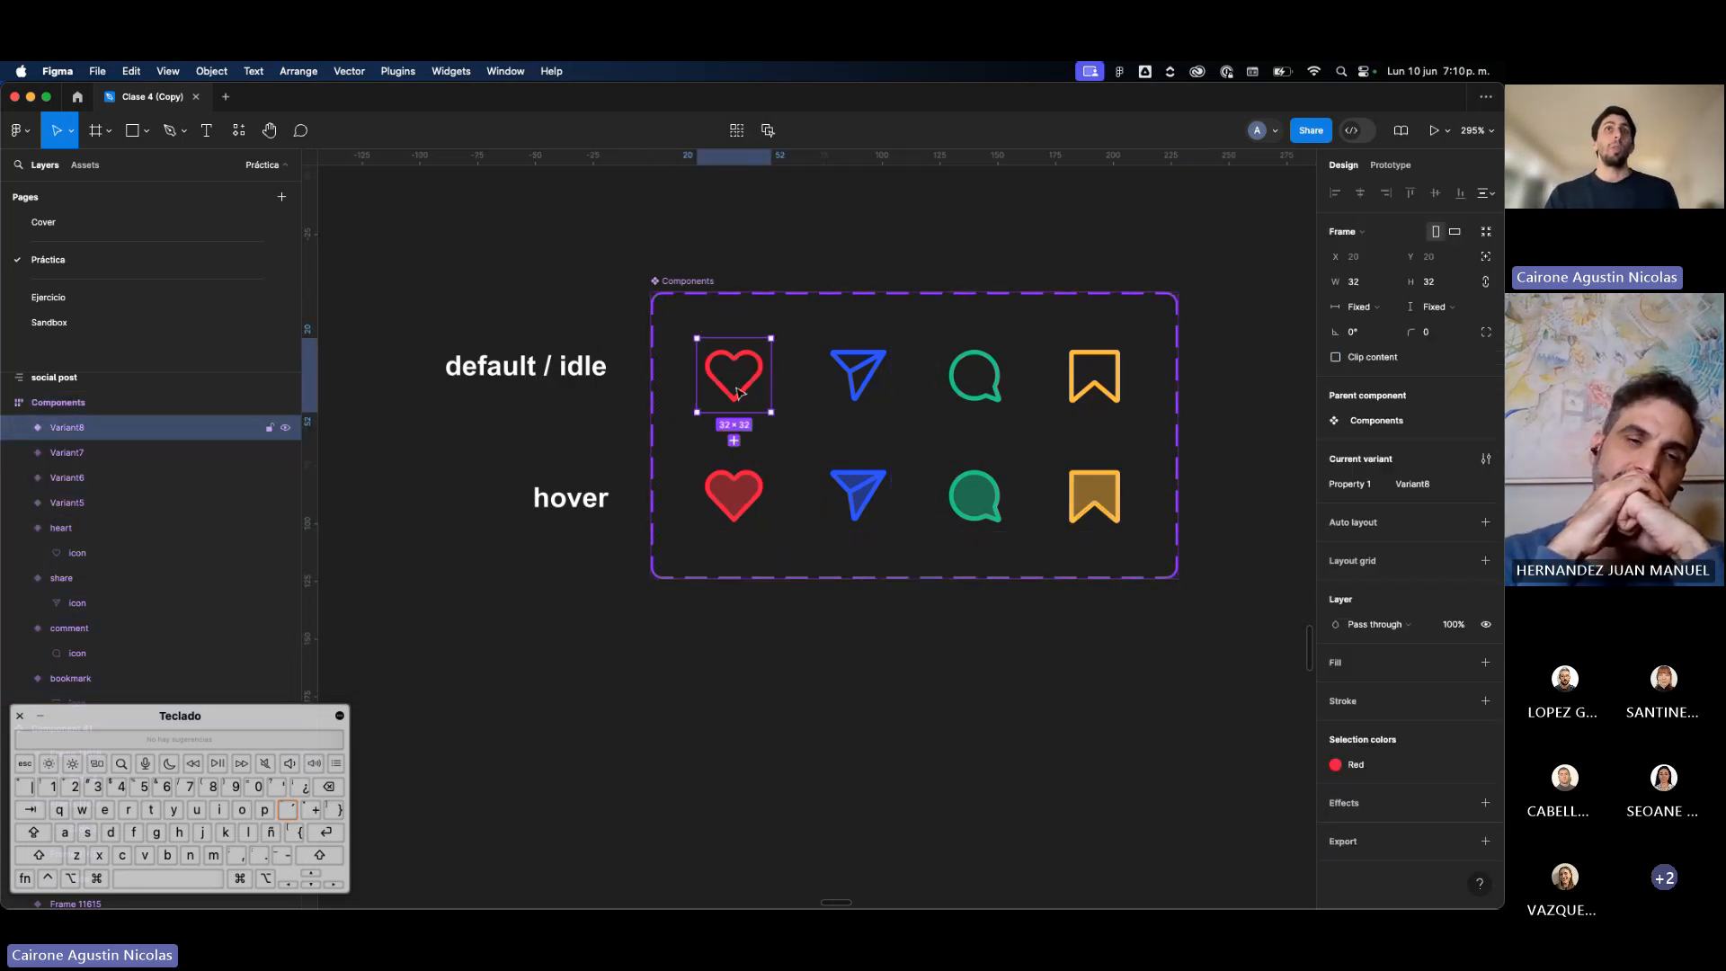
click(736, 514)
key(Tab)
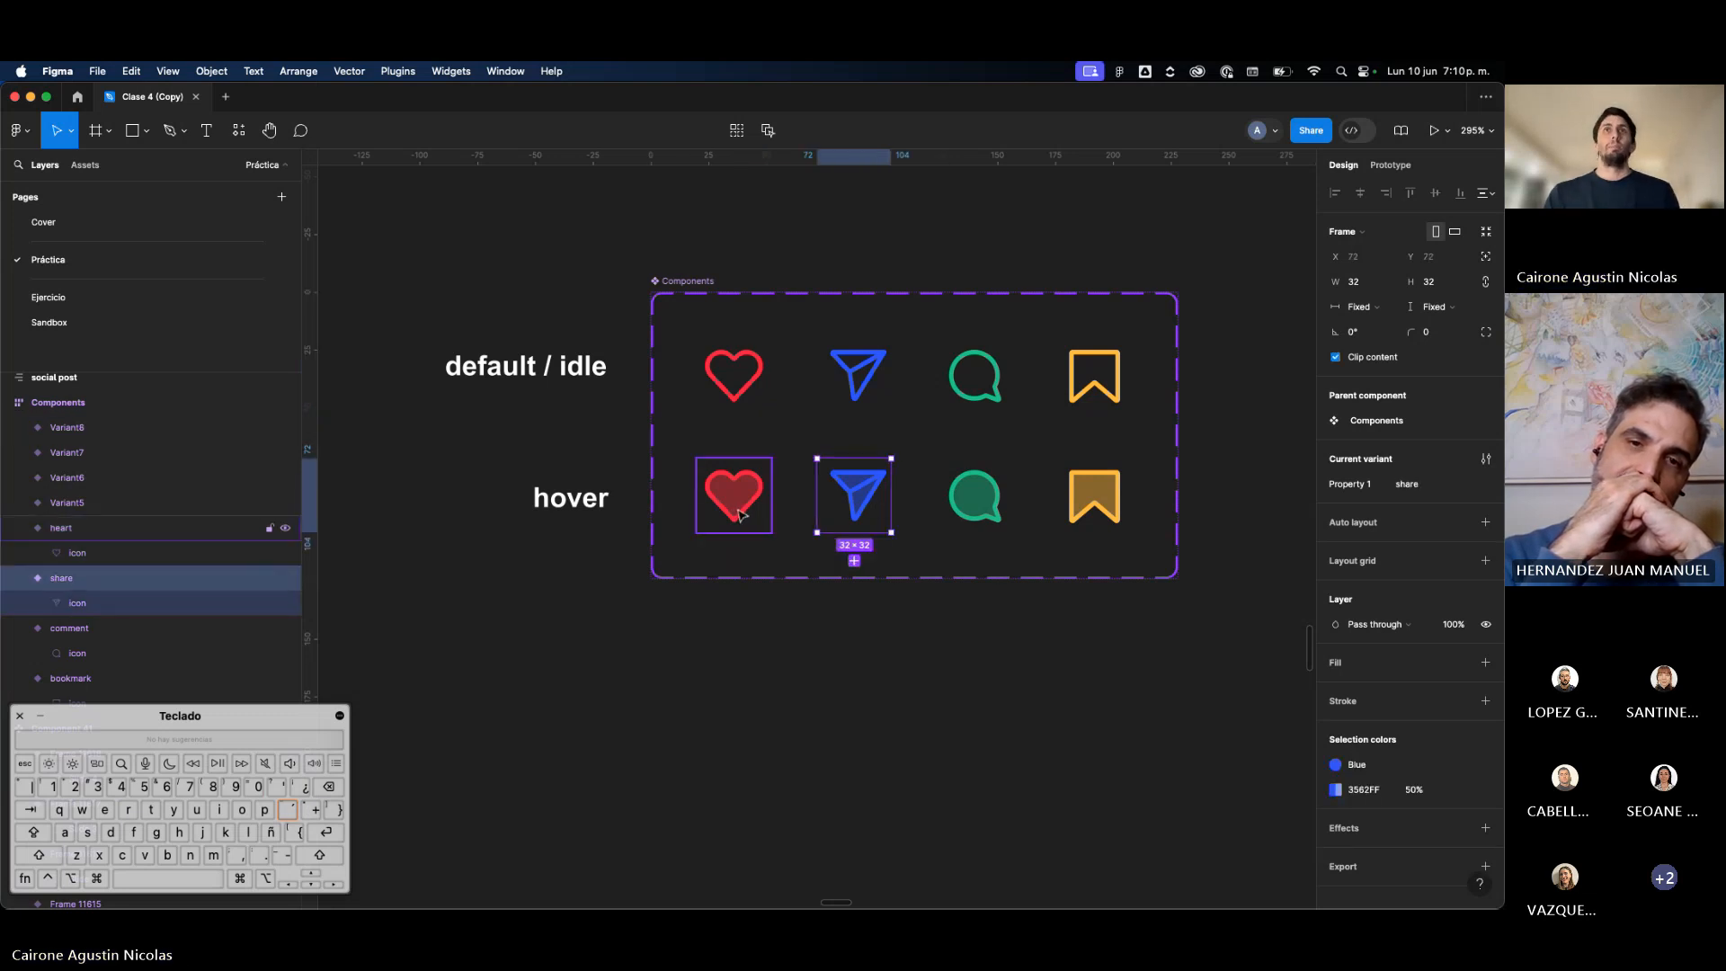
scroll(738, 514, down, 5)
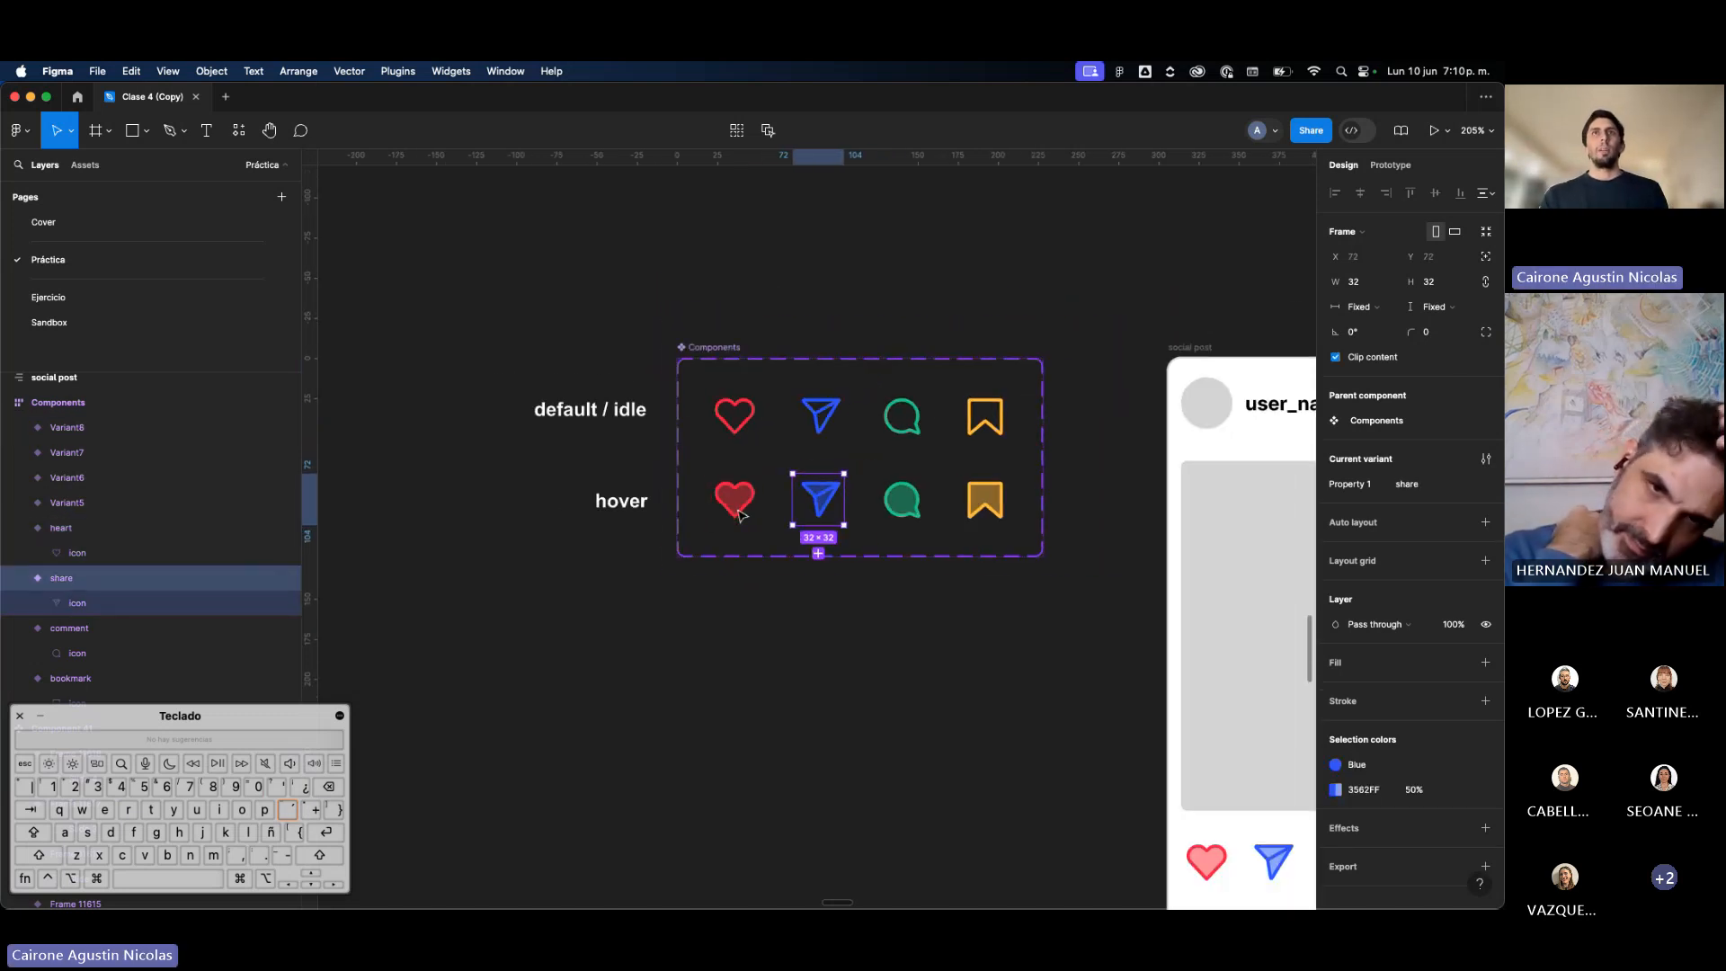
Step: Inspect which variants the heart, share and comment icon instances use in the social post's icon row
click(768, 631)
scroll(898, 719, right, 2)
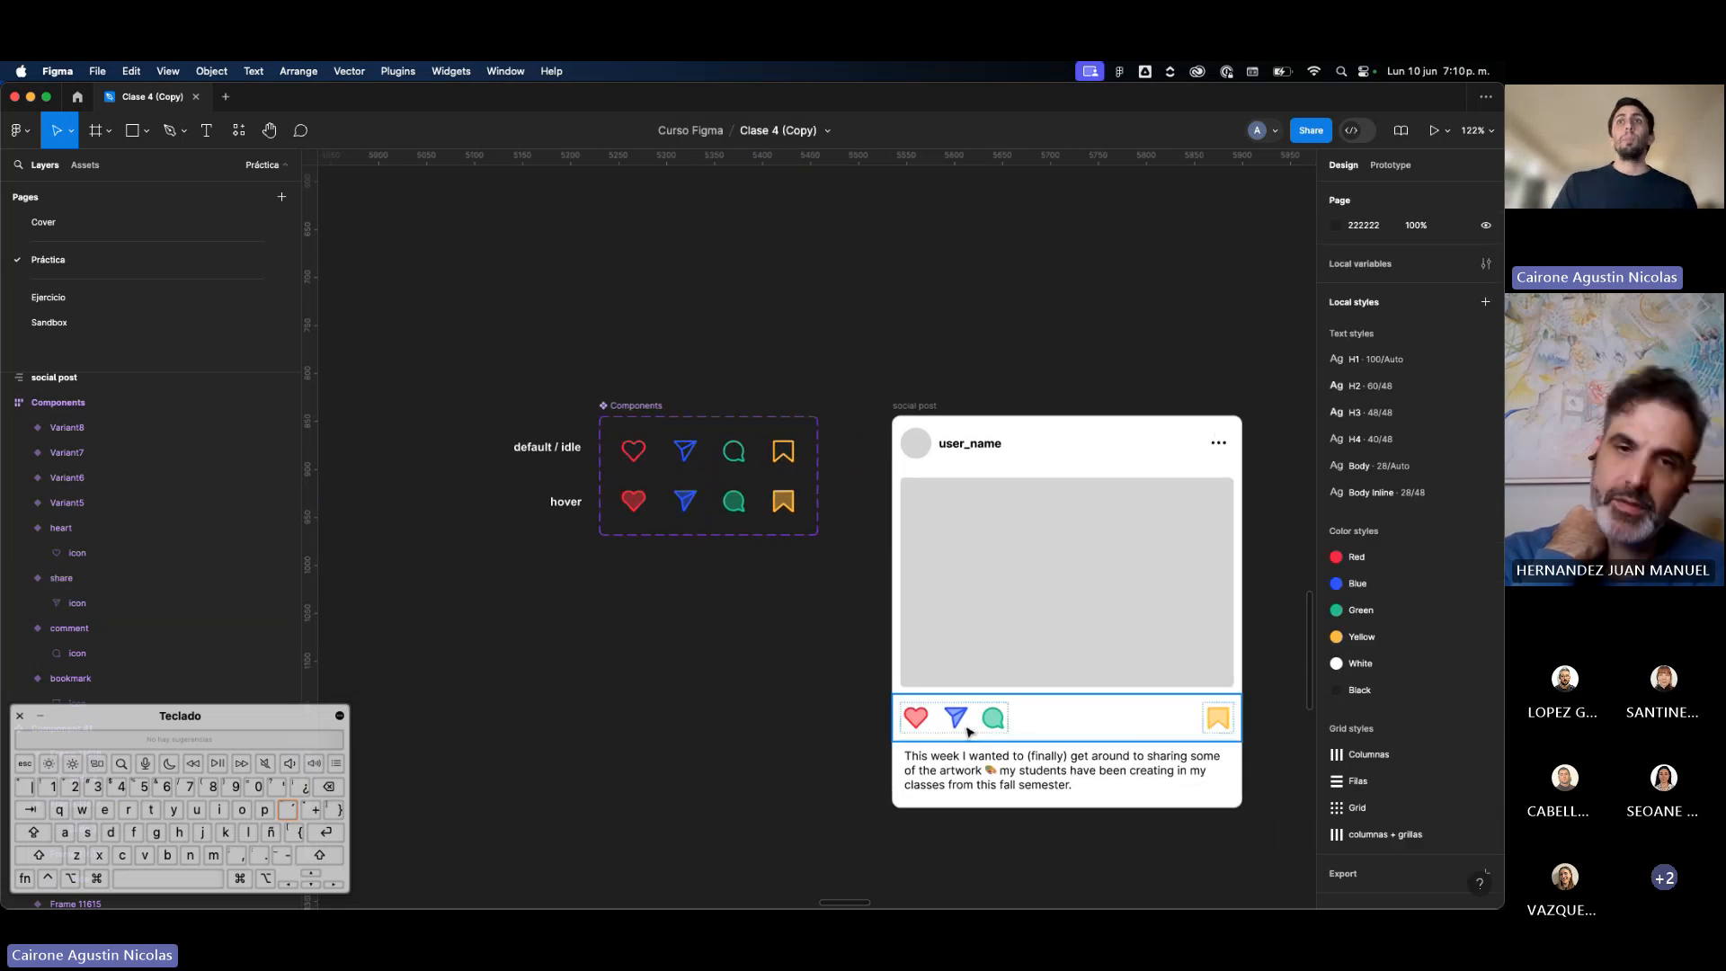
scroll(968, 731, right, 2)
scroll(968, 732, down, 1)
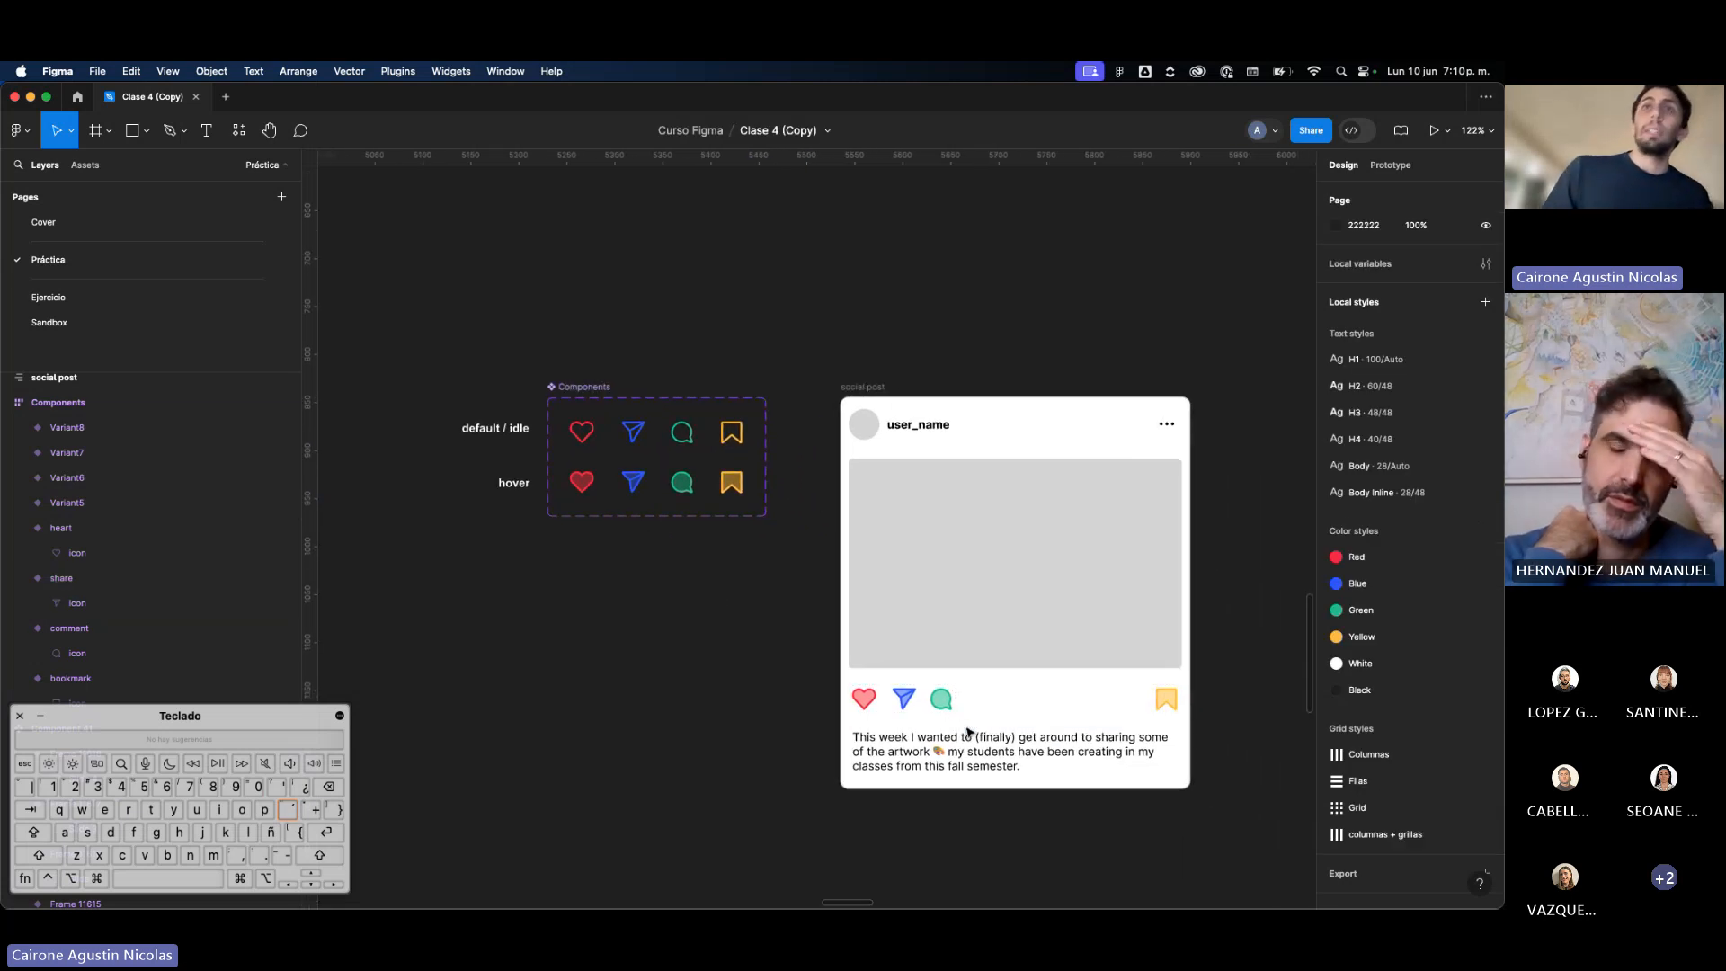
click(916, 701)
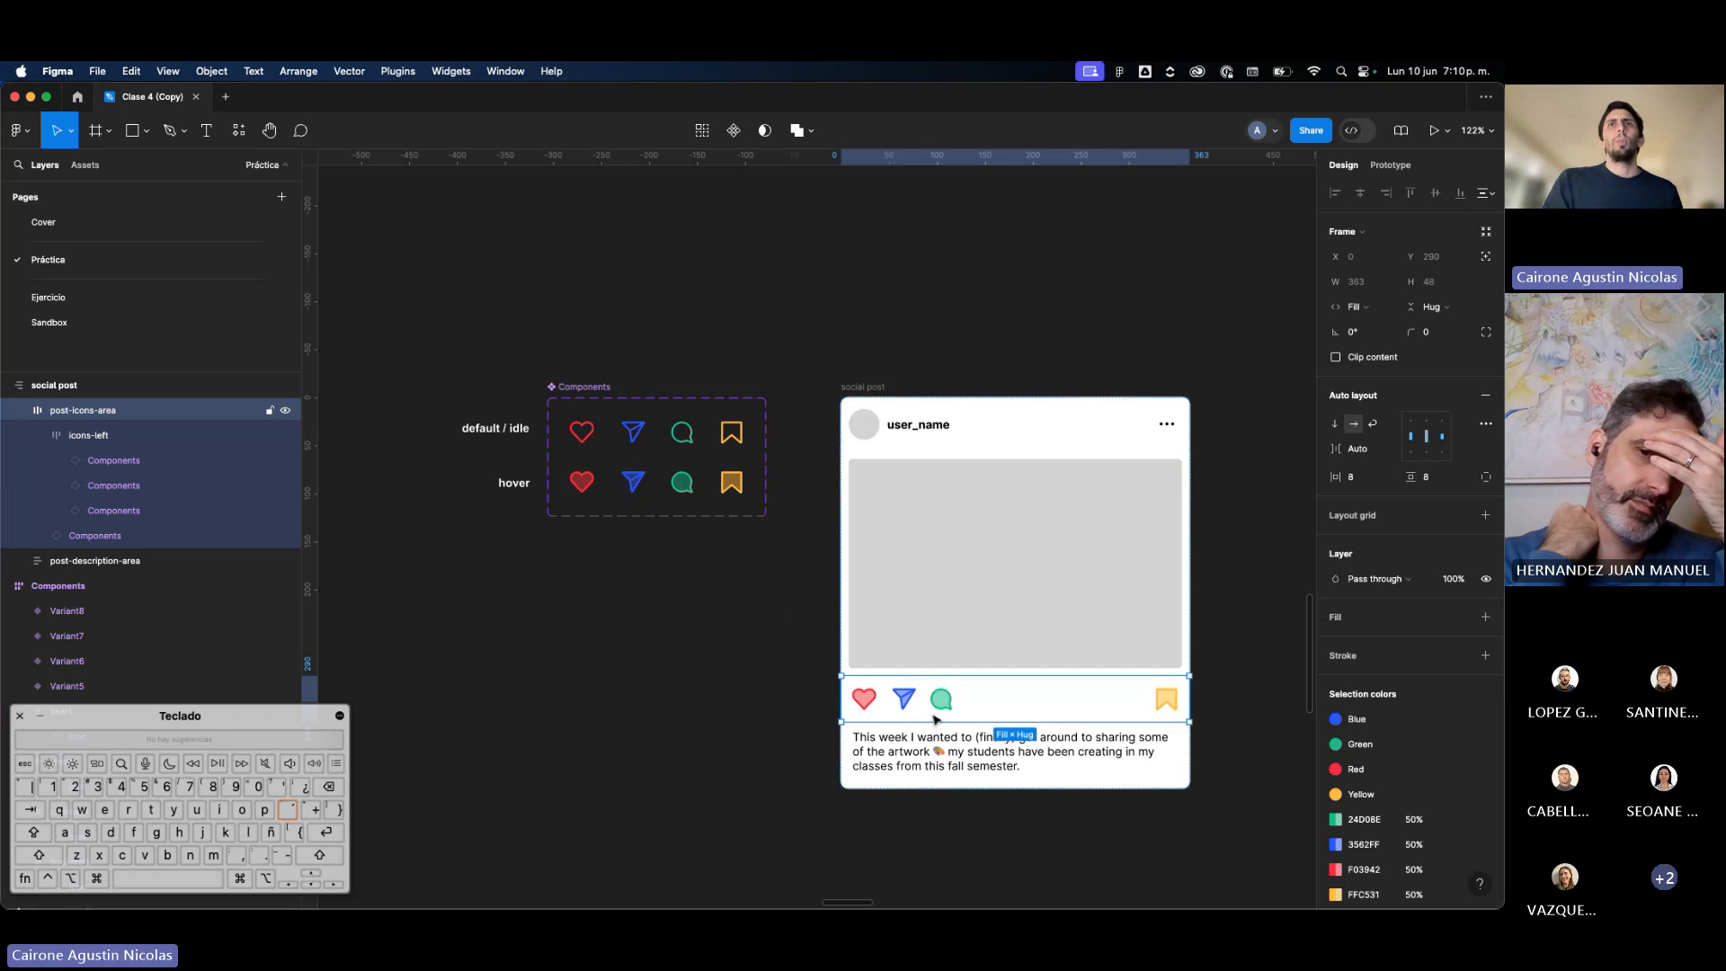
click(885, 707)
click(866, 706)
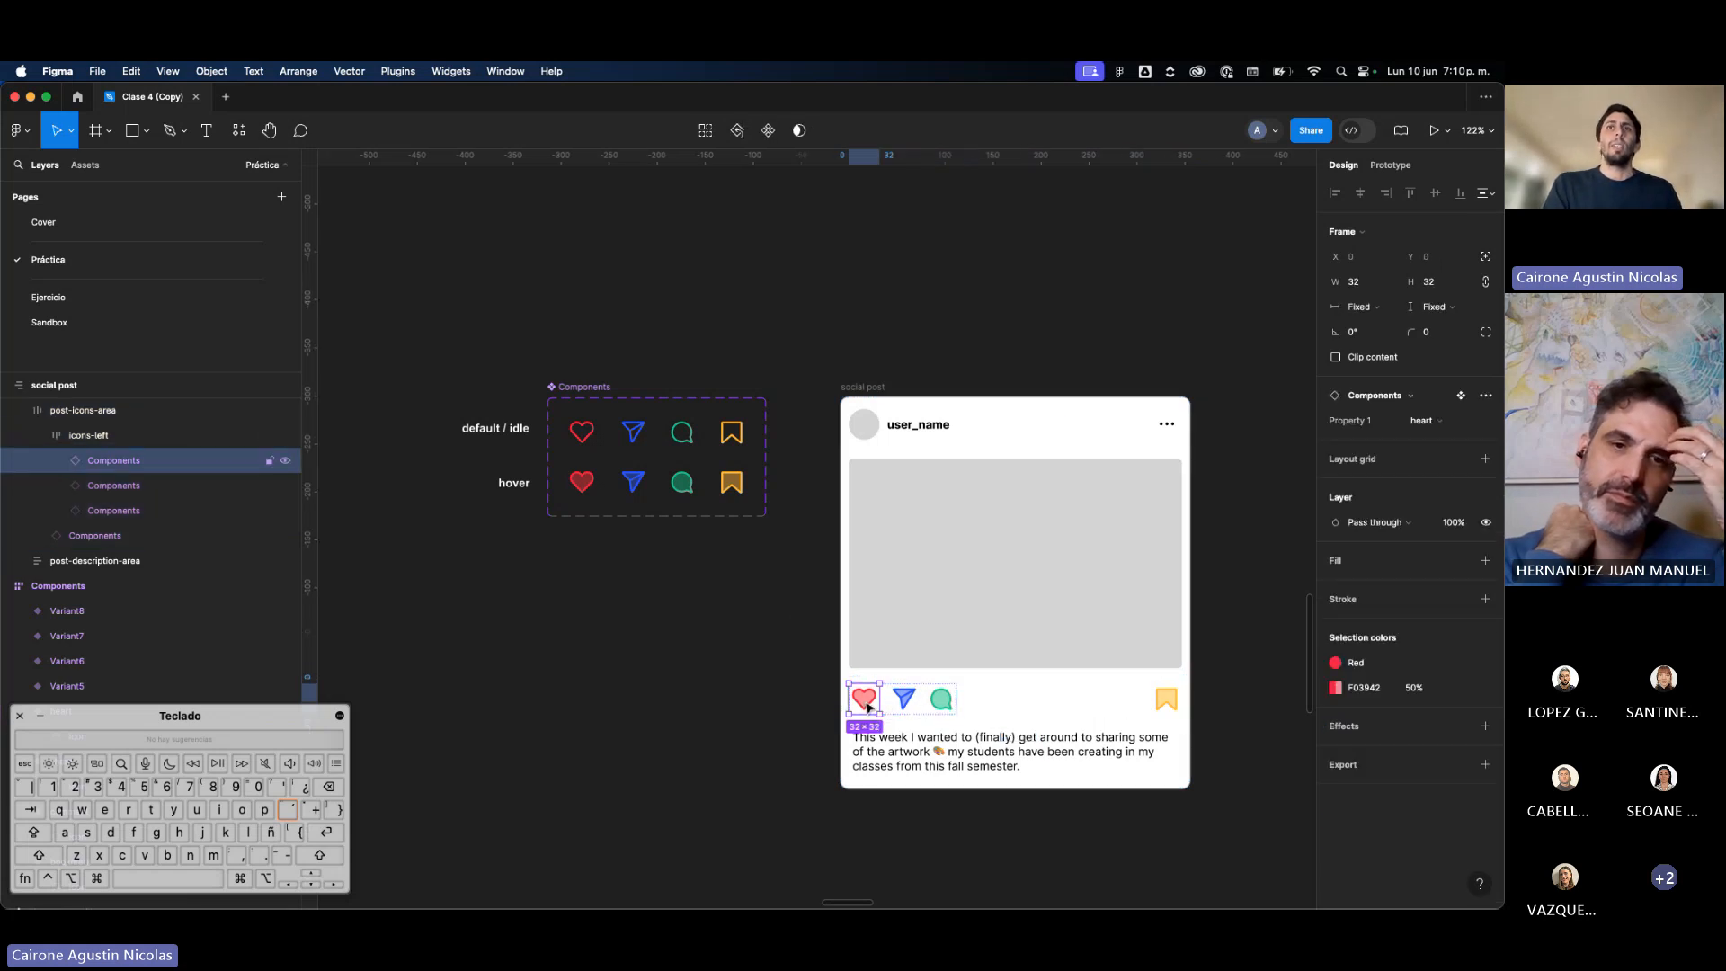
click(904, 701)
click(944, 708)
click(903, 705)
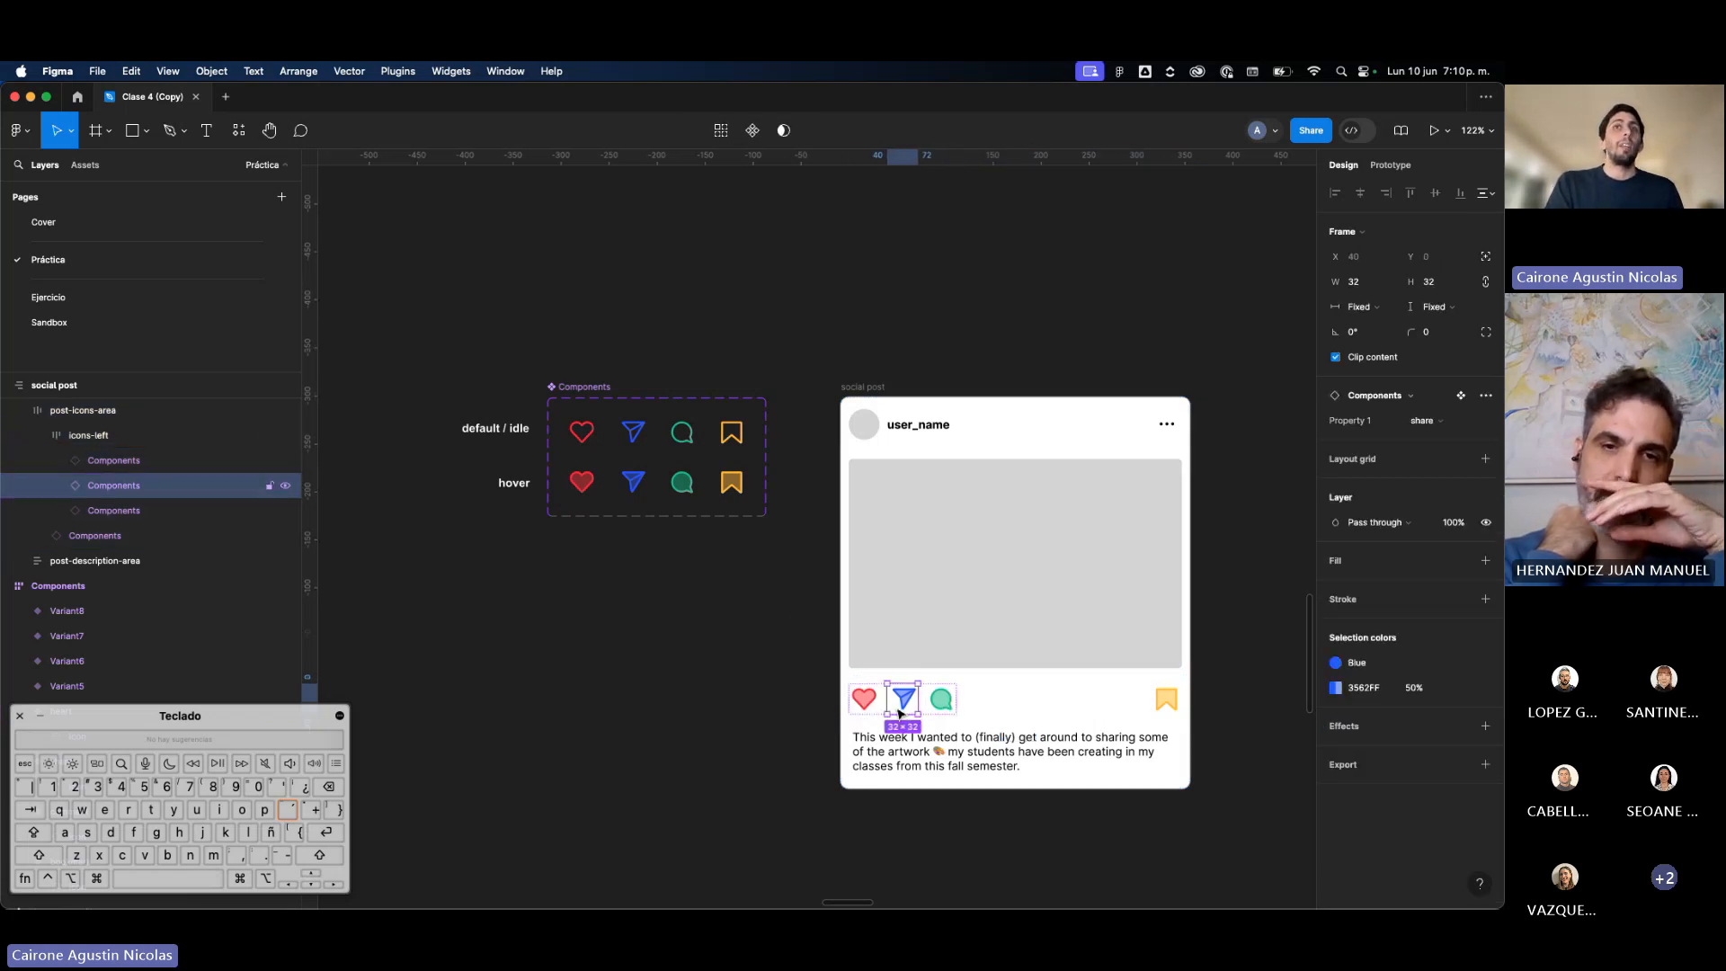
click(876, 710)
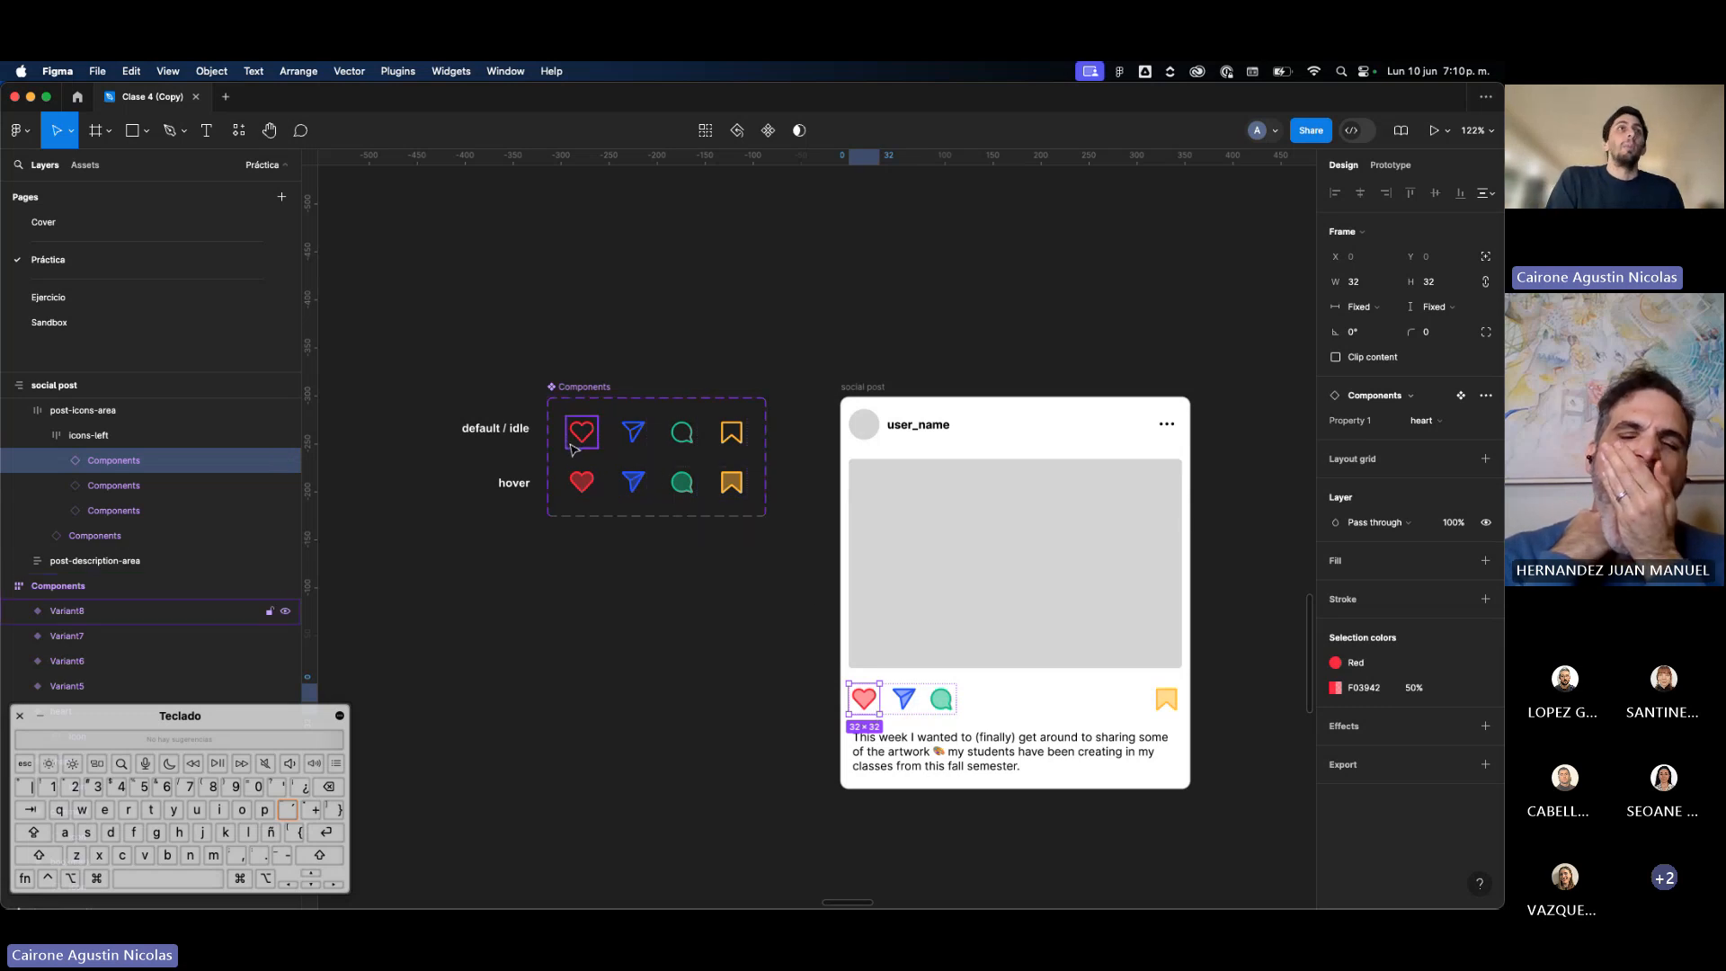
Step: Rename the Components set's variant property to "Icons" and open that property for editing
scroll(556, 409, up, 5)
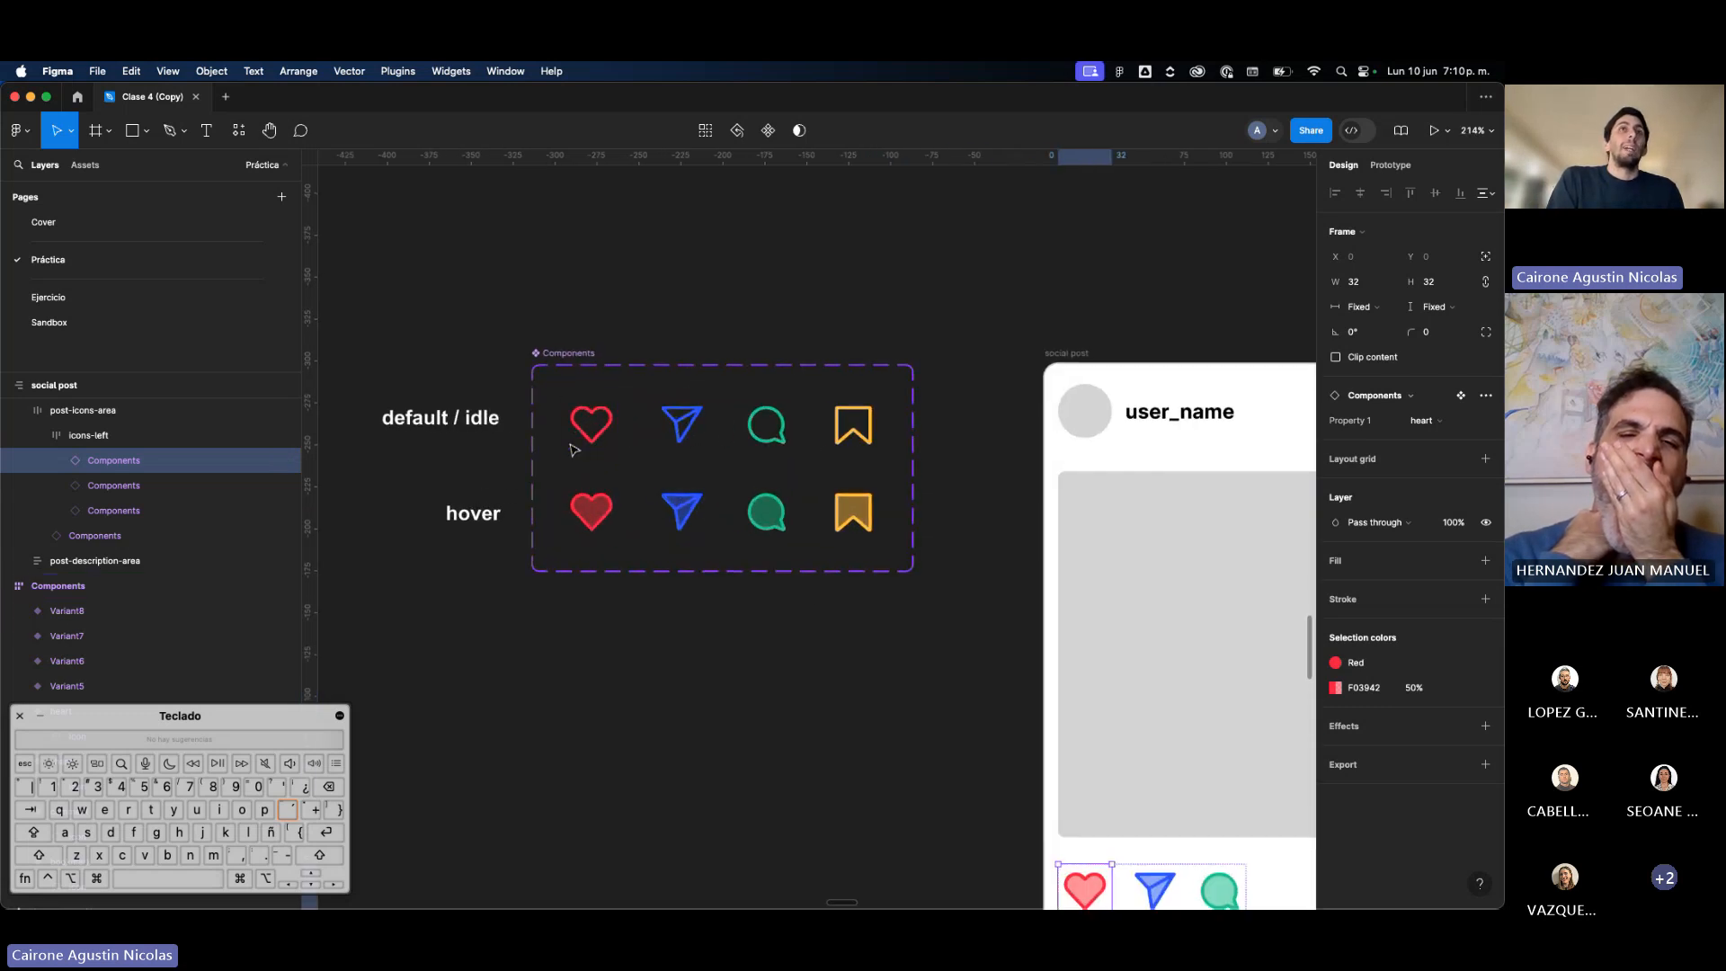
click(551, 391)
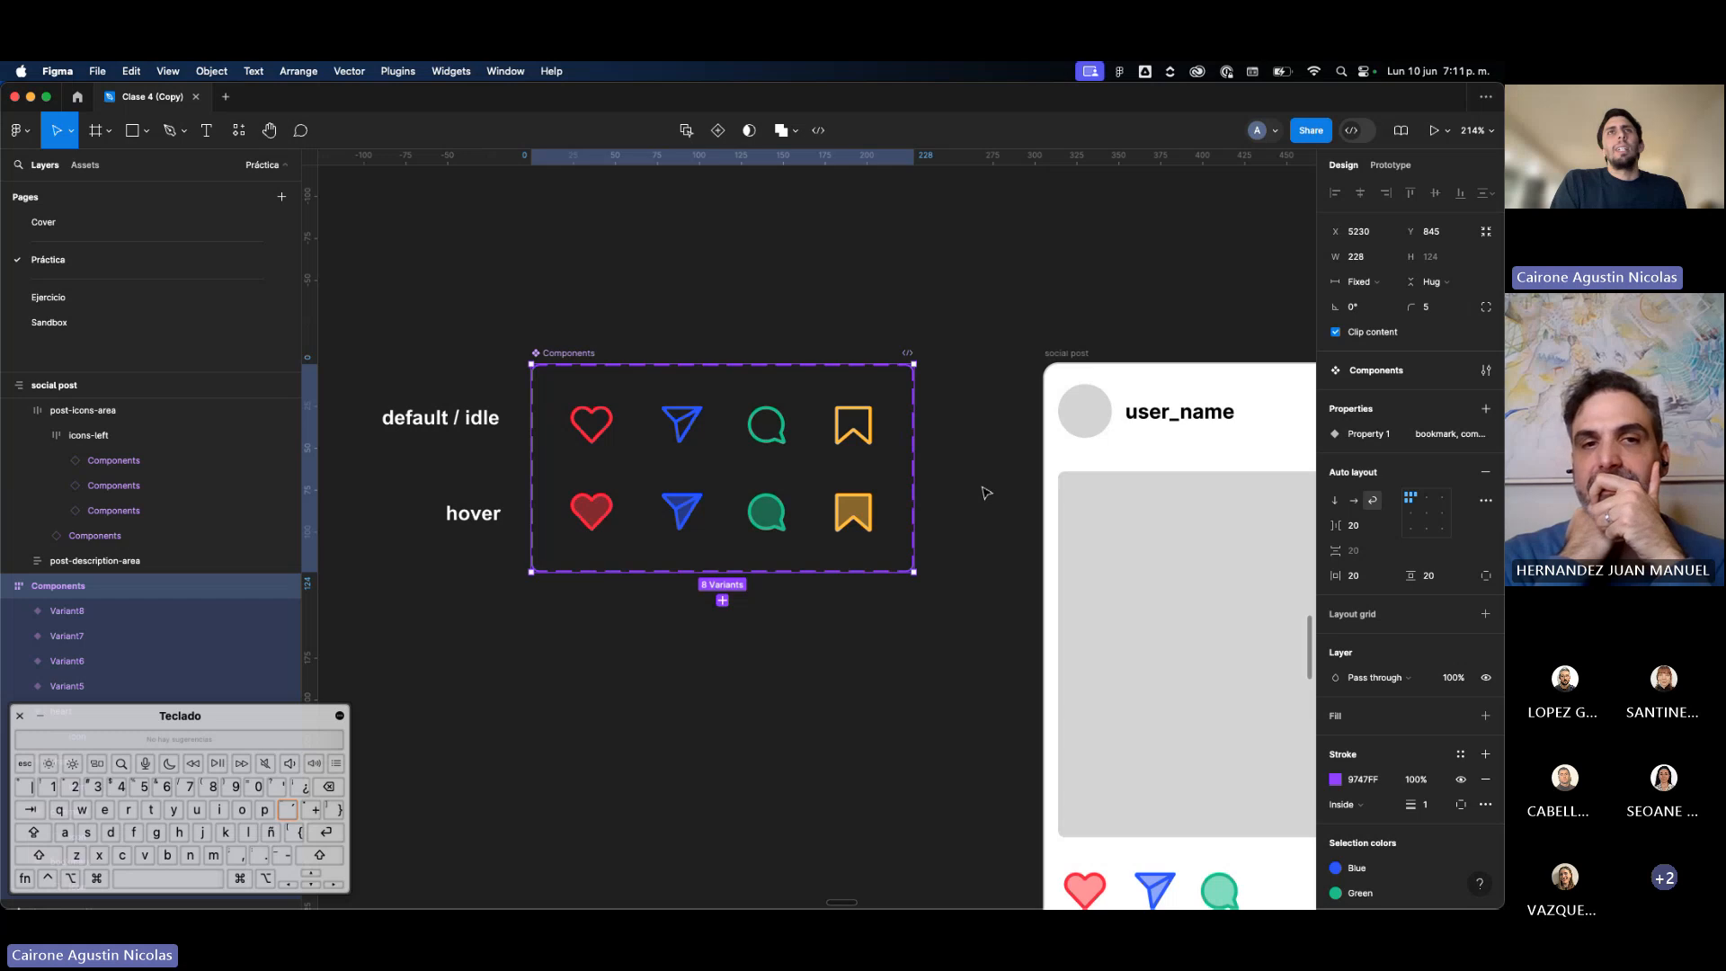
mouse_move(1460, 444)
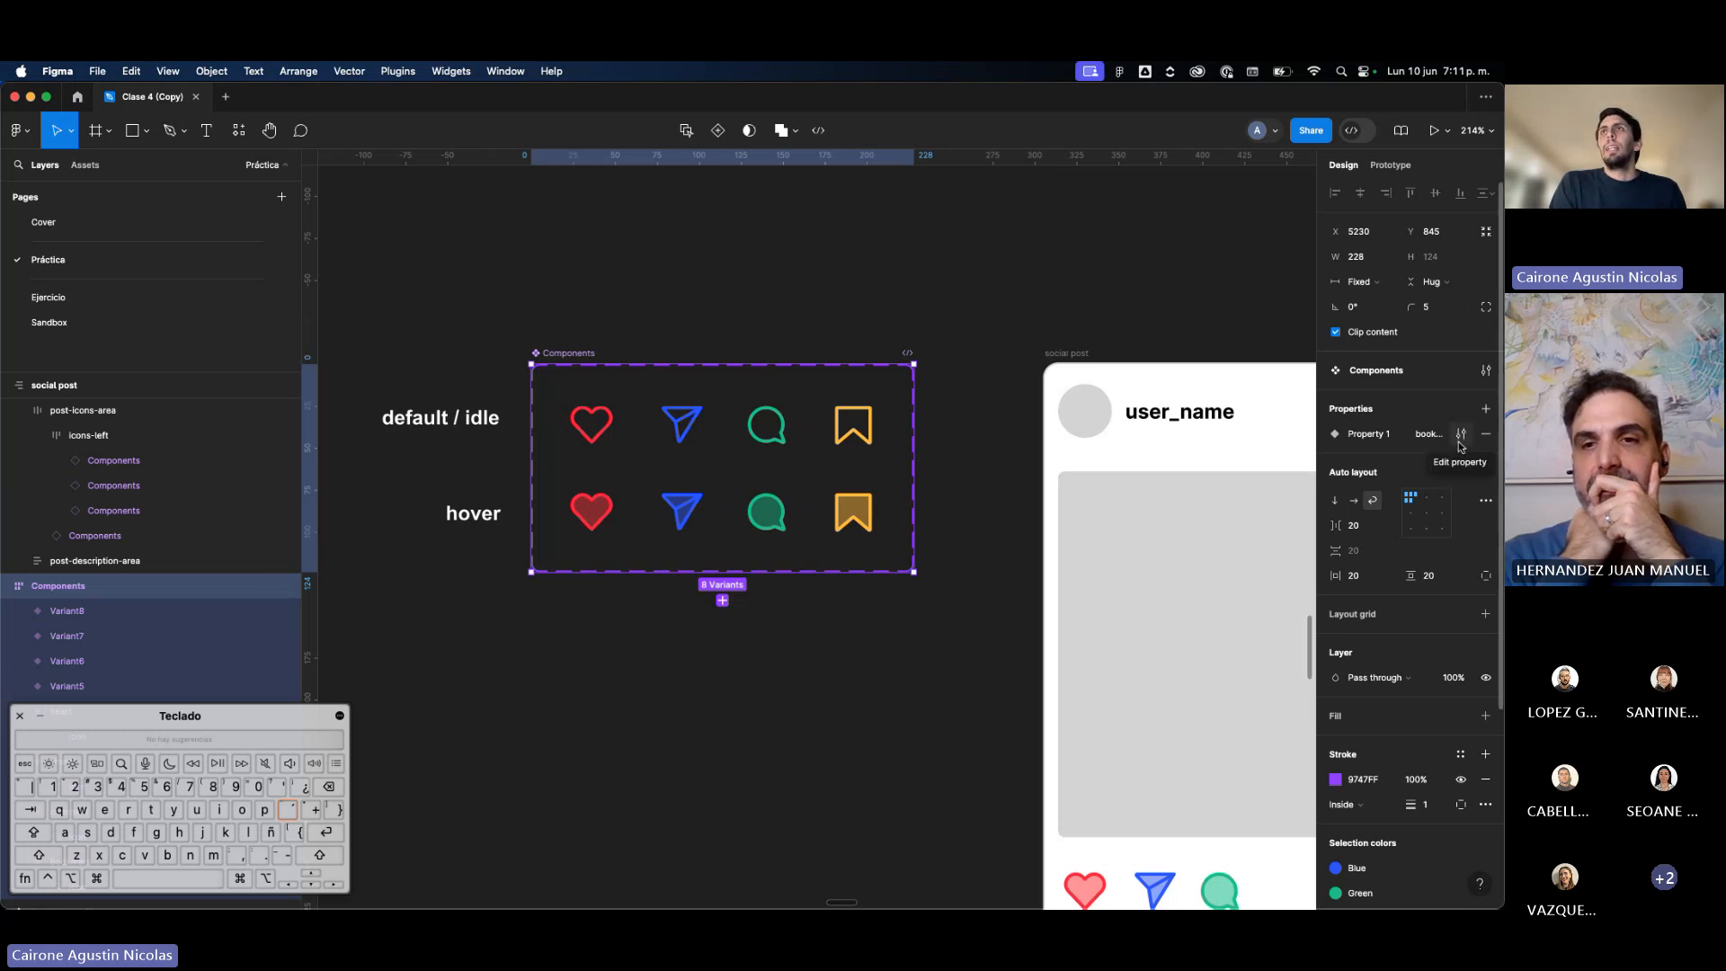
double_click(1365, 434)
text(Icons)
key(Return)
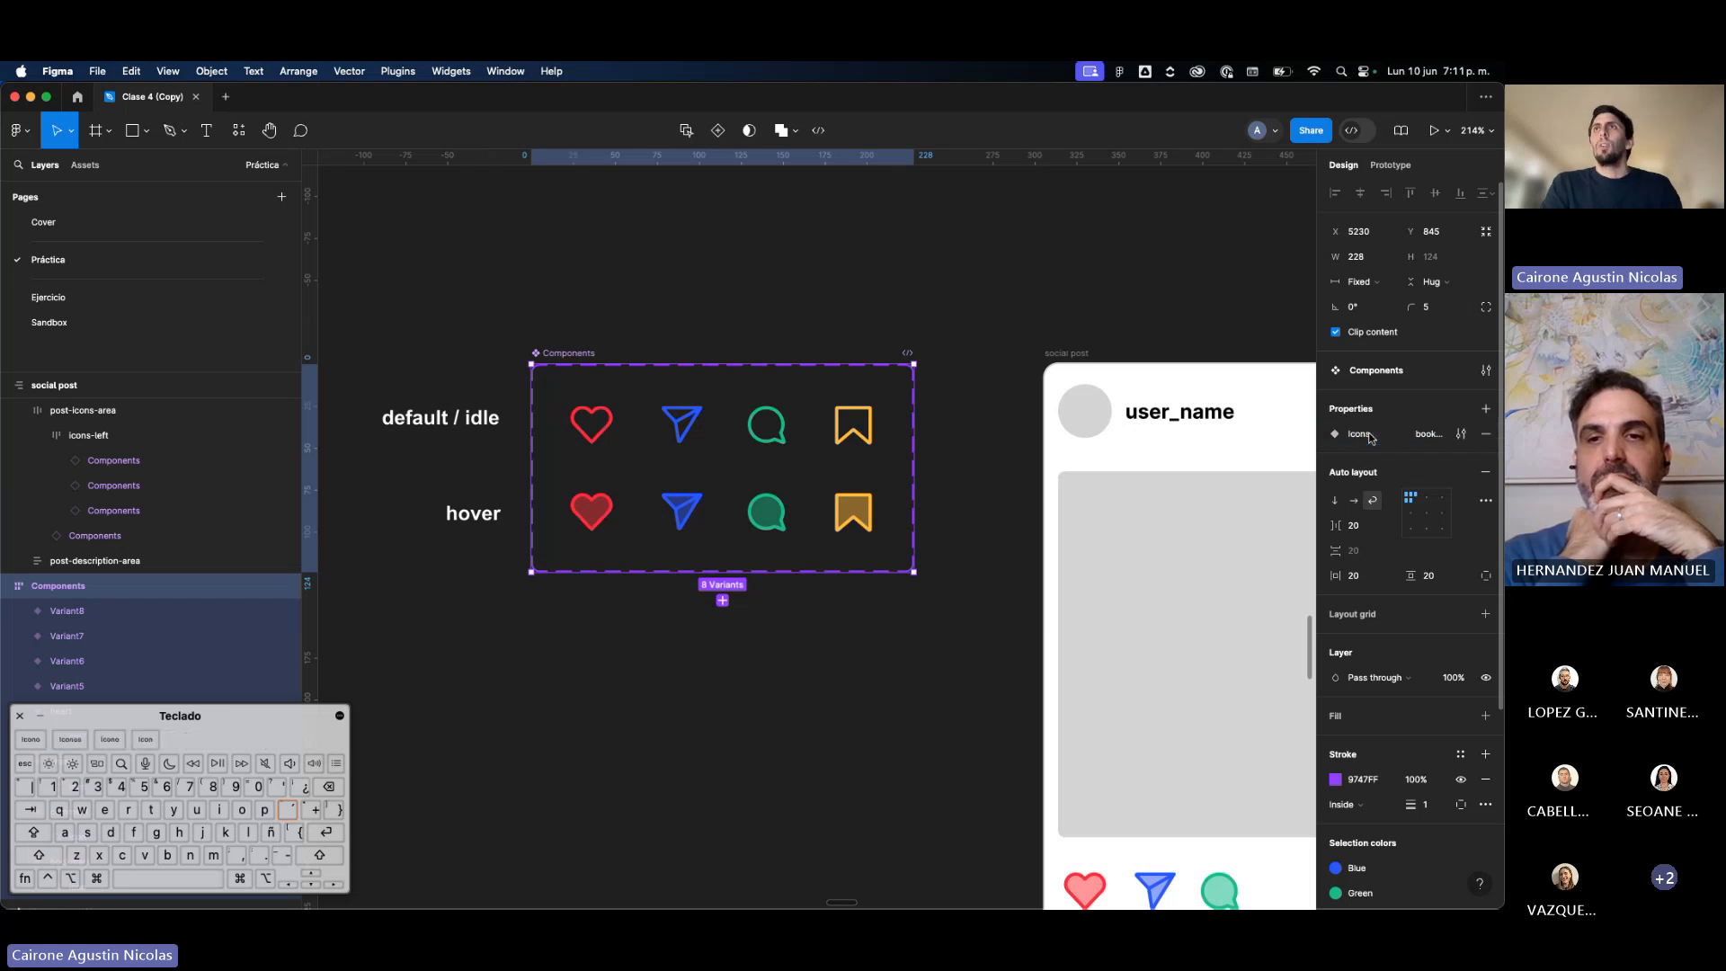
click(1459, 435)
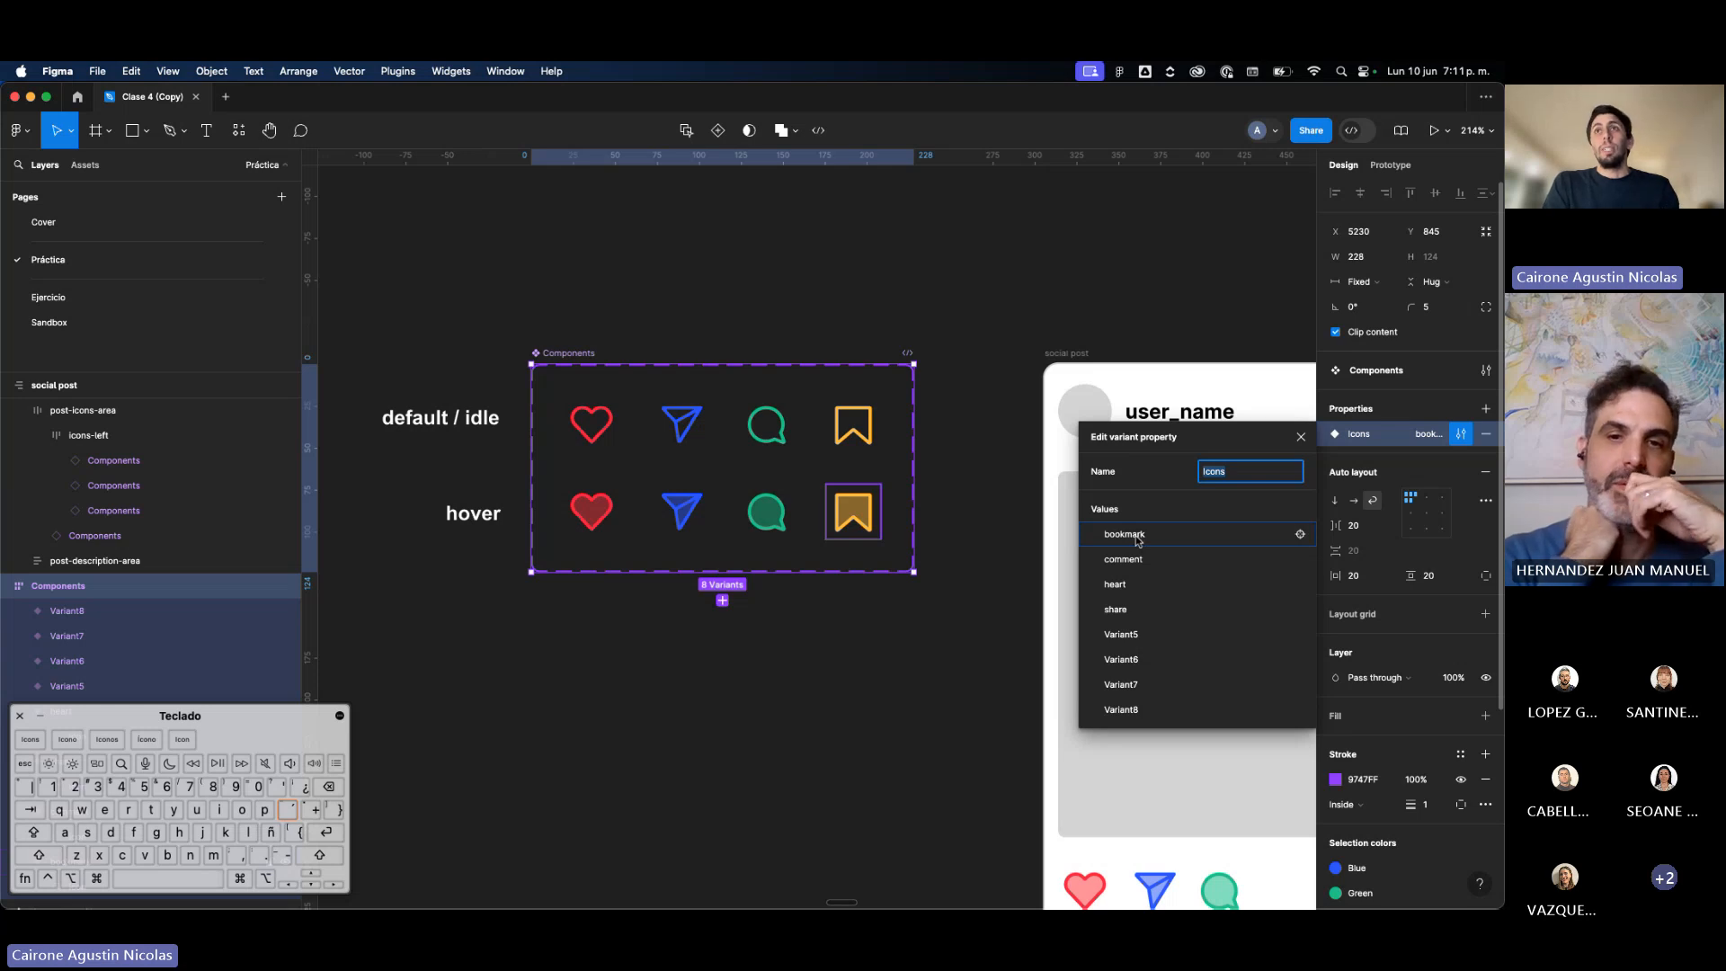
Step: Rename the Variant8 value of the Icons property, the default heart, as "heart-idle"
double_click(1122, 710)
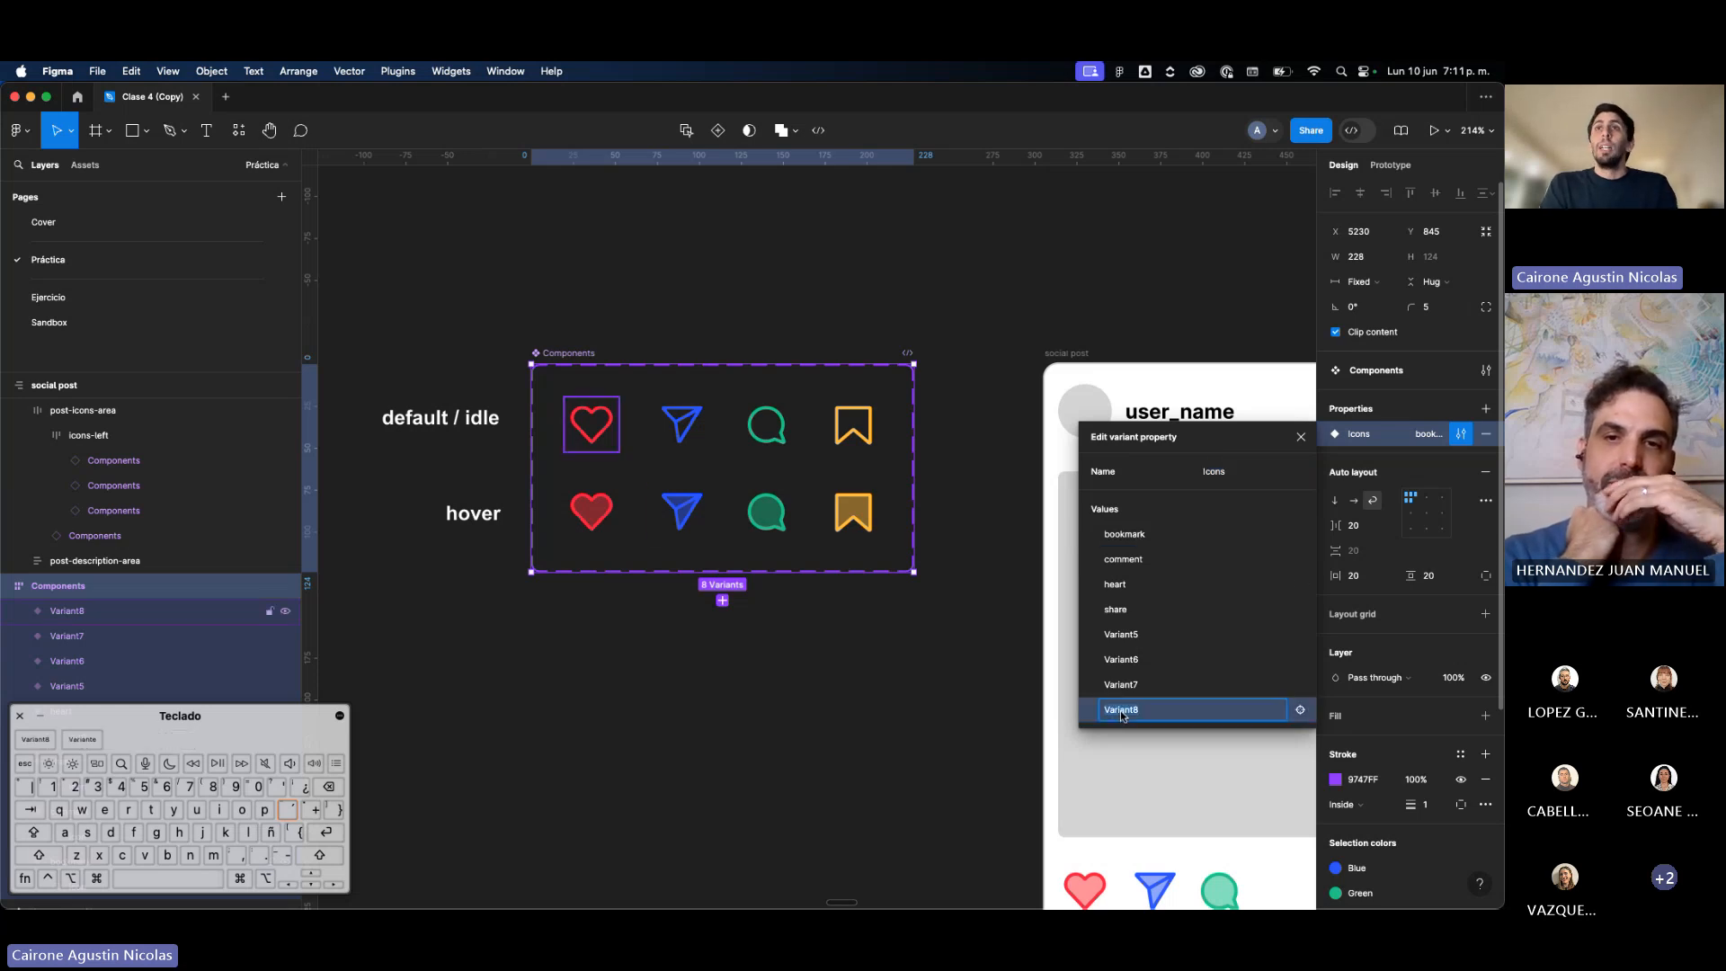
text(heart)
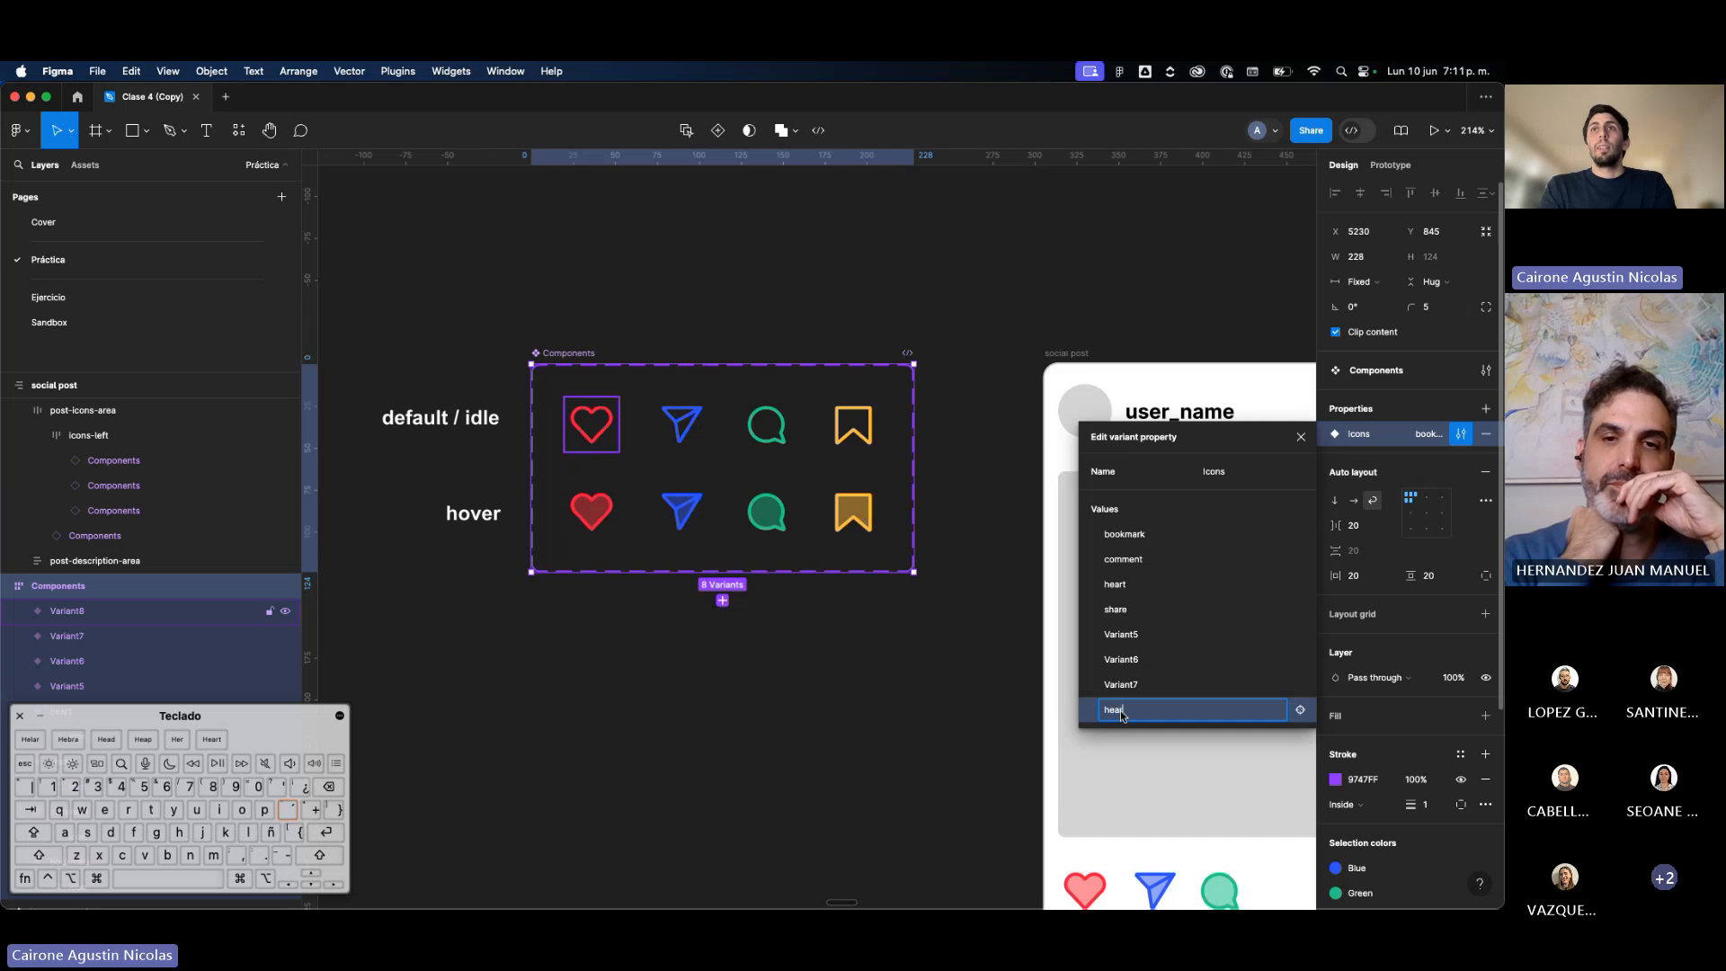
text(-idel)
key(Return)
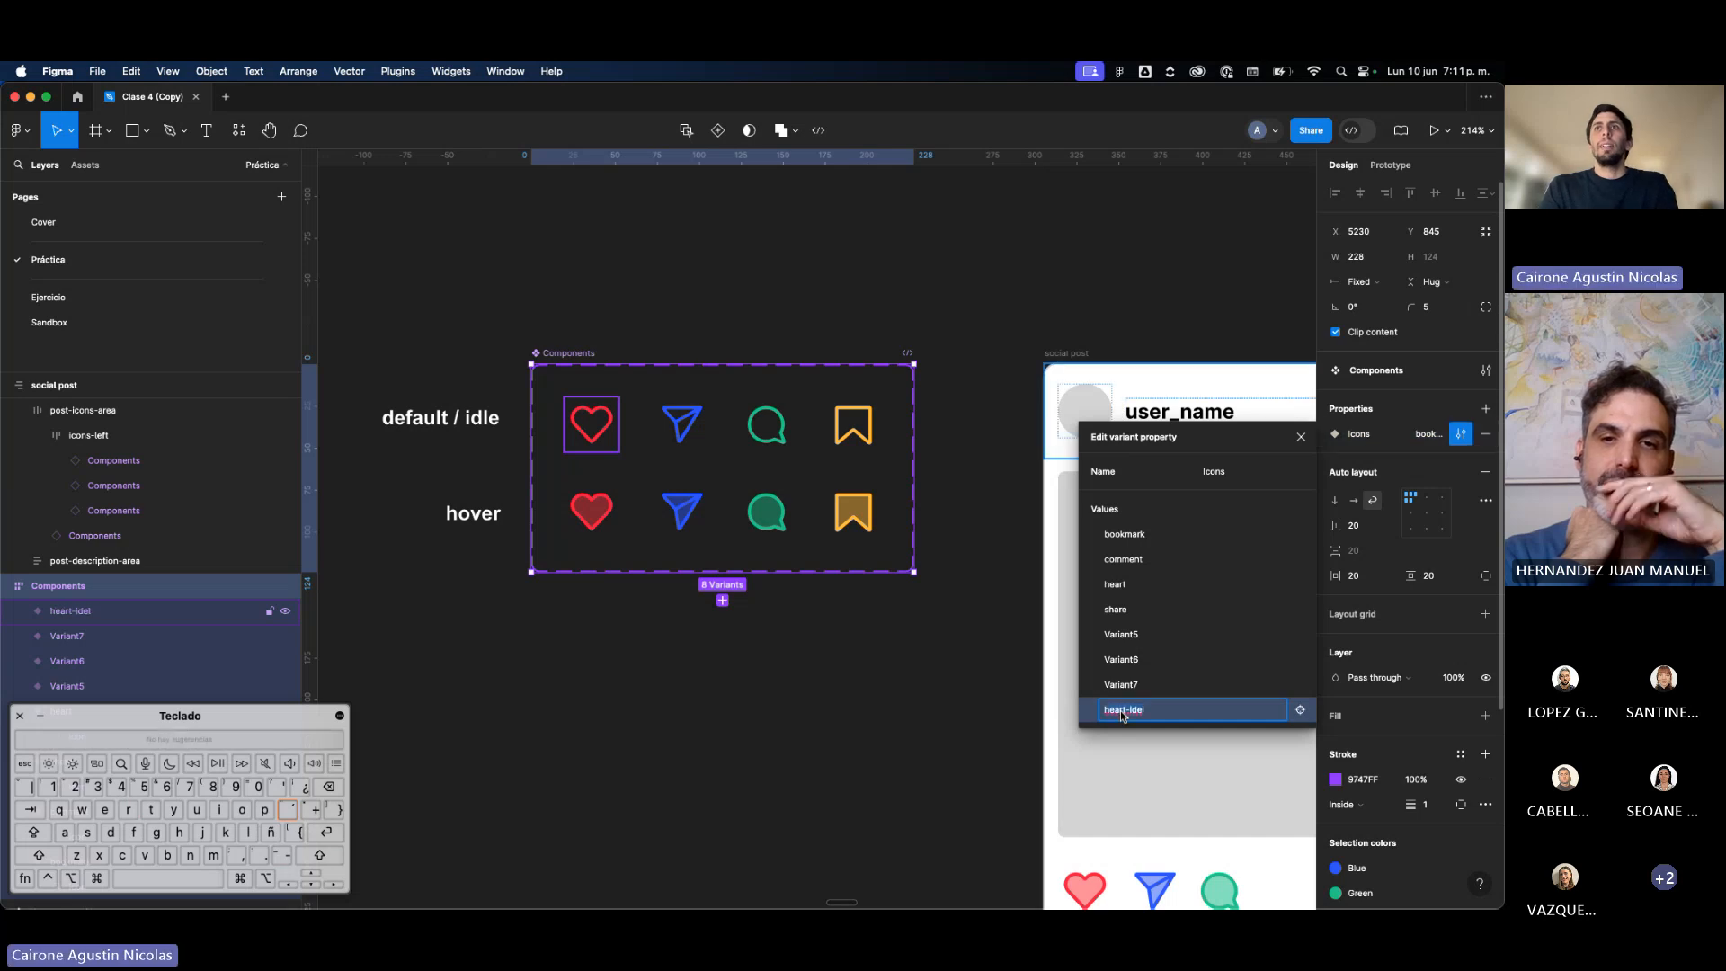
text(heart-idle)
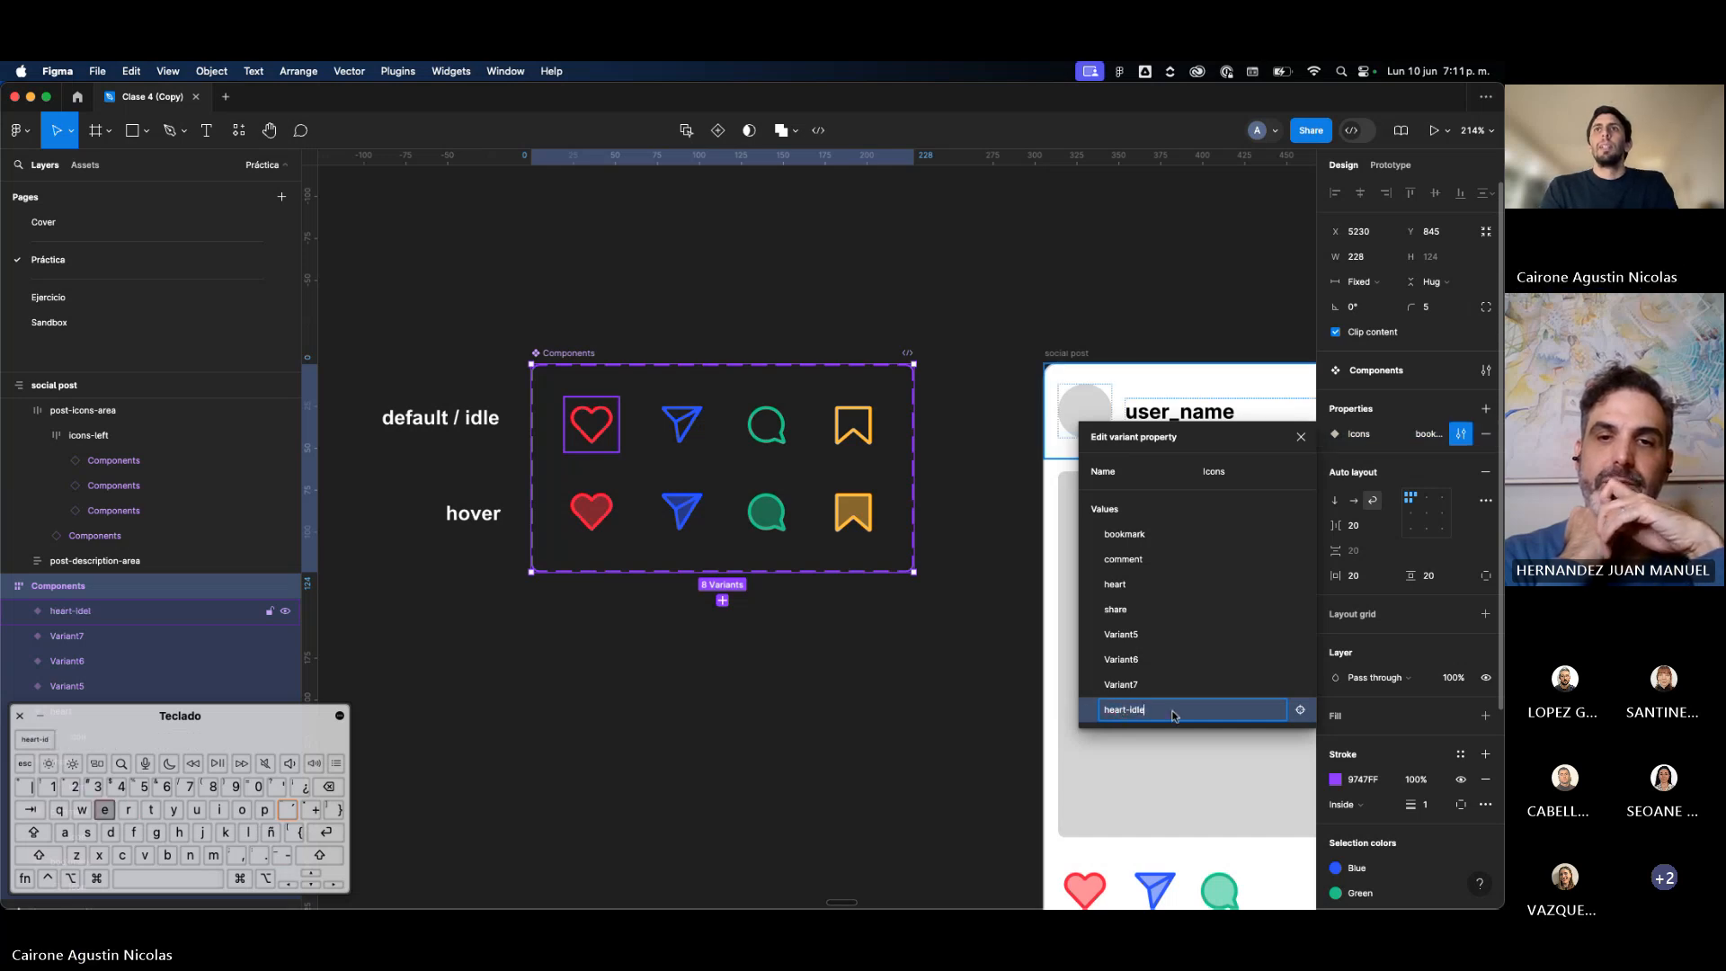
key(Return)
Step: Rename the Variant6 value, the default comment icon, as "comment-idle"
double_click(1137, 670)
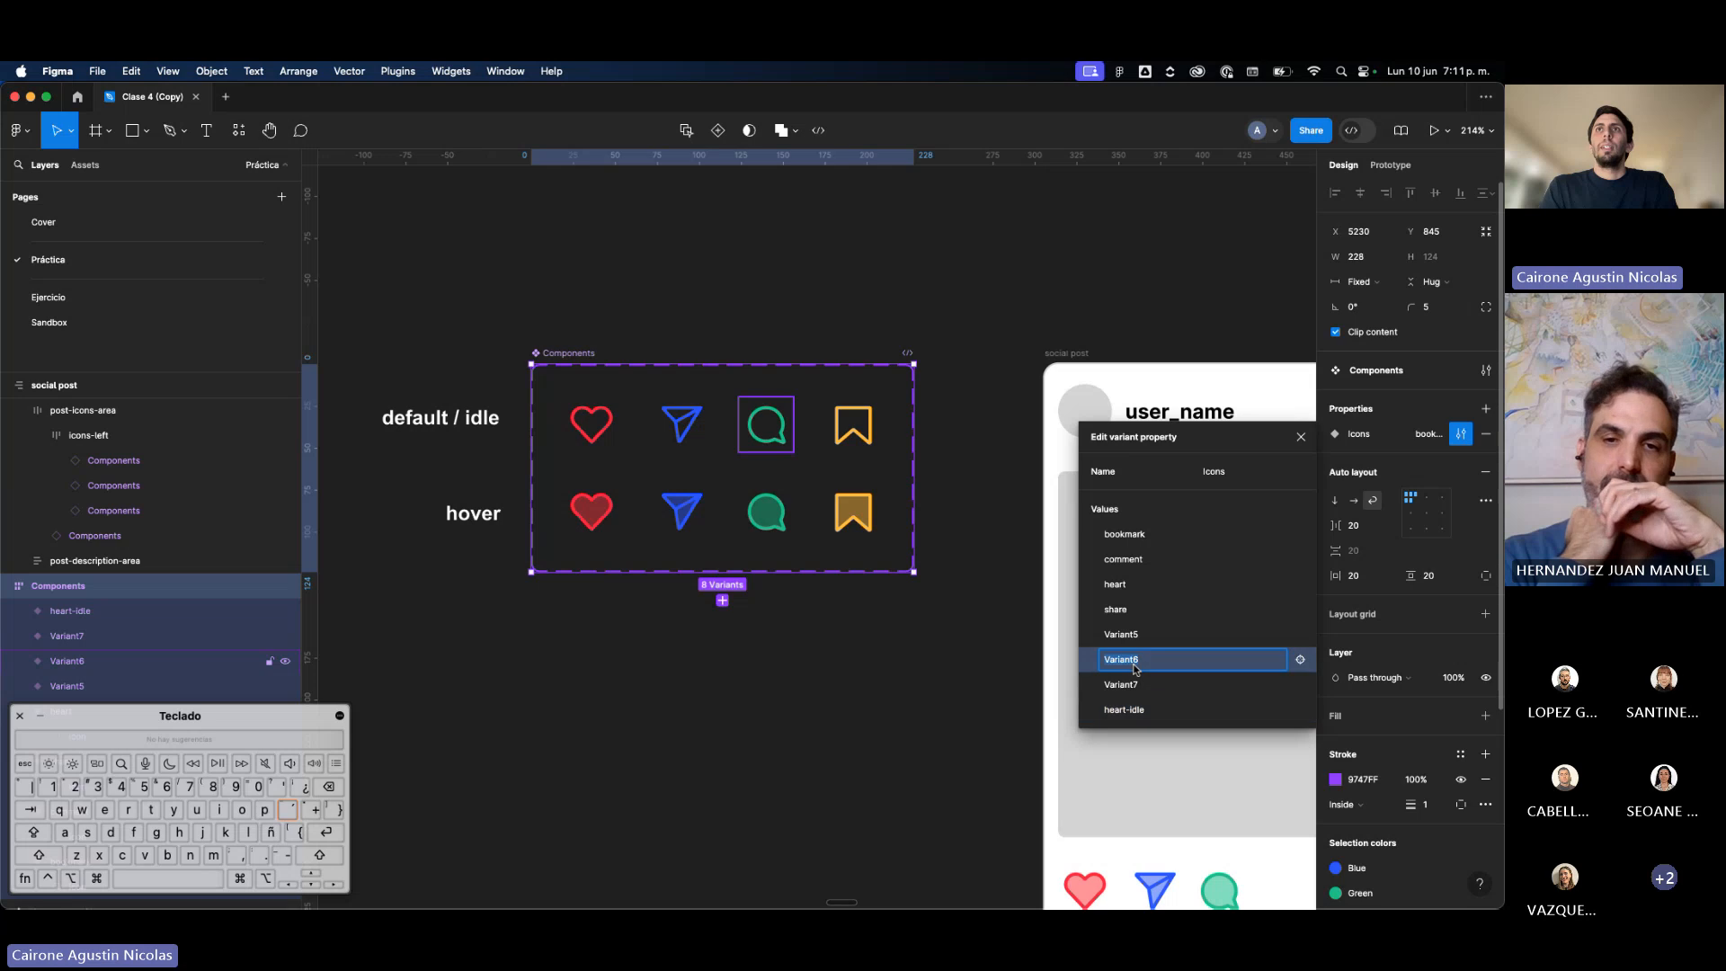
text(share-idle)
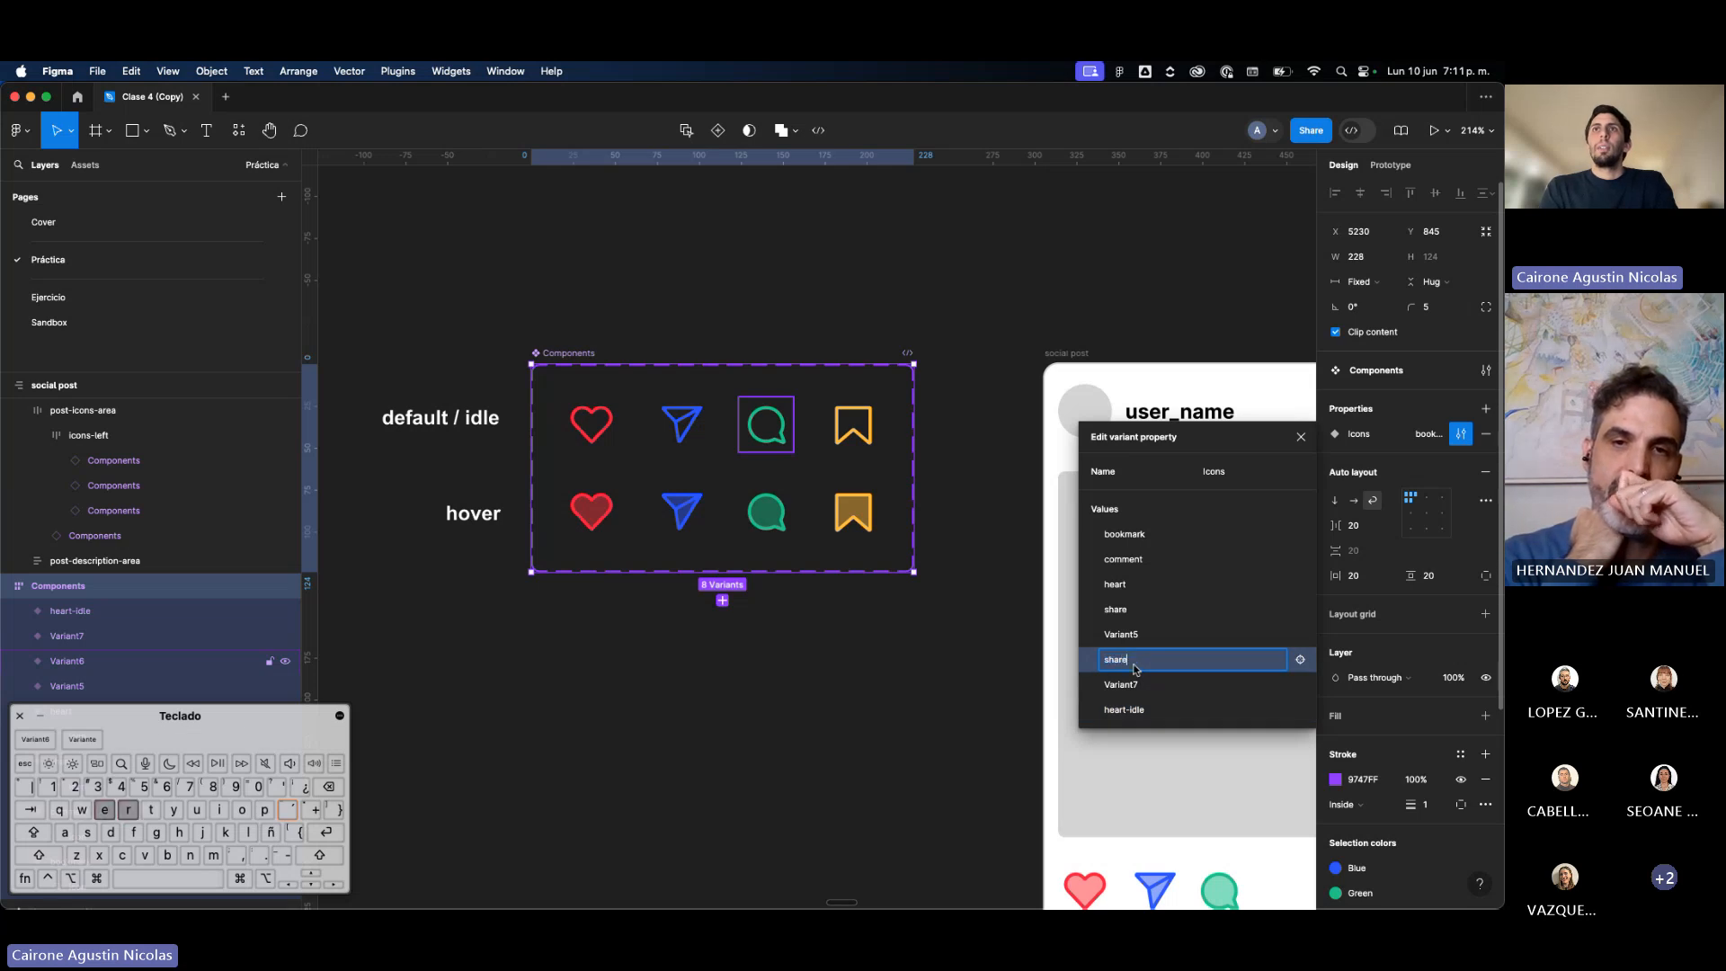
key(Return)
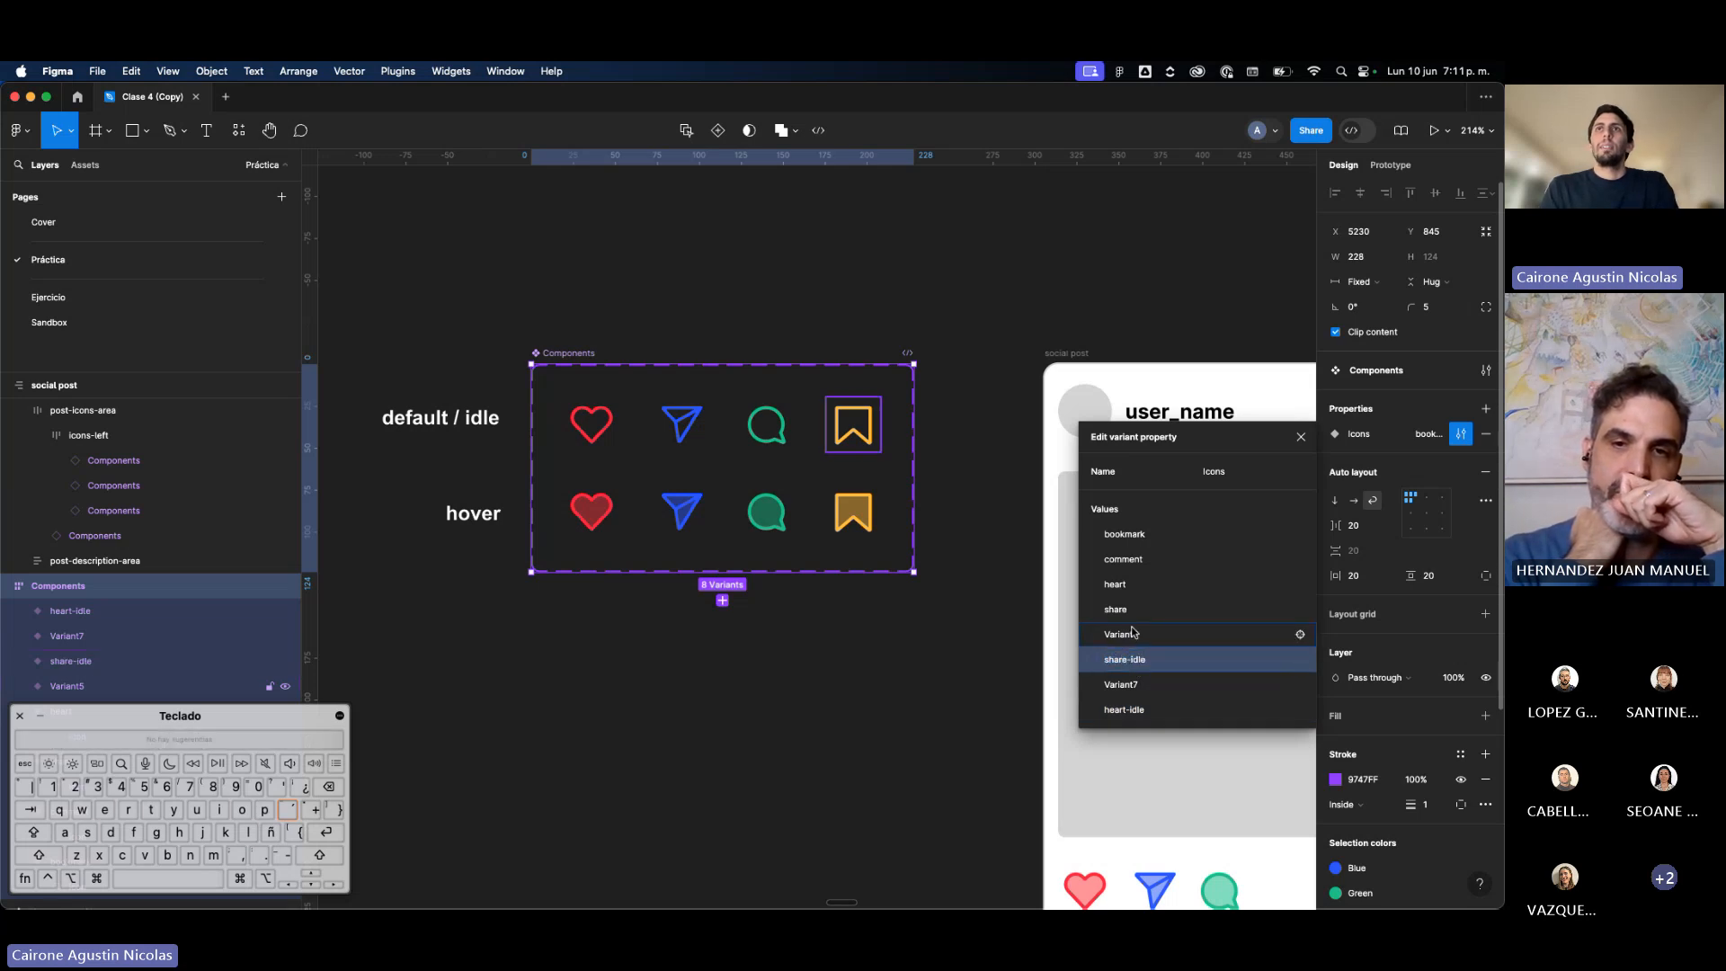
double_click(1114, 663)
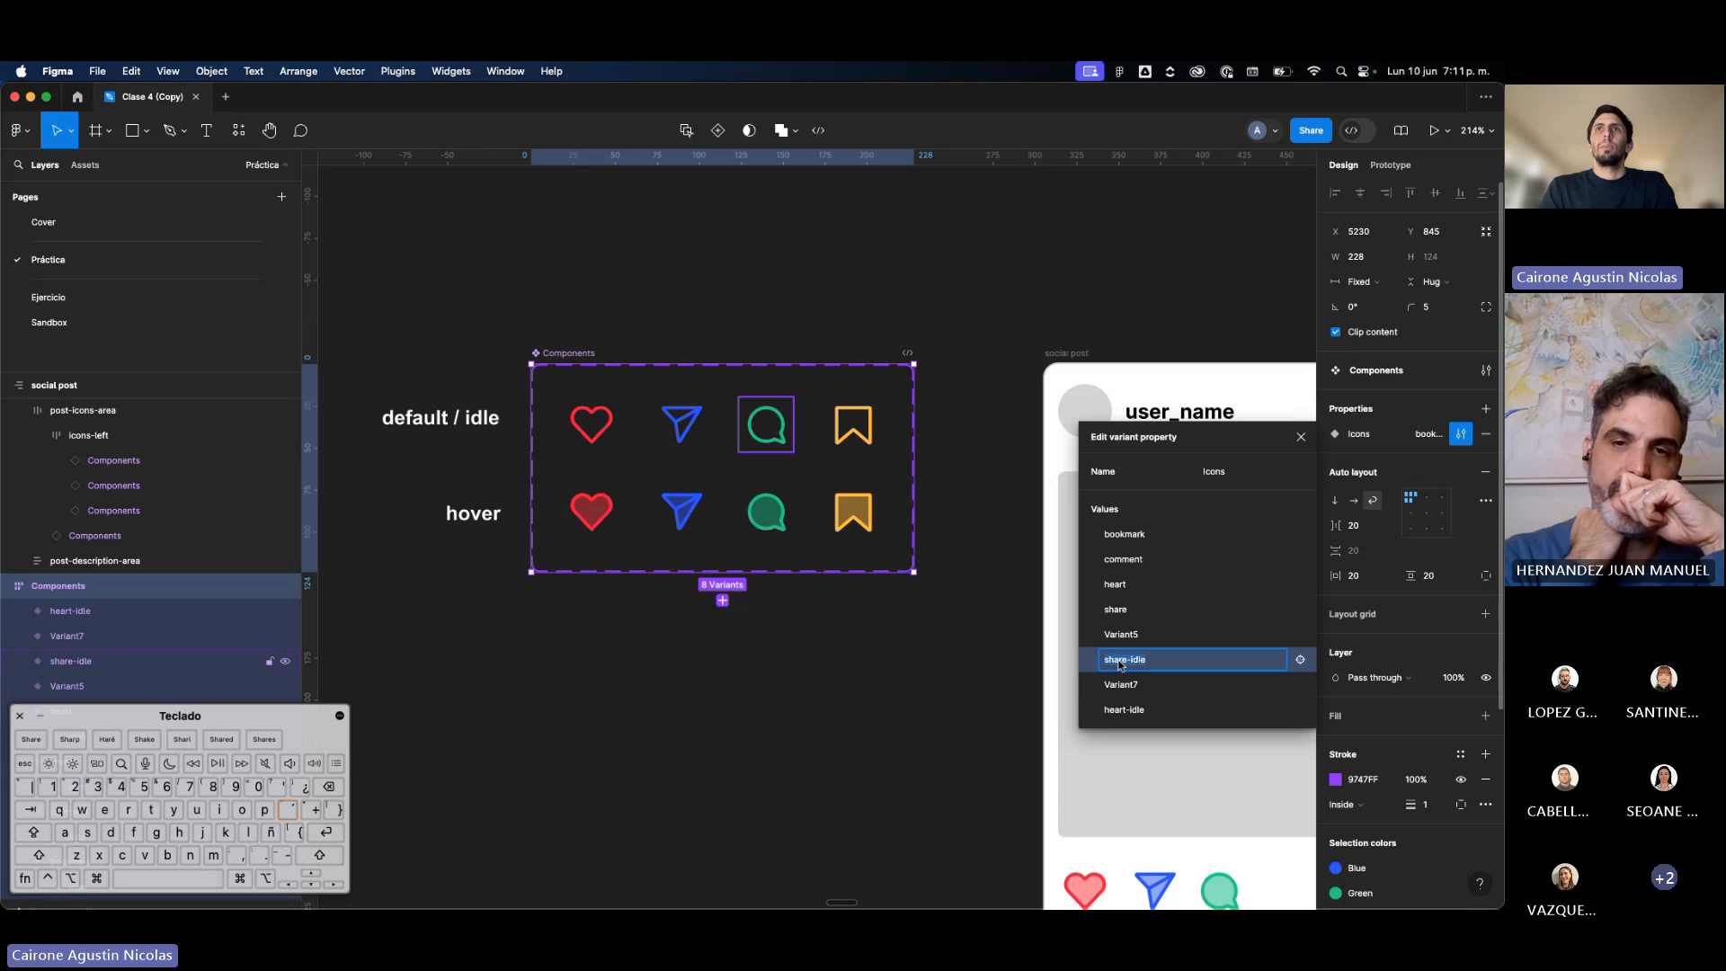
text(comment-idle)
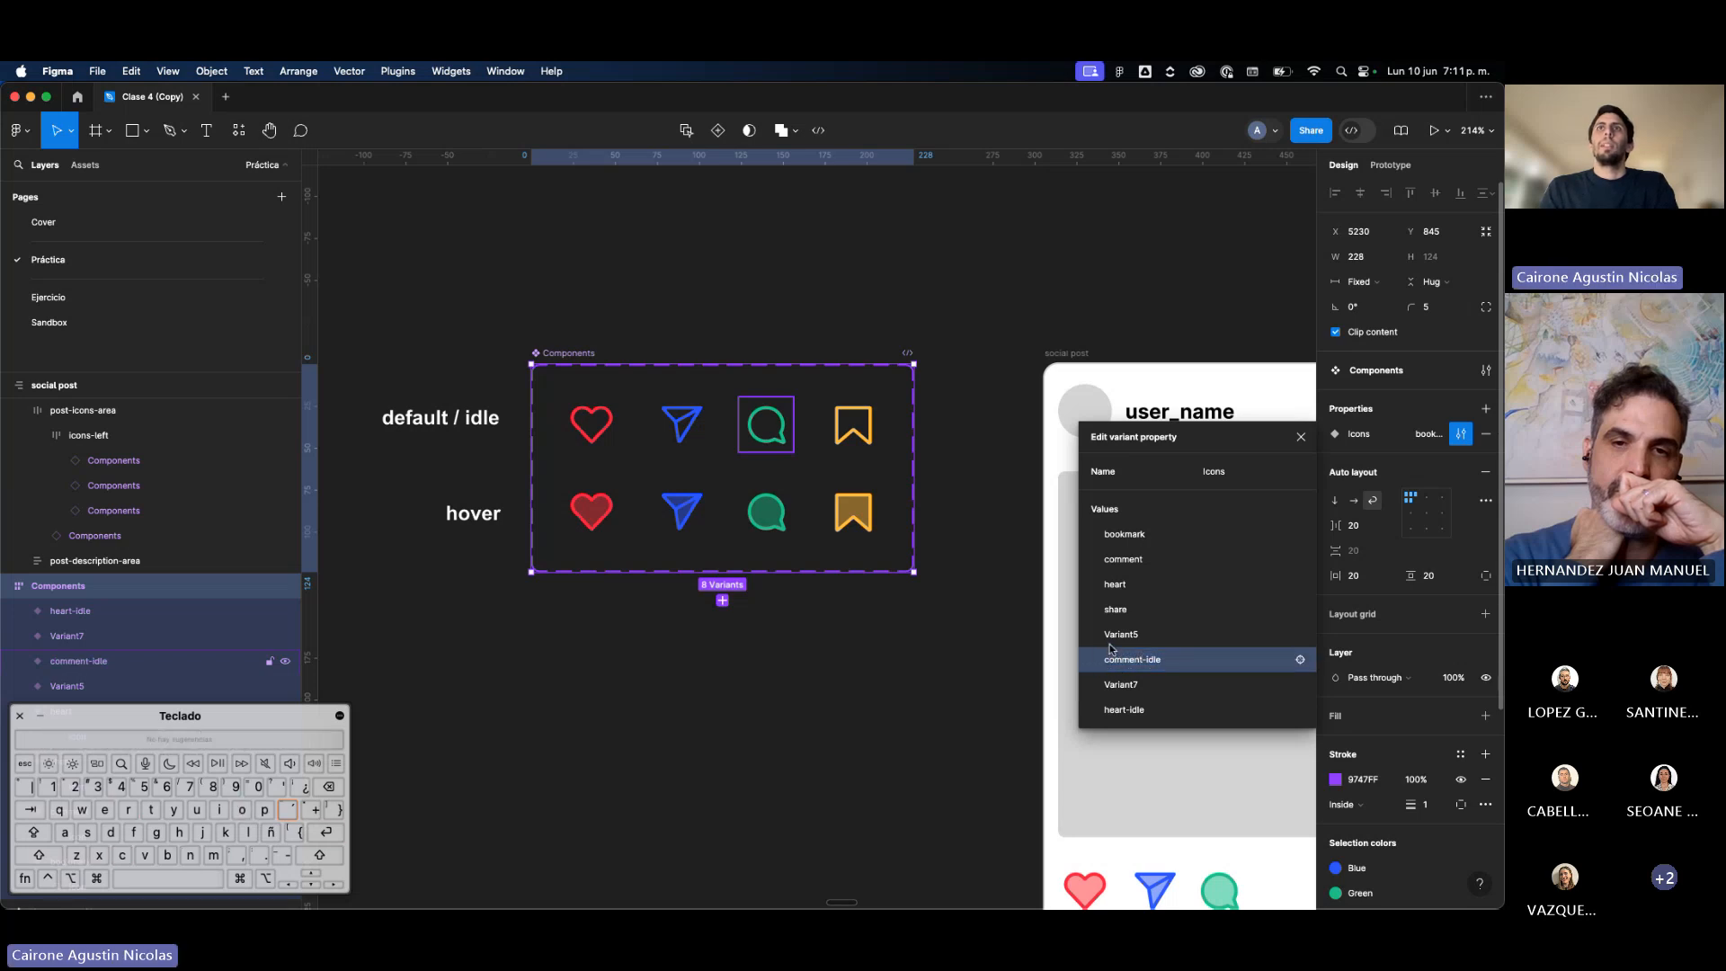
Step: Rename the Variant5 value as "bookmark-idle" and the Variant7 value as "share-idle"
double_click(1115, 636)
text(bo)
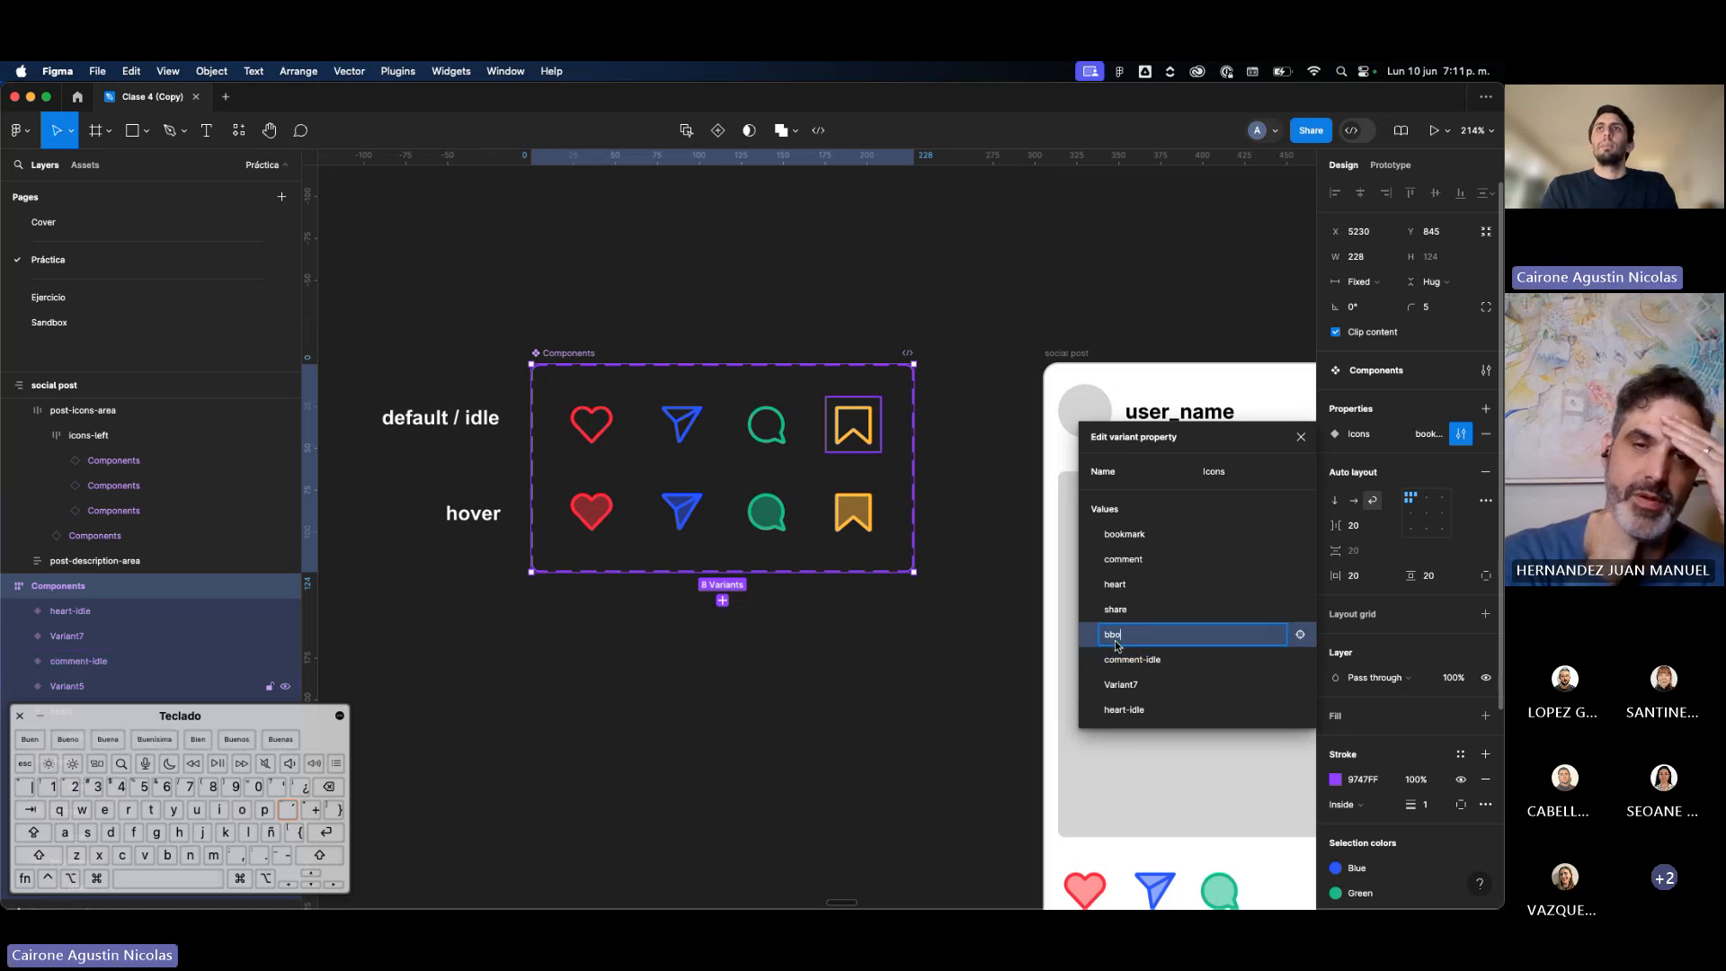
text(okmark-idle)
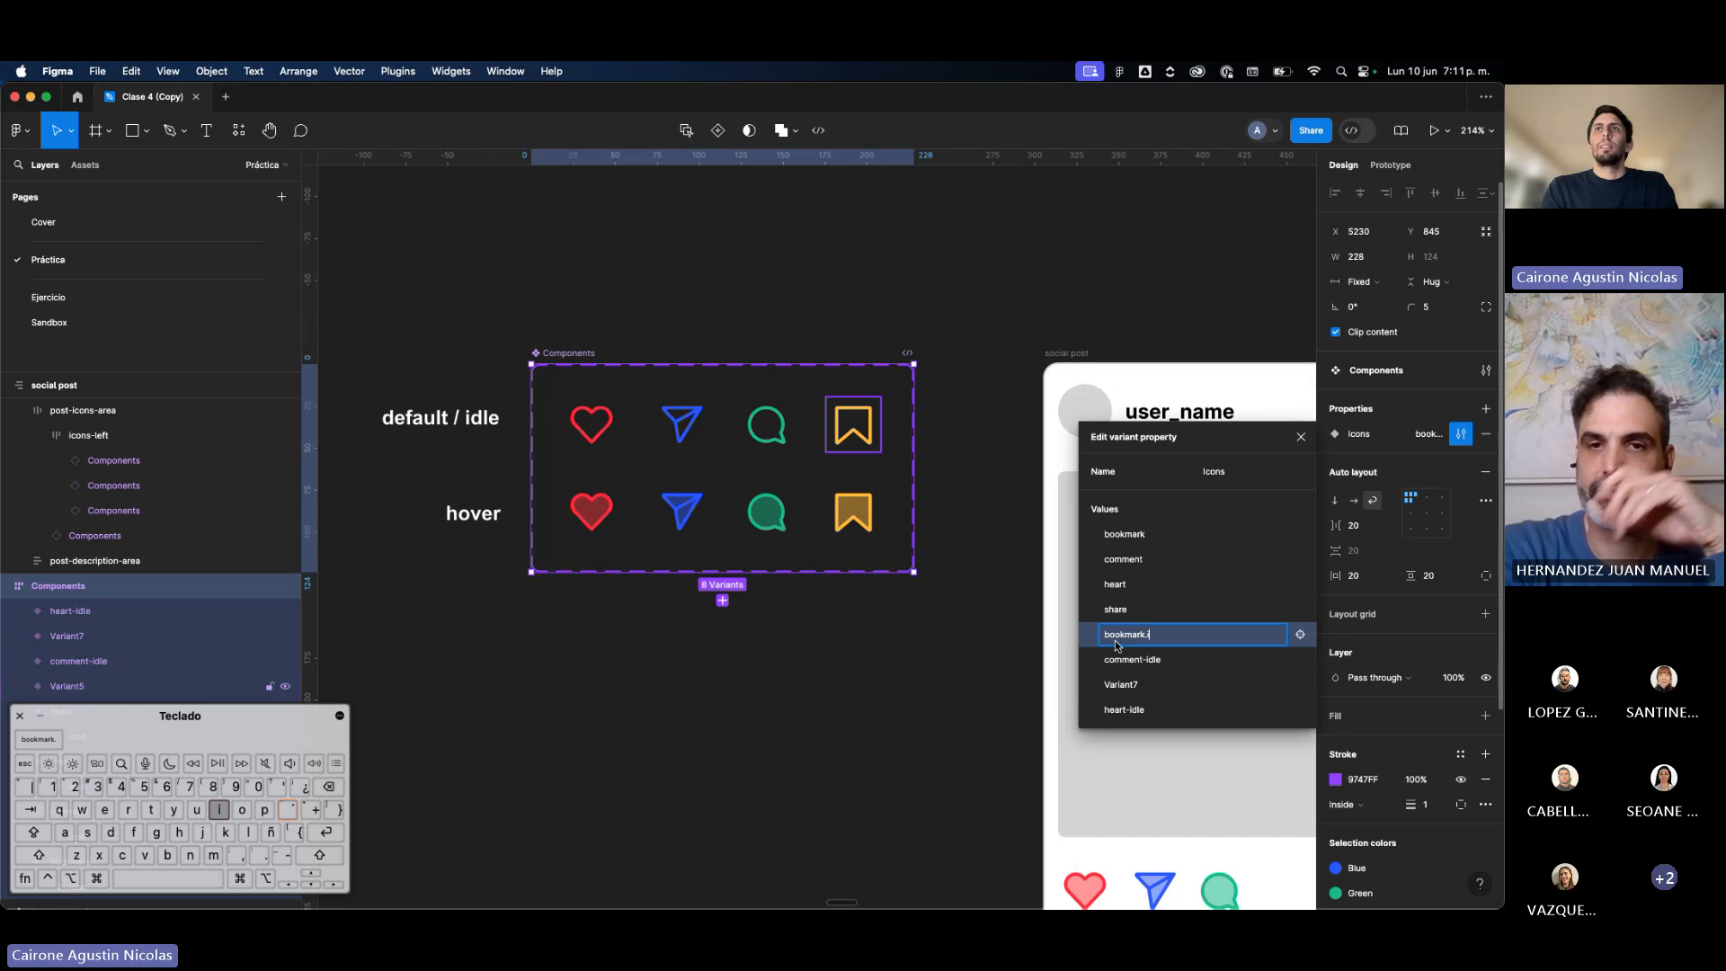
key(Return)
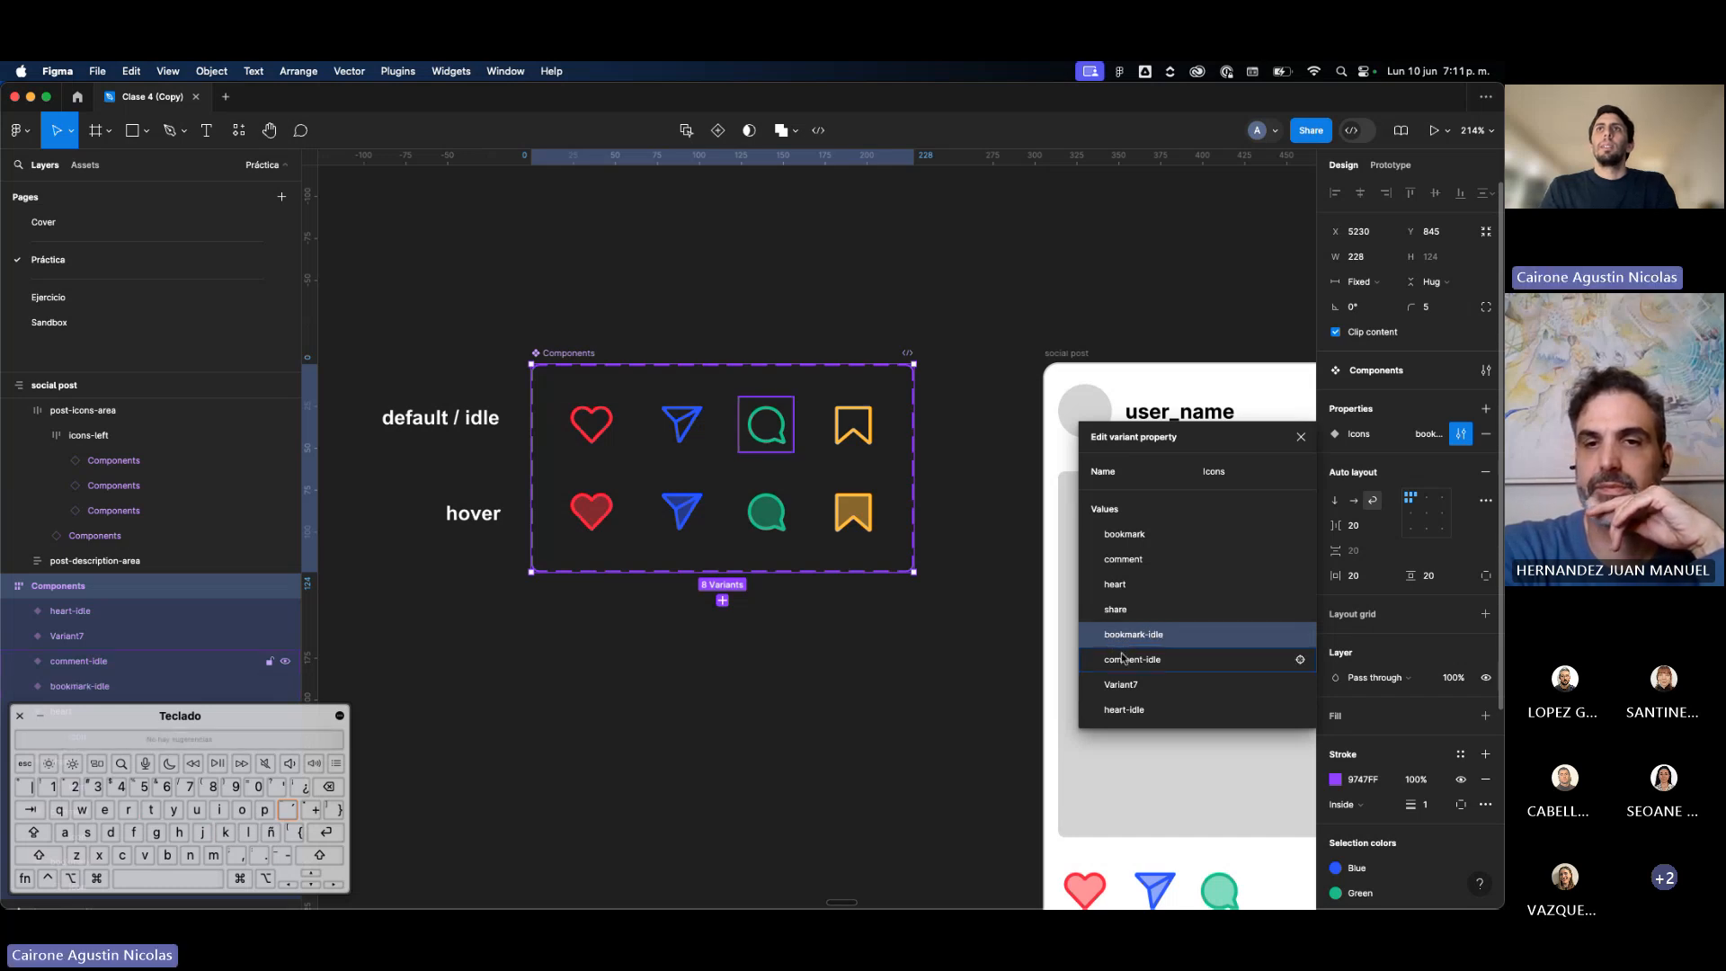
double_click(1146, 683)
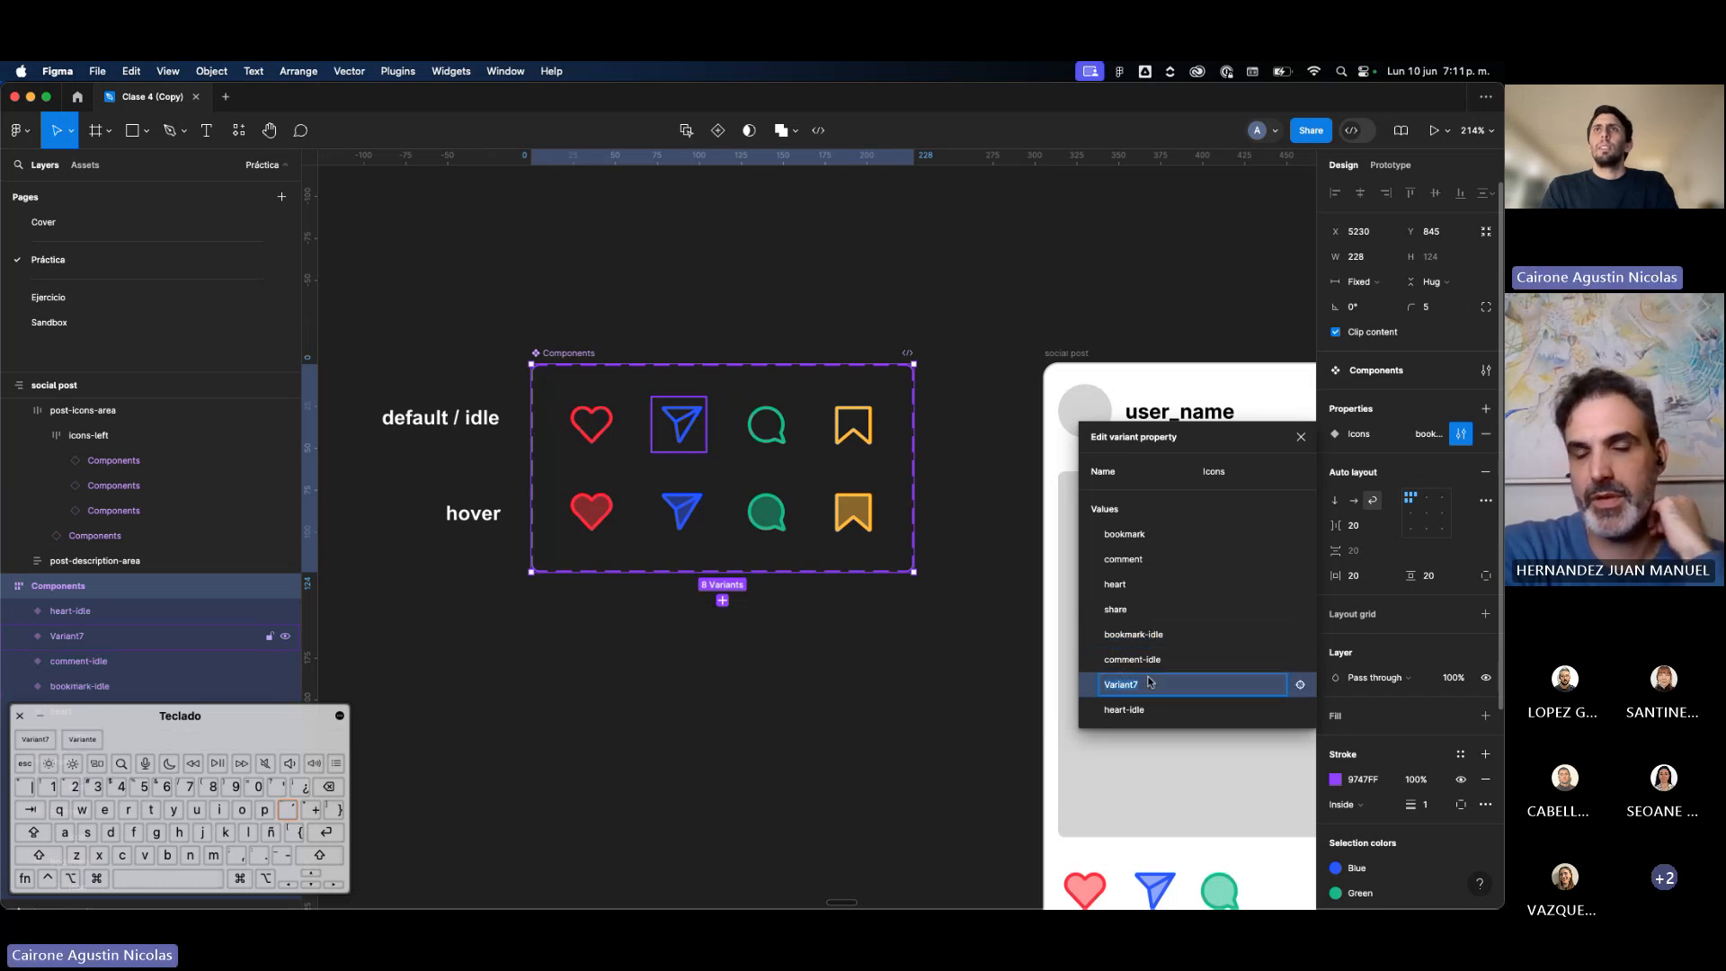
text(share-idle)
key(Return)
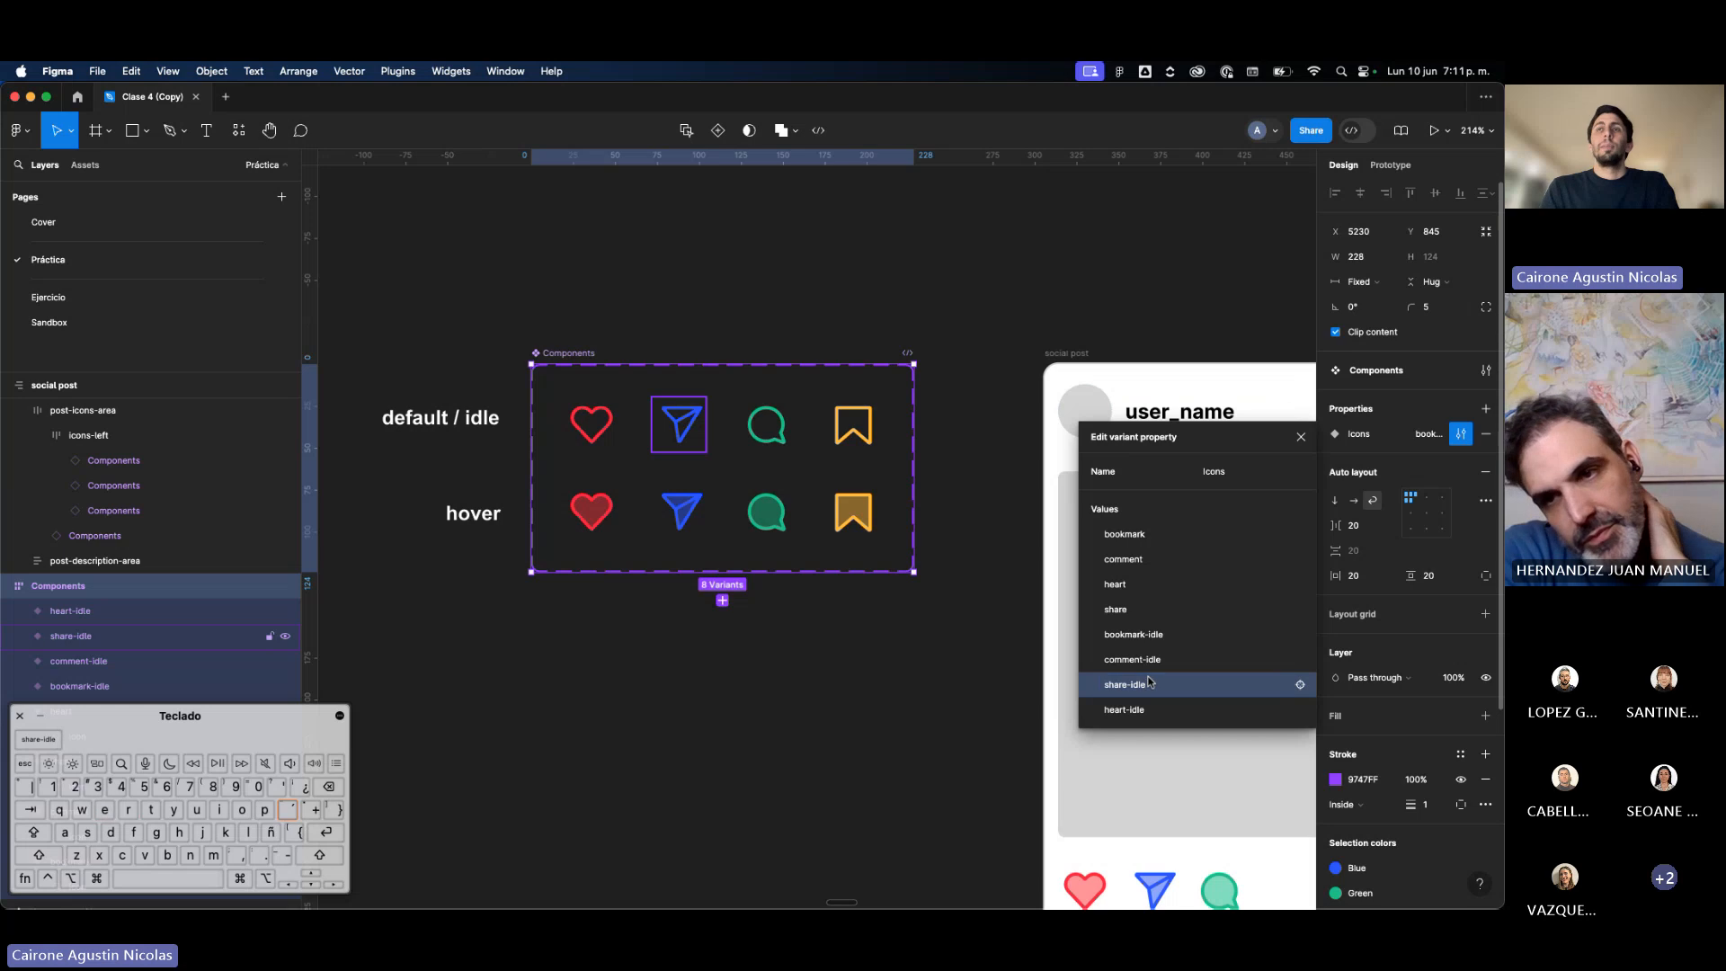
Step: Rename the share value as "share-hover" and the heart value as "heart-hover"
double_click(1135, 609)
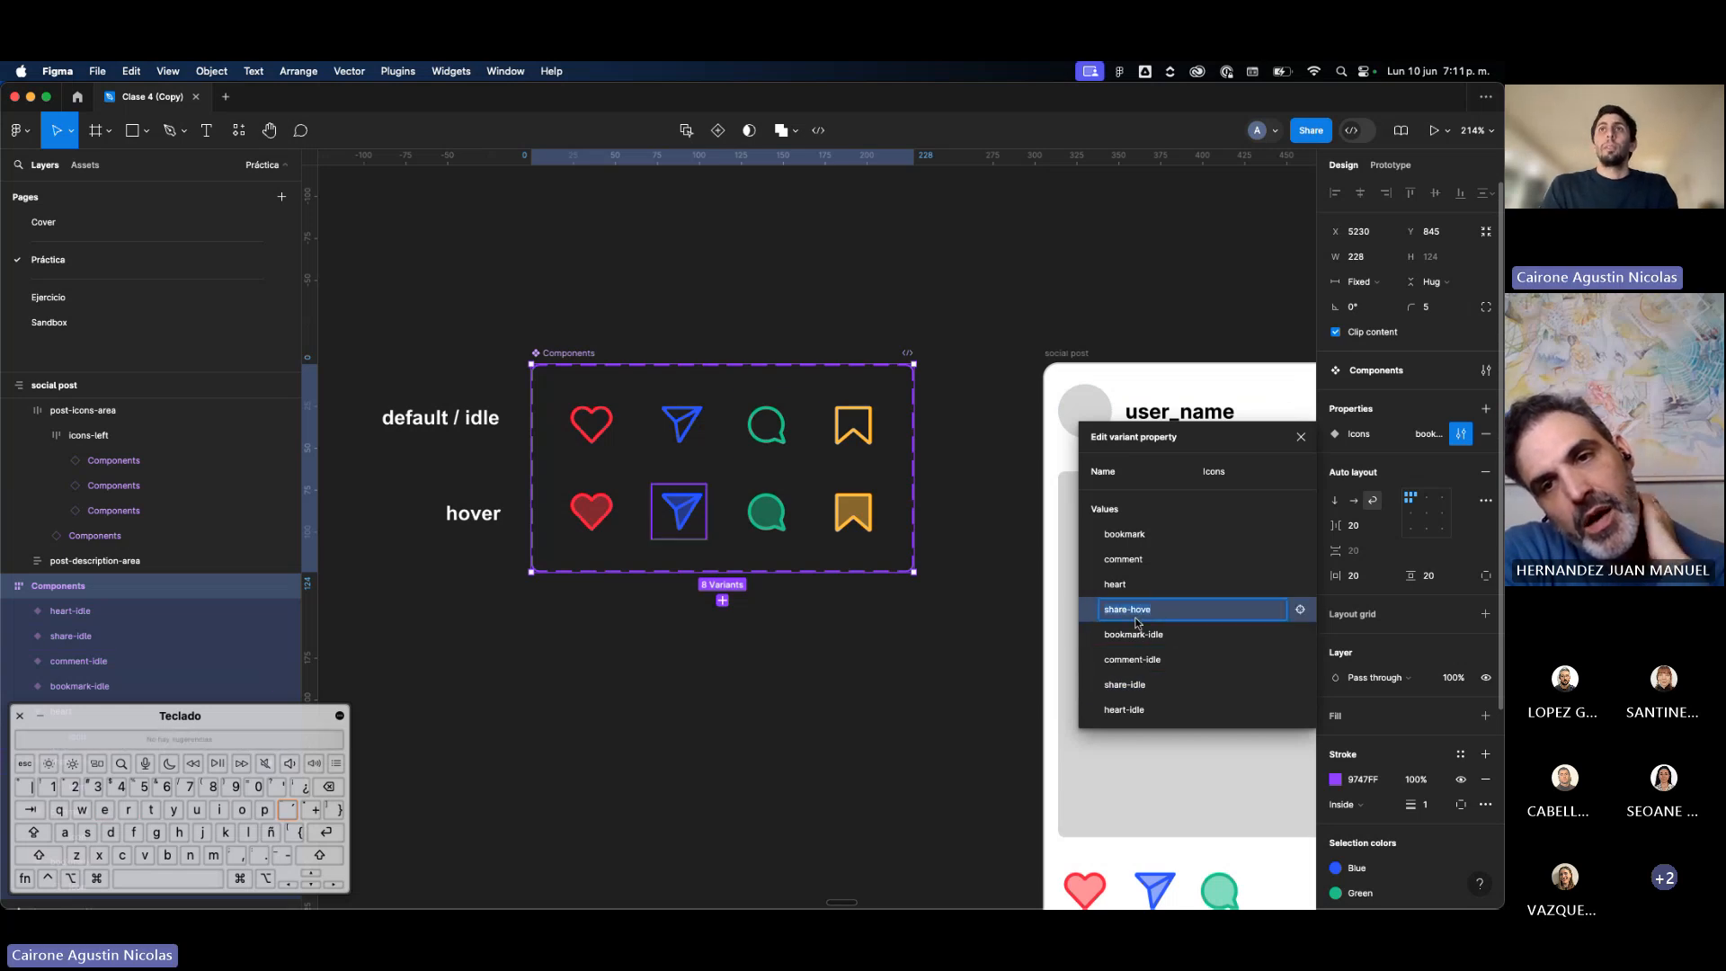
text(r)
key(Return)
double_click(1113, 584)
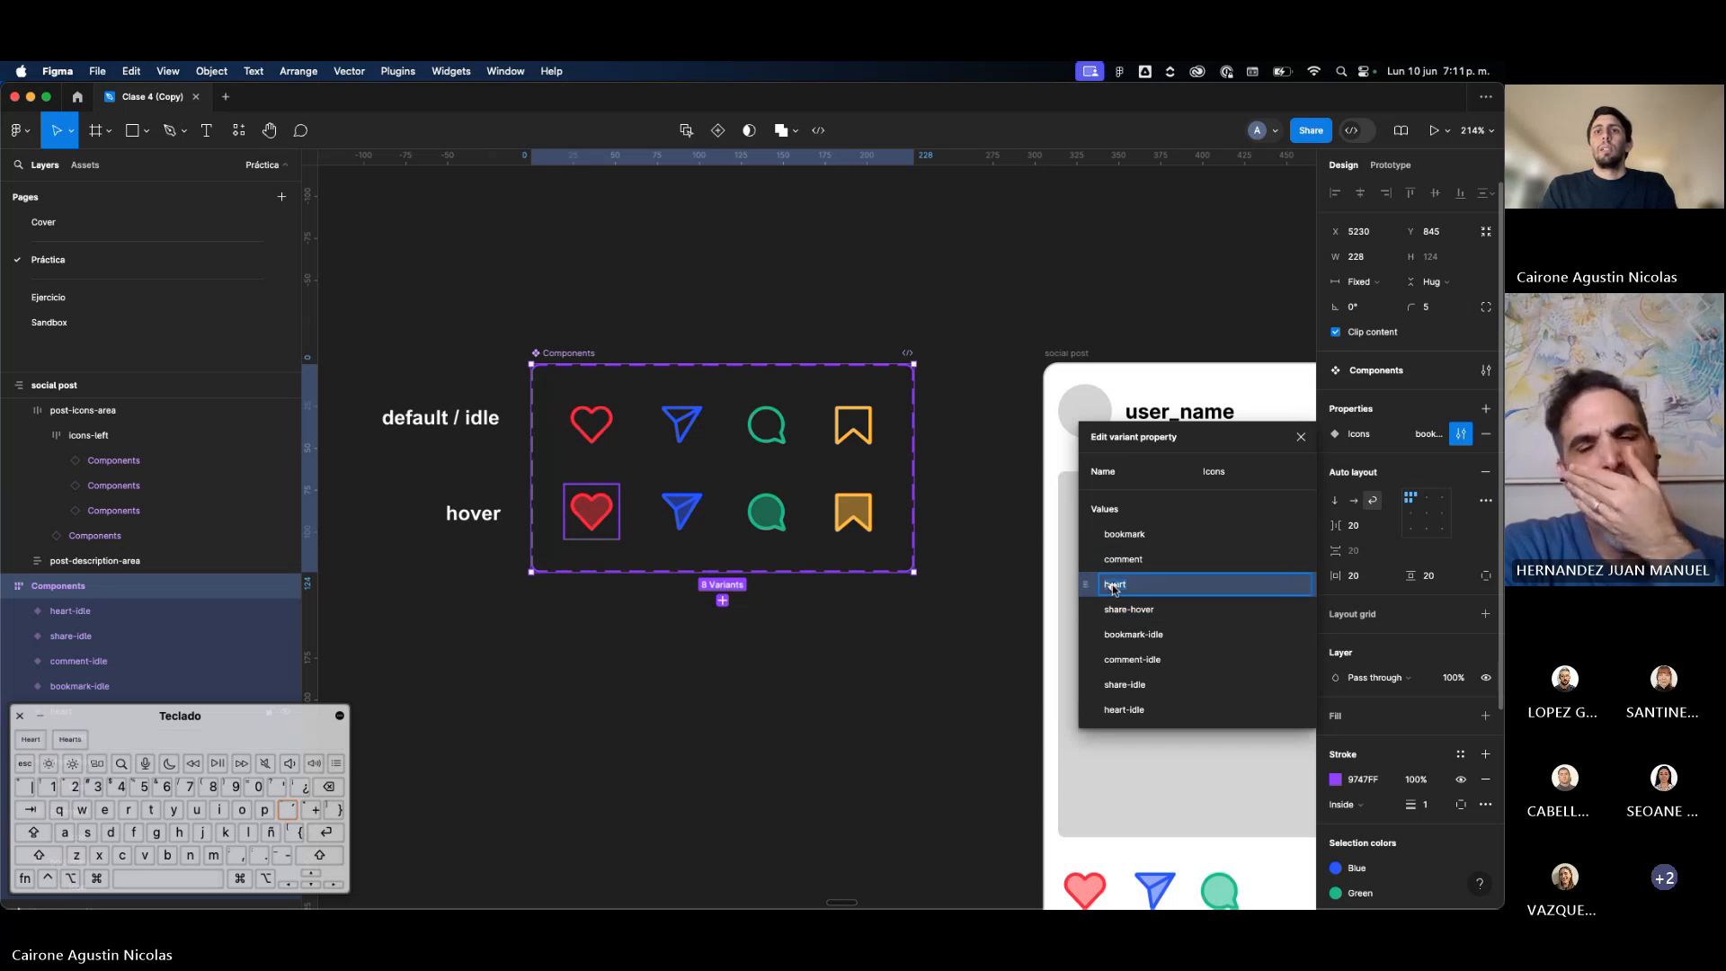
text(-hove)
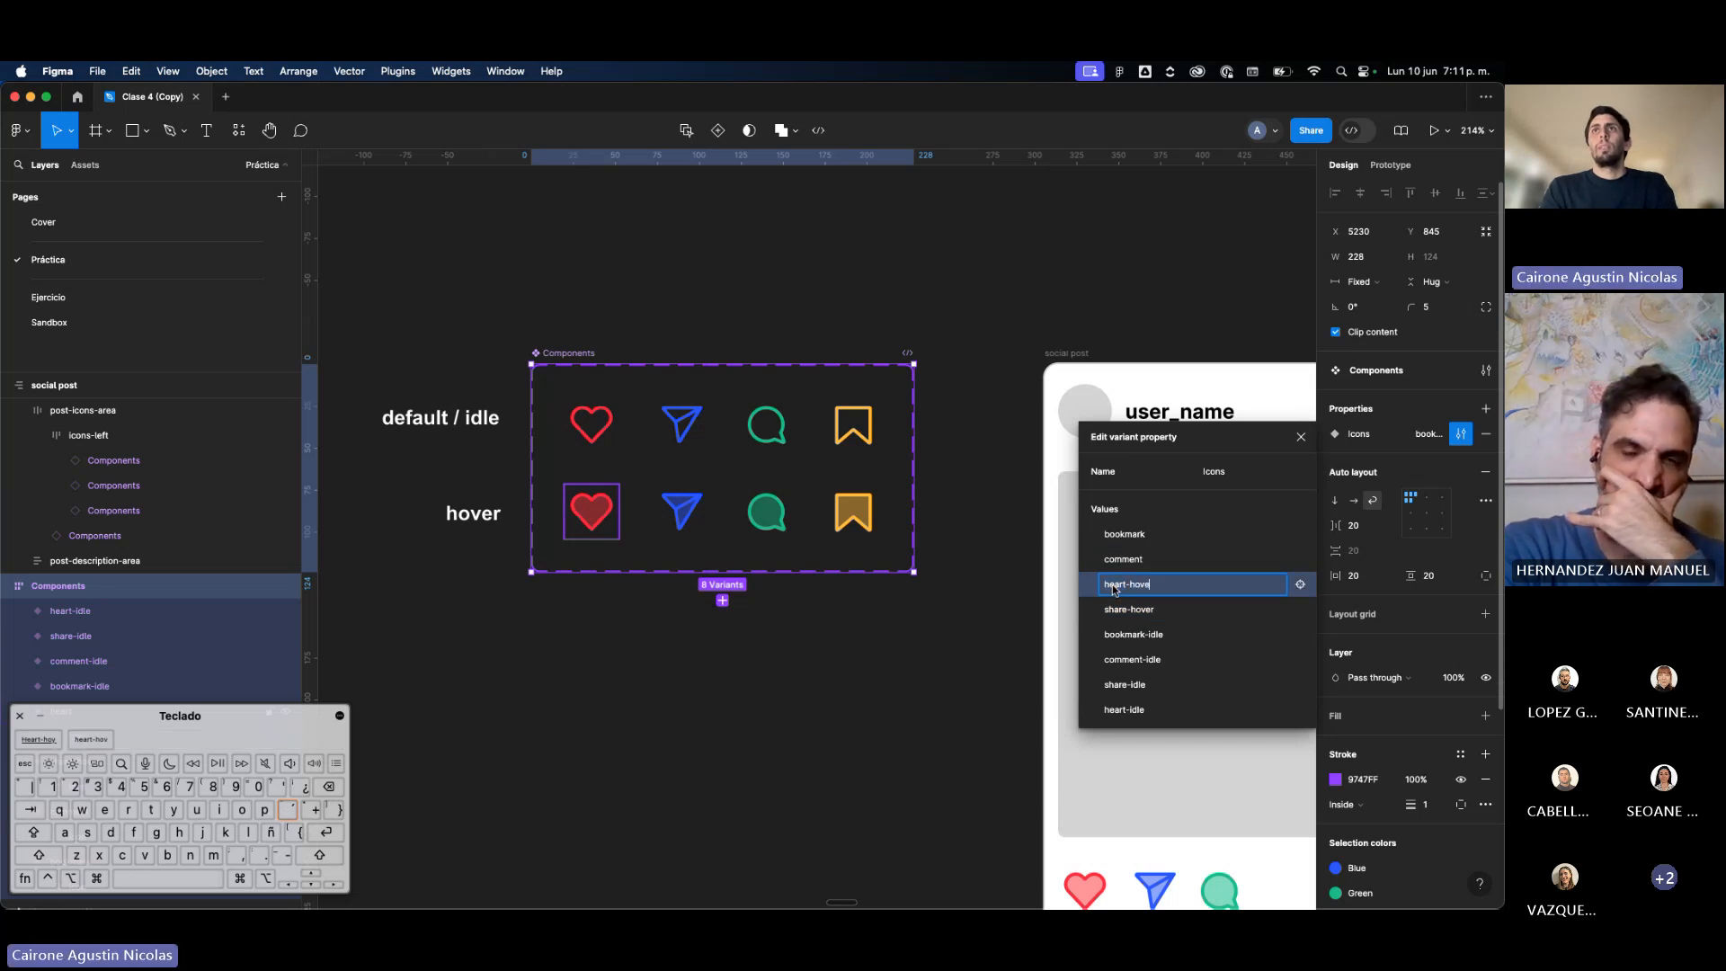
text(r)
Step: Rename the comment value as "comment-hover" and the bookmark value as "bookmark-hover"
double_click(1129, 558)
text(-)
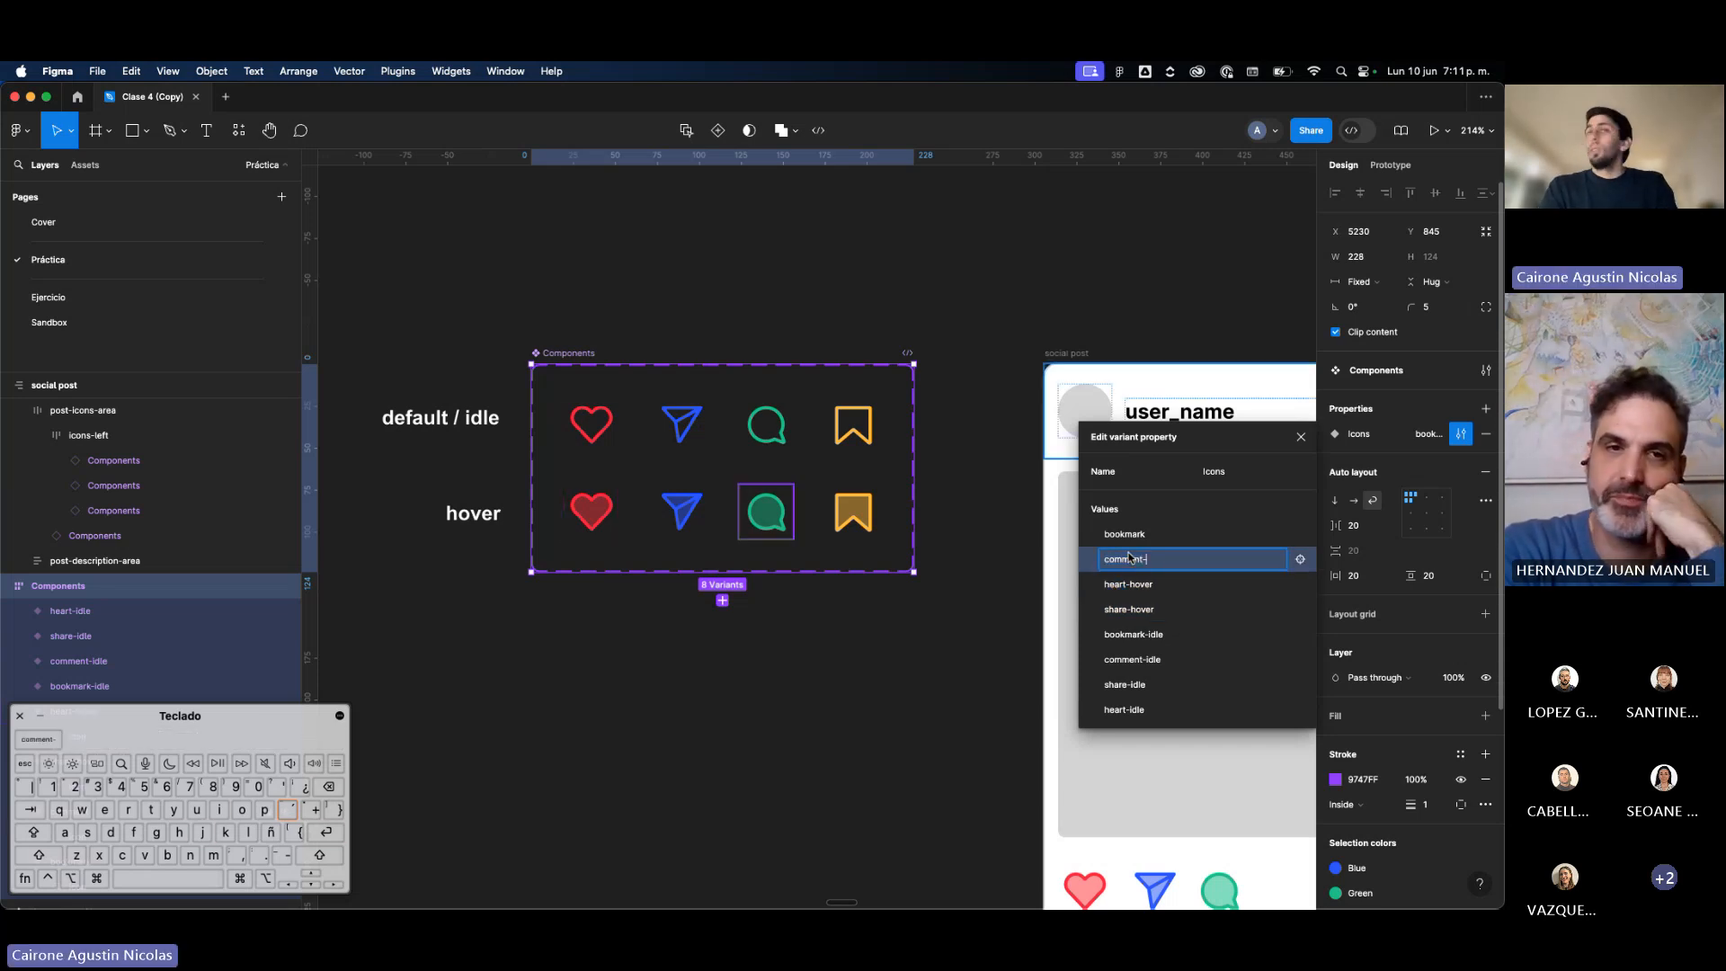
text(hover)
key(Return)
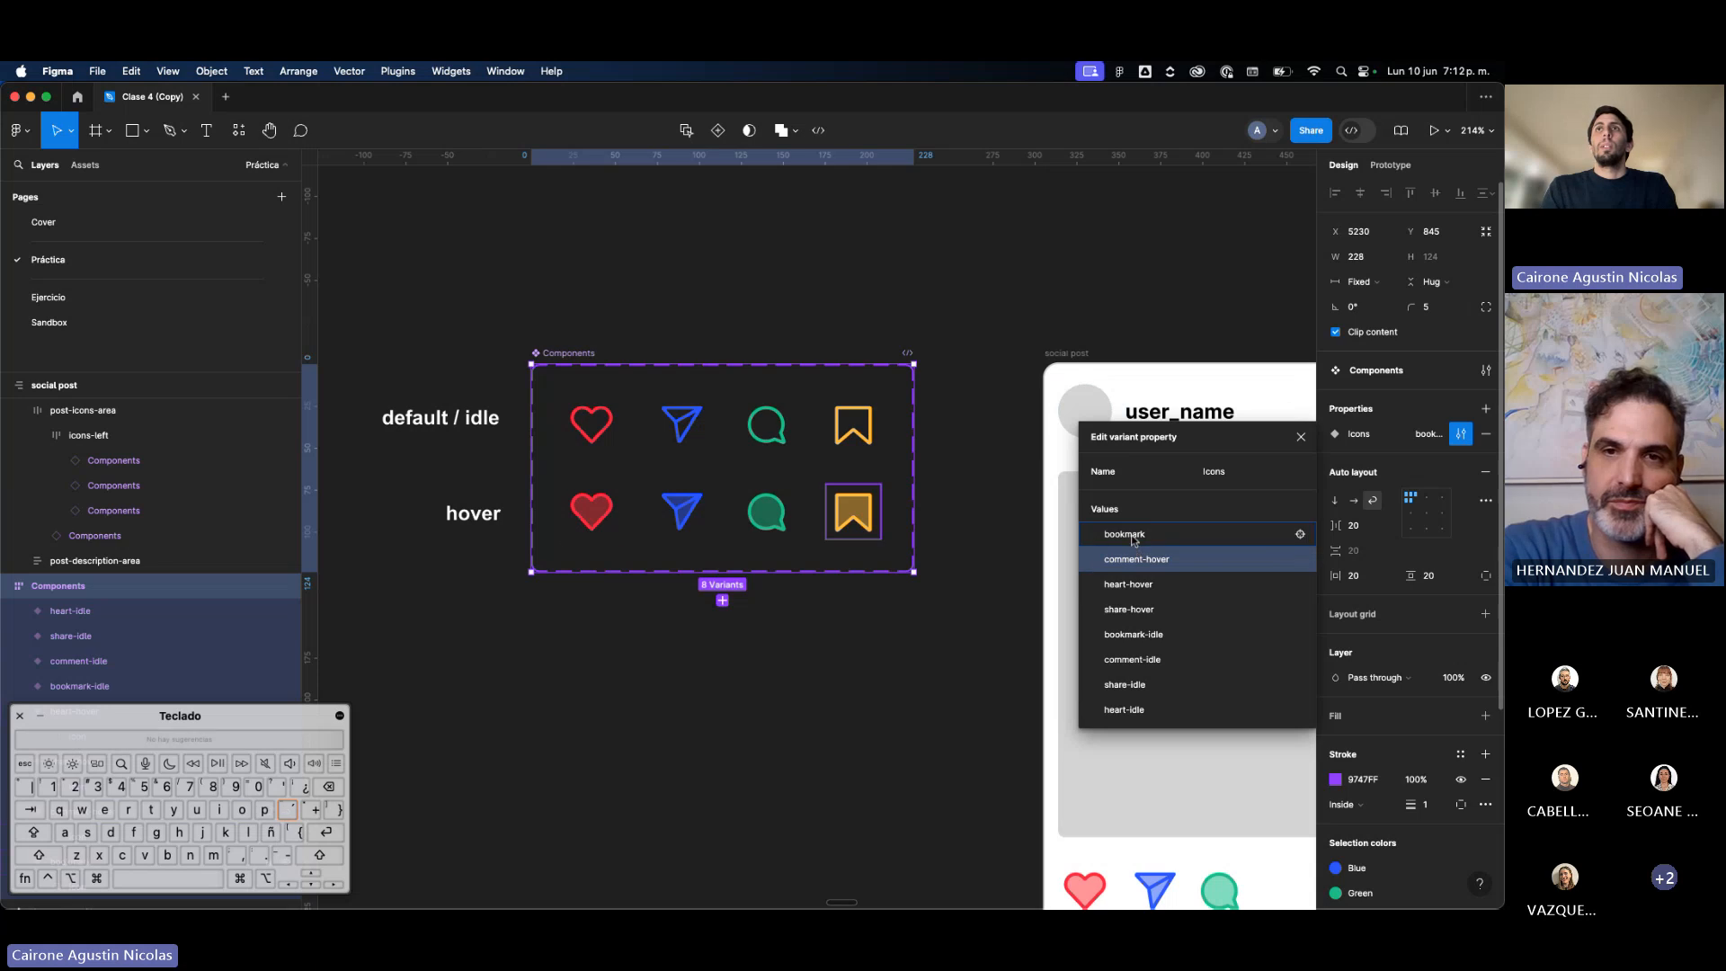
double_click(1130, 535)
text(-hover)
key(Return)
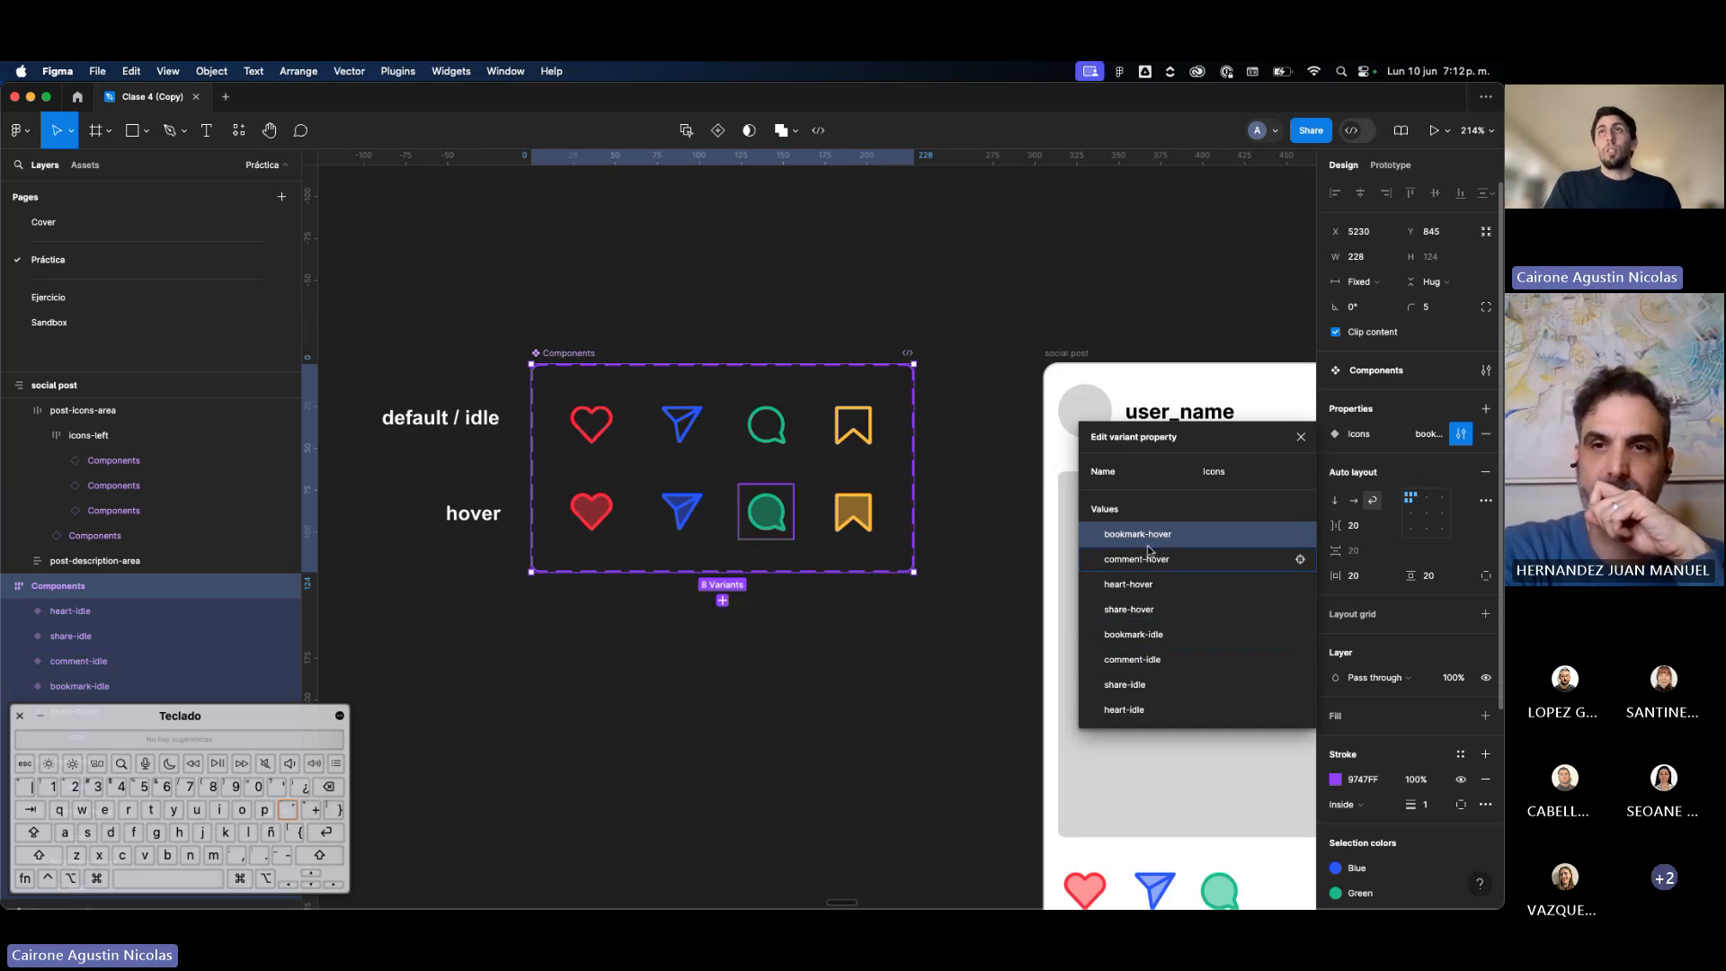
Step: In the social post's icon row, switch the bookmark instance to bookmark-idle and the comment instance to comment-idle
scroll(954, 679, right, 5)
scroll(955, 679, down, 3)
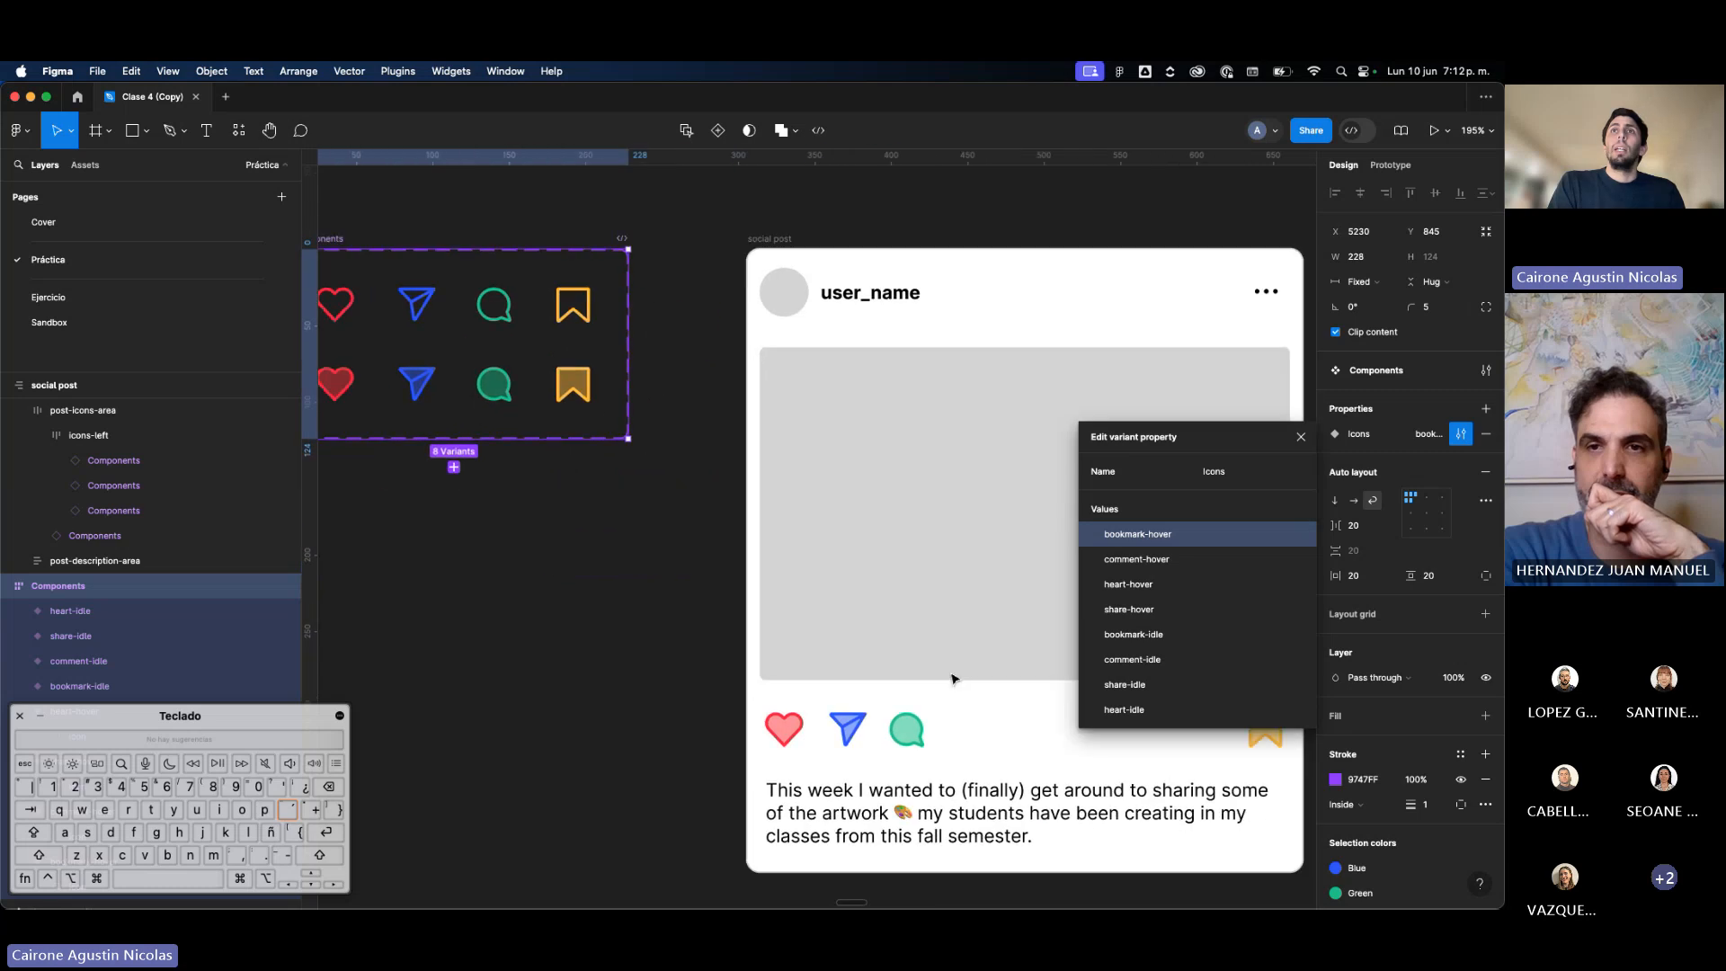
scroll(978, 690, right, 4)
click(941, 665)
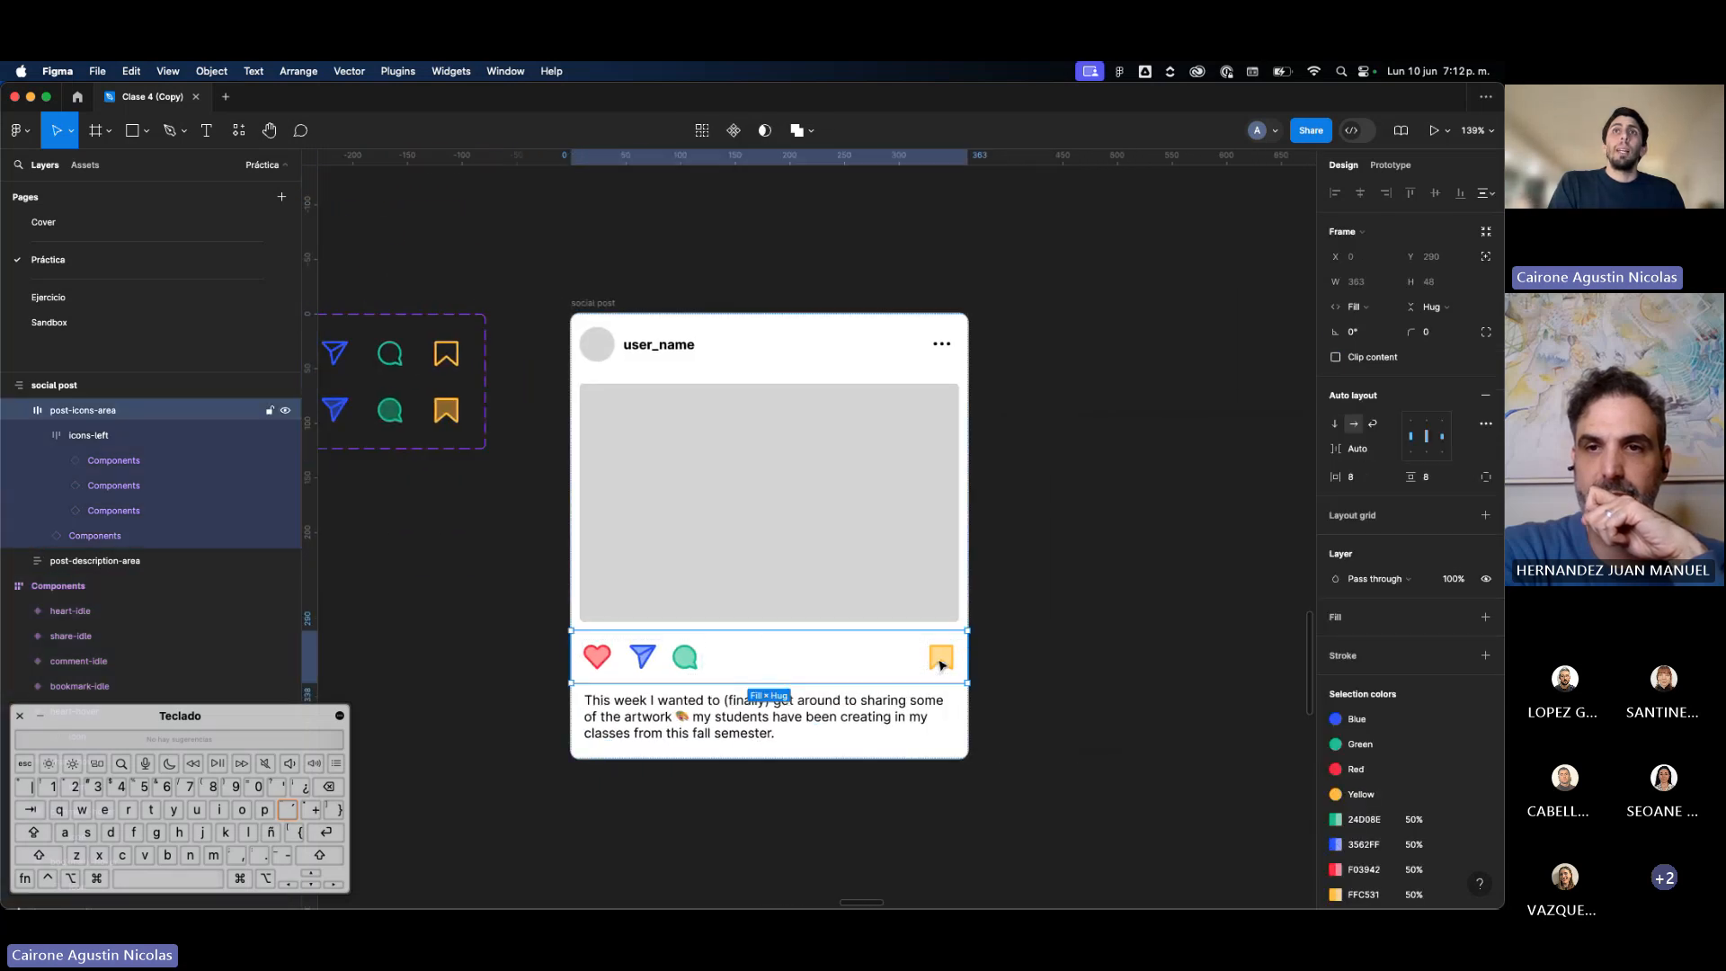
click(941, 665)
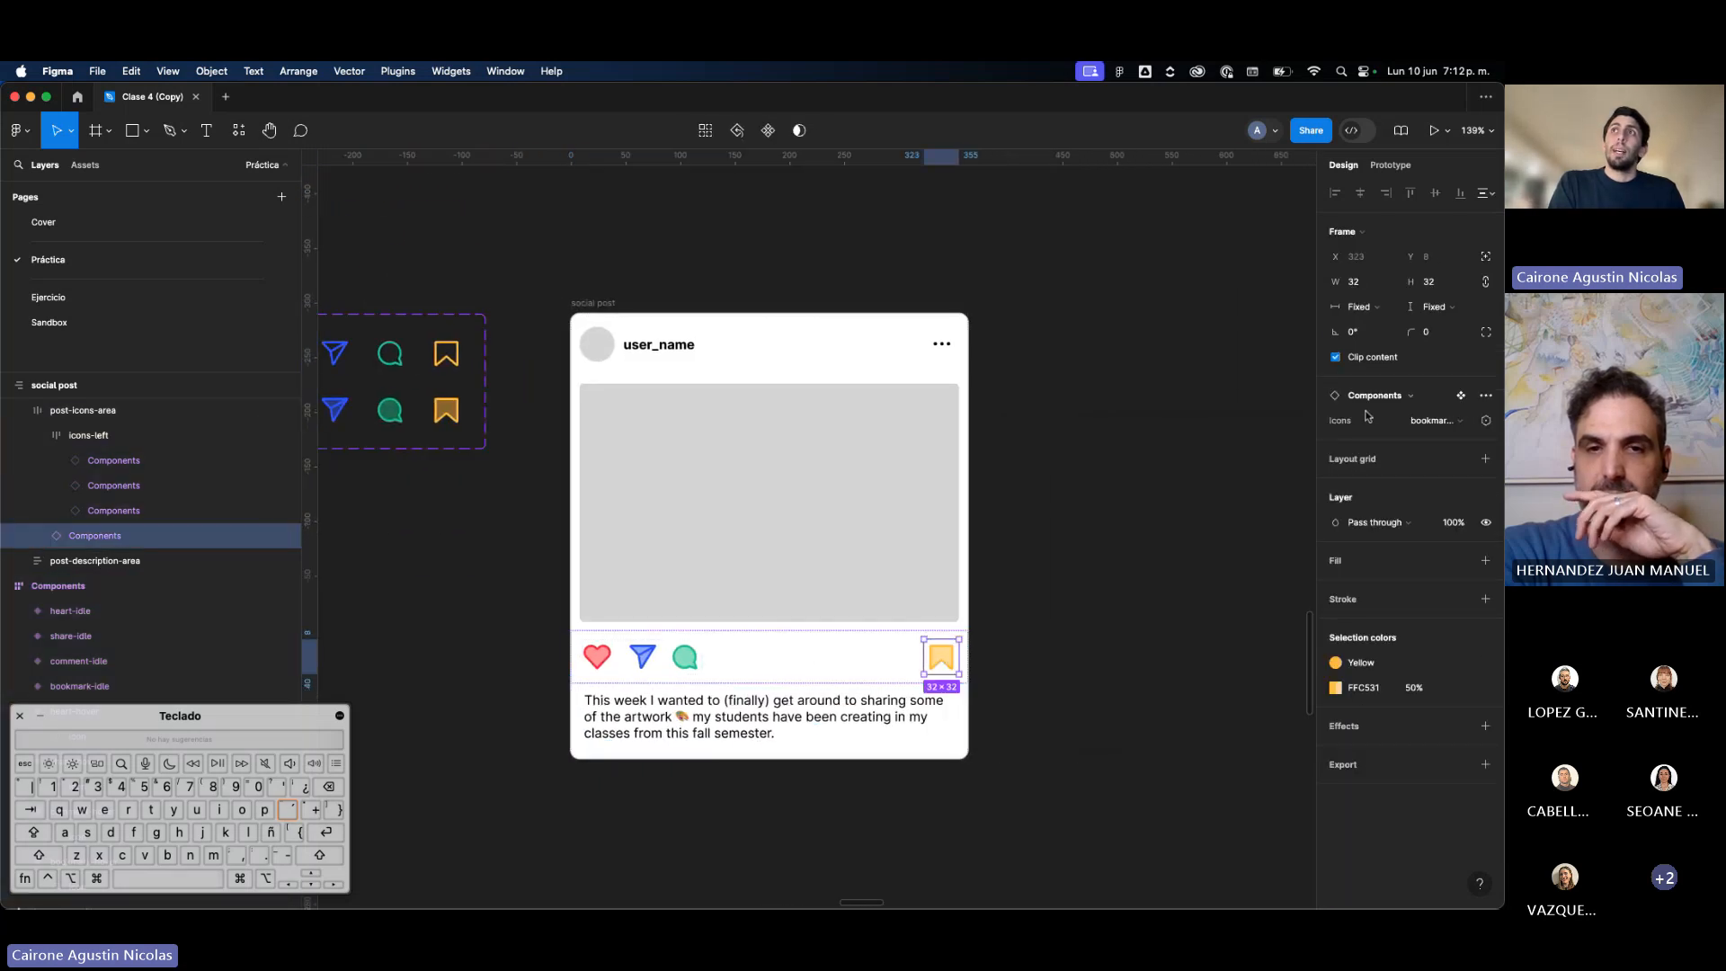
click(1438, 426)
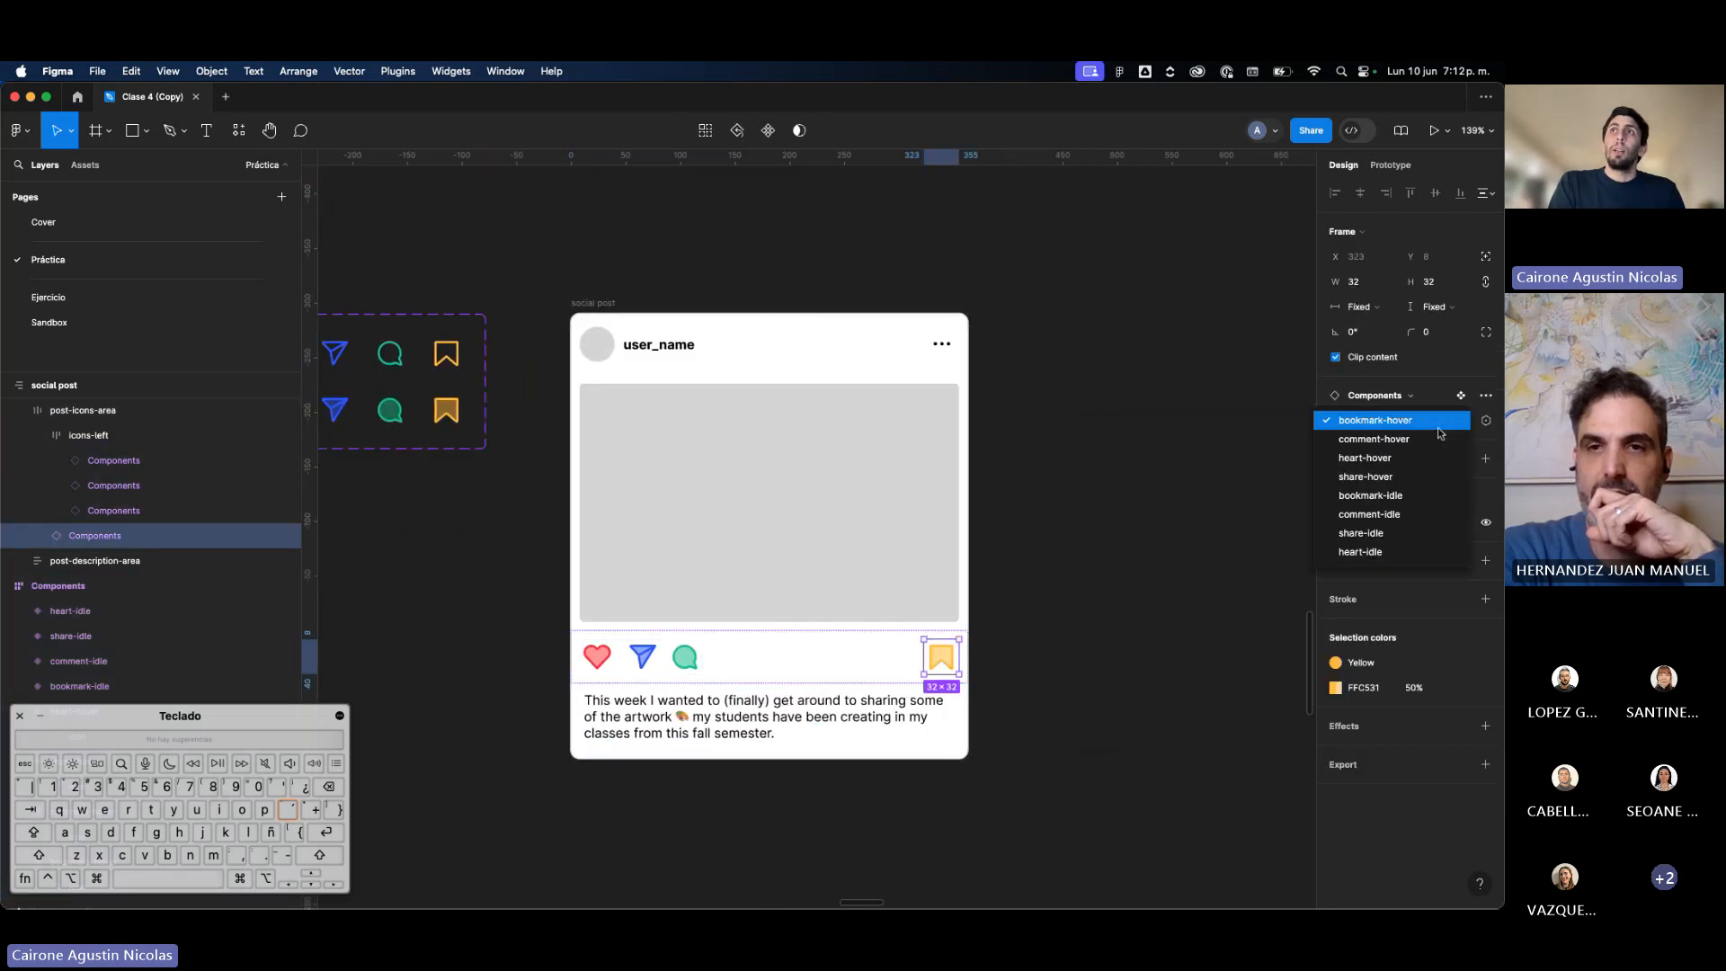
click(1399, 497)
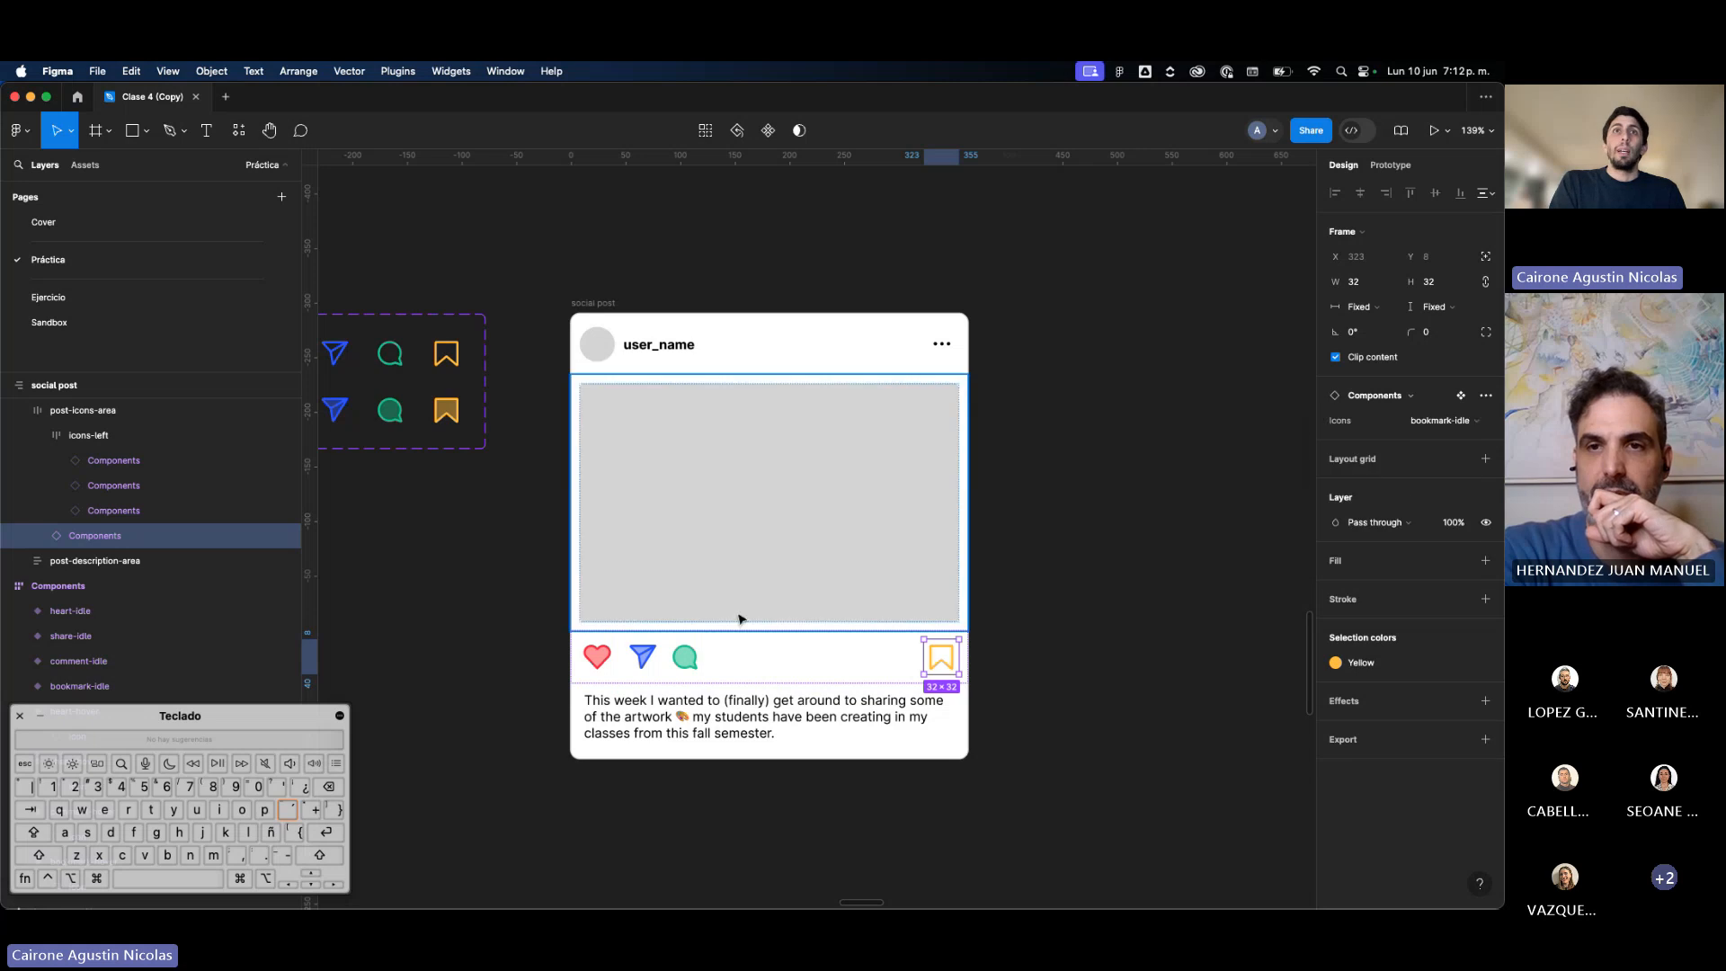
double_click(684, 670)
click(1438, 422)
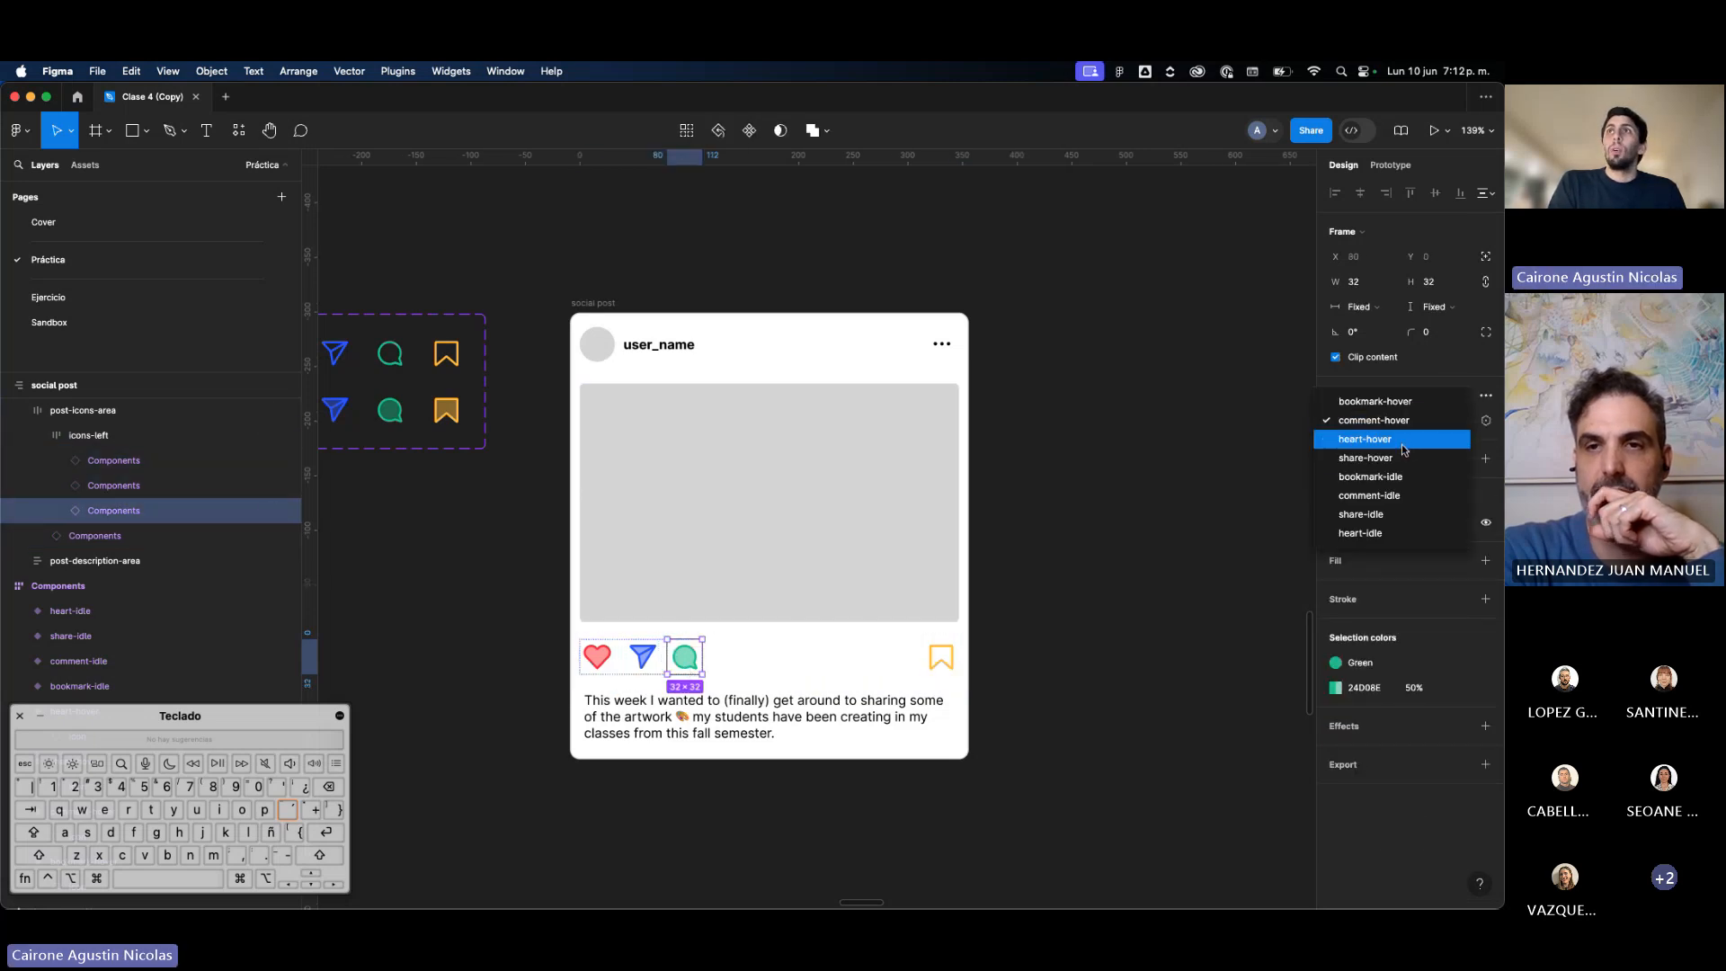
click(1400, 494)
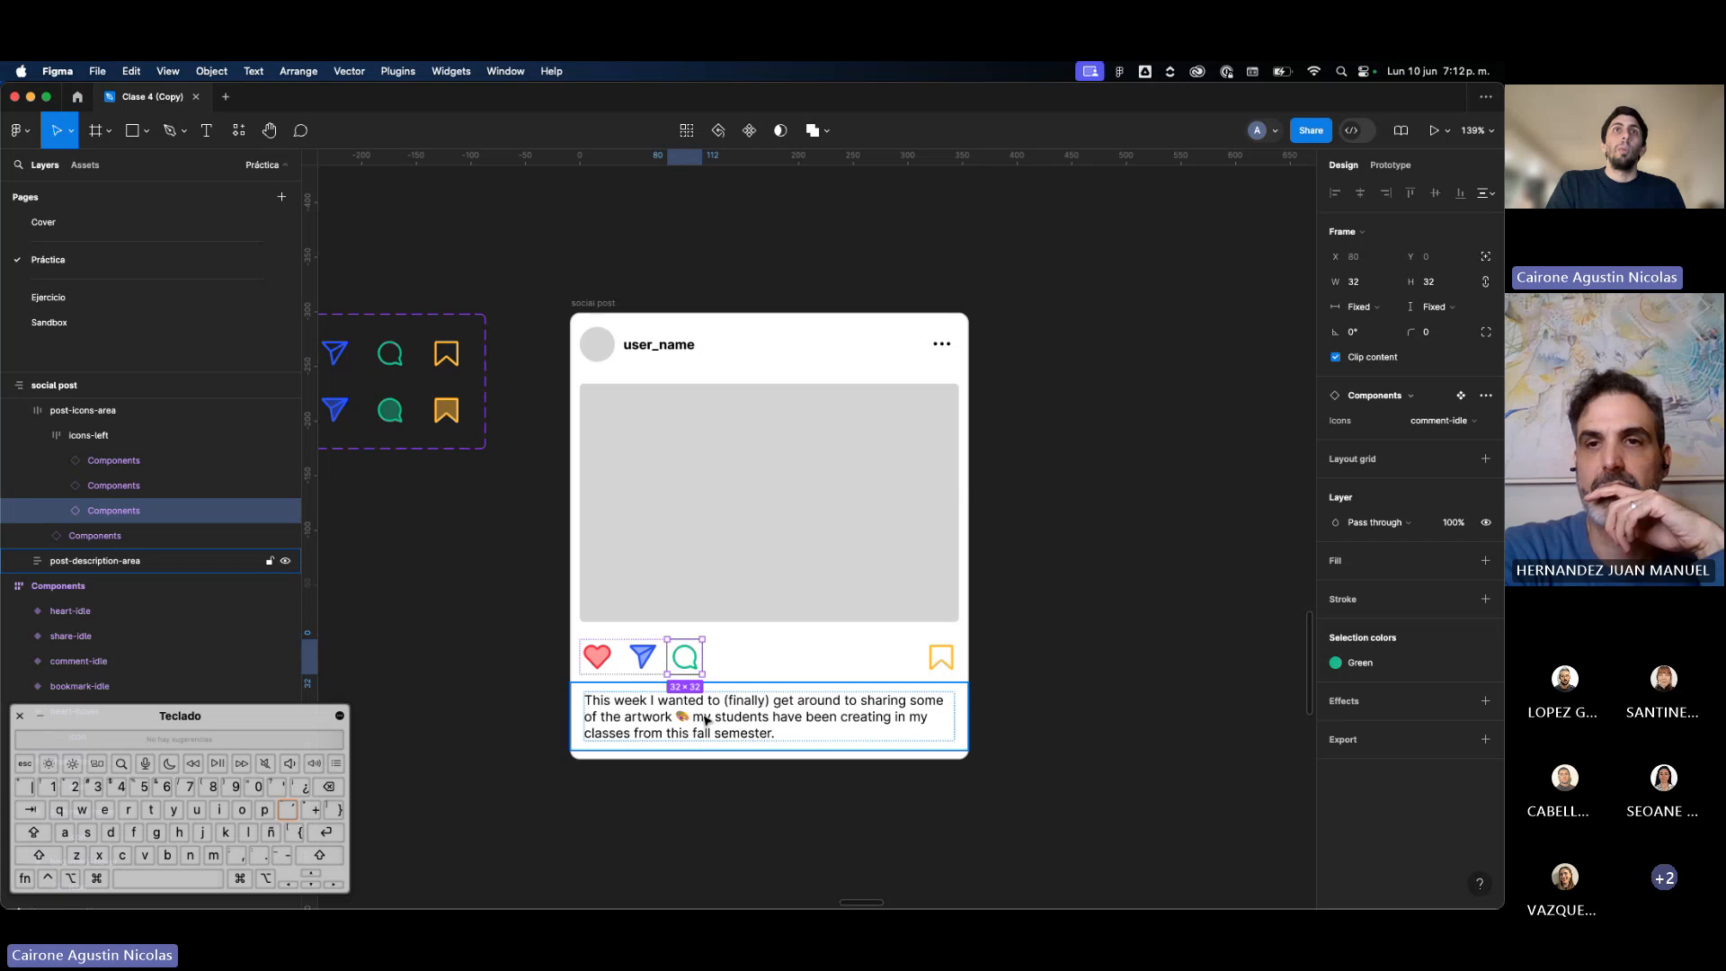
Step: Switch the social post's share instance to share-idle and its heart instance to heart-idle
click(641, 656)
click(1438, 420)
click(1404, 478)
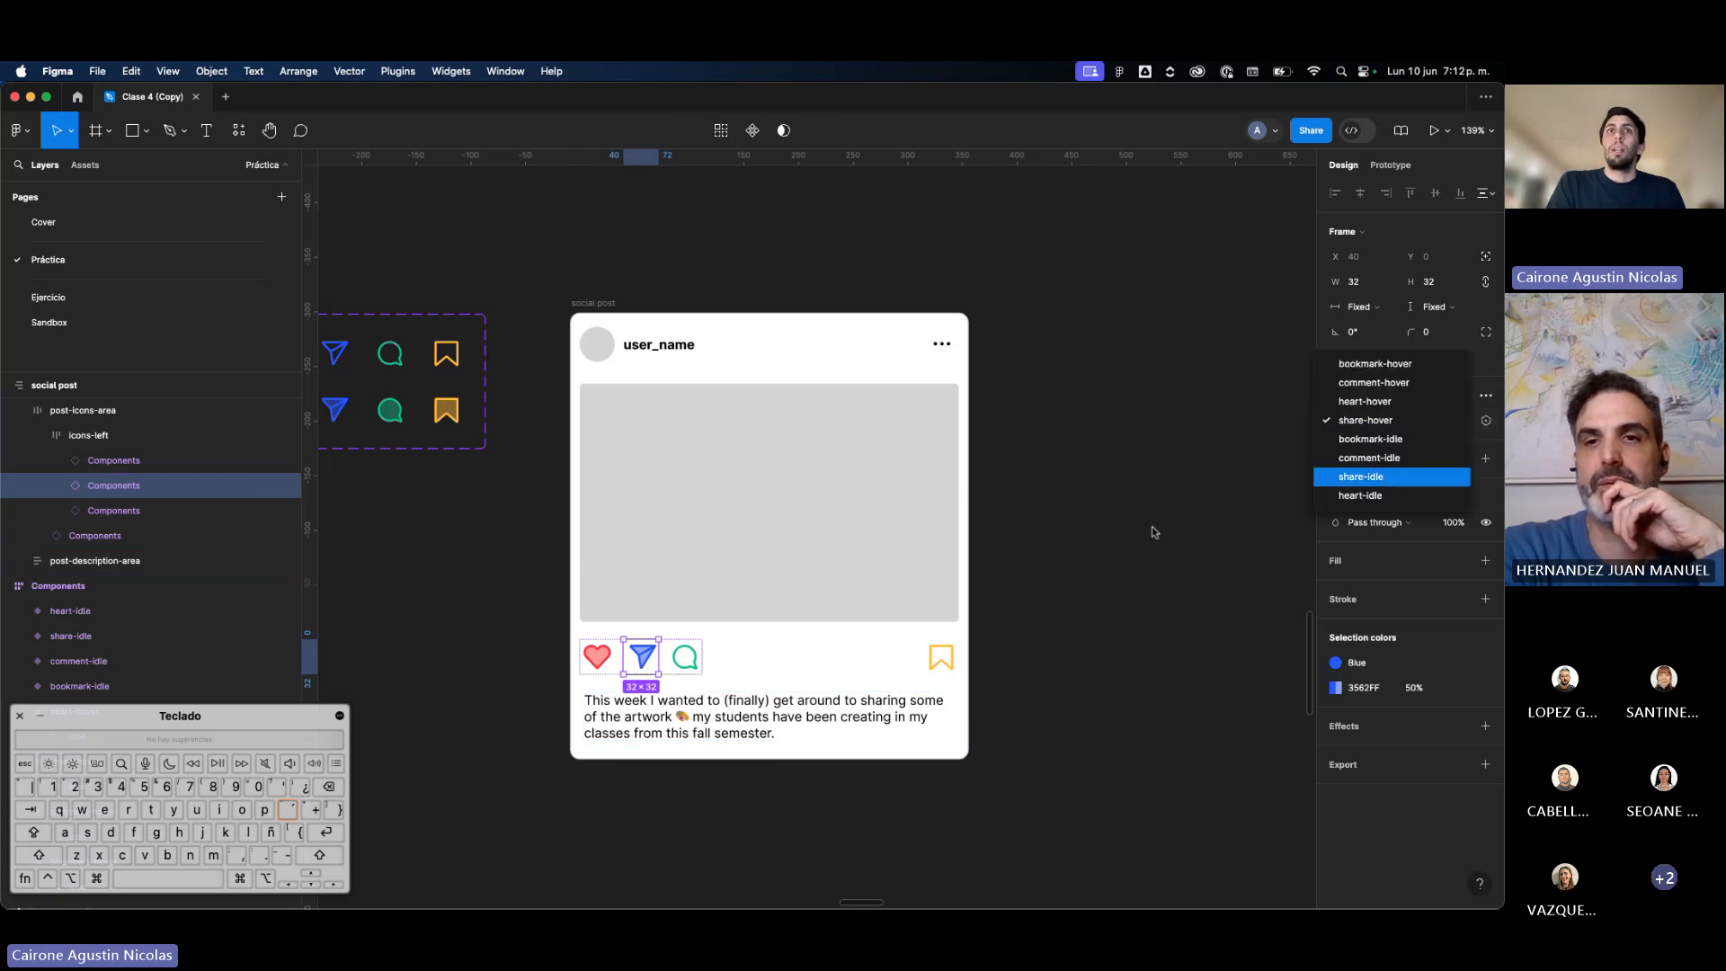
click(612, 665)
click(1438, 421)
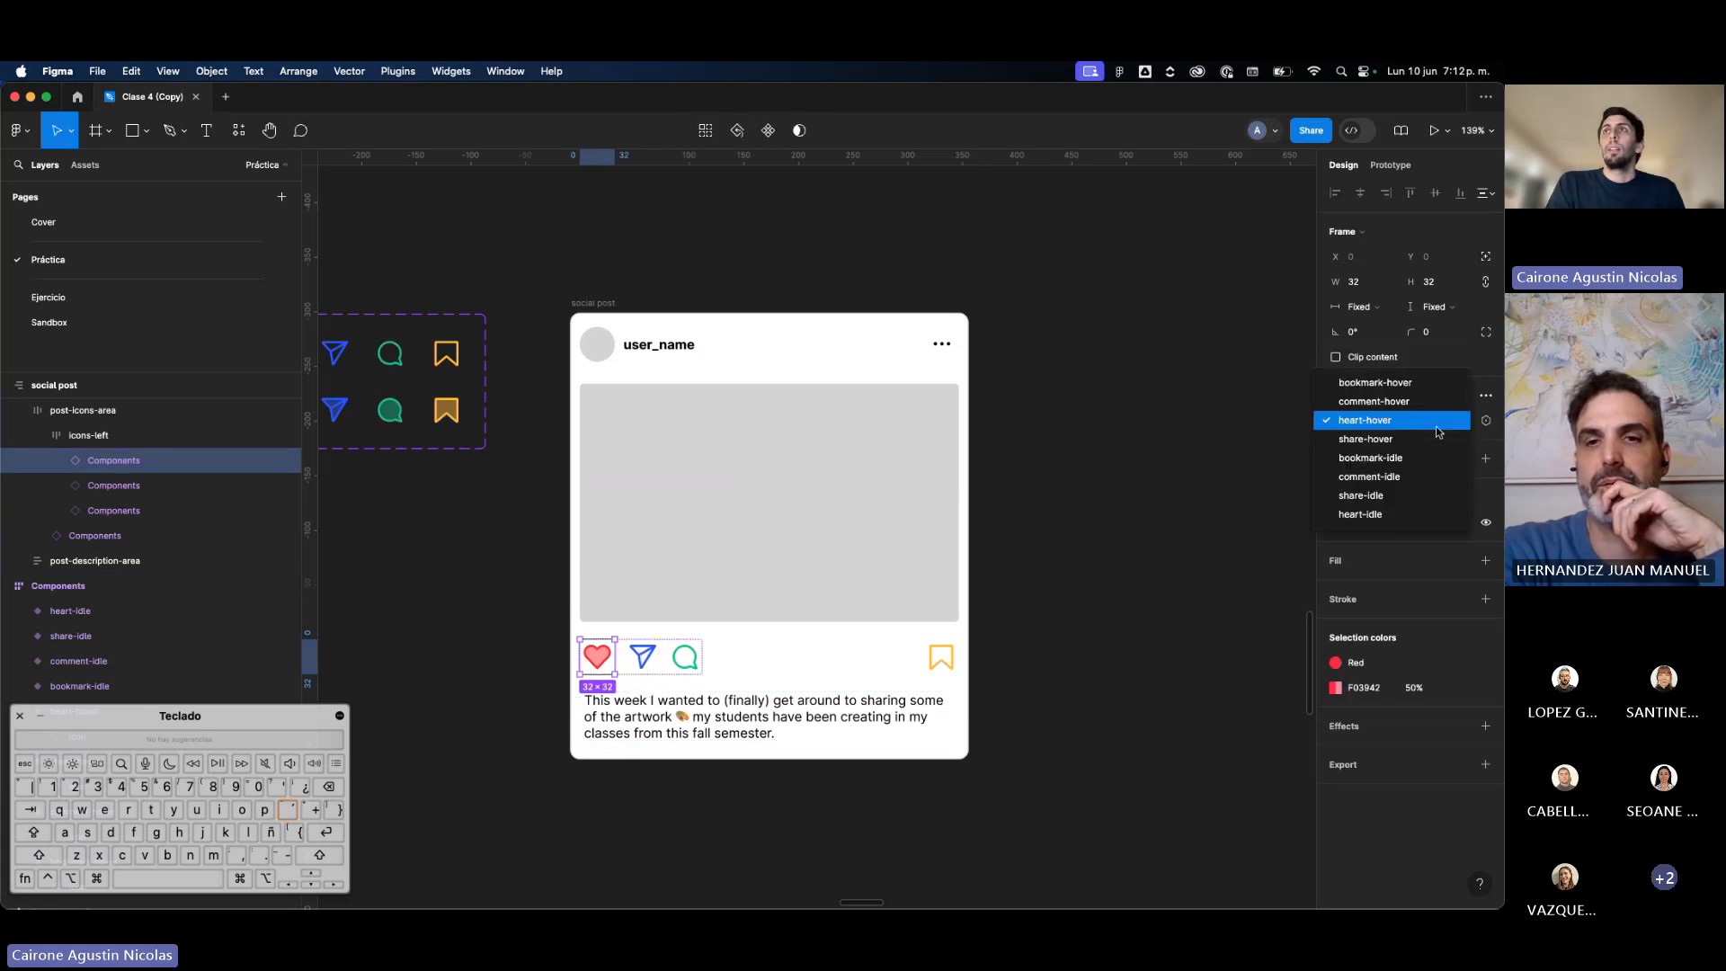
click(1391, 516)
click(1040, 596)
scroll(1040, 597, down, 5)
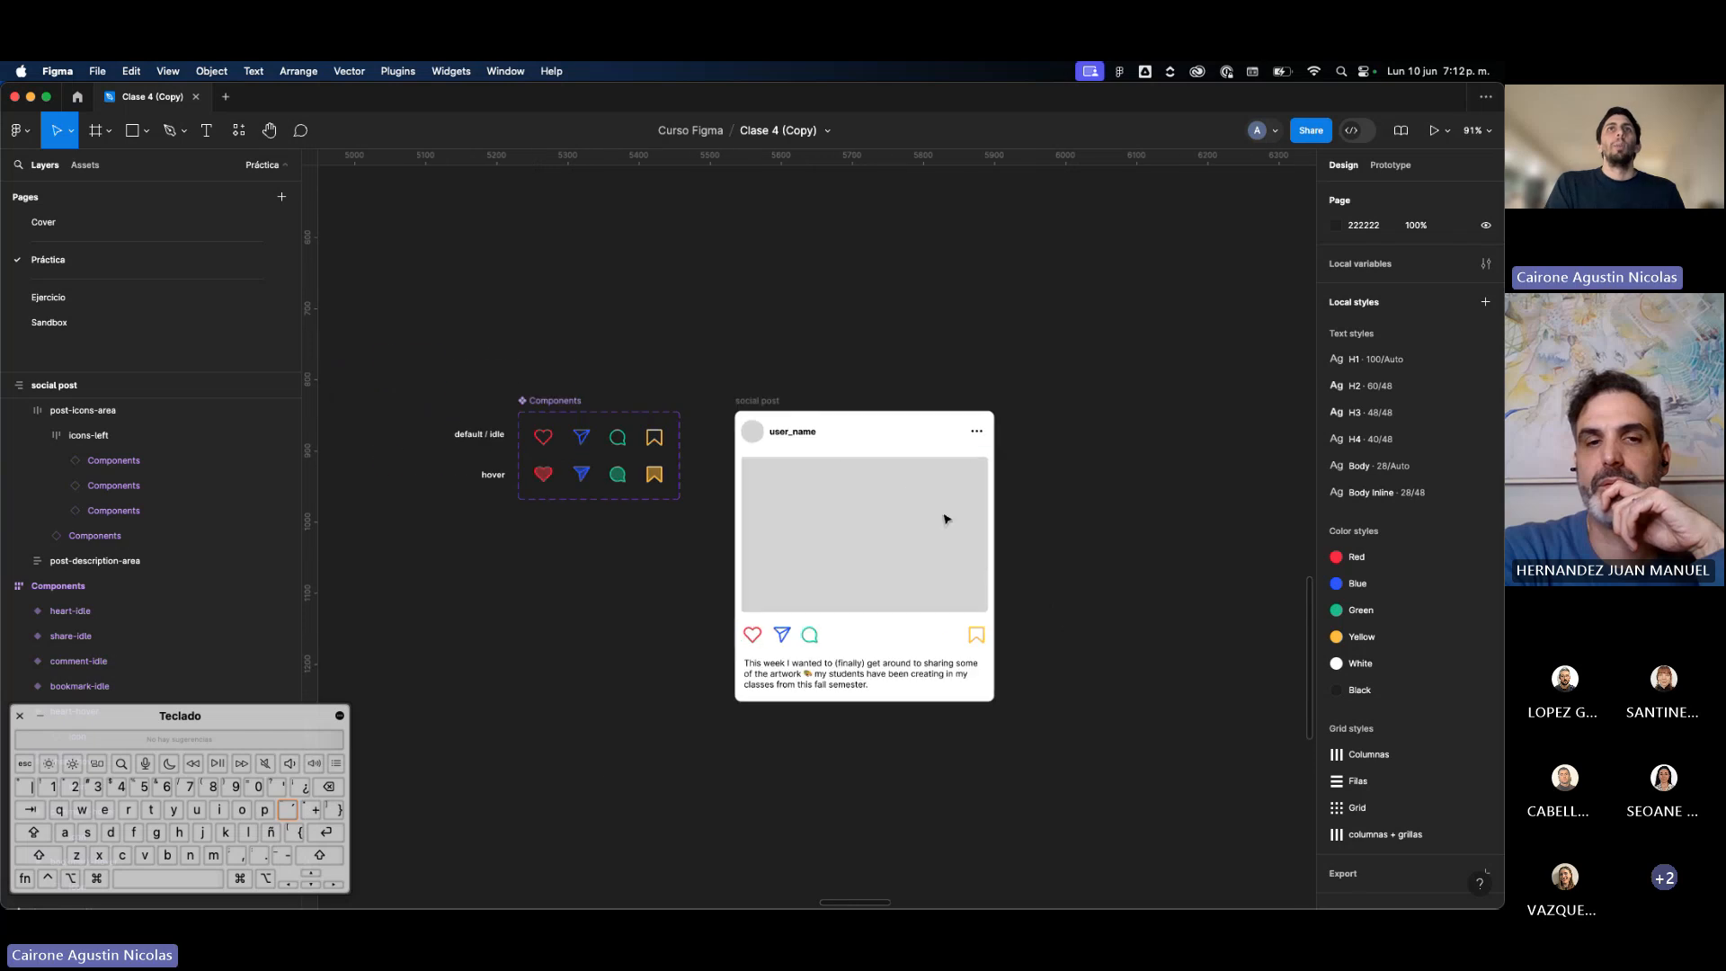
click(552, 420)
scroll(547, 435, up, 5)
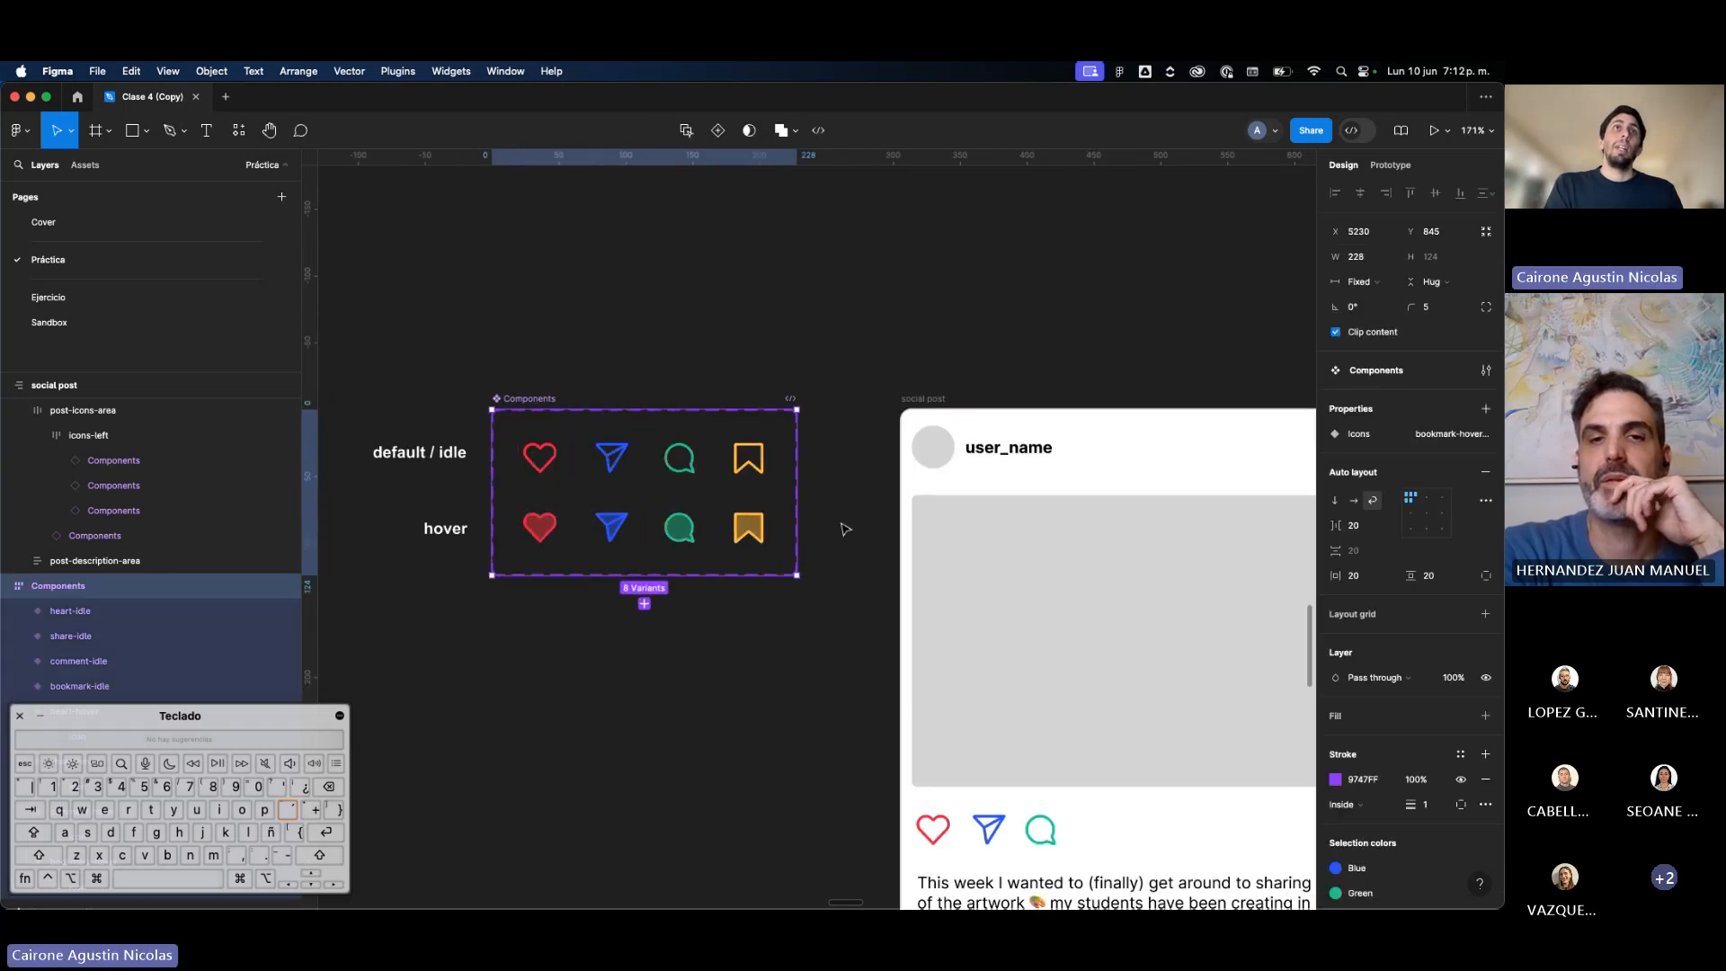
scroll(626, 486, down, 5)
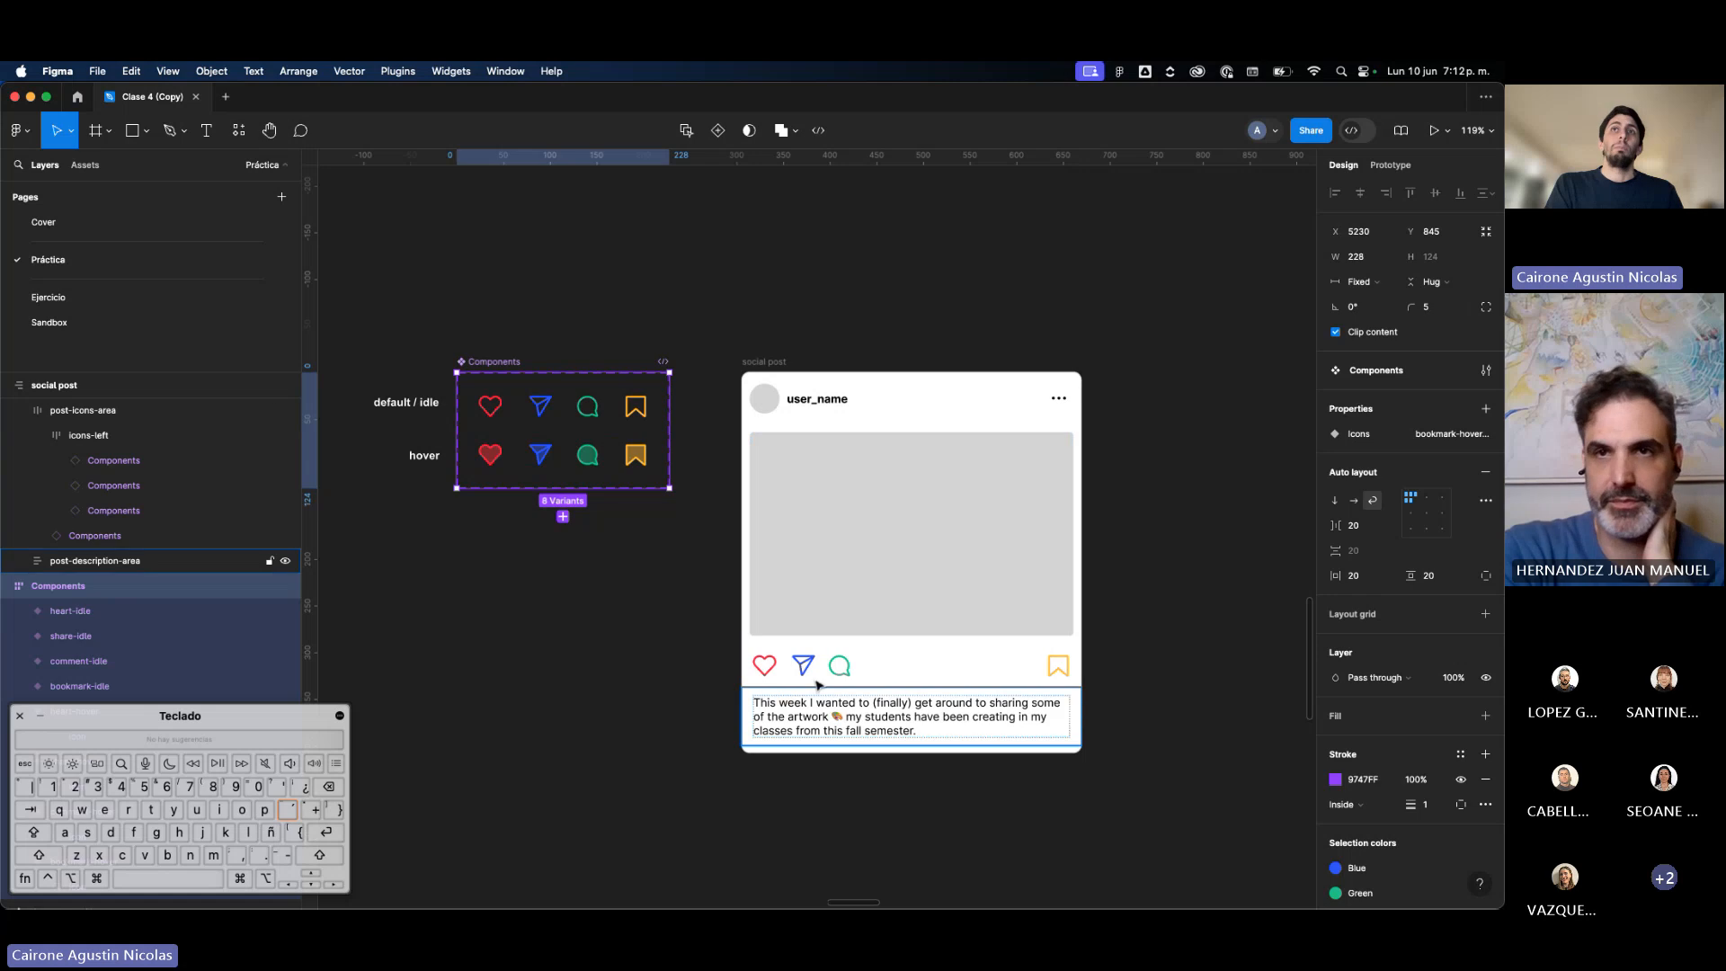
Step: Preview the social post frame's Flow 2 prototype to check its icons, and close the preview
click(762, 372)
click(1405, 164)
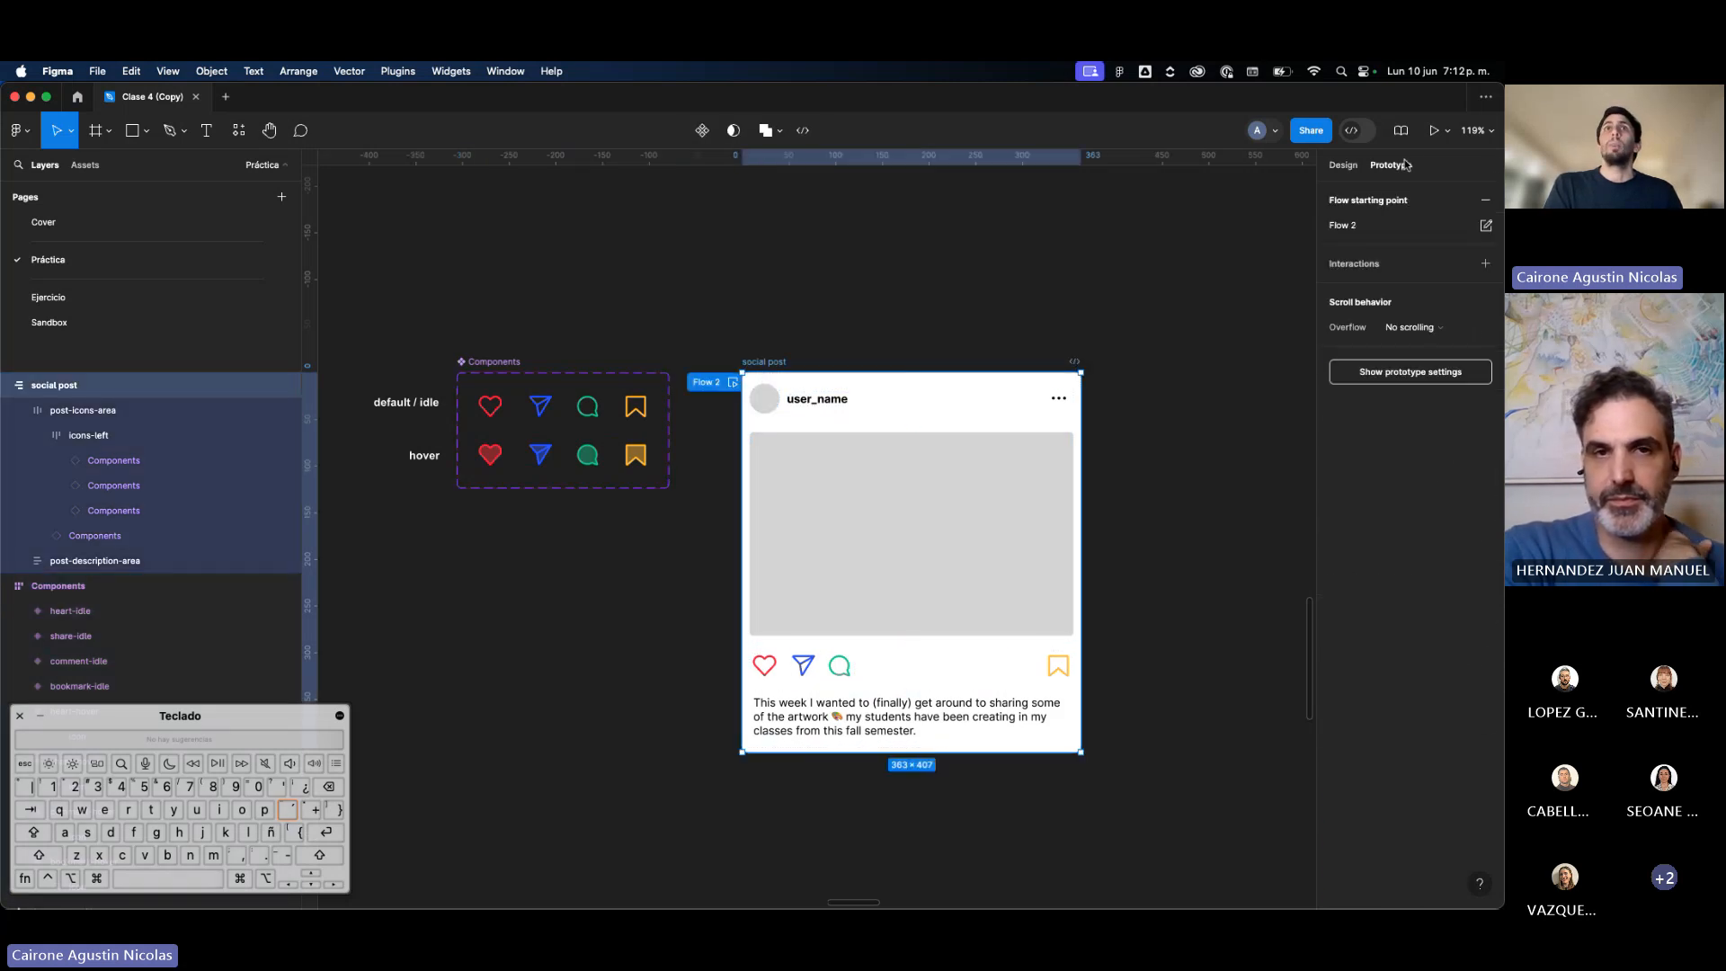
click(732, 384)
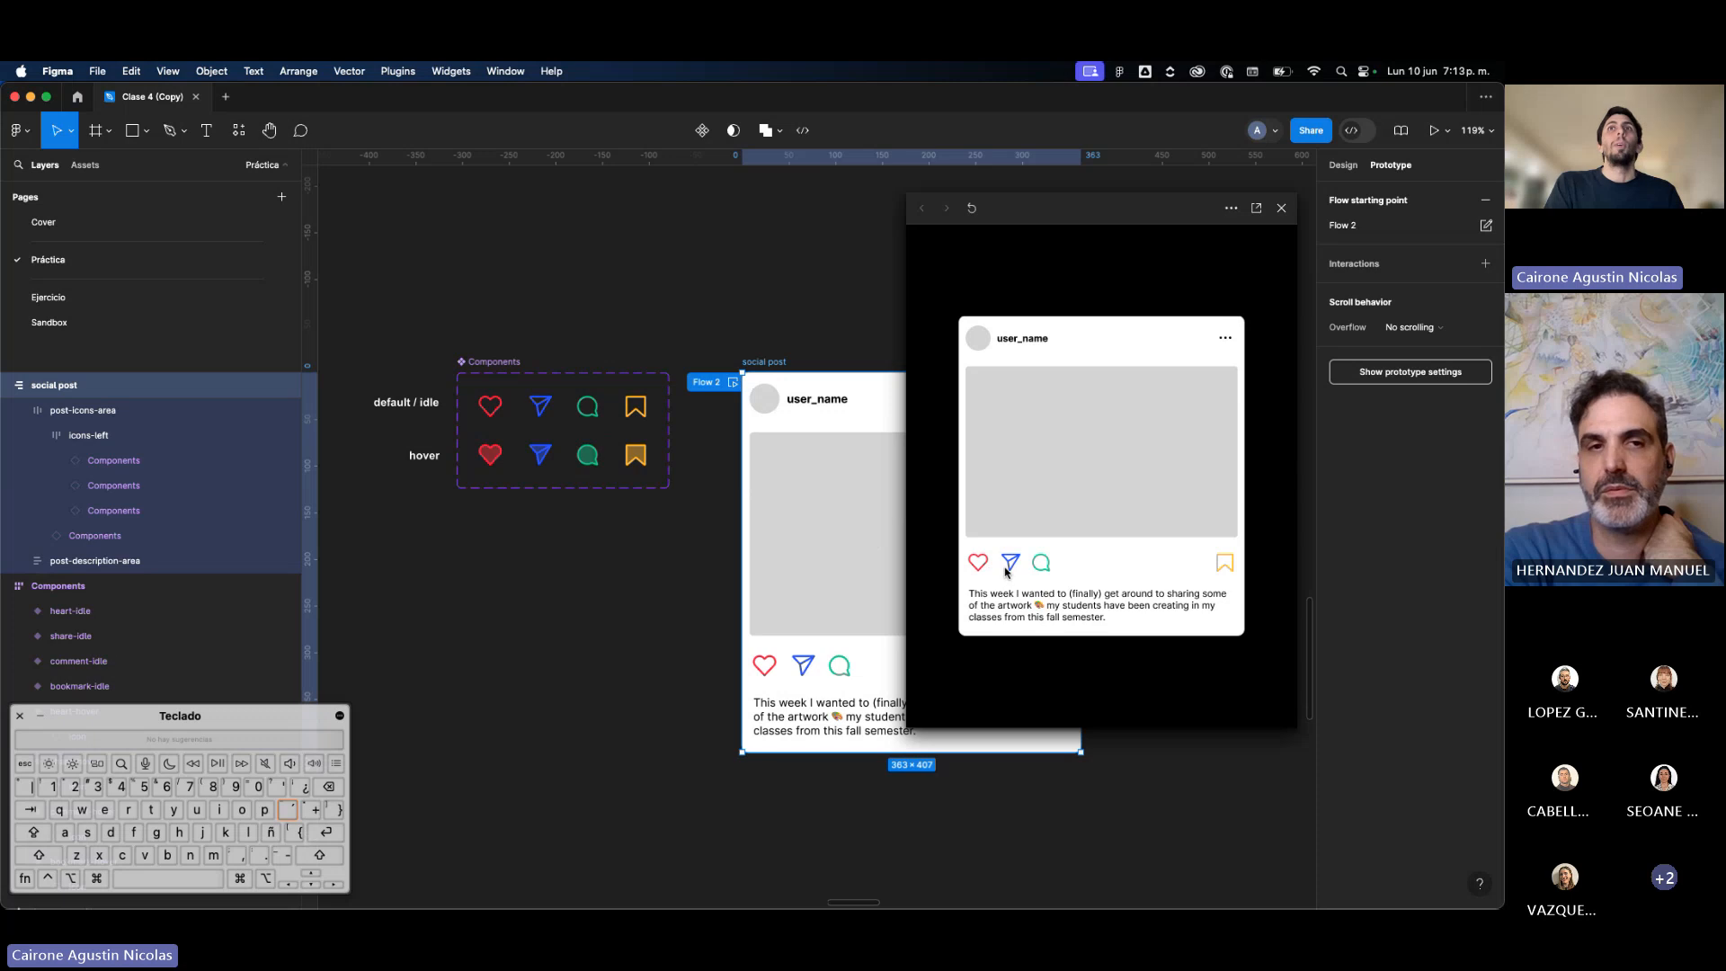
click(1280, 208)
scroll(1002, 409, down, 10)
scroll(1002, 408, up, 5)
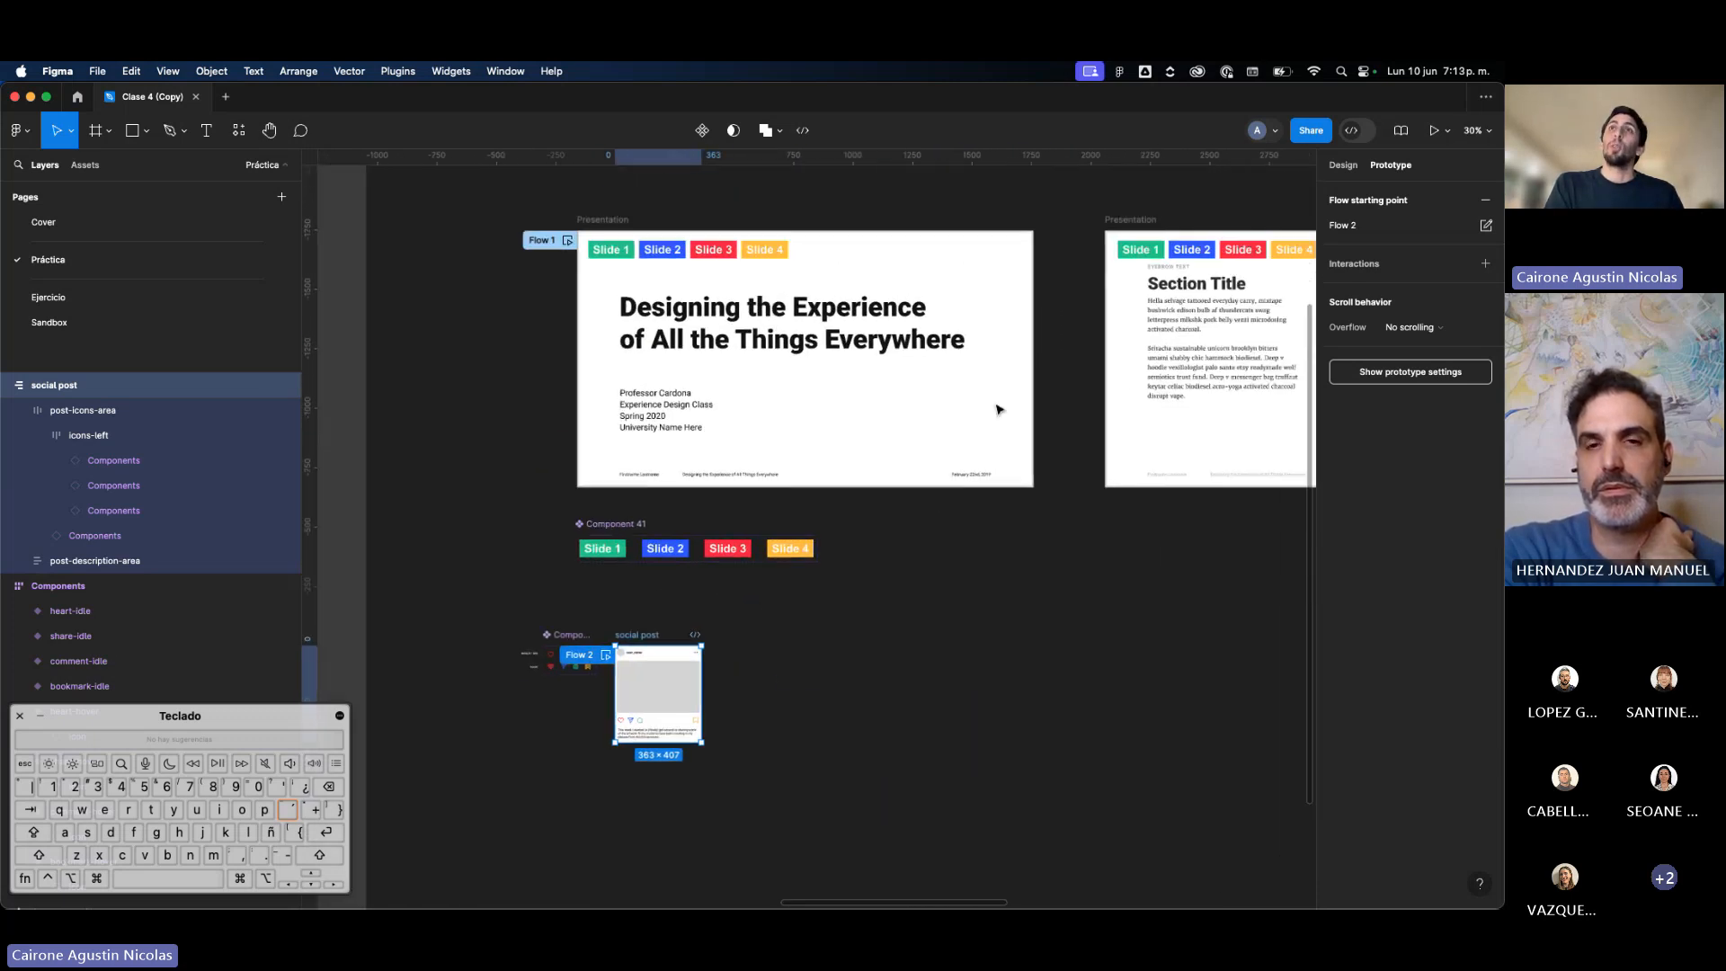
Step: Review how the Component 41 slide buttons and the Presentation frames are connected in the prototype
click(834, 524)
scroll(692, 562, up, 3)
scroll(692, 562, right, 3)
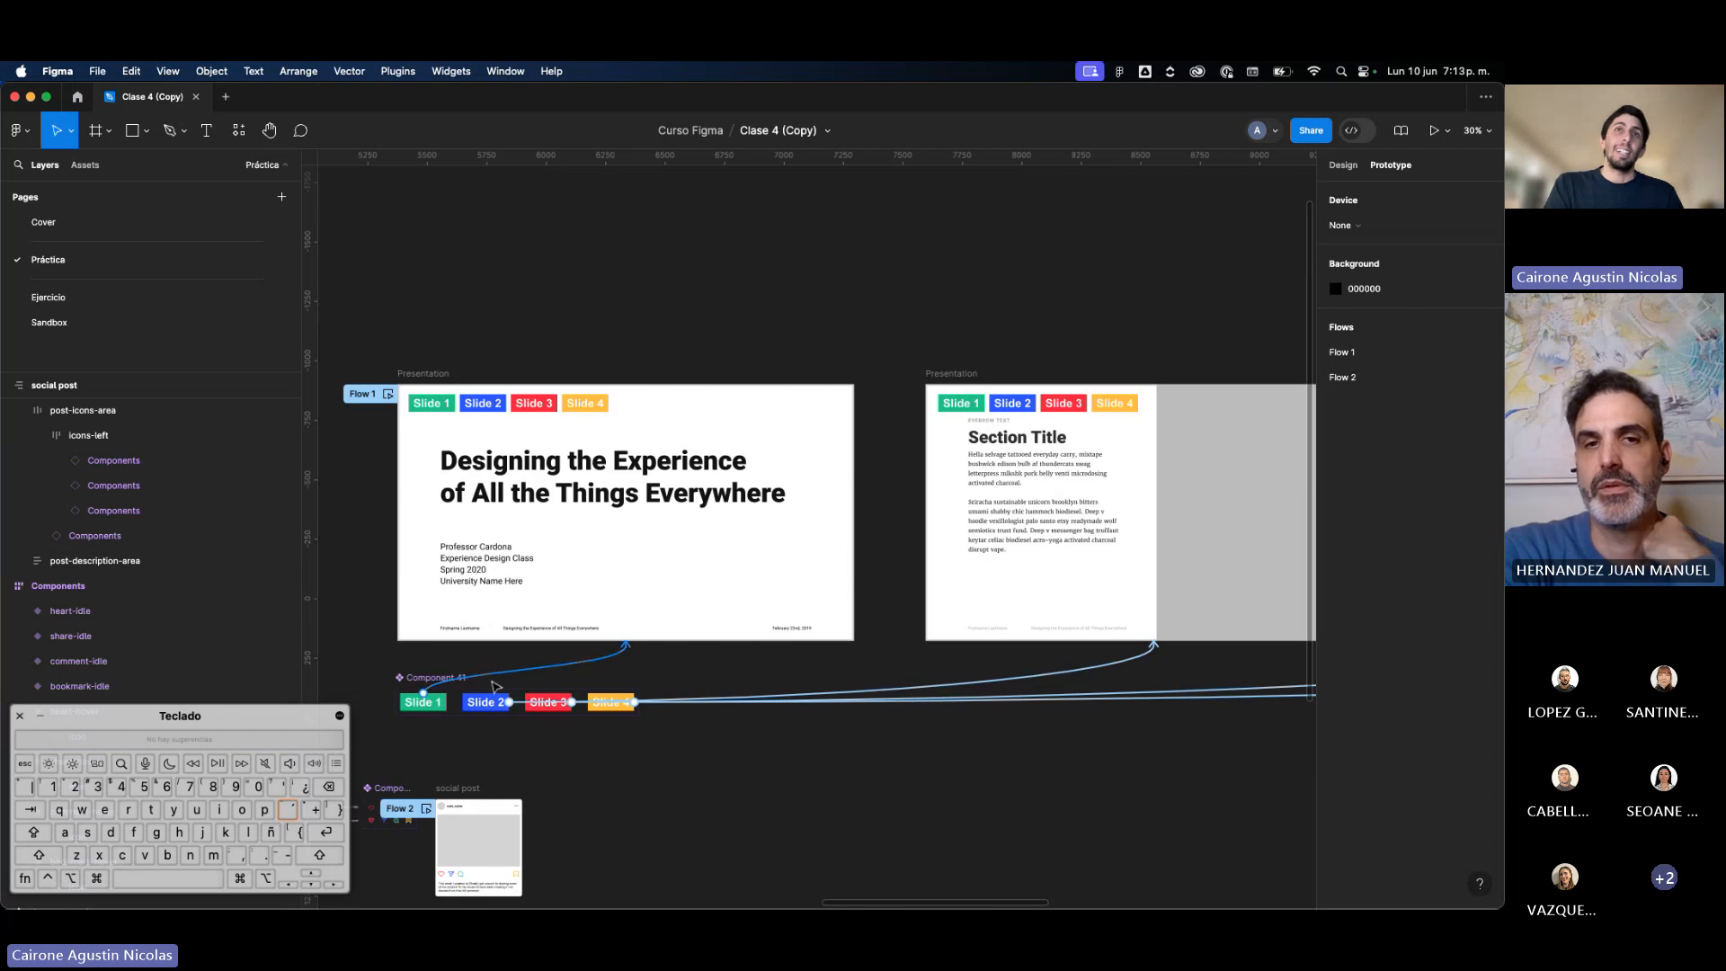
click(953, 559)
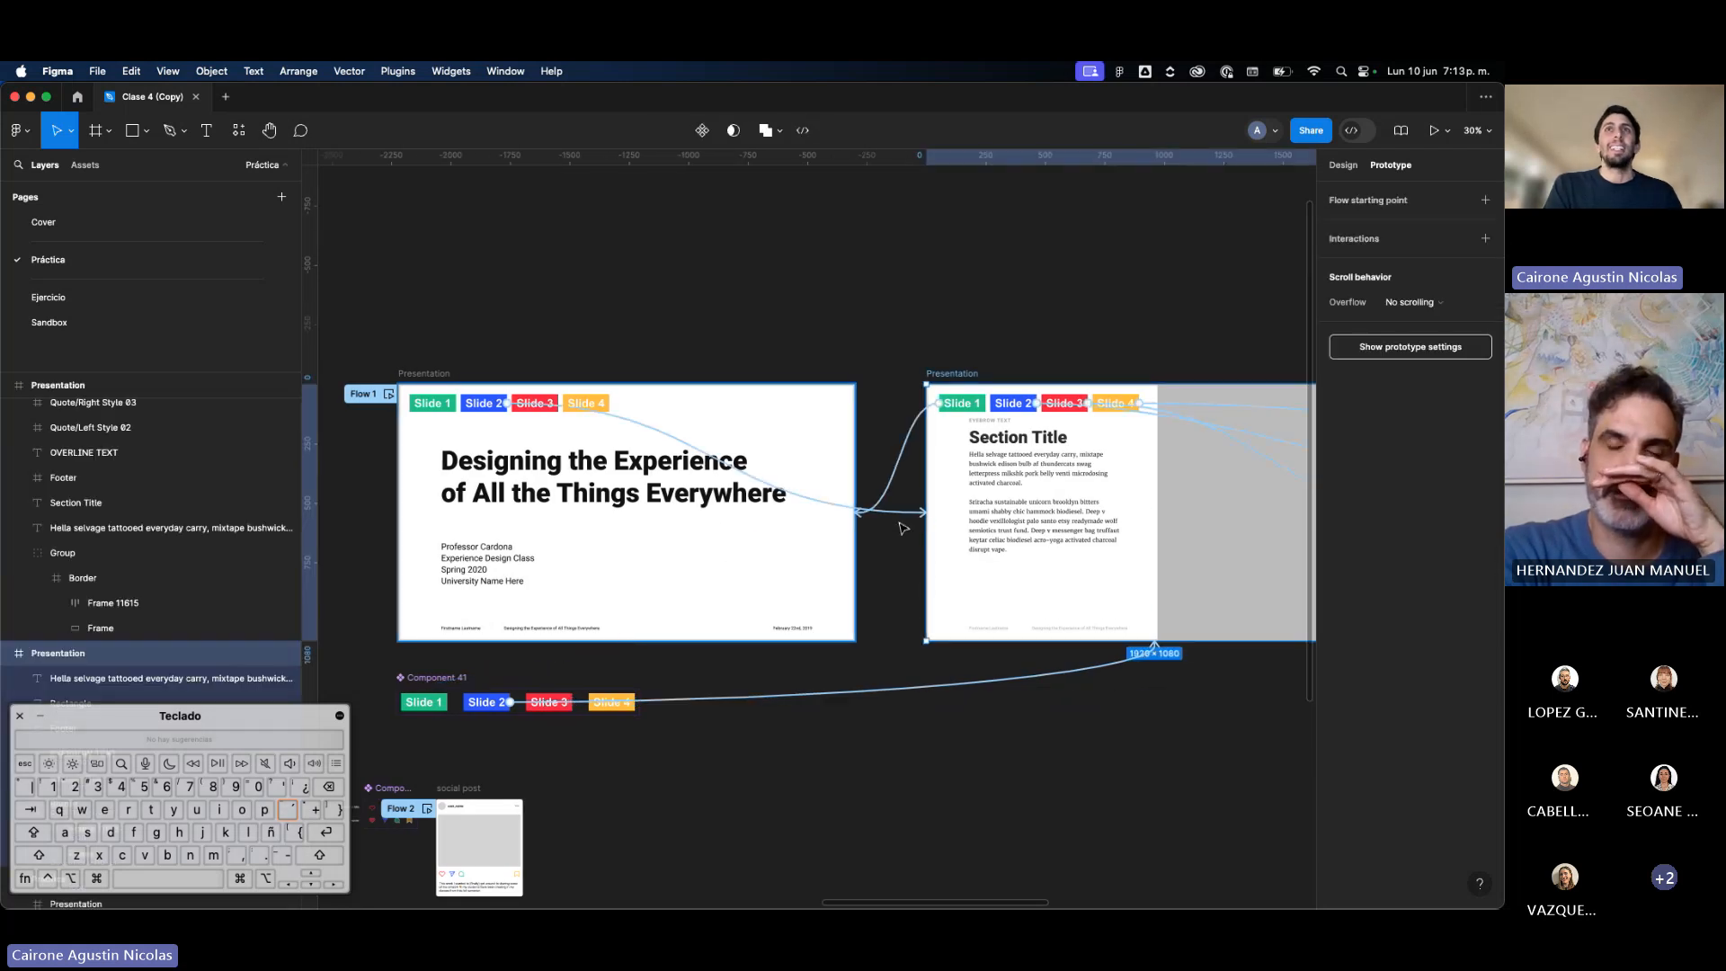
scroll(904, 521, right, 6)
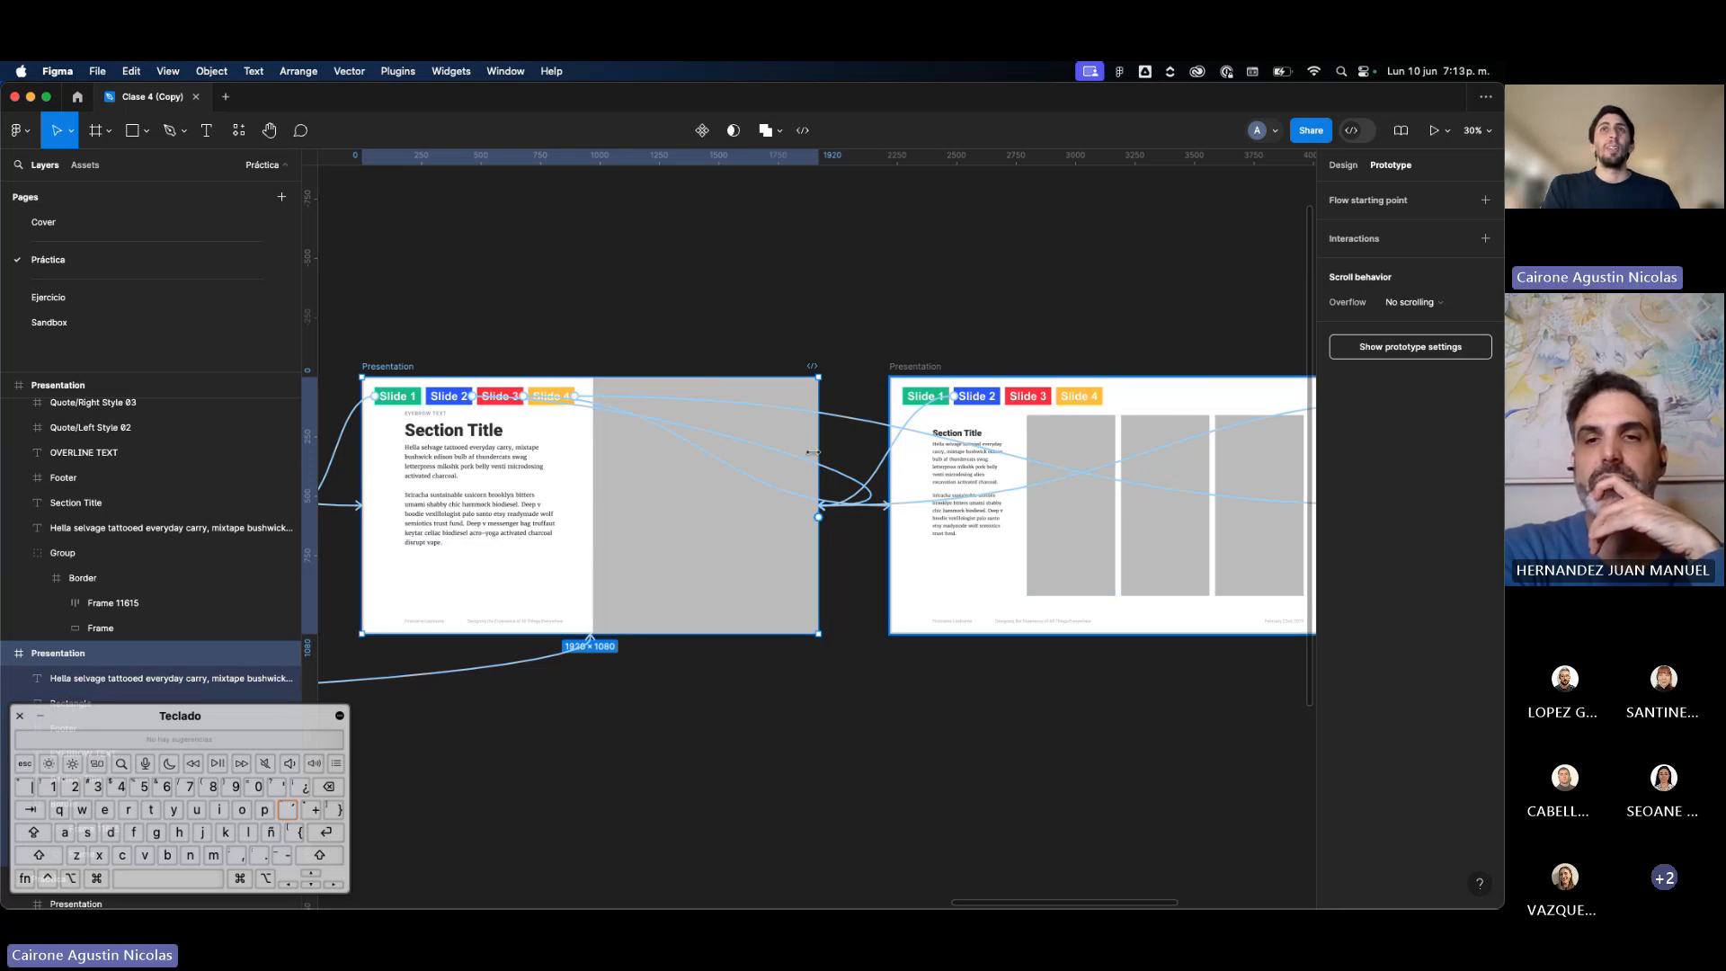
scroll(1215, 367, left, 15)
scroll(1215, 367, down, 5)
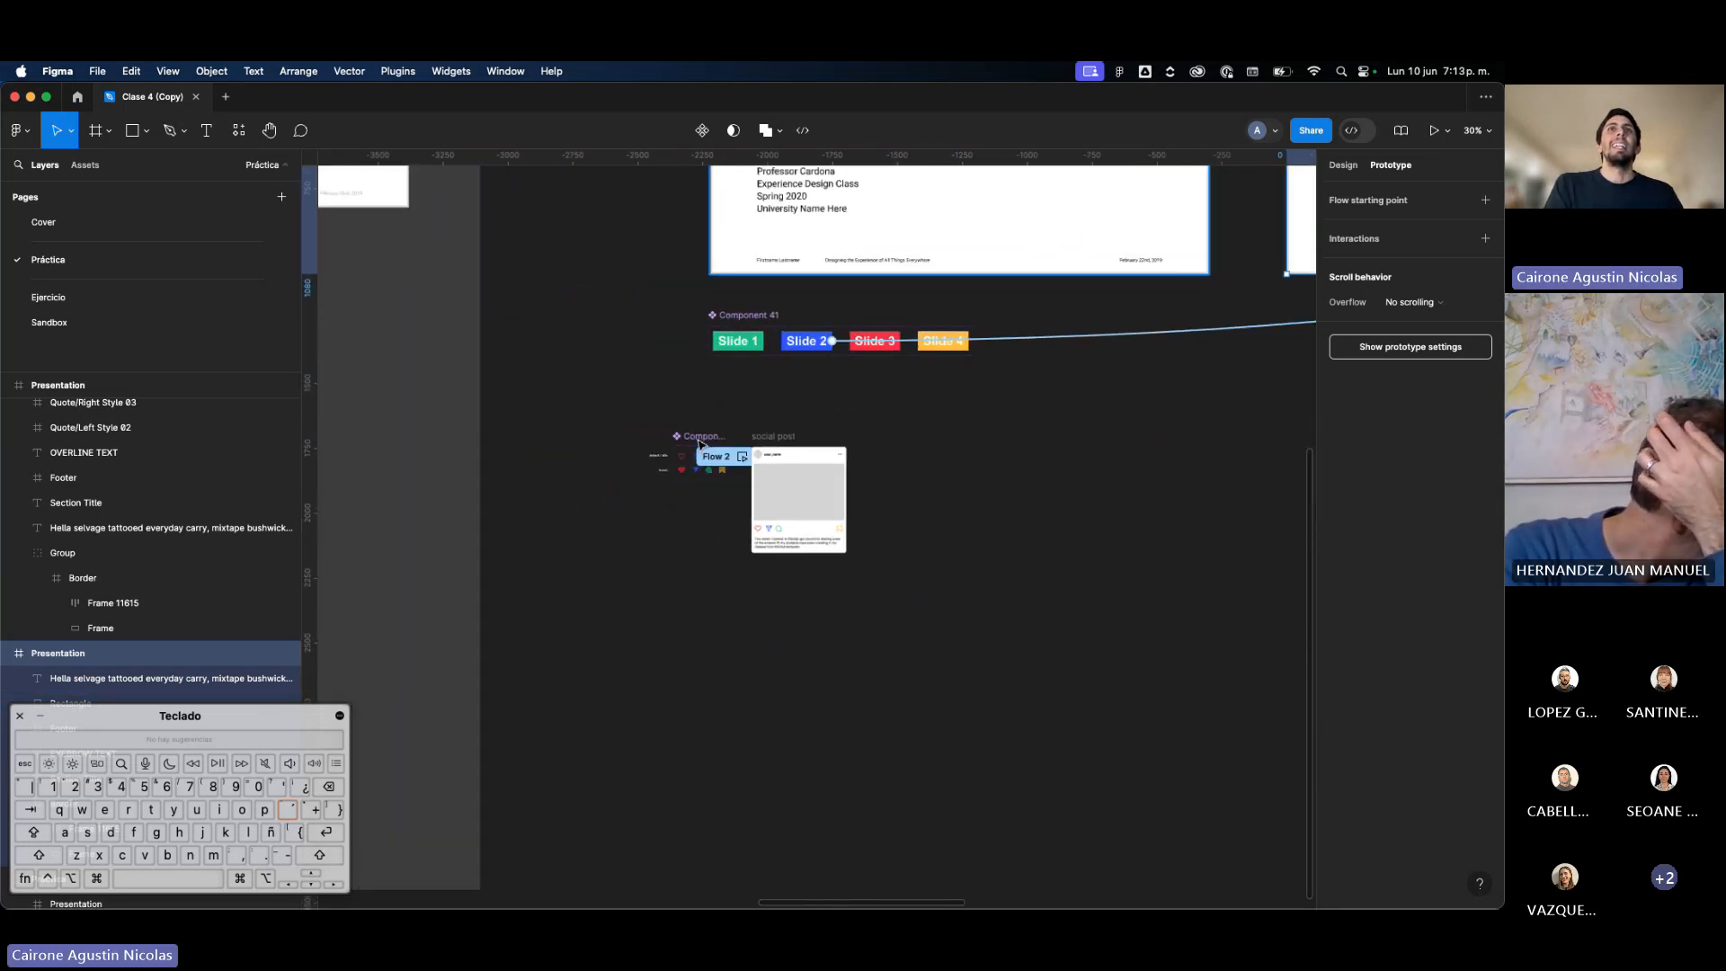
Step: Connect the heart-idle variant to heart-hover with a Change to interaction triggered While hovering
scroll(695, 438, up, 10)
click(669, 520)
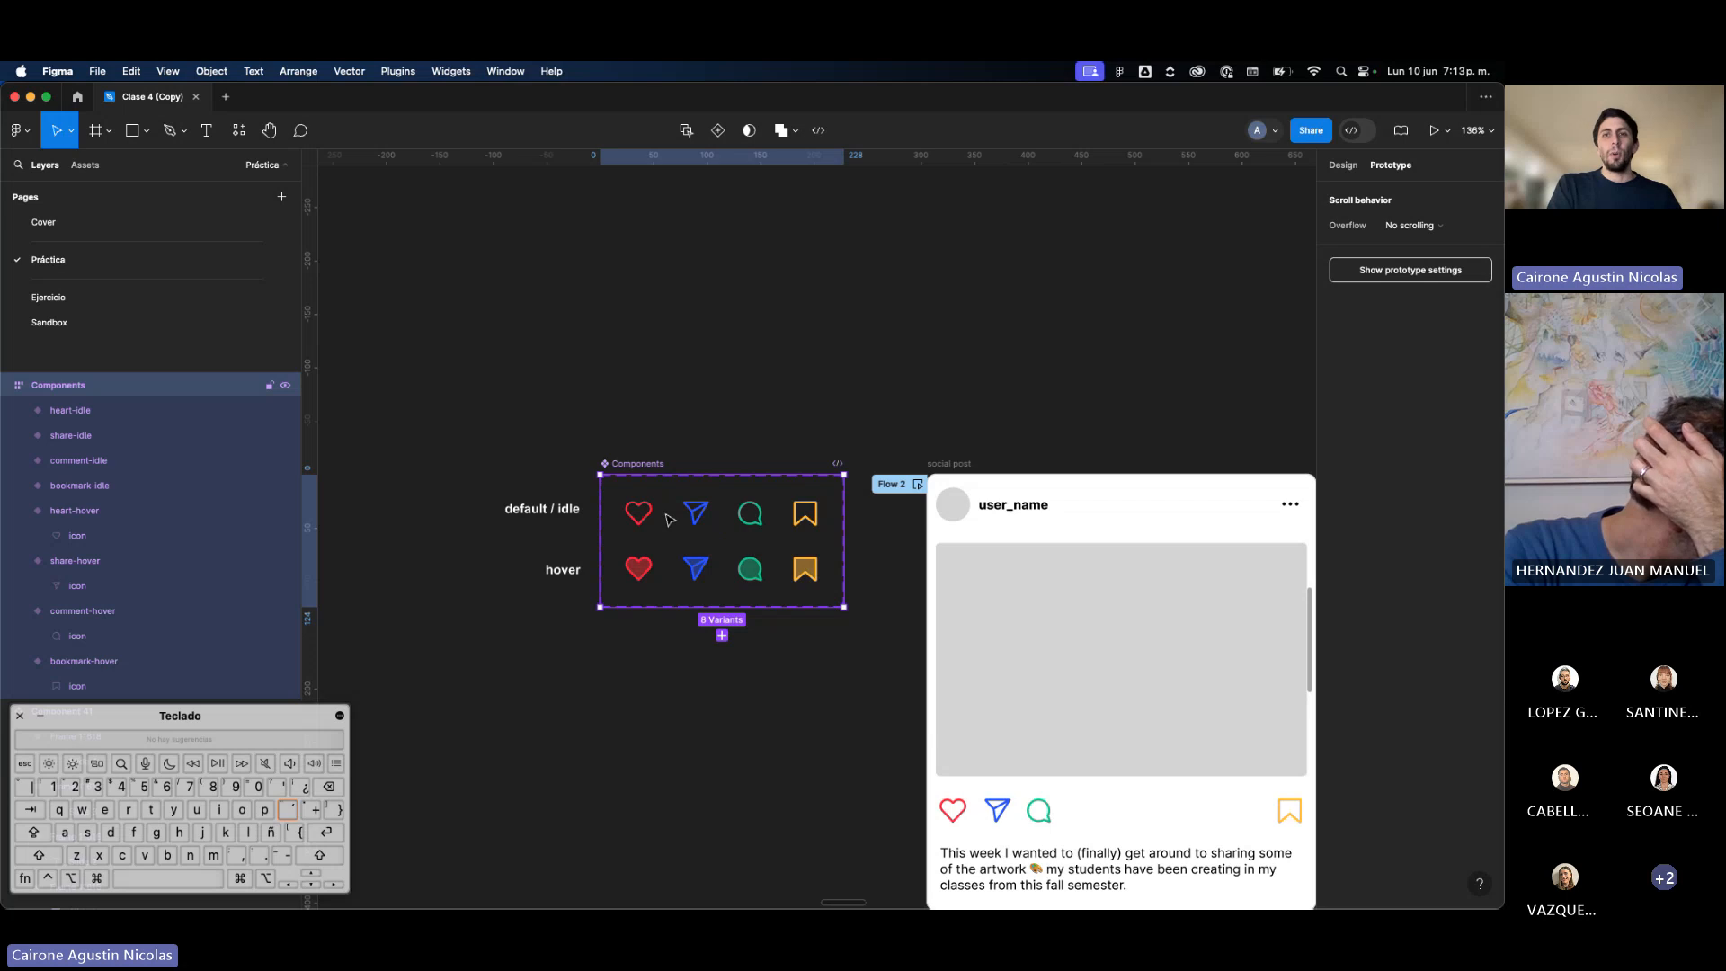
click(620, 508)
scroll(615, 500, up, 8)
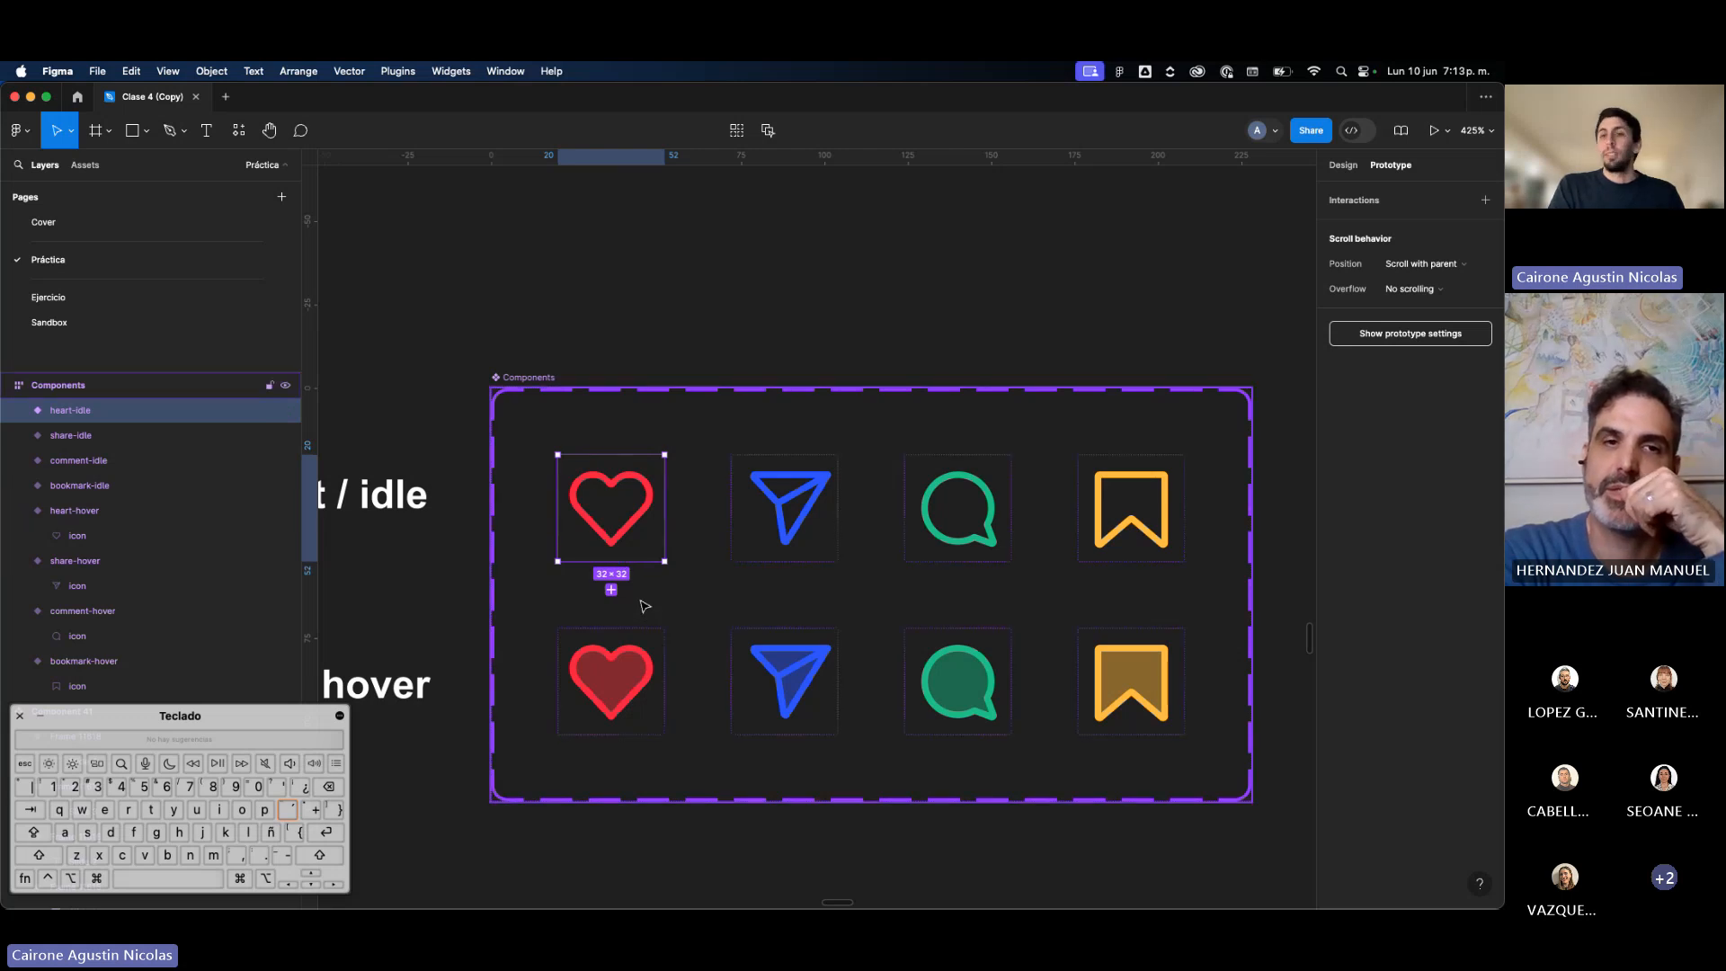
scroll(644, 606, down, 5)
scroll(645, 606, up, 5)
scroll(645, 605, down, 5)
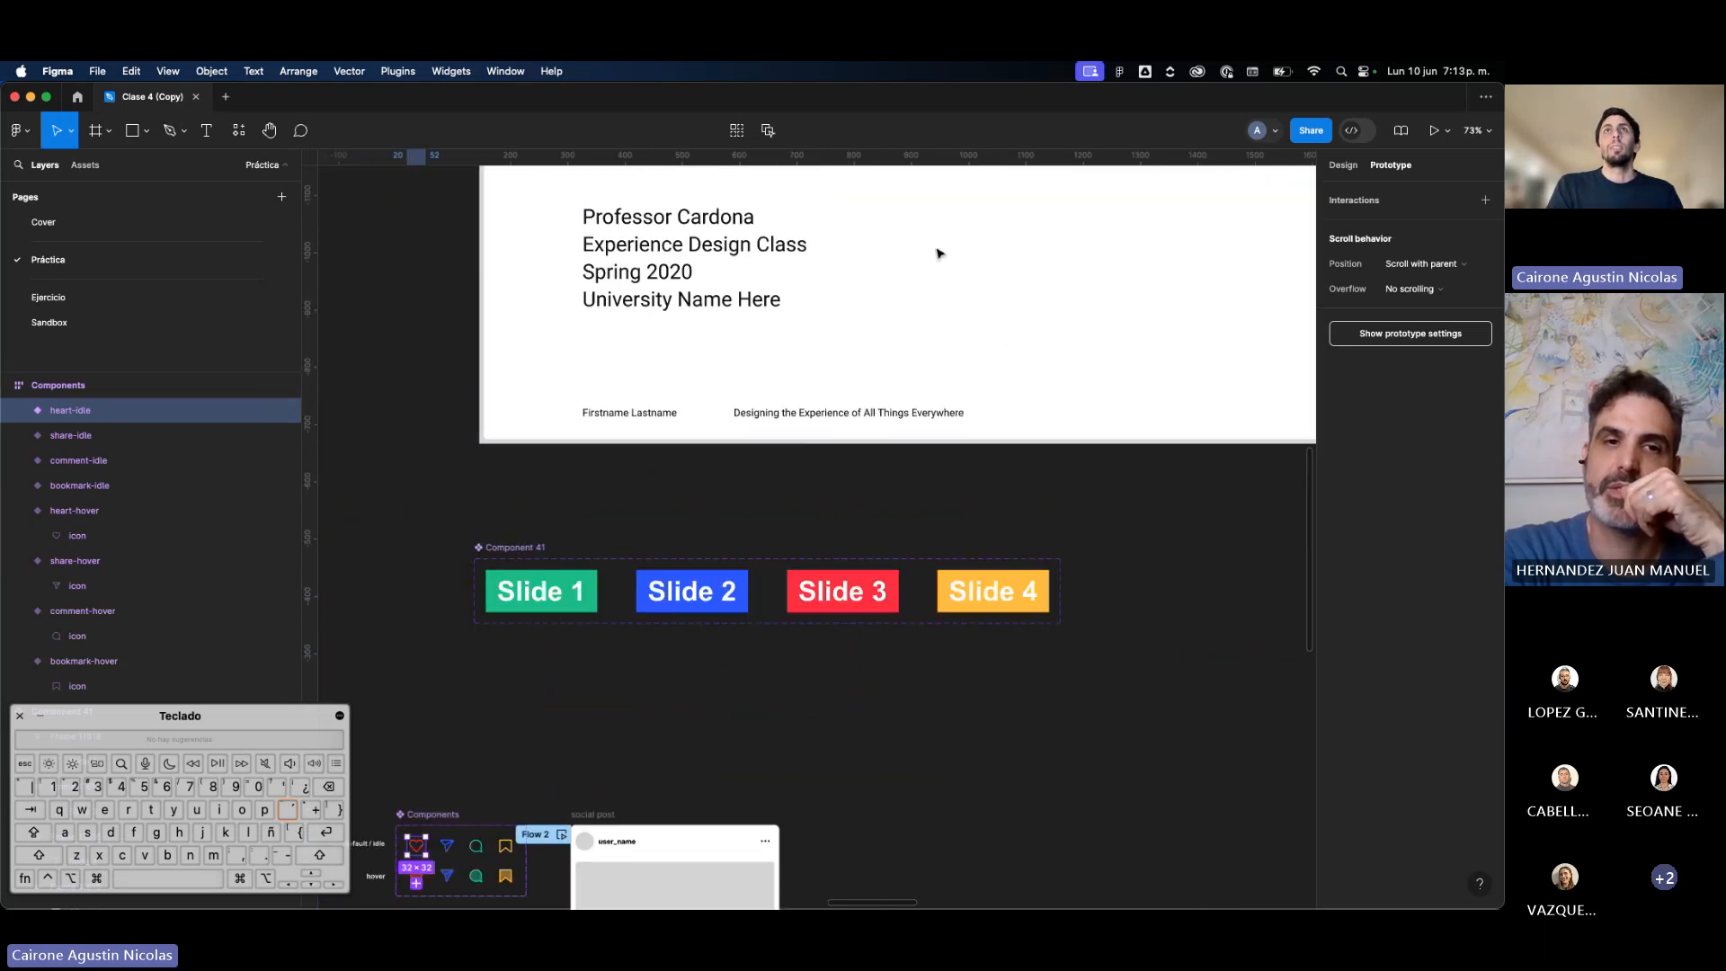
scroll(838, 315, down, 1)
scroll(838, 315, down, 4)
scroll(809, 584, up, 10)
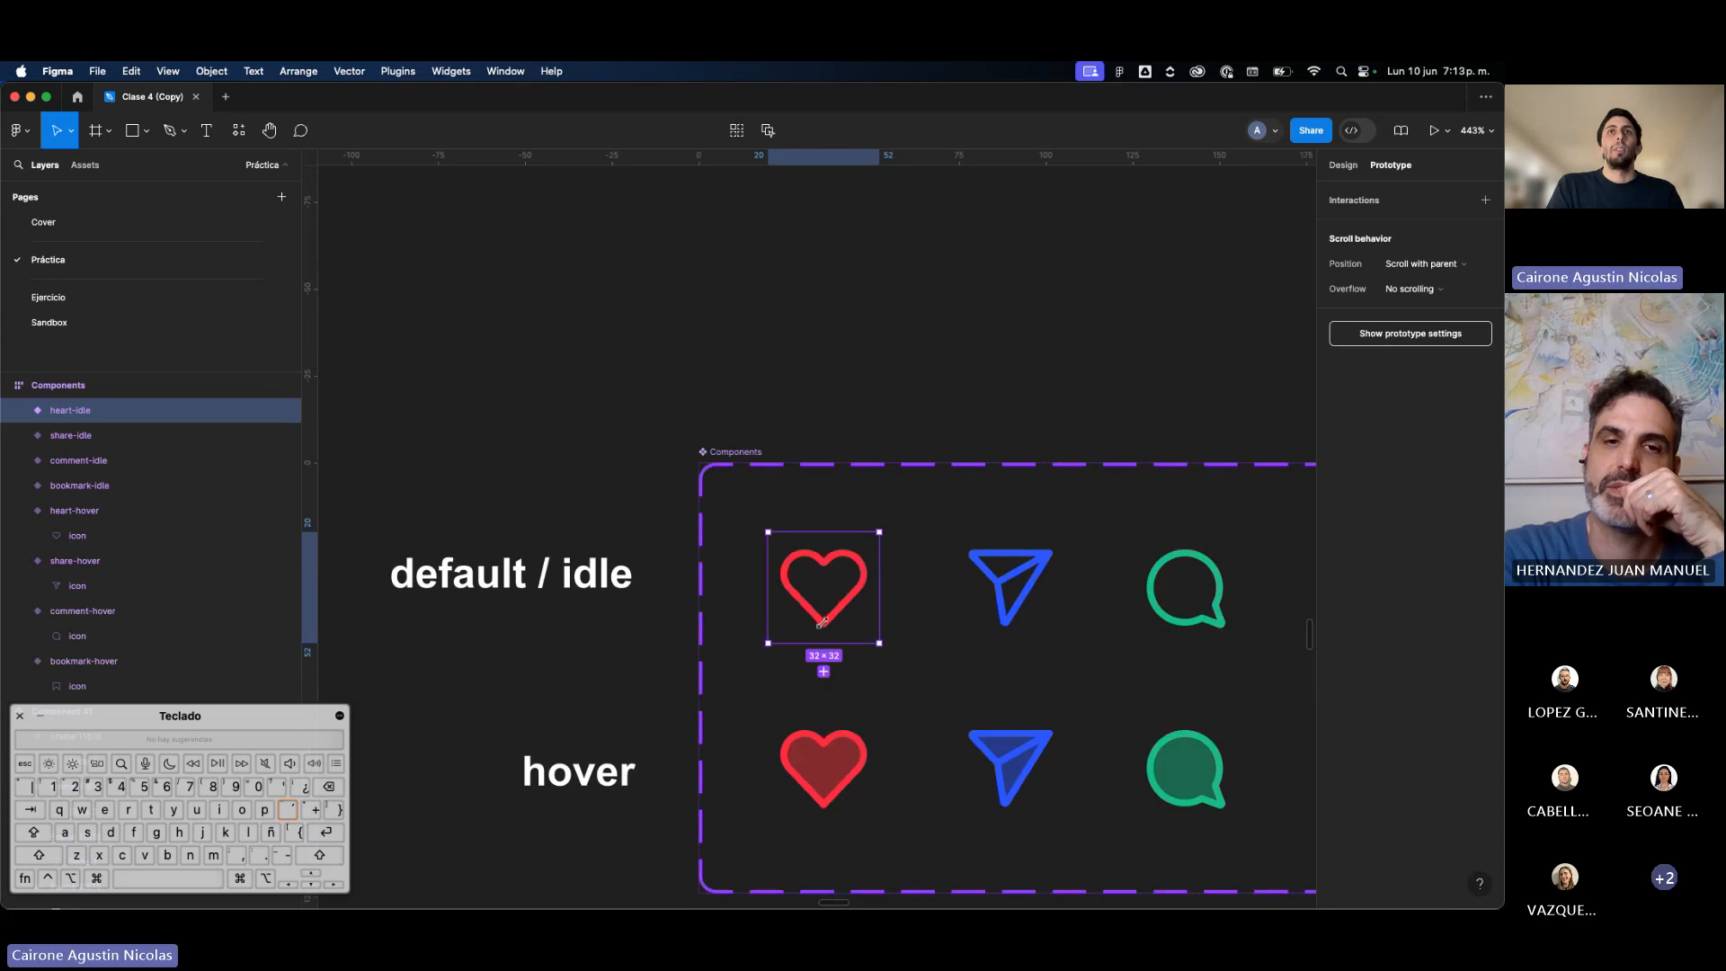
scroll(848, 594, down, 2)
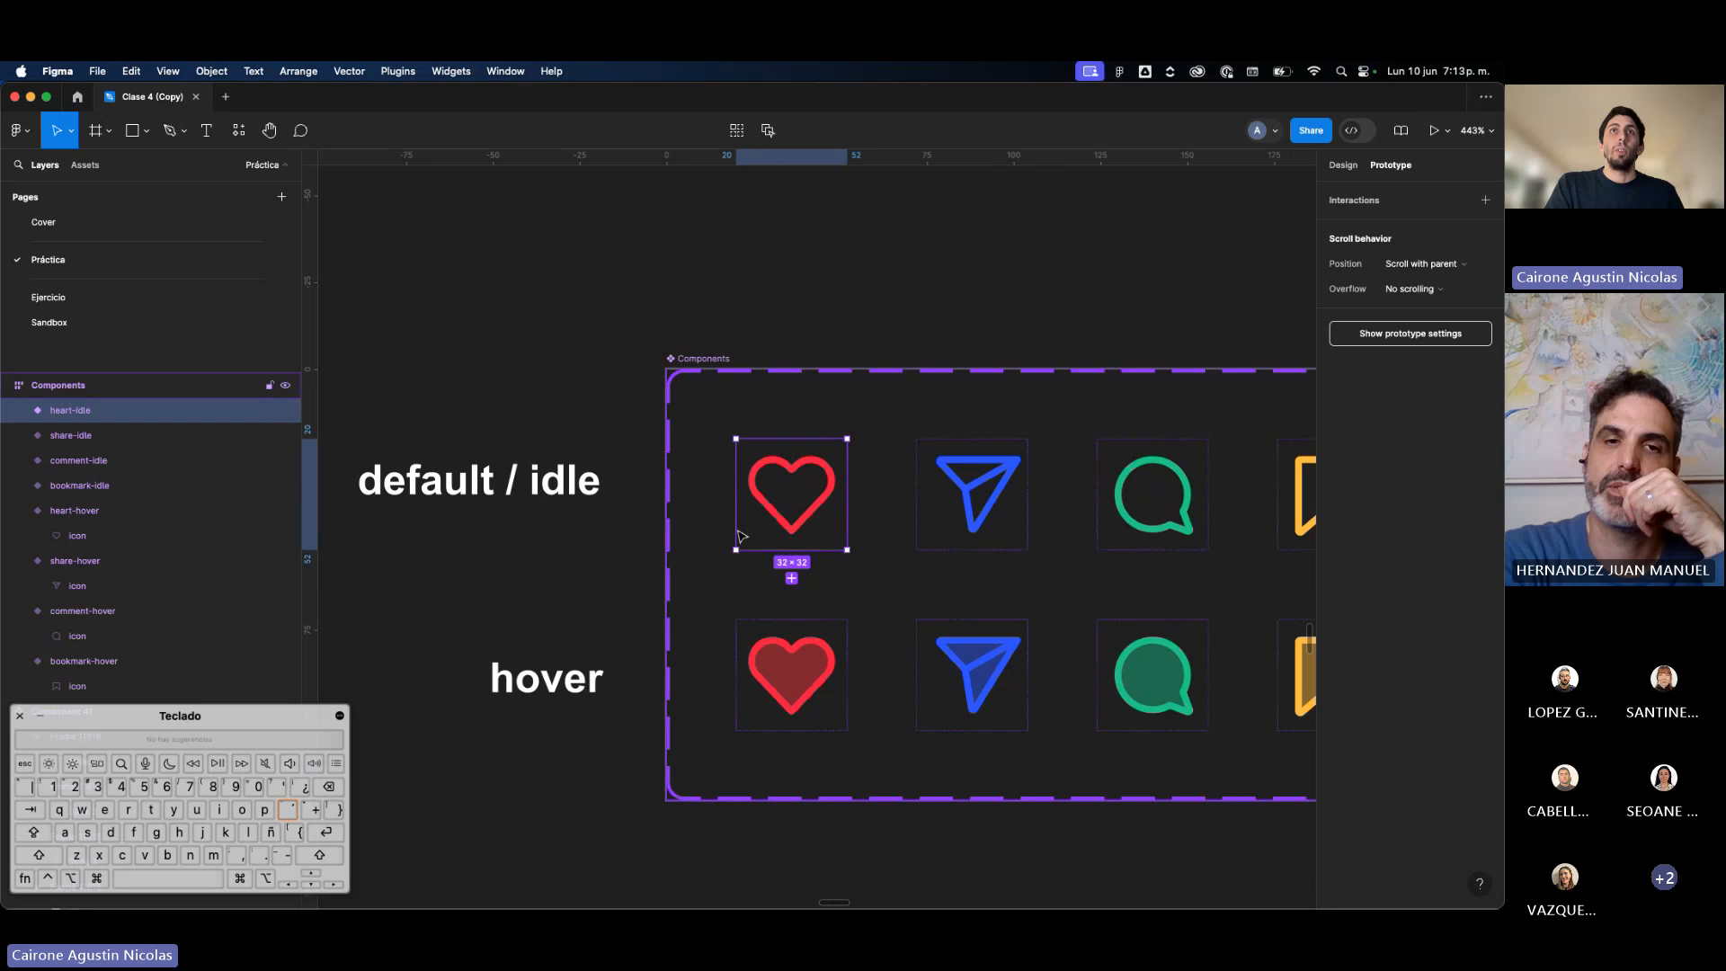
drag(794, 609, 786, 656)
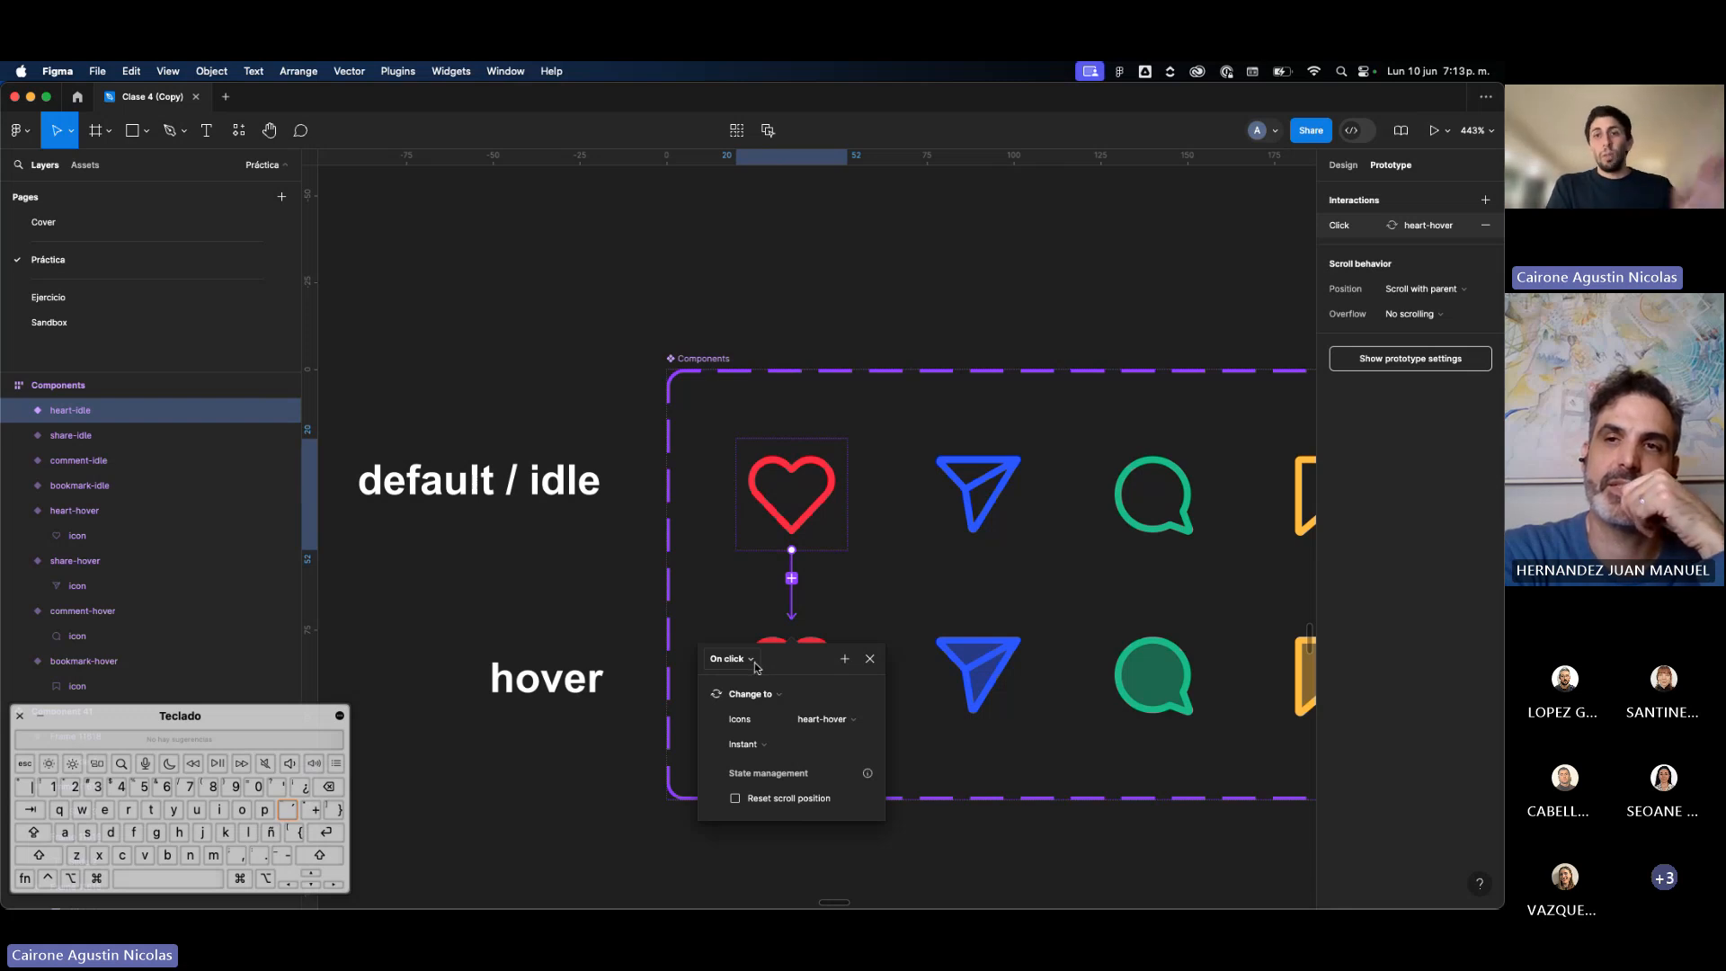
click(755, 666)
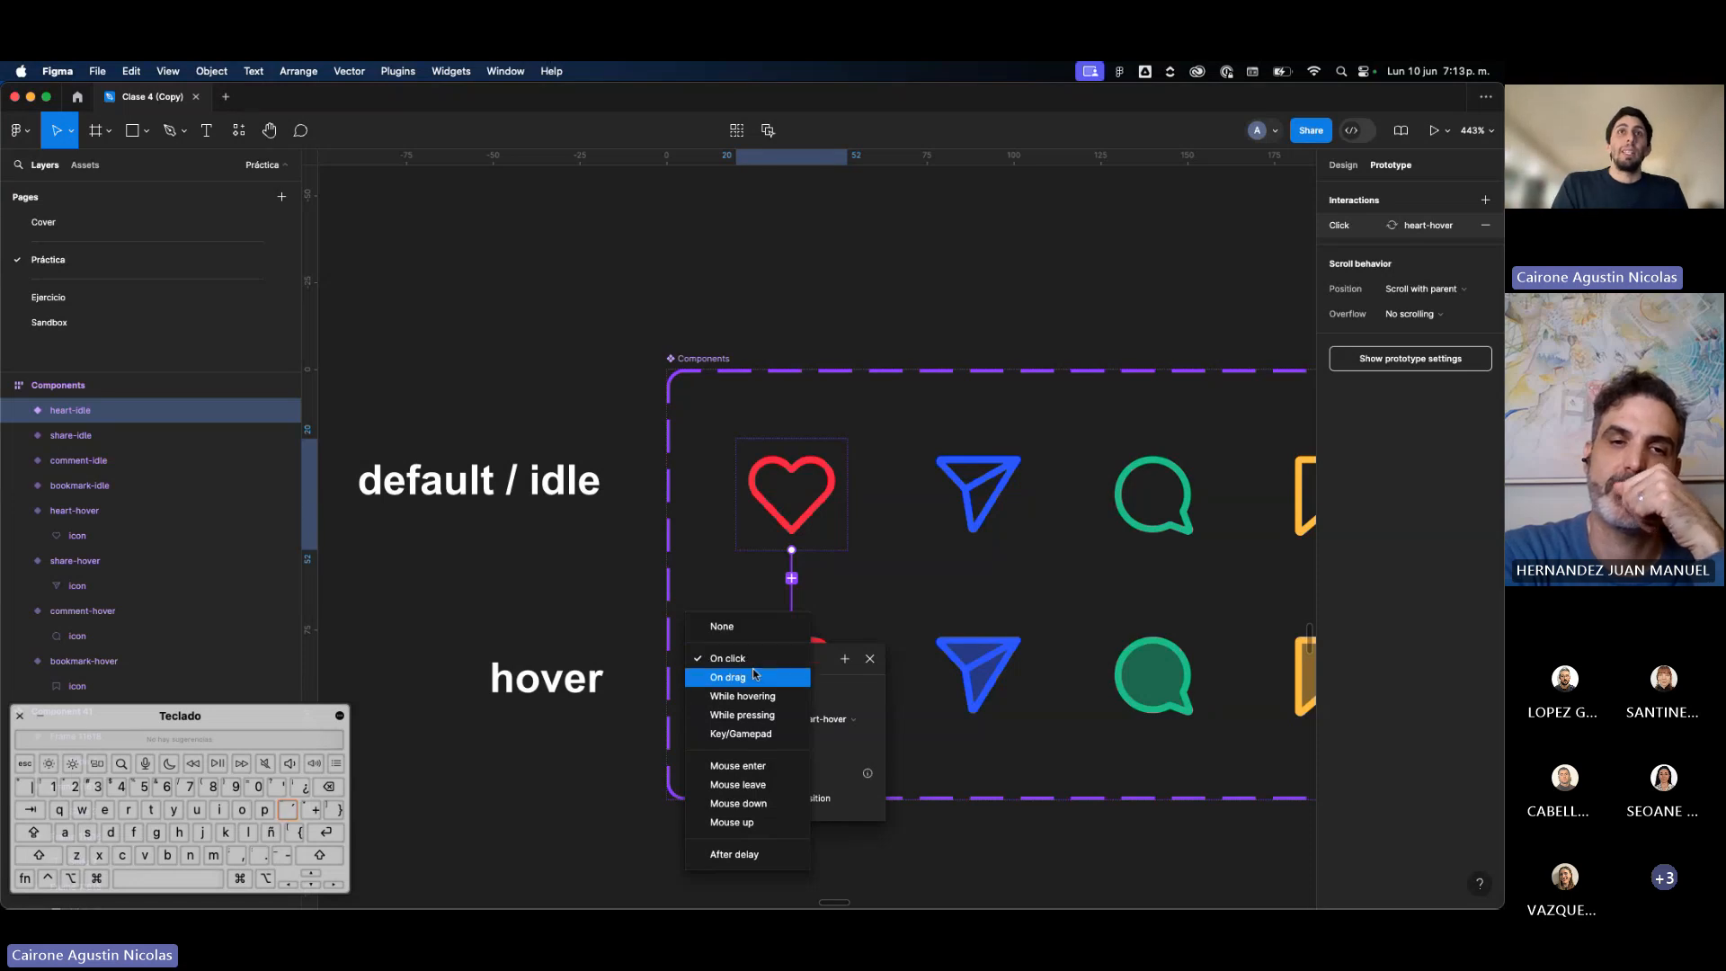
click(757, 697)
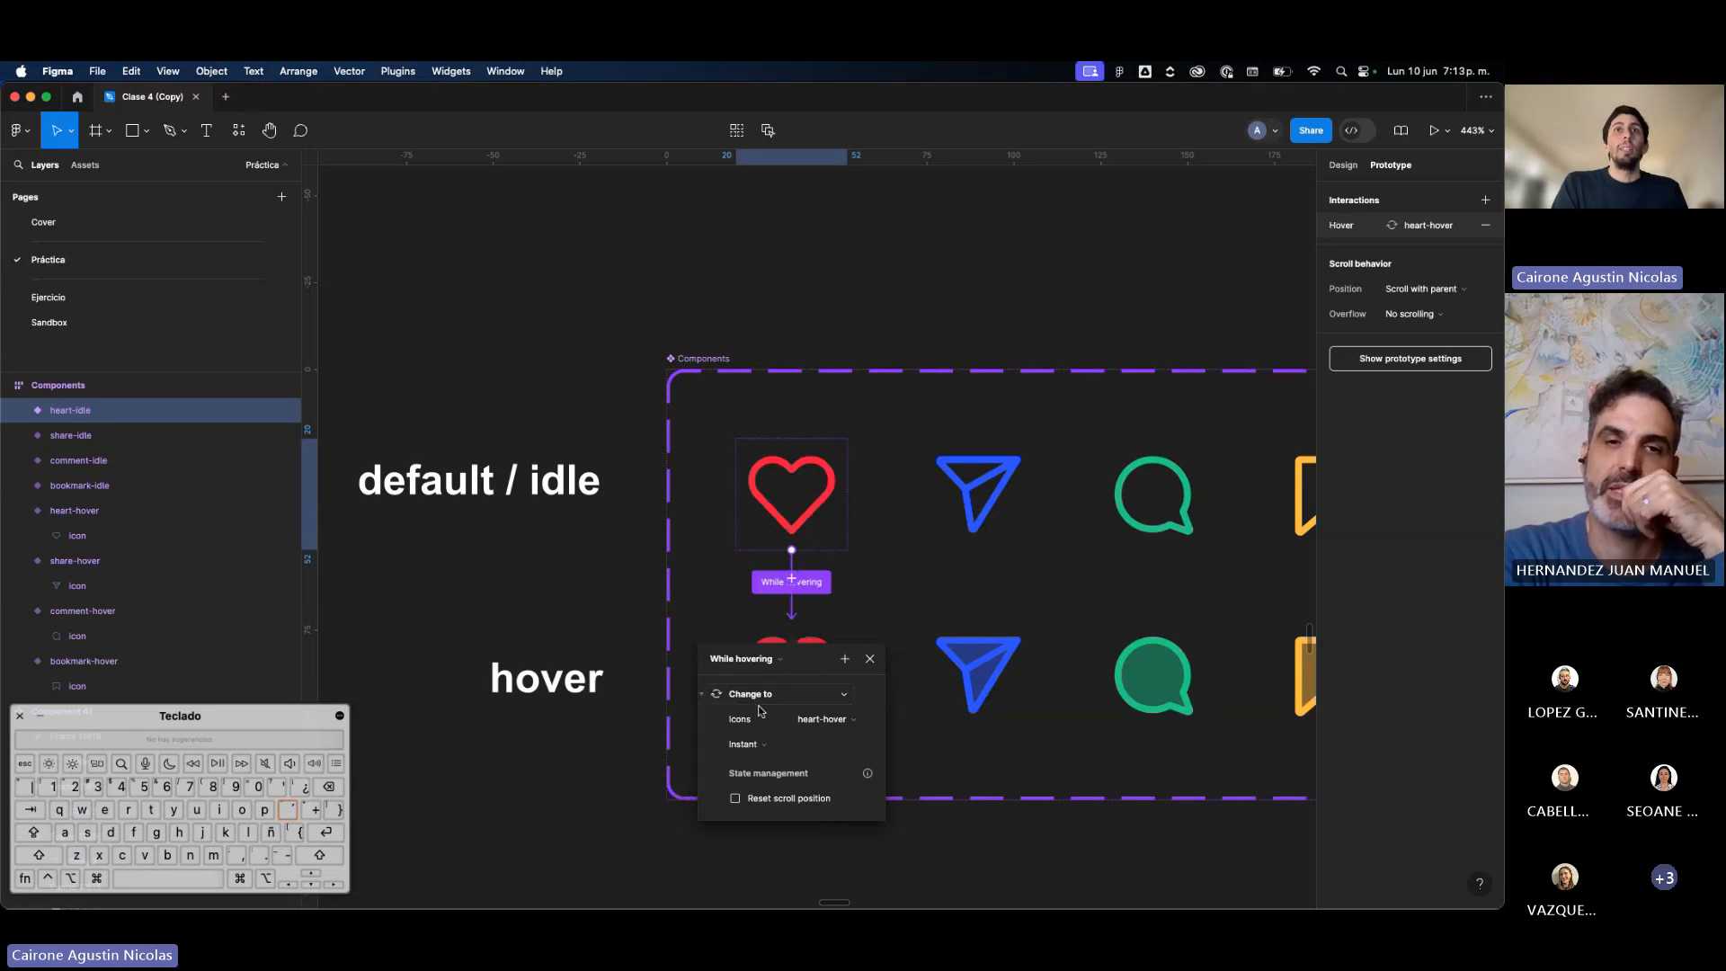
Step: Check the animation options of the heart's hover interaction and leave it on Instant
click(770, 749)
click(769, 748)
click(769, 749)
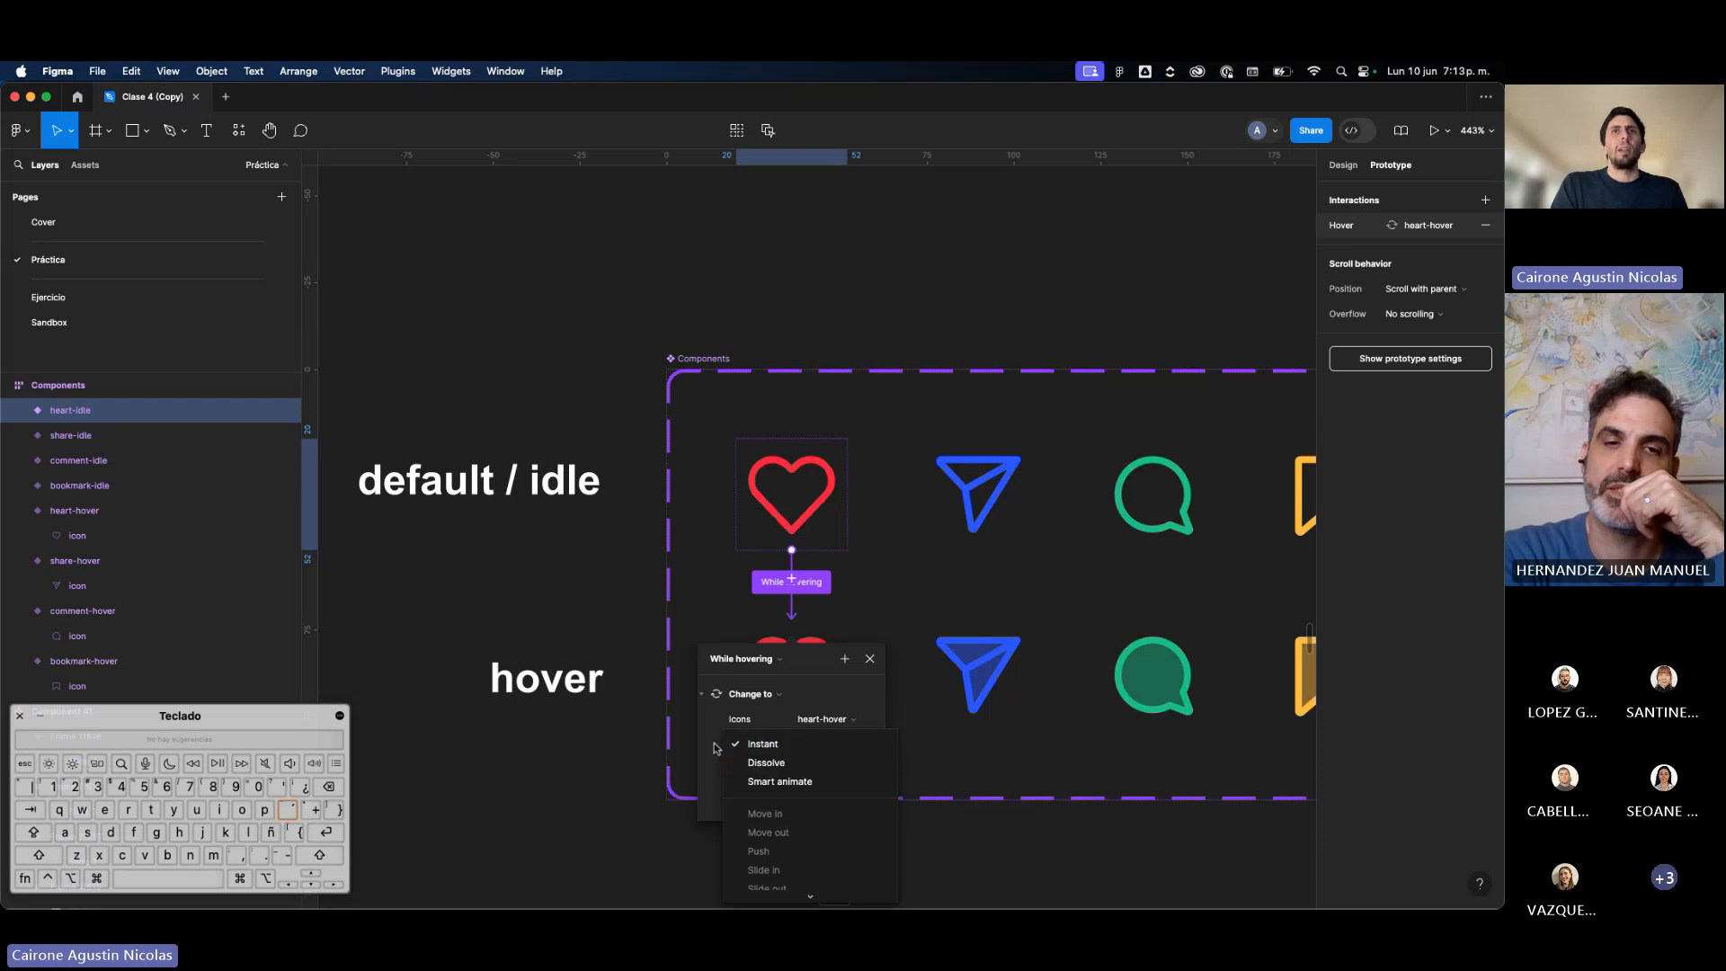
click(716, 747)
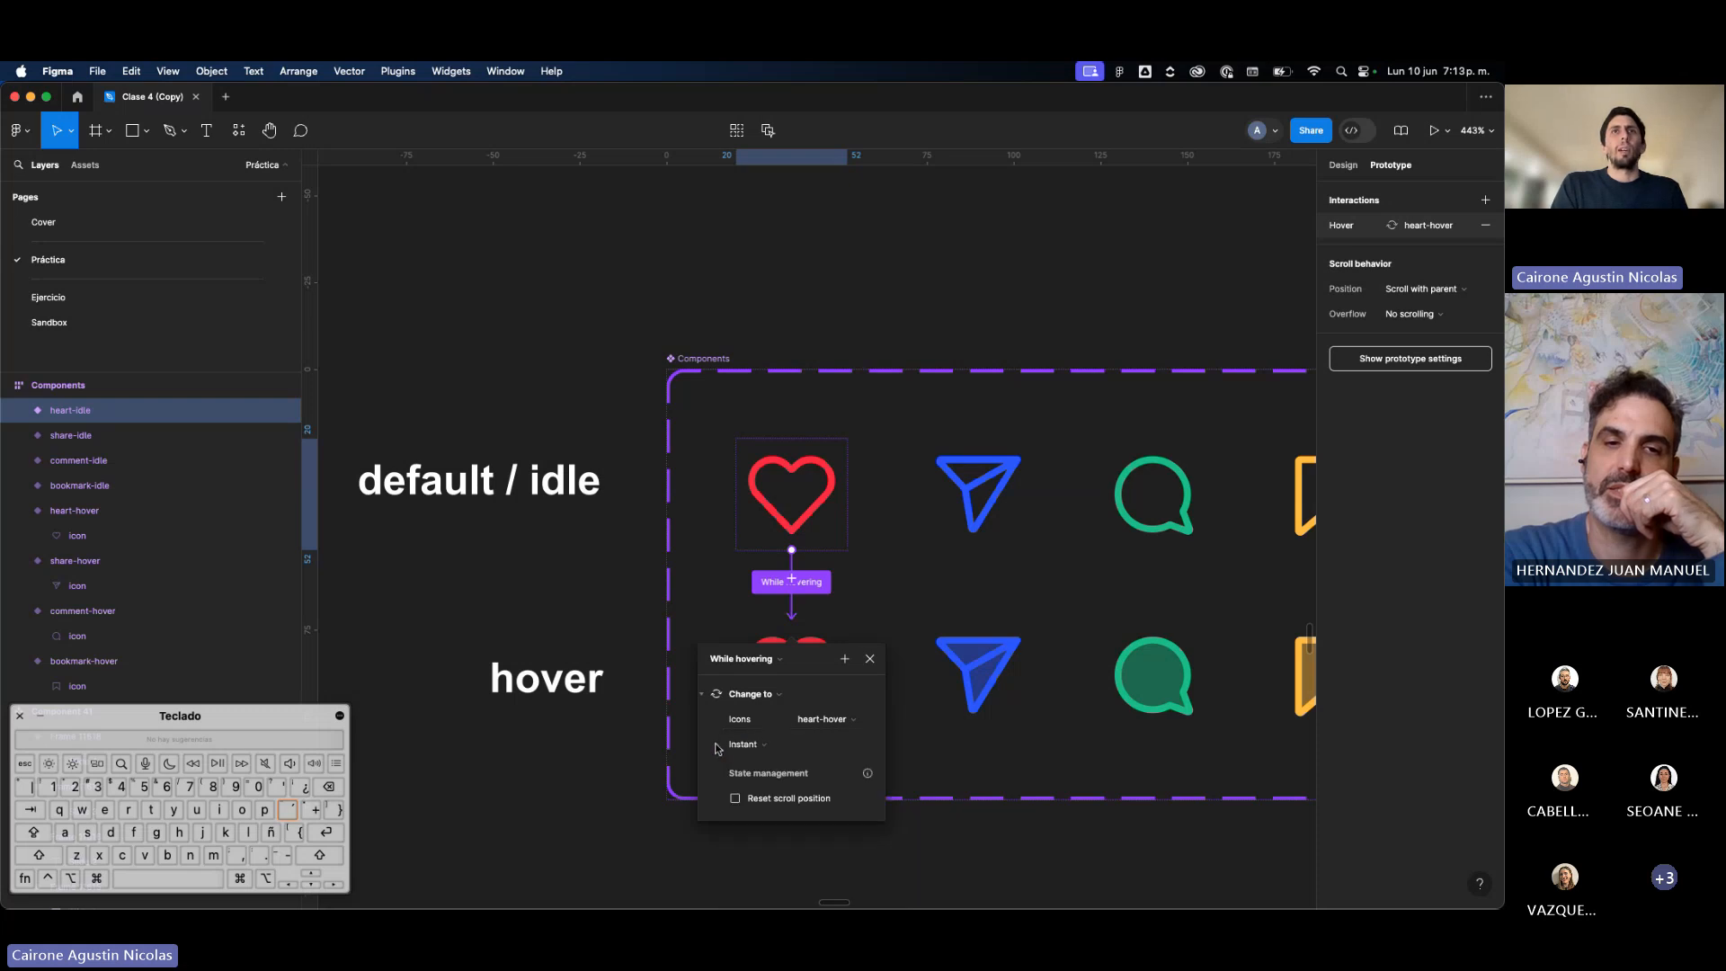
Step: Connect the share-idle variant to share-hover and set the interaction's trigger to While hovering
click(979, 499)
scroll(872, 571, right, 3)
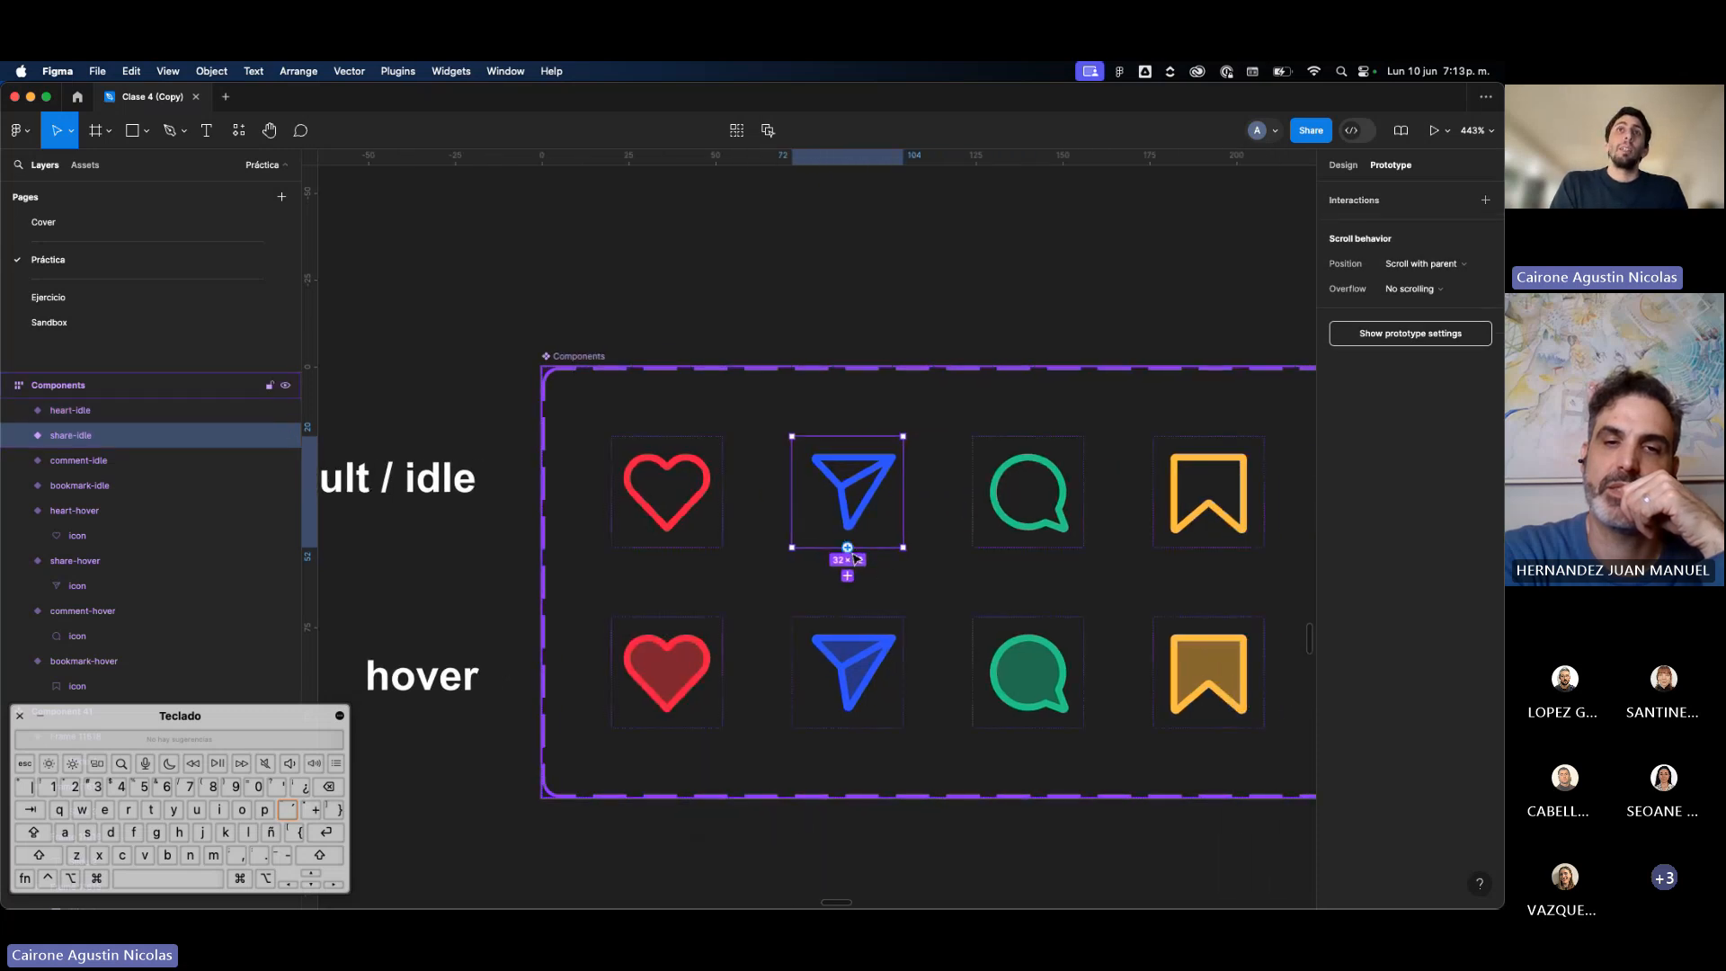
drag(847, 575, 851, 657)
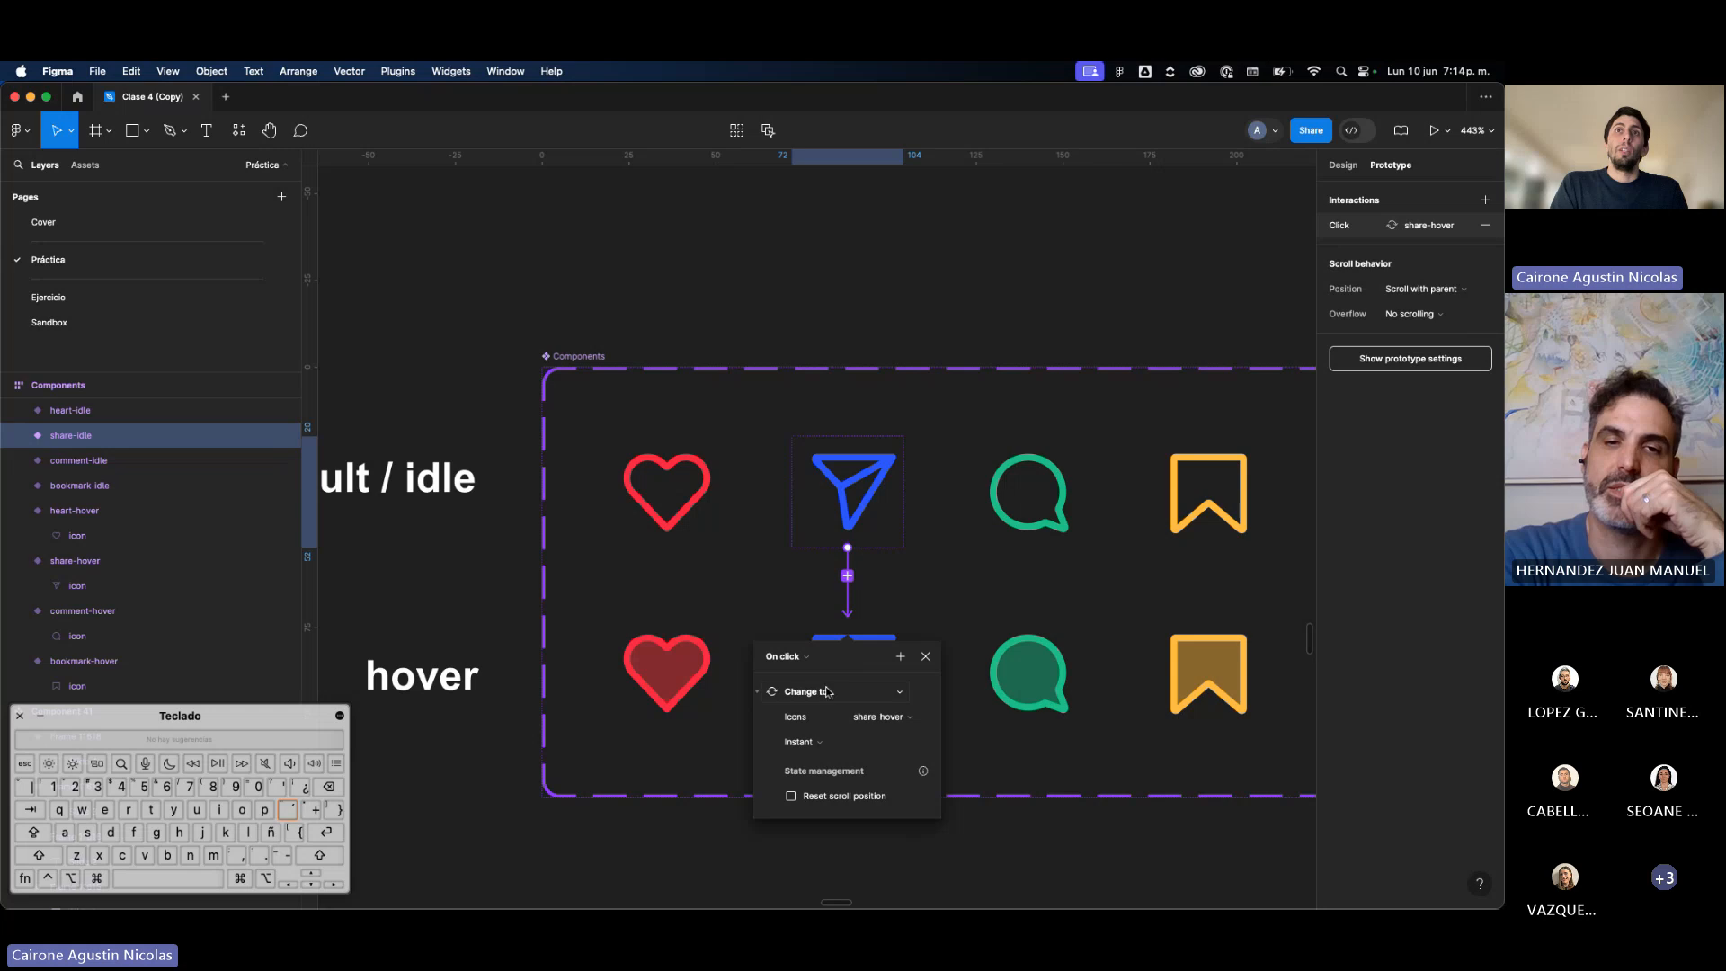
click(786, 656)
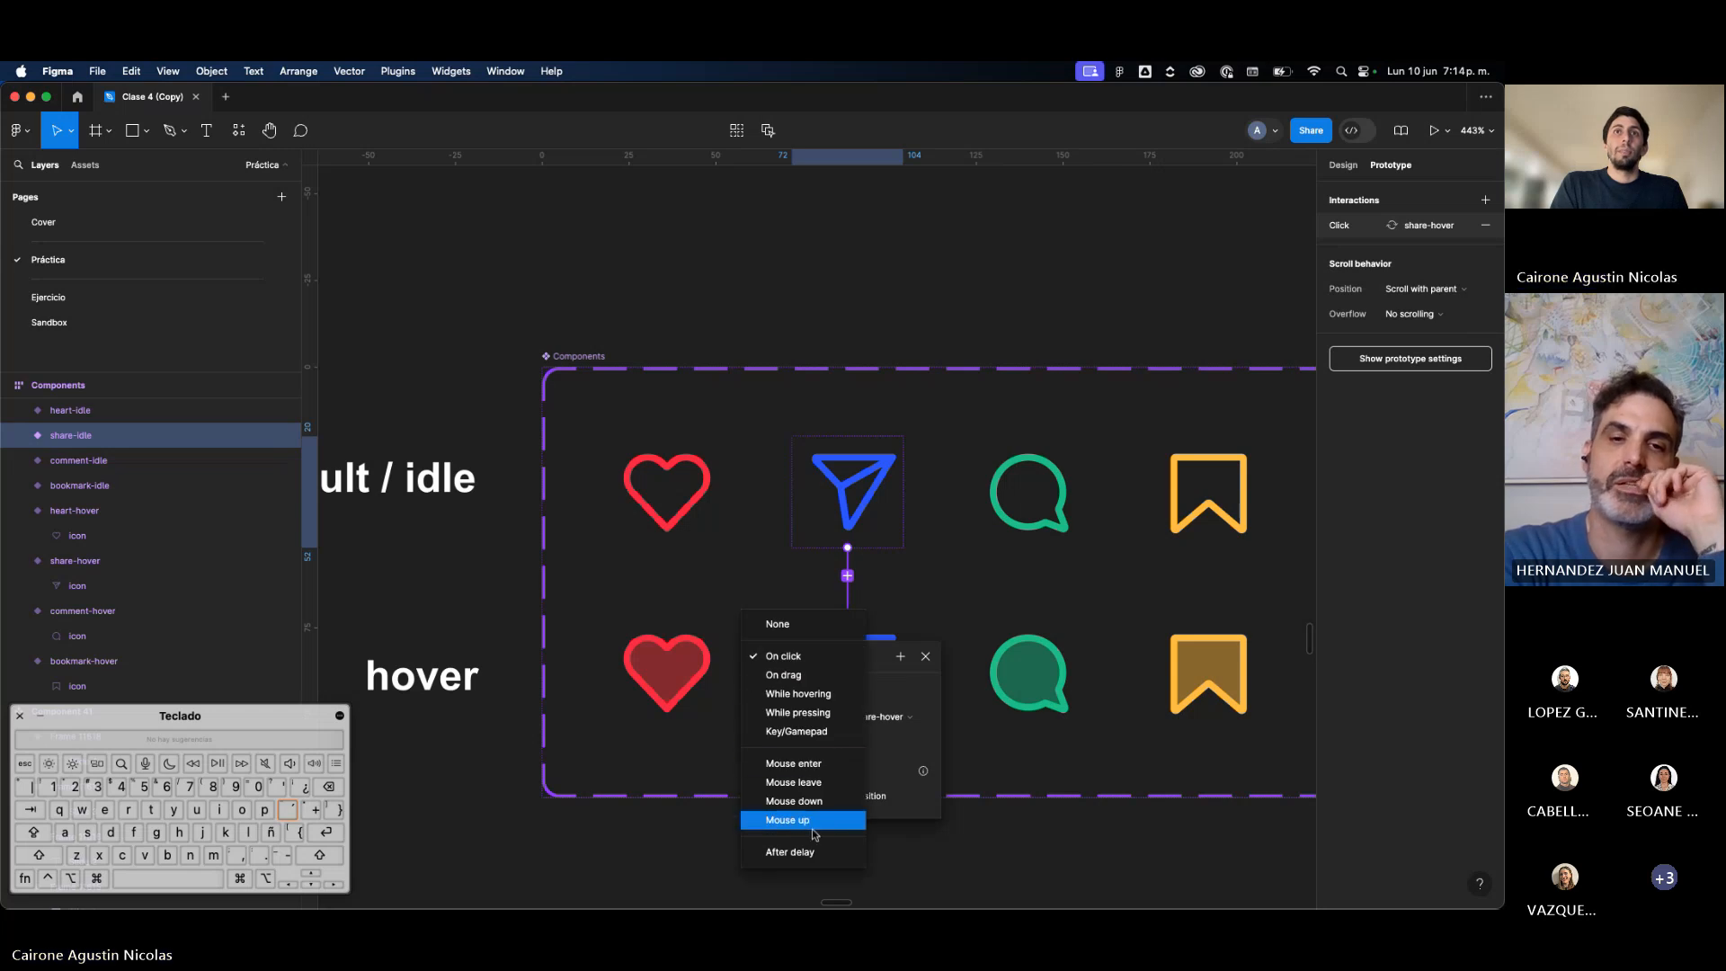
click(798, 693)
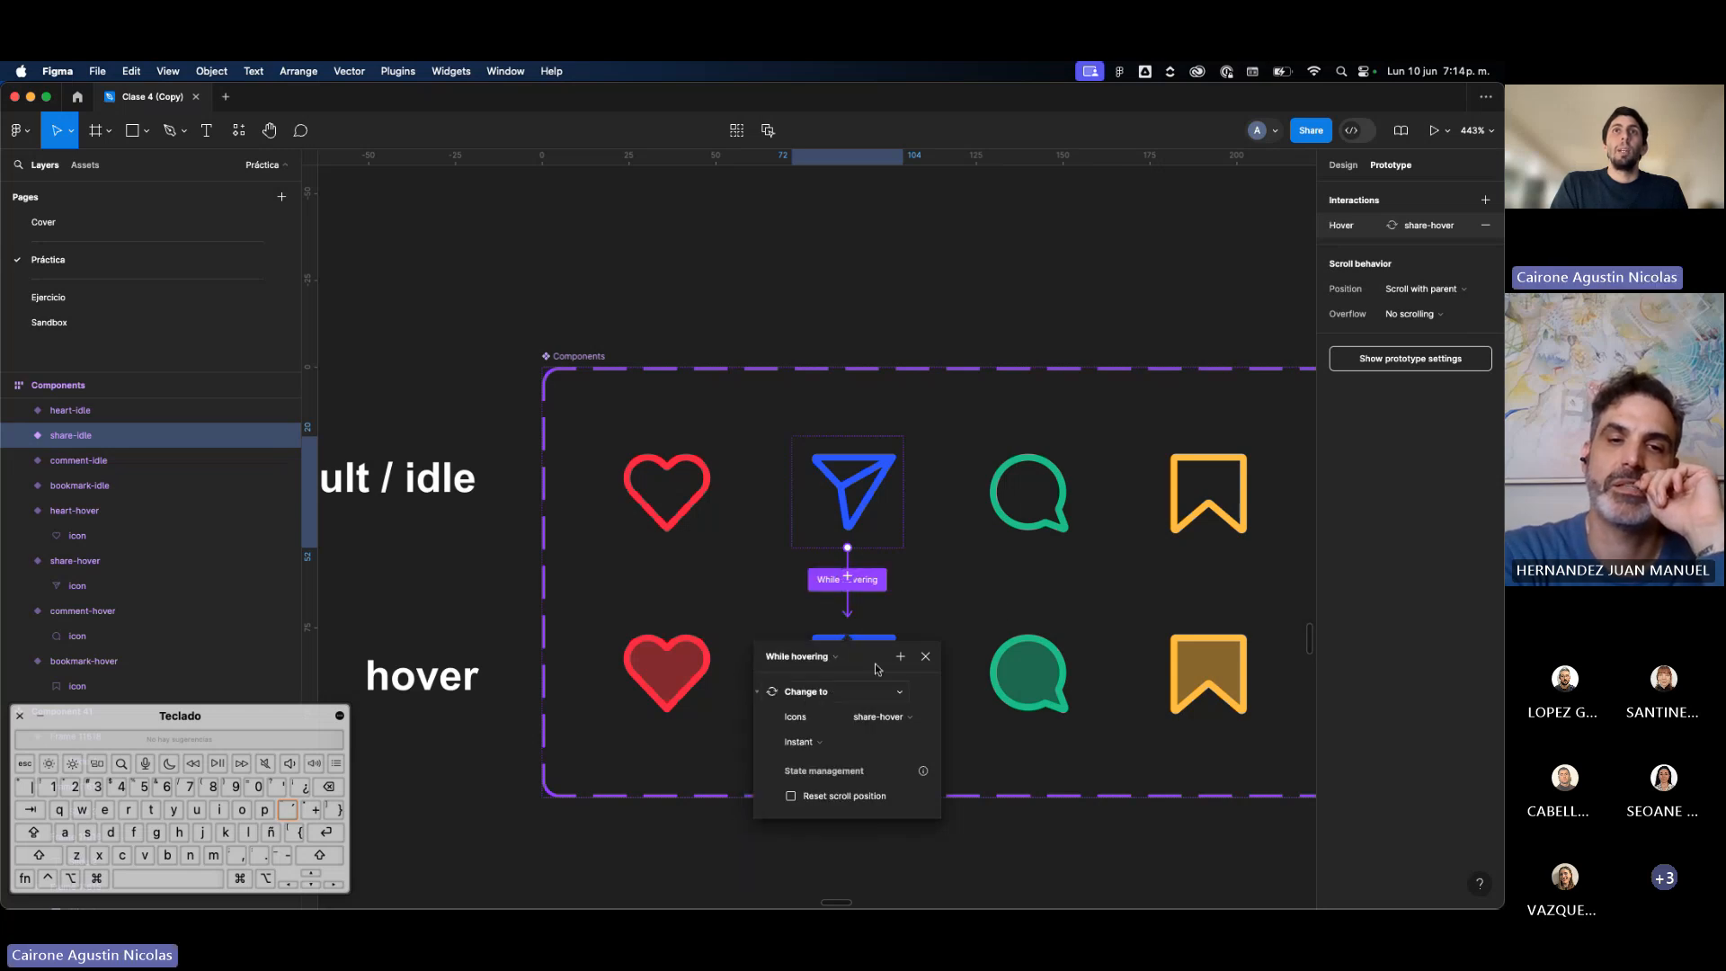
Step: Link the comment-idle variant to comment-hover with the While hovering trigger
click(1028, 489)
drag(1029, 559, 1031, 679)
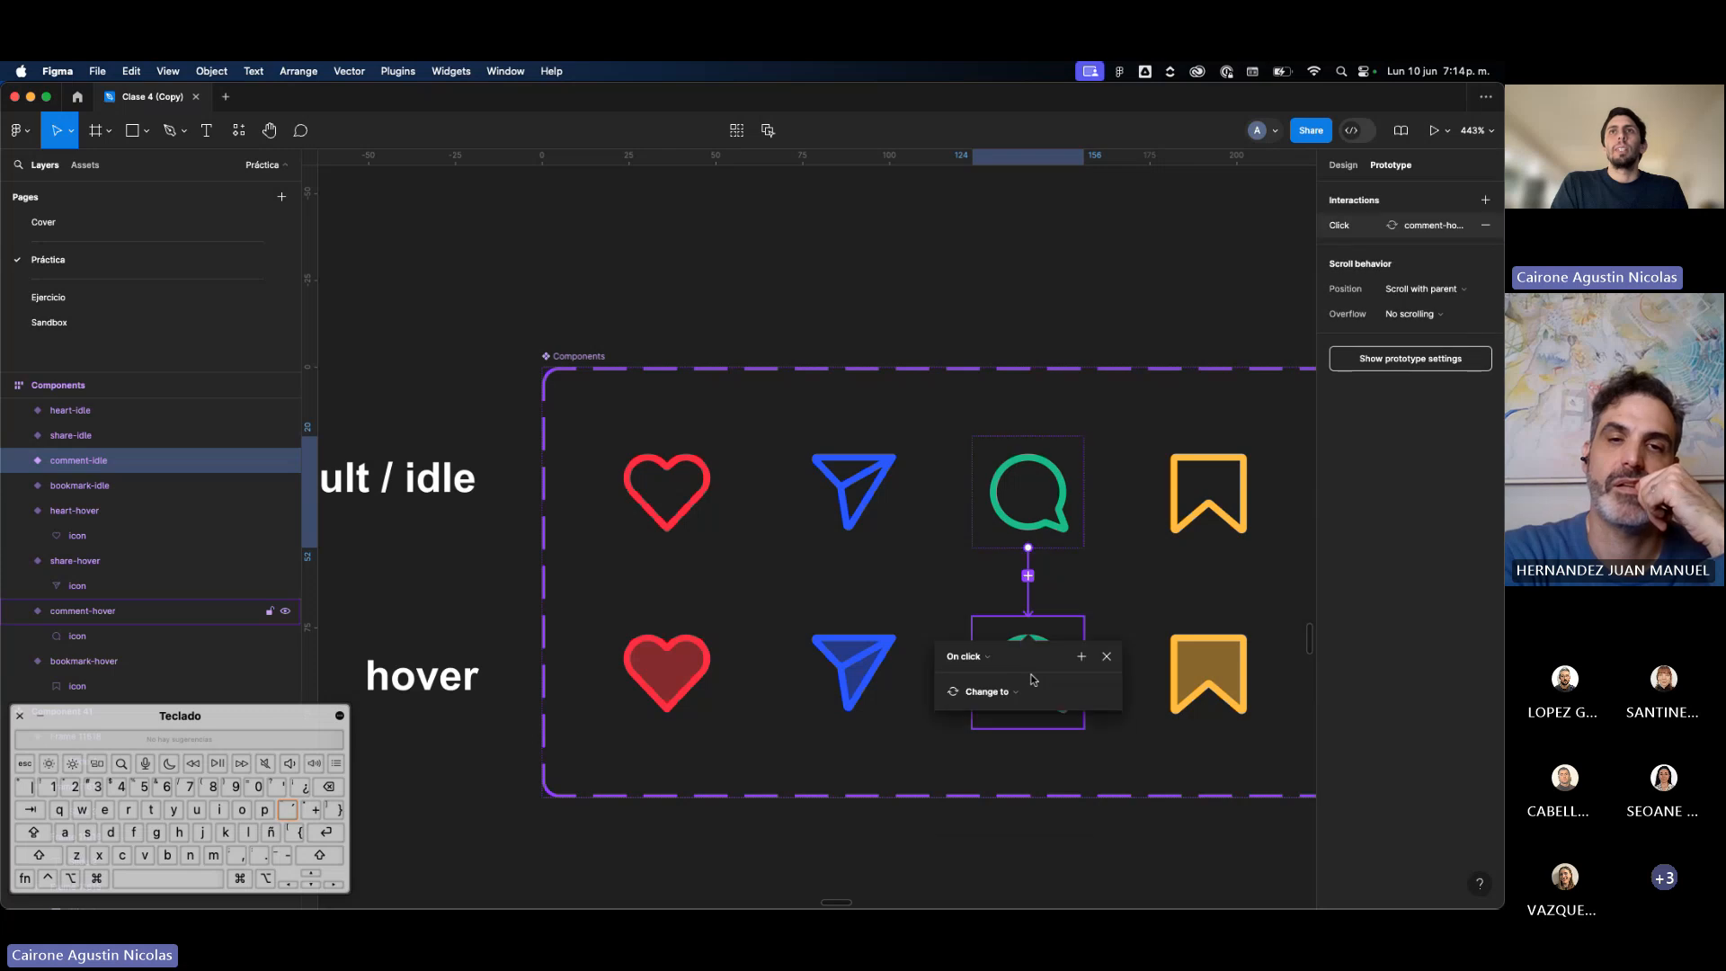
click(985, 661)
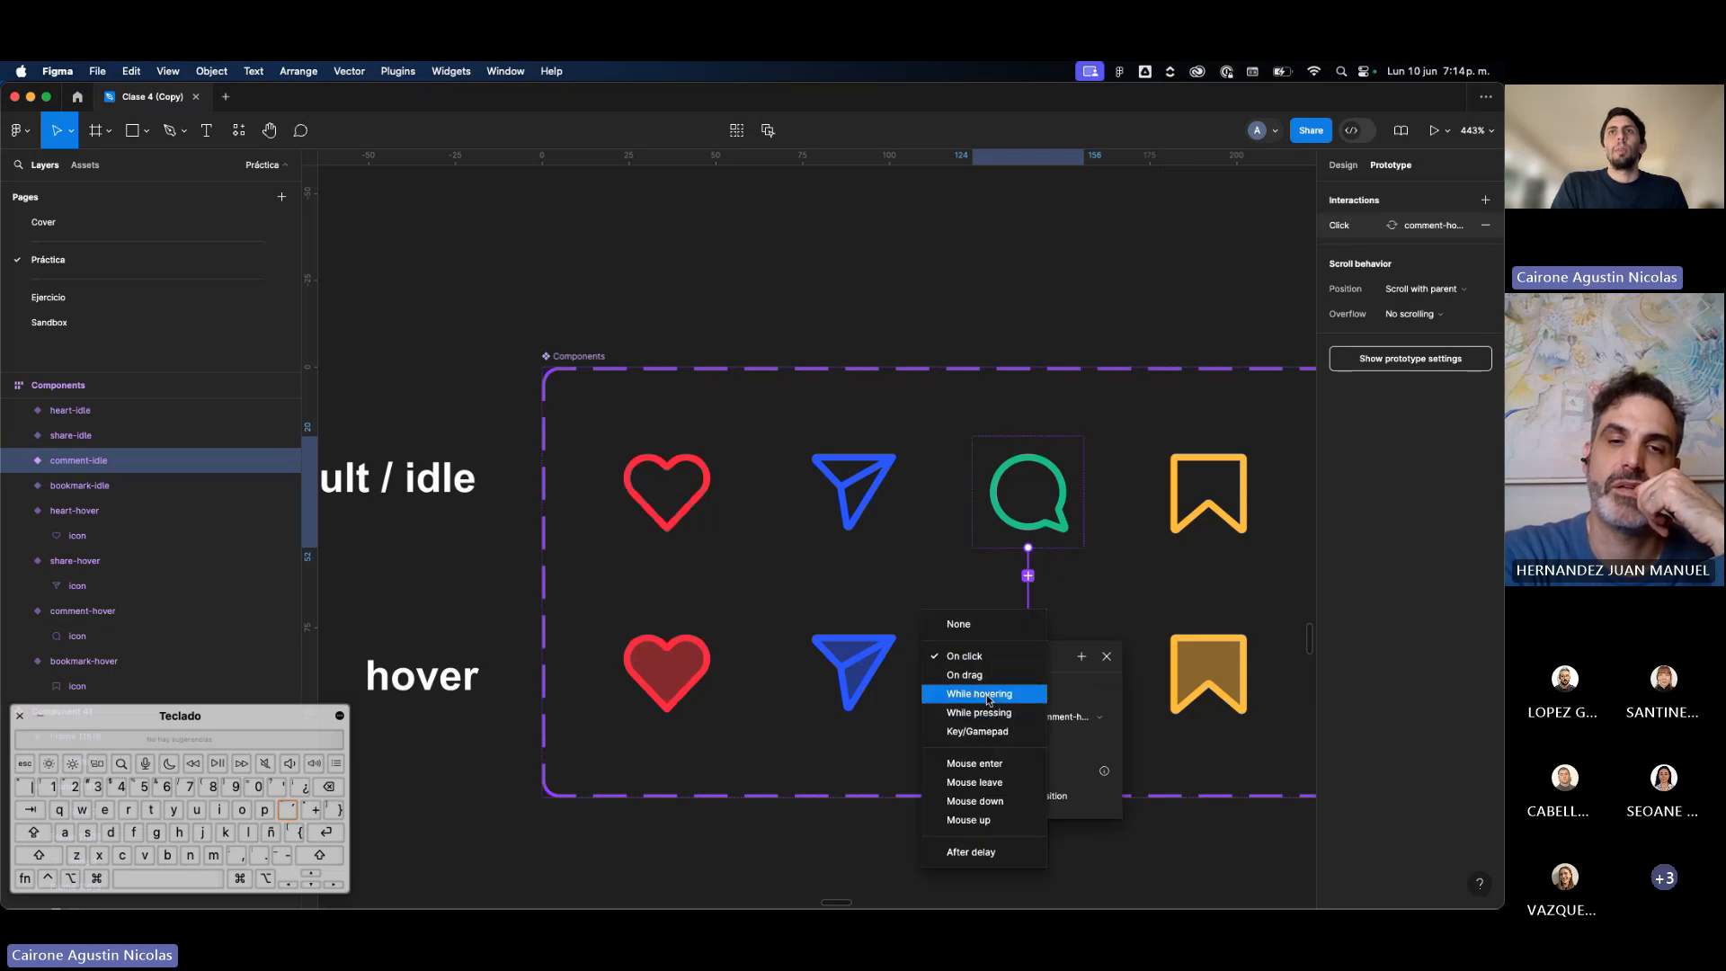
click(989, 694)
scroll(988, 694, right, 5)
click(951, 497)
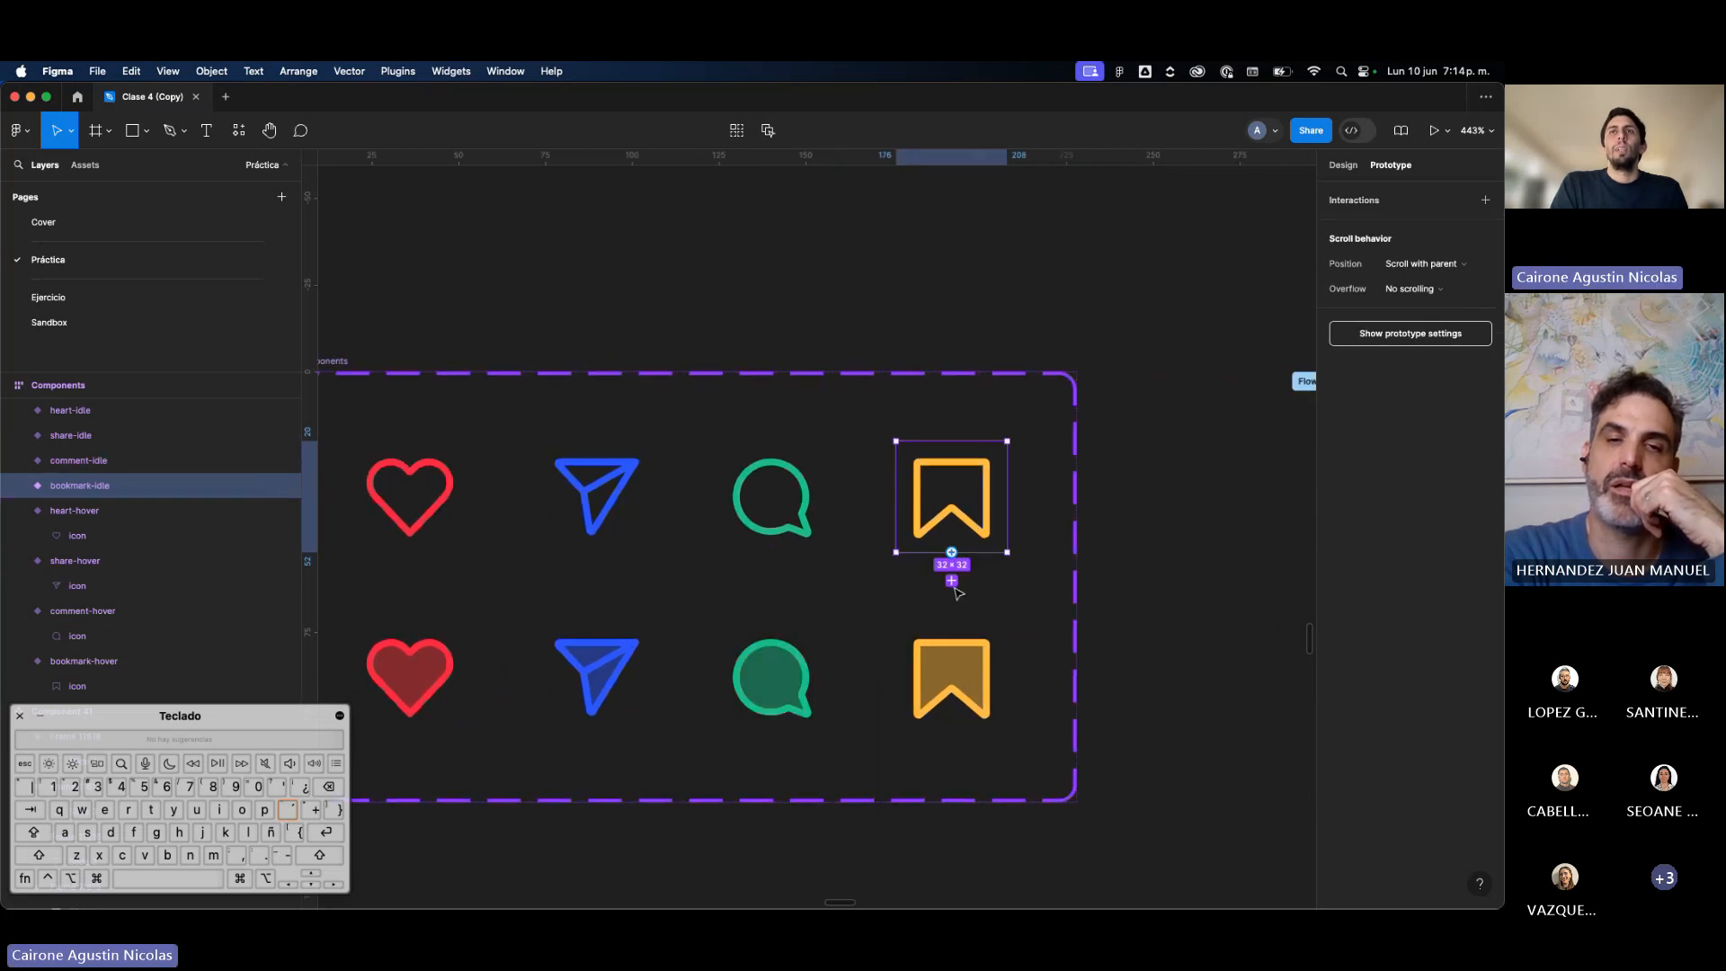
drag(951, 580, 951, 678)
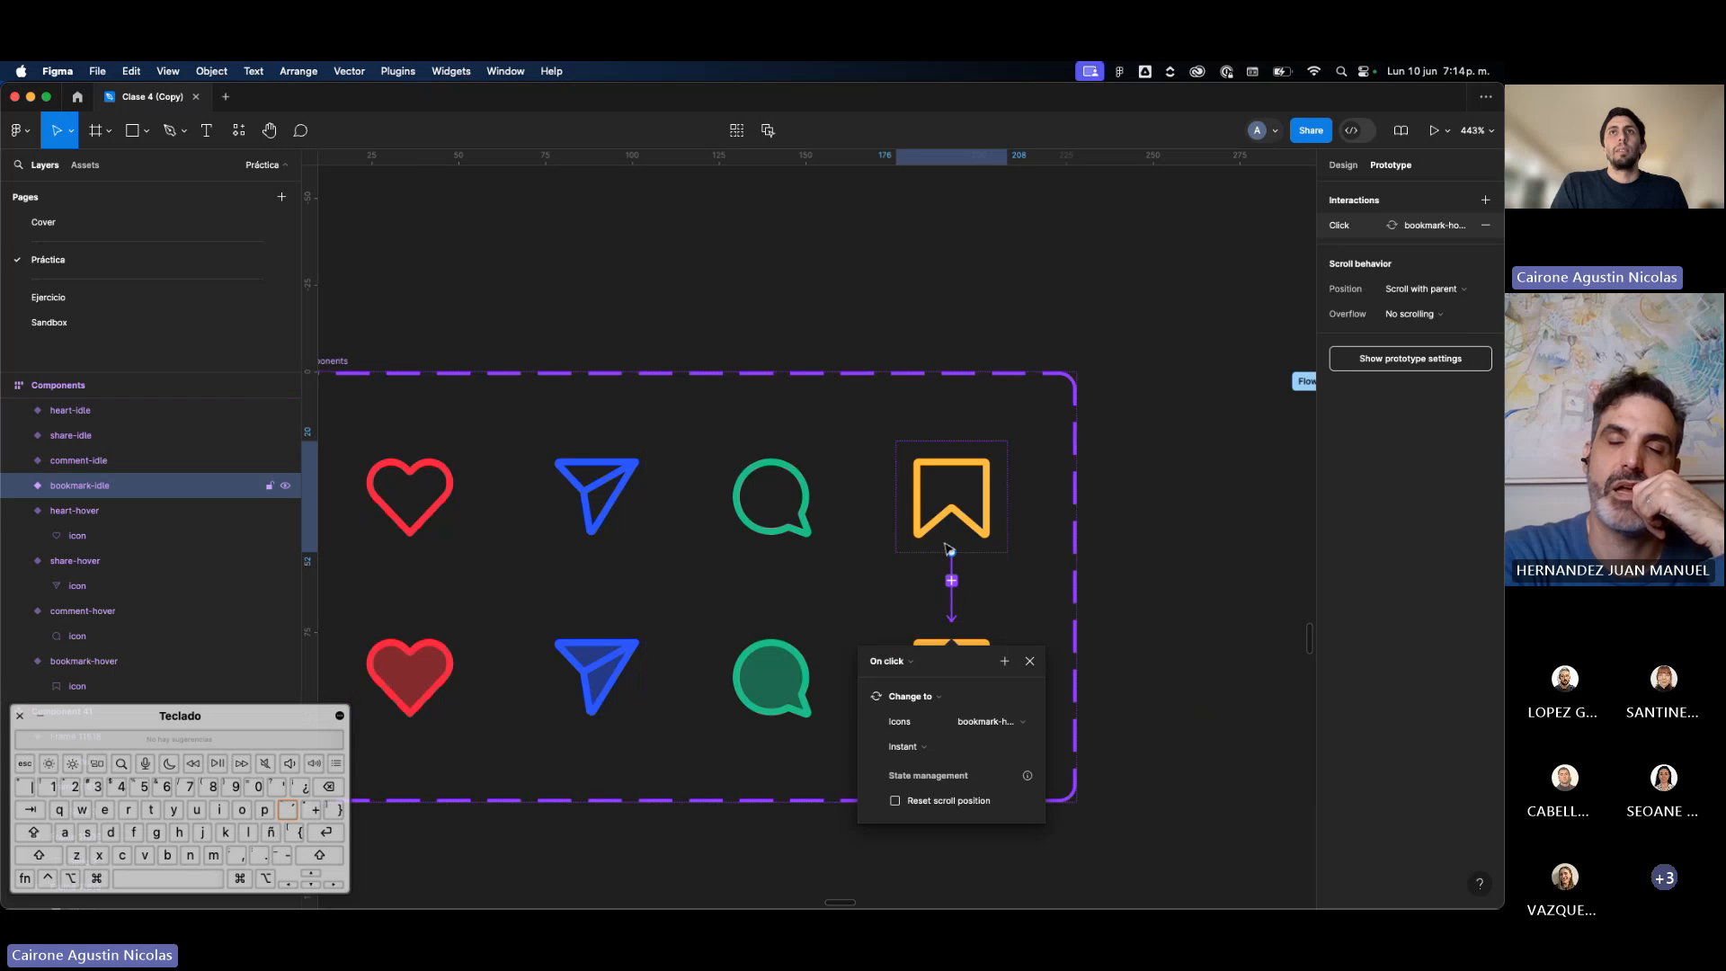
click(965, 578)
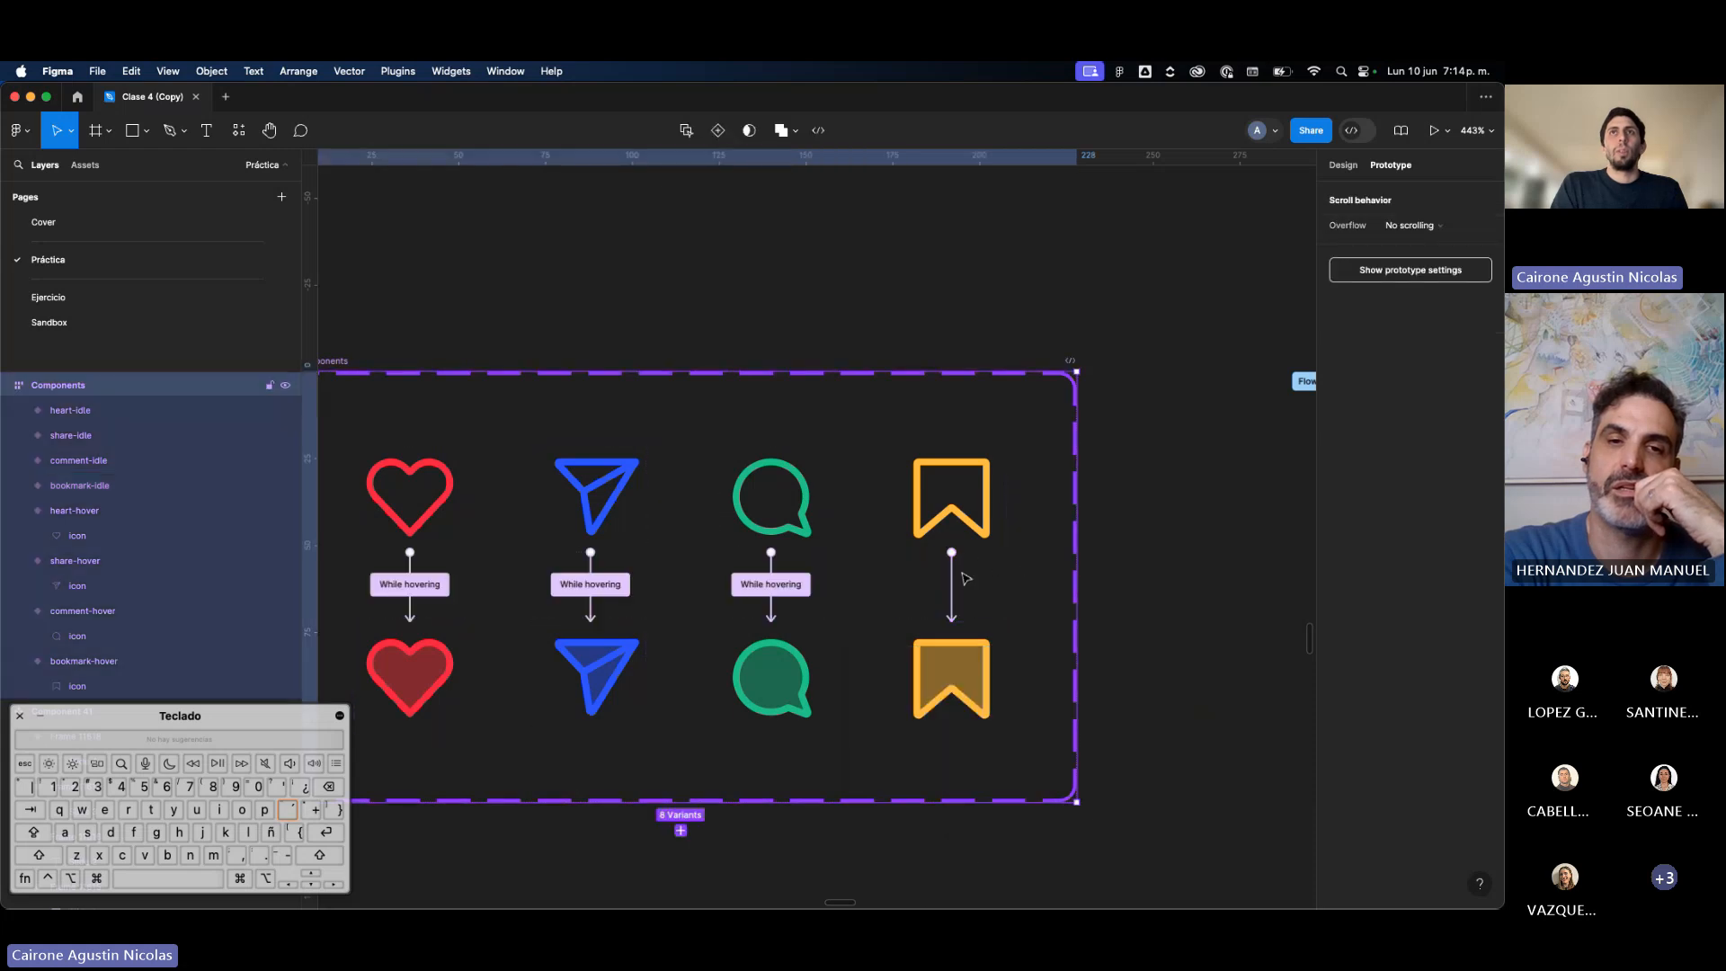
click(952, 580)
key(BackSpace)
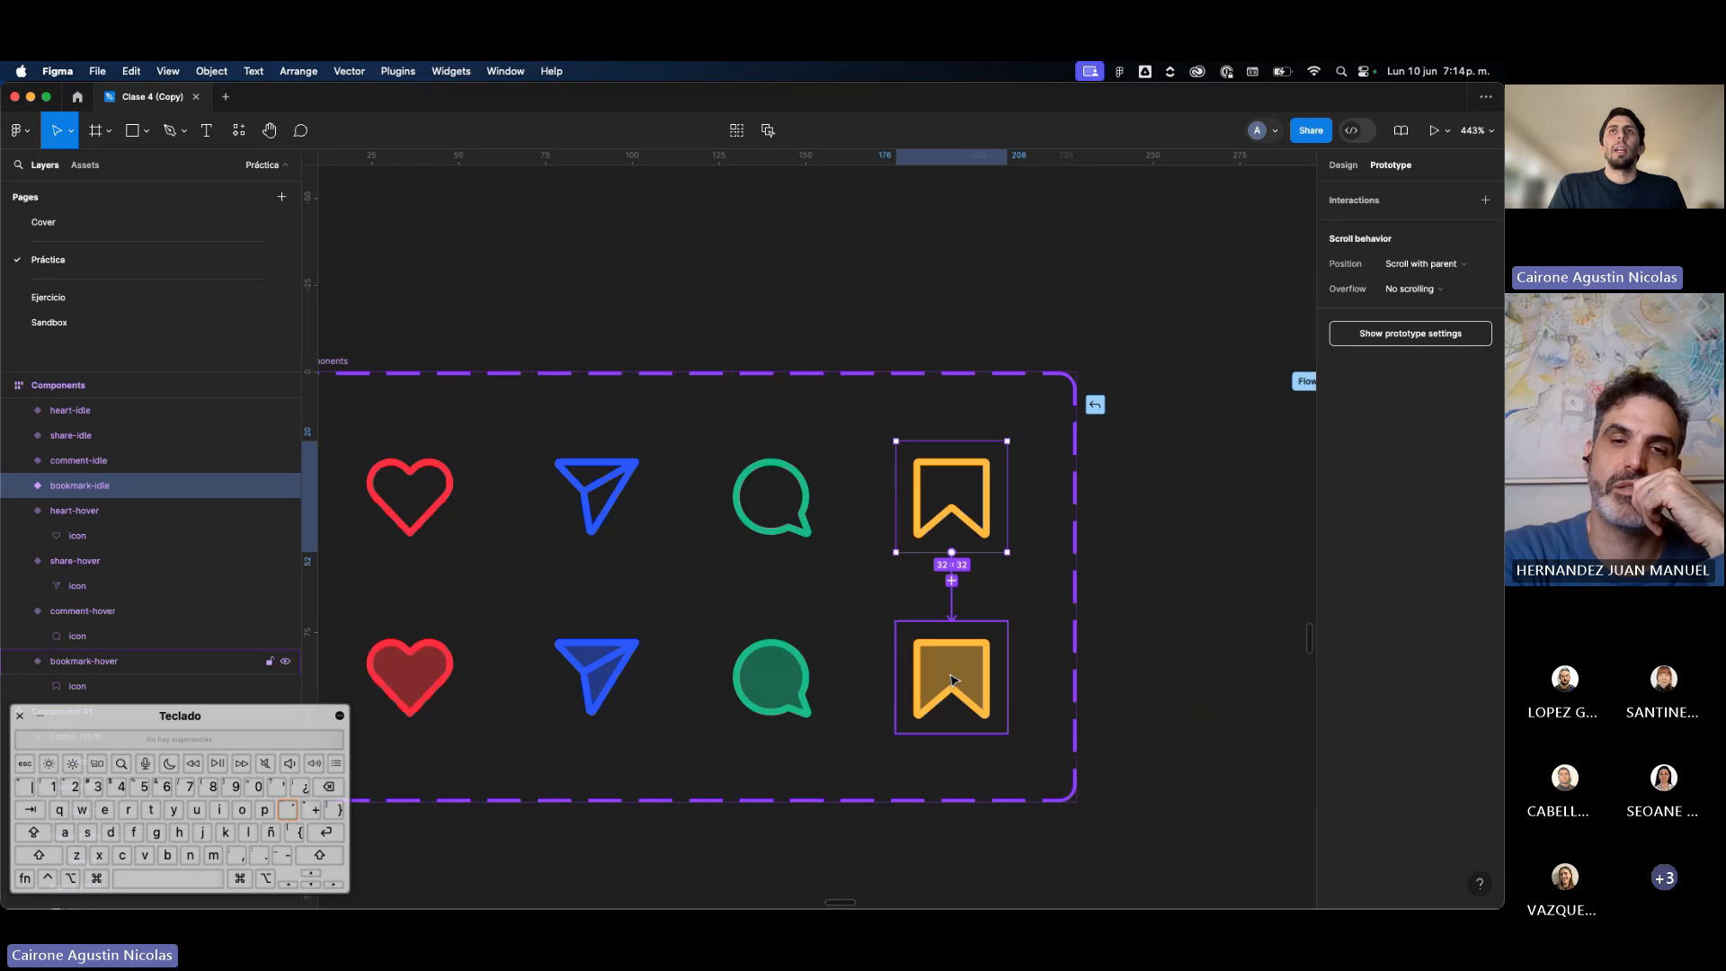
Step: Connect the bookmark-idle variant to bookmark-hover, set its trigger to While hovering, and close the interaction settings
drag(950, 682, 950, 682)
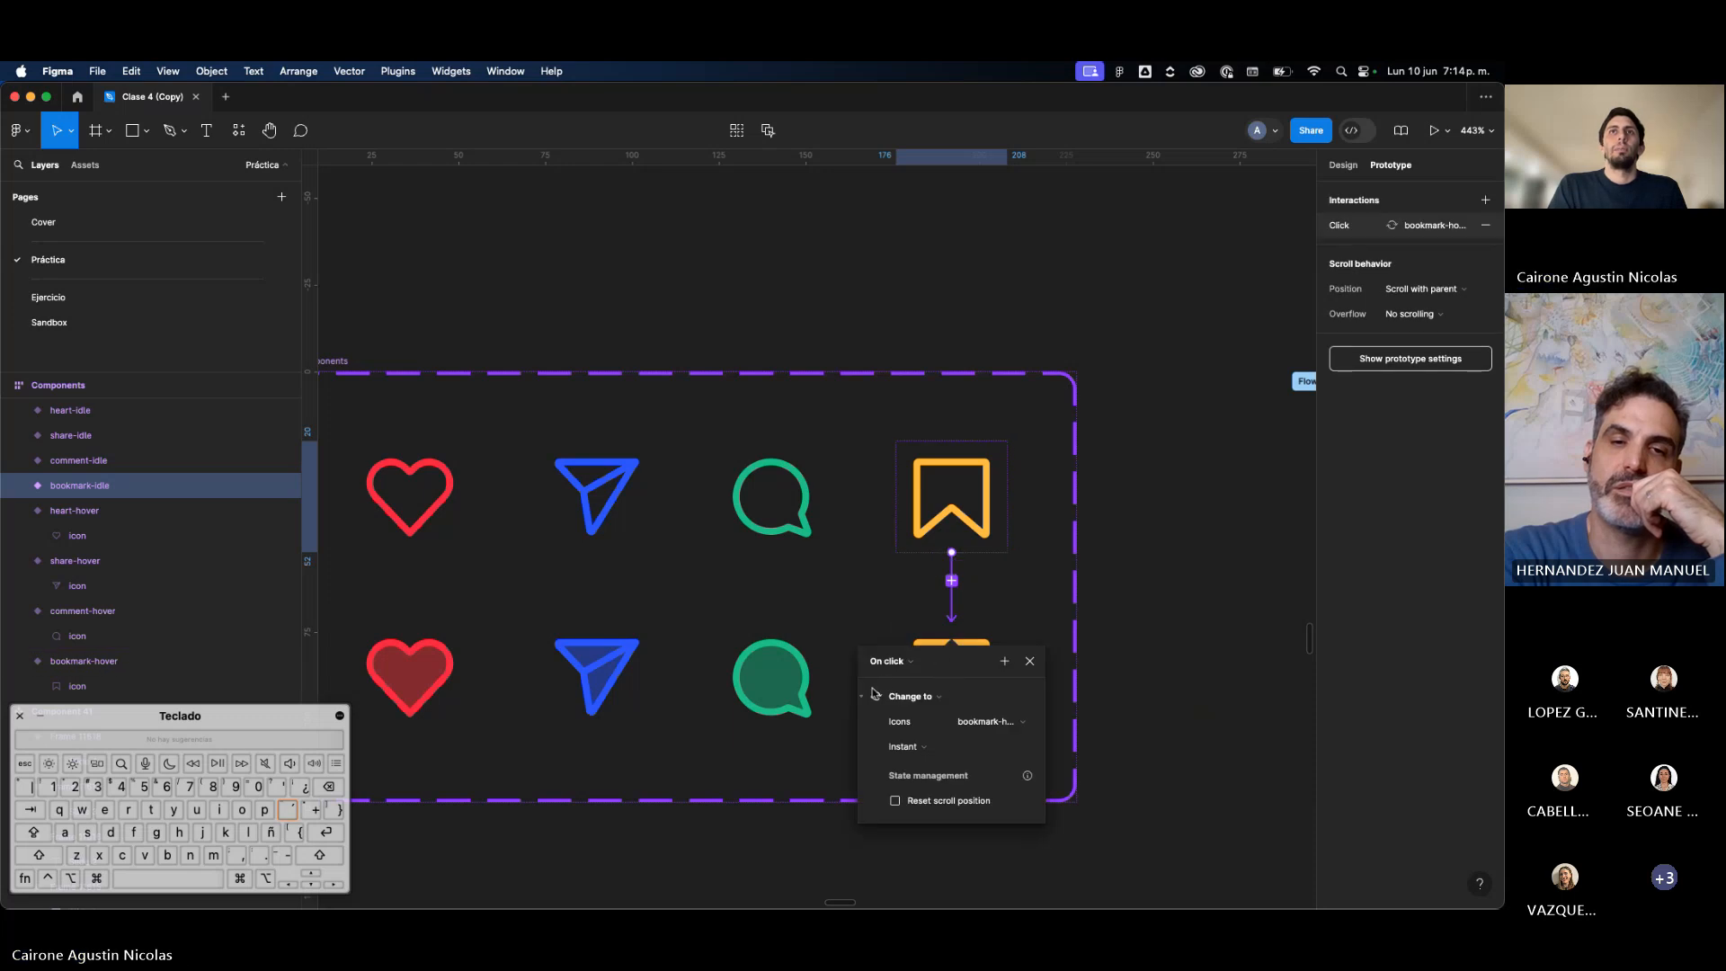
click(916, 673)
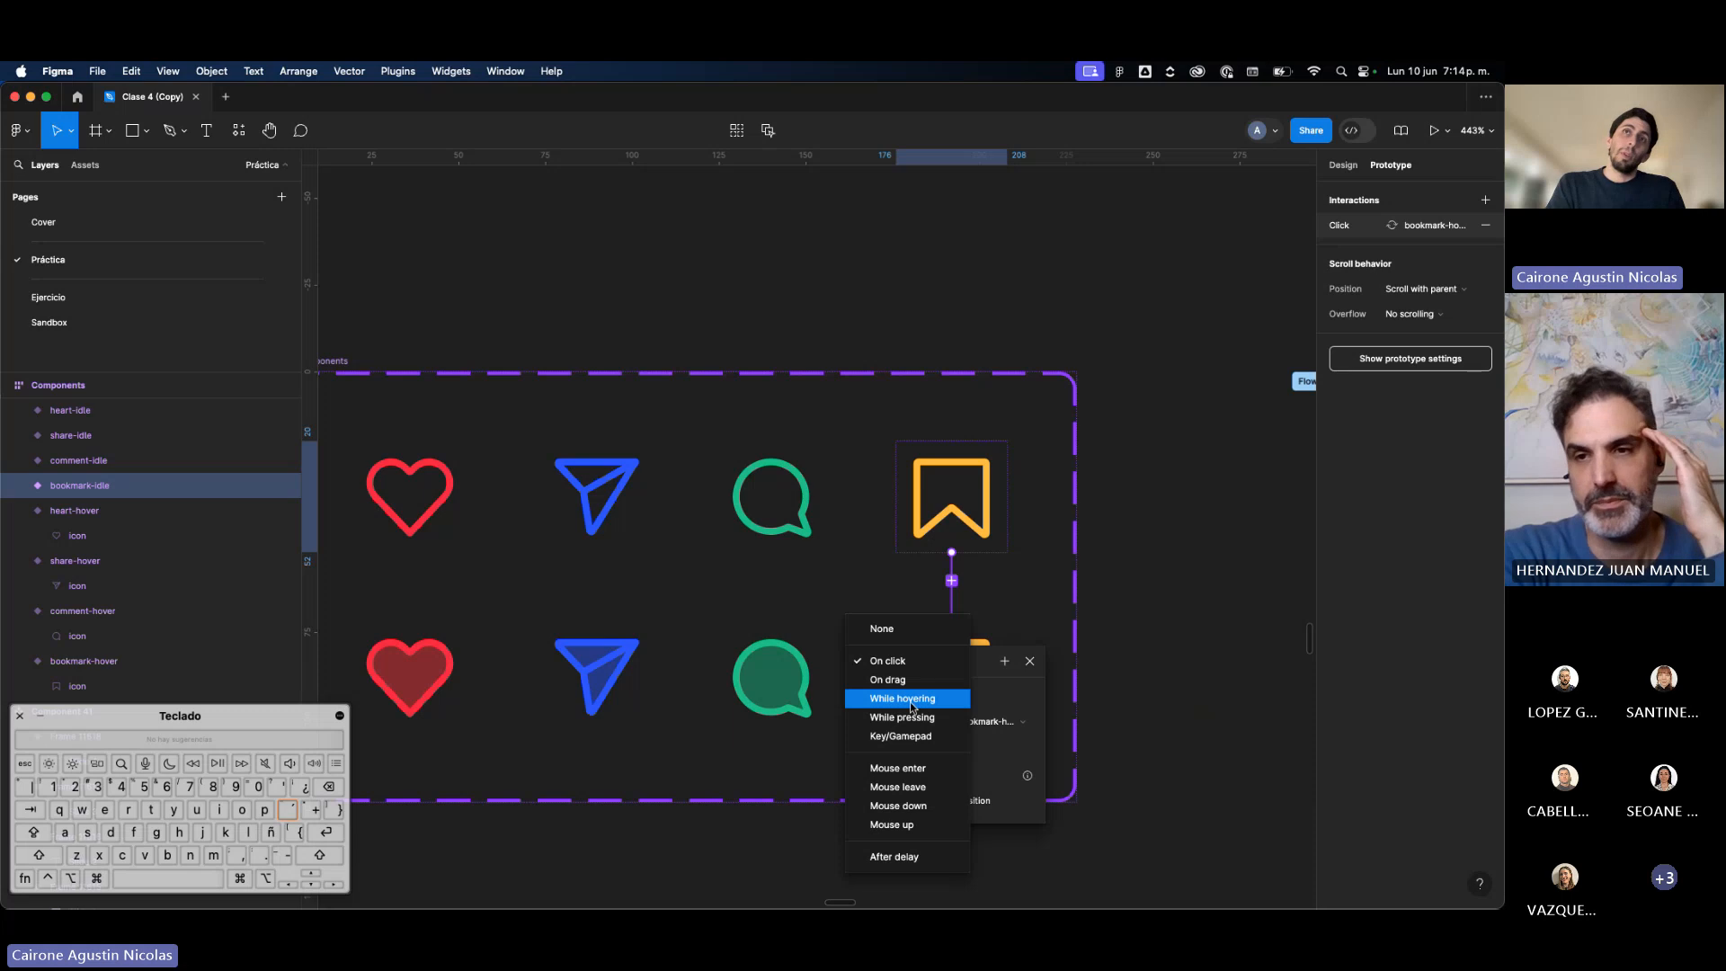
click(913, 699)
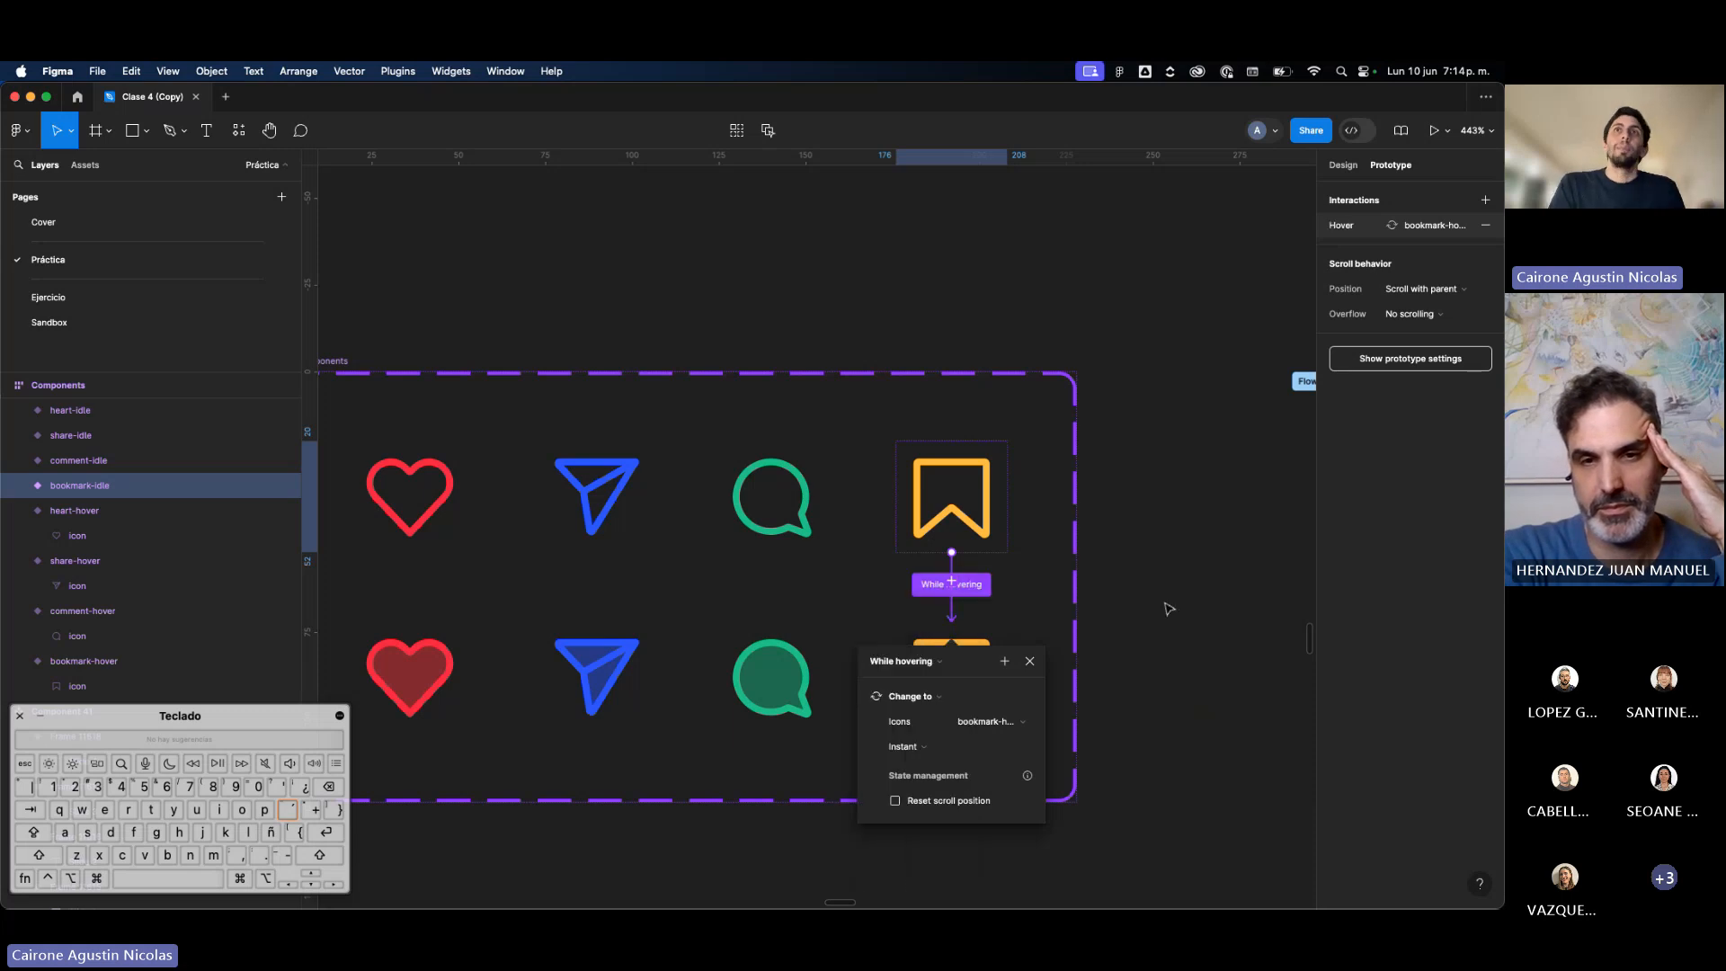
click(1121, 613)
Step: Preview the social post's Flow 2 prototype to test the icon hover interactions, and close the preview
scroll(1117, 608, down, 5)
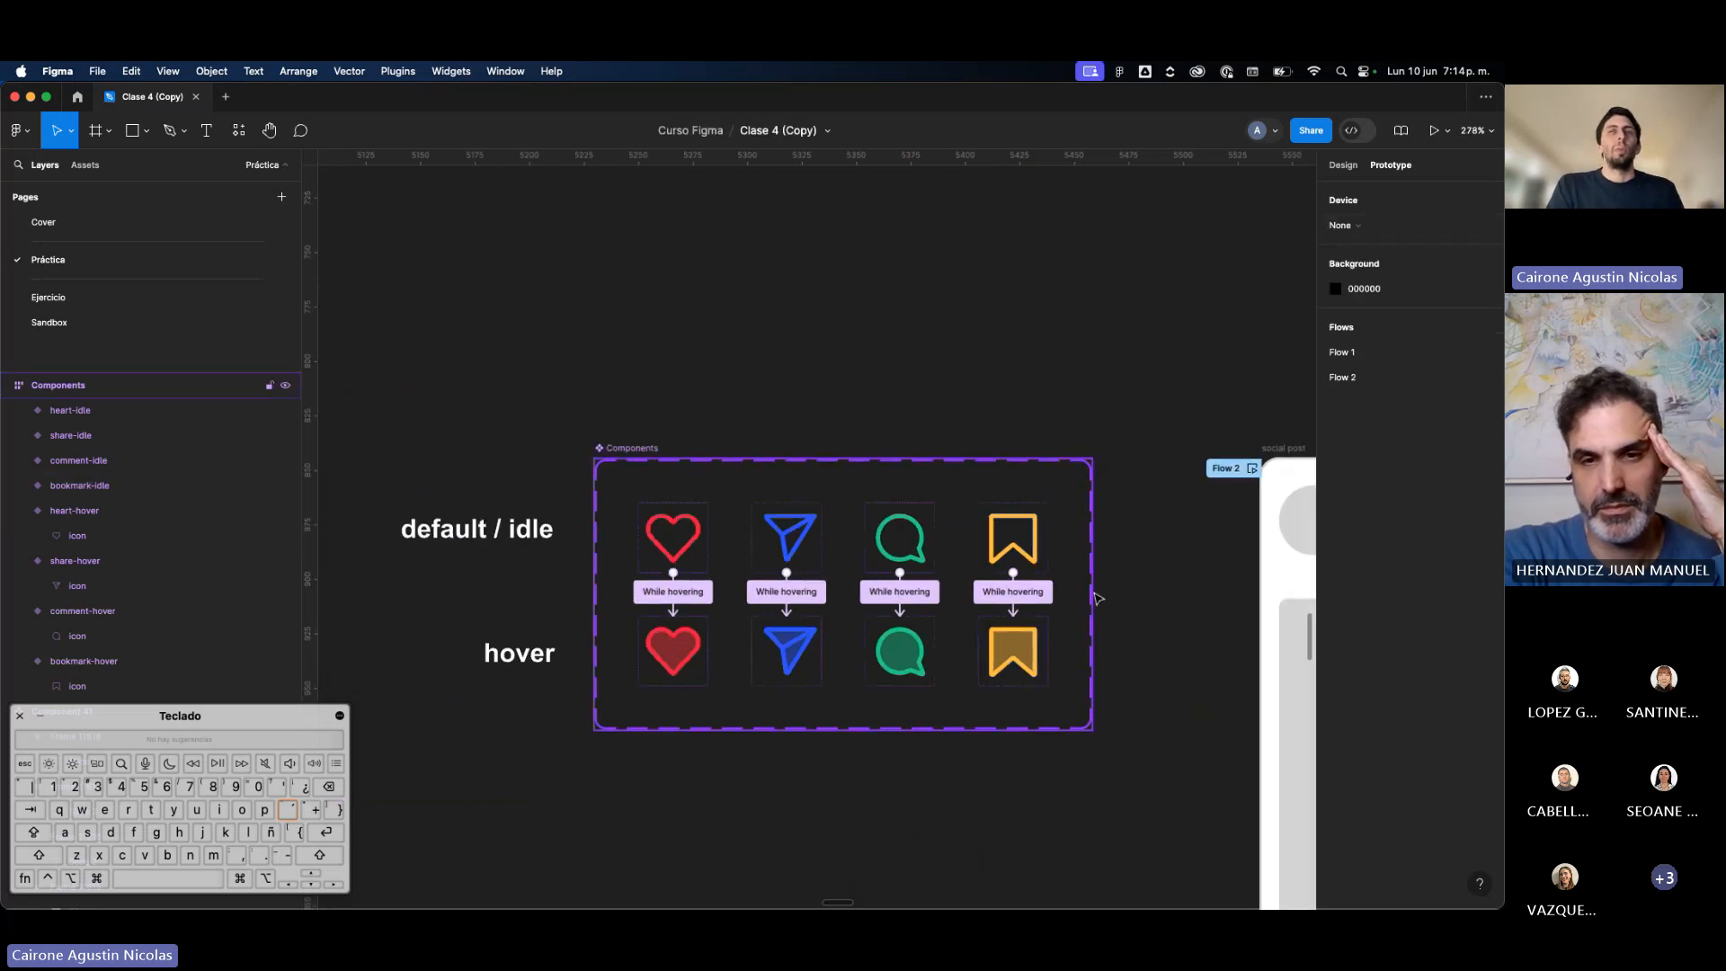
scroll(1097, 597, right, 6)
scroll(1097, 598, down, 3)
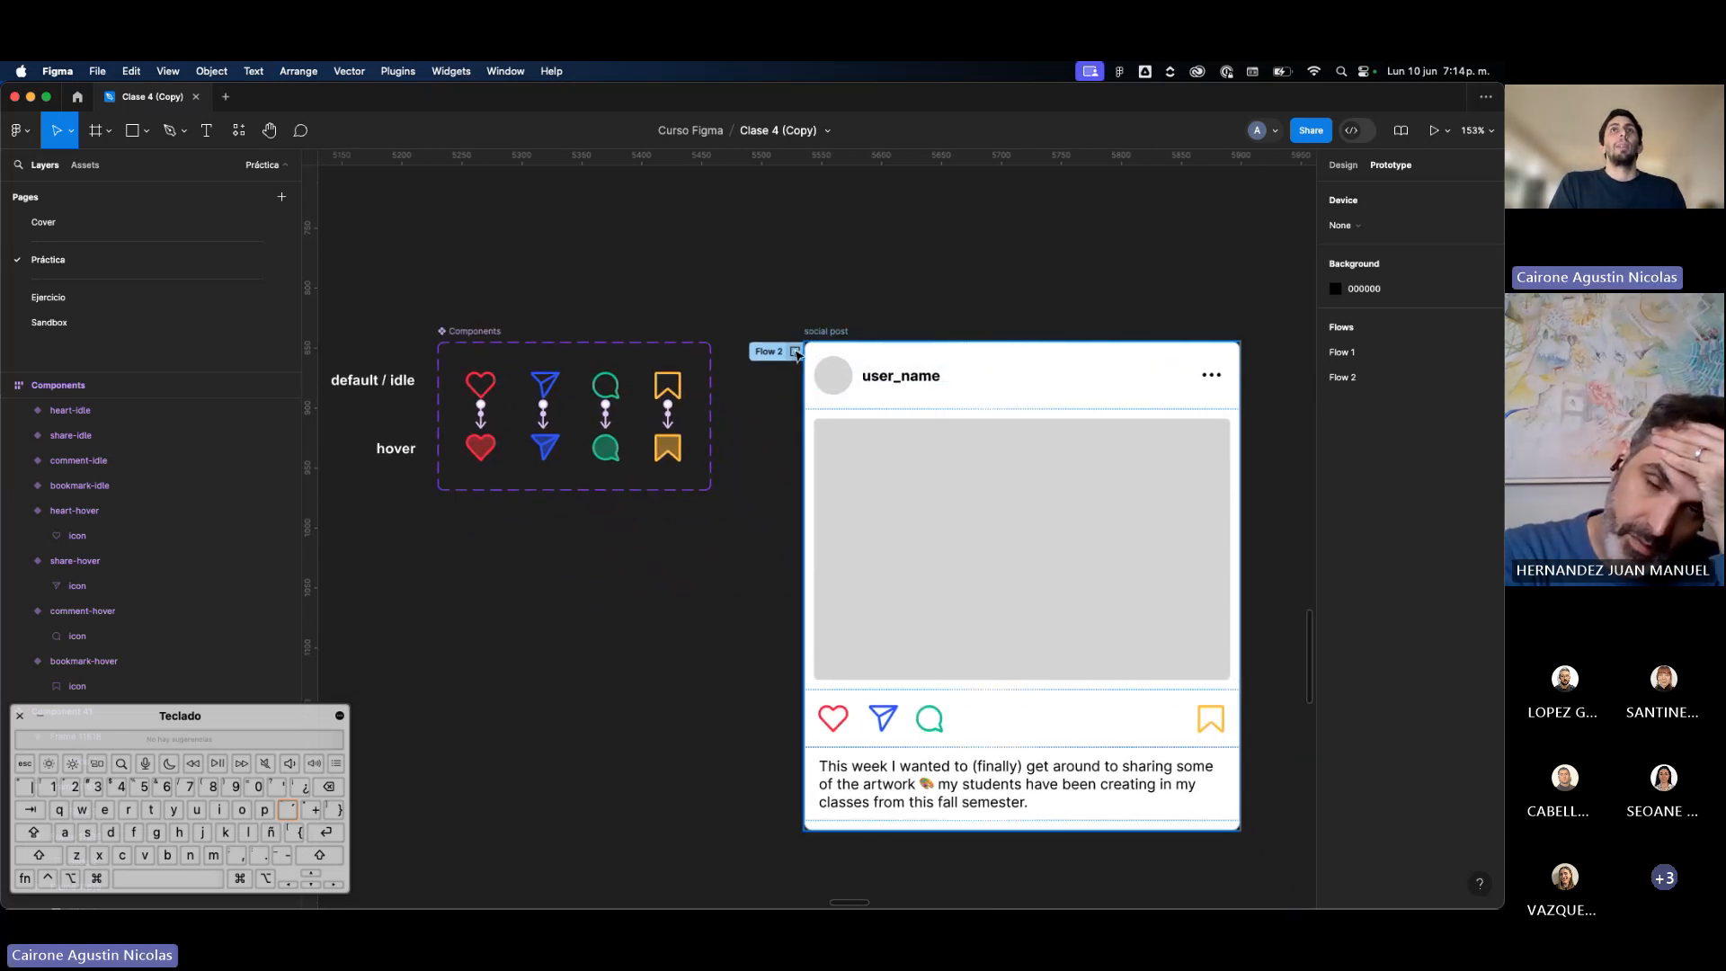
click(796, 353)
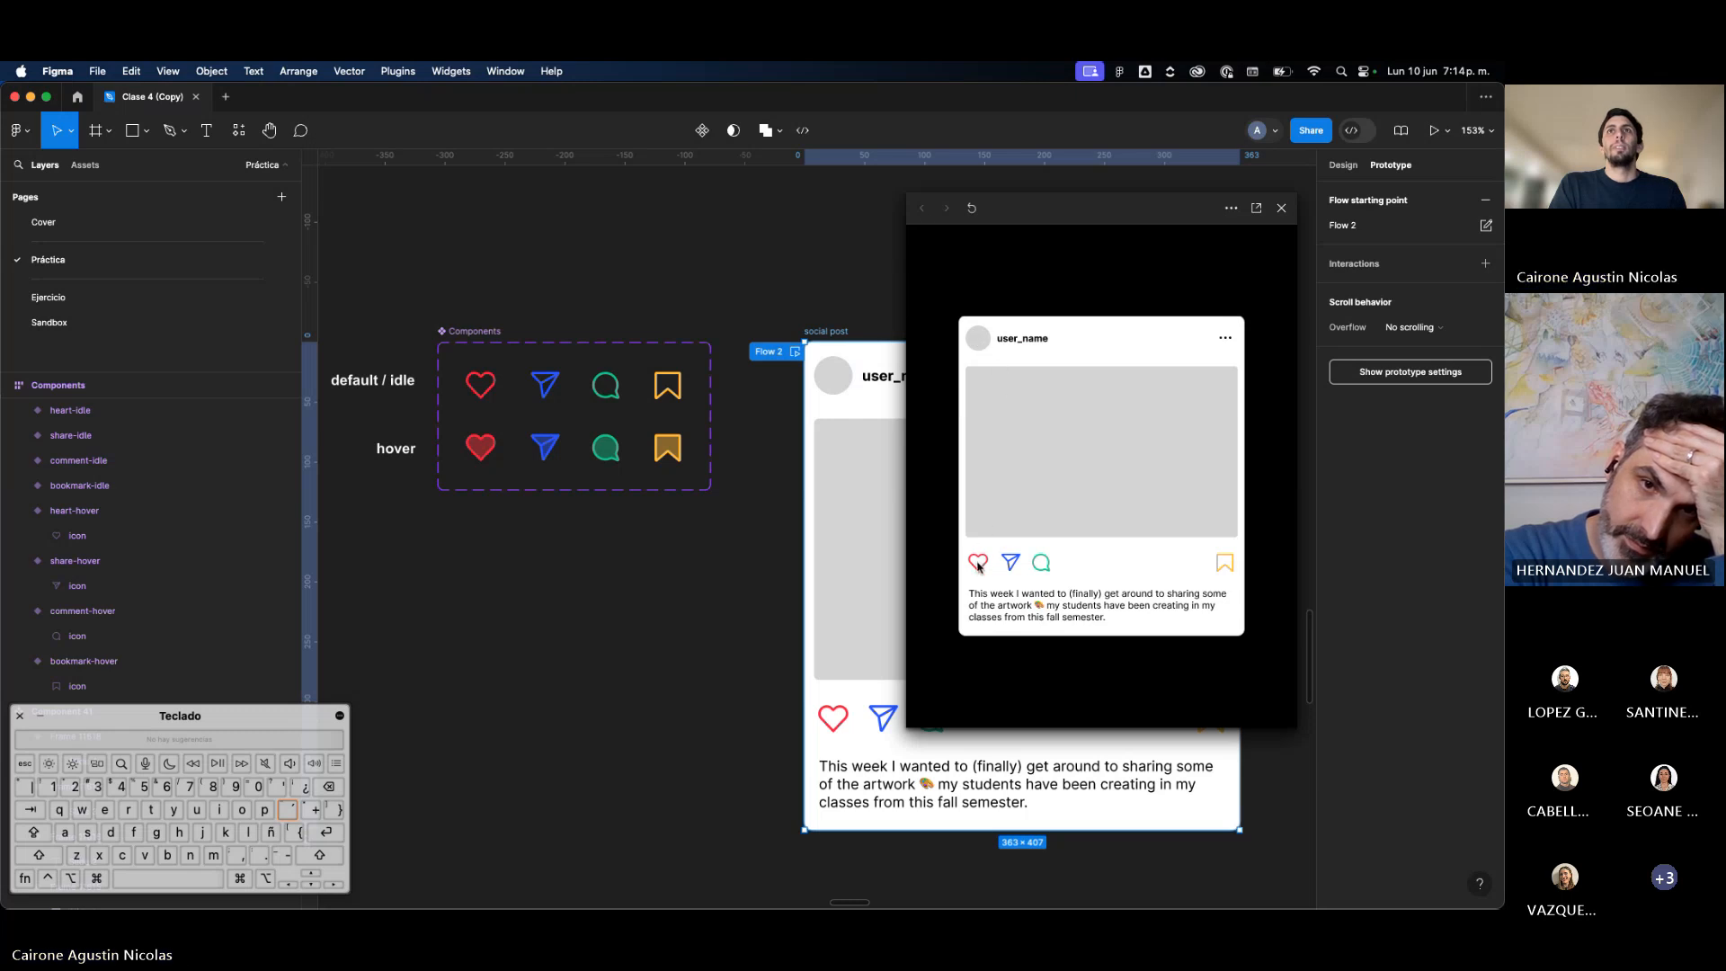
click(1283, 208)
click(817, 301)
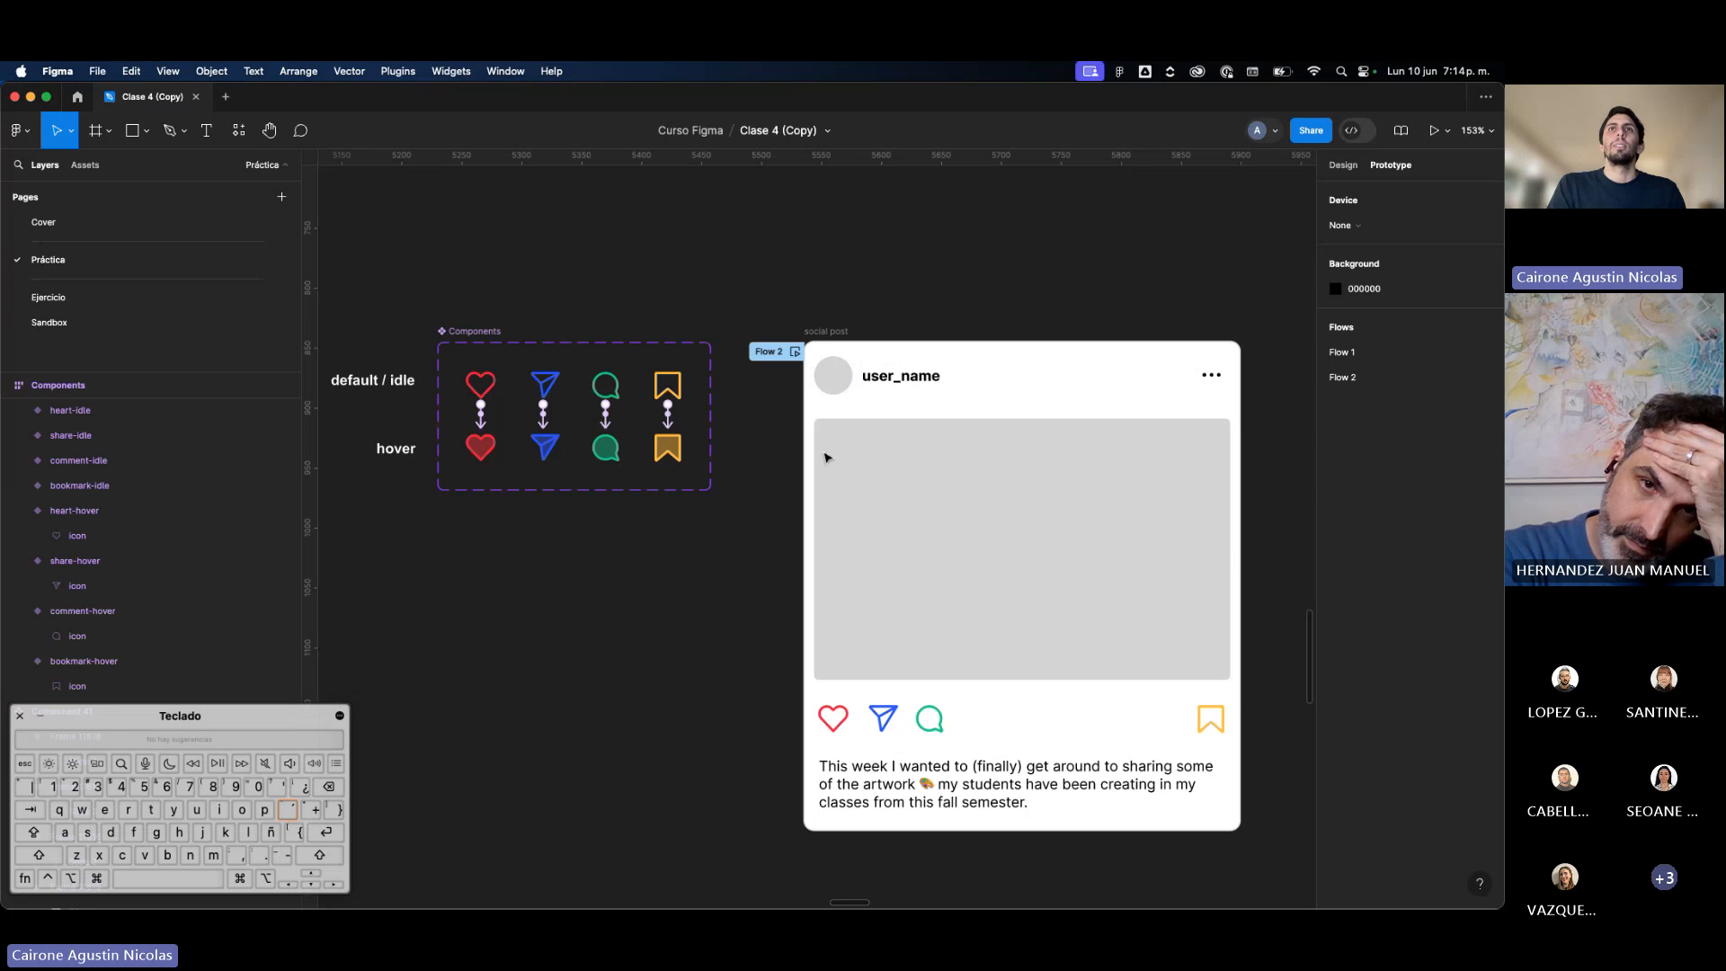
Step: Check the heart-idle variant's interaction and test Flow 2 in the preview again before closing it
click(466, 396)
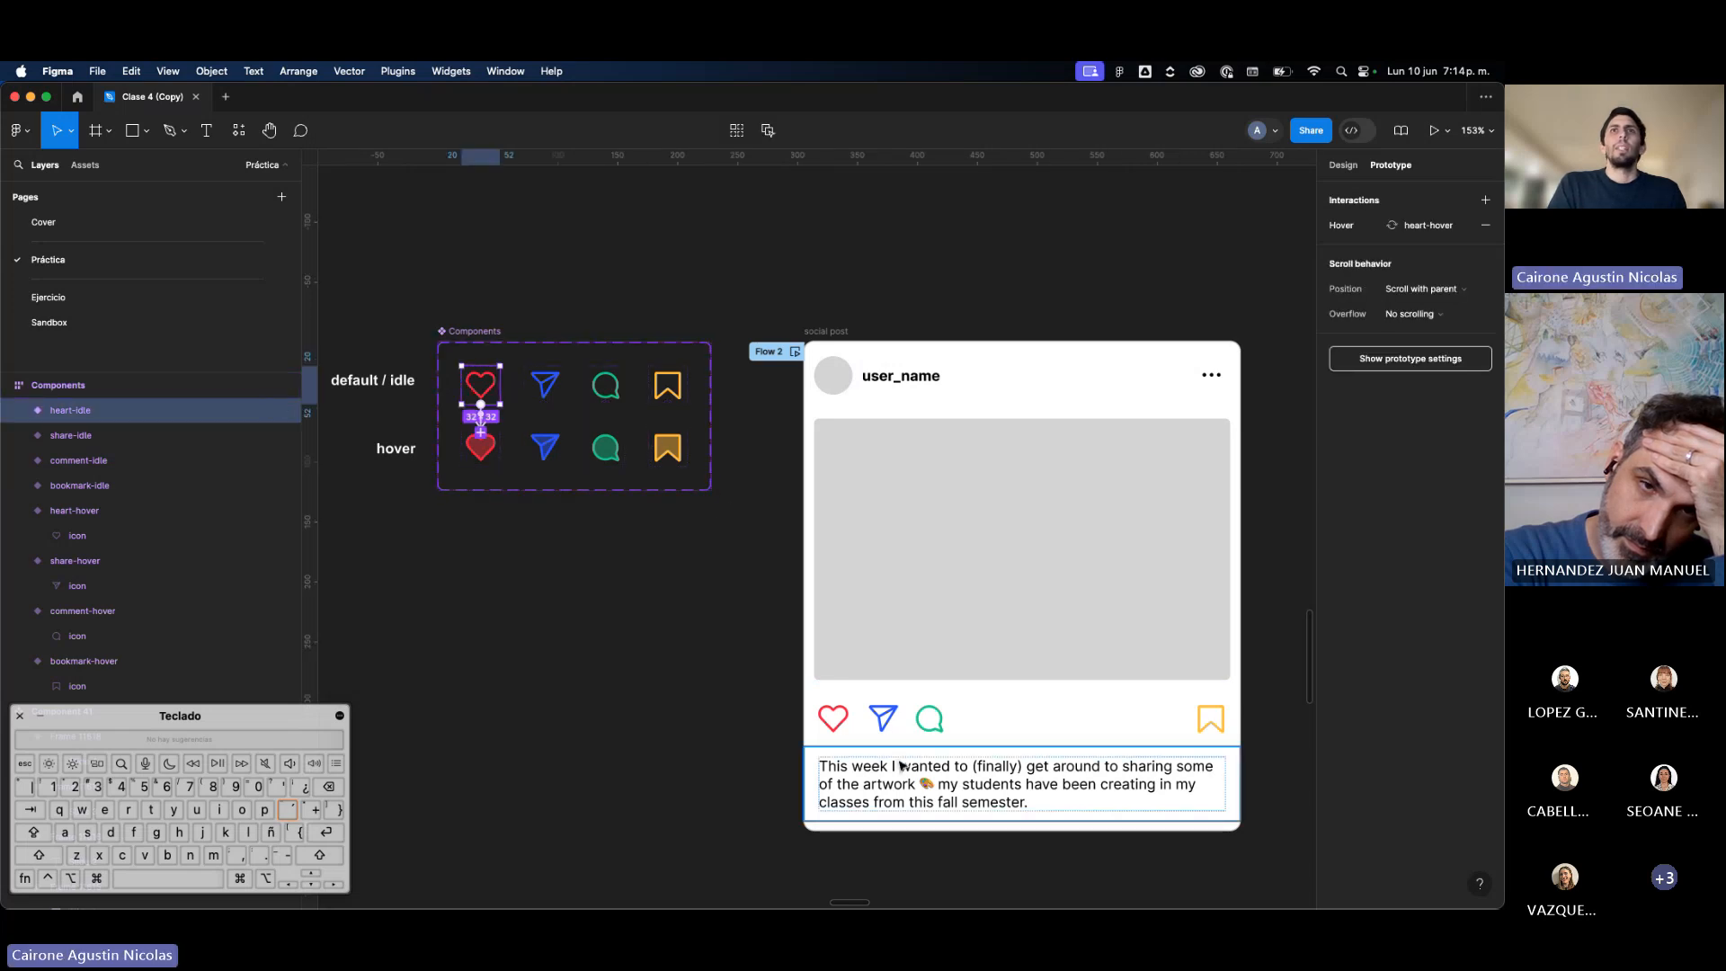
click(793, 352)
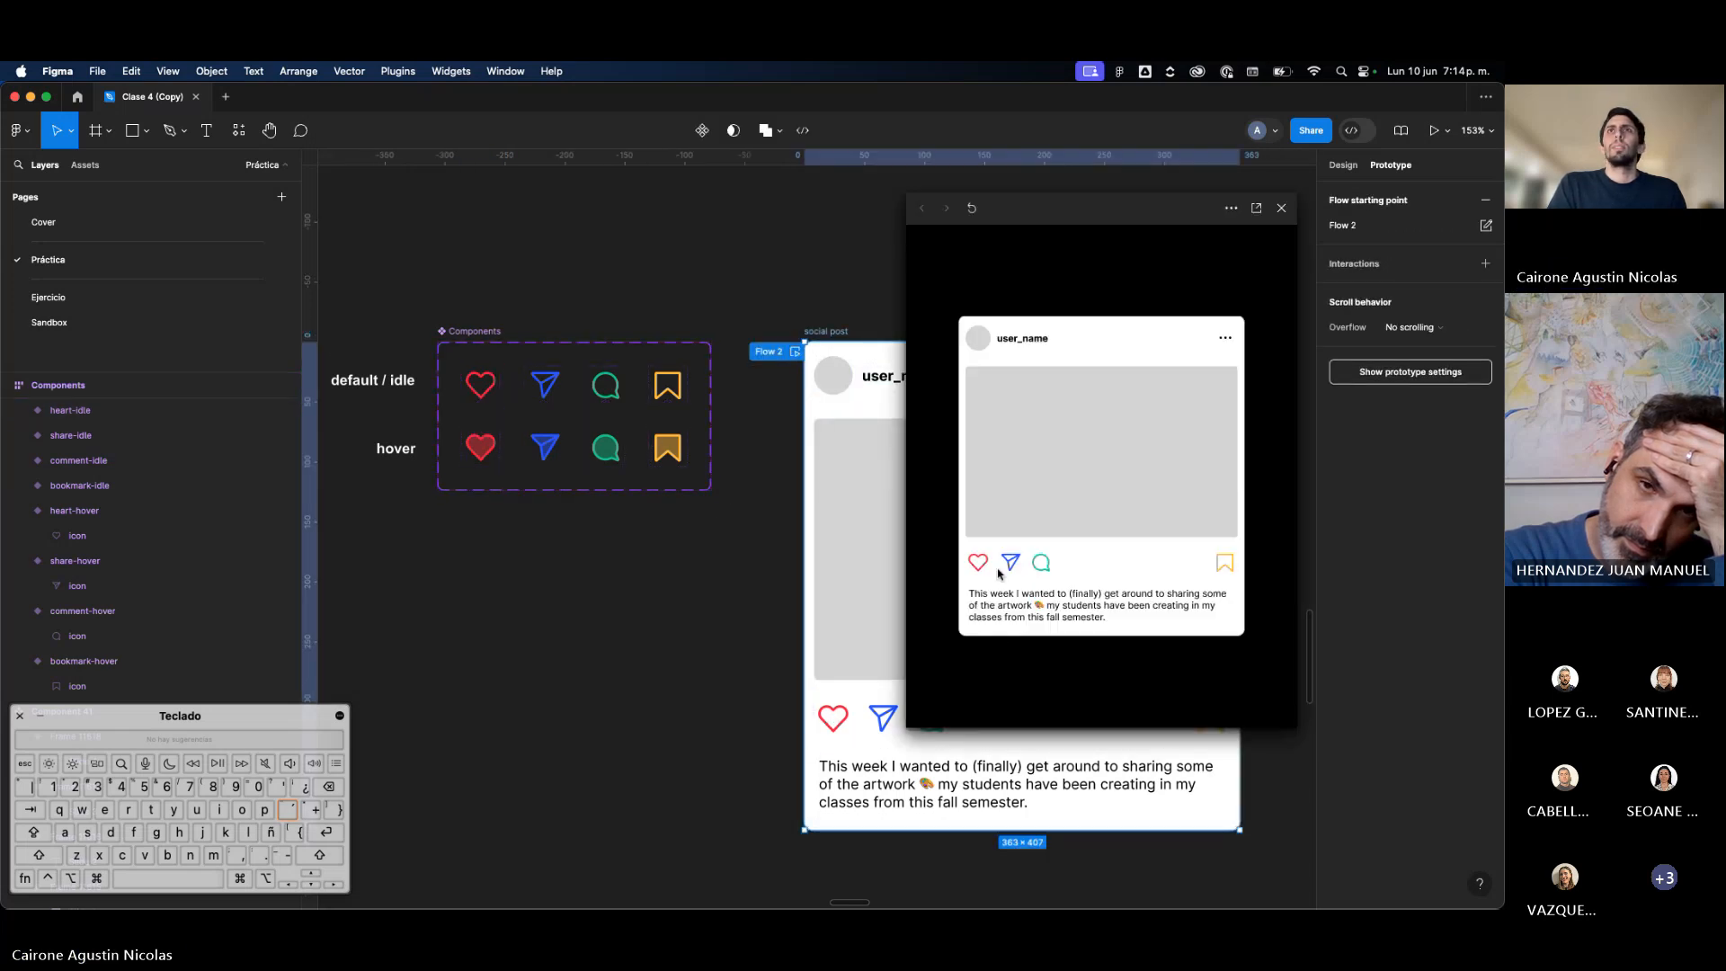
click(1281, 208)
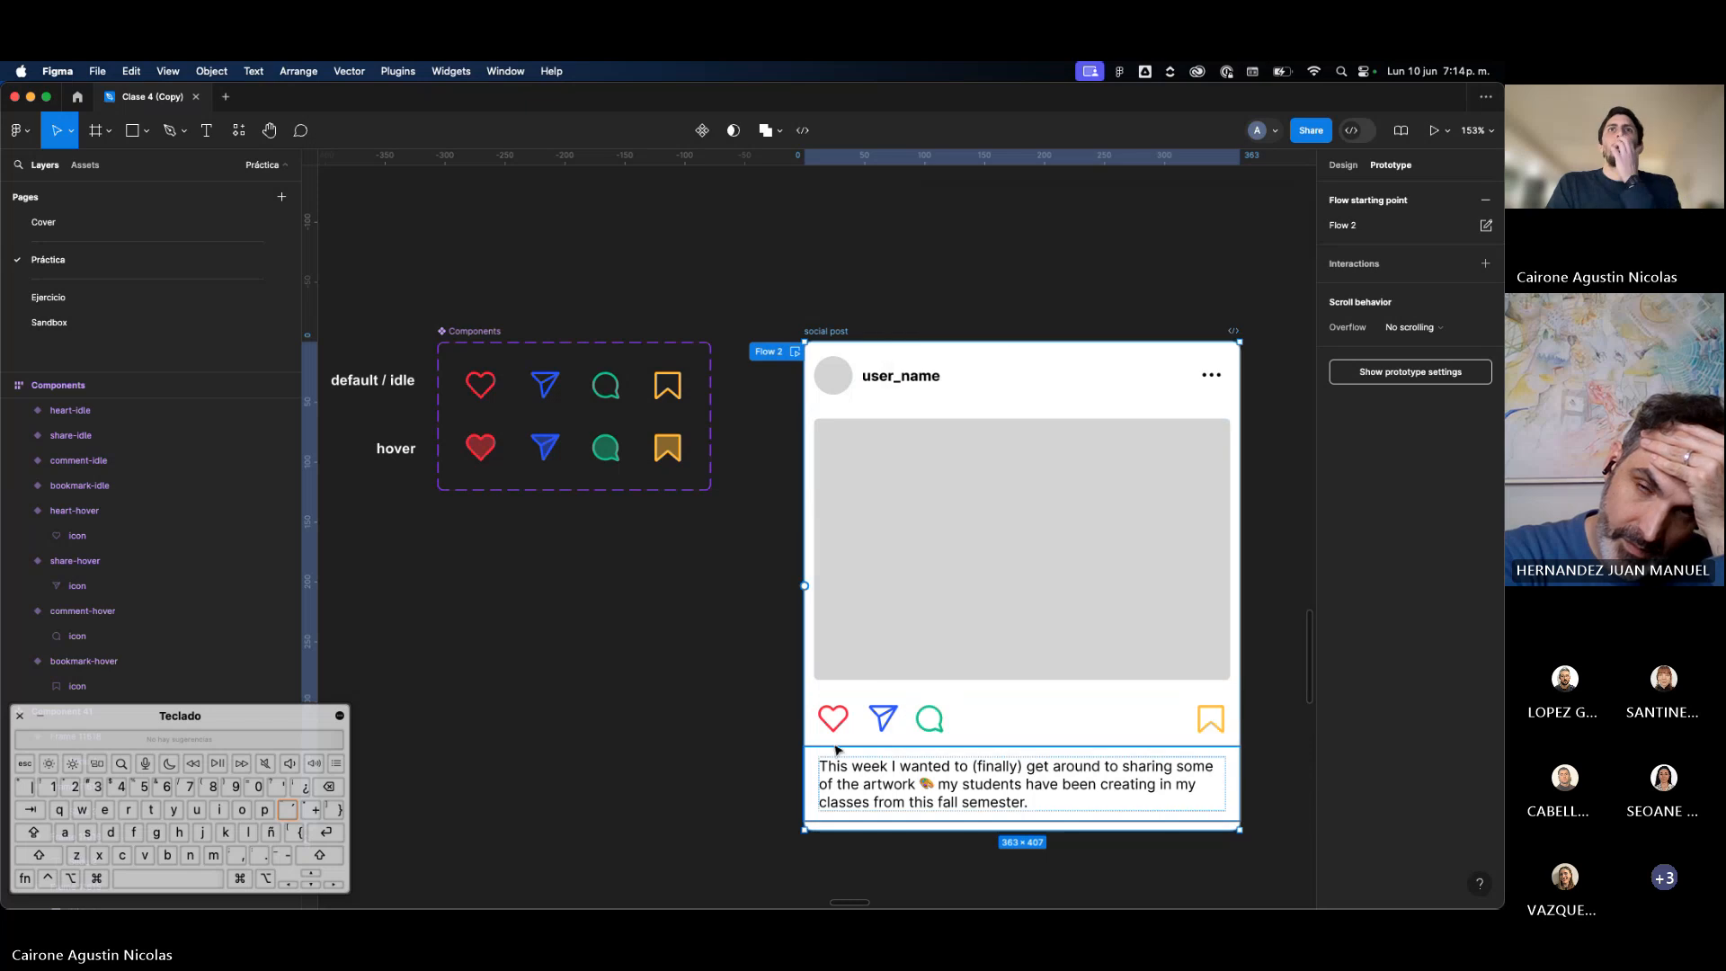
Step: Select the heart instance in the social post's icon row to inspect its inherited variant interaction
click(844, 708)
double_click(844, 708)
double_click(844, 710)
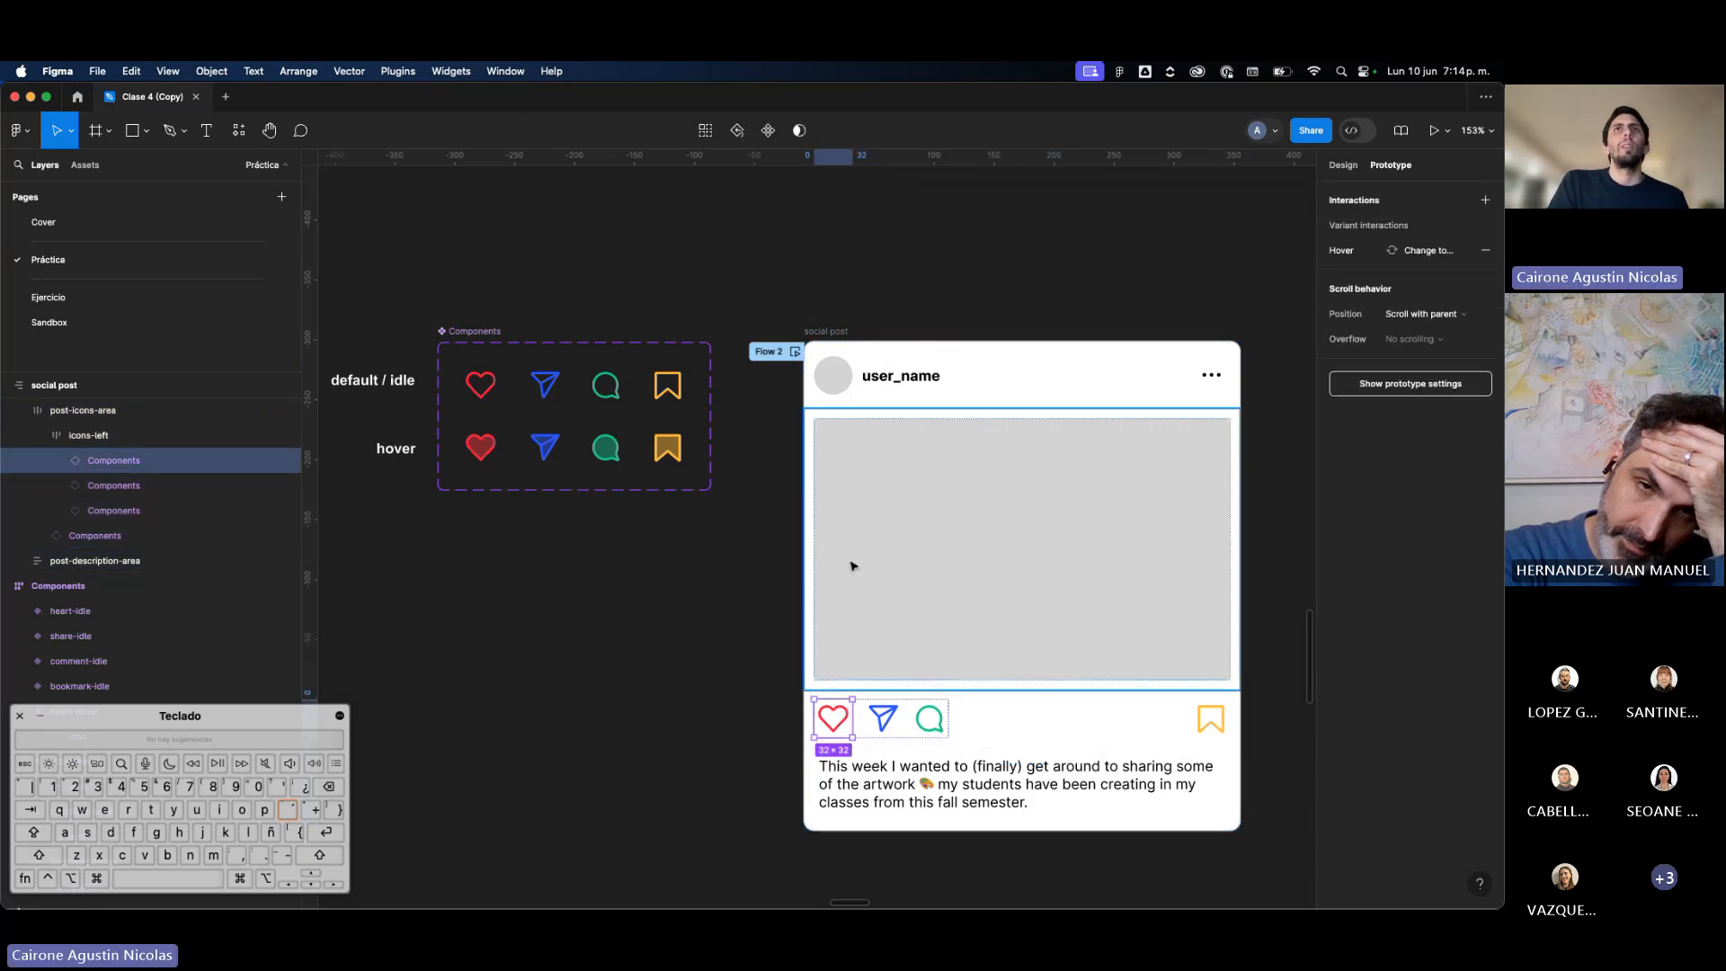
Step: Check the heart-idle variant's While hovering interaction and the alternative actions available for it
scroll(496, 418, up, 5)
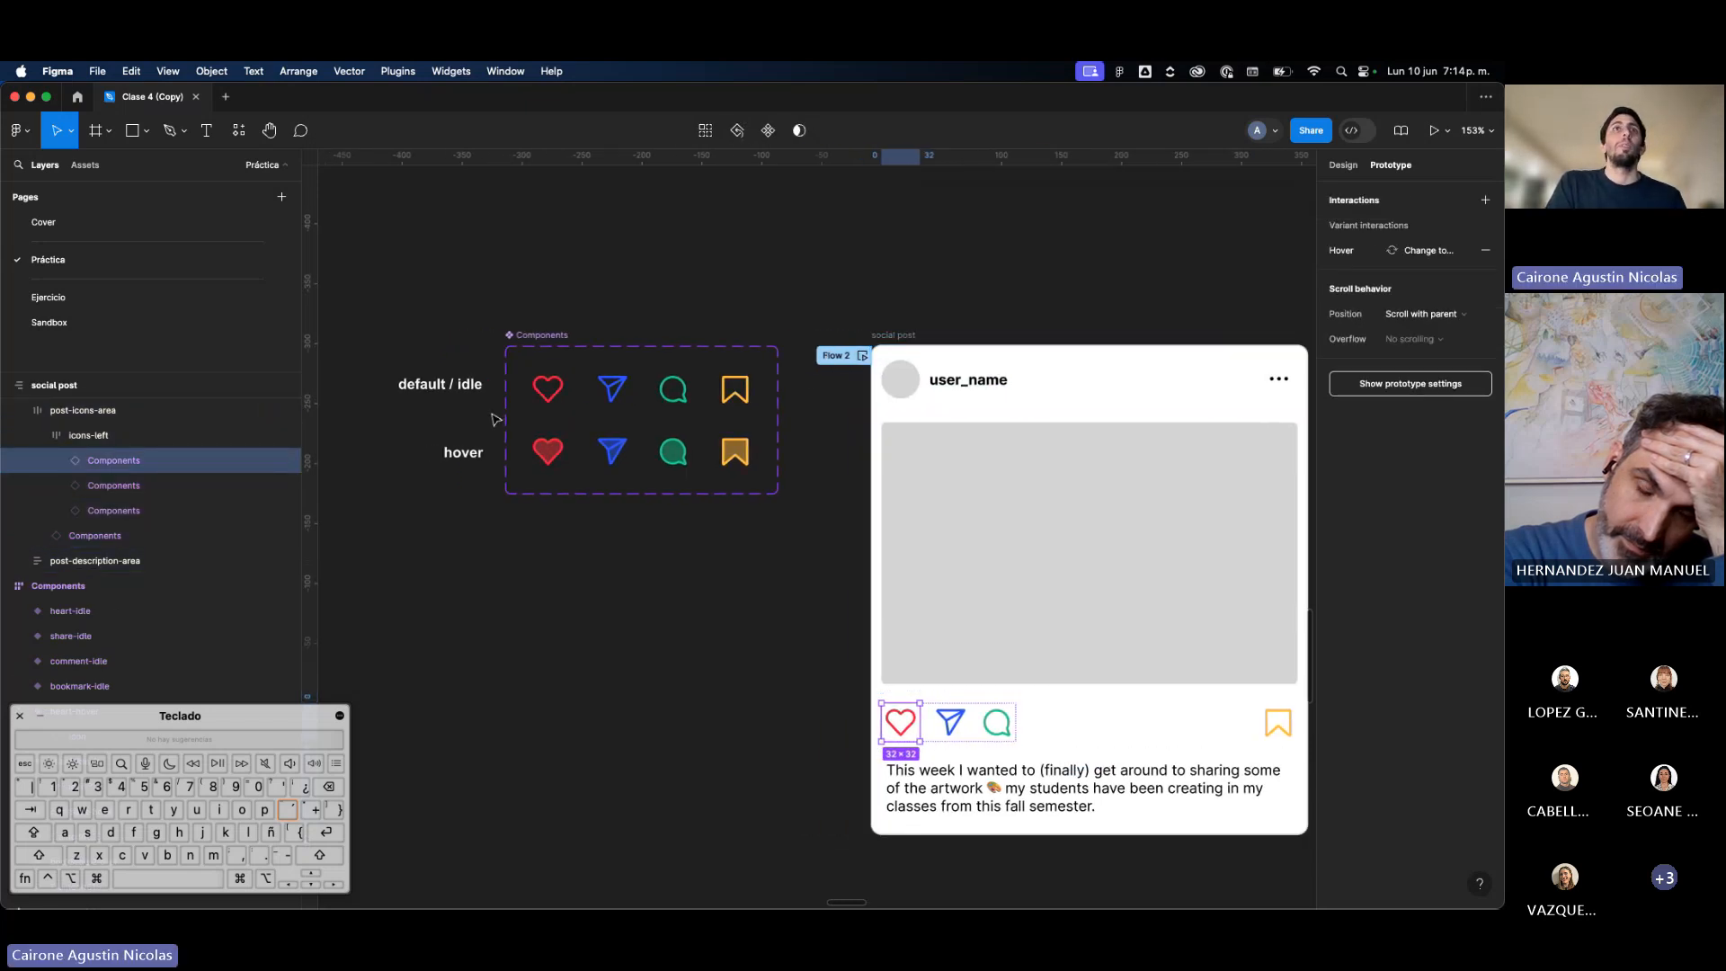
click(601, 393)
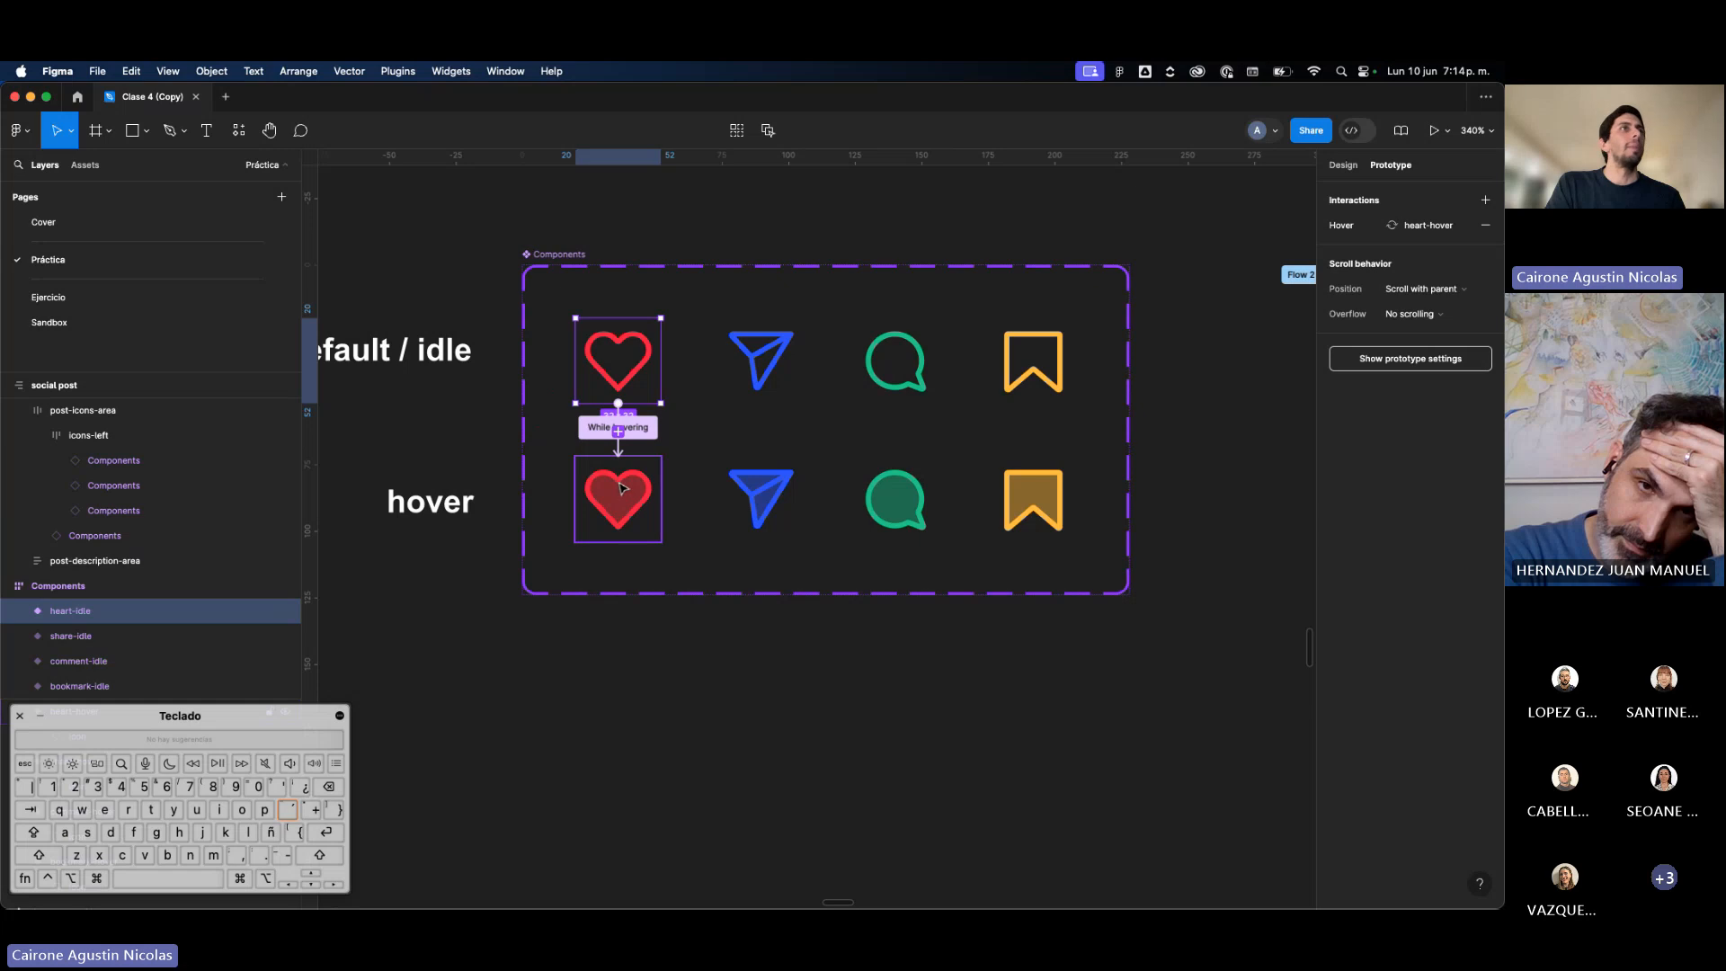
scroll(622, 488, up, 3)
click(618, 408)
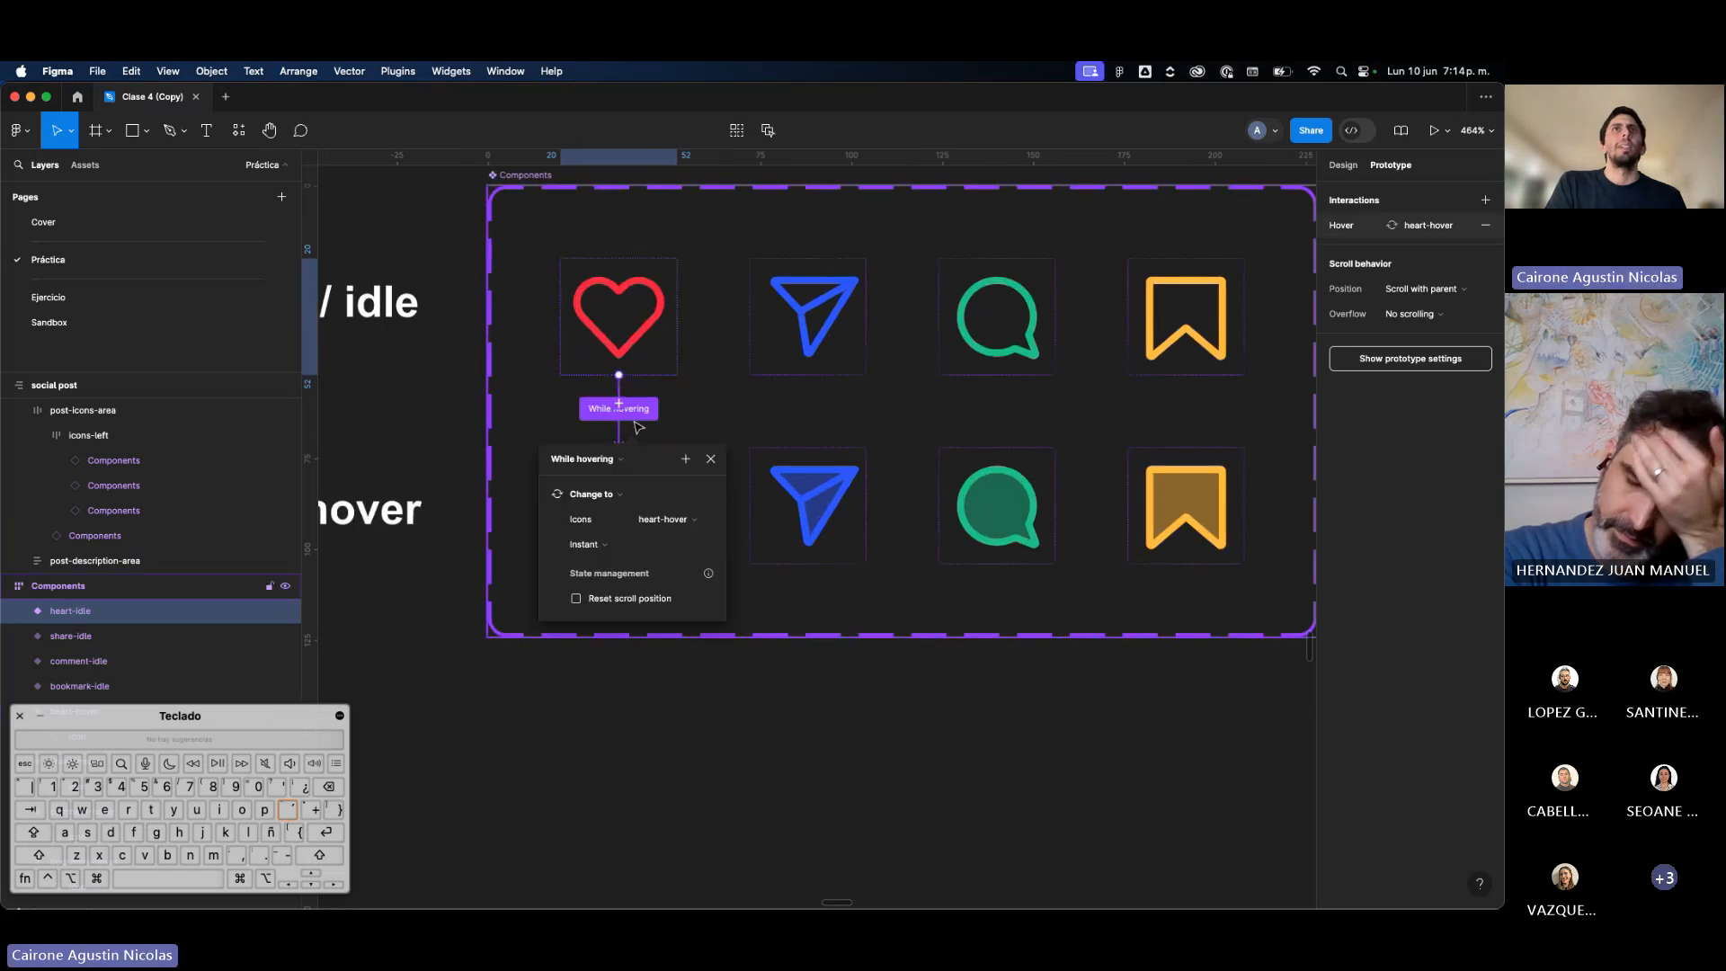
click(610, 498)
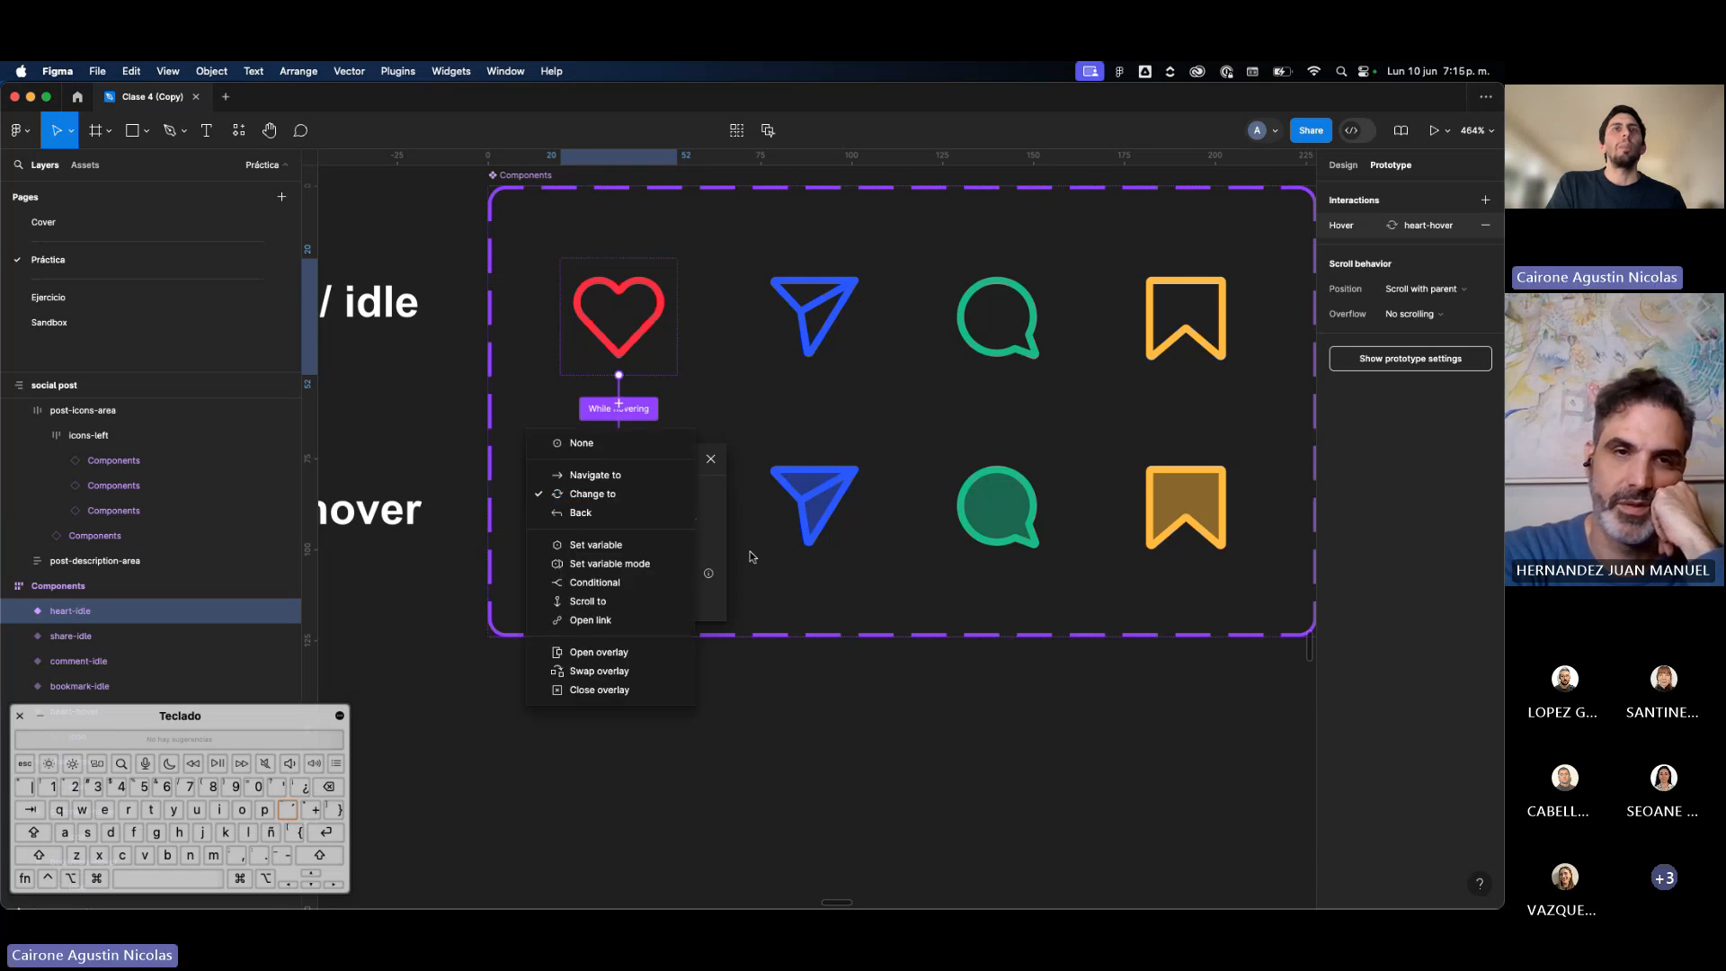
click(791, 555)
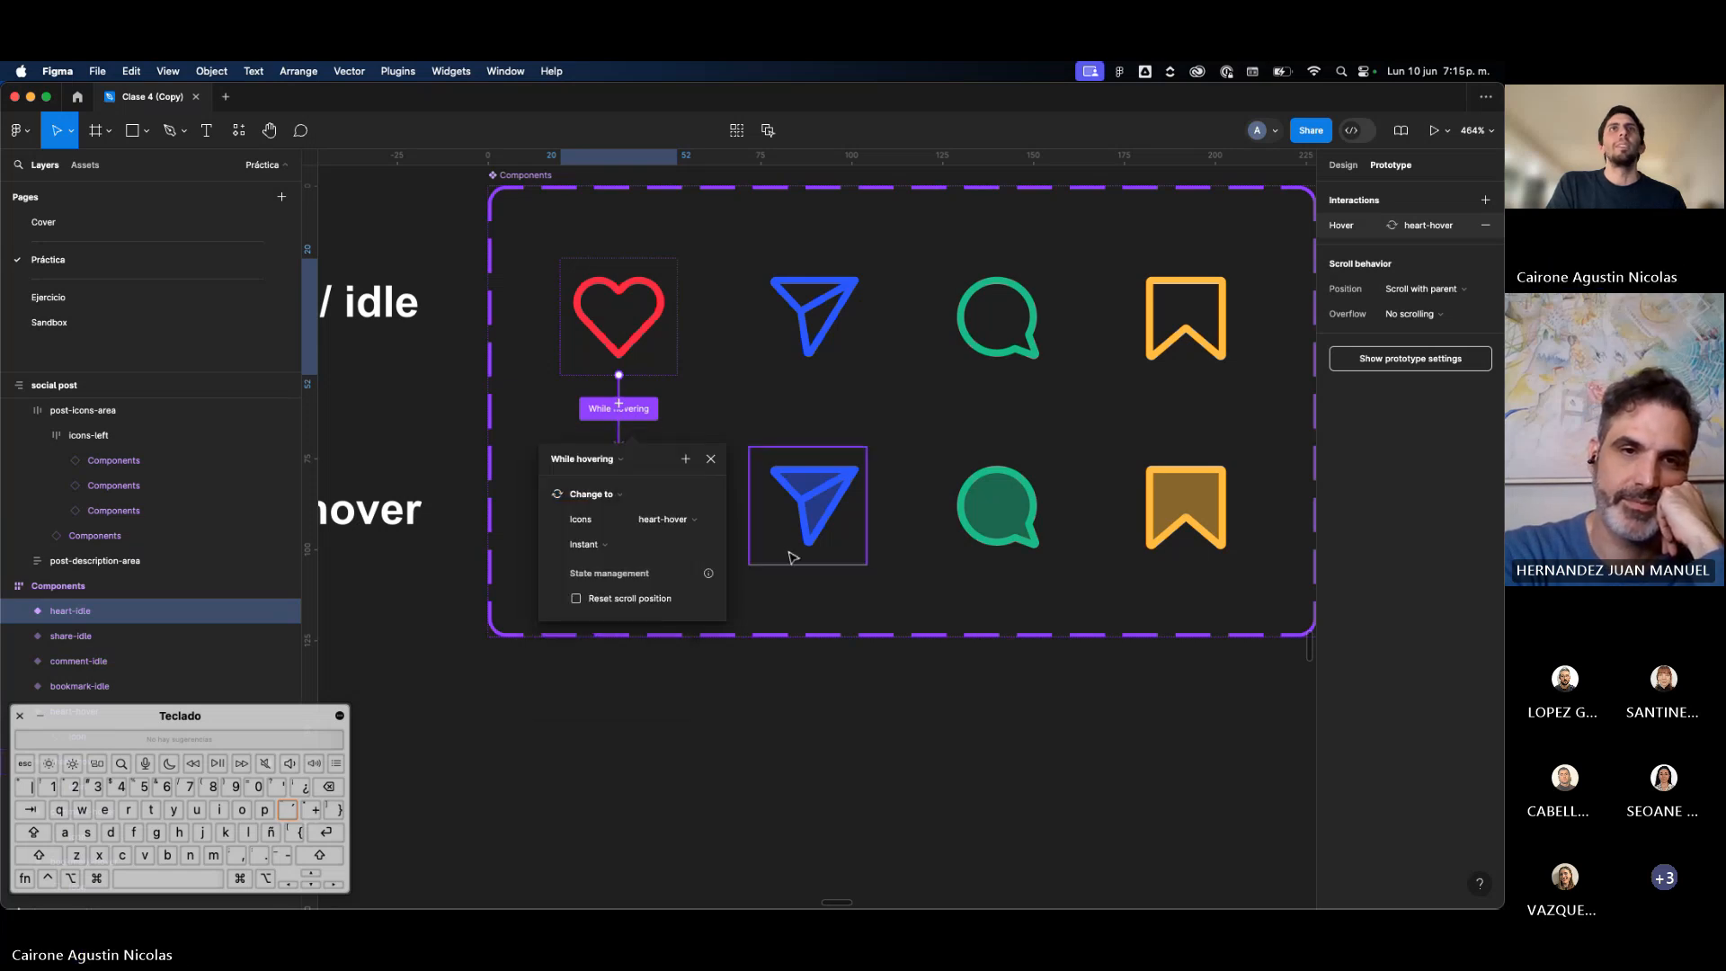
Step: Open the Flow 2 preview of the social post and close it again
scroll(820, 456, down, 5)
click(924, 643)
scroll(924, 643, down, 3)
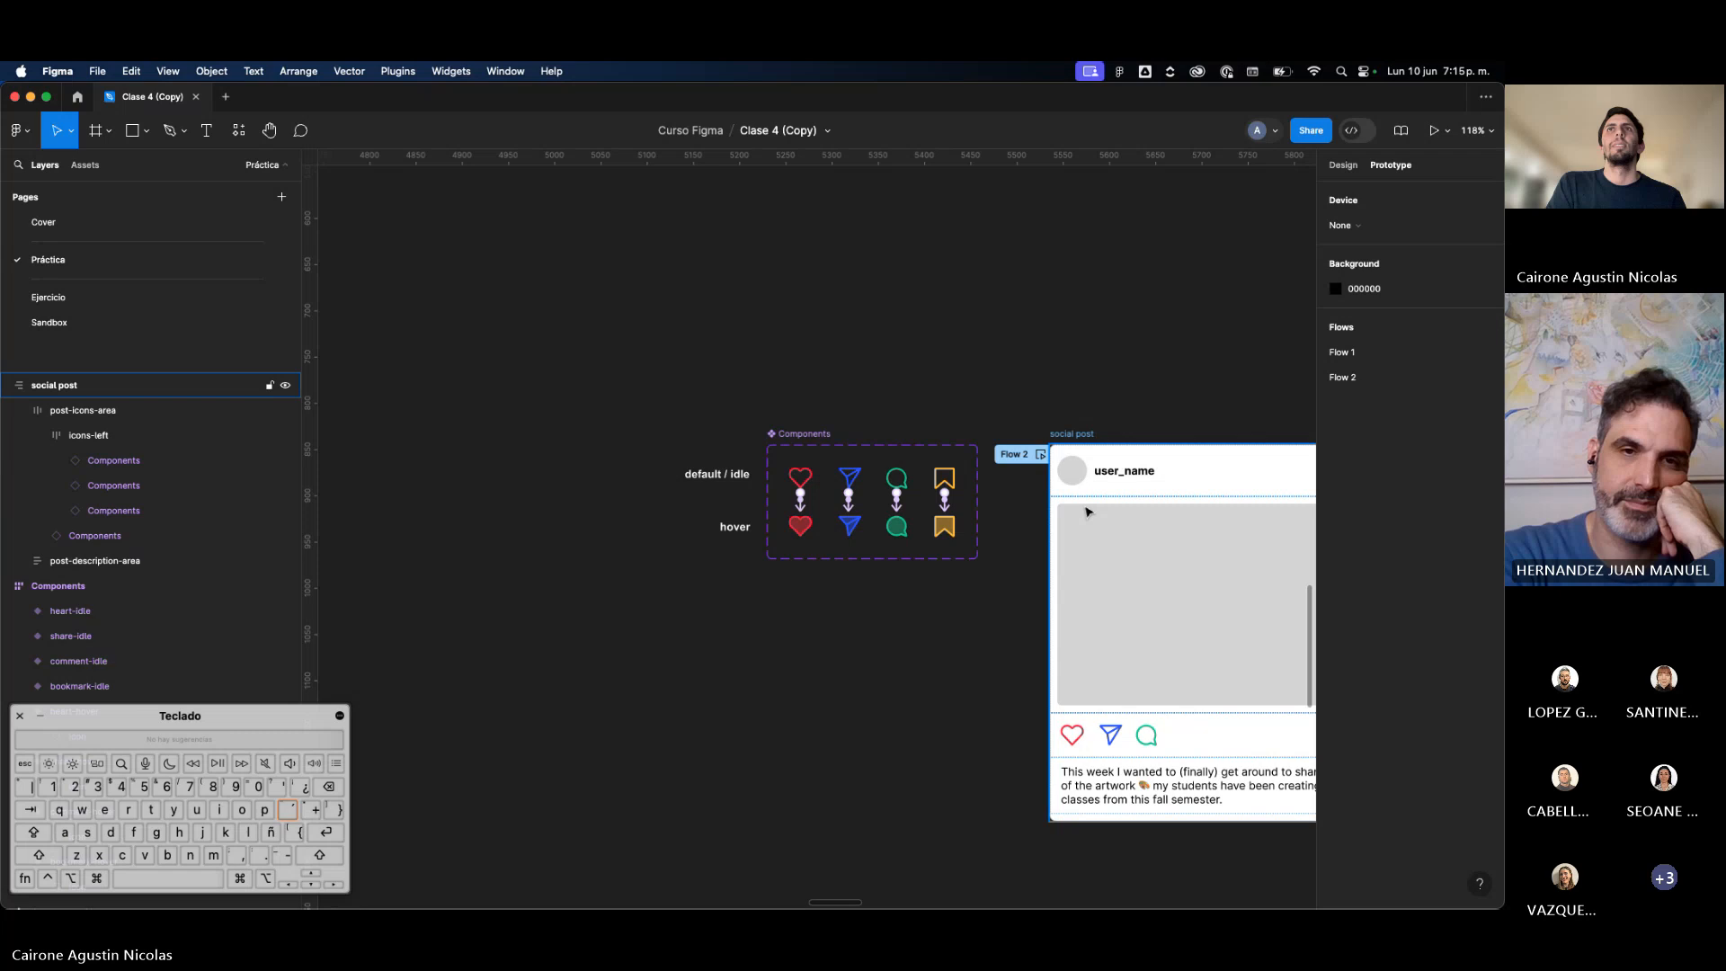
click(1040, 454)
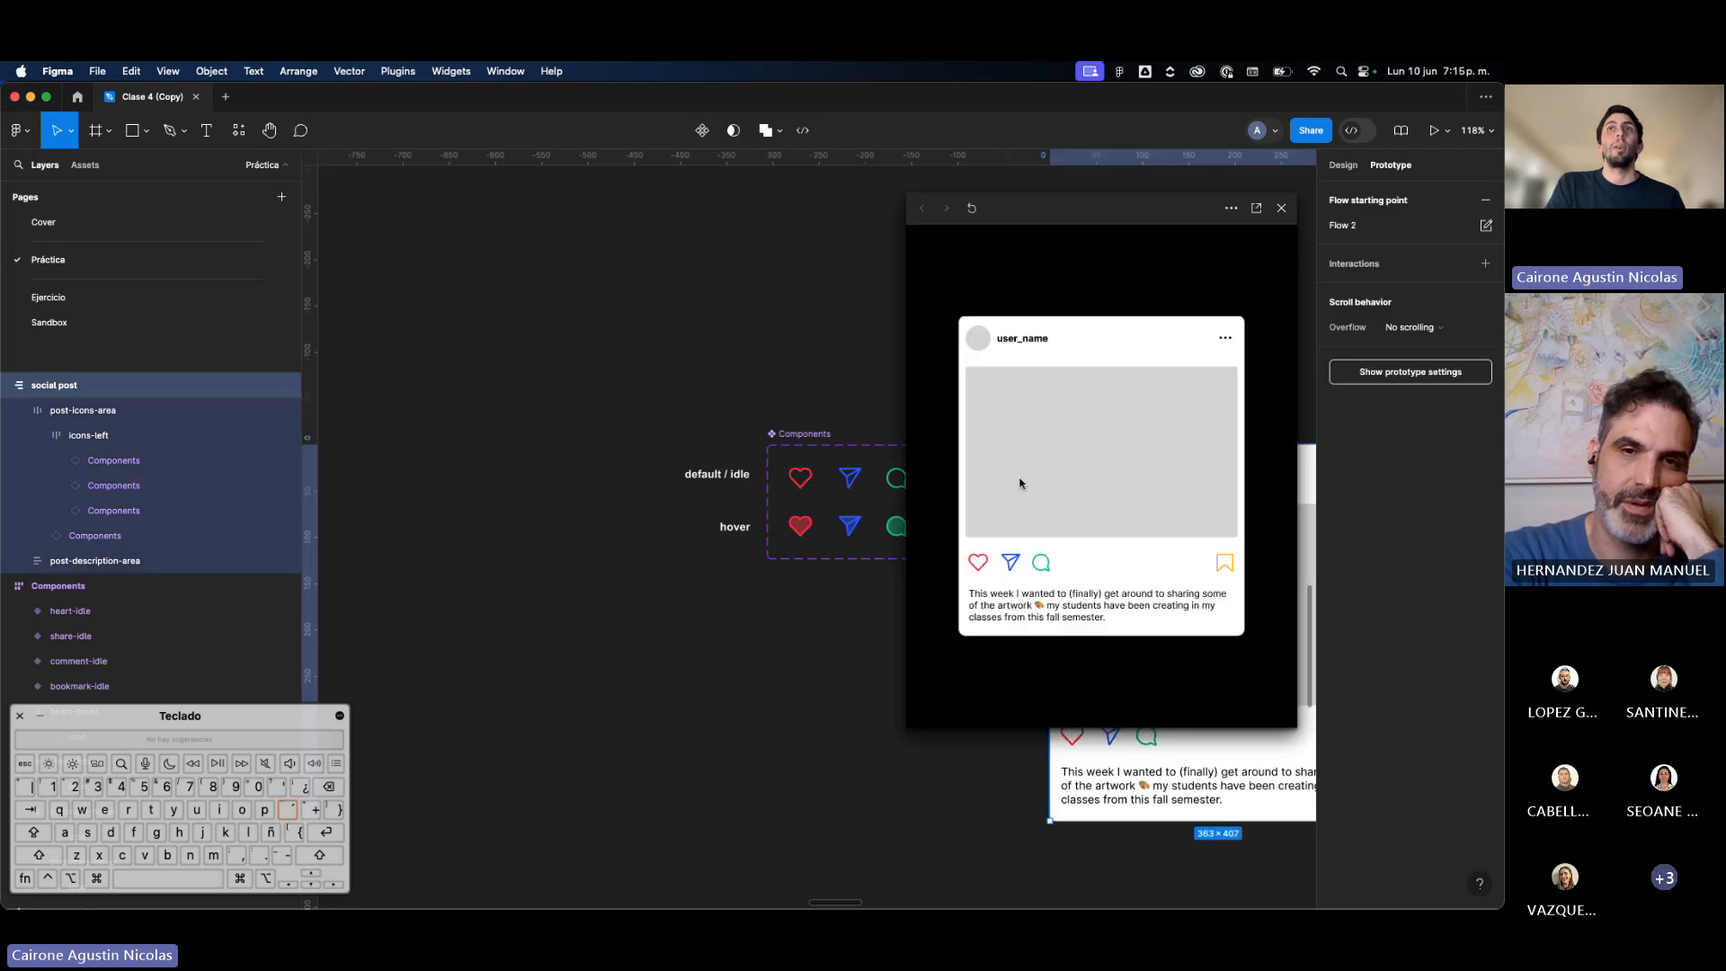
click(1275, 216)
click(1185, 351)
scroll(996, 696, up, 3)
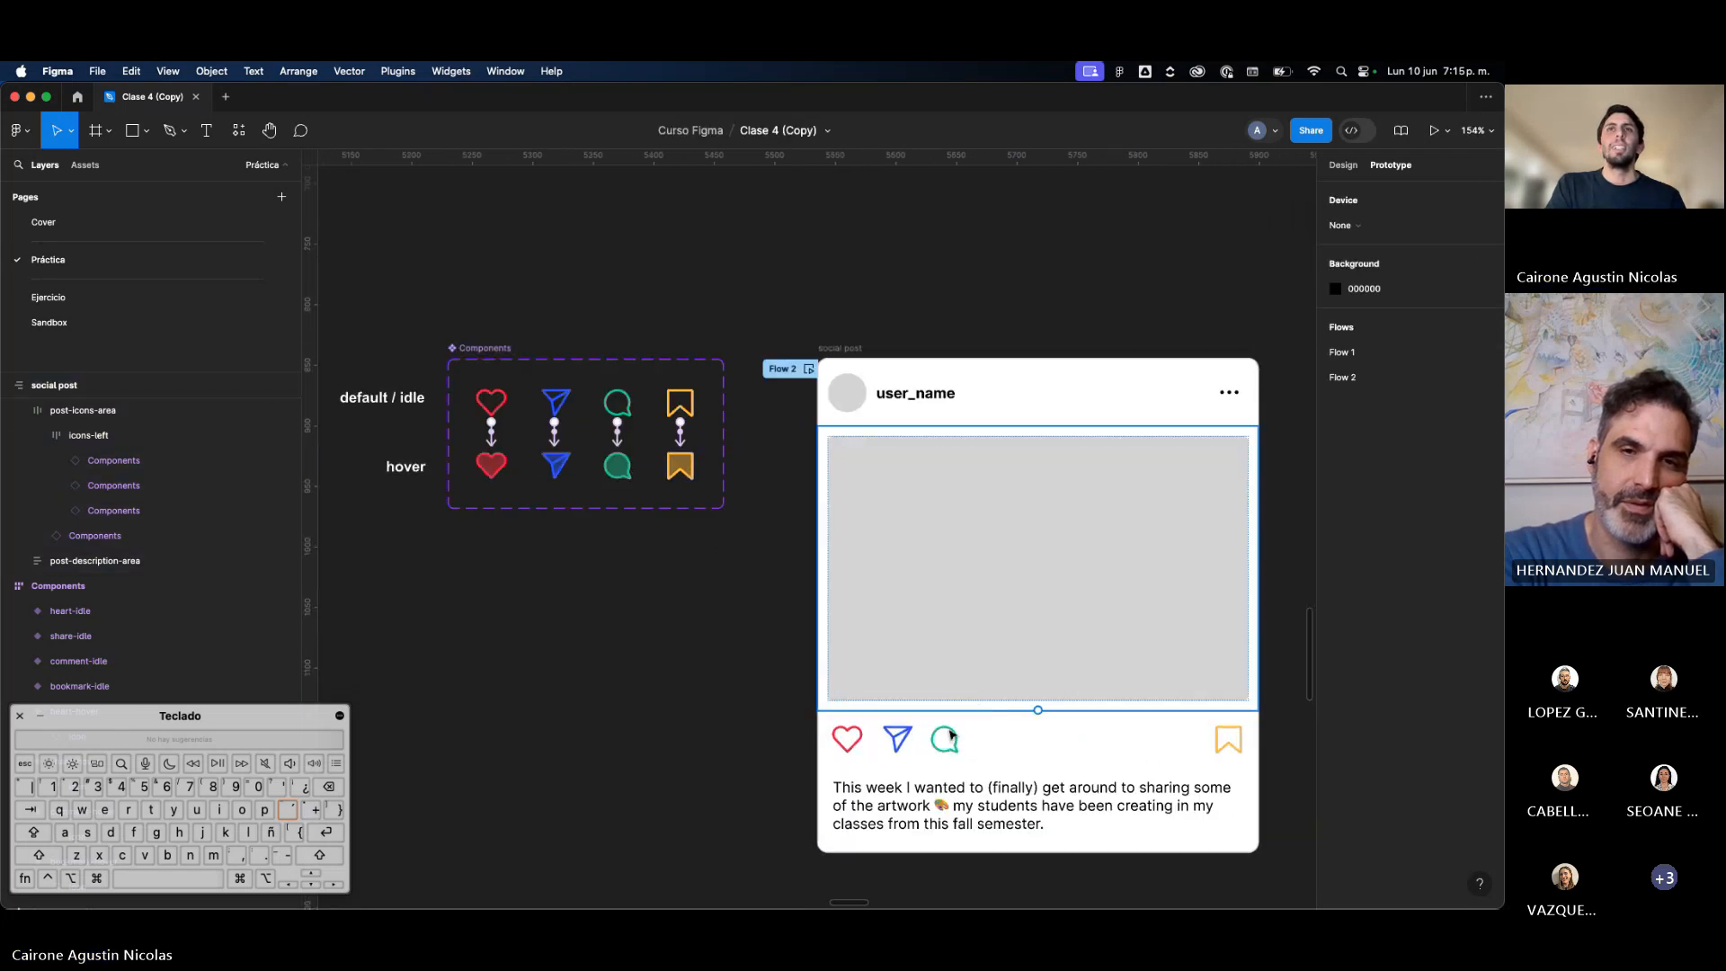
Step: Replace the social post's heart icon with a copy of the heart-idle variant, placed first in icons-left, and delete the old heart
click(944, 745)
click(493, 403)
scroll(627, 501, down, 5)
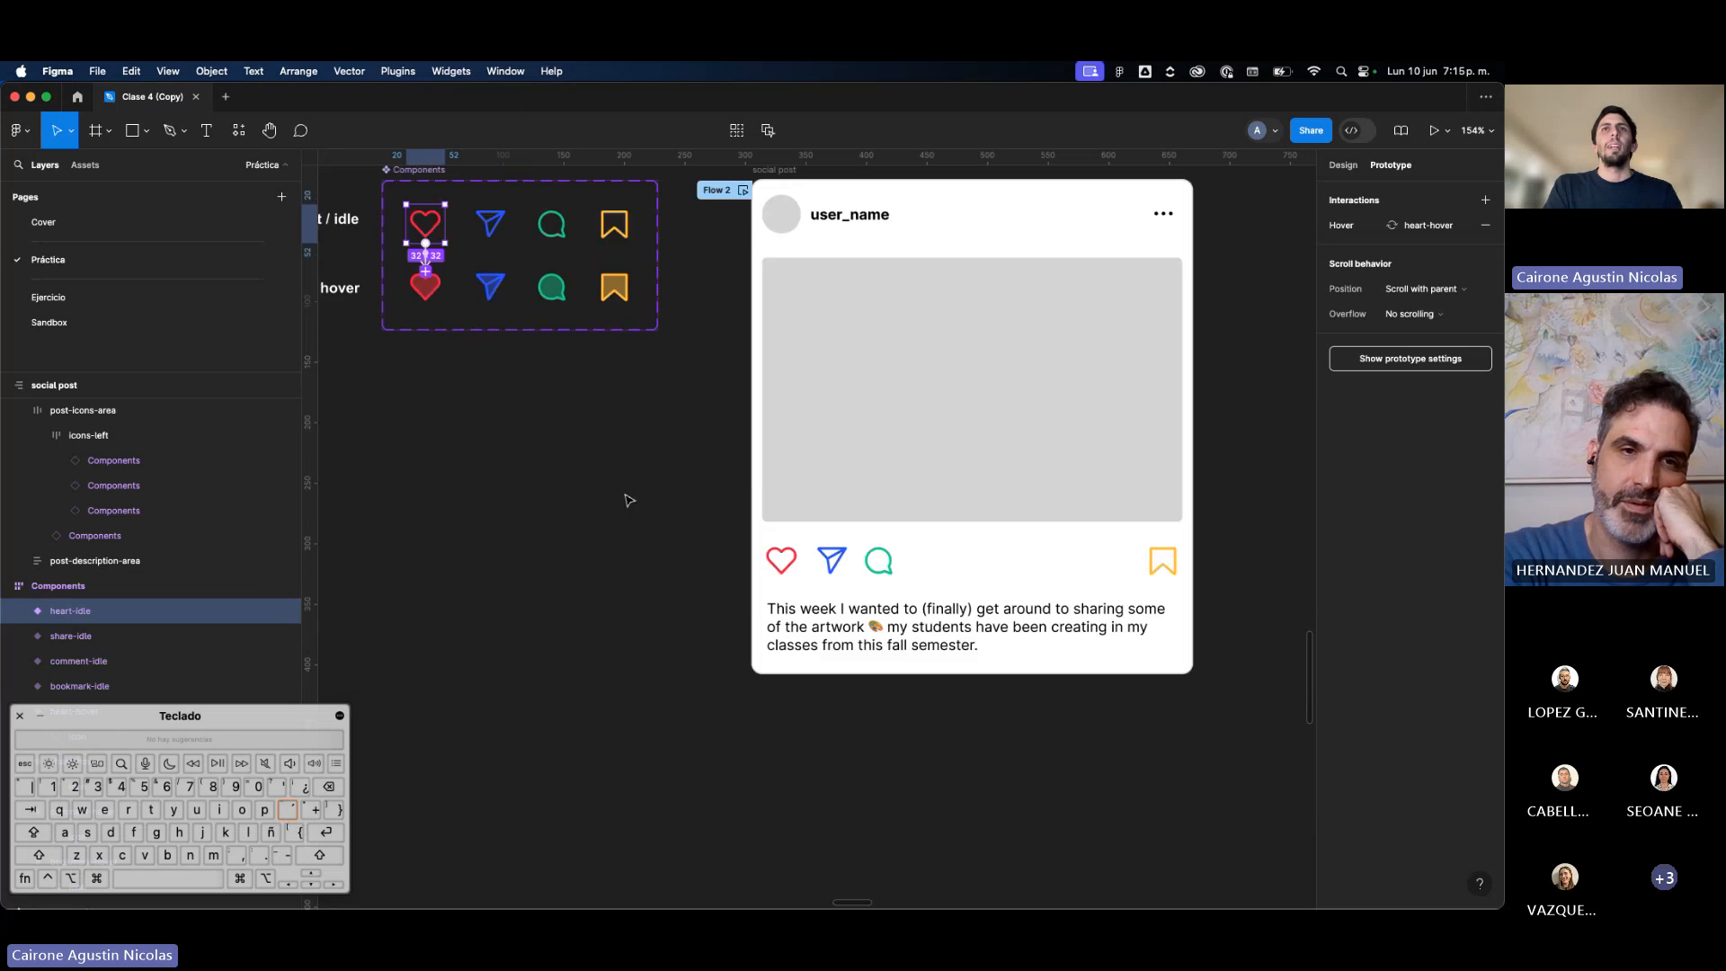
click(791, 555)
double_click(791, 555)
key(super+v)
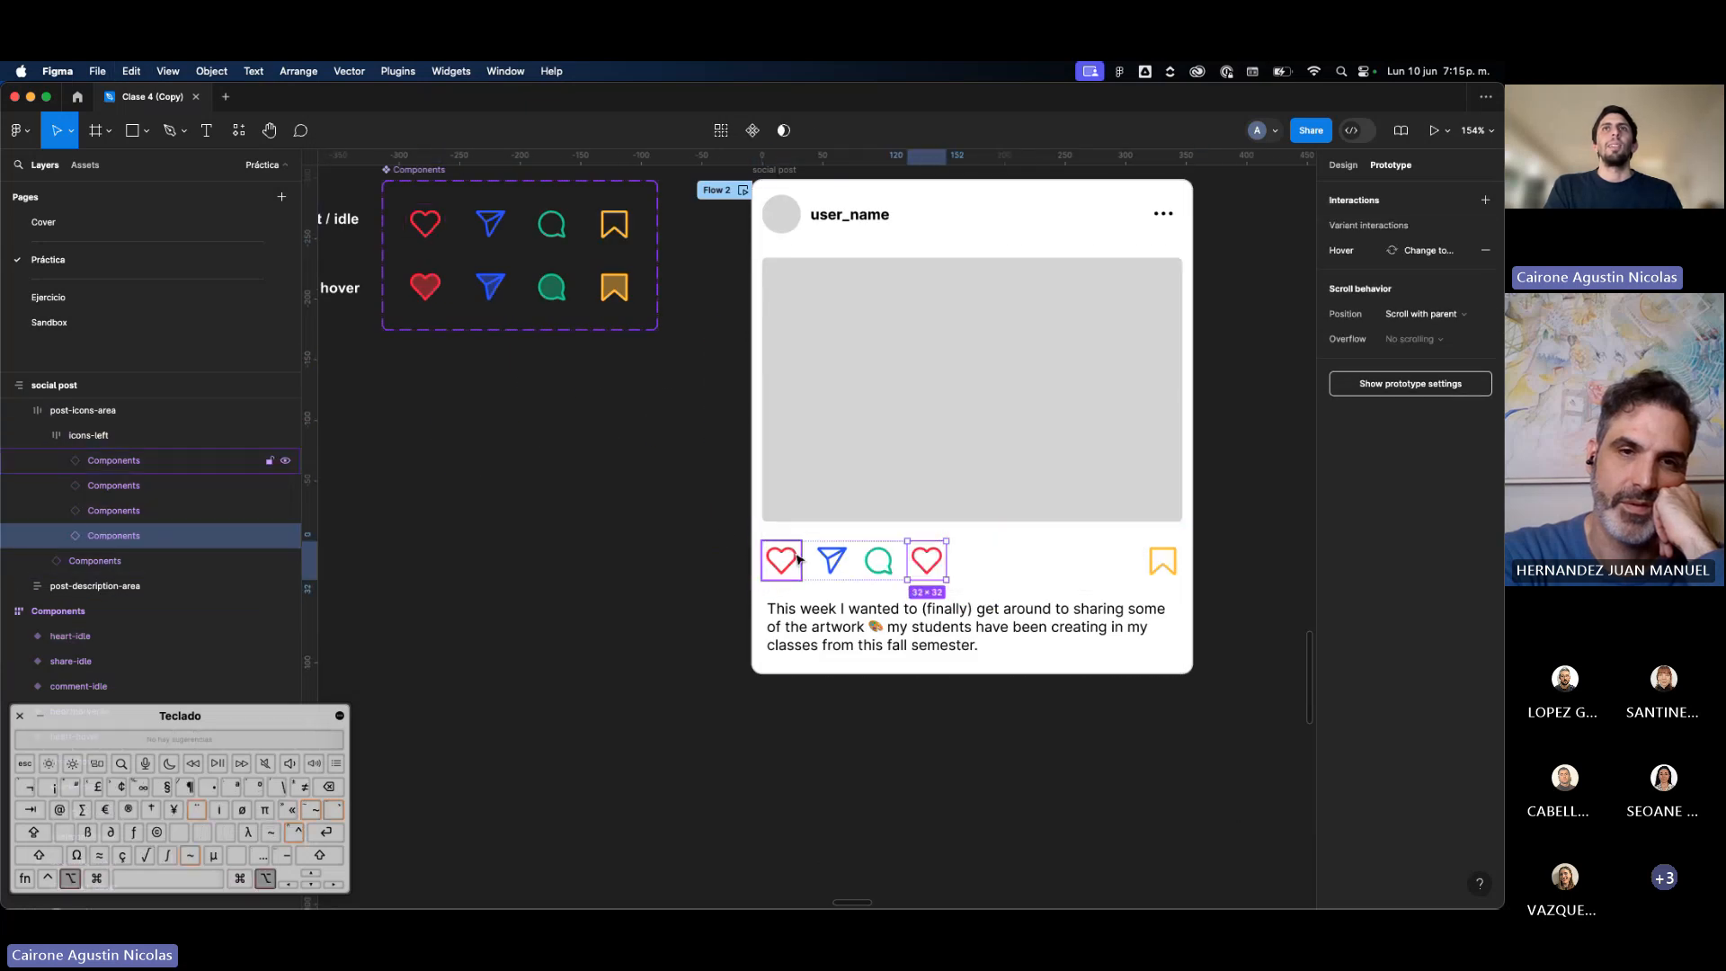
key(Left)
key(Left)
key(Left)
key(Right)
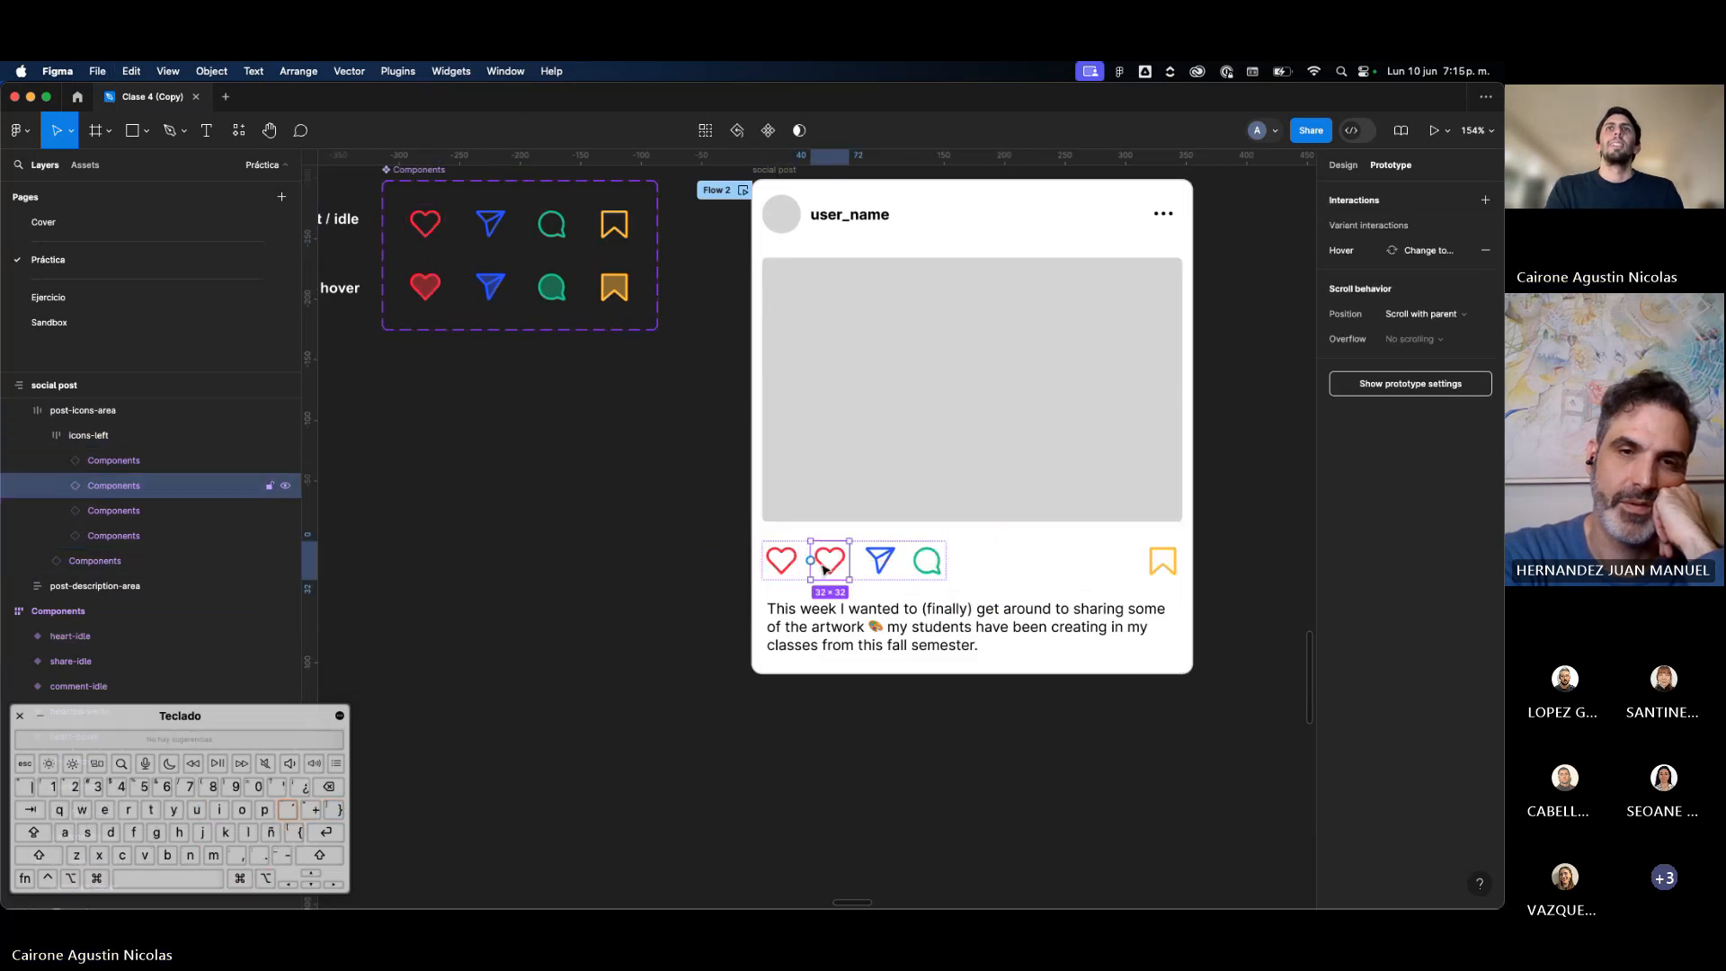
key(Delete)
Step: Replace the share icon in icons-left with a copy of the share-idle variant, keeping it between the heart and comment icons
click(827, 567)
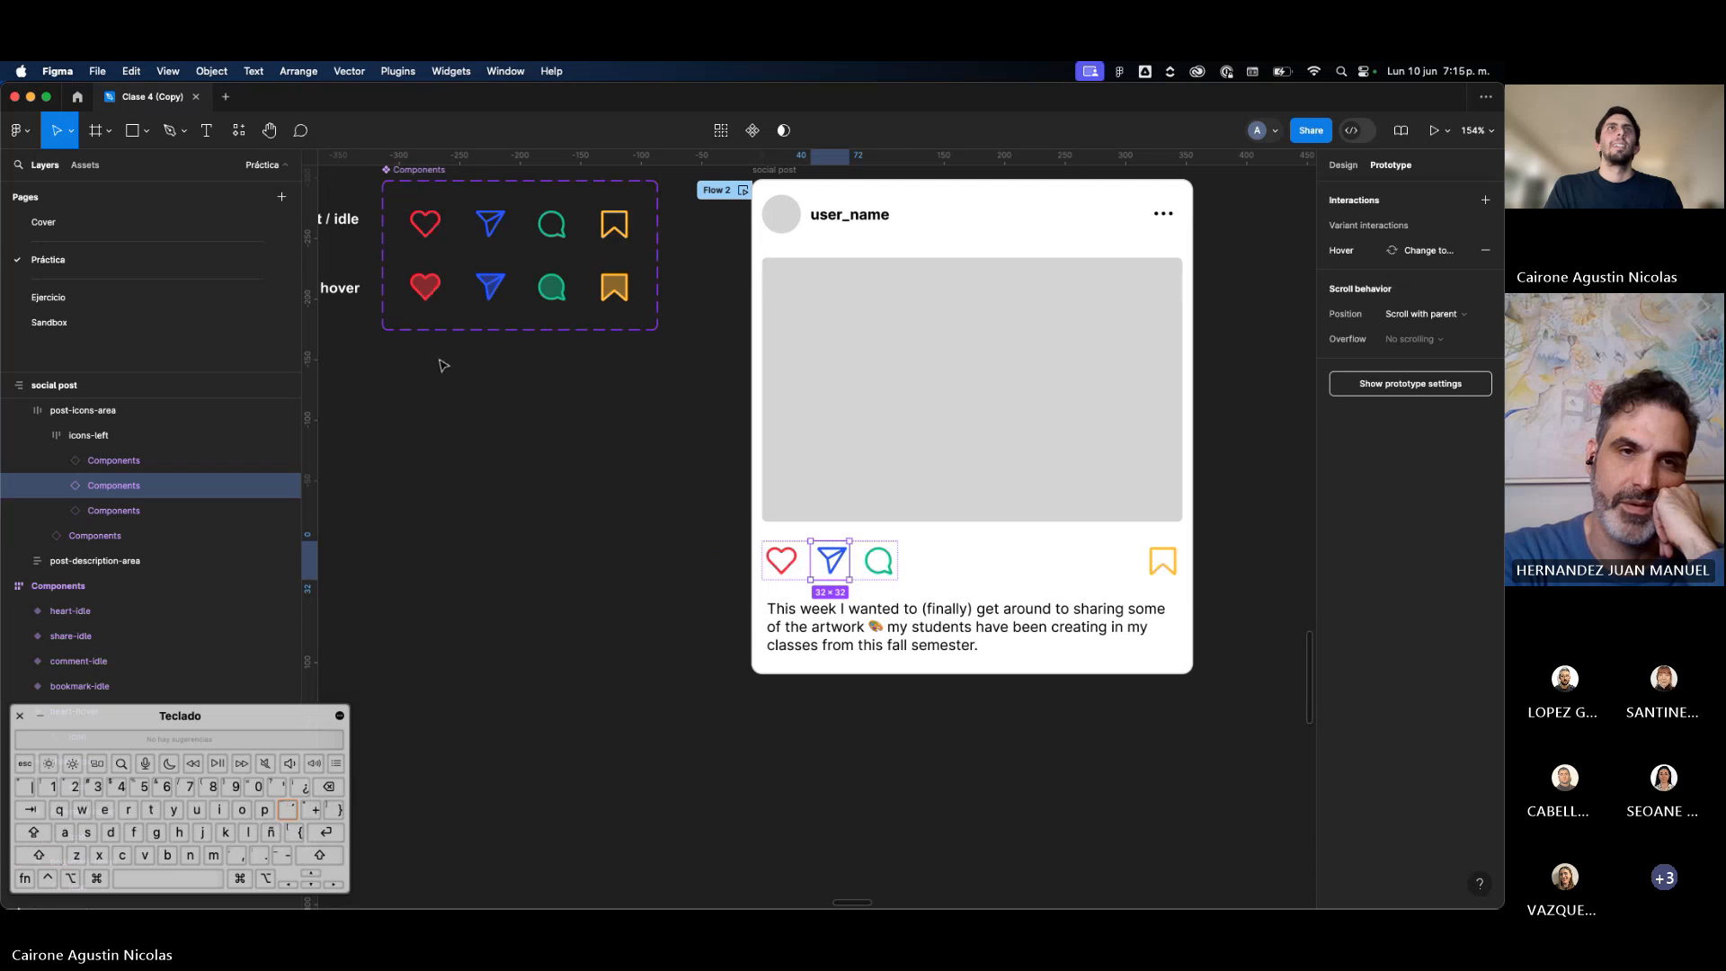
click(490, 223)
click(819, 576)
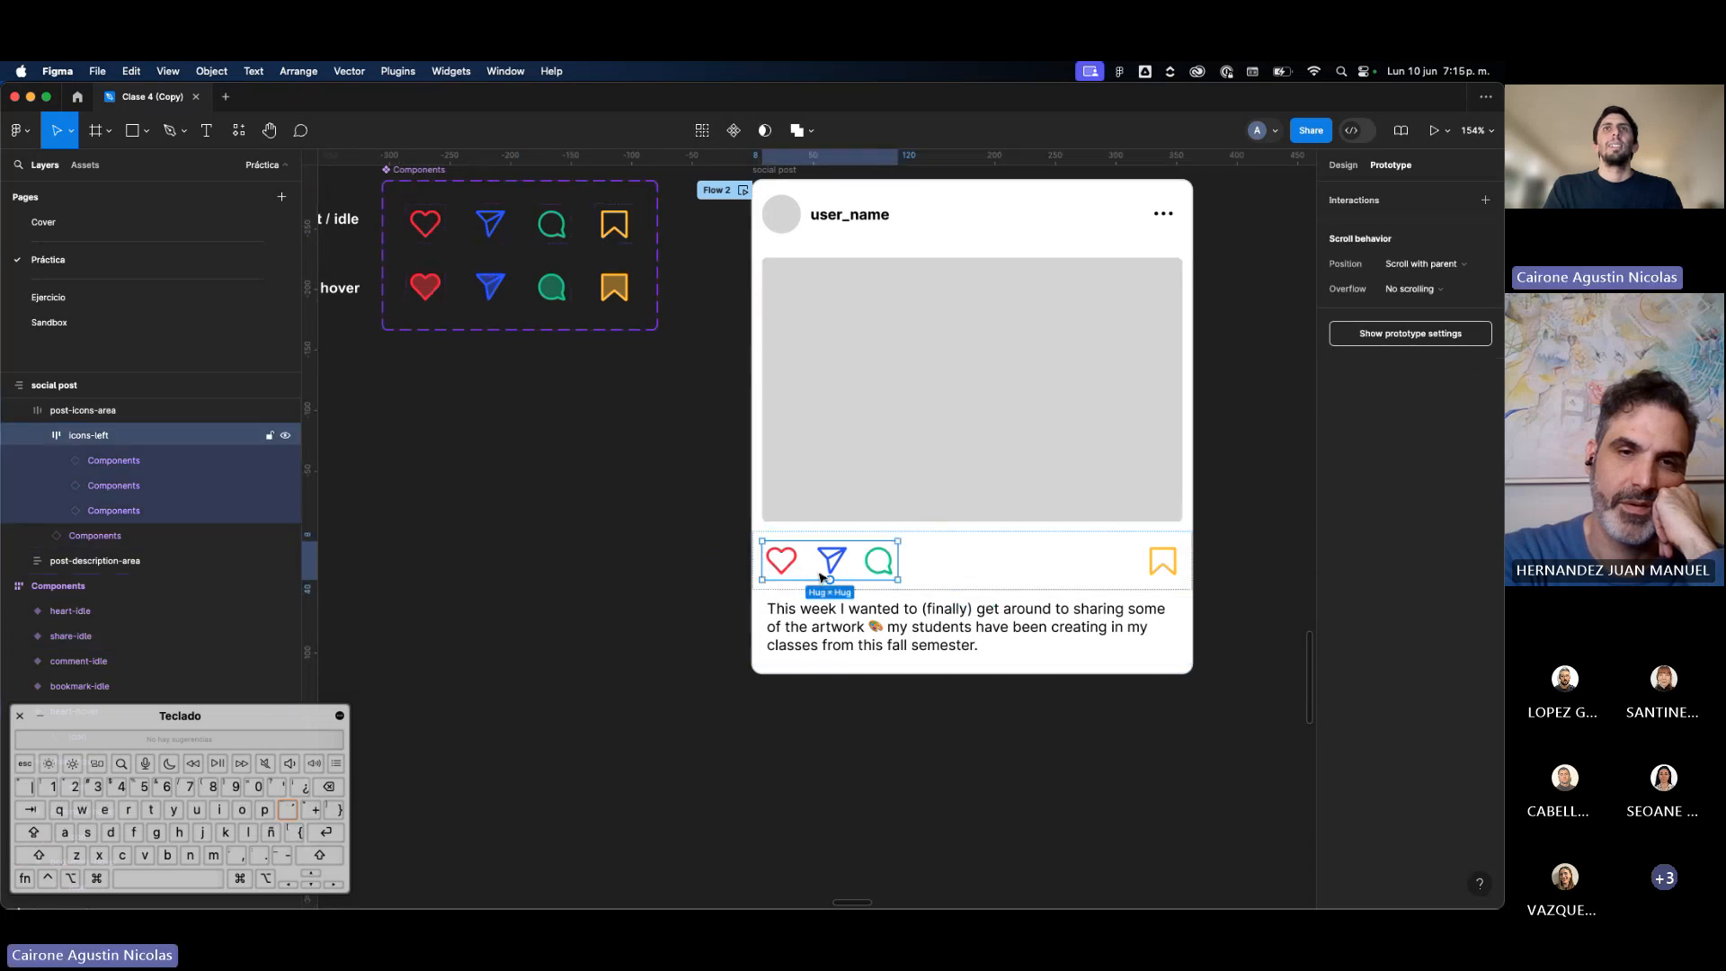
key(super+d)
key(Left)
click(887, 566)
key(Delete)
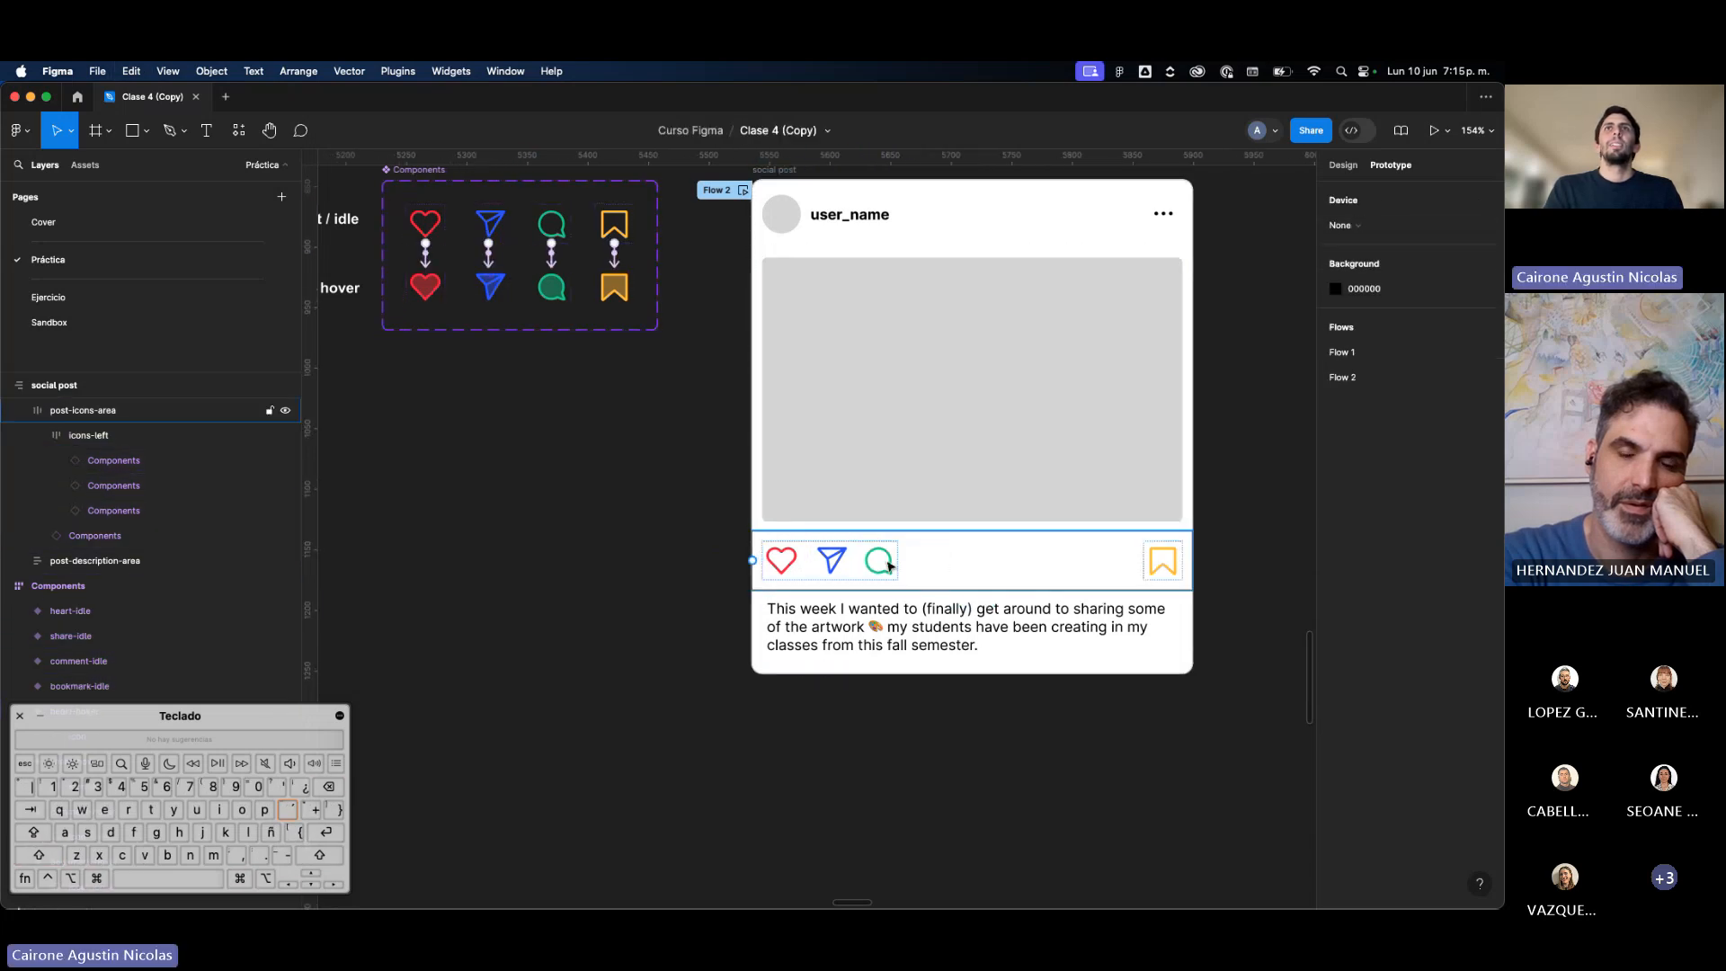
Step: Replace the comment icon in icons-left with a copy of the comment-idle variant and remove the duplicate
click(888, 566)
click(553, 223)
key(super+c)
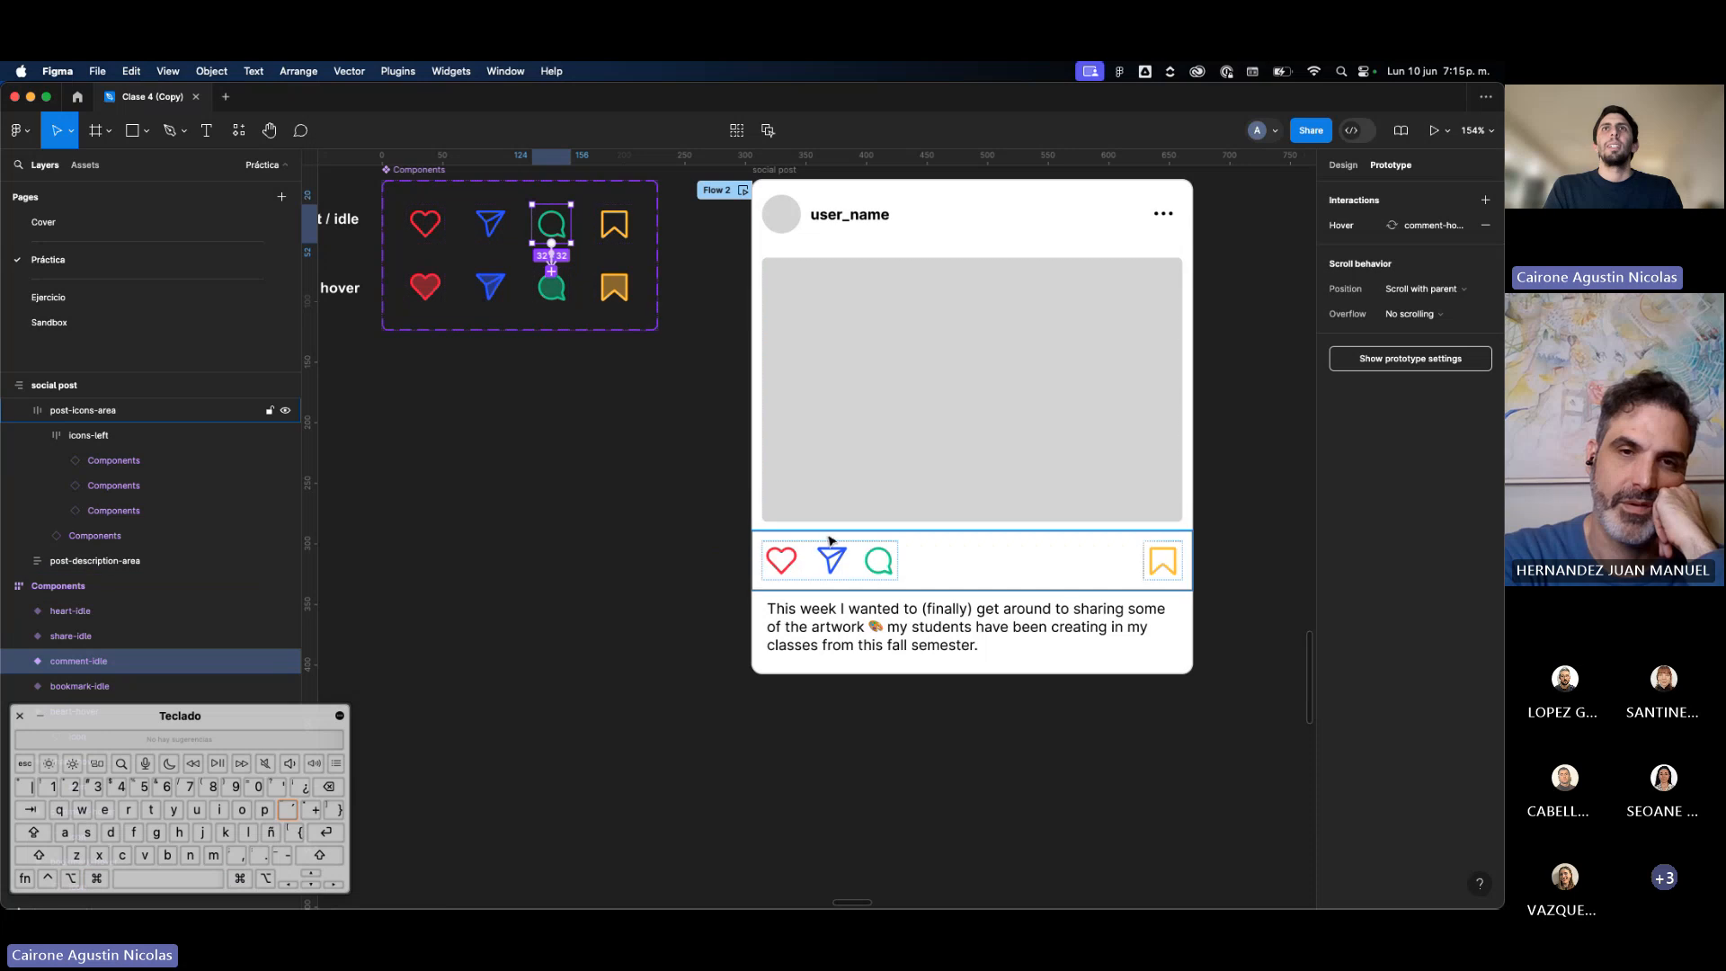
double_click(822, 556)
key(super+v)
key(Left)
click(927, 560)
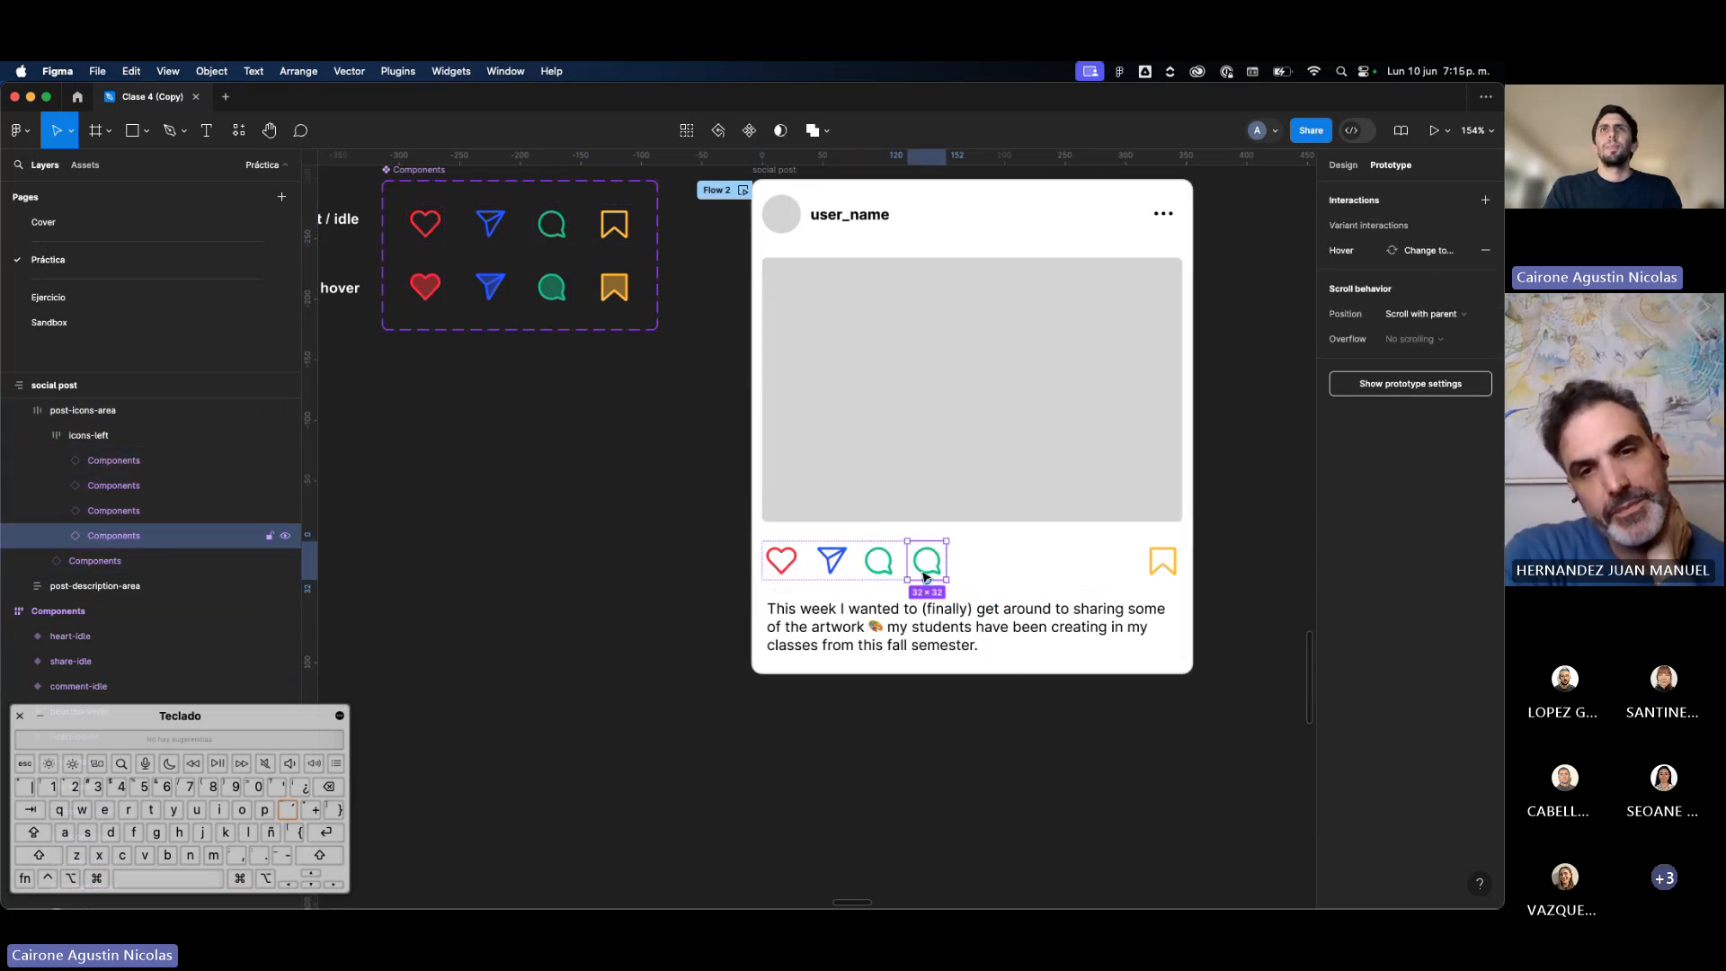
key(Delete)
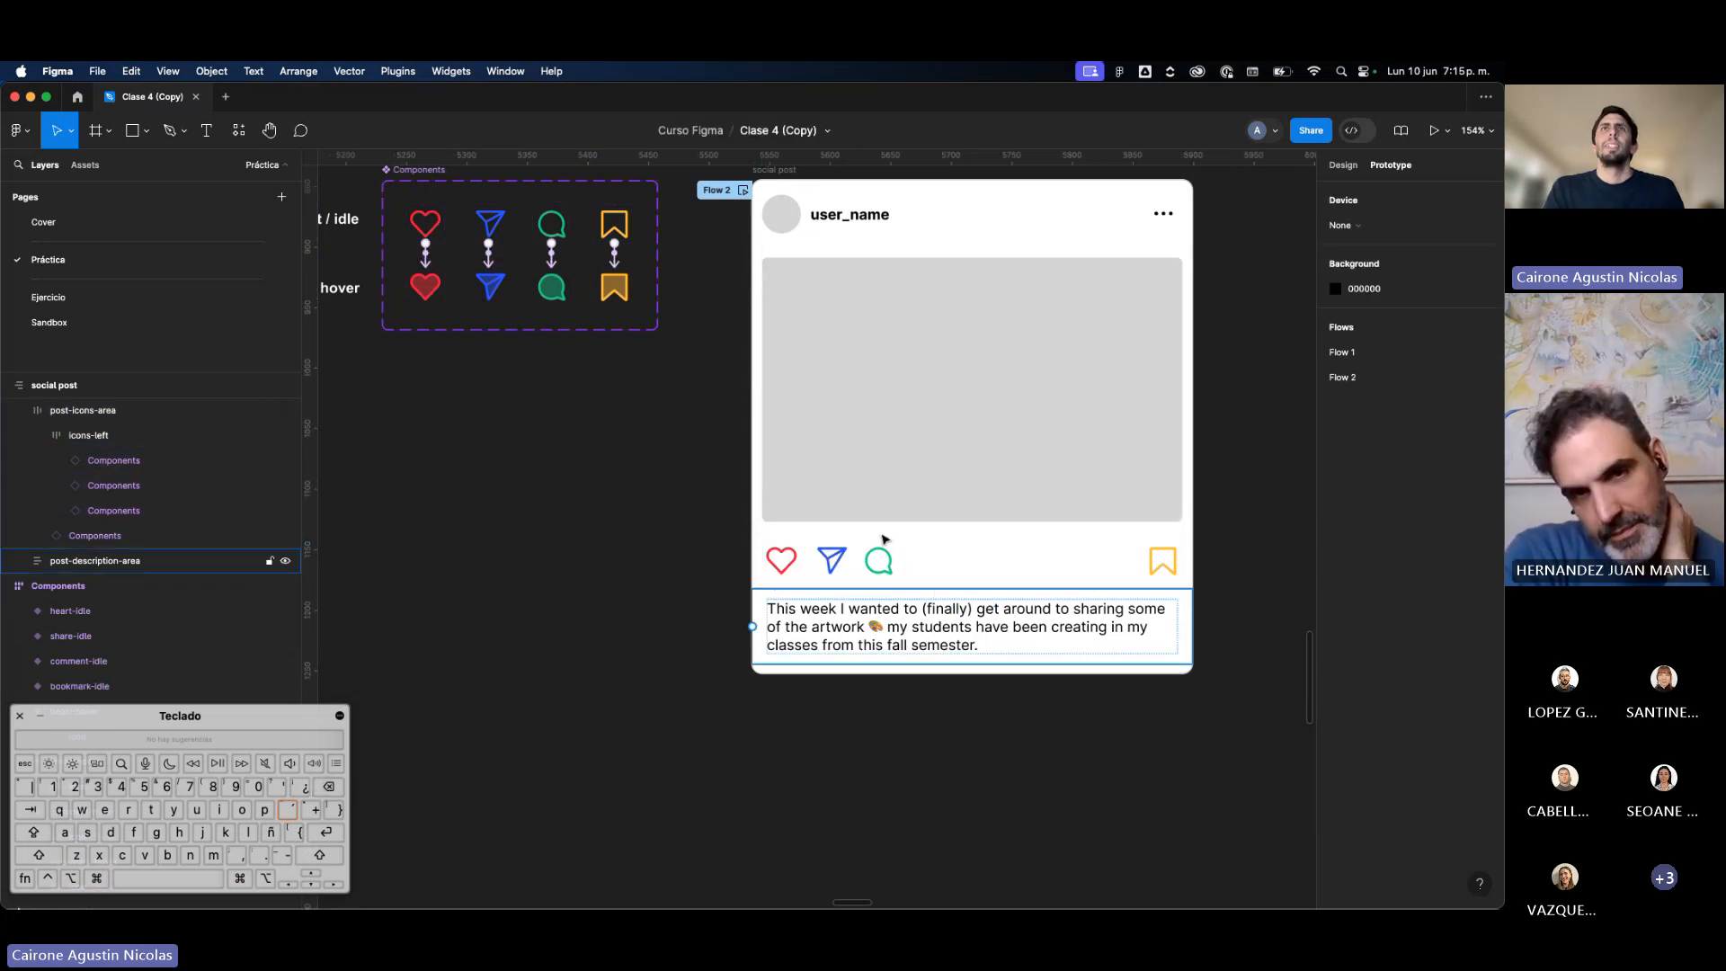
Step: Preview Flow 2 beside the Components set and test the hover interactions of the social post's icons
click(742, 190)
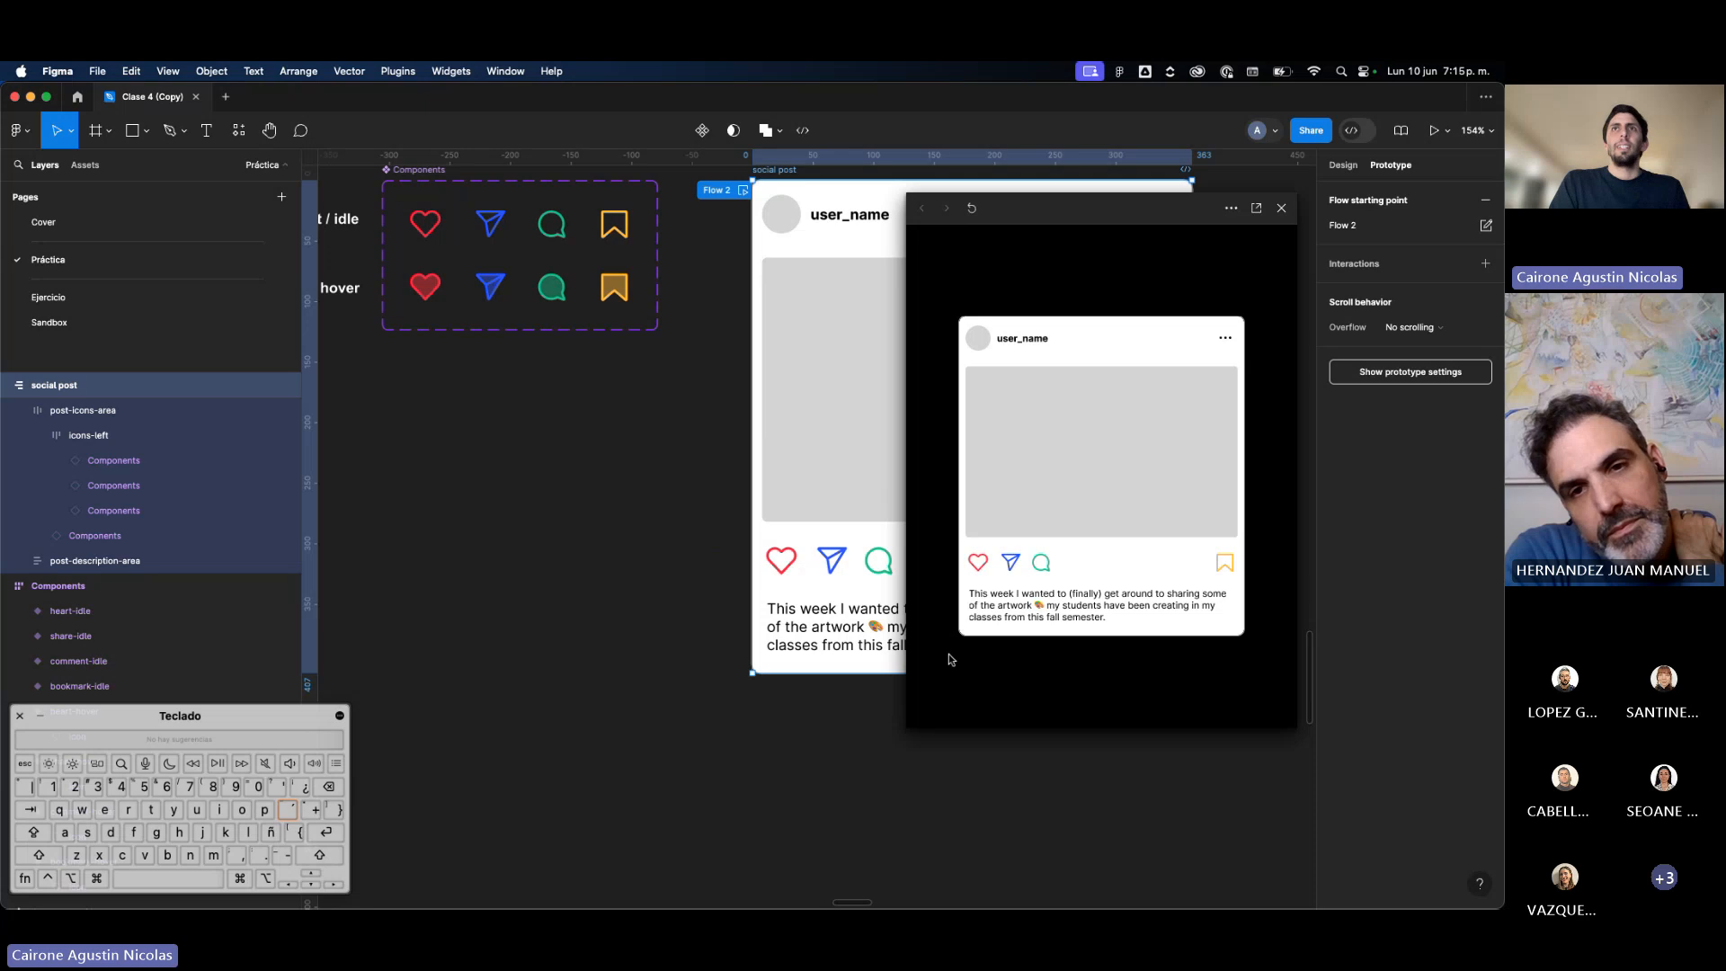
scroll(738, 546, left, 3)
scroll(738, 545, up, 2)
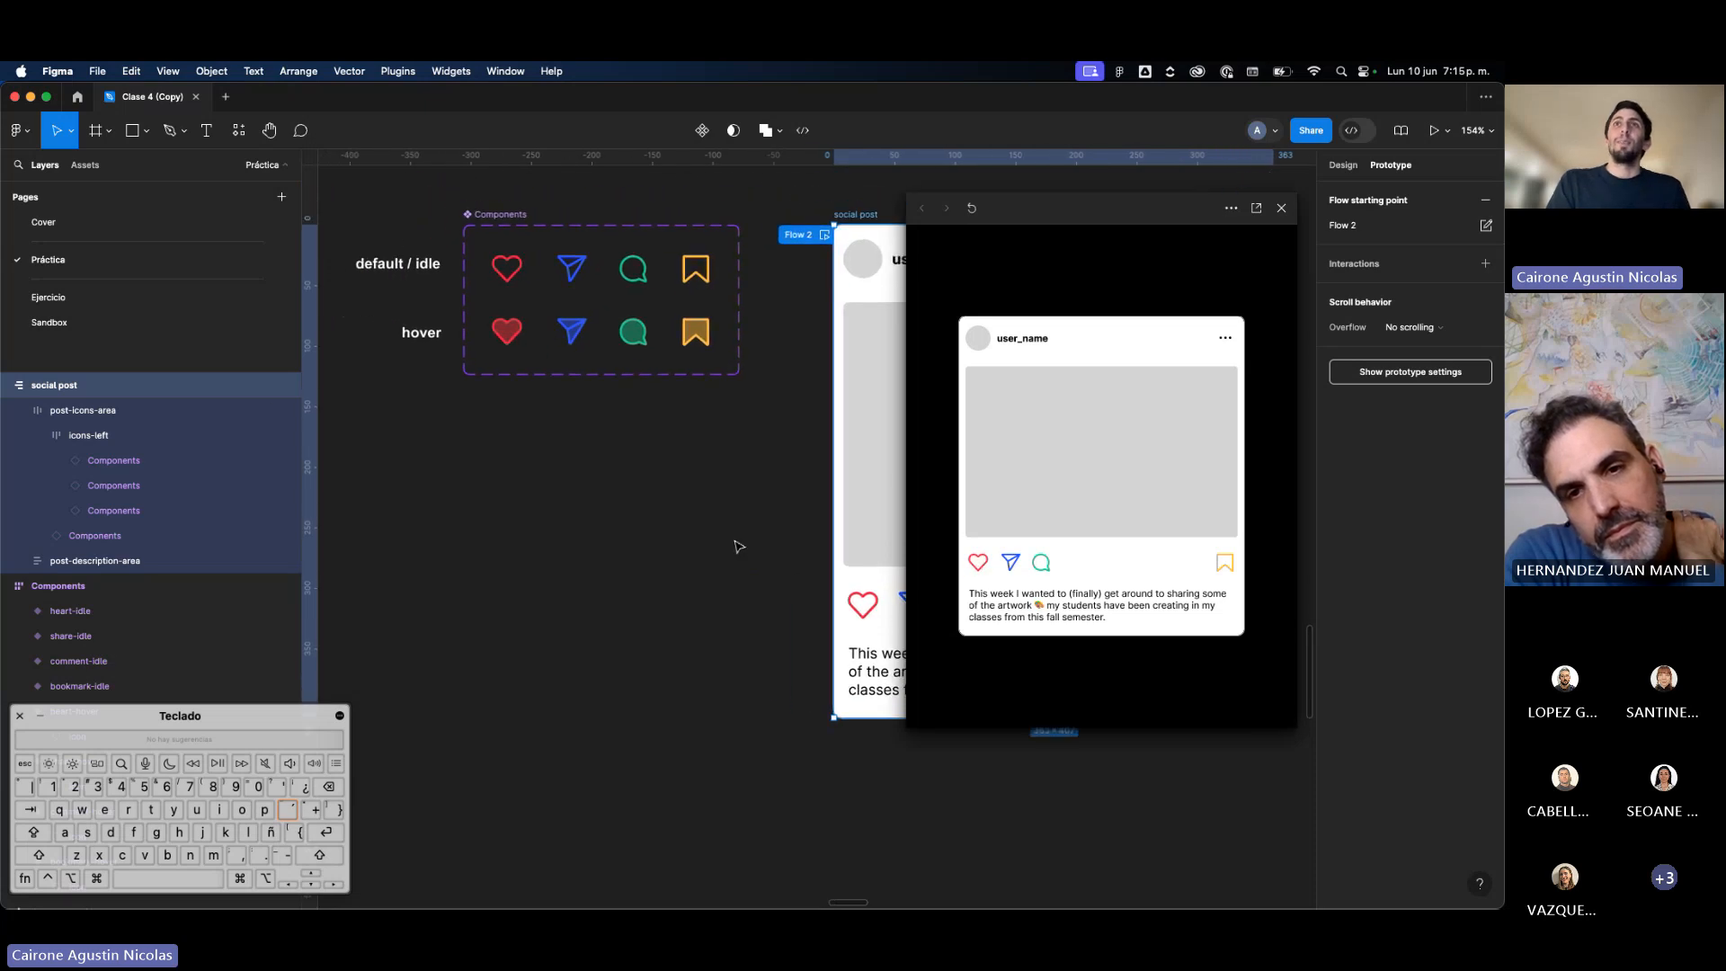
drag(1132, 225, 1044, 234)
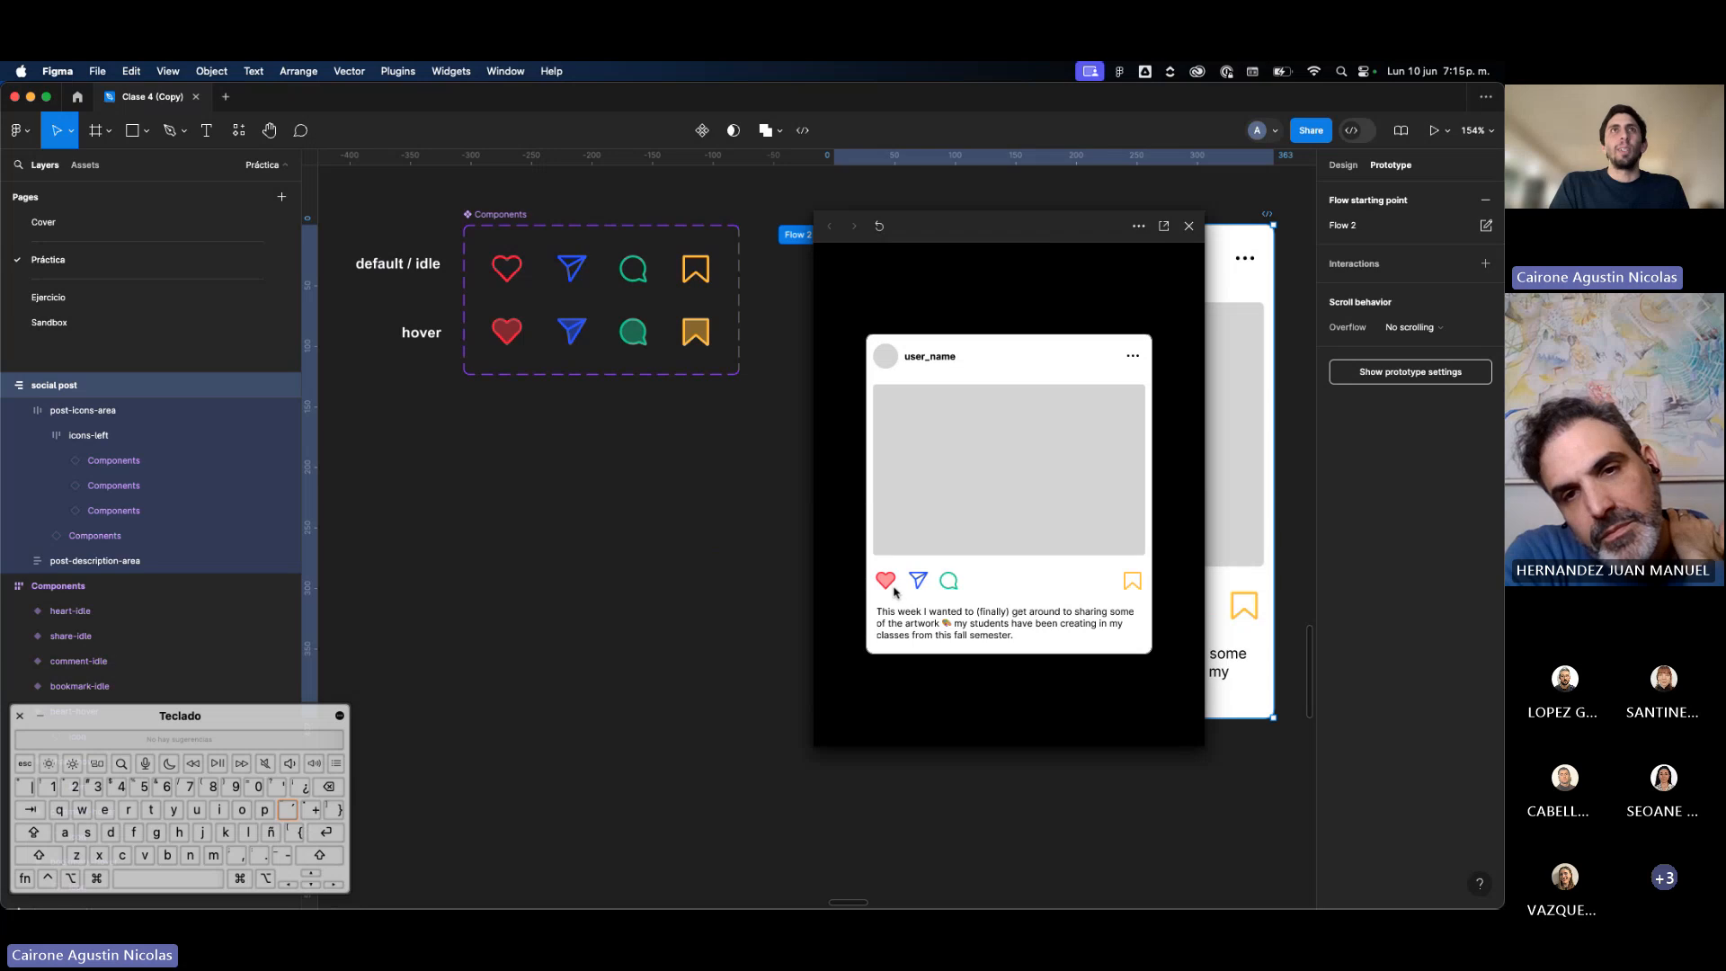
scroll(508, 288, up, 2)
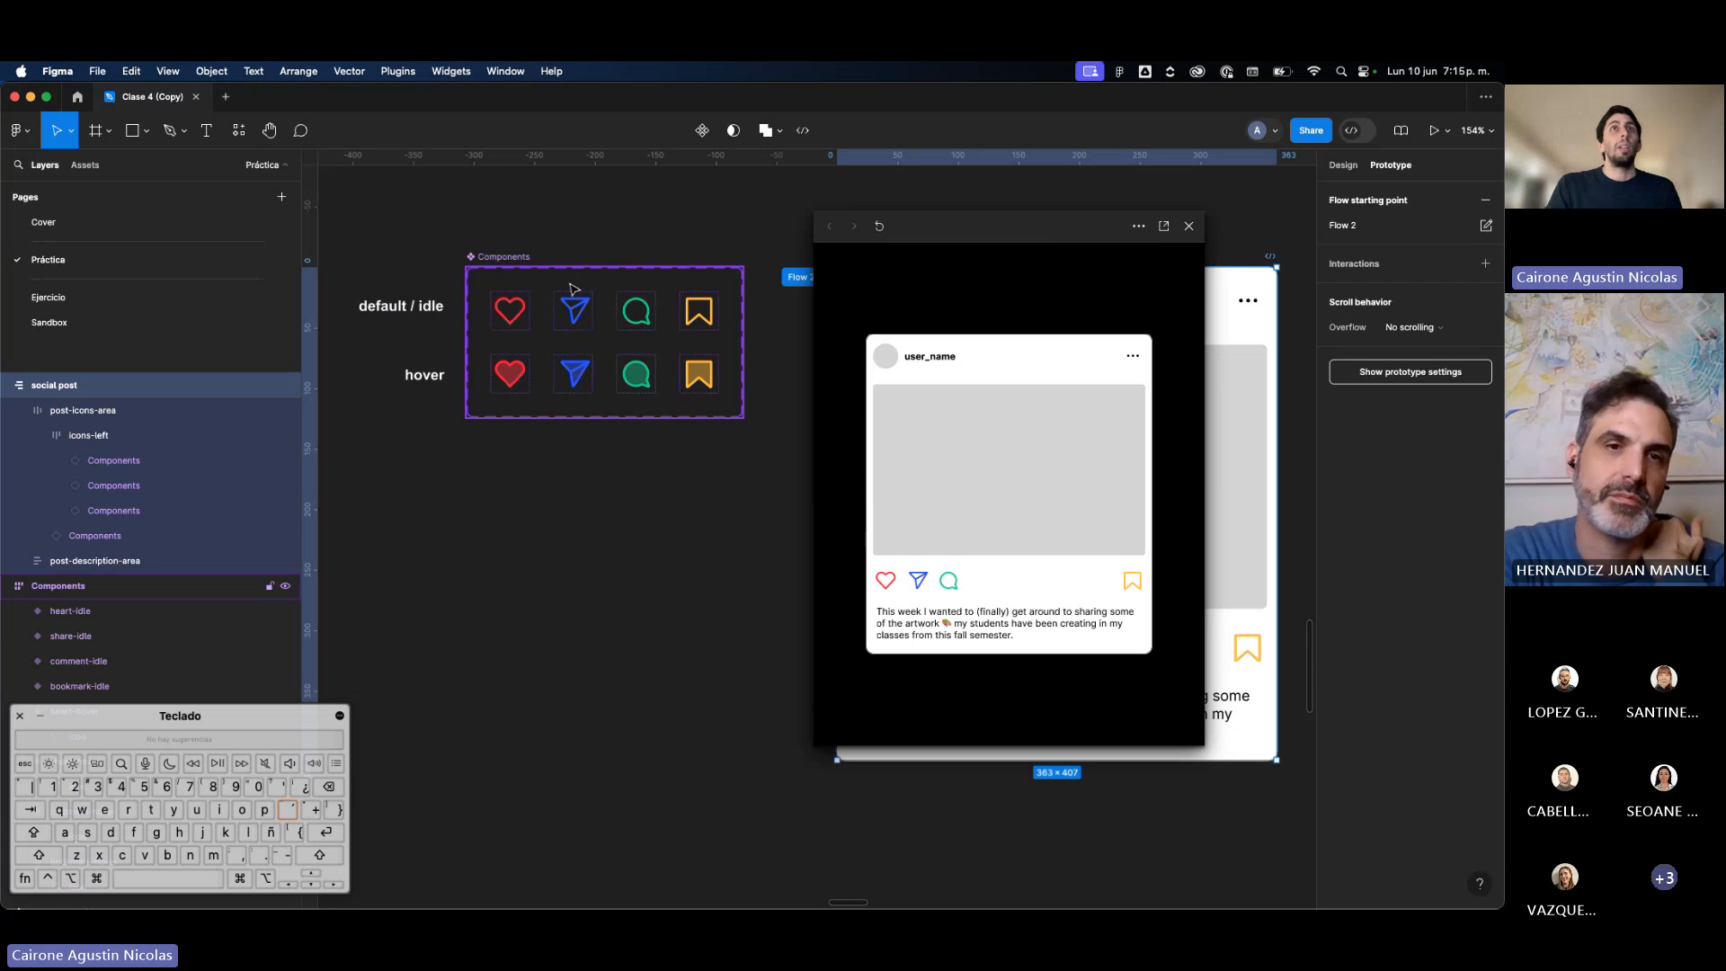
Step: Review the While hovering connections between the idle and hover variants in the Components set, with the preview still open
click(511, 316)
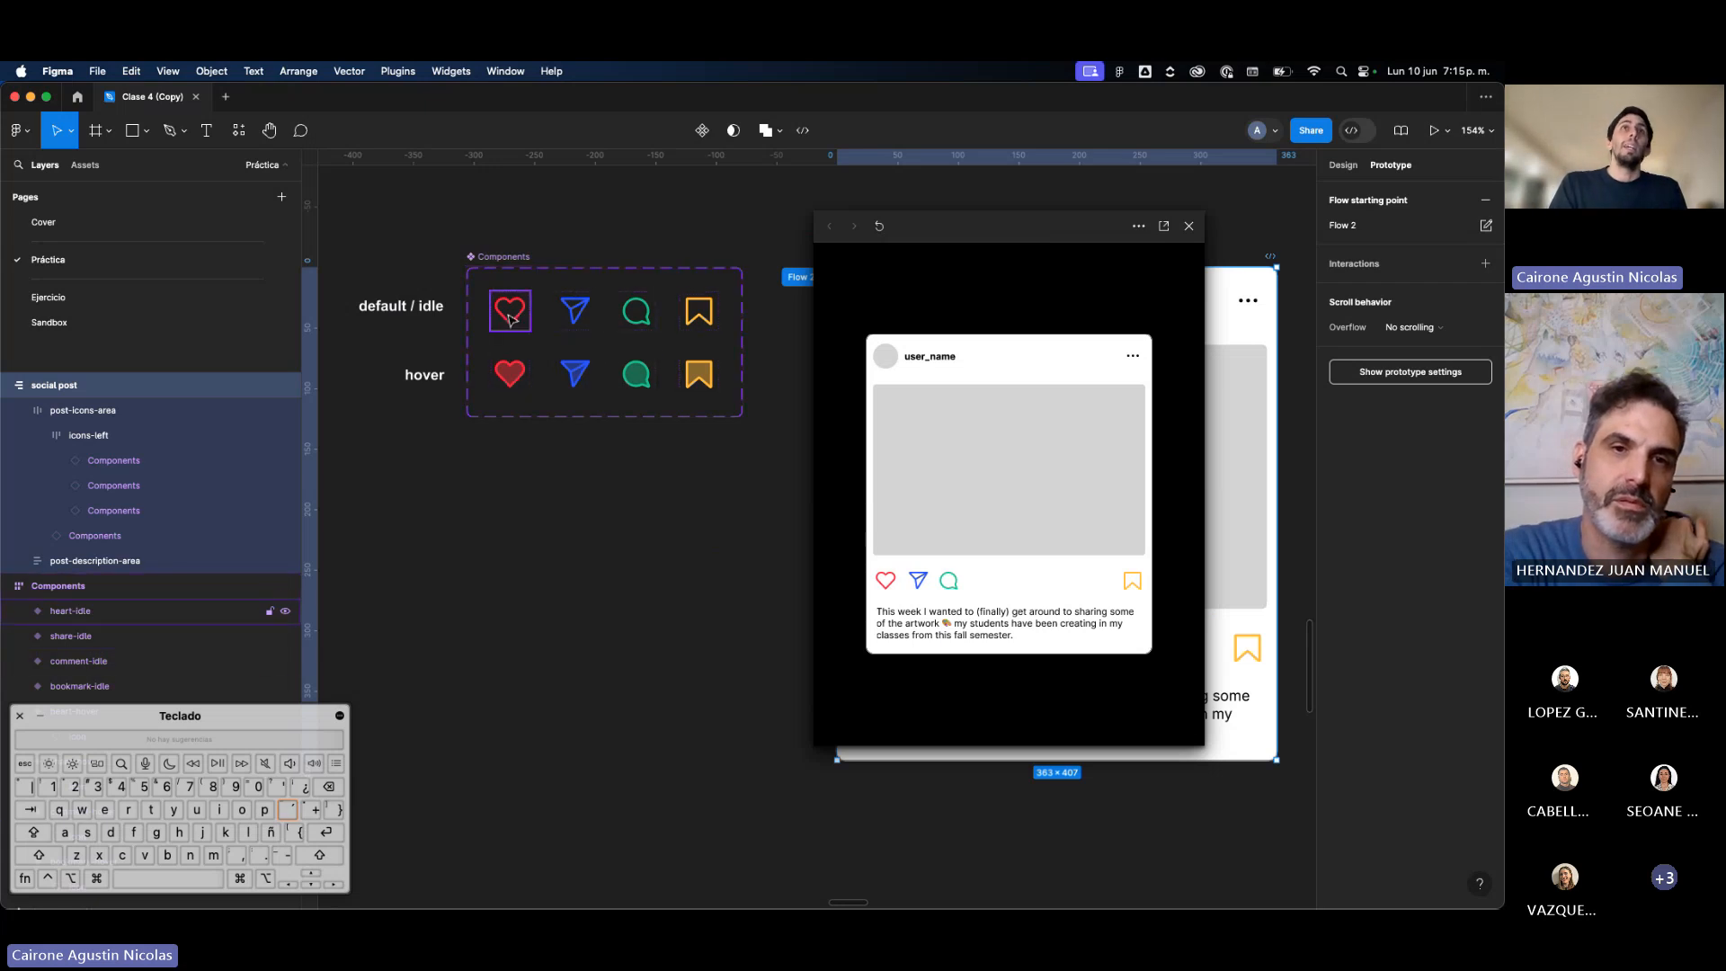
click(456, 299)
scroll(466, 290, up, 5)
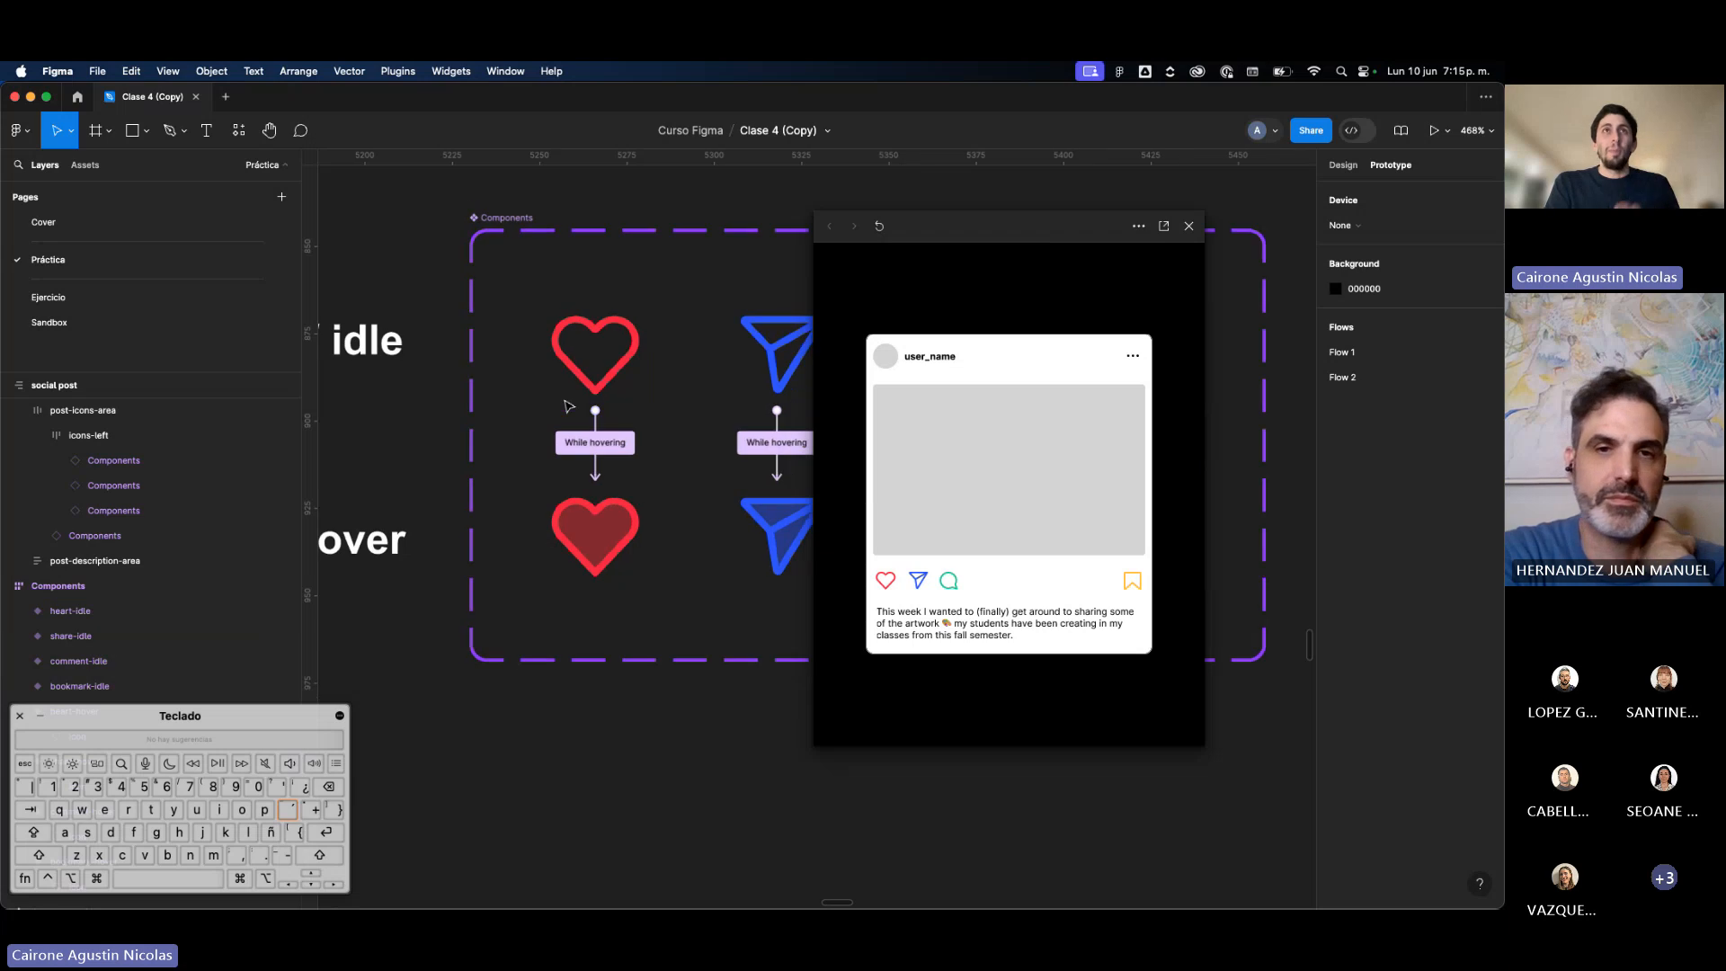
scroll(568, 406, down, 3)
click(483, 515)
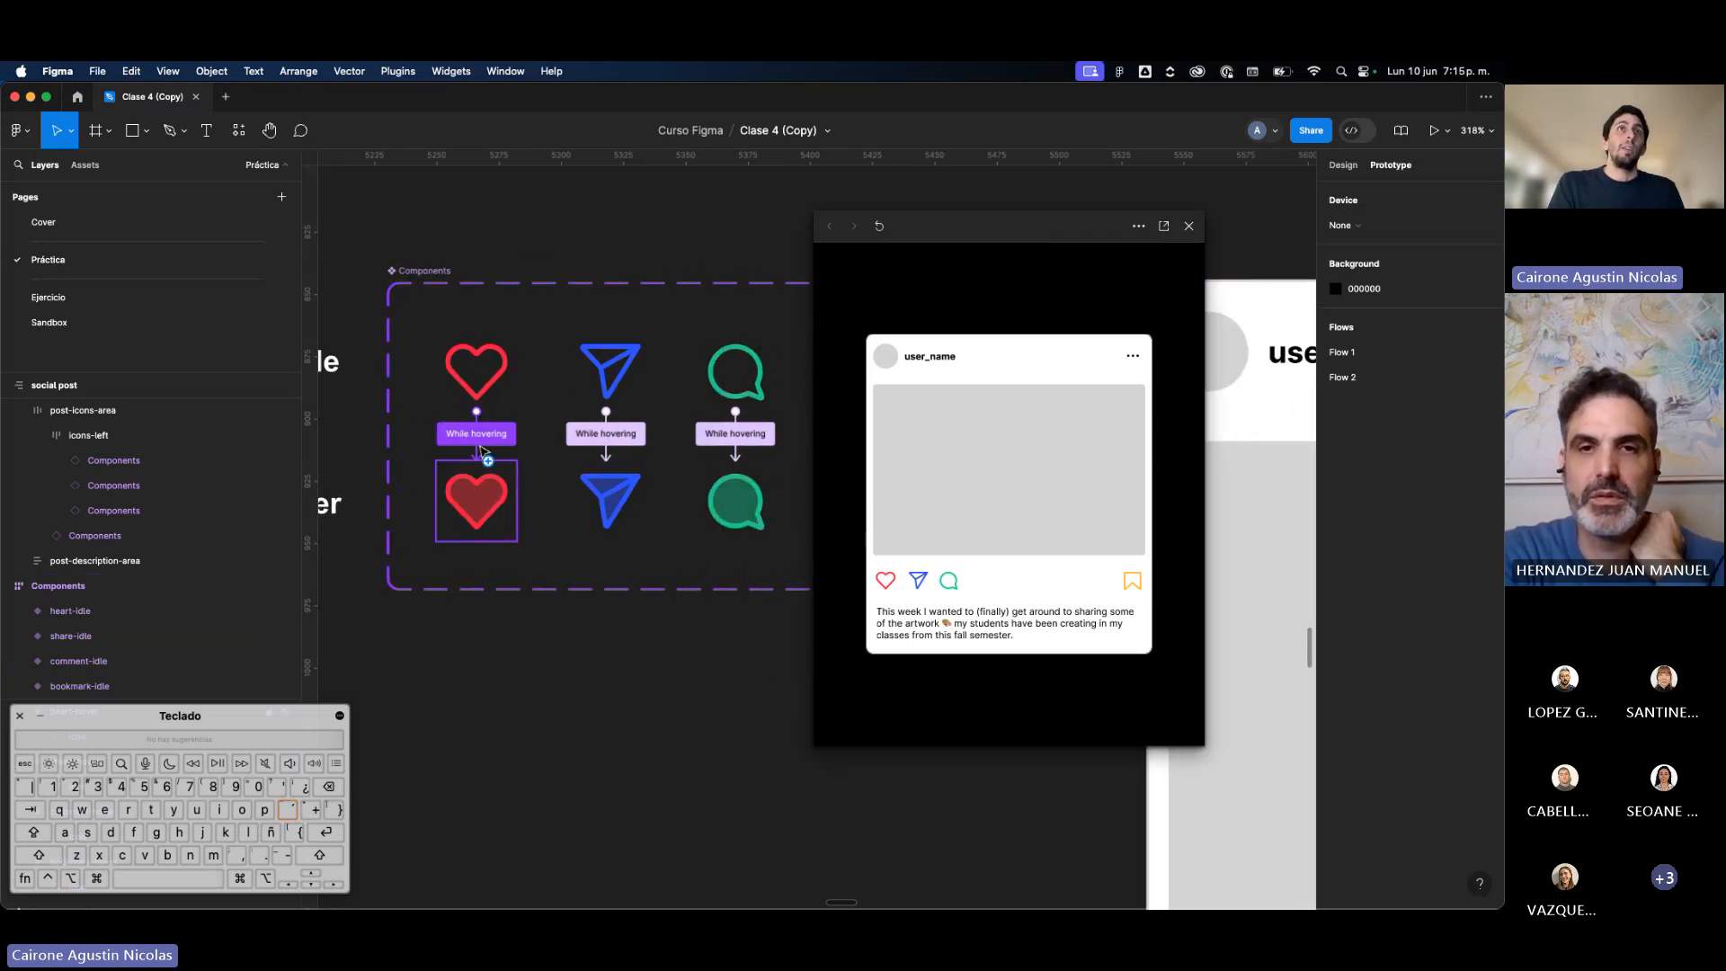
click(470, 396)
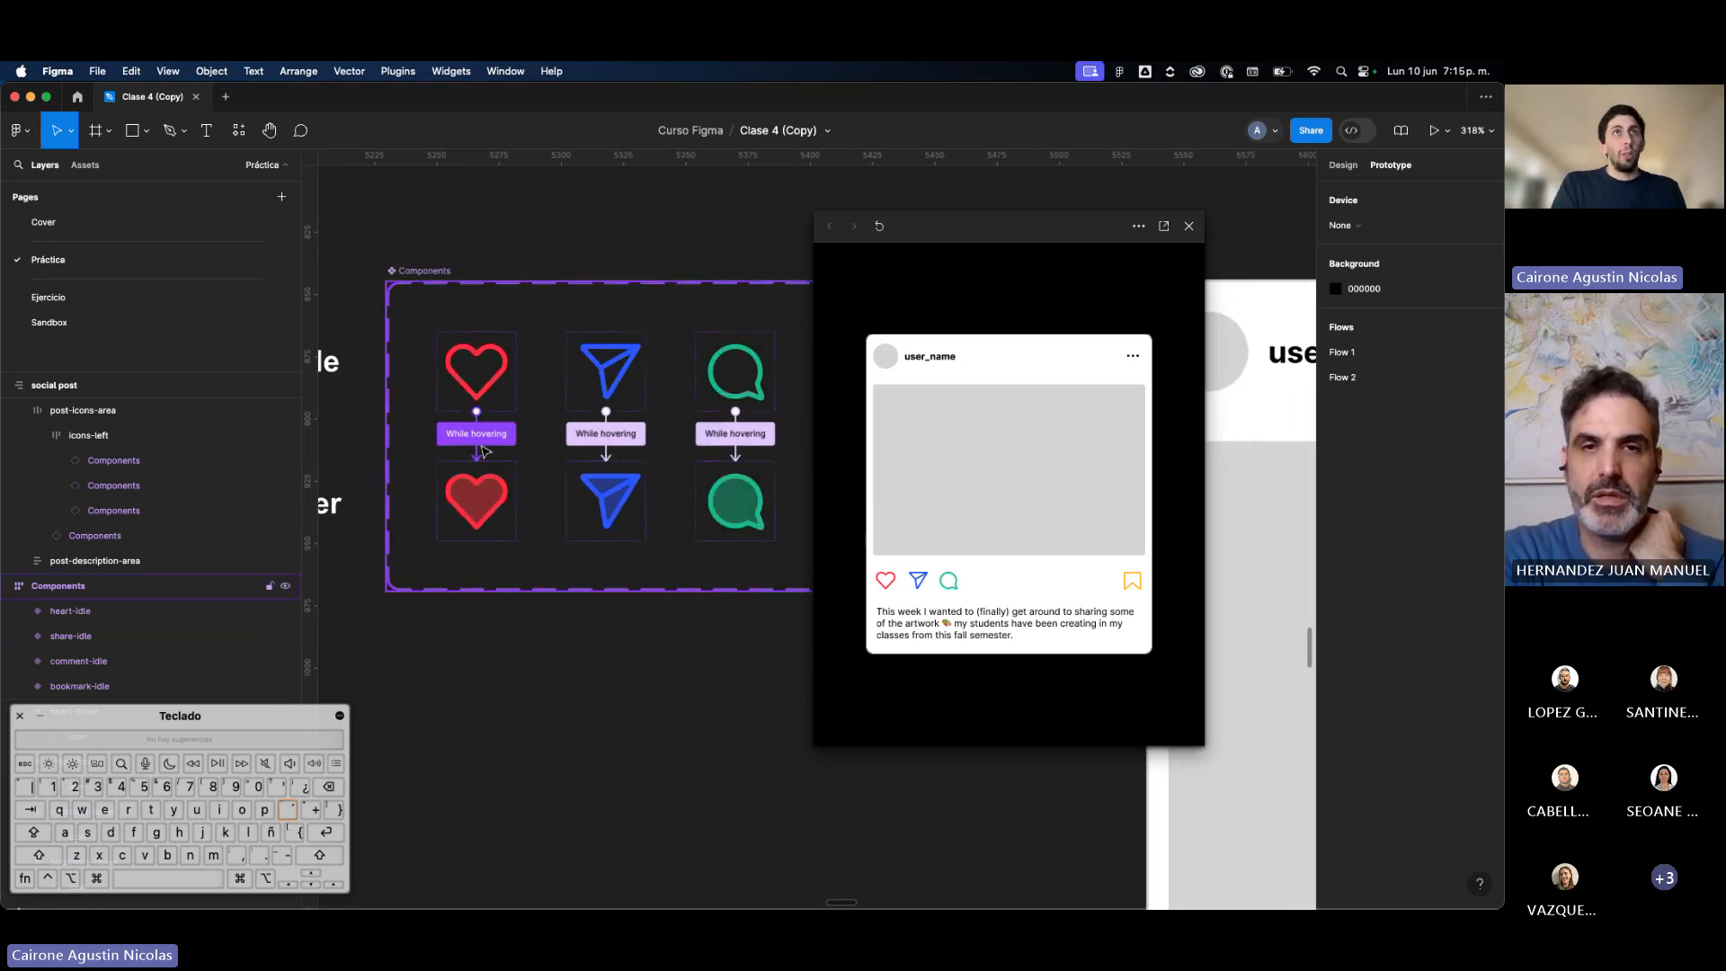
scroll(482, 510, down, 8)
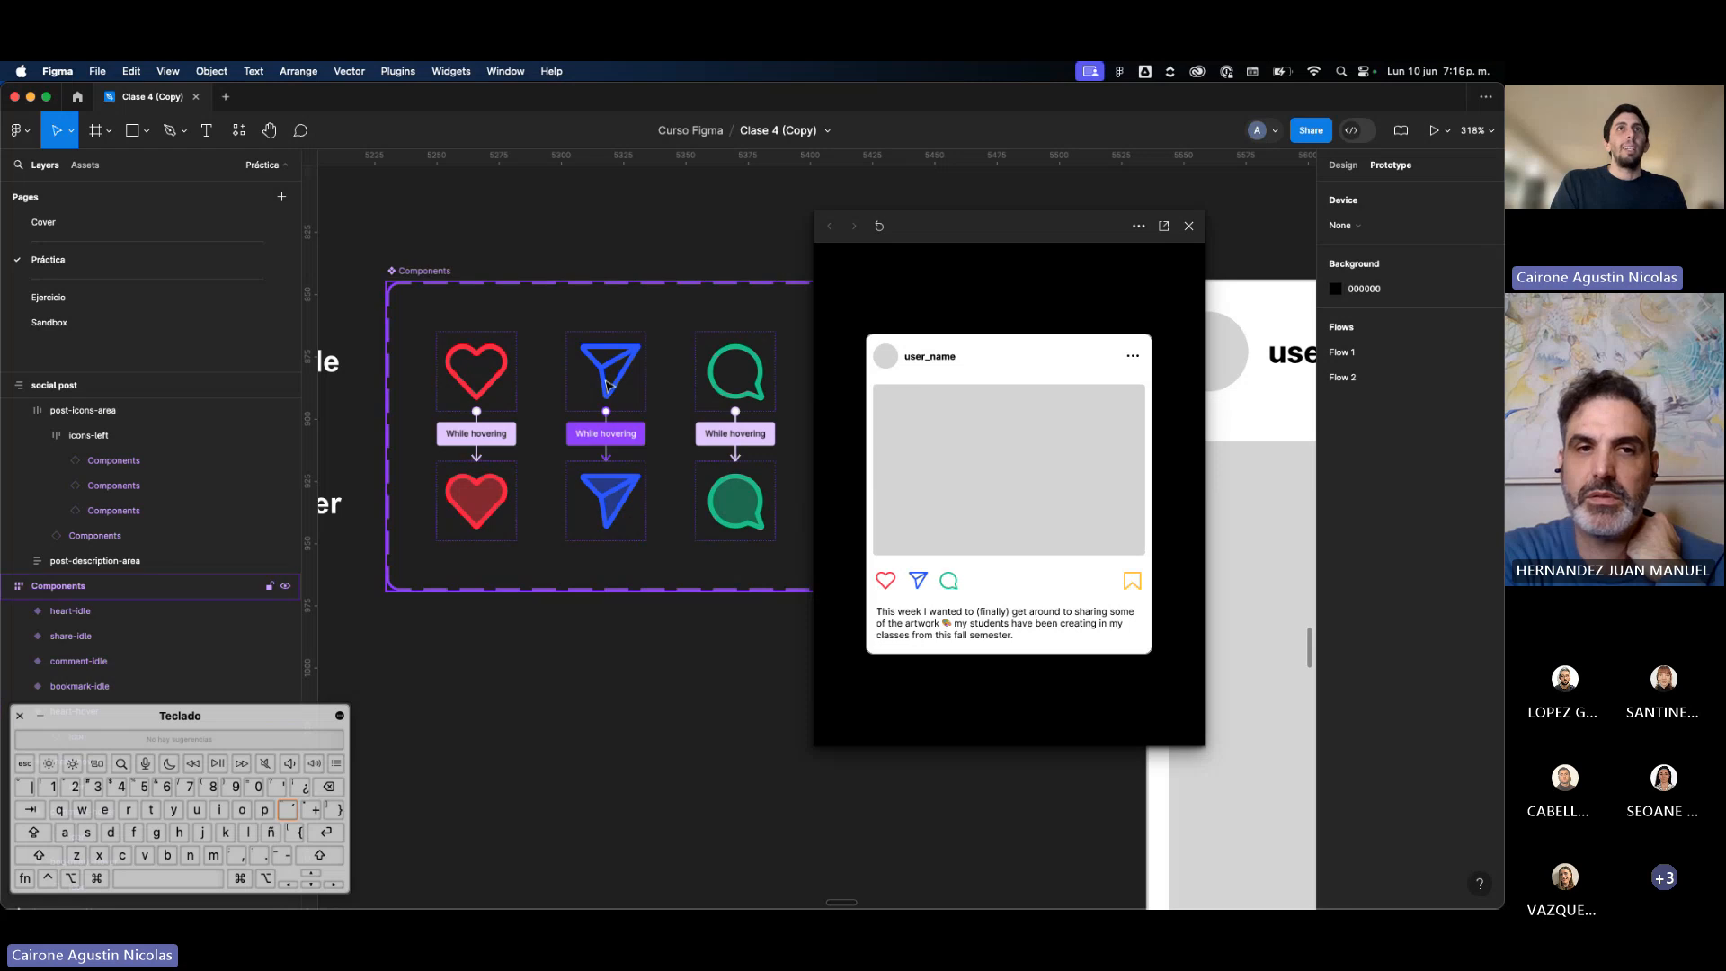
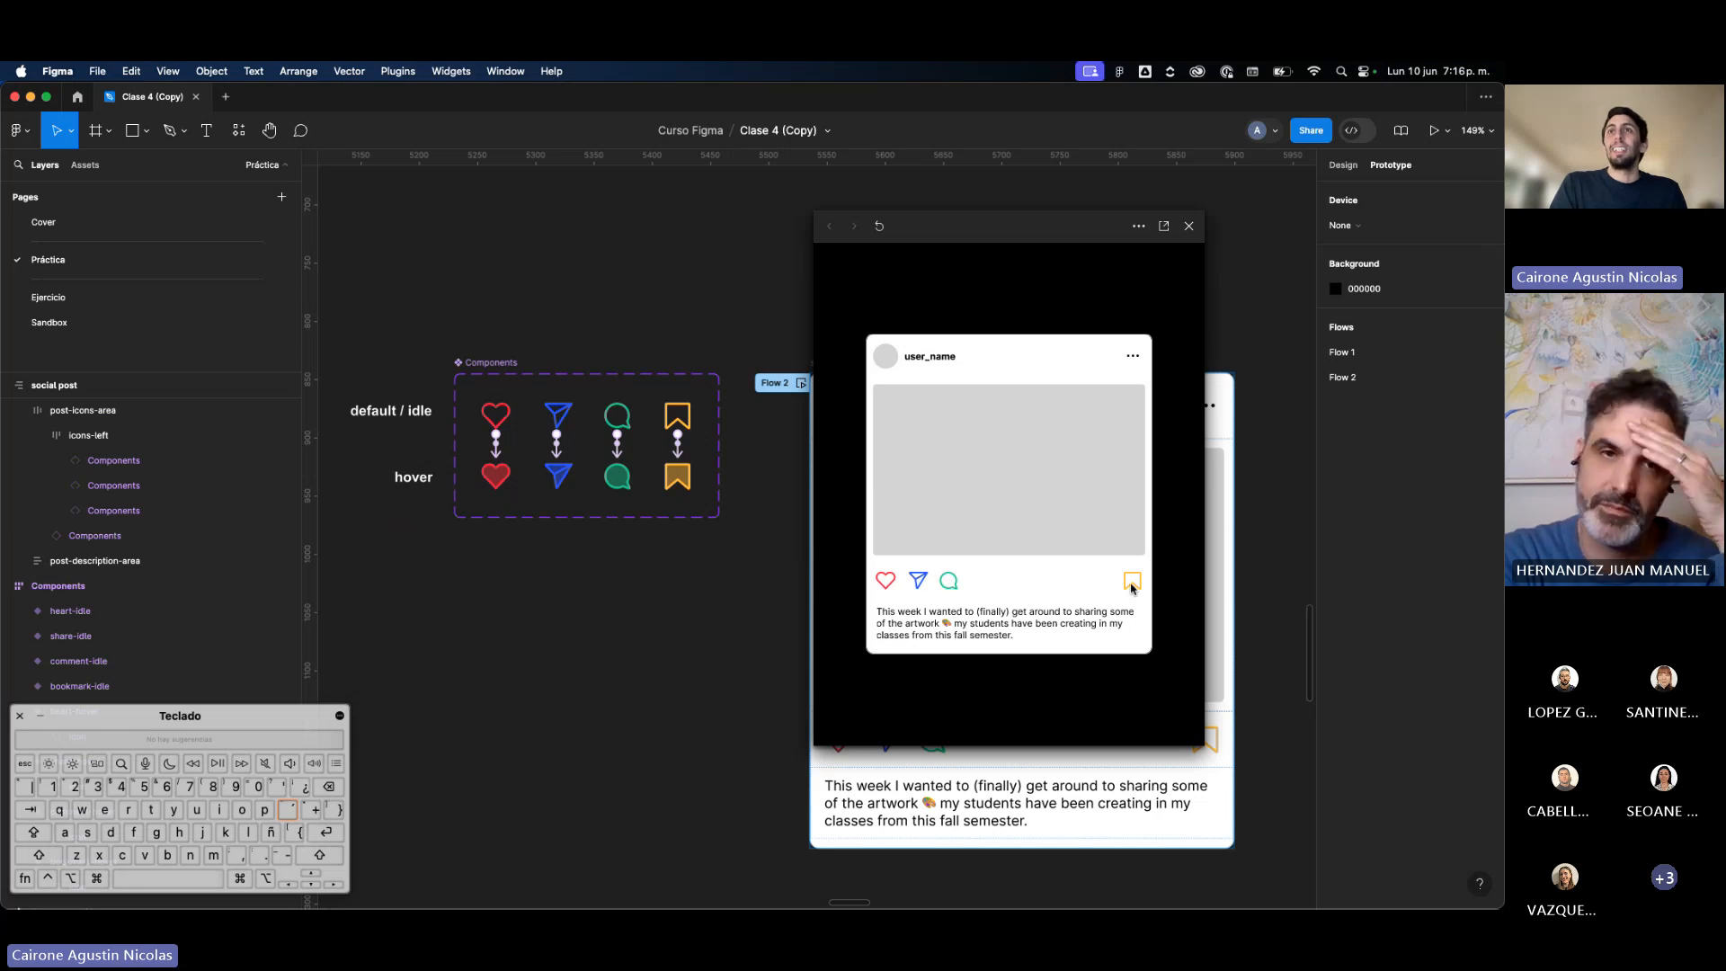
Step: Replace the social post's bookmark icon with a copy of the bookmark-idle variant in post-icons-area and delete the old bookmark
click(676, 428)
scroll(674, 431, right, 6)
scroll(674, 431, down, 2)
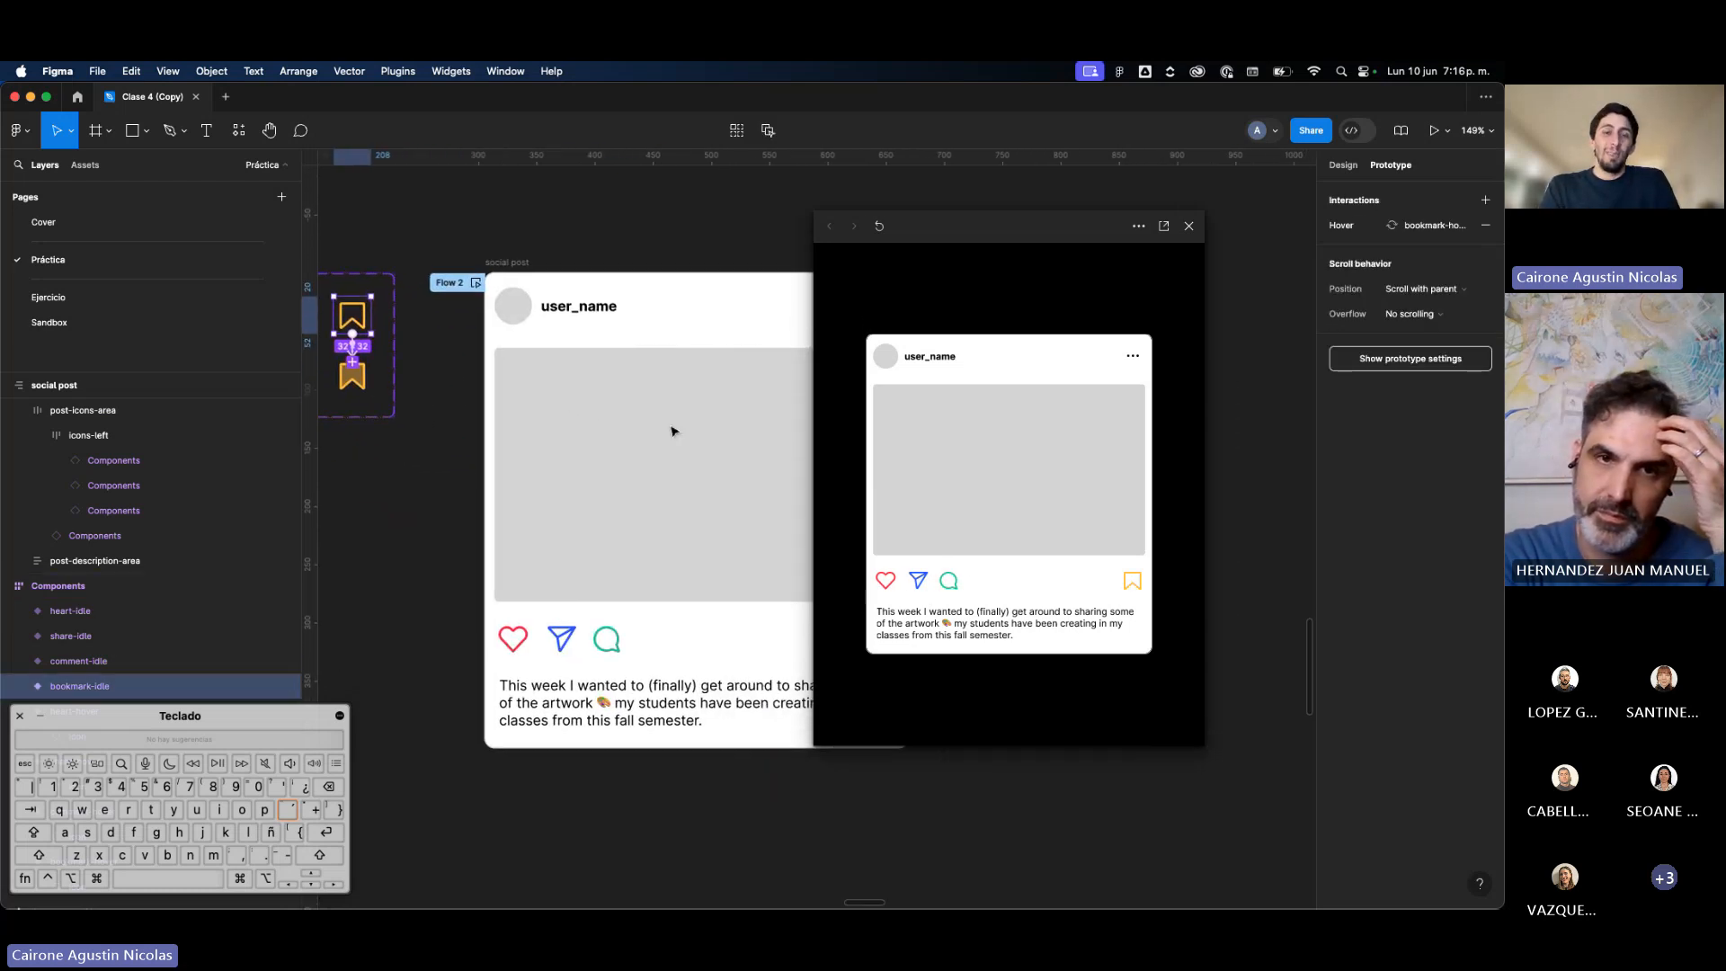
scroll(674, 432, left, 3)
scroll(674, 431, right, 4)
scroll(674, 431, down, 1)
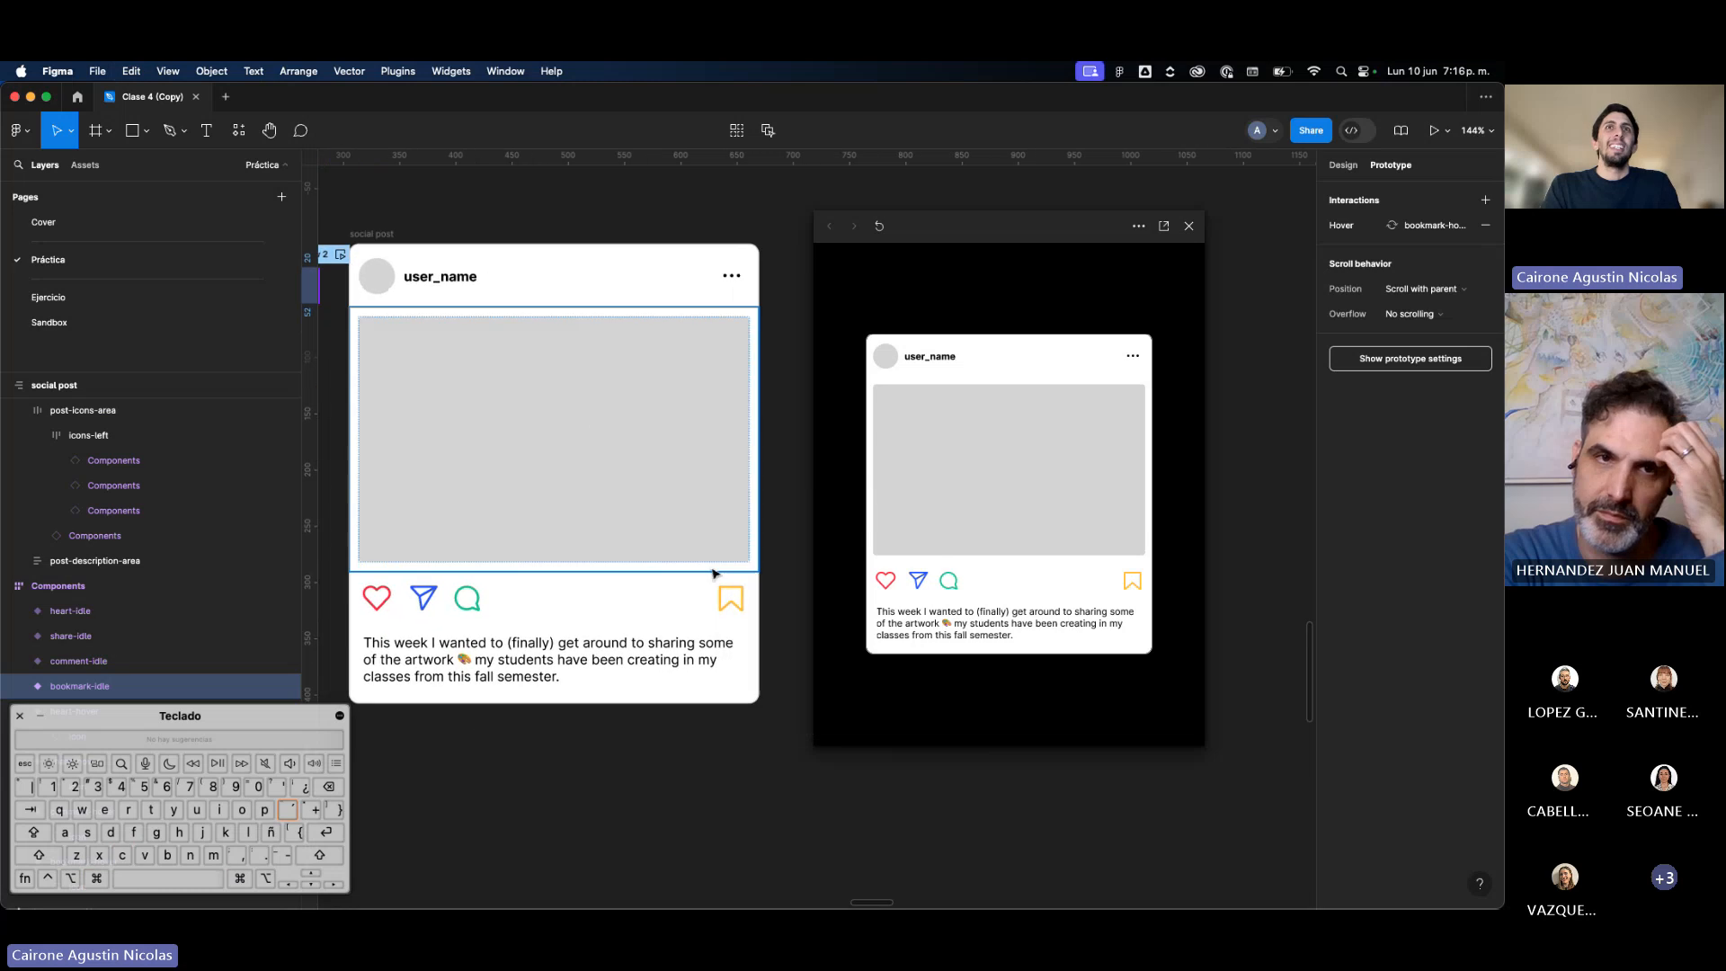
double_click(718, 604)
click(644, 605)
key(super+v)
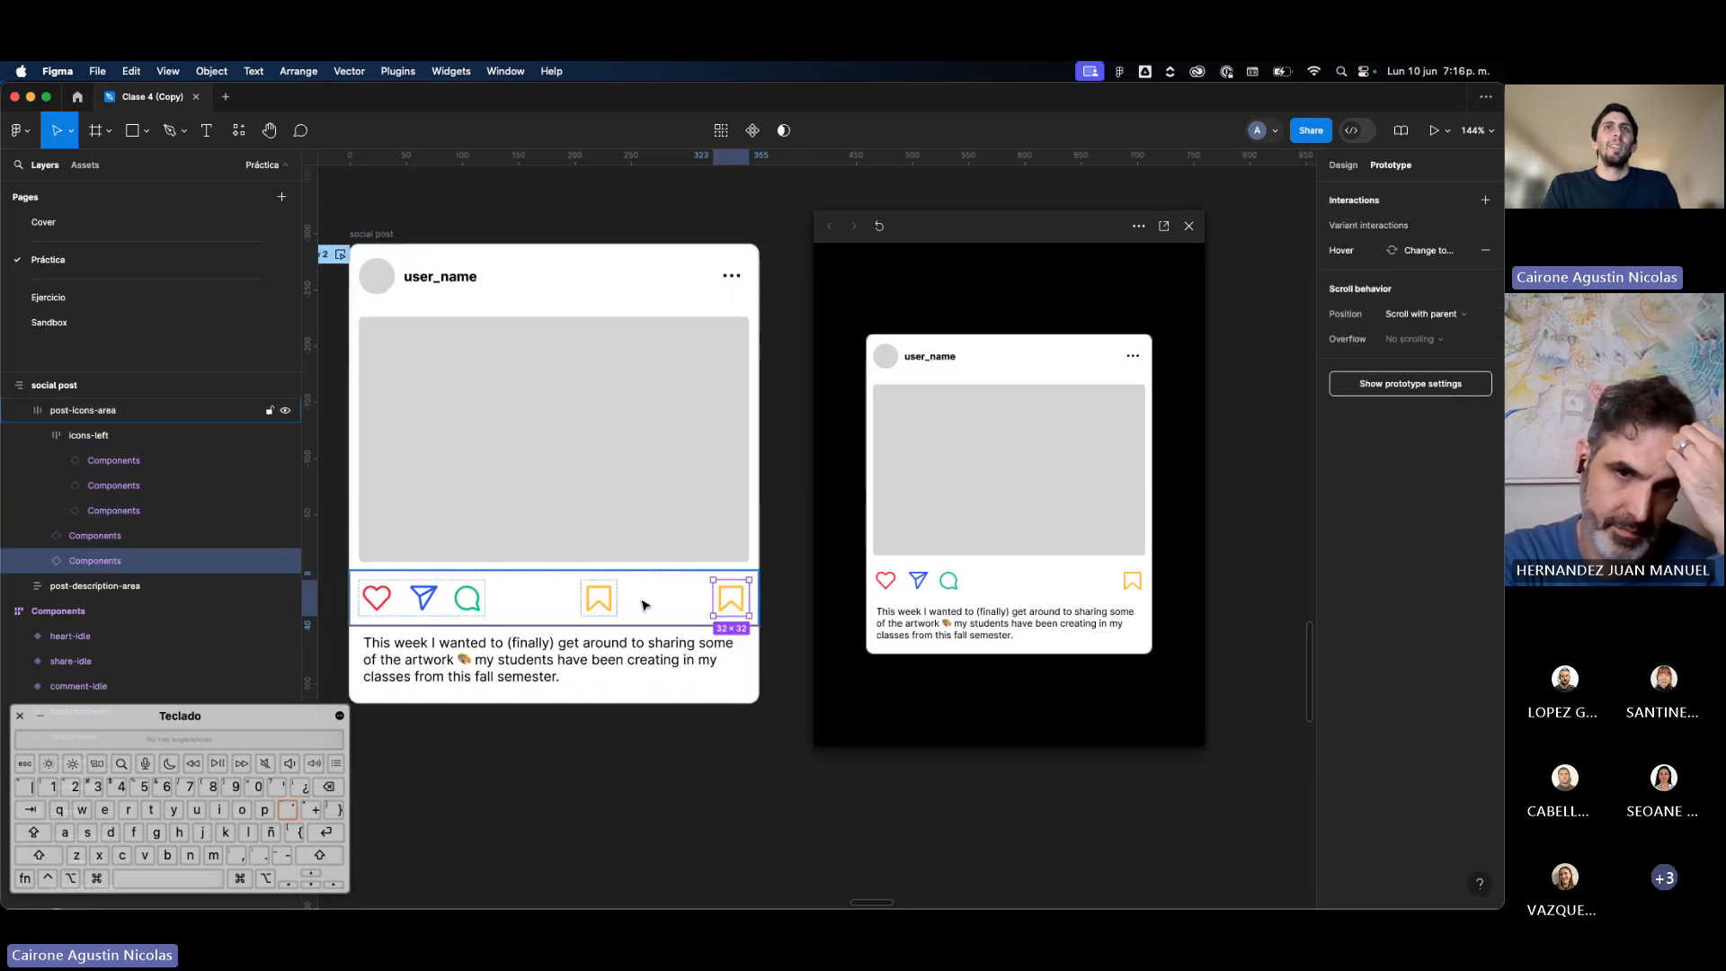
click(598, 597)
key(Delete)
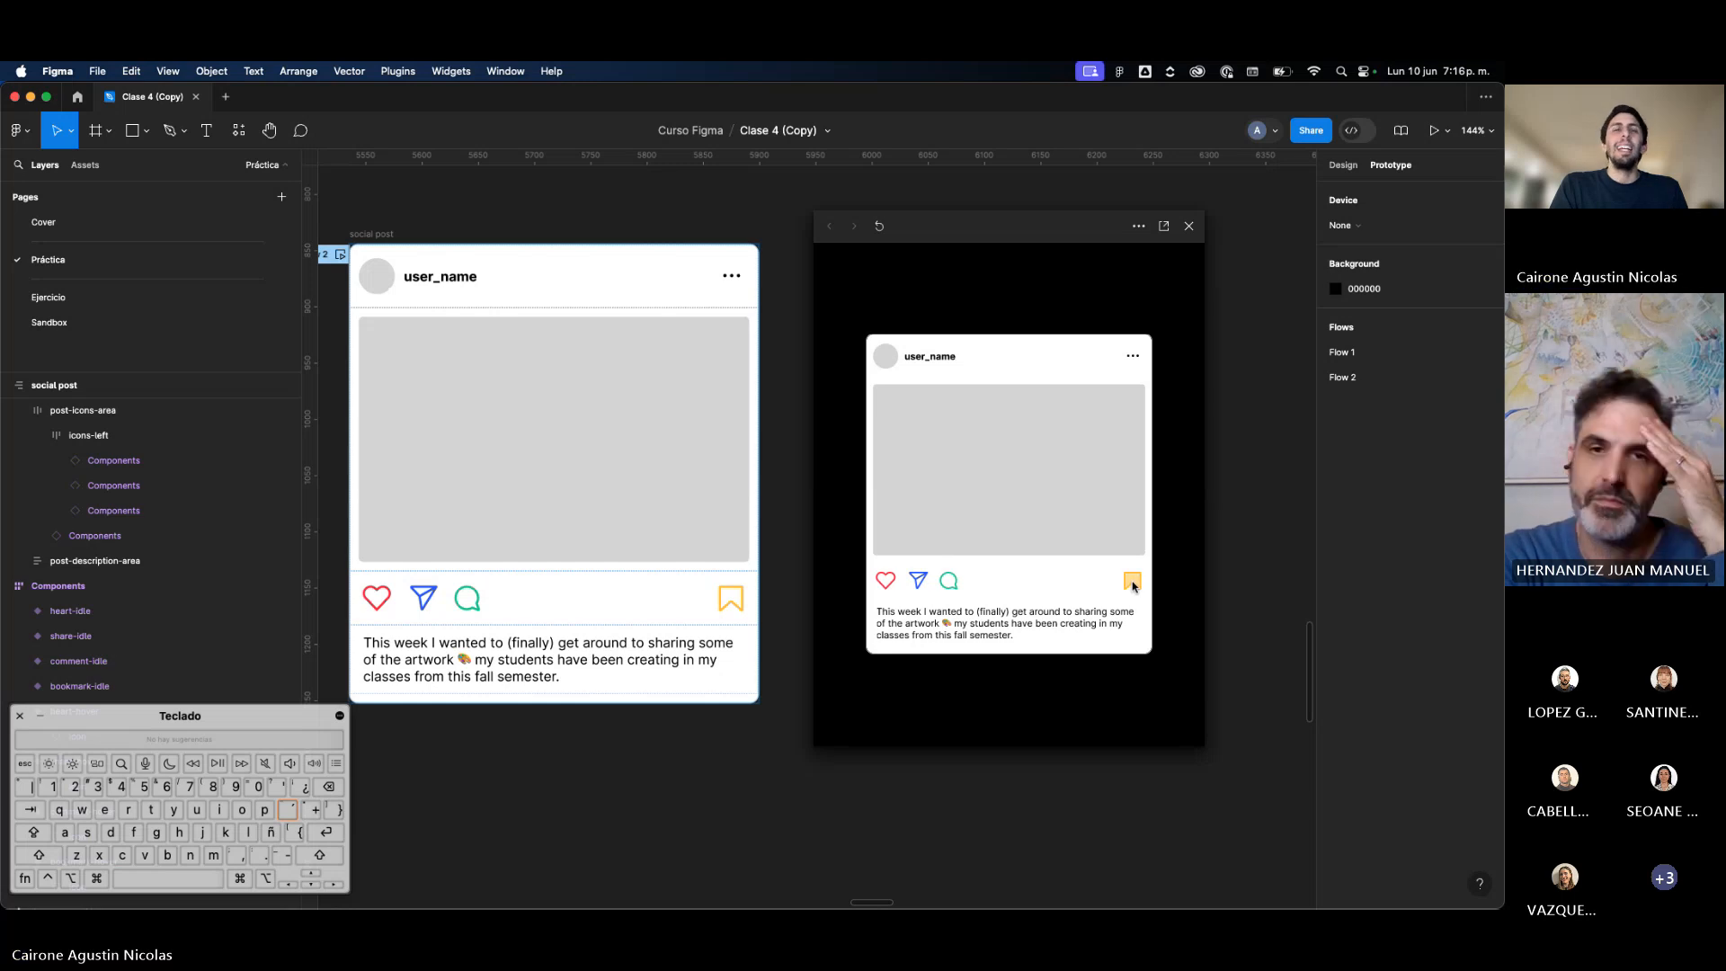
Step: Close the Flow 2 preview and inspect the design properties of the post-icons-area frame
click(1186, 224)
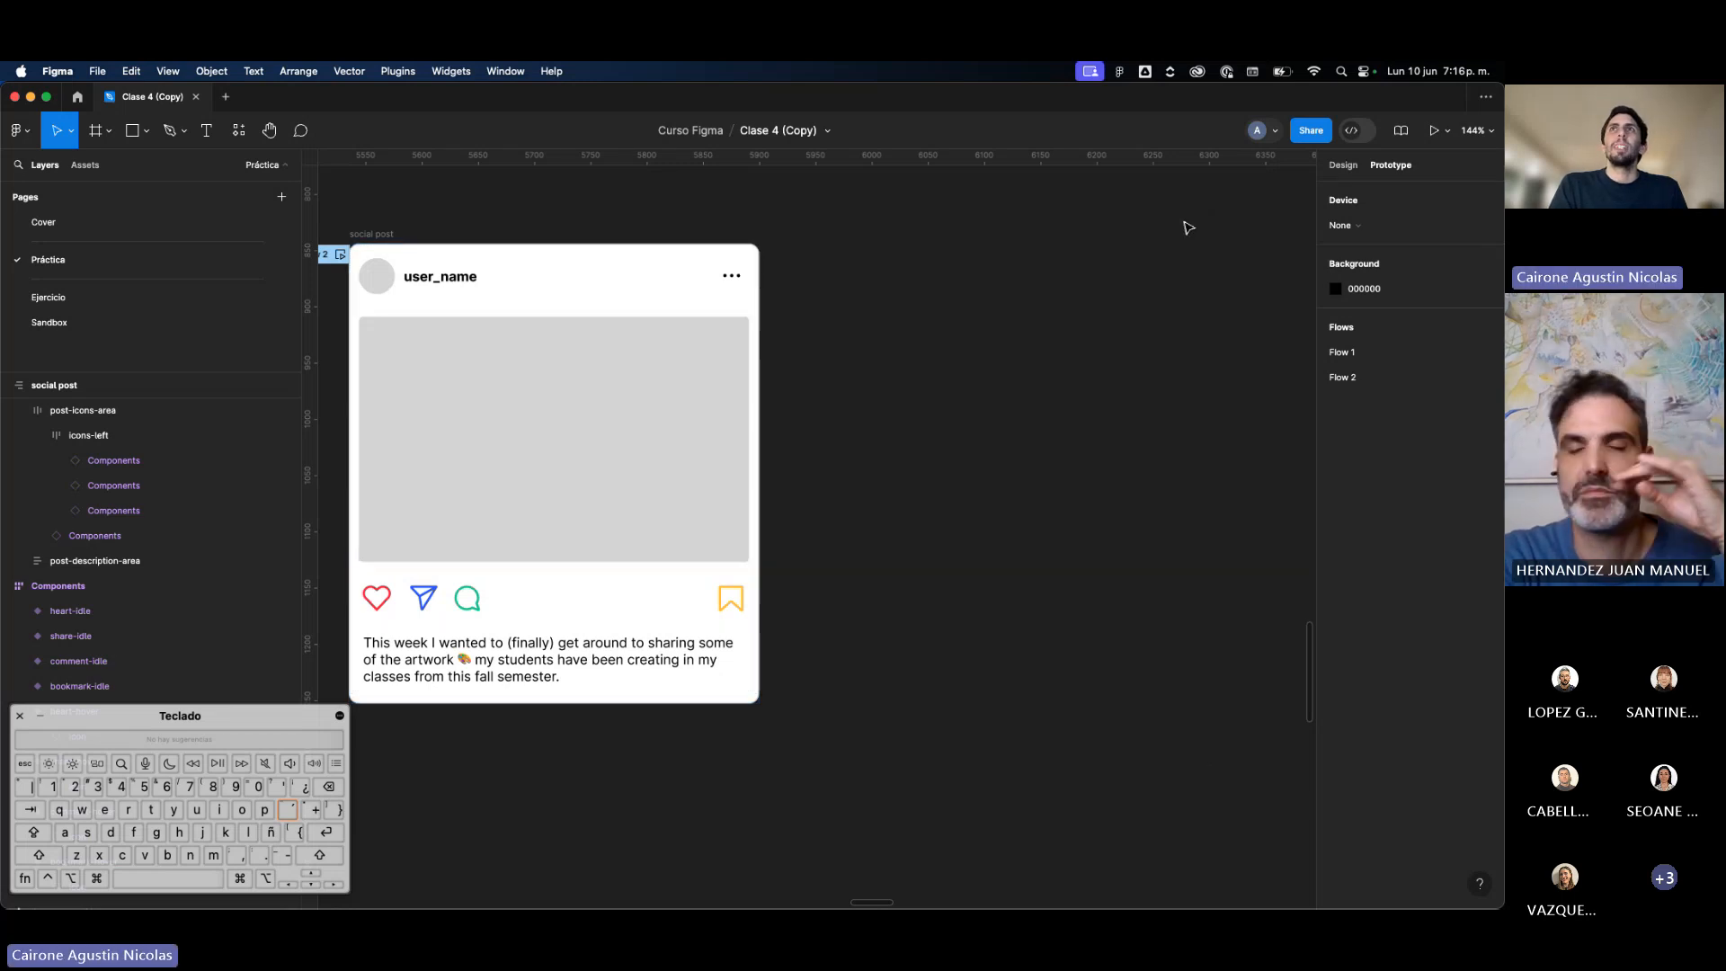
scroll(1186, 223, left, 6)
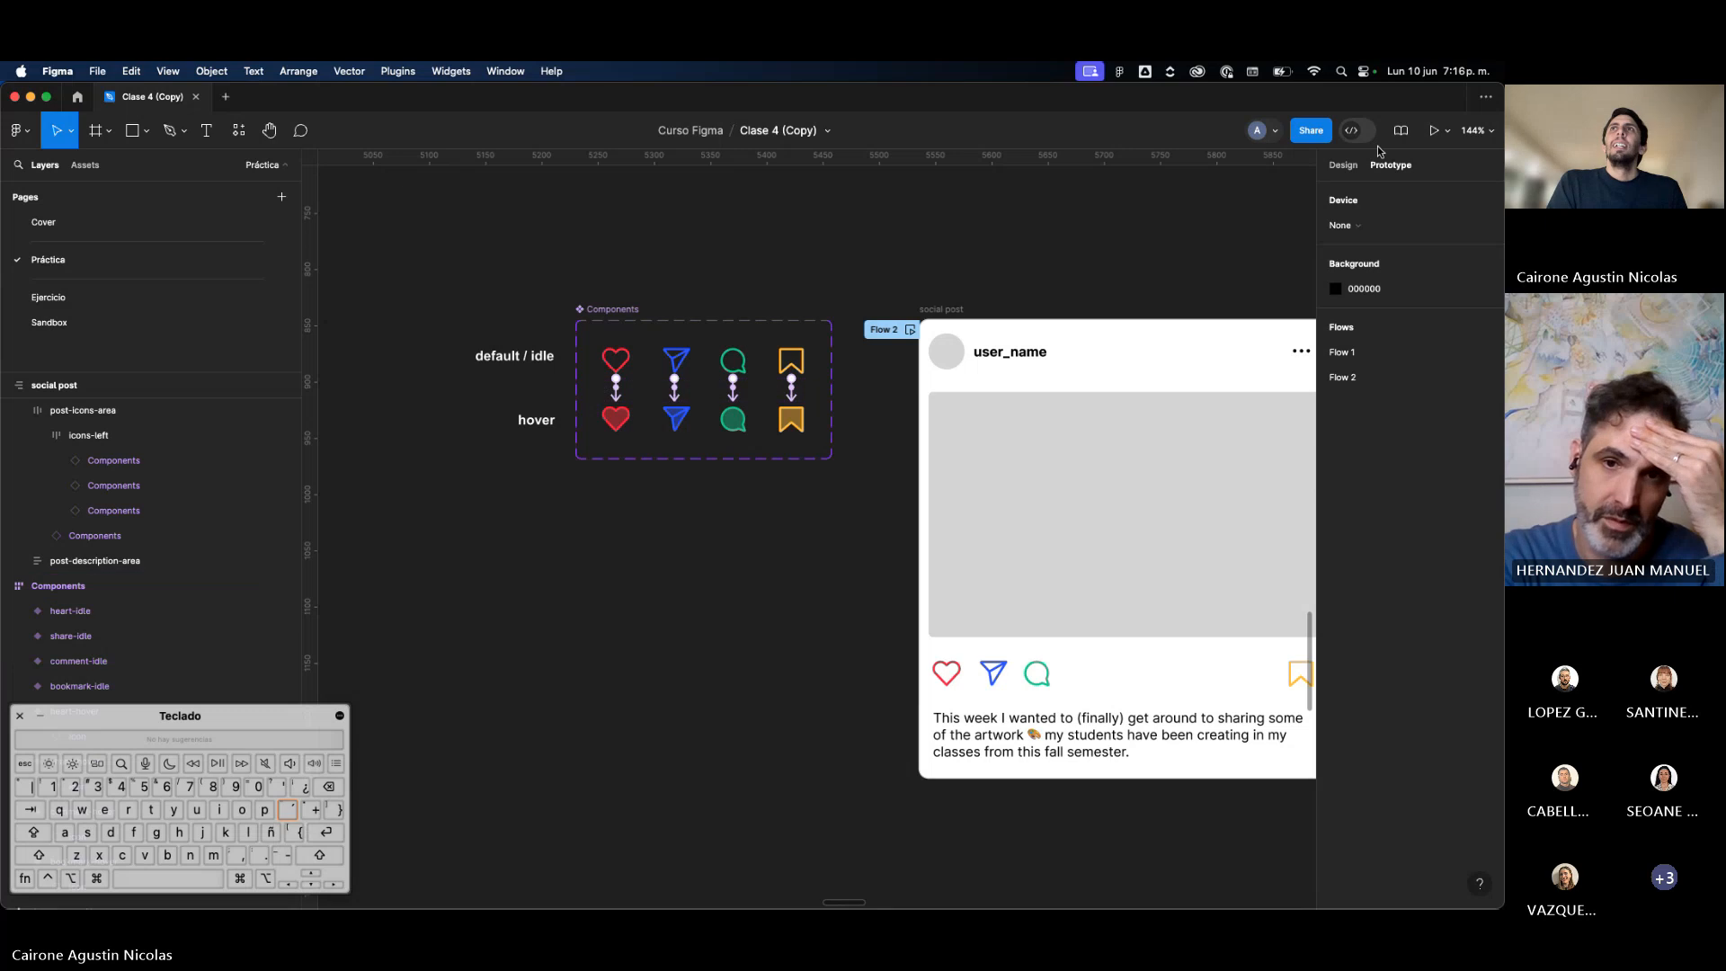
key(shift+e)
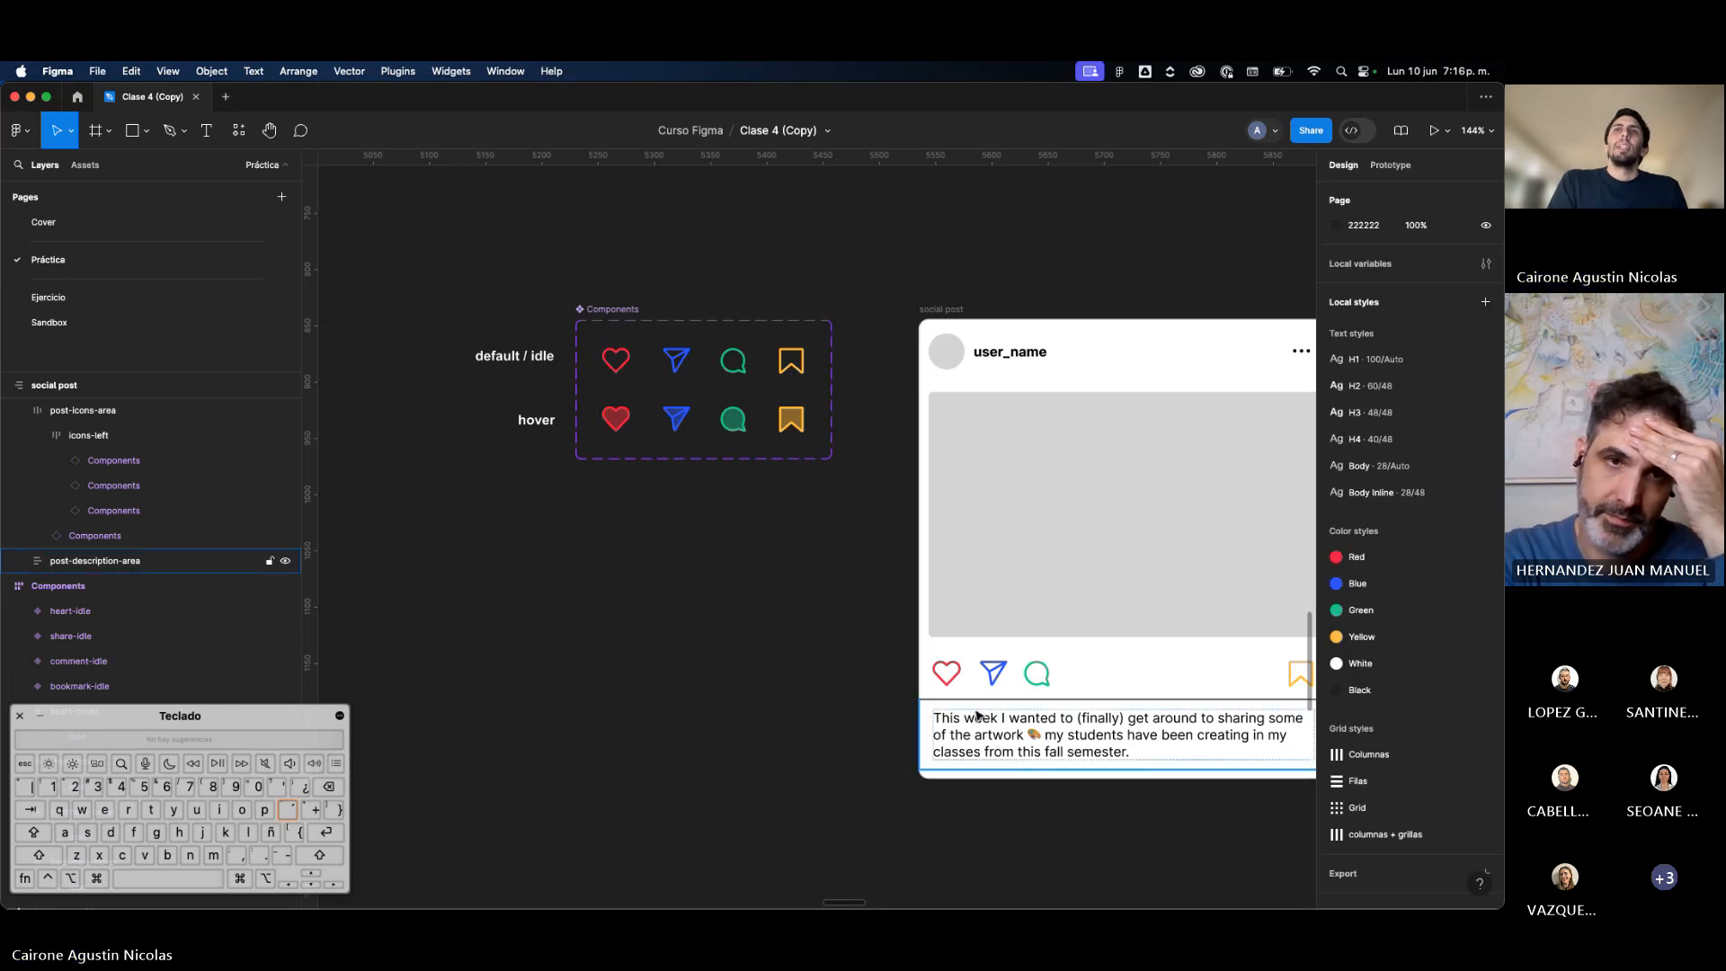
click(954, 685)
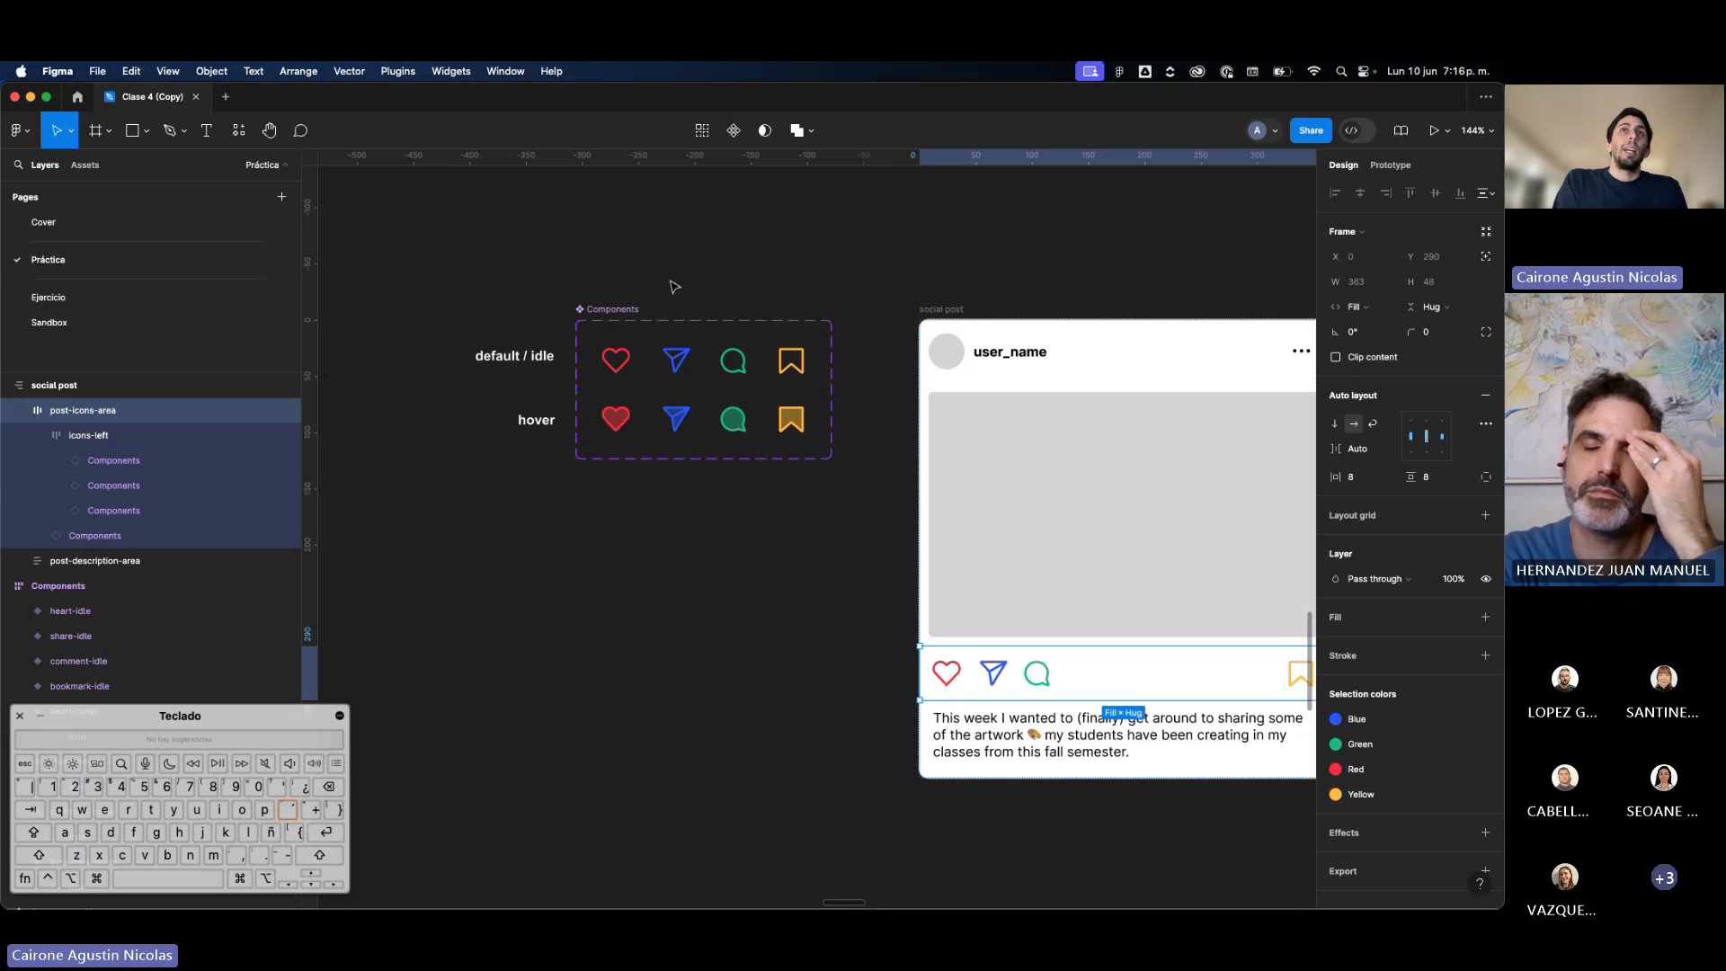
Step: Duplicate the four hover variants of the heart, share, comment and bookmark icons as a third row in the Components set
scroll(674, 286, up, 3)
click(592, 479)
shift+click(676, 481)
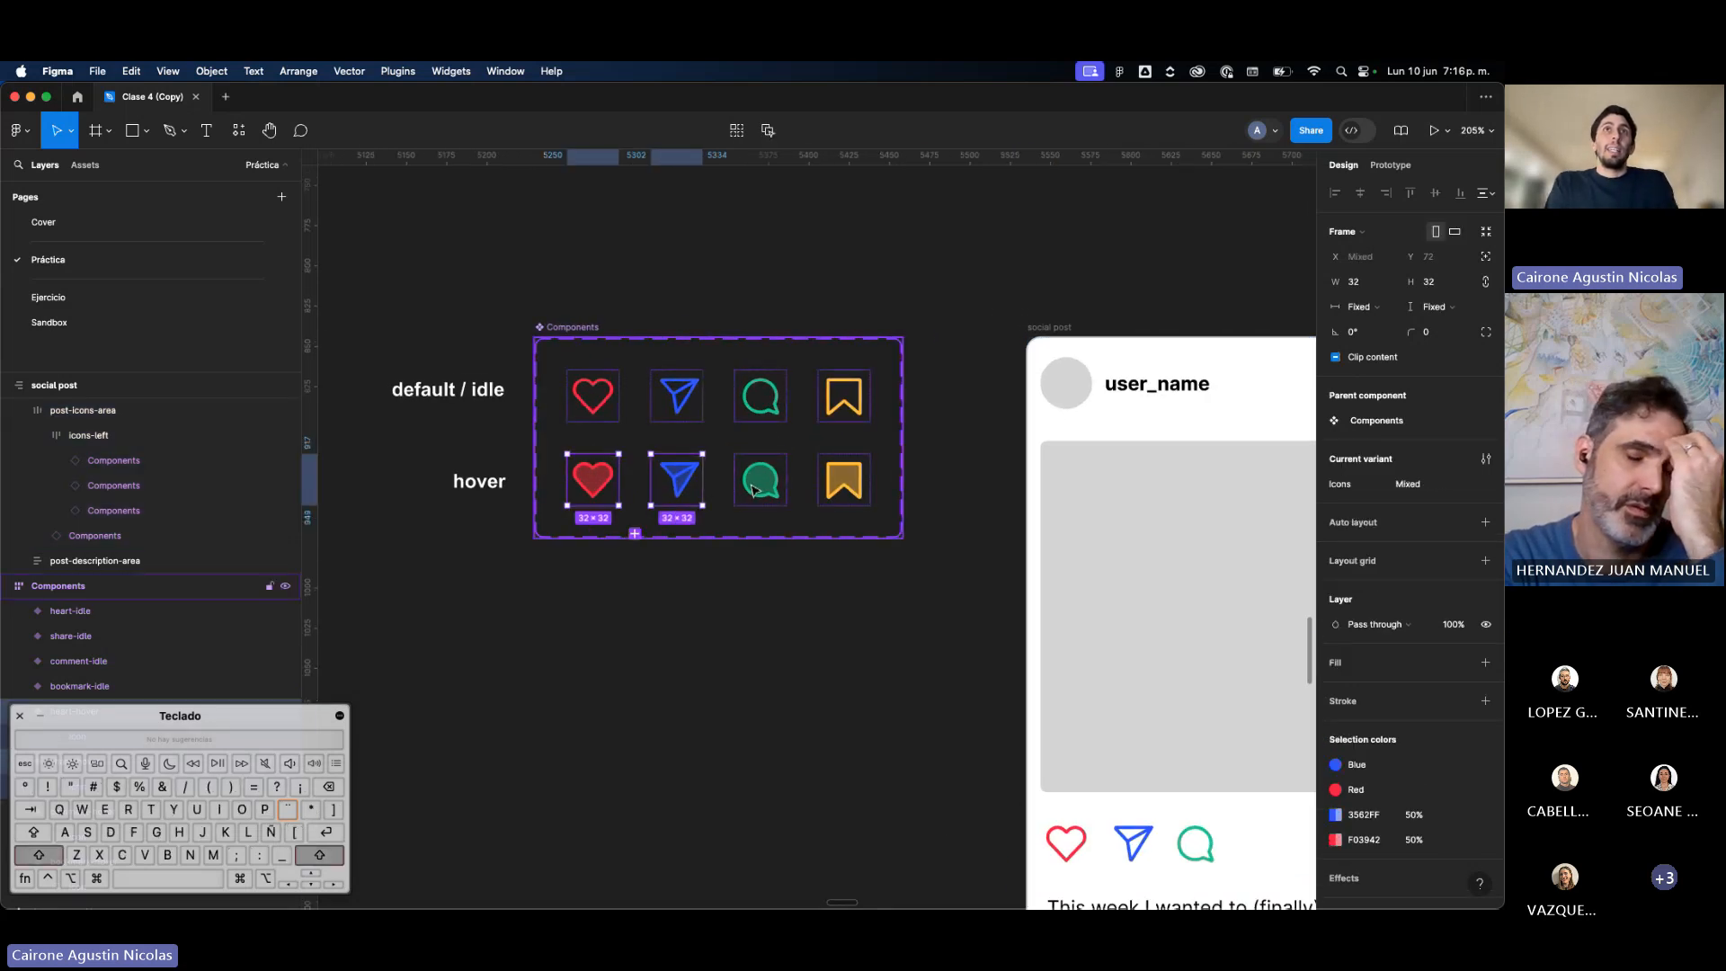
shift+click(753, 489)
shift+click(843, 486)
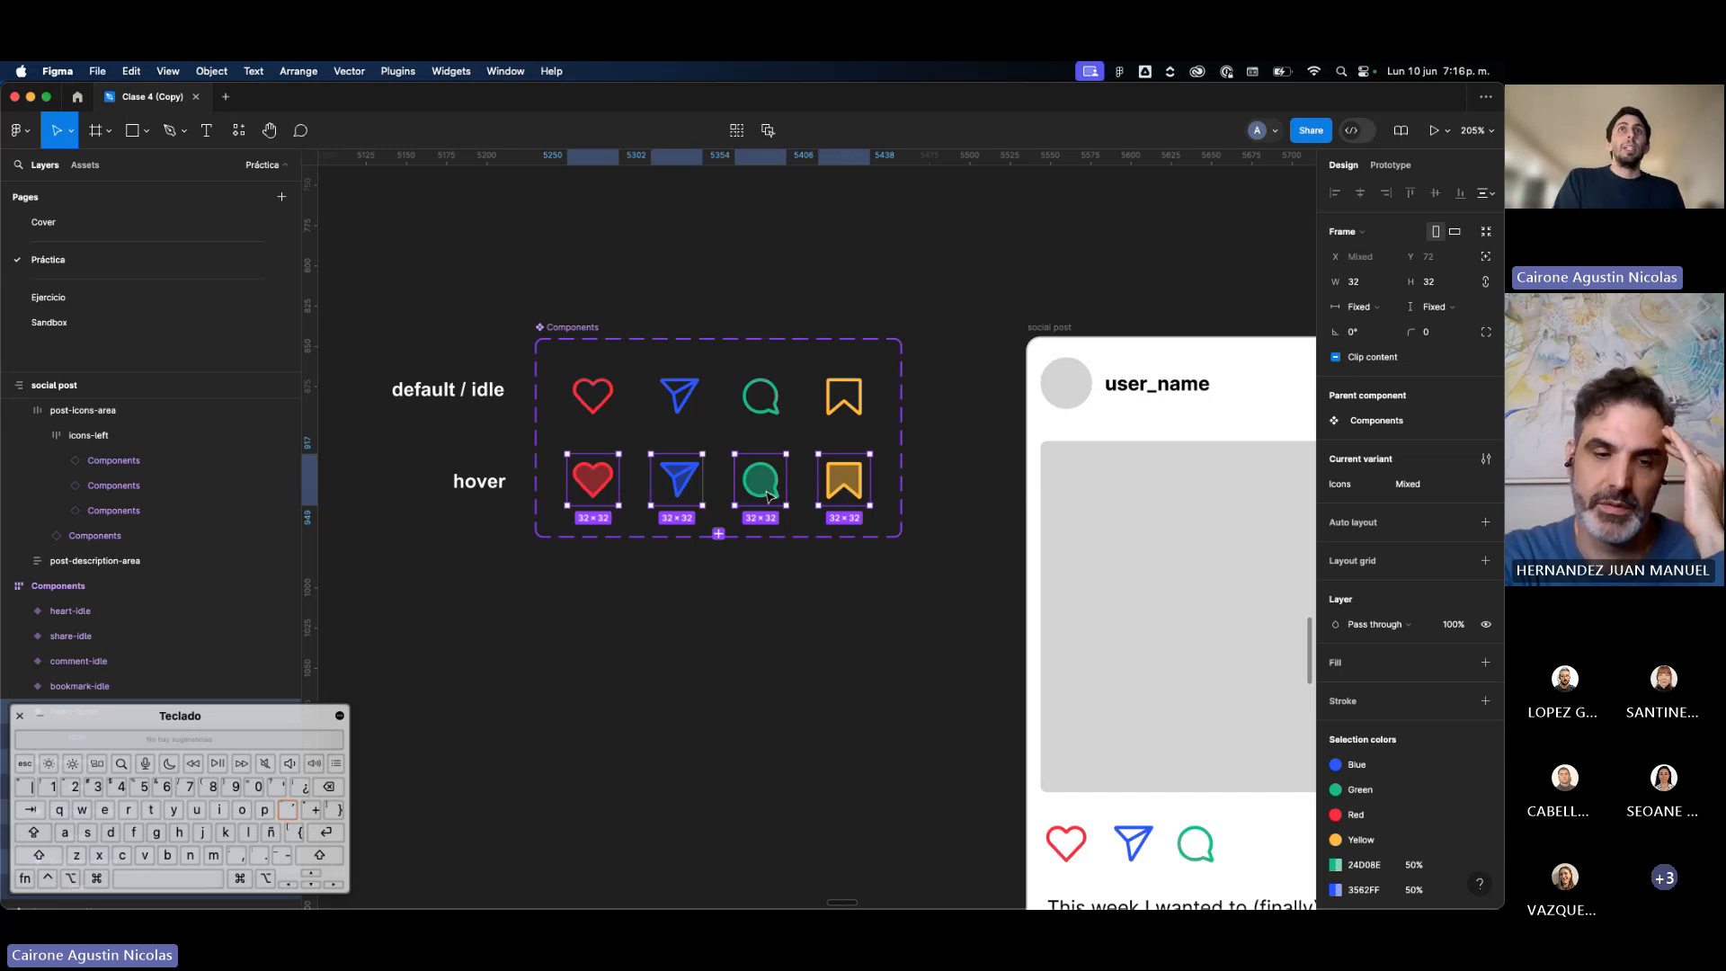
key(super+d)
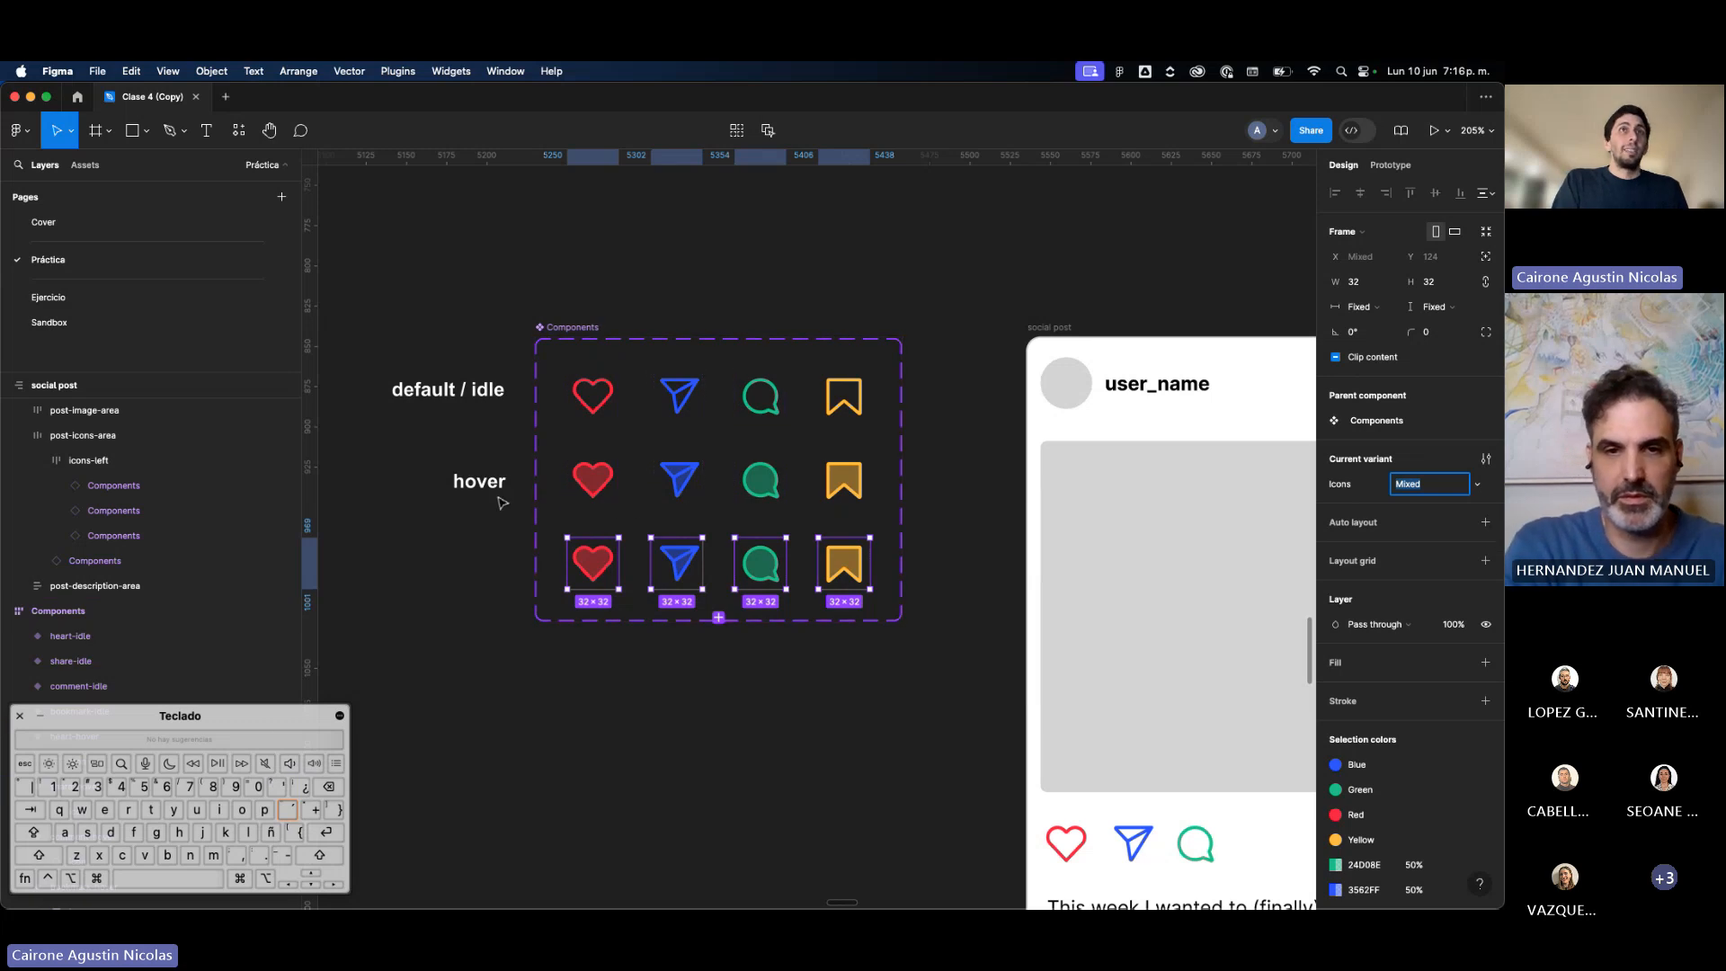
Step: Copy the hover label beside the third icon row, change its text to "pressed" and align it with the labels above
drag(502, 494, 502, 578)
double_click(499, 574)
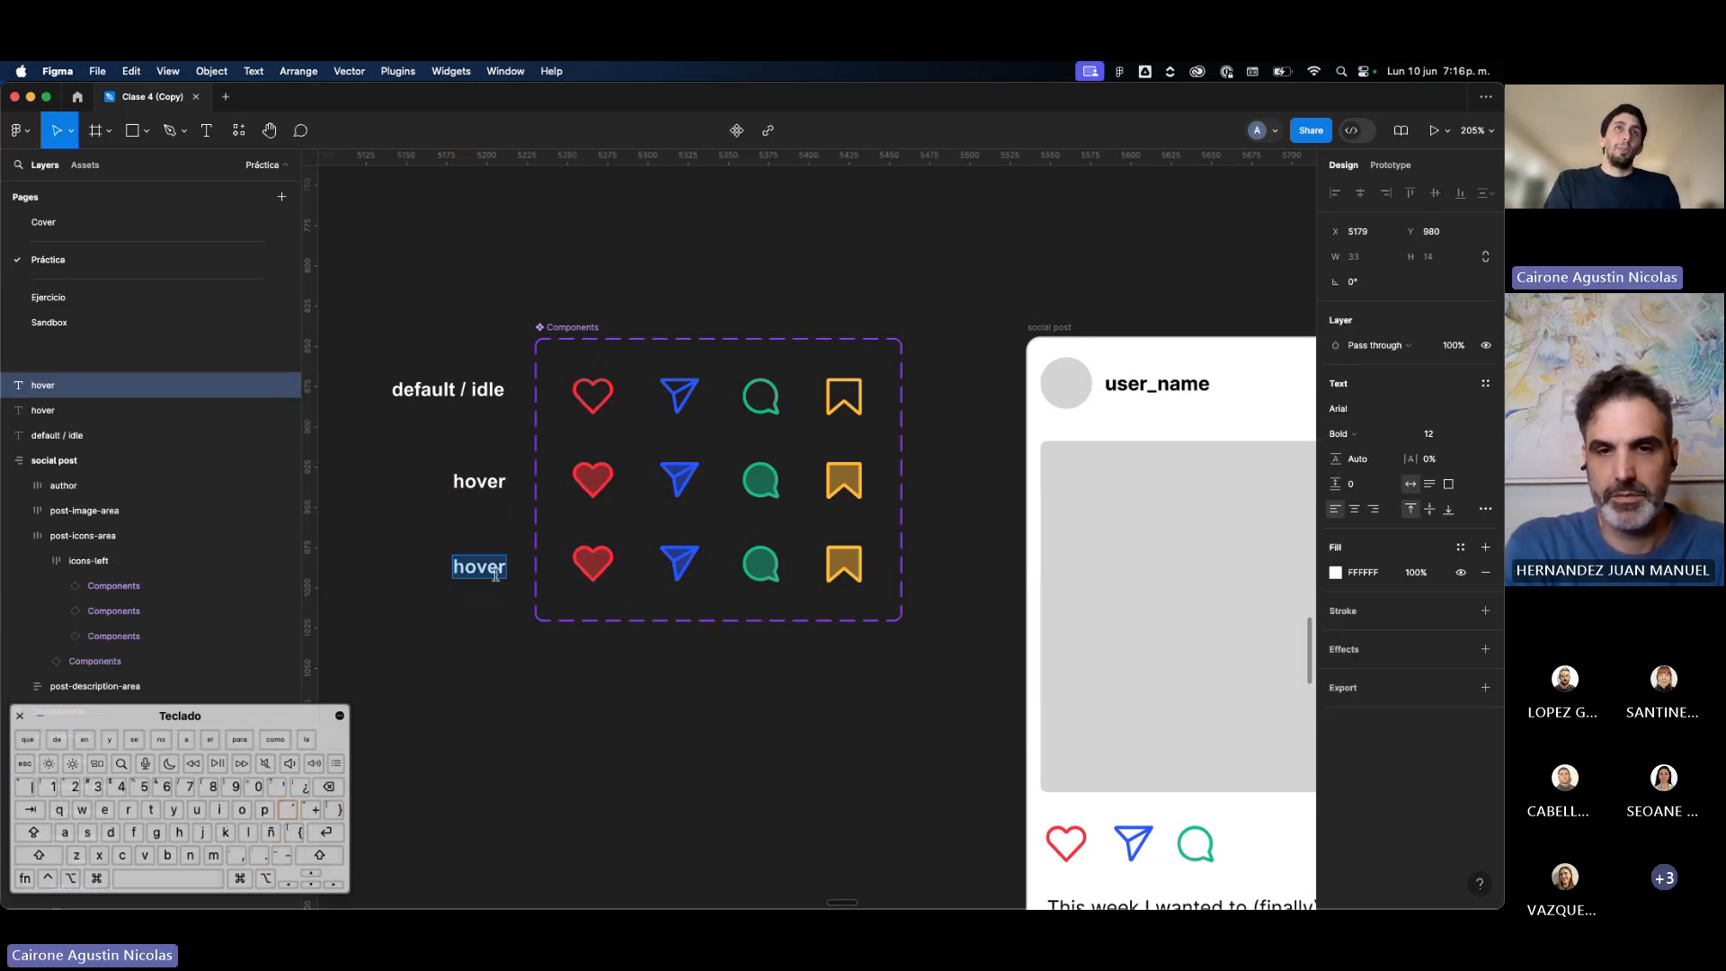
text(prre)
key(BackSpace)
key(BackSpace)
text(essed)
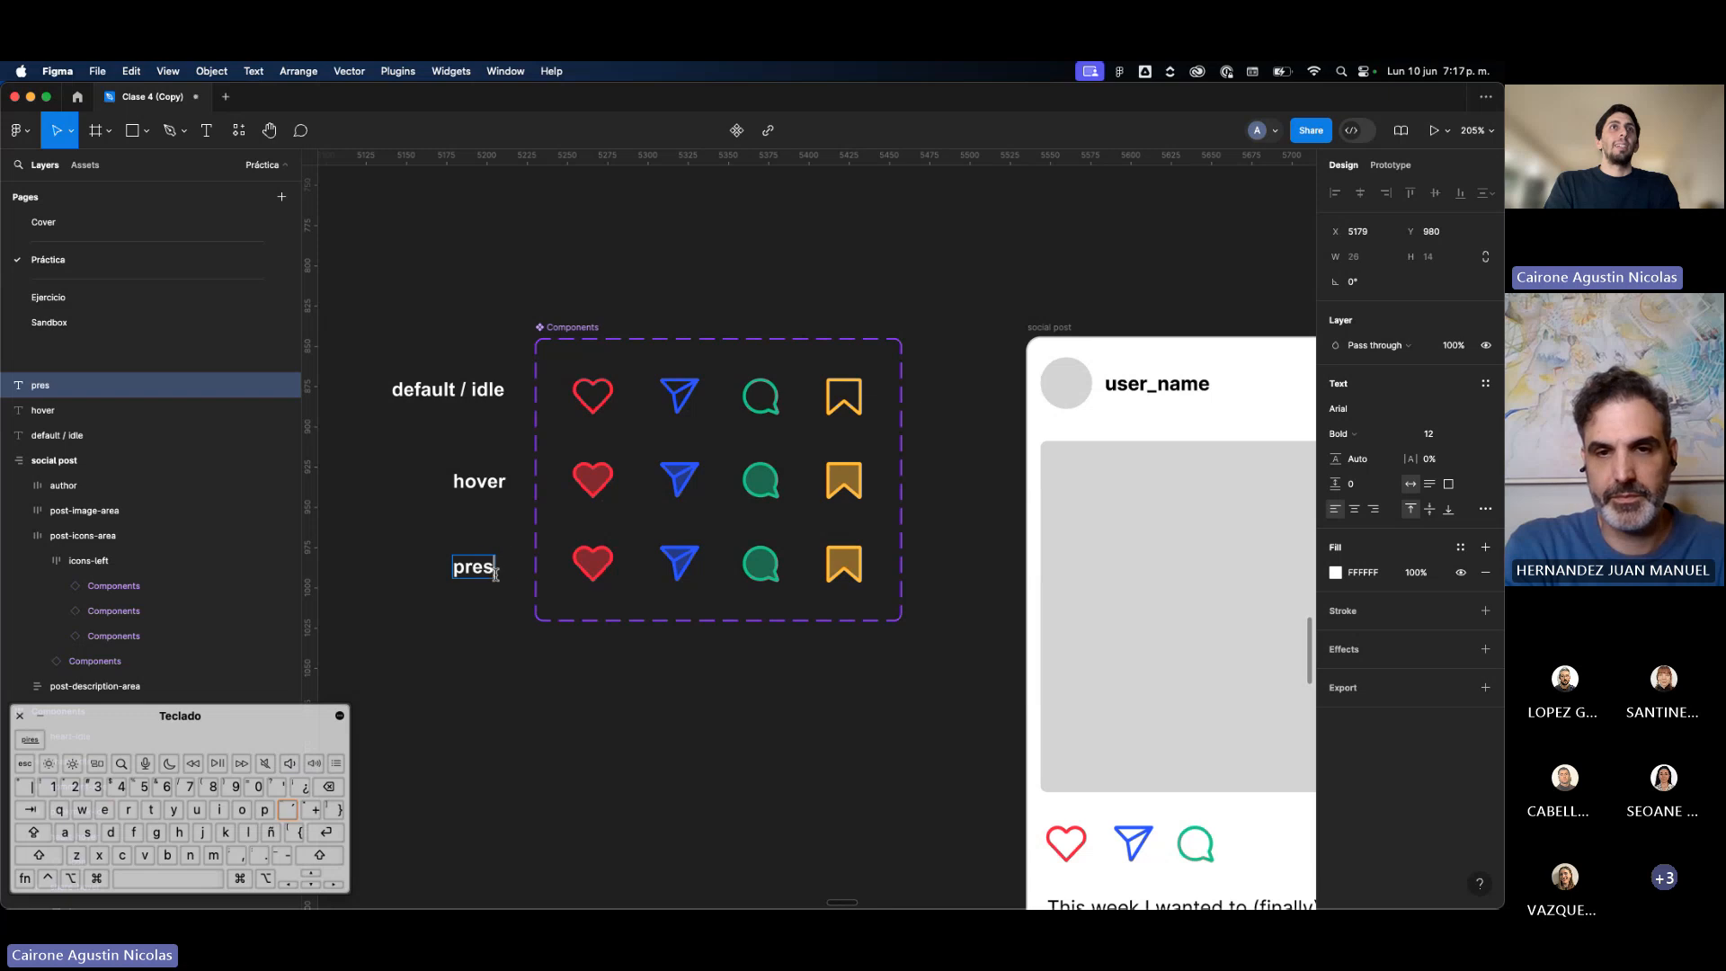
key(Escape)
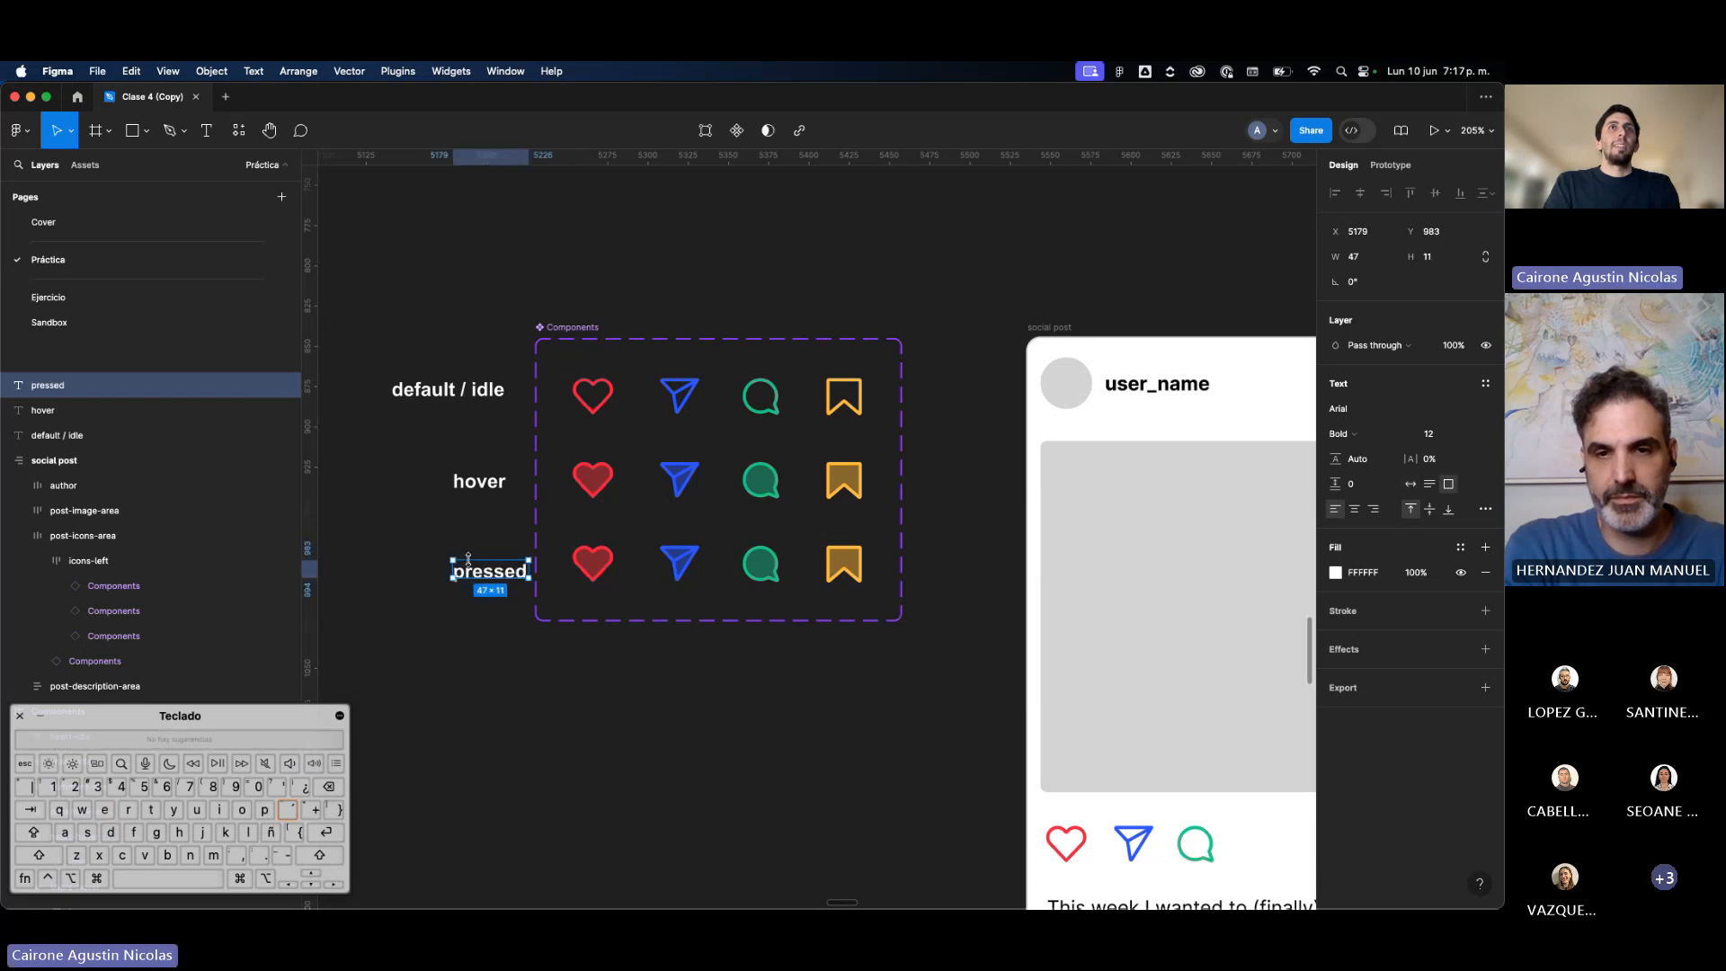
drag(482, 574, 460, 573)
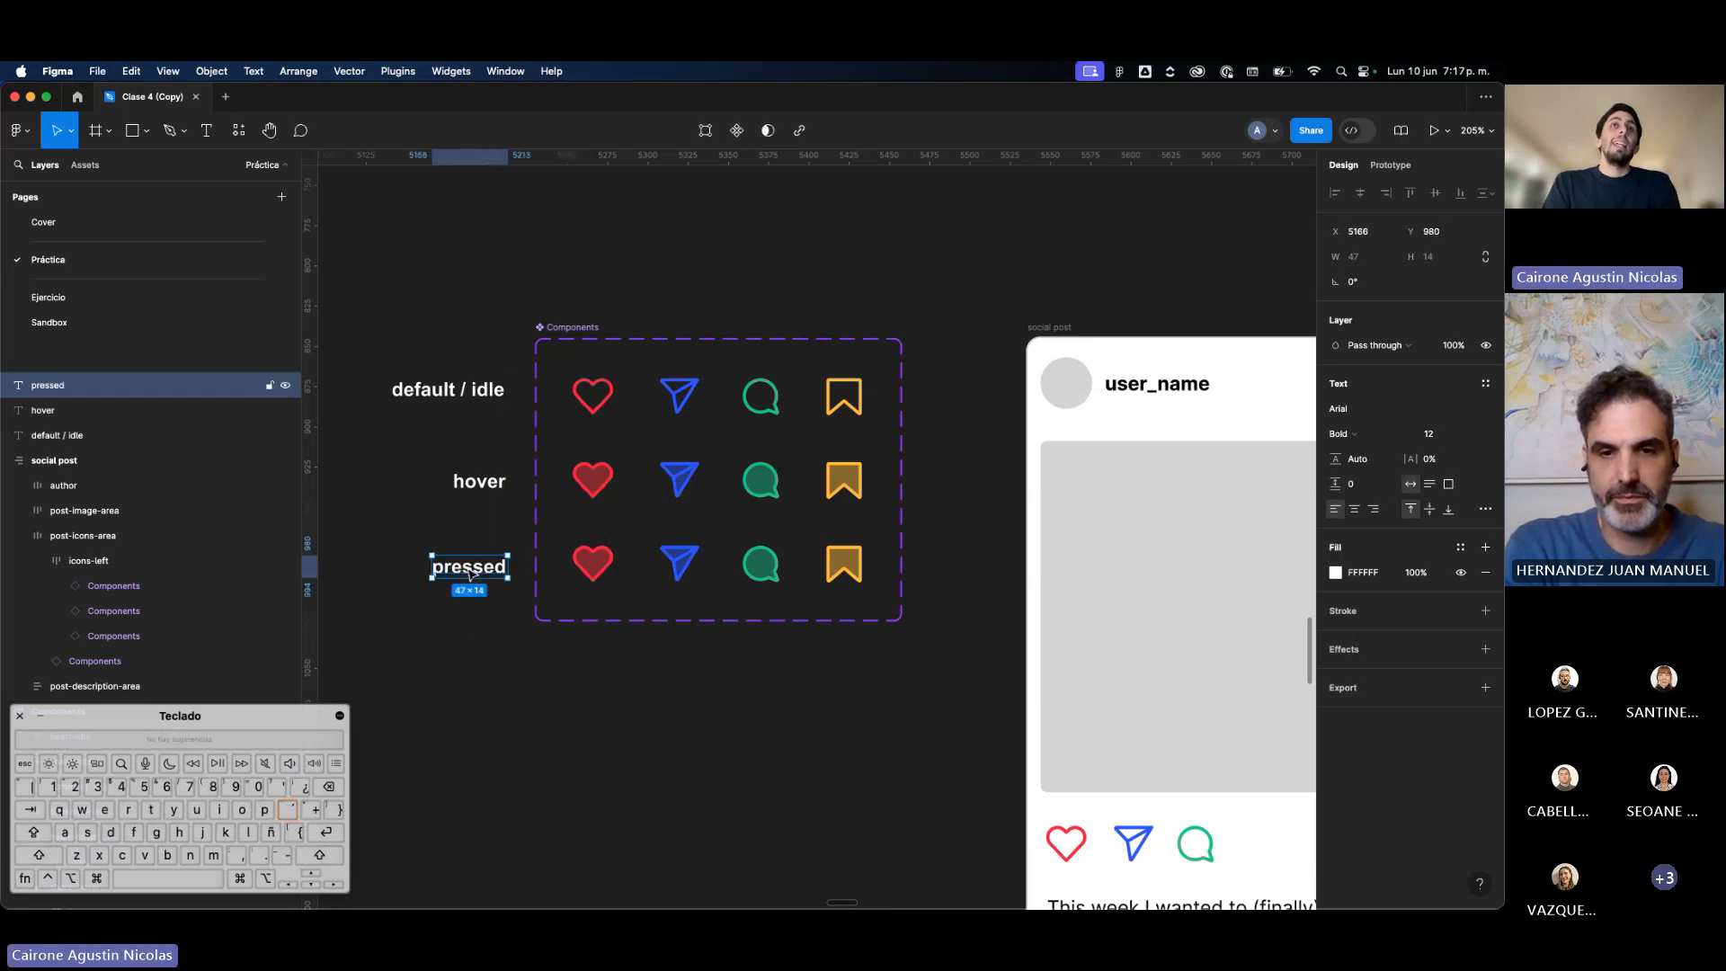
Step: Apply the Red color style as the fill of the heart icon shape in the pressed row
click(595, 583)
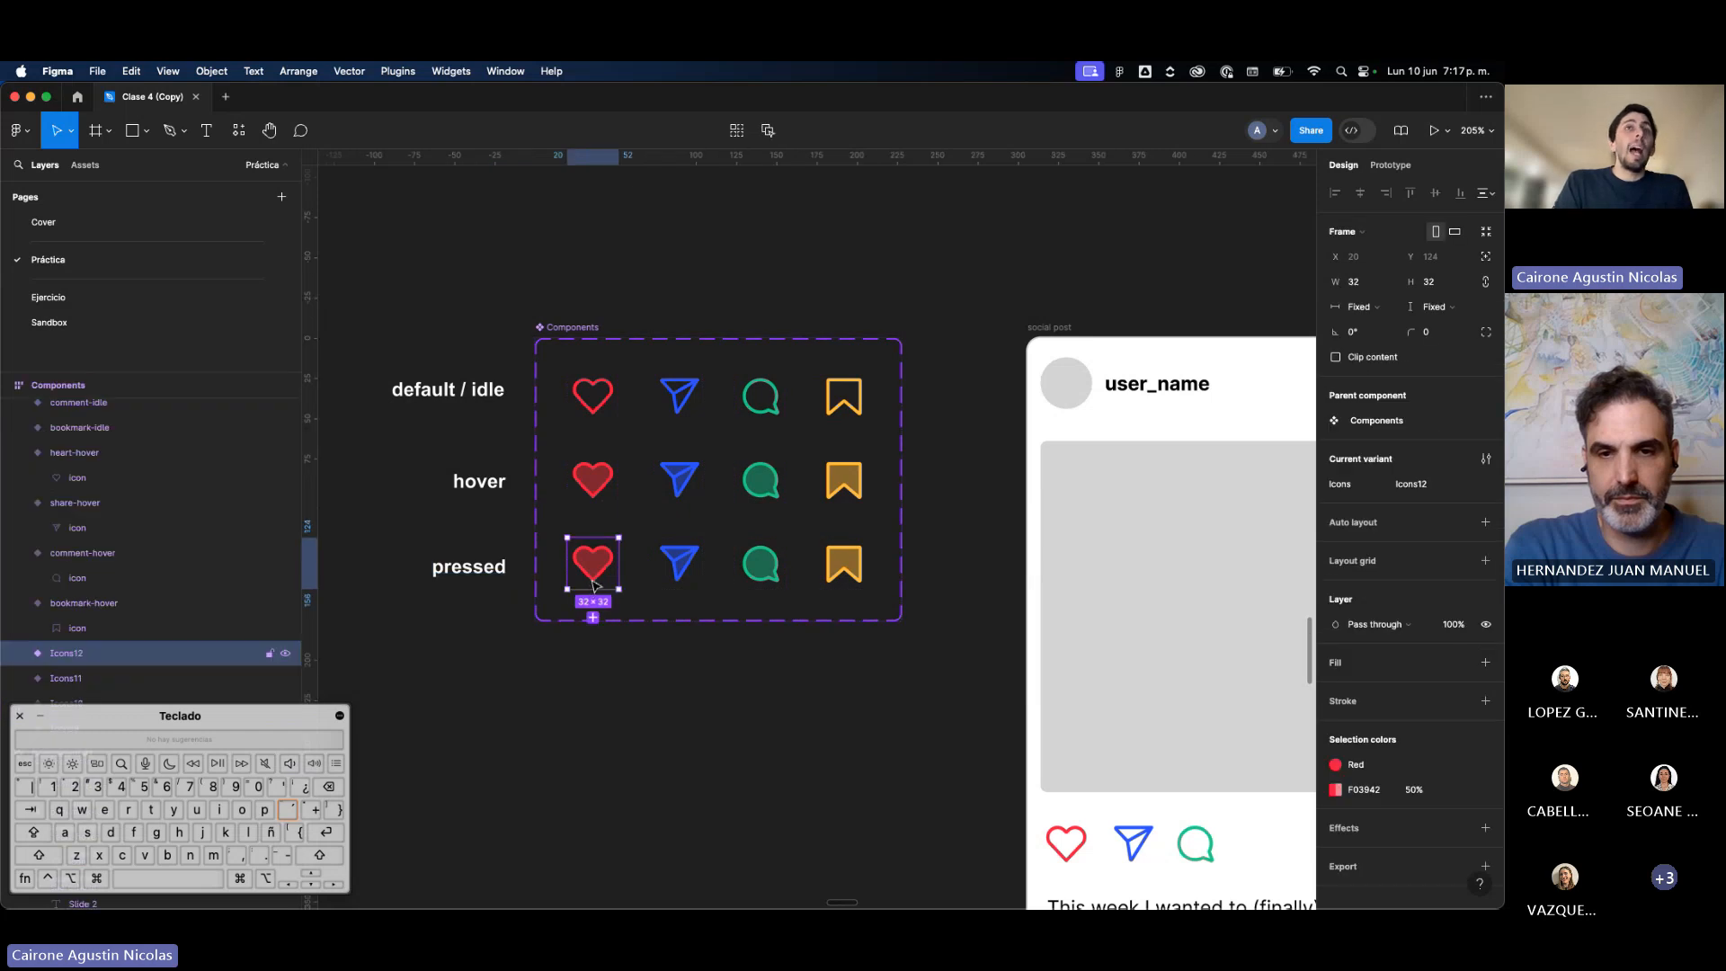
click(479, 482)
click(589, 496)
click(588, 567)
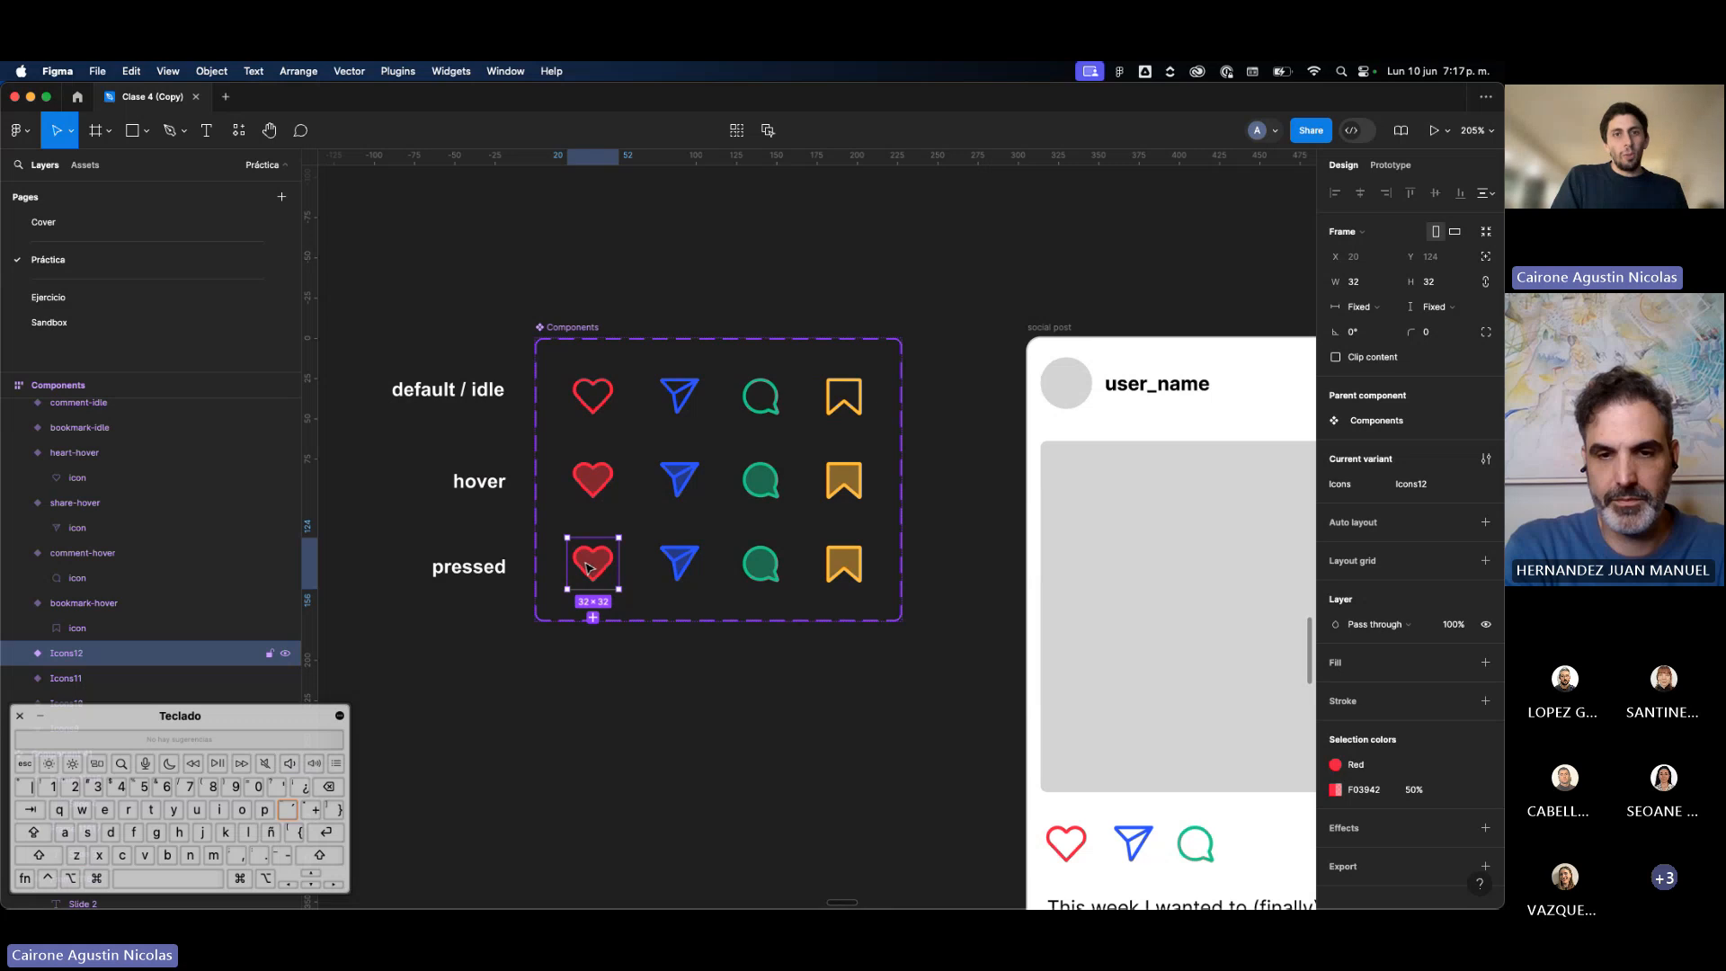
scroll(589, 566, up, 5)
scroll(593, 567, down, 2)
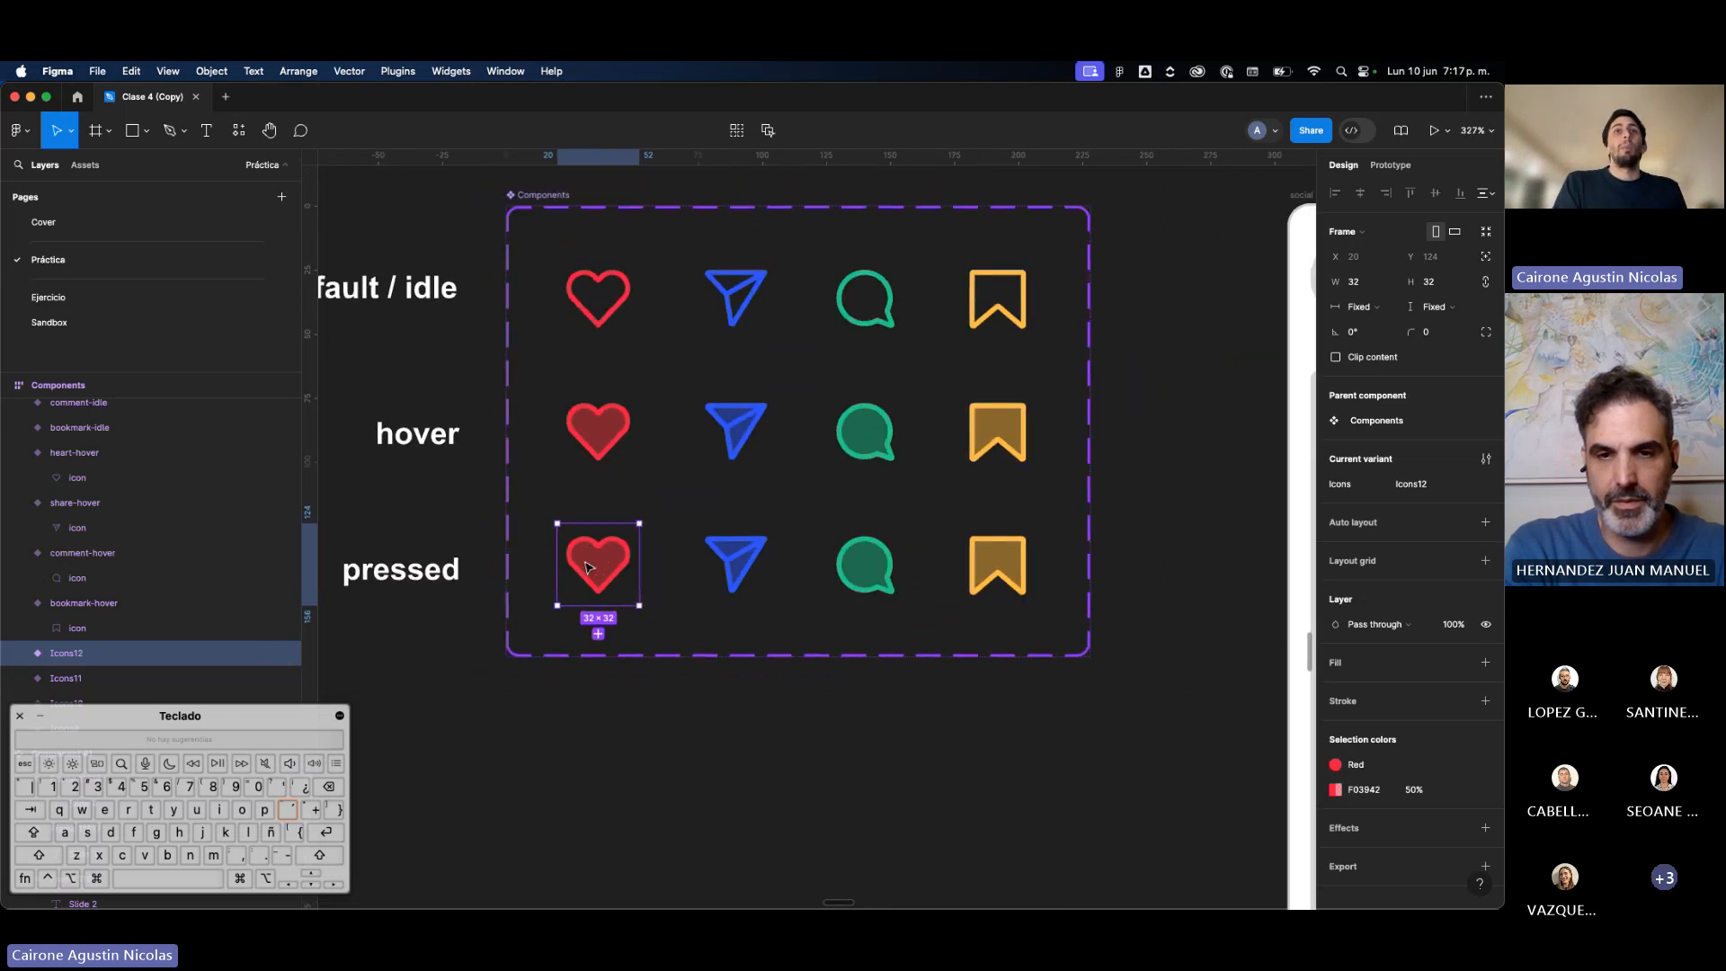
super+click(598, 569)
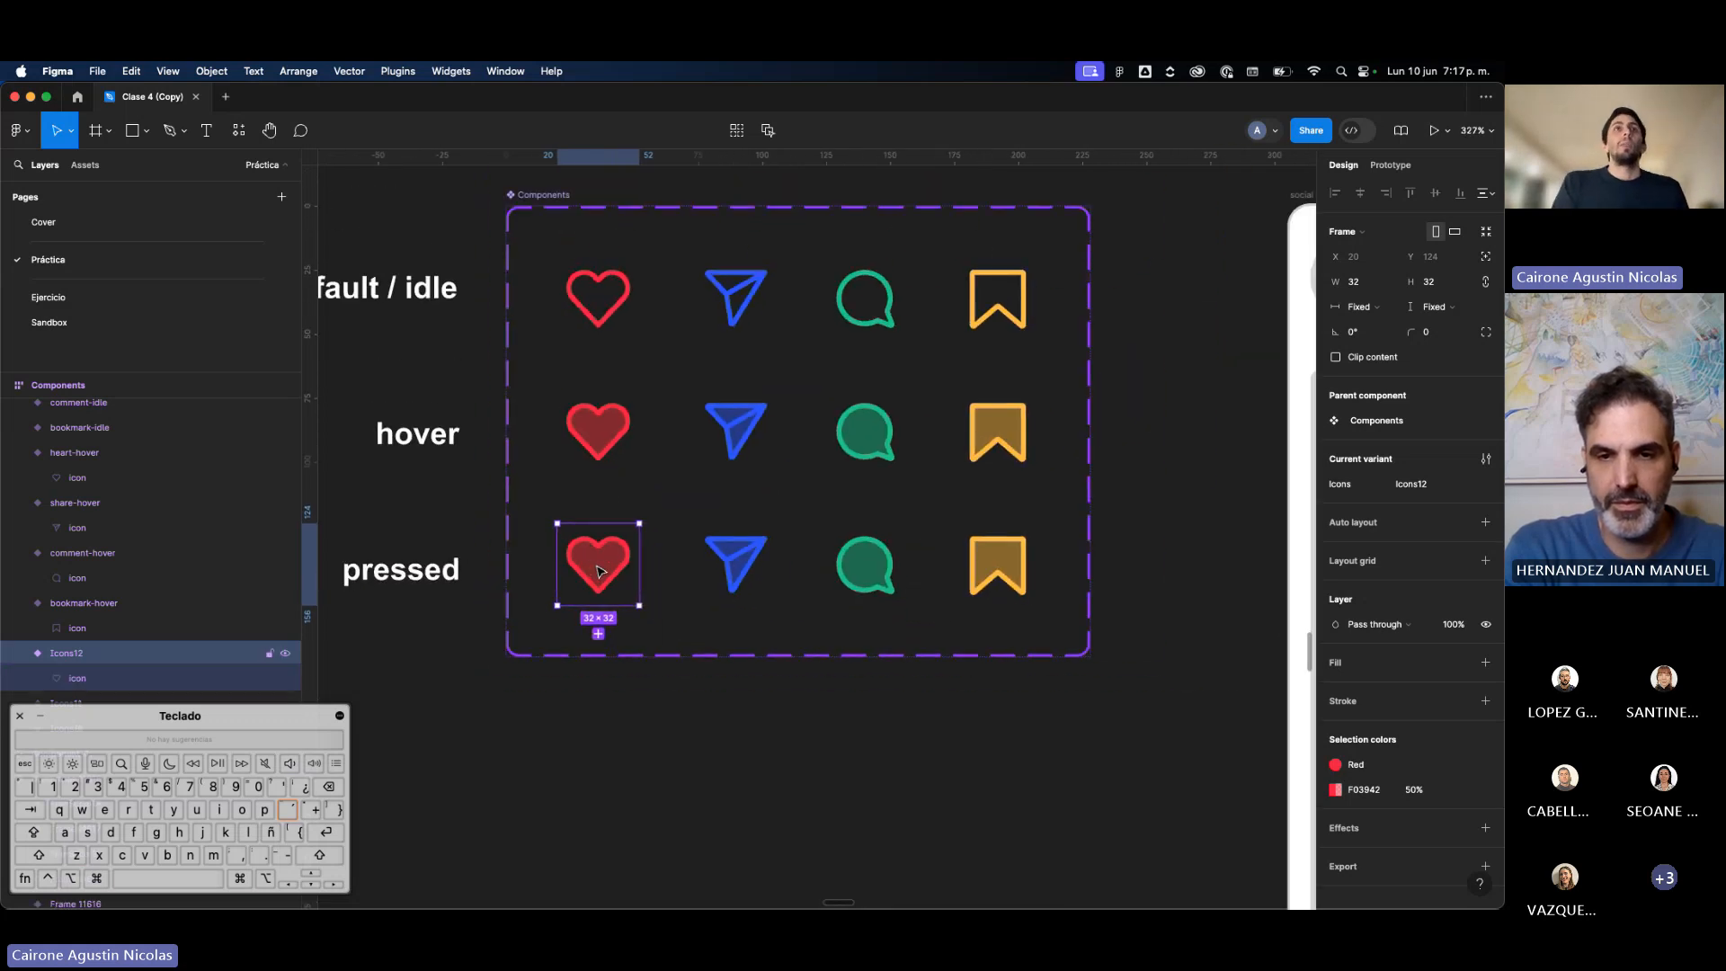
super+click(600, 570)
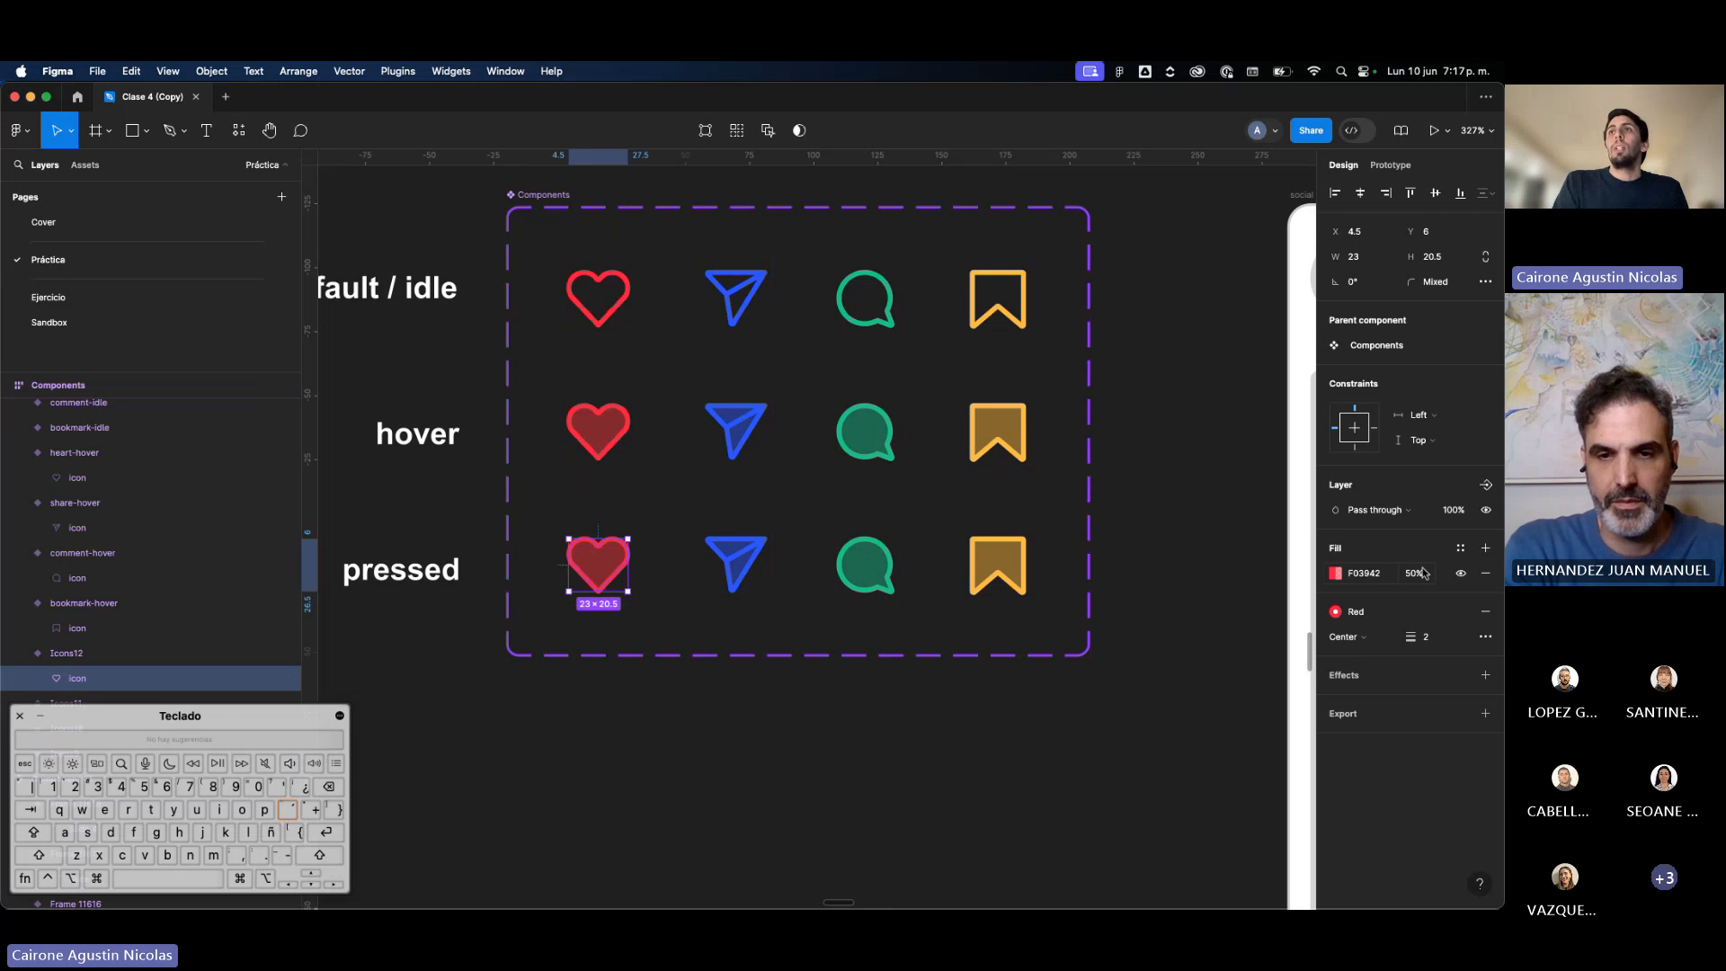
click(1458, 549)
click(1170, 657)
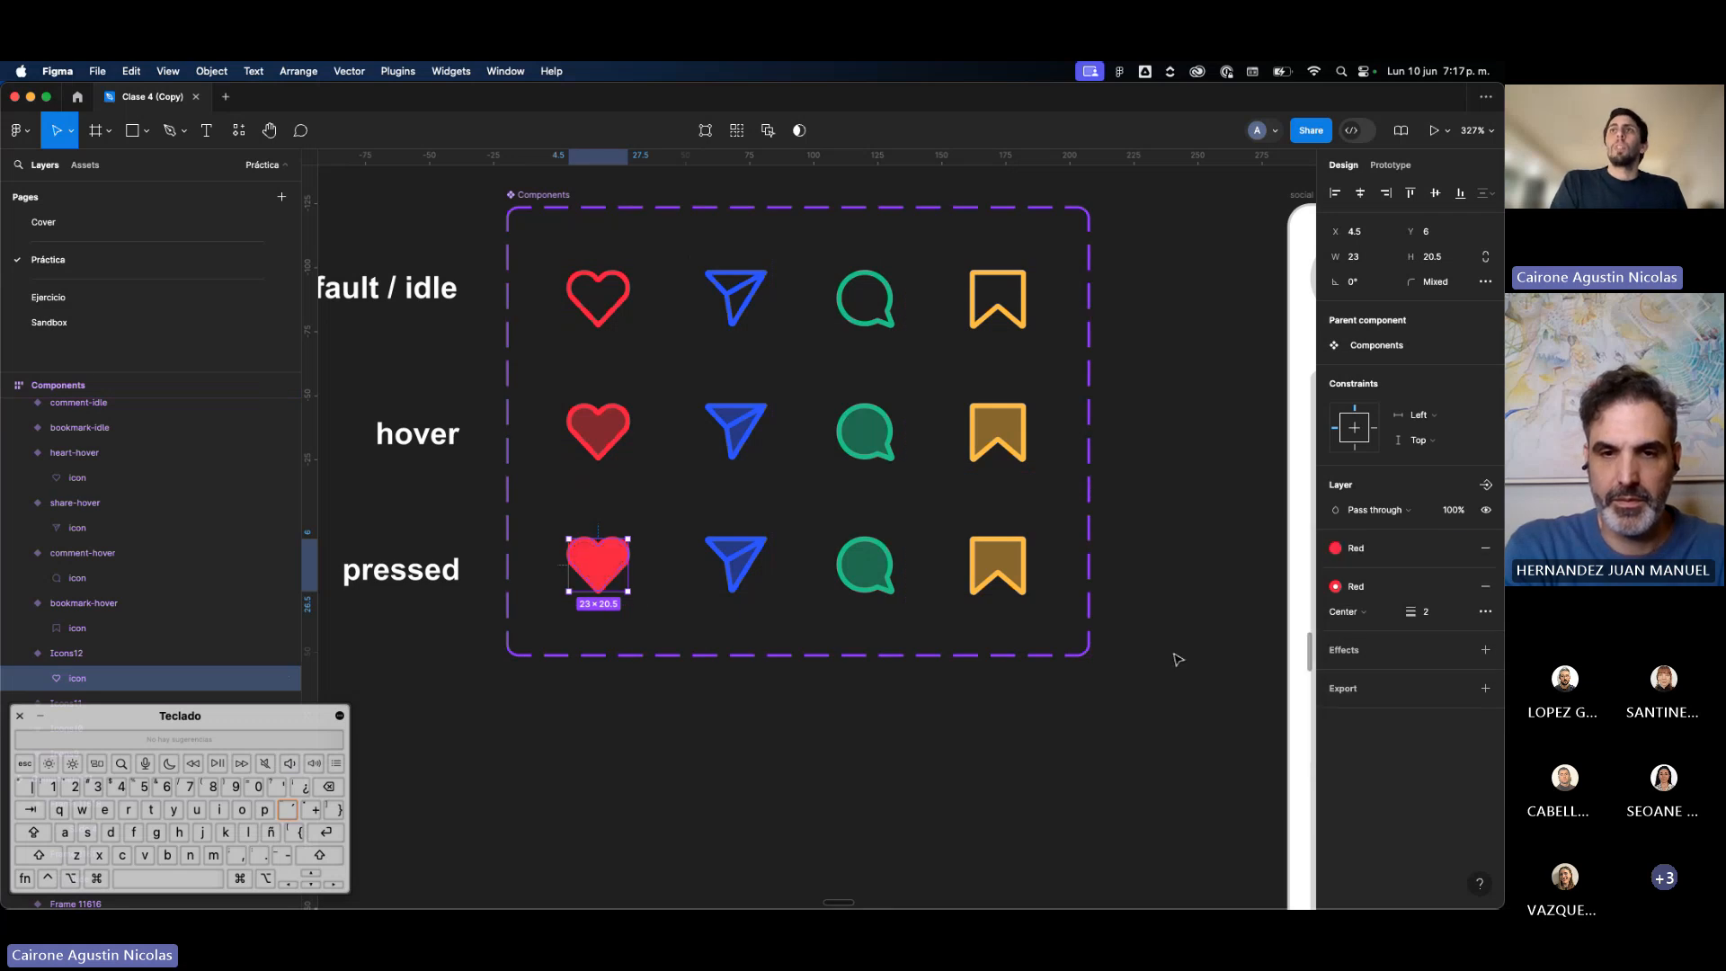
Step: Fill the pressed row's share icon with the Blue color style and its comment icon with the Green one
super+click(753, 576)
click(1461, 549)
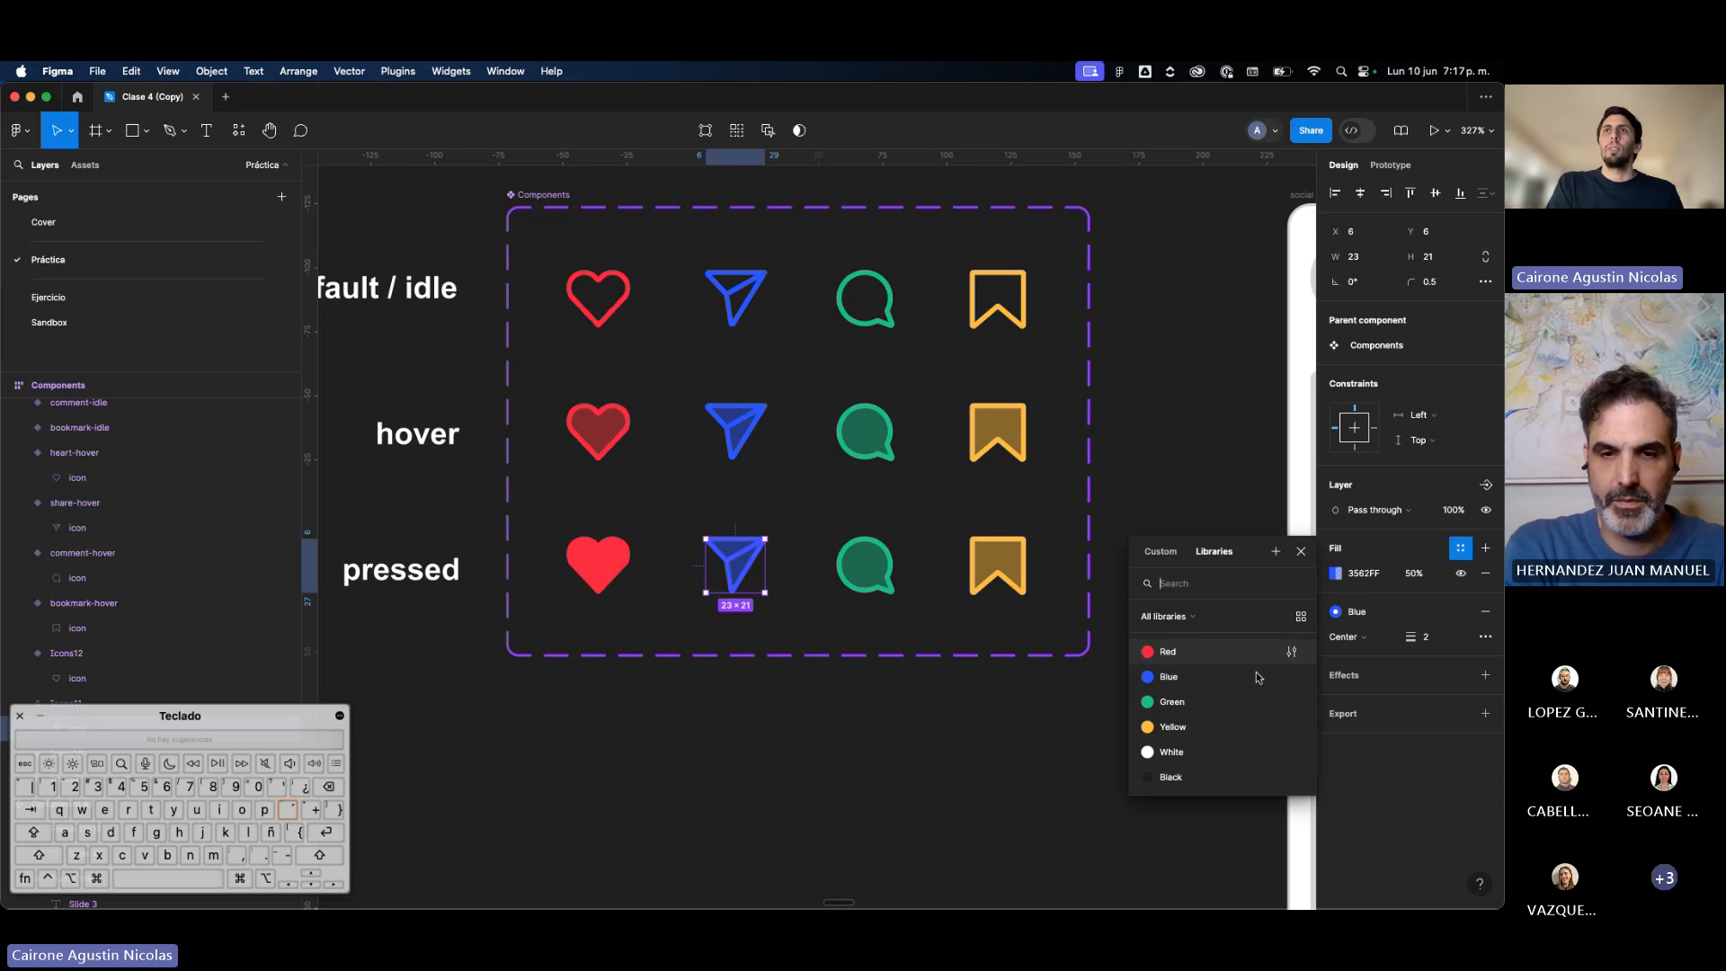
click(1170, 681)
super+click(865, 578)
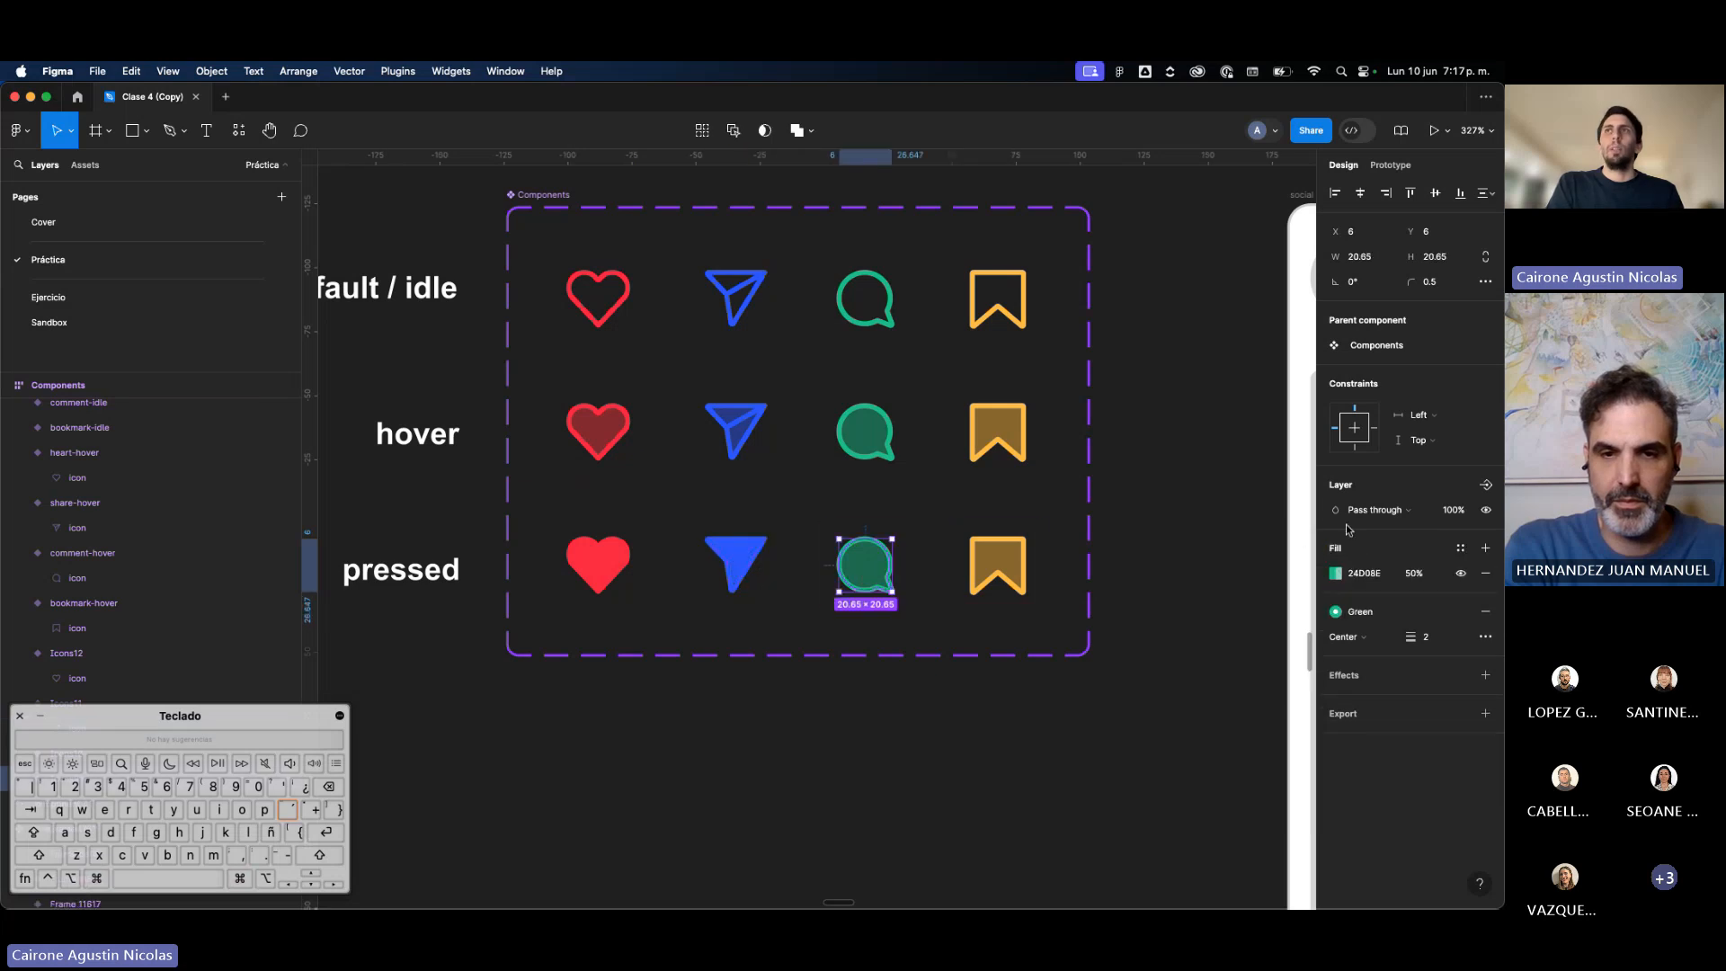
click(1460, 549)
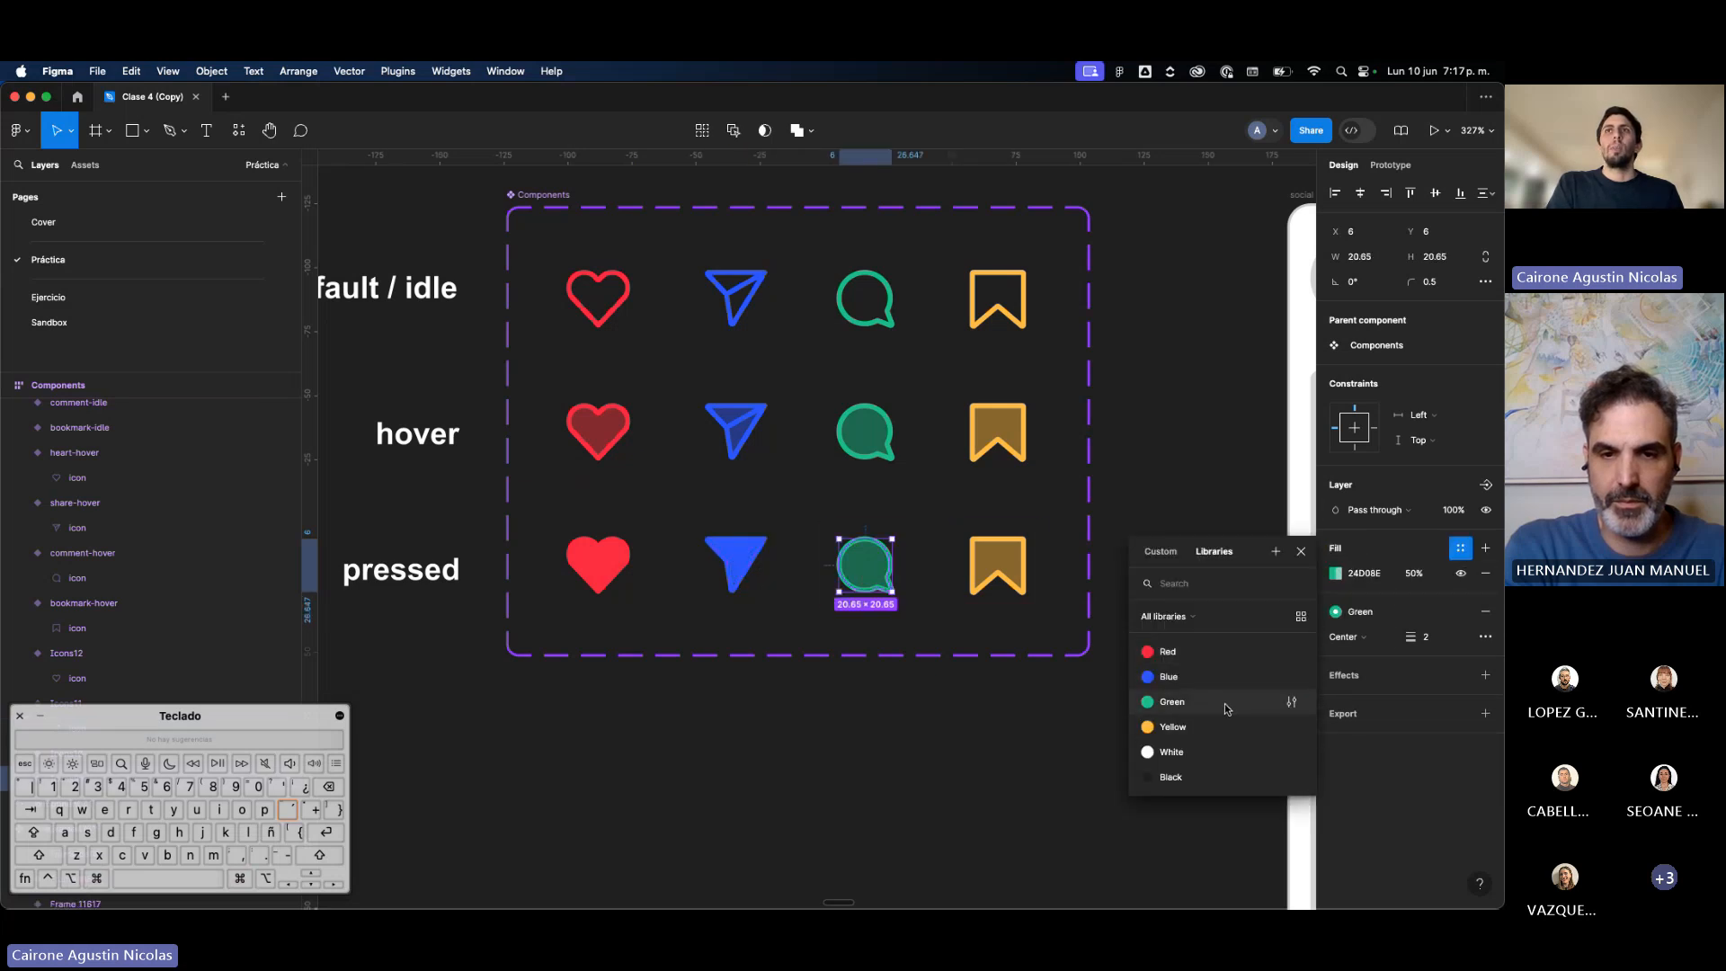
click(1224, 709)
Step: Apply the Yellow color style as the fill of the bookmark icon in the pressed row
super+click(1007, 580)
click(1460, 549)
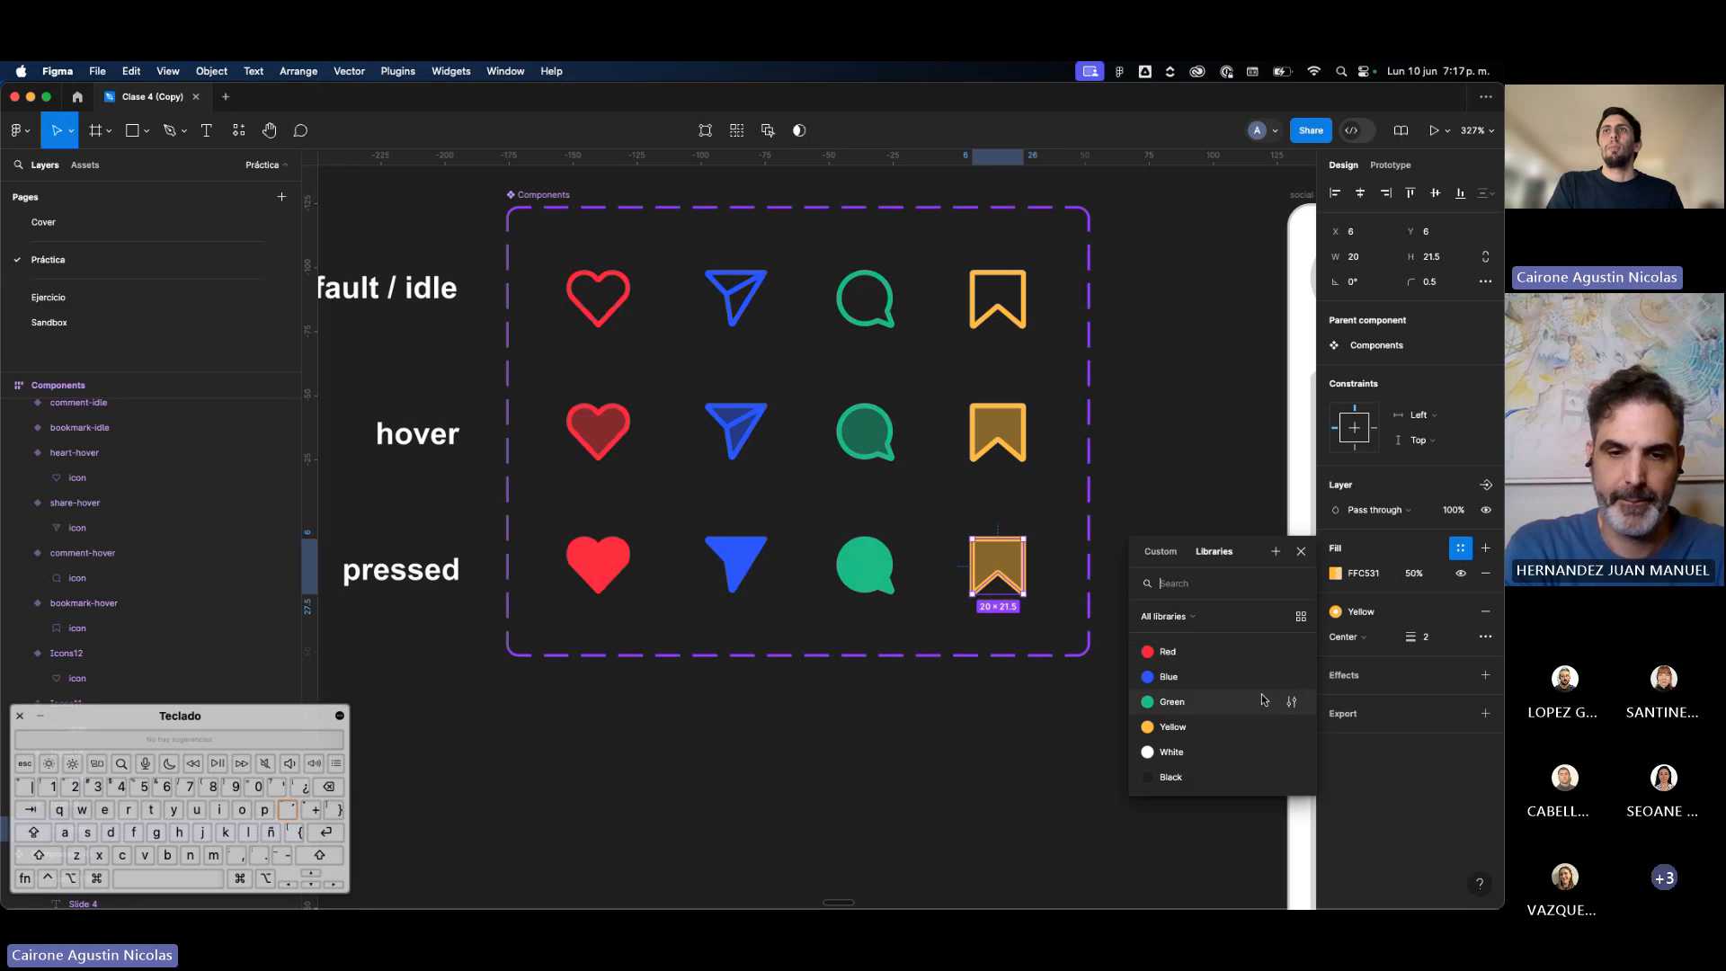
click(1226, 731)
click(1163, 635)
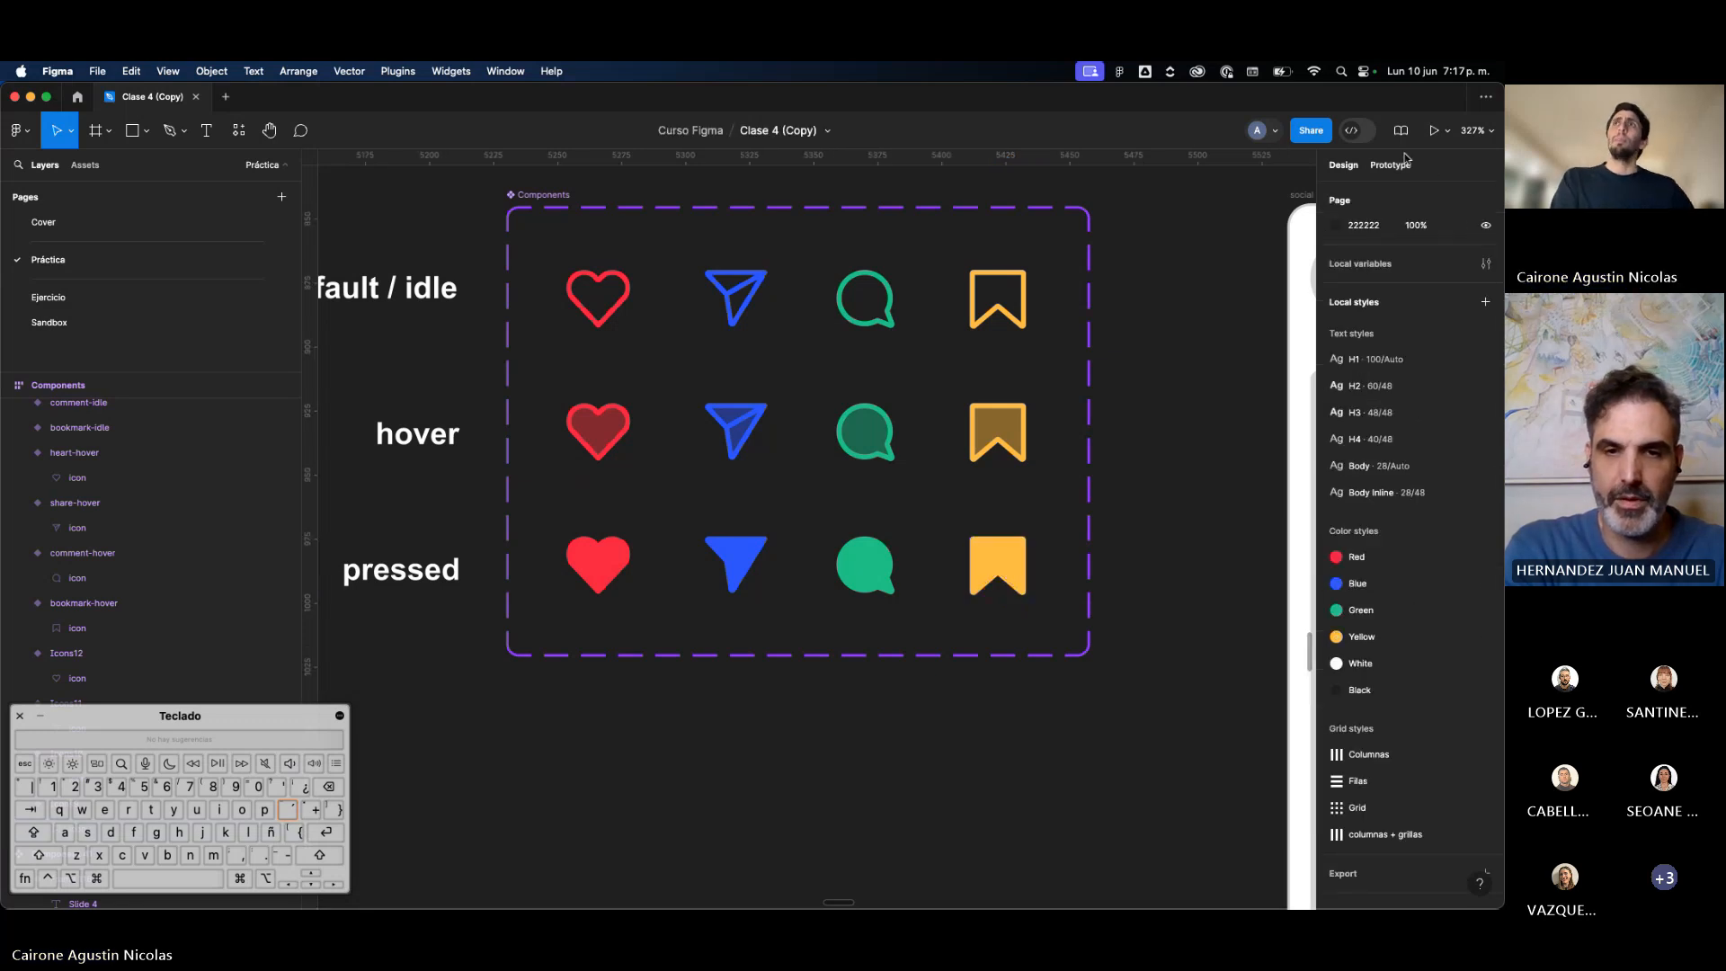
Step: Switch to prototyping, preview Flow 2 of the social post and close the preview
key(shift+p)
scroll(864, 394, down, 5)
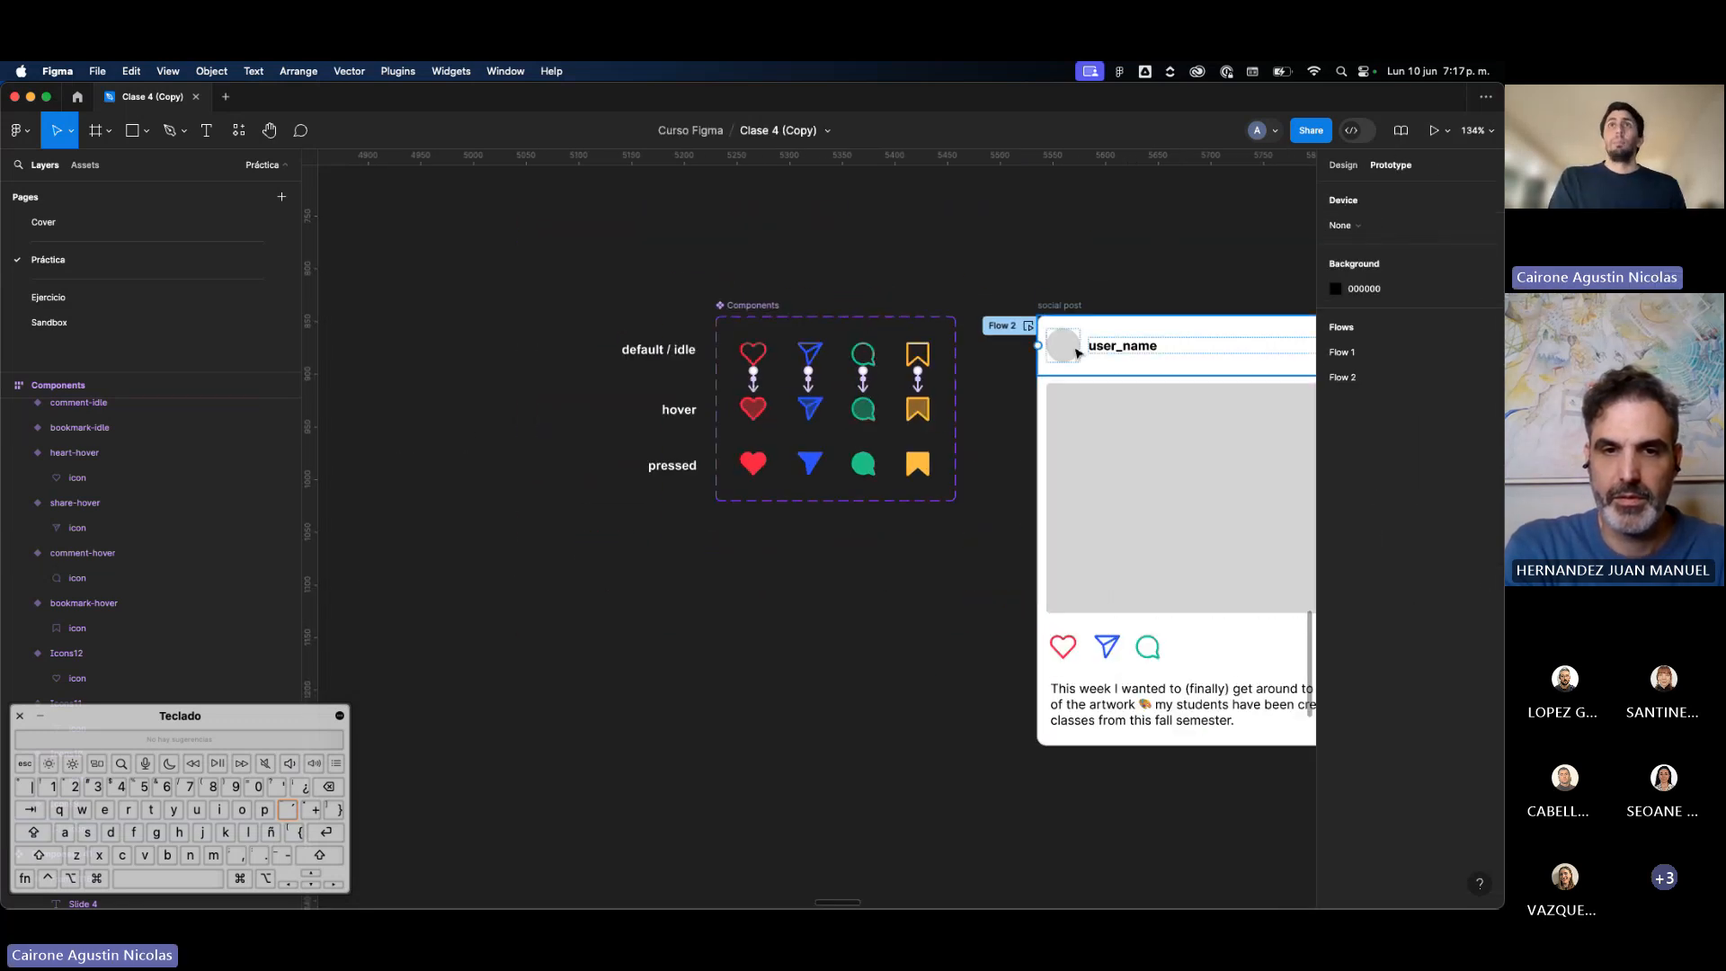
click(1028, 327)
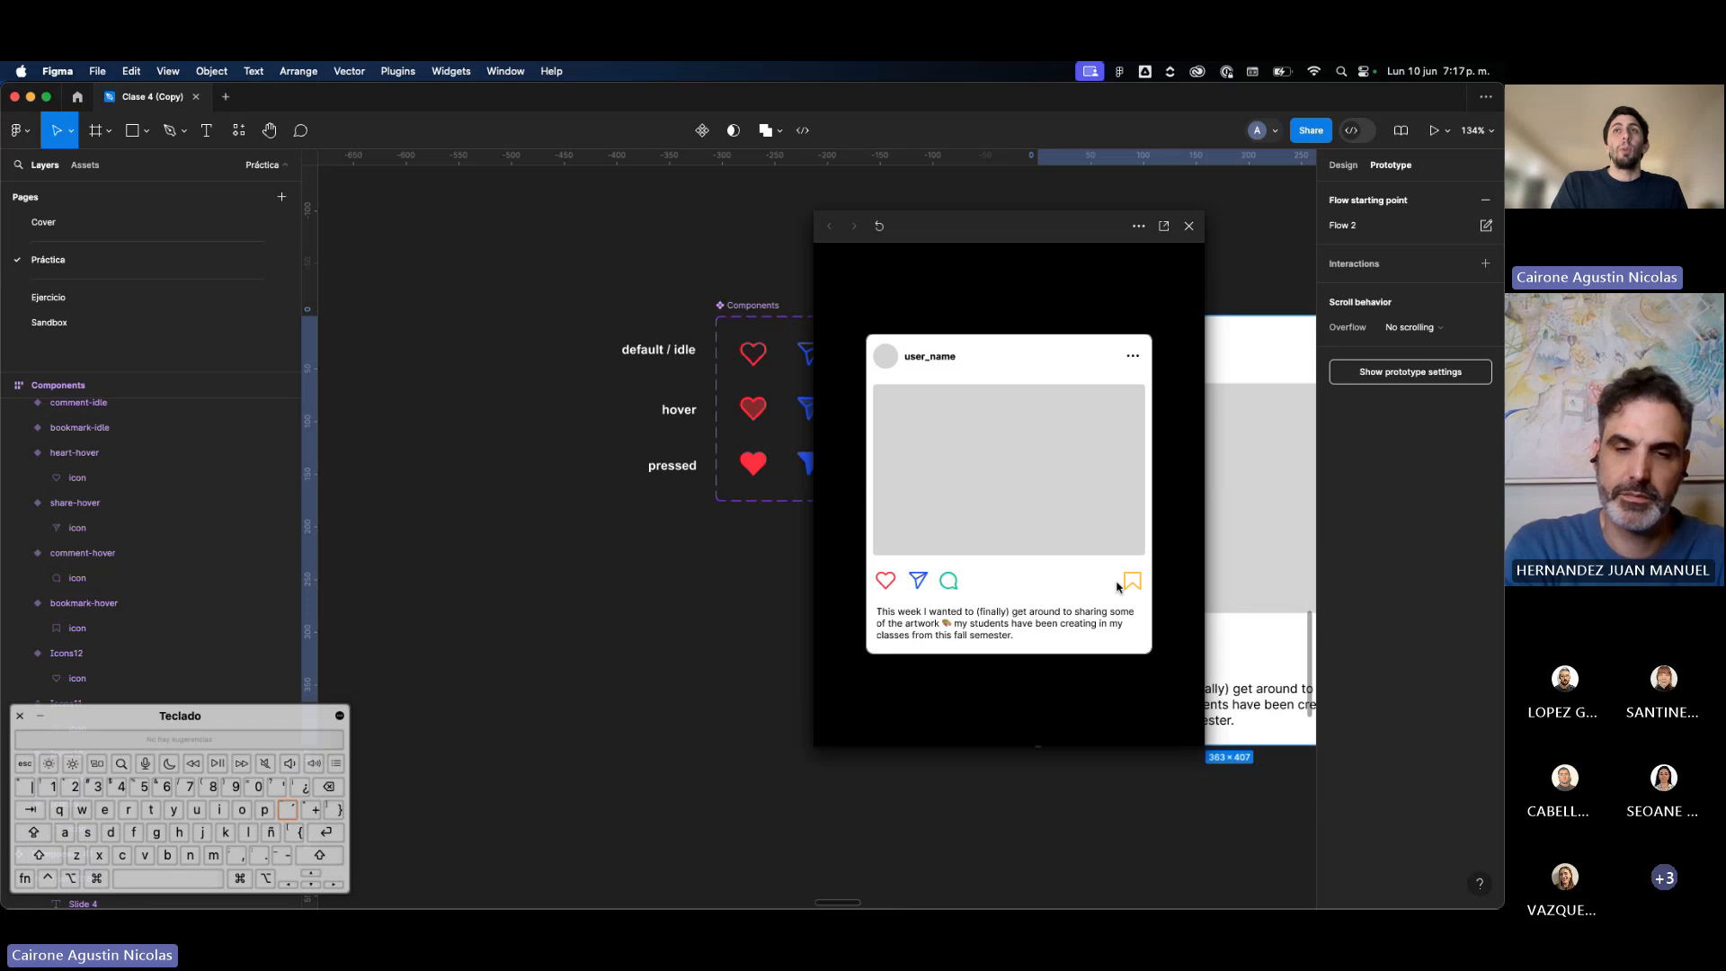
click(1188, 227)
Step: Review the While hovering connections of the Components set and select the heart-hover variant
scroll(836, 398, up, 5)
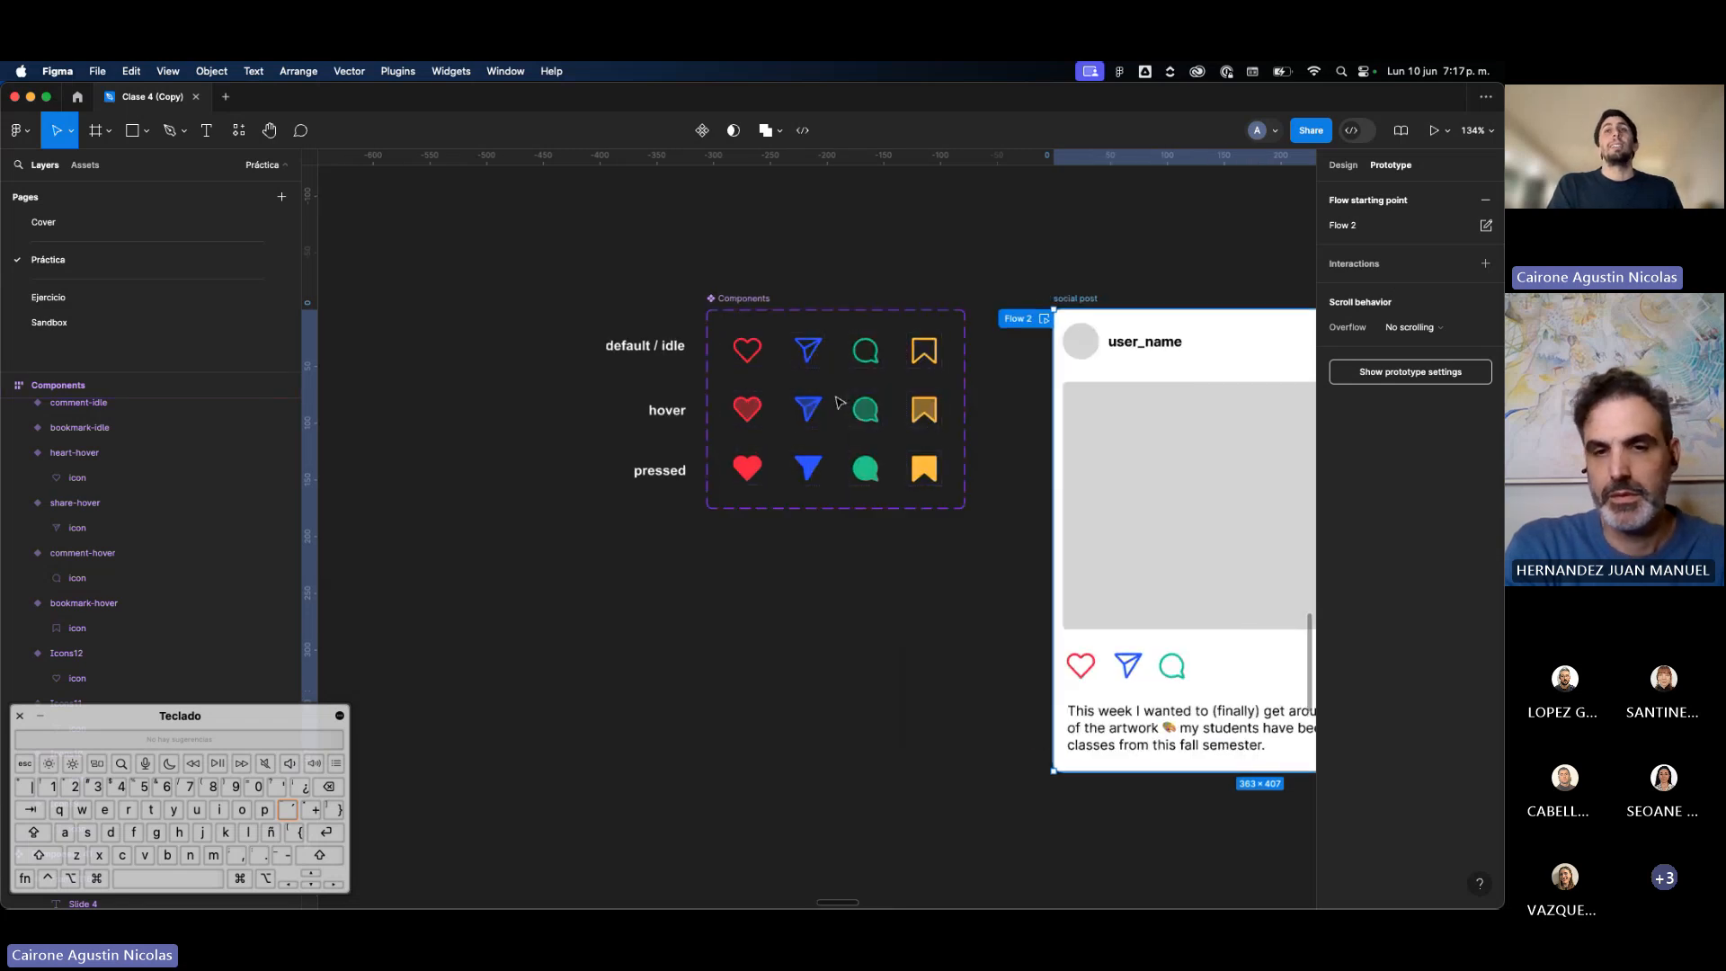
click(840, 450)
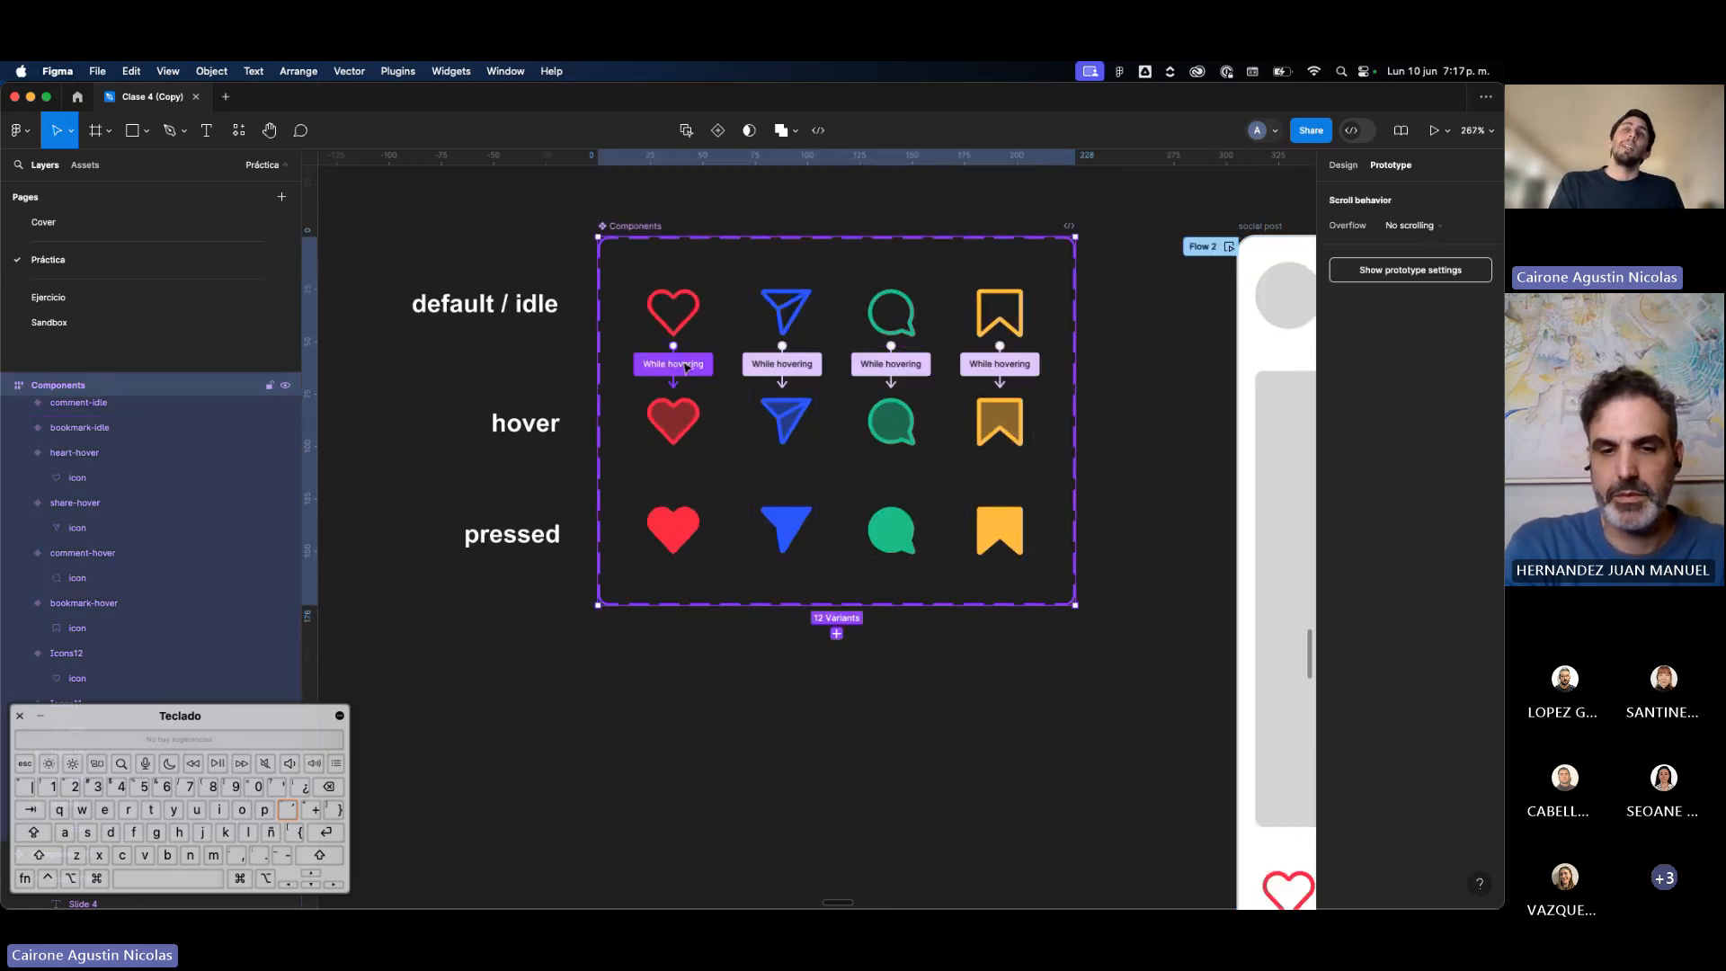
scroll(784, 363, right, 3)
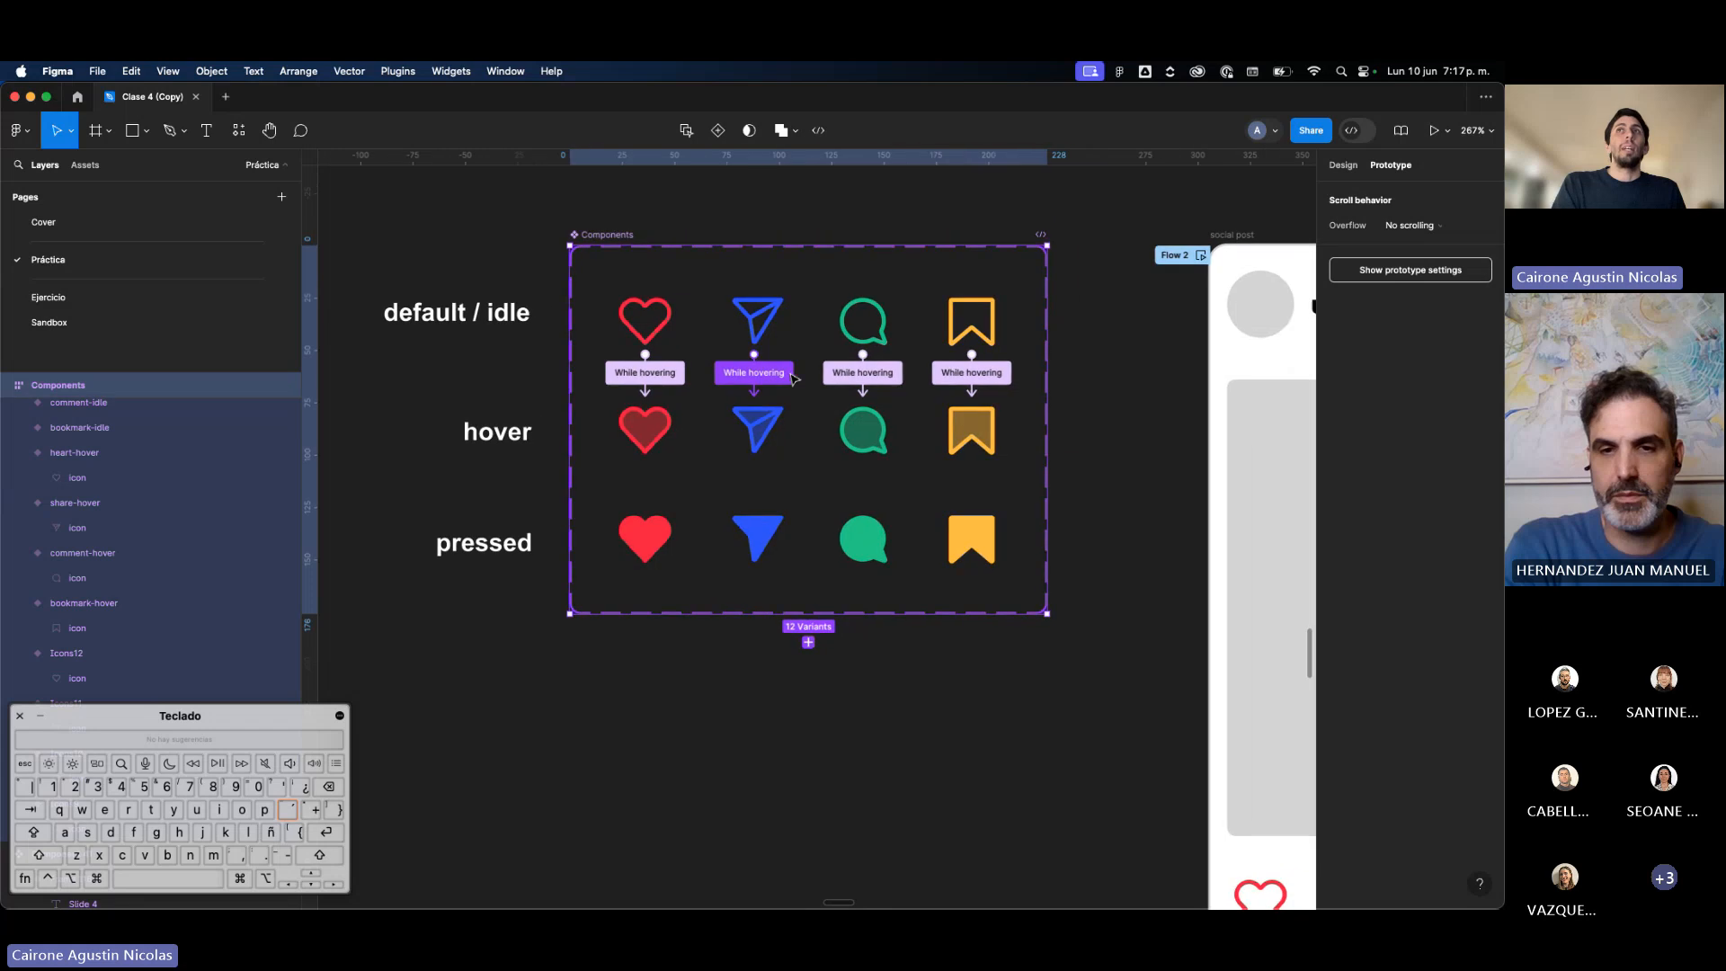
click(566, 479)
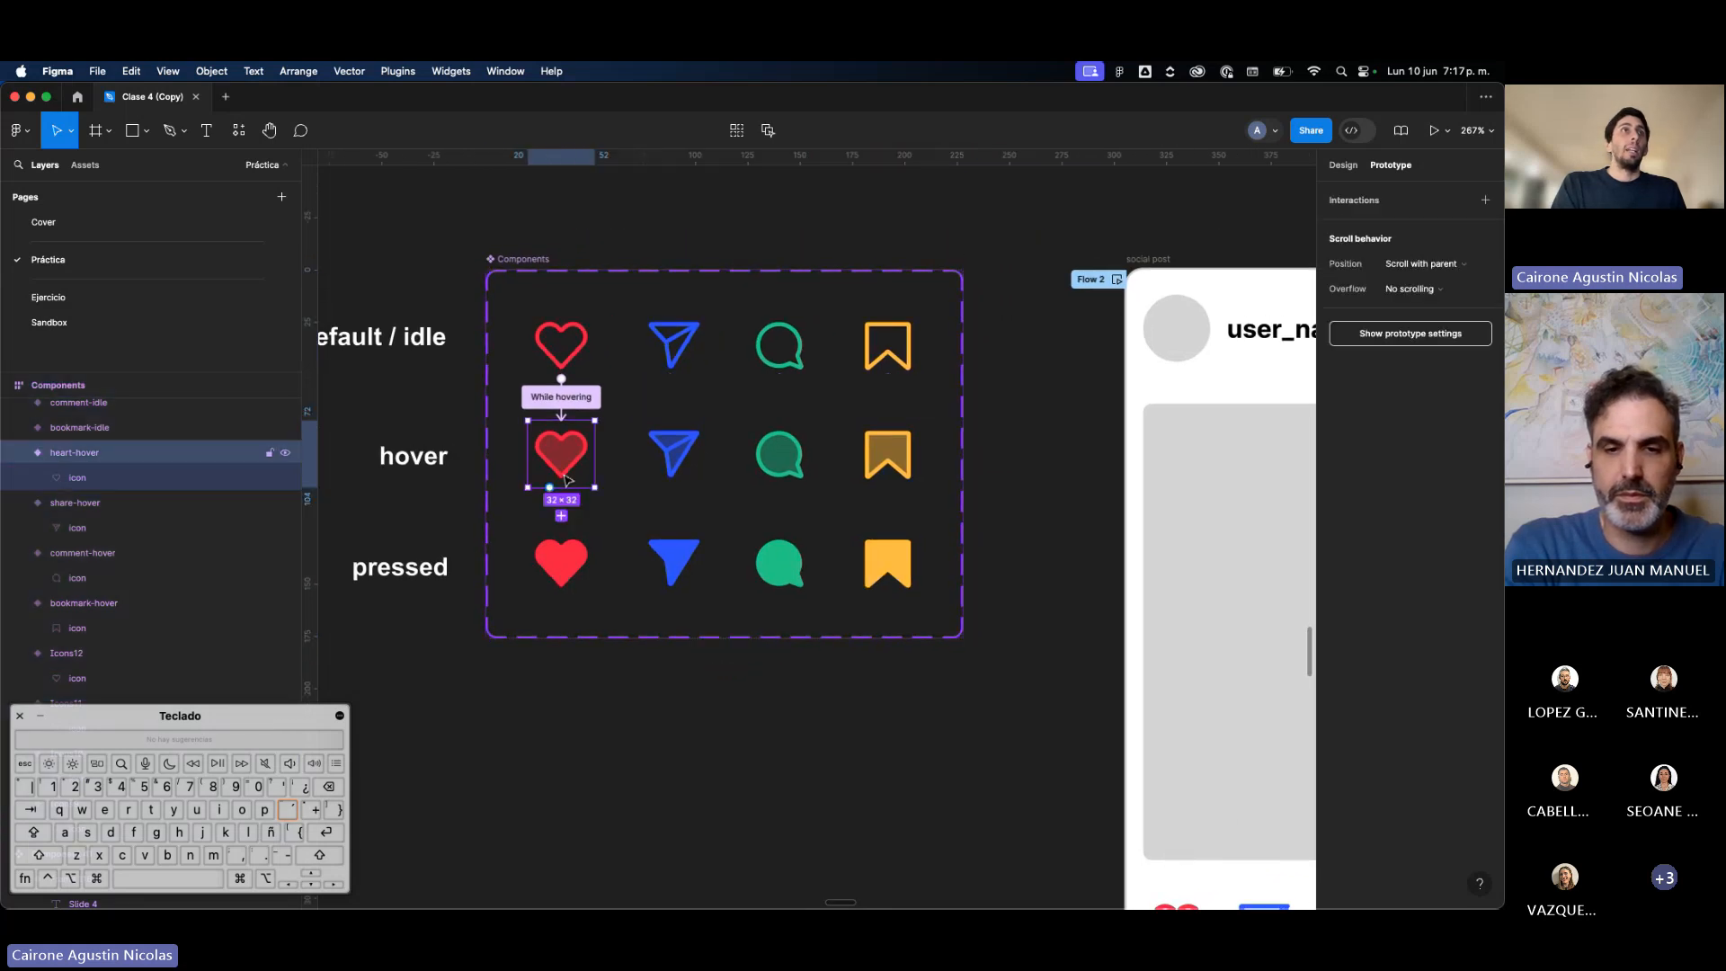
click(573, 564)
click(564, 448)
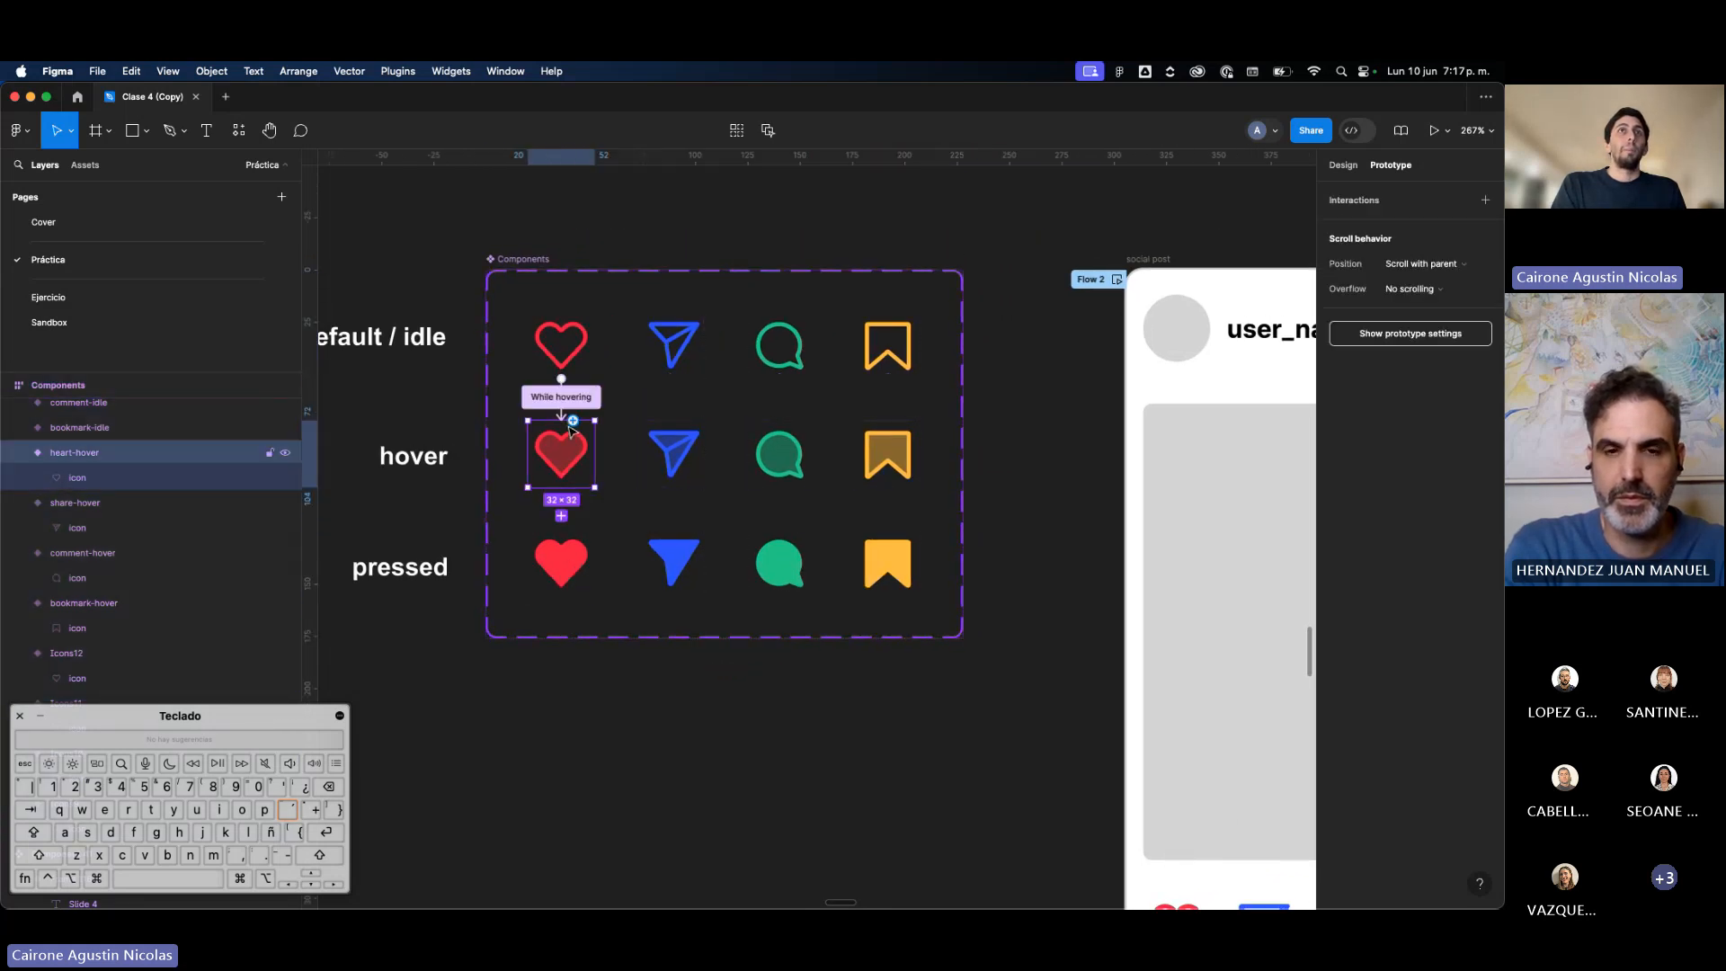
scroll(548, 519, up, 5)
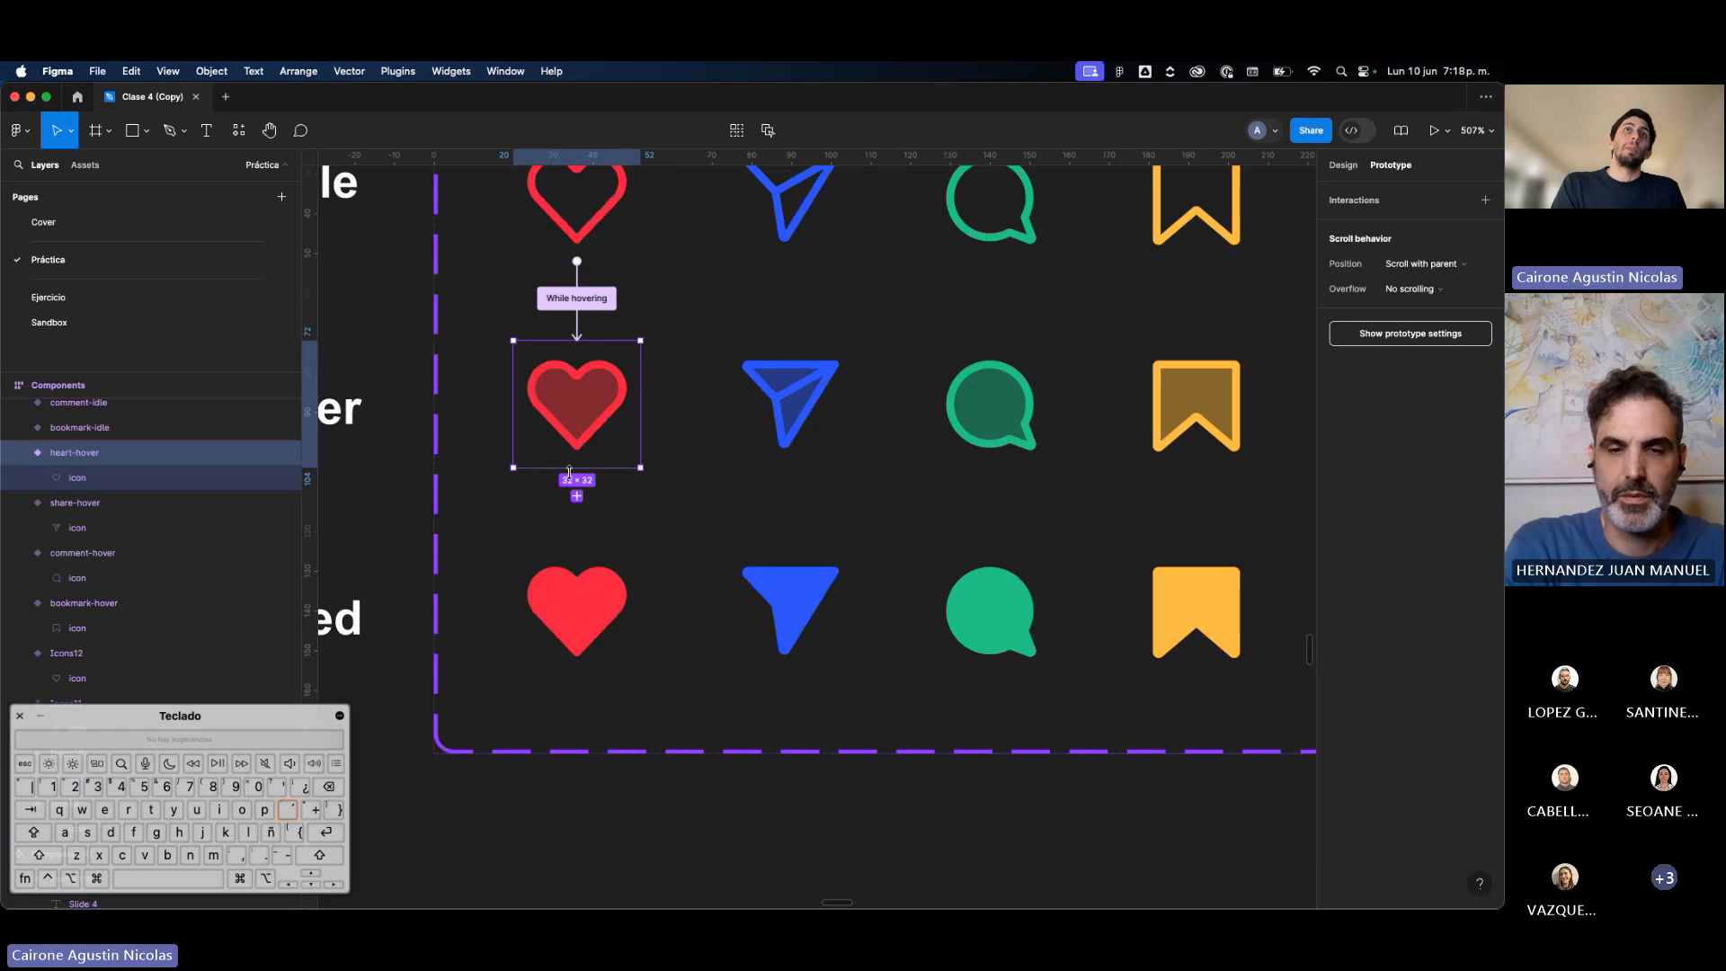
click(577, 496)
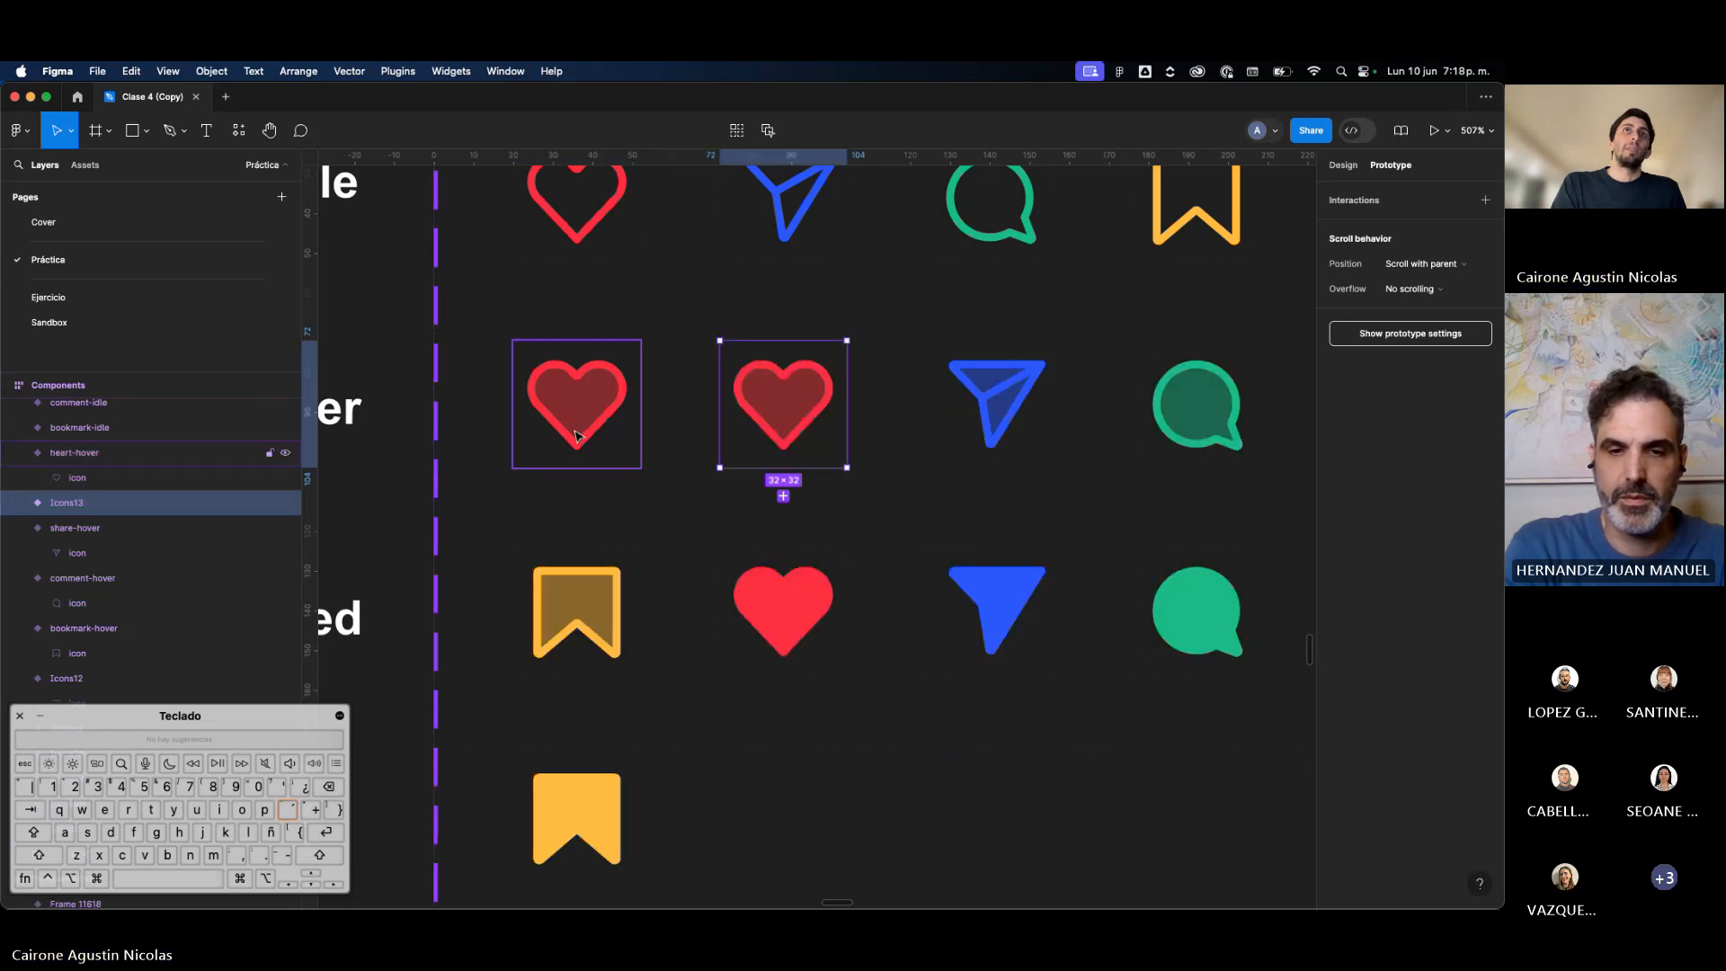
click(580, 442)
key(super+z)
key(super+z)
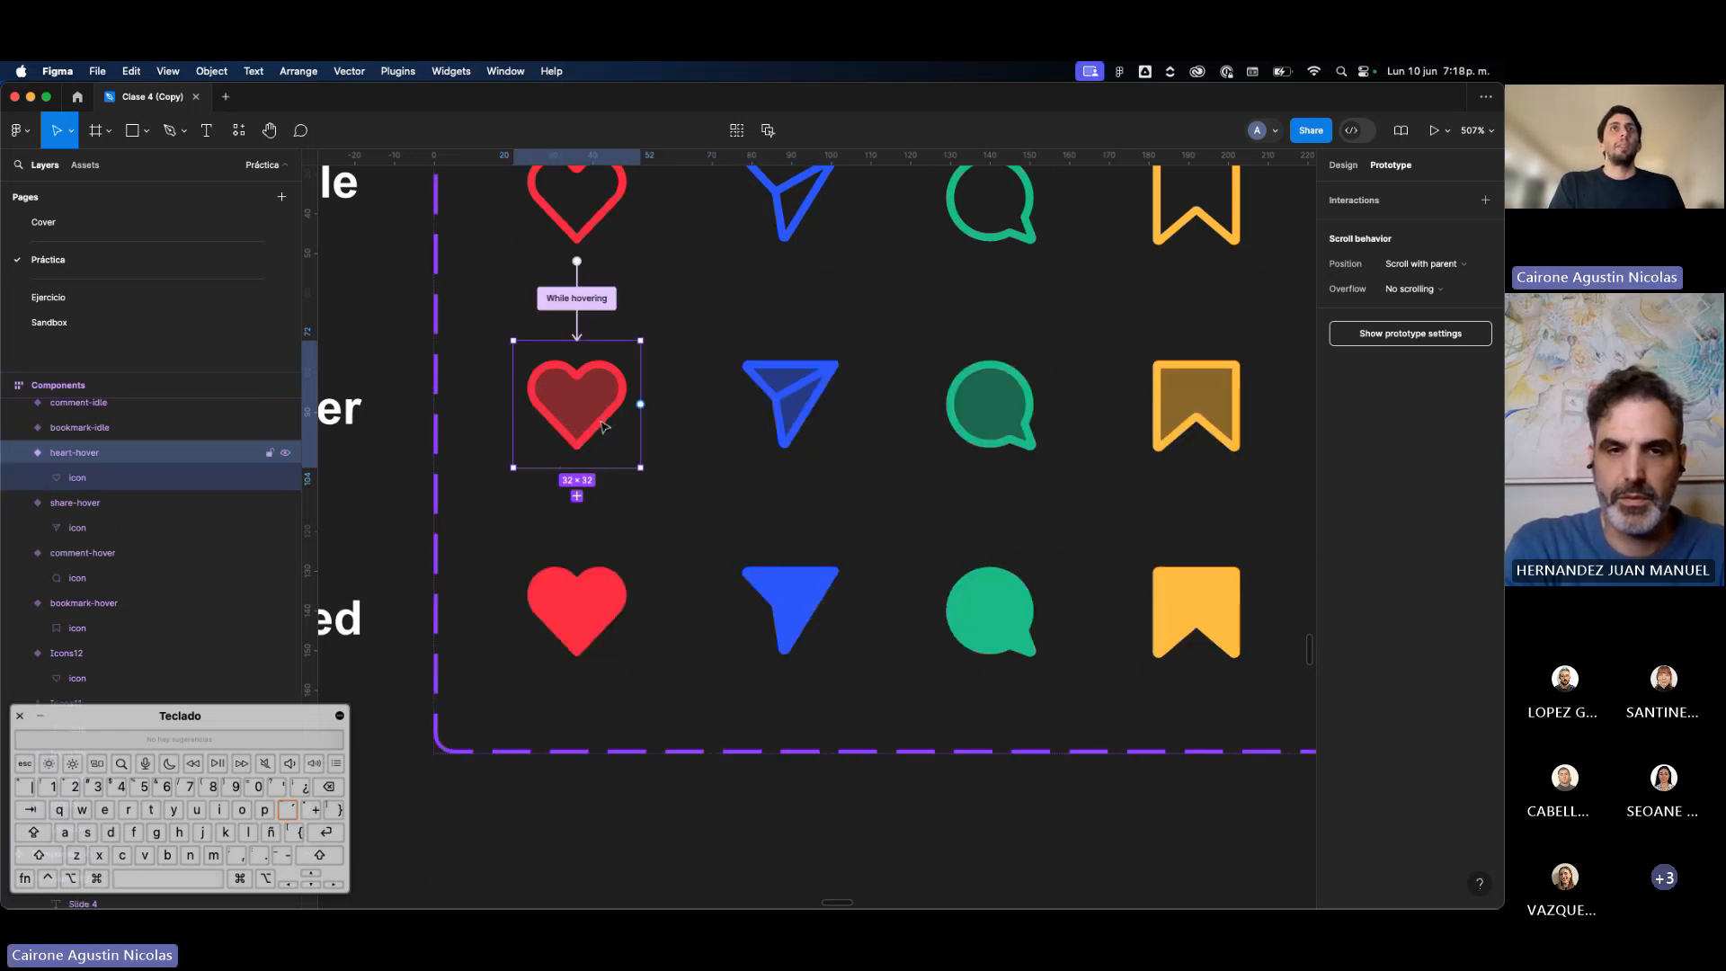
Step: Connect the heart-hover variant to the solid heart in the pressed row with a While pressing, Change to interaction
drag(568, 469, 578, 594)
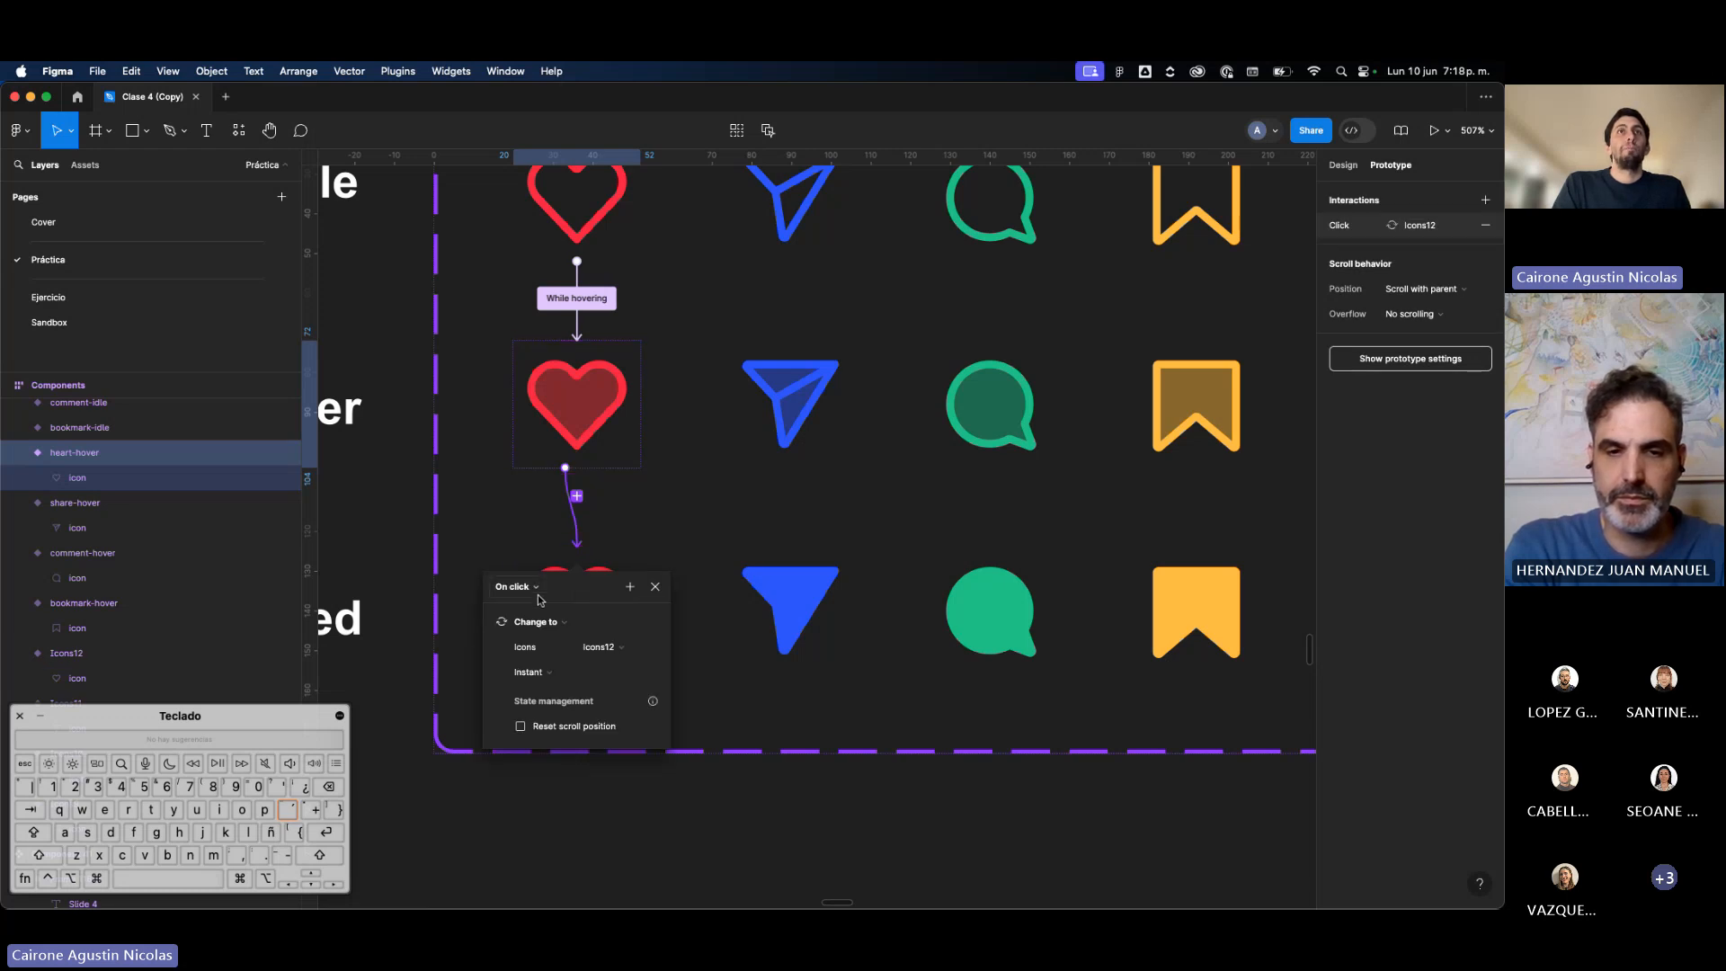
click(536, 593)
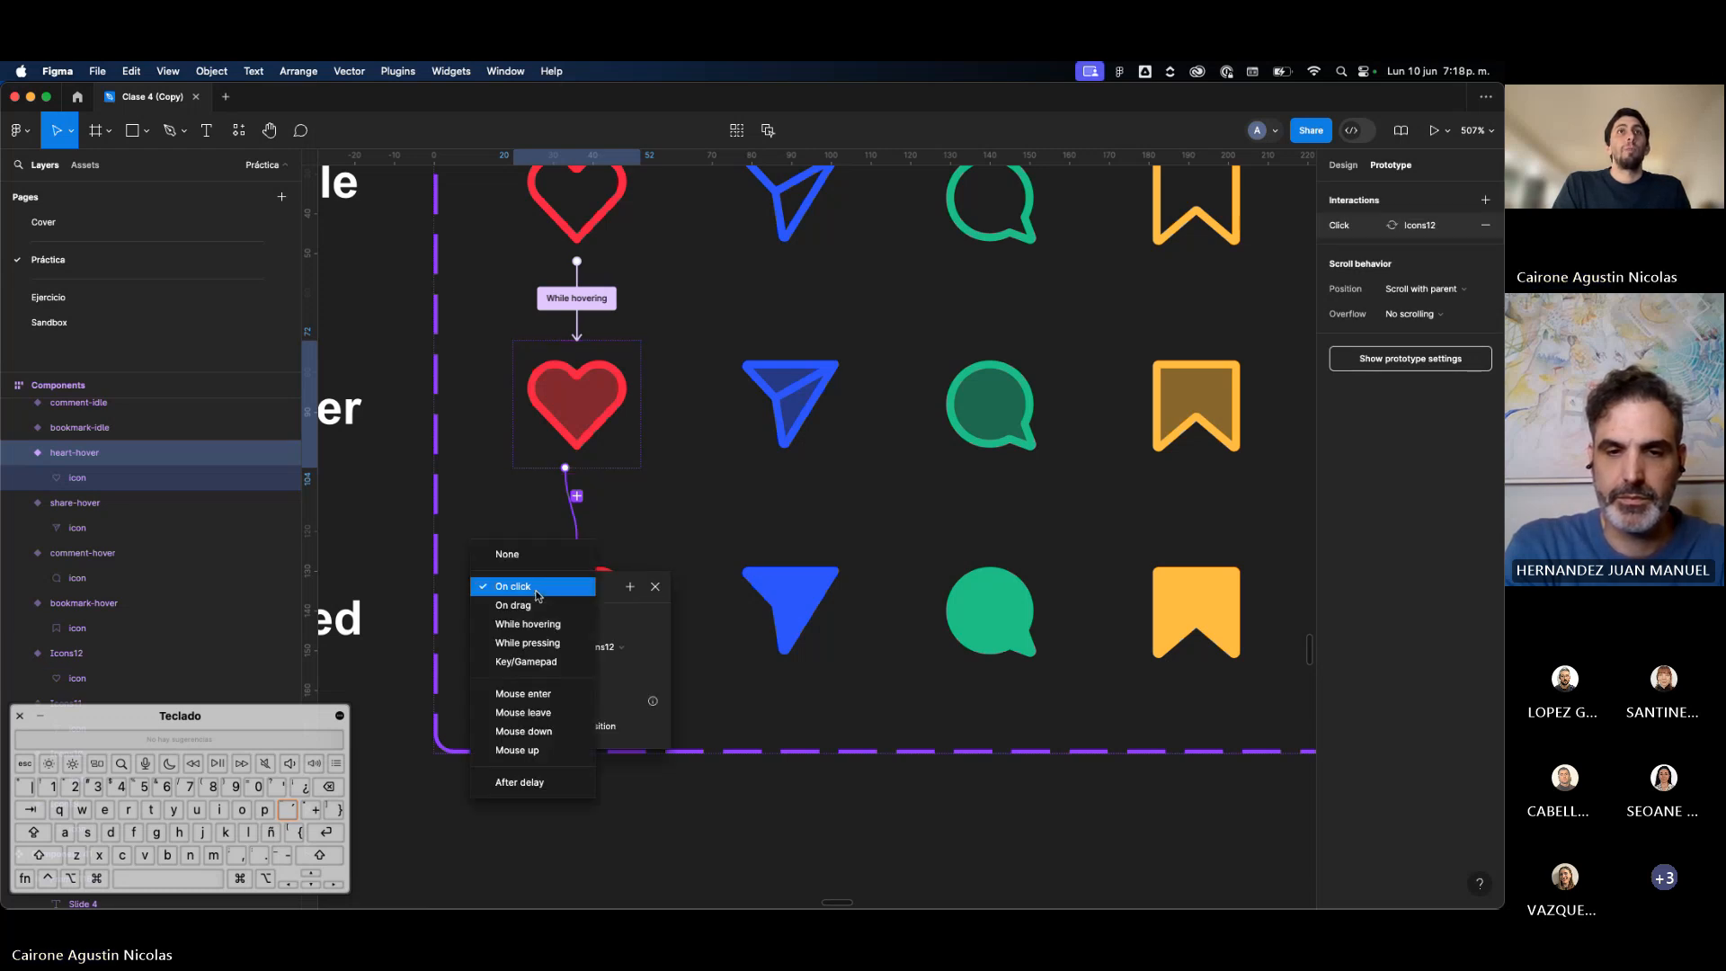
click(534, 644)
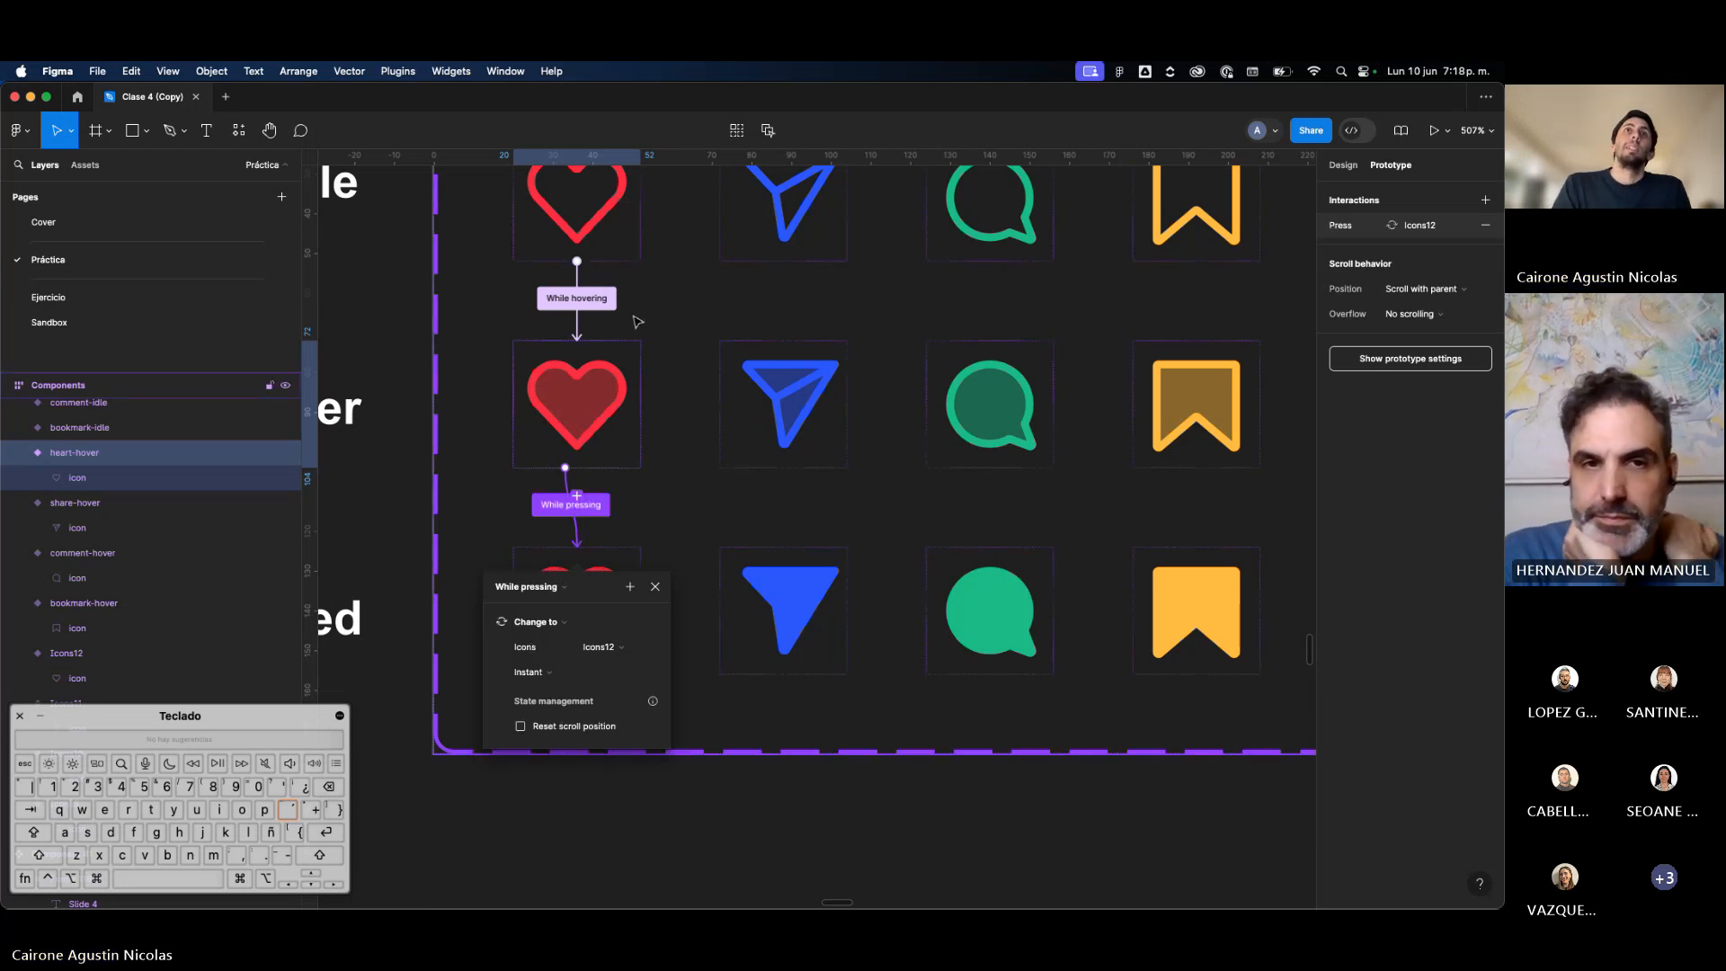
scroll(635, 323, up, 2)
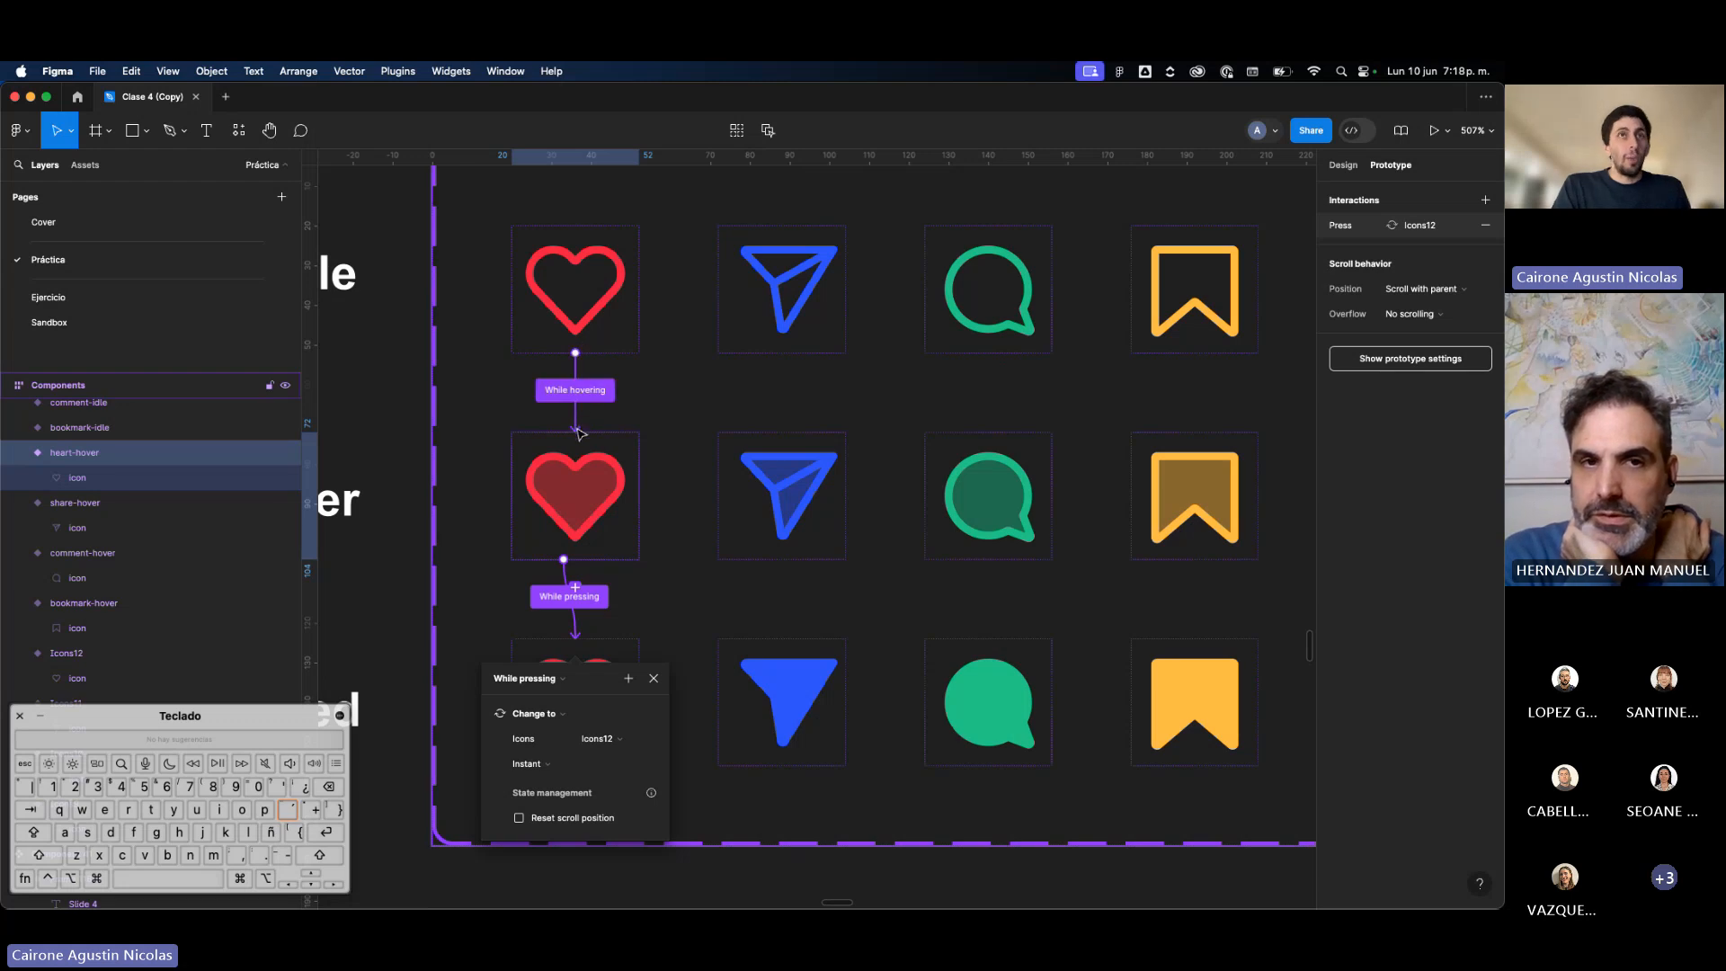
scroll(585, 422, down, 3)
click(654, 478)
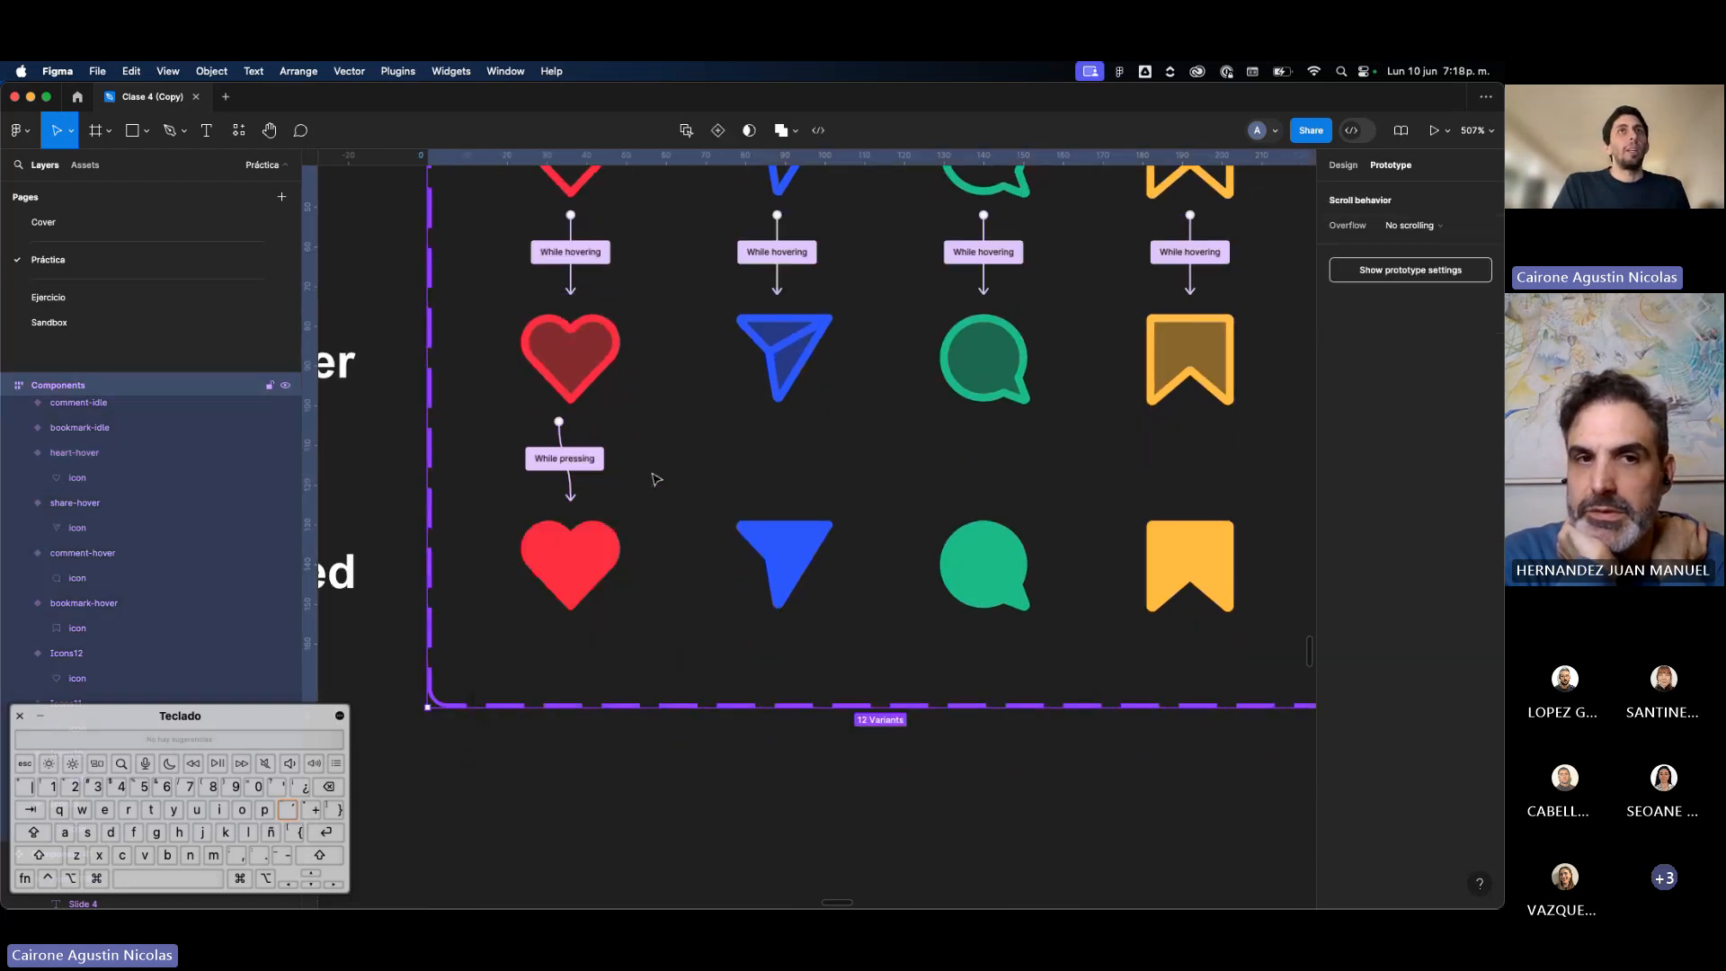
Step: Connect the share-hover variant to the solid share icon in the pressed row with a While pressing, Change to interaction
click(773, 395)
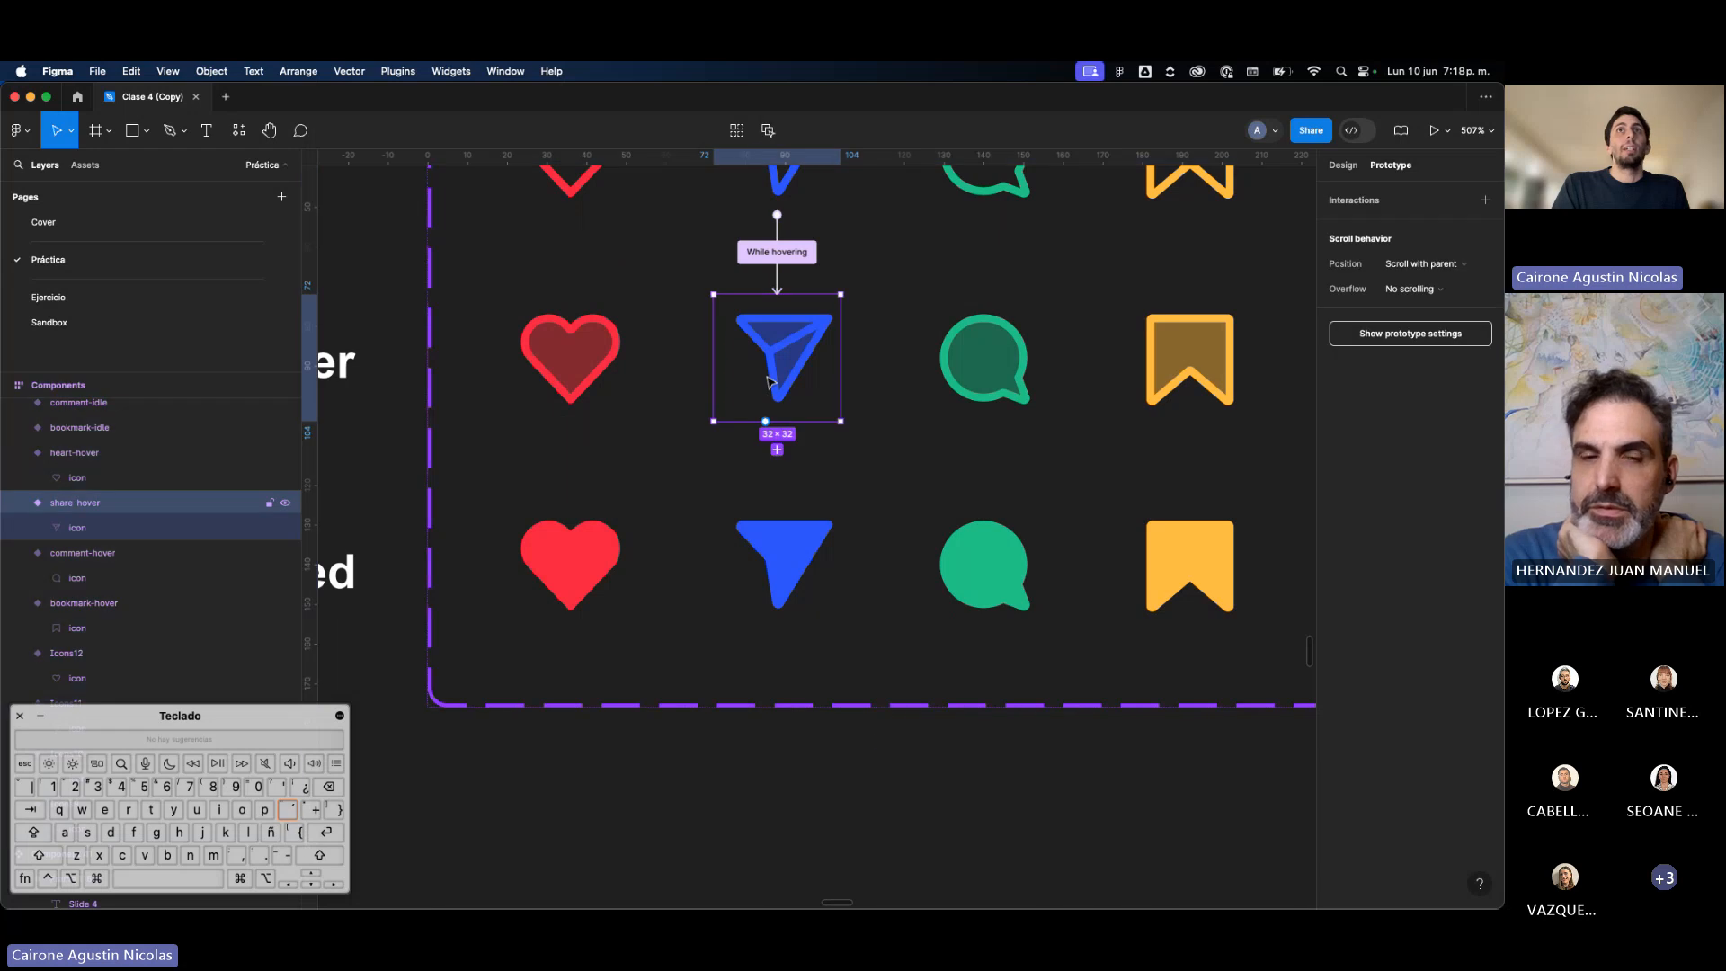
drag(765, 421, 783, 577)
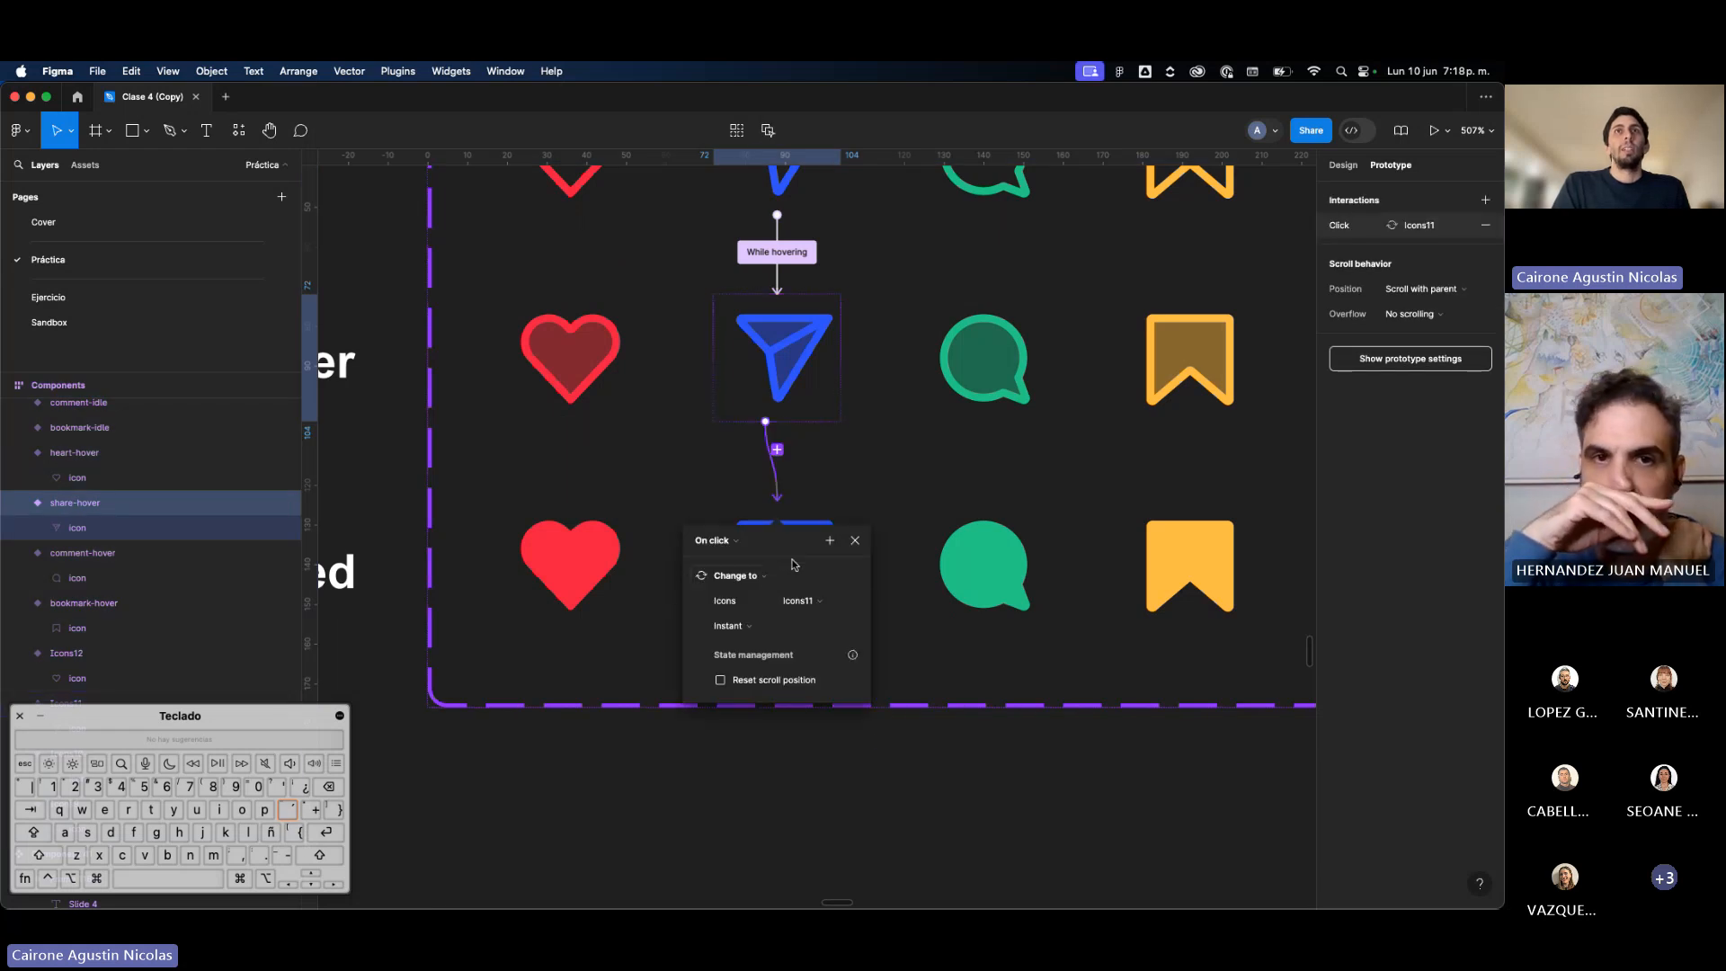
click(736, 543)
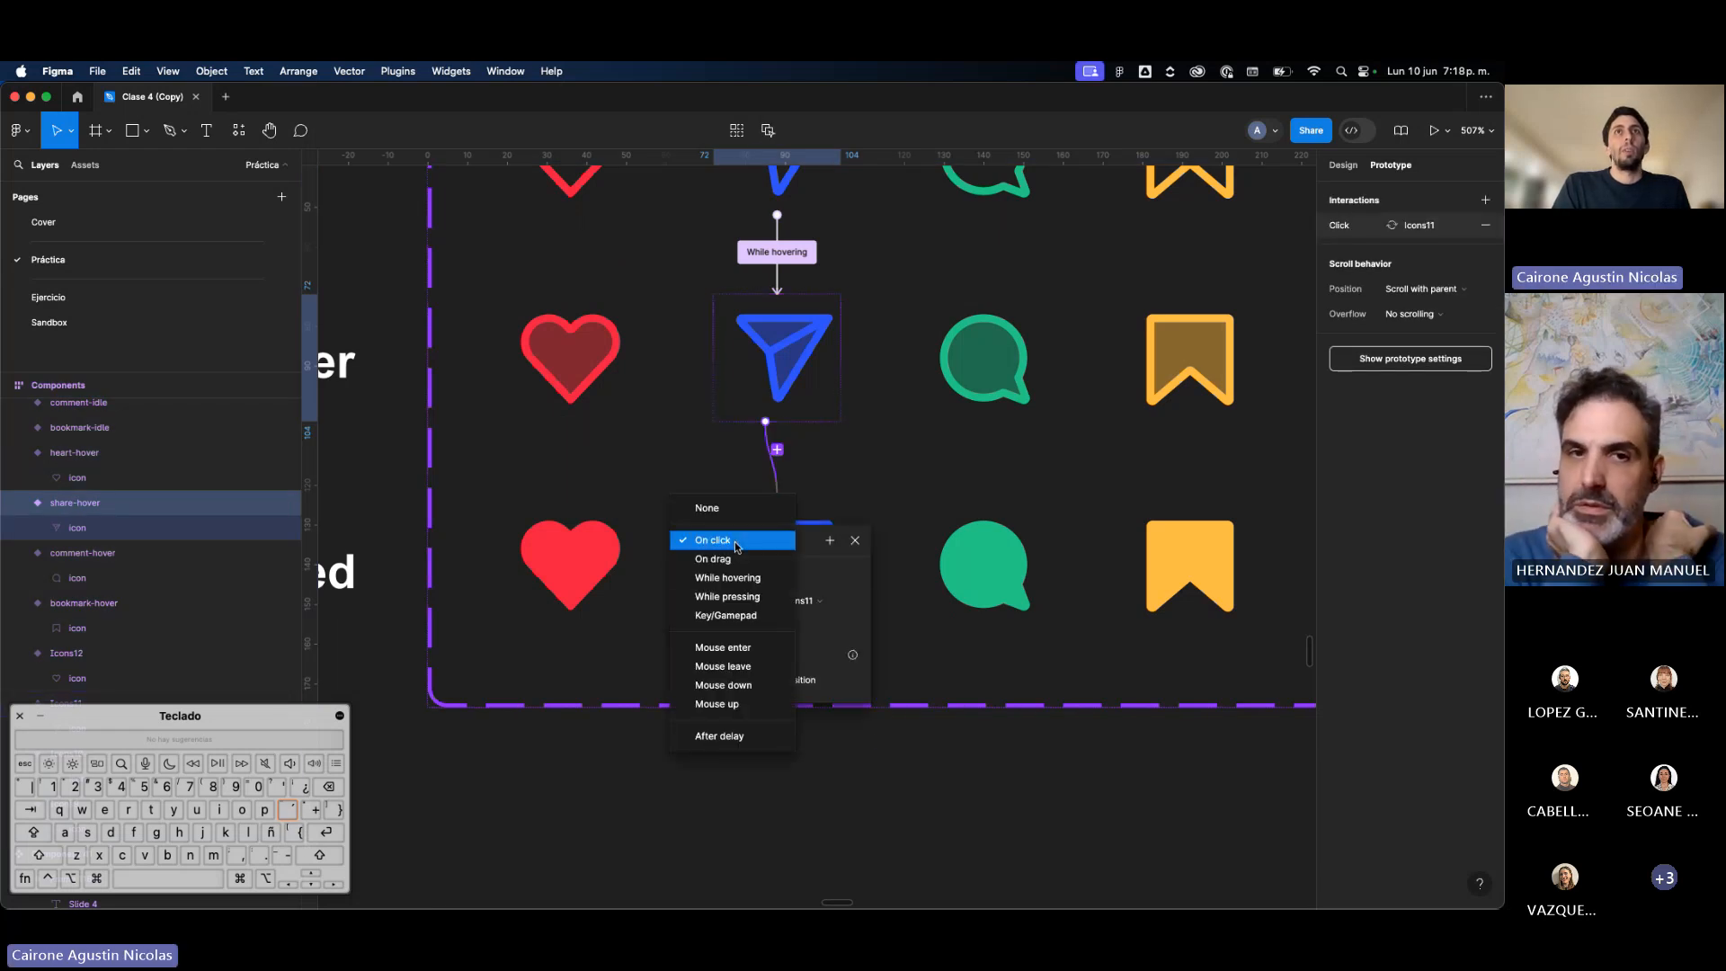
click(748, 578)
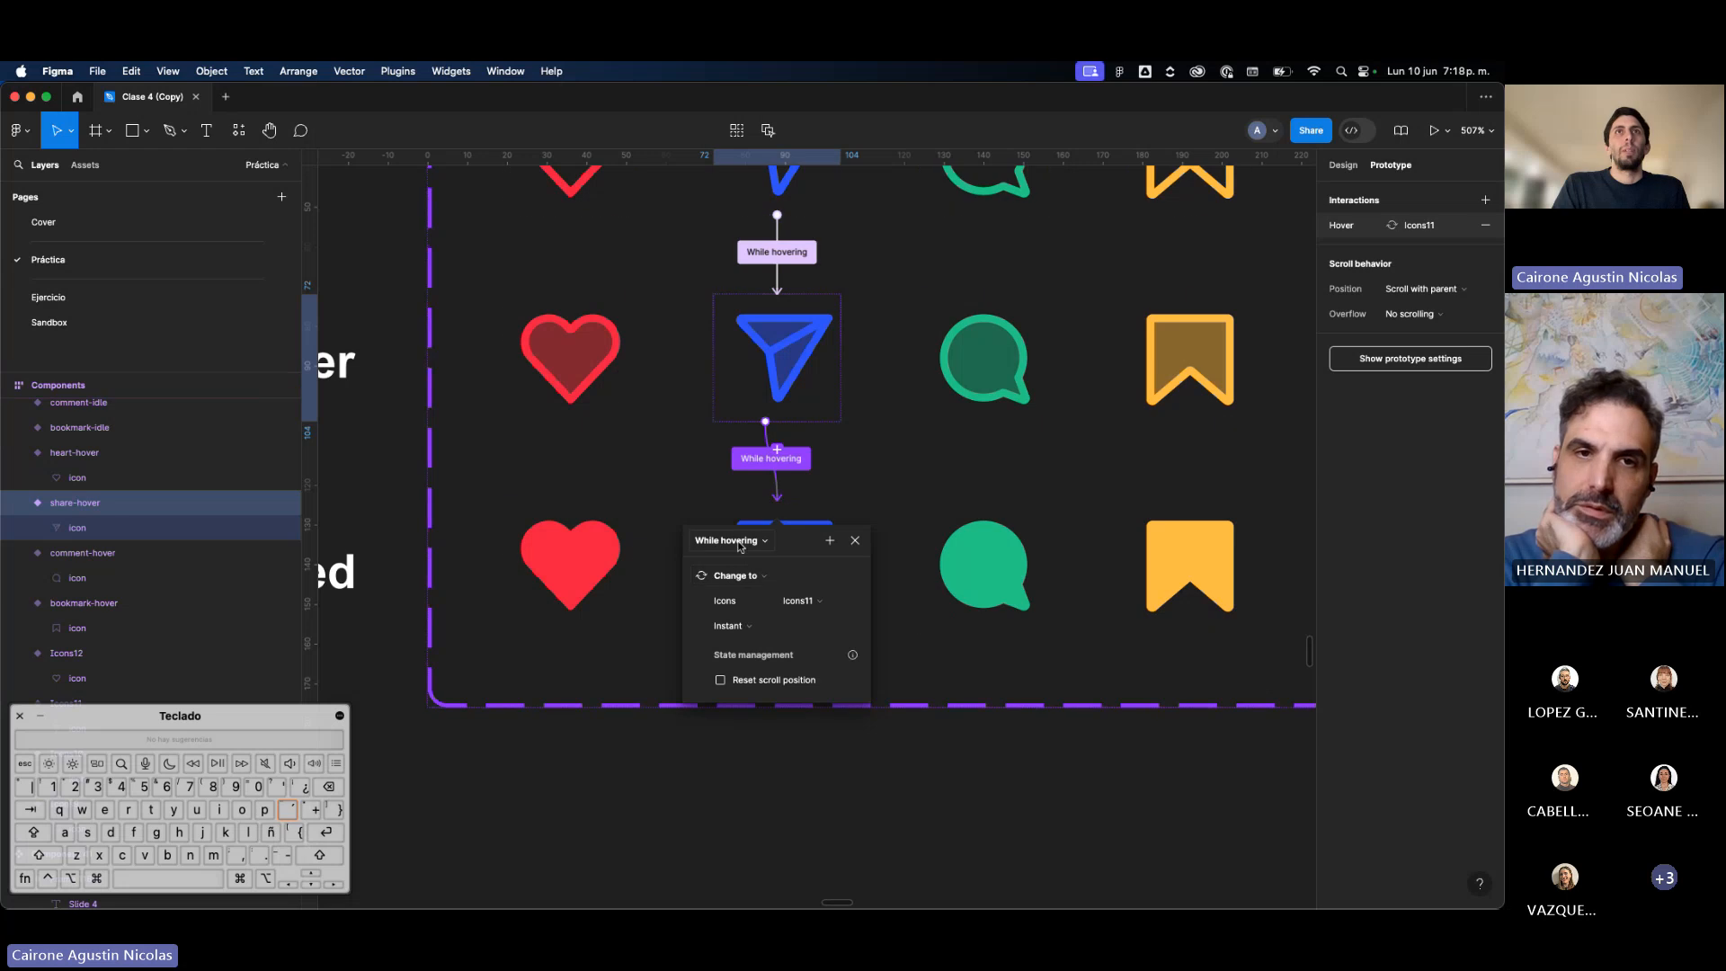
click(730, 540)
click(739, 555)
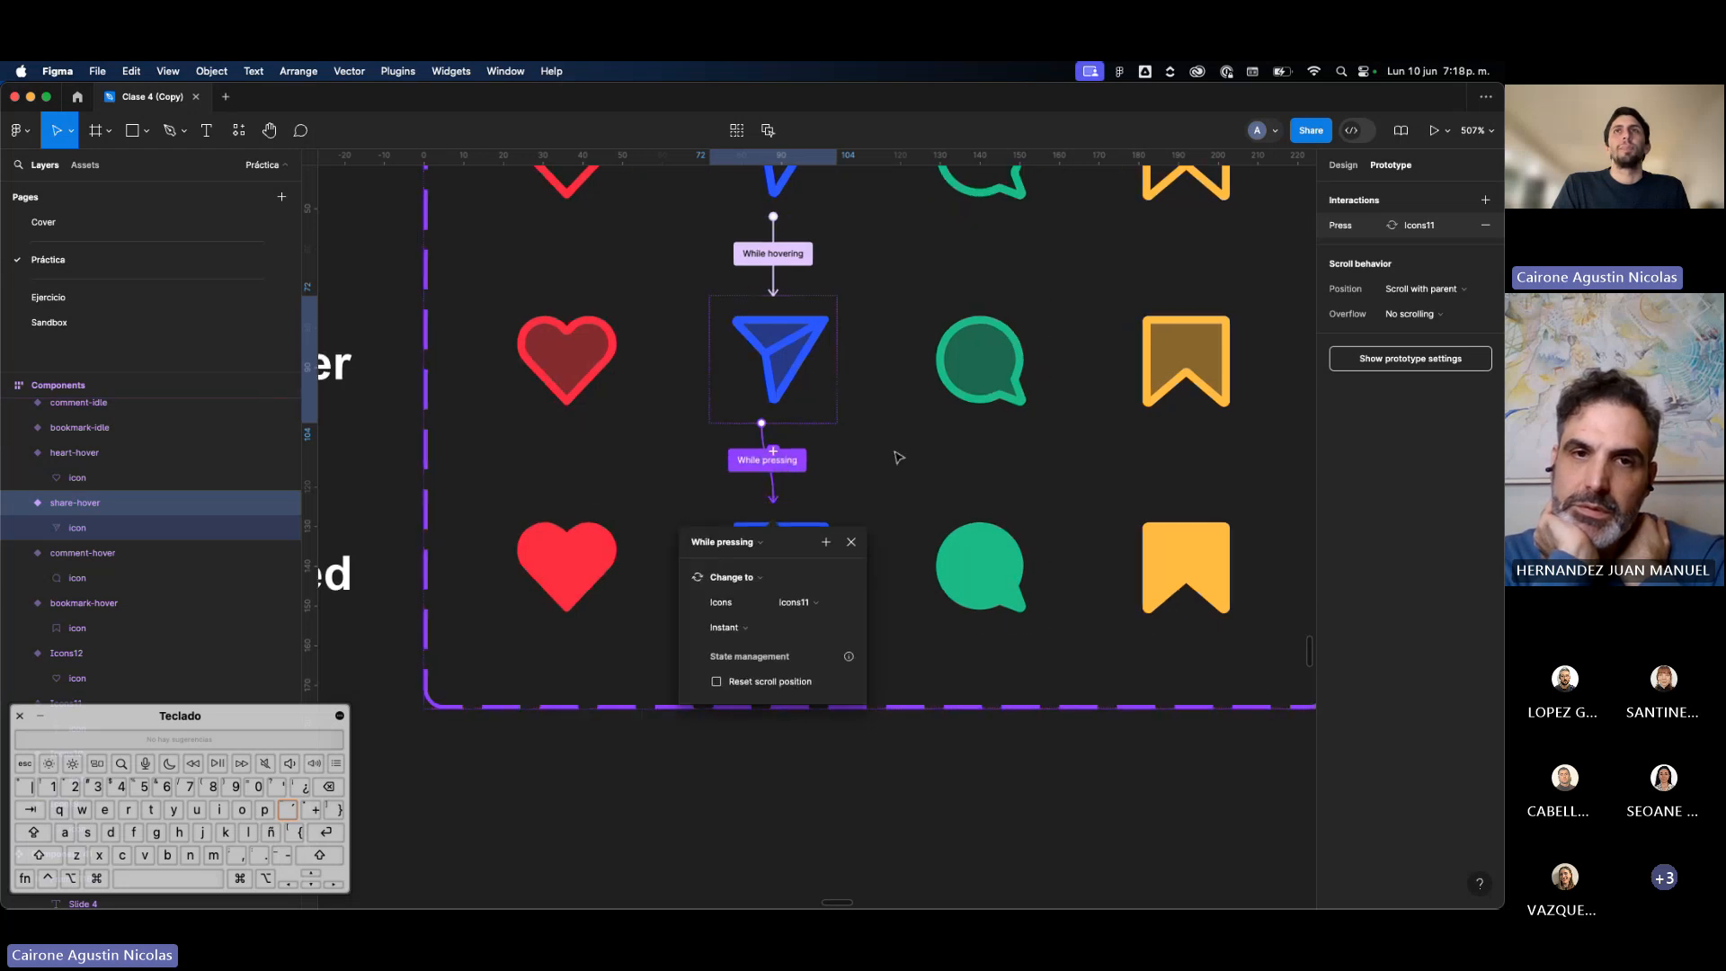
Step: Connect the comment-hover variant to the solid comment icon in the pressed row with a While pressing, Change to interaction
scroll(899, 431, right, 2)
click(909, 409)
drag(900, 426, 893, 539)
click(872, 547)
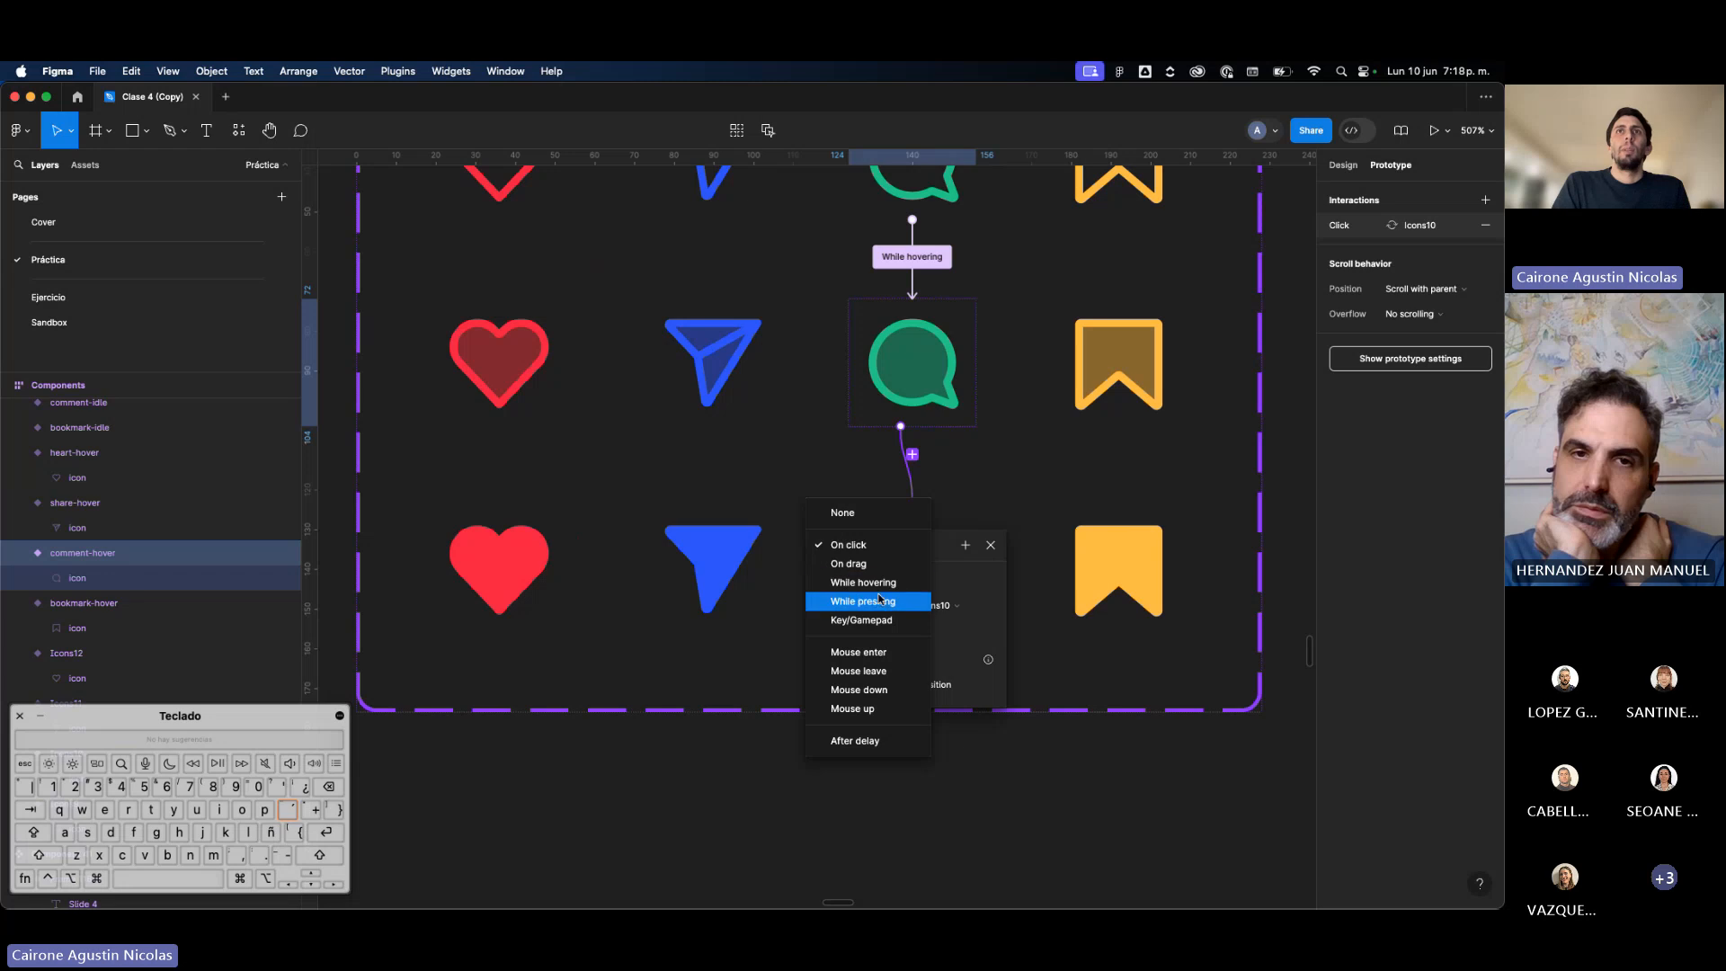
click(881, 602)
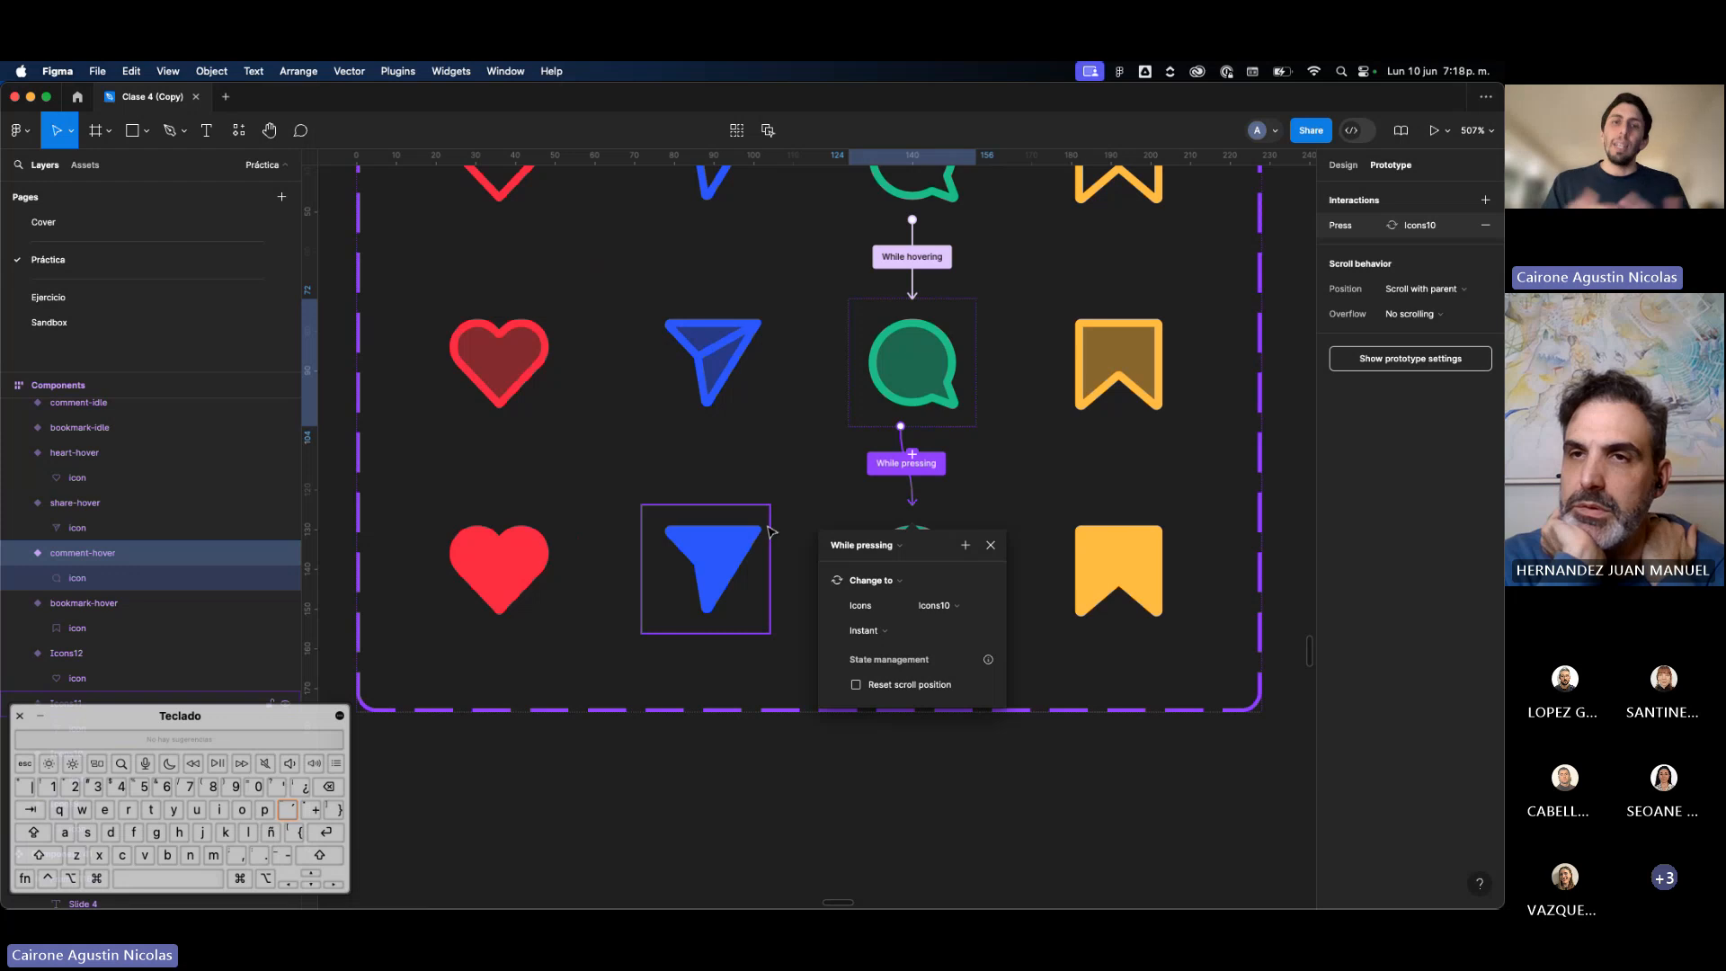
Step: Connect the bookmark-hover variant to the solid bookmark in the pressed row with a While pressing interaction and clear the selection
scroll(768, 530, down, 15)
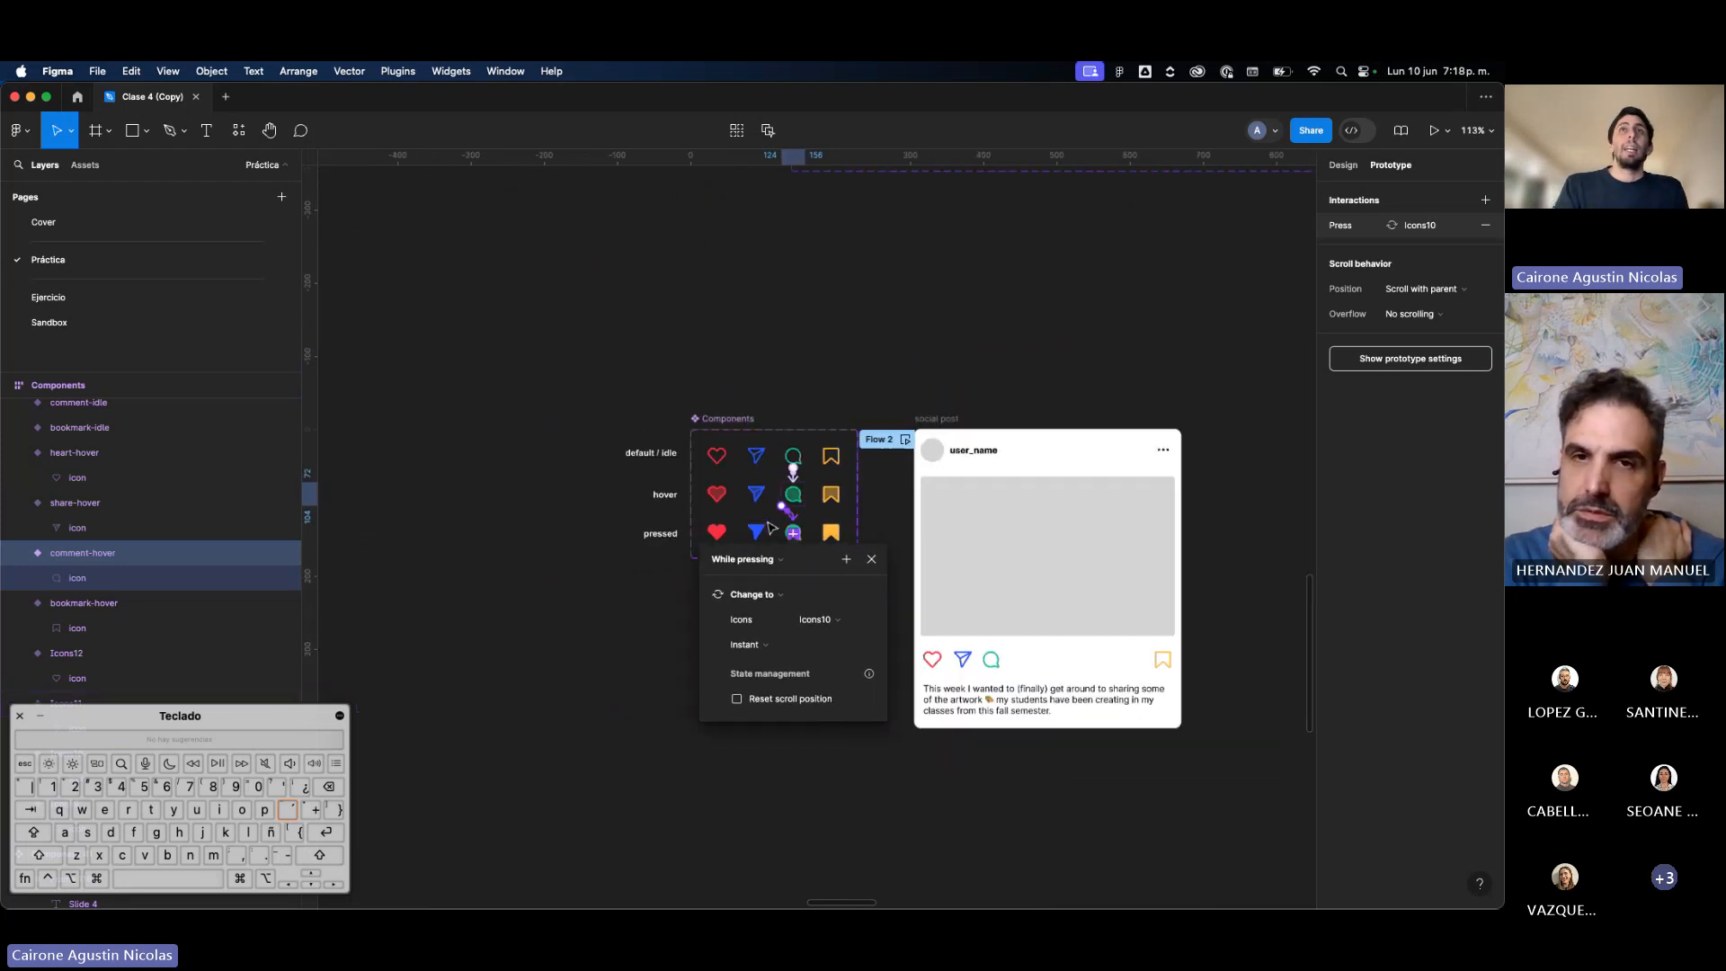
scroll(771, 528, down, 5)
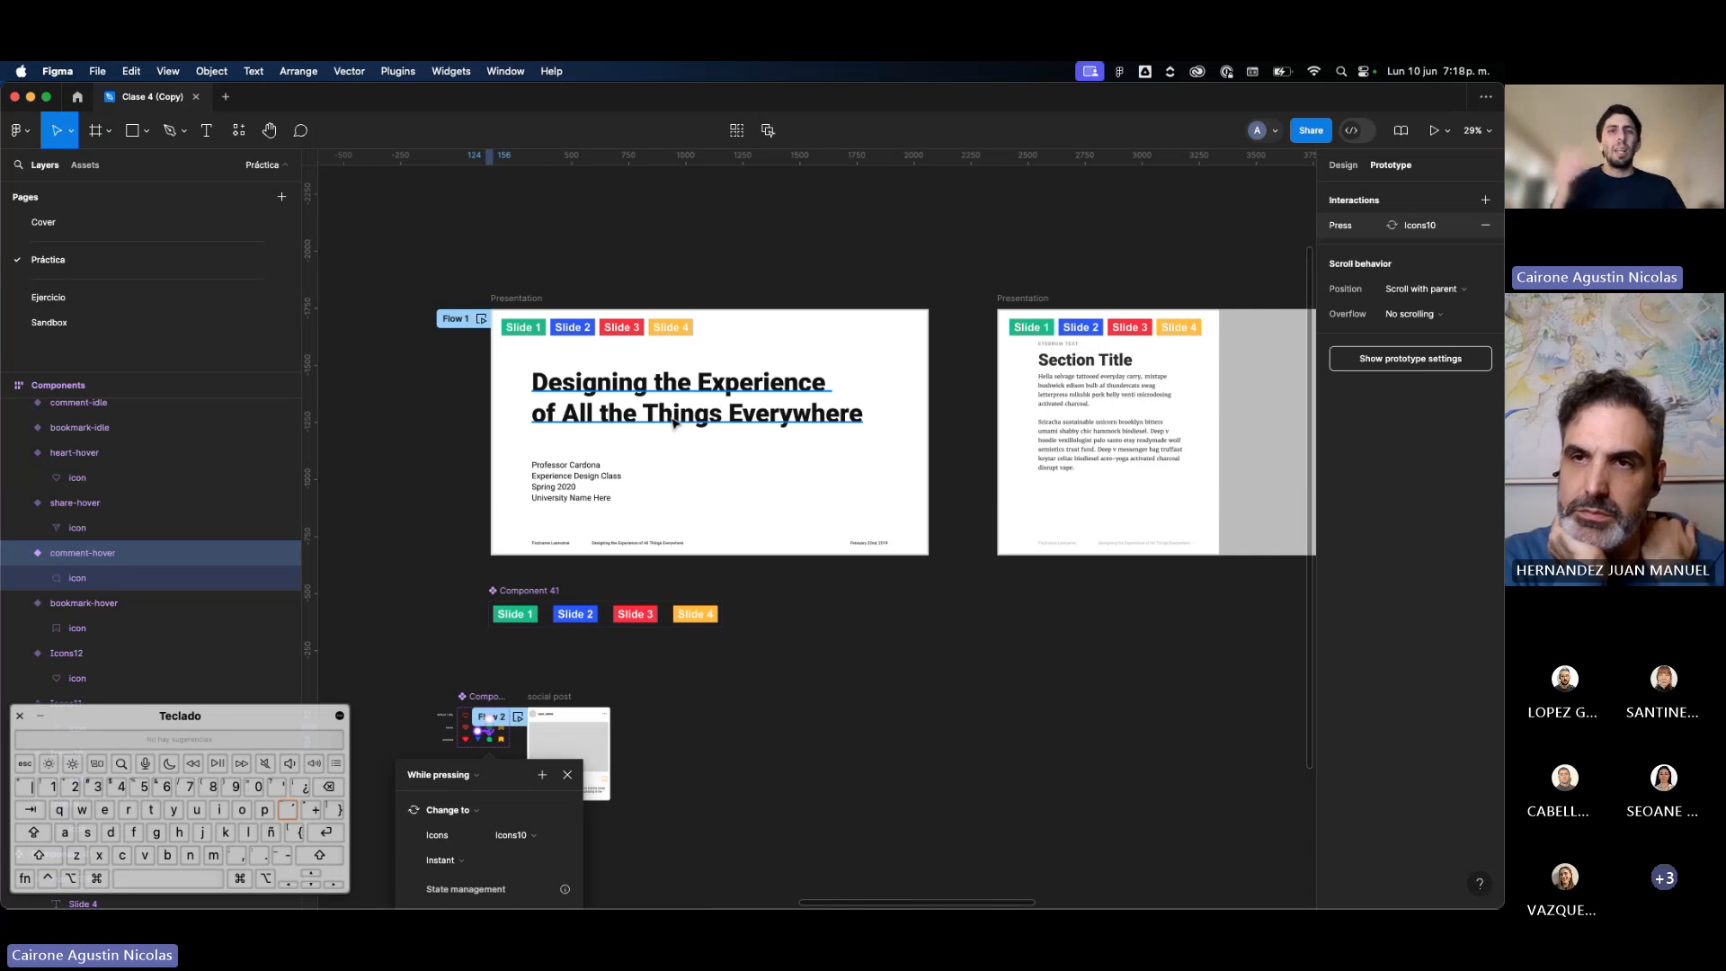
scroll(674, 422, down, 2)
click(519, 655)
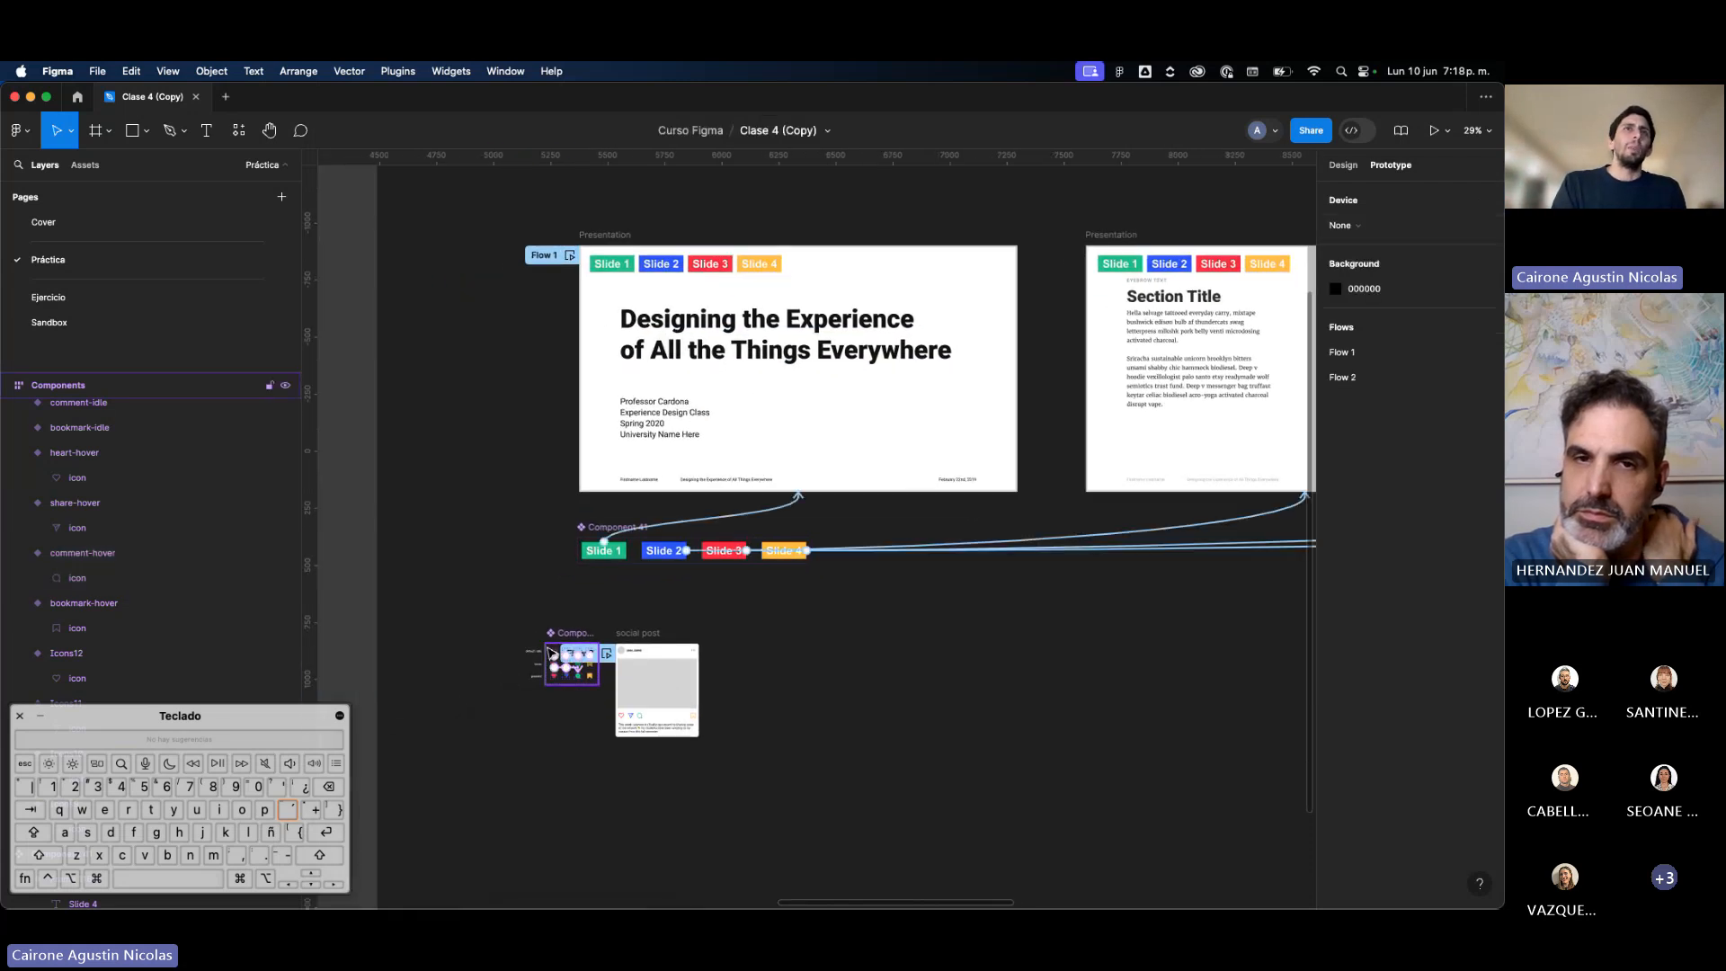
scroll(550, 719, up, 10)
scroll(551, 765, up, 5)
scroll(629, 755, up, 5)
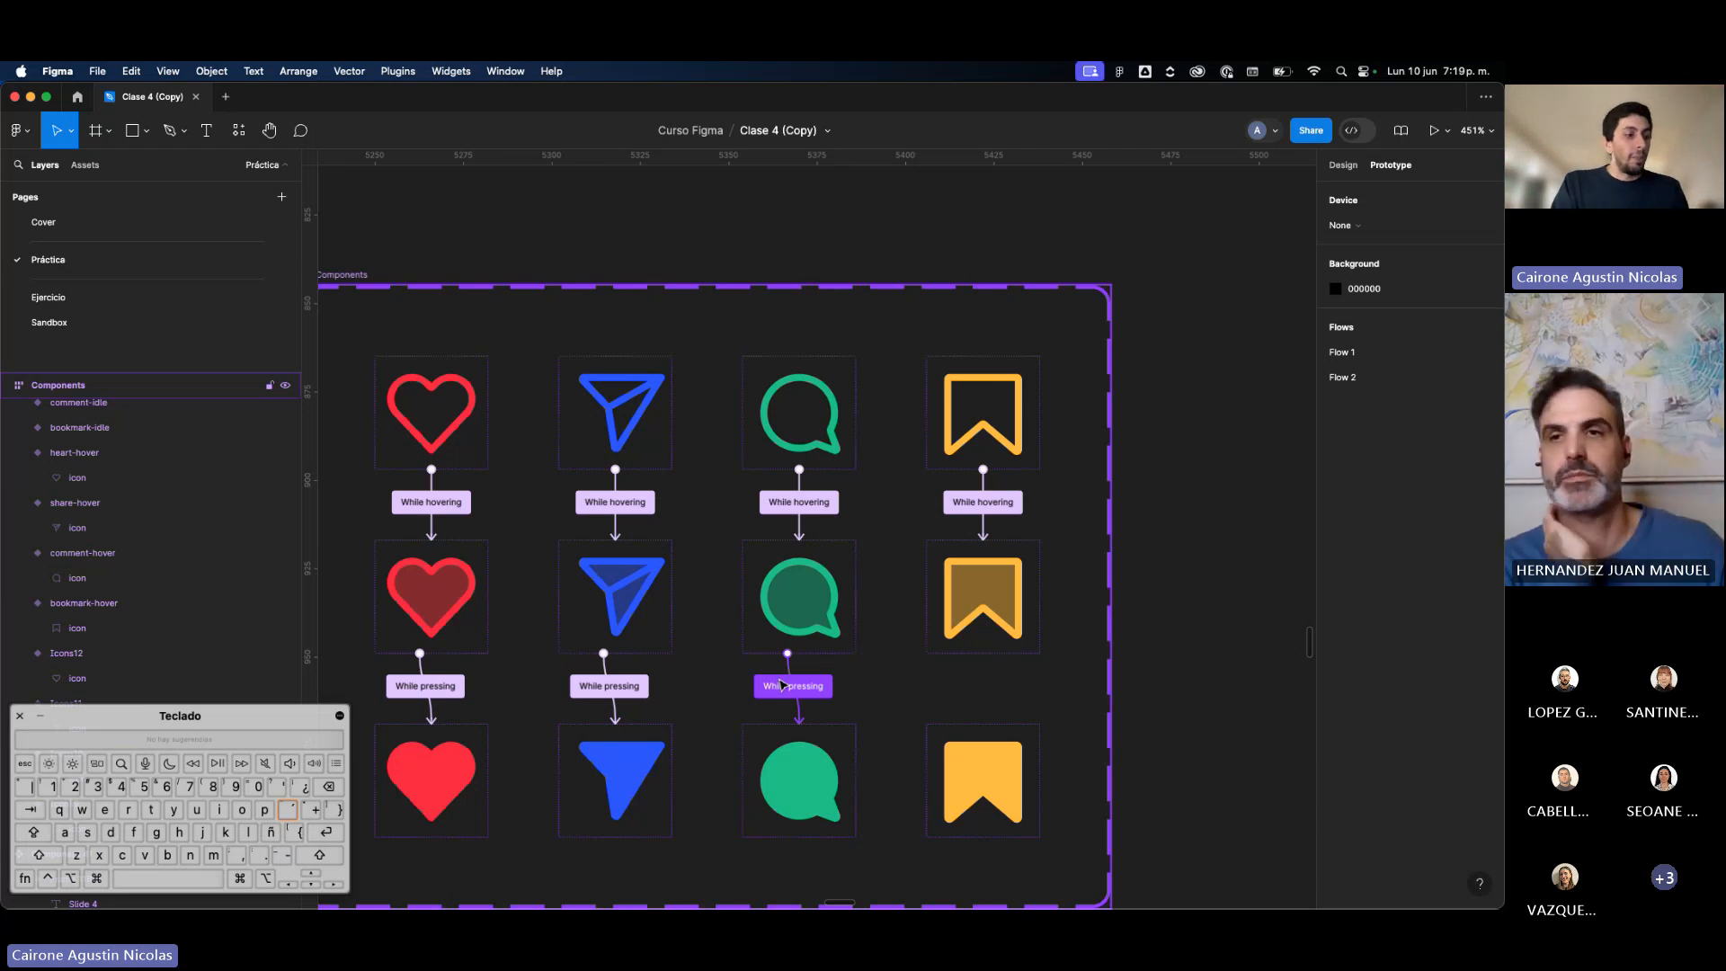
click(962, 643)
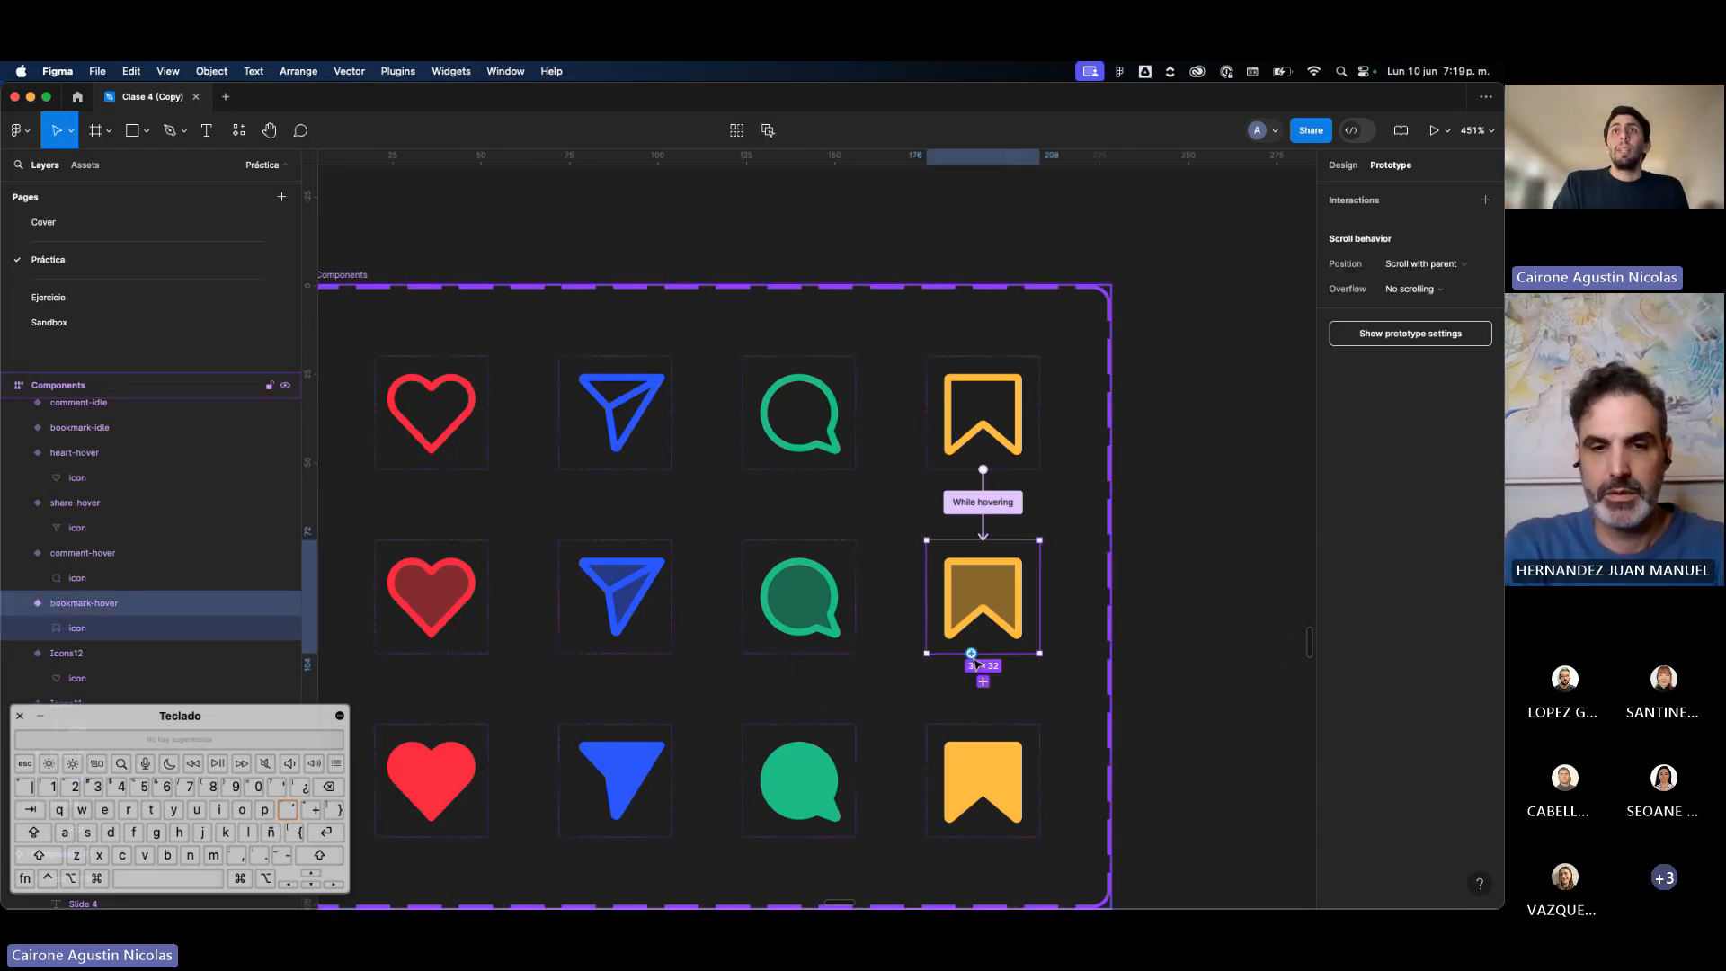
drag(983, 681, 979, 806)
click(958, 766)
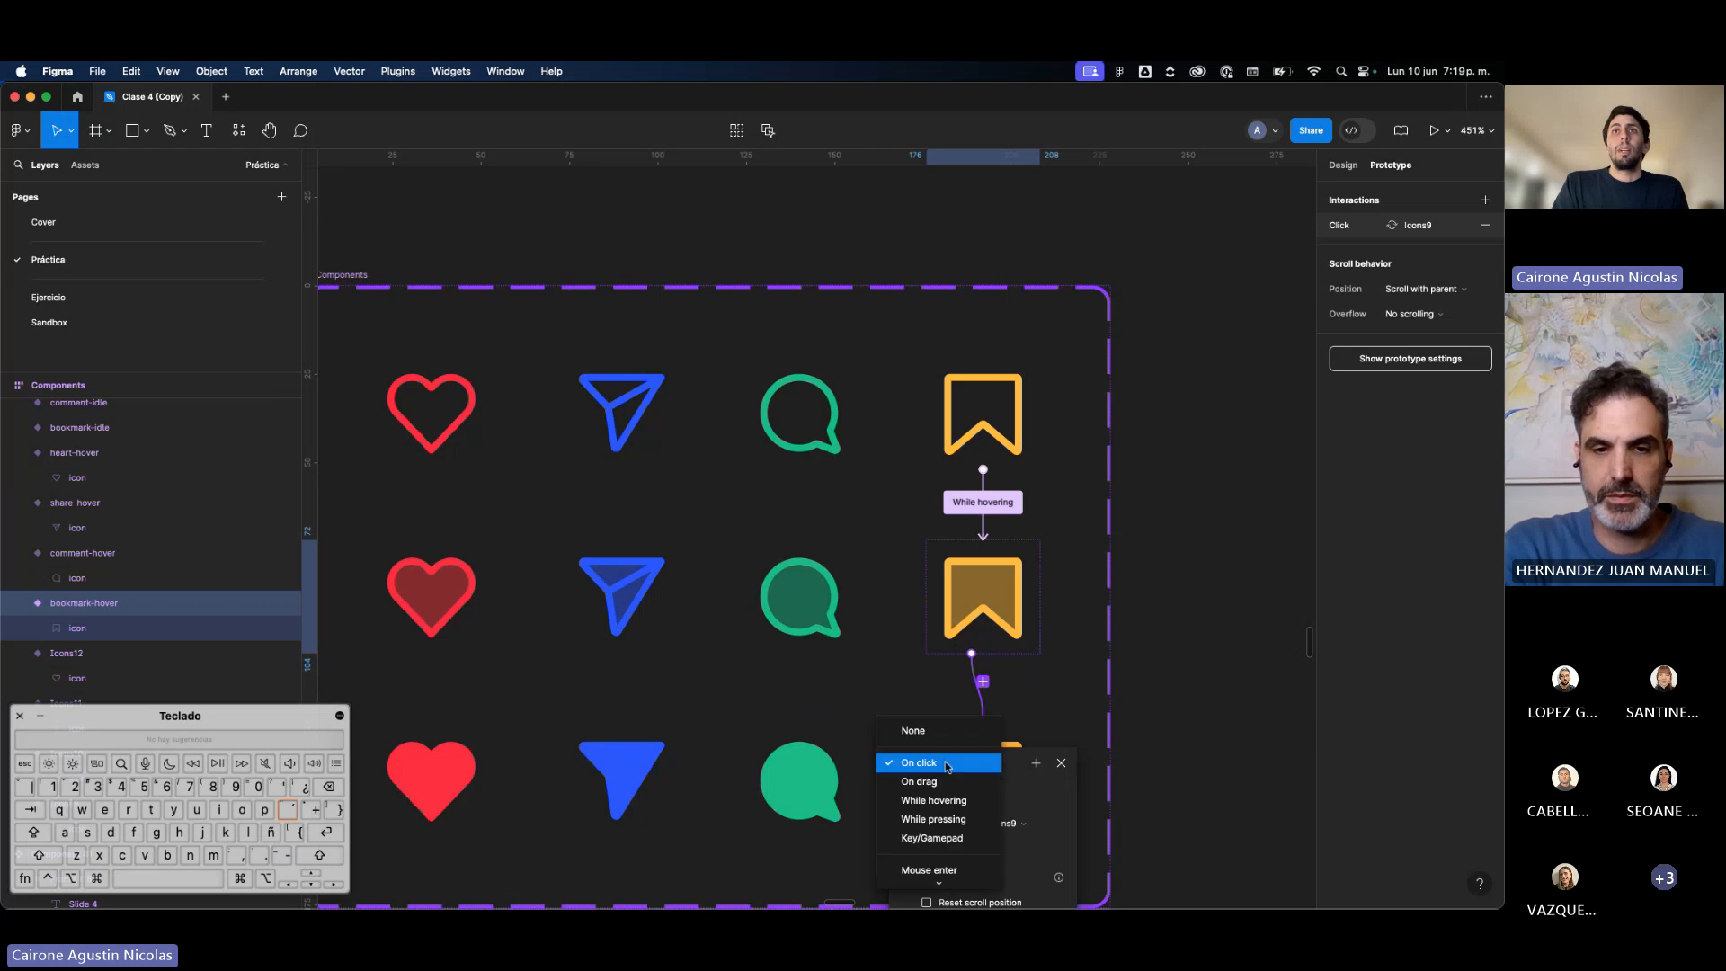
click(943, 819)
click(1176, 656)
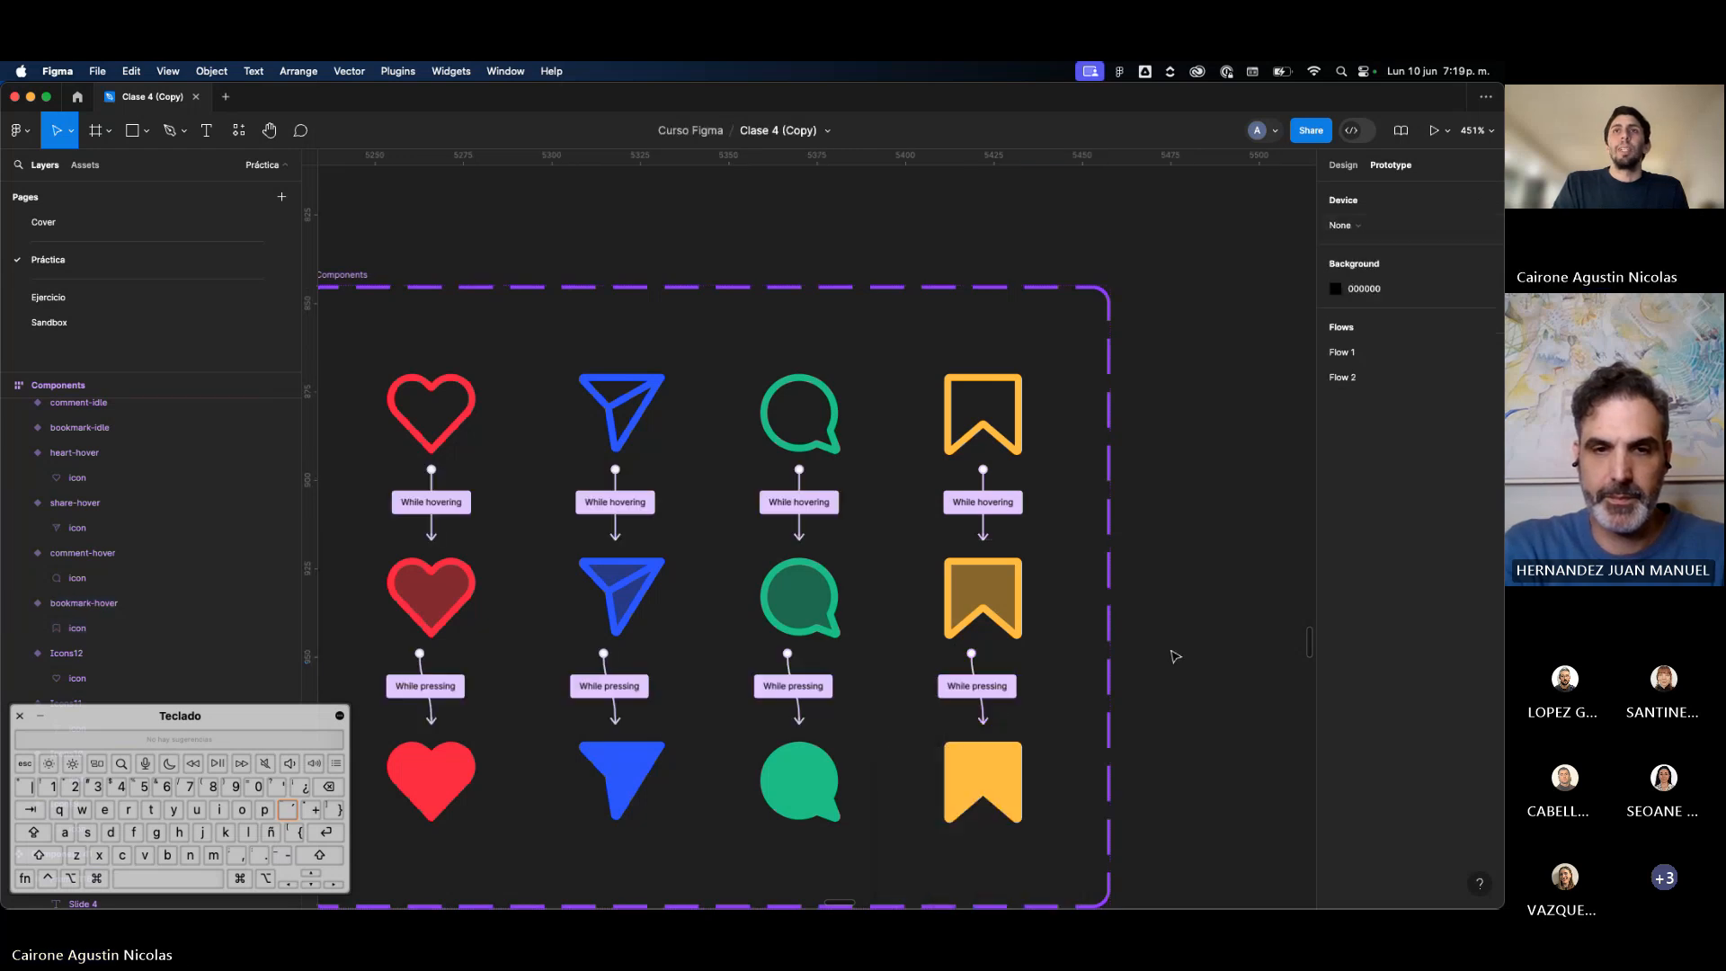
Step: Switch to design editing and open the Icons variant property of the Components set with its list of values
scroll(1175, 656, down, 4)
scroll(1175, 656, down, 1)
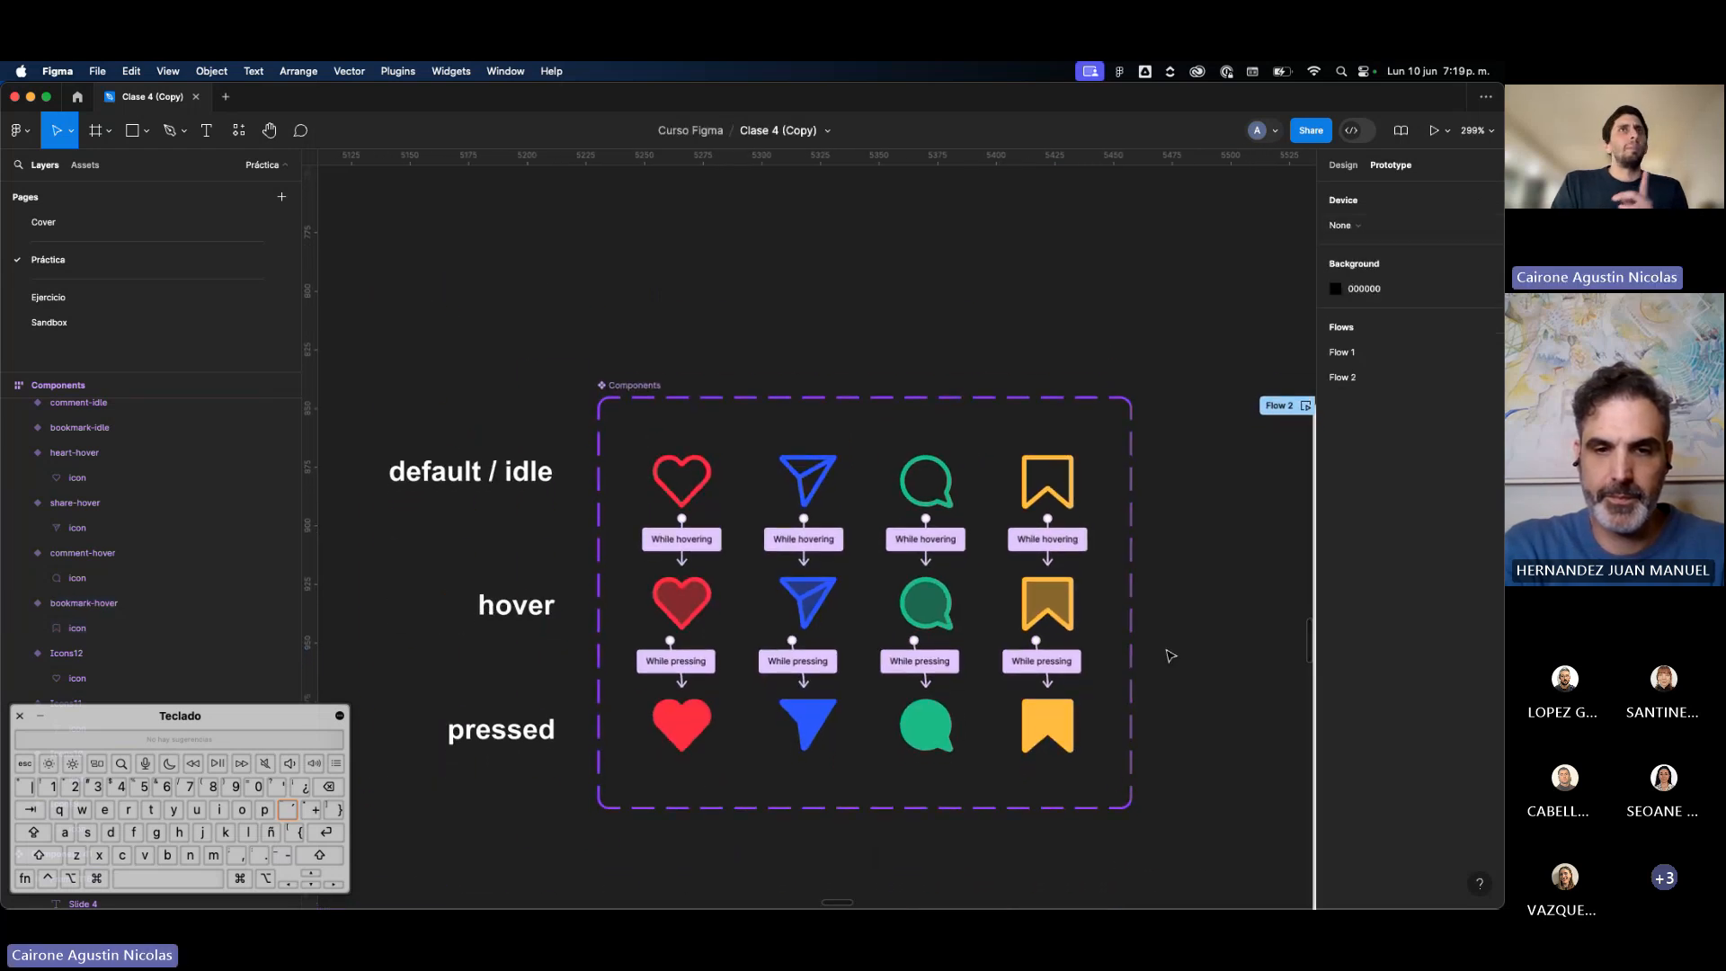
click(652, 391)
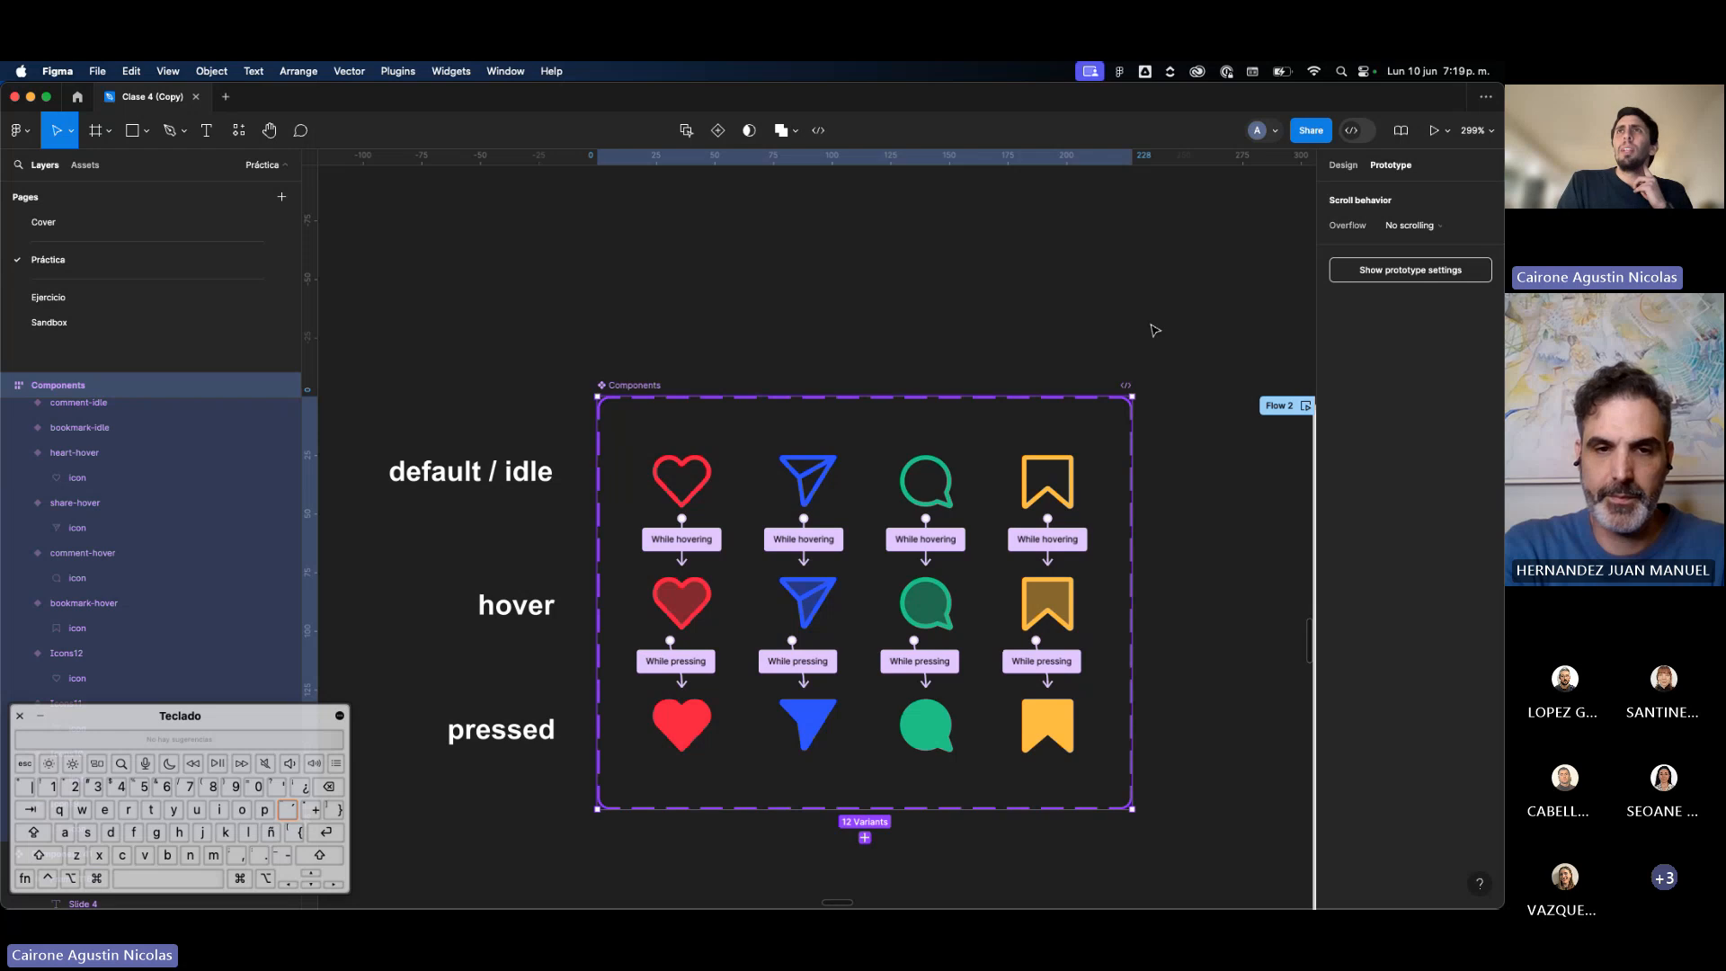
click(1342, 165)
scroll(1168, 297, down, 3)
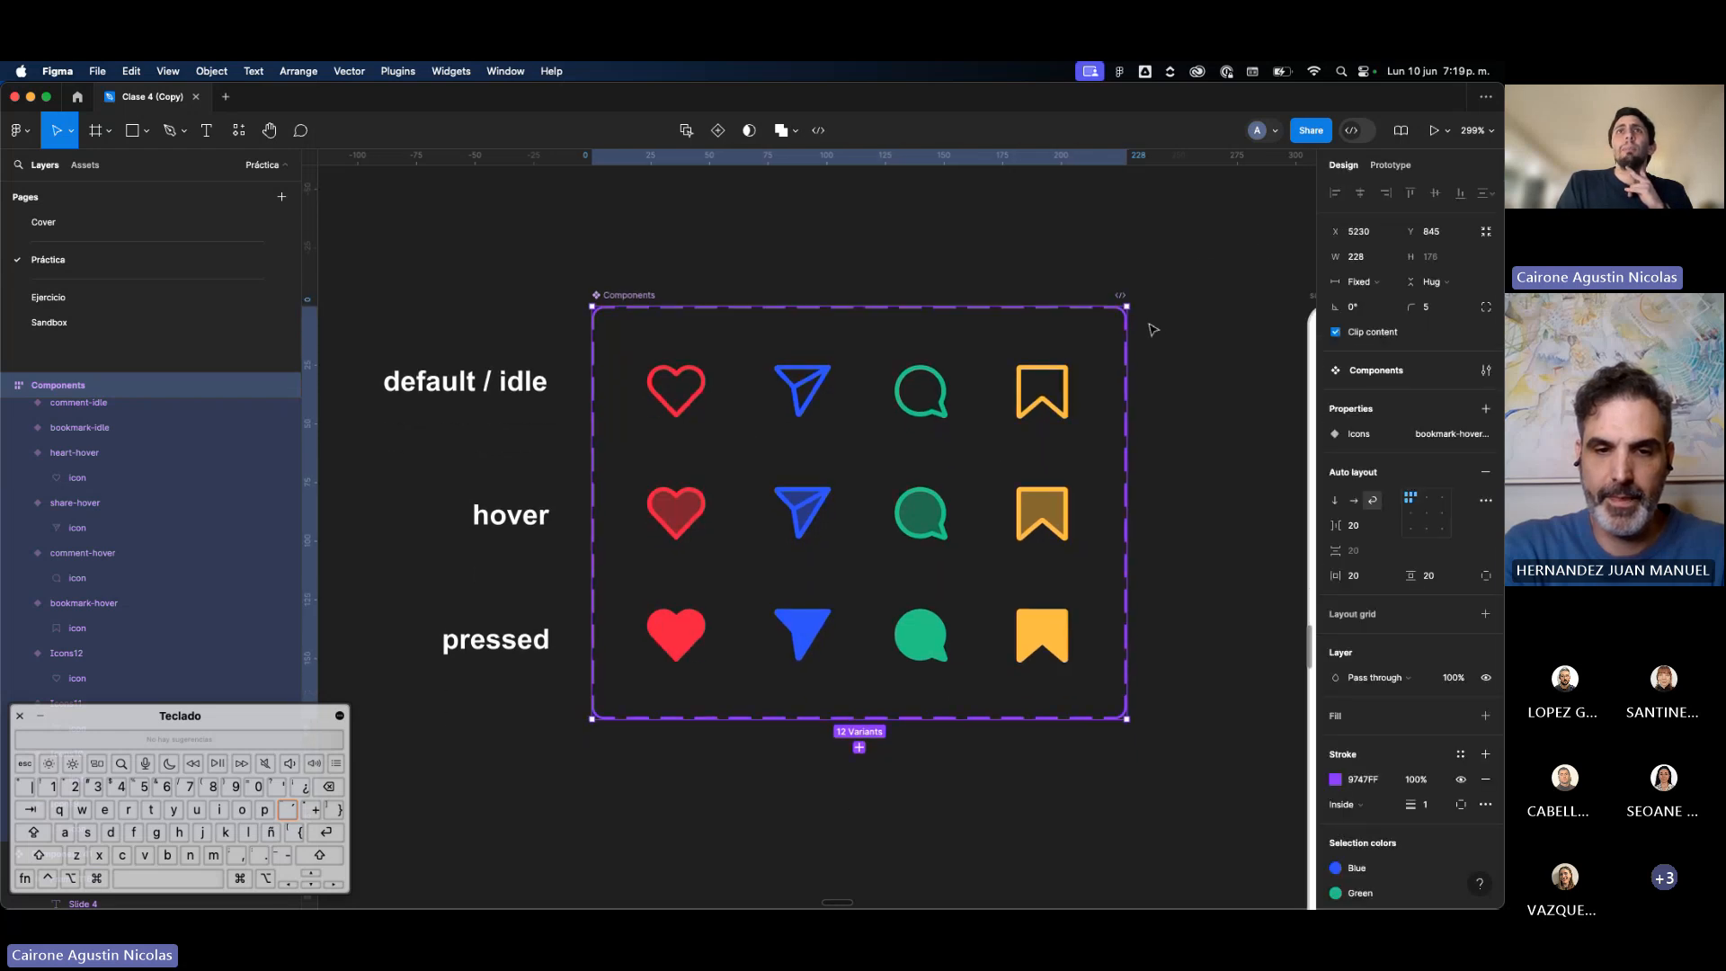
click(676, 634)
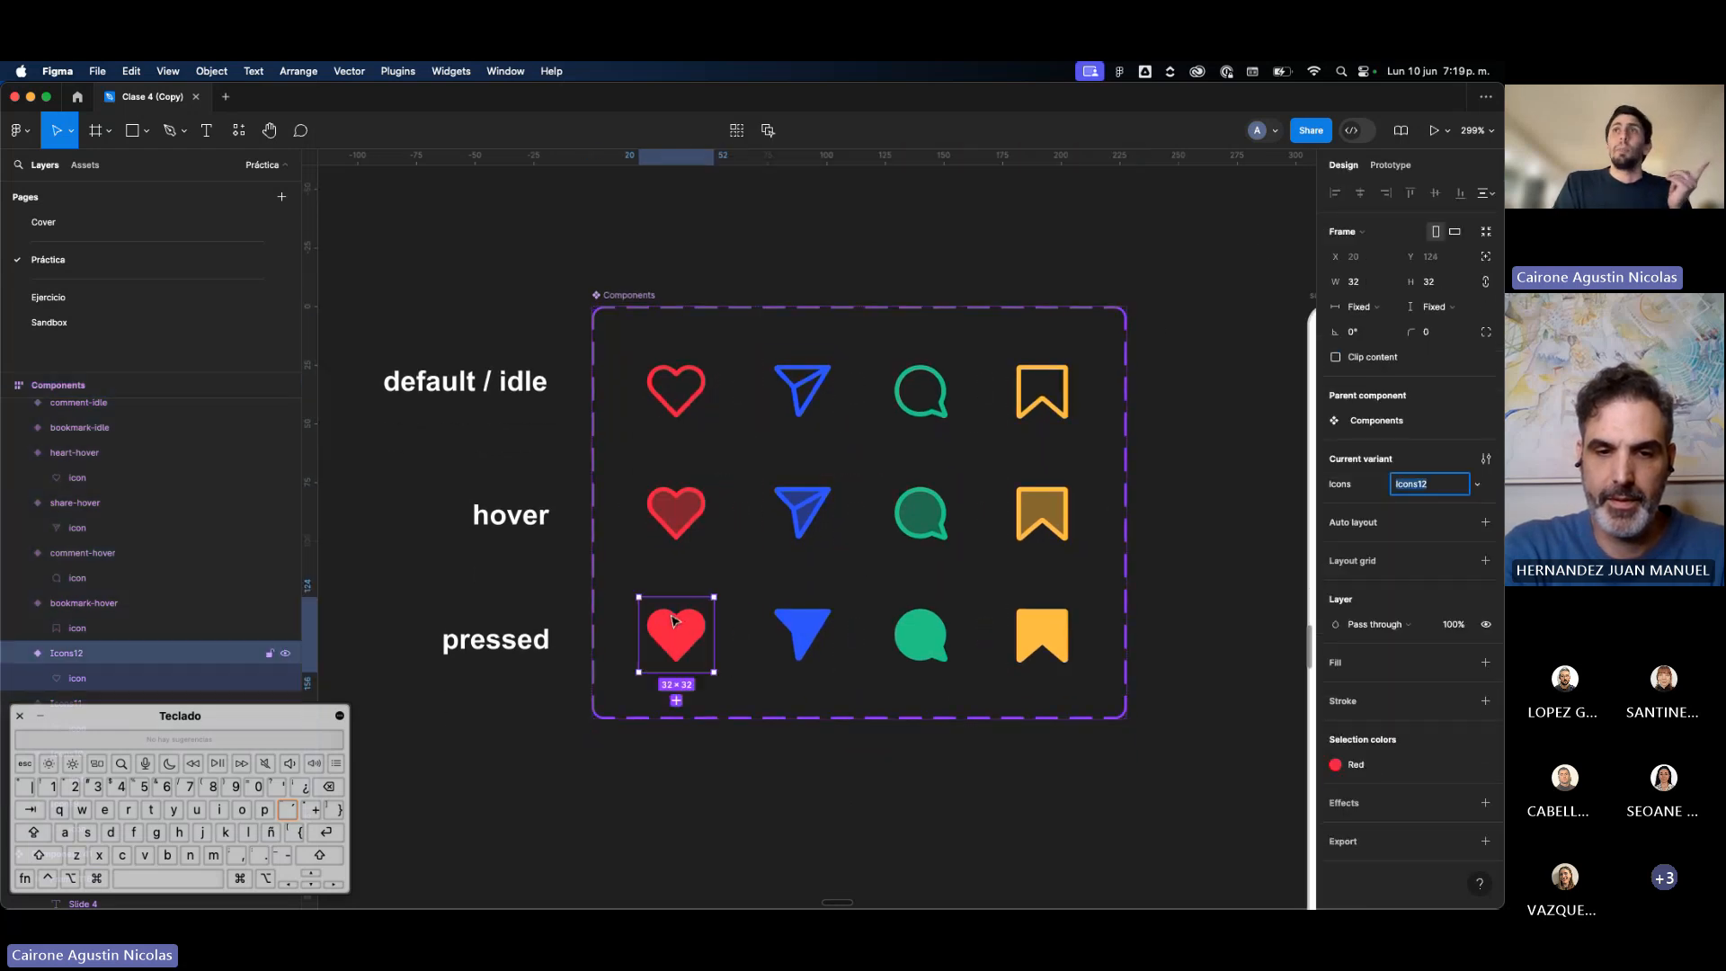
click(1265, 561)
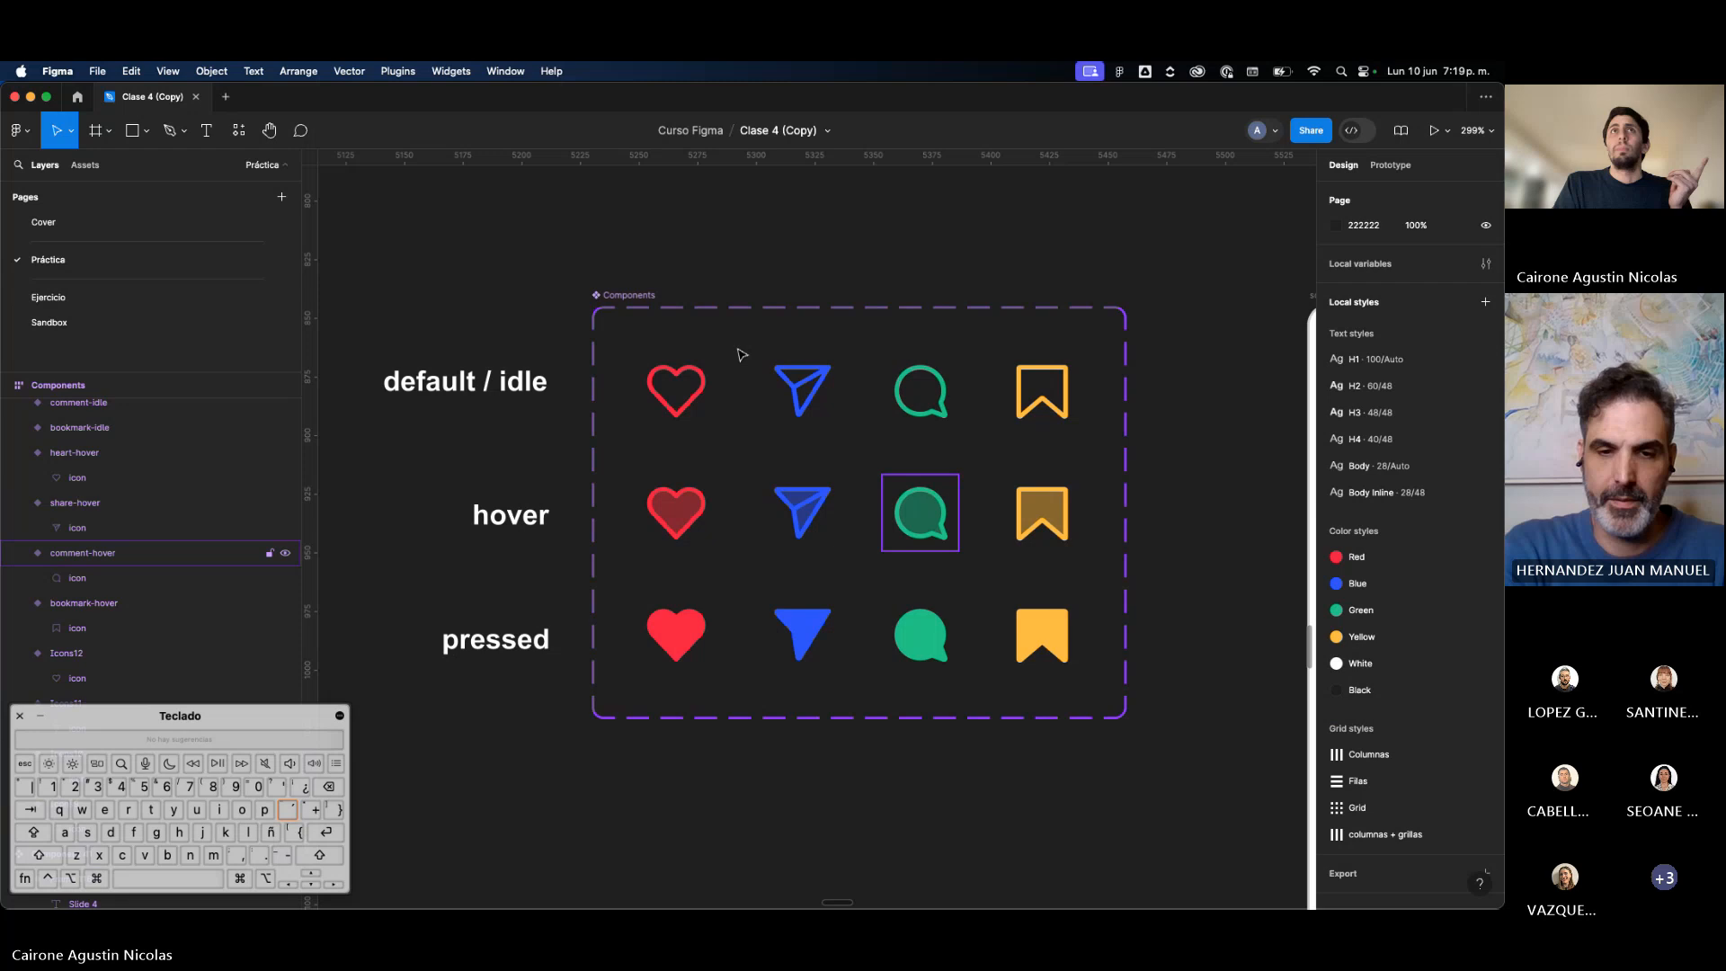
click(657, 298)
click(1460, 435)
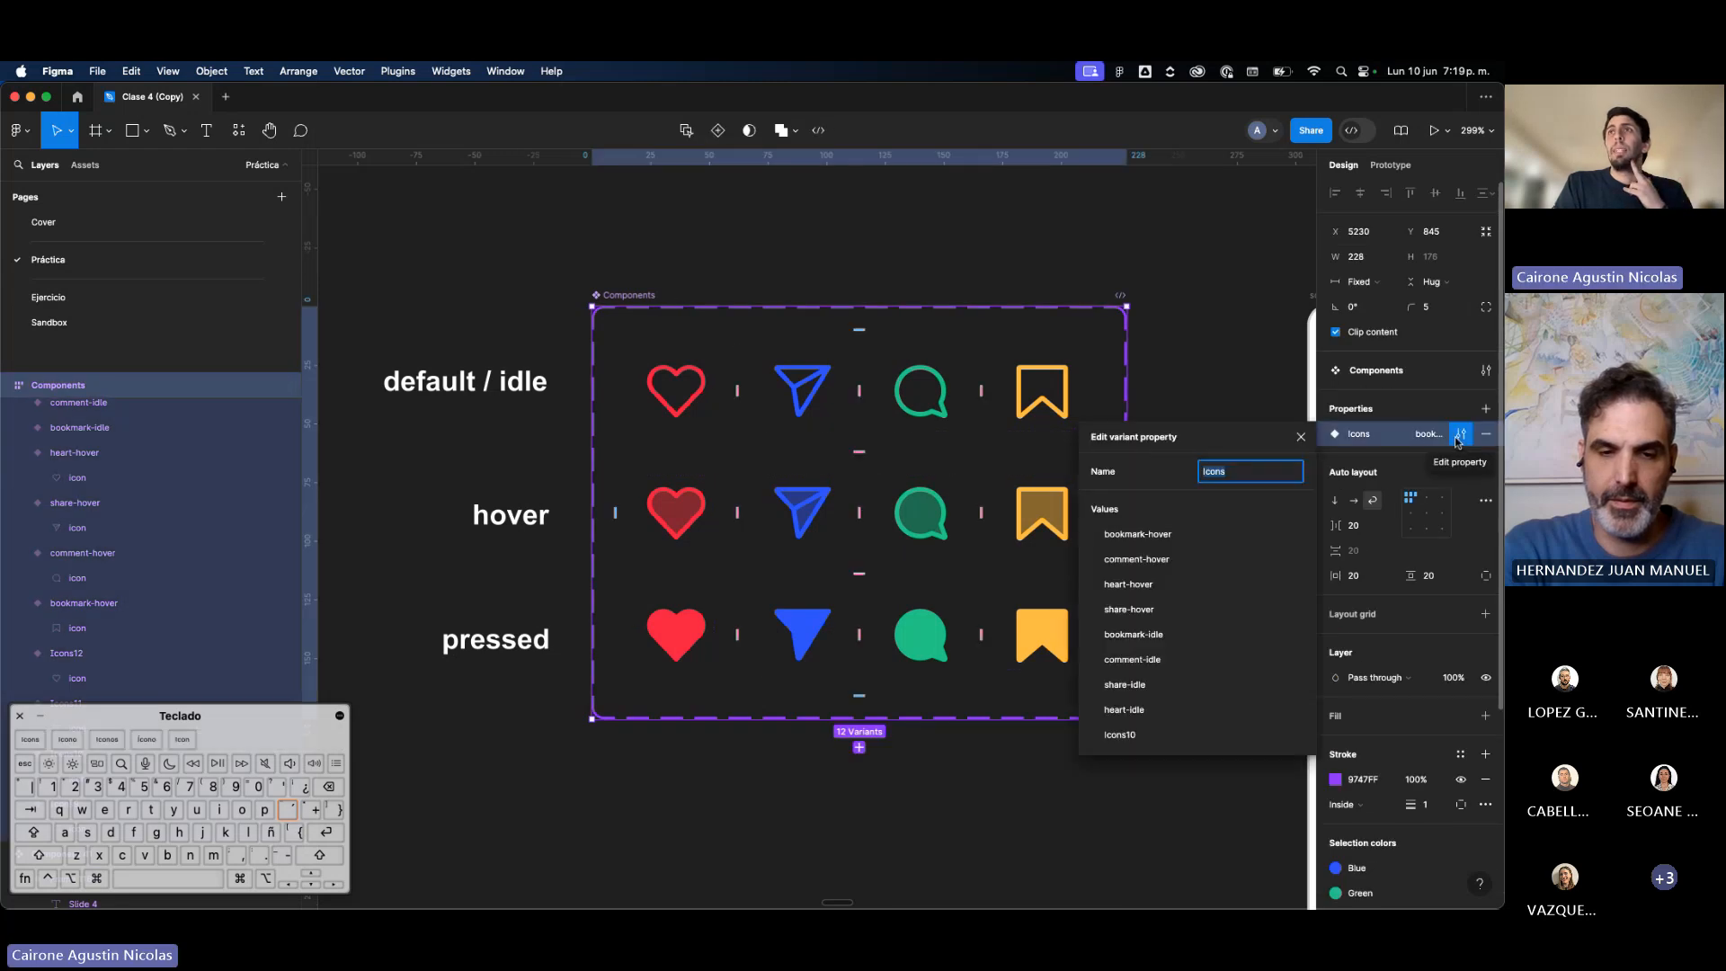
scroll(1169, 665, down, 2)
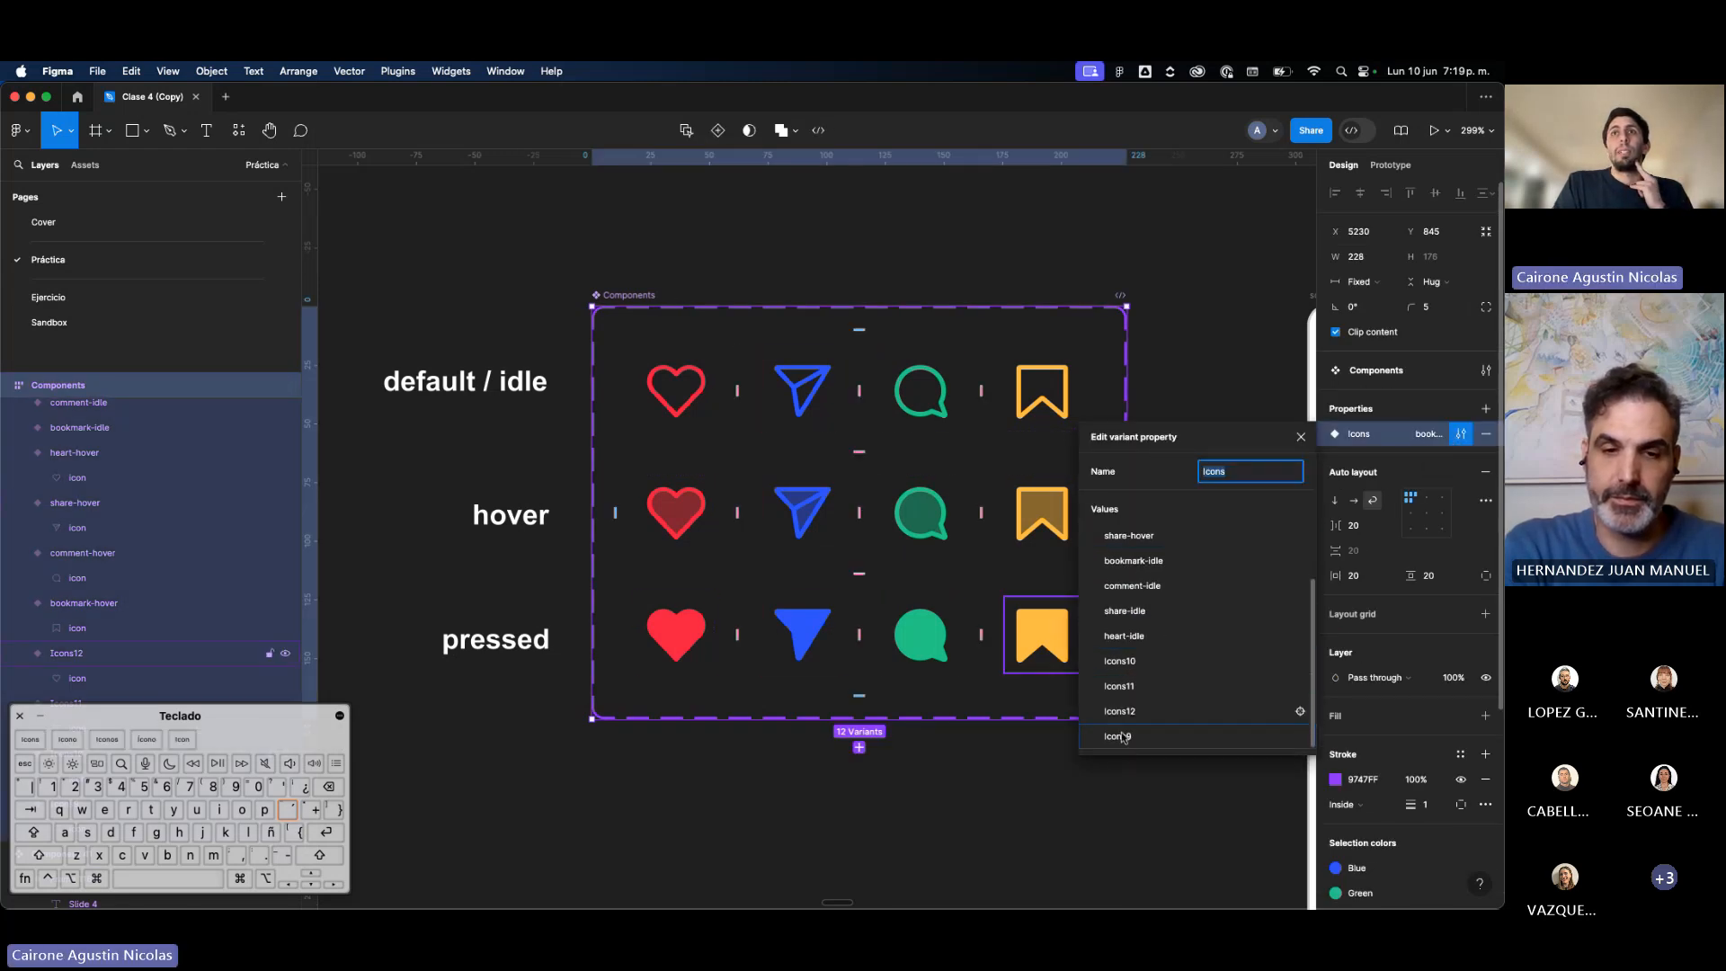
Step: Rename the variant value Icons10 as comment-pressed and Icons11 as share-pressed
double_click(1128, 663)
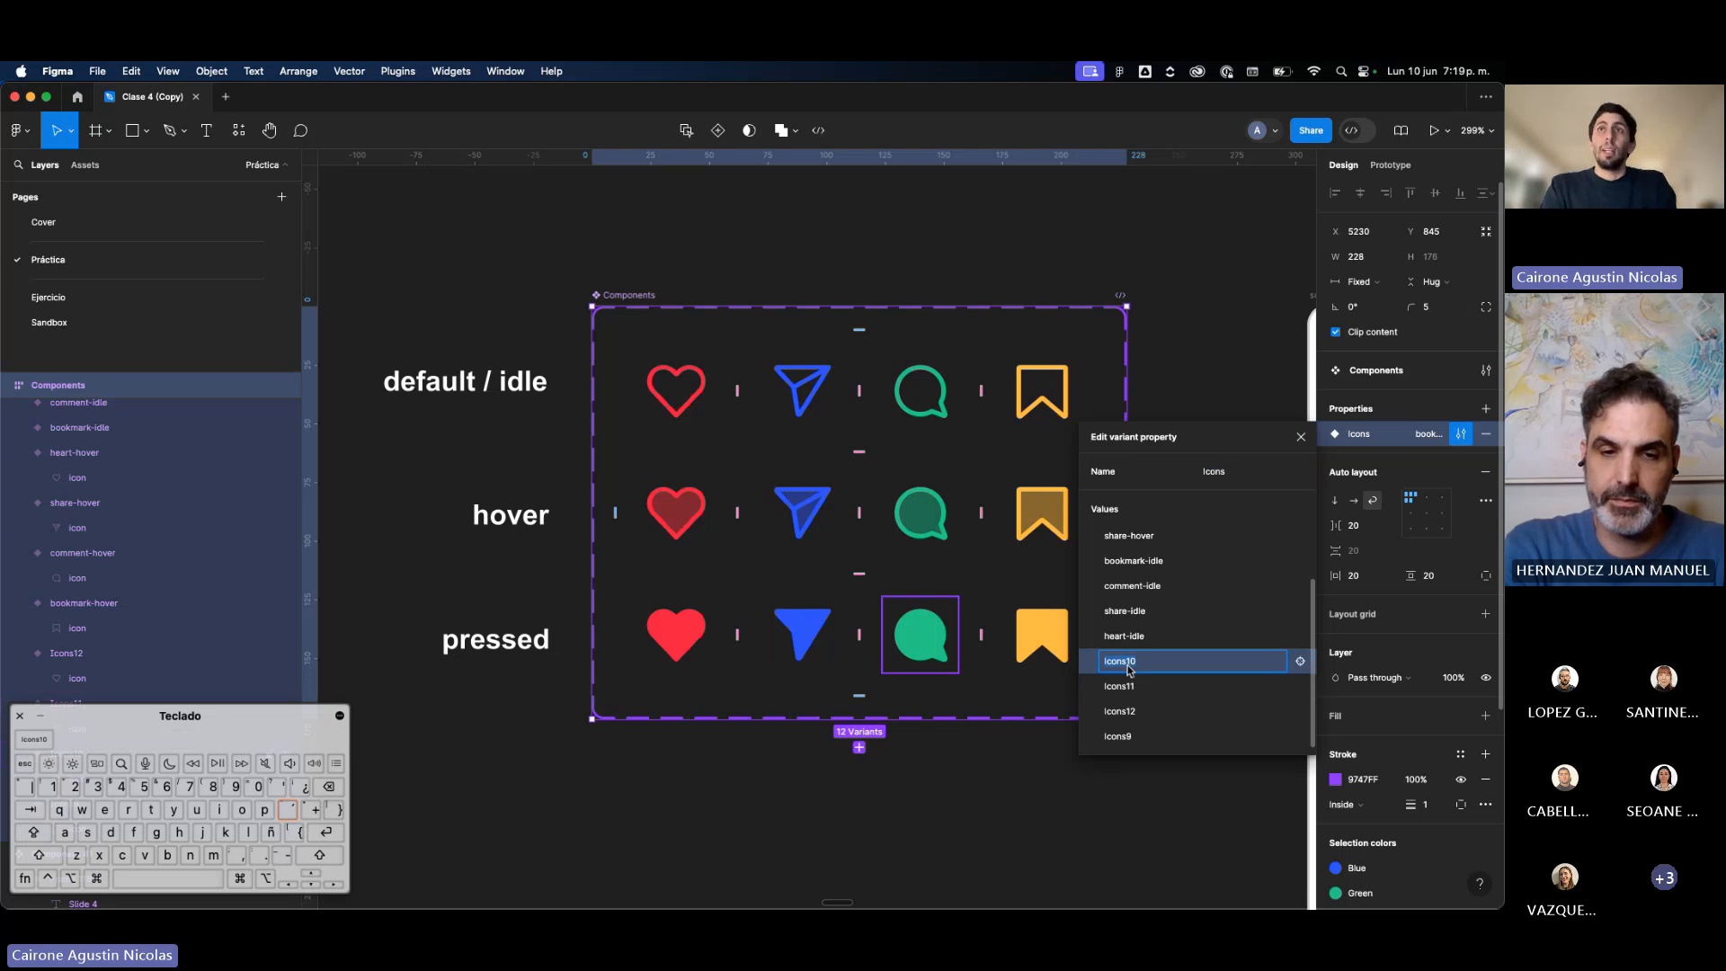
text(comment-)
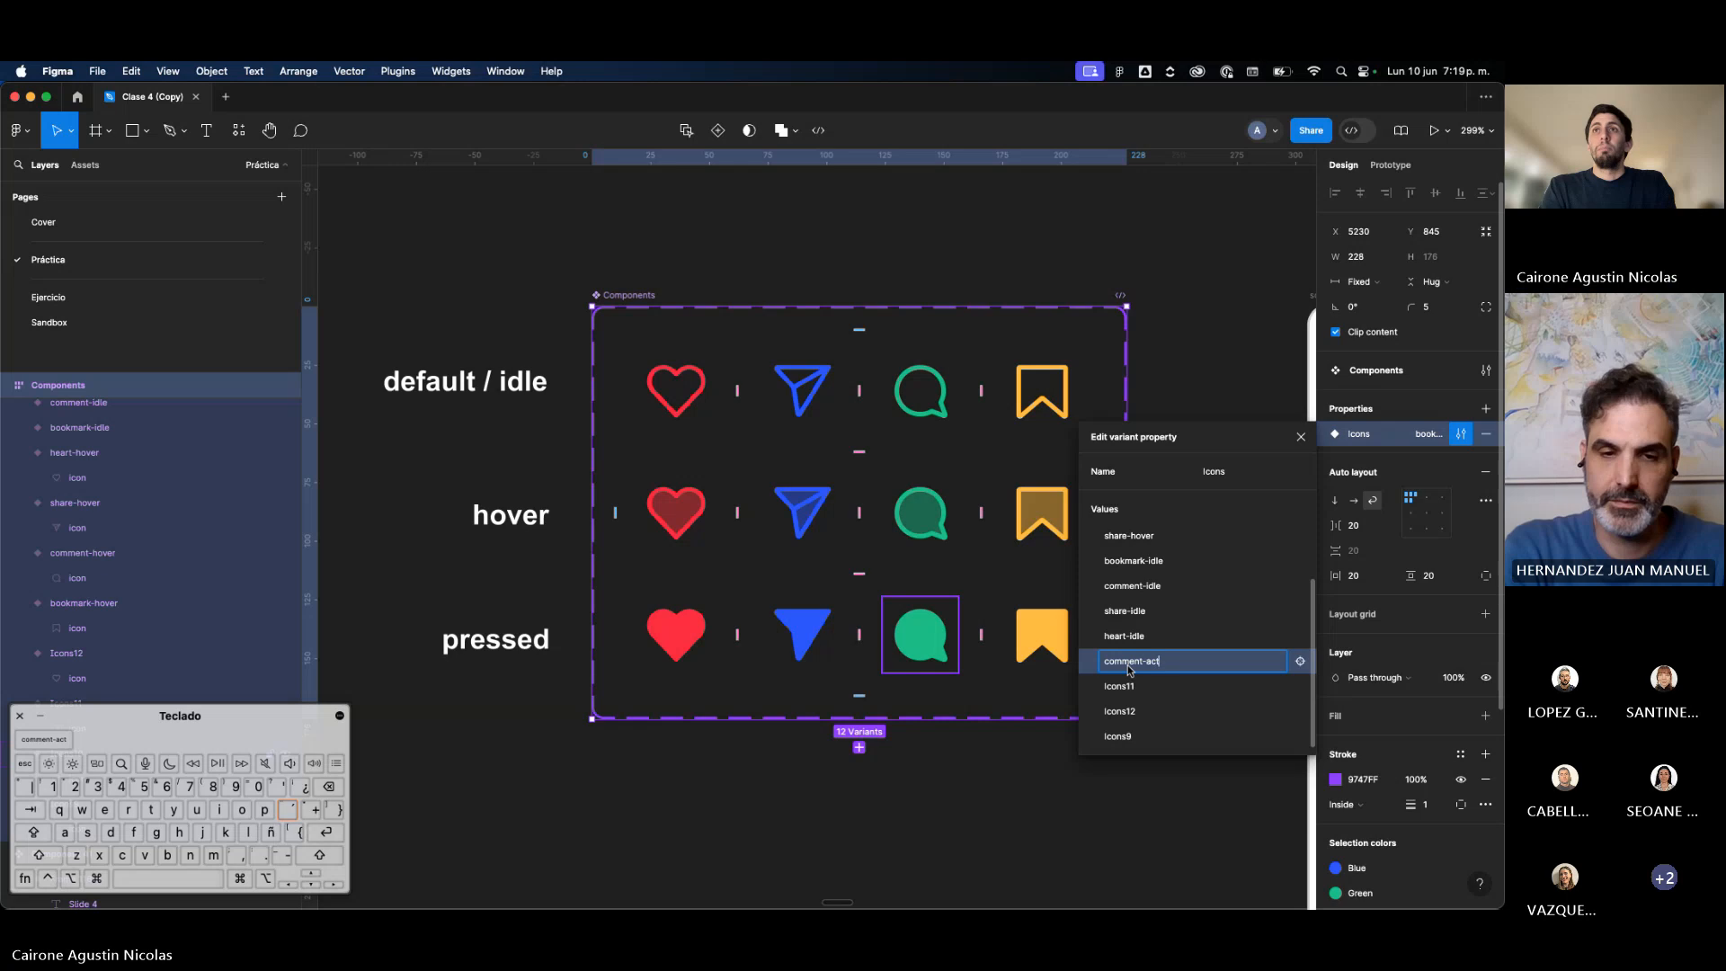
text(pressed)
key(Return)
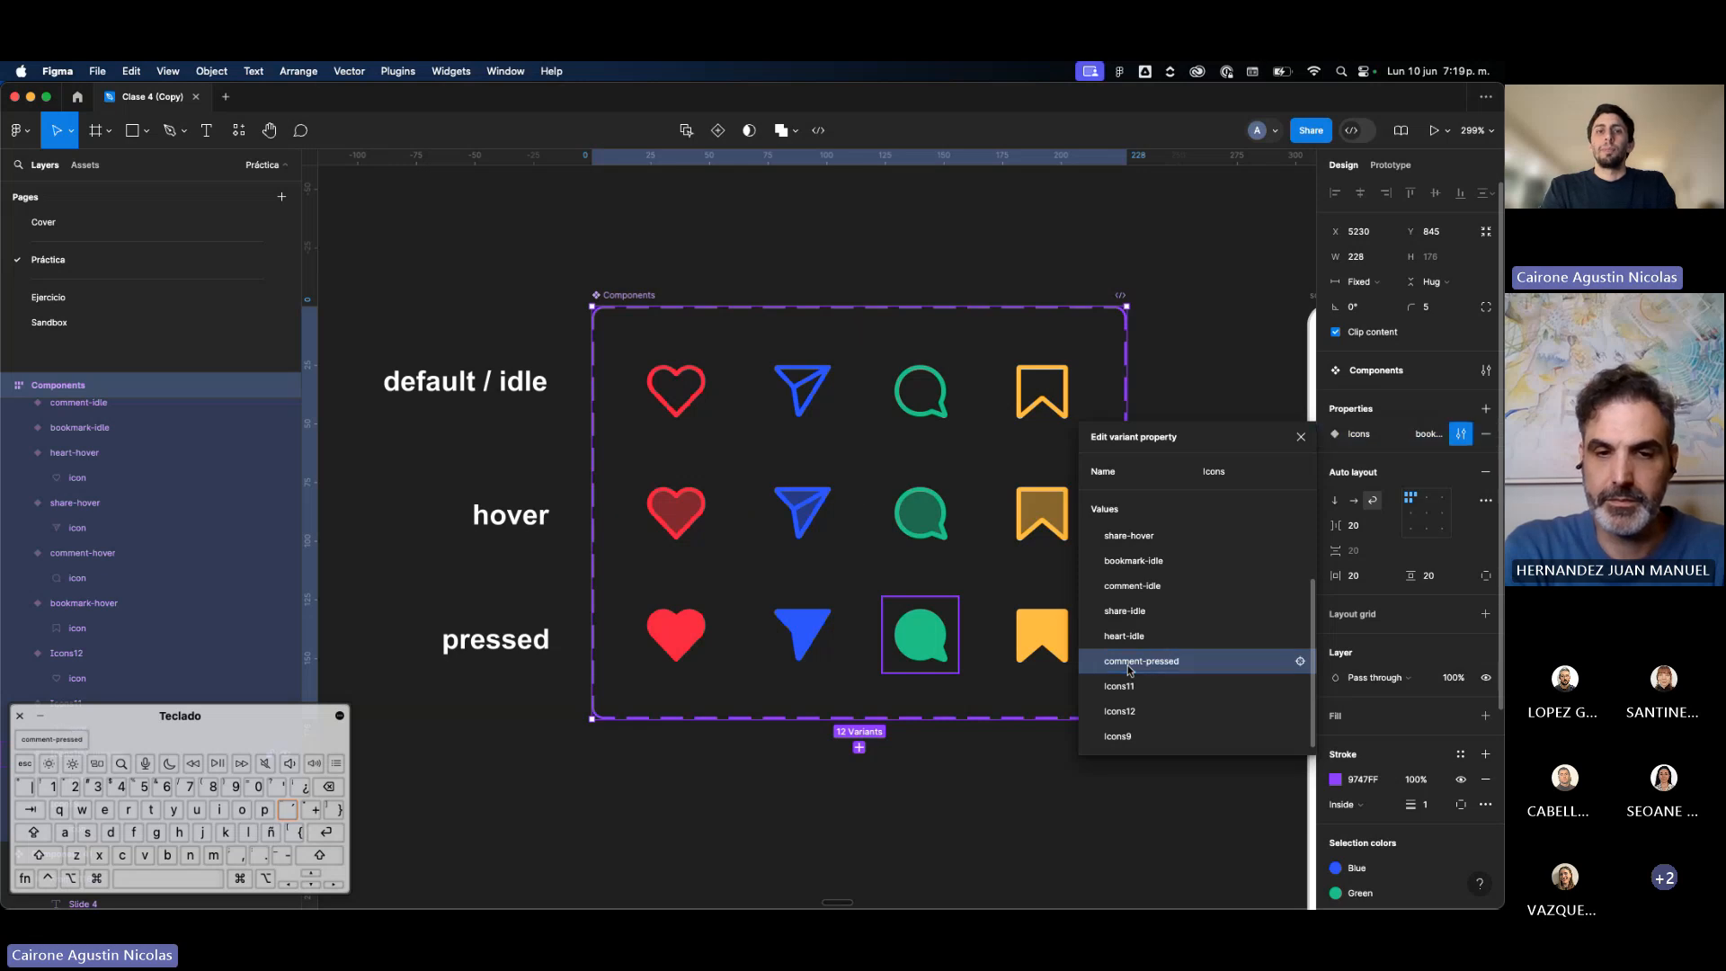
double_click(1120, 685)
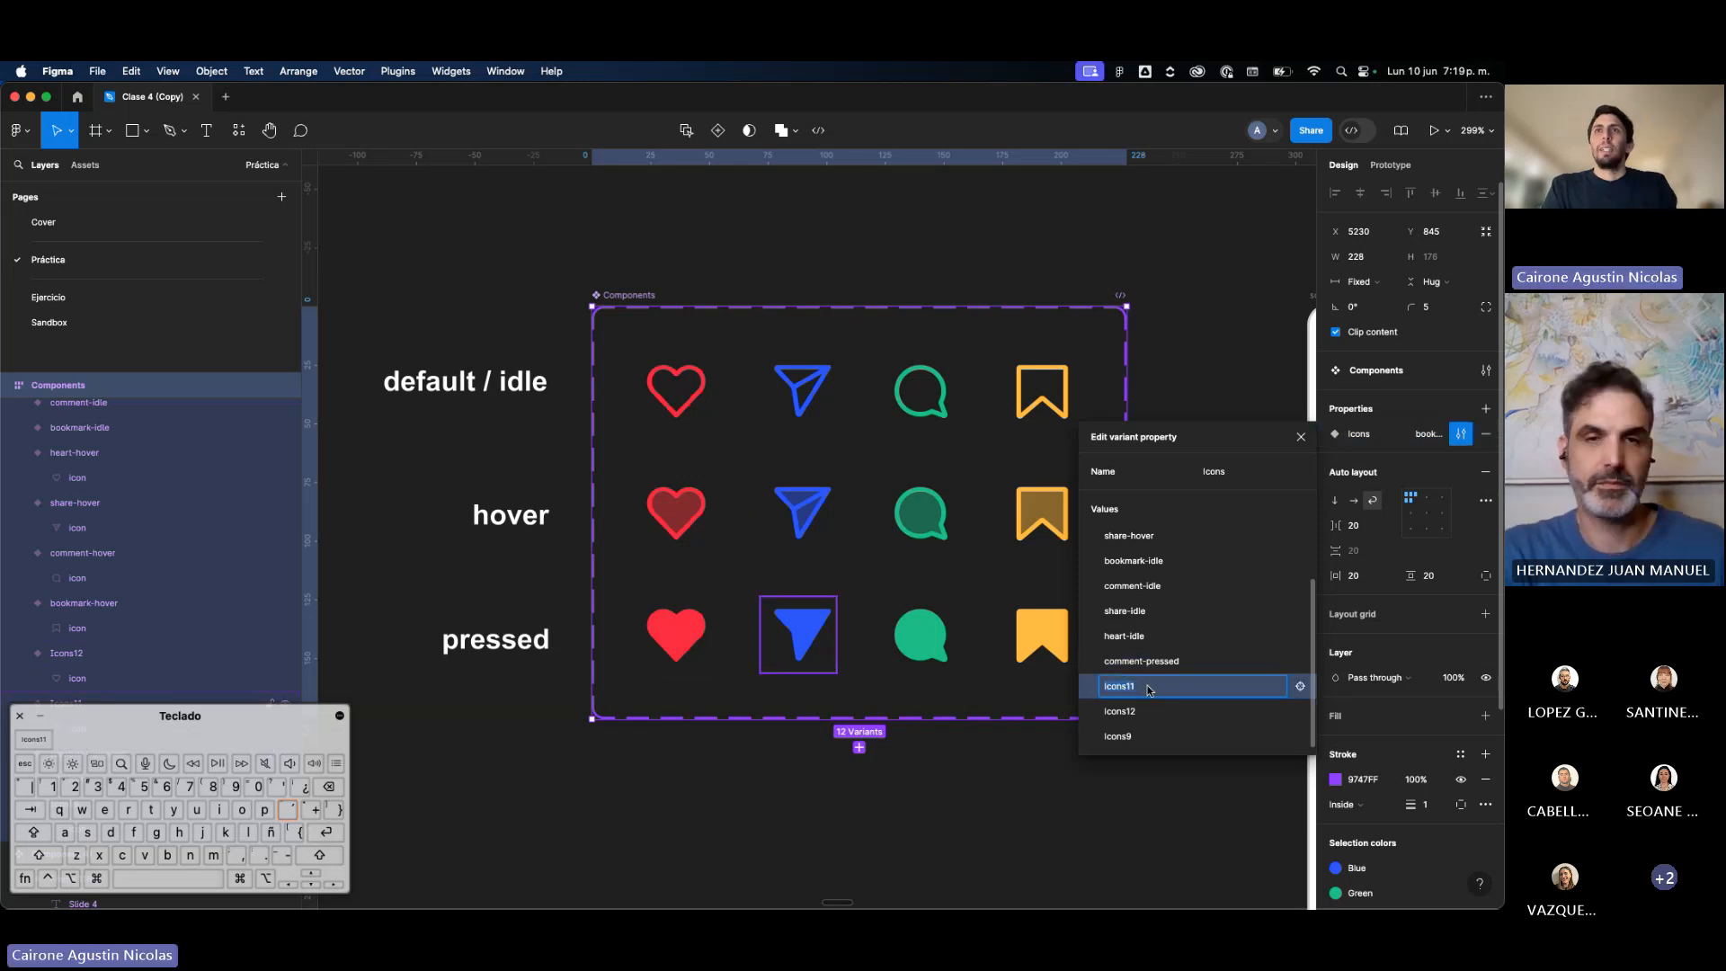
text(share-pressed)
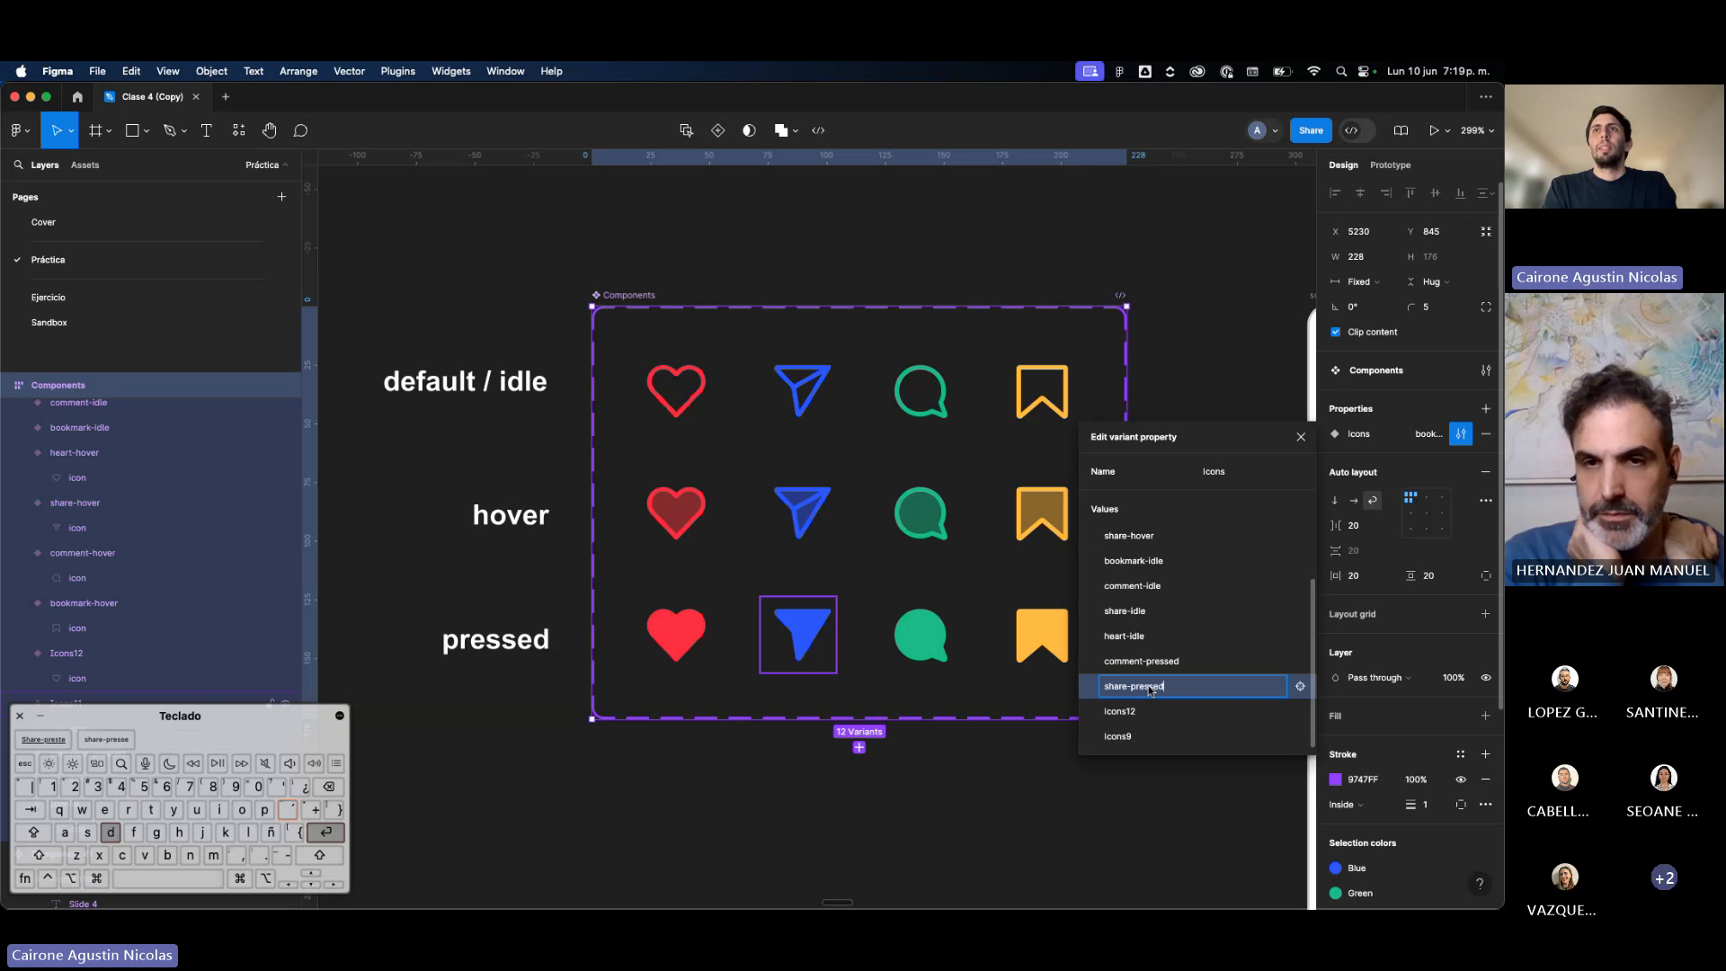
key(Return)
Step: Rename the variant value Icons12 as heart-pressed and Icons9 as bookmark-pressed, and close the property editor
double_click(1131, 712)
text(he)
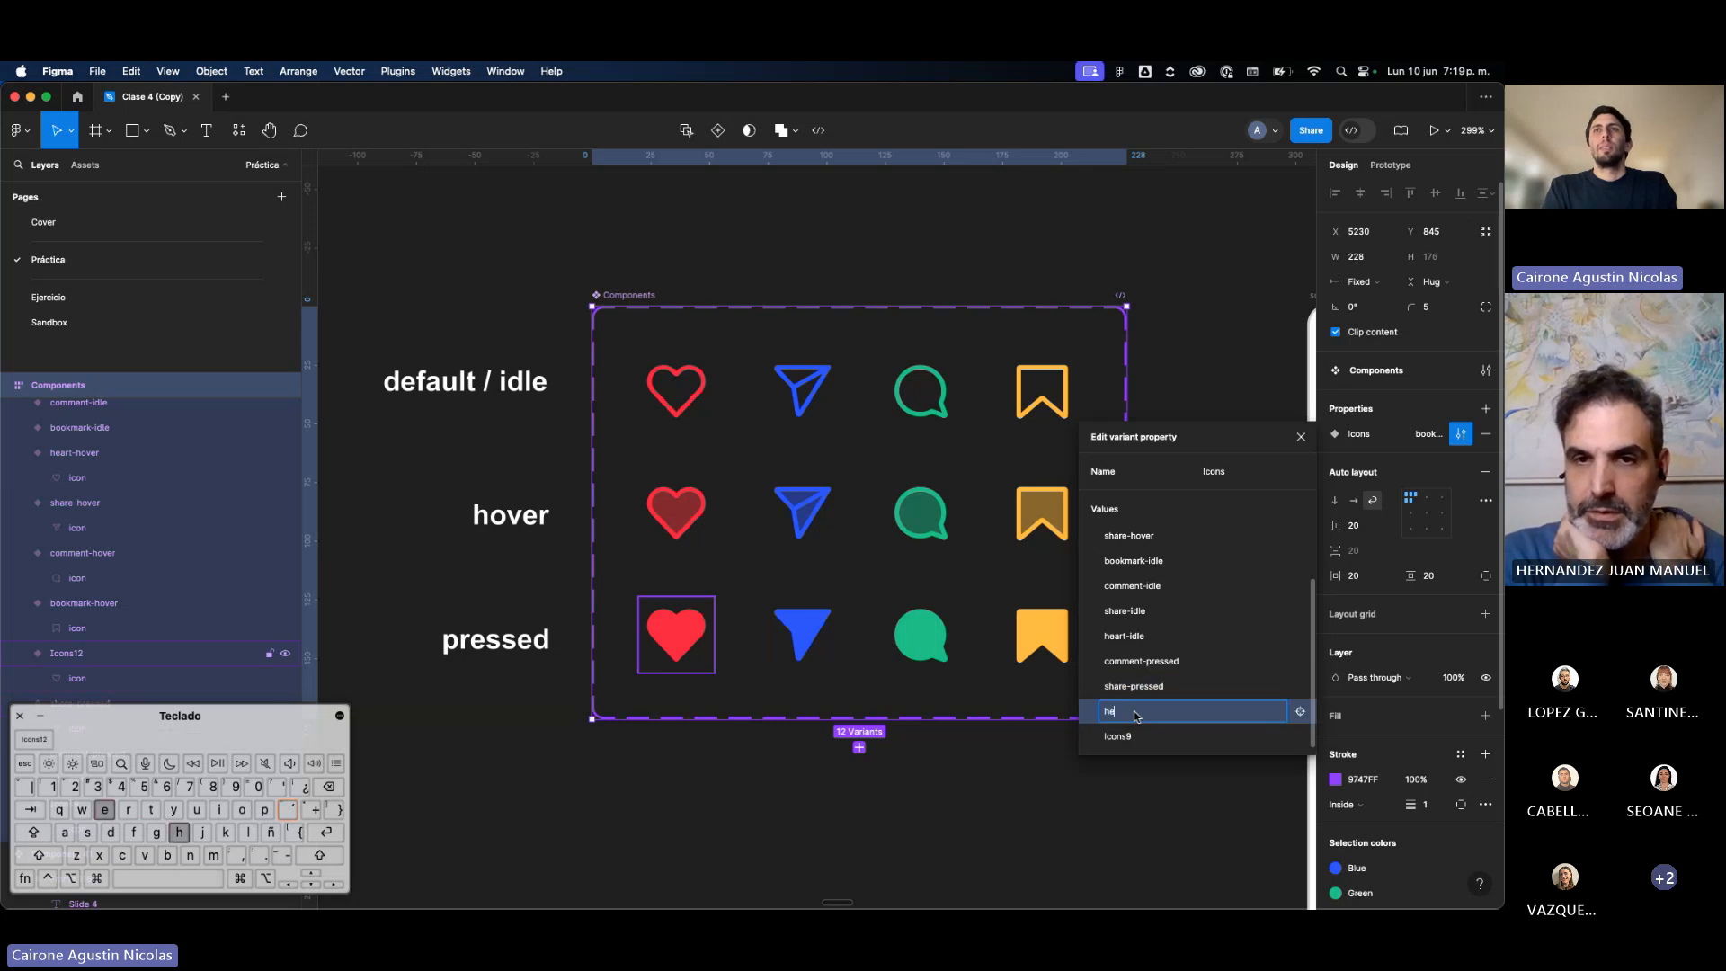
text(art-pressed)
key(Return)
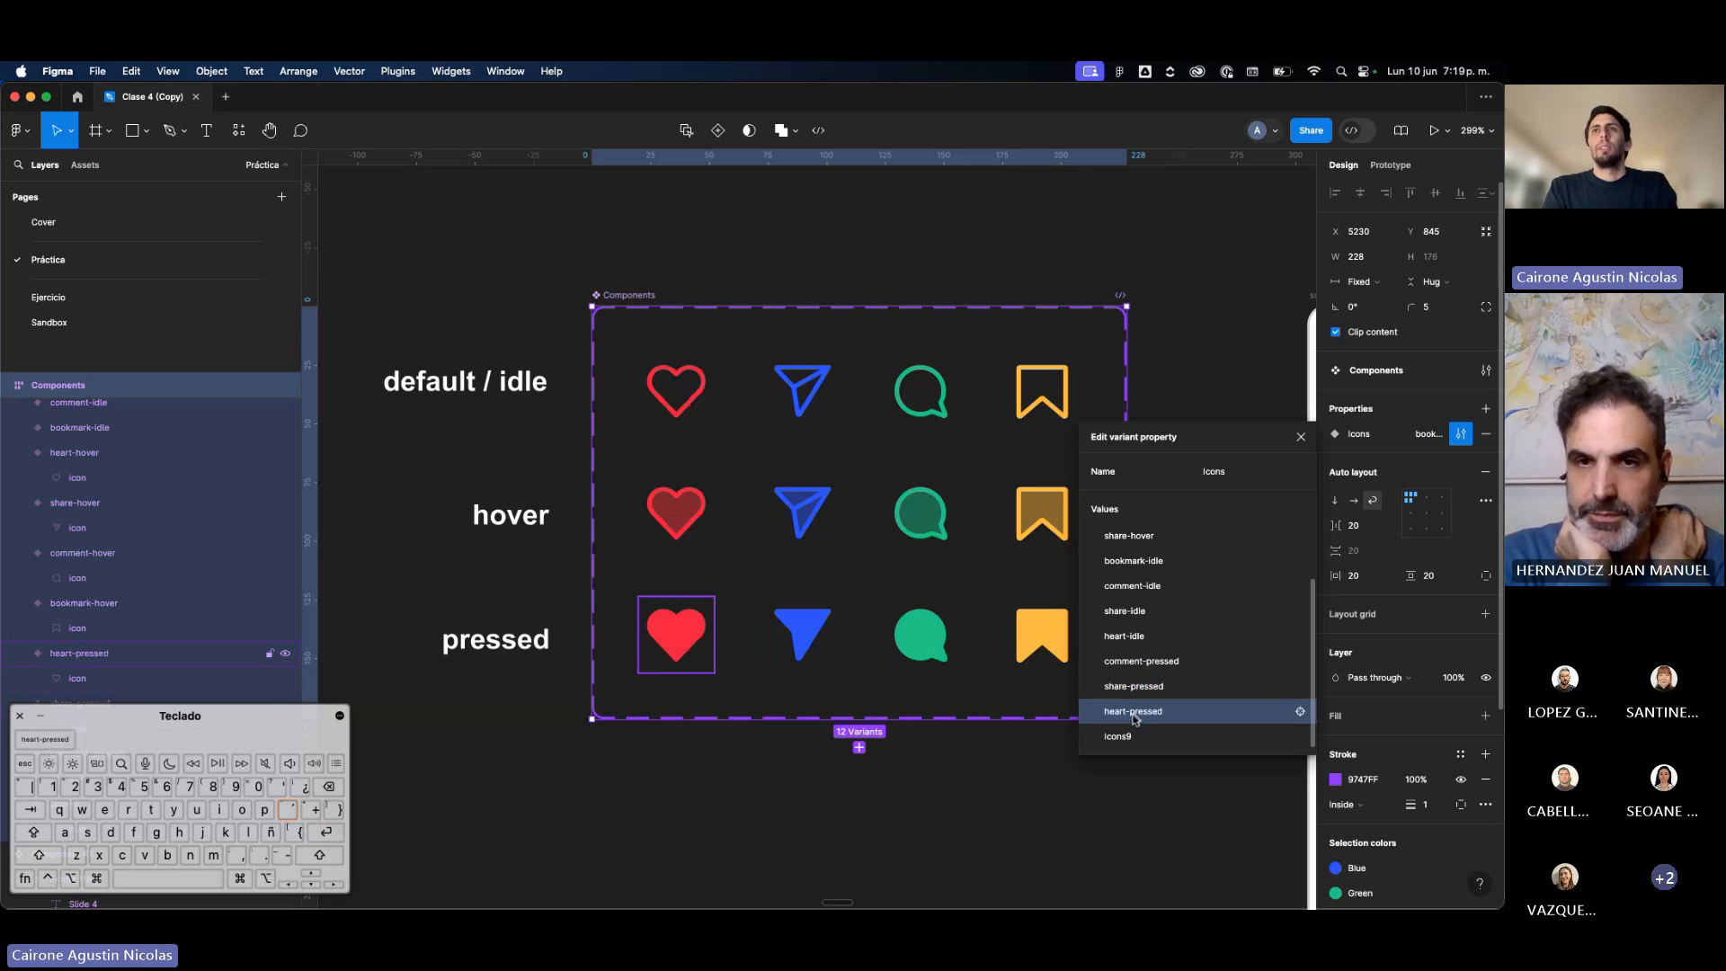
double_click(1127, 737)
text(bookmark)
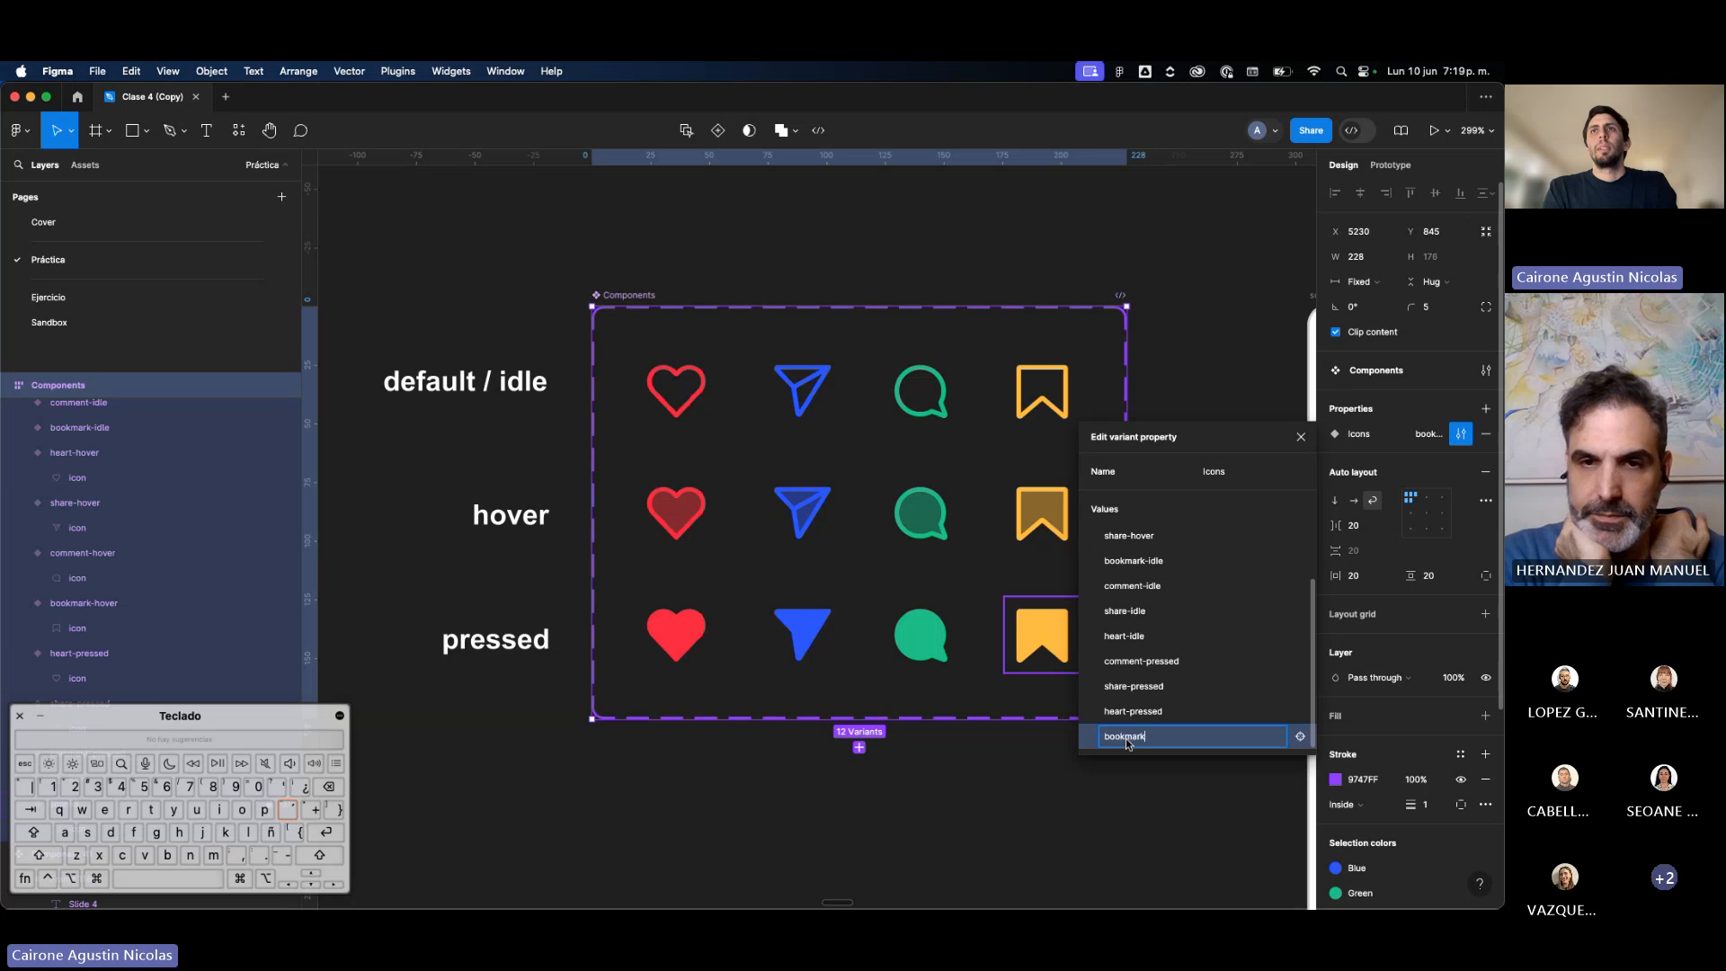
text(-pressed)
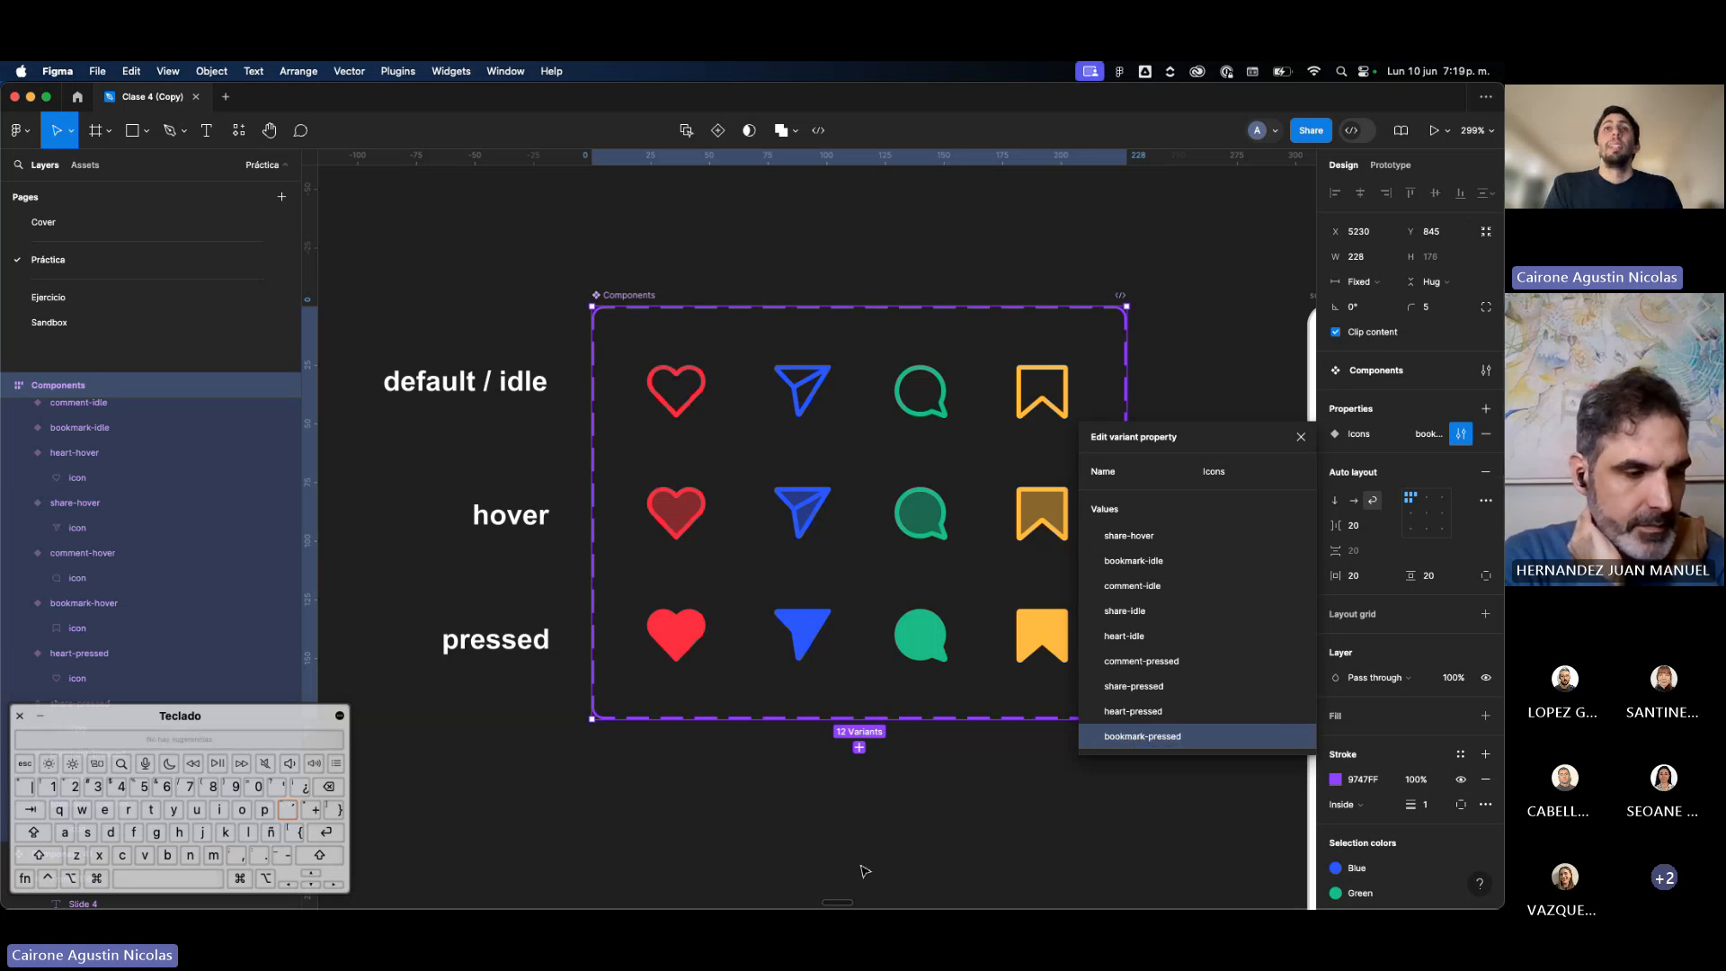
click(900, 800)
Step: Check which variants are assigned to the heart and share icon instances in the social post
scroll(1221, 494, down, 5)
scroll(1221, 493, right, 5)
scroll(1221, 494, down, 2)
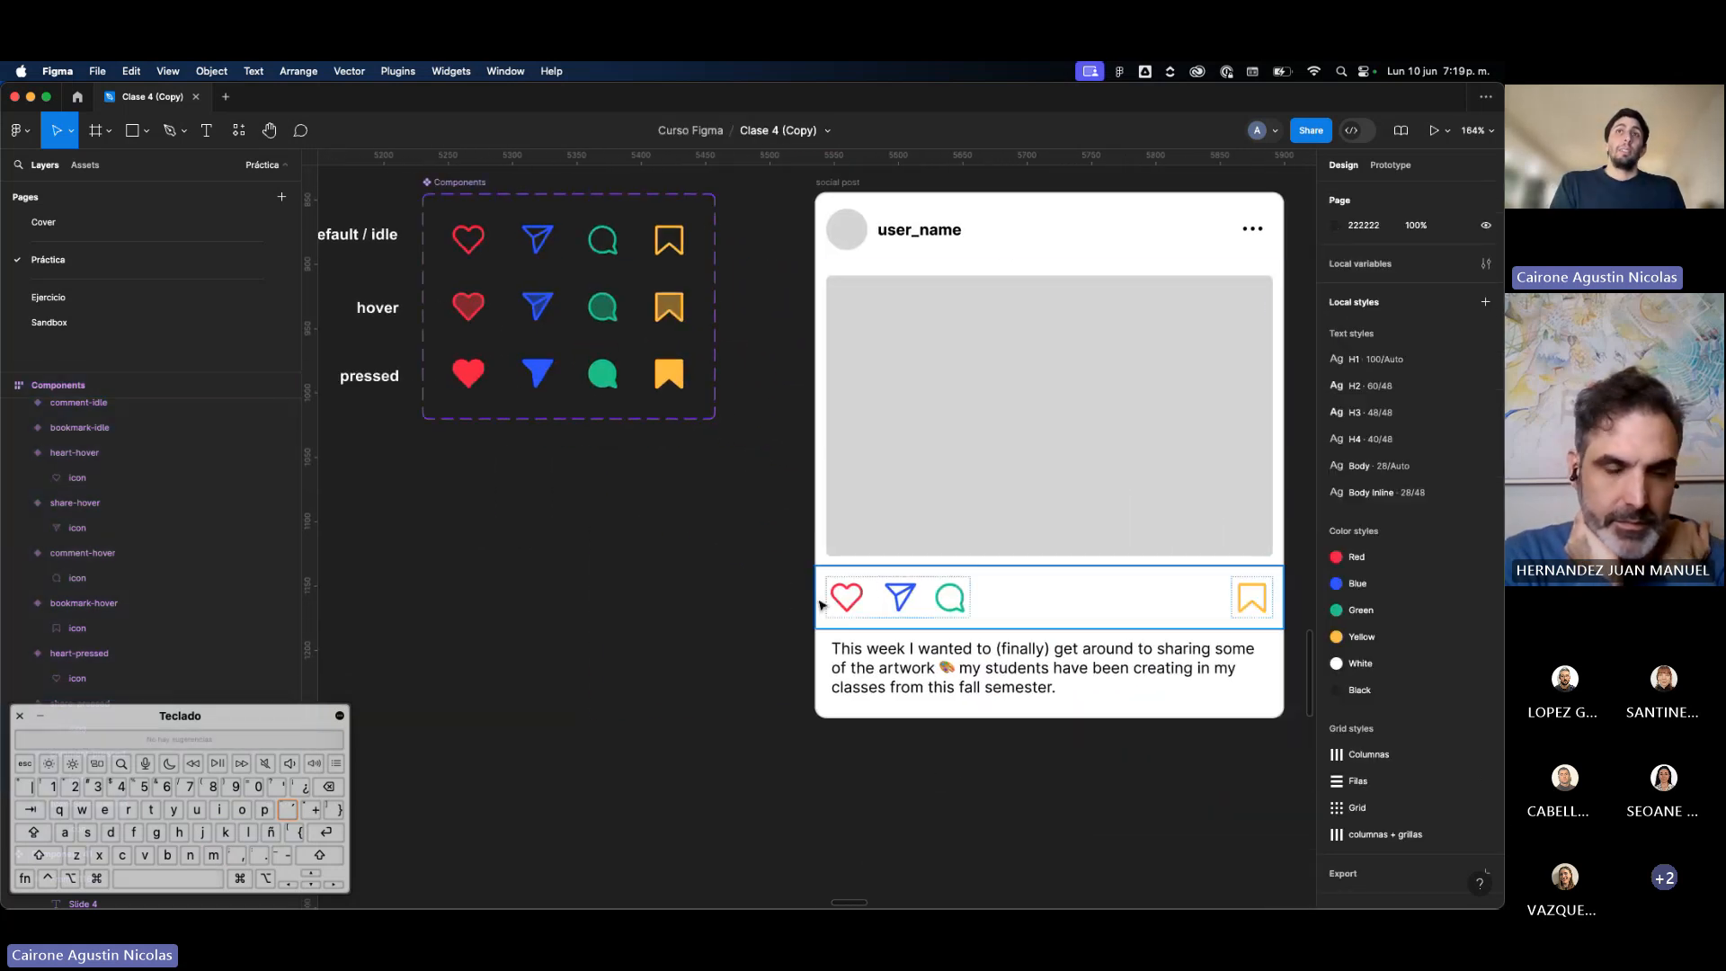
double_click(849, 595)
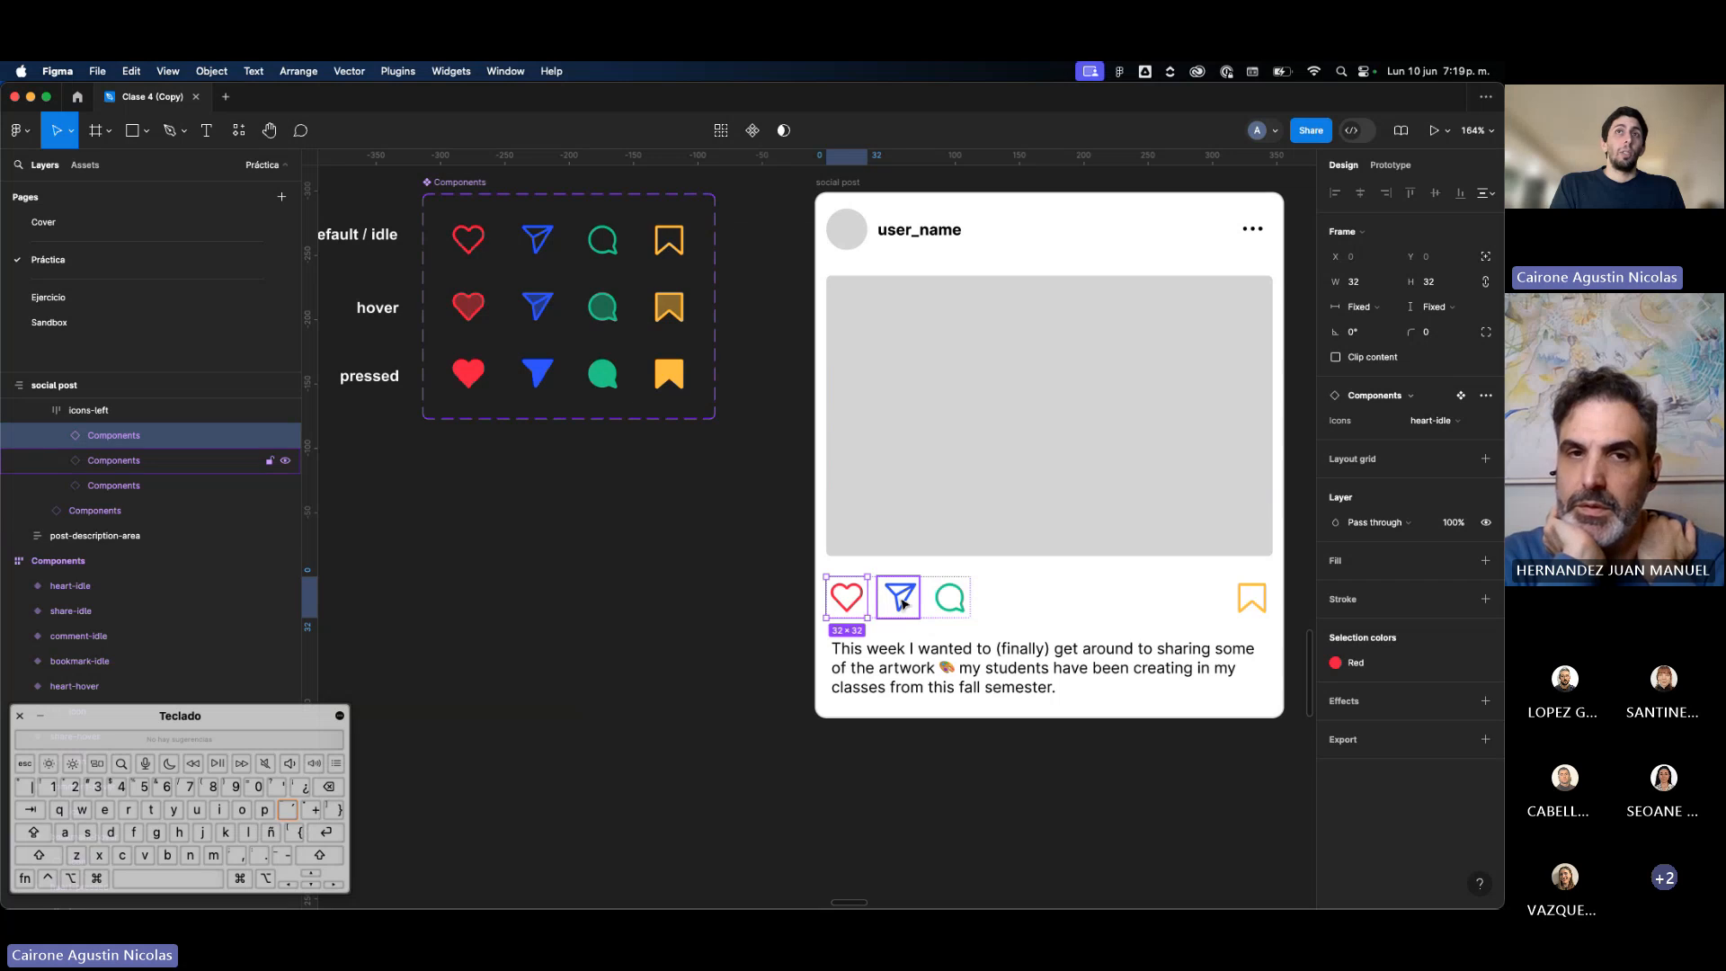
click(903, 604)
scroll(904, 620, up, 1)
scroll(904, 620, left, 2)
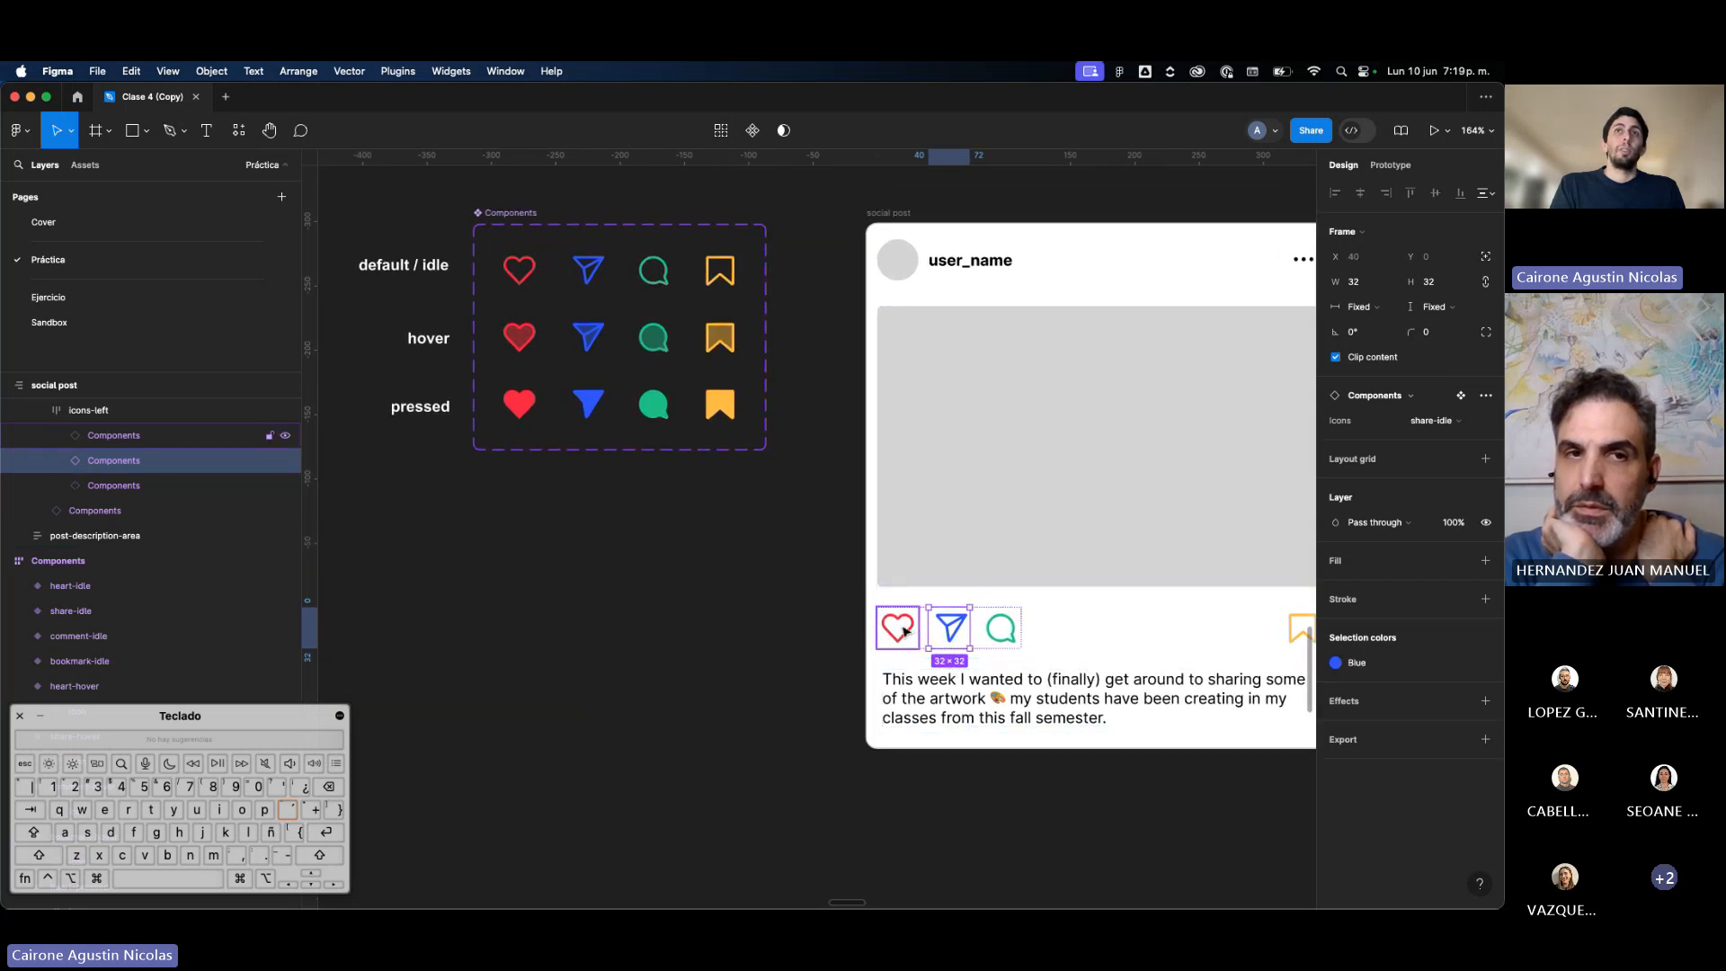
Step: Switch to prototype editing with nothing selected and open the preview of Flow 2 for the social post
click(818, 328)
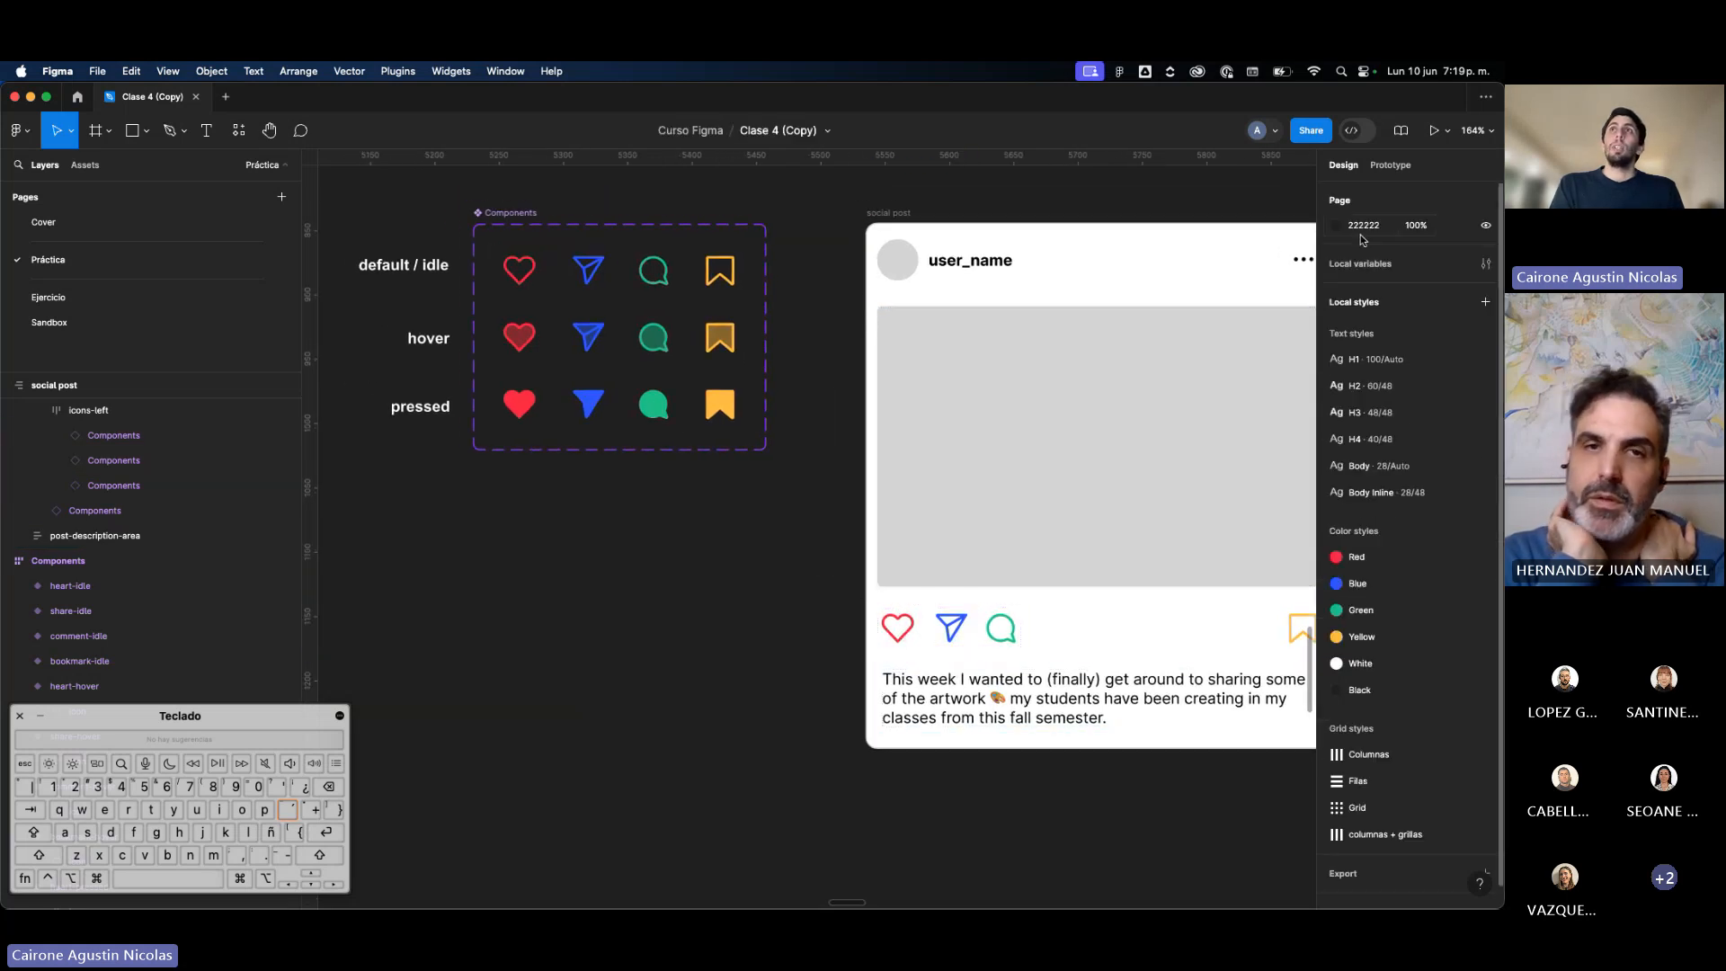
click(1389, 166)
scroll(667, 408, down, 5)
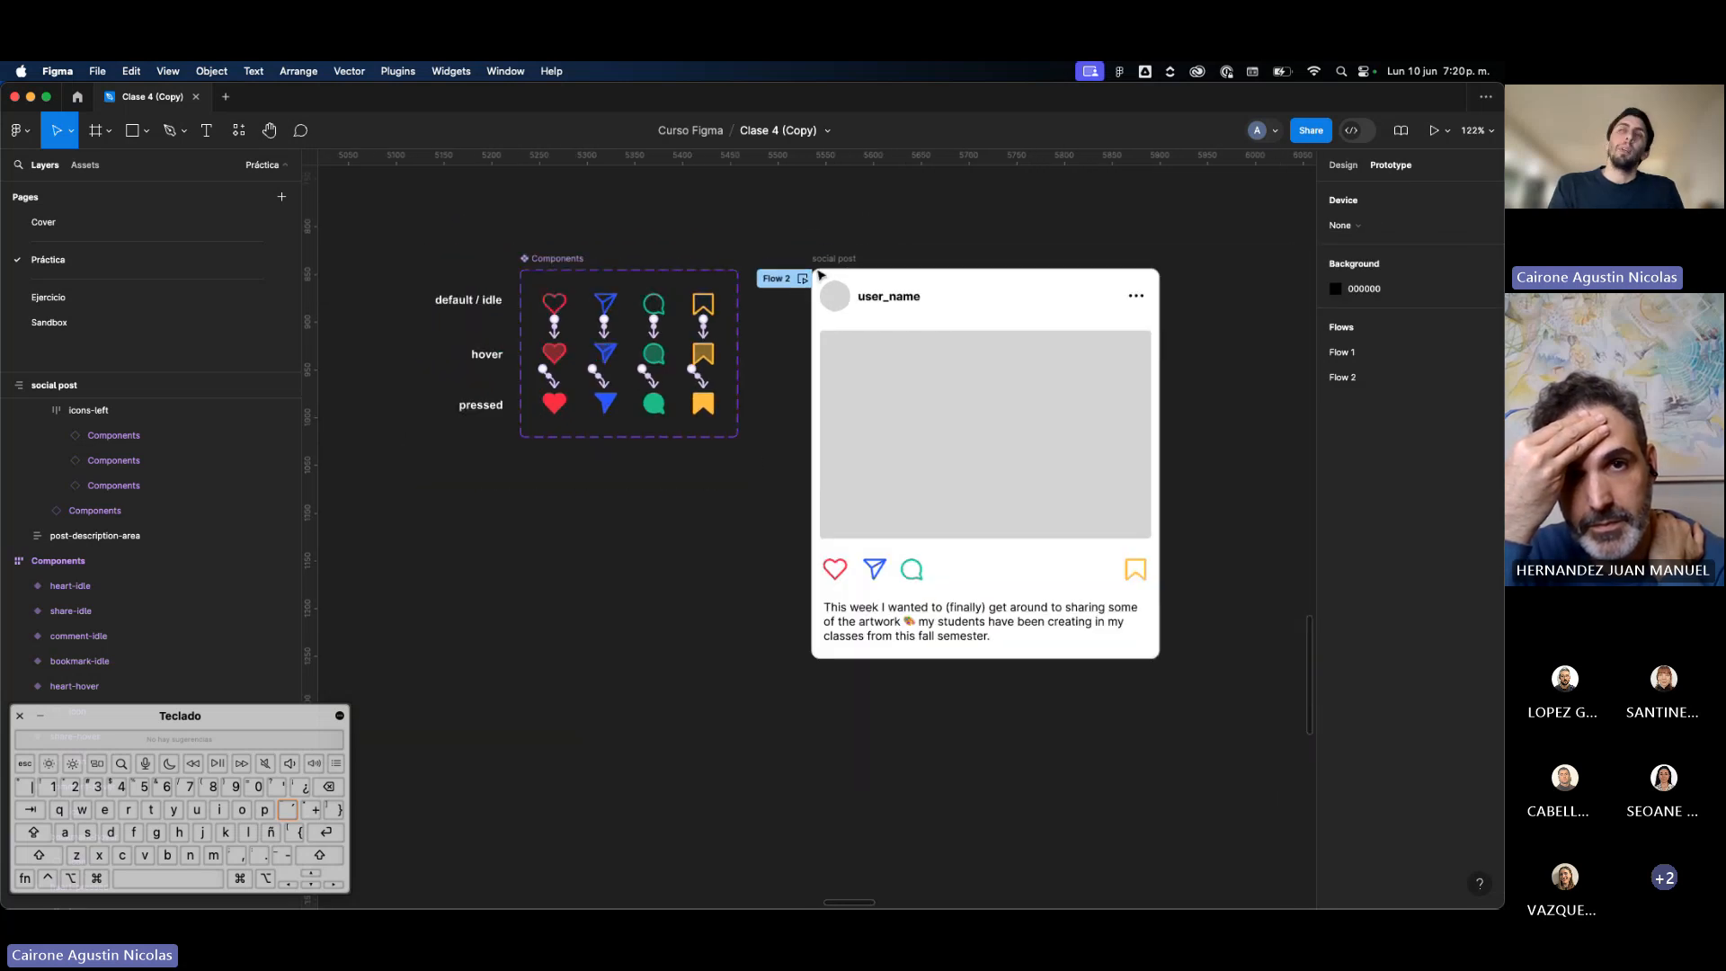
scroll(804, 286, up, 4)
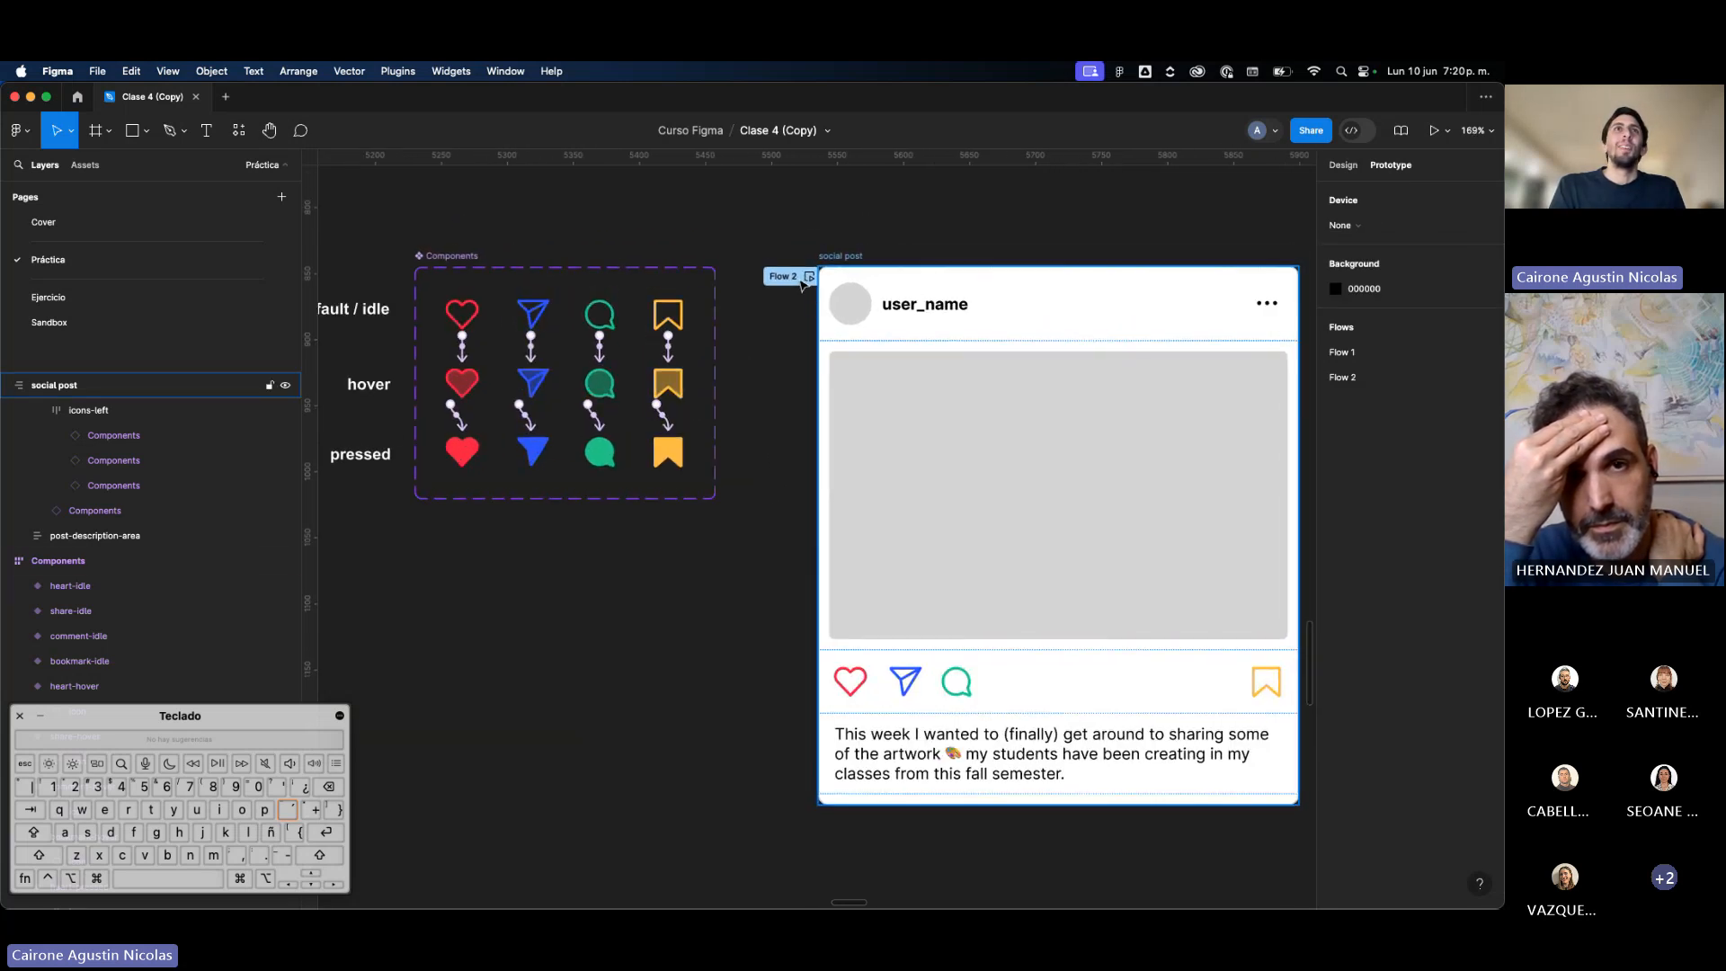
scroll(802, 285, down, 2)
click(805, 280)
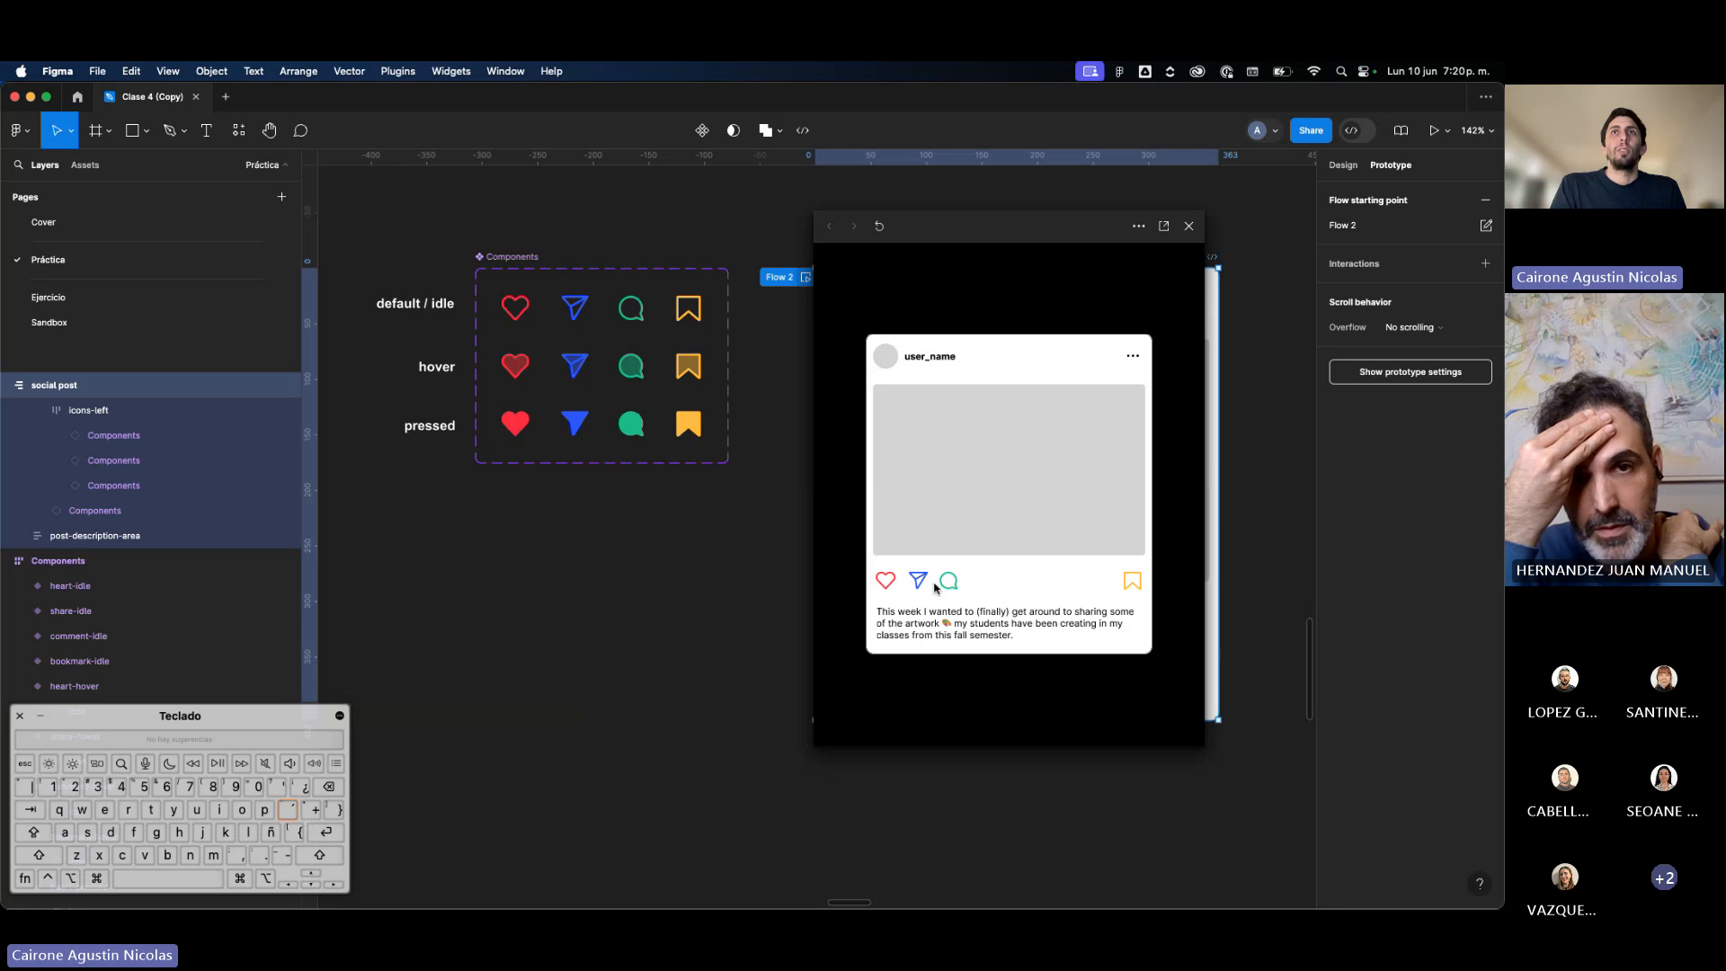
Step: Test the hover and pressed behaviour of the heart, share, comment and bookmark icons in the preview
click(885, 584)
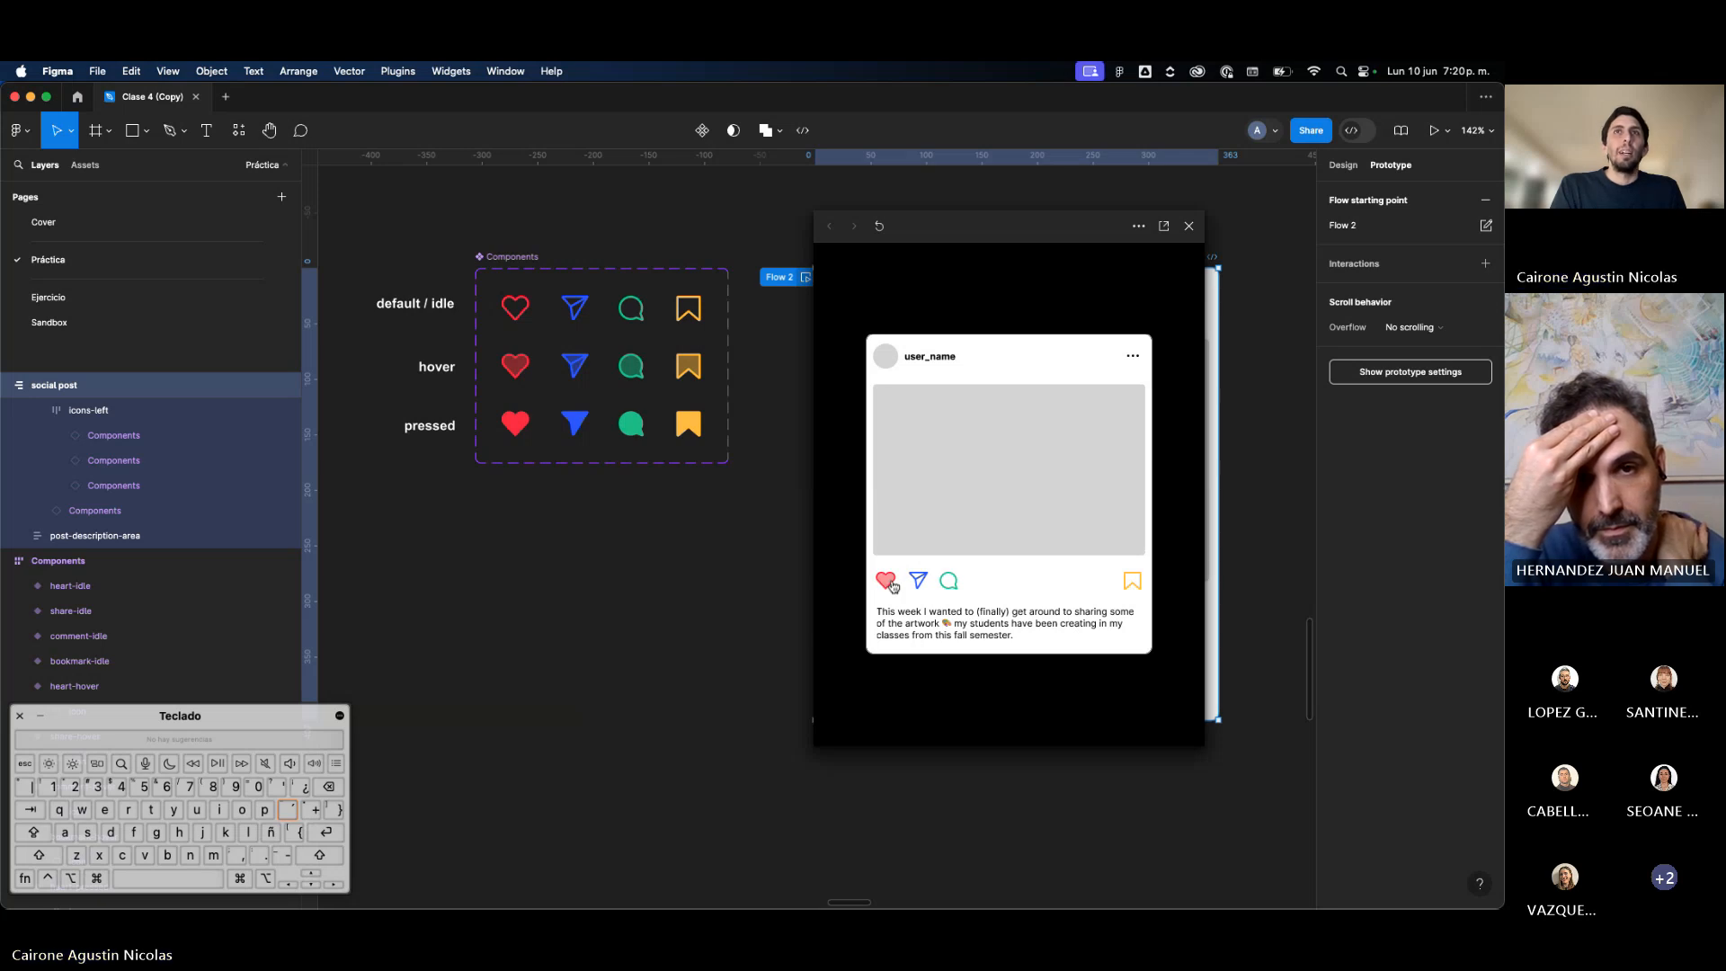
click(889, 586)
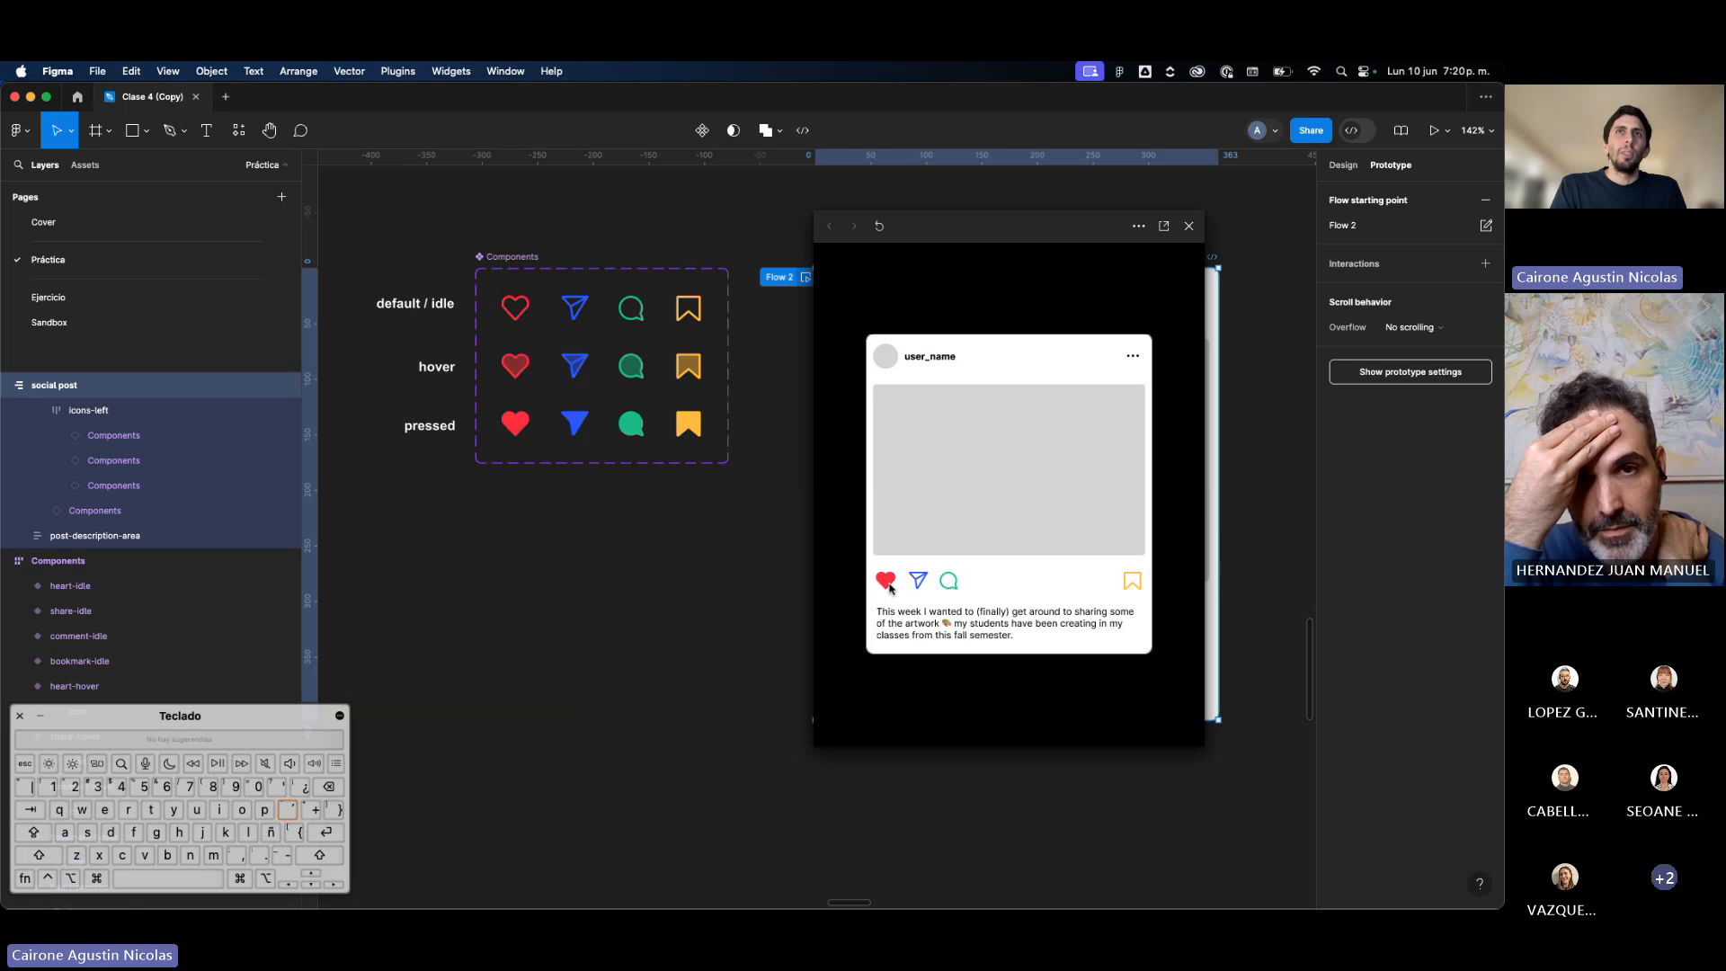
click(889, 586)
click(889, 587)
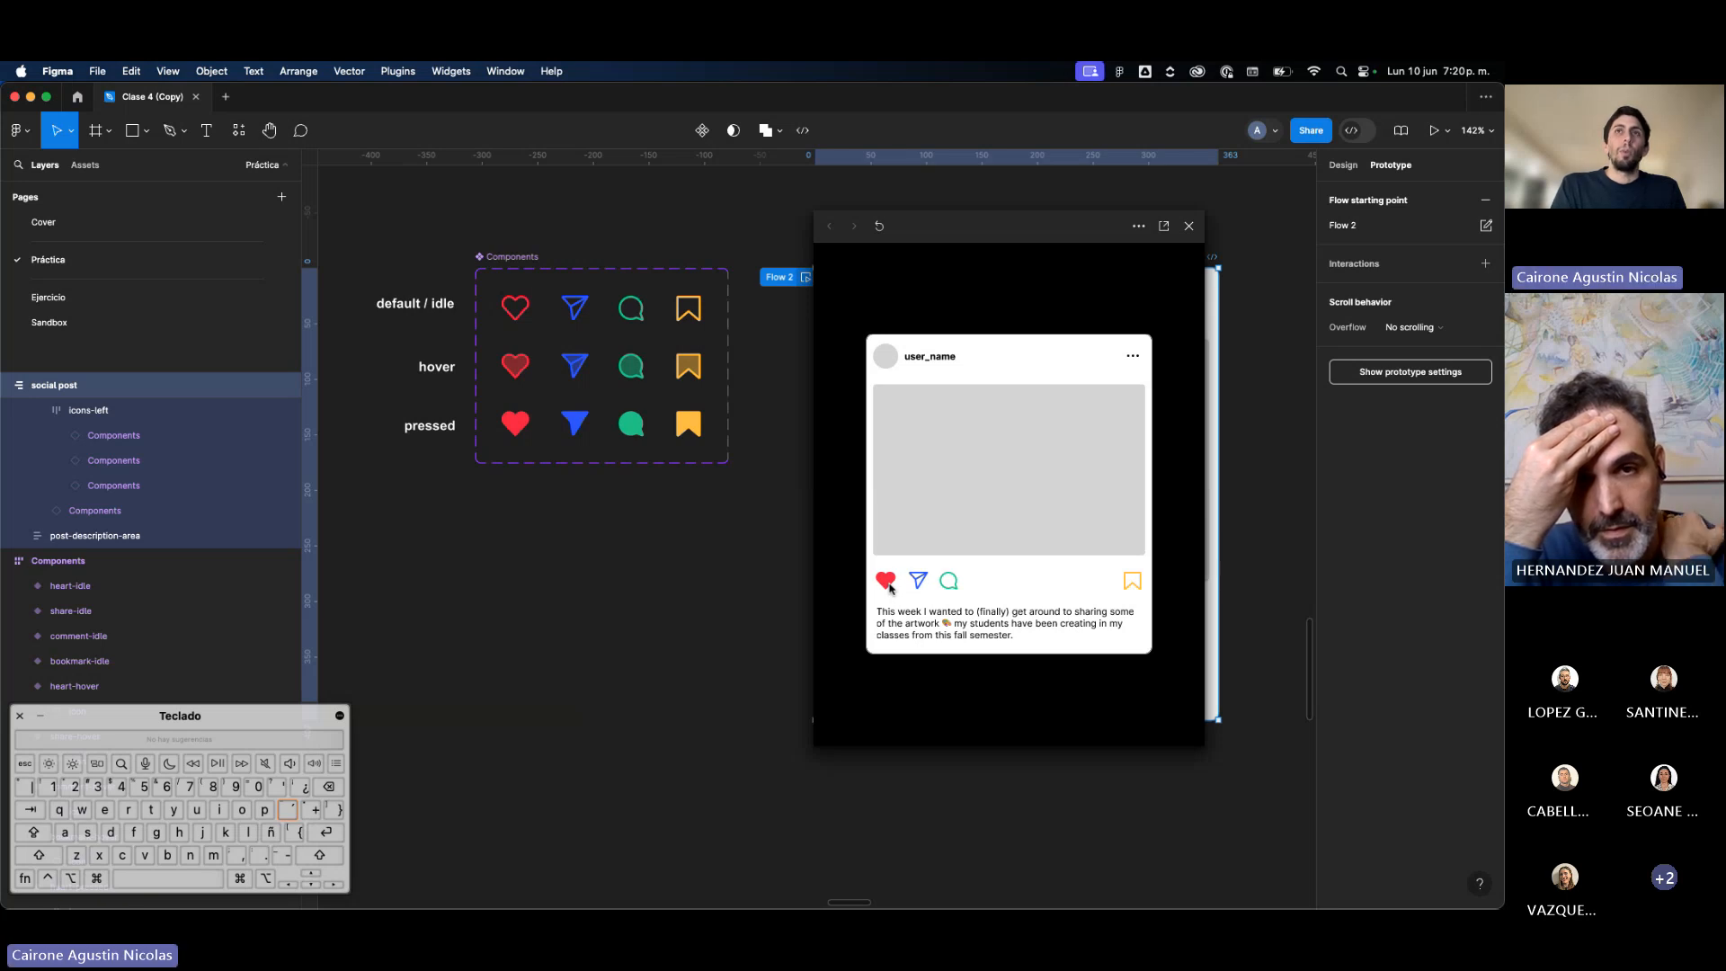
click(921, 586)
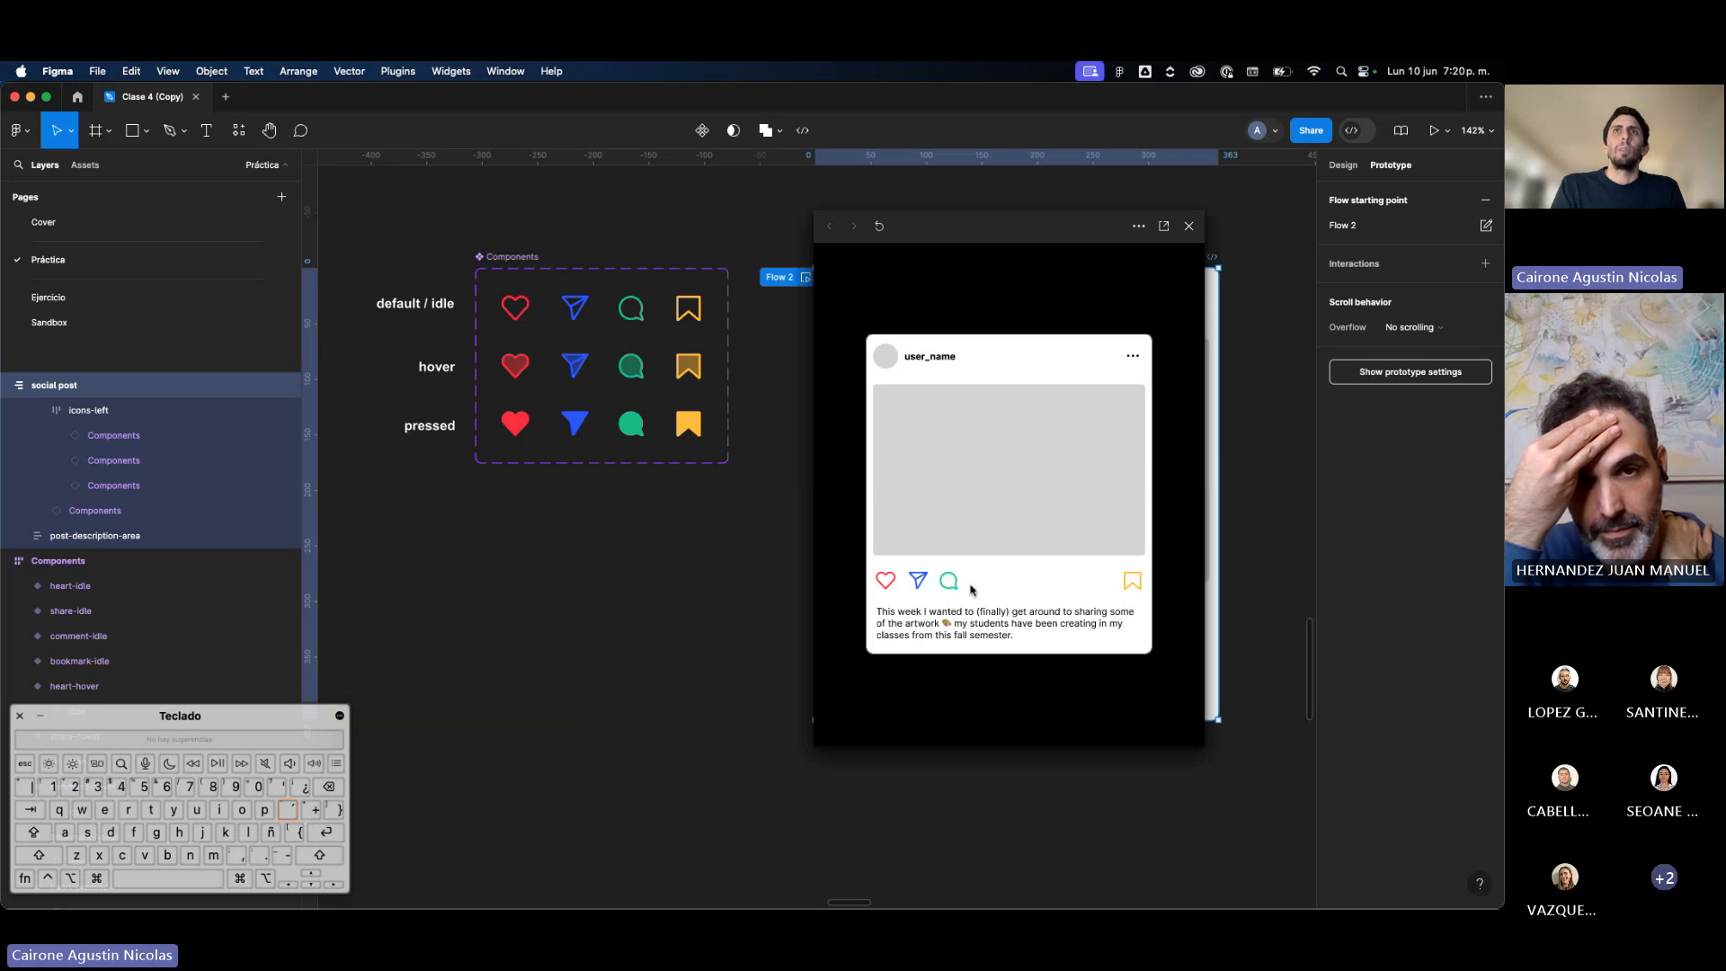
click(1138, 582)
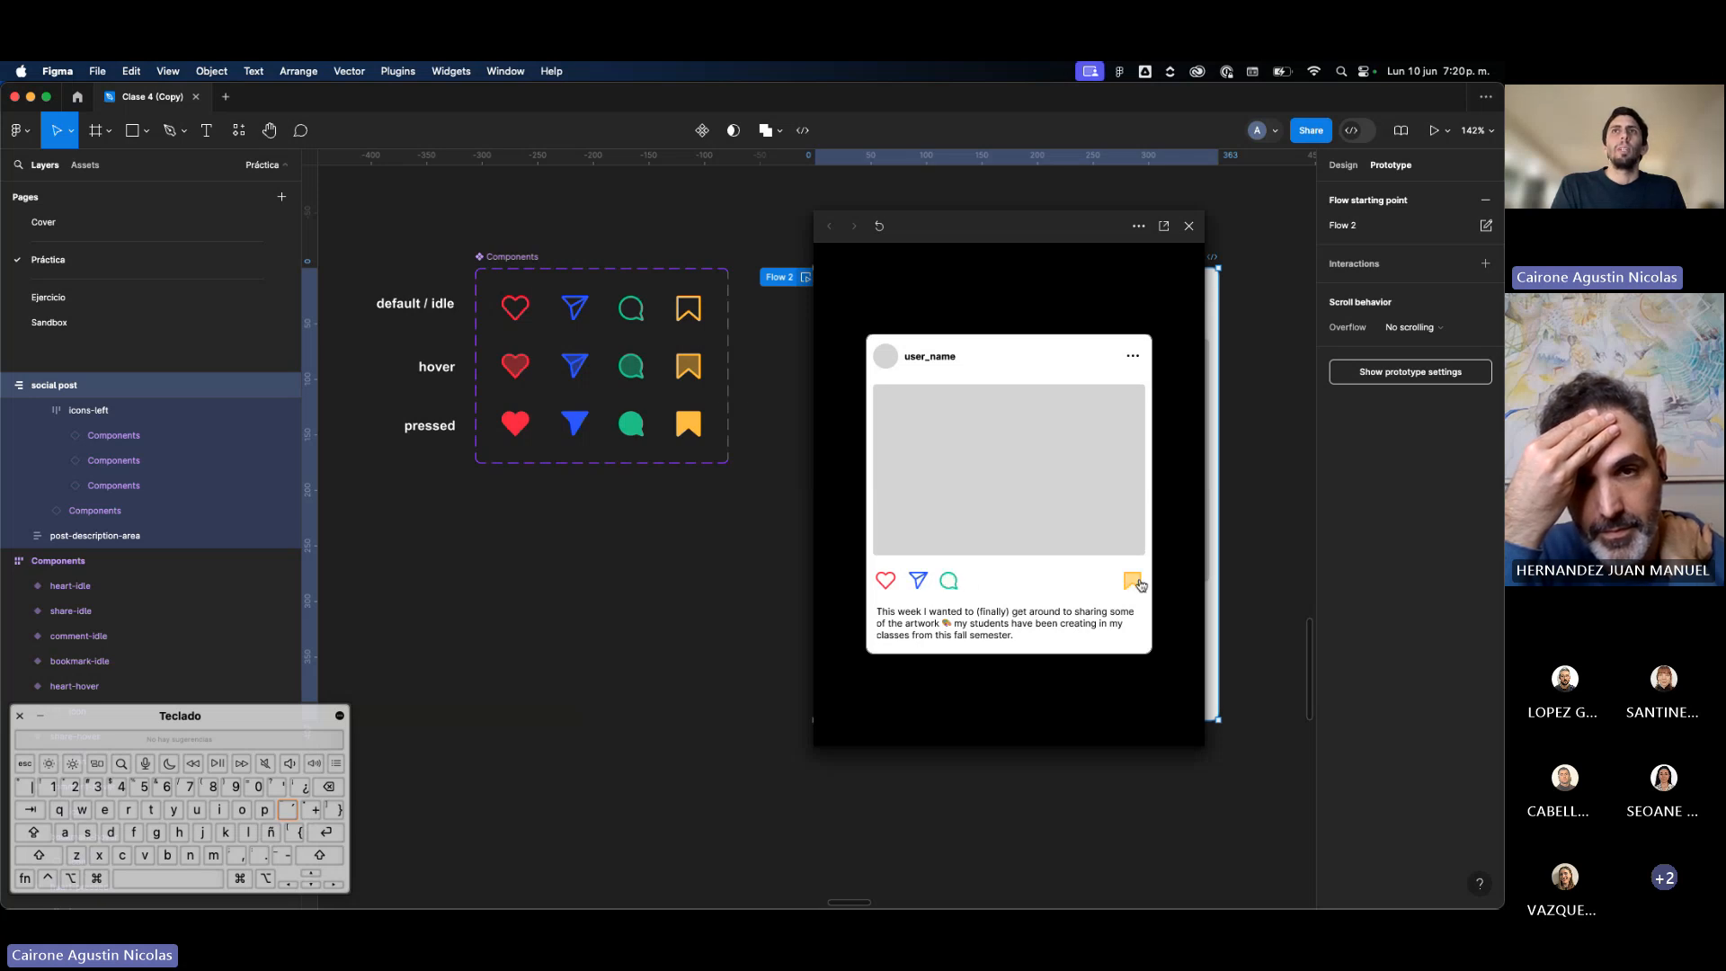
click(885, 584)
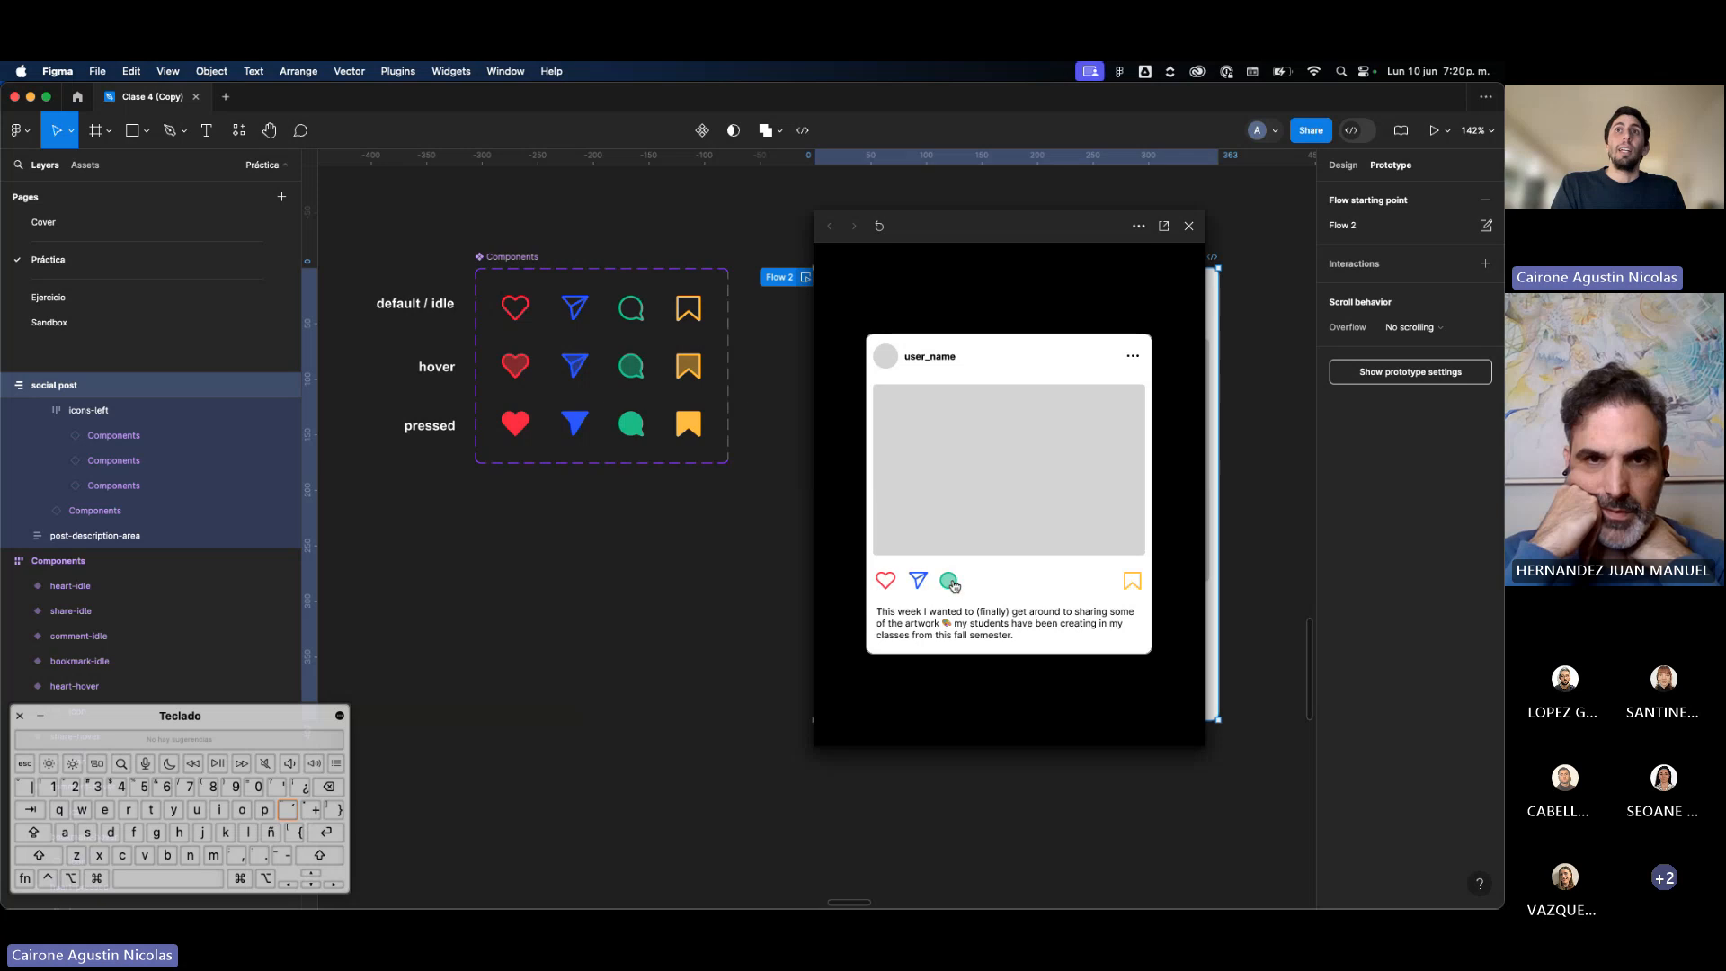
click(886, 591)
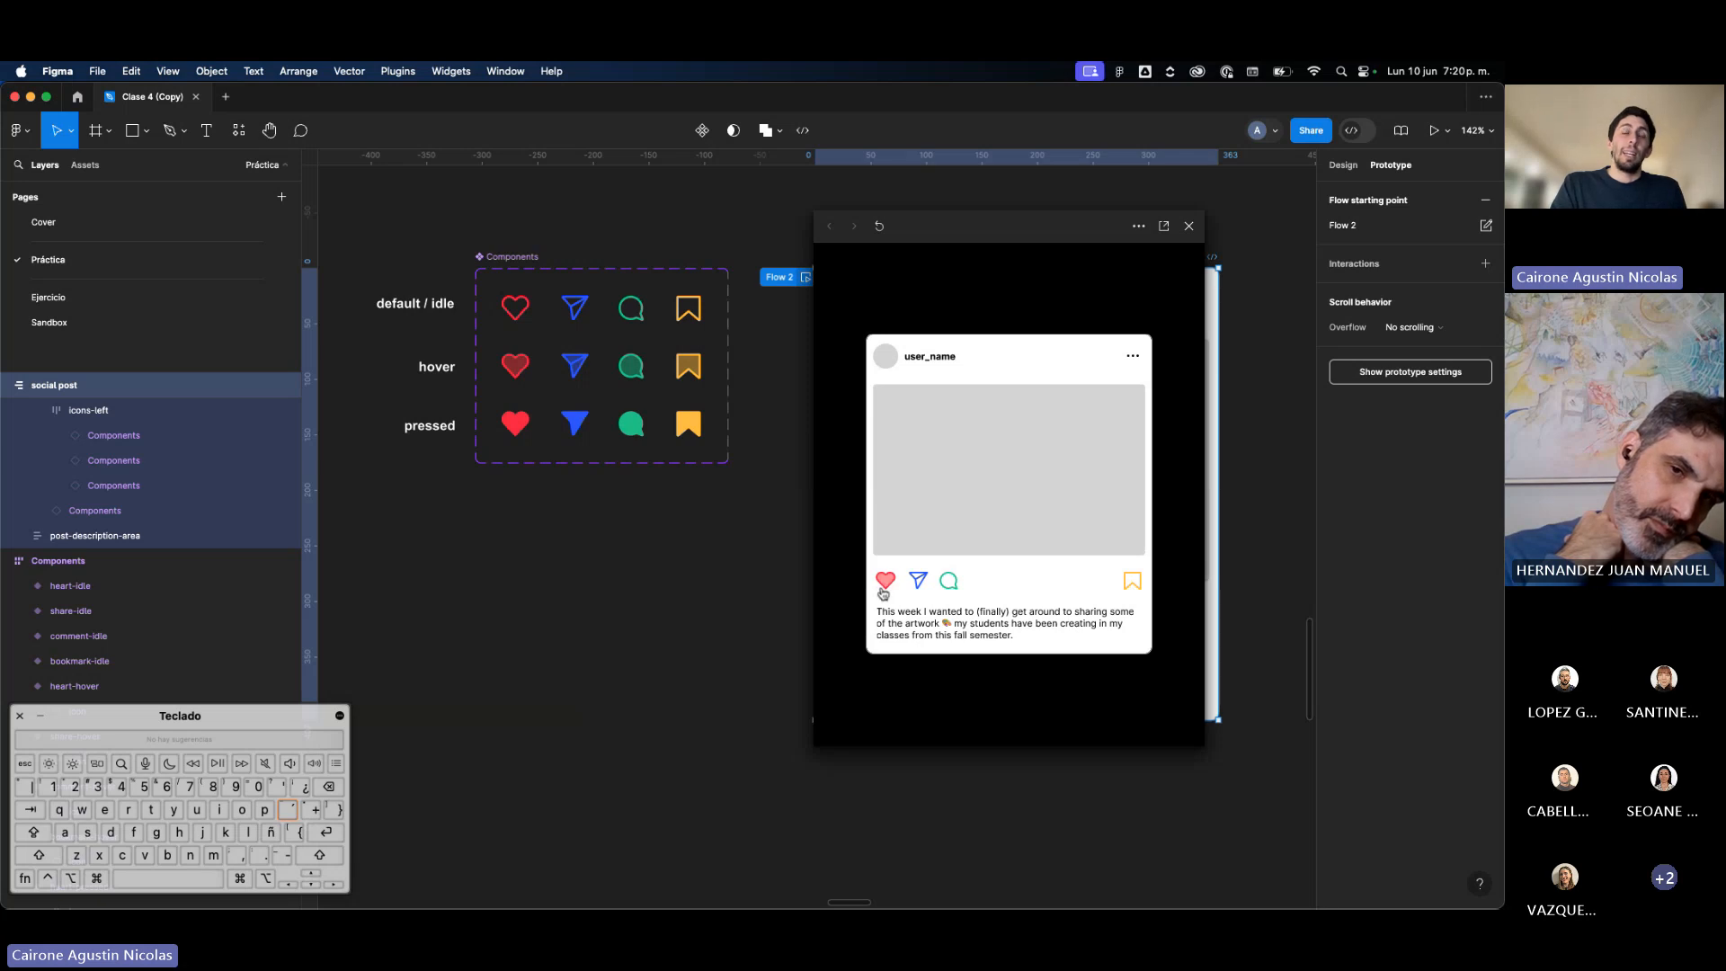
click(883, 592)
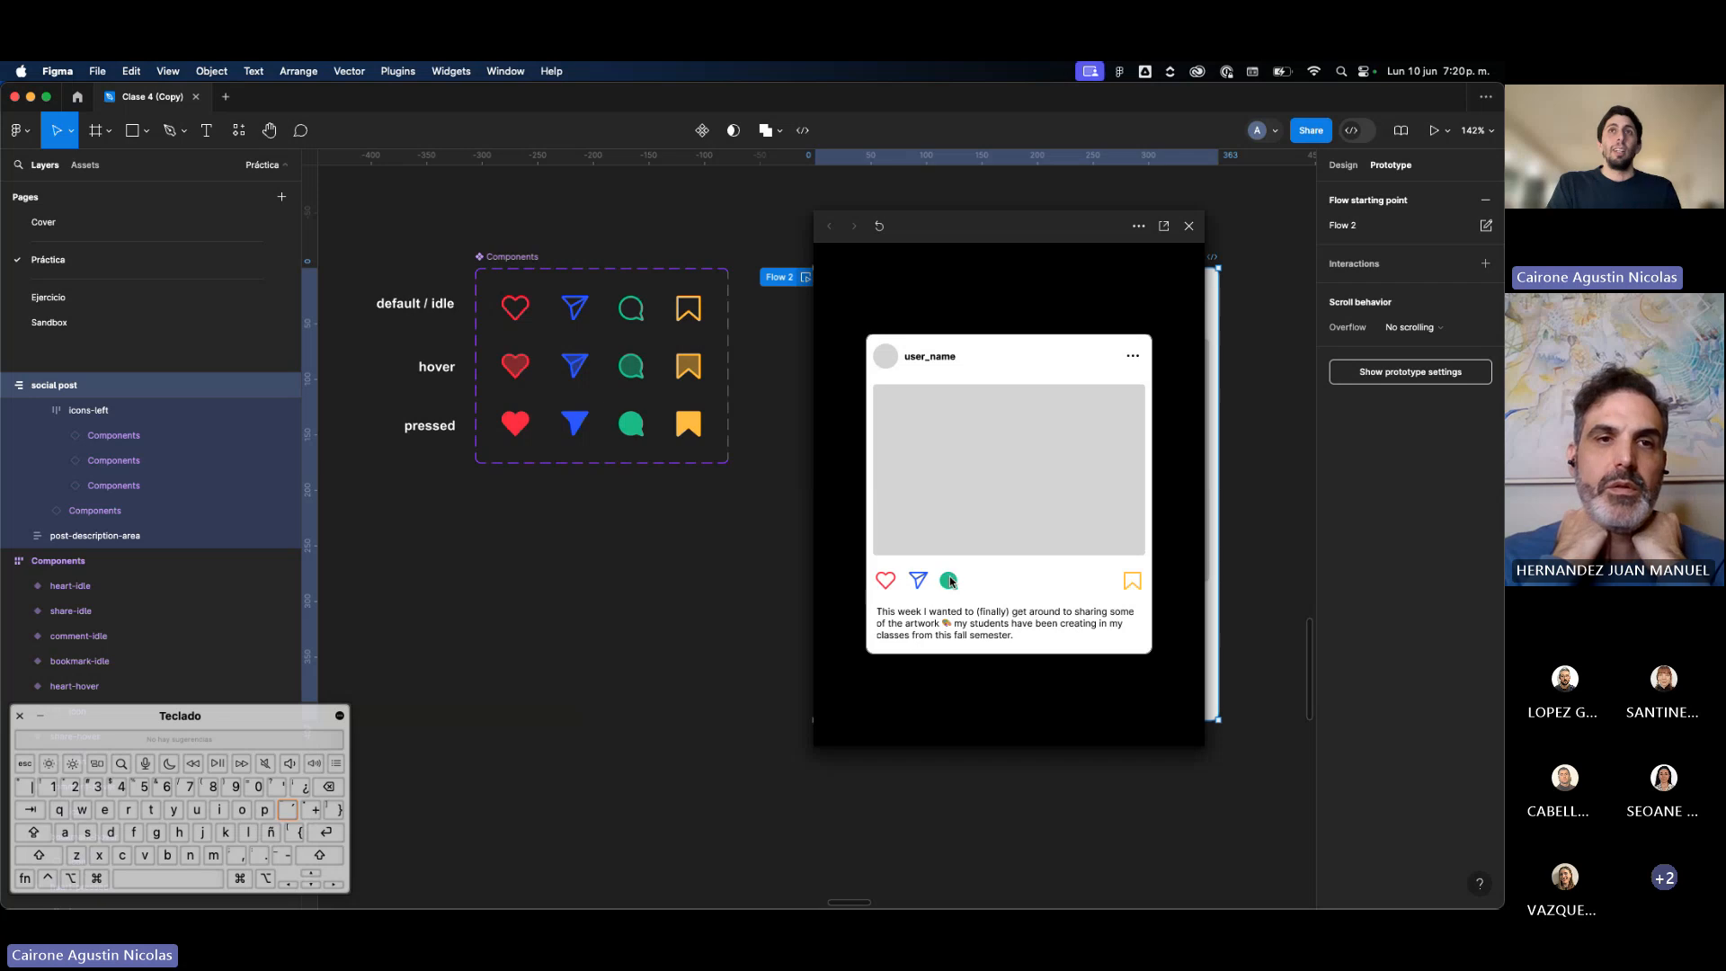
Step: Close the preview and set the trigger of the heart icon's hover-to-pressed interaction to On click
click(1188, 225)
key(Escape)
scroll(575, 356, up, 5)
scroll(576, 360, up, 10)
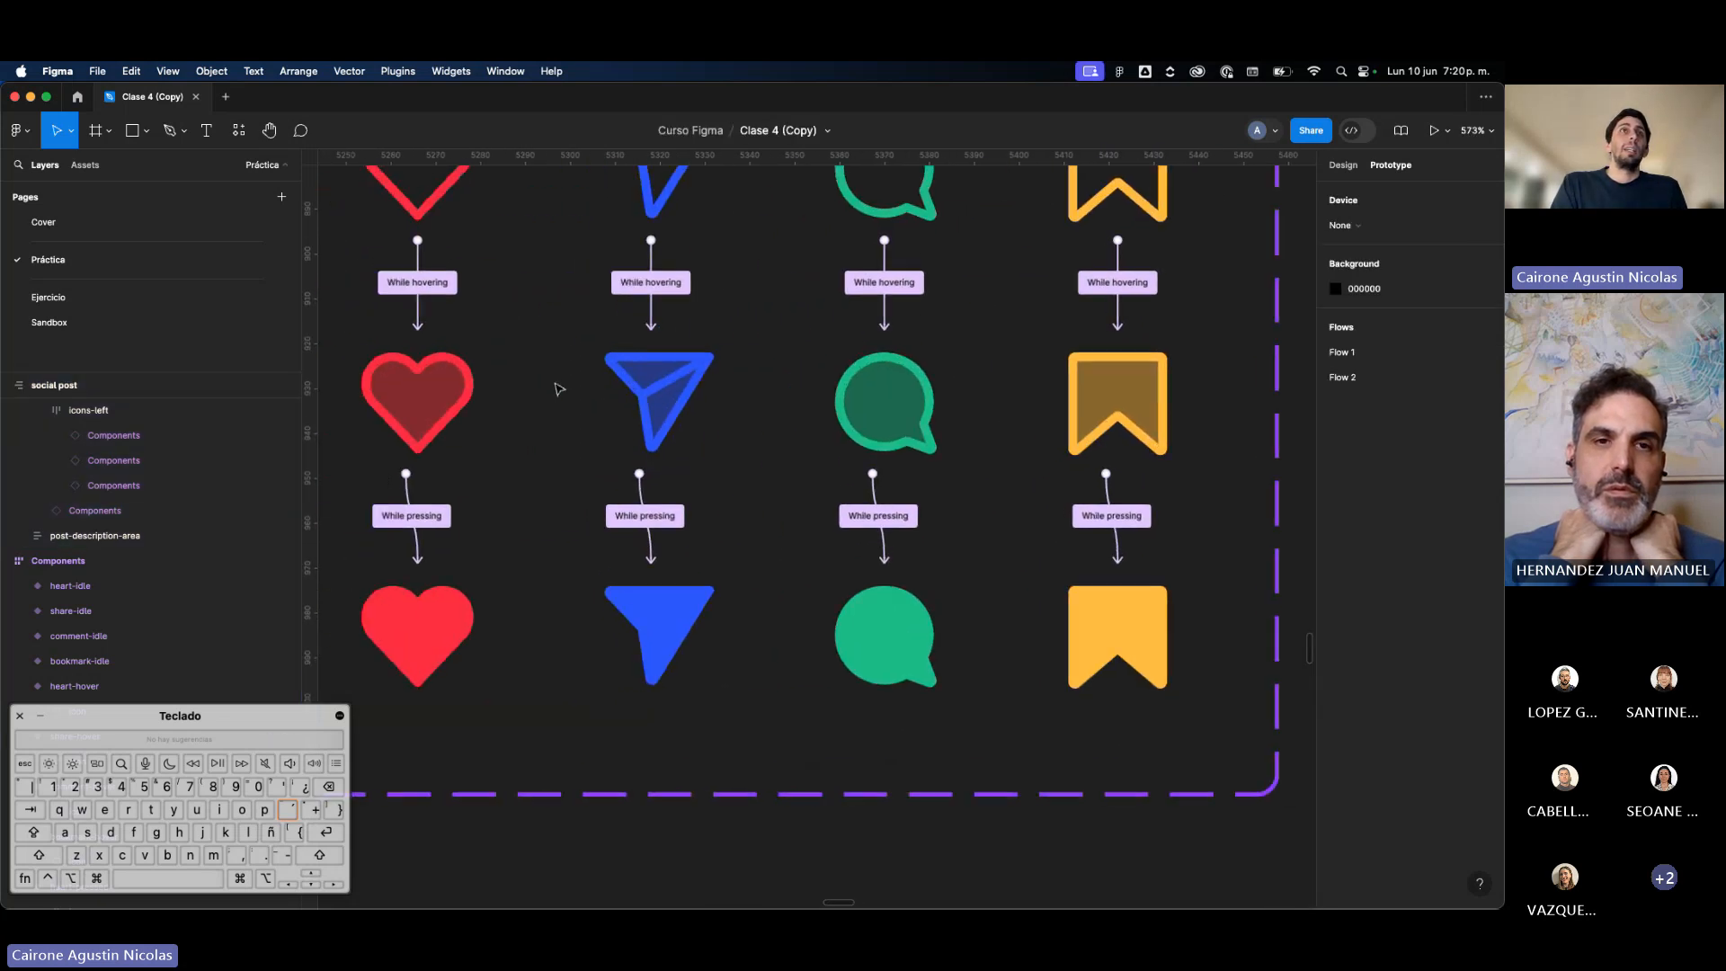
click(528, 514)
click(502, 563)
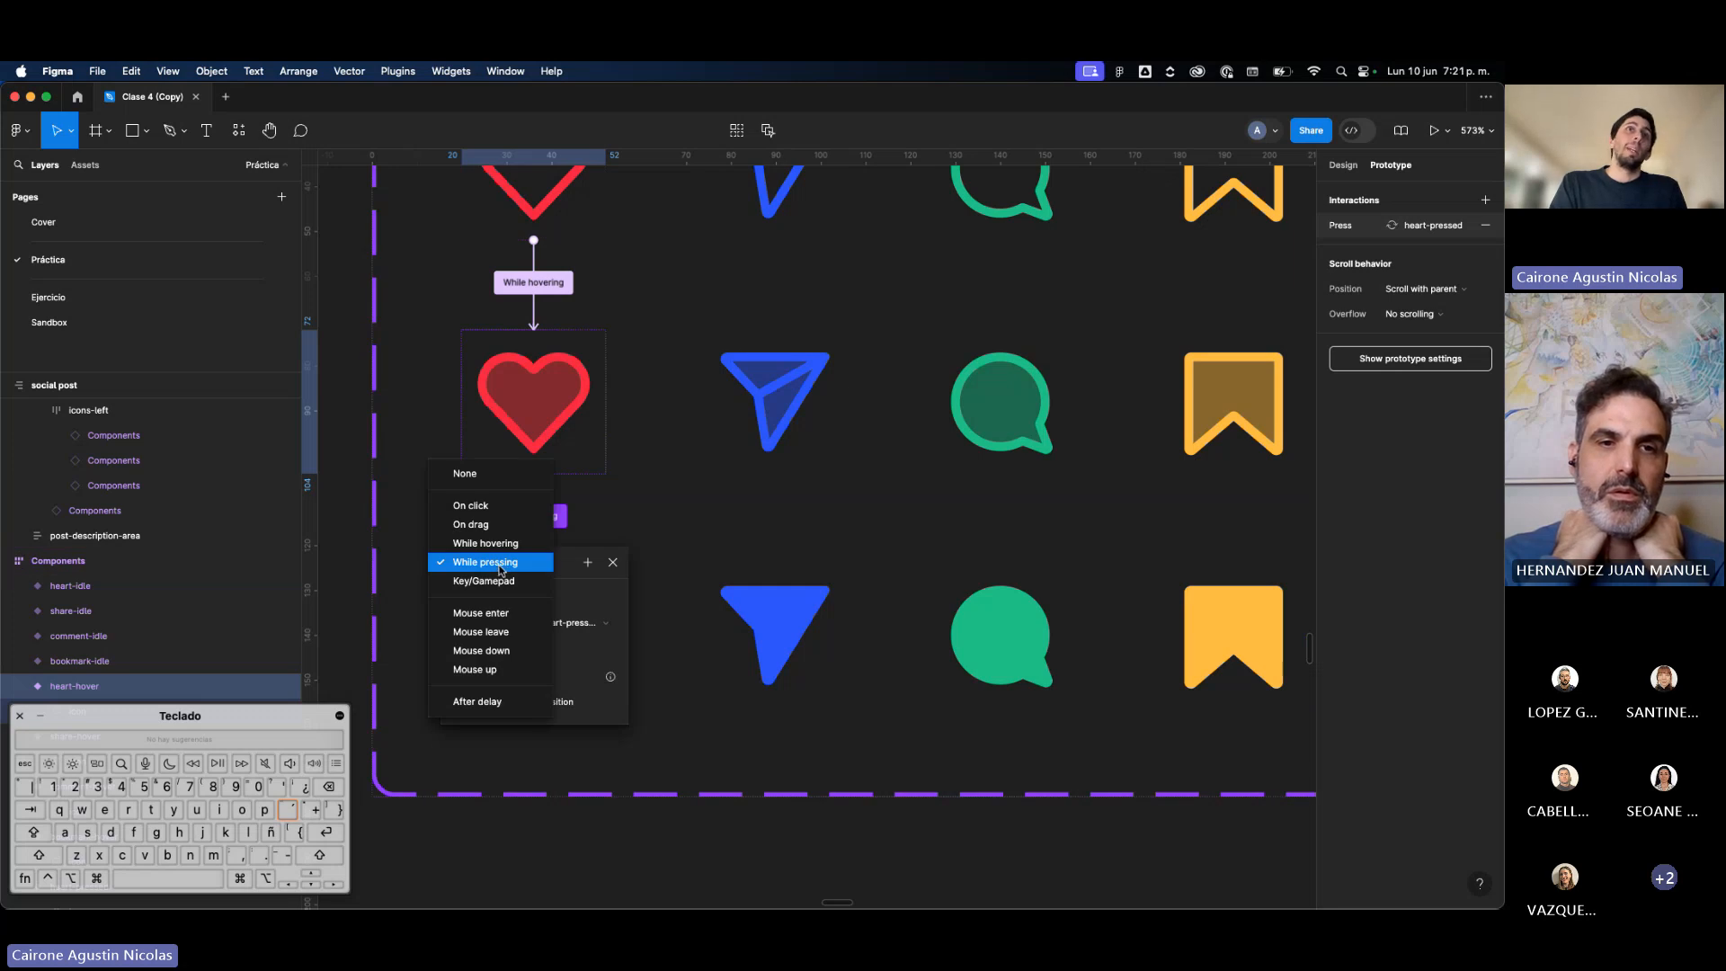
click(489, 506)
click(499, 562)
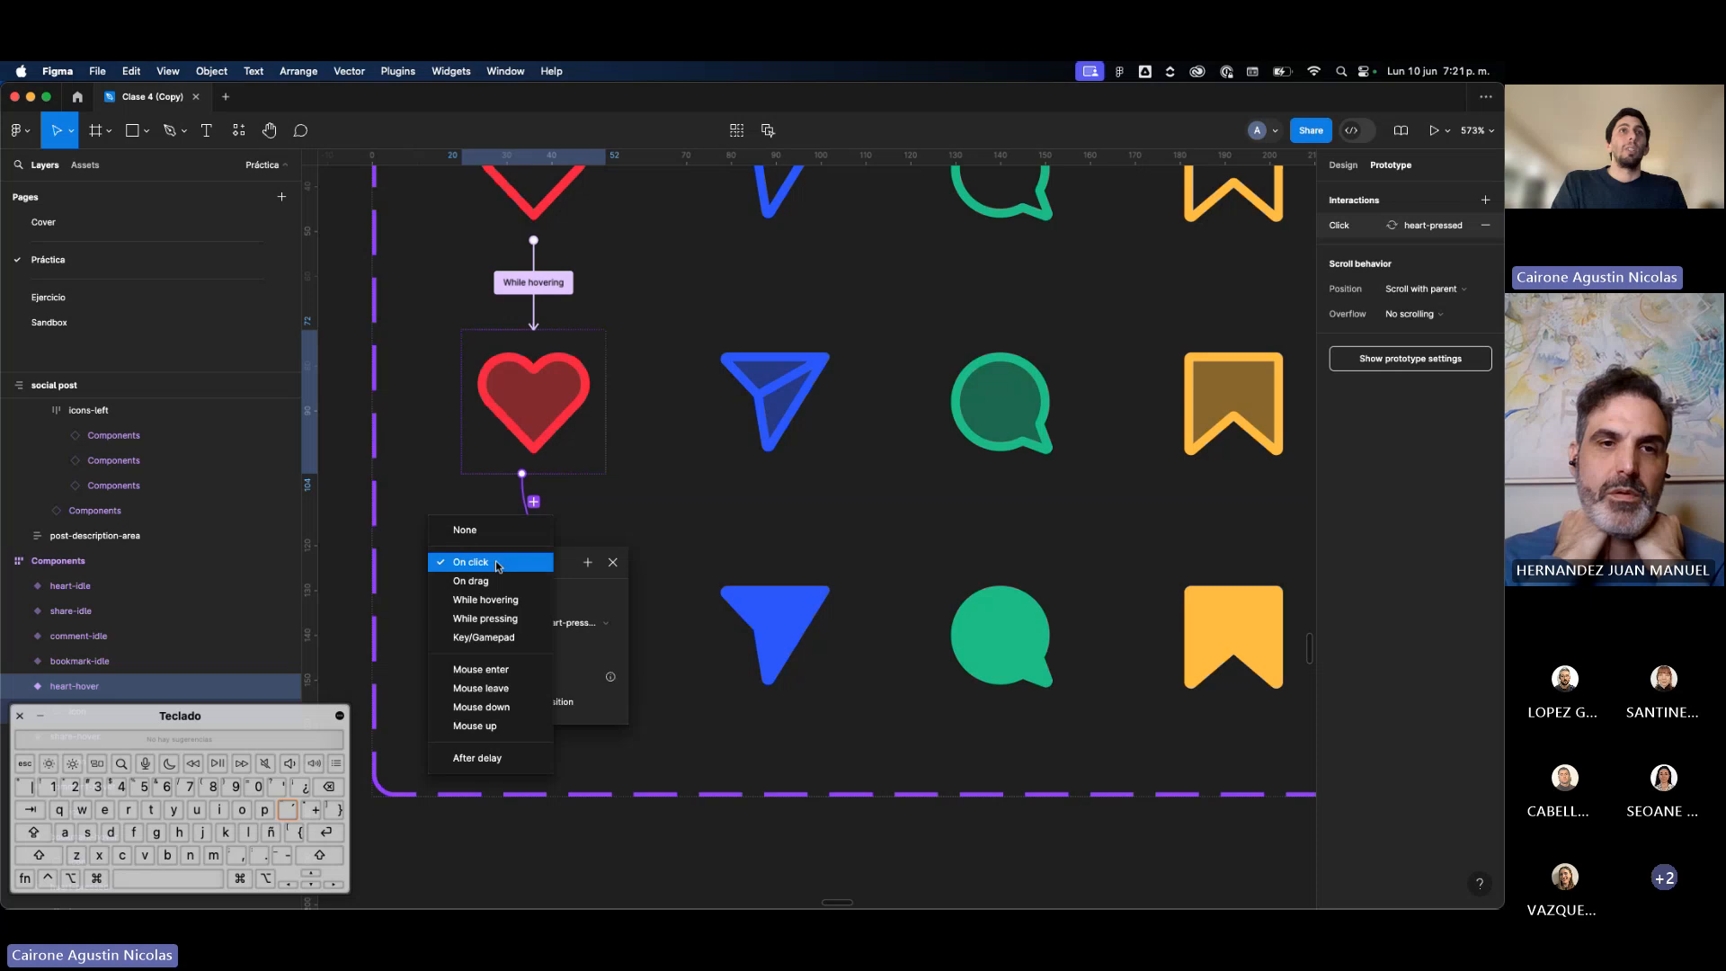
click(497, 617)
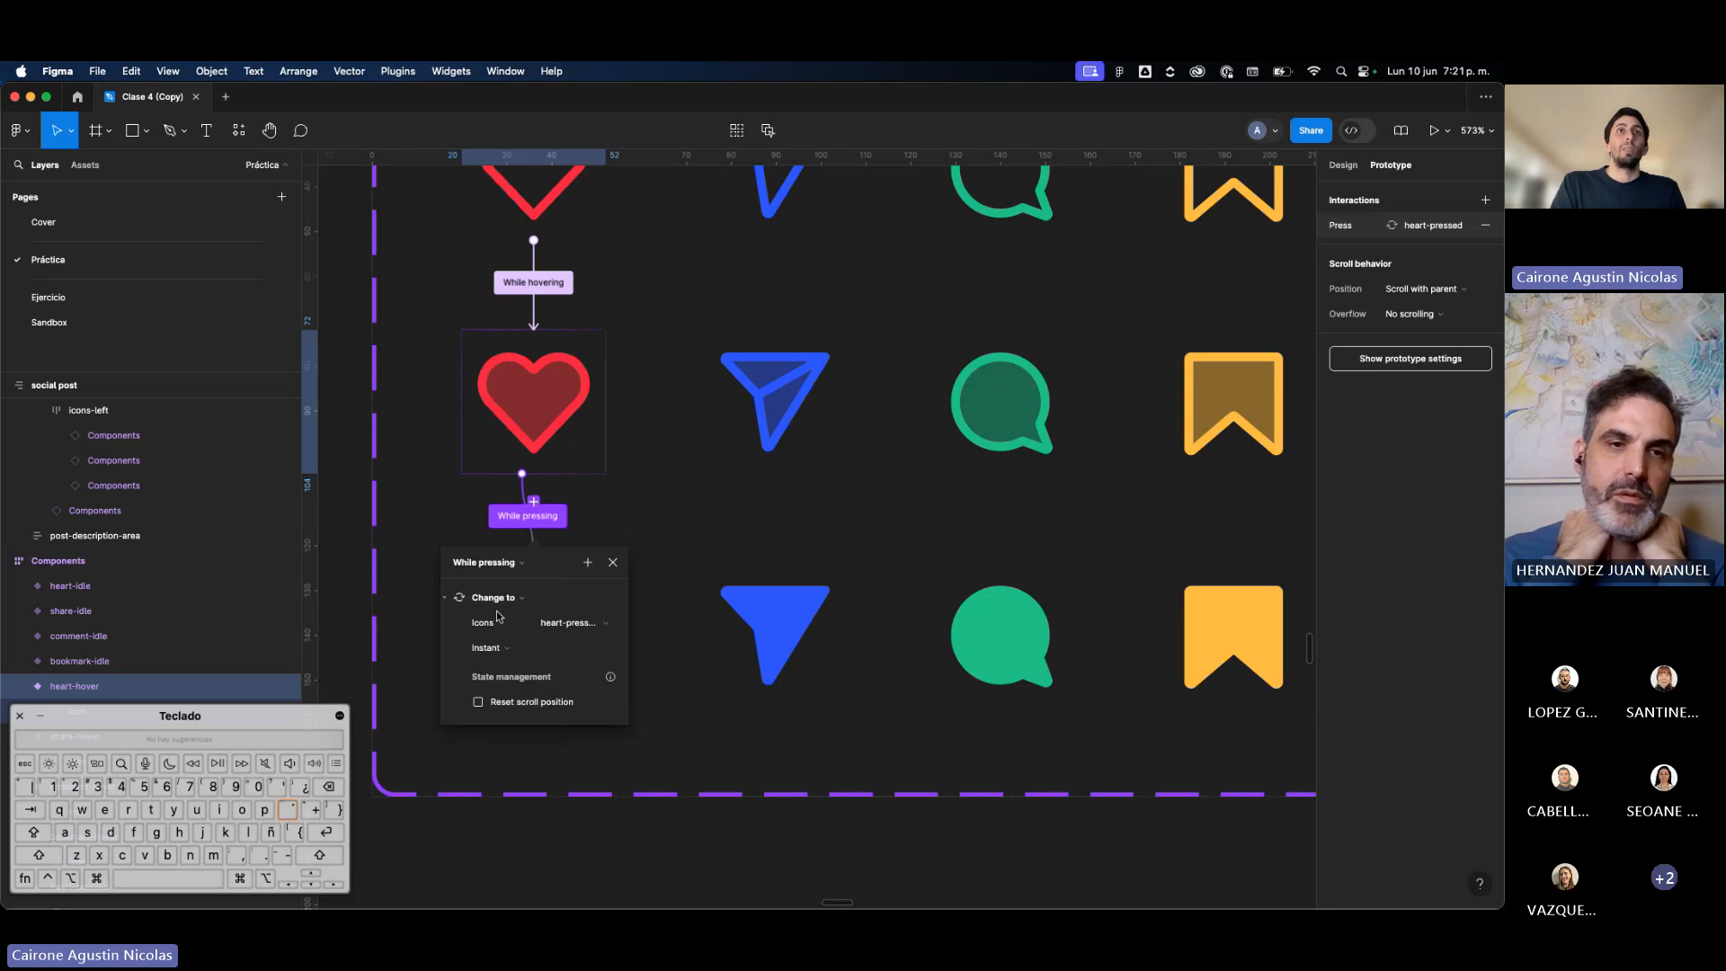
click(491, 564)
click(485, 503)
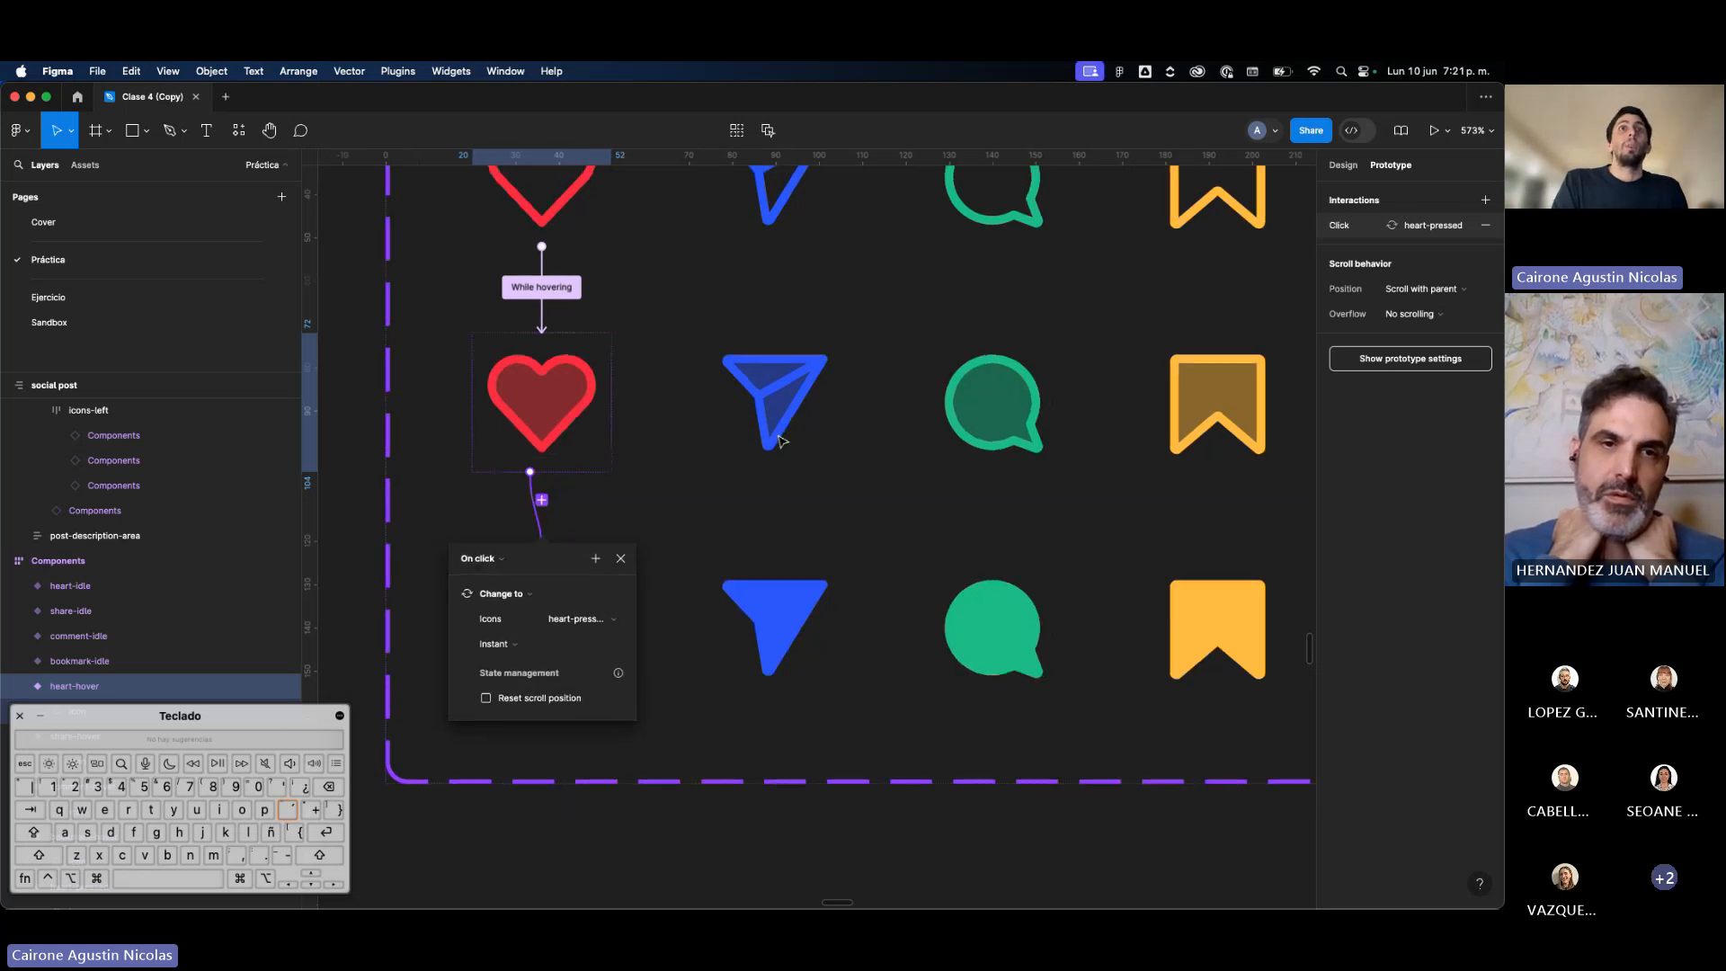
scroll(735, 670, down, 5)
click(859, 684)
Step: Preview Flow 2 again and compare how the heart and share icons respond to clicking
scroll(860, 684, down, 4)
scroll(859, 684, right, 2)
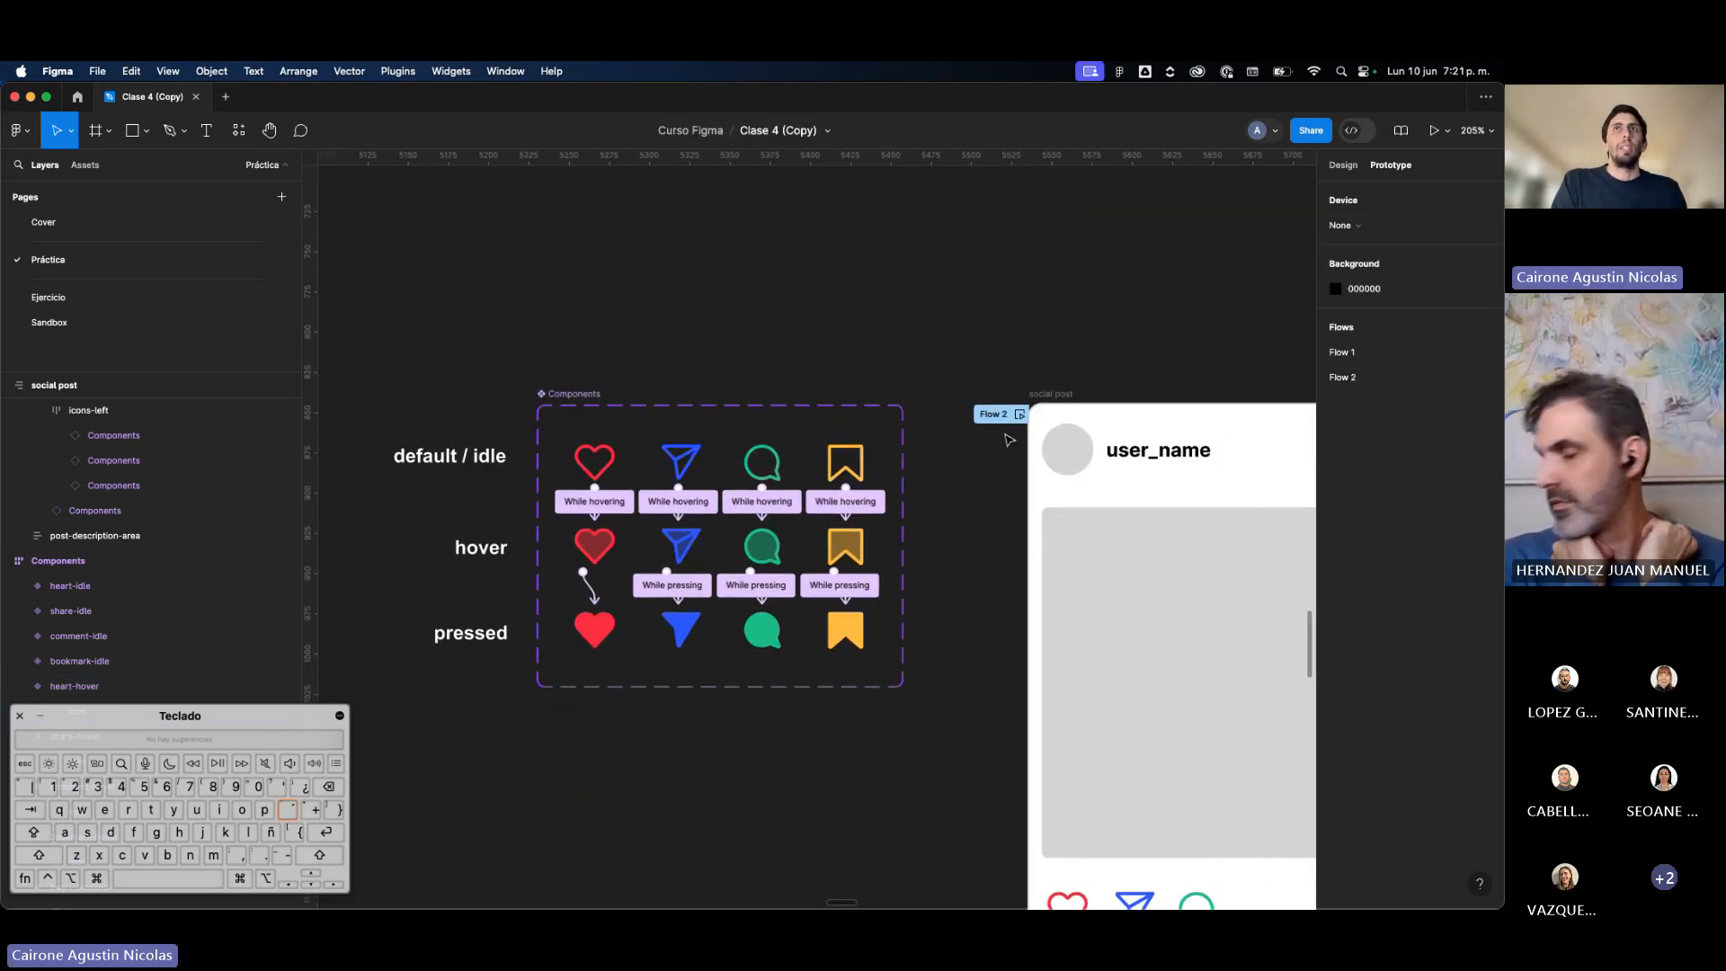
click(1019, 417)
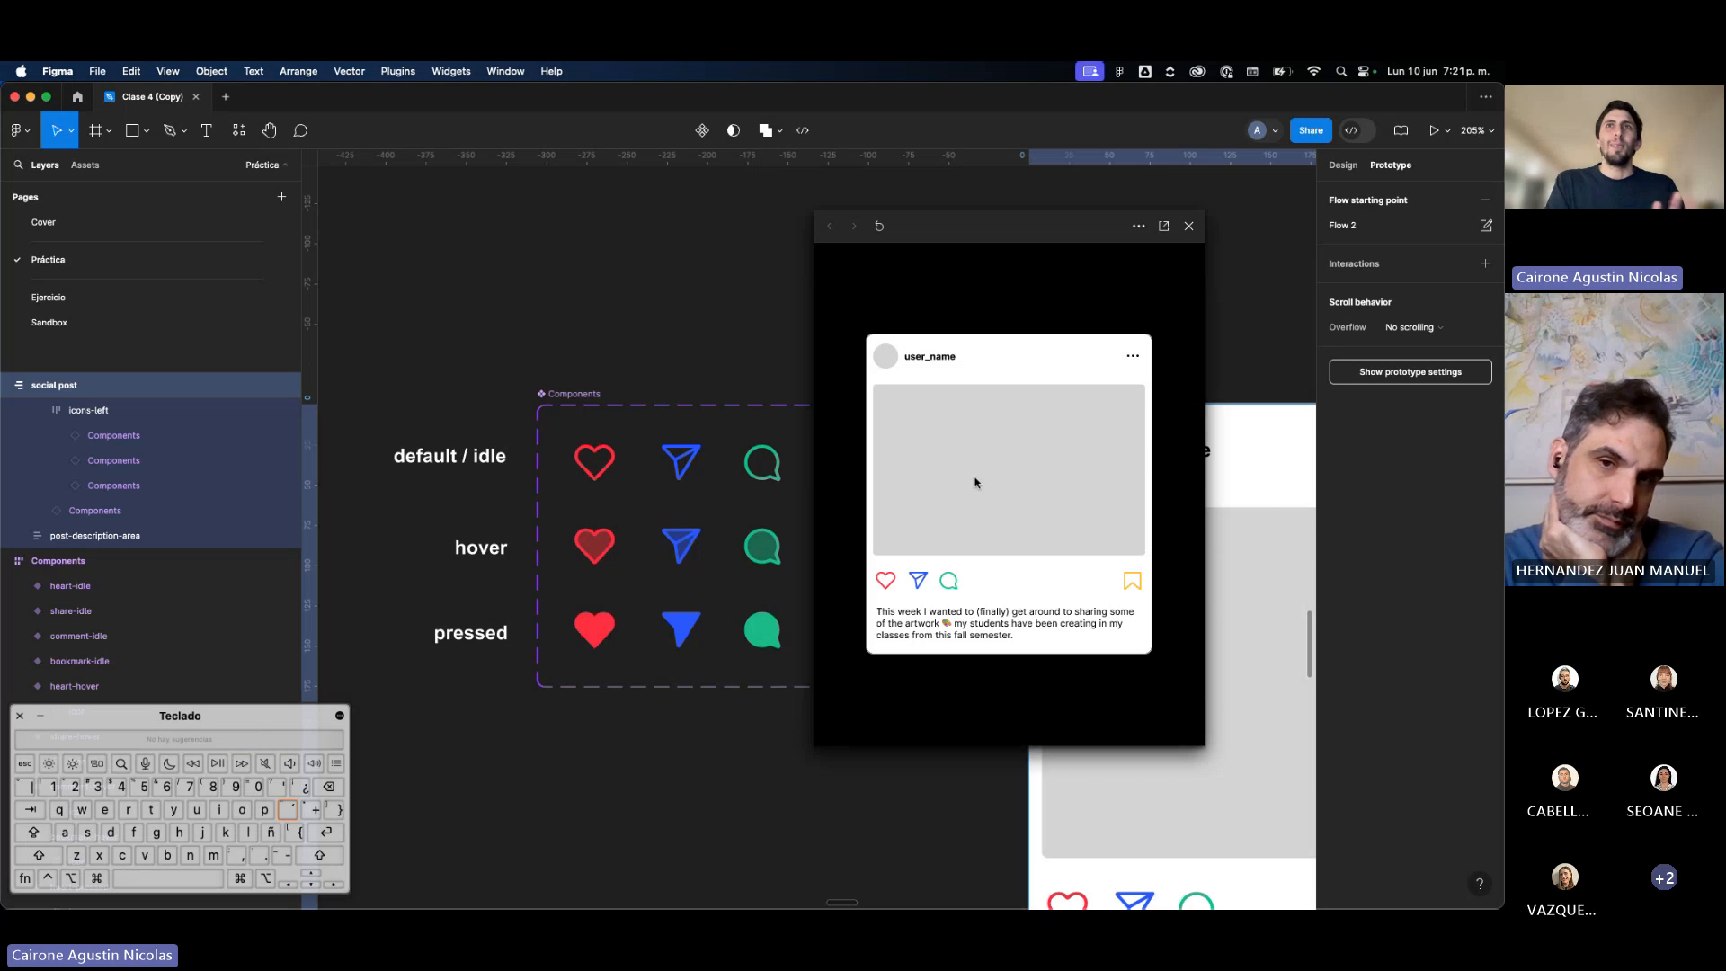
click(886, 586)
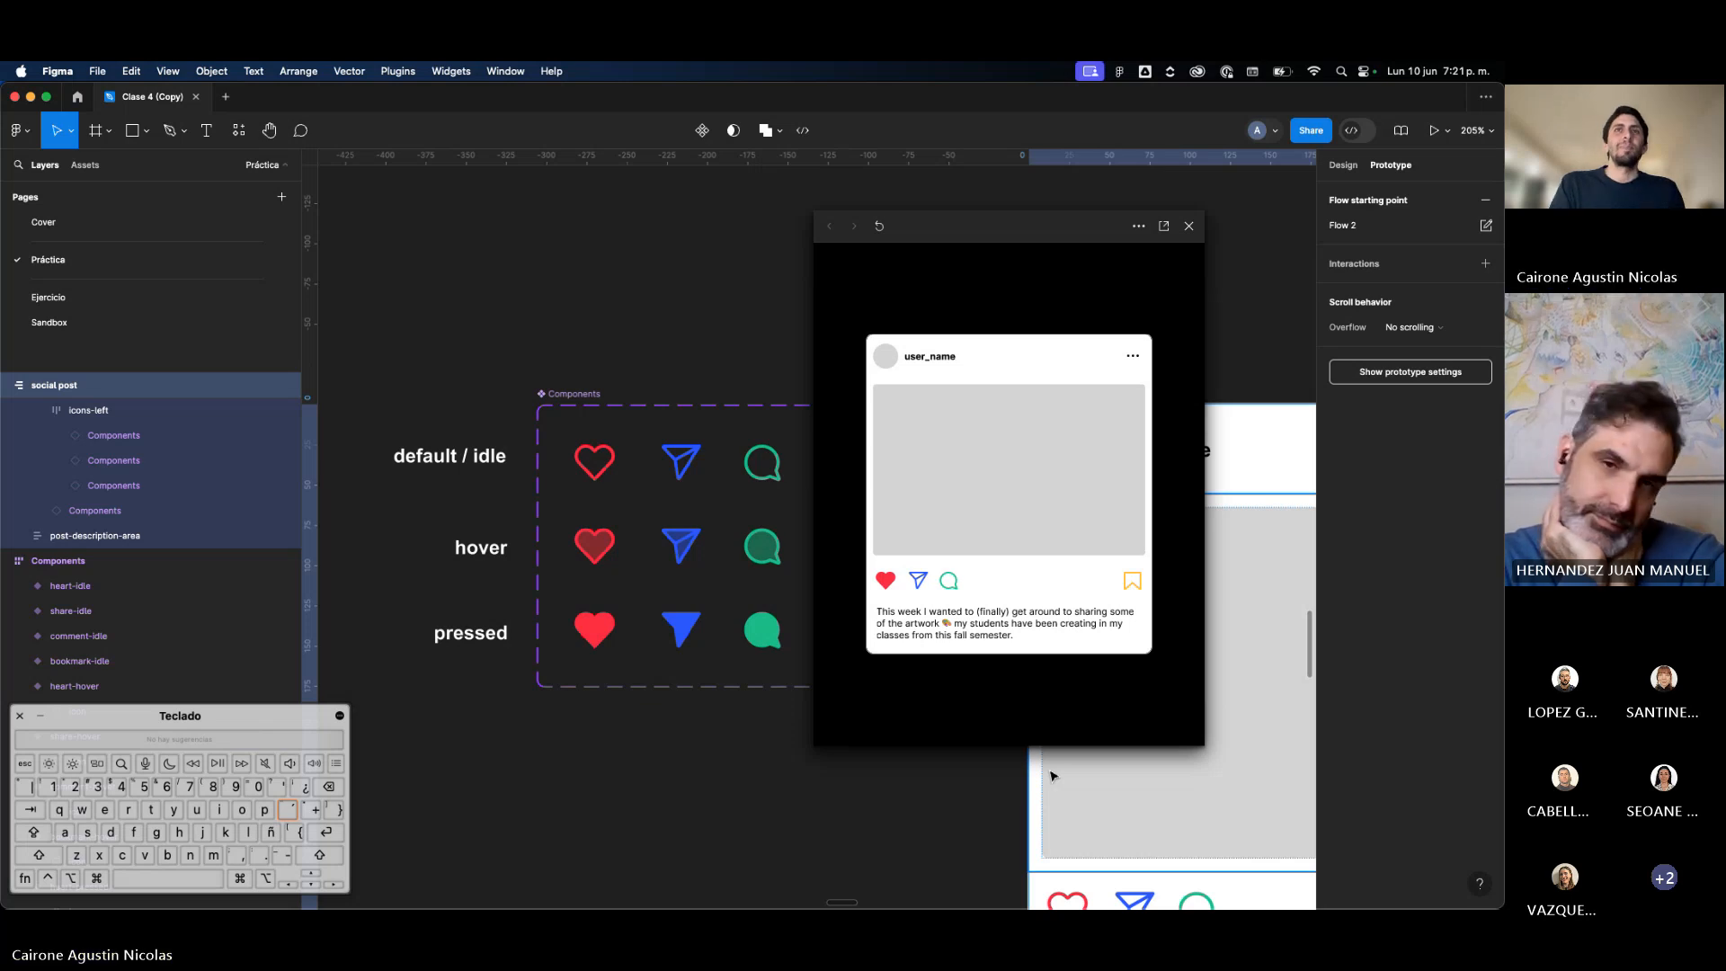
click(920, 582)
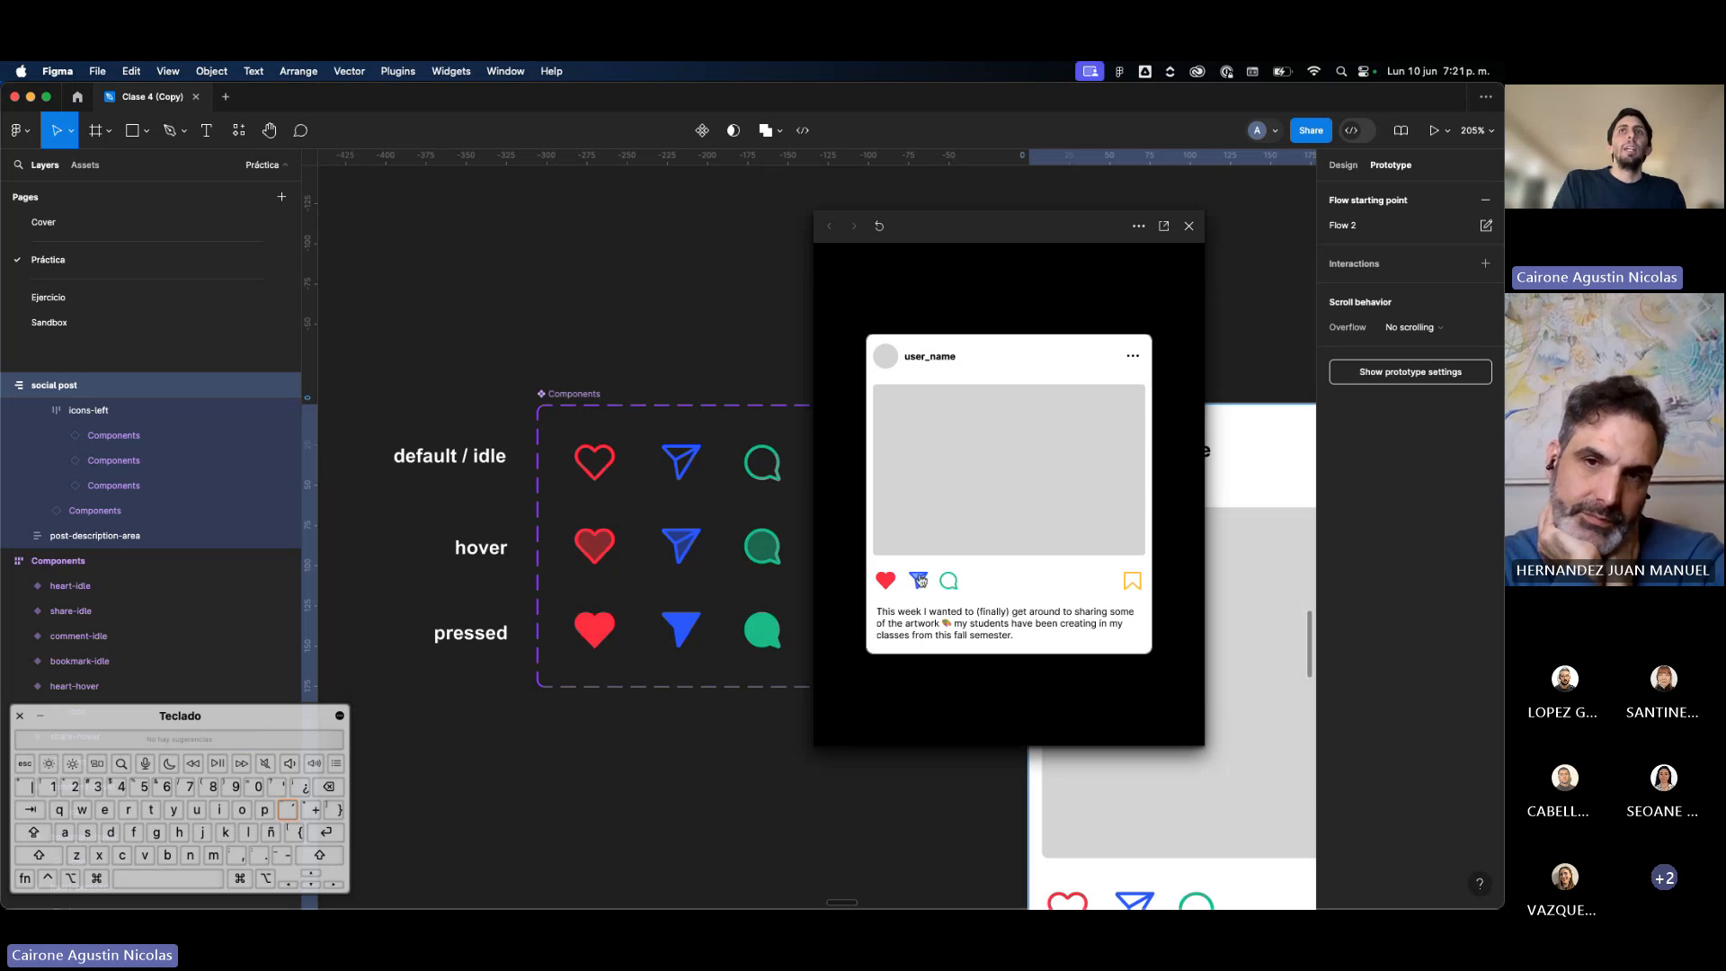
Step: Close the preview and set the trigger of the share icon's hover-to-pressed interaction to On click
click(1193, 234)
click(1041, 310)
scroll(1042, 312, down, 3)
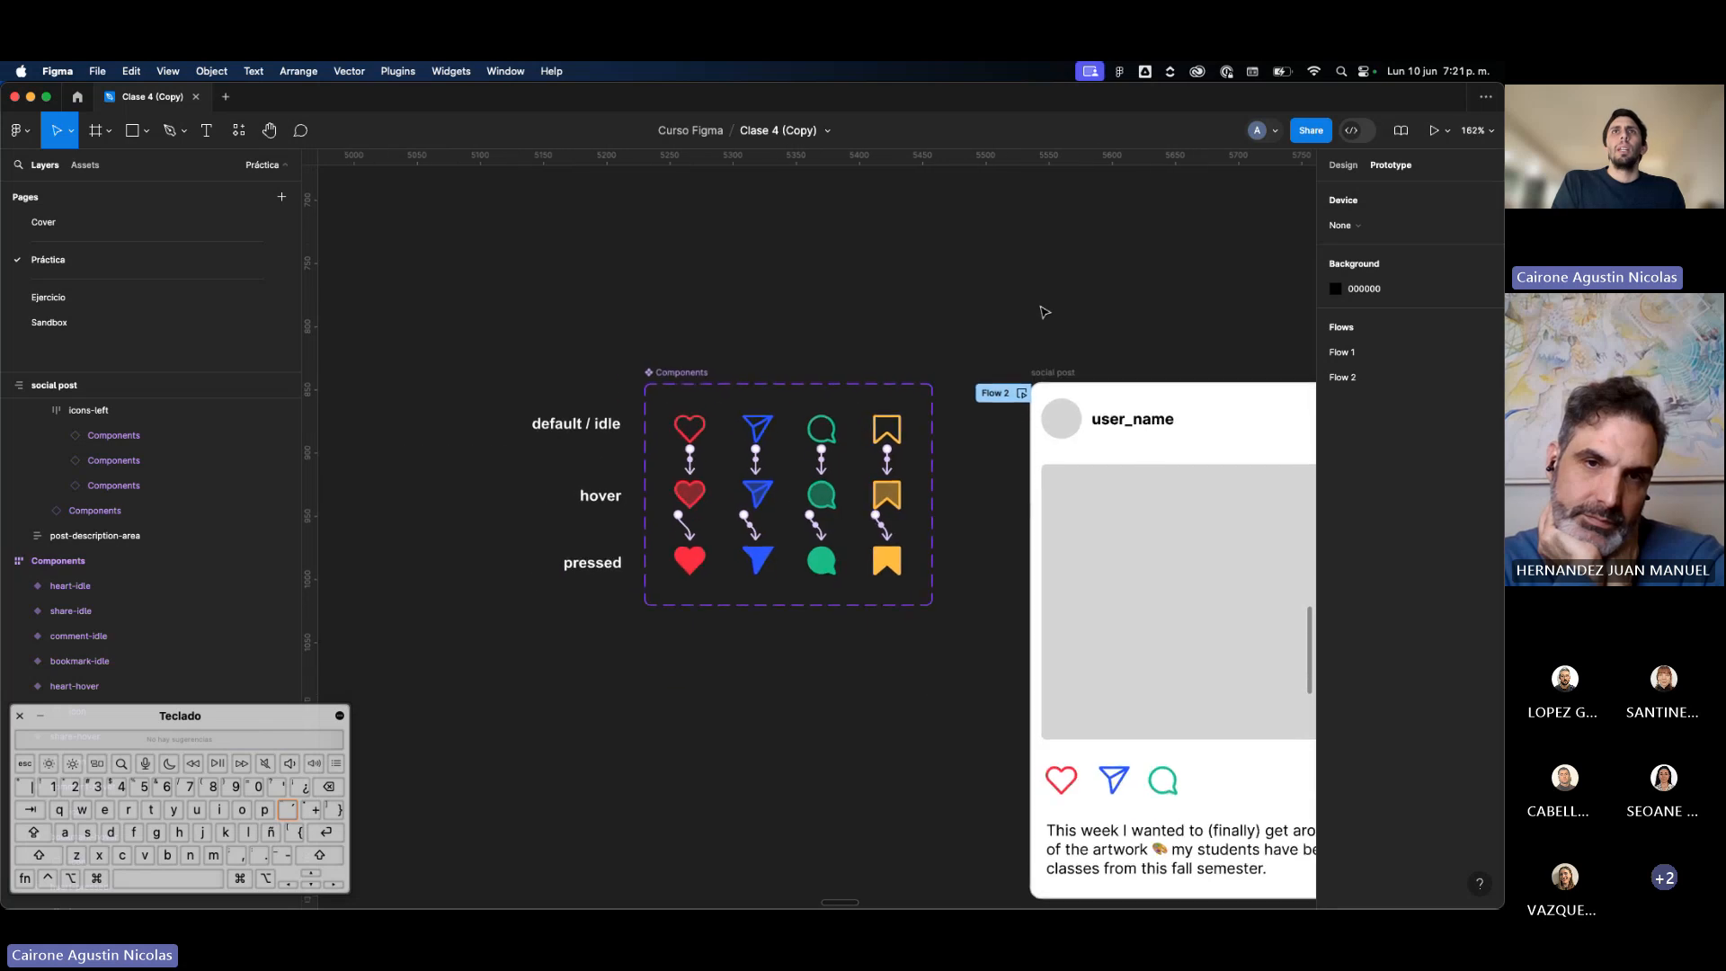
scroll(710, 536, up, 5)
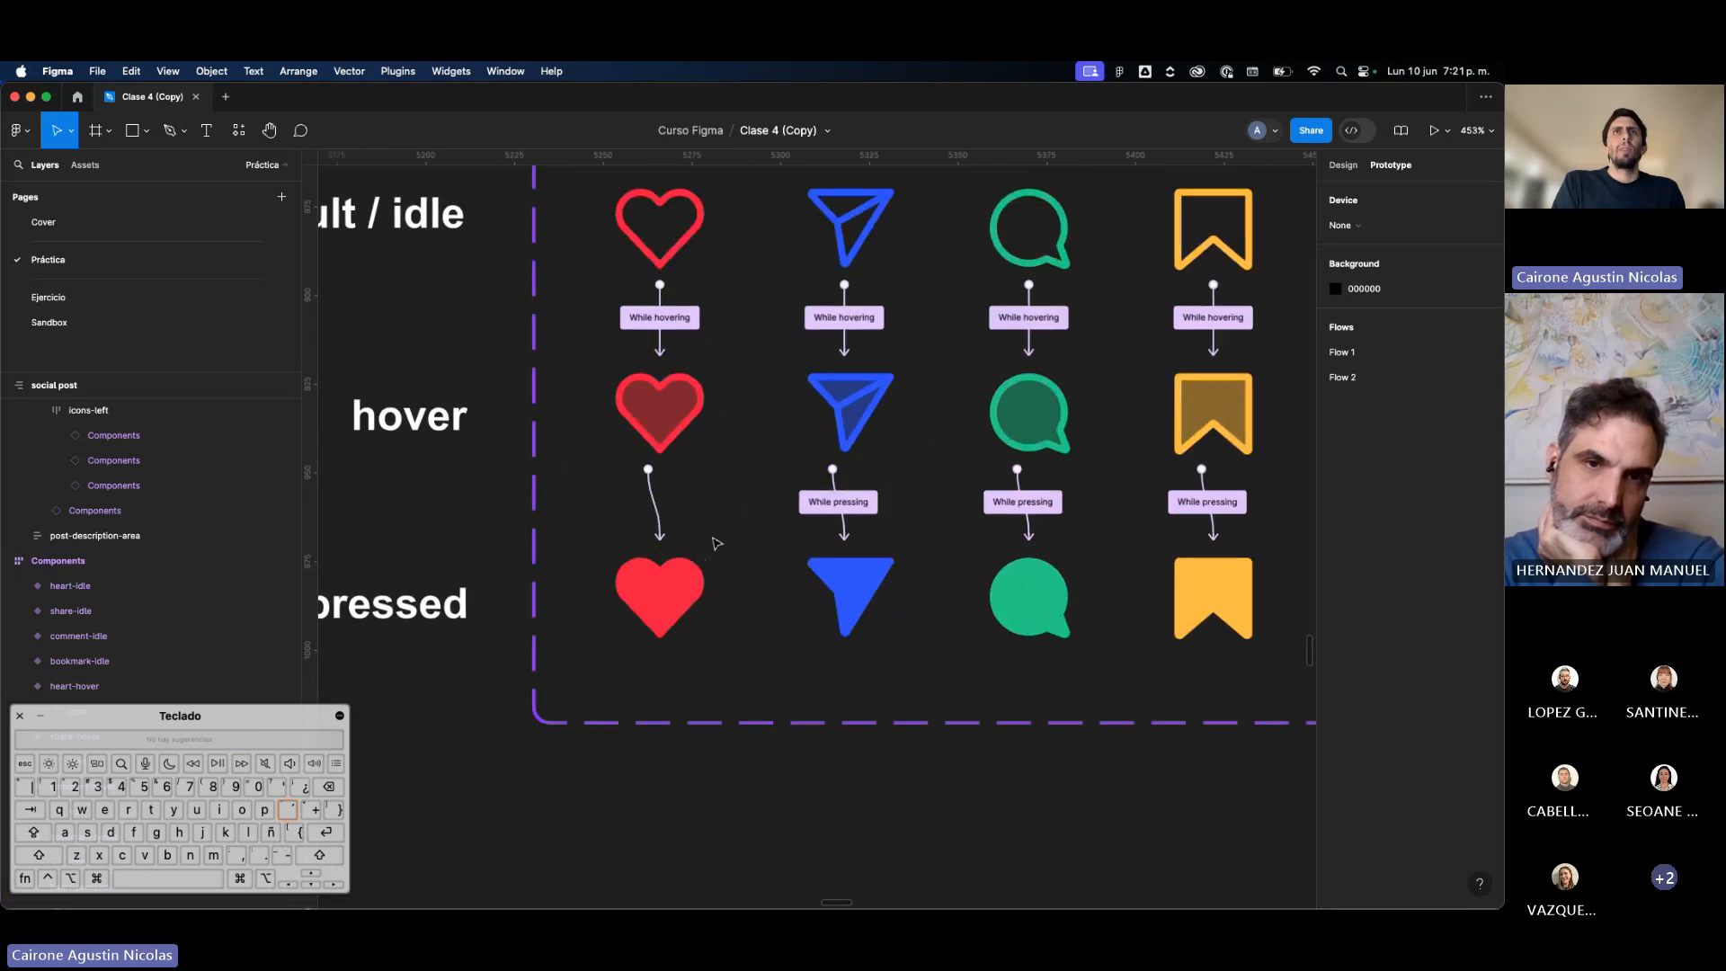
click(845, 502)
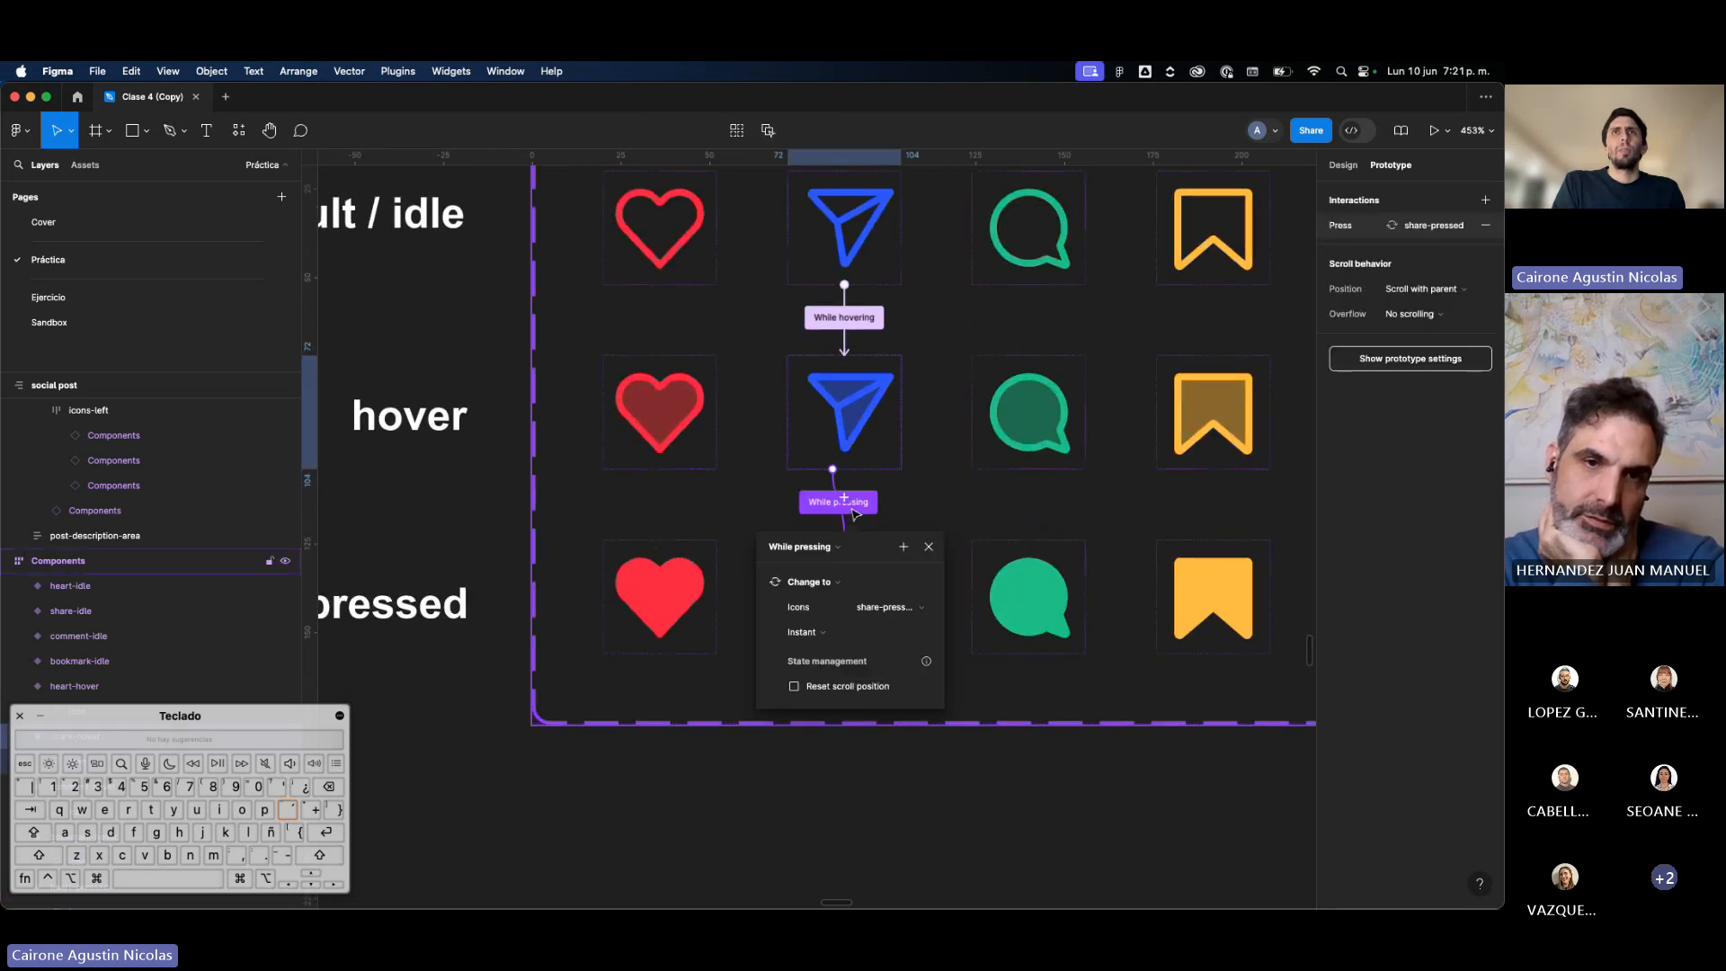
click(827, 546)
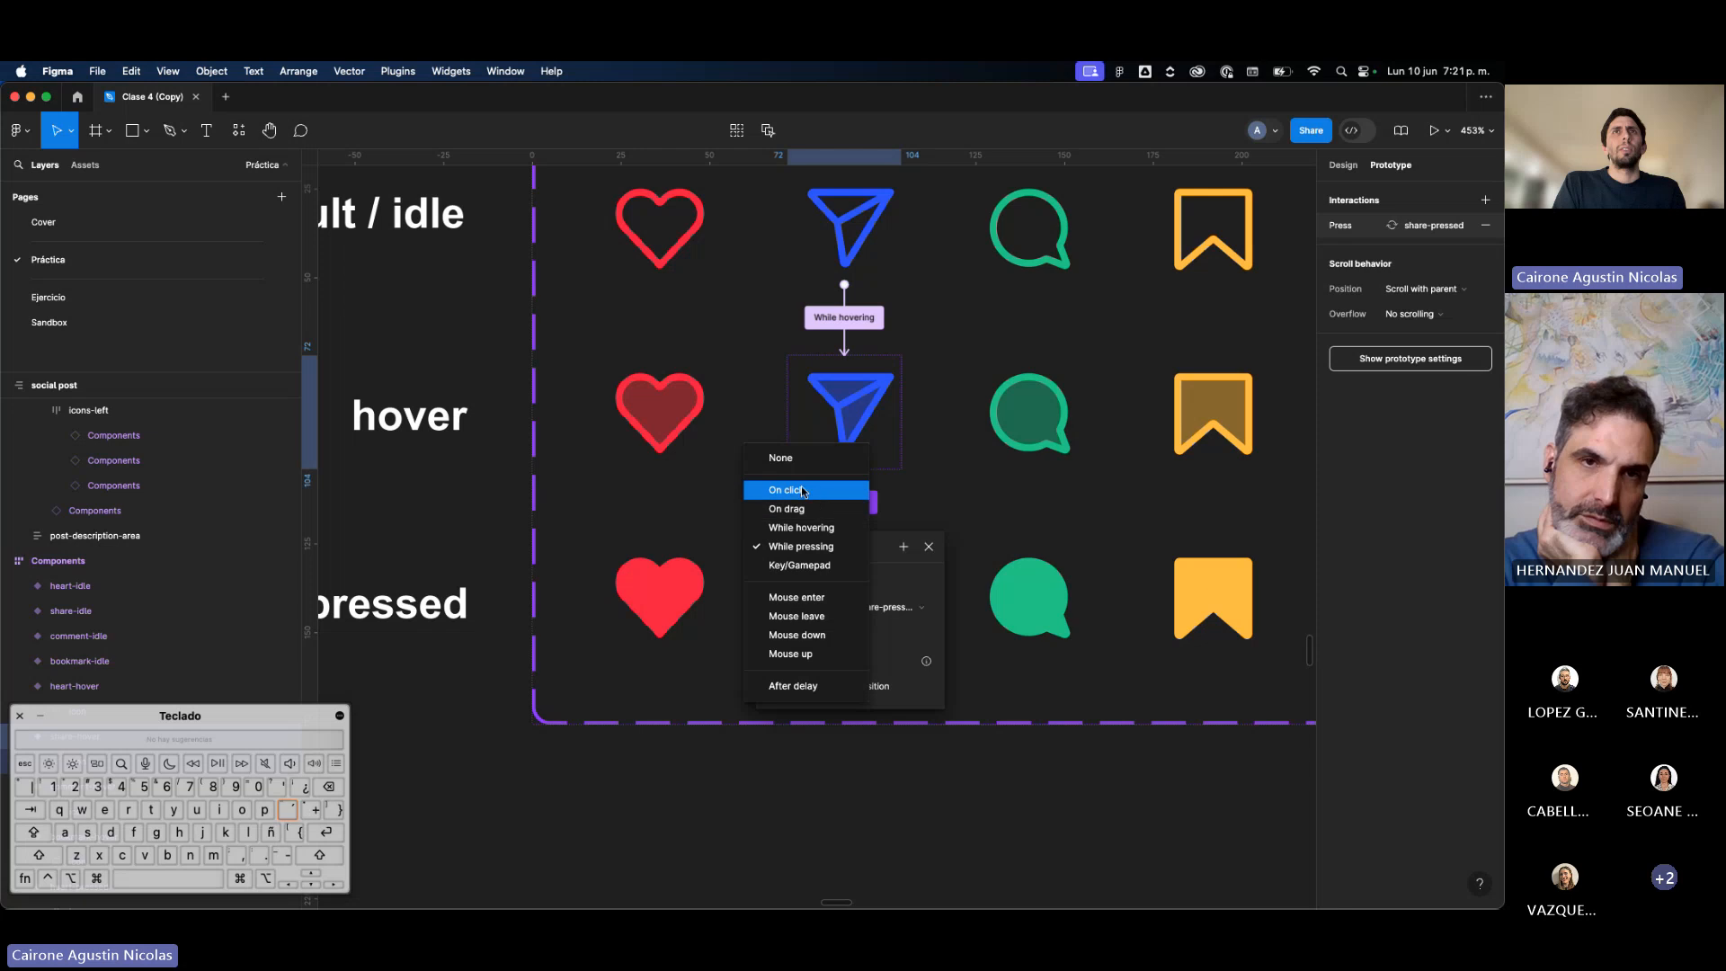
key(Escape)
scroll(627, 434, down, 2)
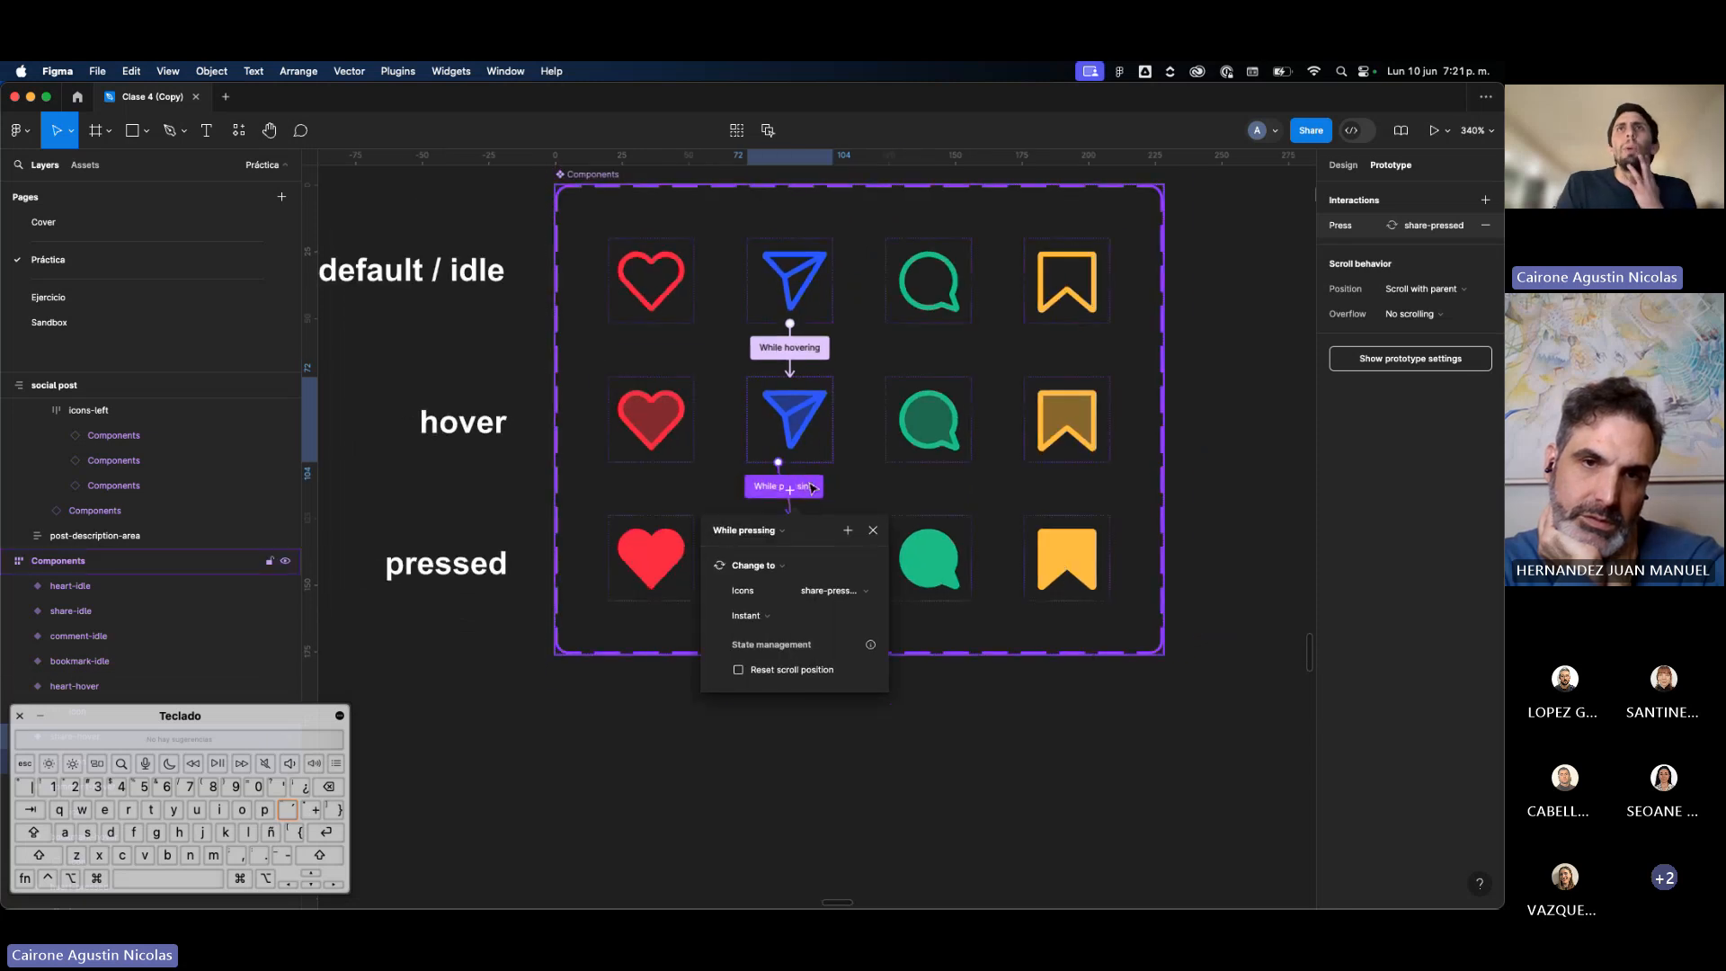
click(774, 529)
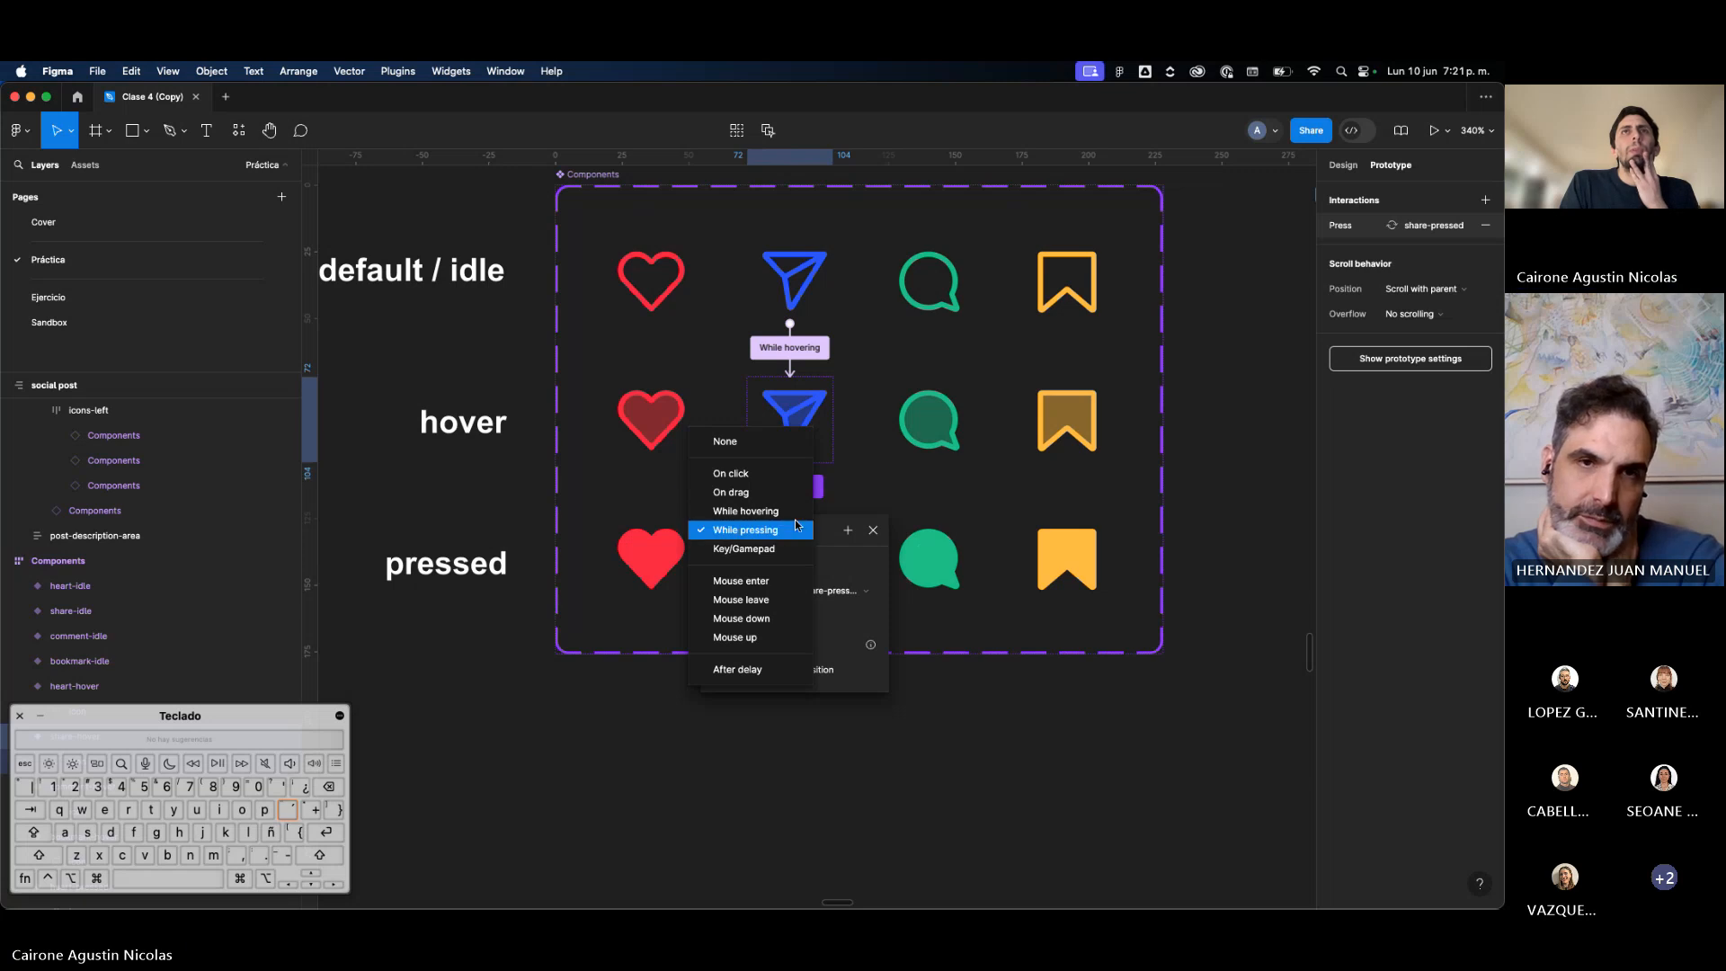
click(771, 475)
click(851, 487)
Step: Review the pressed share variant and the interaction leading to it from the hover variant
click(800, 539)
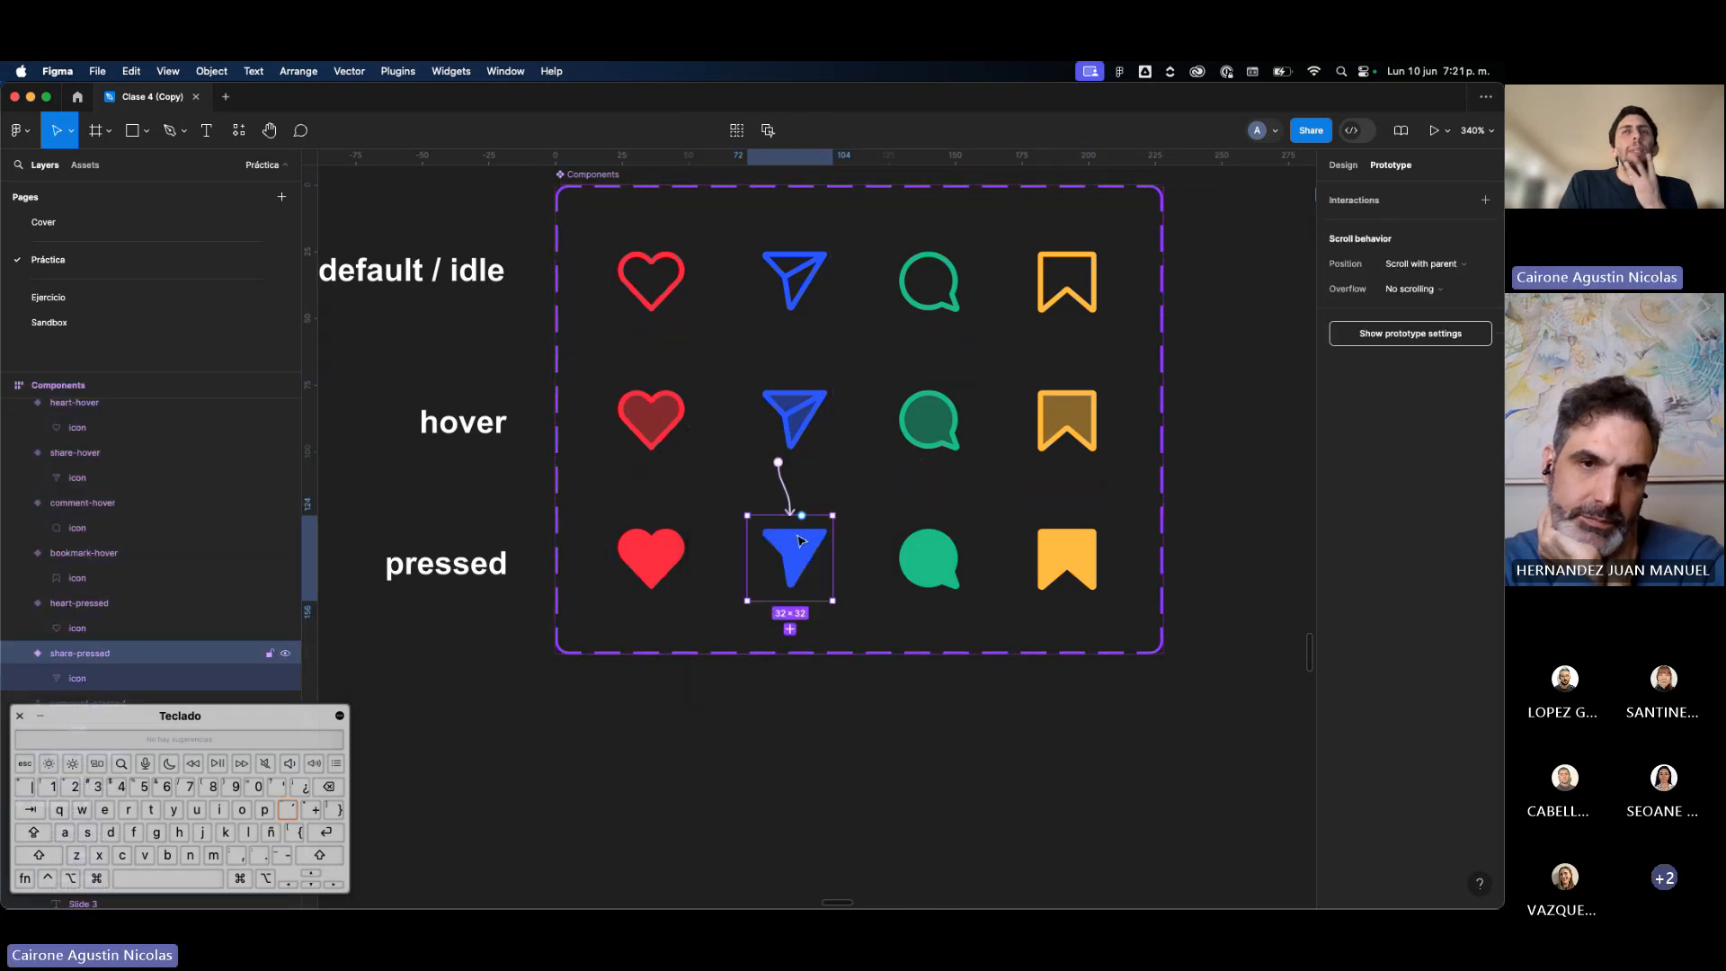
scroll(791, 566, up, 3)
scroll(791, 575, down, 3)
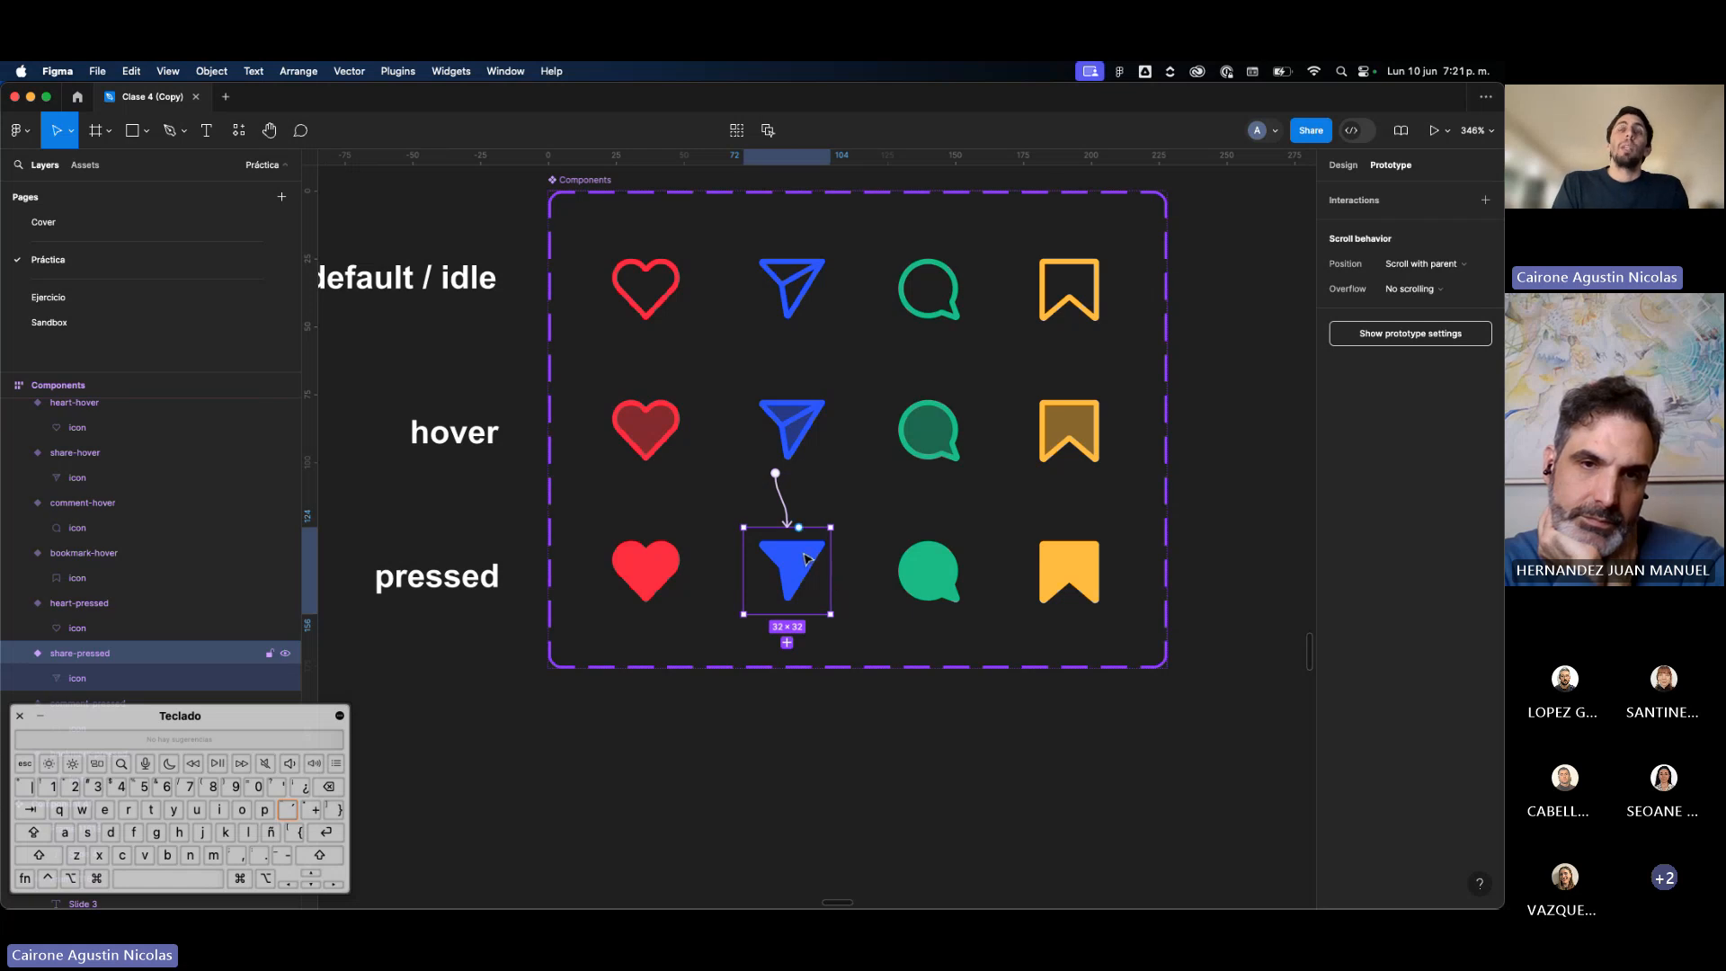
scroll(808, 559, up, 1)
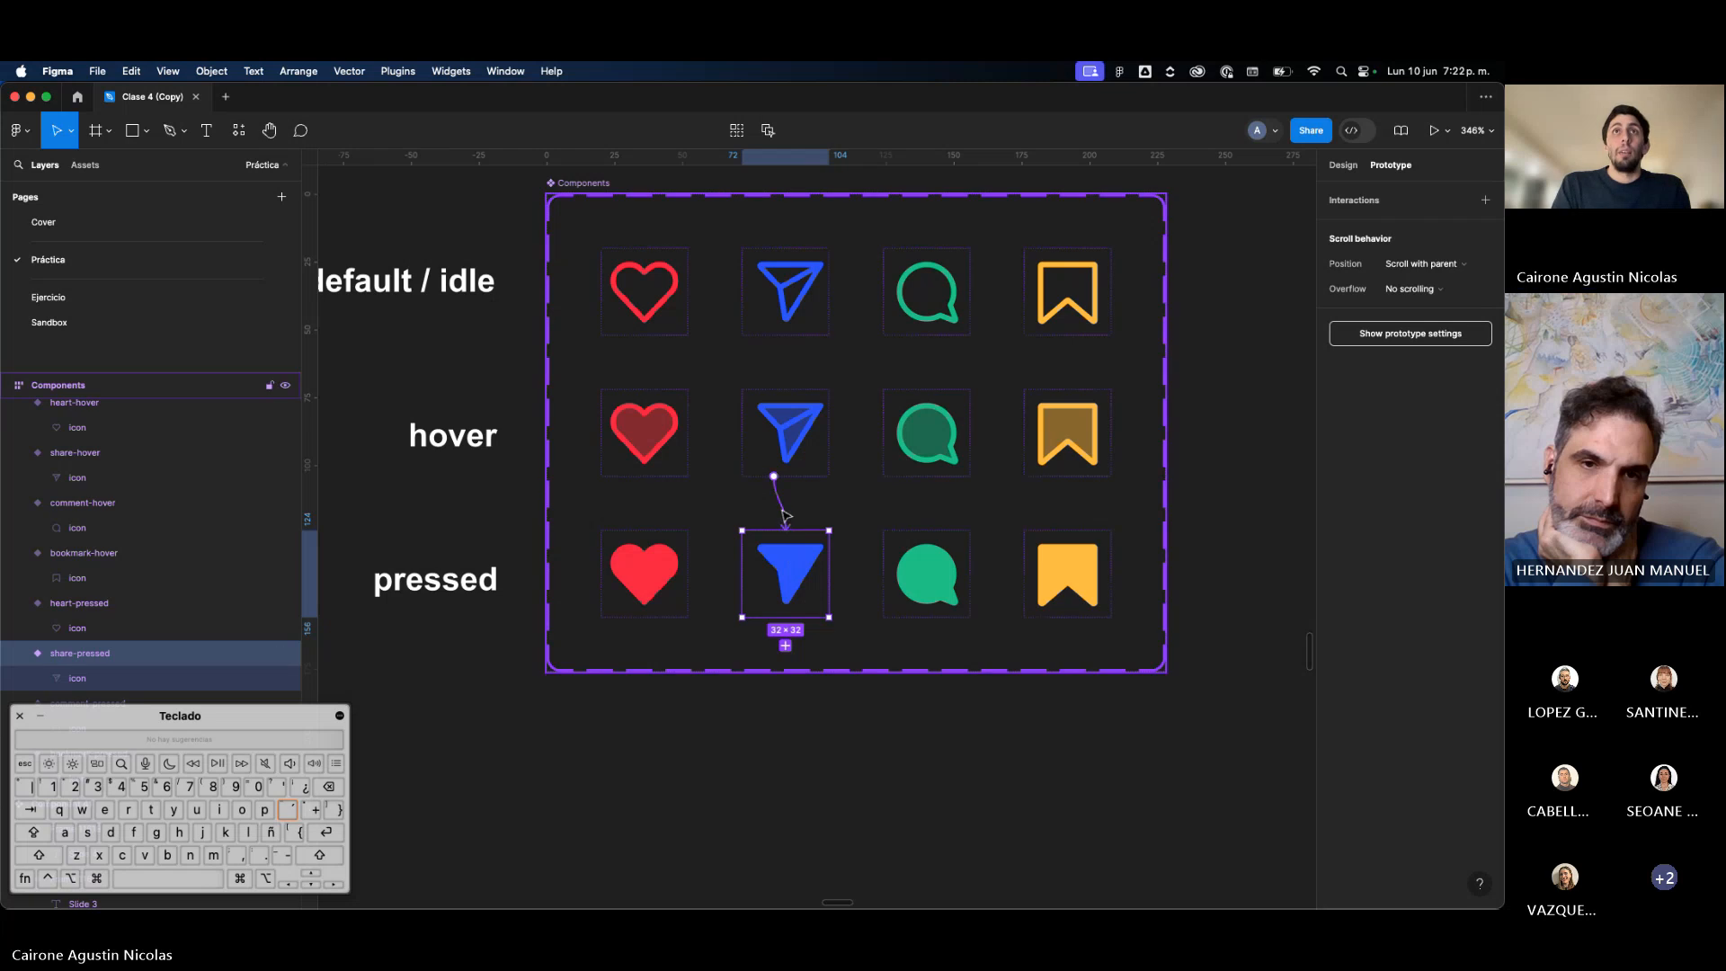
click(785, 507)
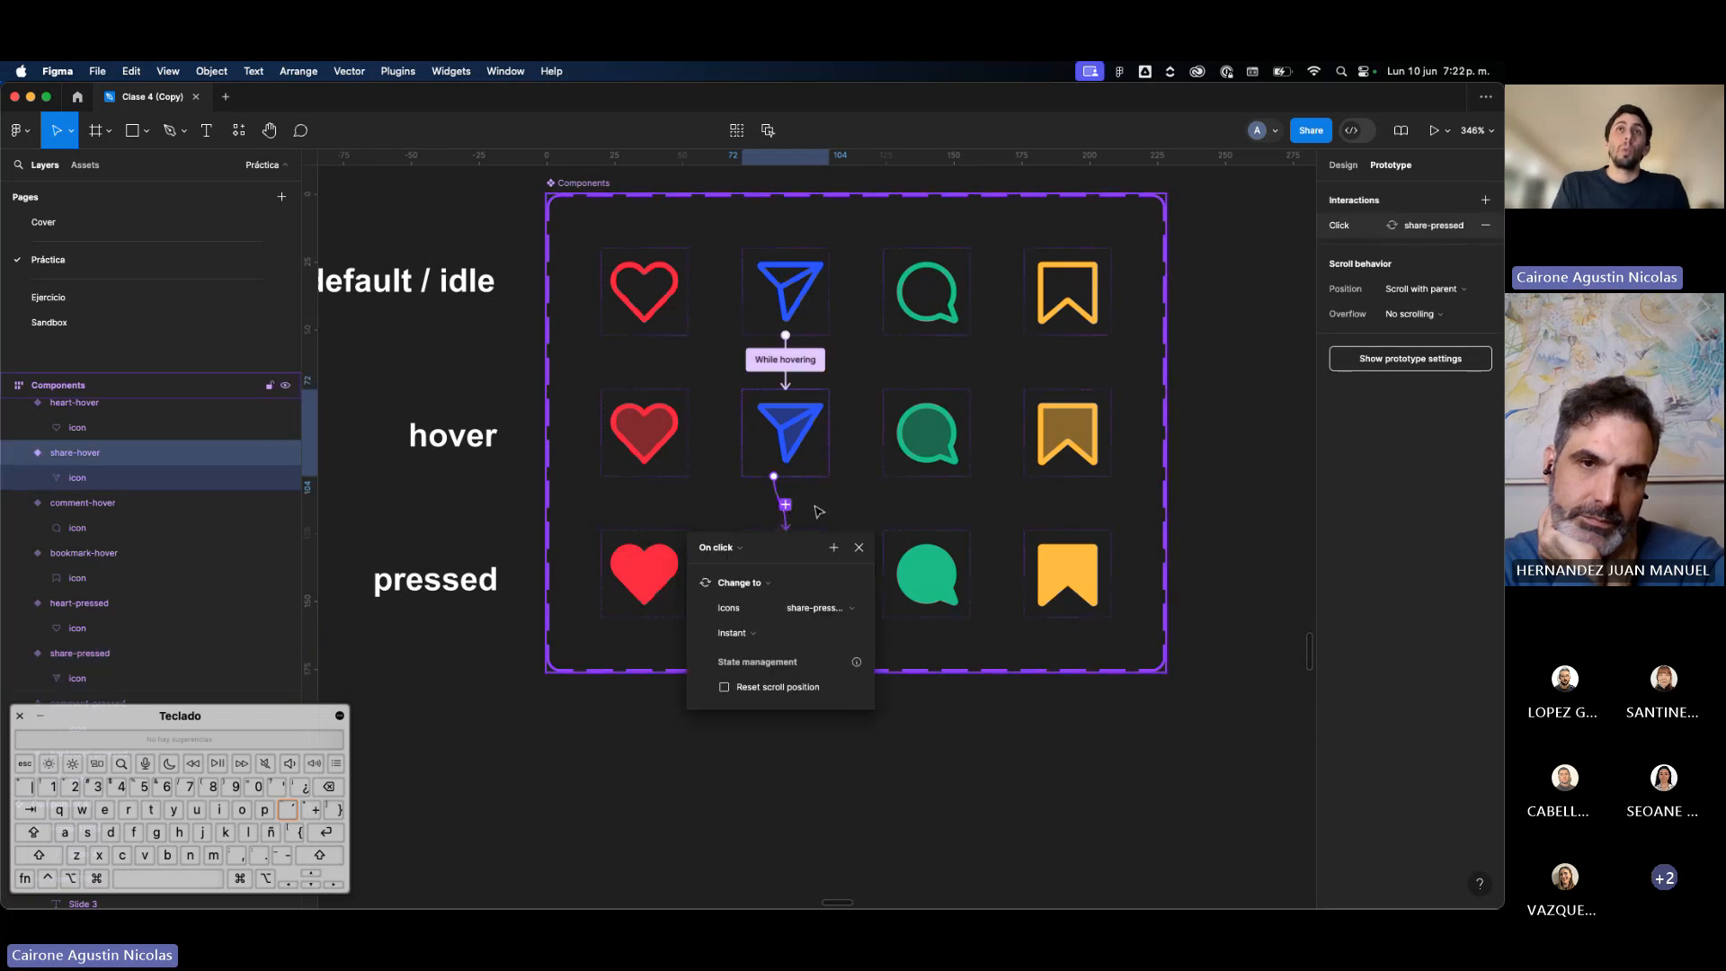
scroll(818, 513, up, 3)
click(863, 558)
Step: Connect the pressed share variant back to the idle share variant with a Change to interaction
click(809, 597)
scroll(836, 600, down, 3)
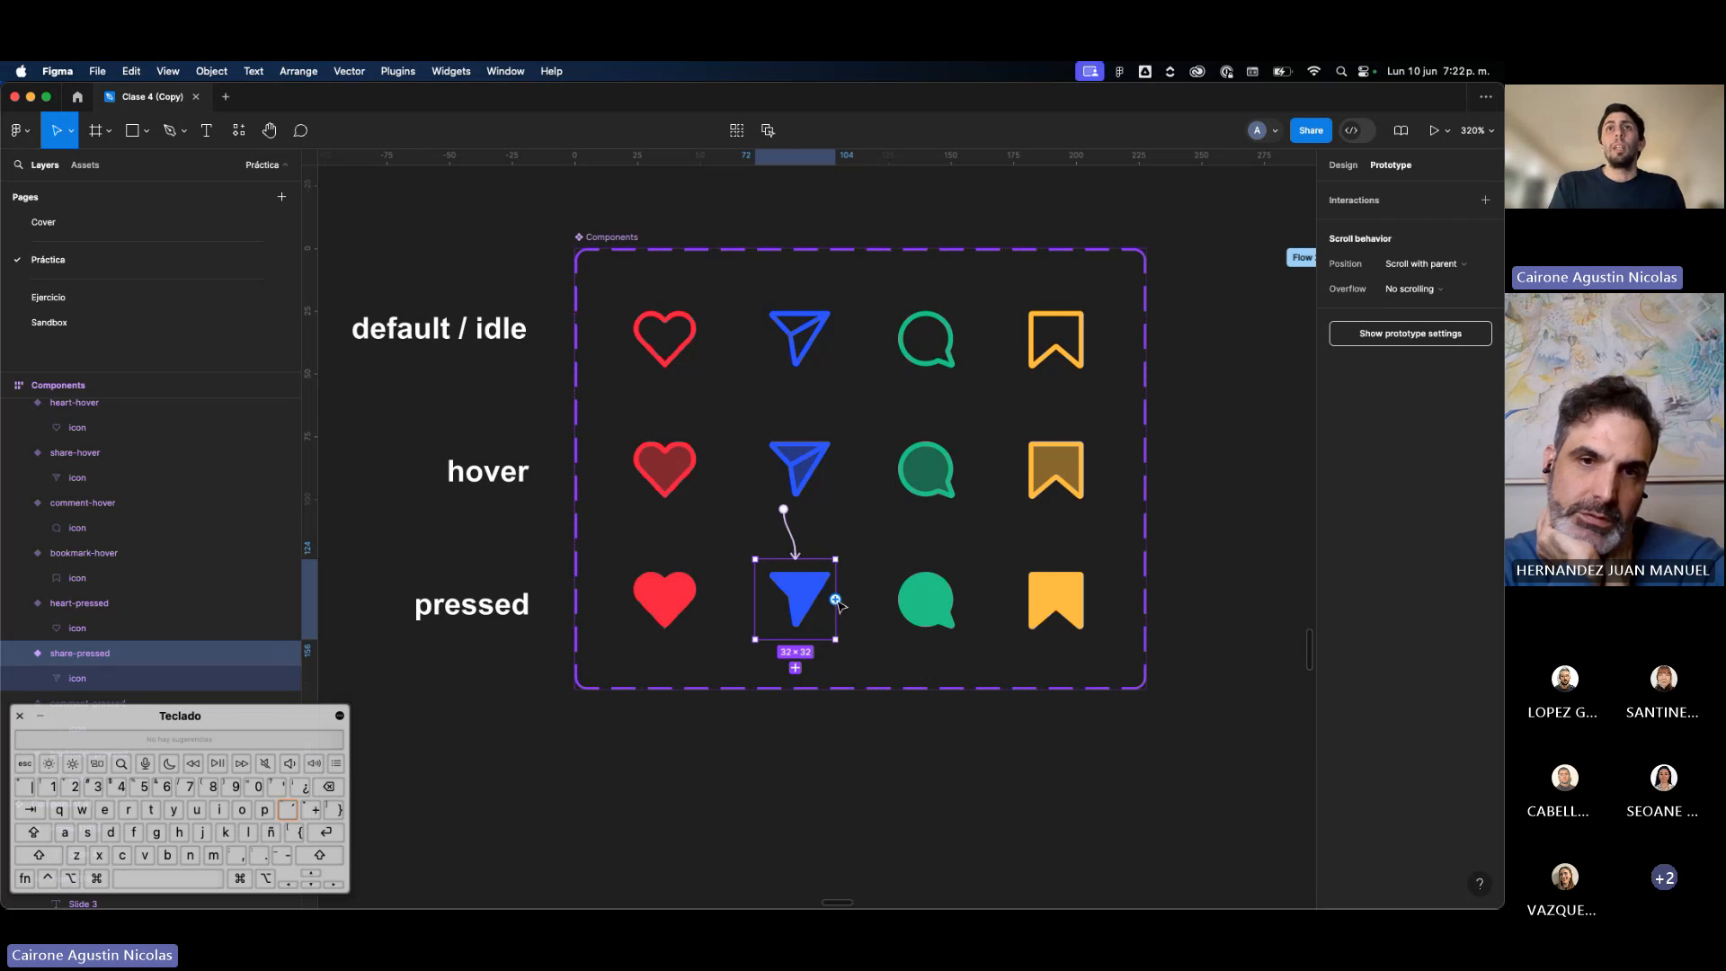
click(827, 329)
click(813, 589)
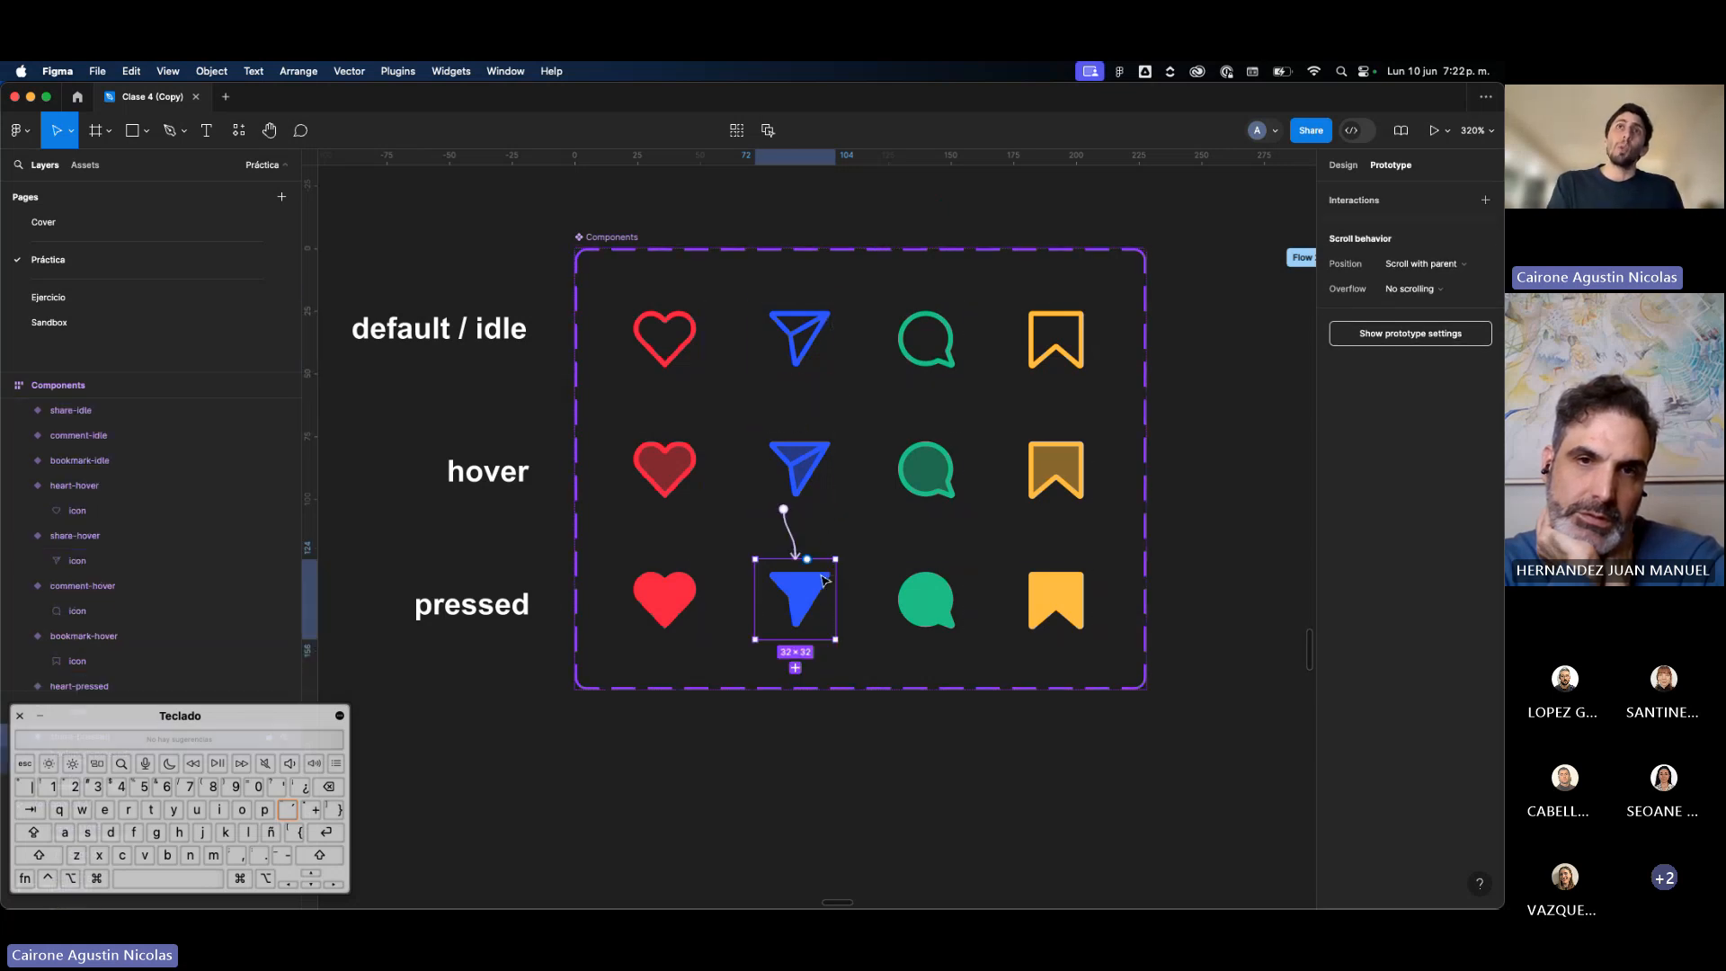
click(1265, 244)
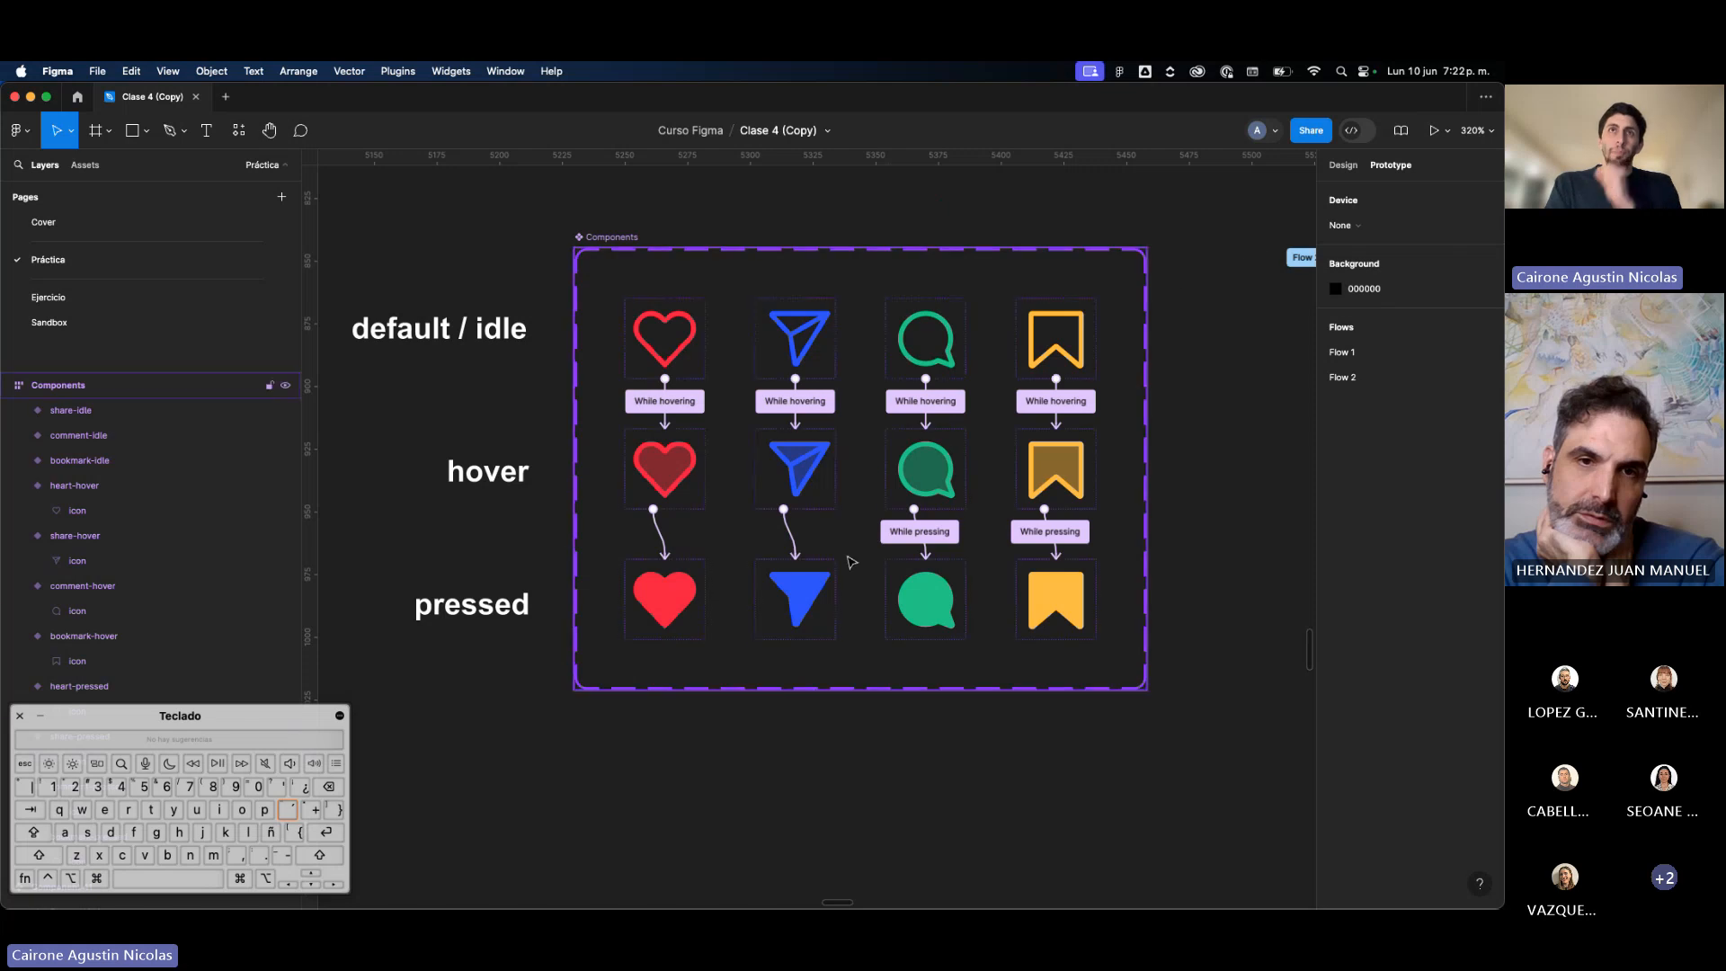
click(782, 595)
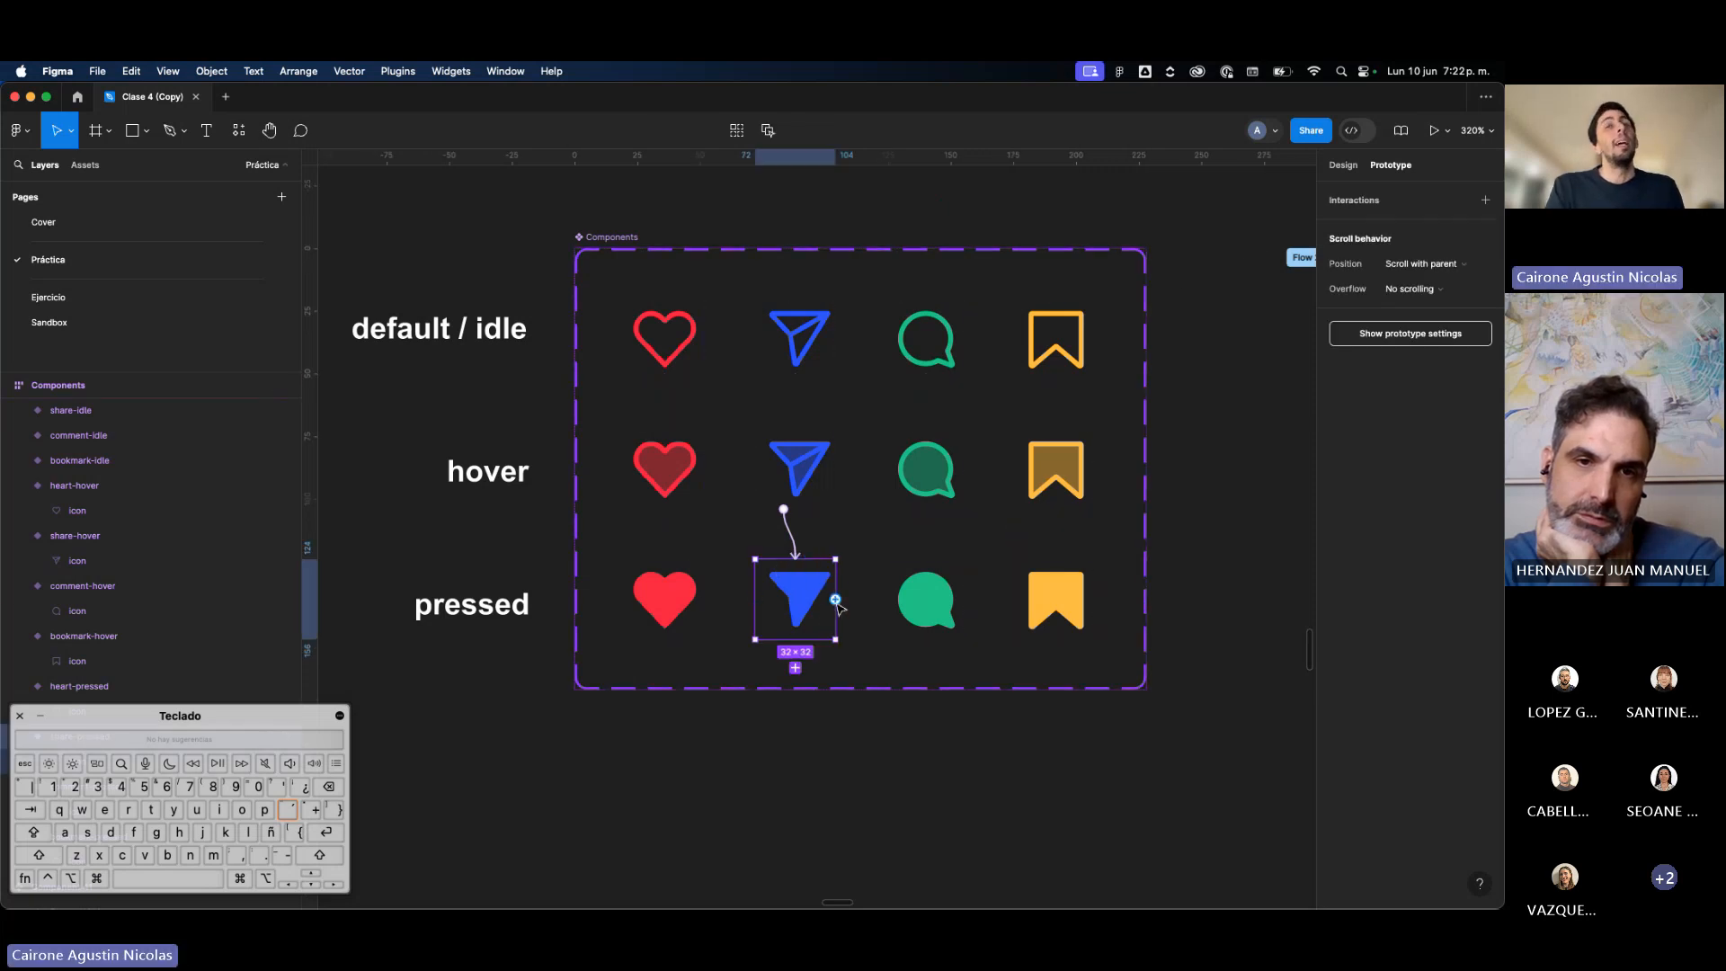
drag(835, 600, 818, 346)
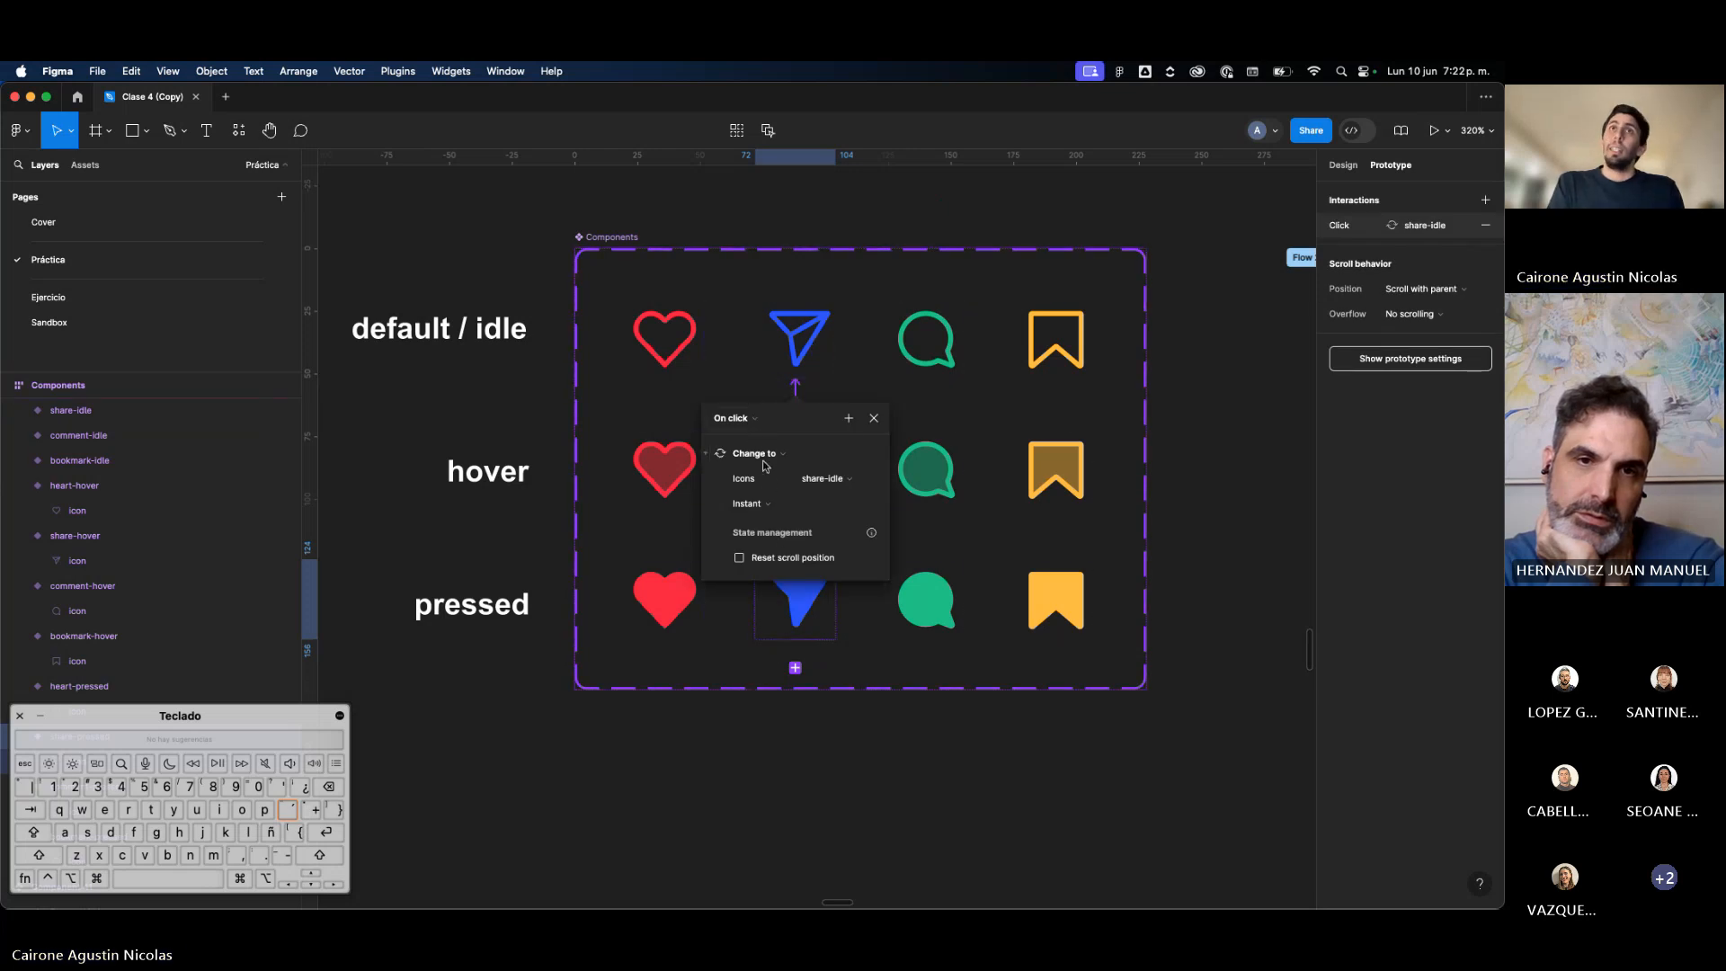
Step: Set the trigger of the share icon's pressed-to-idle interaction to After delay with a 2000 ms delay
click(755, 419)
click(760, 423)
click(761, 422)
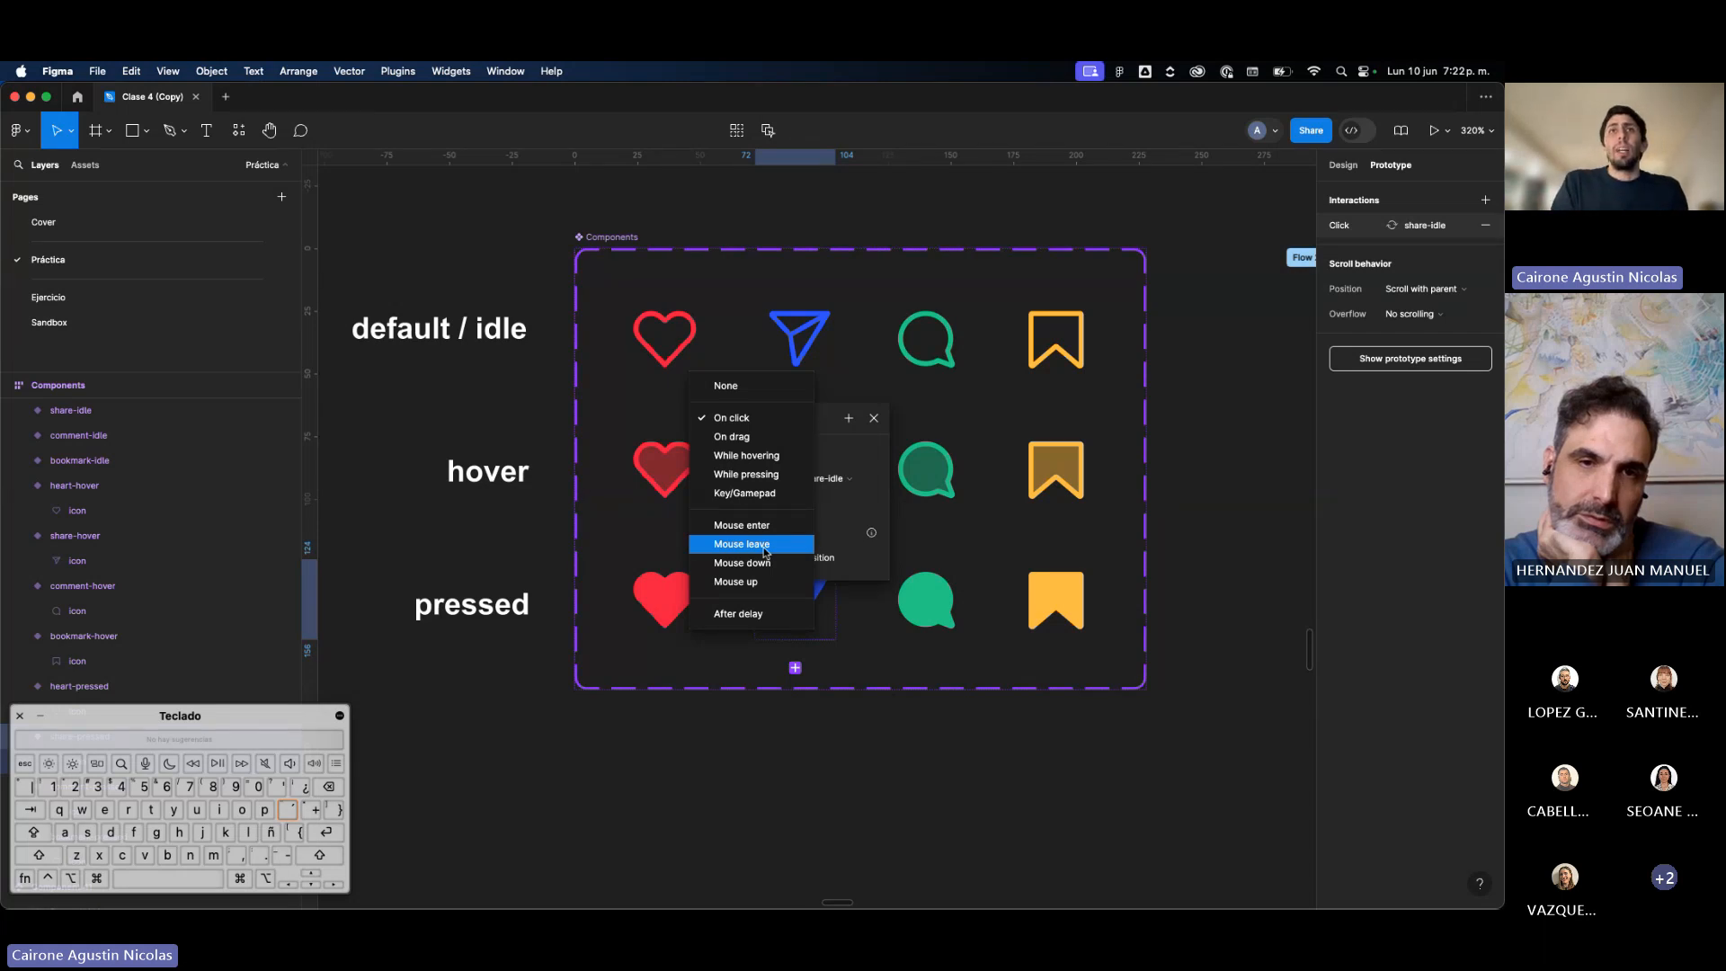
click(756, 614)
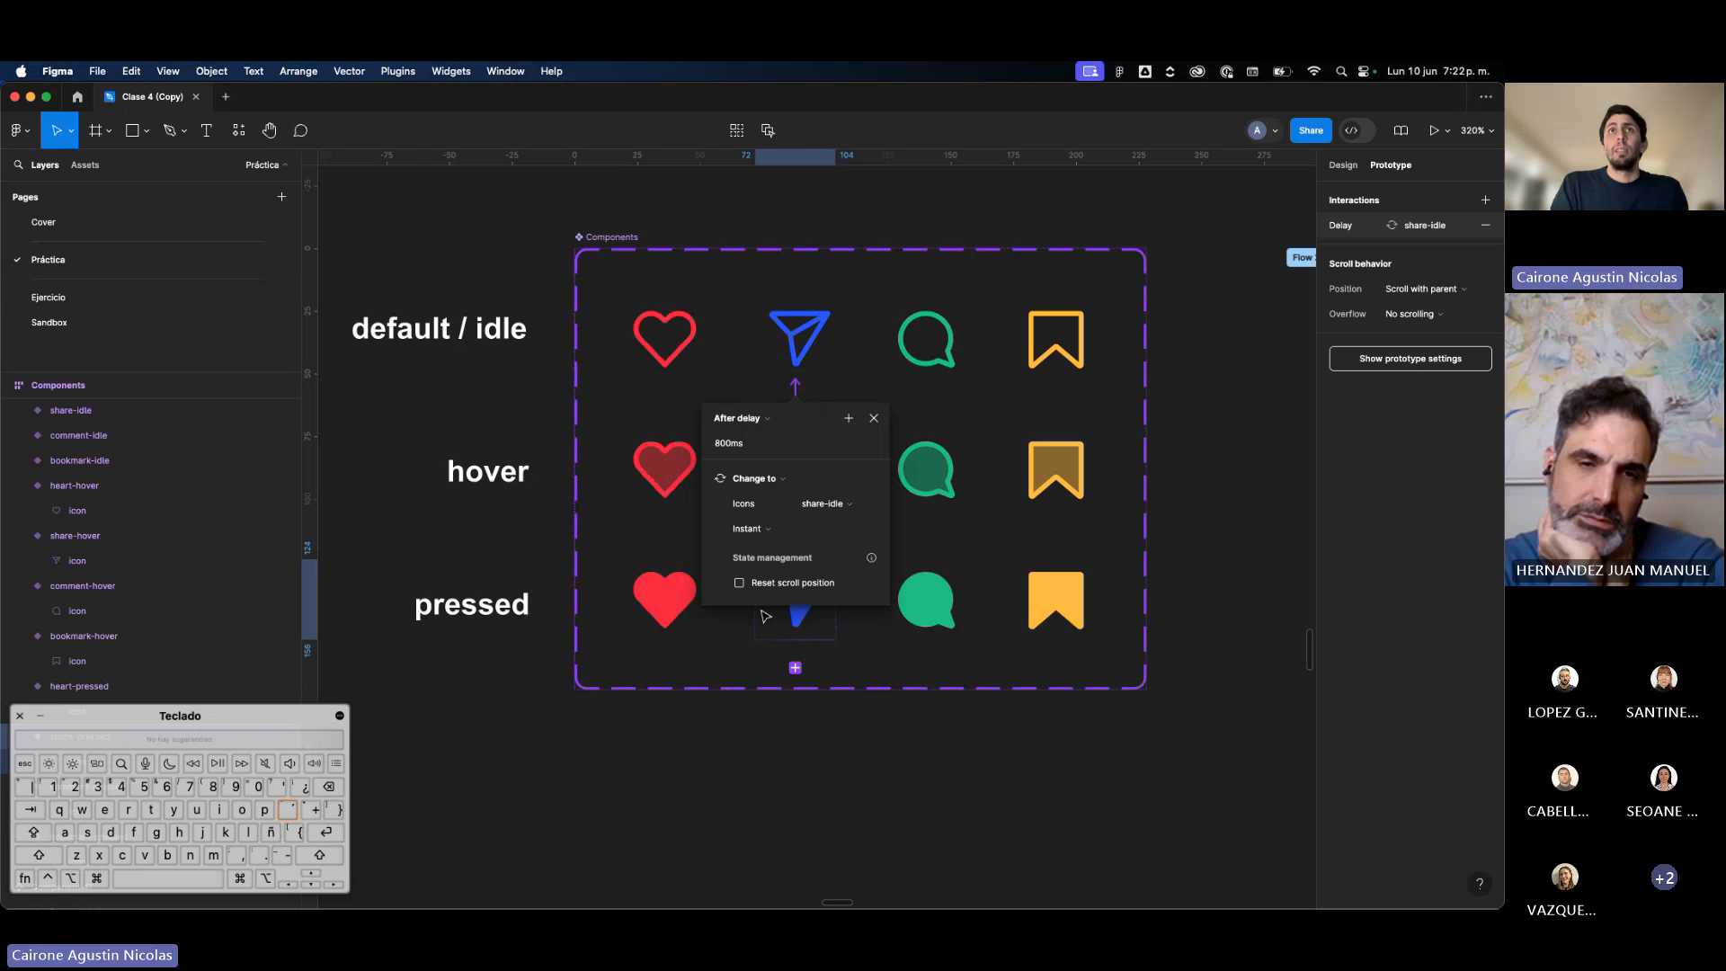
click(729, 453)
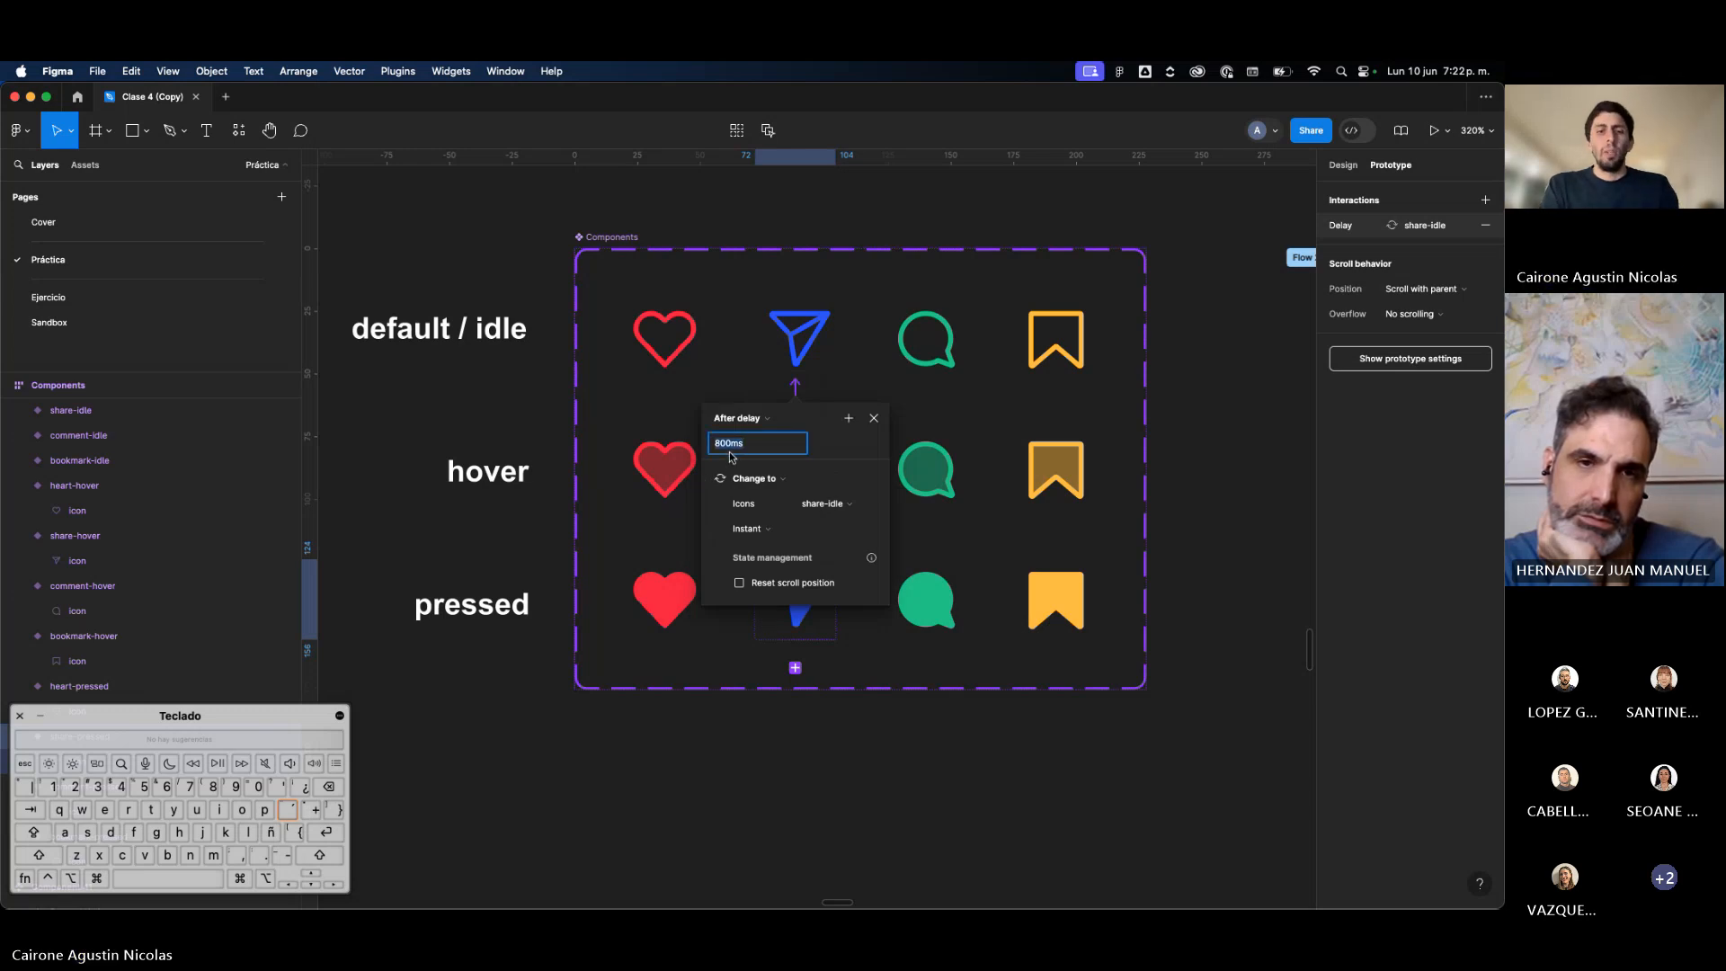
text(2000ms)
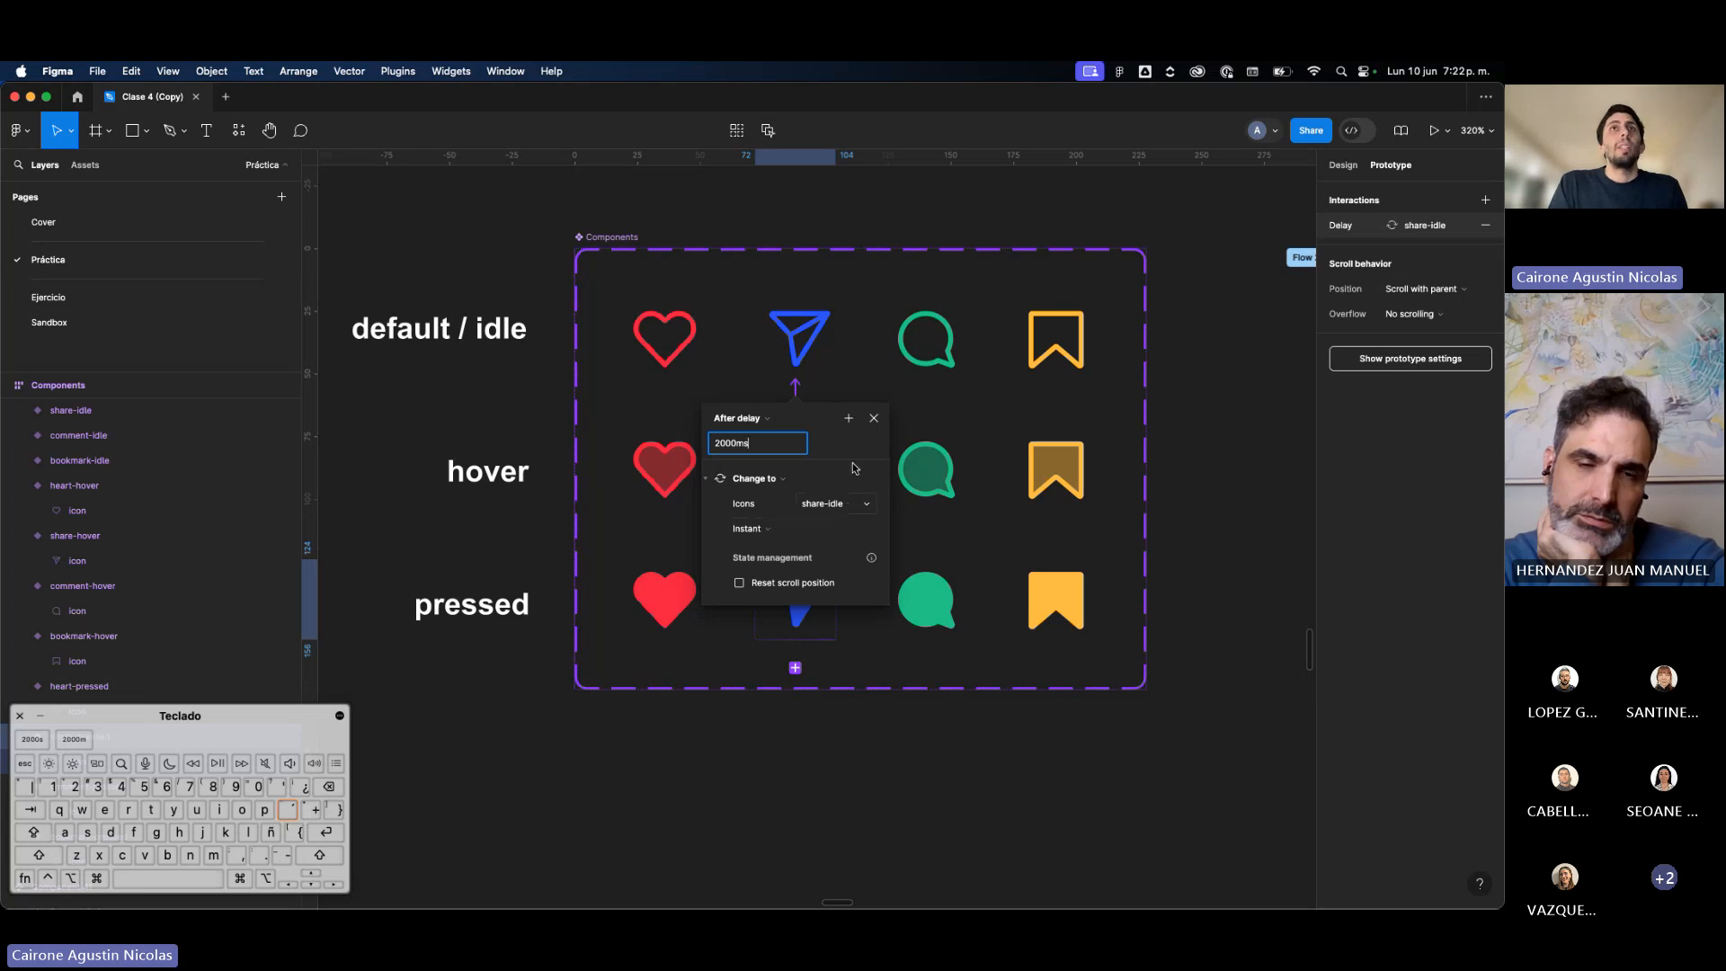
click(857, 342)
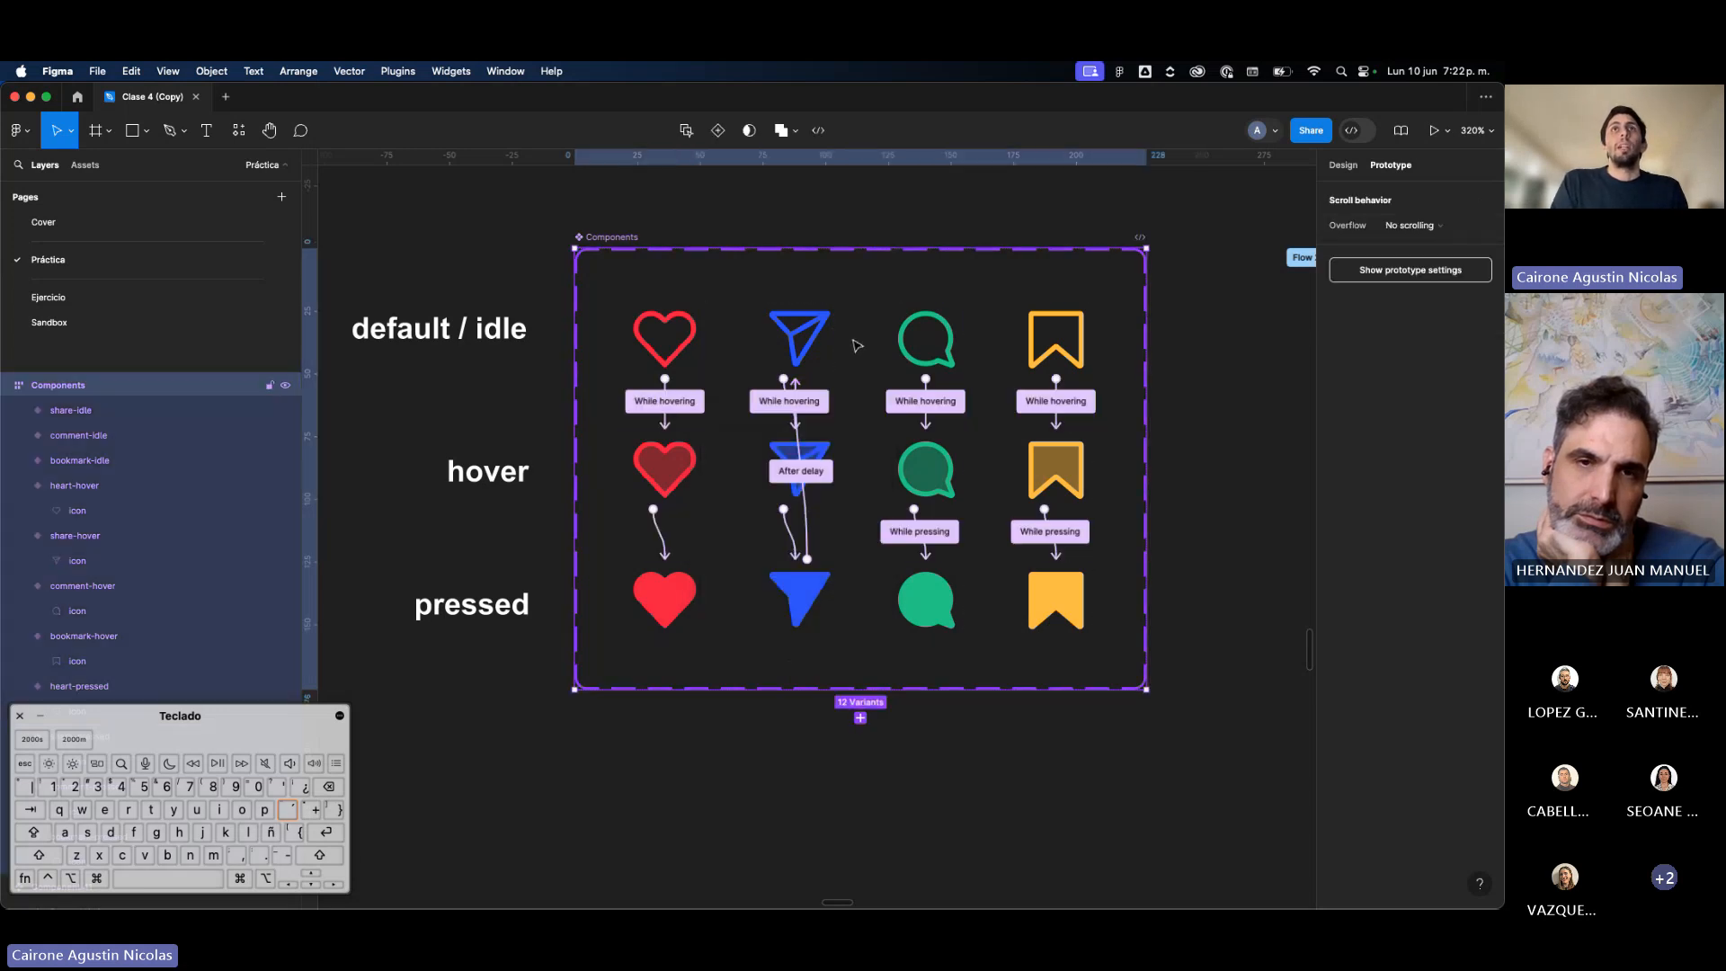
click(1213, 414)
Step: Preview Flow 2, test clicking the heart, comment and share icons, and close the preview
scroll(1213, 414, down, 5)
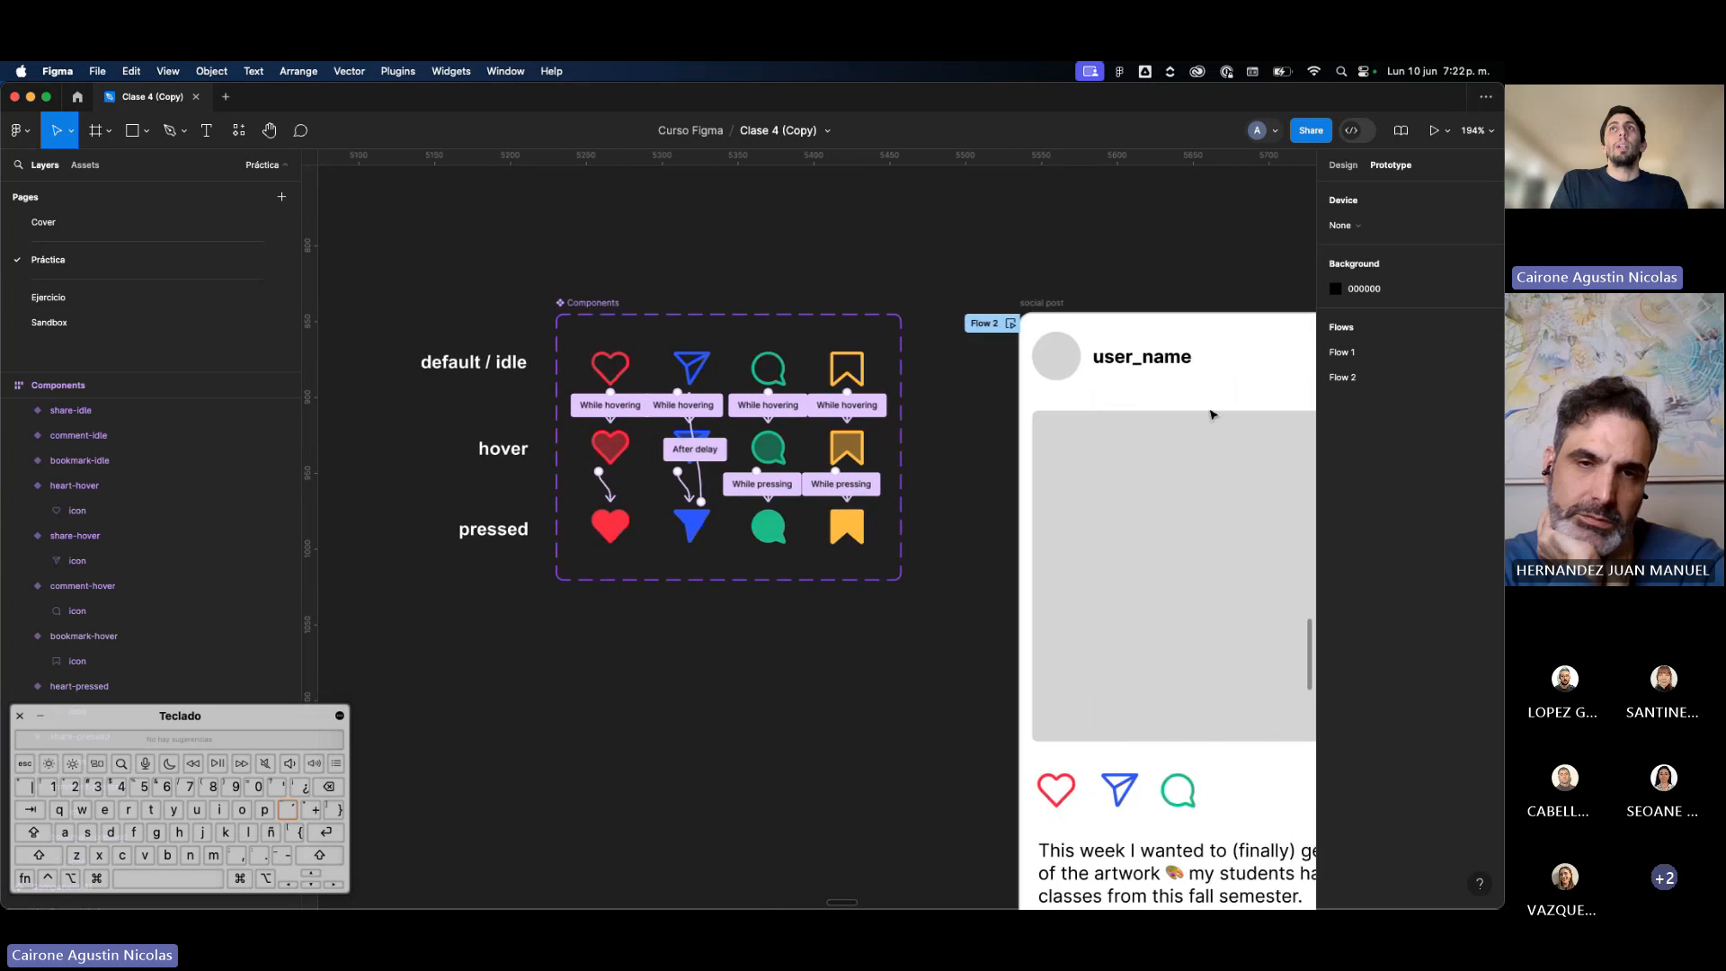
click(1017, 326)
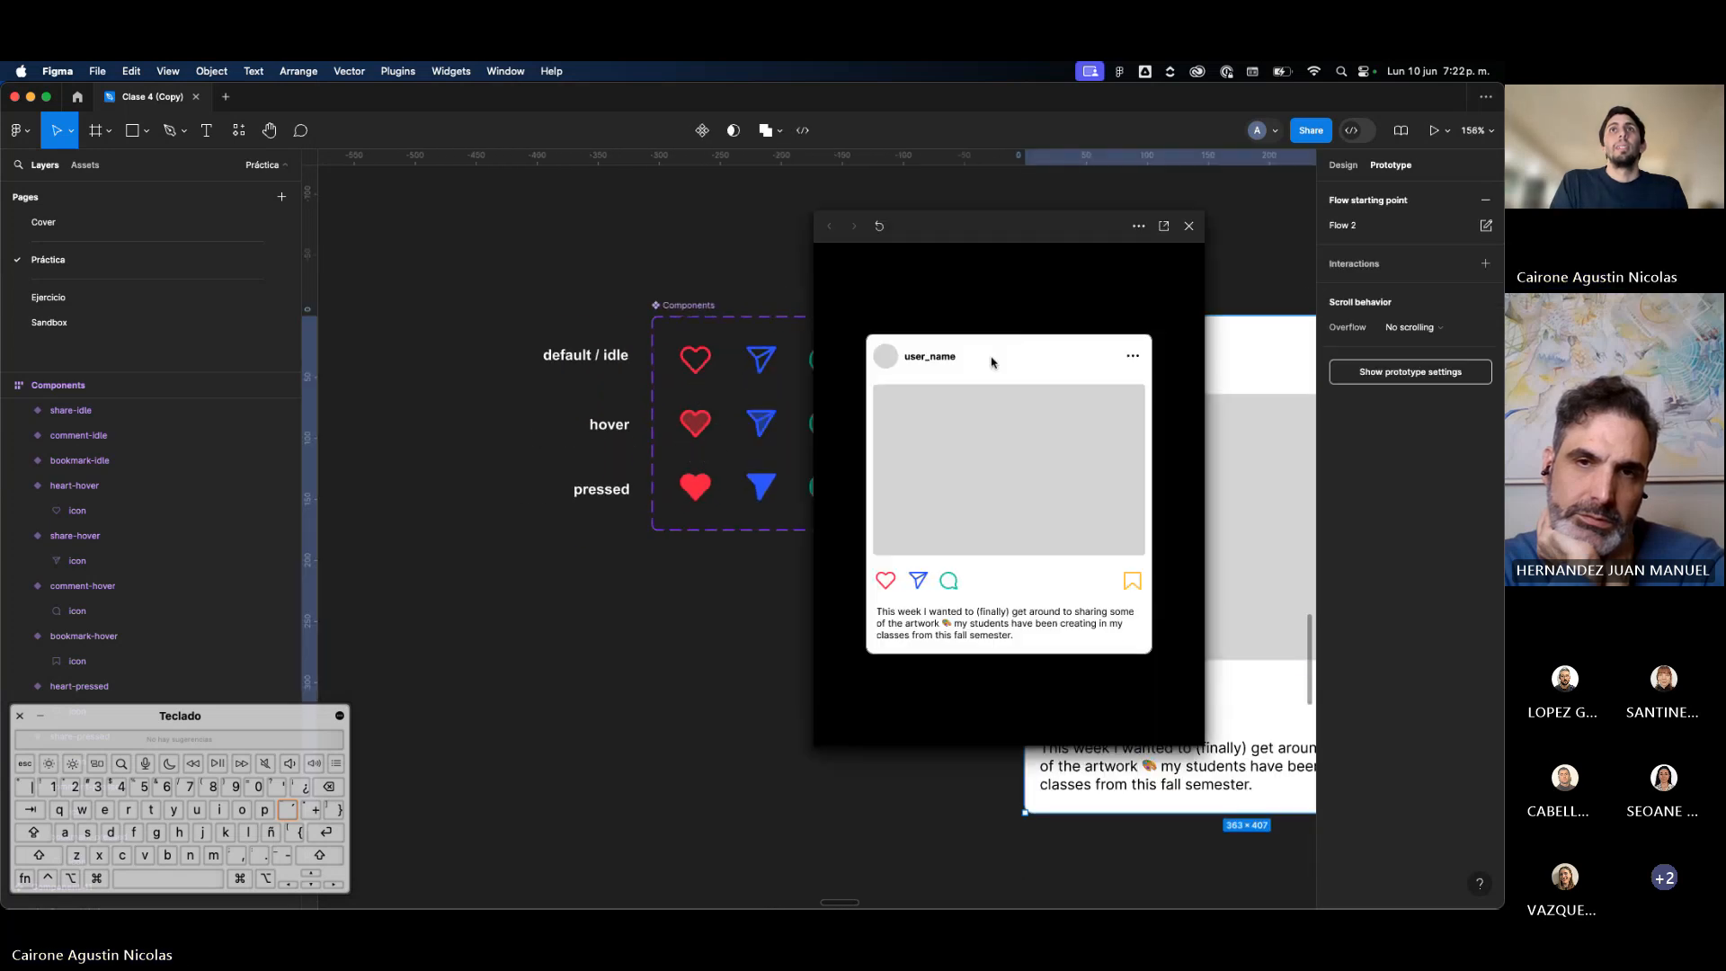
click(884, 582)
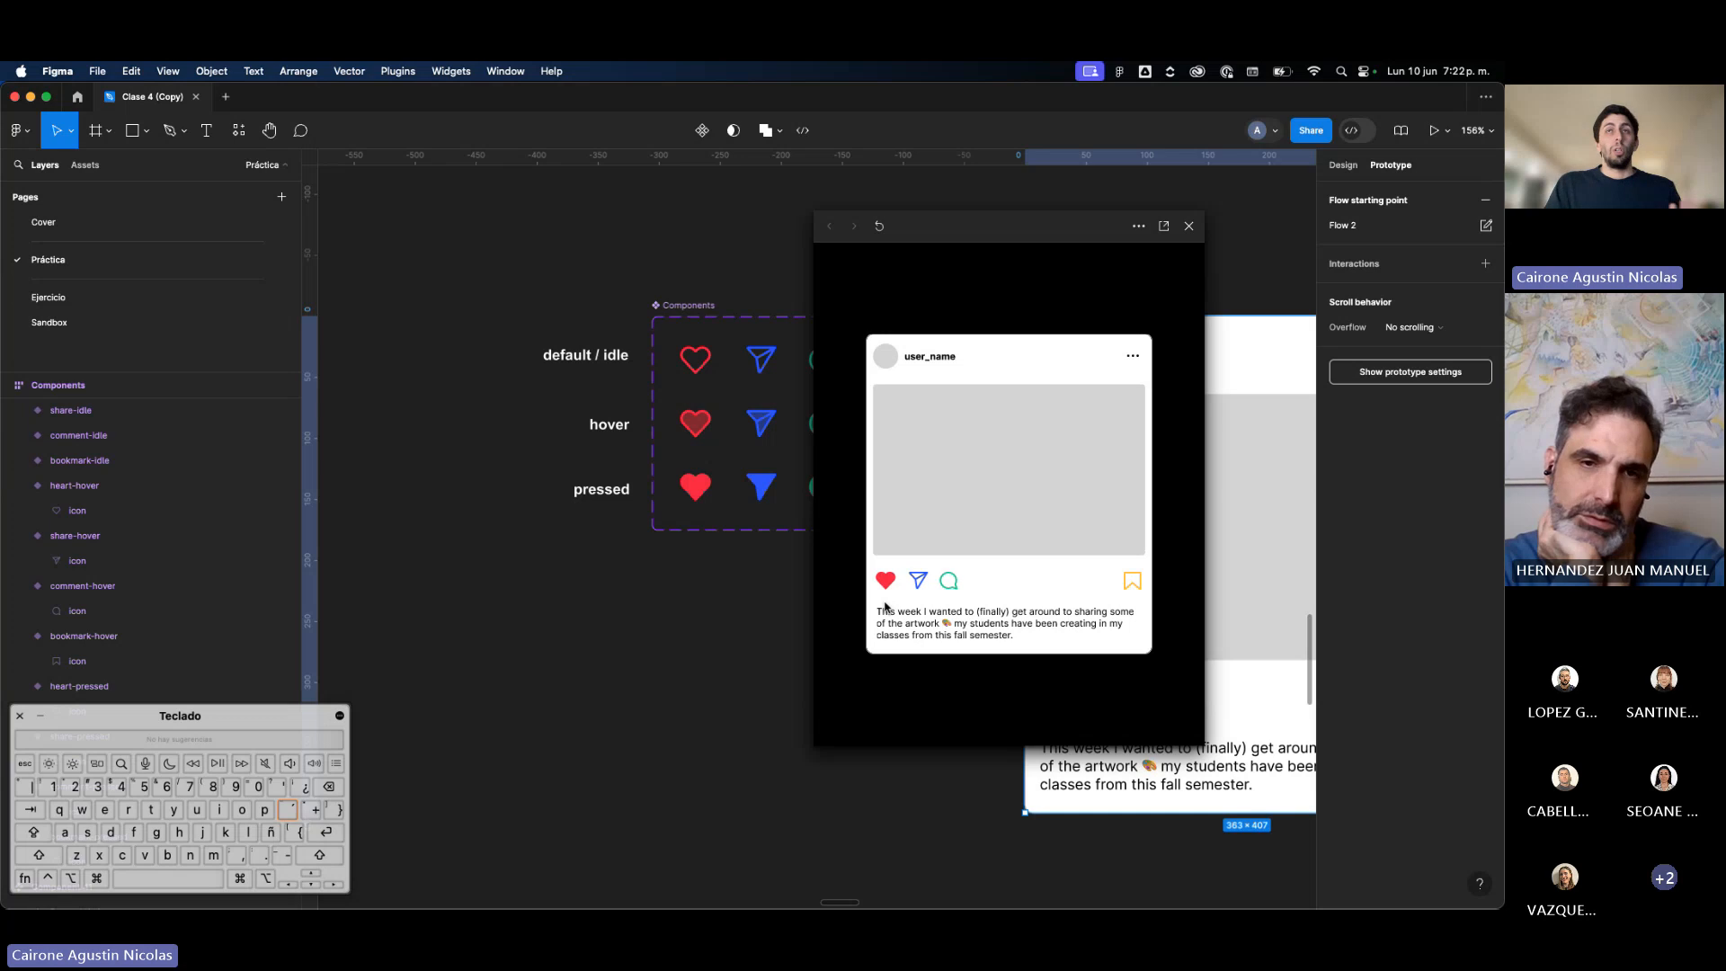
click(951, 584)
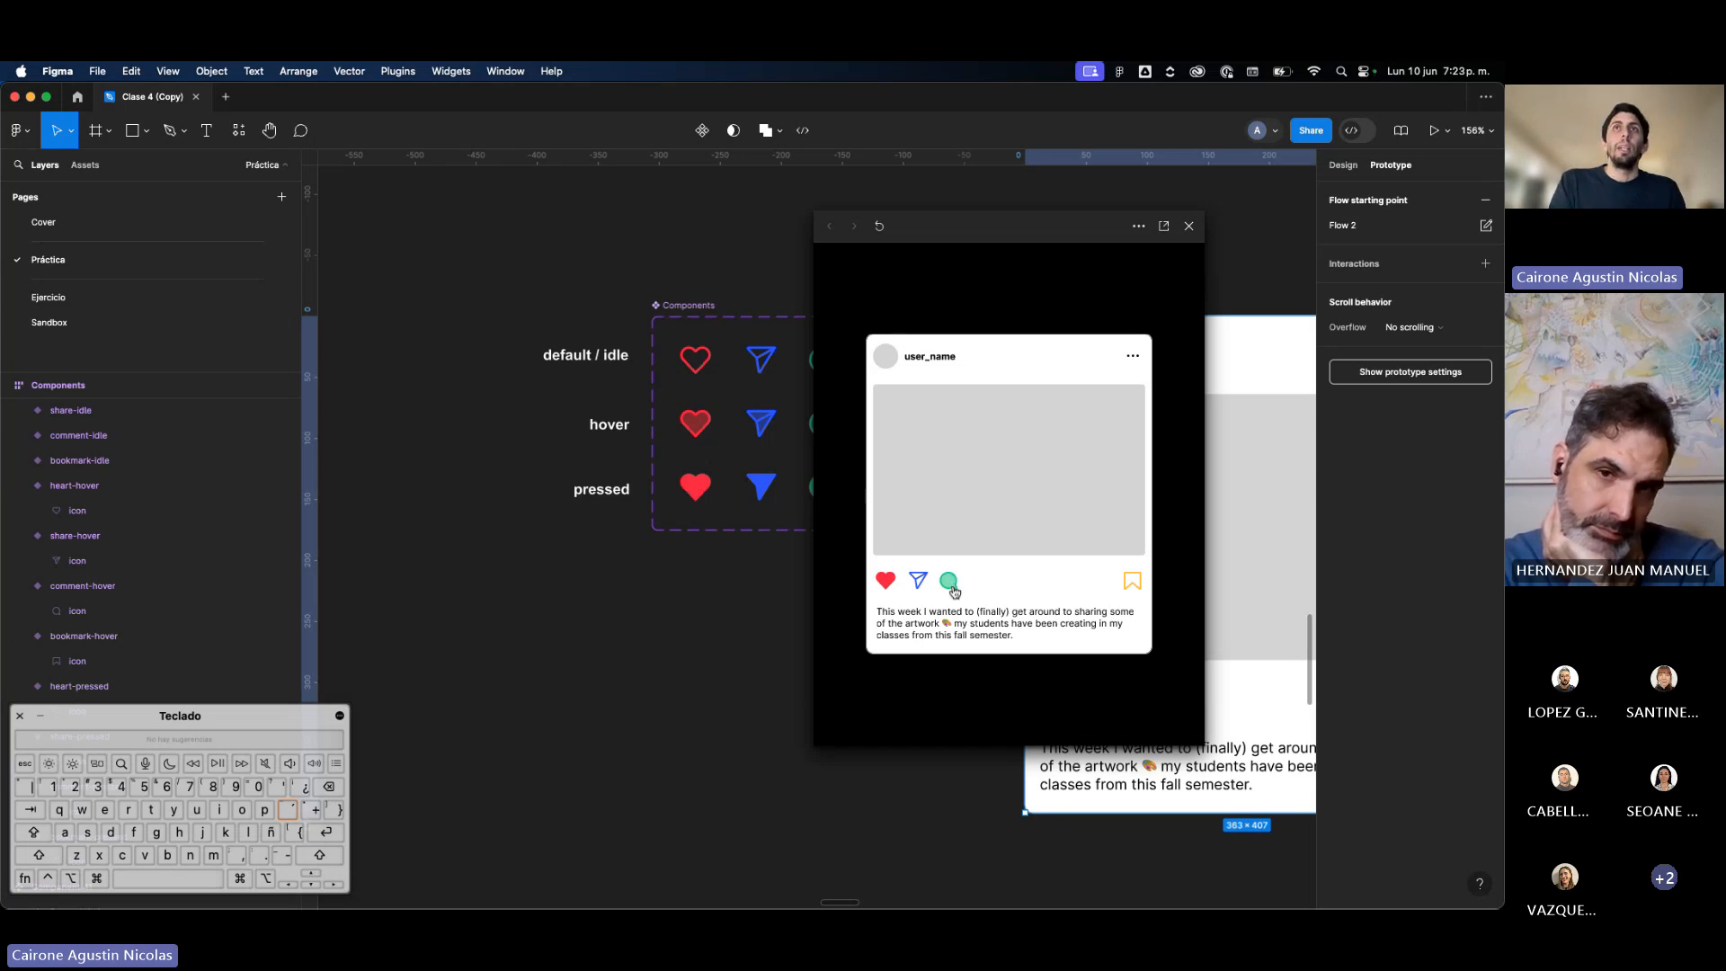
click(951, 584)
click(951, 584)
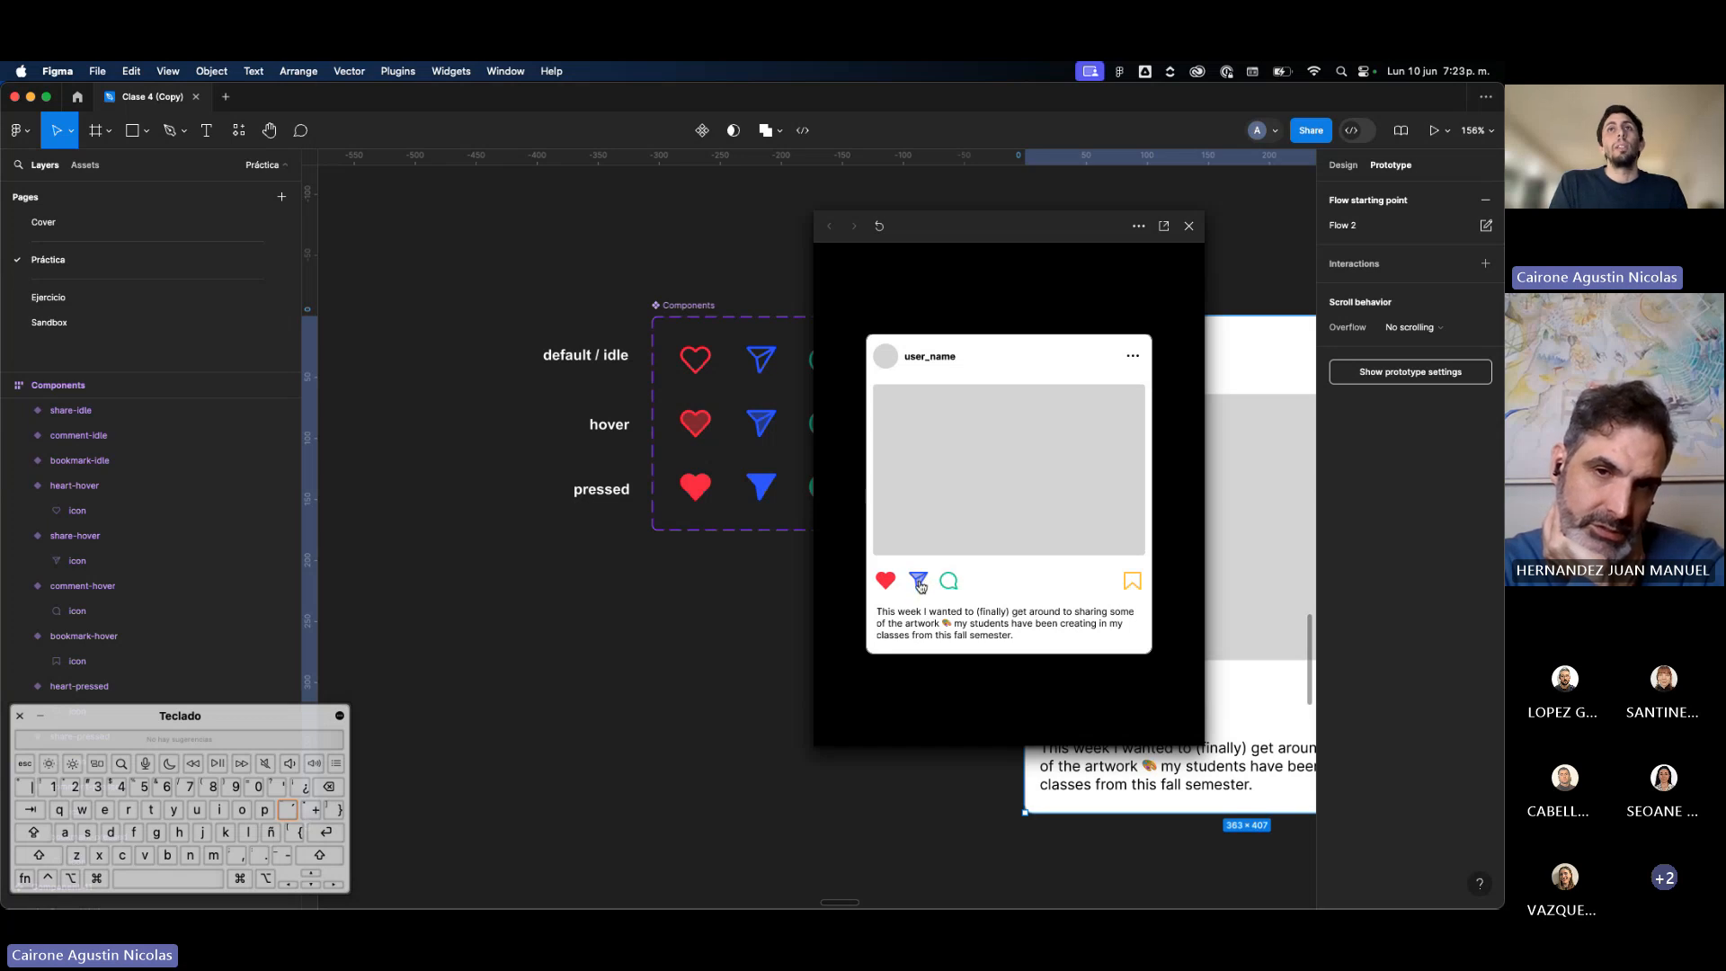
click(919, 582)
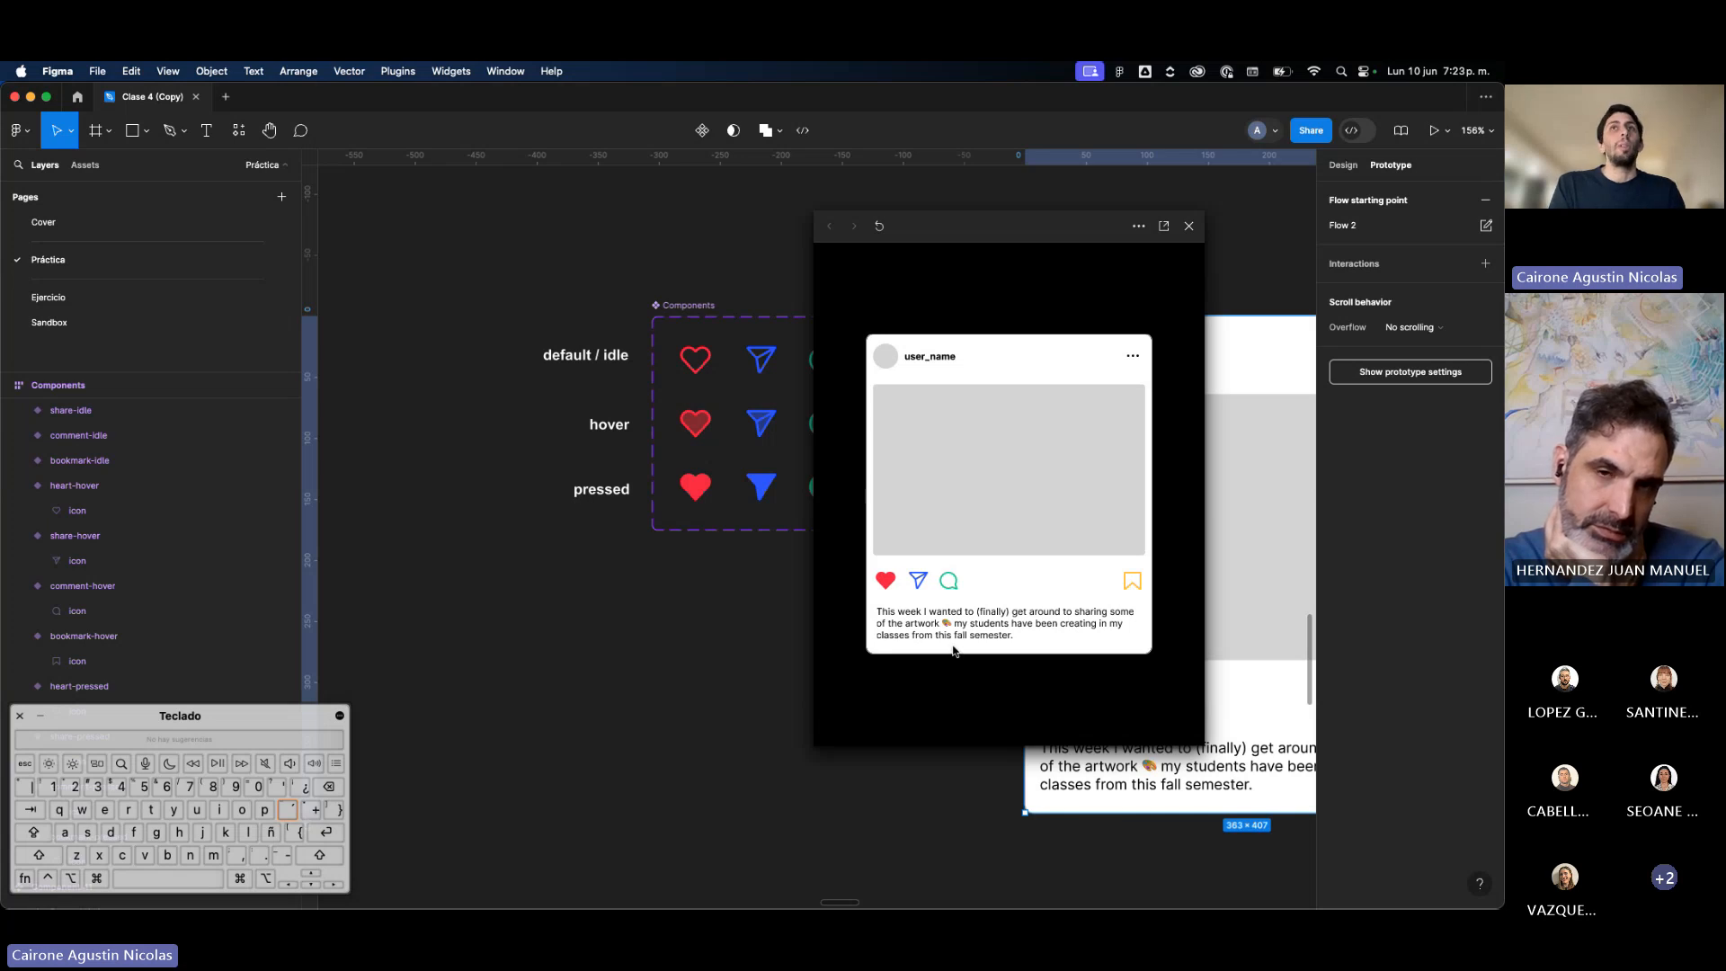
click(917, 583)
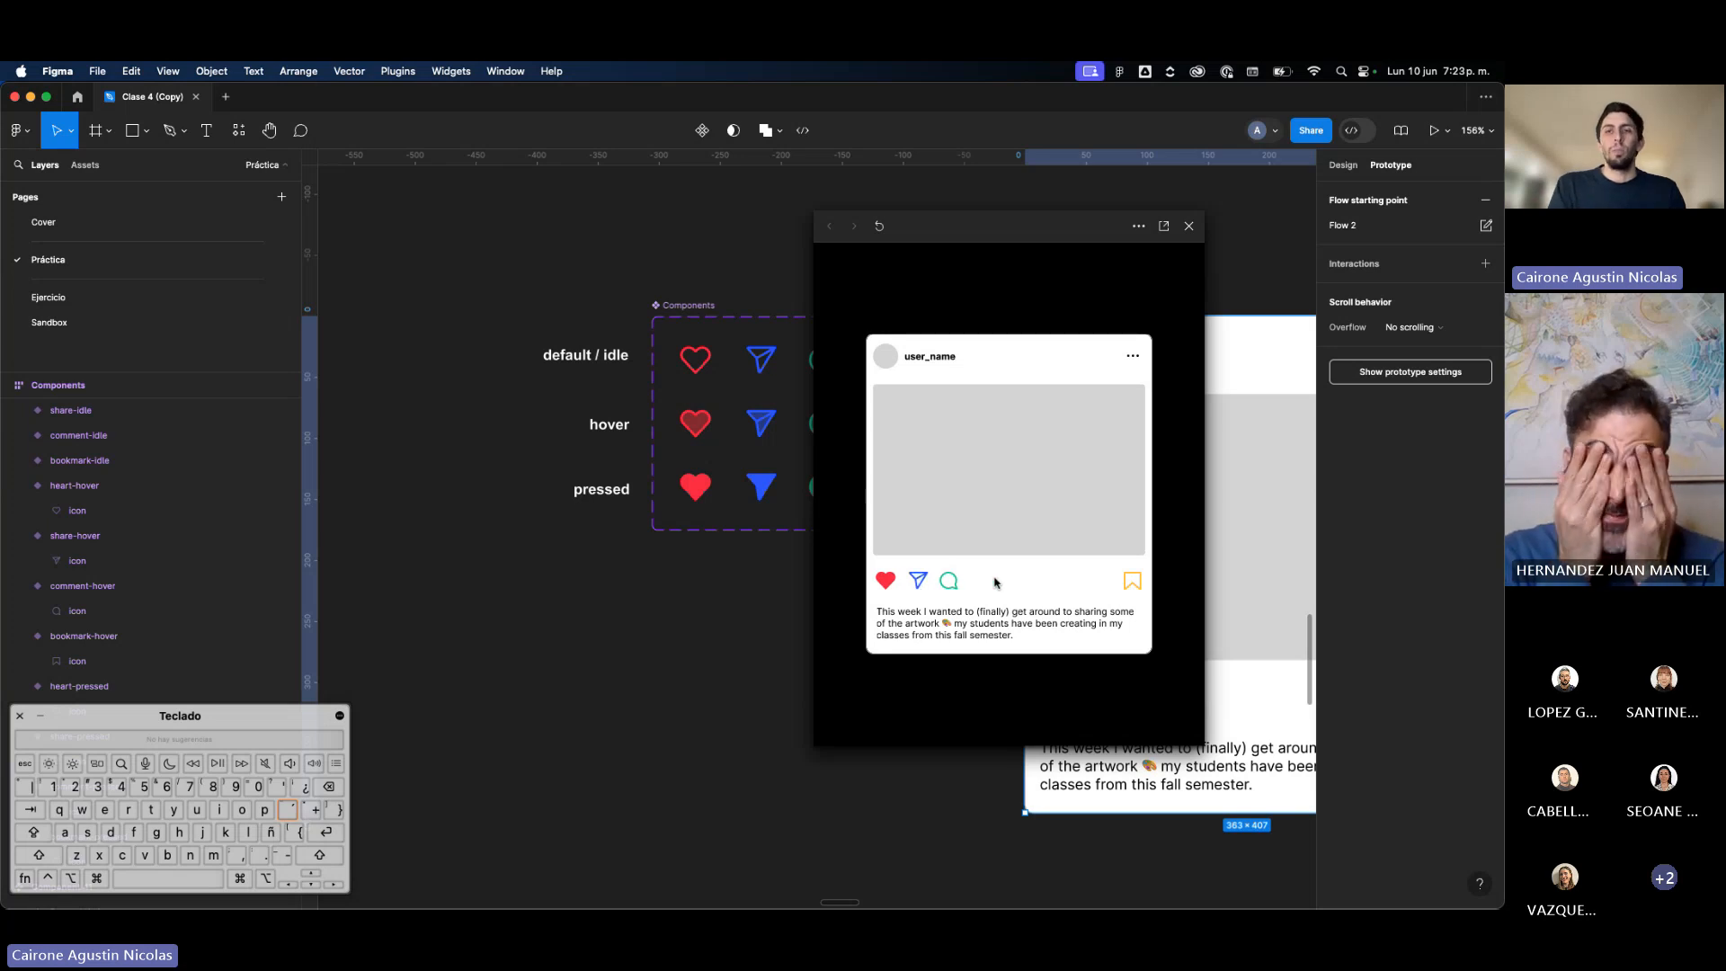
click(1188, 226)
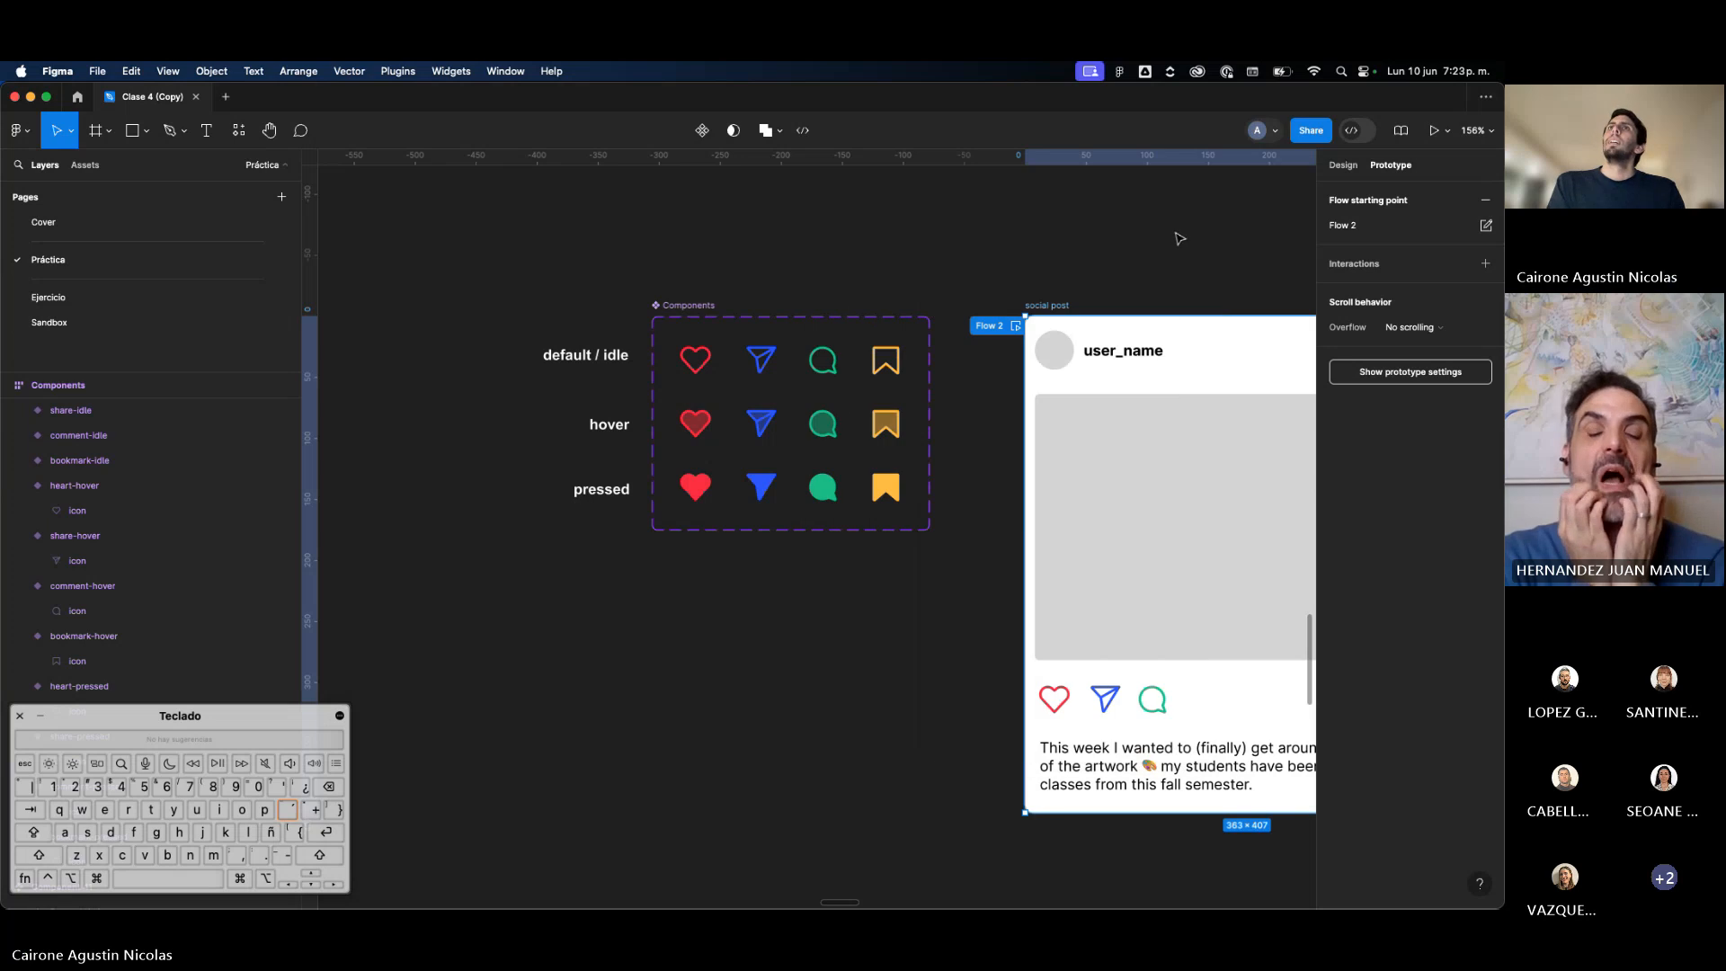
click(1179, 238)
scroll(1179, 238, down, 5)
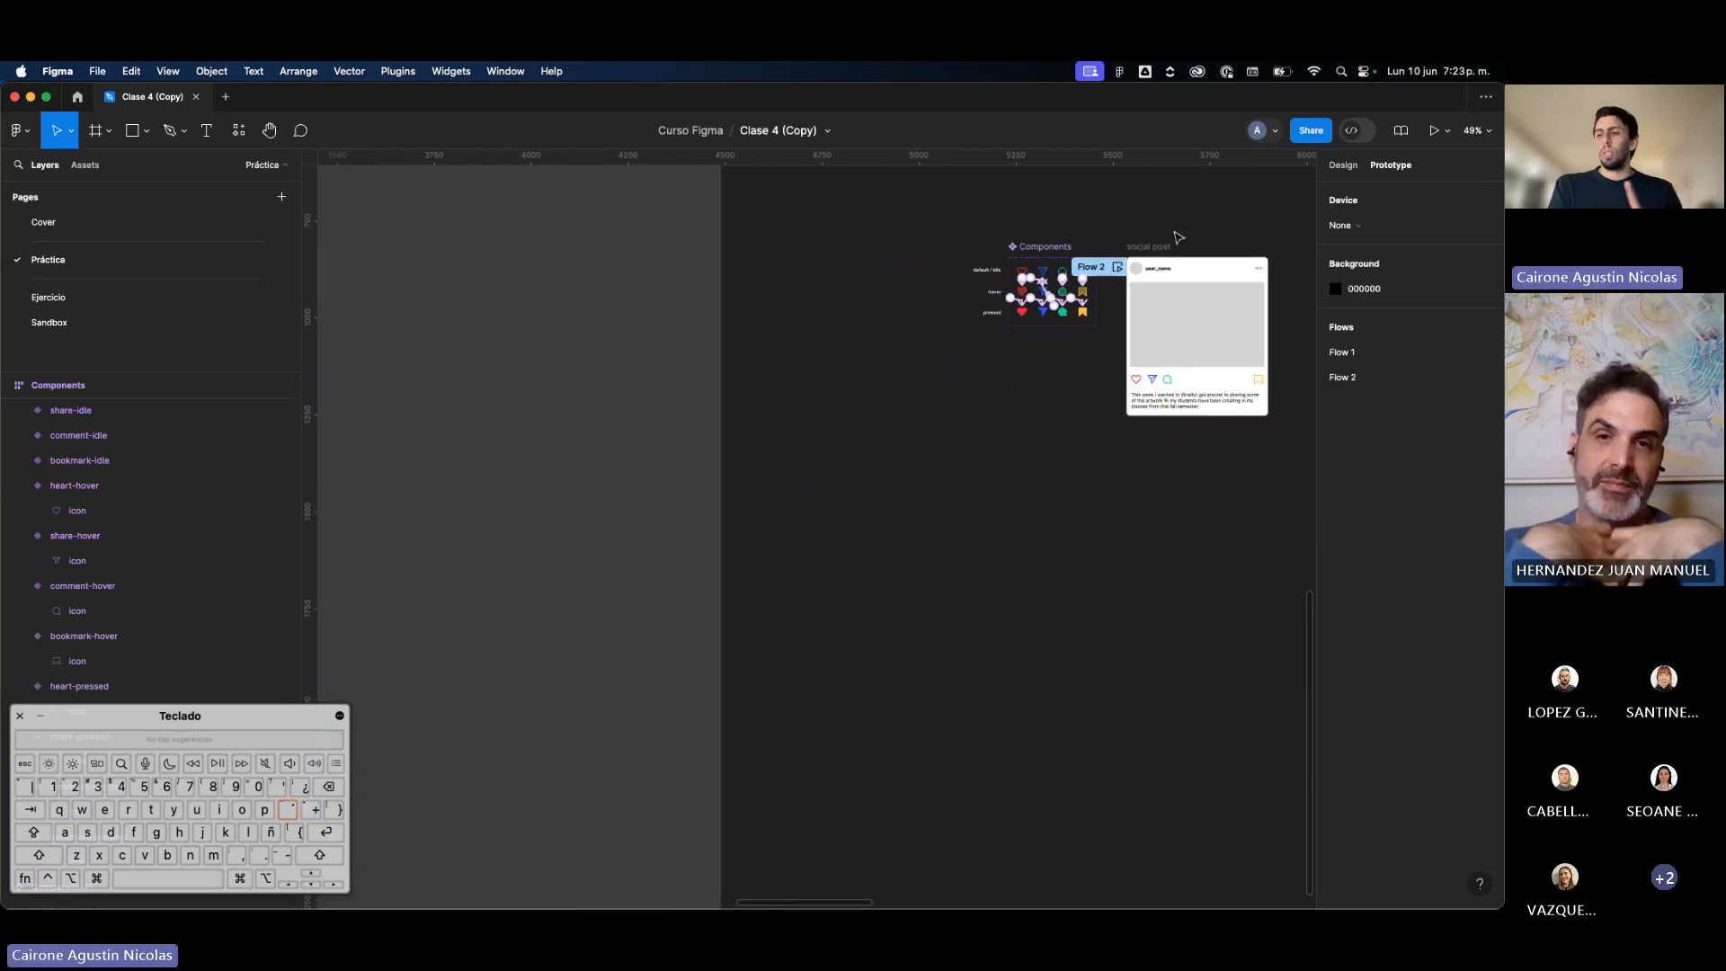
scroll(1177, 237, down, 4)
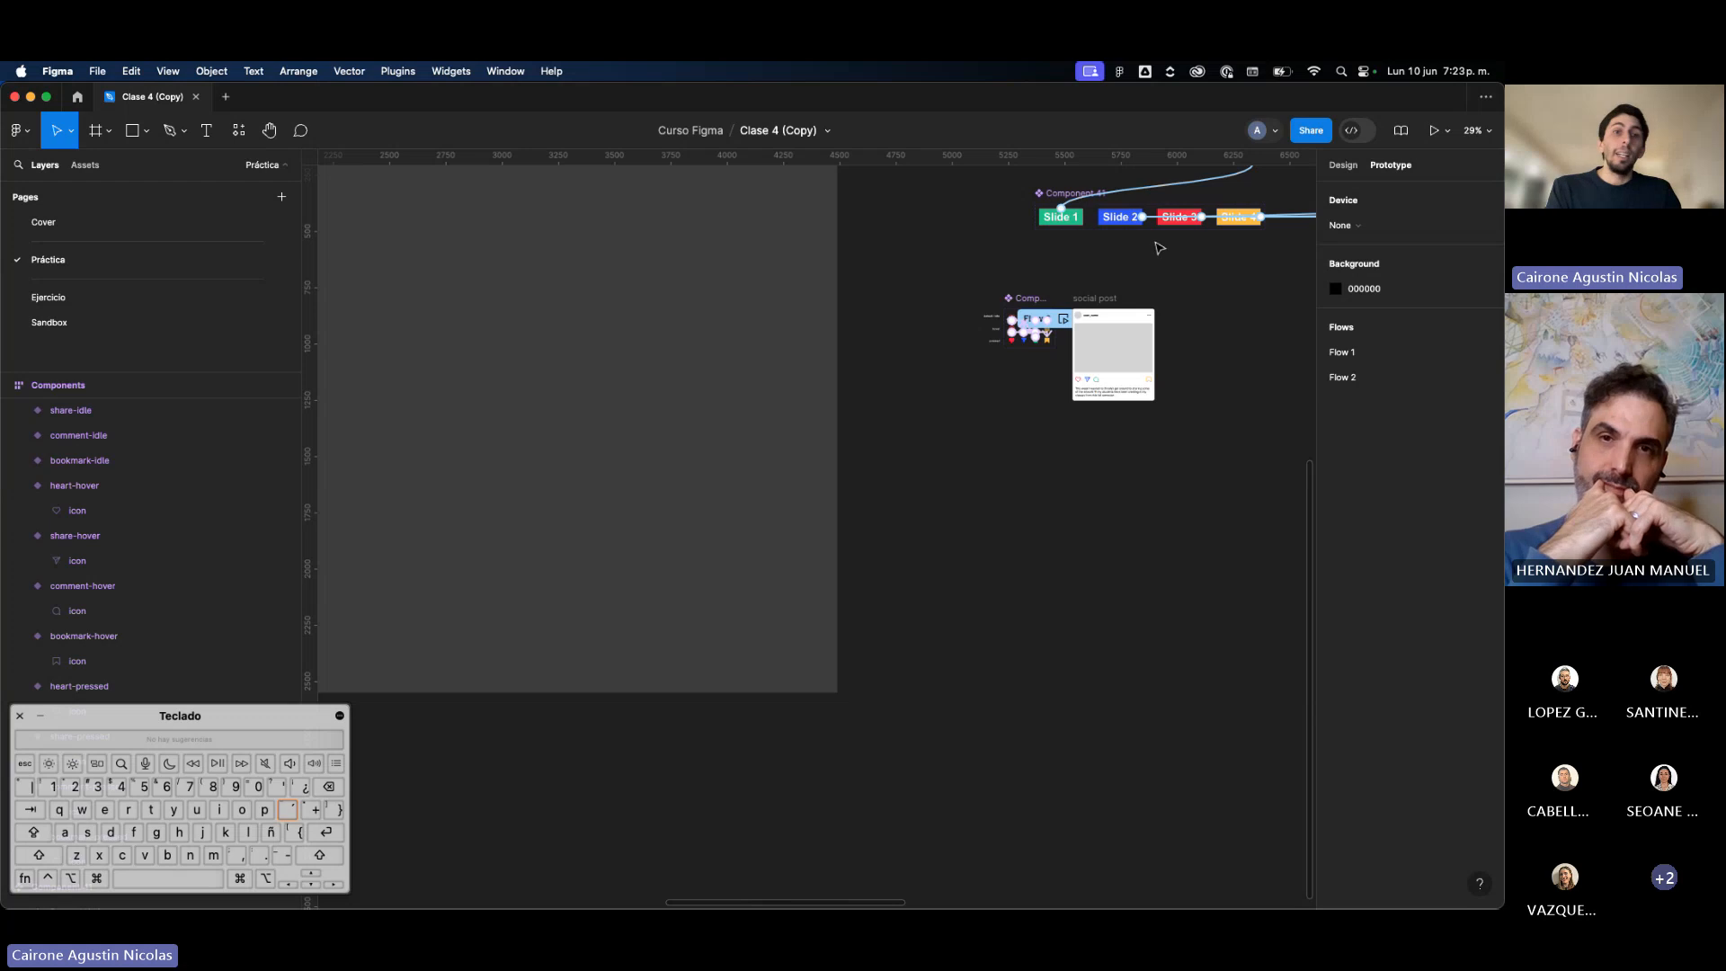
scroll(1136, 257, up, 6)
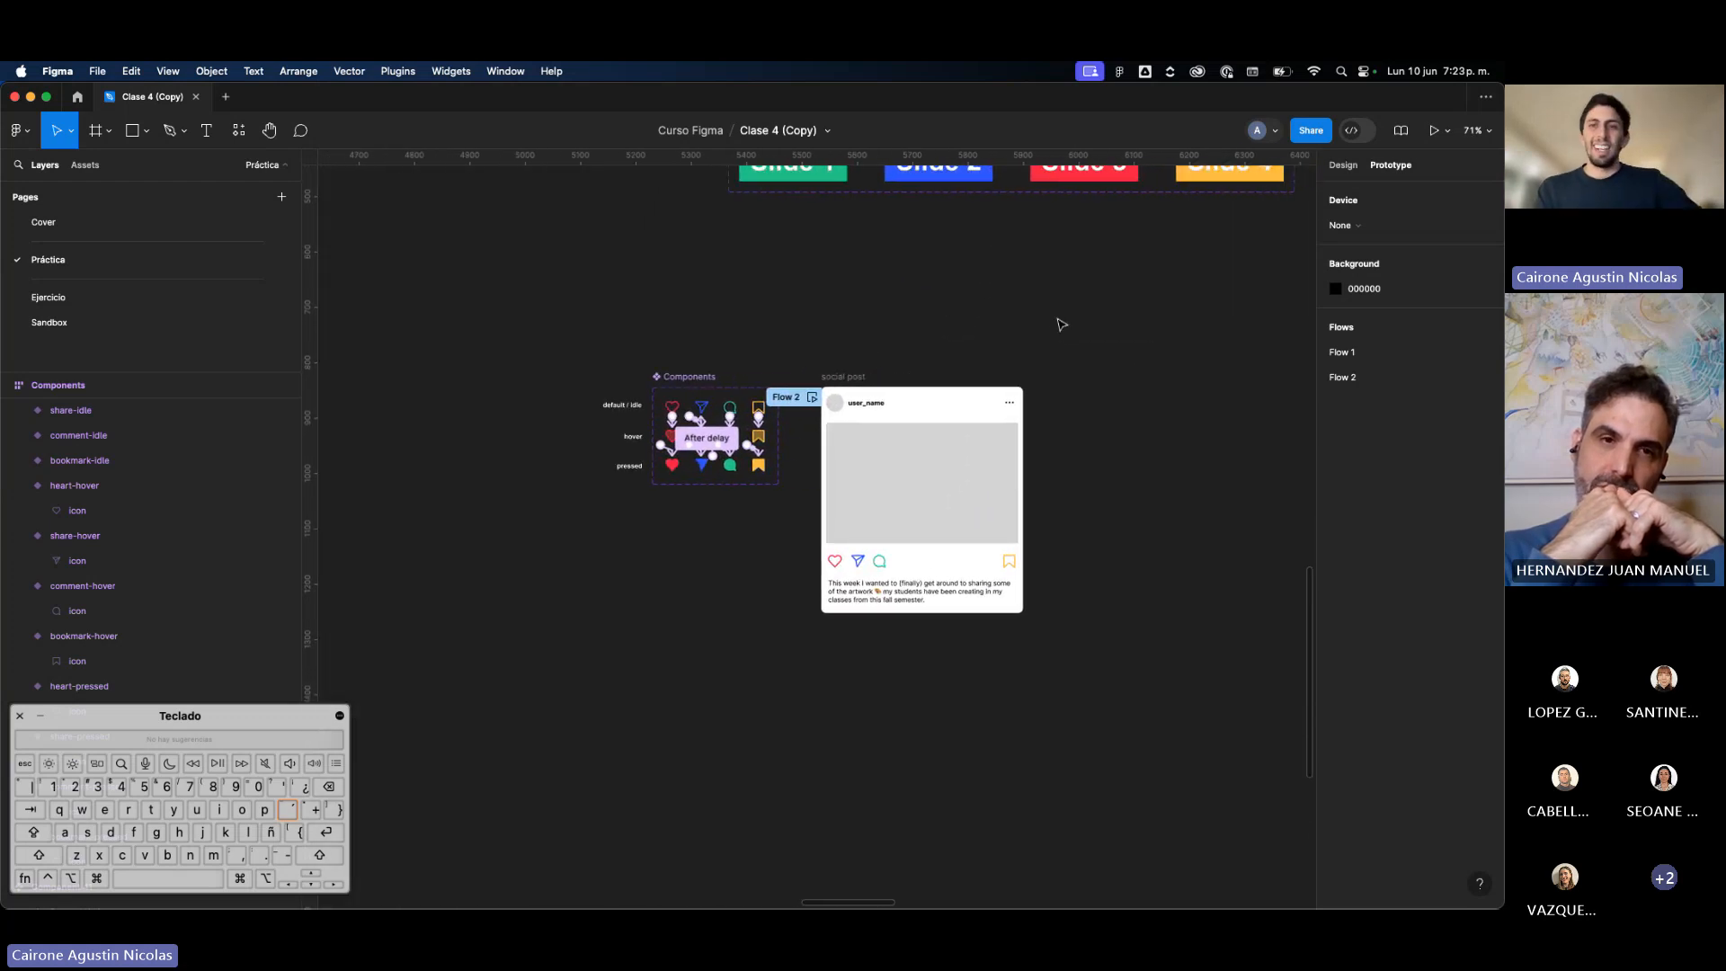
scroll(1061, 325, down, 8)
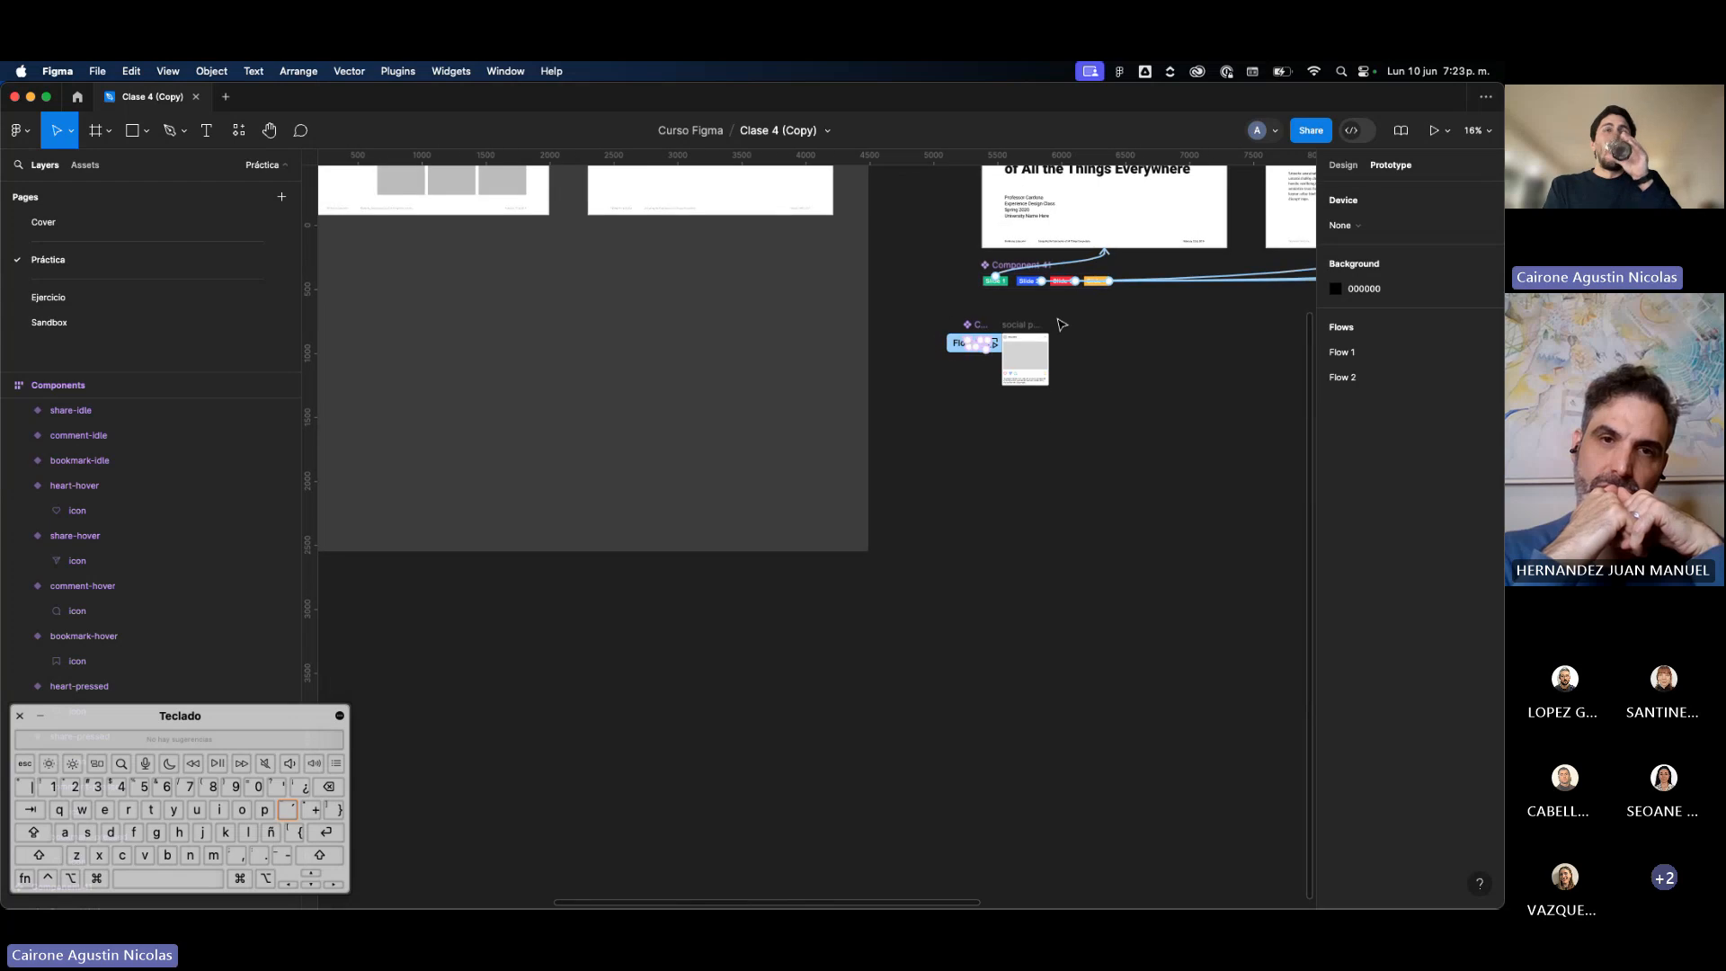
scroll(1061, 324, right, 10)
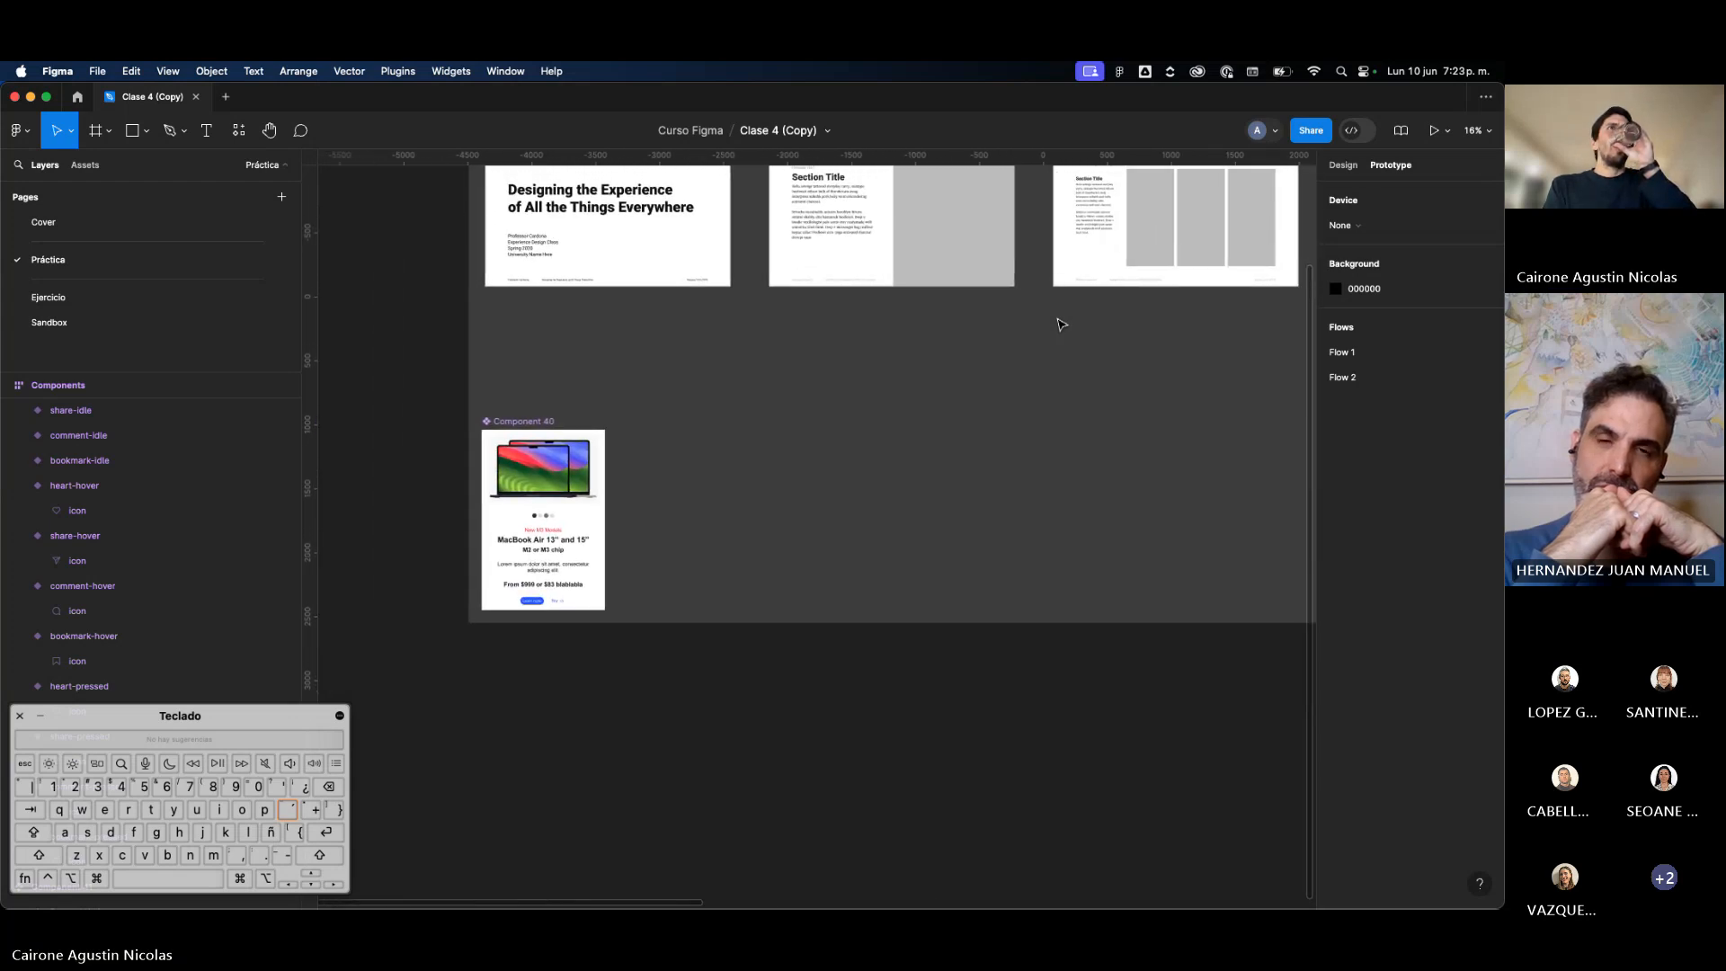
scroll(1009, 378, up, 5)
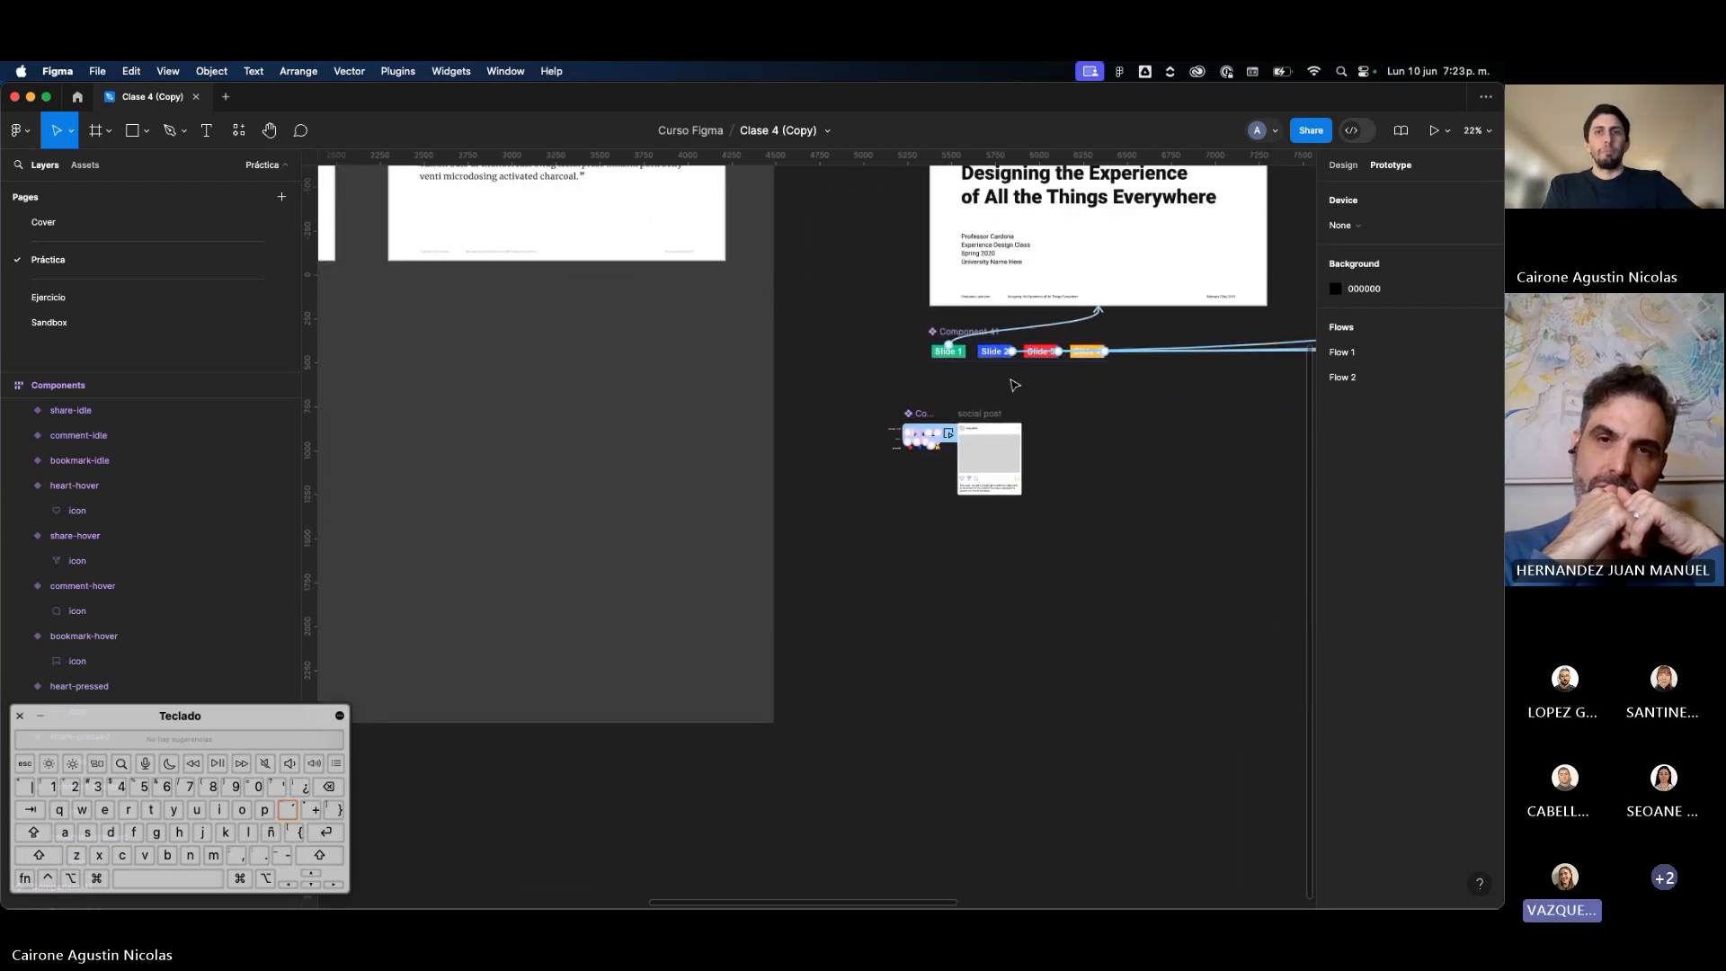
Step: Go to the first presentation slide and examine the prototype connections leaving its navigation buttons
scroll(986, 415, right, 3)
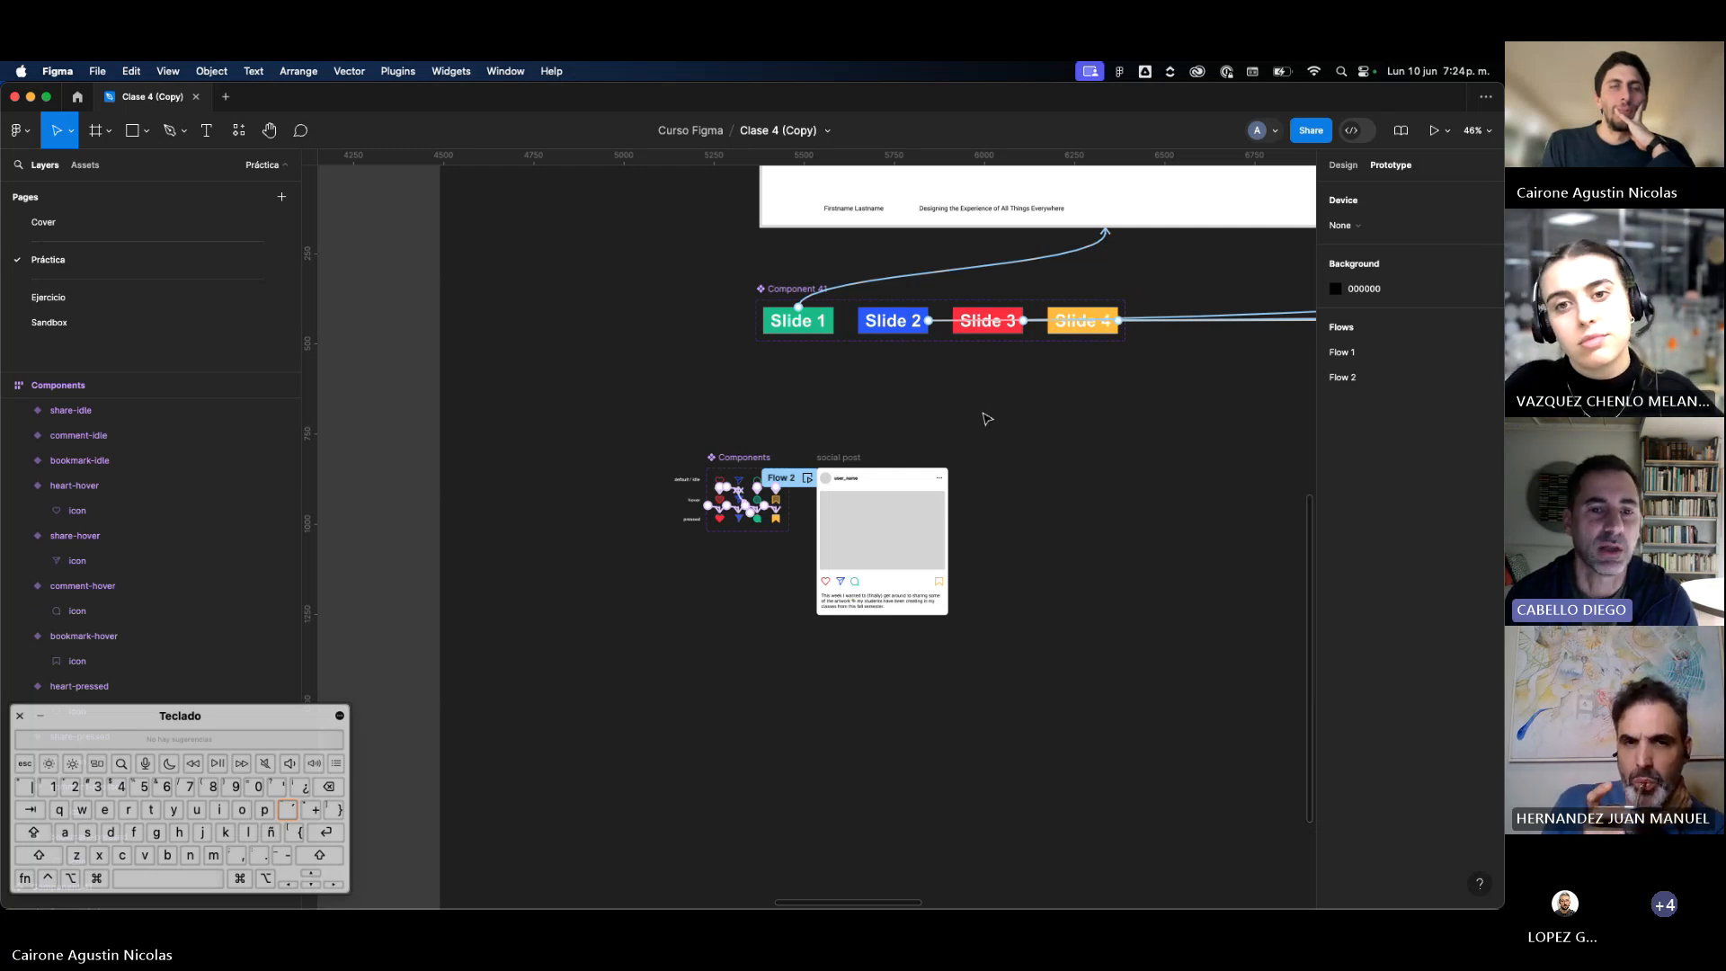
scroll(985, 419, up, 10)
scroll(986, 419, right, 6)
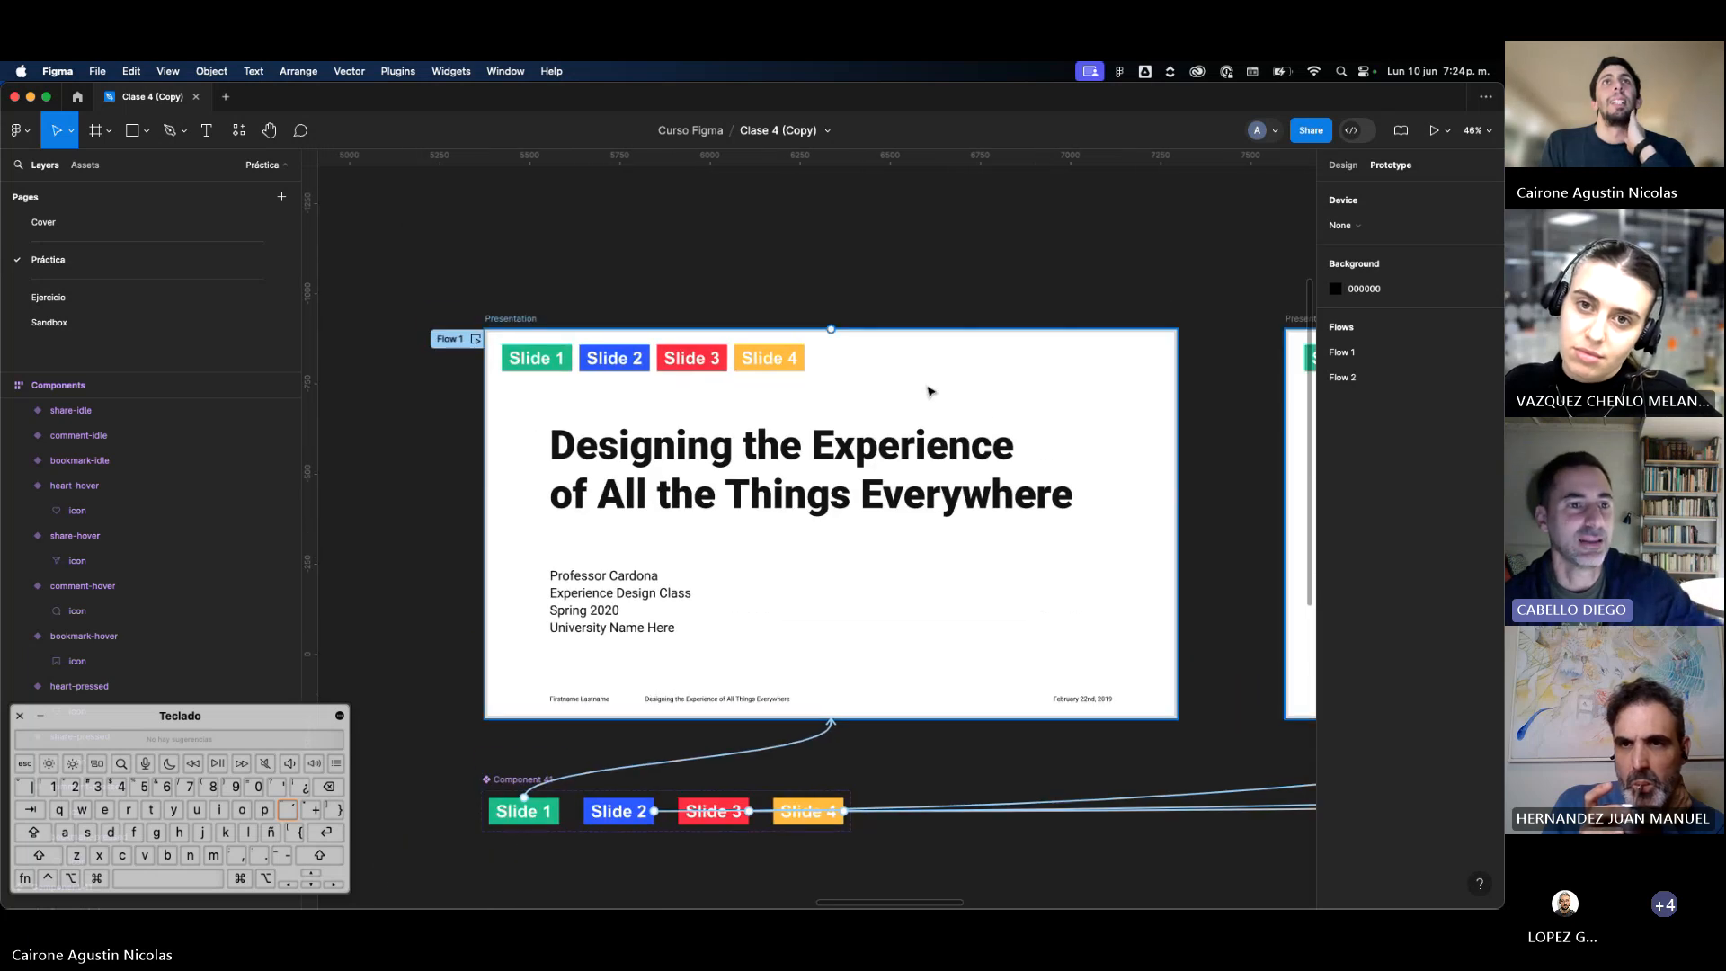
click(929, 391)
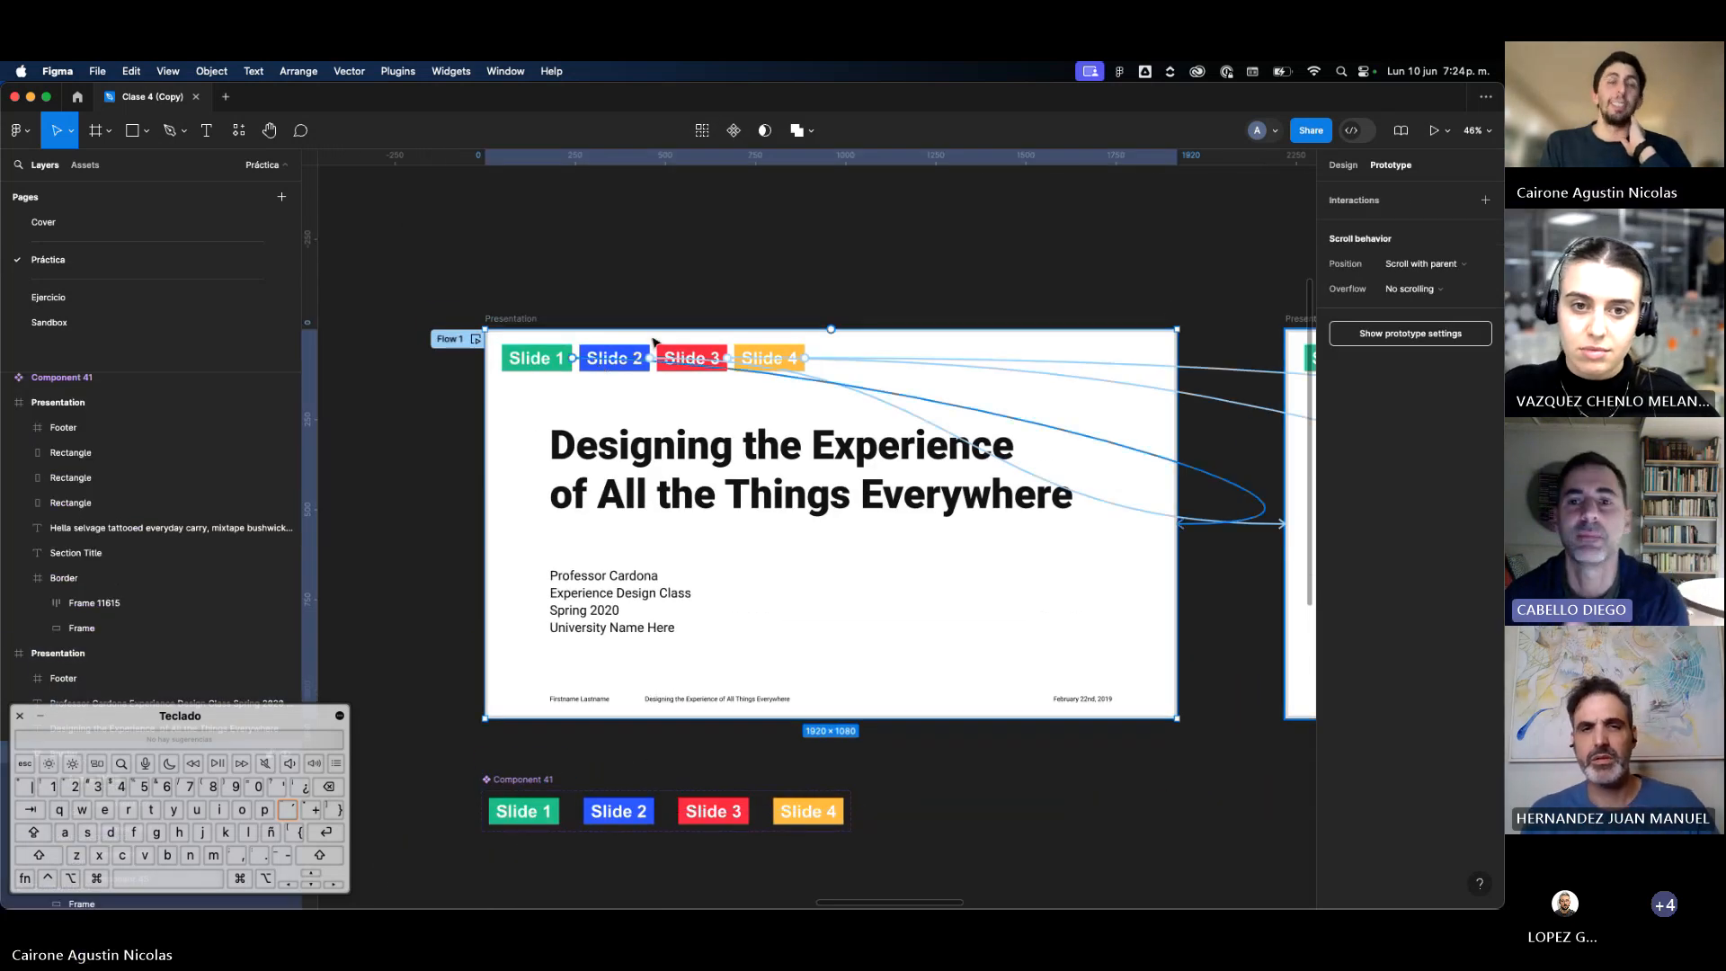
click(831, 242)
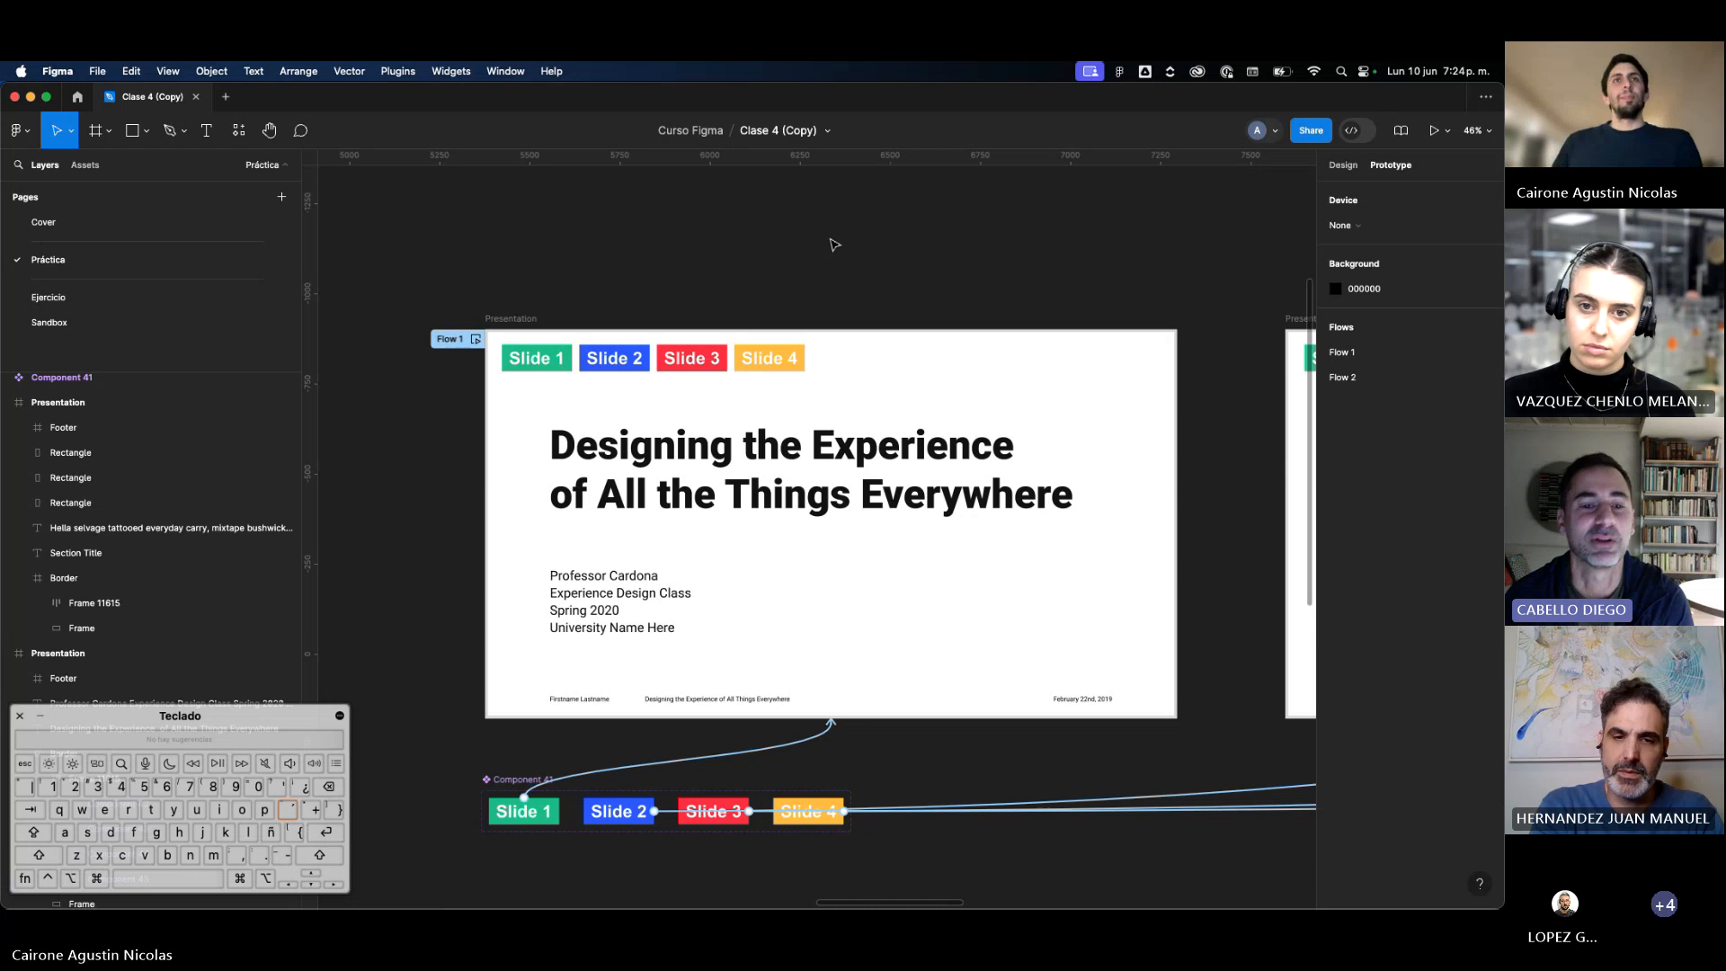
Step: Compare the Slide 1 to Slide 4 button component's links with the interactions of the buttons inside the first presentation frame
scroll(834, 244, down, 2)
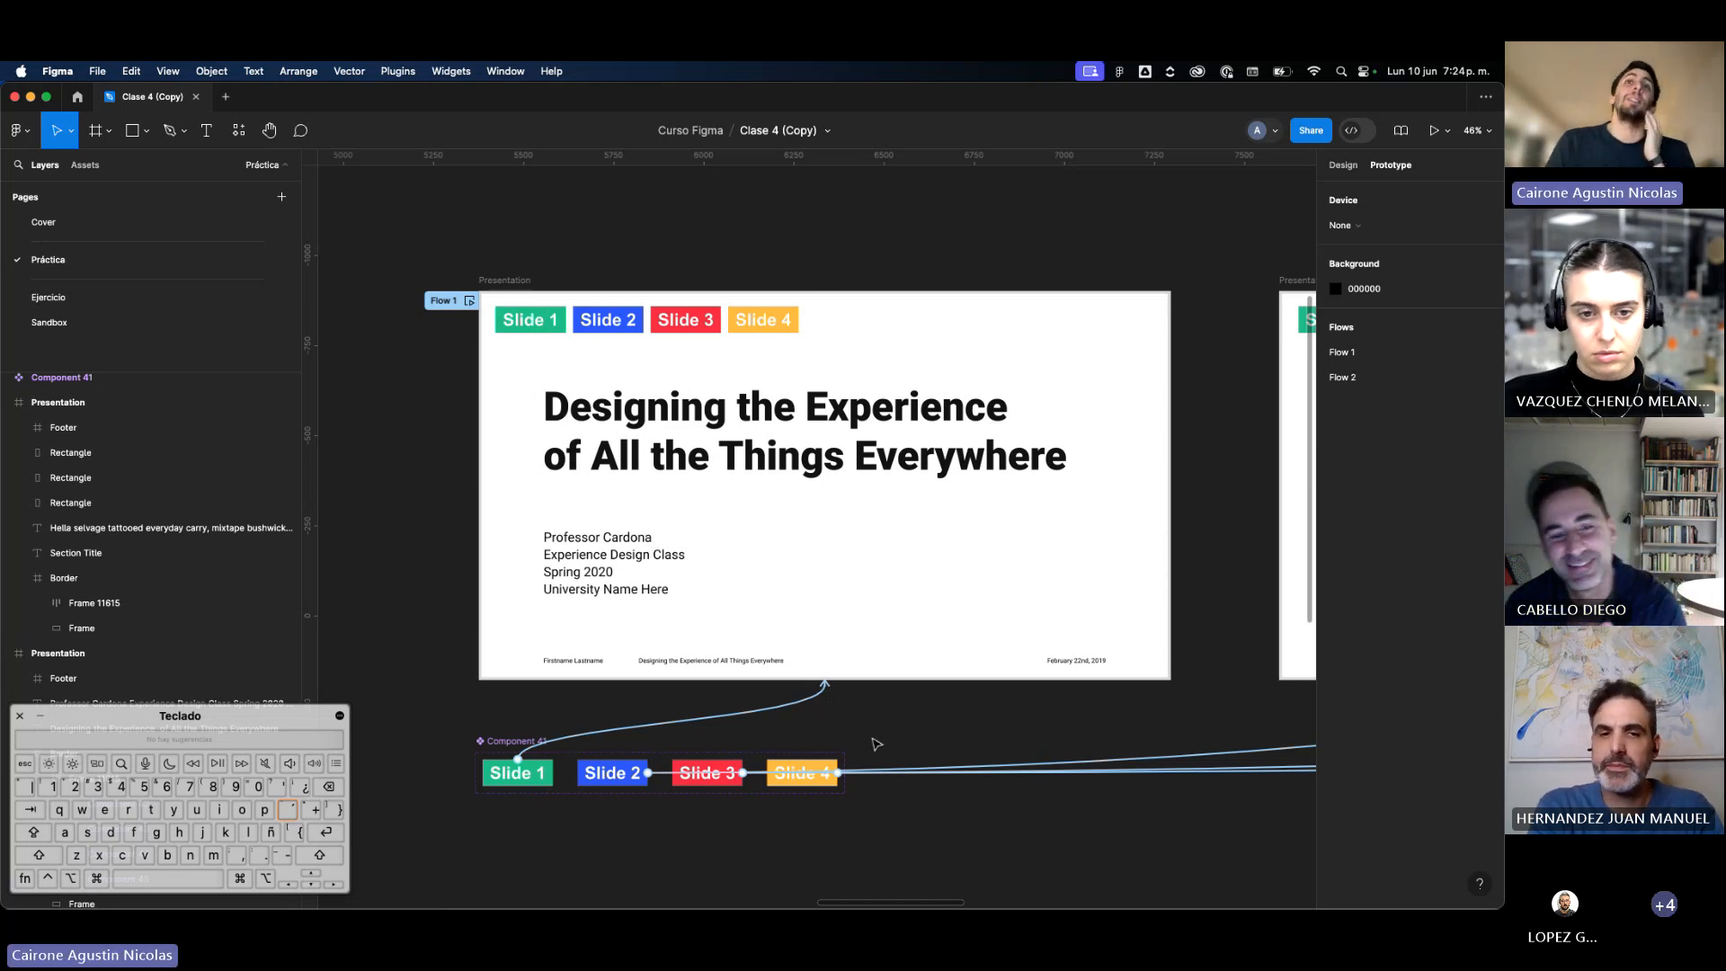
scroll(865, 745, down, 3)
scroll(865, 745, right, 5)
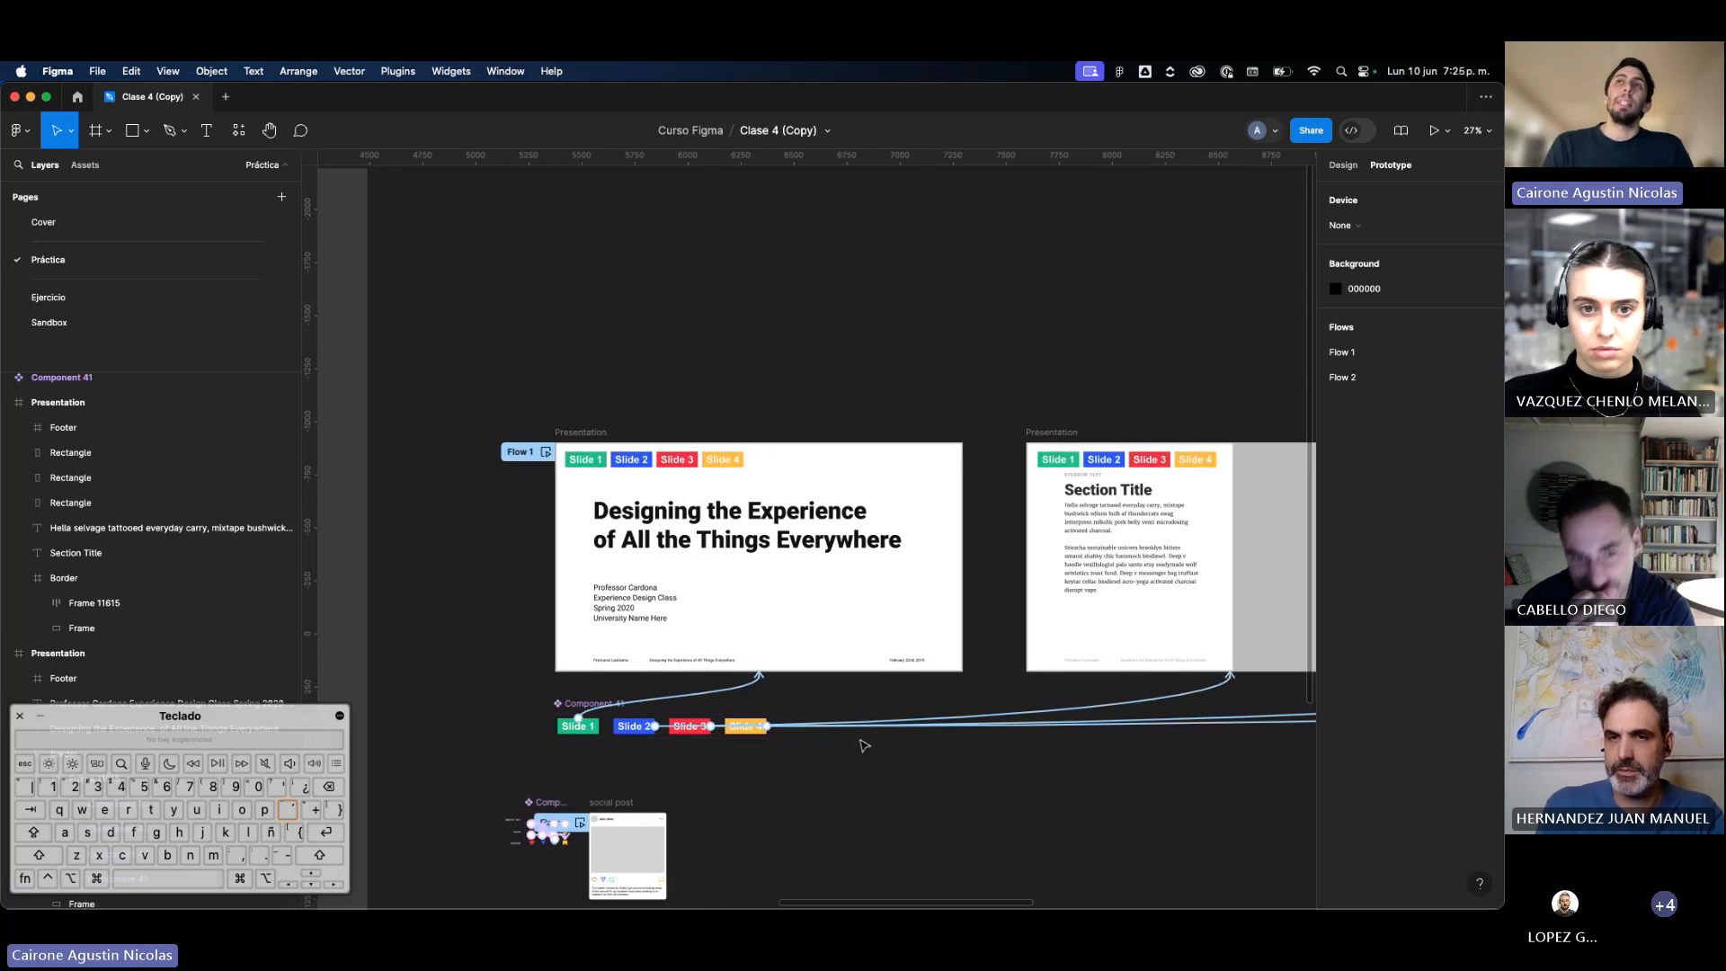
scroll(643, 407, up, 5)
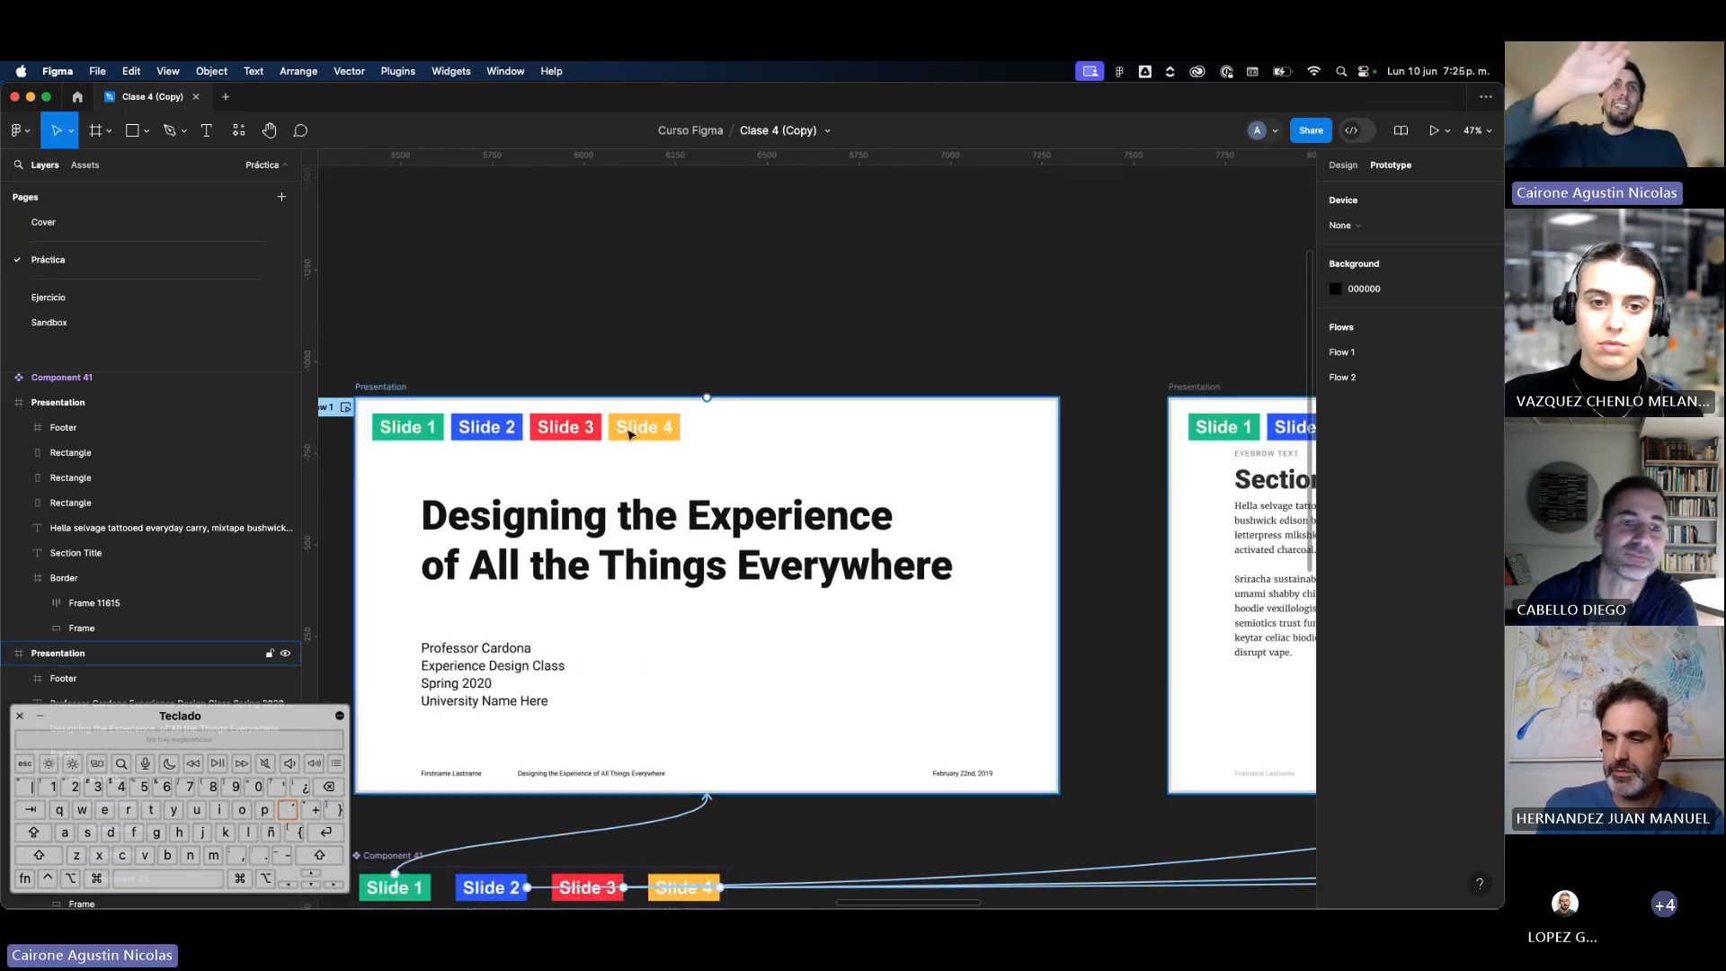
click(493, 431)
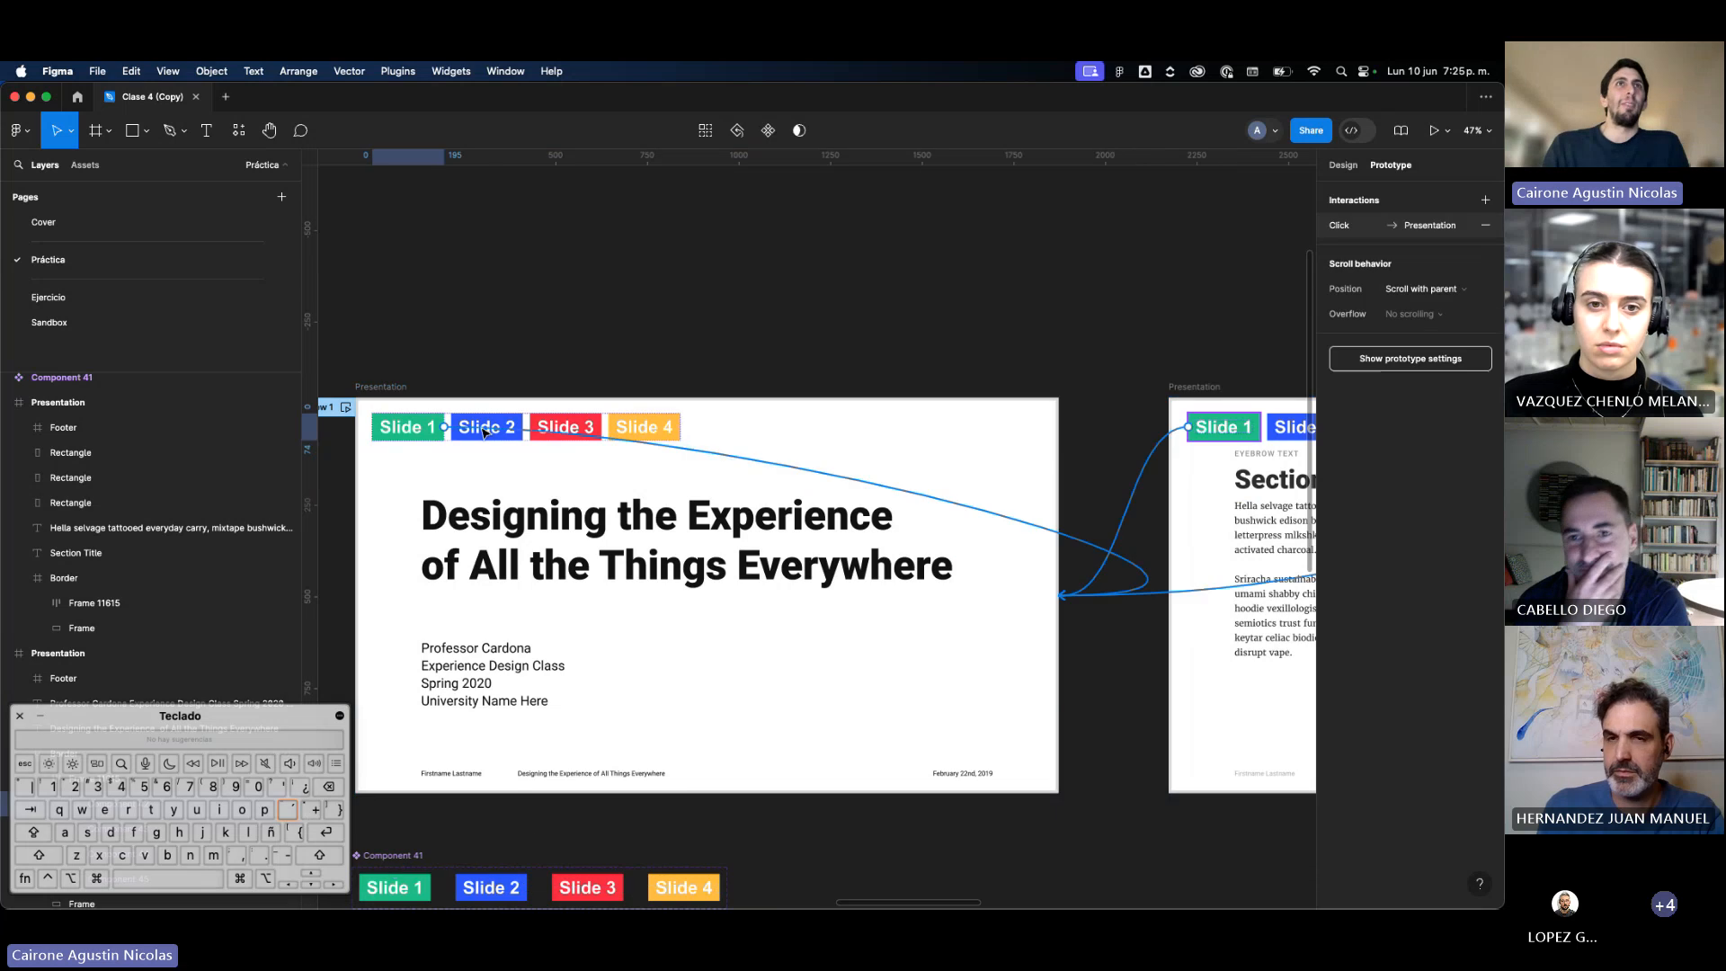
click(598, 346)
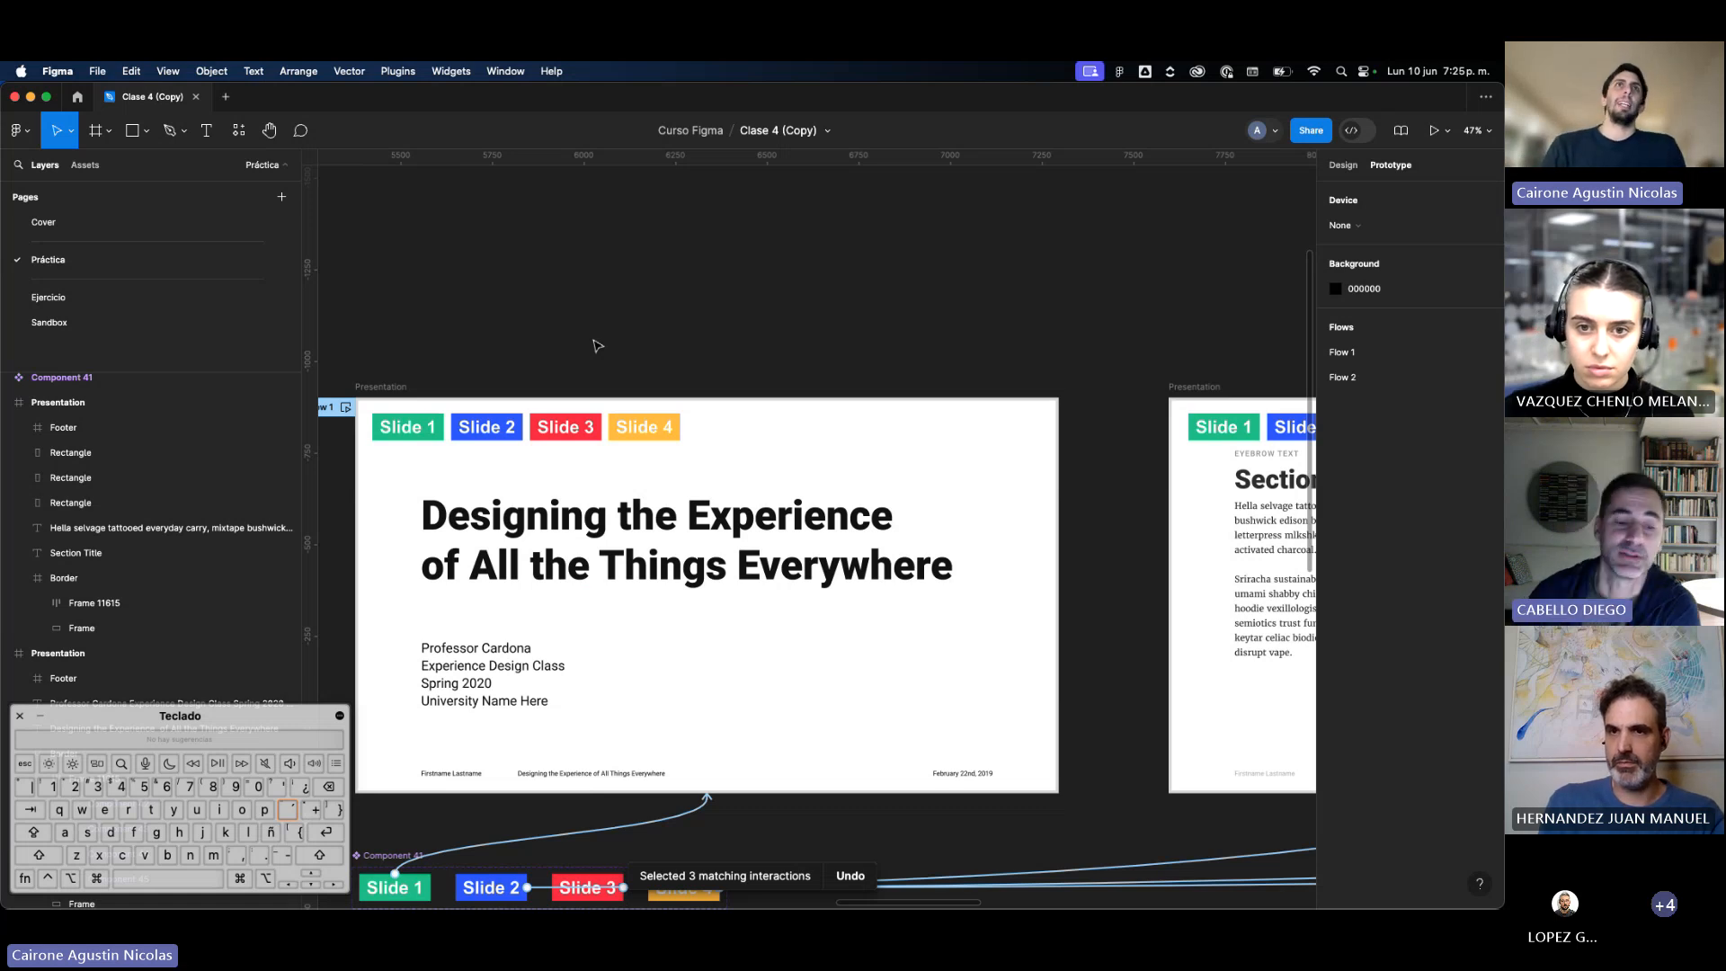
scroll(625, 409, down, 5)
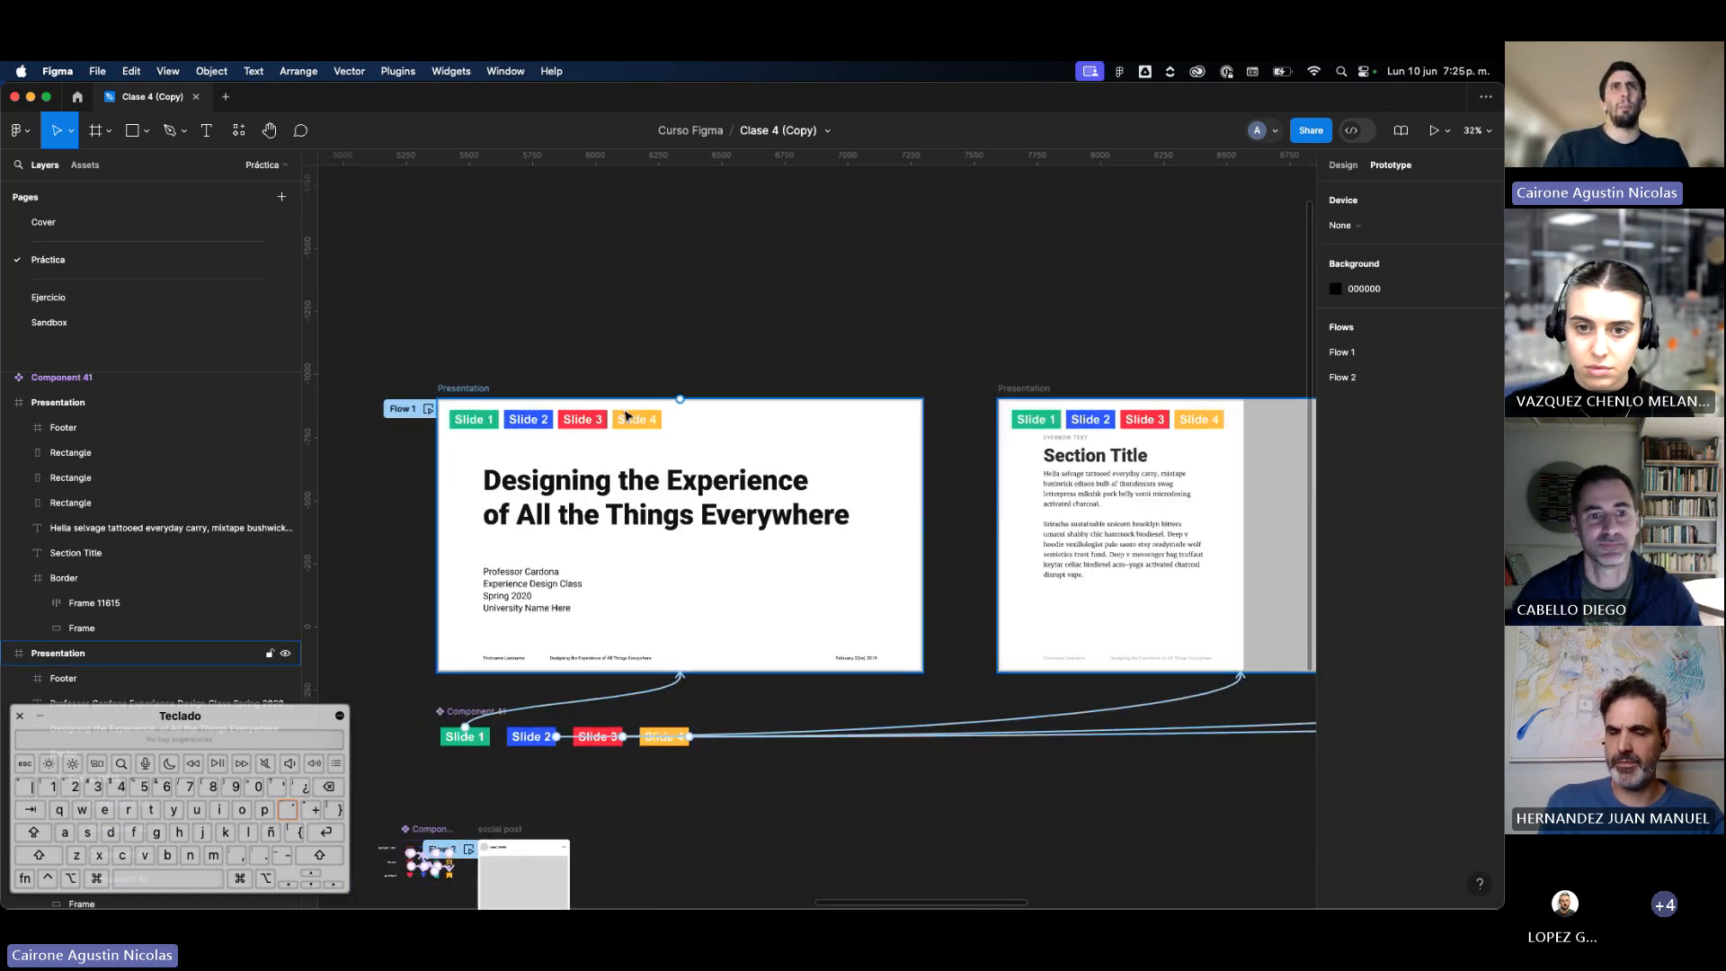
click(634, 421)
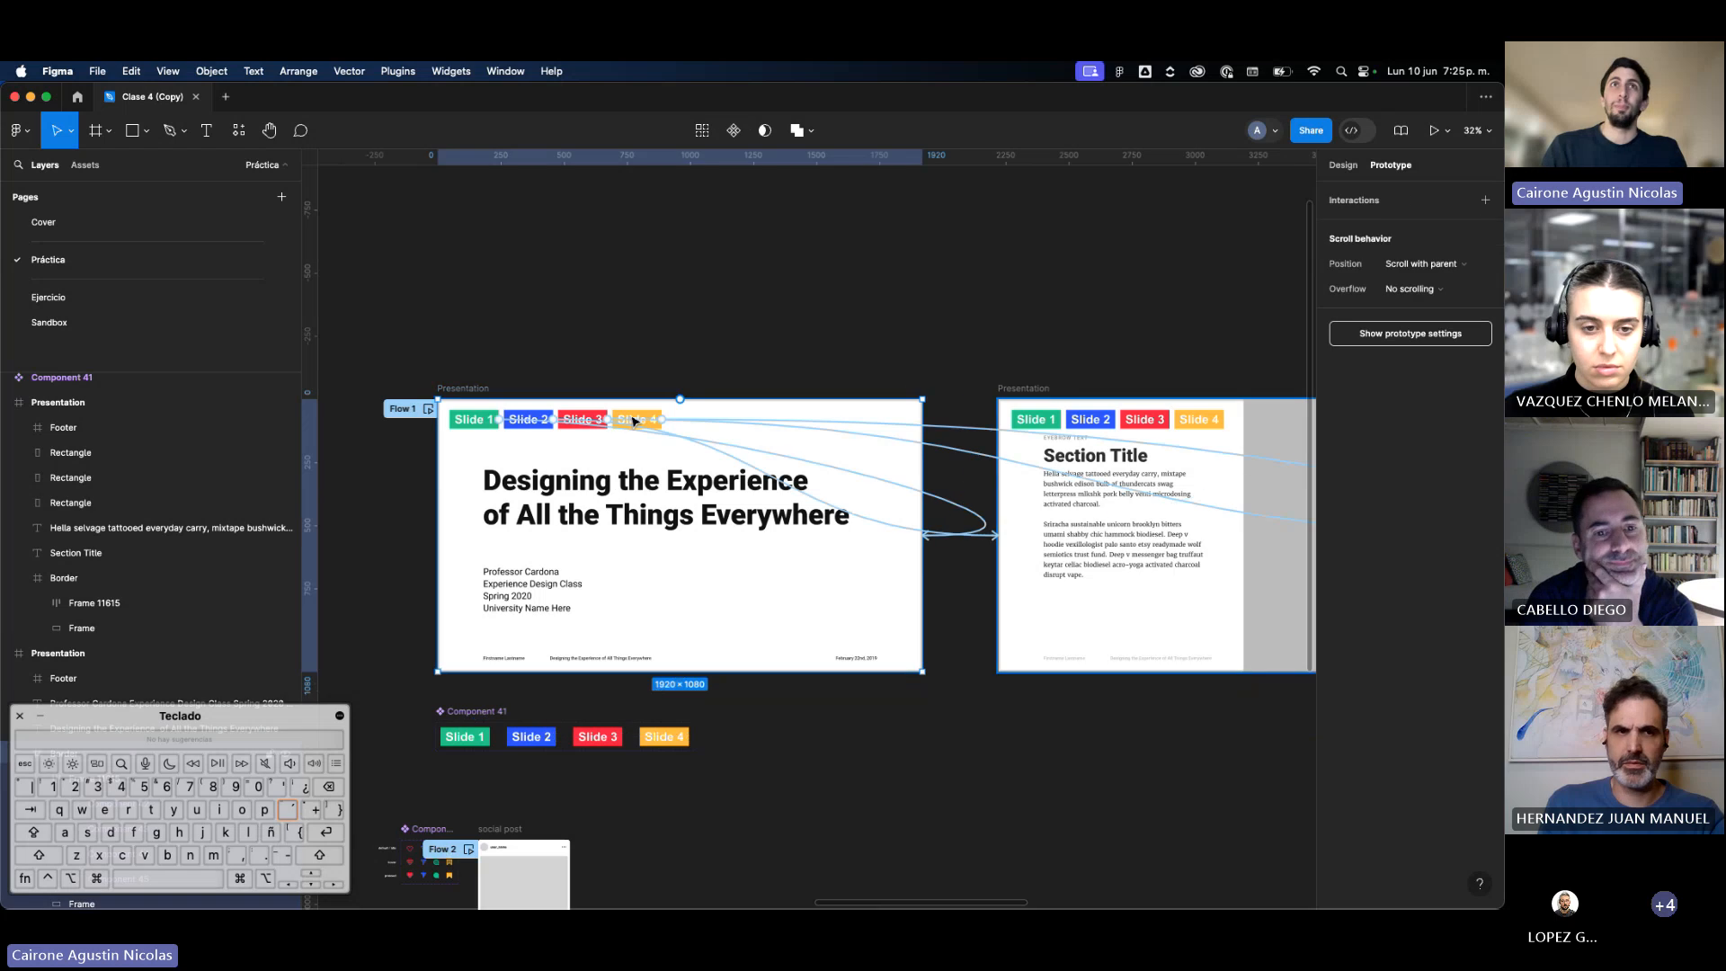
Step: Duplicate the yellow Slide 4 button variant as a separate component on the empty canvas below the first presentation slide
click(663, 738)
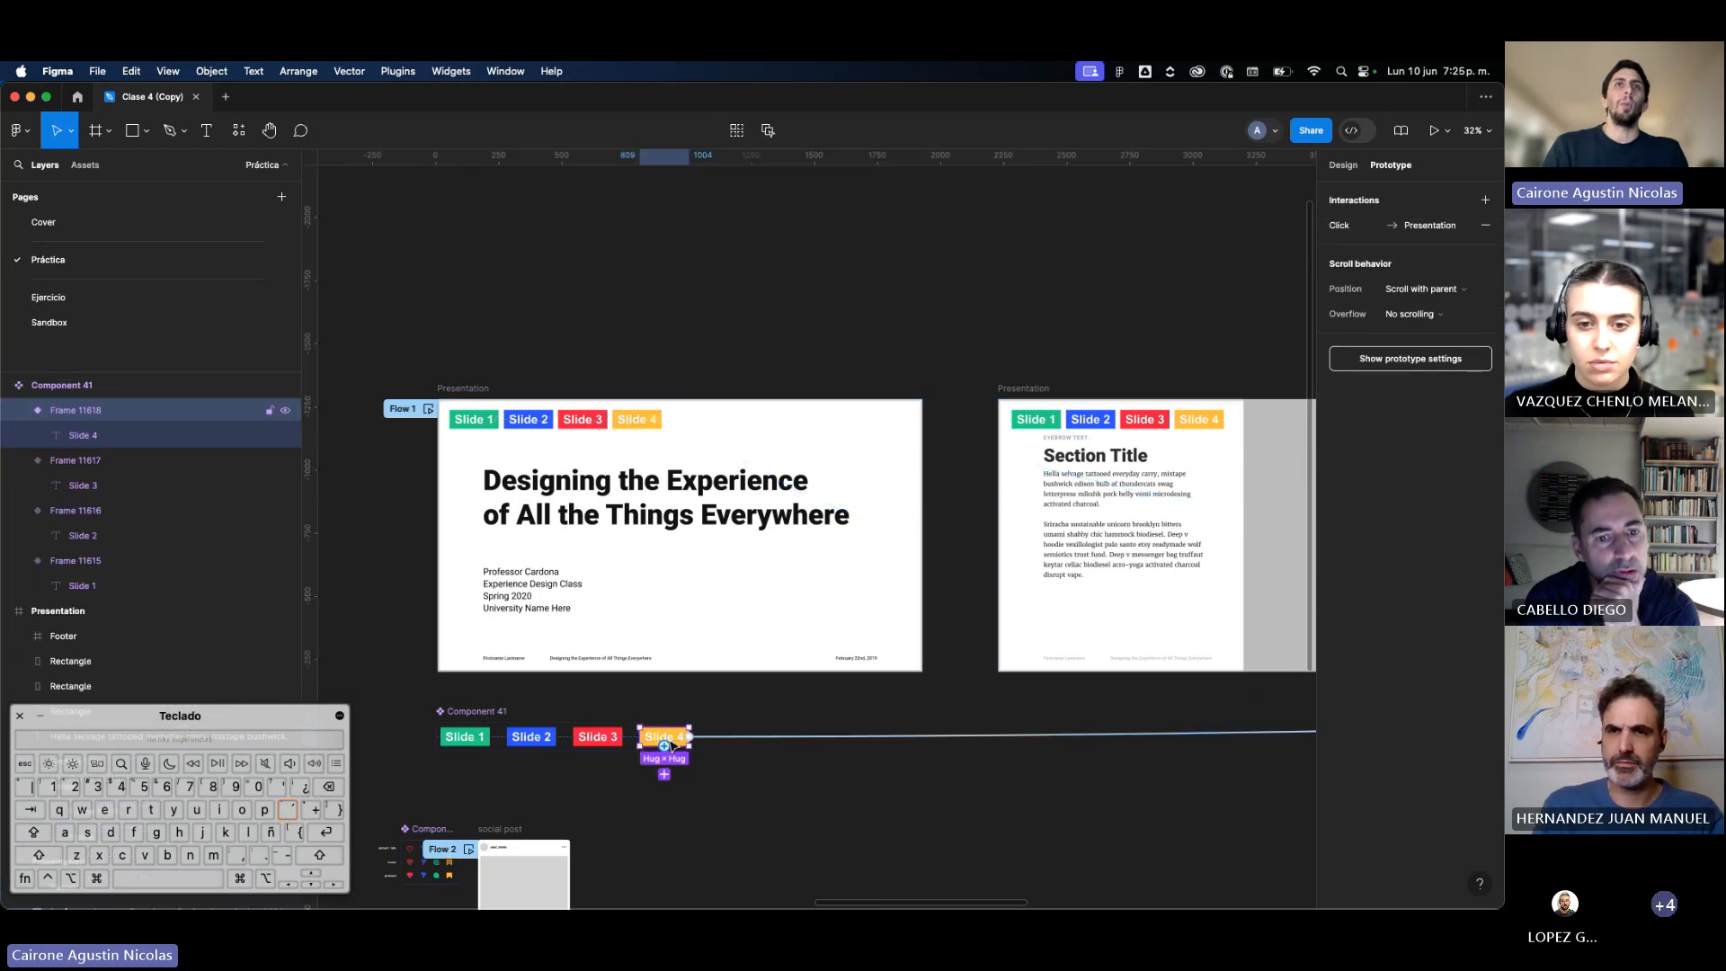
click(725, 717)
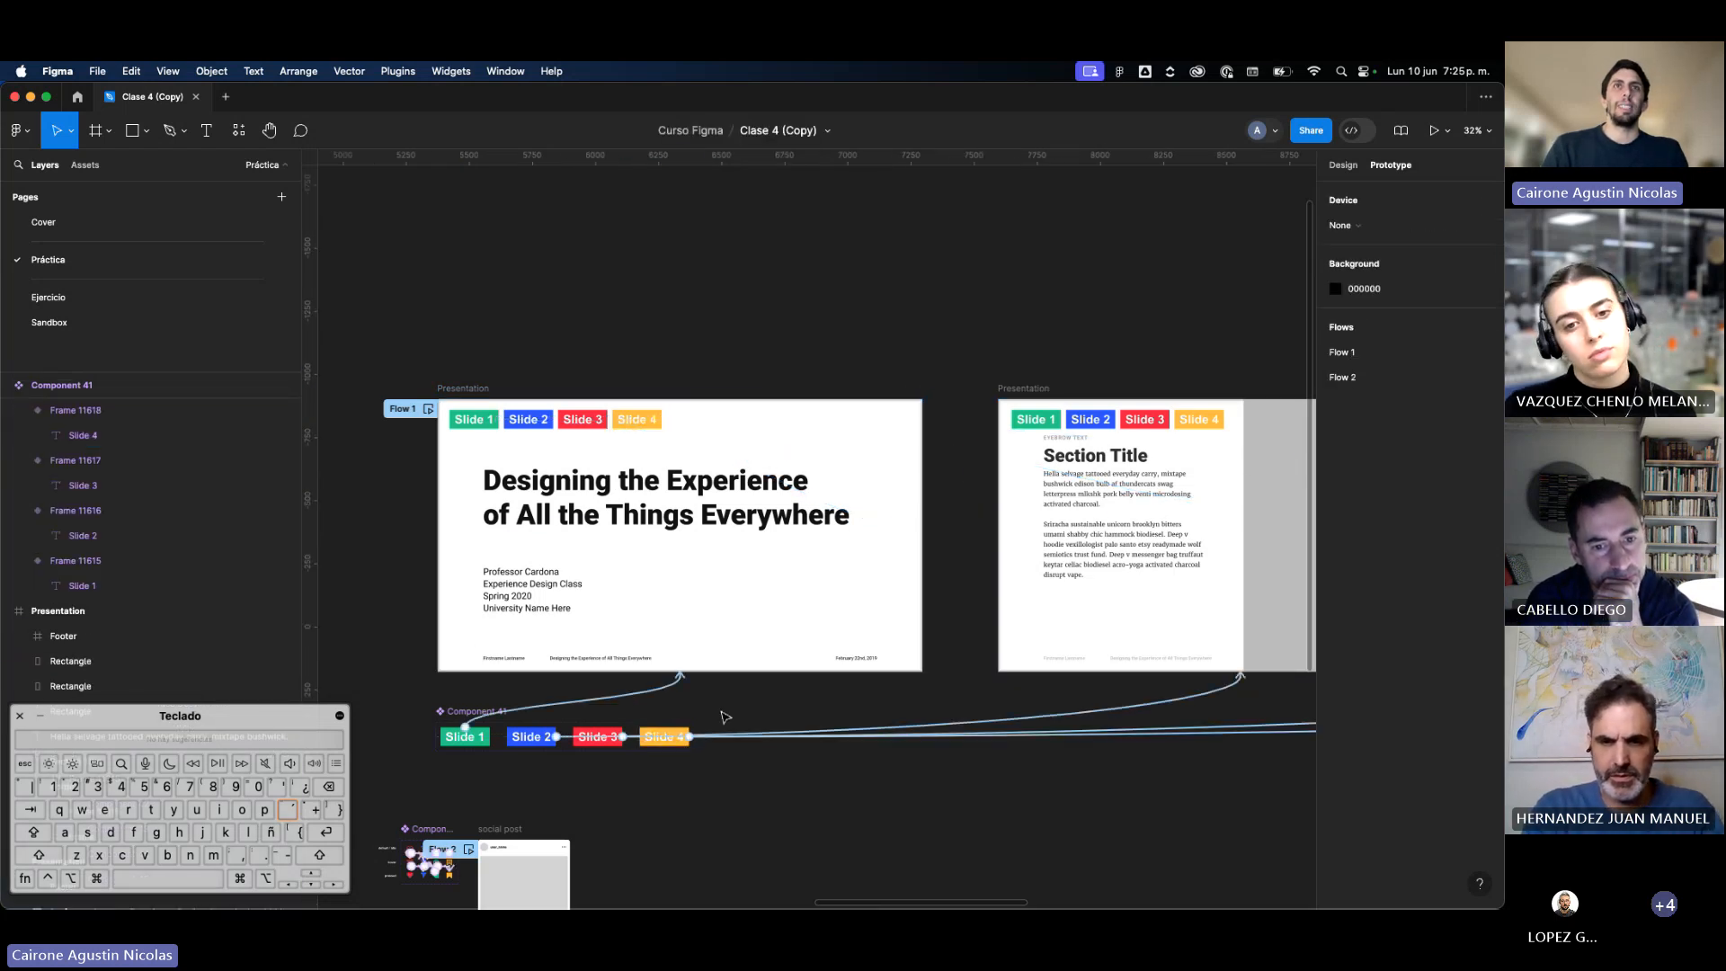
scroll(742, 694, up, 5)
click(605, 753)
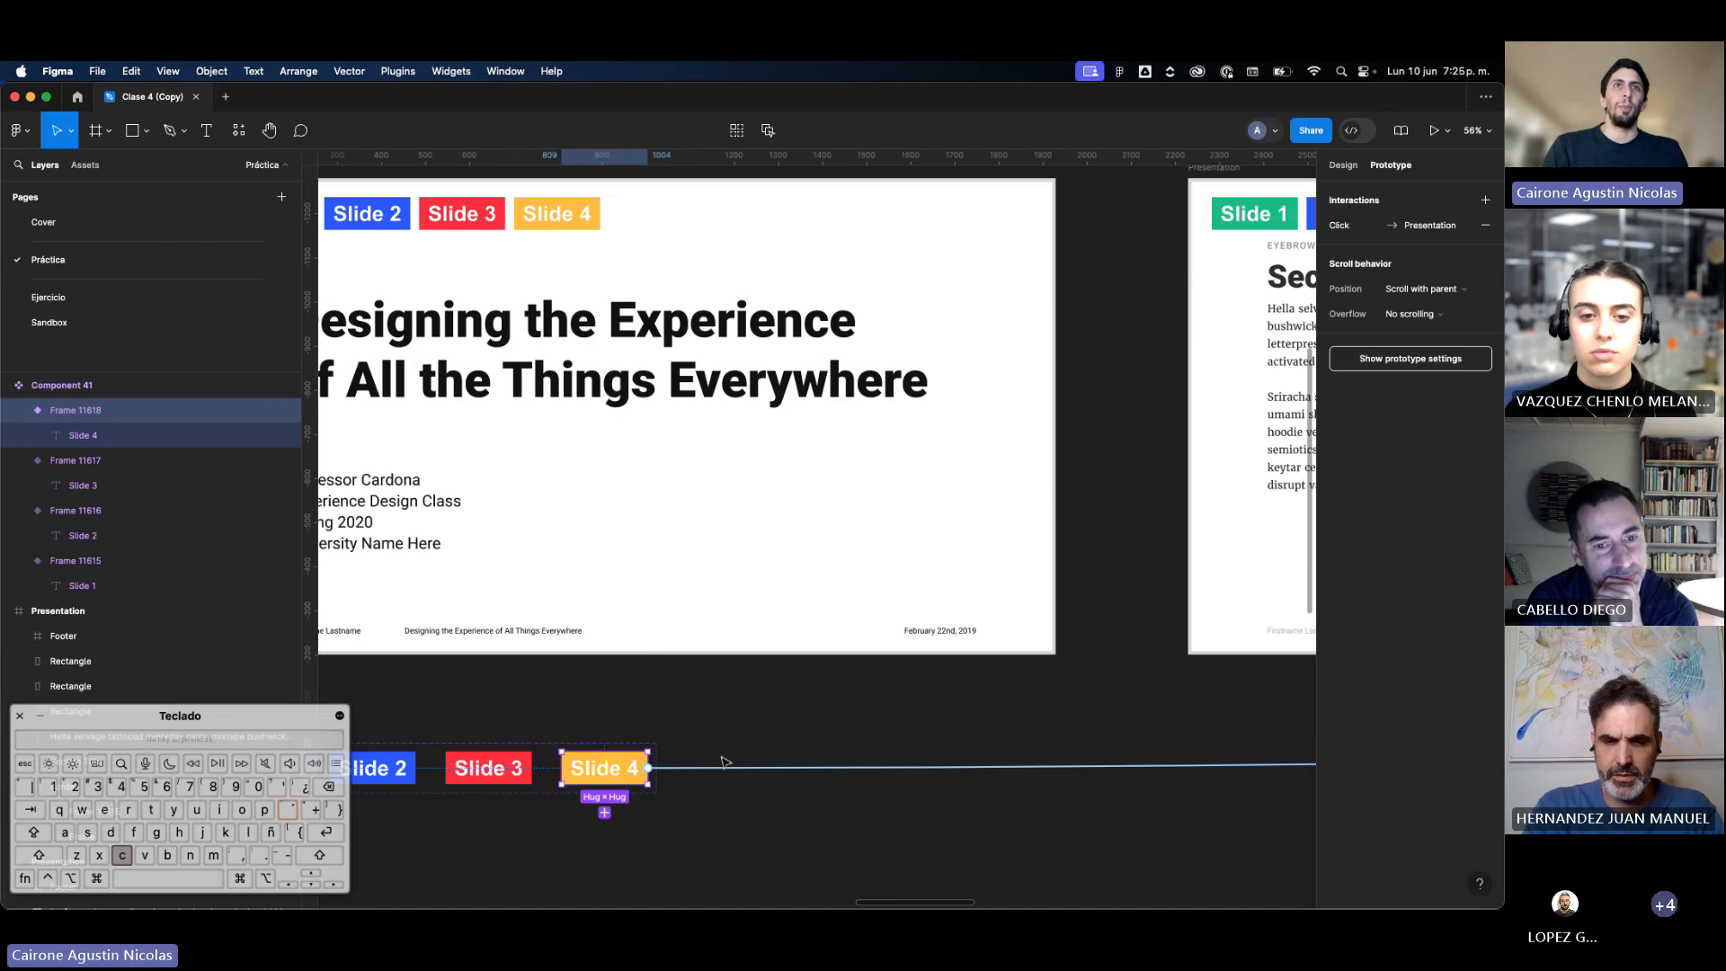
scroll(719, 757, down, 2)
drag(789, 734, 790, 734)
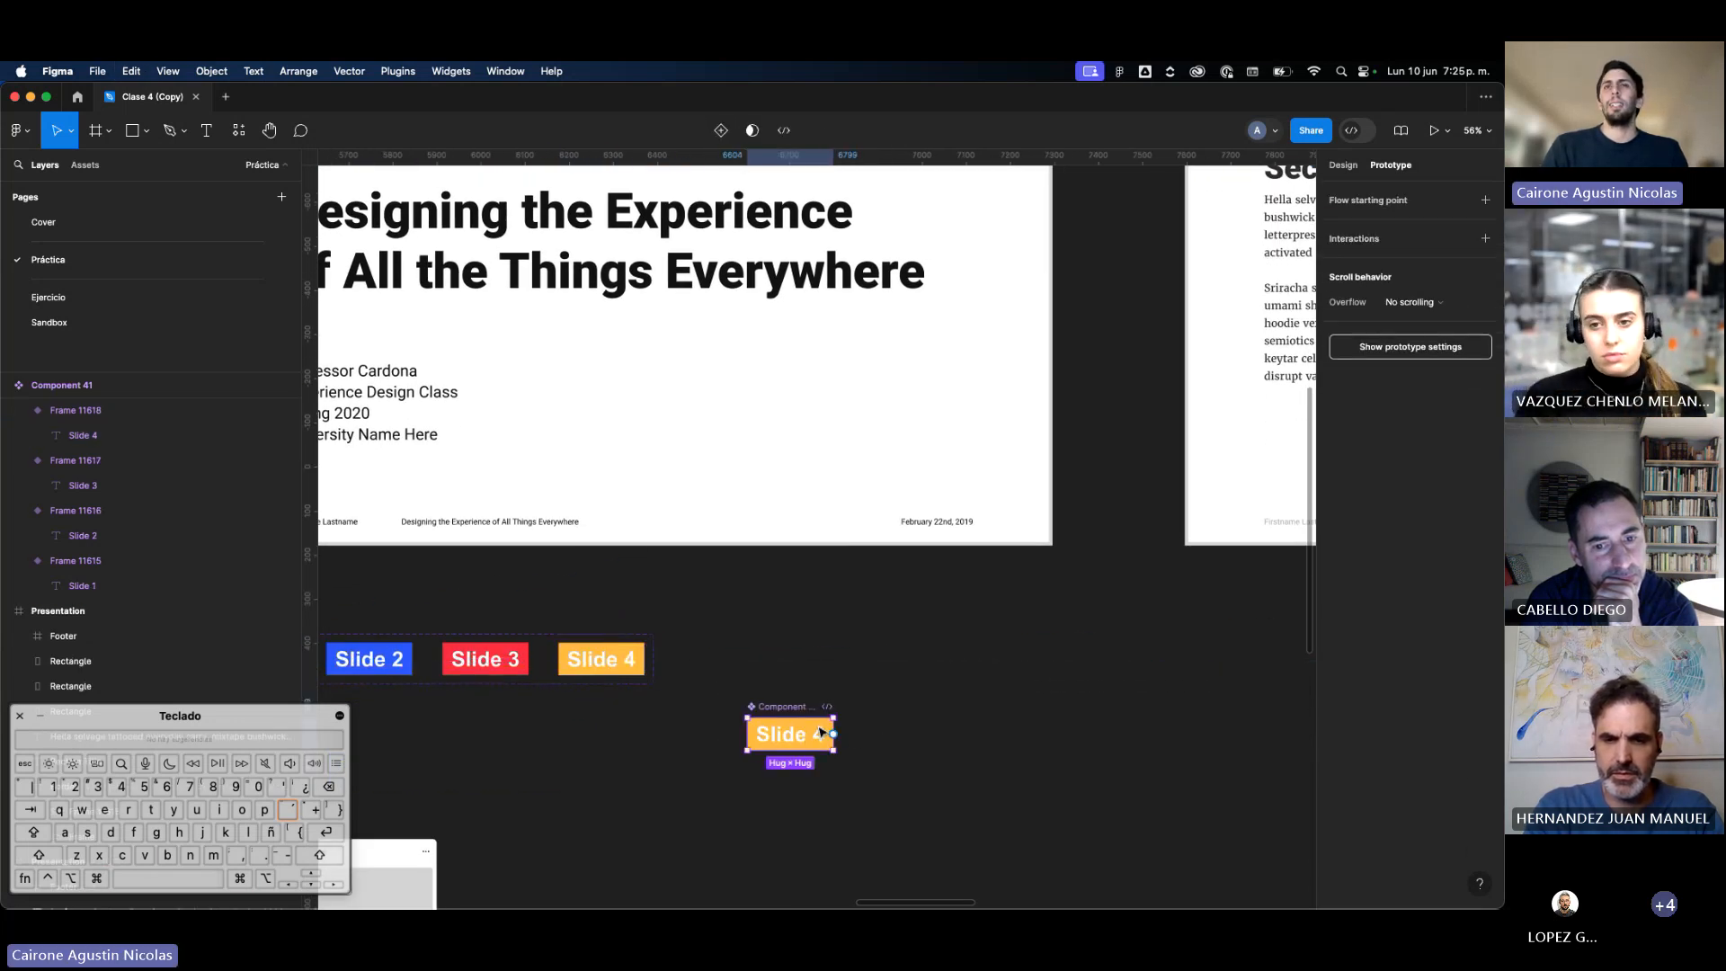
Step: Change the fill of the separate Slide 4 button component from the Yellow style to the Black style
click(1342, 165)
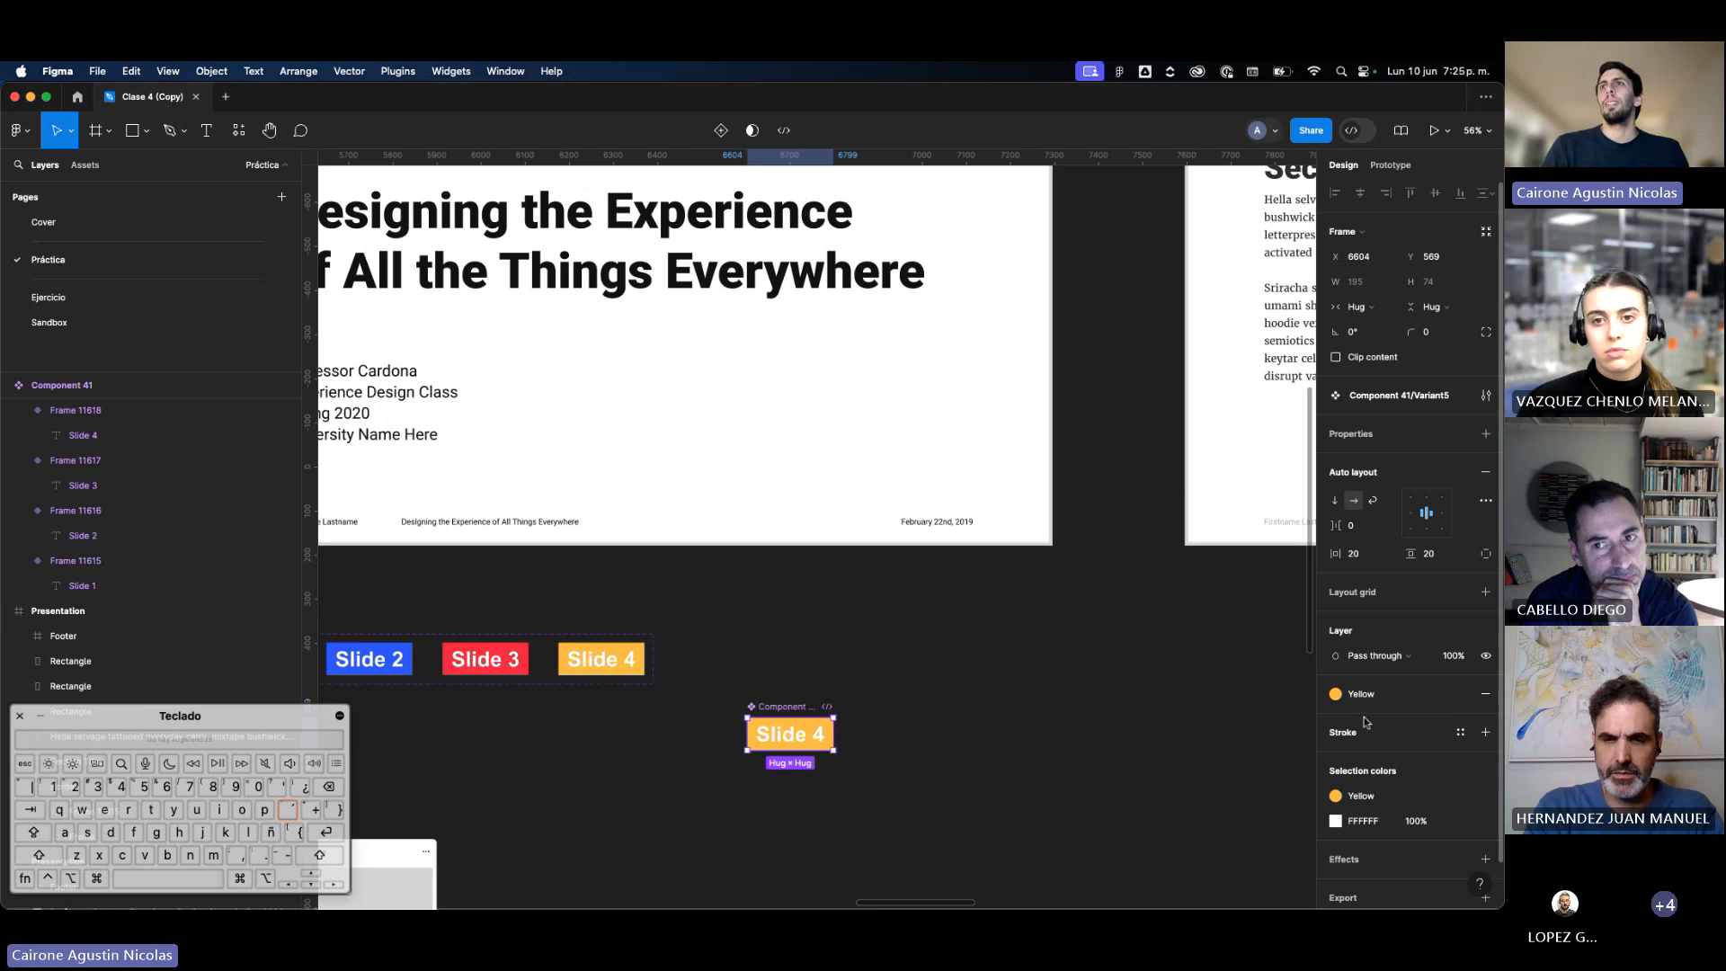
click(1335, 693)
click(1198, 876)
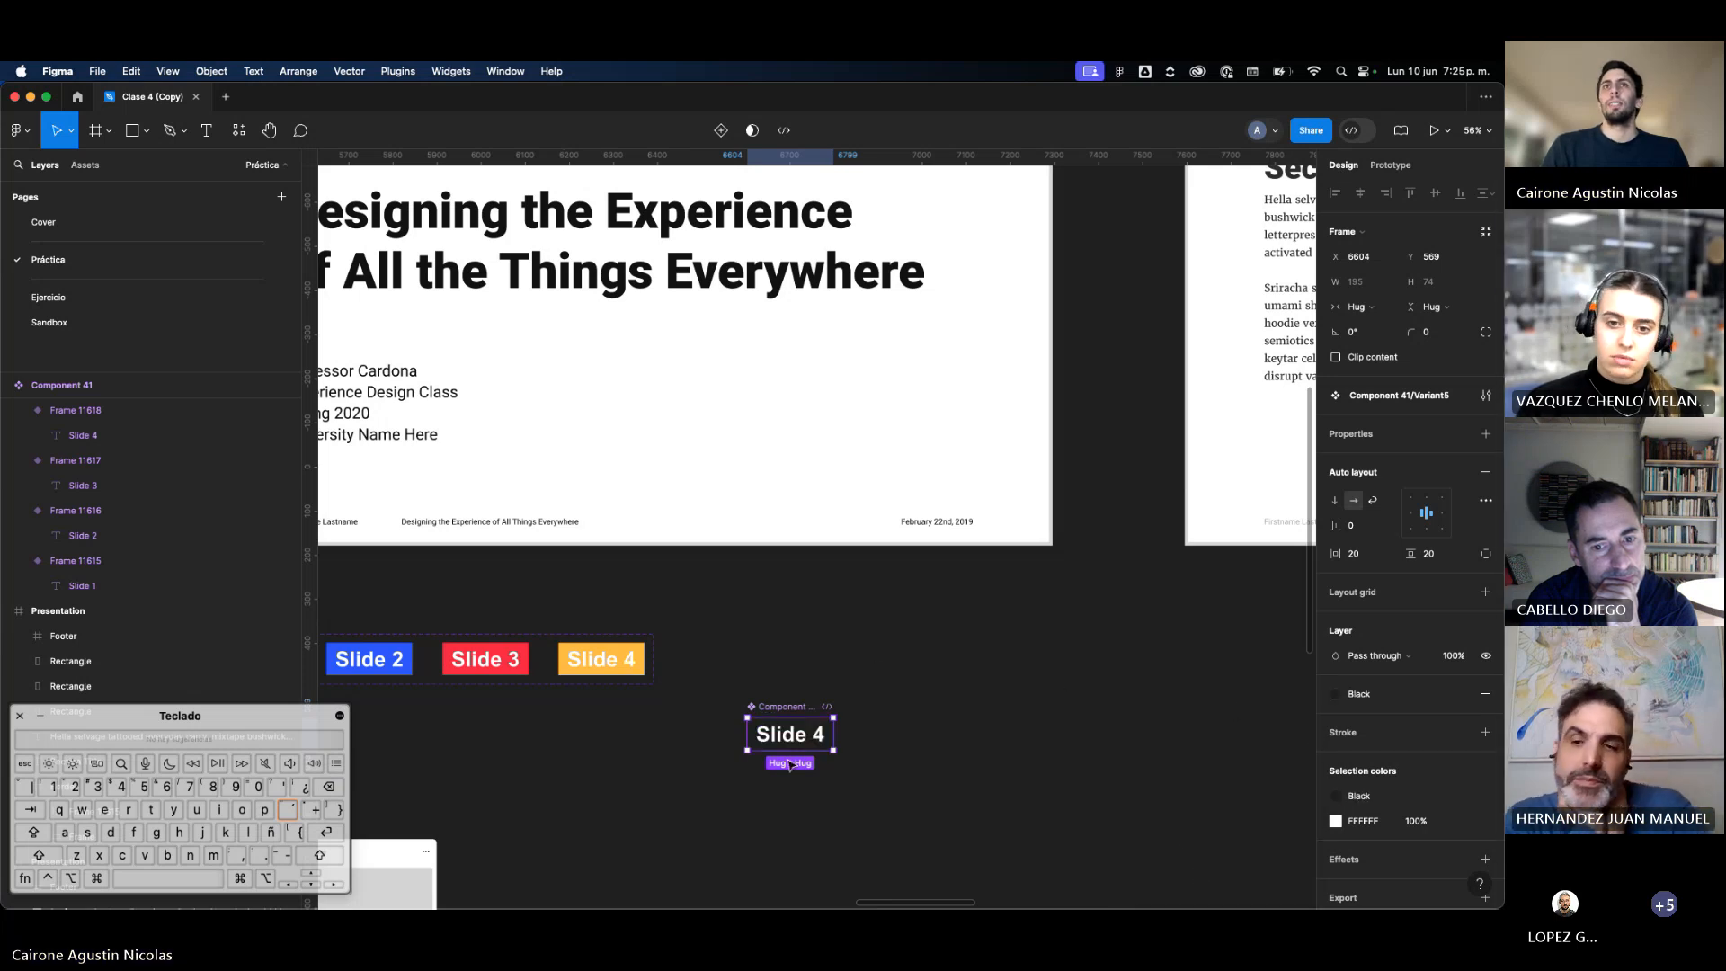
Step: Place a copy of the black Slide 4 button in the first presentation slide's lower-right area and reselect the original component
drag(797, 732, 981, 479)
click(790, 727)
scroll(790, 719, down, 5)
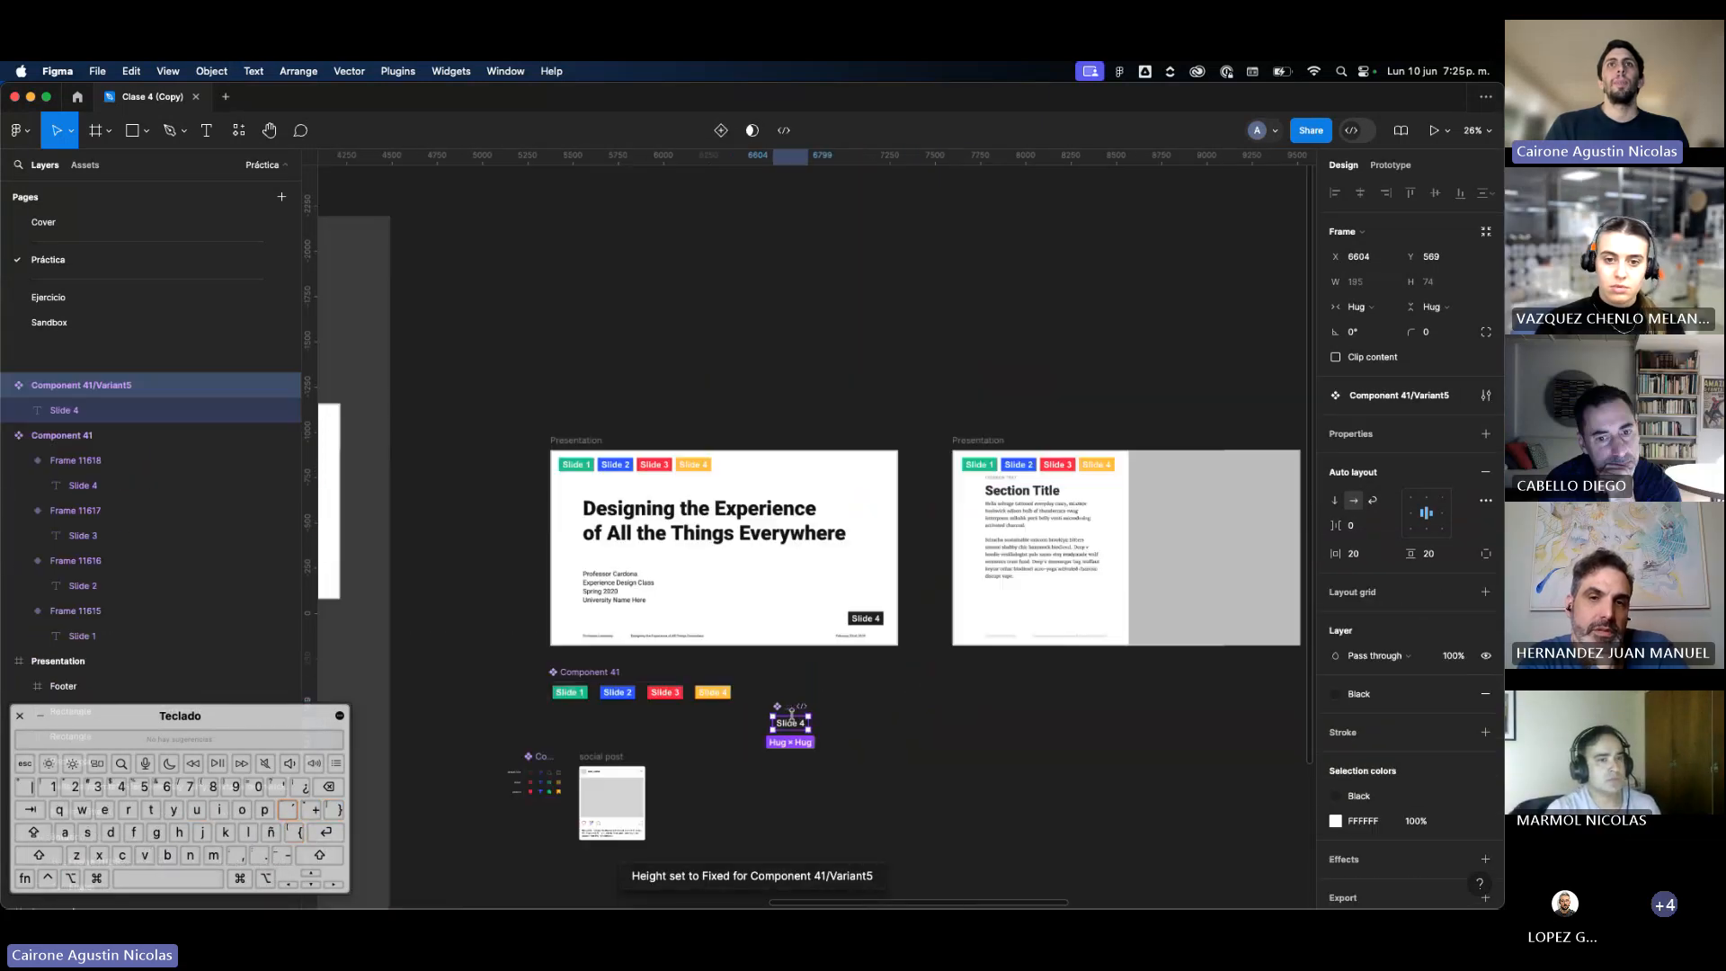
scroll(789, 719, up, 5)
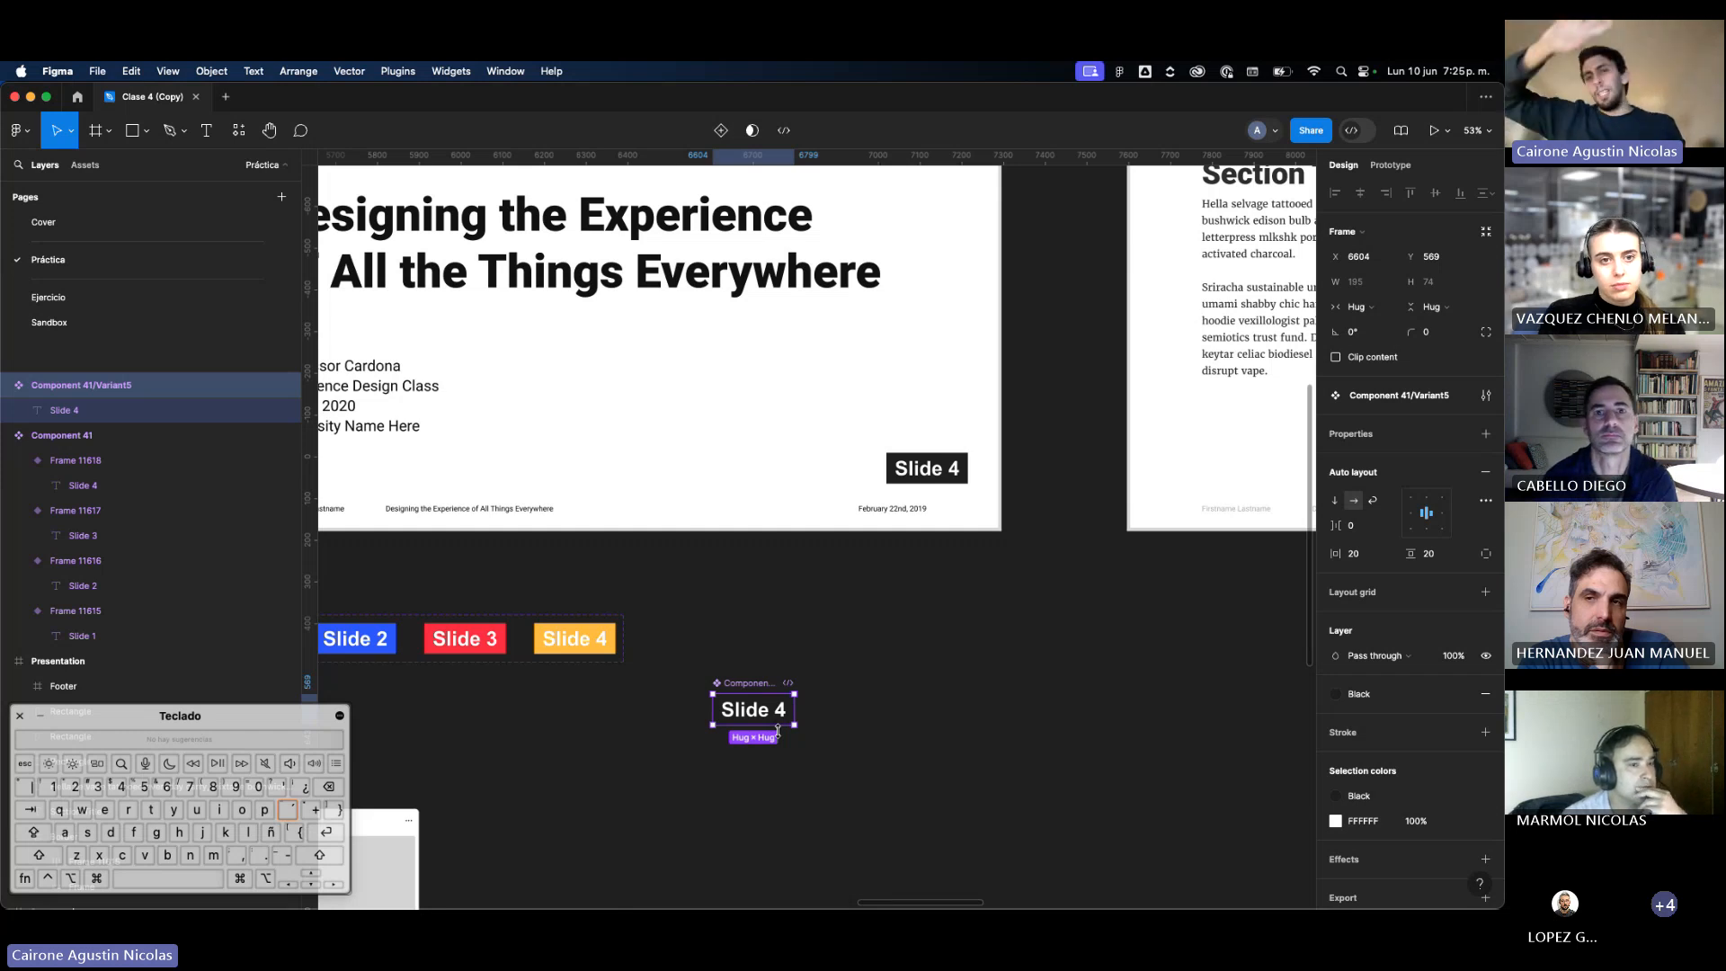
Step: Duplicate the title slide "Designing the Experience of All the Things Everywhere" and place the copy directly above the original
scroll(778, 730, down, 3)
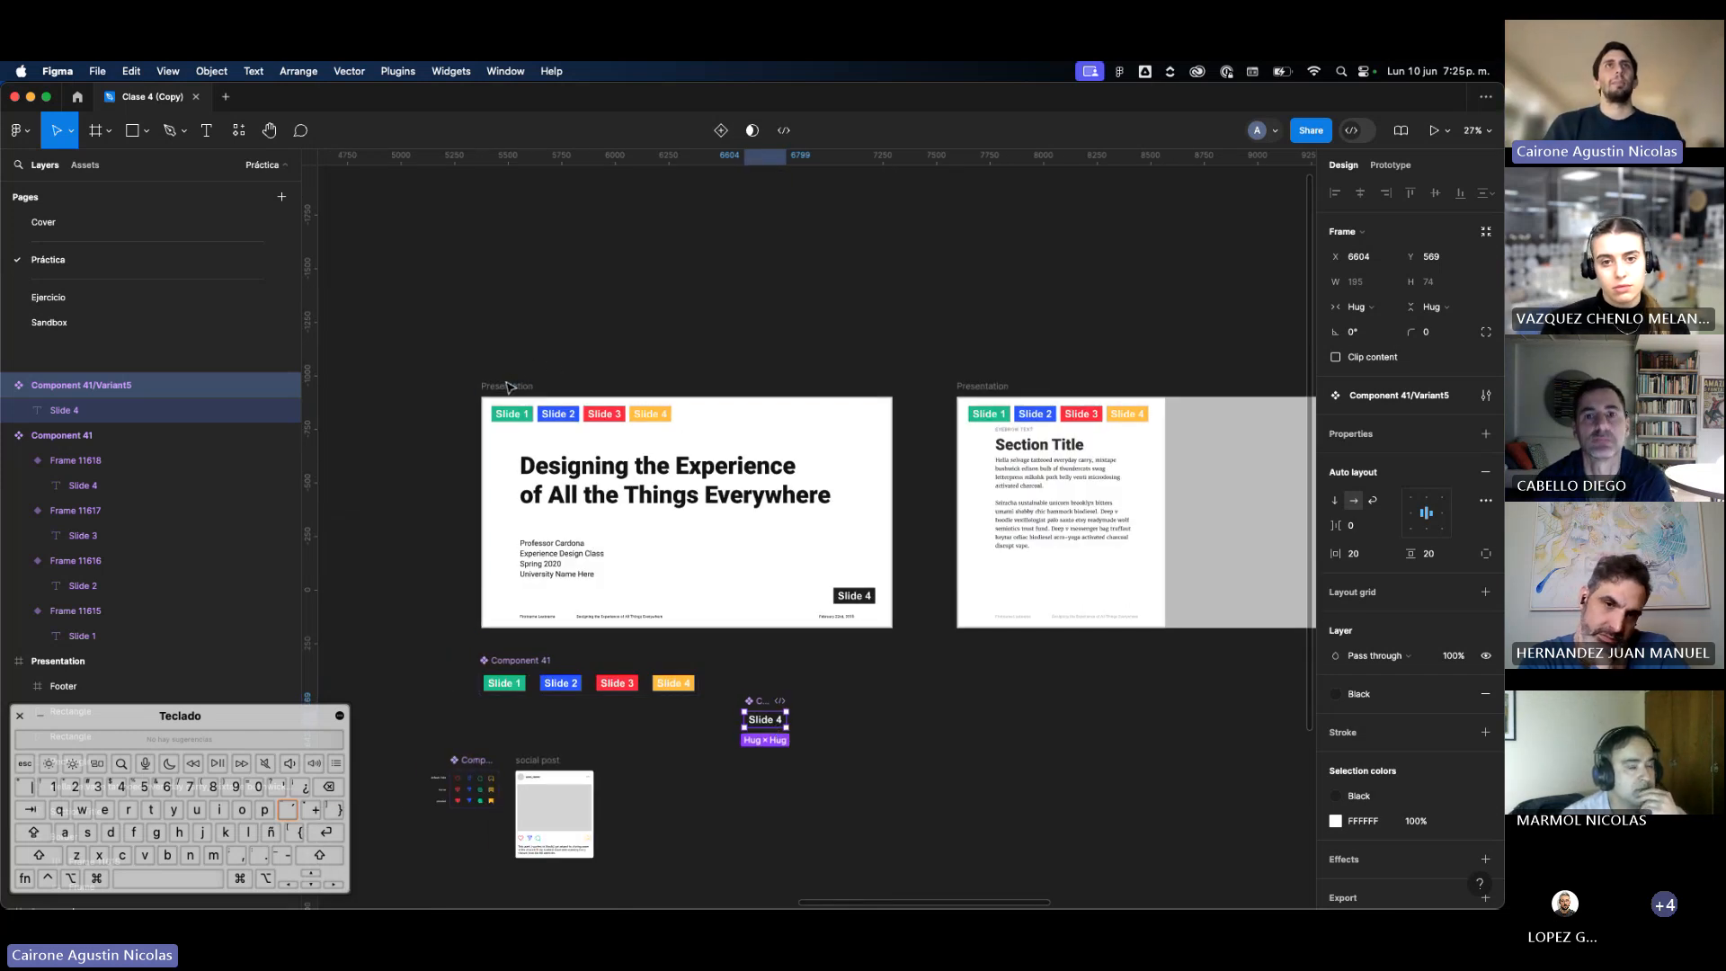
click(601, 481)
scroll(601, 480, down, 1)
drag(601, 481, 549, 283)
scroll(595, 245, up, 1)
Step: Delete the text block with the professor, class, term and university from the duplicated slide
click(588, 268)
click(537, 319)
key(Delete)
Step: Shorten the duplicated slide's title to just "Designing"
scroll(549, 283, up, 4)
double_click(551, 277)
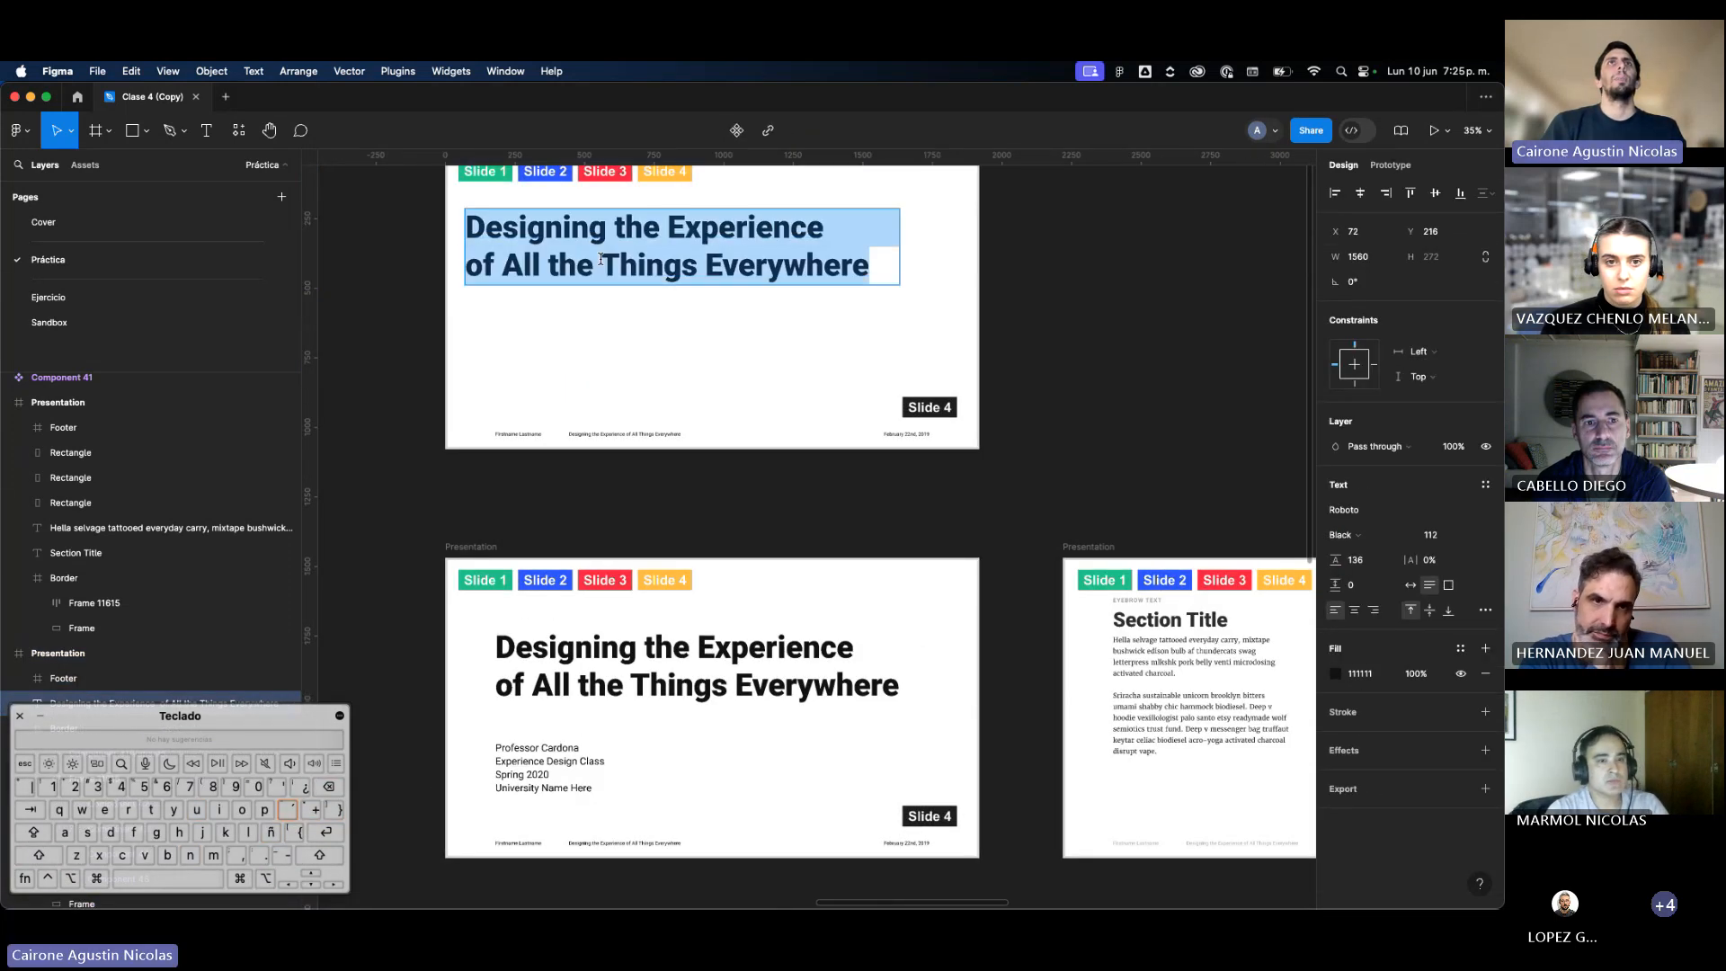
drag(615, 229, 1223, 677)
key(BackSpace)
Step: Add the lines "section 1", "section 2", "section 3" and "section 4" below "Designing" in the same text box
key(Return)
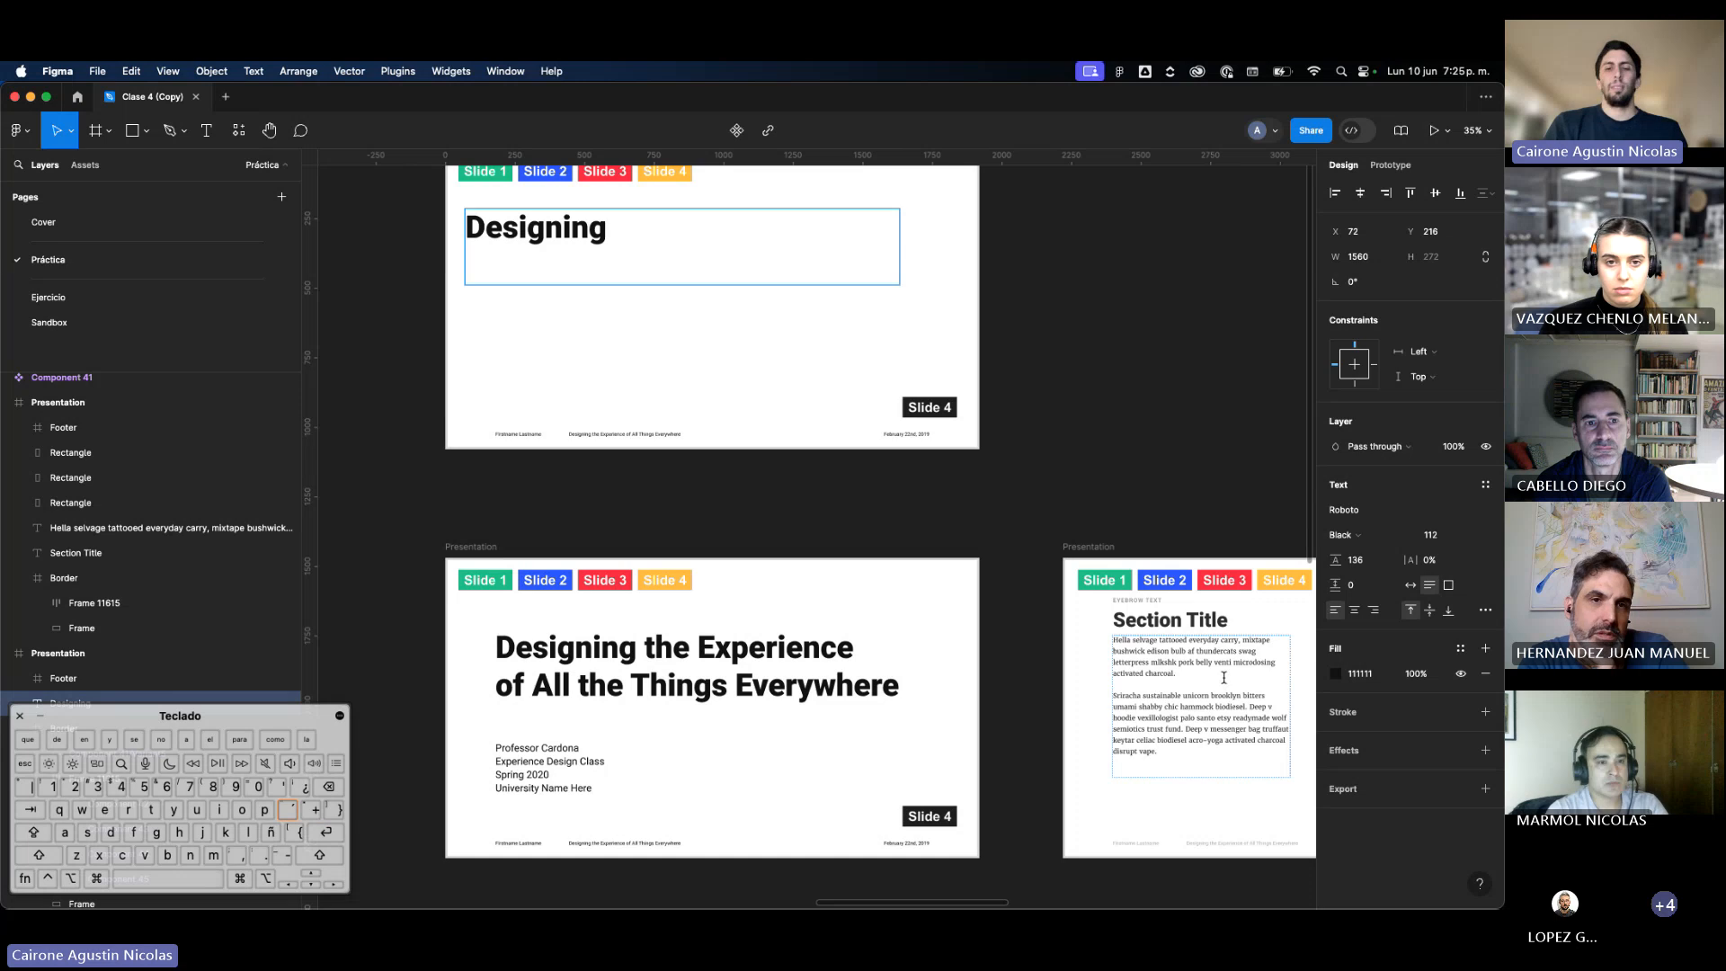
text(section 1)
key(Return)
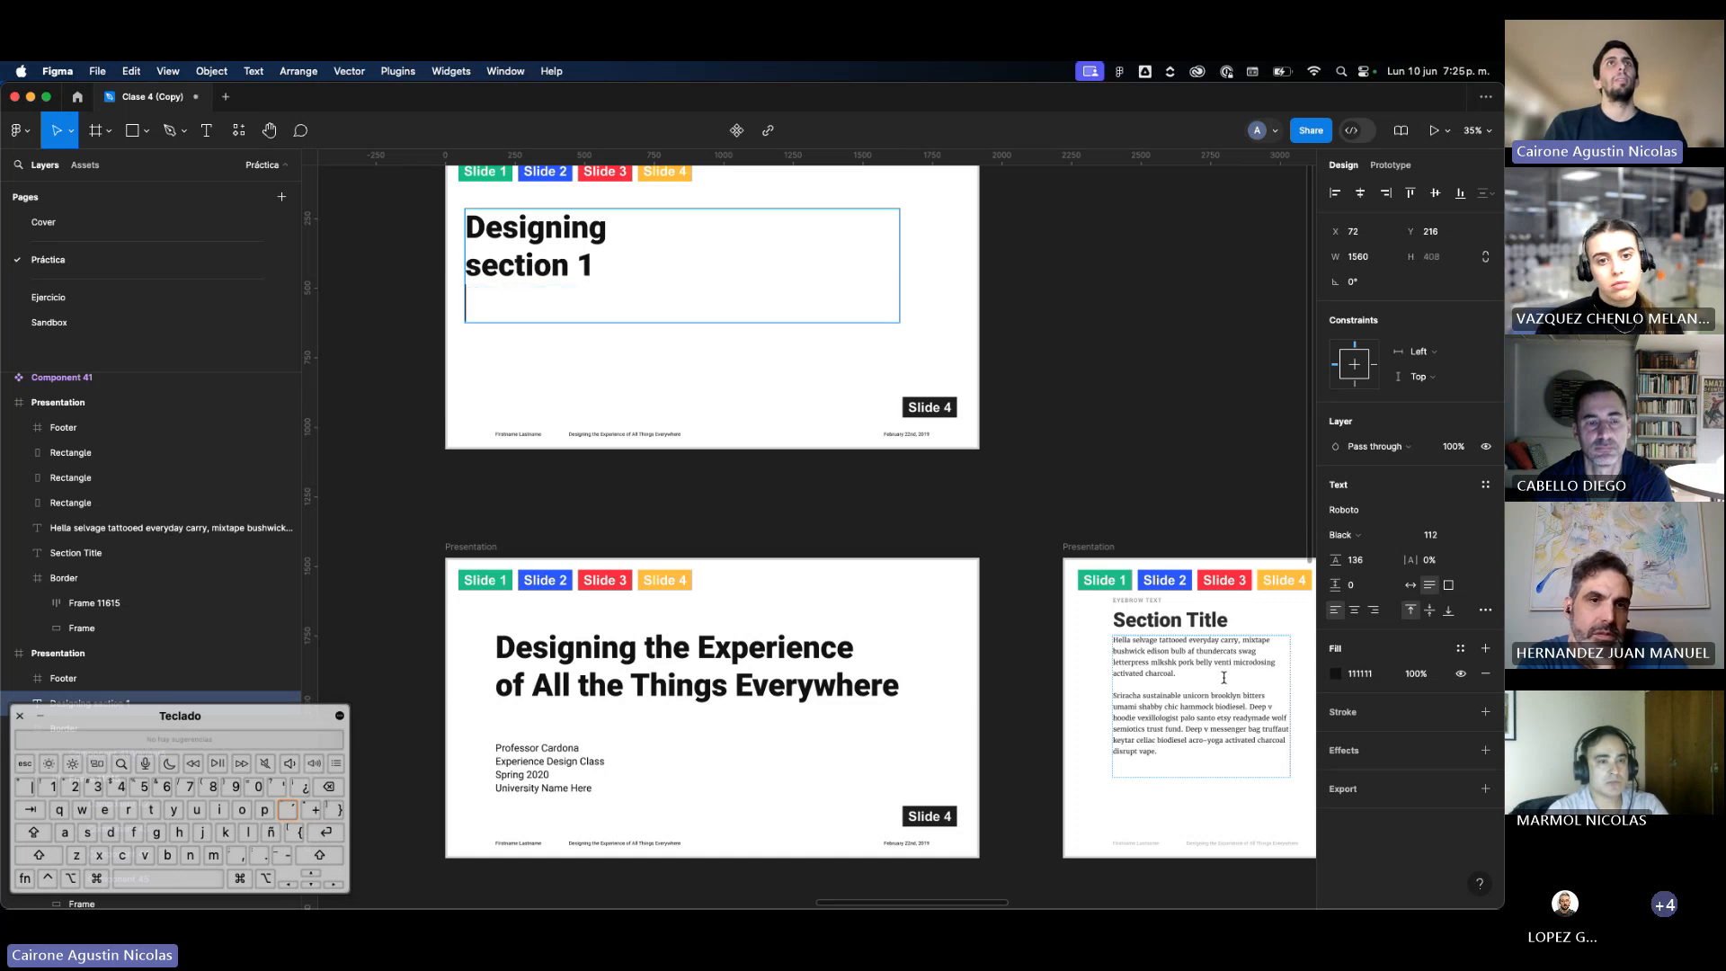
text(section 2)
key(Return)
text(section 3)
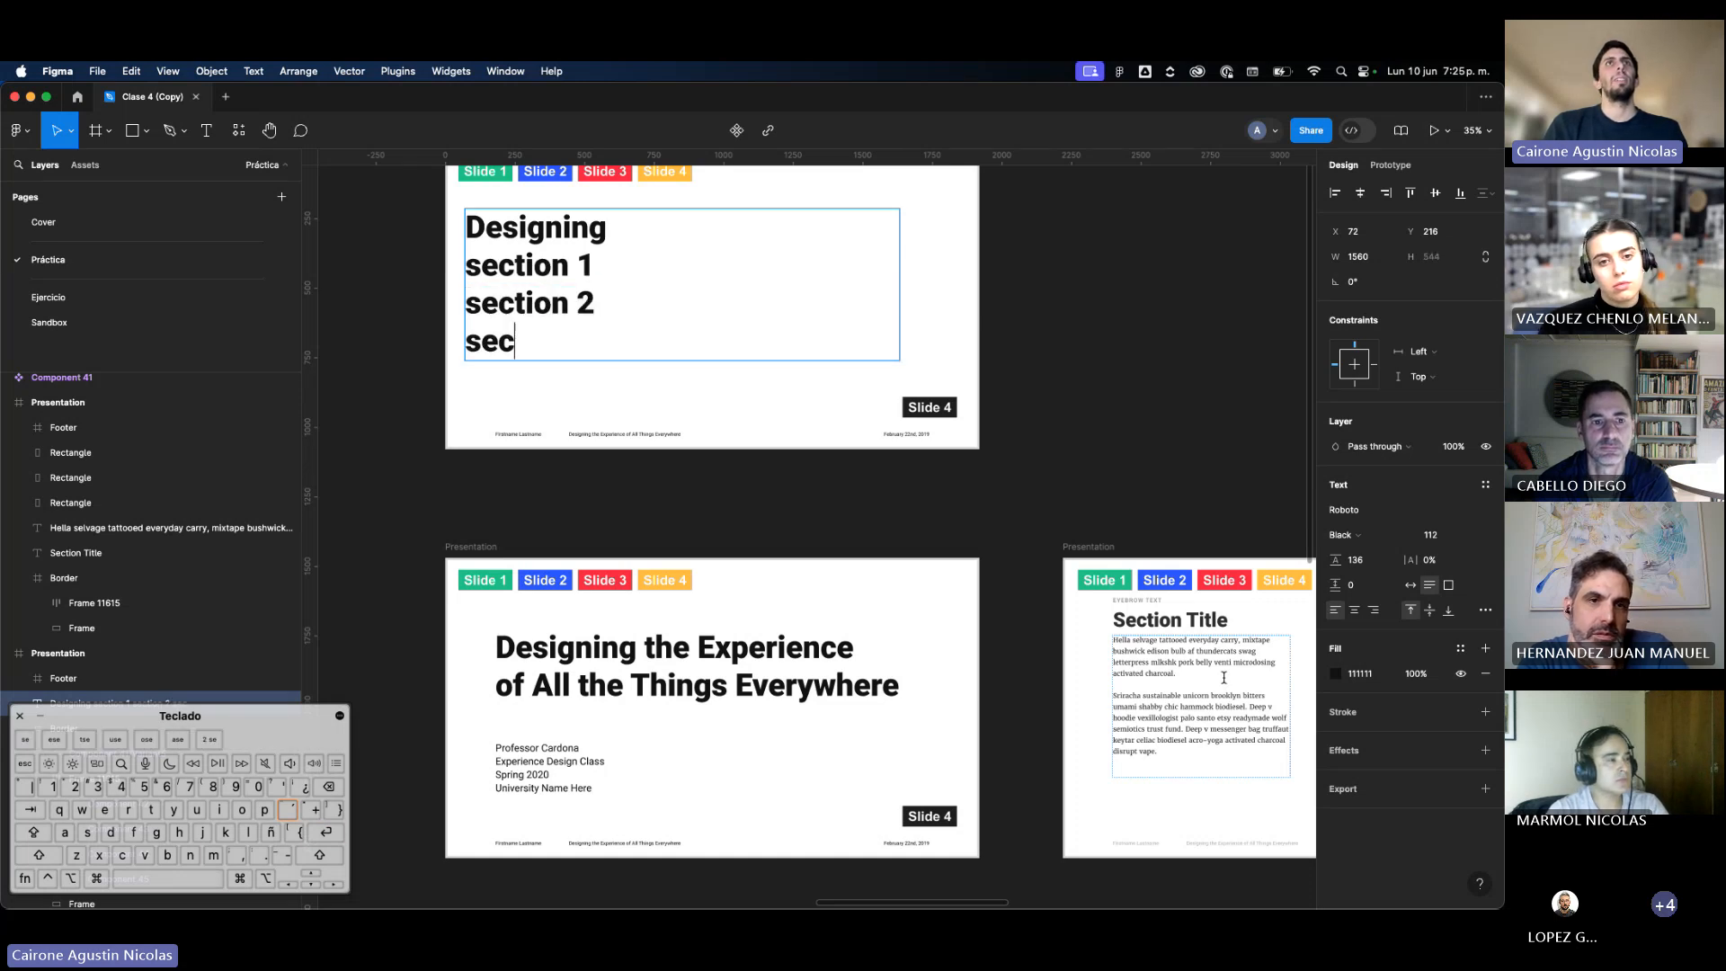
key(Return)
text(section 4)
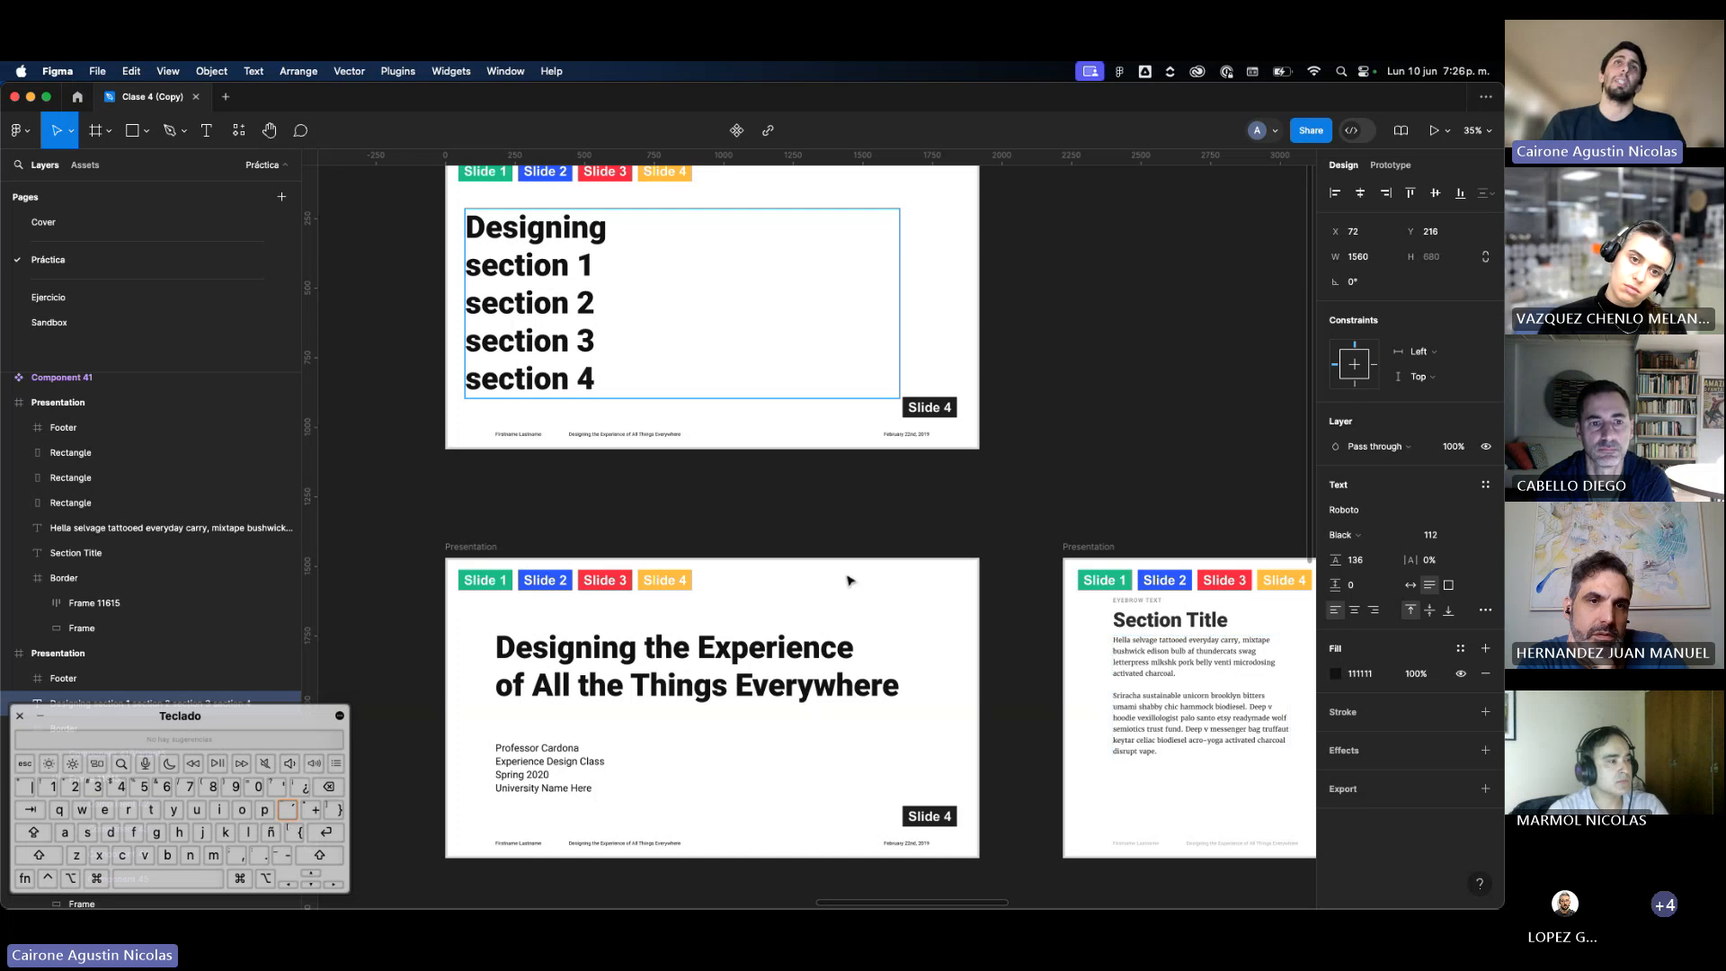
key(Escape)
key(Escape)
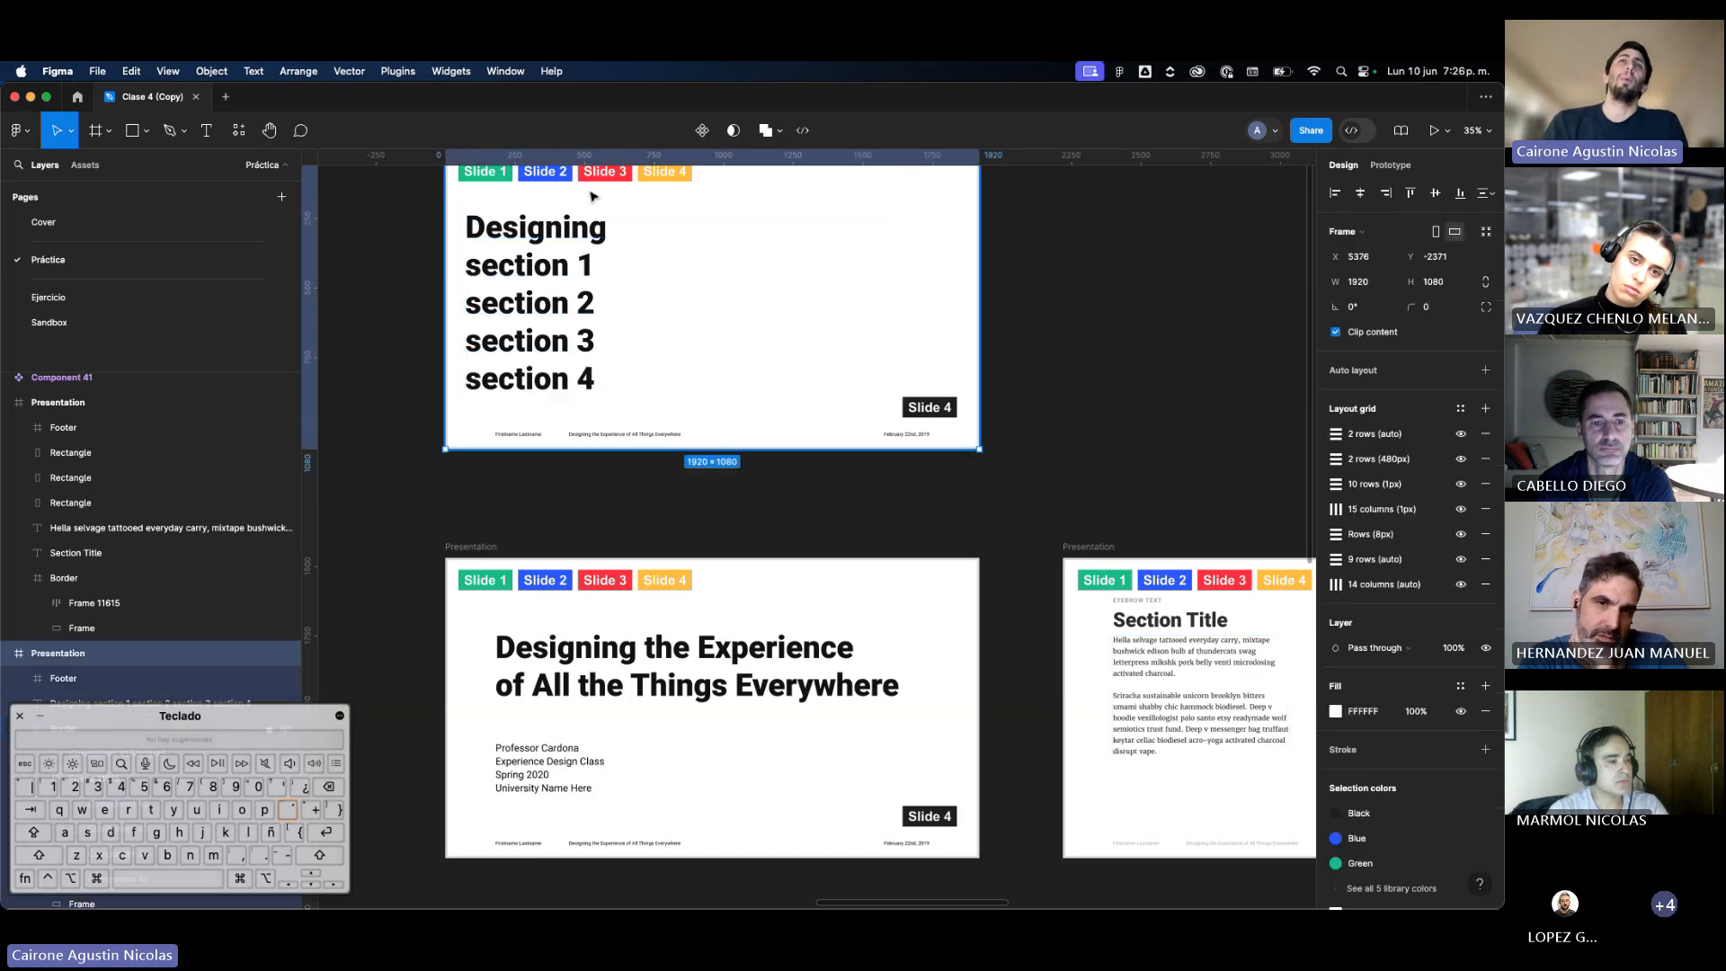
Step: Move the black Slide 4 main component beside the upper left of the original title slide and open its prototype settings
scroll(797, 381, down, 3)
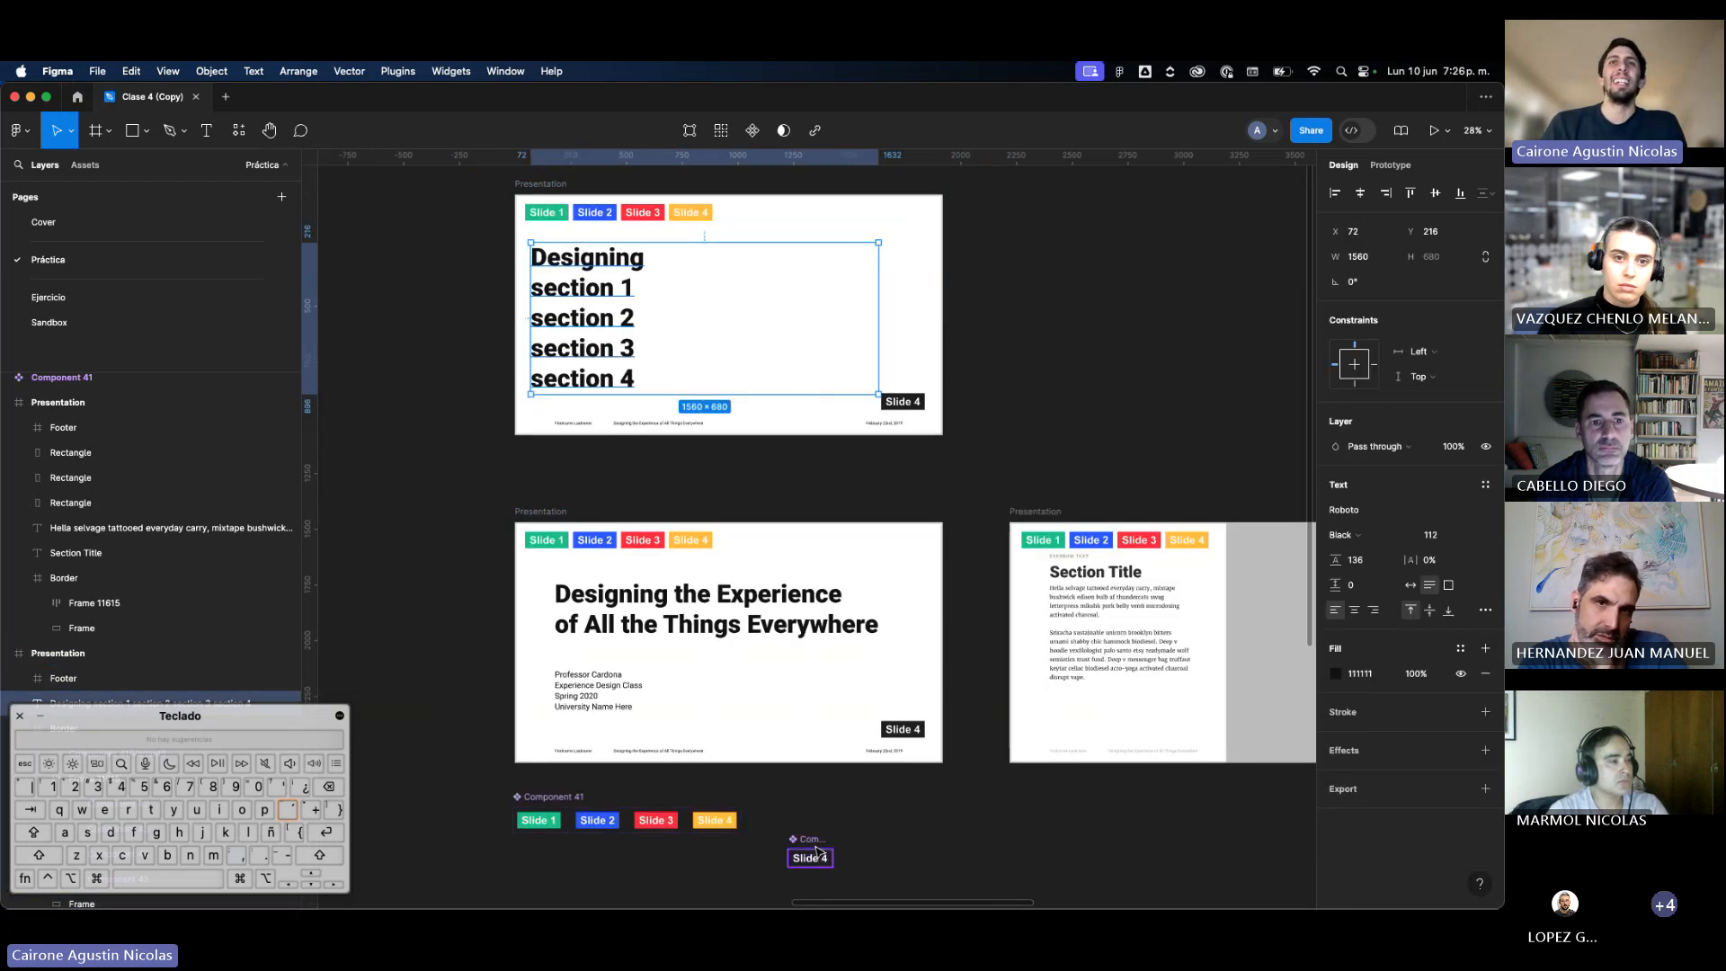
click(809, 855)
drag(807, 850, 449, 535)
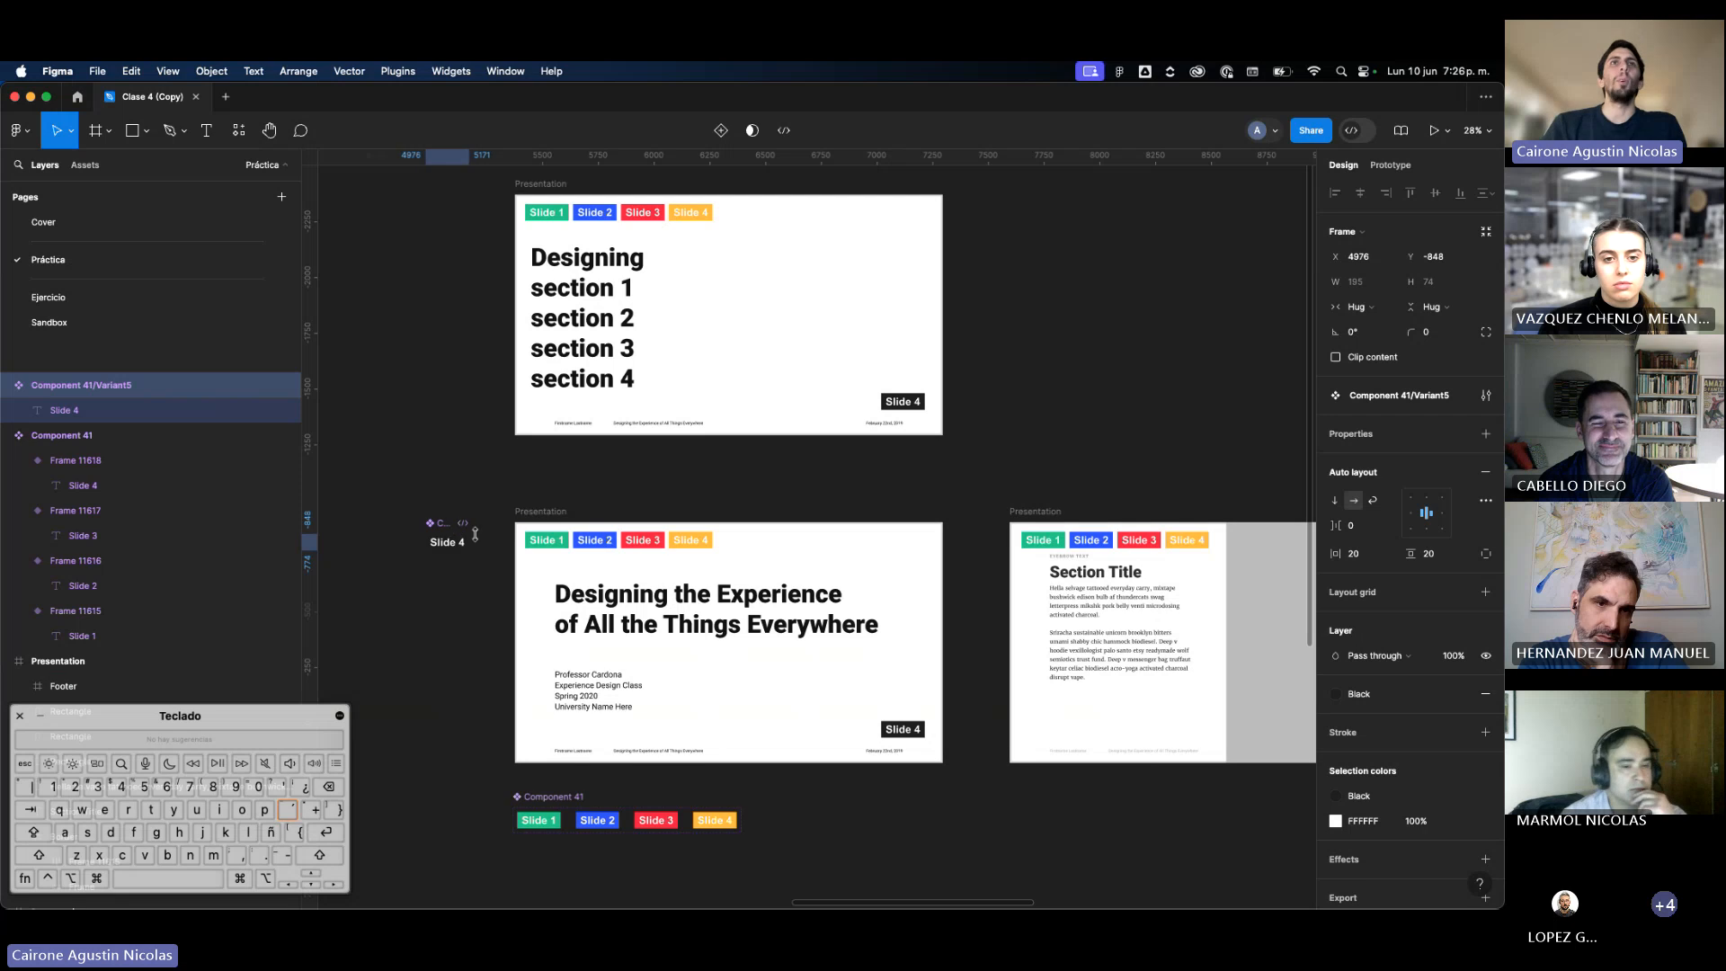
click(1390, 164)
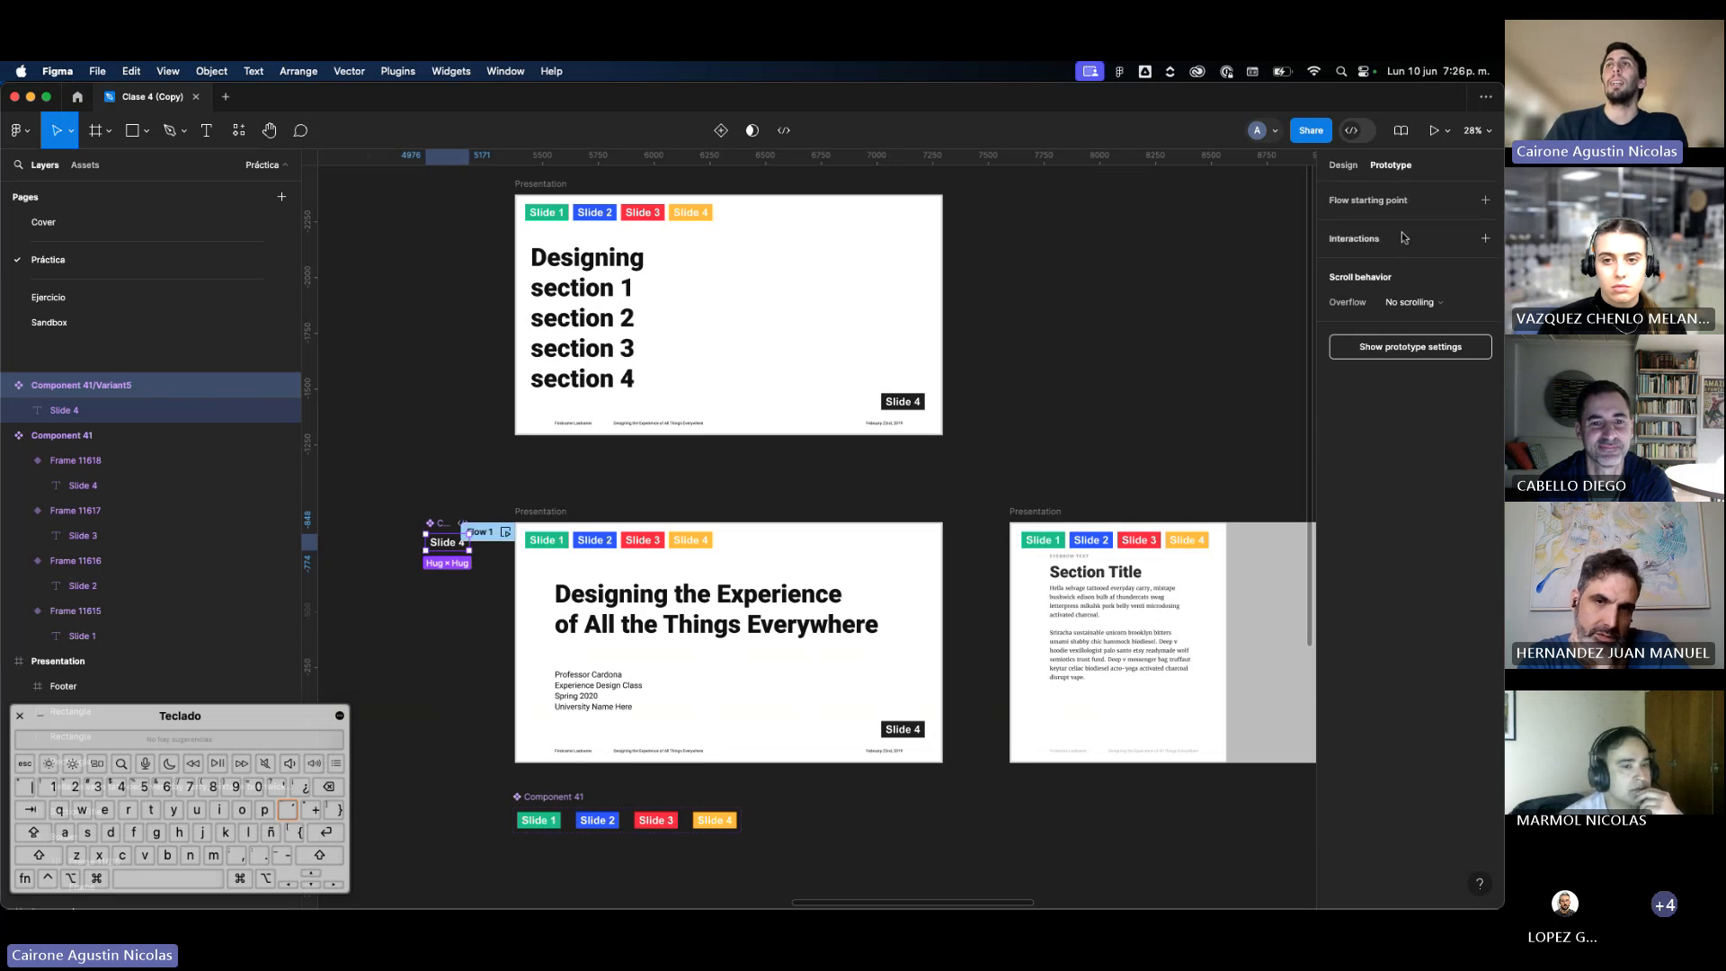
click(1484, 202)
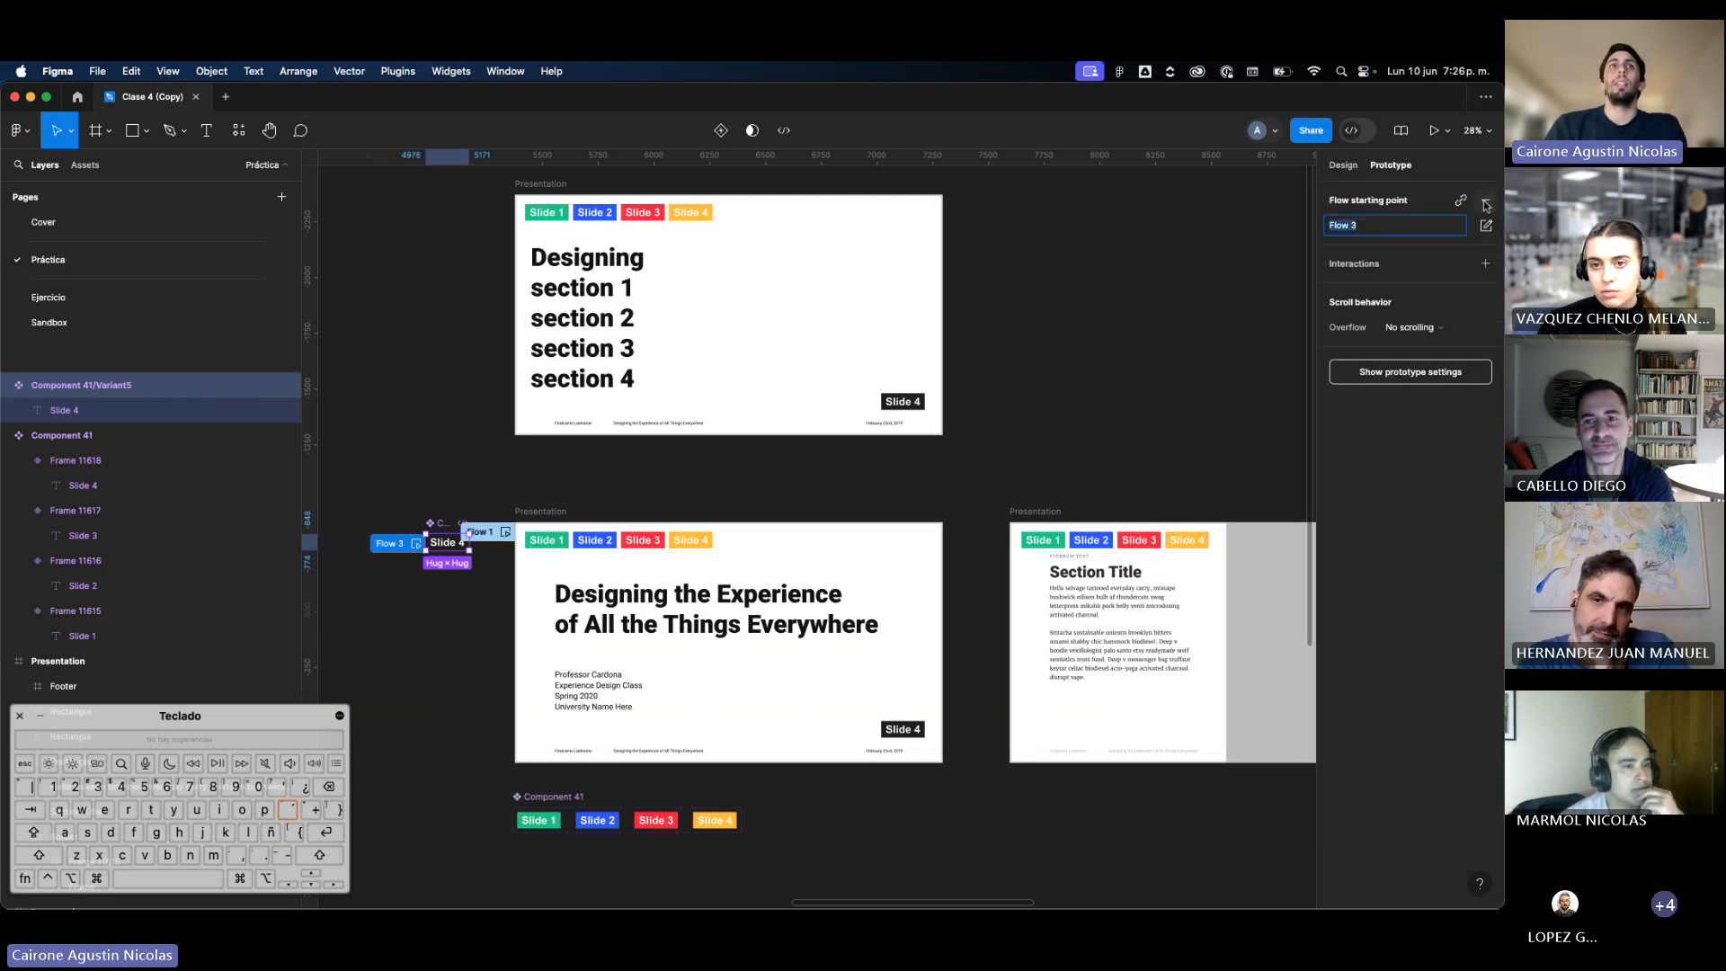
click(871, 426)
key(super+z)
key(super+z)
Step: Connect the black Slide 4 component to the new section-list slide with an on-click Navigate to interaction
scroll(468, 545, up, 5)
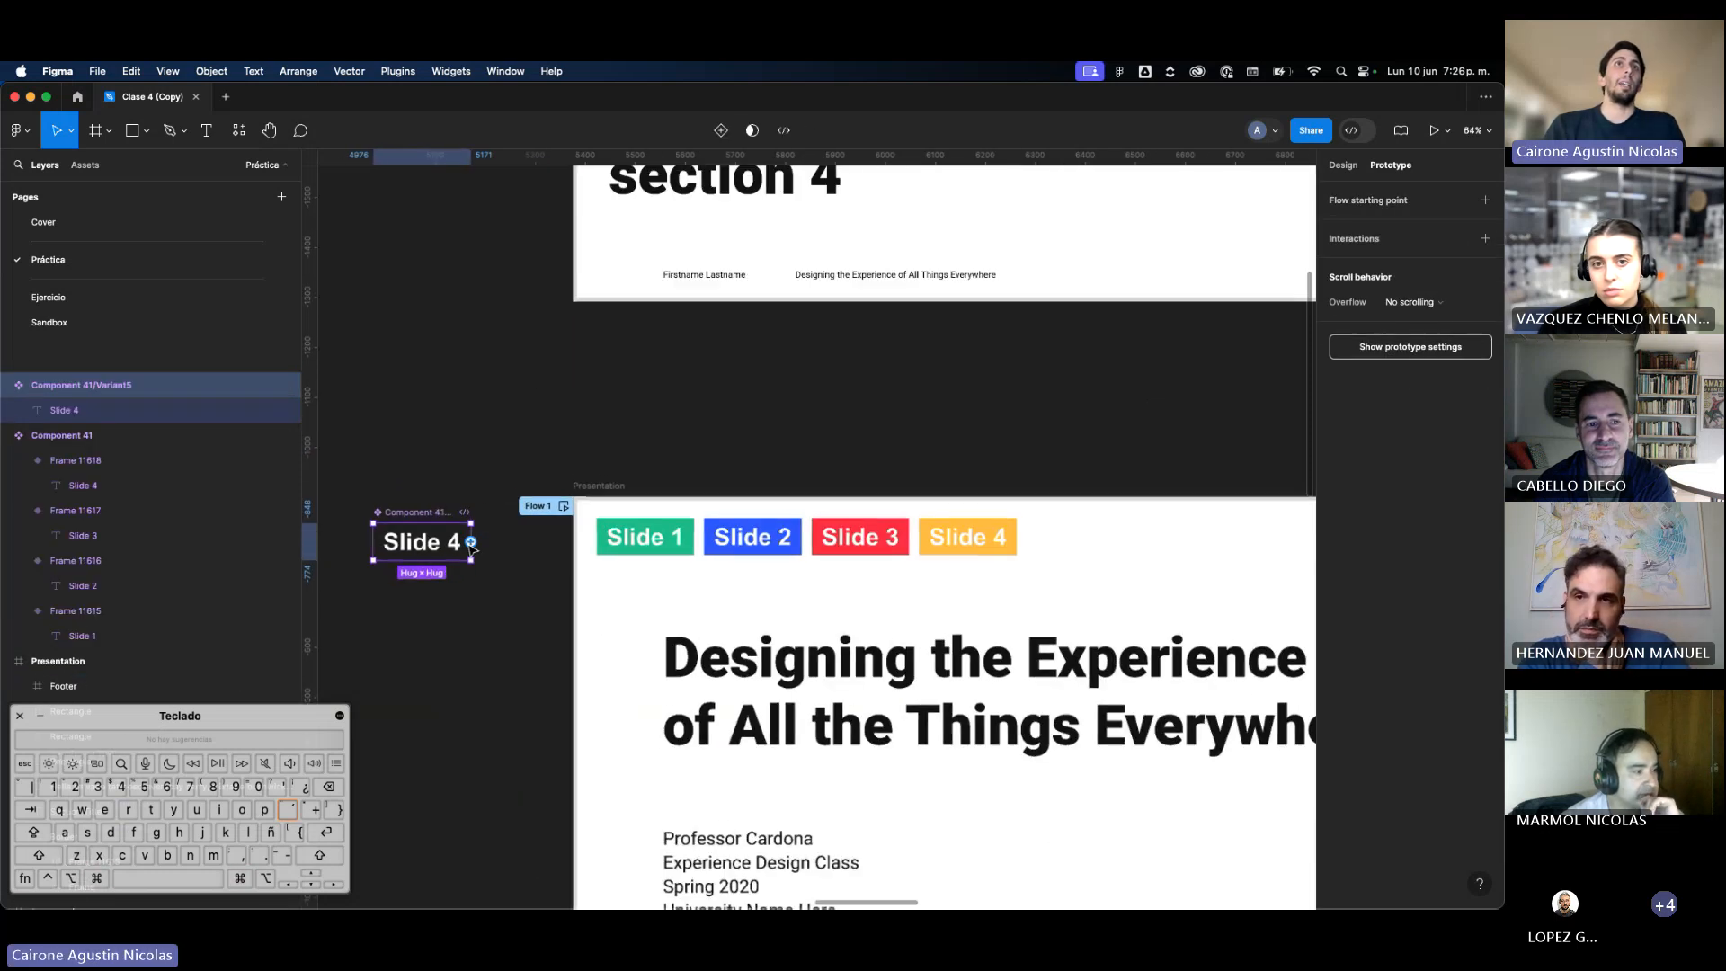
drag(470, 543, 586, 258)
scroll(585, 258, down, 5)
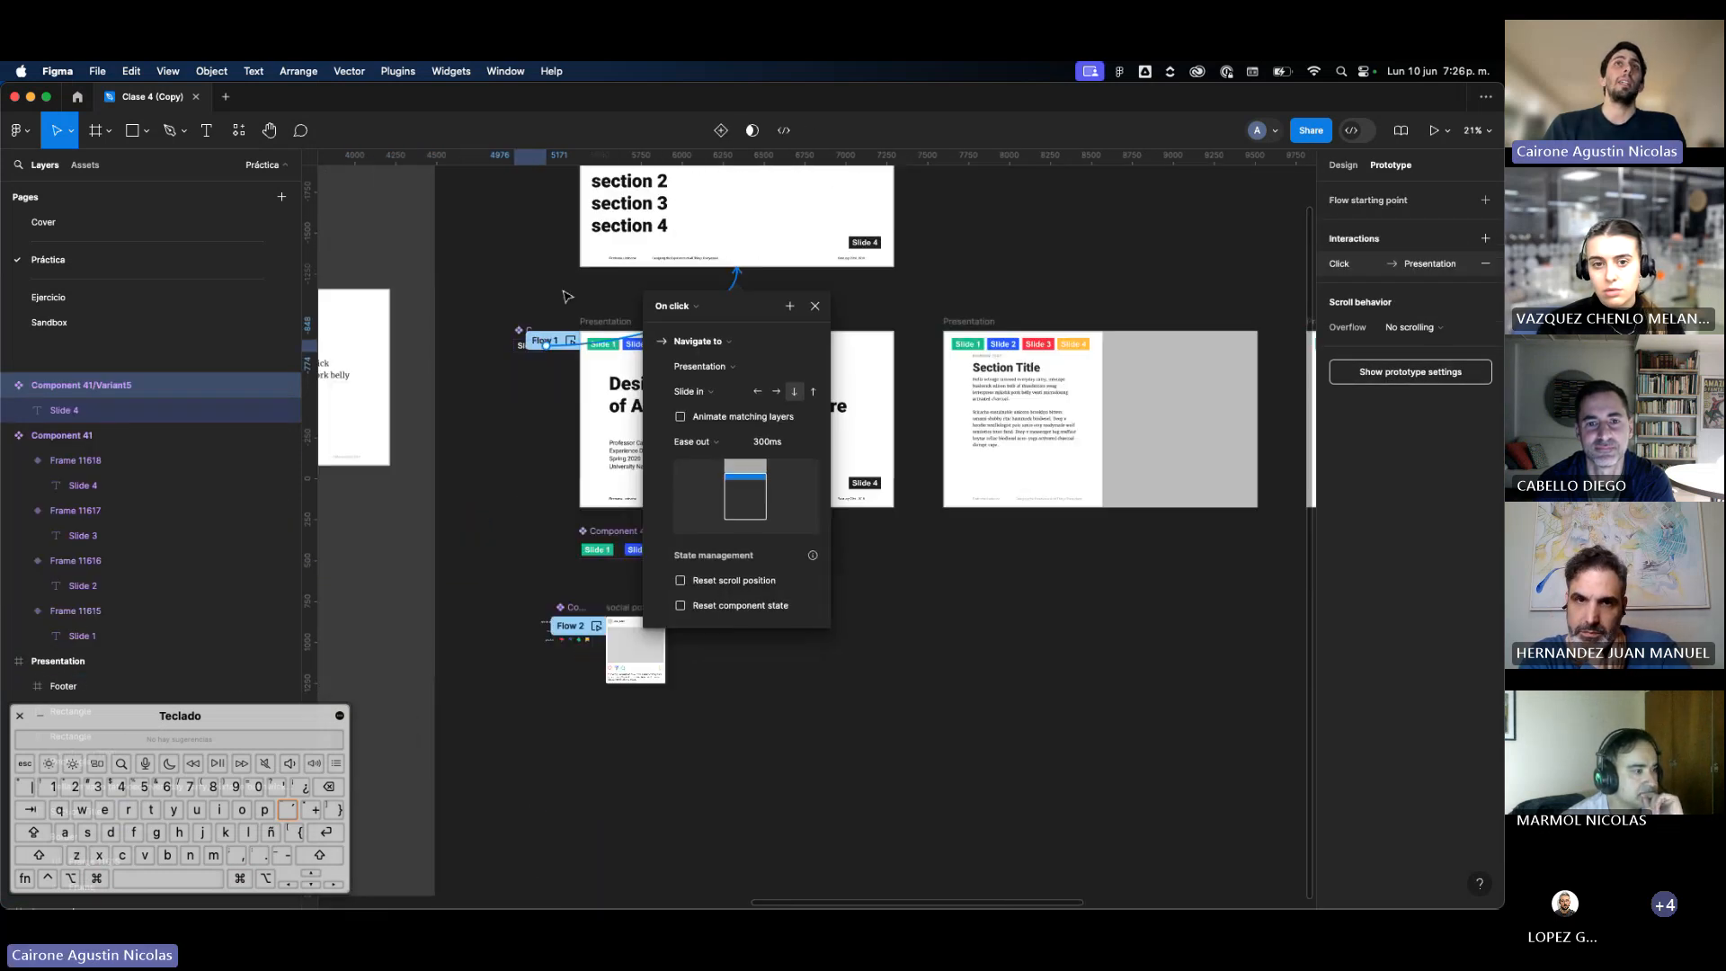
click(564, 292)
Step: Copy the black Slide 4 button from the title slide and paste it onto each of the three Section Title slides
click(860, 491)
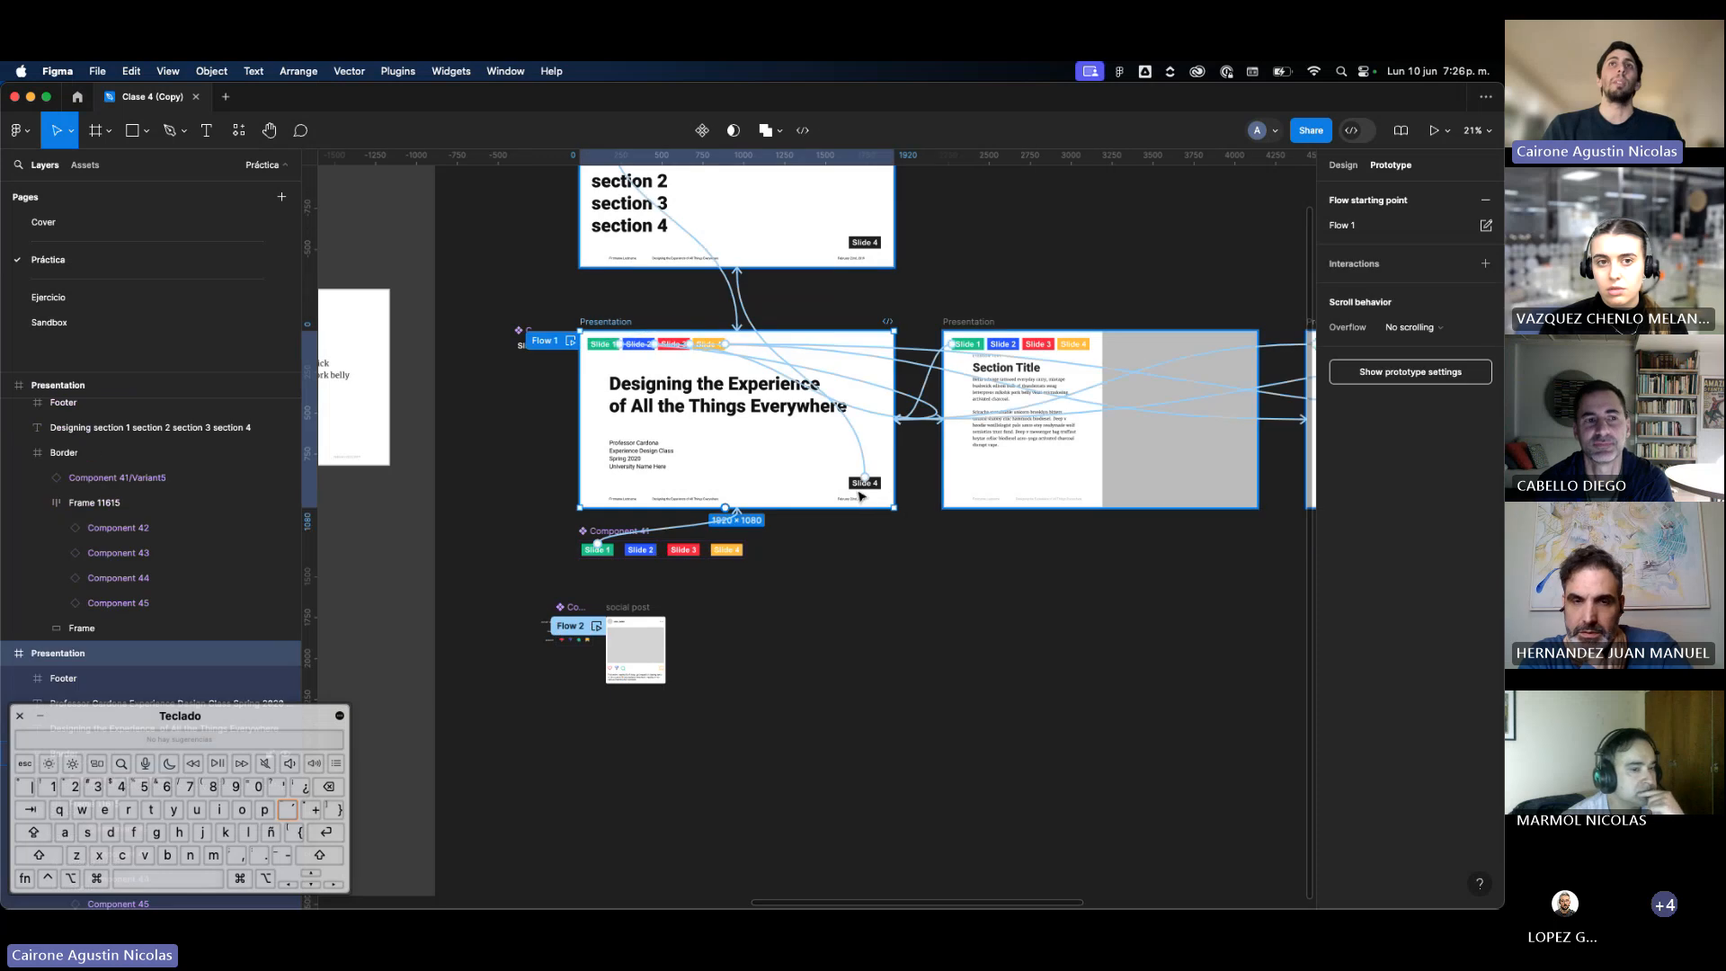
double_click(865, 485)
scroll(861, 484, right, 2)
click(784, 326)
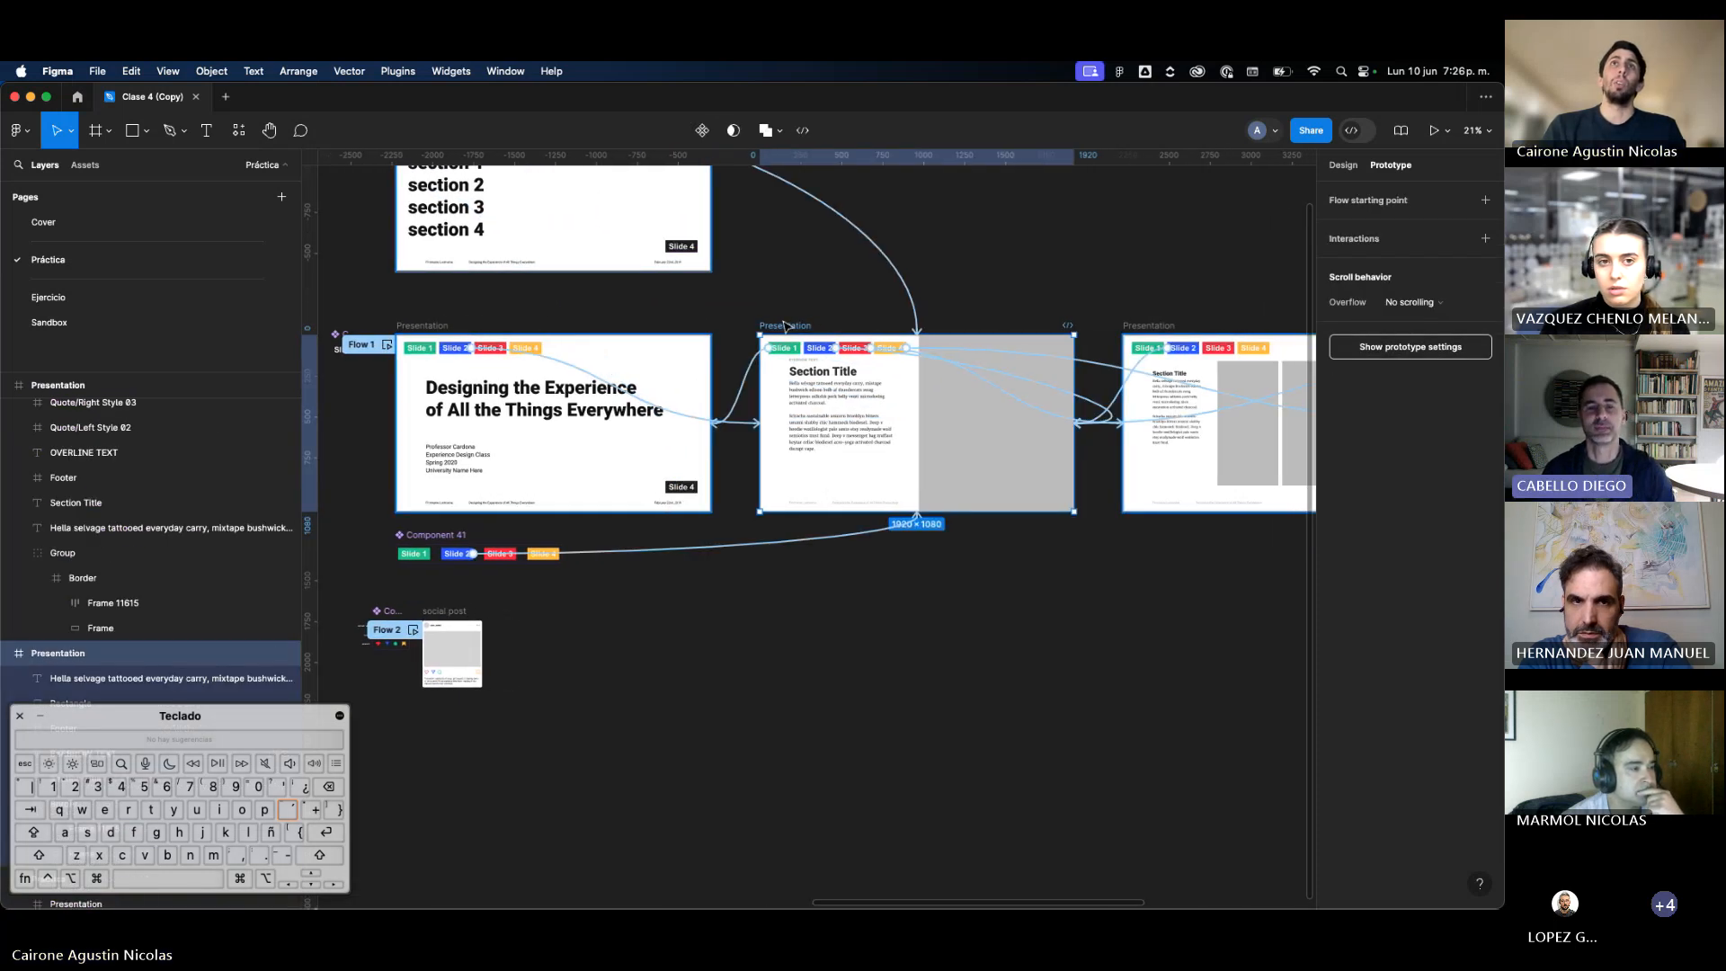
scroll(781, 326, right, 4)
click(778, 325)
key(super+v)
scroll(779, 326, right, 4)
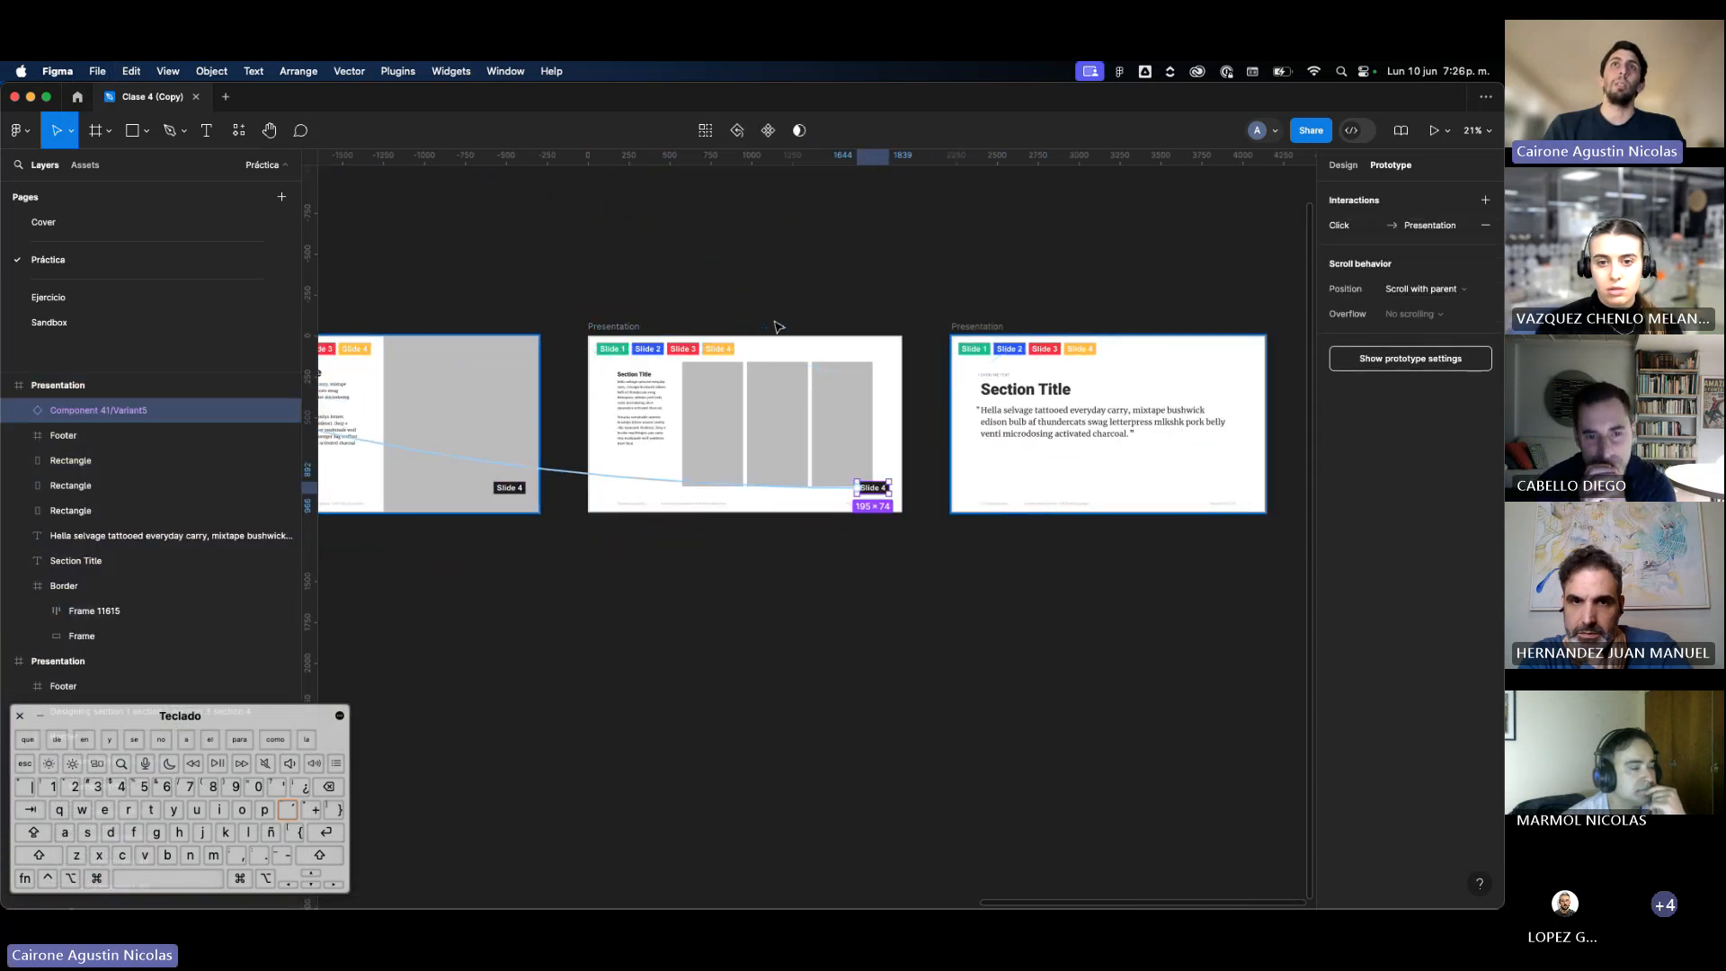
click(779, 326)
key(super+v)
click(884, 314)
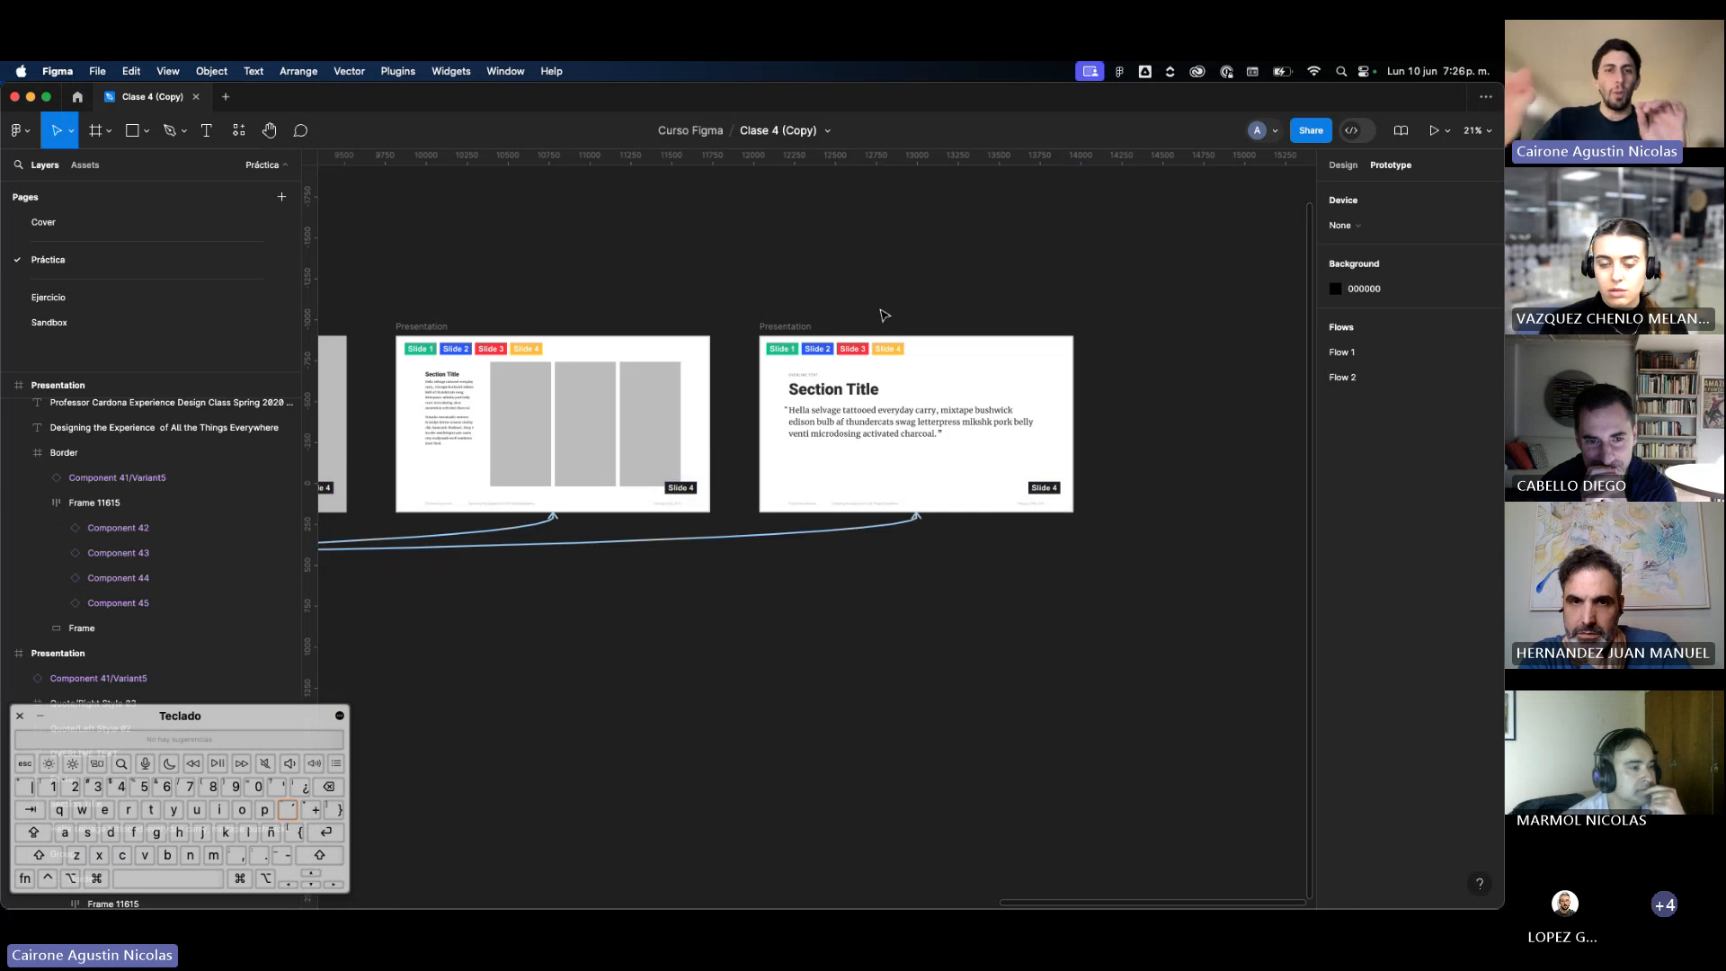
Step: Preview Flow 1 and test the black Slide 4 button and the coloured slide buttons, then close the preview
scroll(881, 319, left, 10)
scroll(881, 319, up, 3)
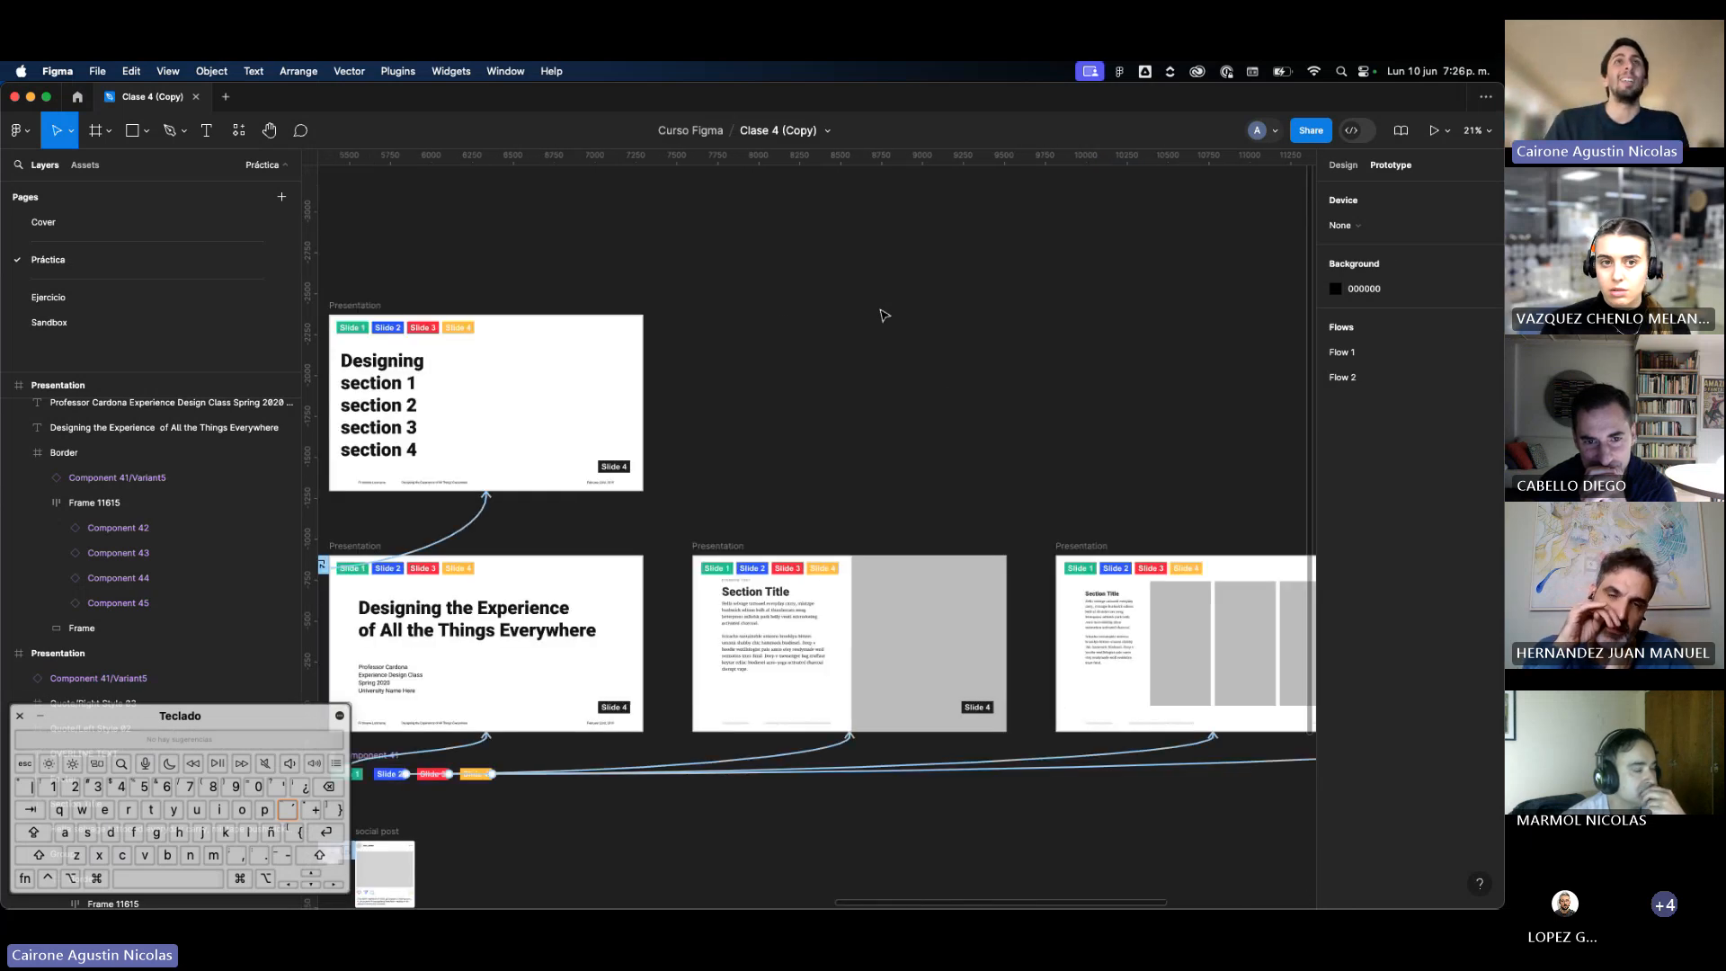
click(545, 586)
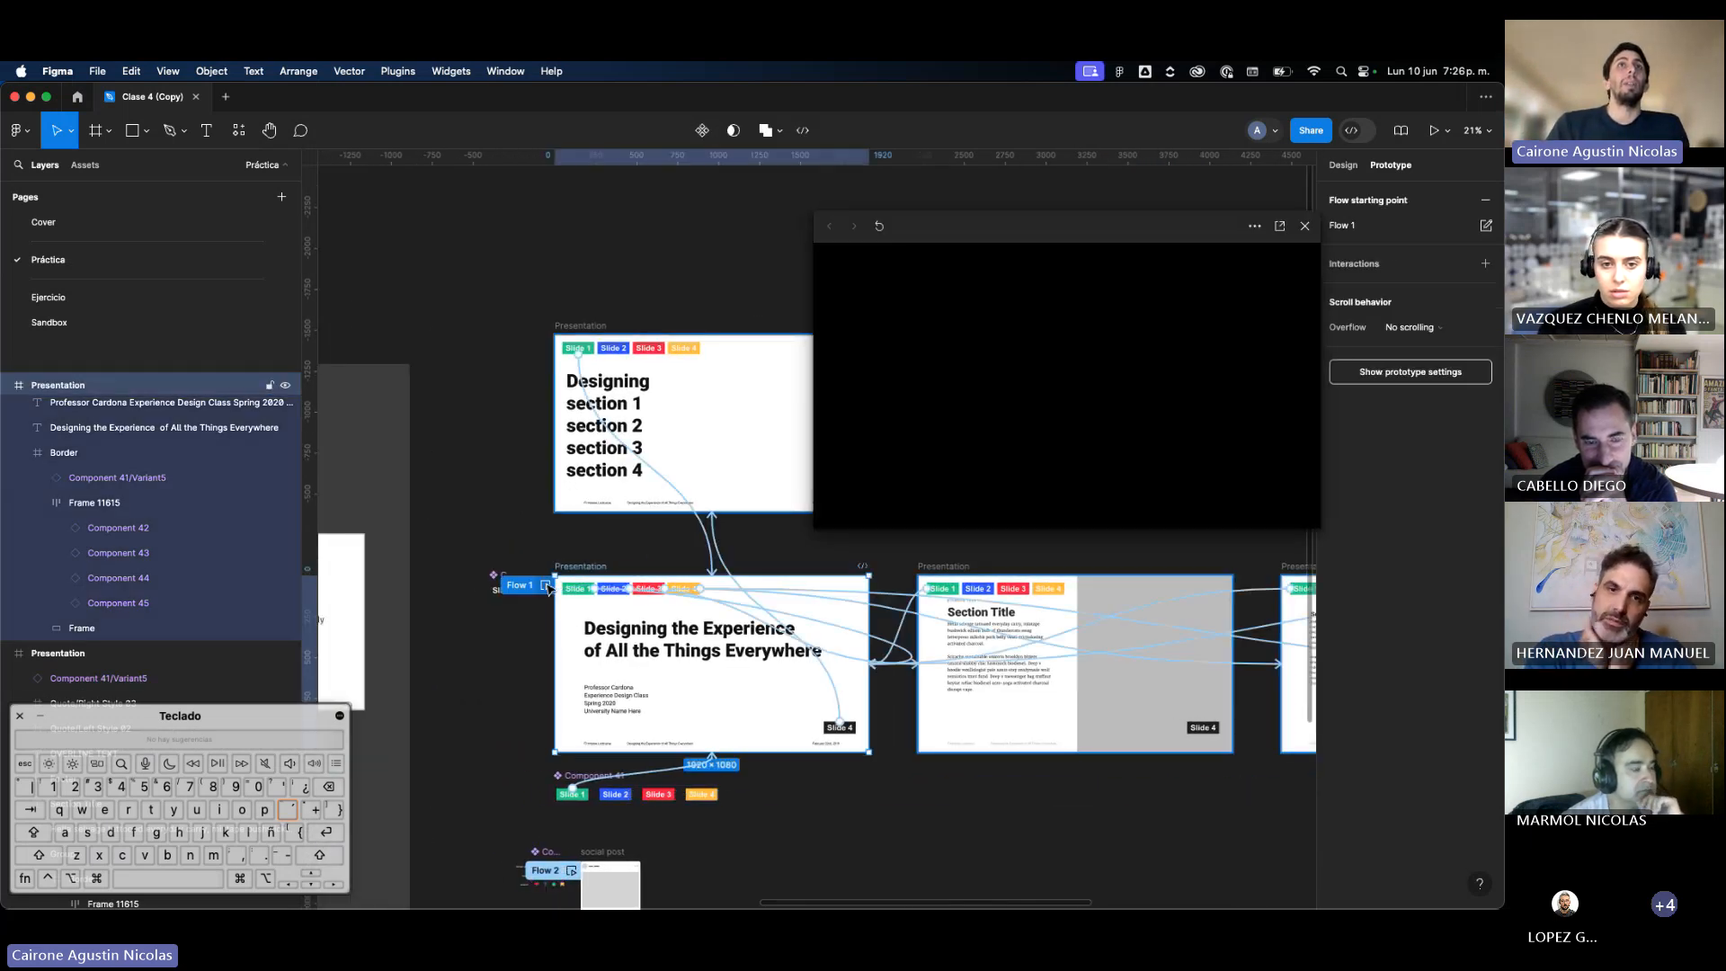
click(1290, 489)
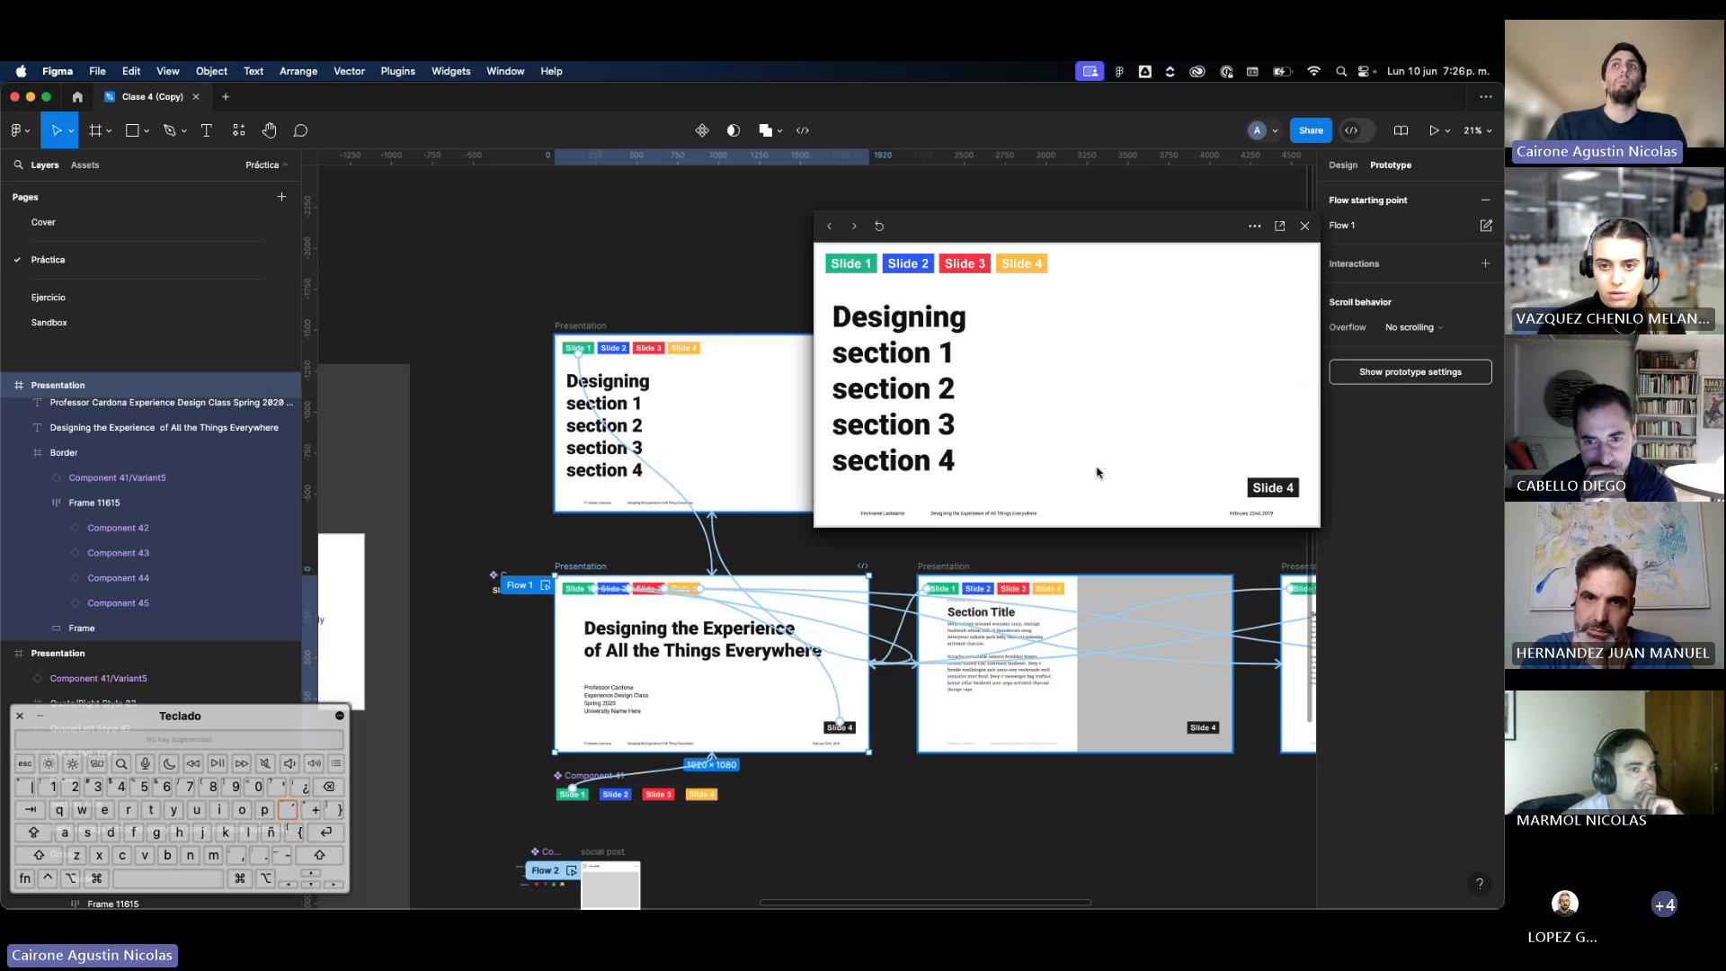
click(961, 265)
click(1033, 272)
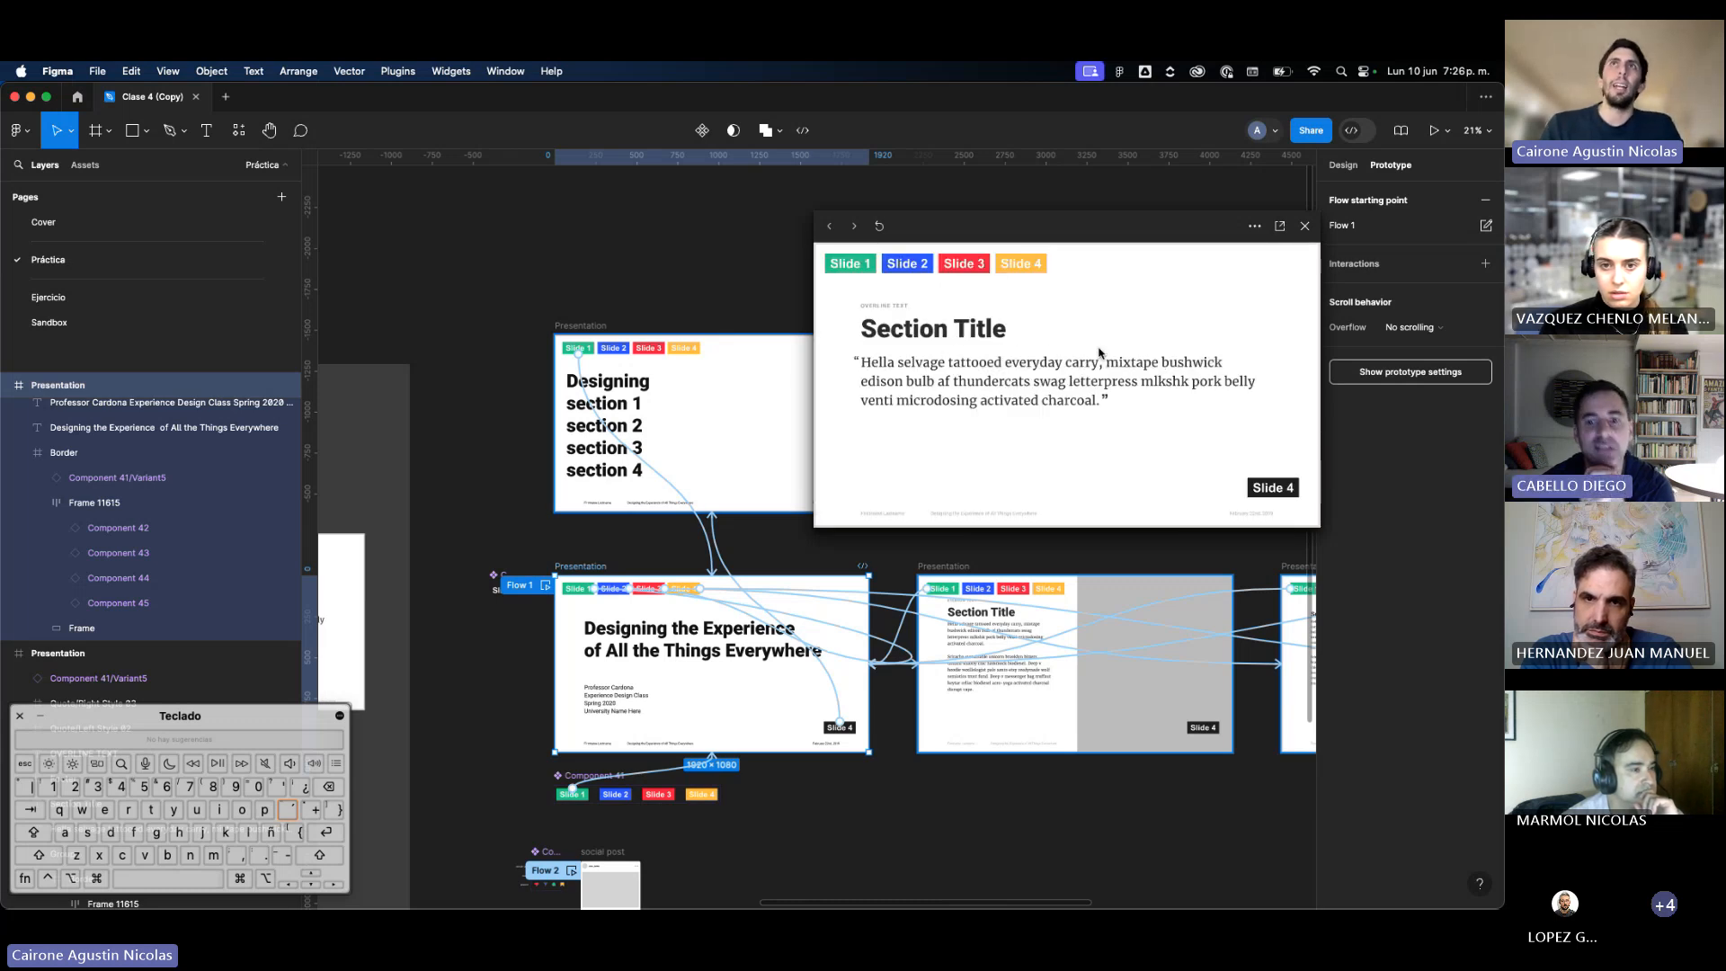
click(906, 268)
click(1263, 496)
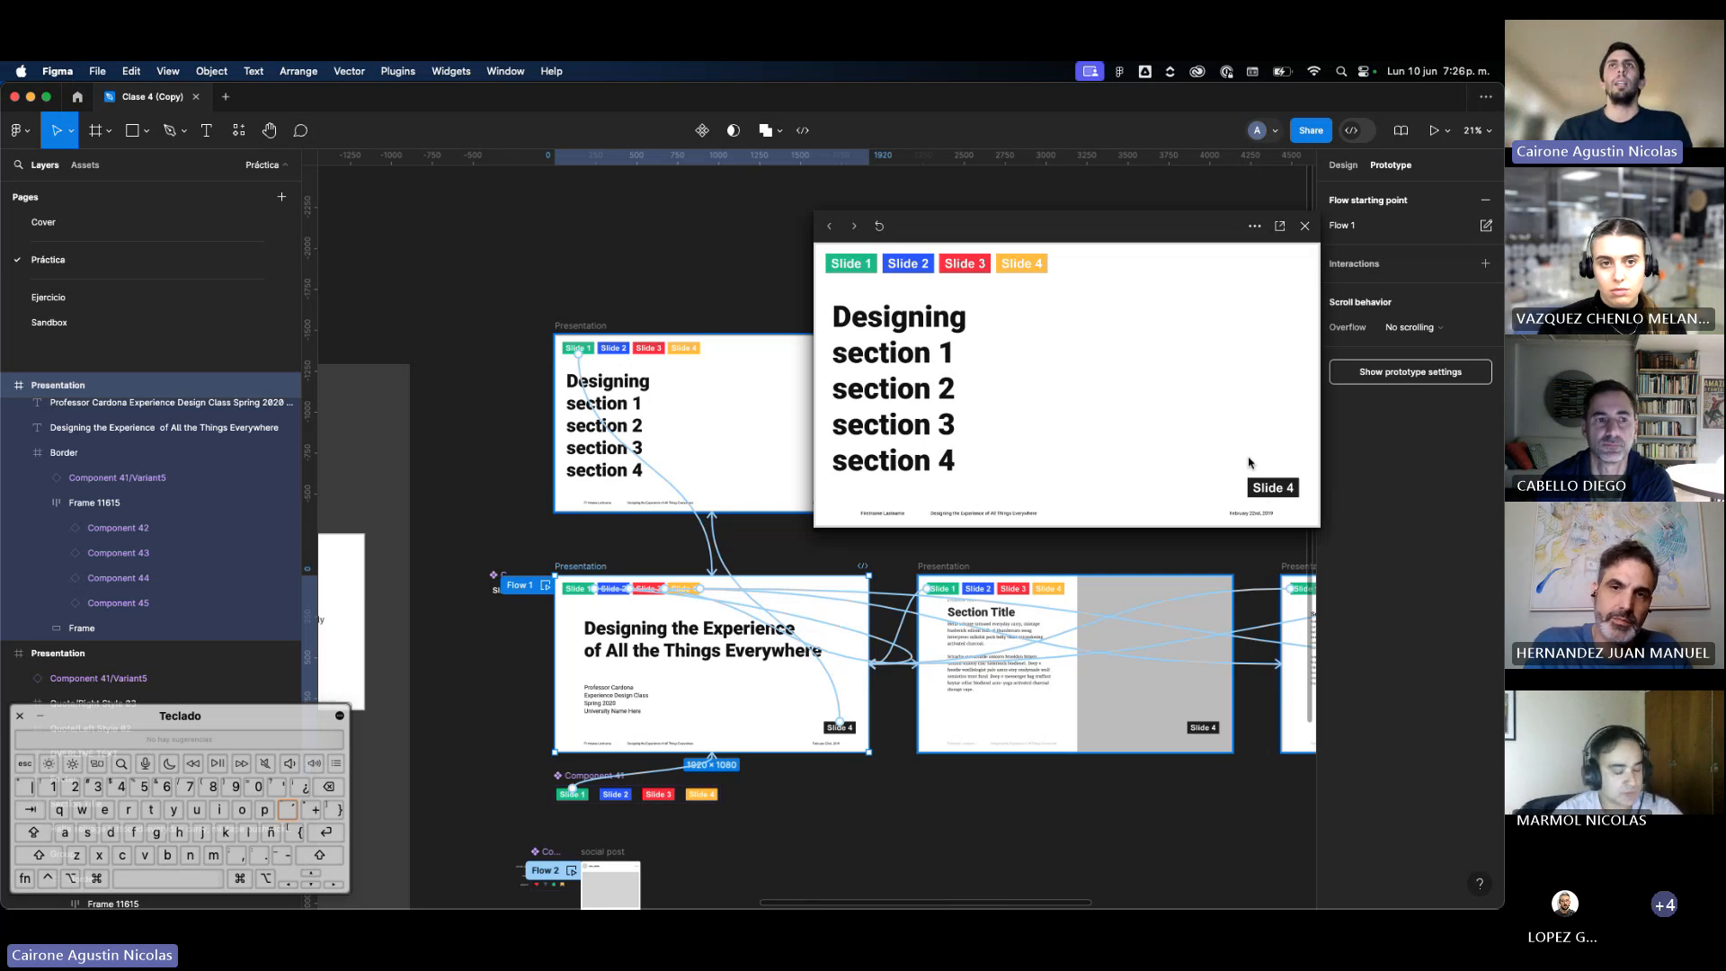
click(1304, 227)
click(953, 464)
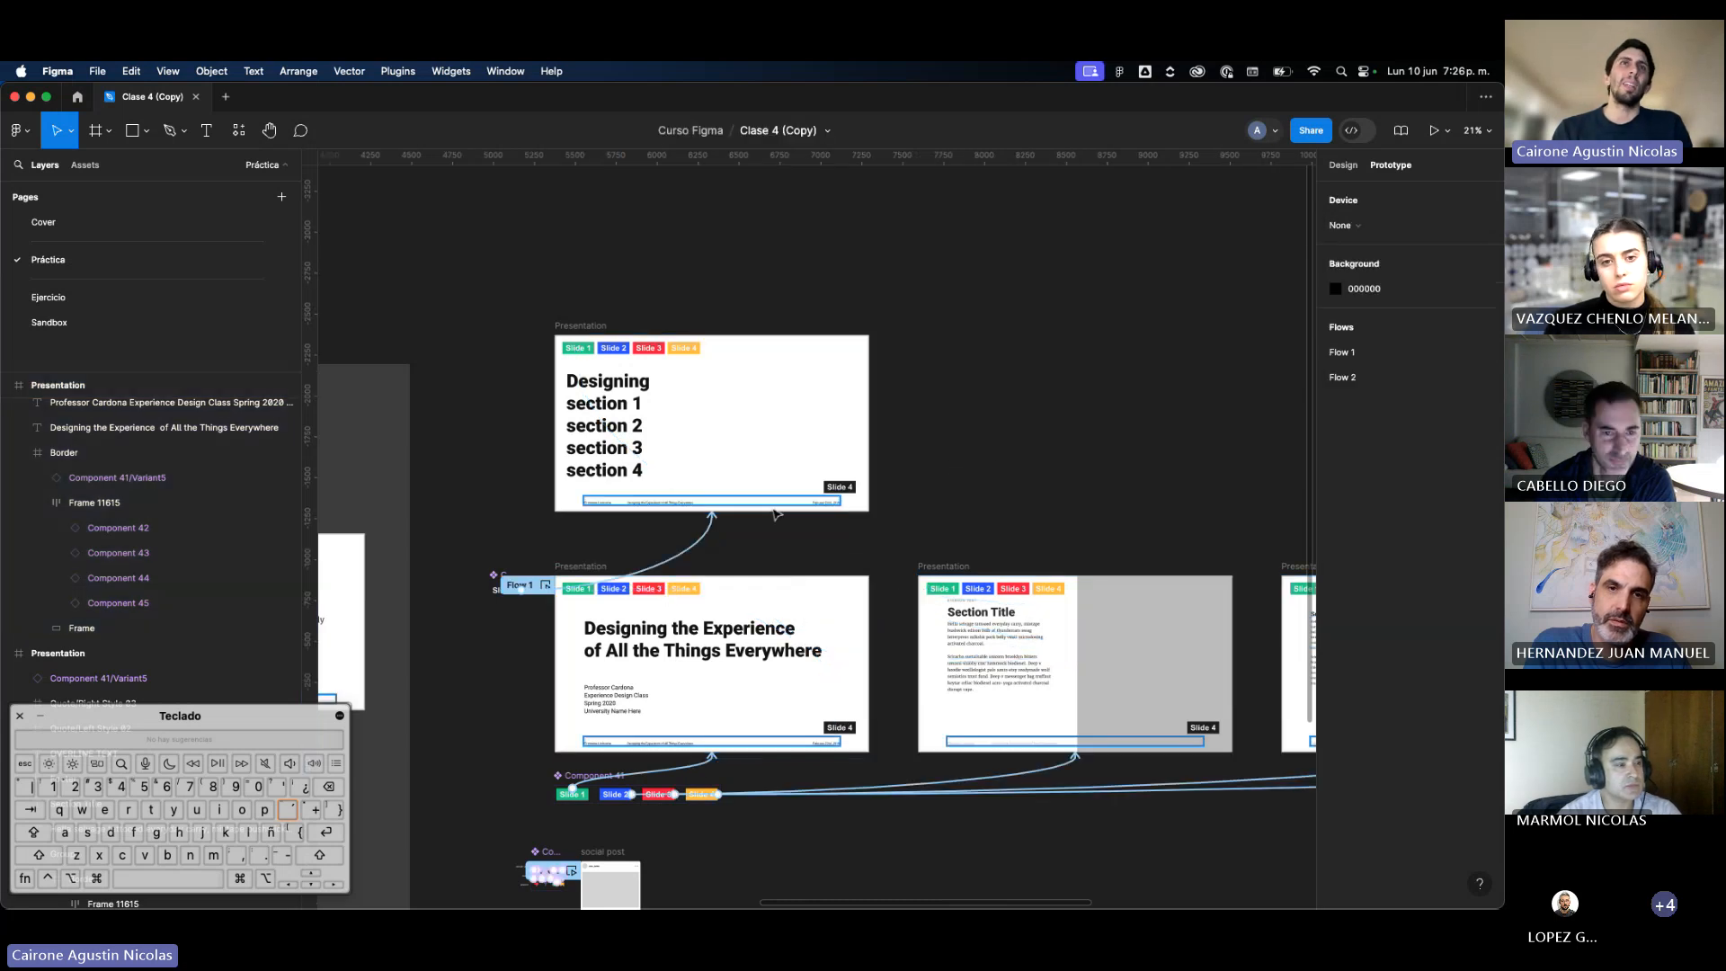
Step: Examine the available actions for the black Slide 4 component's on-click interaction
scroll(771, 514, up, 2)
scroll(771, 514, left, 5)
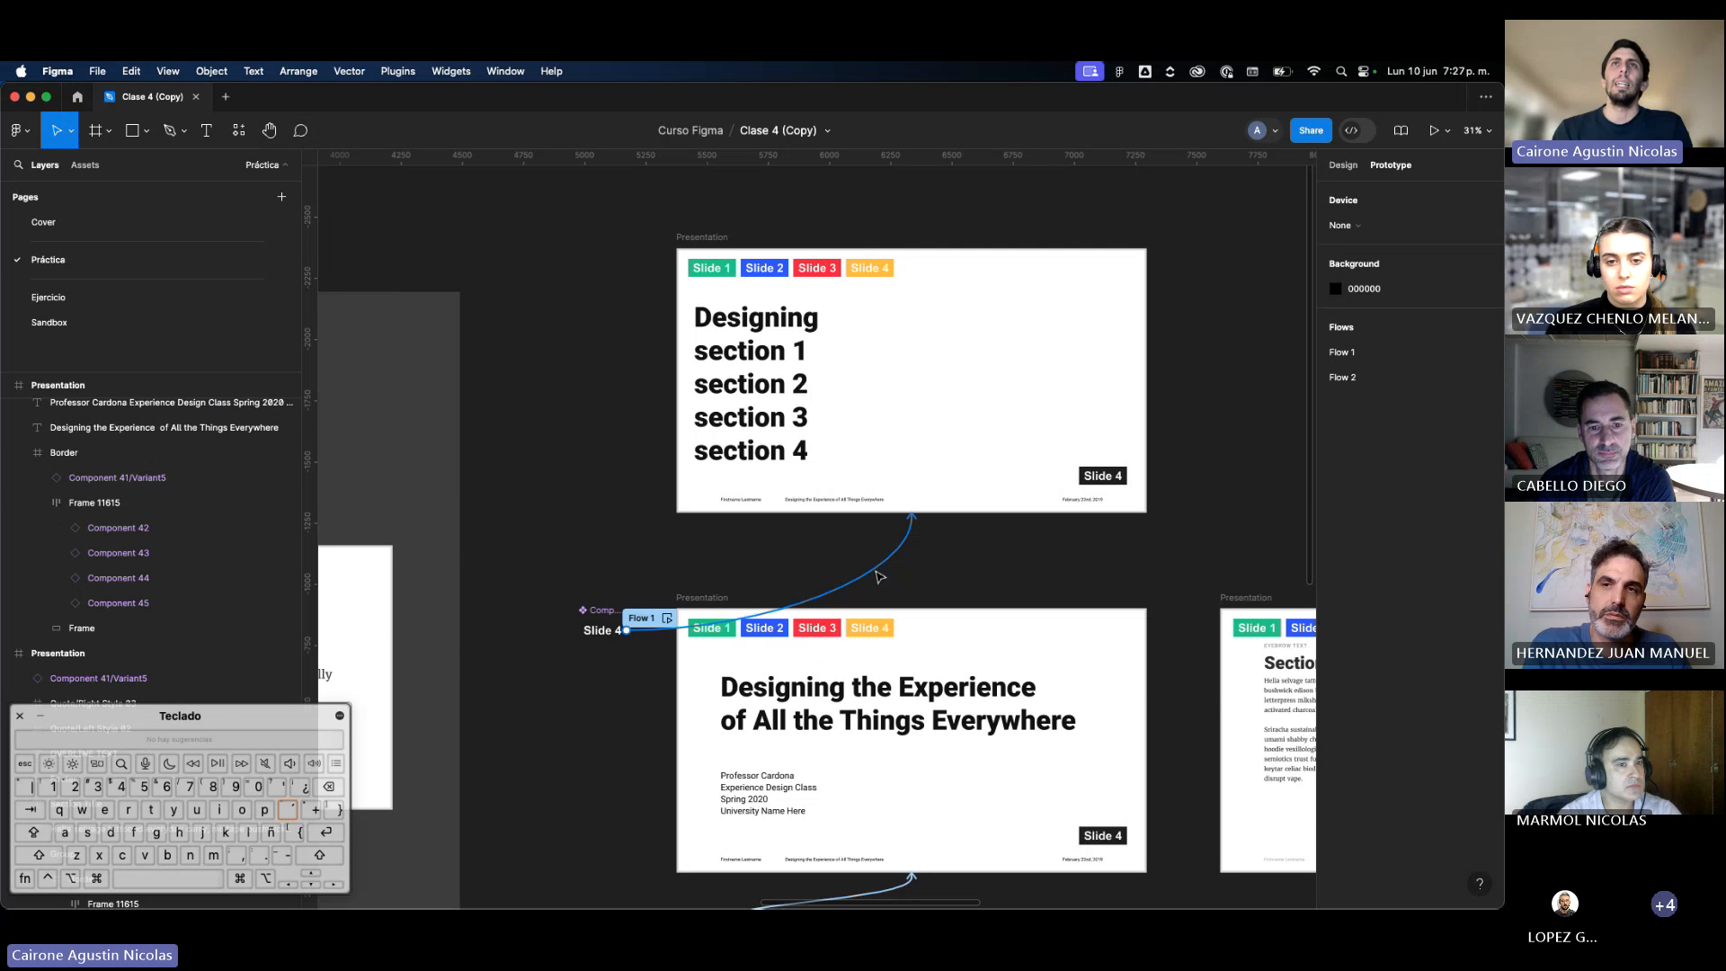
click(604, 622)
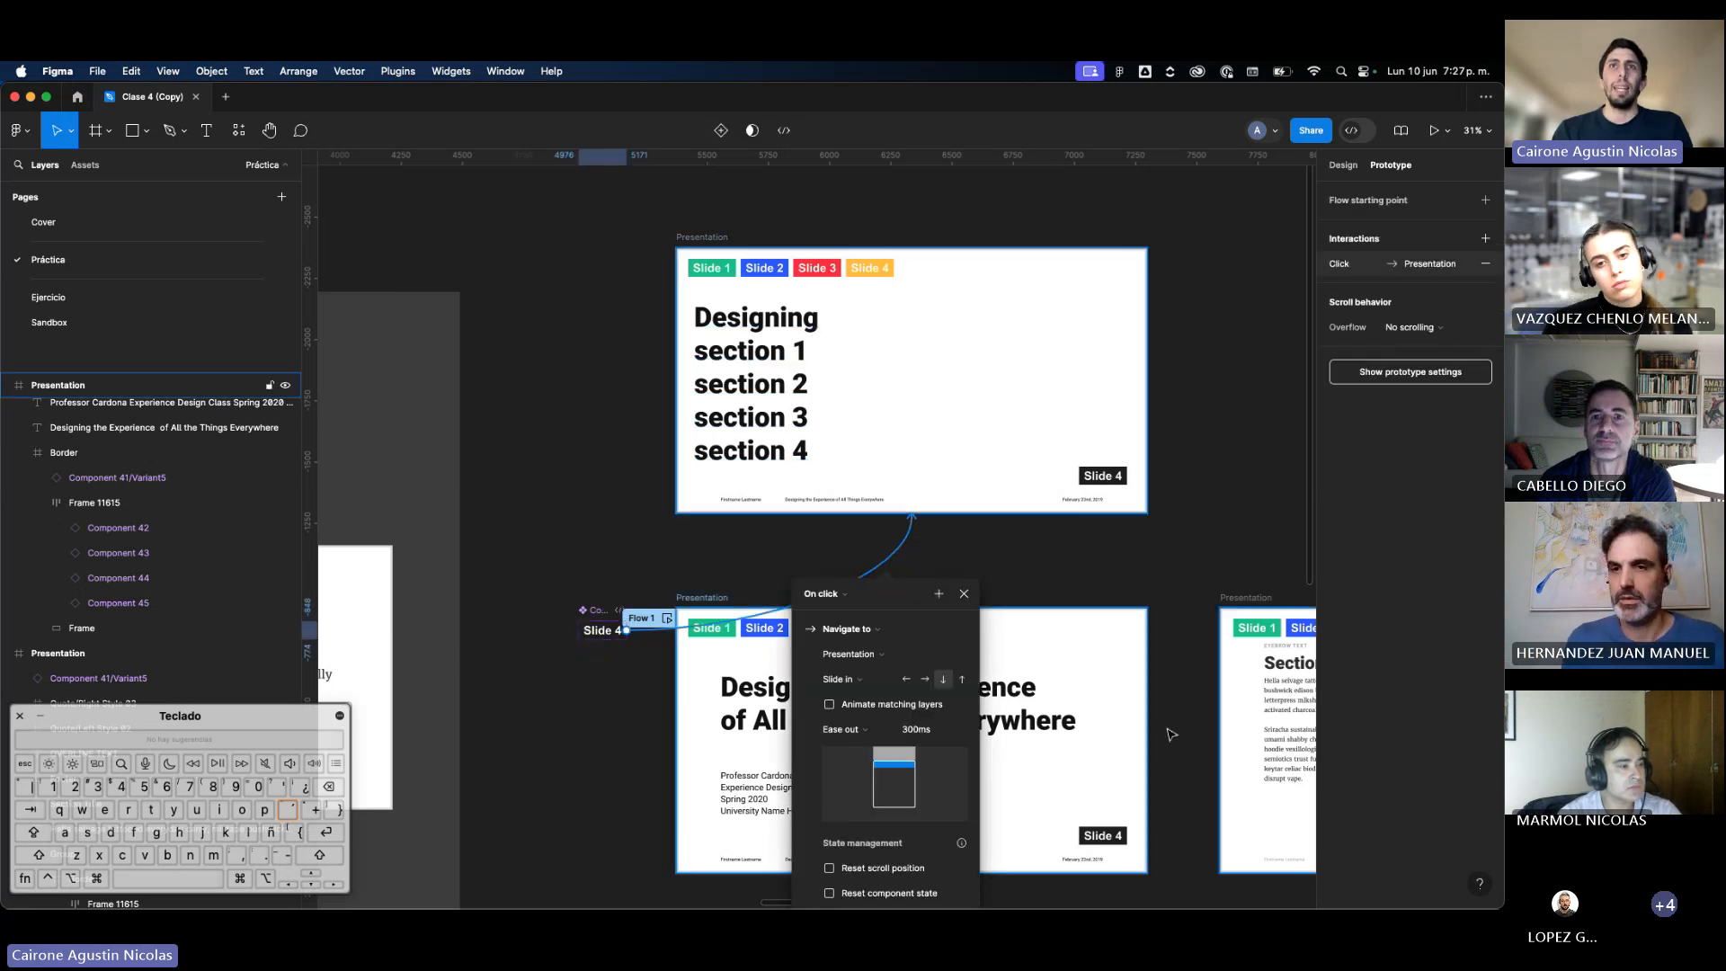
scroll(1170, 734, down, 3)
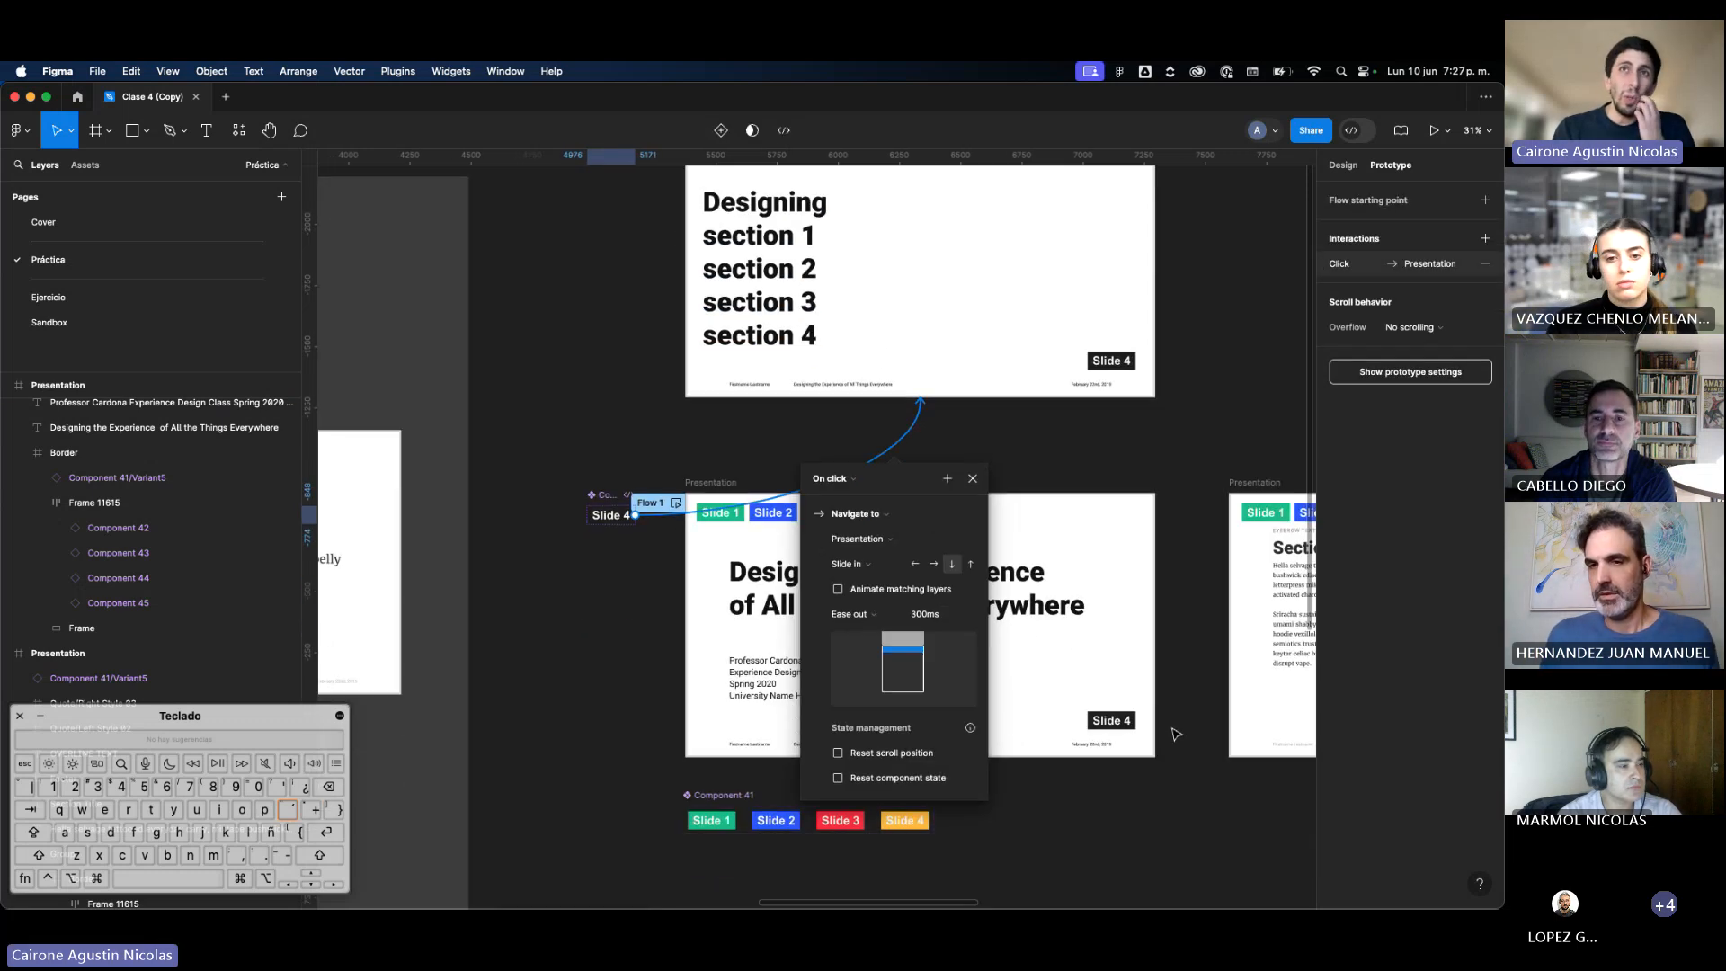
click(880, 528)
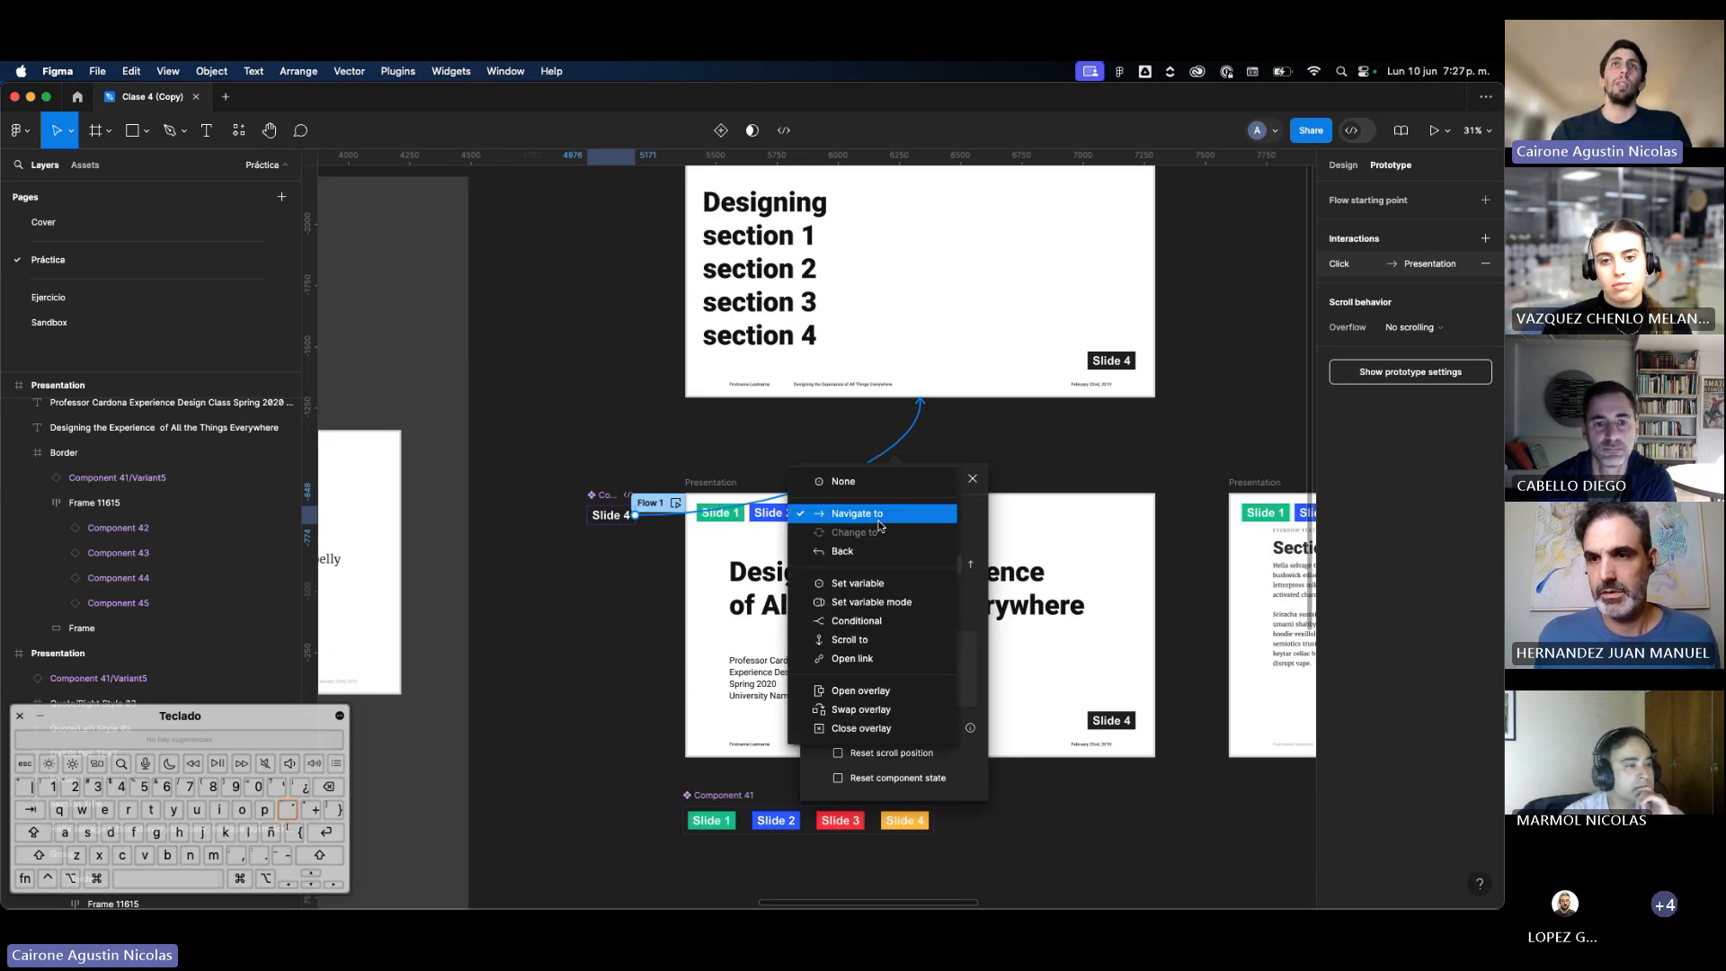
click(980, 520)
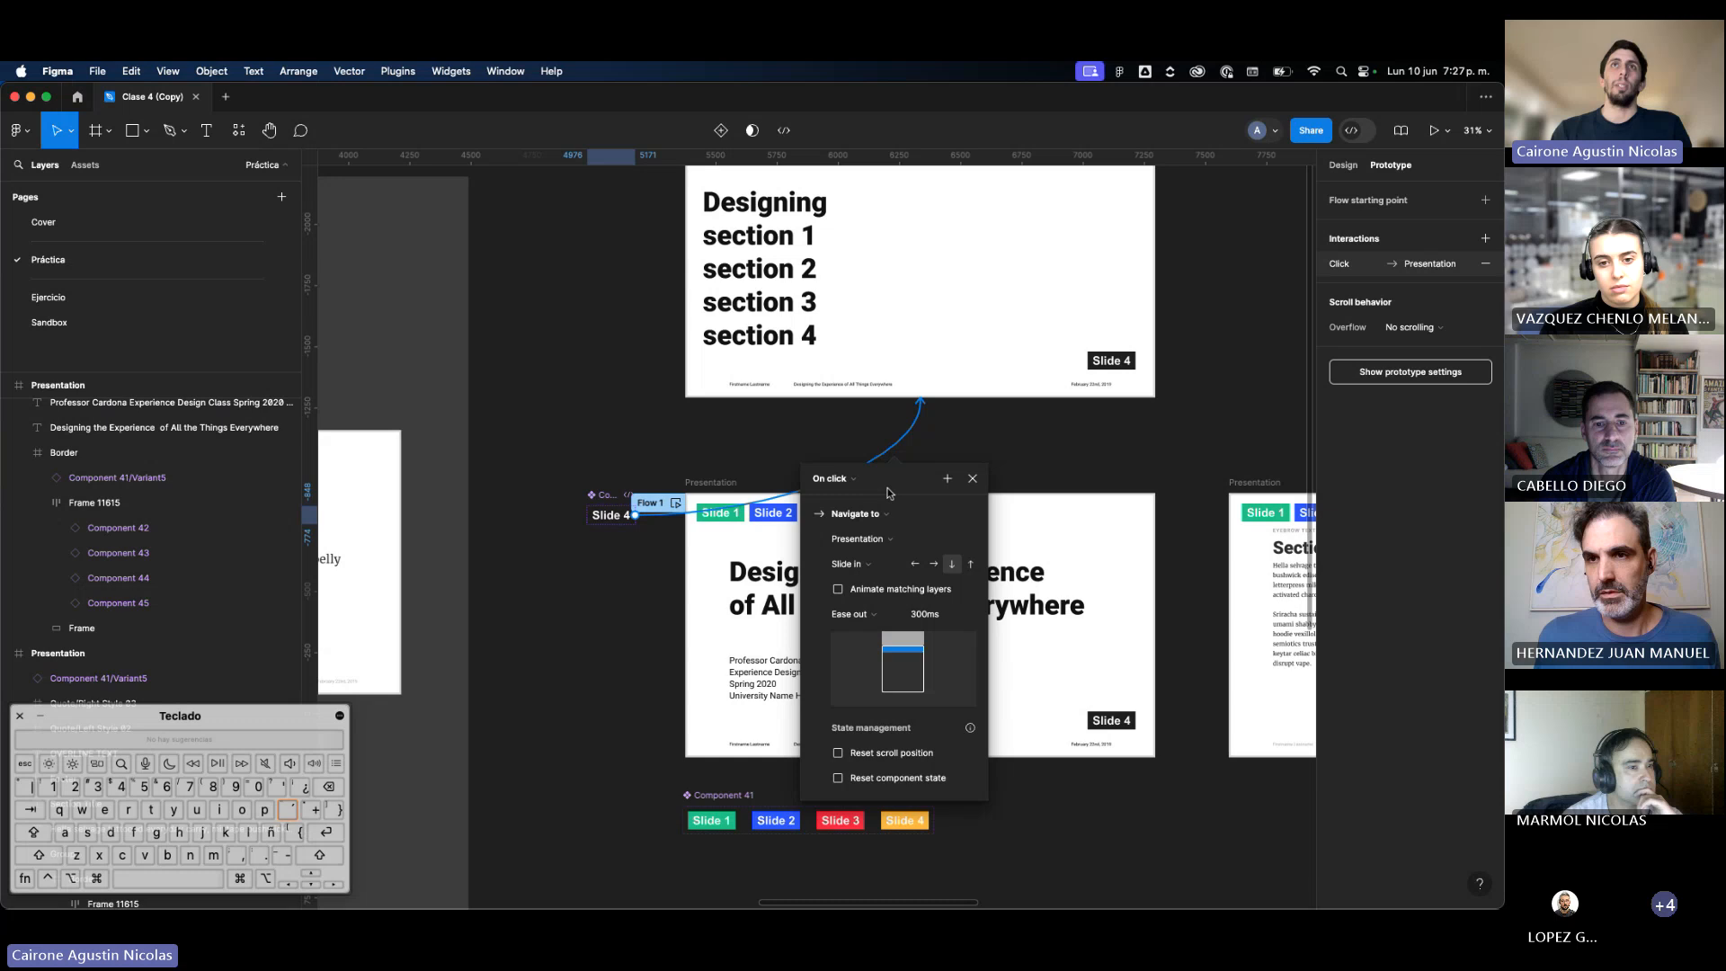
Step: Move the black Slide 4 component up into the gap between the two slide rows and change its on-click action to Open overlay
click(911, 429)
drag(609, 495, 611, 401)
click(692, 423)
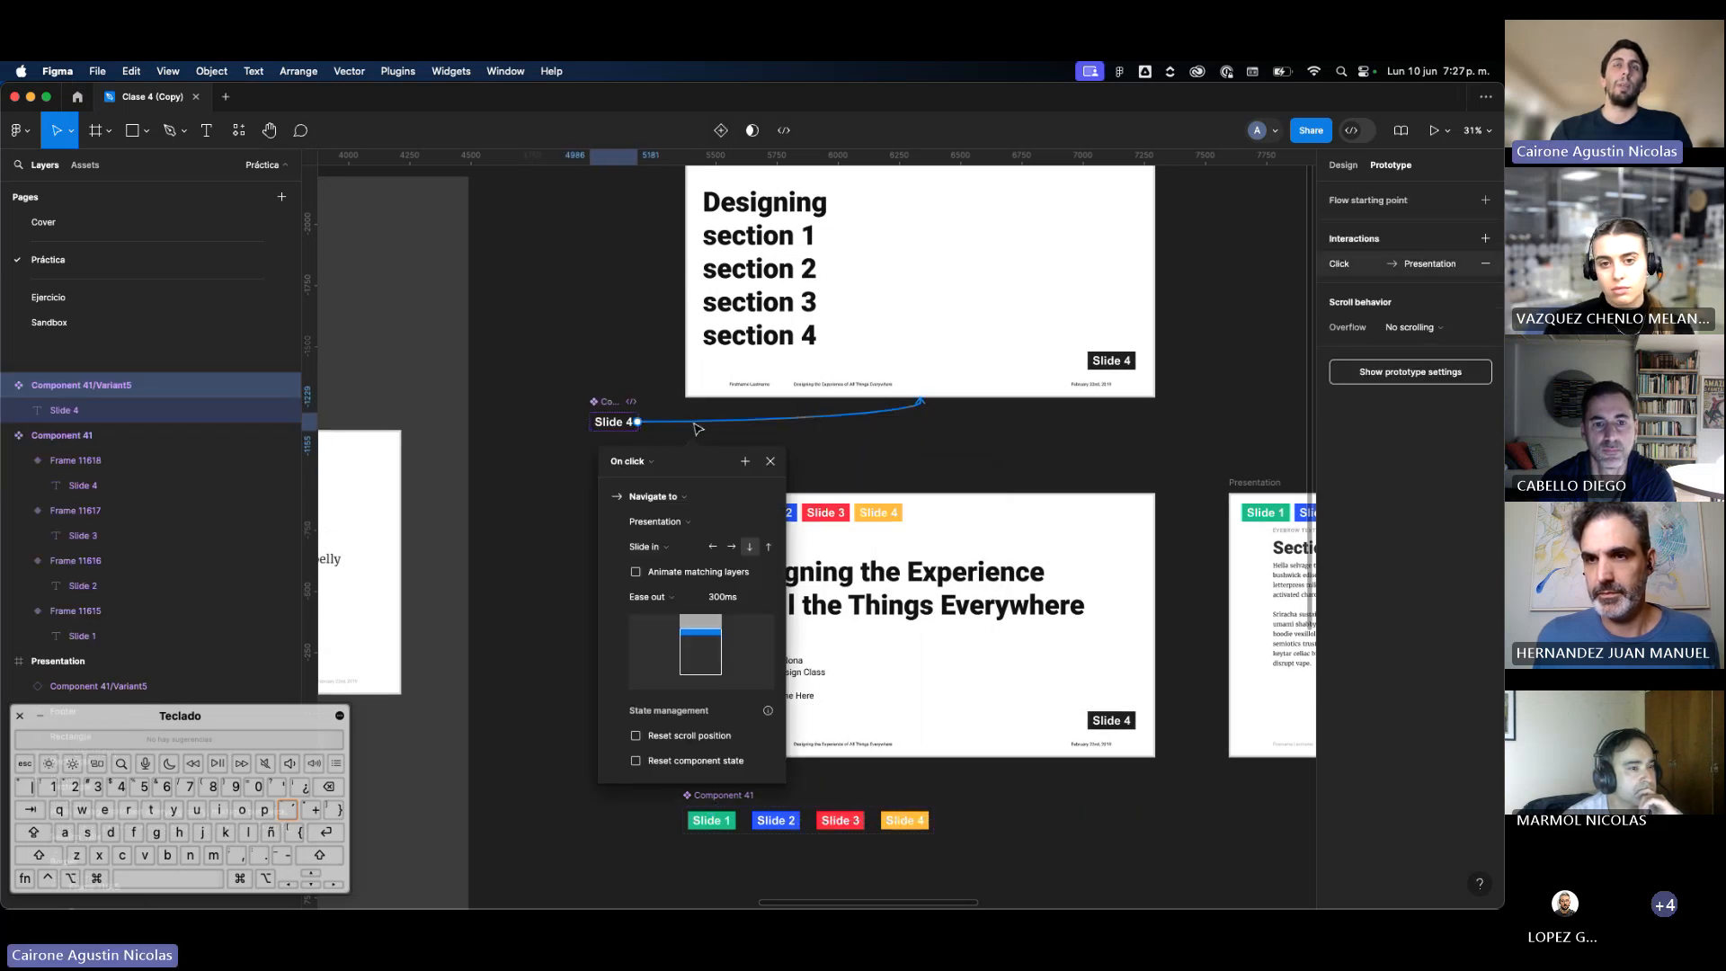
click(644, 469)
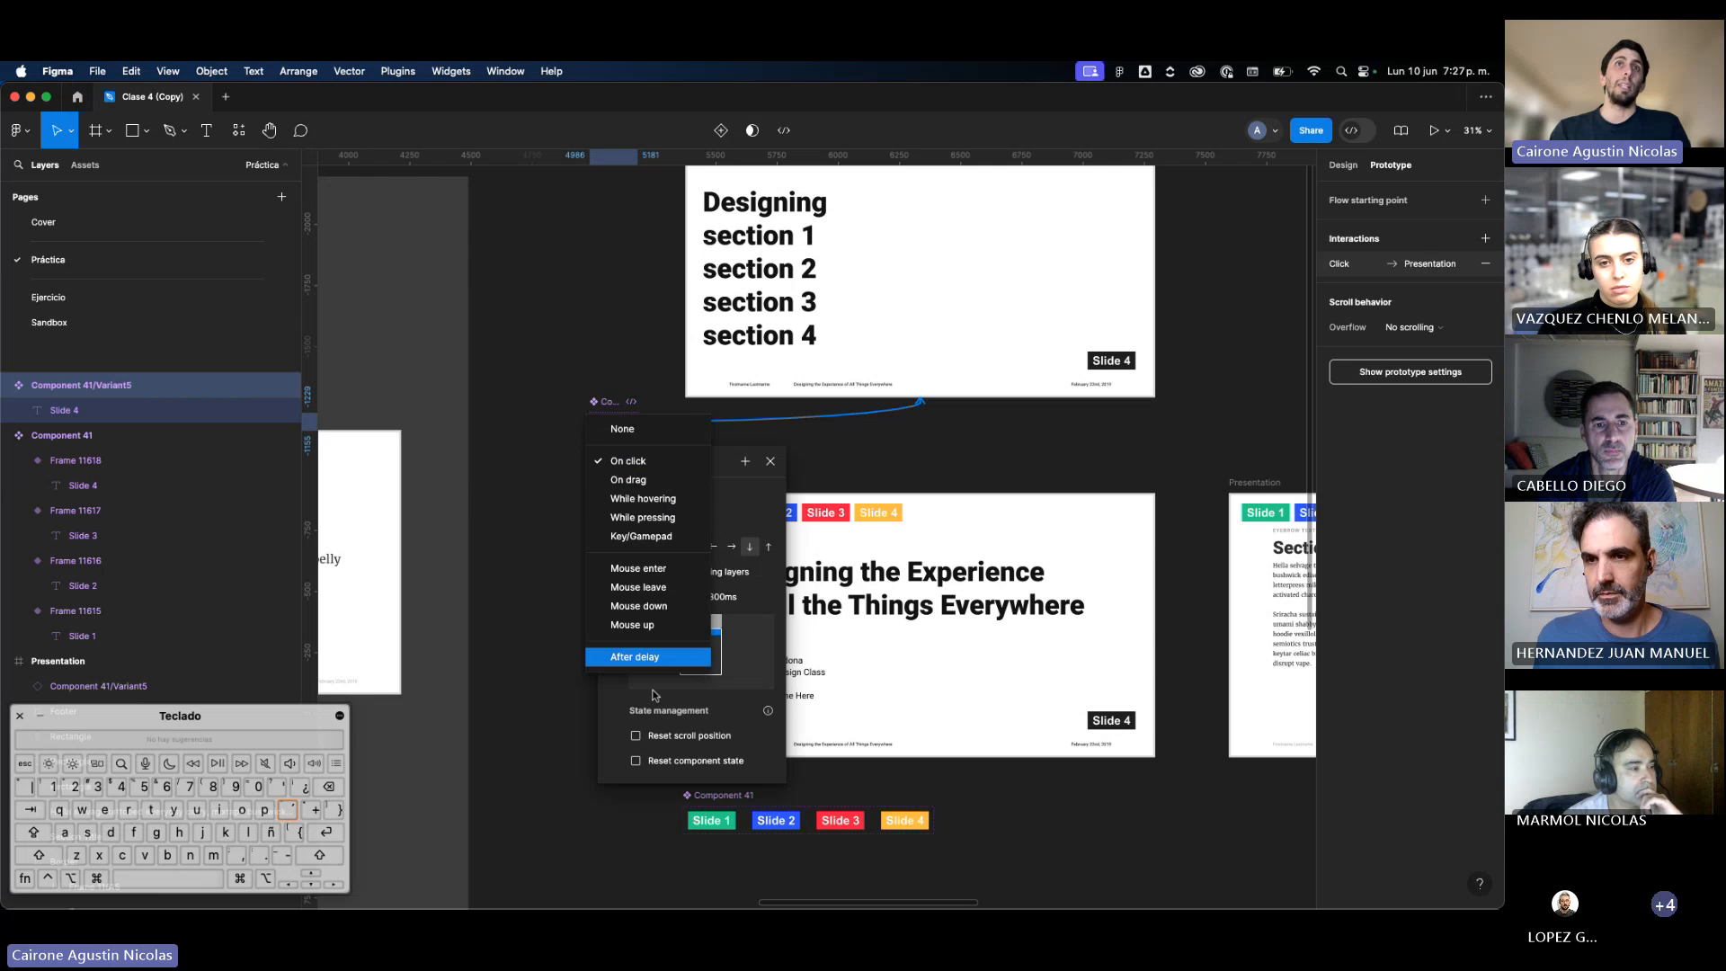
click(746, 497)
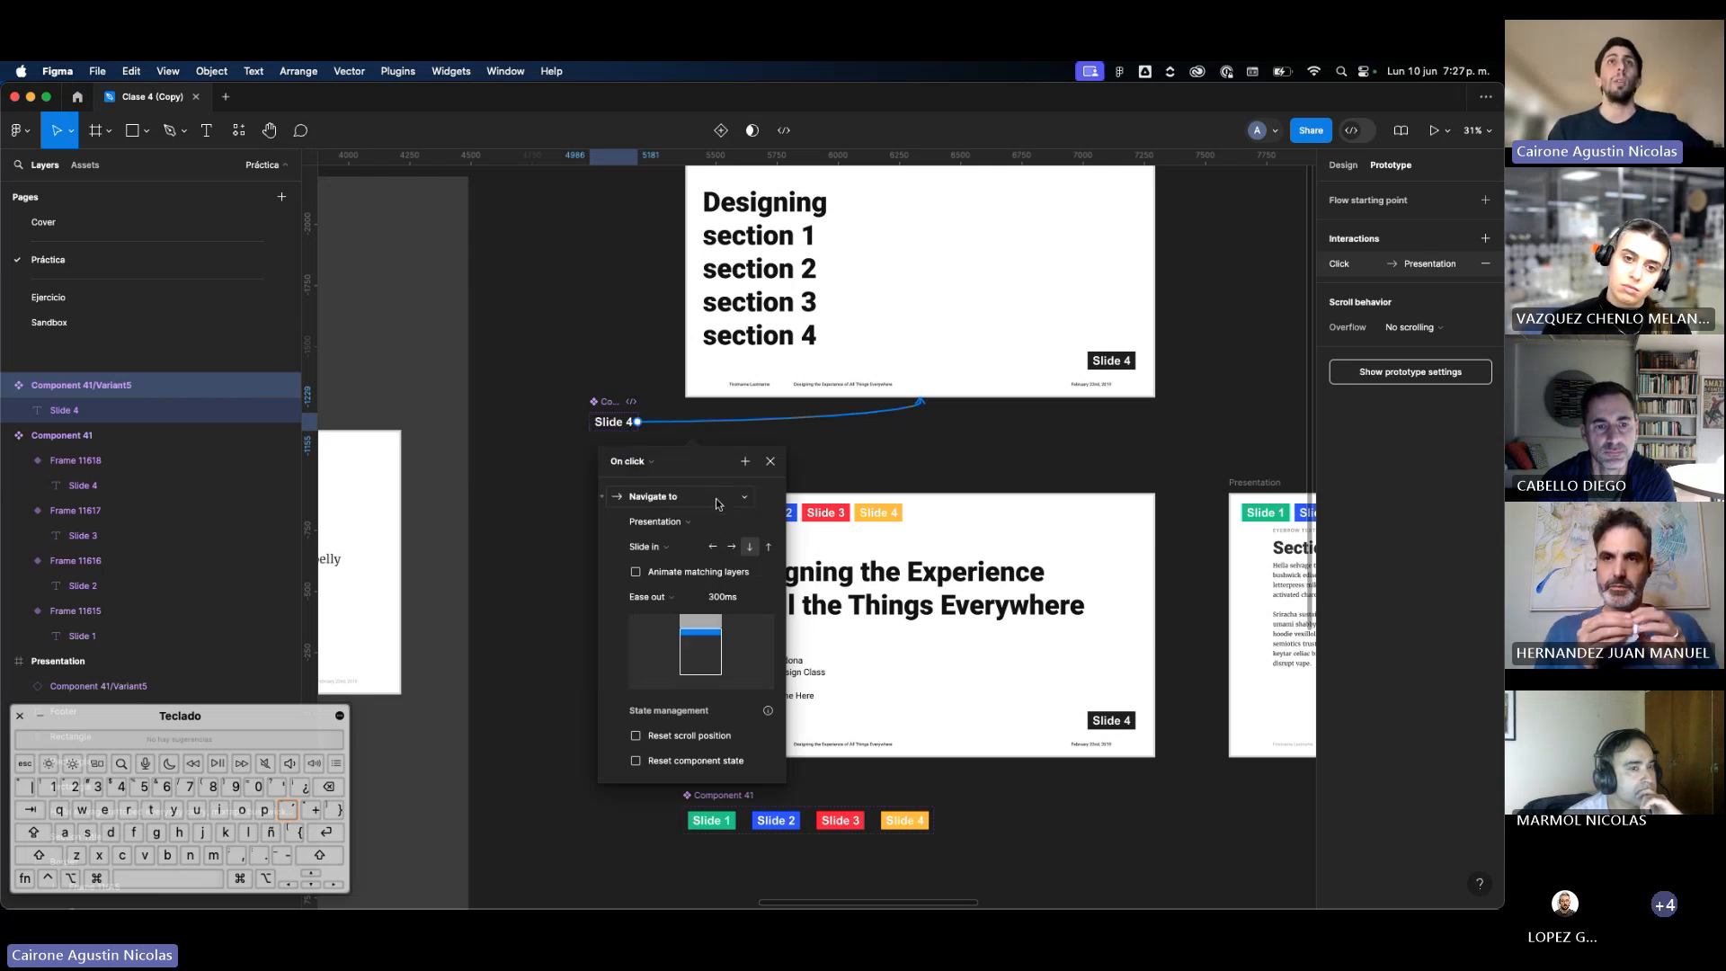
click(706, 497)
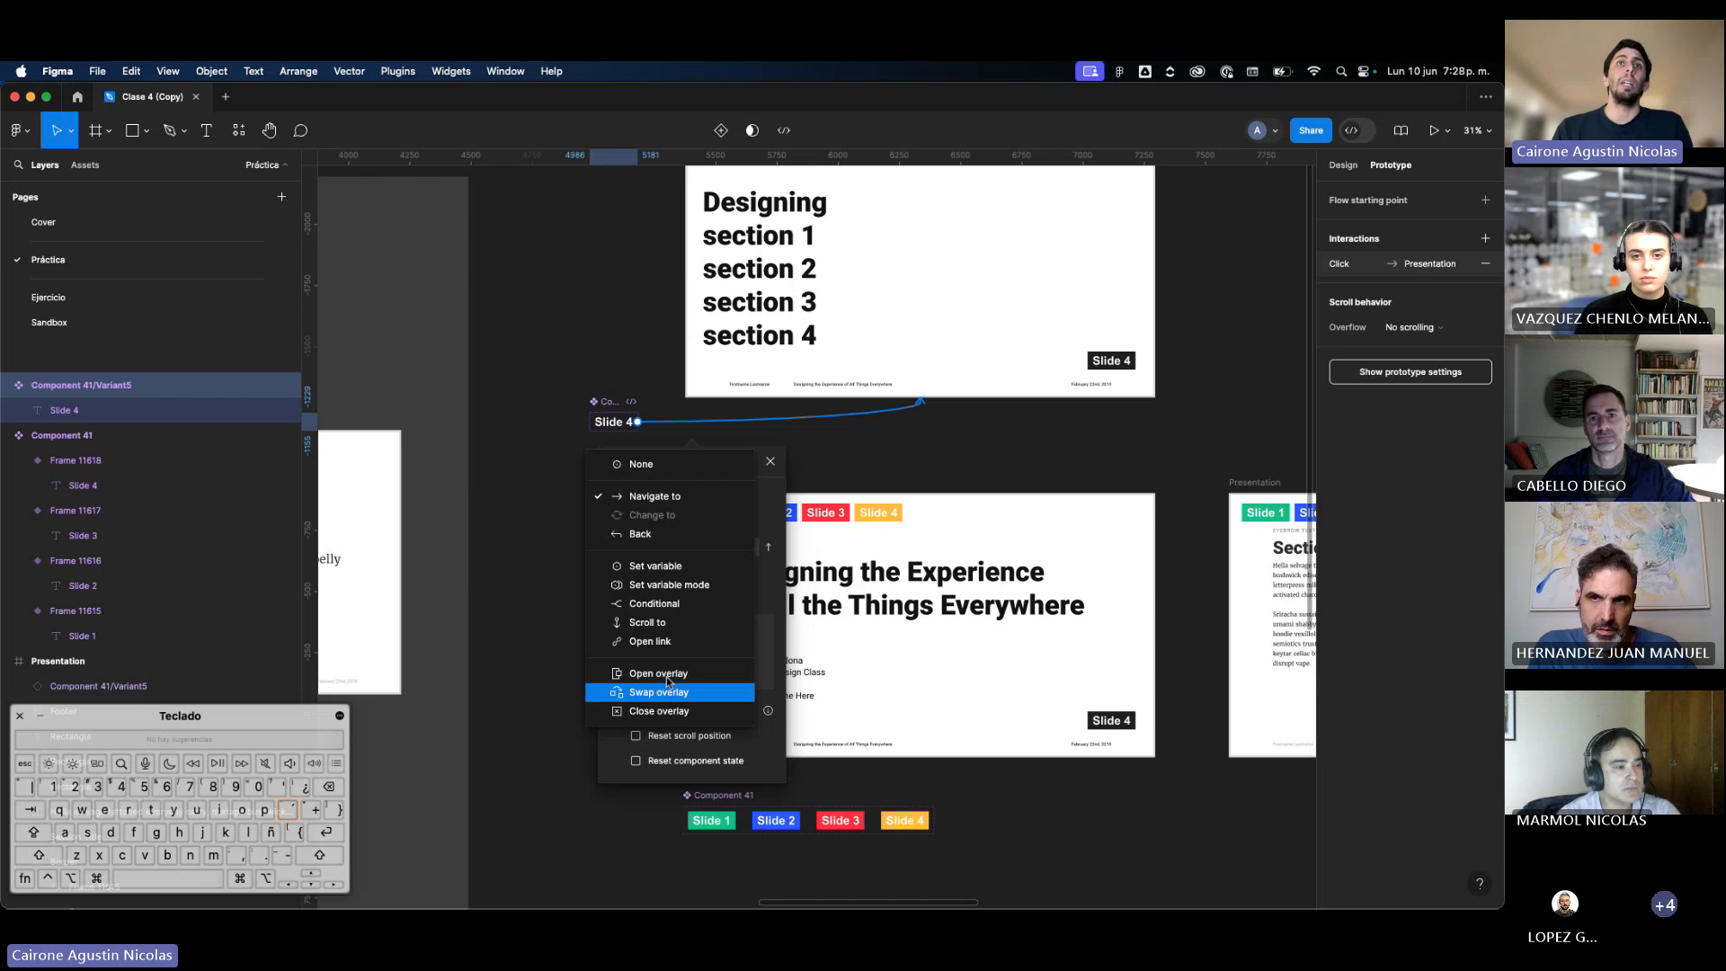
click(670, 675)
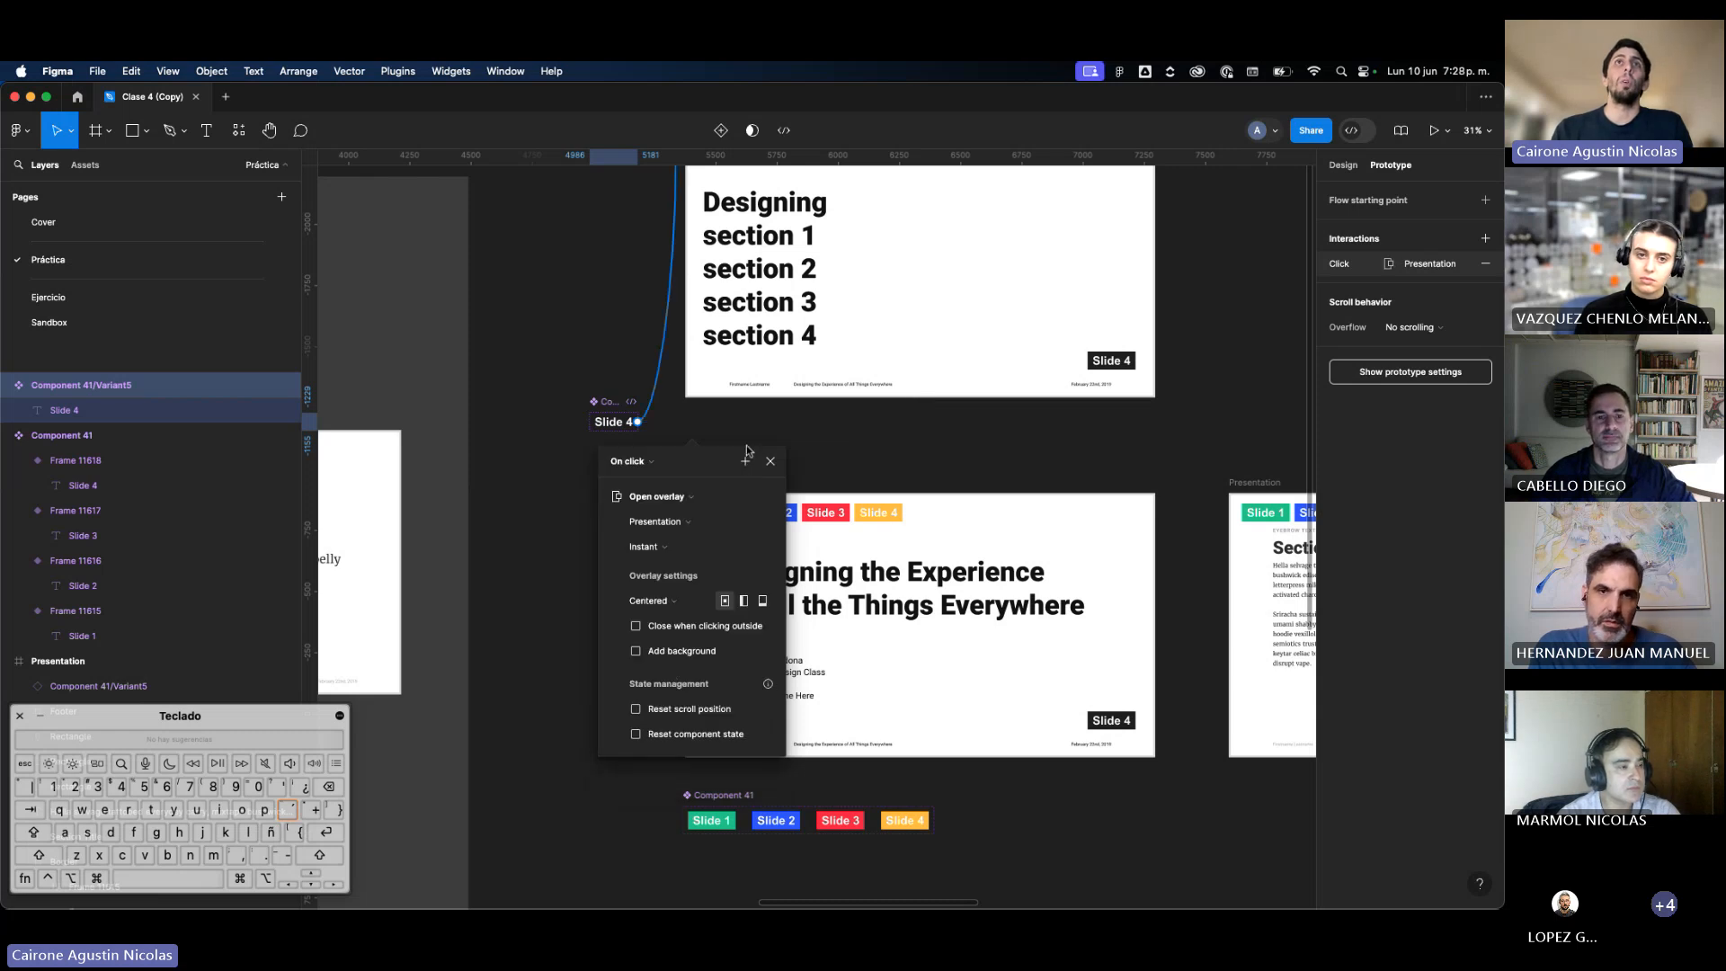
scroll(809, 431, up, 3)
click(1040, 408)
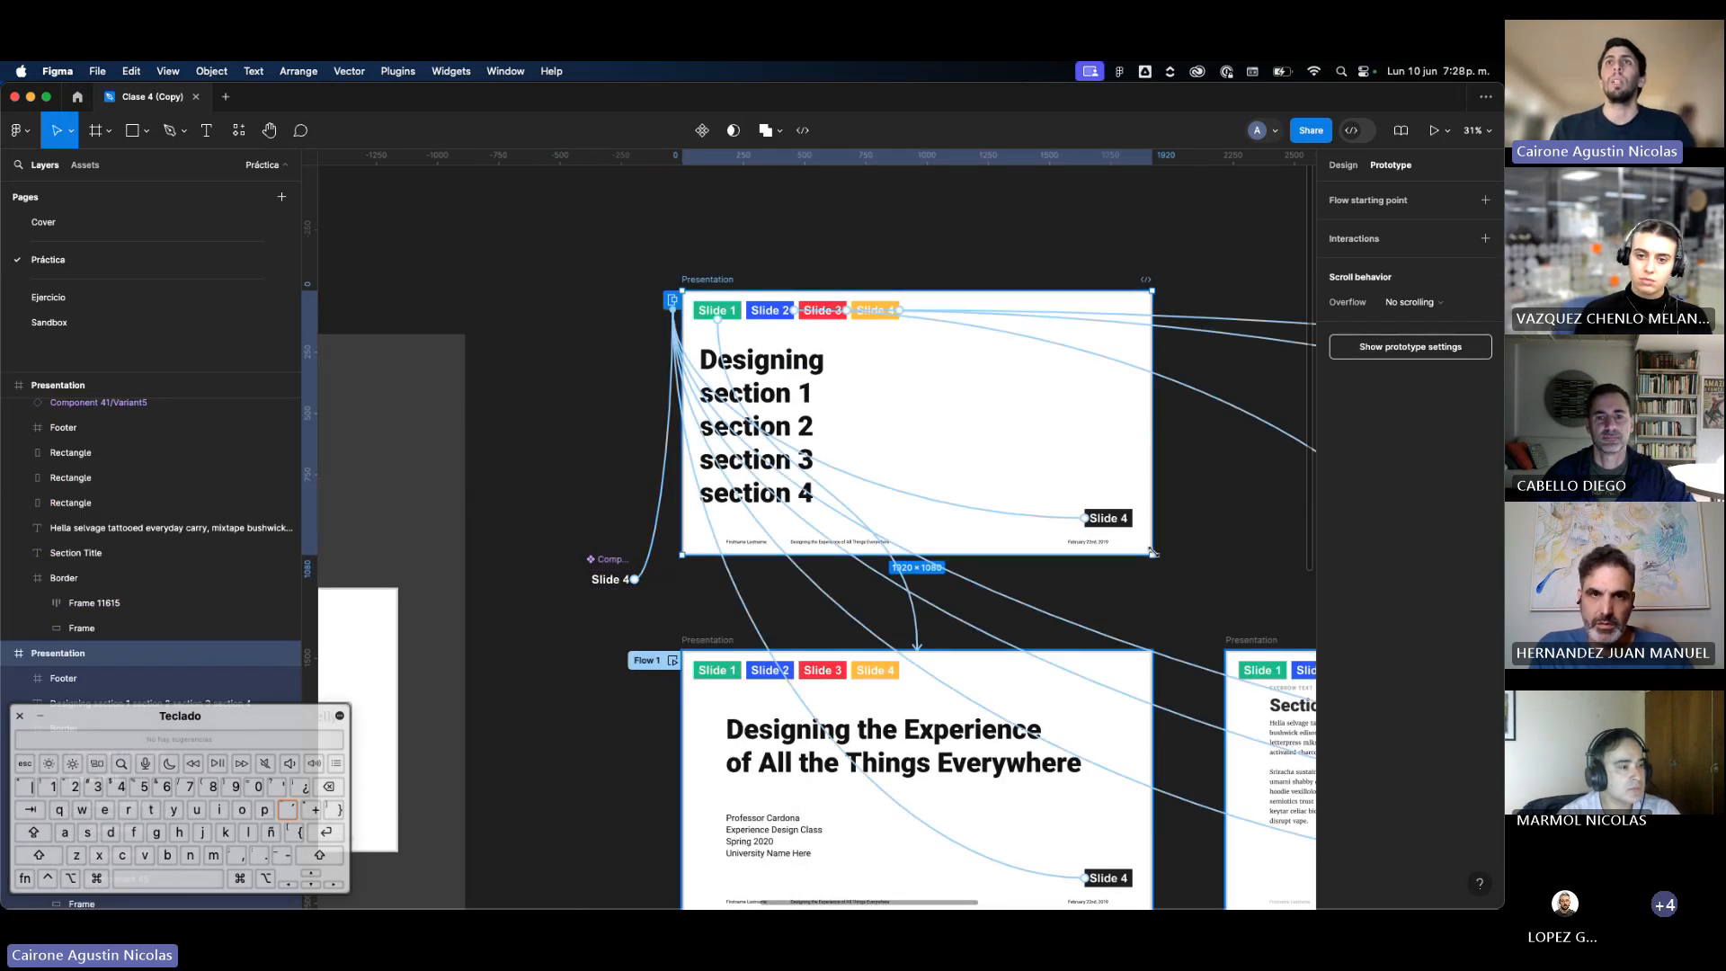
drag(1153, 554, 1030, 532)
key(super+z)
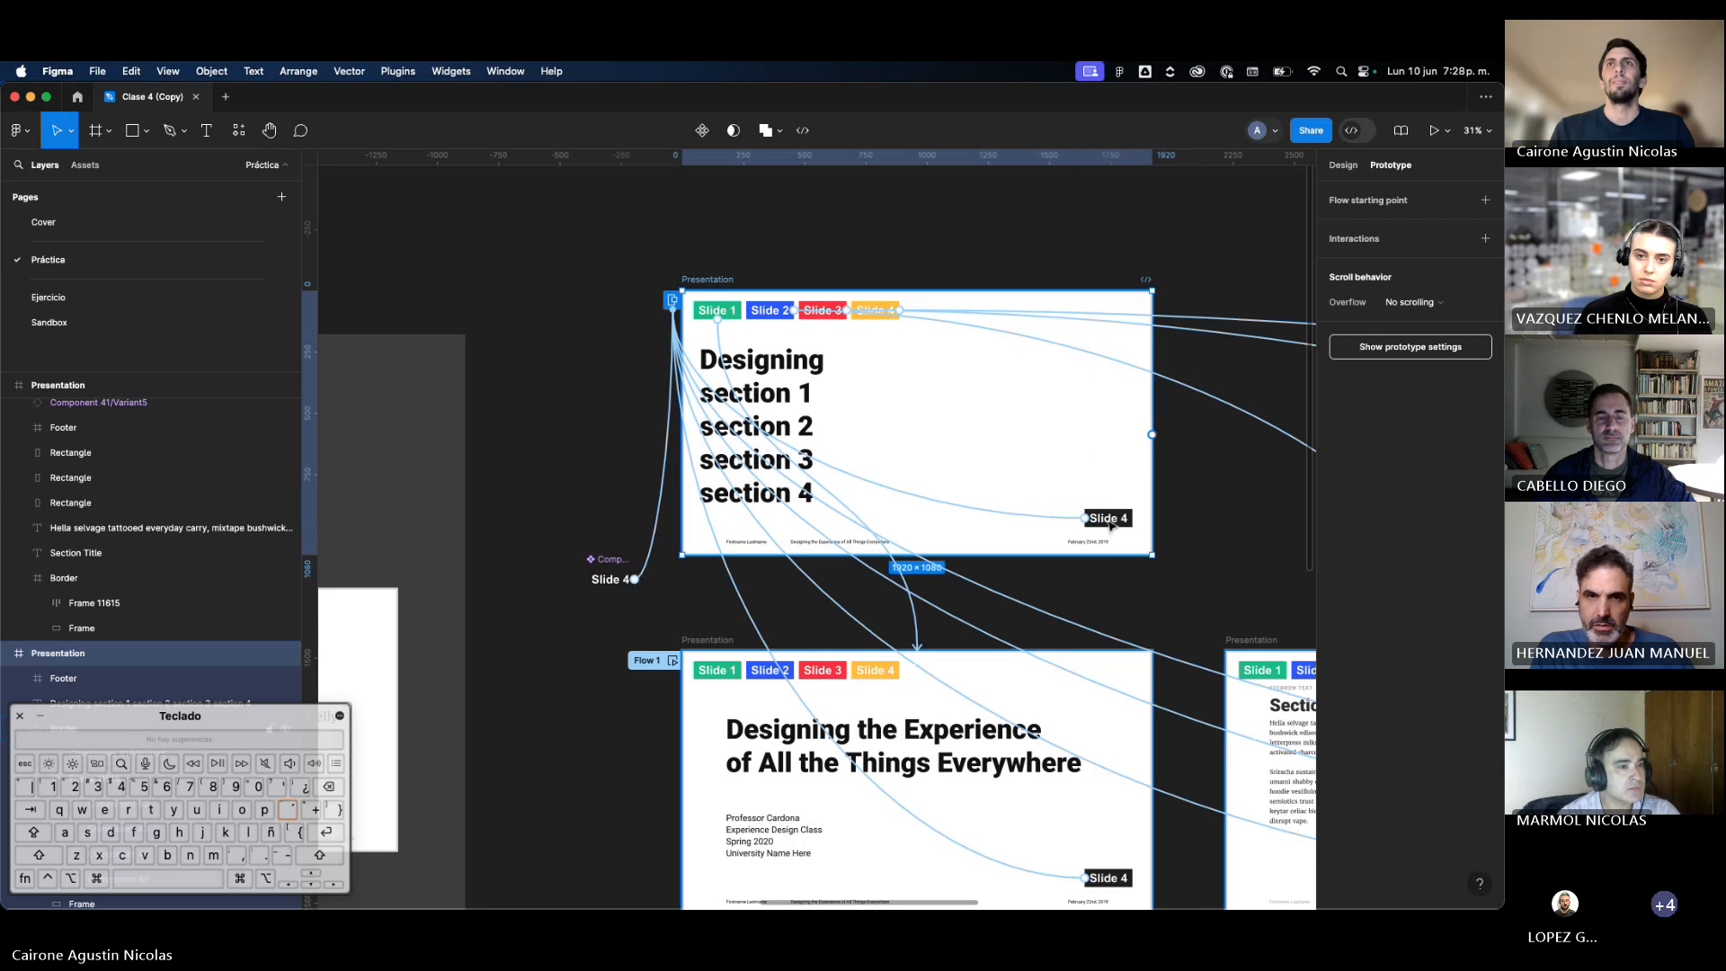
Step: Move the section-list slide's black Slide 4 button inward and shrink that slide to about 1072 × 1012
click(1112, 524)
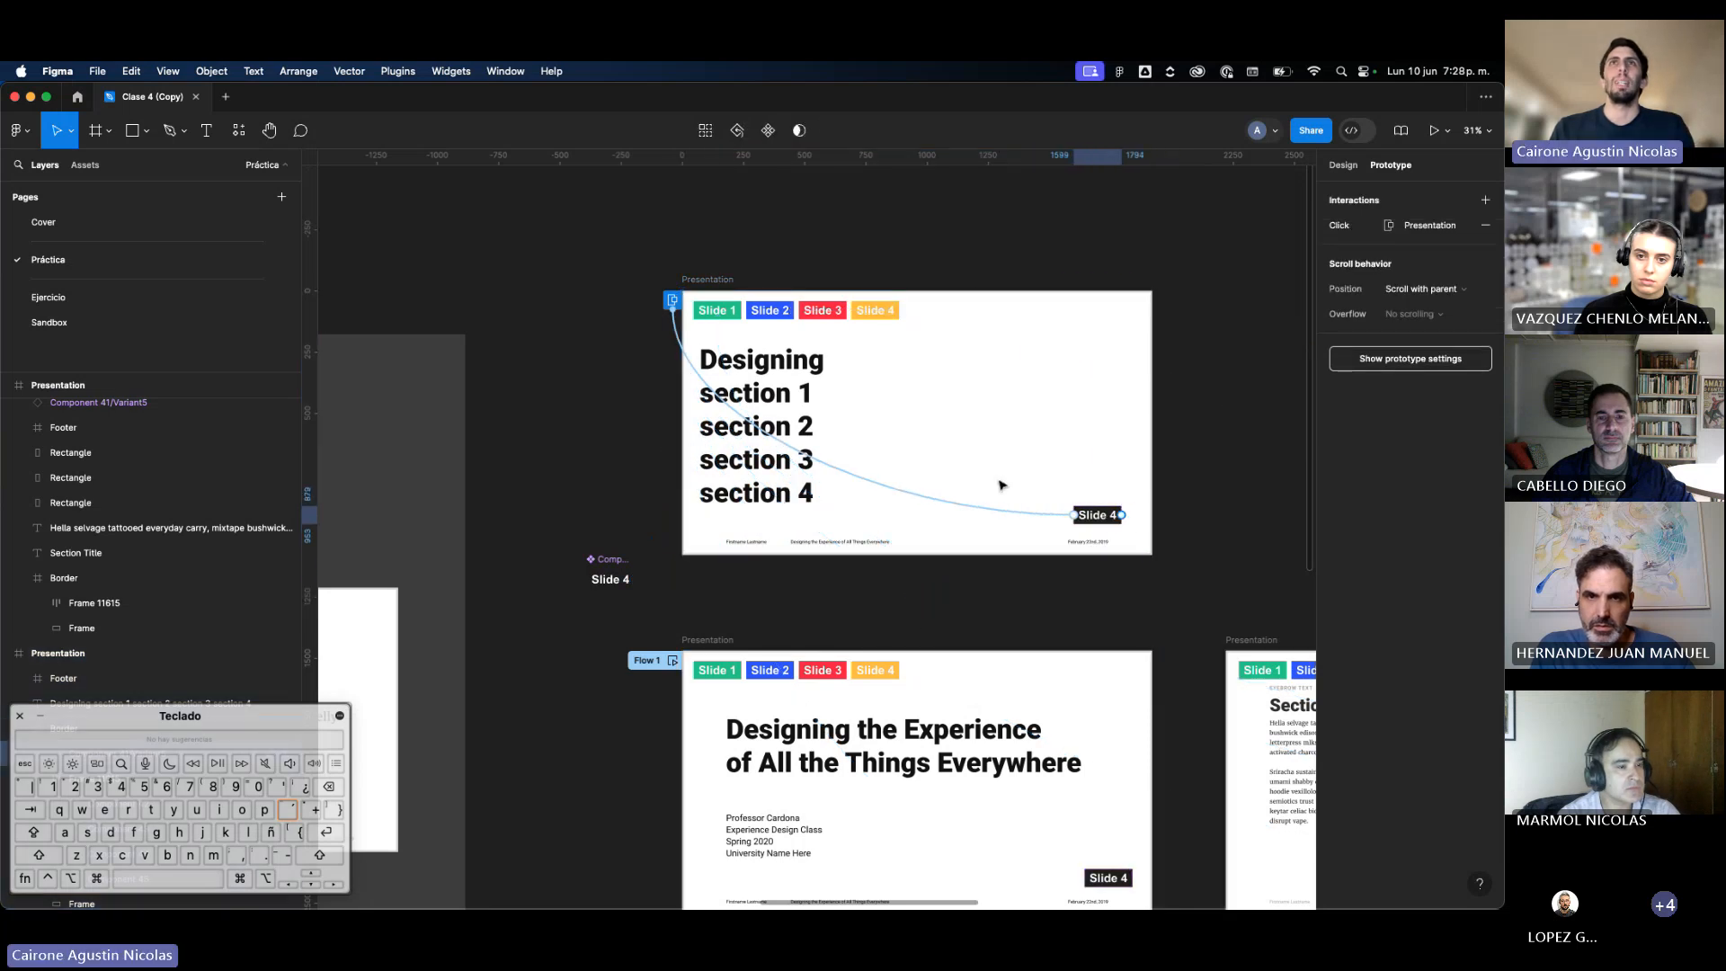
drag(1117, 524, 885, 511)
click(1007, 514)
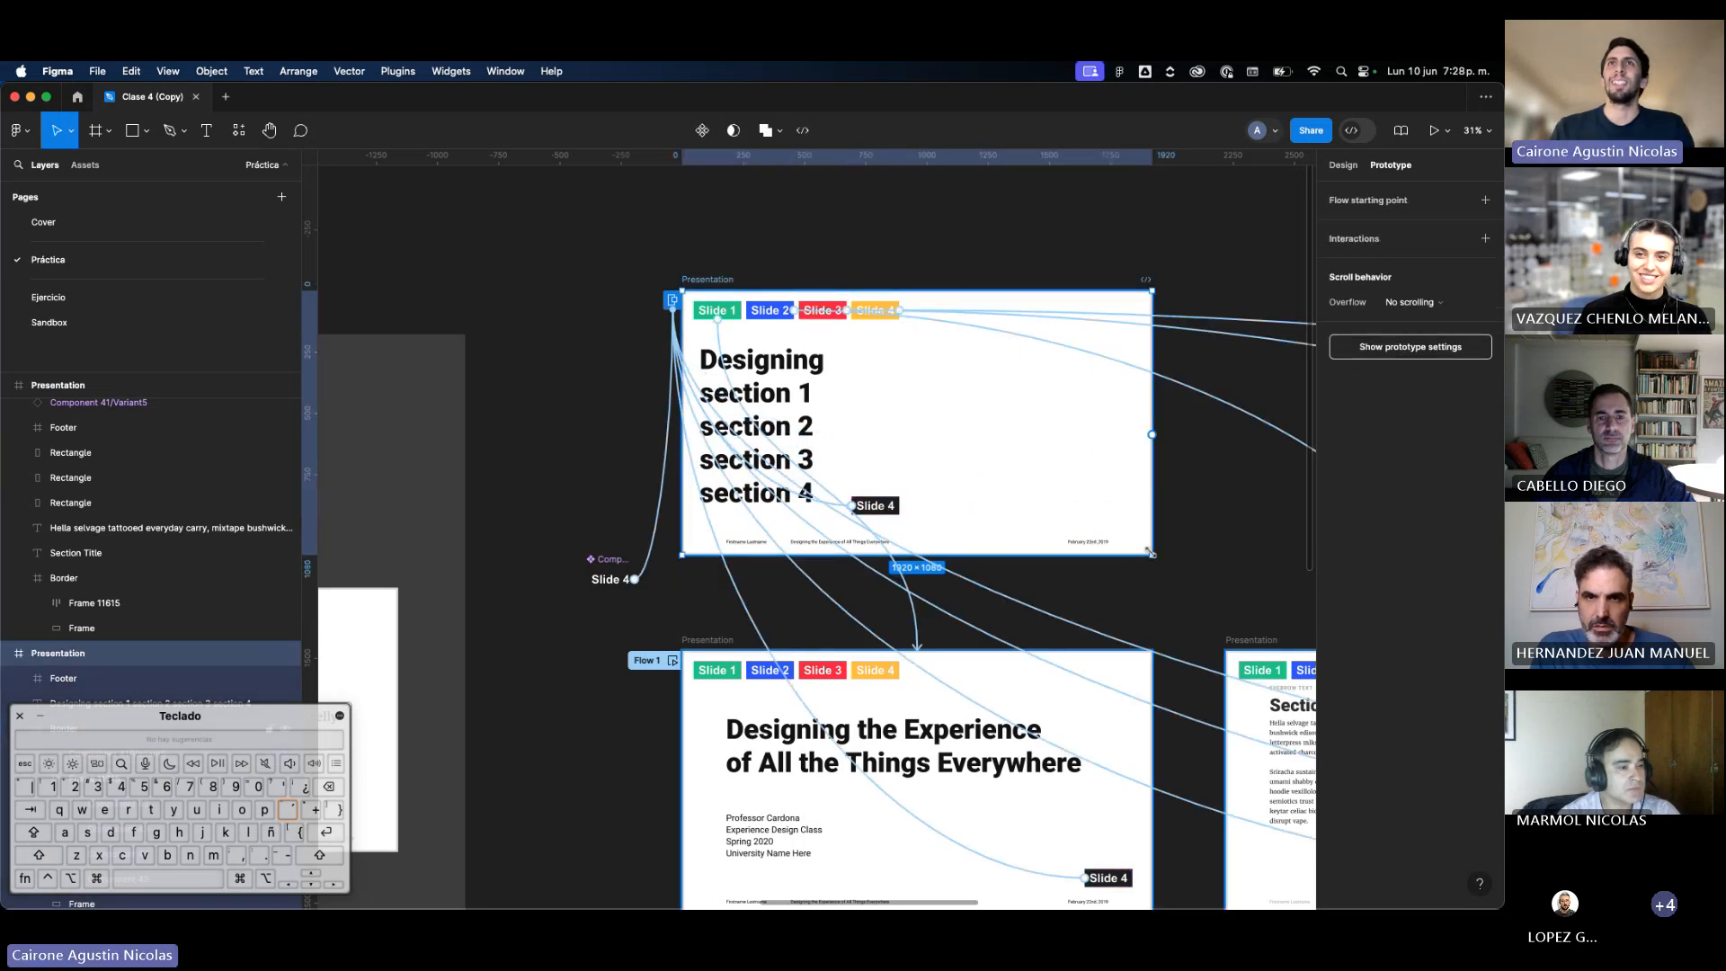
drag(1152, 553, 945, 540)
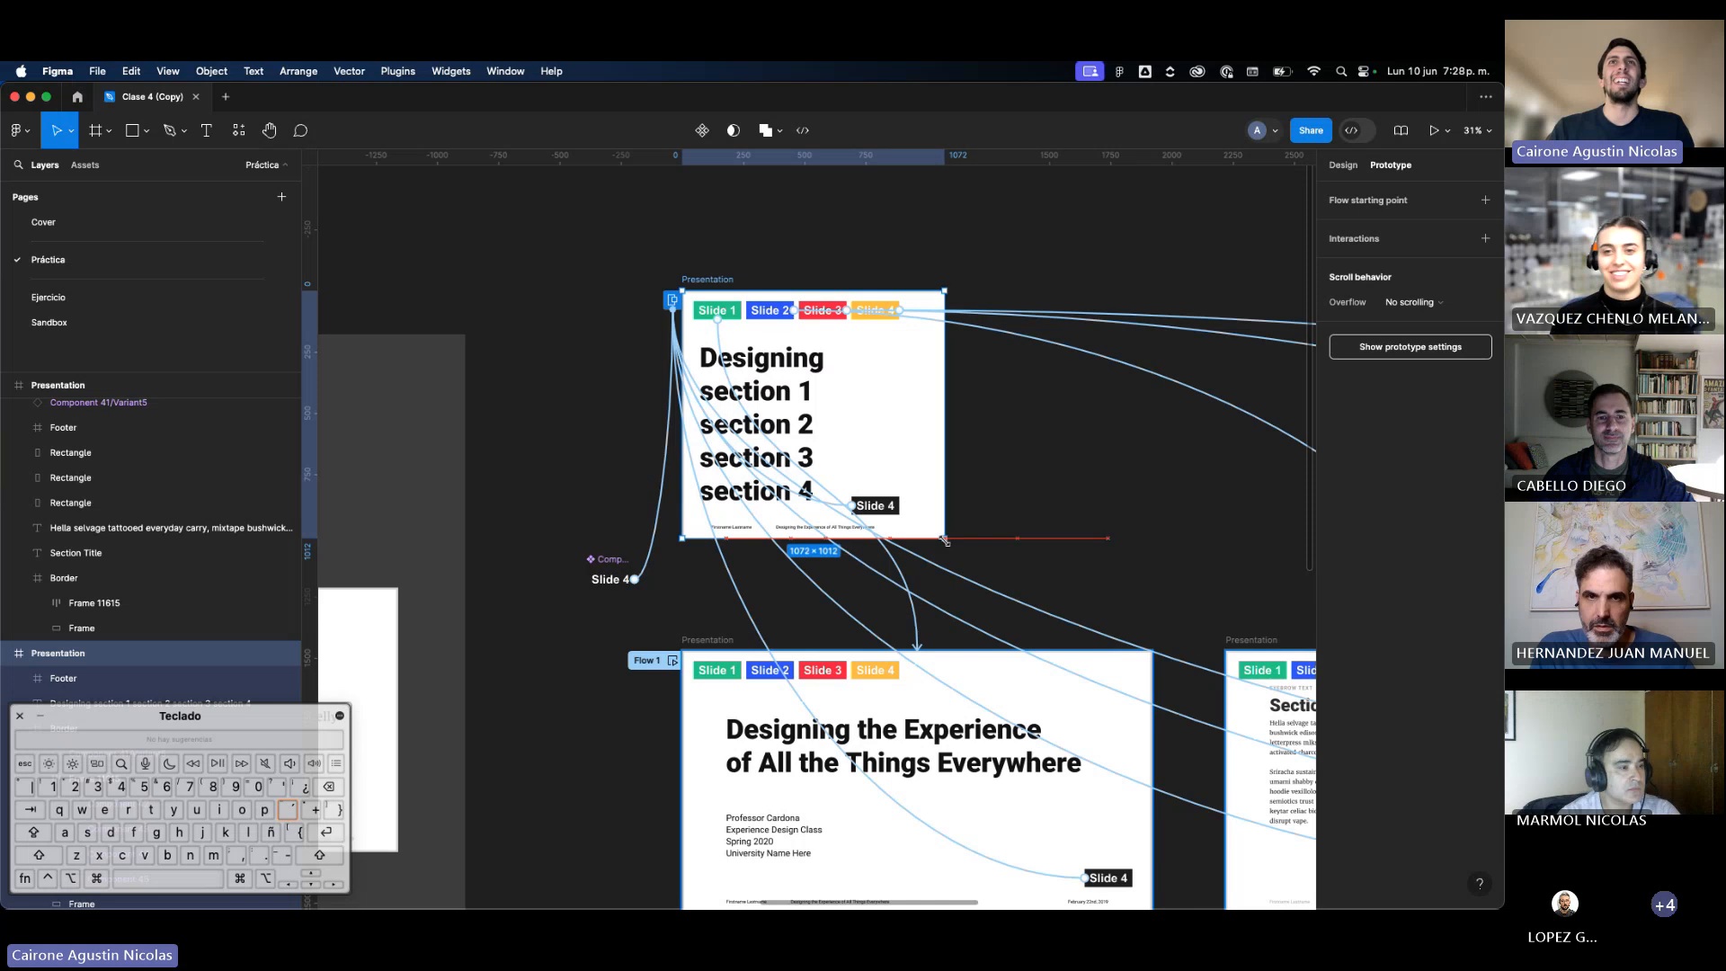
click(1032, 543)
Step: Preview Flow 1, open the section list from the black Slide 4 button, and close the preview
scroll(898, 539, down, 3)
scroll(899, 539, right, 2)
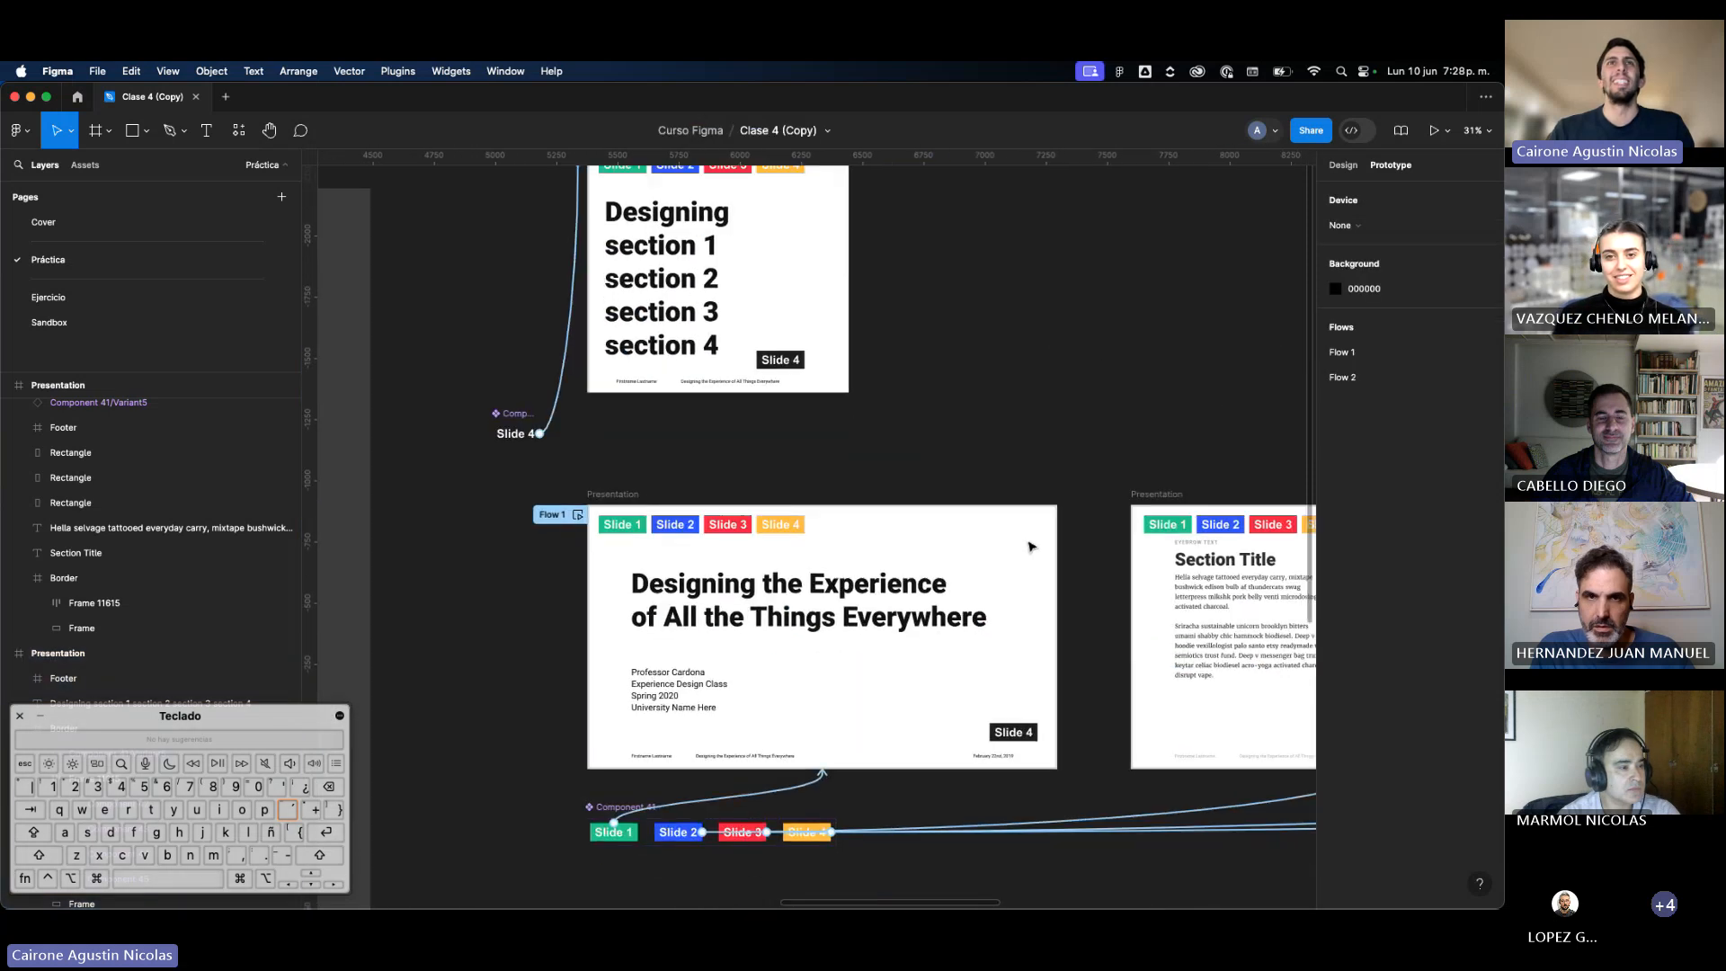
click(578, 515)
click(1282, 493)
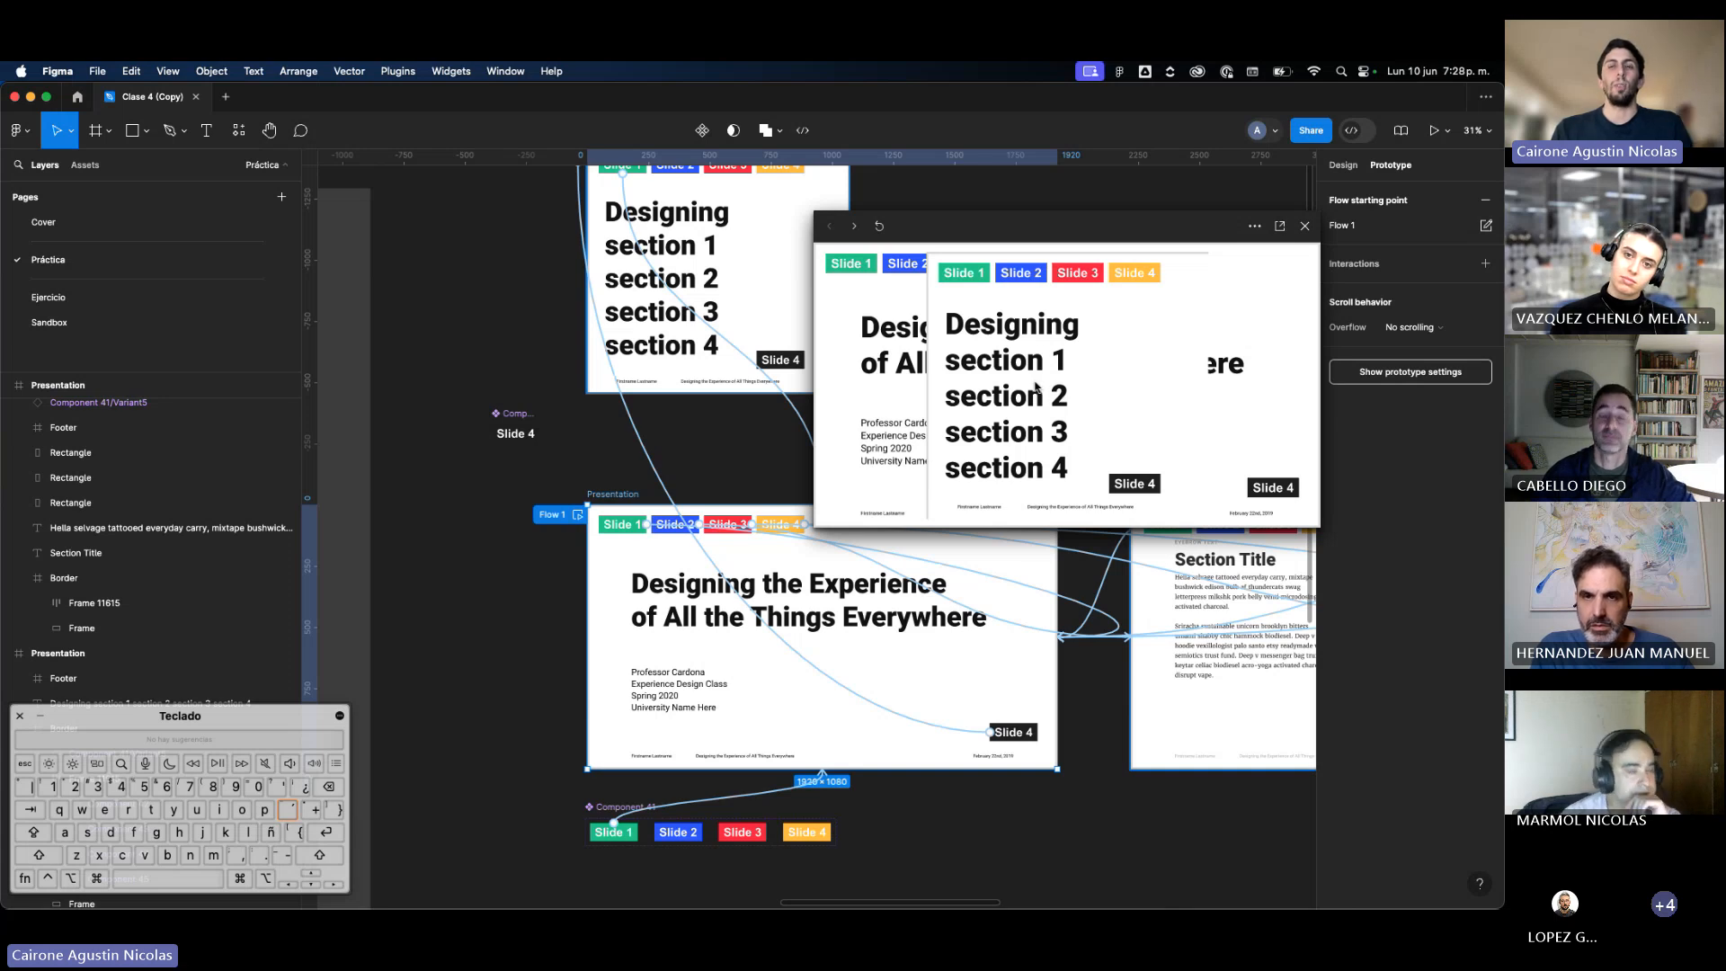
click(1304, 225)
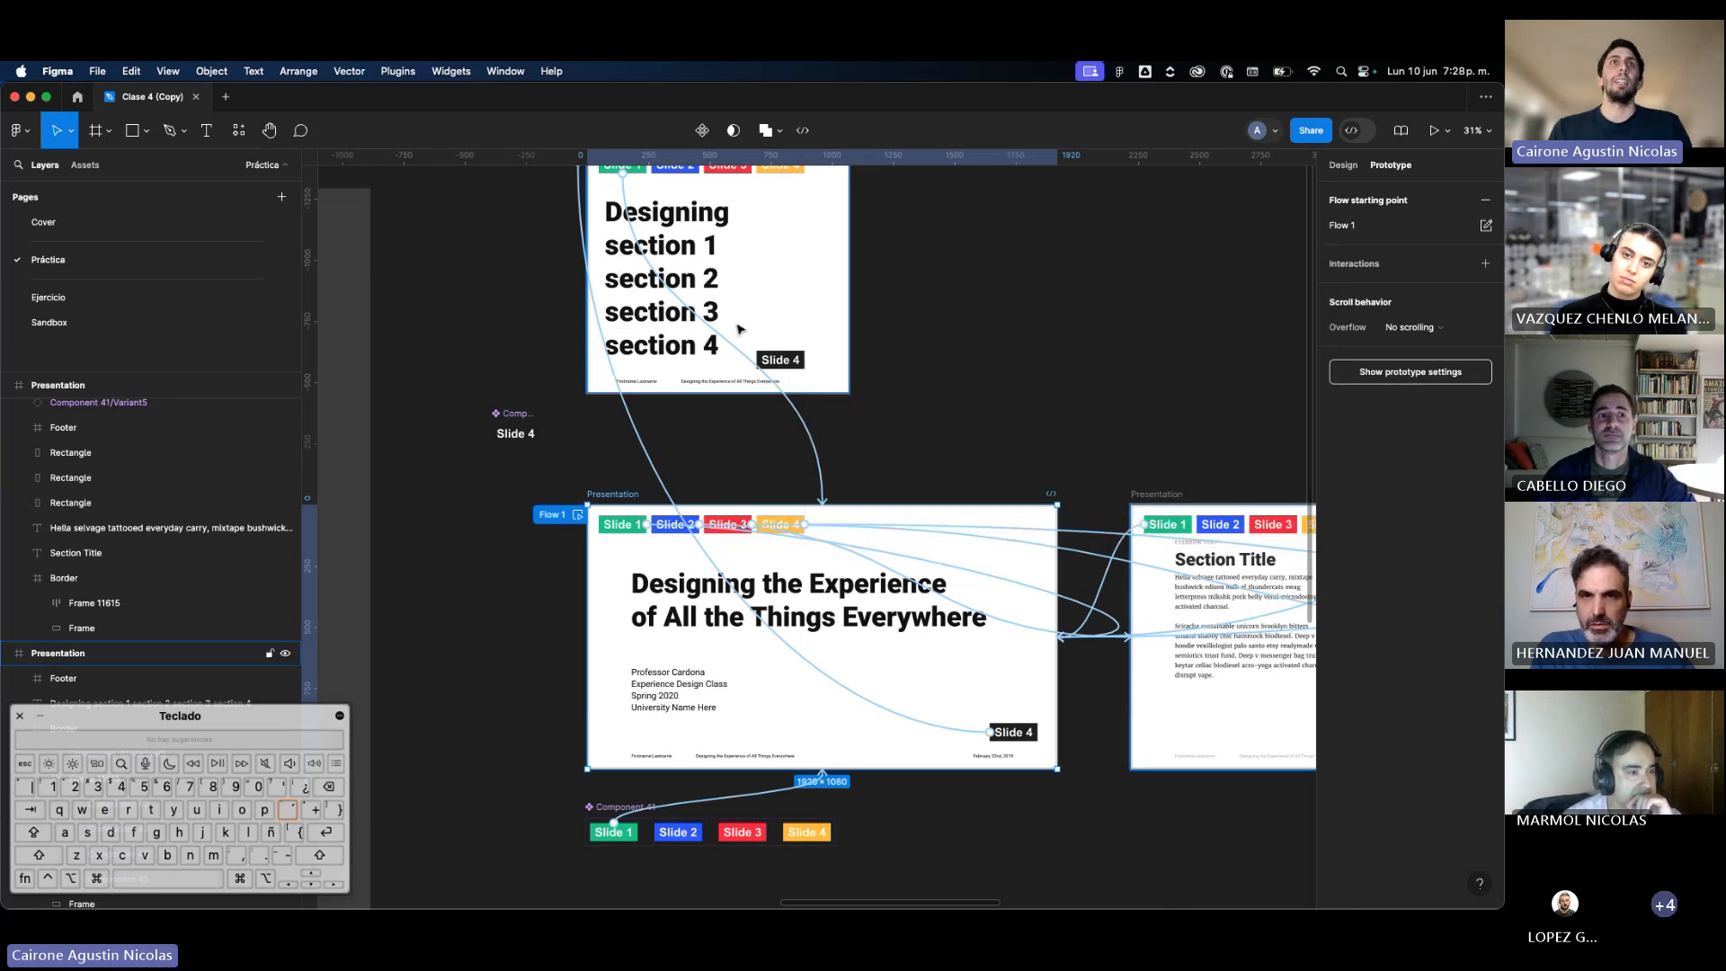
Step: Add a 000000 background at 20% opacity to the overlay opened by the black Slide 4 component
click(515, 433)
click(543, 423)
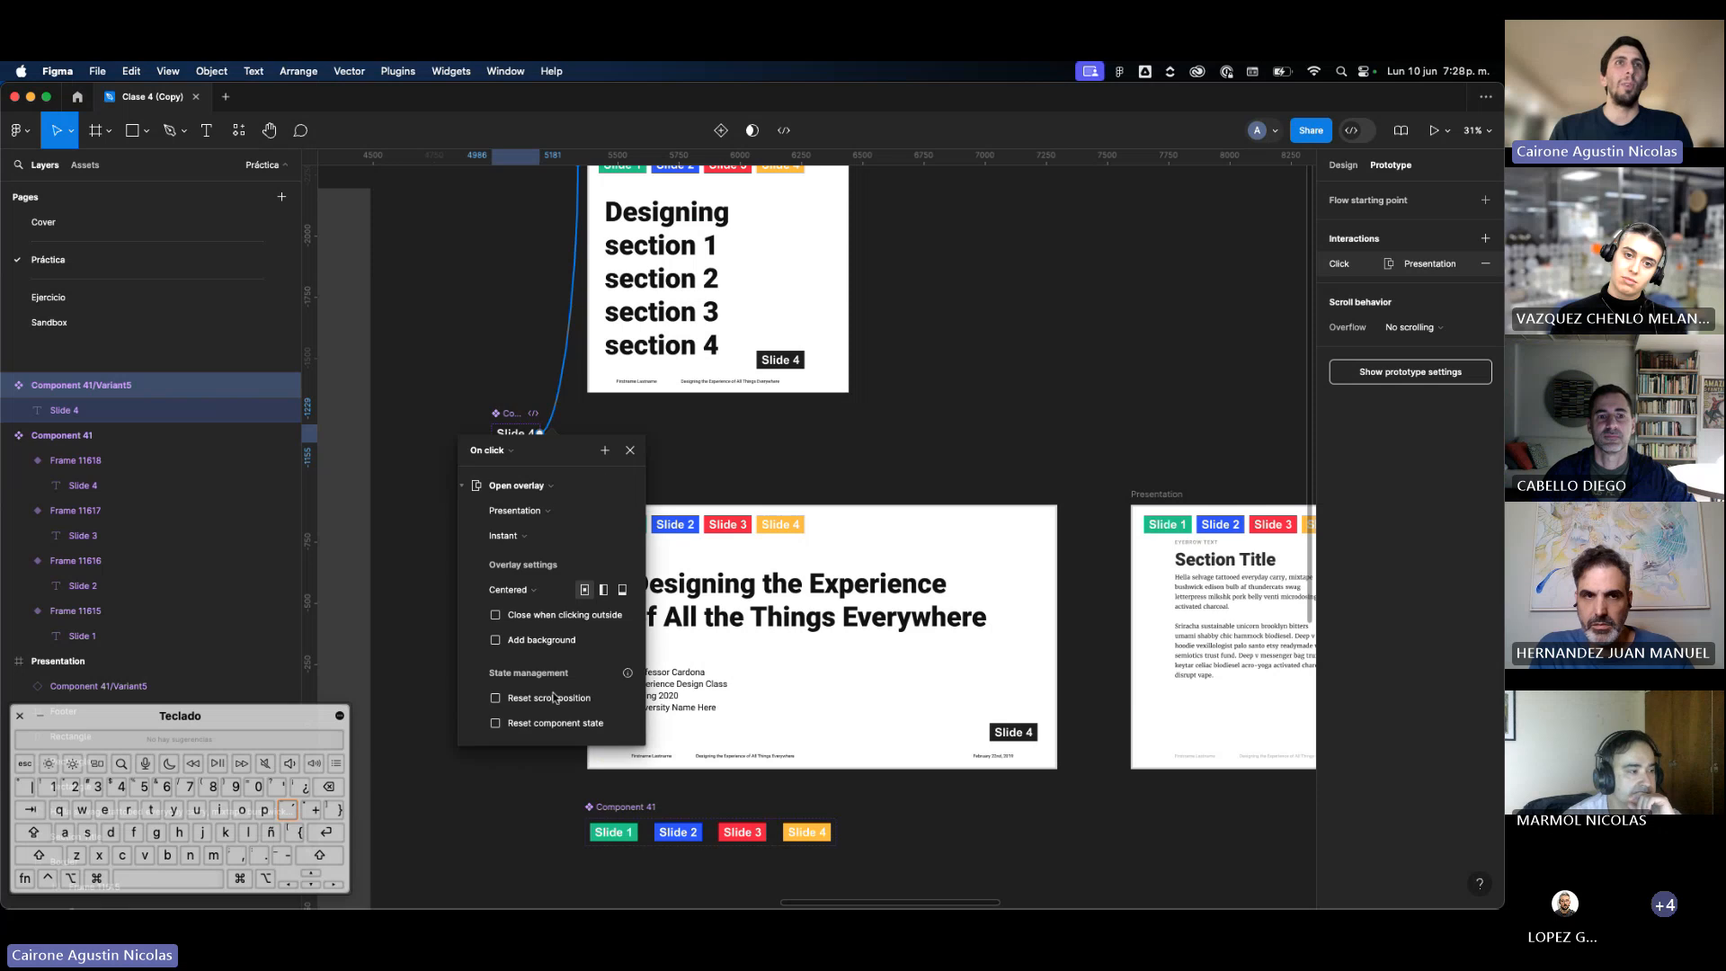
click(557, 642)
click(575, 665)
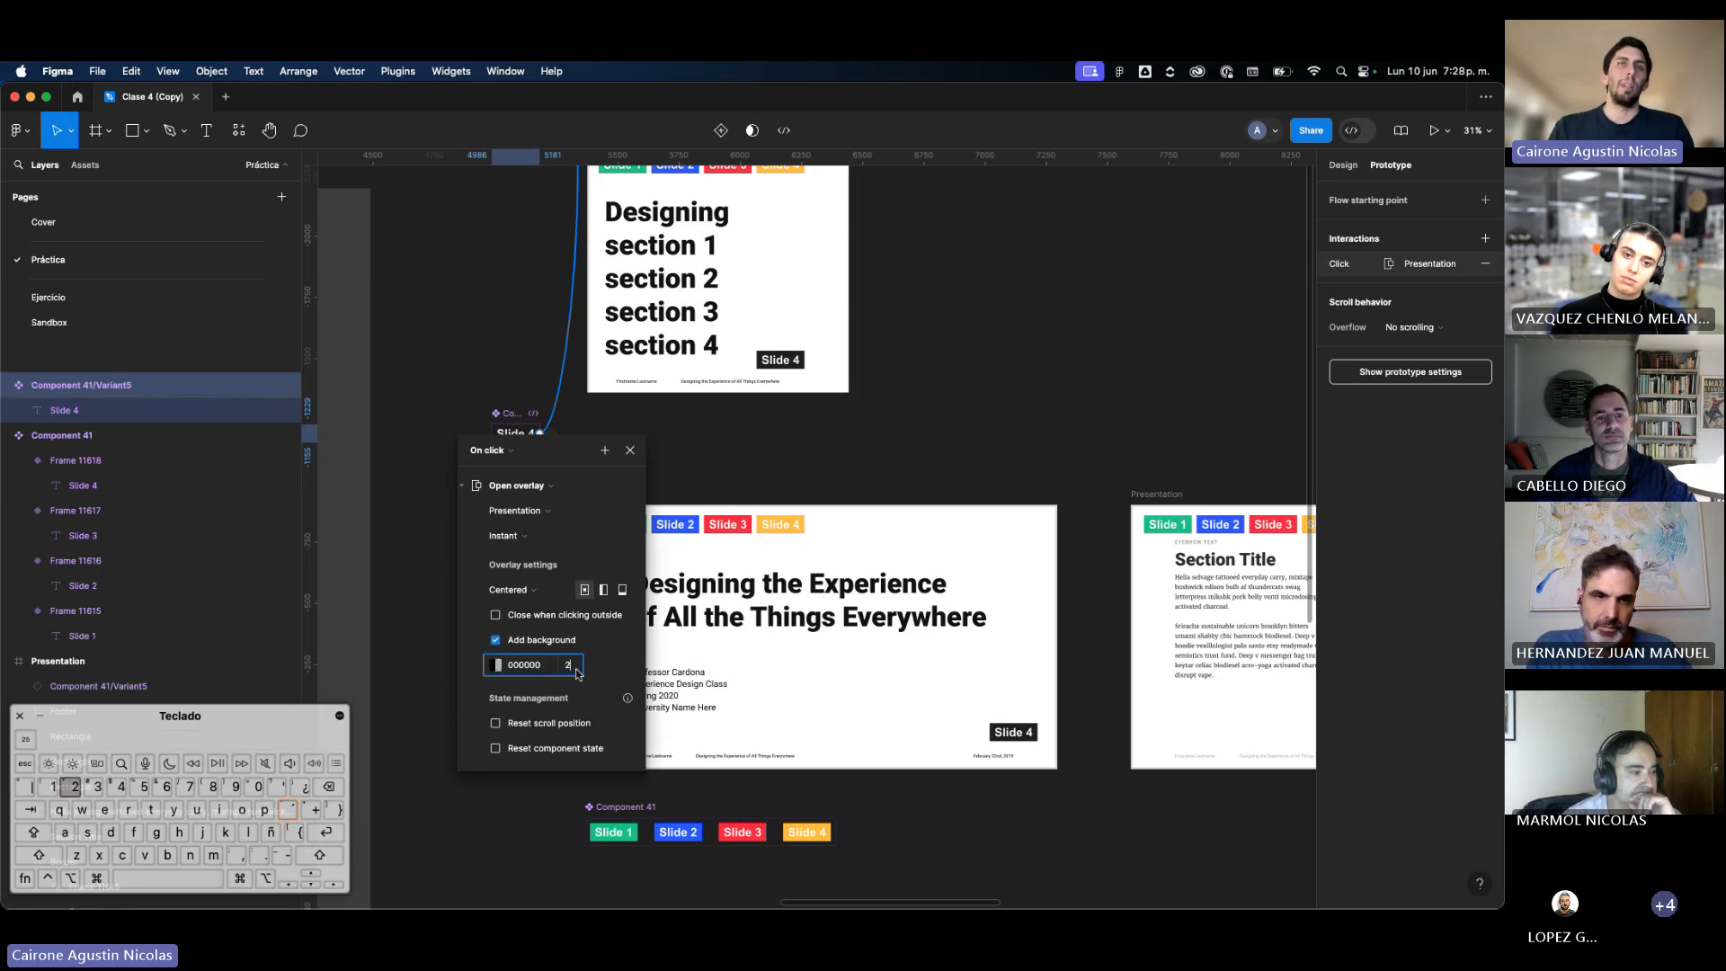
text(20)
key(Return)
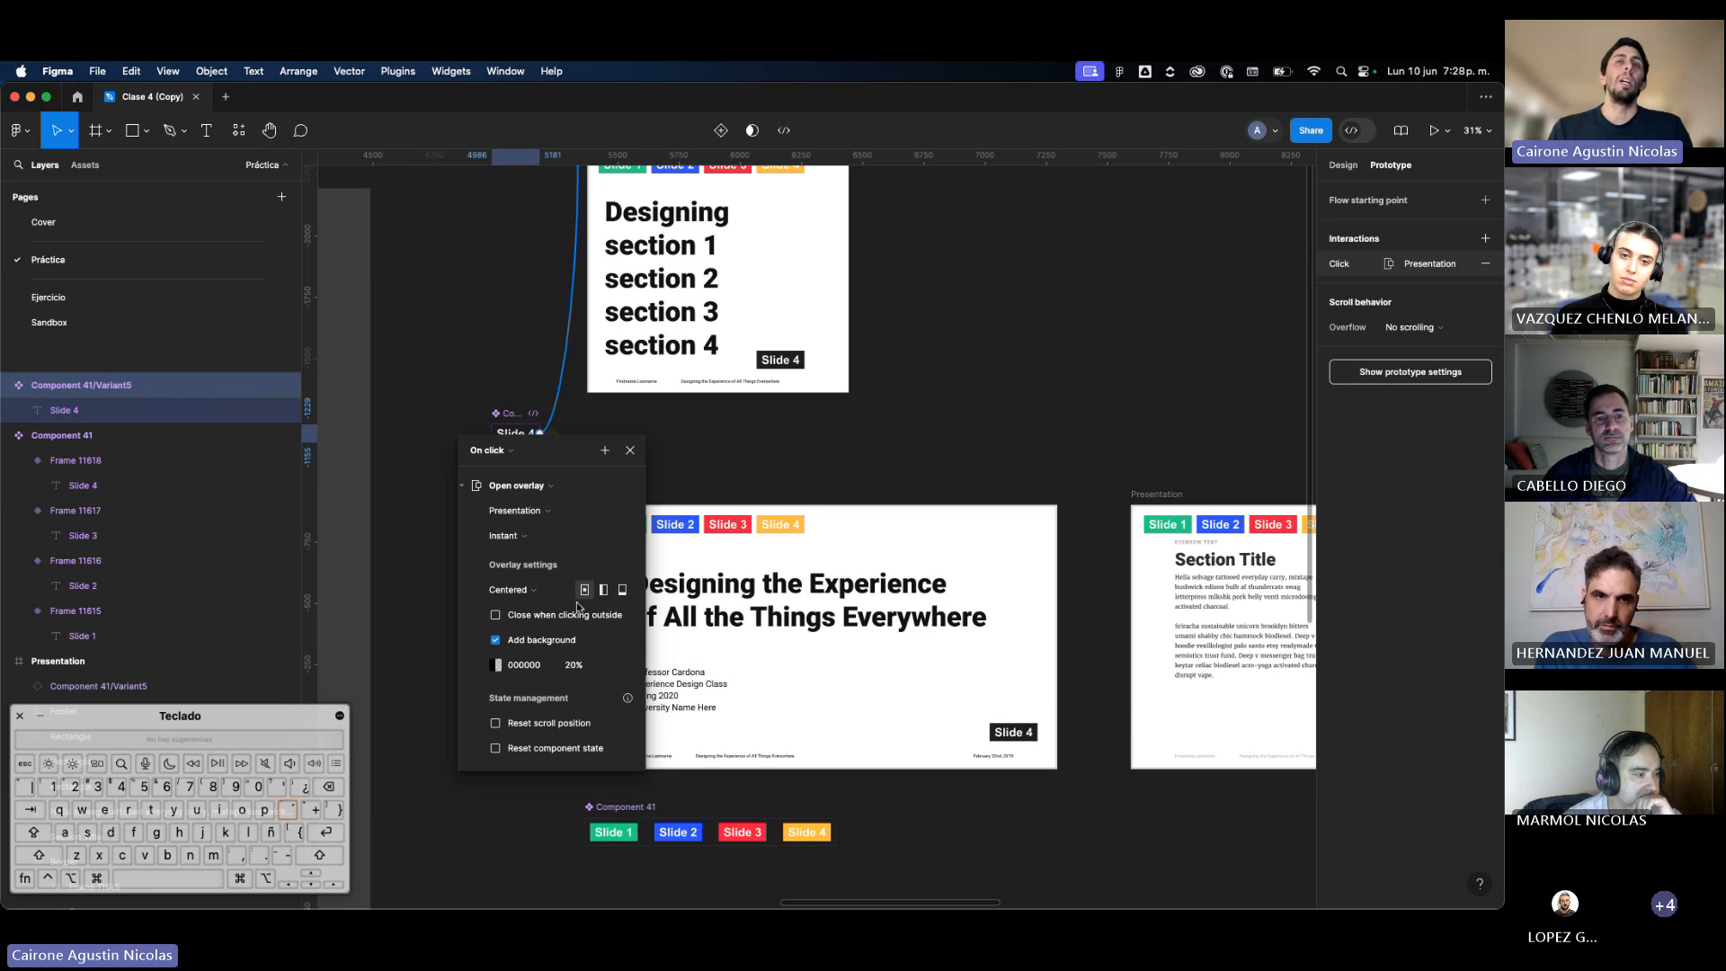
Step: Try the overlay position presets, keep Centered, and enable Close when clicking outside
click(603, 594)
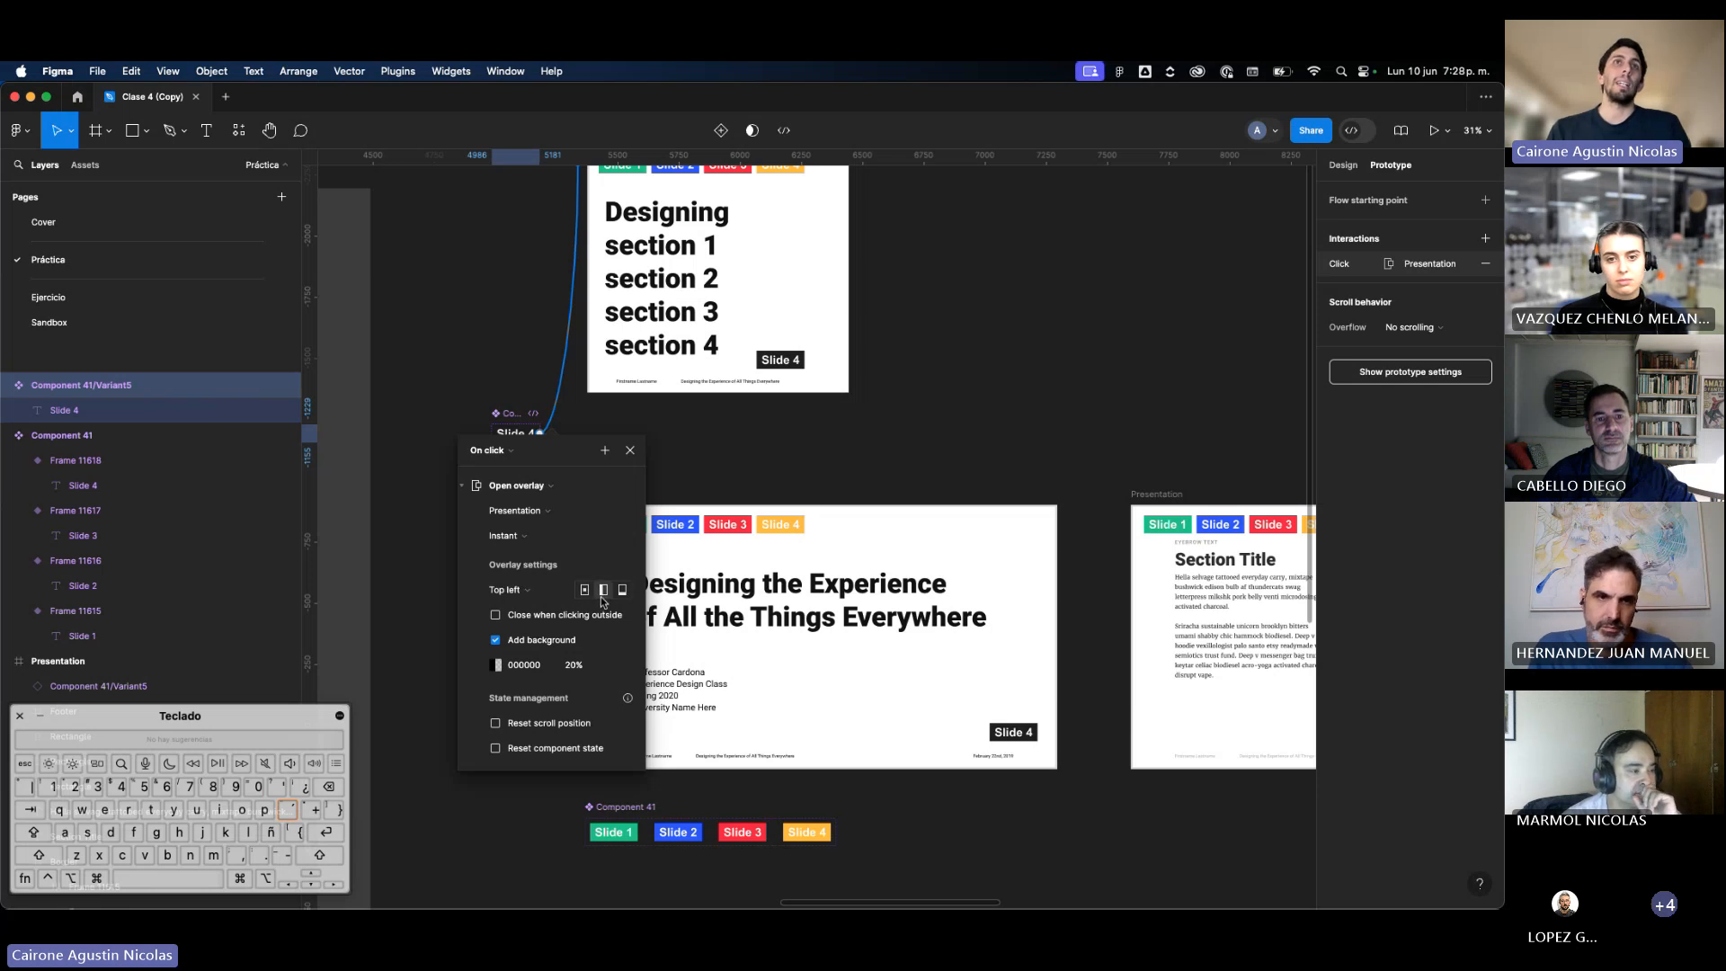
click(586, 593)
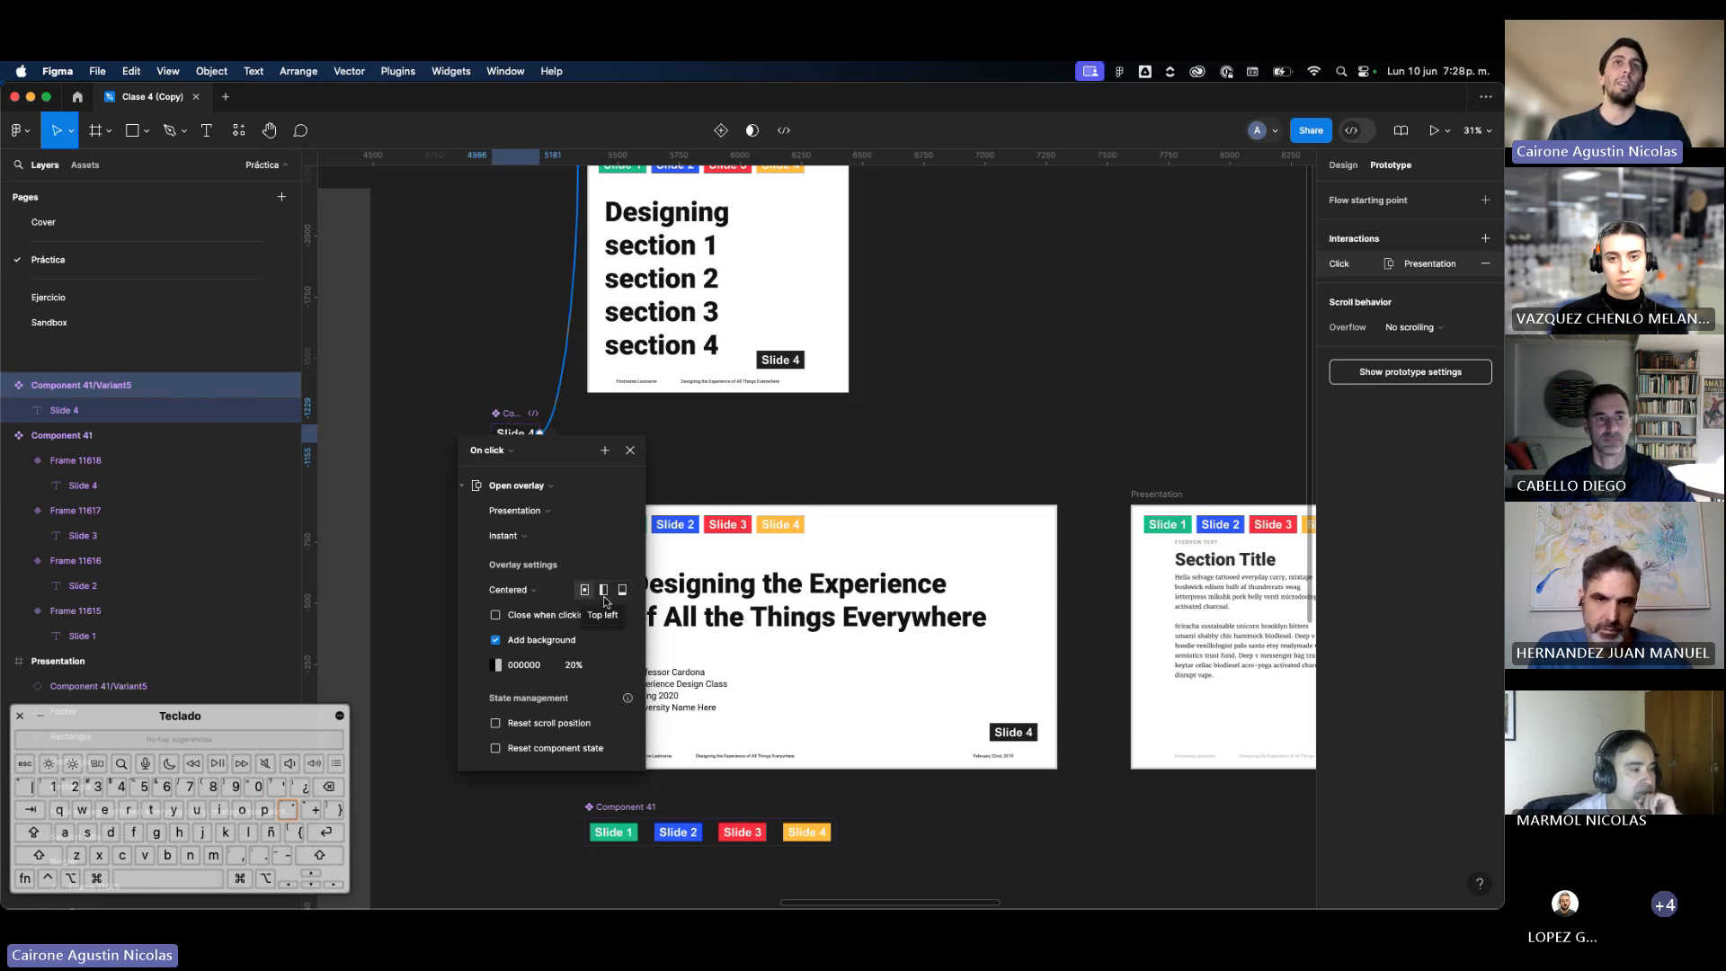
click(605, 593)
click(623, 593)
click(607, 593)
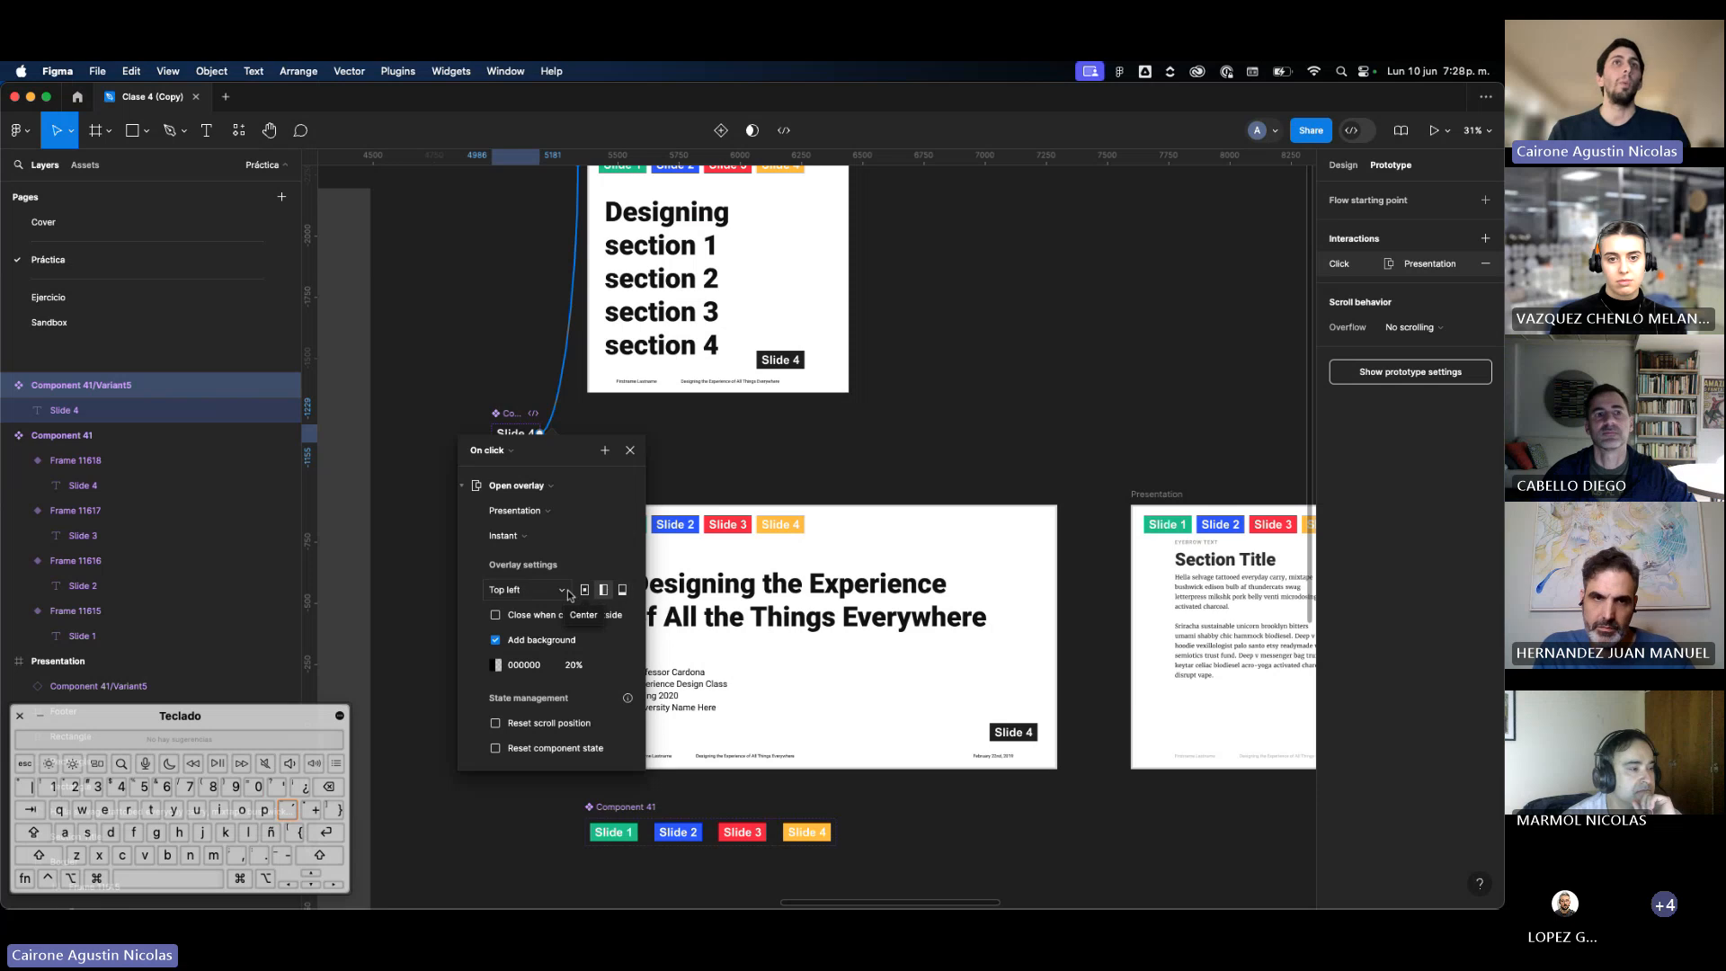
click(582, 592)
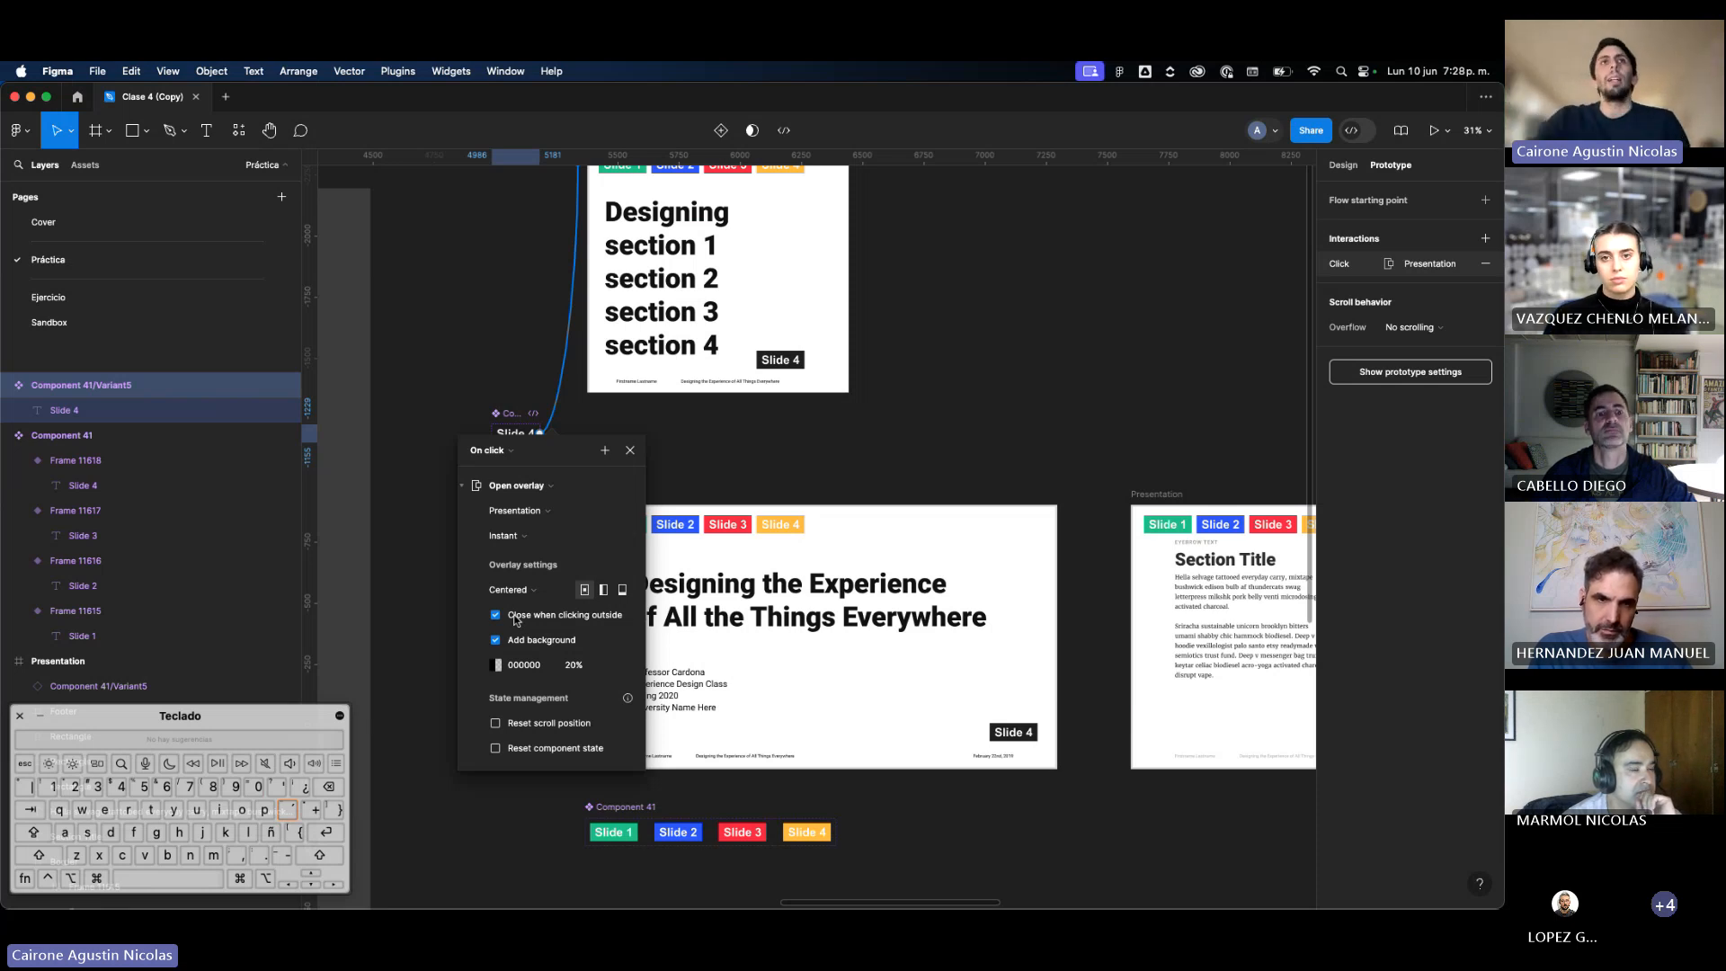
click(630, 451)
Step: Preview Flow 1 and test the overlay from the title slide, its Slide 2 button, and the overlay on Slide 2
click(612, 494)
click(578, 515)
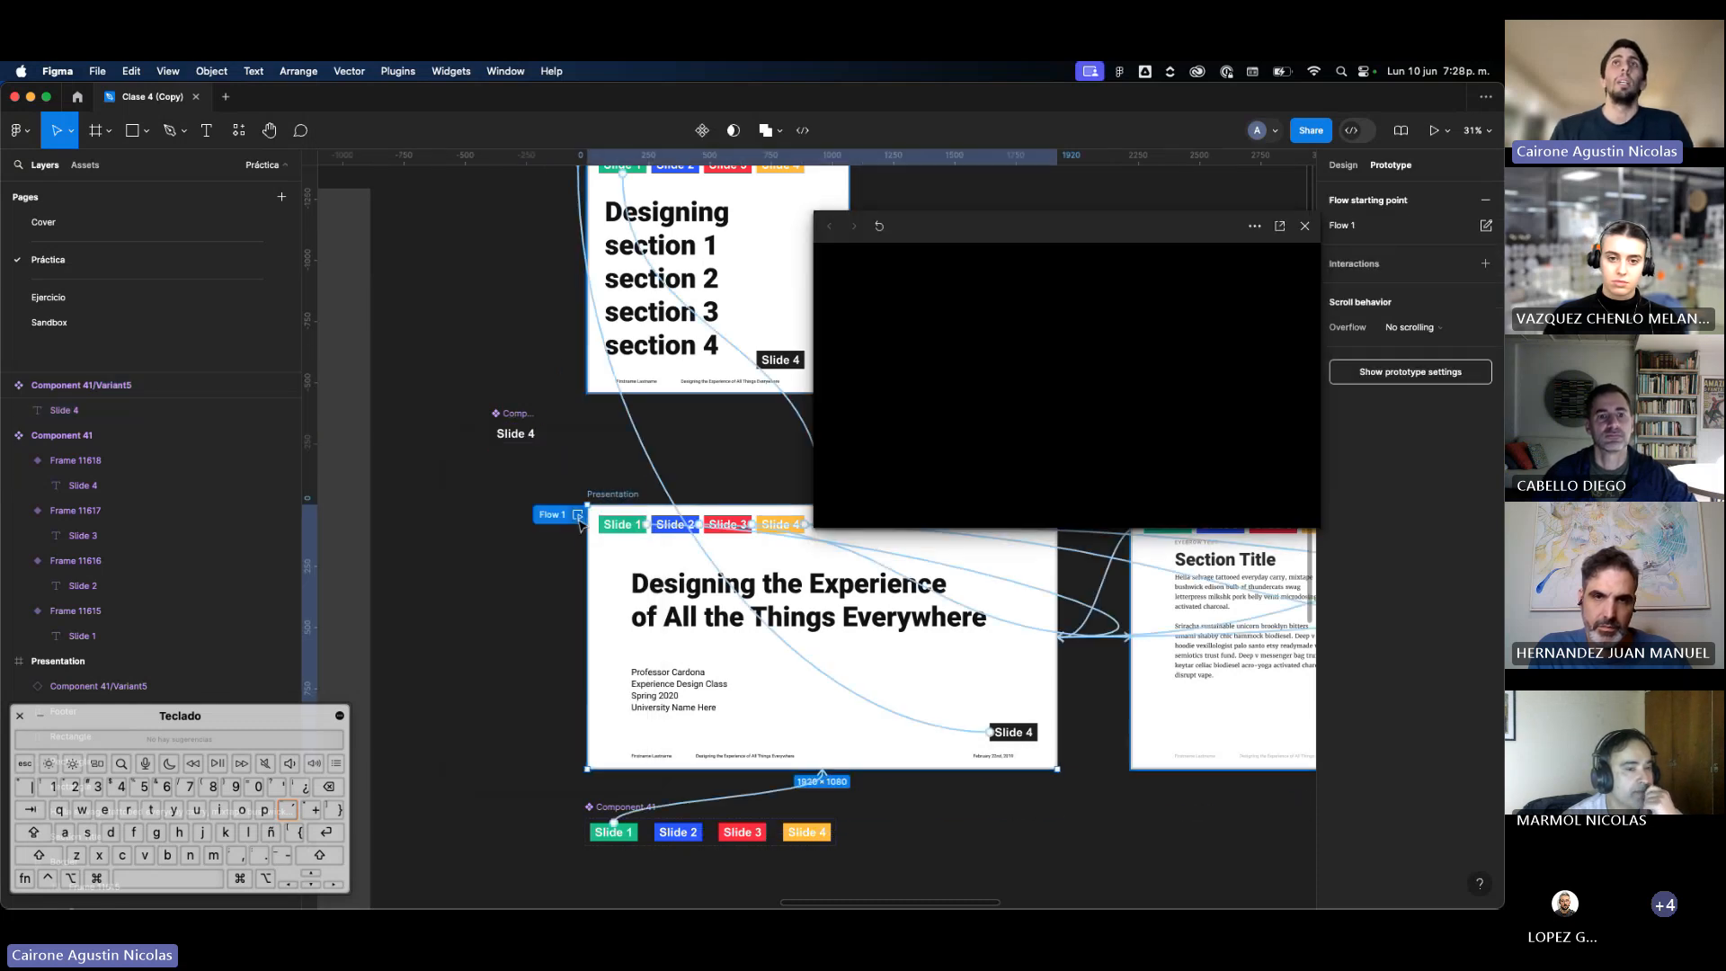
click(1267, 488)
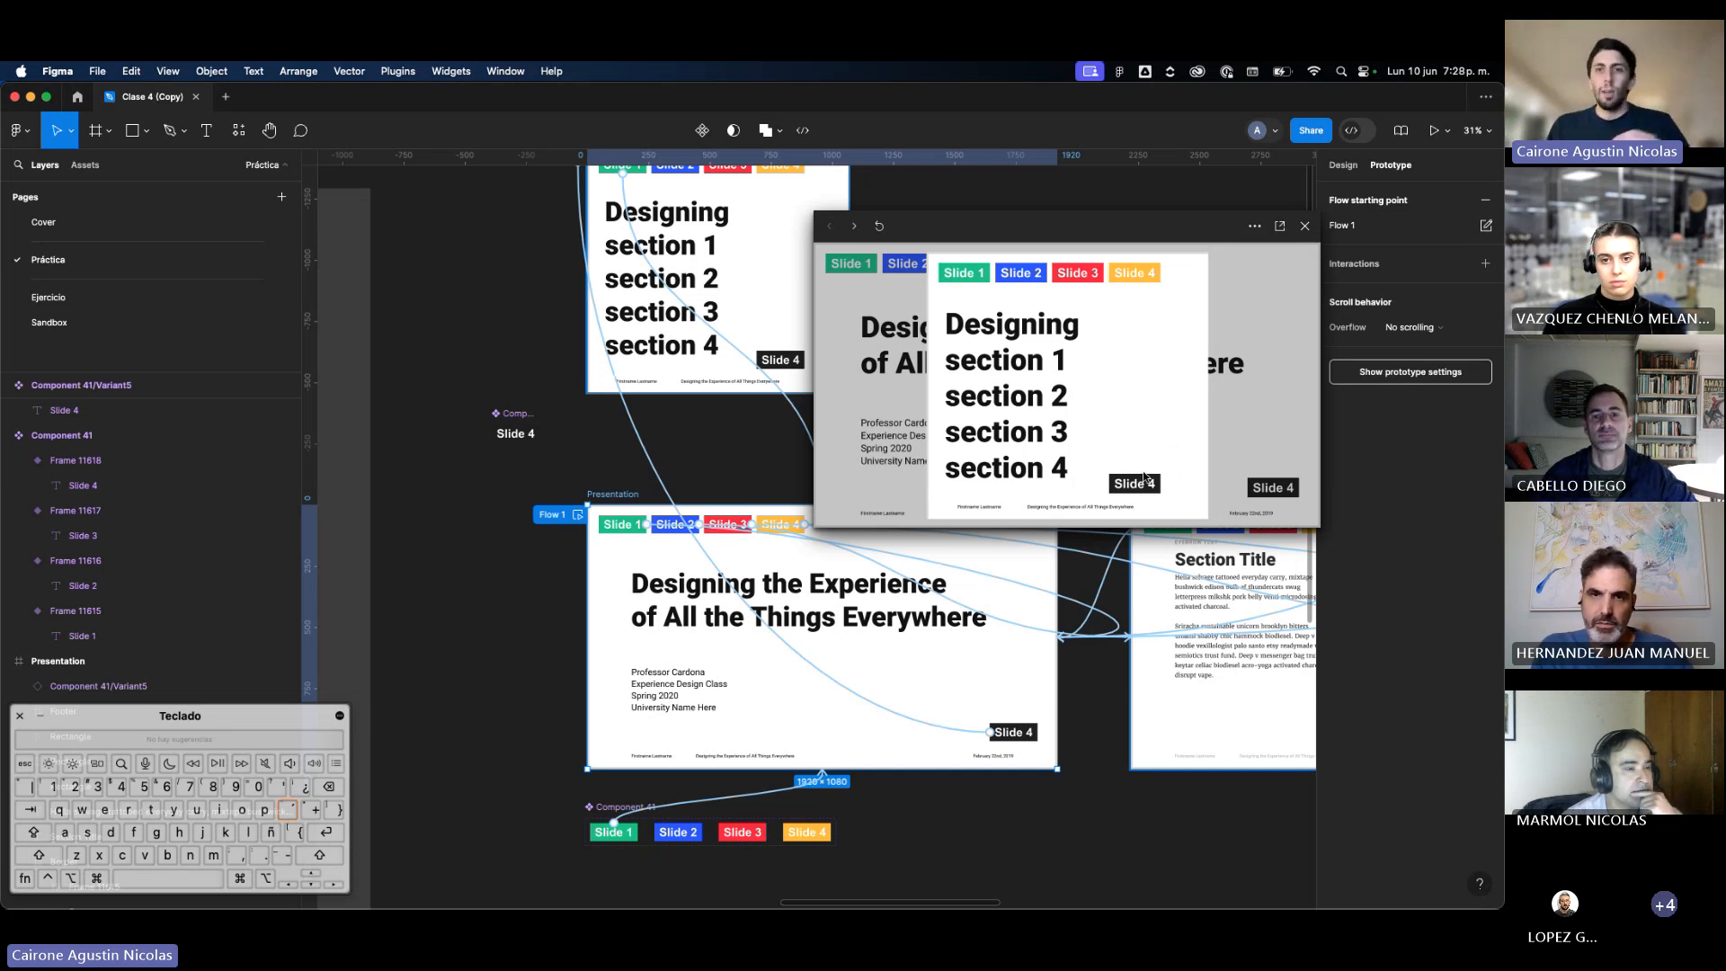
click(1023, 271)
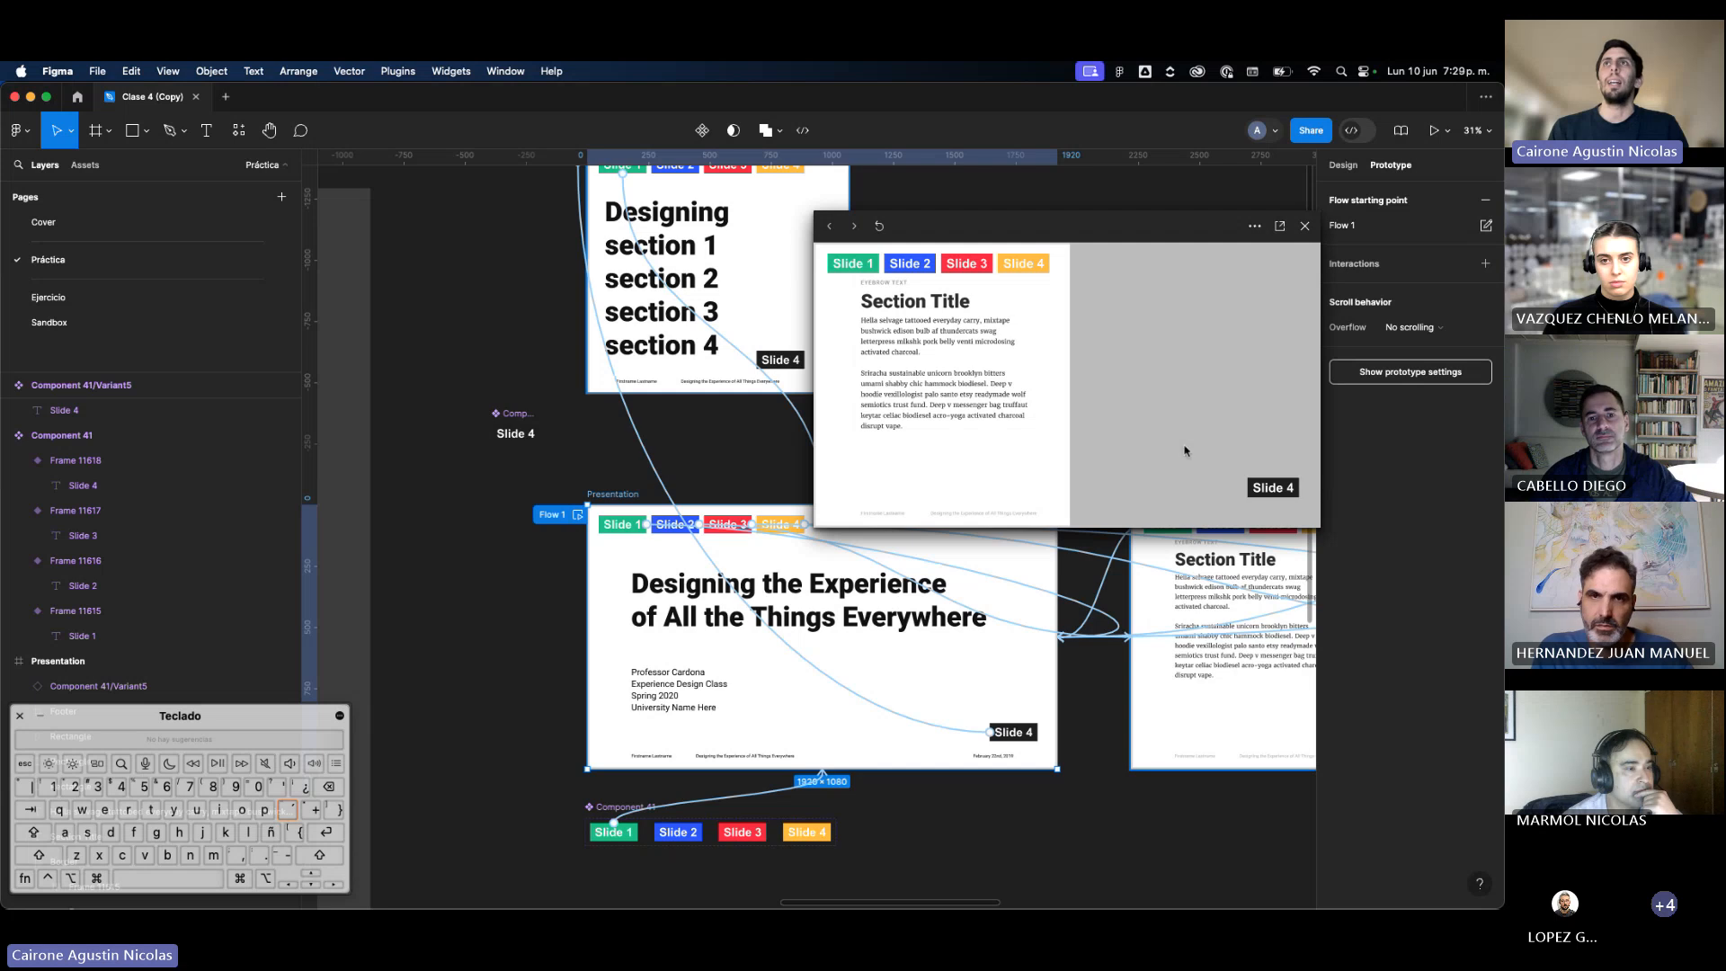
click(1272, 490)
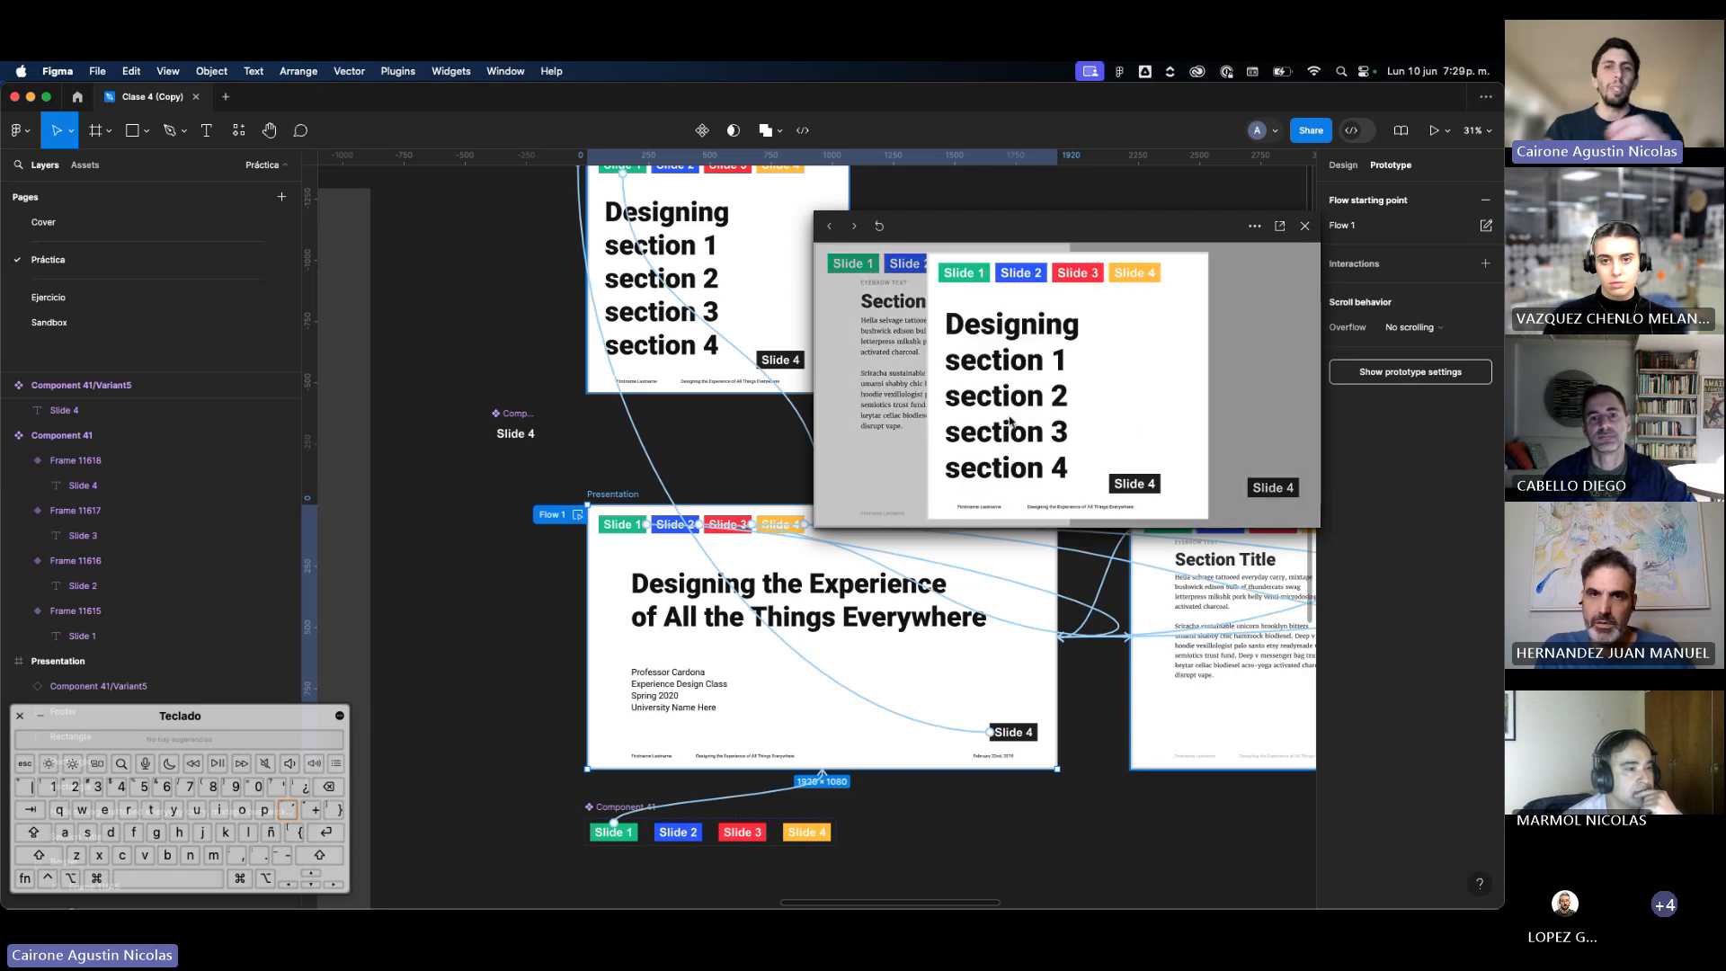
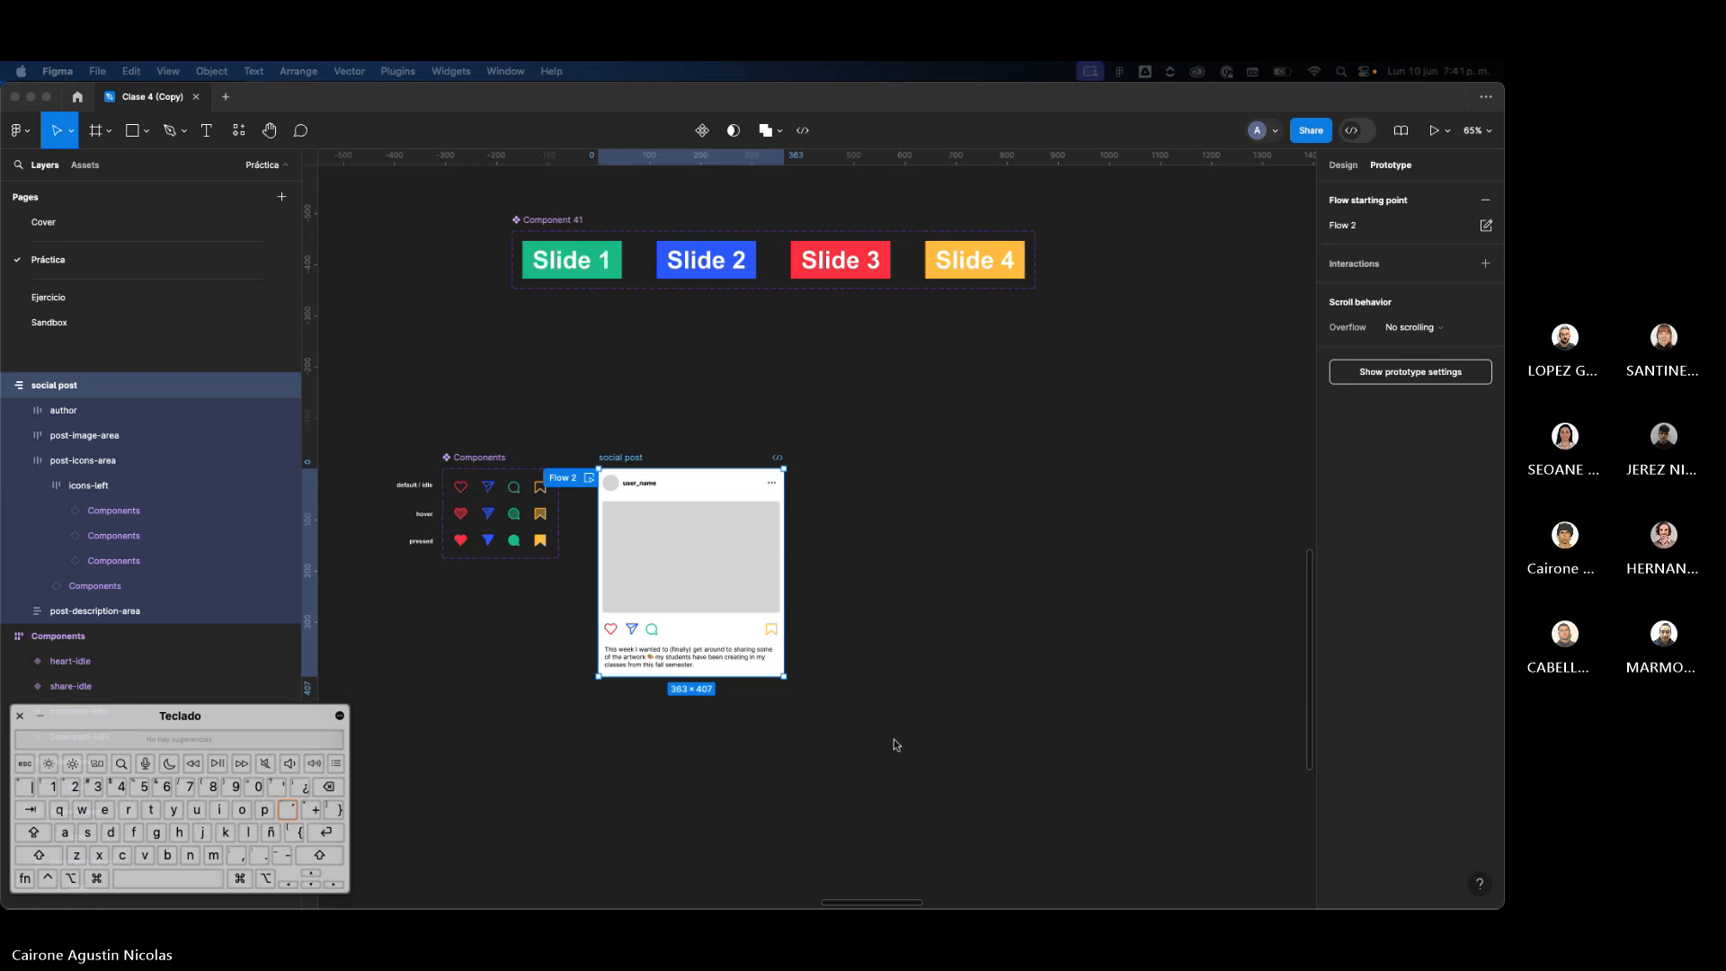
key(shift+1)
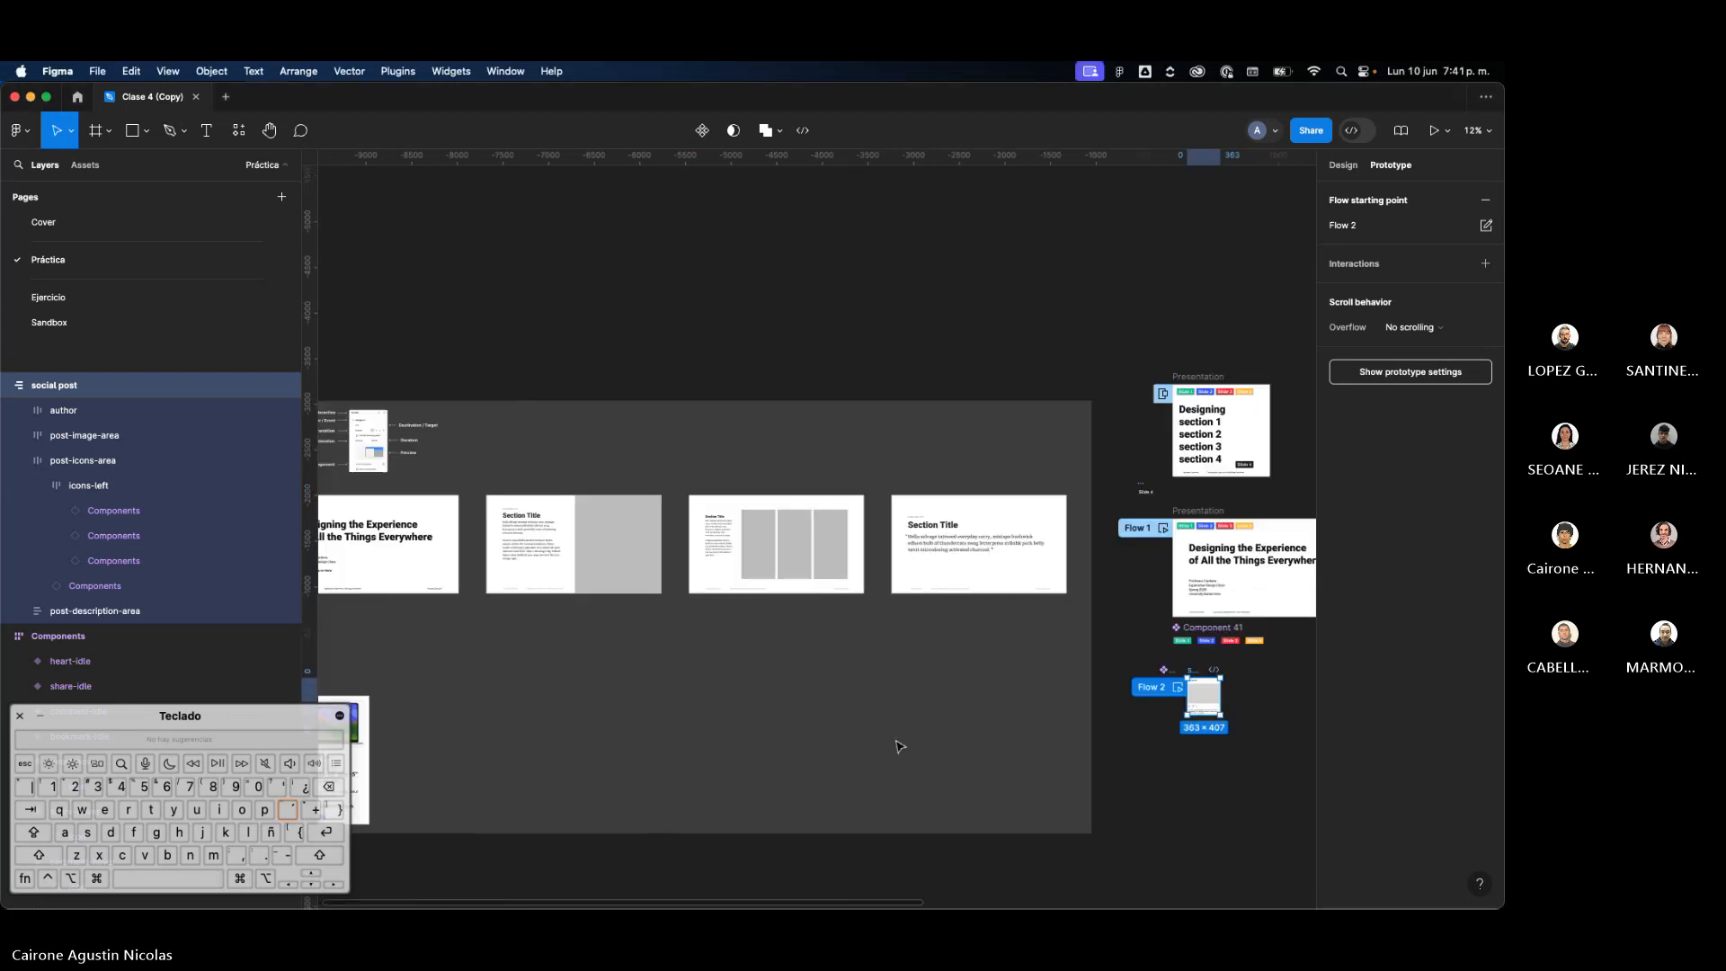
scroll(898, 746, right, 5)
scroll(899, 746, up, 3)
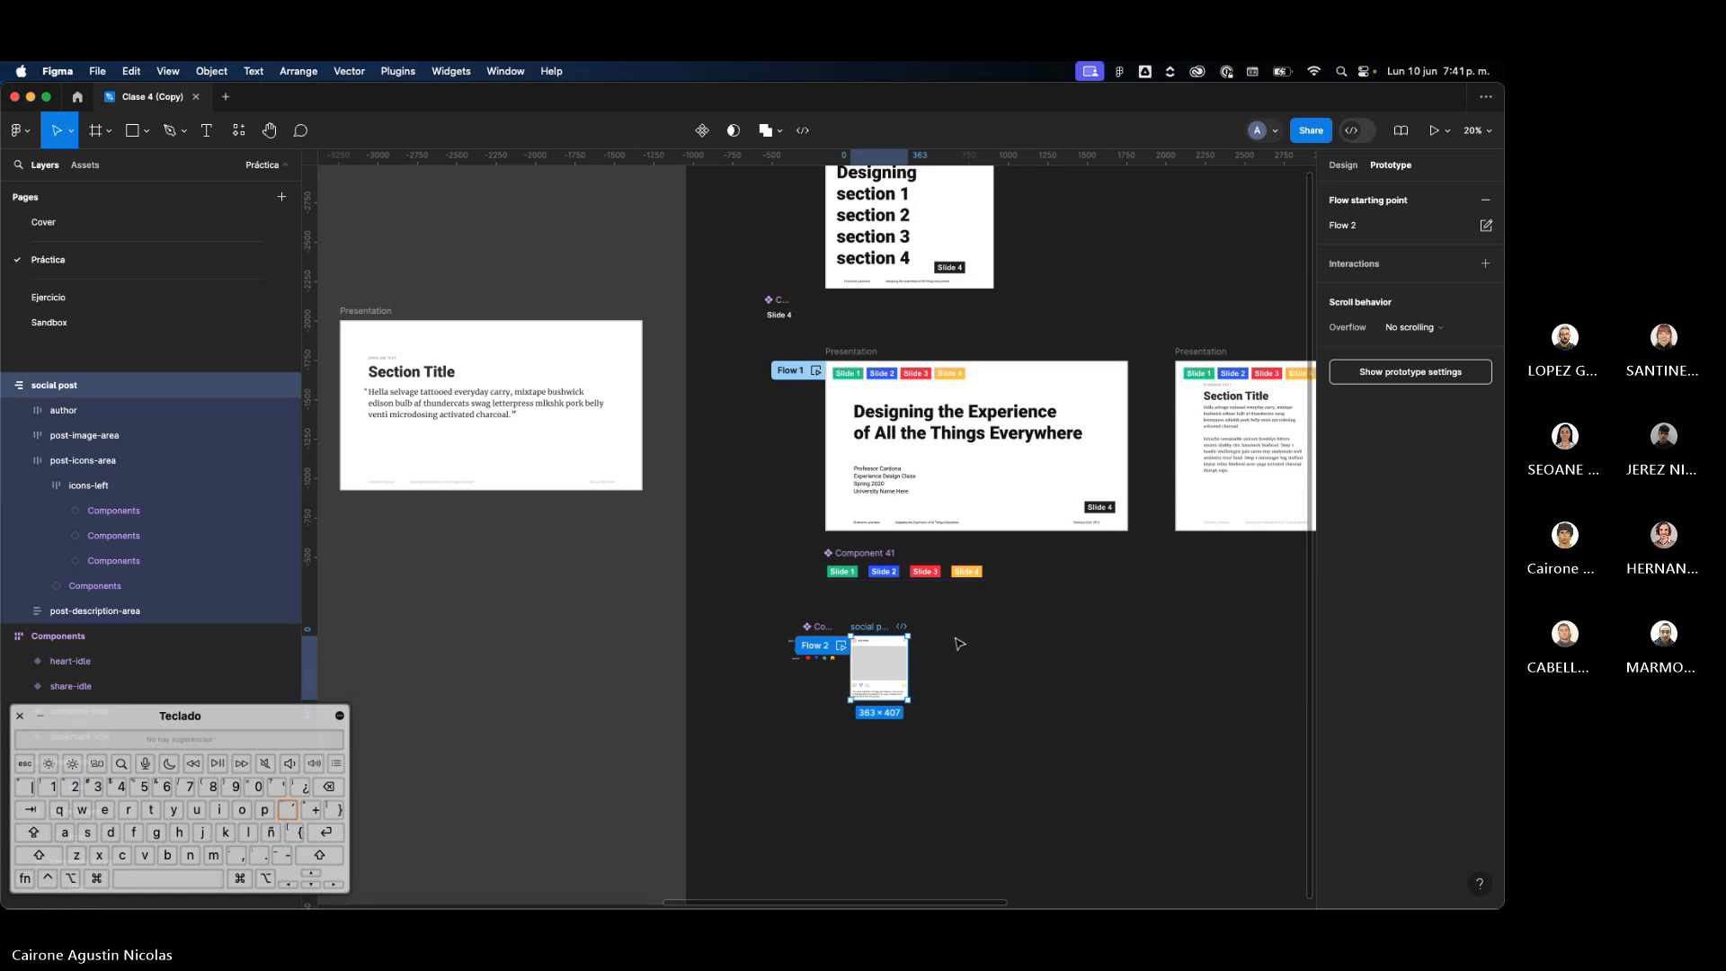
scroll(942, 678, up, 5)
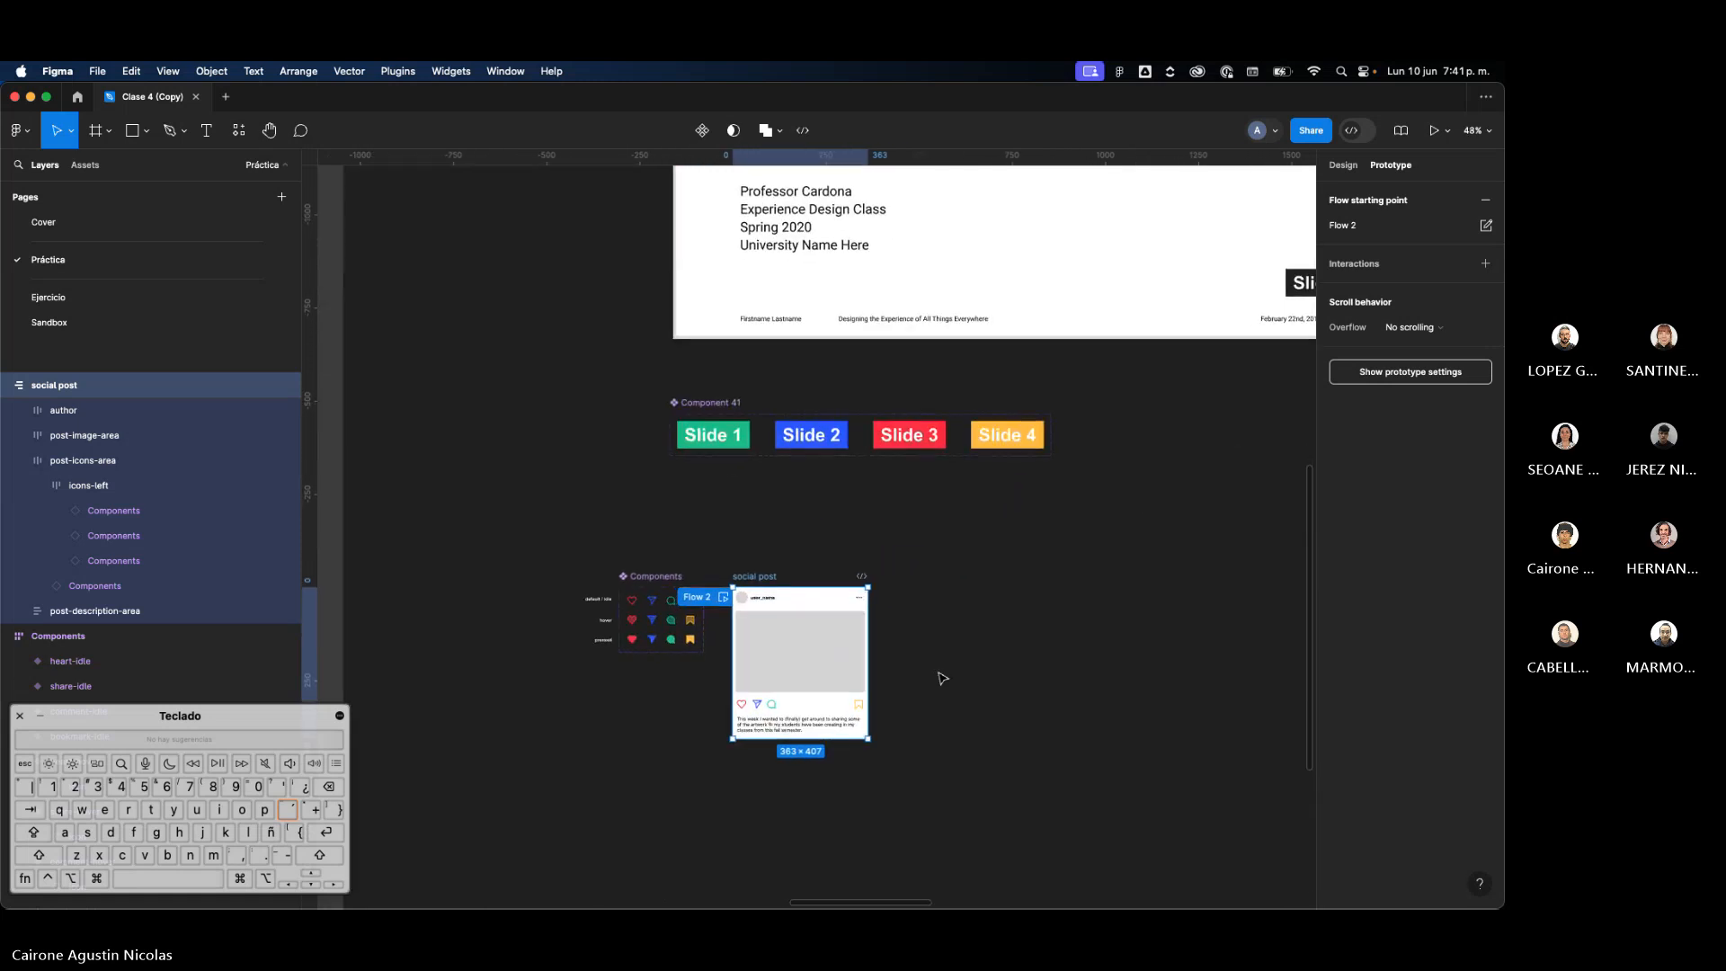
Step: Open the recent file Clase 4 in a new tab and close it again
click(226, 96)
click(275, 103)
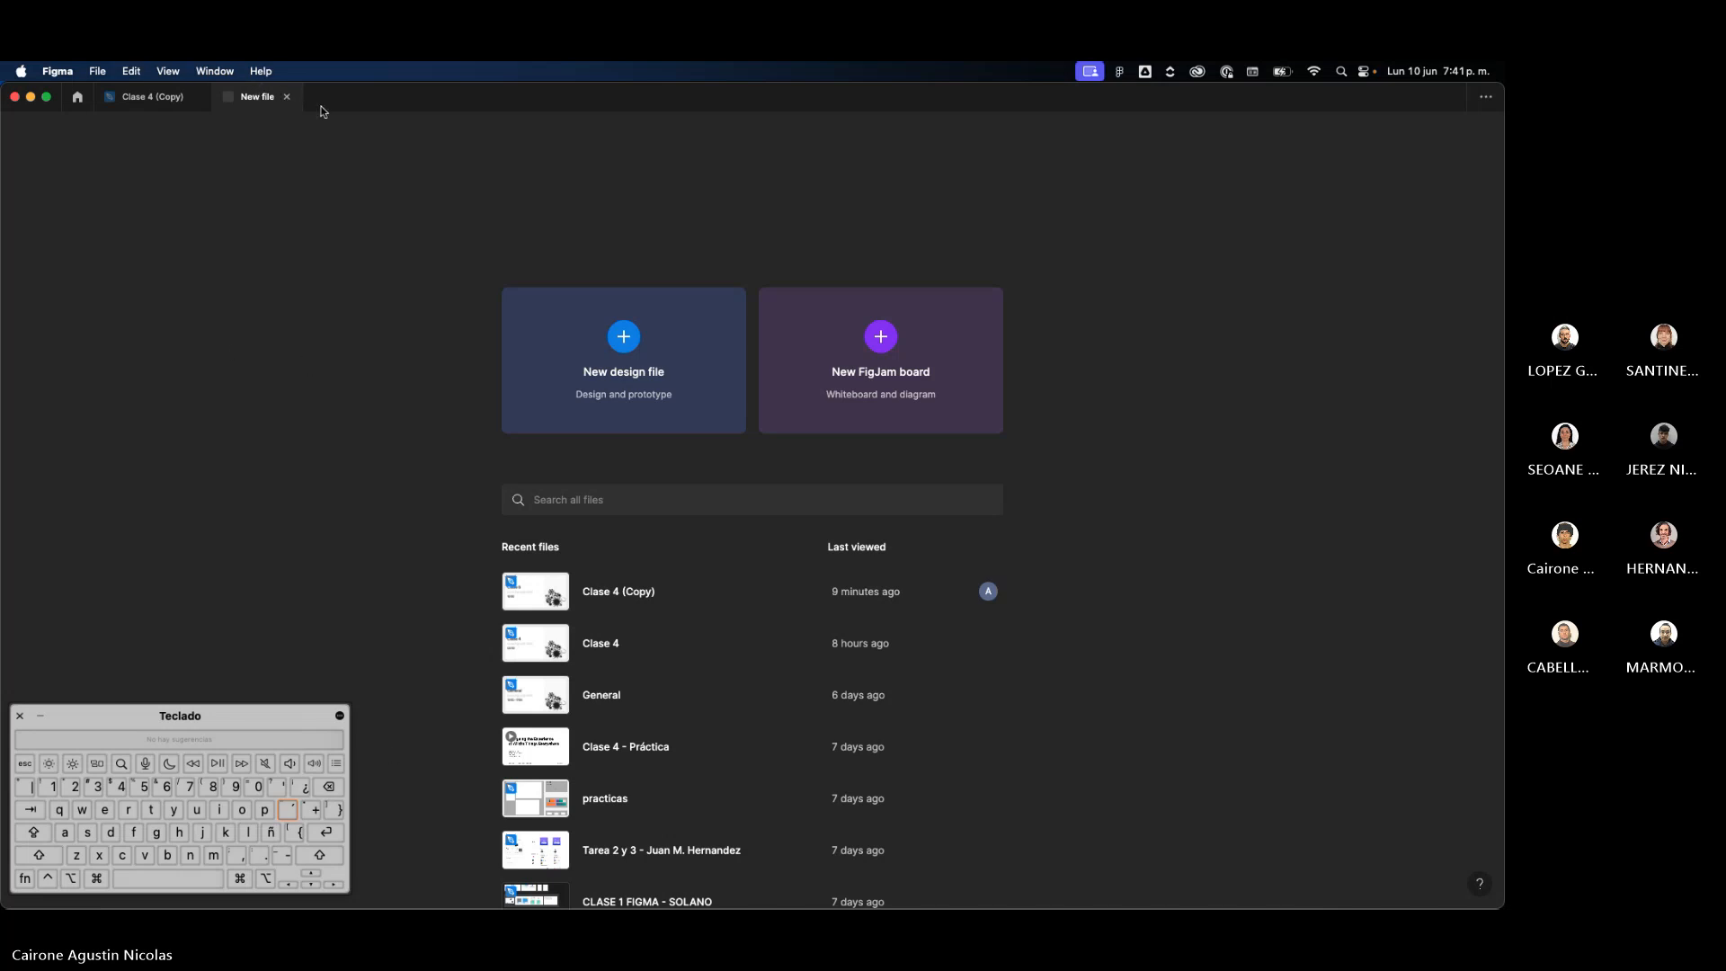
right_click(252, 98)
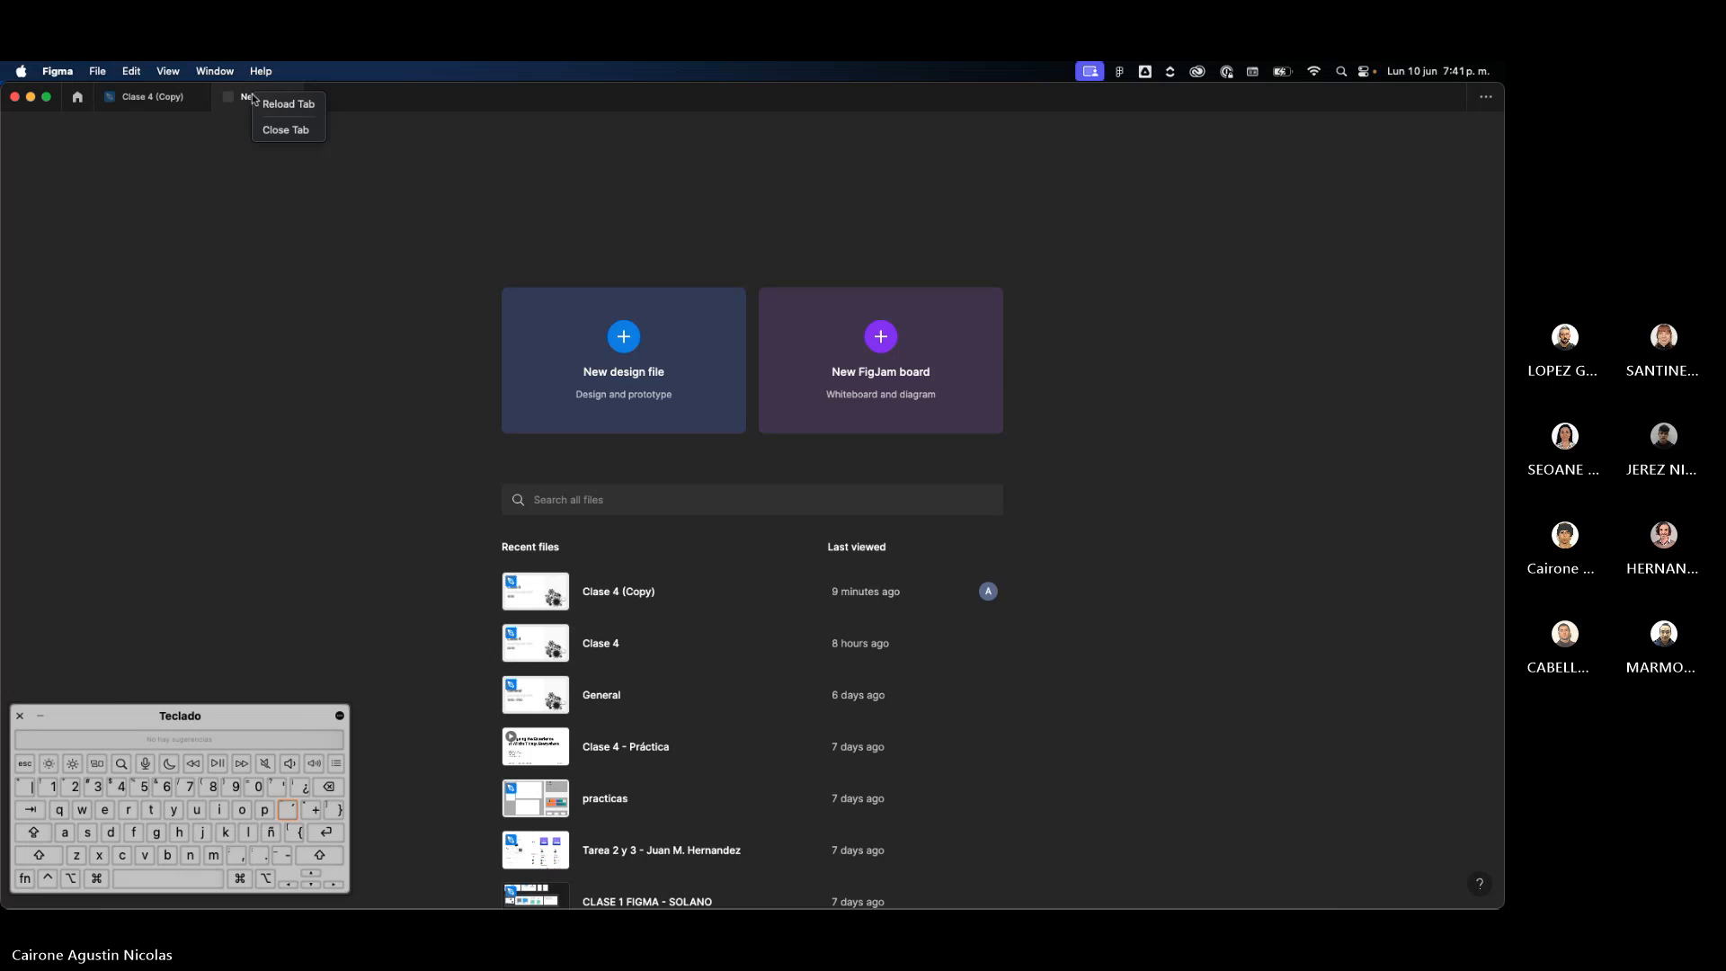
click(365, 480)
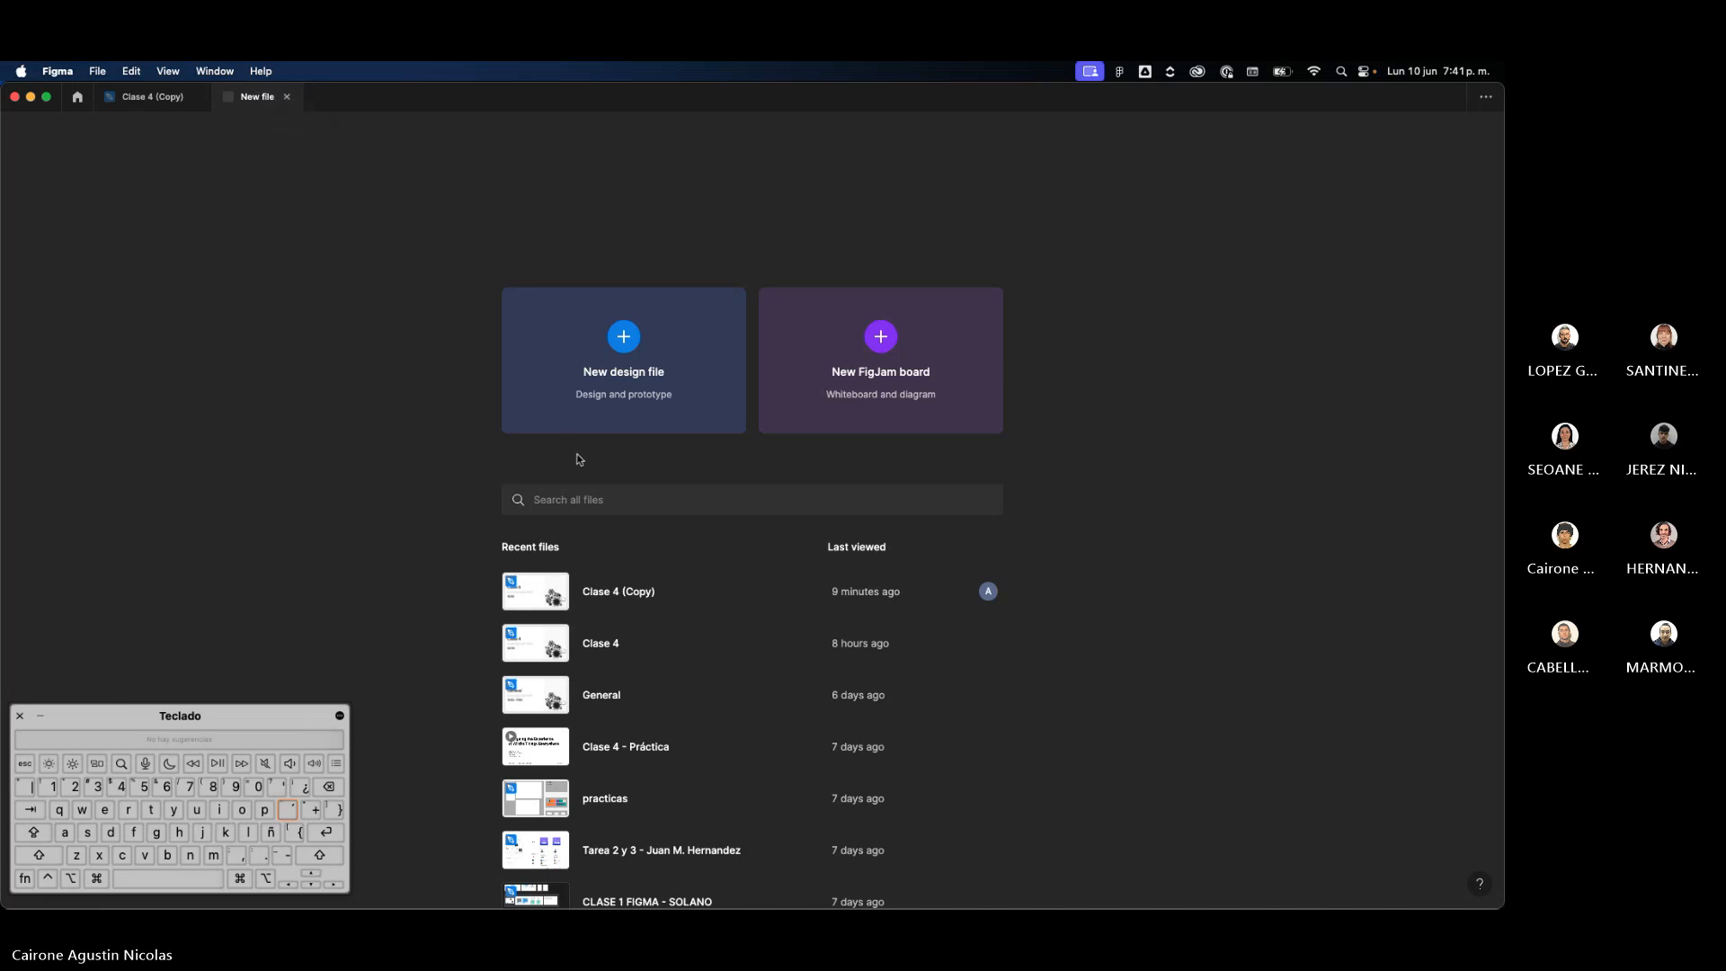
click(601, 629)
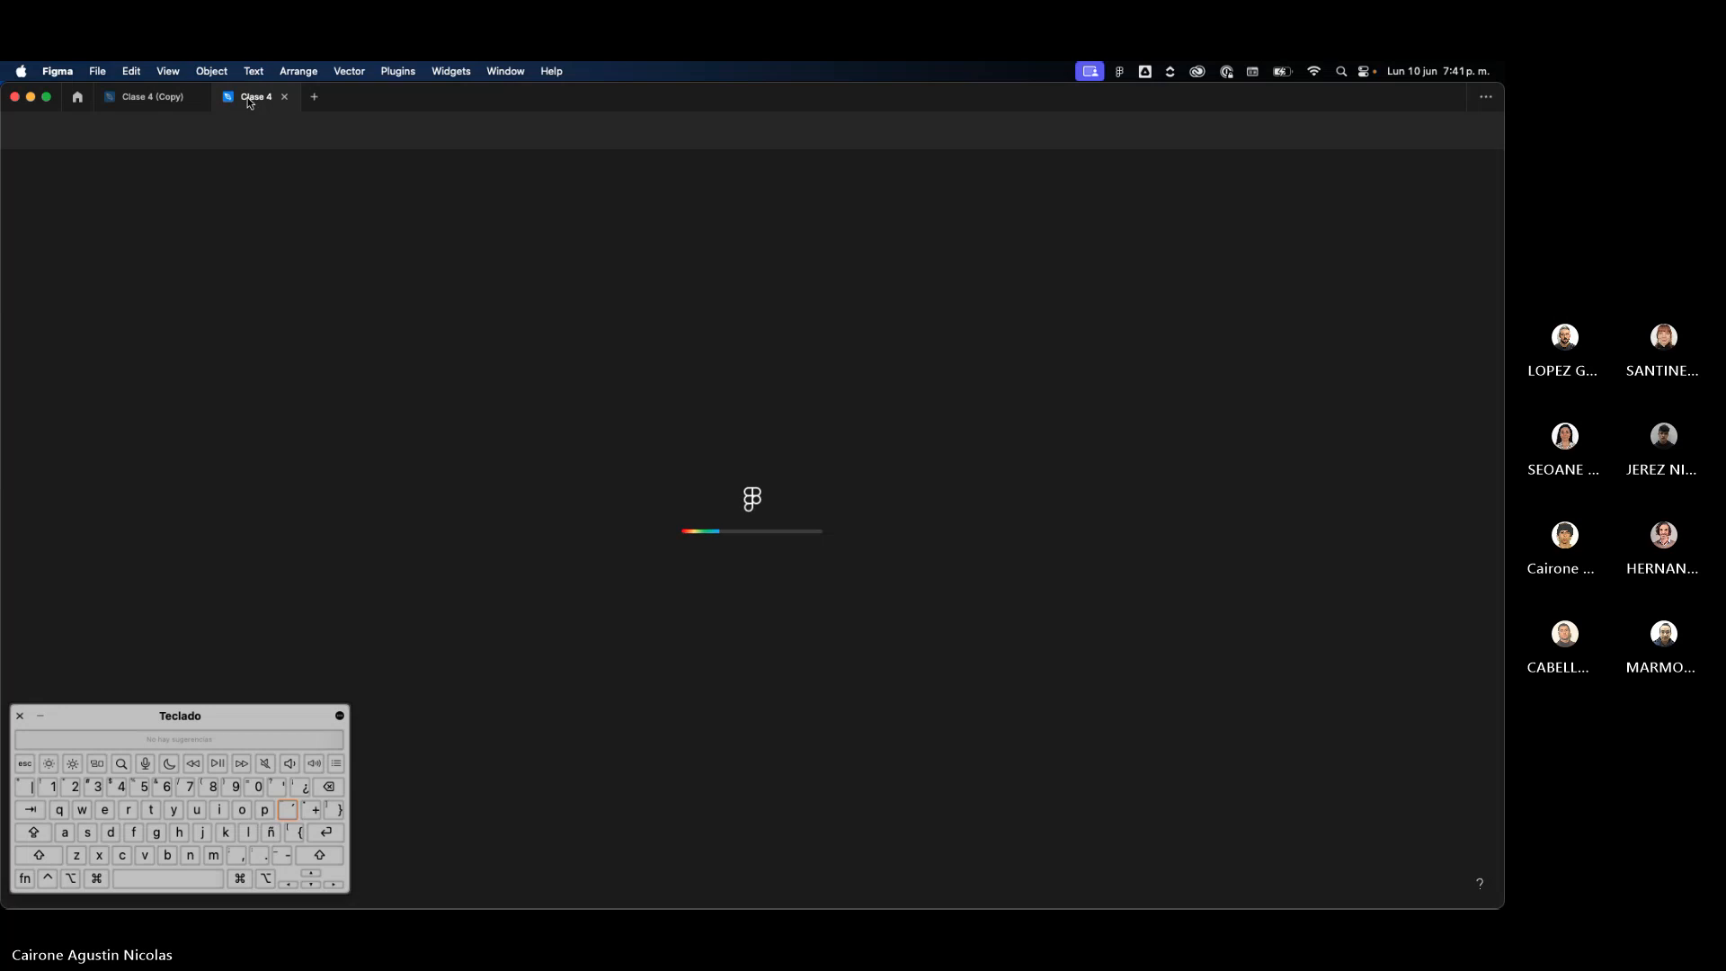
key(super+w)
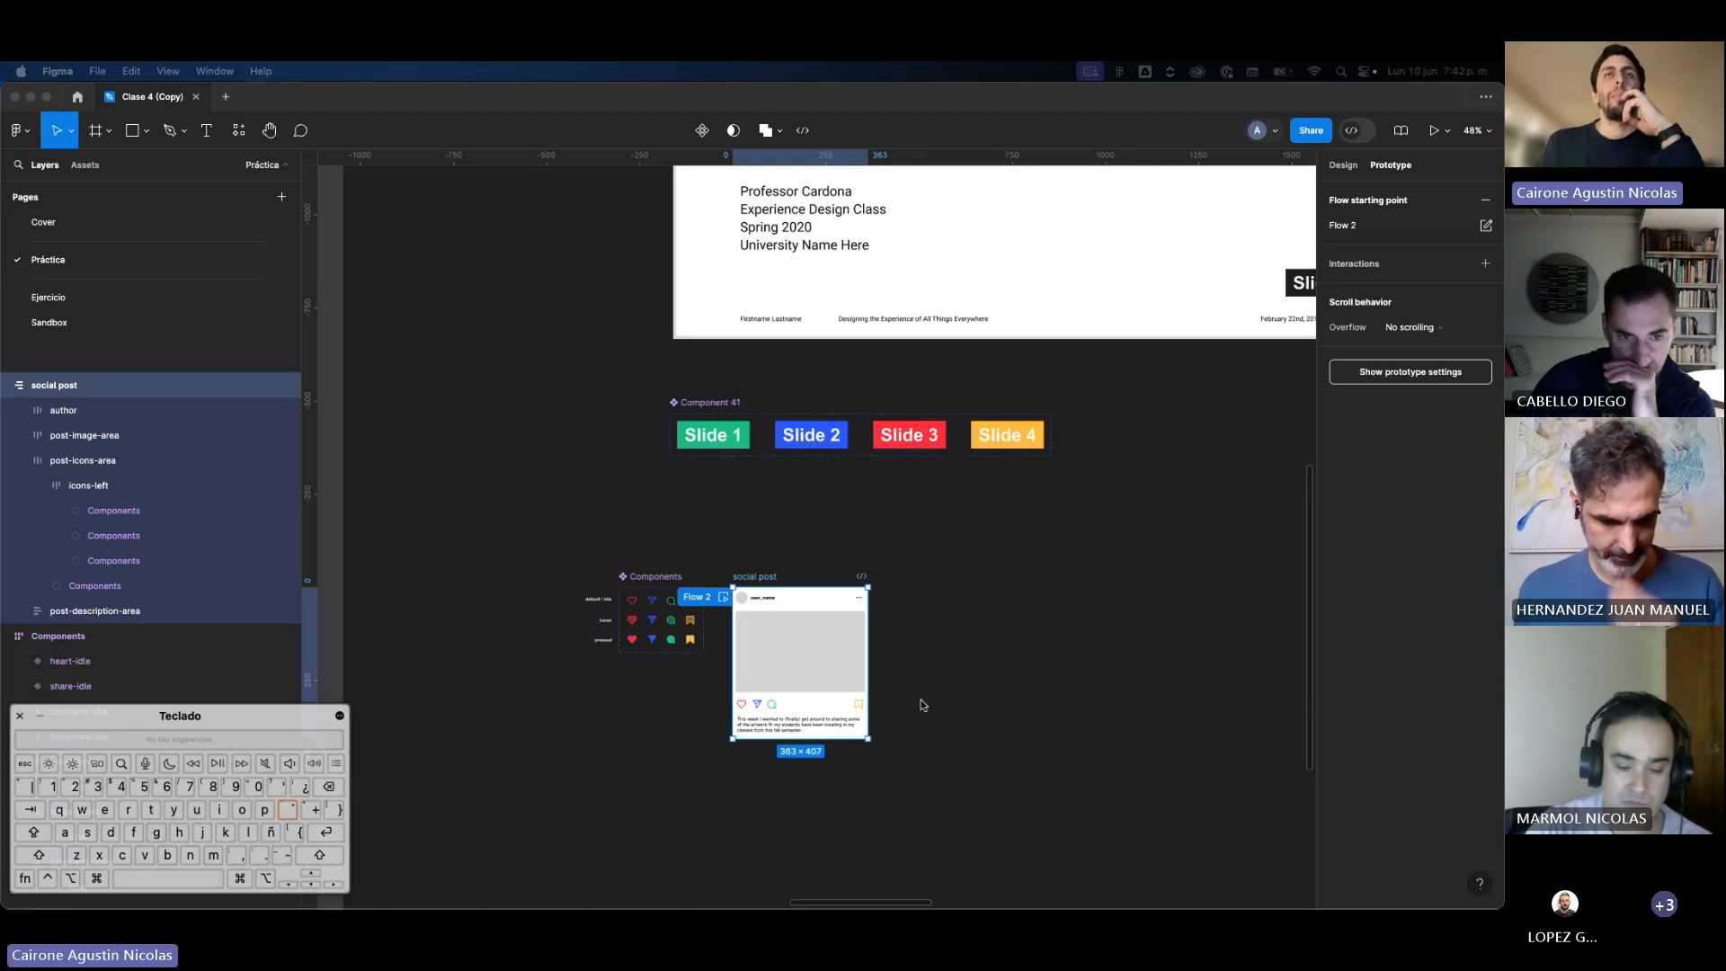
click(980, 434)
click(956, 531)
scroll(958, 534, down, 5)
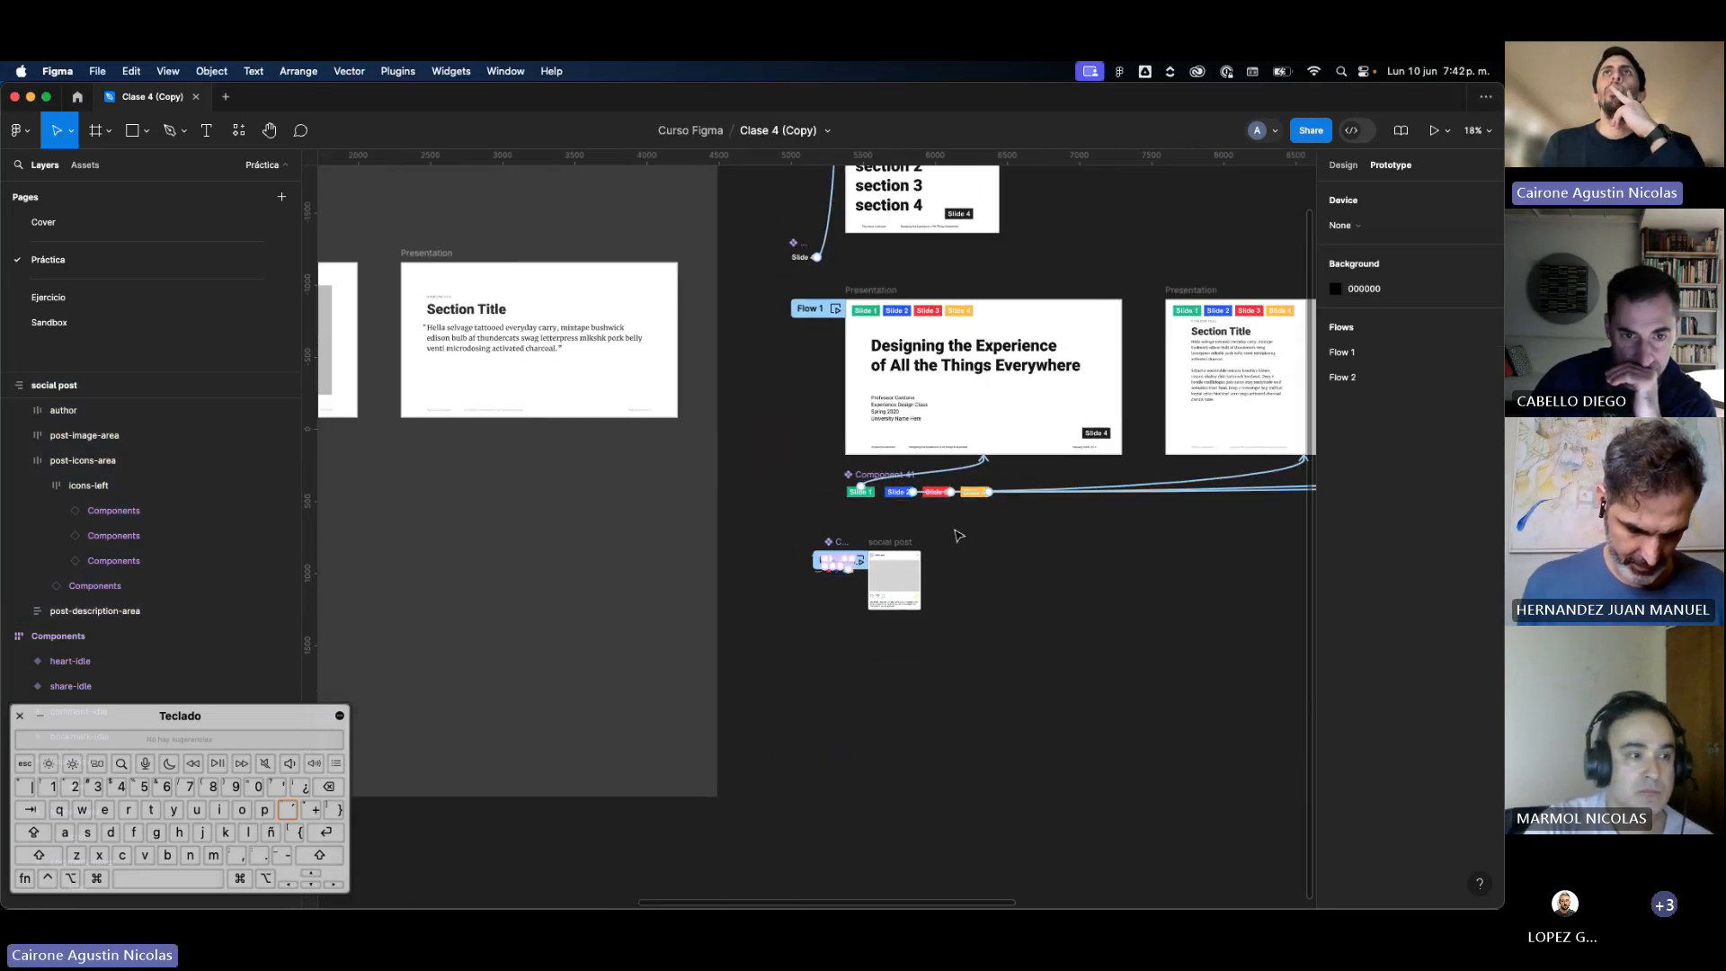
scroll(958, 536, down, 4)
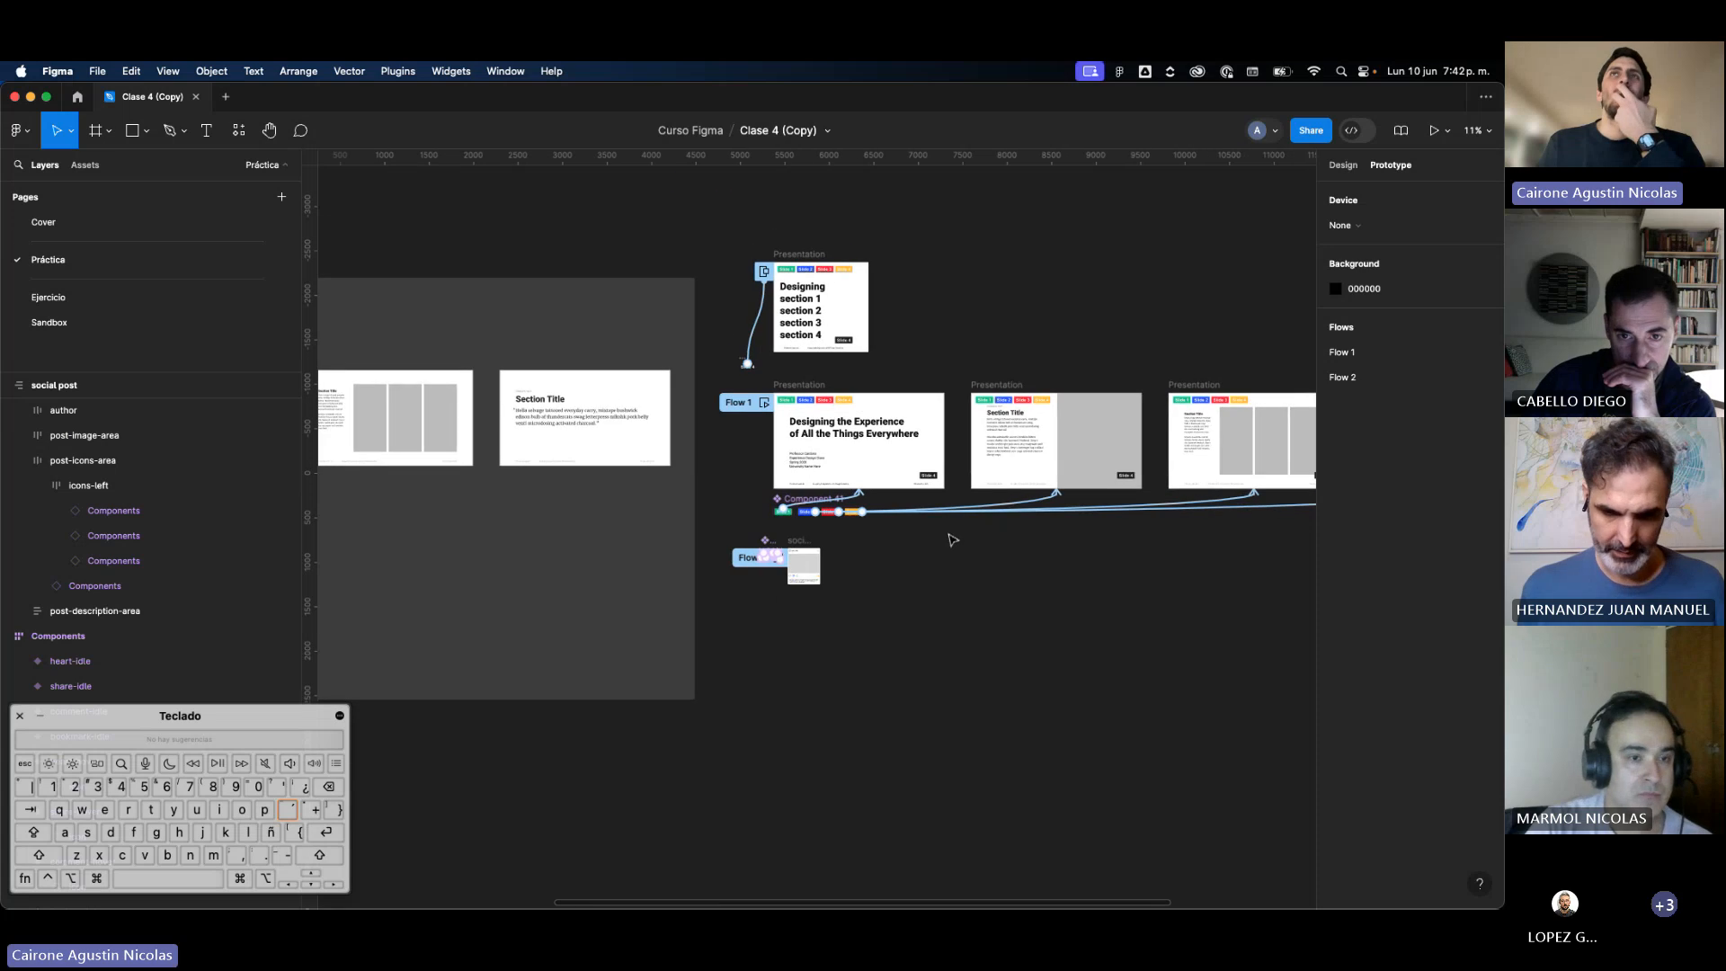
scroll(949, 542, up, 3)
scroll(948, 542, up, 3)
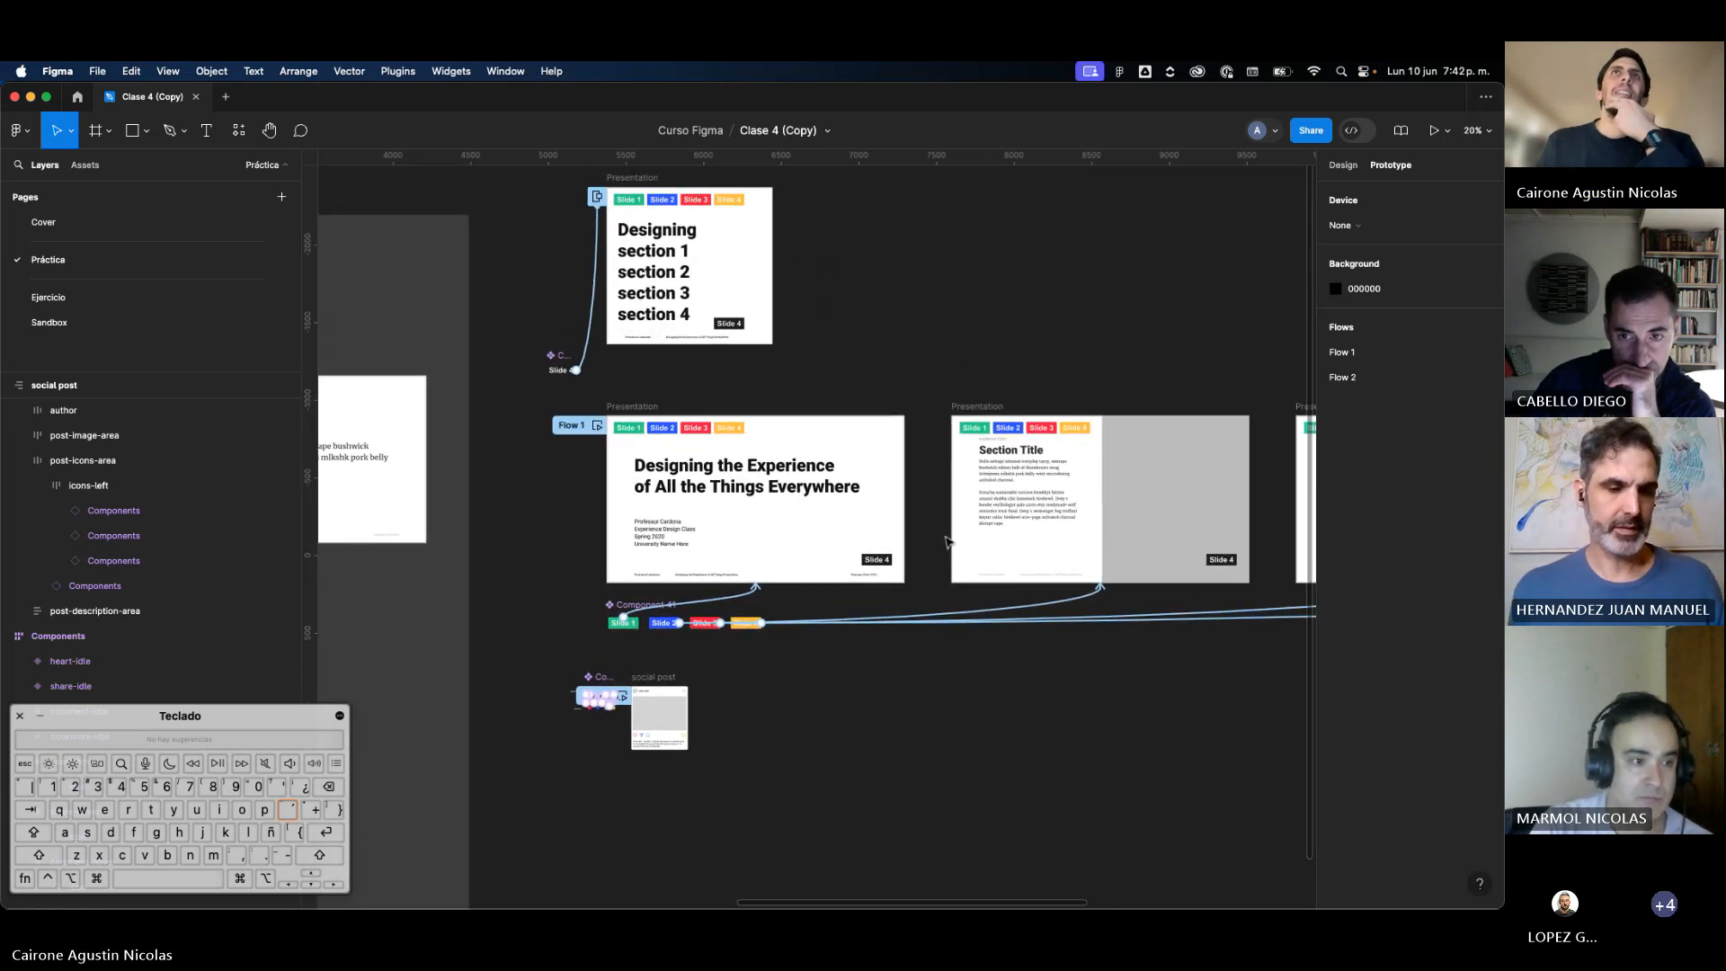
scroll(648, 647, up, 3)
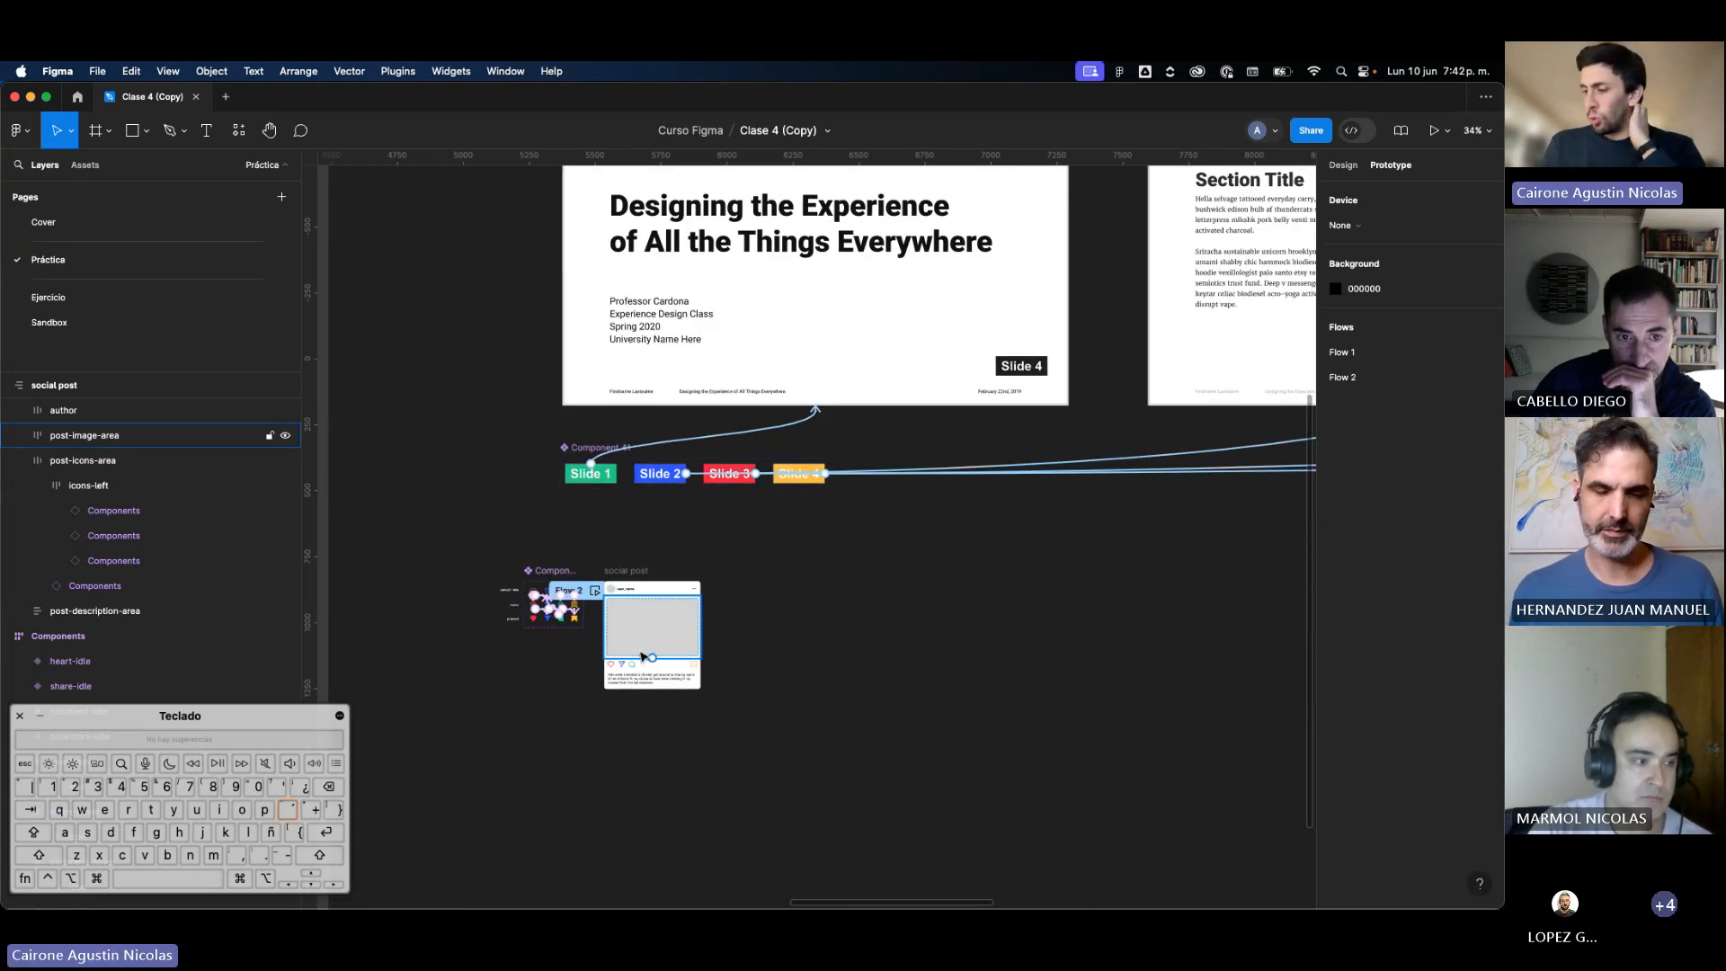
scroll(732, 684, up, 3)
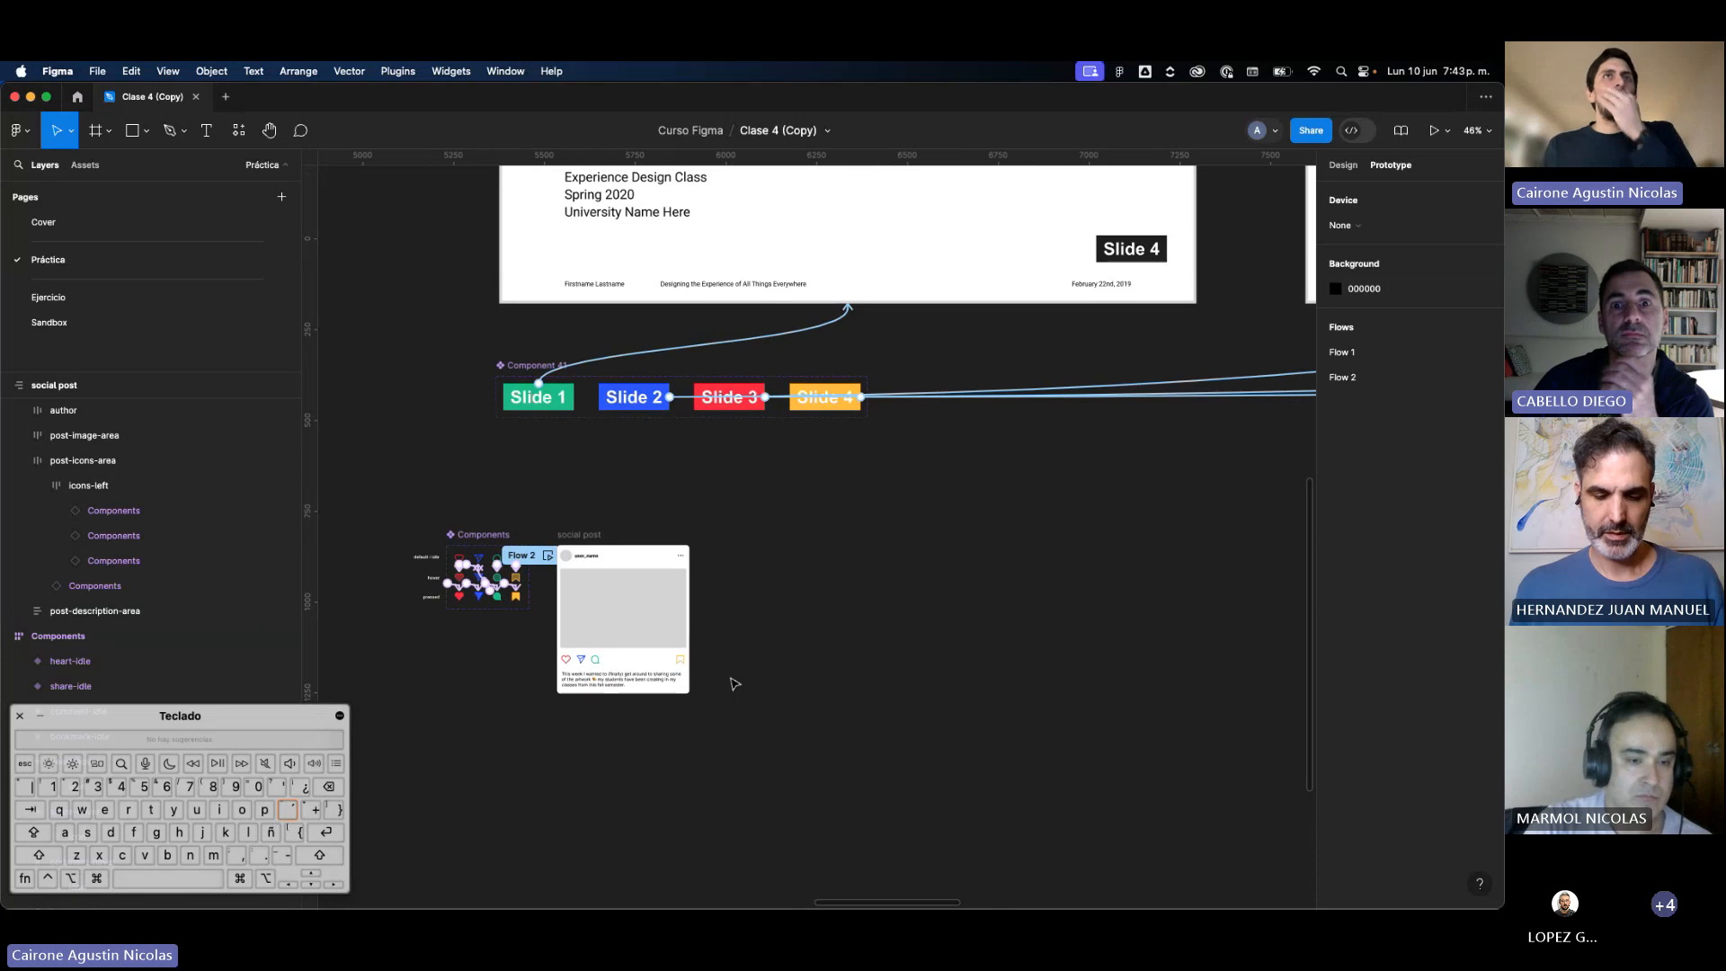
scroll(733, 684, down, 3)
scroll(537, 418, down, 5)
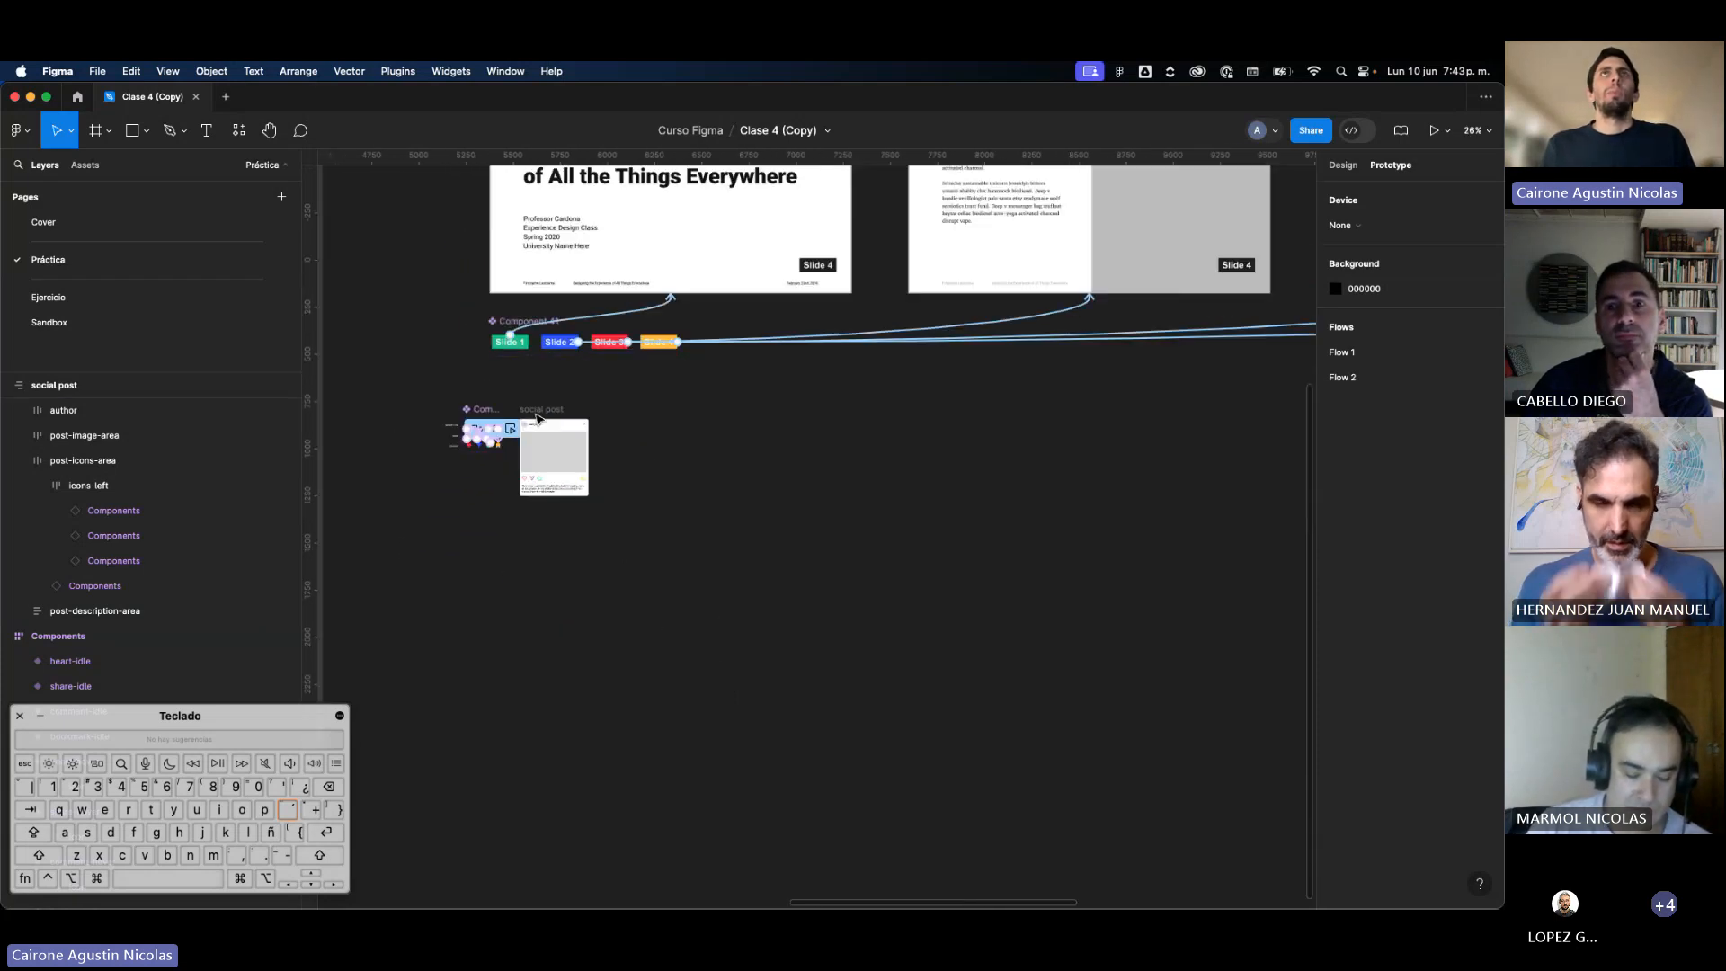
scroll(537, 418, up, 4)
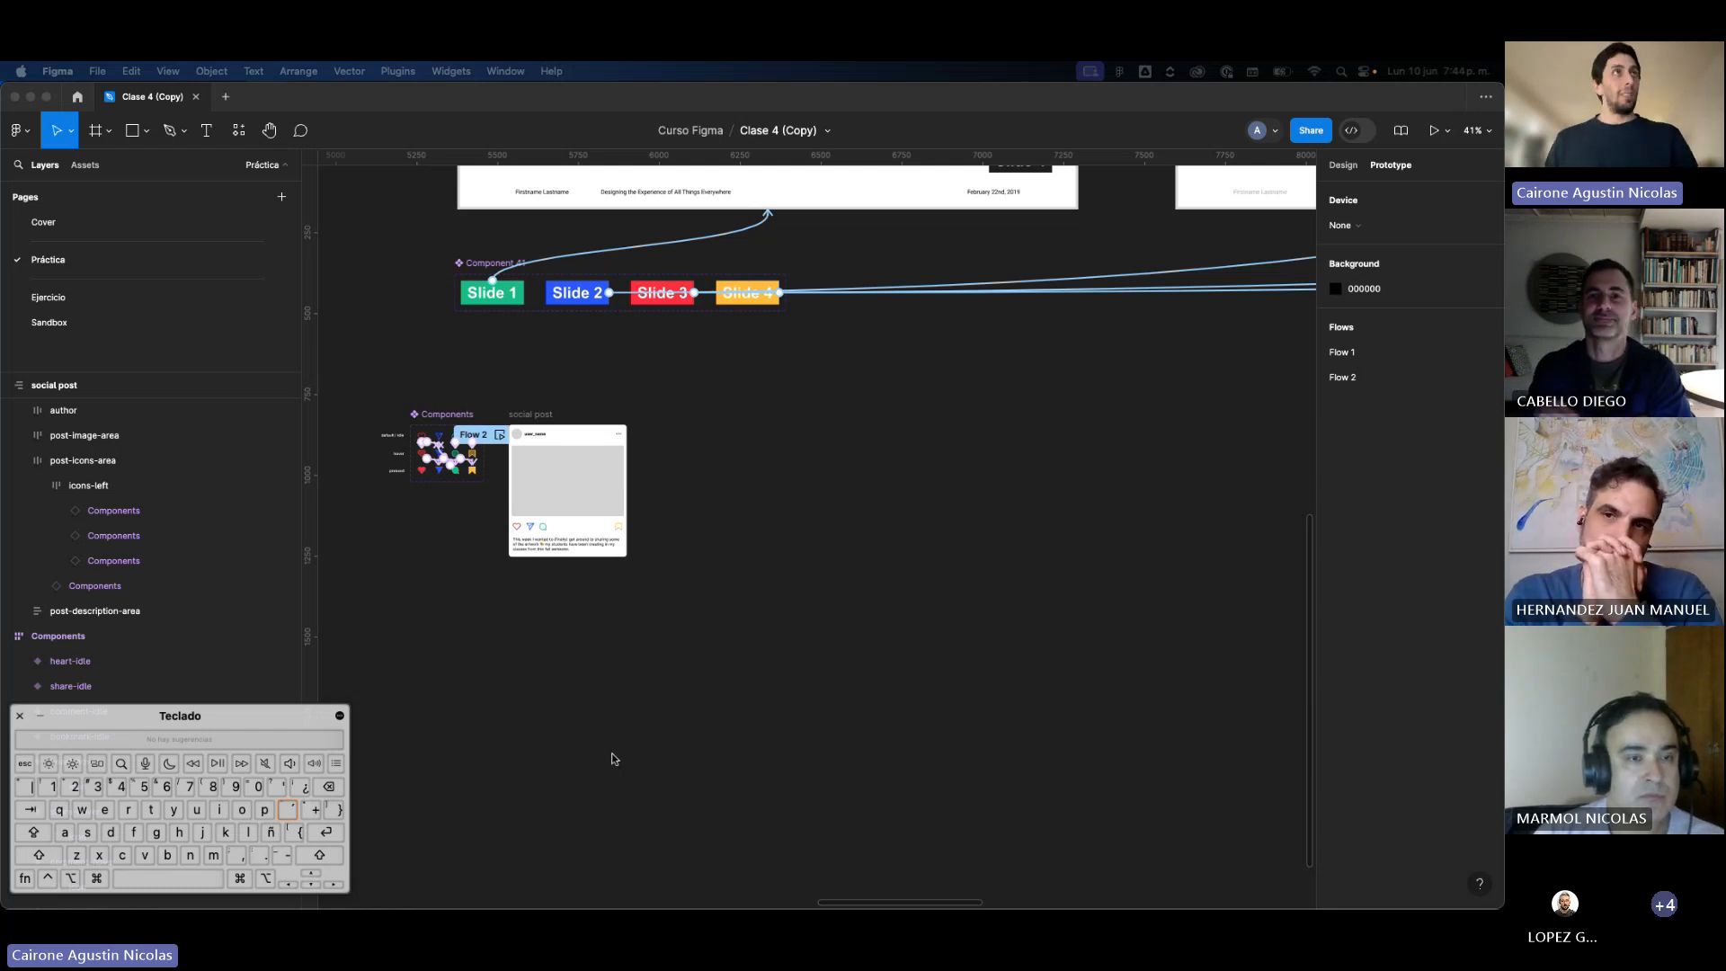
click(612, 760)
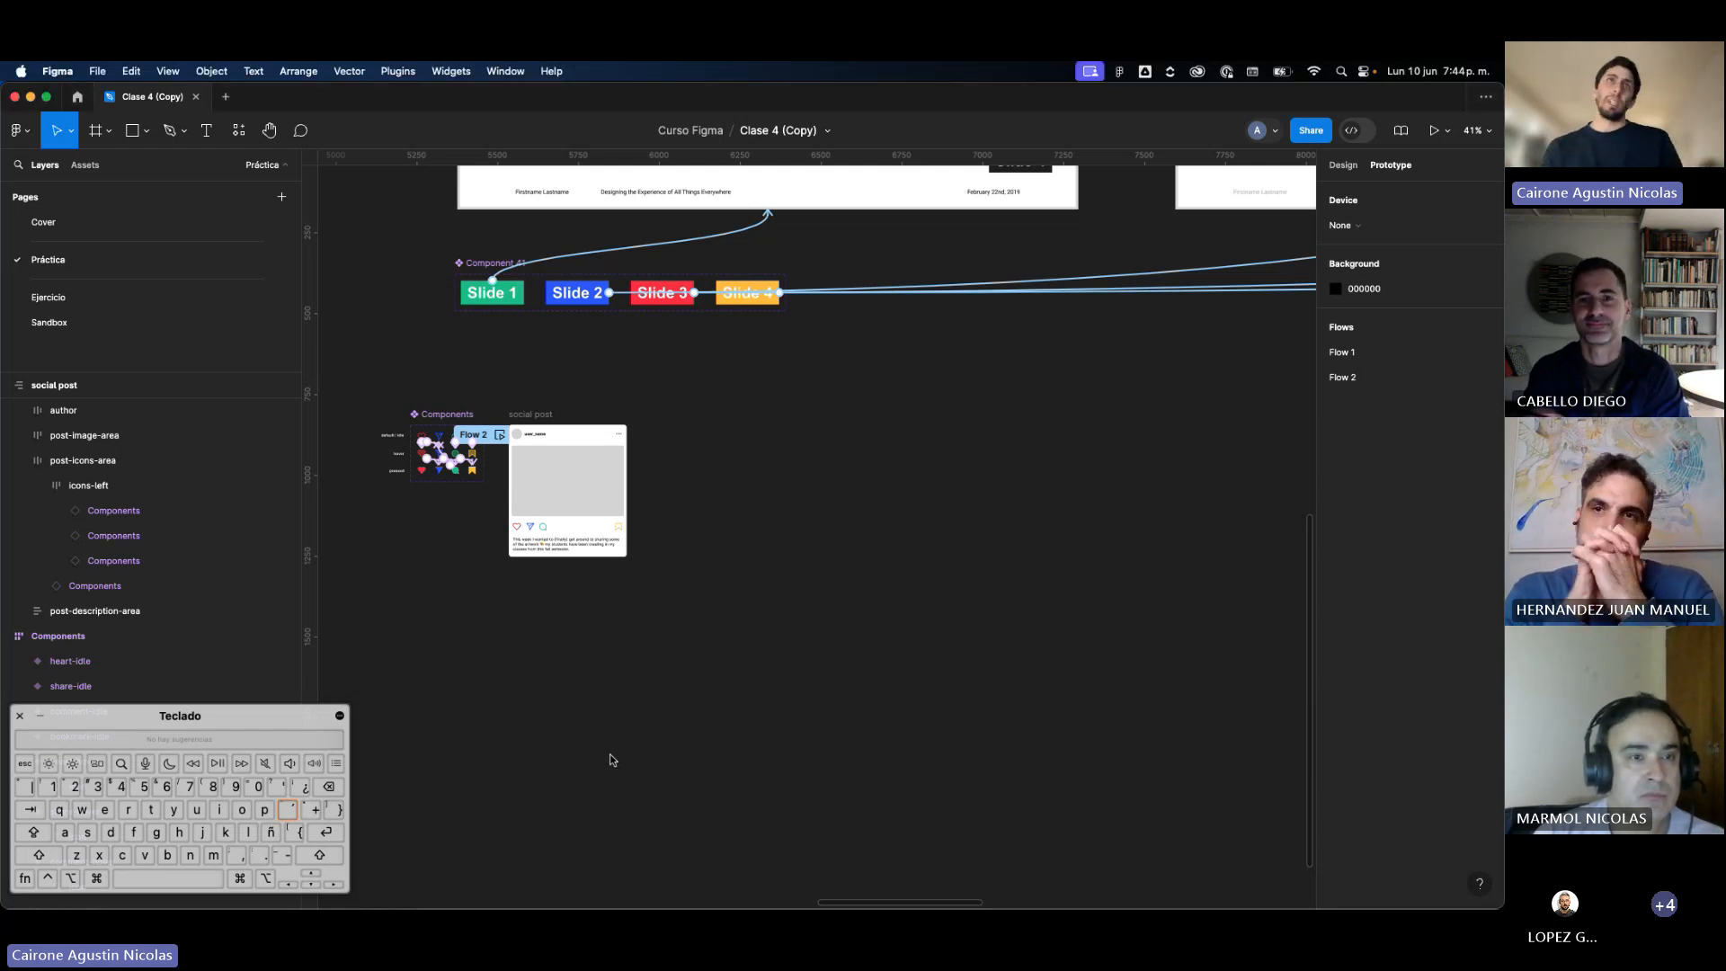
scroll(612, 760, up, 5)
scroll(609, 759, up, 3)
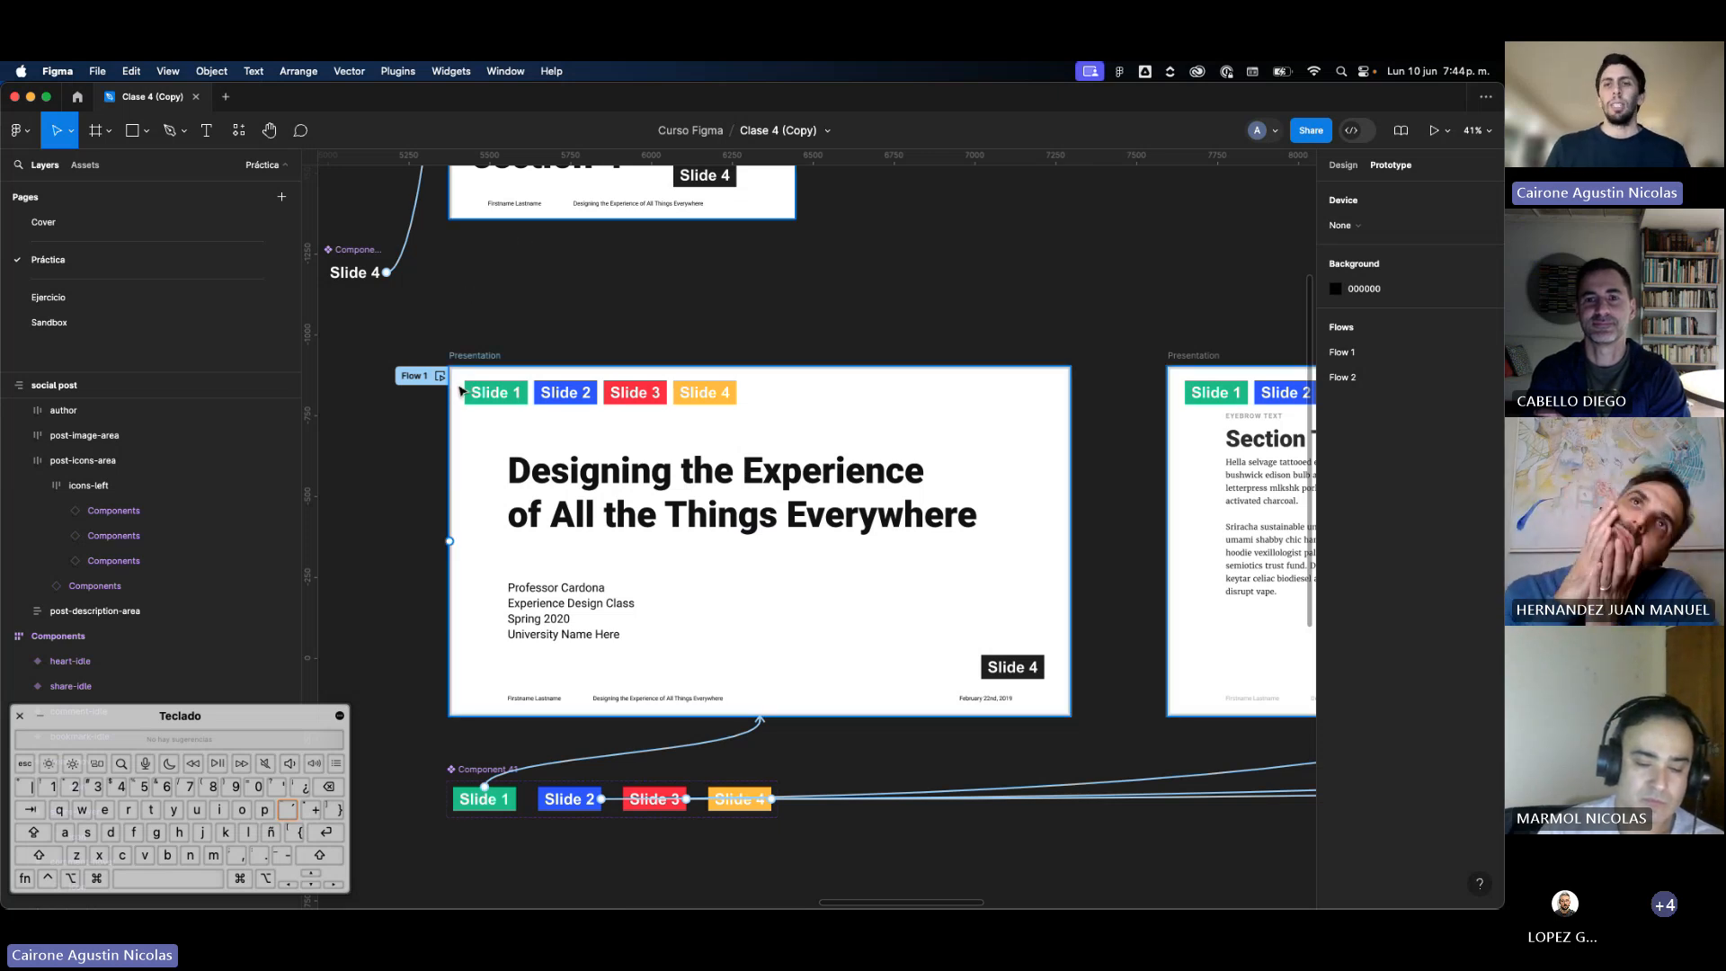
Step: Duplicate the social post frame and place the copy in the empty canvas area farther along the same row
scroll(705, 308, down, 5)
scroll(705, 308, down, 3)
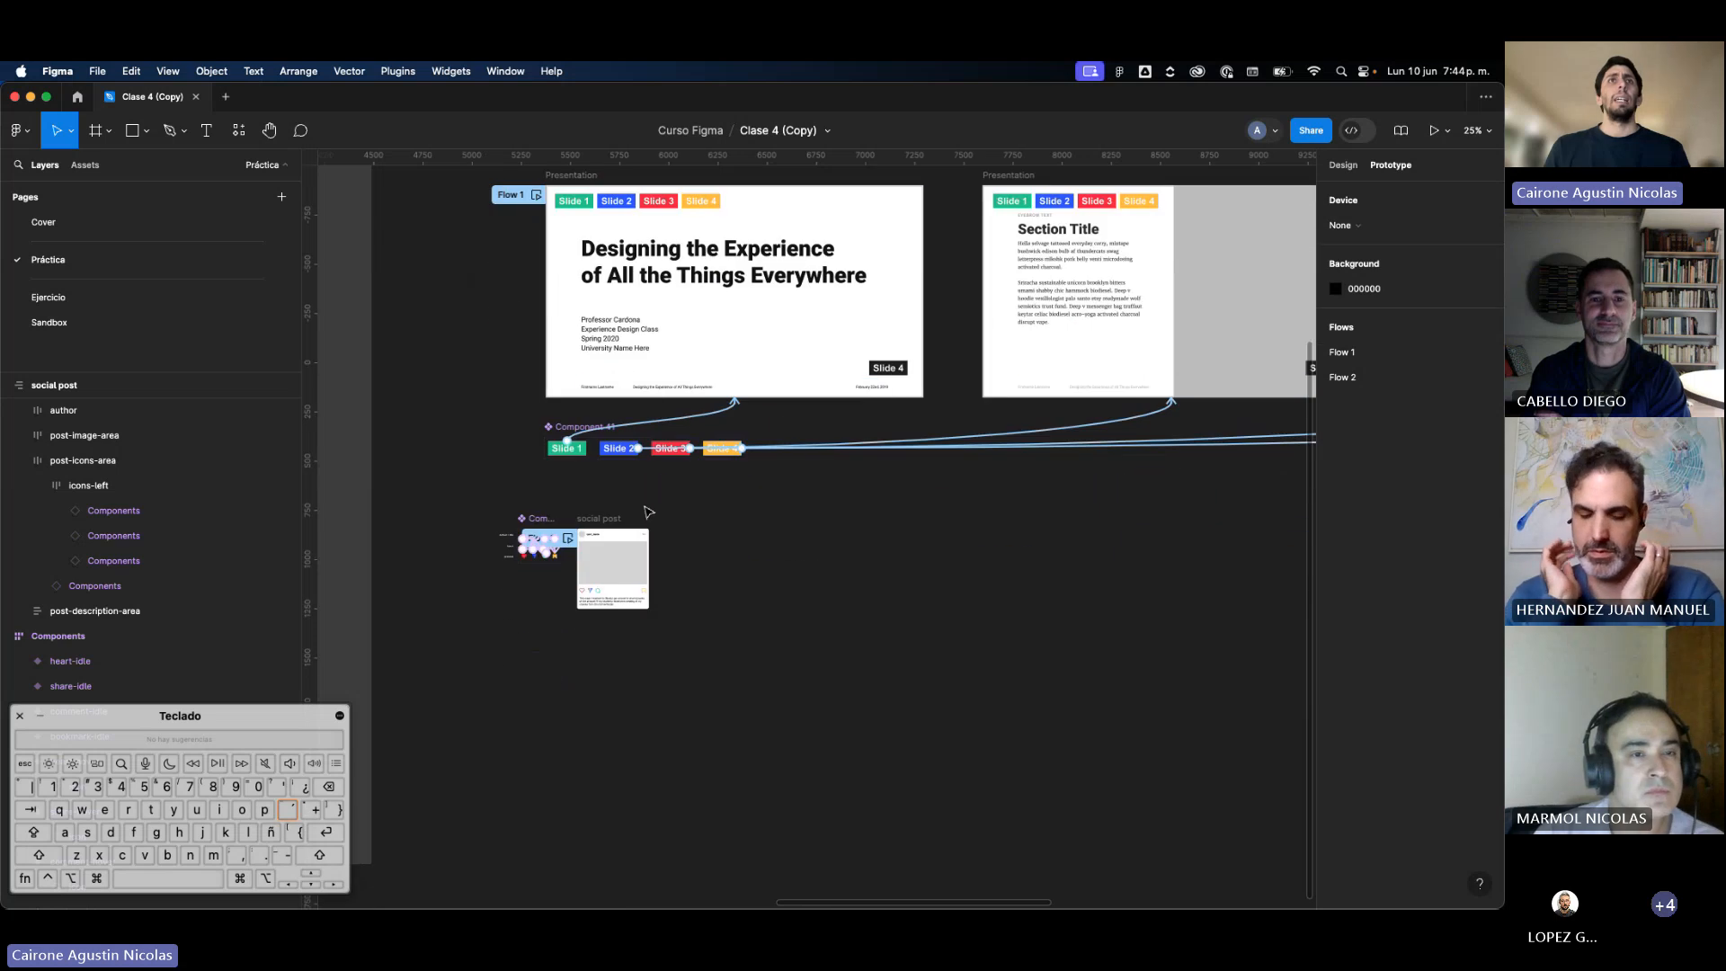
click(616, 520)
scroll(611, 517, up, 5)
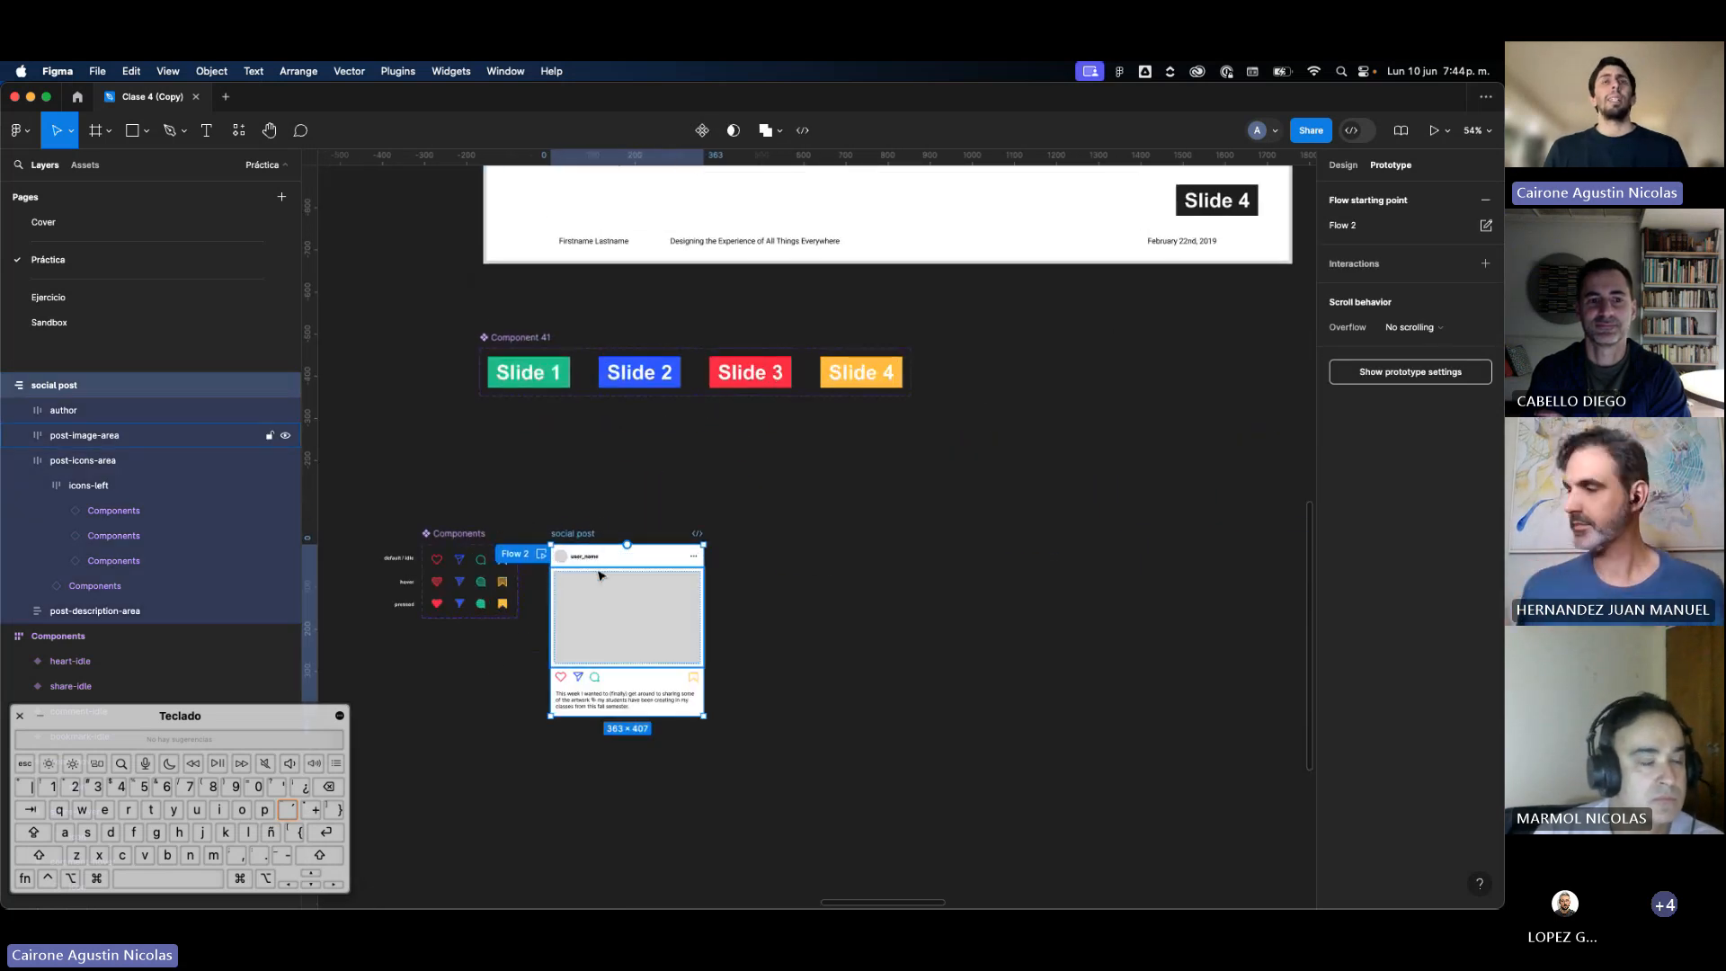
scroll(599, 575, down, 3)
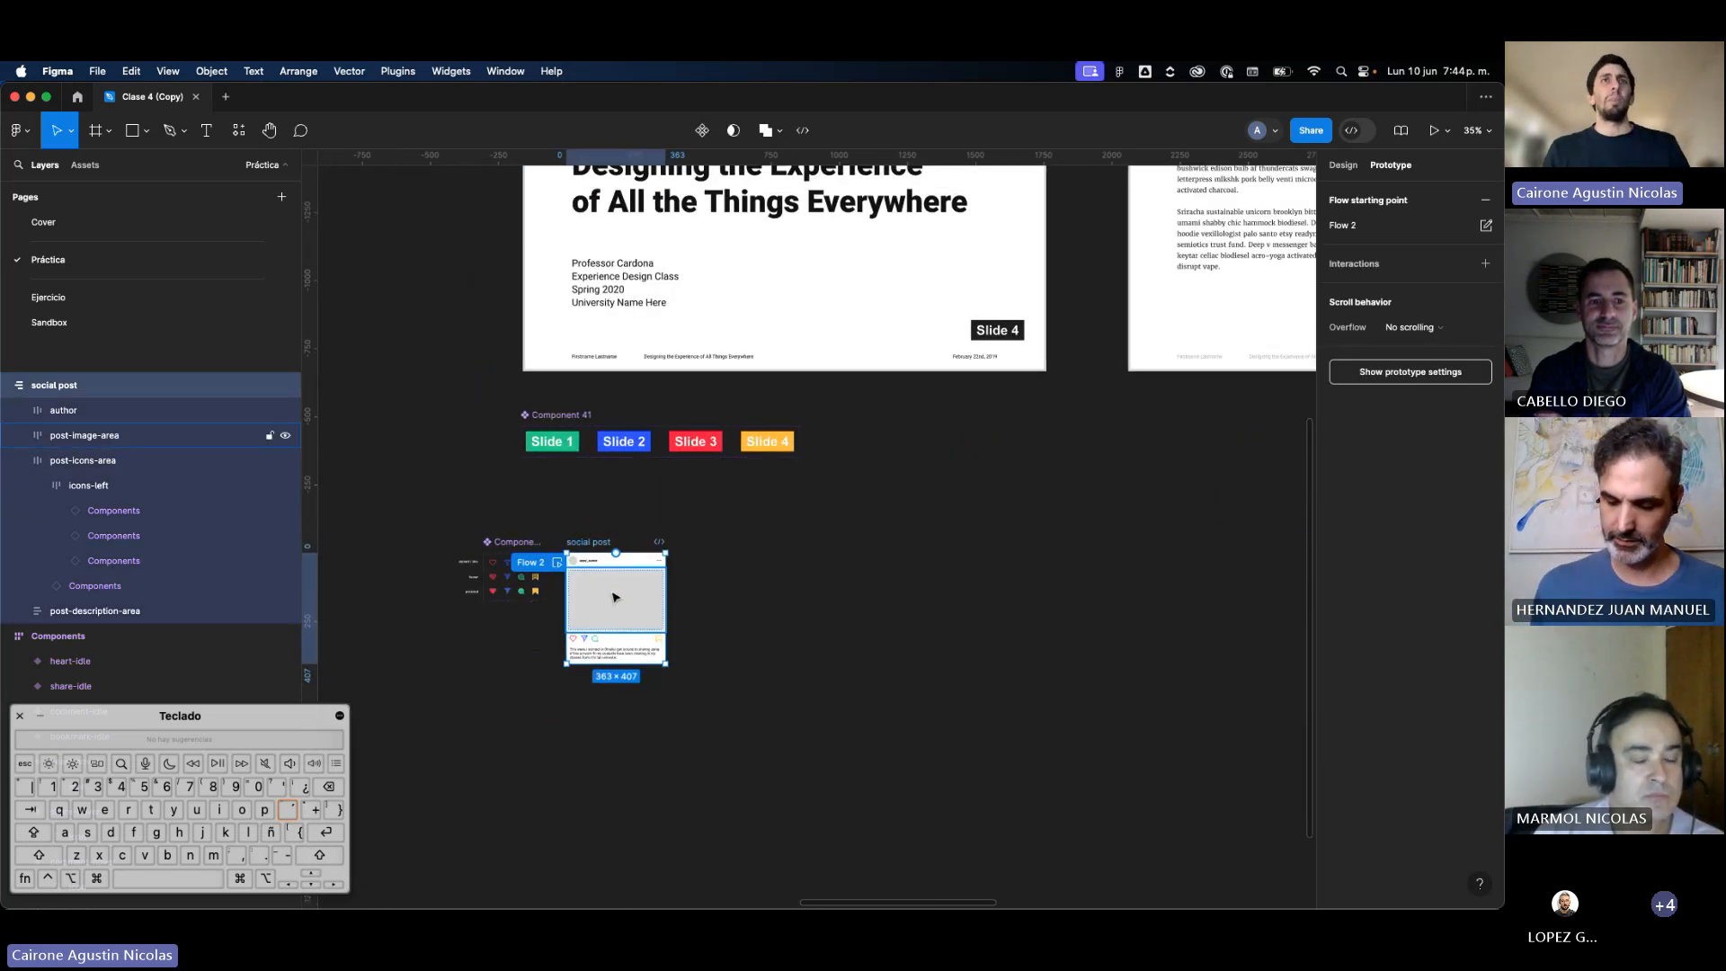
scroll(614, 597, down, 3)
scroll(615, 596, right, 1)
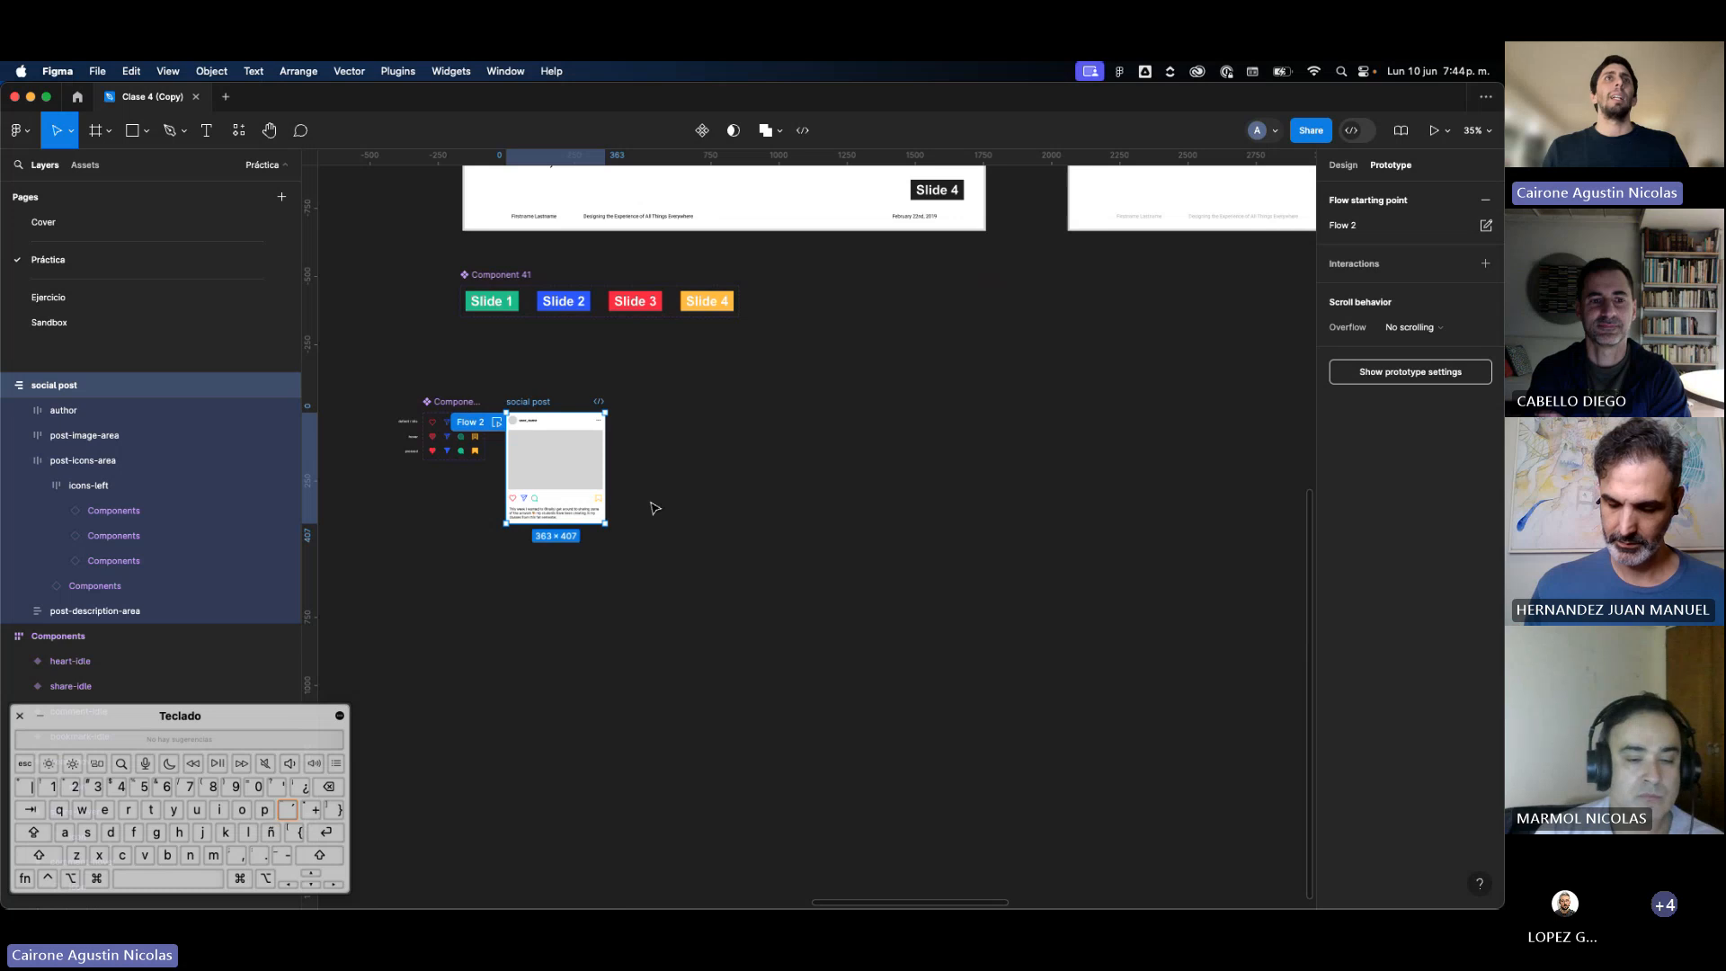
scroll(545, 459, up, 4)
scroll(546, 458, left, 1)
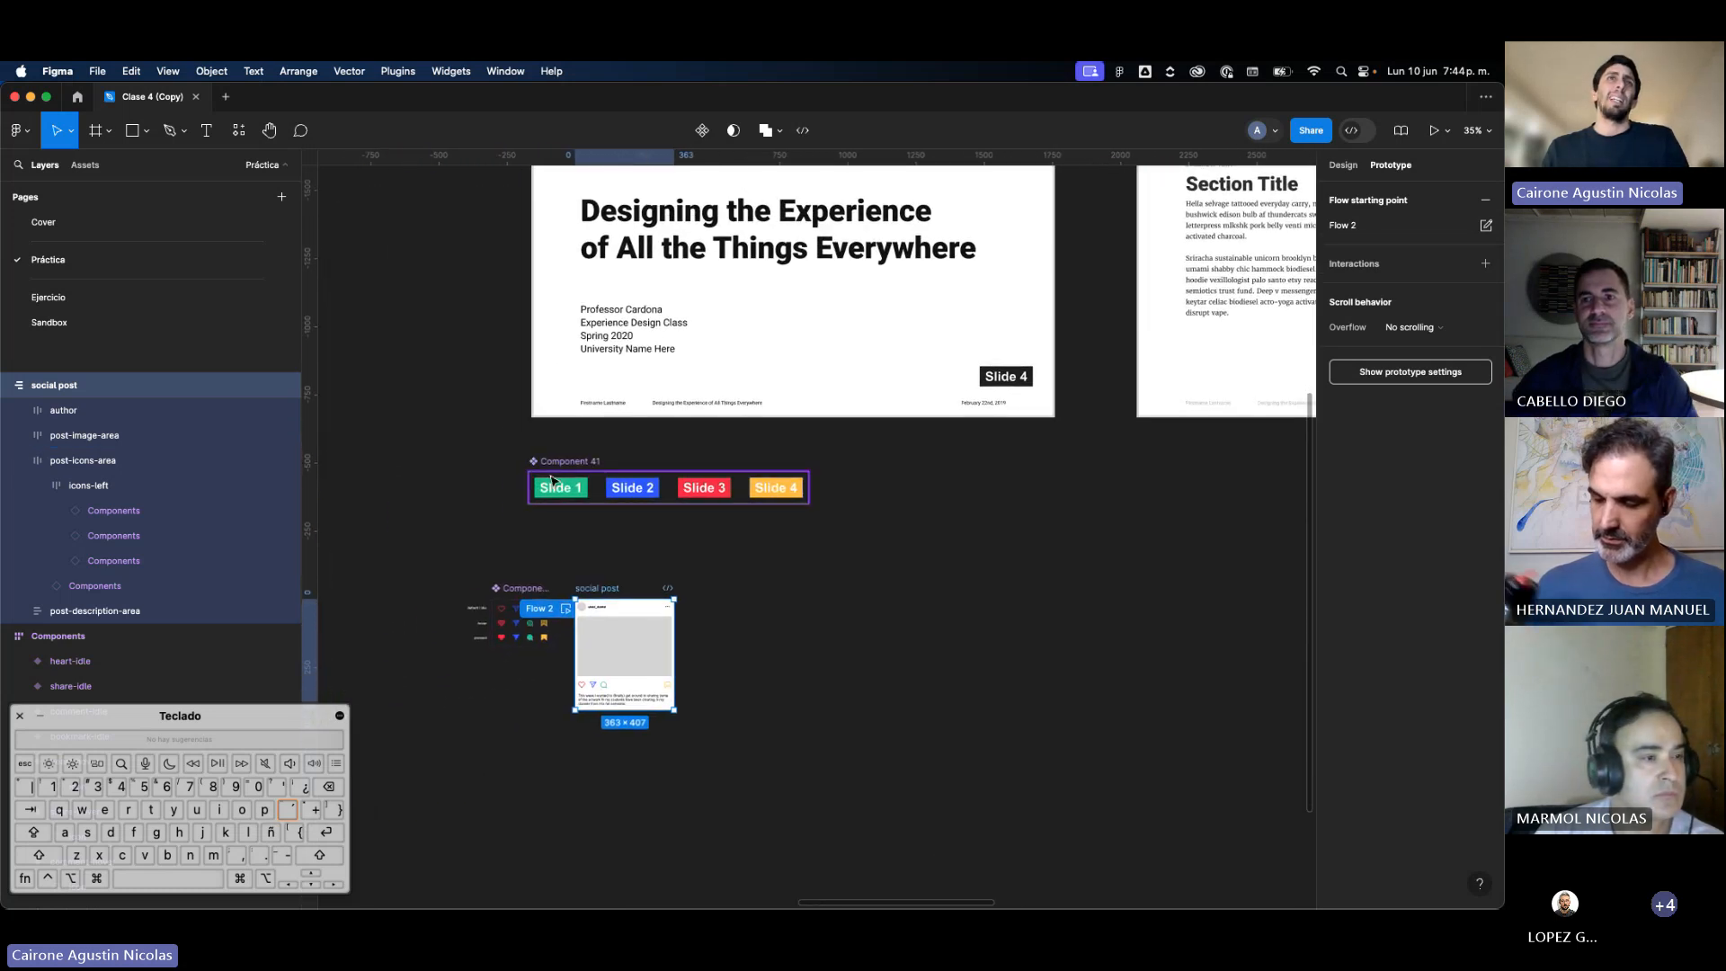
scroll(551, 481, down, 2)
scroll(551, 481, right, 1)
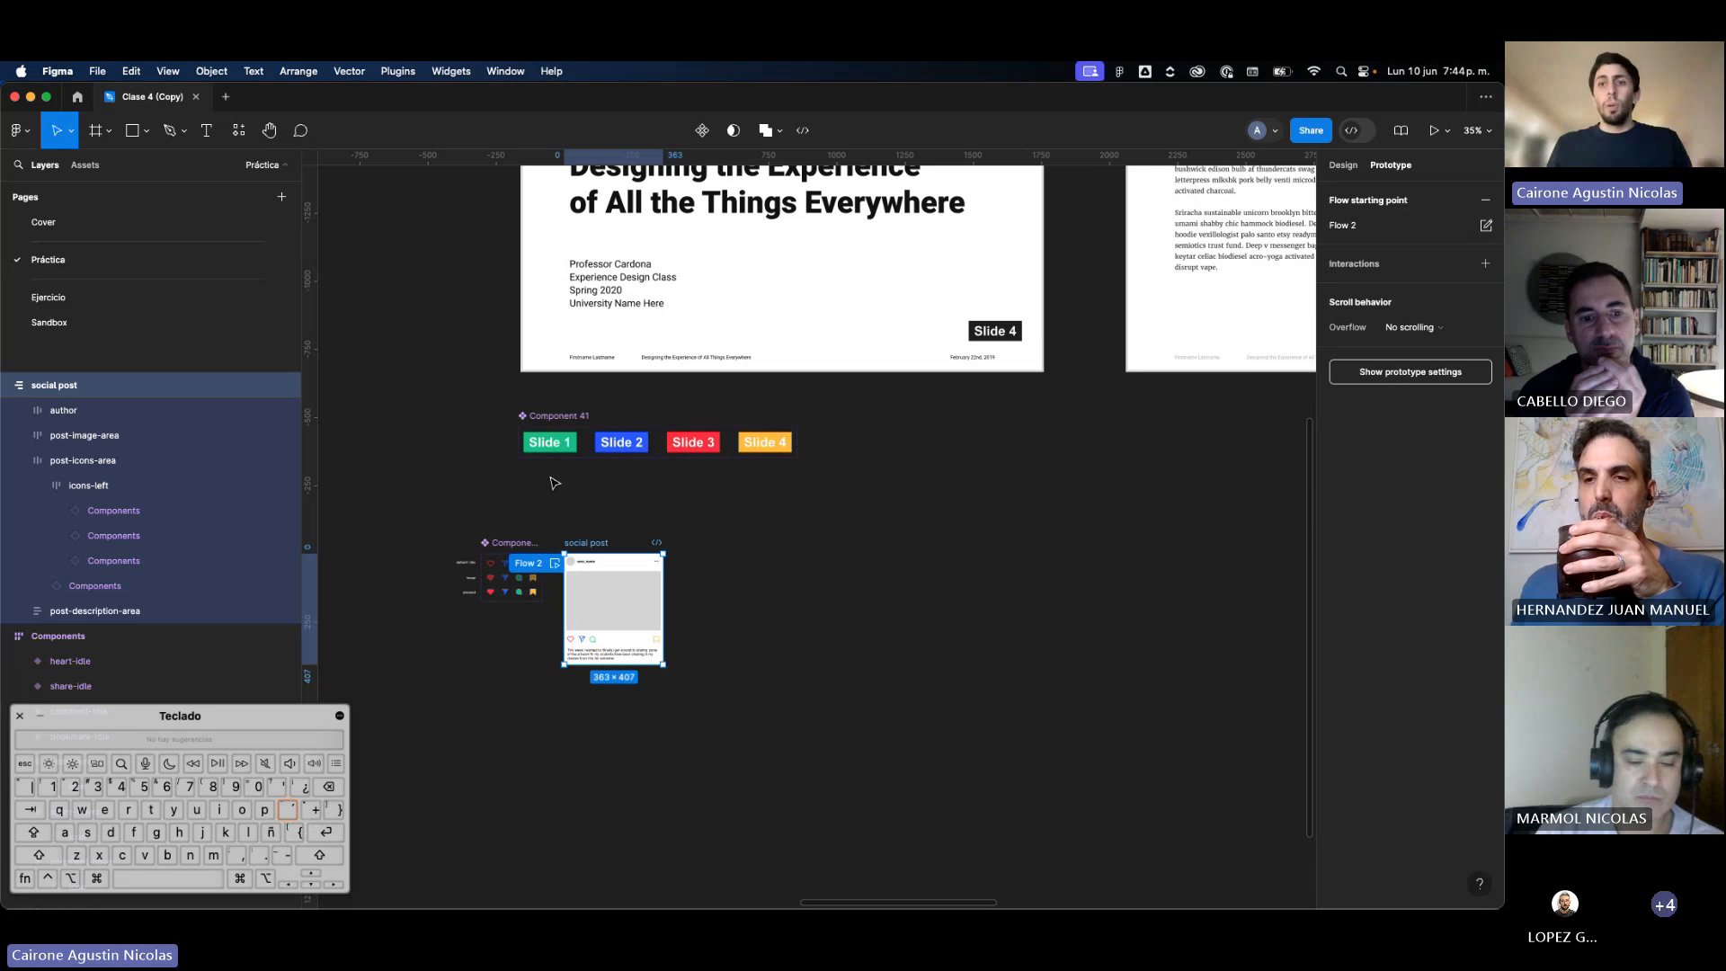
scroll(558, 540, up, 2)
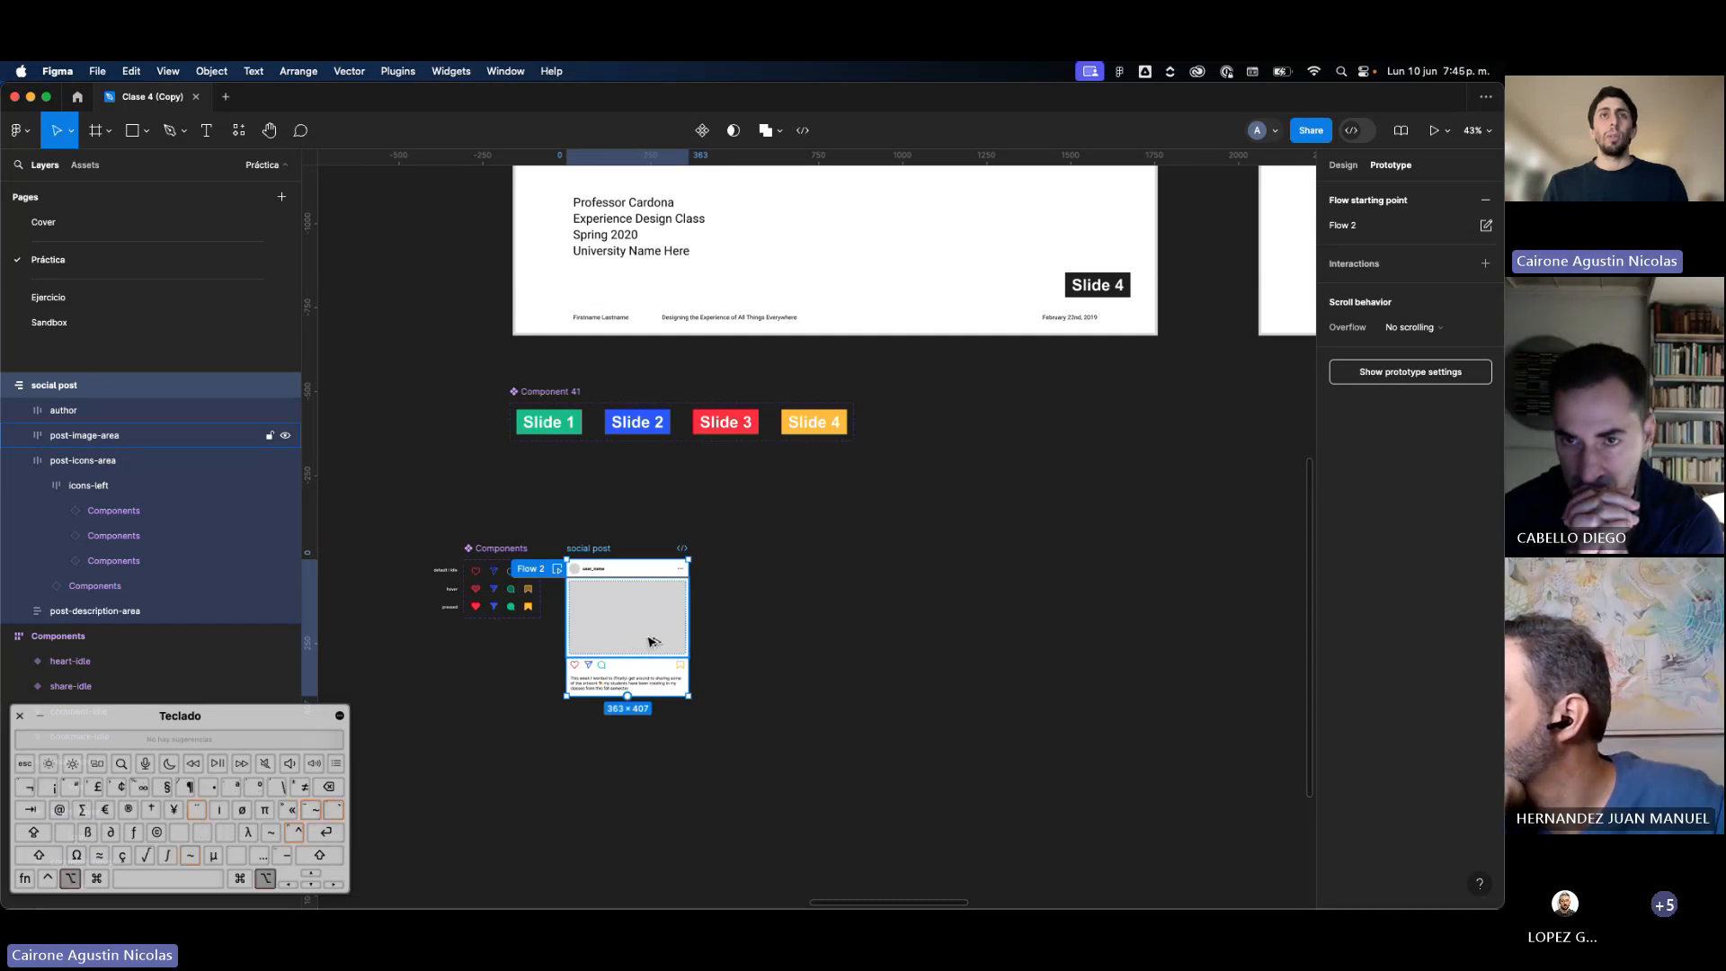
drag(632, 642, 1258, 639)
ctrl+scroll(1258, 639, down, 5)
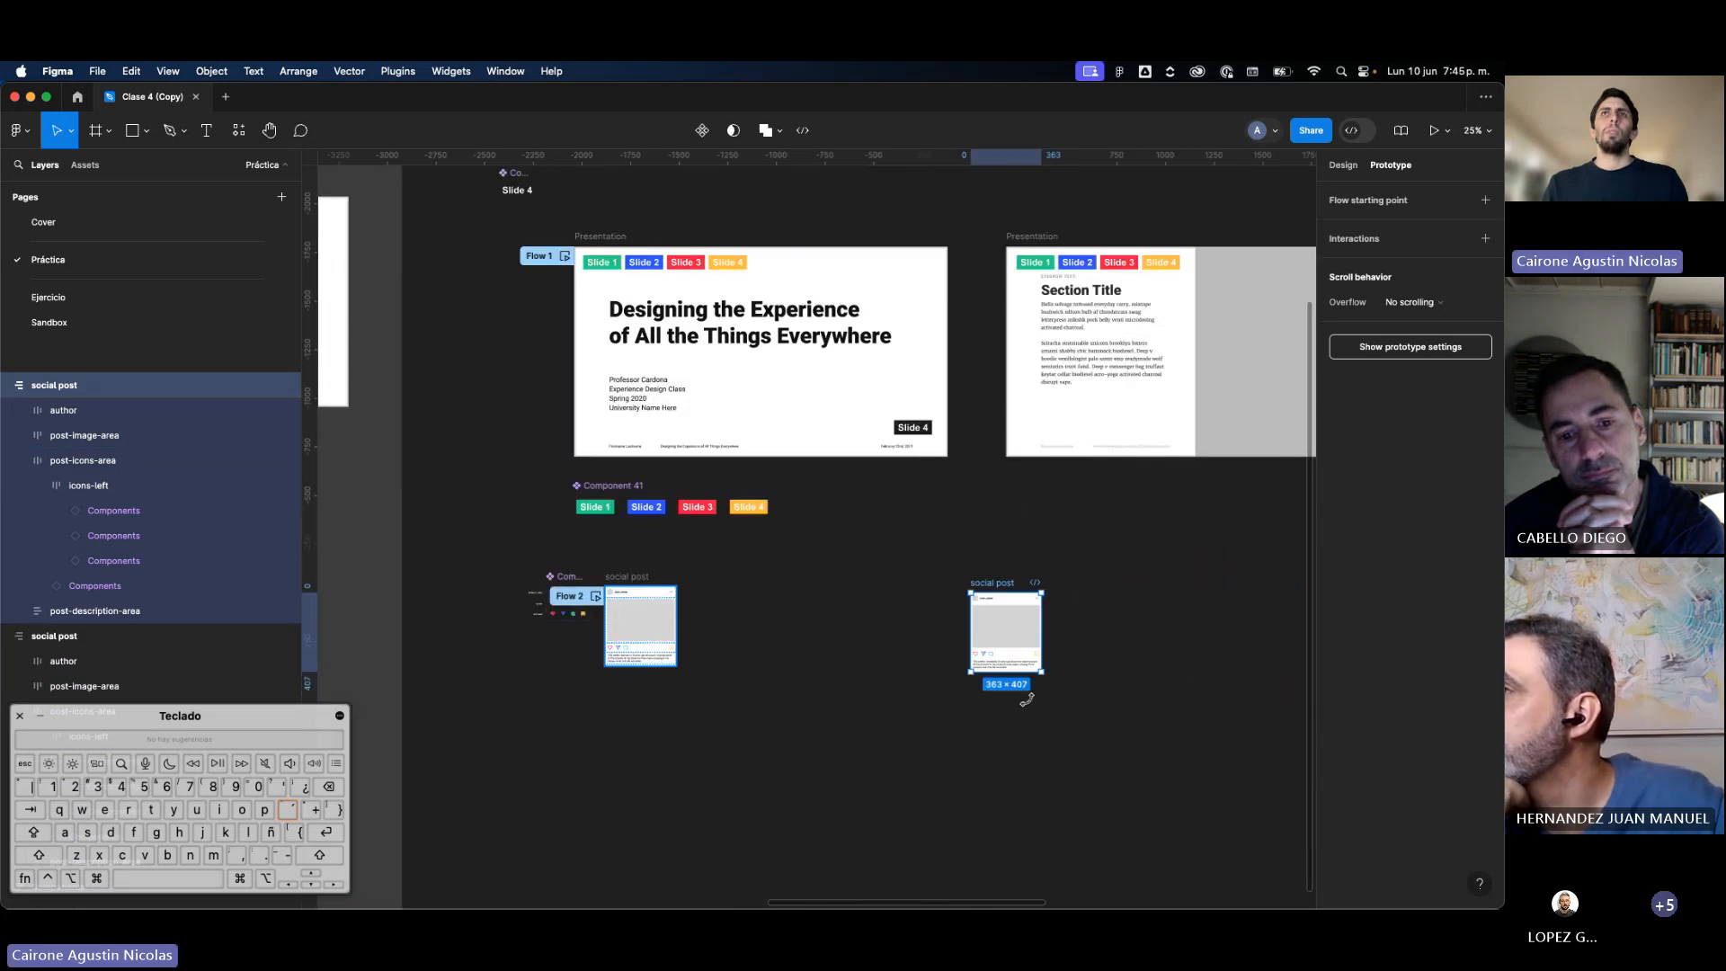
click(936, 782)
ctrl+scroll(940, 764, up, 5)
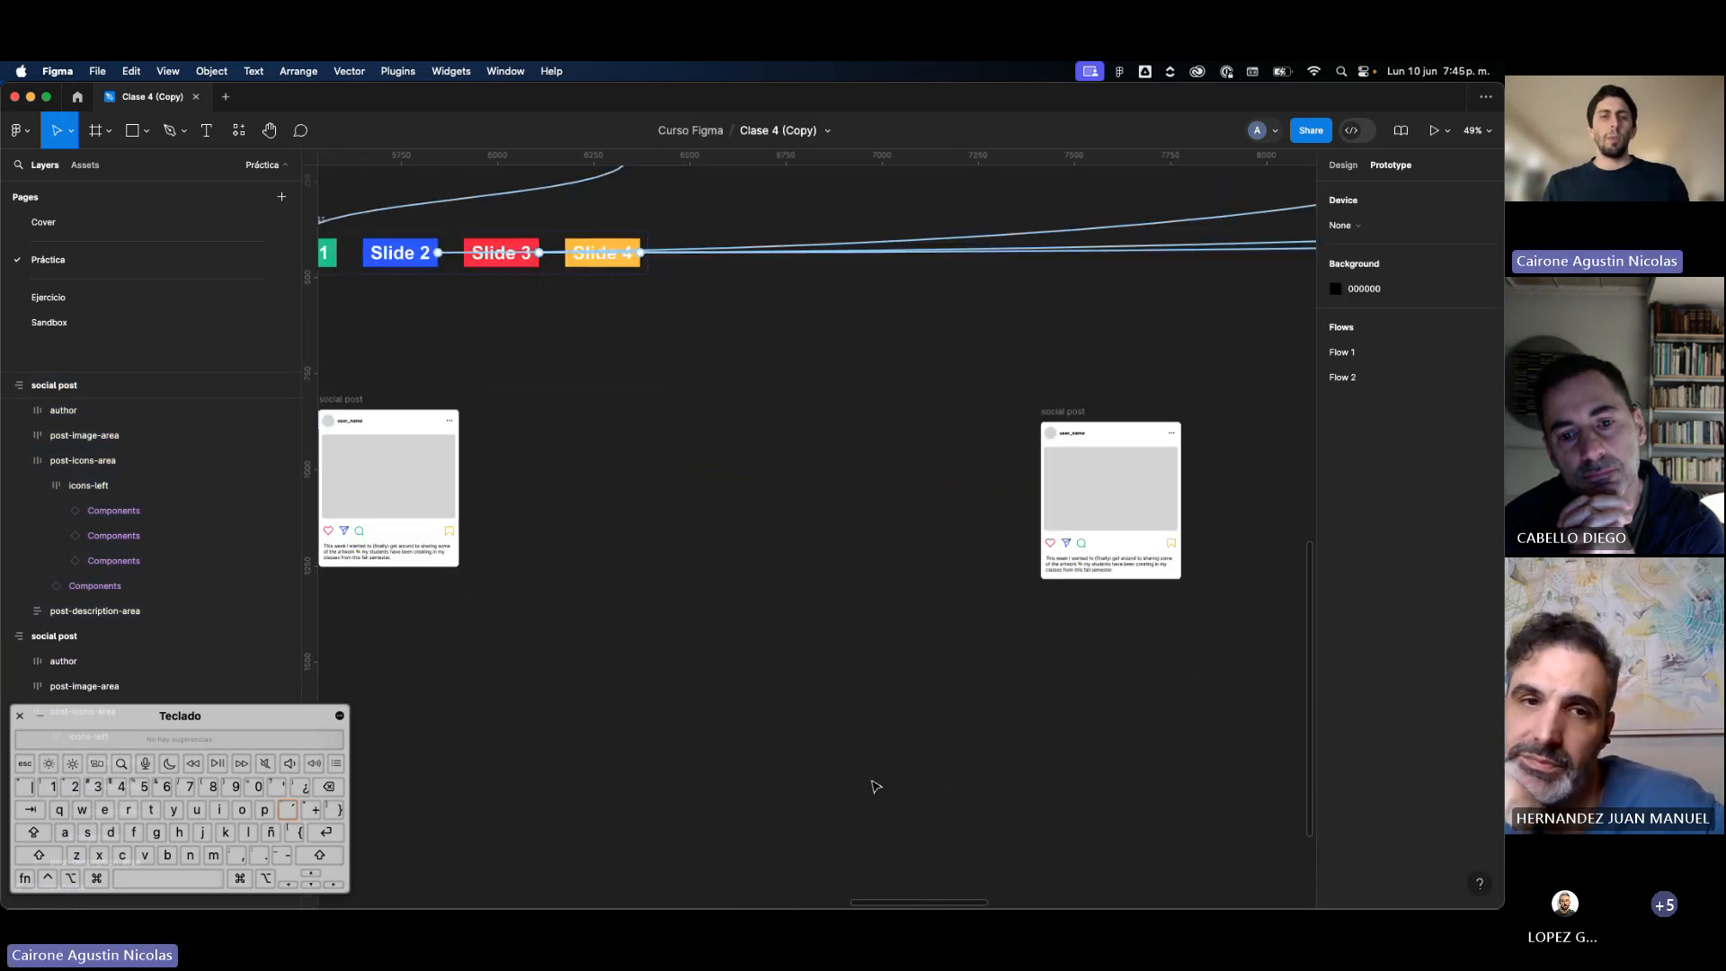
ctrl+scroll(871, 786, down, 3)
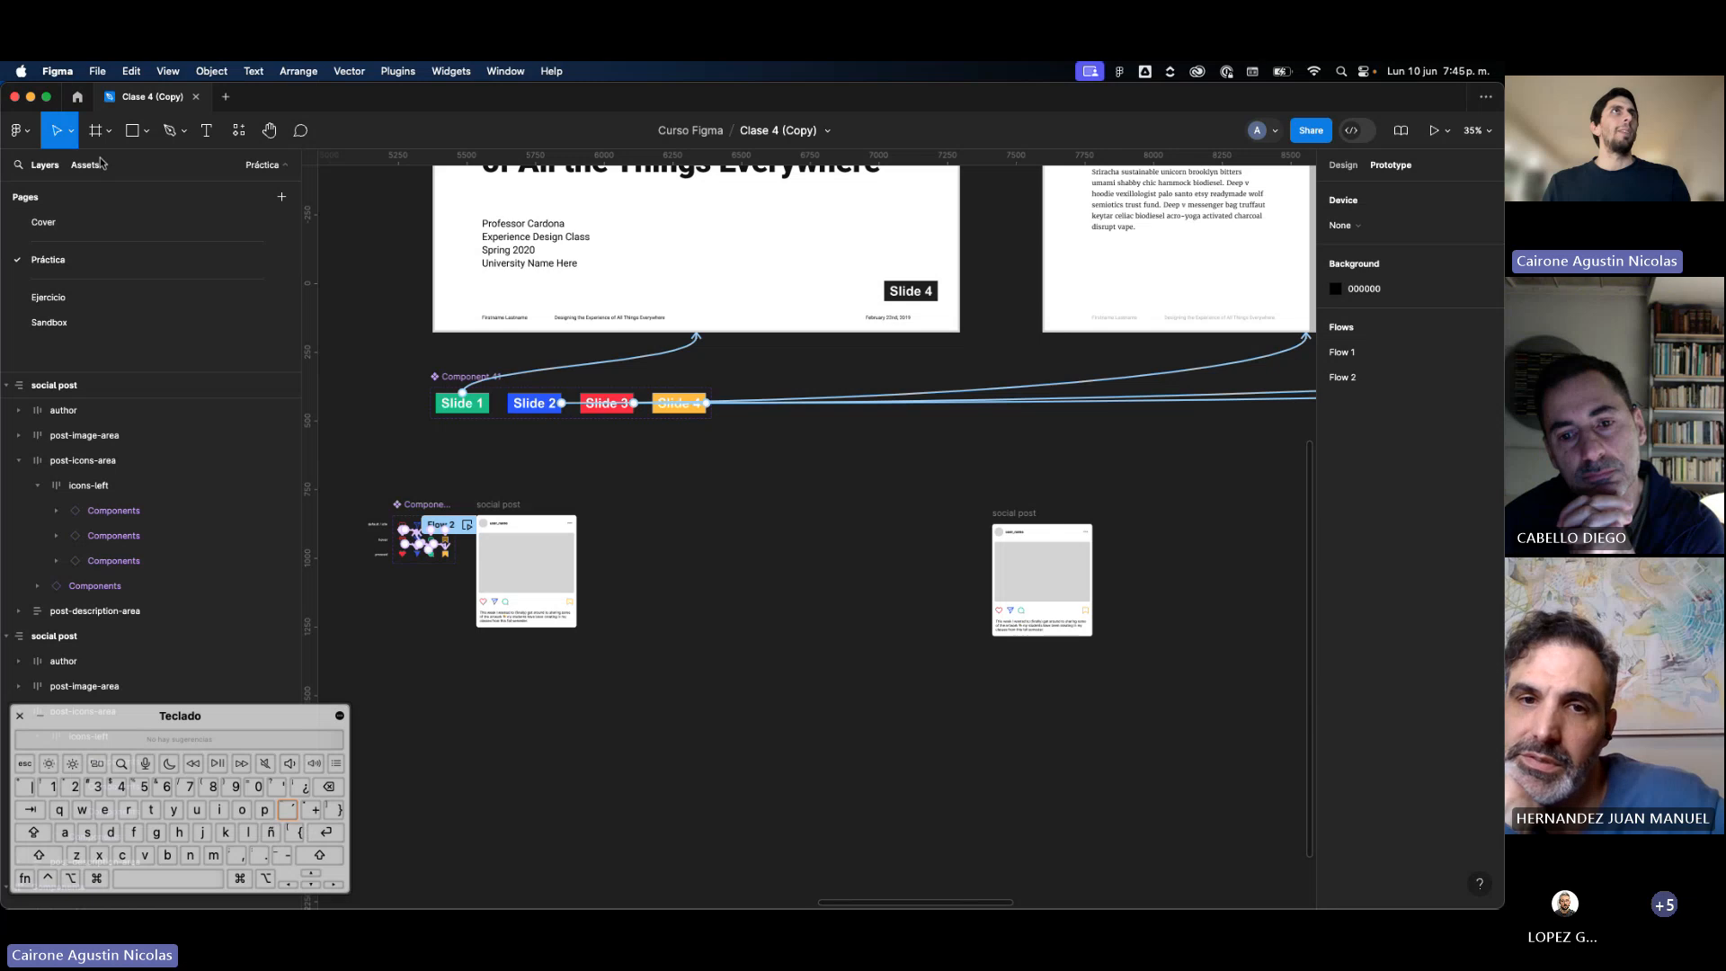
Step: Draw a tall frame about 437 × 2158 between the original social post and its copy
key(f)
scroll(653, 518, down, 3)
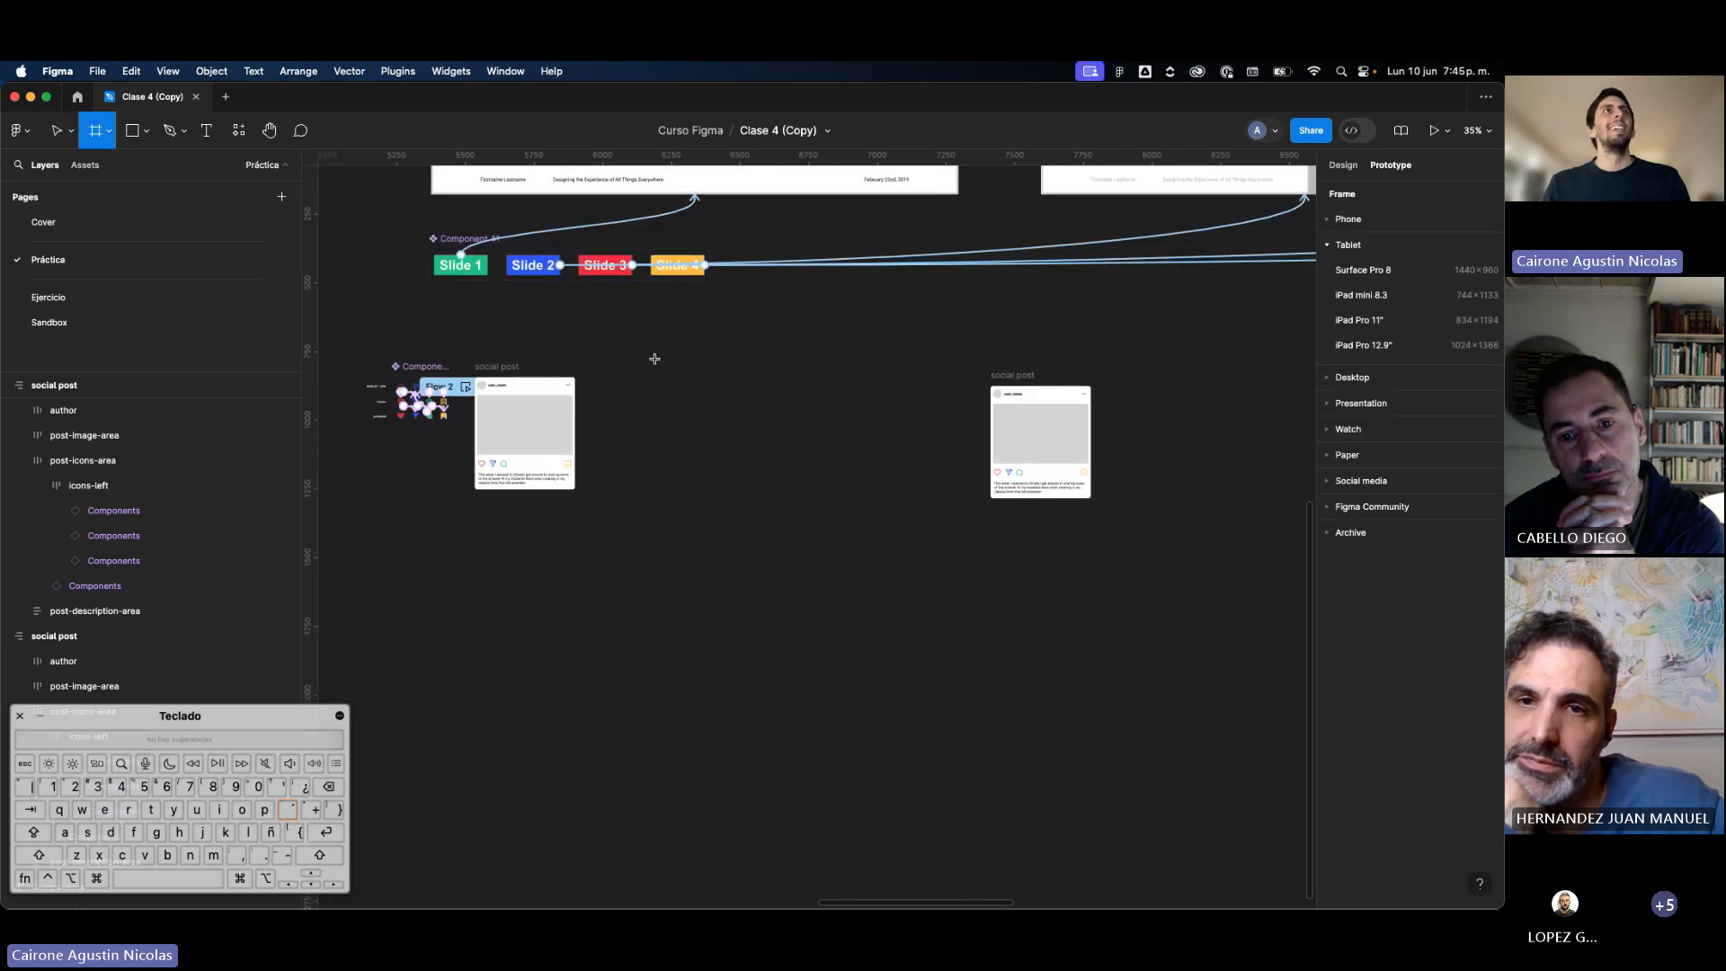
drag(654, 358, 773, 861)
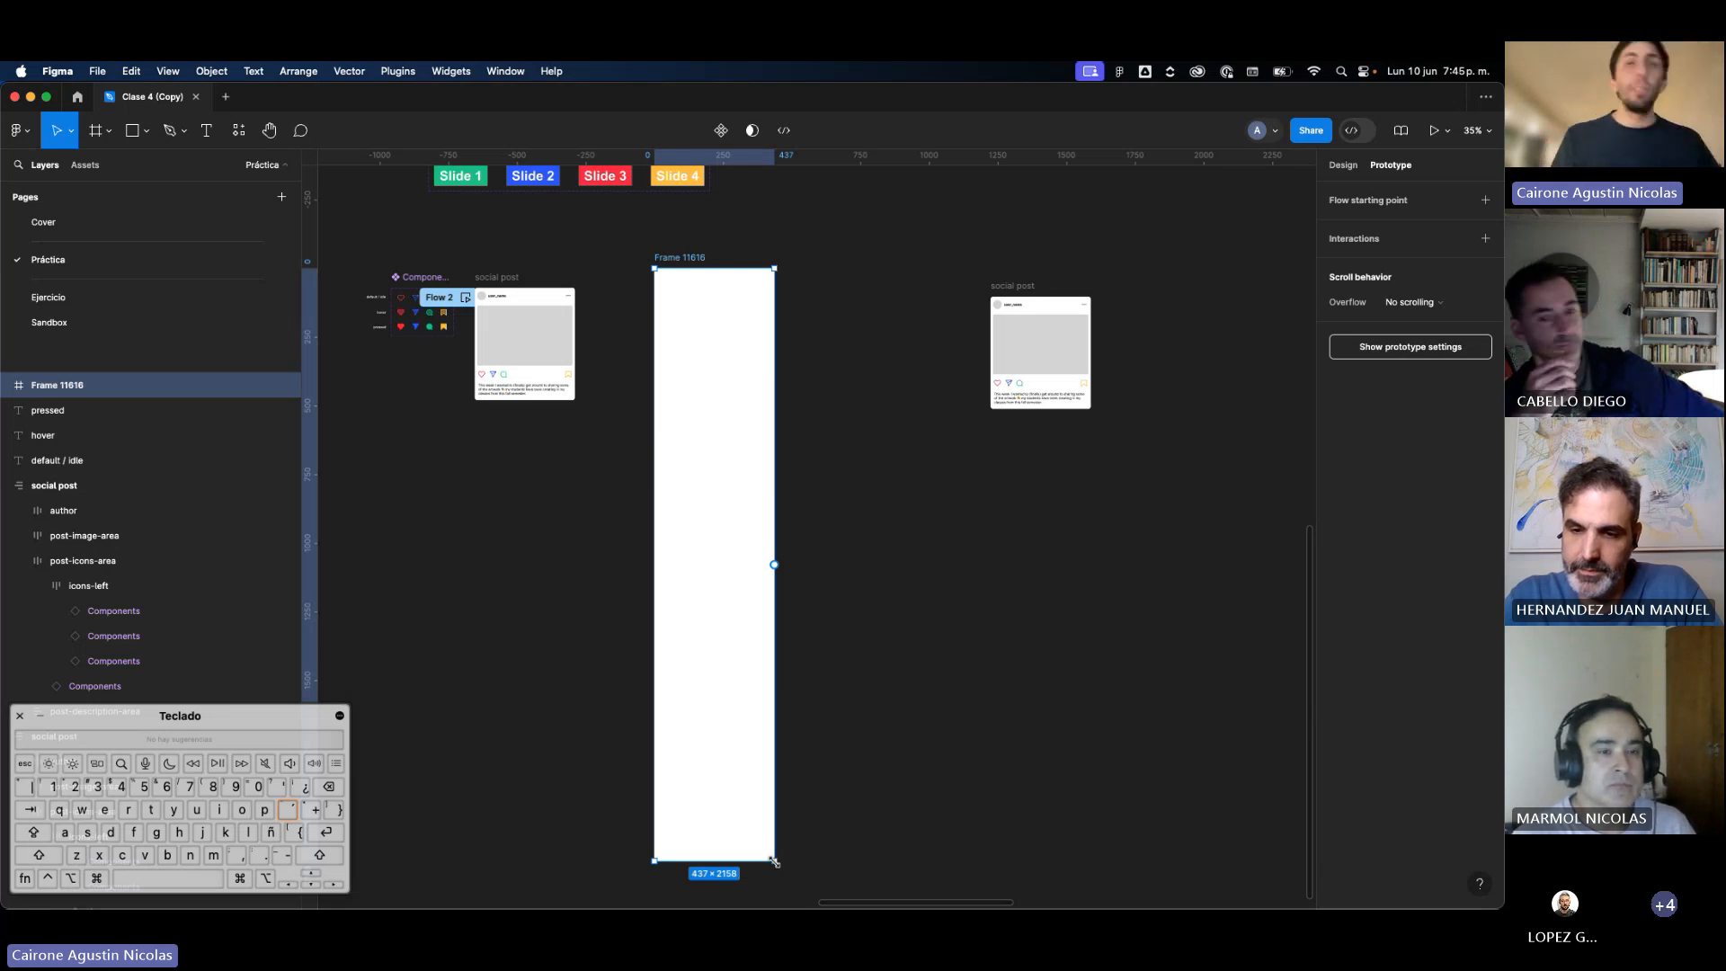
click(897, 809)
Step: Move the copied social post close to the tall frame, near its upper edge
click(1020, 339)
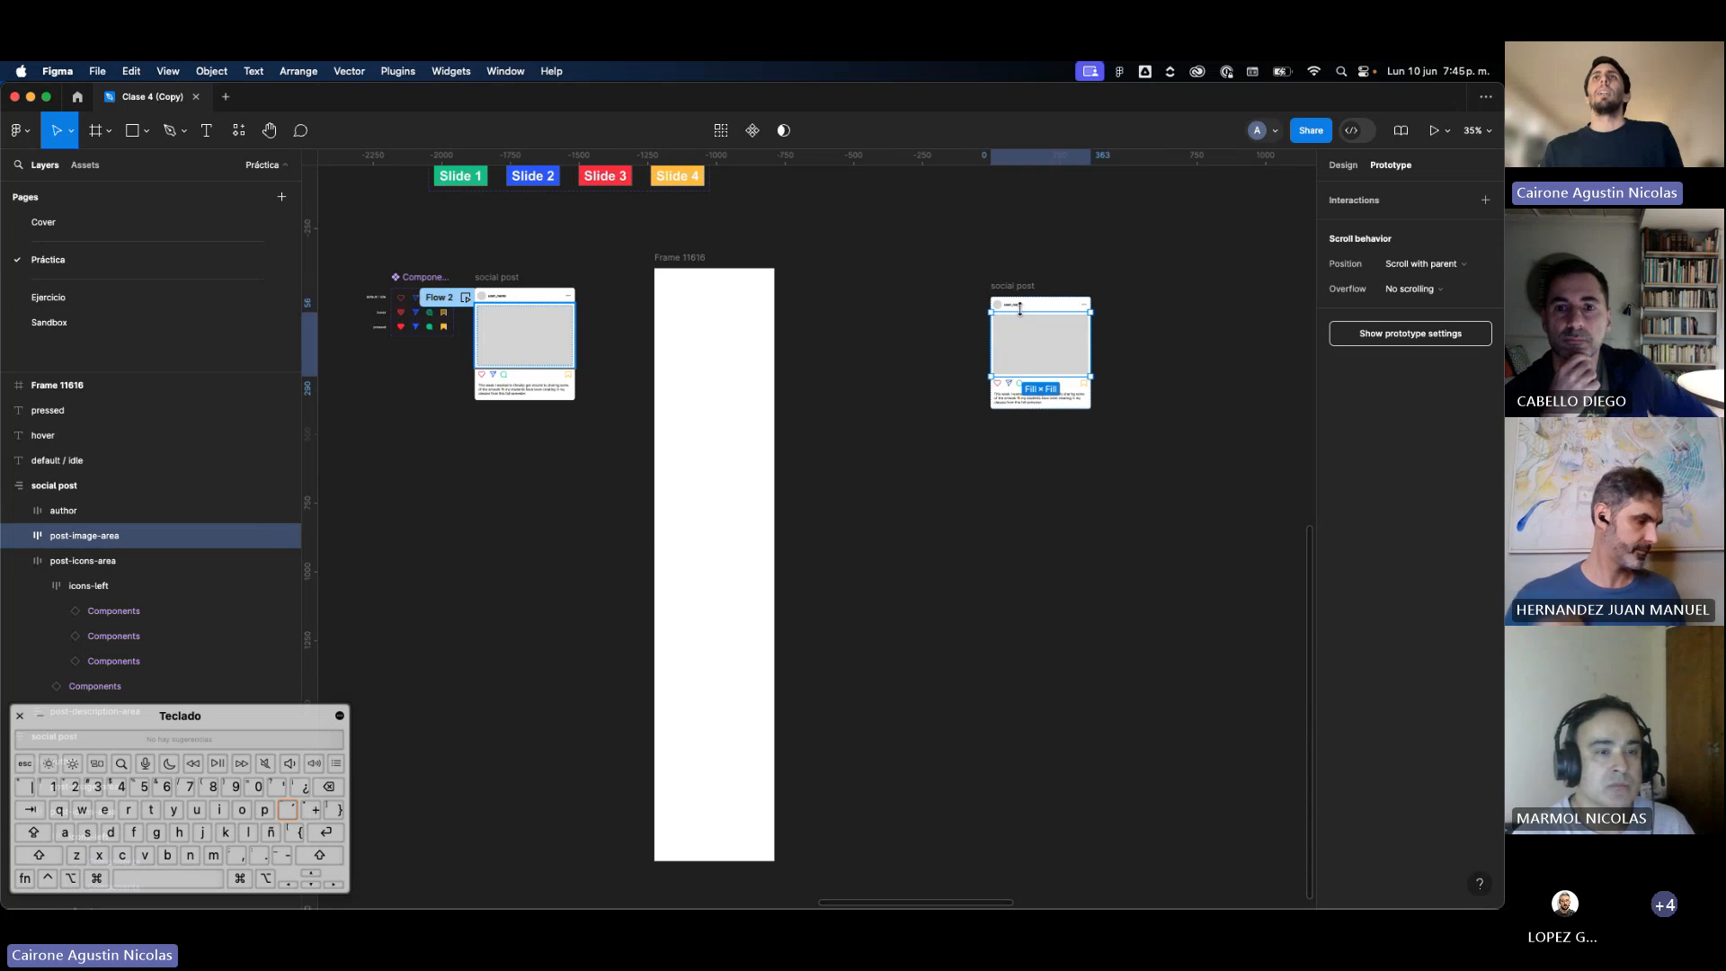
drag(1019, 287, 850, 263)
scroll(850, 263, up, 5)
scroll(855, 271, up, 1)
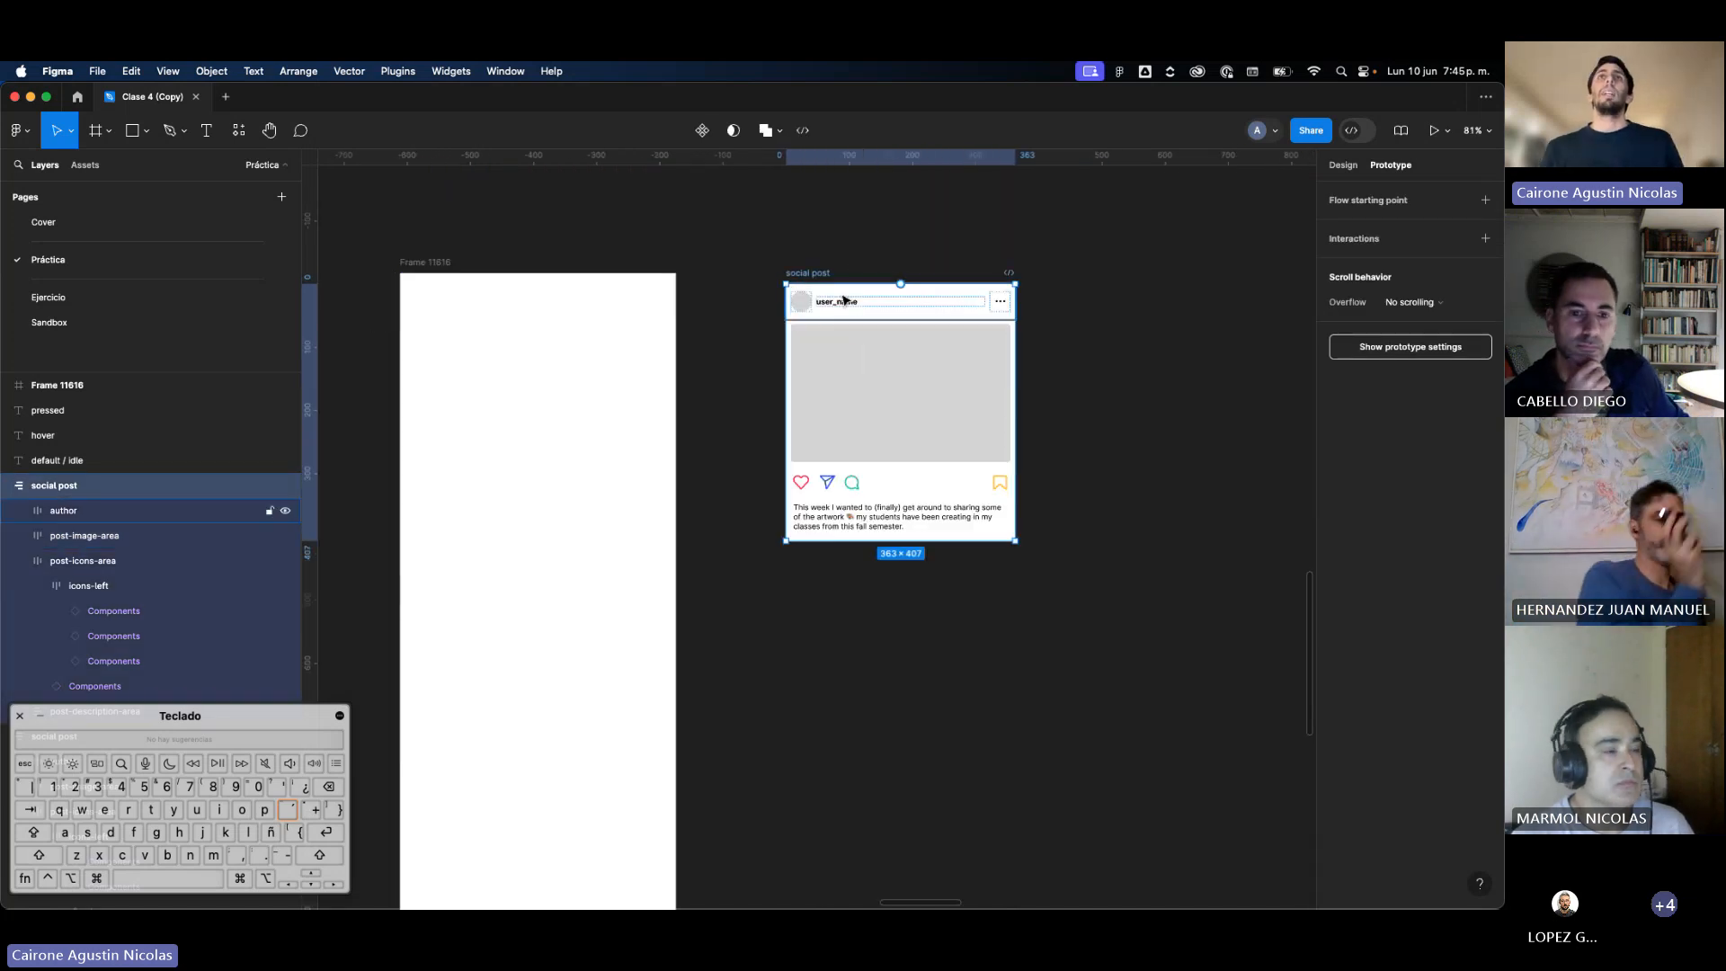
Step: Take the author row out of the copied social post and place it on the canvas above the post
click(896, 300)
scroll(866, 321, up, 4)
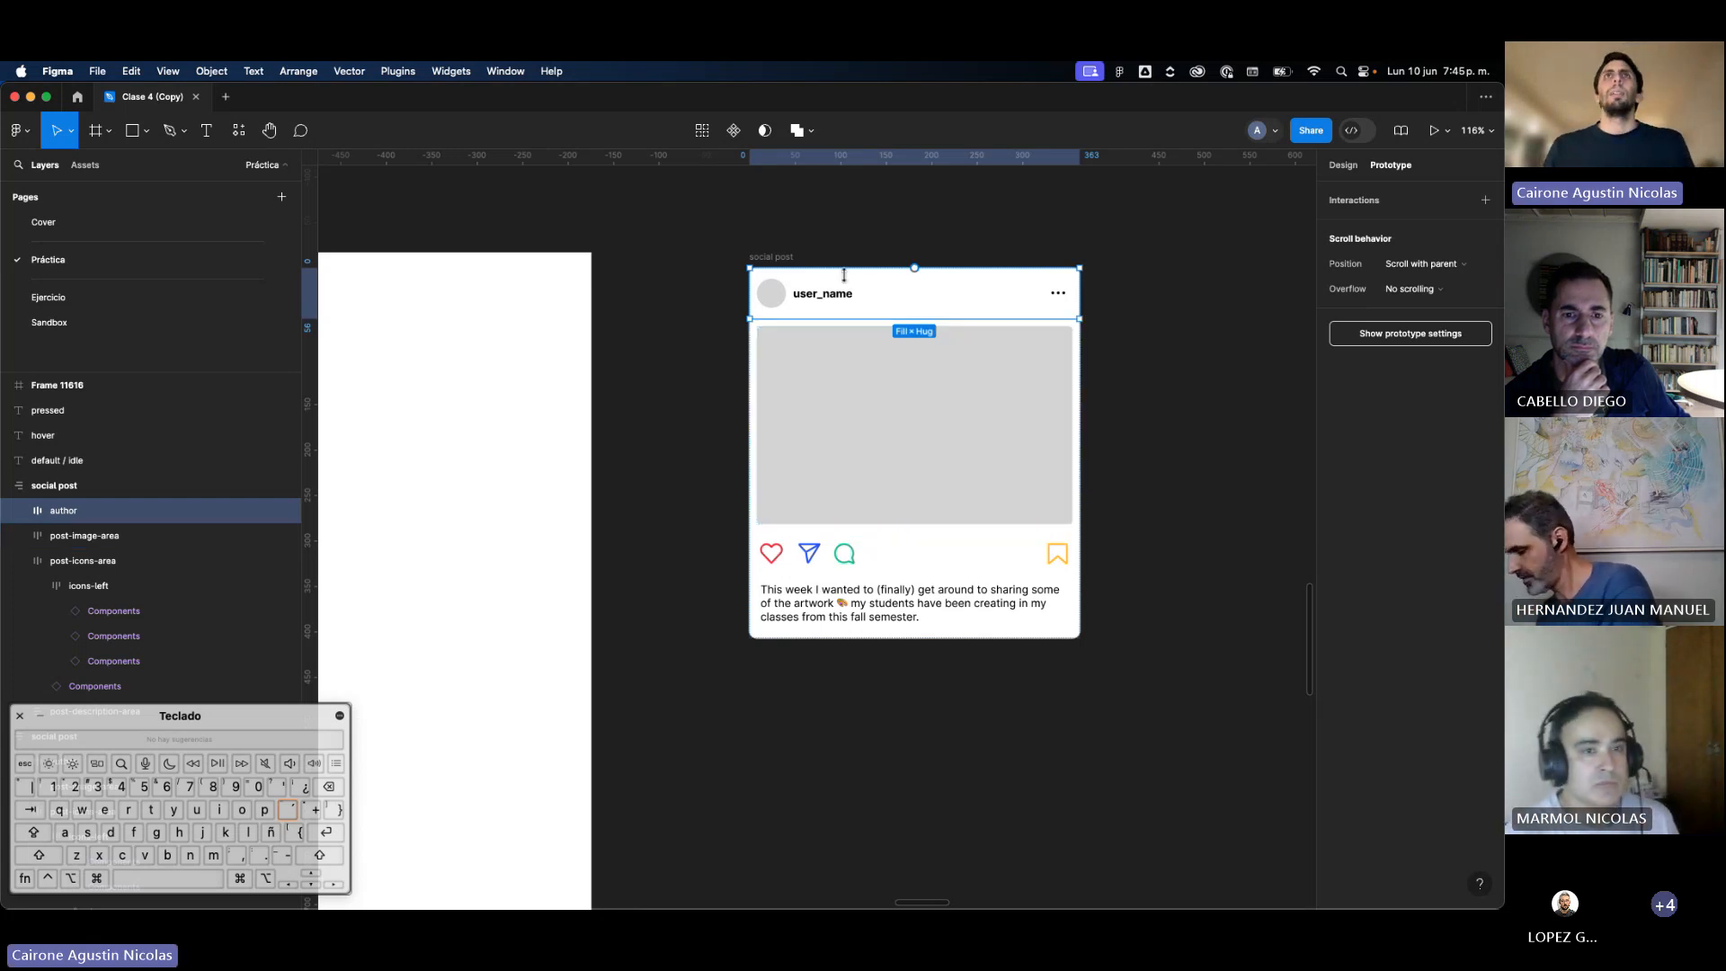
drag(845, 277, 832, 216)
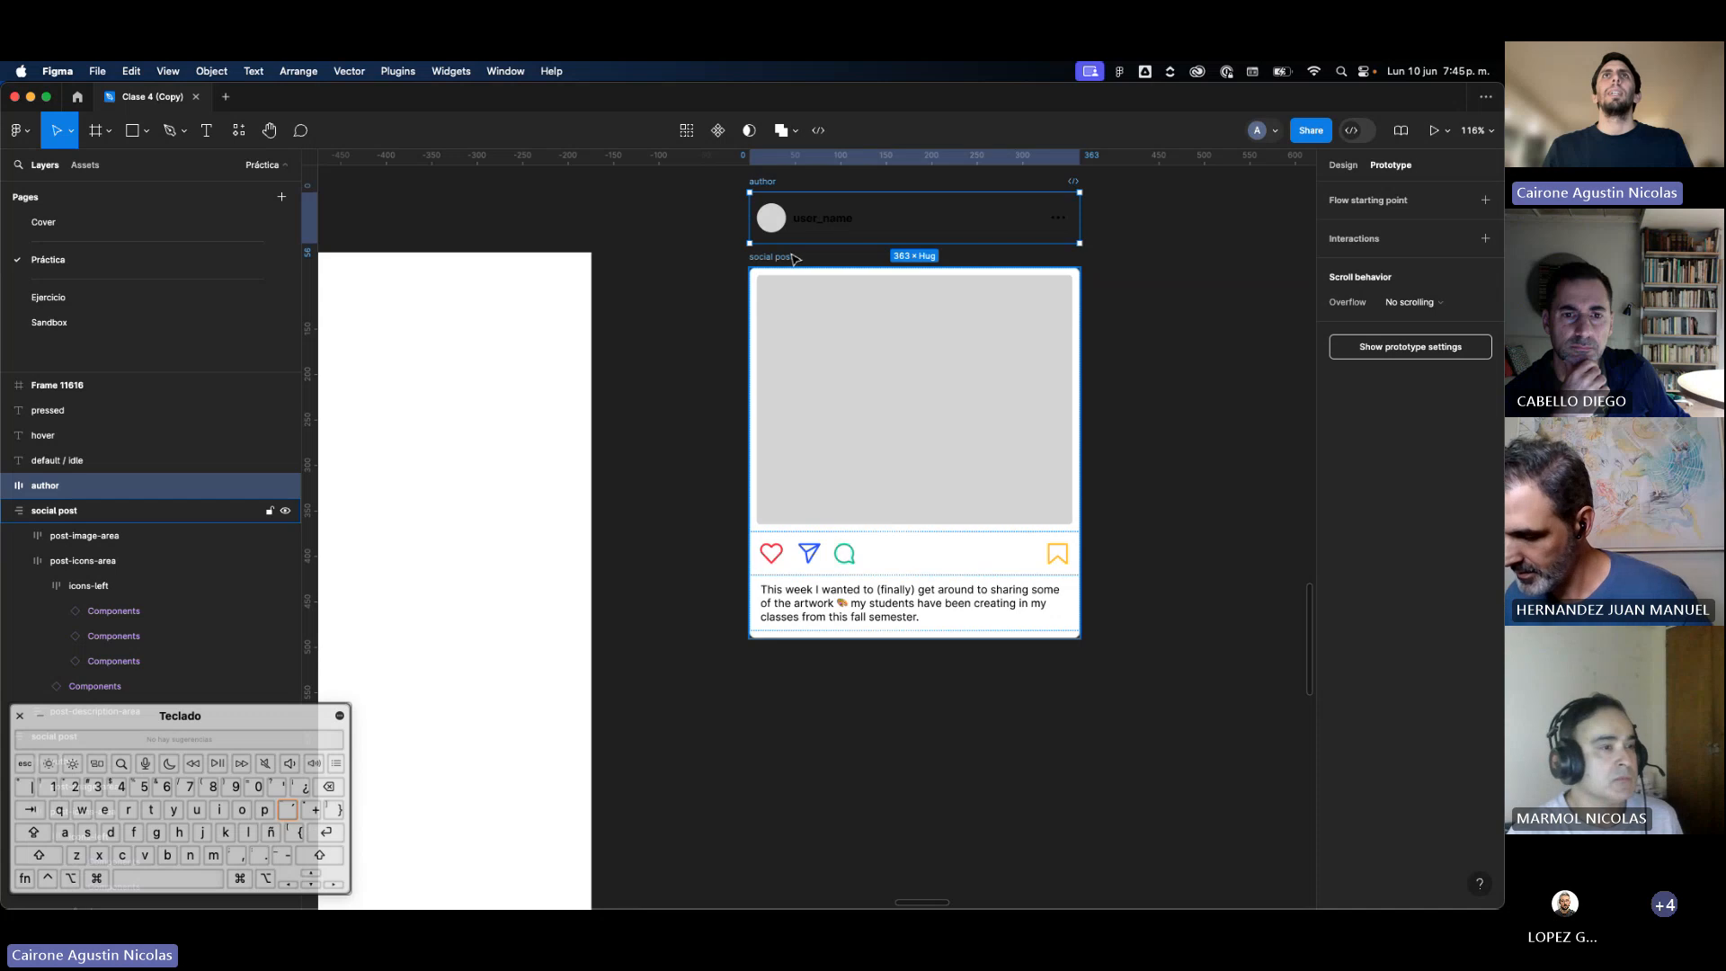
scroll(795, 259, up, 1)
Step: Give the separate author row an FFFFFF fill and reposition it and the social post with a gap between them
click(1343, 168)
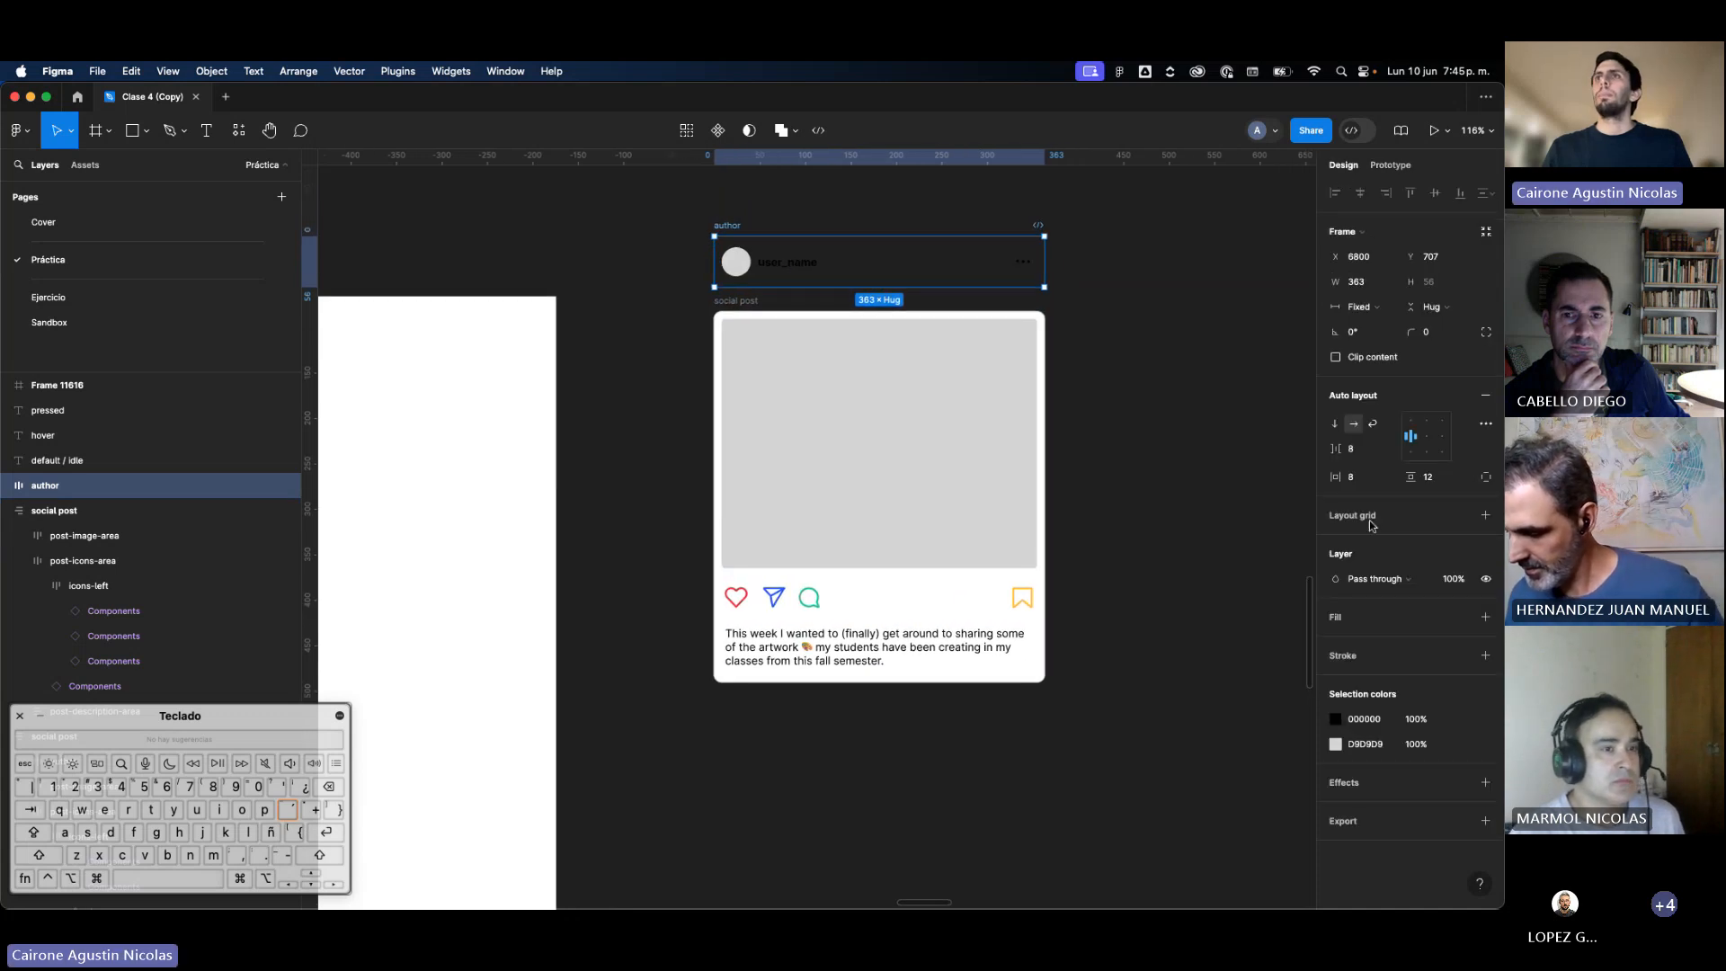
click(1371, 625)
click(1171, 454)
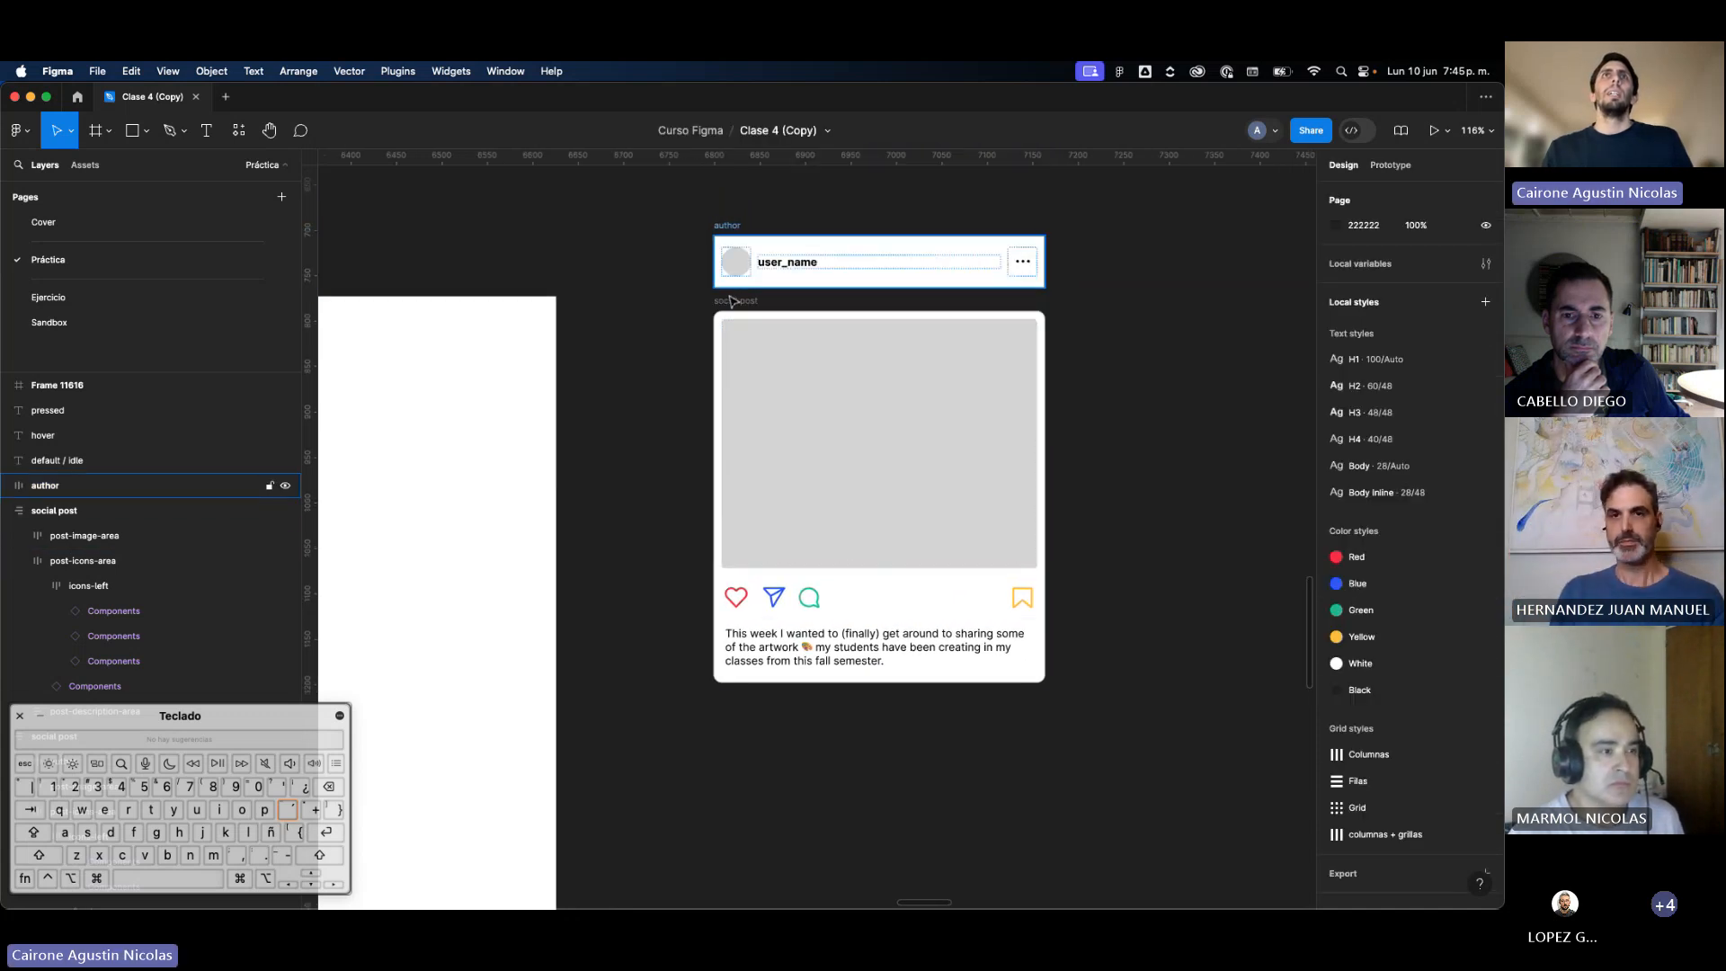
drag(733, 302, 732, 395)
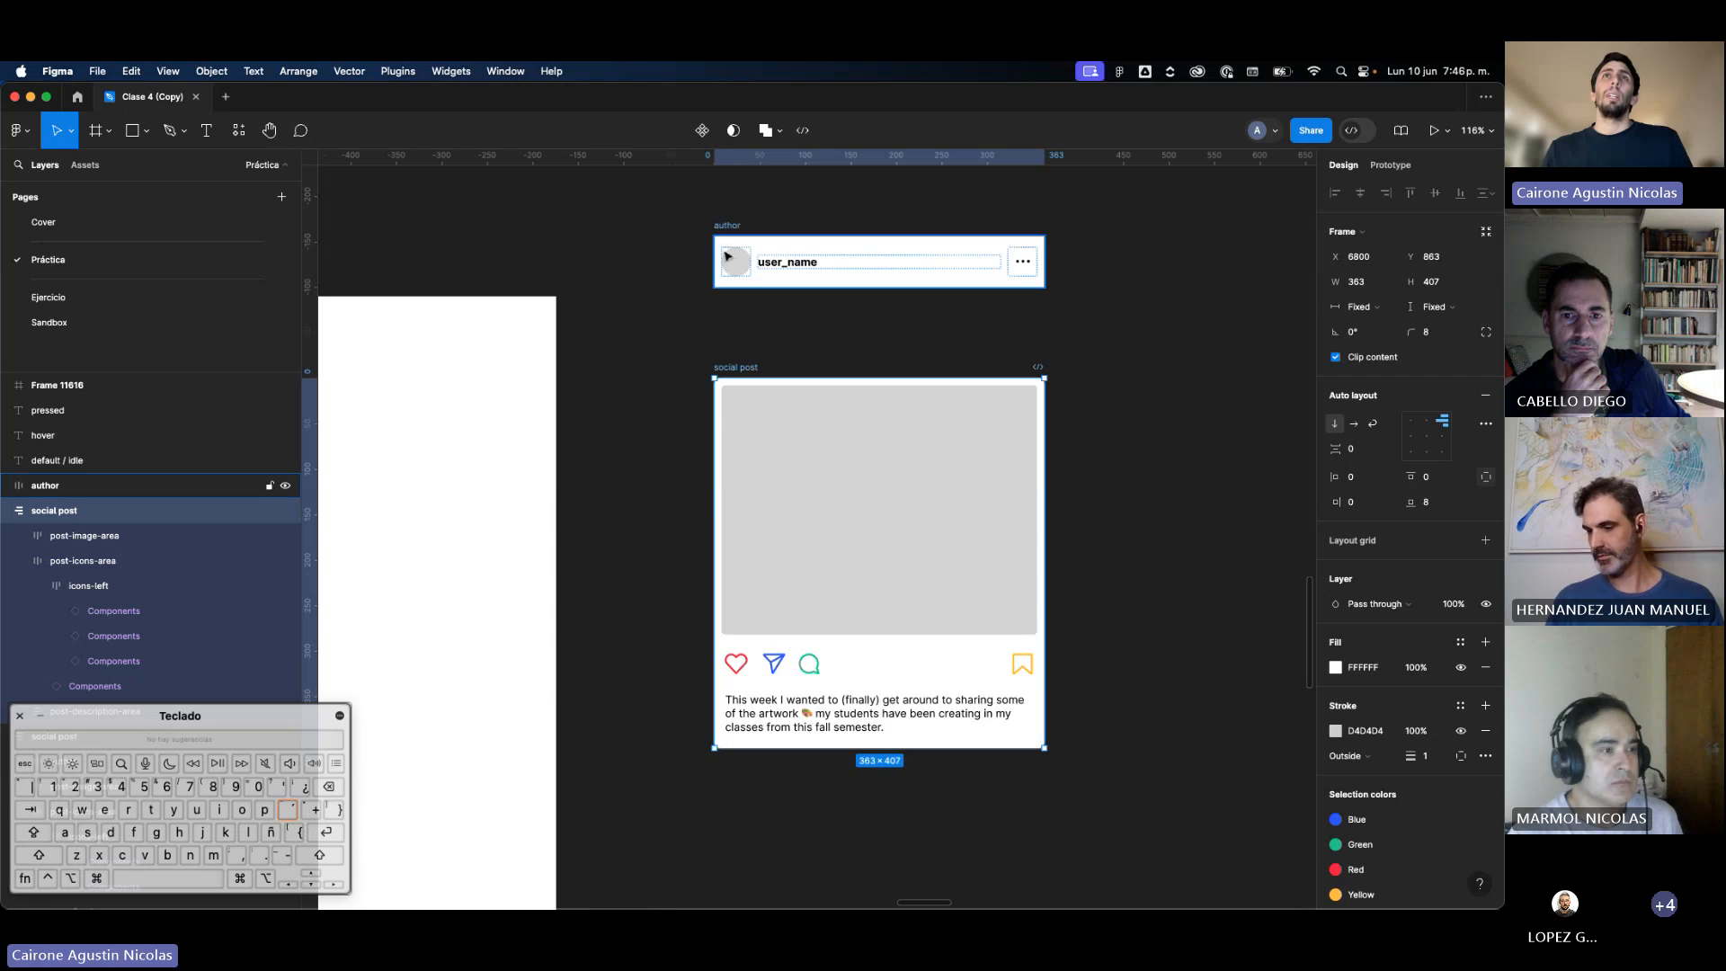
drag(727, 236, 726, 266)
Step: Change the user_name text in the separate author row to "uade"
click(775, 295)
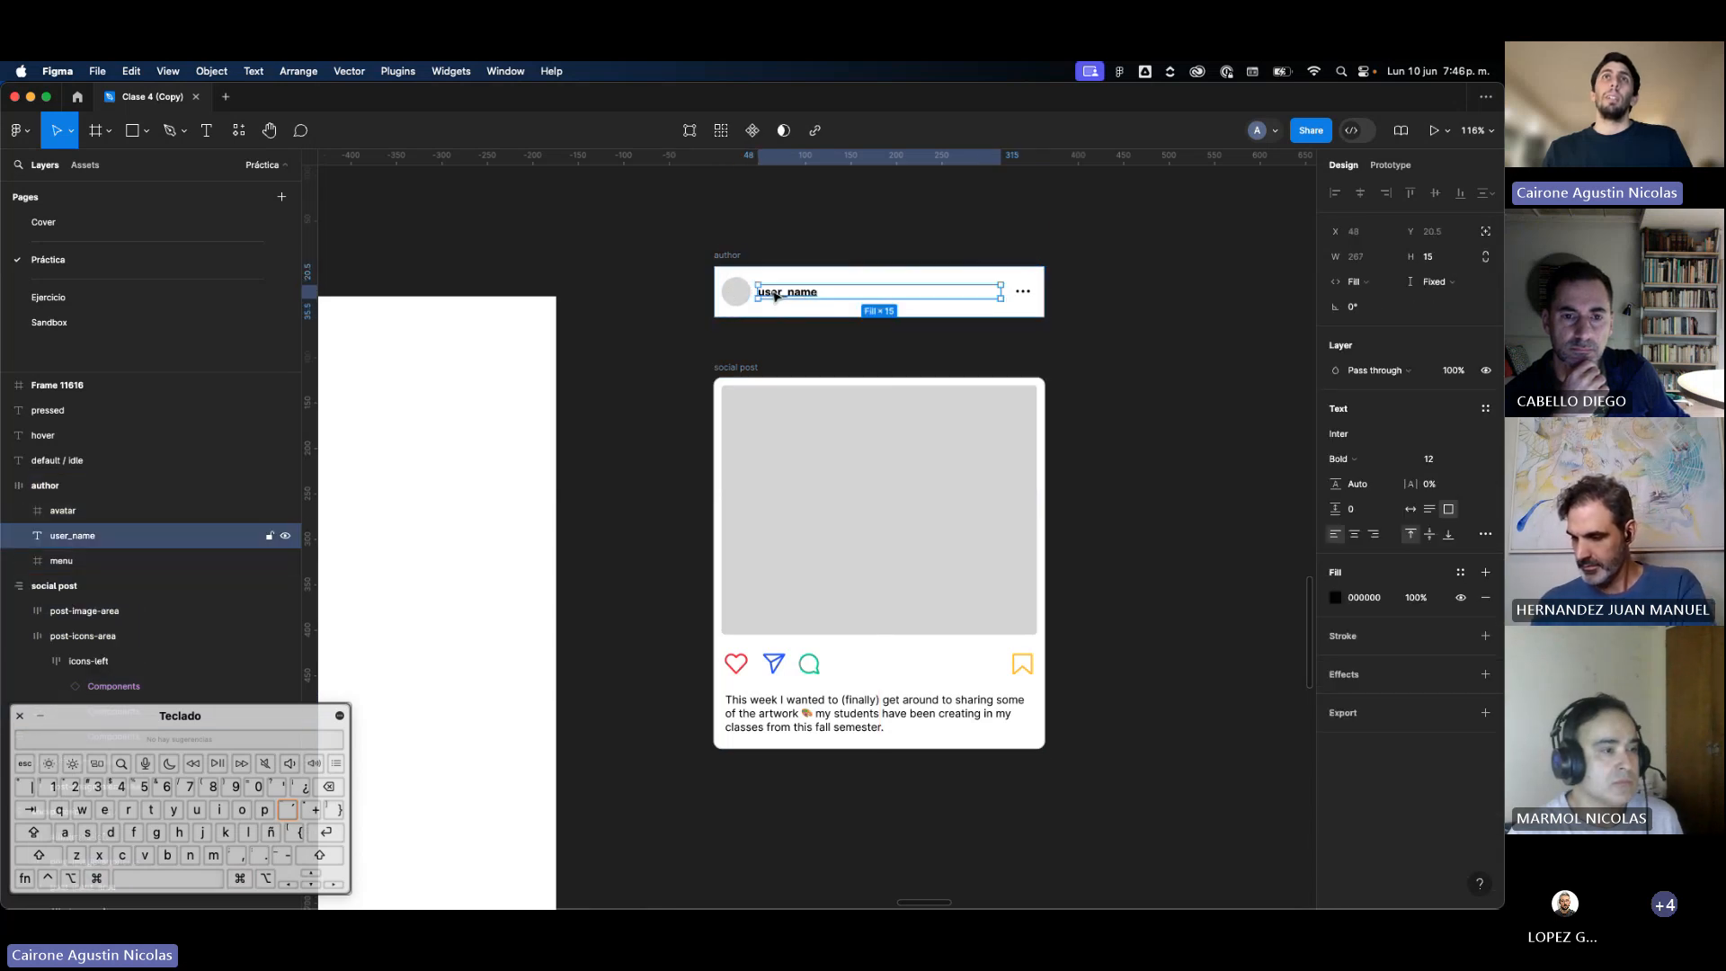
double_click(775, 296)
text(uade)
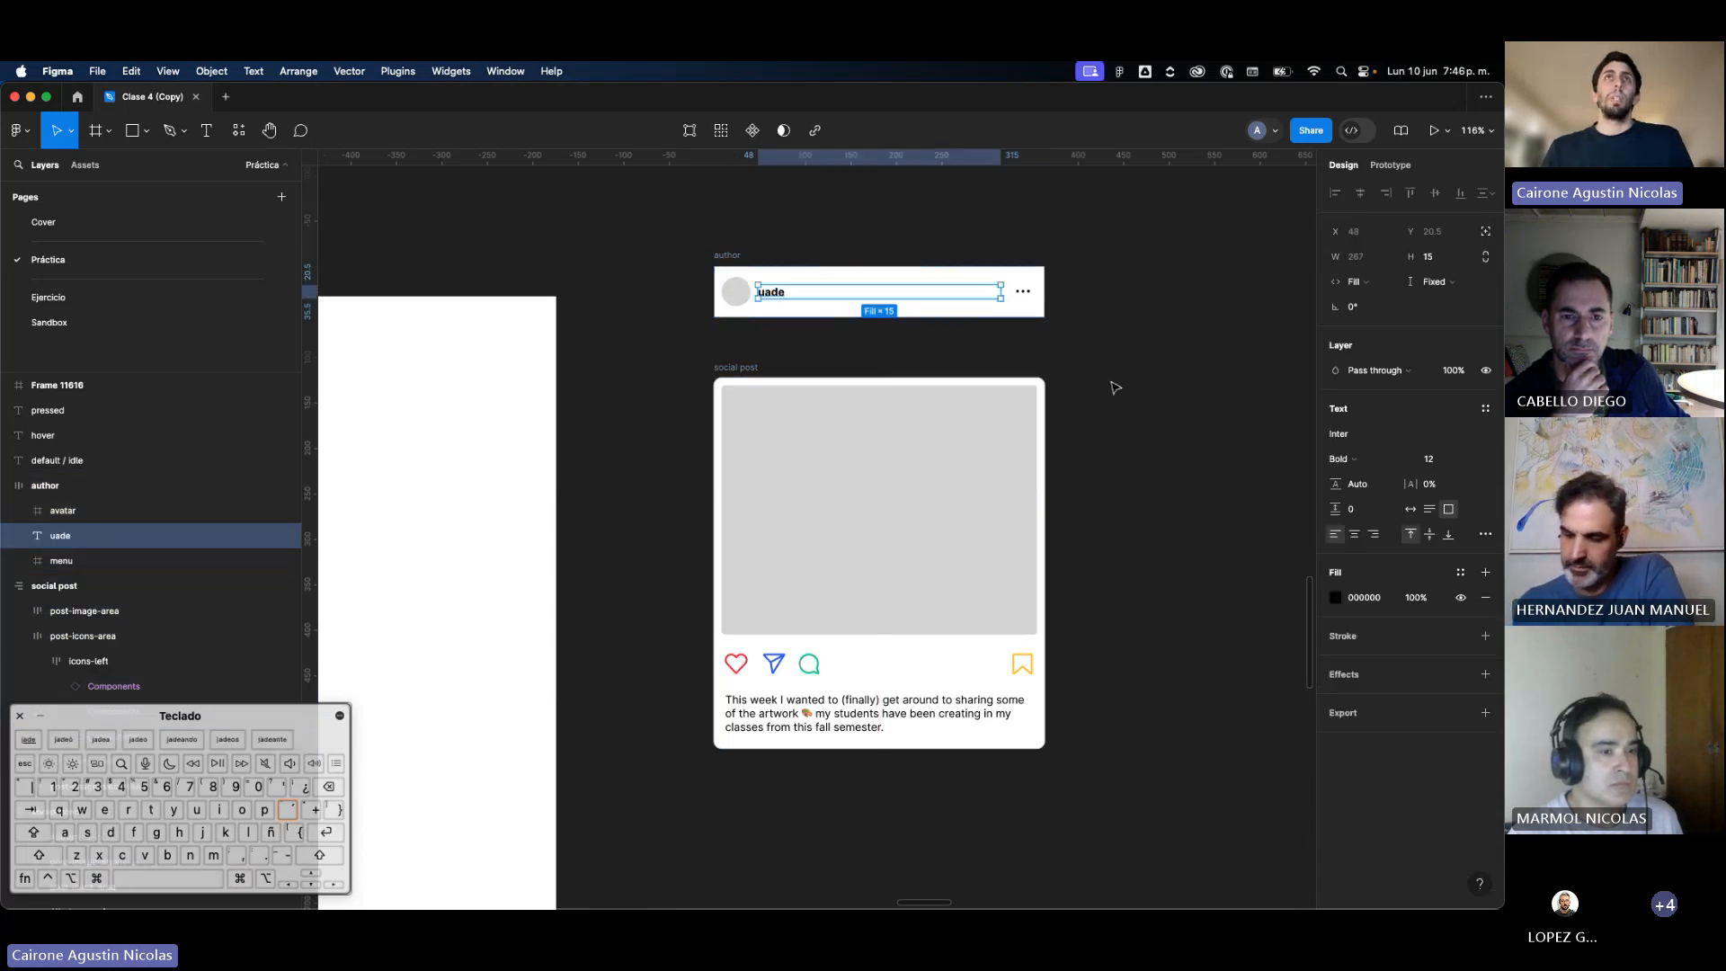
click(1114, 387)
Step: Replace the description text of the copied social post with "copy del posteo"
super+click(889, 708)
double_click(888, 707)
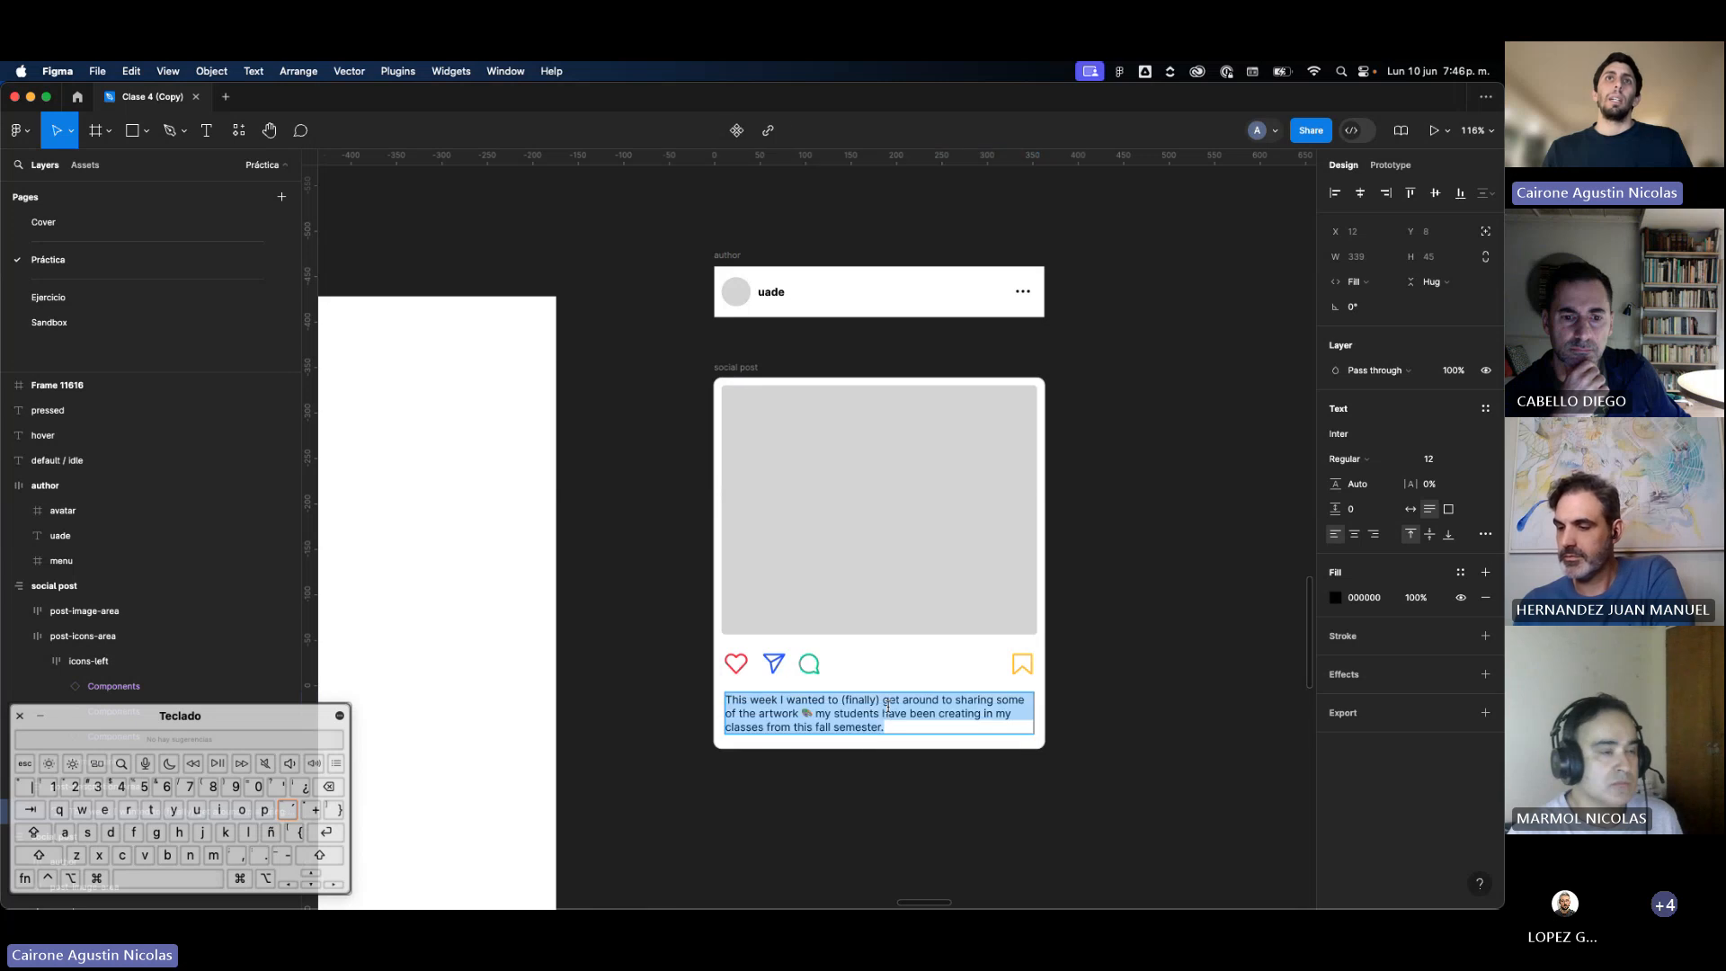
text(pos)
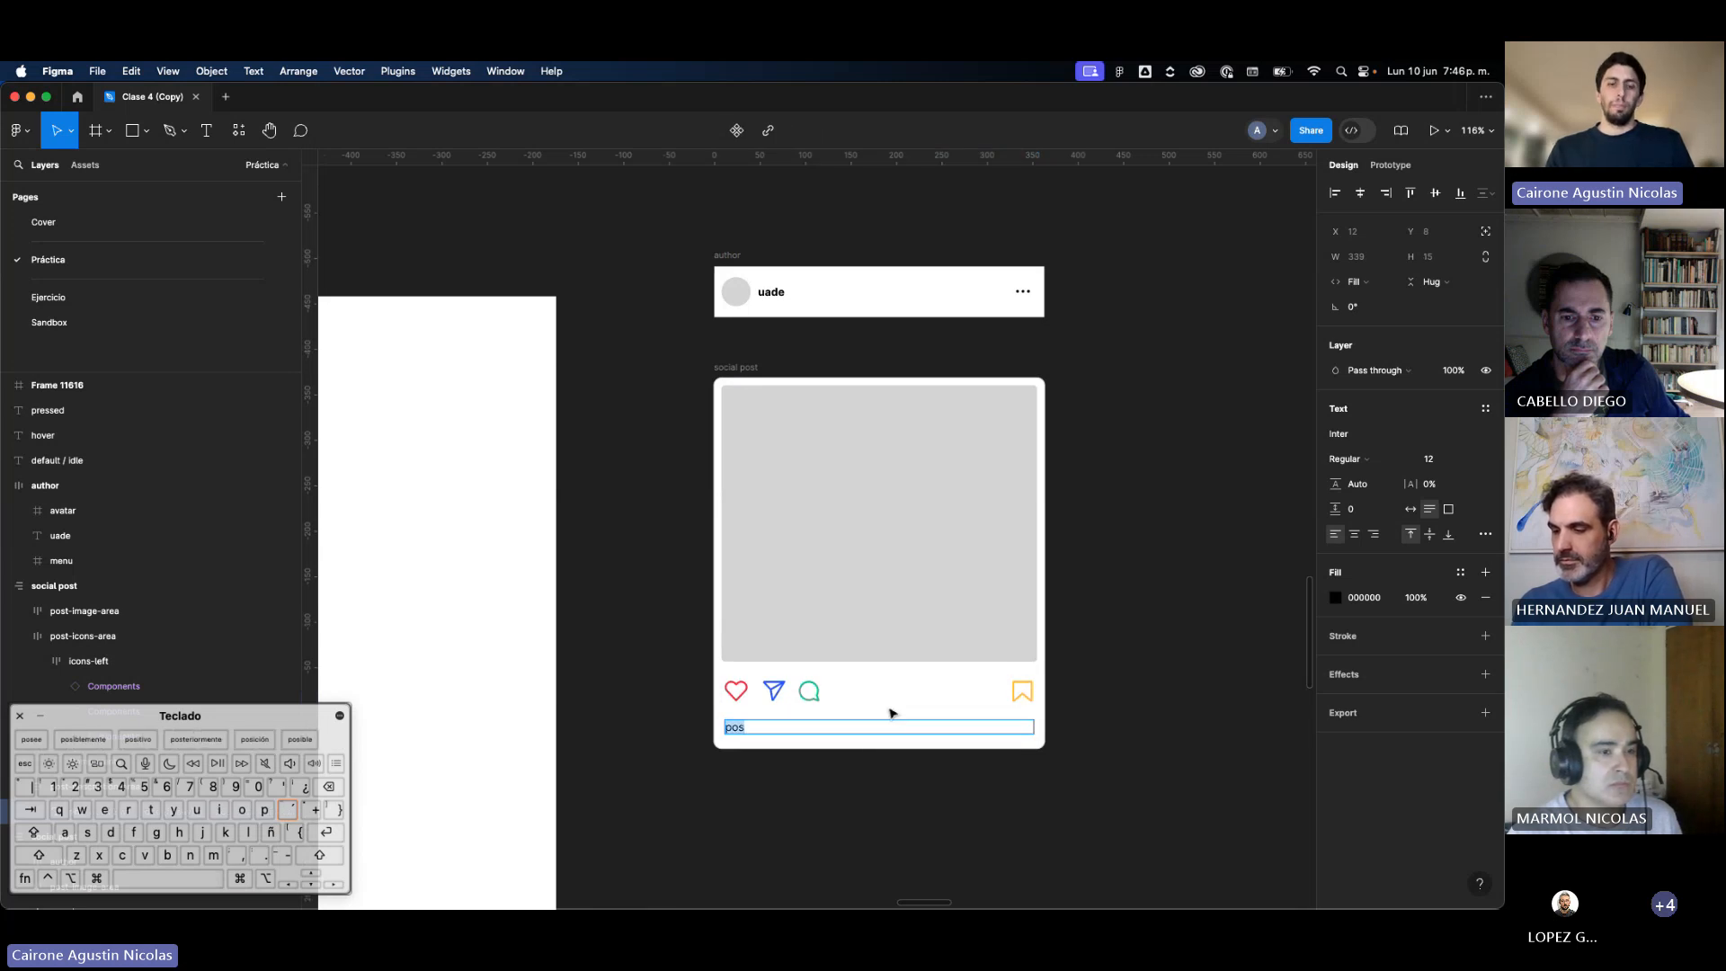
text(copy del )
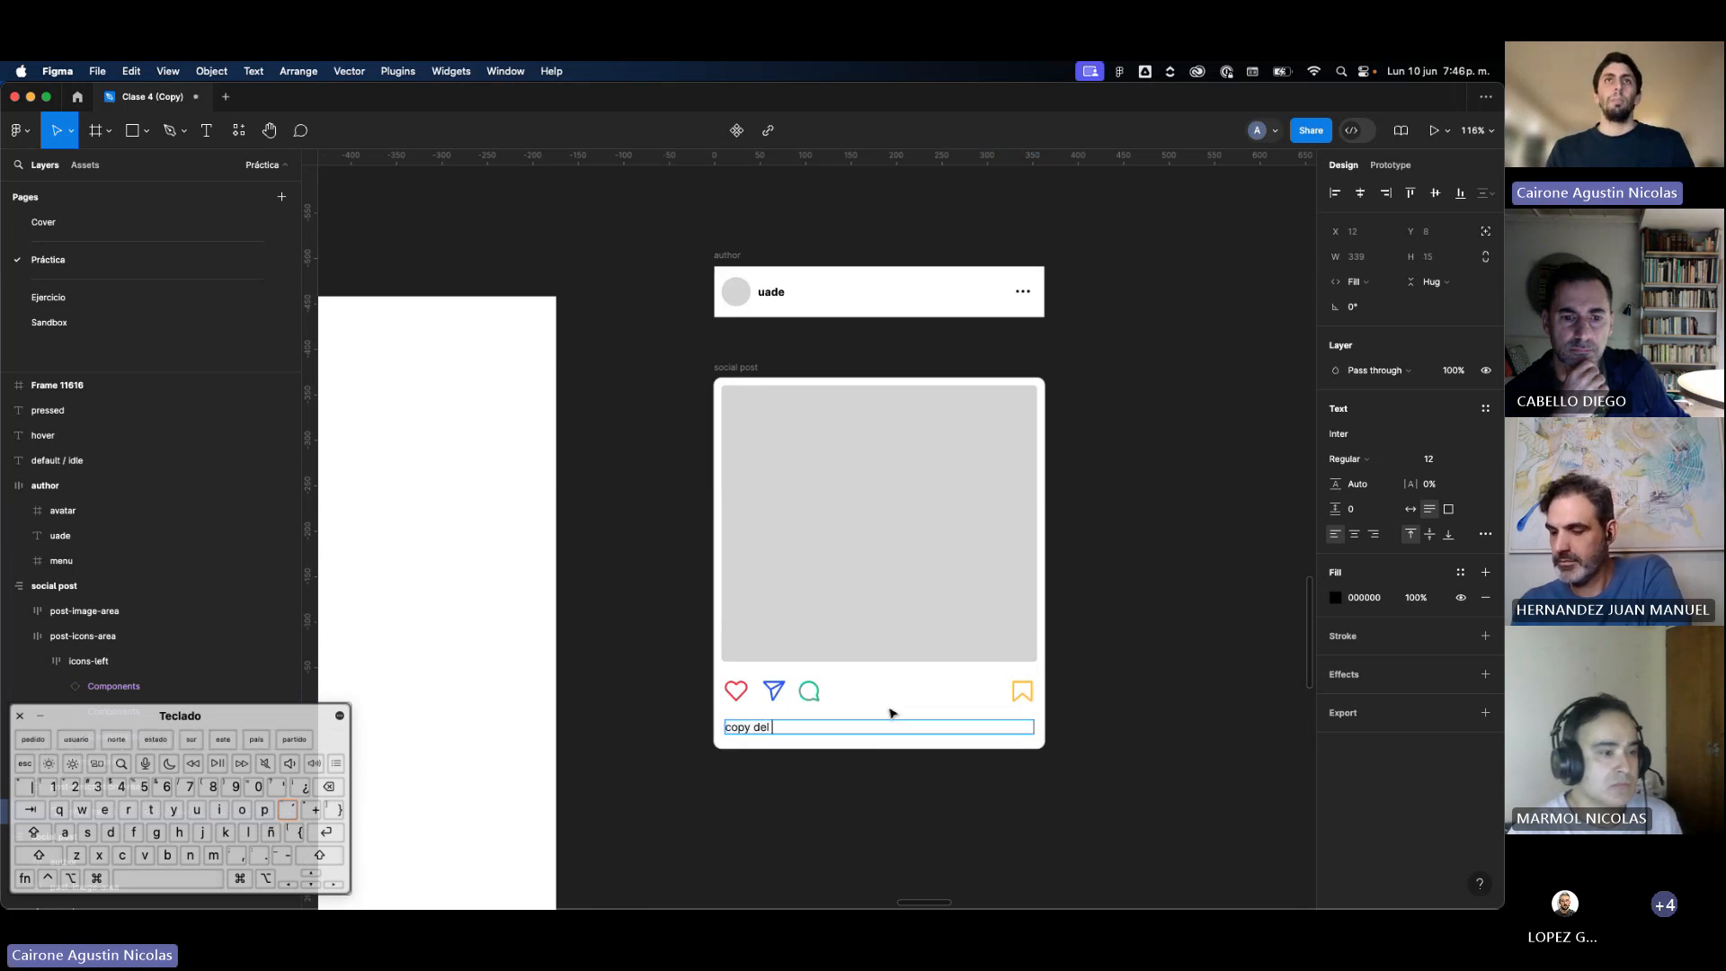
text(posteo)
click(1175, 697)
Step: Set the tall frame's width to 363 and move it beside the author row with their upper edges aligned
scroll(1095, 641, down, 3)
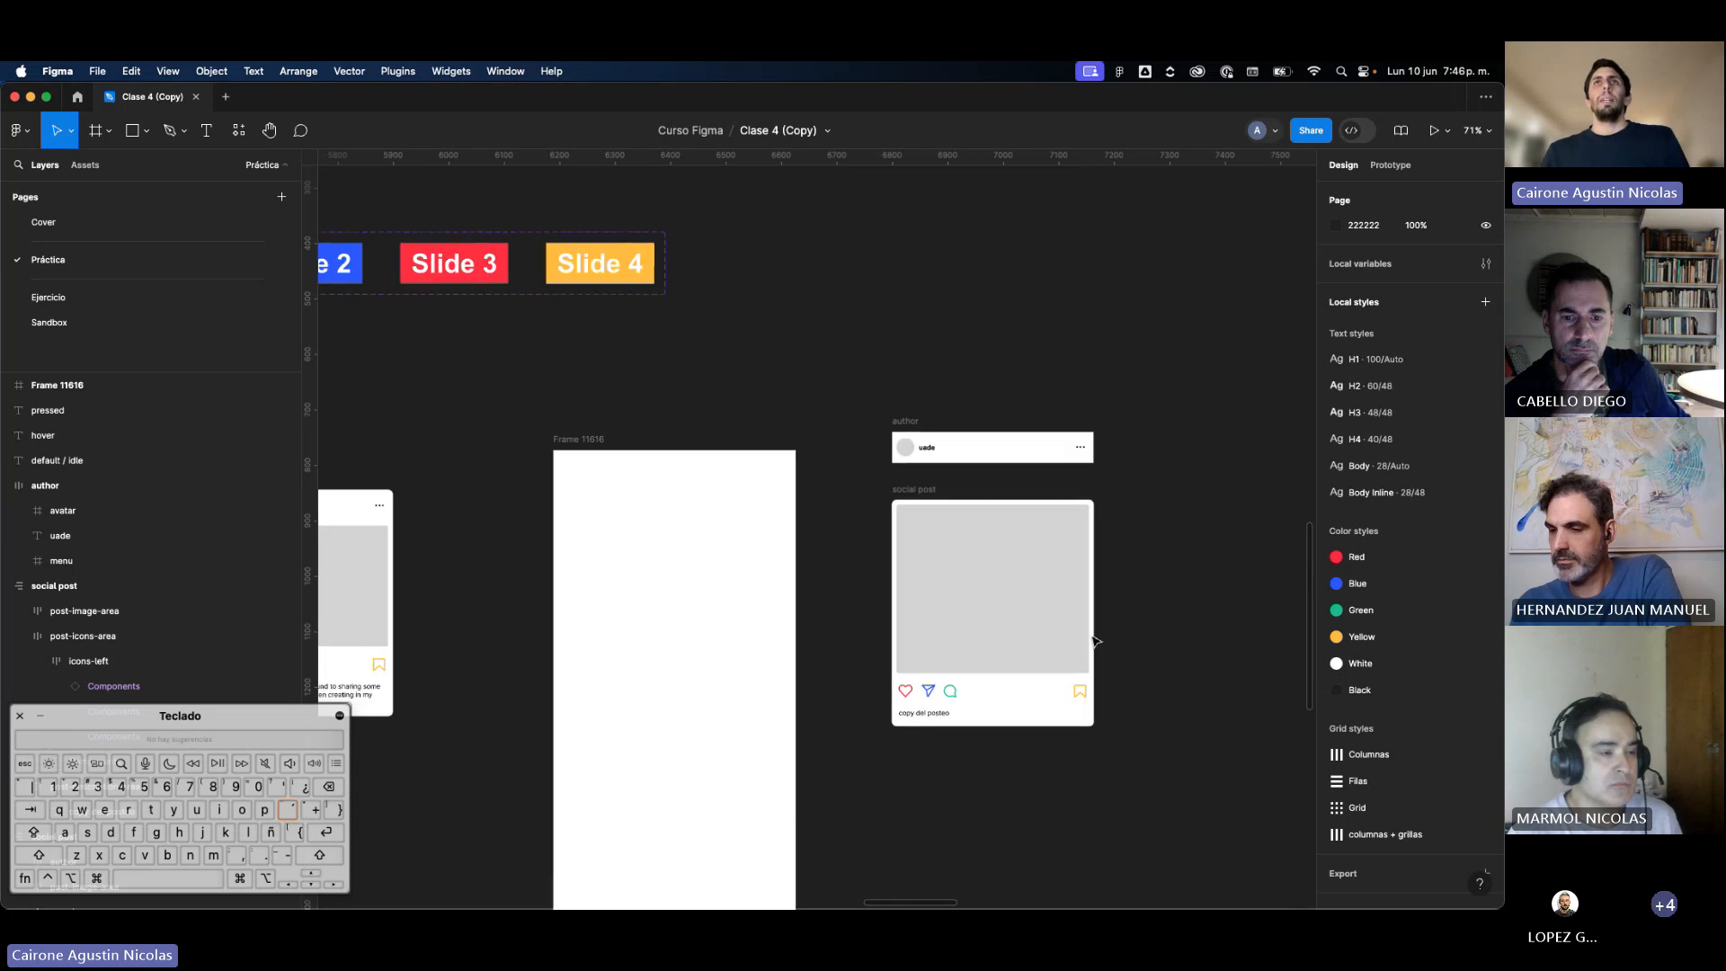
scroll(914, 490, right, 3)
scroll(904, 489, up, 3)
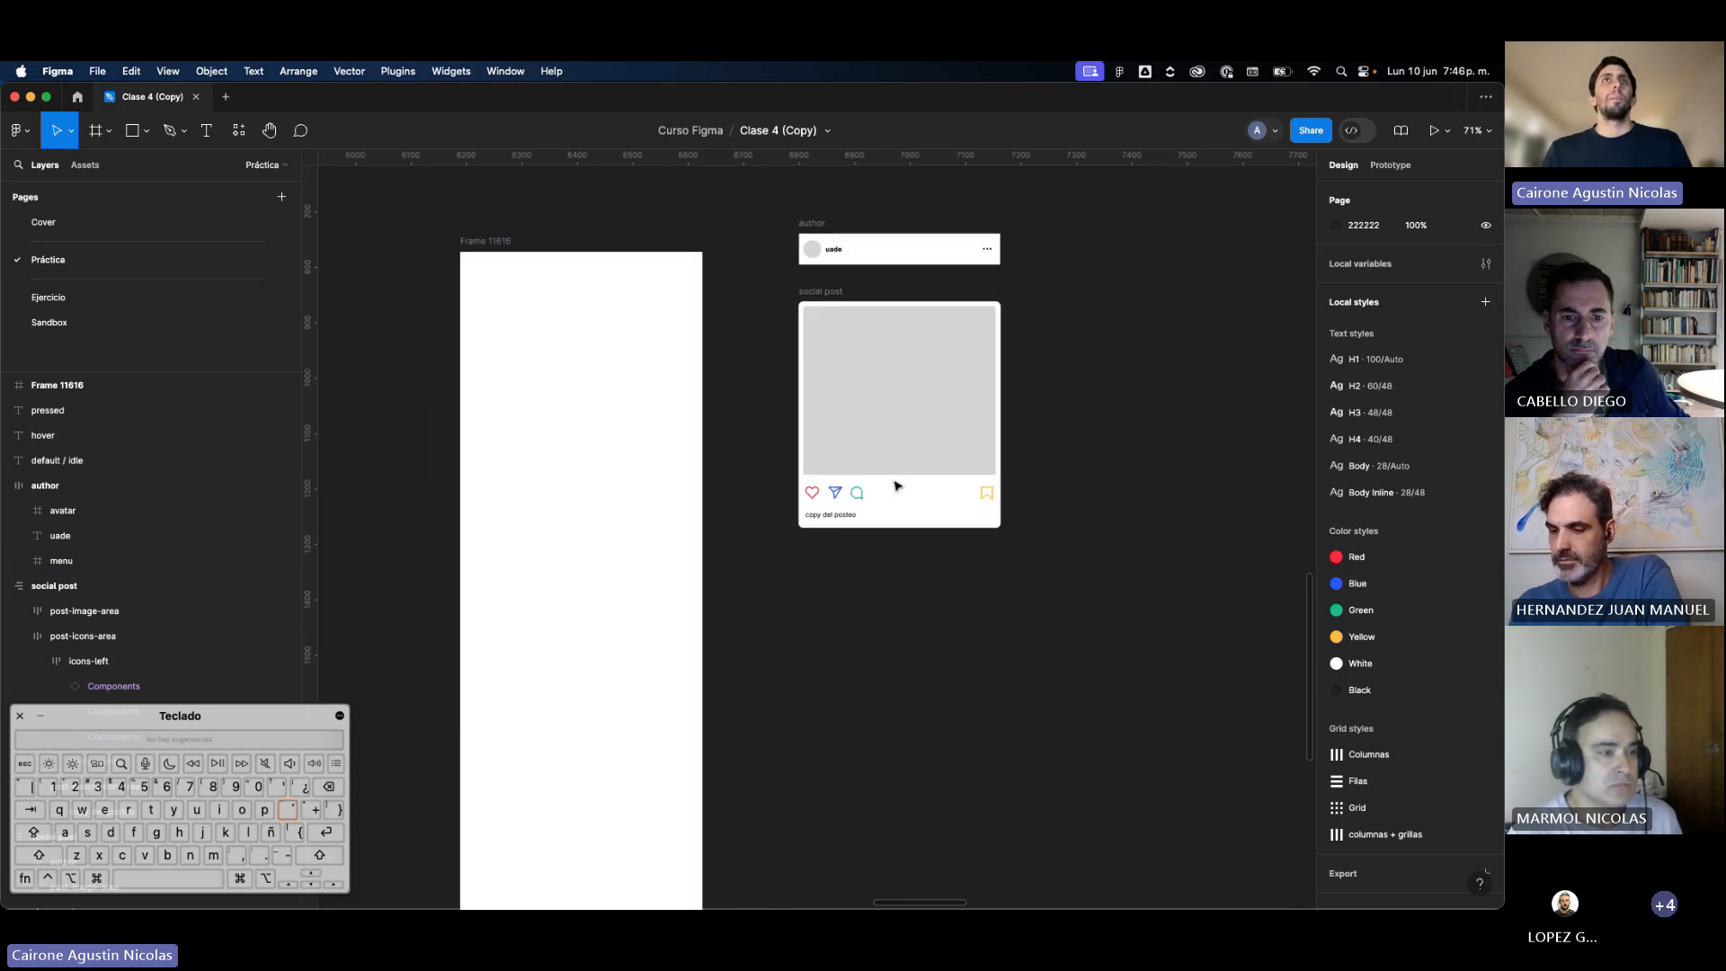
click(666, 339)
scroll(598, 270, left, 3)
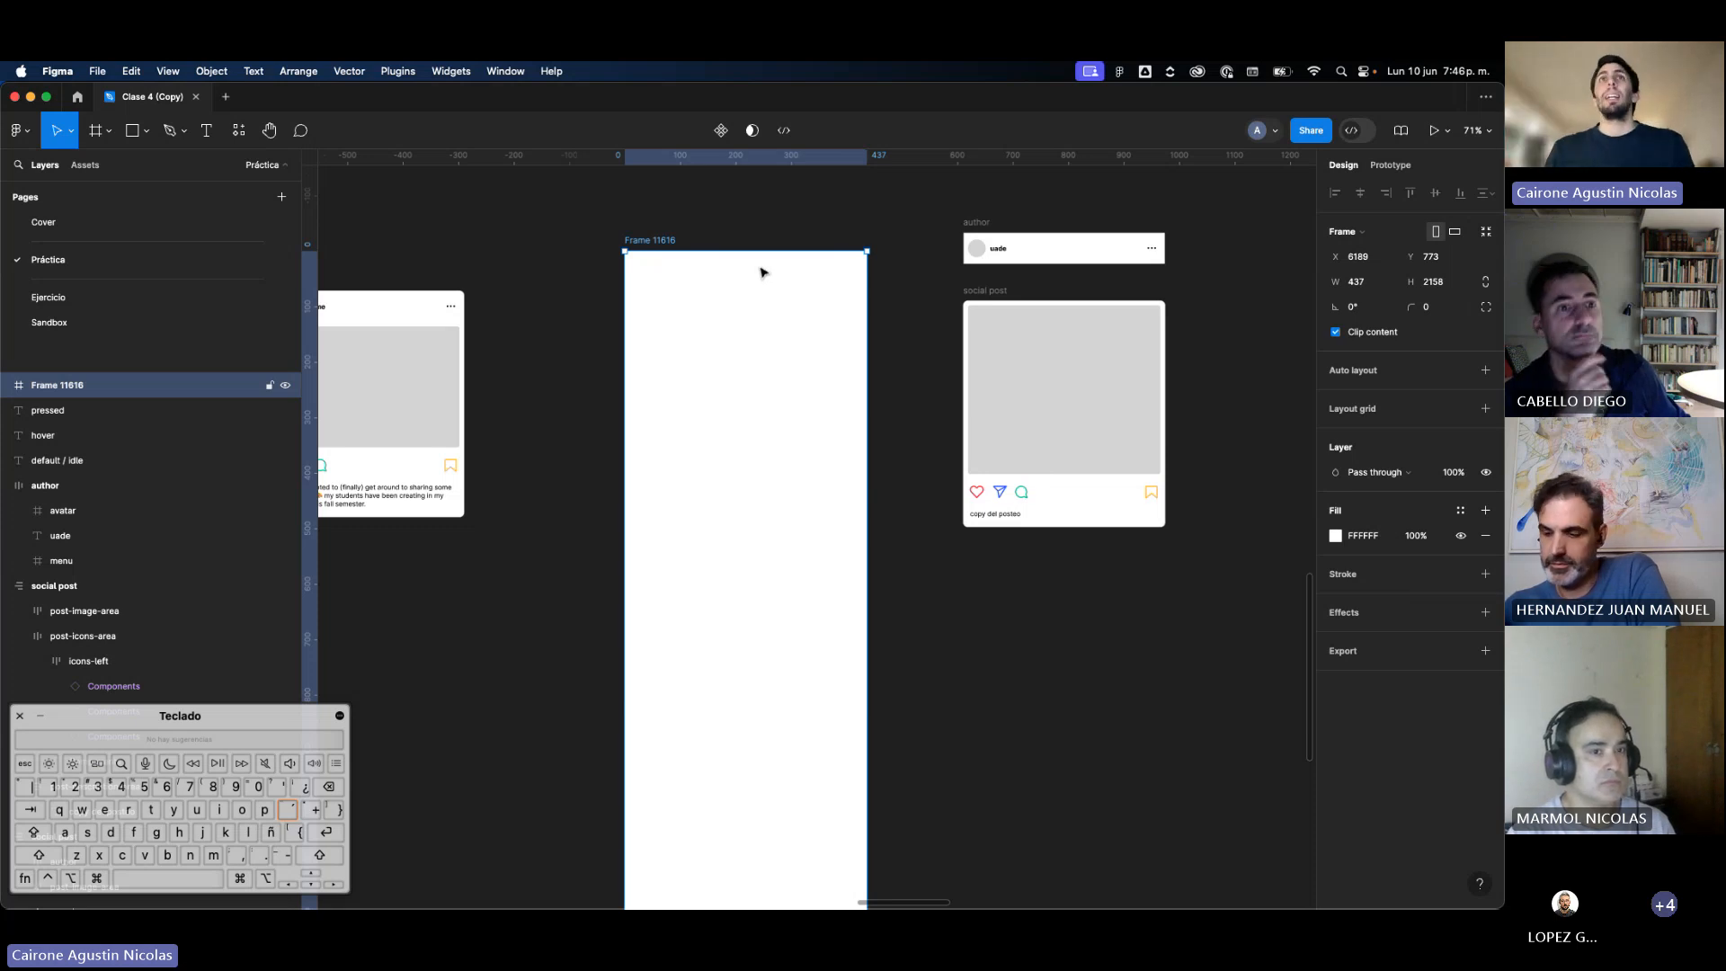
scroll(760, 271, down, 2)
click(965, 233)
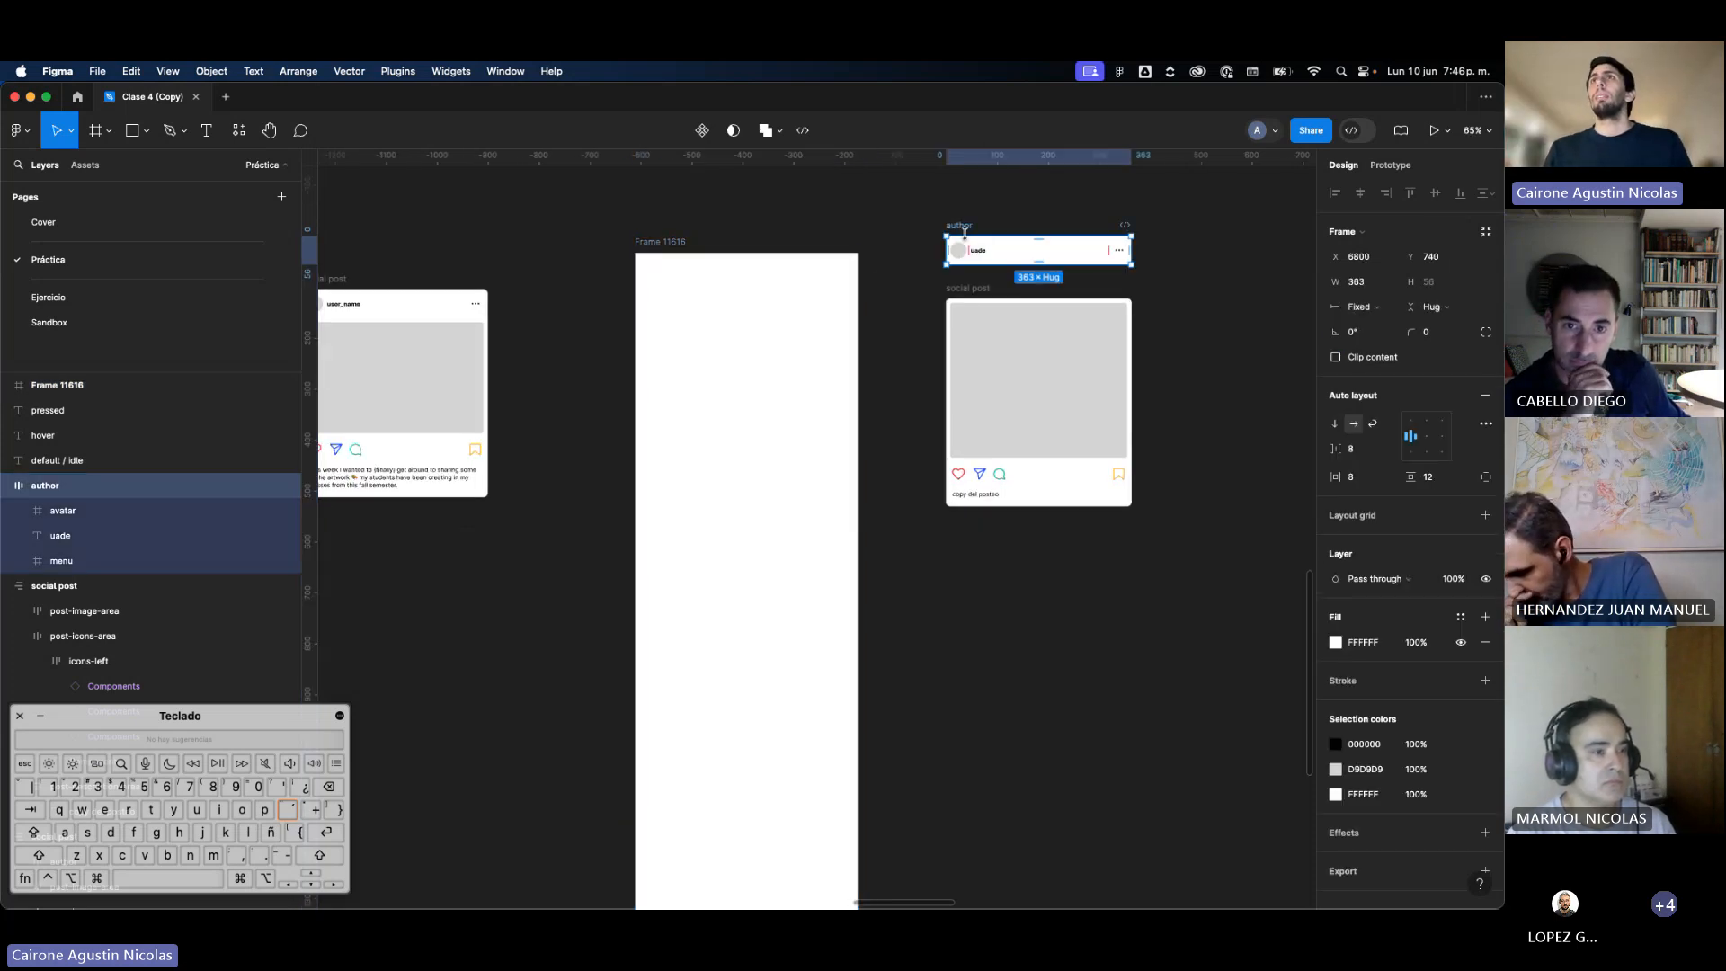
click(780, 332)
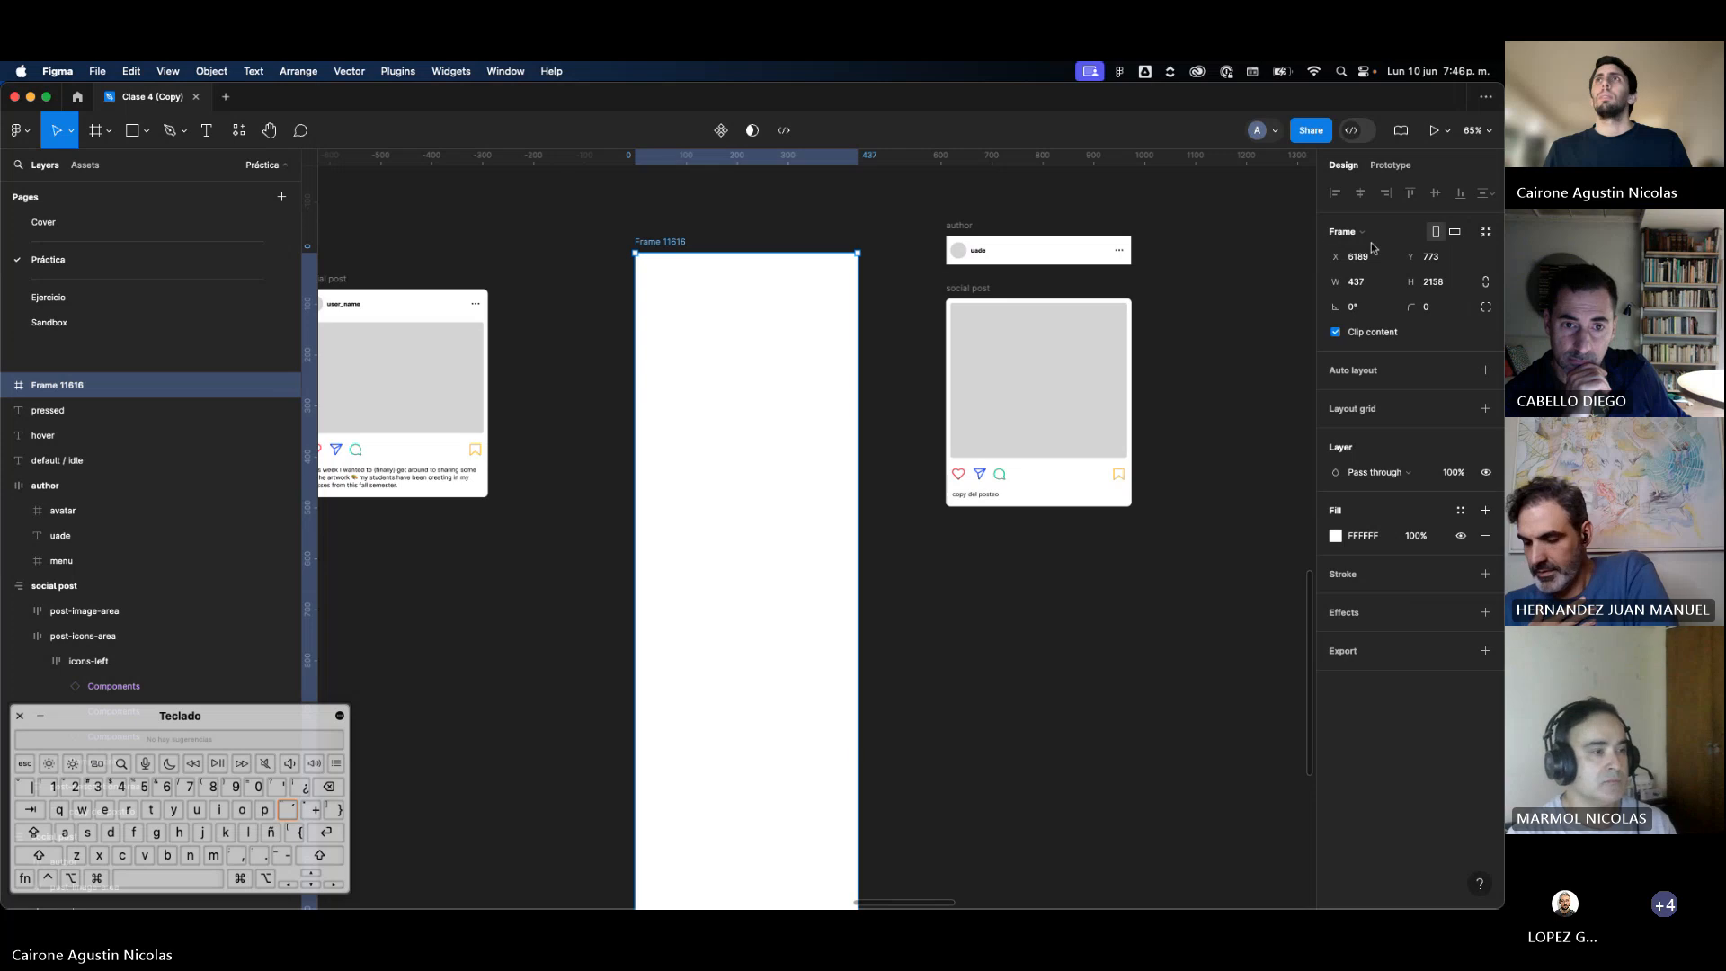
click(1355, 281)
text(363)
key(Return)
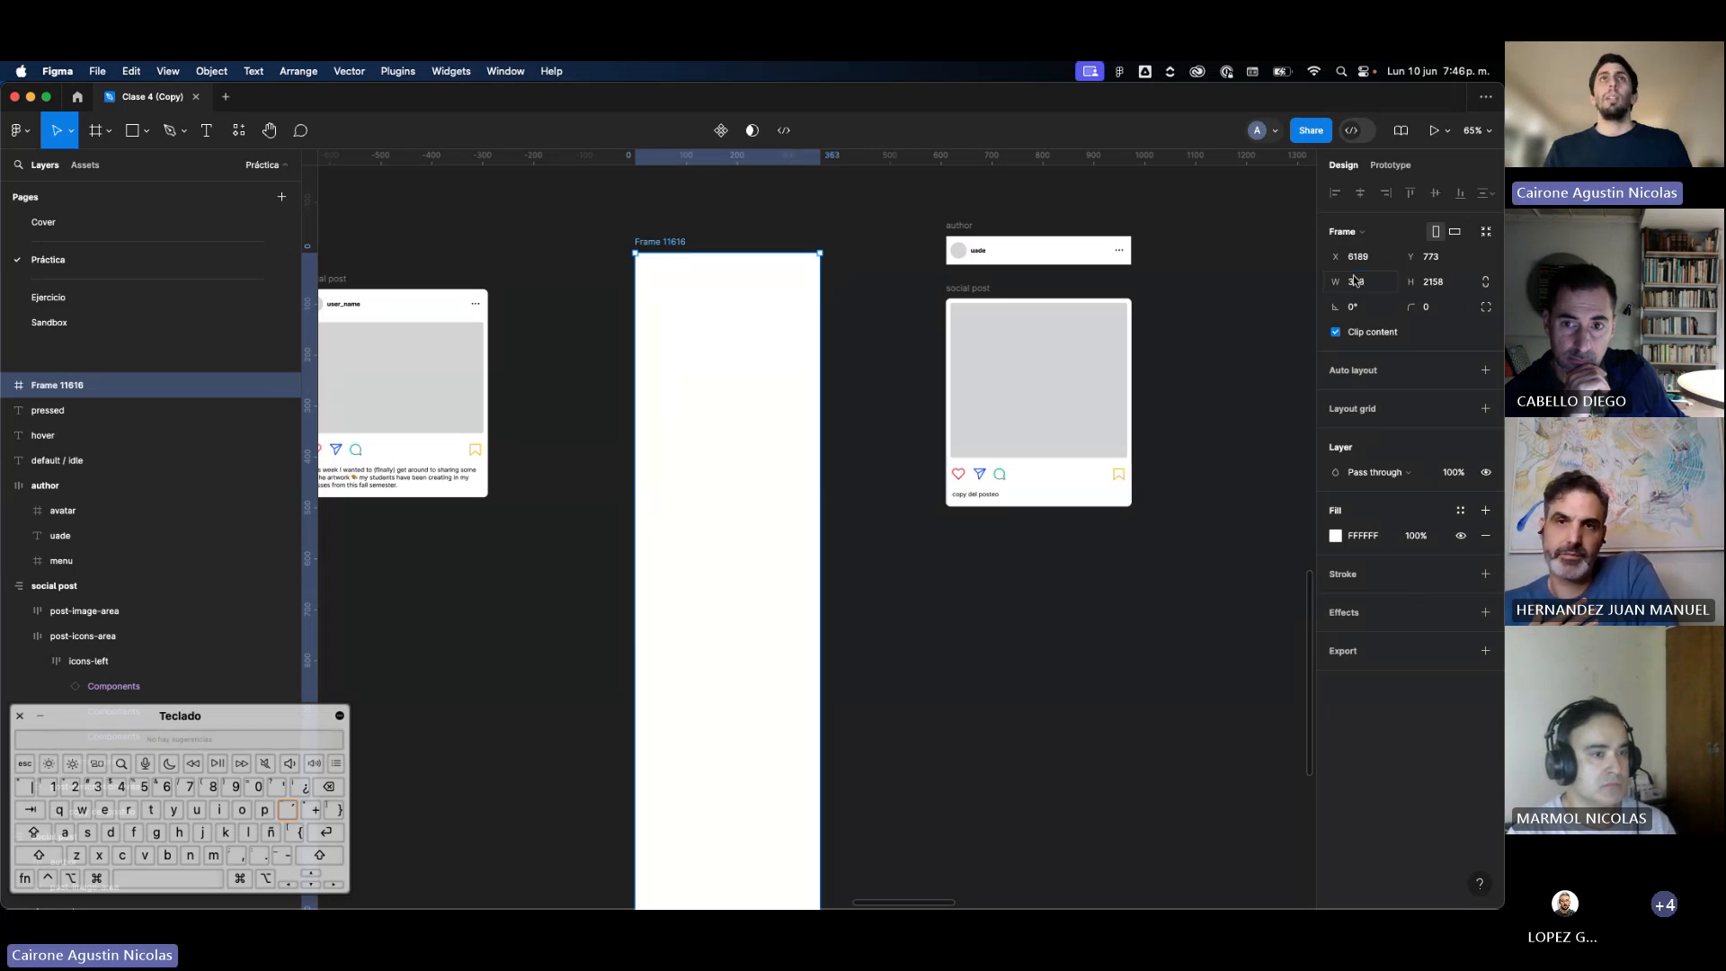
drag(787, 307, 861, 290)
scroll(860, 289, up, 5)
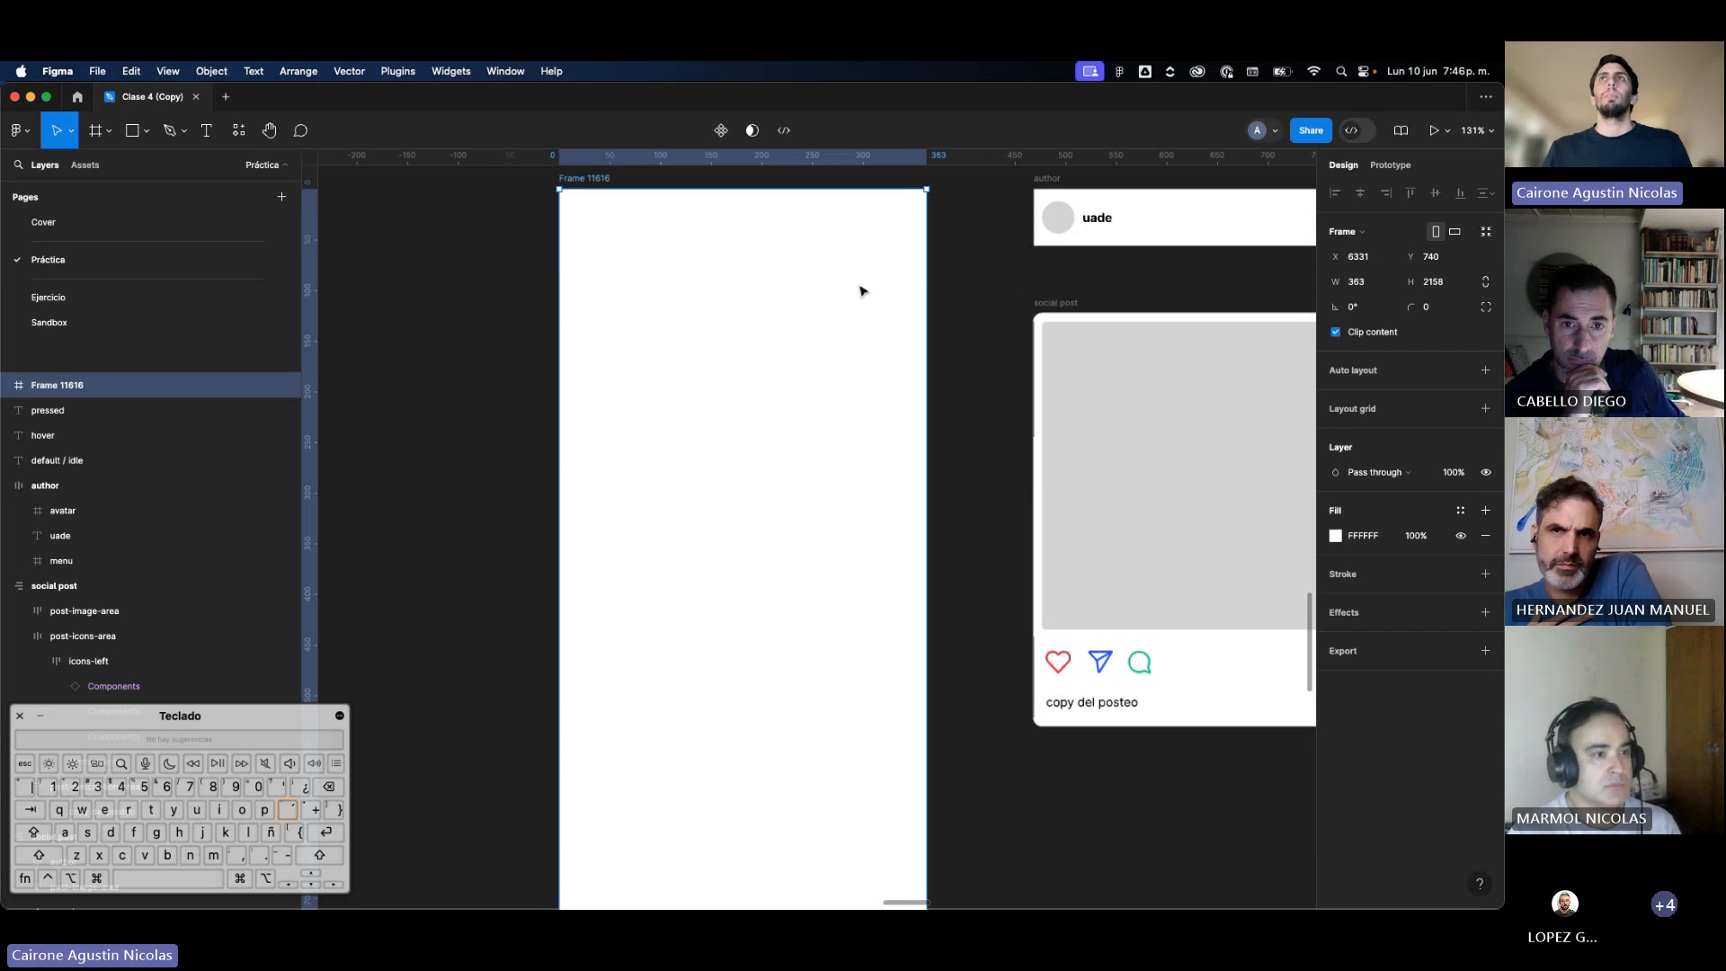
Step: Convert the separate author row into a component
click(1105, 241)
scroll(1106, 245, right, 2)
scroll(722, 321, down, 5)
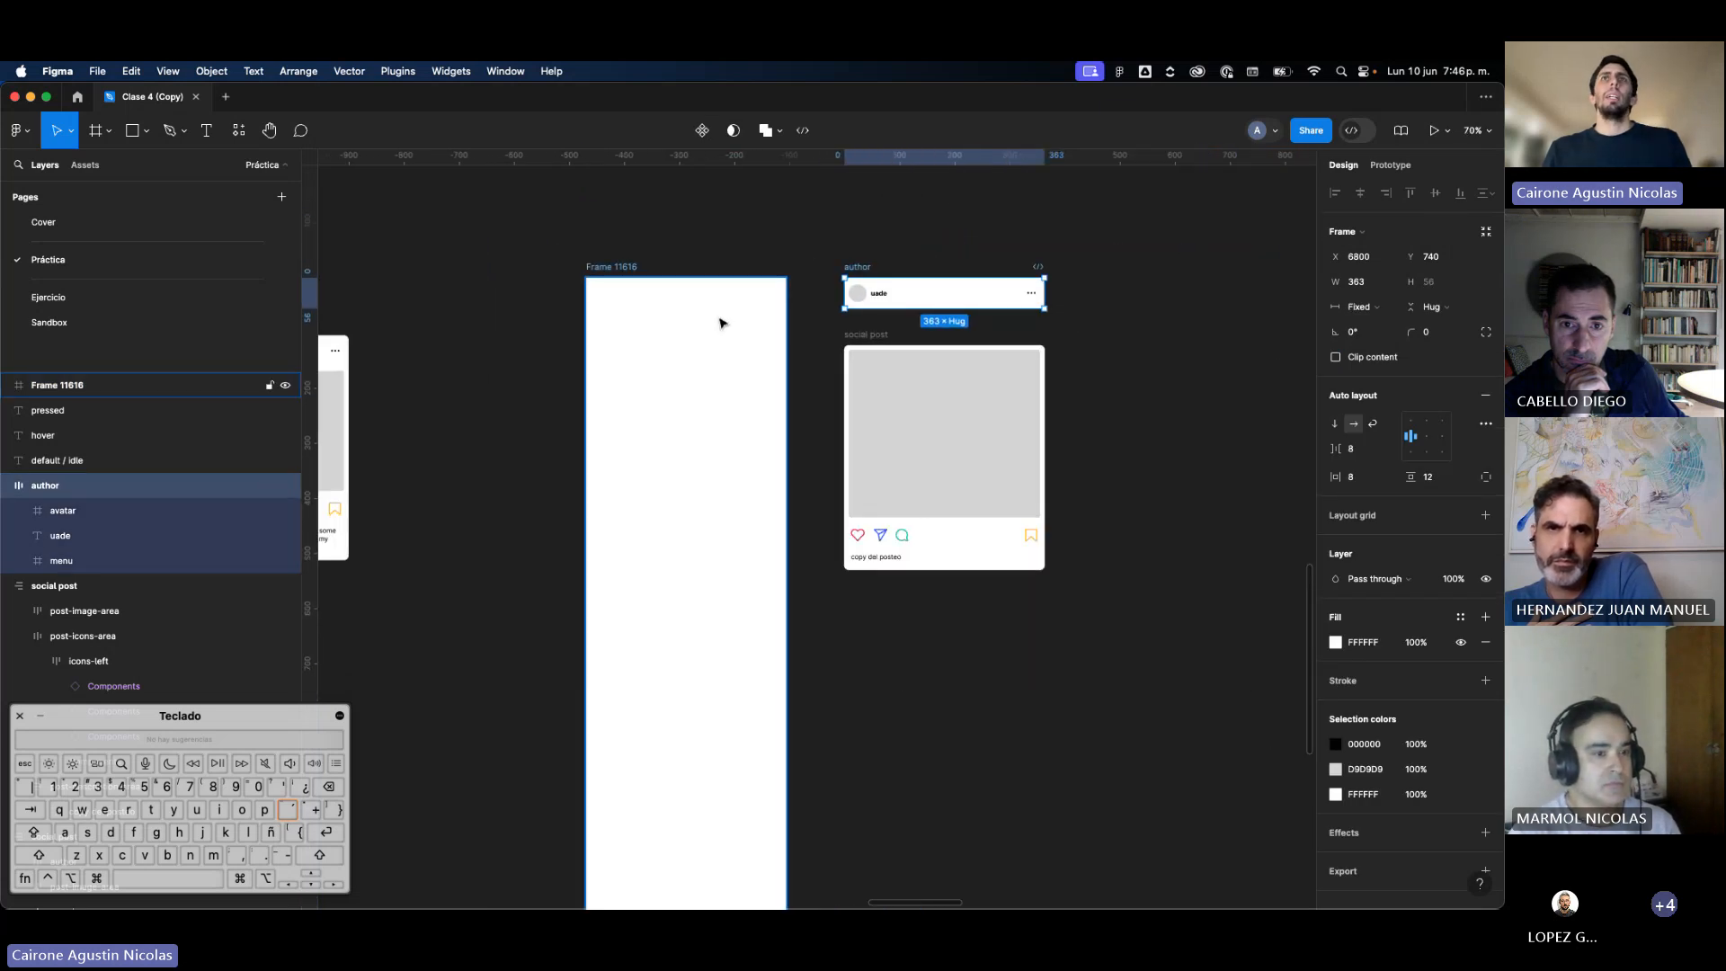
scroll(720, 320, left, 2)
scroll(996, 350, up, 4)
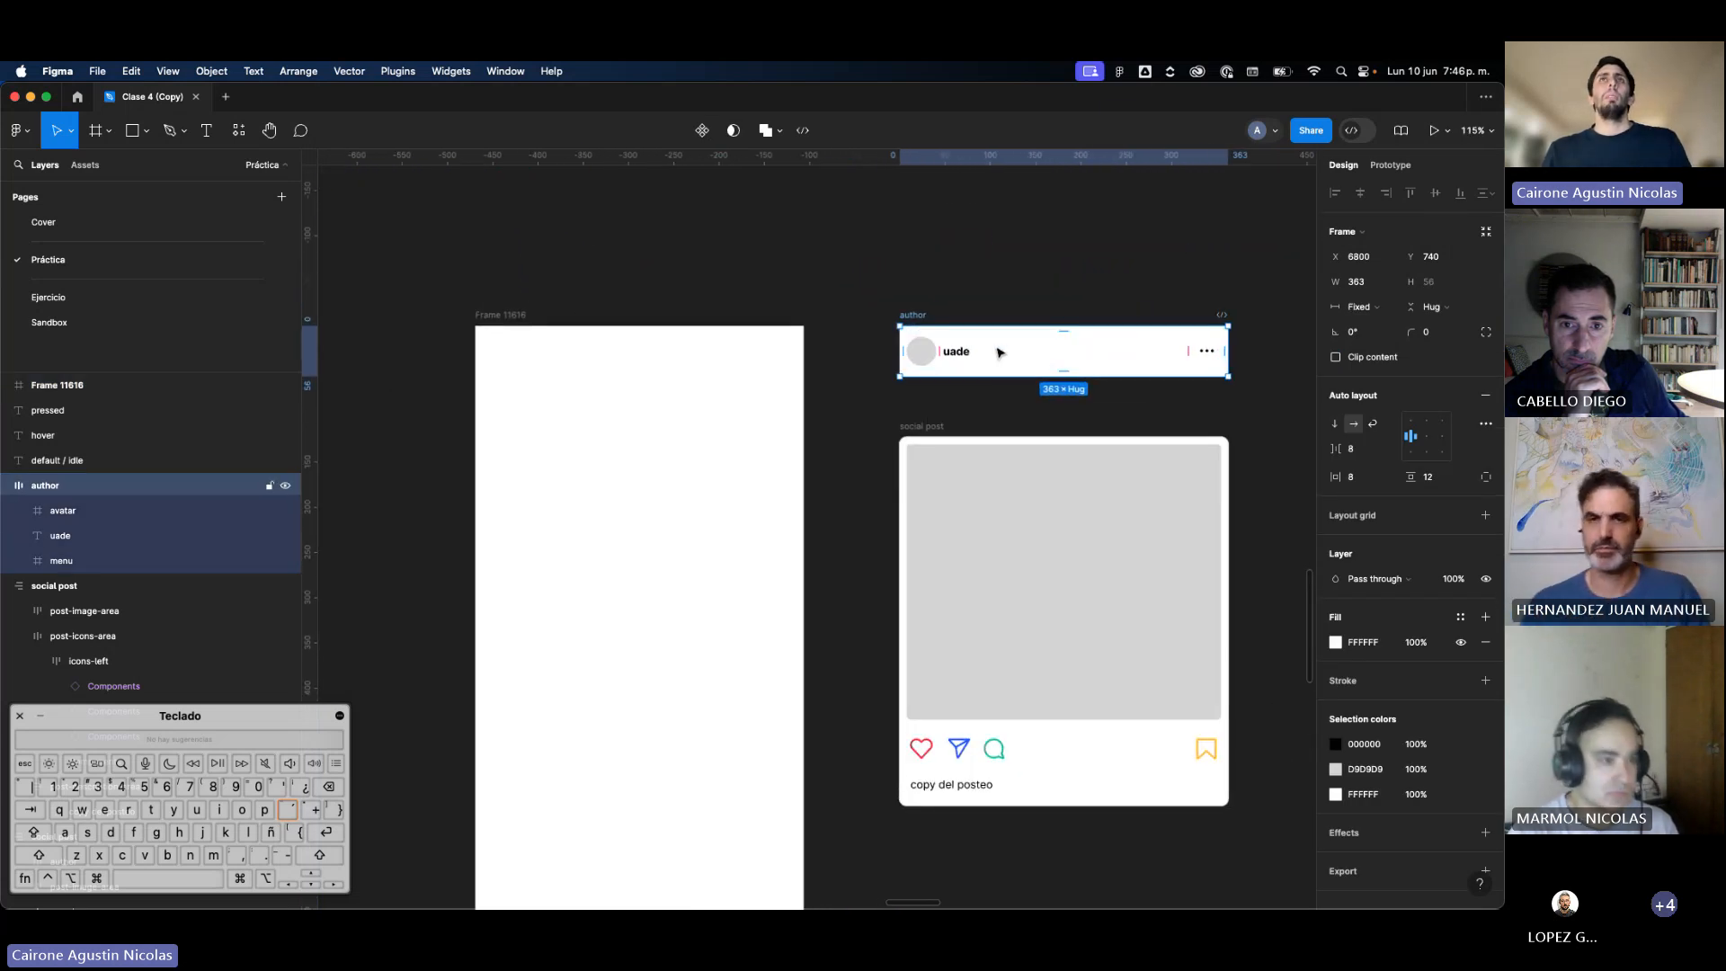
scroll(997, 353, down, 2)
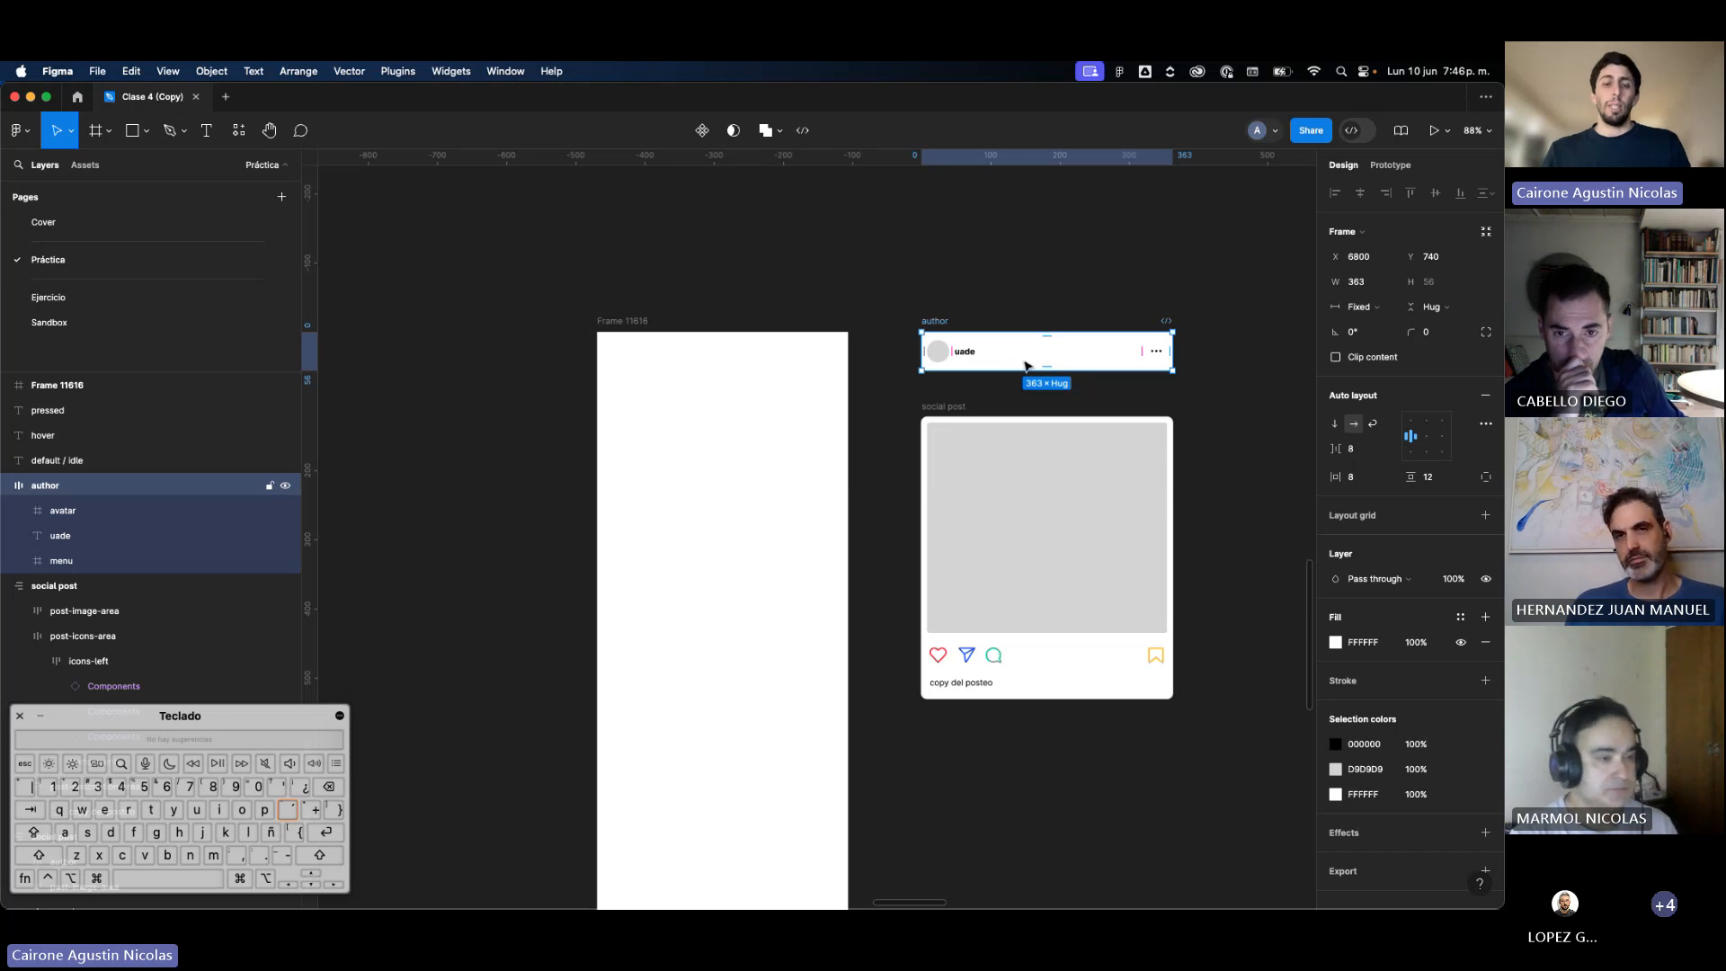
key(super+alt+k)
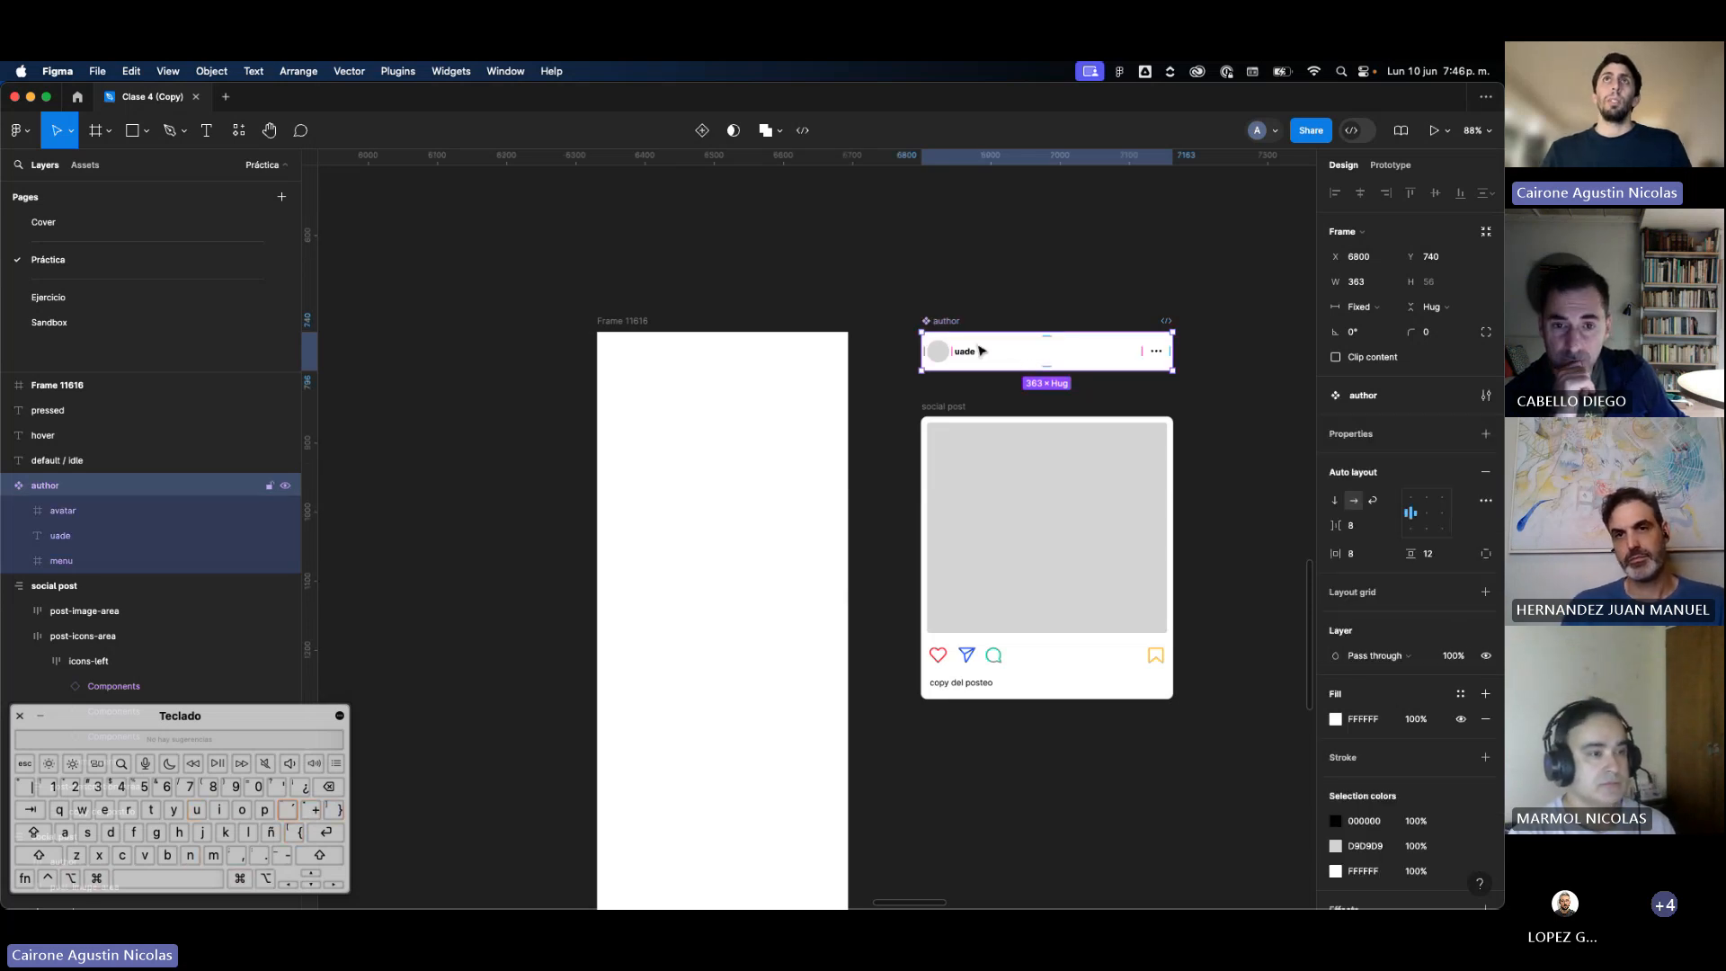
Step: Convert the social post into a component and place an instance of both it and the author component between the originals and the tall frame
click(954, 412)
key(super+alt+k)
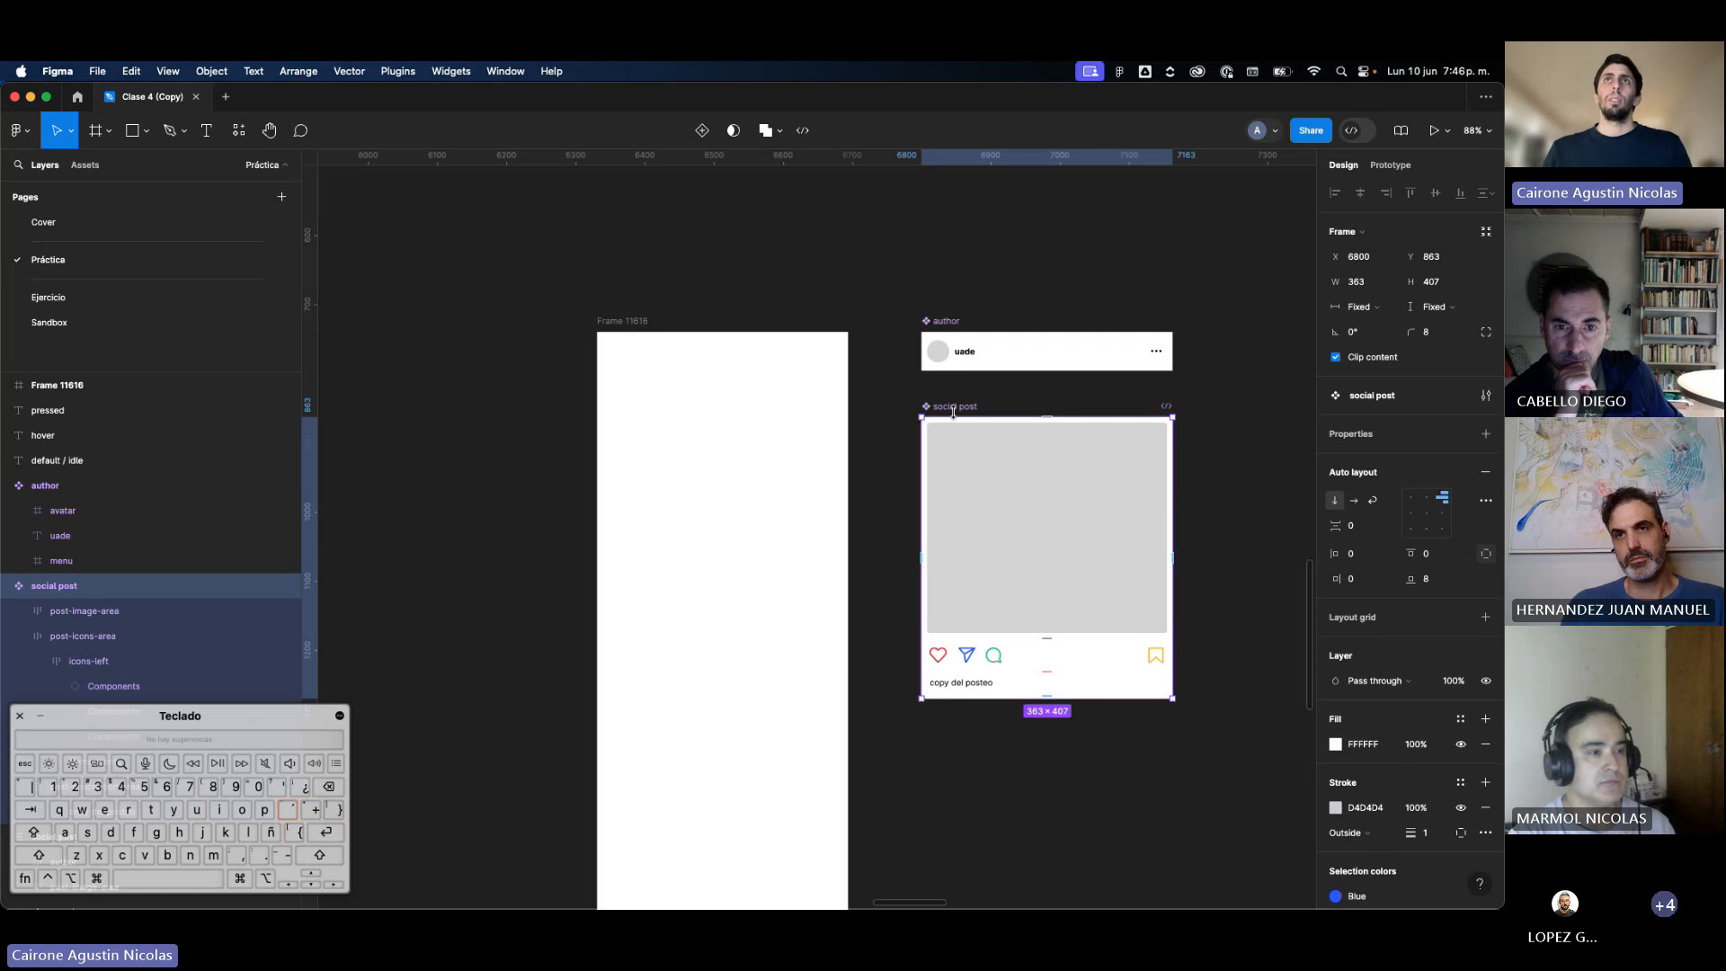
scroll(962, 419, down, 1)
shift+click(935, 329)
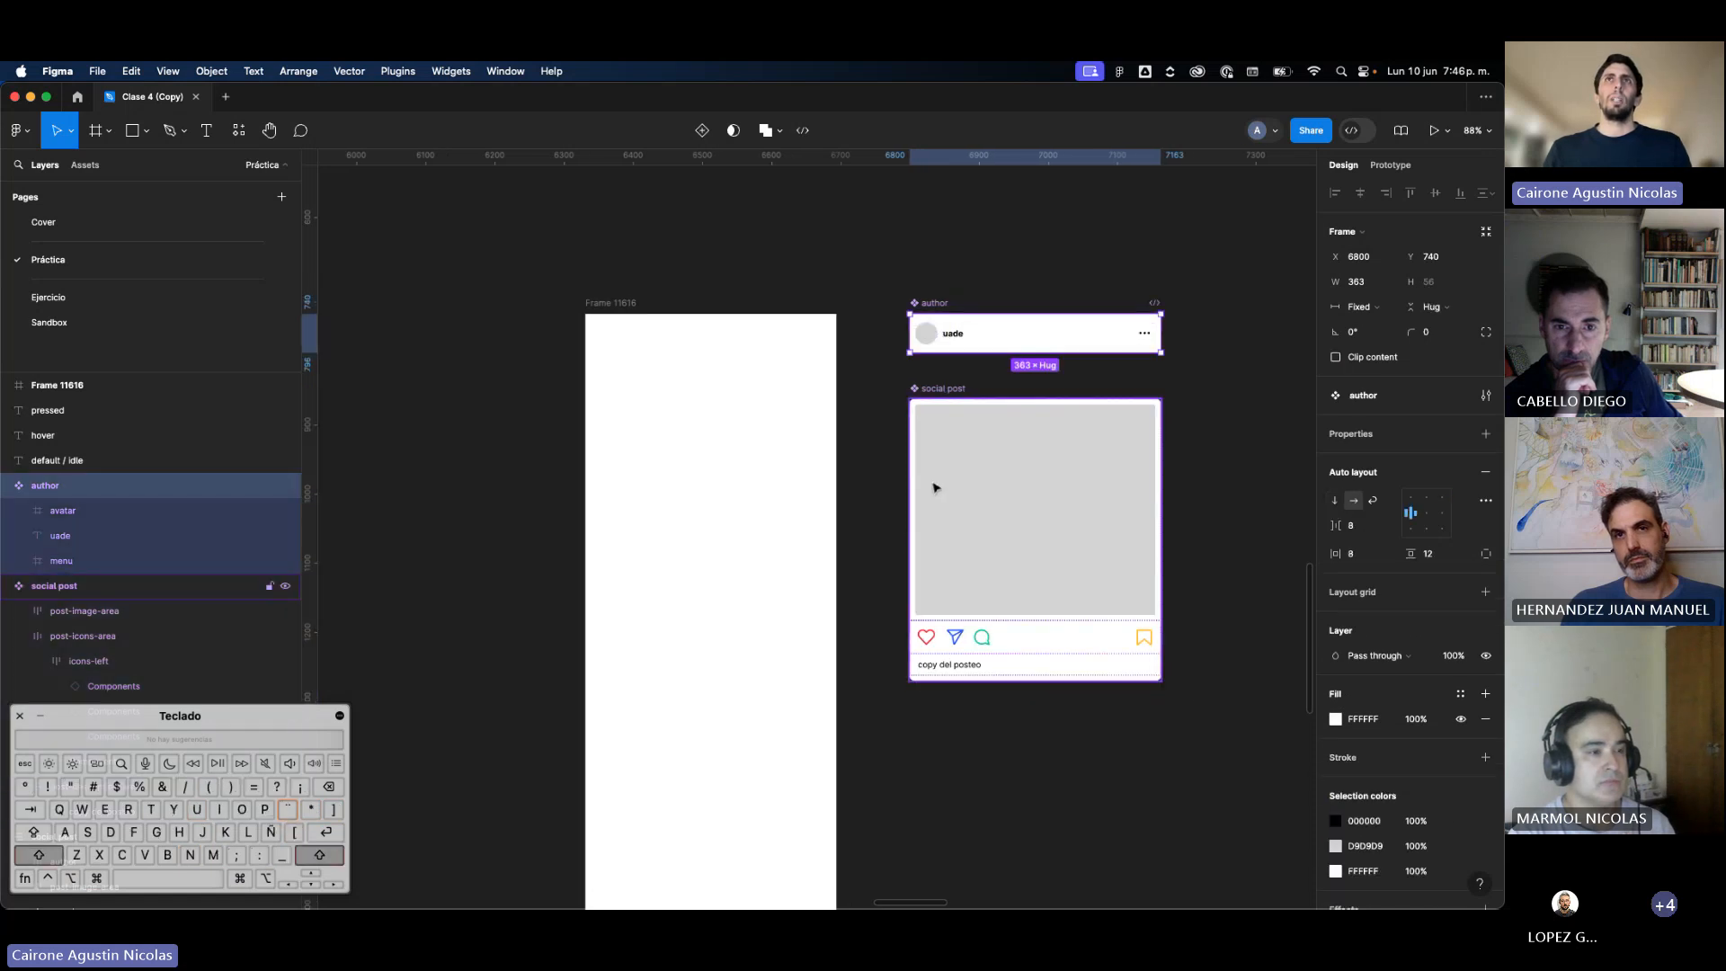
scroll(932, 482, down, 3)
drag(930, 482, 955, 534)
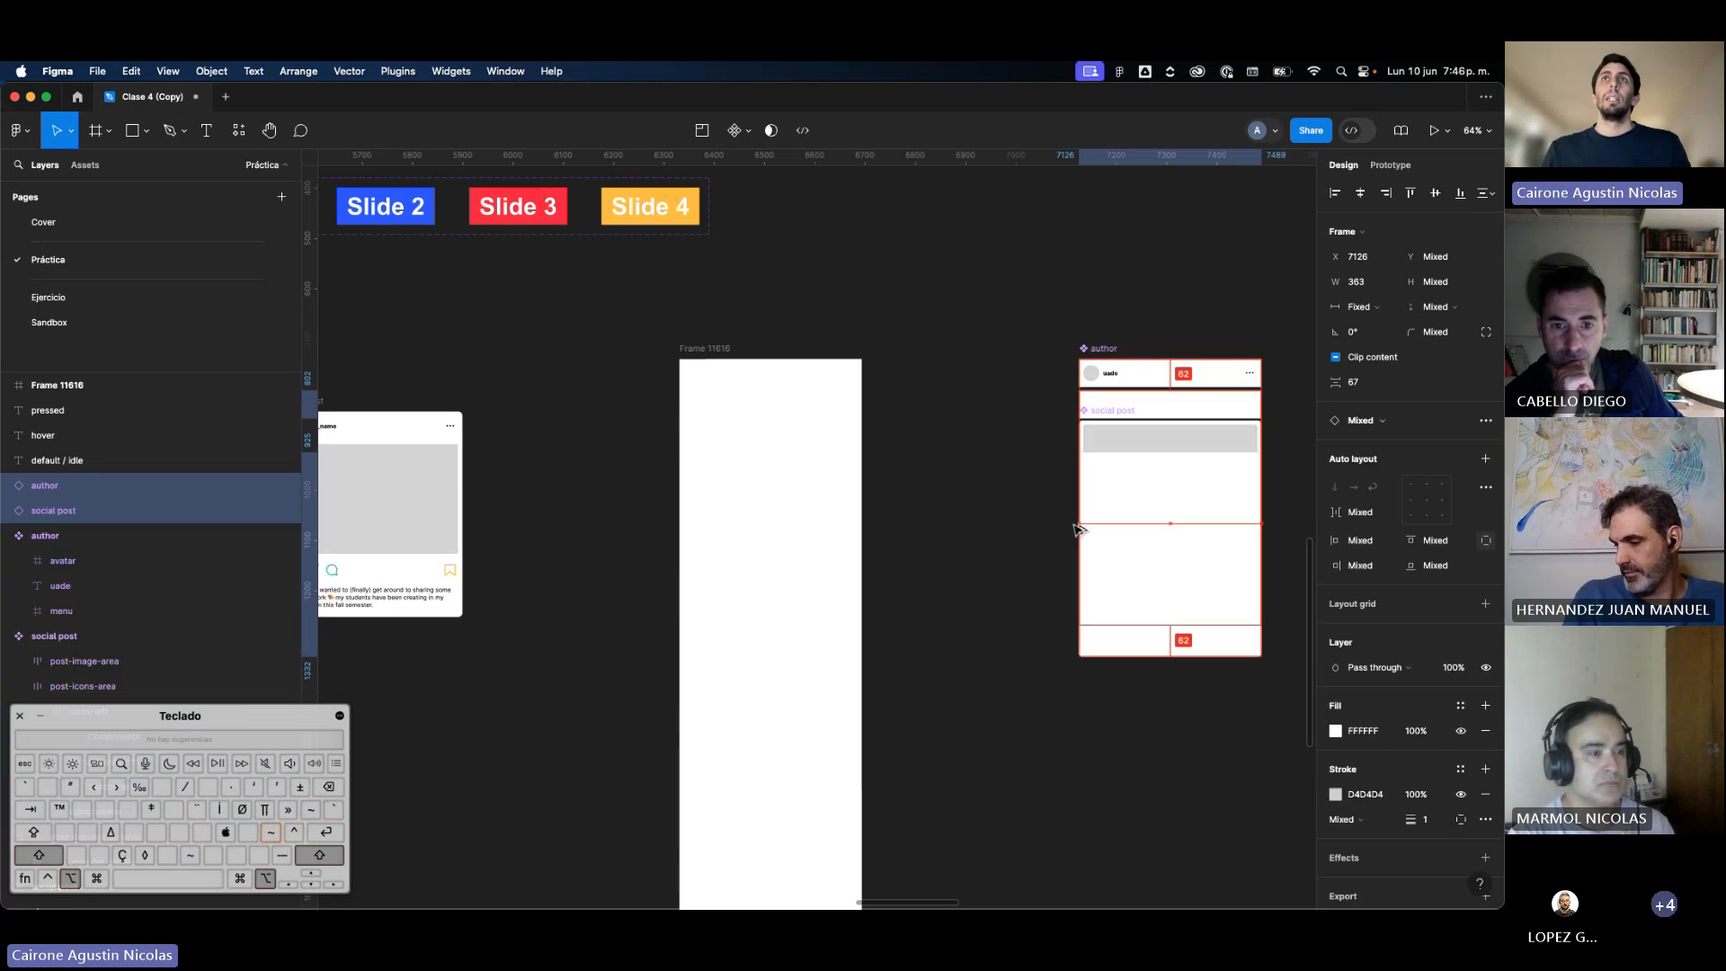
Step: Try the Black color style on the placeholder image of the main social post component, and undo the change
click(1148, 504)
scroll(1148, 503, right, 3)
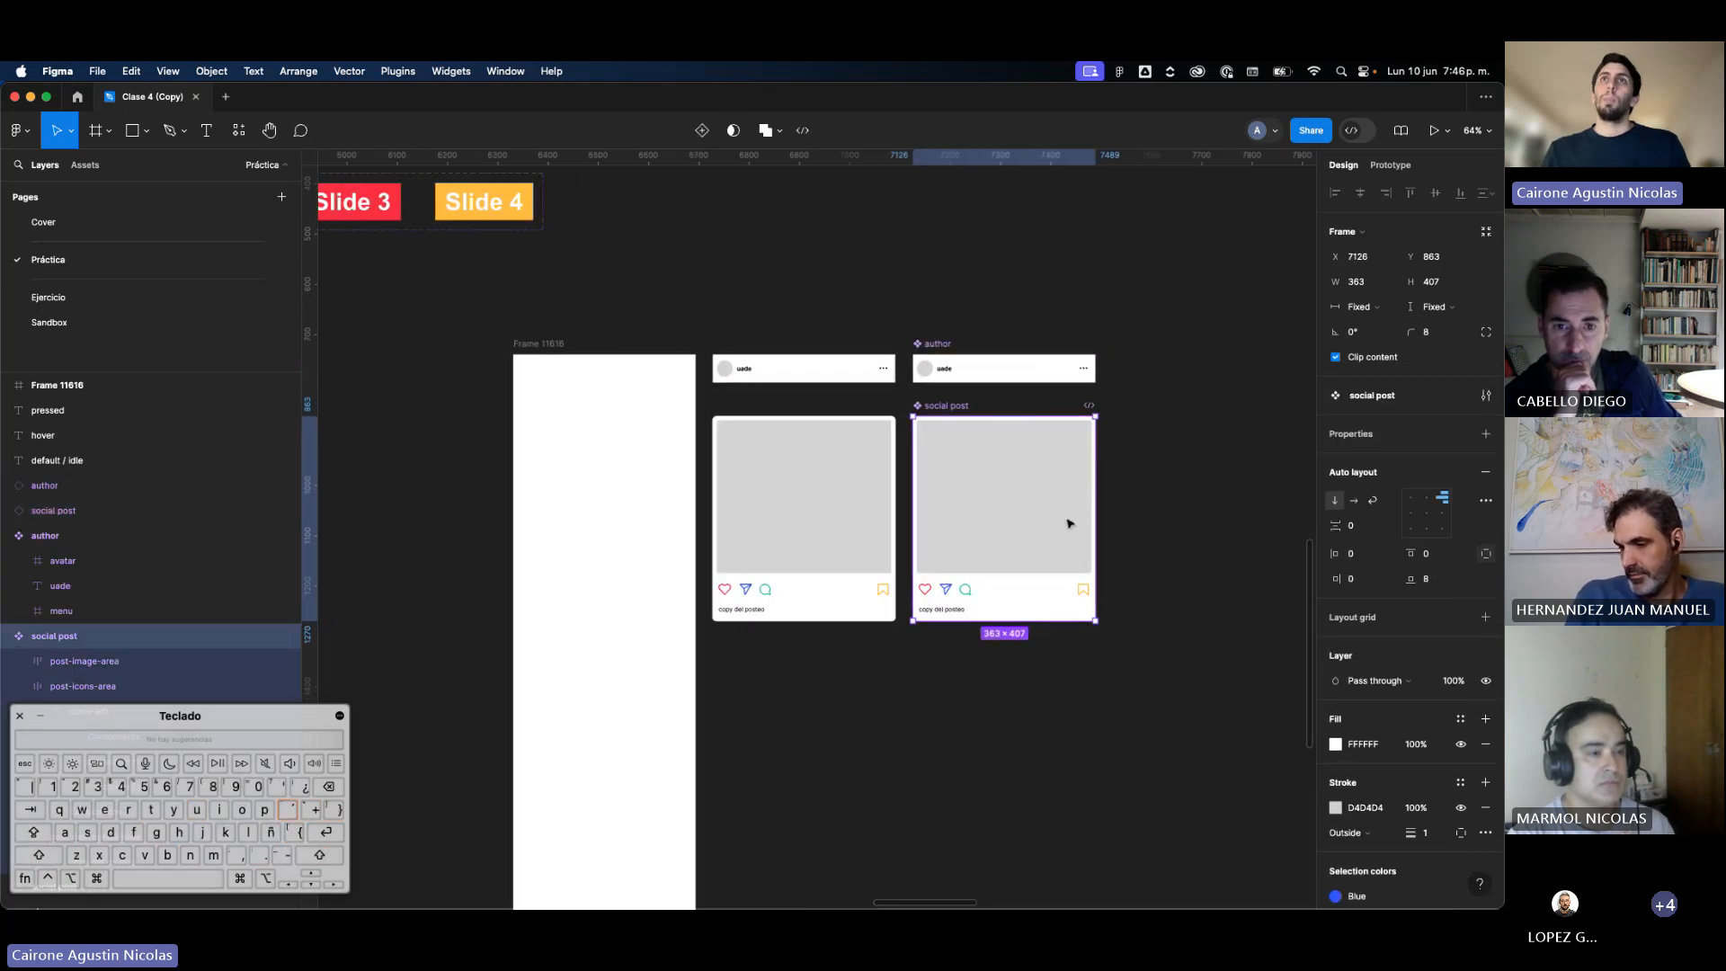
double_click(1028, 505)
click(1460, 591)
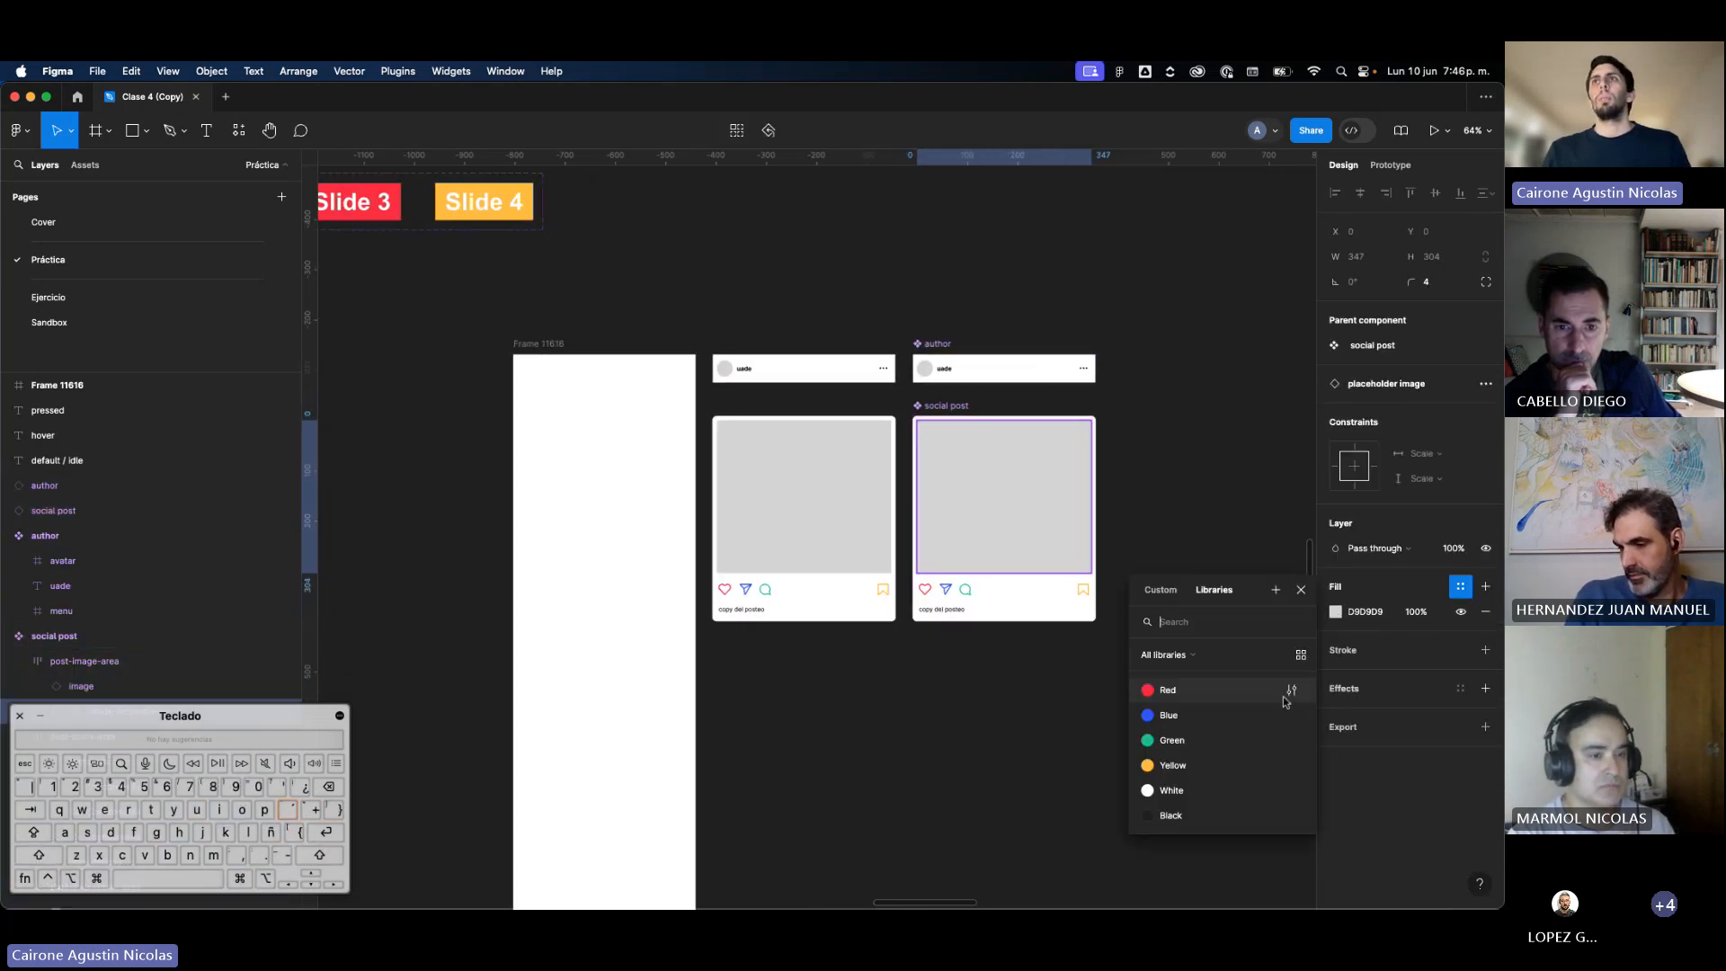
click(1173, 813)
click(1146, 674)
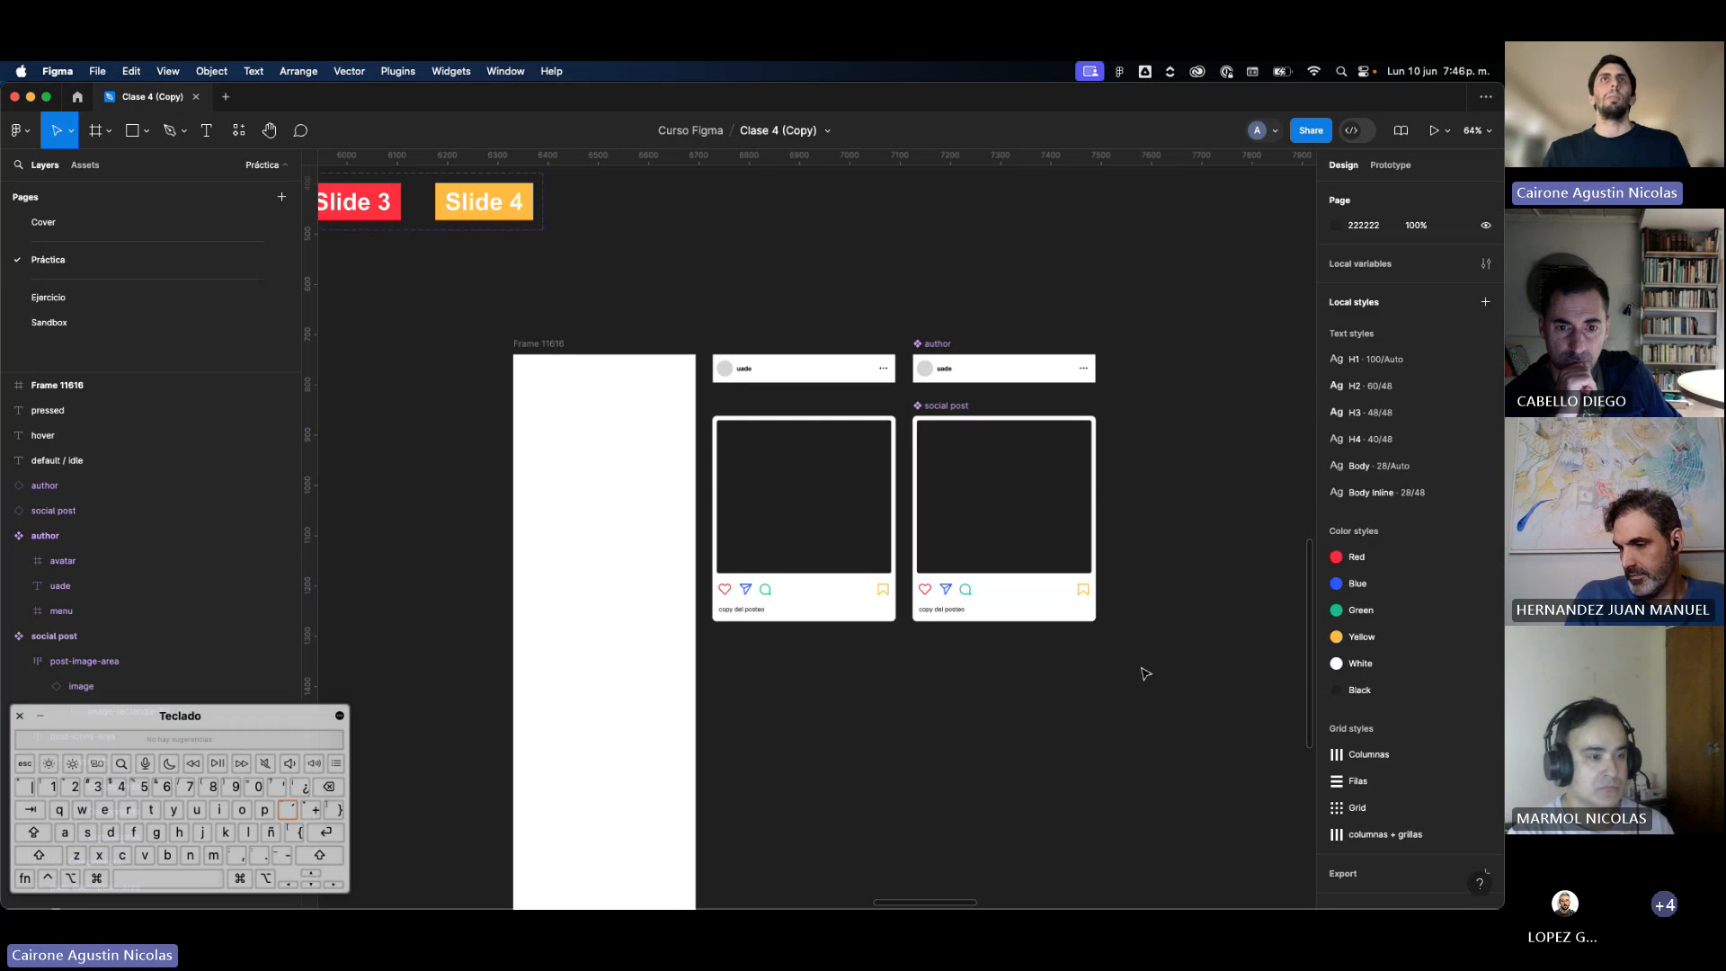
key(super+z)
key(super+z)
click(1016, 665)
Step: Move the author instance into the tall frame's upper edge and place the social post instance directly beneath it
scroll(1016, 664, left, 4)
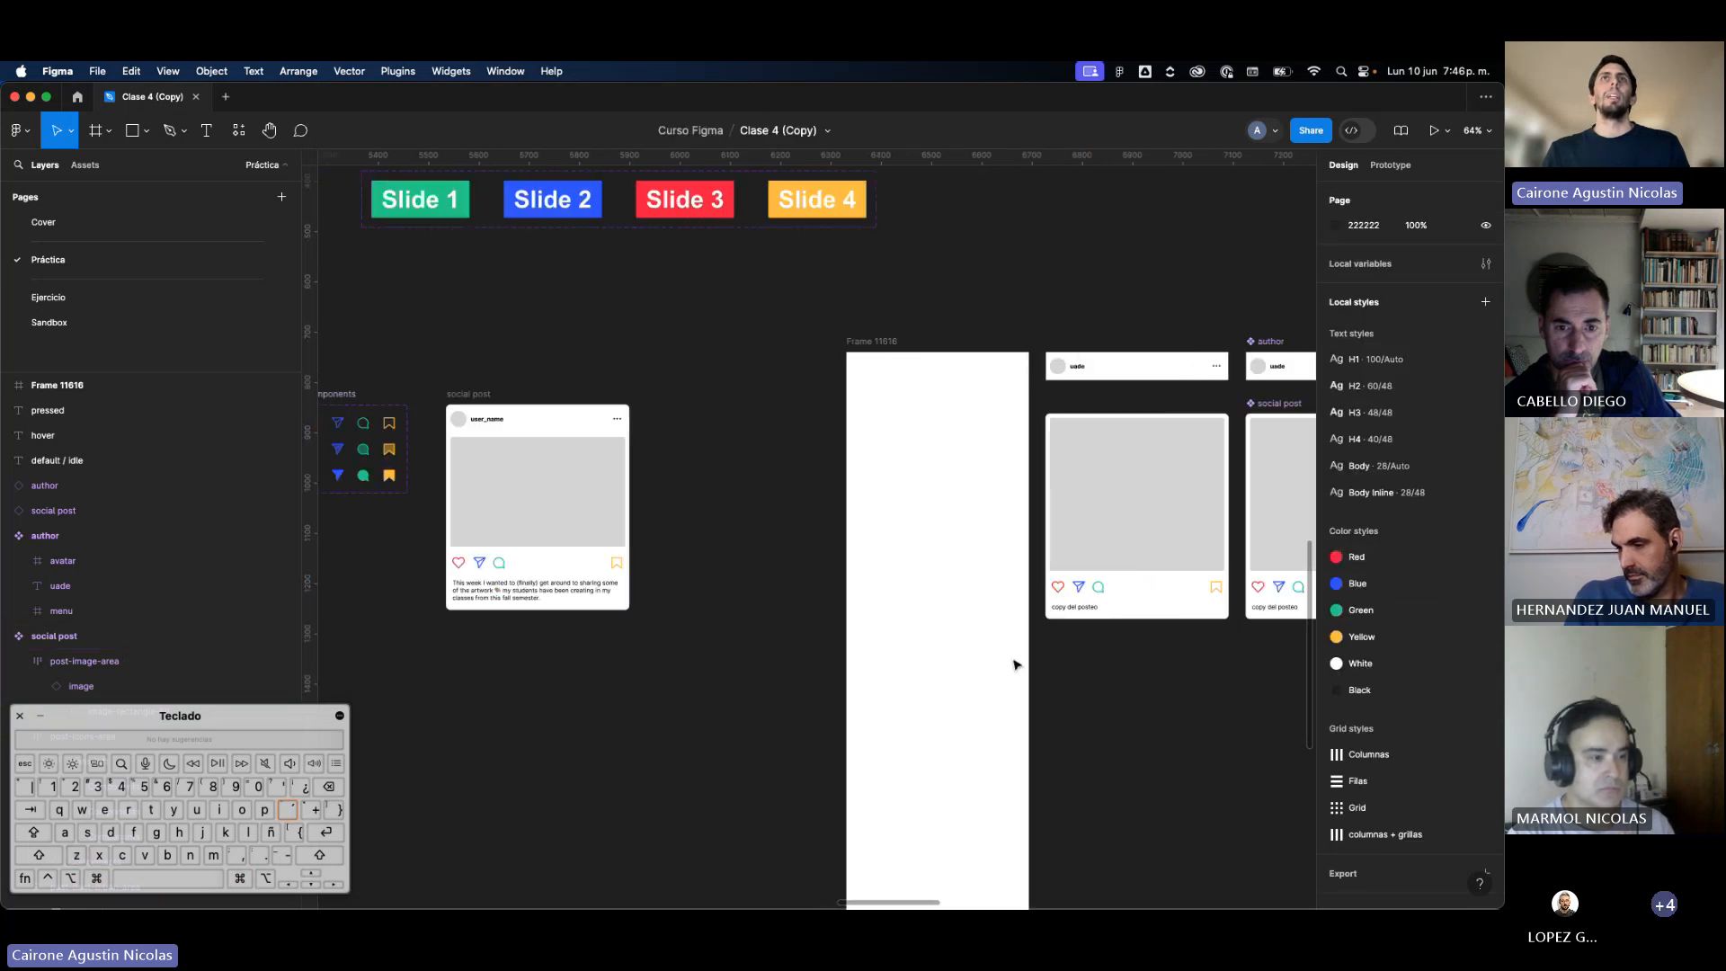
scroll(1110, 492, up, 2)
scroll(1092, 493, right, 1)
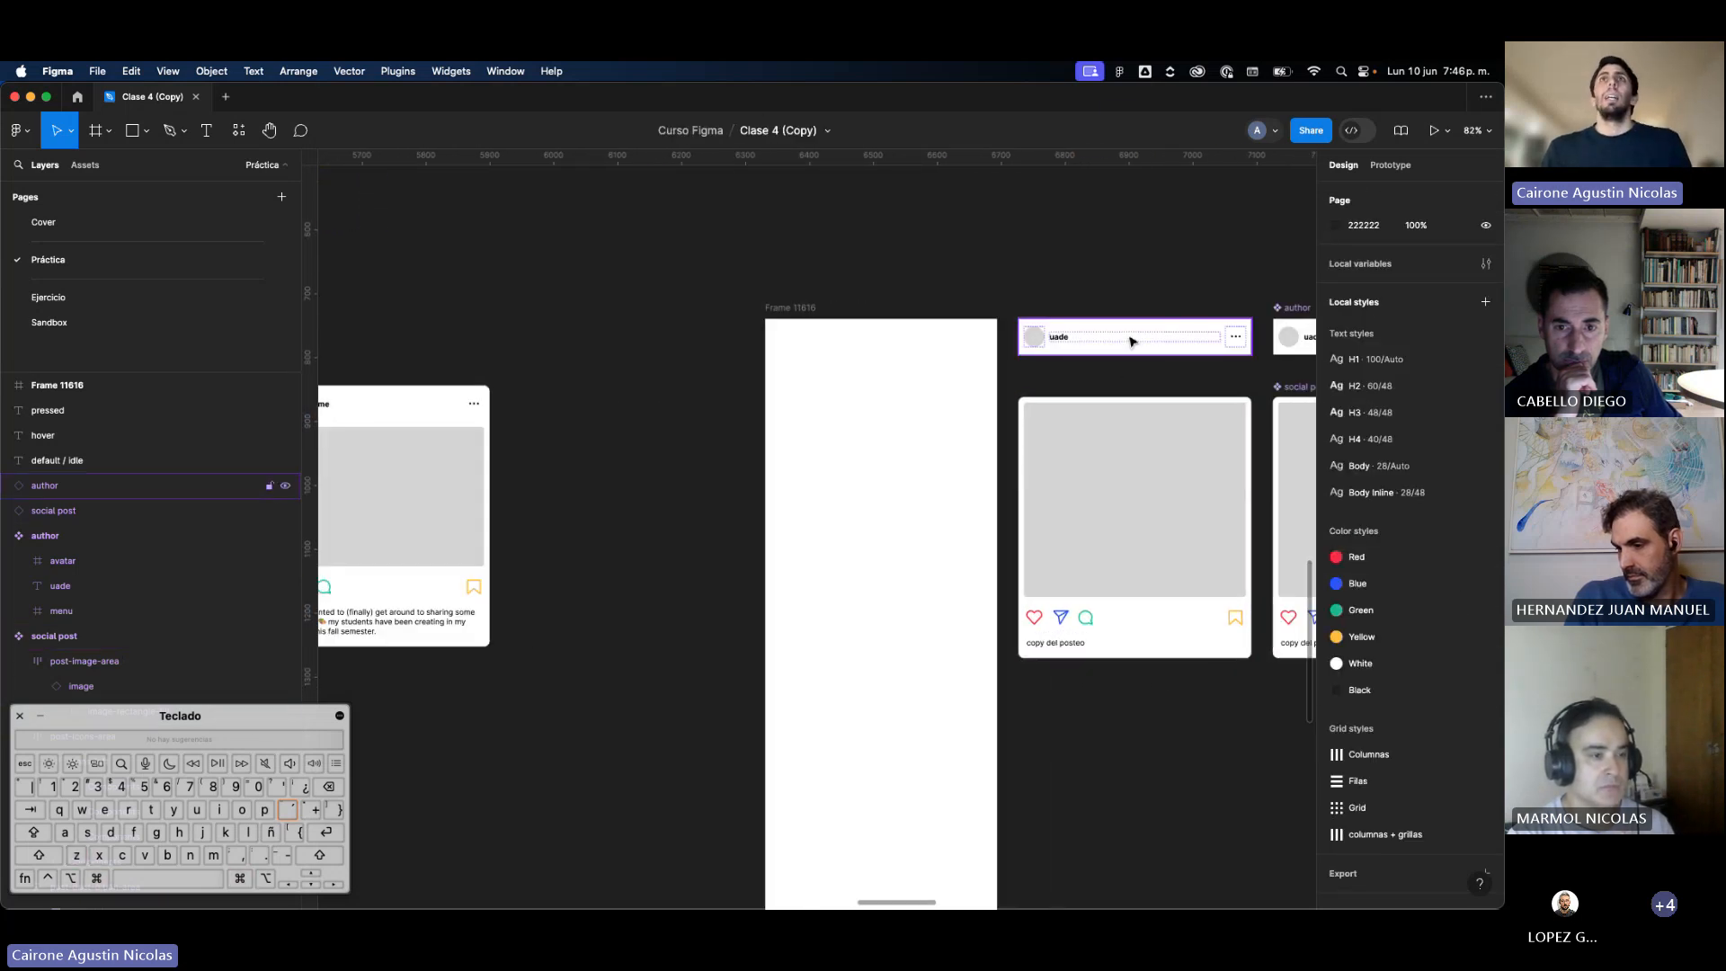
drag(1129, 336, 873, 339)
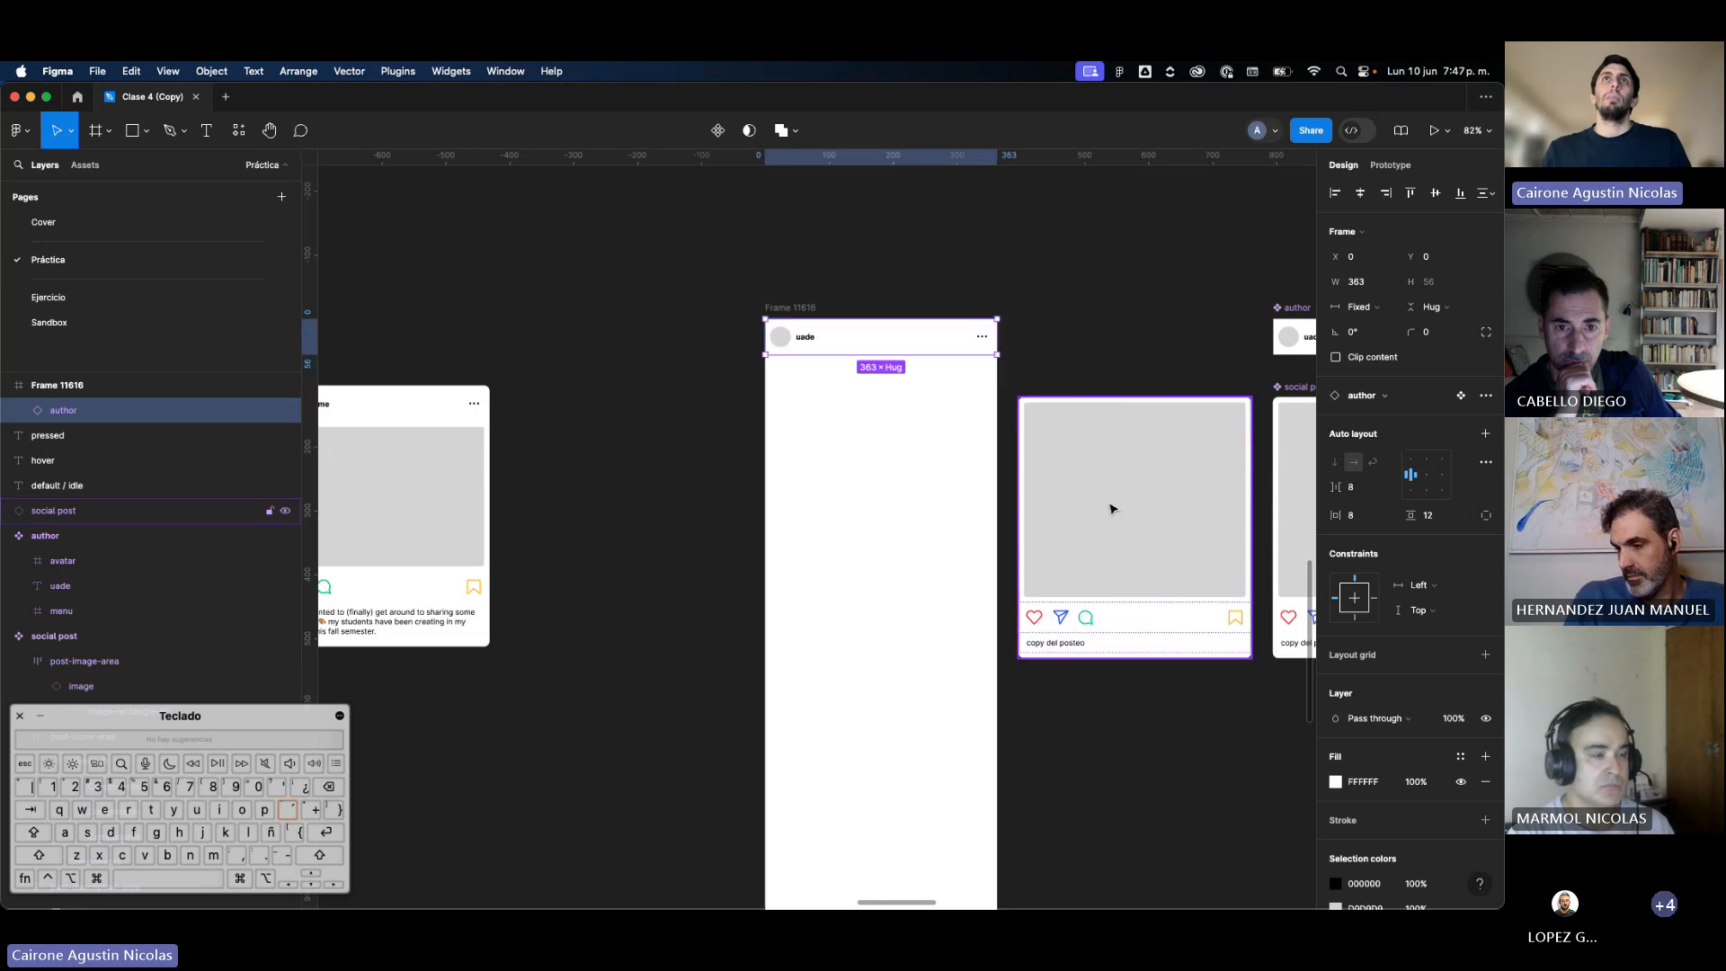
drag(1109, 505, 866, 474)
scroll(888, 245, down, 3)
Step: Duplicate the author and social post pair repeatedly down the tall frame without gaps until it holds four pairs
shift+click(882, 212)
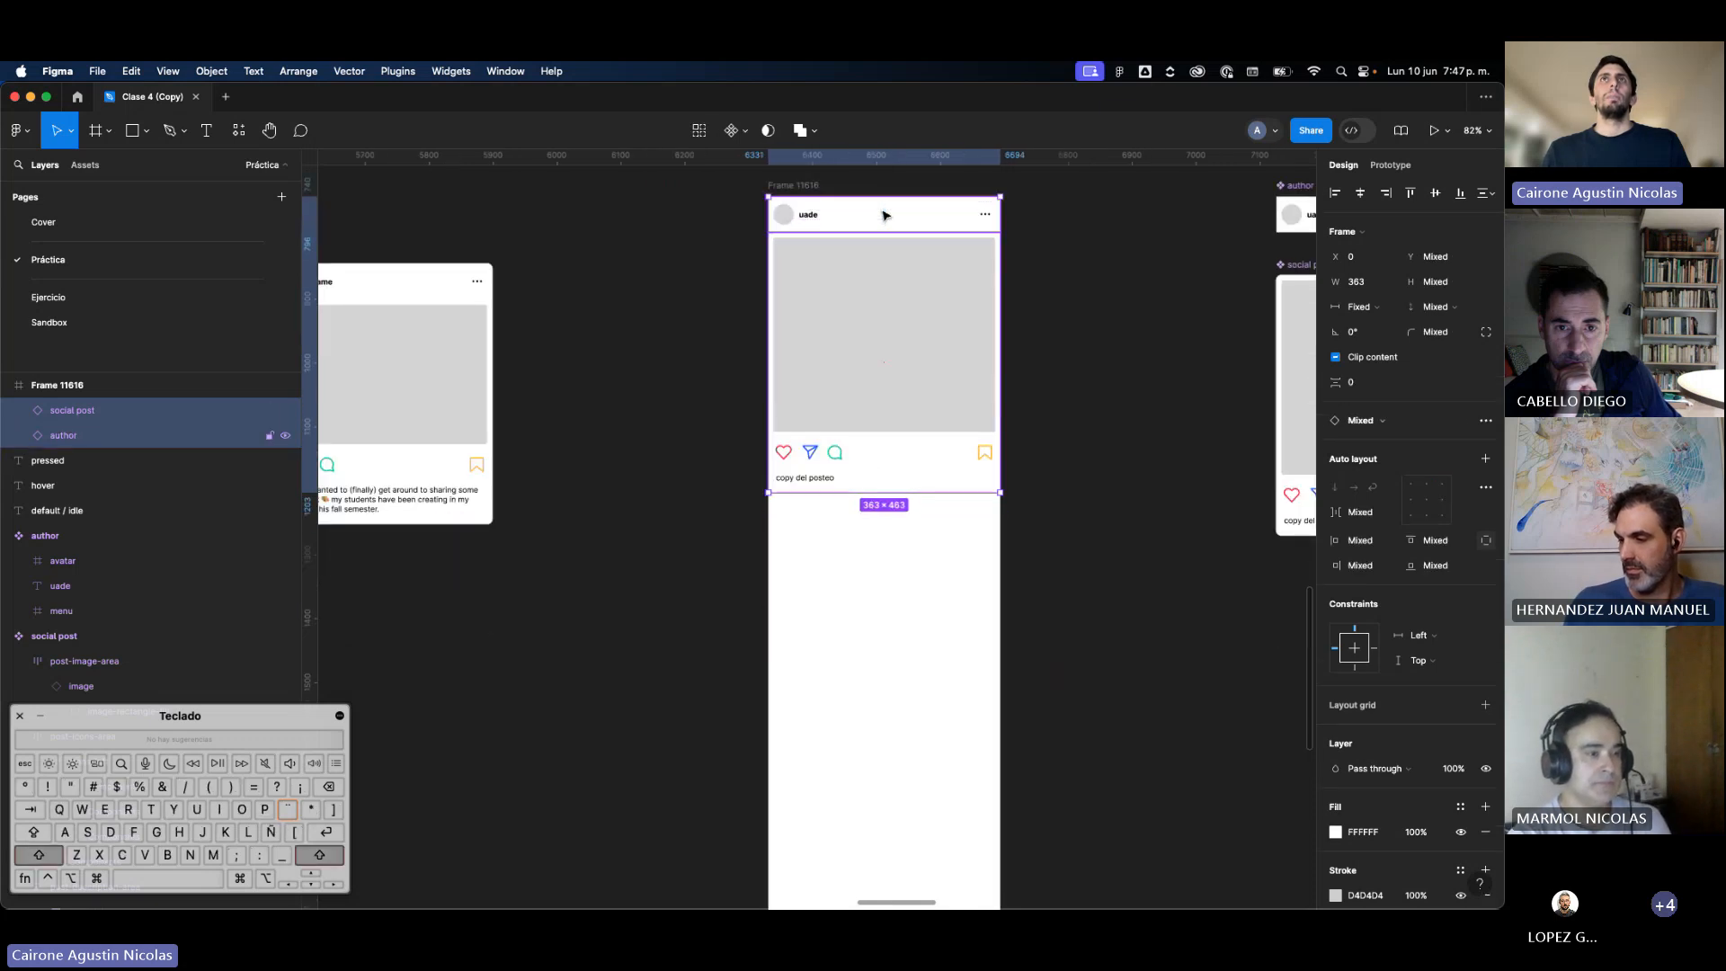
drag(921, 337, 919, 600)
drag(918, 644, 916, 635)
scroll(921, 635, down, 5)
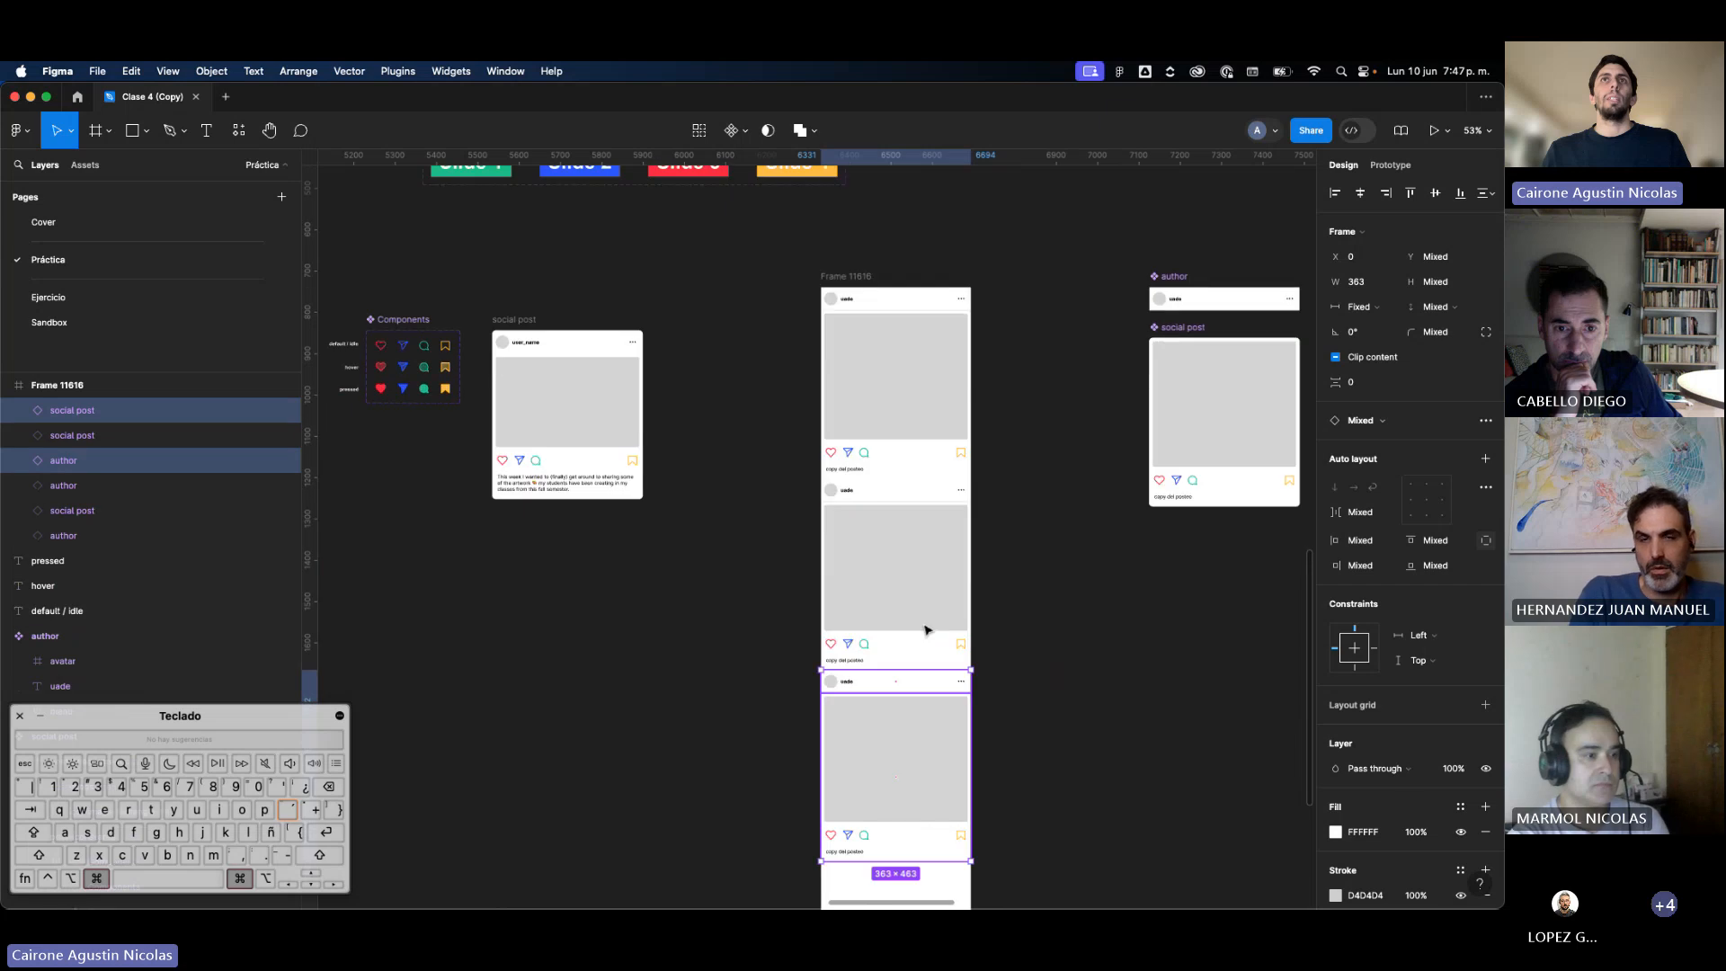
key(super+d)
scroll(1014, 555, down, 4)
key(super+d)
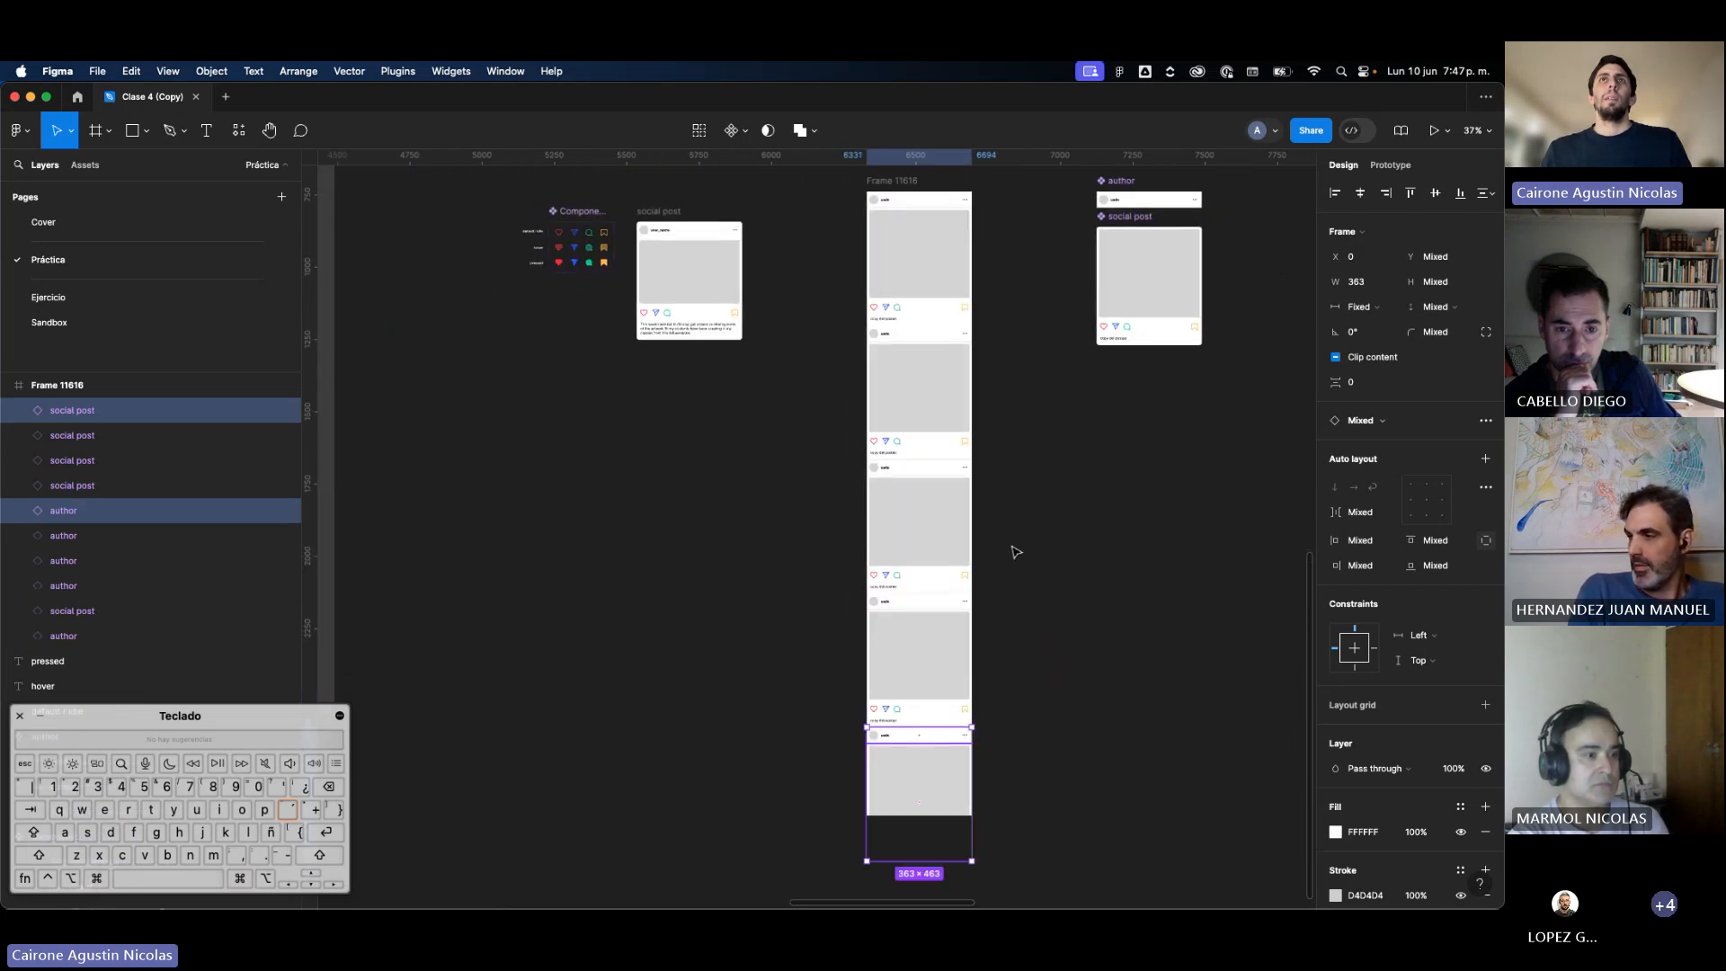
key(super+z)
scroll(1015, 584, up, 3)
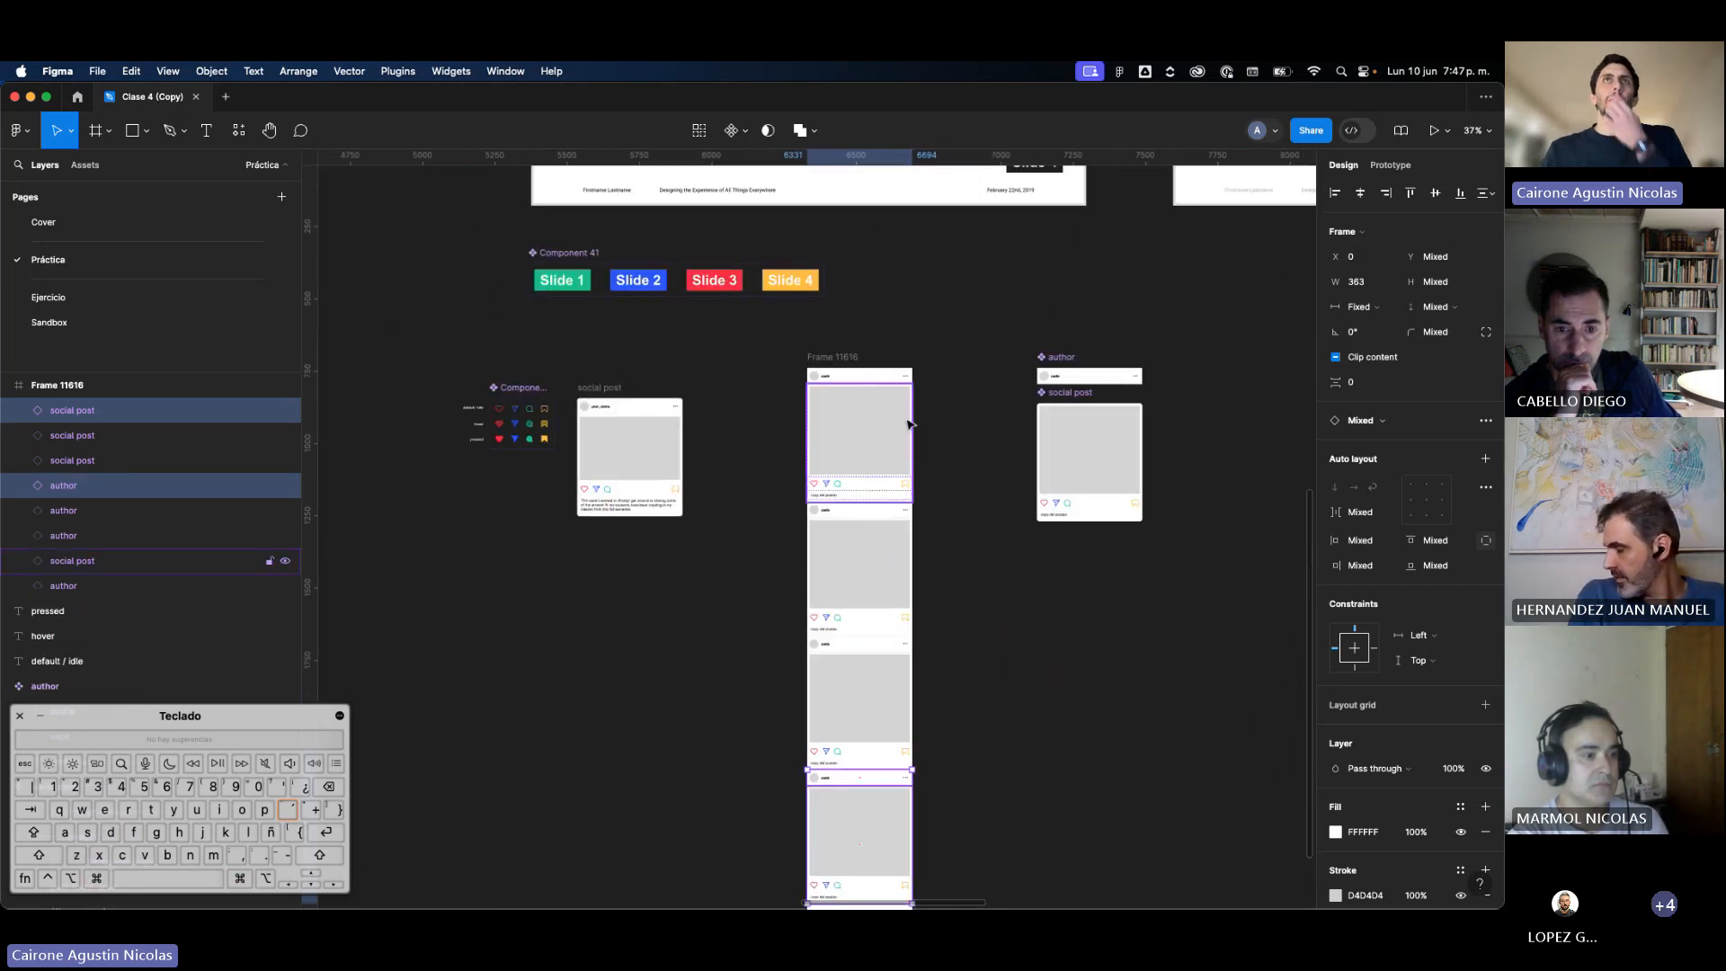
Step: Examine the tall frame and its stacked author and social post instances
scroll(906, 409, up, 5)
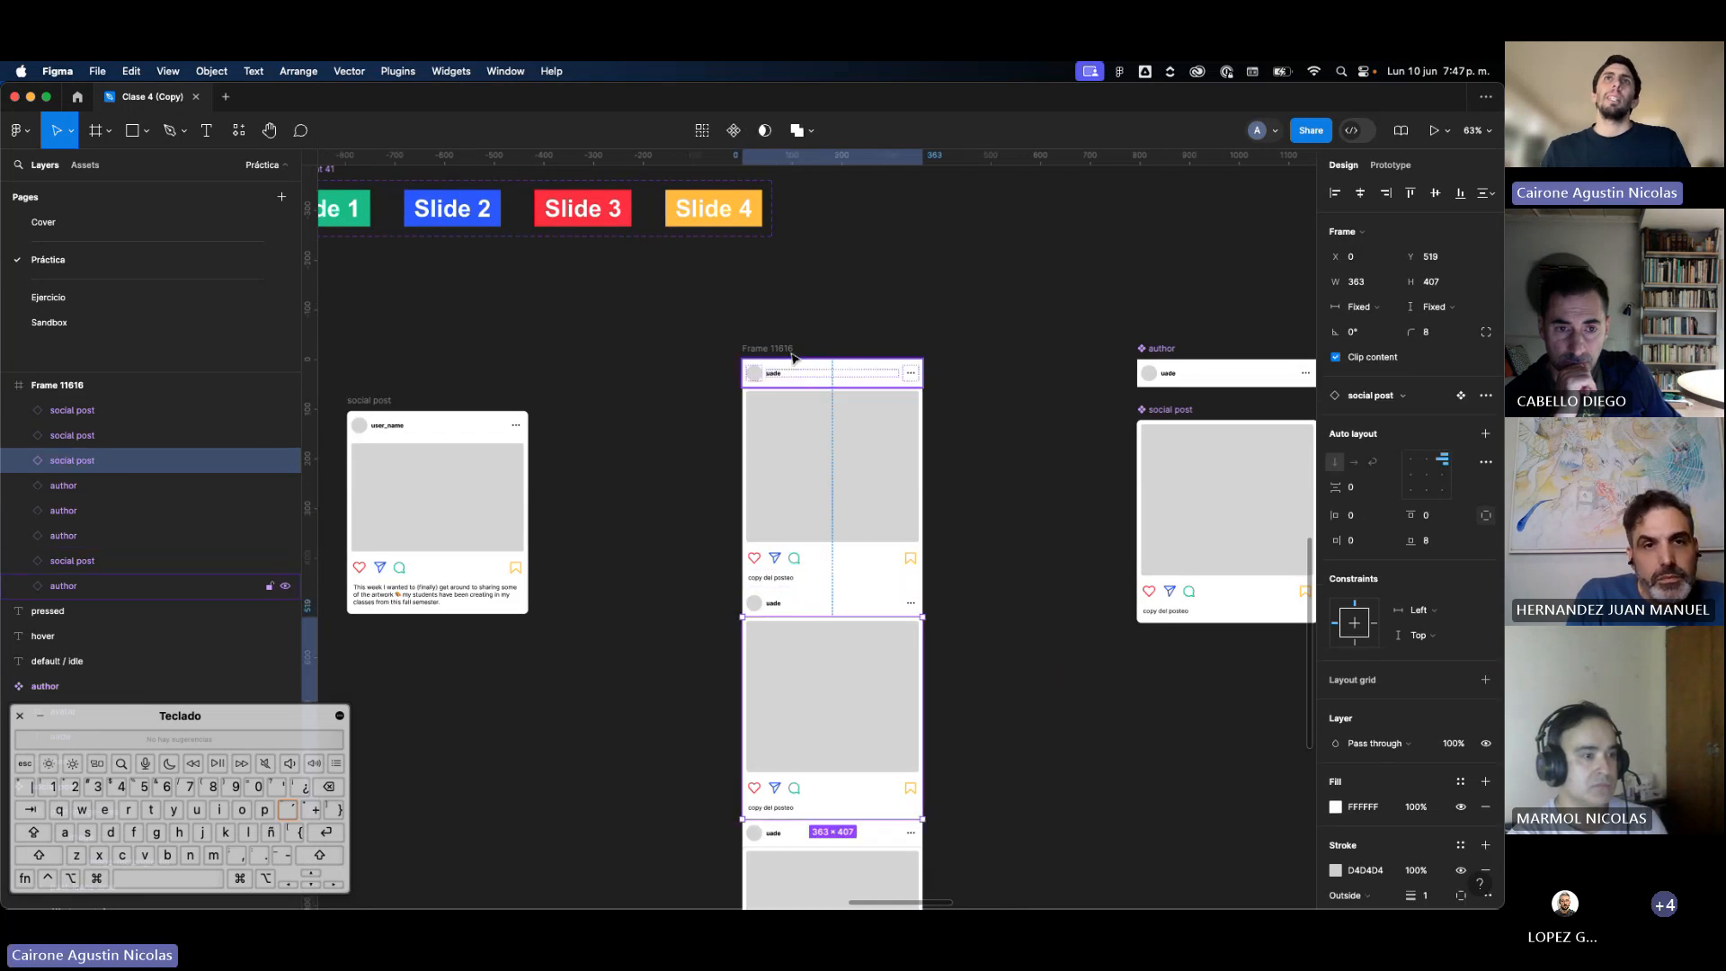
click(784, 350)
scroll(783, 352, up, 4)
click(771, 426)
shift+click(791, 390)
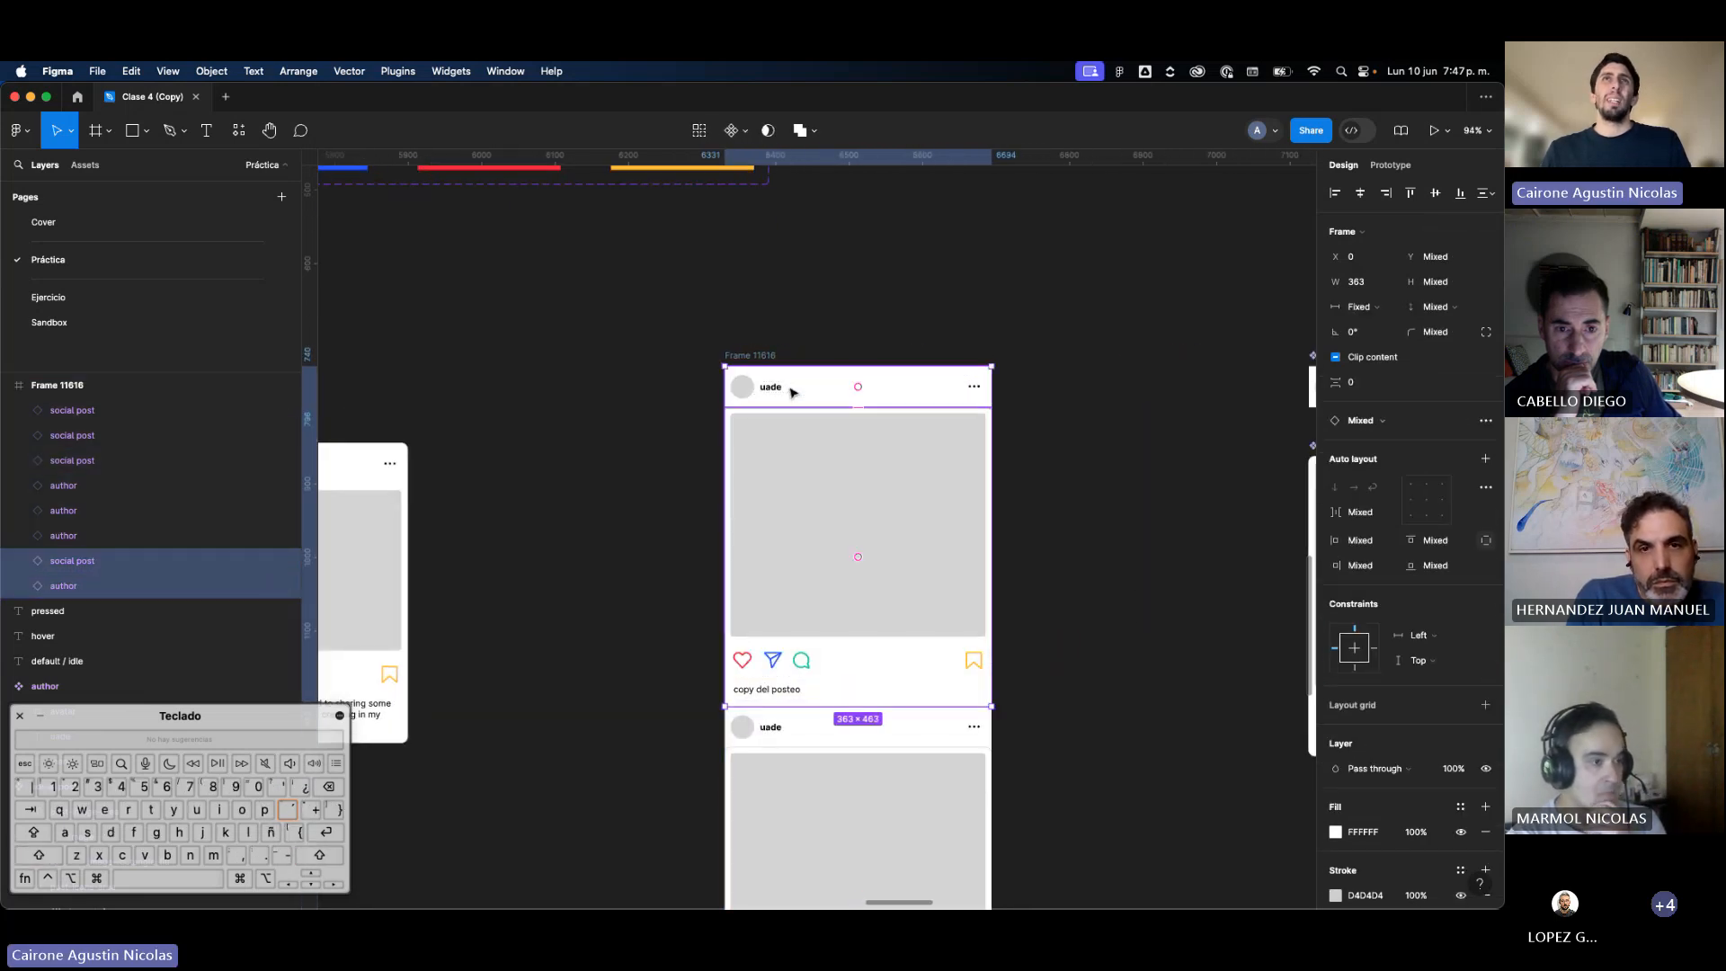
scroll(791, 391, down, 5)
click(788, 363)
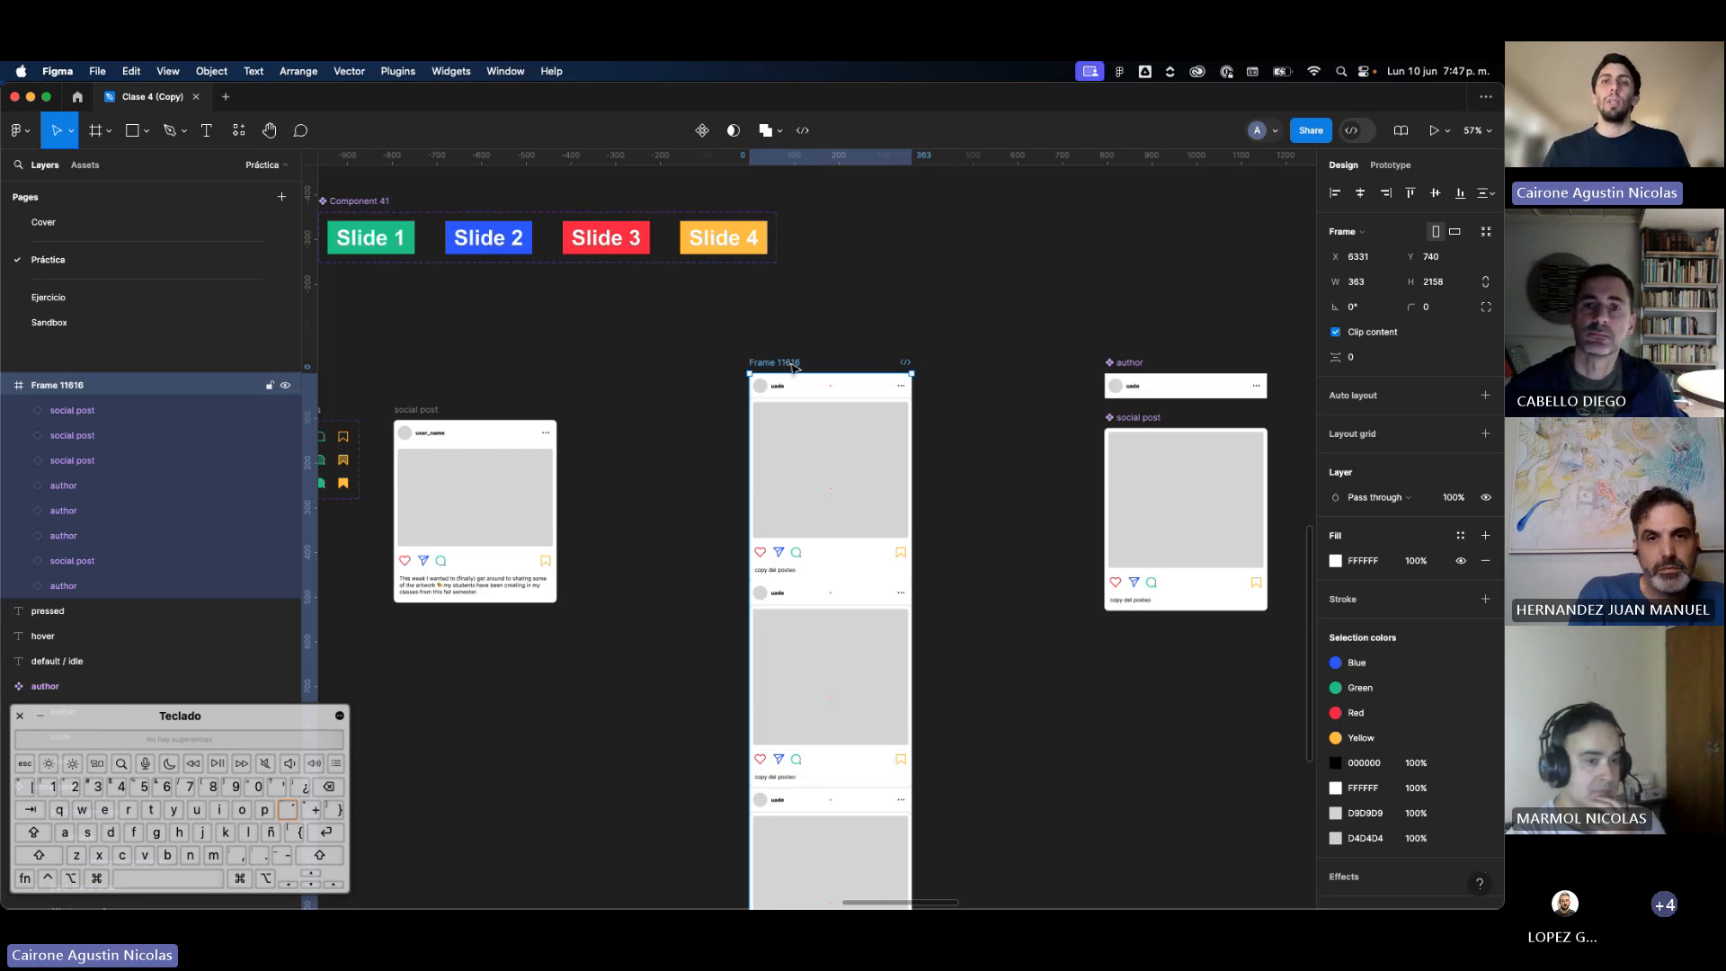
scroll(791, 365, up, 2)
scroll(794, 367, down, 3)
click(807, 416)
scroll(807, 416, down, 2)
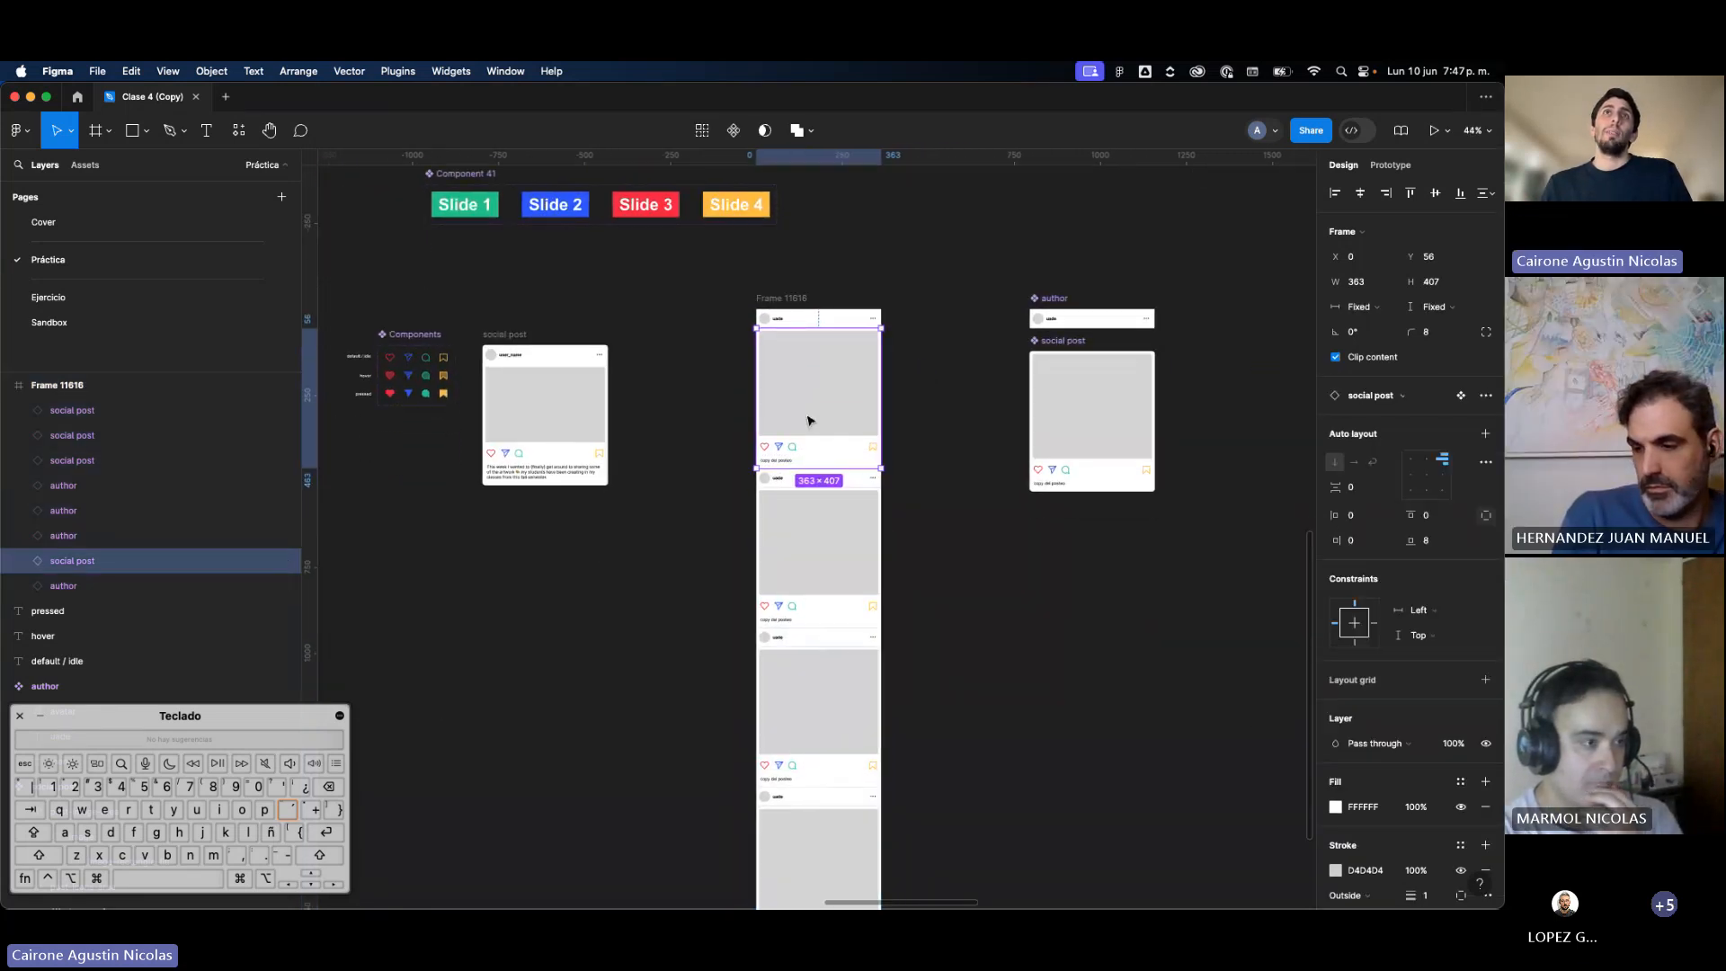
click(823, 272)
Step: Try widening the tall frame symmetrically to 571 around its posts, and undo the resize
click(791, 252)
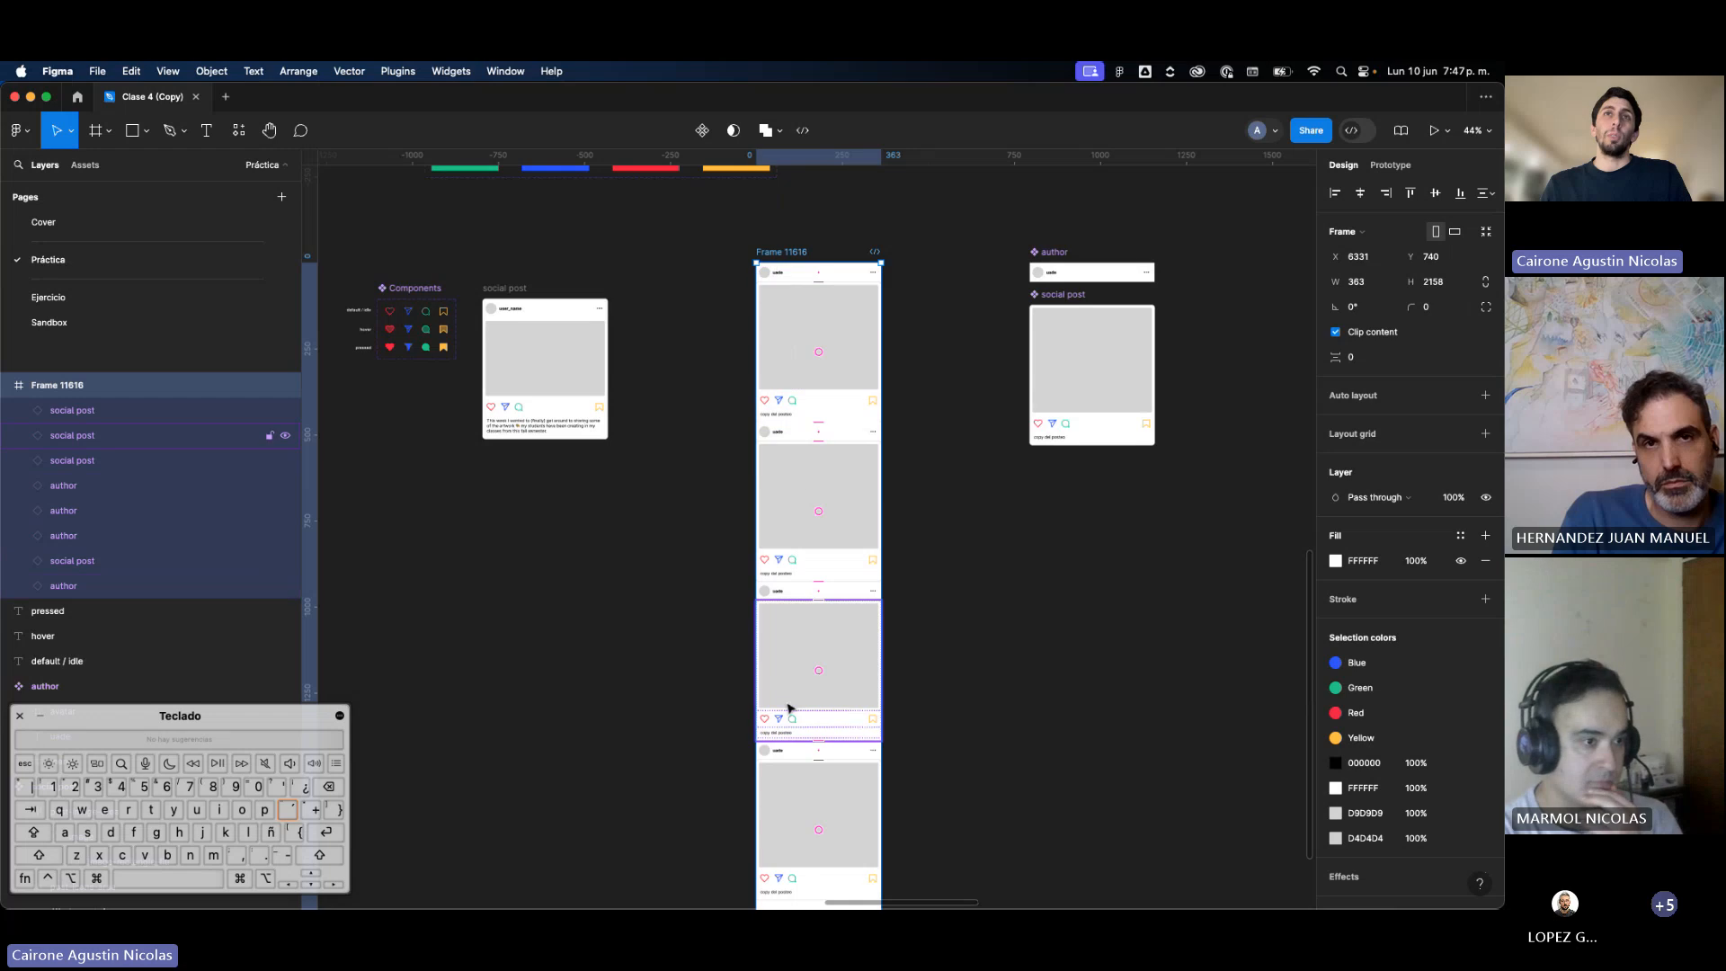
scroll(794, 712, down, 3)
mouse_move(886, 758)
mouse_down()
mouse_move(950, 759)
mouse_move(918, 758)
mouse_up()
scroll(836, 656, up, 2)
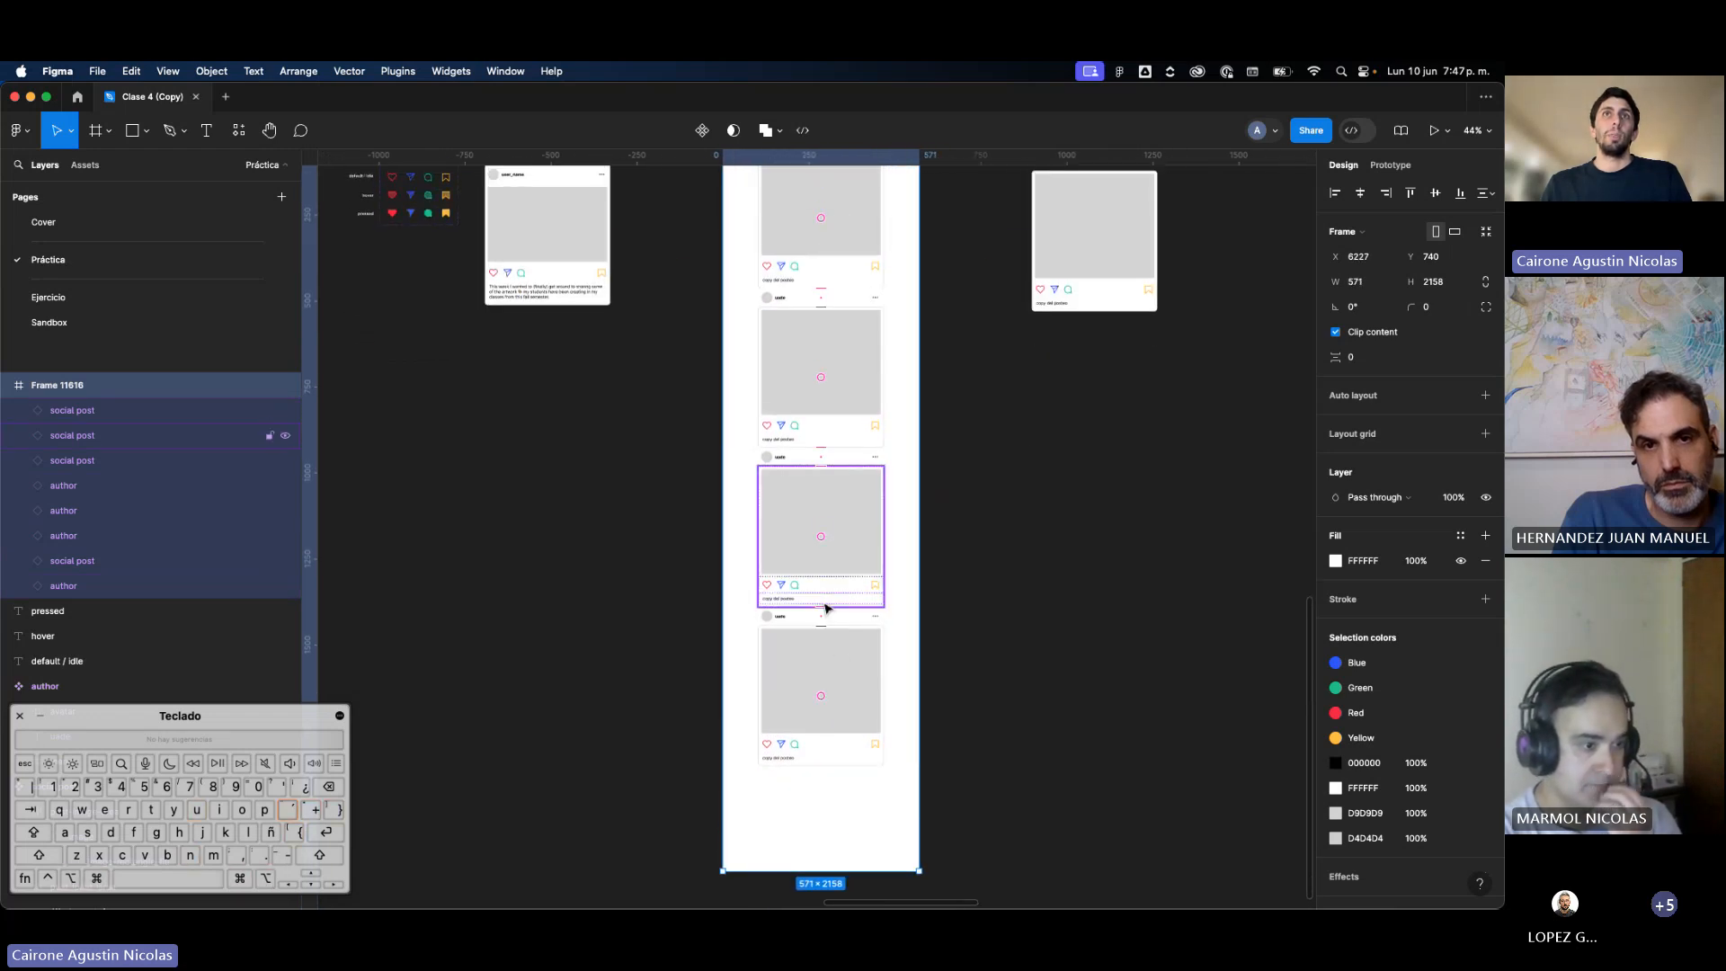
scroll(808, 539, up, 3)
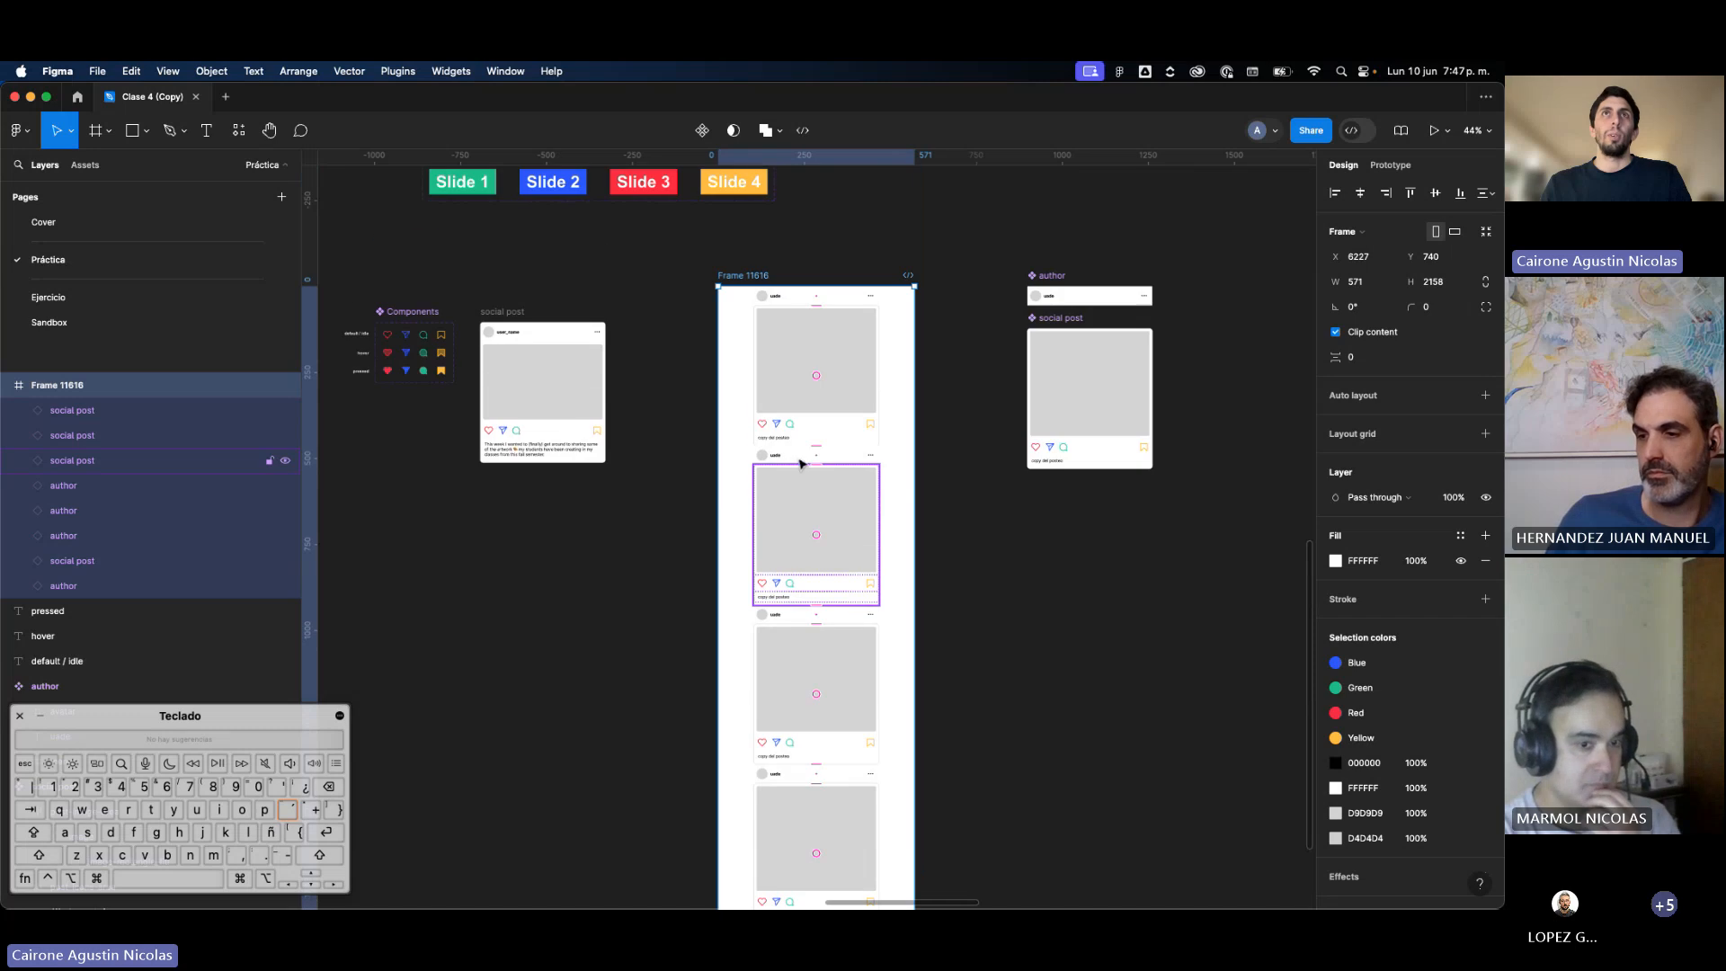
key(super+z)
Step: Apply vertical auto layout to the tall frame holding the author and social post instances
scroll(774, 251, up, 5)
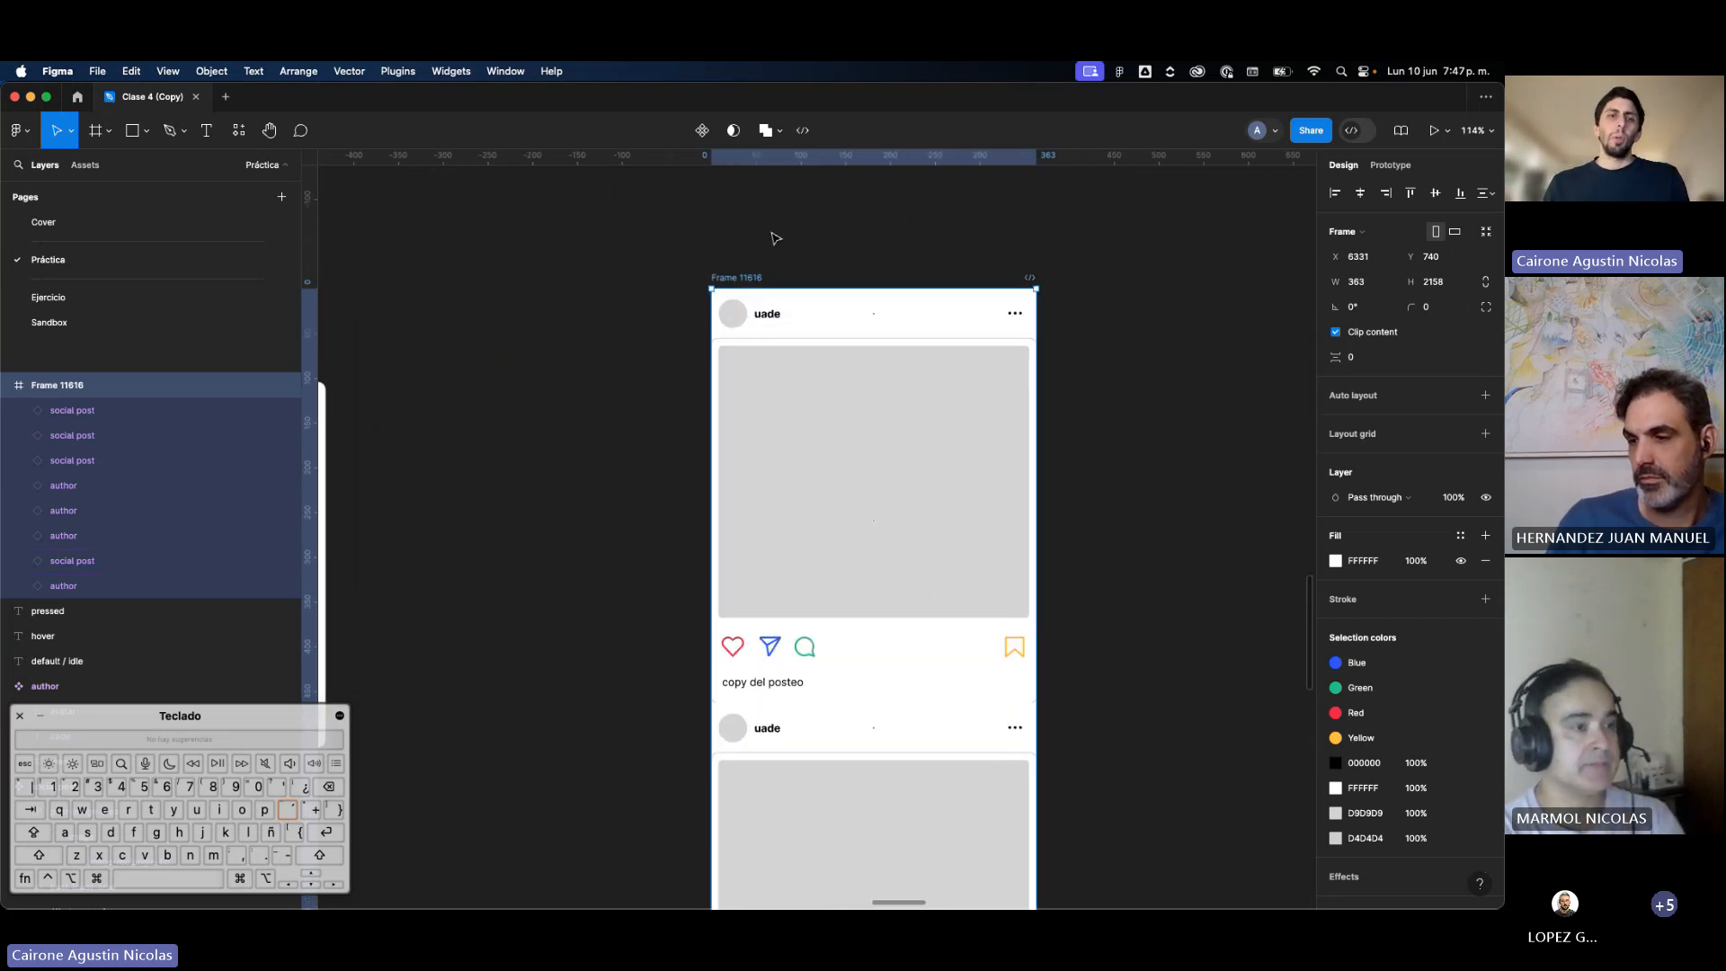
scroll(829, 326, down, 3)
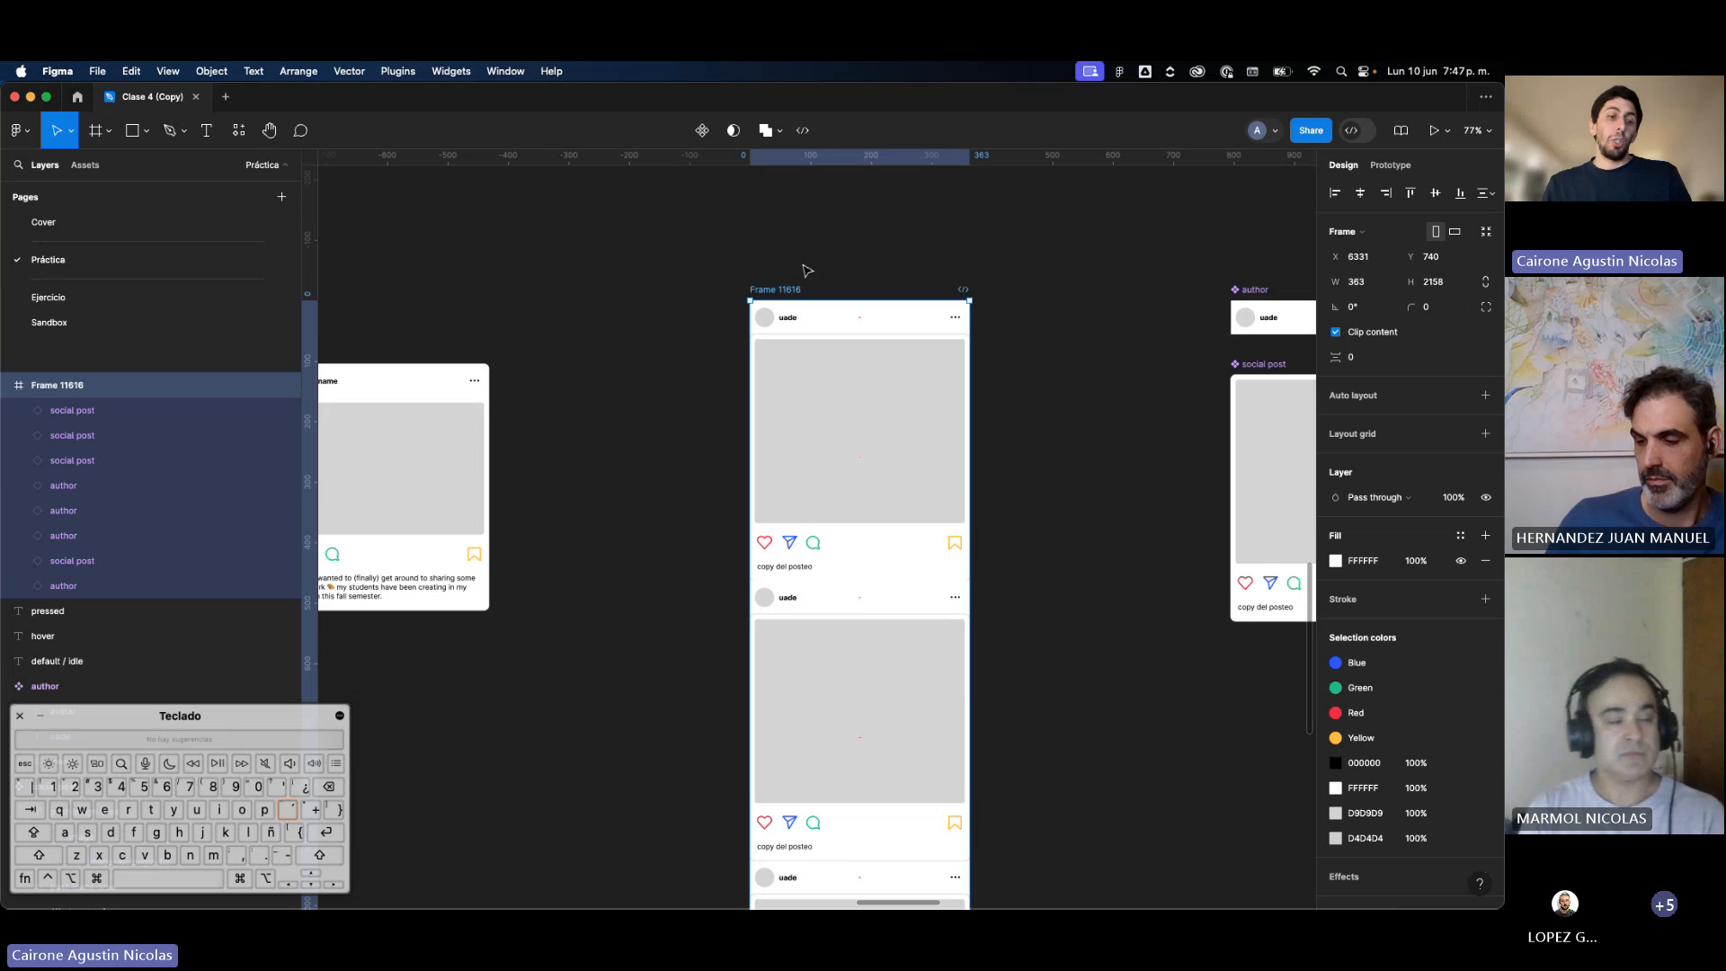
key(shift)
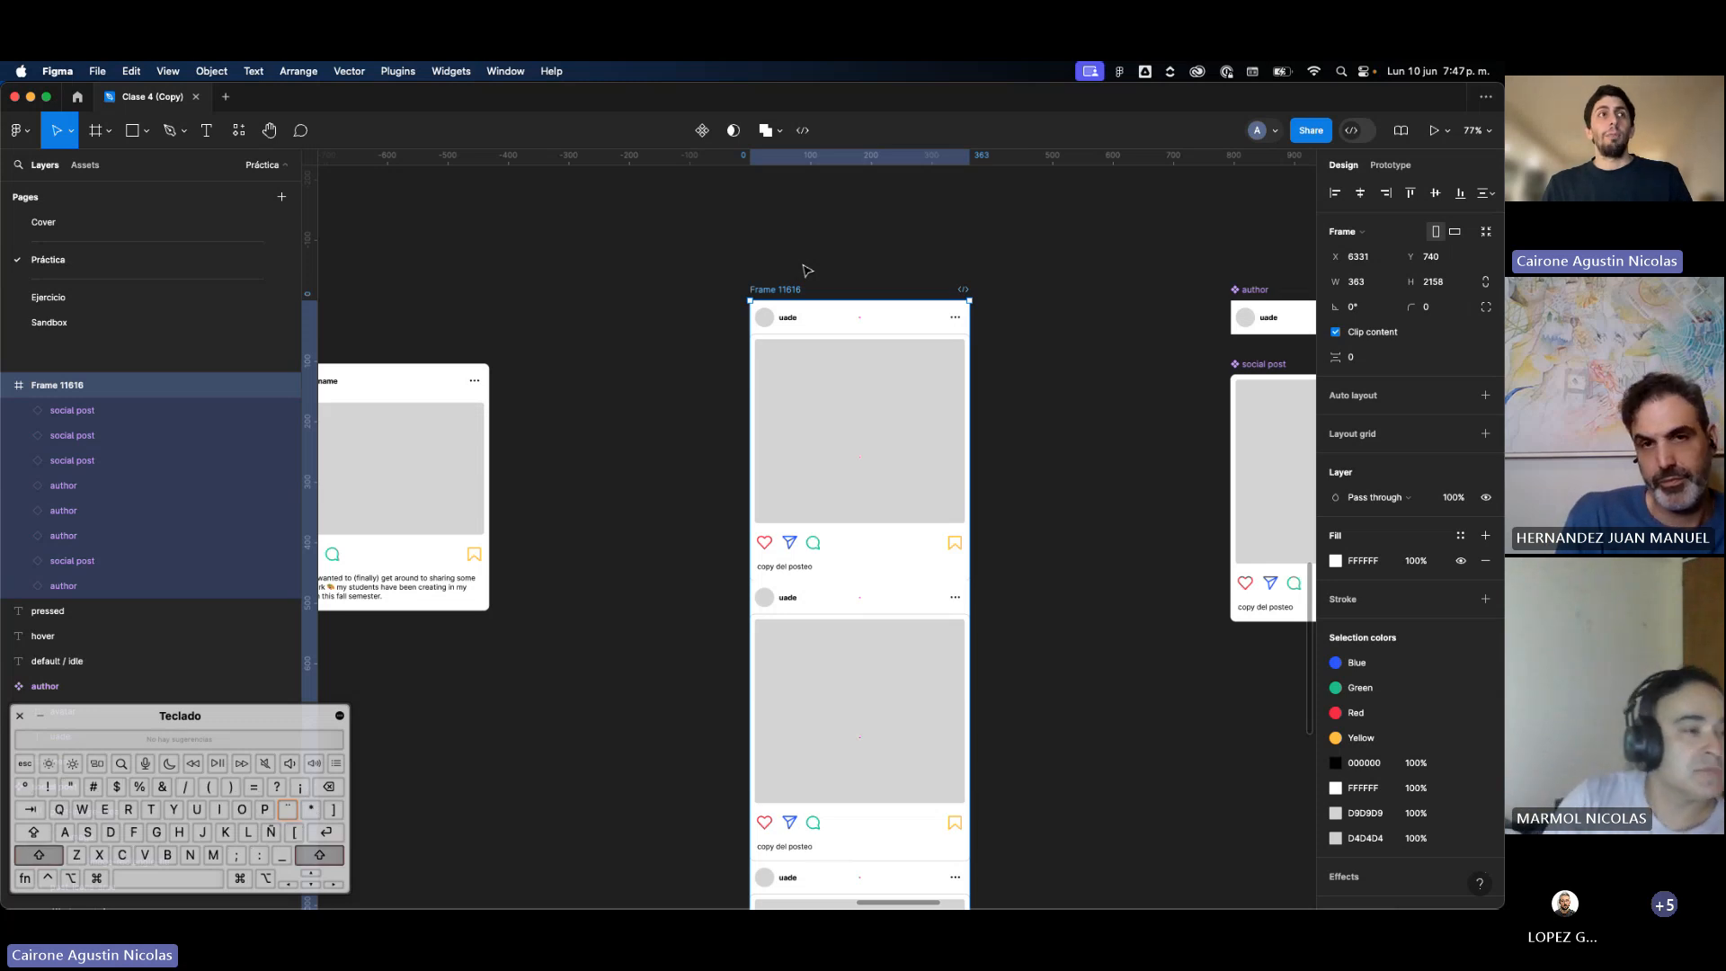
key(shift+a)
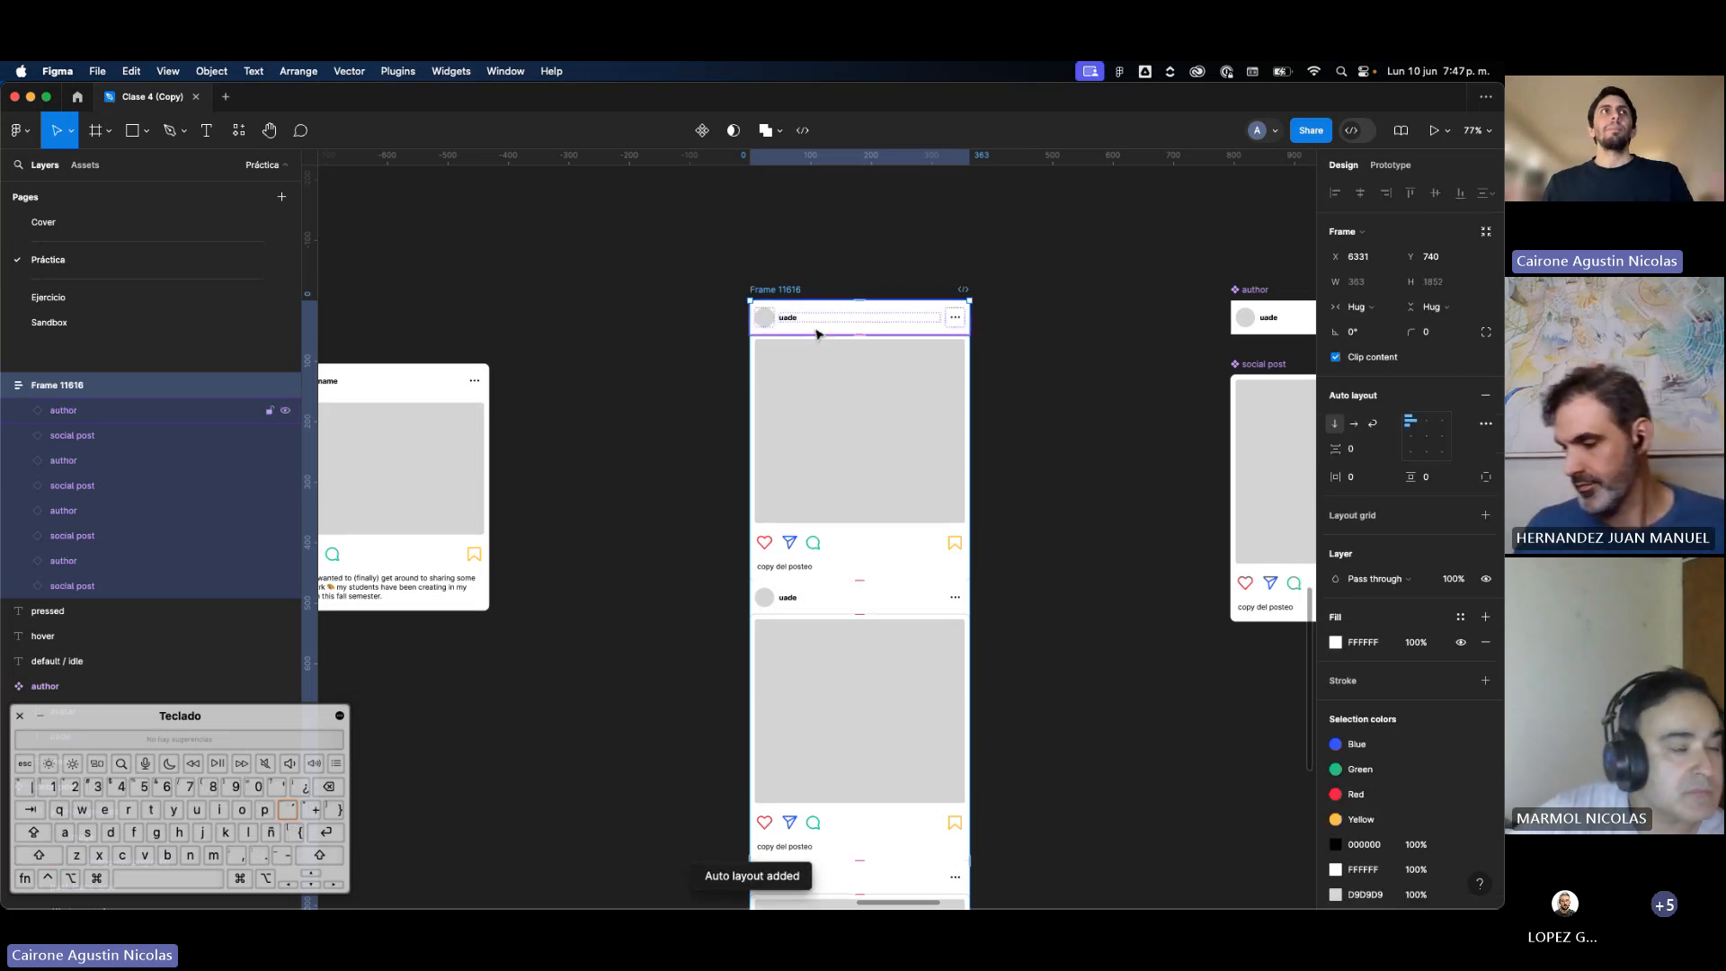
key(super+z)
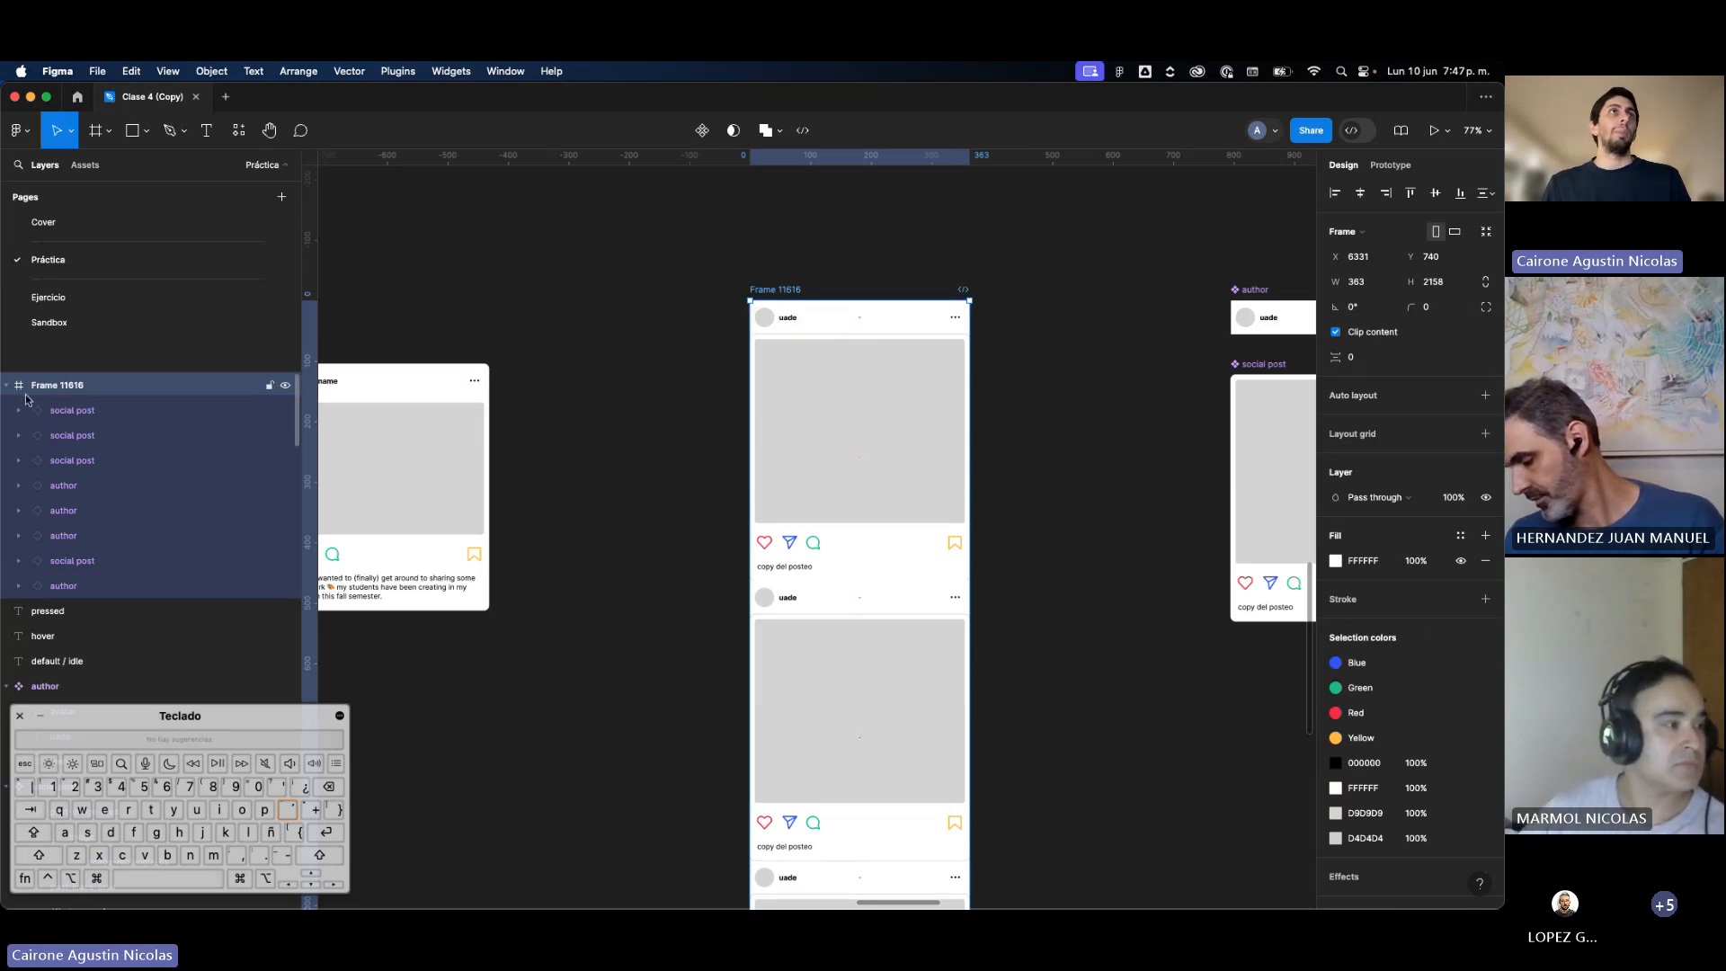
key(shift+a)
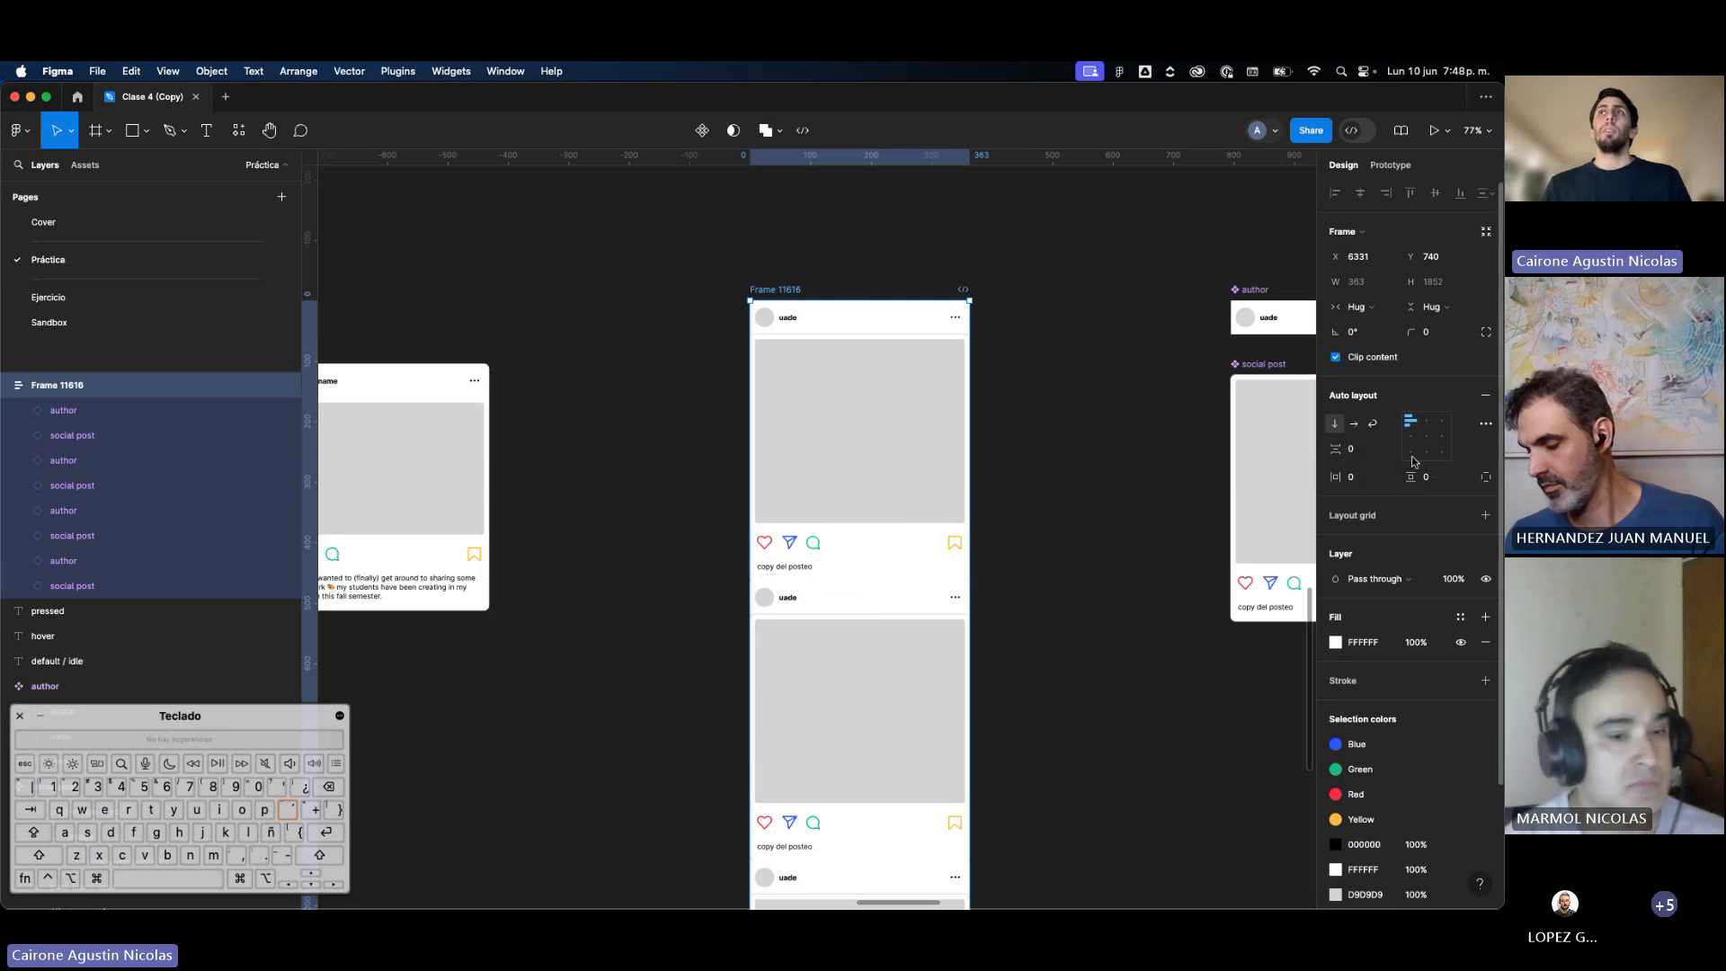
Step: Try a vertical gap of 100 between the tall frame's auto layout items, and settle on 40
click(1359, 453)
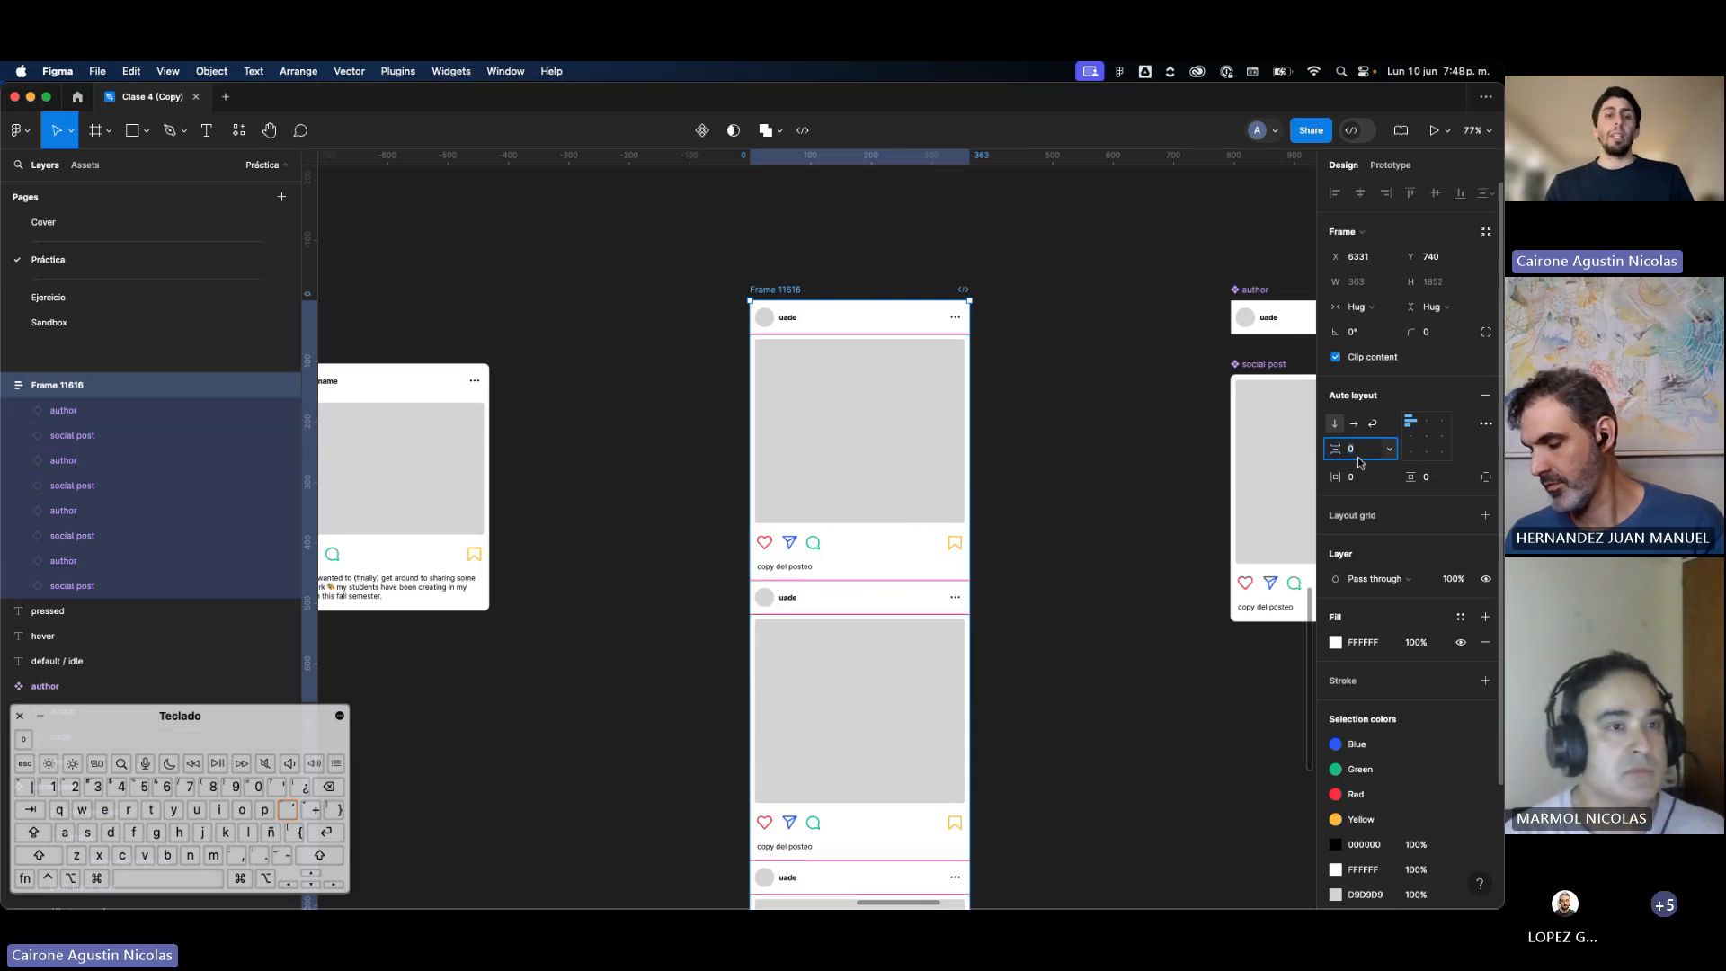
text(100)
key(Return)
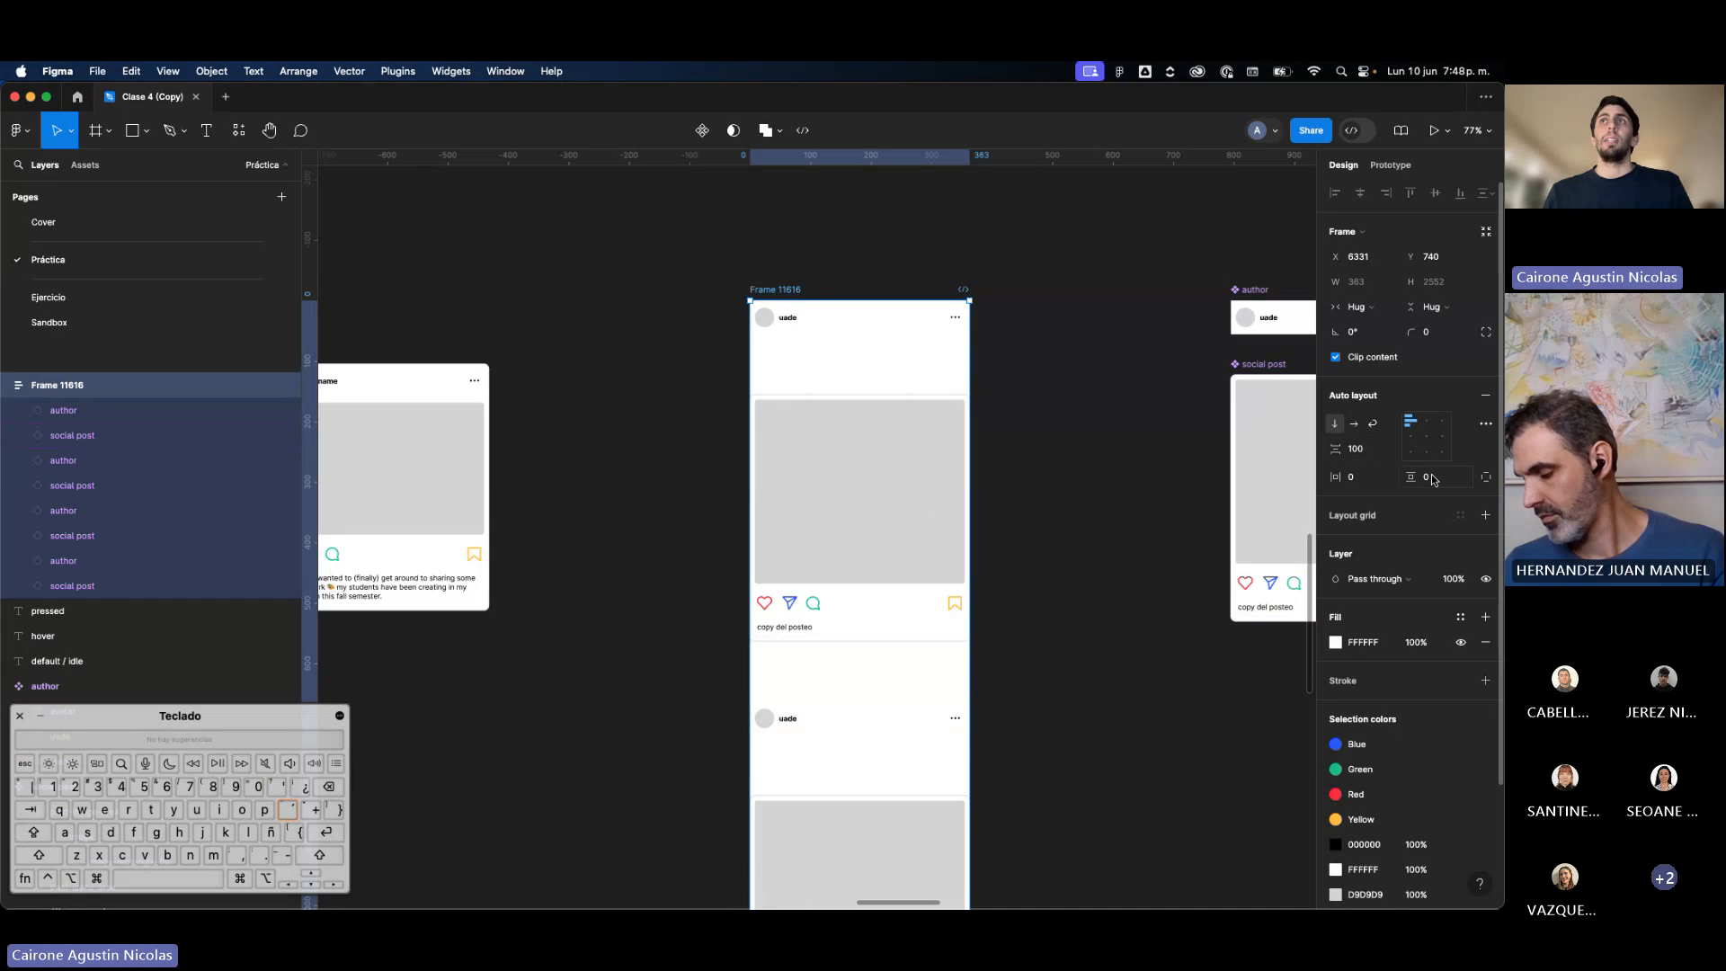
click(1360, 453)
text(30)
key(Return)
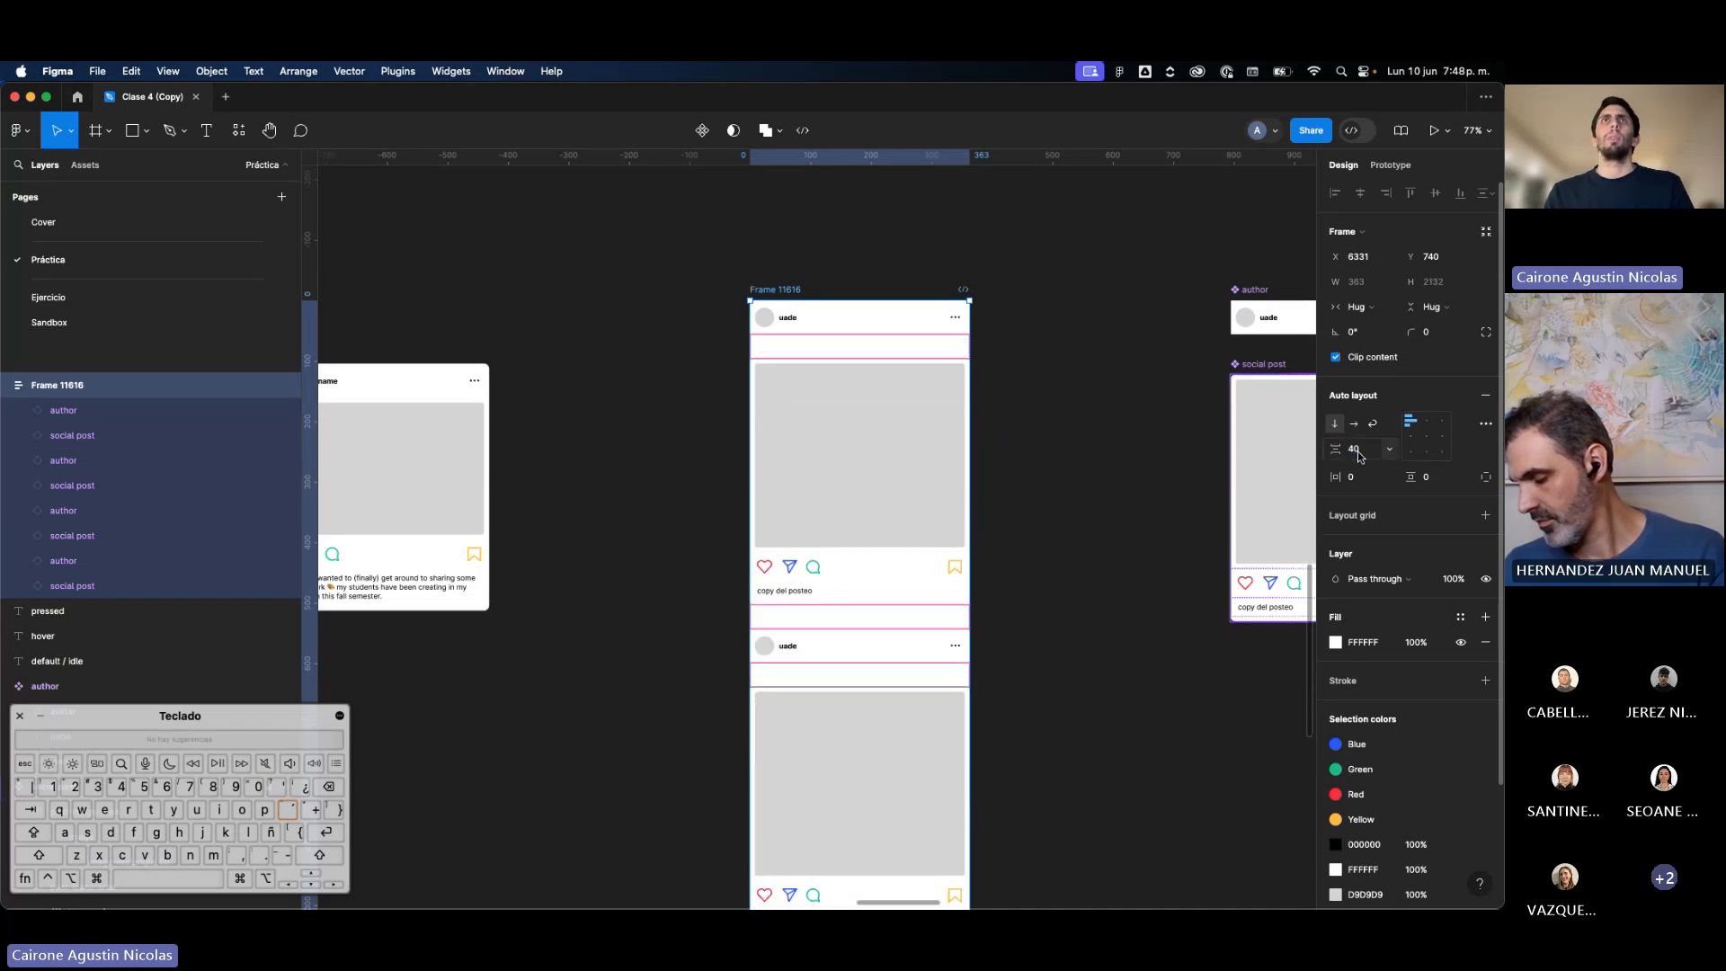
Step: Try DDDDDD as the tall frame's fill, replace it with the lighter grey hex value E, and review the whole feed
scroll(1043, 450, right, 3)
scroll(1043, 450, down, 1)
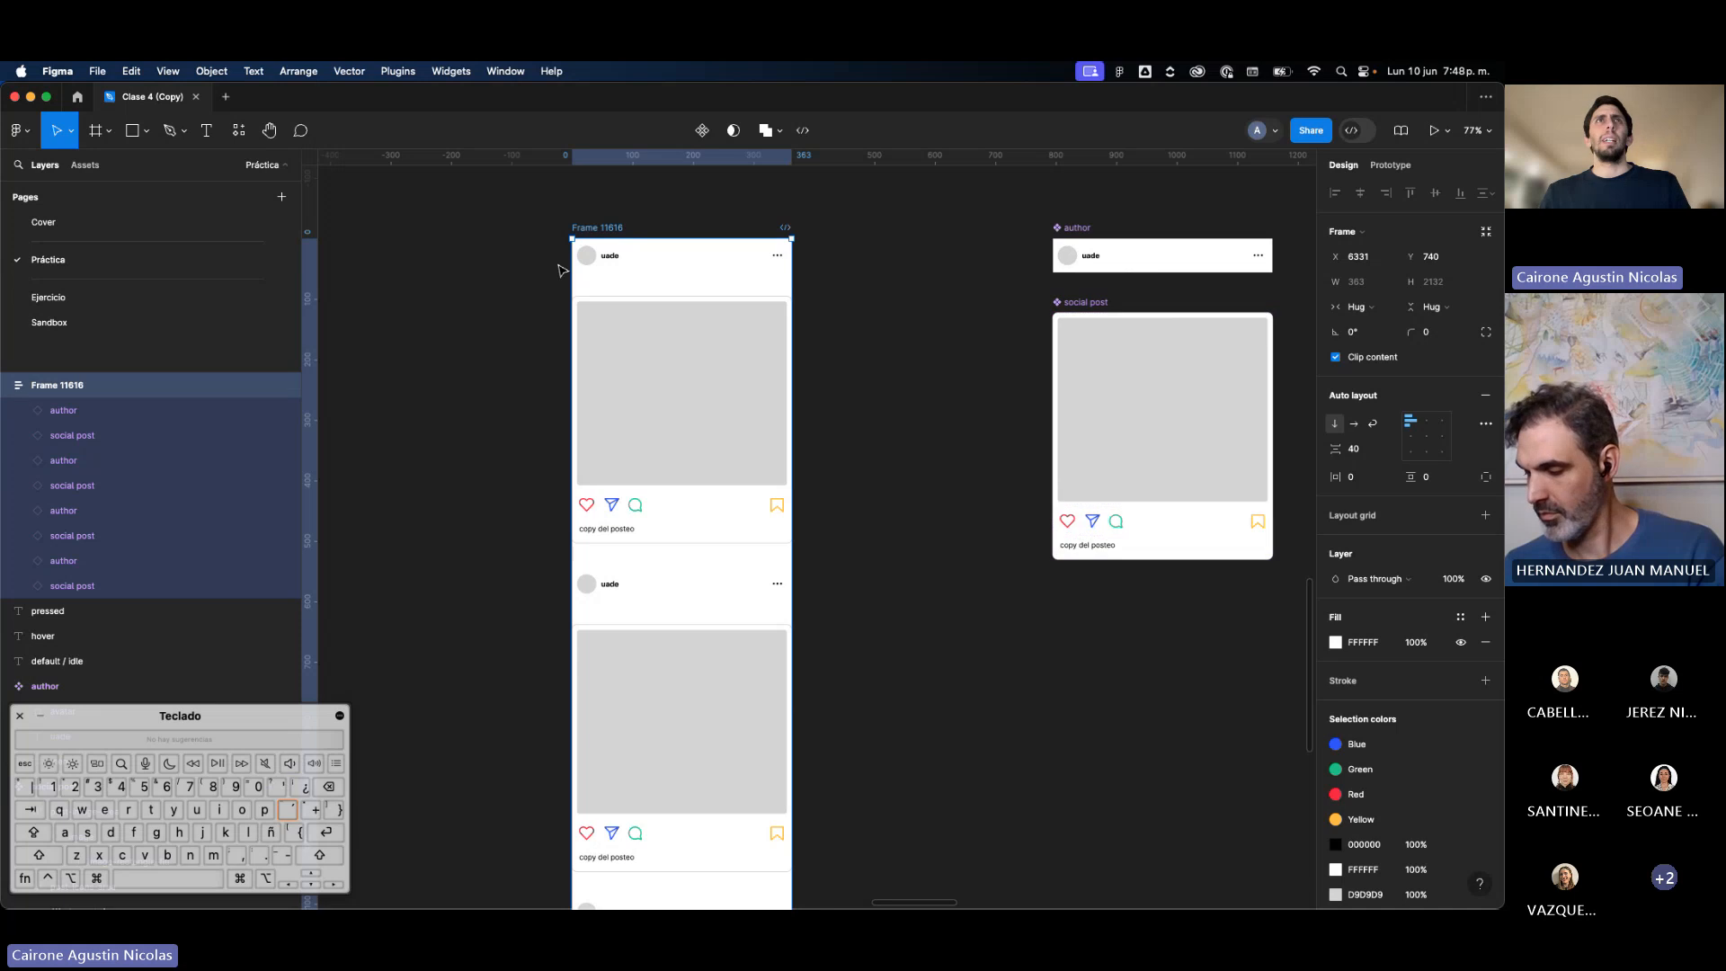
scroll(629, 278, left, 1)
scroll(582, 270, up, 3)
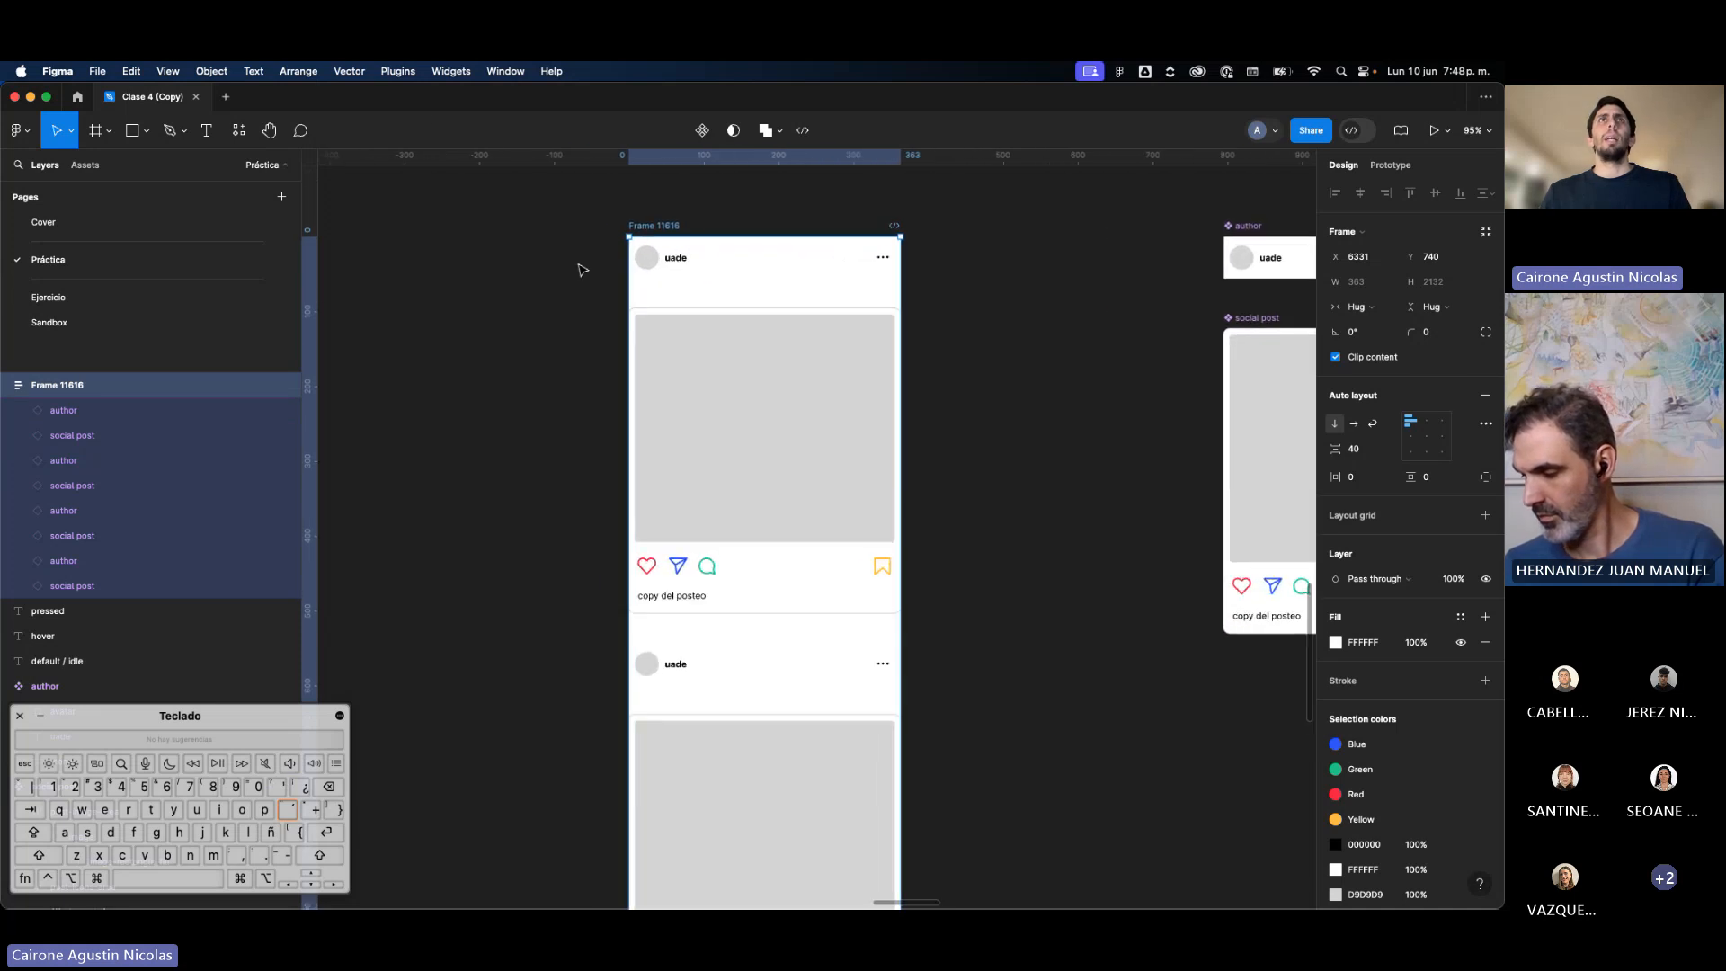
click(1375, 645)
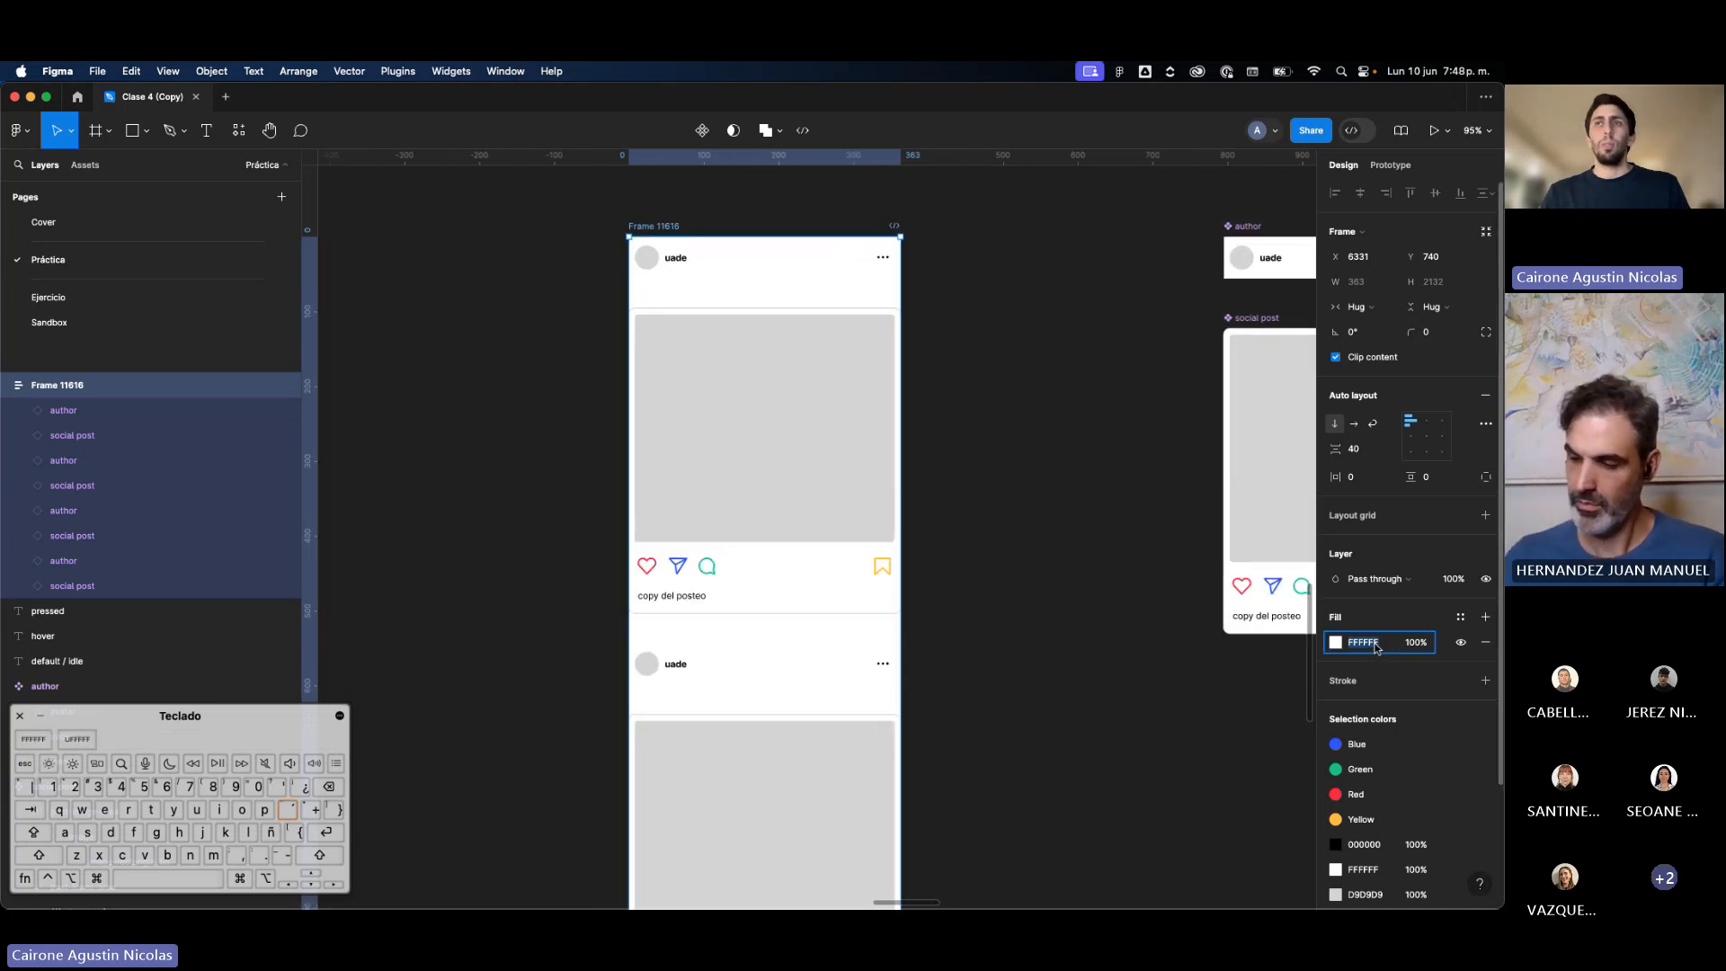
key(Return)
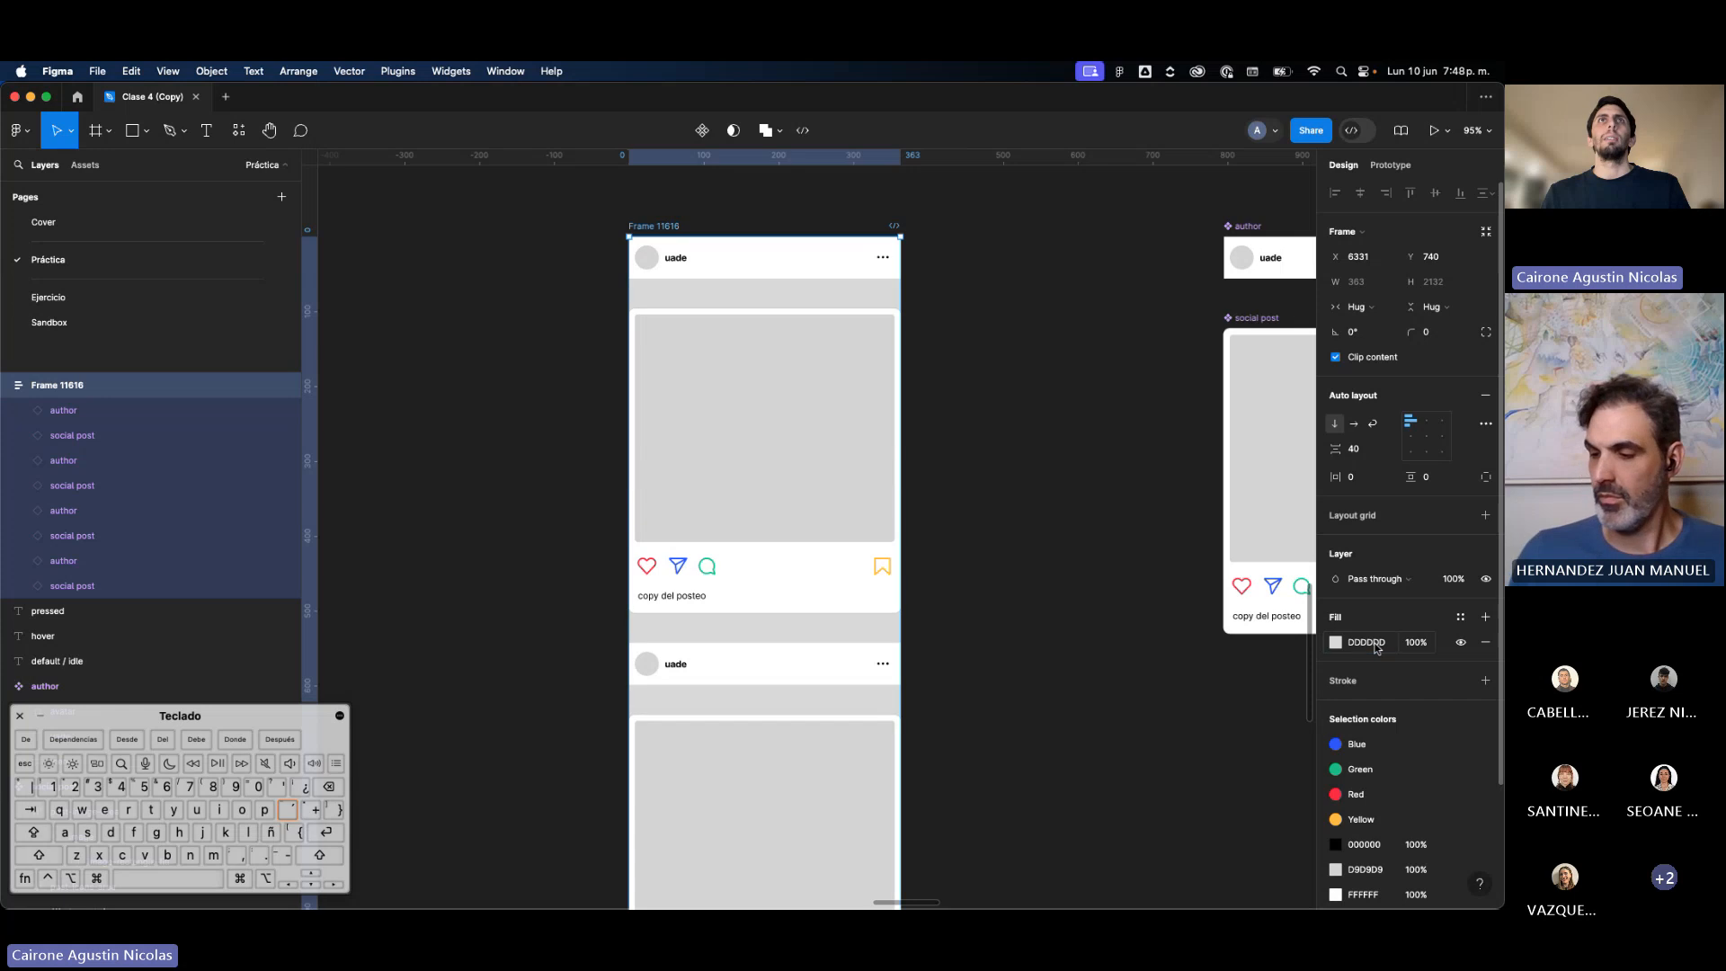
text(e)
key(Return)
click(1055, 591)
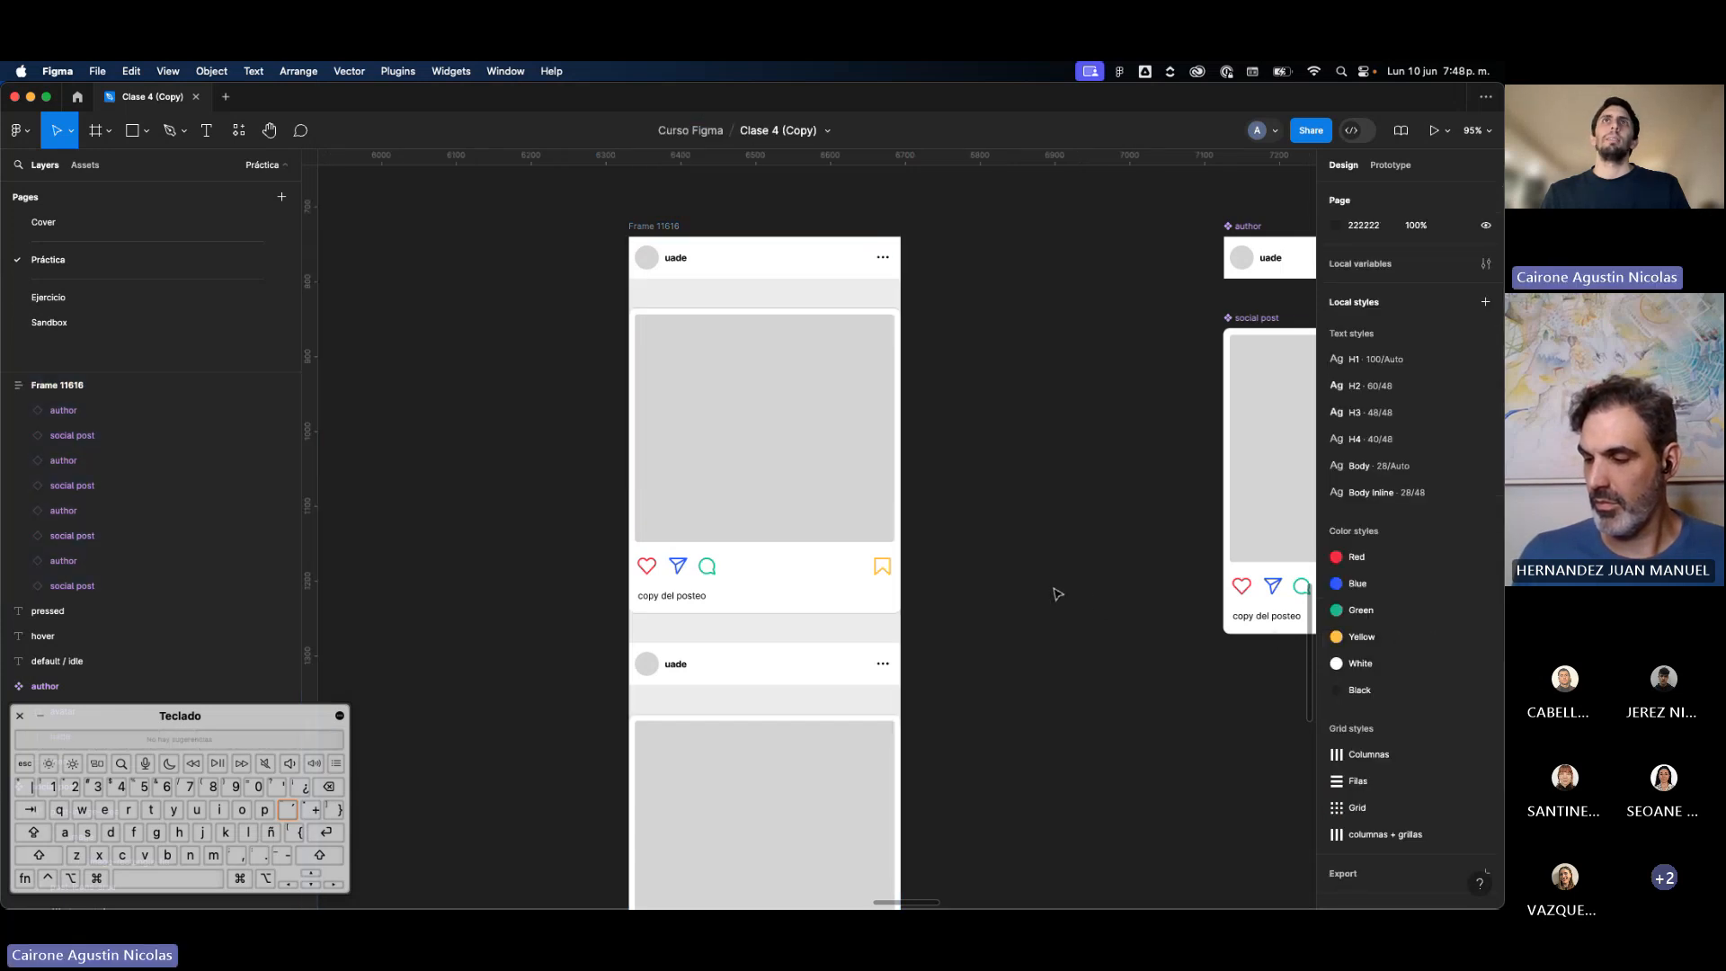
scroll(1054, 589, down, 4)
scroll(1027, 585, down, 5)
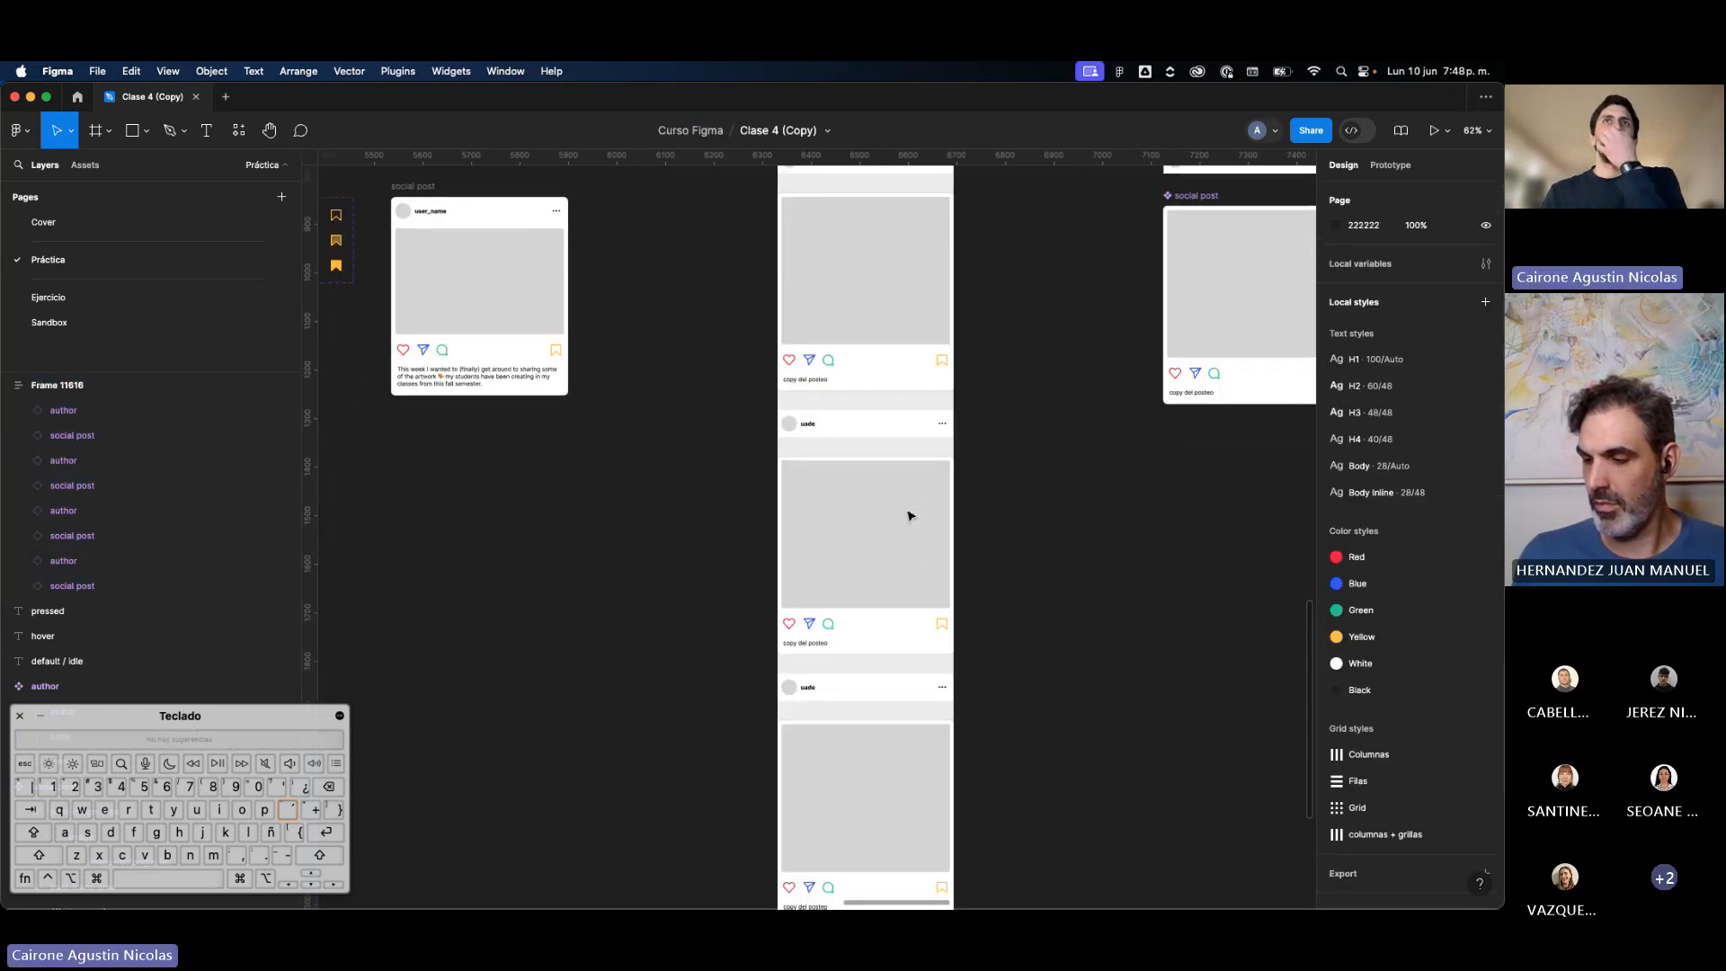
Step: Examine the tall feed frame's full stack of author and social post instances and its auto layout settings
scroll(910, 512, up, 3)
click(793, 283)
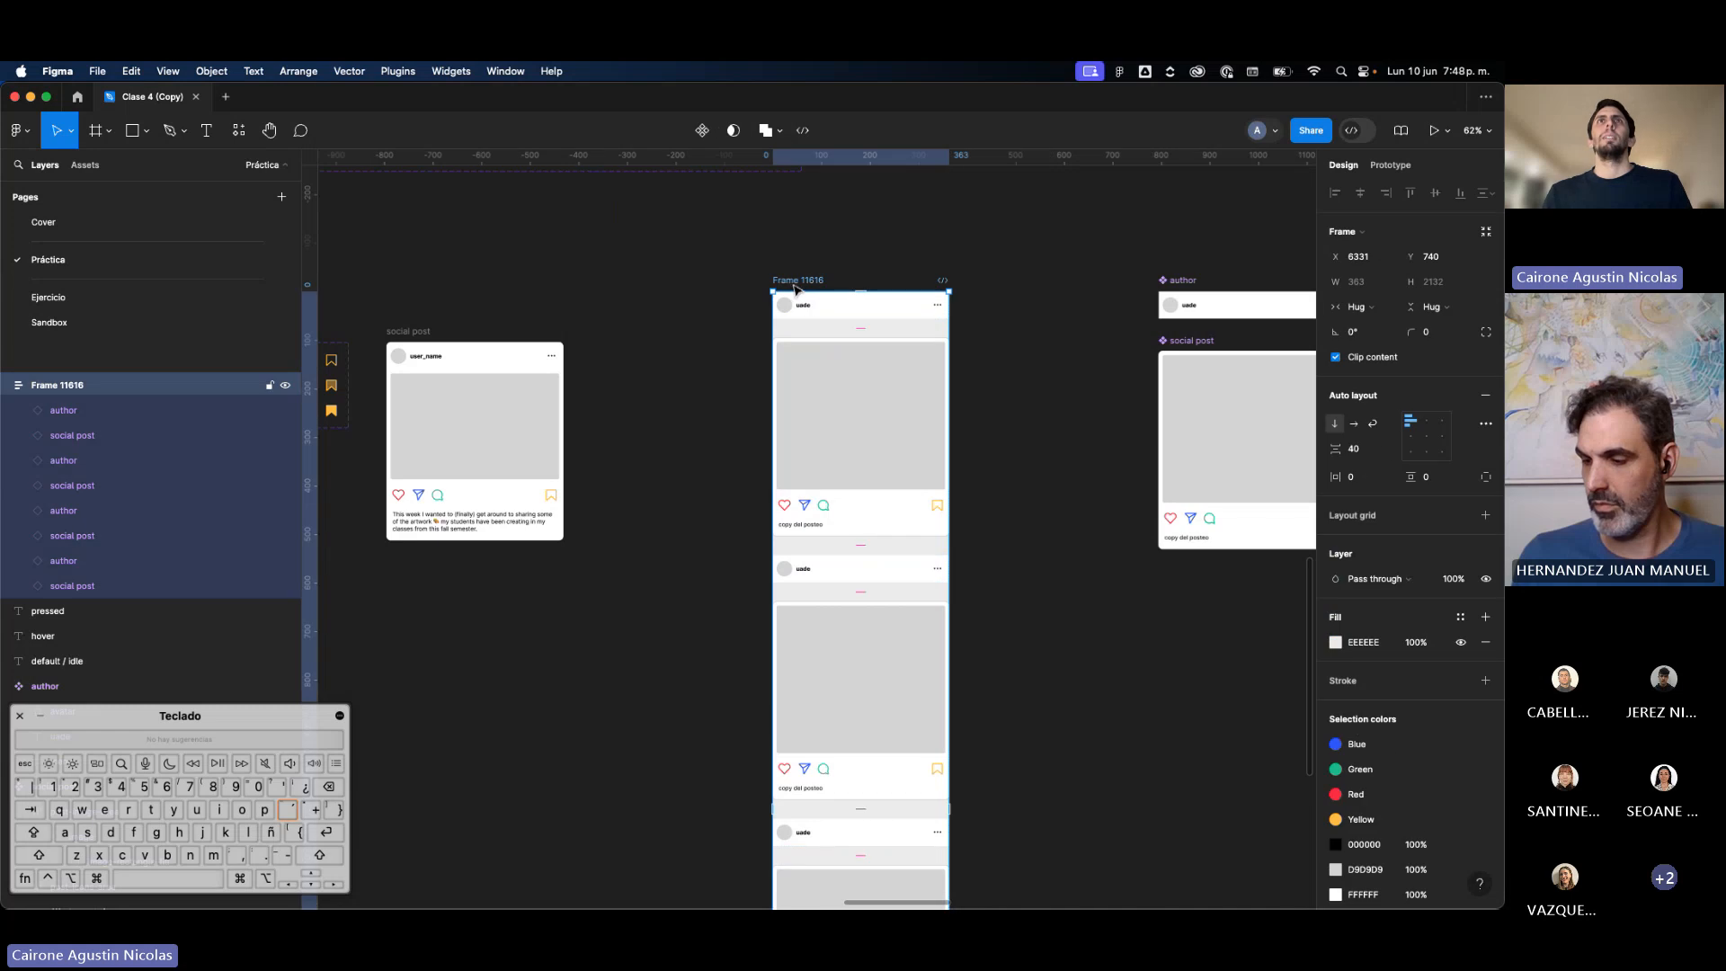
scroll(961, 386, right, 3)
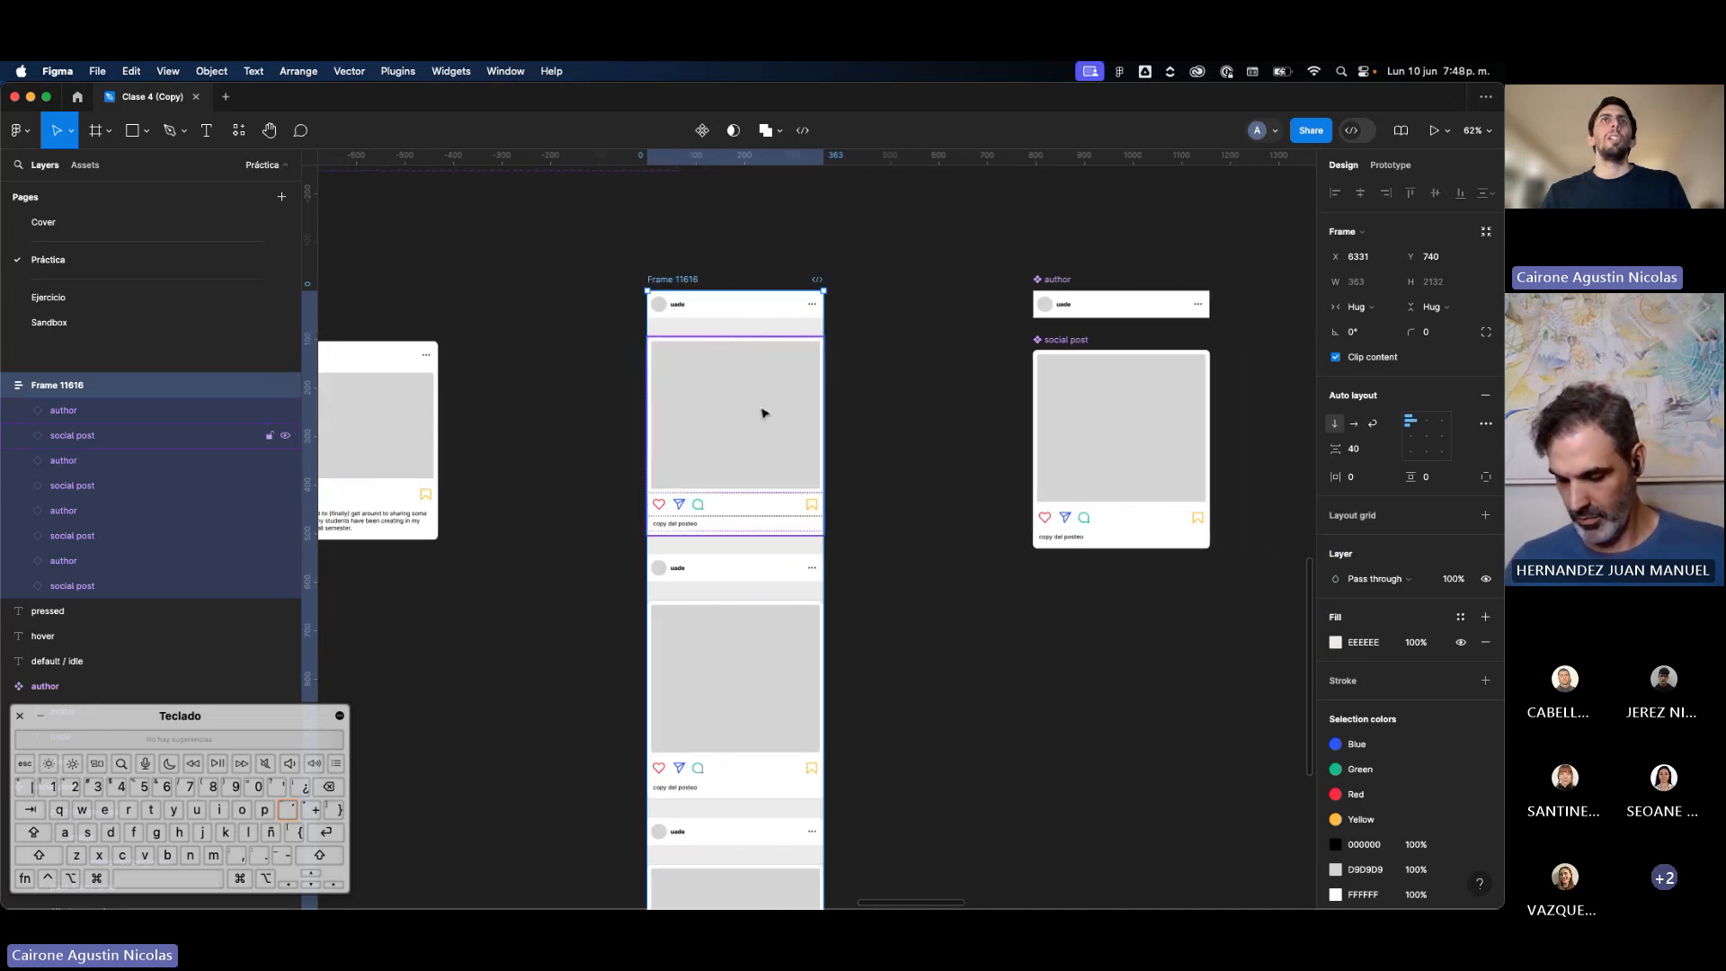
scroll(760, 409, down, 4)
scroll(760, 412, down, 5)
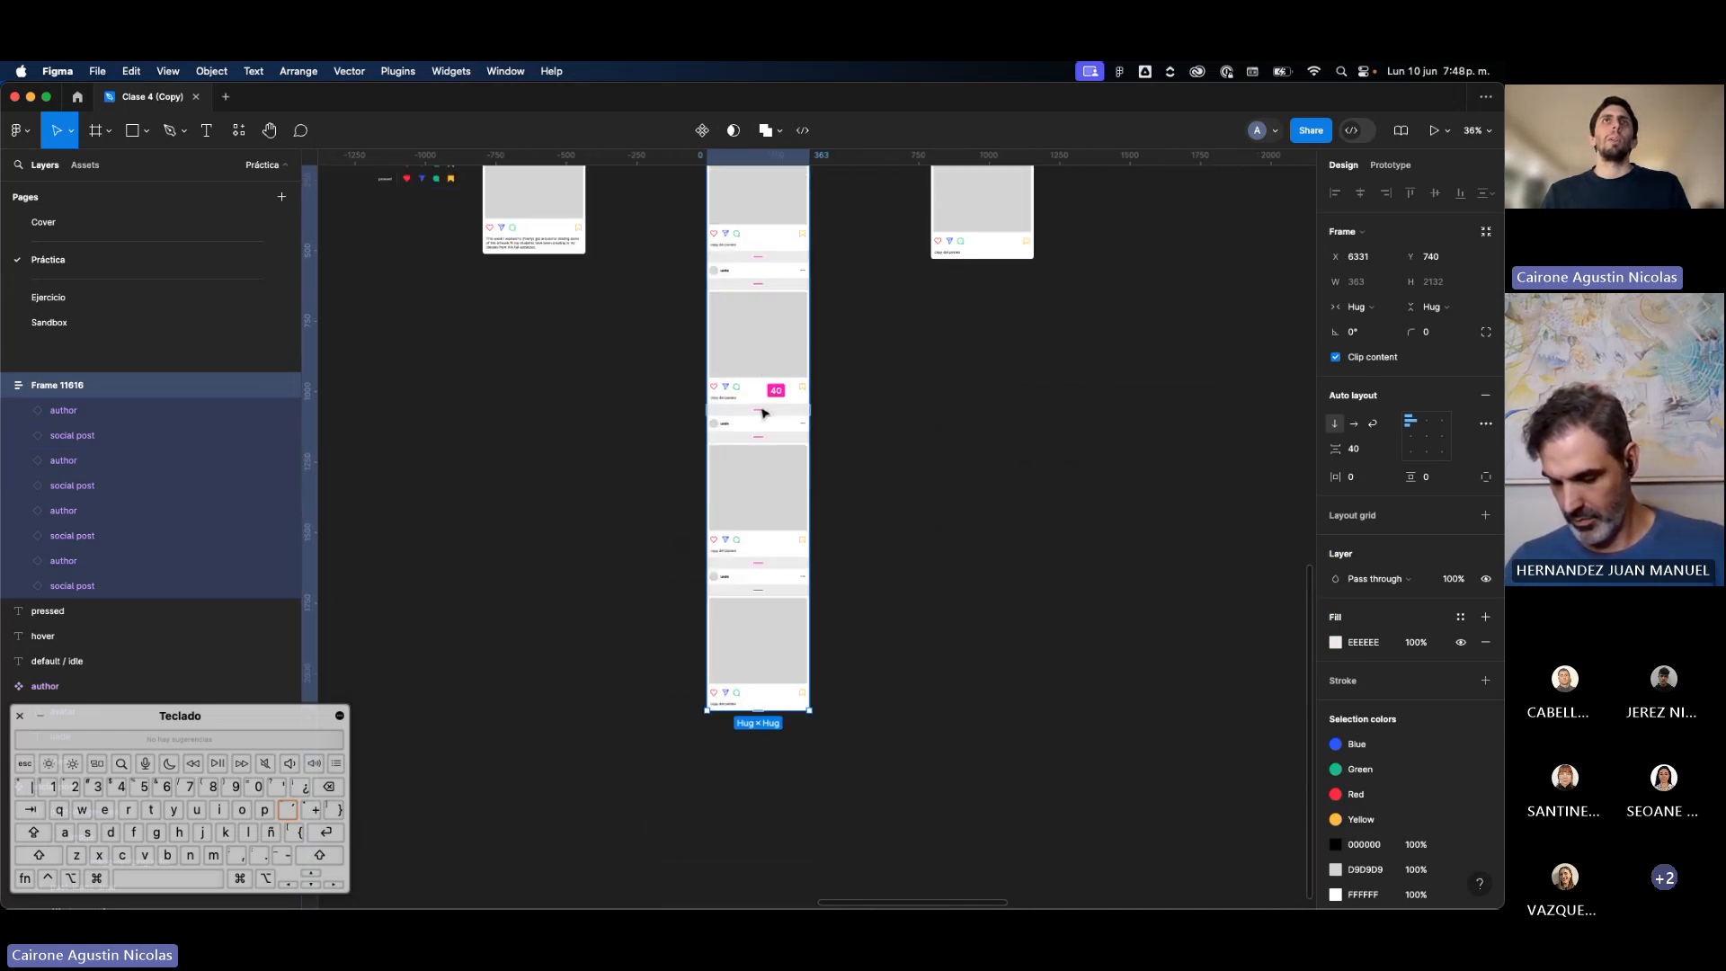
scroll(755, 454, up, 4)
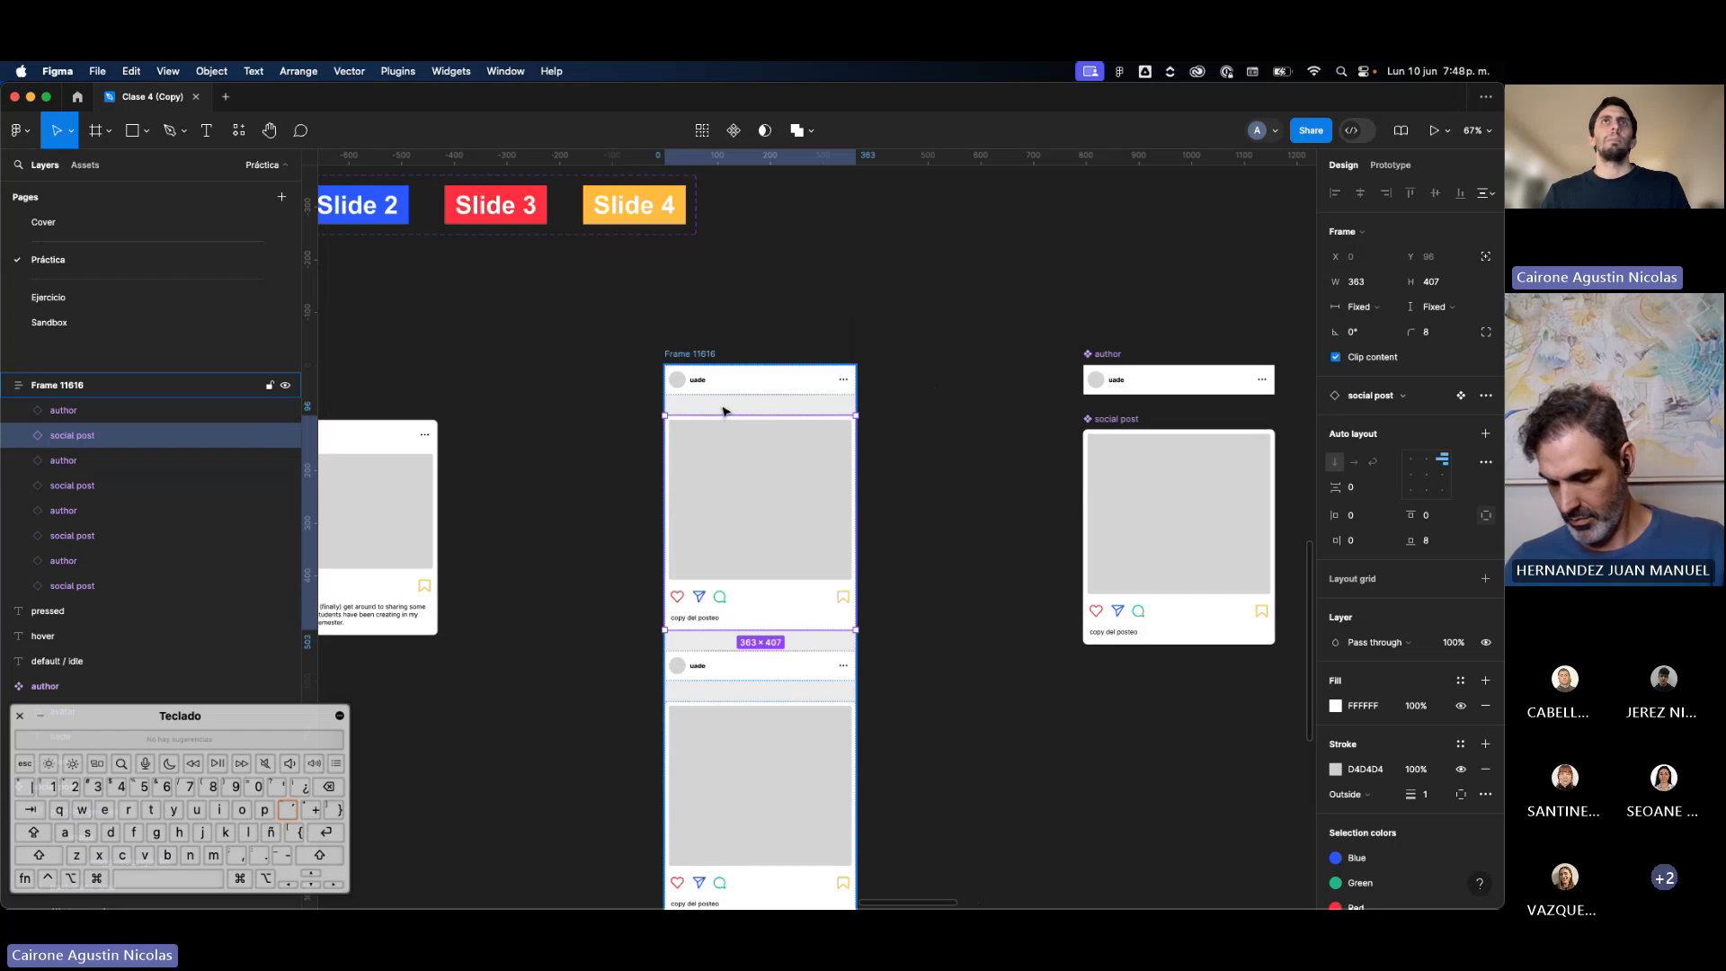
click(721, 506)
scroll(723, 509, down, 3)
click(723, 510)
scroll(723, 510, up, 2)
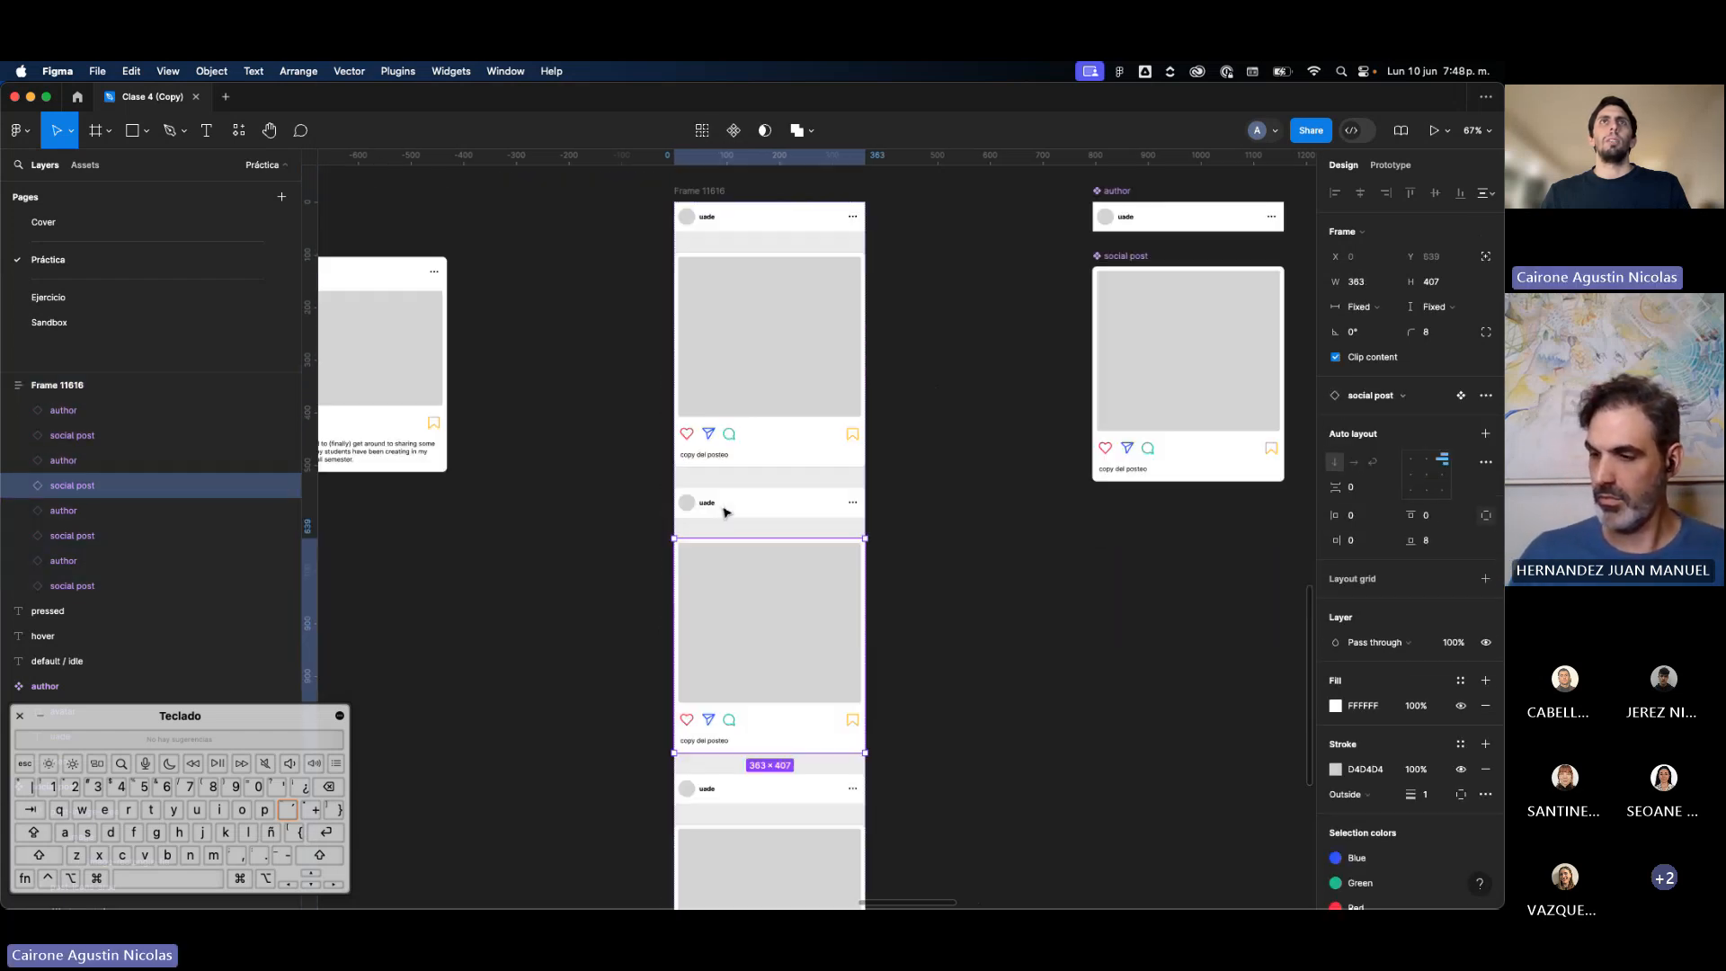
Step: Inspect the social post main component beside the feed and compare it with the instances inside the frame
scroll(1168, 323, right, 3)
scroll(1142, 324, up, 4)
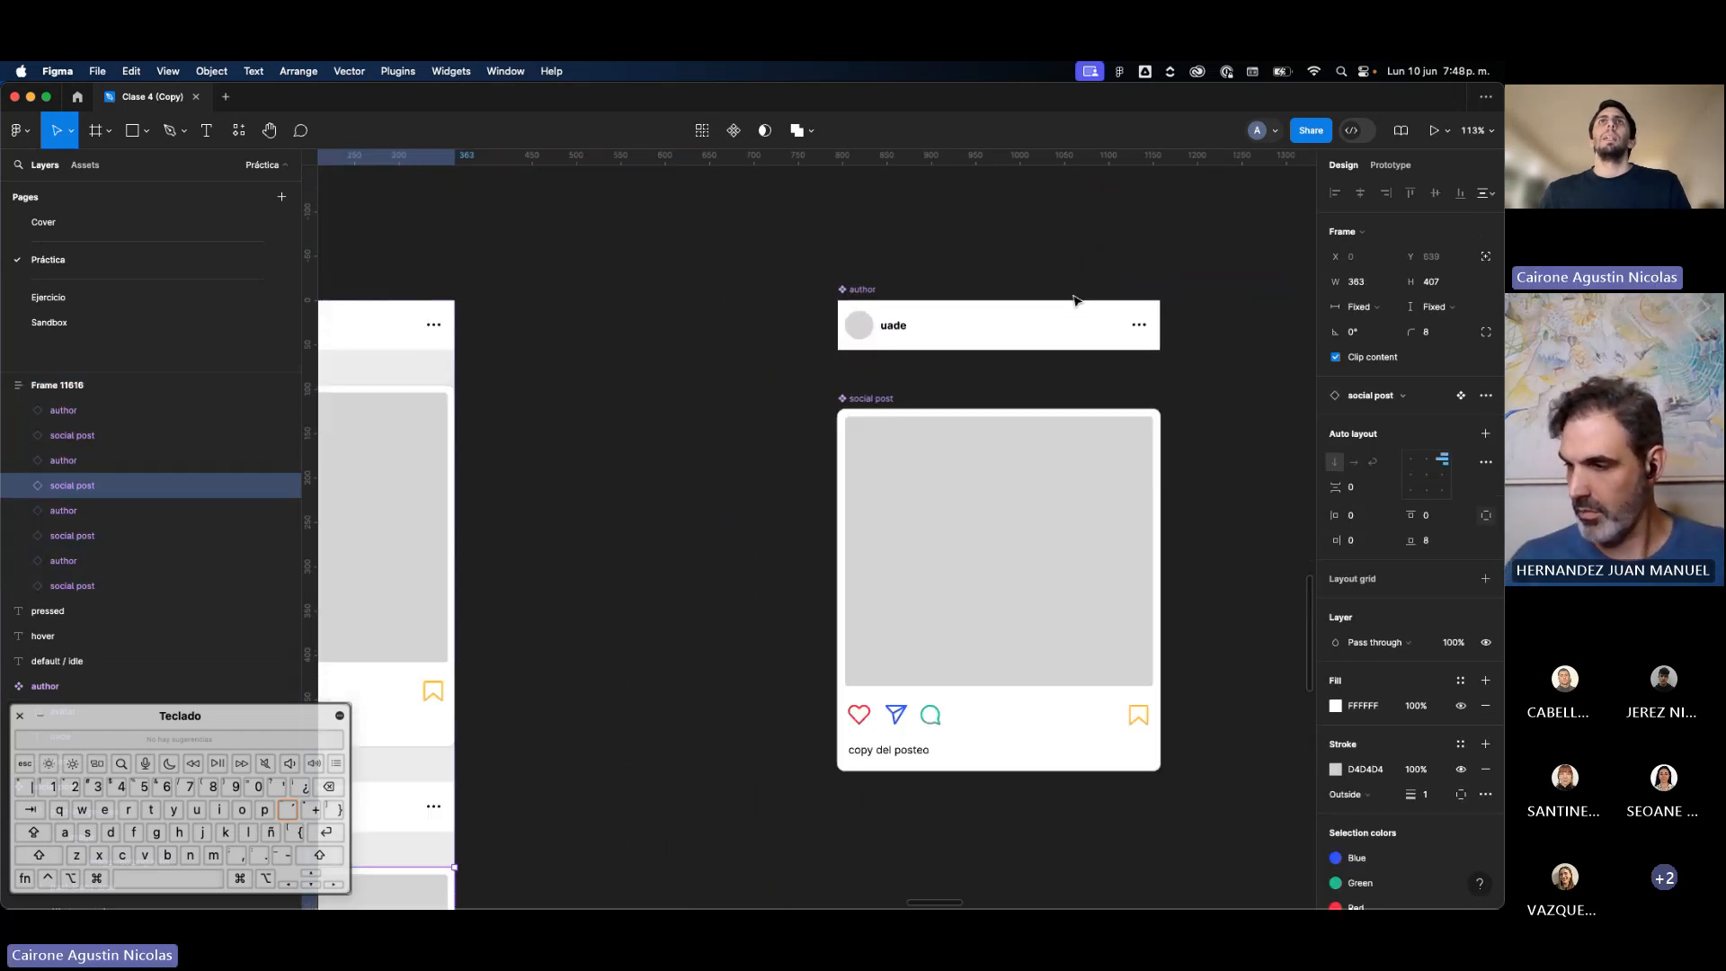
click(945, 394)
scroll(939, 395, down, 2)
click(896, 400)
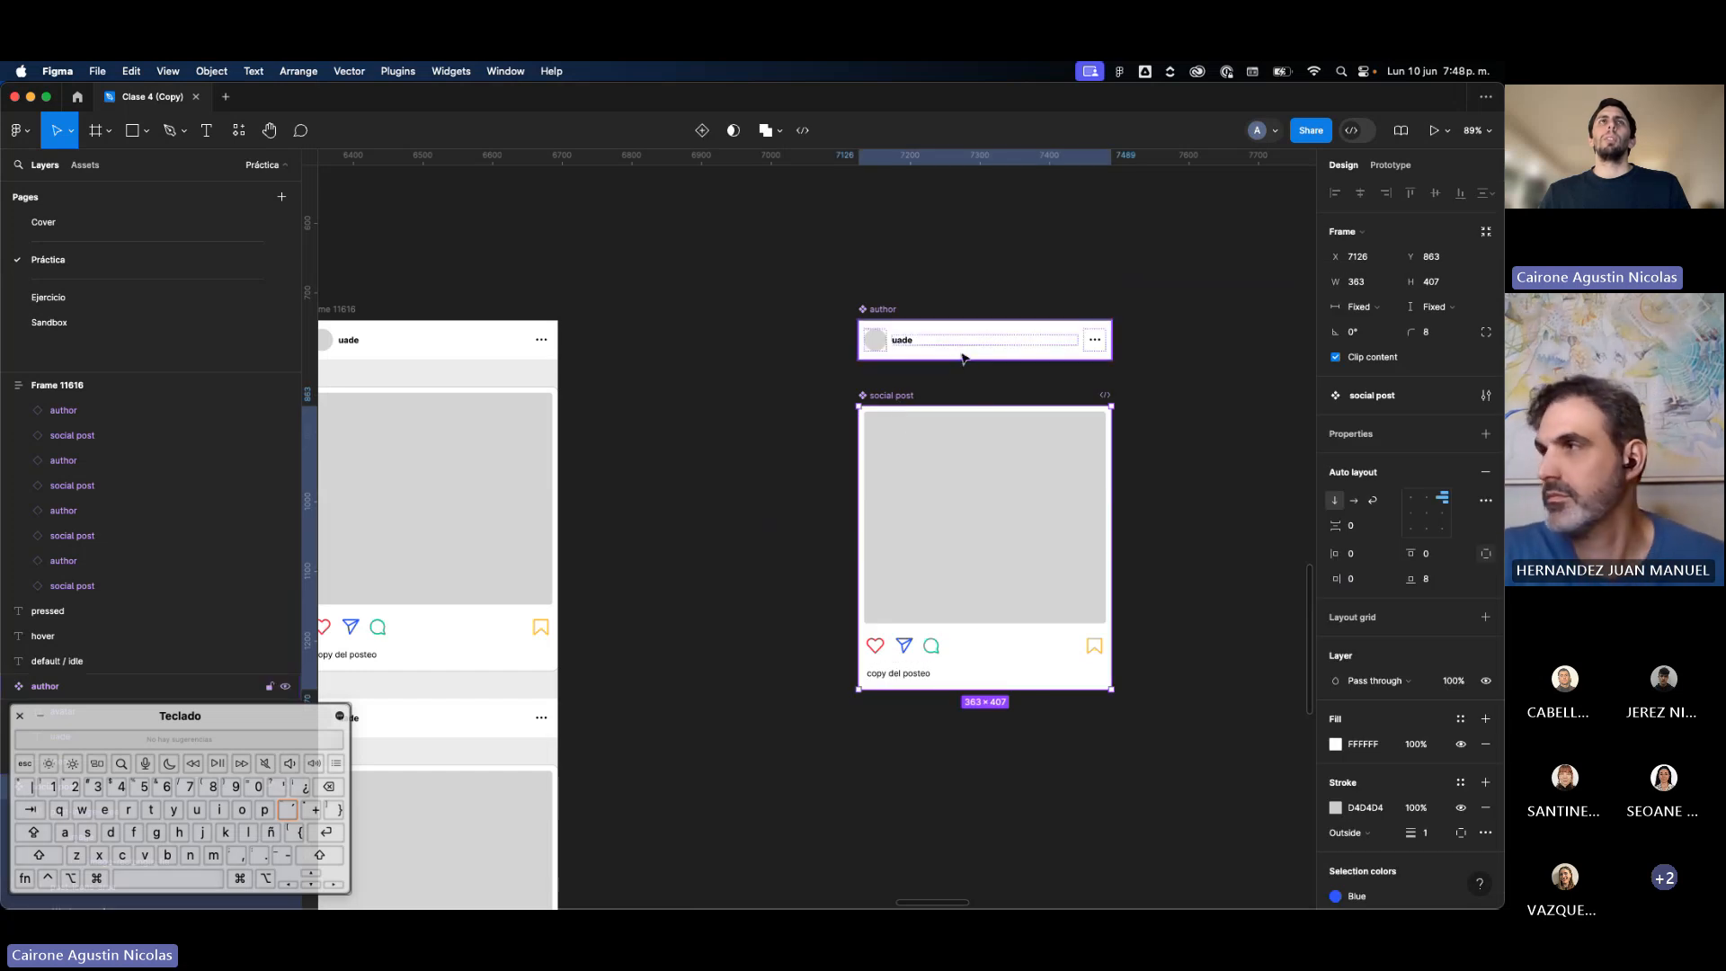
scroll(808, 424, left, 2)
click(559, 501)
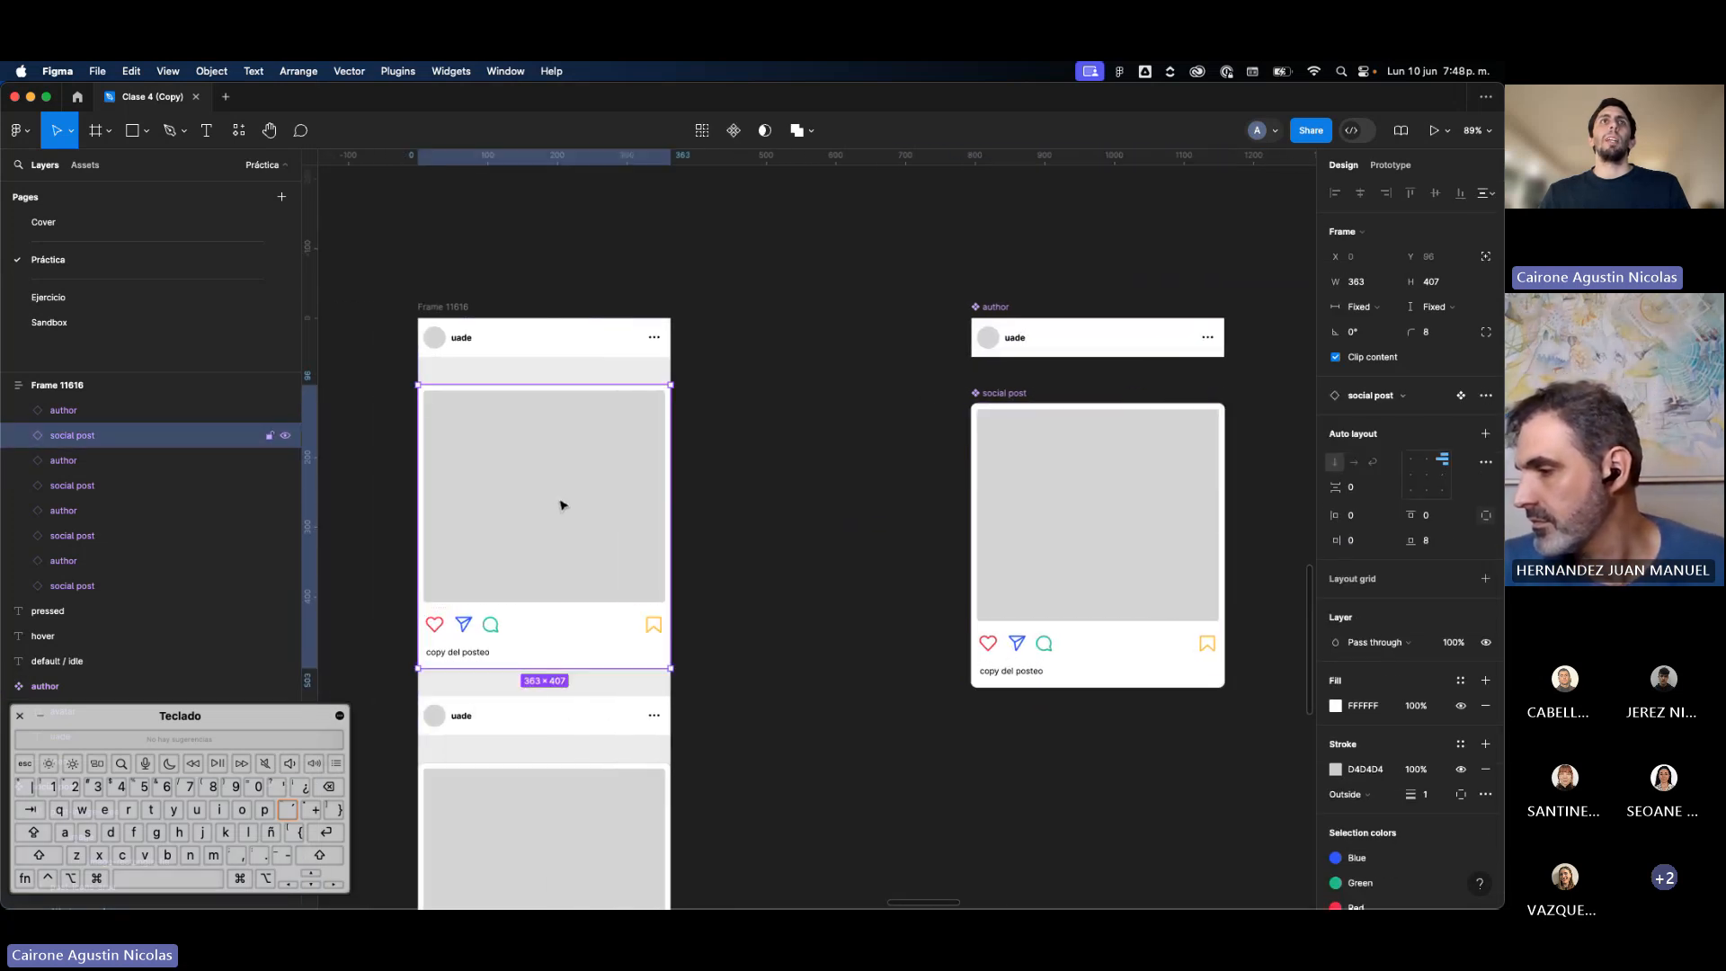
scroll(559, 503, down, 3)
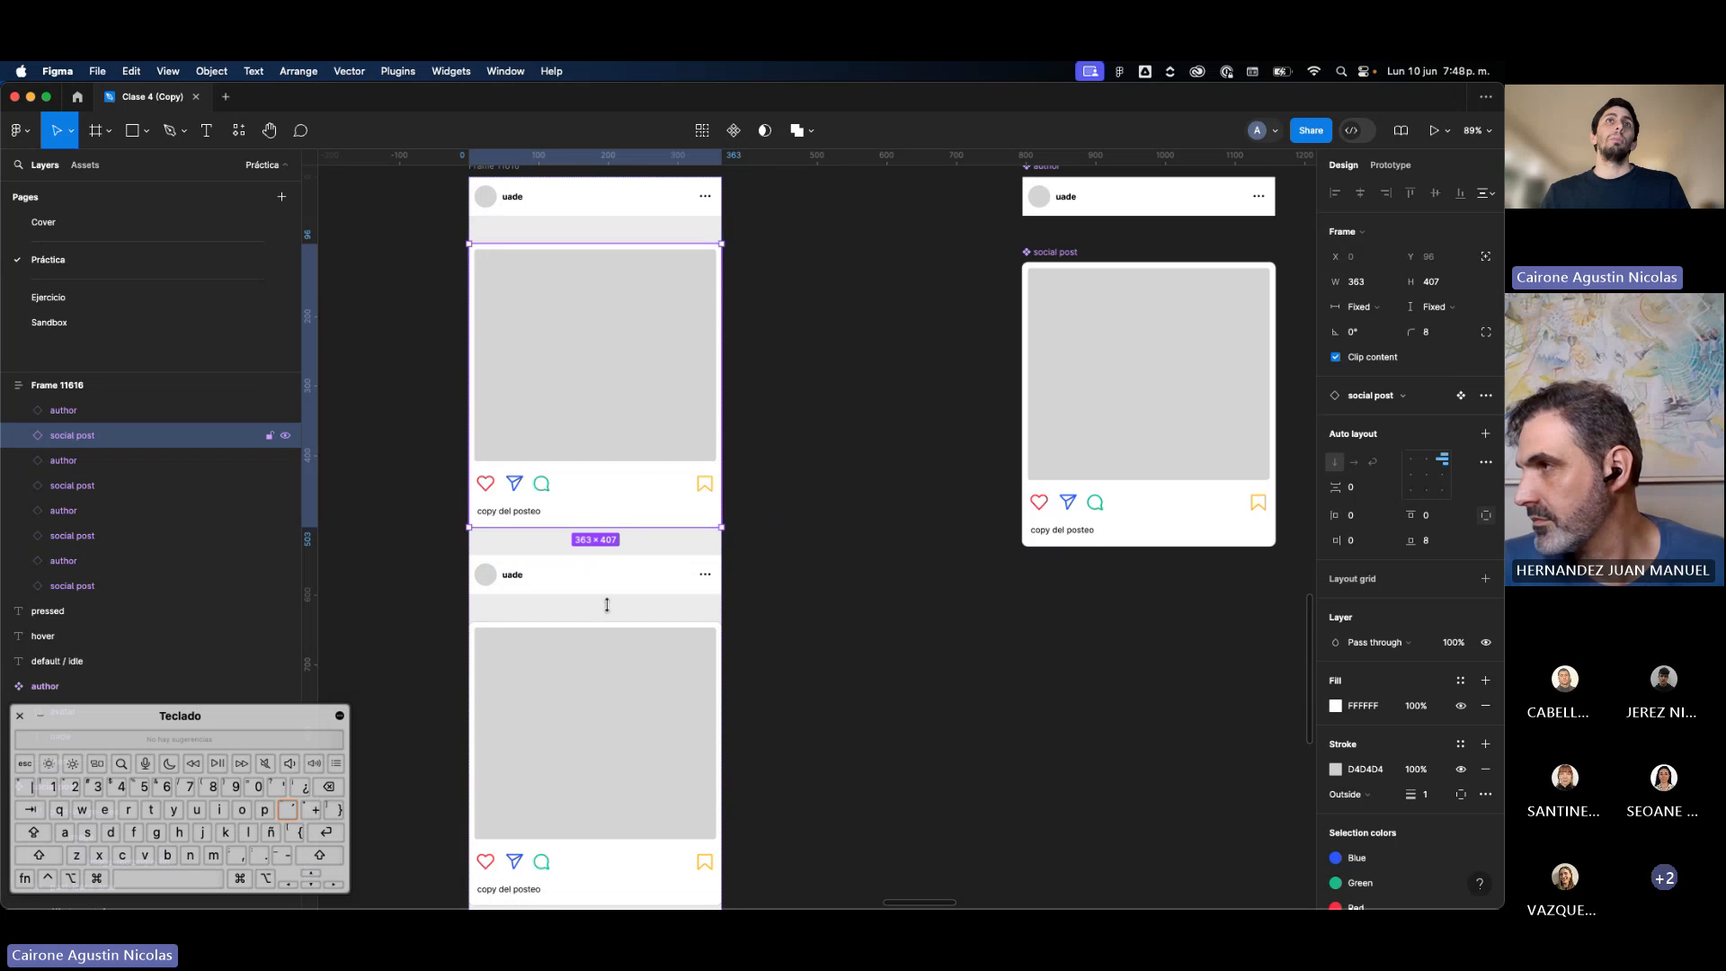
click(602, 644)
scroll(602, 644, down, 4)
click(671, 364)
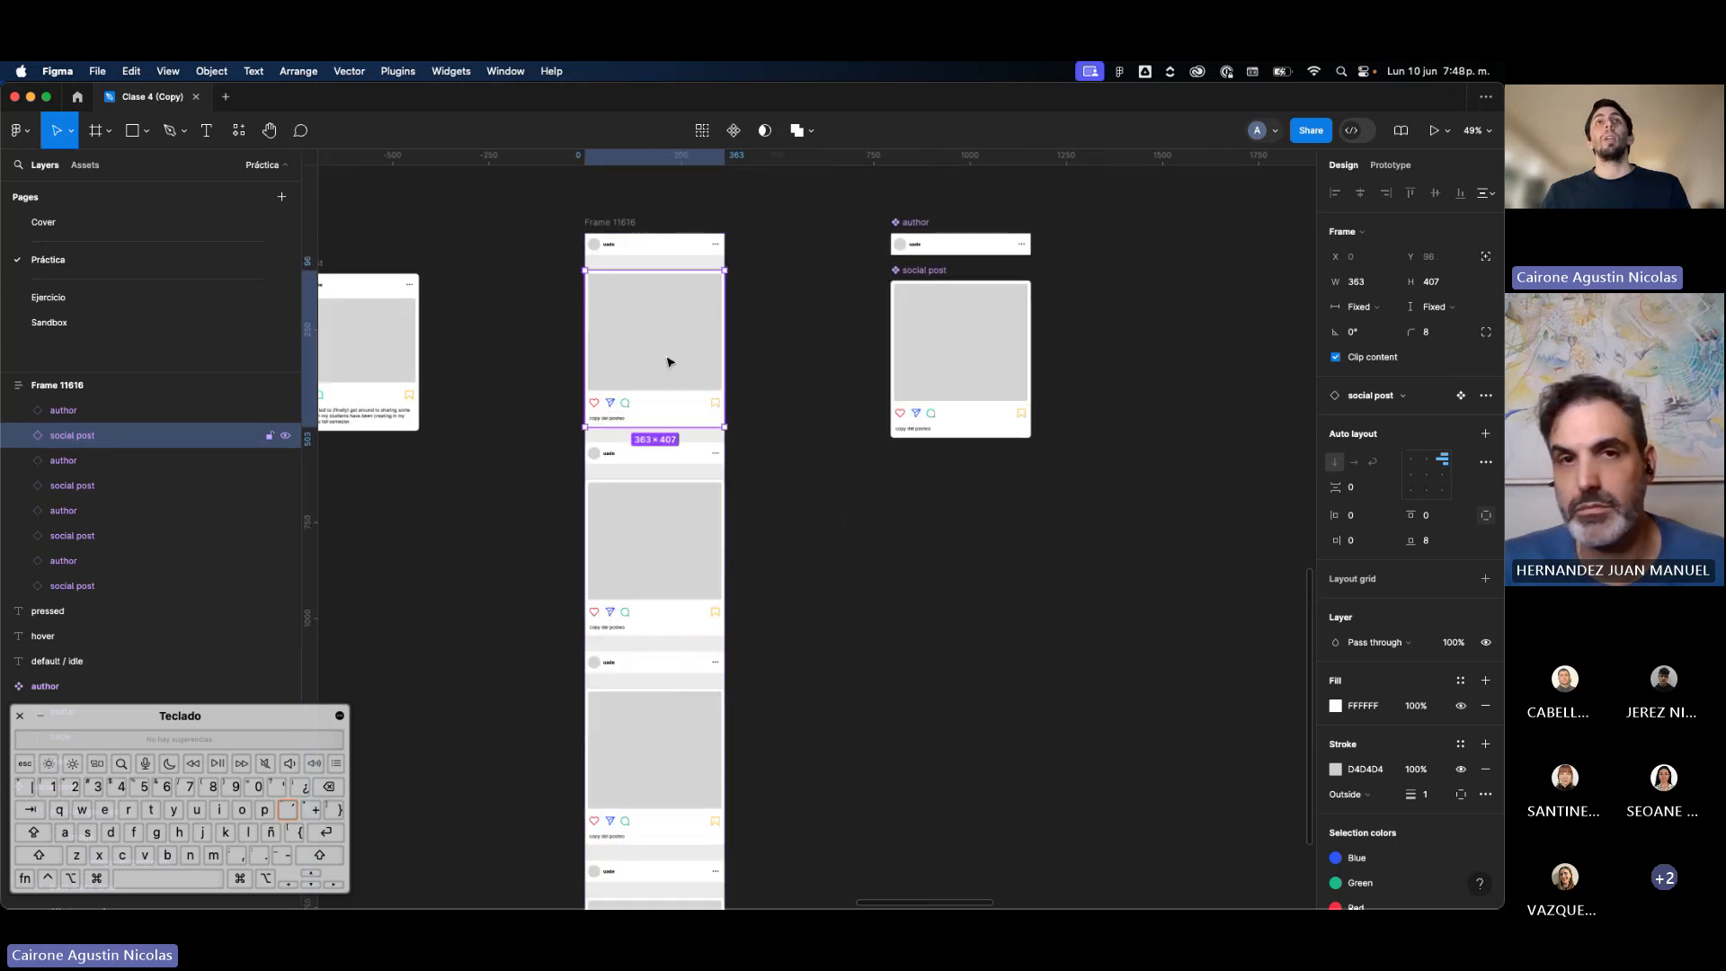
Step: Review the top of the feed against the author and social post main components, checking the first post instance
scroll(670, 358, up, 2)
scroll(662, 346, up, 2)
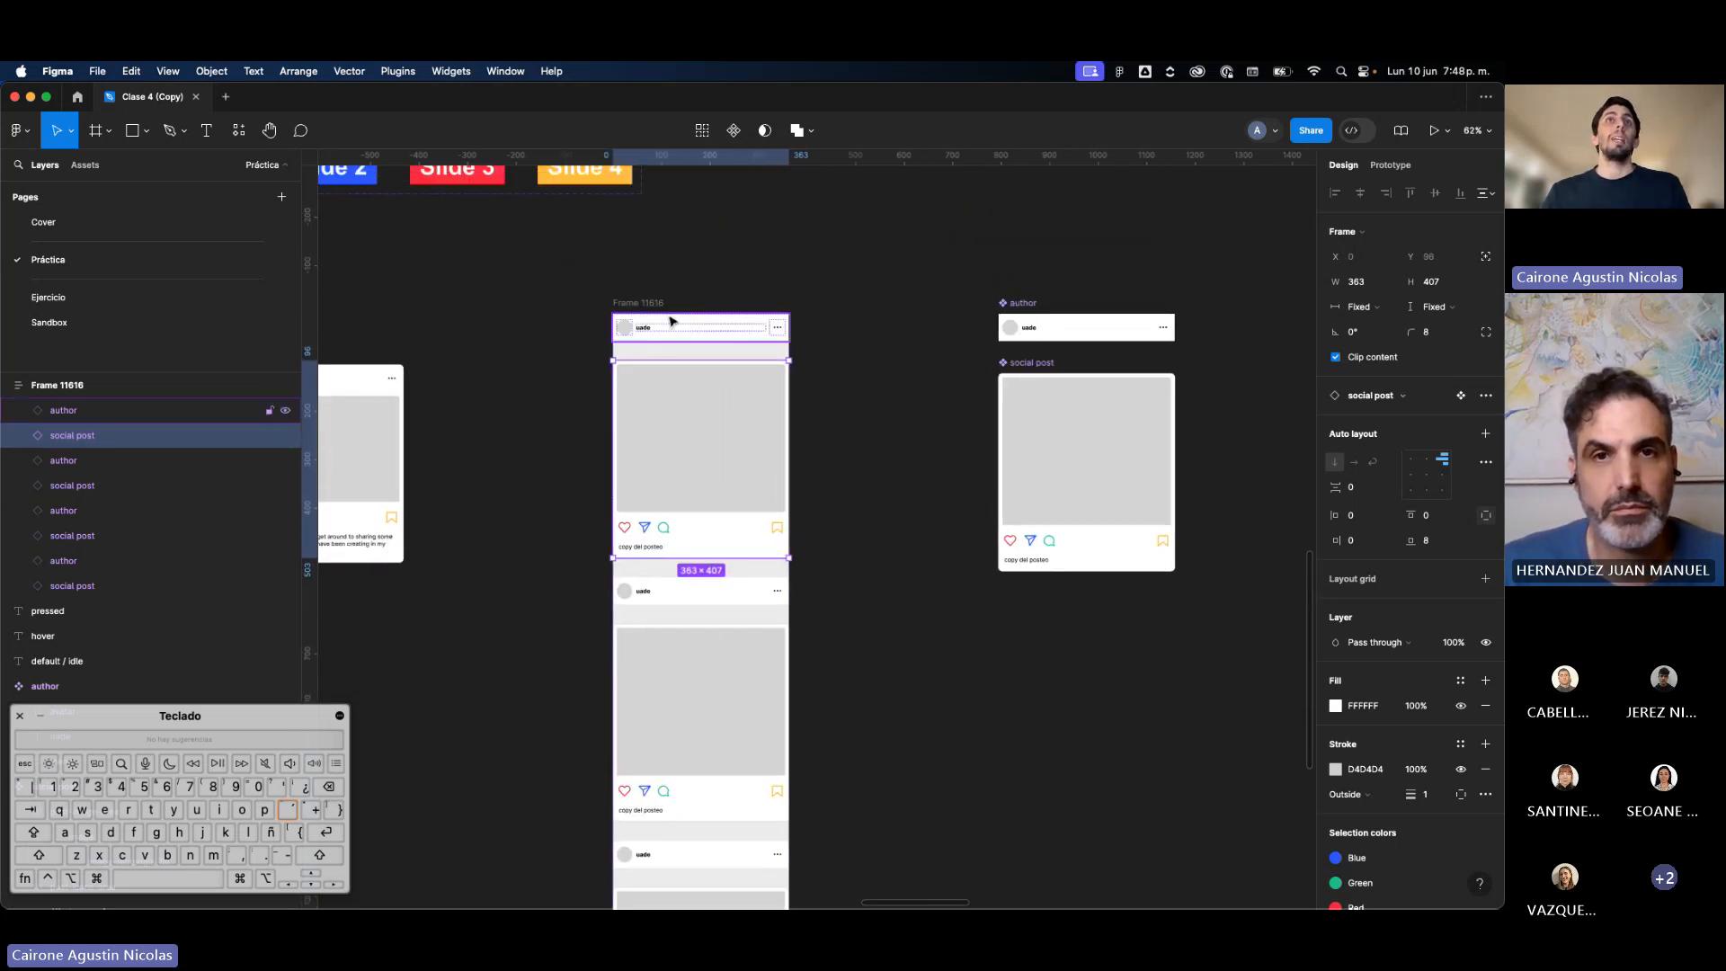
scroll(667, 324, up, 3)
scroll(667, 324, down, 3)
scroll(667, 325, right, 3)
scroll(667, 325, up, 1)
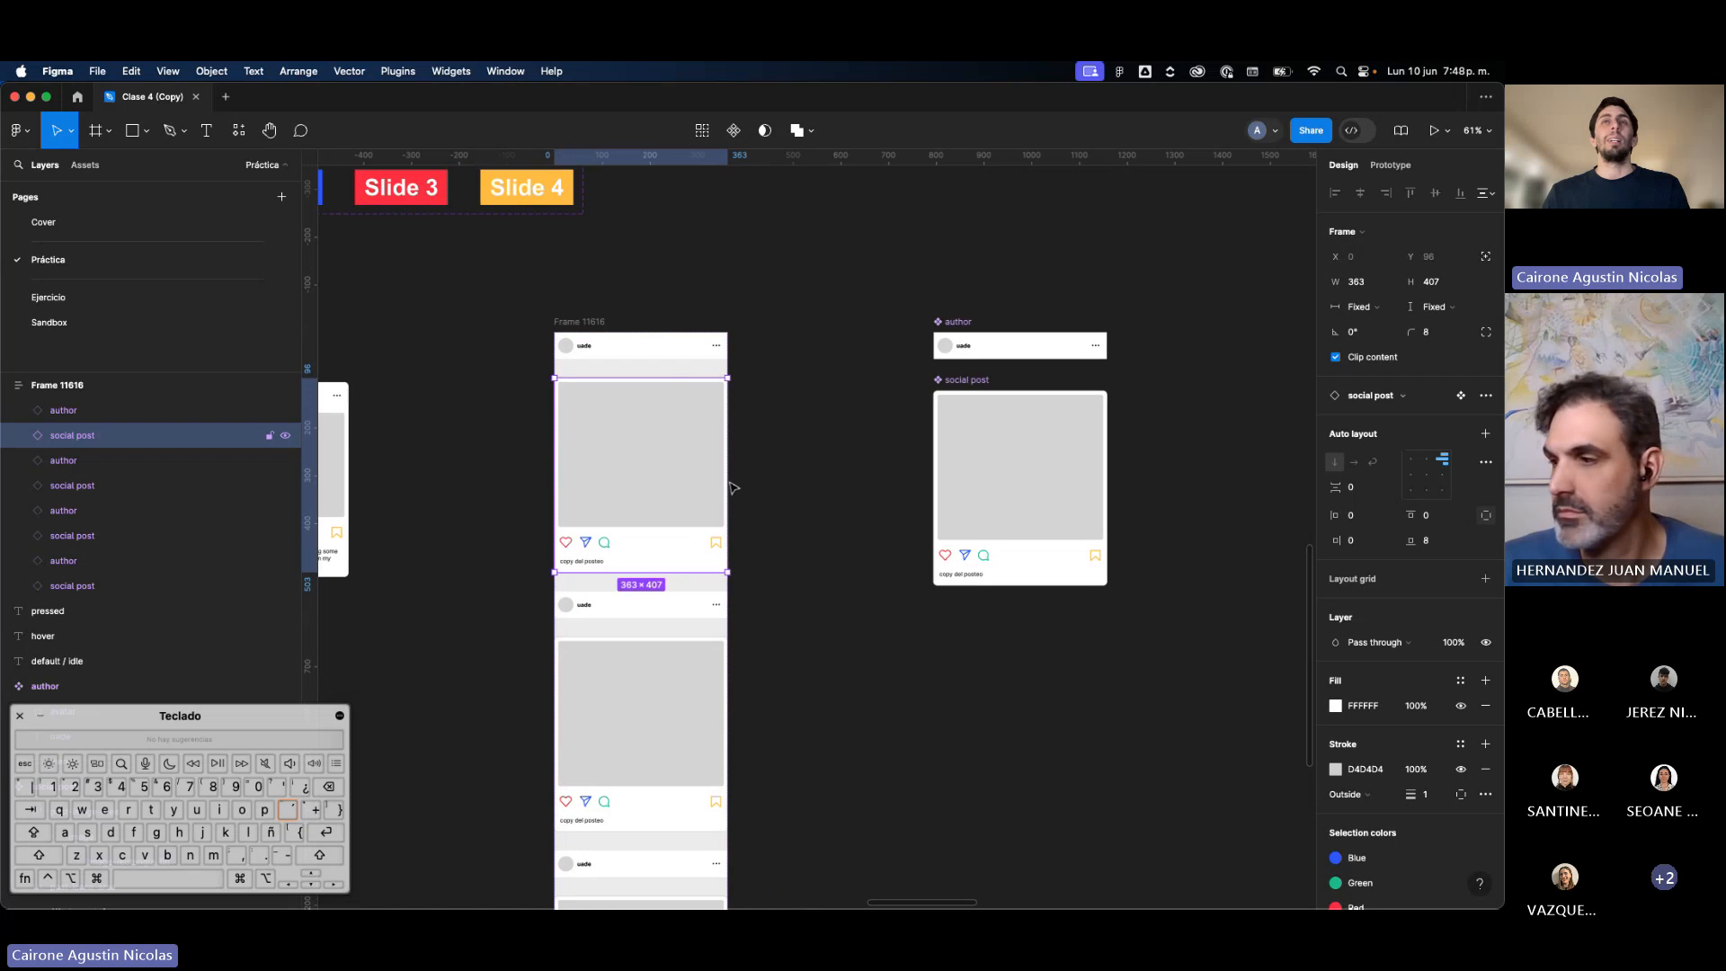
click(879, 453)
scroll(926, 399, up, 1)
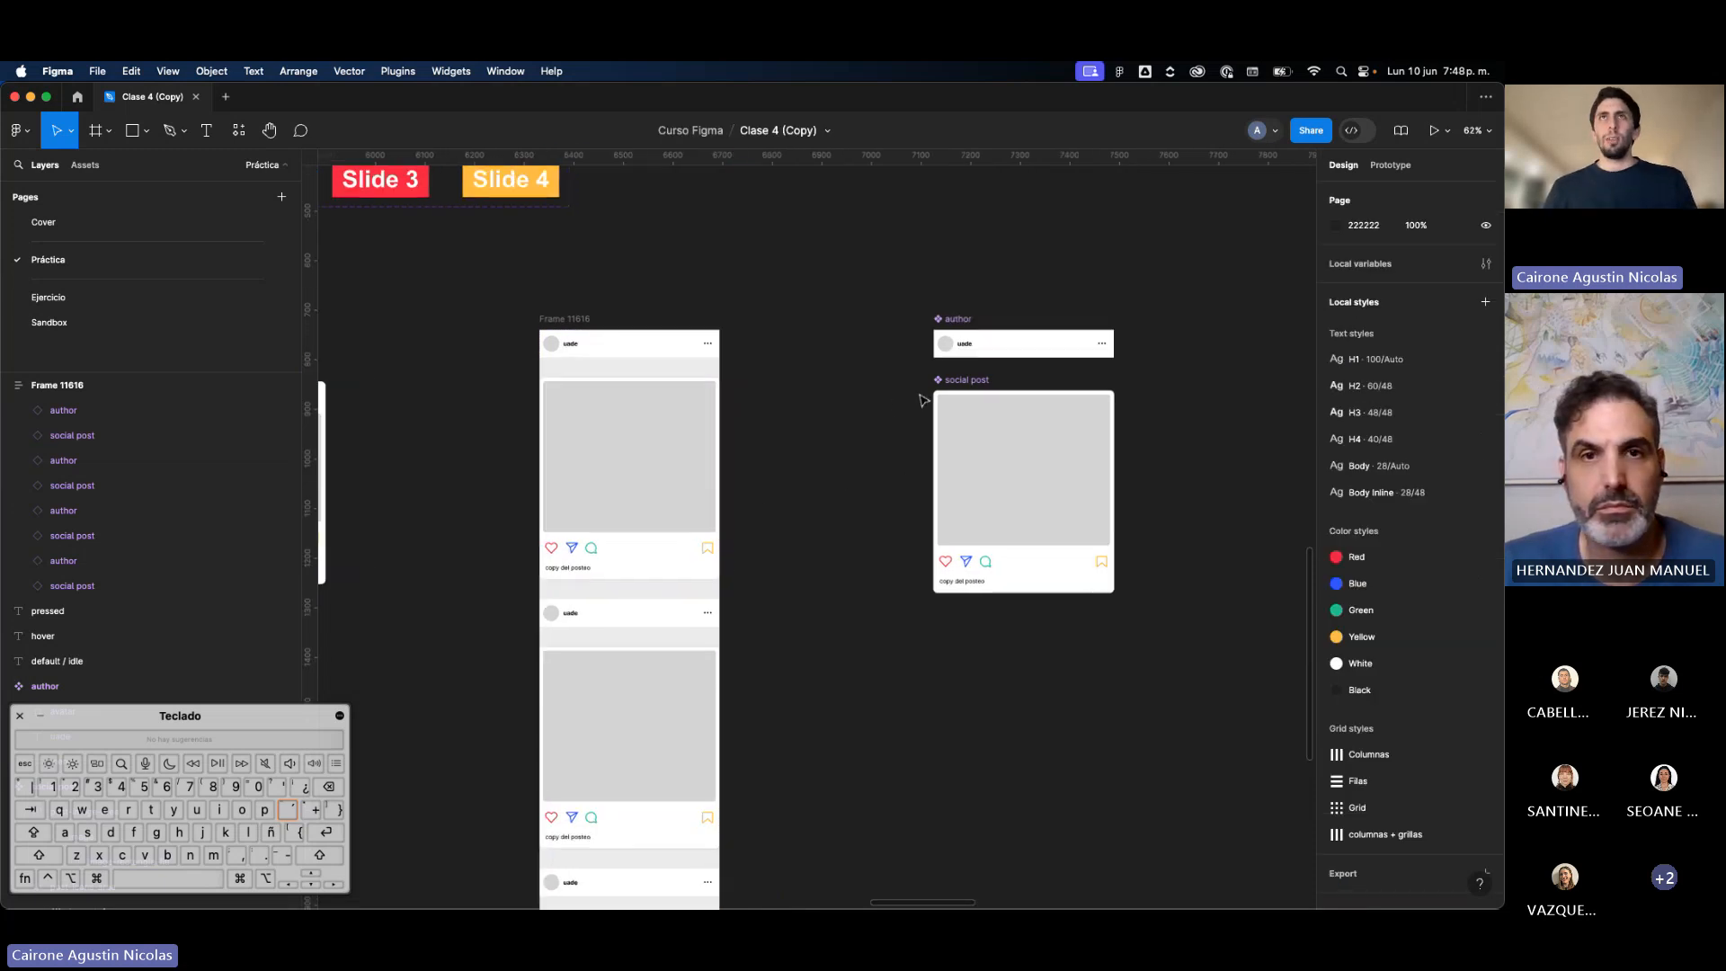
click(939, 381)
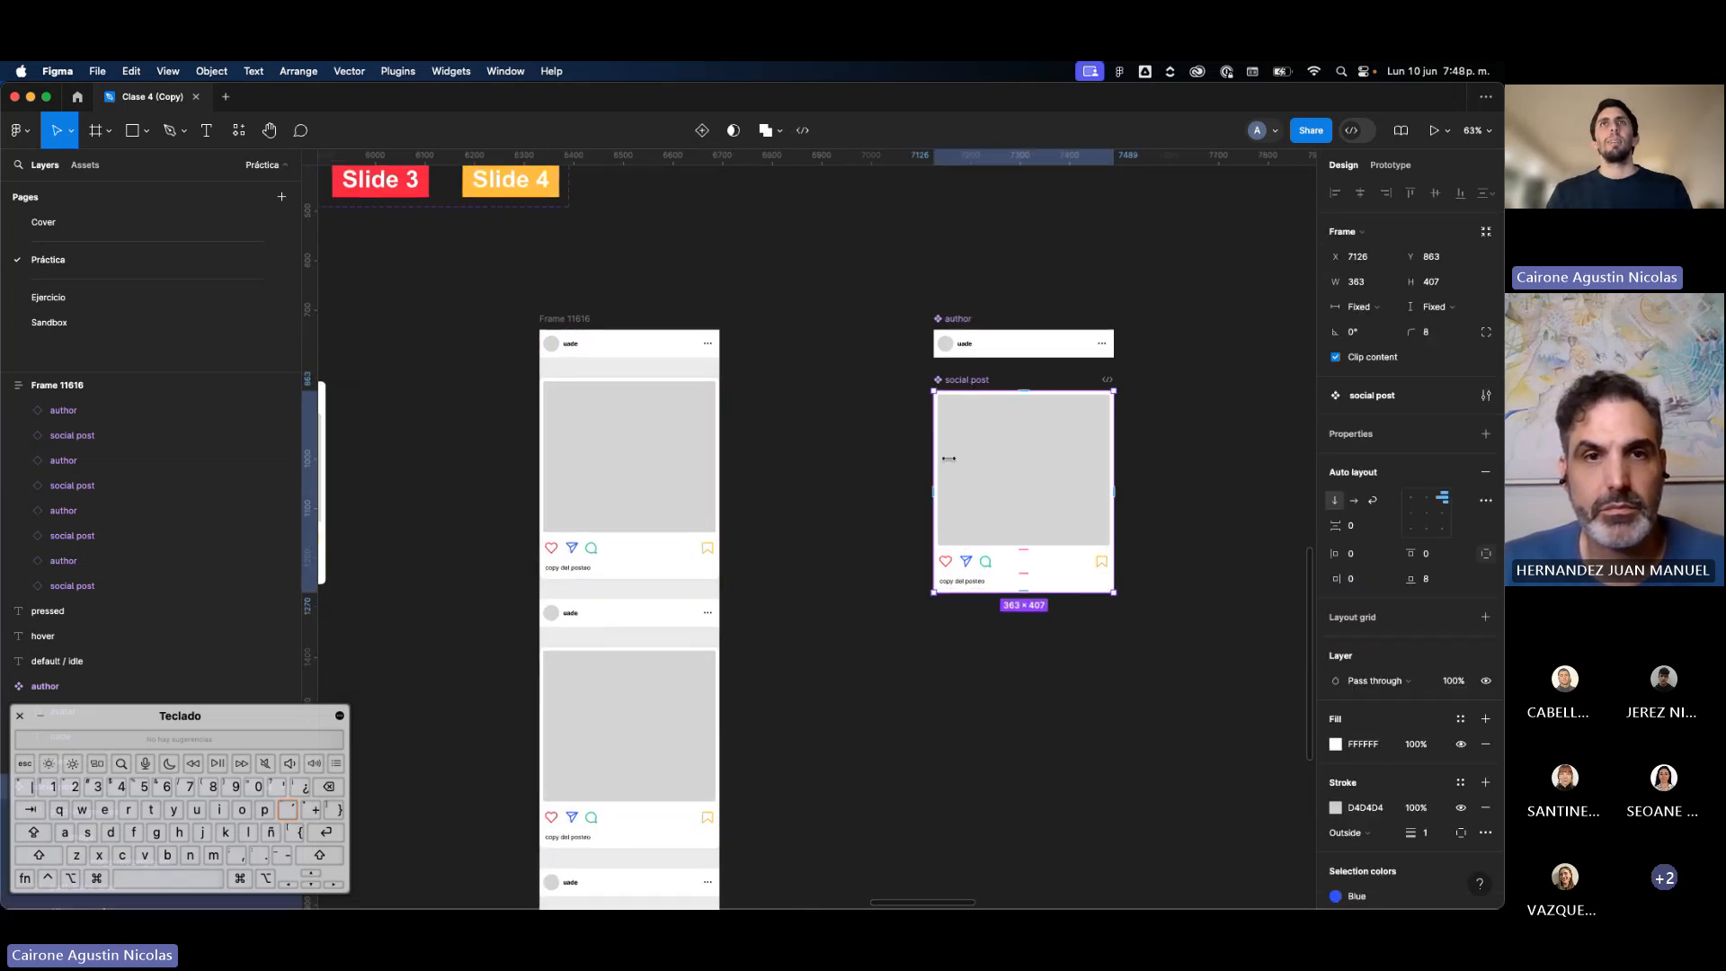
click(871, 447)
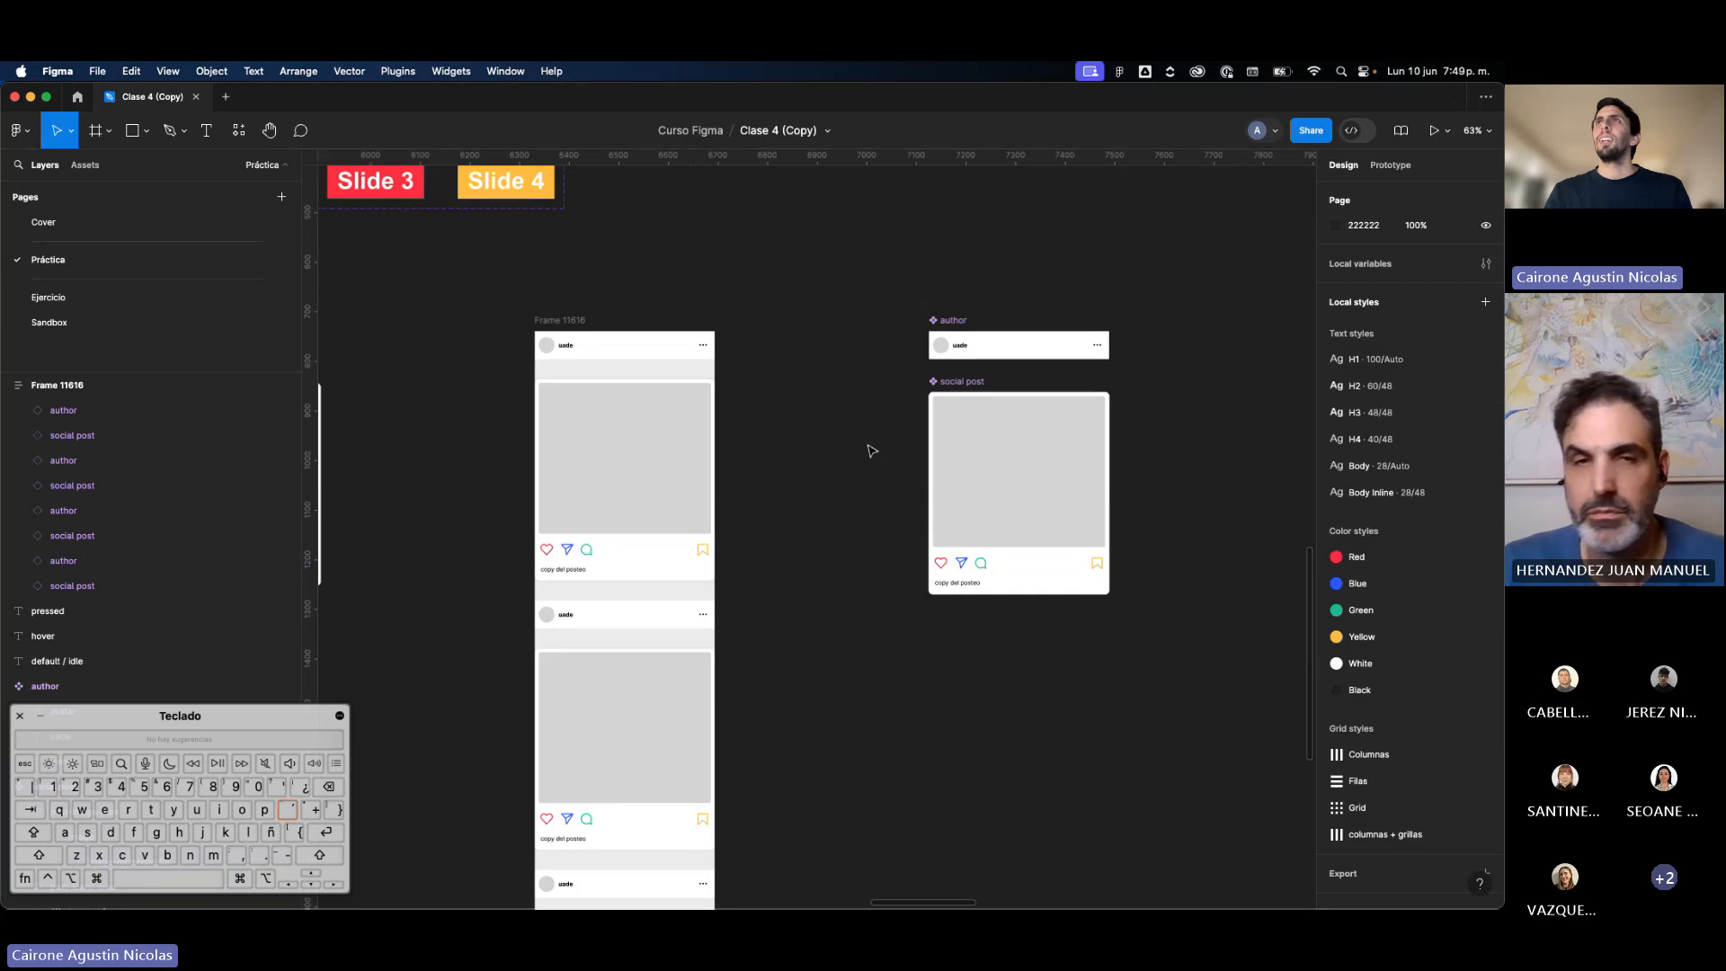
scroll(870, 450, right, 3)
click(504, 504)
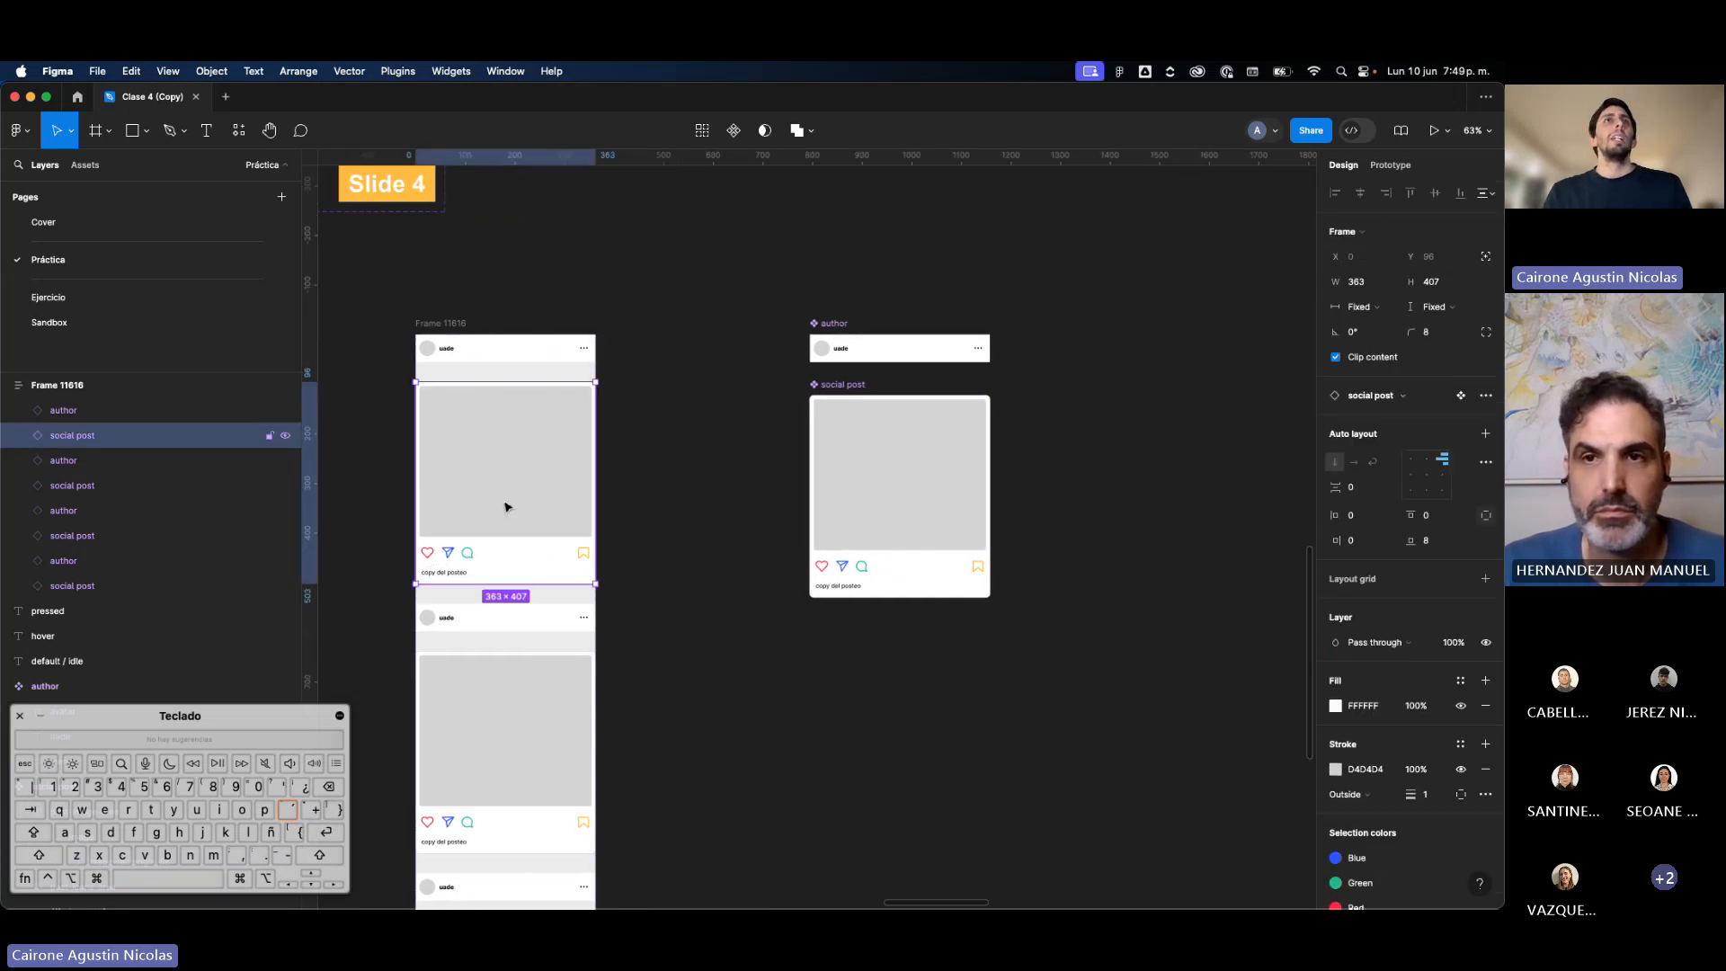
Step: Set the tall feed frame's auto layout padding to 40 horizontally and 40 vertically
scroll(585, 474, left, 3)
scroll(585, 474, up, 5)
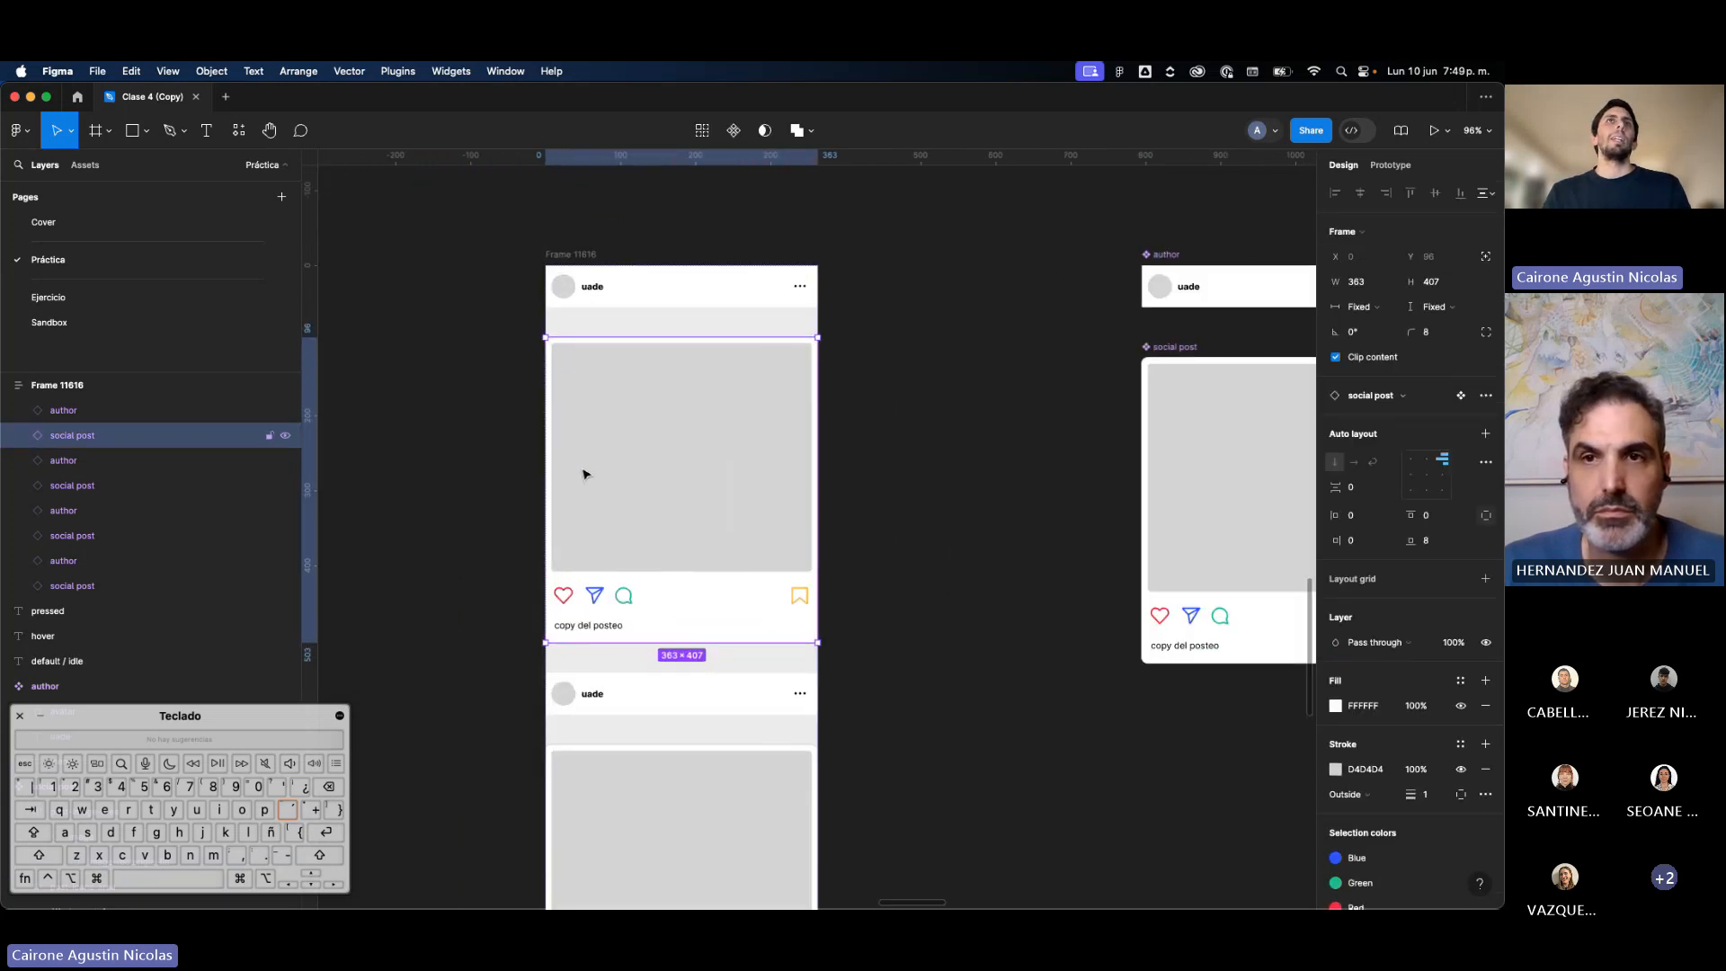
click(575, 254)
click(1358, 480)
text(40)
key(Tab)
text(40)
key(Return)
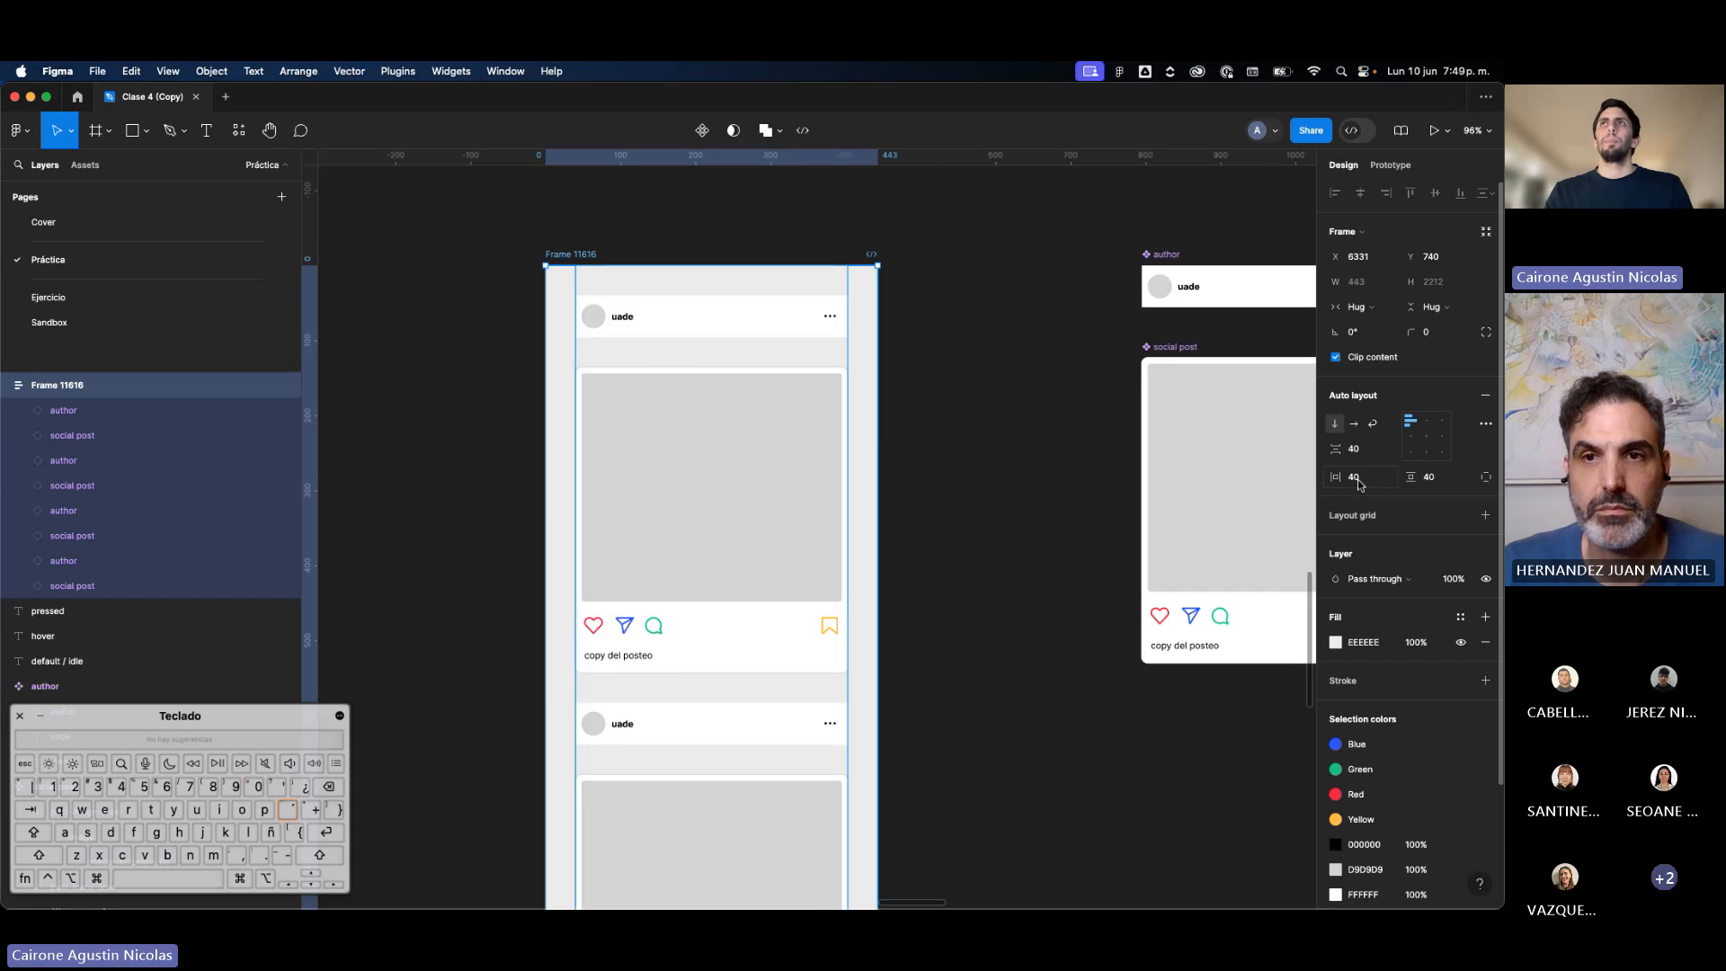
Step: Review the padded margins around the author and social post instances along the whole feed
click(725, 531)
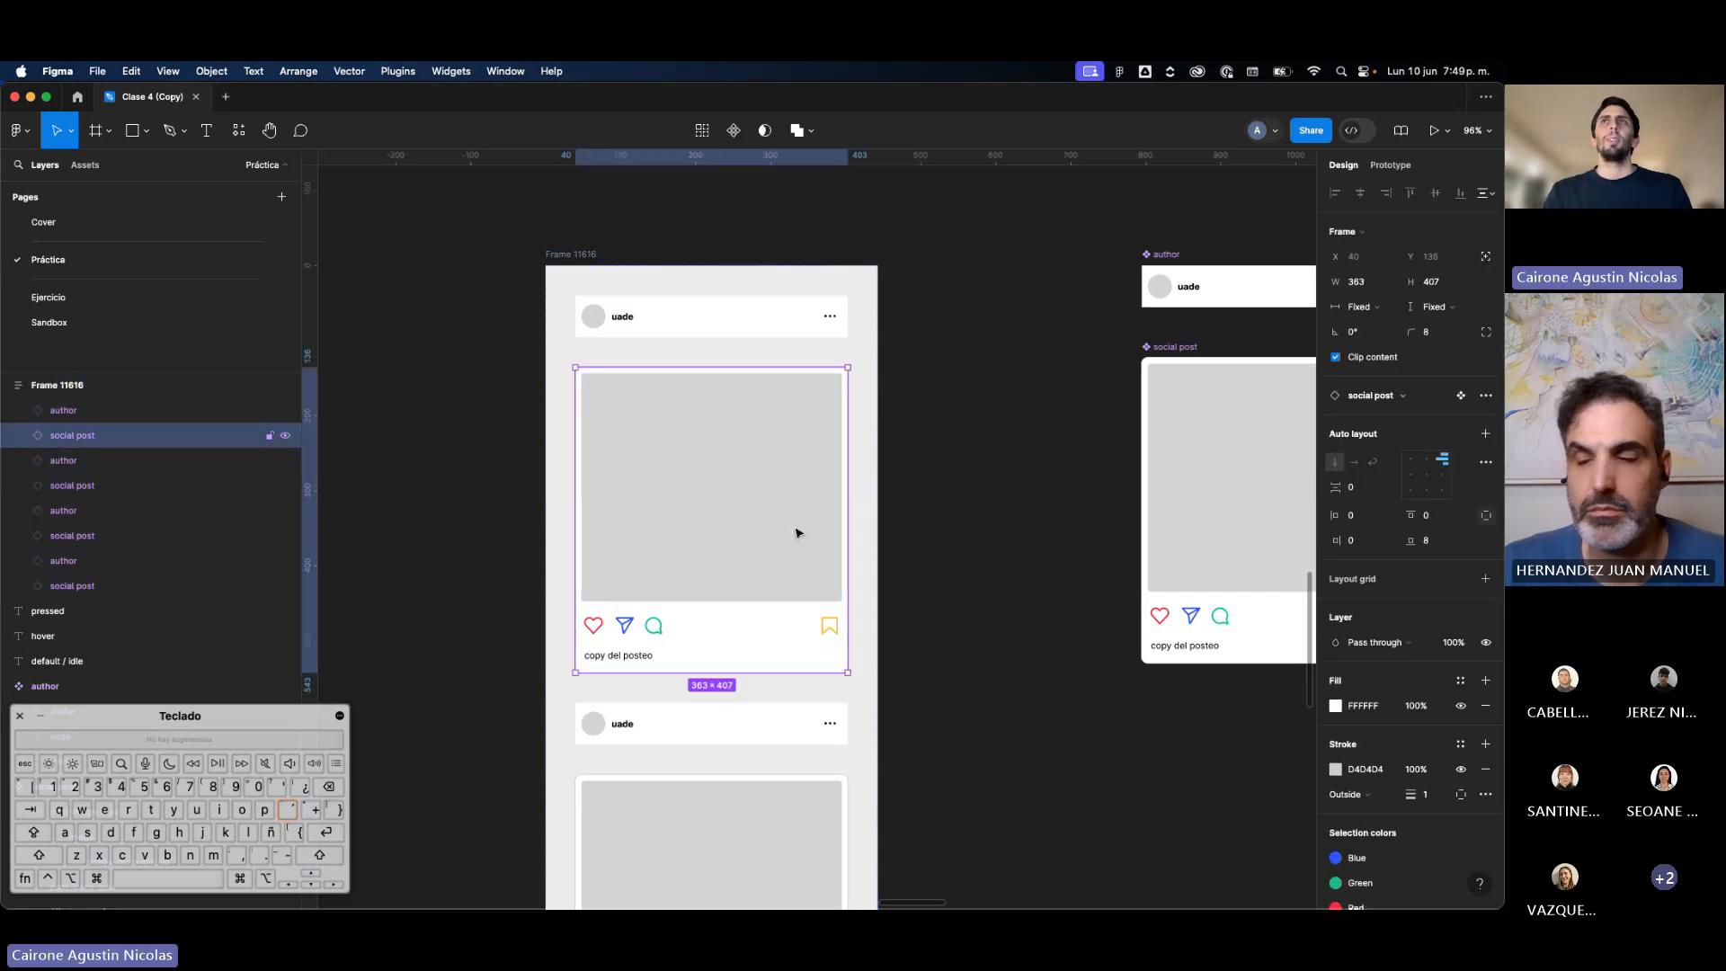
scroll(829, 514, right, 2)
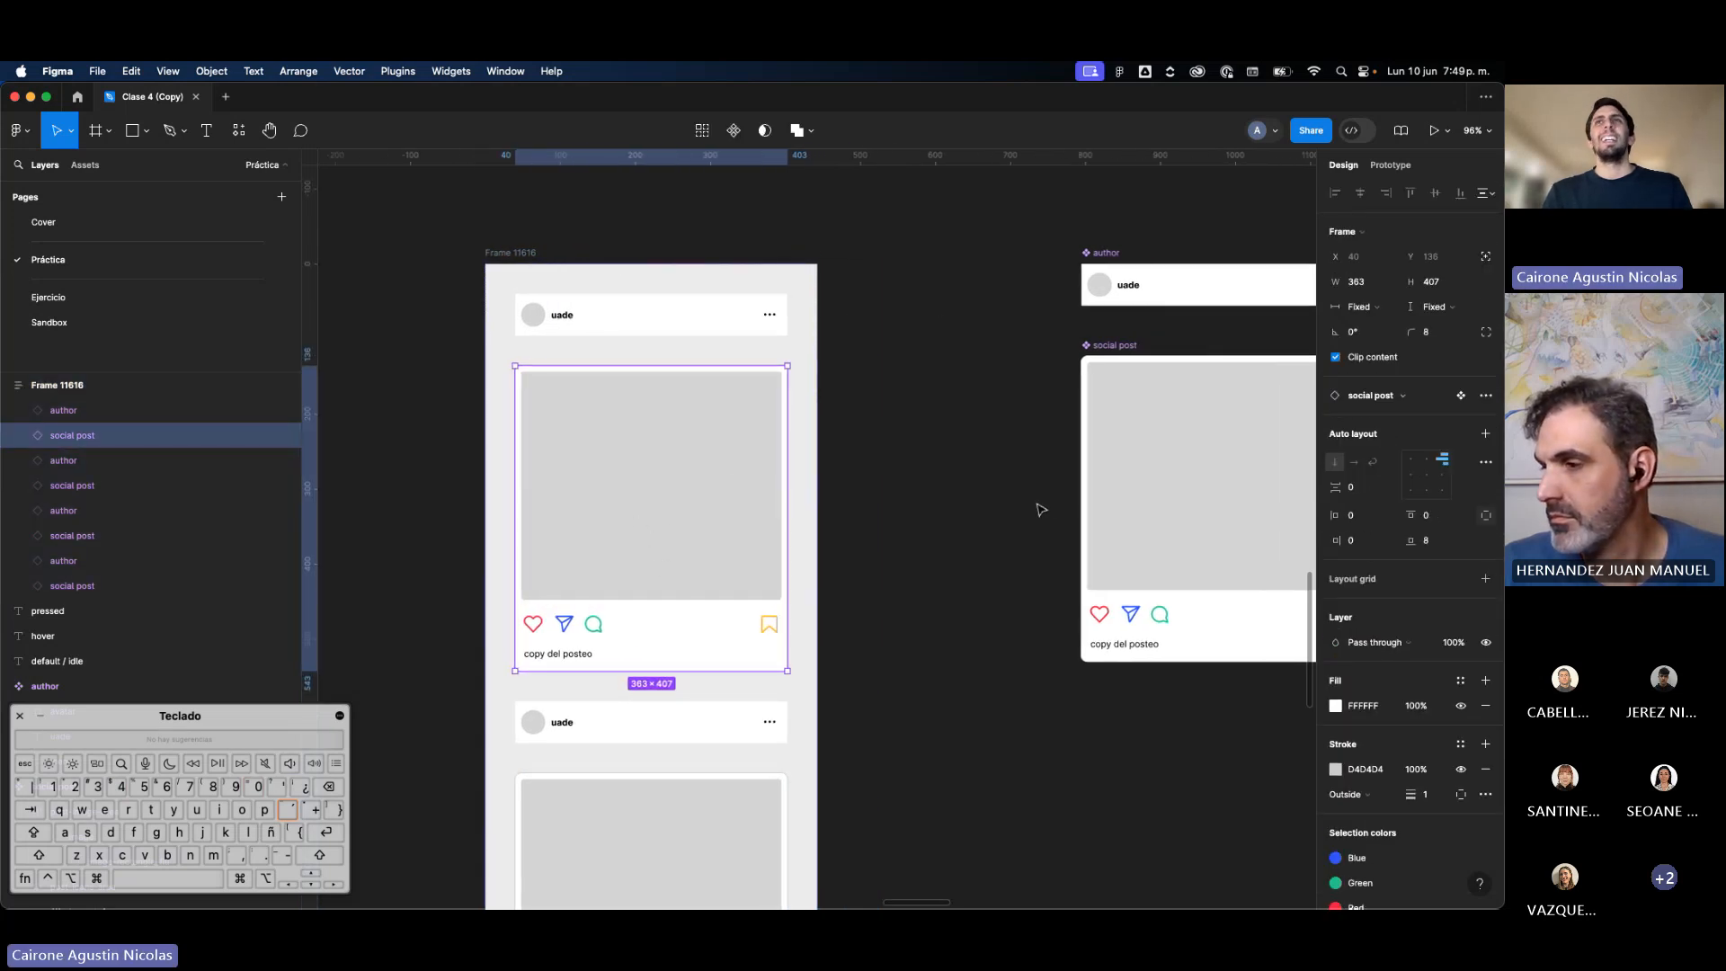
scroll(665, 561, down, 5)
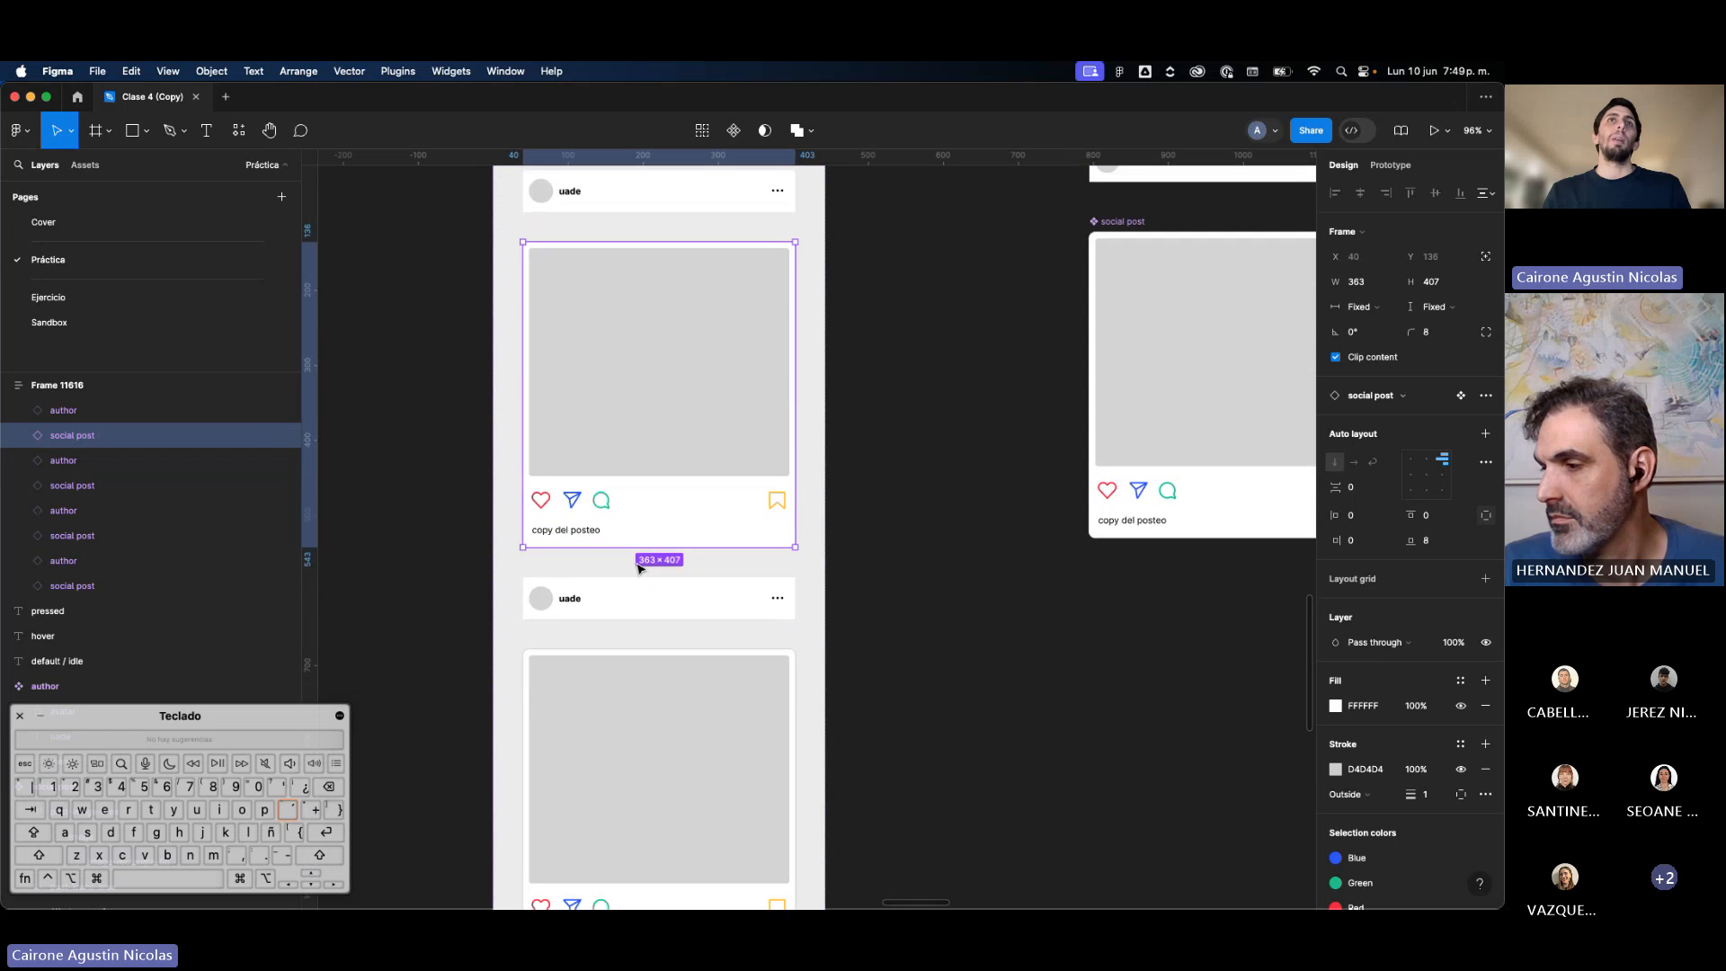
scroll(663, 375, up, 6)
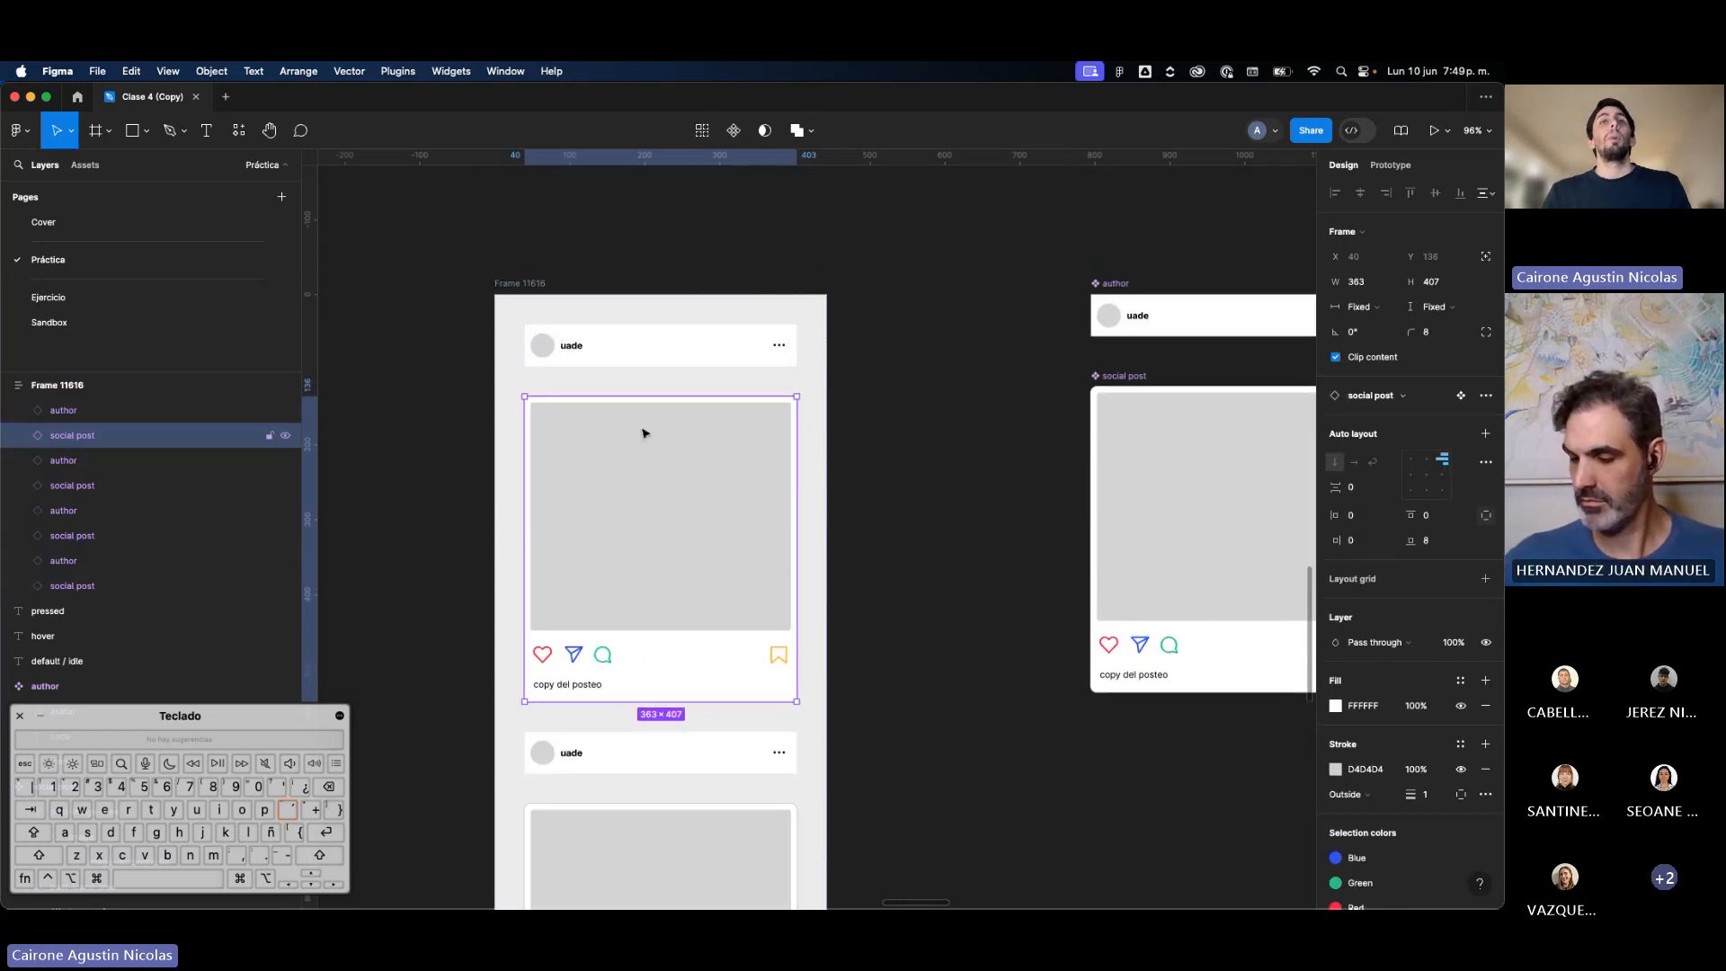
scroll(644, 431, down, 6)
click(644, 543)
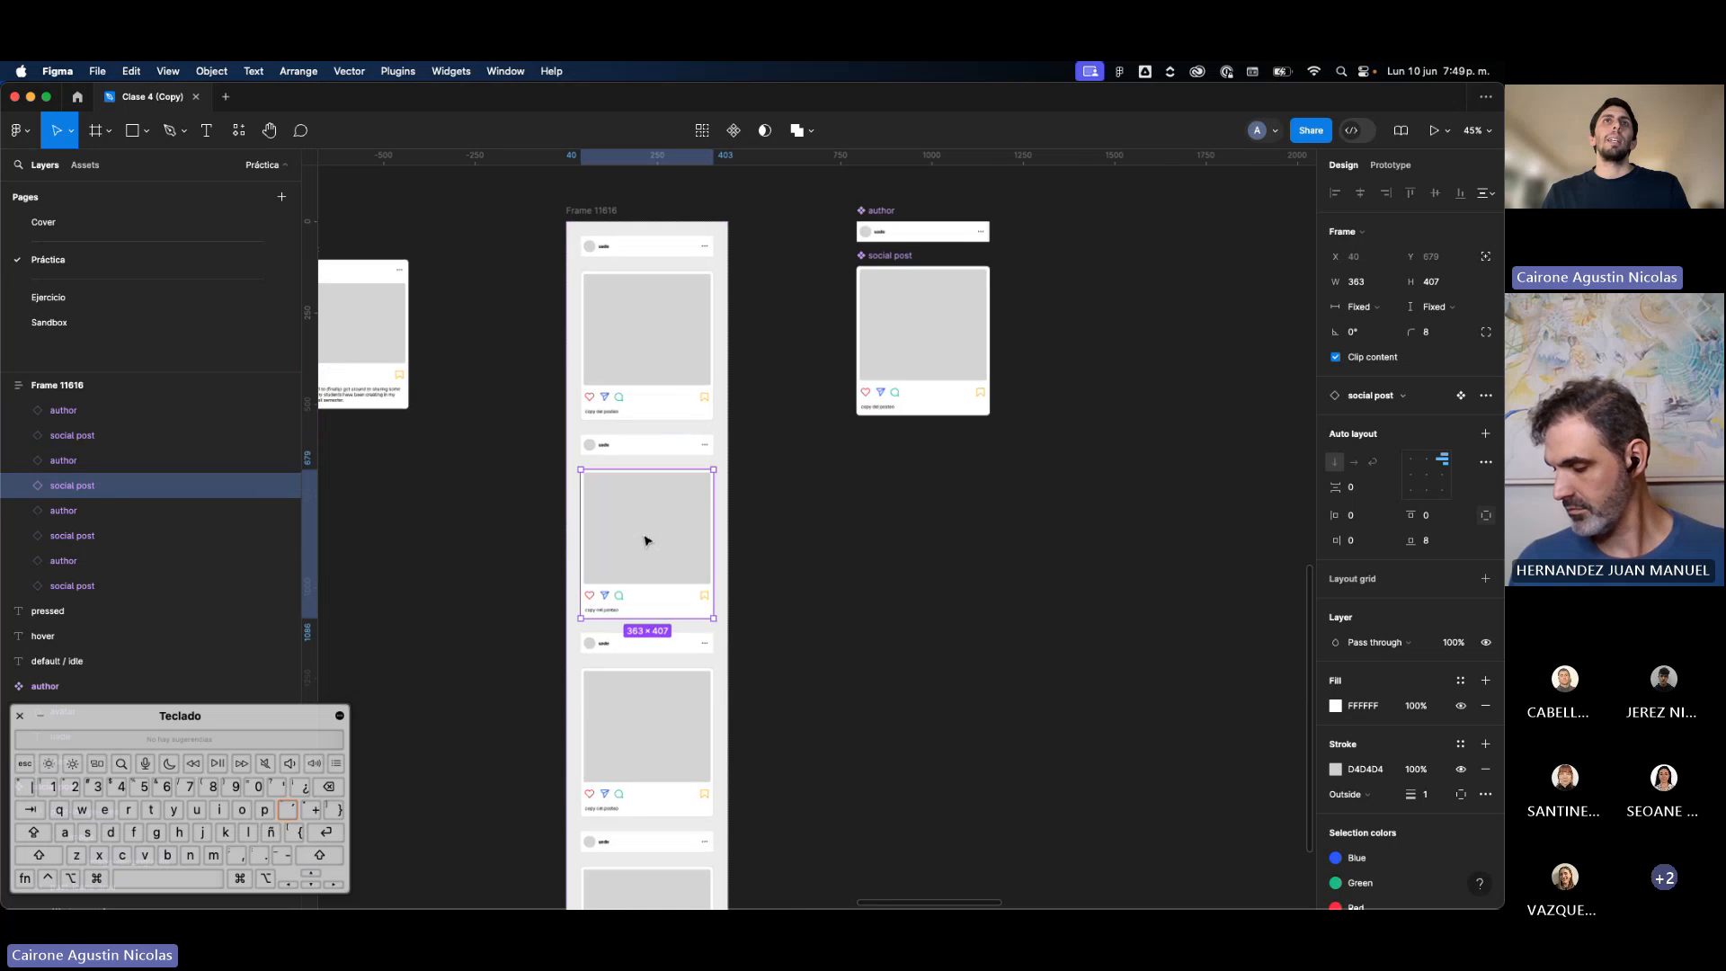
scroll(644, 542, up, 3)
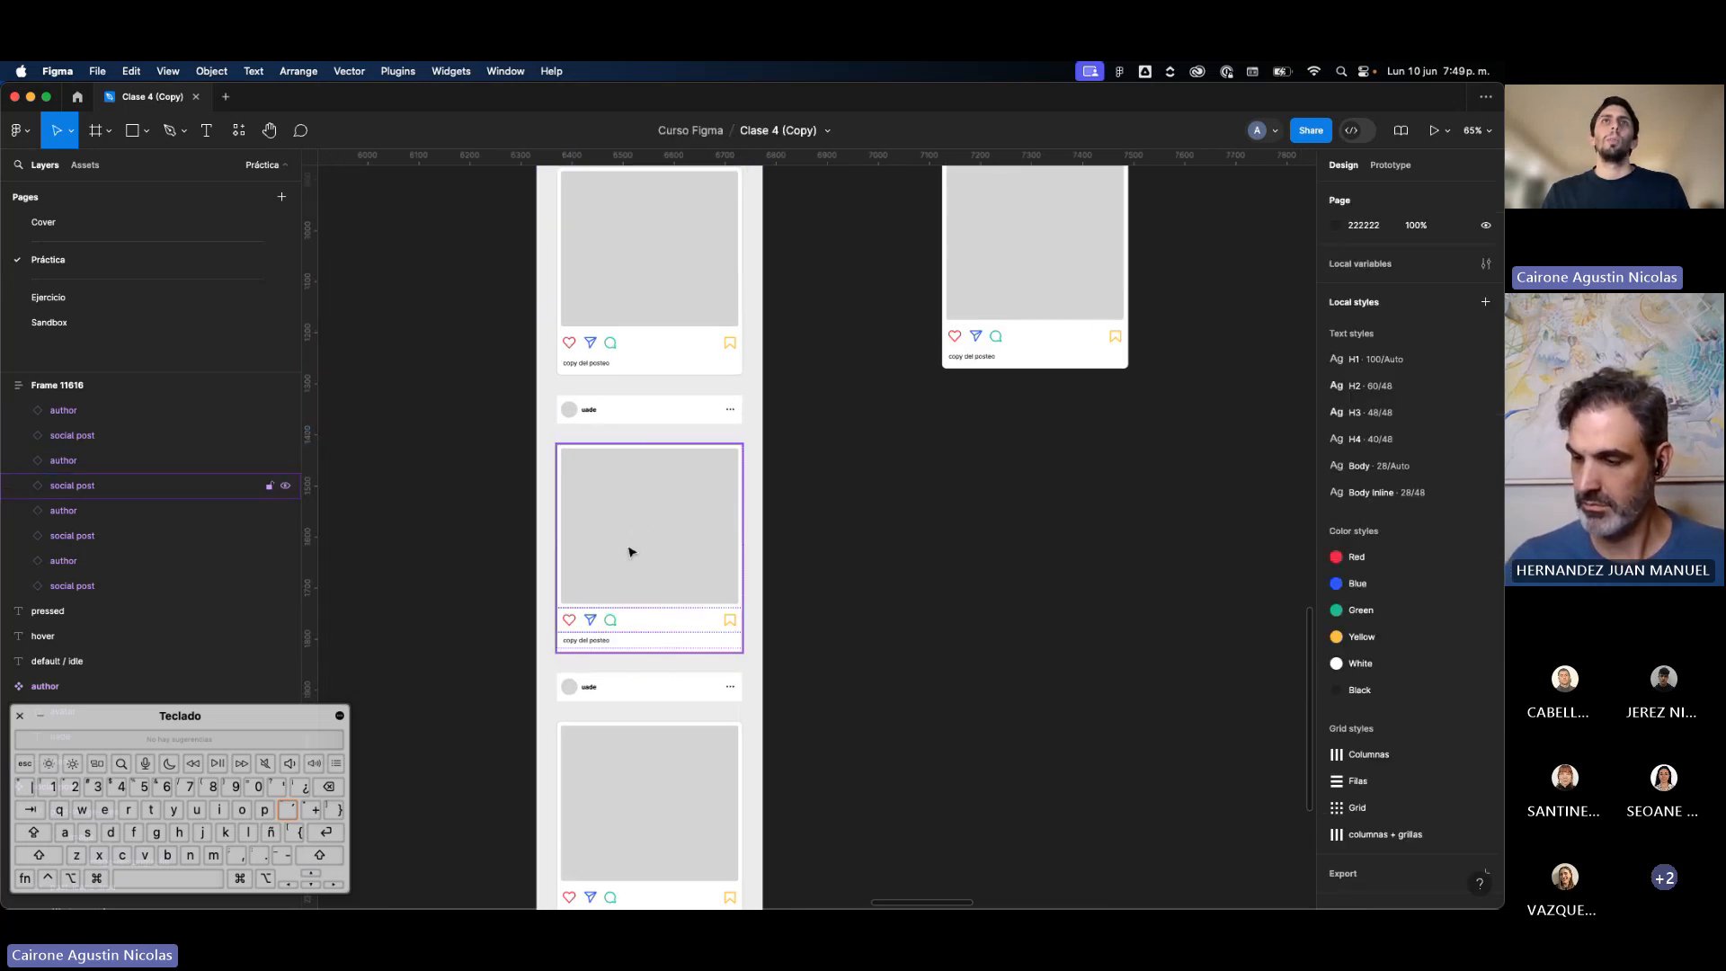
Step: Try placing a row of three social post copies beside the feed's second post, and delete all three
drag(628, 551, 1223, 587)
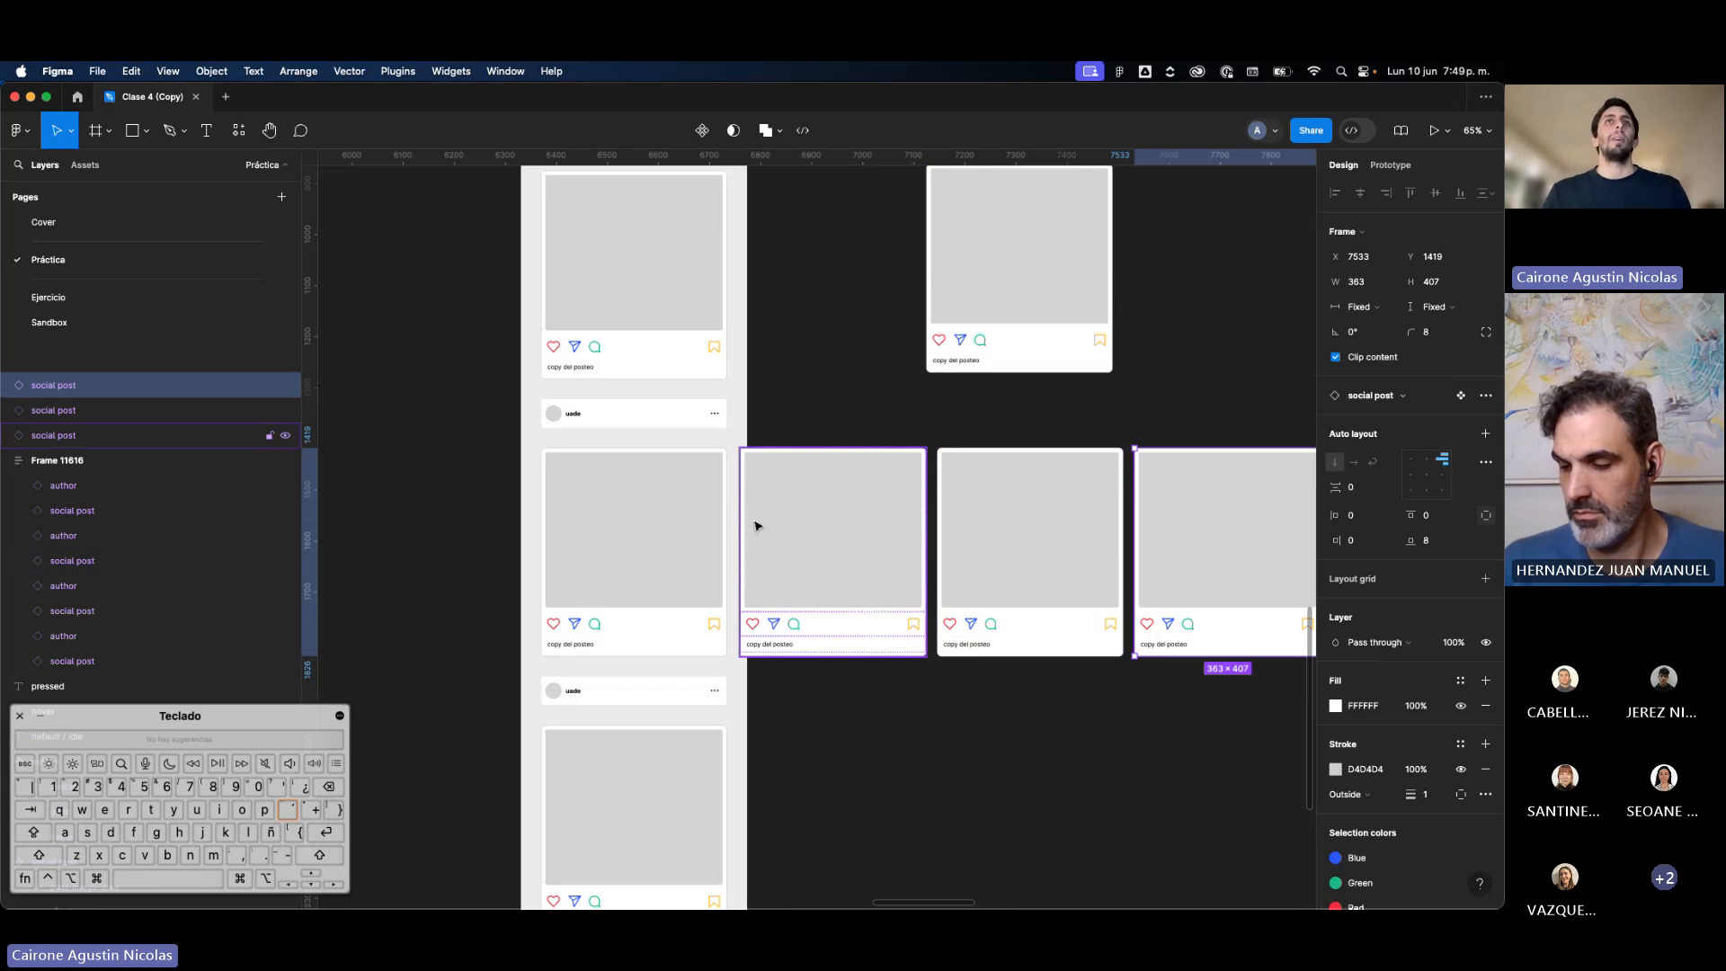
click(884, 605)
shift+click(1021, 589)
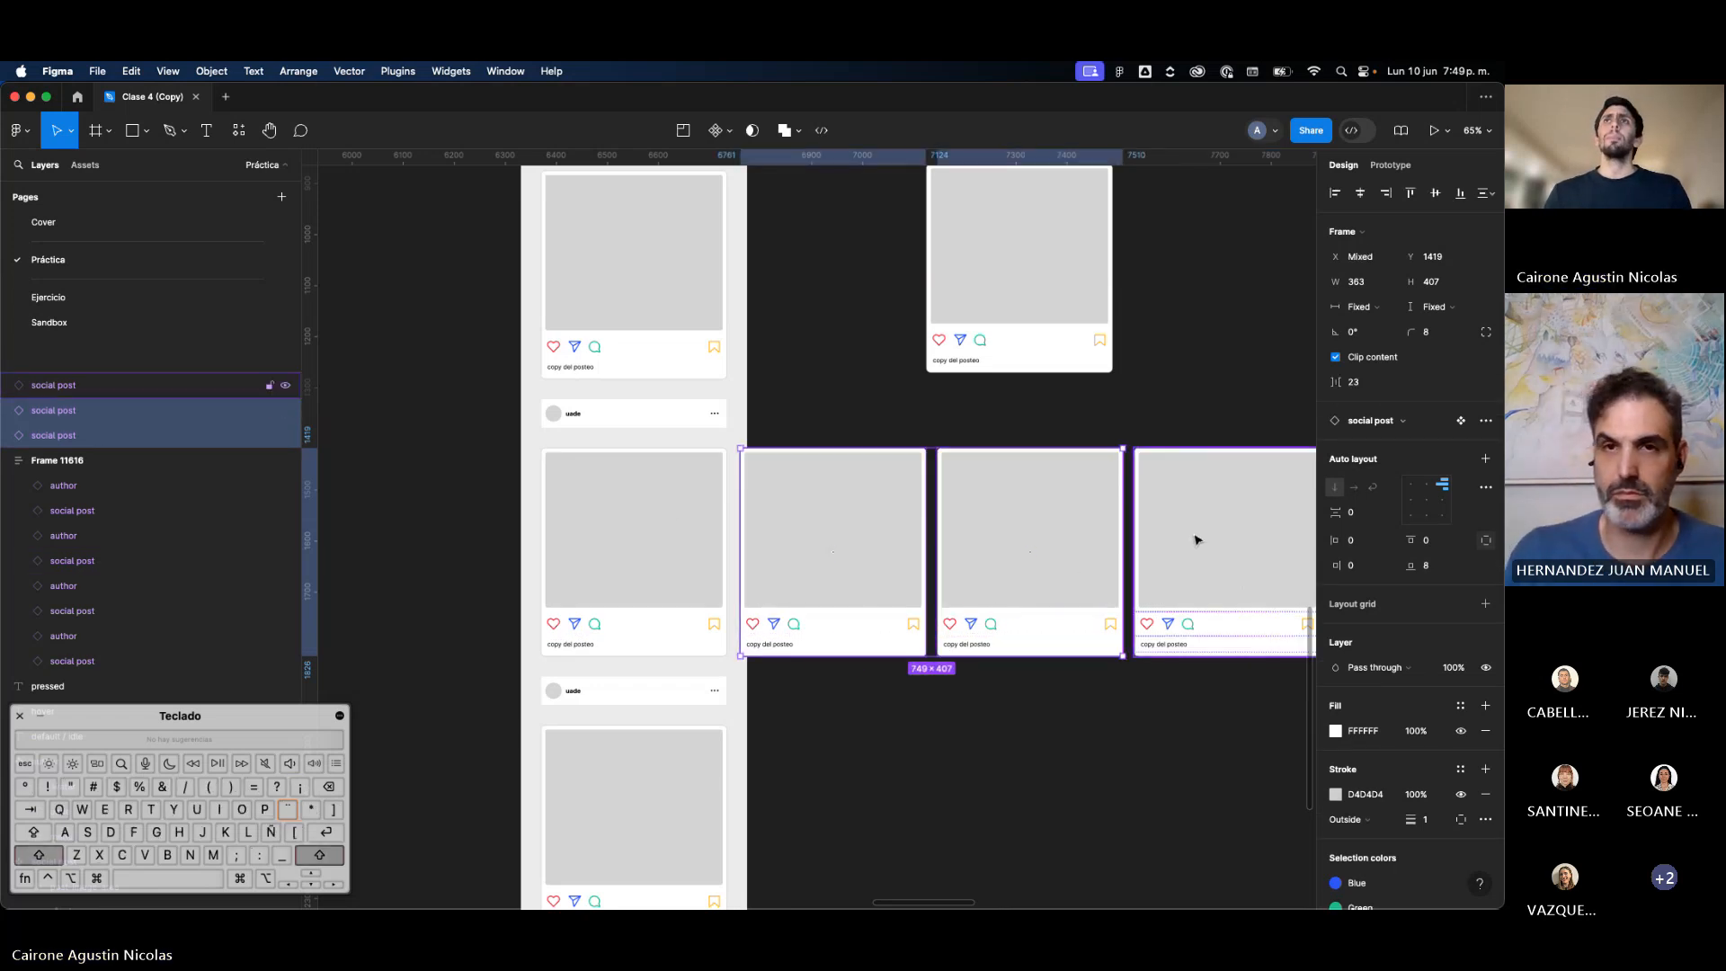
shift+click(1196, 539)
key(Delete)
scroll(1197, 539, up, 1)
scroll(1197, 539, up, 2)
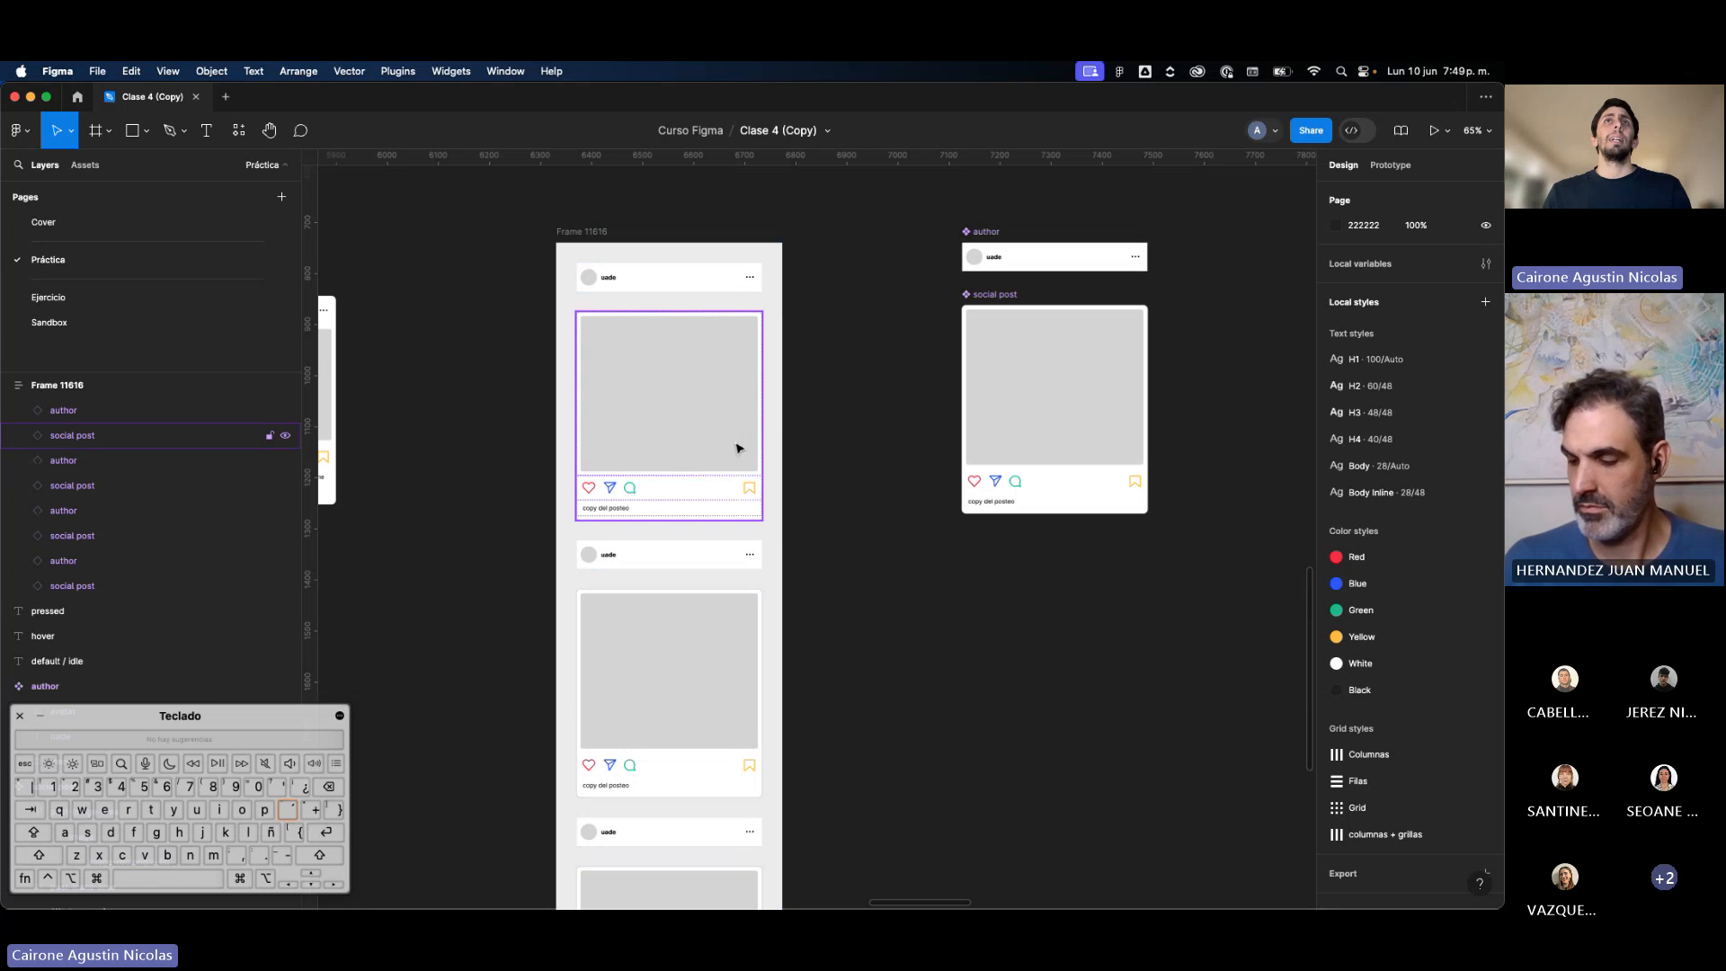
Step: Try copying the second social post out of the feed and duplicating it, undo the duplication, and delete the copy
scroll(736, 447, right, 4)
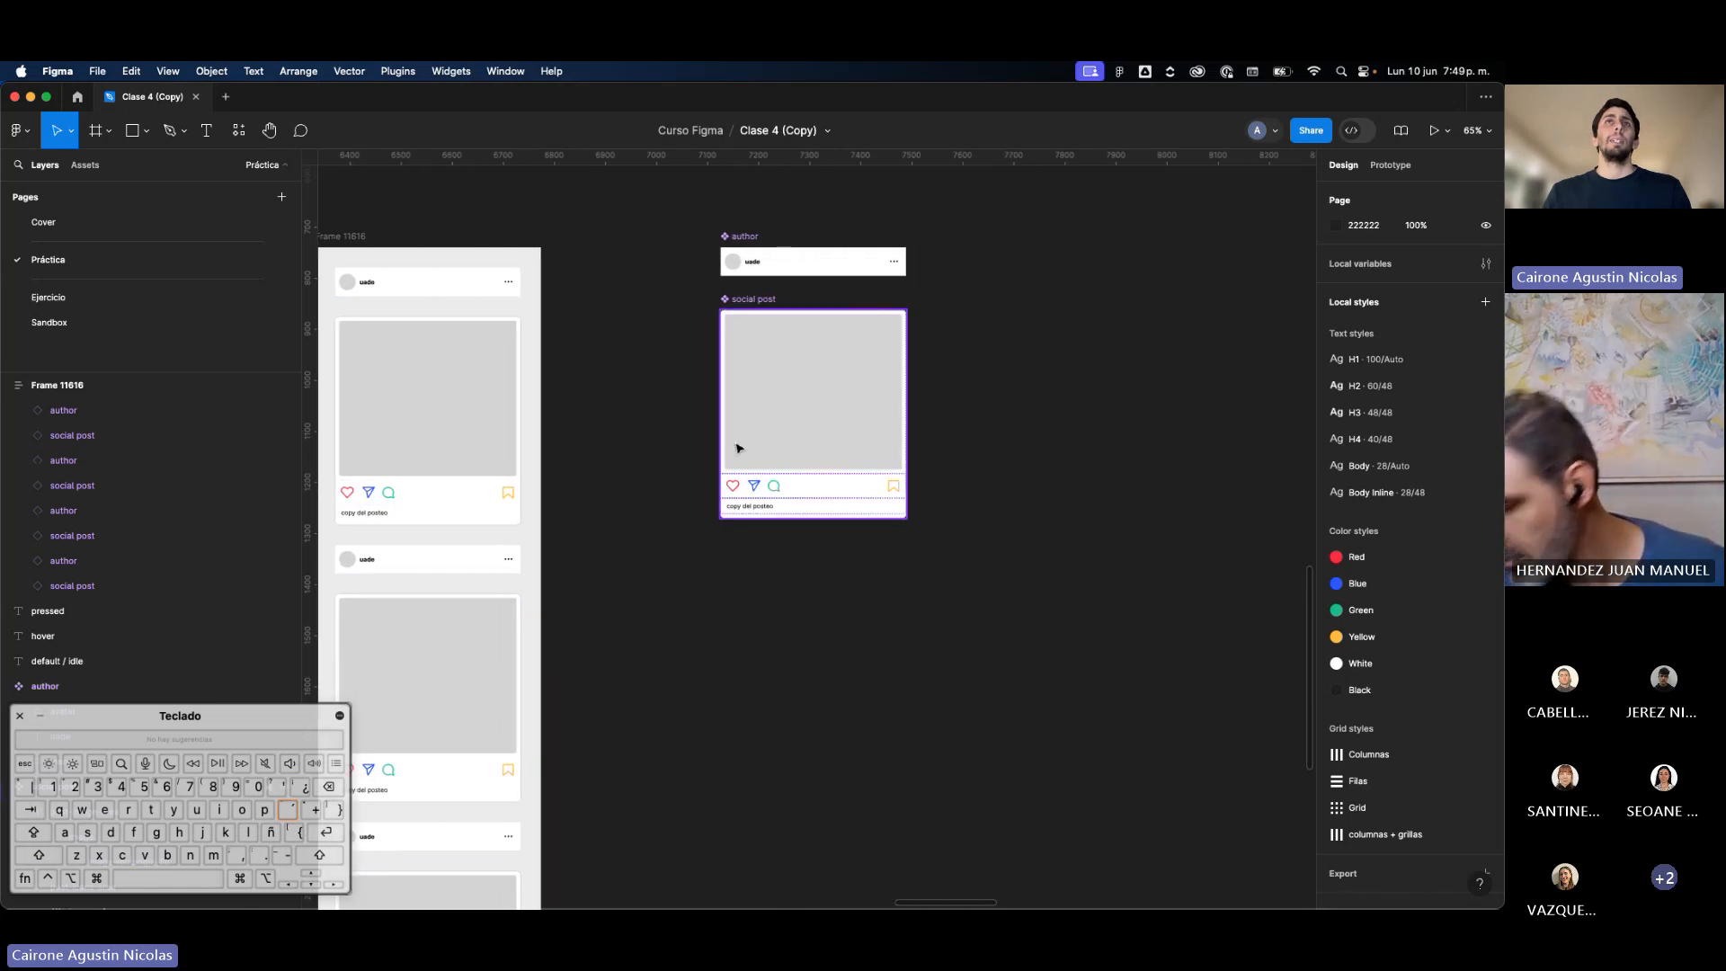
scroll(739, 447, left, 5)
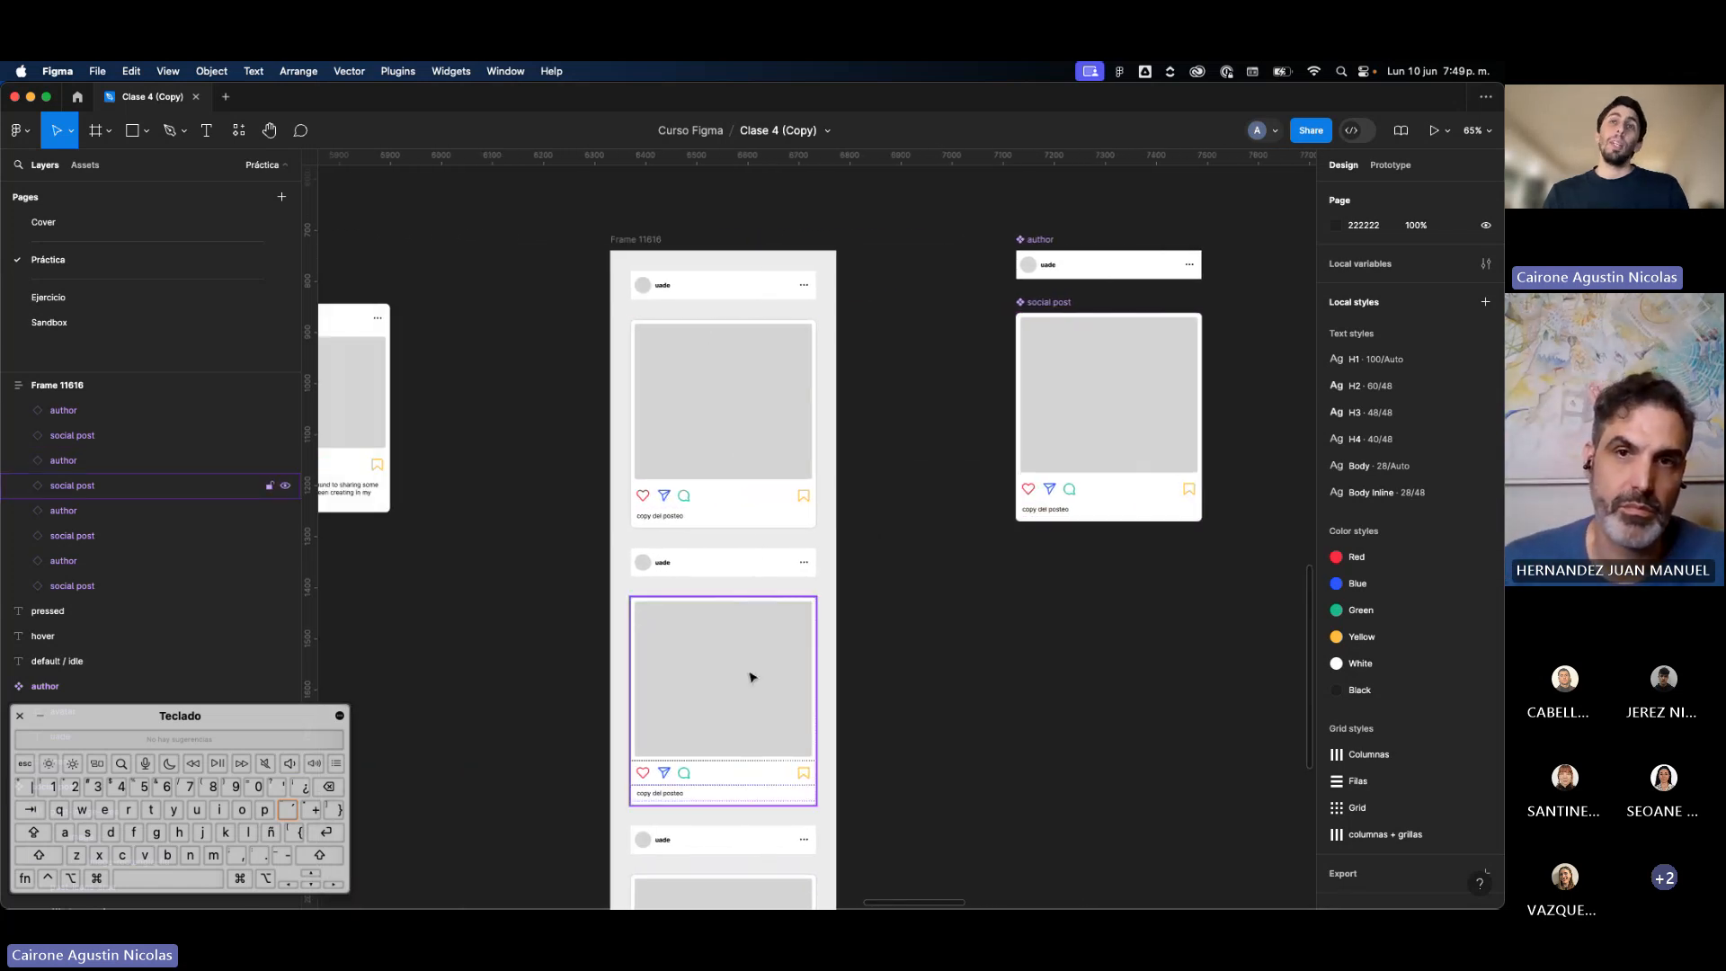
drag(752, 678, 951, 676)
scroll(950, 674, right, 1)
key(super+d)
key(super+z)
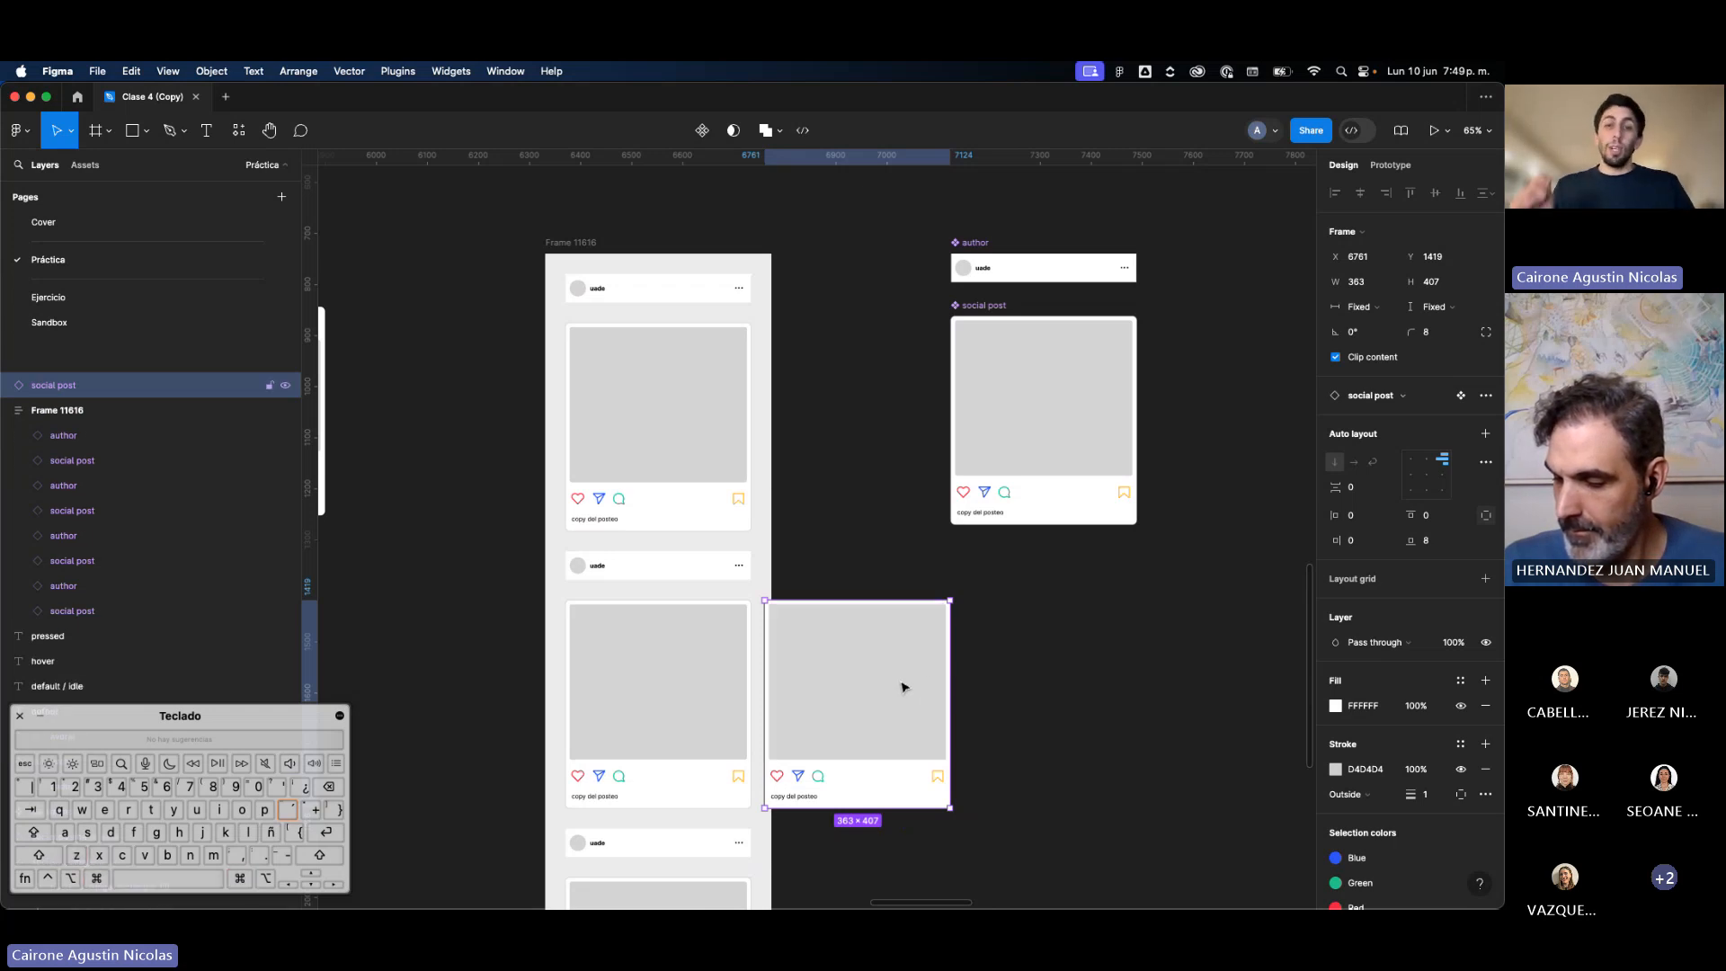
key(Delete)
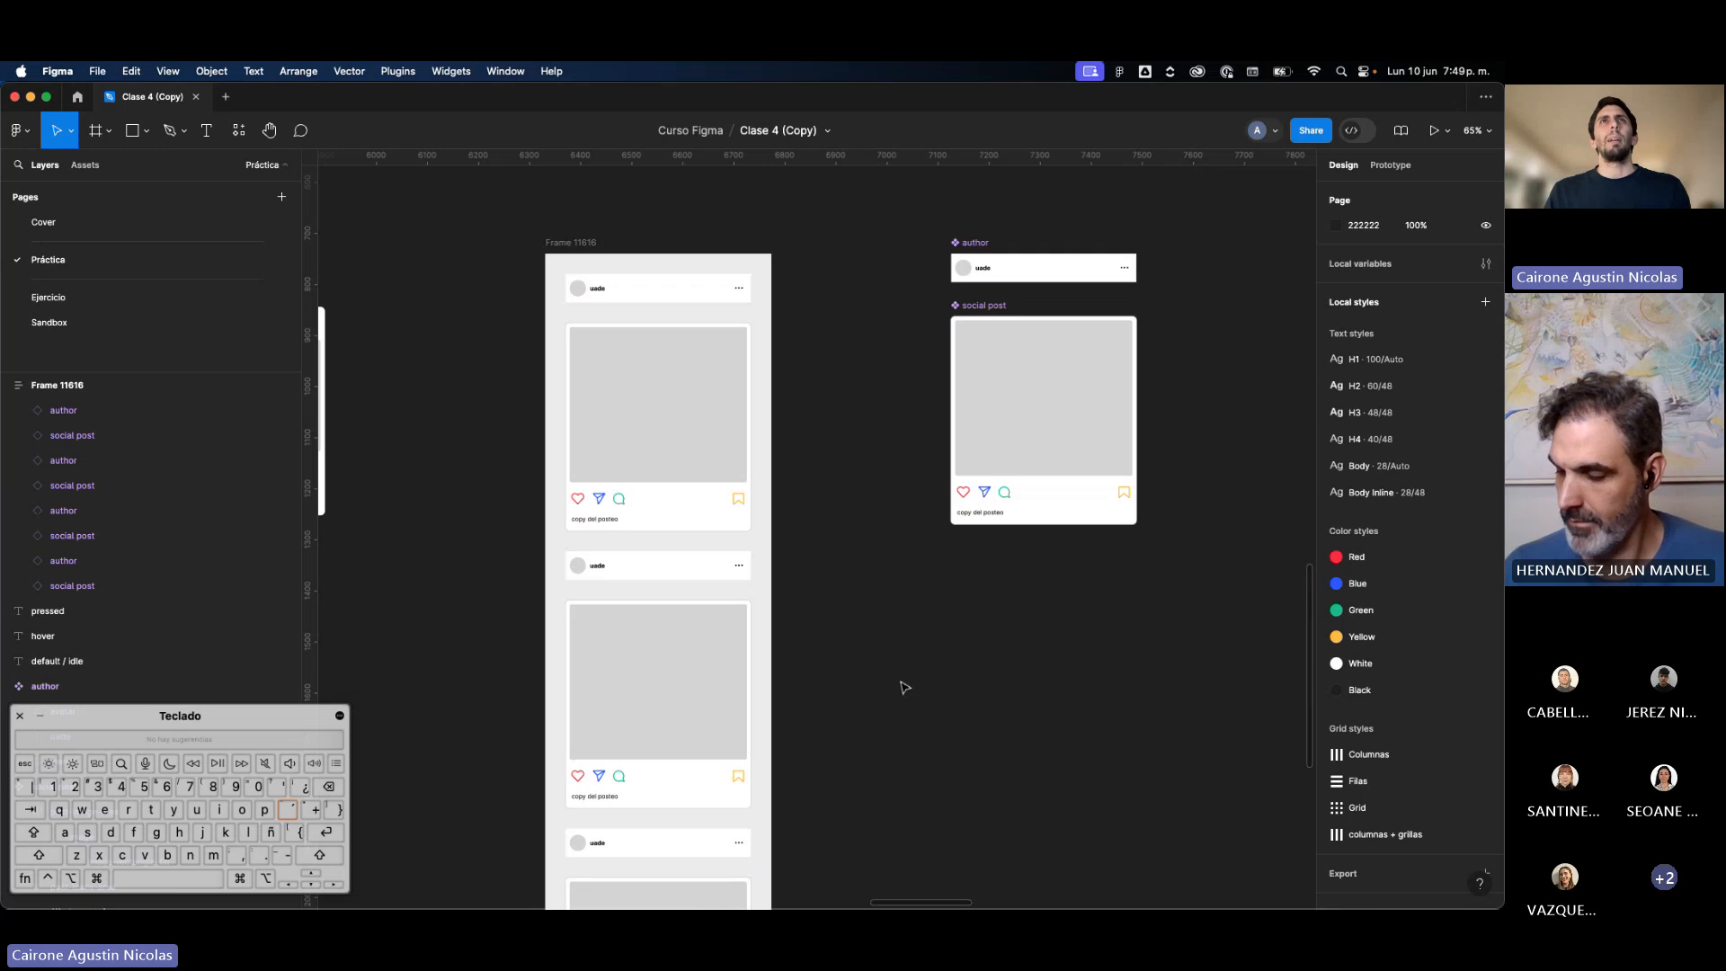
Step: Remove auto layout from the tall feed frame
click(765, 560)
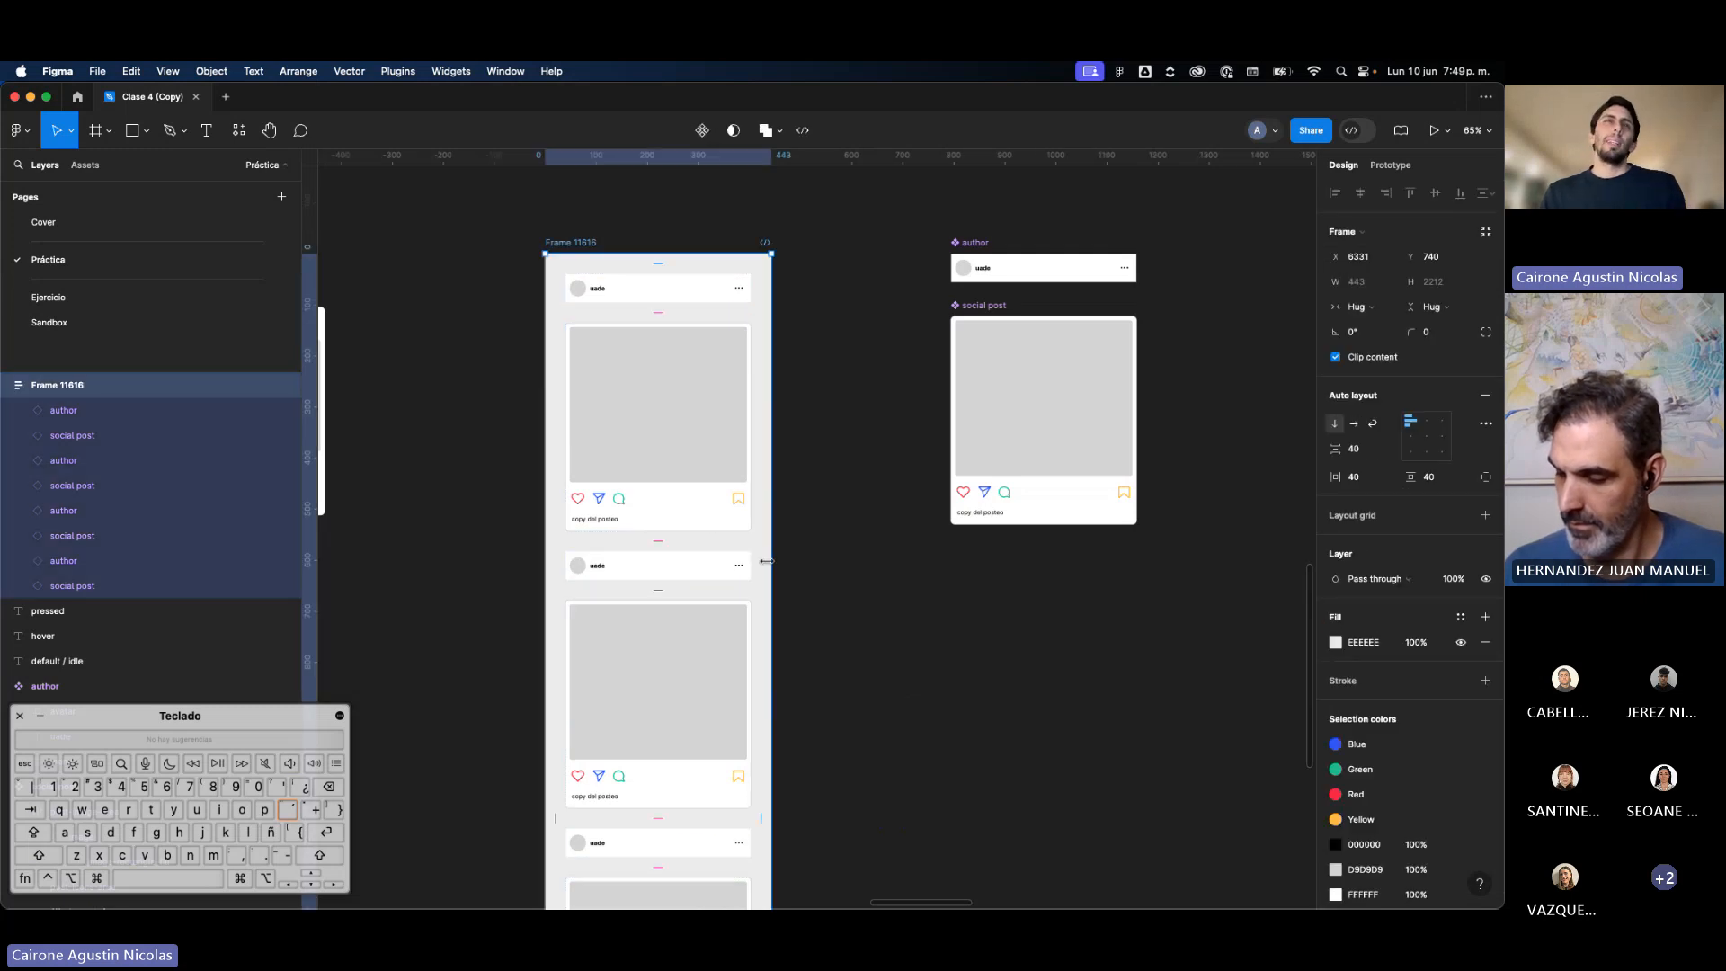
scroll(675, 535, up, 2)
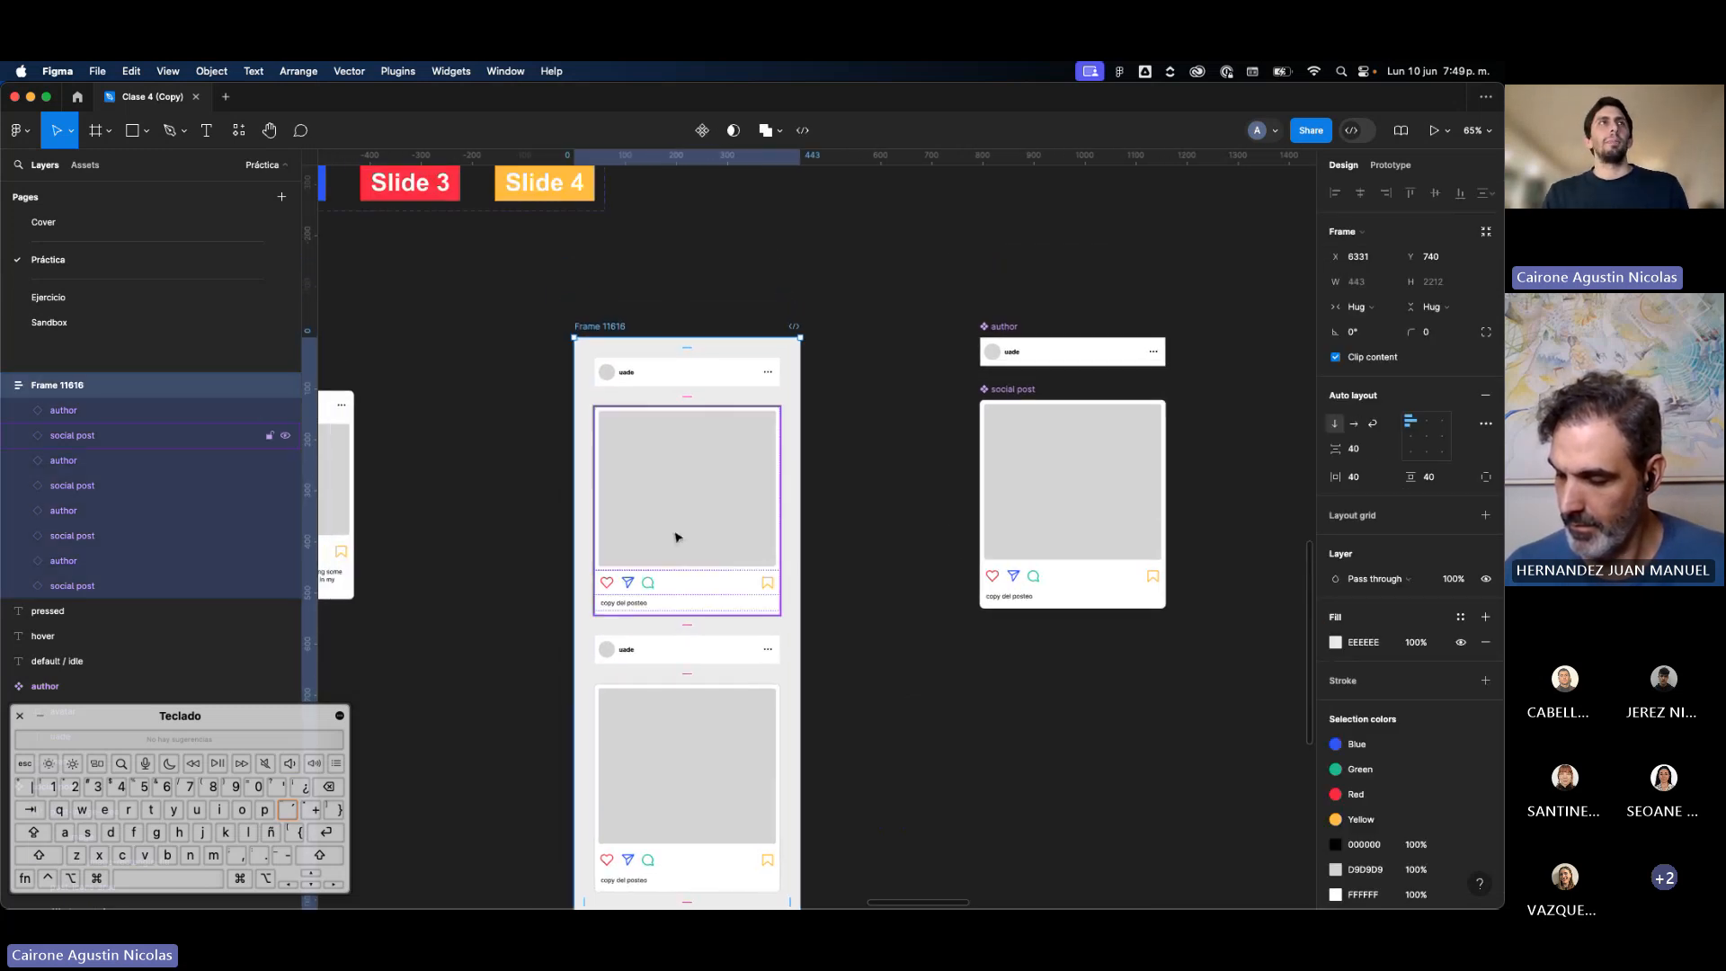
scroll(659, 396, up, 3)
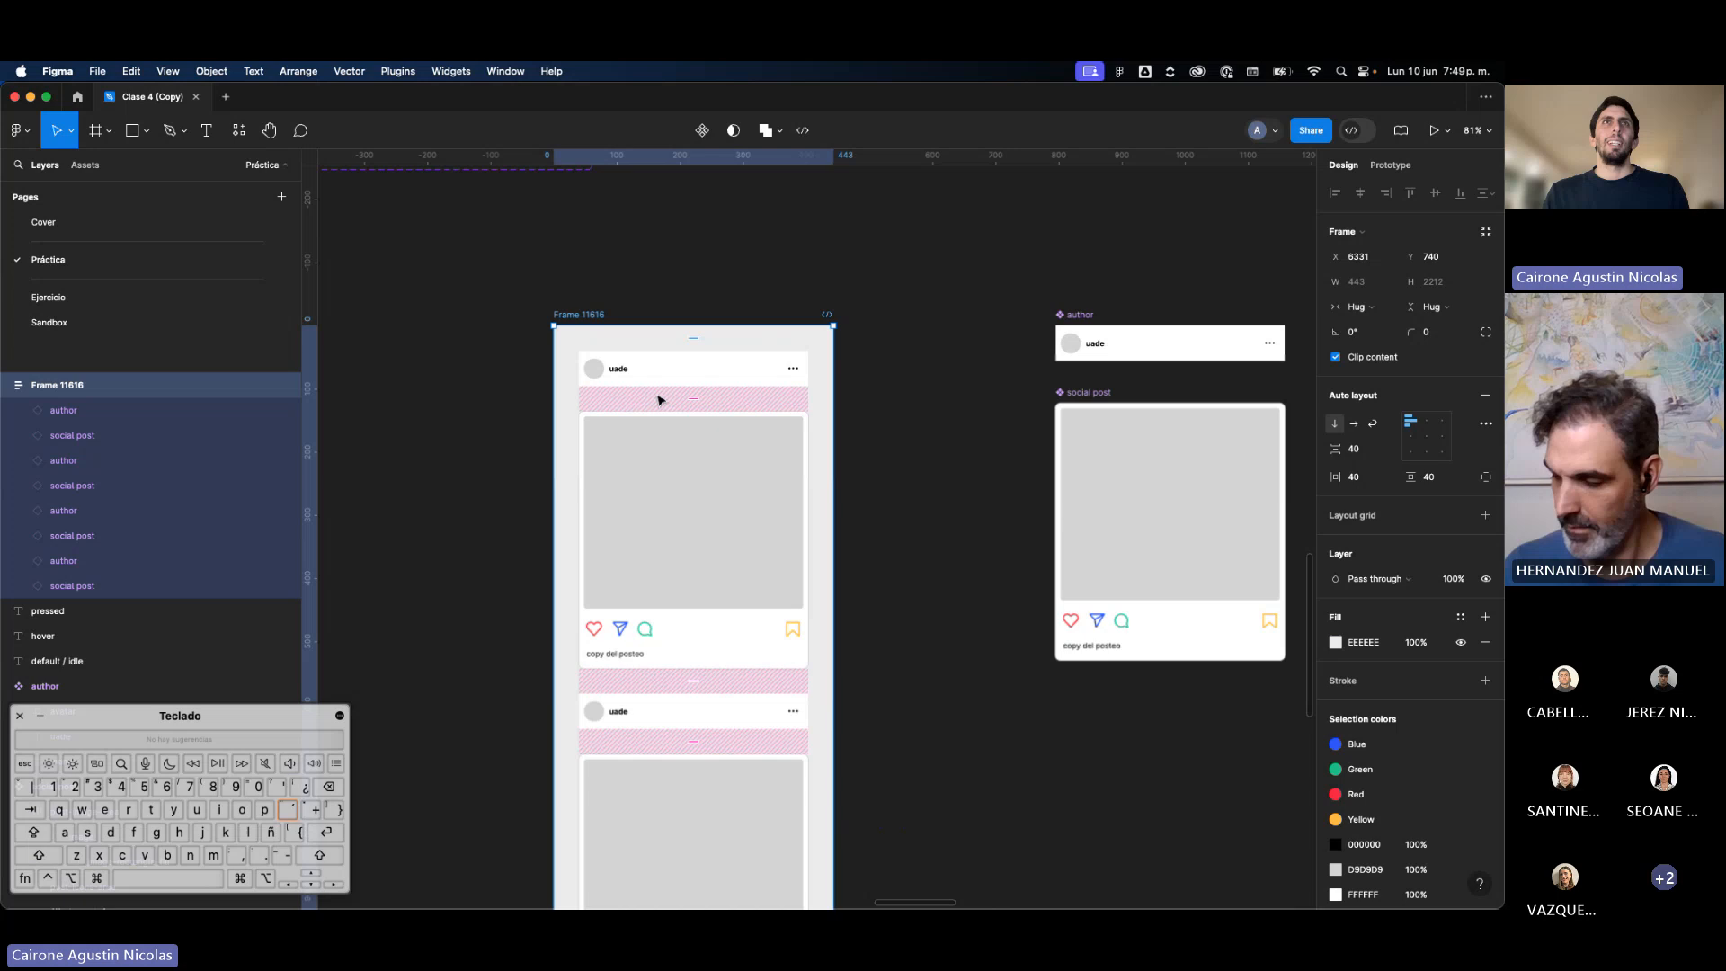
right_click(567, 414)
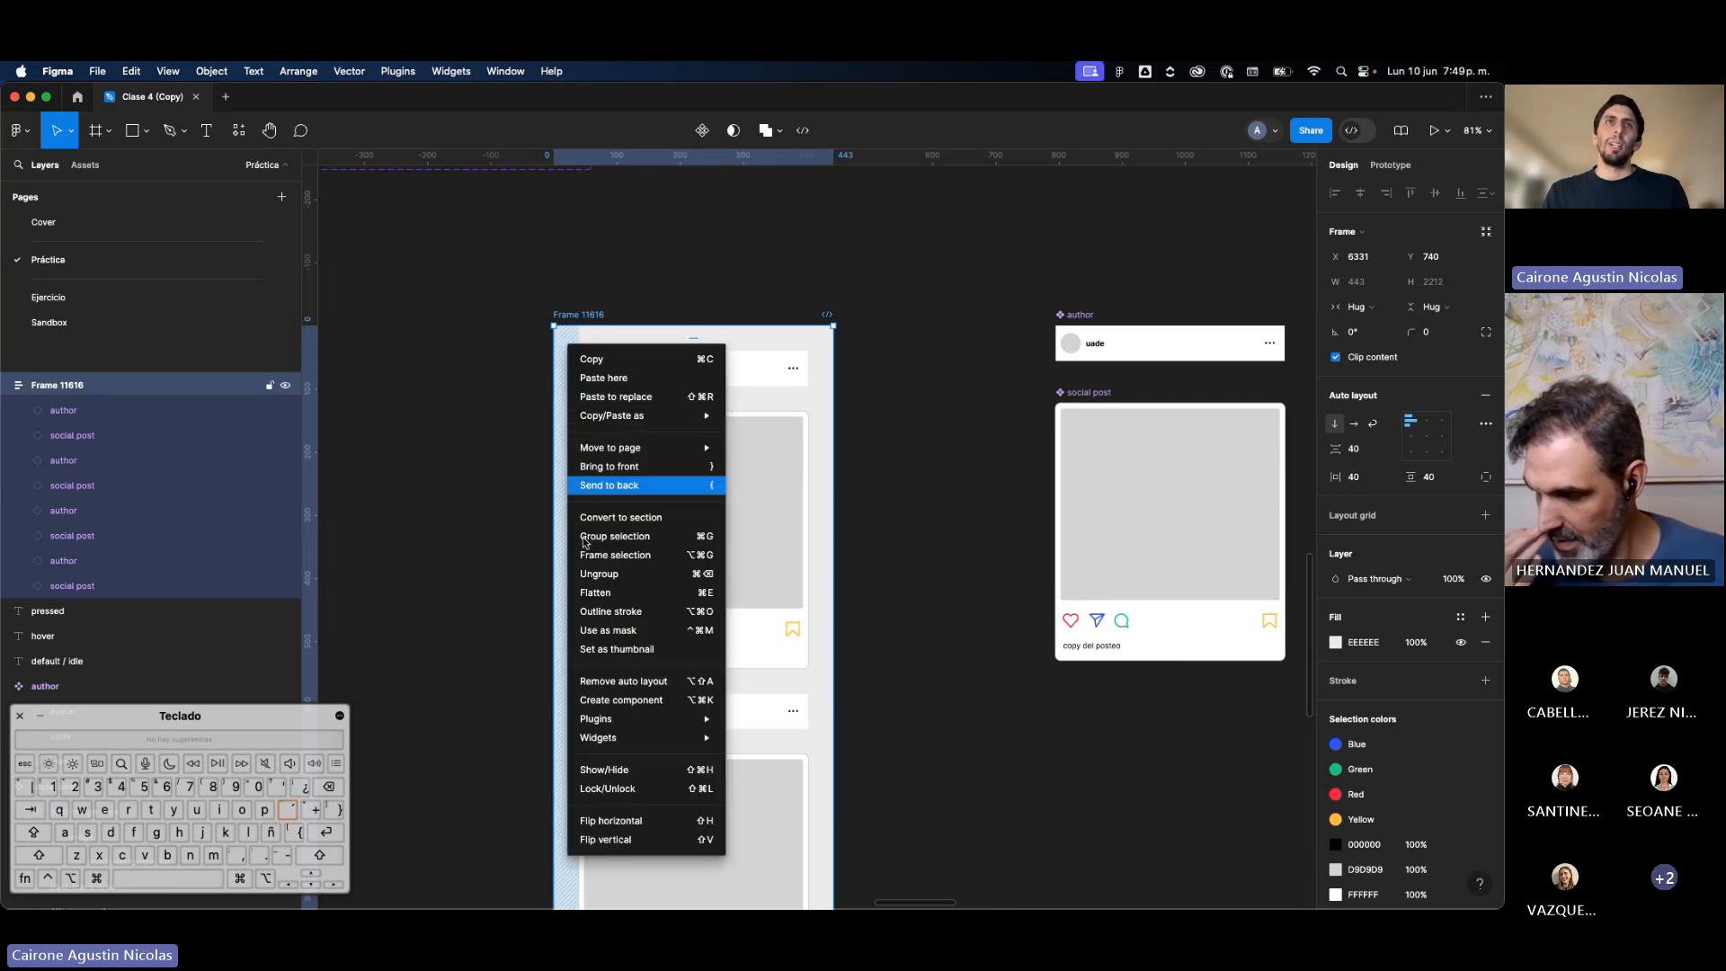
click(636, 686)
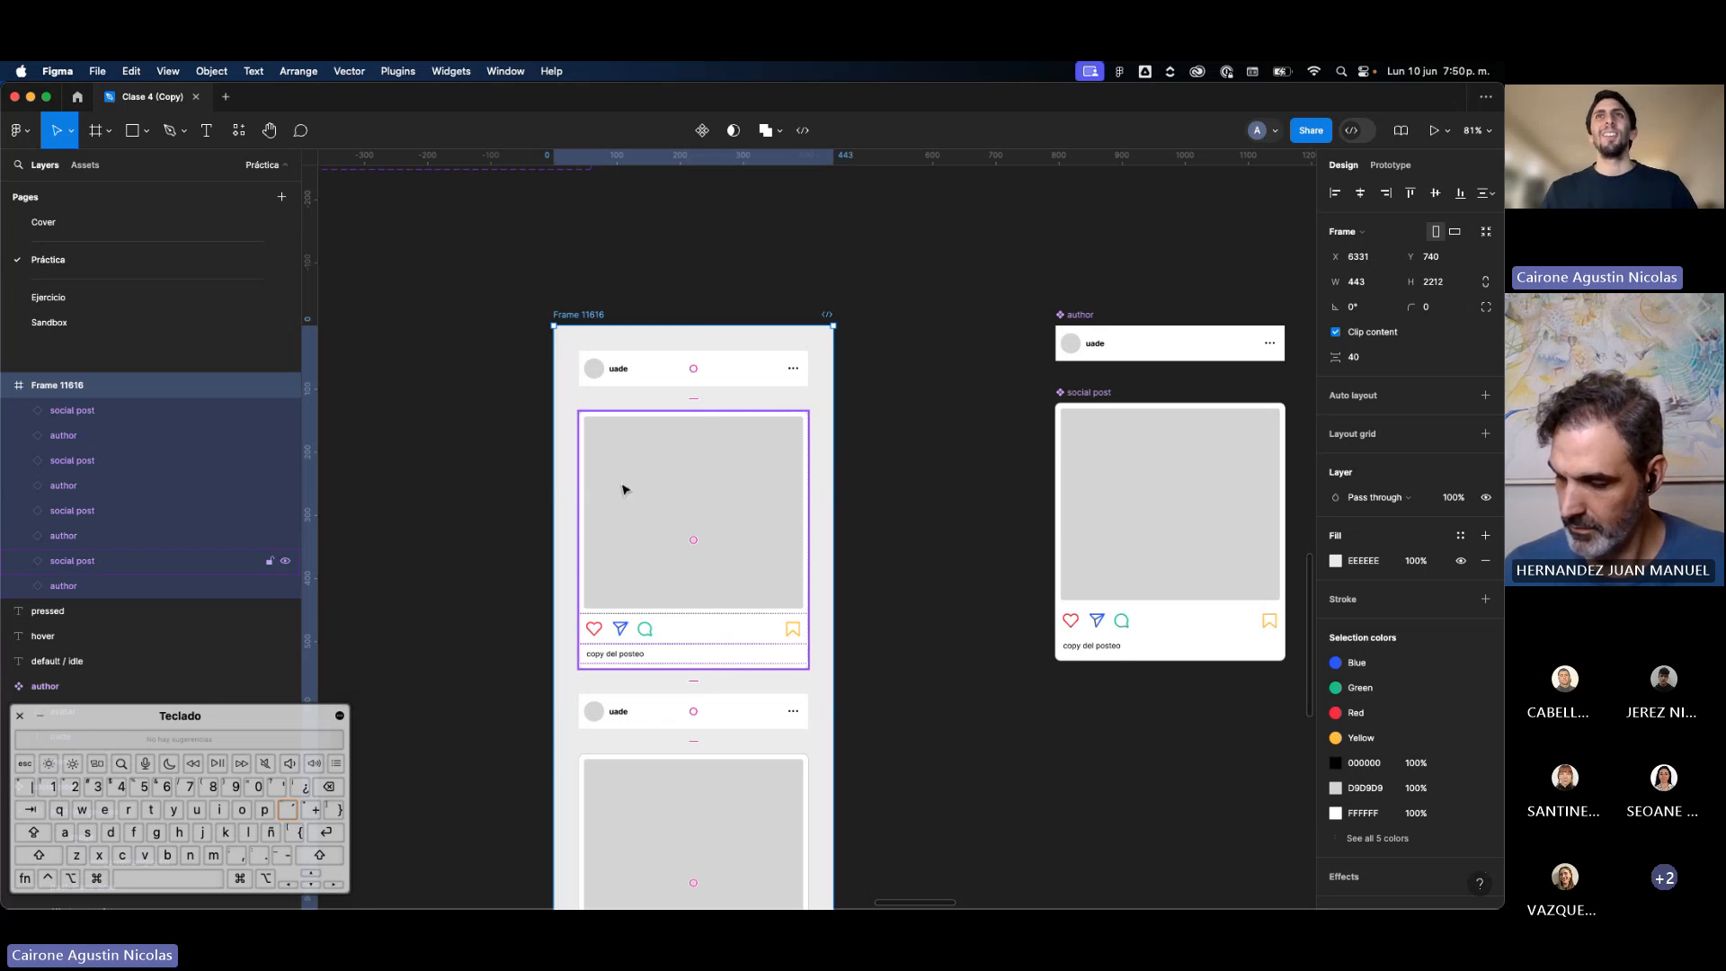
Step: Examine the feed frame and its author and social post instances without auto layout, from the first post to the last
scroll(620, 485, right, 5)
click(404, 482)
scroll(468, 455, left, 3)
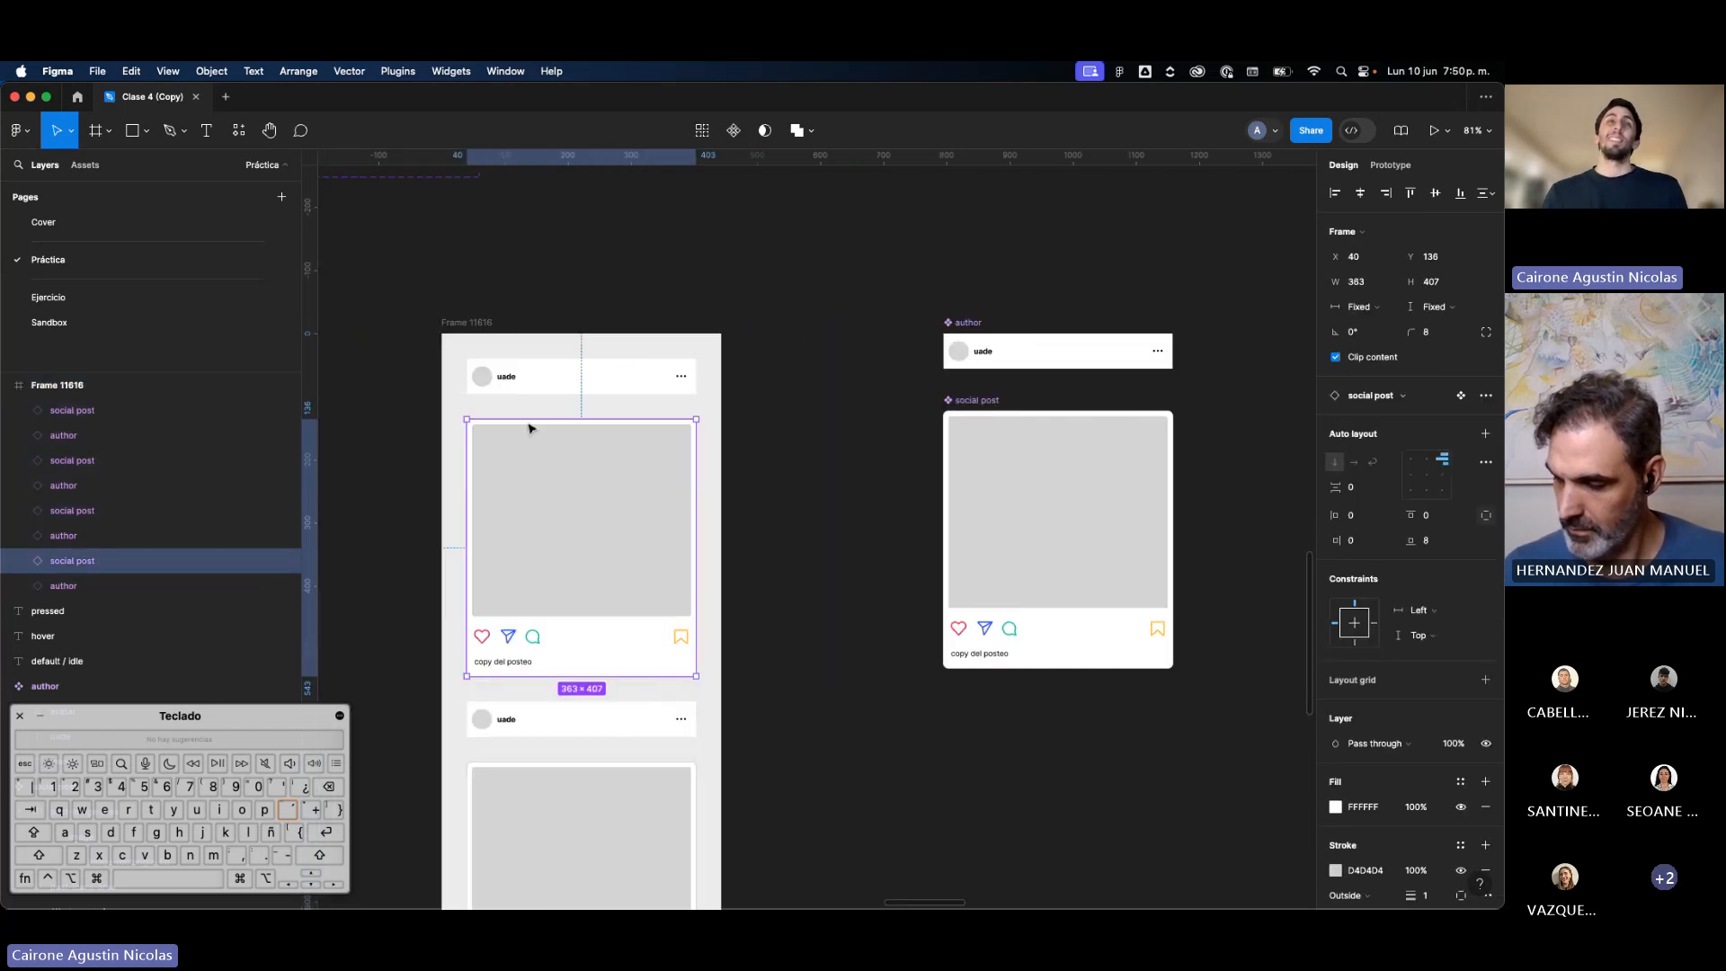
key(Escape)
scroll(620, 360, down, 5)
click(611, 361)
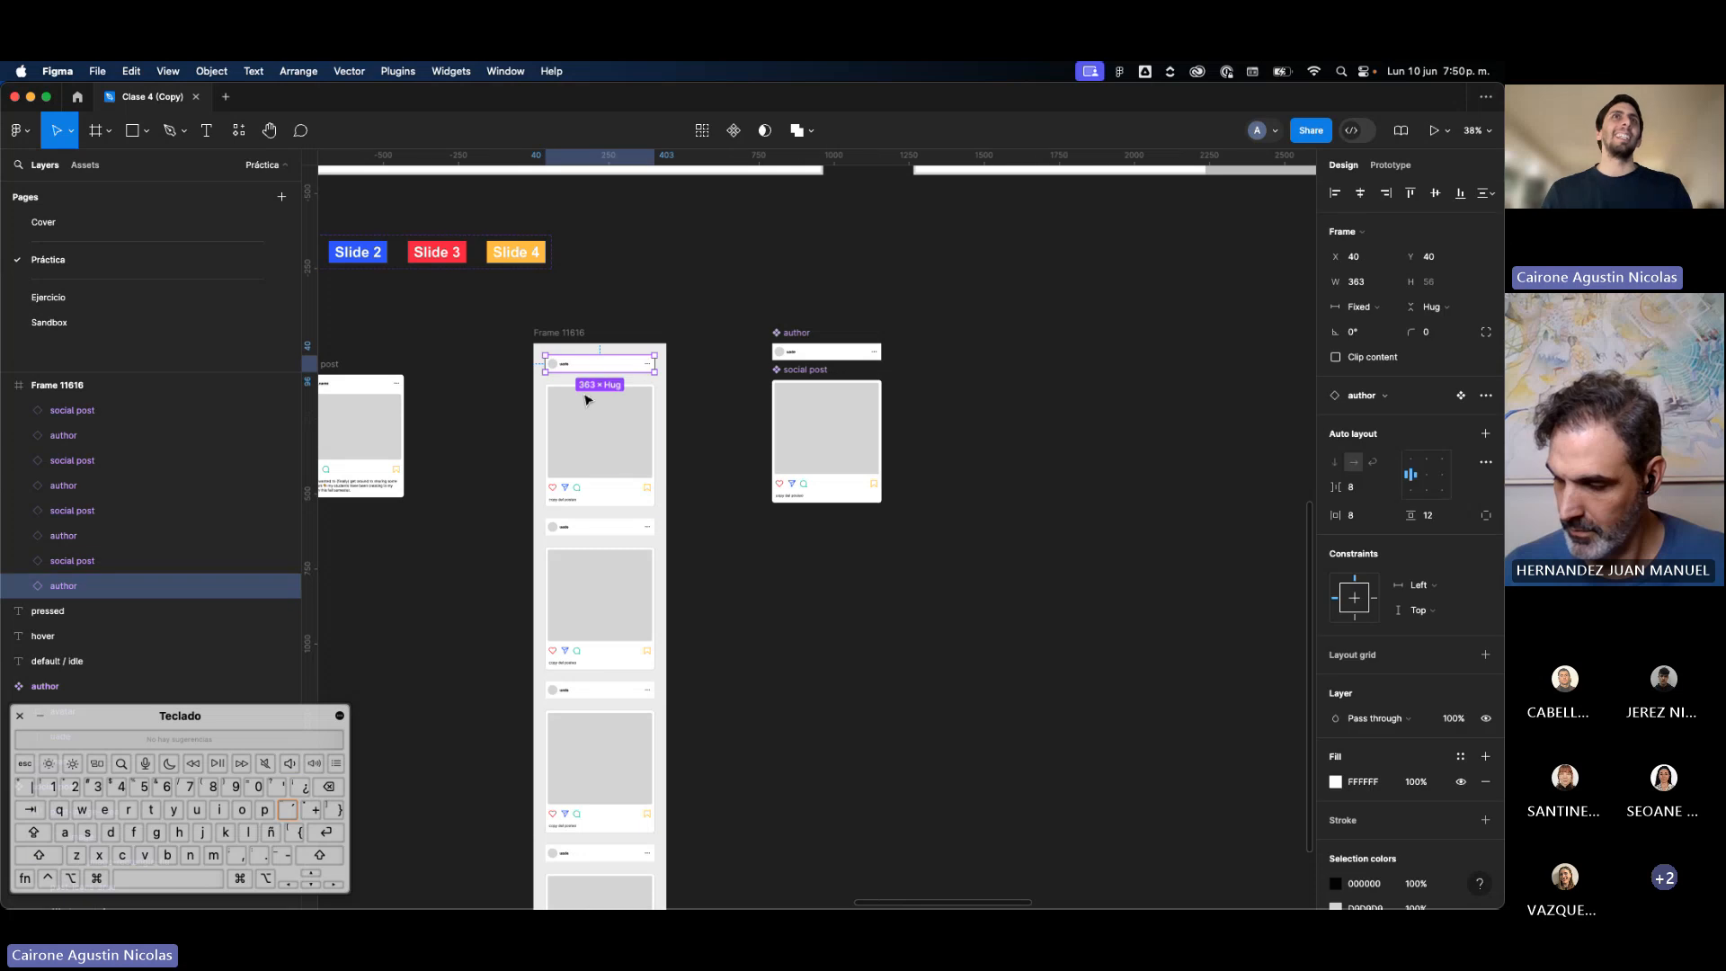
scroll(591, 368, down, 4)
scroll(595, 359, up, 3)
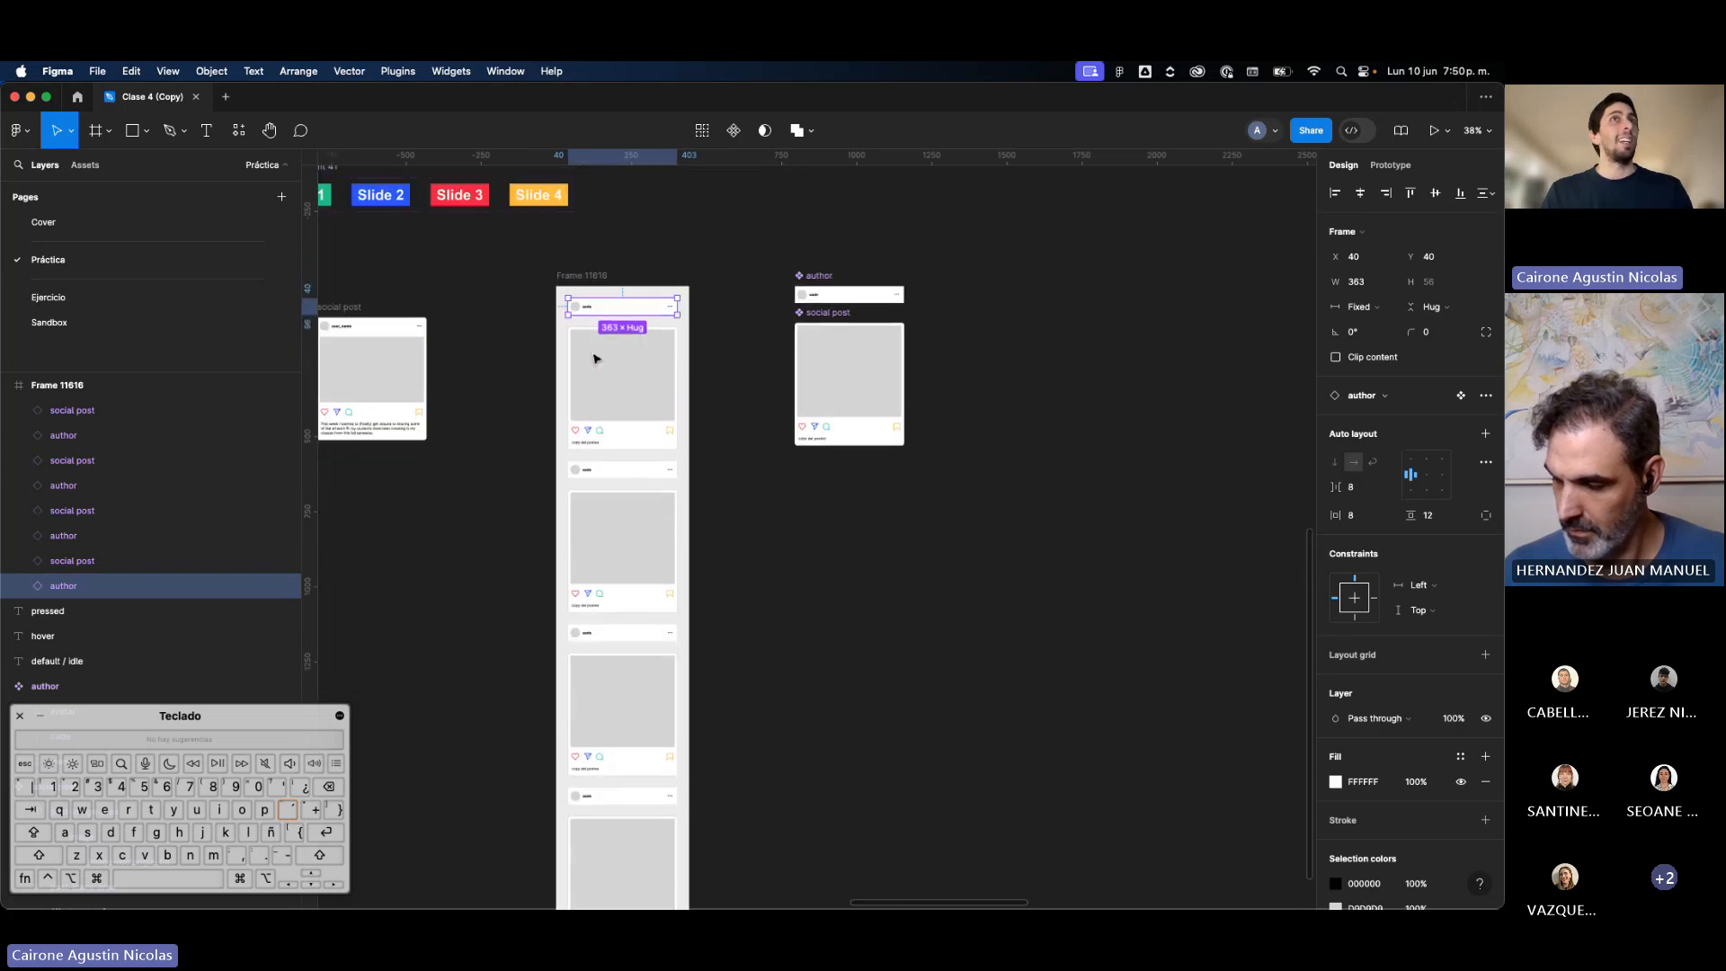
click(574, 288)
scroll(676, 473, down, 4)
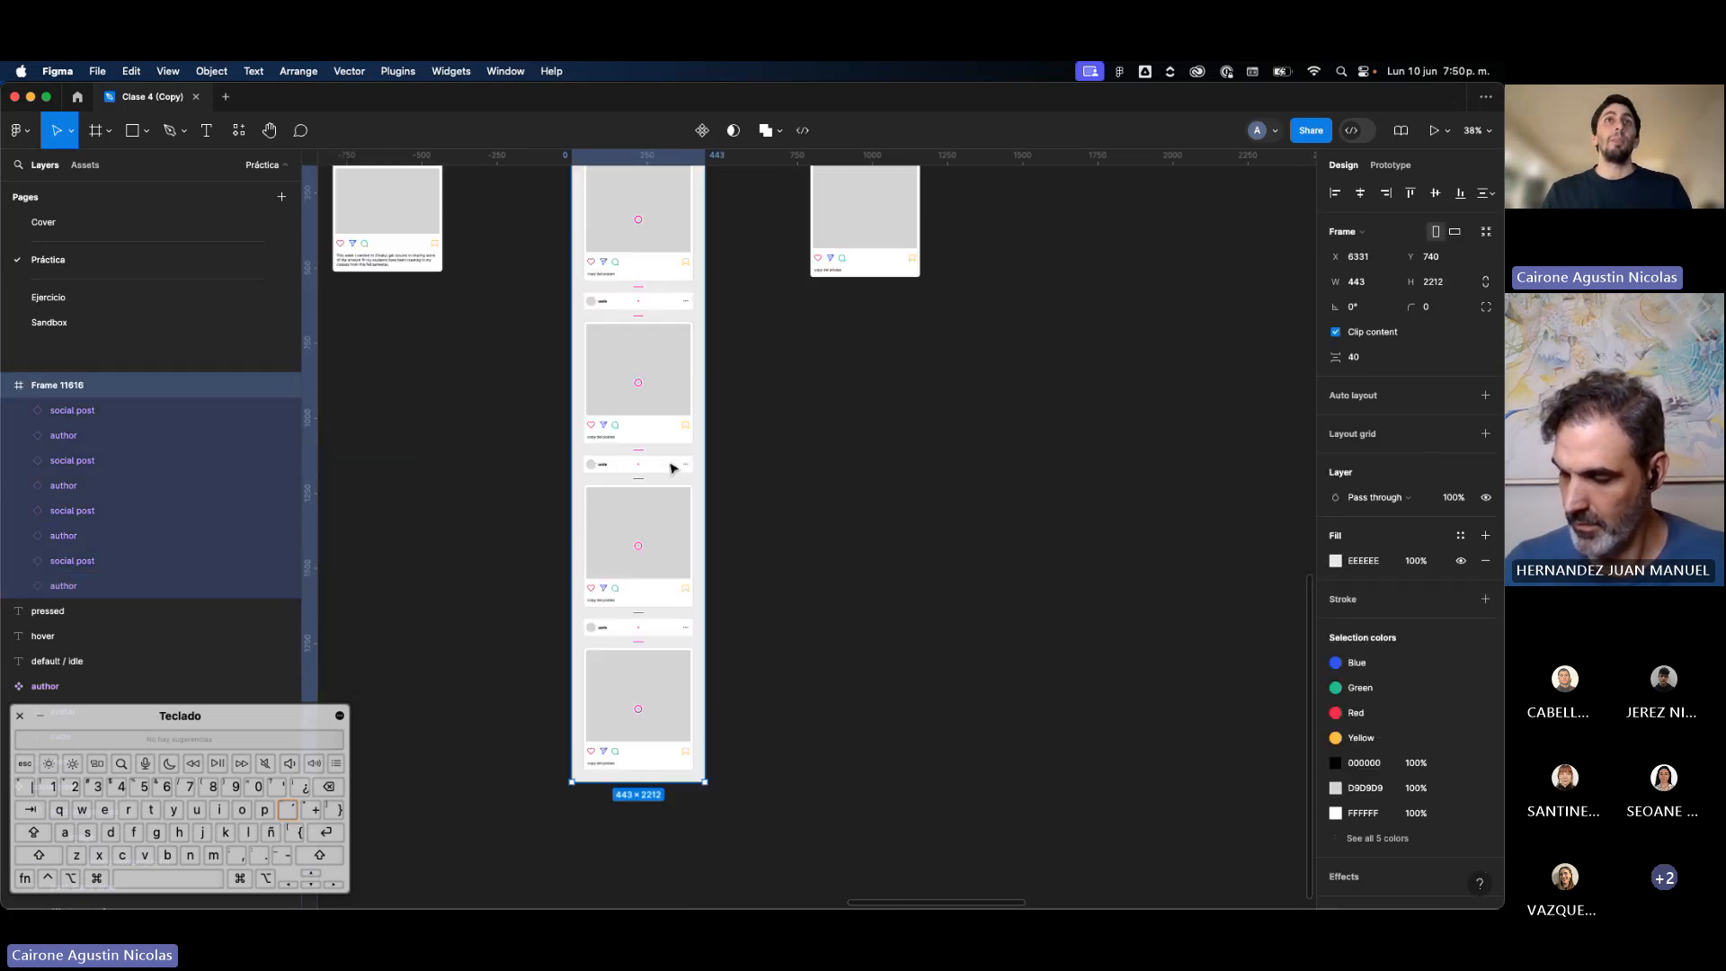
scroll(672, 468, up, 4)
scroll(573, 314, up, 5)
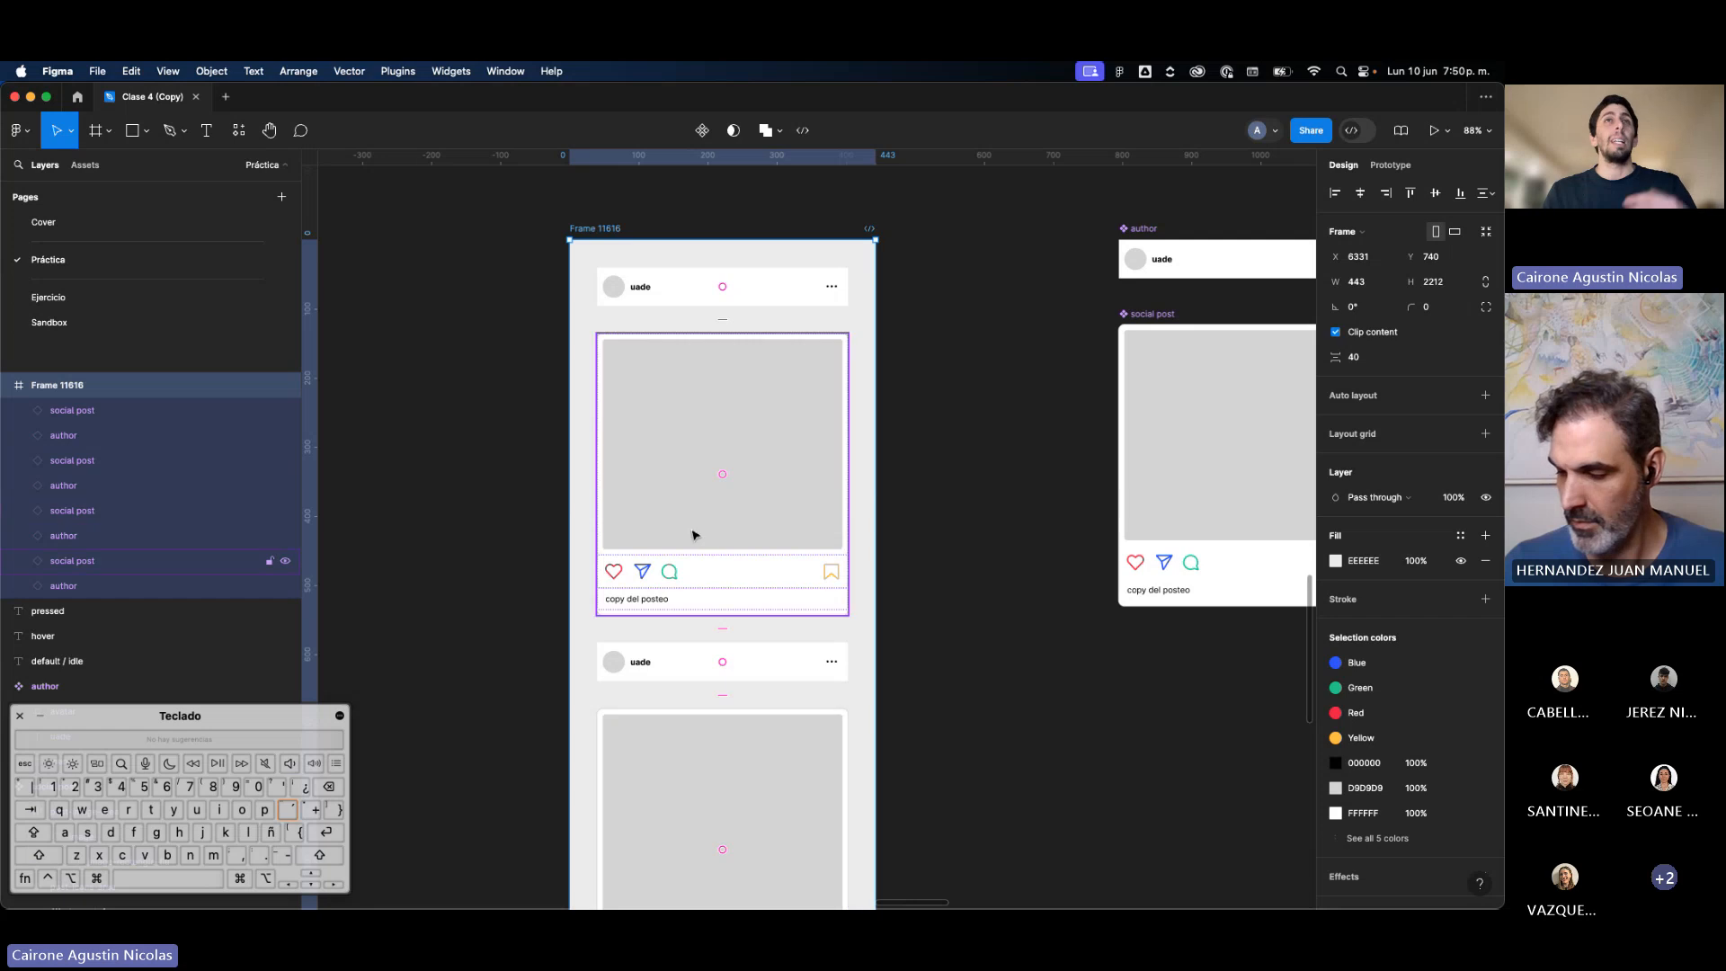
scroll(701, 513, down, 5)
drag(798, 480, 915, 609)
key(super+z)
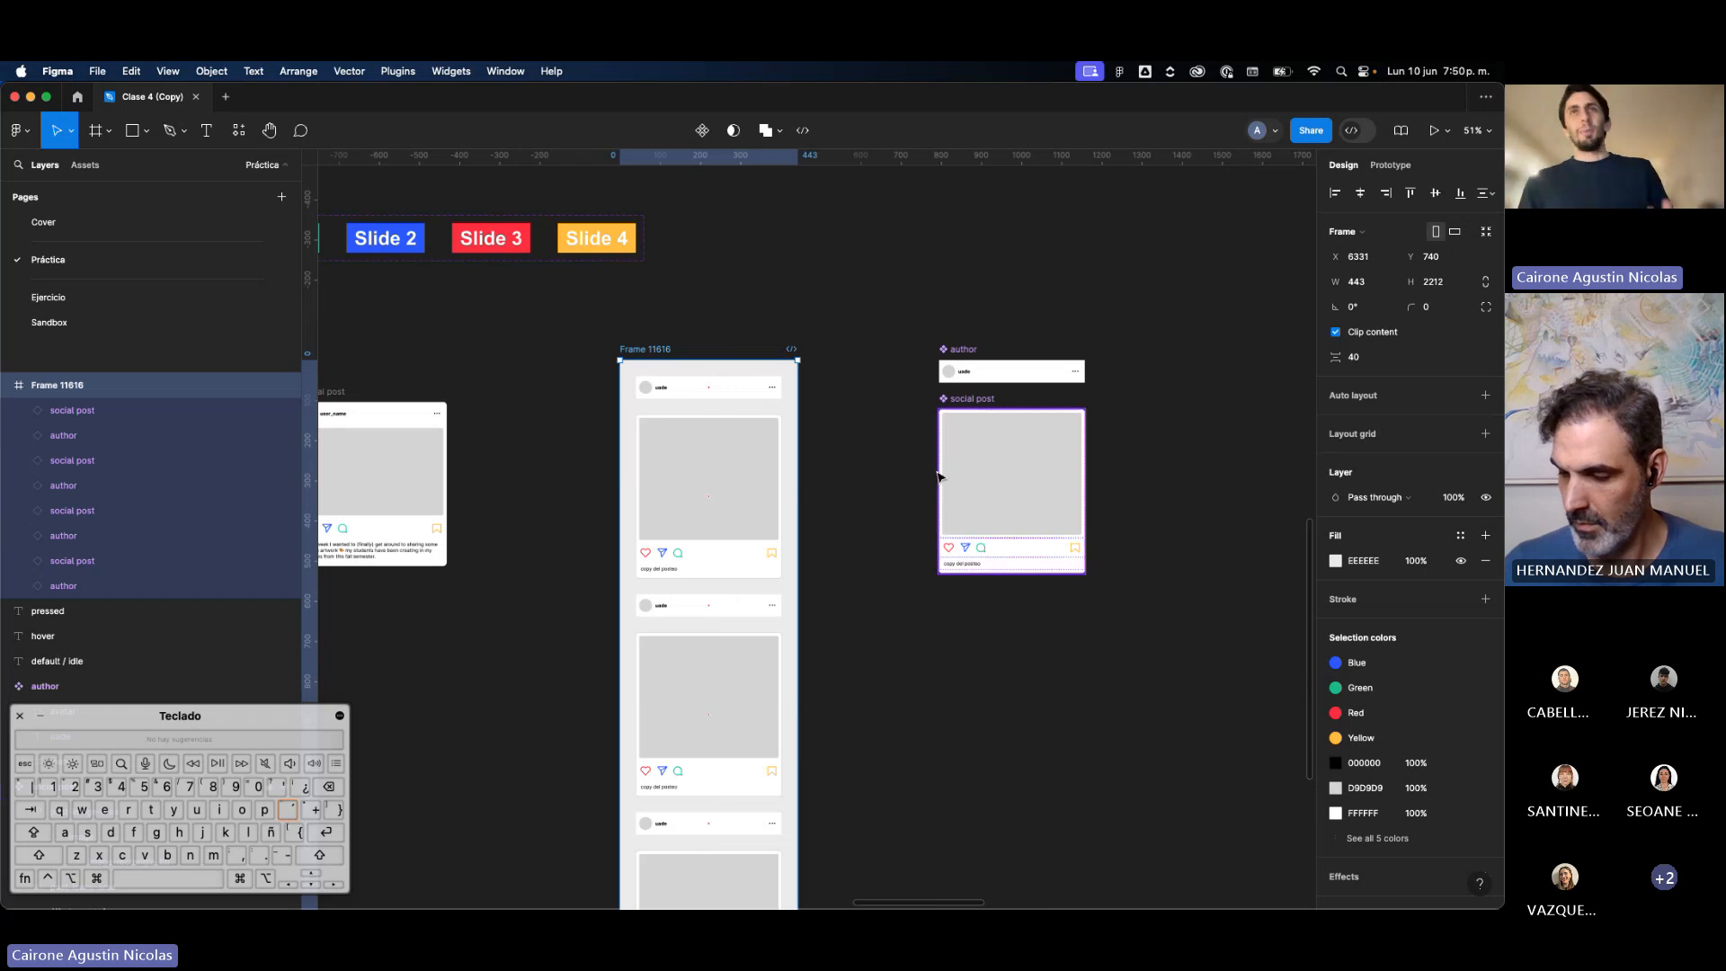
scroll(937, 477, up, 3)
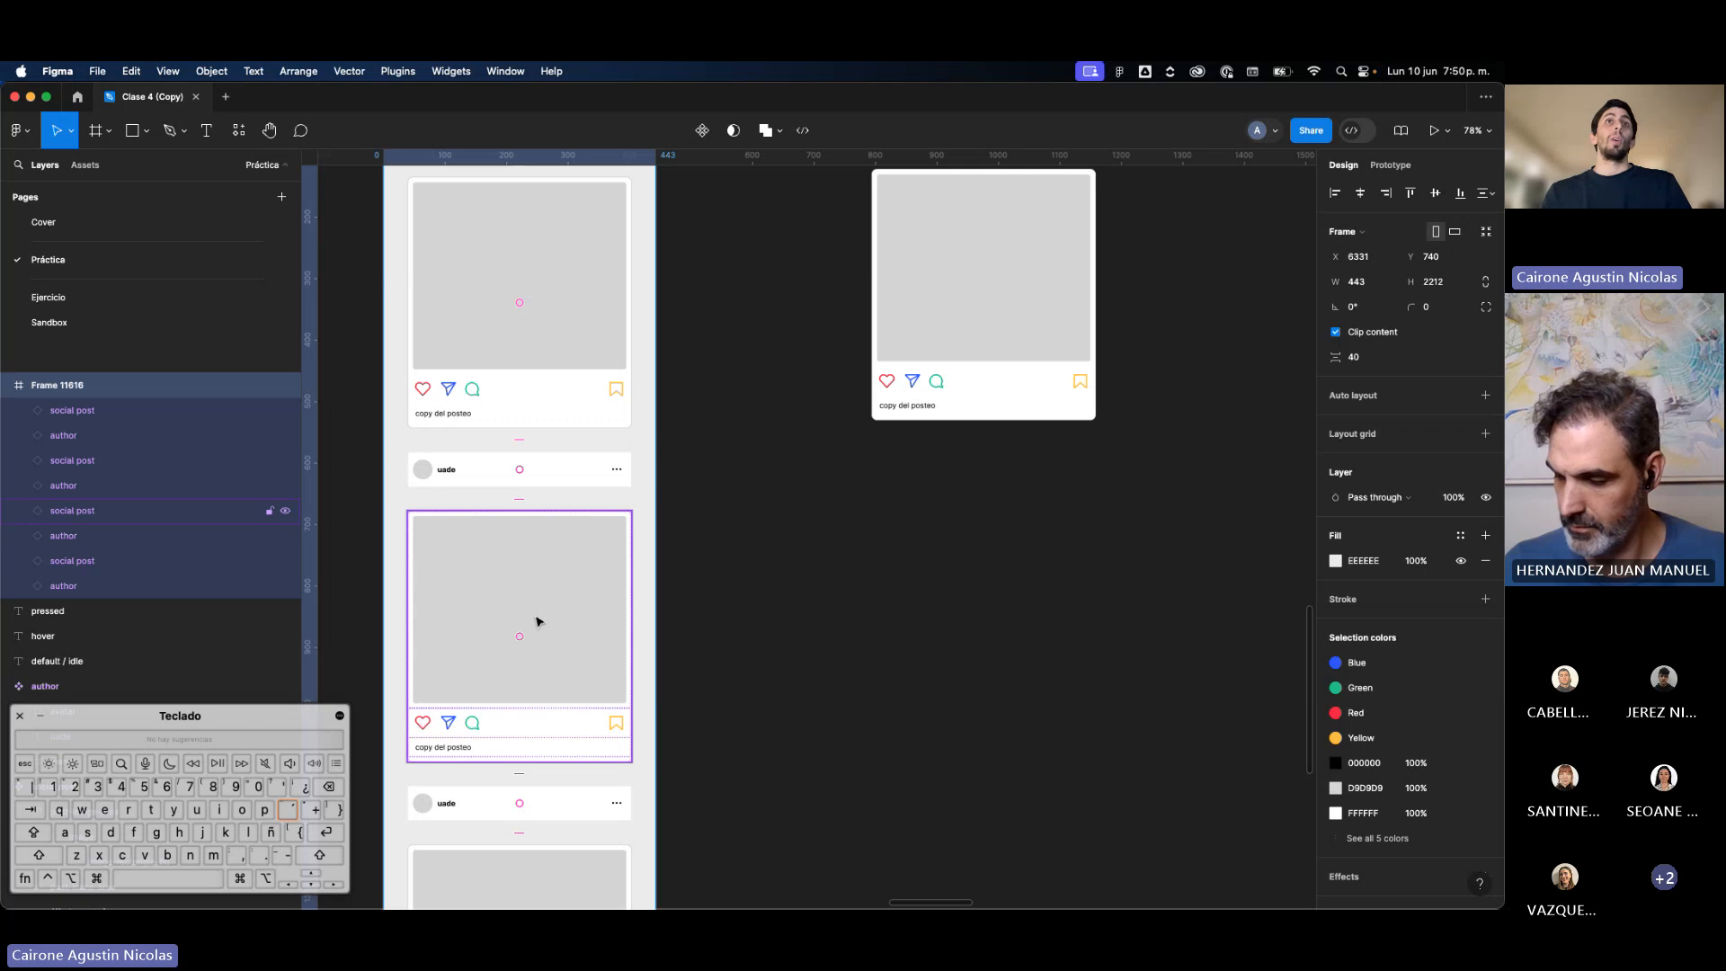
Step: Try placing a copy of the feed's second social post beside the original, and delete the copy
click(538, 620)
scroll(558, 646, left, 3)
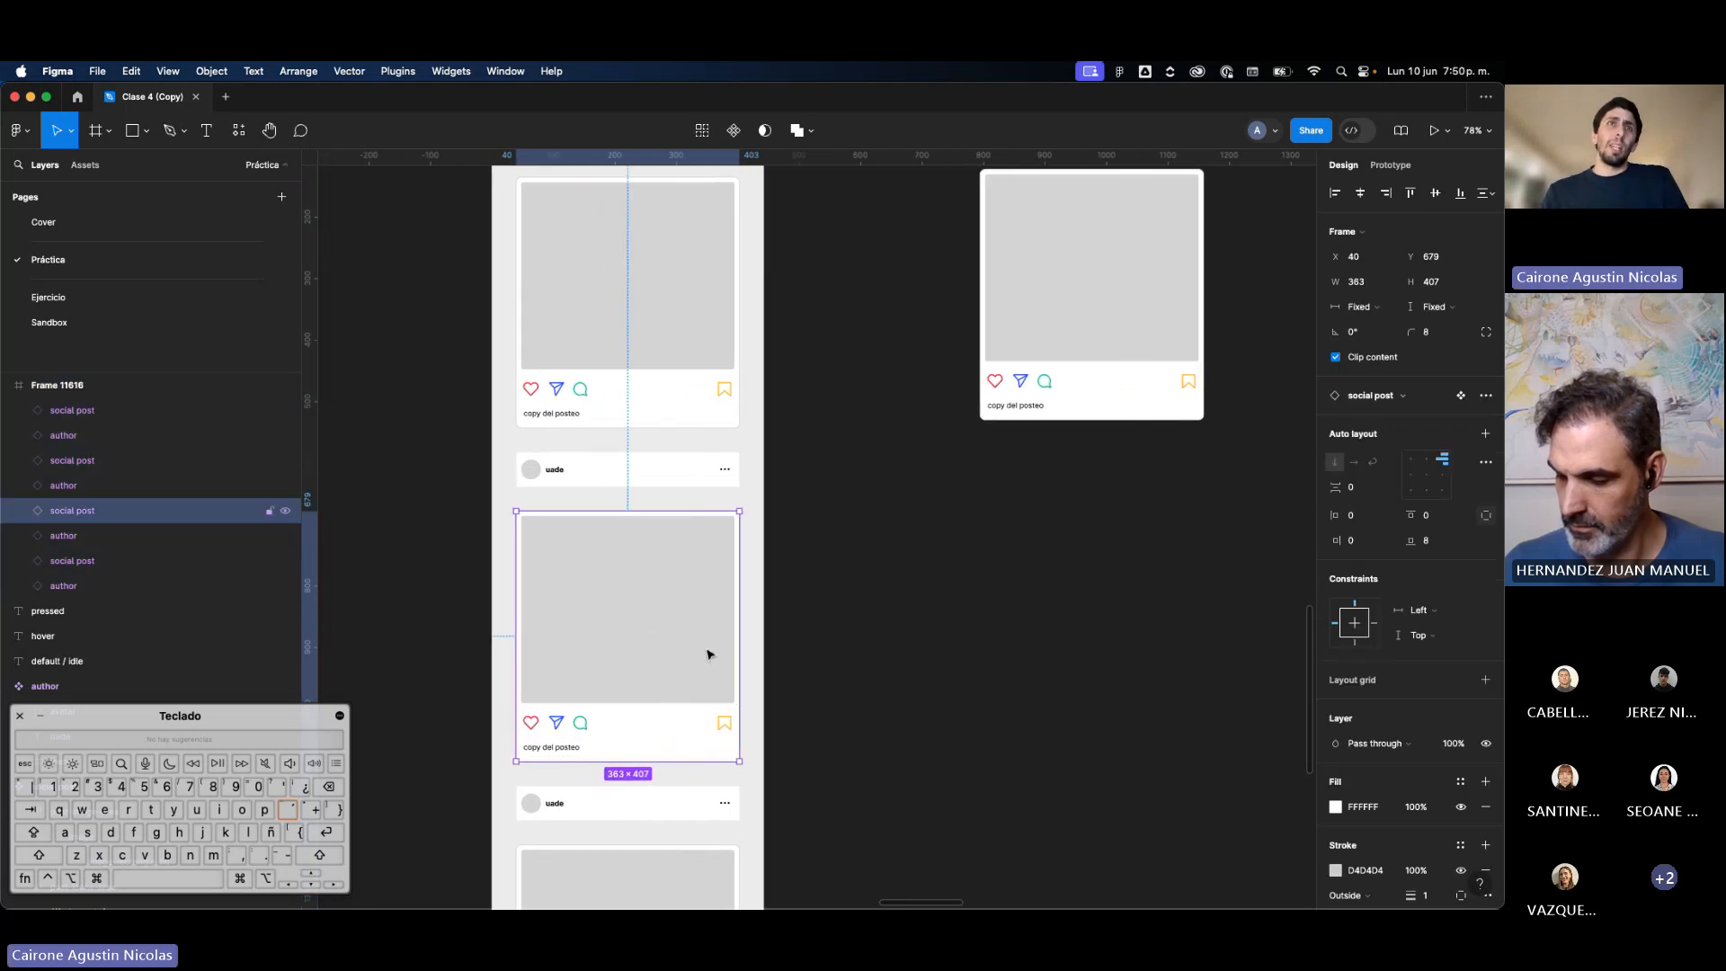
drag(672, 657, 902, 663)
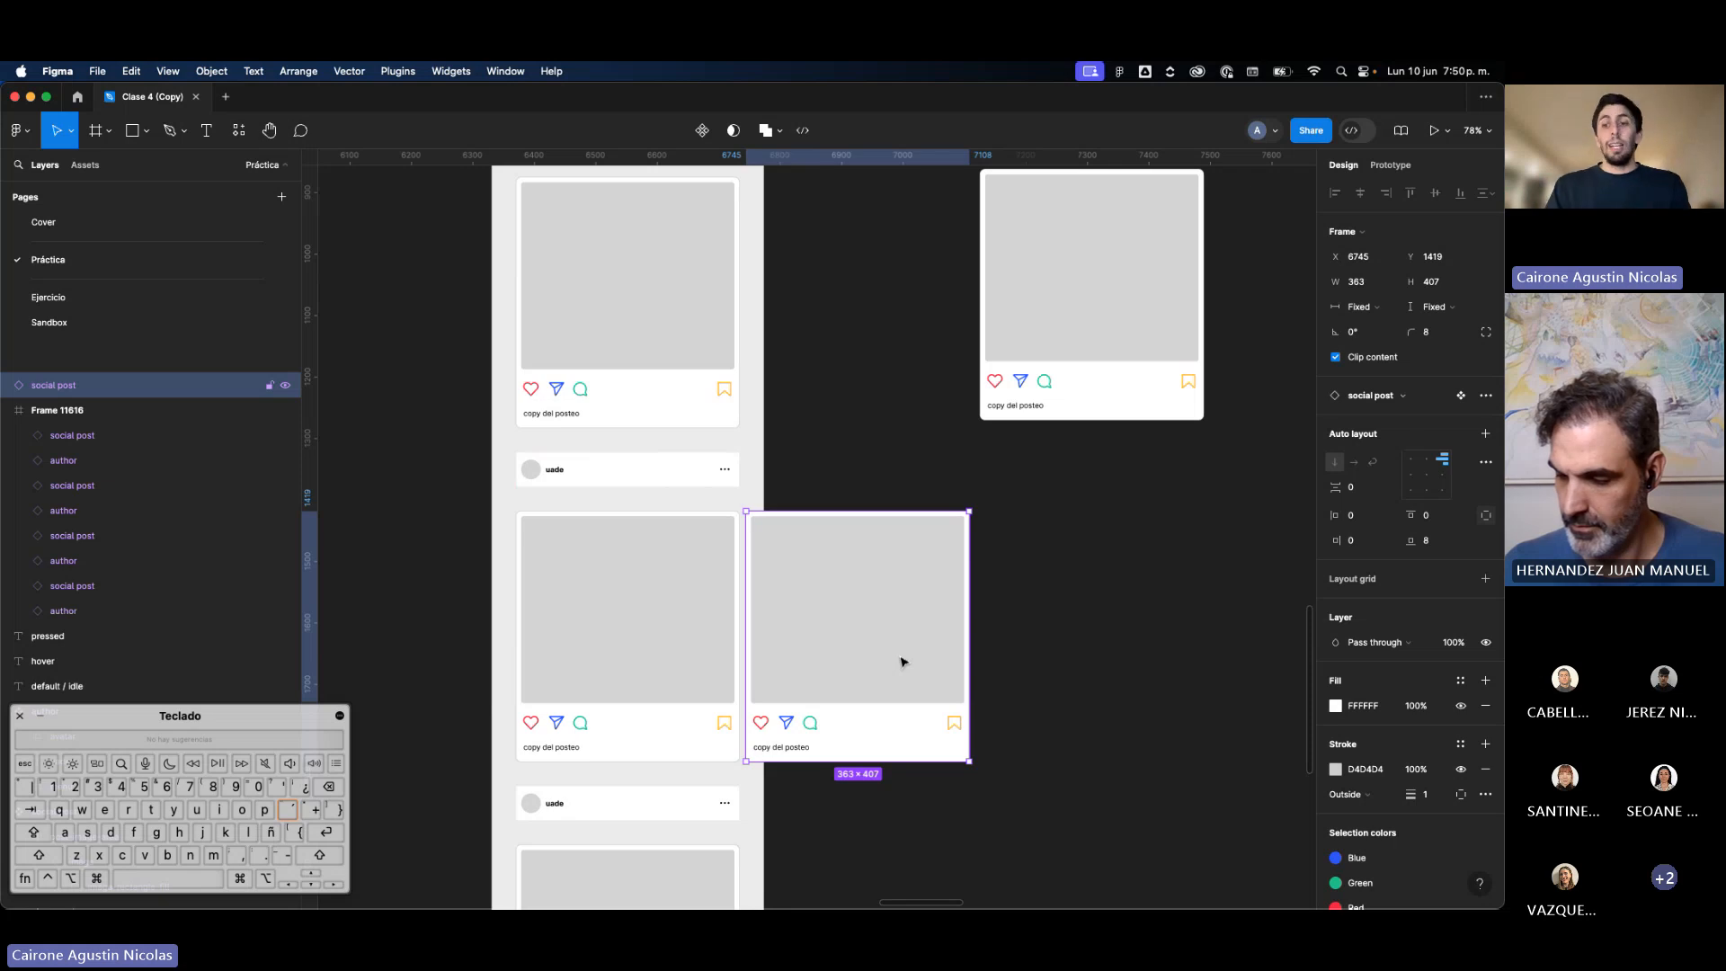
key(Delete)
Step: Move the feed frame to the right of the author and social post components, and shift both components left to X 7031
scroll(904, 662, up, 3)
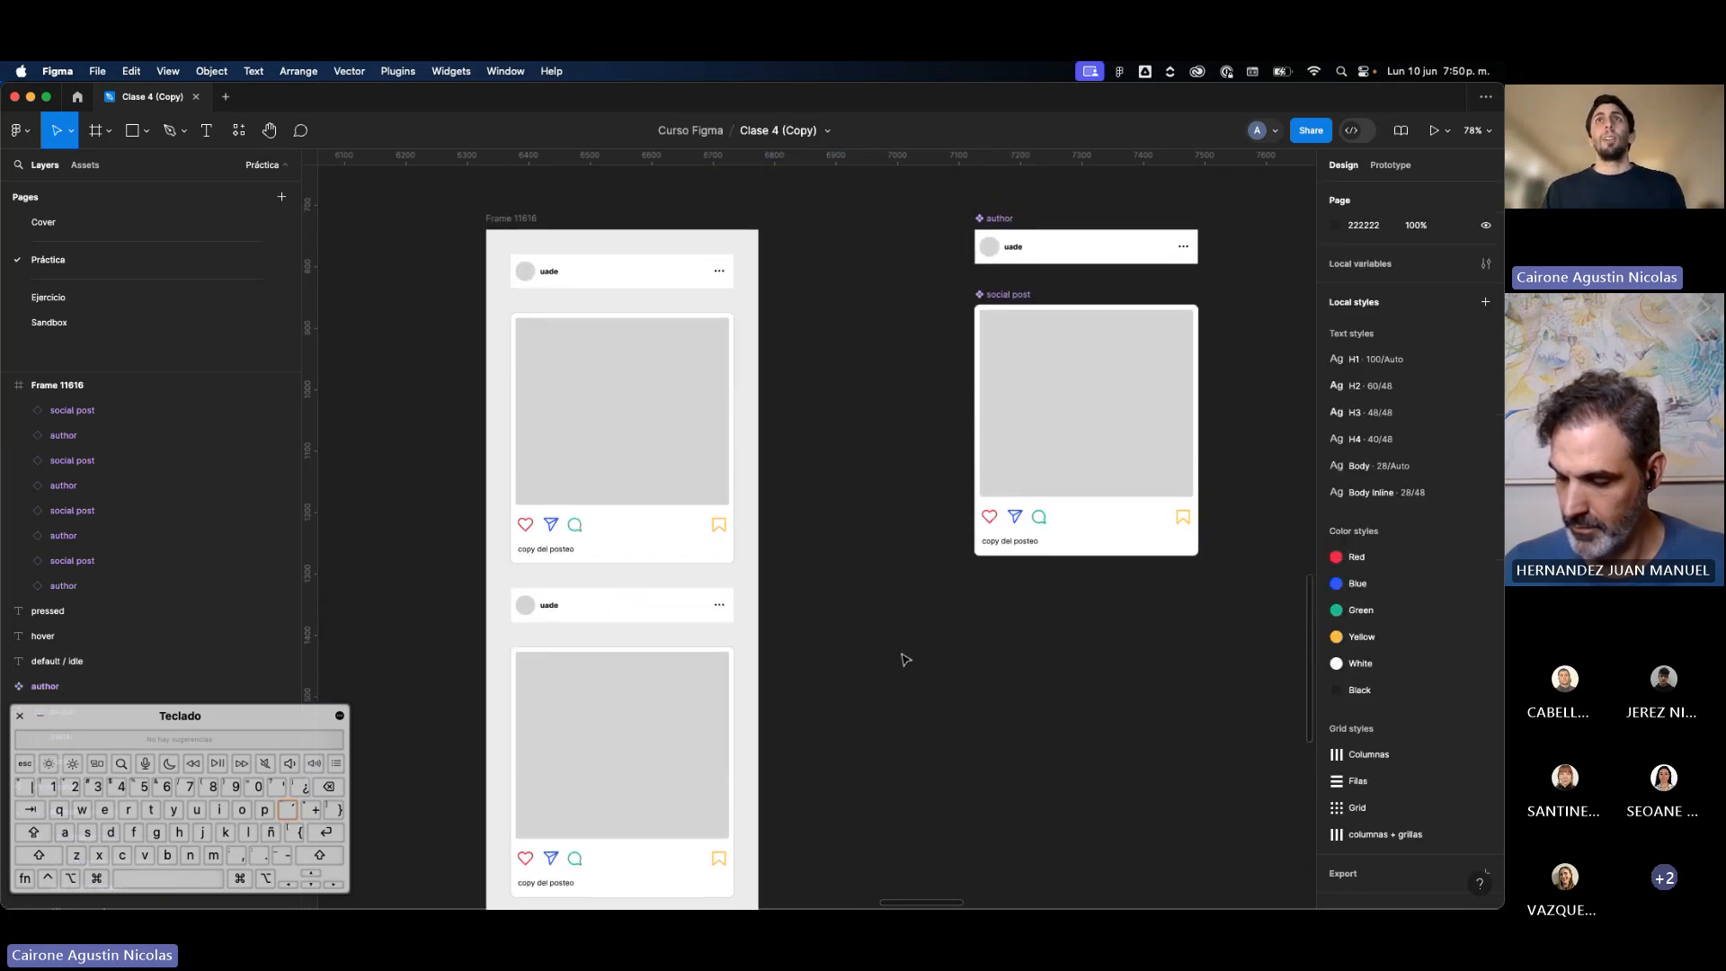
scroll(904, 662, right, 5)
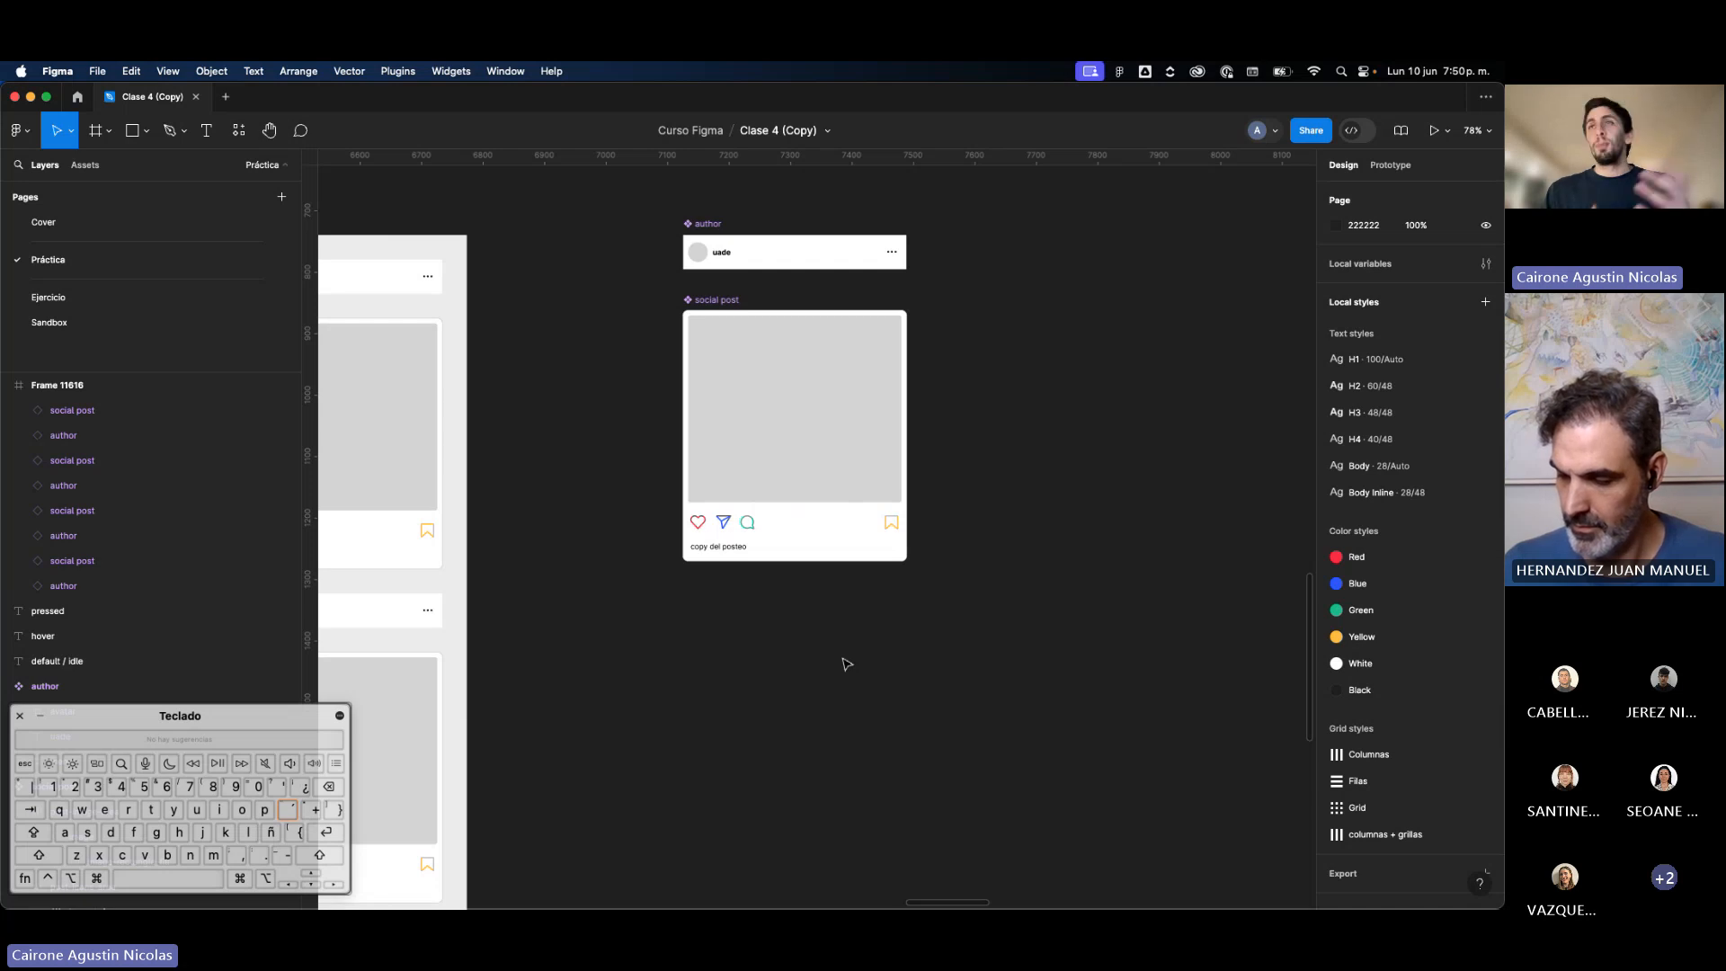
scroll(846, 664, up, 3)
scroll(846, 664, left, 4)
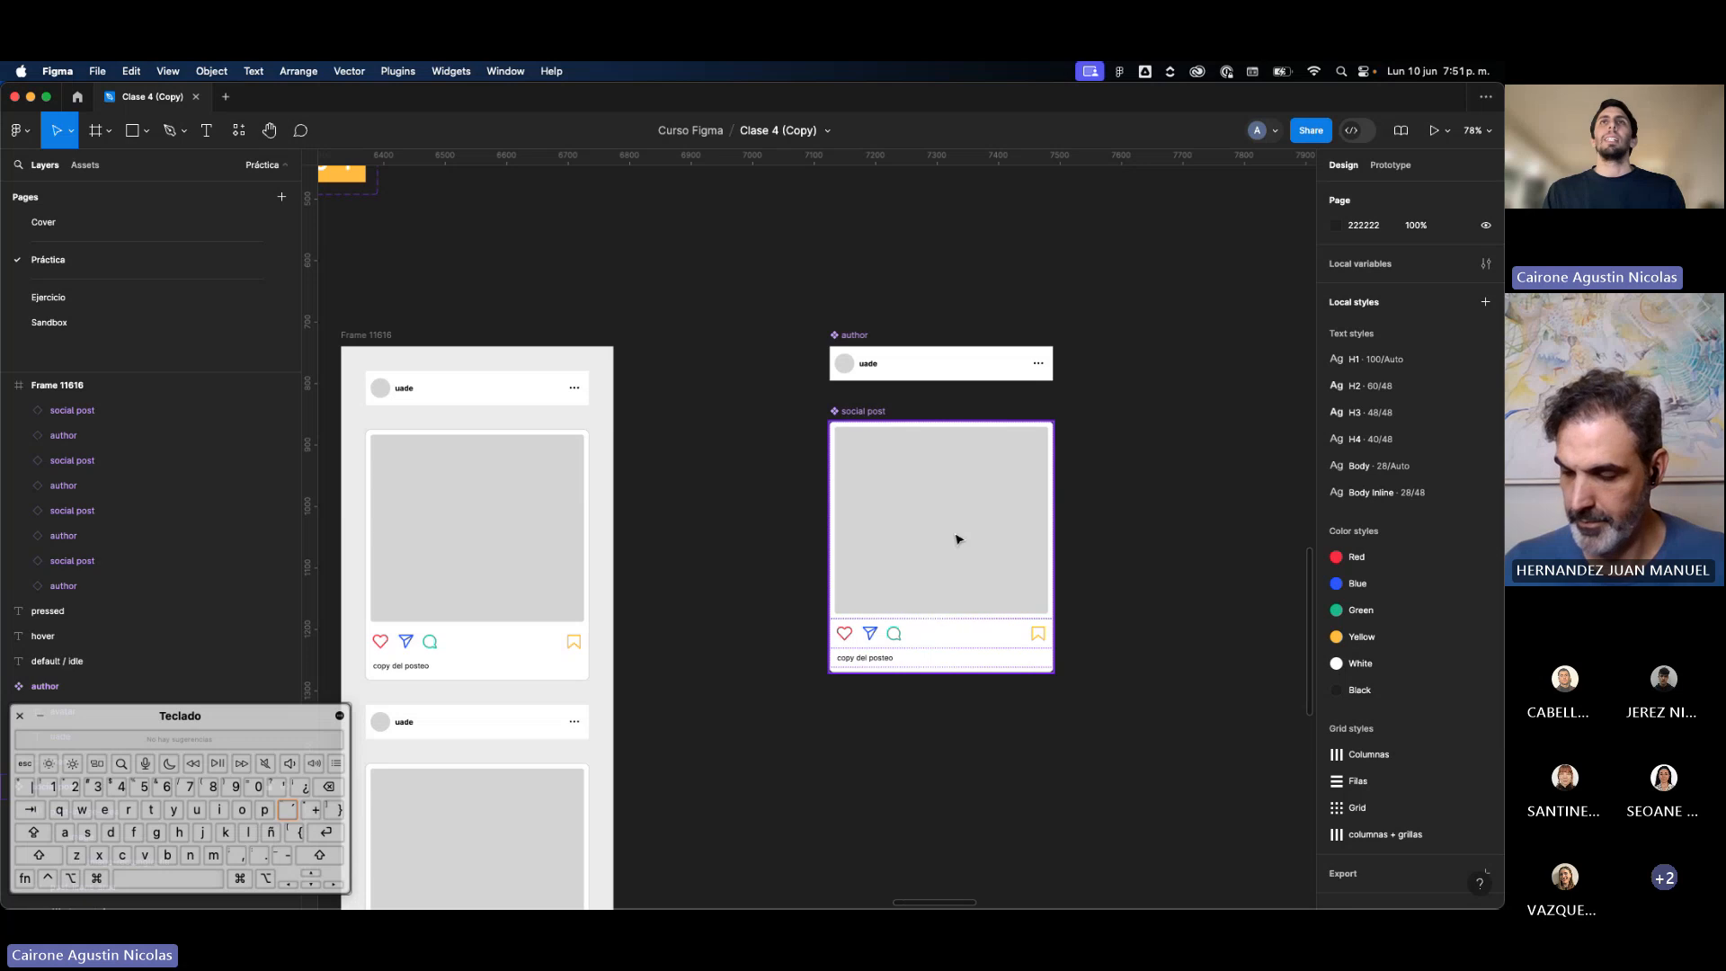
click(863, 443)
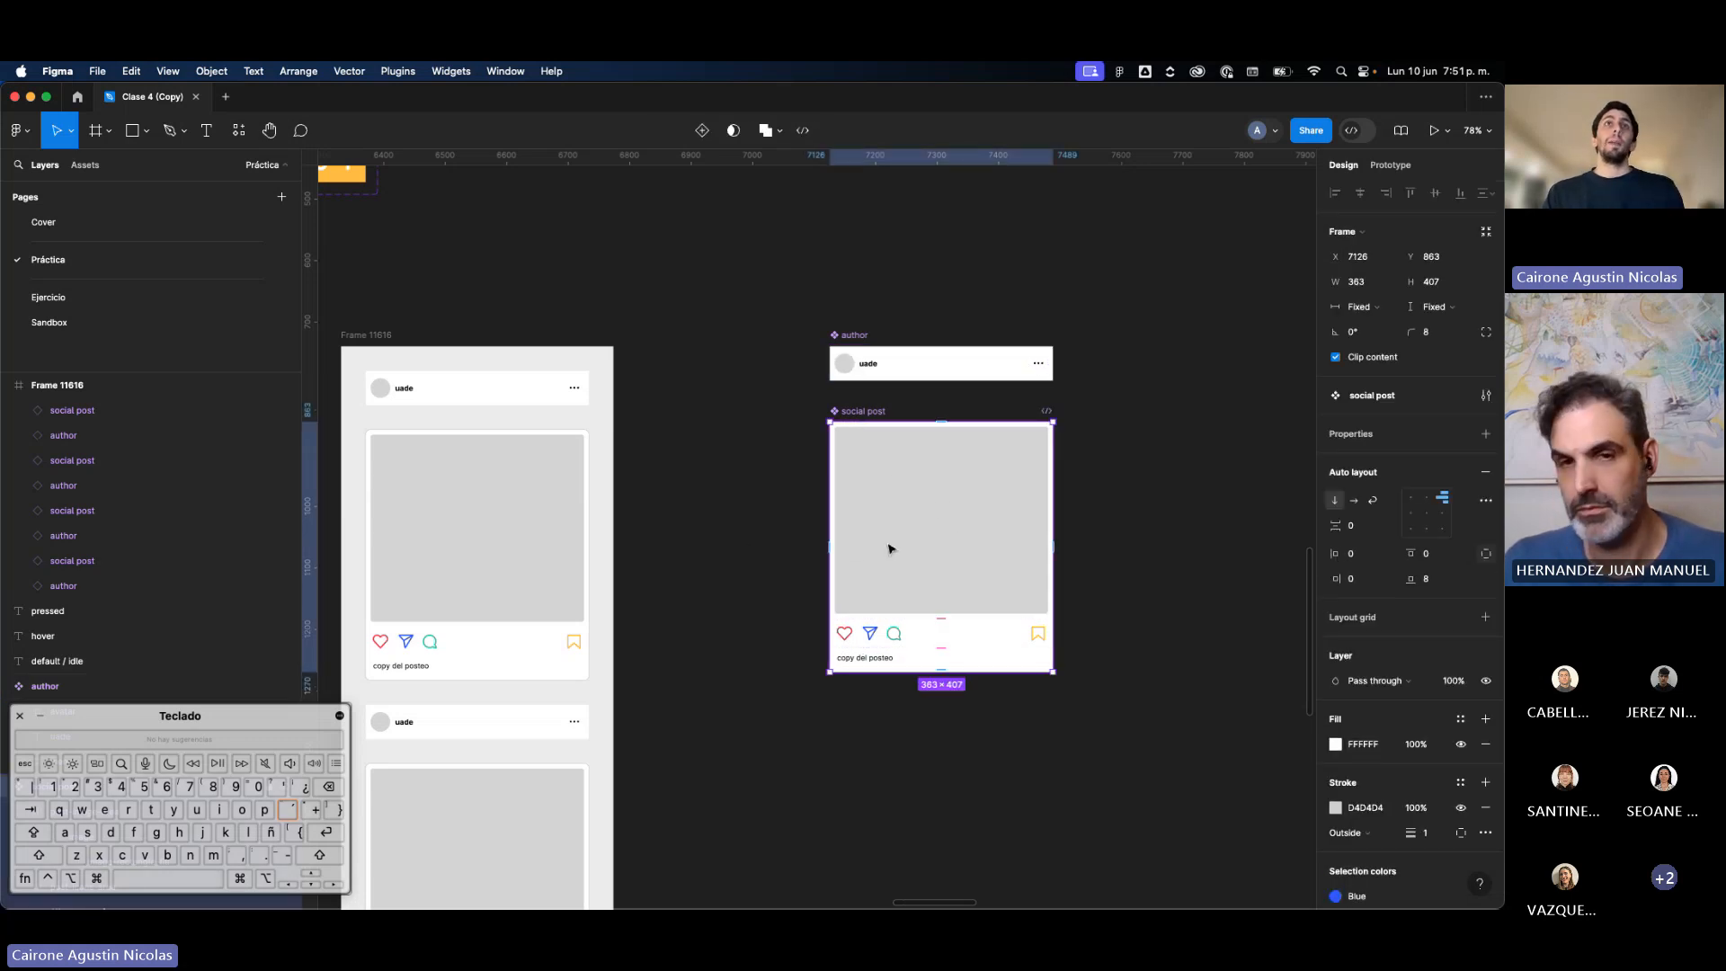
scroll(647, 521, down, 5)
drag(530, 431, 908, 435)
drag(693, 418, 856, 680)
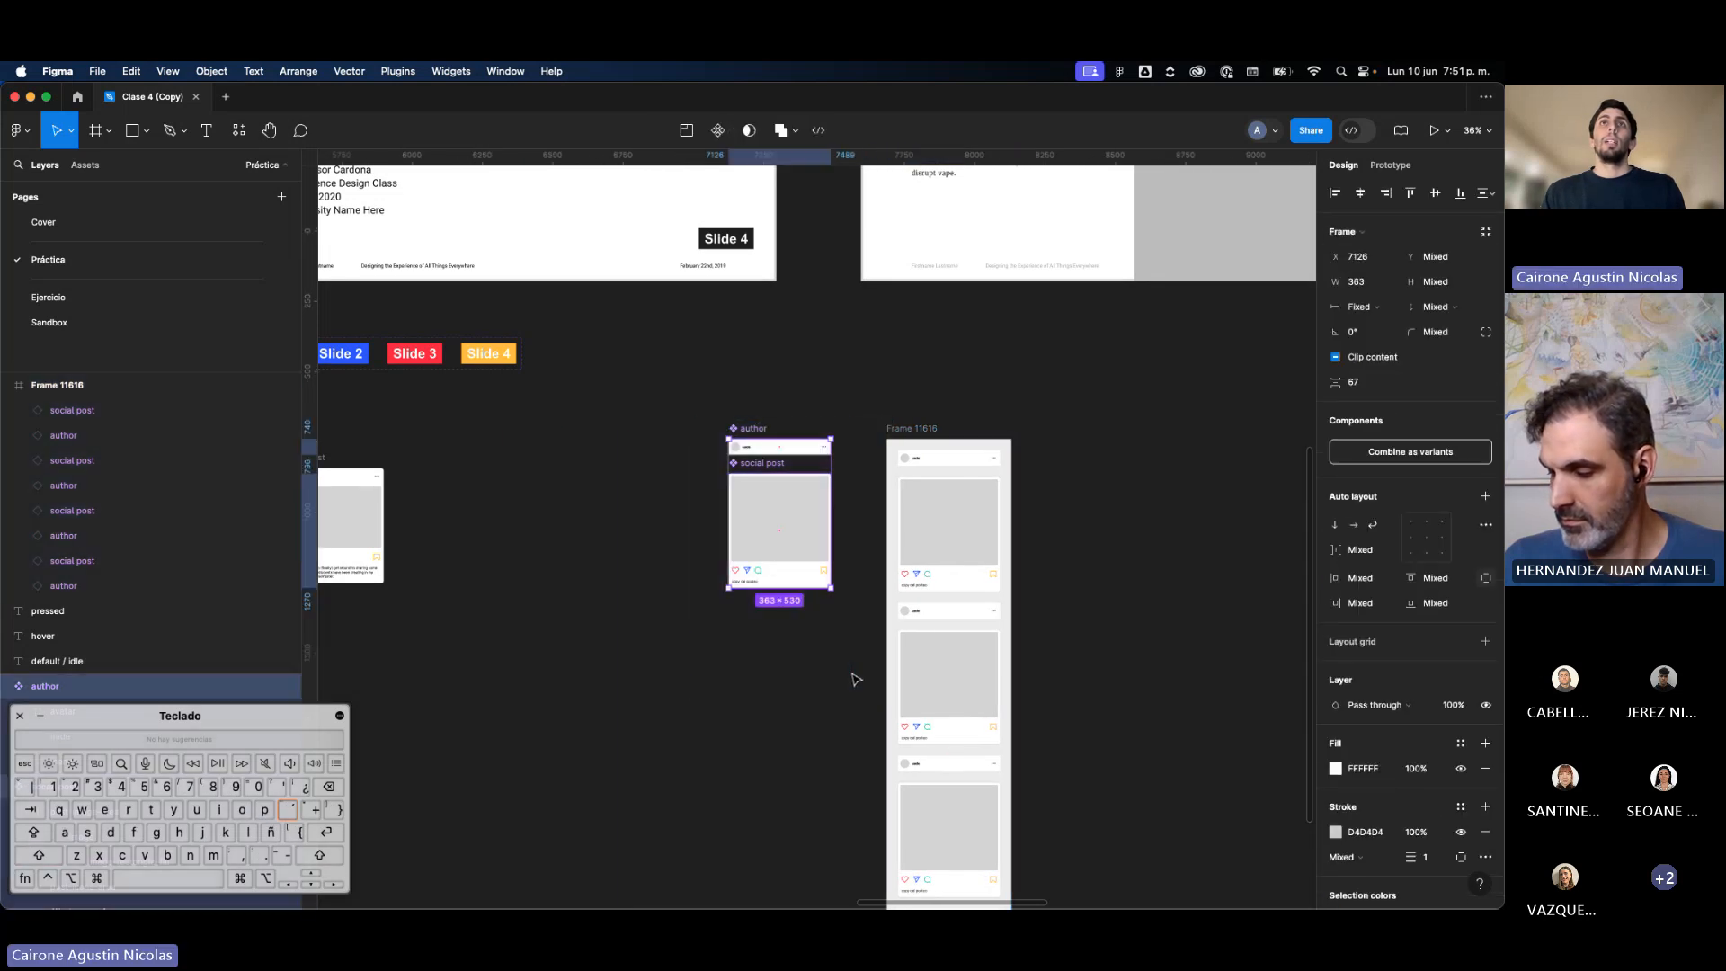
scroll(871, 528, right, 3)
scroll(871, 528, down, 2)
scroll(847, 578, up, 5)
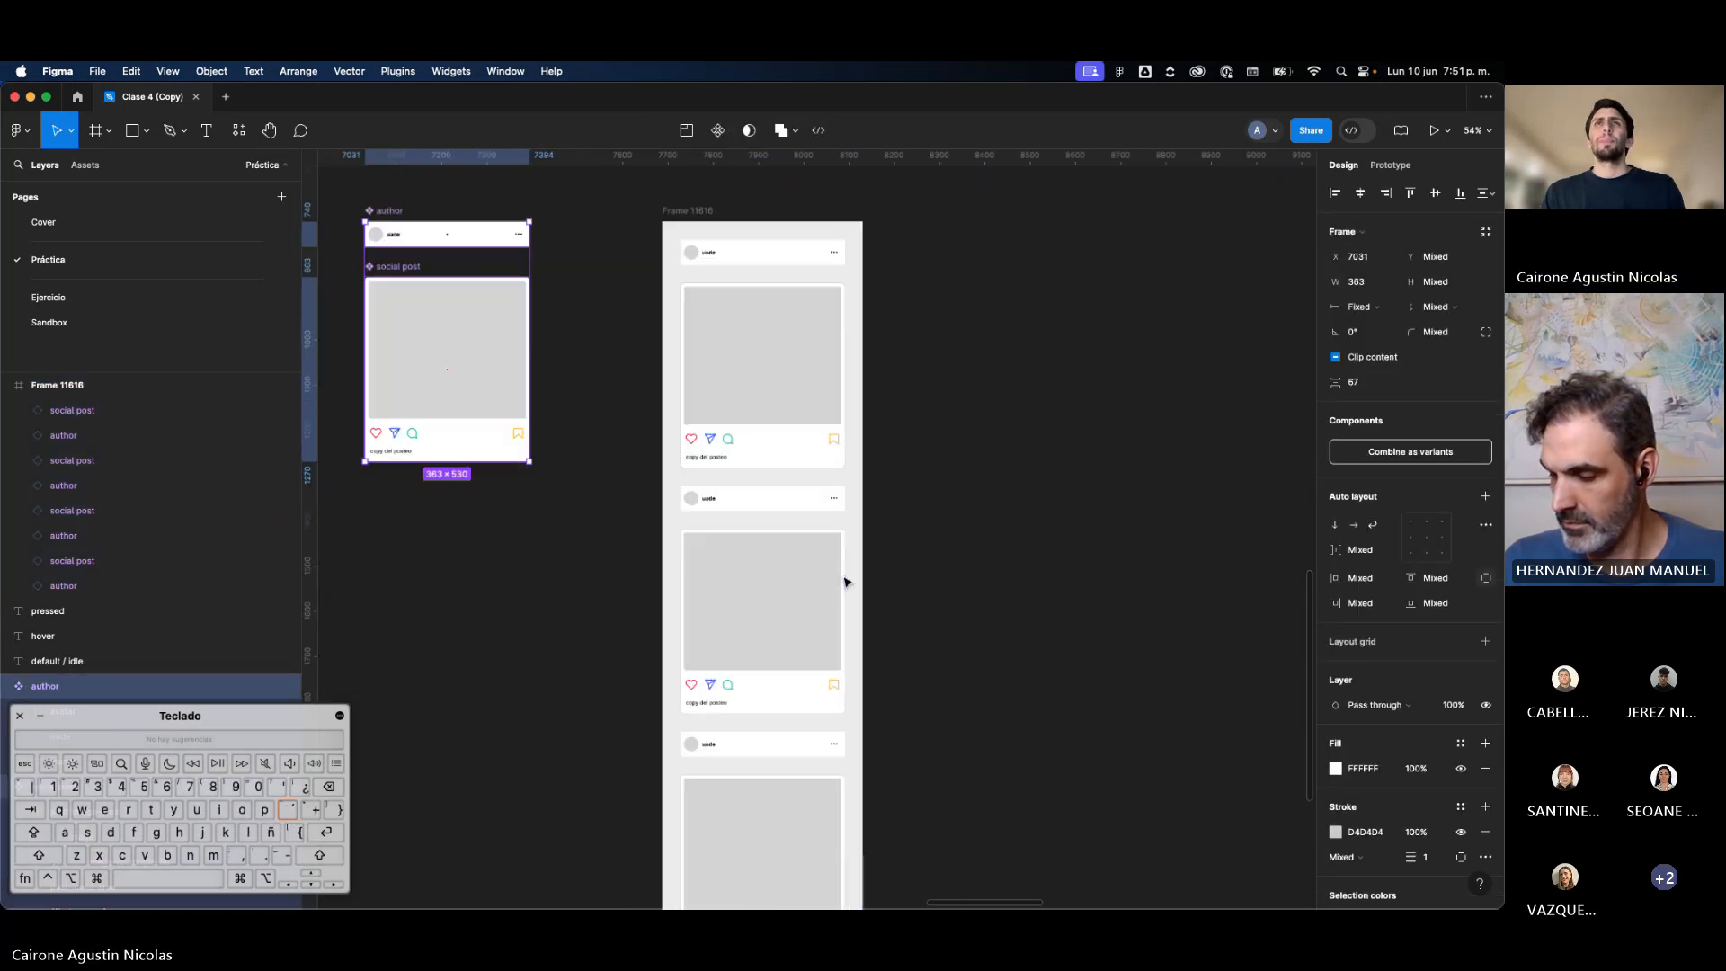
Step: Place a row of three copies of the feed's second social post, extending sideways out of the feed frame
click(773, 611)
drag(768, 612, 948, 622)
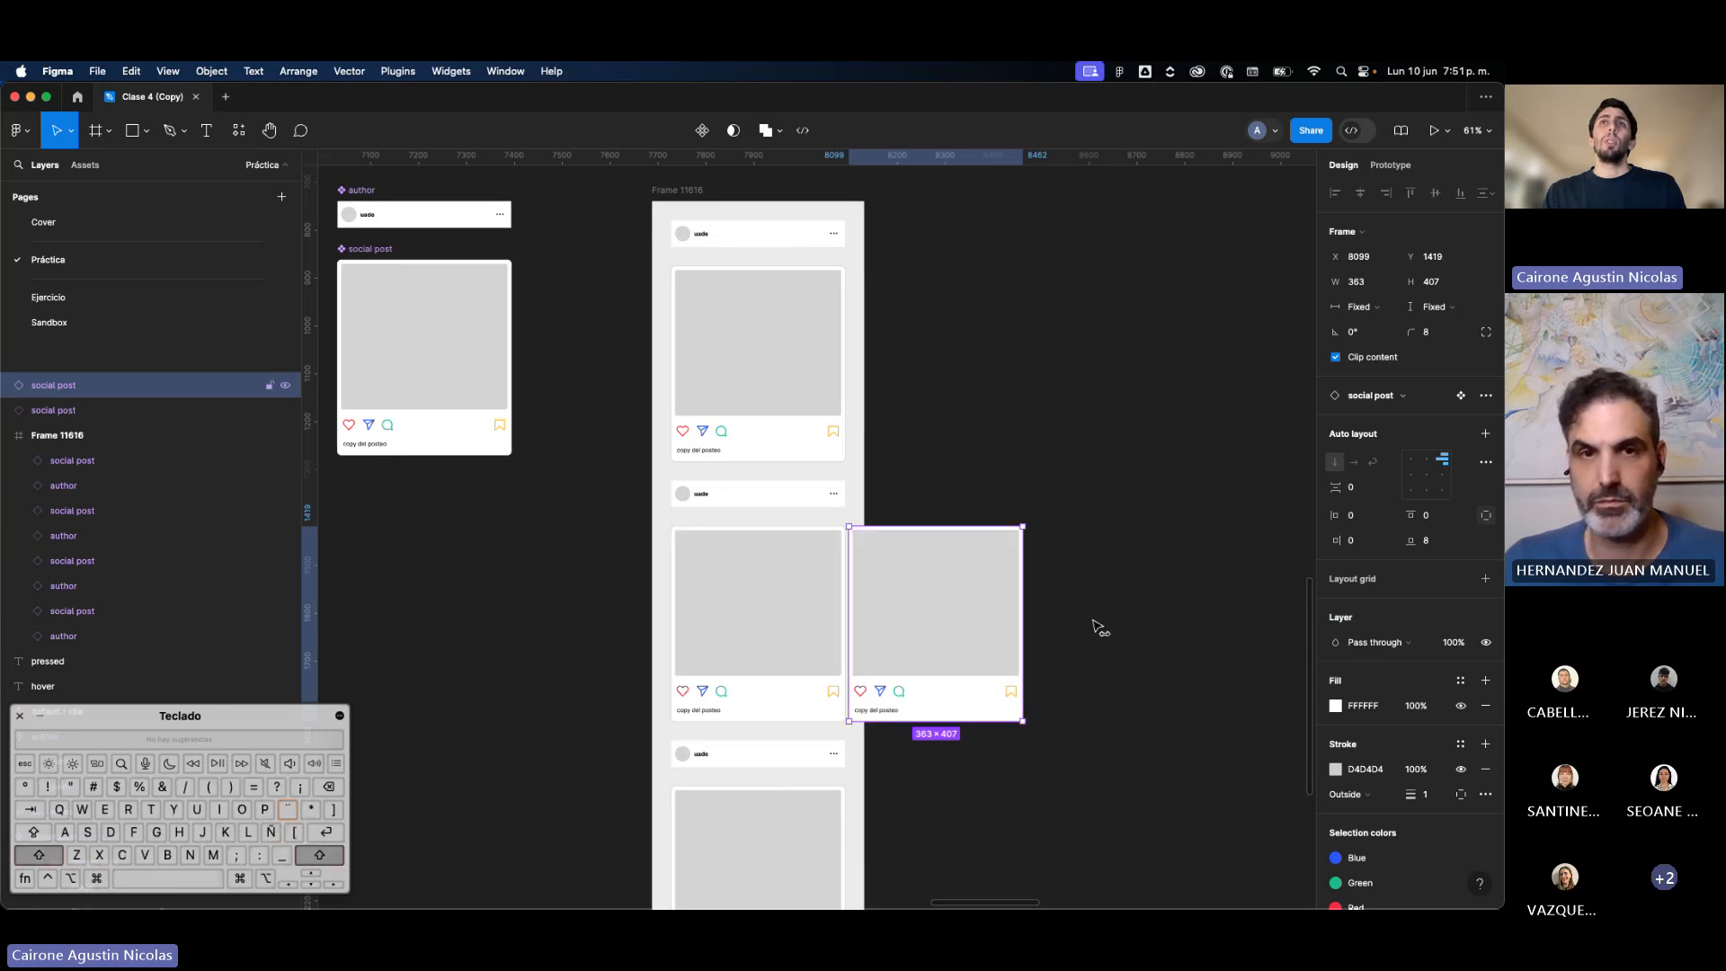
key(super+d)
drag(1142, 624, 1199, 662)
scroll(1199, 662, down, 4)
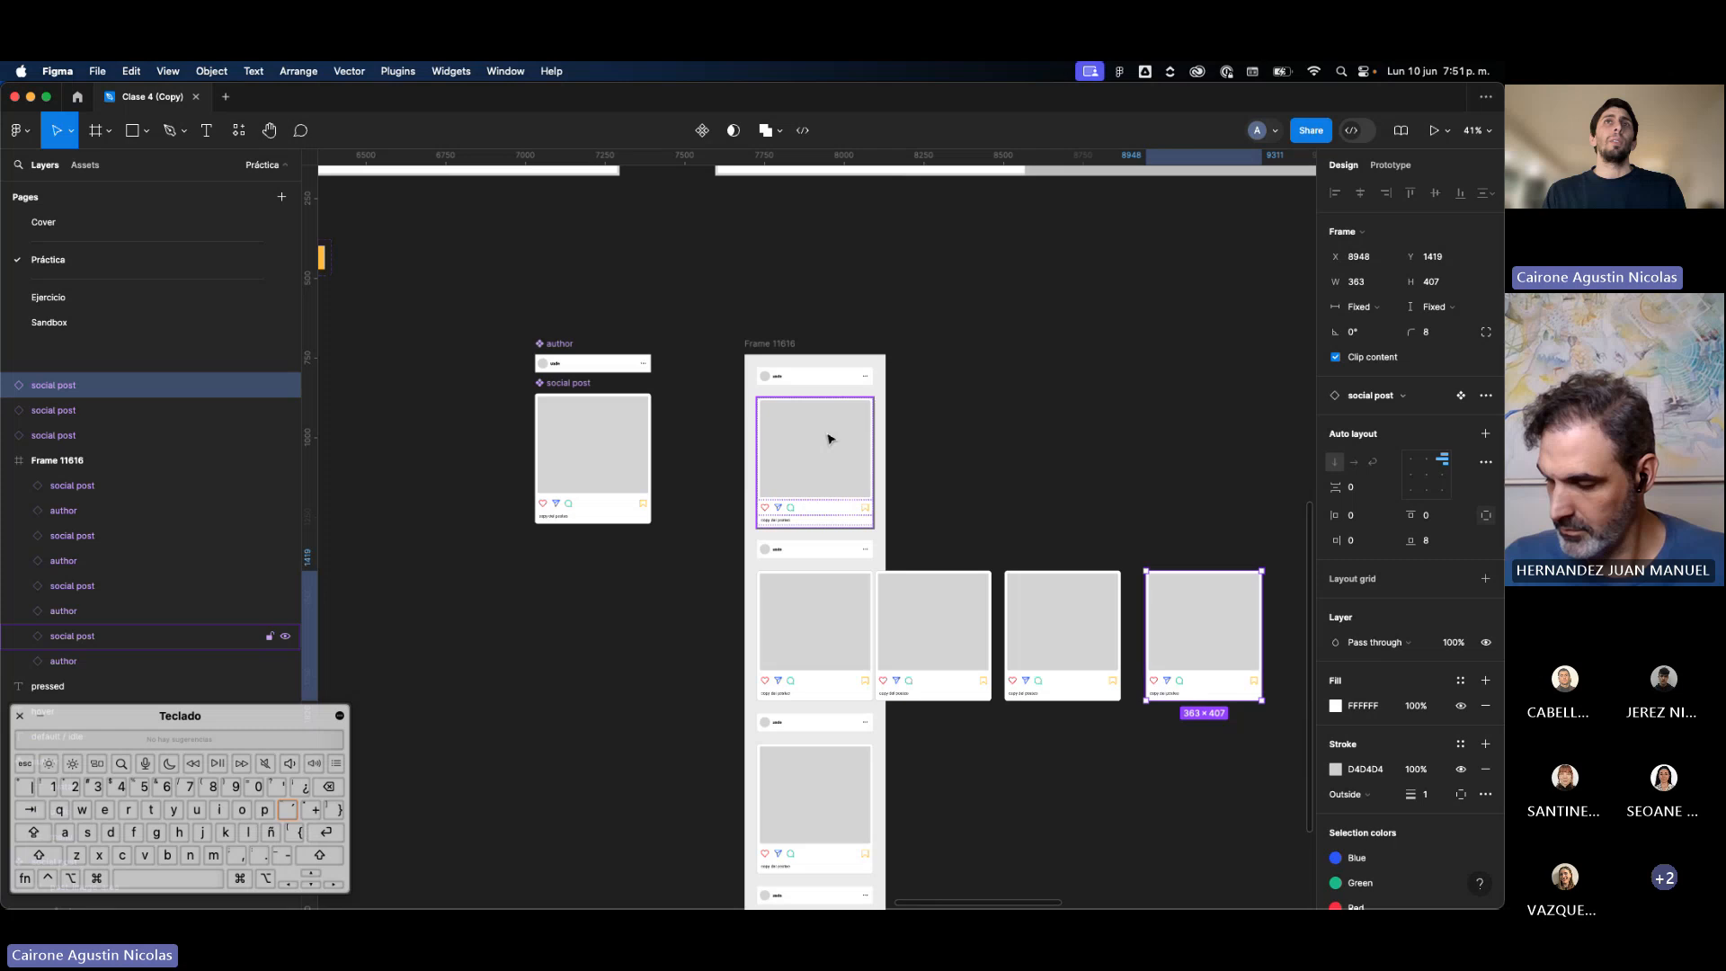
Step: Add a flow starting point to the feed frame, preview its scrolling in an enlarged prototype preview, and close the preview
click(760, 345)
click(1390, 167)
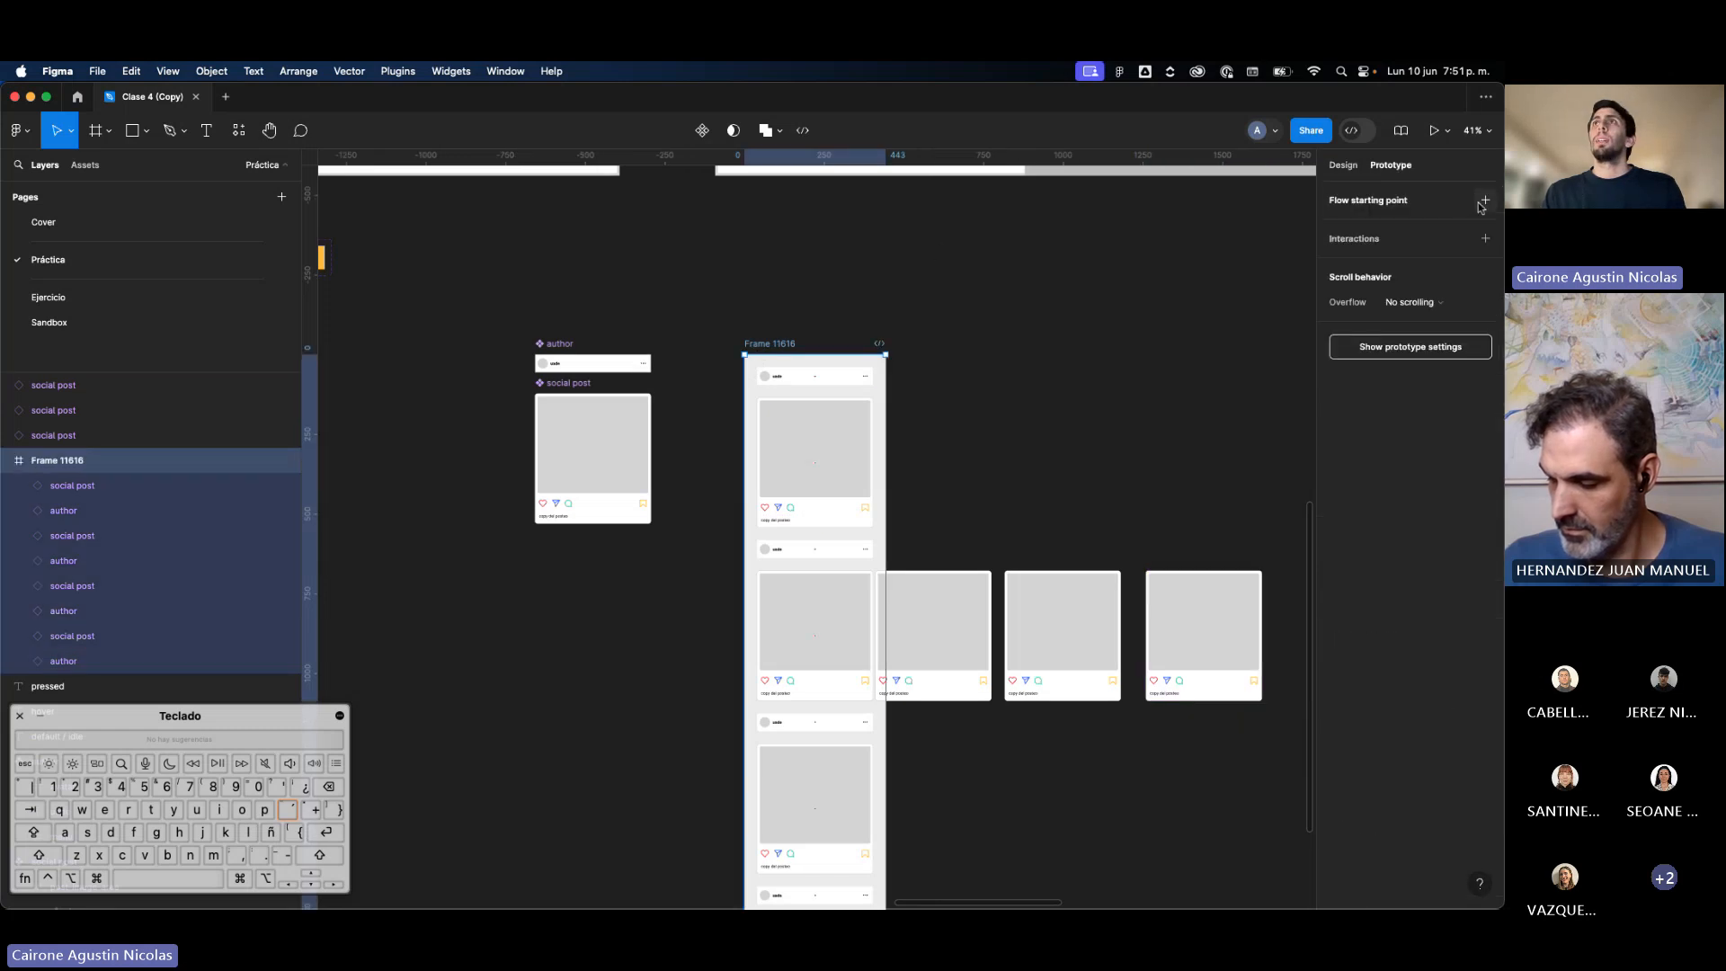
click(1485, 200)
click(735, 365)
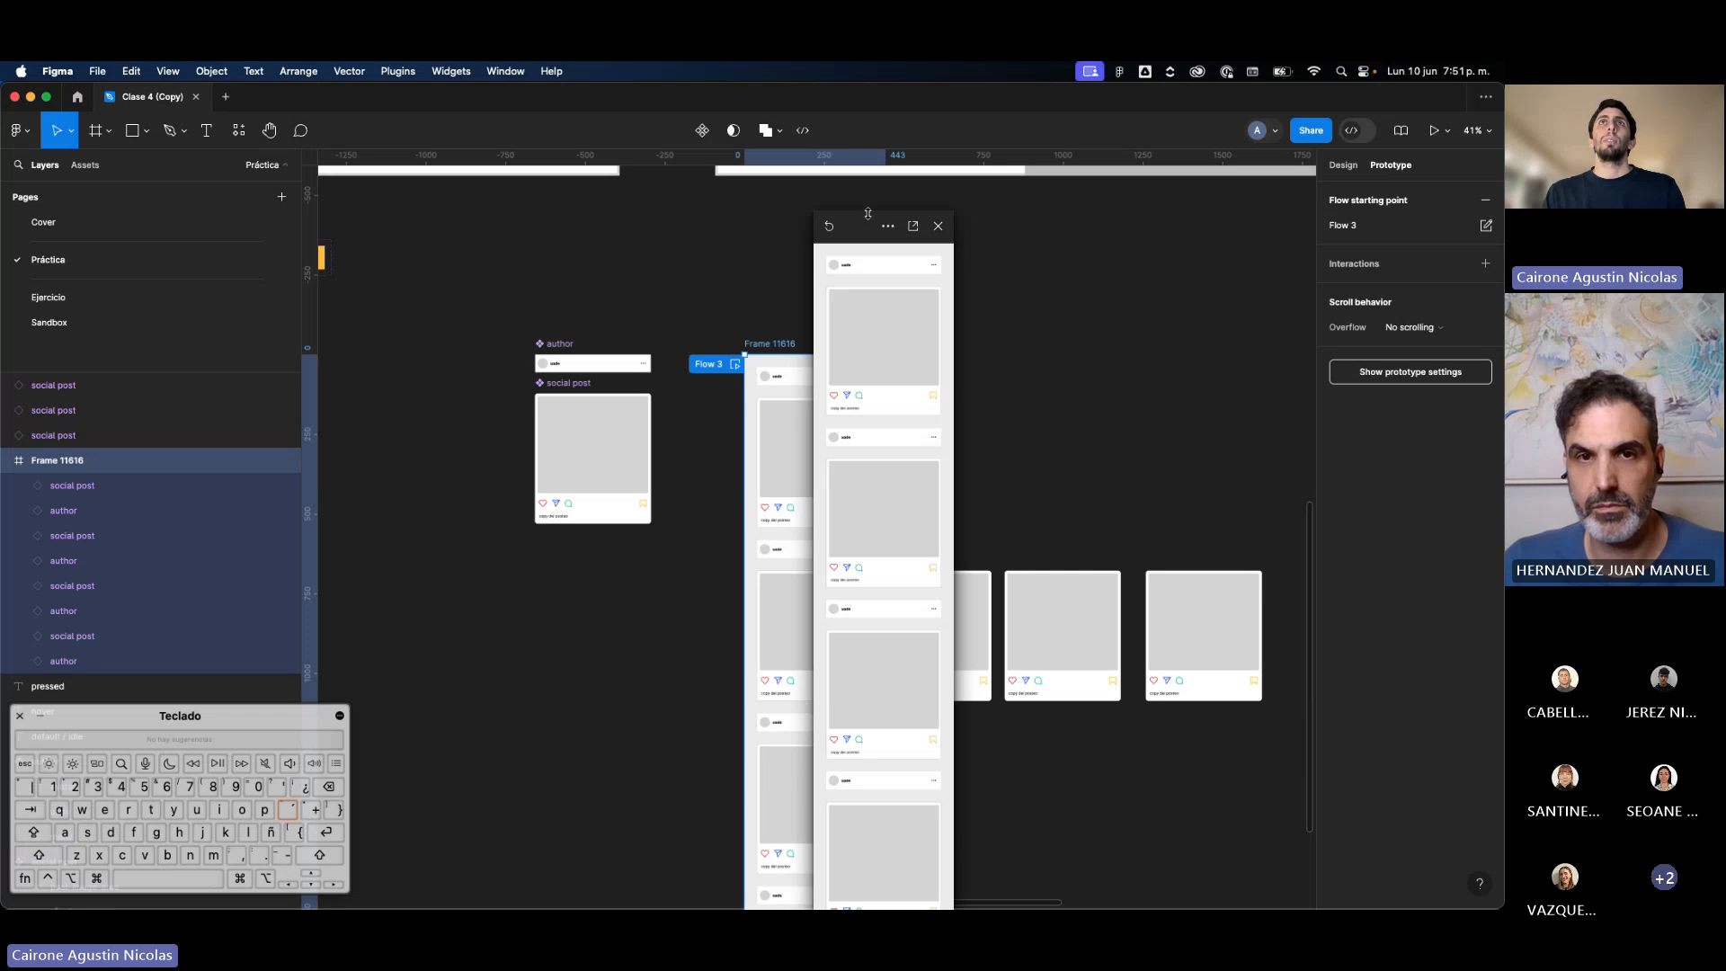
drag(867, 213, 1077, 260)
scroll(975, 407, down, 3)
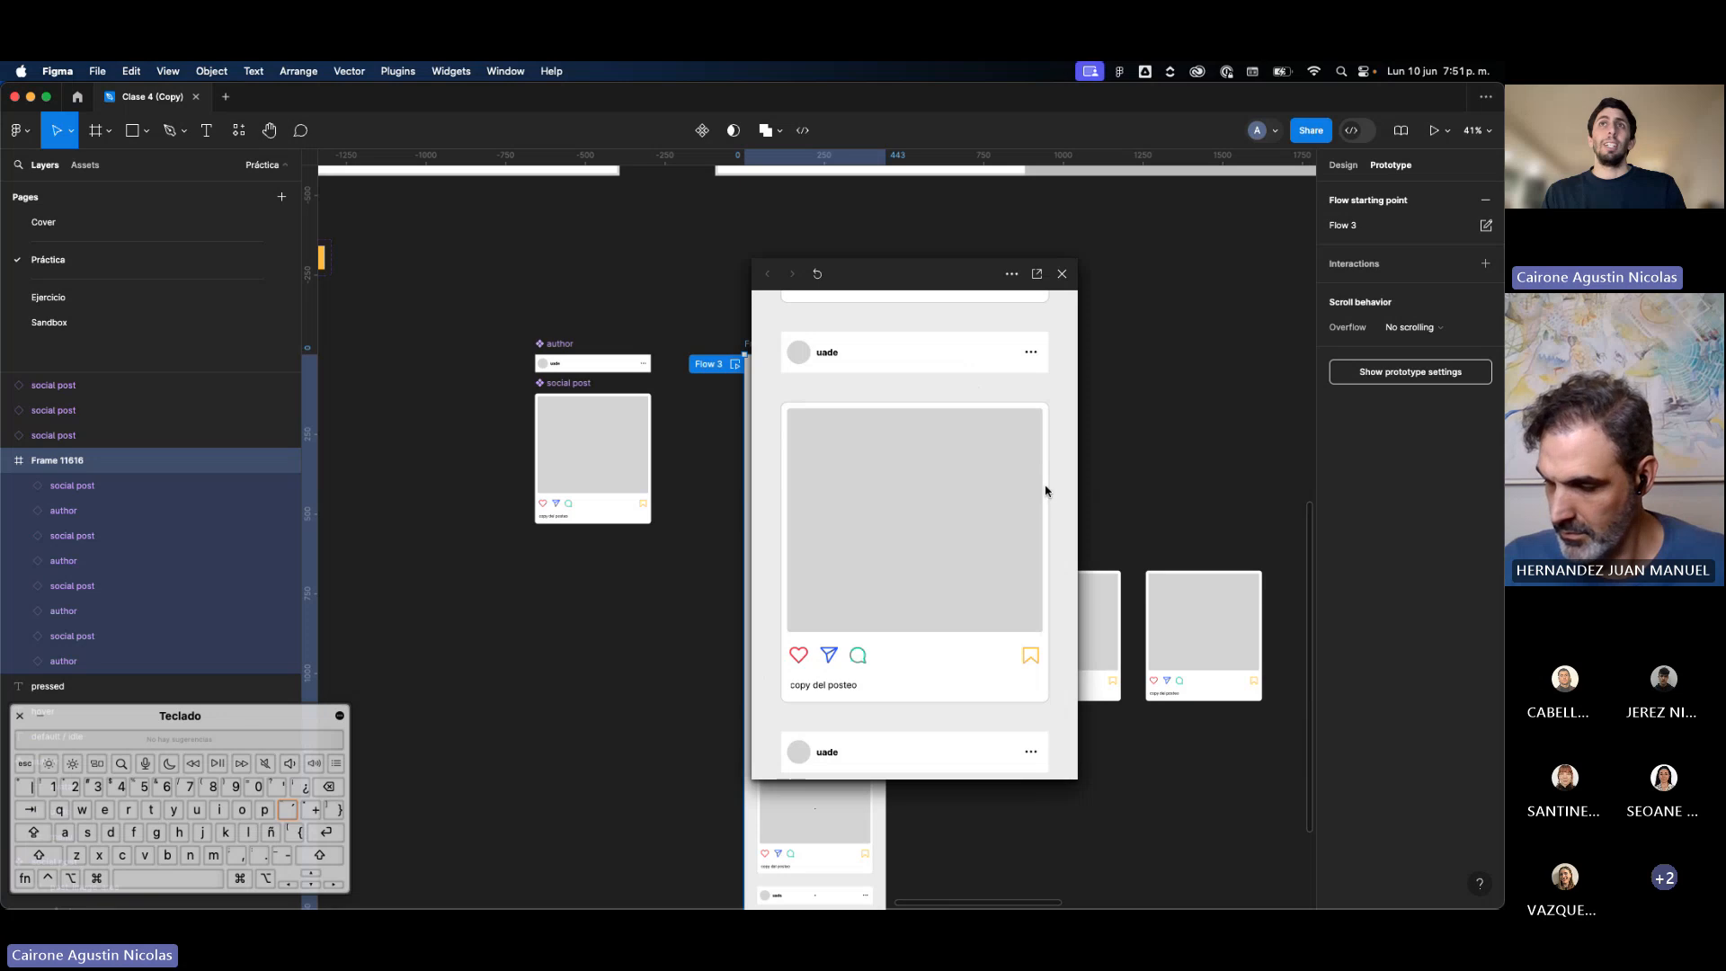
click(1061, 274)
Step: Delete the three loose social post copies beside the feed's second post
scroll(1002, 470, right, 3)
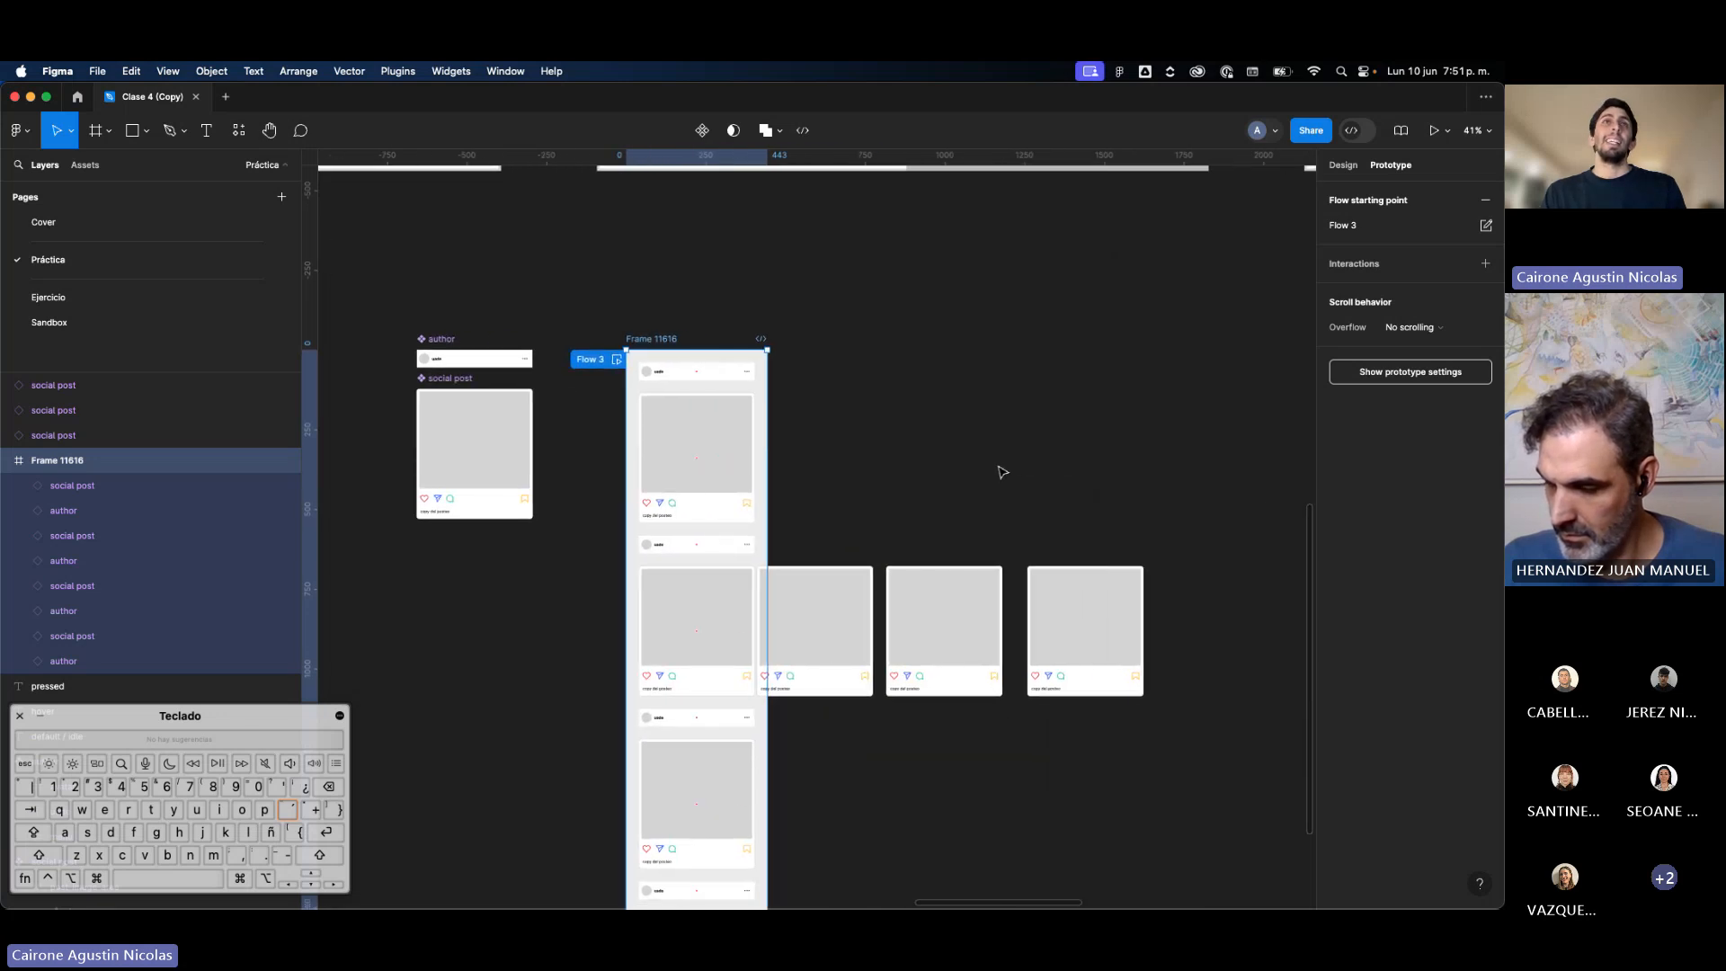
click(816, 504)
drag(816, 504, 1088, 693)
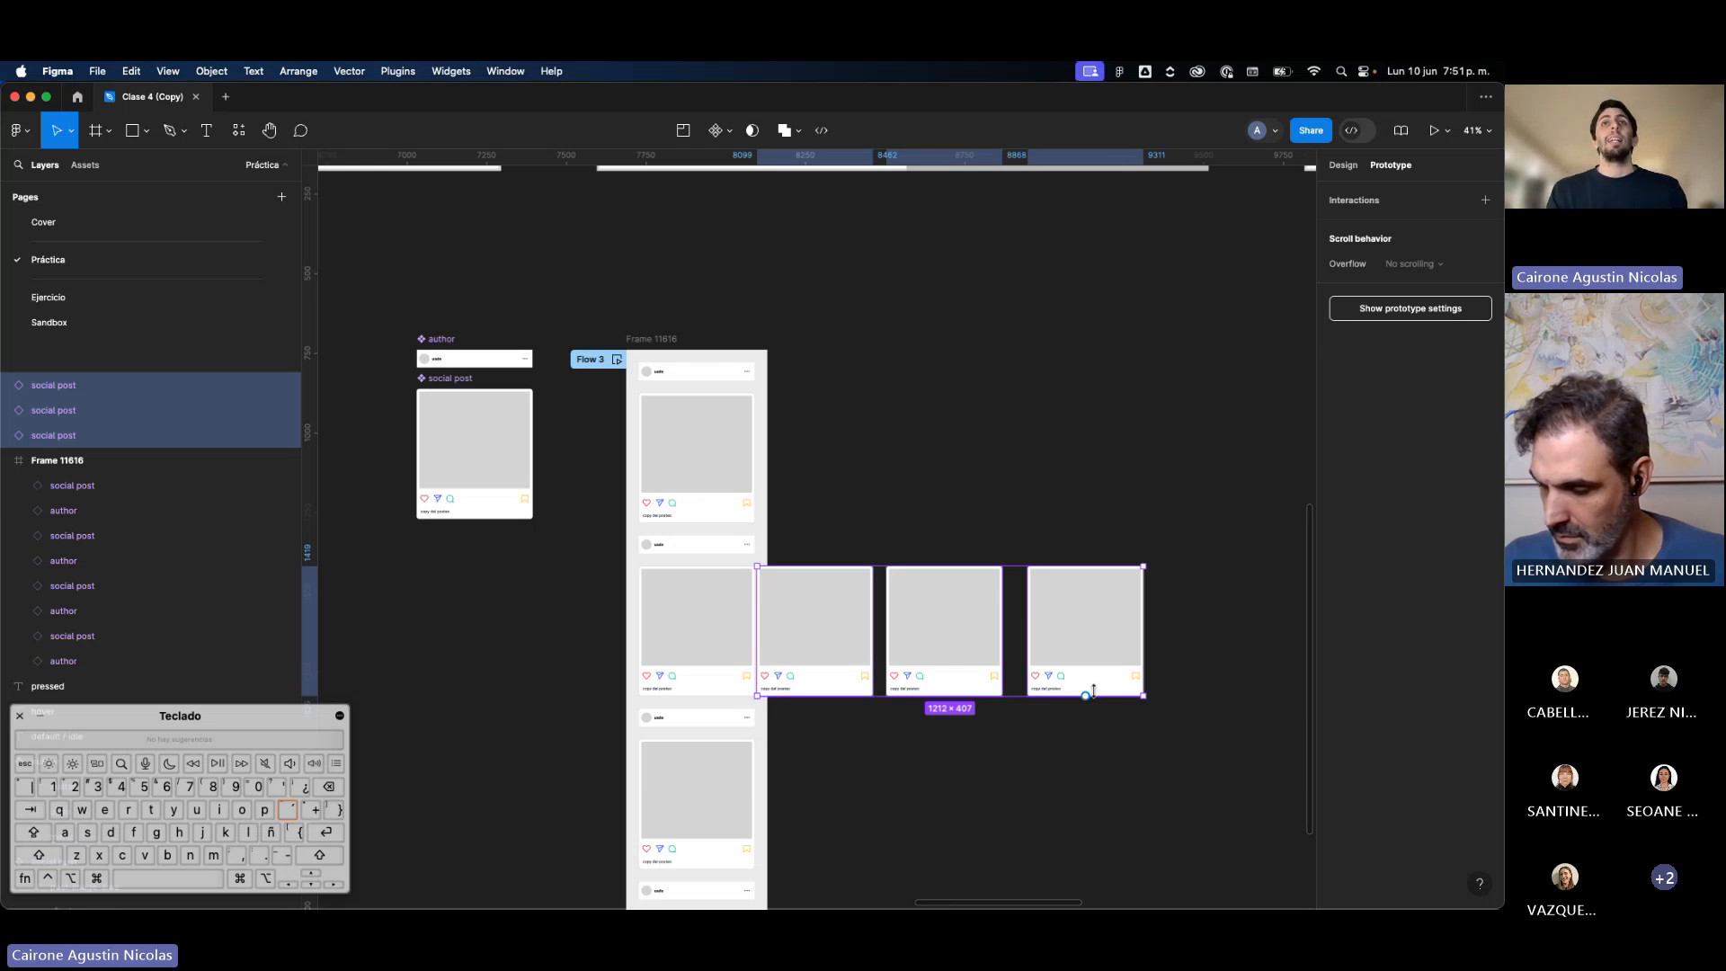
key(BackSpace)
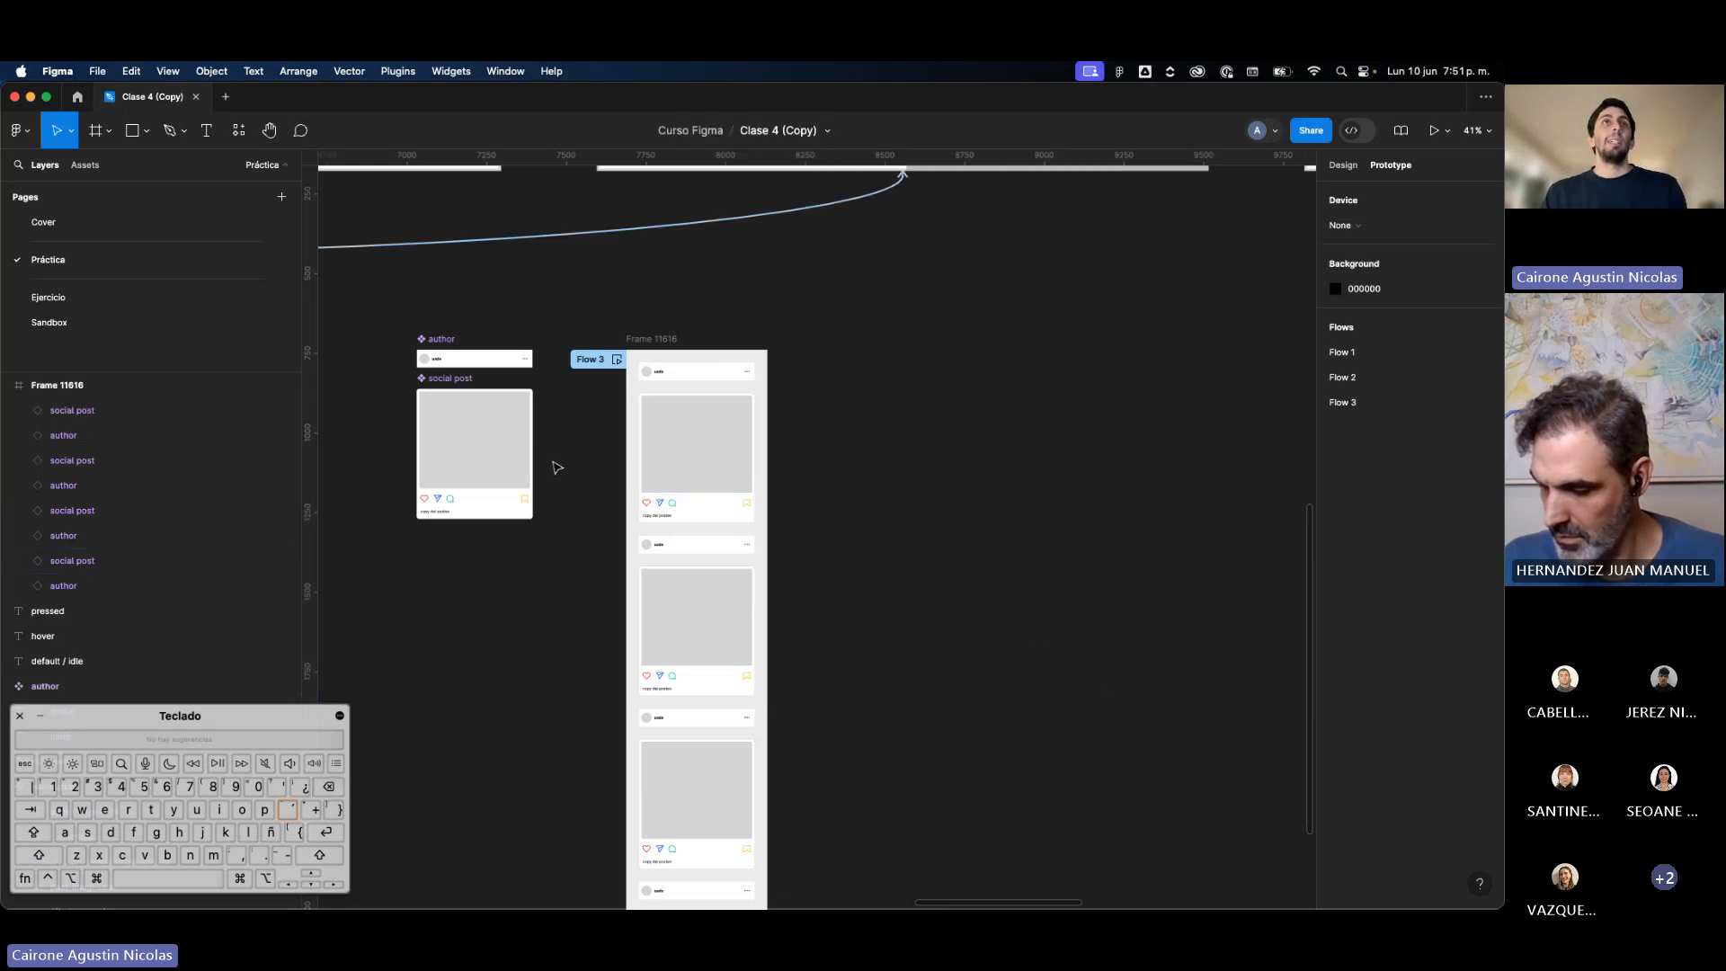
Step: Place a copy of the social post component on the empty canvas to the right of the feed frame
scroll(519, 460, up, 2)
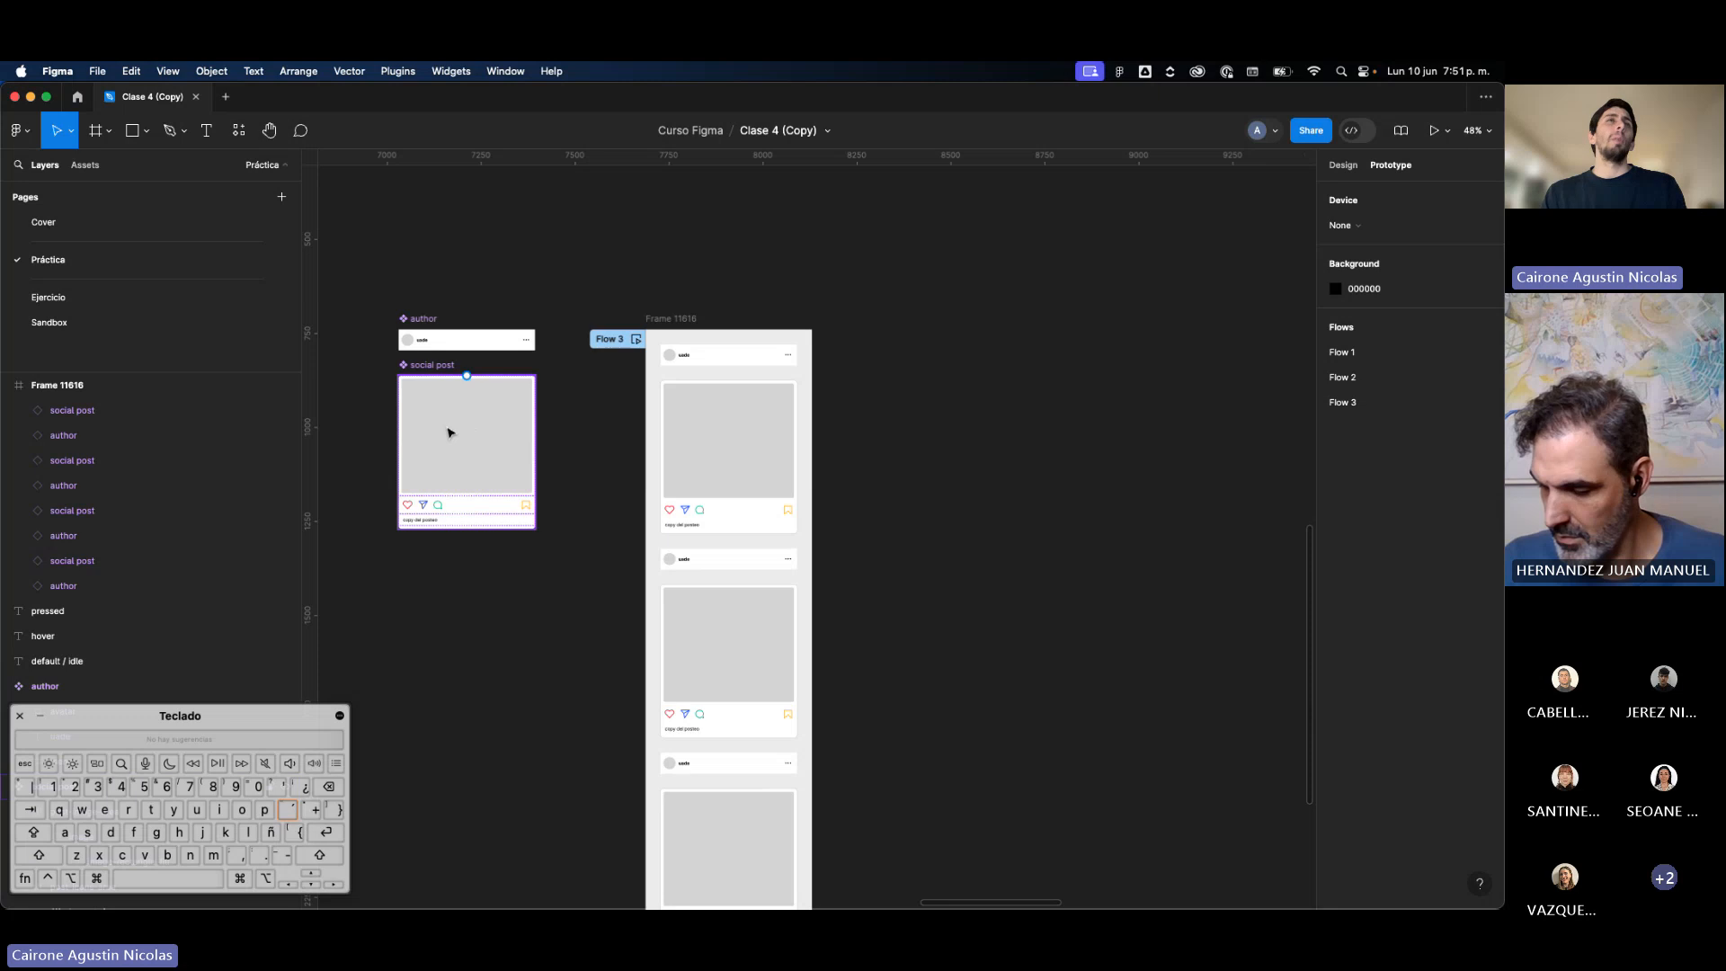
drag(450, 432, 1065, 428)
scroll(1067, 429, right, 2)
scroll(452, 436, left, 2)
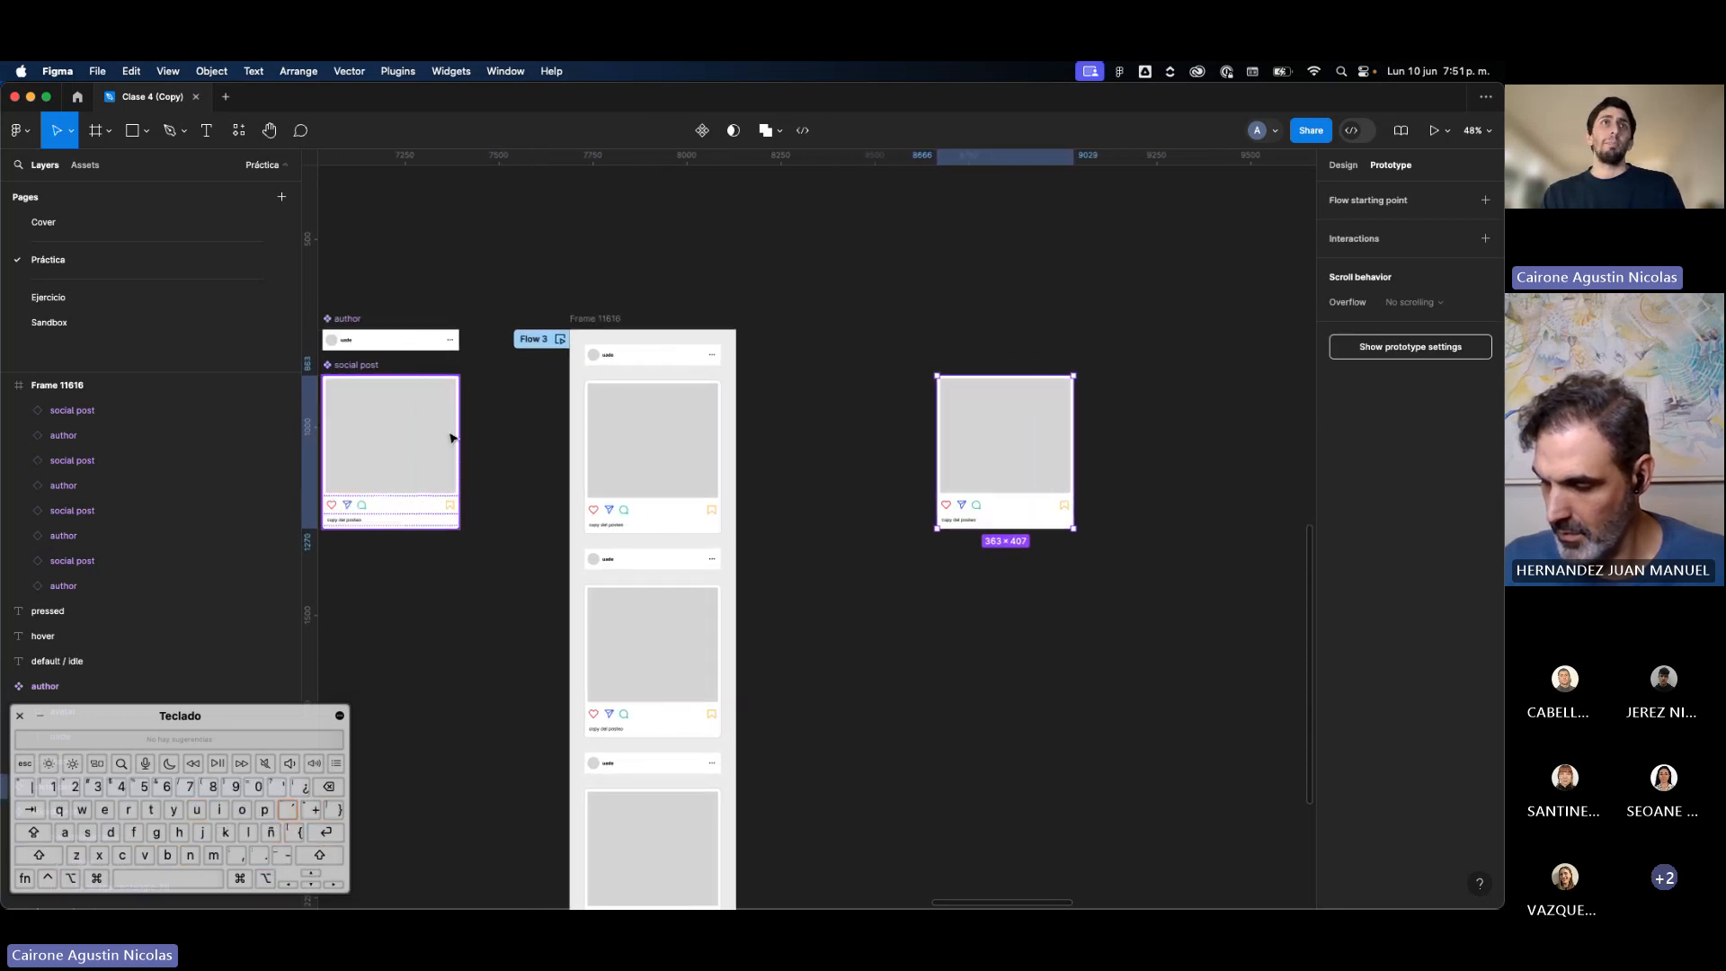
scroll(989, 431, right, 3)
scroll(860, 440, up, 3)
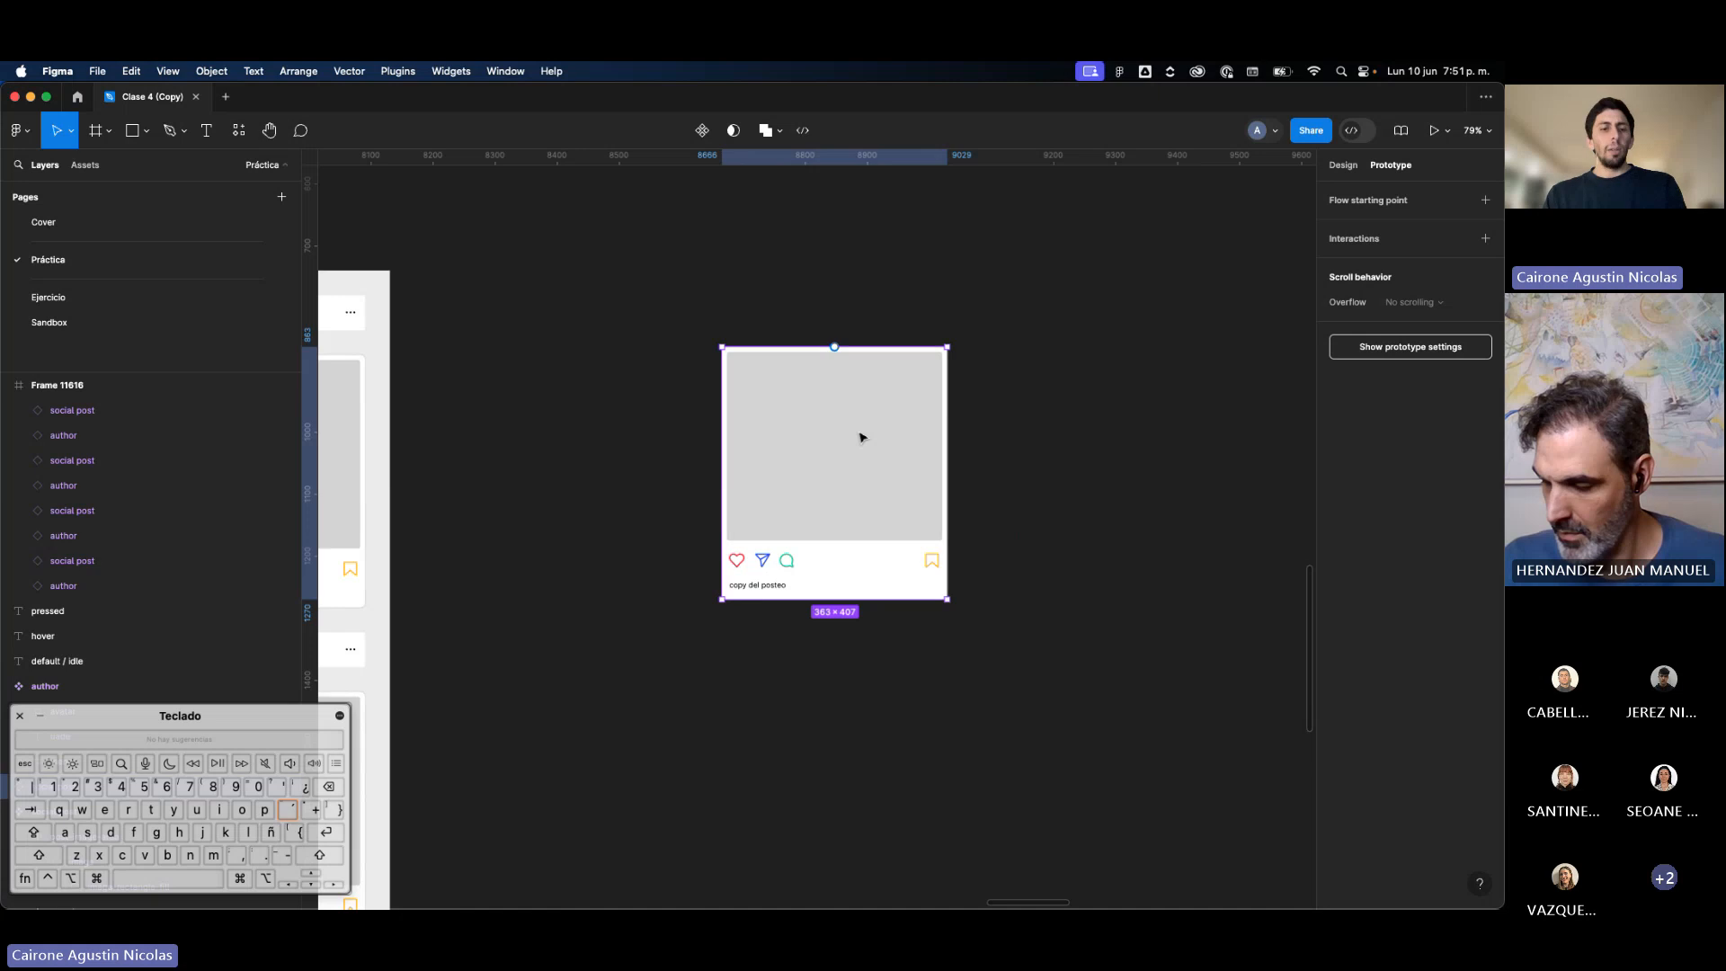
Step: Try duplicating the loose social post into a row of four, and undo the duplications
drag(860, 438, 1094, 452)
scroll(1094, 452, down, 2)
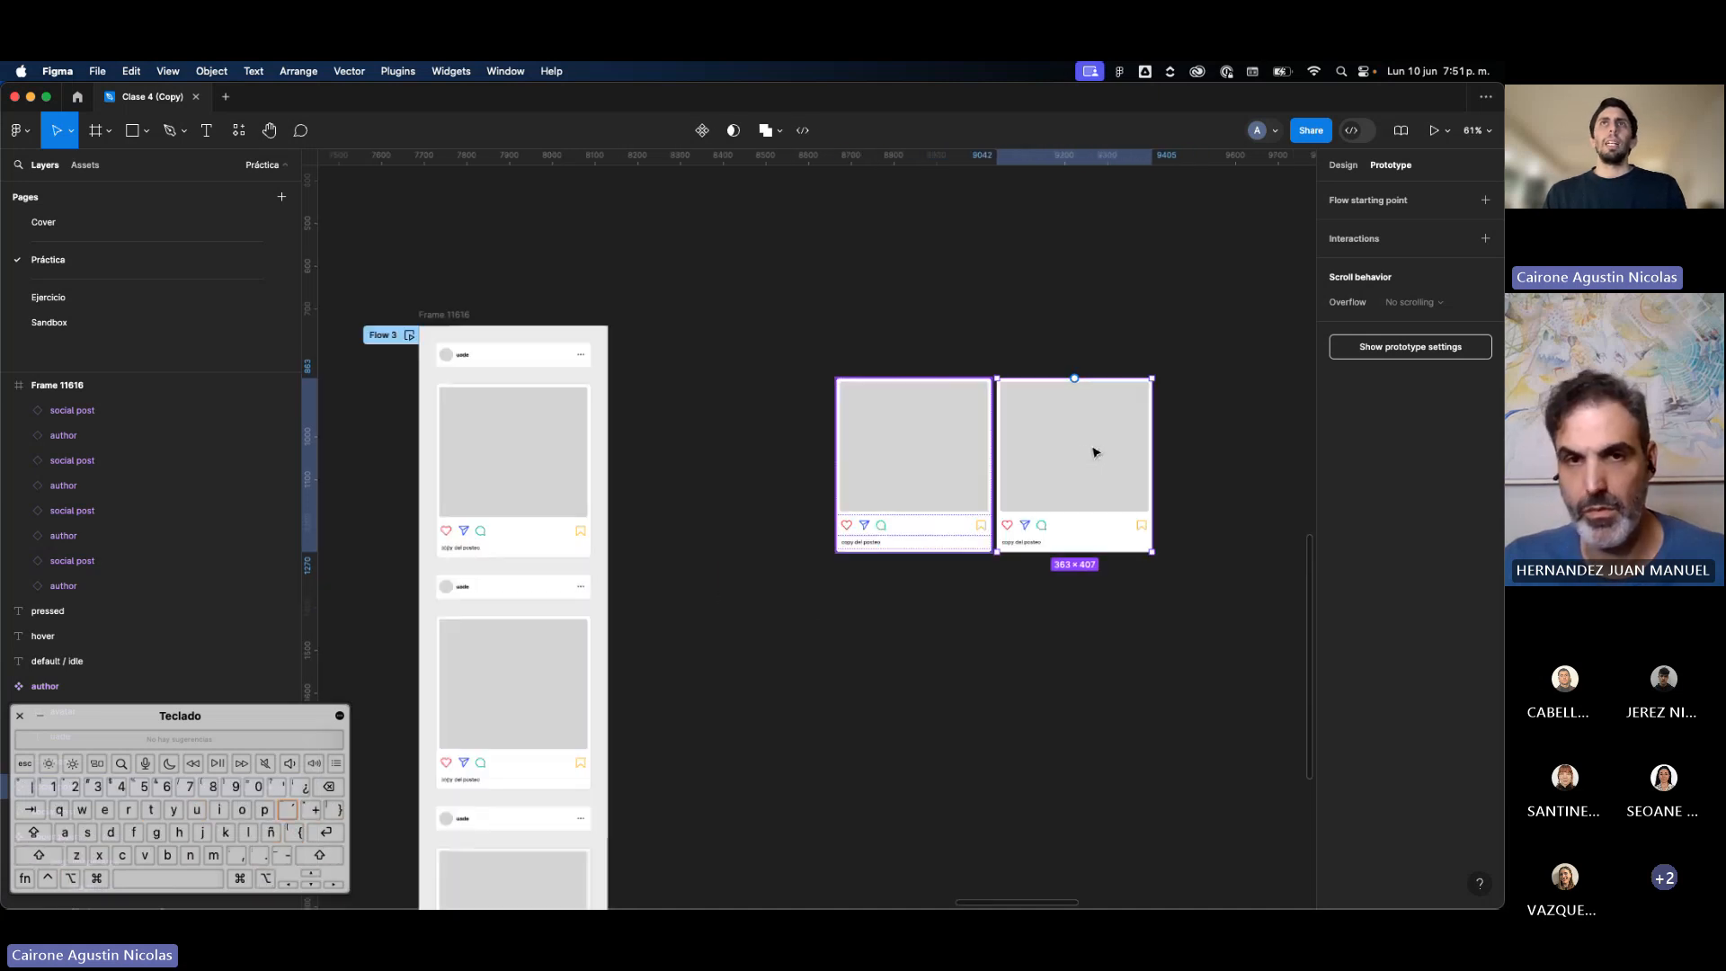
scroll(1094, 452, down, 2)
key(super+d)
key(super+d)
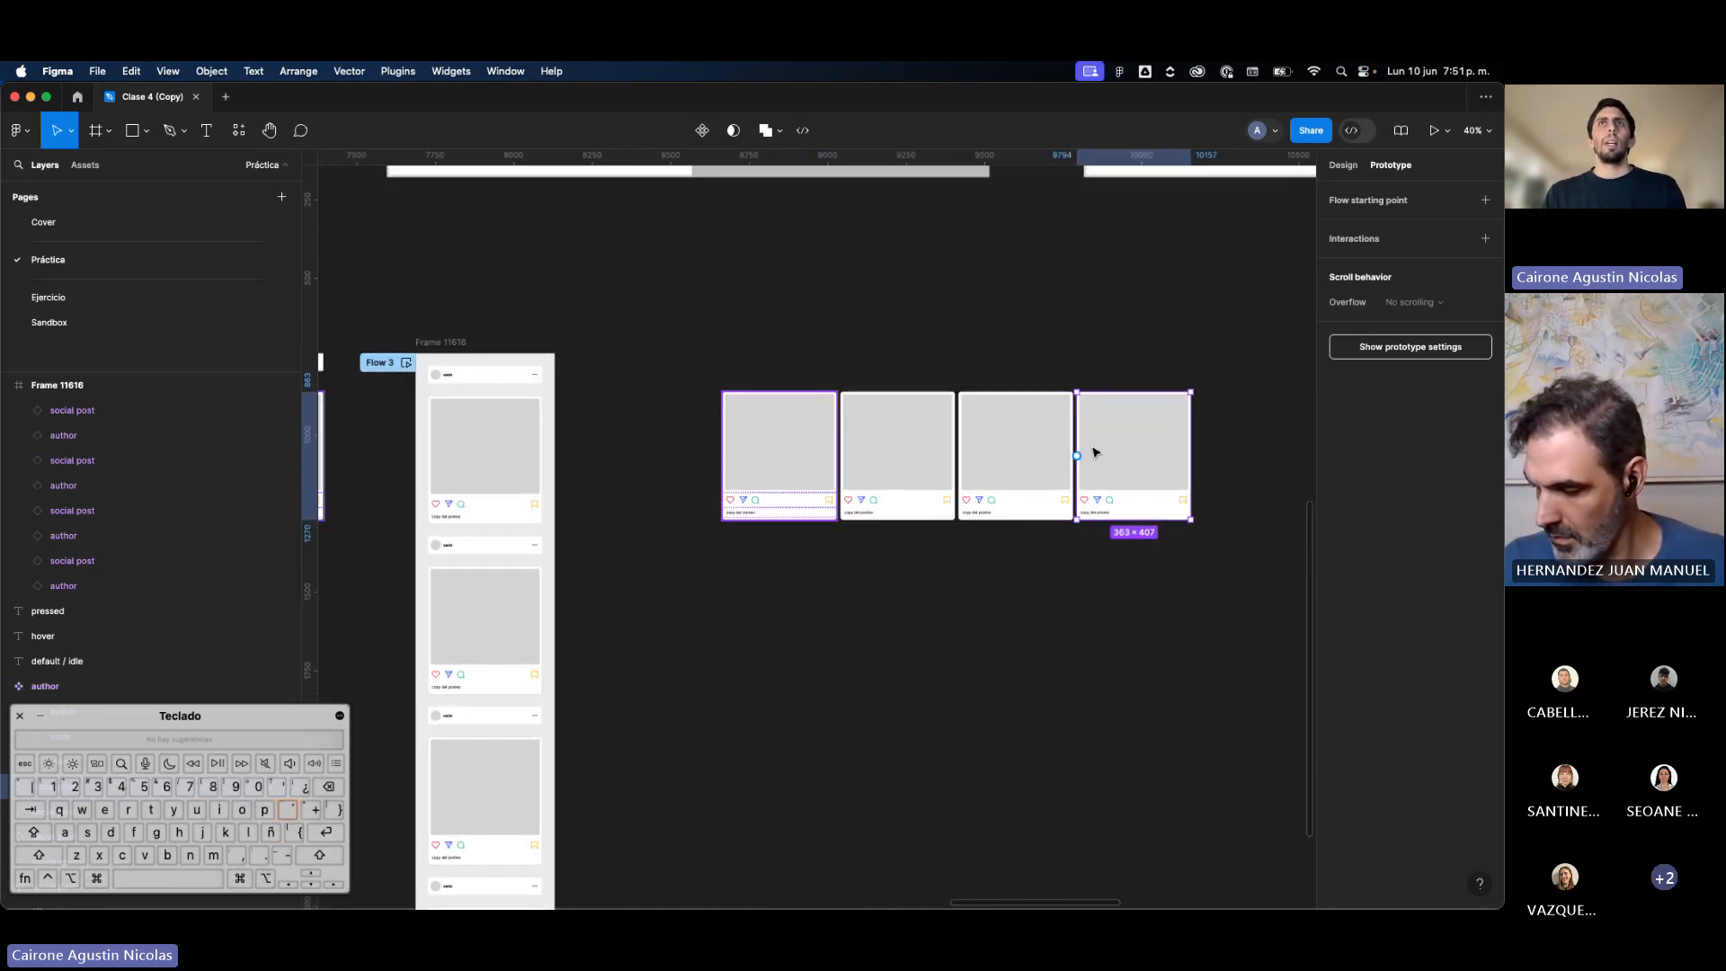
scroll(1090, 452, up, 3)
key(super+z)
key(super+z)
key(super+z)
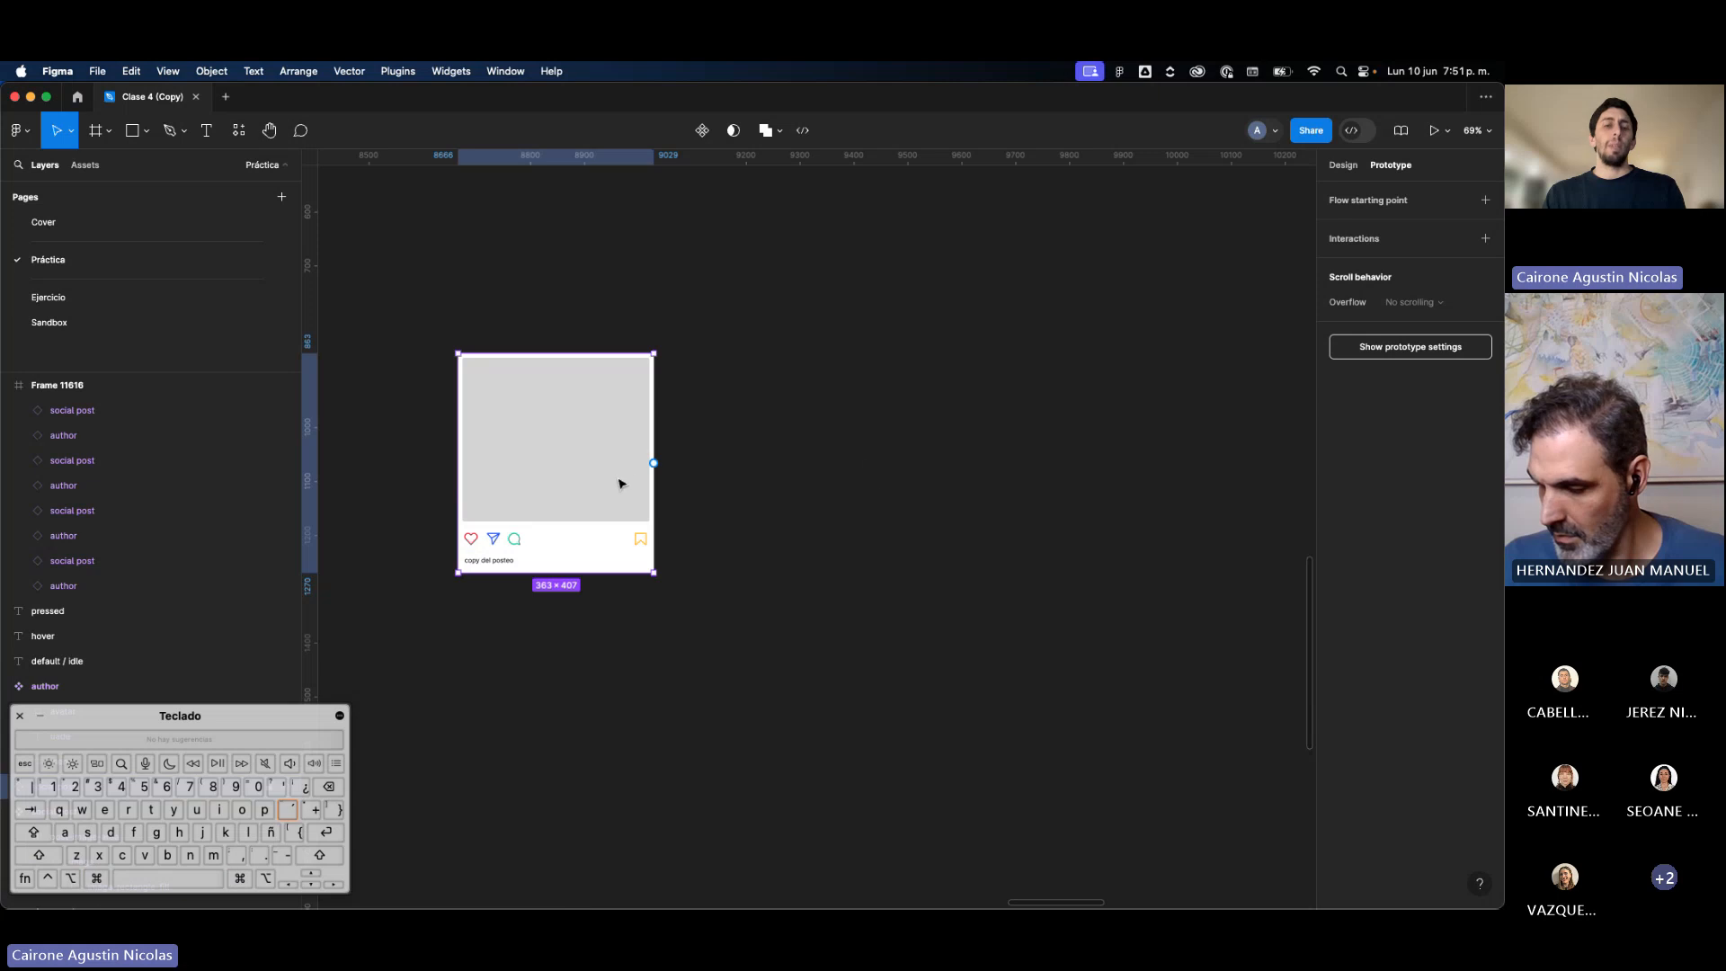
Step: Duplicate the loose social post three times to form an evenly spaced horizontal row of four
drag(620, 483, 821, 492)
key(super+d)
key(super+d)
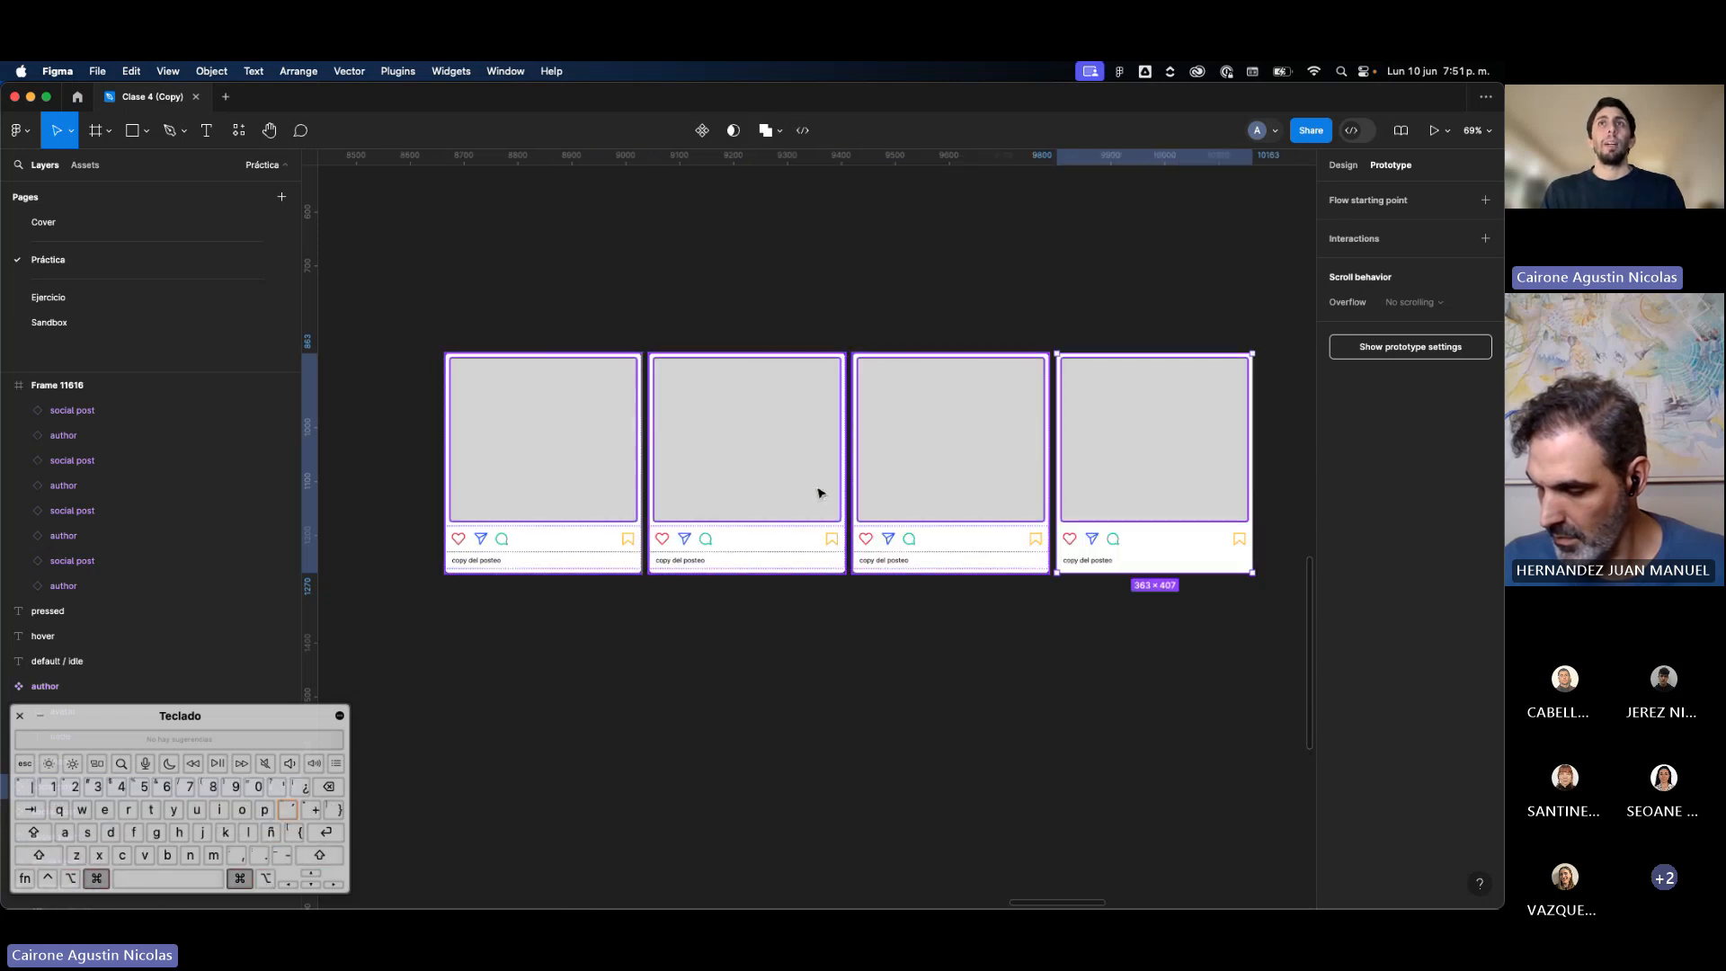
Step: Duplicate the last loose social post once more at the same spacing to extend the horizontal row to five
key(super+d)
scroll(817, 493, down, 2)
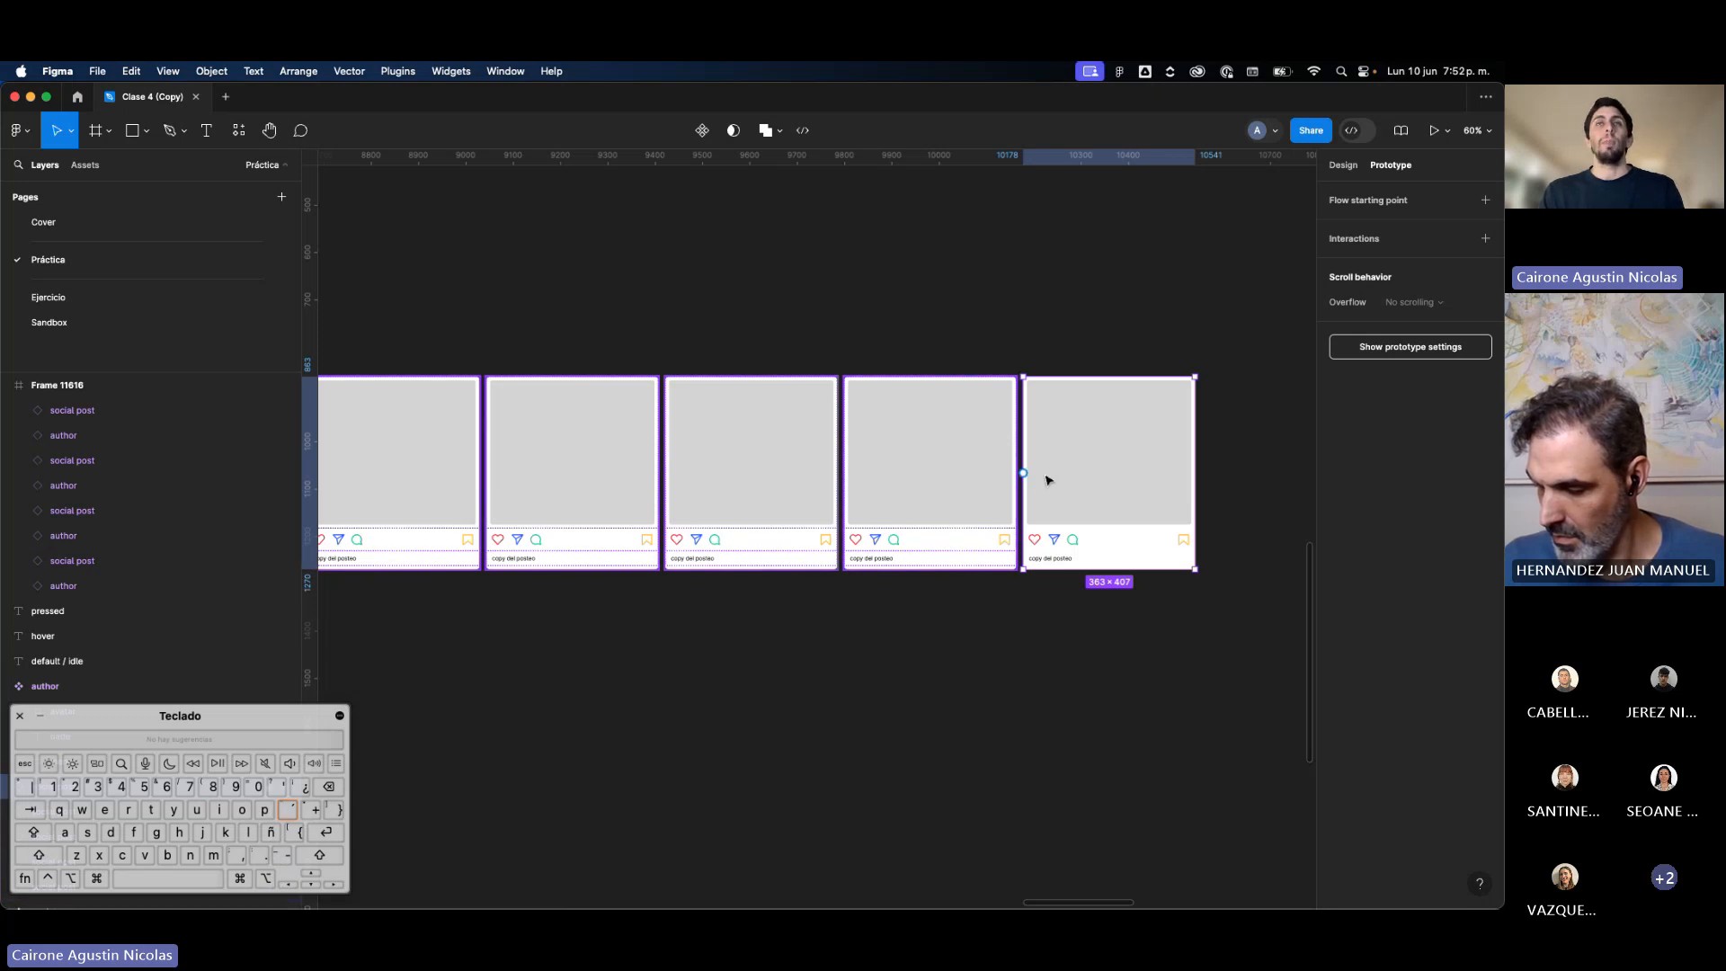
scroll(1038, 481, left, 3)
click(1072, 625)
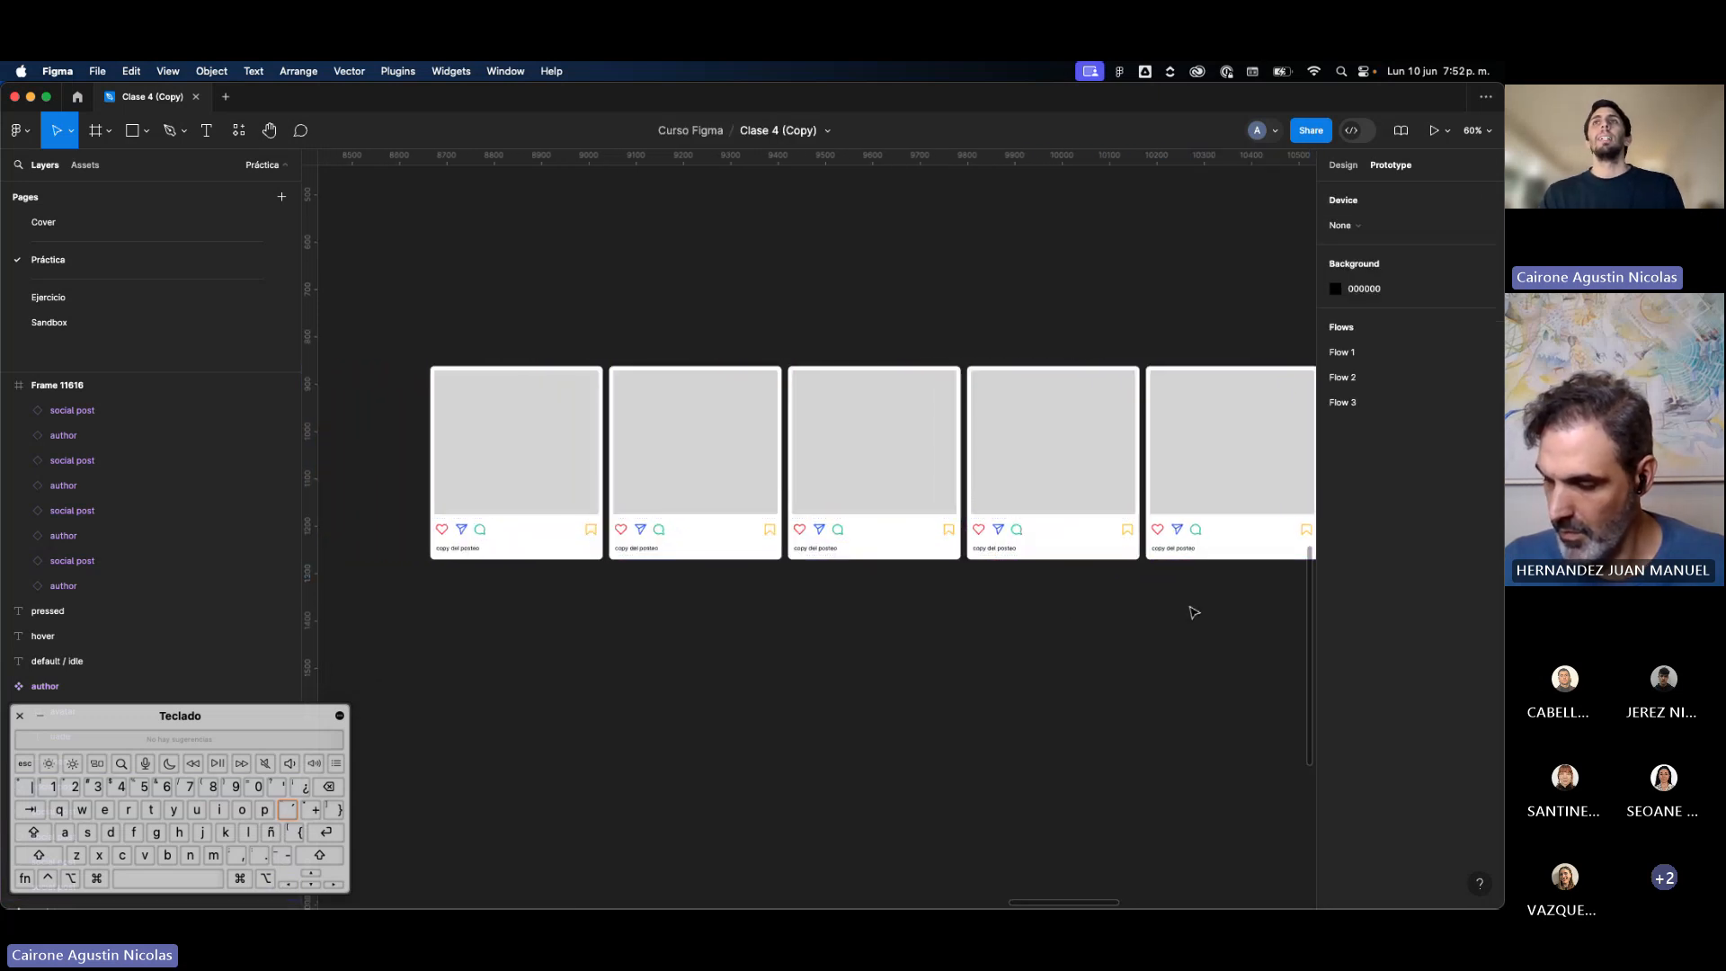
scroll(1240, 624, down, 3)
drag(1248, 615, 717, 526)
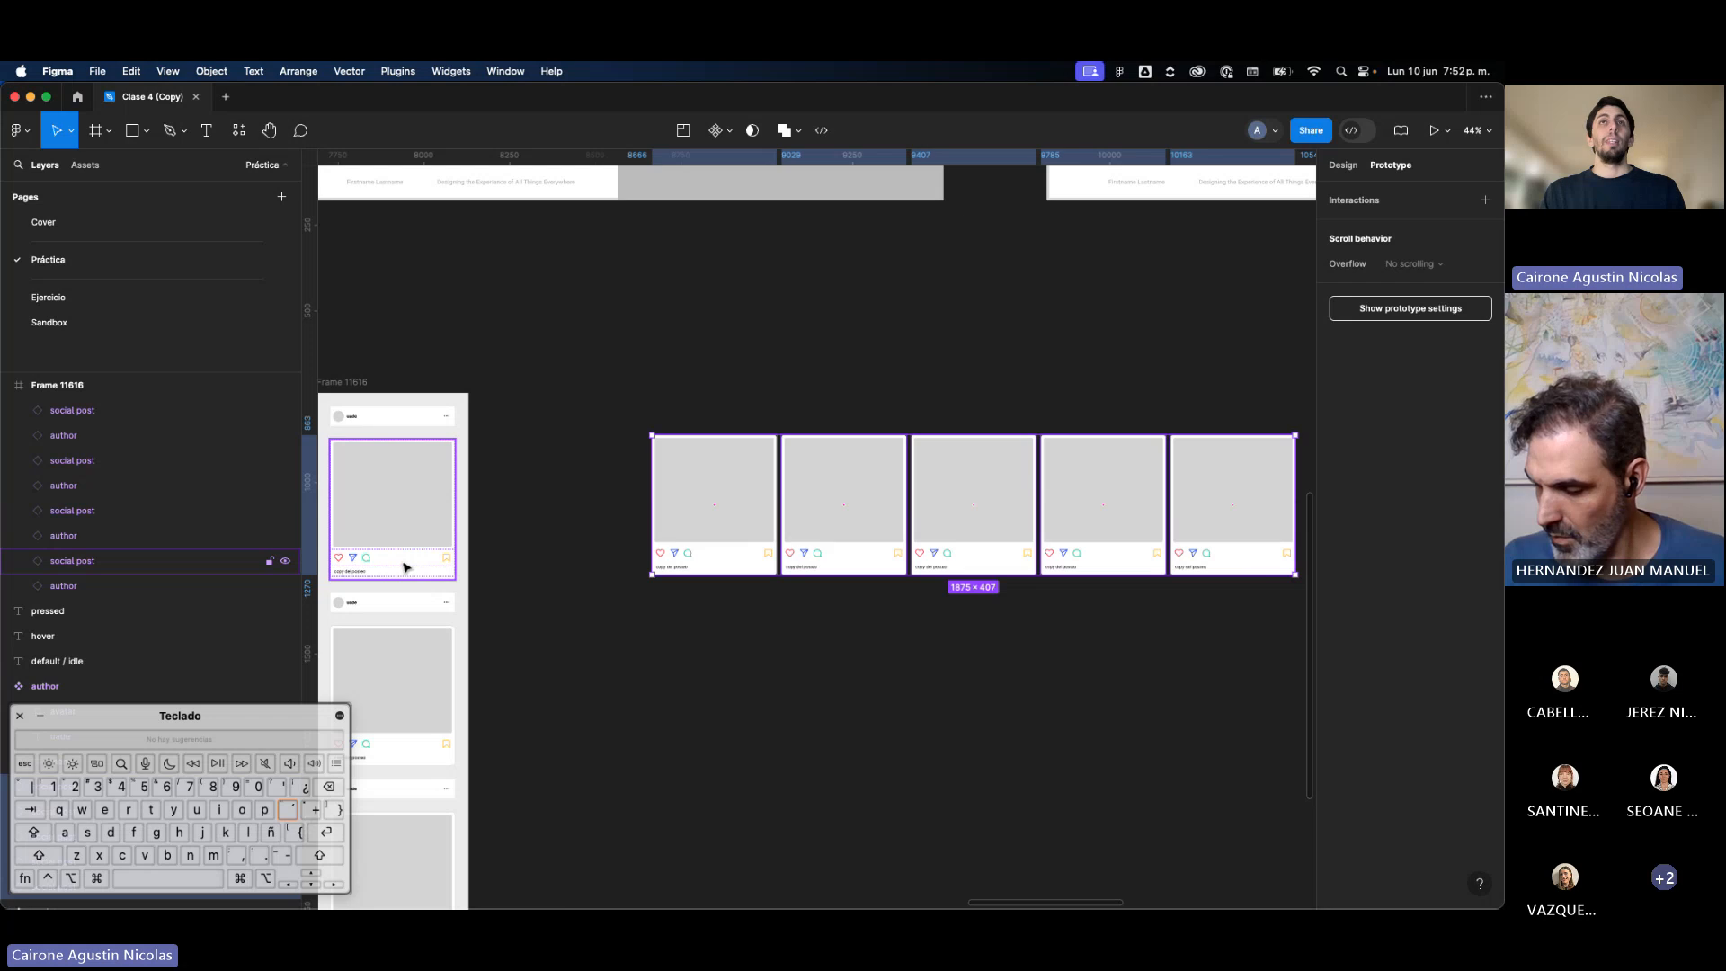
drag(701, 626, 1110, 556)
scroll(1110, 553, left, 4)
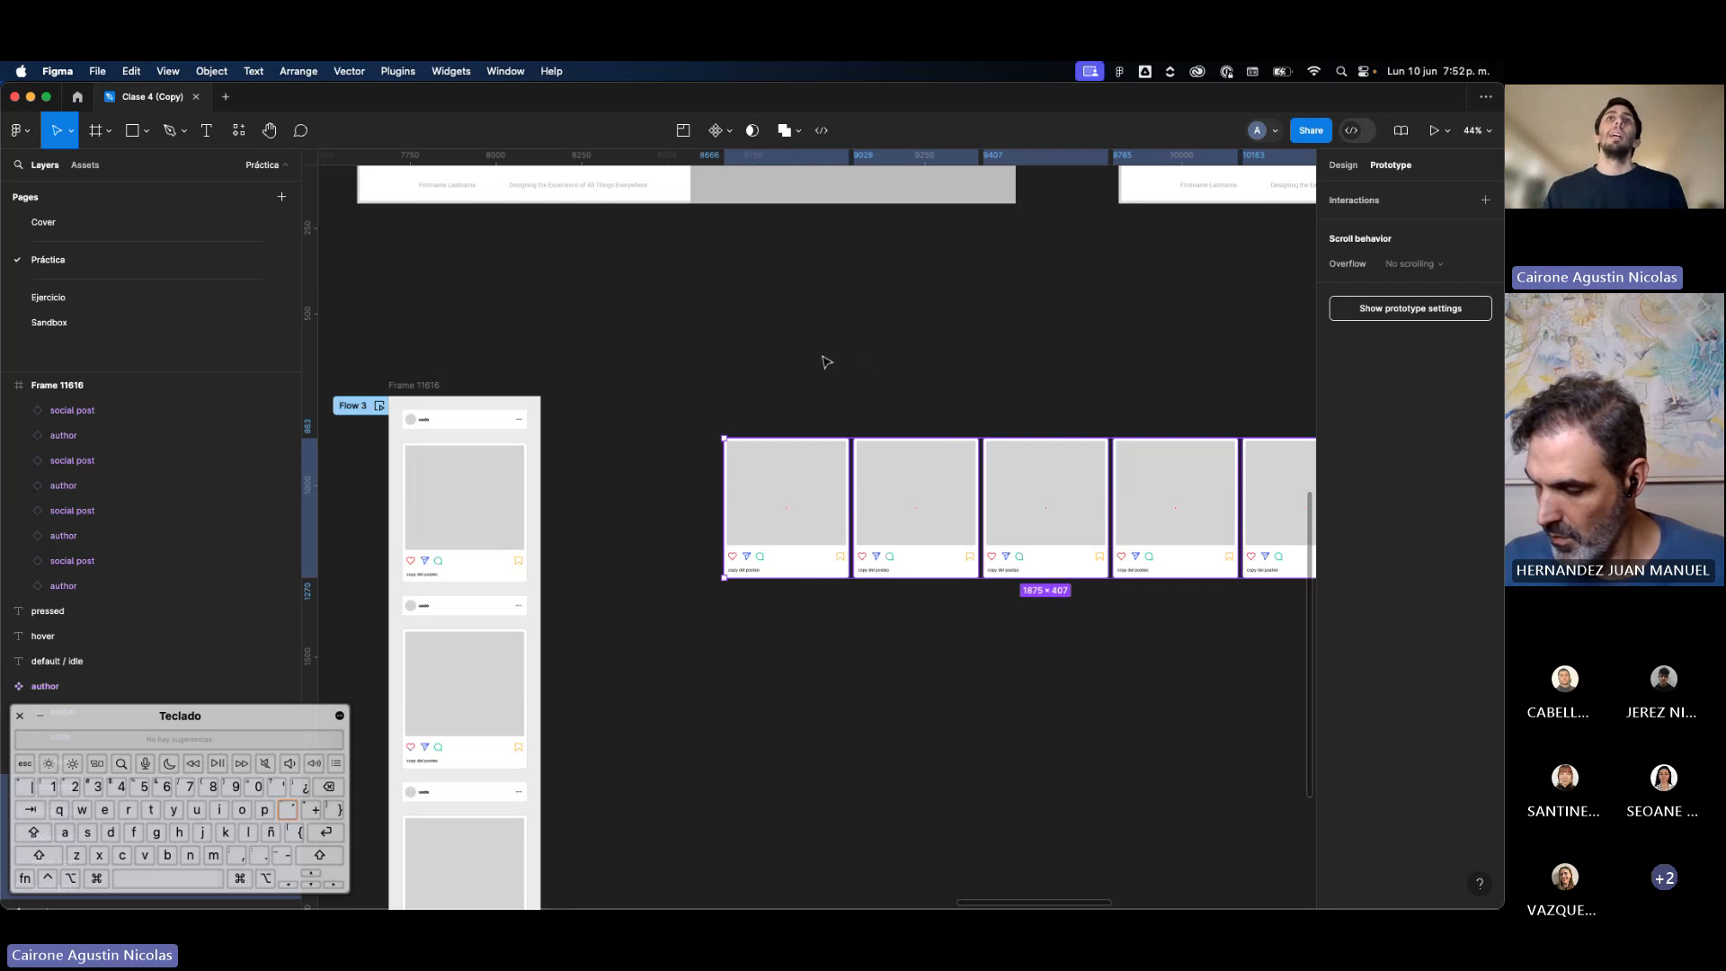
drag(766, 361, 1264, 515)
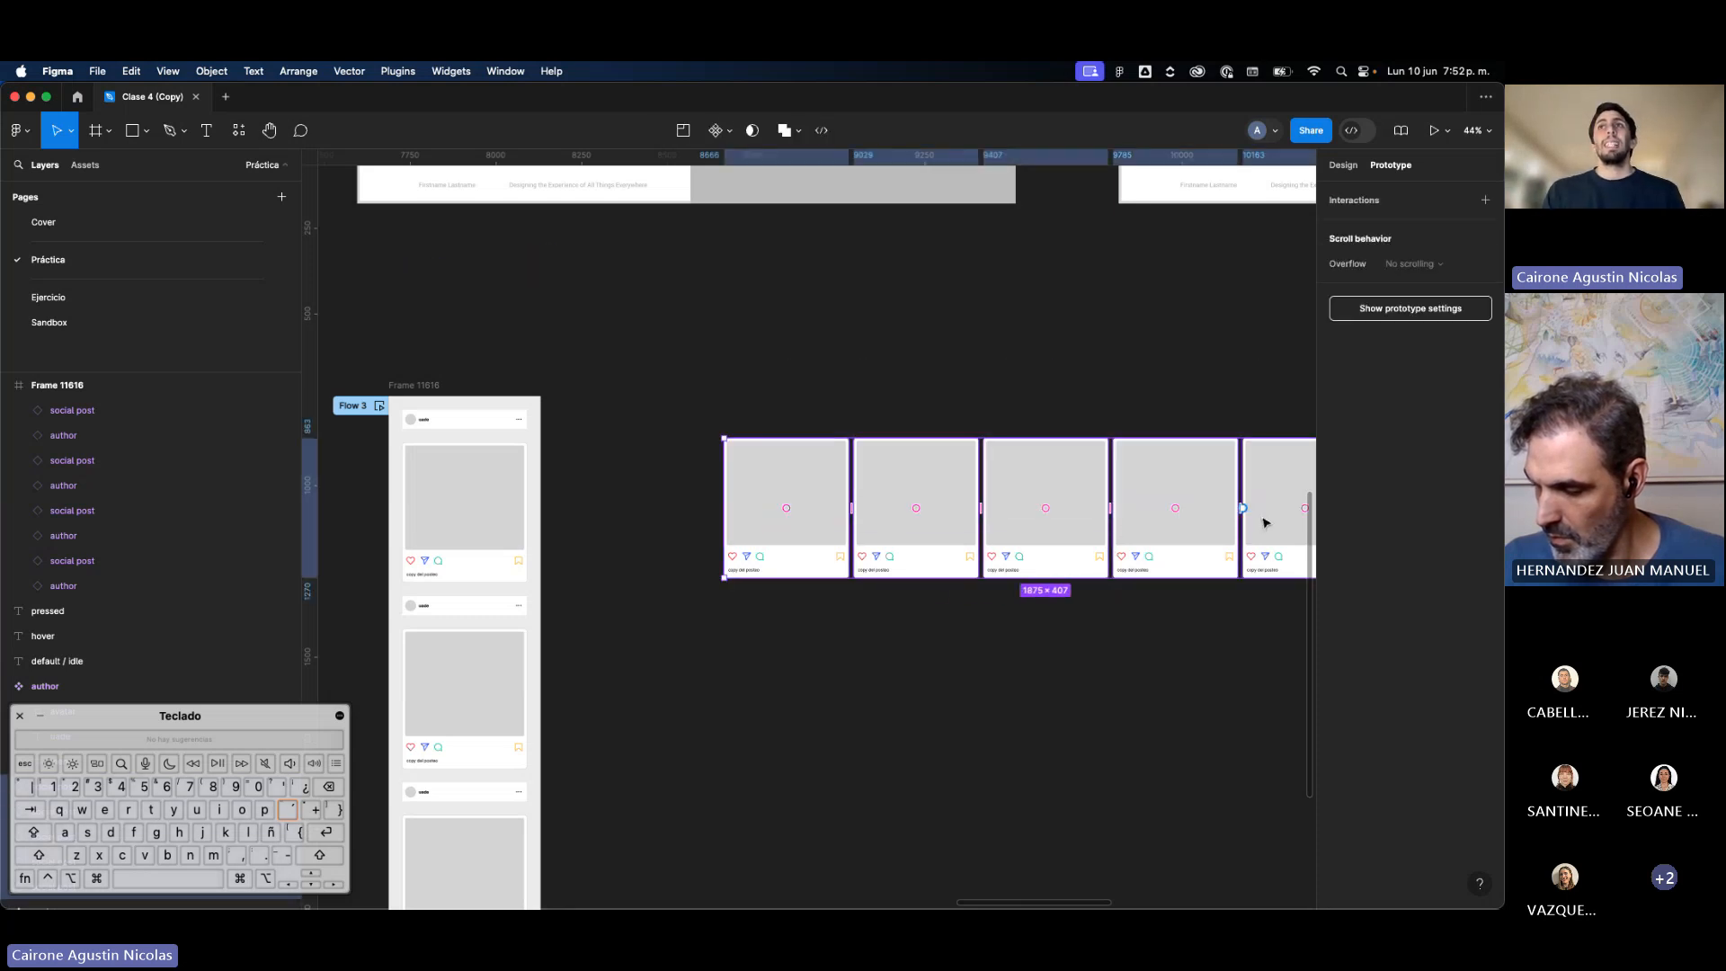
scroll(1264, 514, right, 3)
drag(1240, 658, 674, 518)
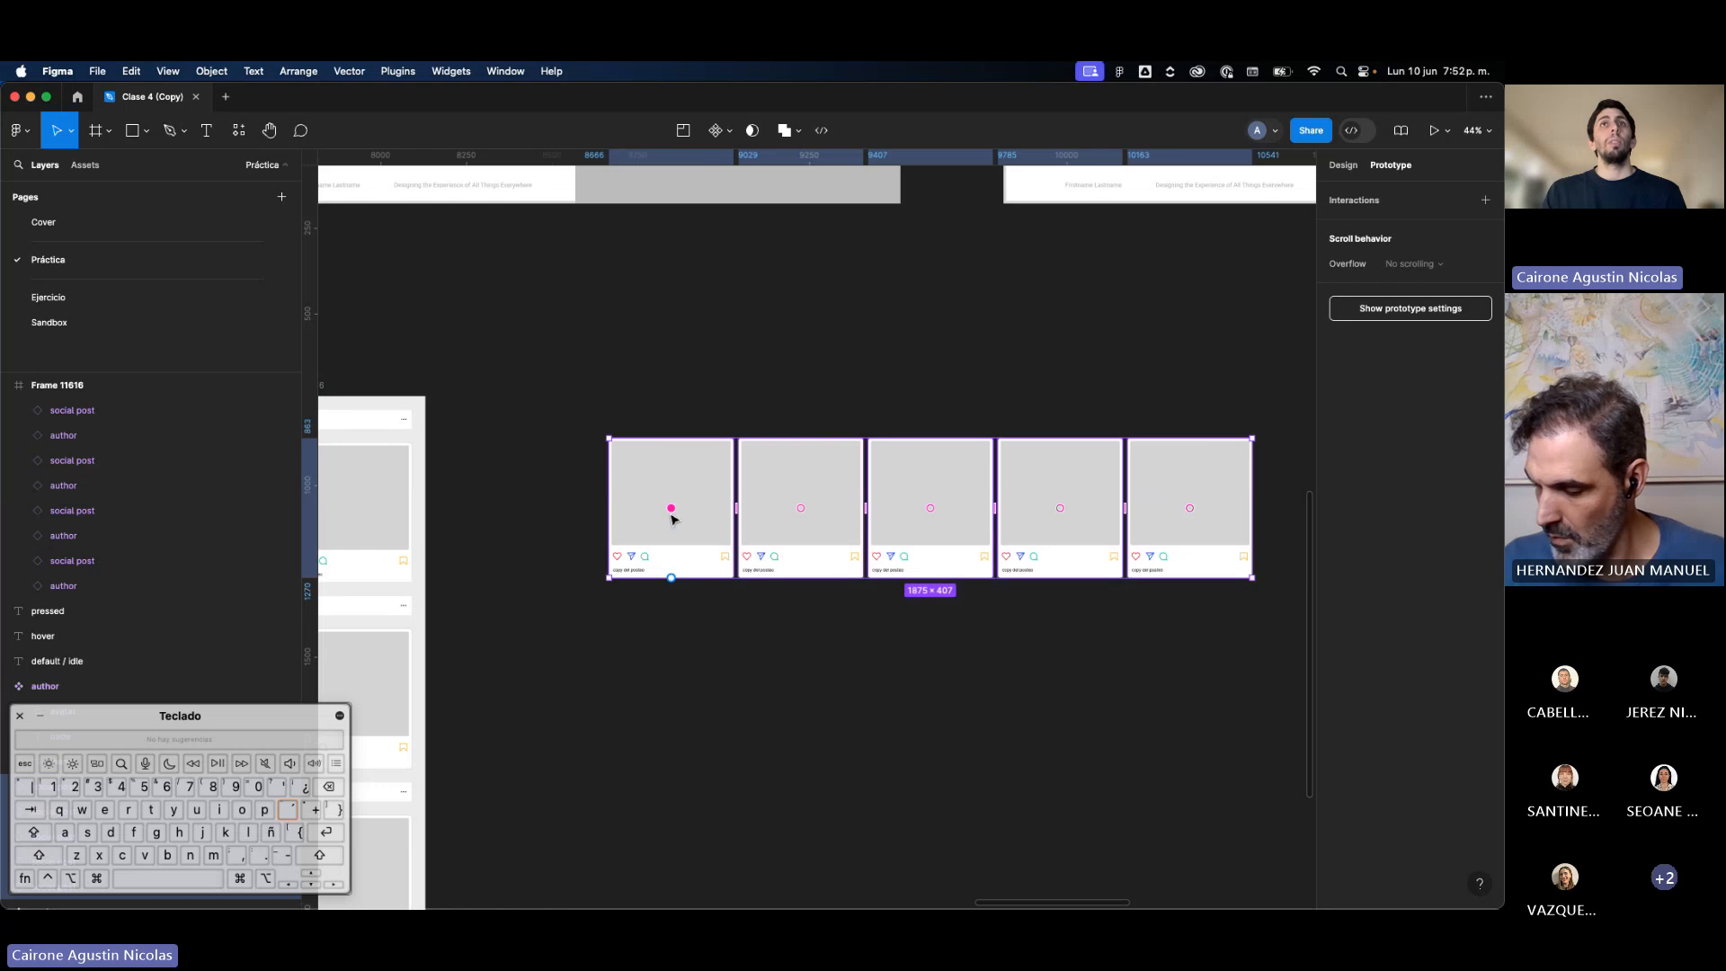
scroll(683, 512, up, 5)
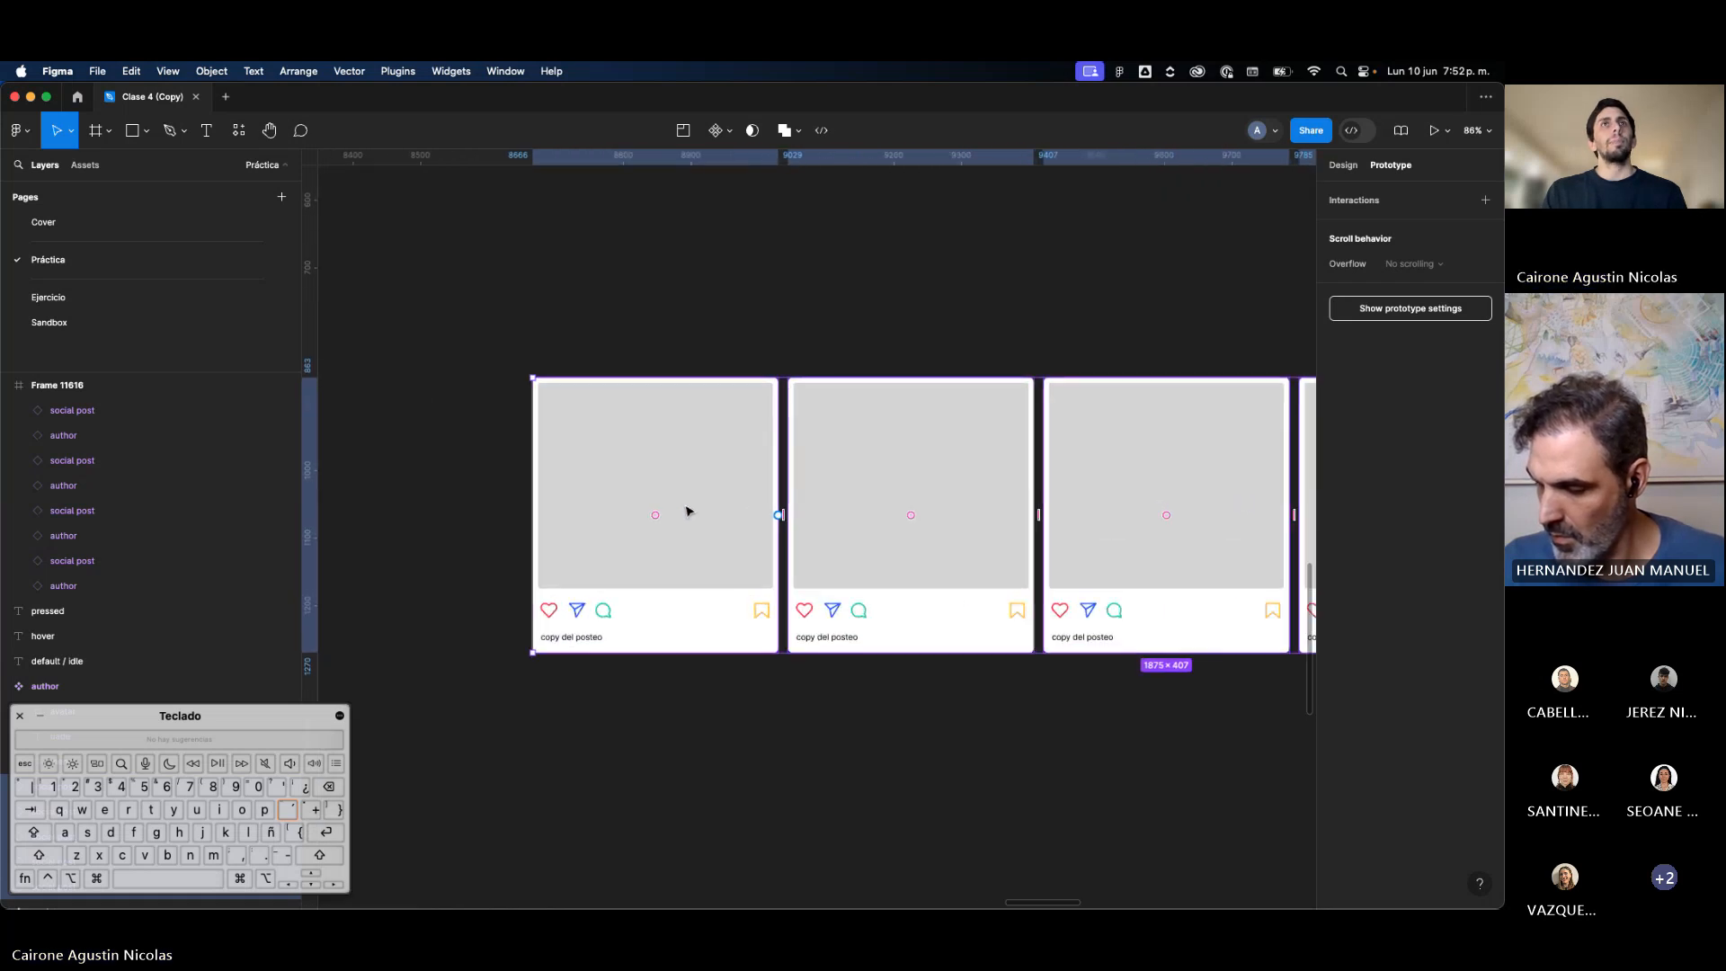
Step: Try wrapping the five loose social posts in a single frame
click(687, 511)
scroll(693, 320, down, 5)
drag(679, 308, 1238, 494)
right_click(696, 367)
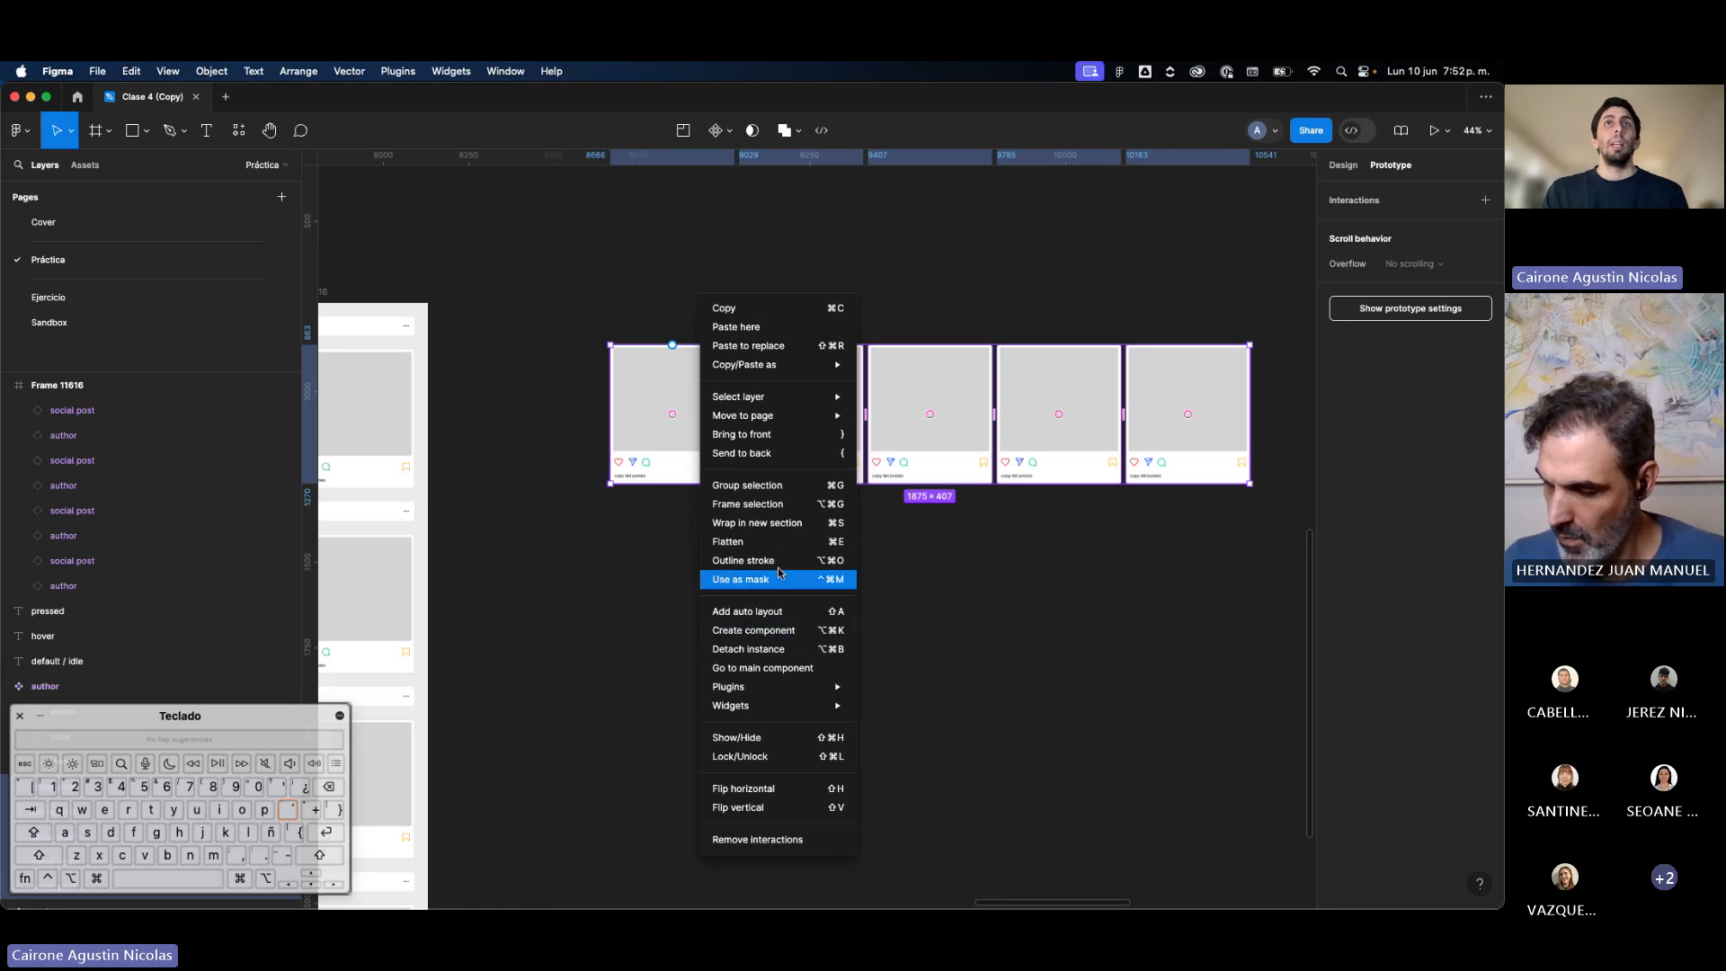
click(747, 504)
scroll(859, 389, up, 3)
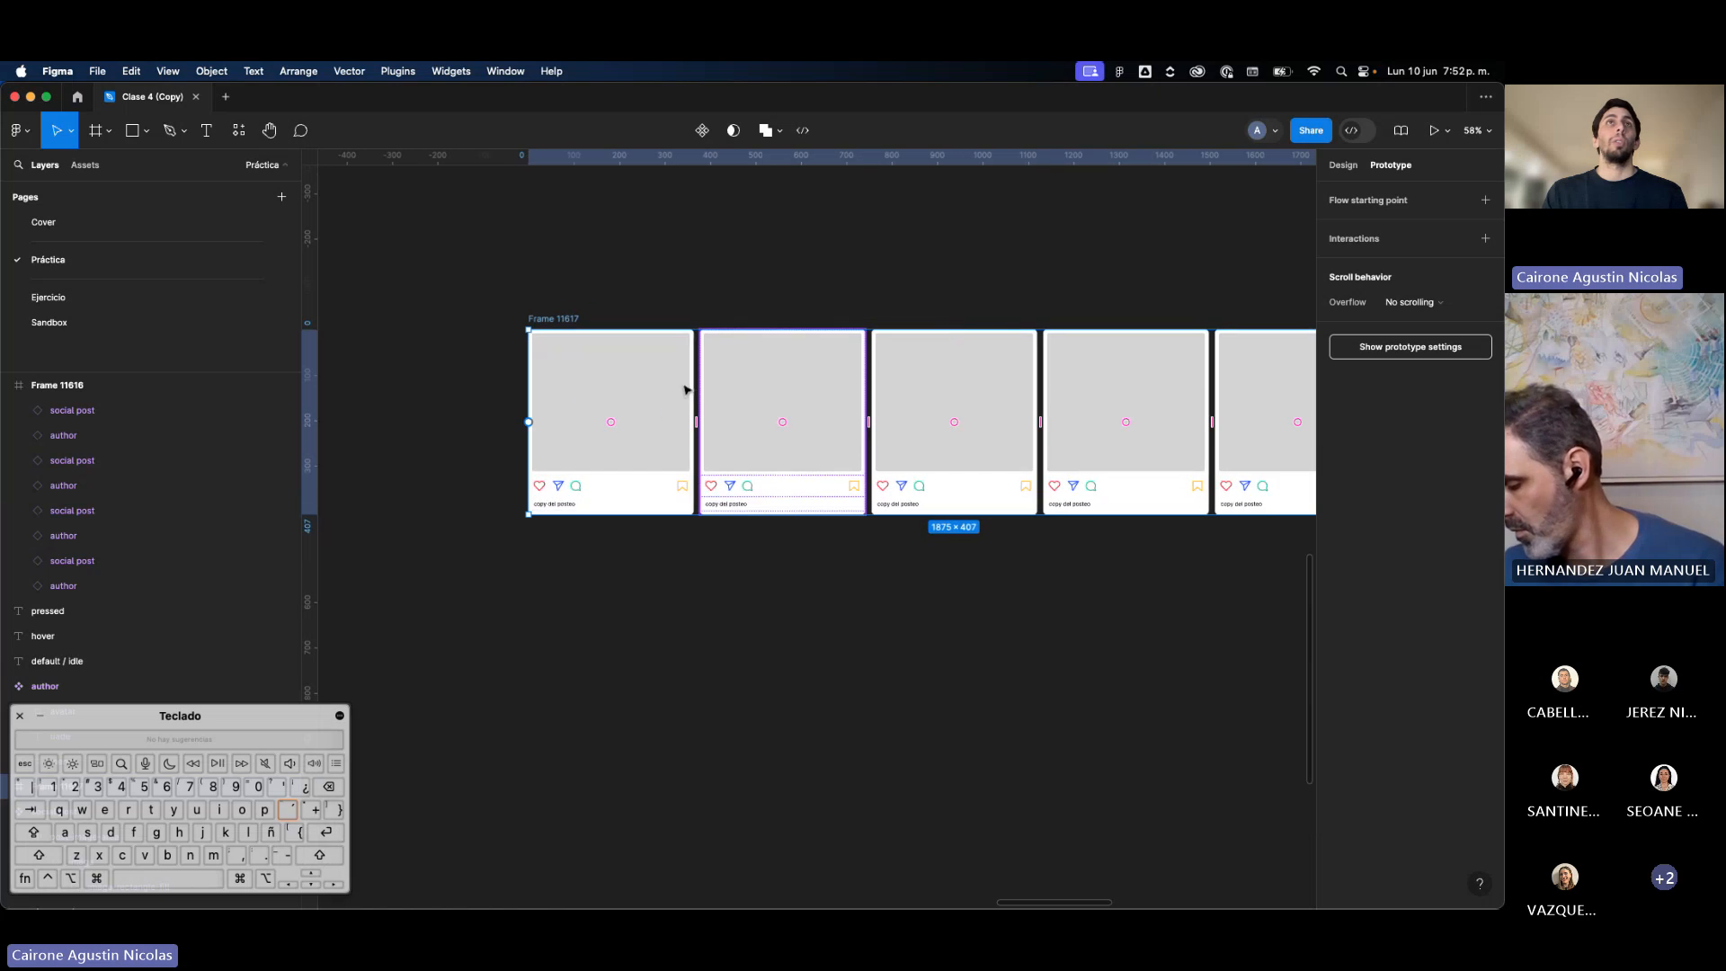
scroll(970, 337, right, 3)
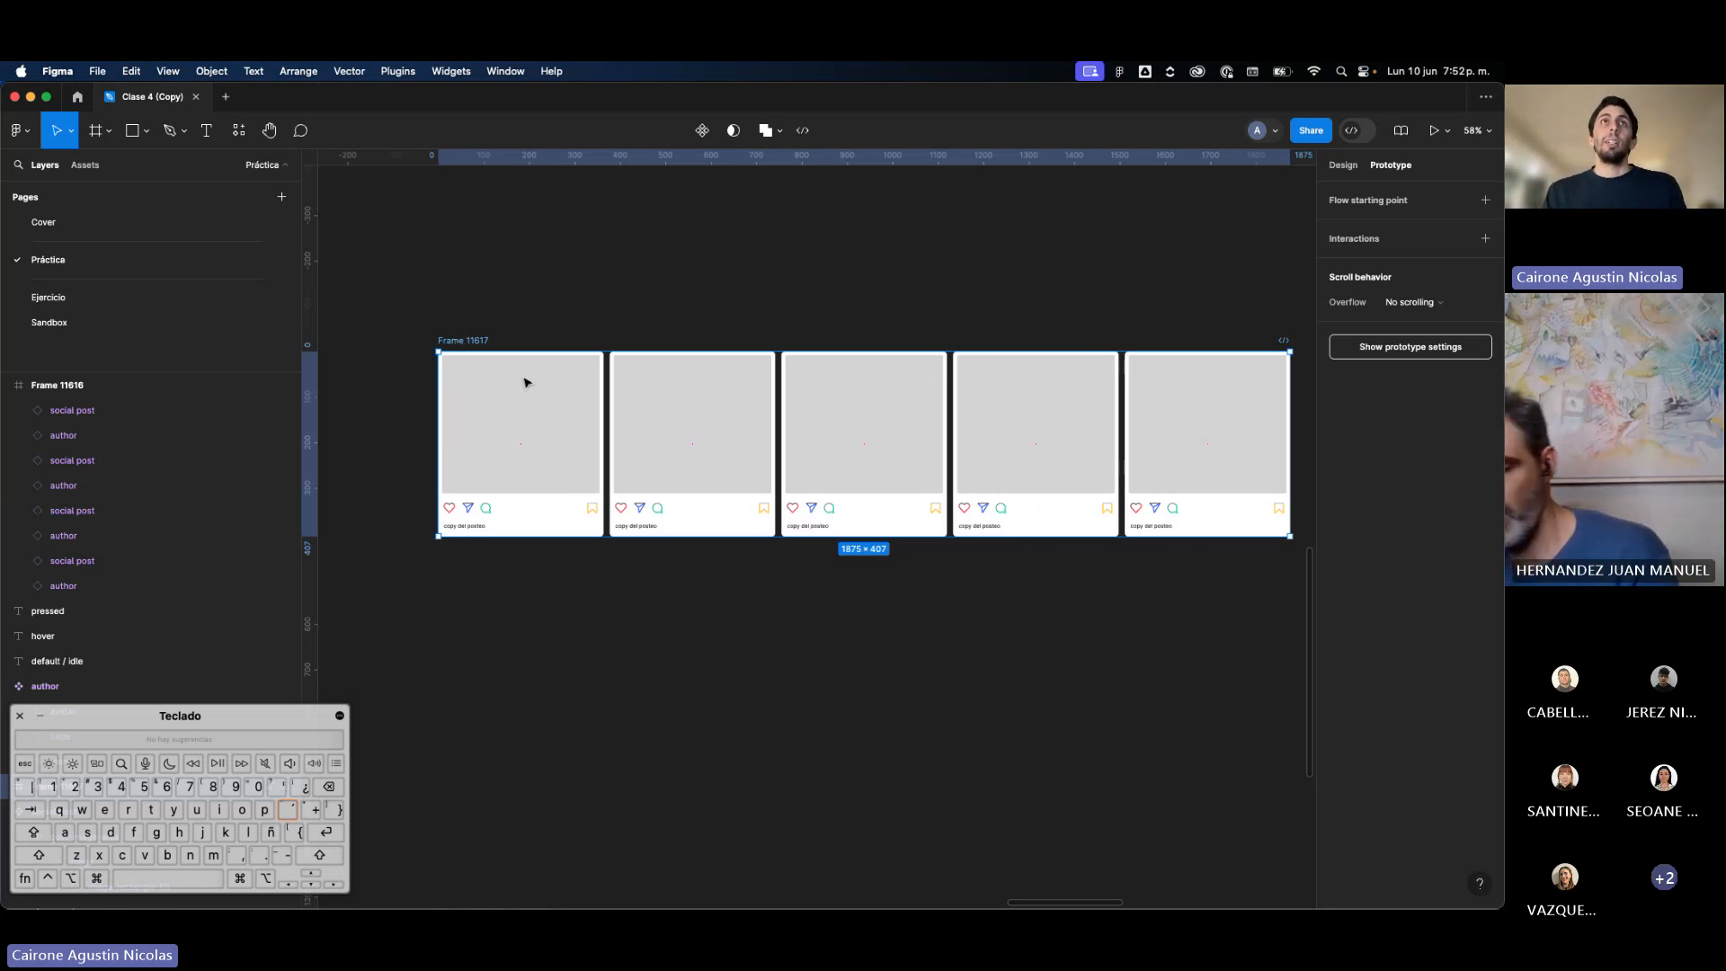
Step: Try grouping the five social posts instead of framing them, and undo the grouping
key(super+shift+g)
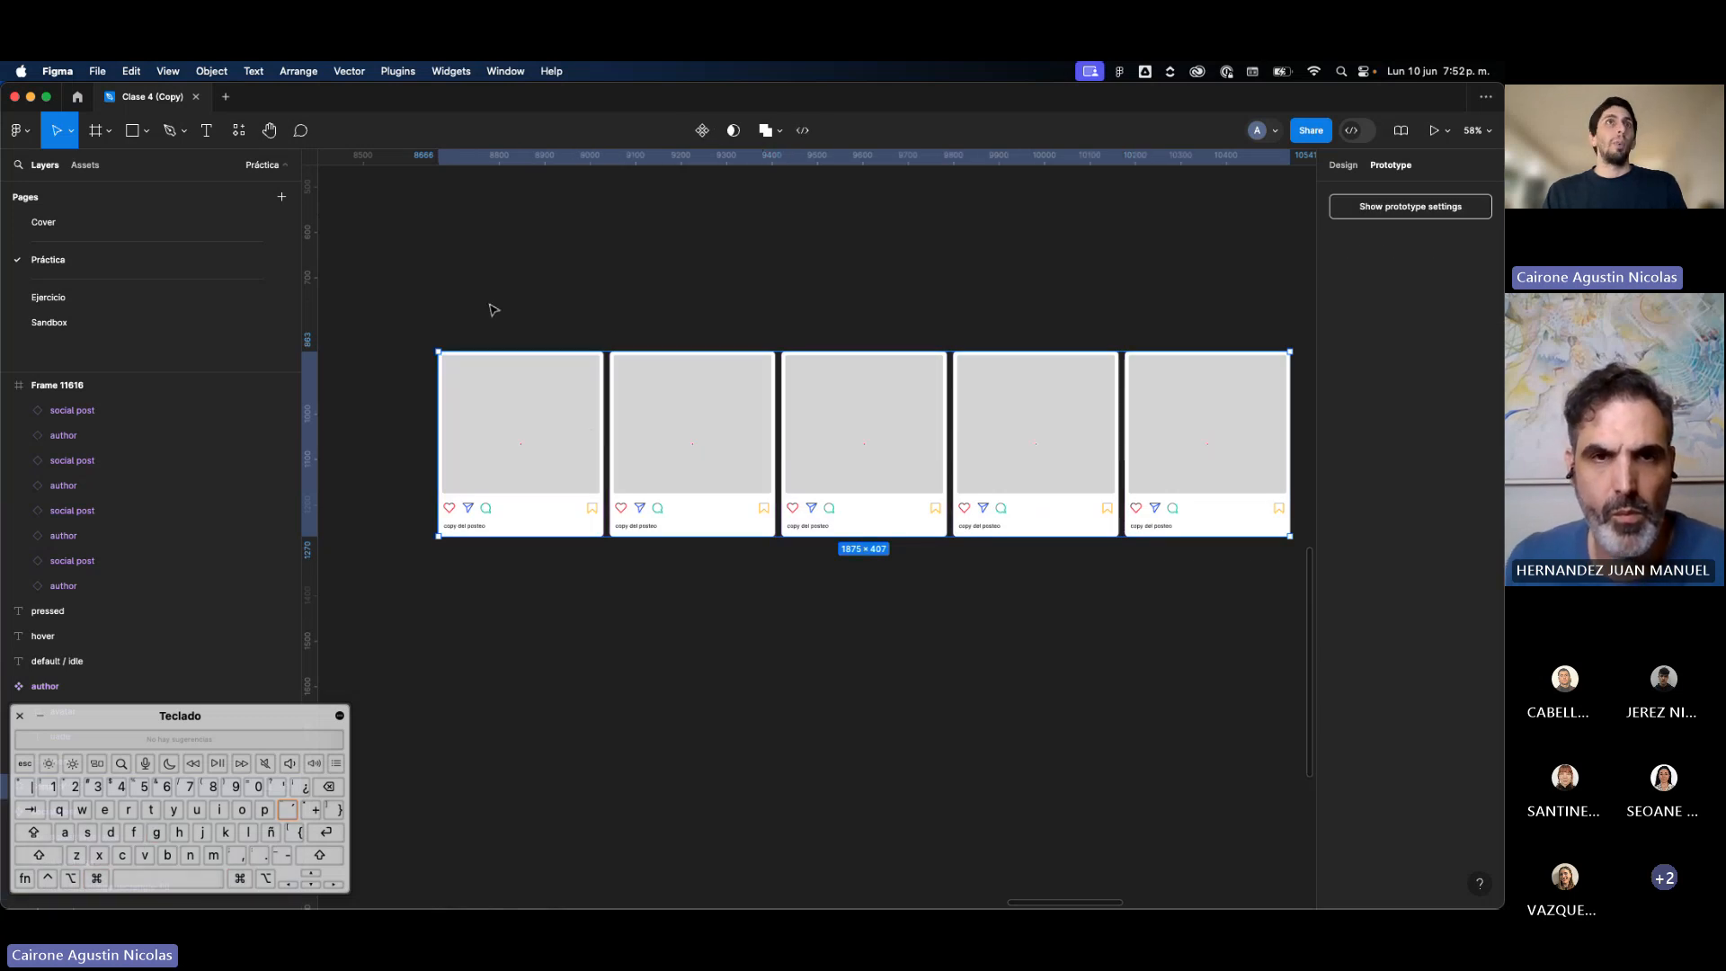
drag(488, 303, 1182, 457)
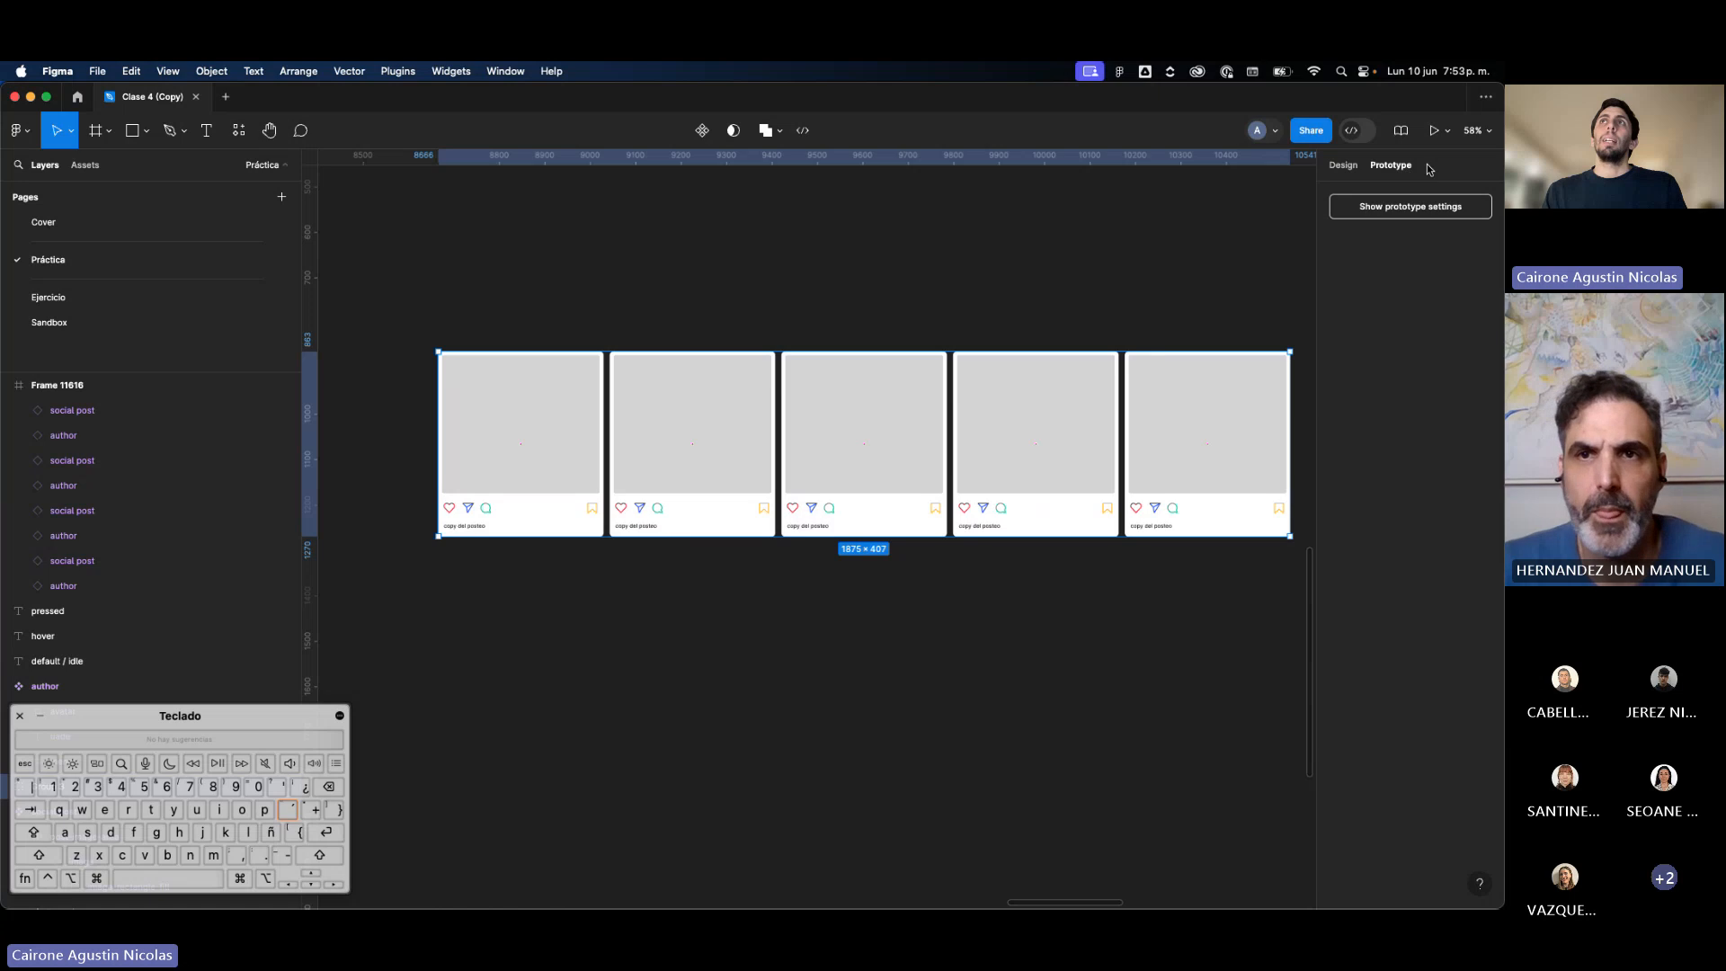
click(1404, 205)
key(super+z)
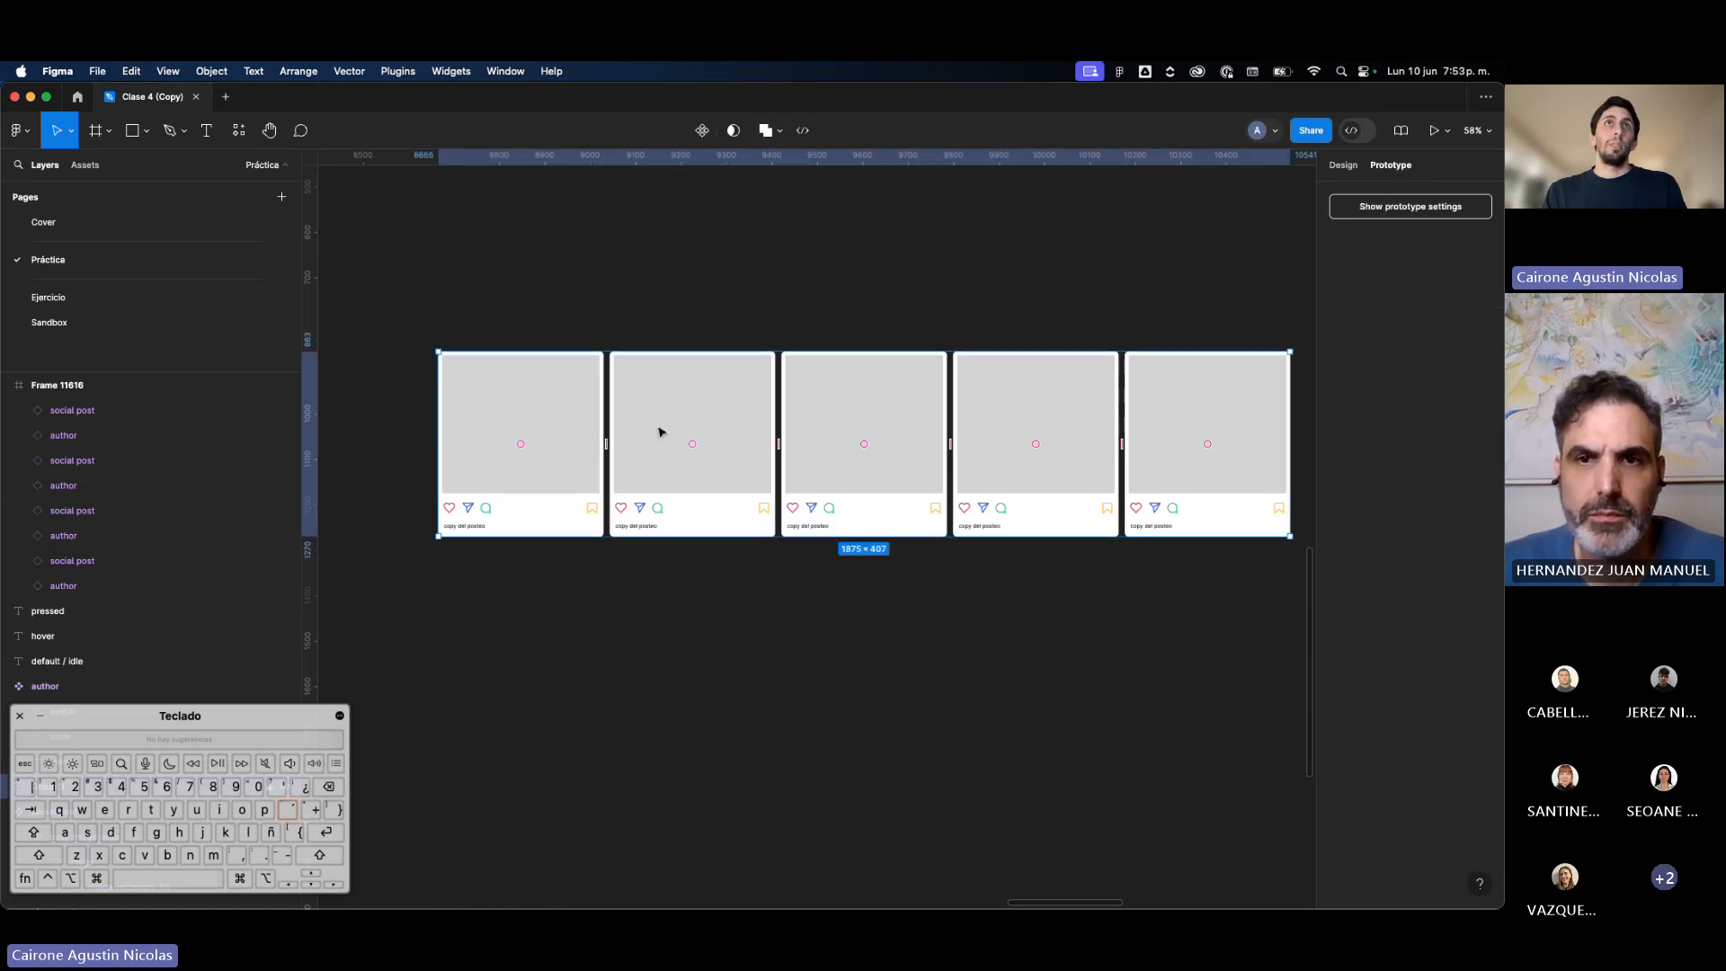
key(super+z)
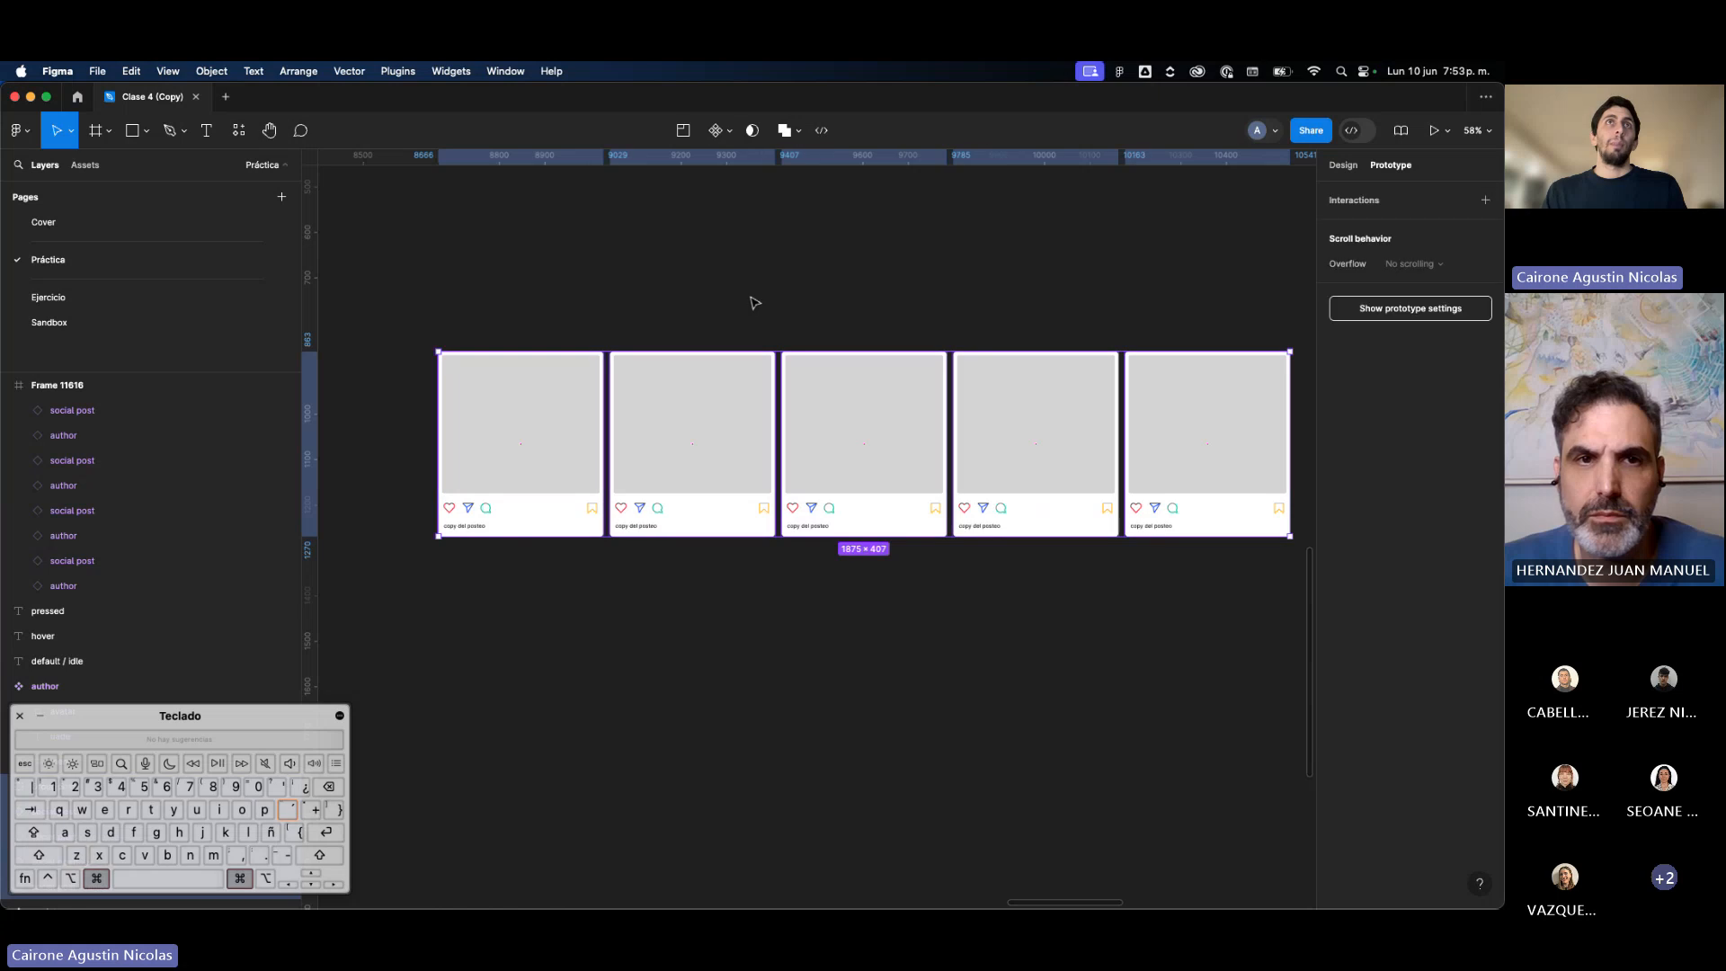
drag(424, 317, 1186, 548)
key(shift+a)
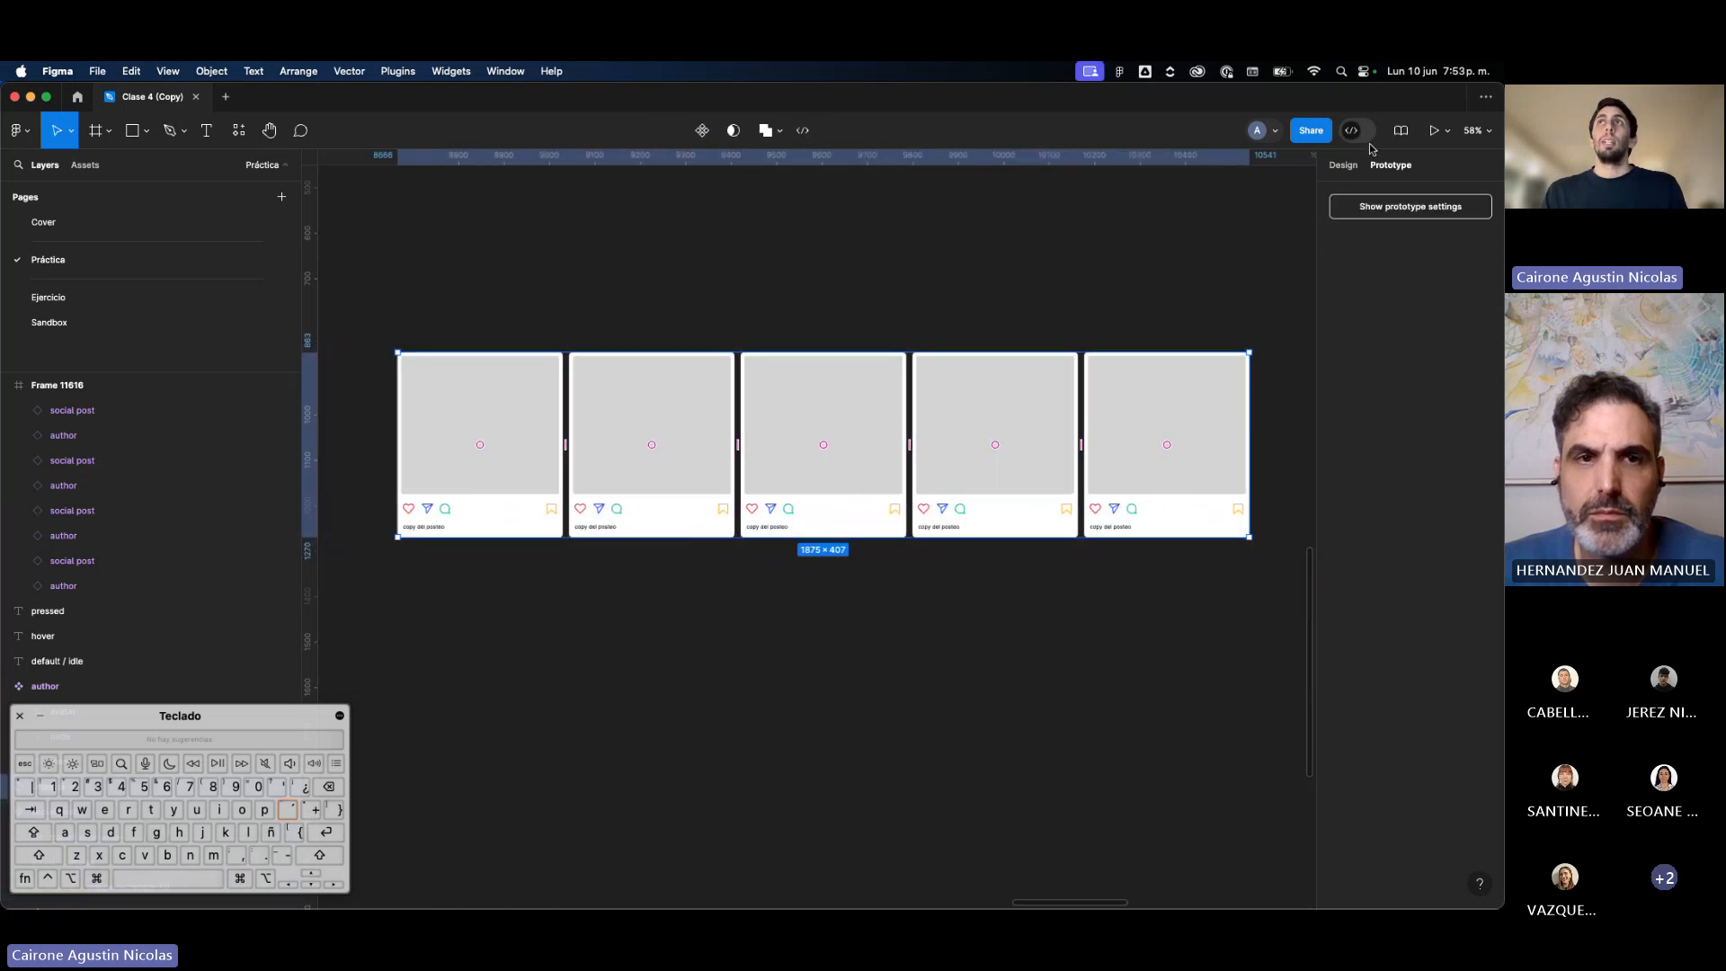
key(super+z)
click(1153, 346)
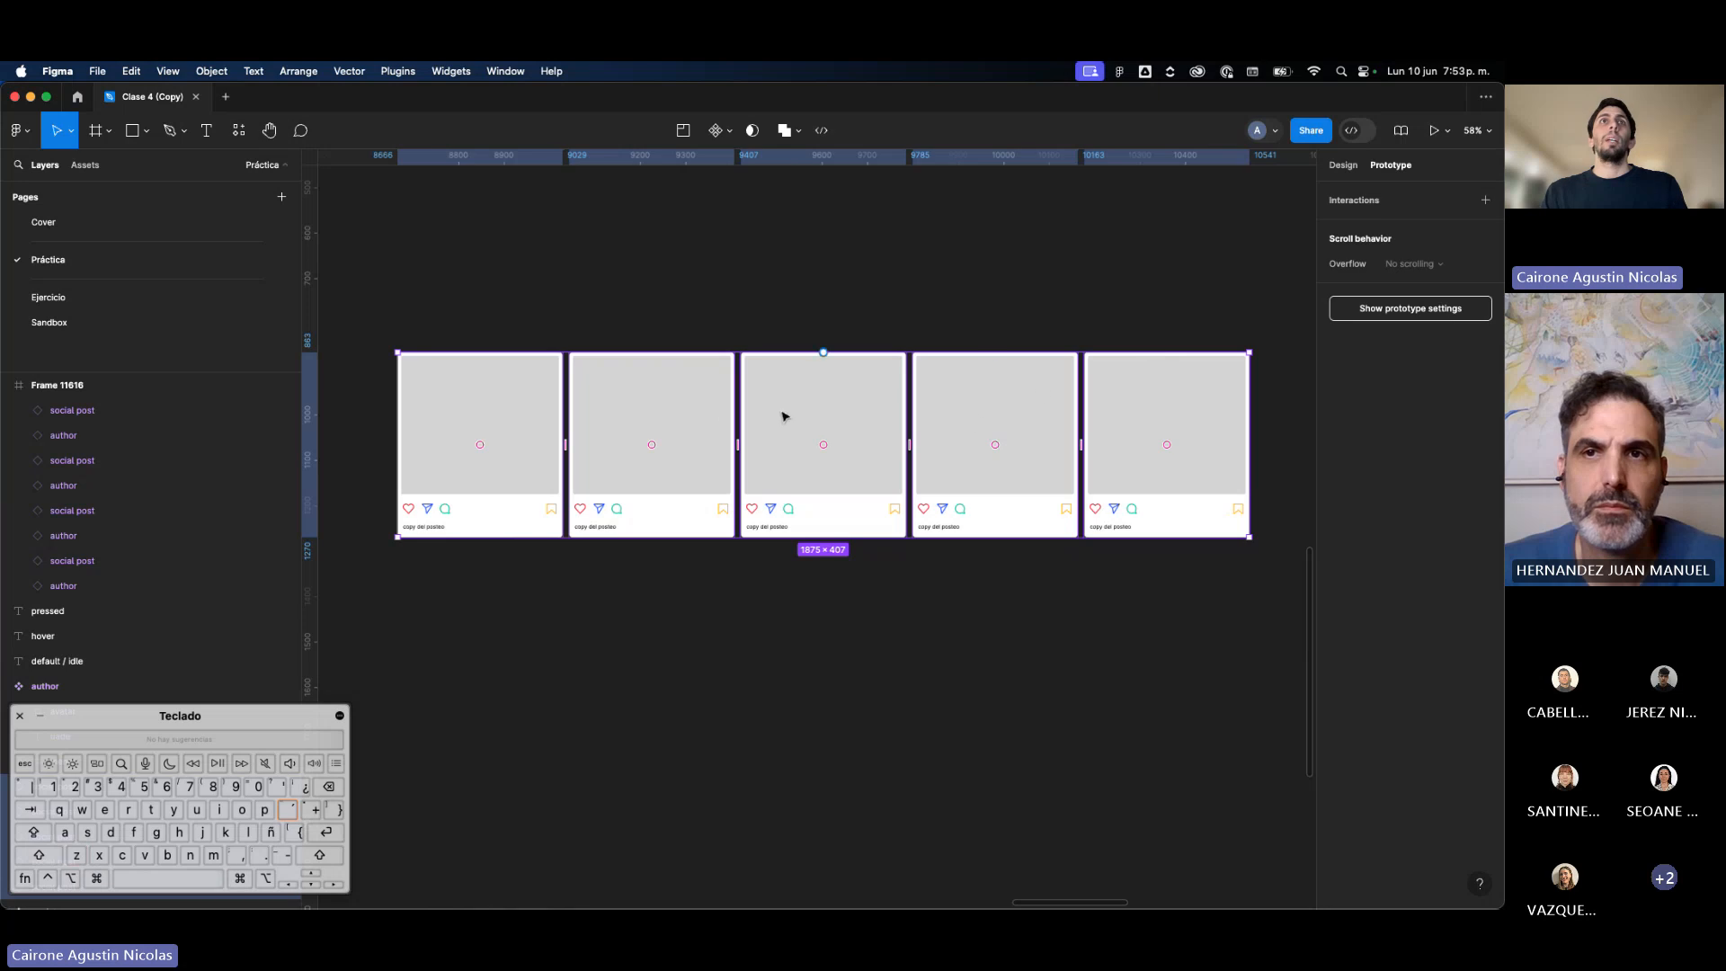
Step: Select all five posts in the horizontal row and enclose them in a frame
drag(430, 306, 1135, 396)
right_click(920, 401)
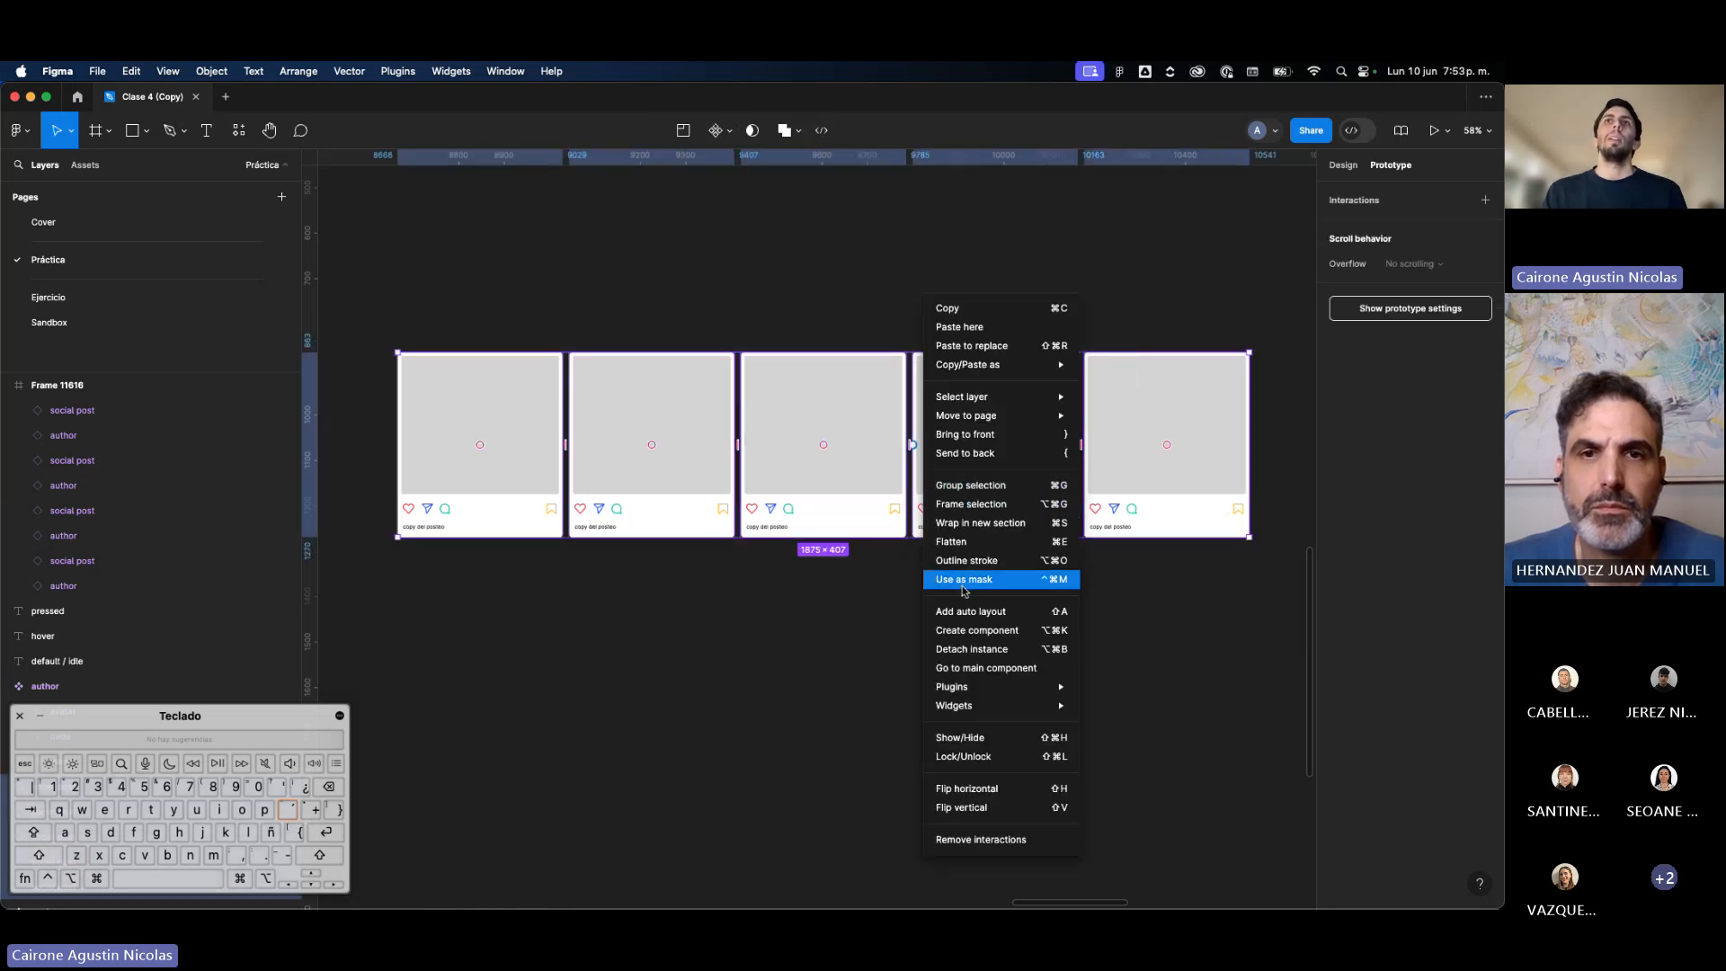
click(995, 507)
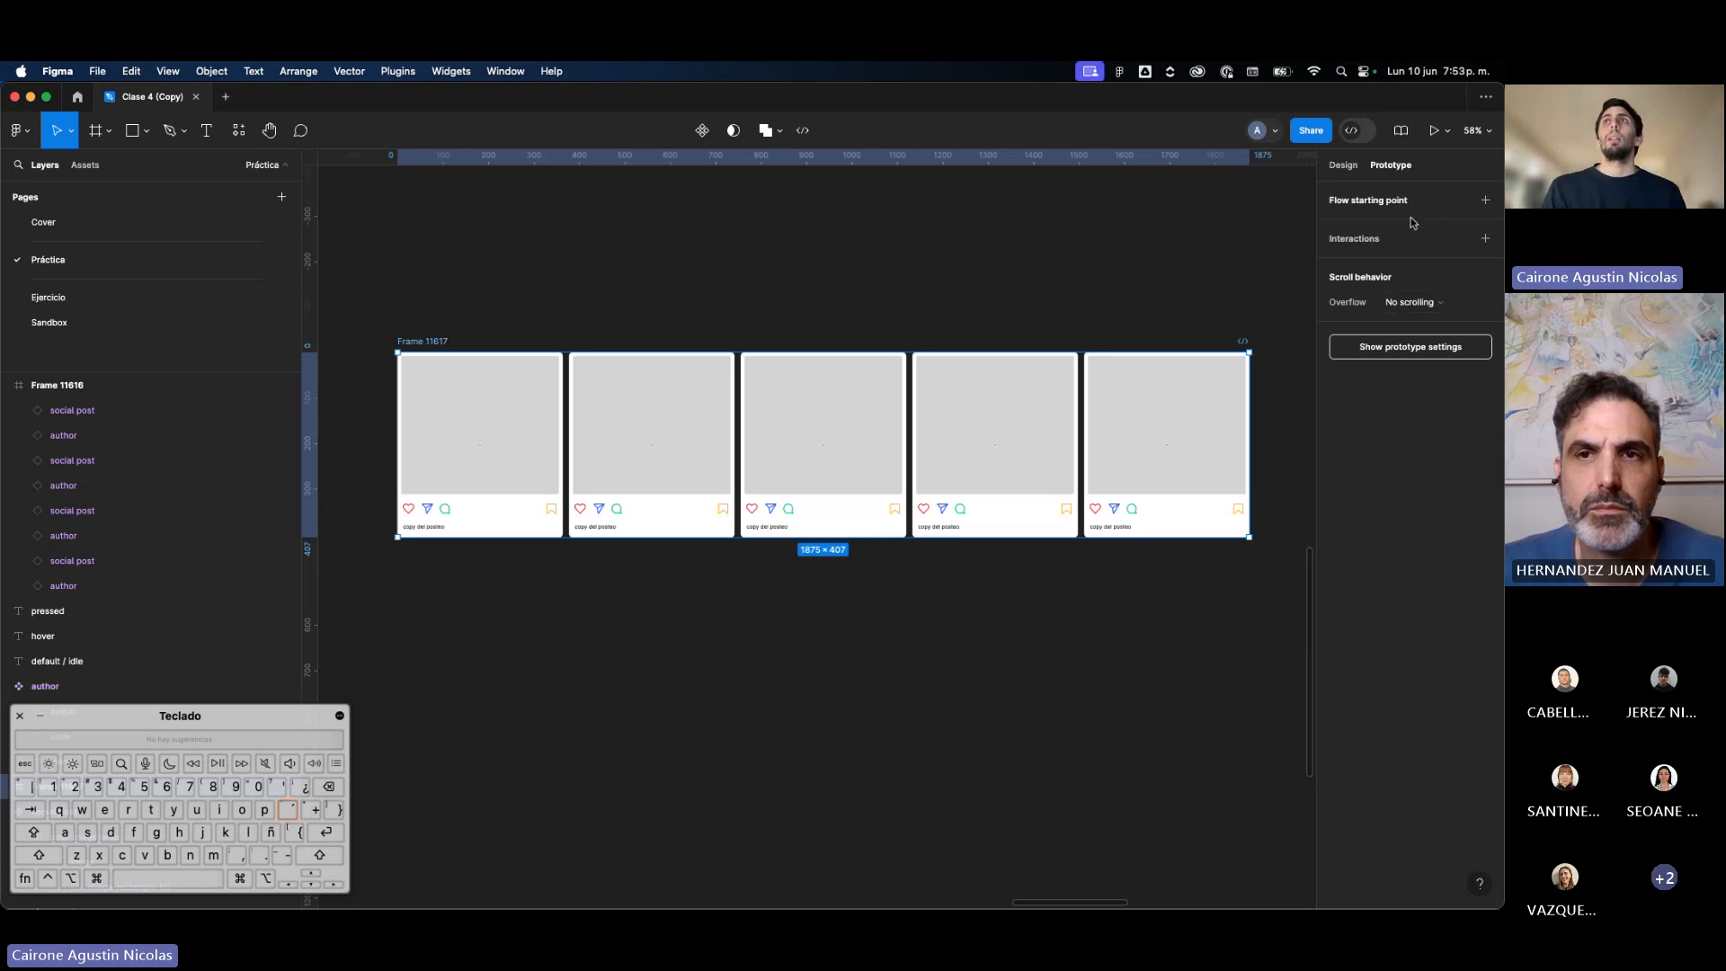
click(1105, 297)
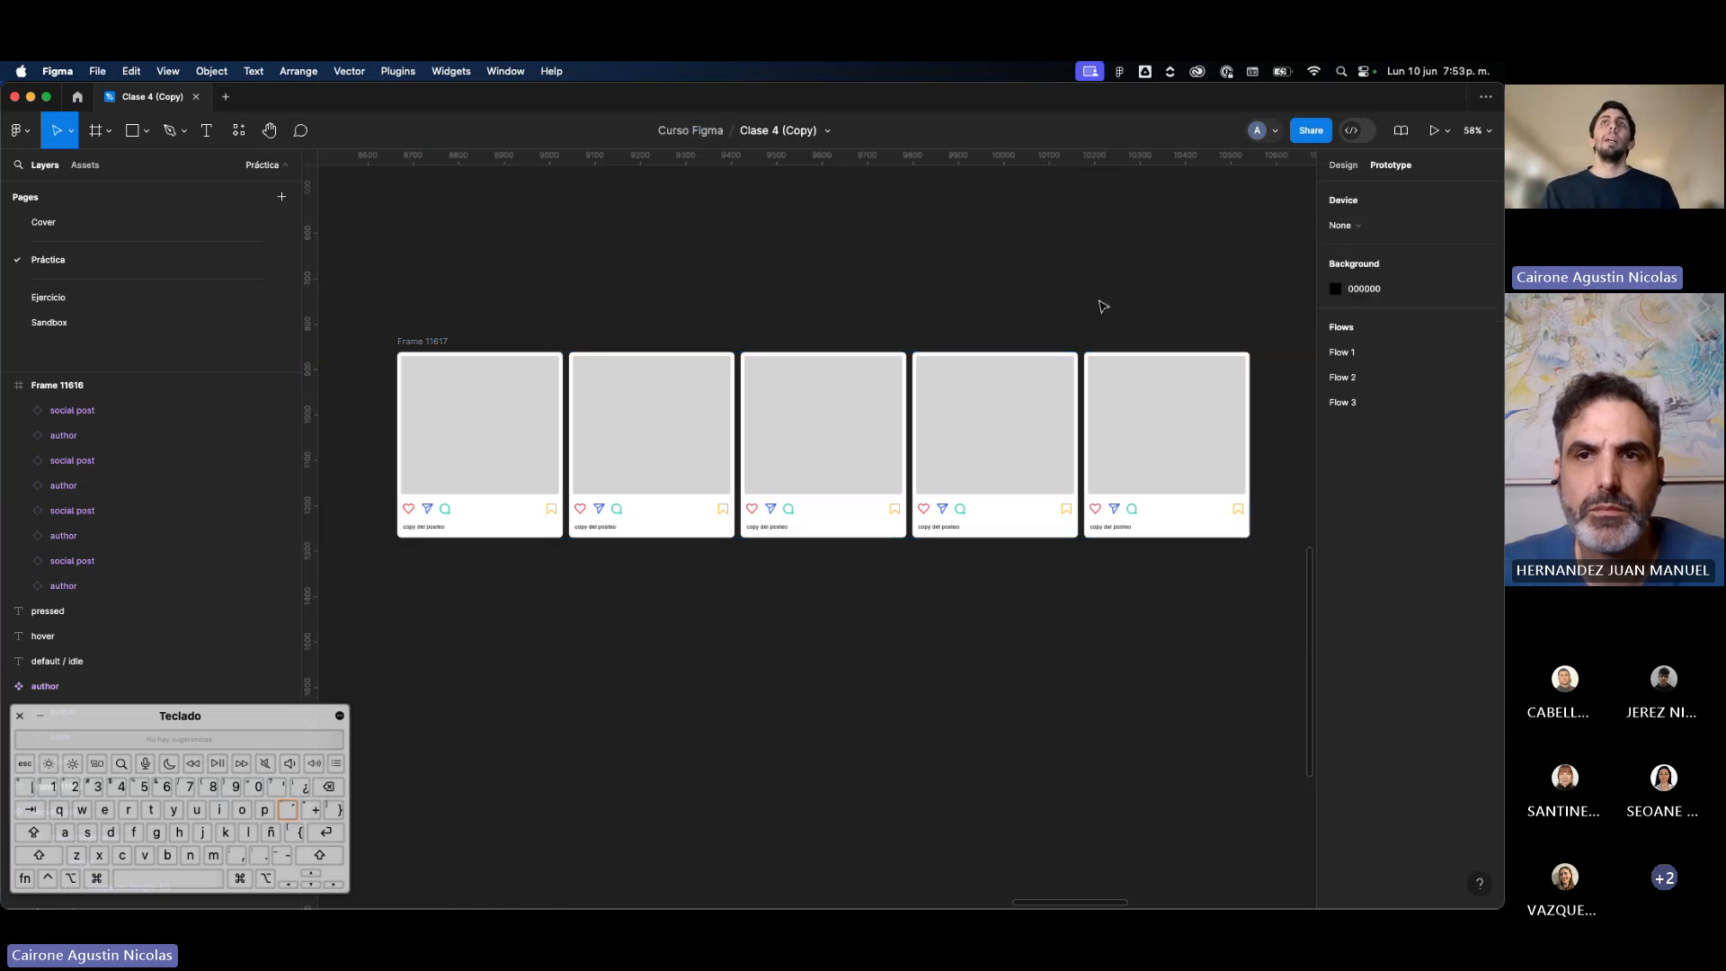
scroll(1098, 300, down, 2)
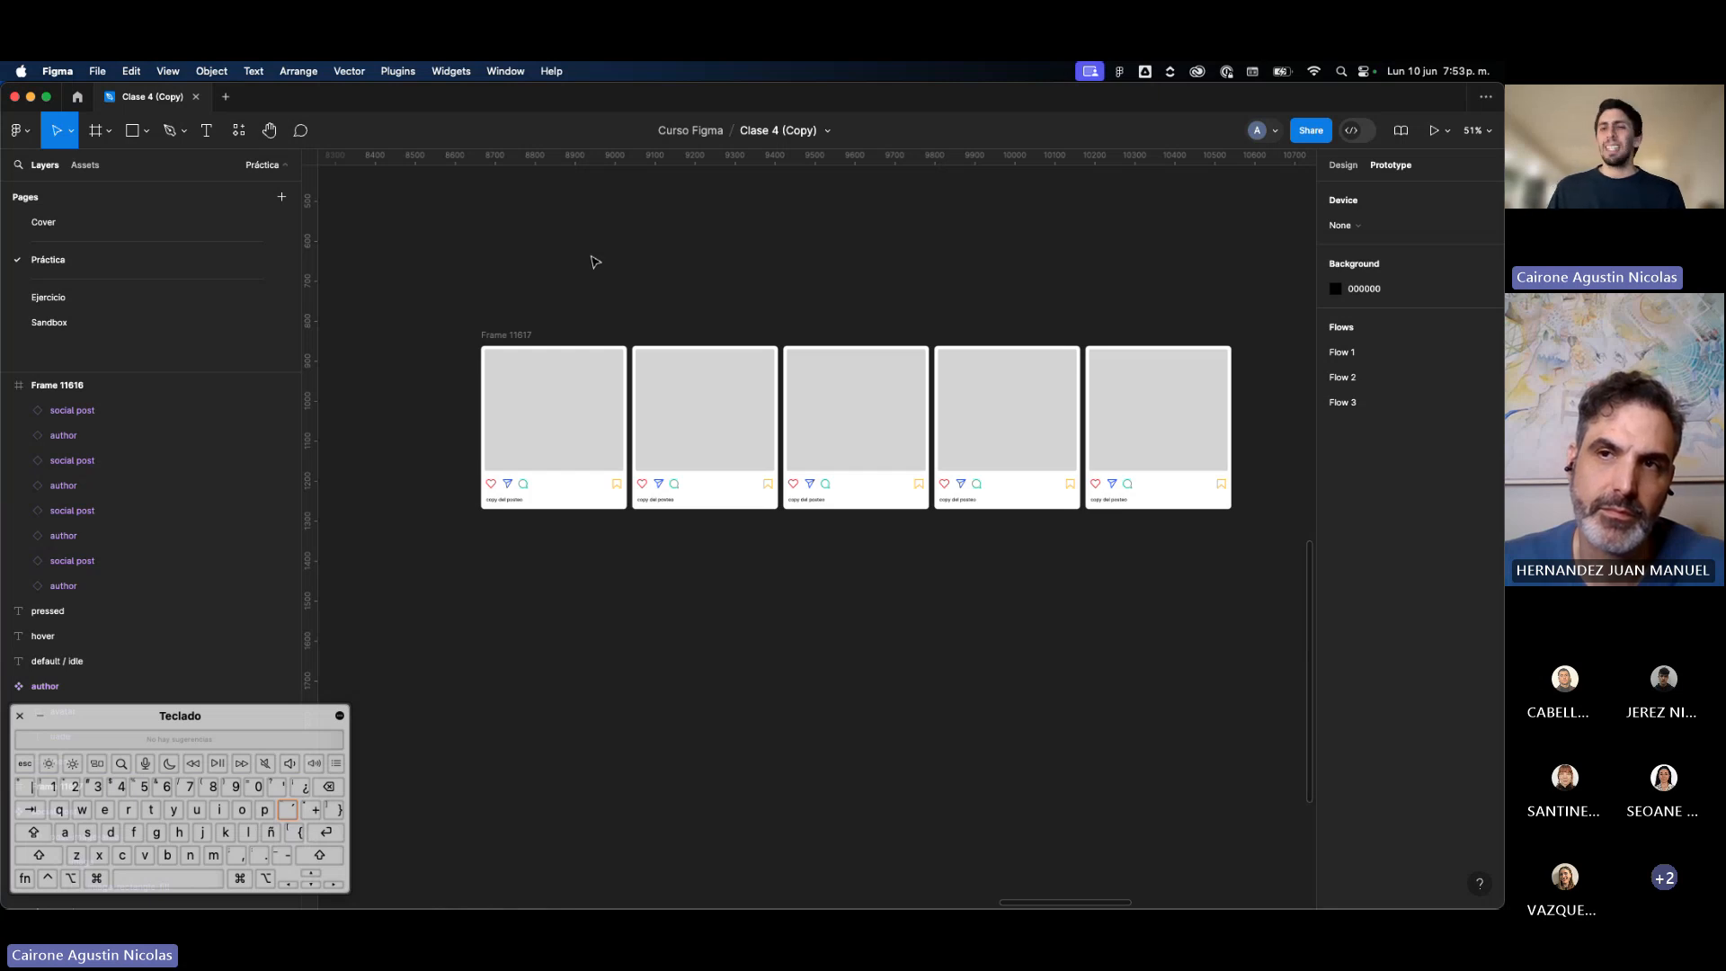
Step: Replace the feed's second social post with the framed five-post row, placed 40 px from the feed frame's left edge
click(508, 335)
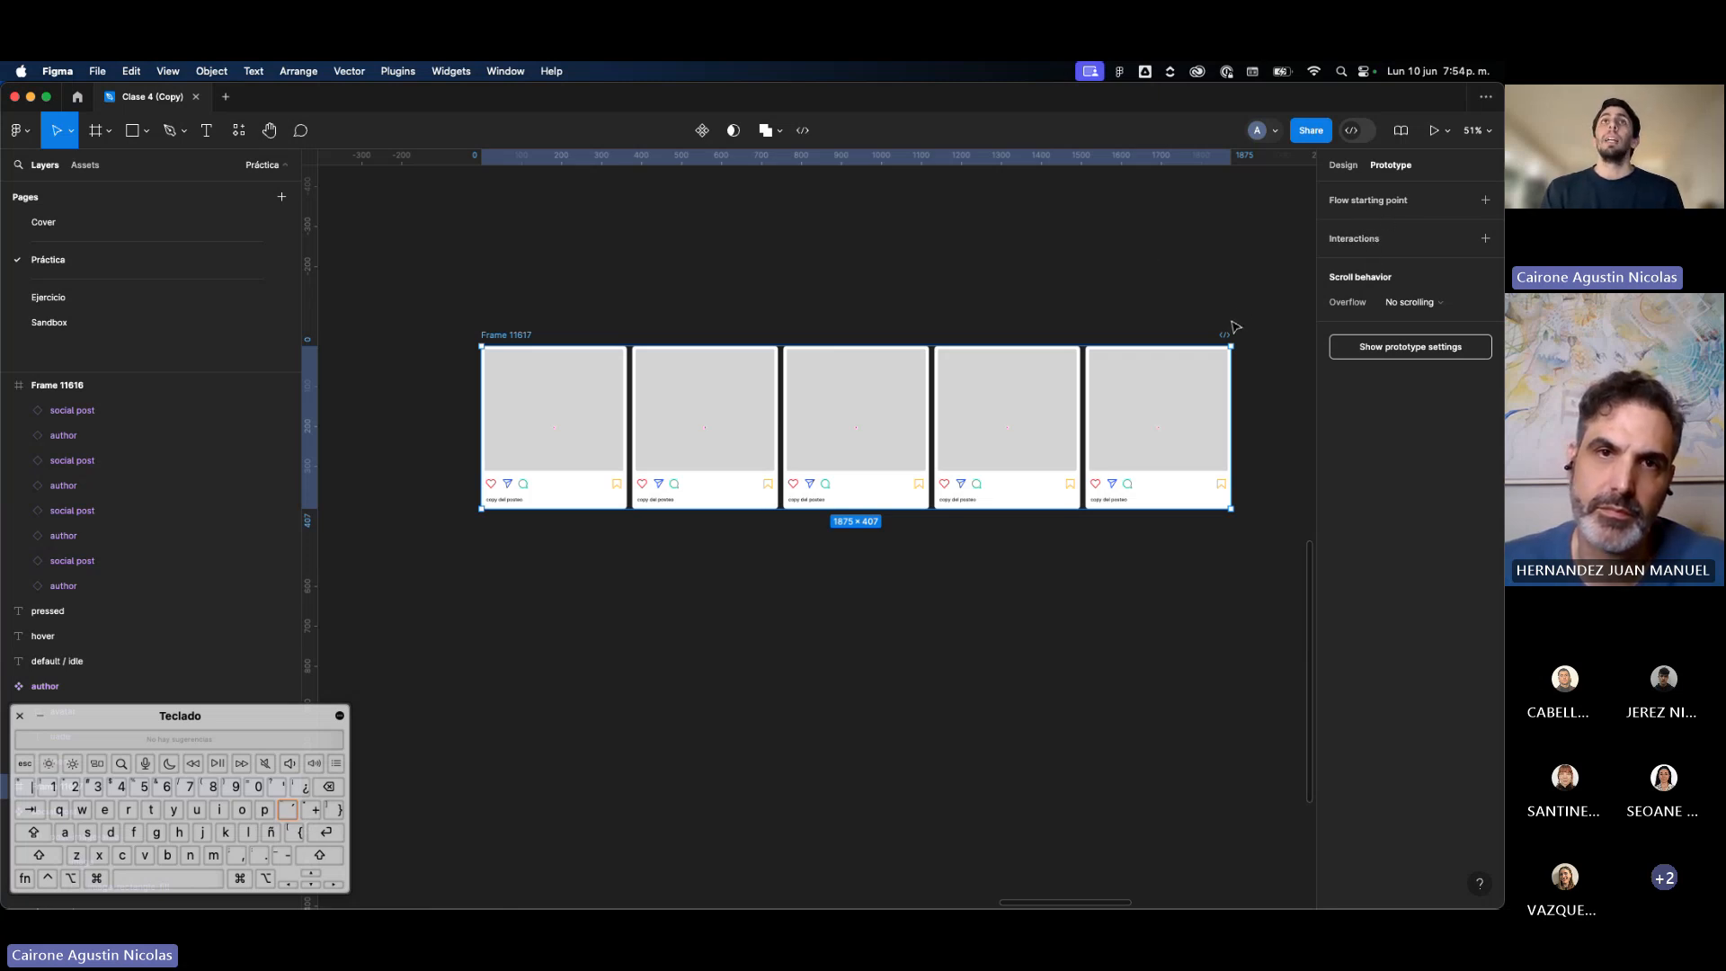
scroll(1235, 326, left, 5)
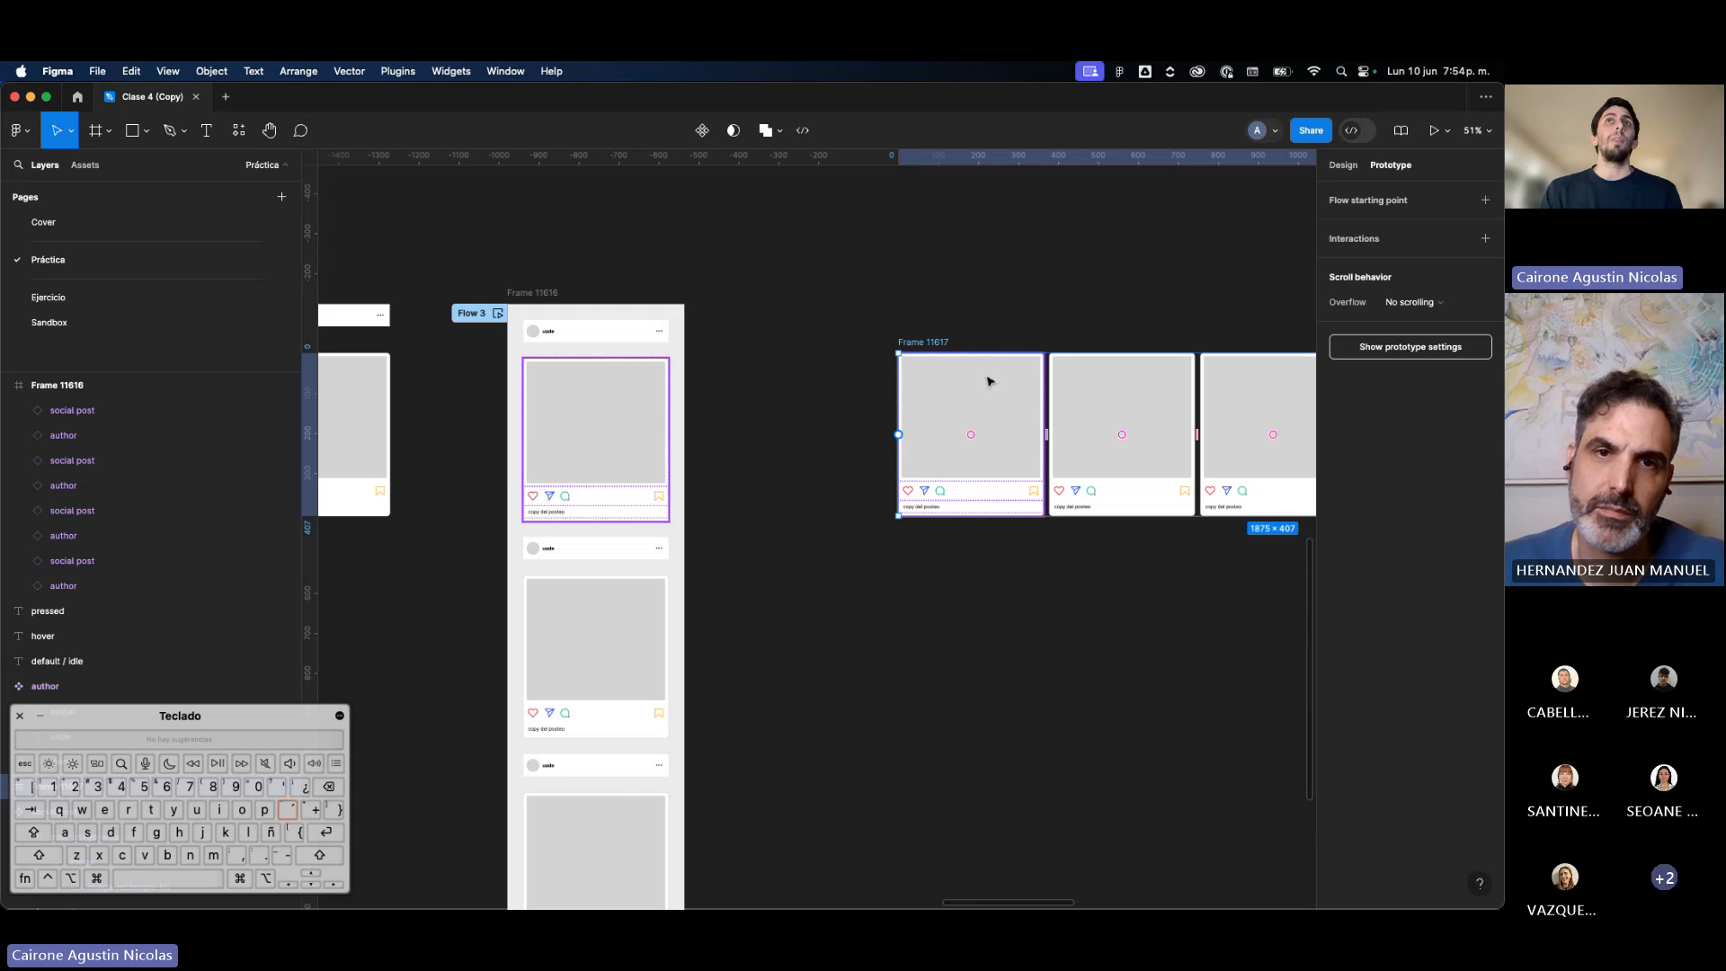
scroll(990, 381, down, 3)
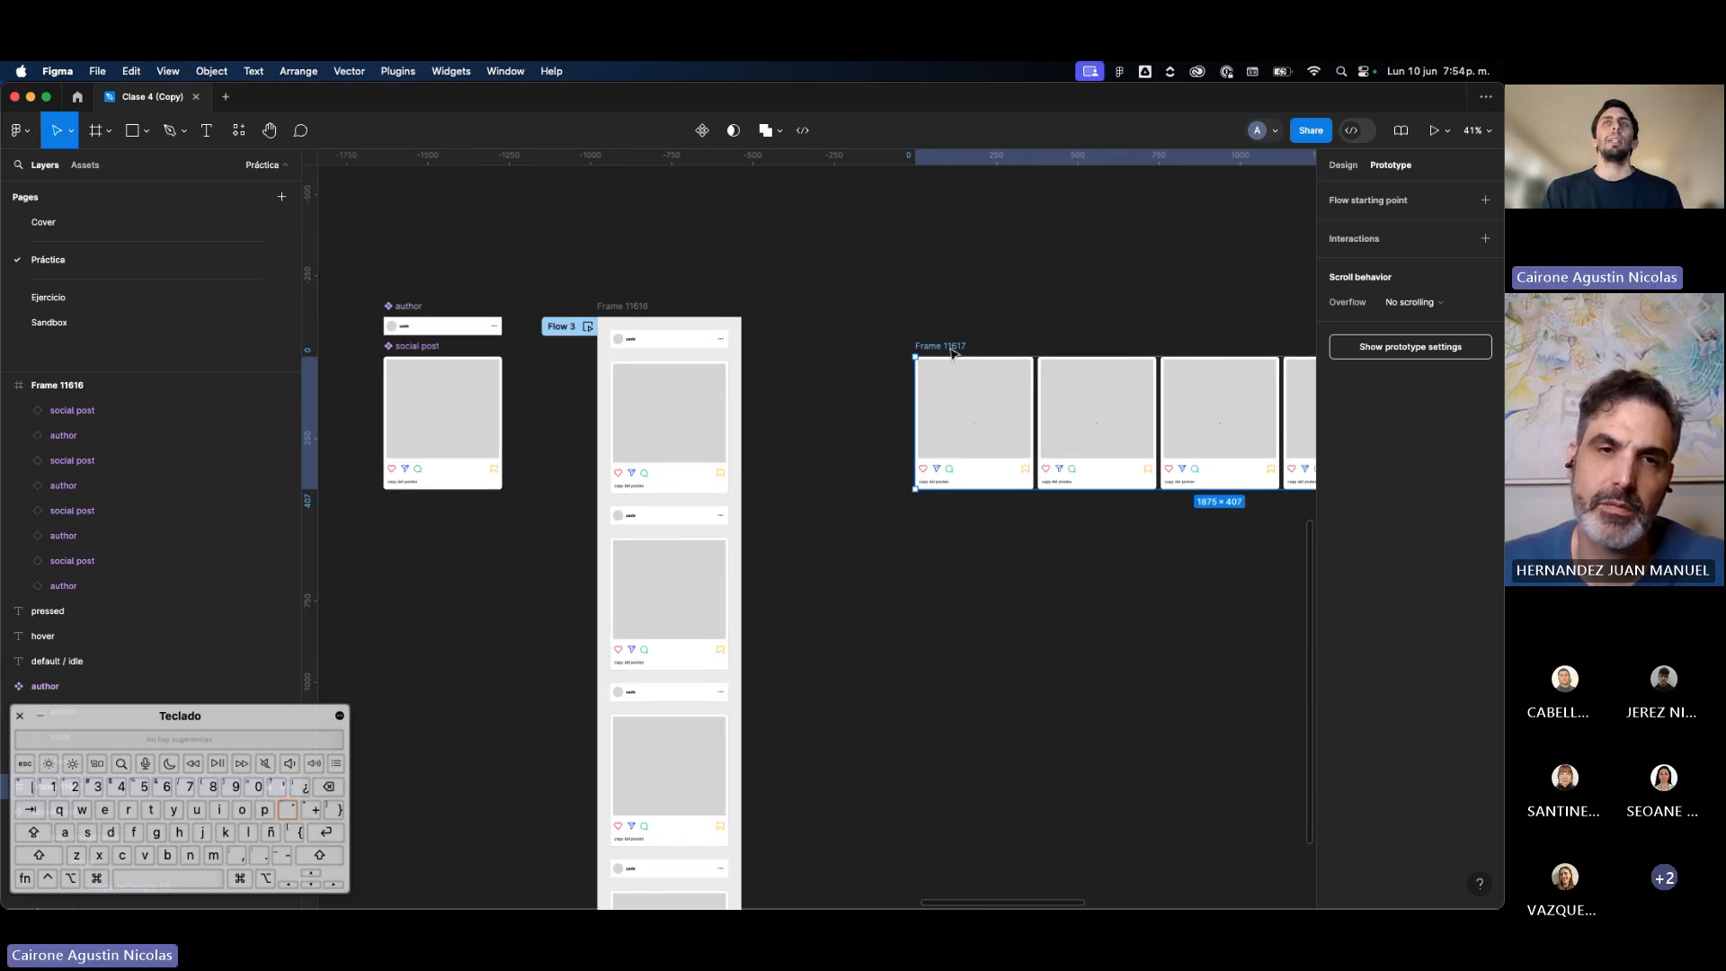
click(689, 573)
key(Delete)
scroll(809, 571, down, 2)
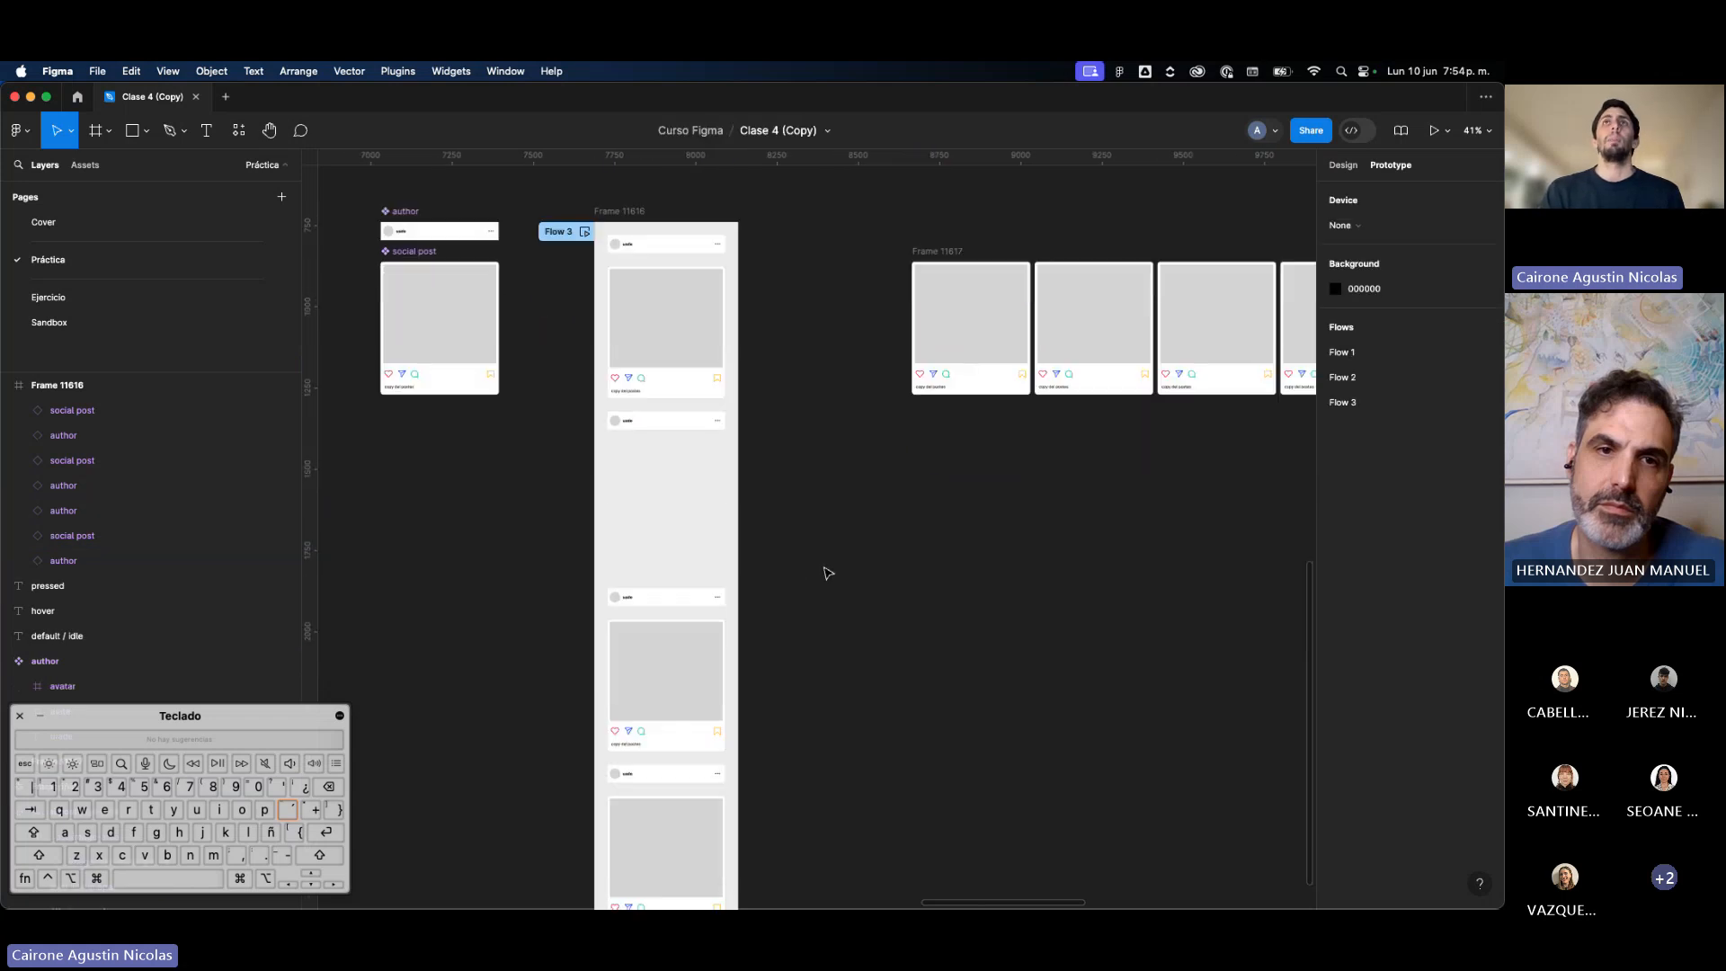
click(935, 256)
drag(936, 256, 635, 442)
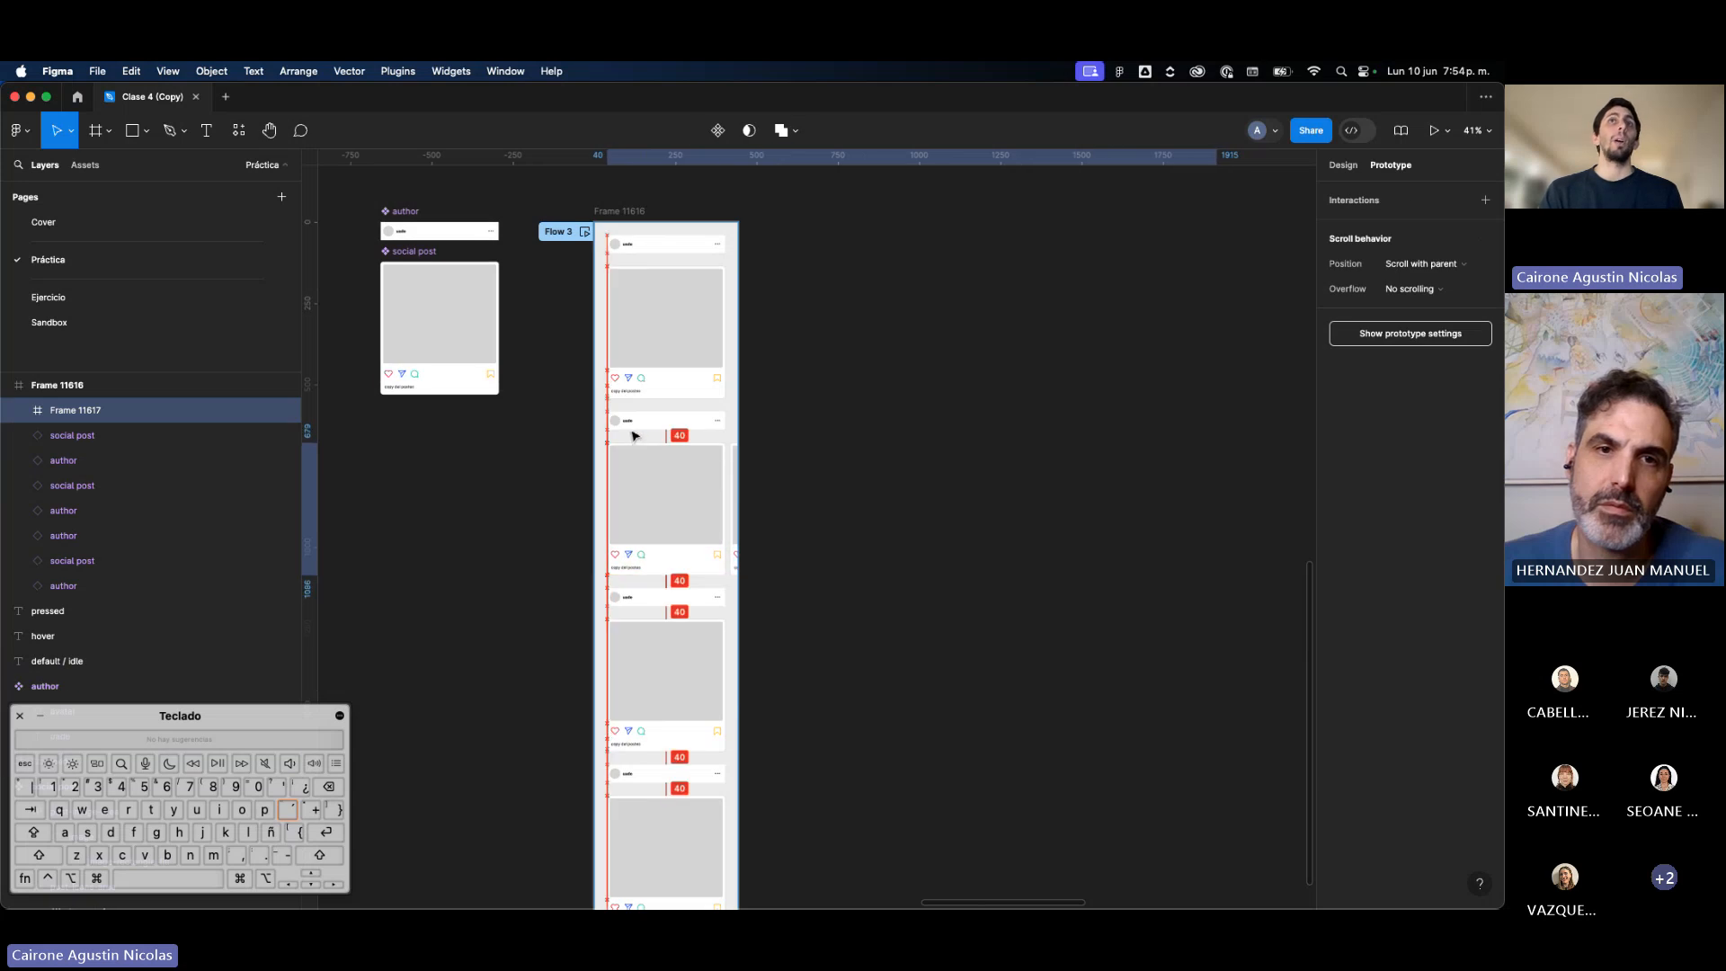
Step: Turn off Clip content on the tall feed frame, and select the nested frame holding the row of posts
click(617, 212)
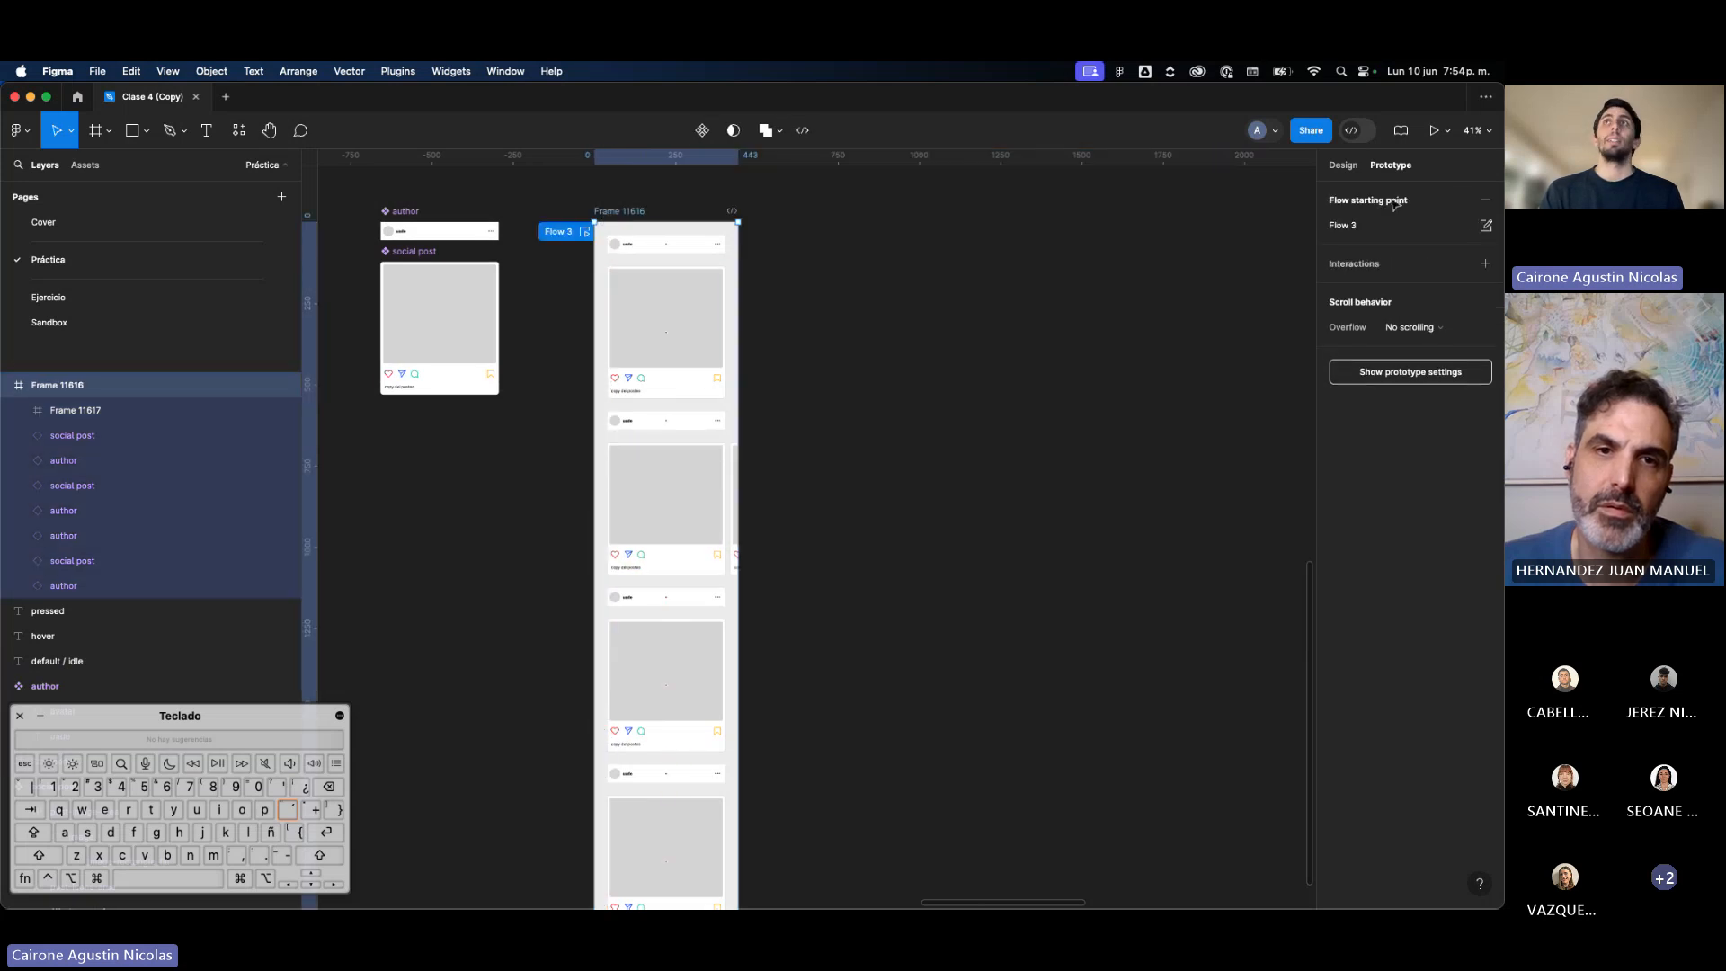
click(1343, 166)
click(1348, 332)
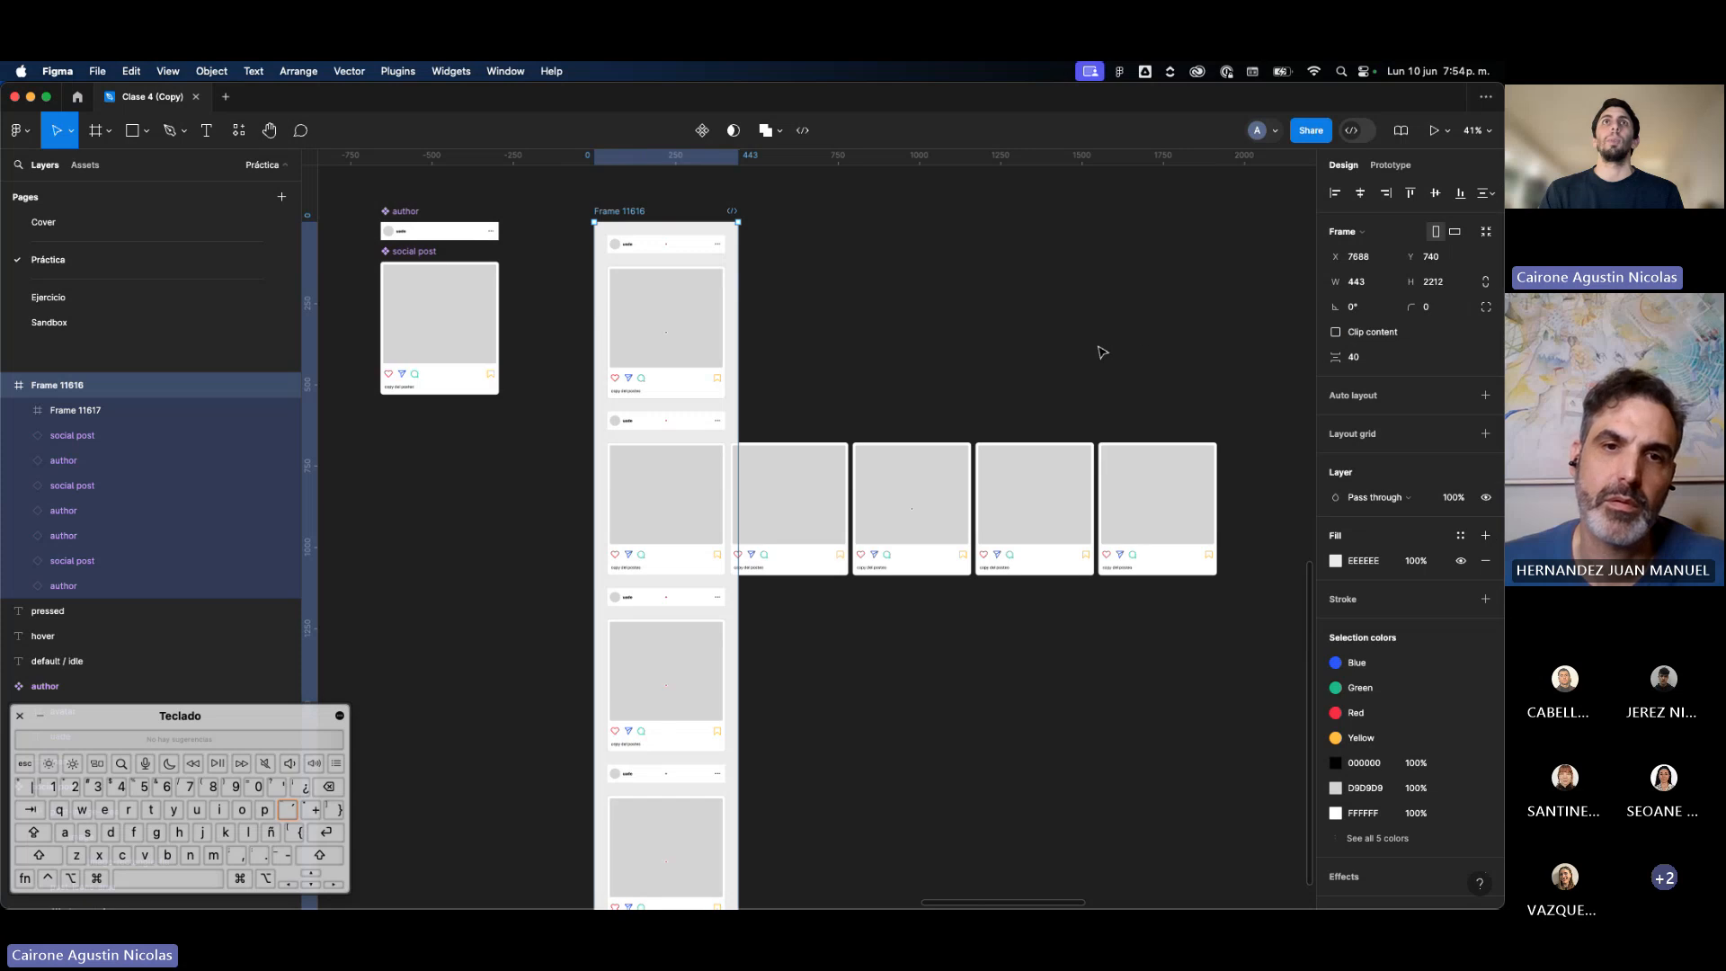
click(1097, 350)
click(627, 277)
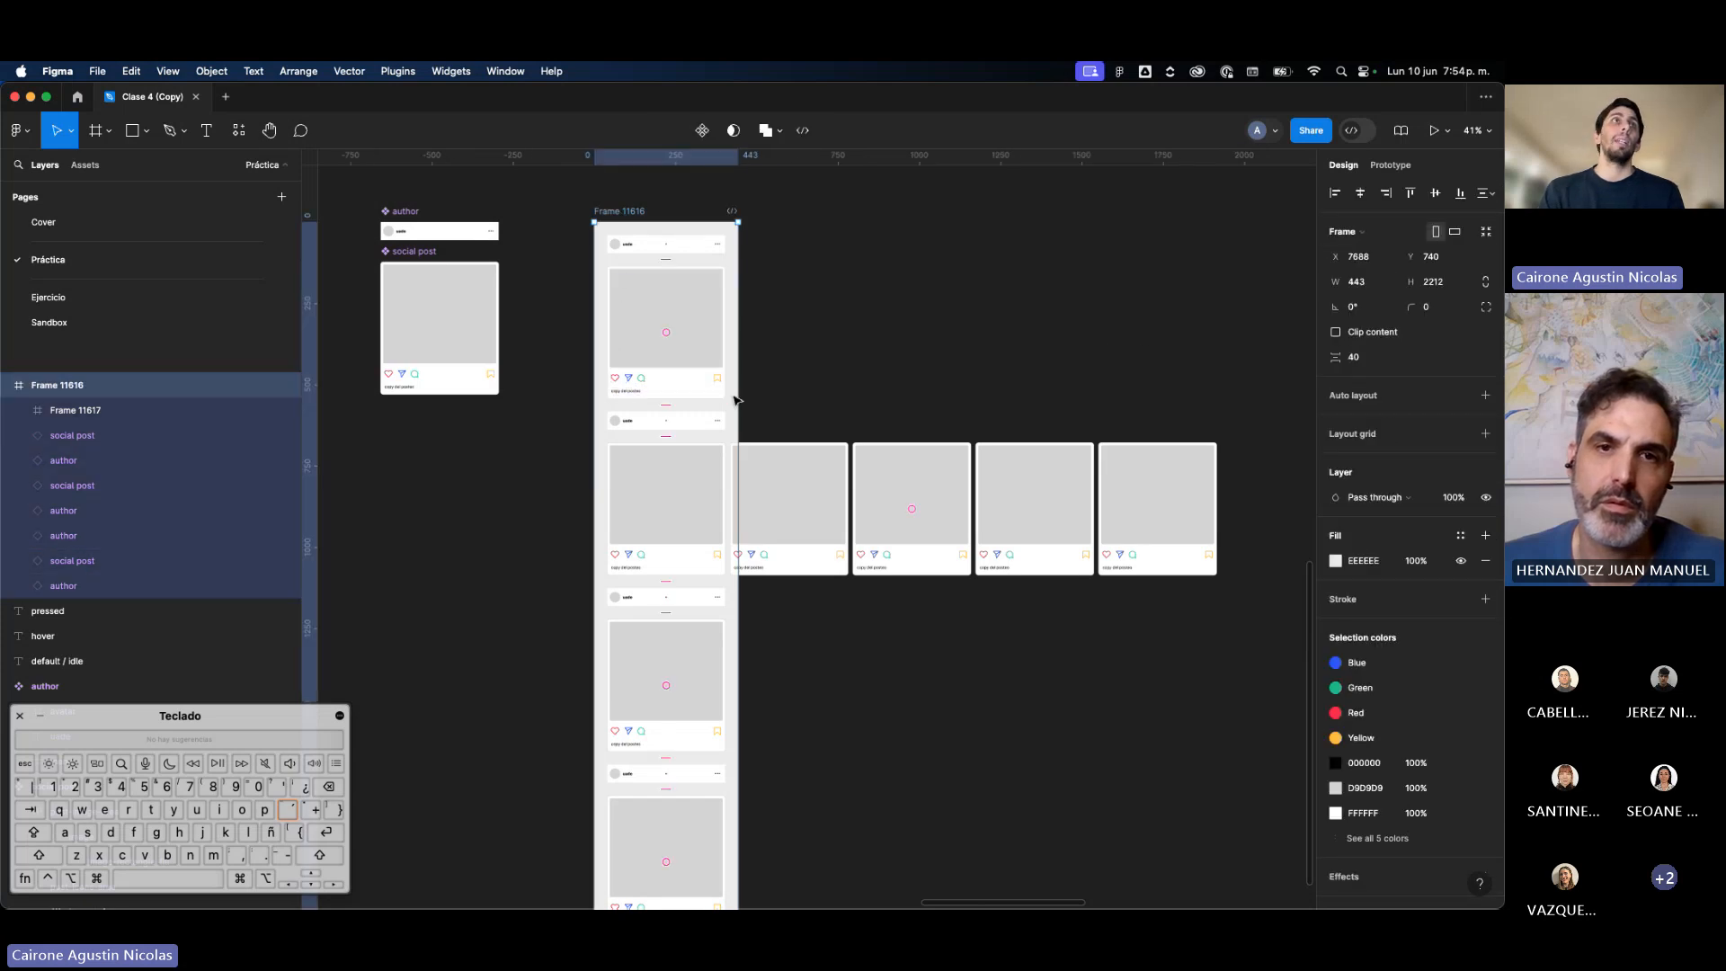
scroll(686, 570, up, 3)
scroll(685, 570, up, 2)
click(634, 534)
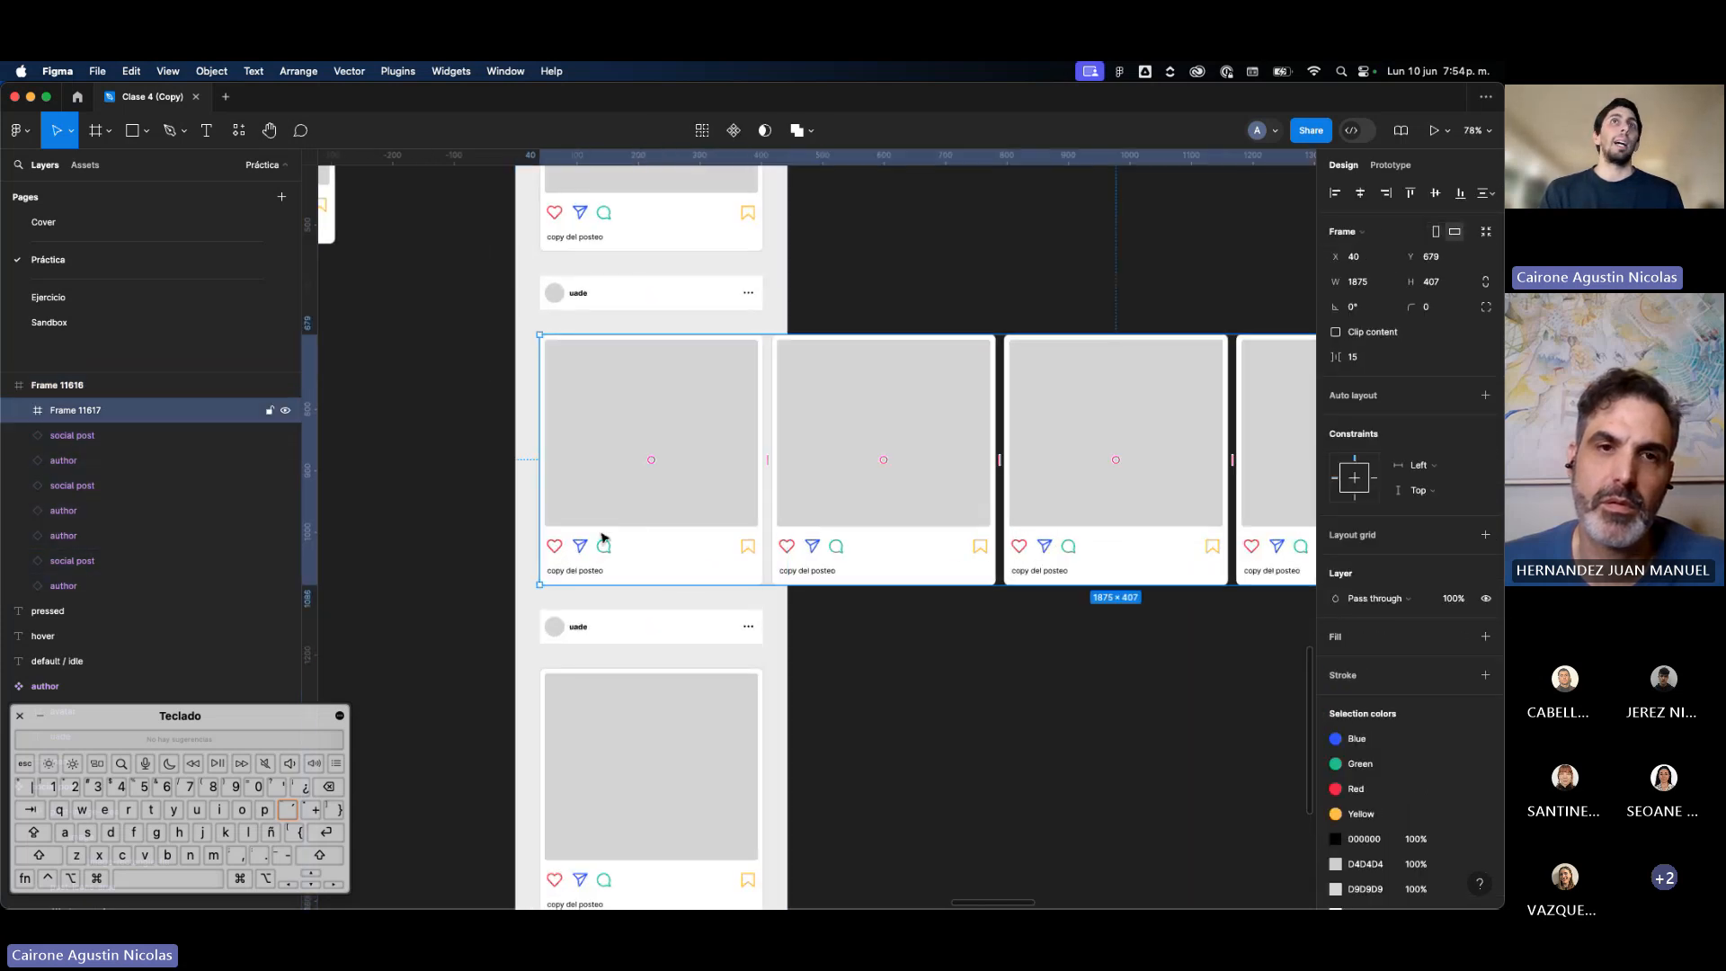
scroll(1075, 409, left, 3)
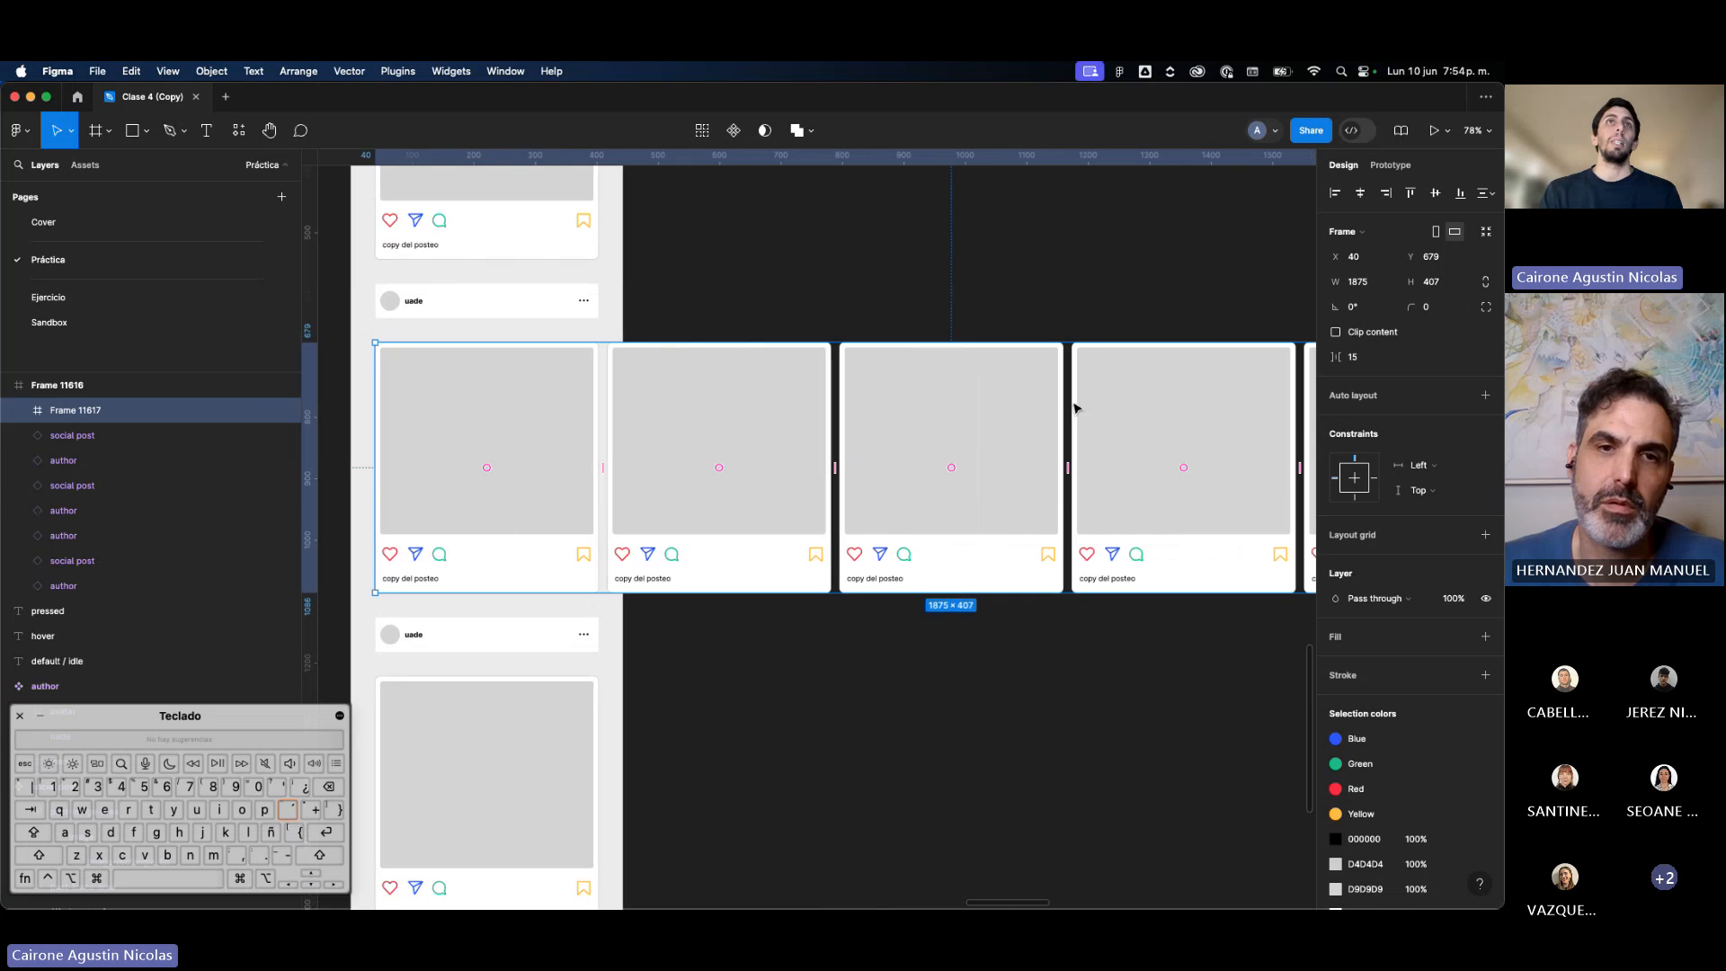
Step: Rename the outer feed frame as Contenedor
click(51, 387)
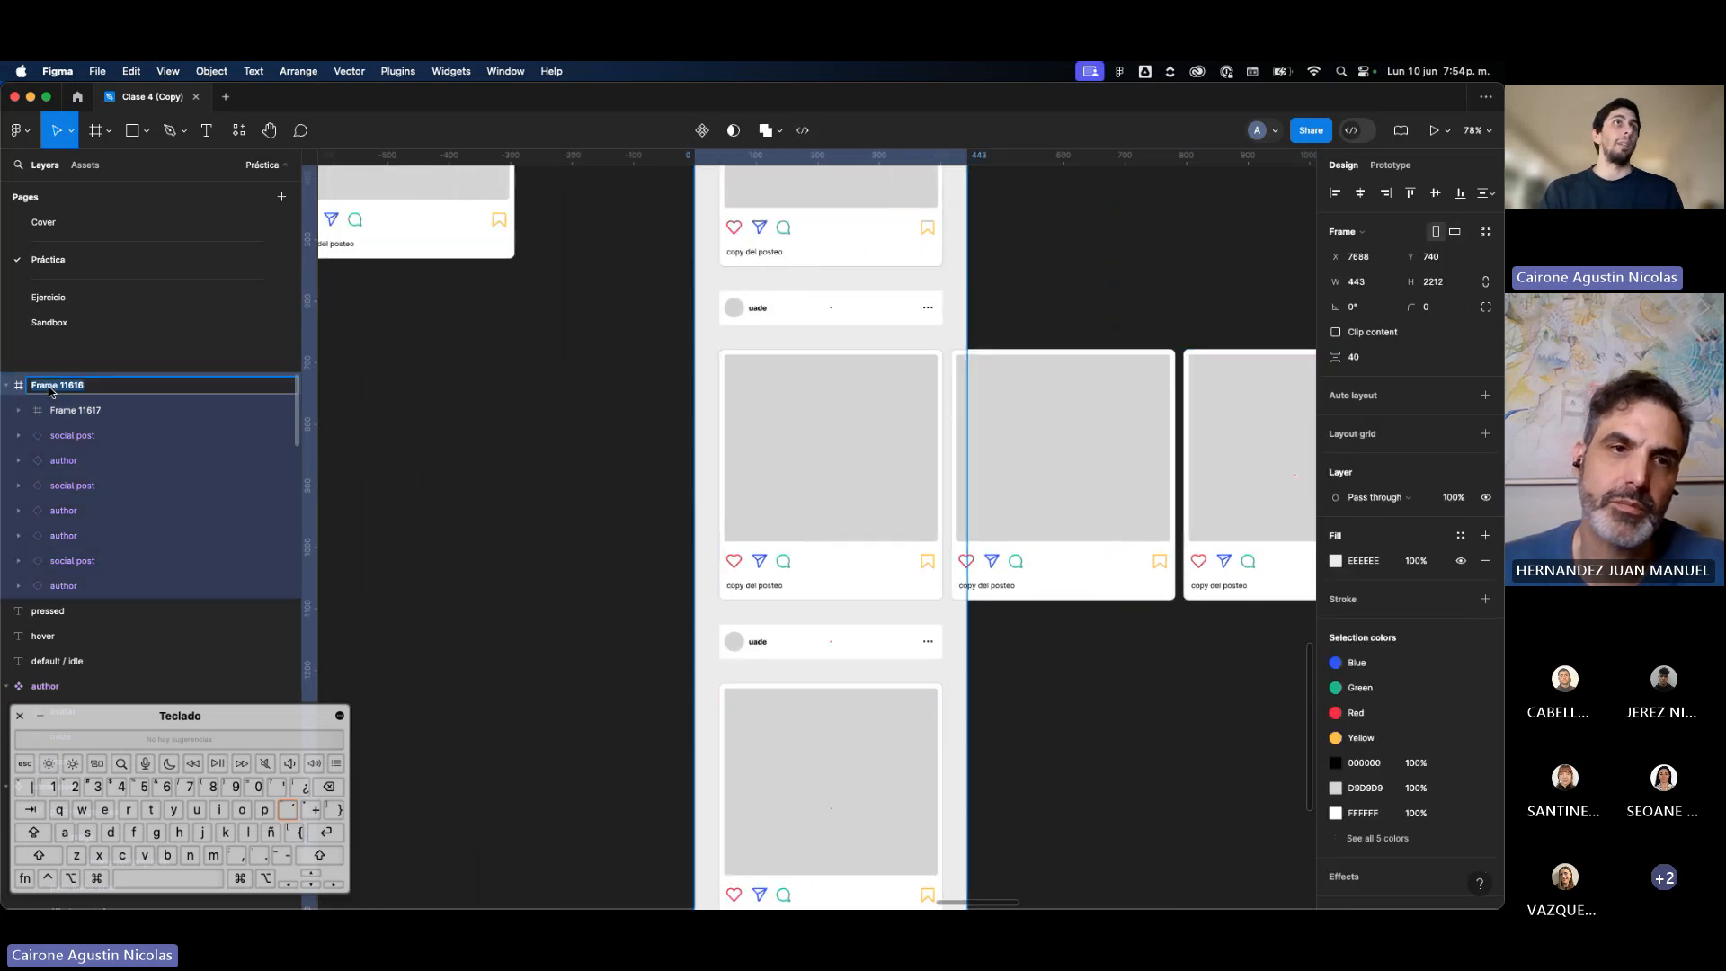
double_click(51, 387)
text(Contenedor)
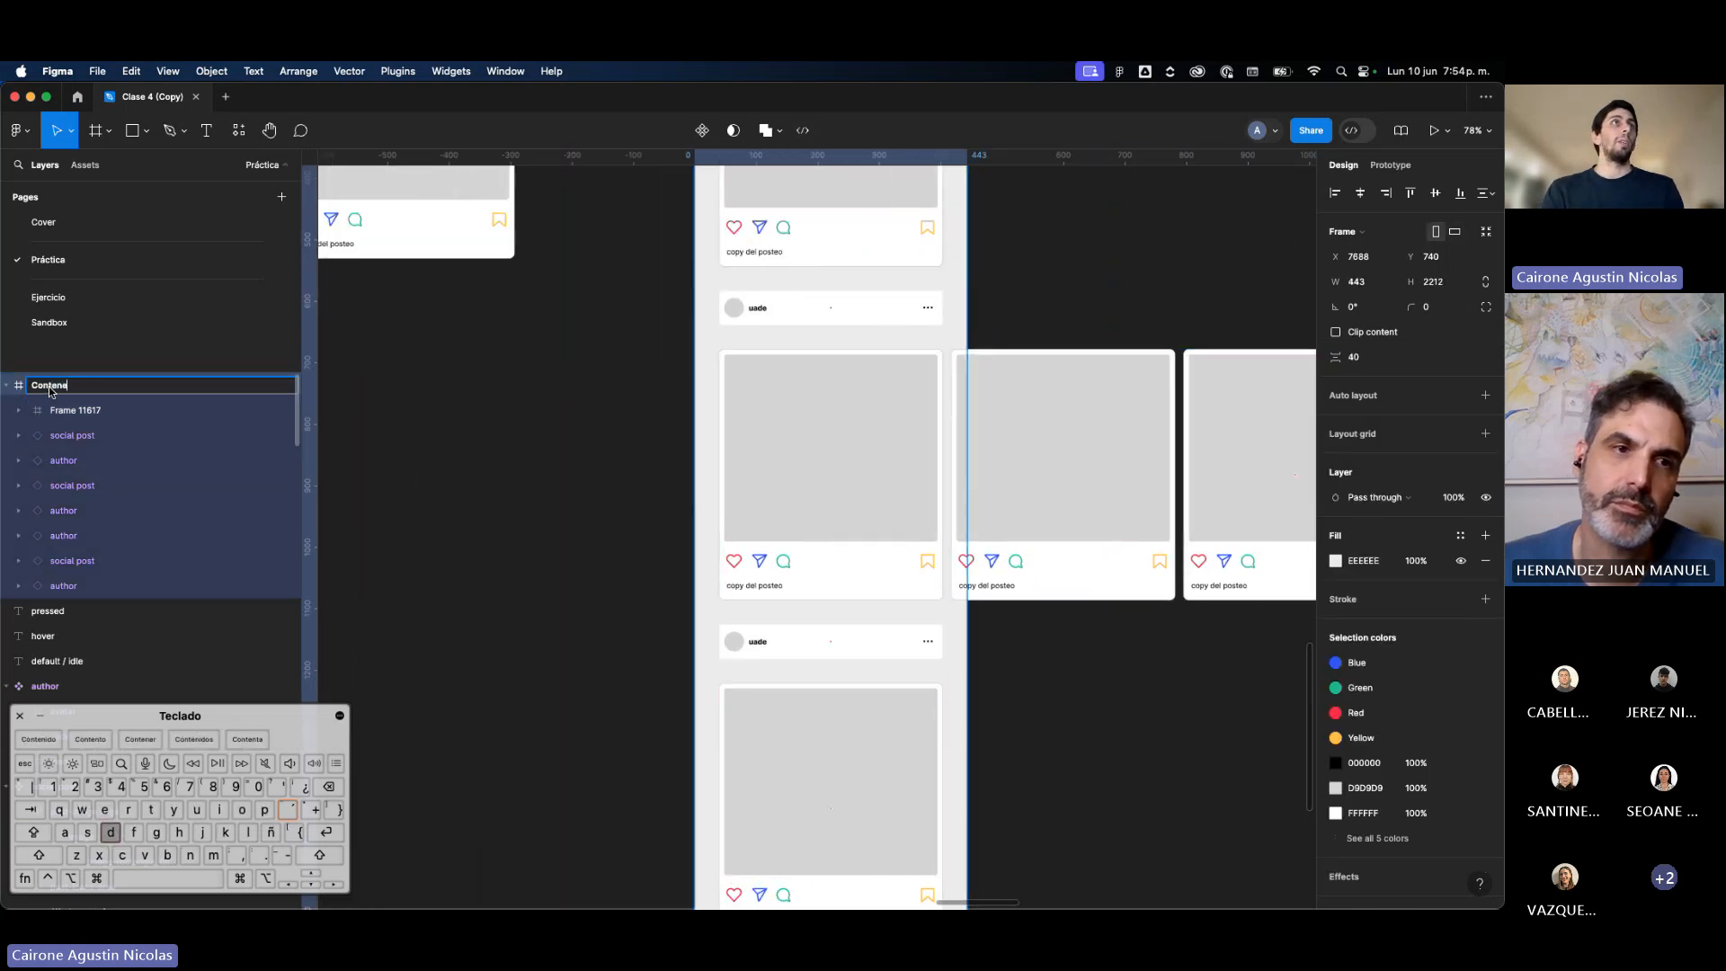
key(Return)
scroll(732, 511, down, 3)
scroll(732, 511, down, 2)
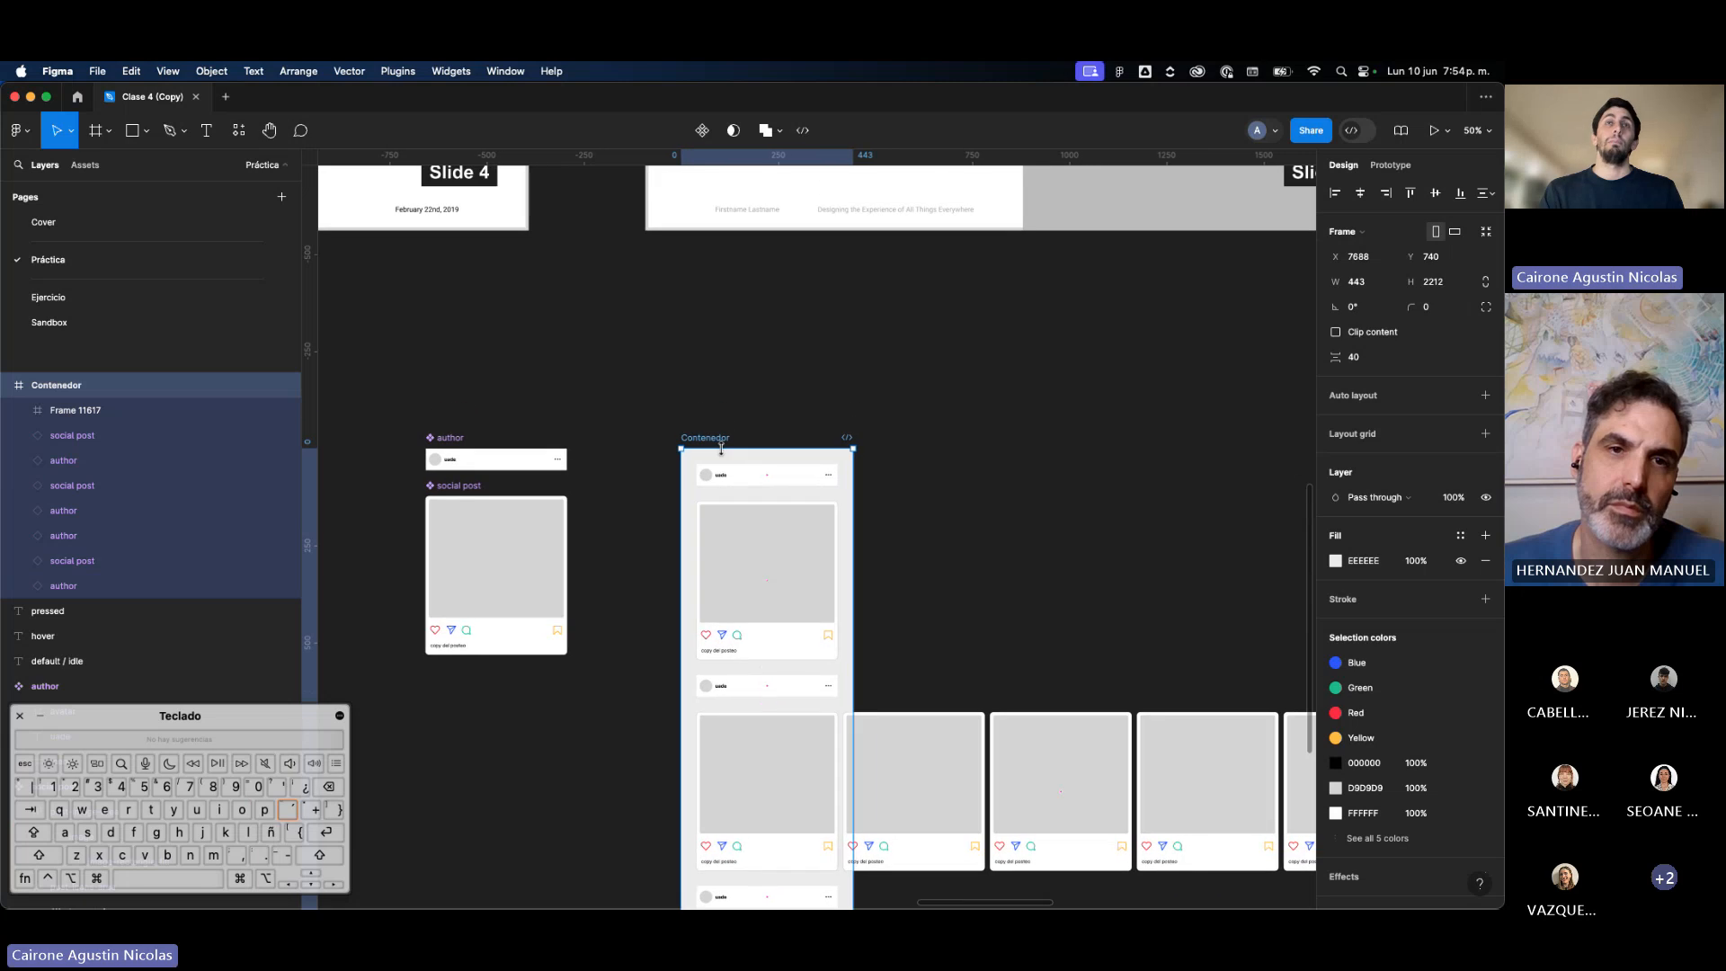
Step: Rename the nested frame holding the horizontal row of posts as Carrusel
scroll(733, 511, up, 4)
scroll(732, 485, down, 3)
scroll(729, 435, down, 2)
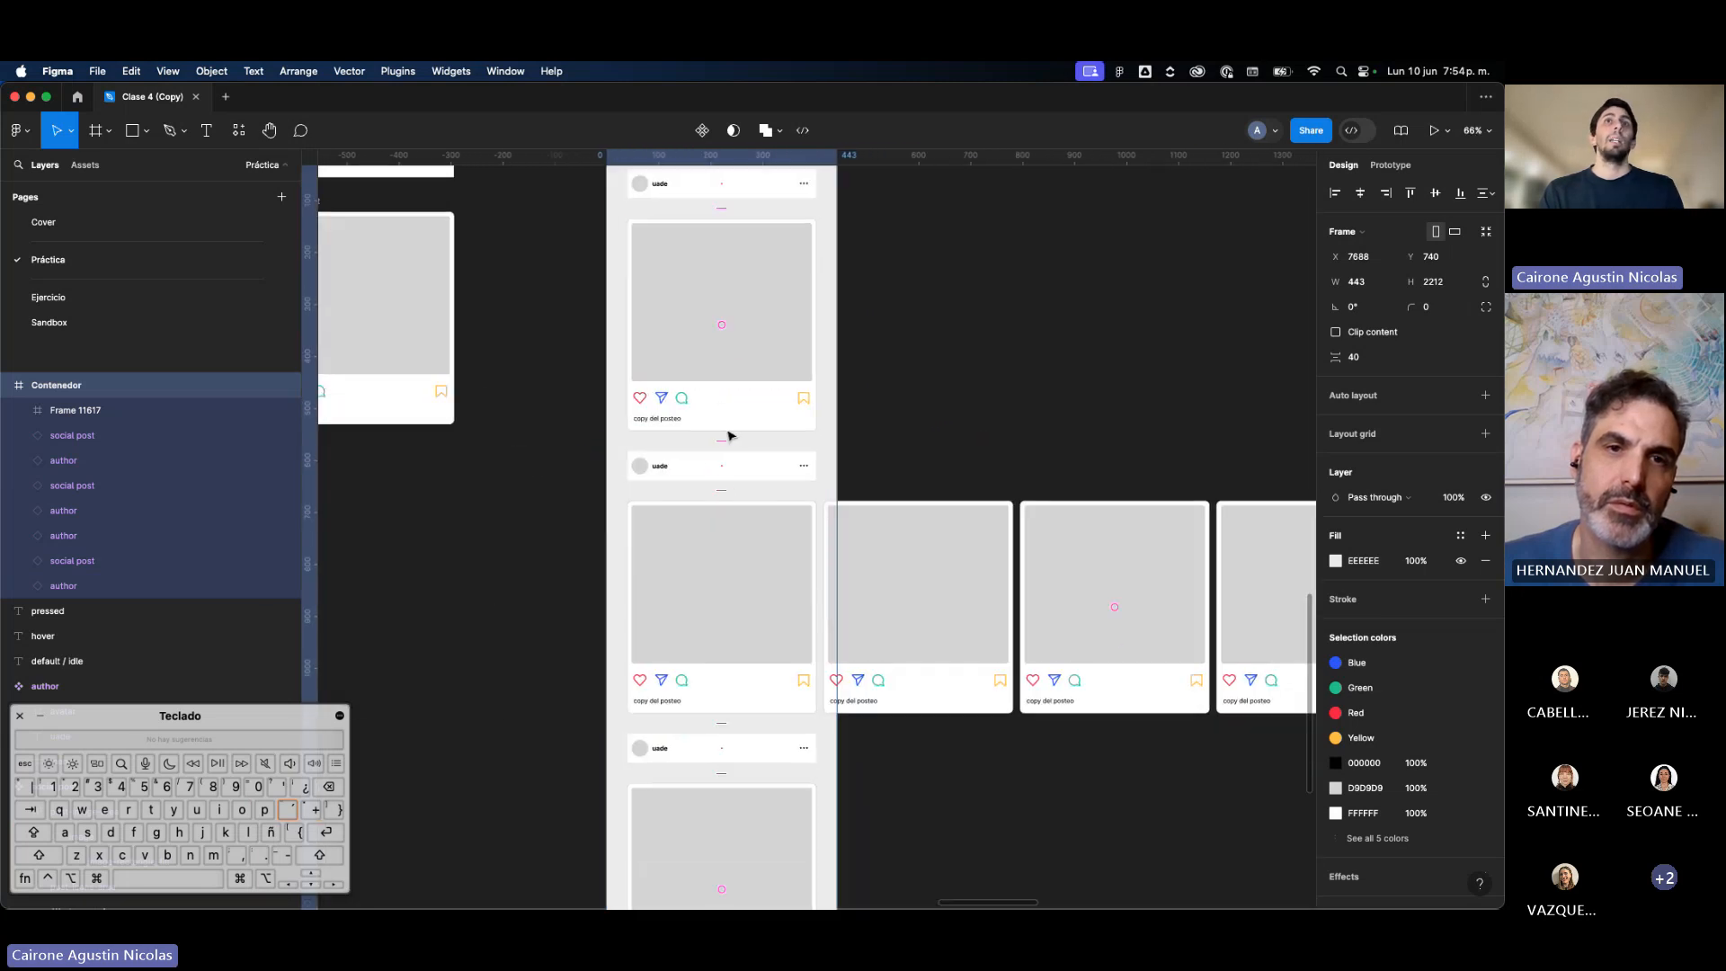
click(725, 563)
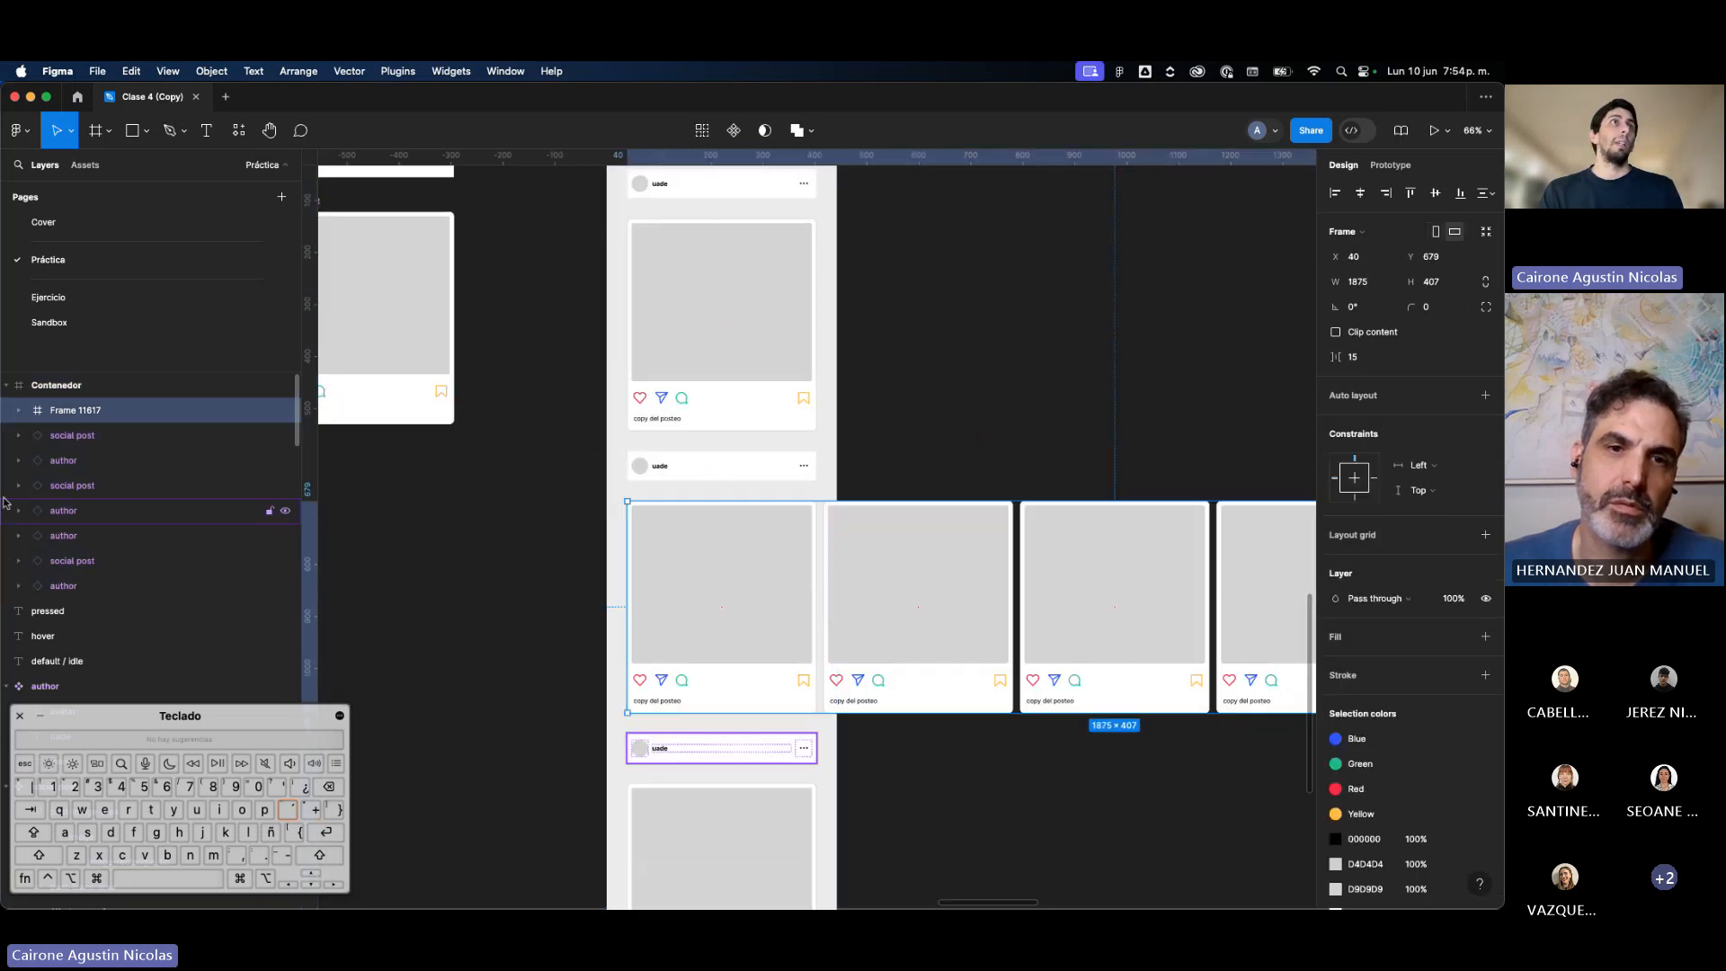
double_click(66, 410)
text(Carrusel)
key(Return)
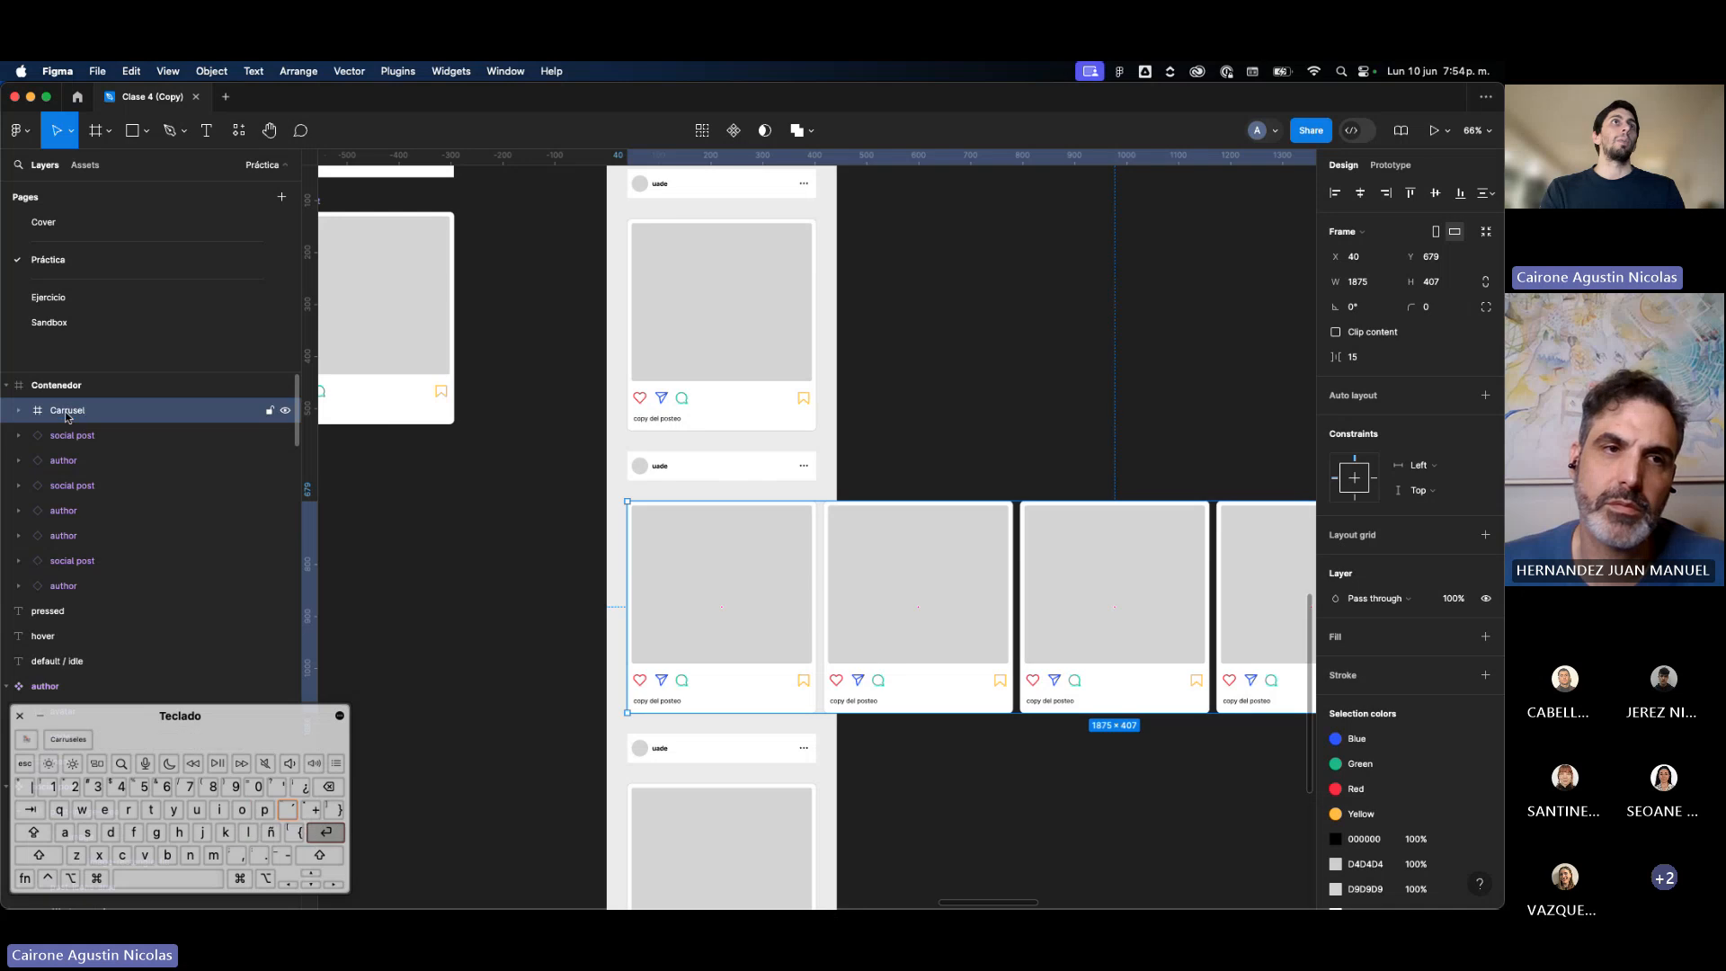
Step: Try narrowing the Carrusel frame slightly from its right edge, and undo the resize
scroll(764, 530, down, 2)
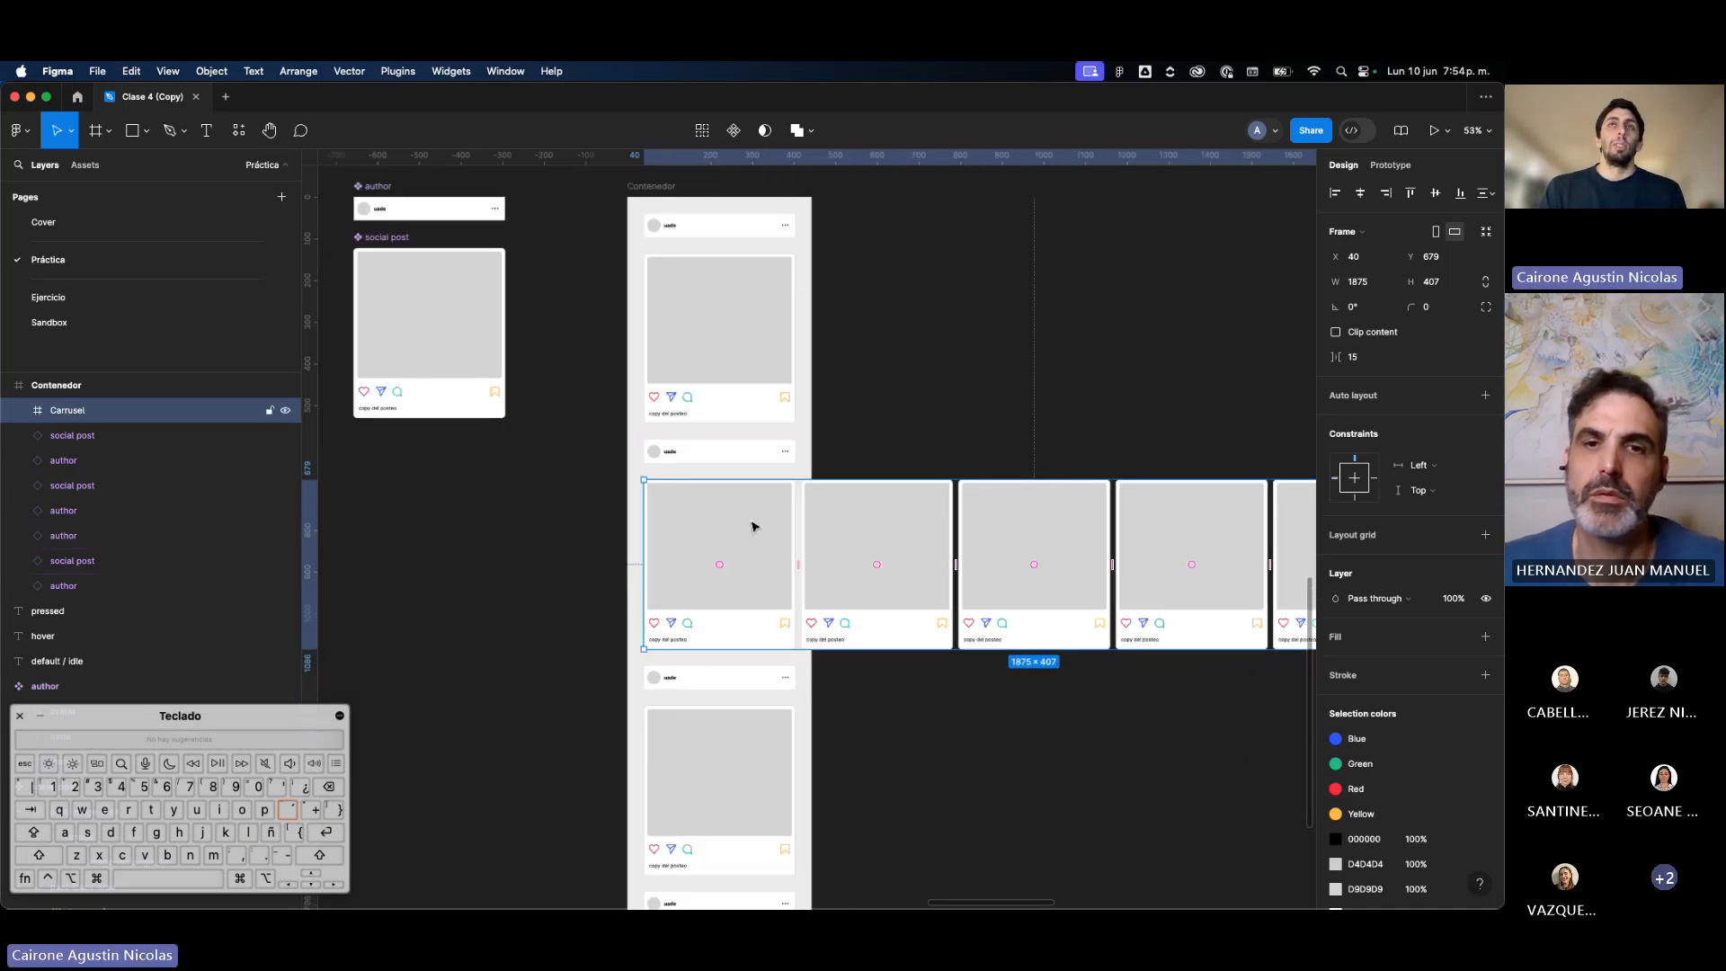
scroll(752, 527, down, 2)
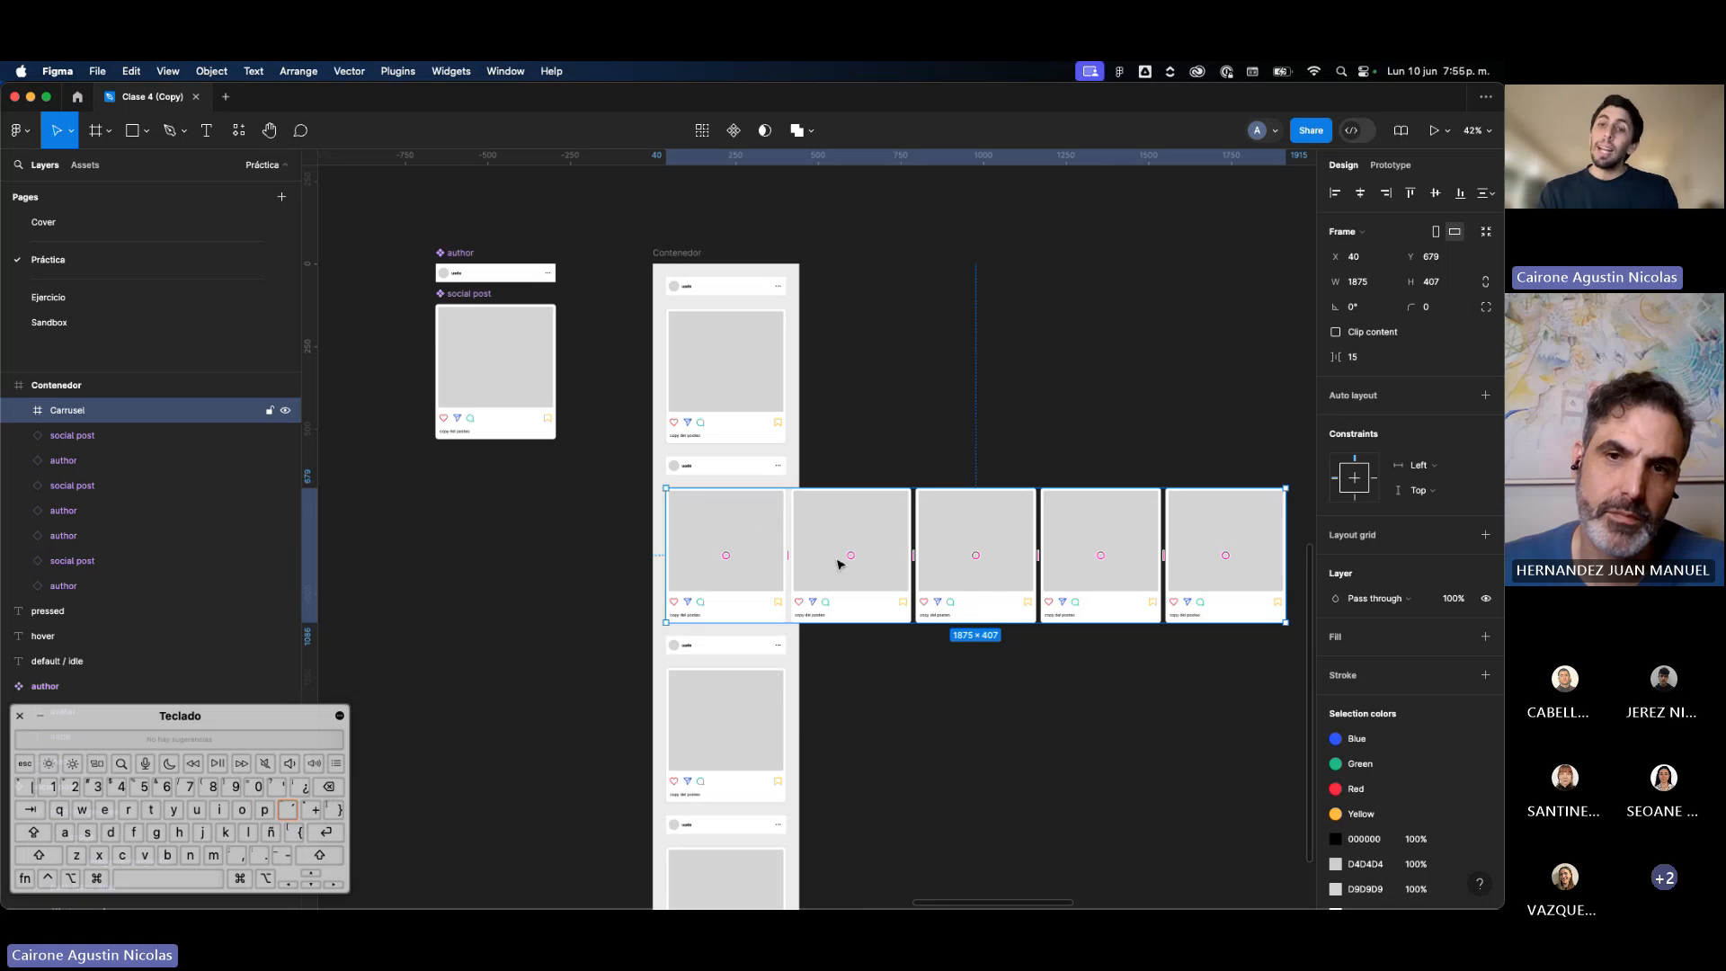
scroll(840, 564, right, 2)
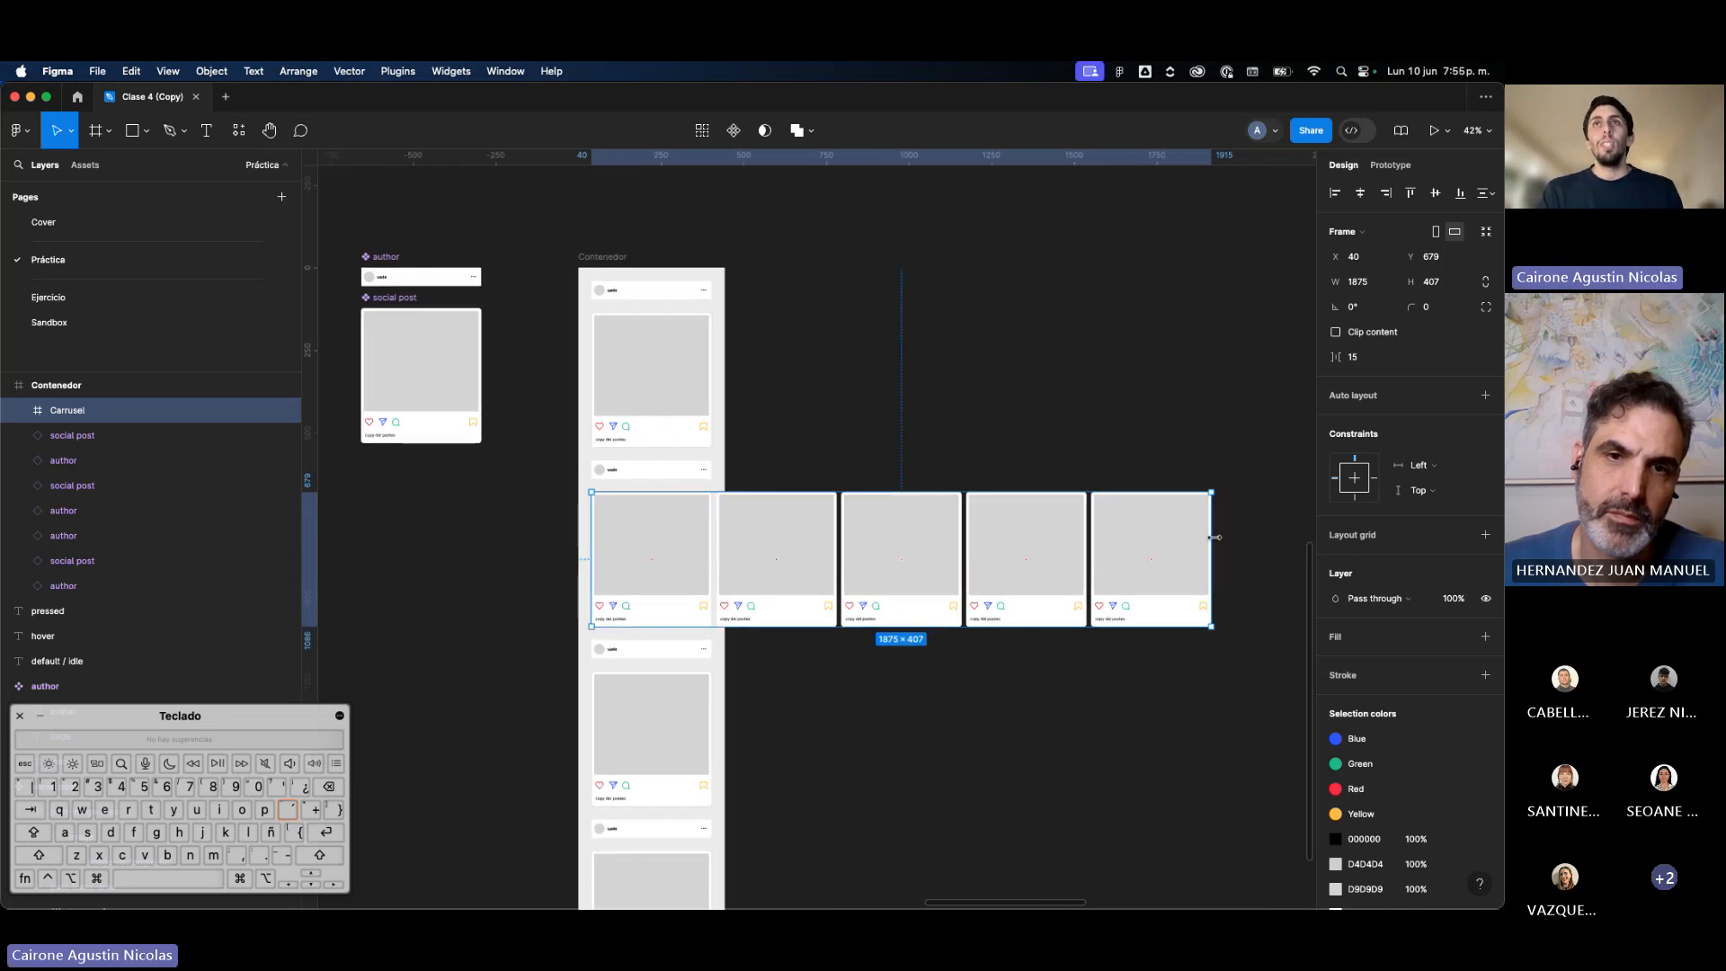
drag(1212, 537, 1171, 546)
key(super+z)
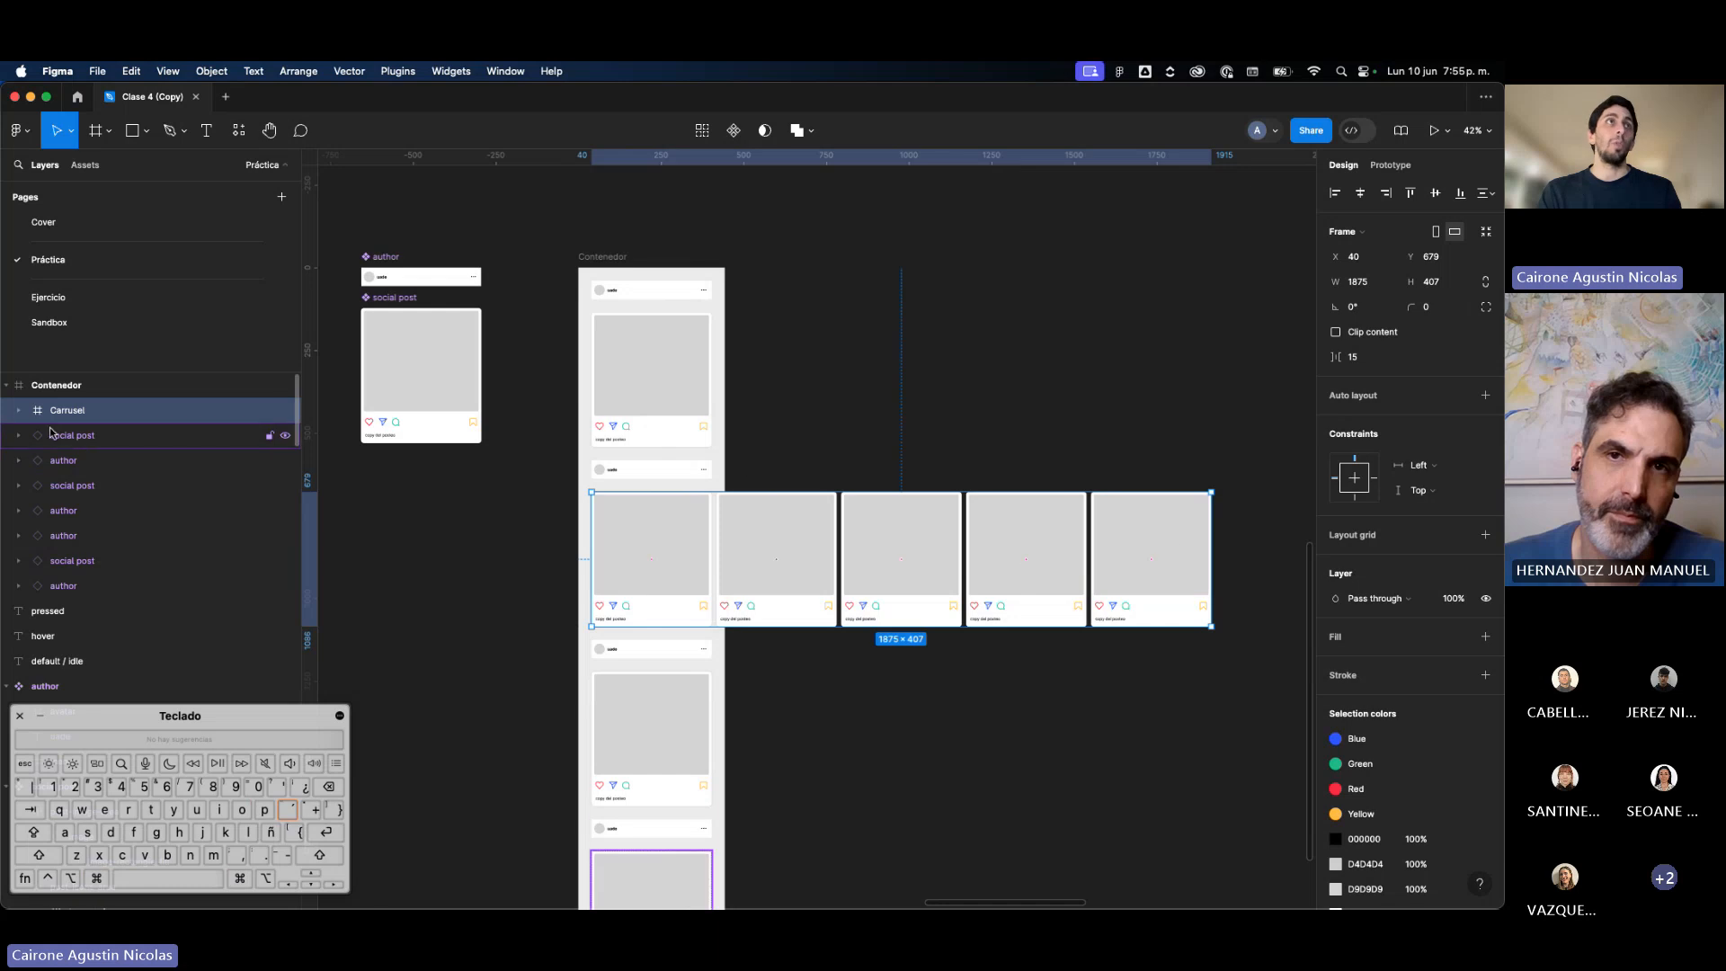
Step: Inspect the individual social posts inside the Carrusel frame one by one, and clear the selection
double_click(1054, 534)
click(910, 535)
click(780, 544)
click(668, 551)
click(824, 456)
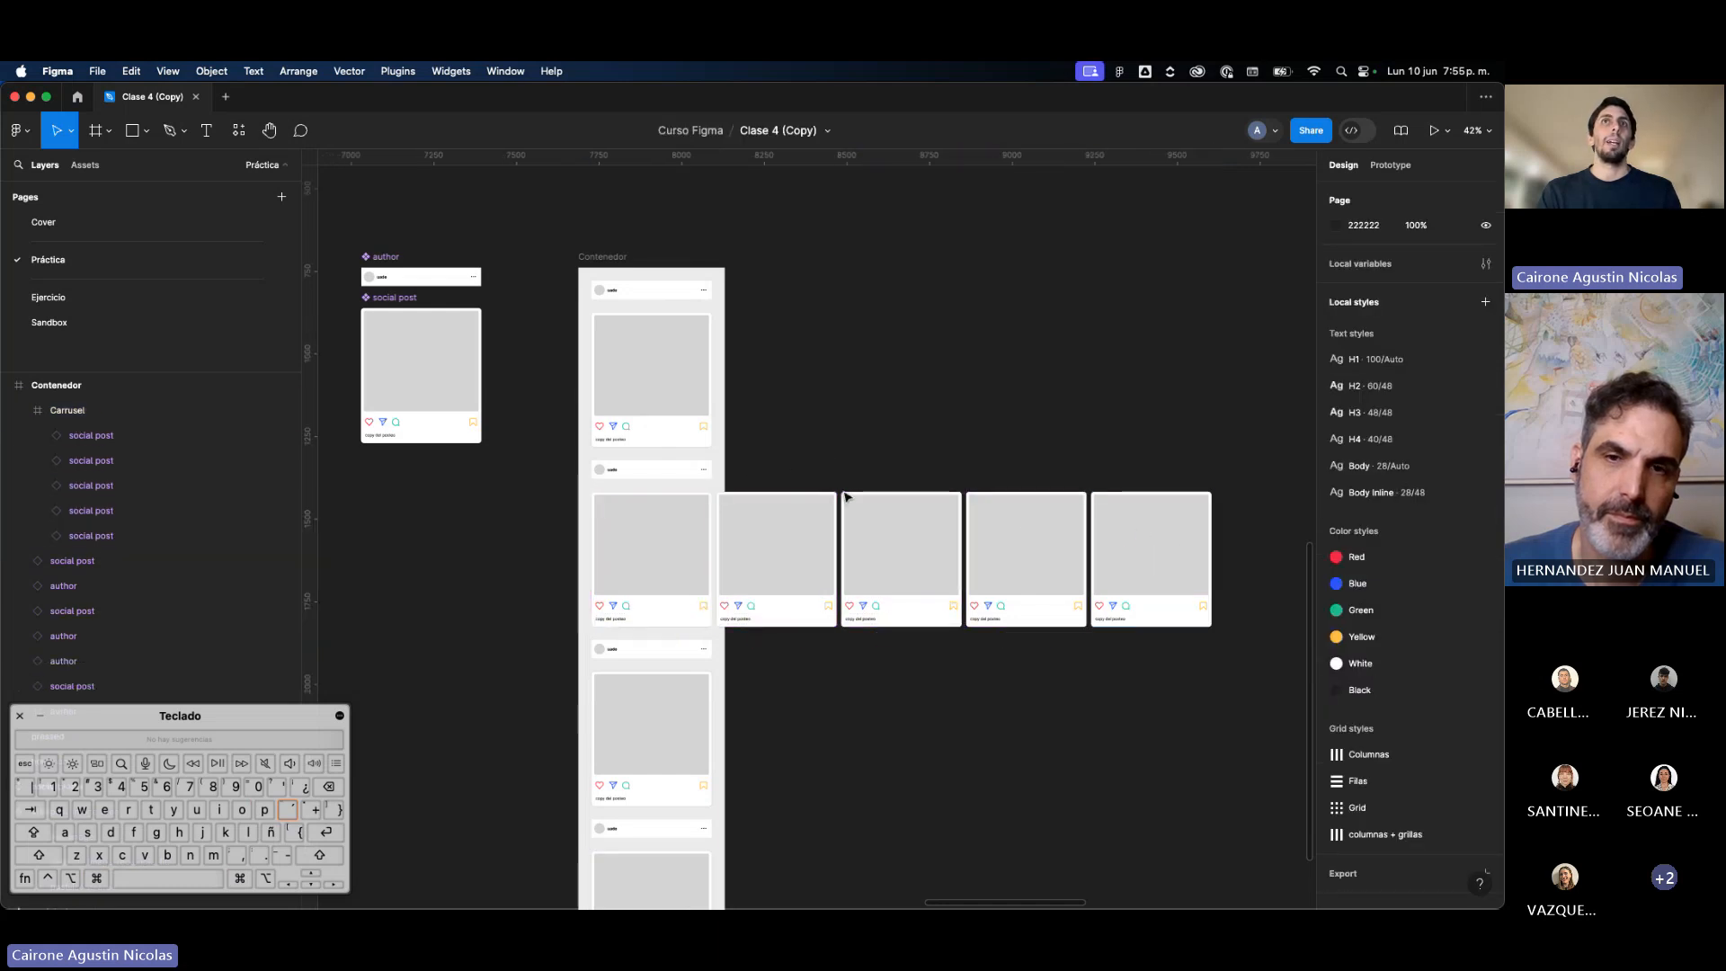
Step: Try widening the Carrusel frame to 1907 px and narrowing it to 1680 px, and restore its width to 1875 px
click(845, 496)
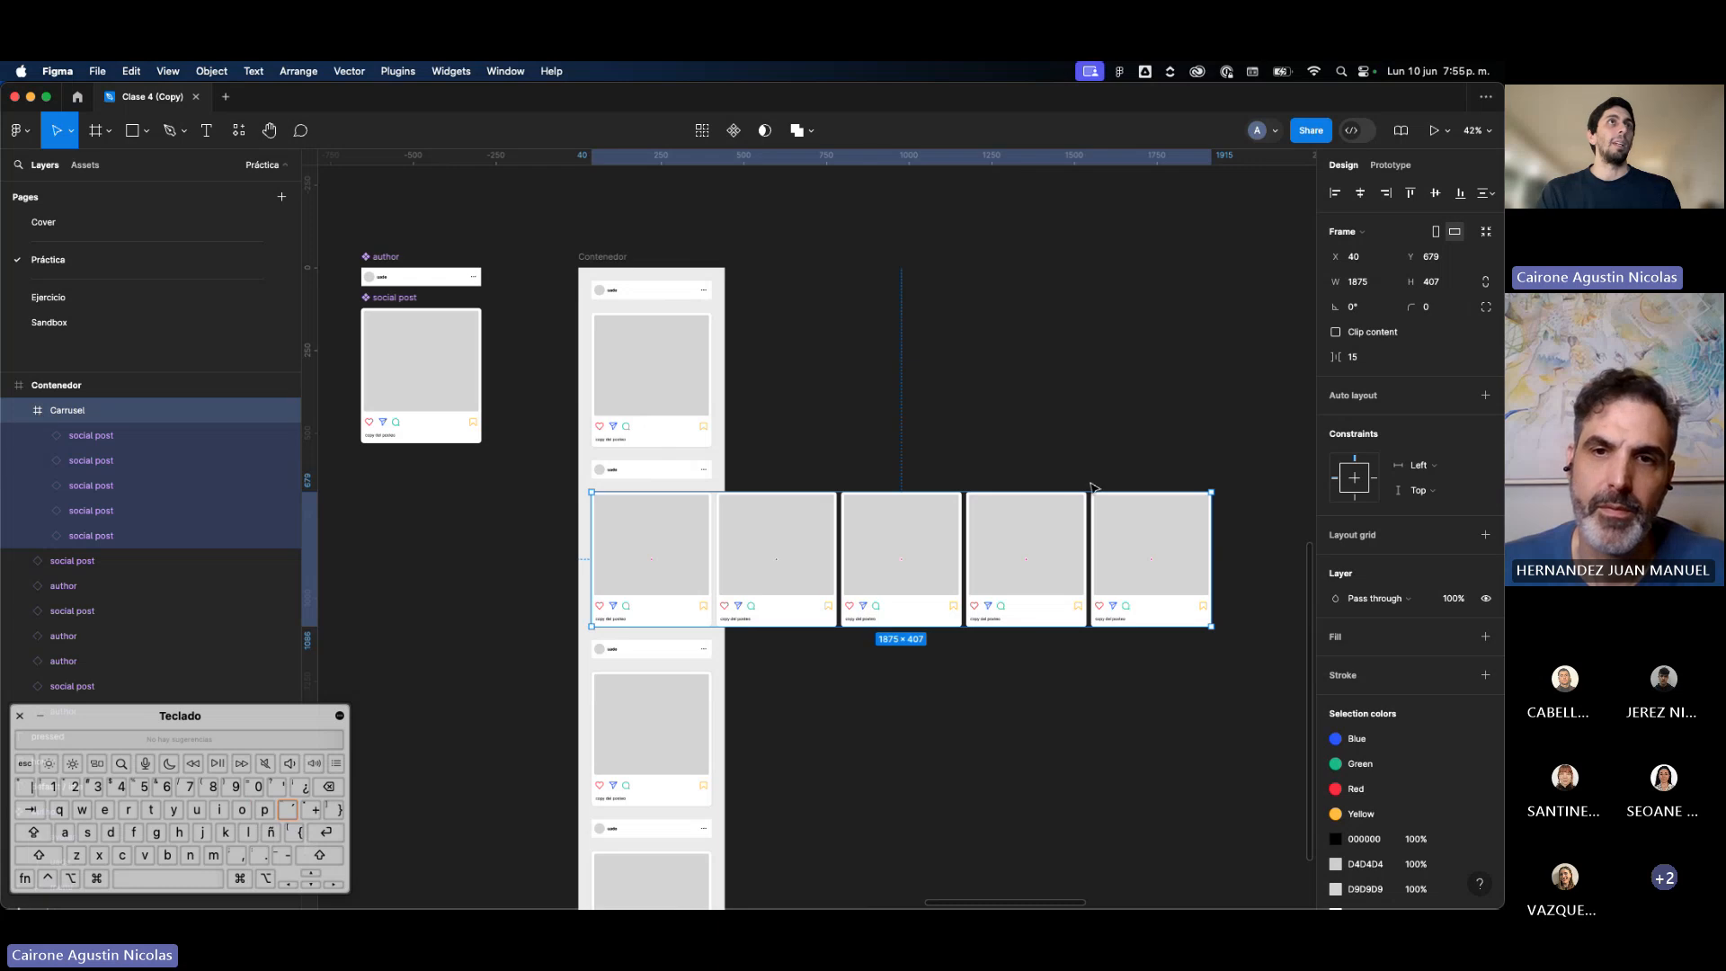
drag(1211, 532, 1222, 583)
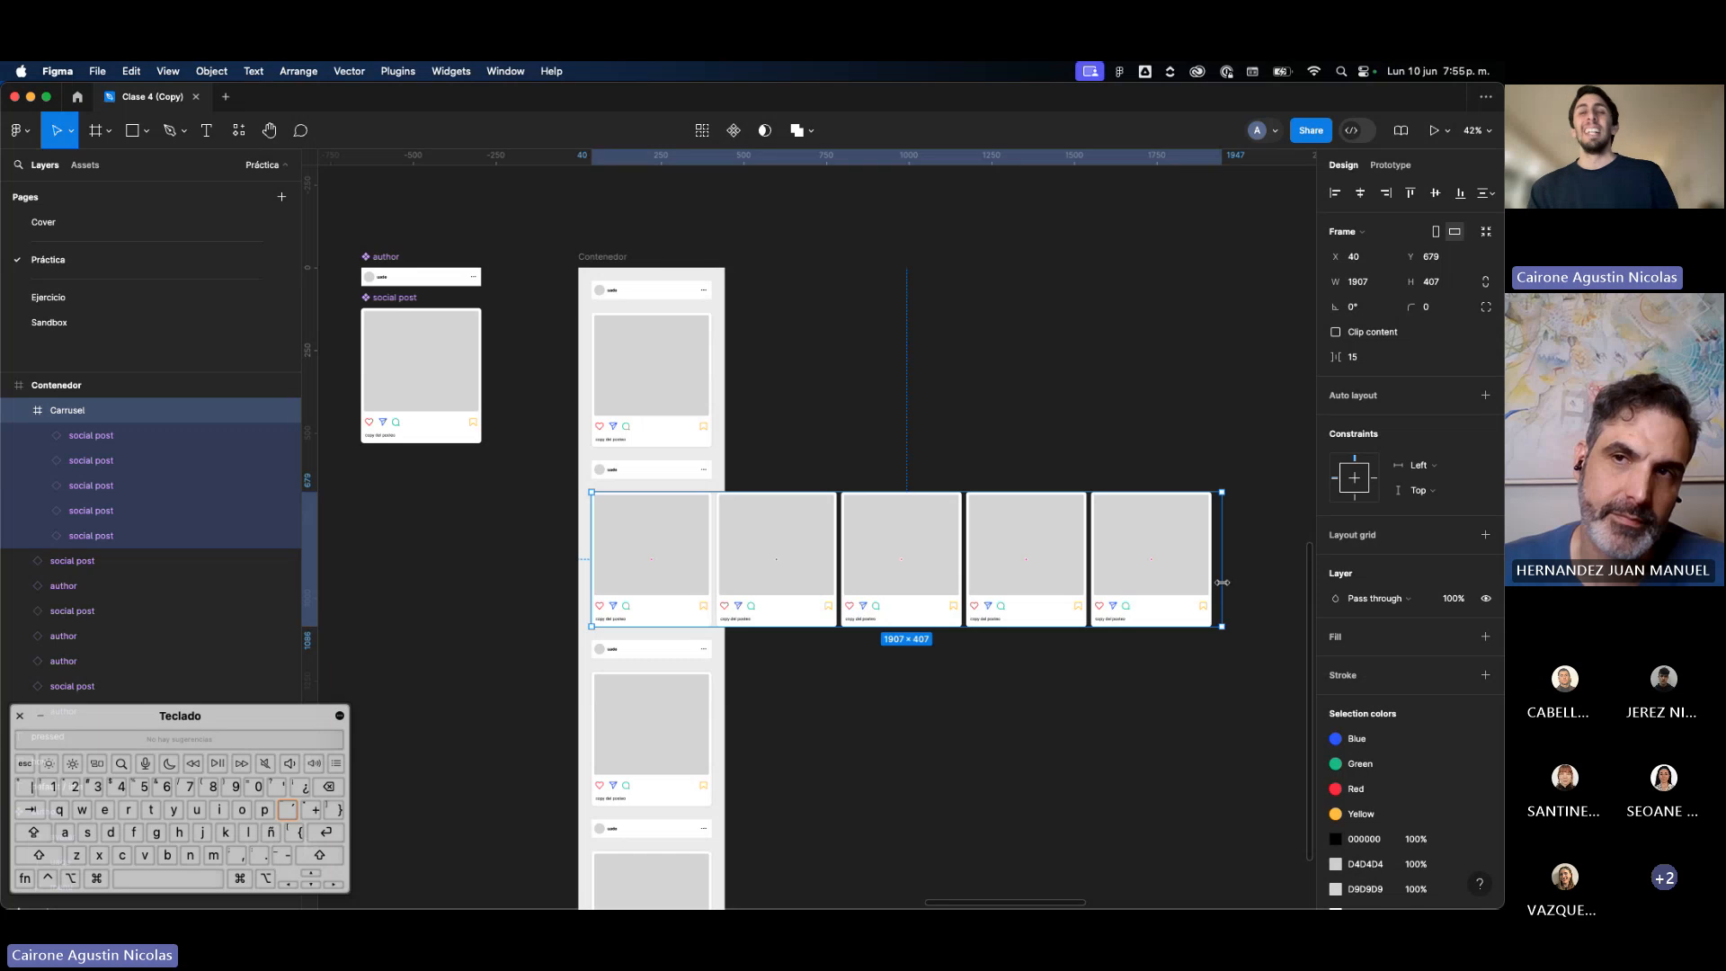
drag(1221, 582, 1216, 575)
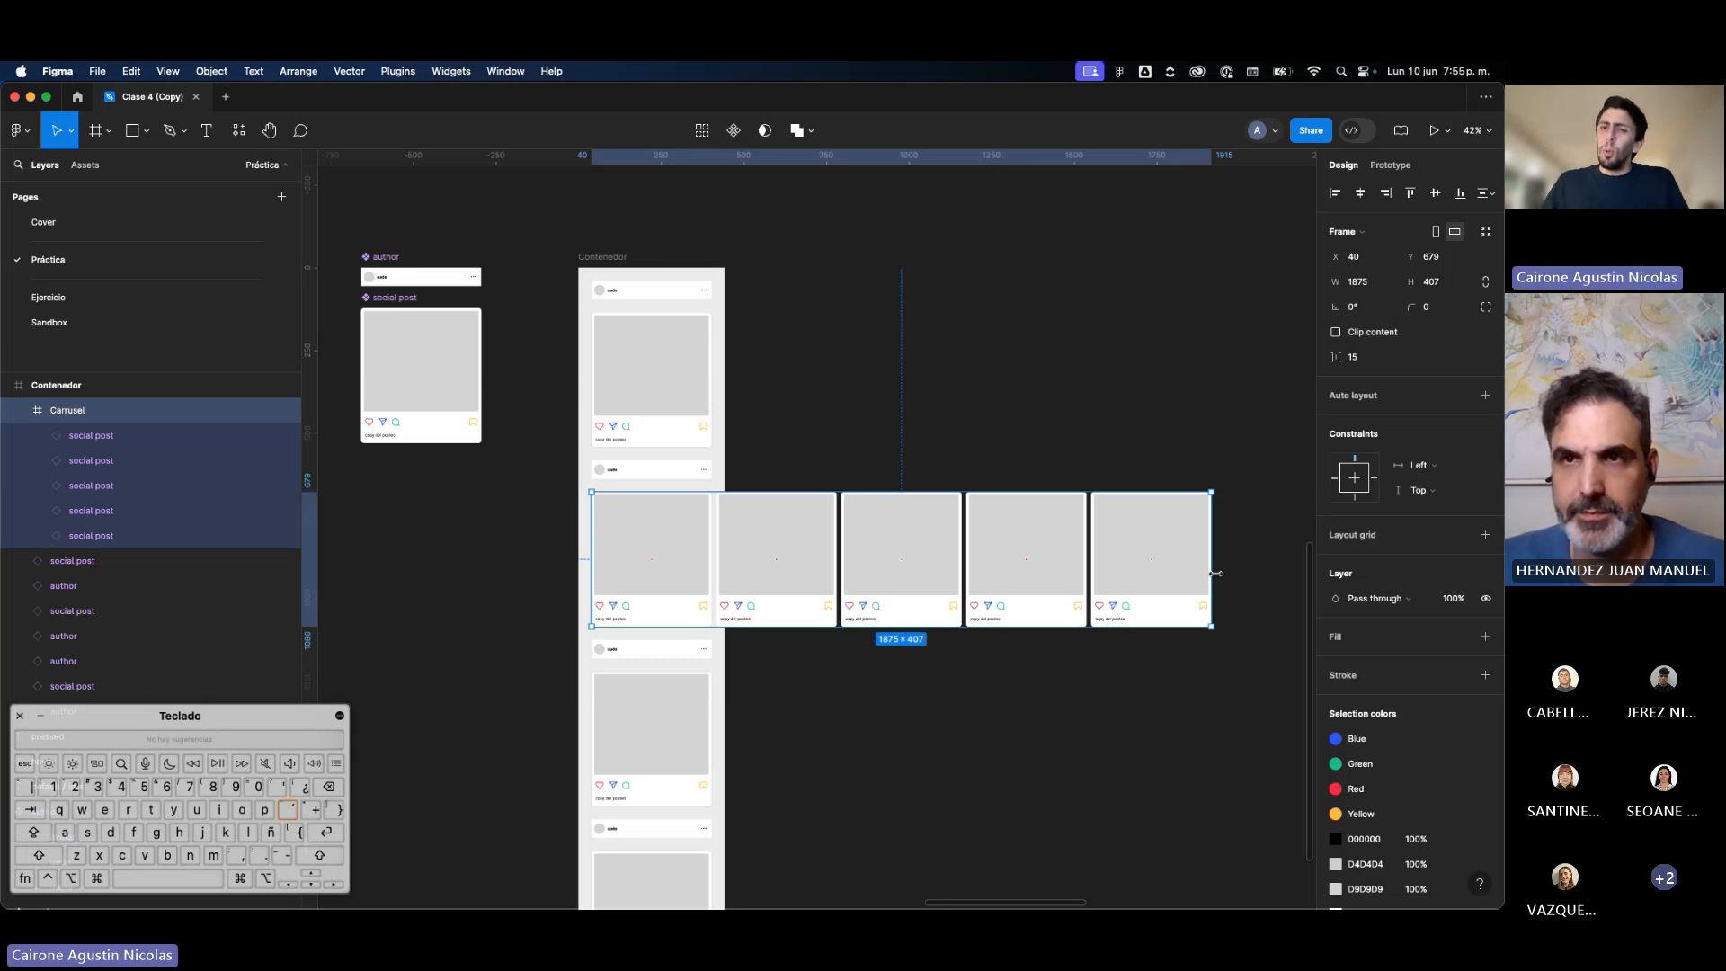
drag(1216, 573, 996, 551)
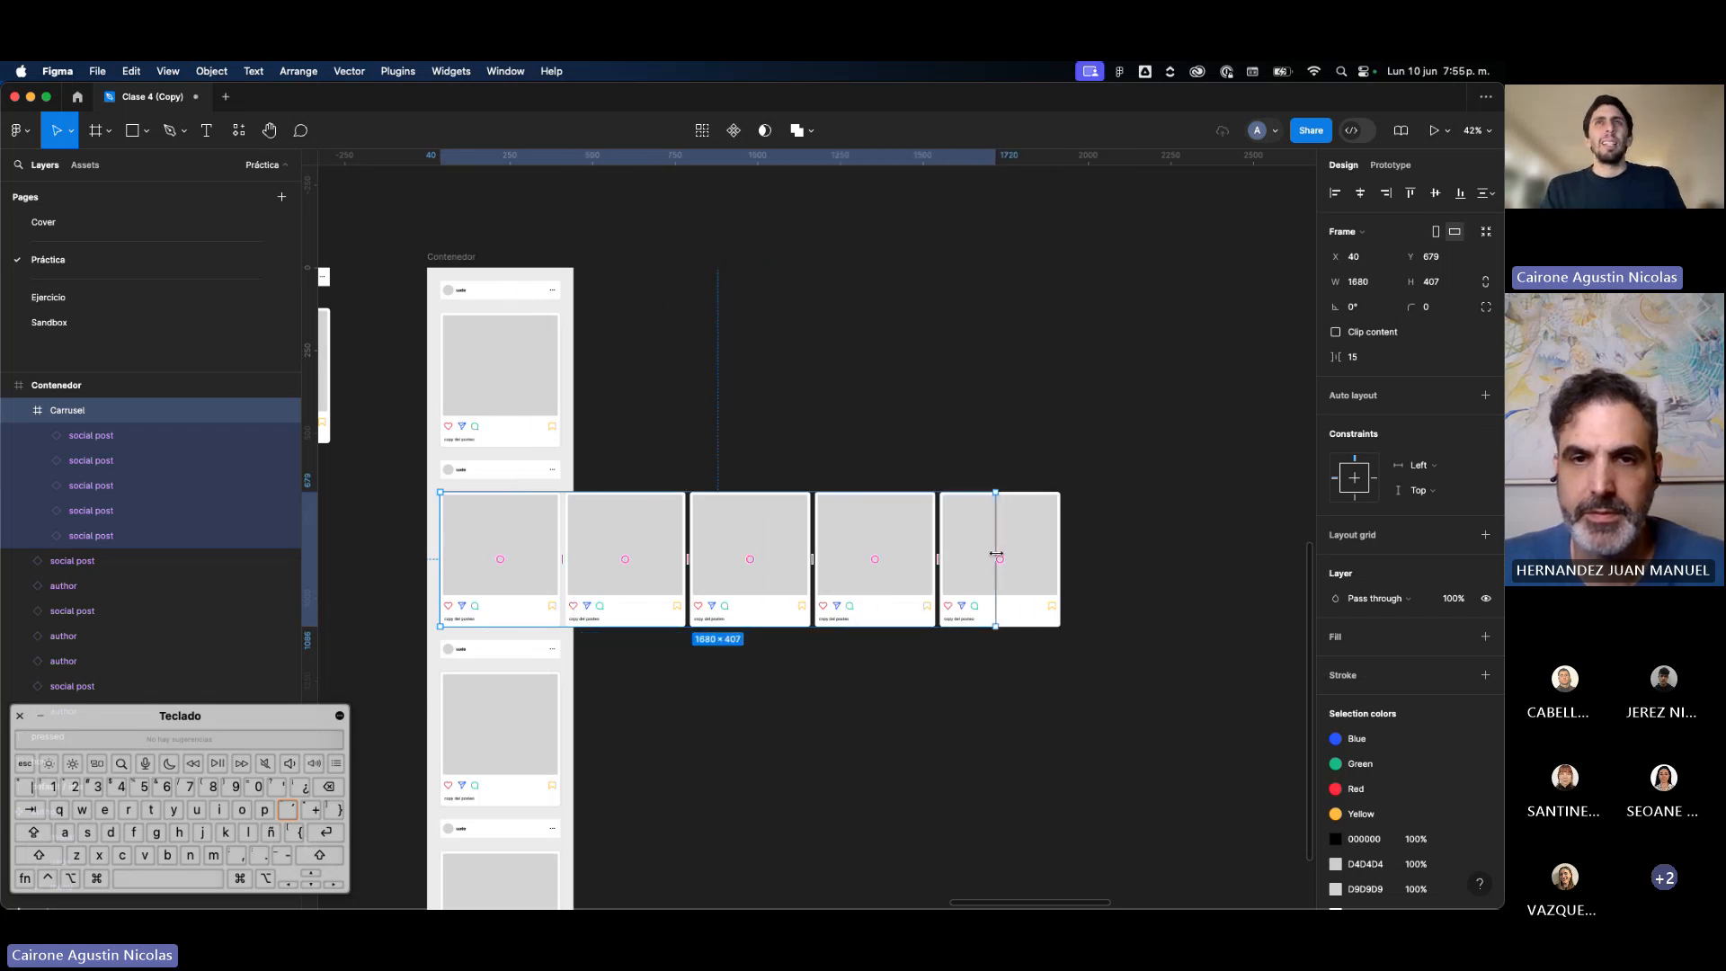
scroll(1011, 558, left, 1)
key(super+z)
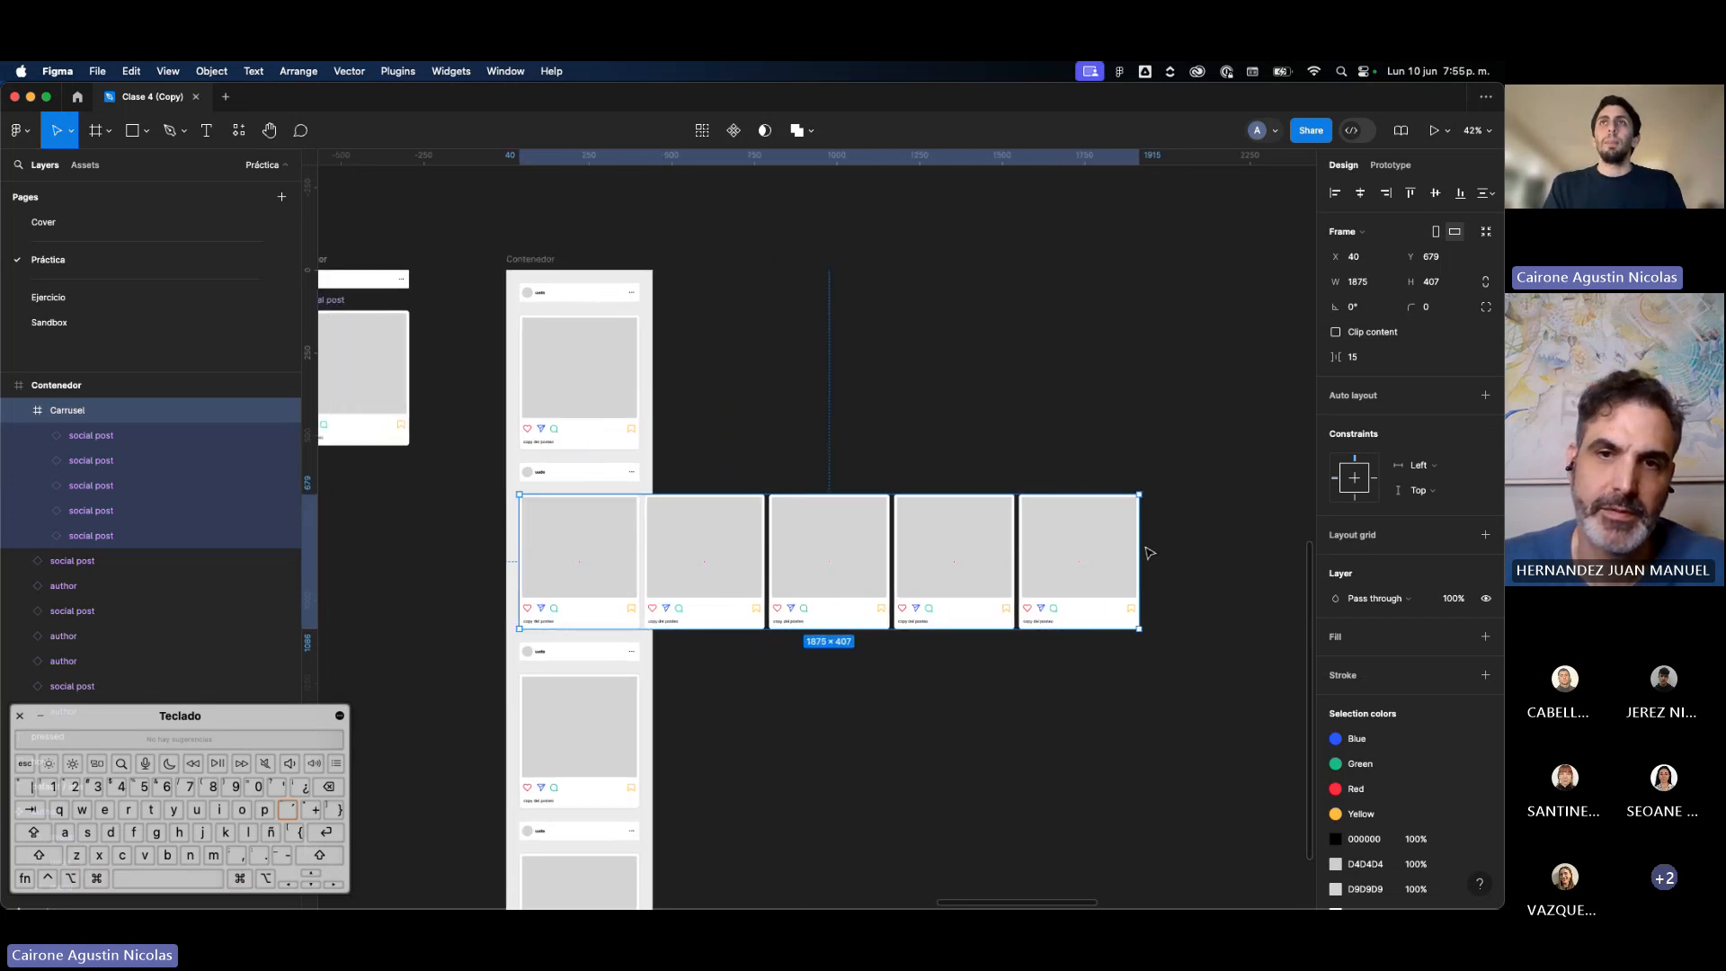
Step: Narrow the Carrusel frame from its right edge to about 406 px wide, and hide the interface around the canvas
drag(1138, 548, 872, 548)
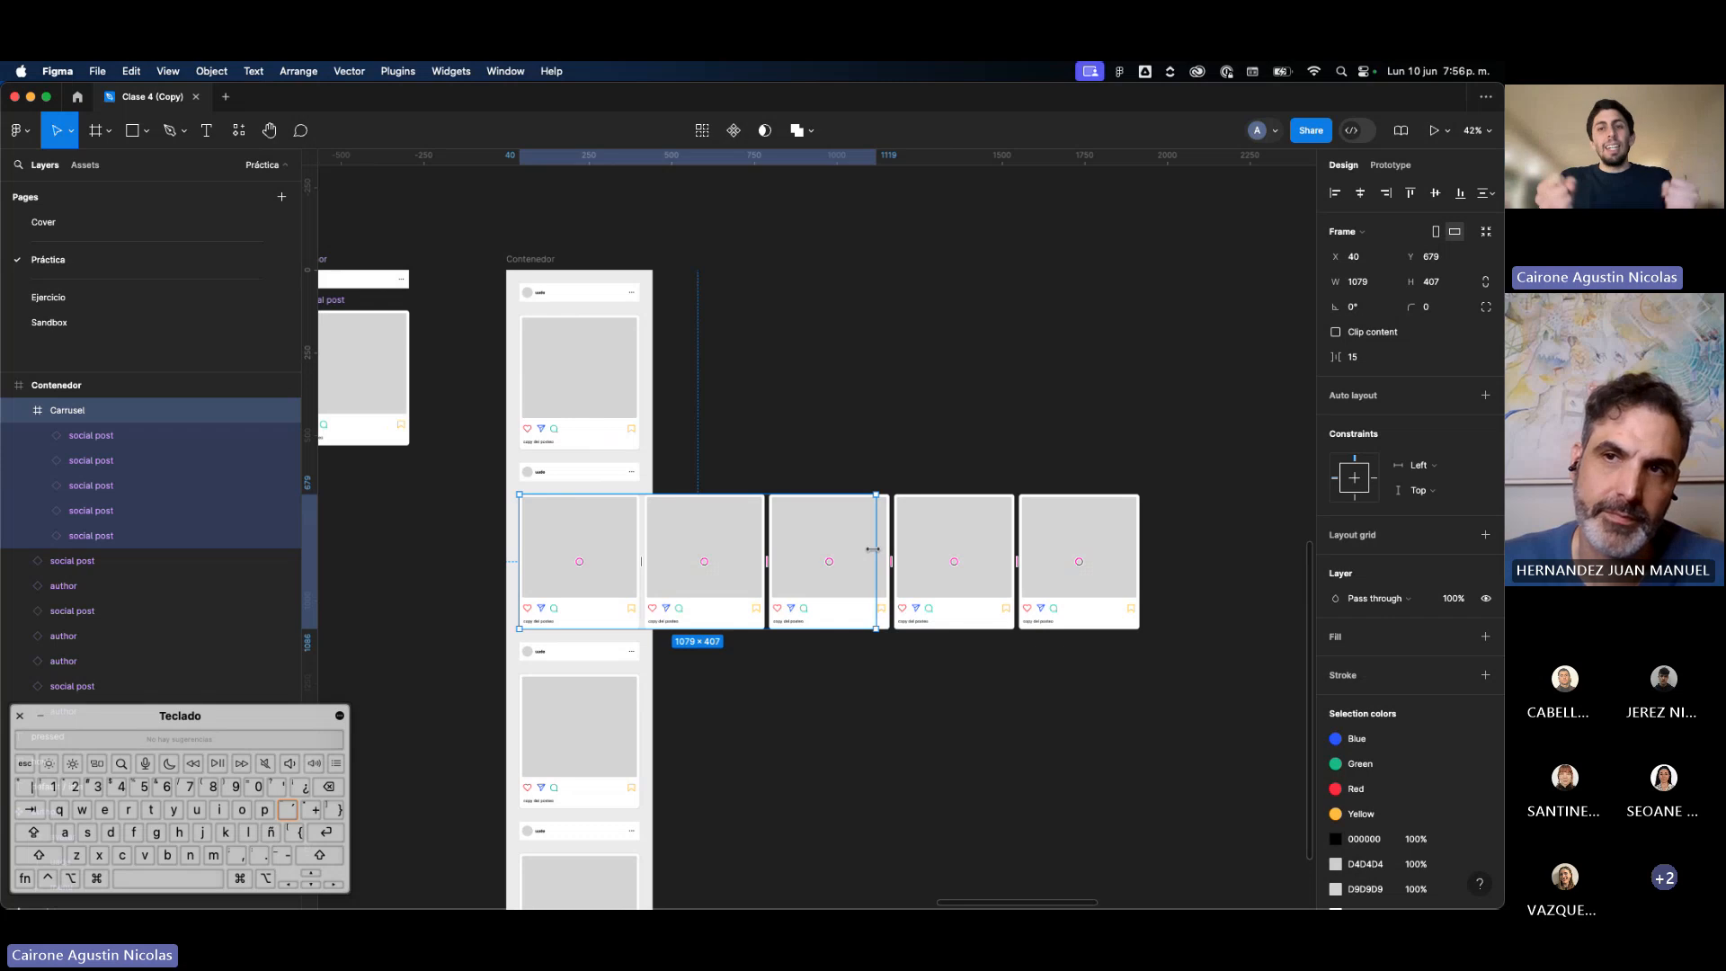
drag(872, 548, 478, 583)
scroll(676, 586, up, 5)
scroll(675, 586, down, 2)
key(super+backslash)
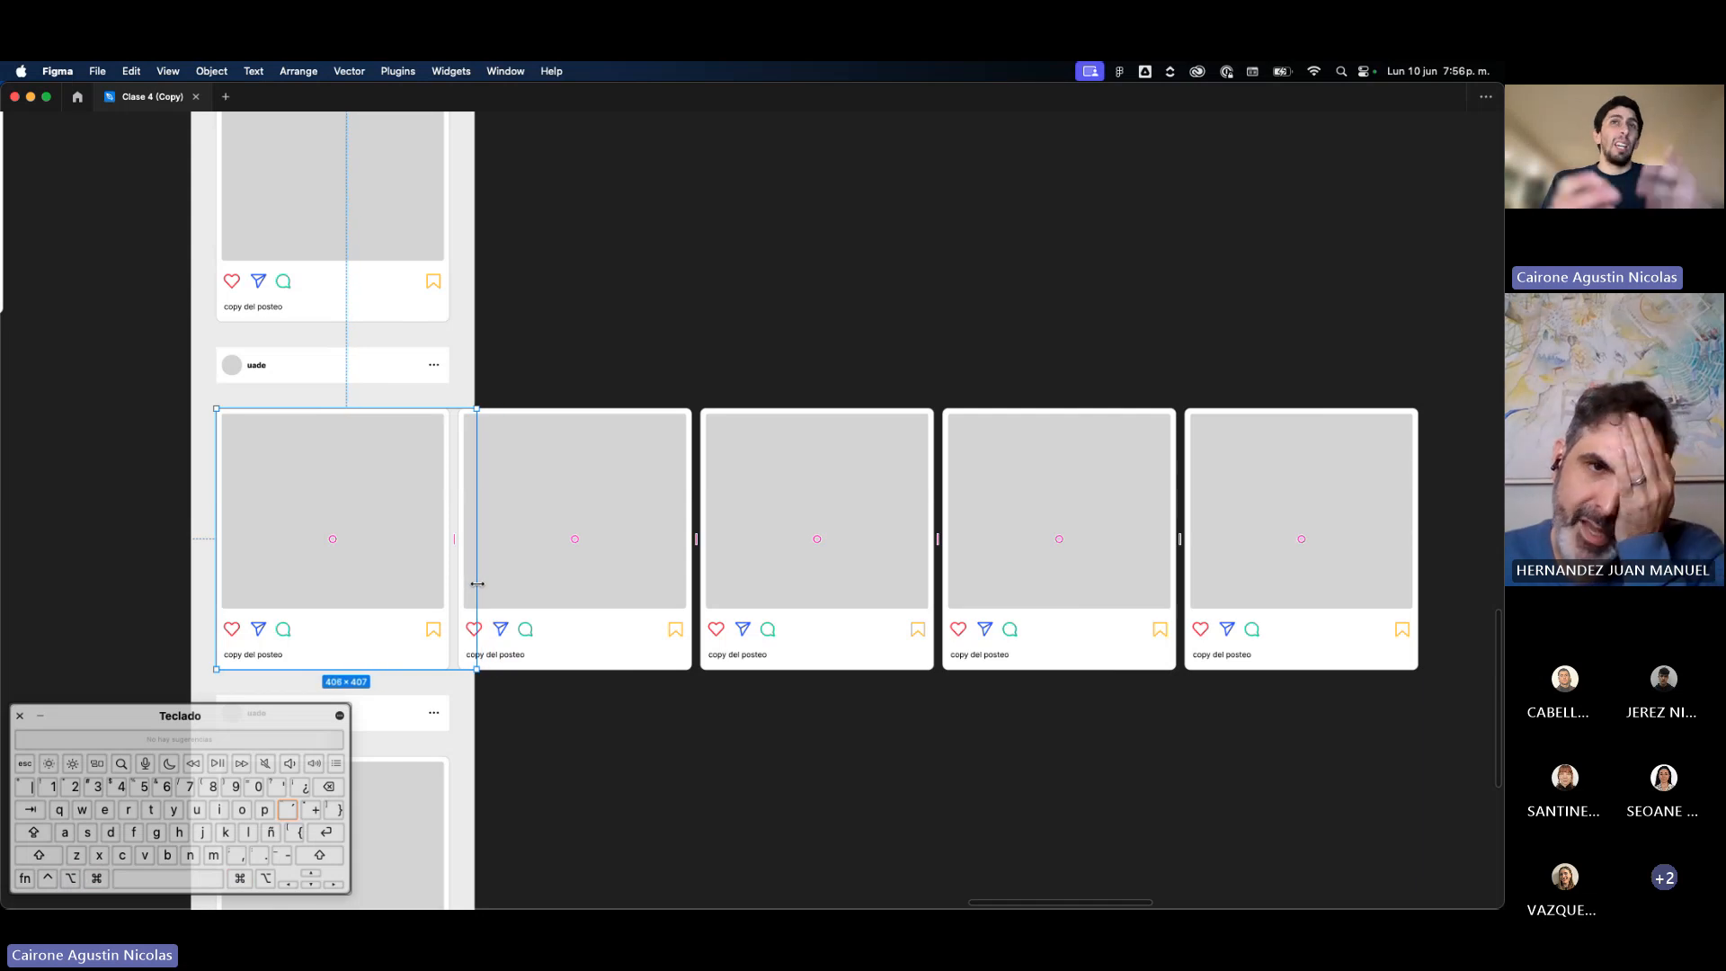
scroll(477, 583, left, 3)
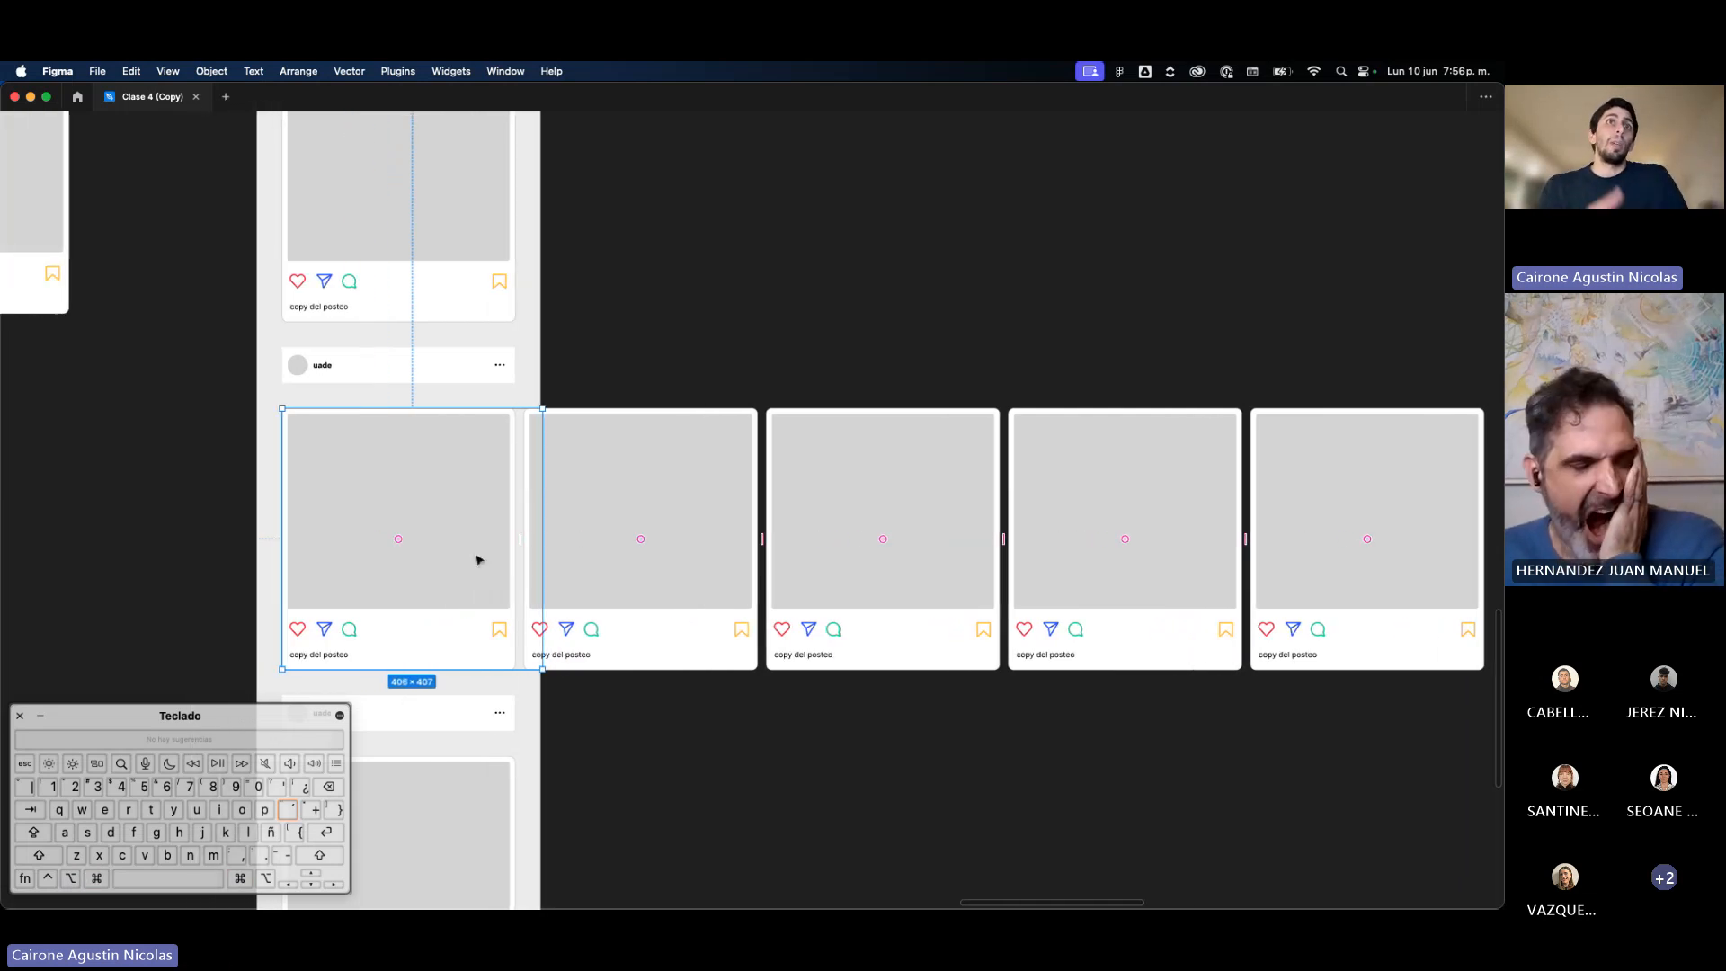
scroll(476, 559, down, 3)
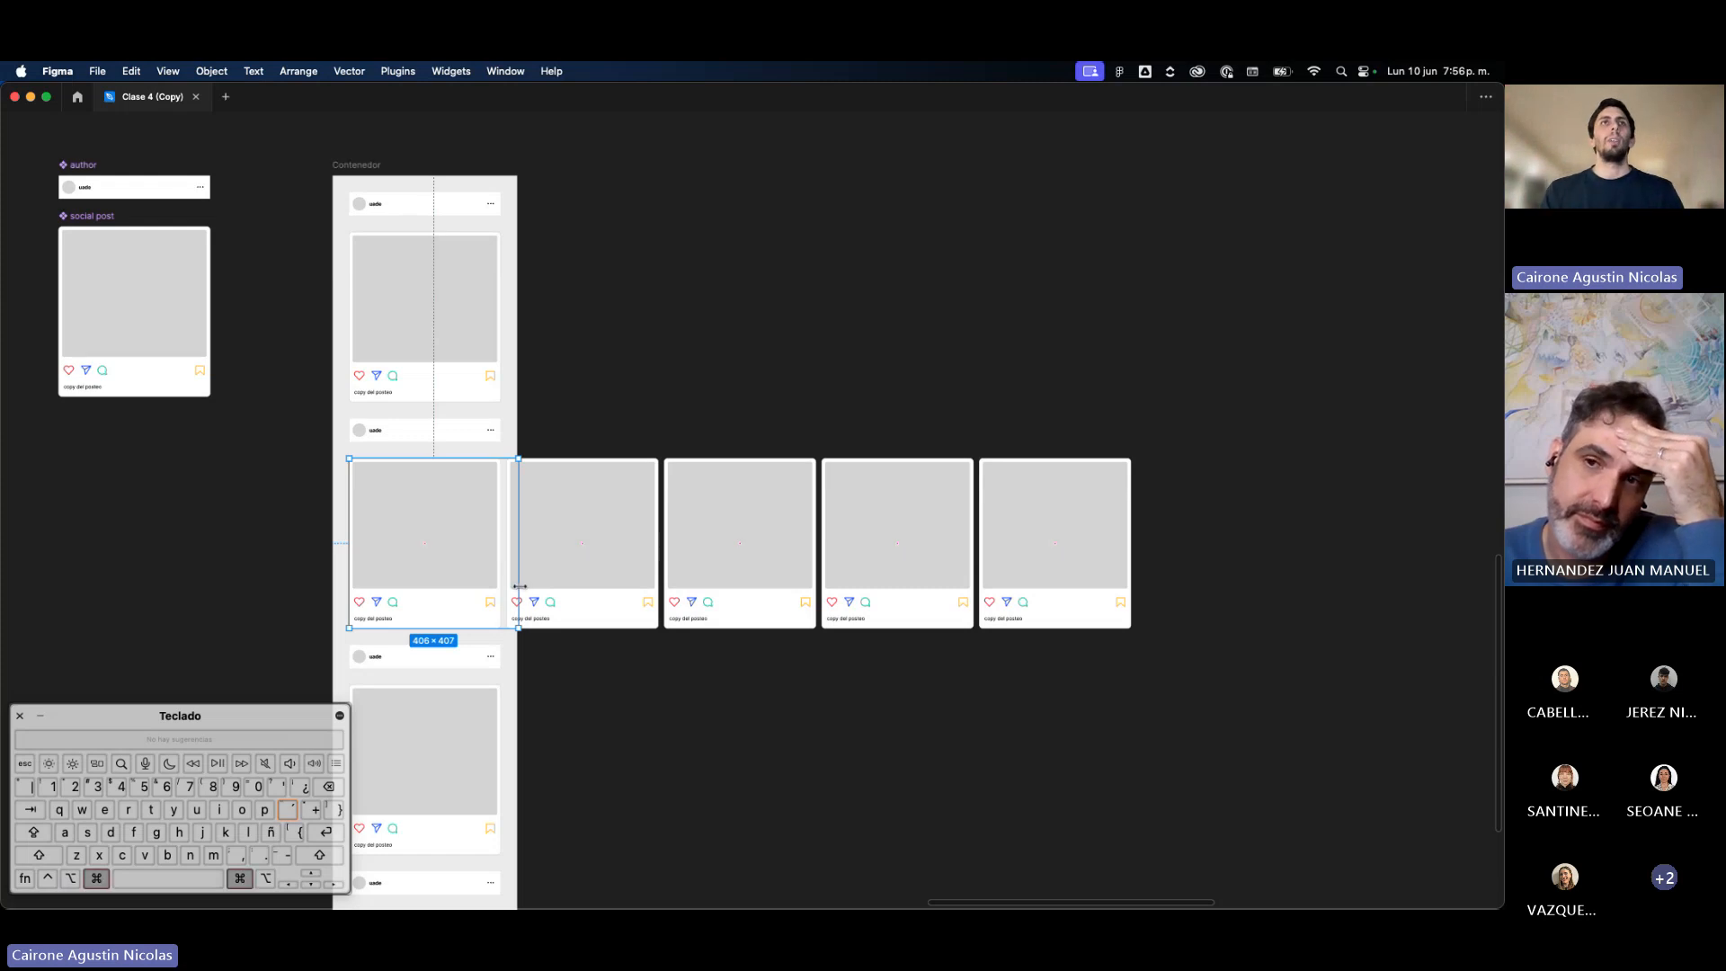
Step: Fine-tune the Carrusel frame's width to 403 px to align its right edge with Contenedor's, and show the interface again
mouse_move(520, 587)
mouse_down()
mouse_move(816, 589)
mouse_move(483, 588)
mouse_move(526, 590)
mouse_up()
scroll(513, 590, up, 5)
scroll(513, 589, up, 1)
scroll(526, 591, down, 10)
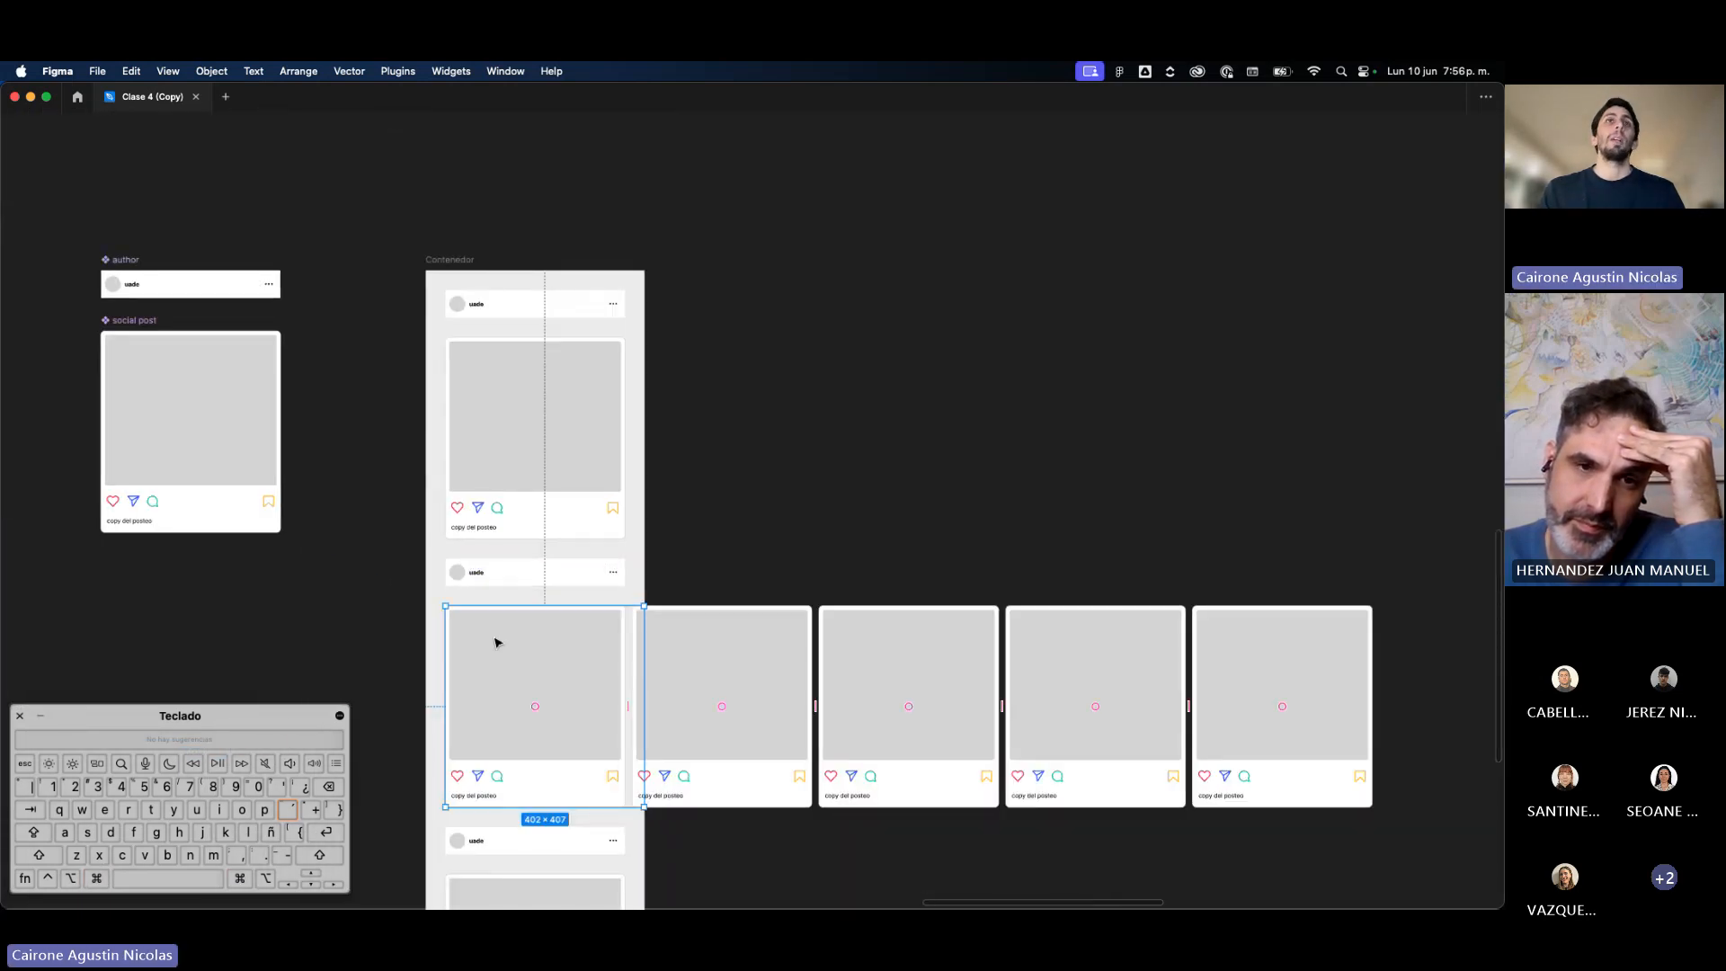
scroll(543, 683, up, 5)
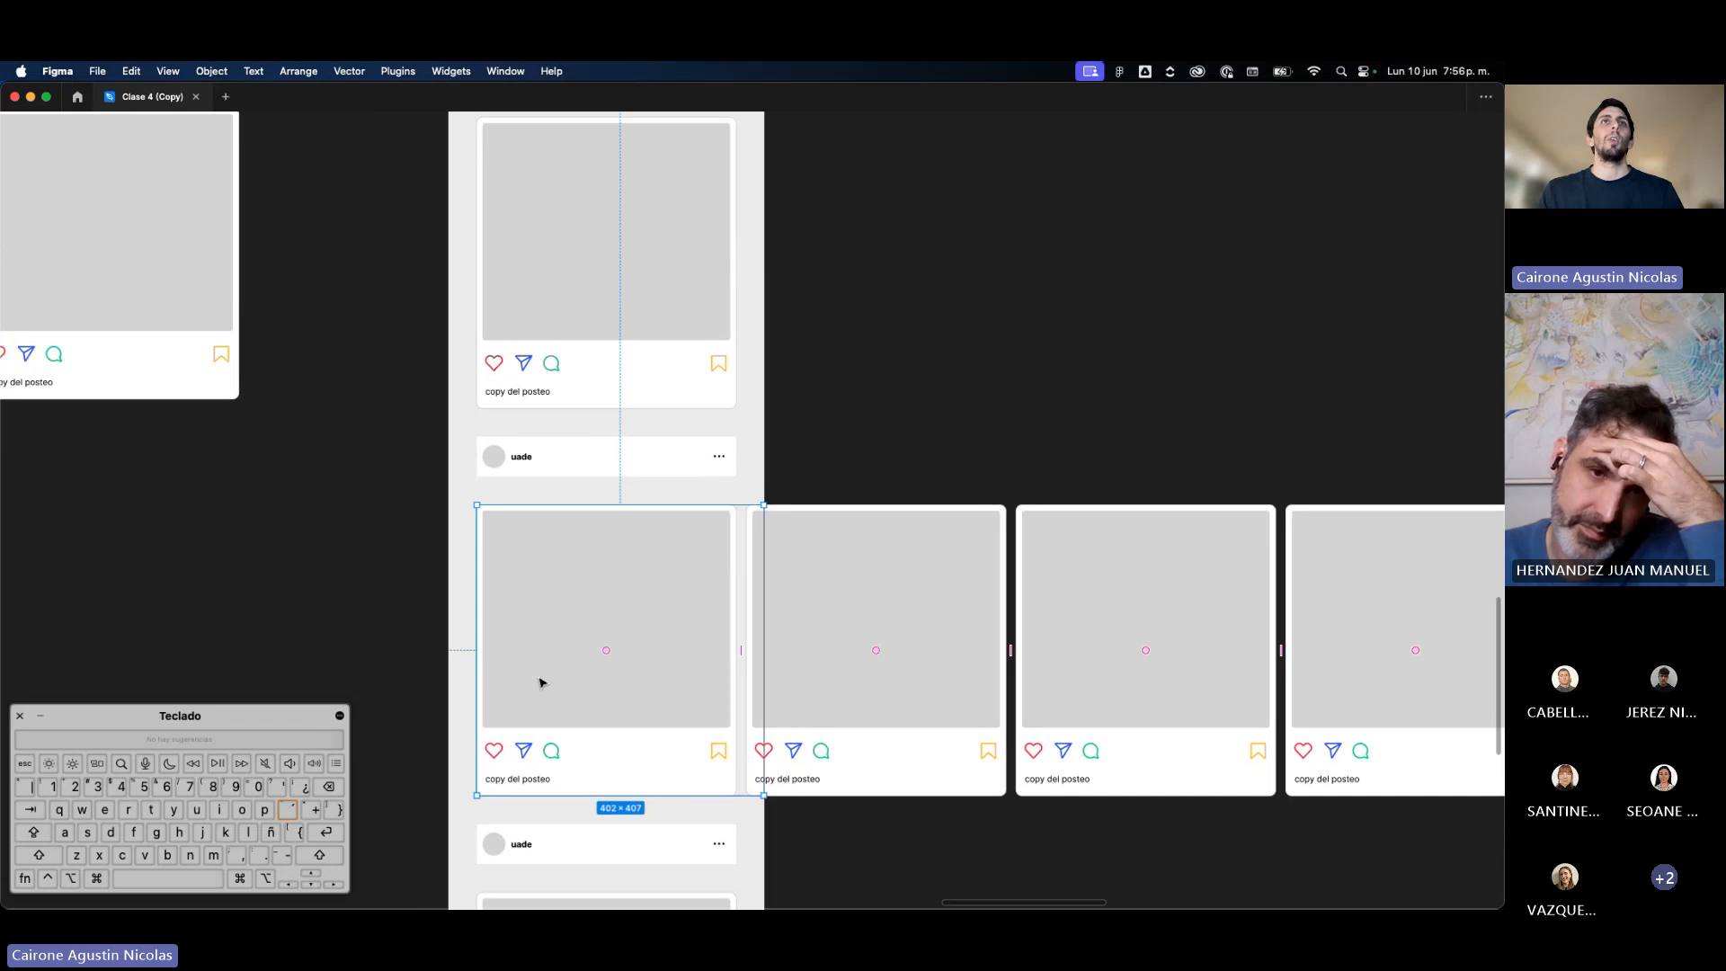
scroll(541, 683, down, 2)
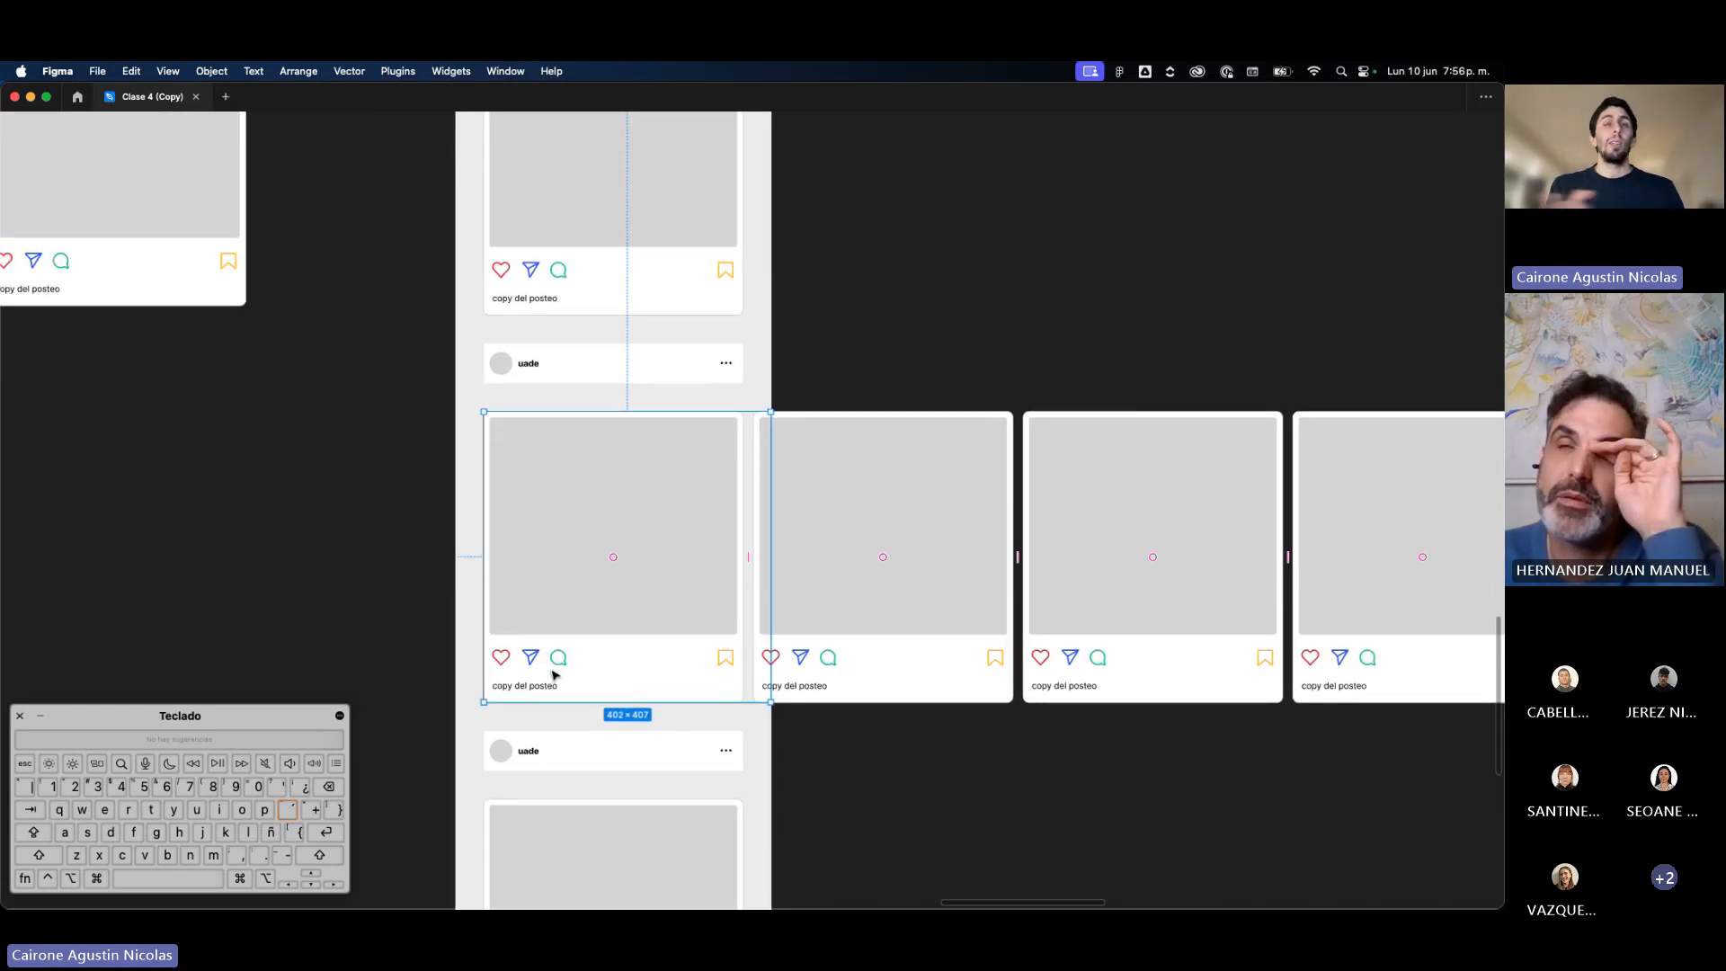
scroll(765, 435, up, 5)
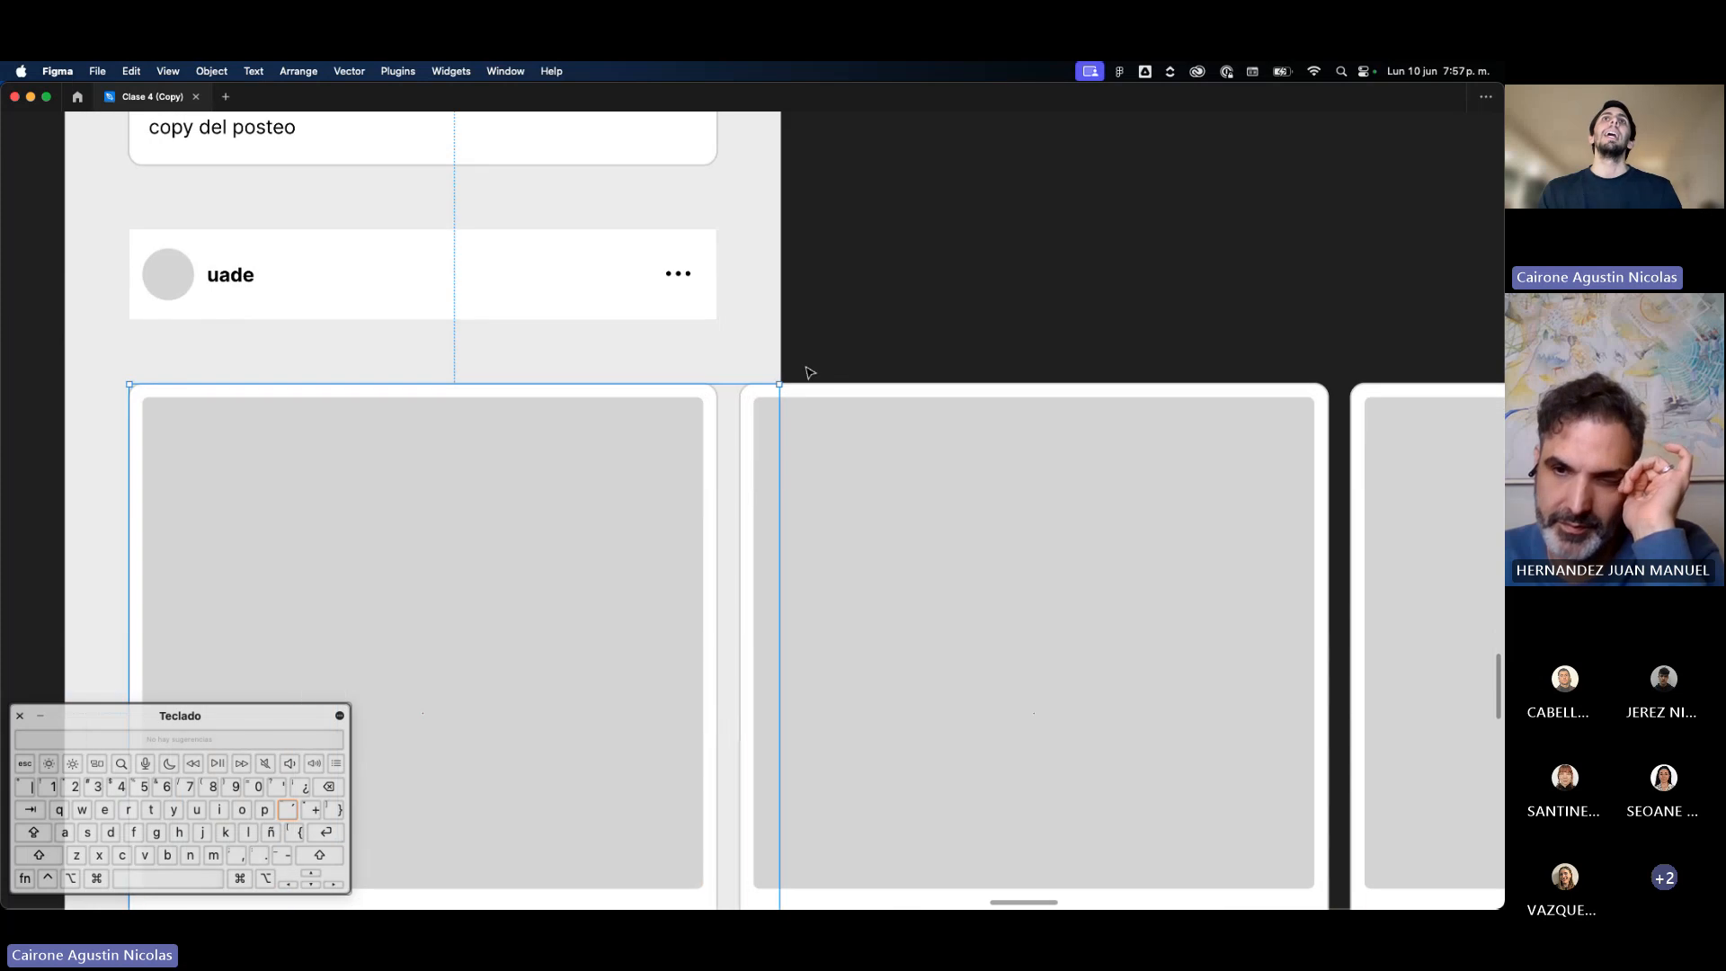
scroll(765, 402, up, 5)
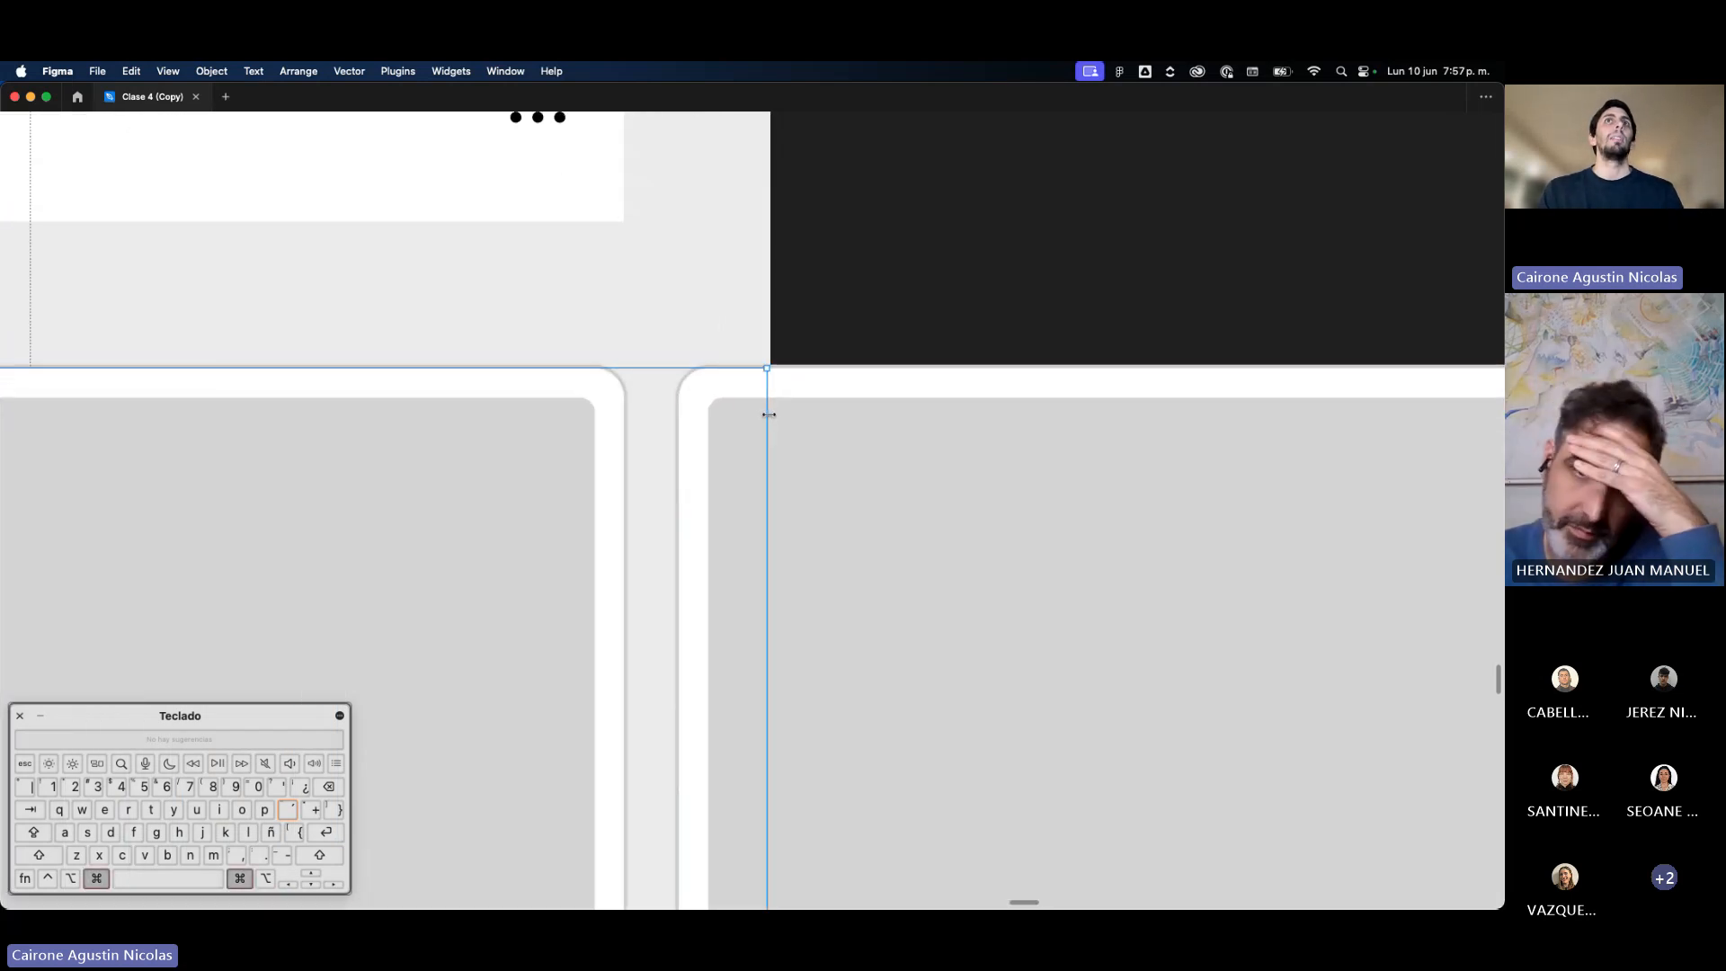
scroll(768, 415, down, 10)
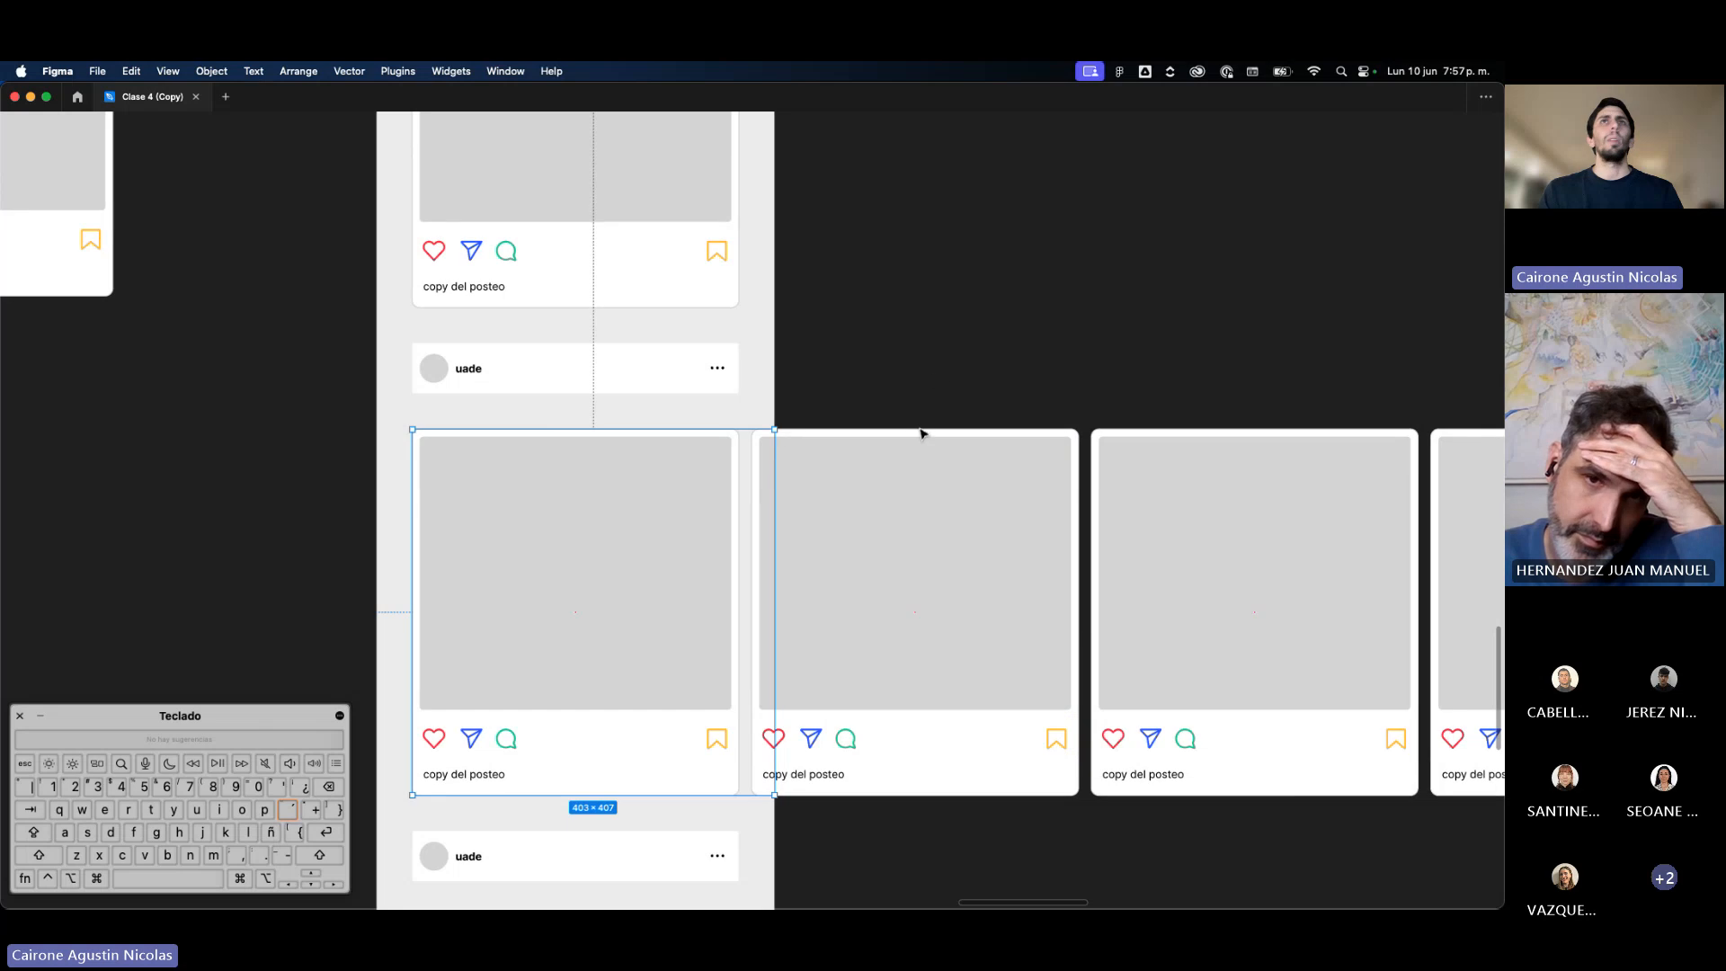
scroll(957, 356, down, 5)
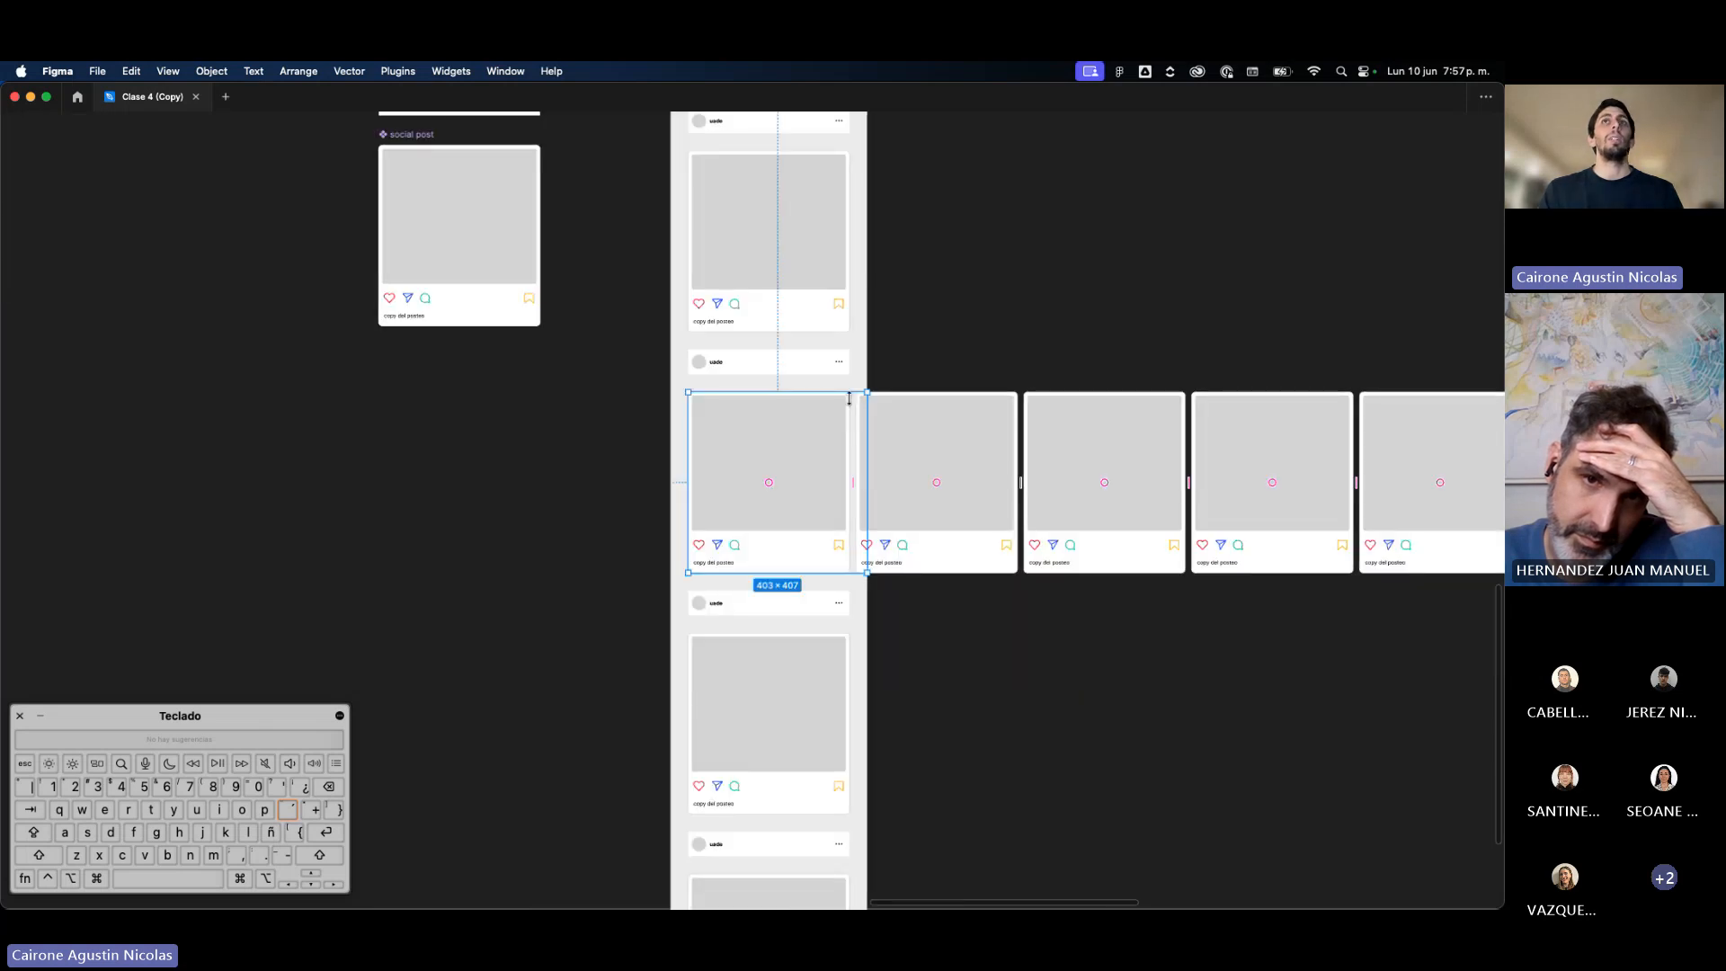
scroll(849, 398, down, 2)
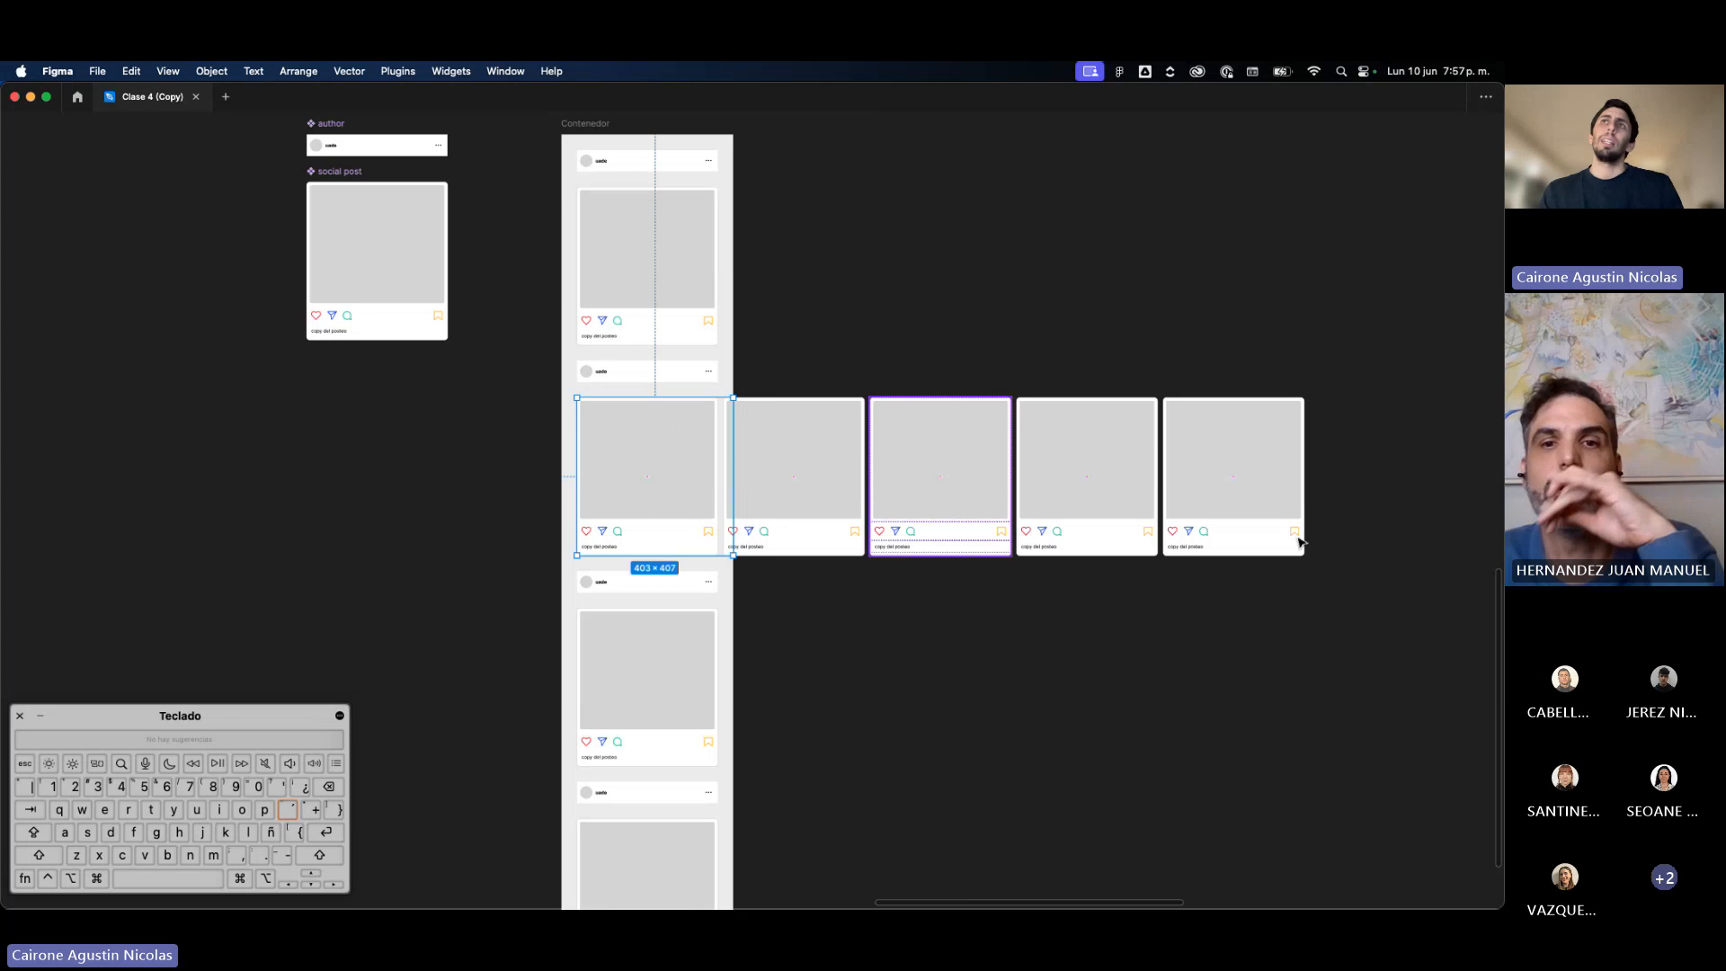
scroll(760, 452, up, 3)
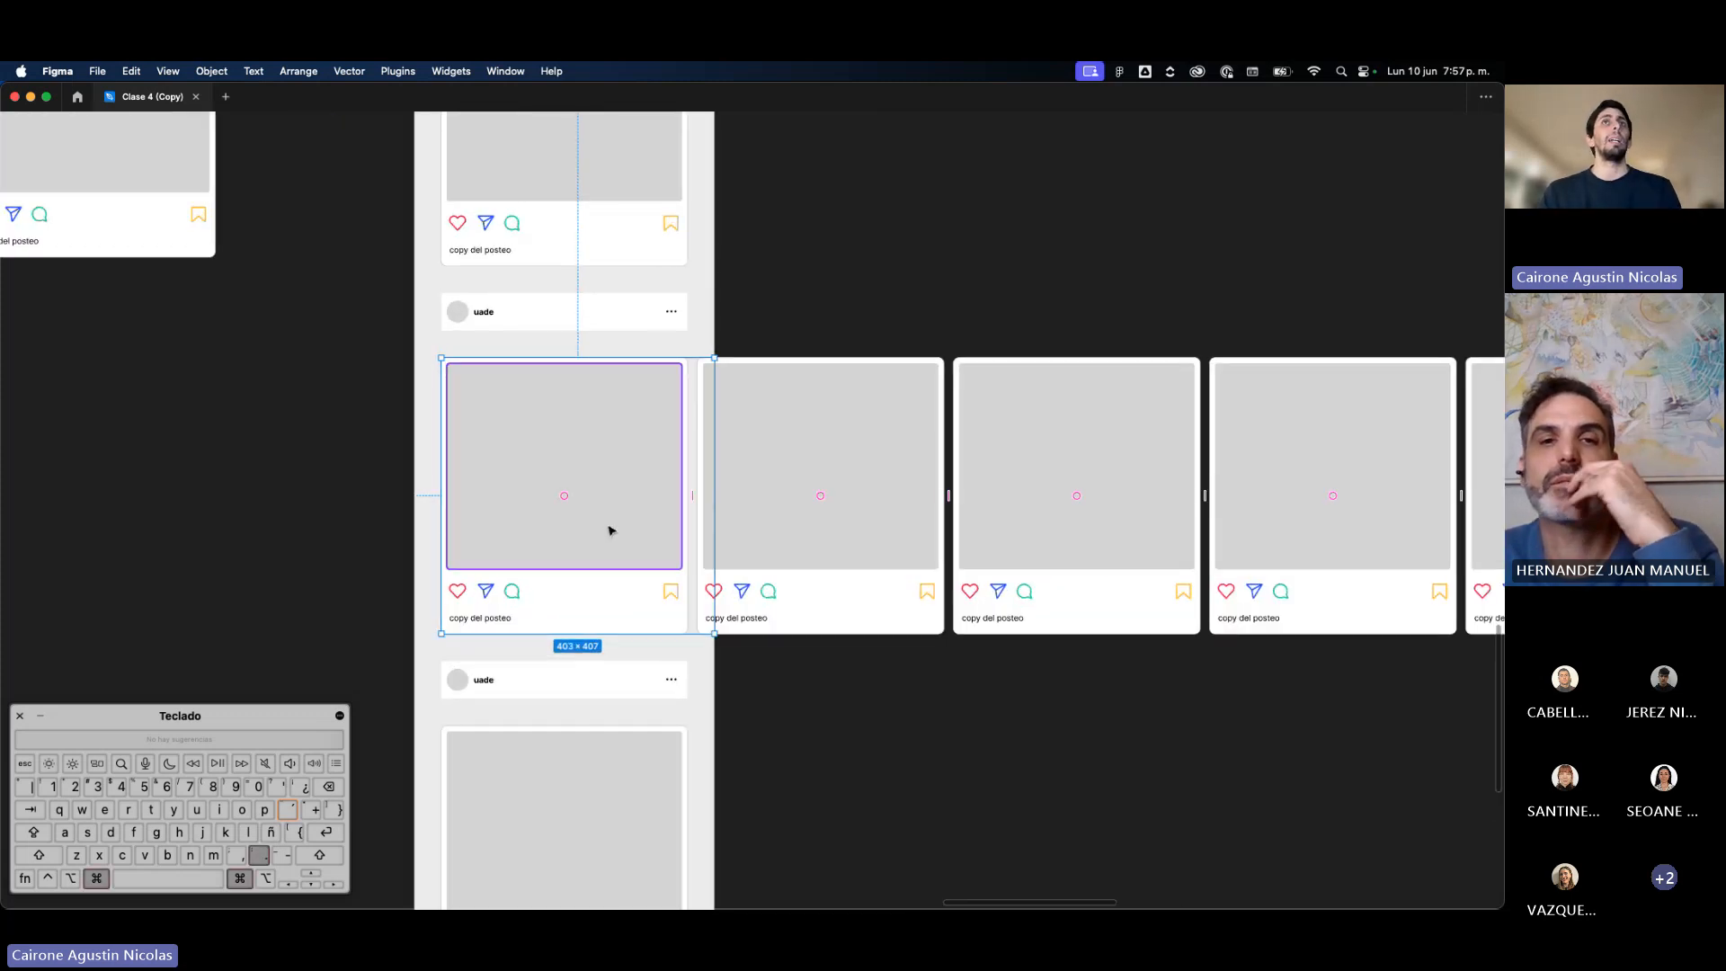
key(super+backslash)
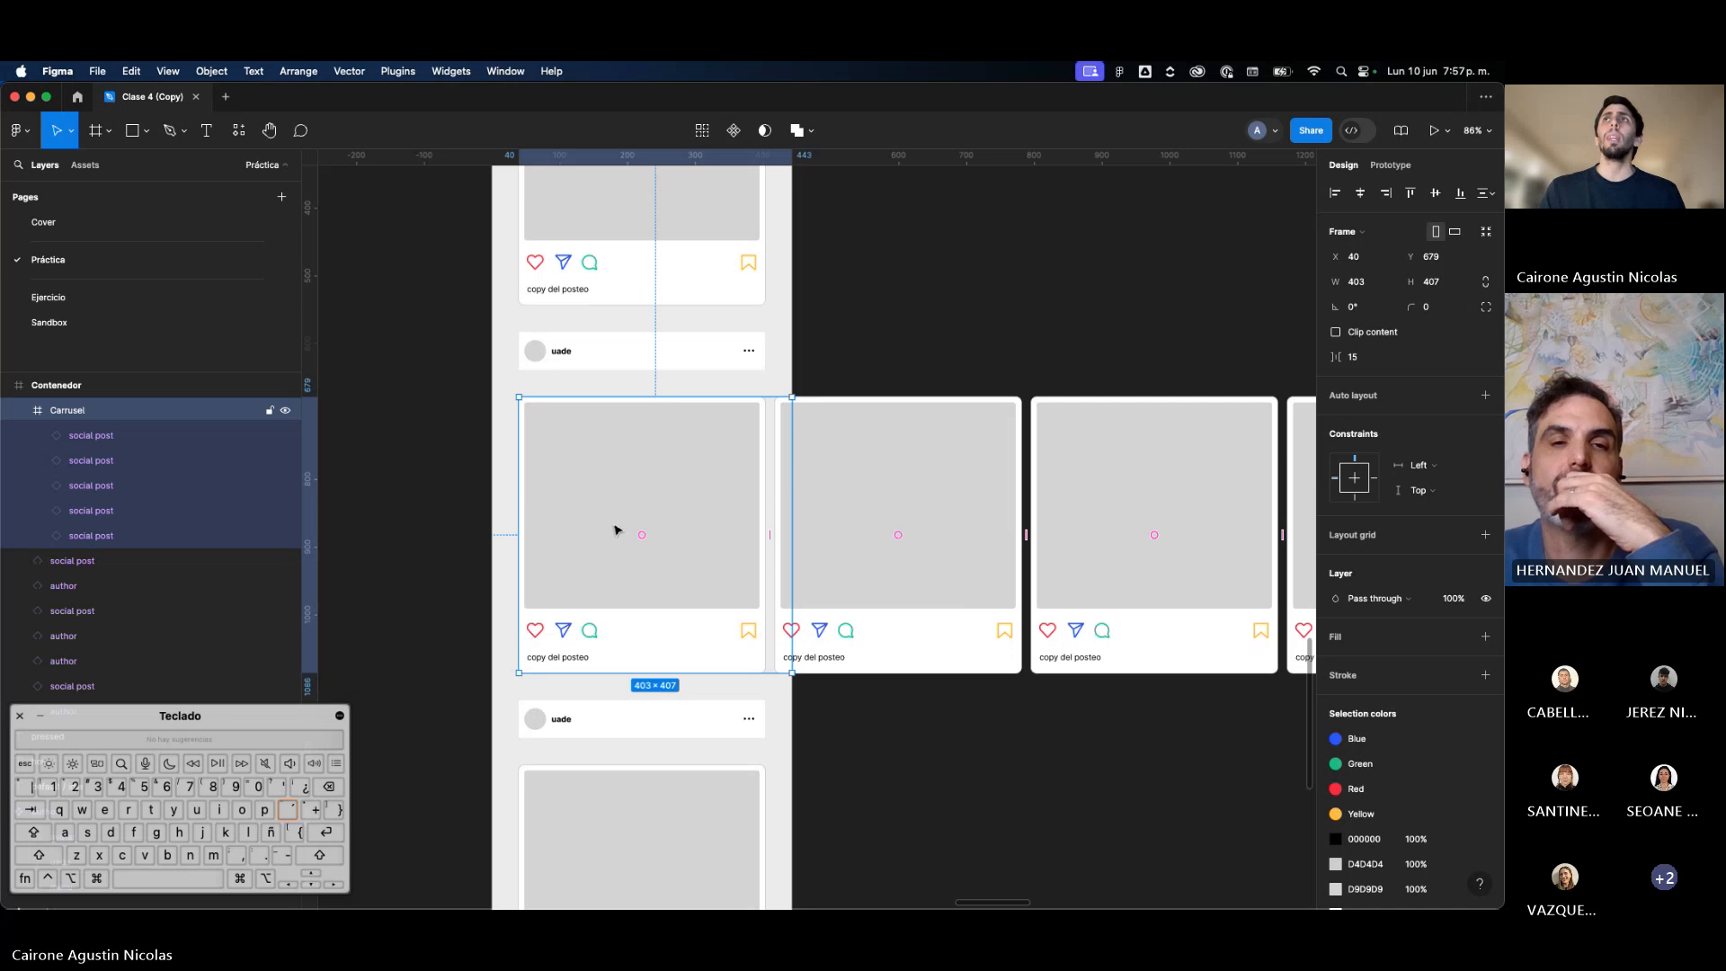
scroll(640, 535, down, 4)
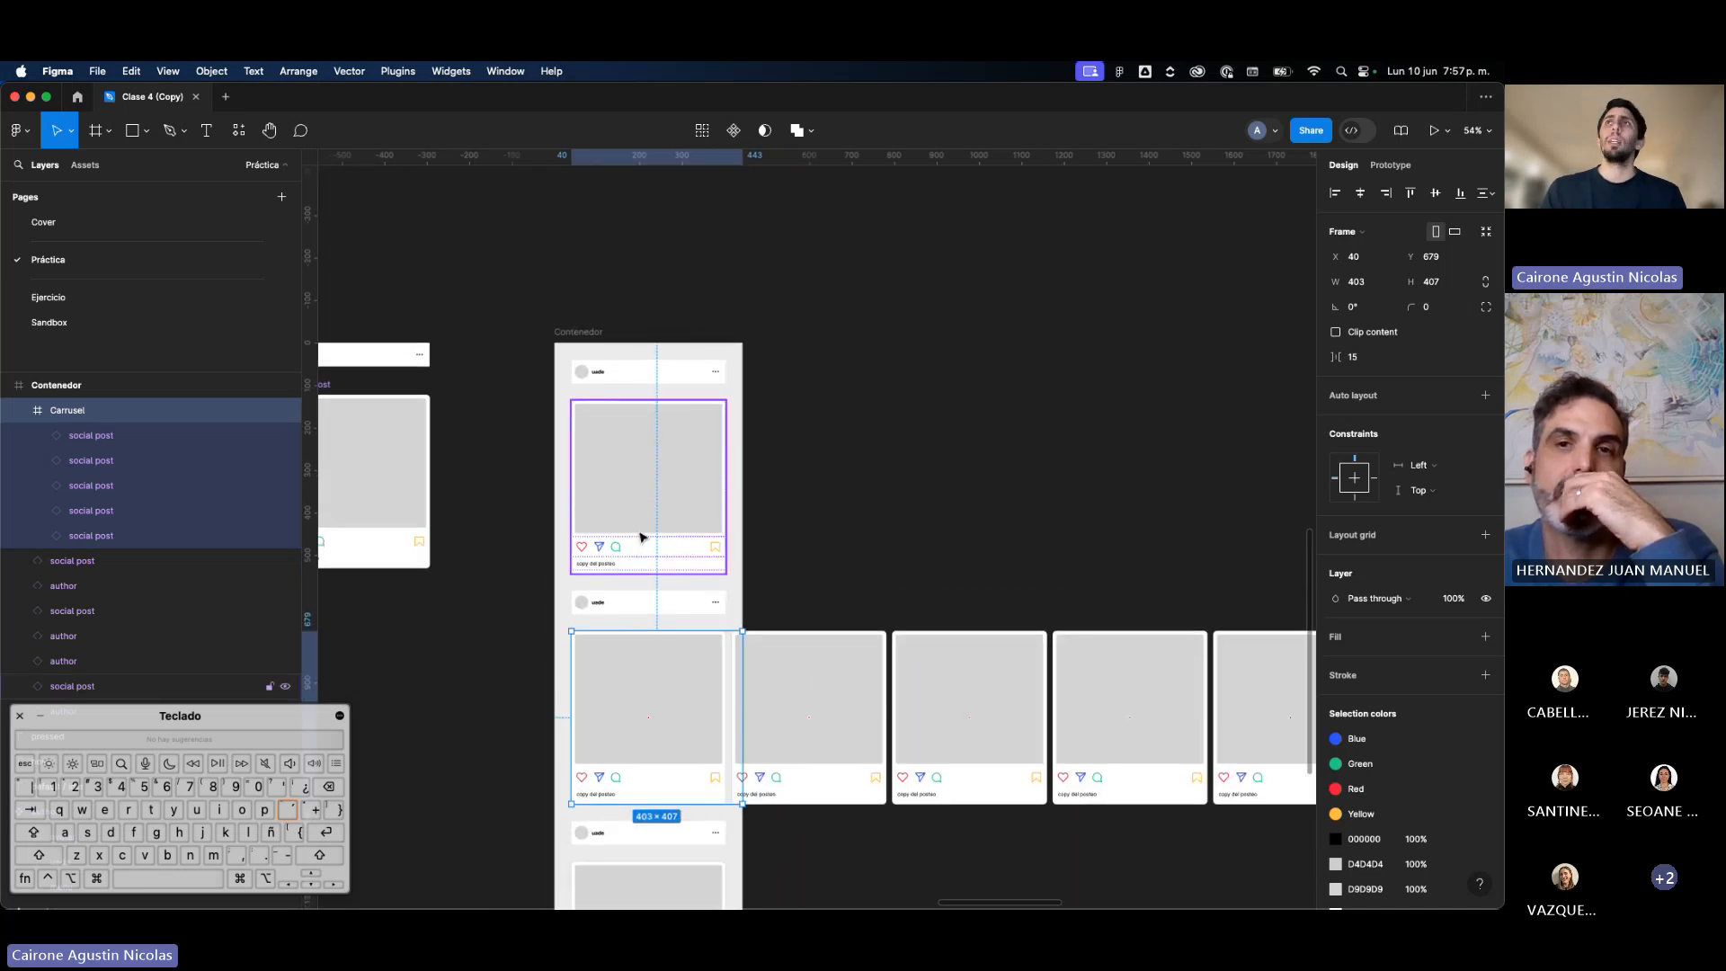
Step: Reselect the Carrusel frame and compare it with Clip content on and off, leaving the option off
click(806, 392)
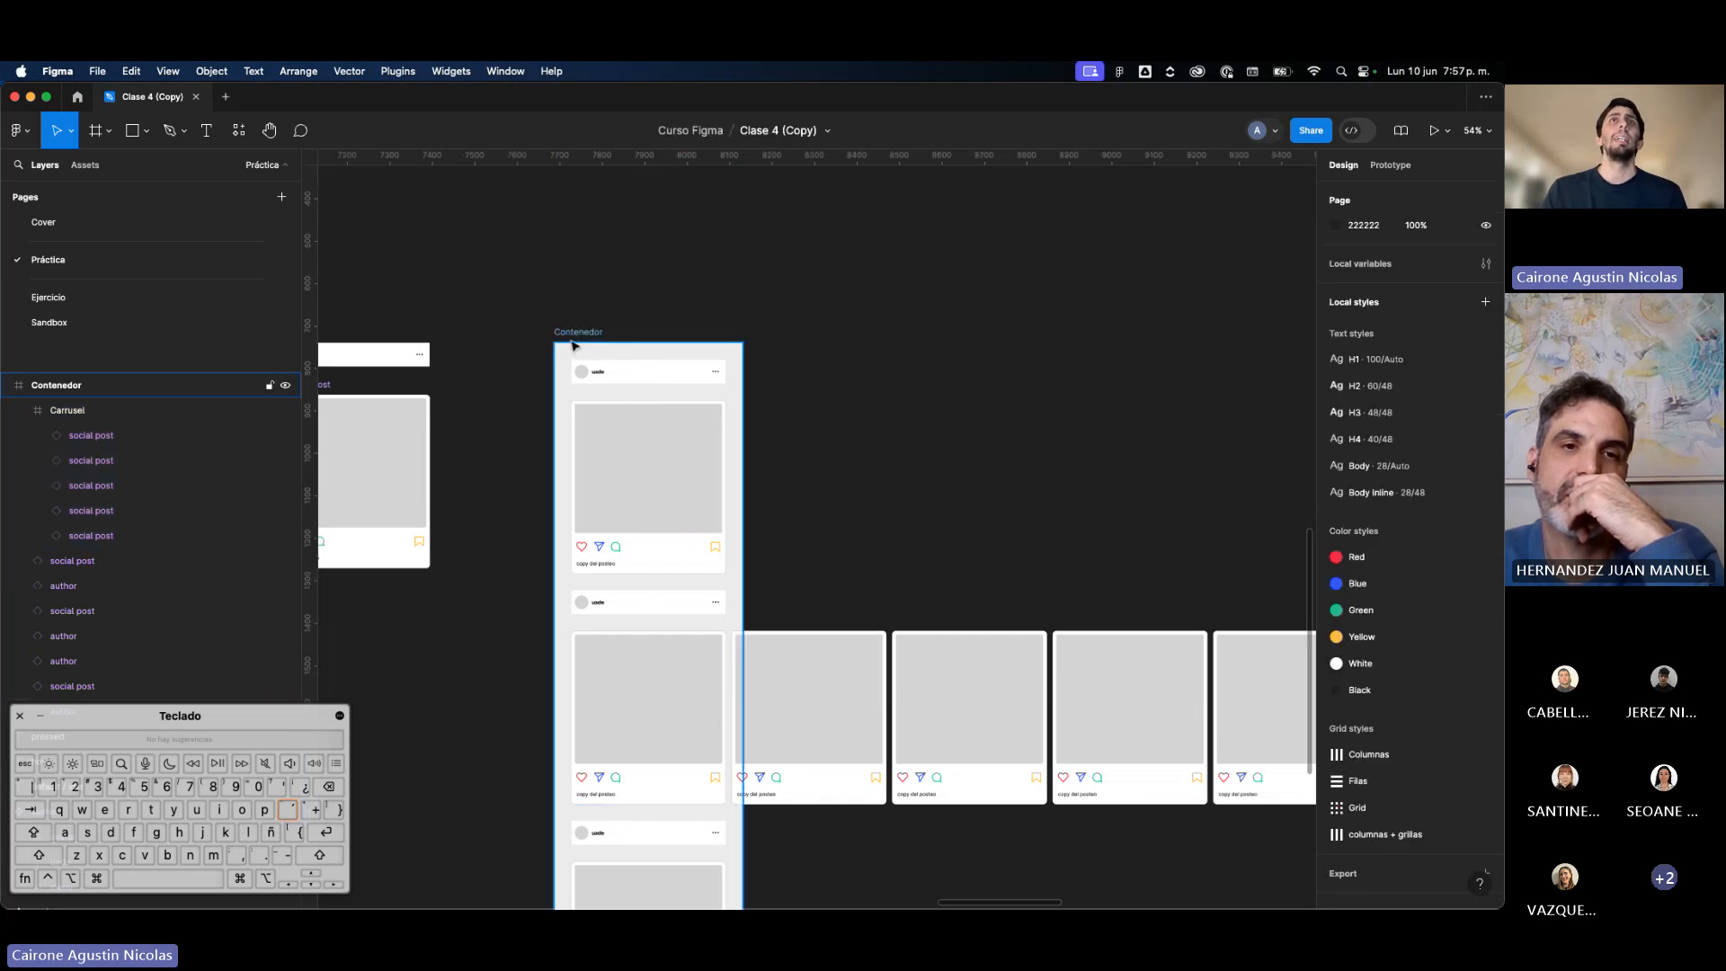
click(665, 745)
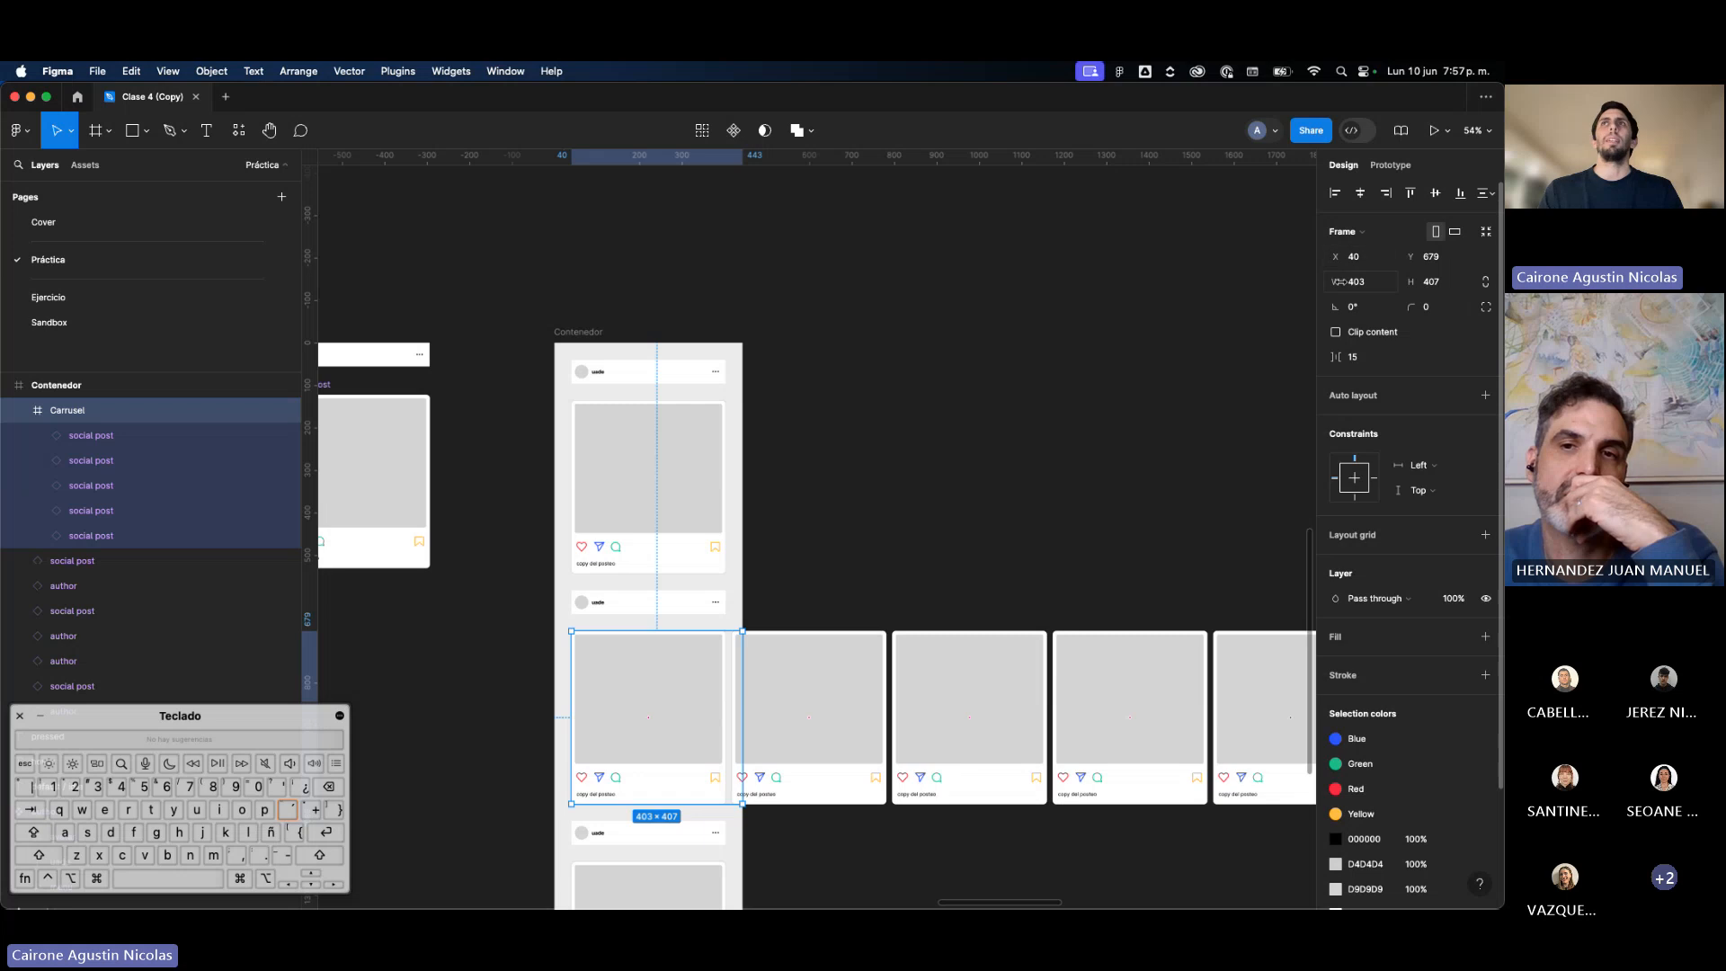
click(1339, 335)
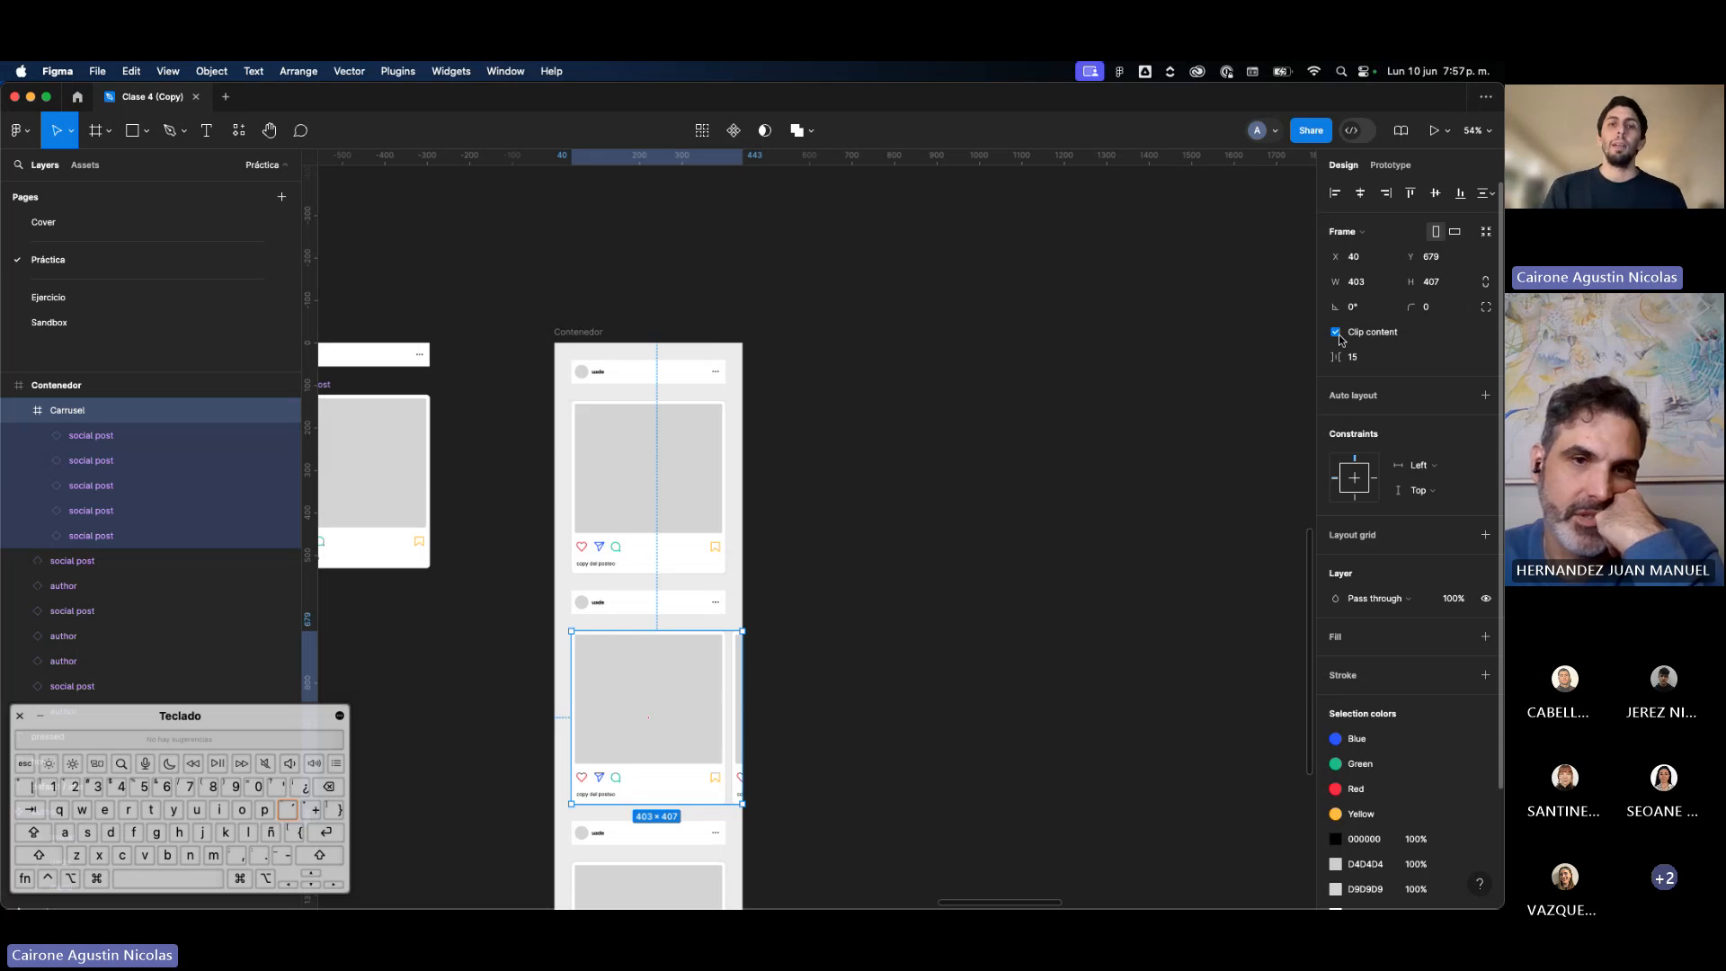
click(1338, 334)
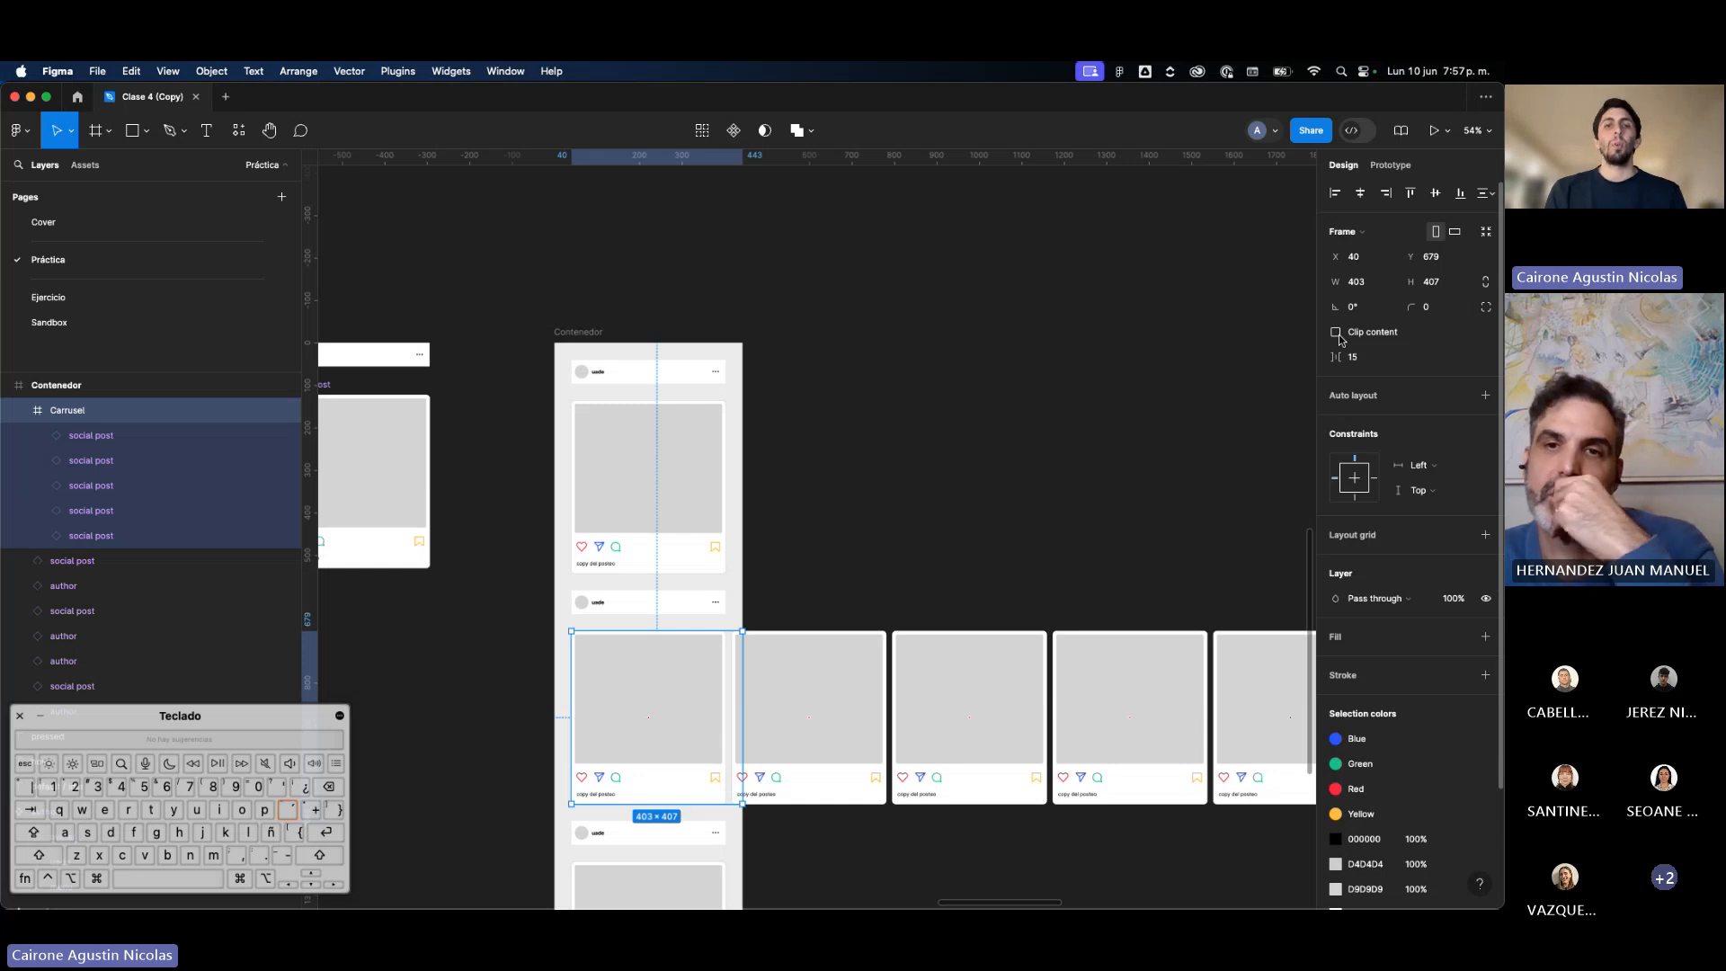
click(1337, 334)
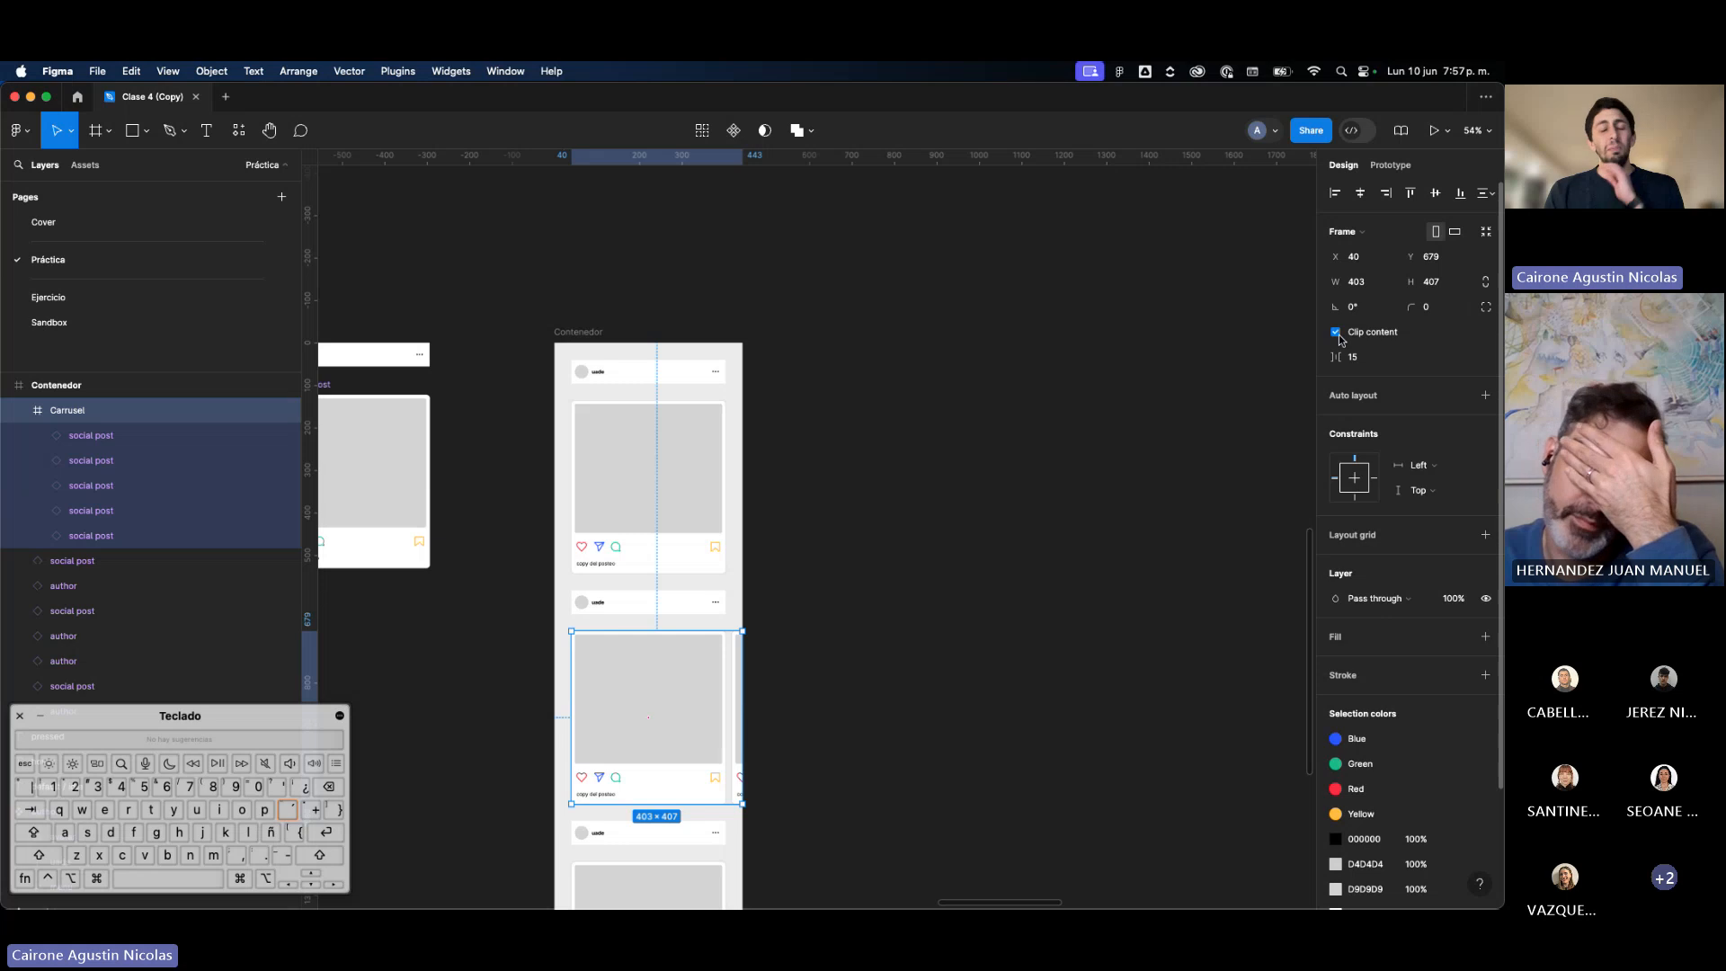
click(1337, 334)
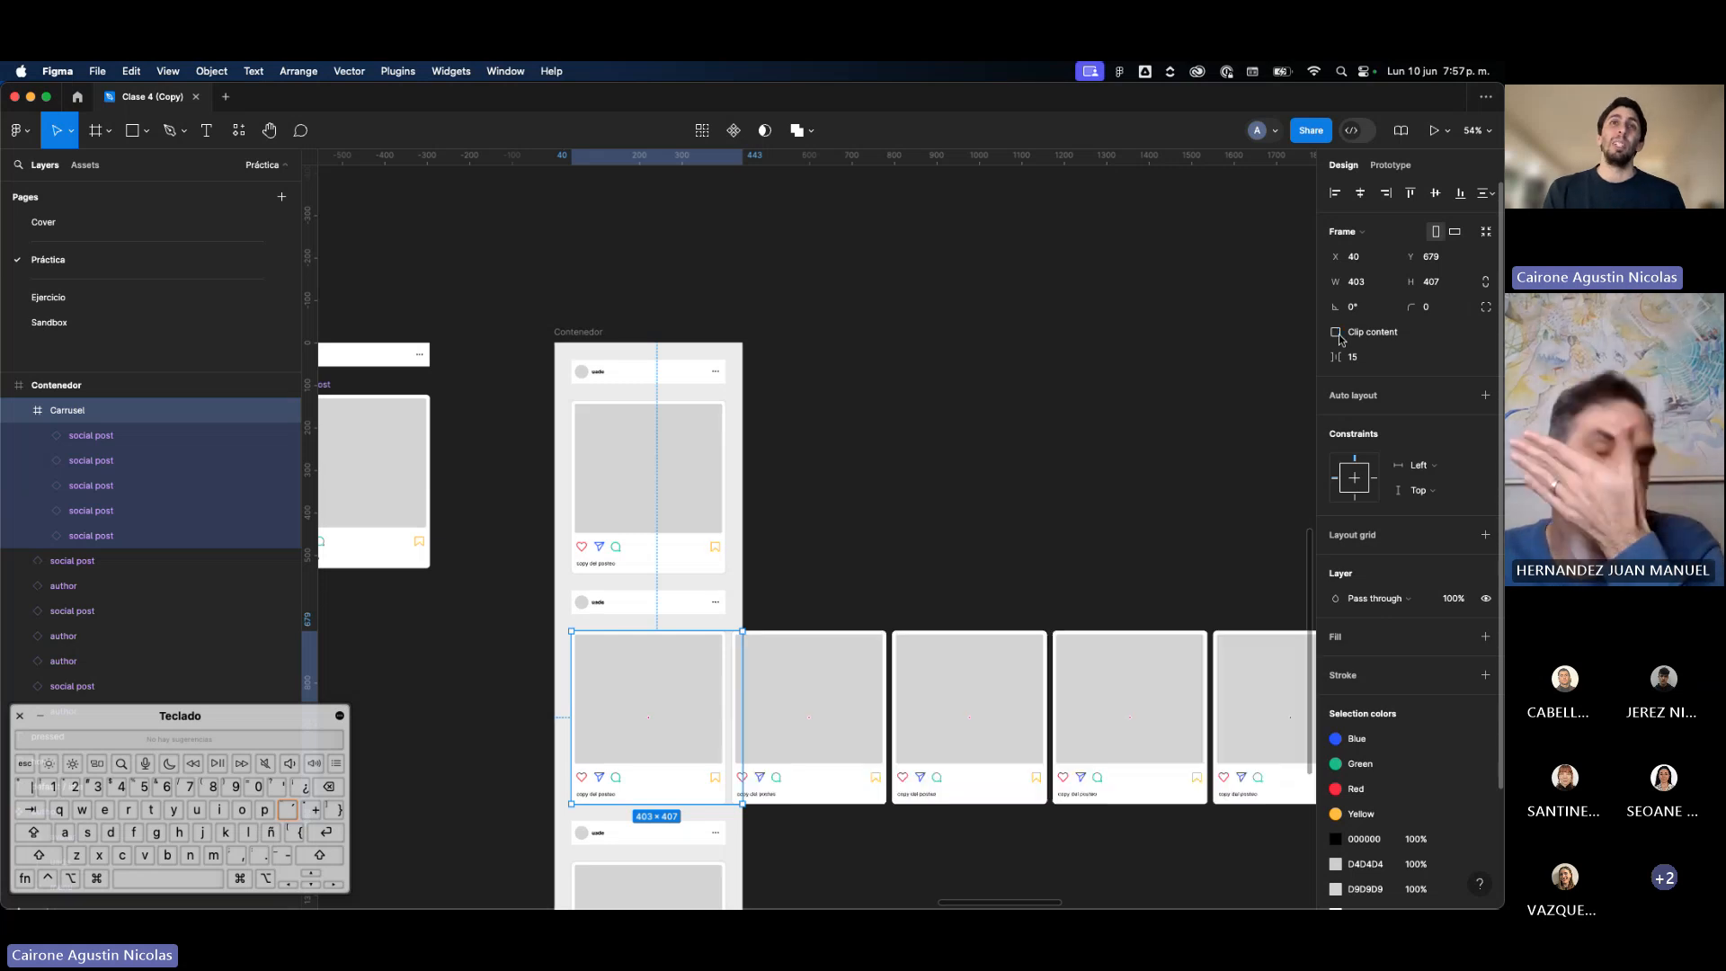
scroll(907, 544, down, 5)
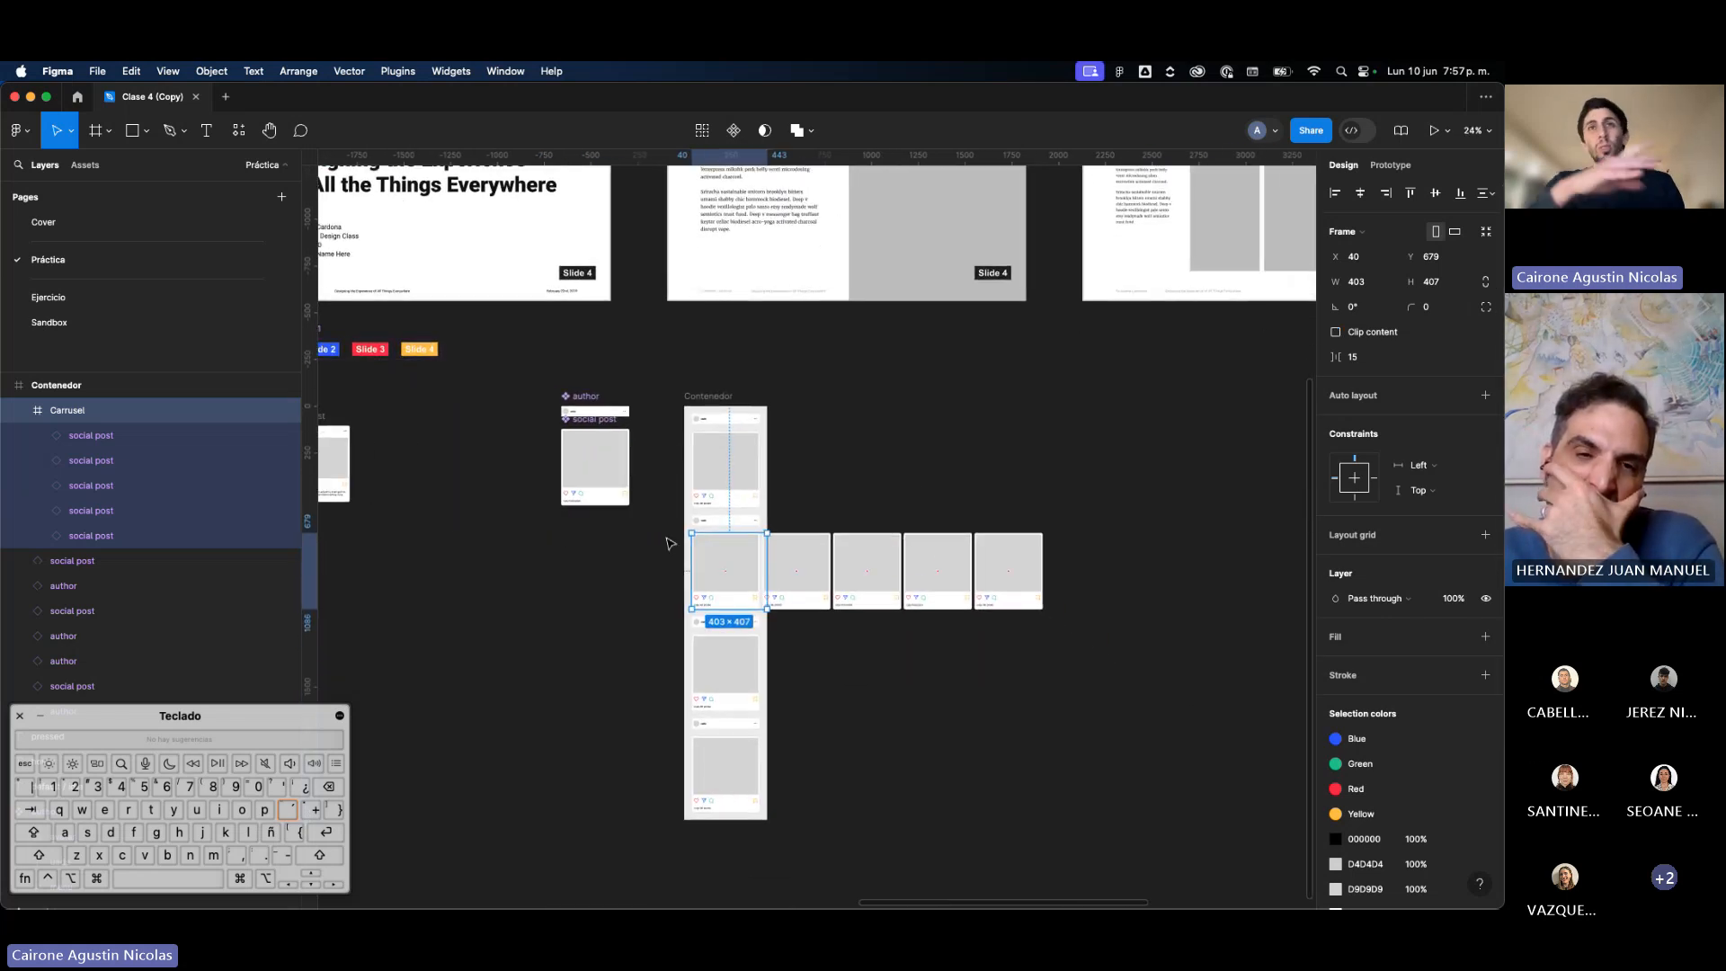
Step: Turn on Clip content for the Carrusel frame, comparing the overflowing posts with the option off and on
scroll(710, 576, up, 6)
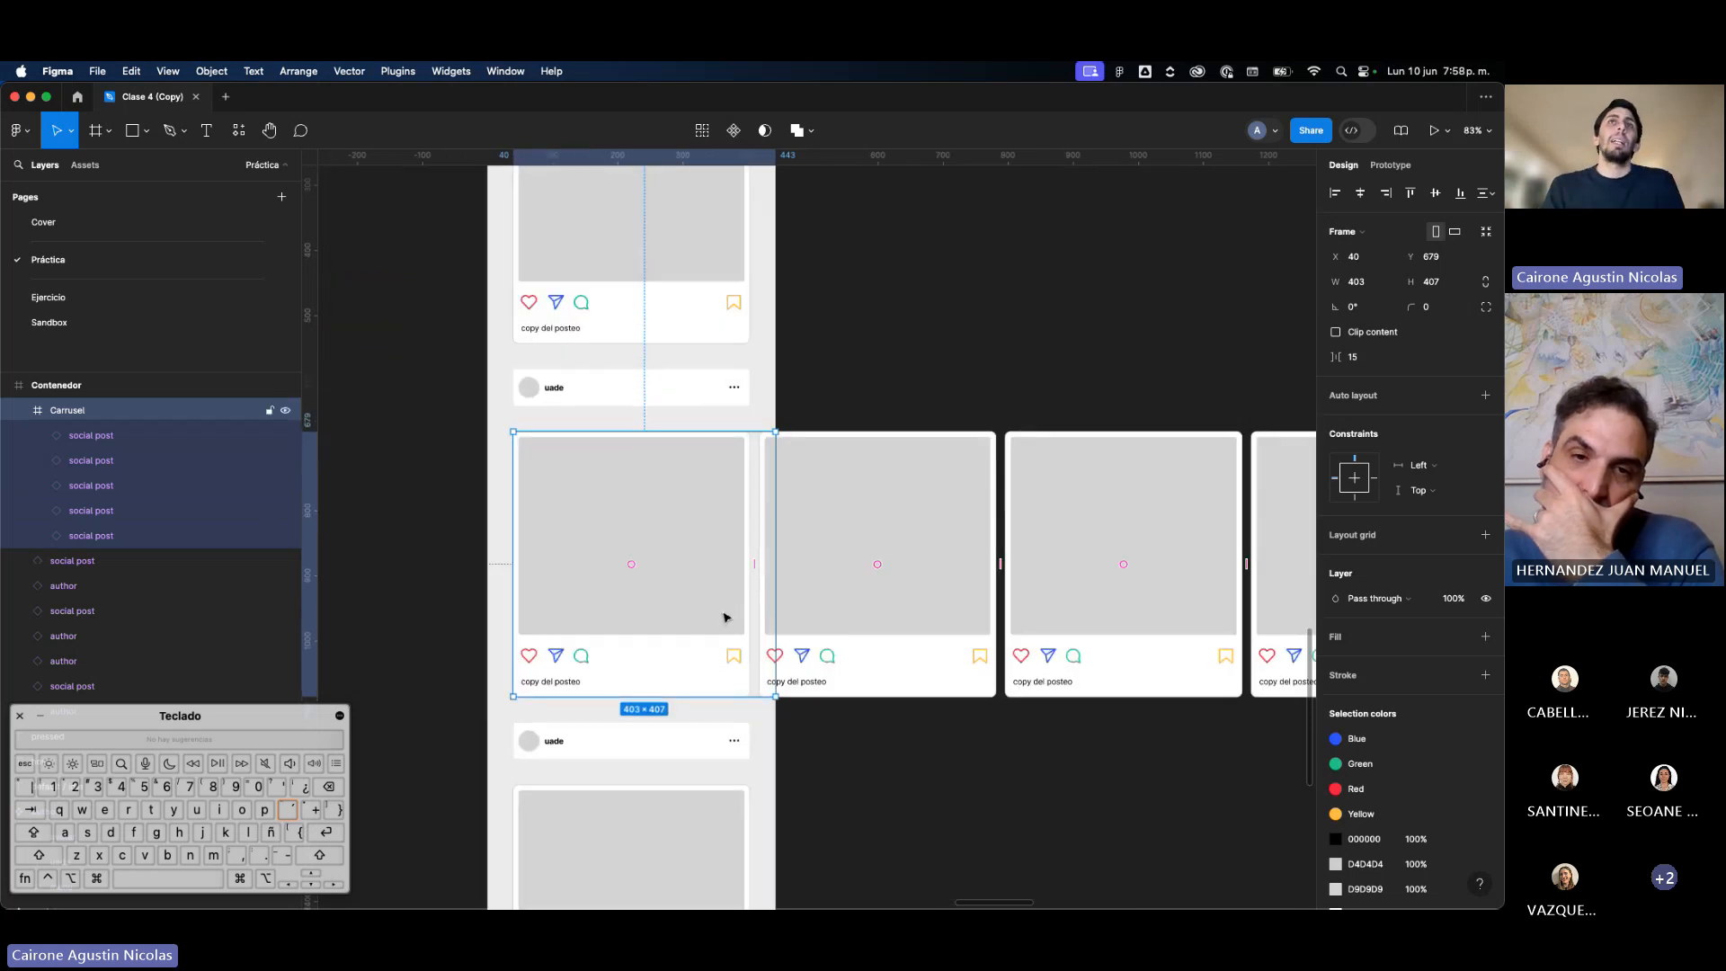
scroll(774, 453, down, 5)
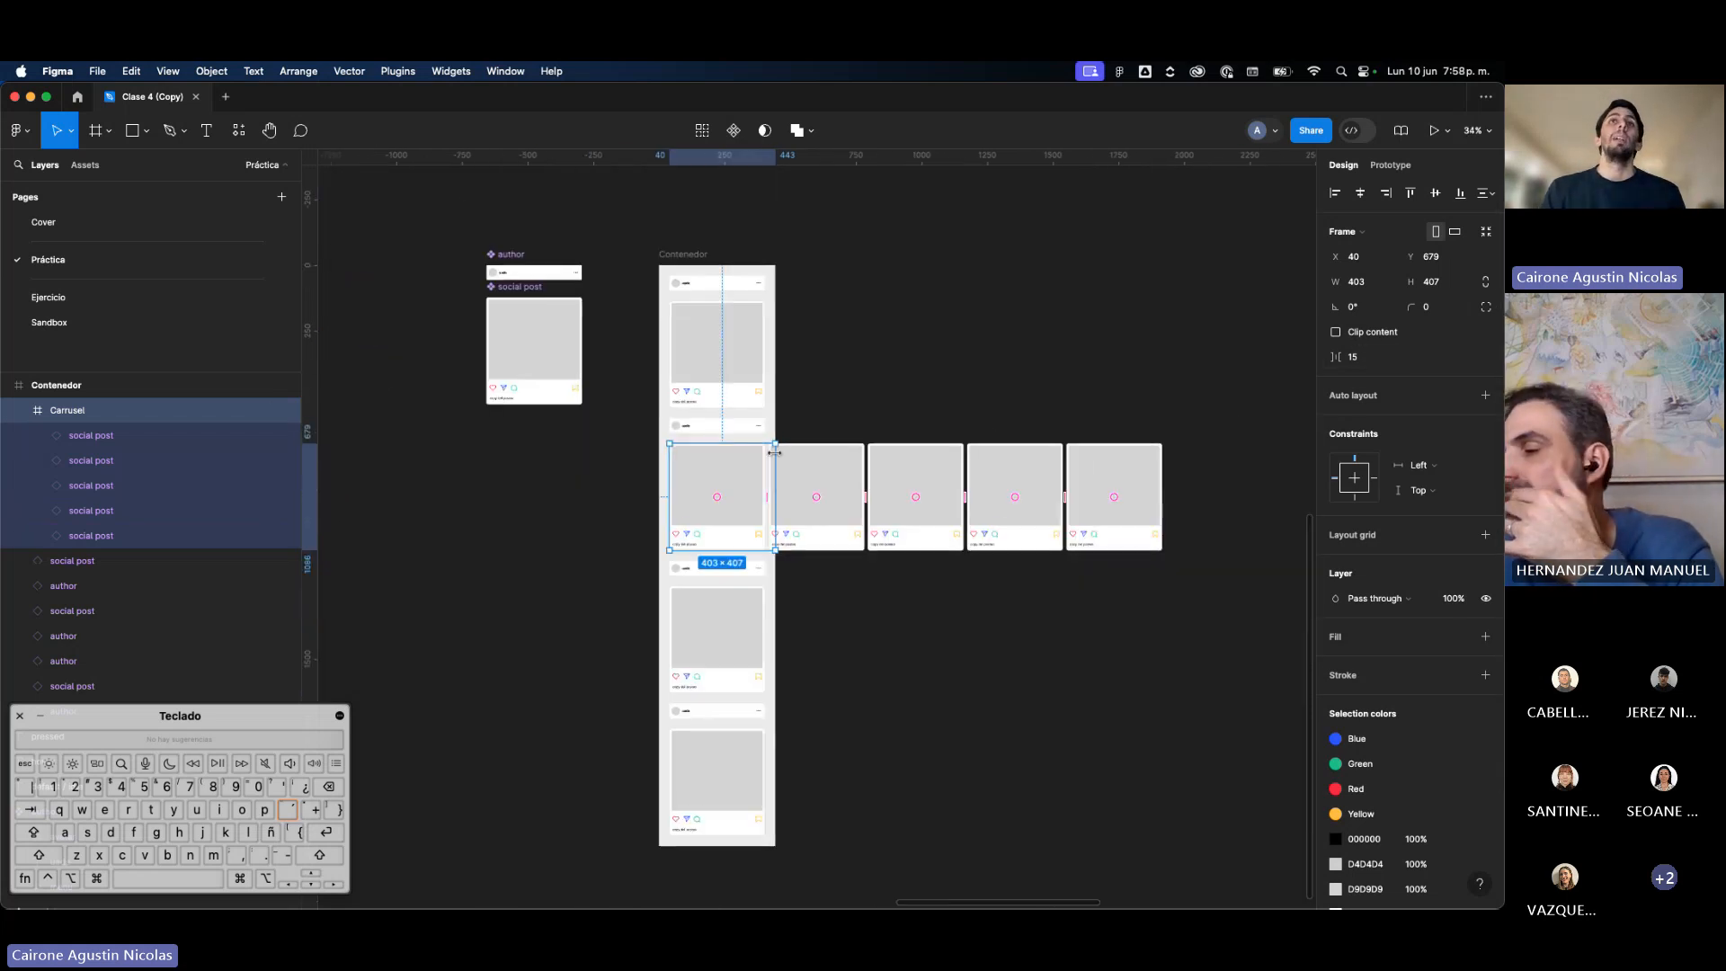
scroll(708, 497, up, 4)
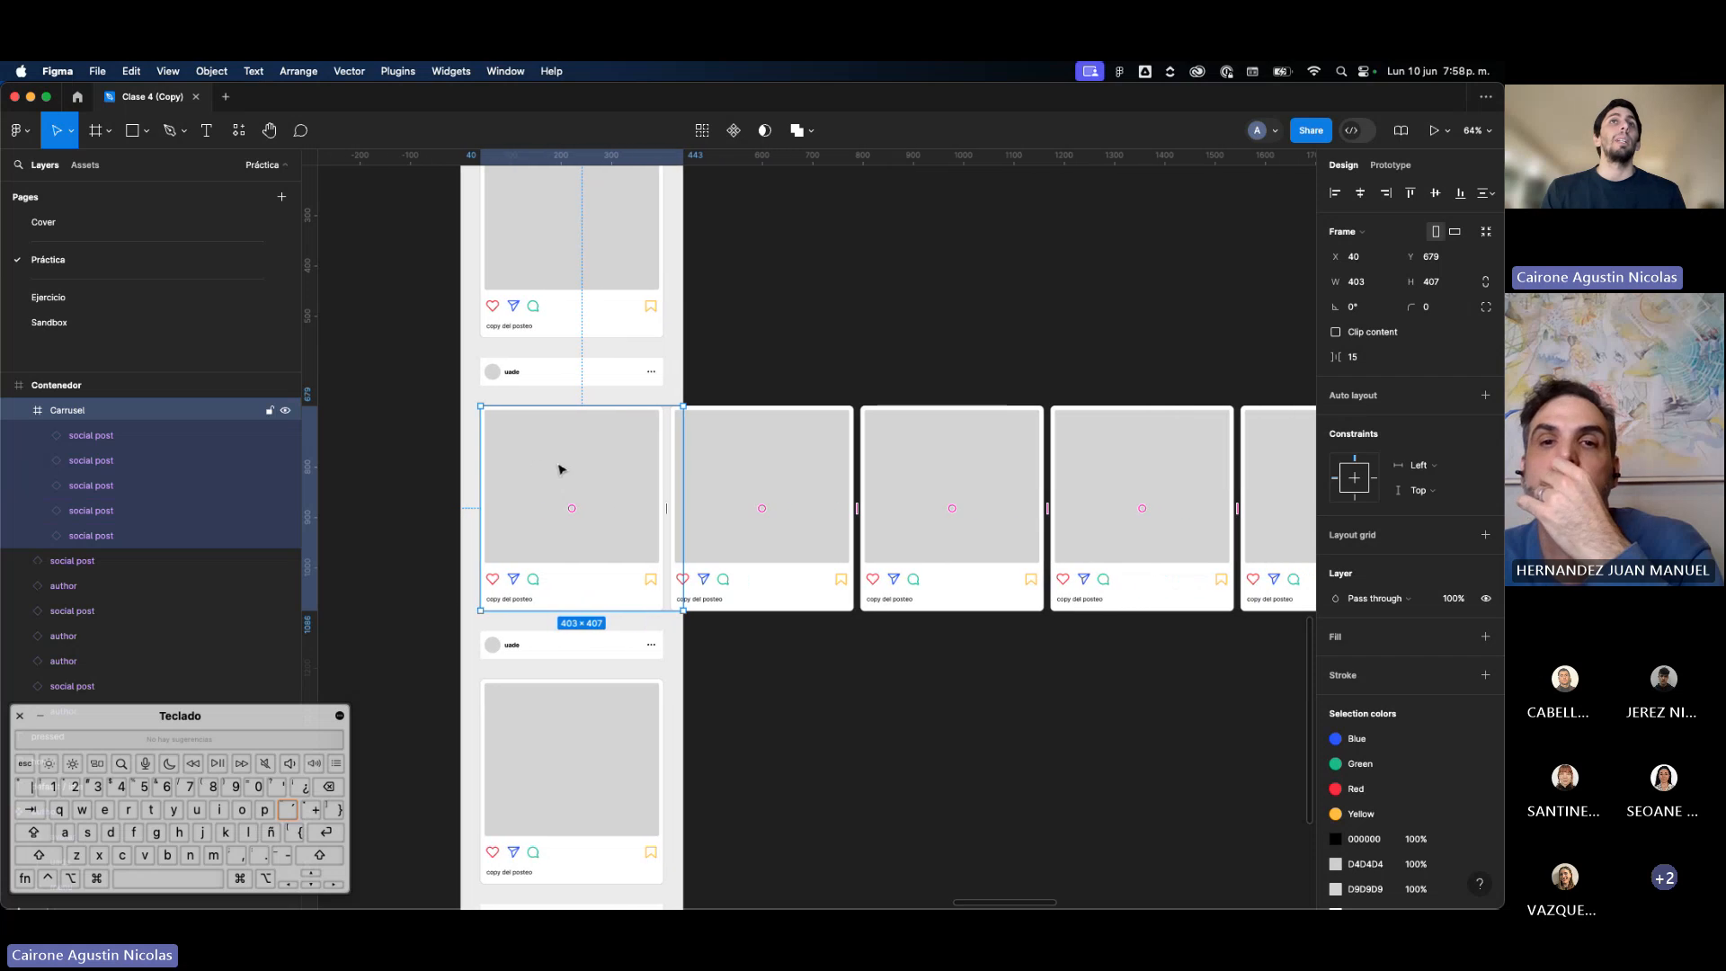
scroll(1151, 462, down, 4)
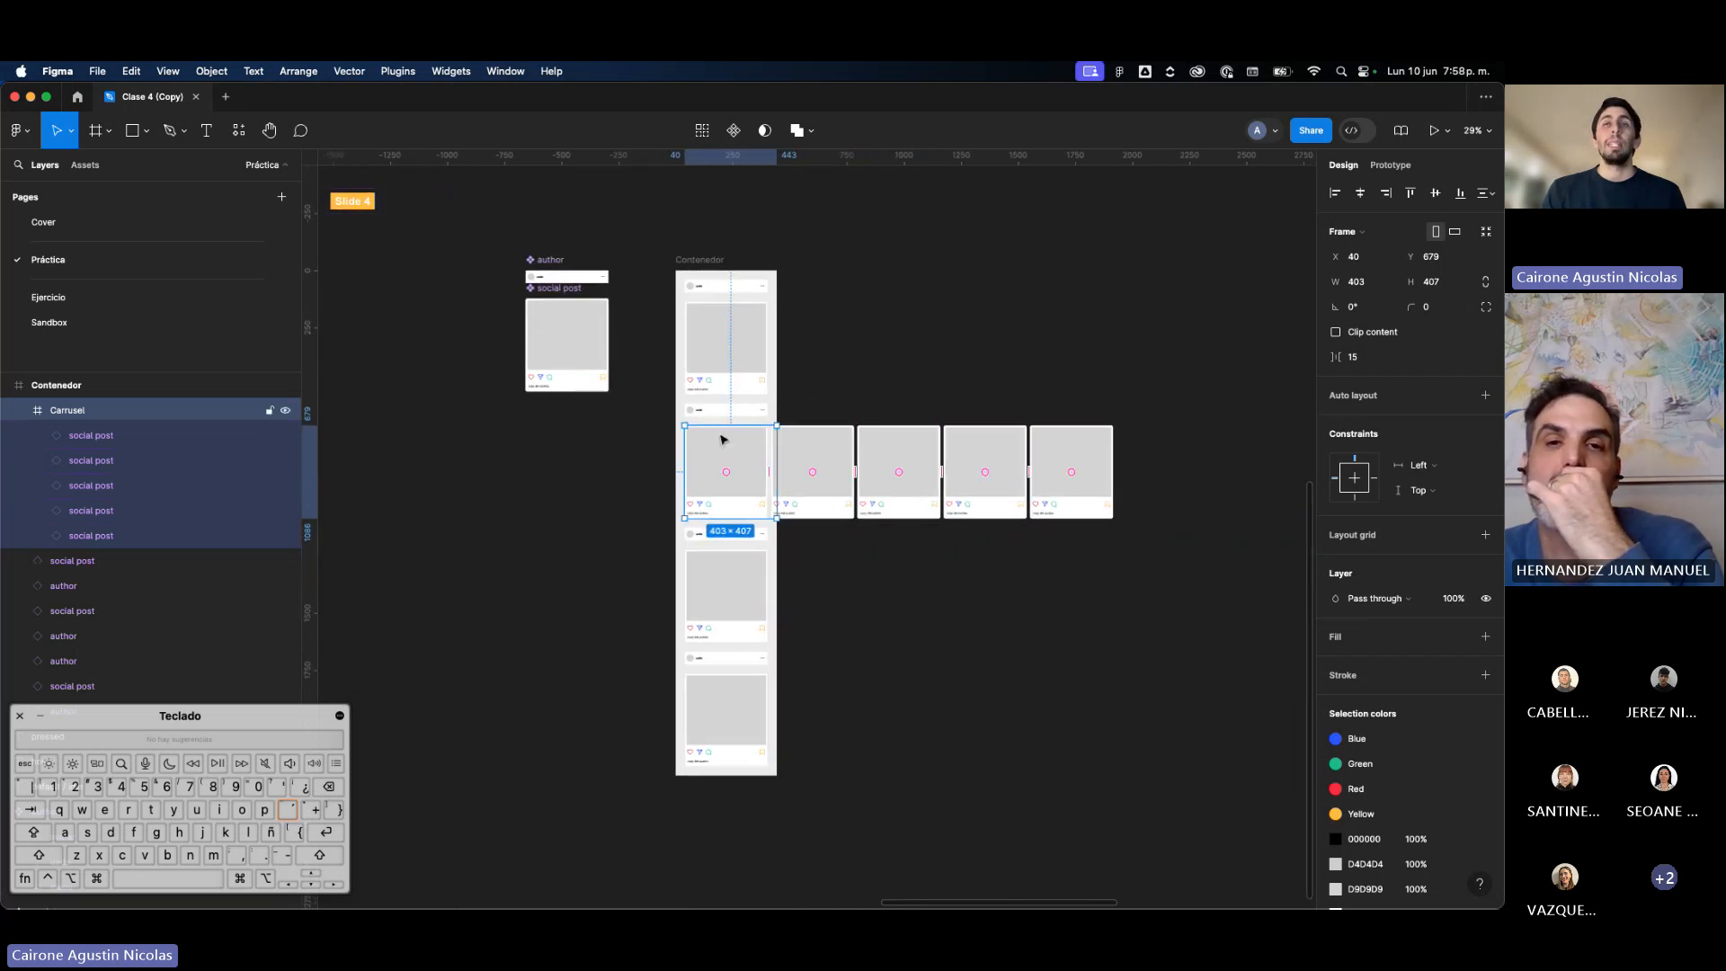
scroll(724, 439, up, 4)
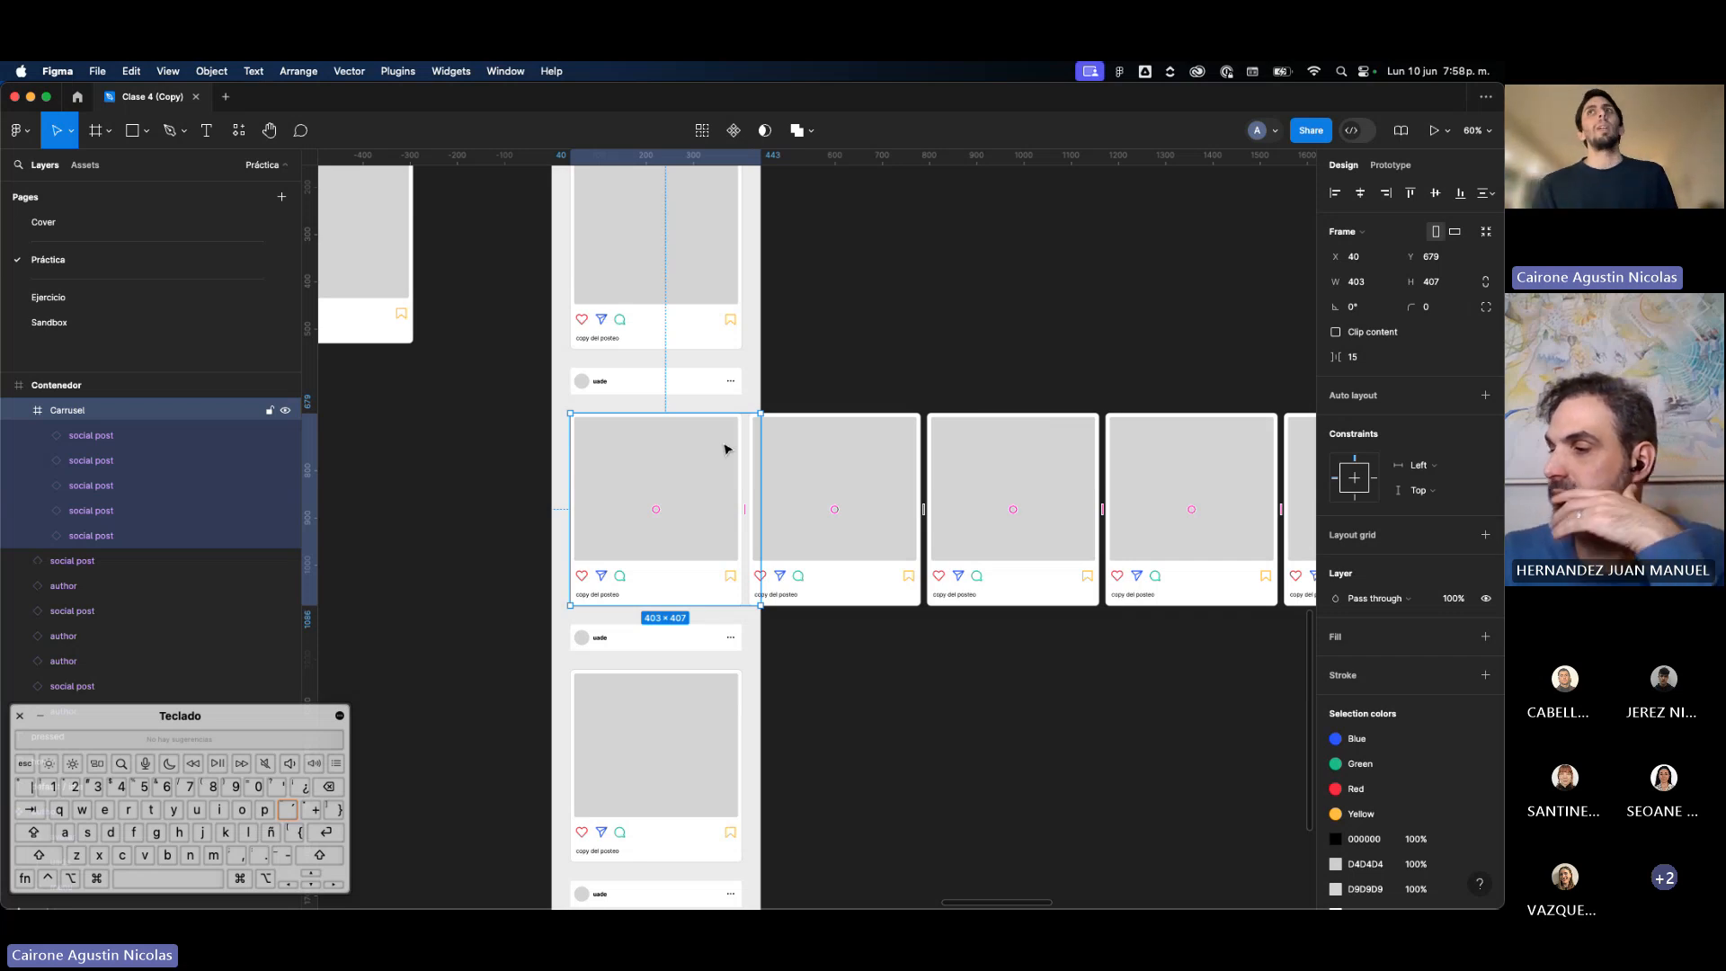
click(1334, 332)
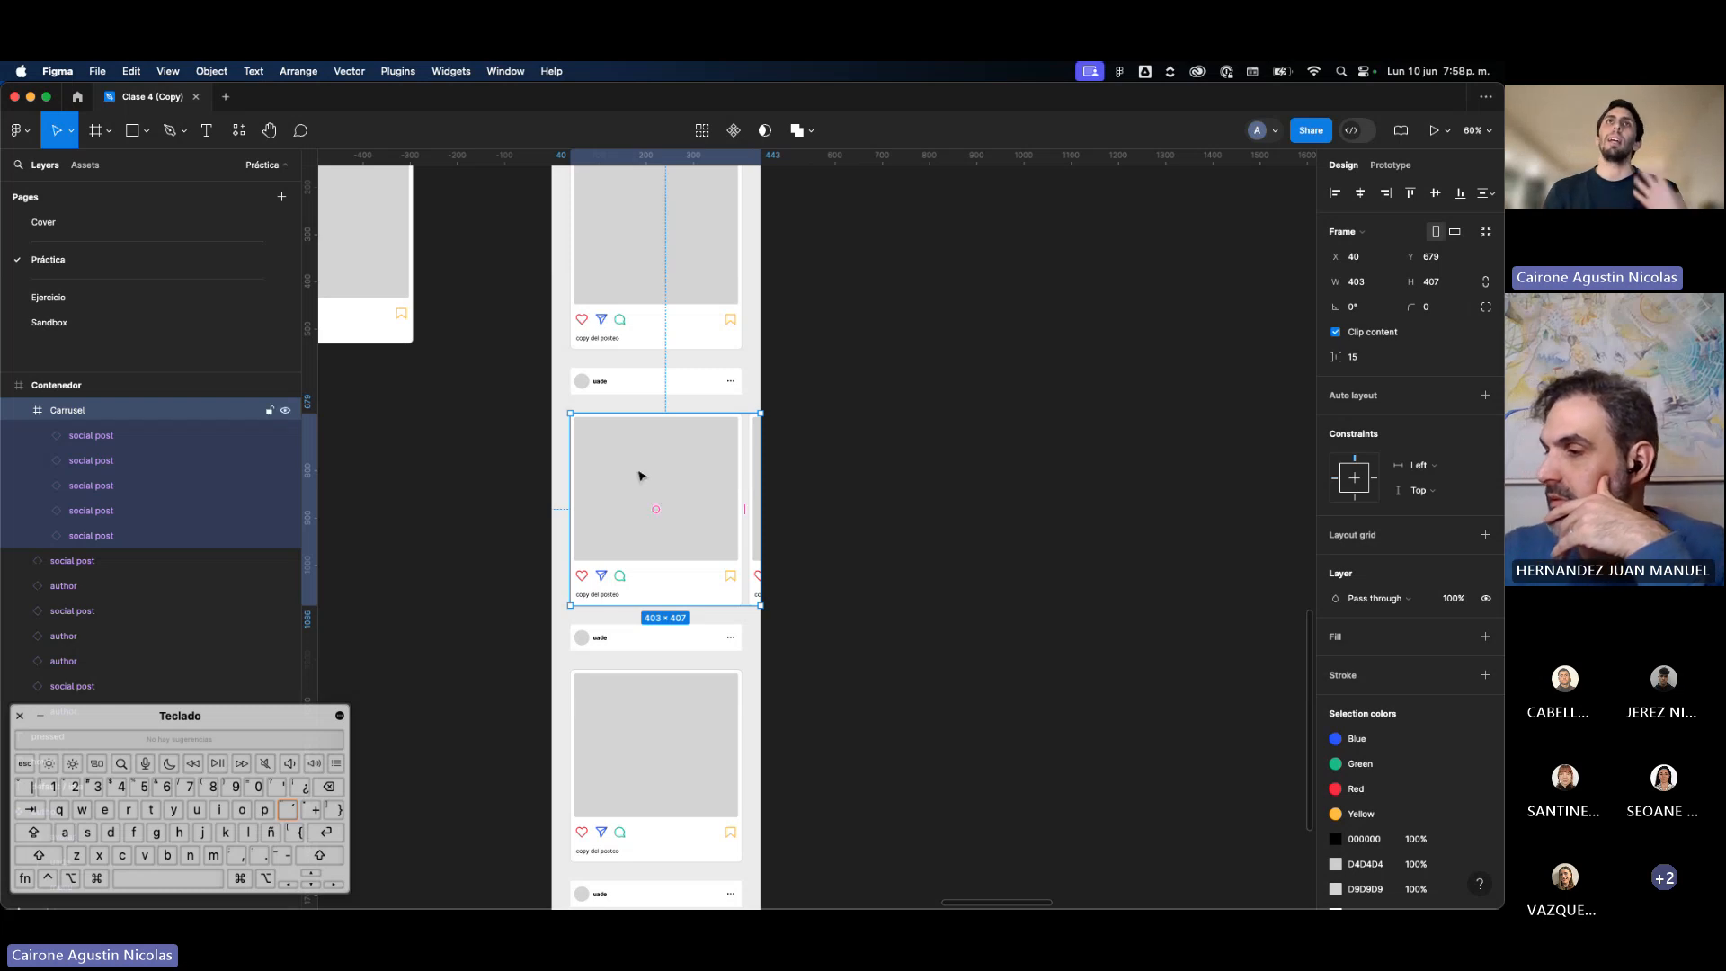
scroll(640, 472, up, 5)
scroll(677, 411, down, 4)
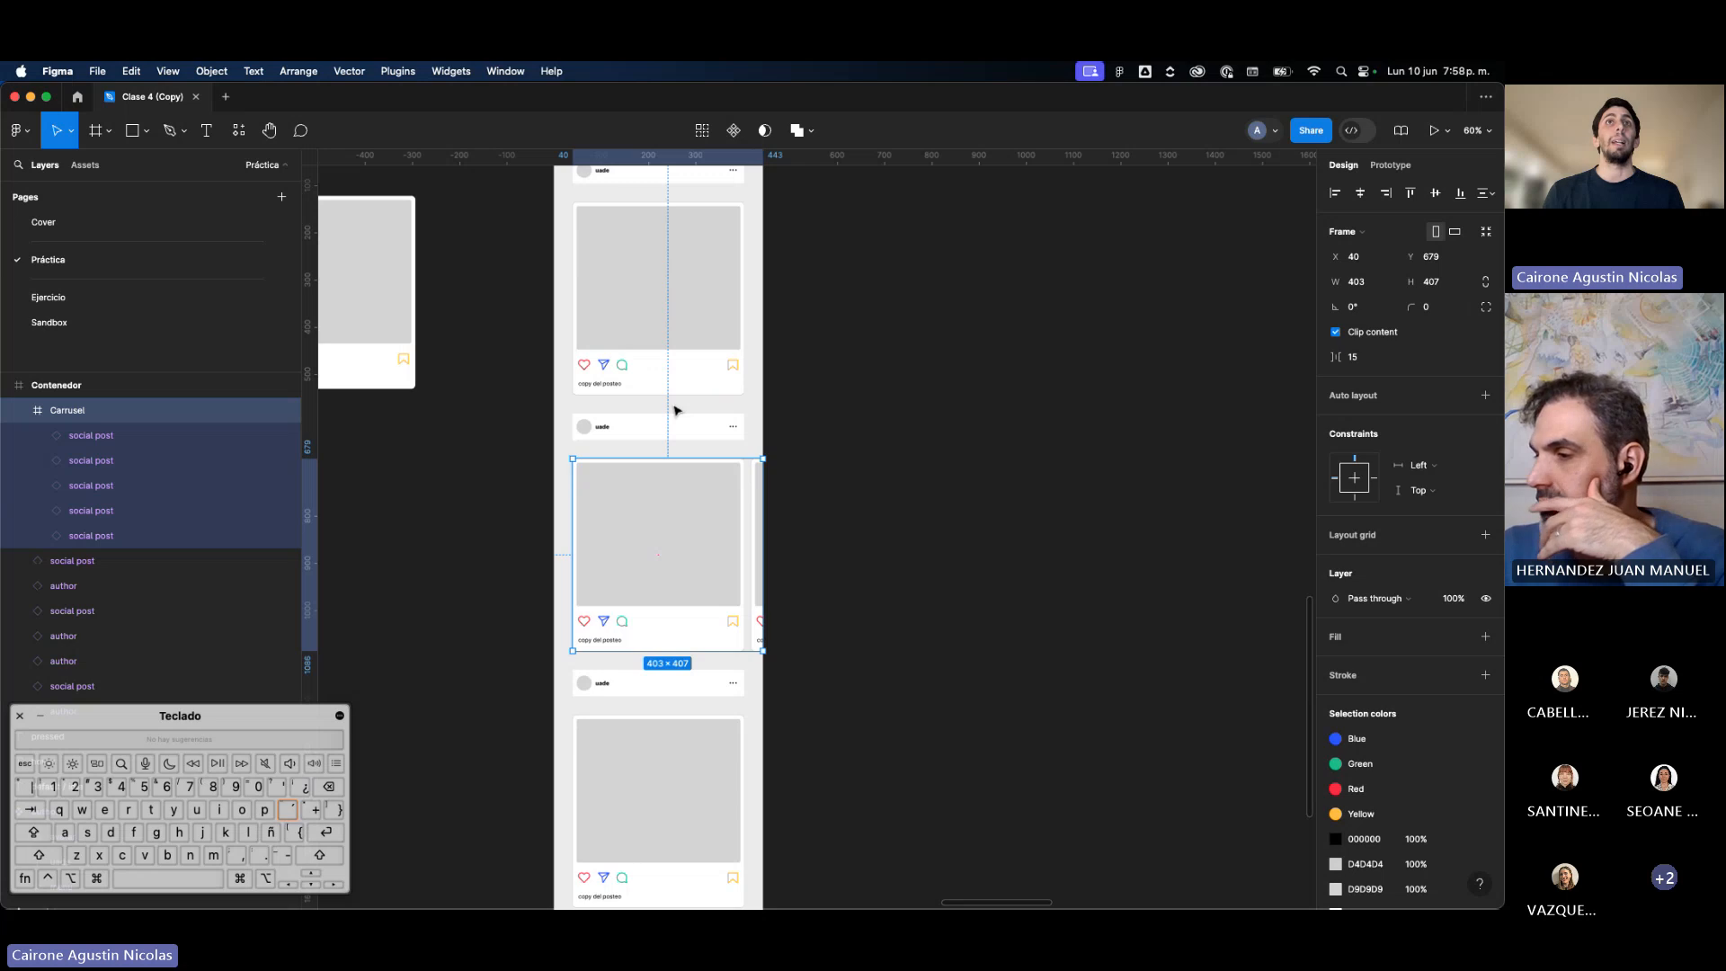
click(1362, 339)
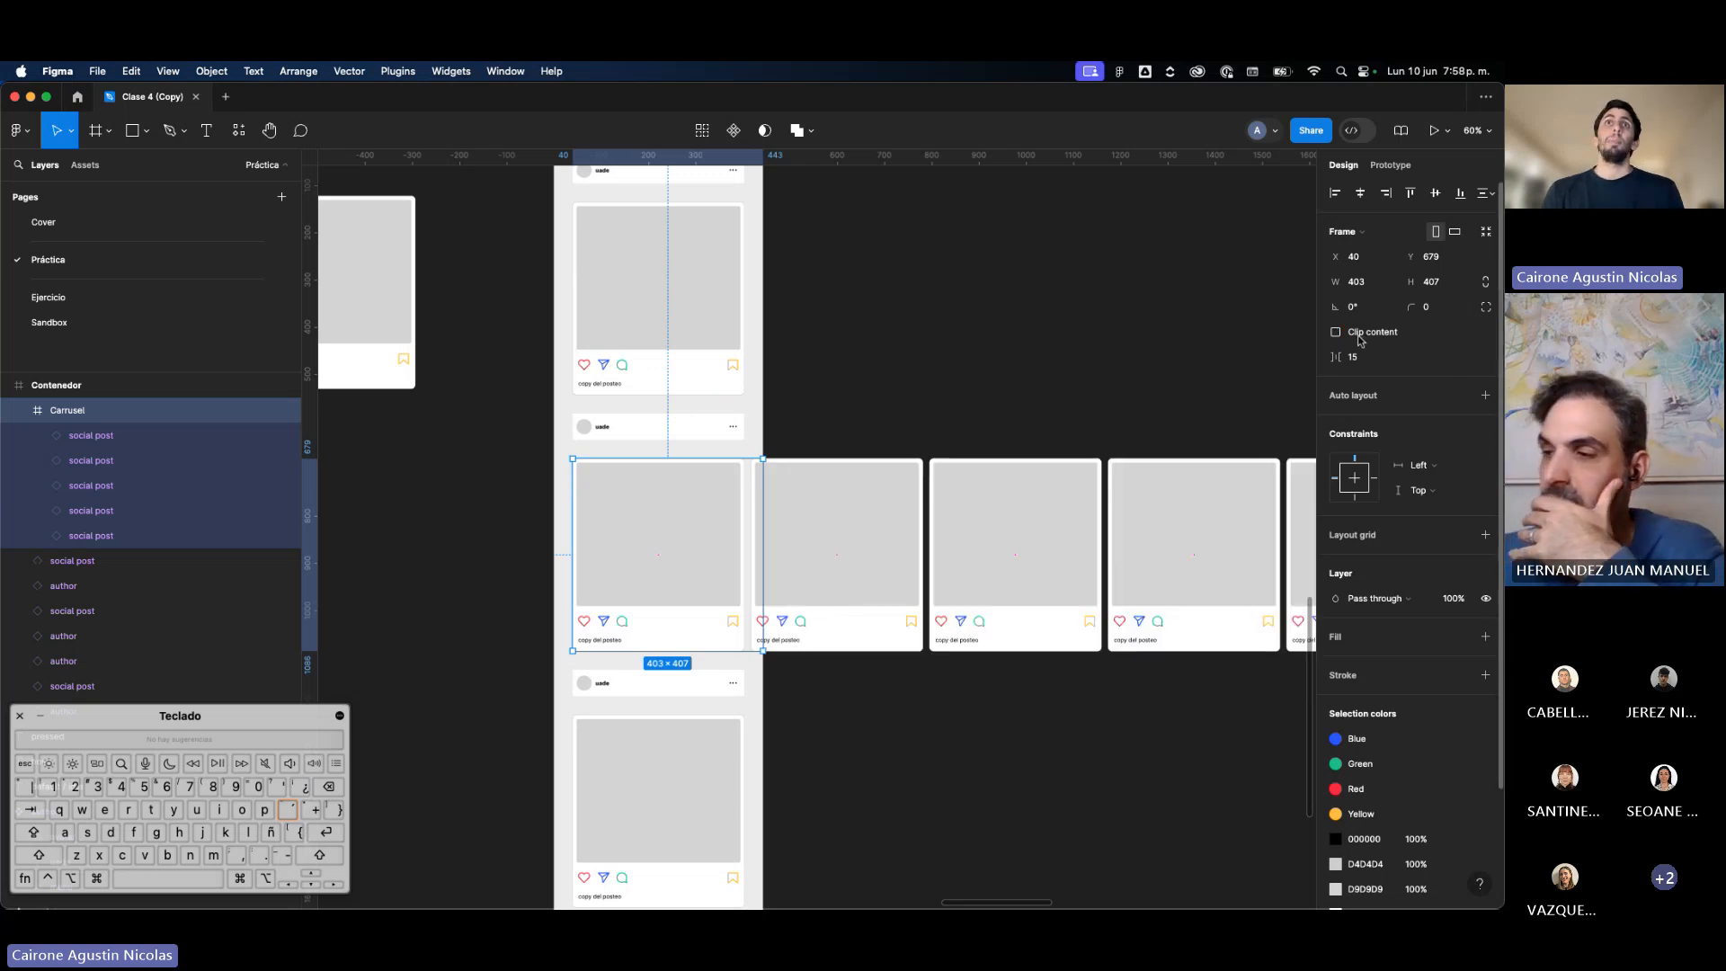
click(1361, 339)
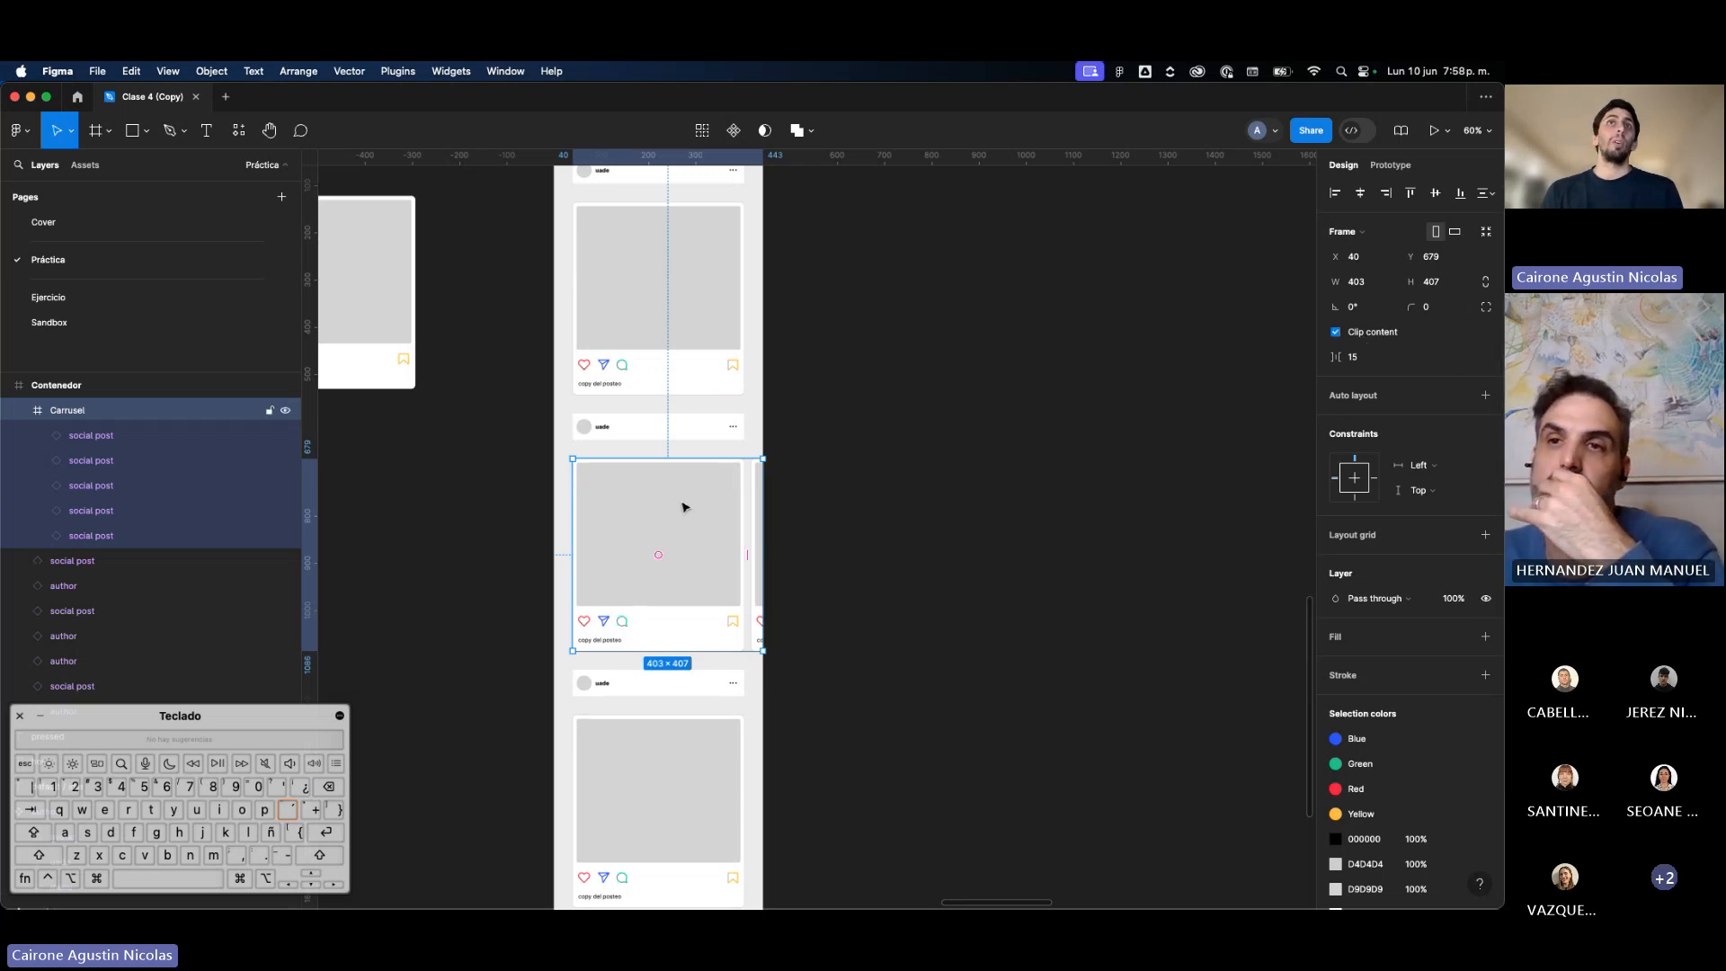
mouse_move(685, 505)
mouse_down()
mouse_move(725, 489)
mouse_move(626, 546)
mouse_move(676, 524)
mouse_up()
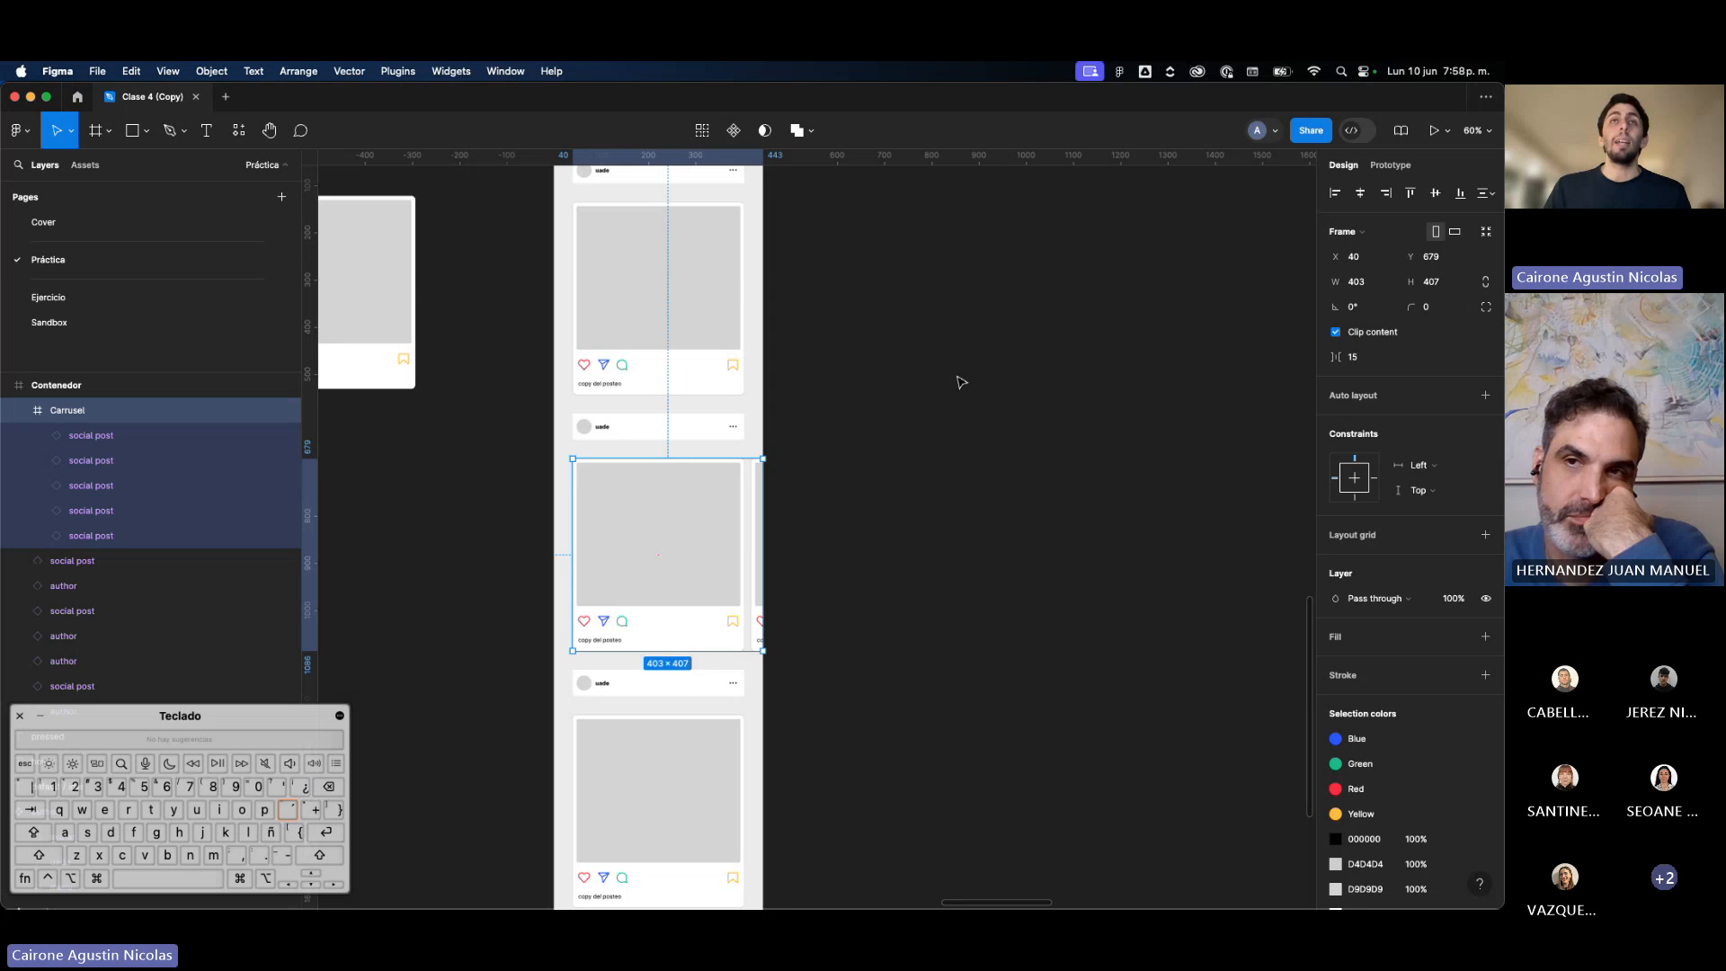
Step: Set the Carrusel frame's prototype scroll overflow to Horizontal
click(1385, 168)
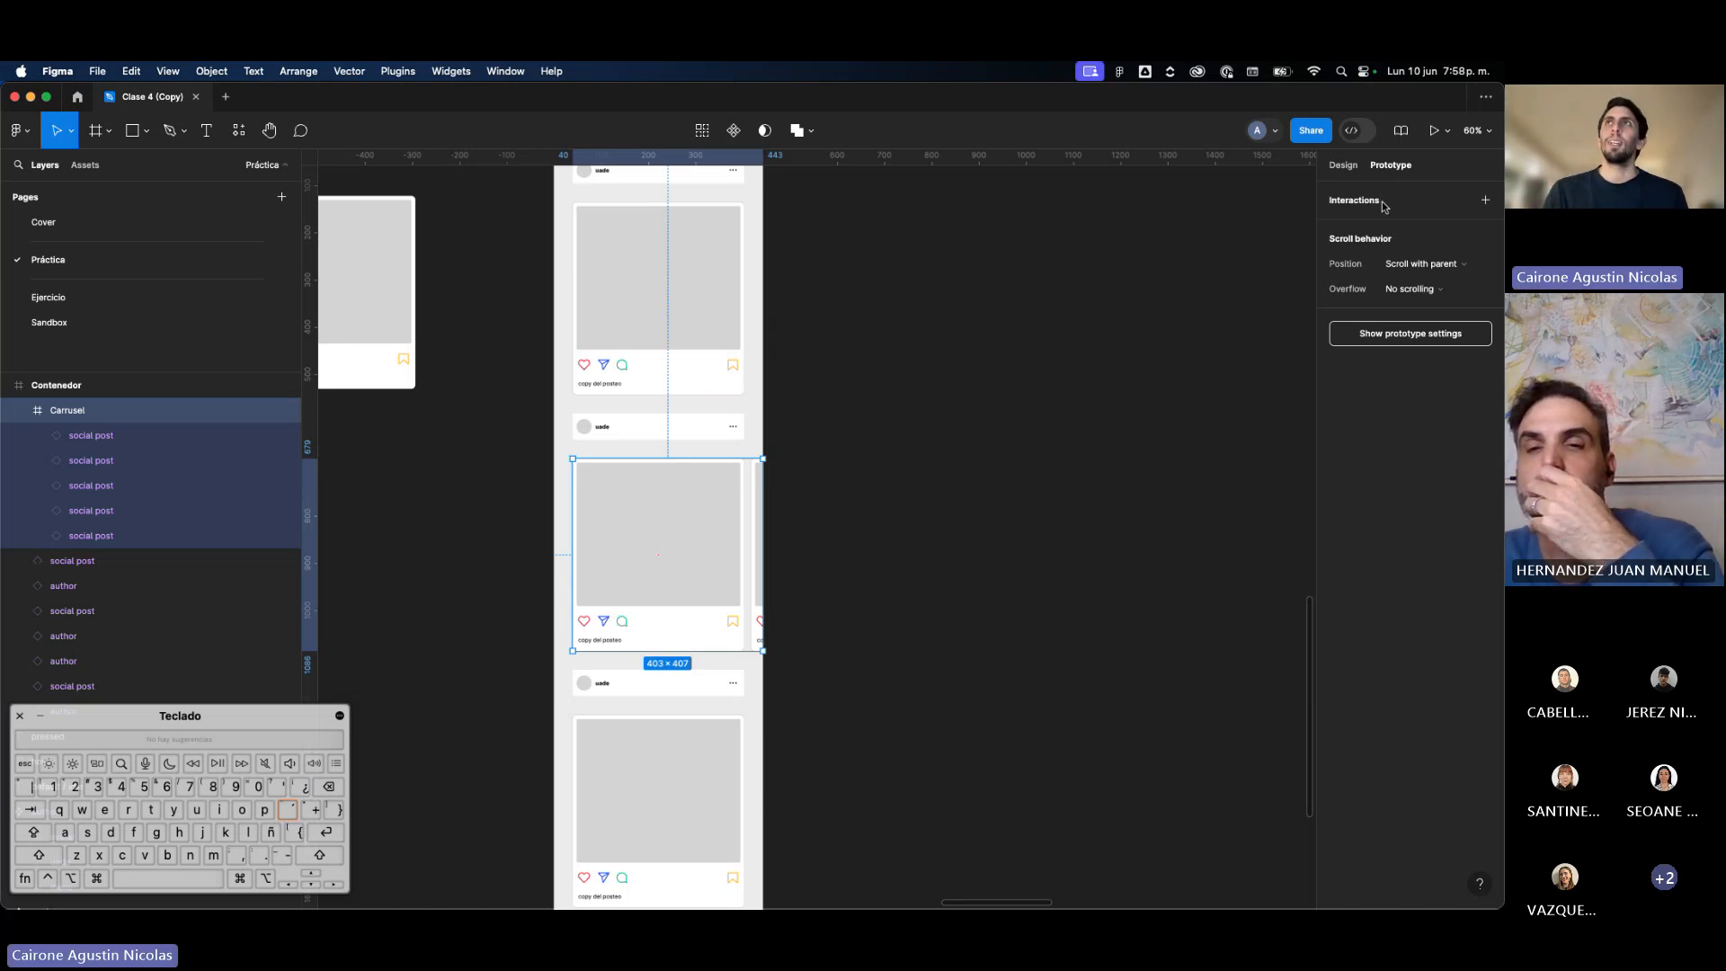
mouse_move(775, 557)
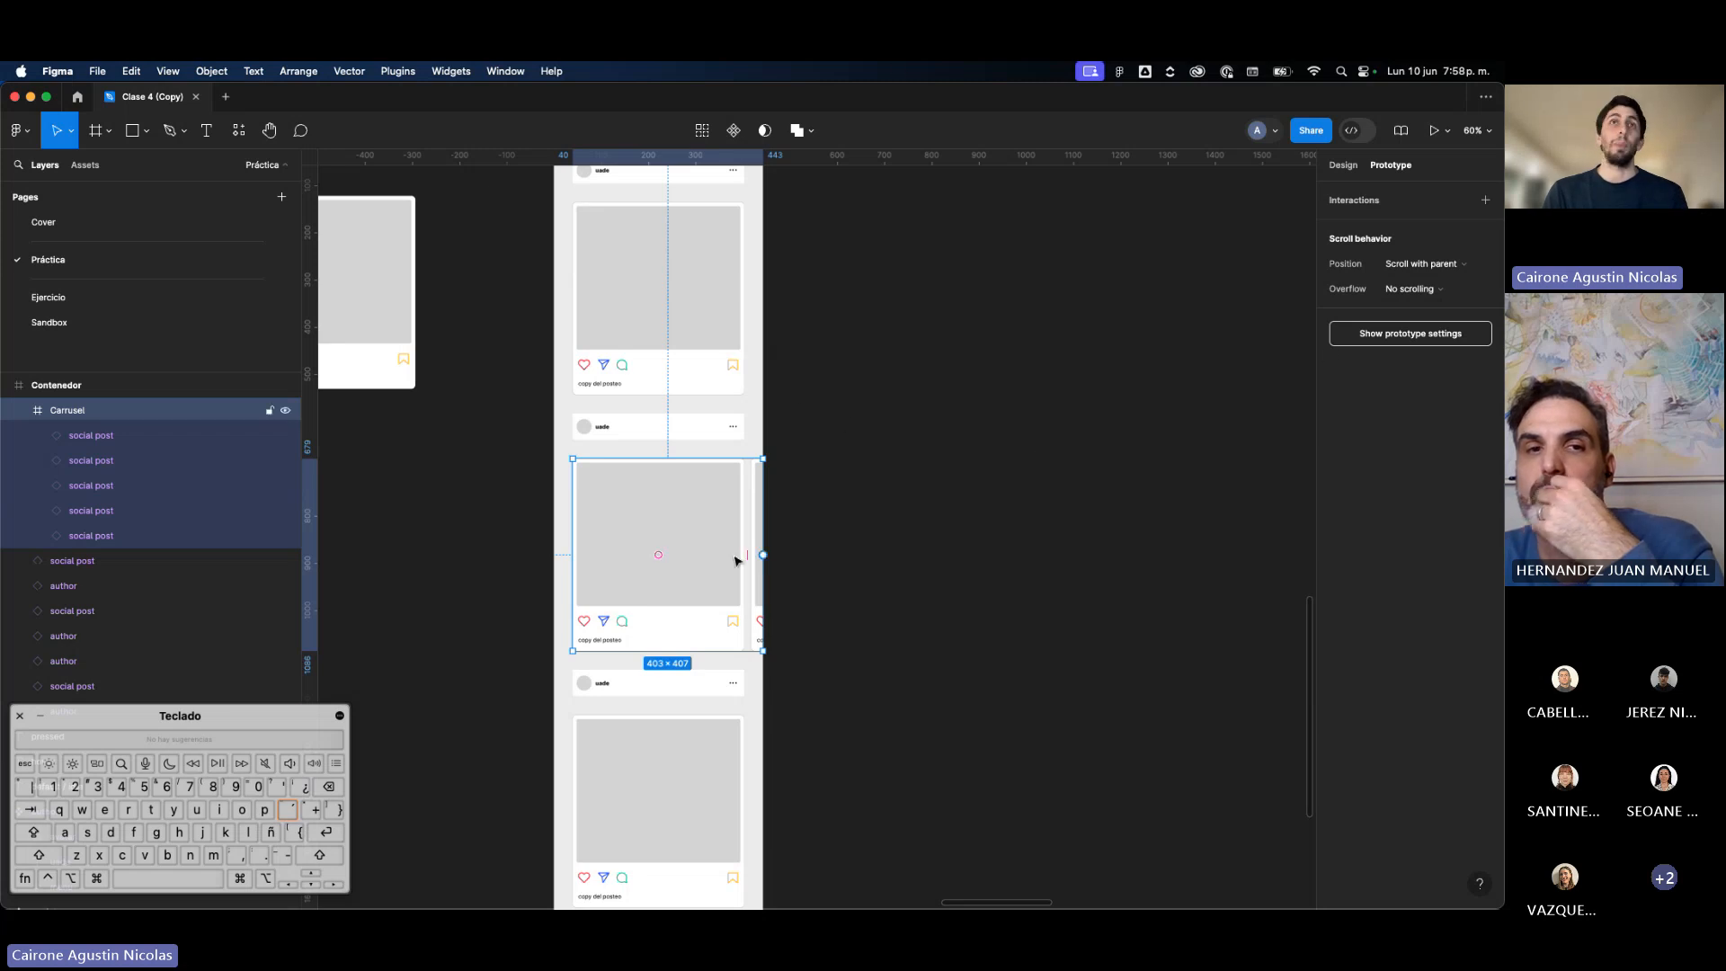
scroll(733, 558, down, 5)
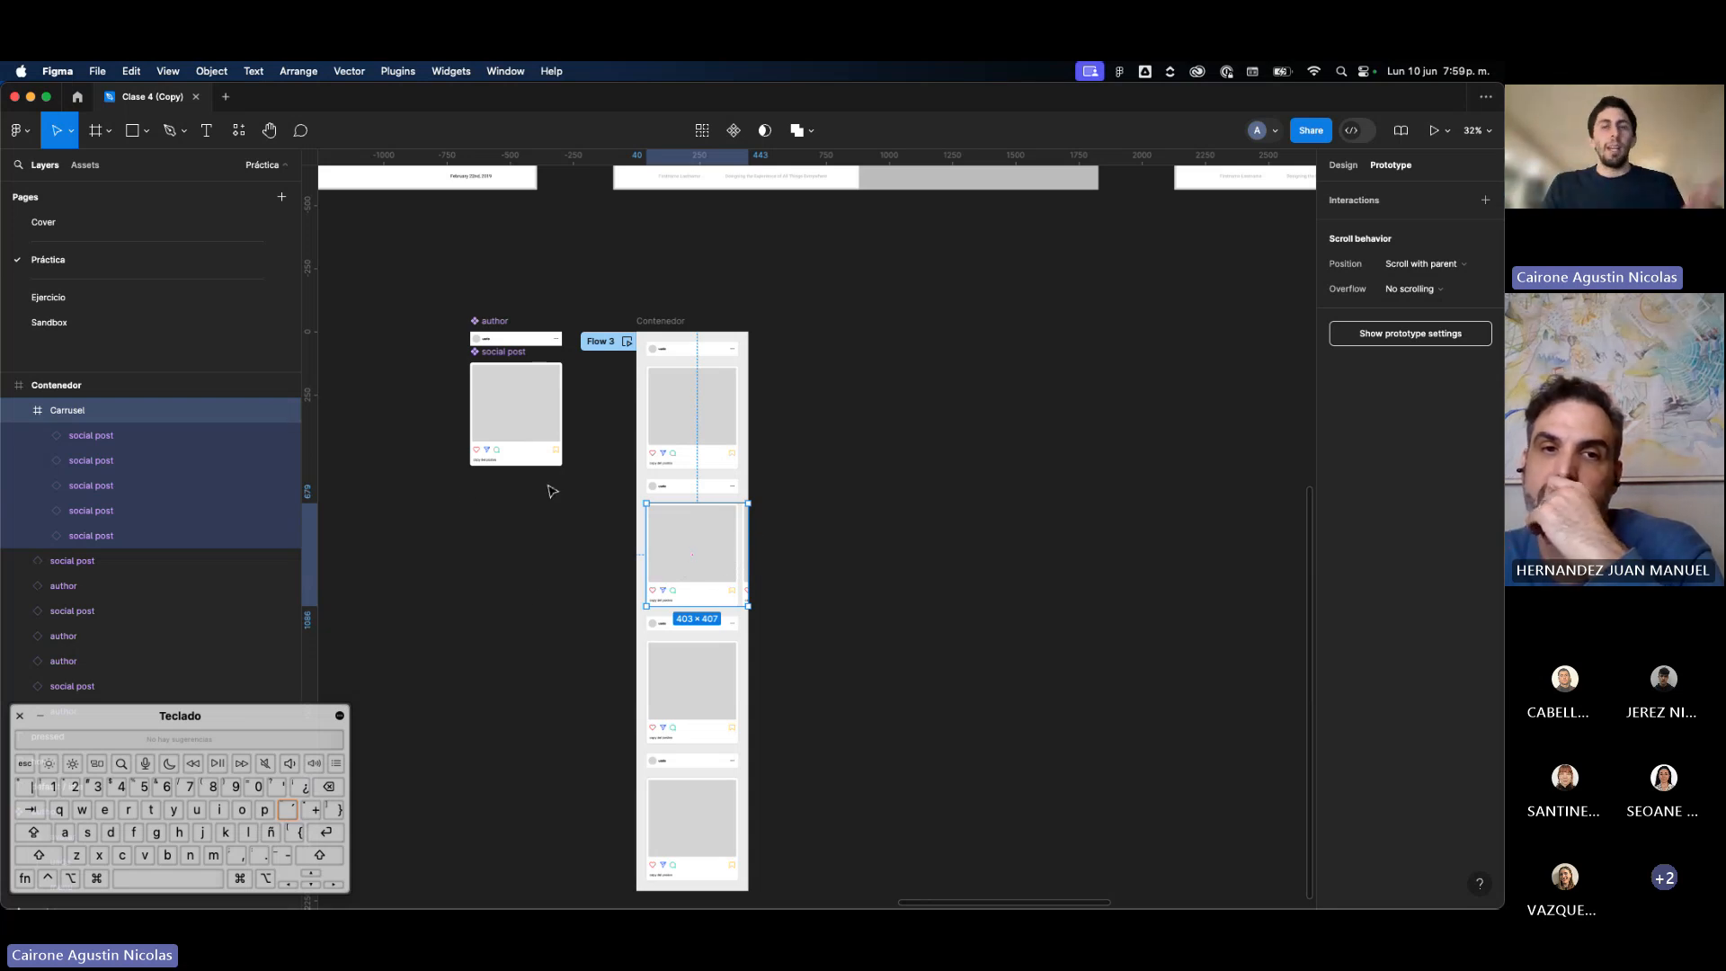
scroll(635, 414, up, 3)
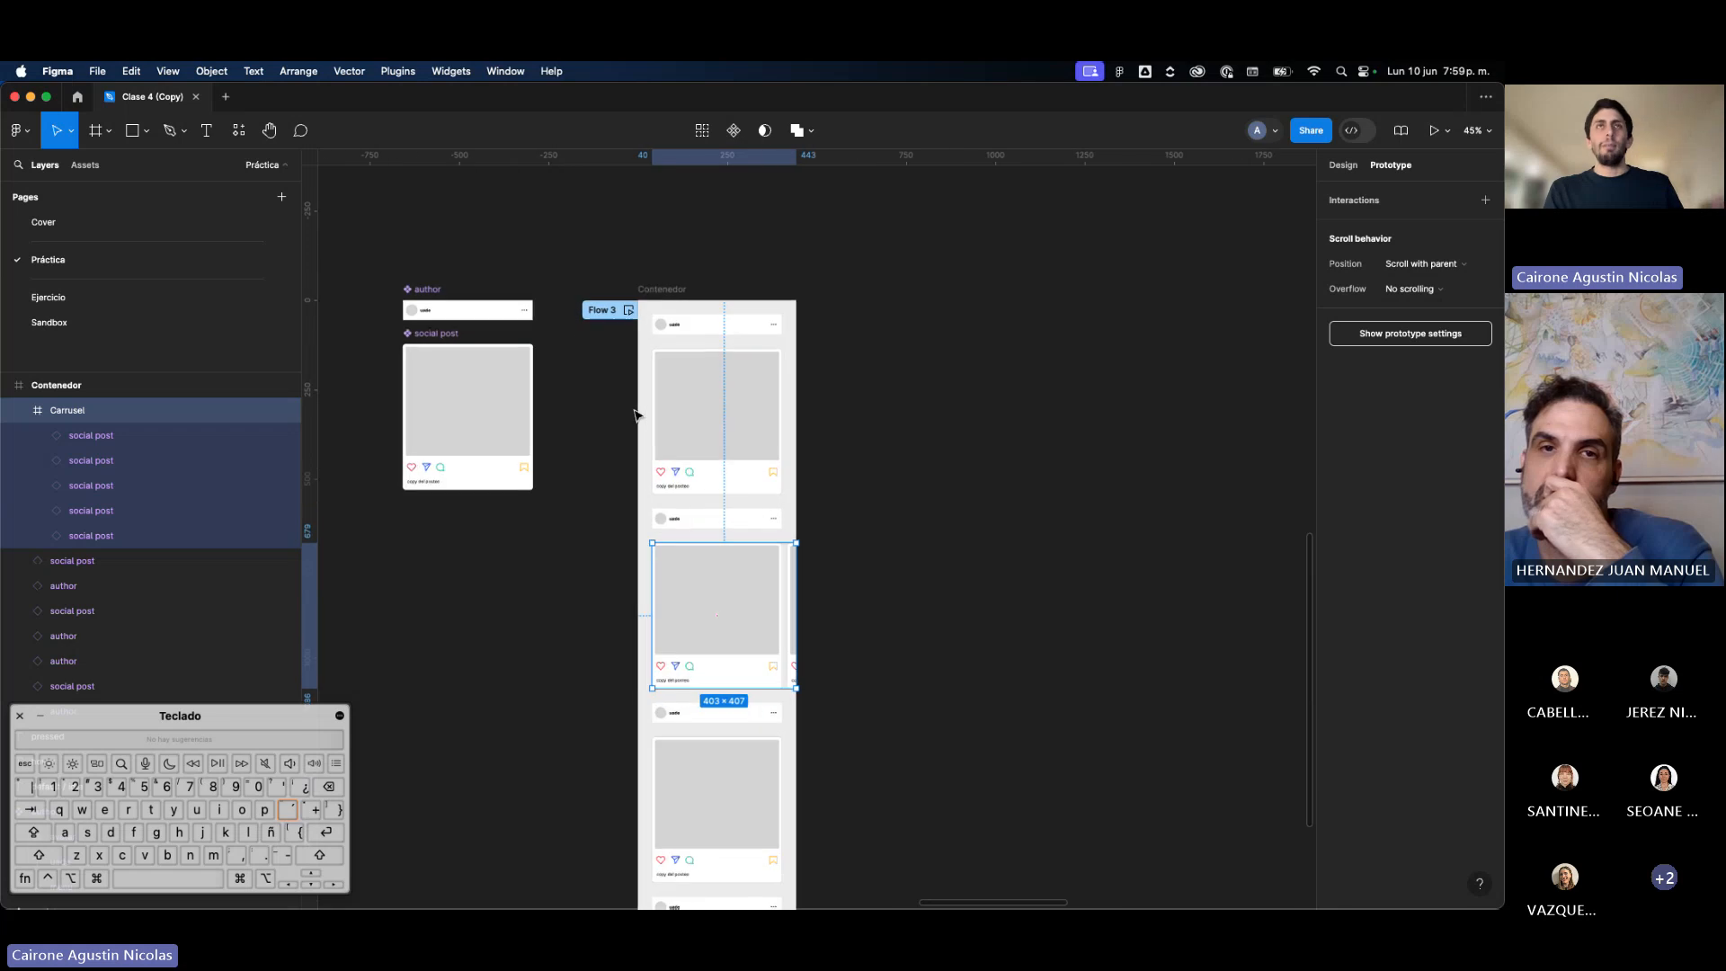
scroll(635, 415, up, 1)
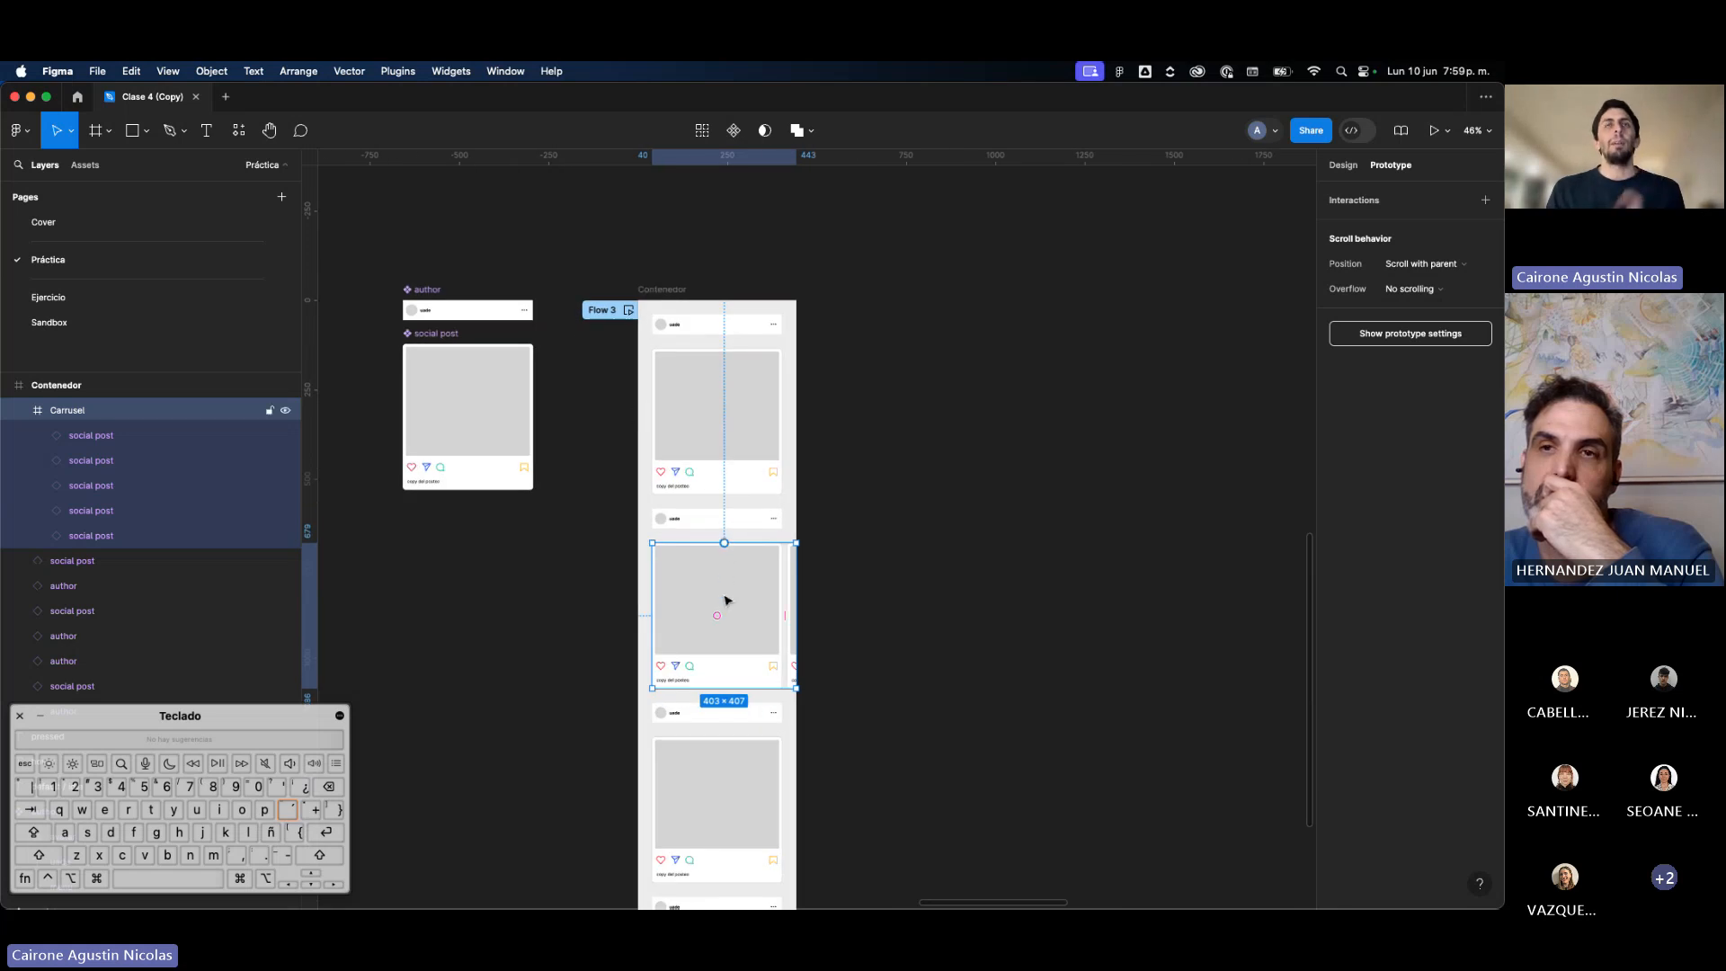
scroll(726, 596, up, 4)
scroll(726, 600, up, 1)
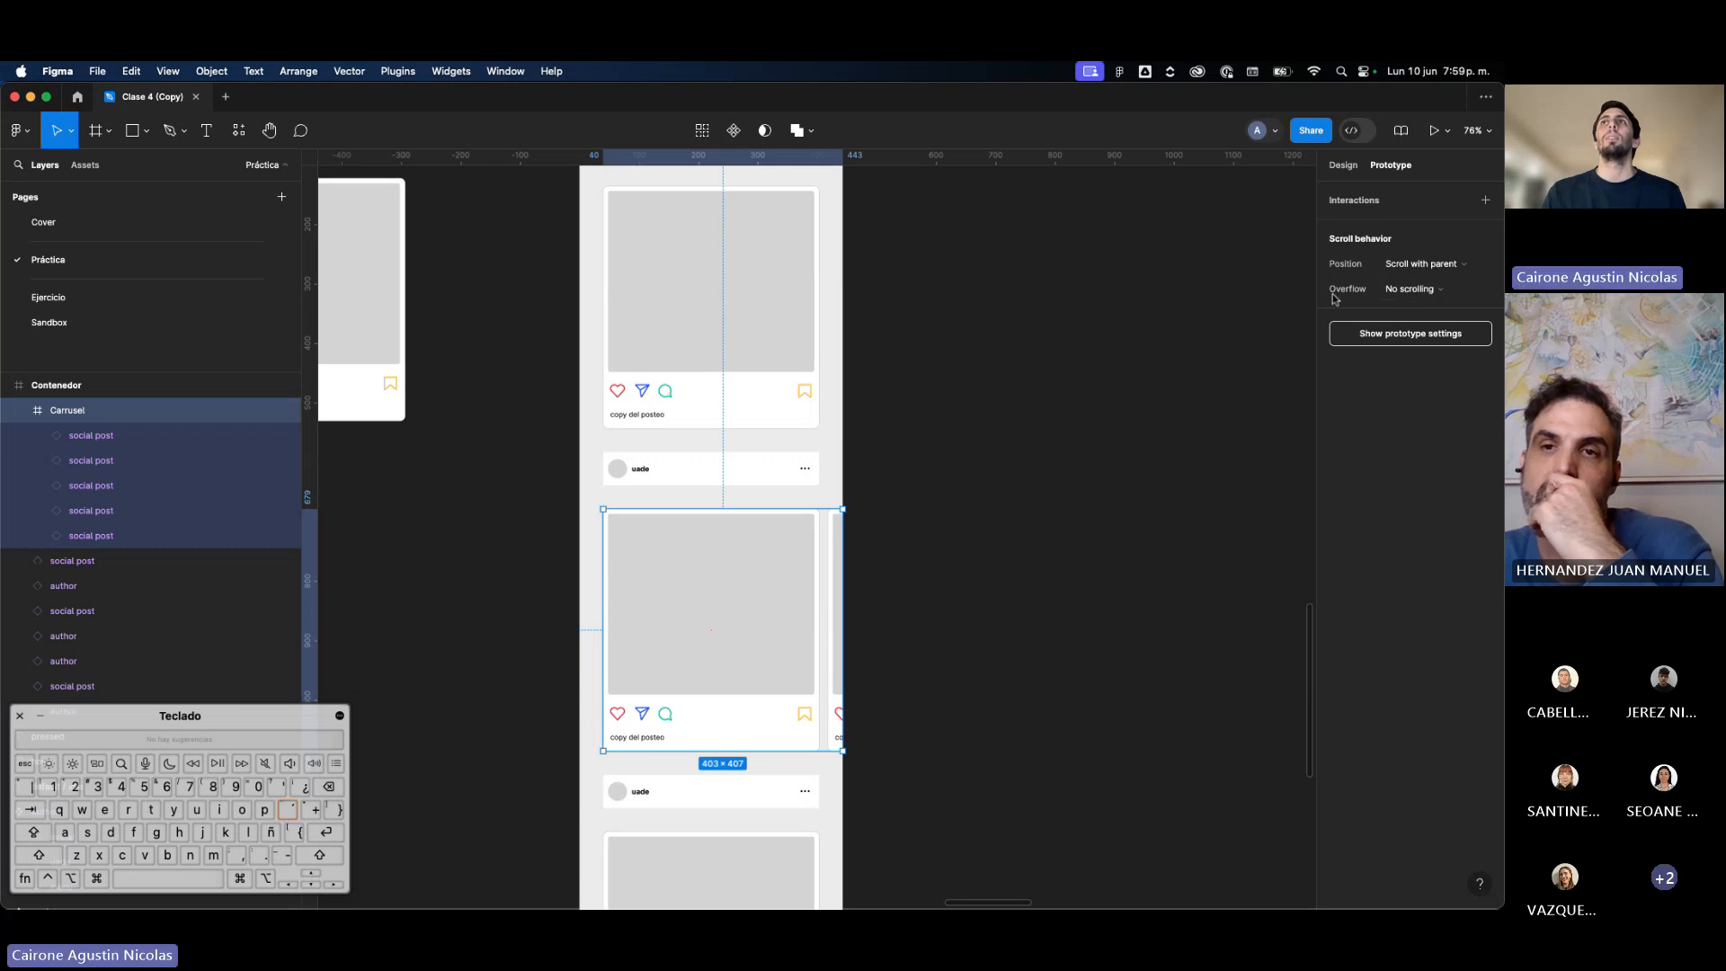
click(1441, 300)
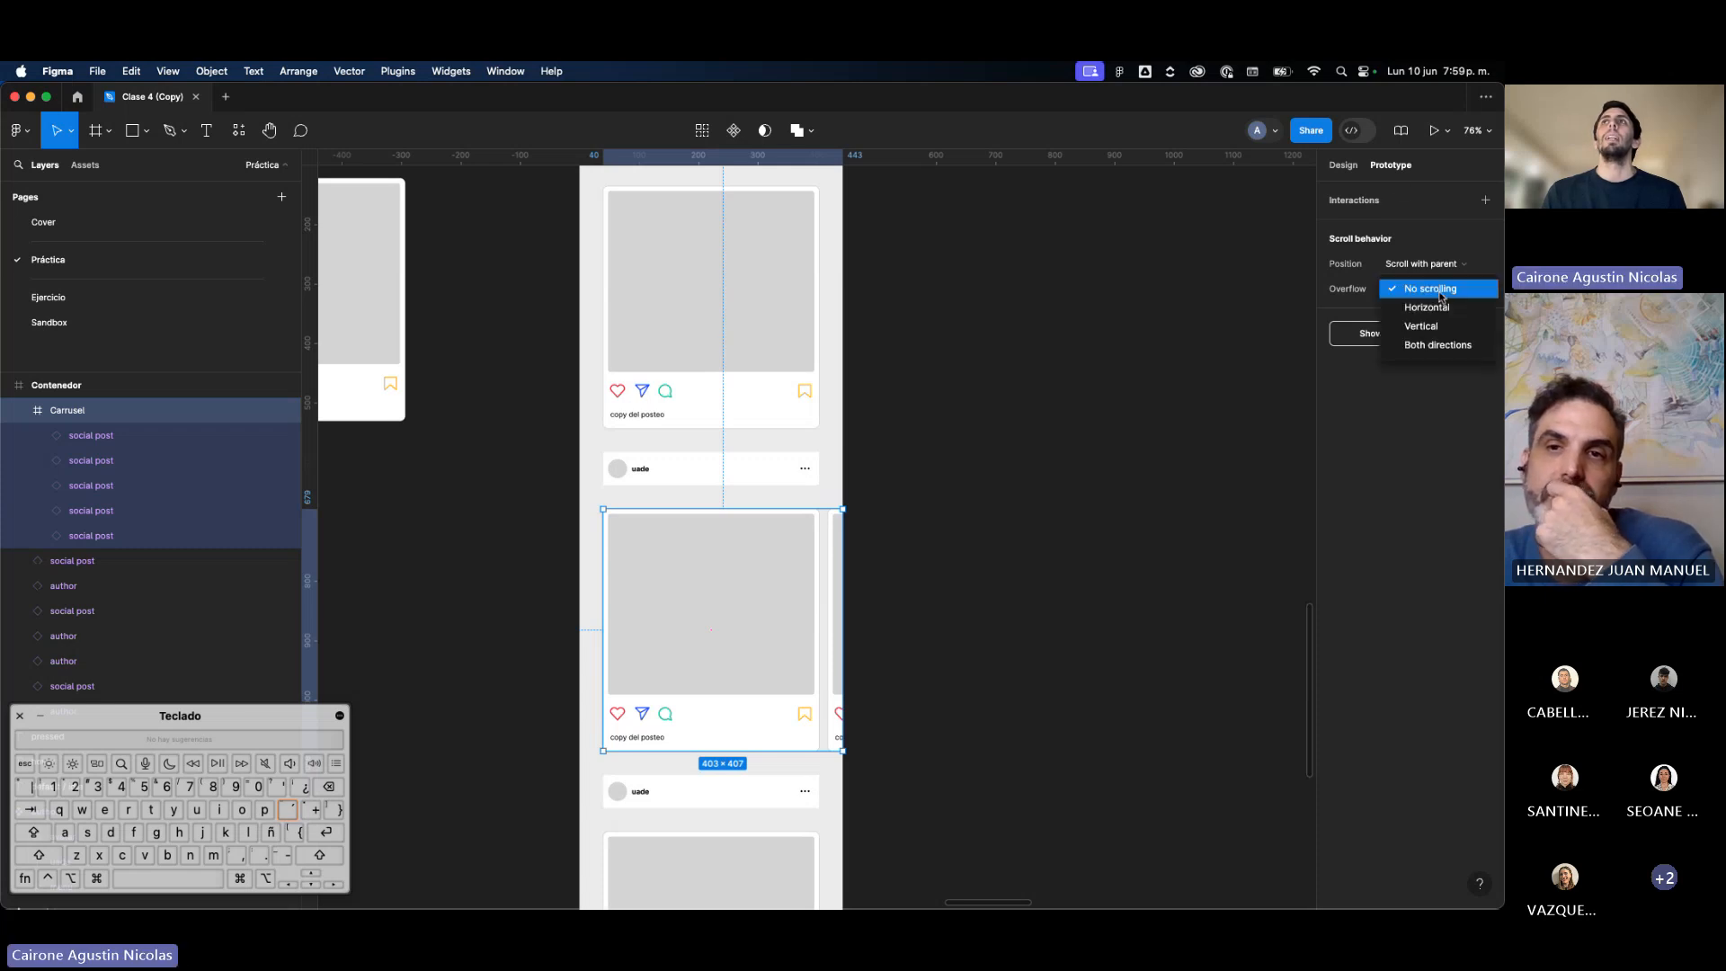
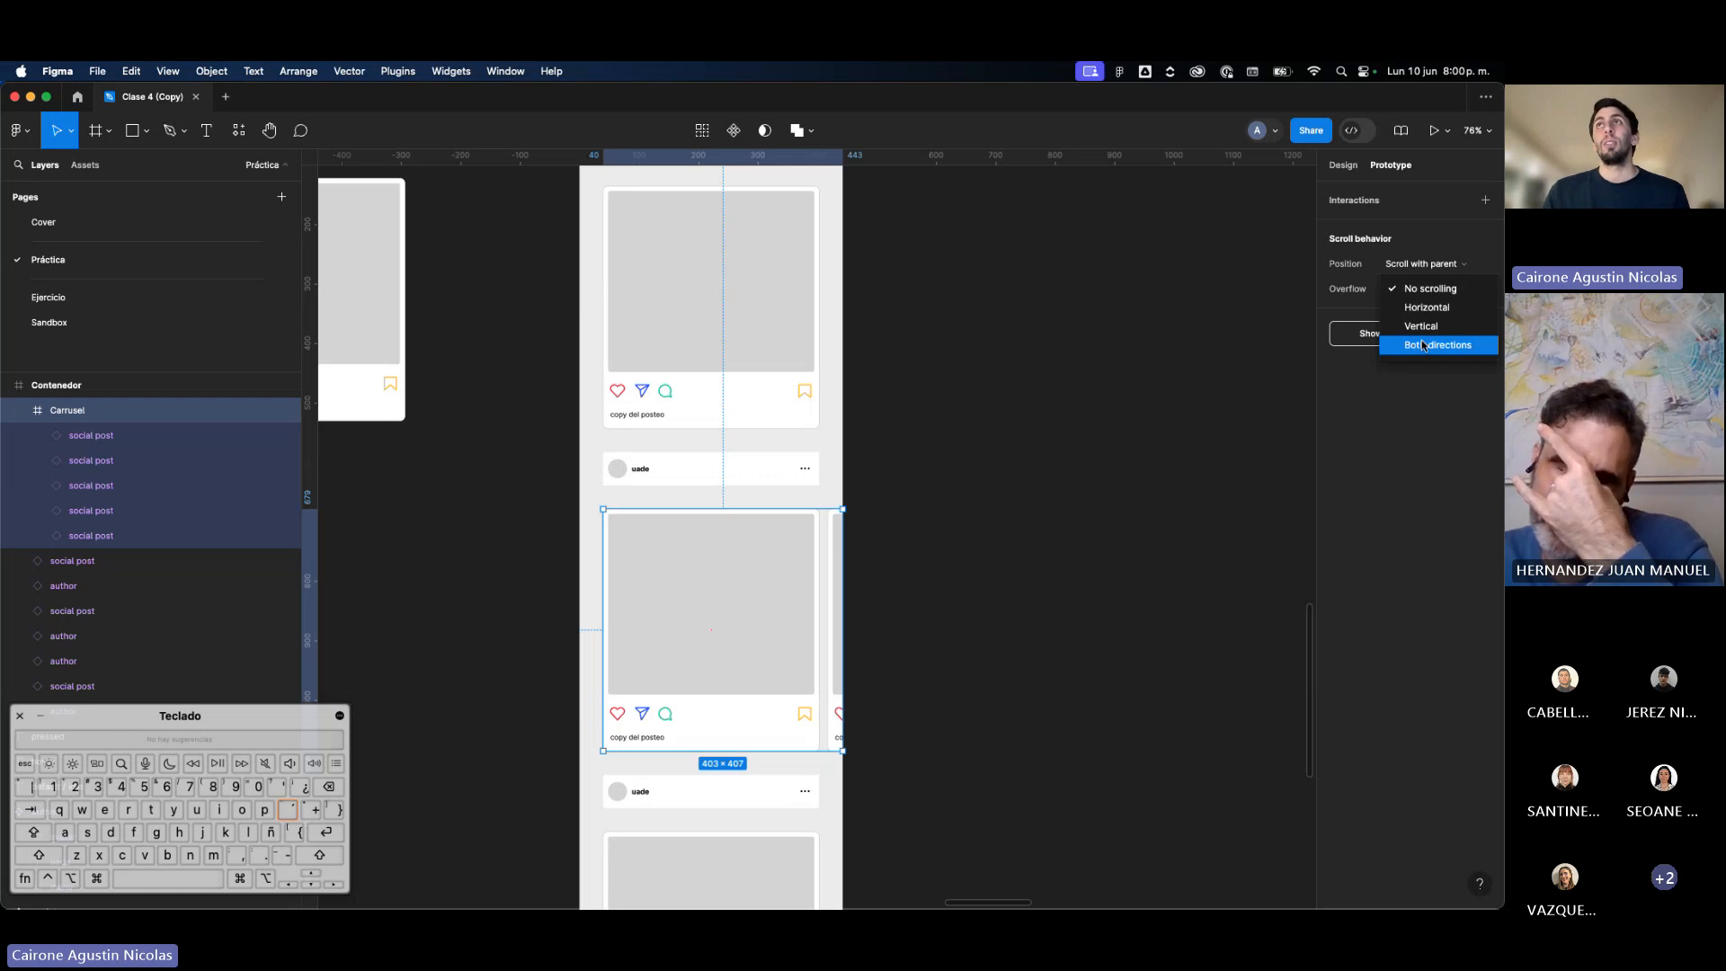
click(1424, 307)
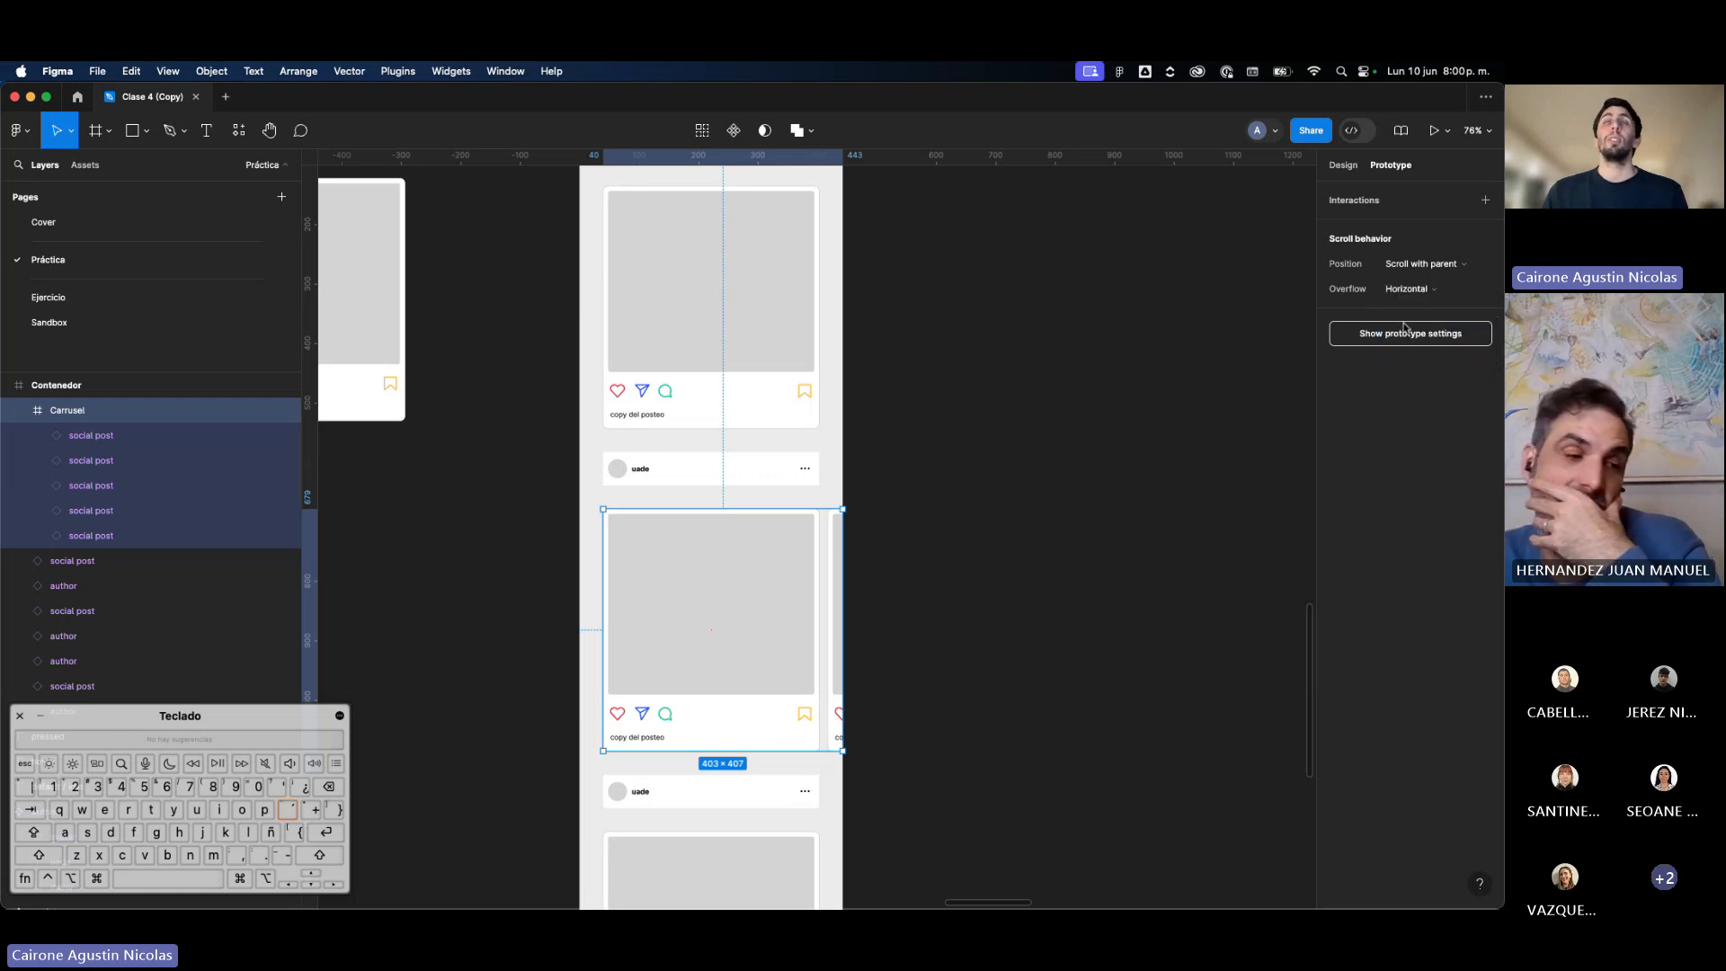
Step: Show the prototype settings and open the Flow 3 preview of the Contenedor frame
click(1404, 332)
scroll(1166, 420, down, 3)
scroll(913, 489, up, 2)
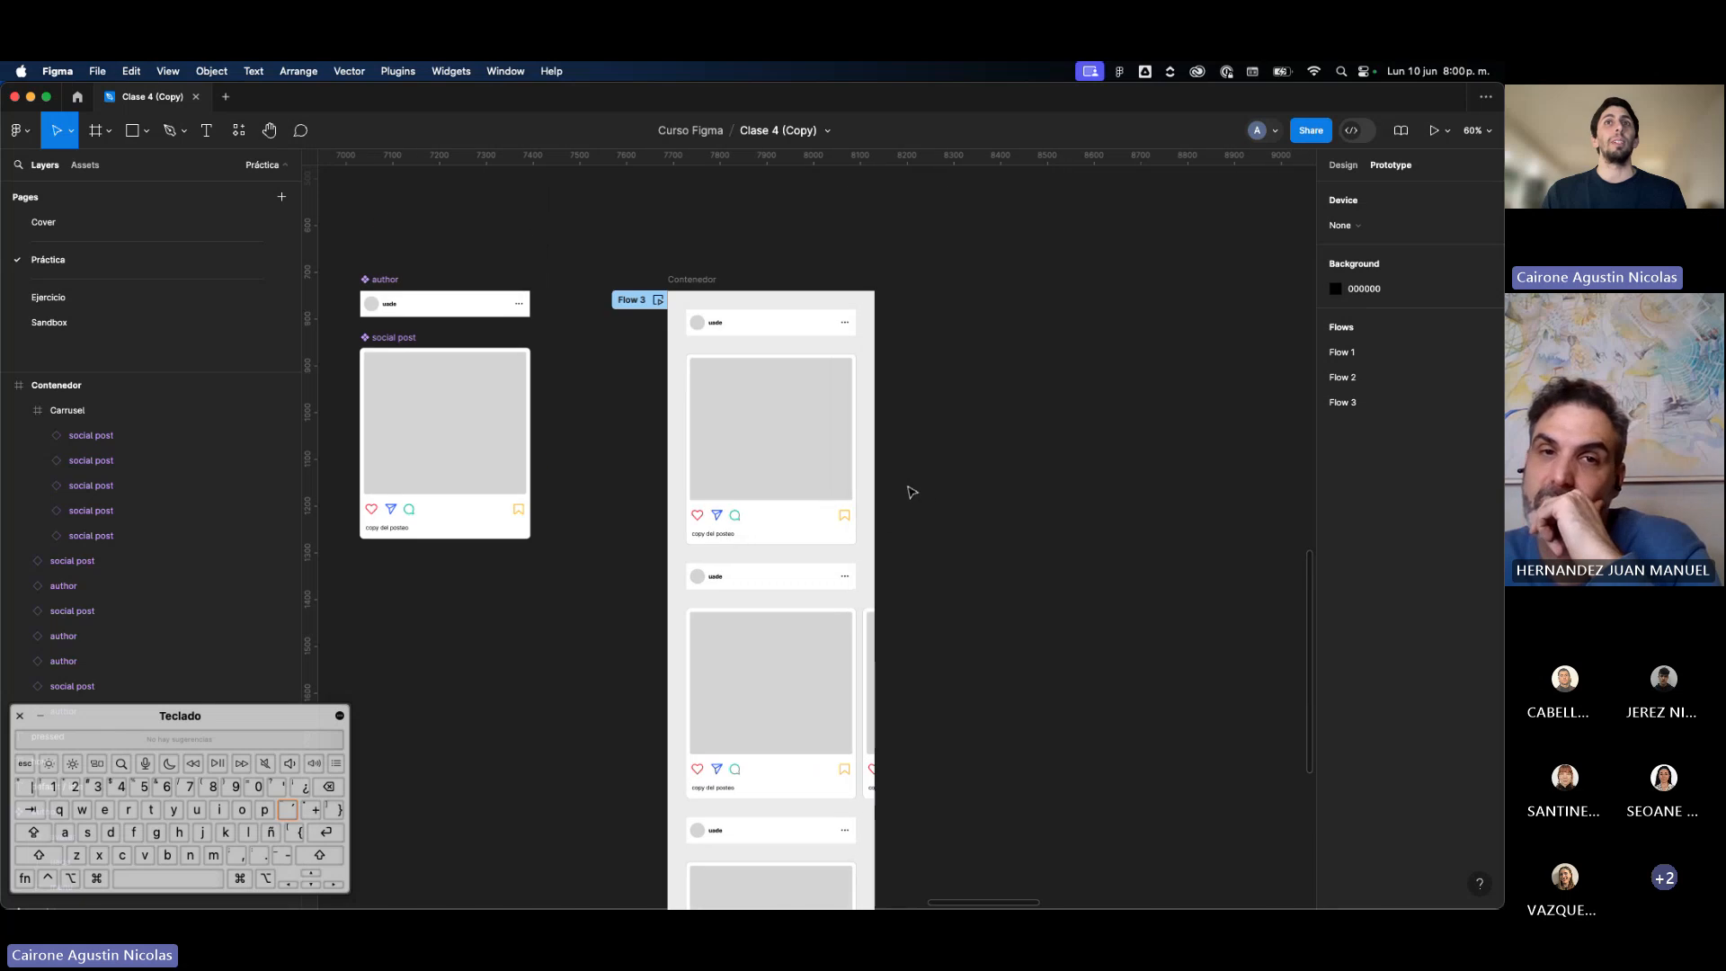
scroll(832, 617, down, 2)
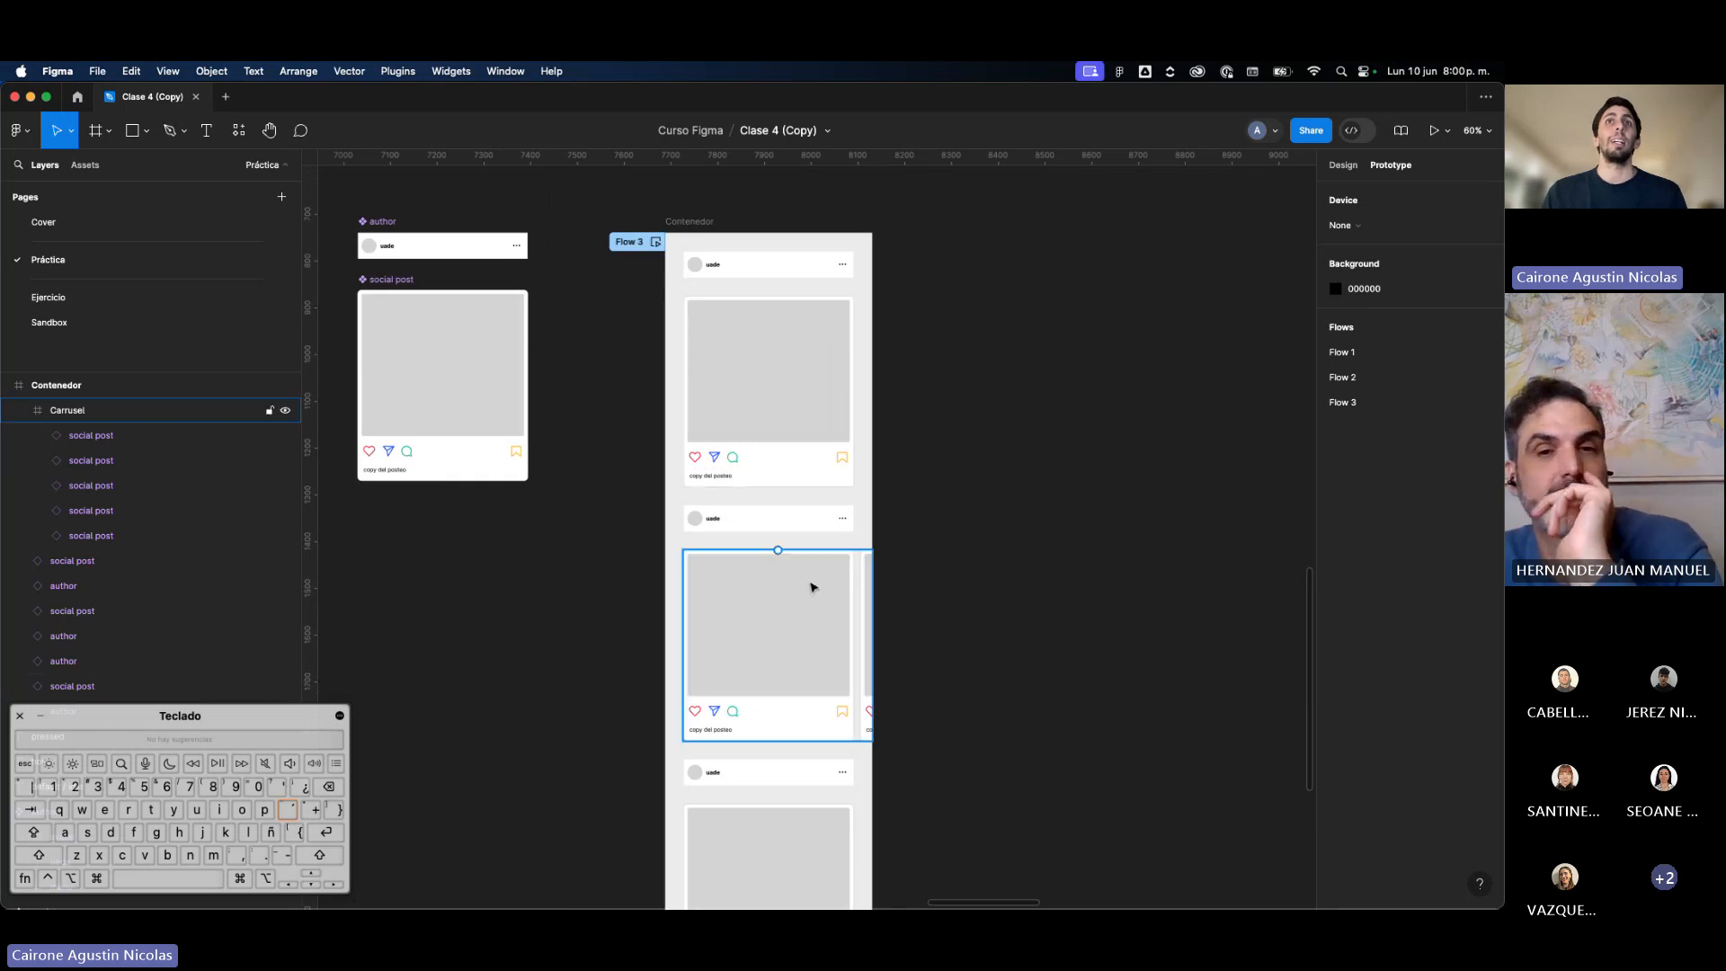
click(812, 587)
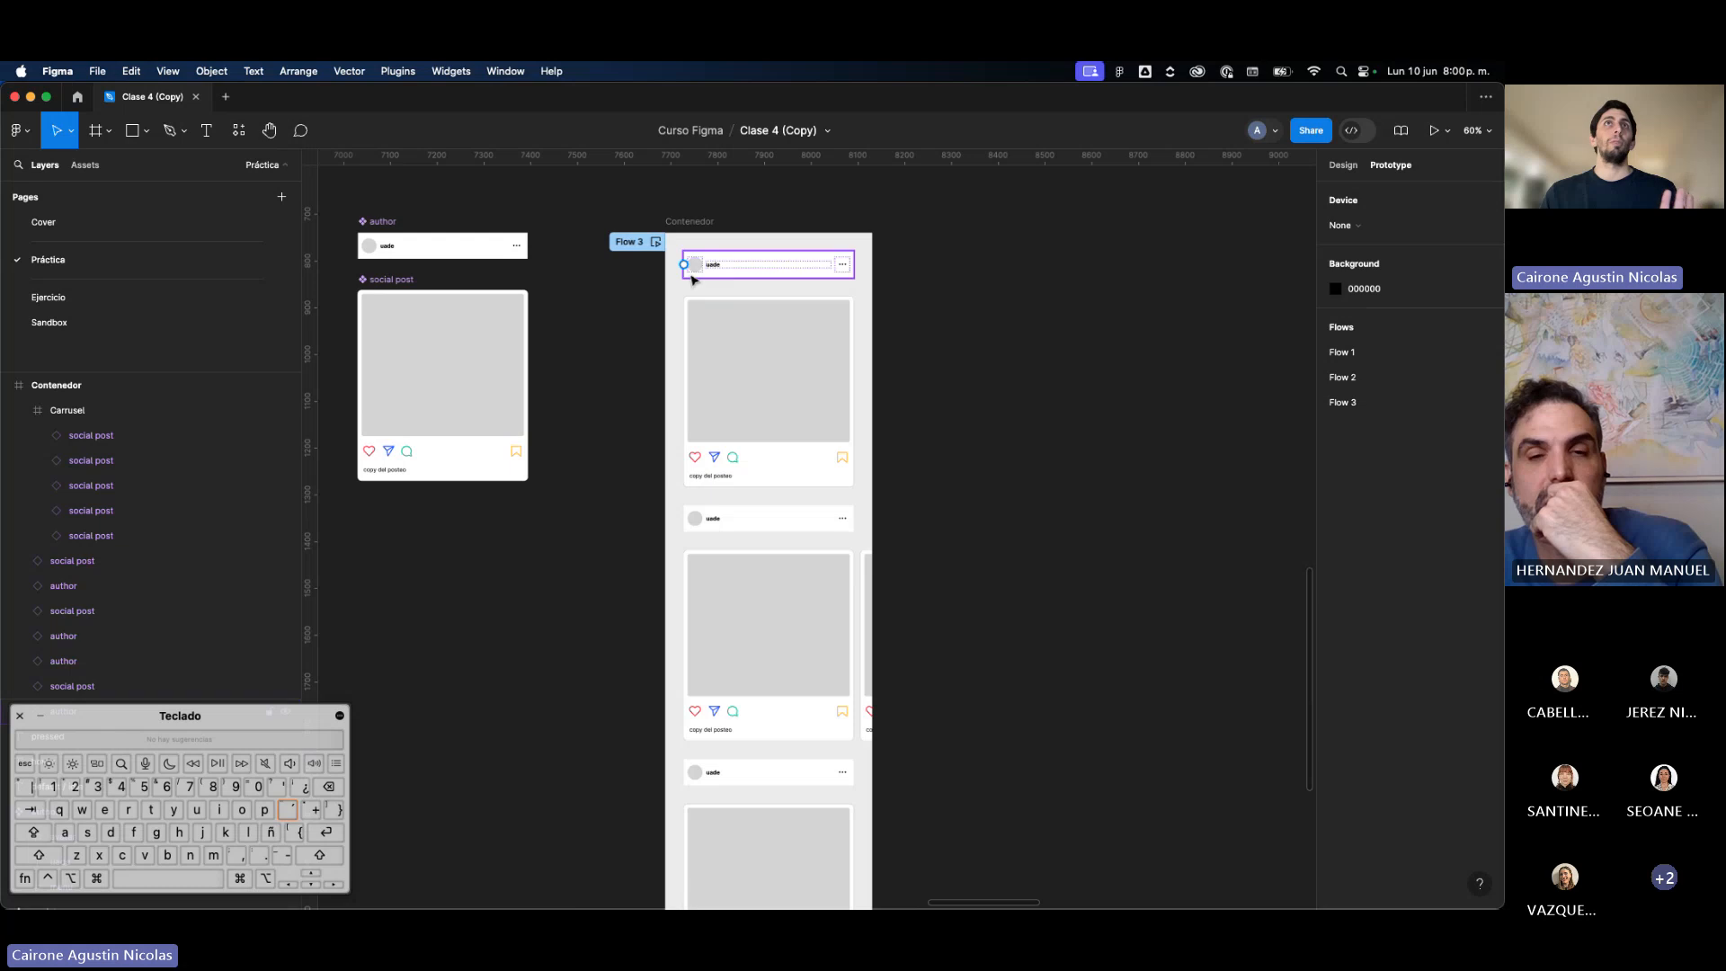
click(655, 245)
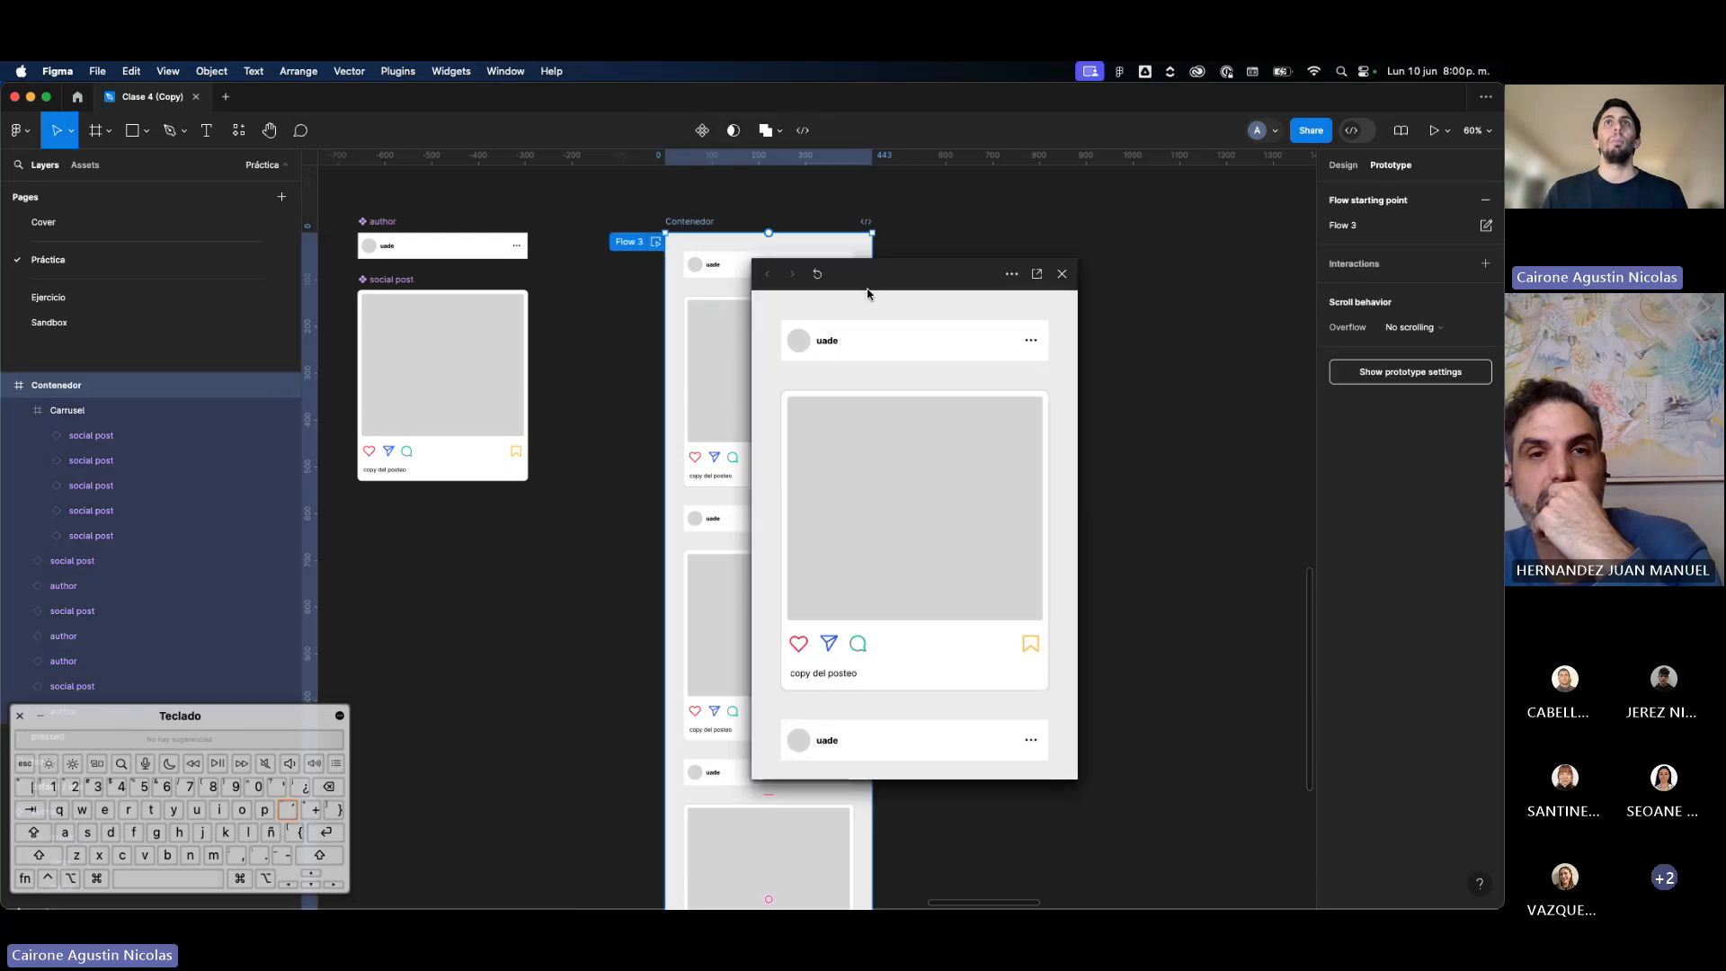
Step: Test the vertical scrolling of the feed in the preview, stopping at the carousel post
scroll(917, 432, up, 2)
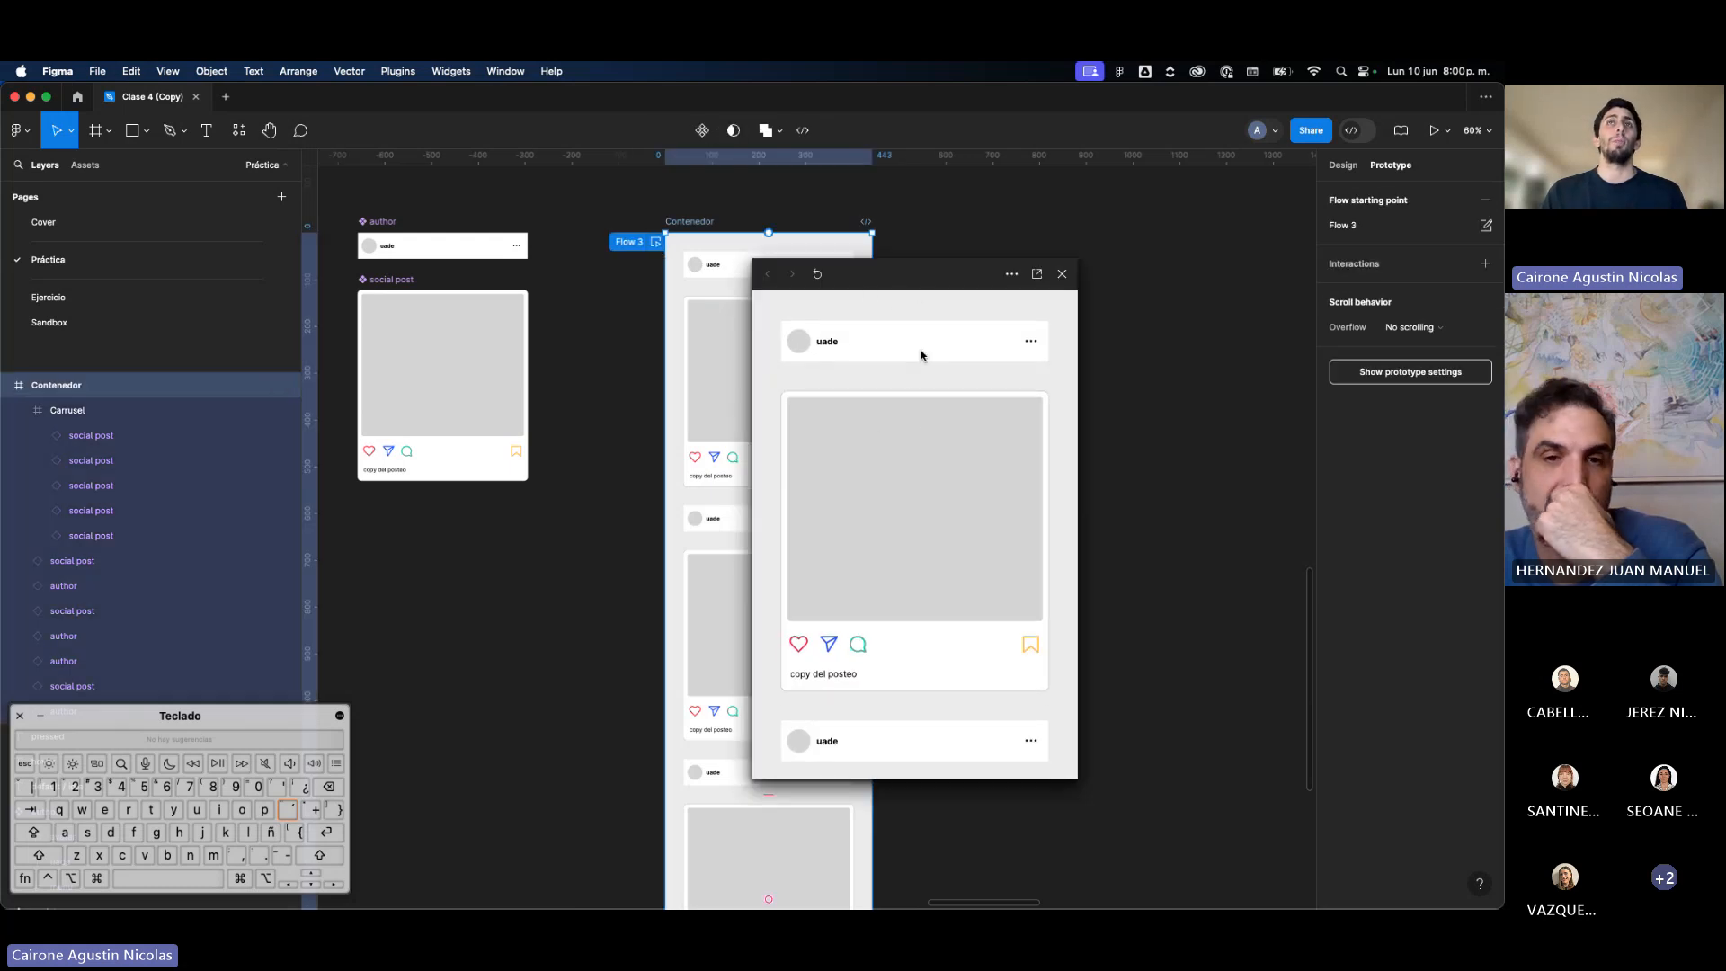
scroll(920, 352, down, 2)
scroll(920, 353, down, 3)
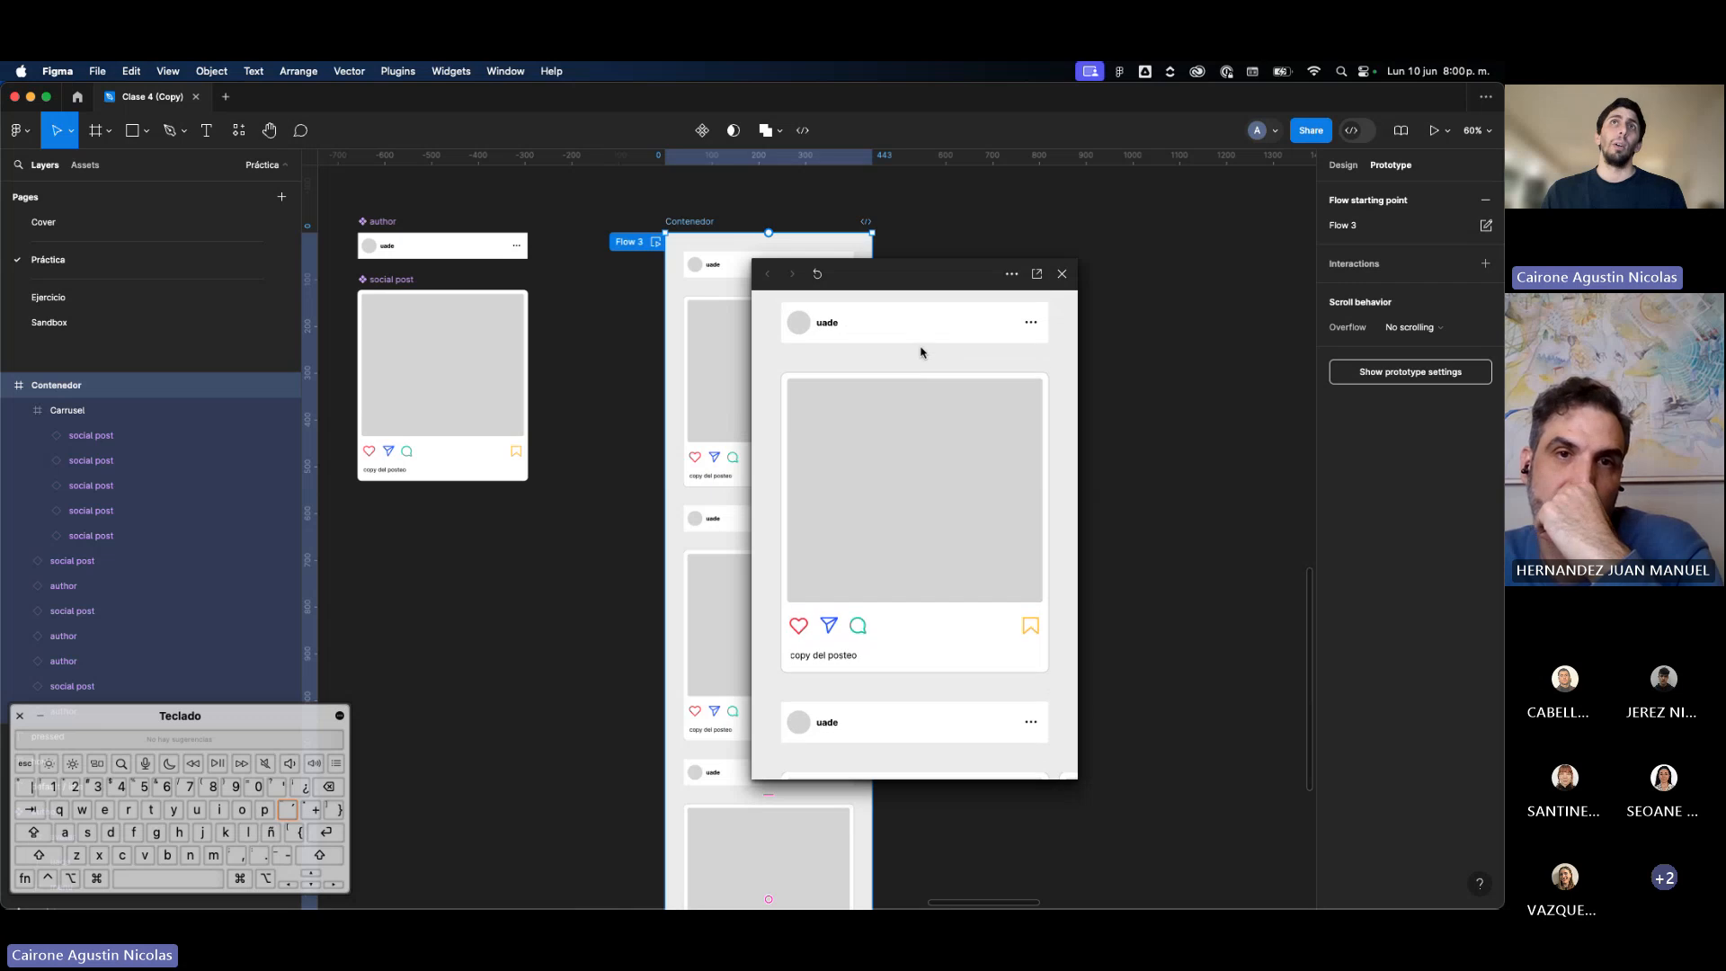
scroll(920, 353, down, 5)
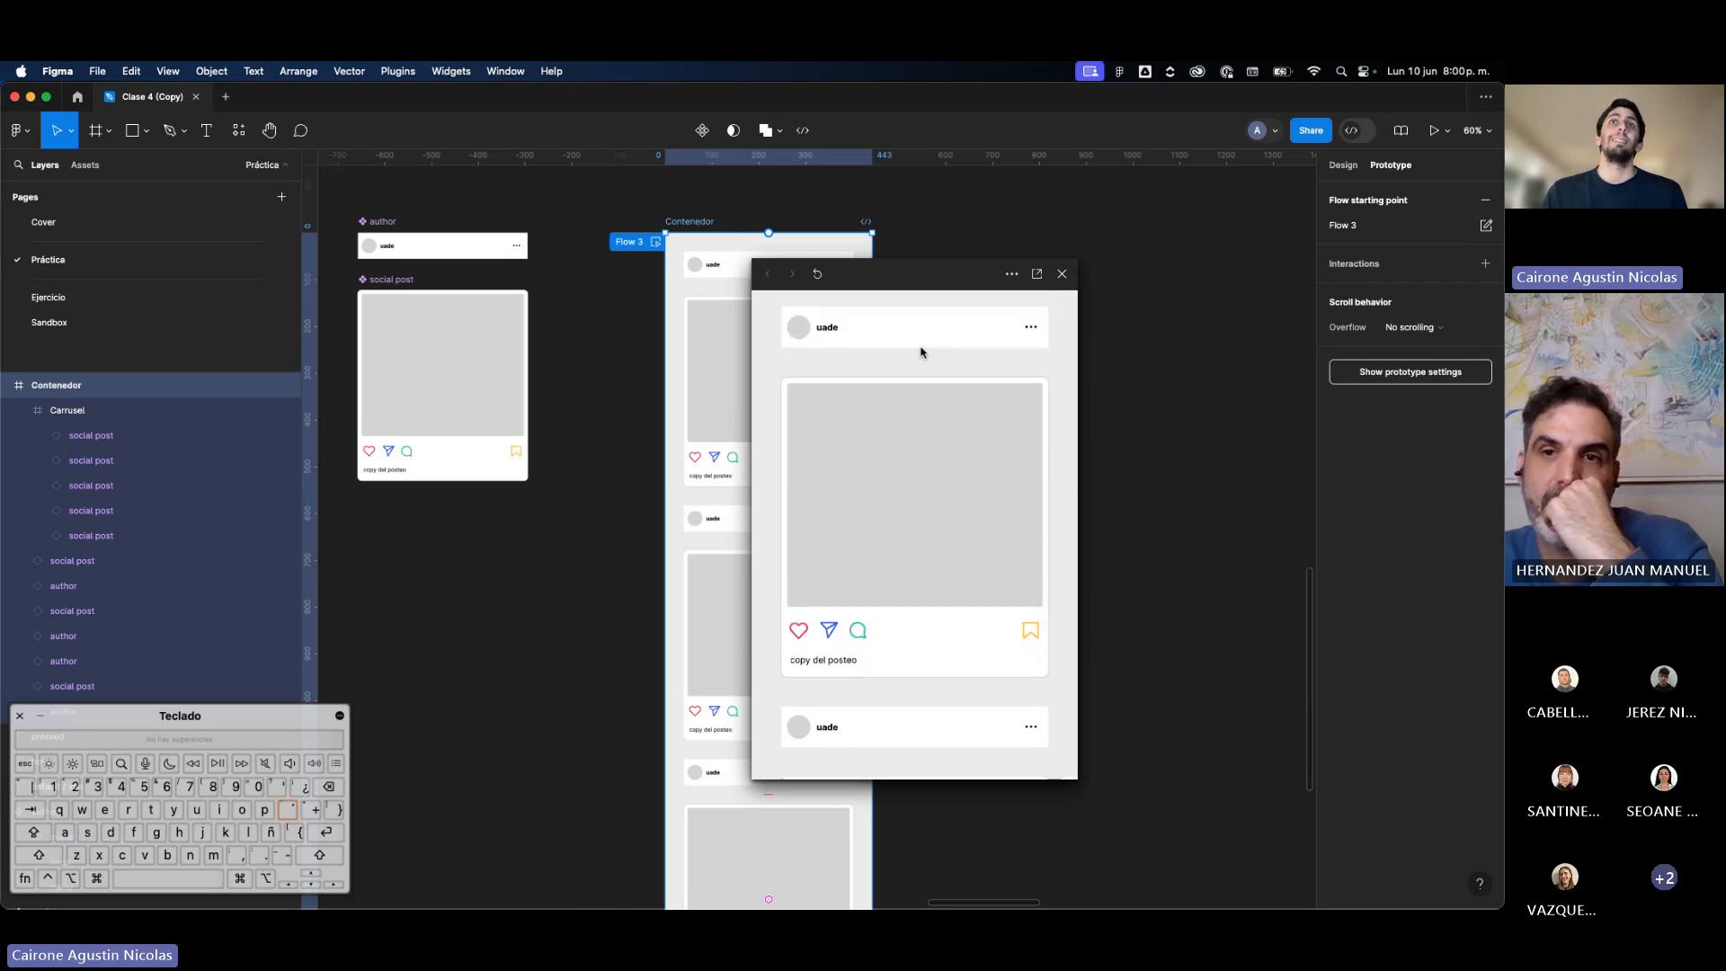
scroll(920, 352, up, 3)
scroll(920, 353, down, 5)
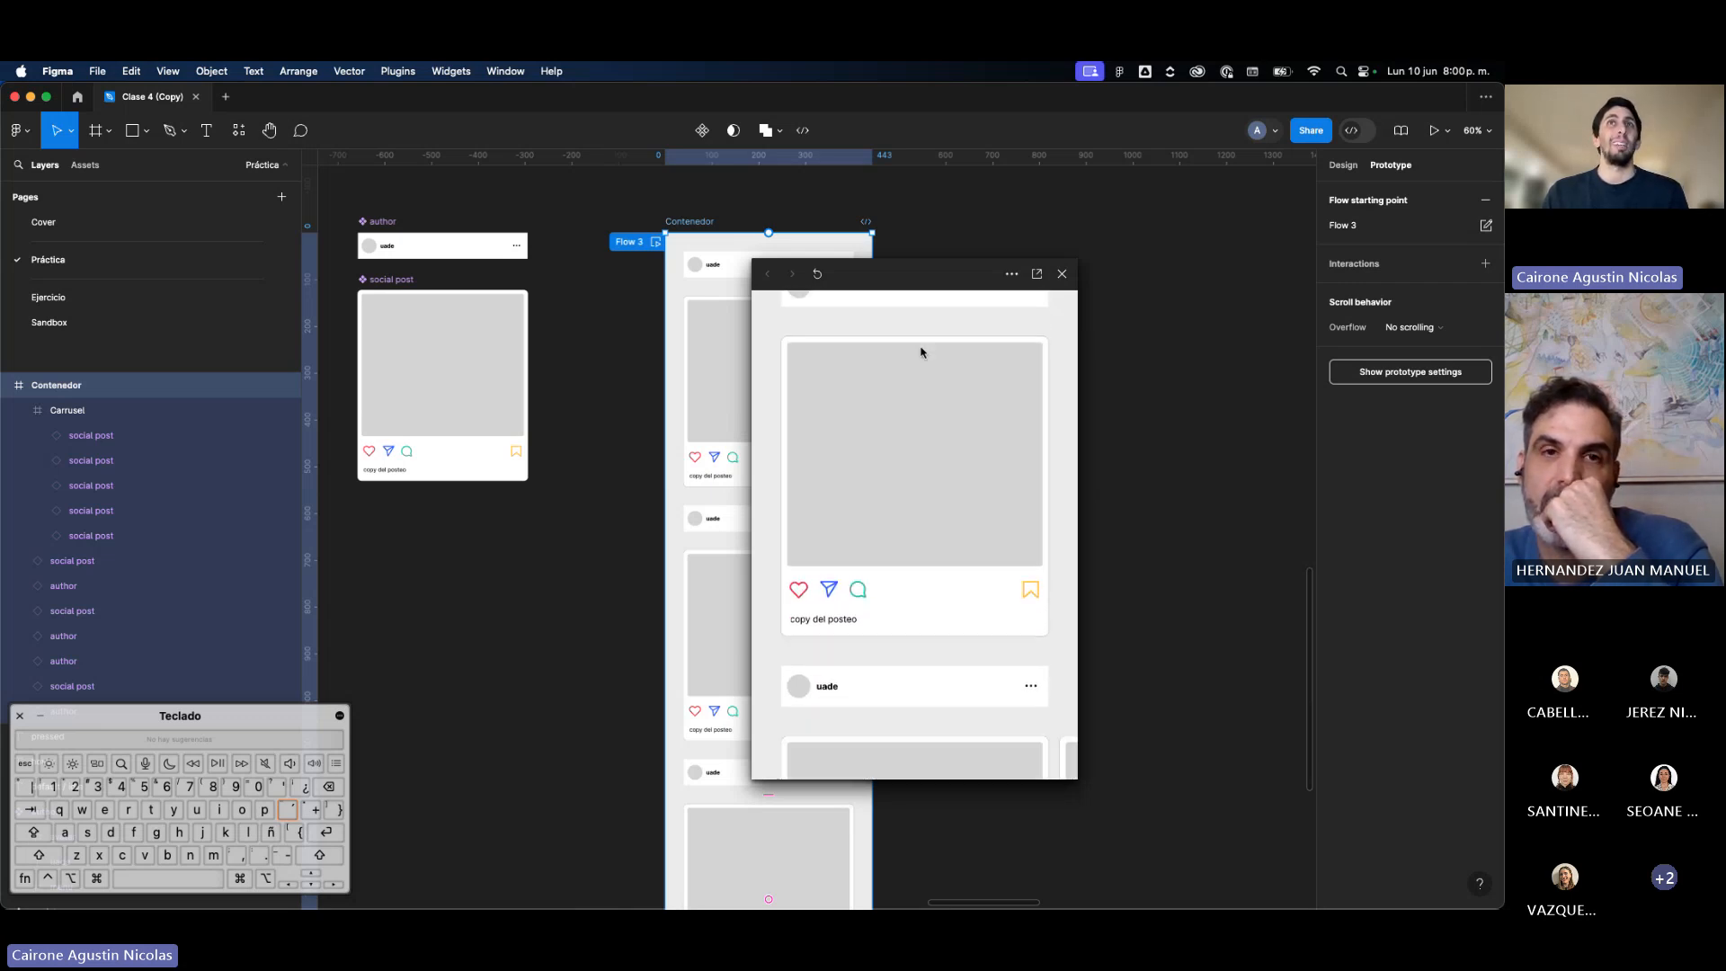
scroll(921, 349, up, 3)
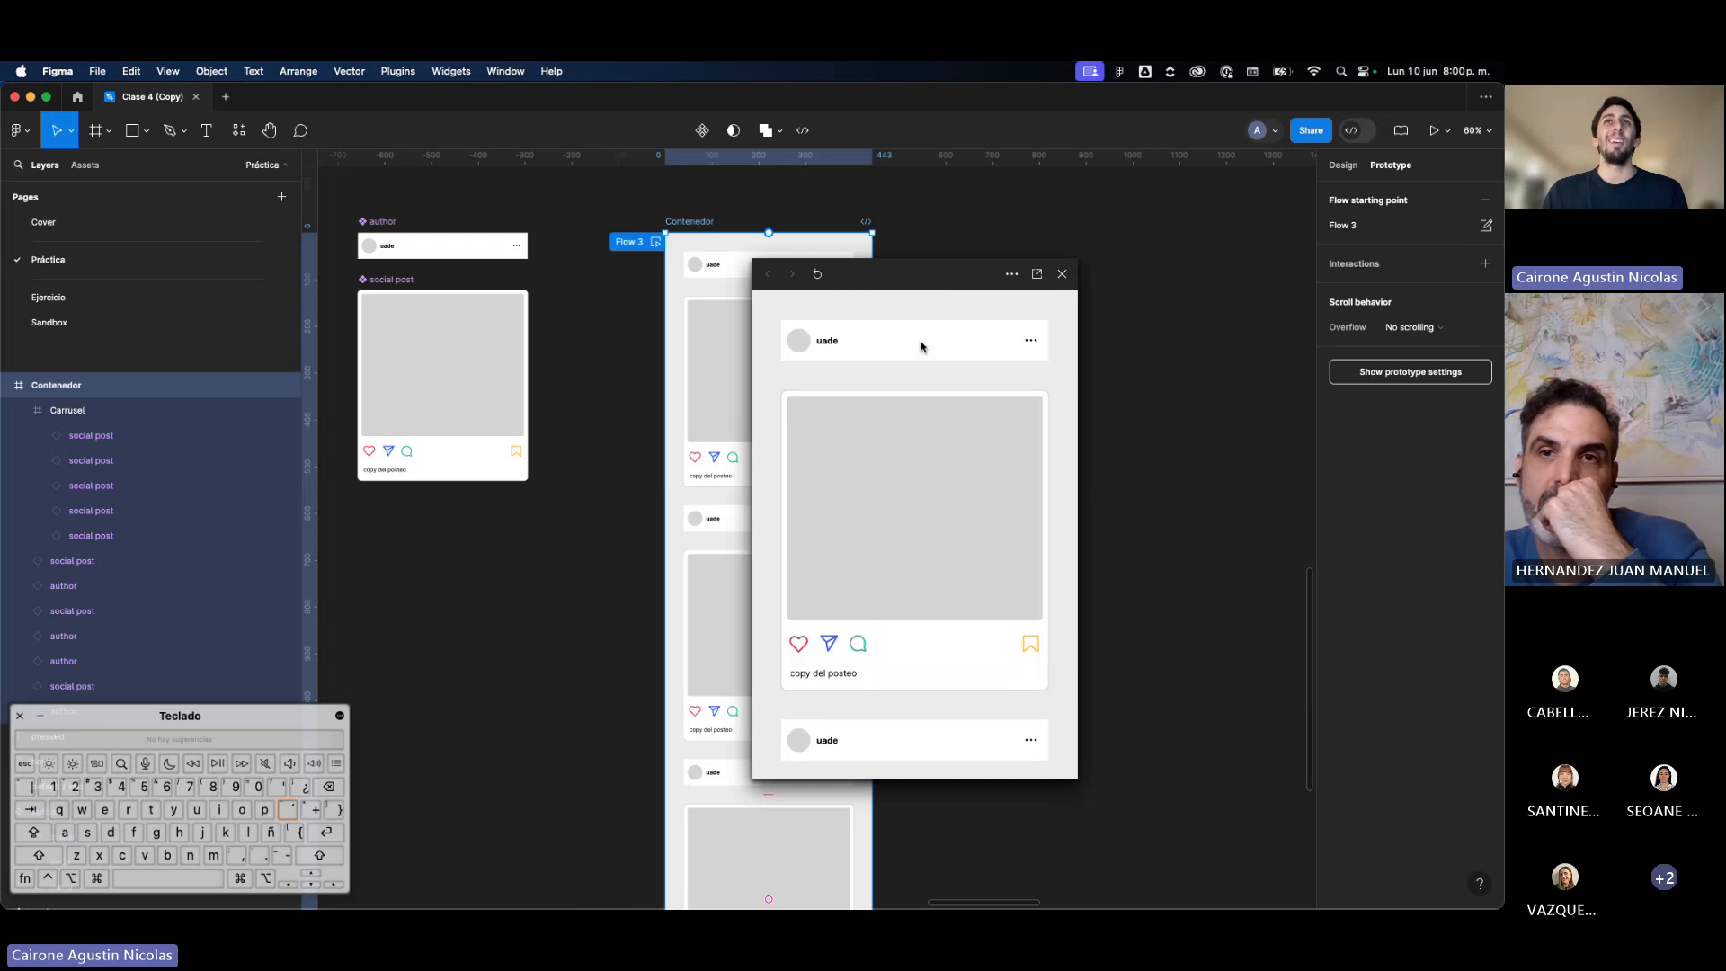
scroll(920, 348, down, 4)
scroll(920, 348, up, 4)
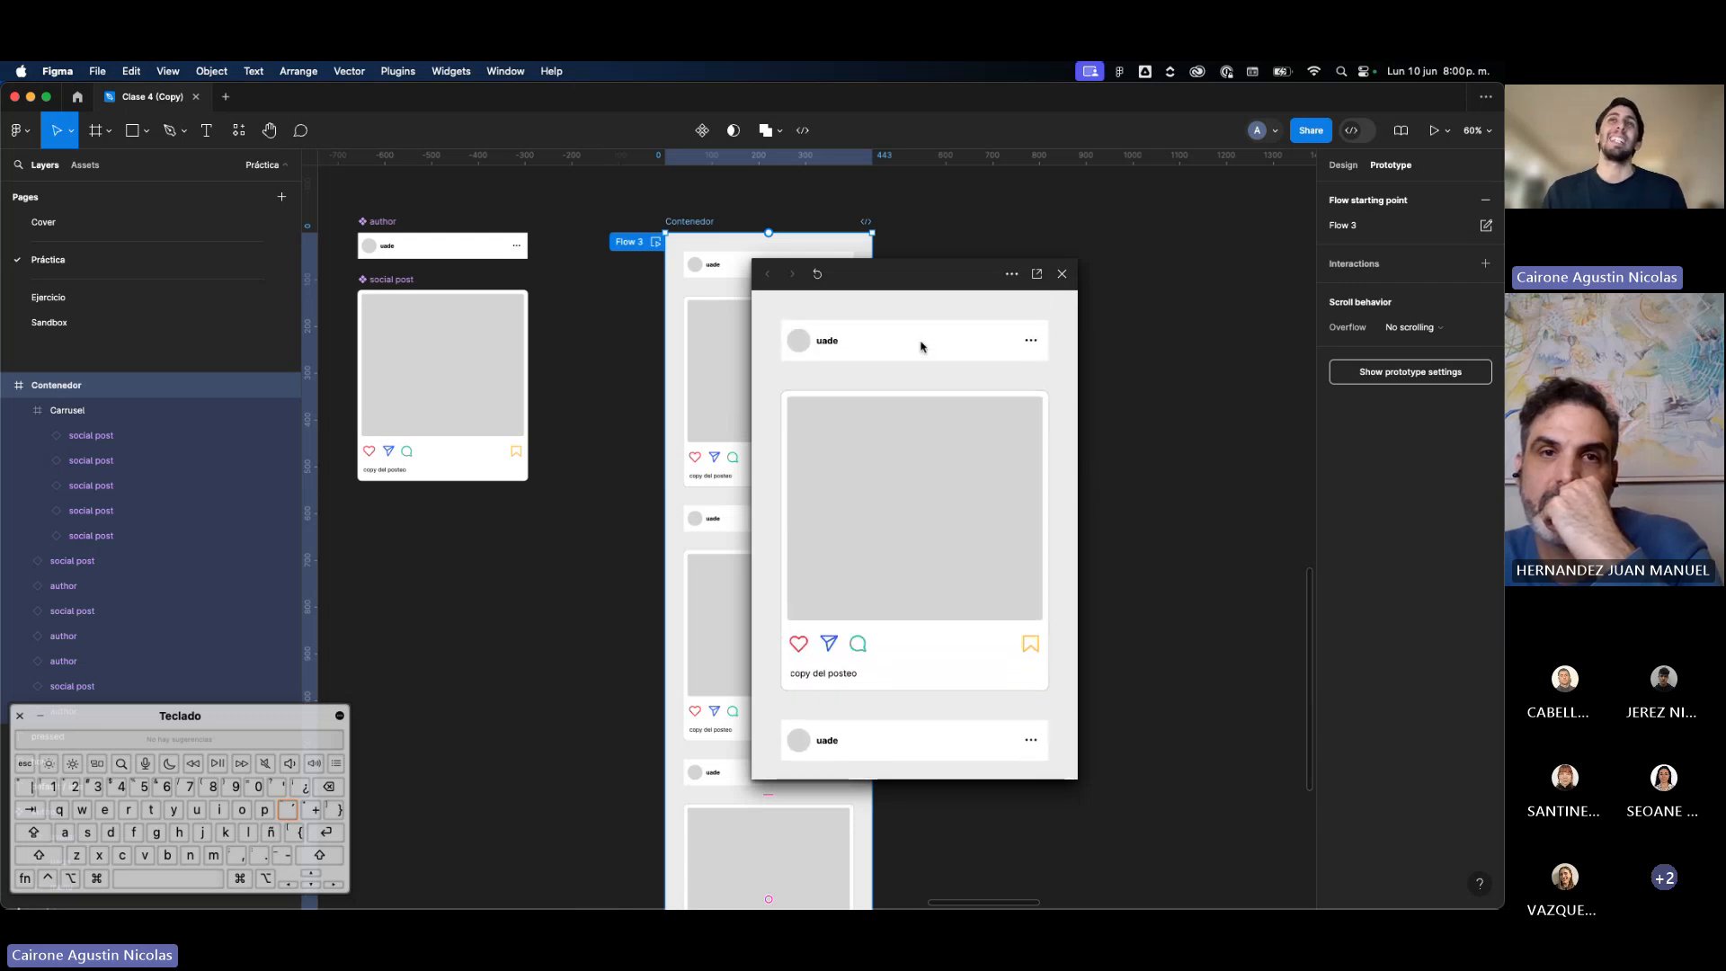
scroll(920, 346, down, 5)
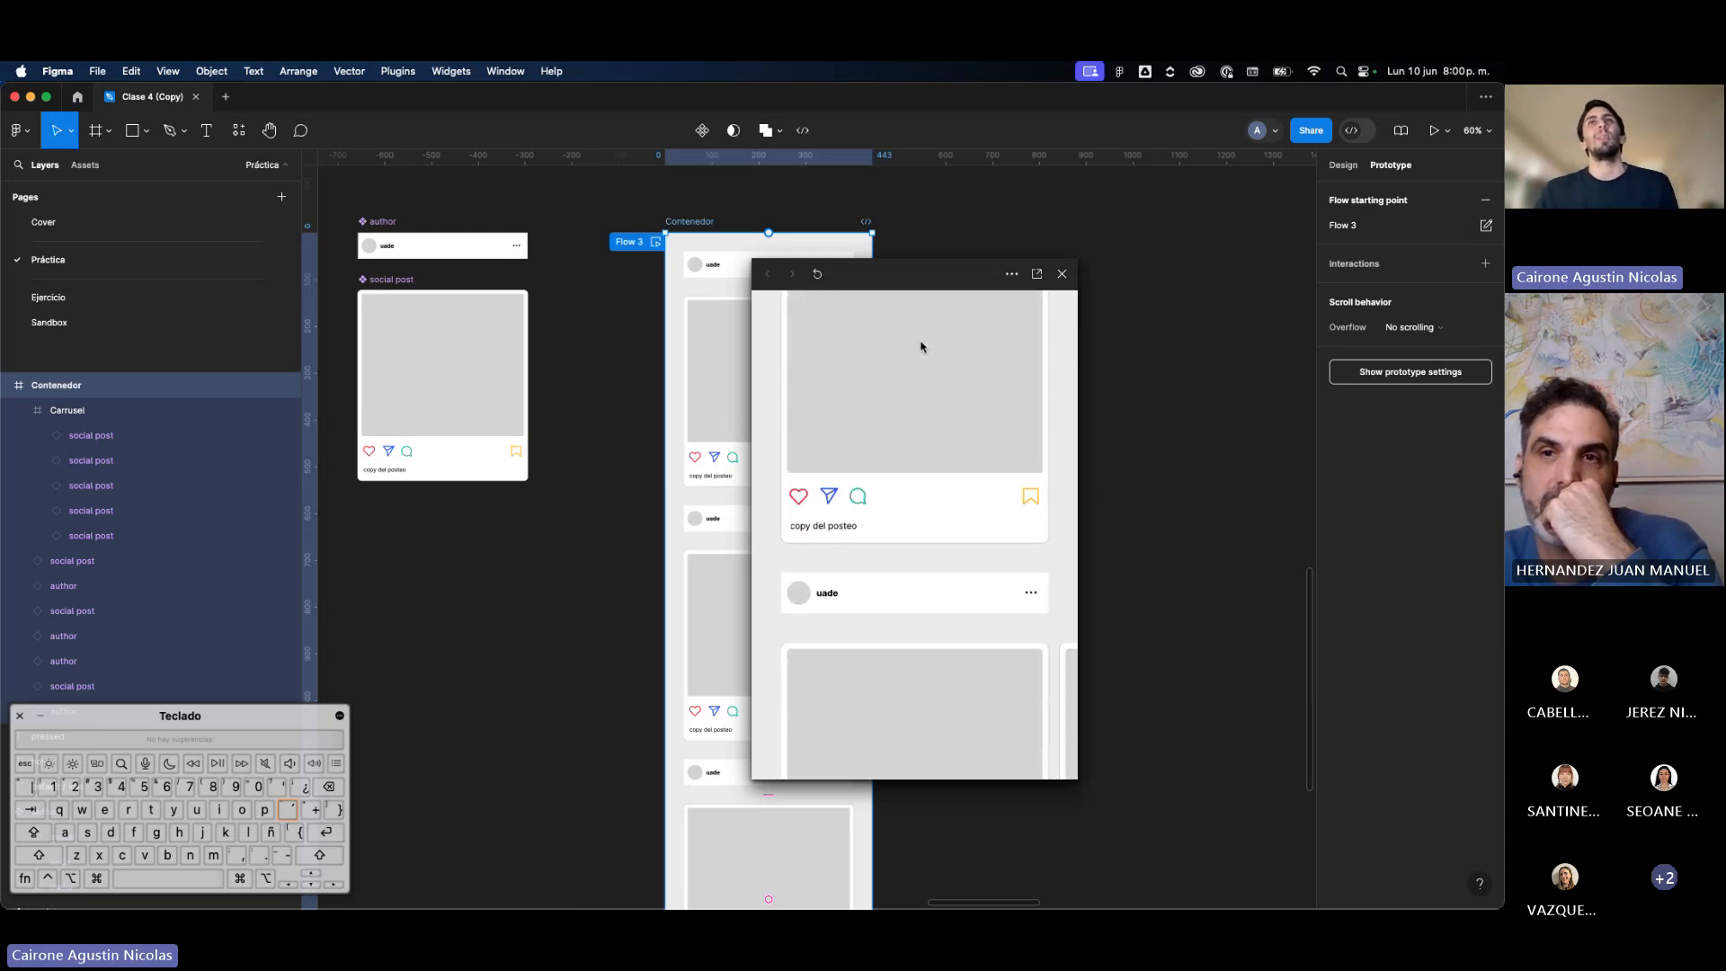
scroll(921, 347, up, 5)
scroll(944, 476, down, 1)
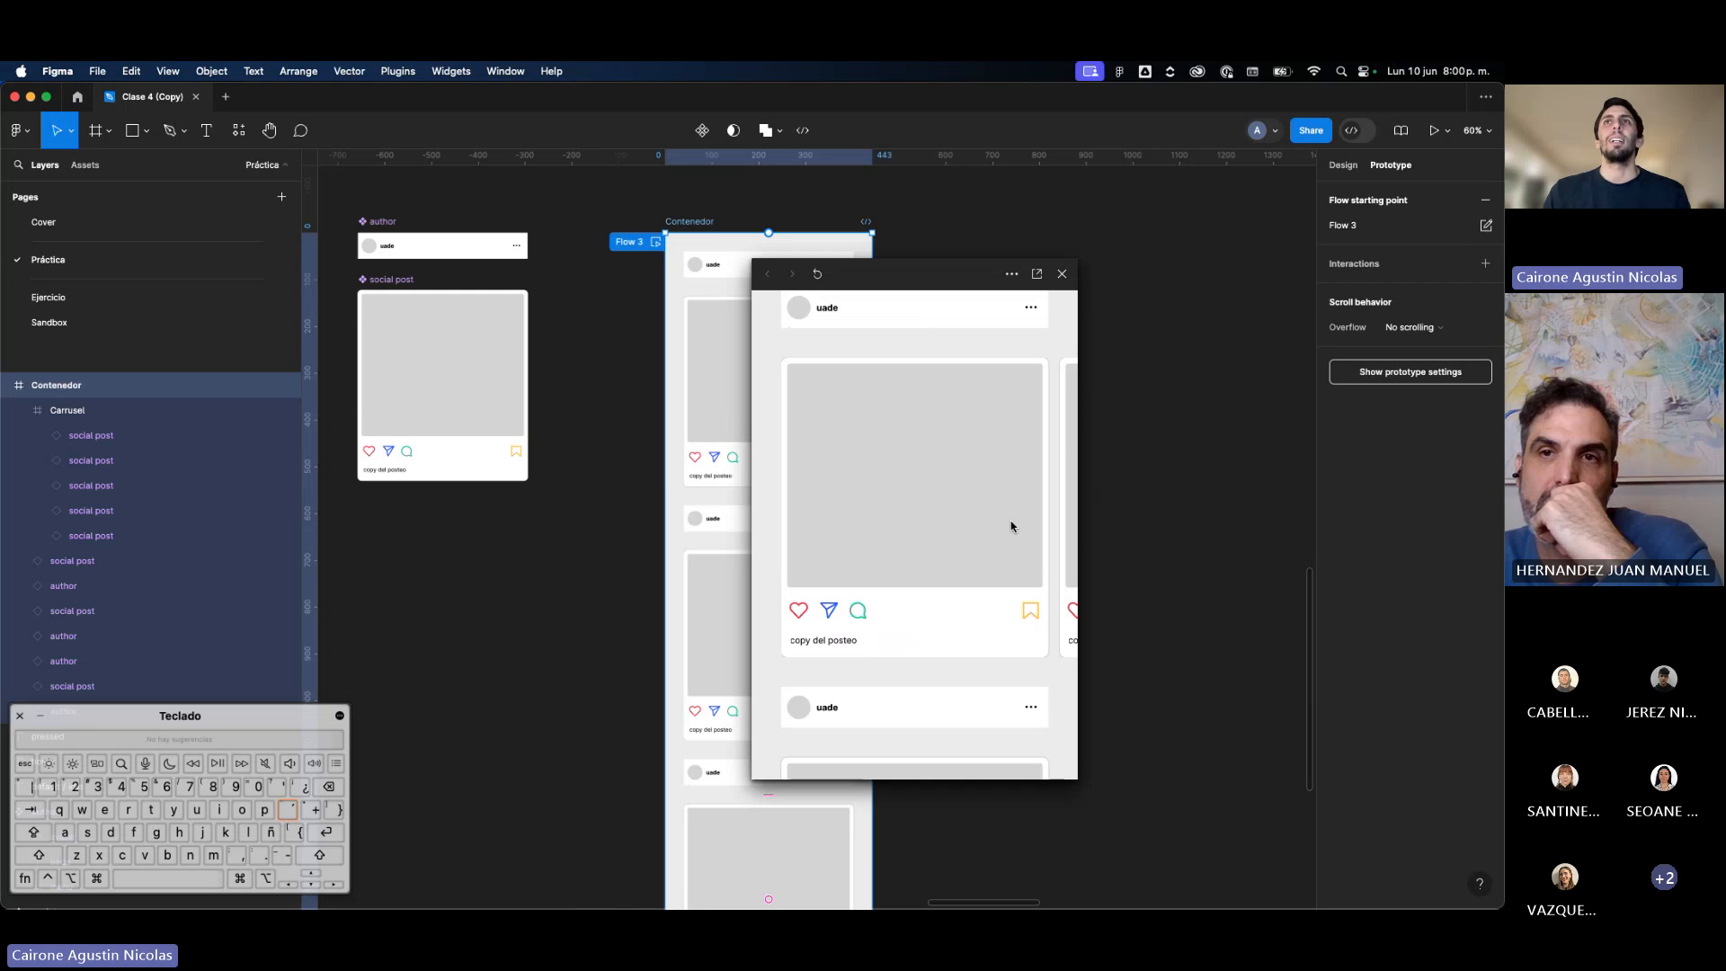
Step: Test the carousel's horizontal scrolling in the preview by moving back and forth through its posts
scroll(1011, 527, right, 3)
scroll(909, 531, left, 3)
scroll(1028, 527, right, 4)
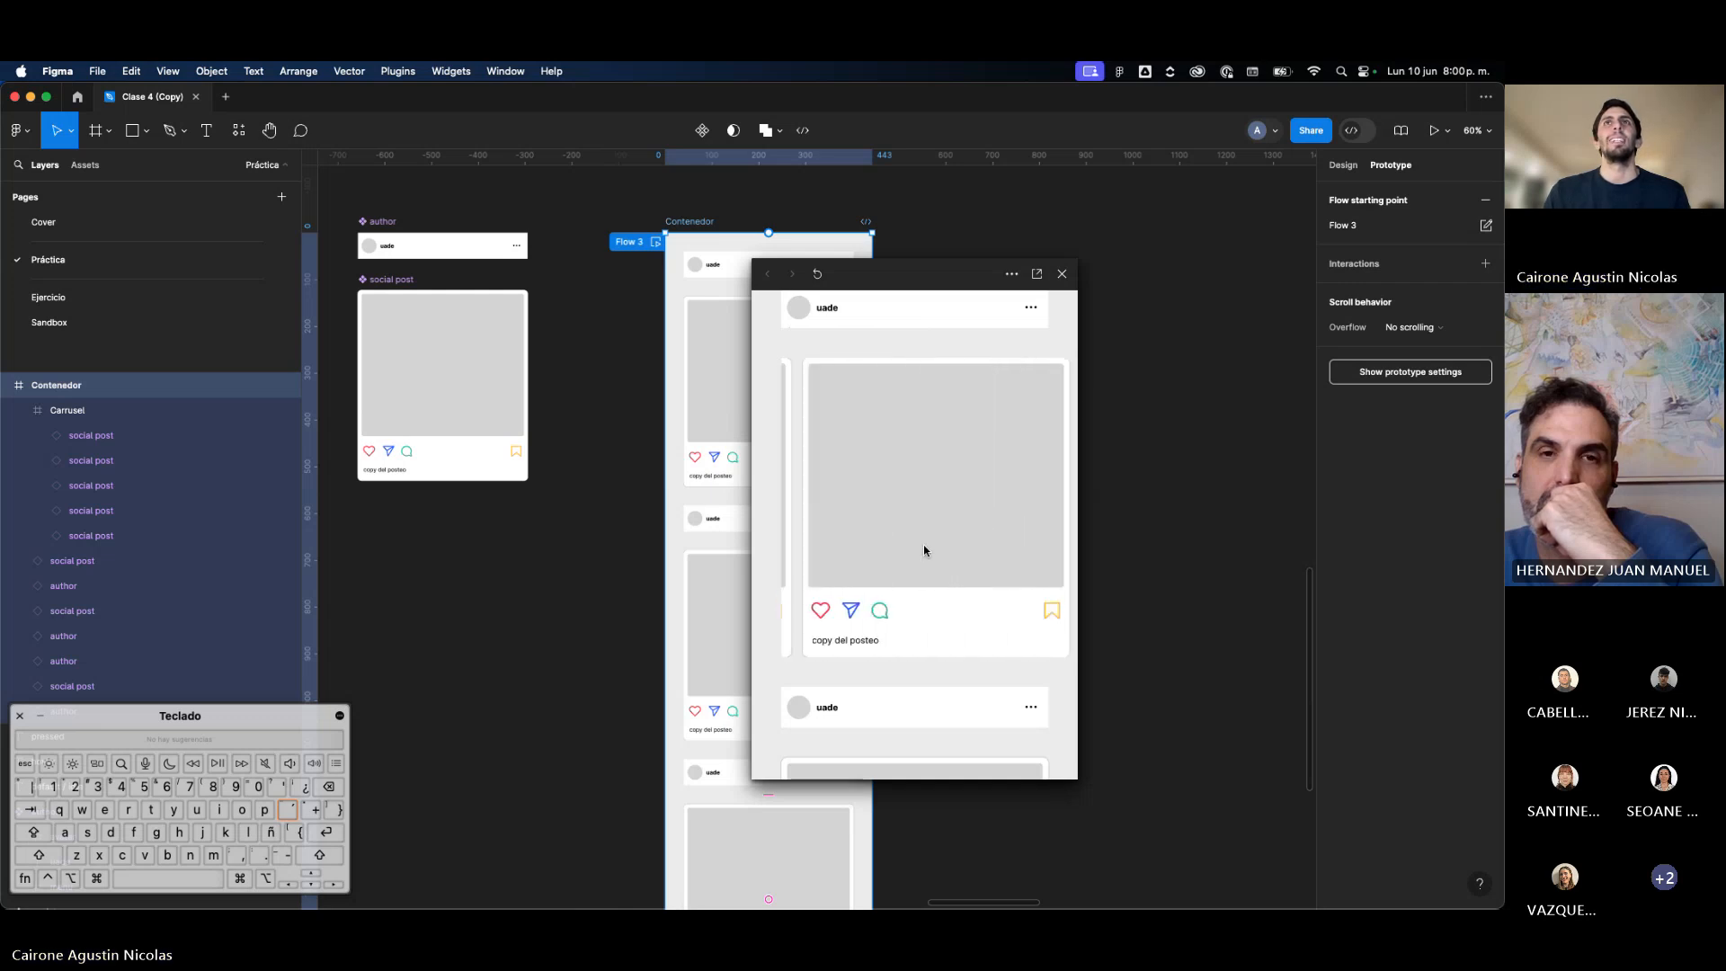
scroll(899, 551, right, 3)
scroll(863, 551, left, 3)
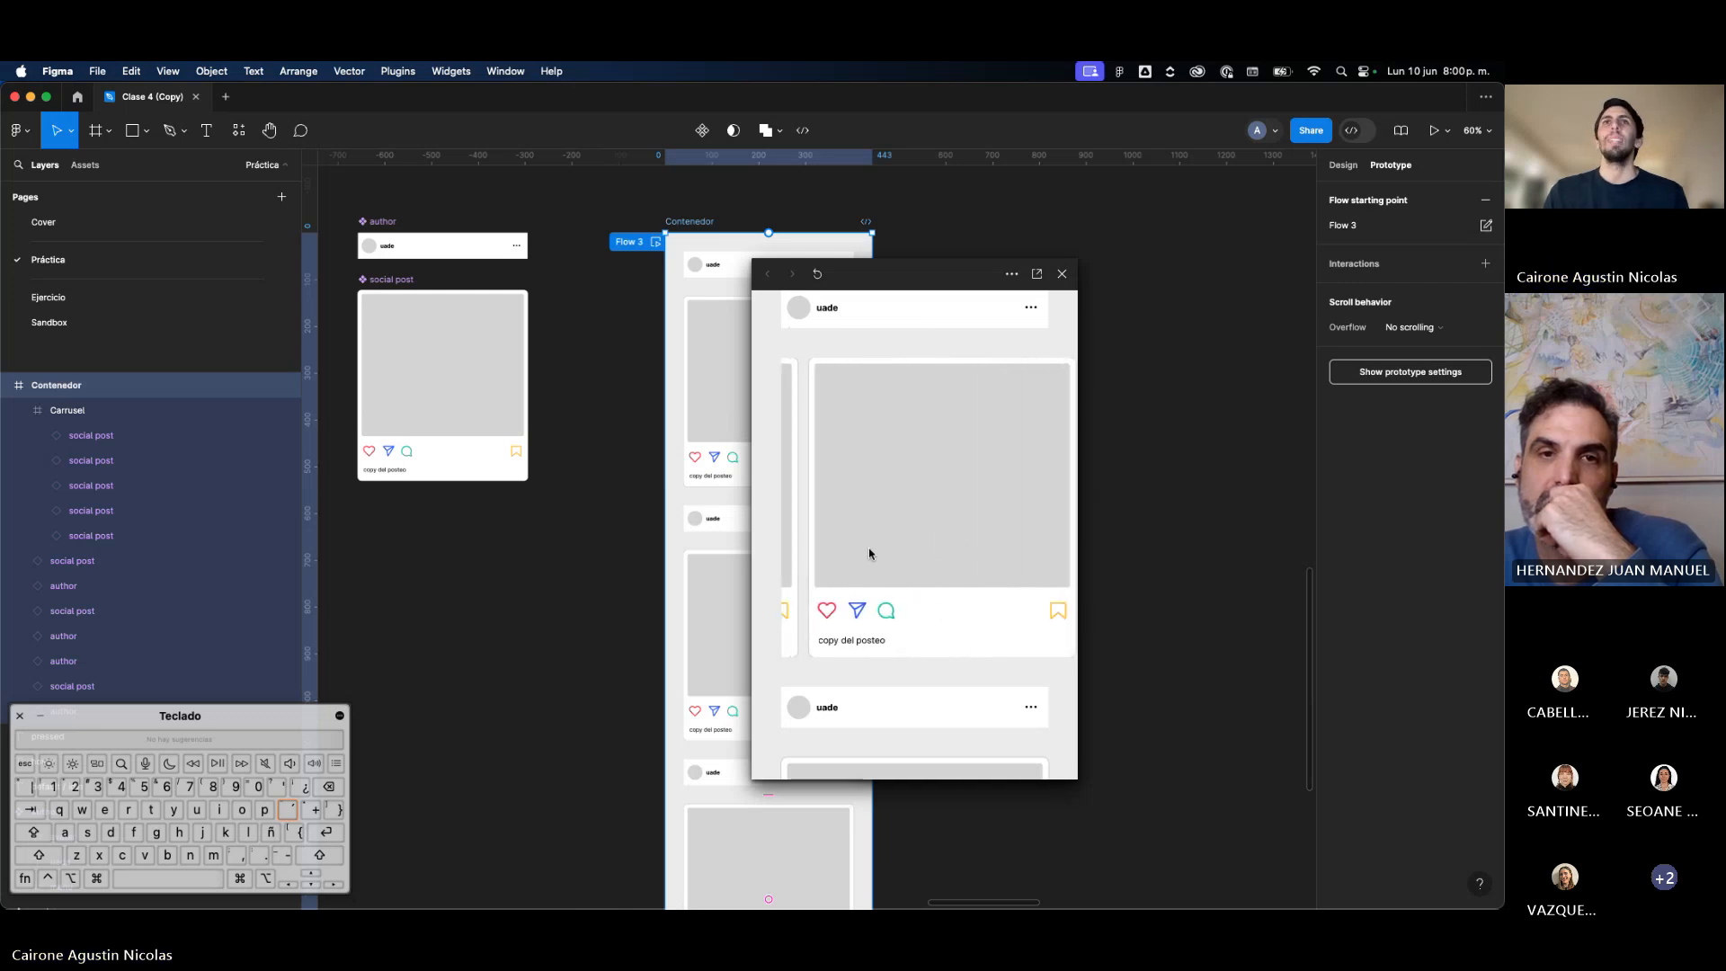
scroll(871, 554, right, 3)
scroll(894, 550, left, 6)
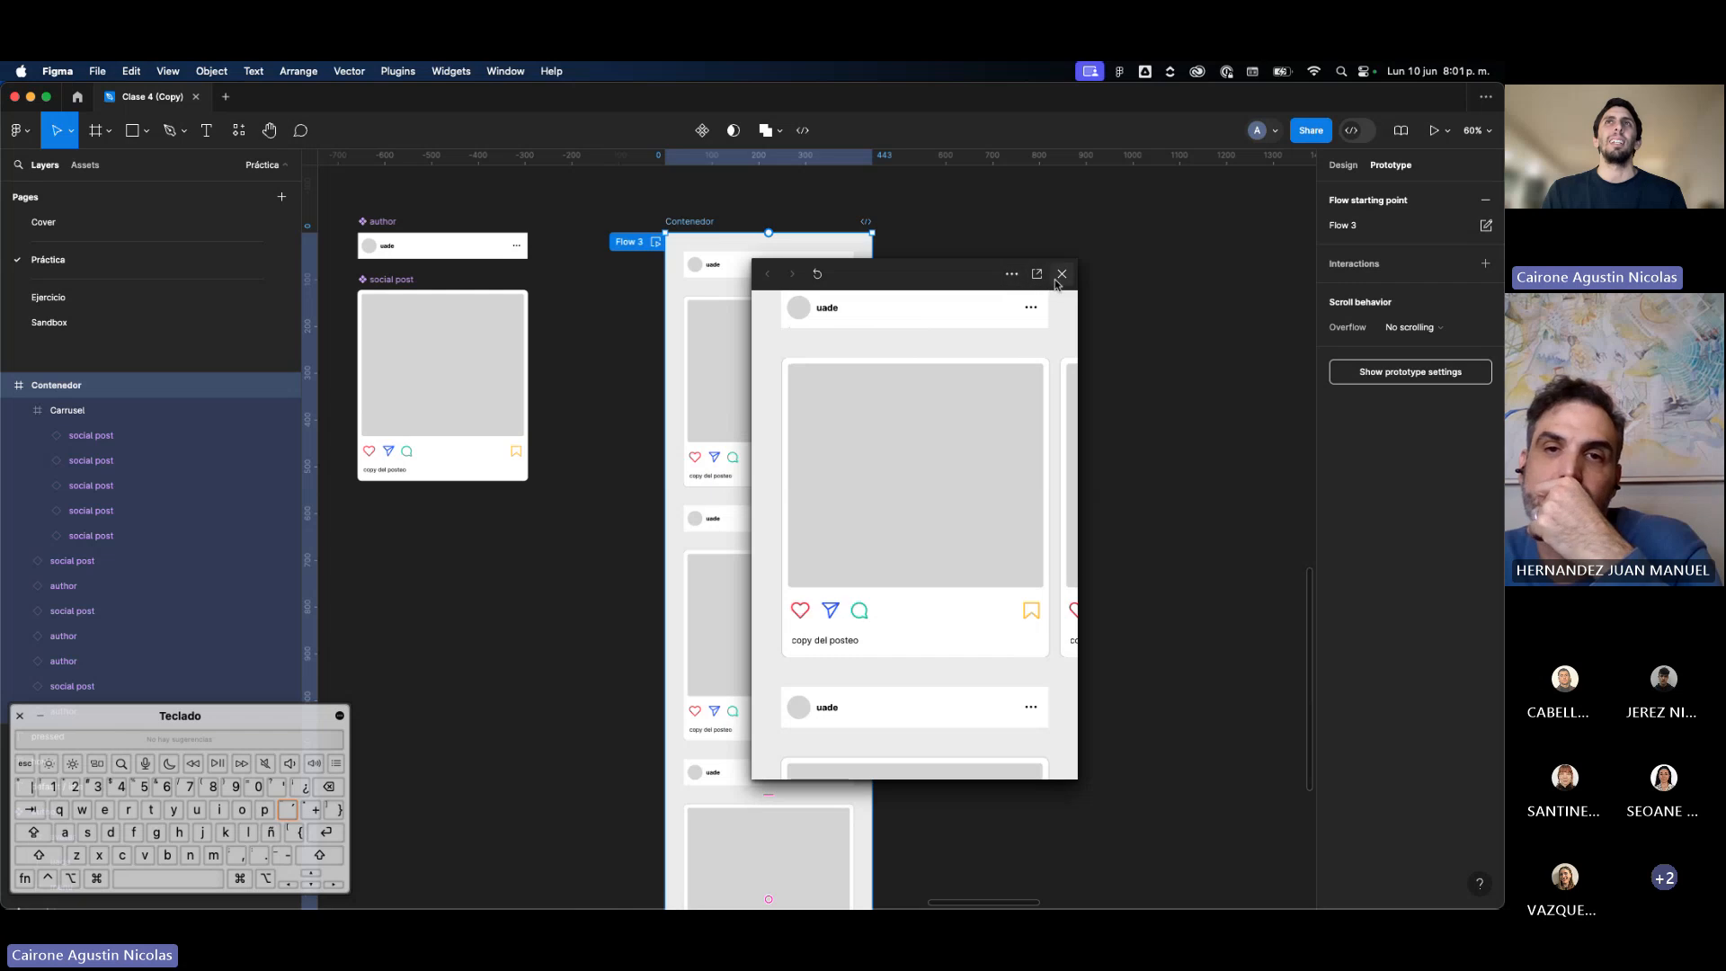
scroll(917, 611, right, 3)
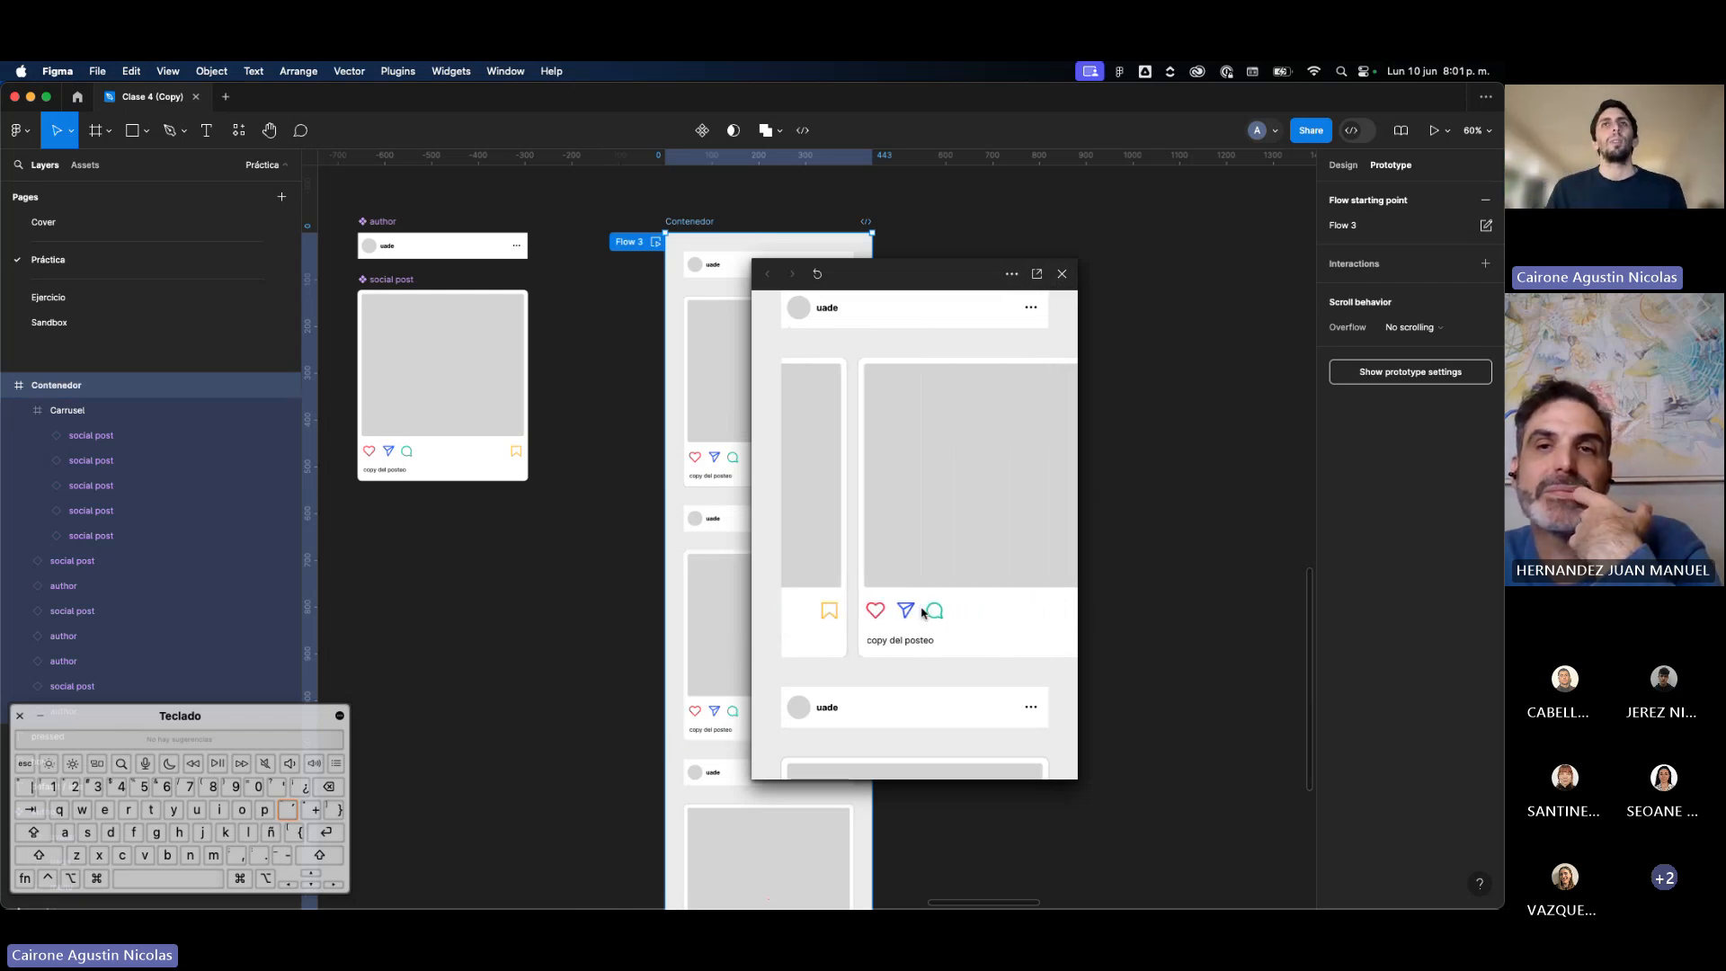
Step: Examine in the preview how the carousel posts are cut off at the Carrusel frame's left edge while scrolling sideways, then close the preview
scroll(1058, 604, right, 2)
drag(971, 559, 817, 551)
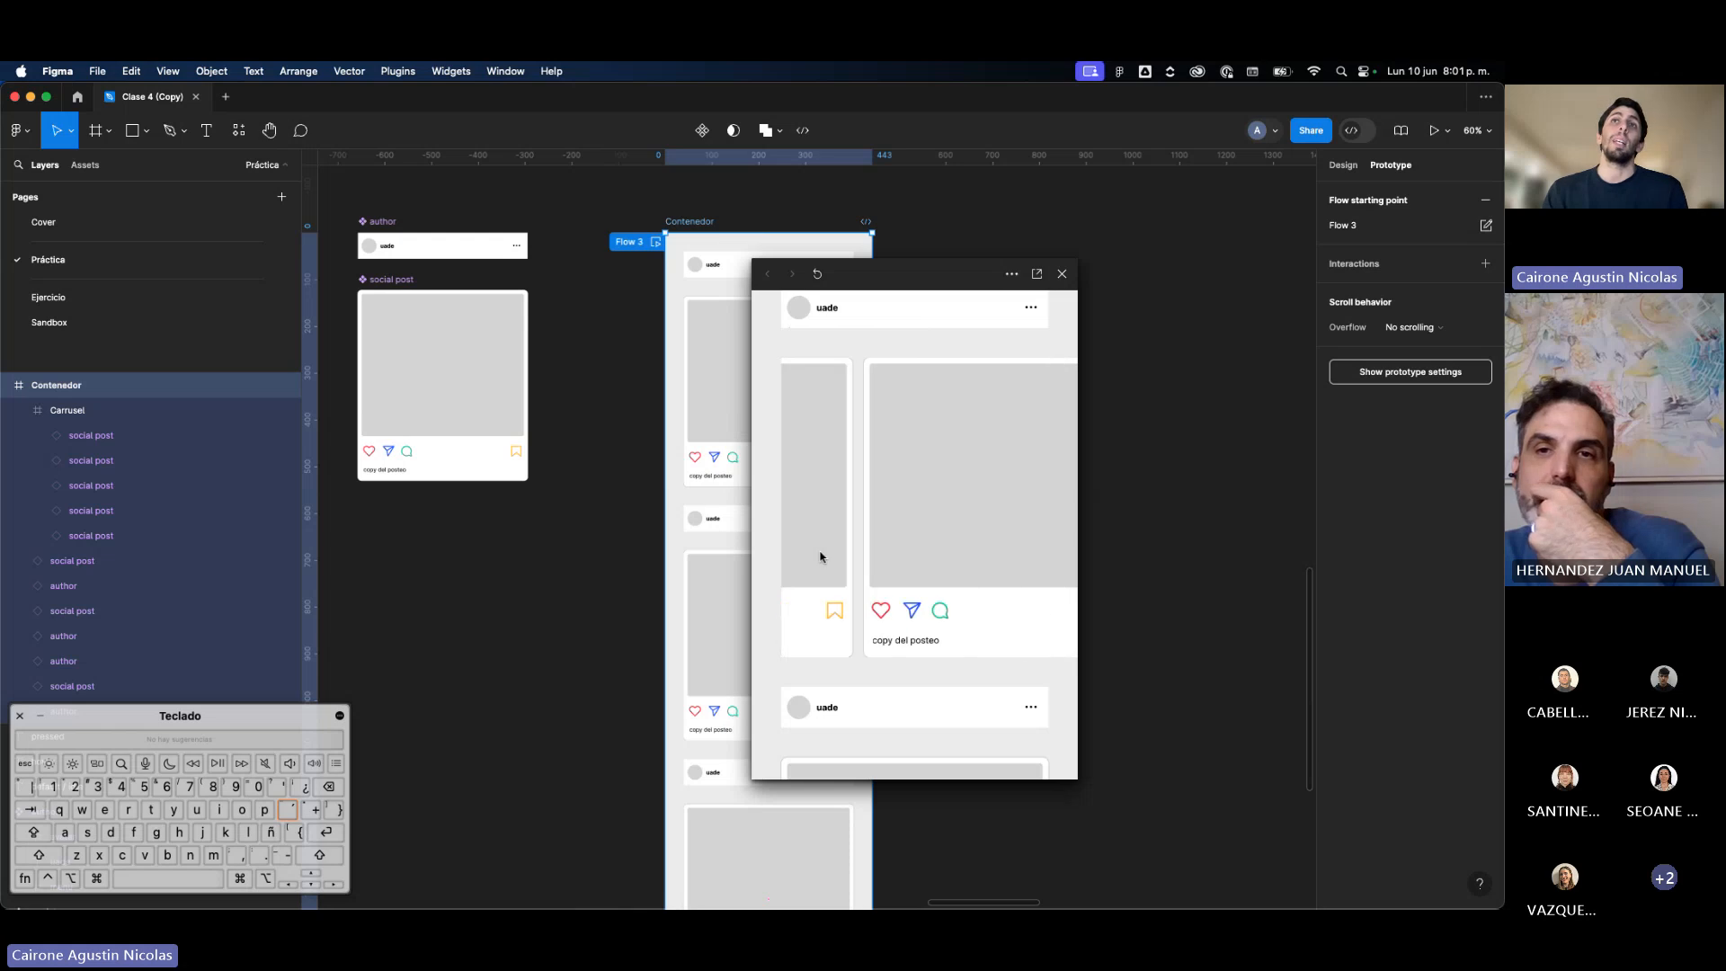
scroll(926, 557, left, 3)
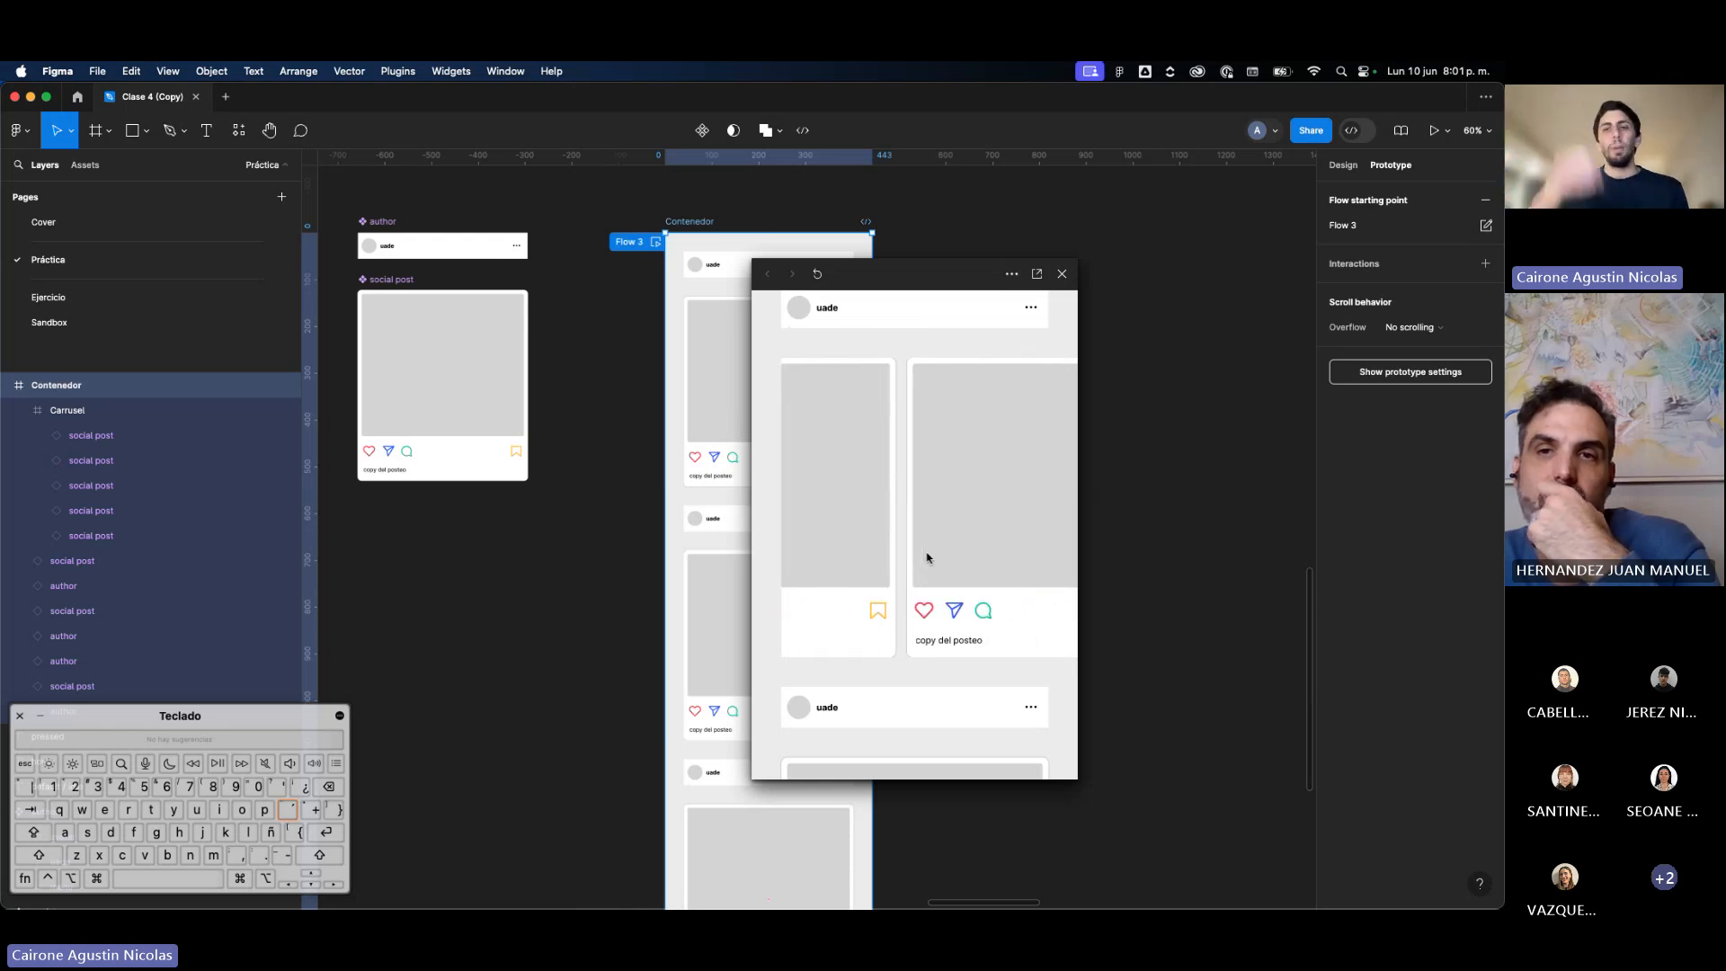
drag(901, 544, 821, 536)
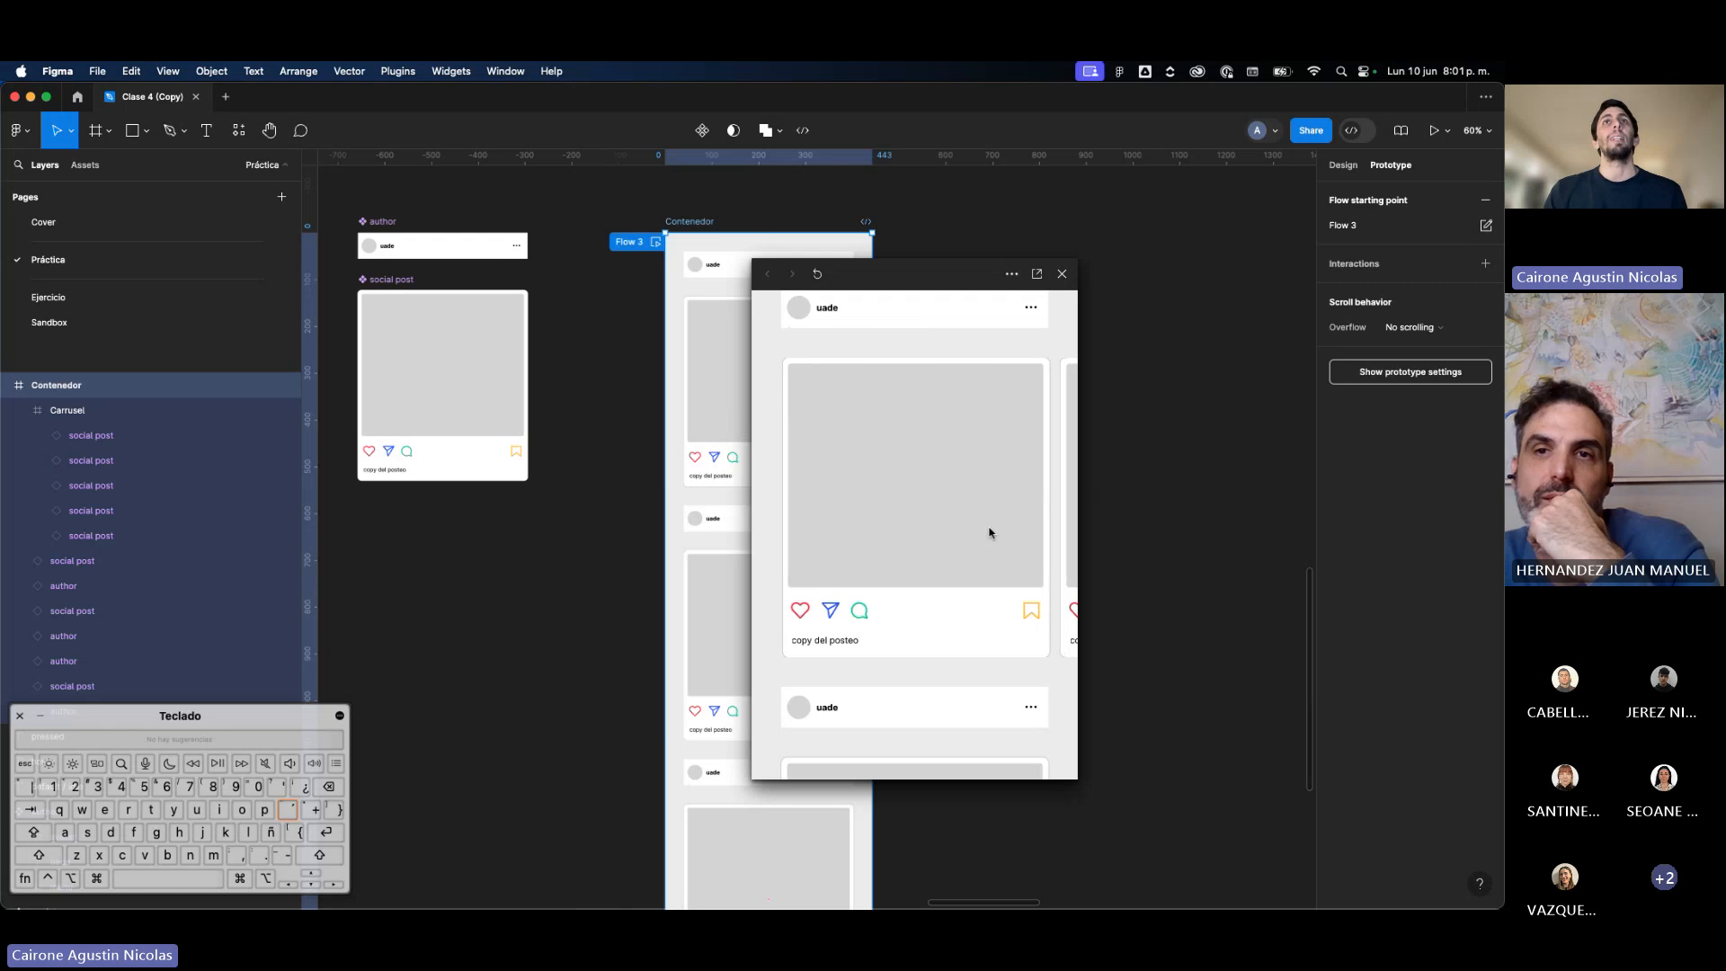
drag(987, 532, 913, 570)
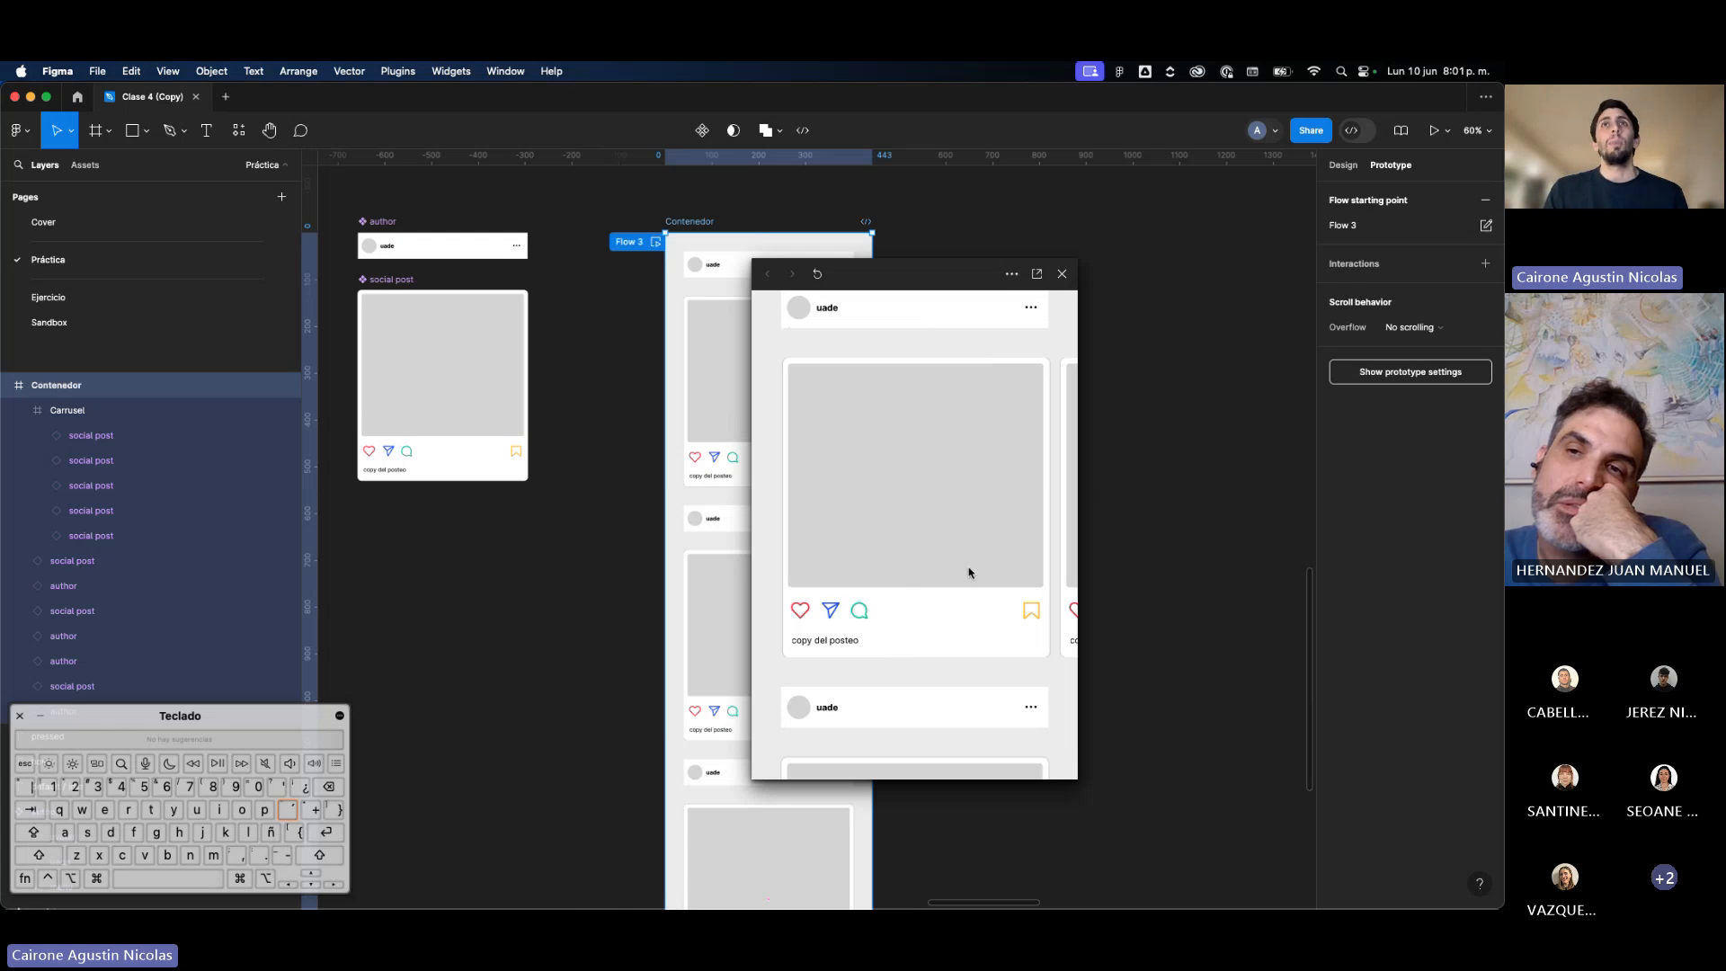
drag(968, 572, 928, 570)
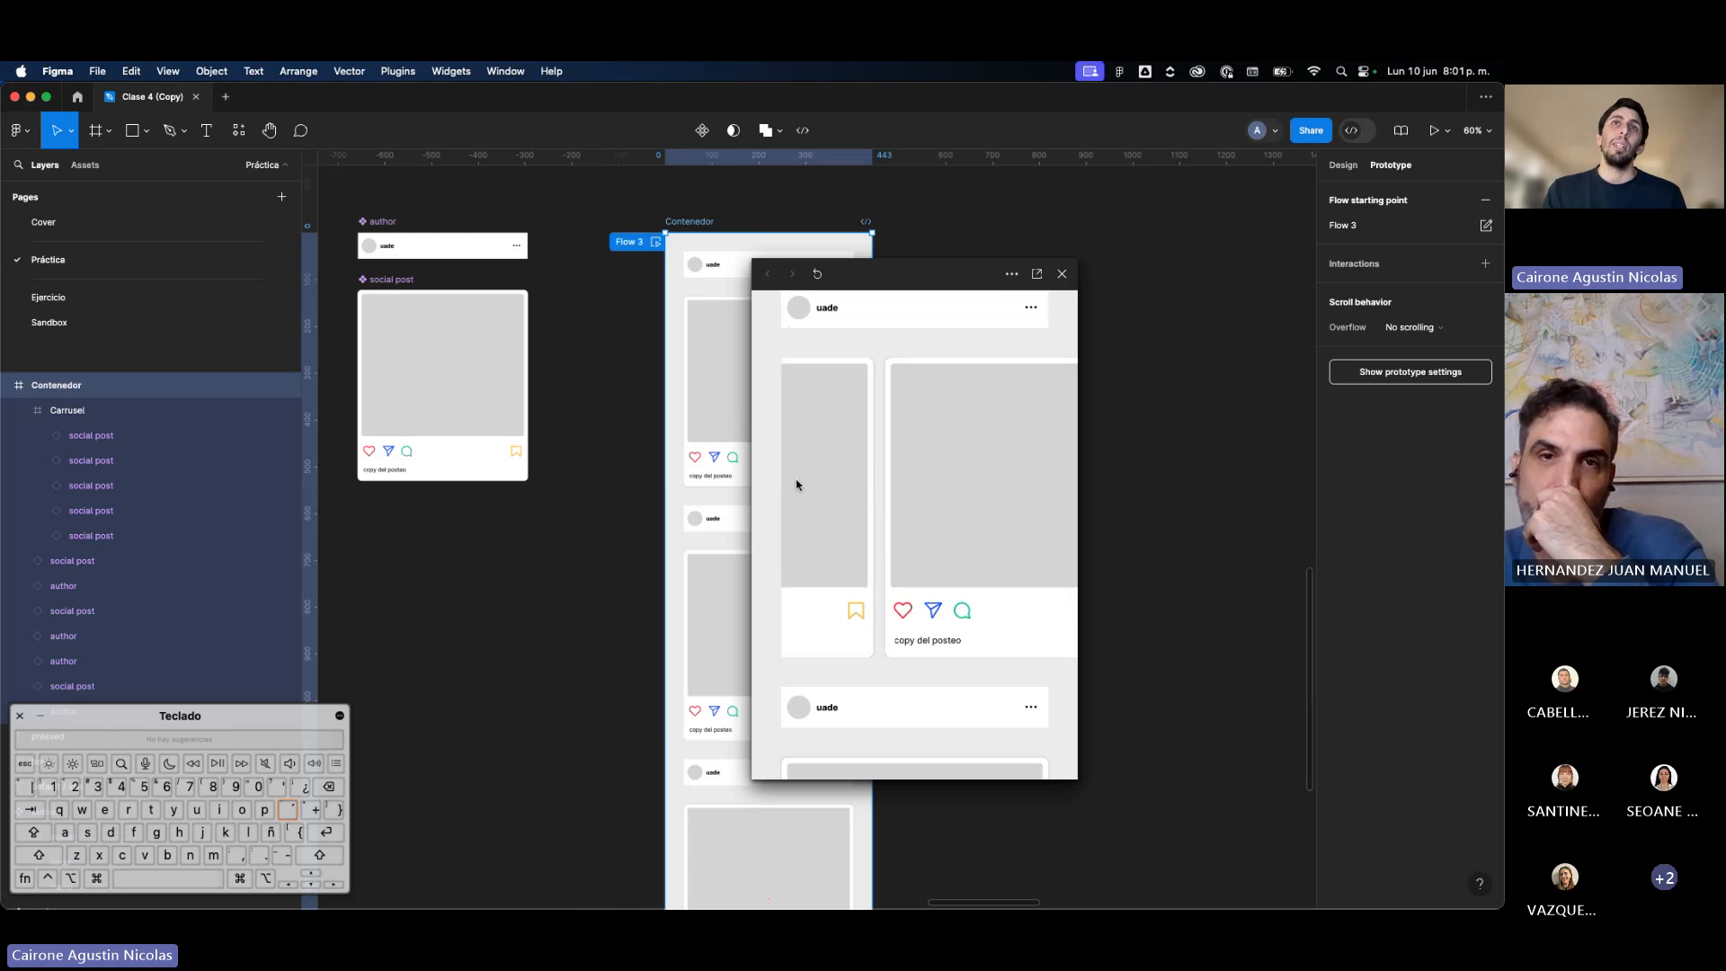
mouse_move(816, 559)
mouse_down()
mouse_move(917, 551)
mouse_move(849, 568)
mouse_up()
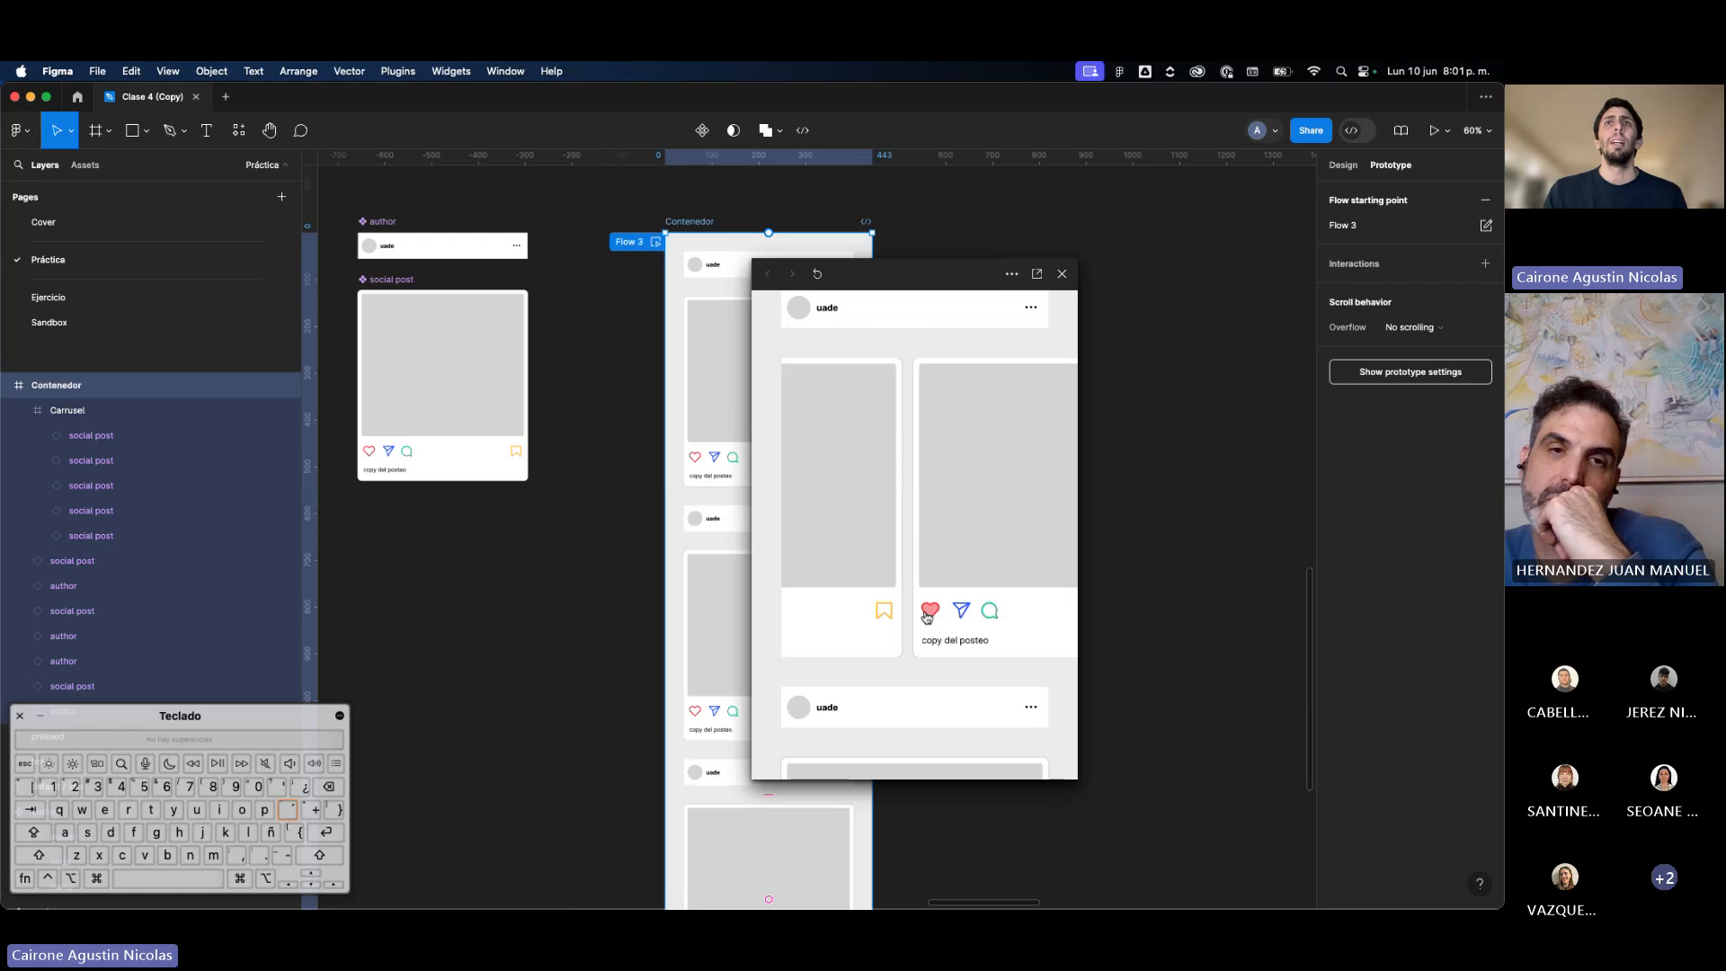
drag(926, 616, 881, 616)
drag(1004, 545, 790, 546)
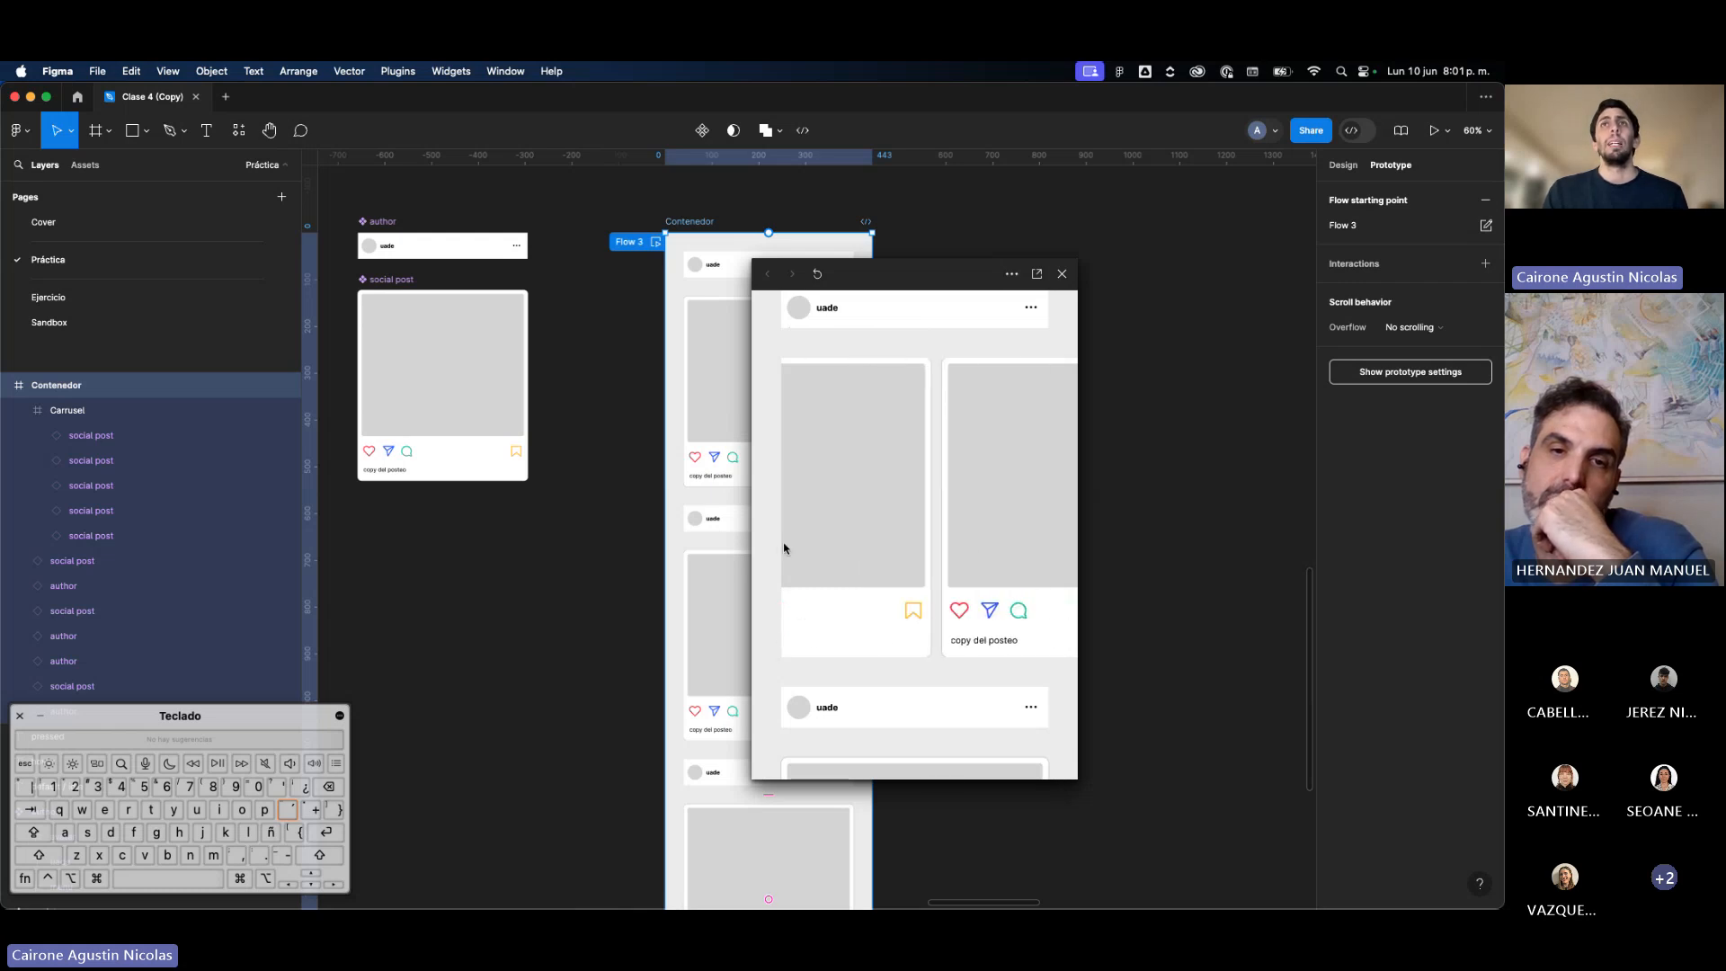
drag(995, 536, 898, 536)
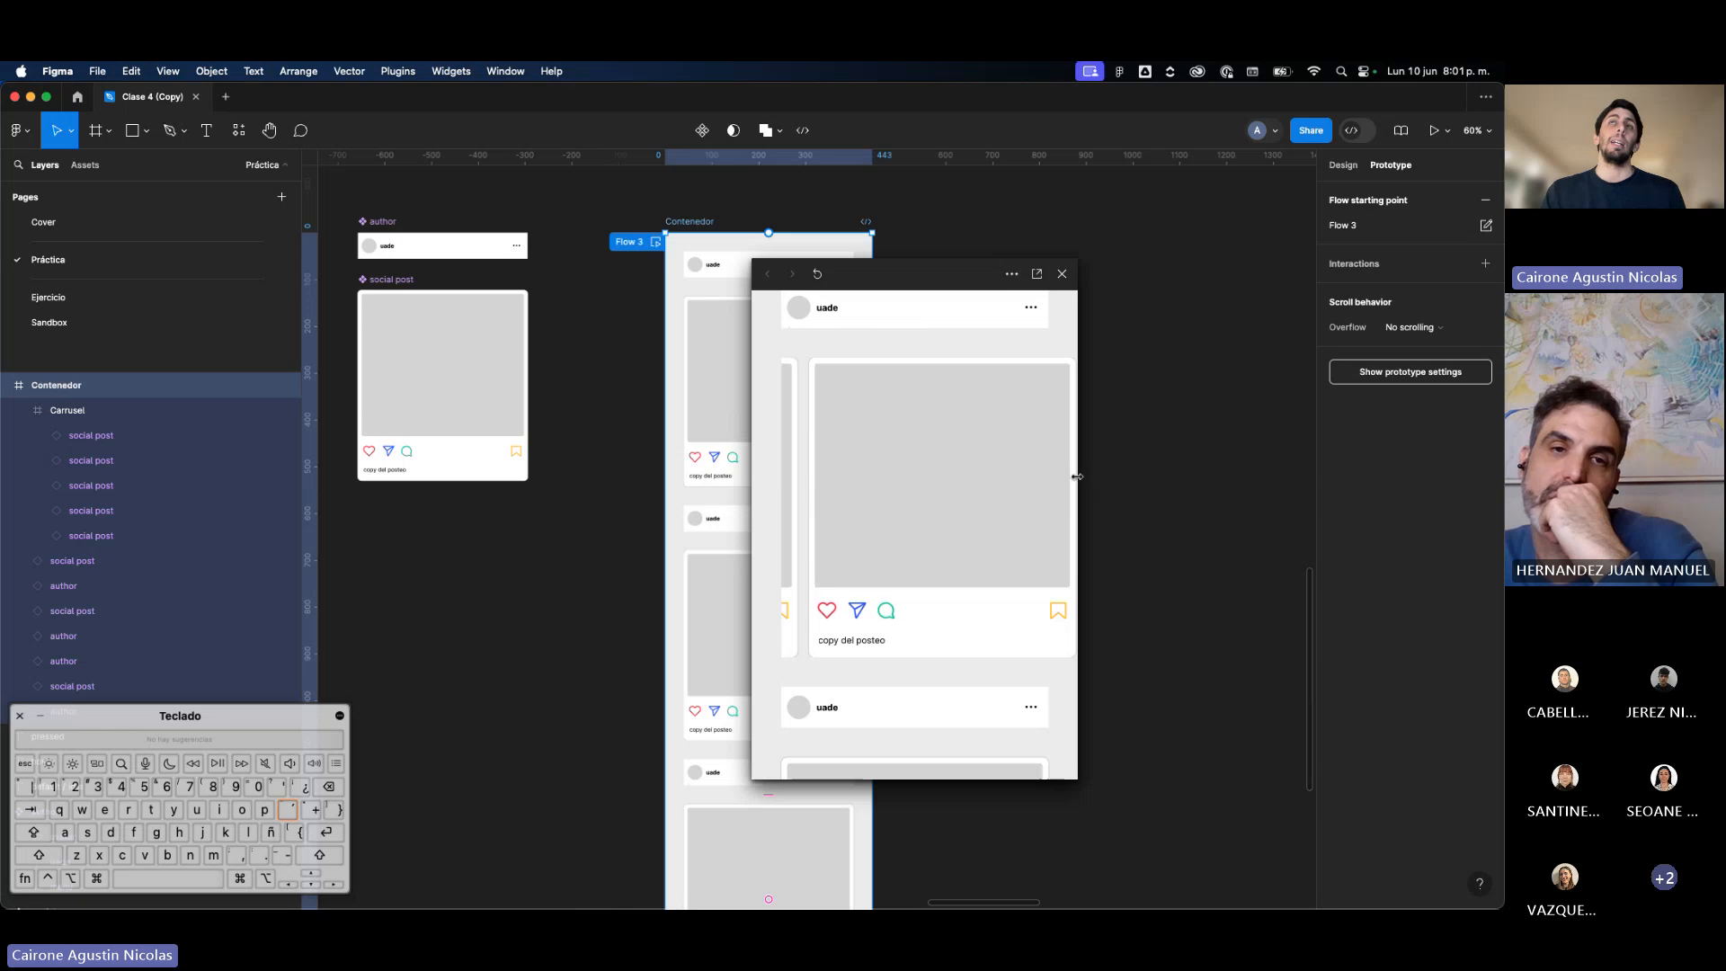
drag(1059, 447, 832, 464)
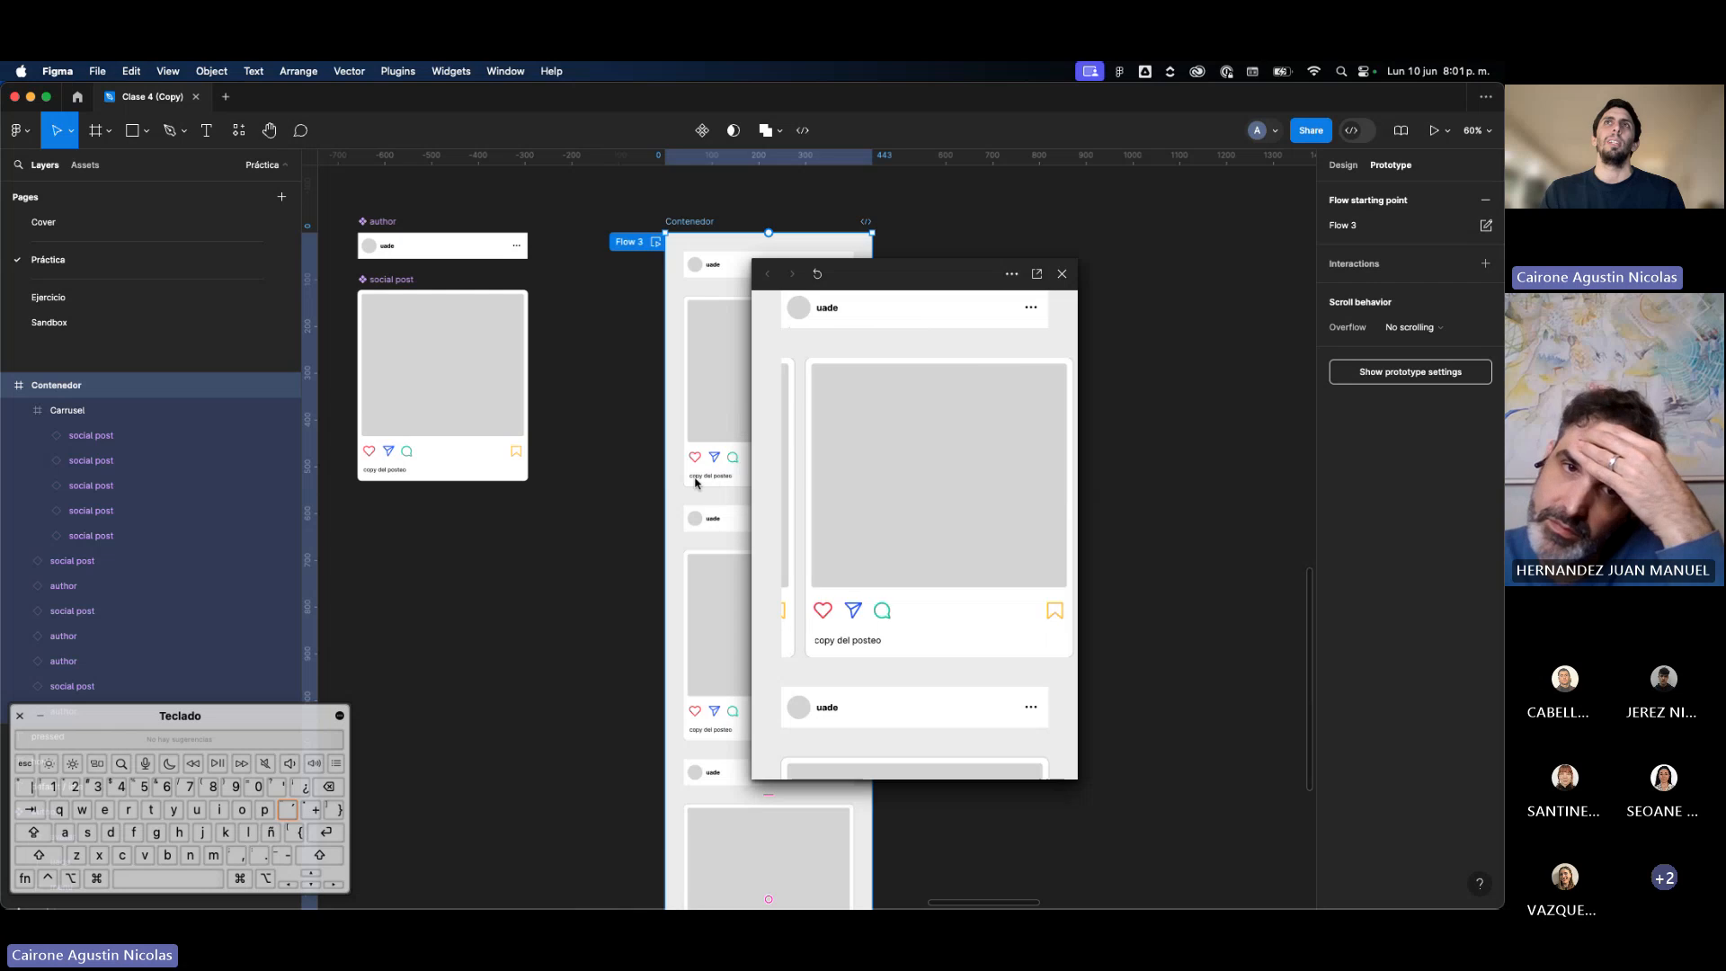
drag(1061, 415, 889, 434)
drag(994, 438, 773, 464)
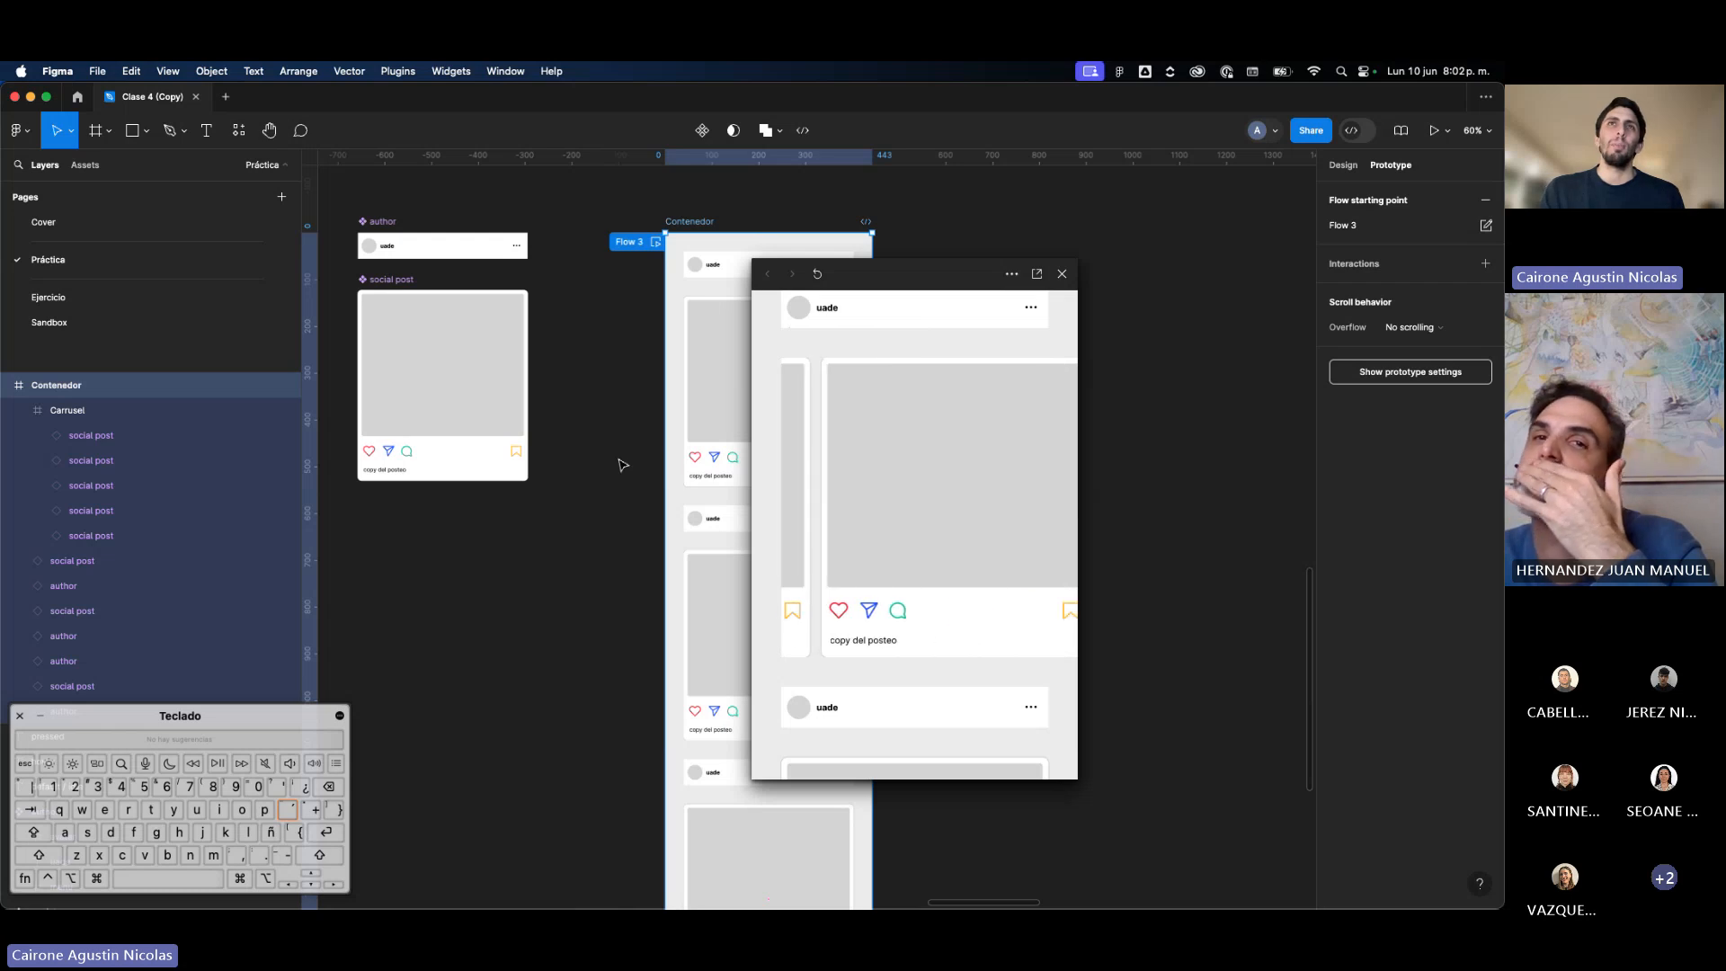
drag(905, 505, 1036, 521)
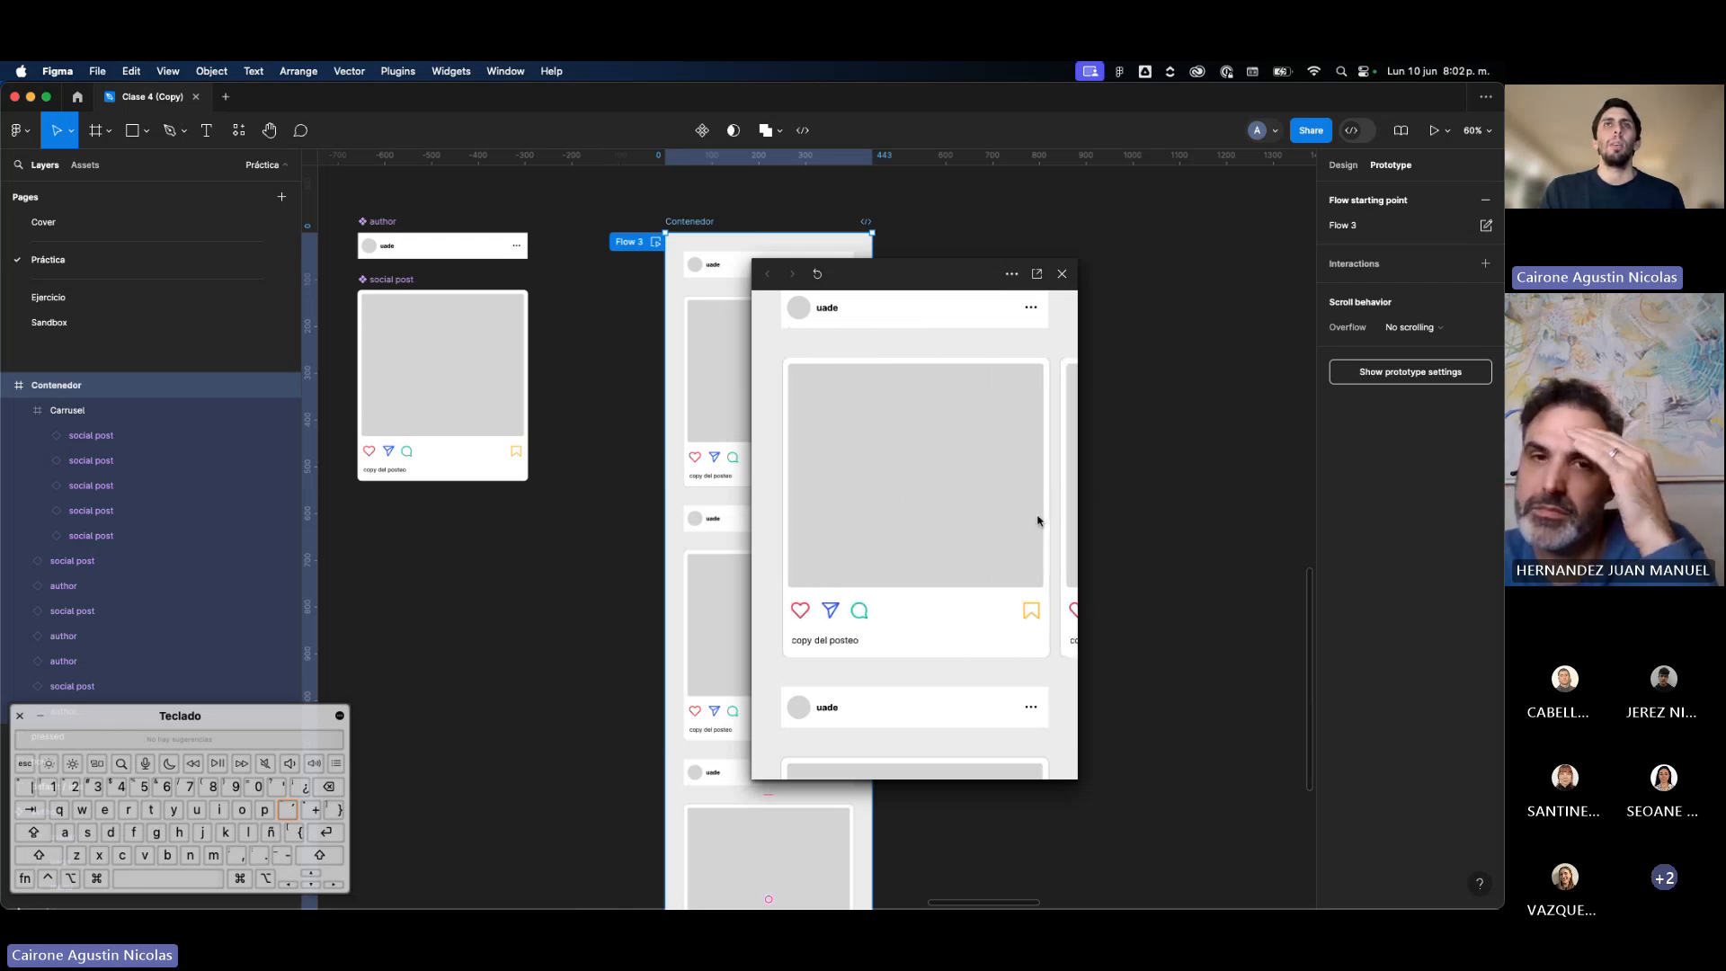
drag(1038, 520, 811, 437)
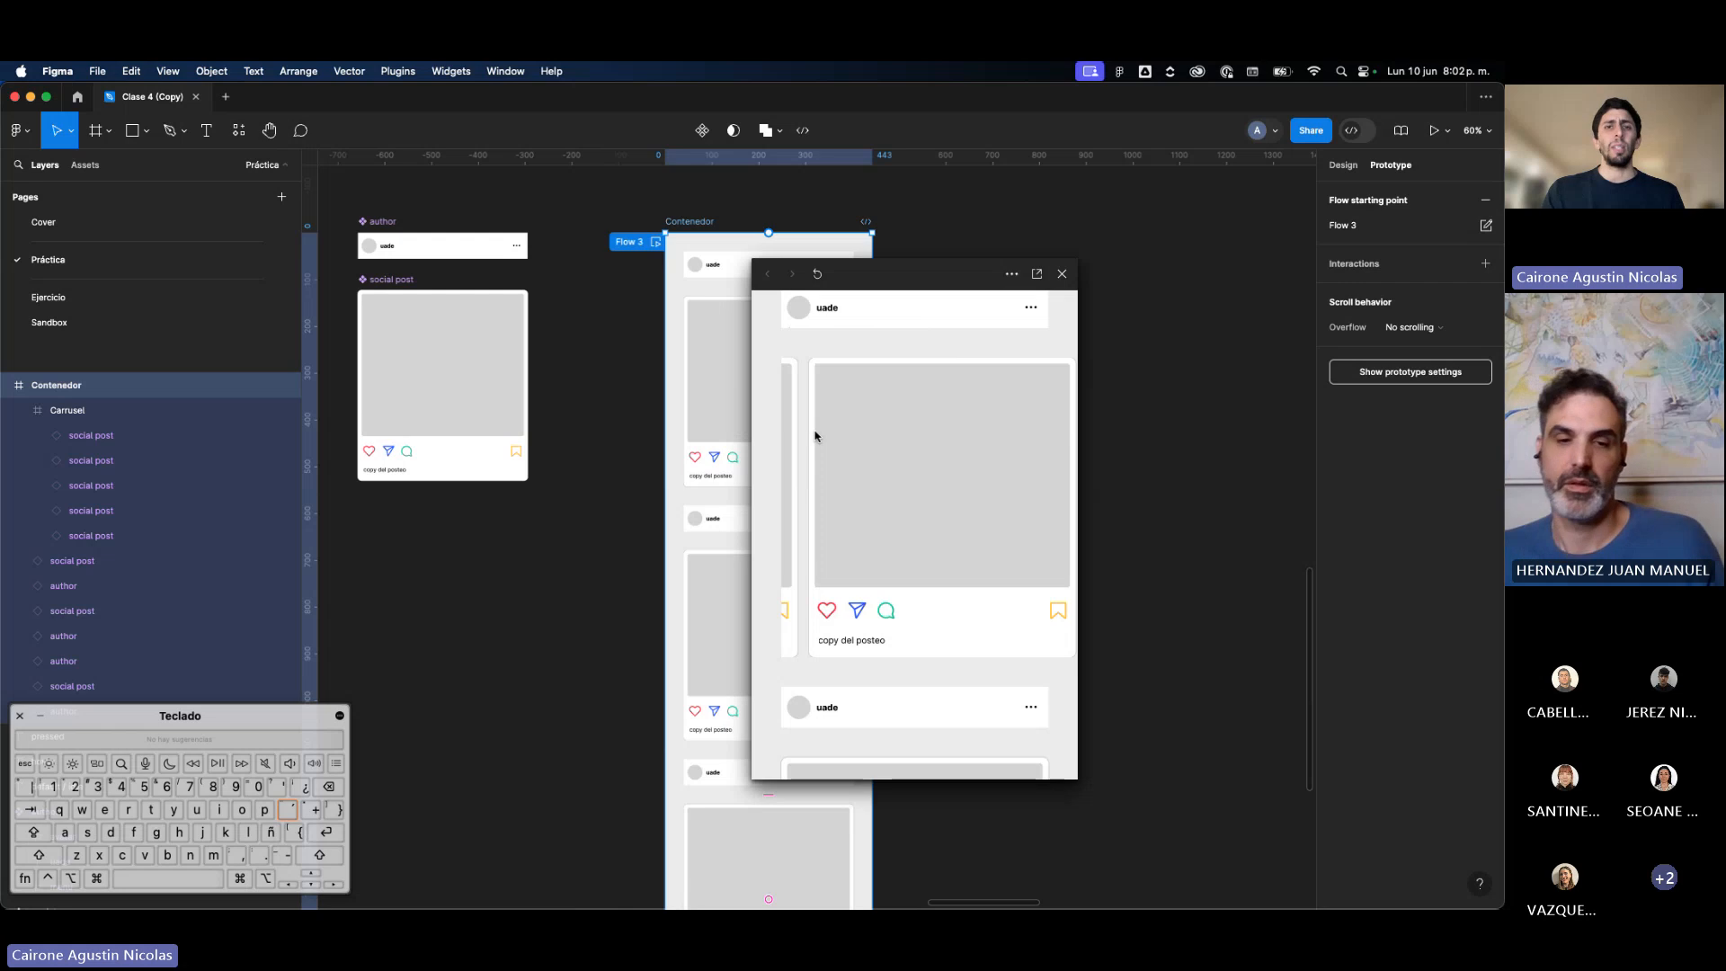
drag(863, 534, 1327, 534)
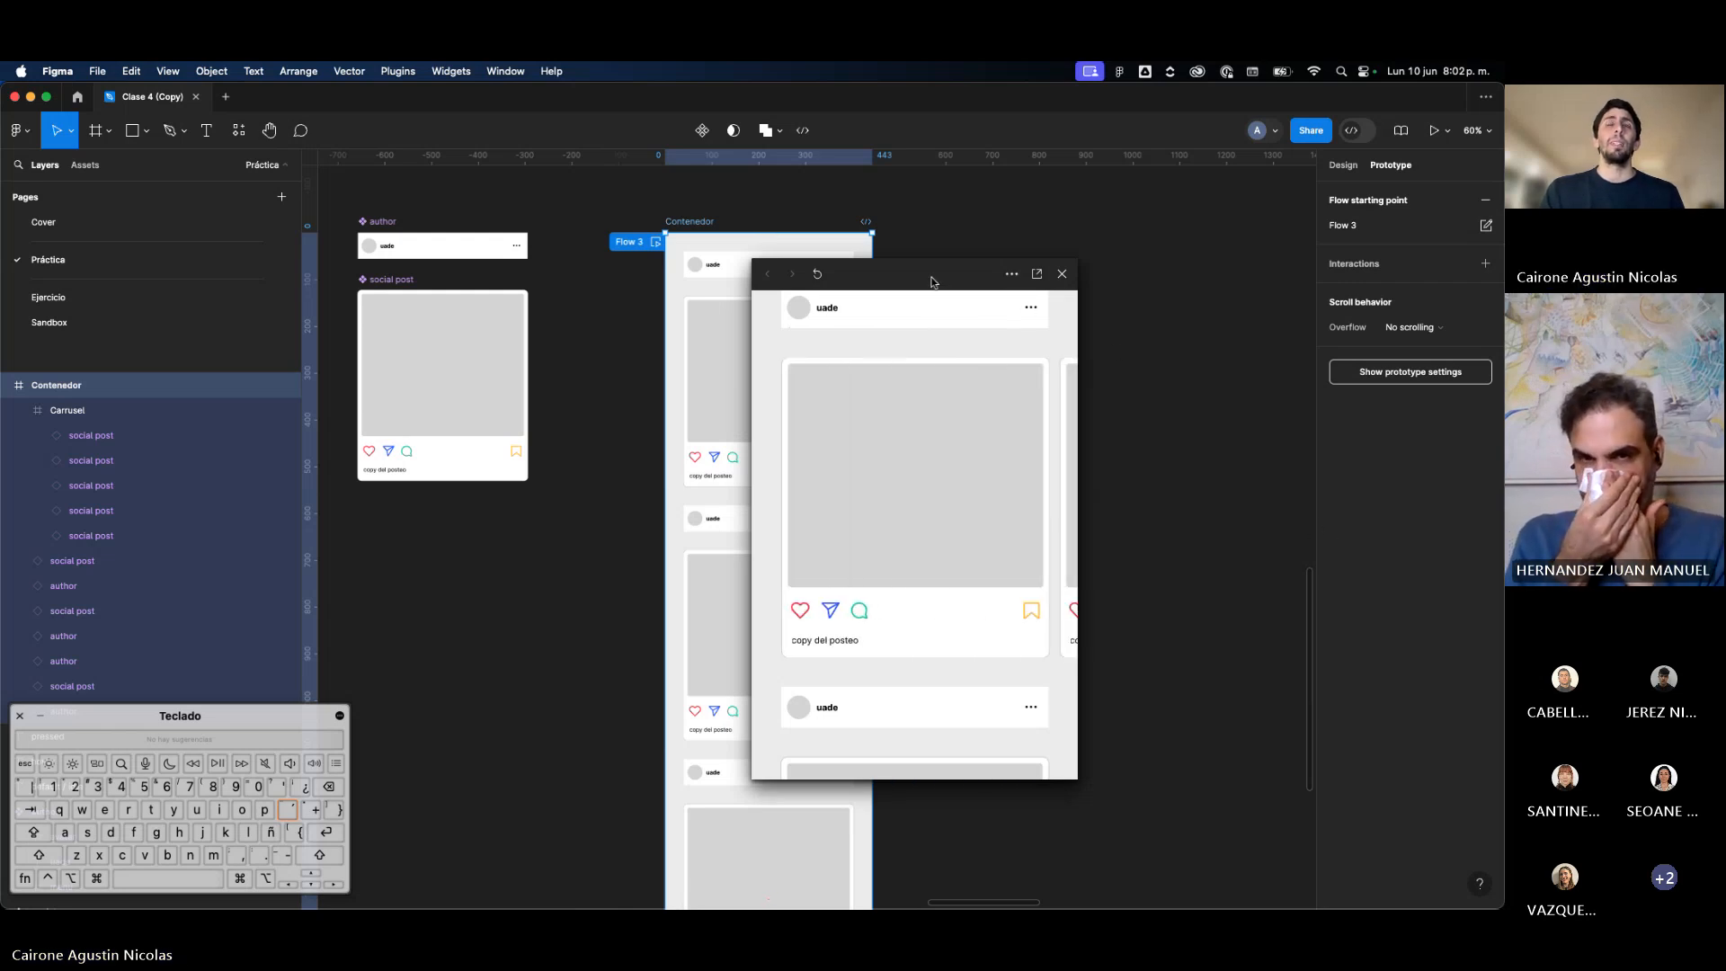
drag(935, 281, 1111, 264)
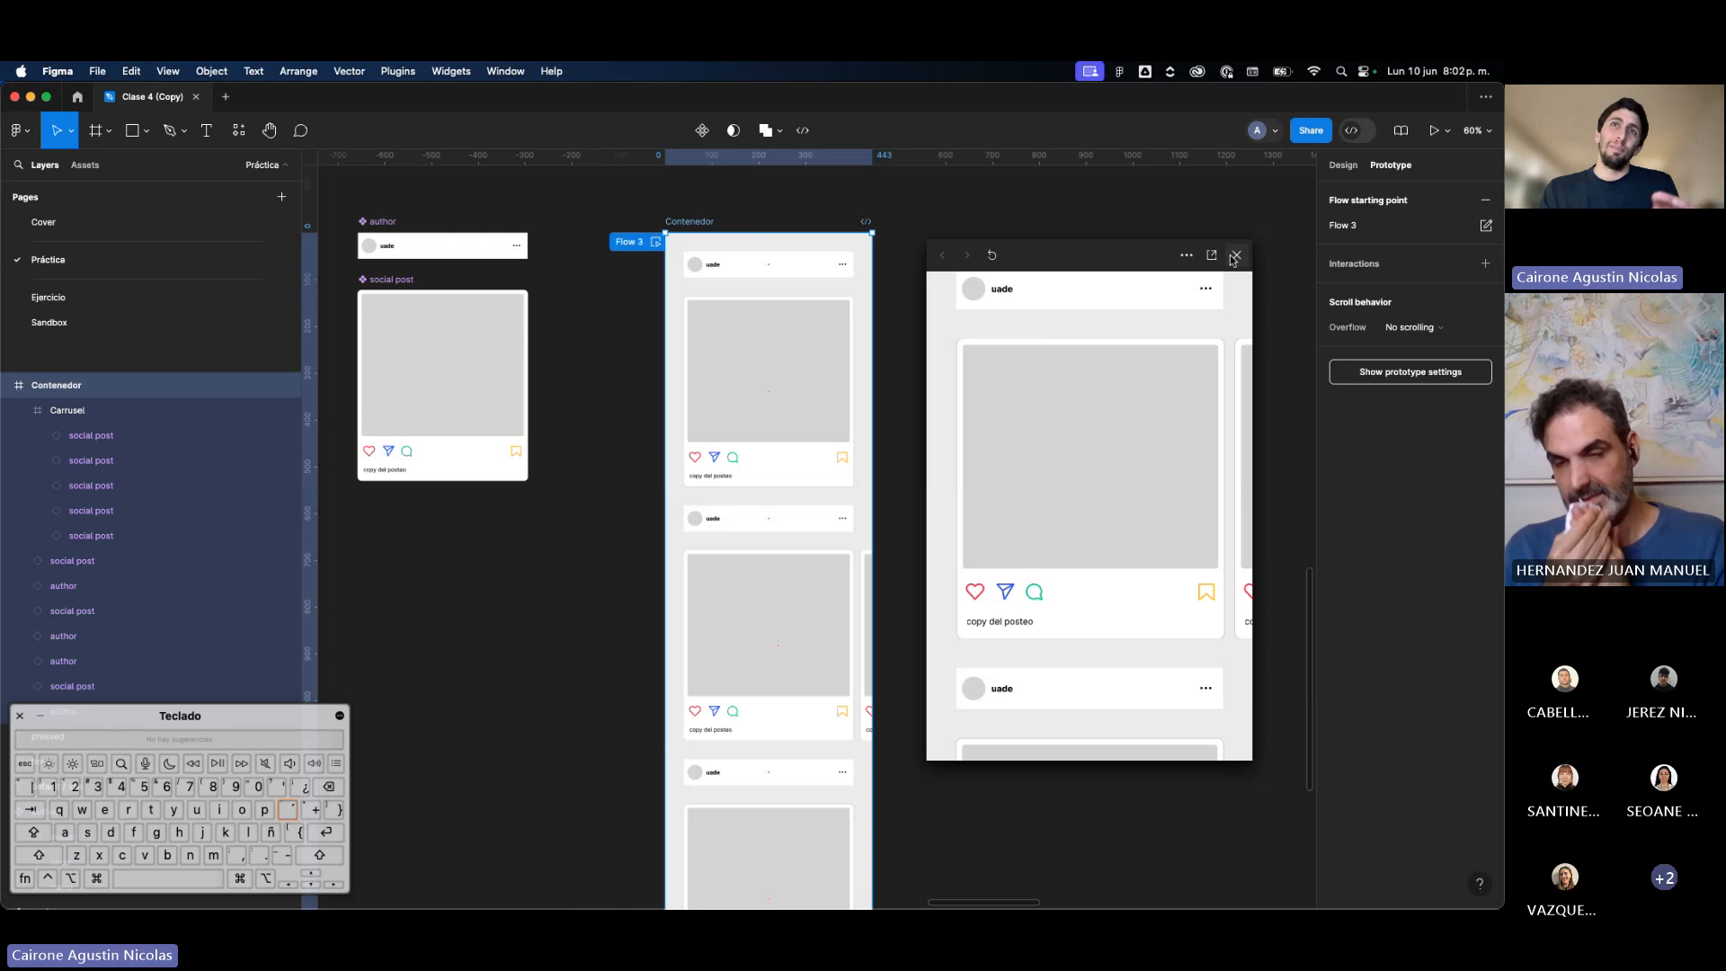
click(1235, 256)
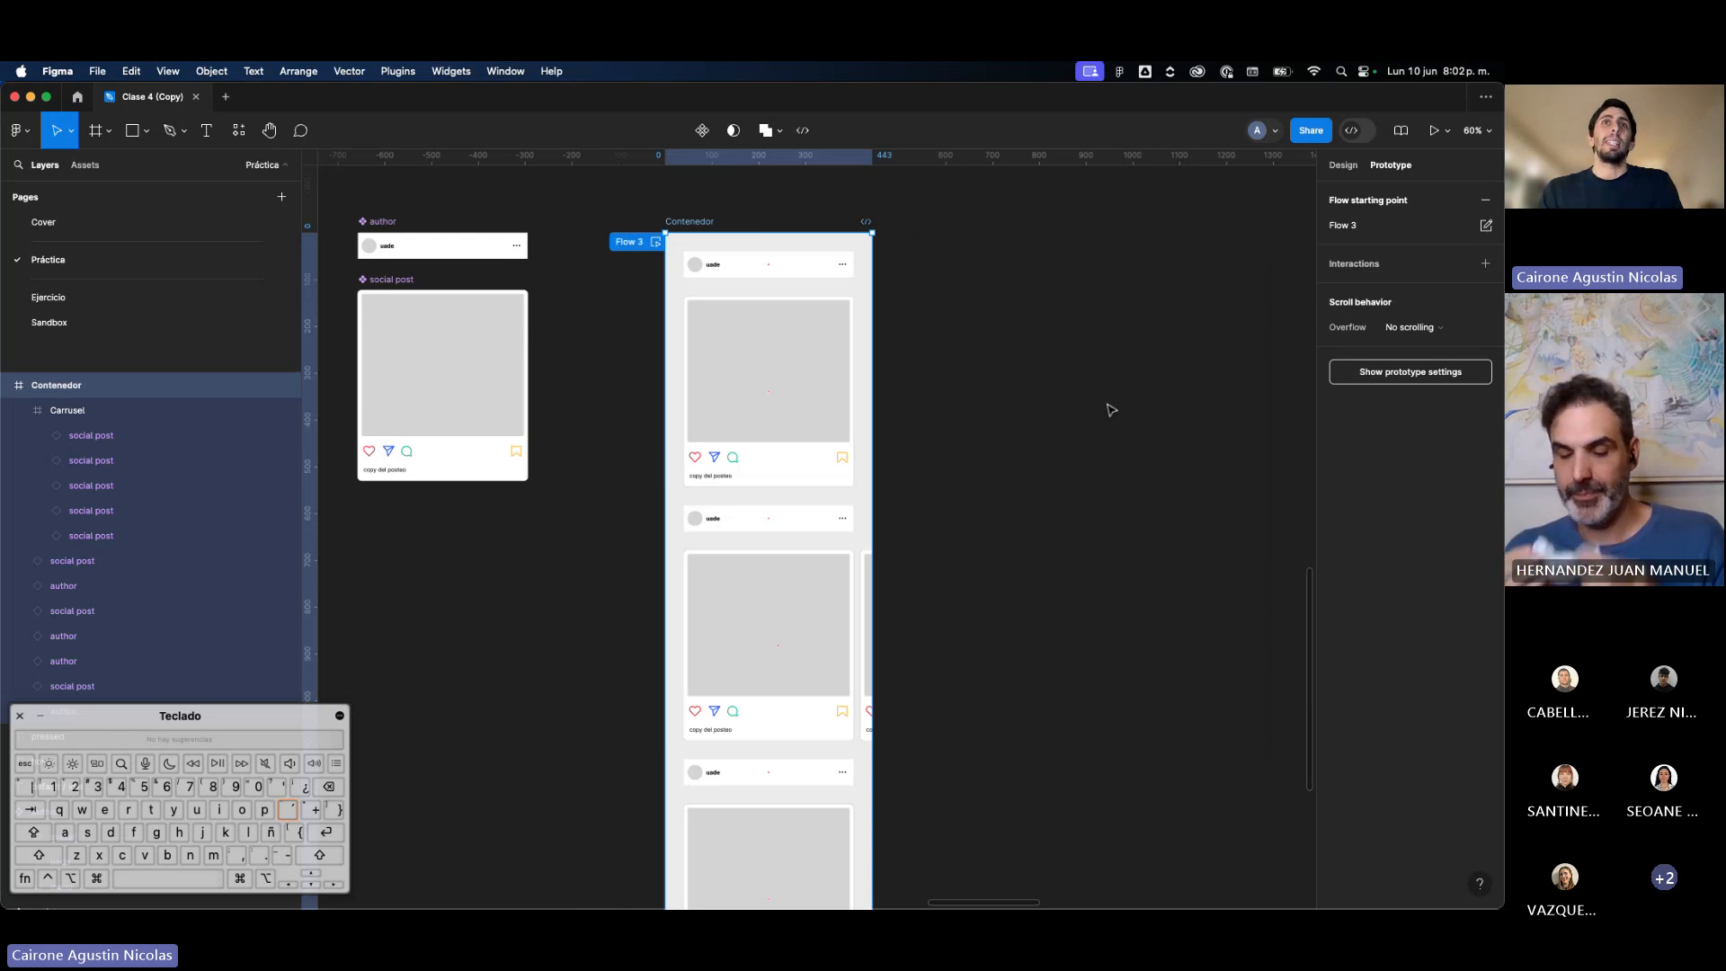
Step: Extend the Carrusel frame's left edge to the Contenedor's left edge, making it 443 wide while keeping the posts in place
click(816, 629)
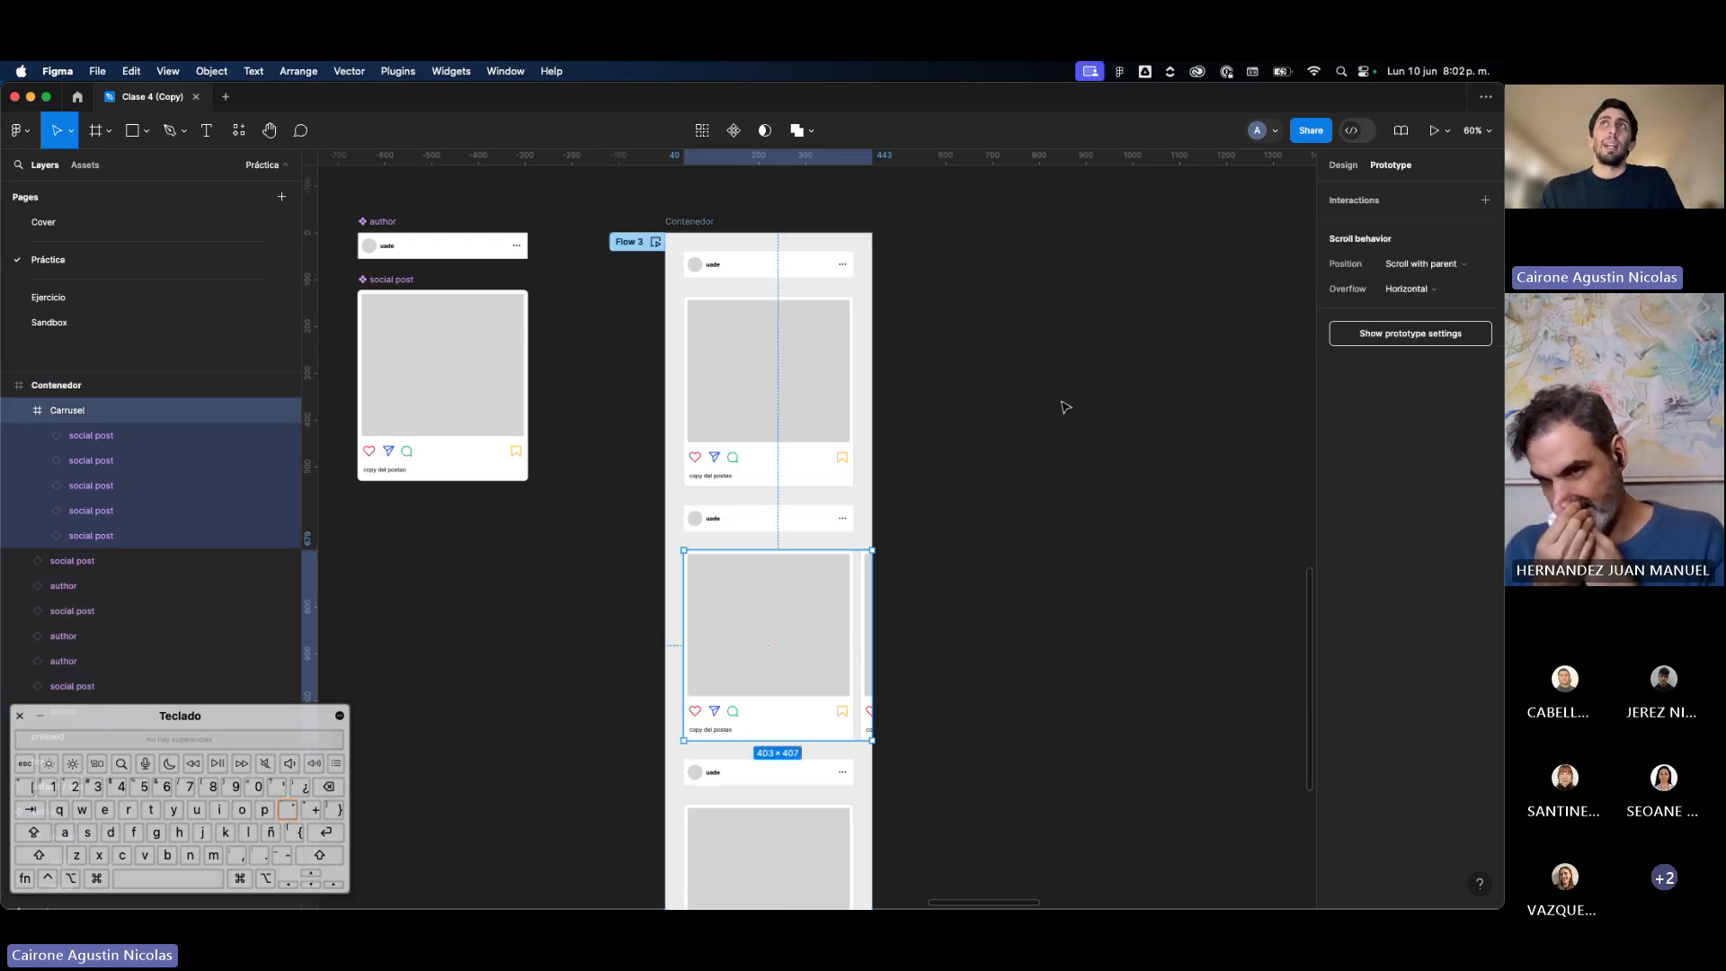
scroll(720, 796, up, 5)
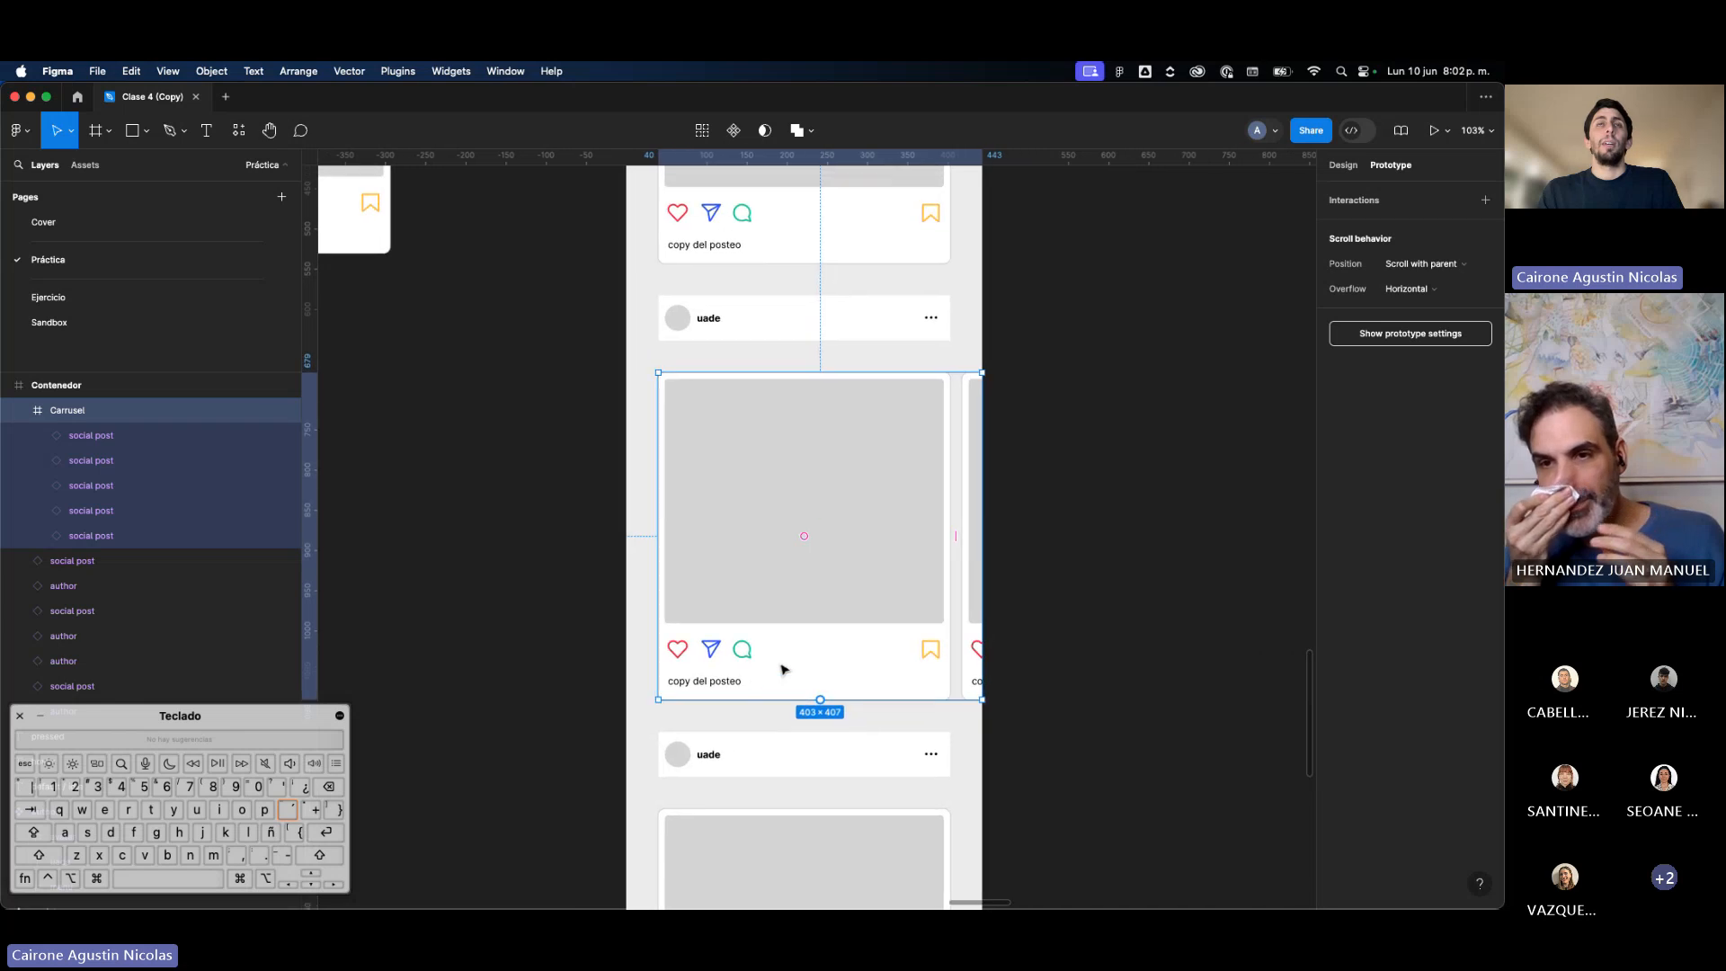
scroll(720, 609, up, 3)
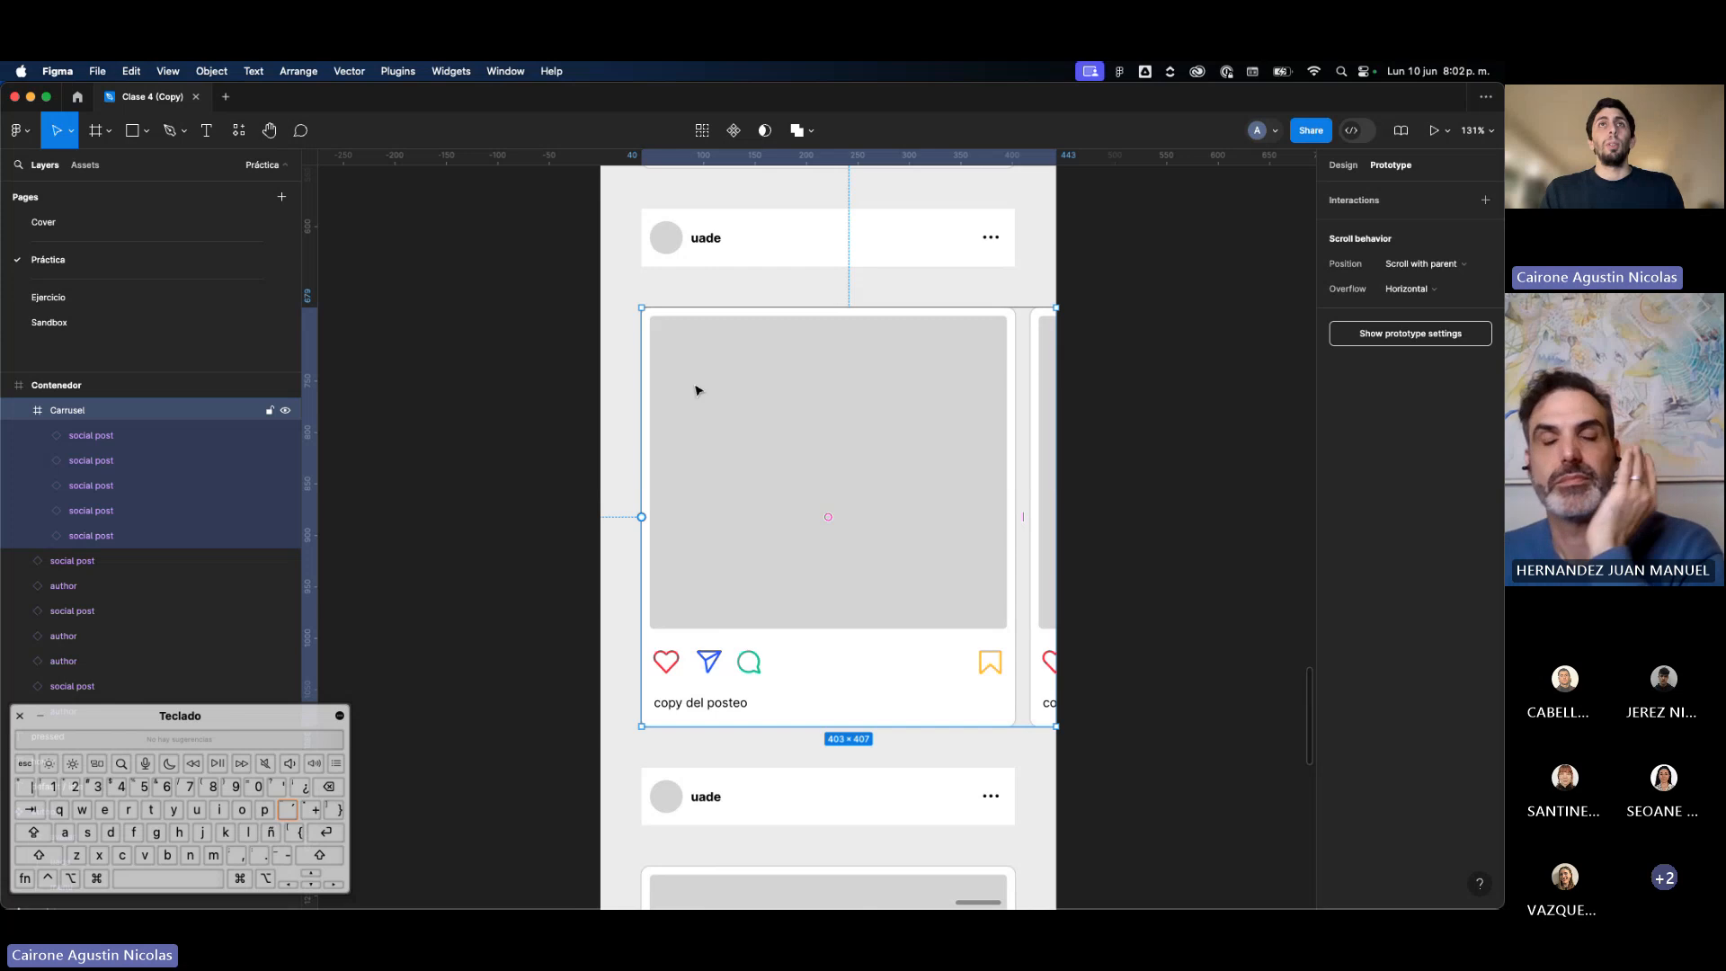
mouse_move(638, 419)
mouse_down()
mouse_move(597, 420)
mouse_move(638, 419)
mouse_up()
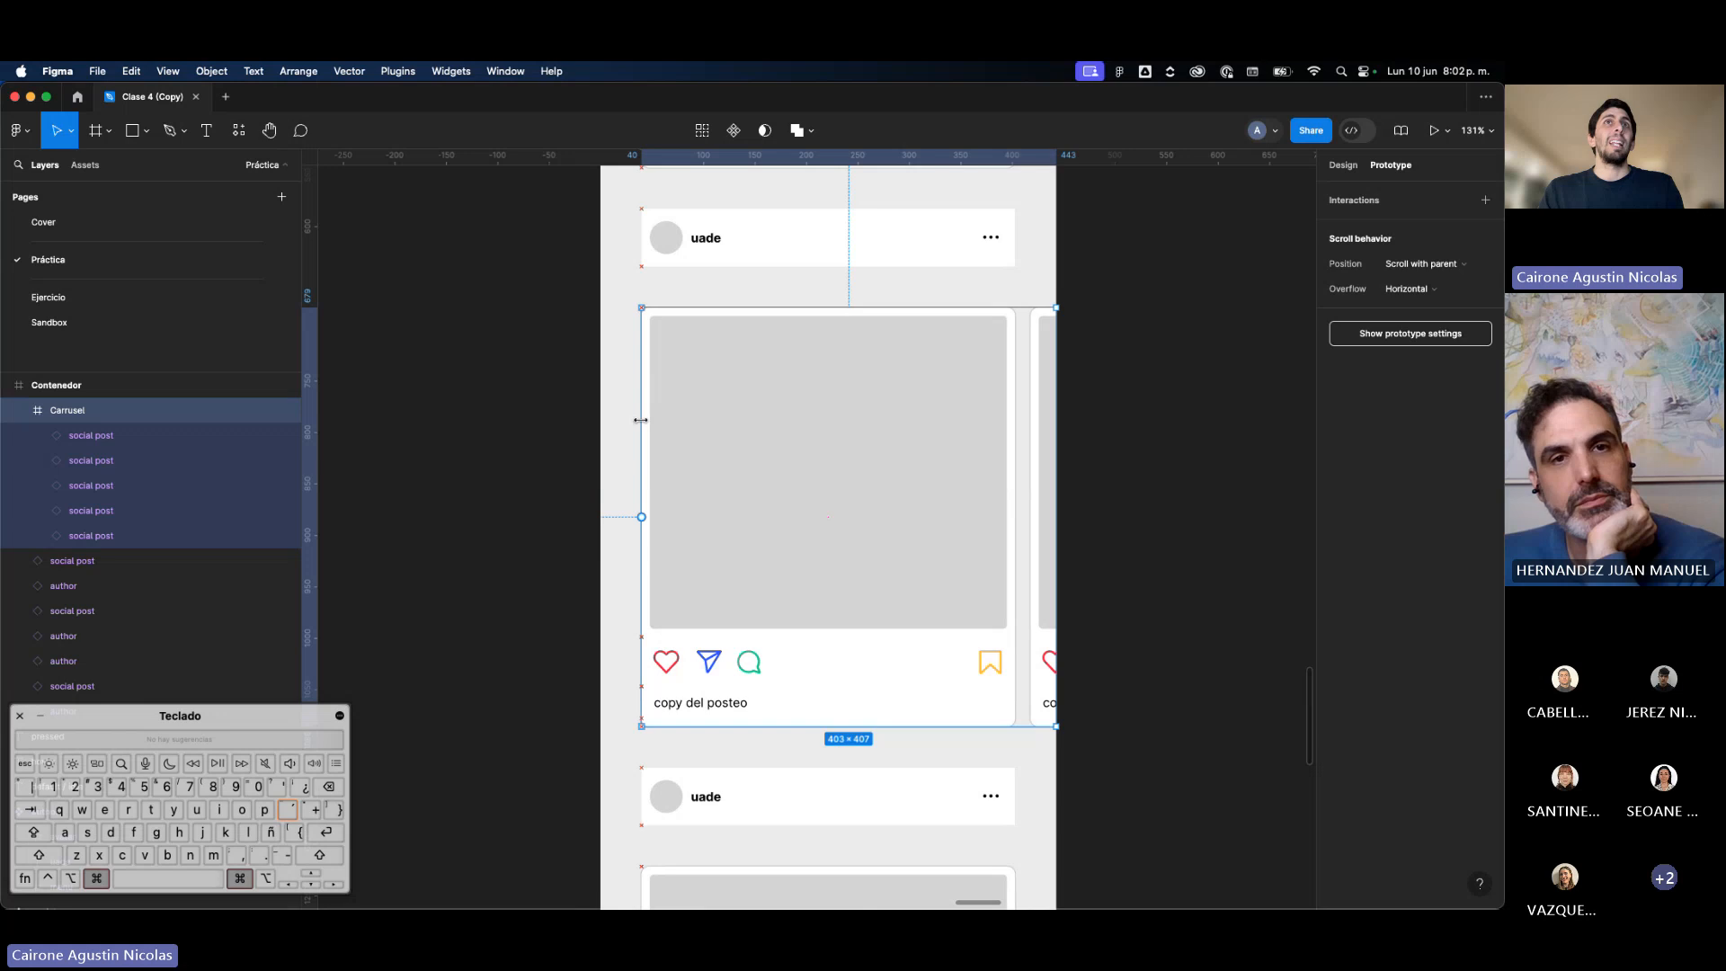
click(653, 253)
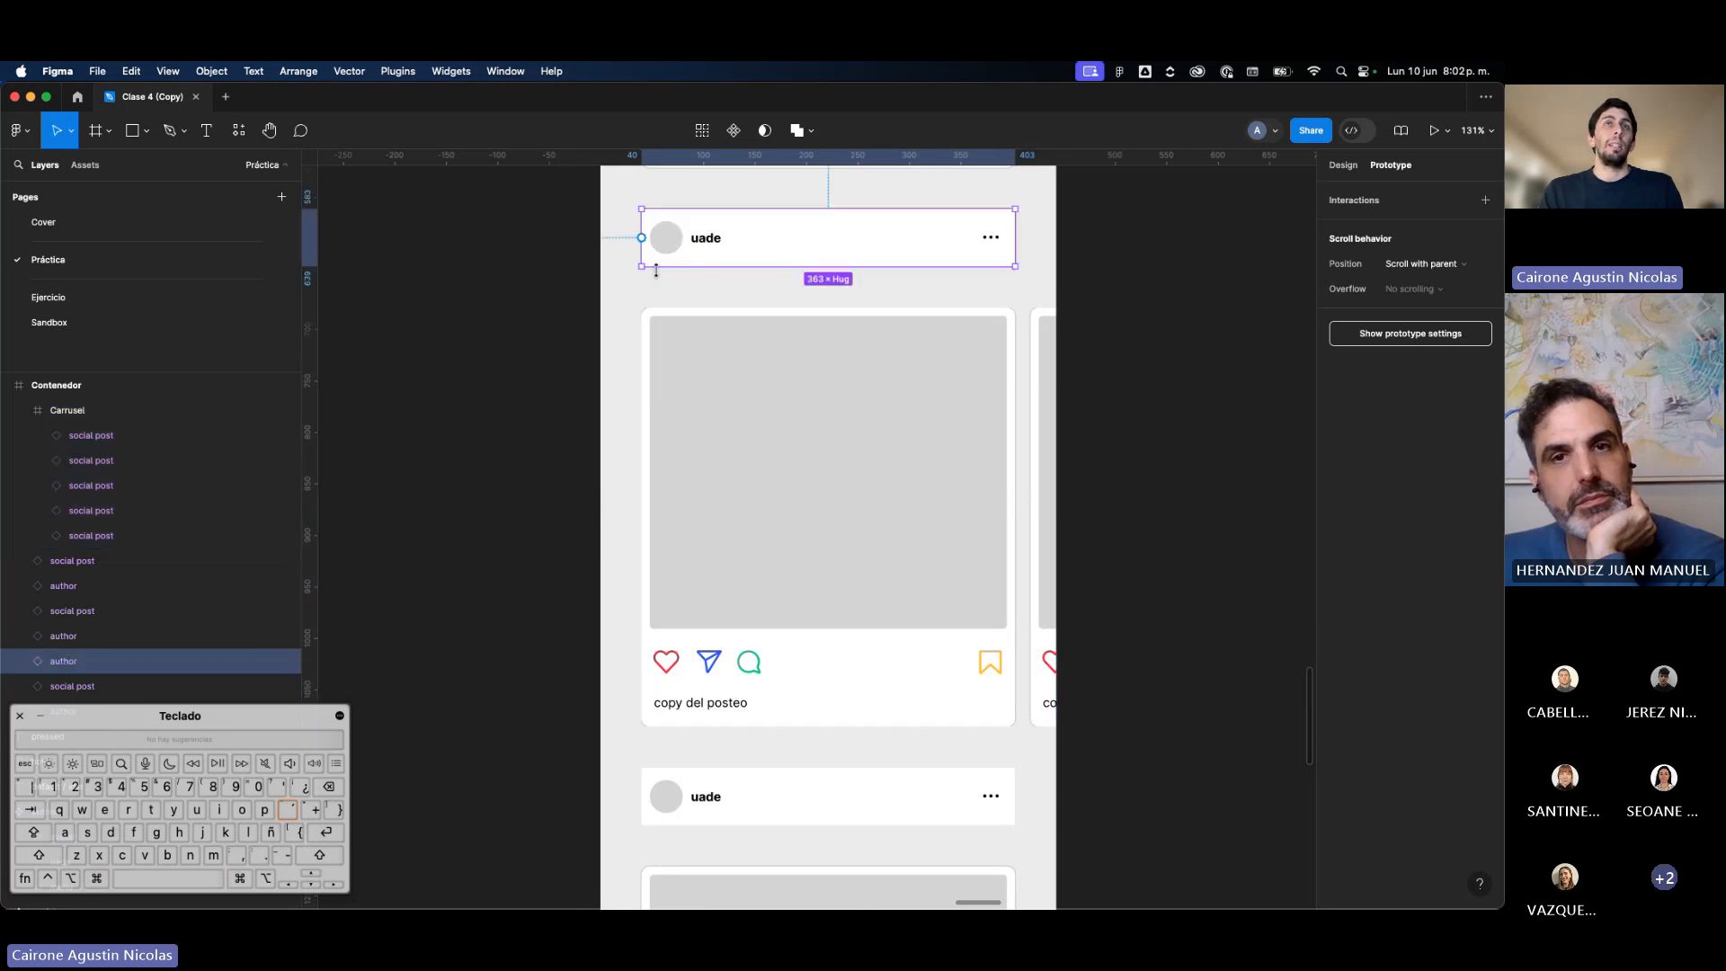
click(640, 416)
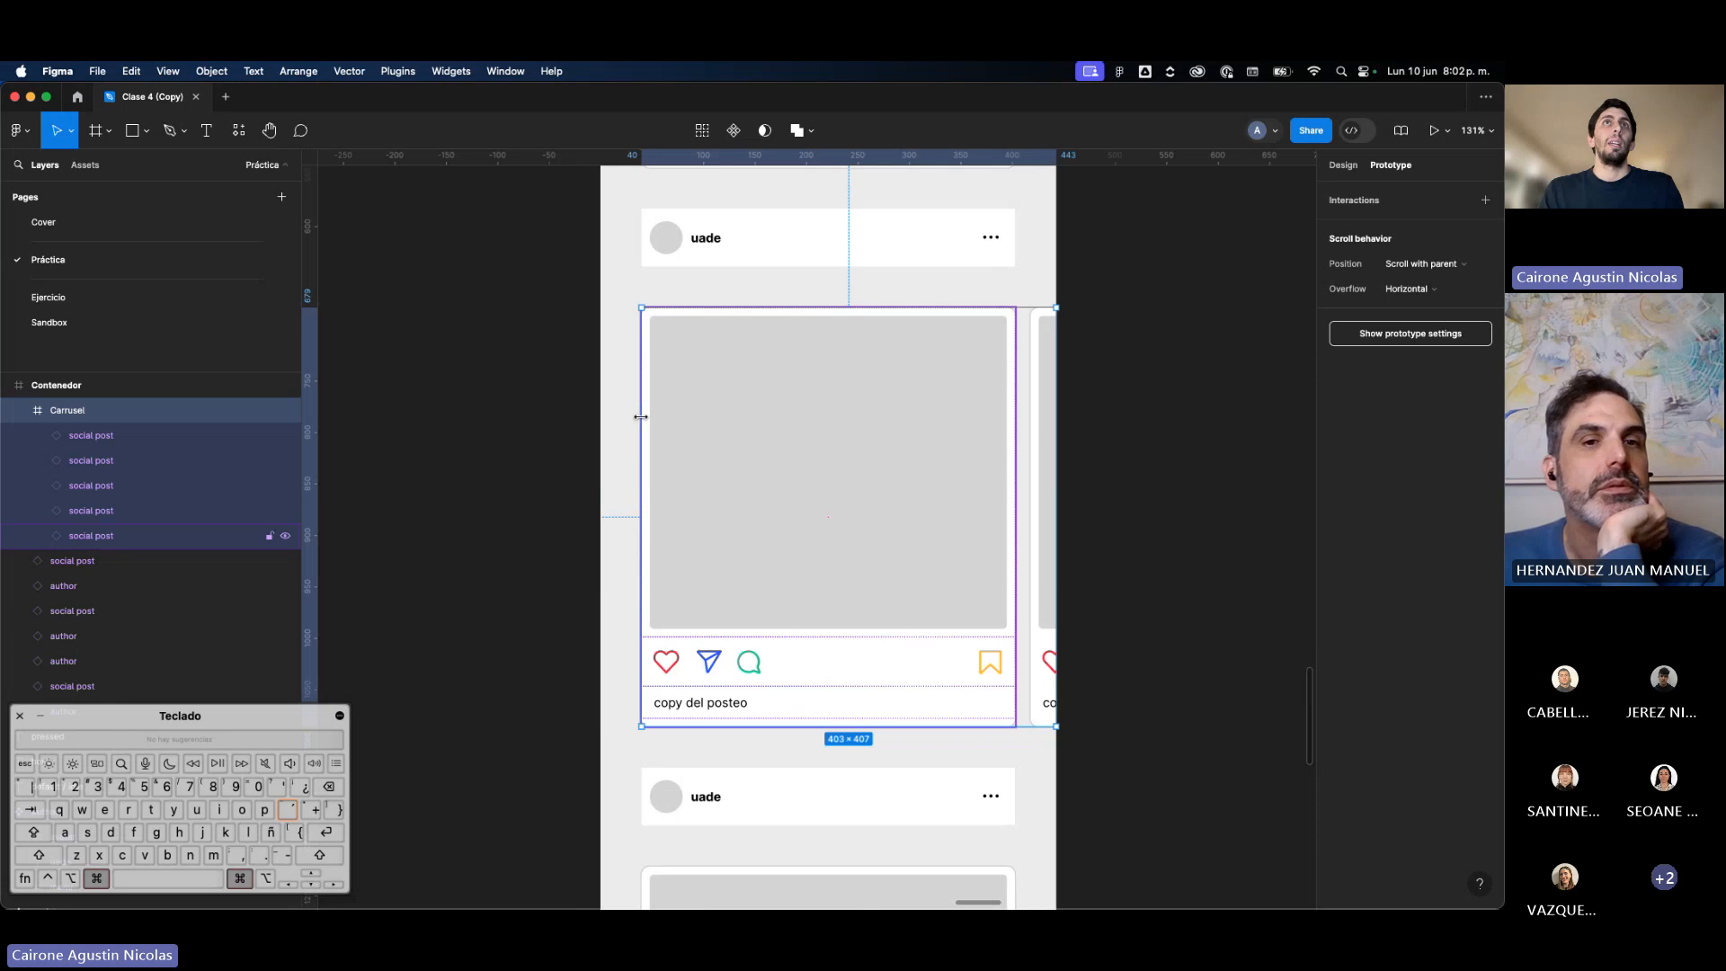
drag(640, 418, 601, 429)
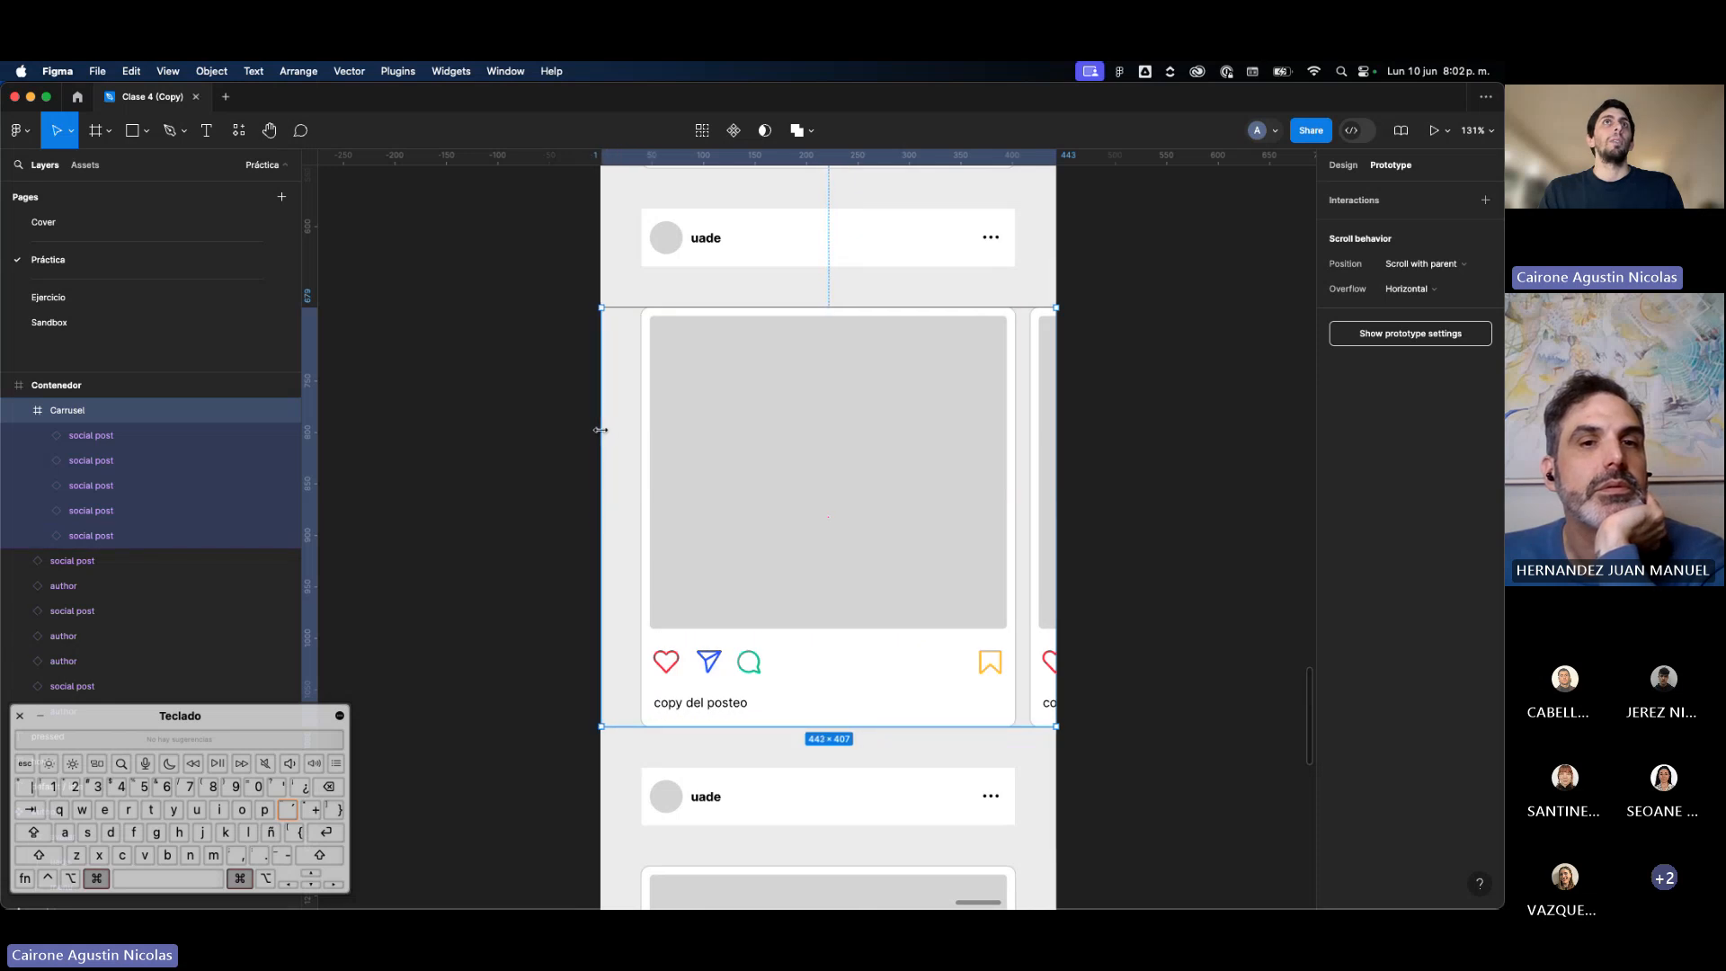
scroll(601, 430, up, 5)
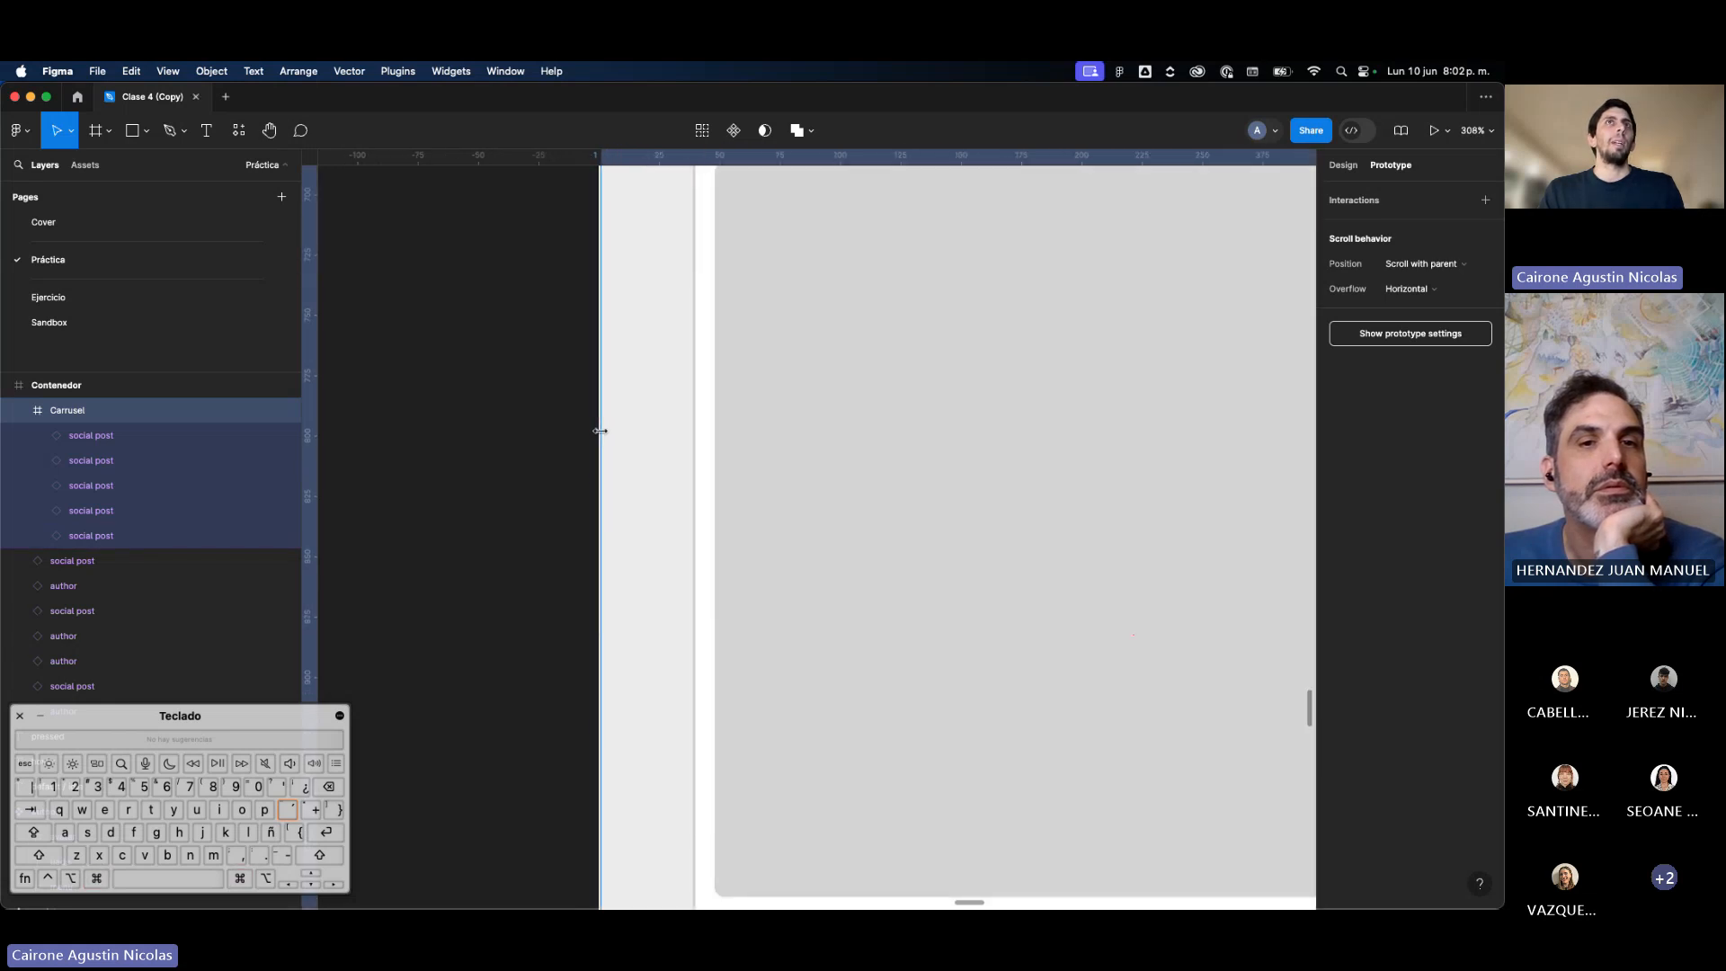
scroll(600, 430, up, 7)
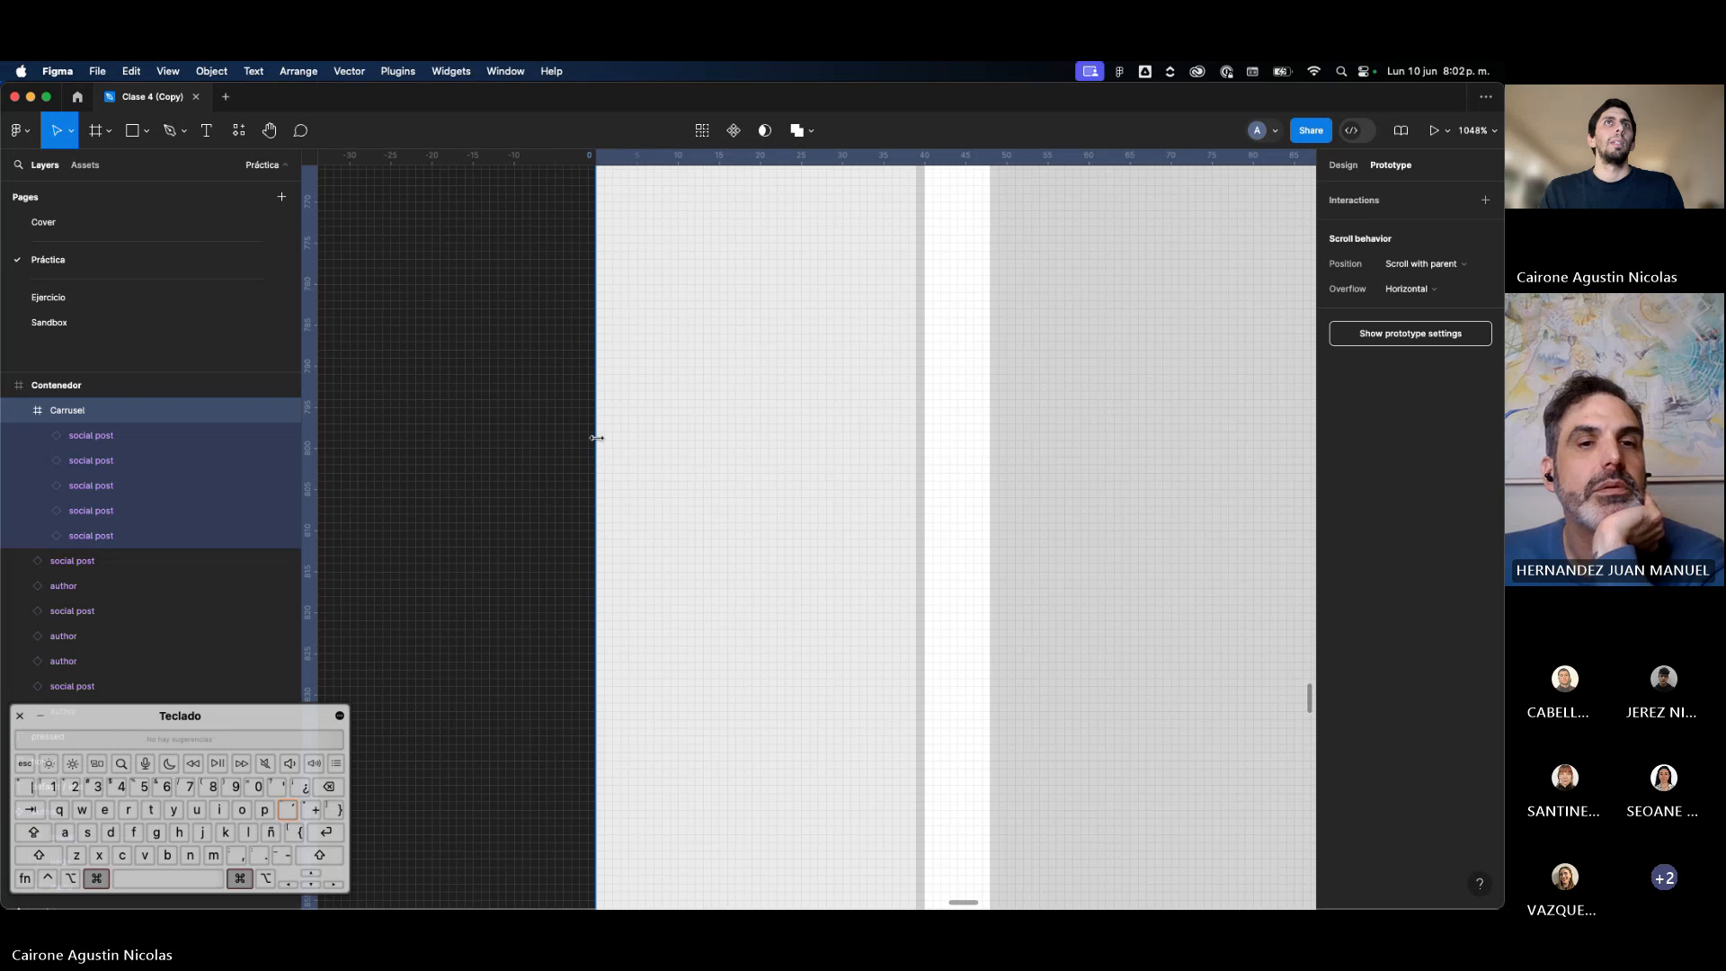
scroll(596, 437, down, 12)
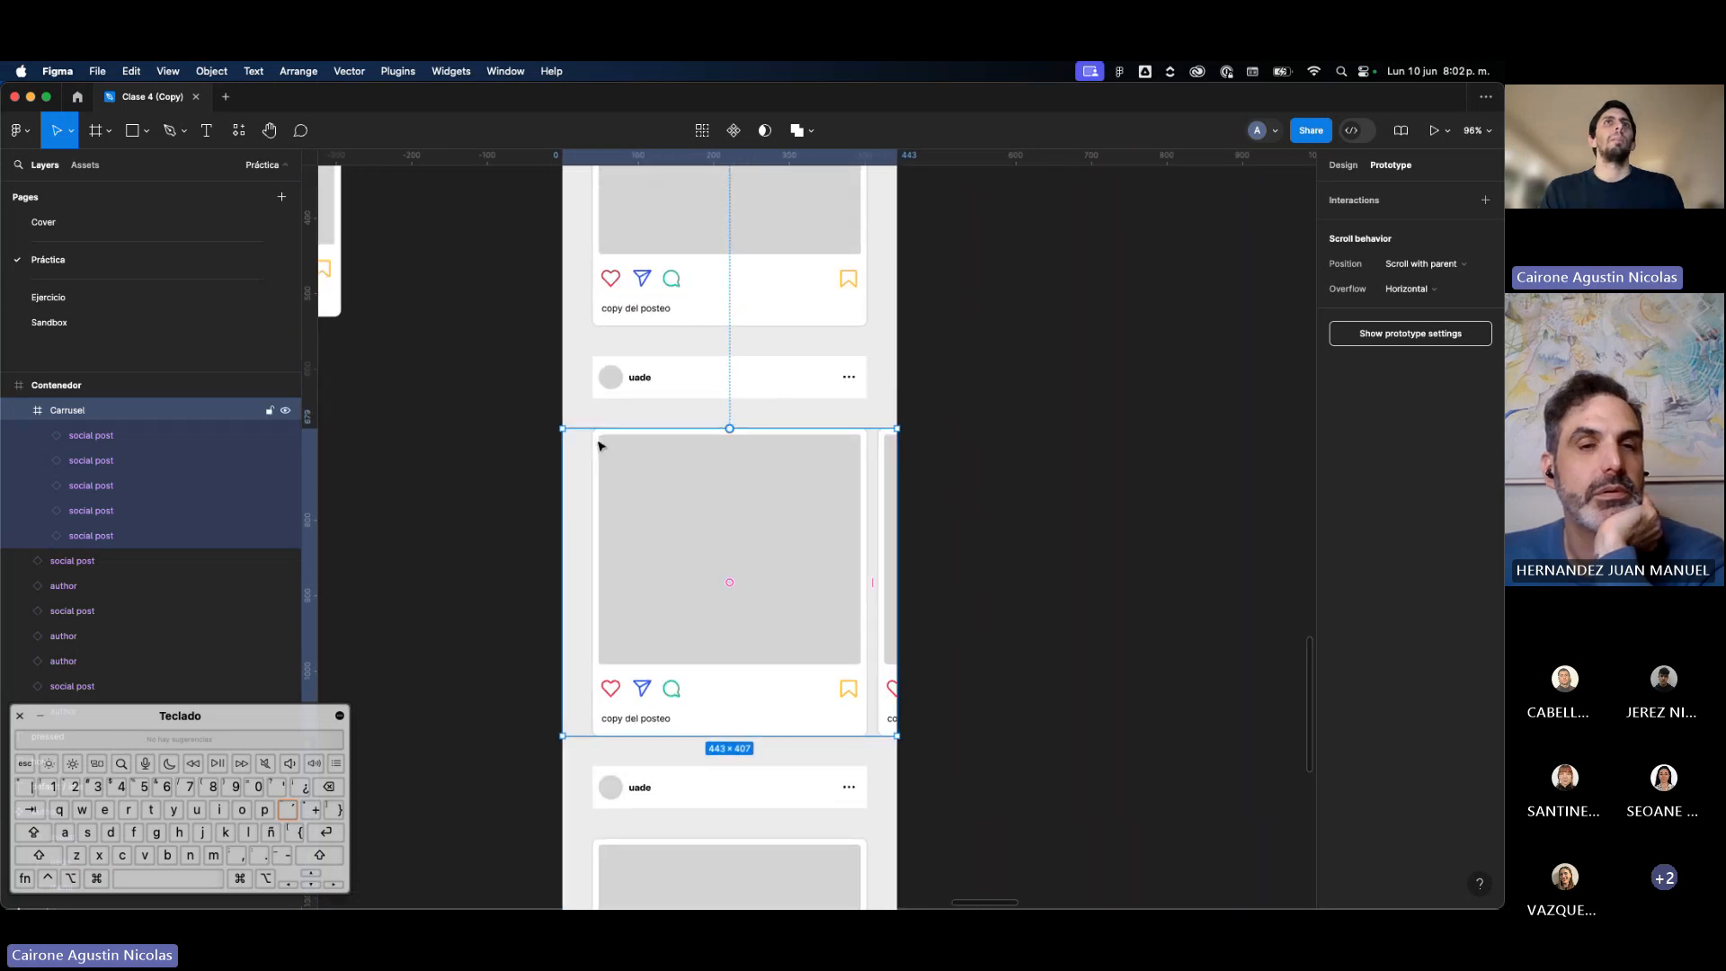
scroll(600, 445, down, 3)
scroll(598, 453, up, 3)
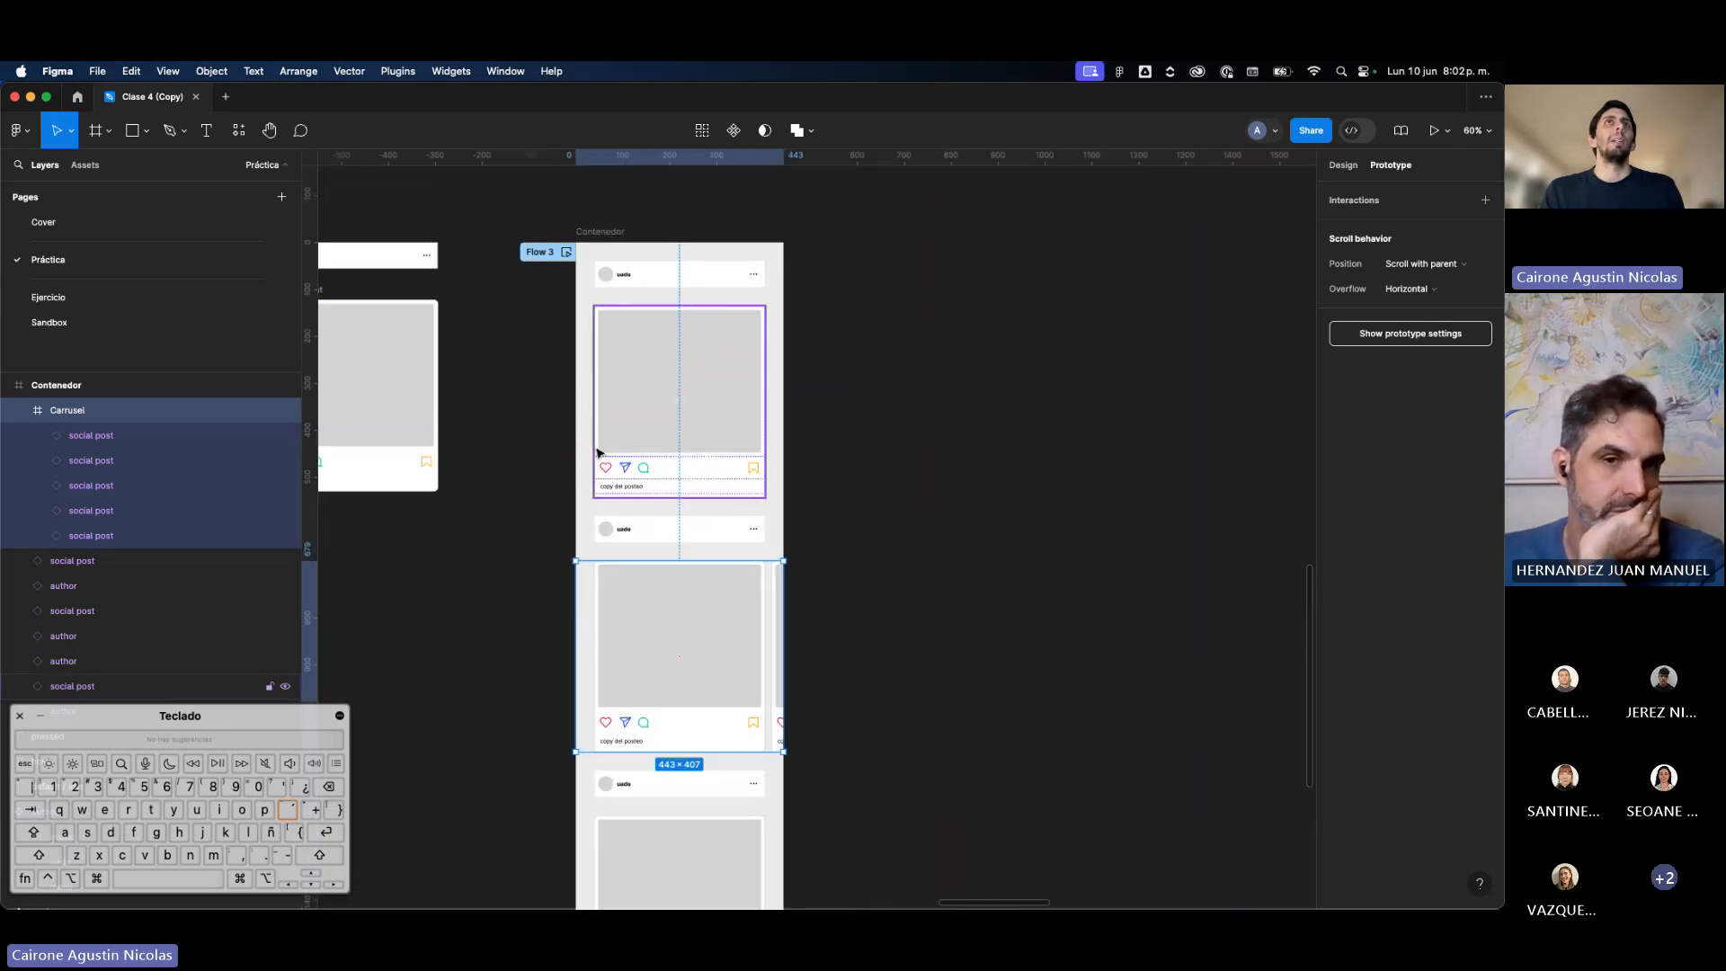
Step: Open the Flow 3 preview and test the widened carousel, scrolling its posts sideways across the full width of the feed
click(566, 252)
scroll(1149, 491, down, 5)
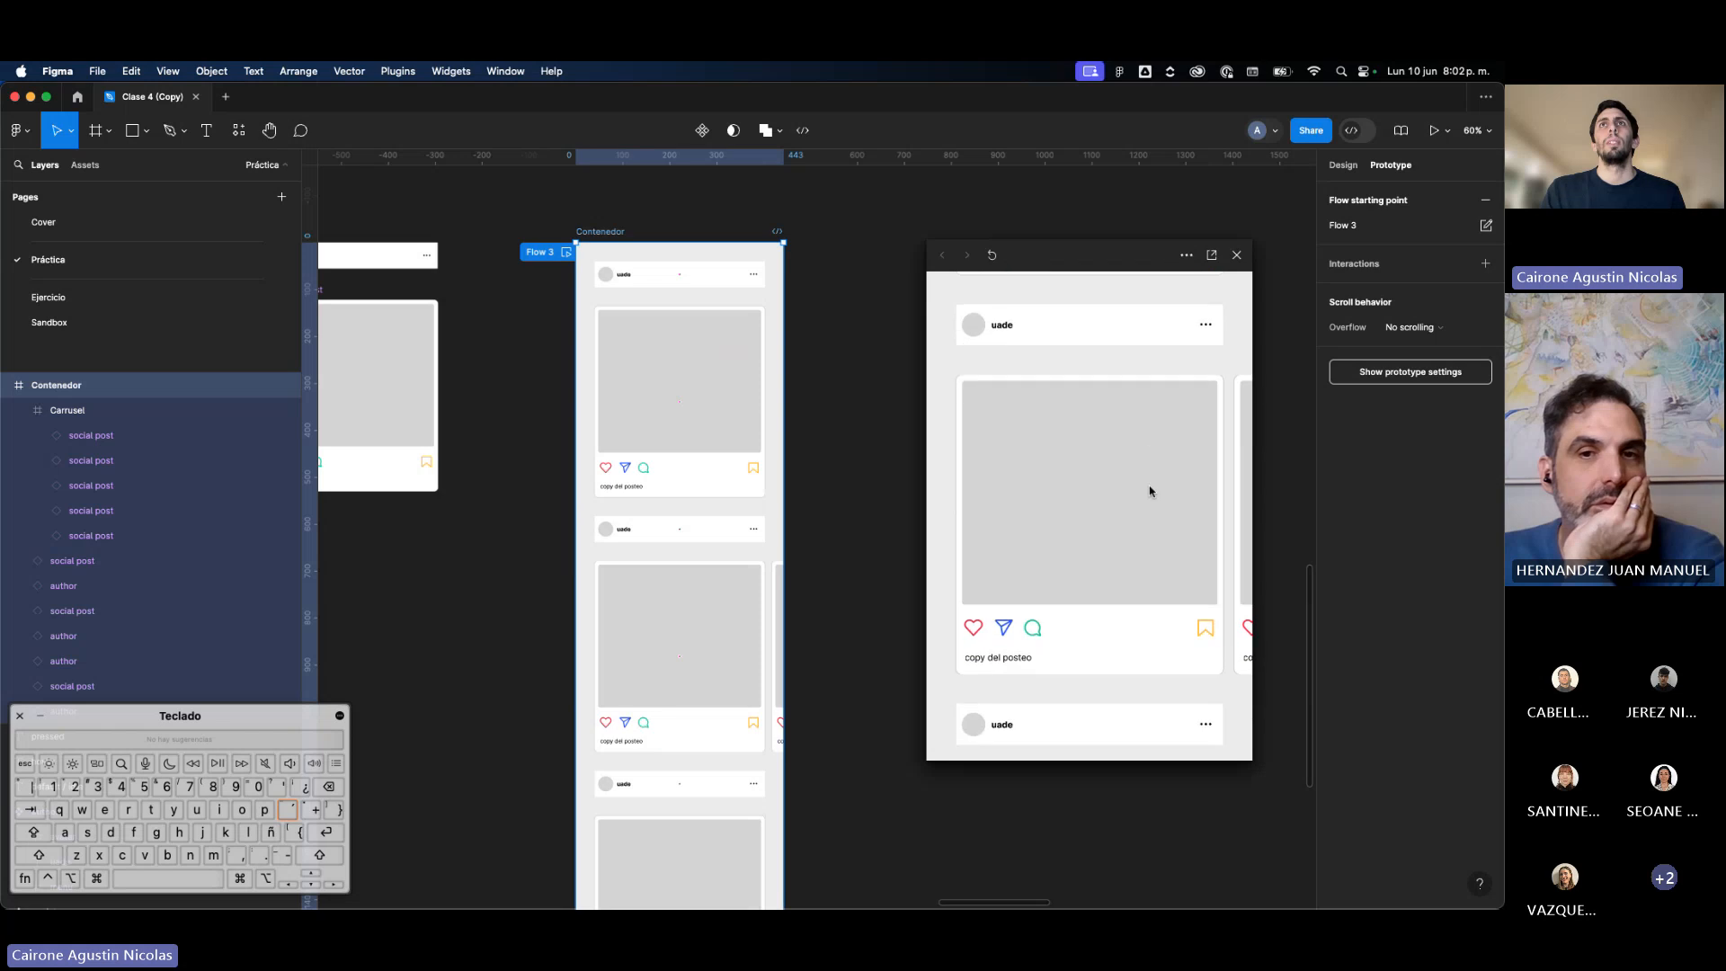
scroll(1160, 507, right, 3)
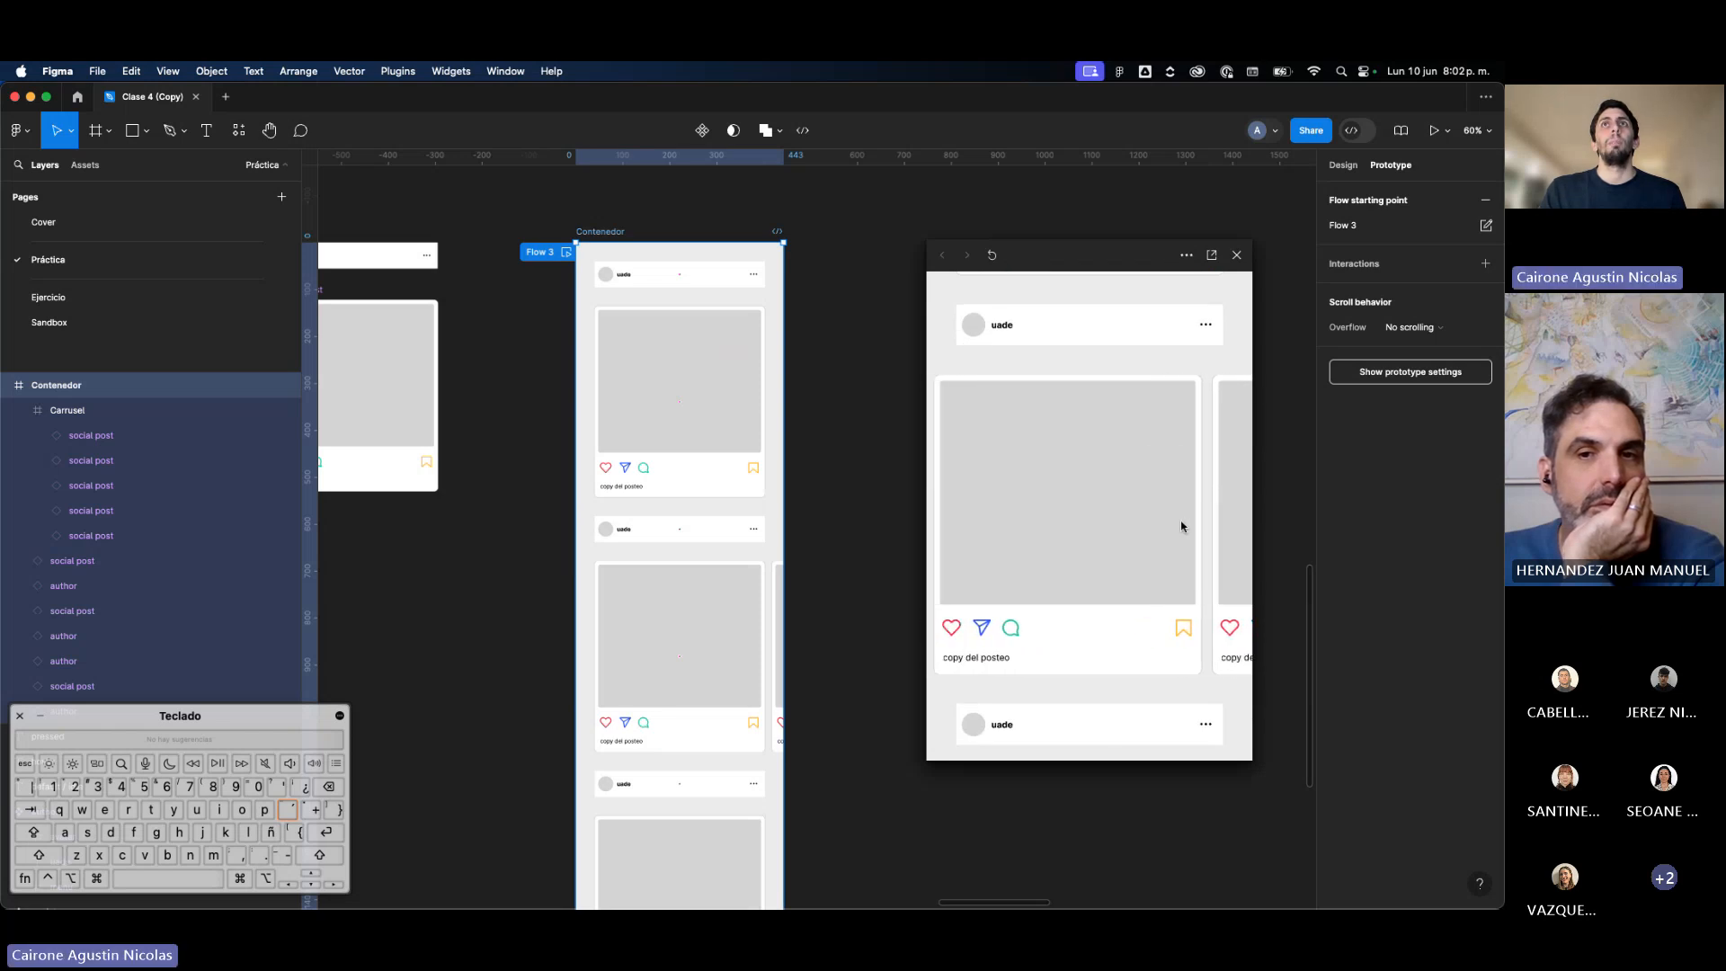
scroll(1181, 526, right, 3)
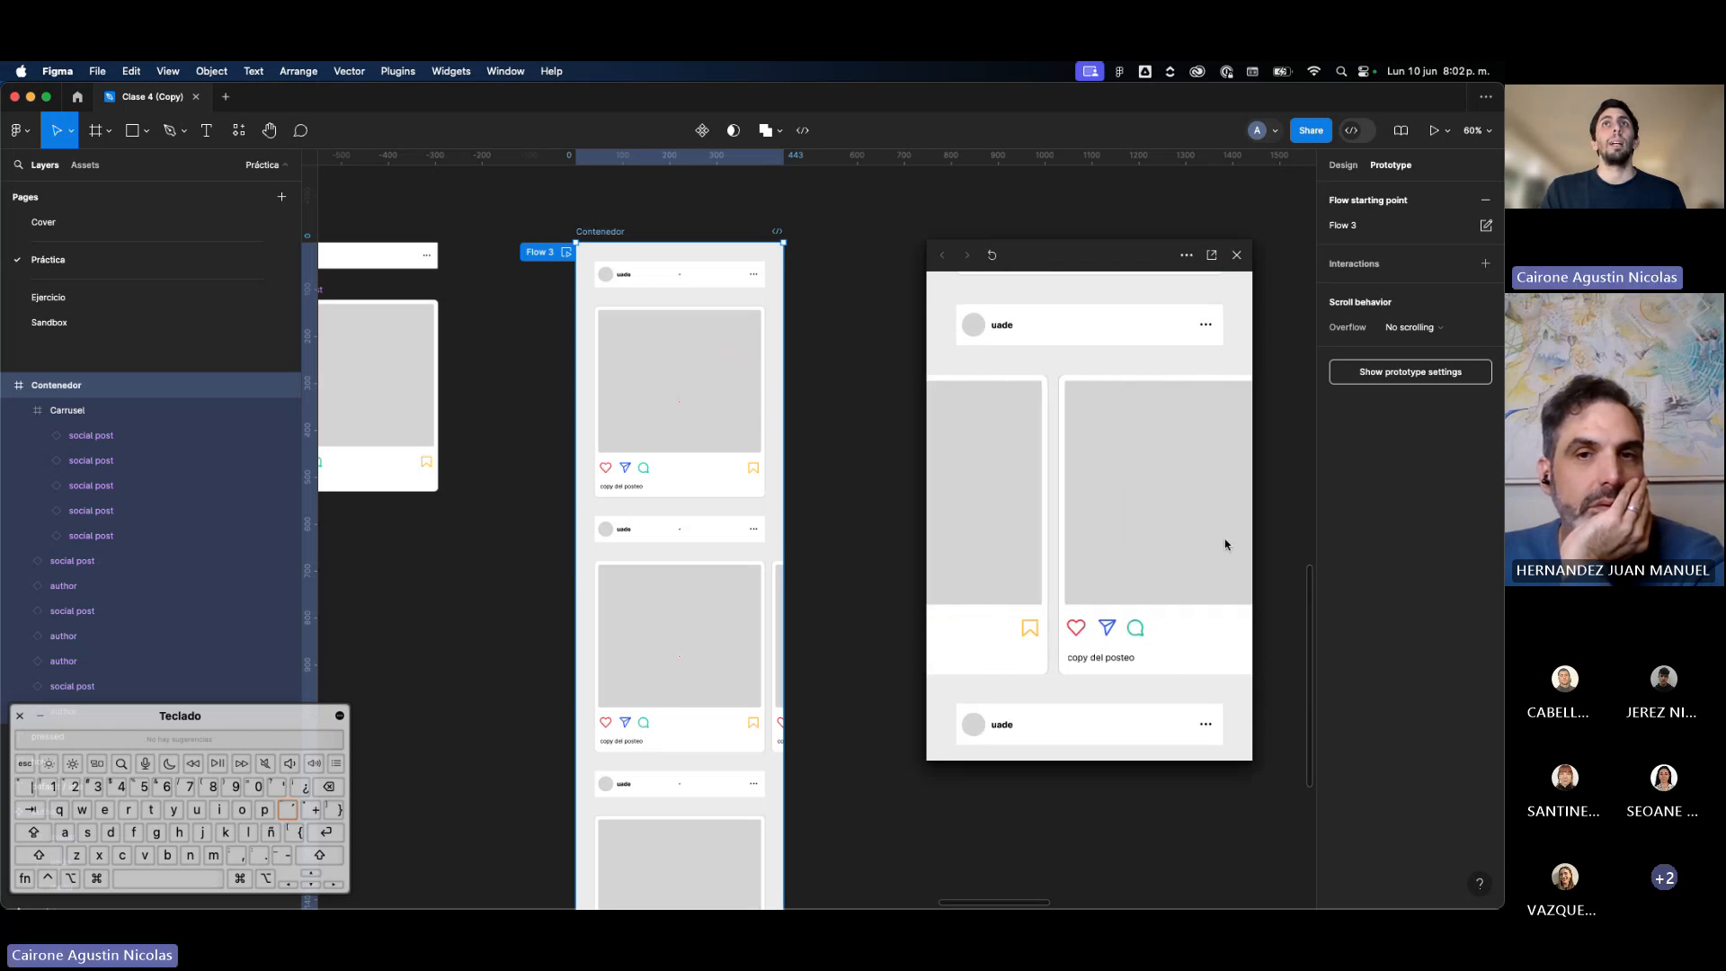
scroll(1224, 544, right, 2)
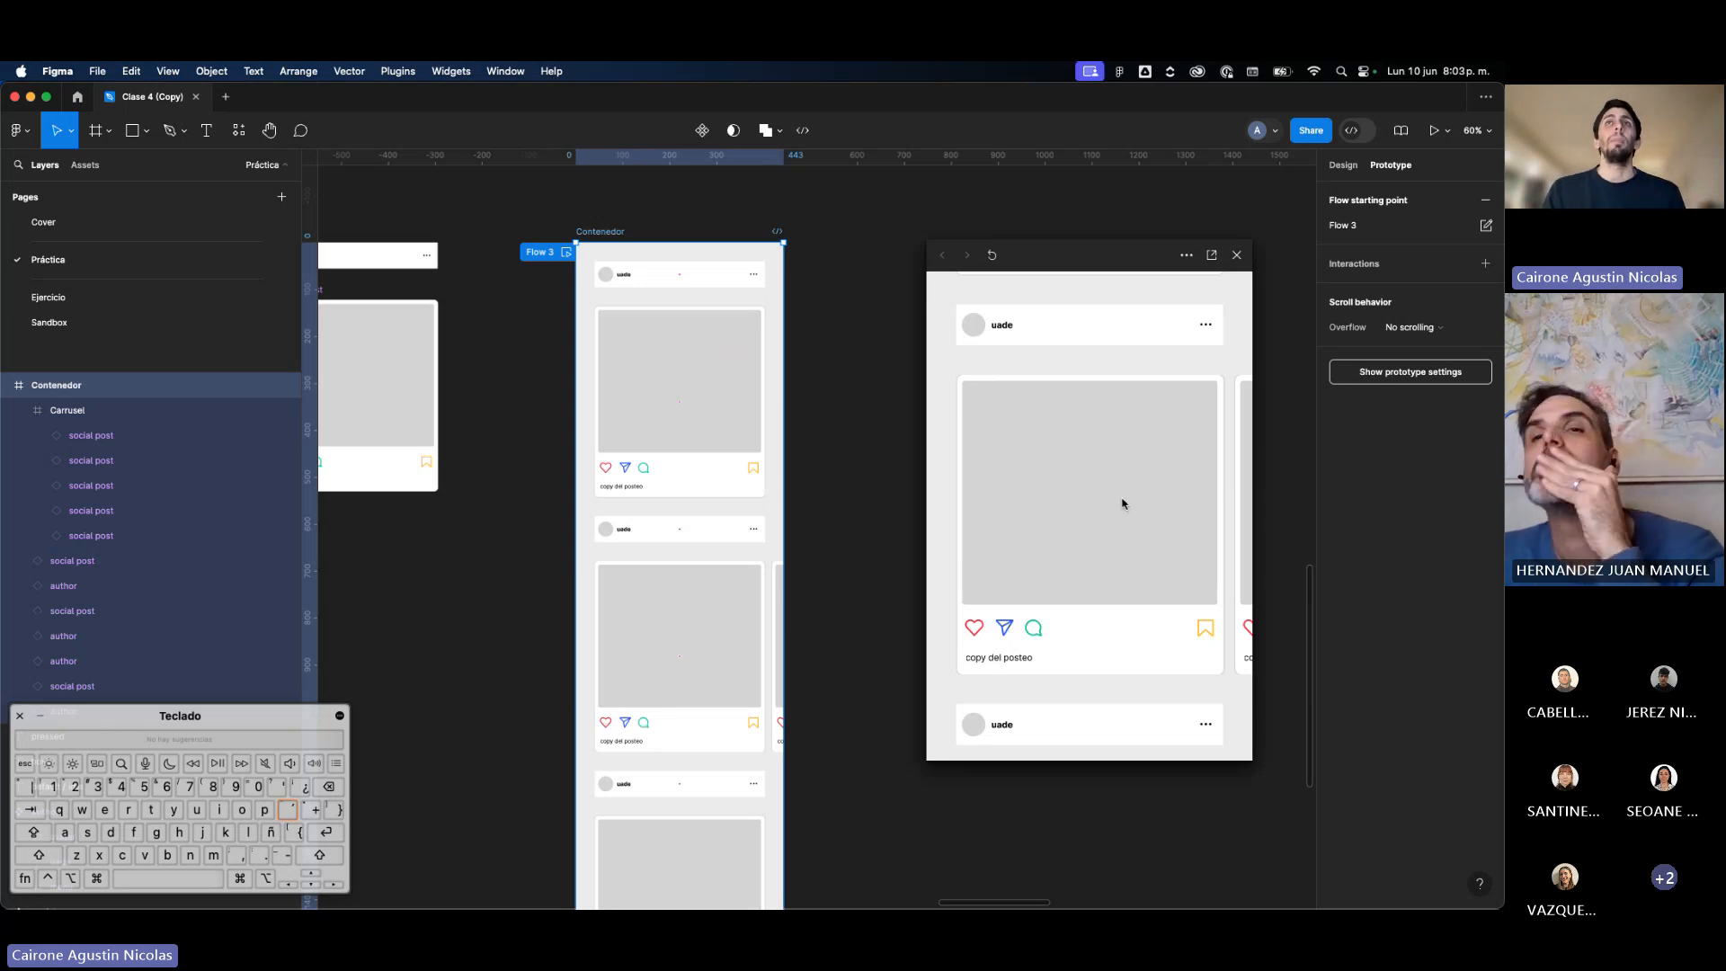
scroll(1105, 503, right, 2)
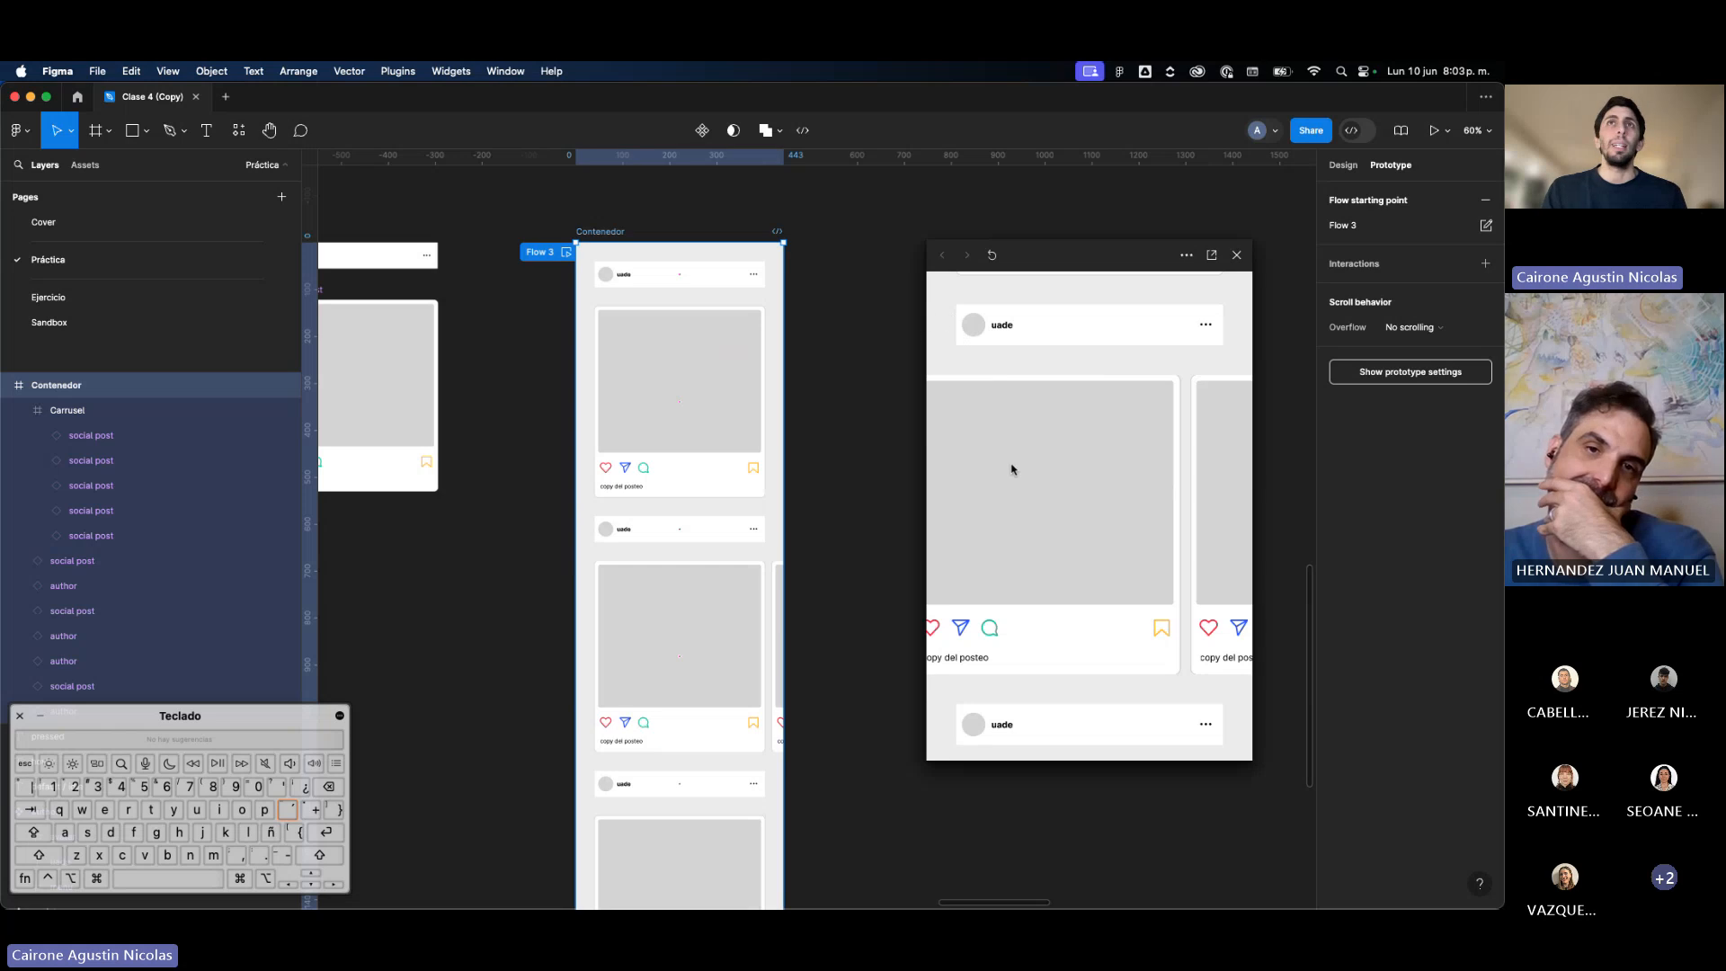
scroll(993, 454, left, 1)
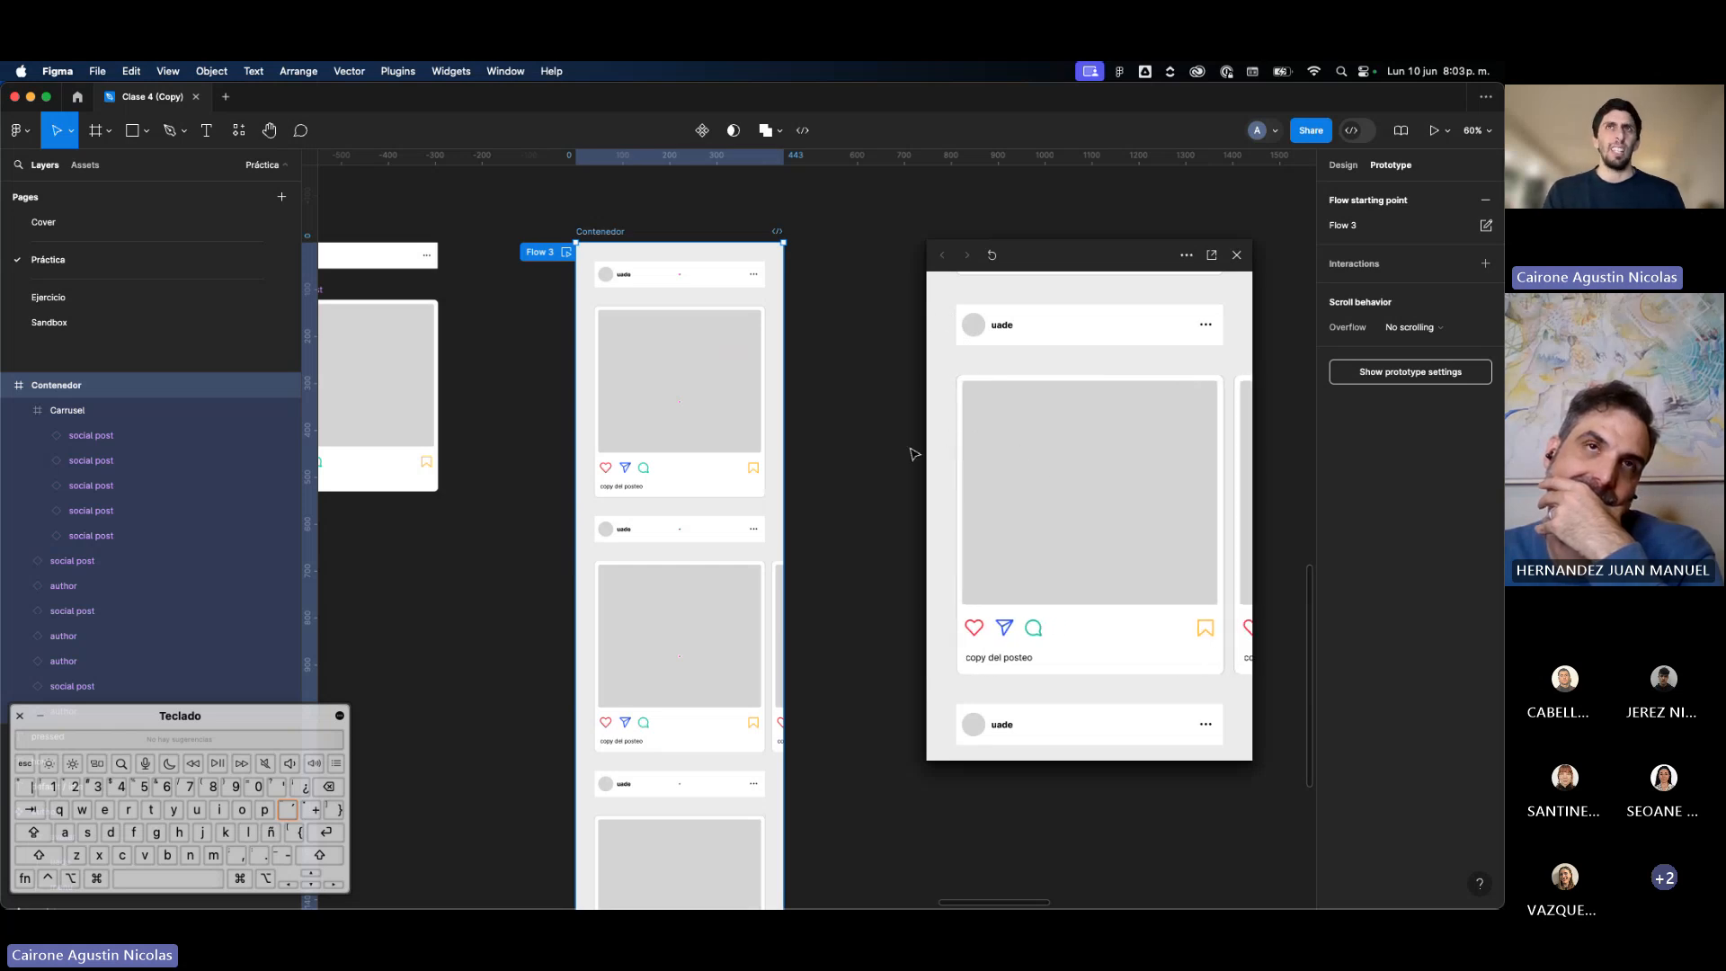
drag(1061, 485, 963, 489)
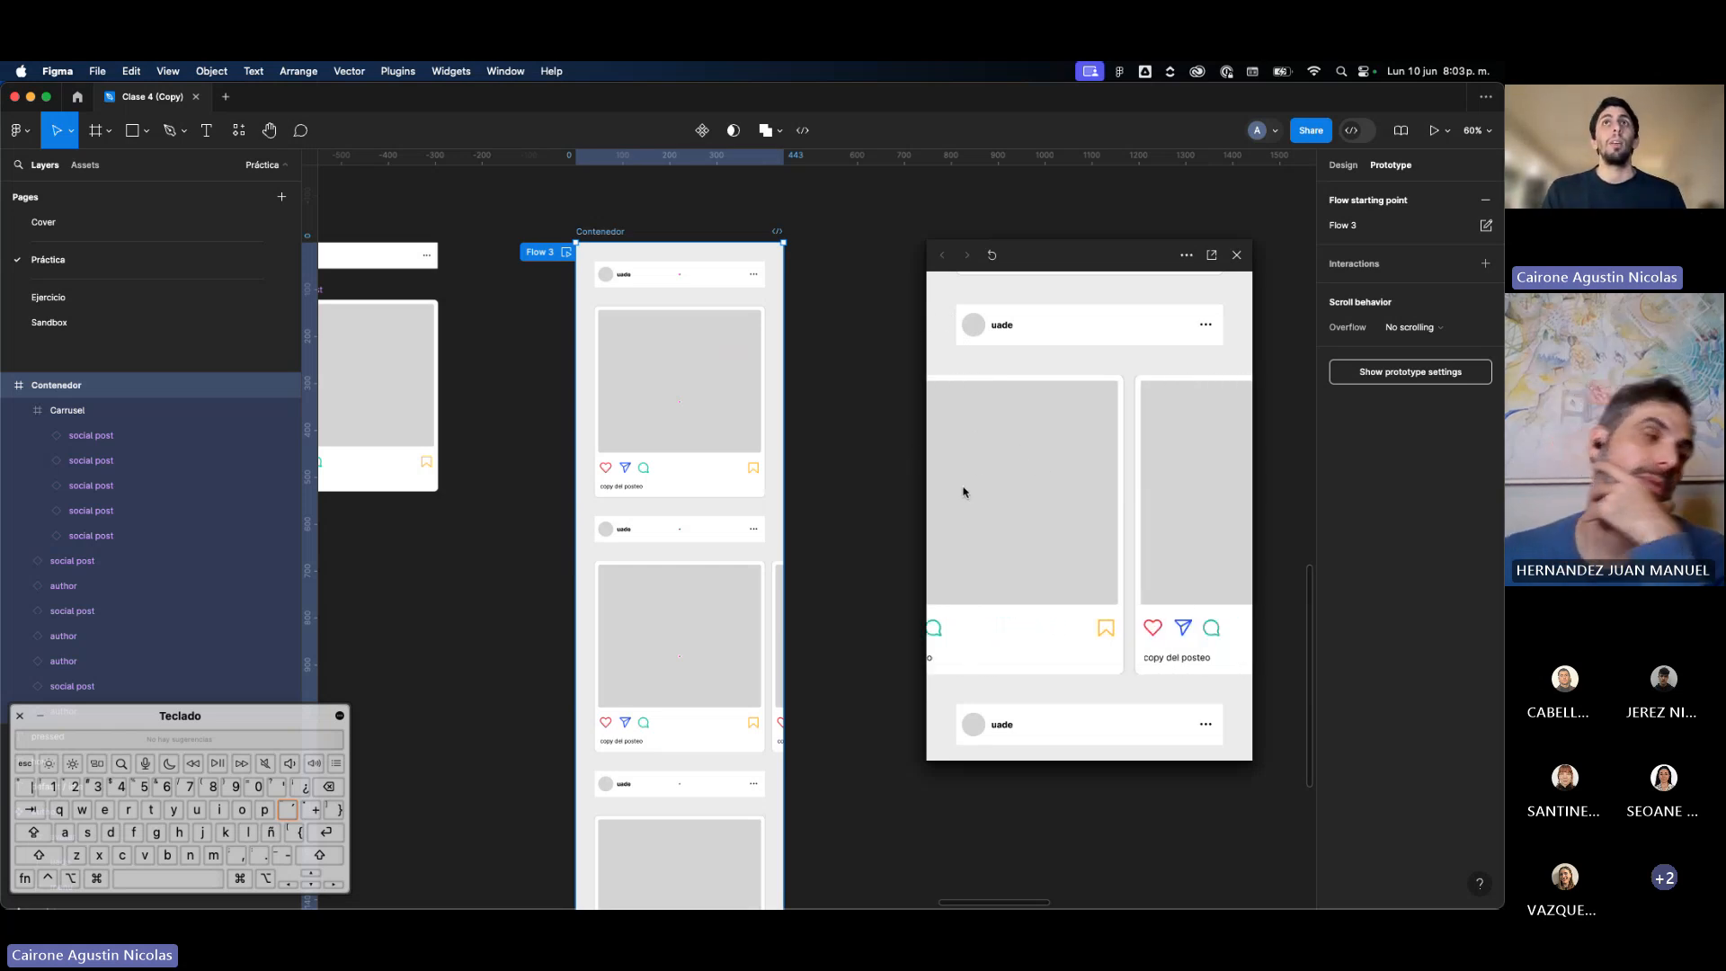
drag(1186, 489, 1205, 546)
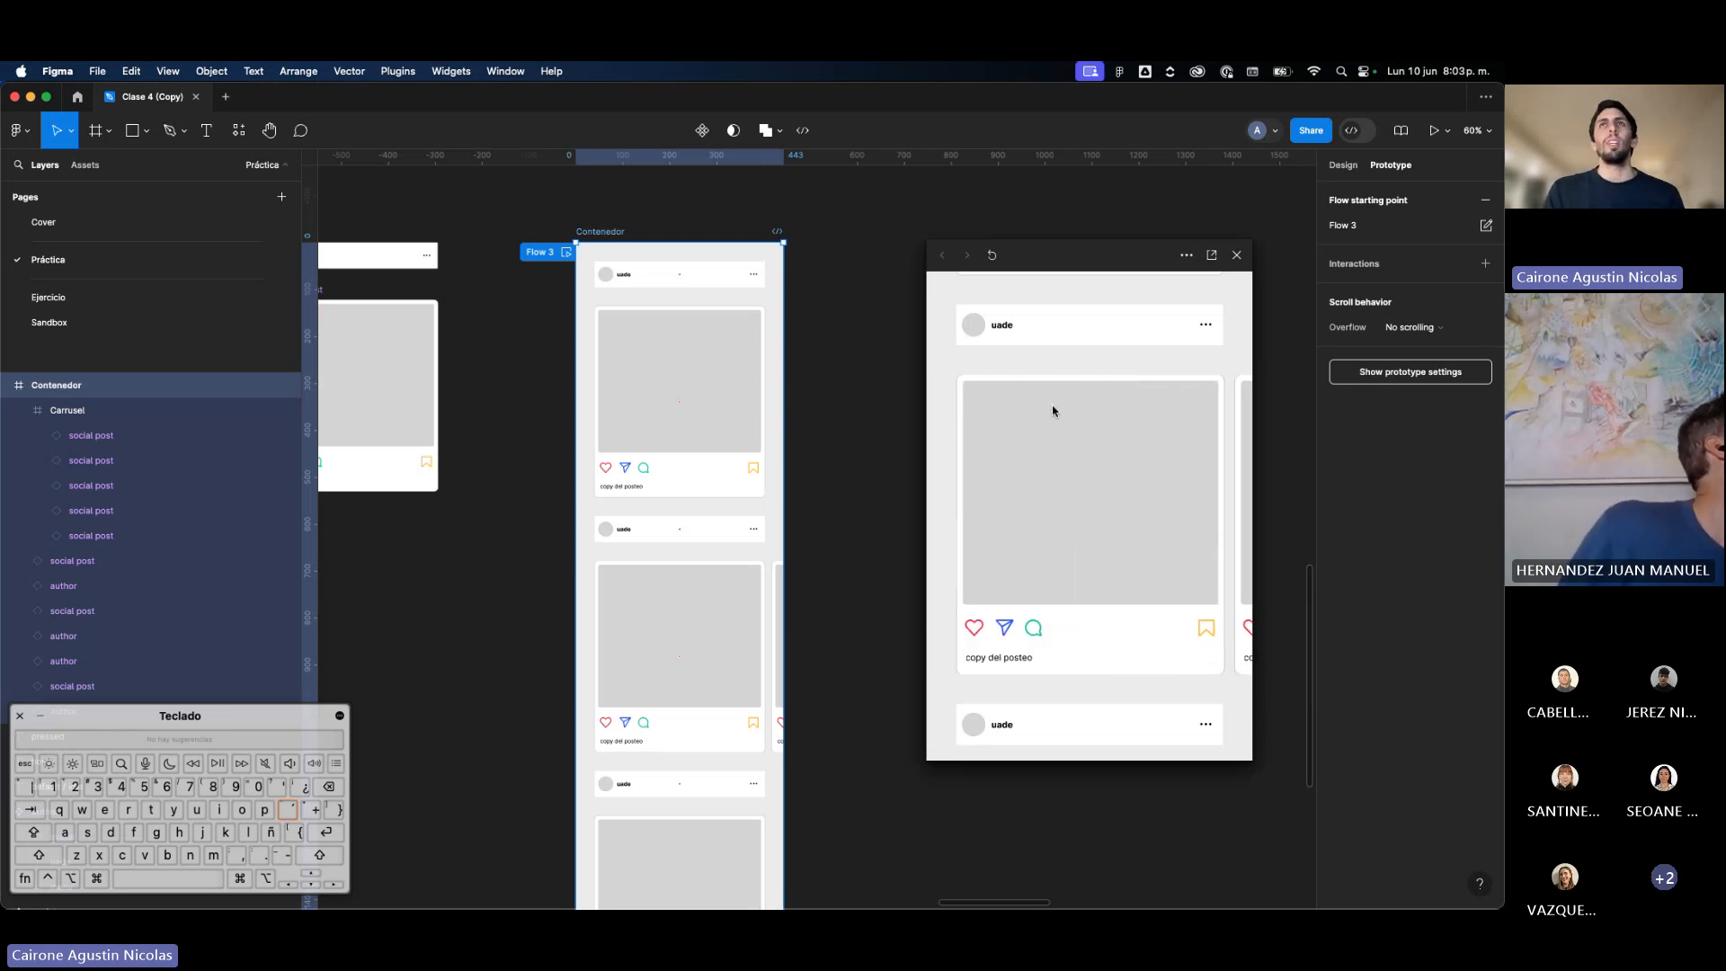
drag(1075, 443, 971, 381)
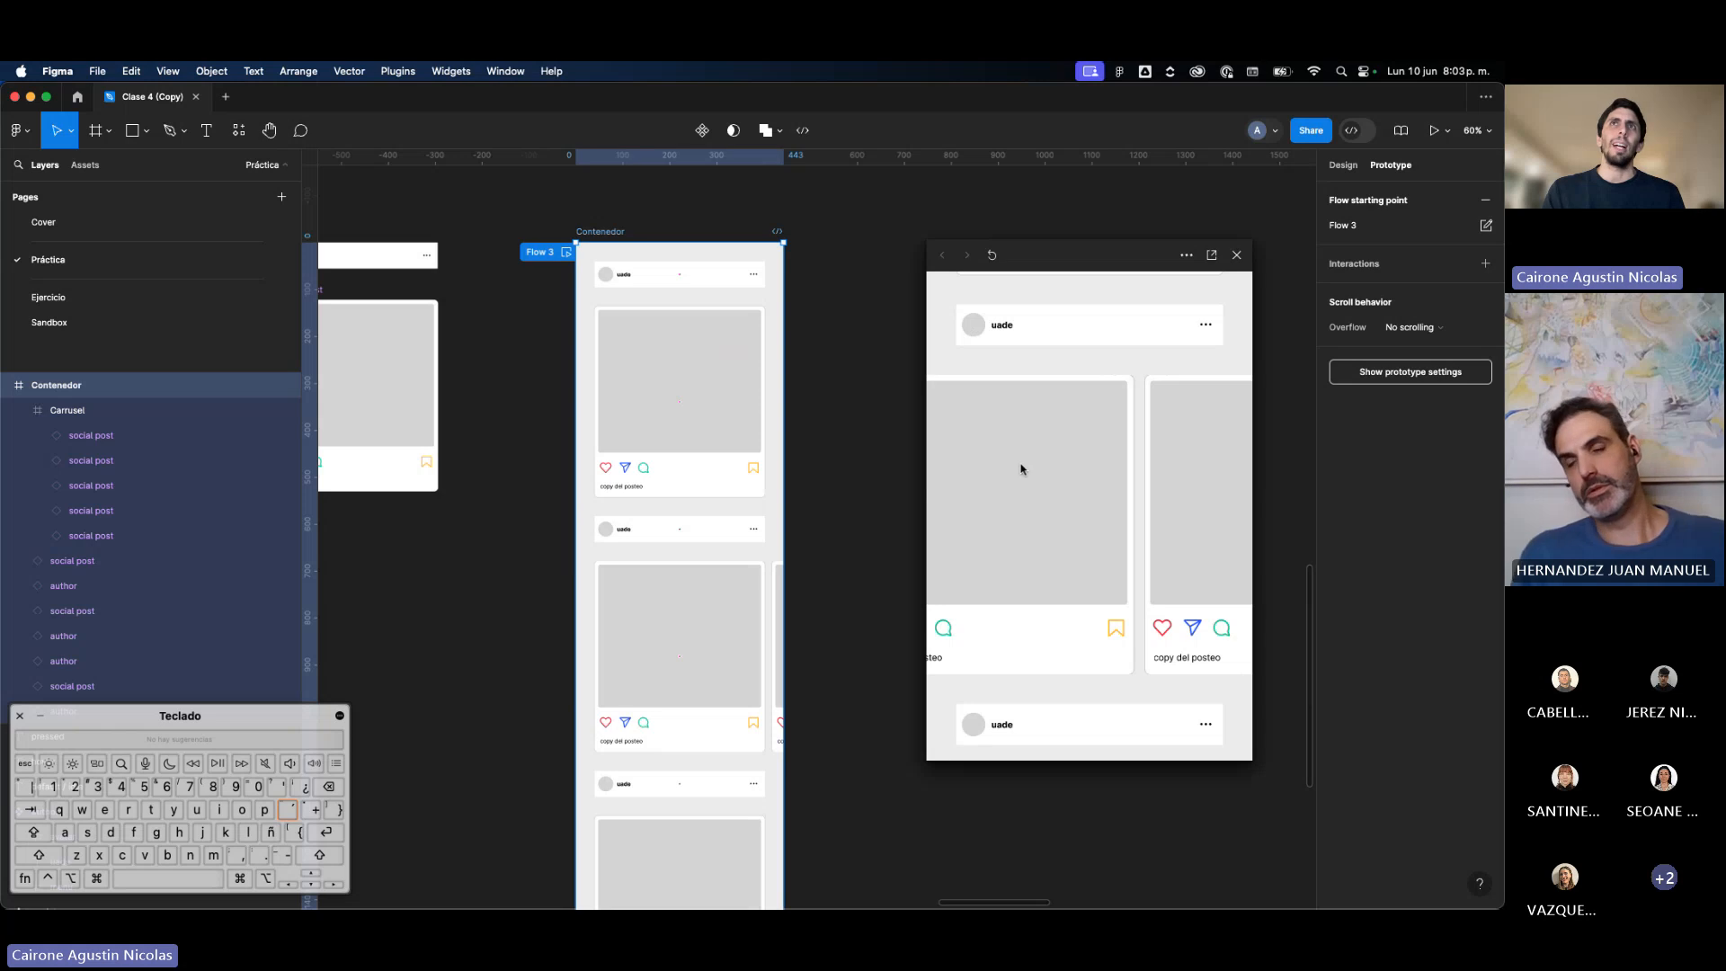
scroll(1029, 478, left, 1)
scroll(1079, 517, right, 6)
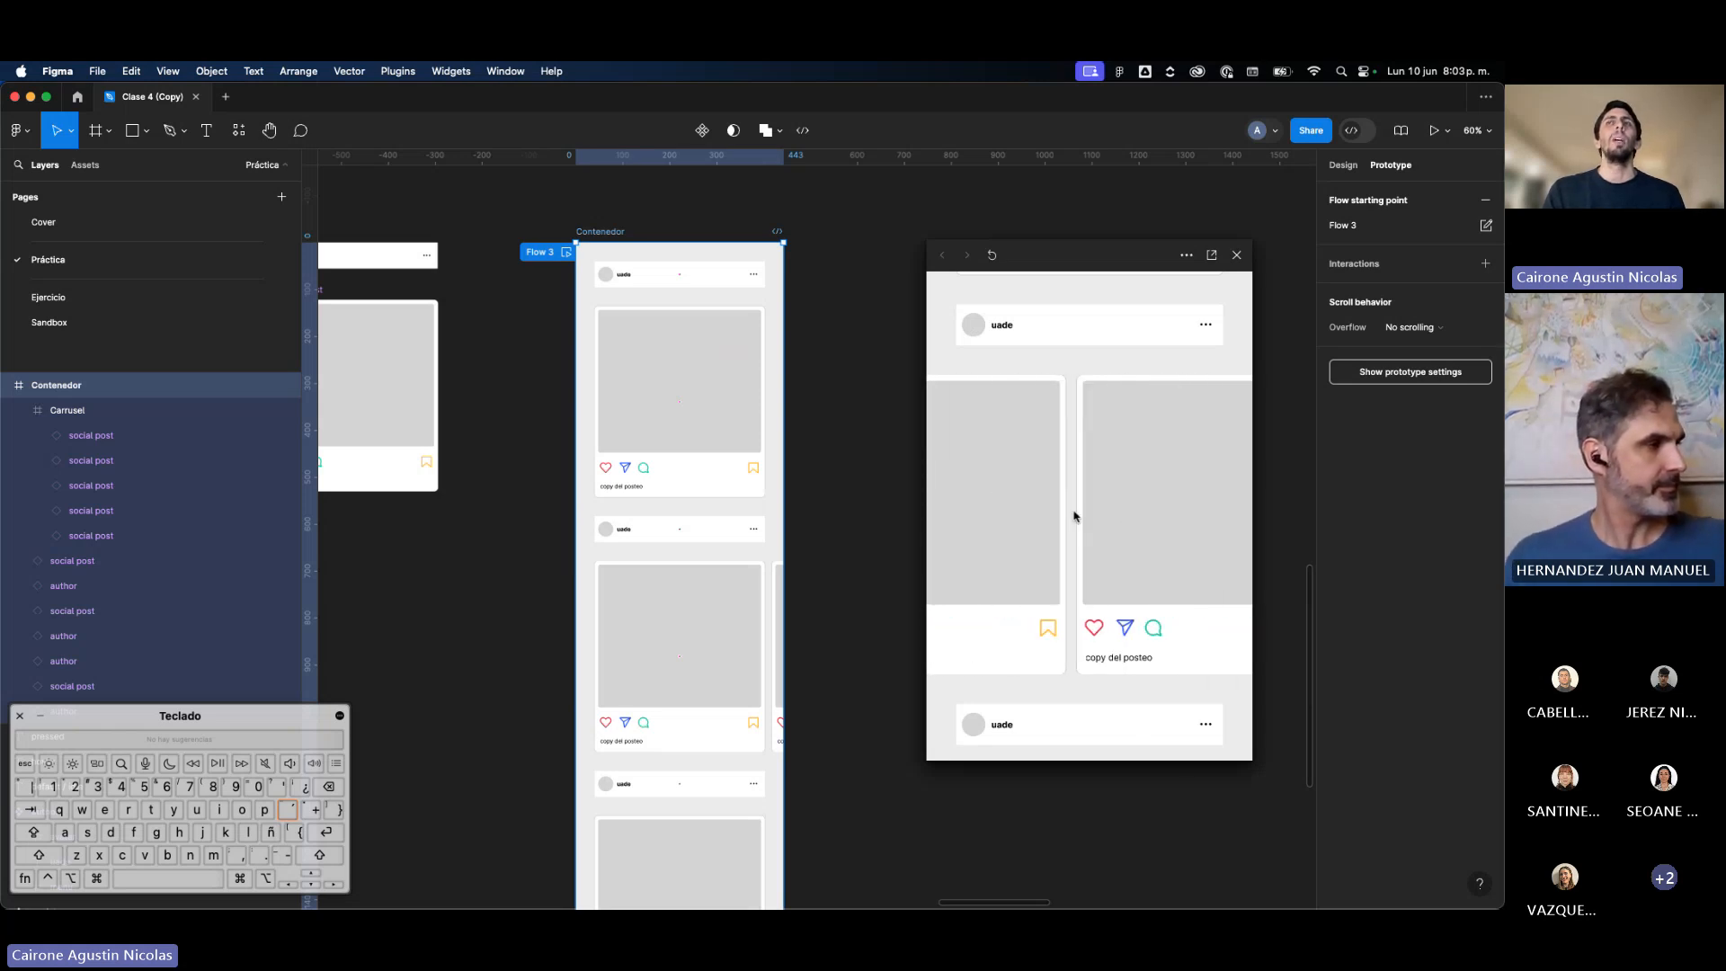
drag(1225, 533, 1078, 536)
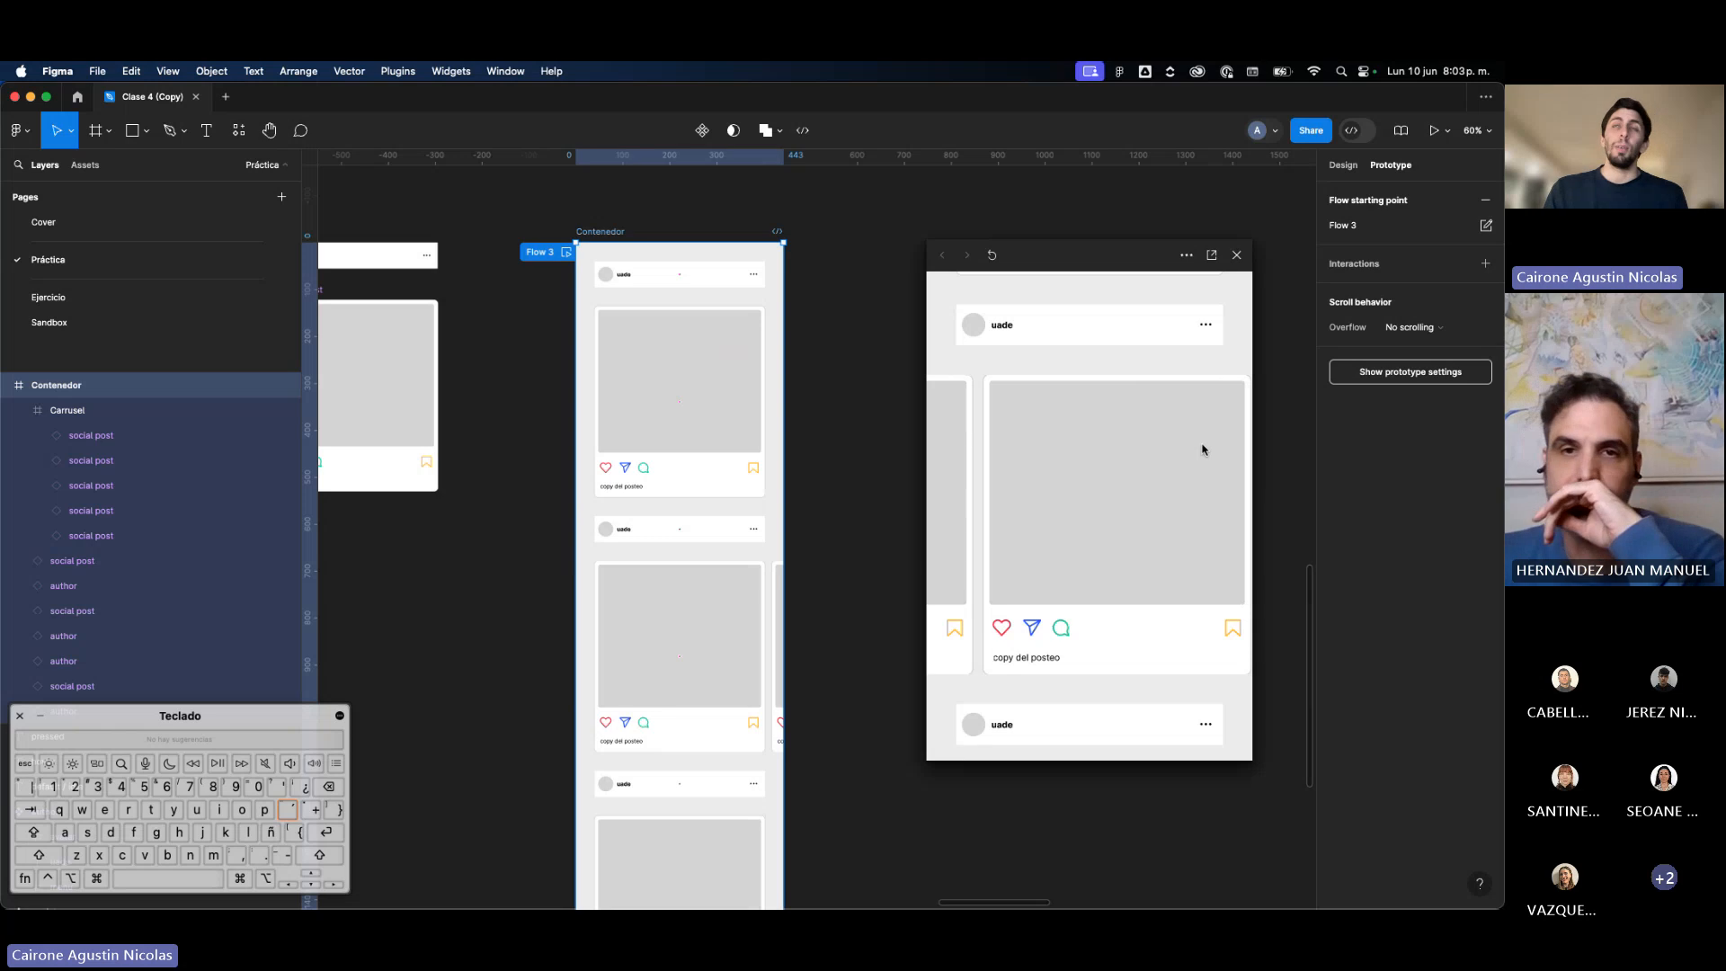
drag(995, 479, 331, 465)
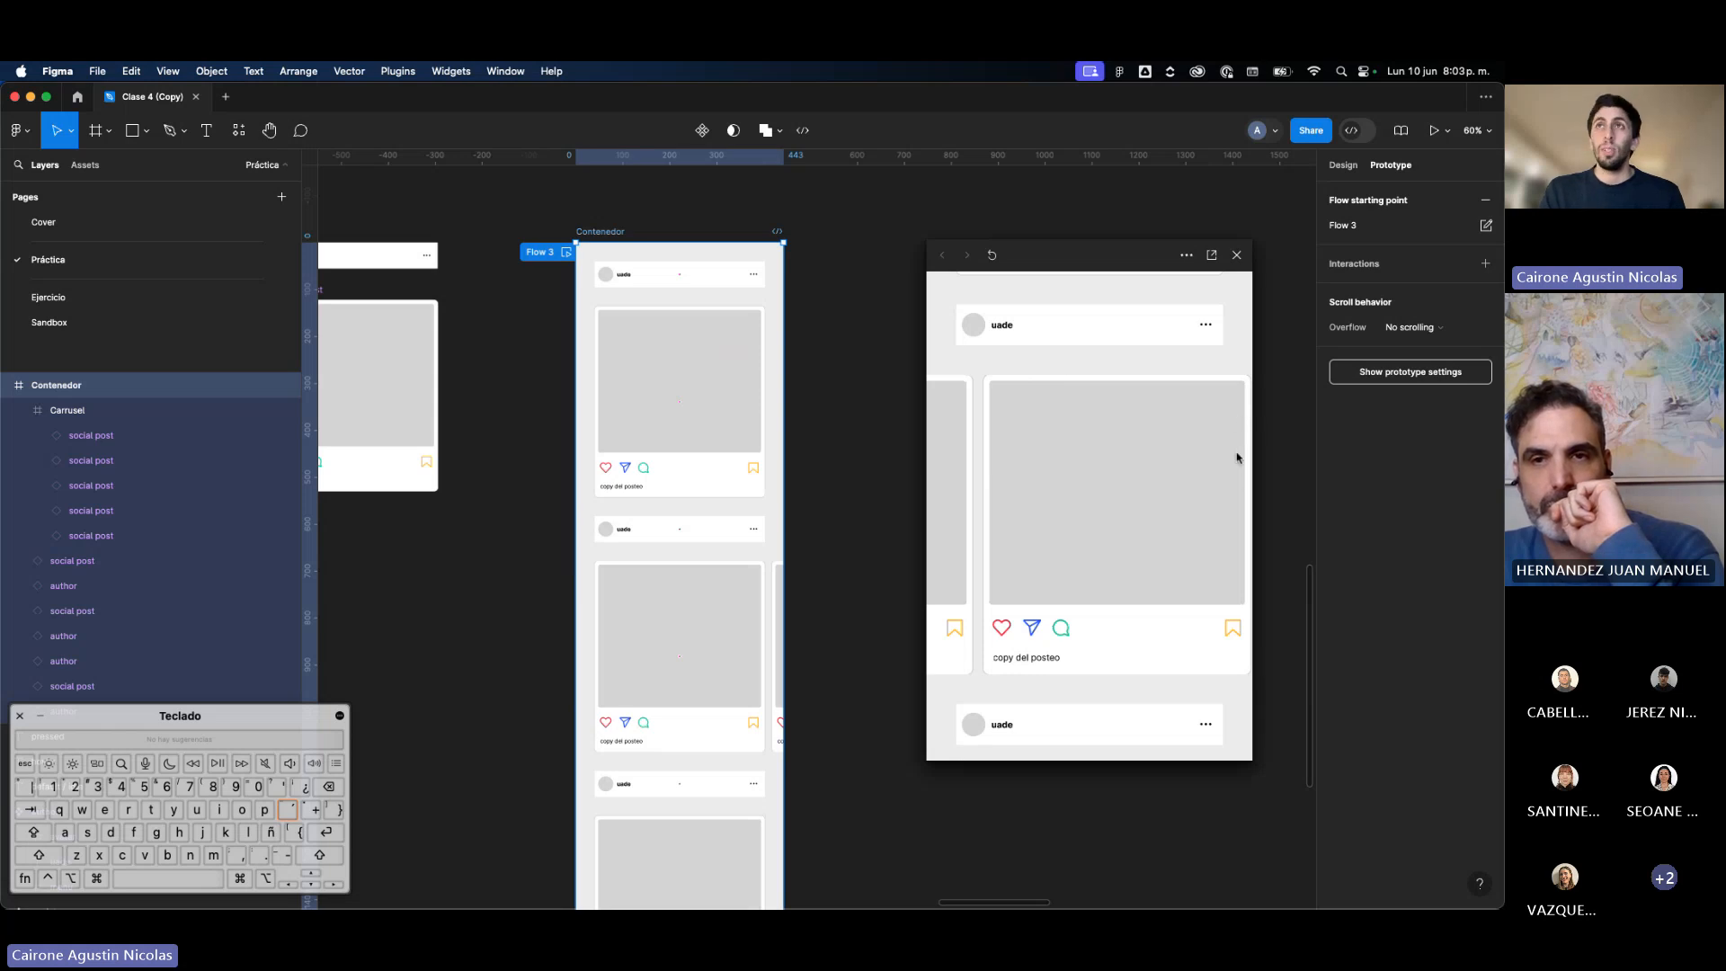
drag(1232, 456, 1171, 468)
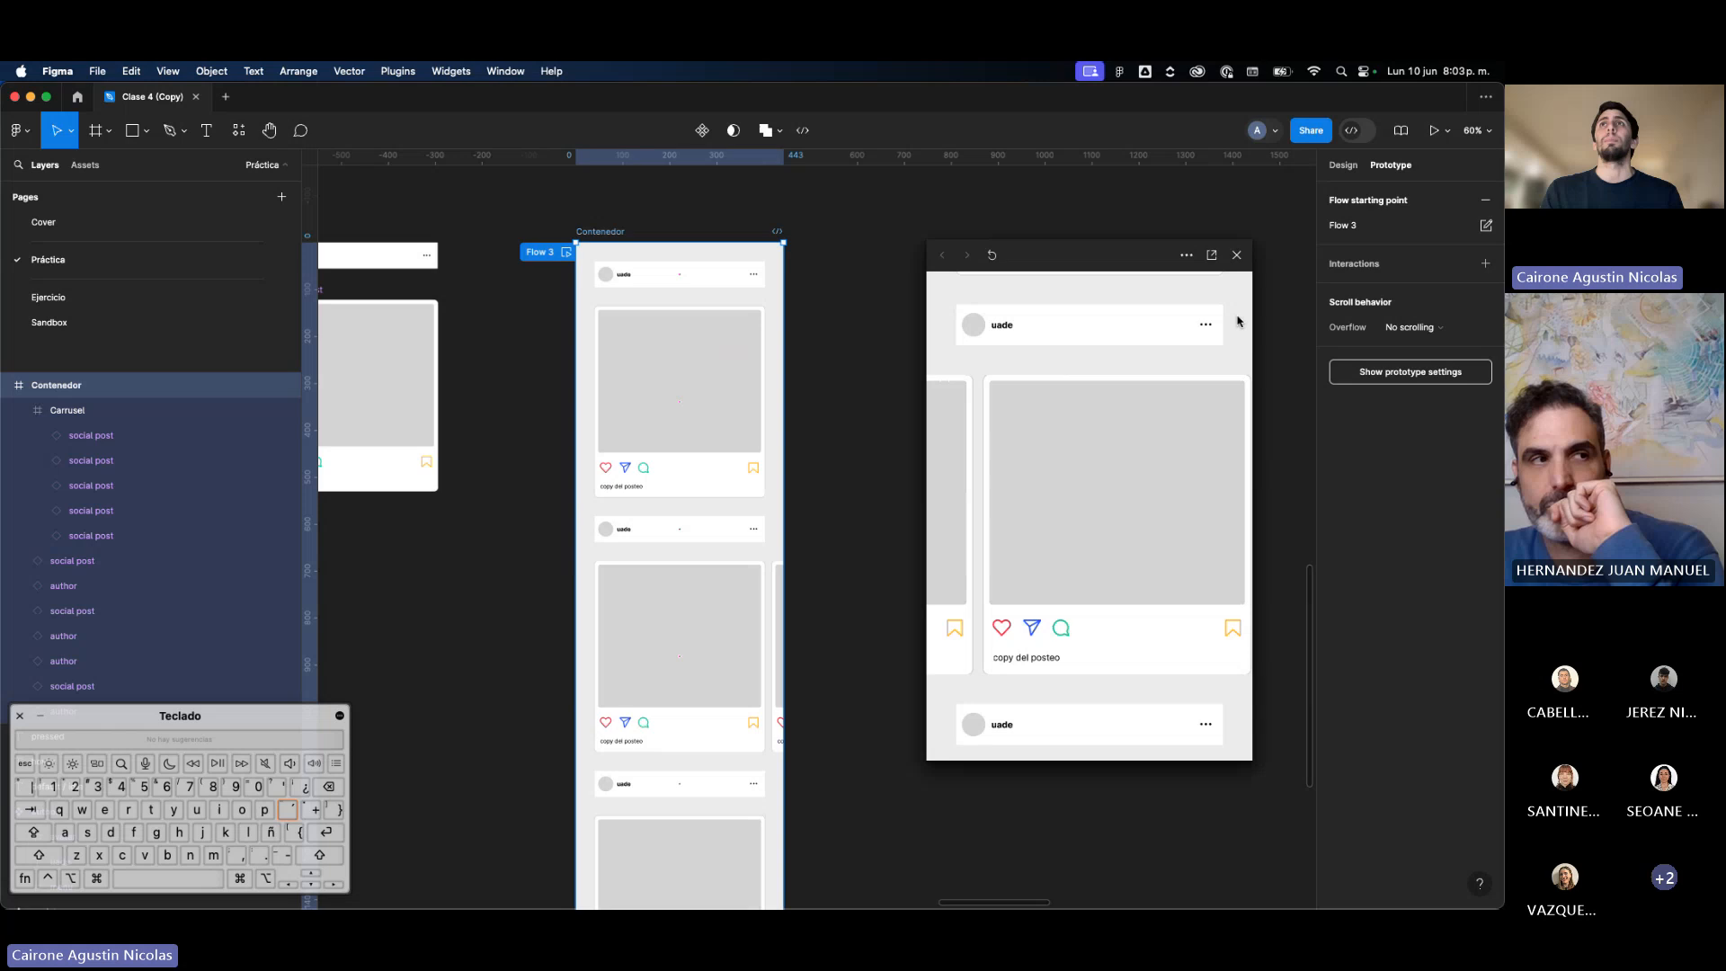
Step: Close the Flow 3 preview and select the Carrusel frame in the Contenedor
click(1236, 255)
click(740, 646)
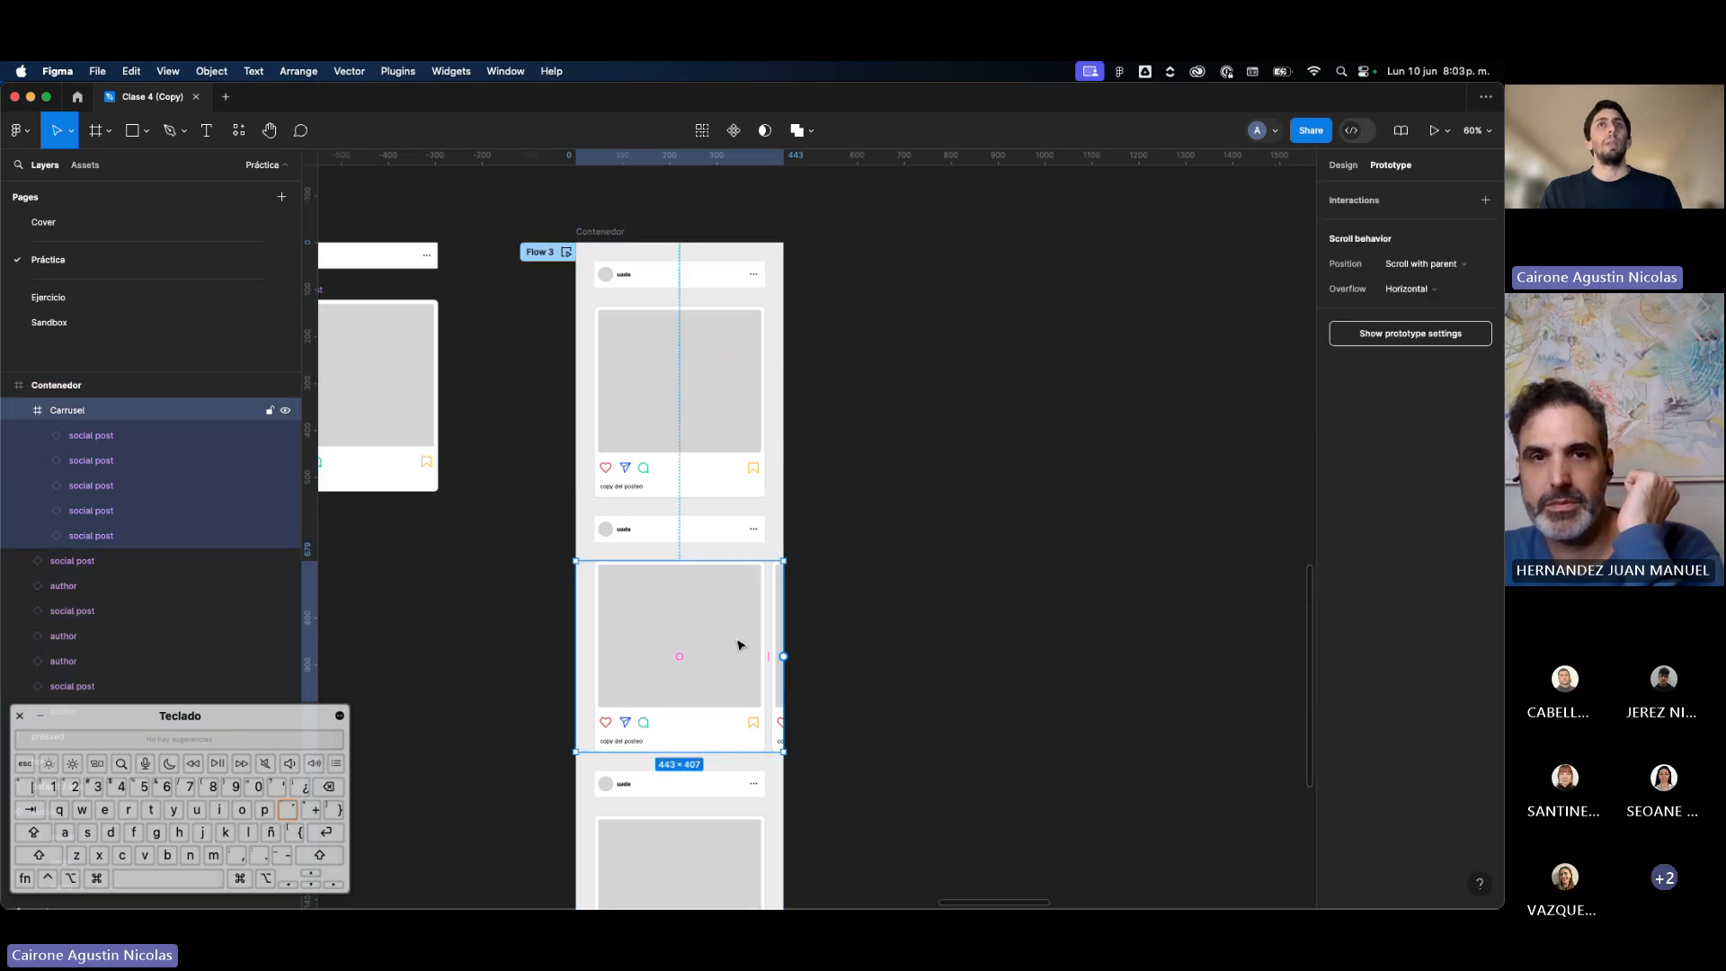
Step: Check how the social posts sit inside the Carrusel frame
click(740, 645)
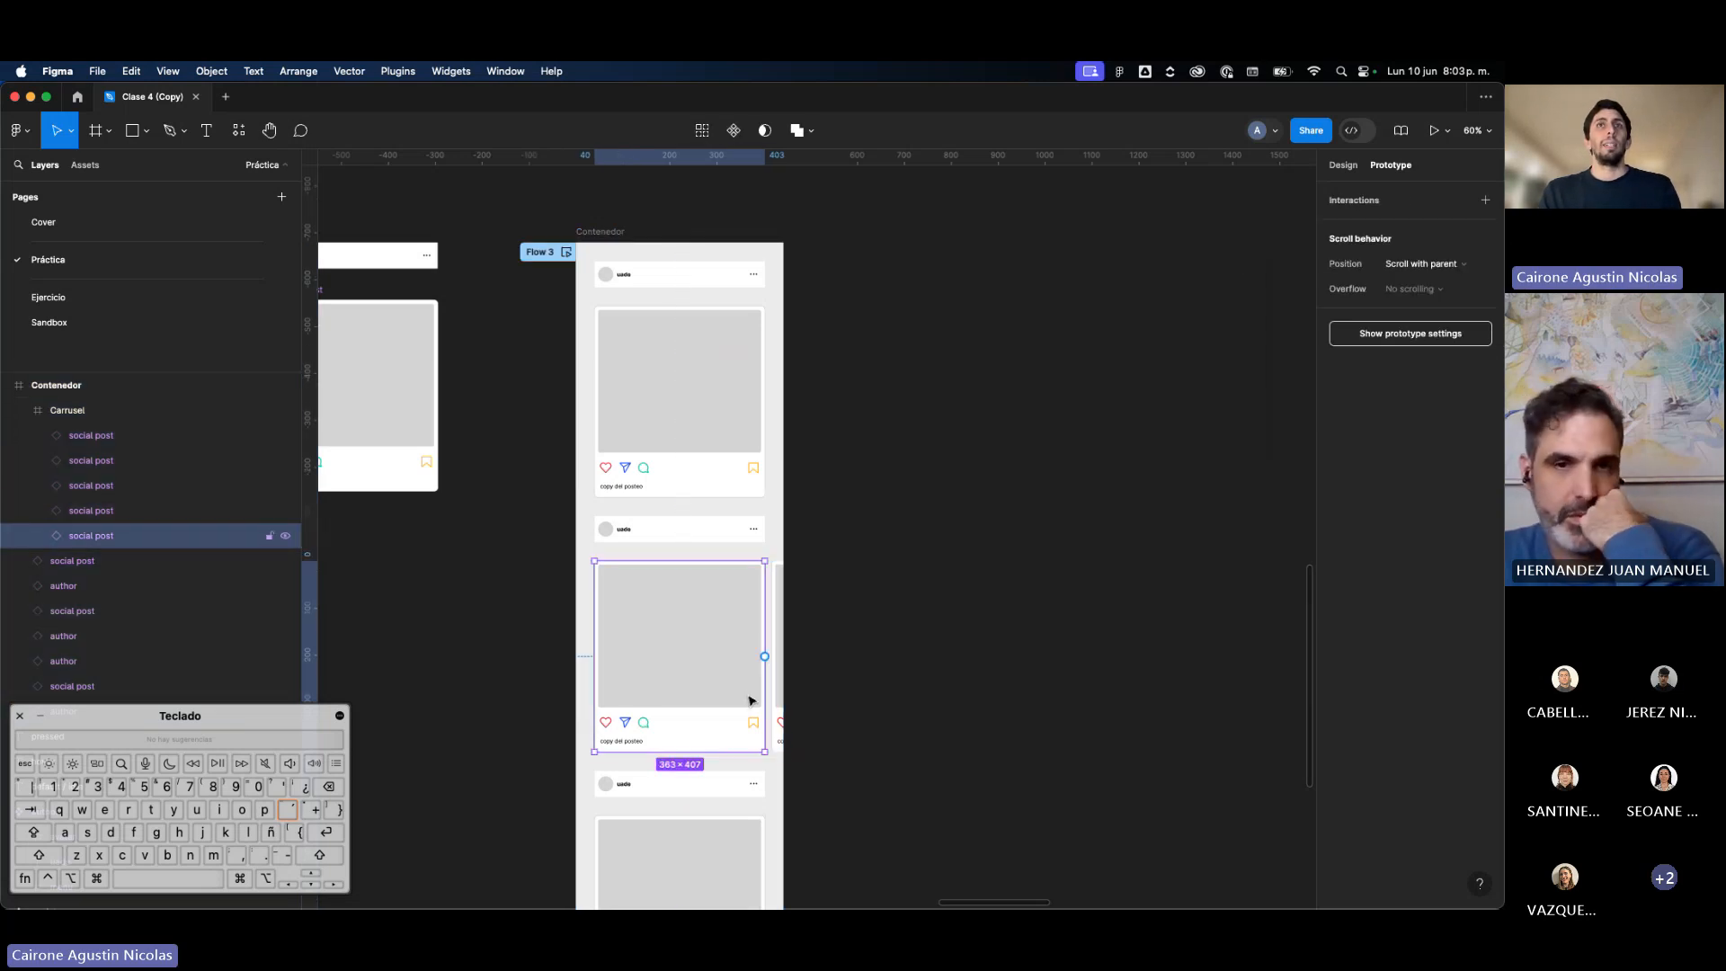
click(778, 707)
click(744, 713)
click(774, 735)
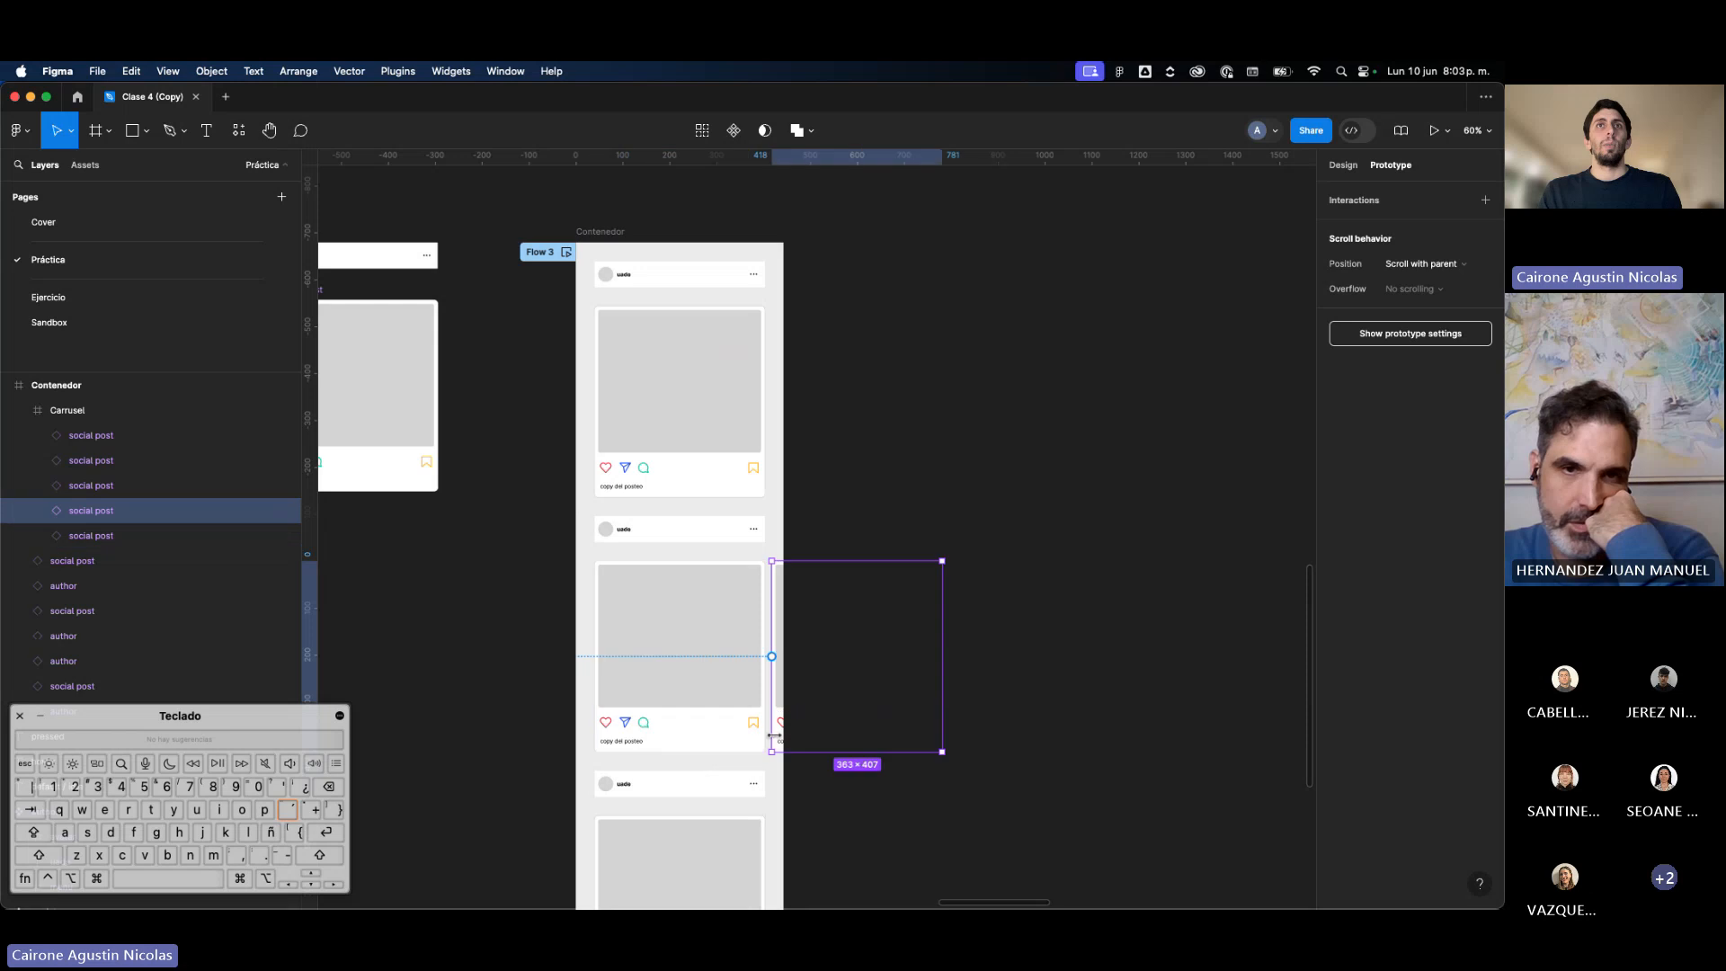
click(762, 773)
click(759, 746)
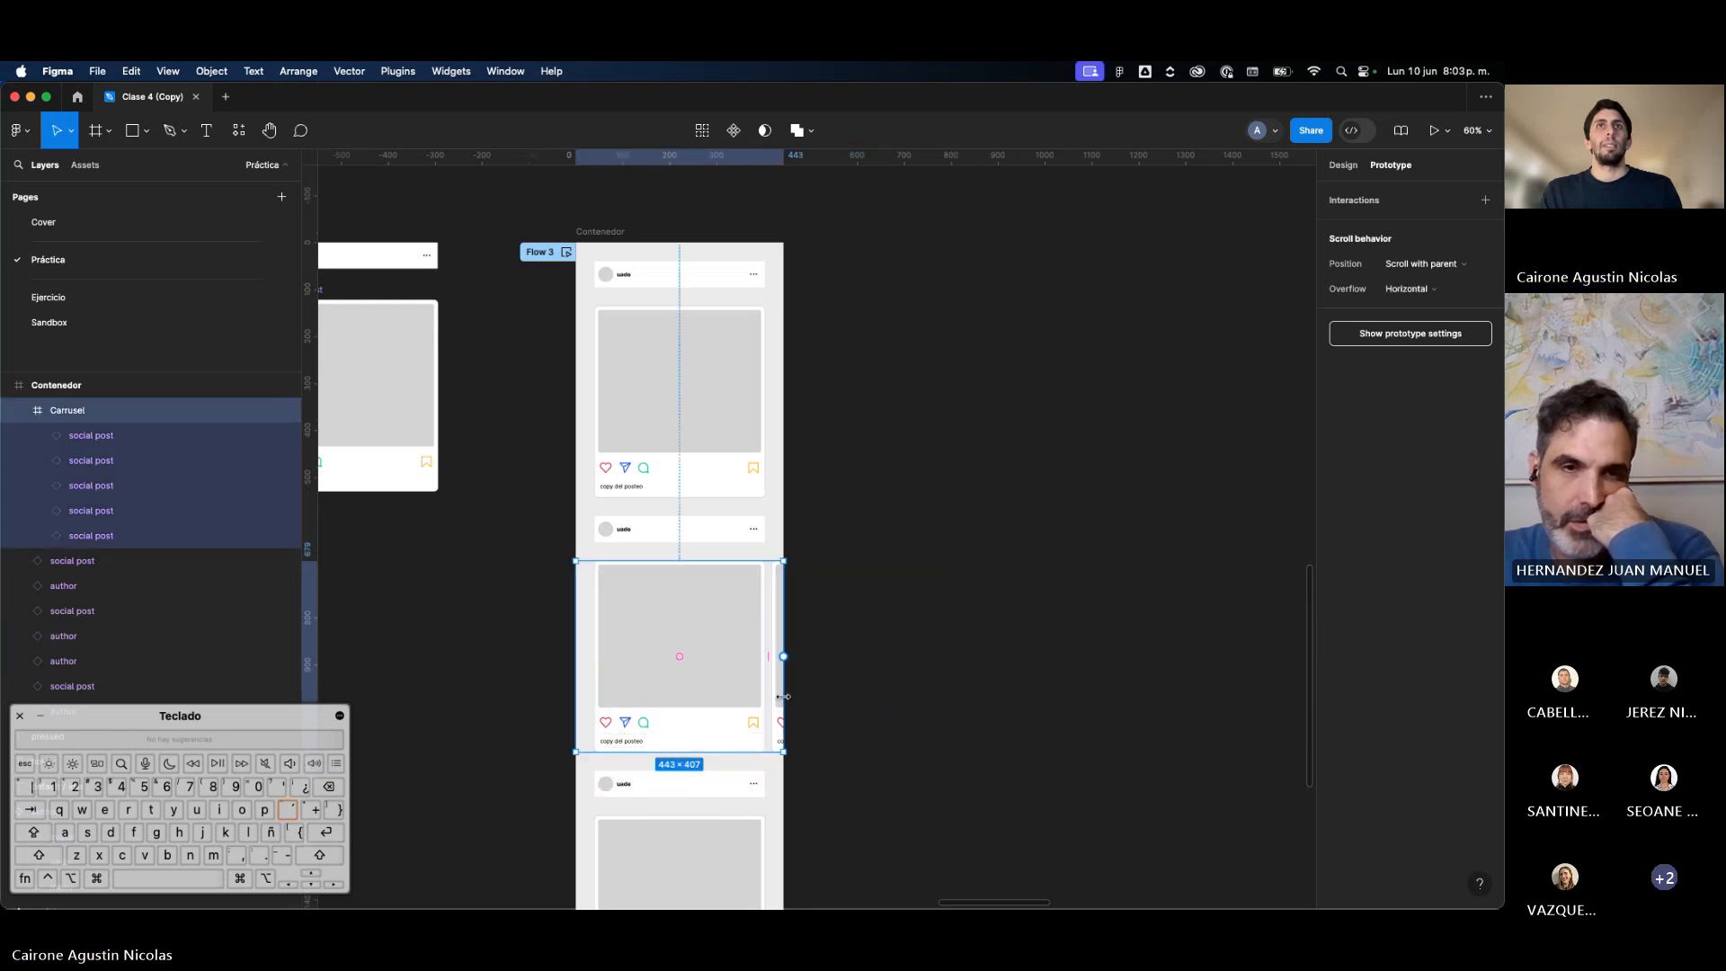
scroll(783, 697, up, 5)
scroll(778, 699, down, 5)
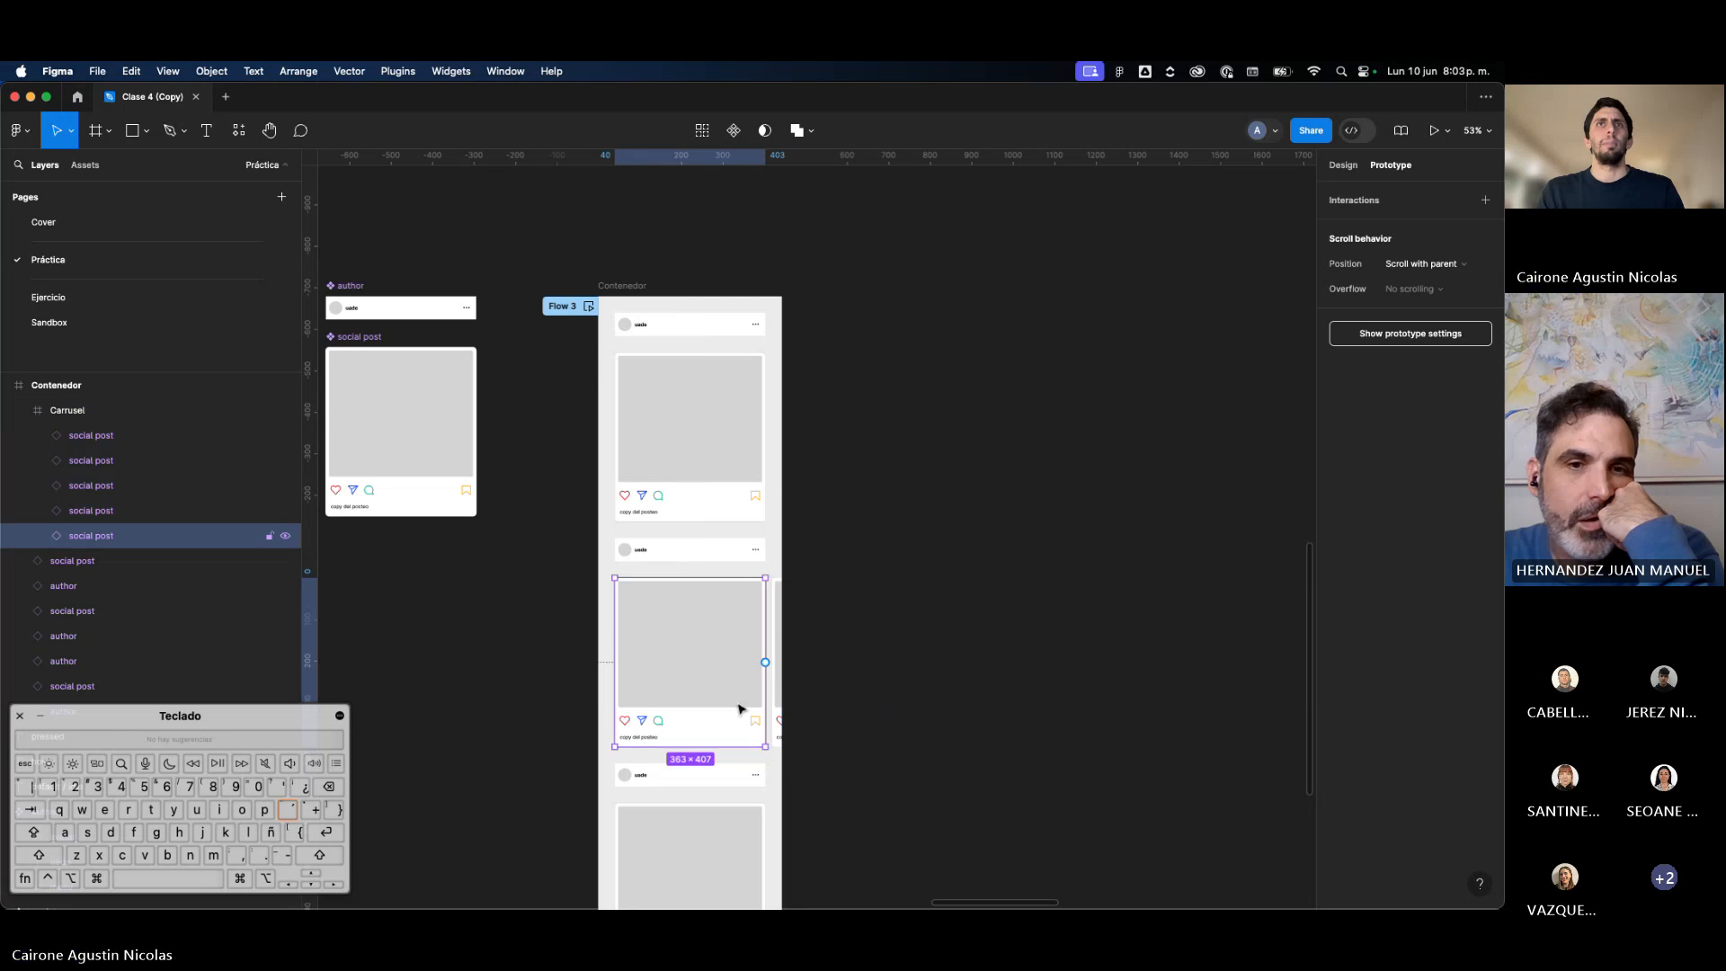
Step: Move the Carrusel frame out of Contenedor onto the empty canvas beside it
drag(1291, 650, 1071, 644)
scroll(1071, 643, right, 5)
key(Delete)
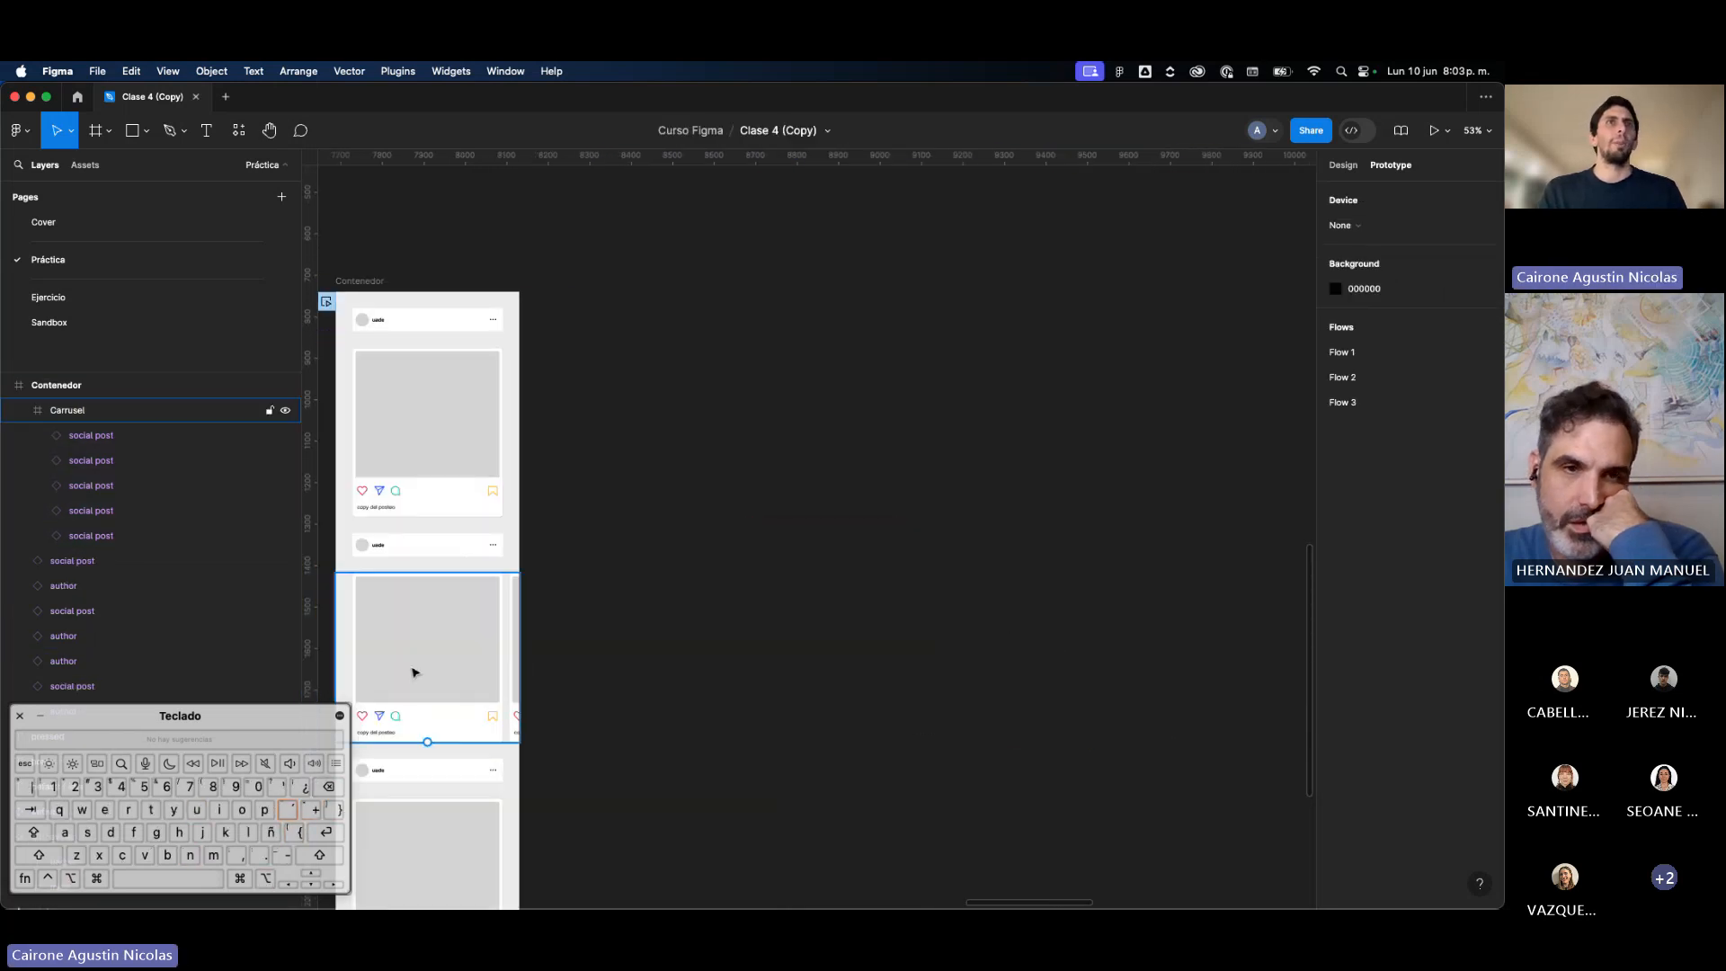
click(470, 677)
drag(470, 678, 930, 649)
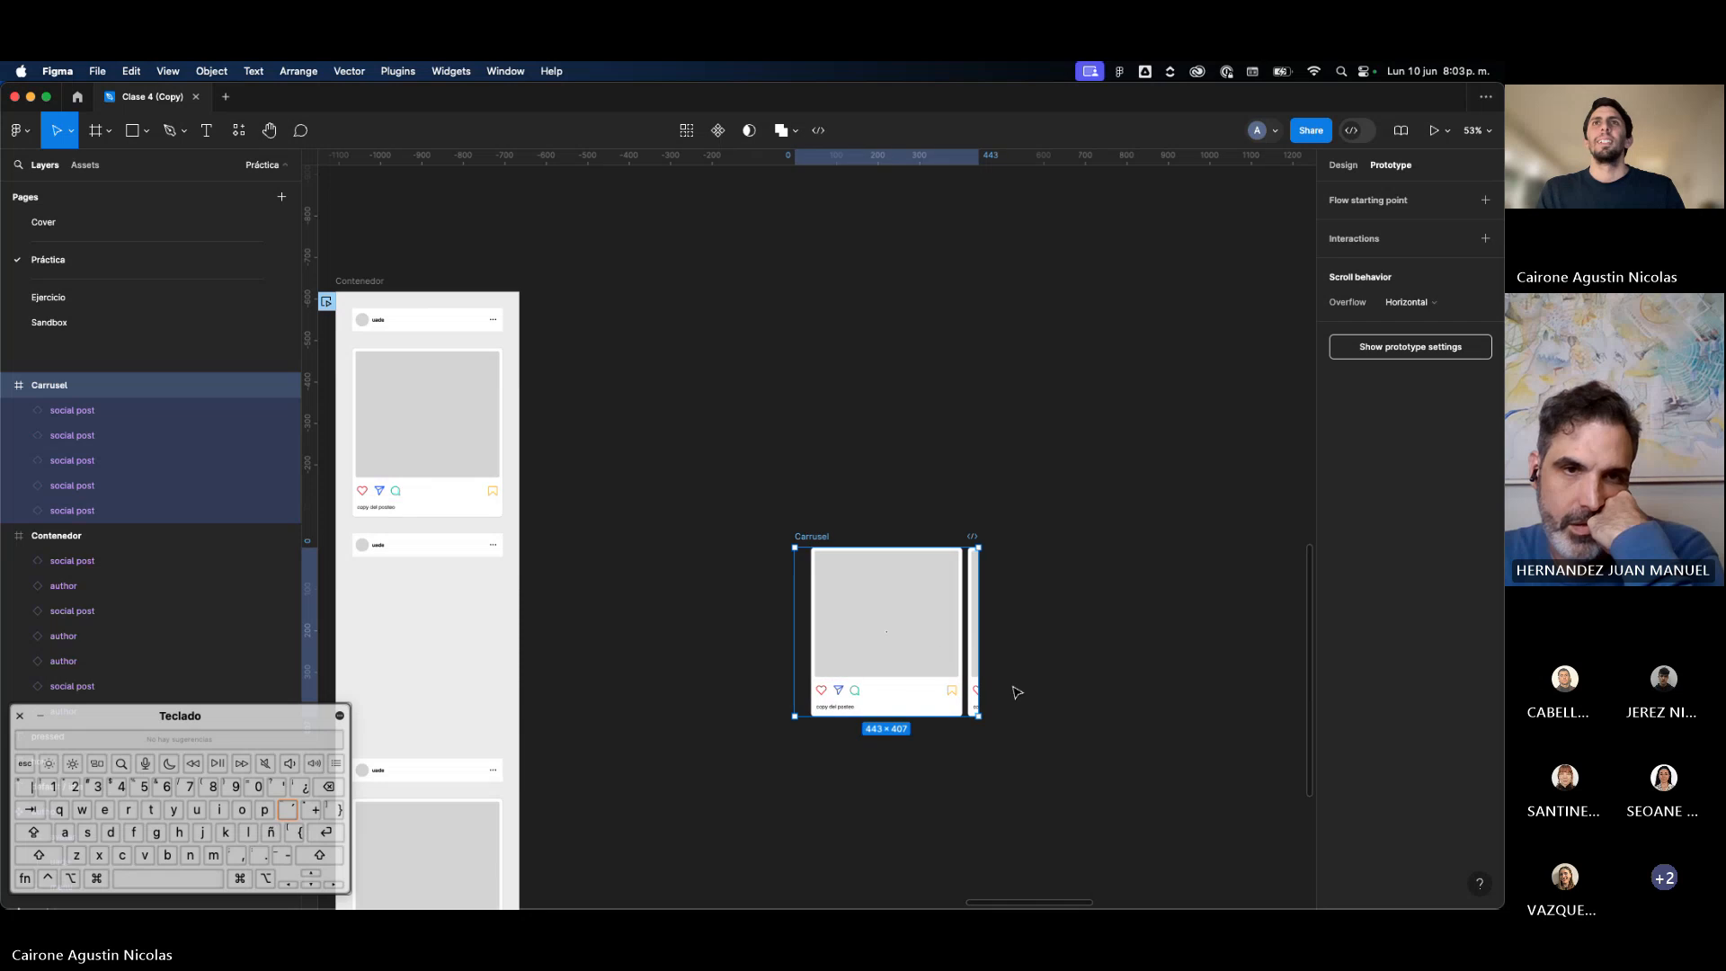
Step: Turn off Clip content for the Carrusel frame
click(201, 507)
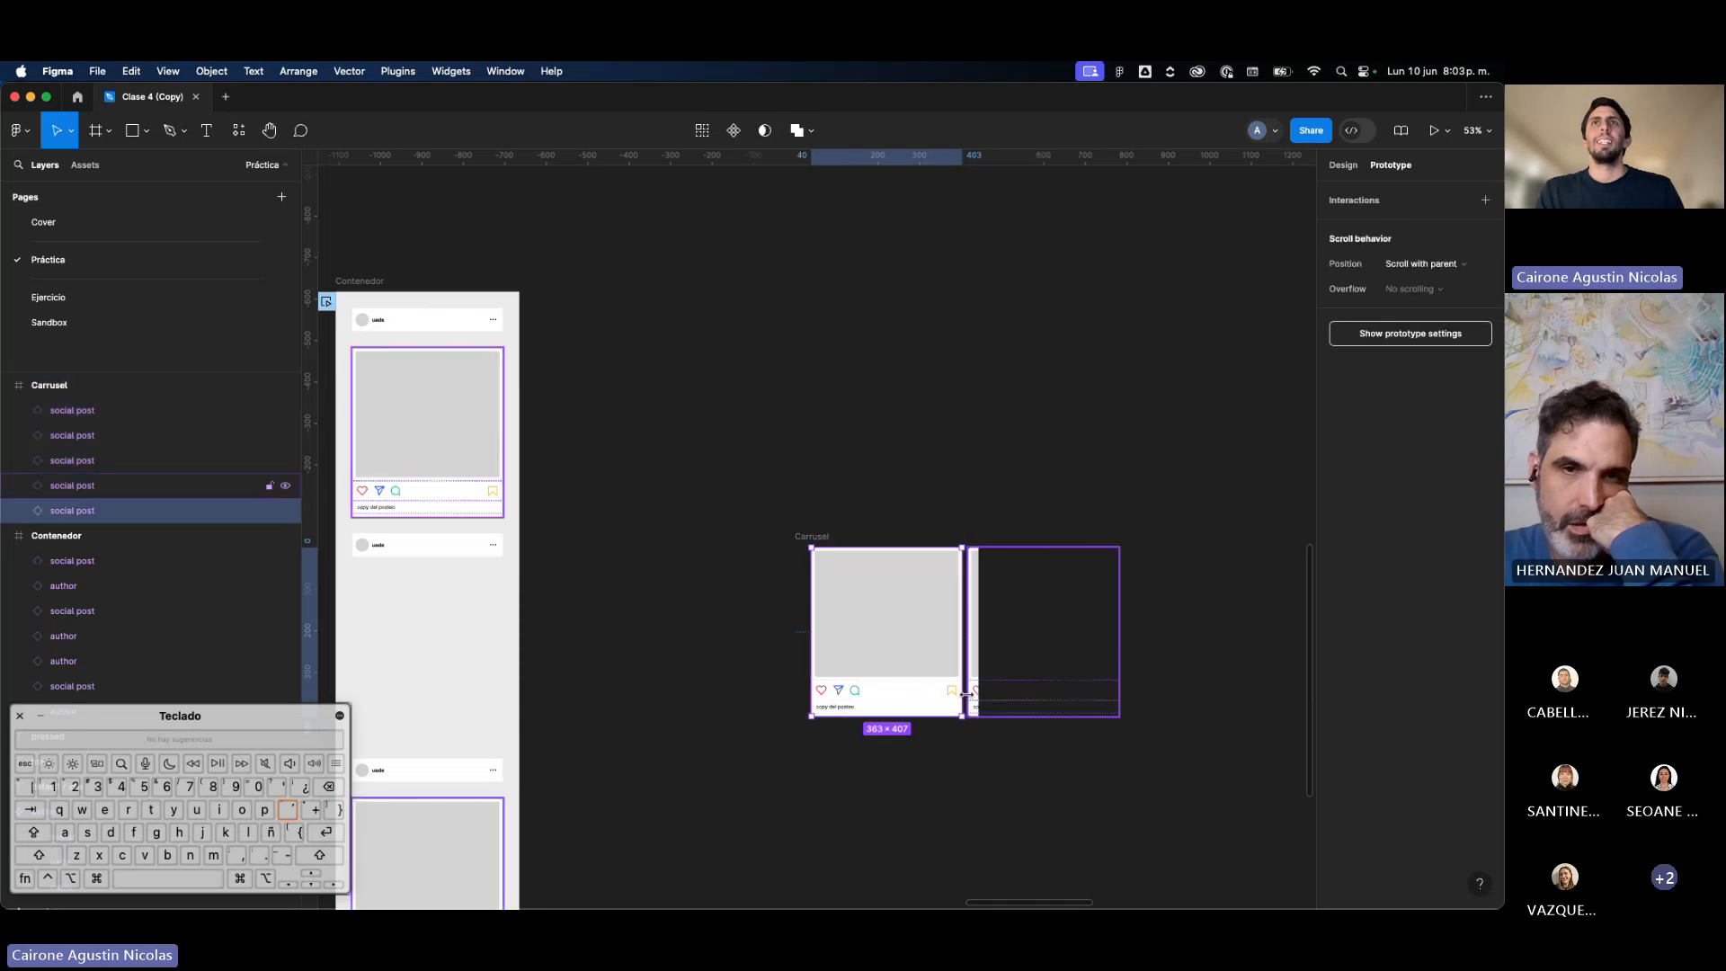
click(201, 488)
click(99, 385)
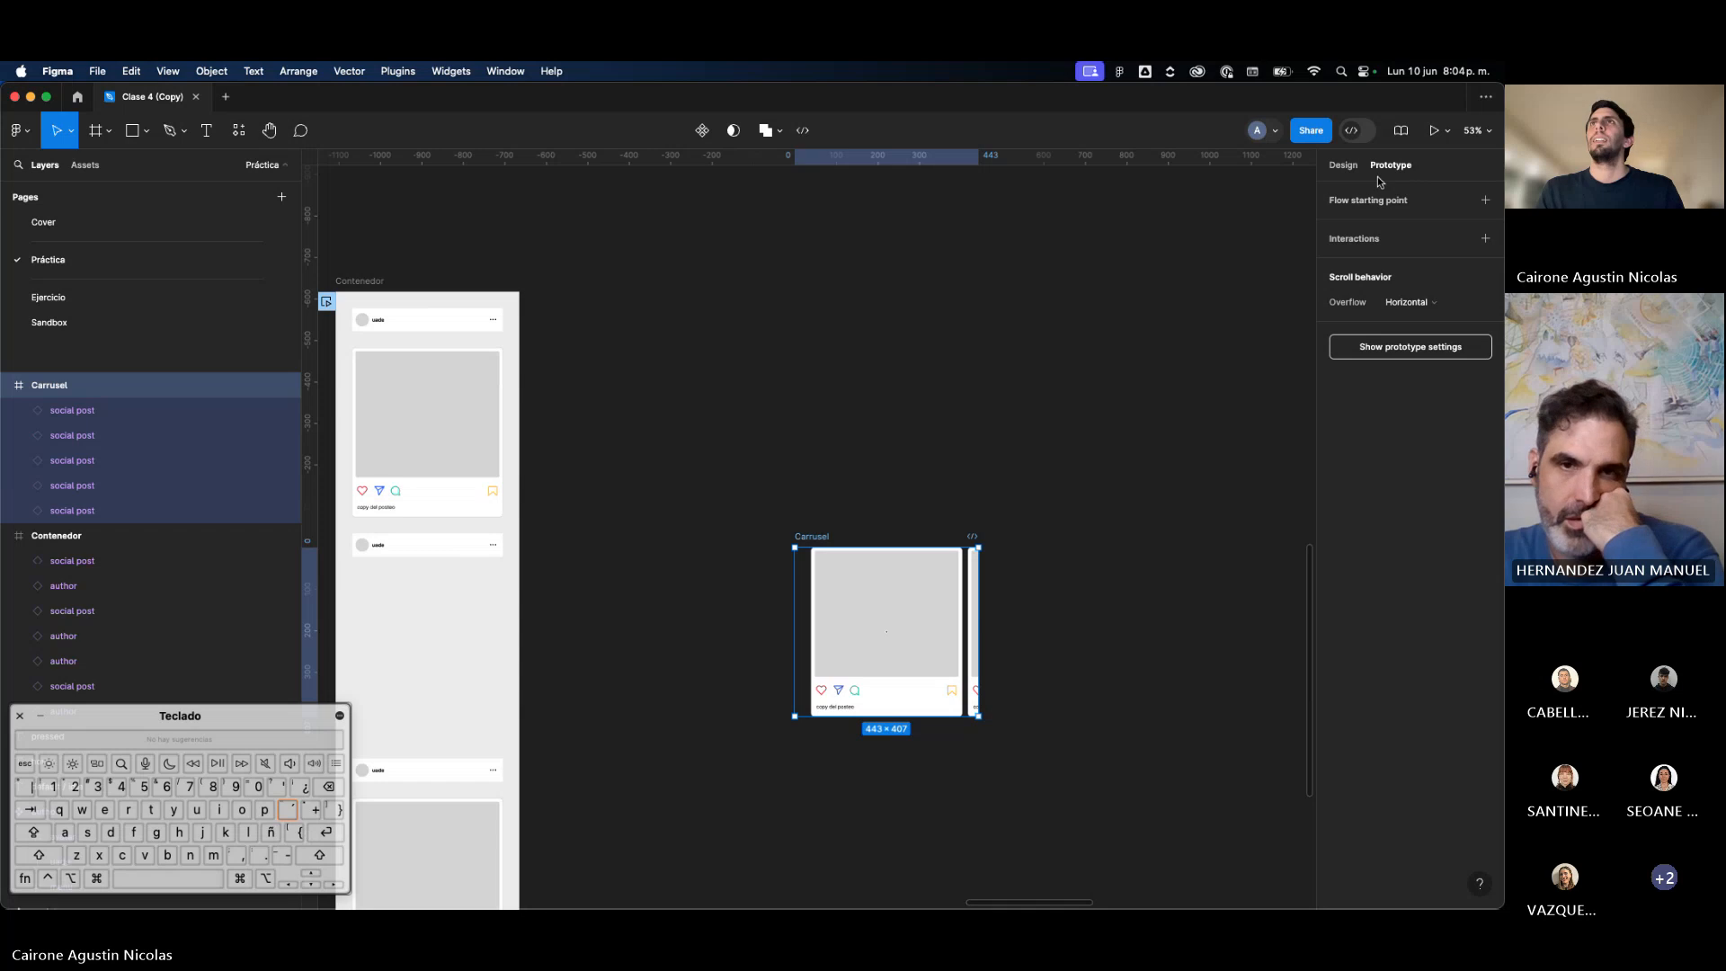
click(1343, 165)
click(1336, 332)
Step: Examine the full row of carousel posts, comparing the margin before the first post with the space after the last one
scroll(1020, 561, right, 2)
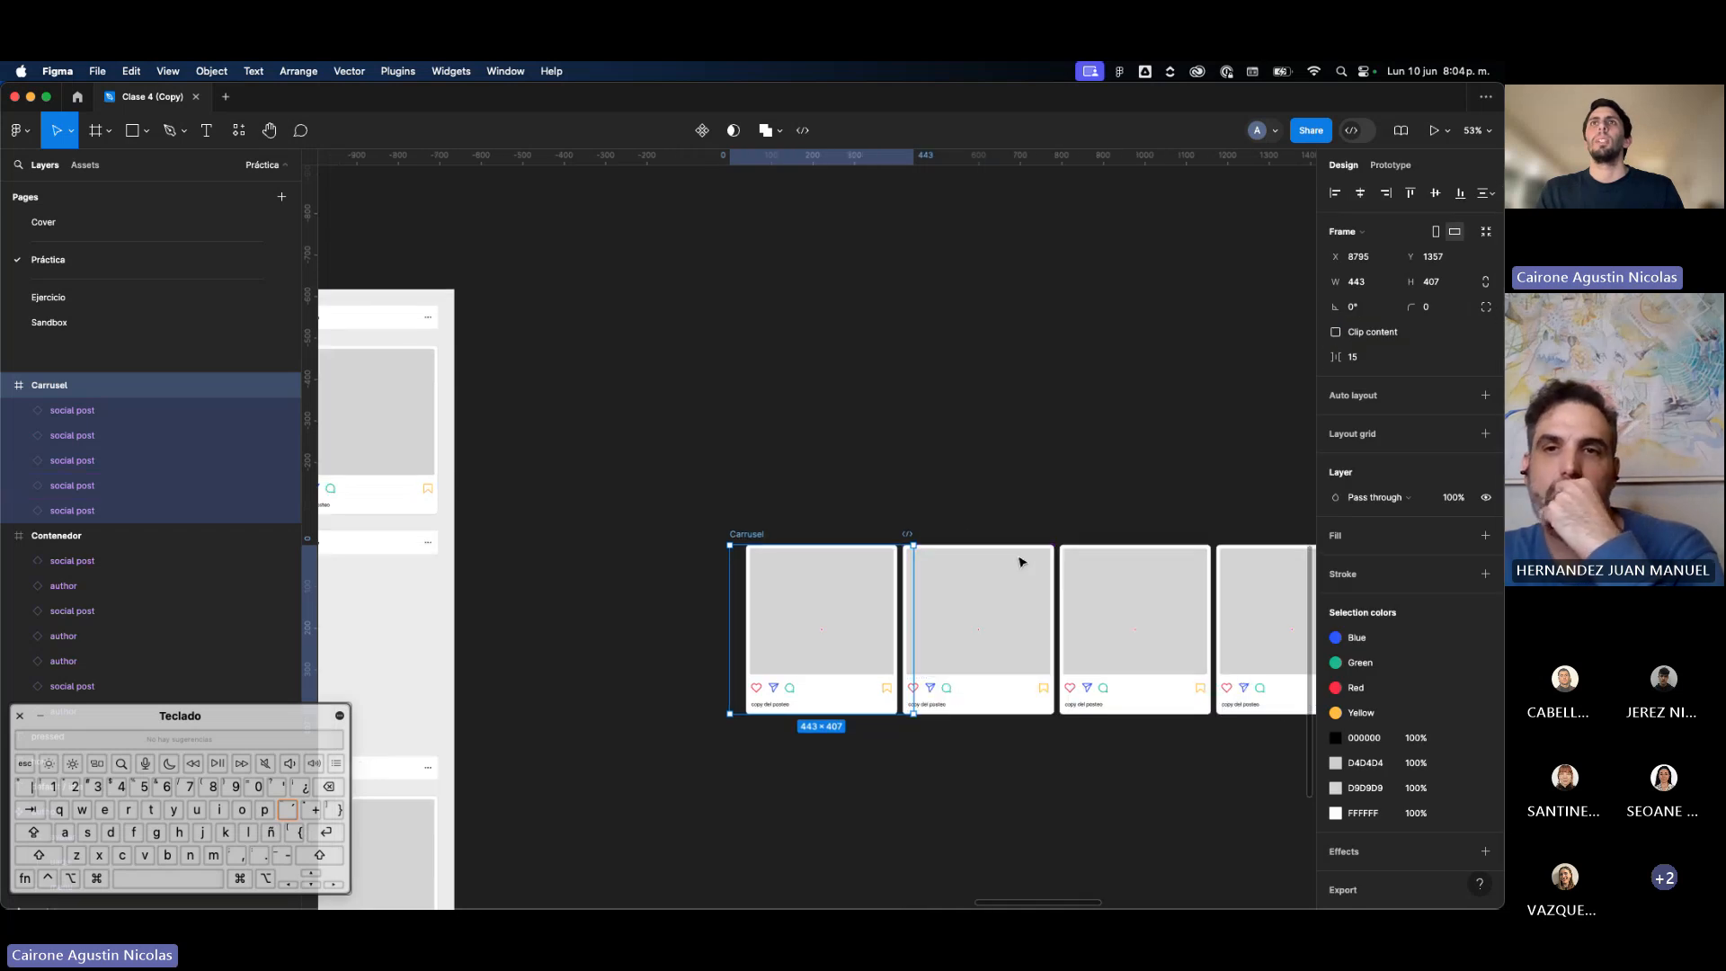
scroll(1020, 562, right, 5)
click(1136, 623)
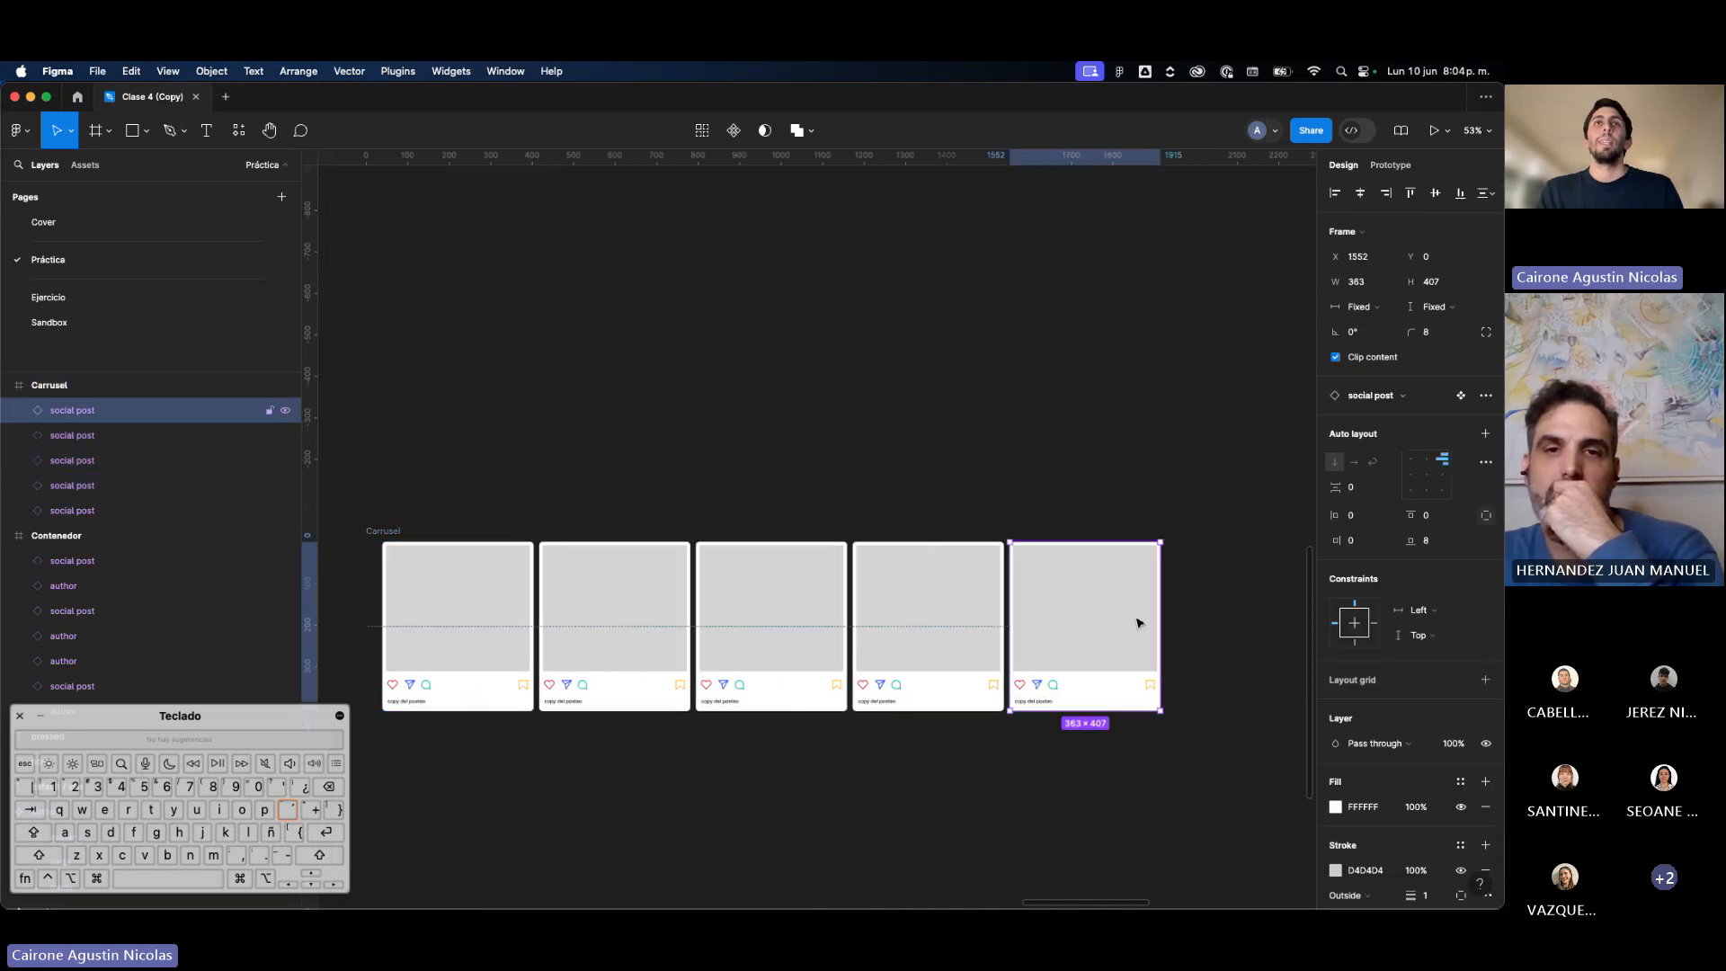
click(1178, 569)
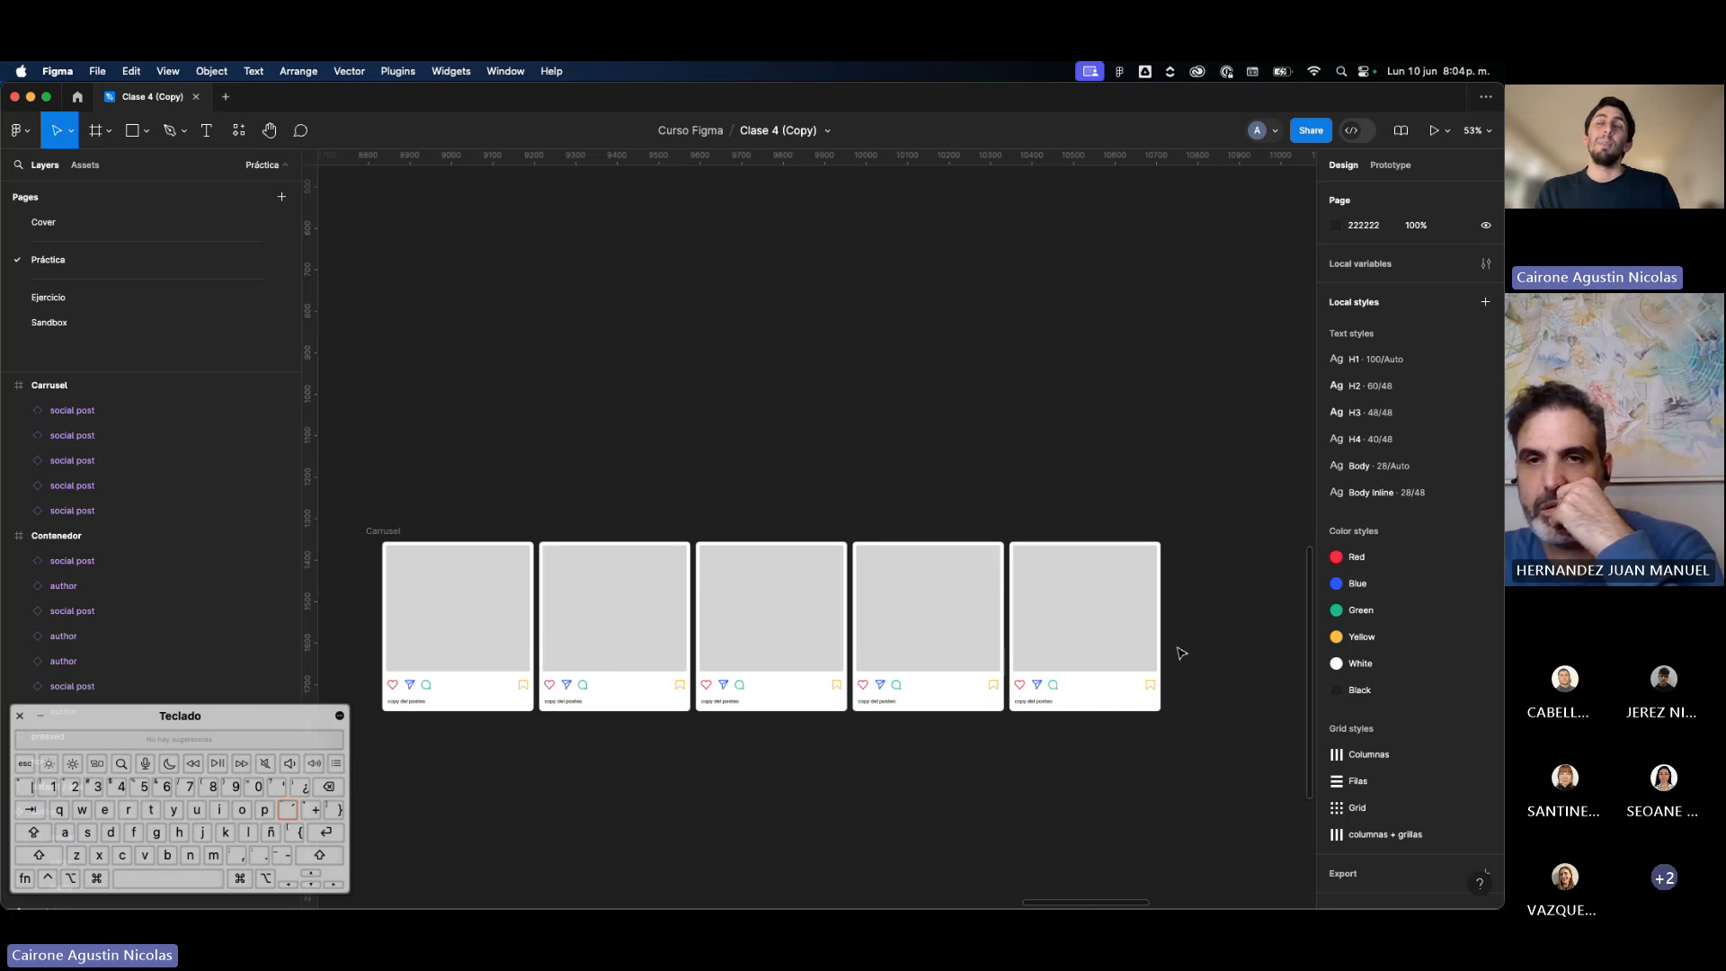
click(416, 566)
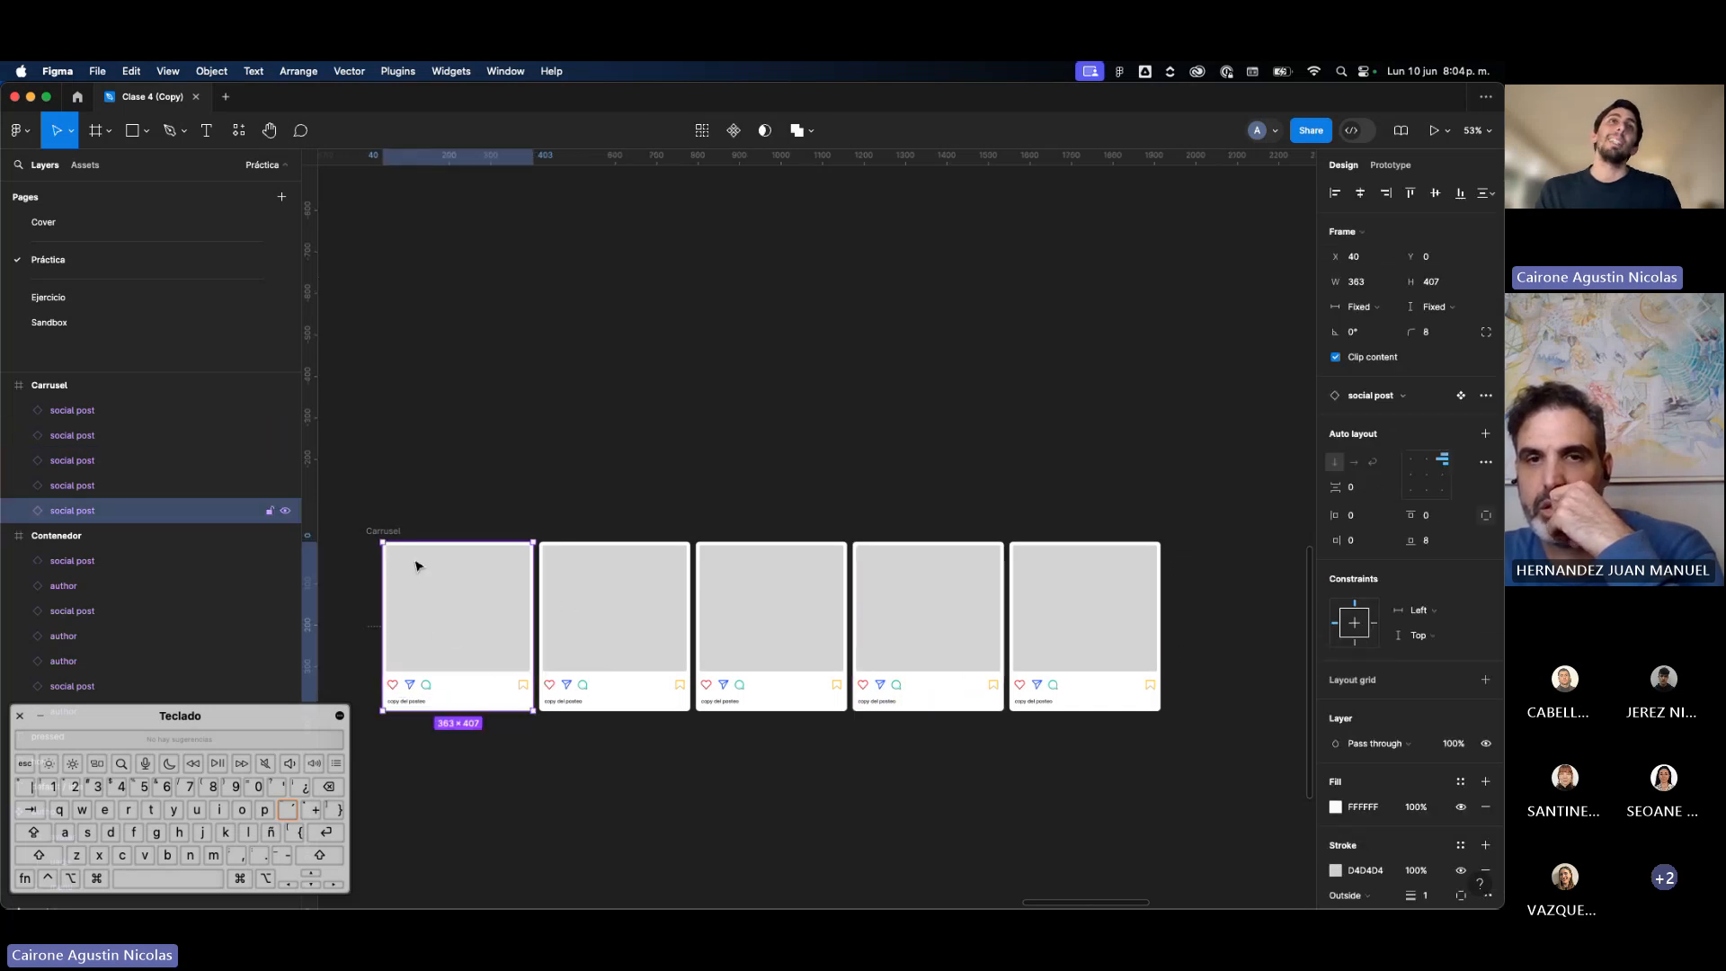
click(376, 531)
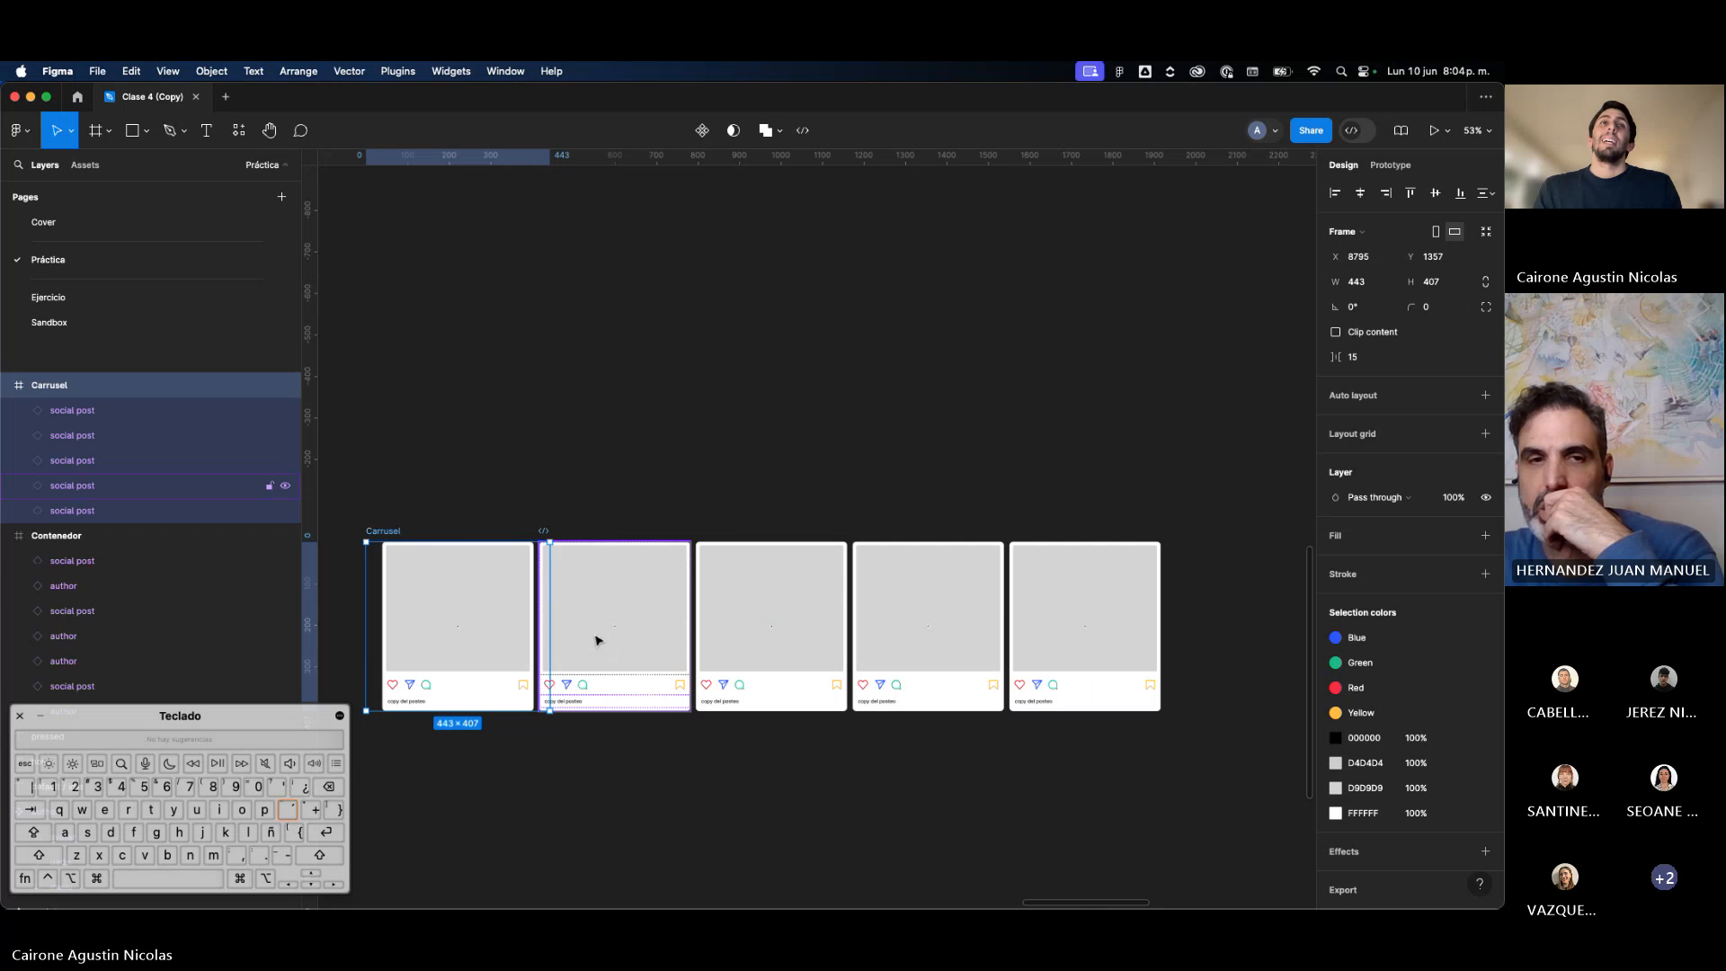
scroll(598, 640, left, 2)
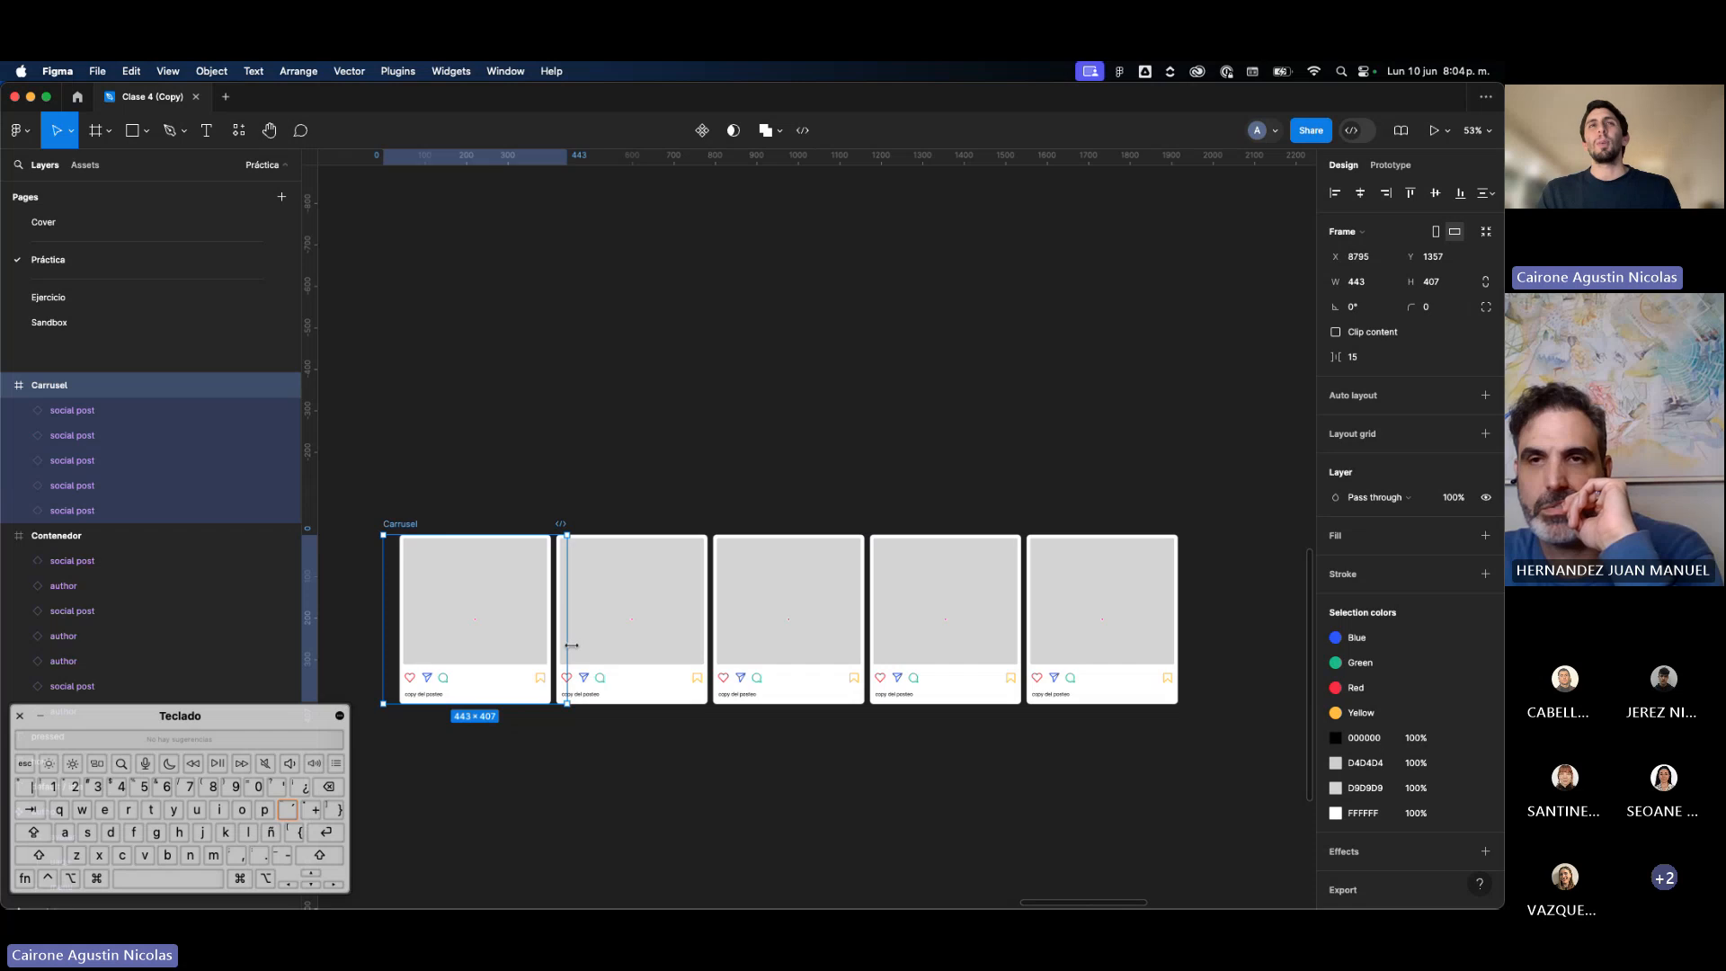
scroll(571, 644, right, 5)
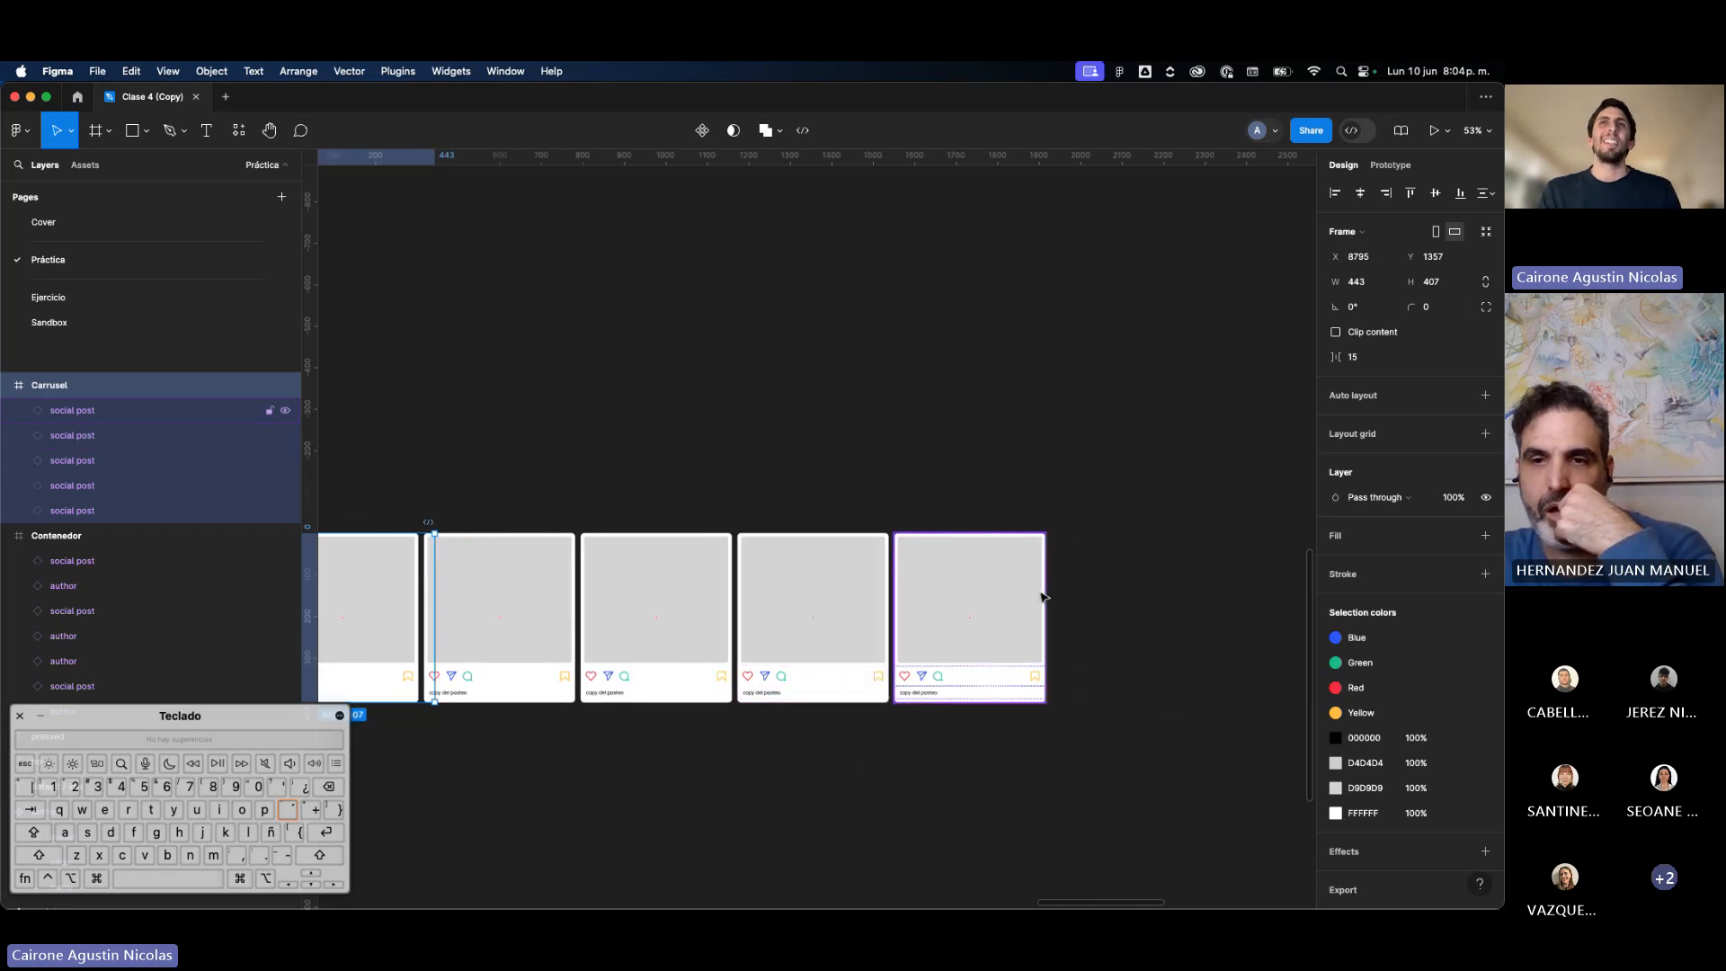
click(1054, 563)
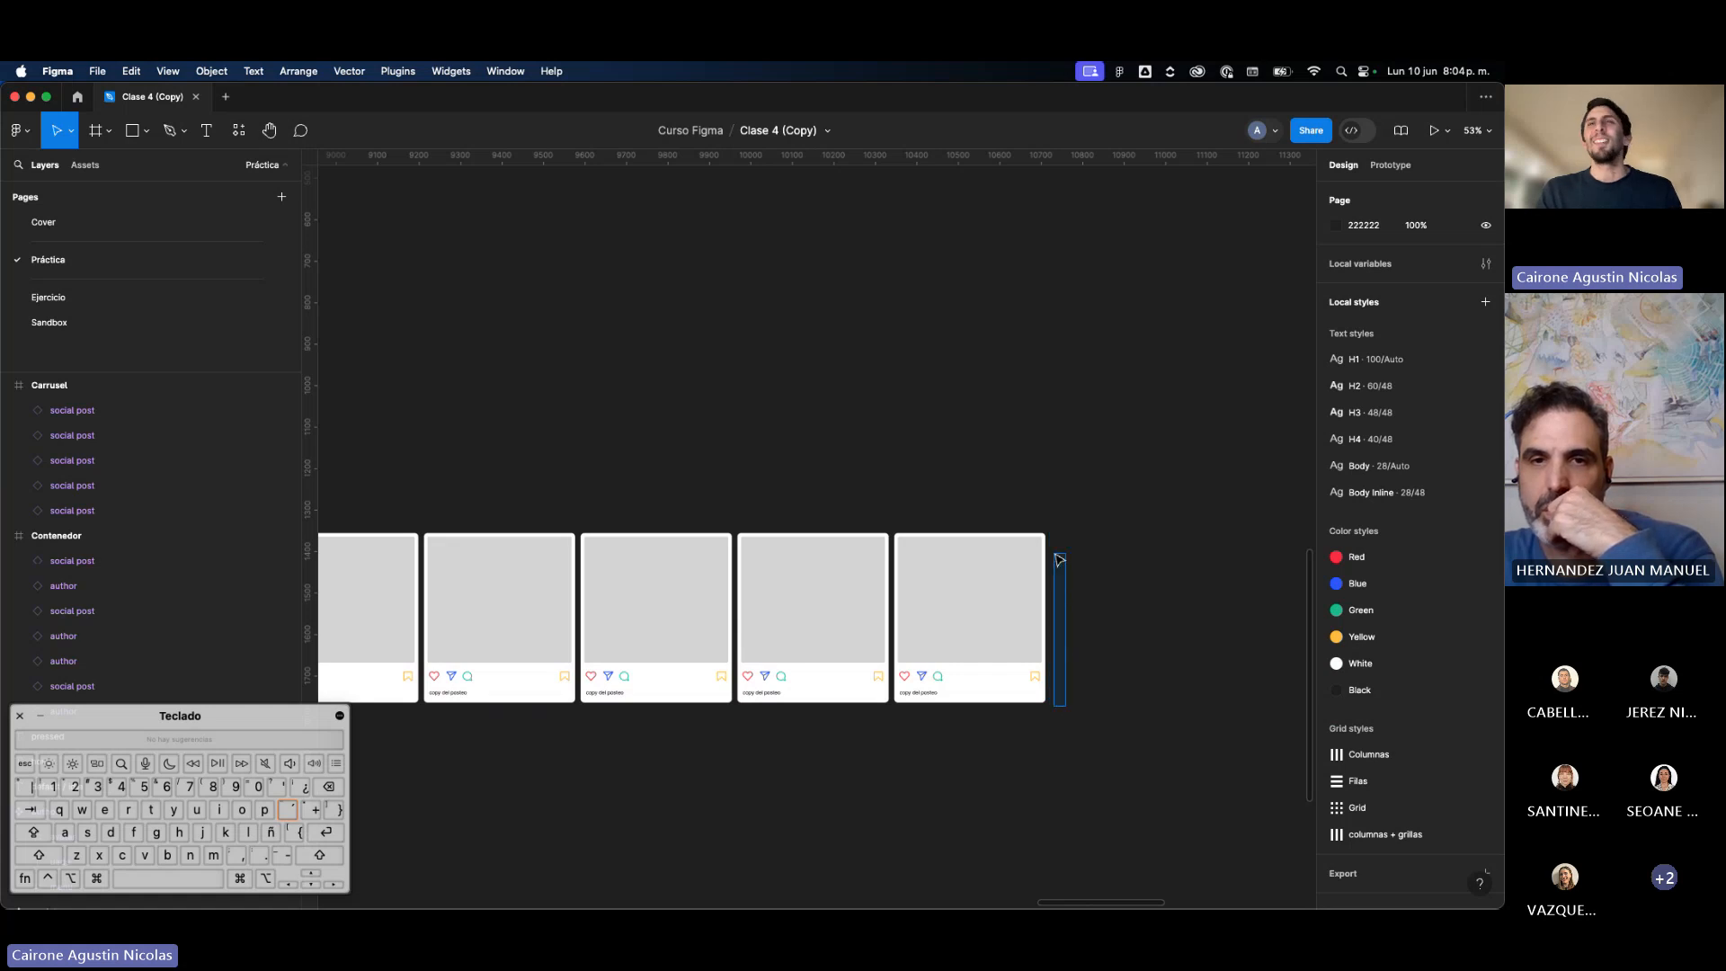
scroll(1056, 526, up, 2)
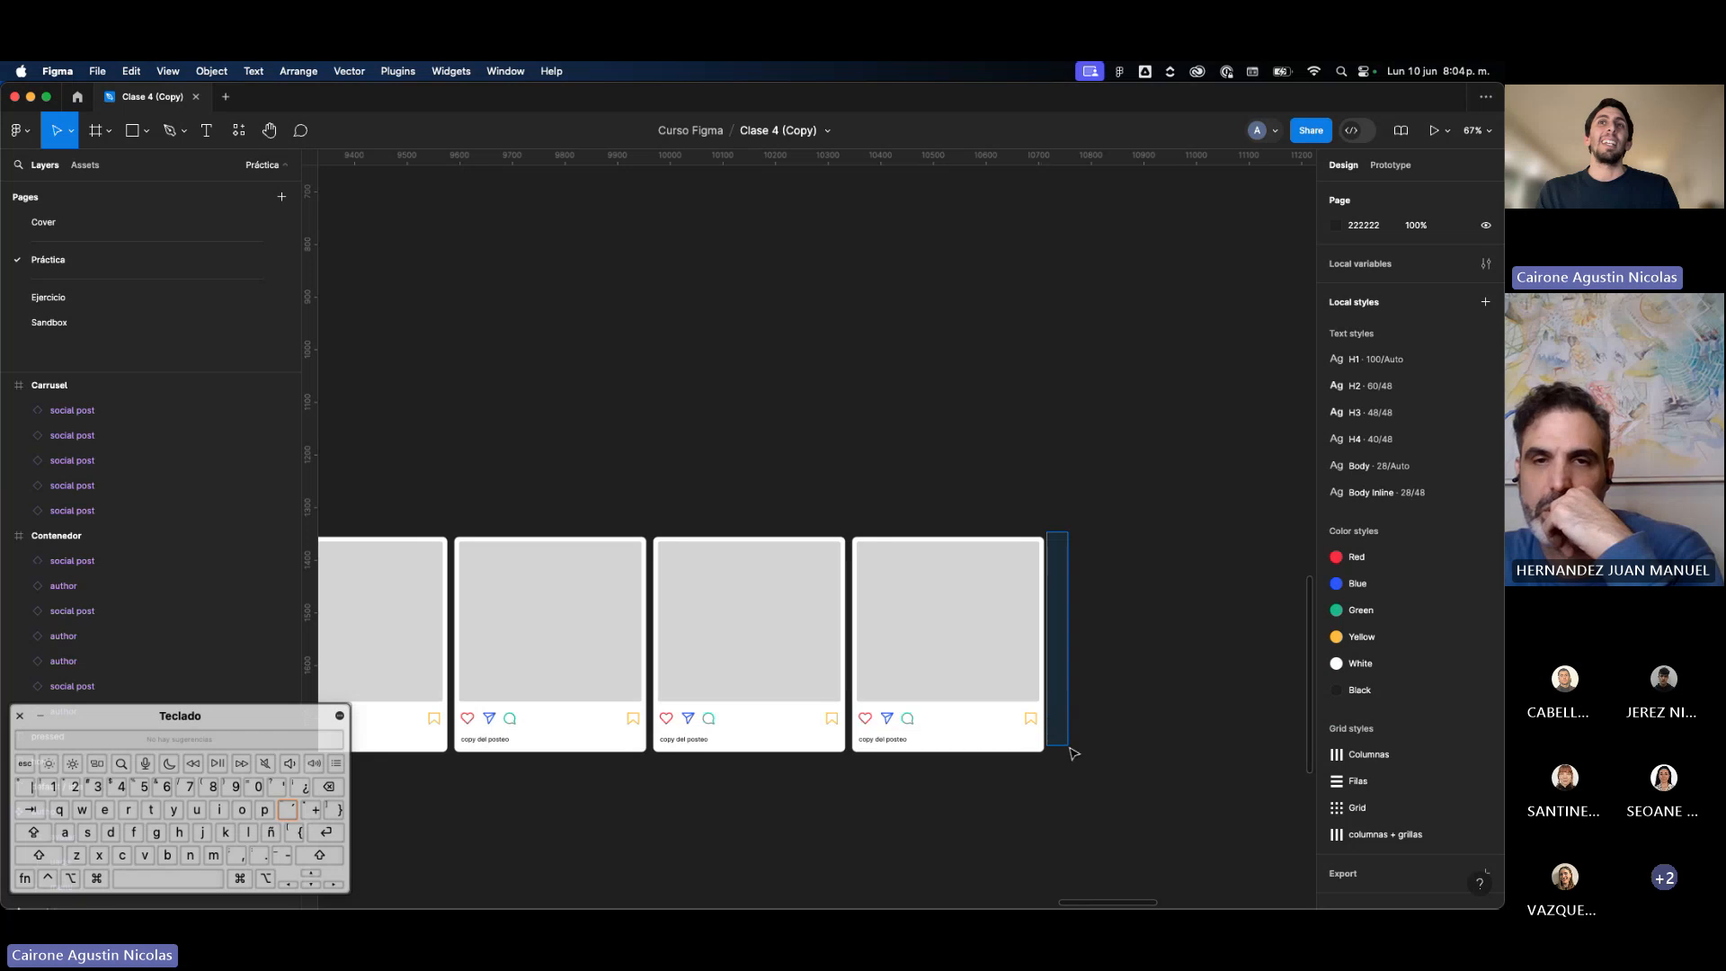
scroll(1072, 753, left, 3)
scroll(1072, 753, down, 5)
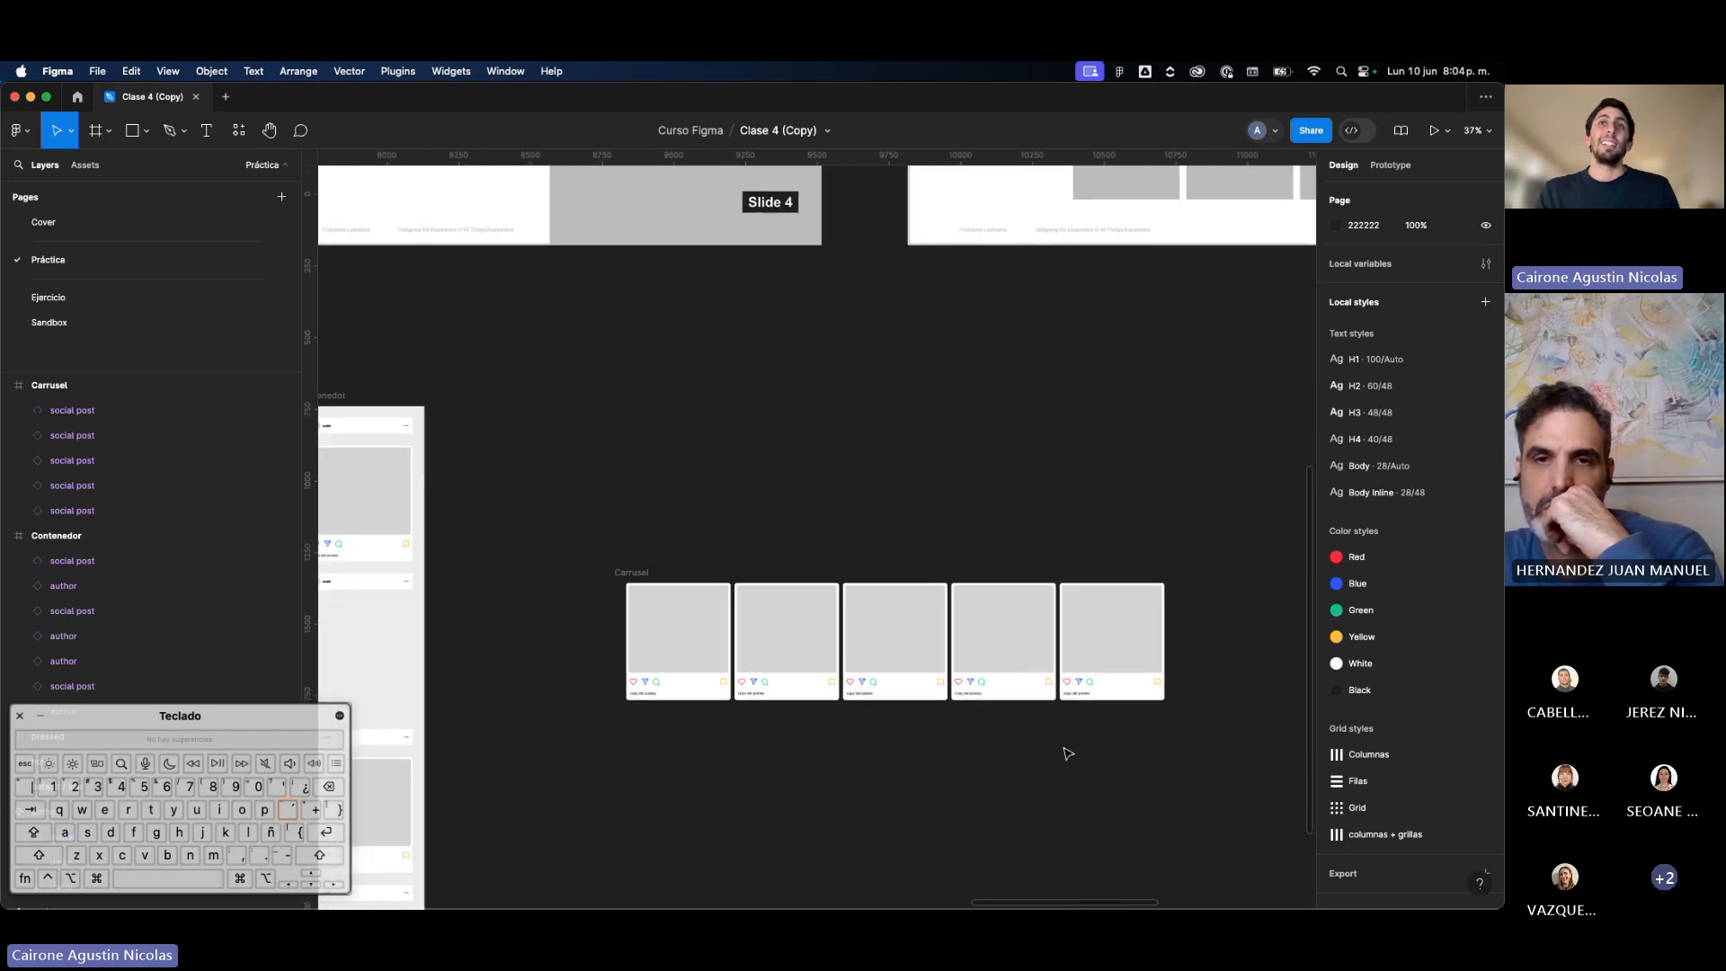
Step: Draw a vertical rectangle about 52 × 397 just beyond the last carousel post
scroll(1159, 620, up, 5)
key(r)
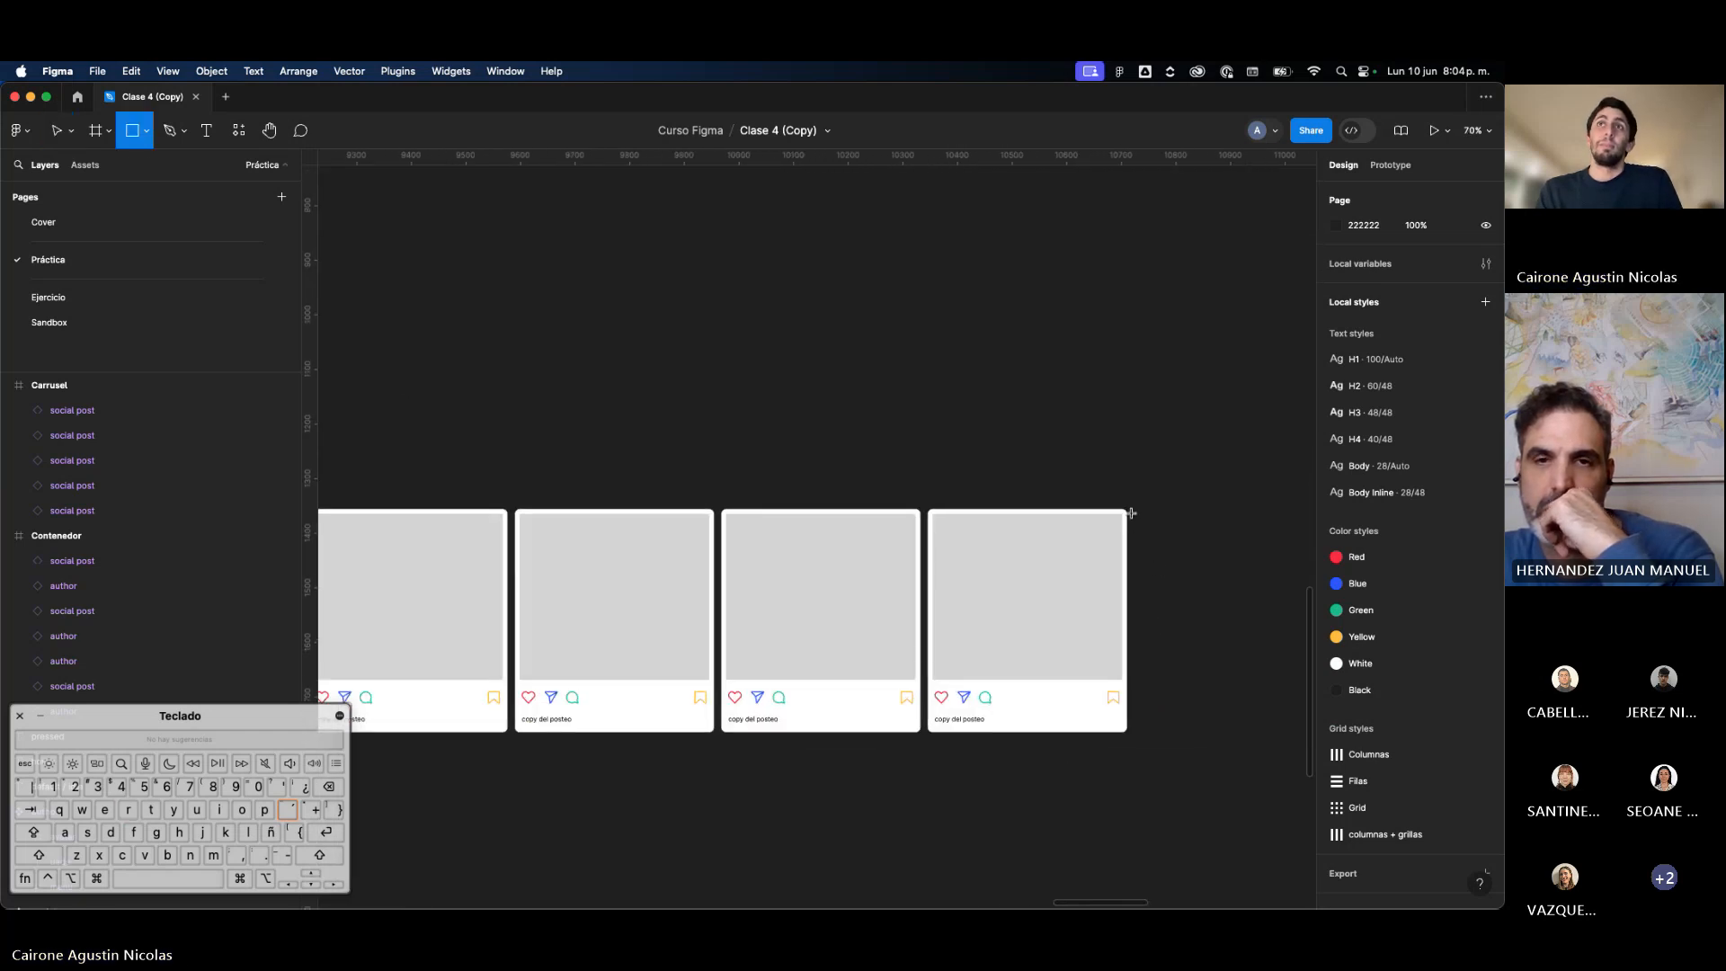
drag(1130, 509, 1164, 730)
scroll(1157, 728, up, 4)
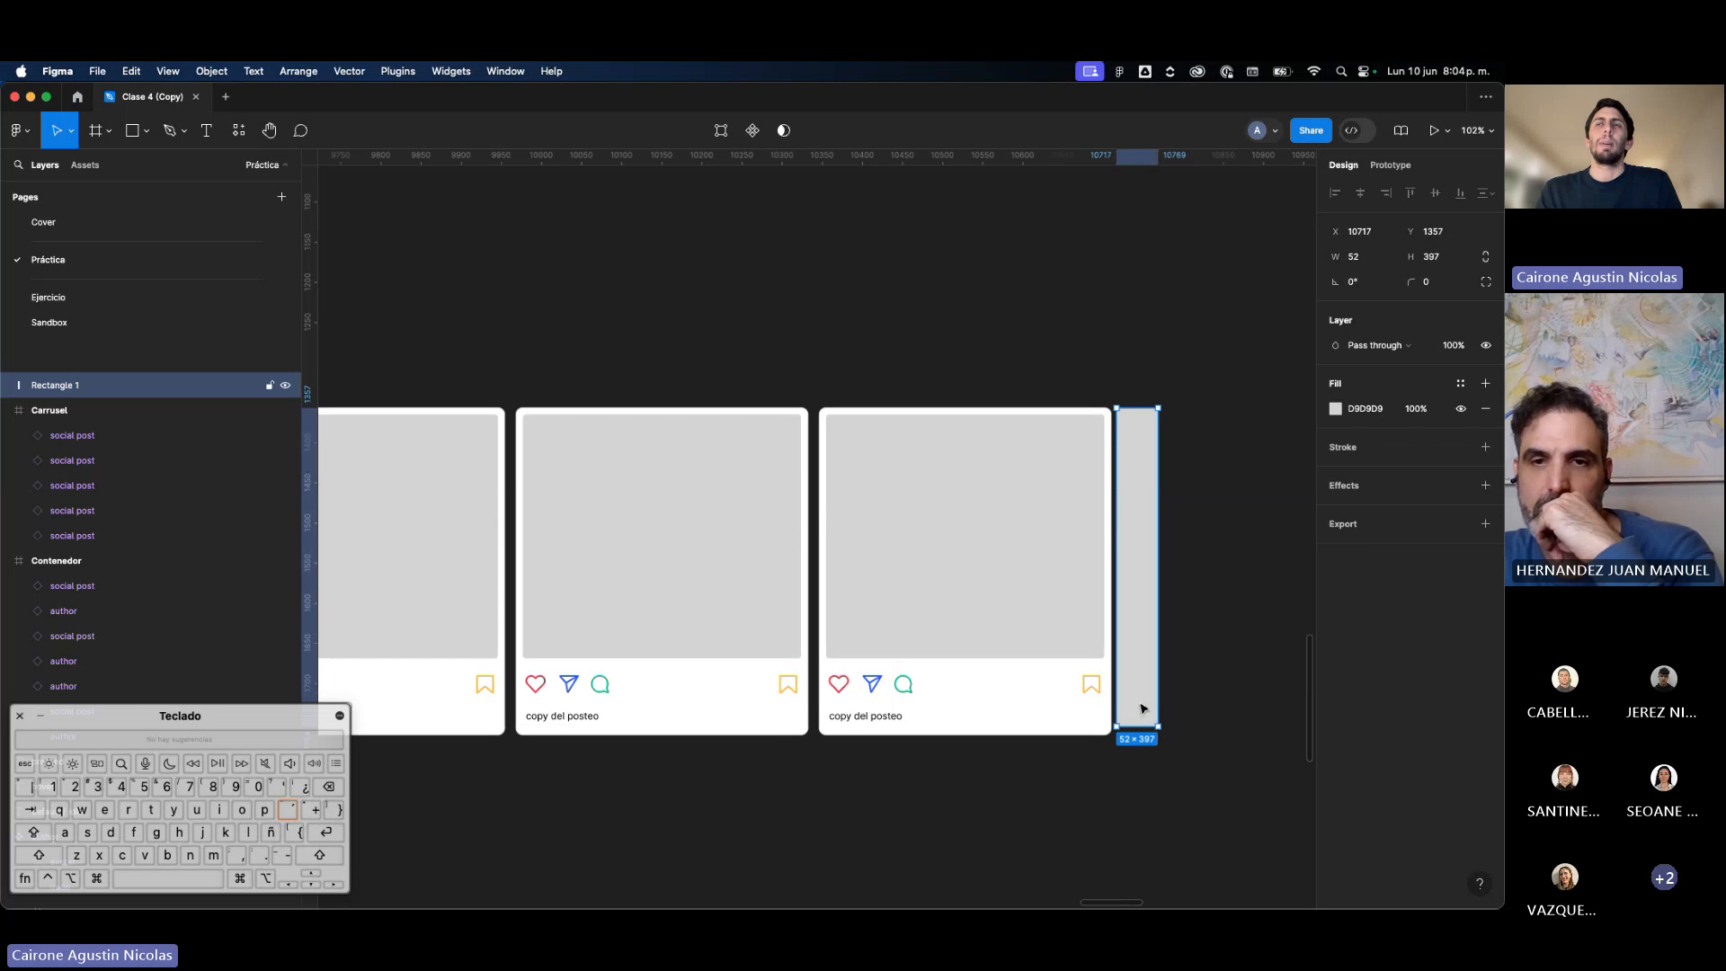
Step: Cut the new rectangle and paste it inside the Carrusel frame
scroll(1142, 706, down, 4)
key(super+x)
scroll(967, 703, left, 5)
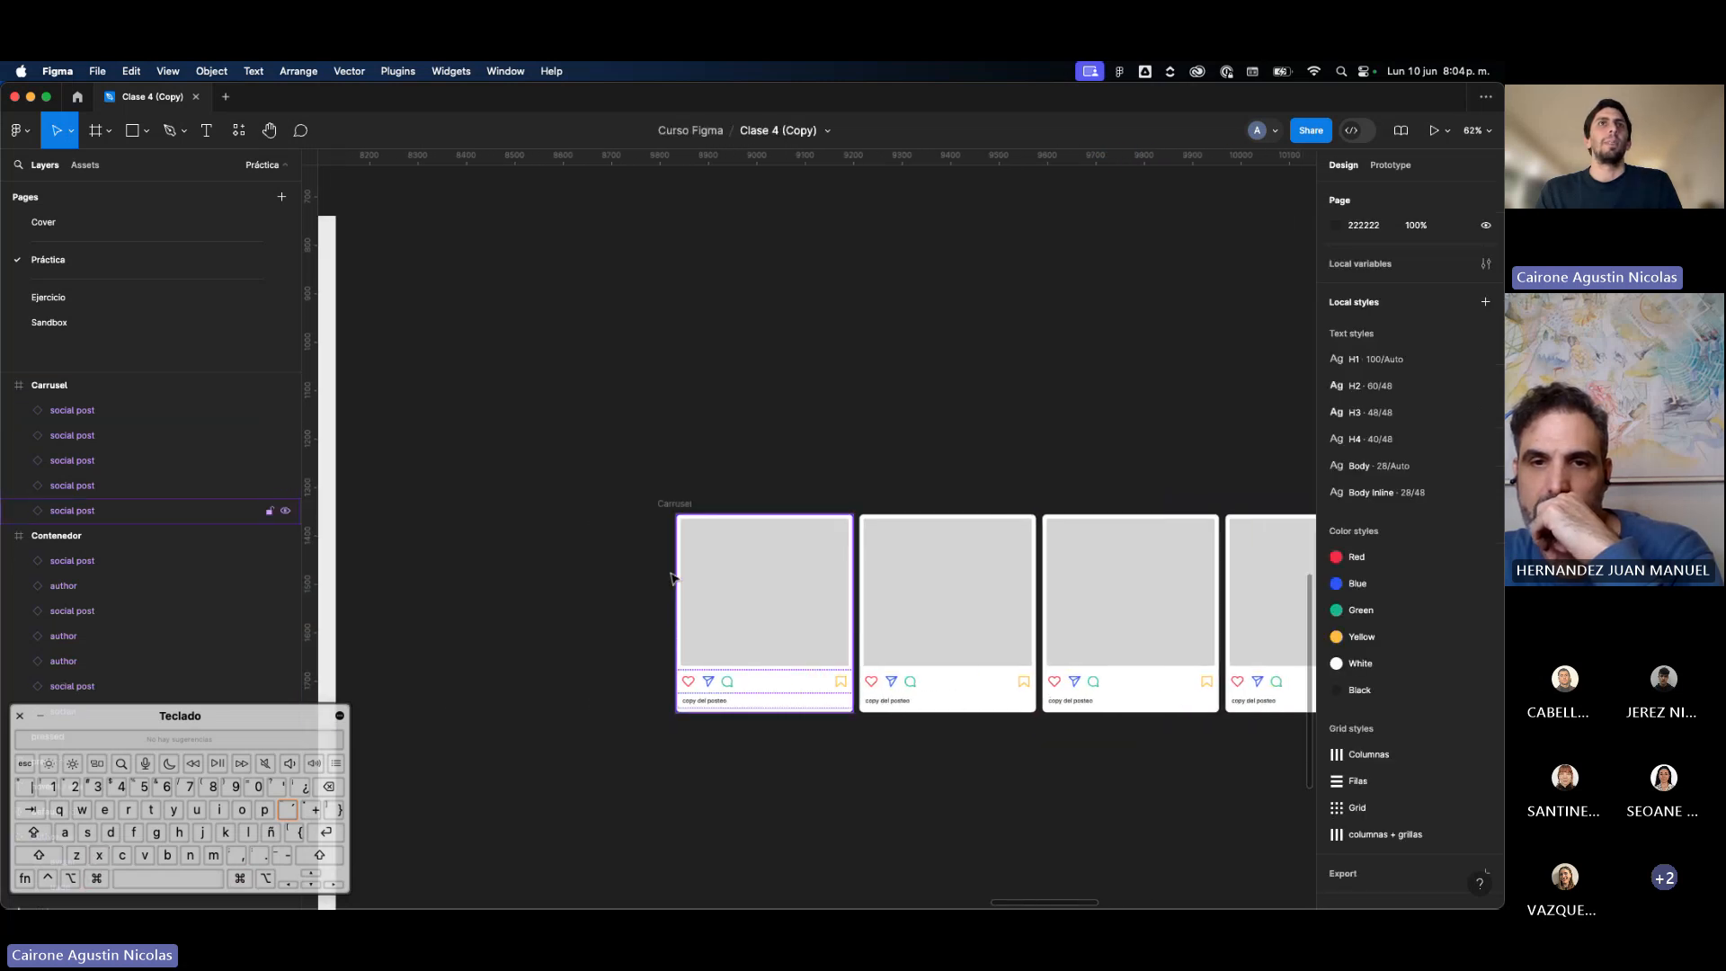
click(676, 505)
key(super+v)
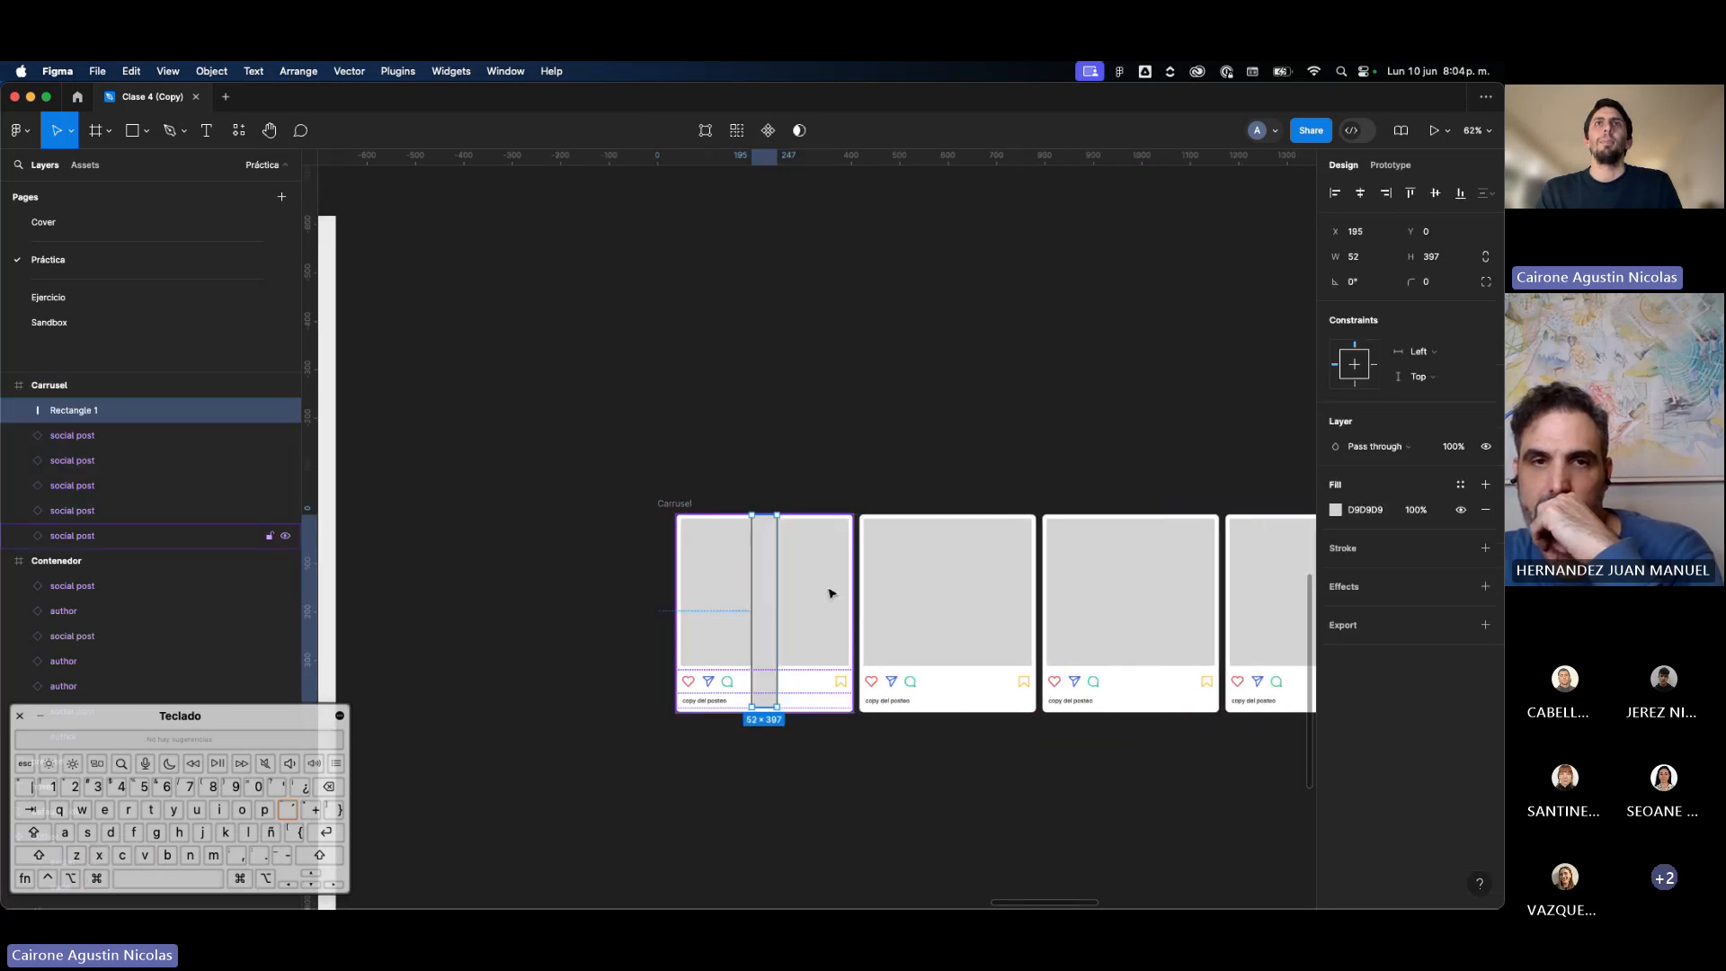
Step: Align the rectangle to the Carrusel frame's right edge and shift it right in large increments to X 761
click(1385, 194)
key(shift+Right)
key(shift+Right)
key(shift+Right)
key(shift+Right)
key(shift+Right)
key(shift+Right)
key(shift+Right)
key(shift+Right)
key(shift+Right)
key(shift+Right)
key(shift+Right)
key(shift+Right)
key(shift+Right)
key(shift+Right)
key(shift+Right)
key(shift+Right)
key(shift+Right)
key(shift+Right)
key(shift+Right)
key(shift+Right)
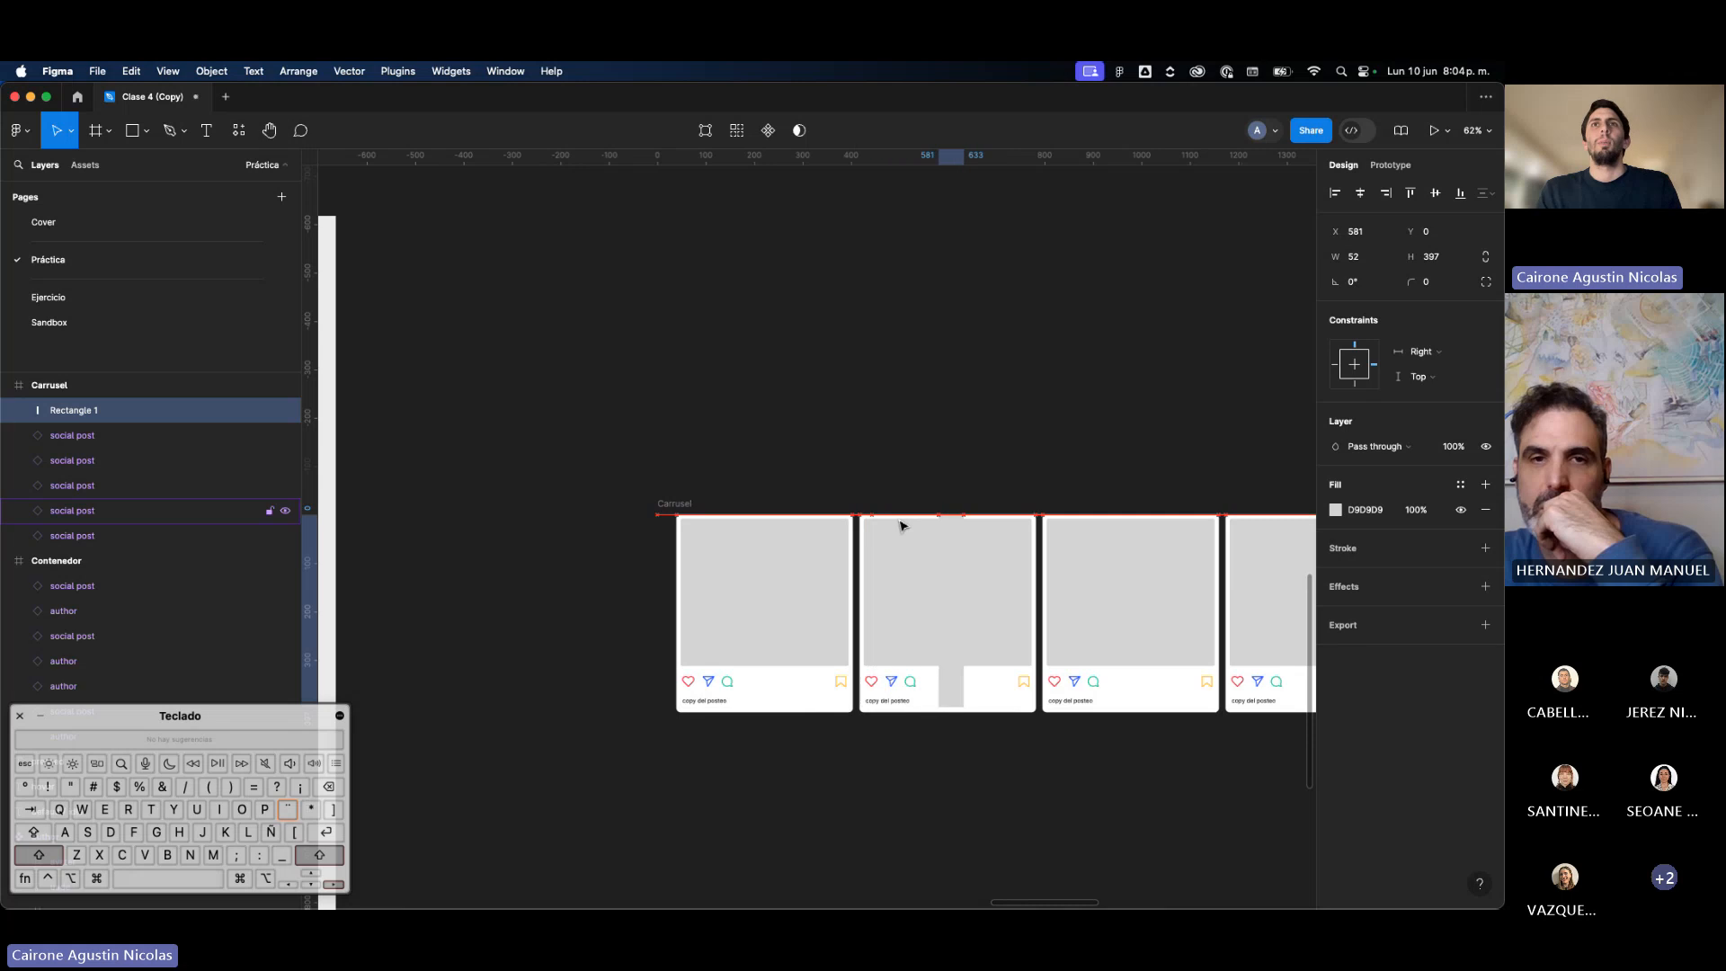
Step: Apply the Blue color style to the rectangle and move it to X 1915, flush with the last post's outer edge
click(1459, 484)
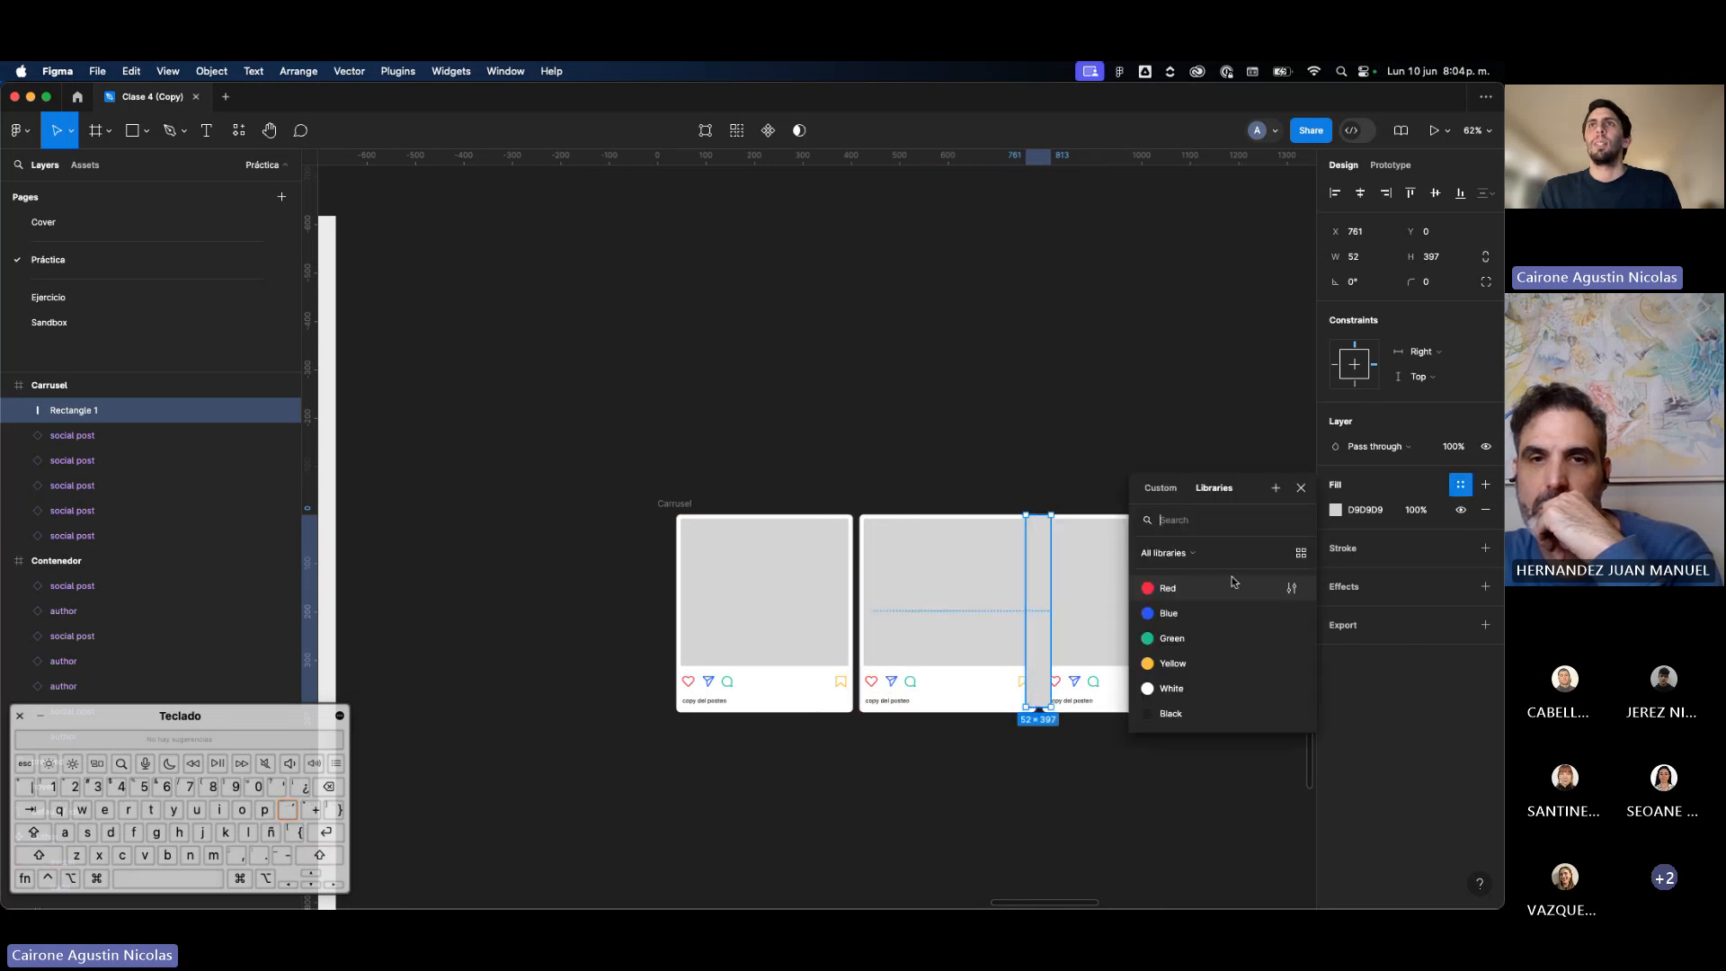
click(1178, 614)
scroll(1020, 651, right, 2)
scroll(1020, 651, right, 5)
key(shift+Right)
key(shift+Right)
key(shift+Right)
key(shift+Right)
key(shift+Right)
key(shift+Right)
key(shift+Right)
key(shift+Right)
key(shift+Right)
key(shift+Right)
key(shift+Right)
key(shift+Right)
key(shift+Right)
key(shift+Right)
key(shift+Right)
key(shift+Right)
key(shift+Right)
key(shift+Right)
key(shift+Right)
key(shift+Right)
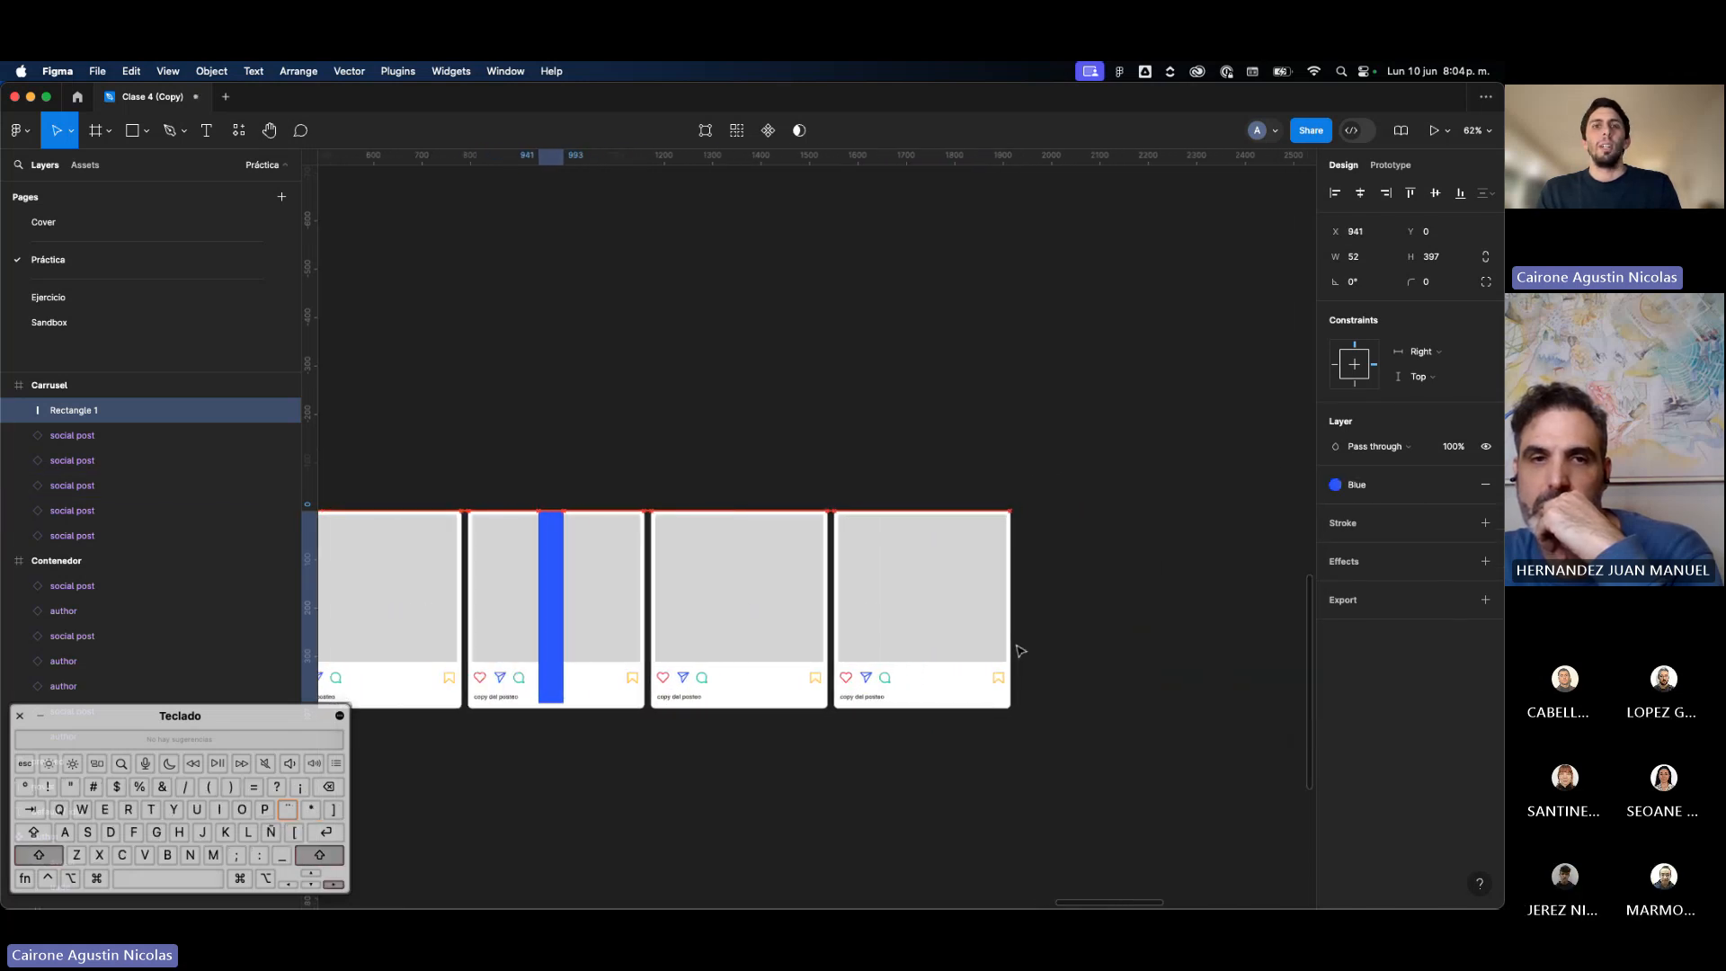
key(shift+Right)
key(shift+Right)
key(shift+Right)
key(shift+Right)
key(shift+Right)
key(shift+Right)
key(shift+Right)
key(shift+Right)
key(shift+Right)
key(shift+Right)
key(shift+Right)
key(shift+Right)
key(shift+Right)
key(shift+Right)
key(shift+Right)
key(shift+Right)
key(shift+Right)
key(shift+Right)
key(shift+Right)
key(shift+Right)
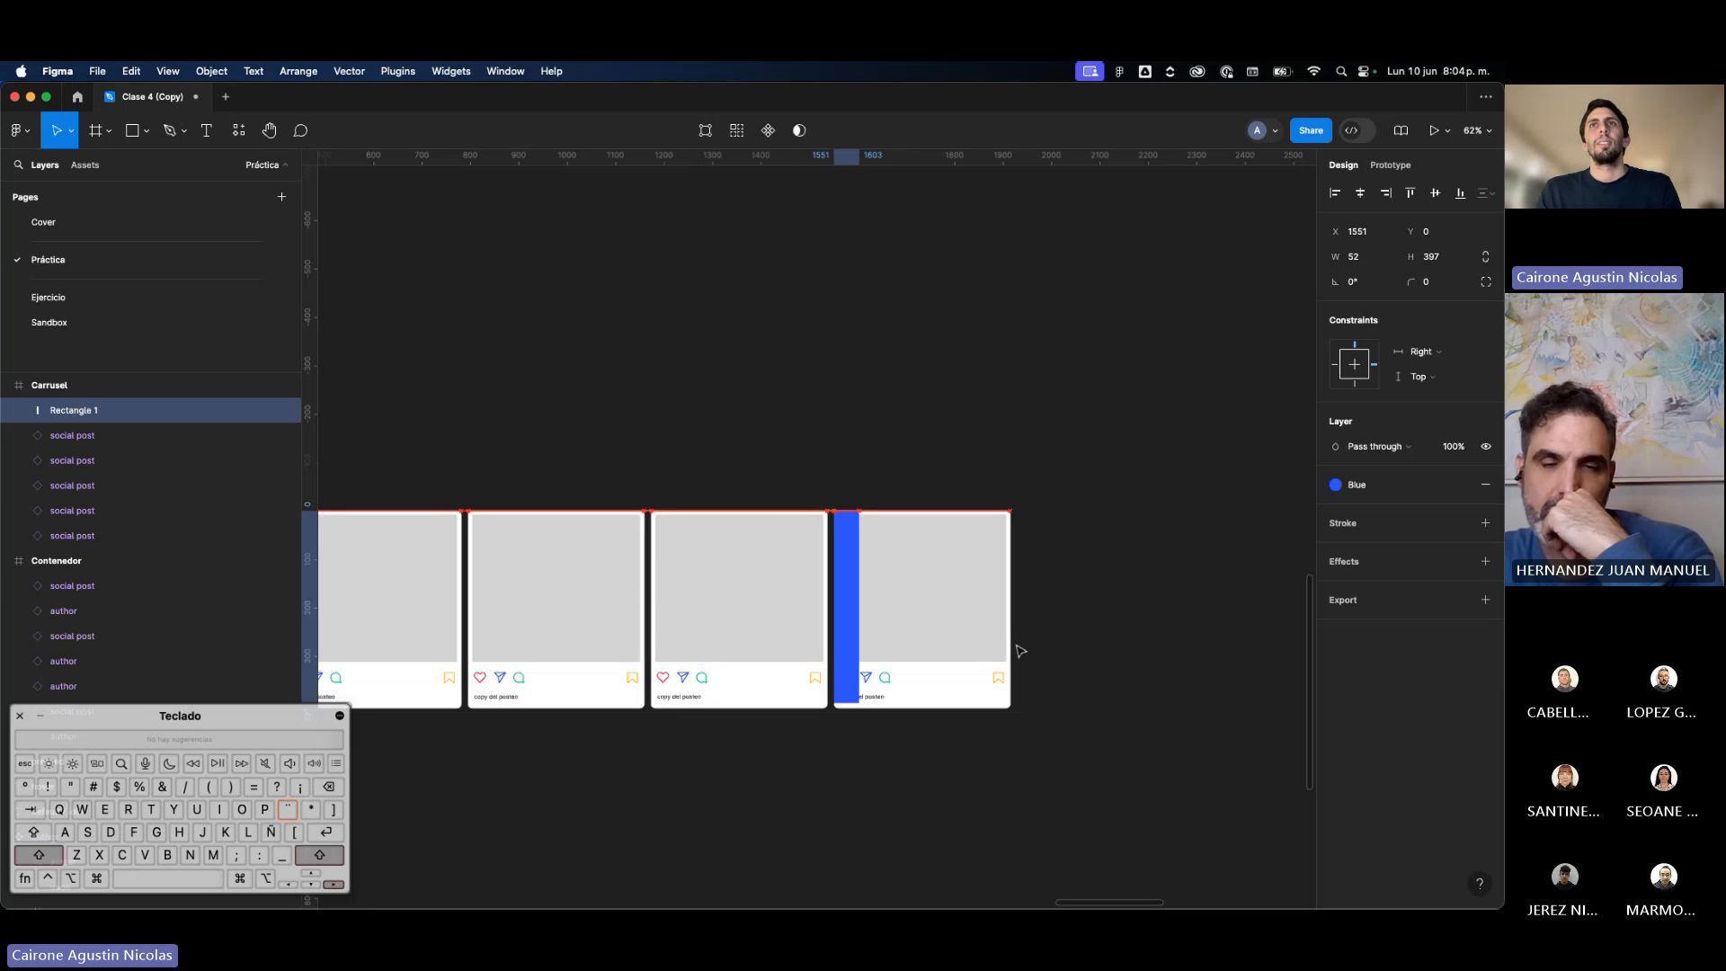
key(shift+Right)
key(shift+Right)
key(shift+Right)
key(shift+Right)
key(shift+Right)
key(shift+Right)
key(shift+Right)
key(shift+Right)
key(shift+Right)
key(shift+Right)
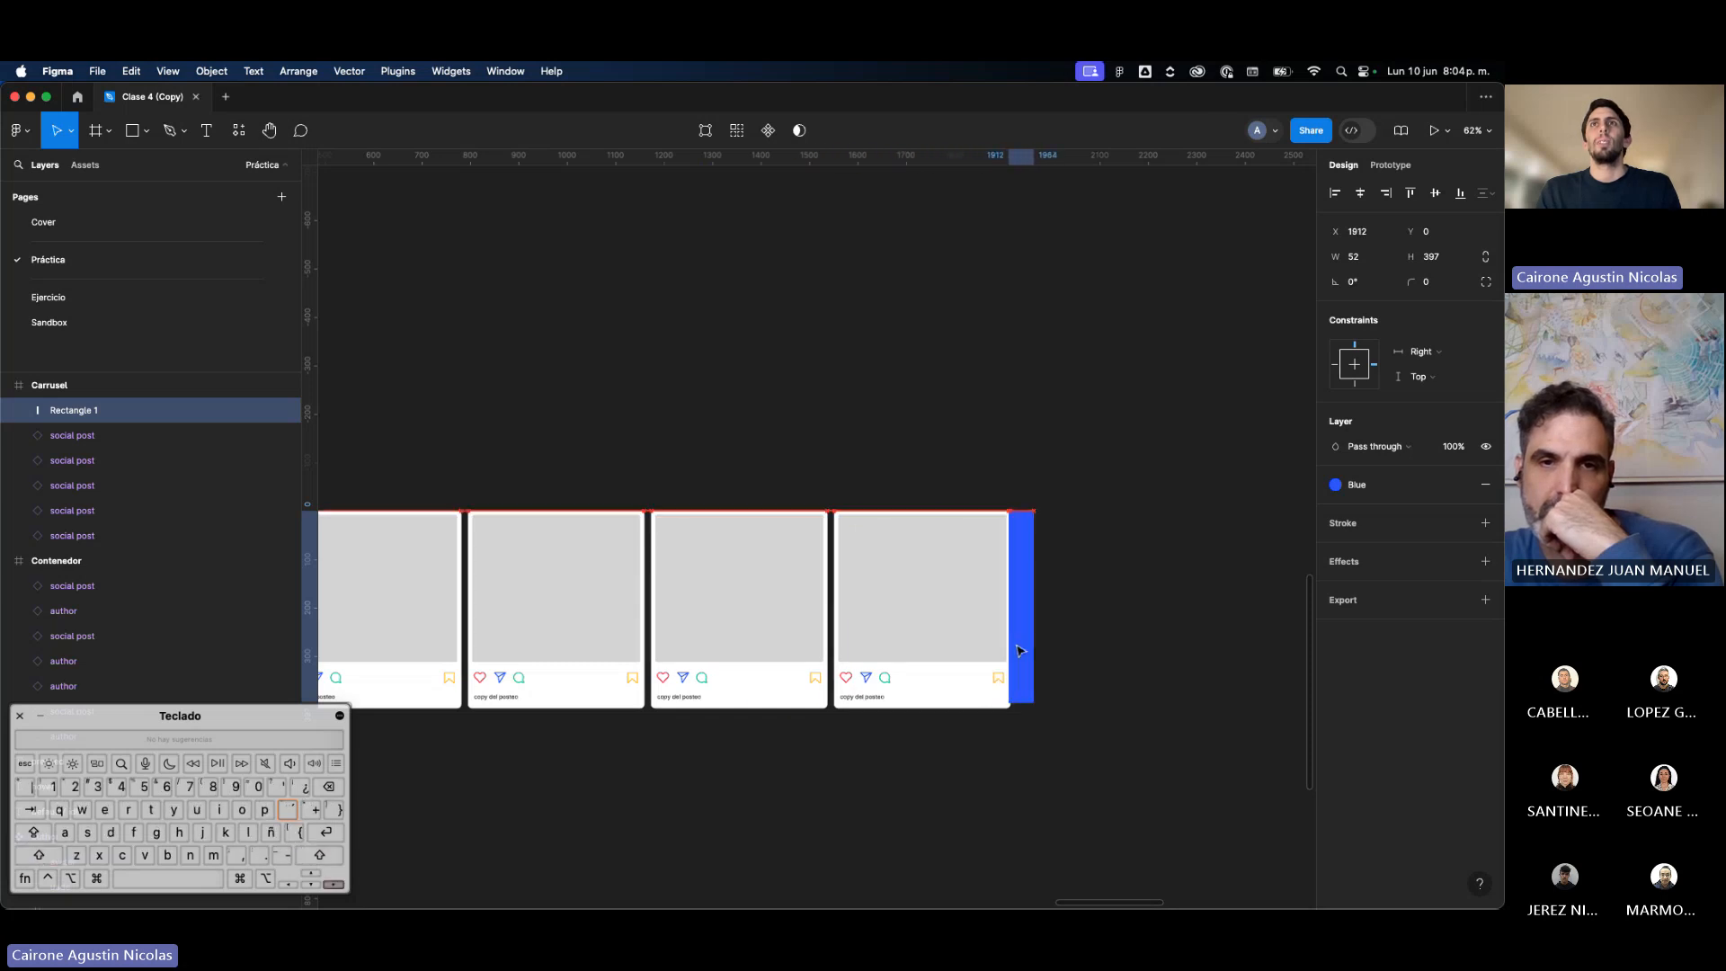
key(Left)
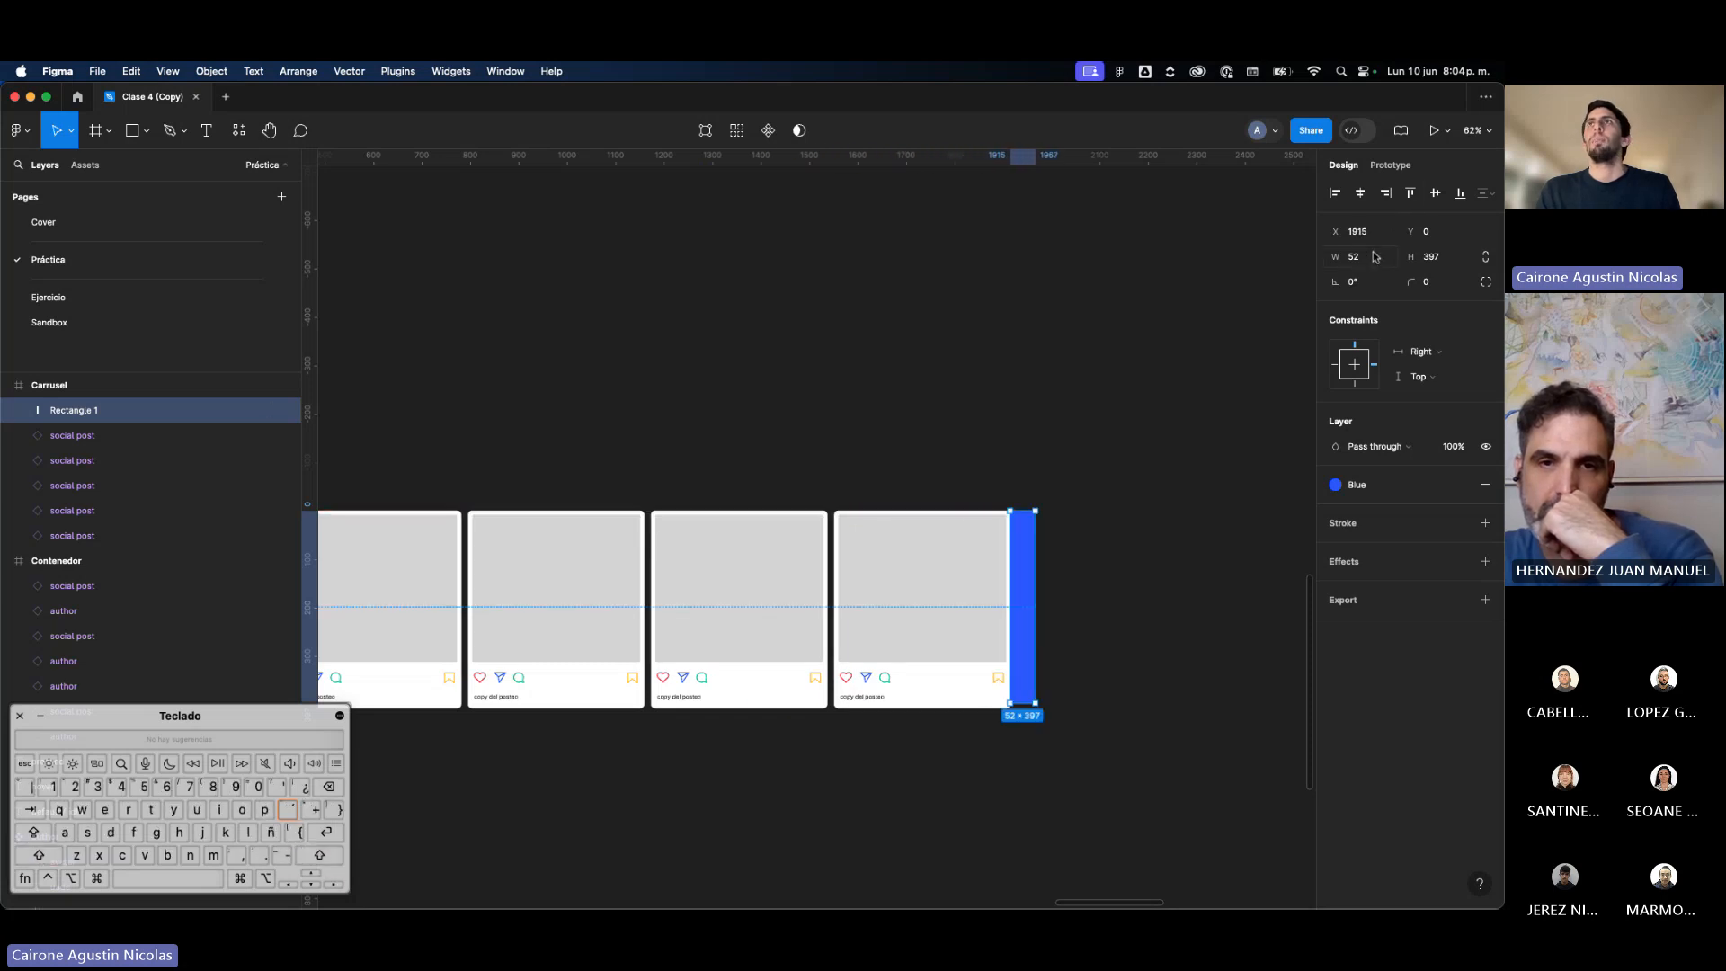
Step: Set the blue rectangle's width to 40 and stretch its height to 407 to match the posts
click(1362, 257)
text(40)
key(Return)
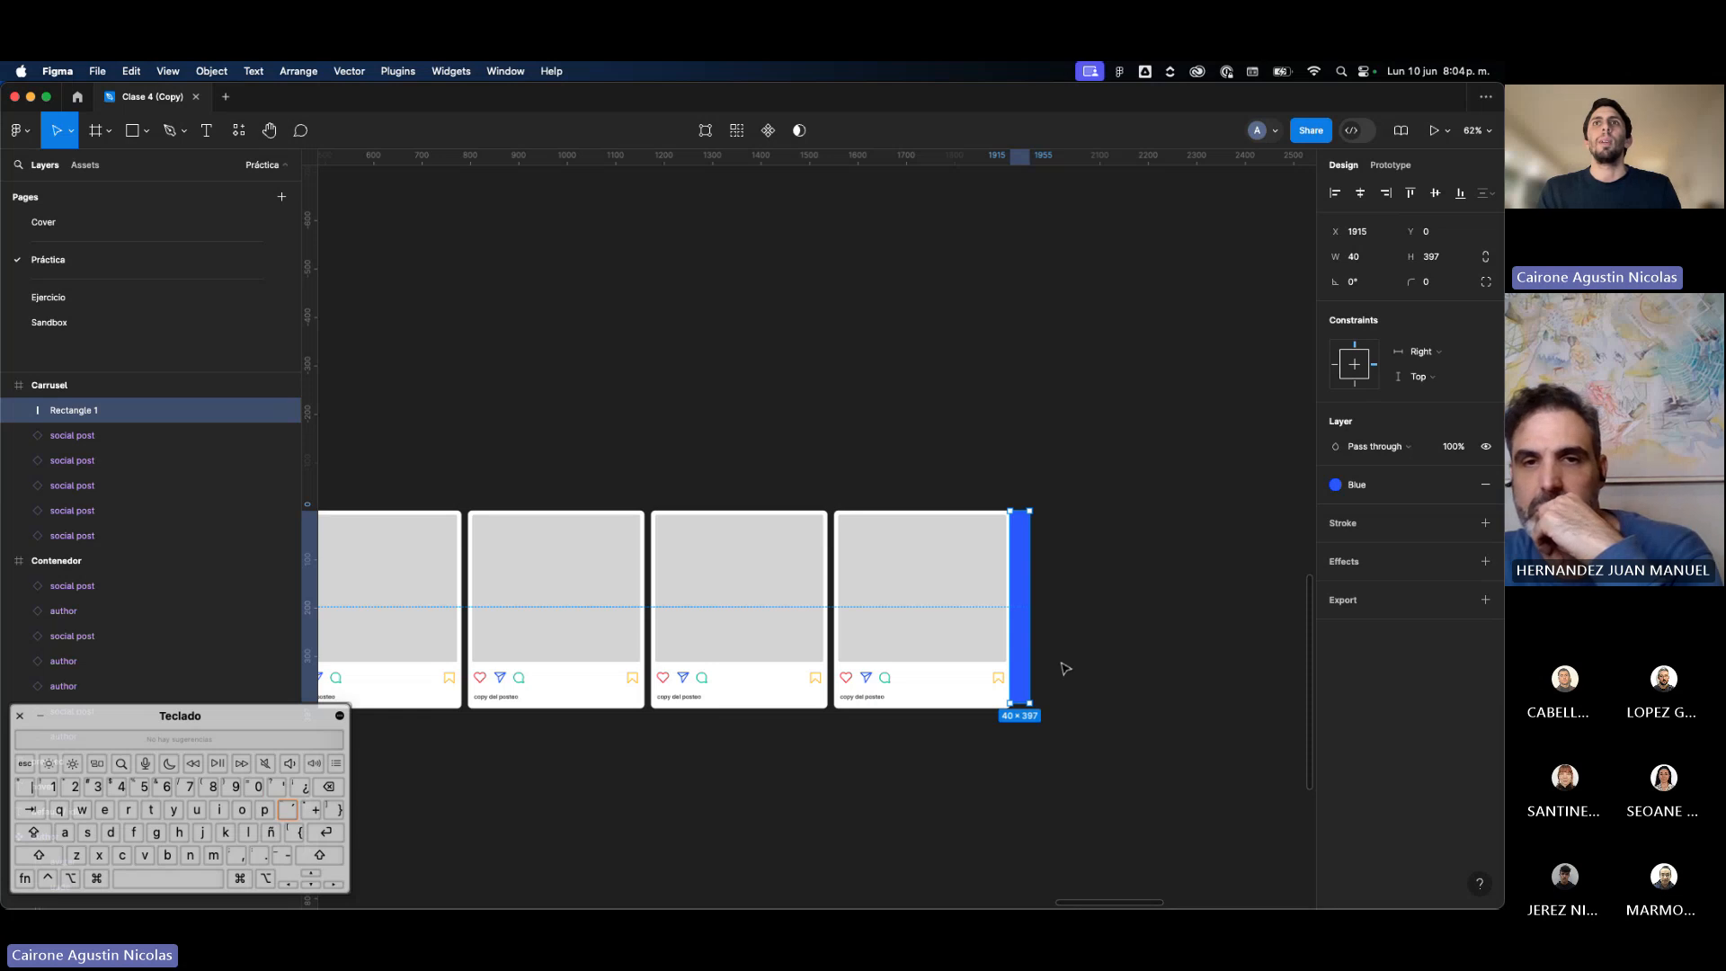
scroll(1065, 669, up, 5)
drag(971, 768, 974, 780)
click(1048, 716)
click(963, 713)
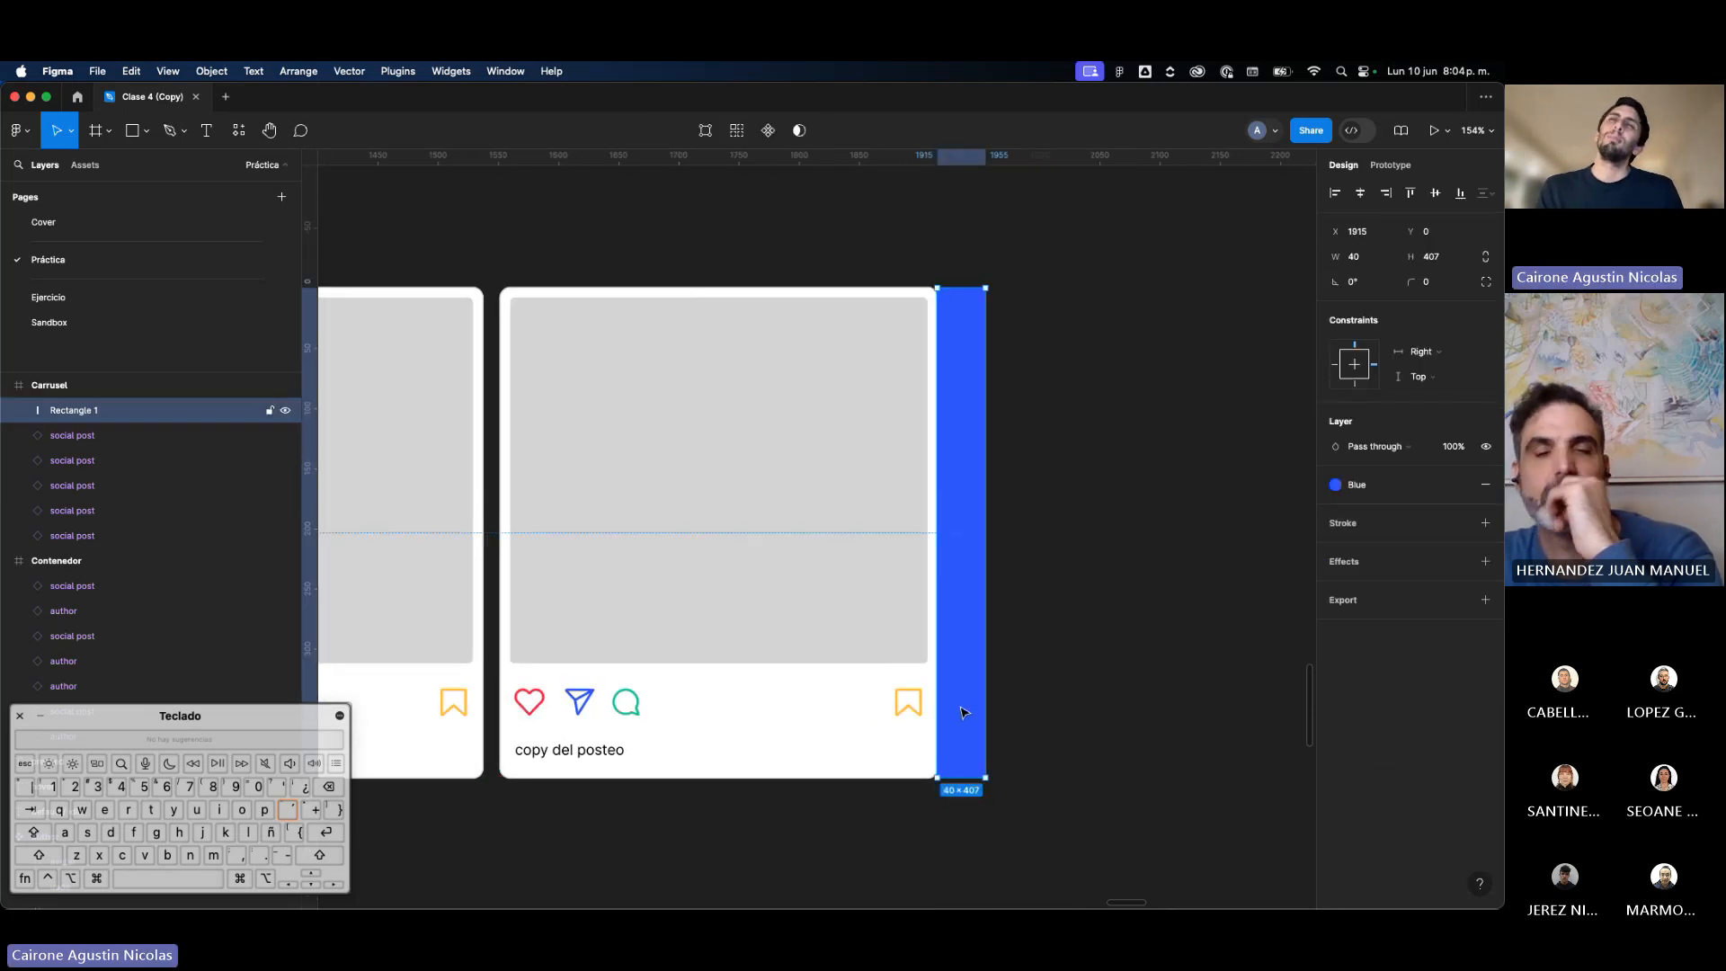
scroll(1039, 698, down, 5)
click(1040, 698)
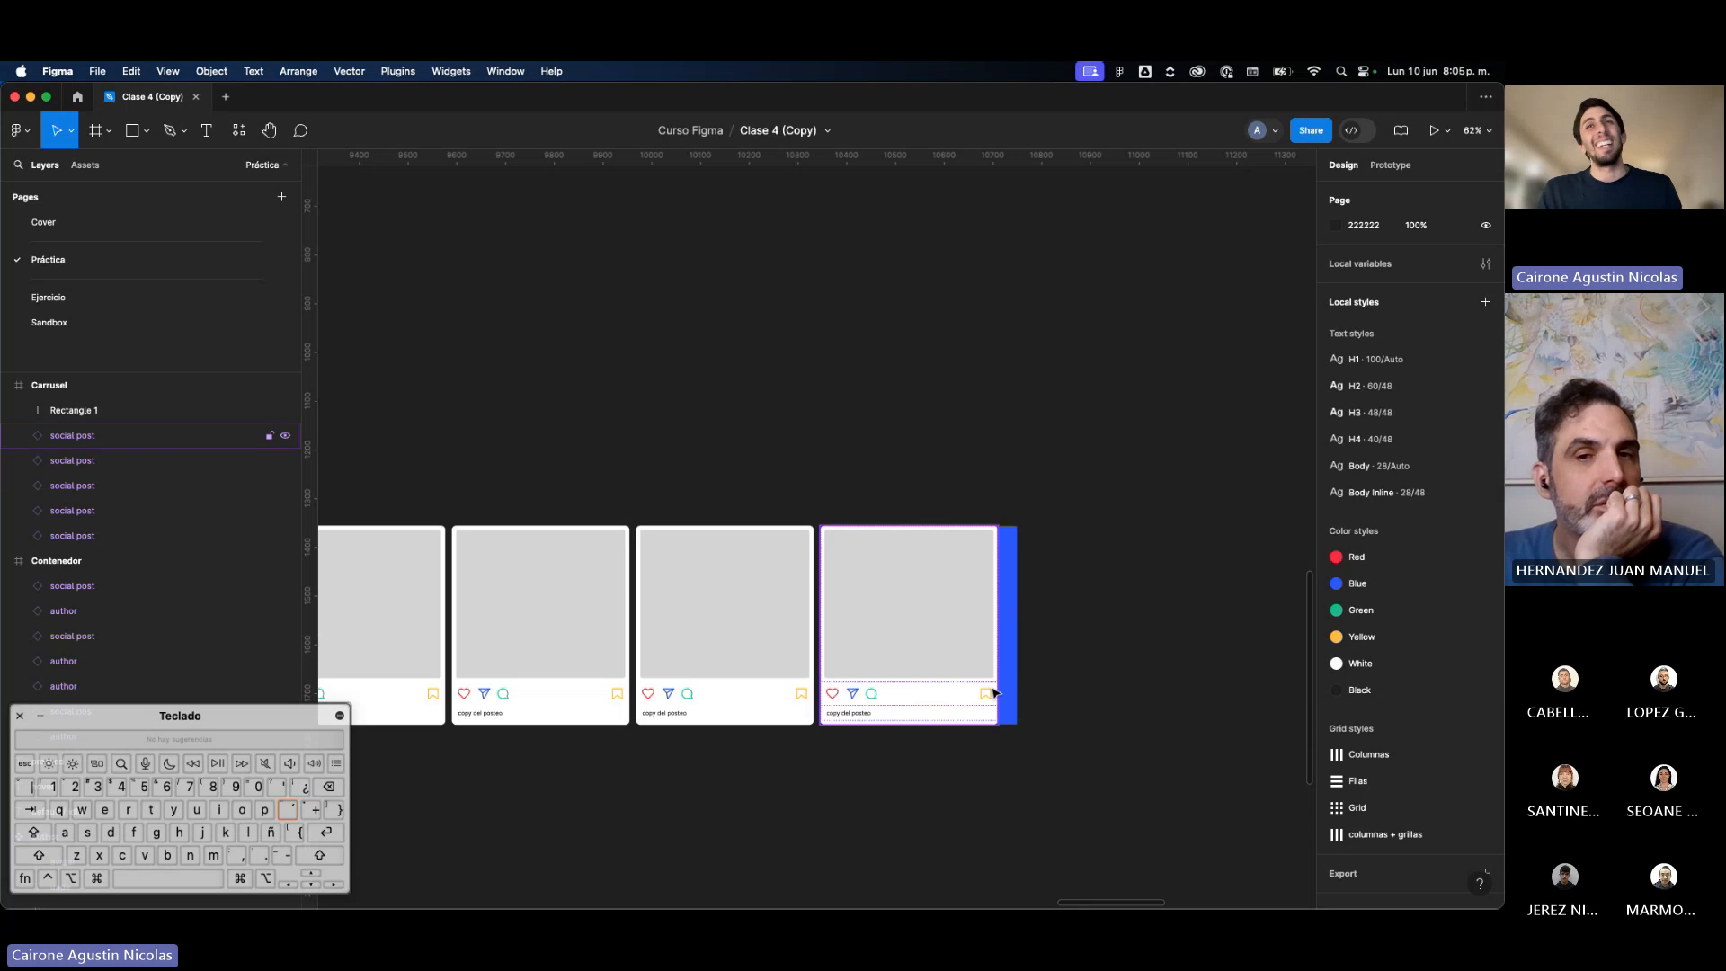
click(1005, 694)
click(1071, 698)
Step: Place the Carrusel frame back in Contenedor's empty post slot at X 0, Y 679 and turn on Clip content
scroll(1071, 698, down, 4)
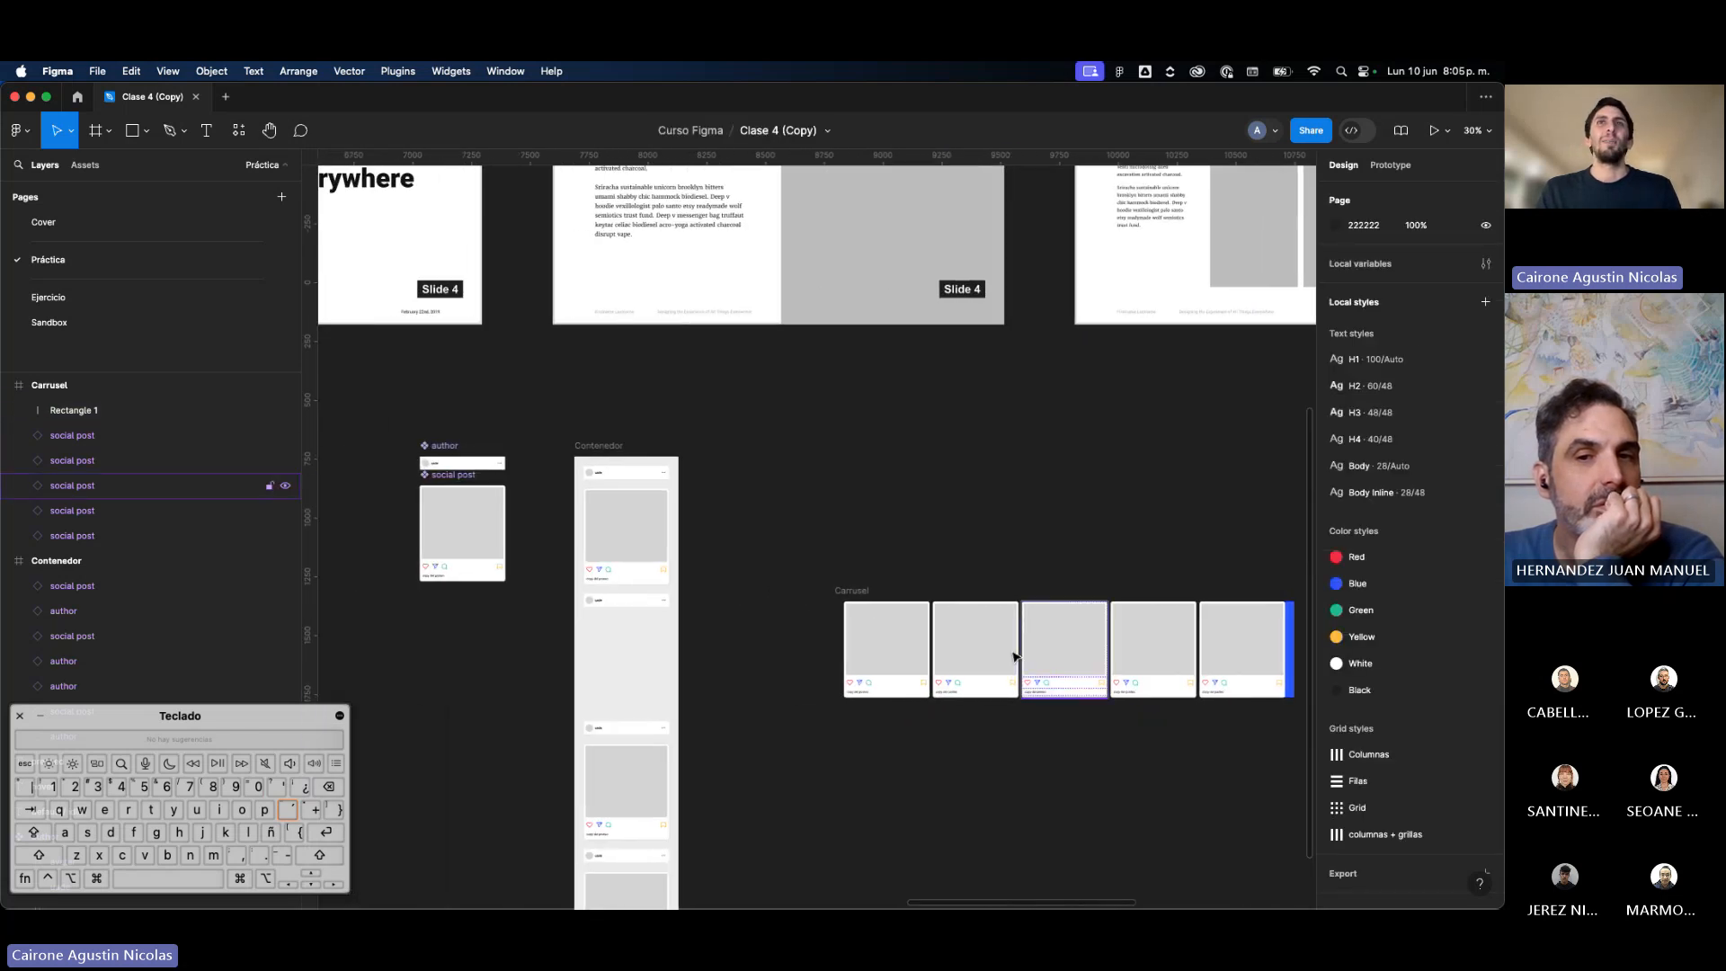
scroll(858, 595, right, 3)
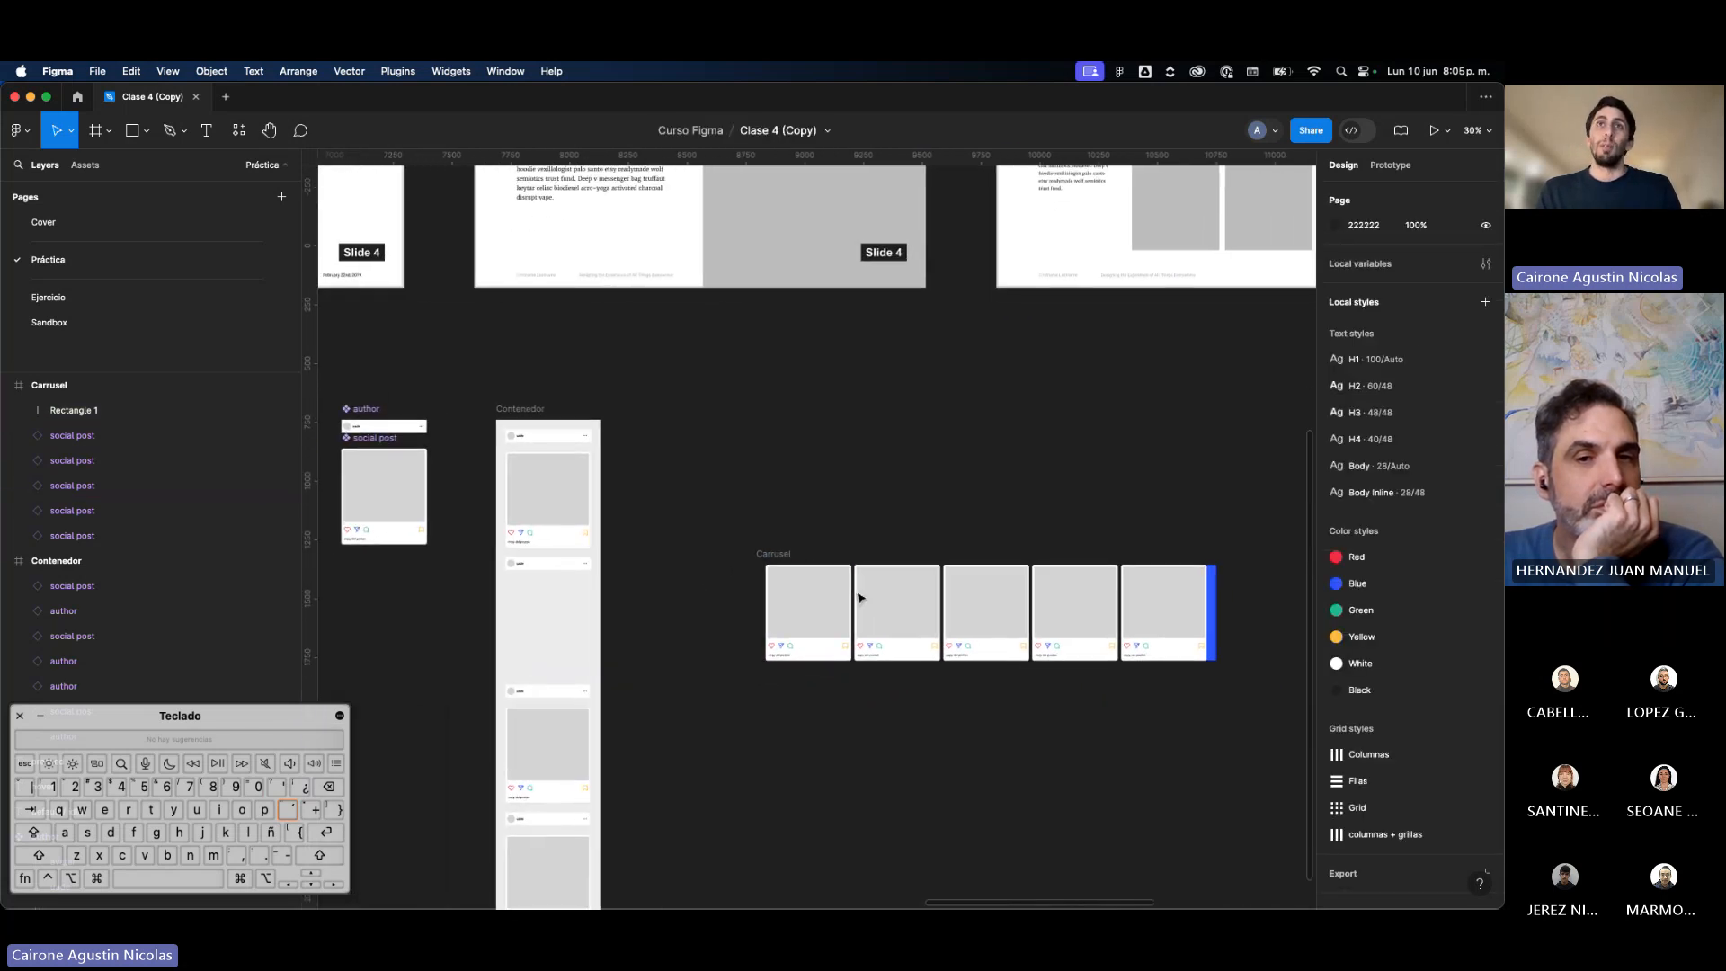
drag(774, 560, 513, 574)
scroll(552, 670, left, 1)
scroll(550, 669, up, 5)
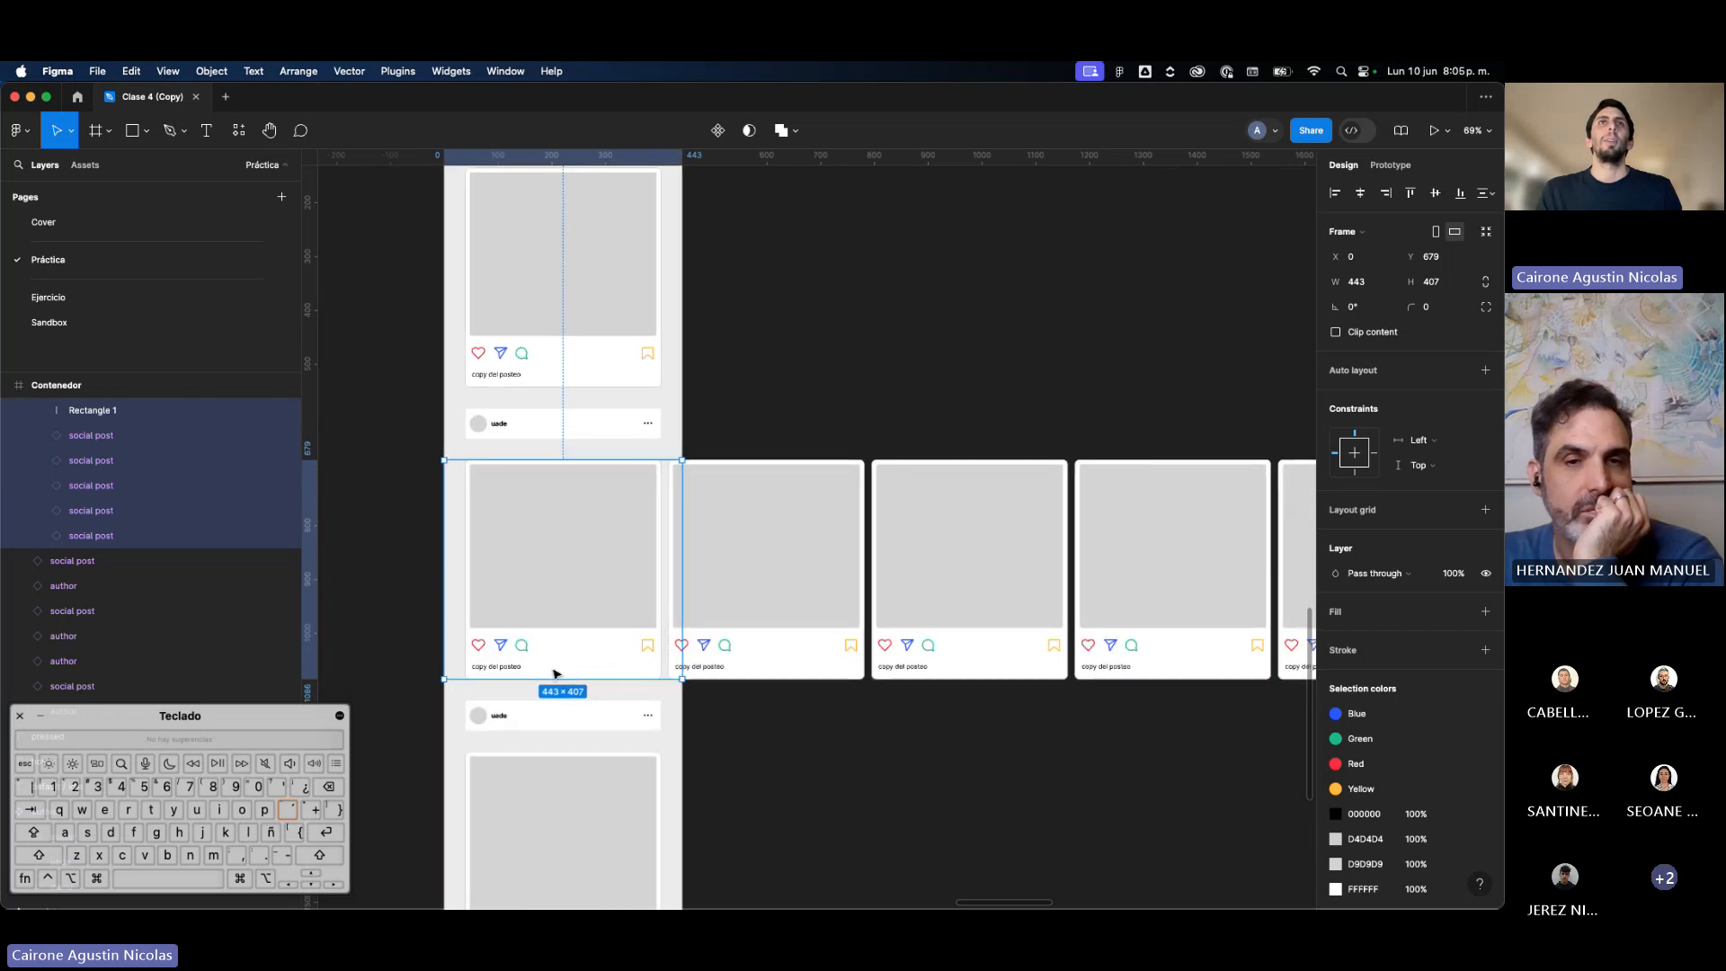
scroll(554, 673, left, 2)
click(1341, 333)
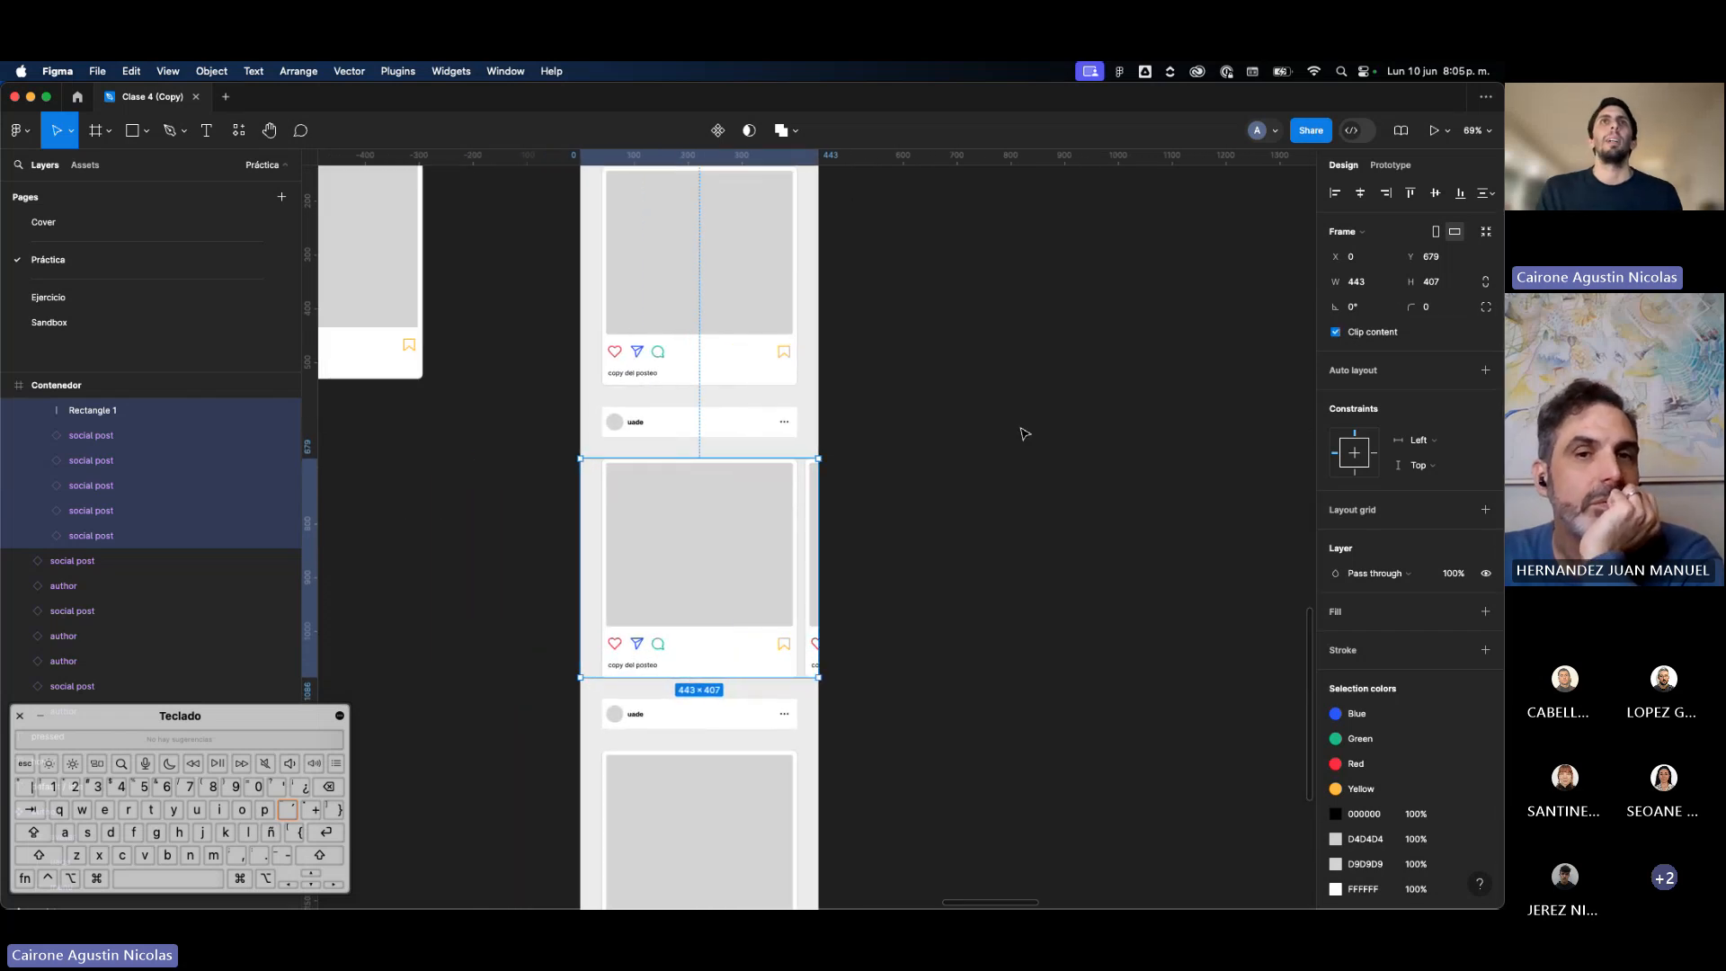
Step: Preview Flow 3 and swipe through the carousel post row to its last post and back
scroll(763, 395, up, 3)
click(663, 226)
click(1390, 166)
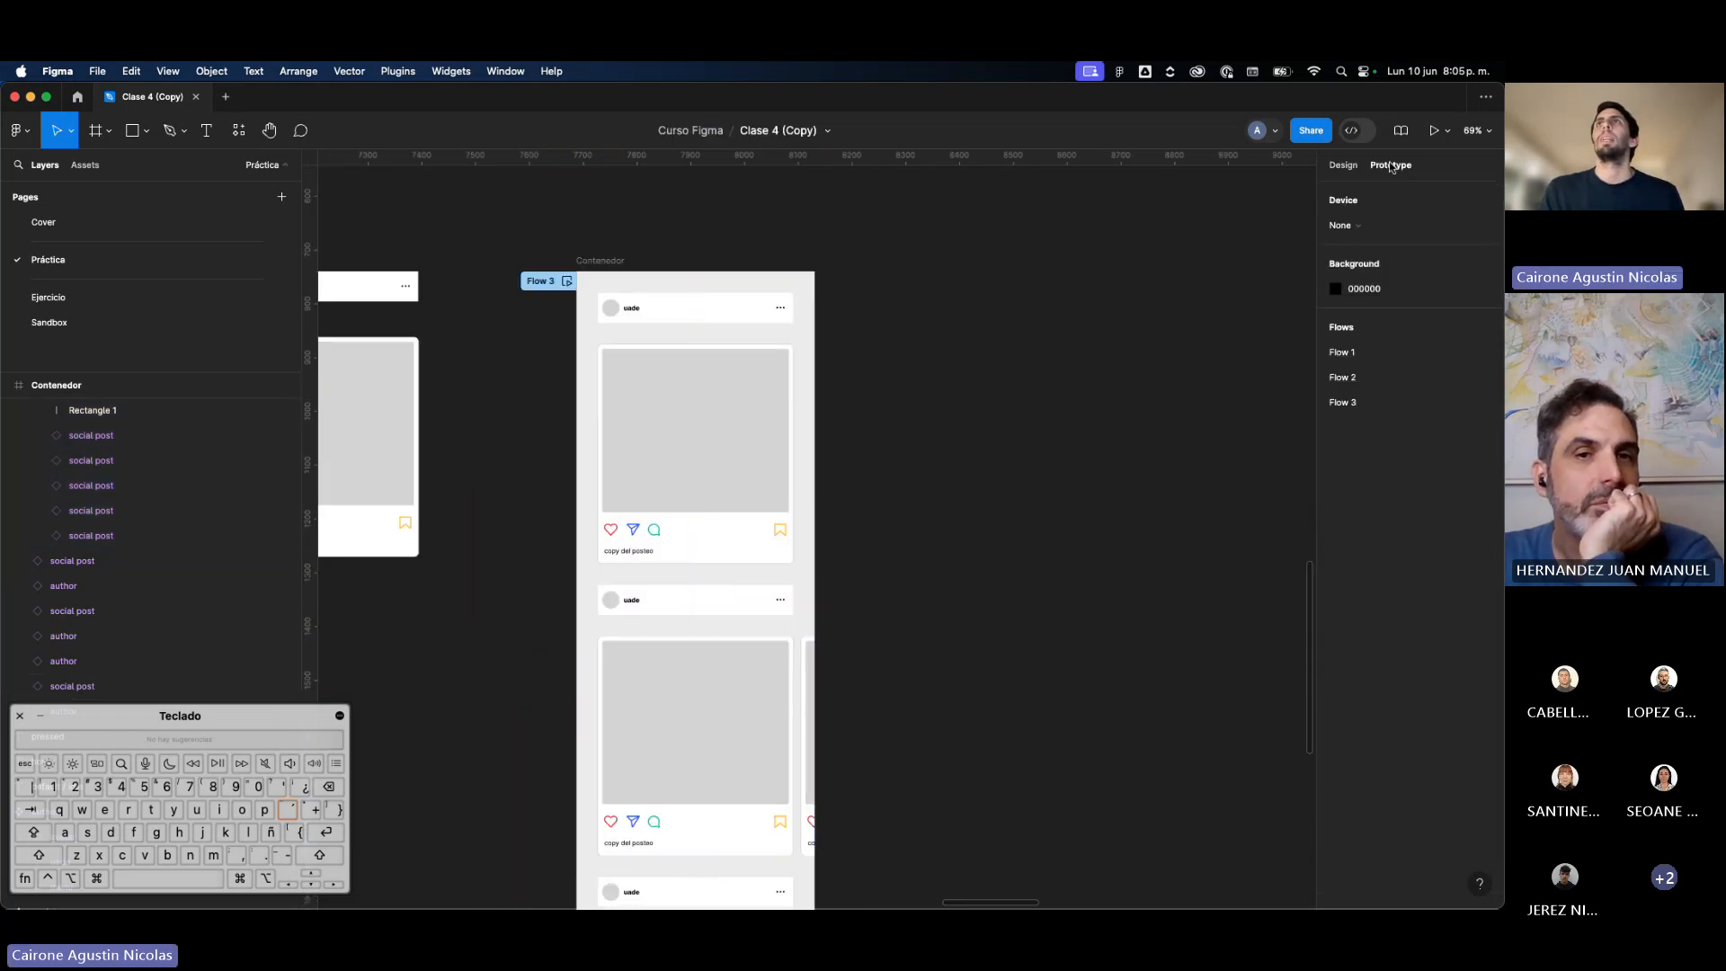
click(566, 280)
scroll(1059, 504, down, 3)
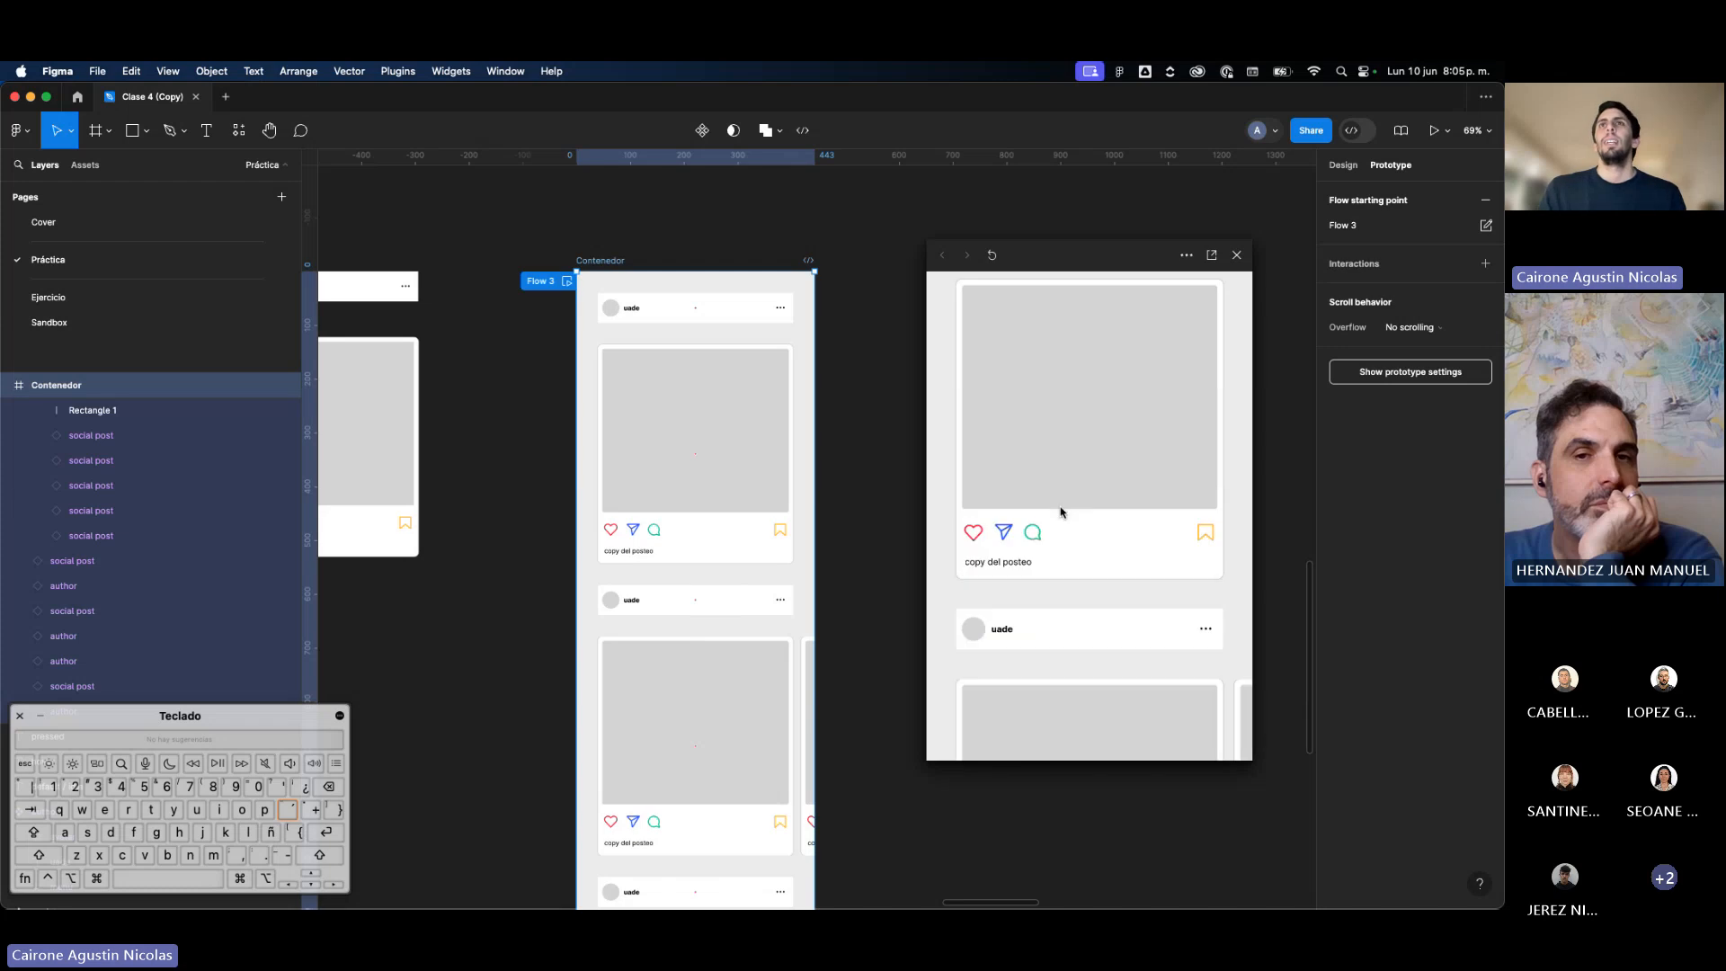
scroll(1060, 513, up, 3)
scroll(1119, 521, right, 3)
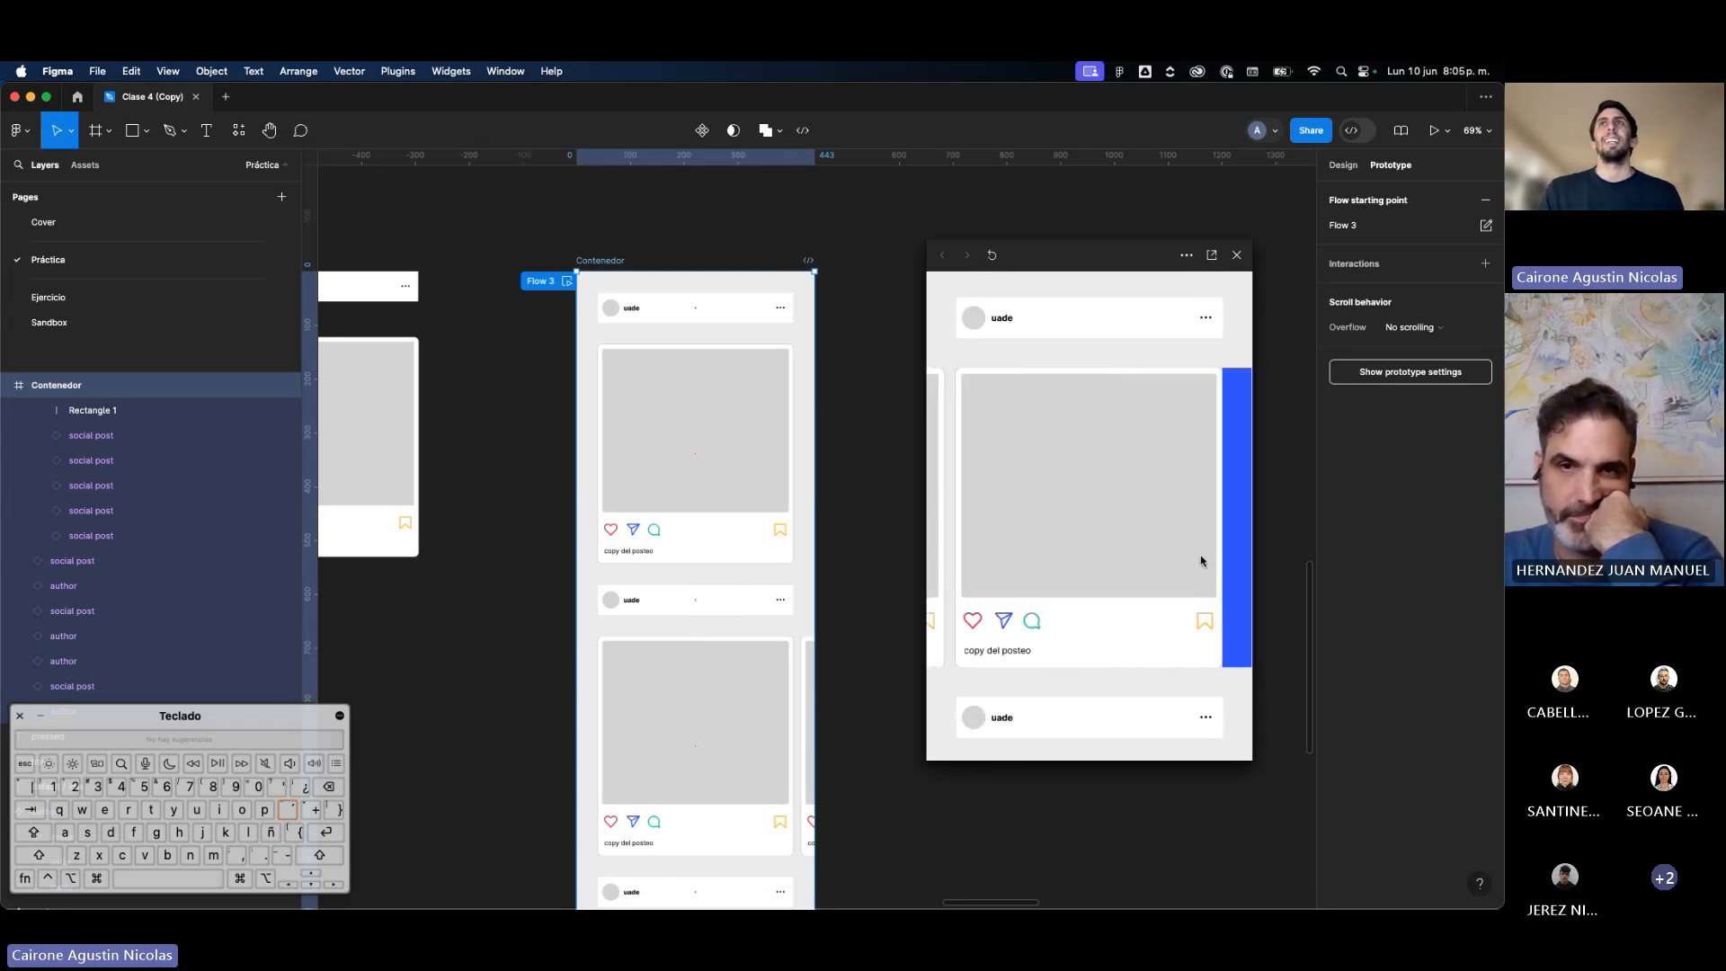
drag(1085, 559, 1279, 543)
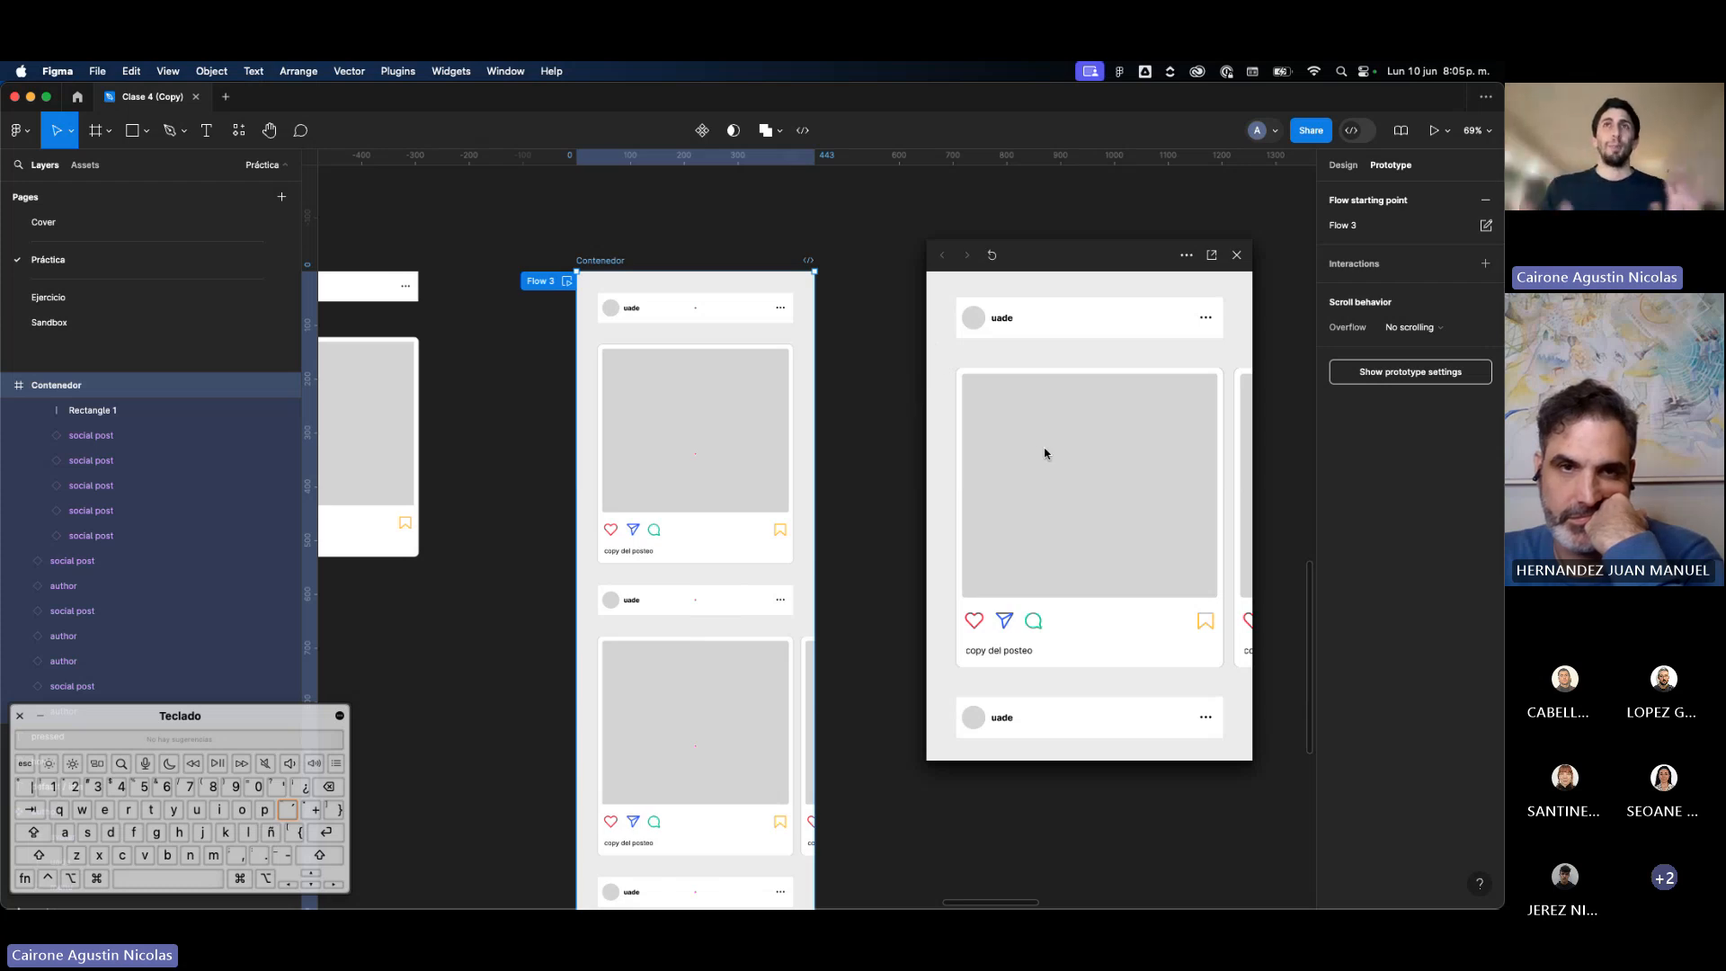
drag(1100, 462, 984, 465)
drag(1119, 472, 1005, 477)
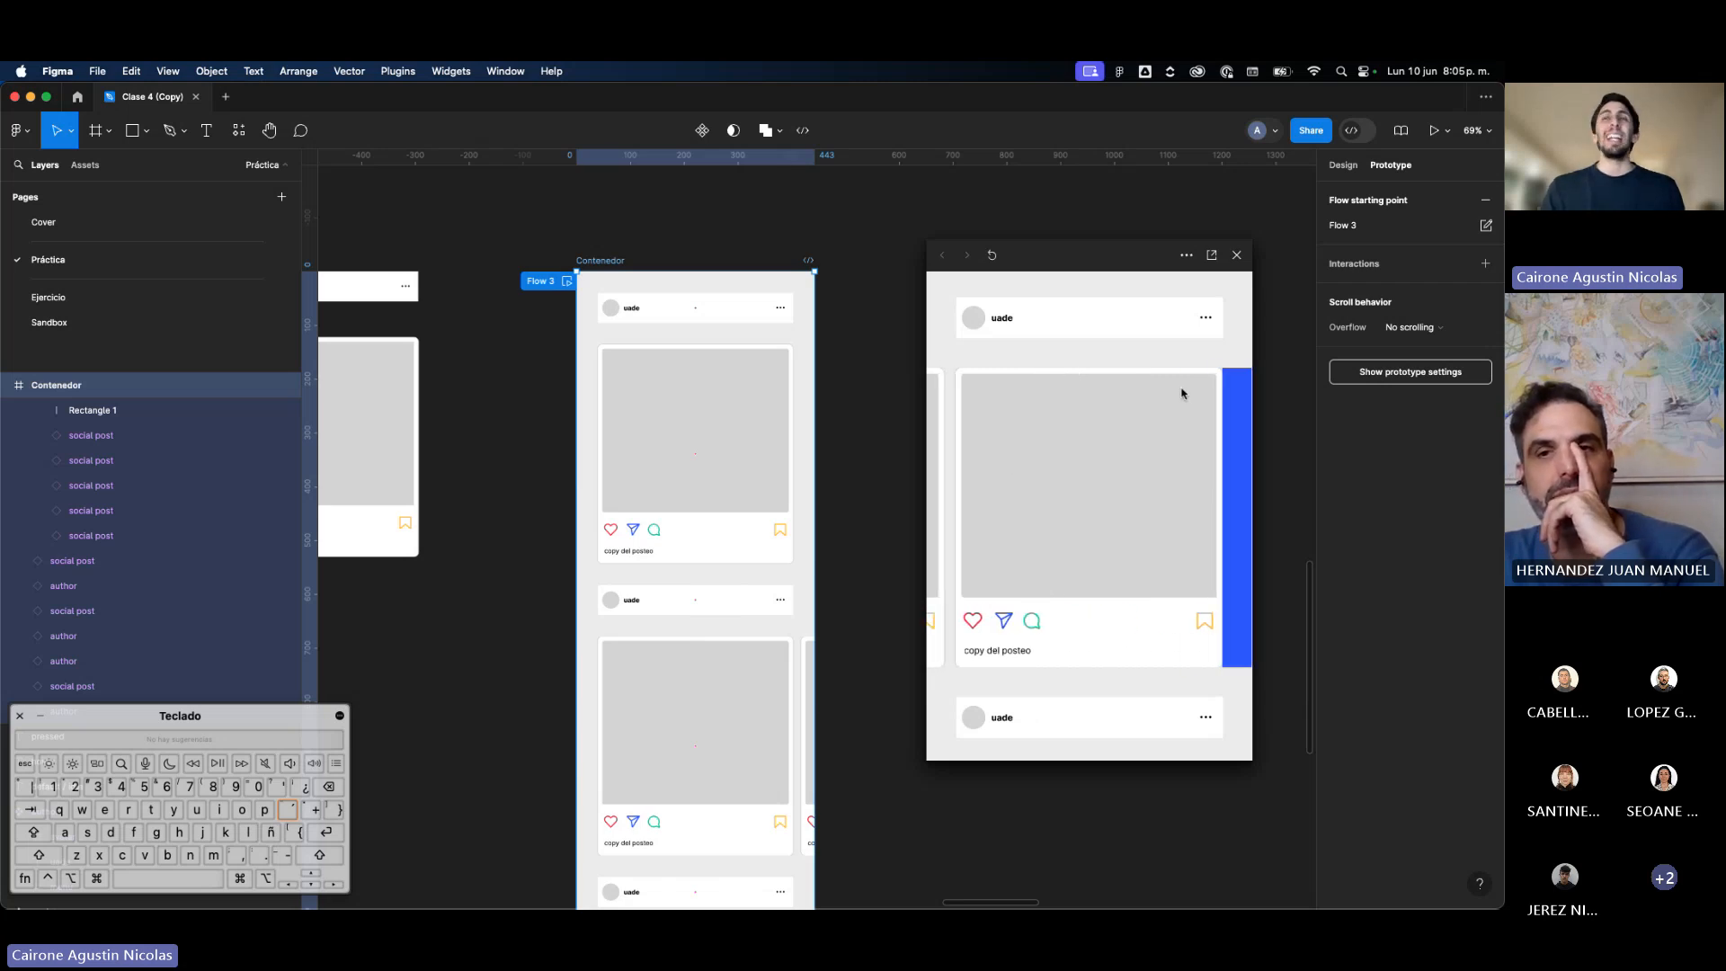
Step: Set the opacity of Rectangle 1, the spacer inside the Carrusel frame, to 0%
click(694, 715)
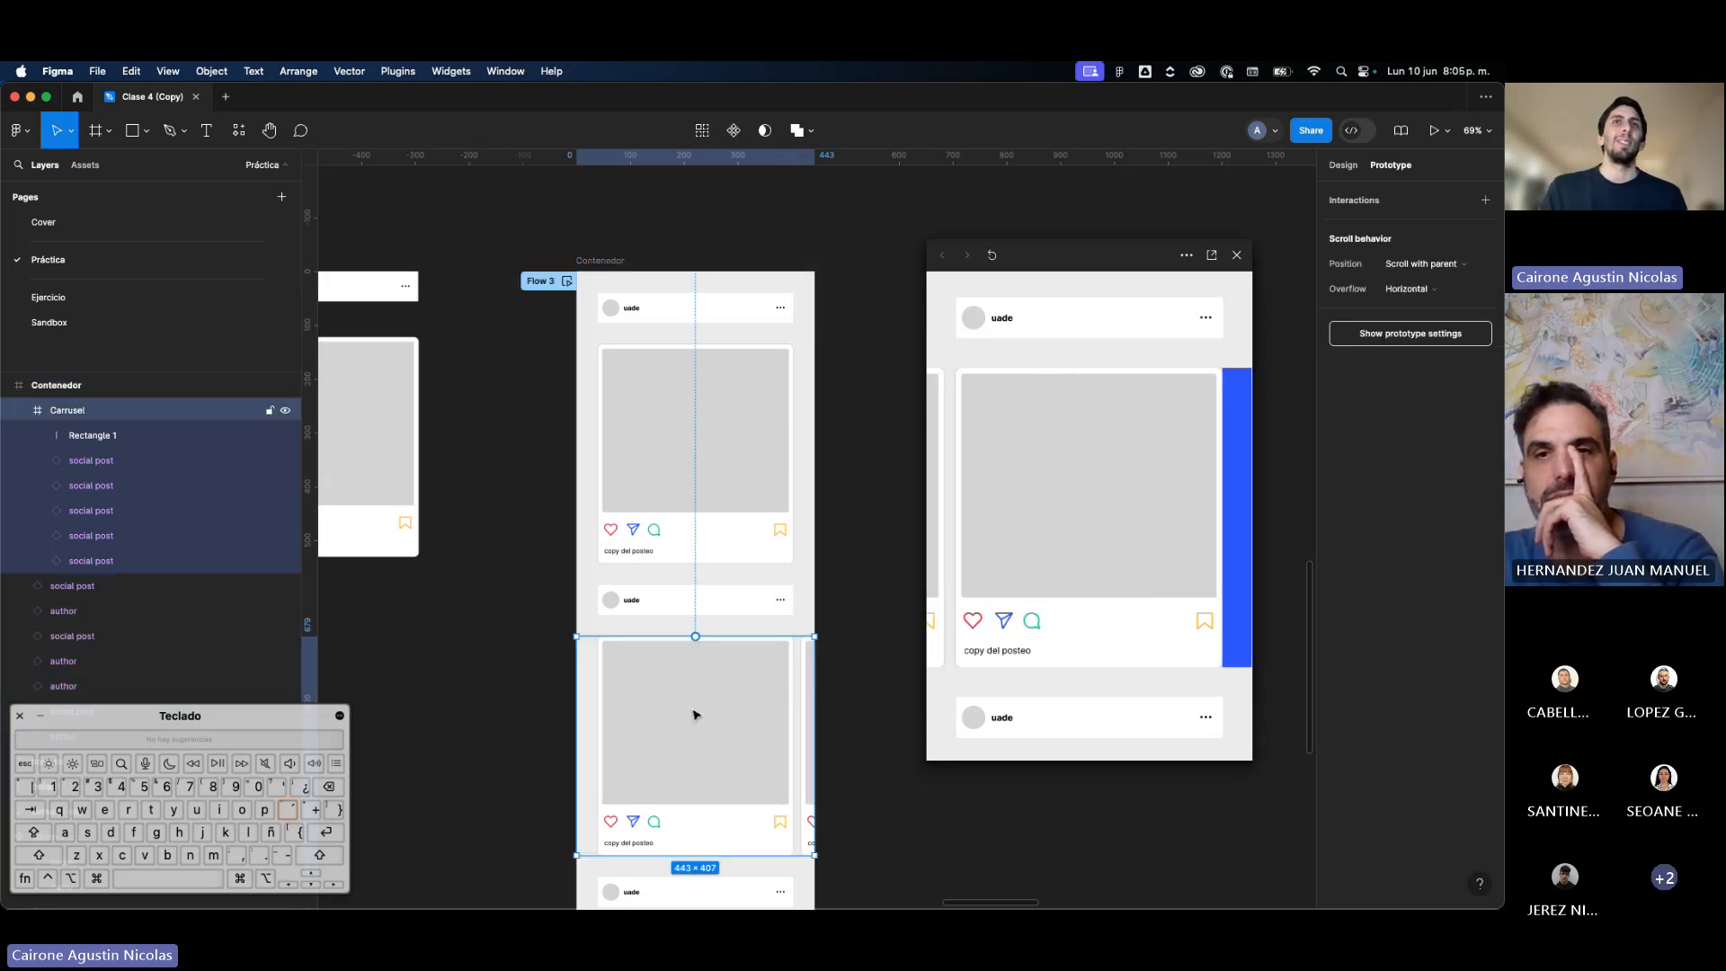
click(90, 435)
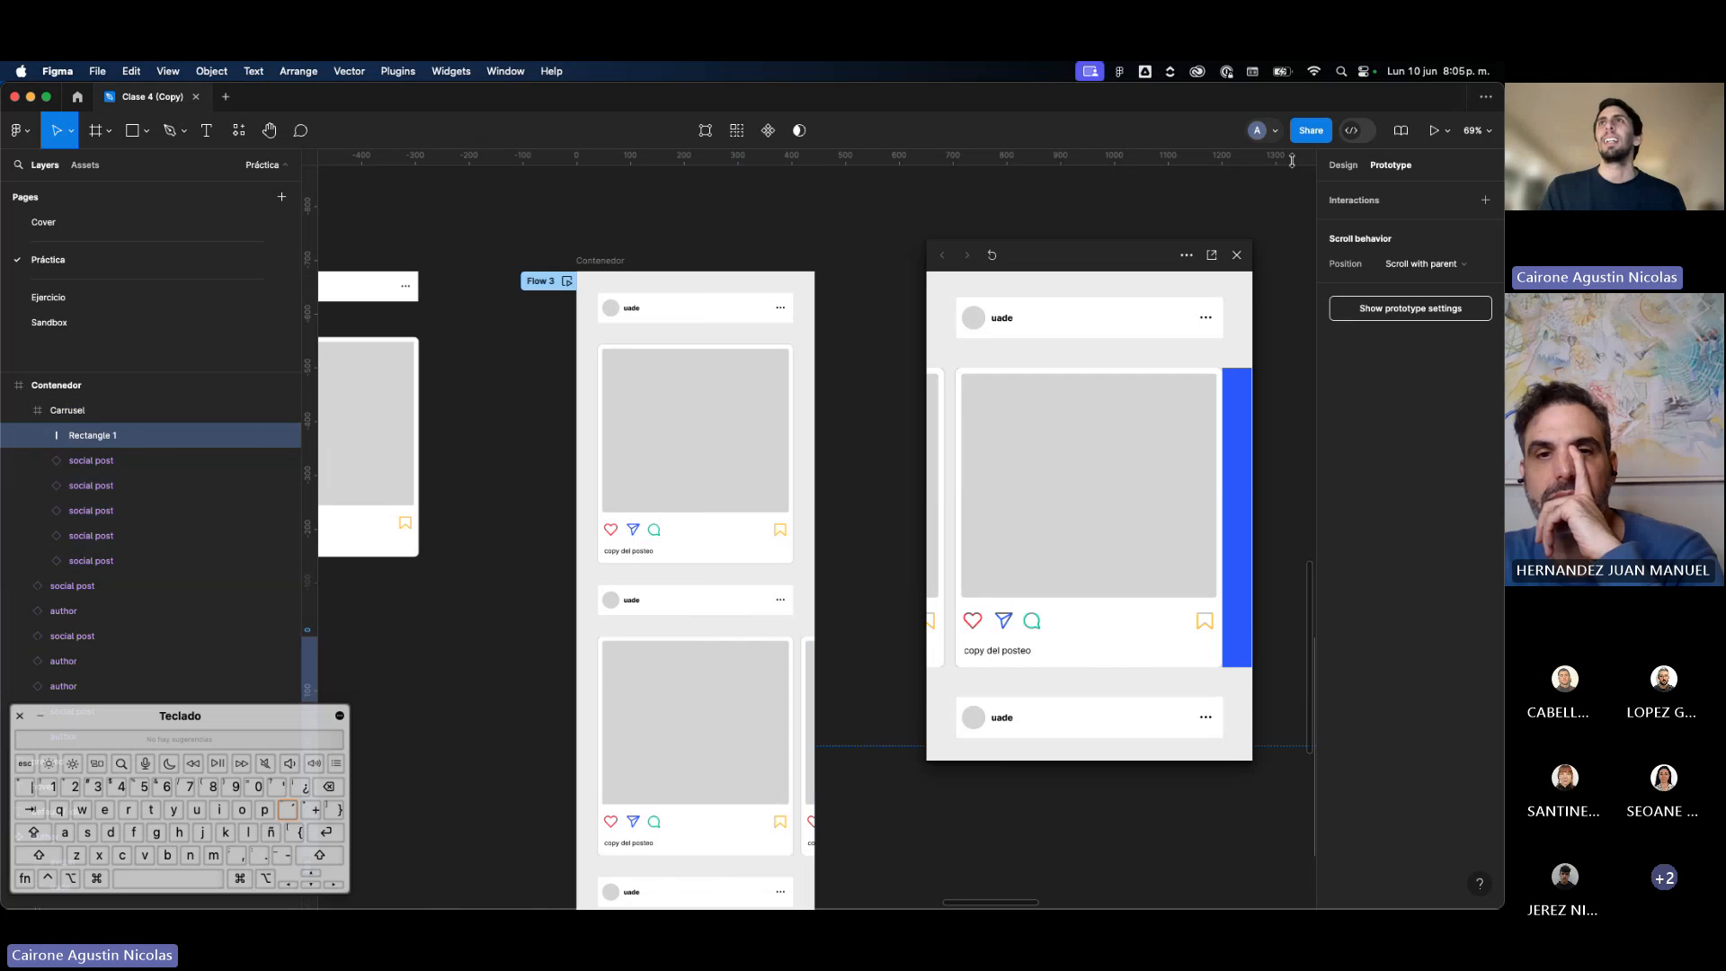
click(1341, 165)
click(1454, 451)
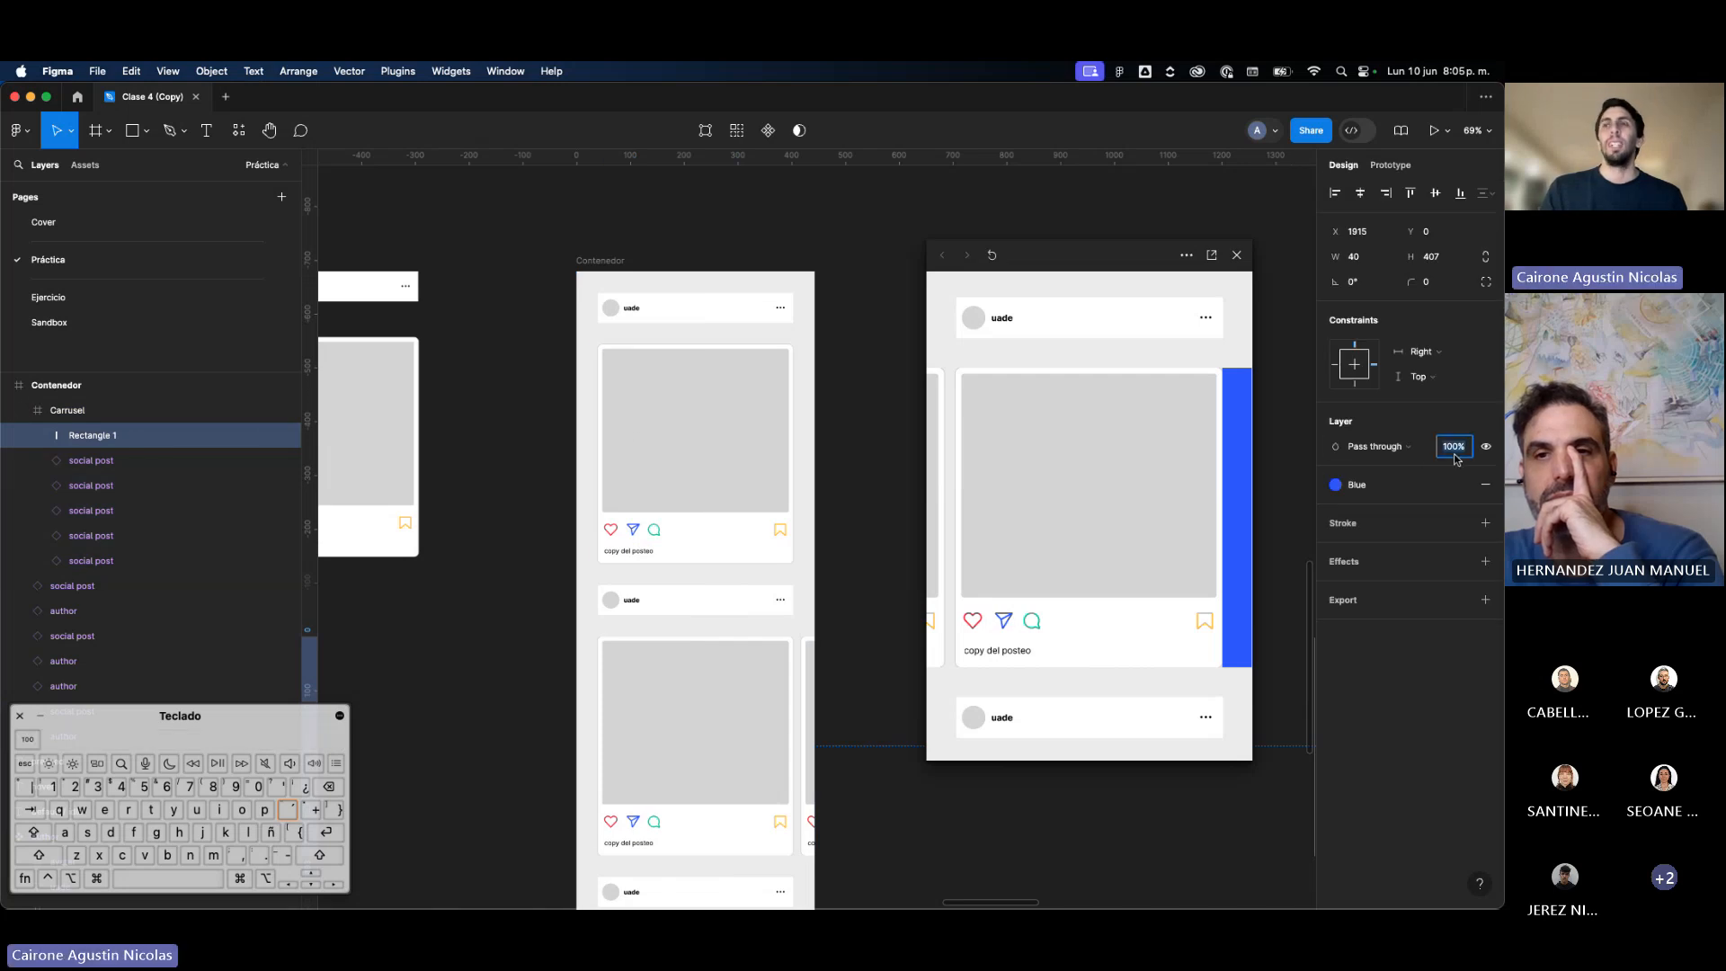
text(pp)
key(BackSpace)
key(BackSpace)
text(0)
key(Return)
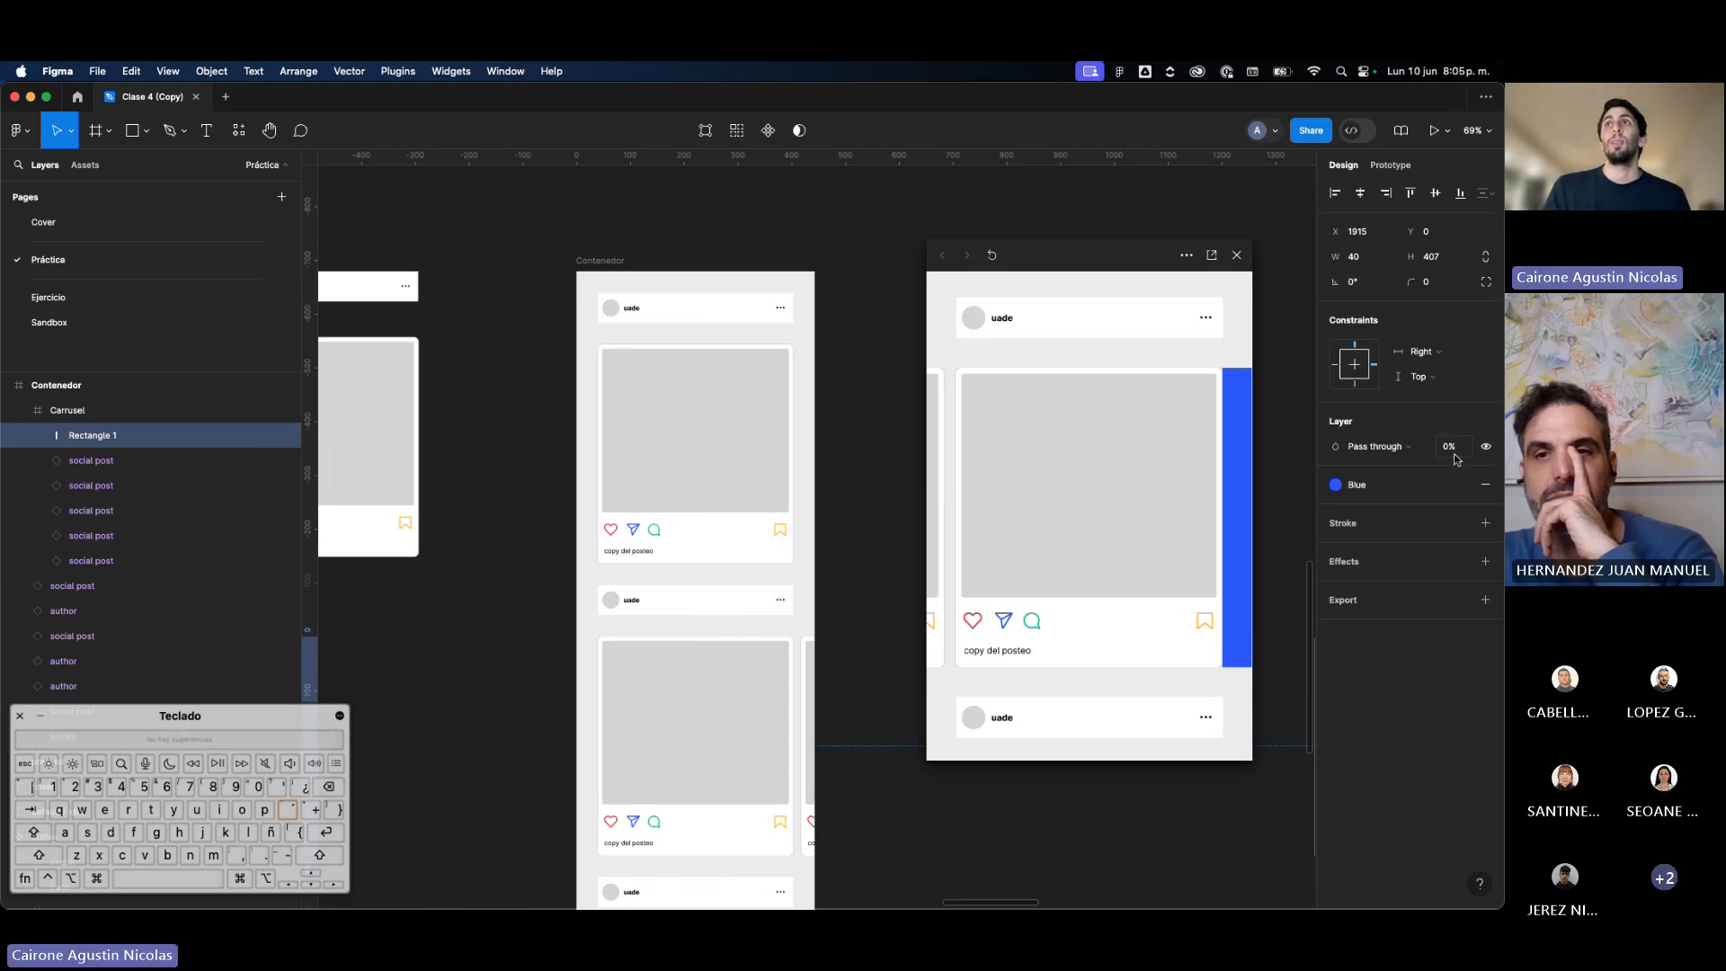
Step: Remove the spacer's Blue fill style, try the carousel in the preview, and give the spacer a D9D9D9 fill
click(1485, 483)
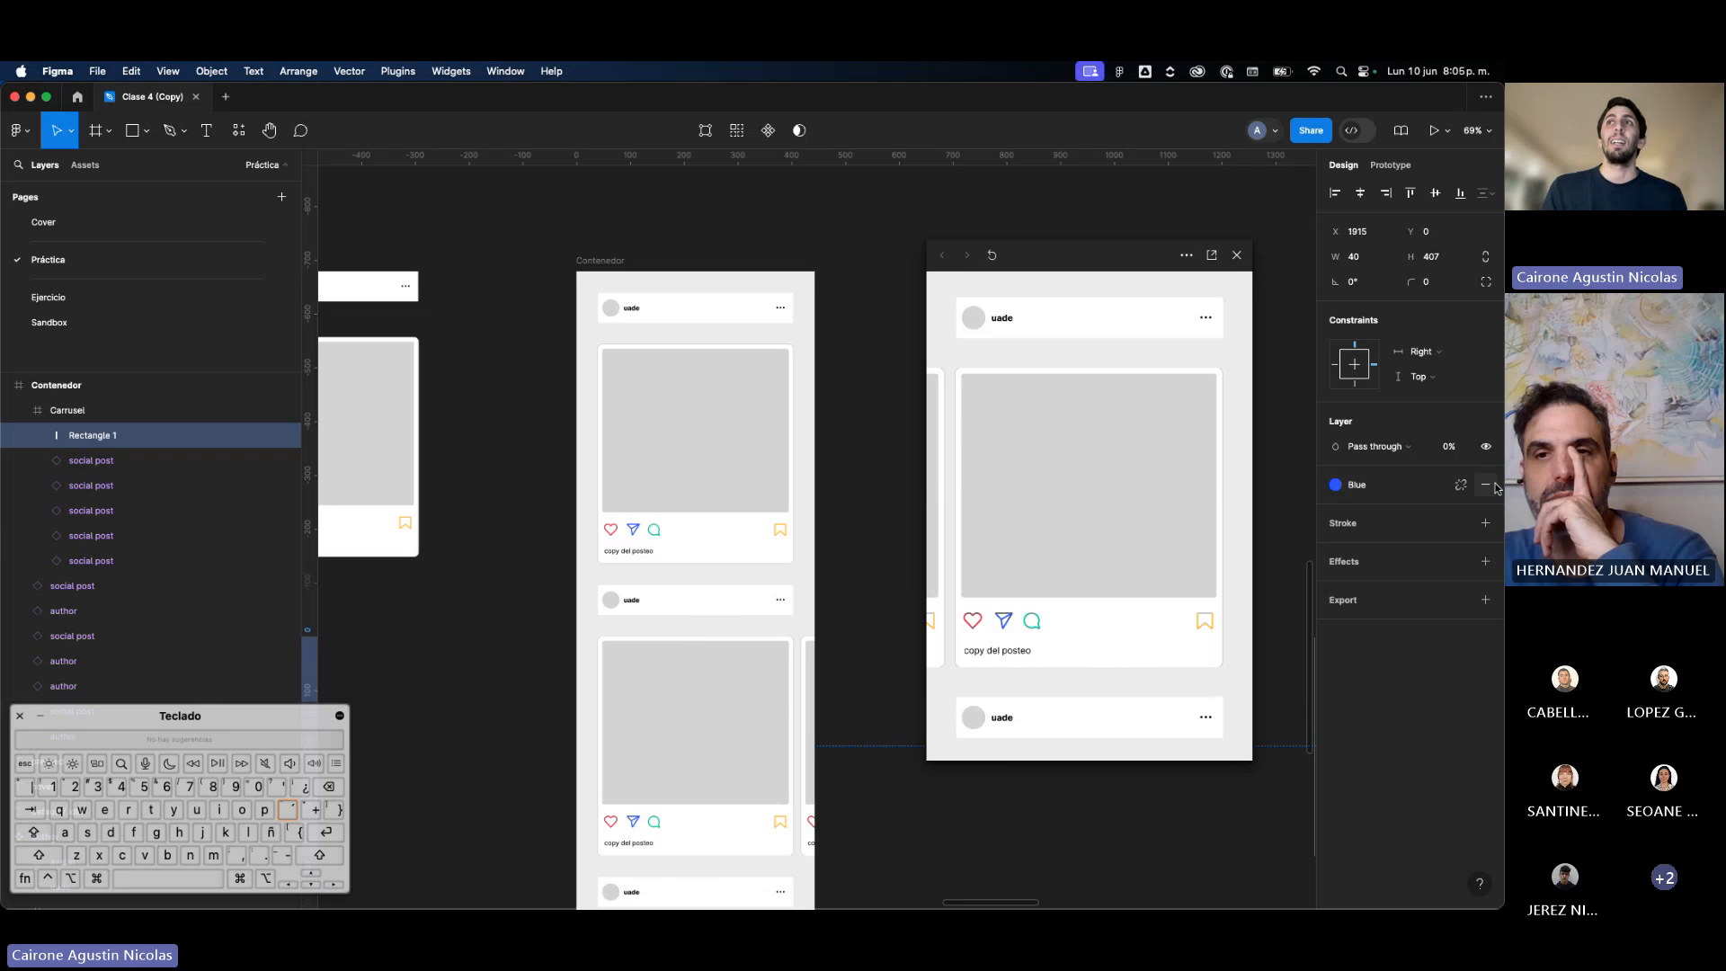
drag(1070, 554, 920, 559)
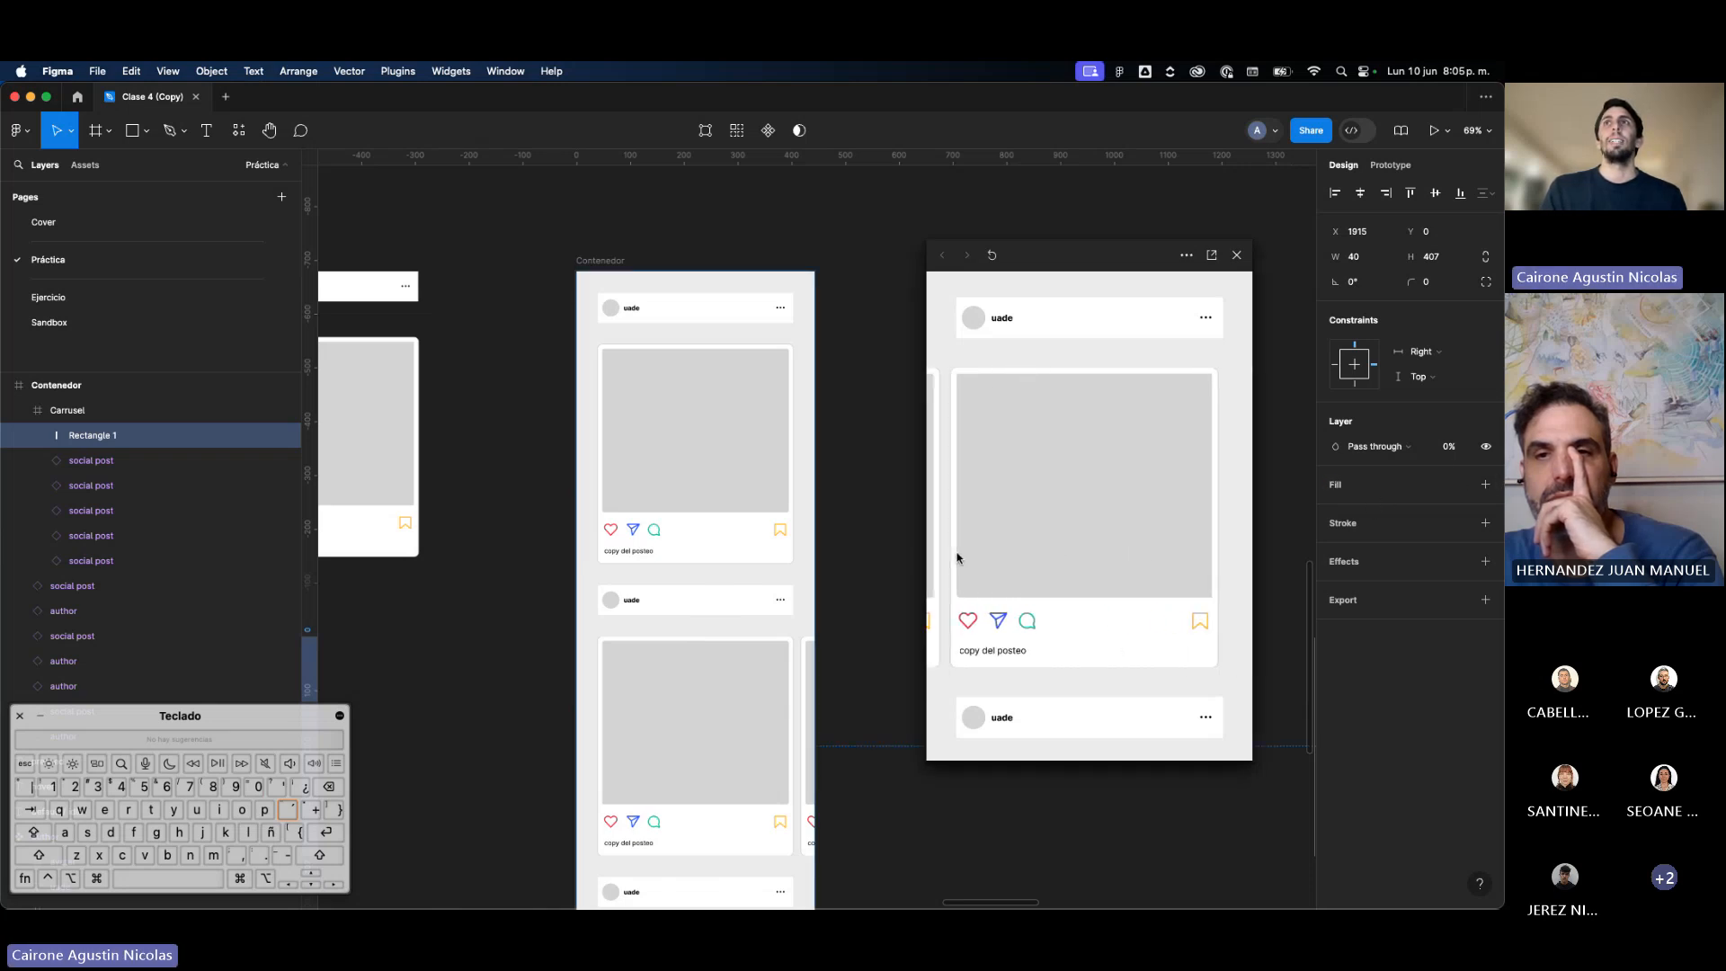
click(1485, 484)
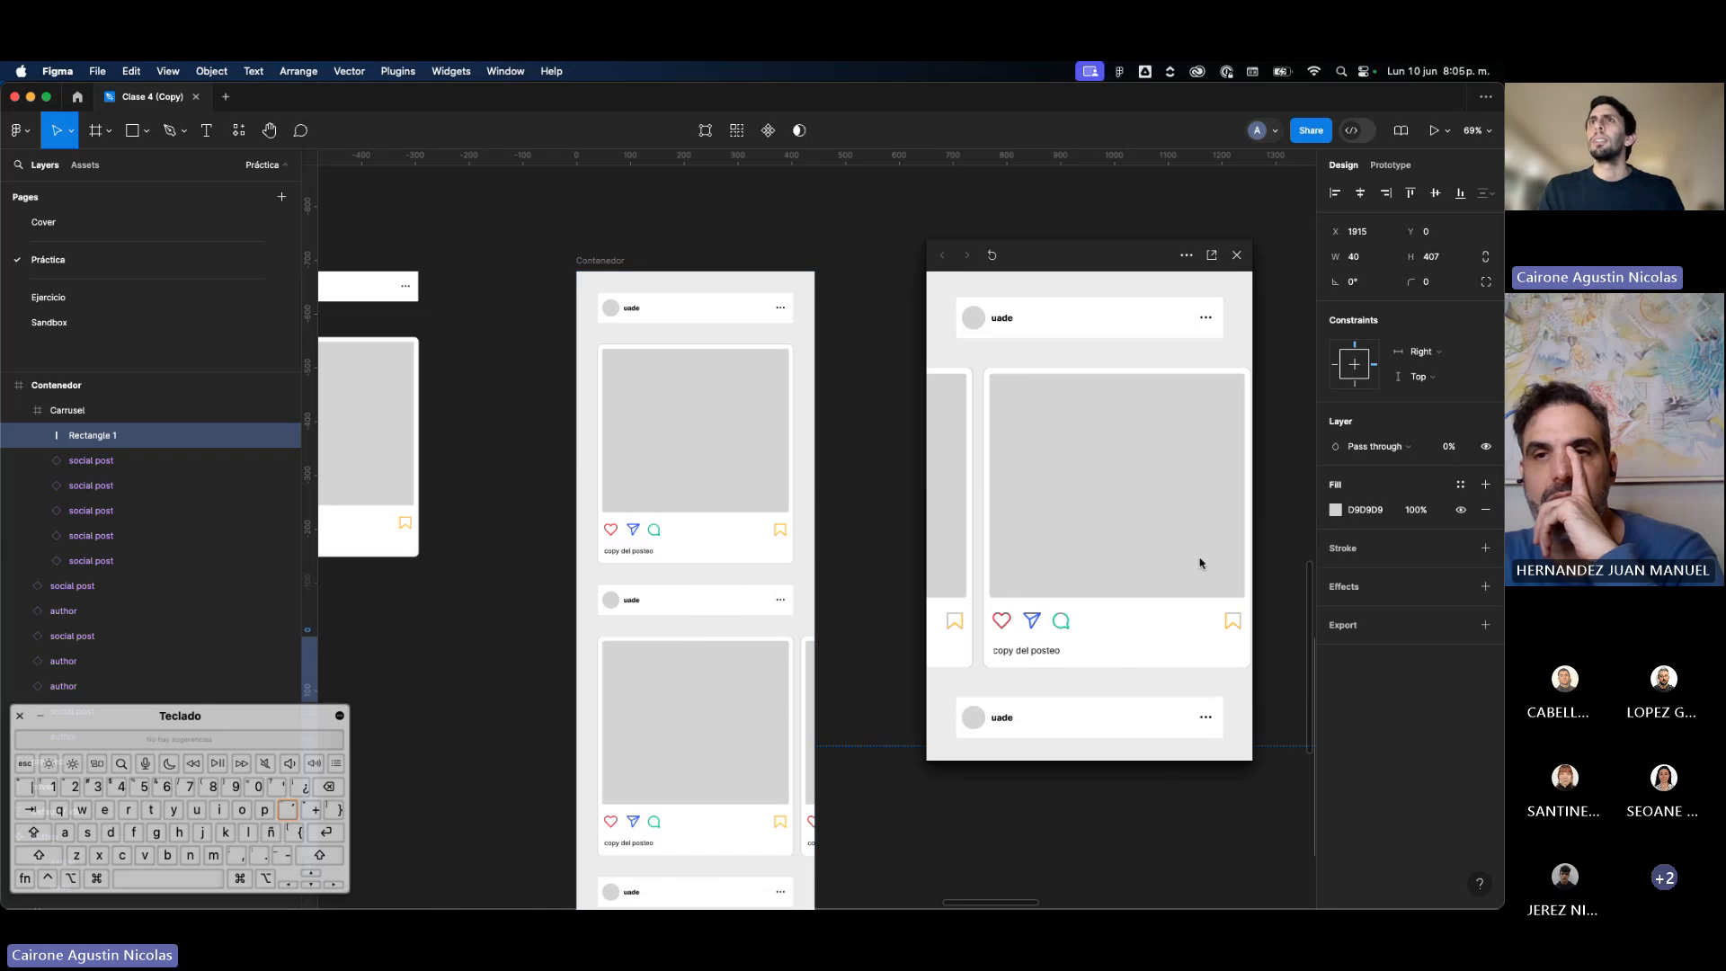
Step: Swipe the previewed carousel between its first and last posts and scroll the feed to examine the end spacing
drag(1196, 566, 1006, 557)
drag(1198, 532, 863, 547)
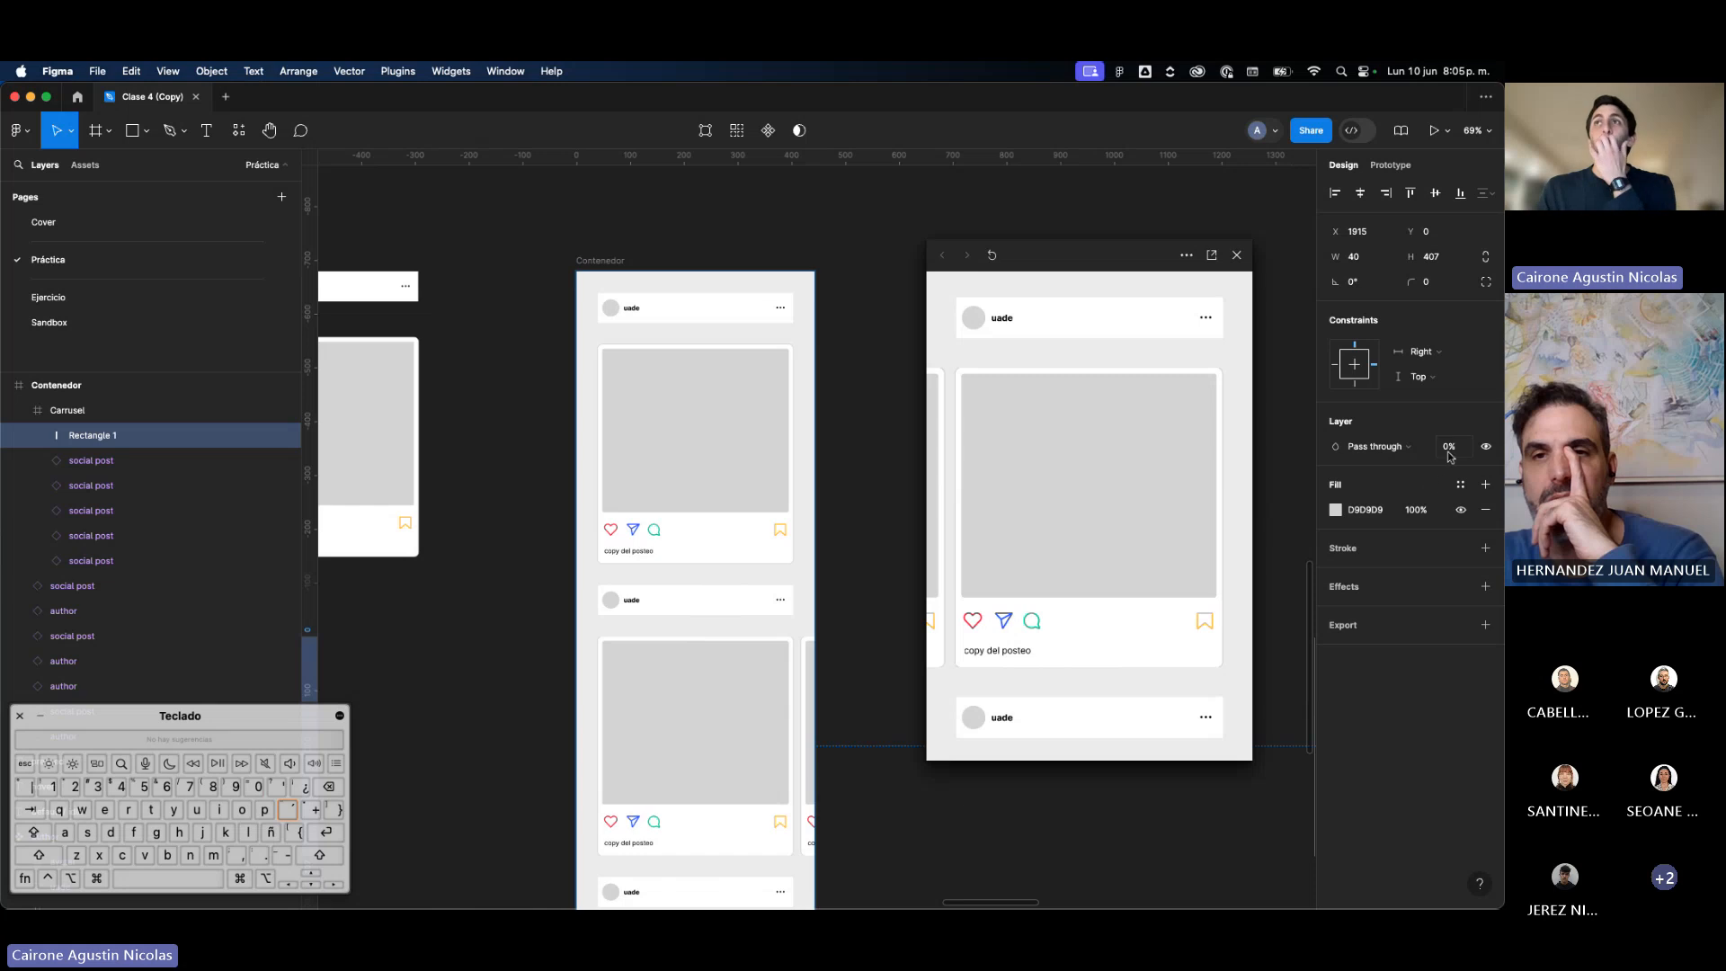
drag(1198, 537, 794, 551)
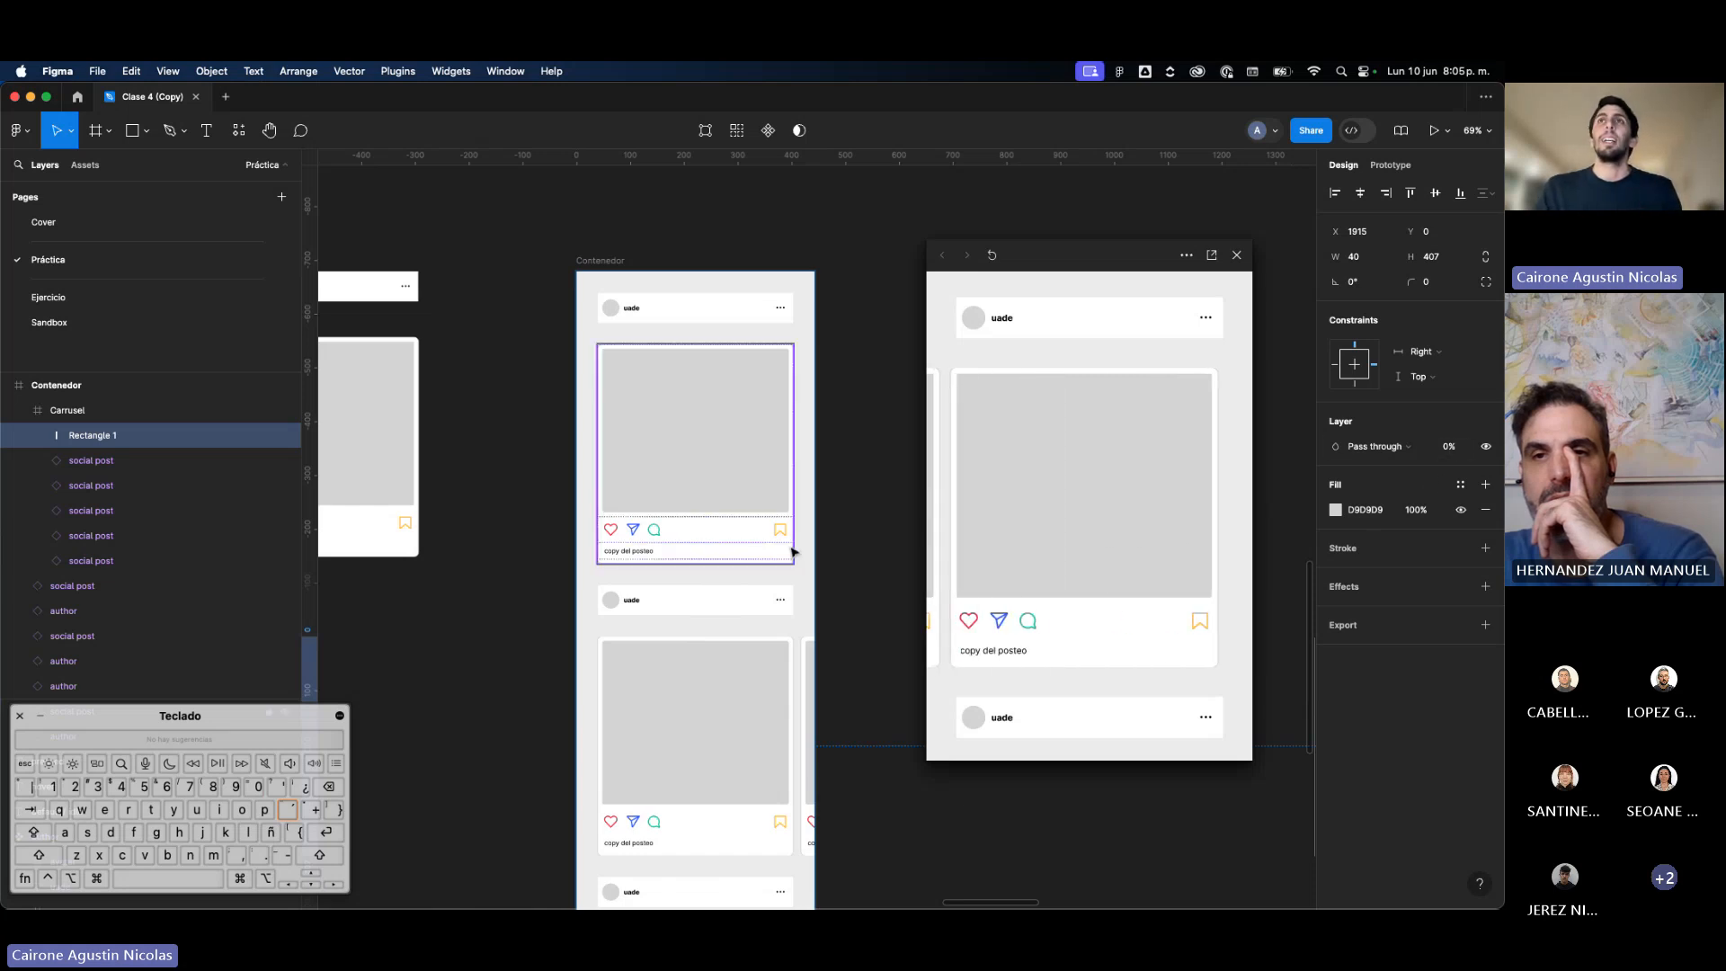
drag(1063, 547, 628, 597)
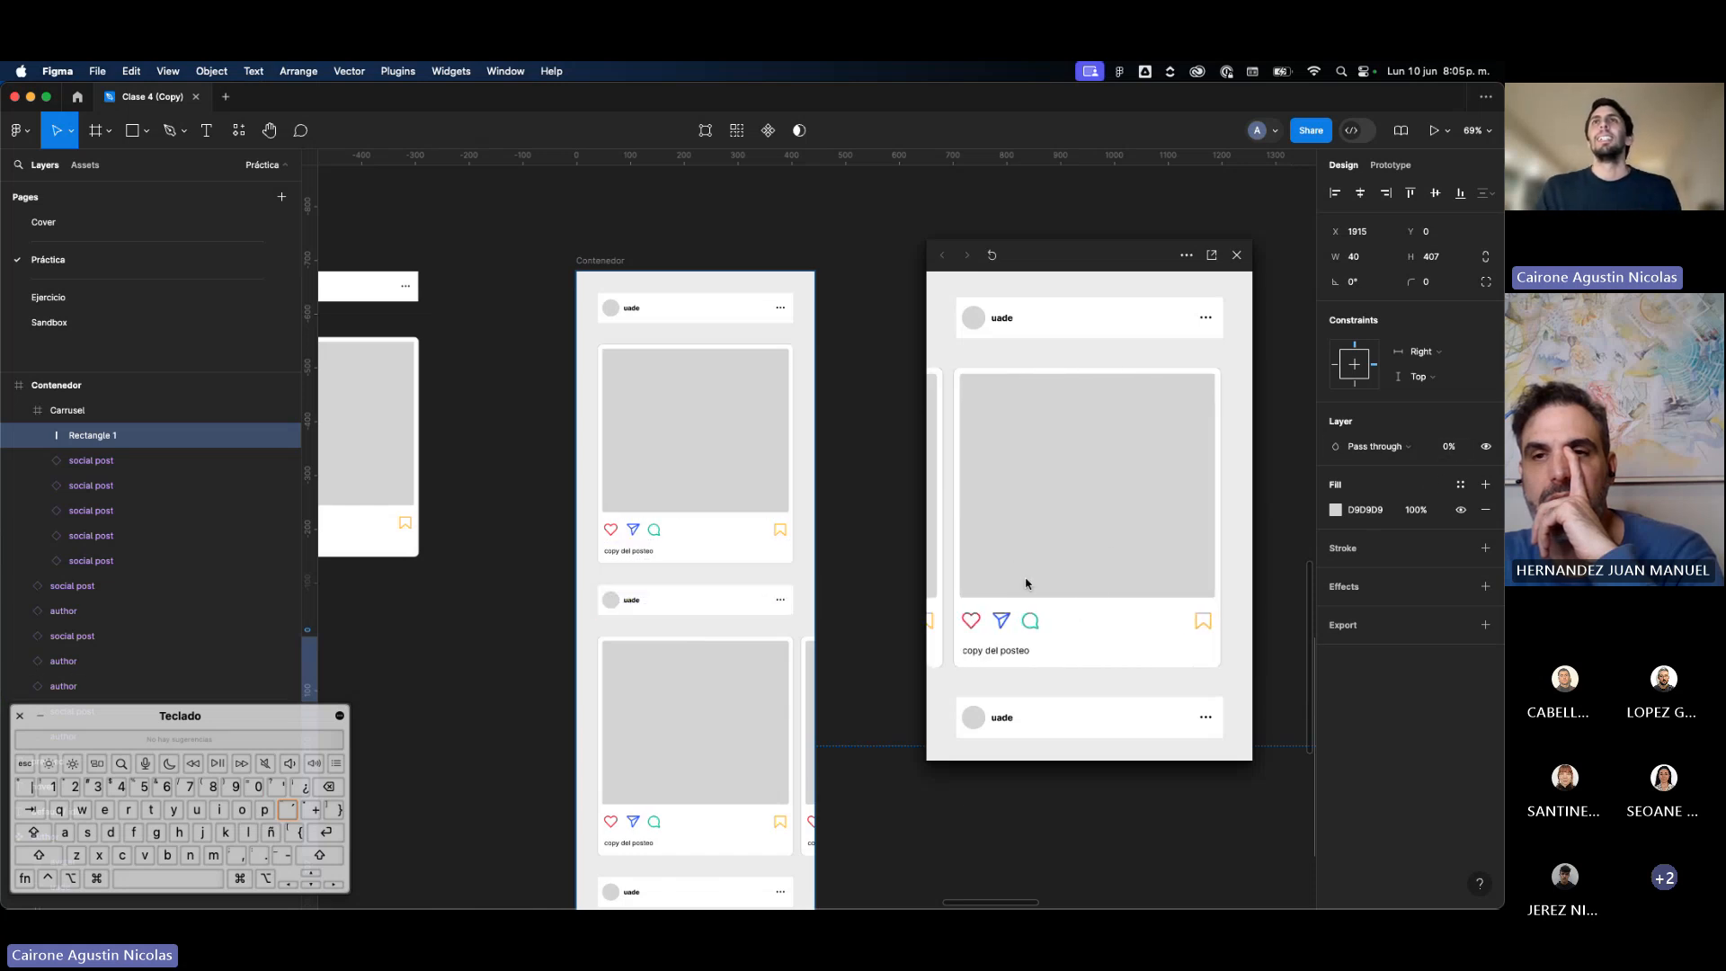
drag(990, 582, 1175, 584)
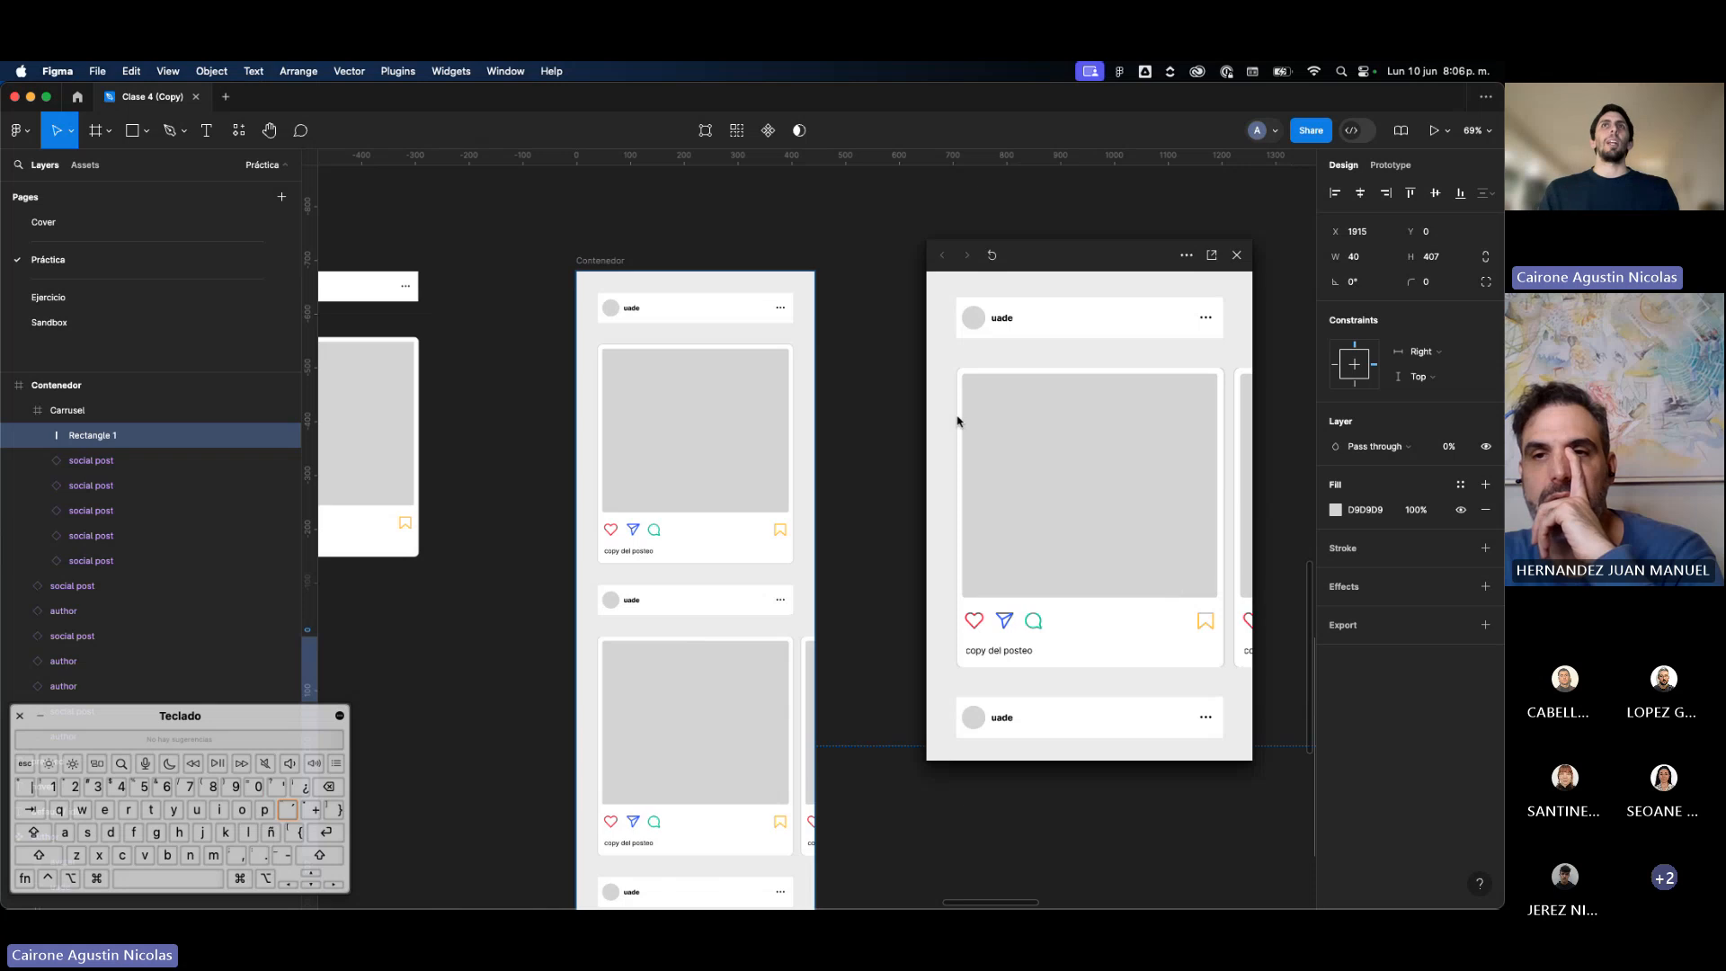
drag(1161, 539, 519, 616)
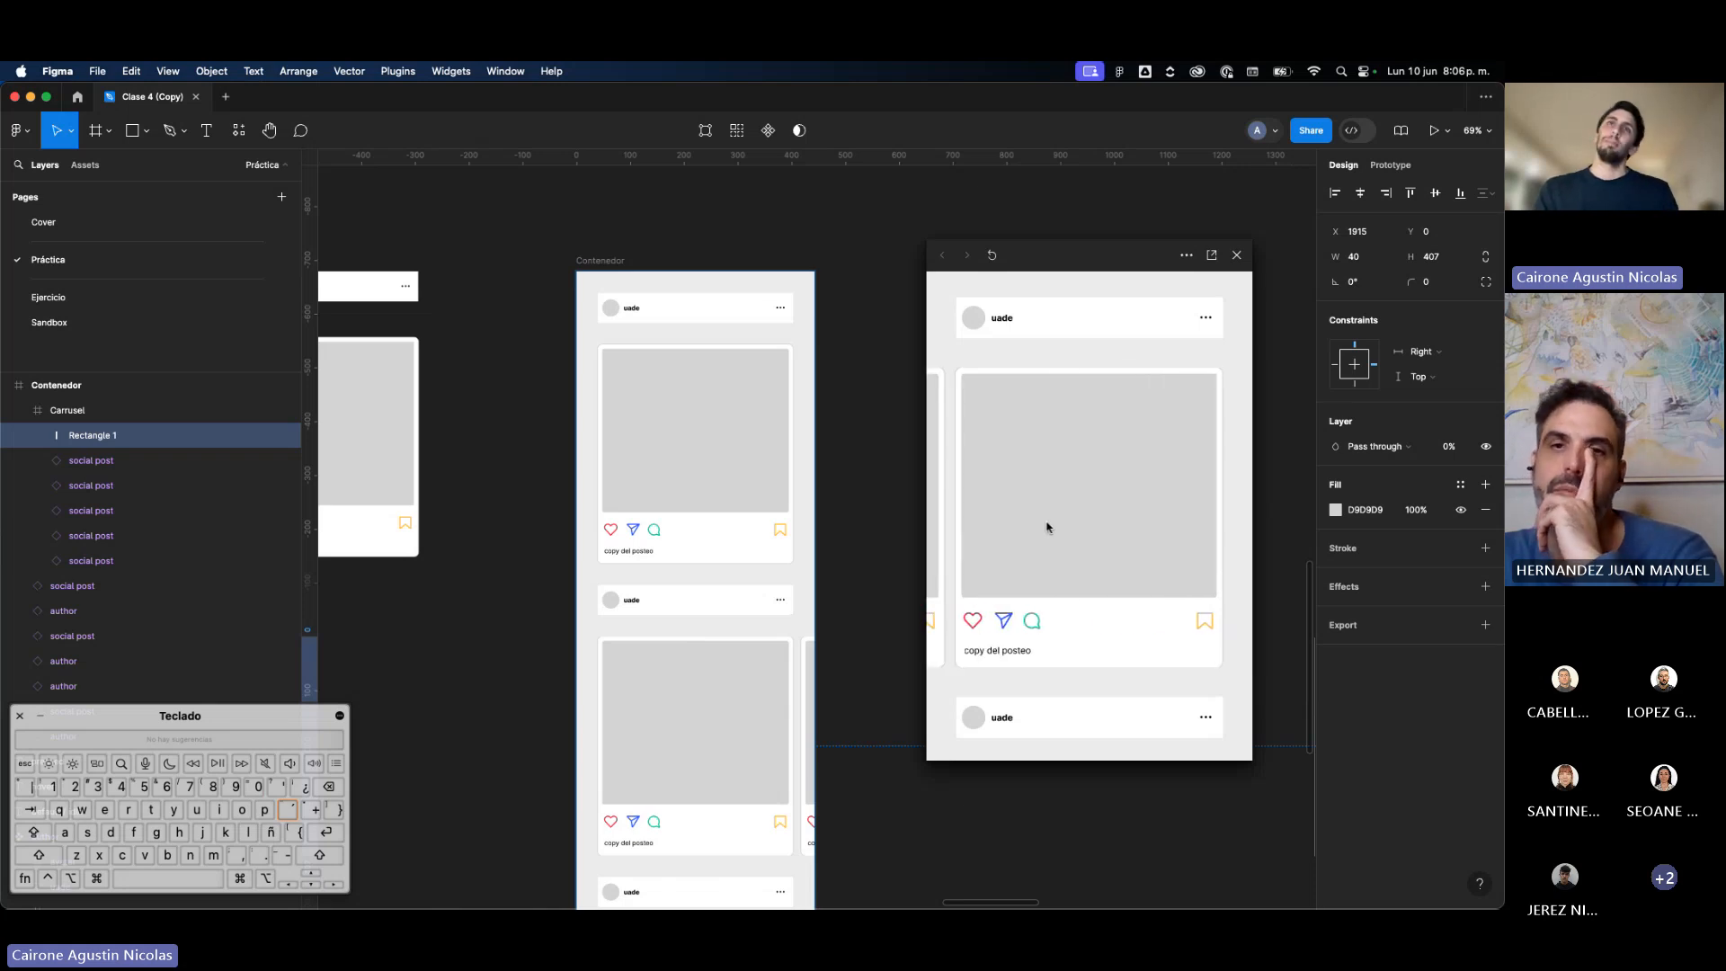
scroll(1046, 527, down, 4)
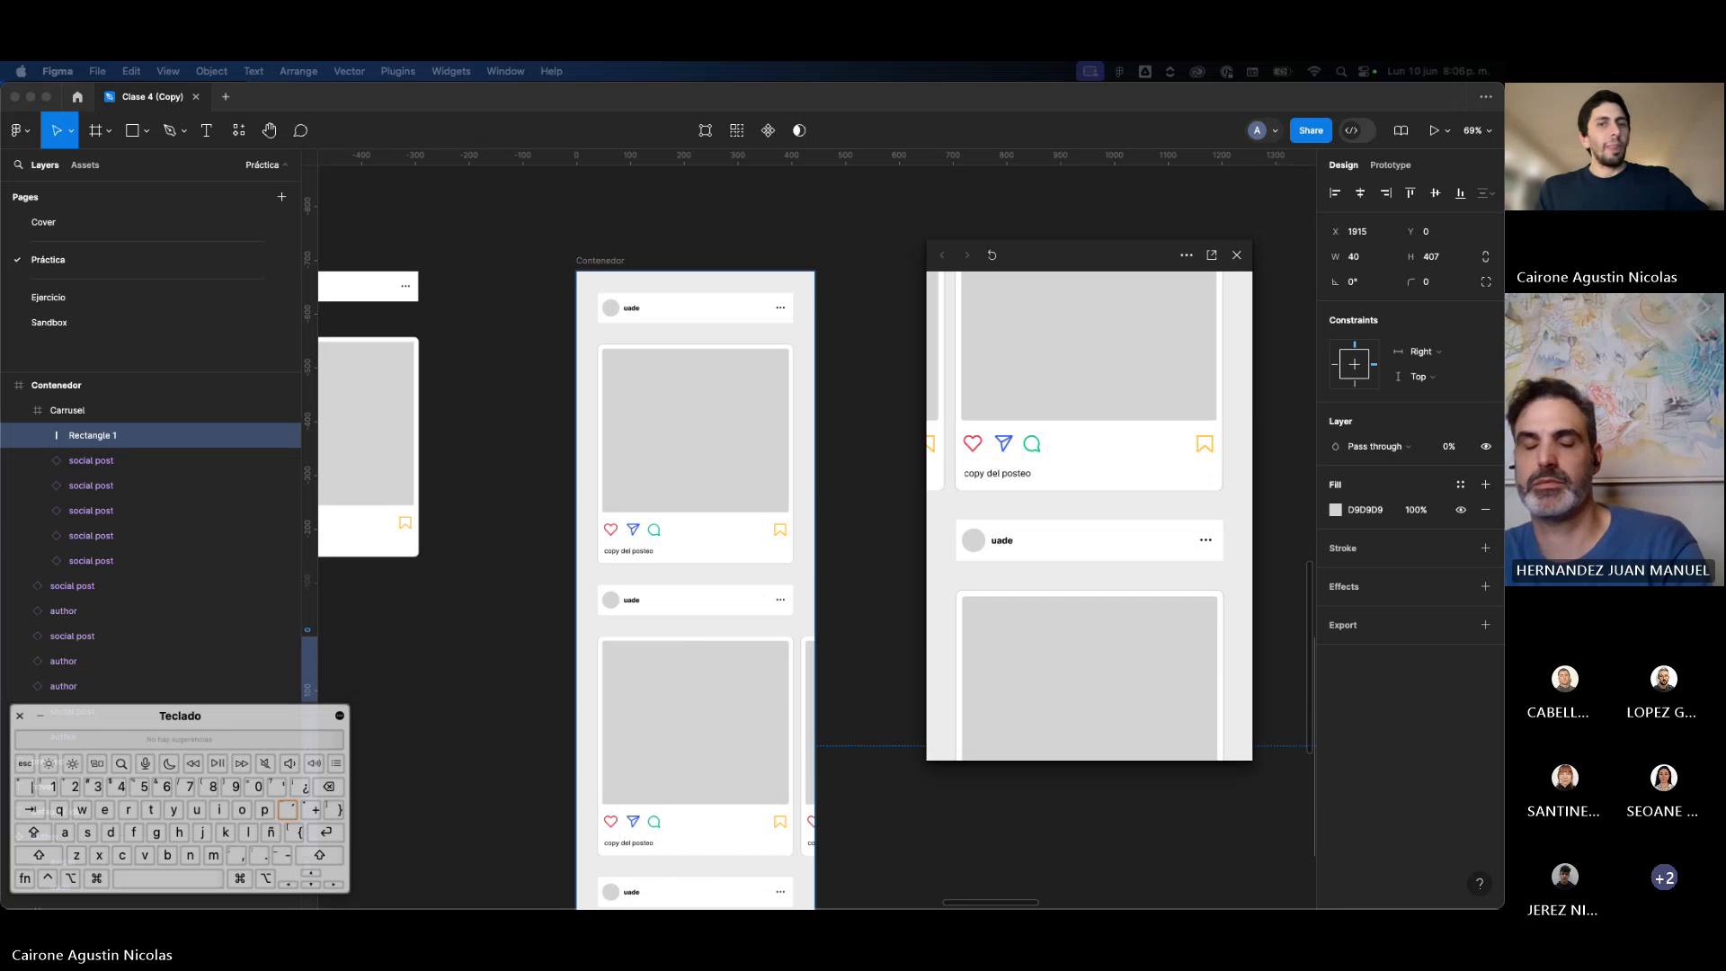
click(1057, 617)
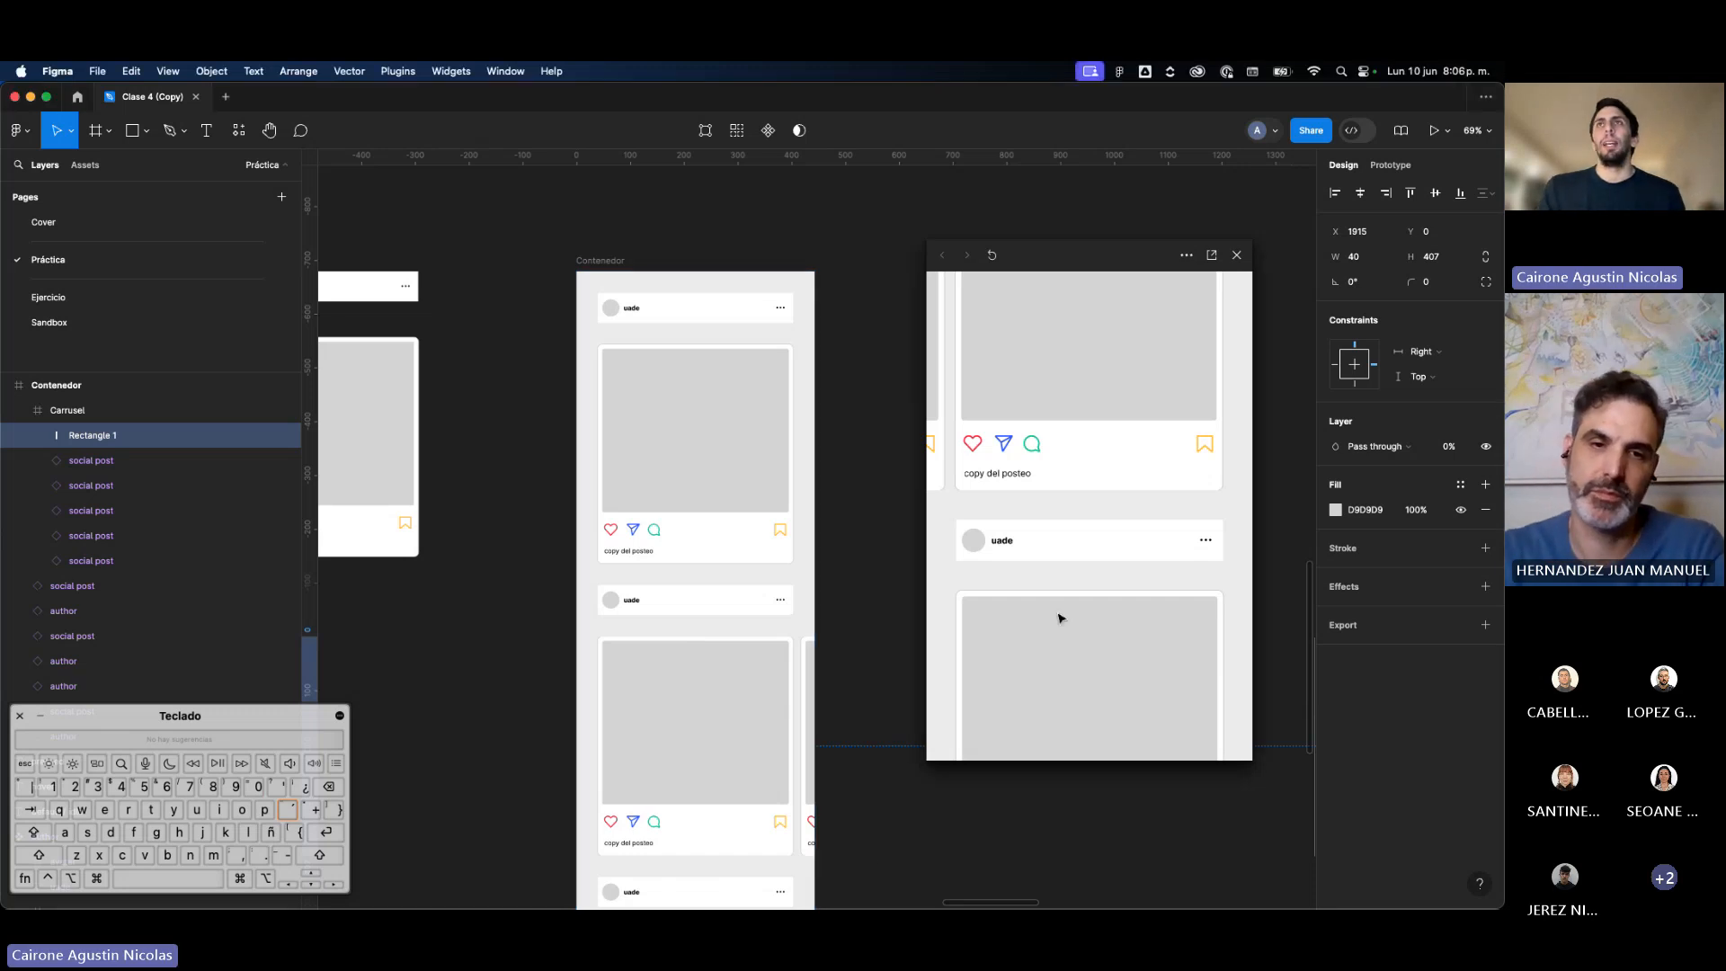
scroll(1061, 618, down, 3)
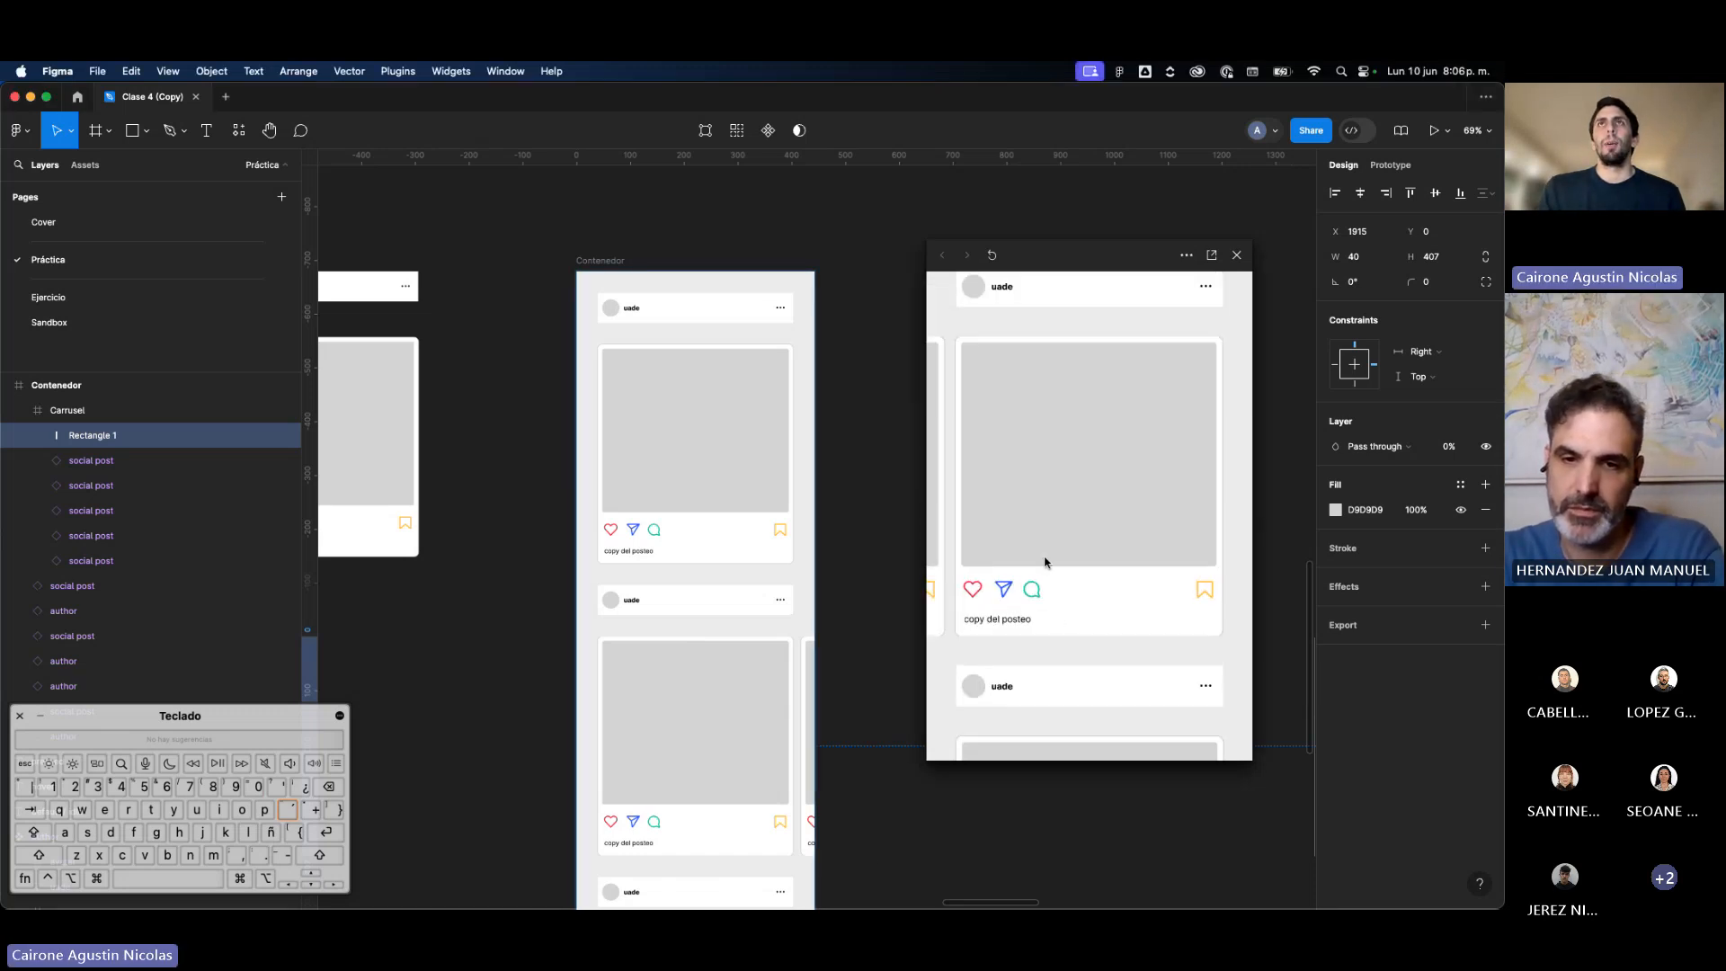
scroll(1046, 563, up, 2)
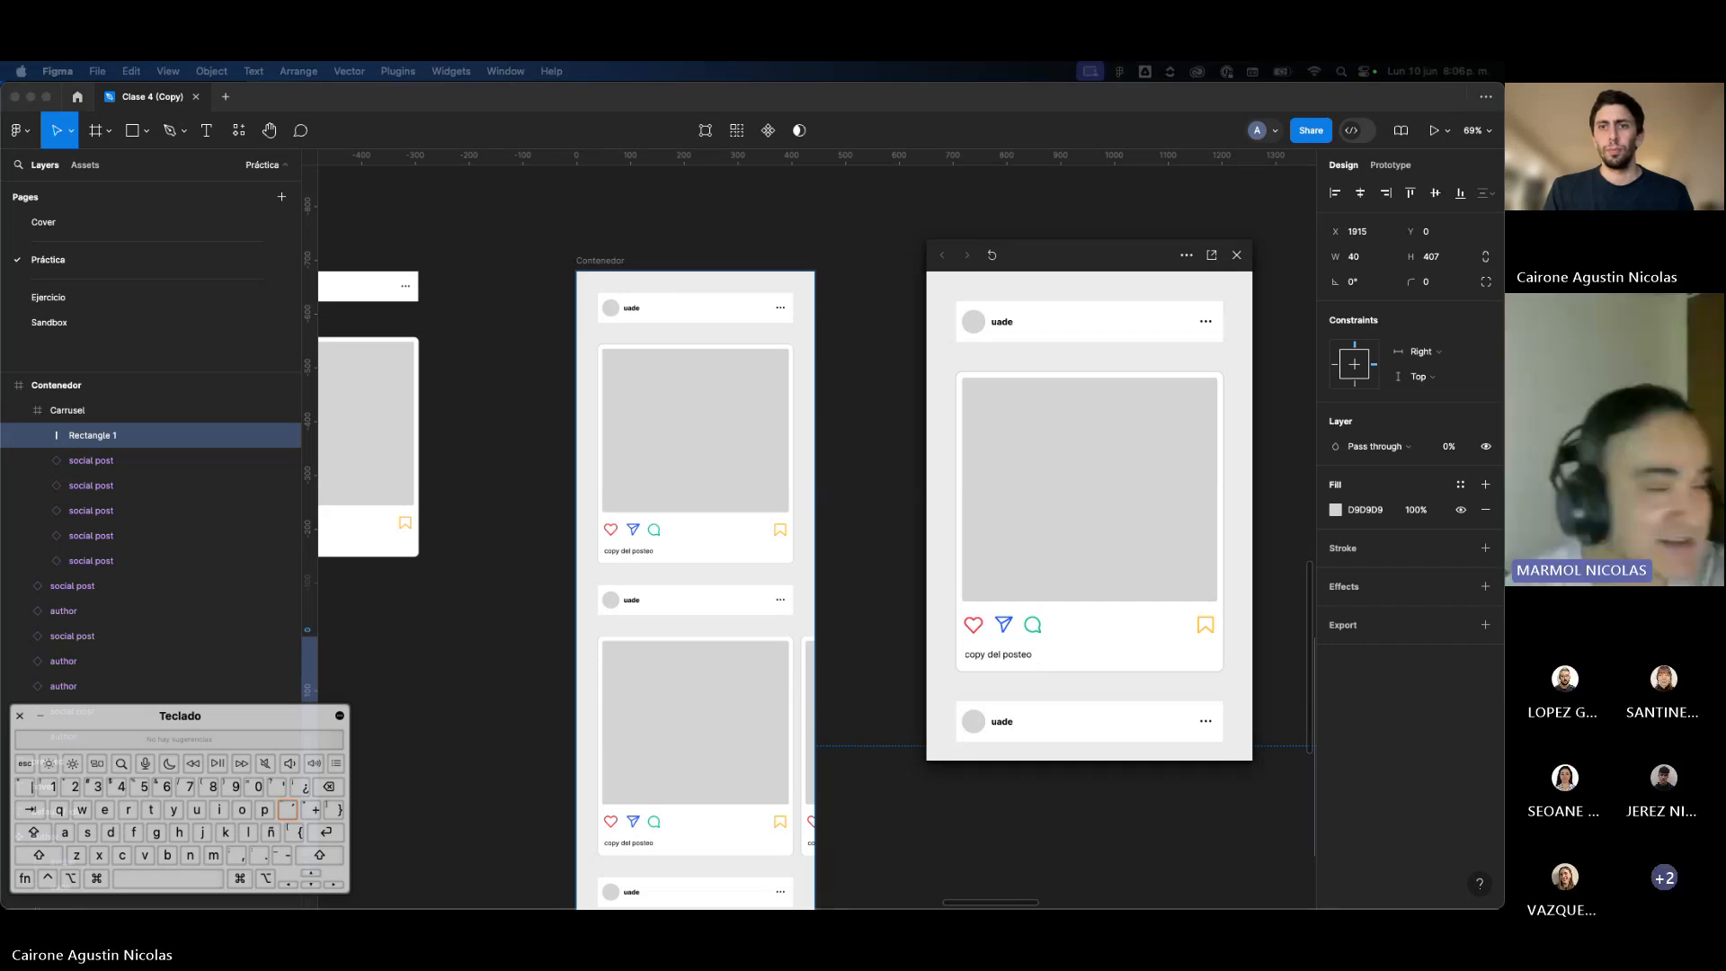
click(1048, 729)
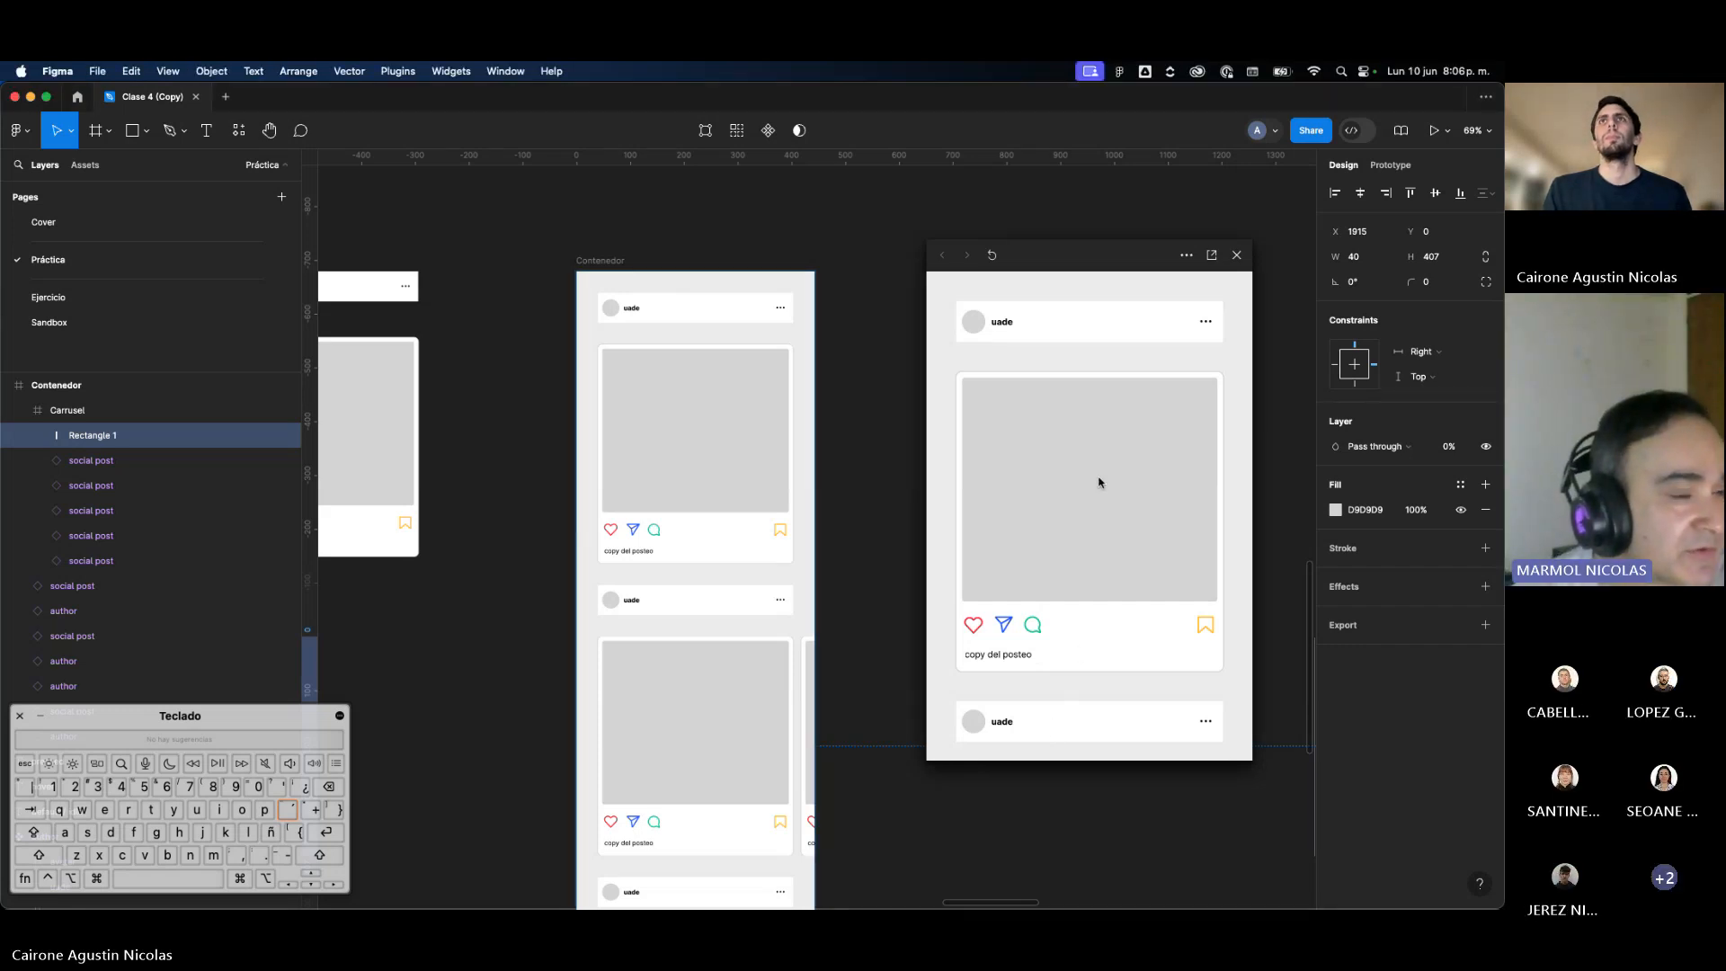
Step: Reposition the prototype preview and make it taller to show more of the feed, and close it
drag(1141, 267, 1092, 253)
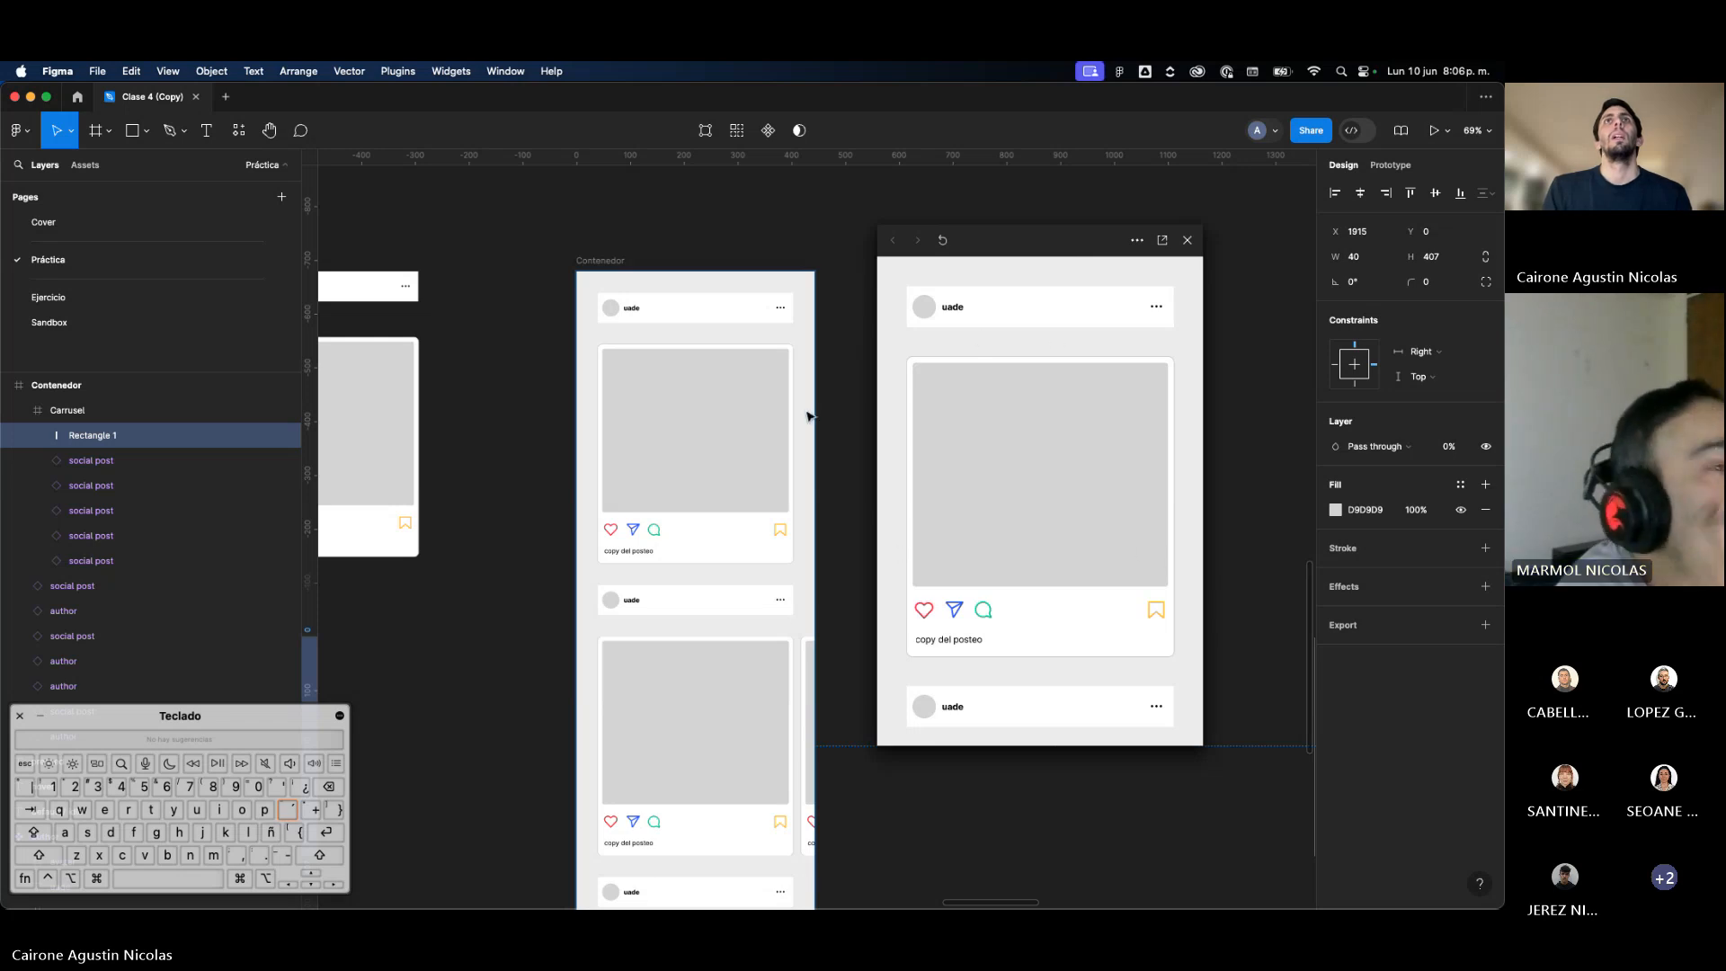
scroll(808, 416, down, 2)
drag(1035, 252, 981, 208)
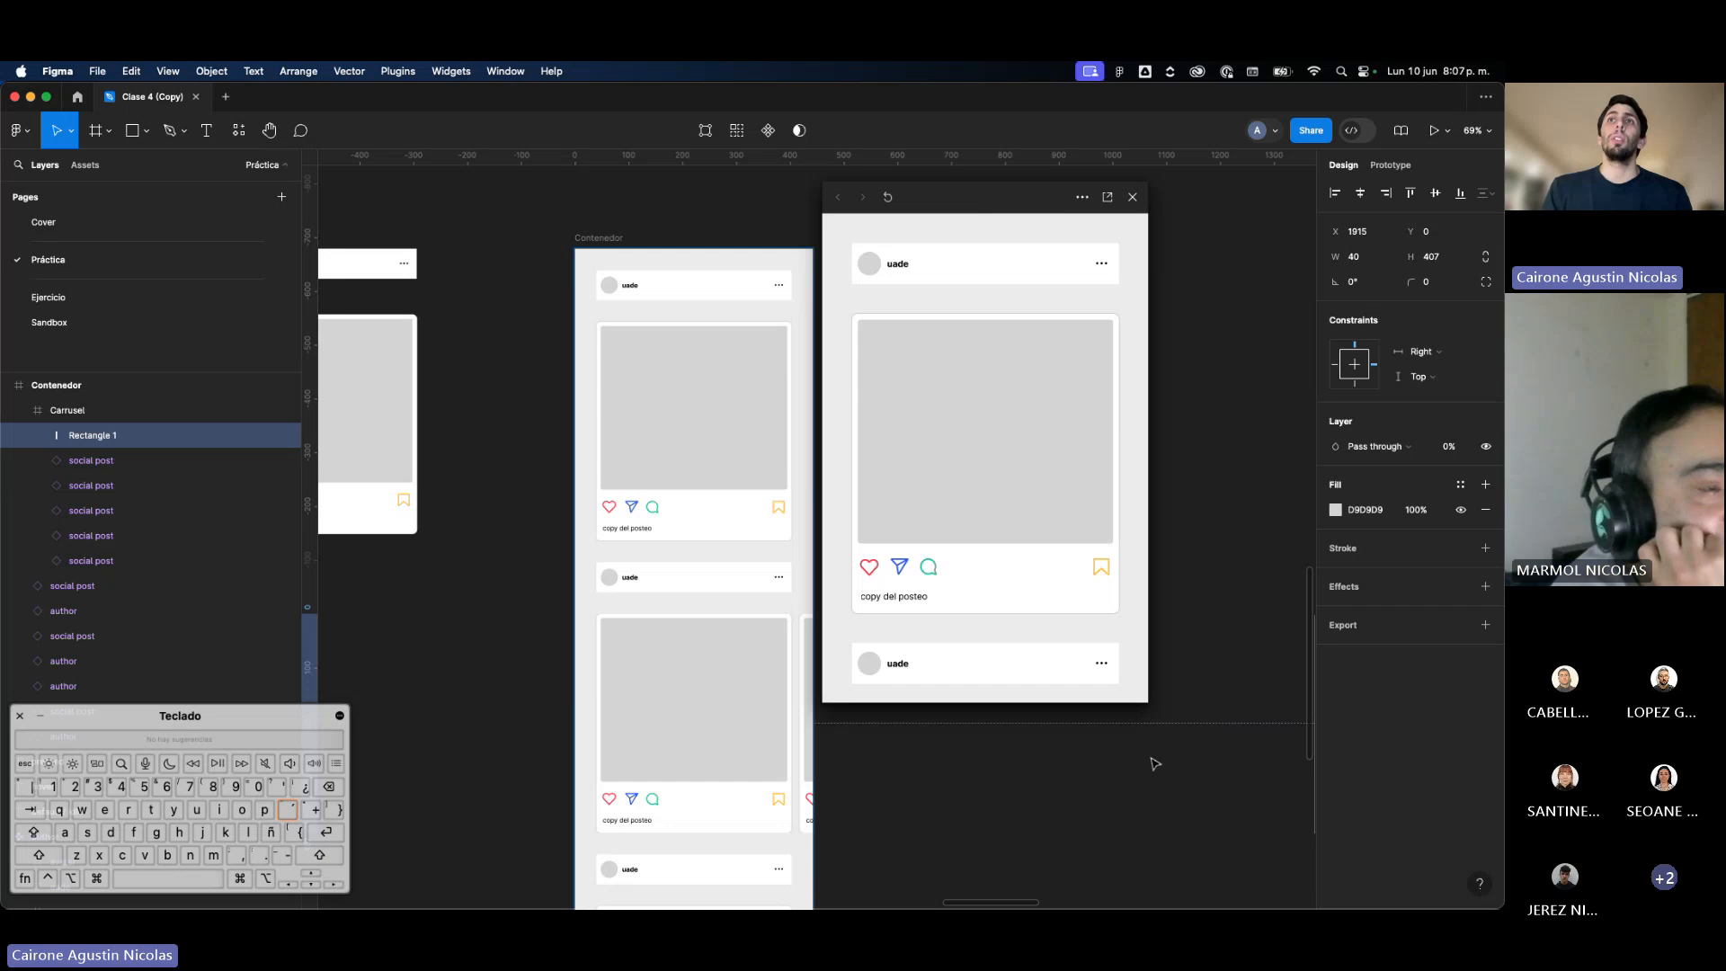
drag(1152, 706, 1131, 831)
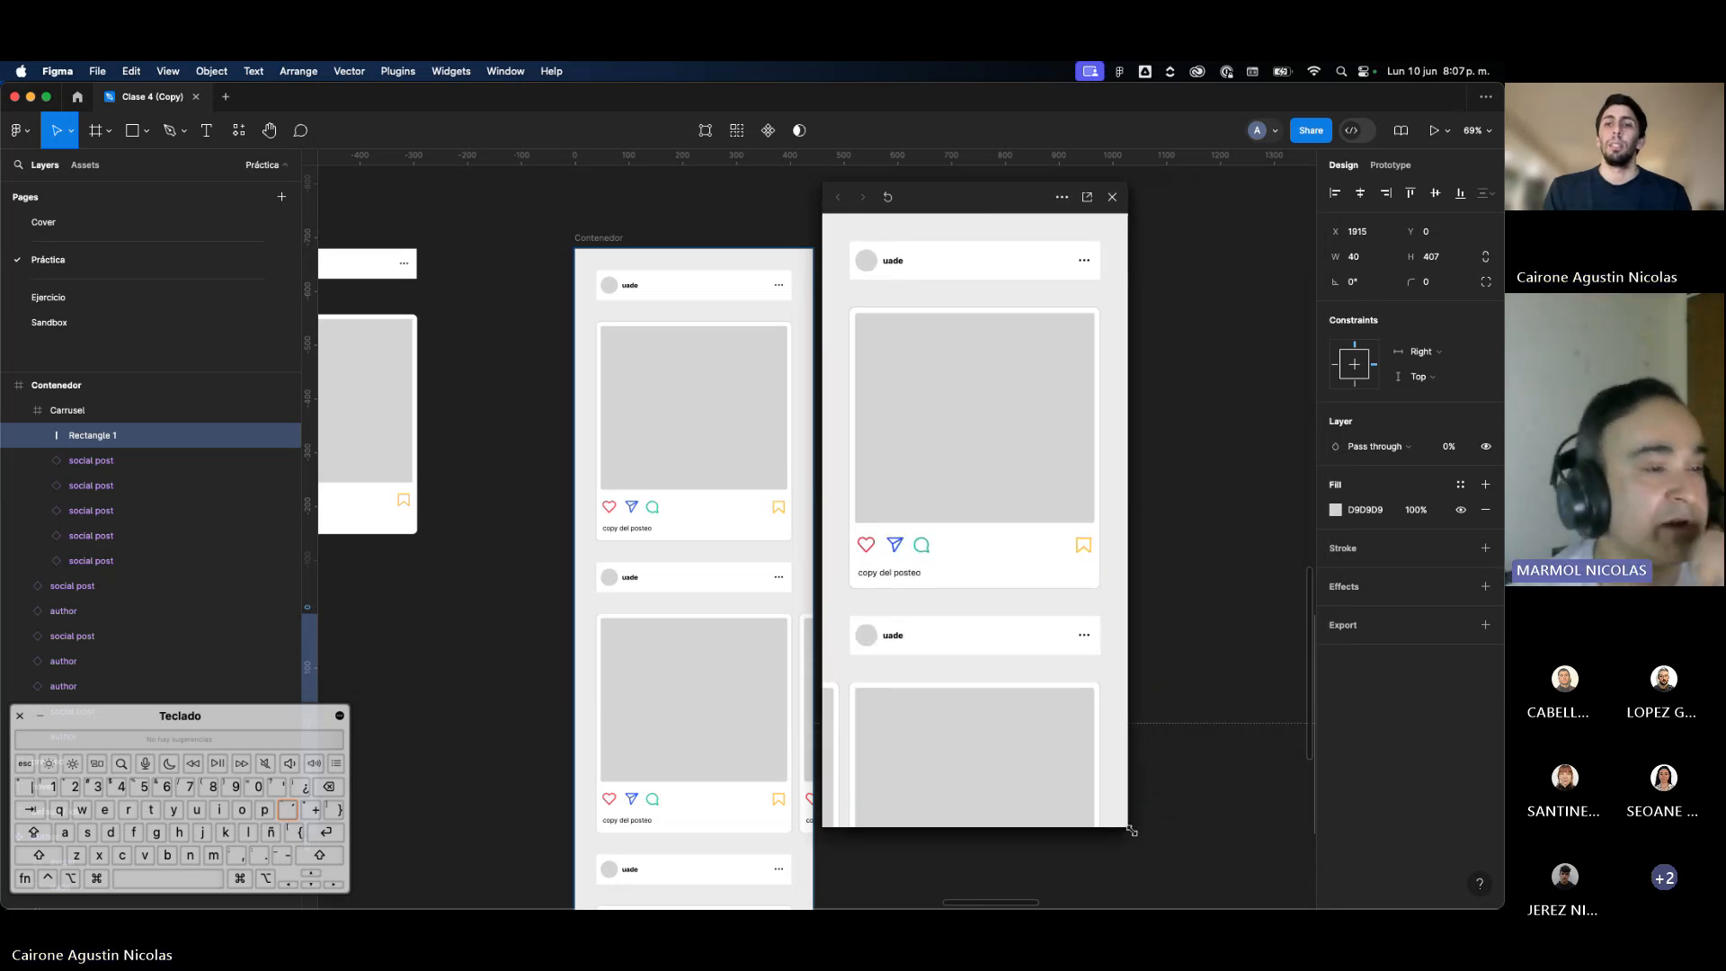
click(1111, 198)
Step: Shorten the Contenedor frame to a height of 729 without resizing its posts
scroll(1028, 281, down, 5)
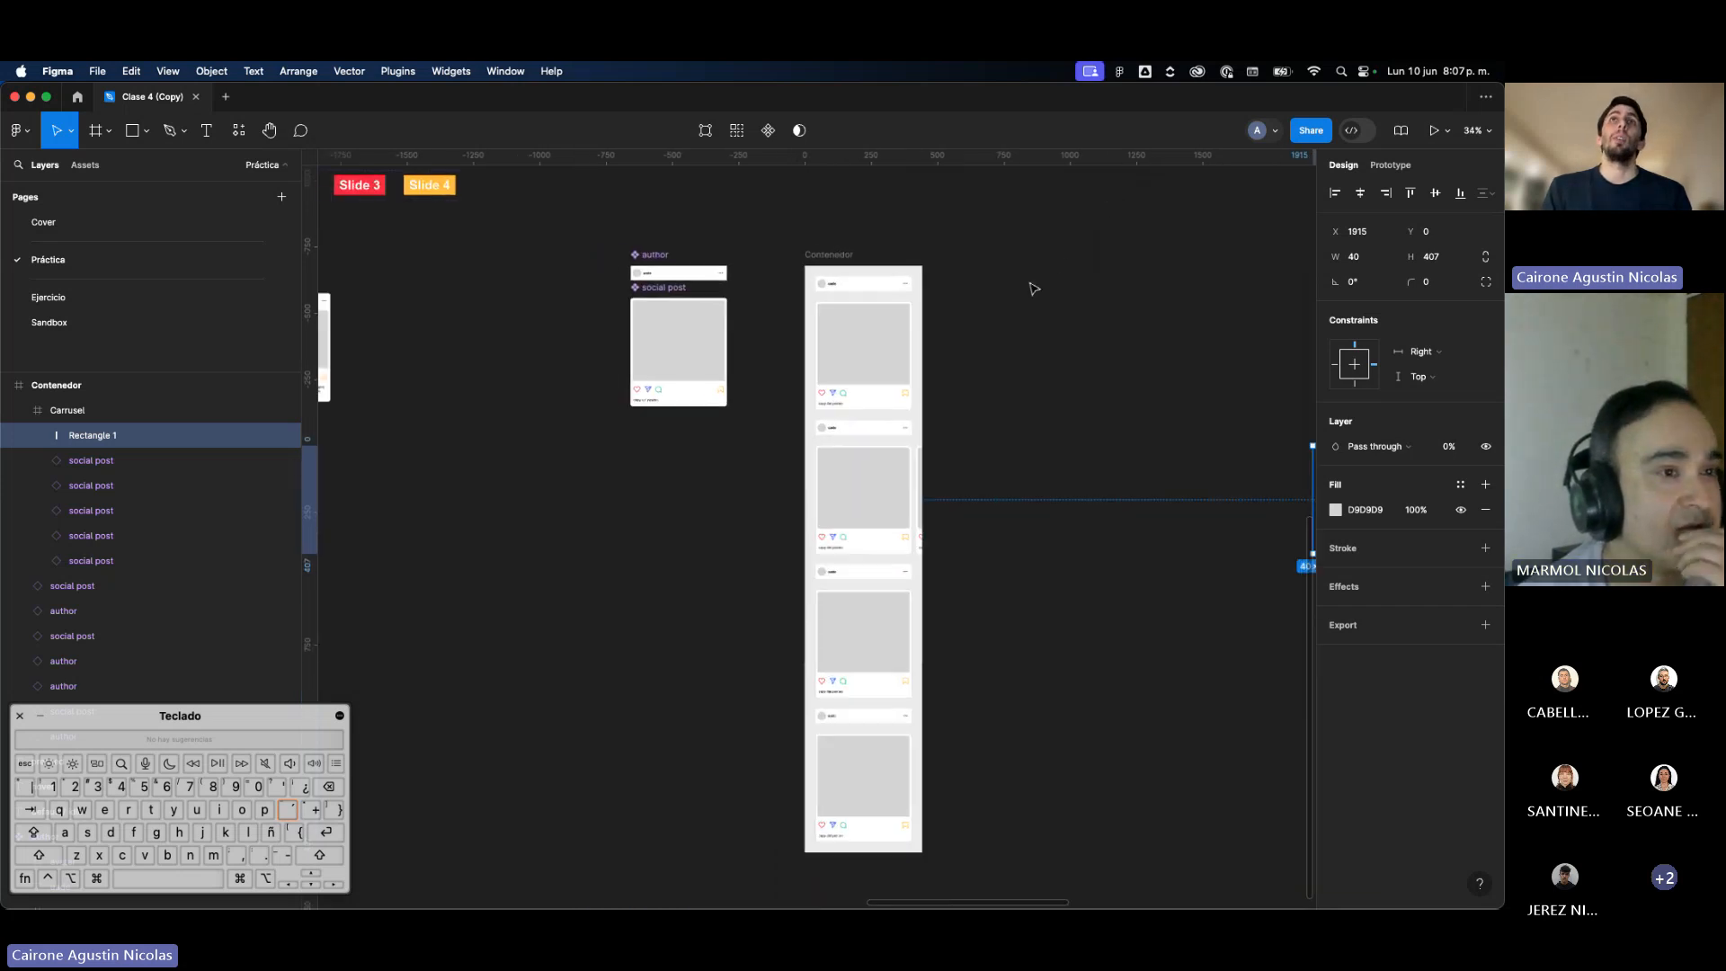
click(845, 262)
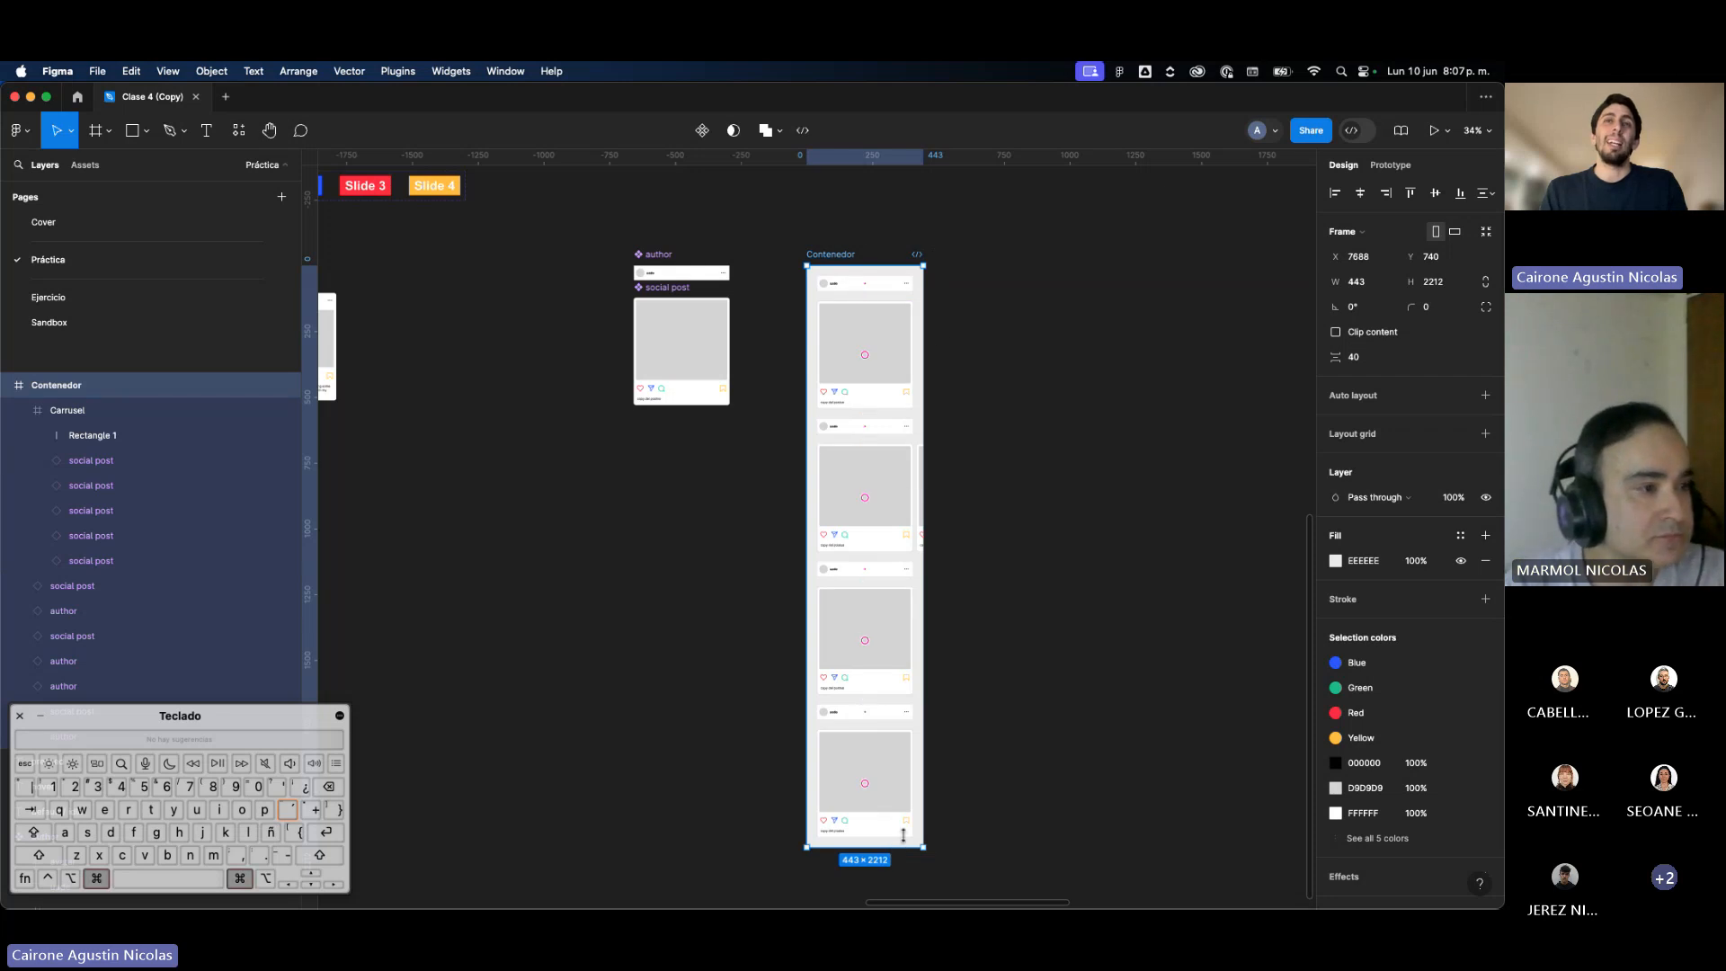
drag(904, 838, 901, 459)
scroll(897, 331, up, 5)
scroll(878, 372, down, 3)
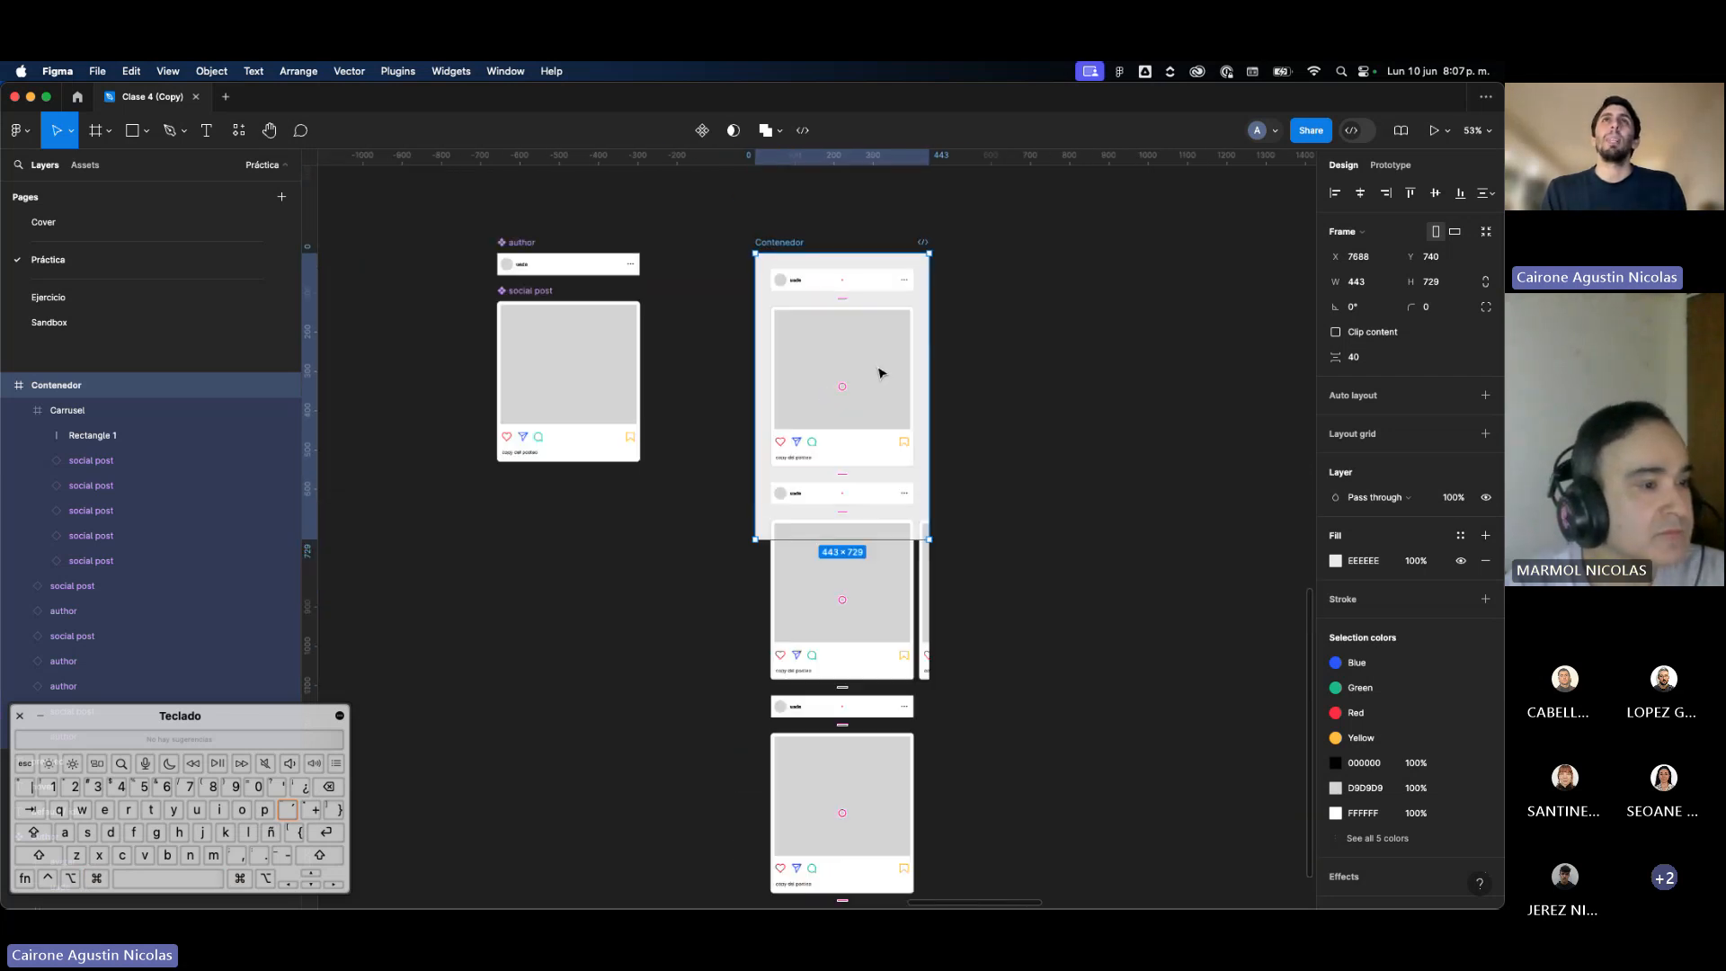
scroll(880, 373, down, 2)
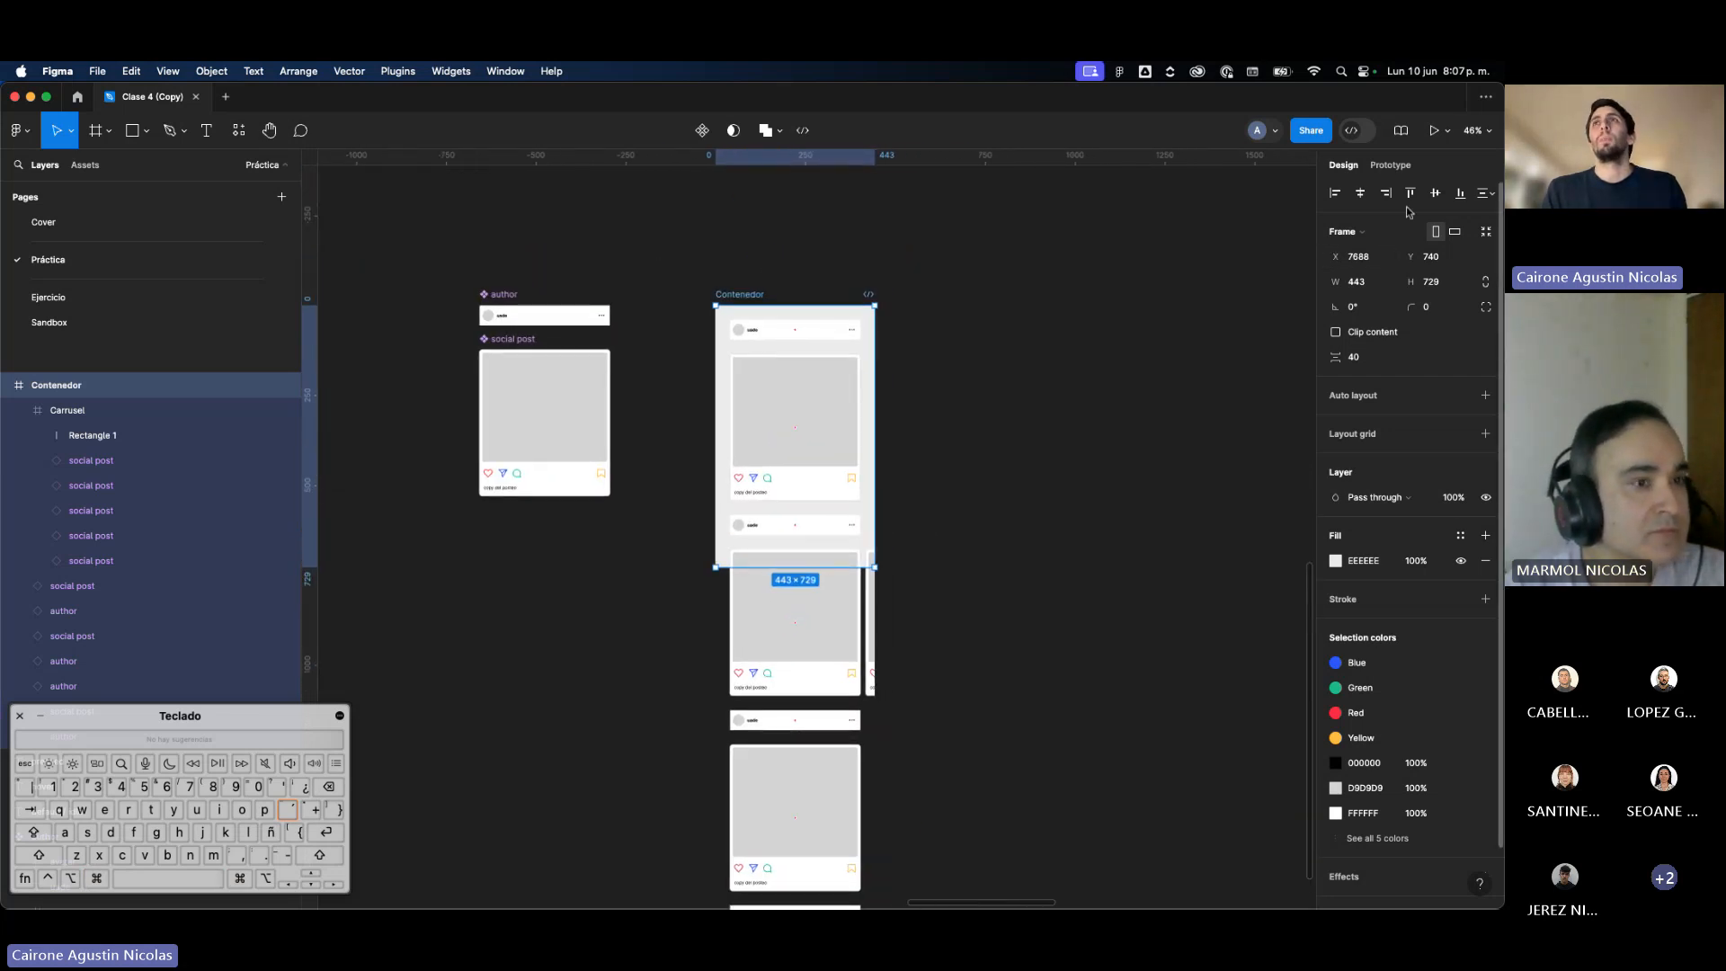
Step: Preview Flow 3 with the shortened Contenedor frame and close the preview
click(1390, 166)
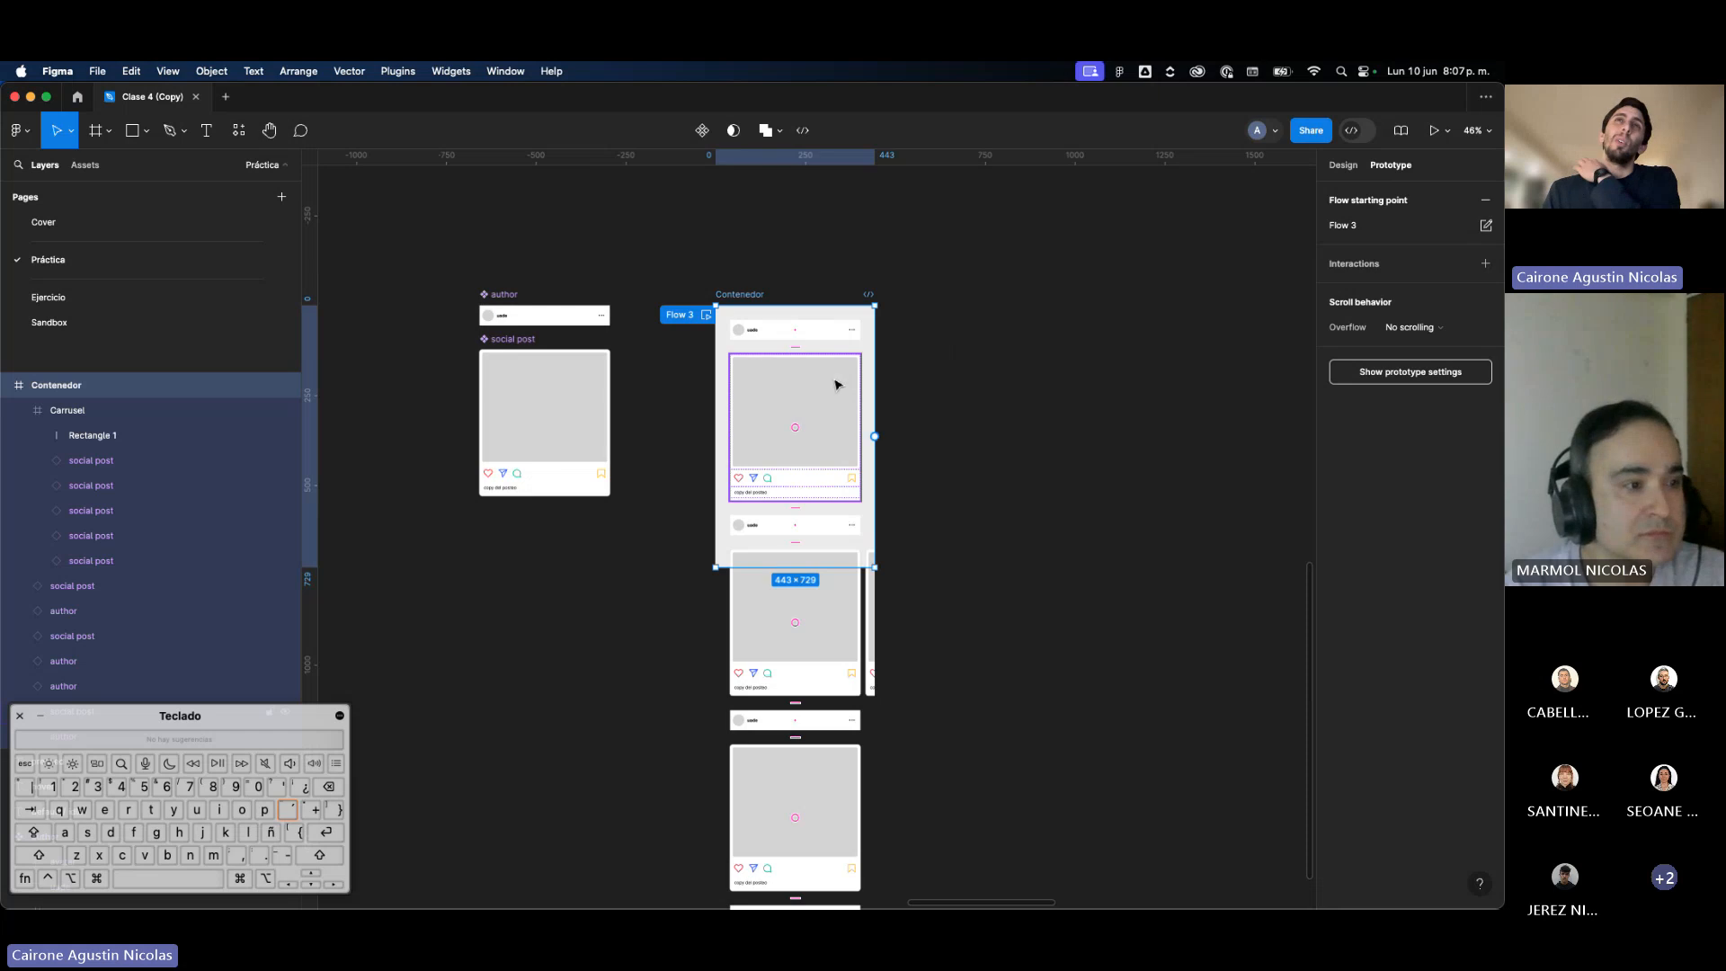
click(705, 314)
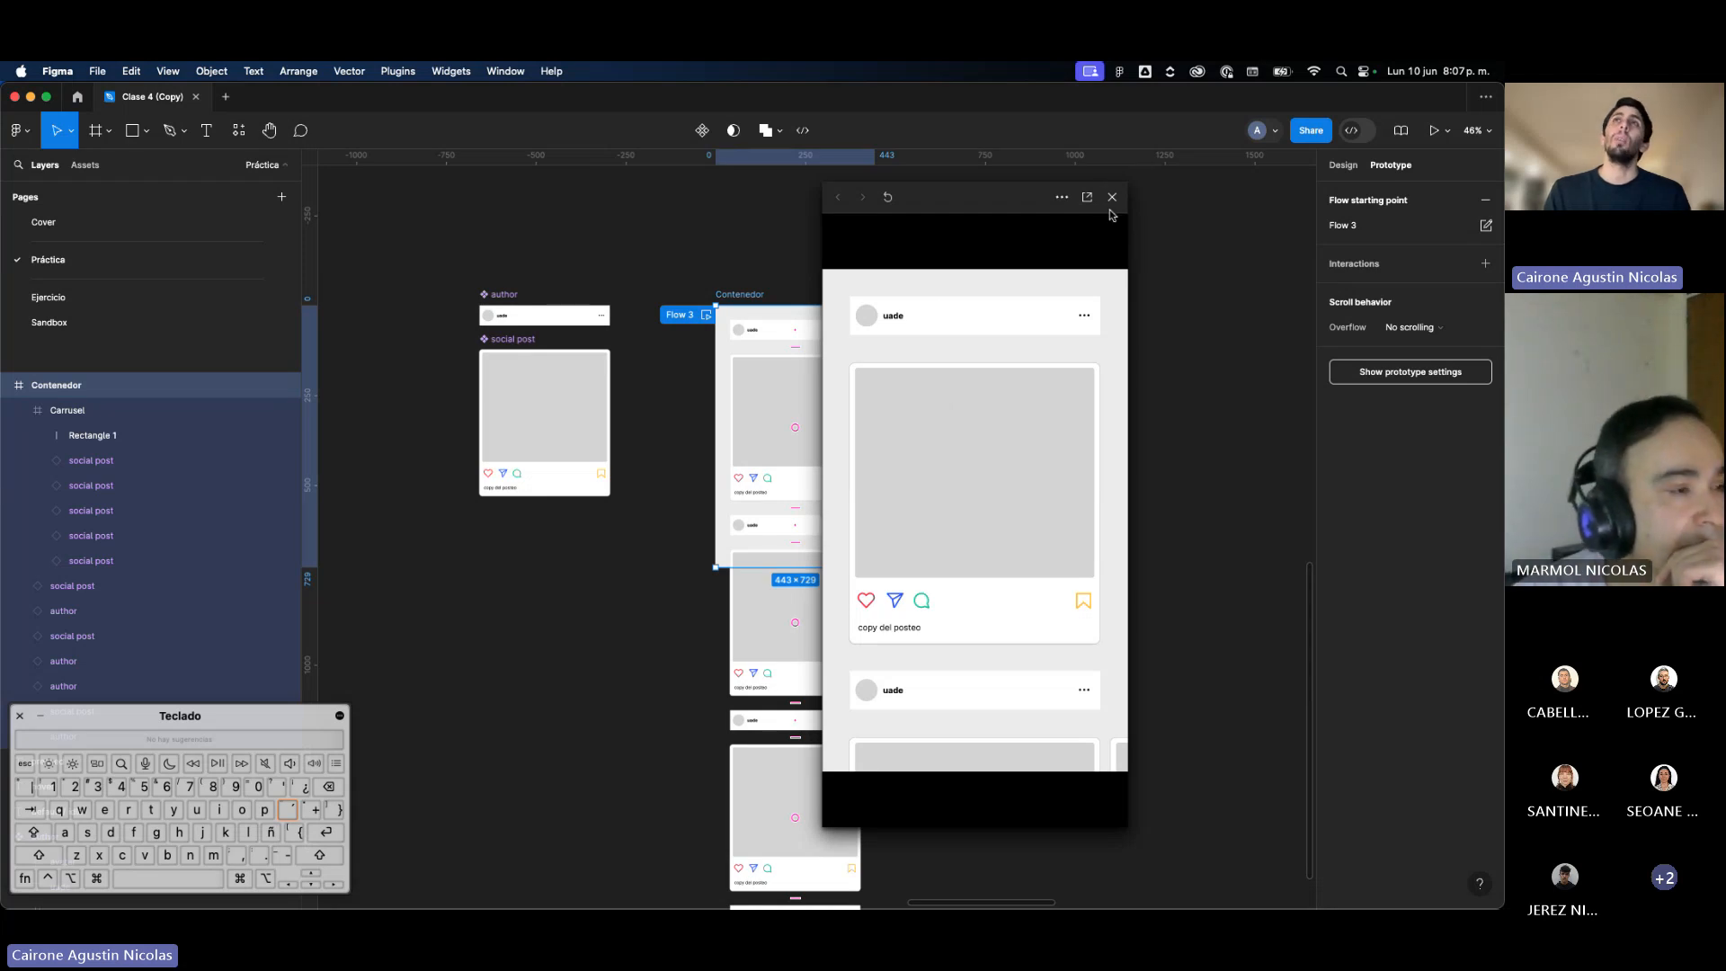
click(1112, 198)
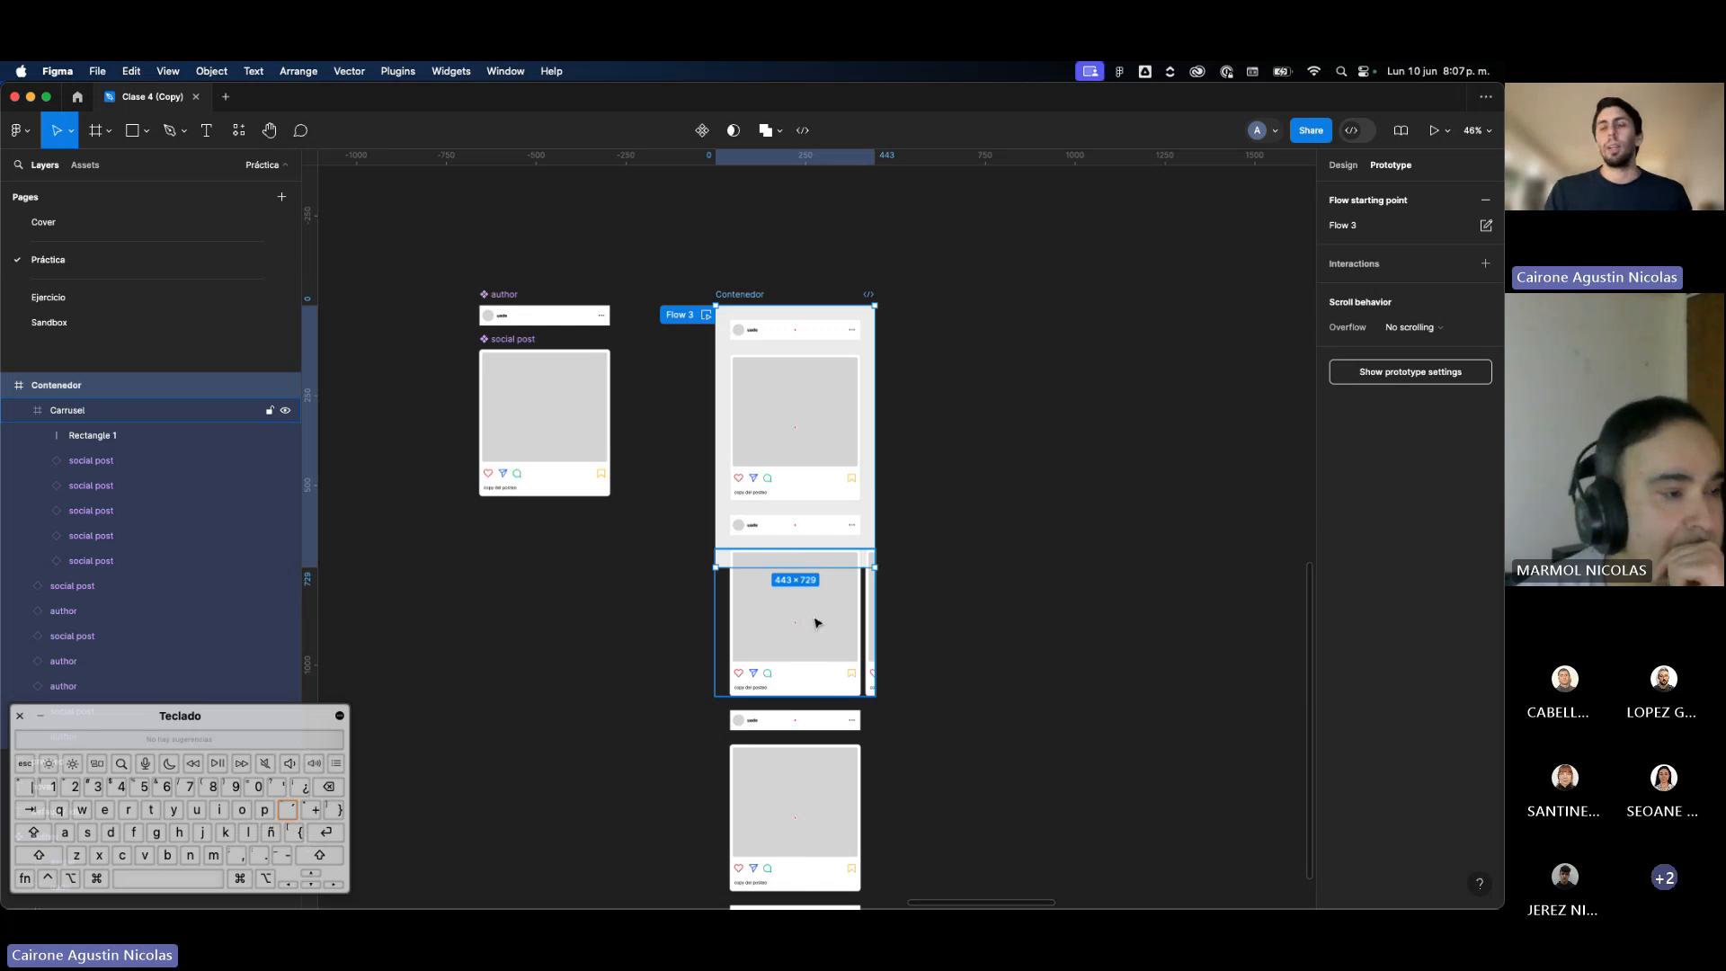
Step: Stretch the Contenedor frame to a height of 2212 so that it encloses all posts
scroll(818, 622, down, 3)
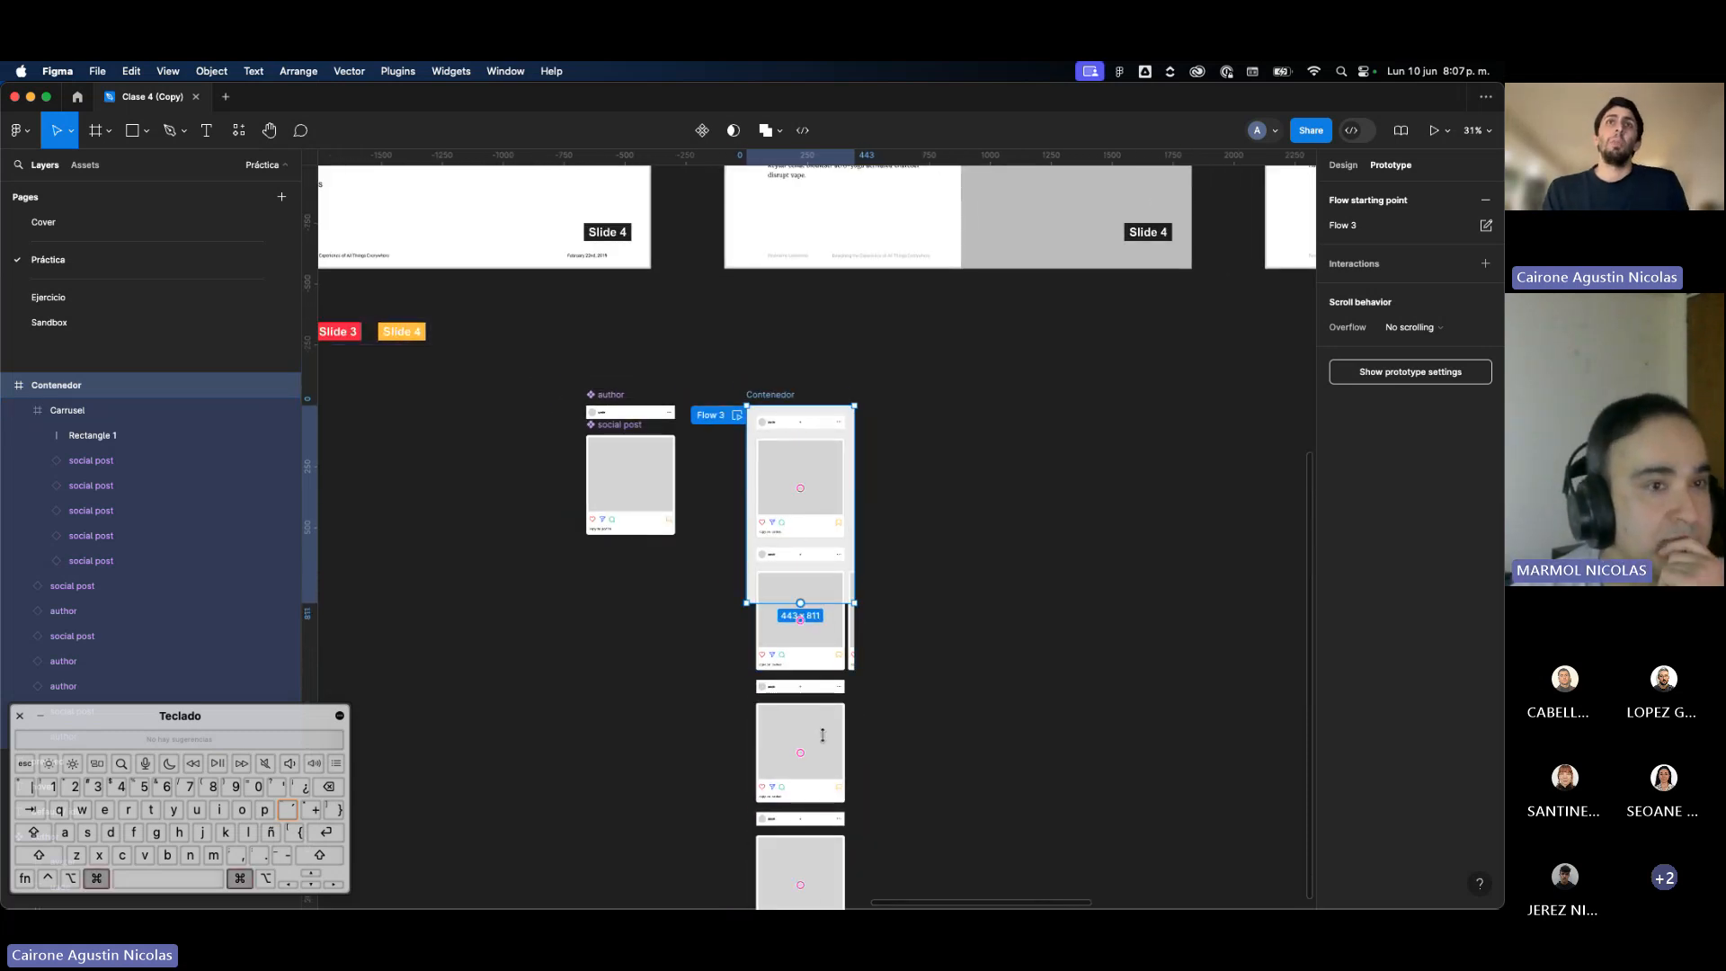
drag(822, 736, 860, 739)
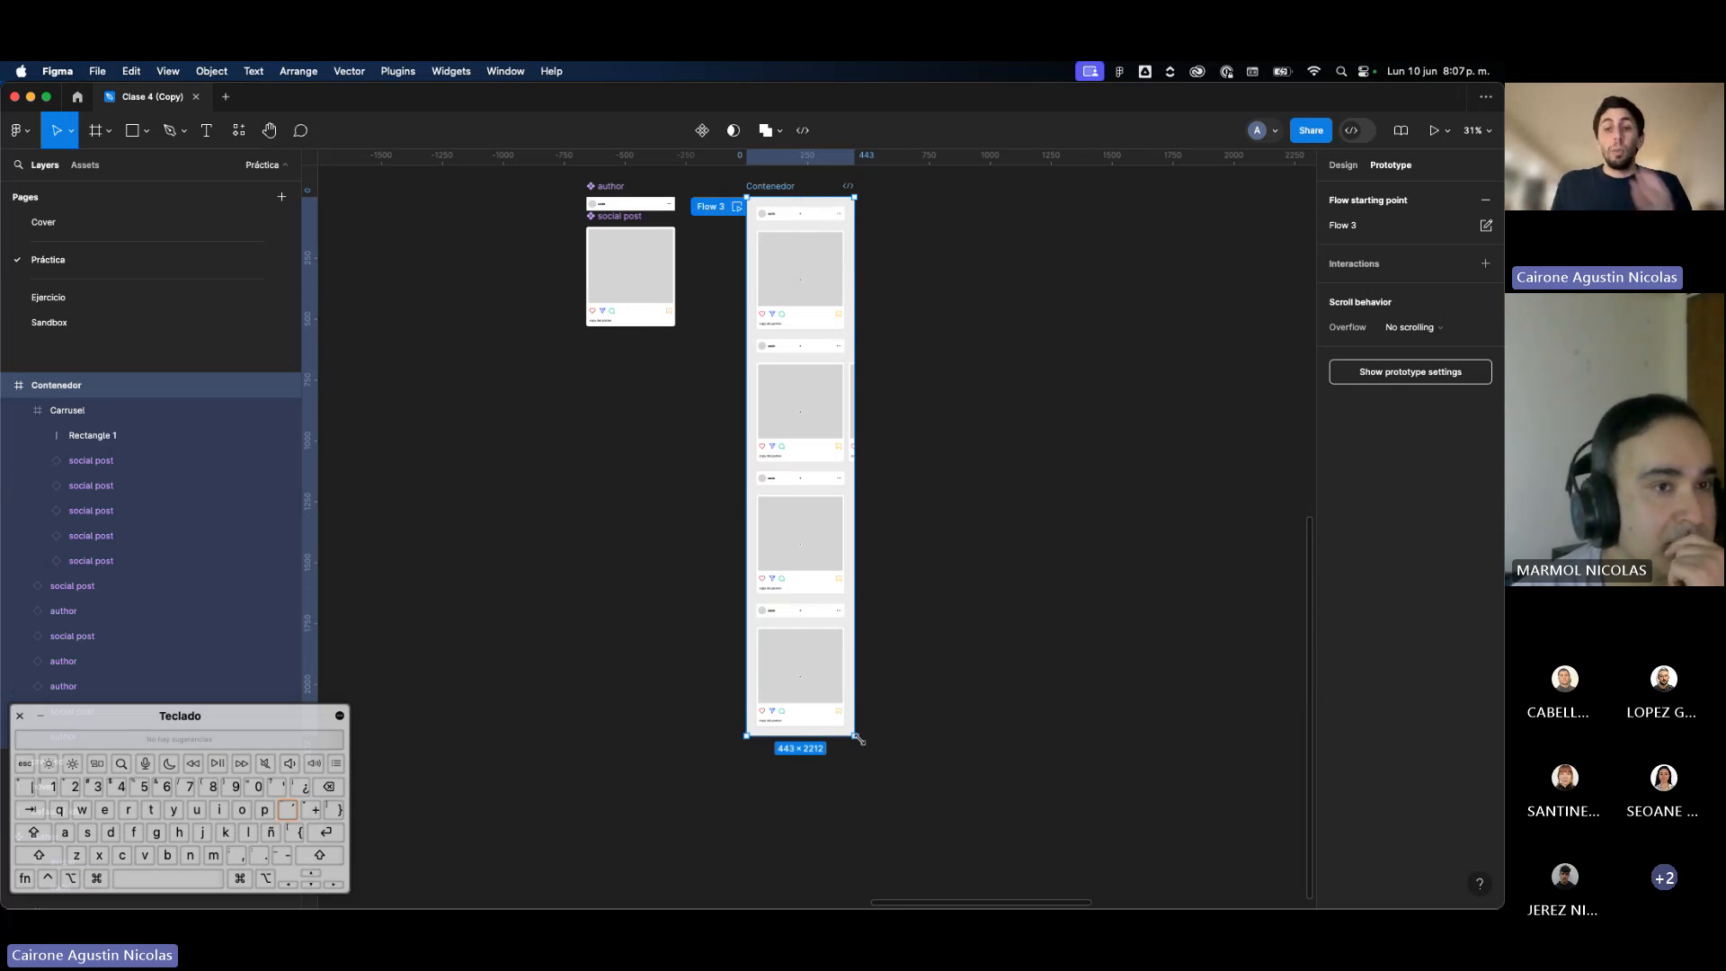
scroll(856, 732, down, 4)
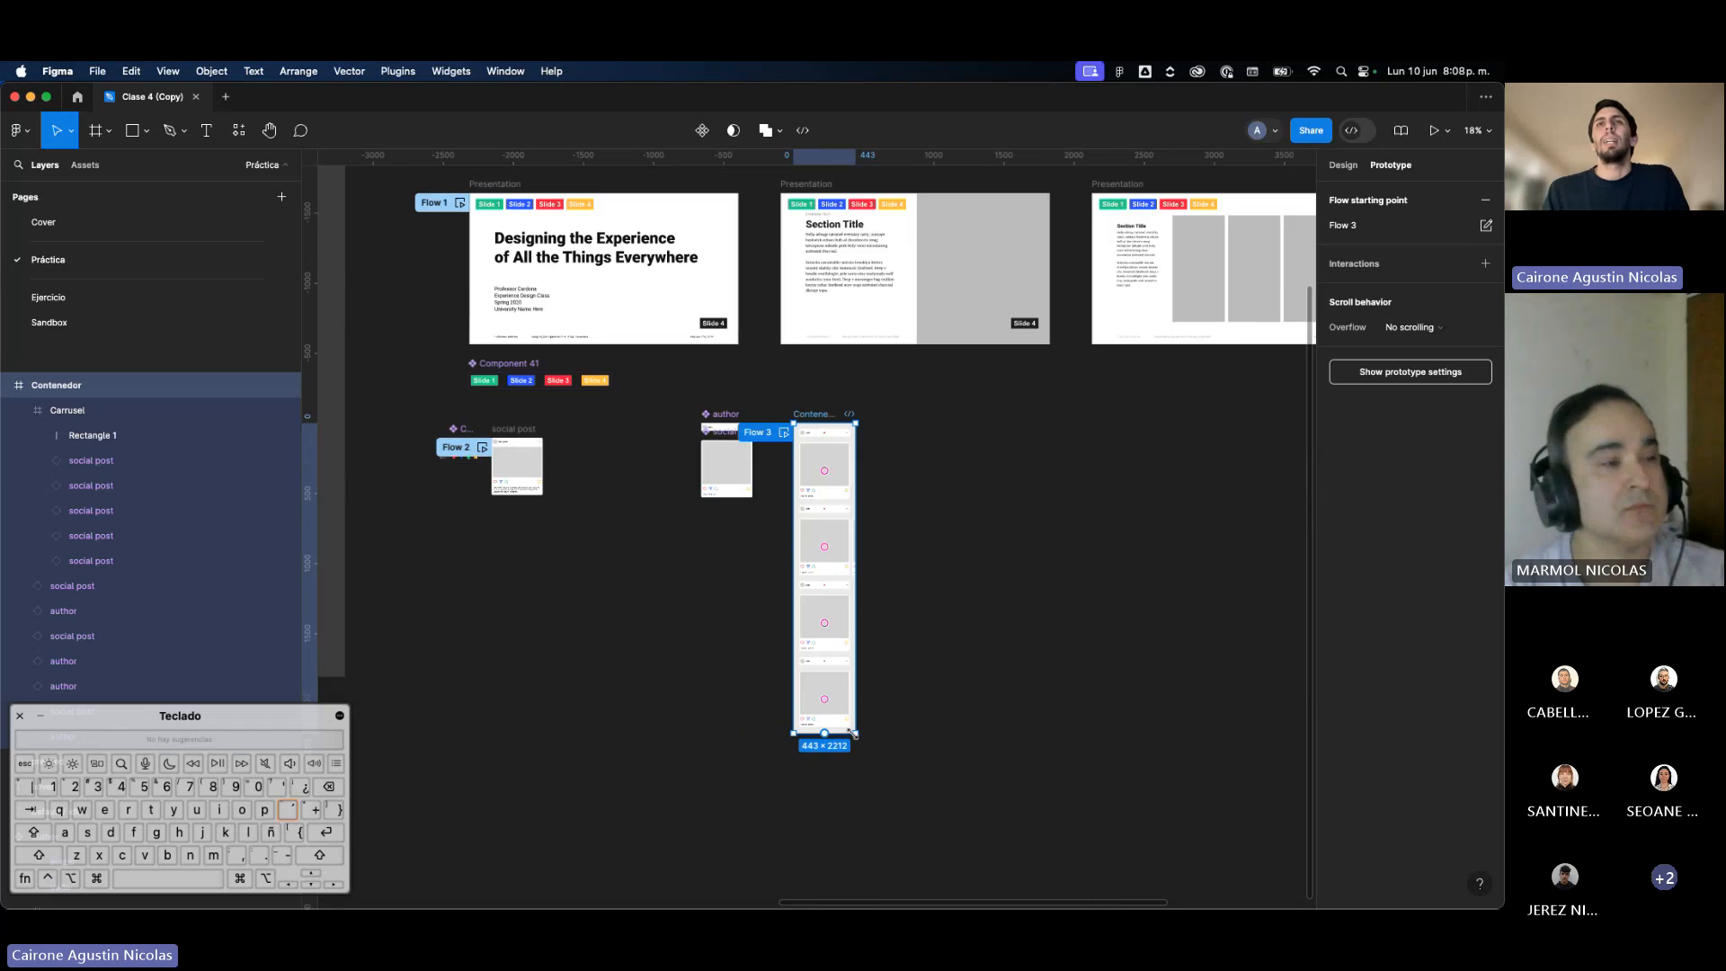
Step: Try stretching the Contenedor frame far below its last post and undo the height change
mouse_move(854, 734)
mouse_down()
mouse_move(855, 901)
mouse_move(859, 760)
mouse_up()
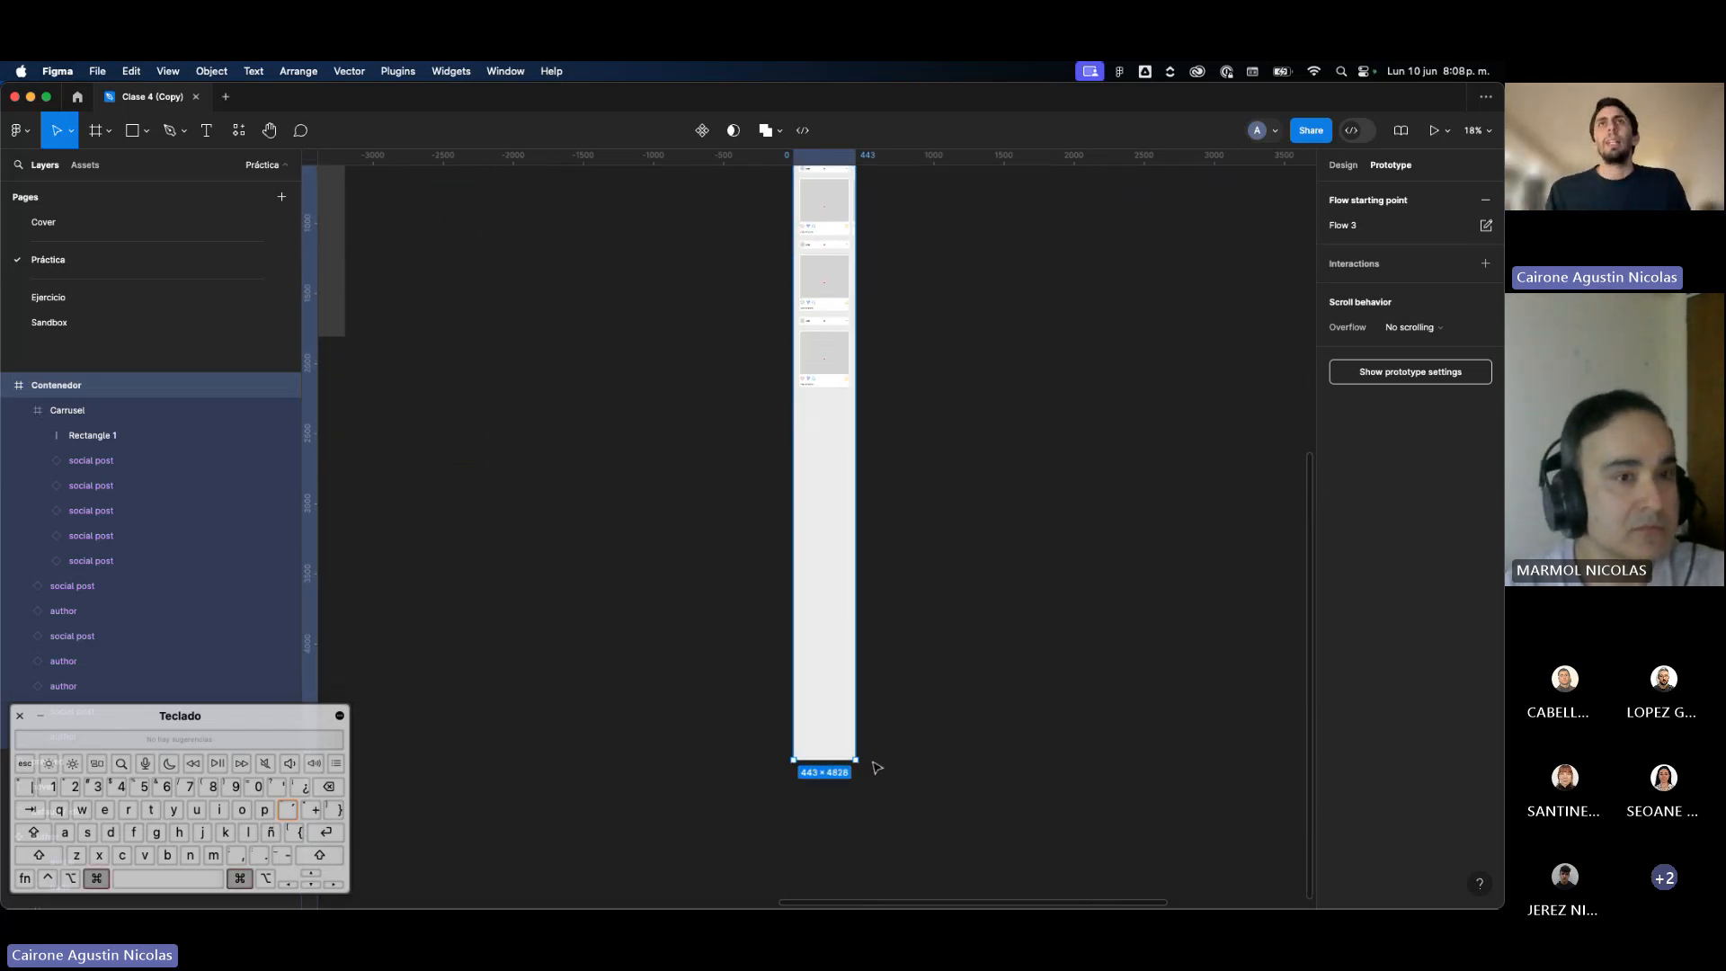
key(super+z)
Step: Preview Flow 3 in a wider, shorter preview window, look through the feed, and close the preview
scroll(872, 764, up, 5)
scroll(847, 718, up, 1)
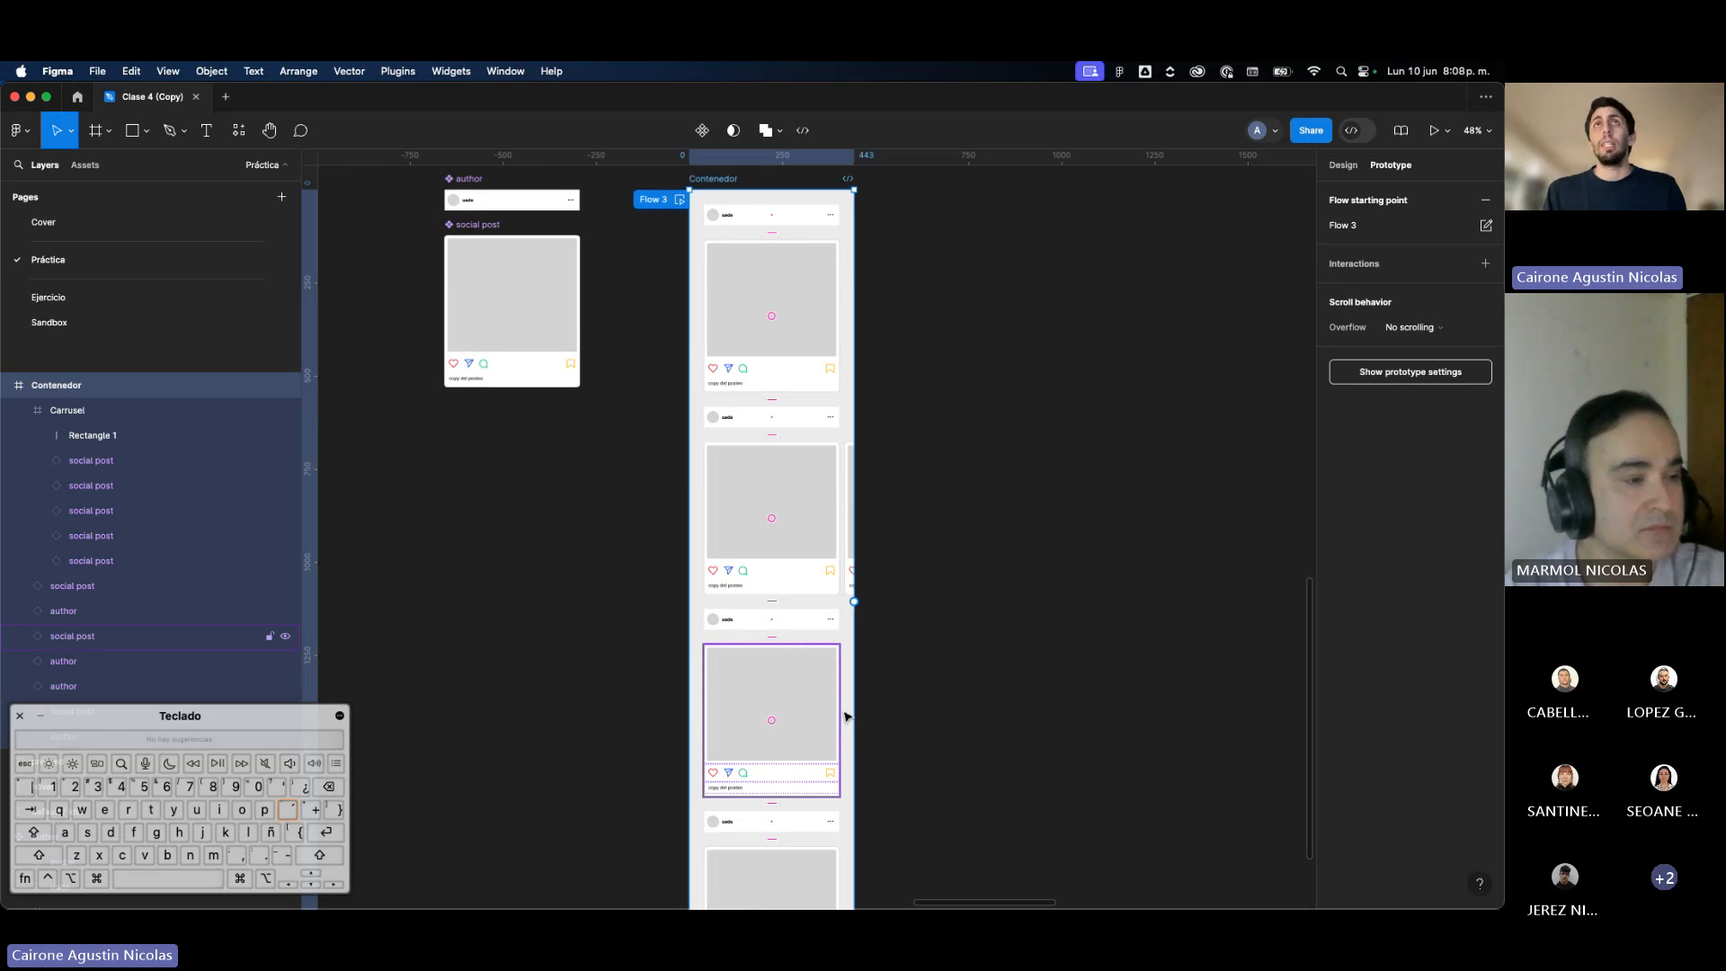
click(680, 199)
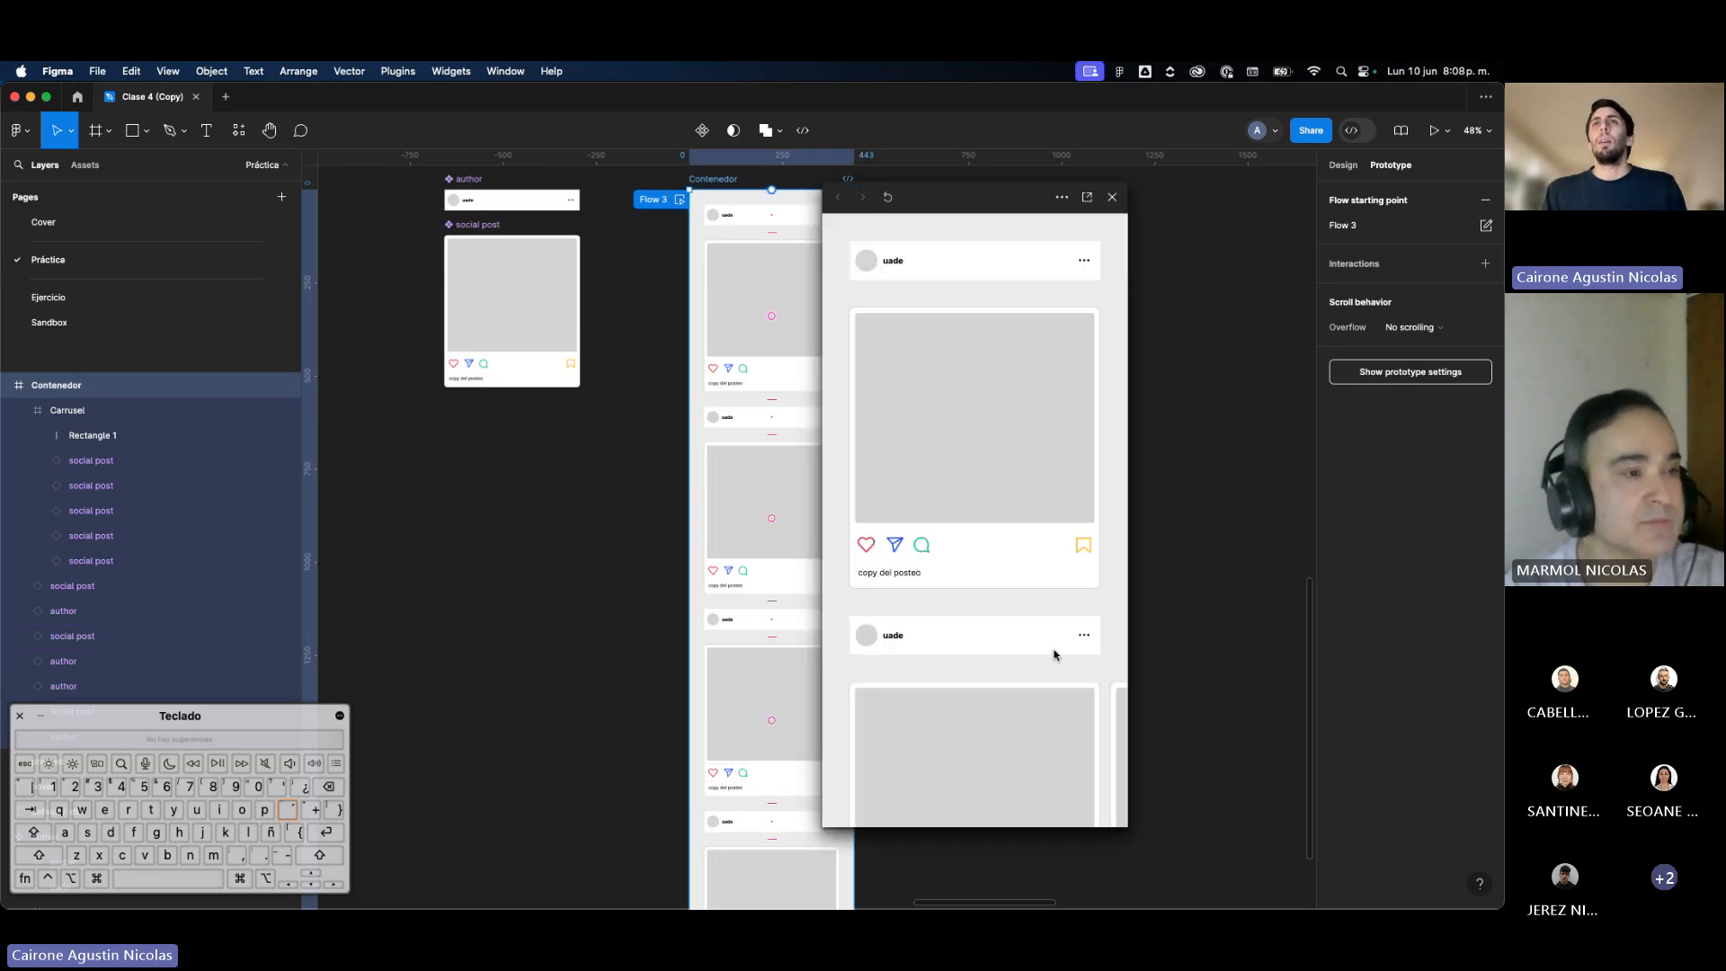
drag(1133, 833, 1169, 769)
scroll(1085, 511, down, 5)
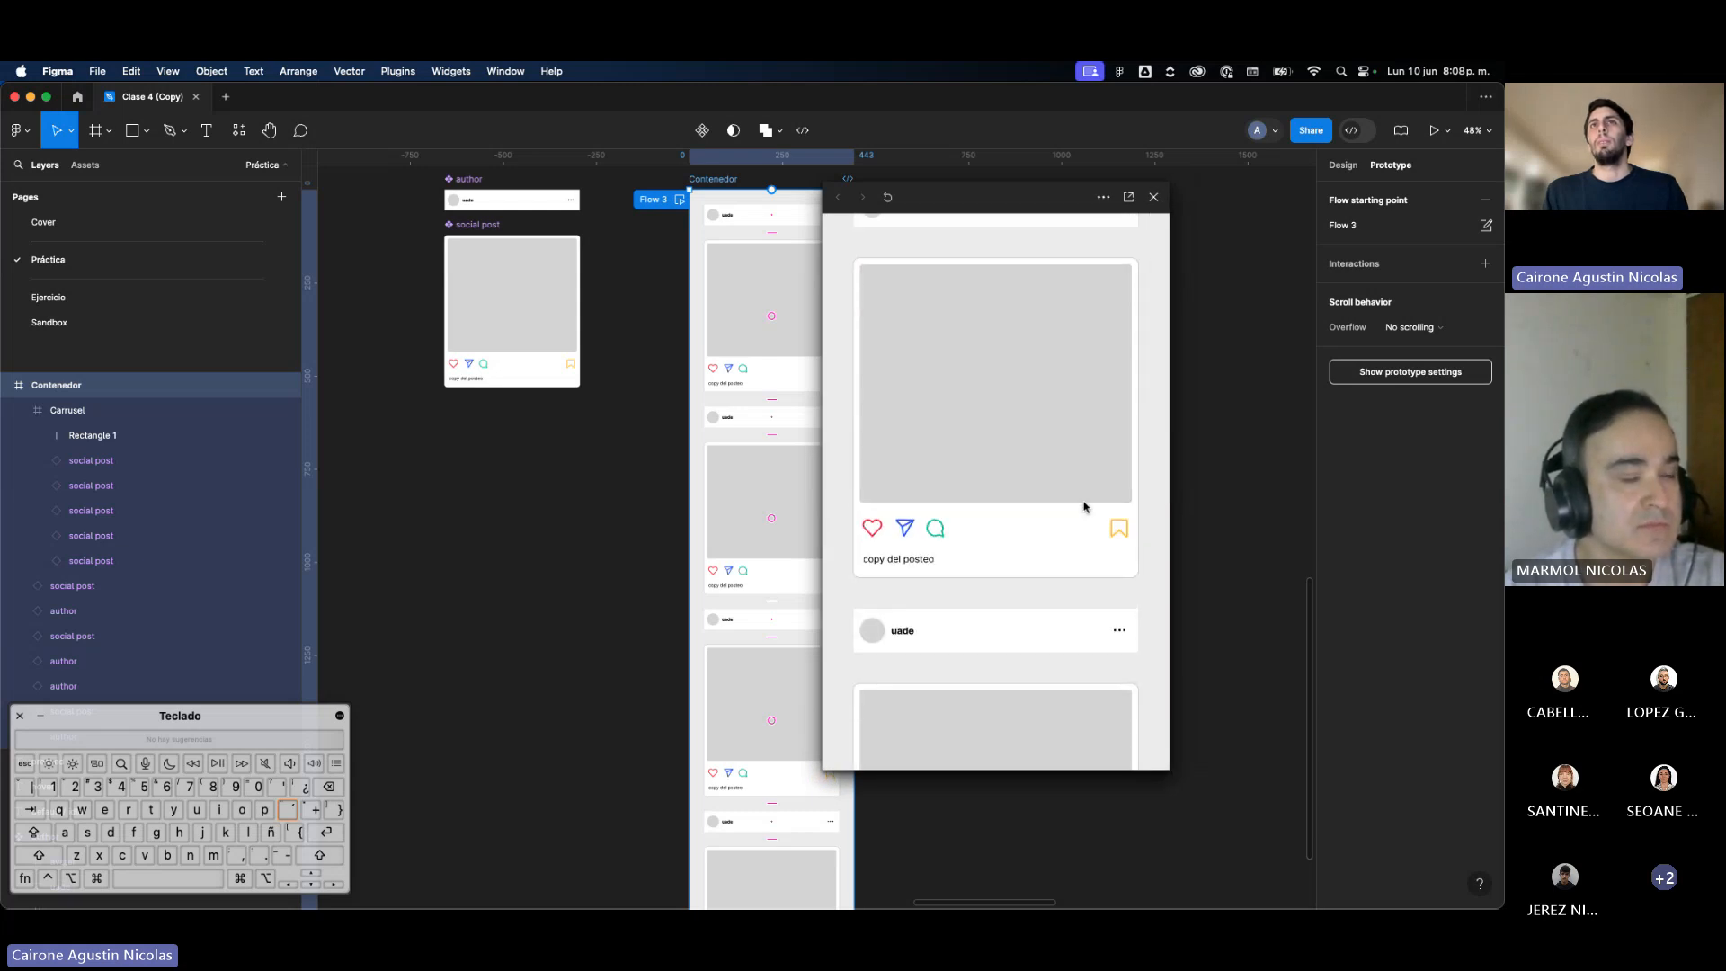
click(1152, 199)
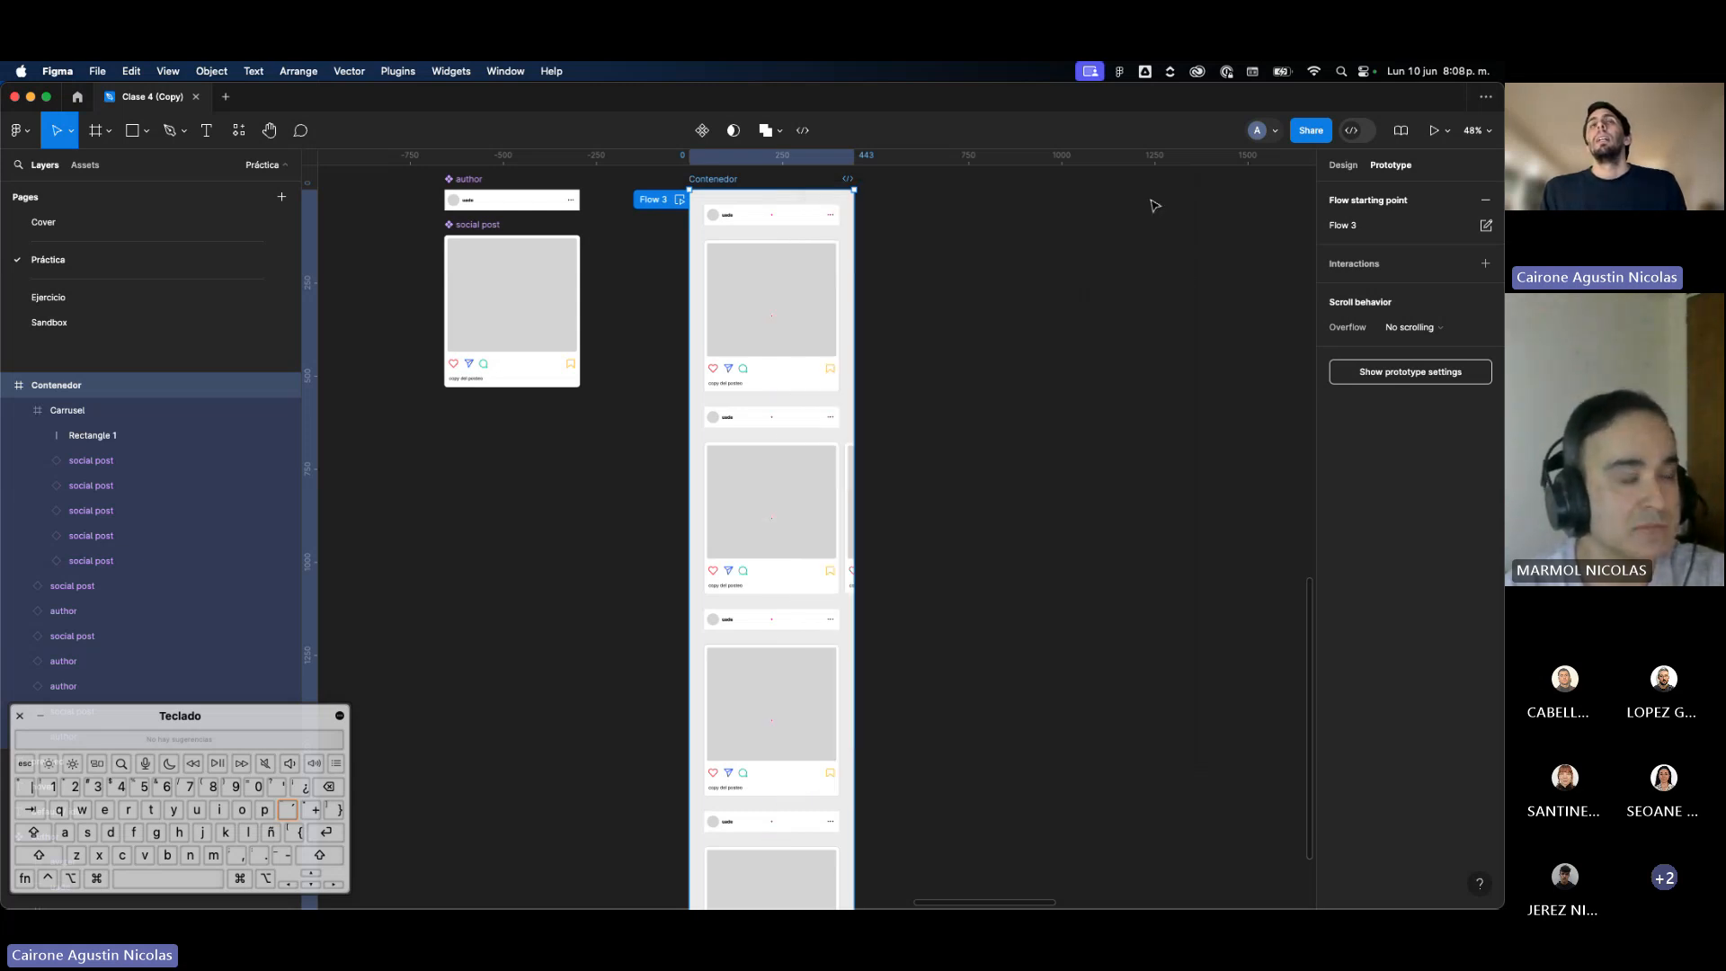
Step: Present the prototype in its own tab and look through the Flow 3 feed
scroll(1144, 212, up, 3)
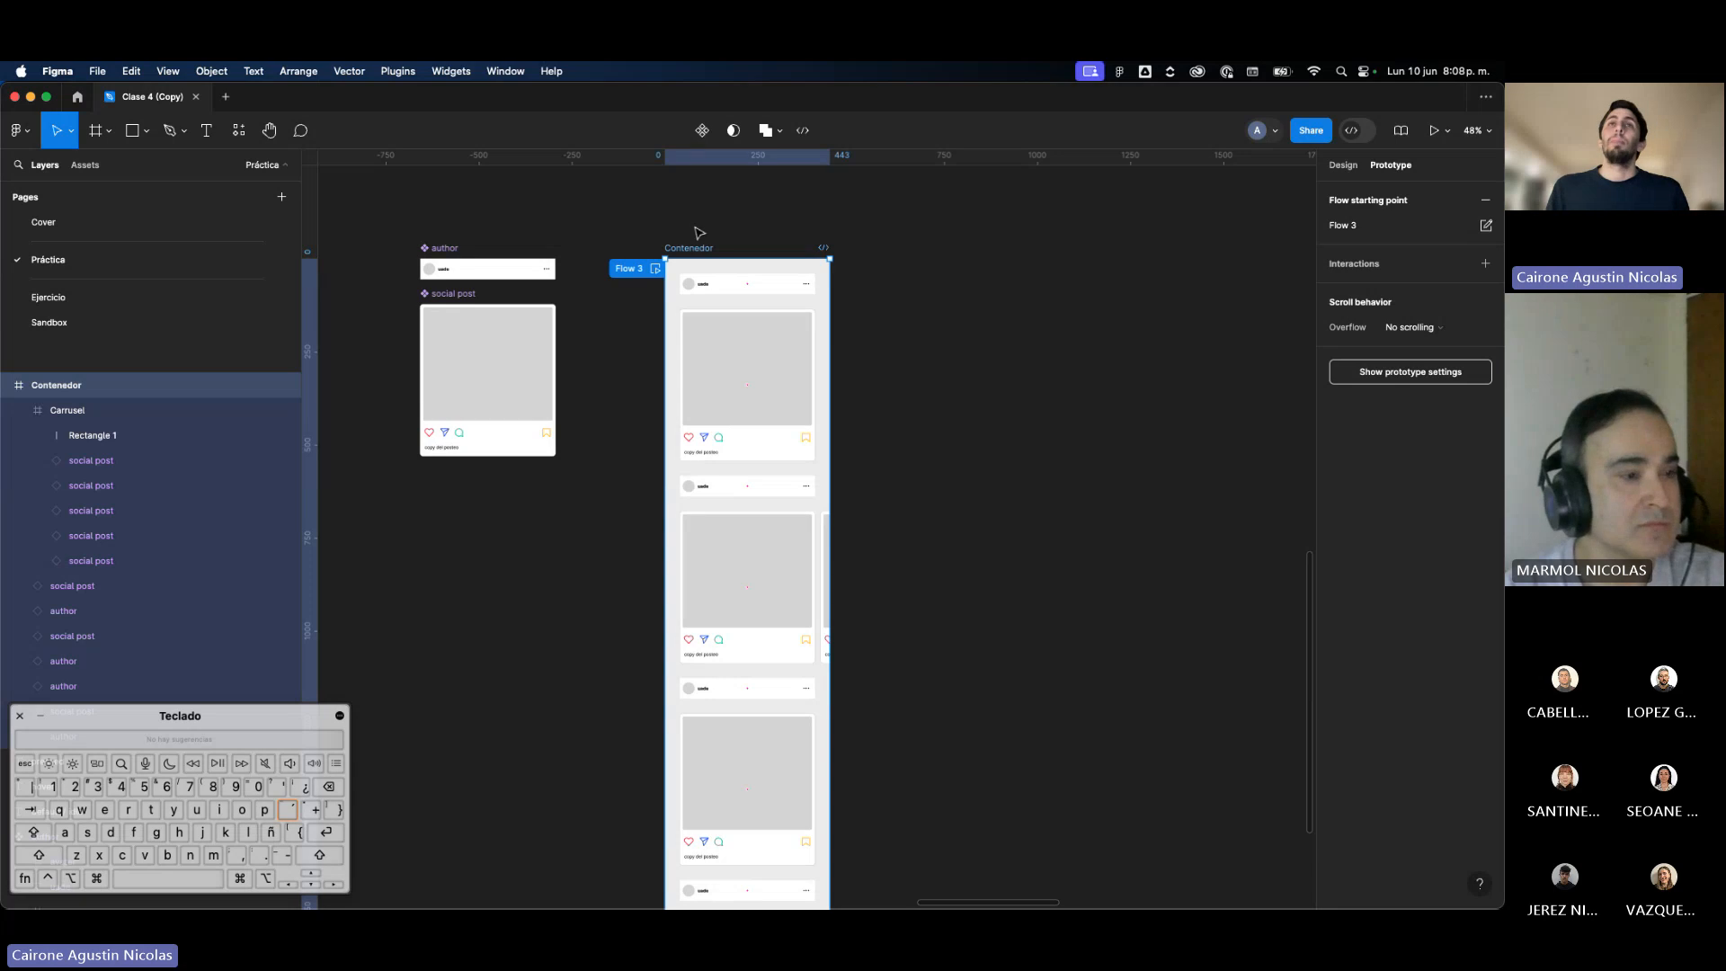
click(1435, 135)
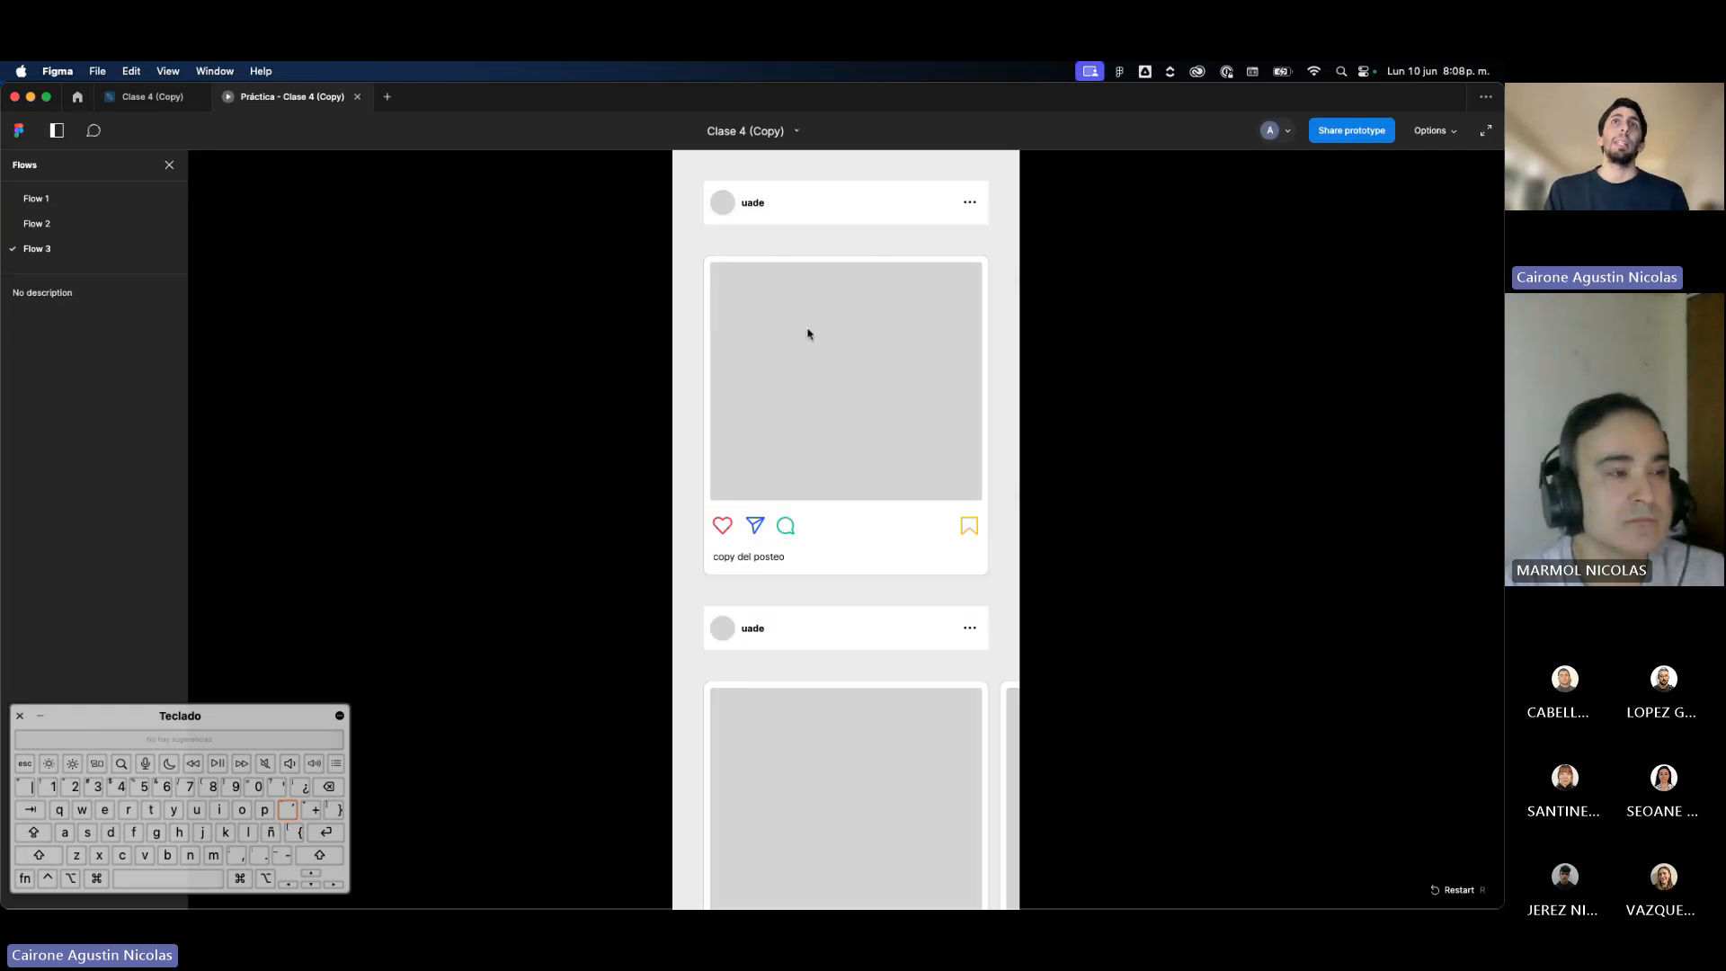
scroll(818, 306, down, 10)
scroll(818, 306, up, 3)
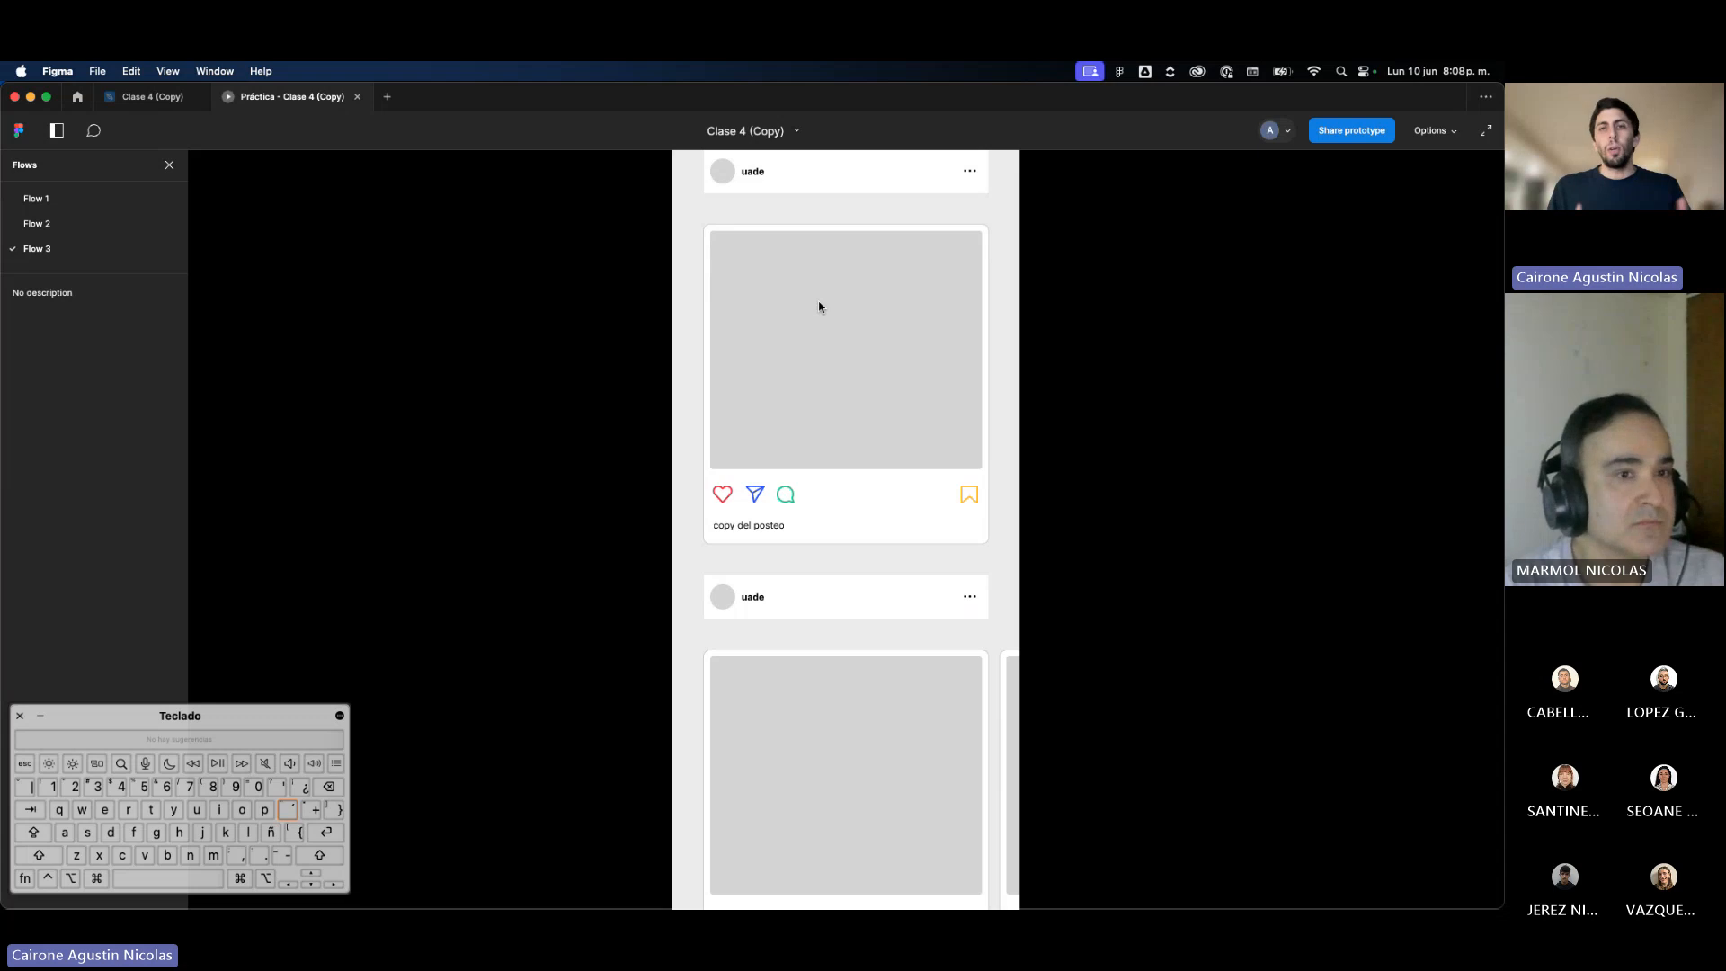
Step: Switch the presentation between Flow 1 and Flow 2, and test the heart and send icons on the Flow 2 post
click(126, 224)
click(95, 205)
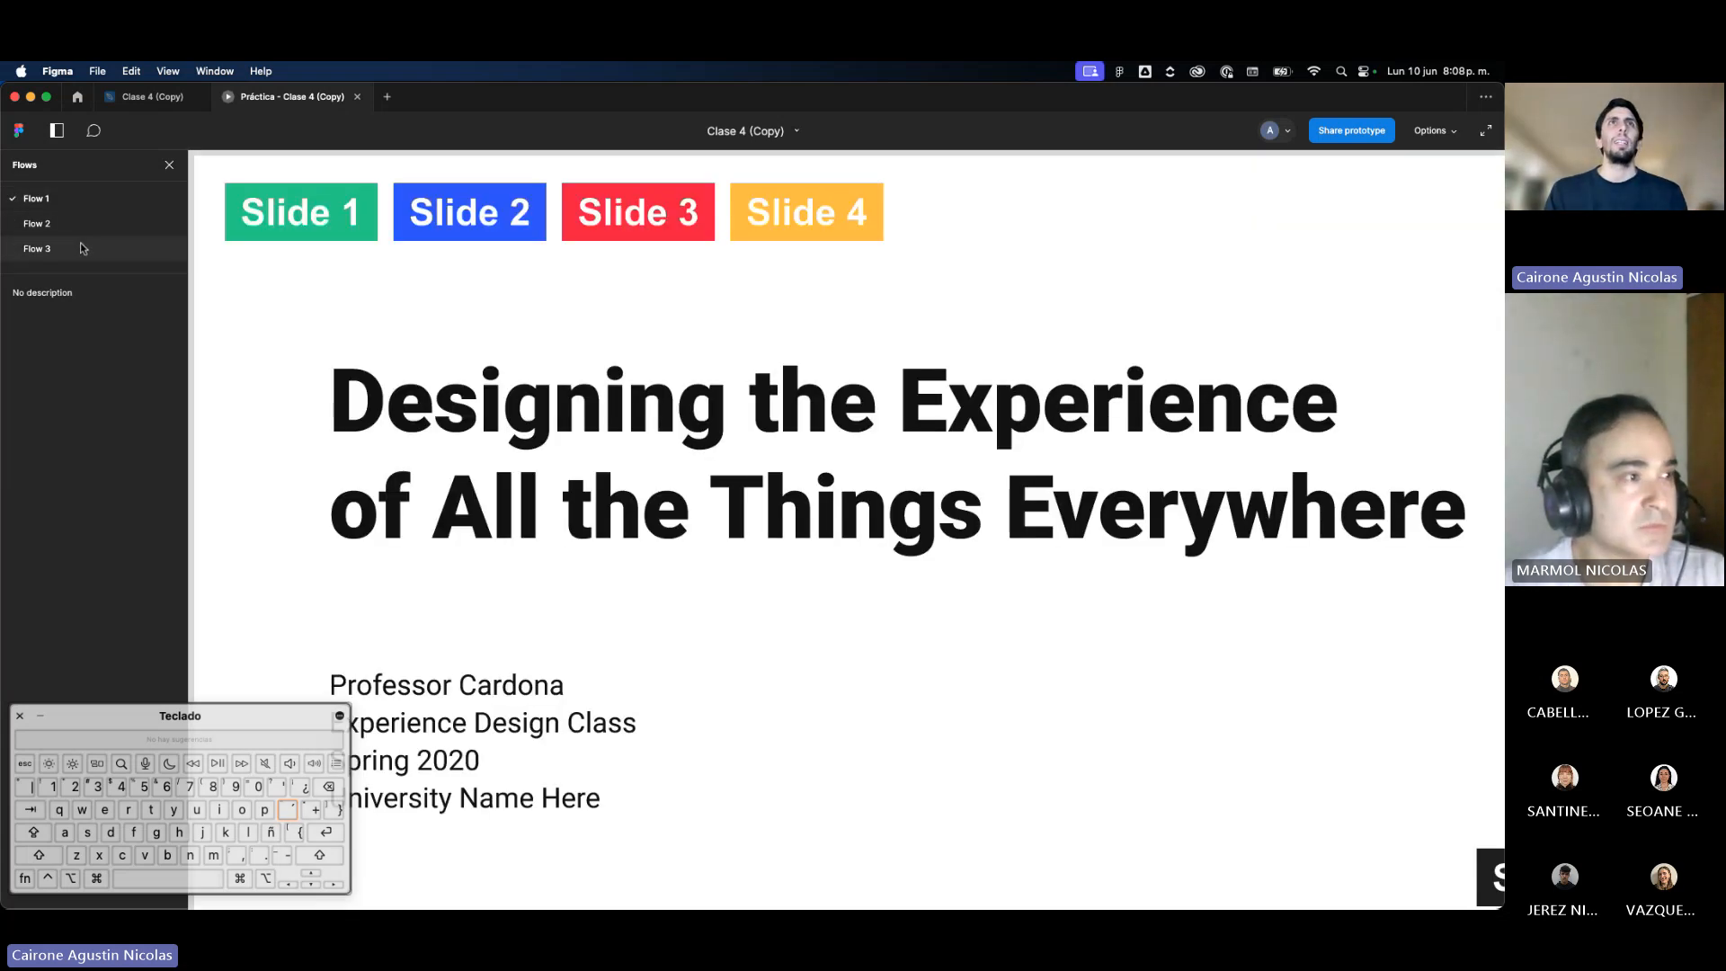
click(79, 241)
click(80, 202)
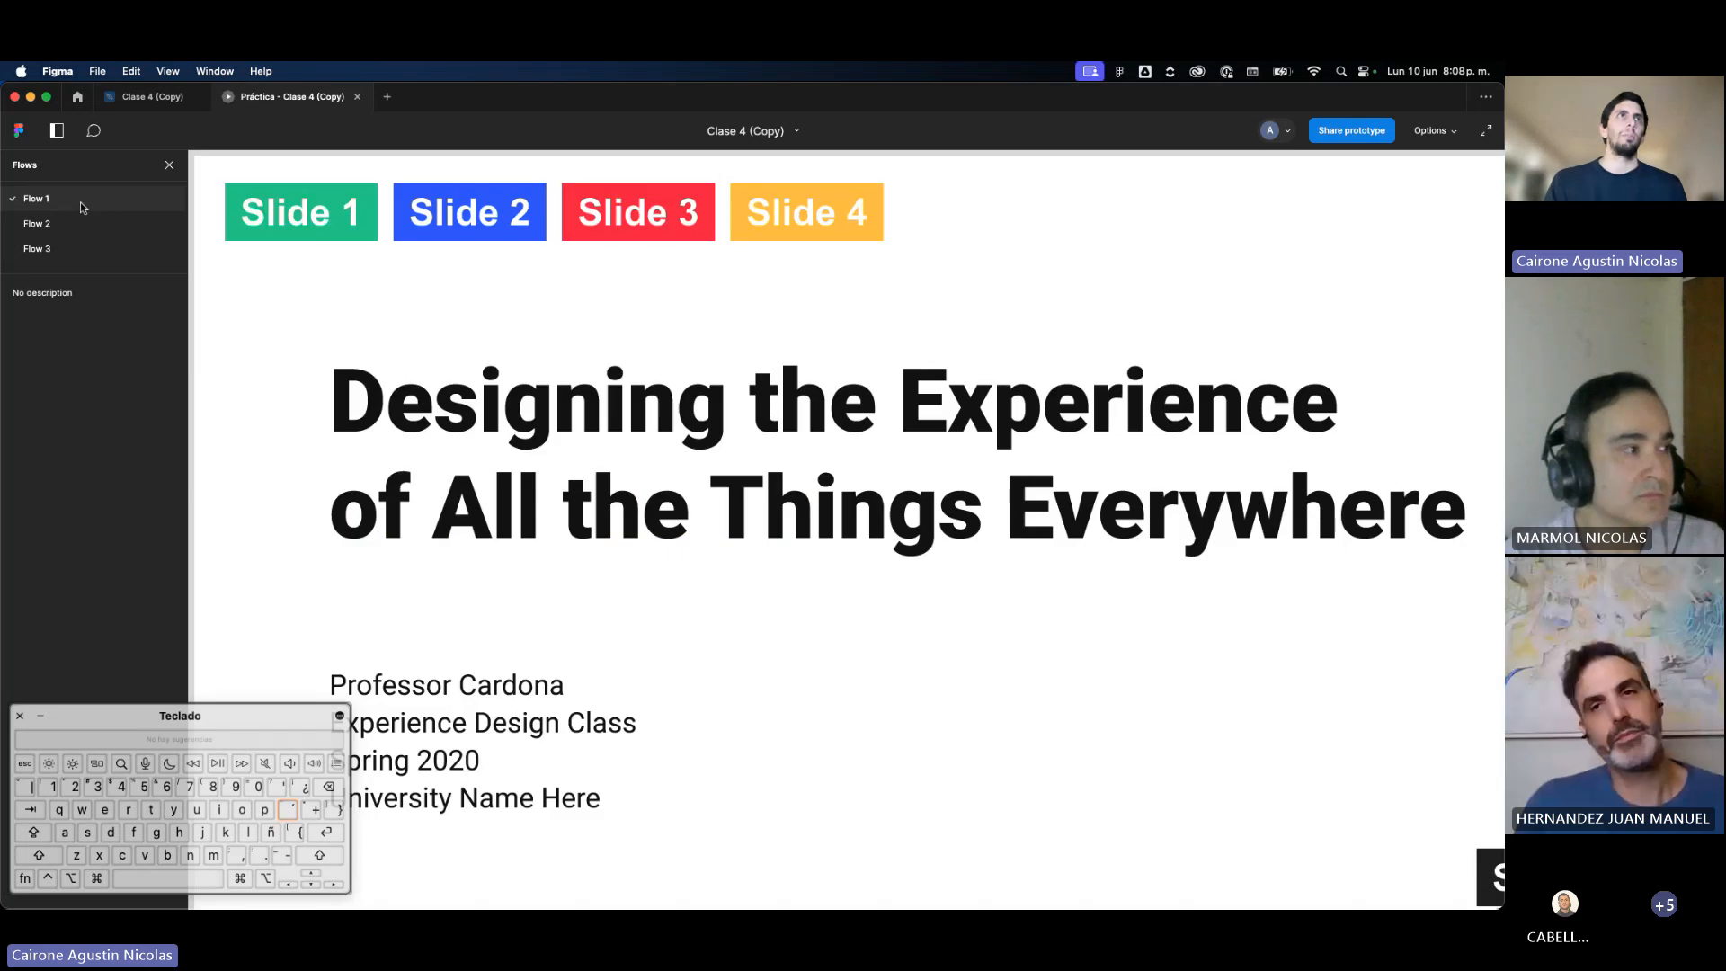
click(81, 231)
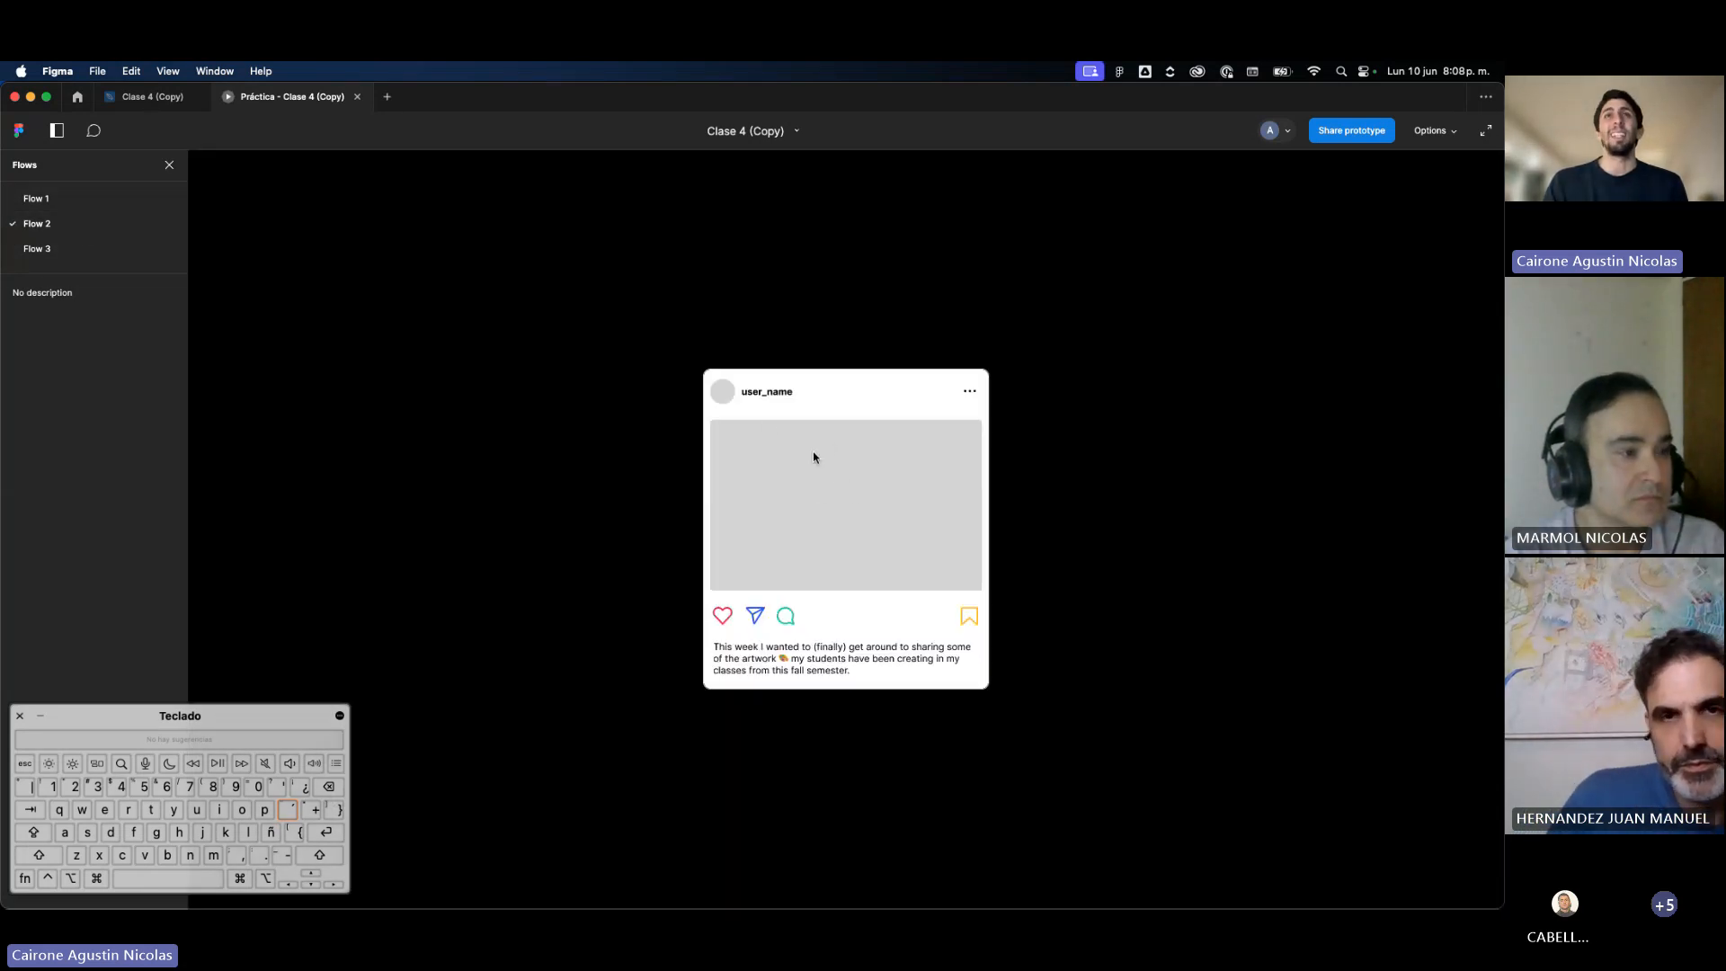
click(722, 615)
click(755, 616)
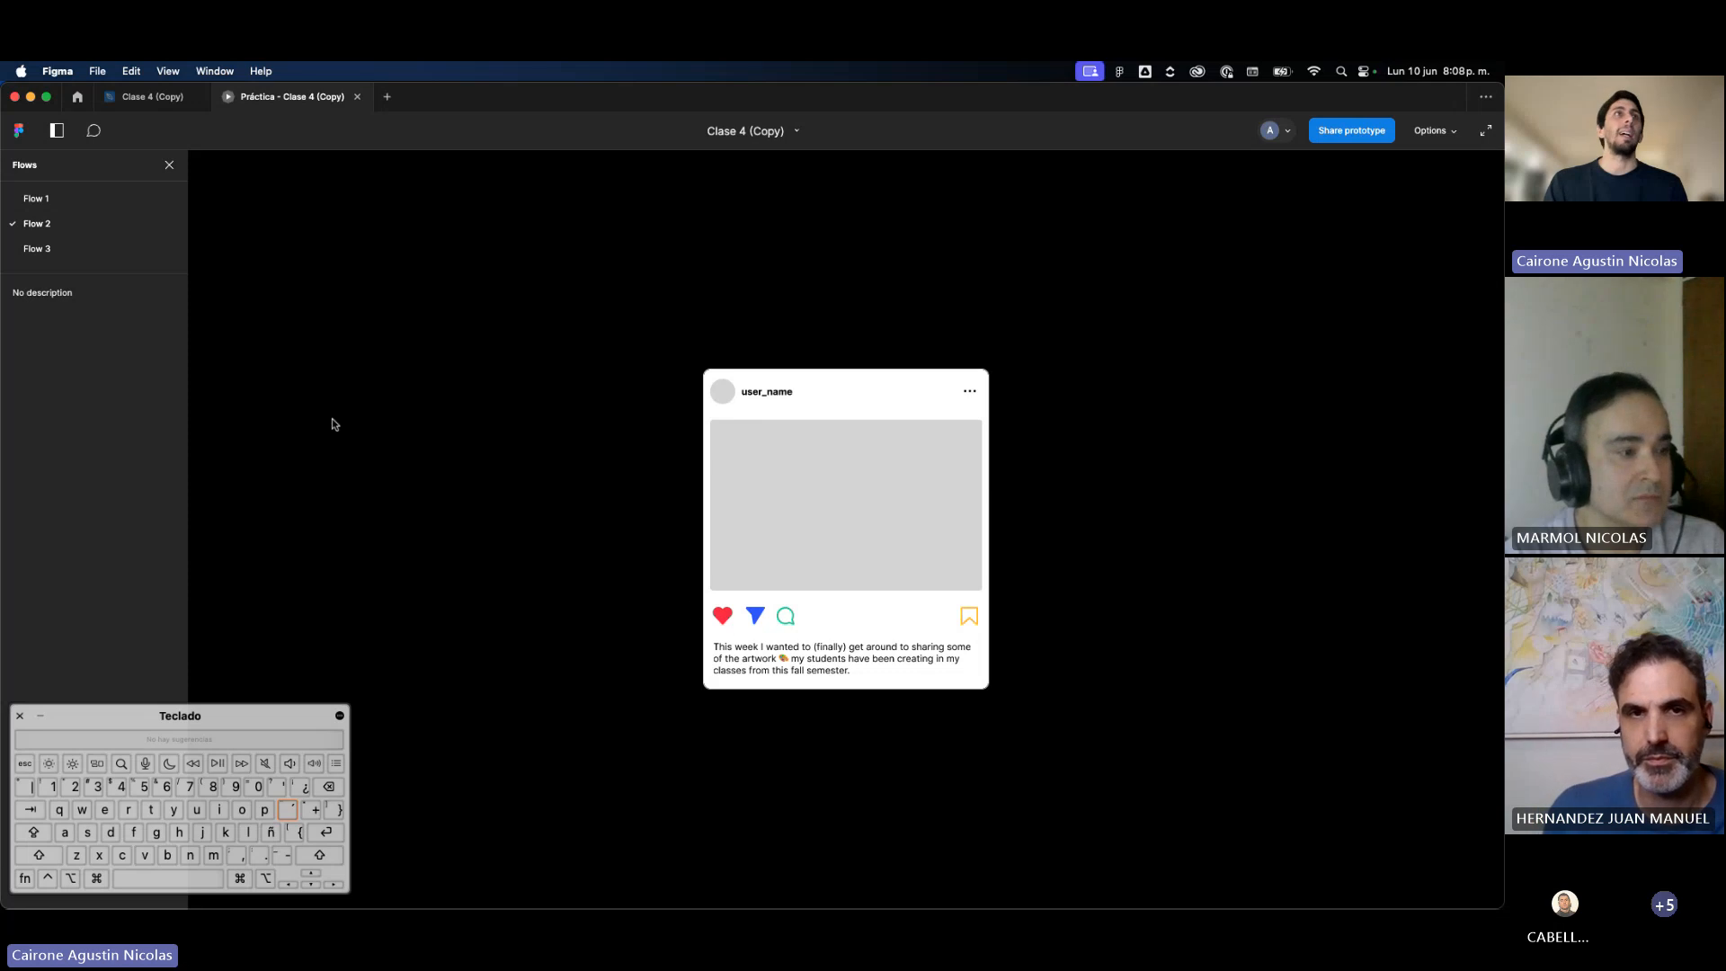
Step: Return the presentation to Flow 3 and look through its feed down to the lower posts
click(69, 246)
scroll(947, 370, down, 3)
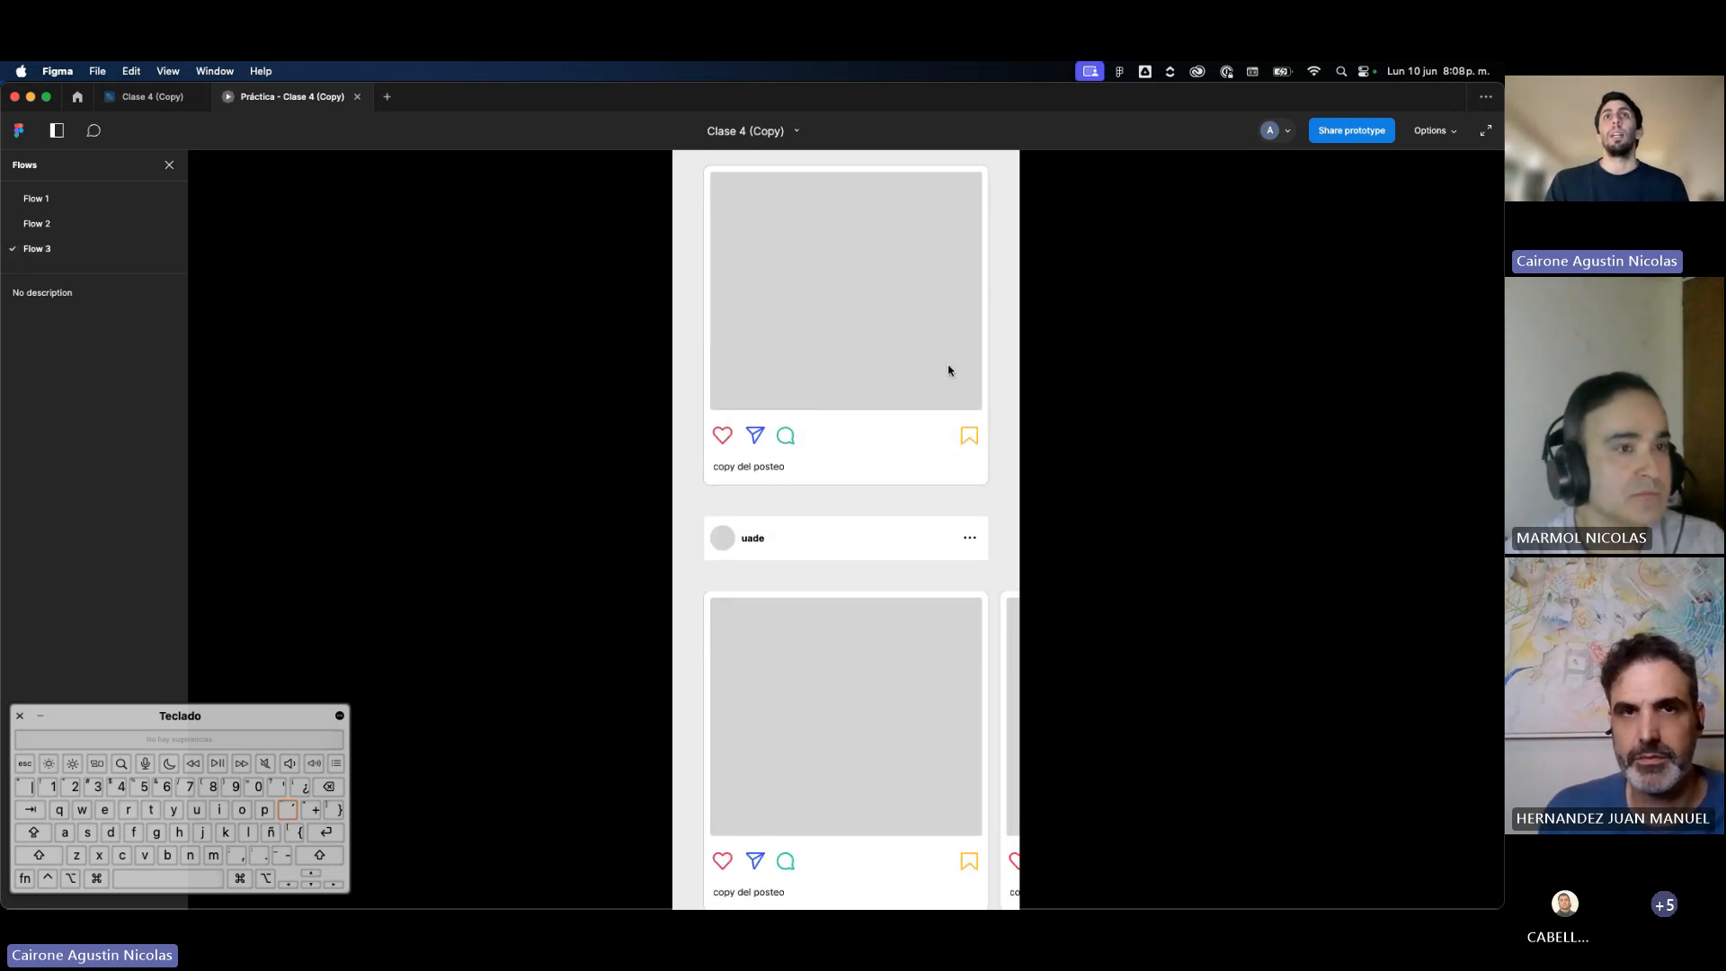
scroll(948, 369, down, 2)
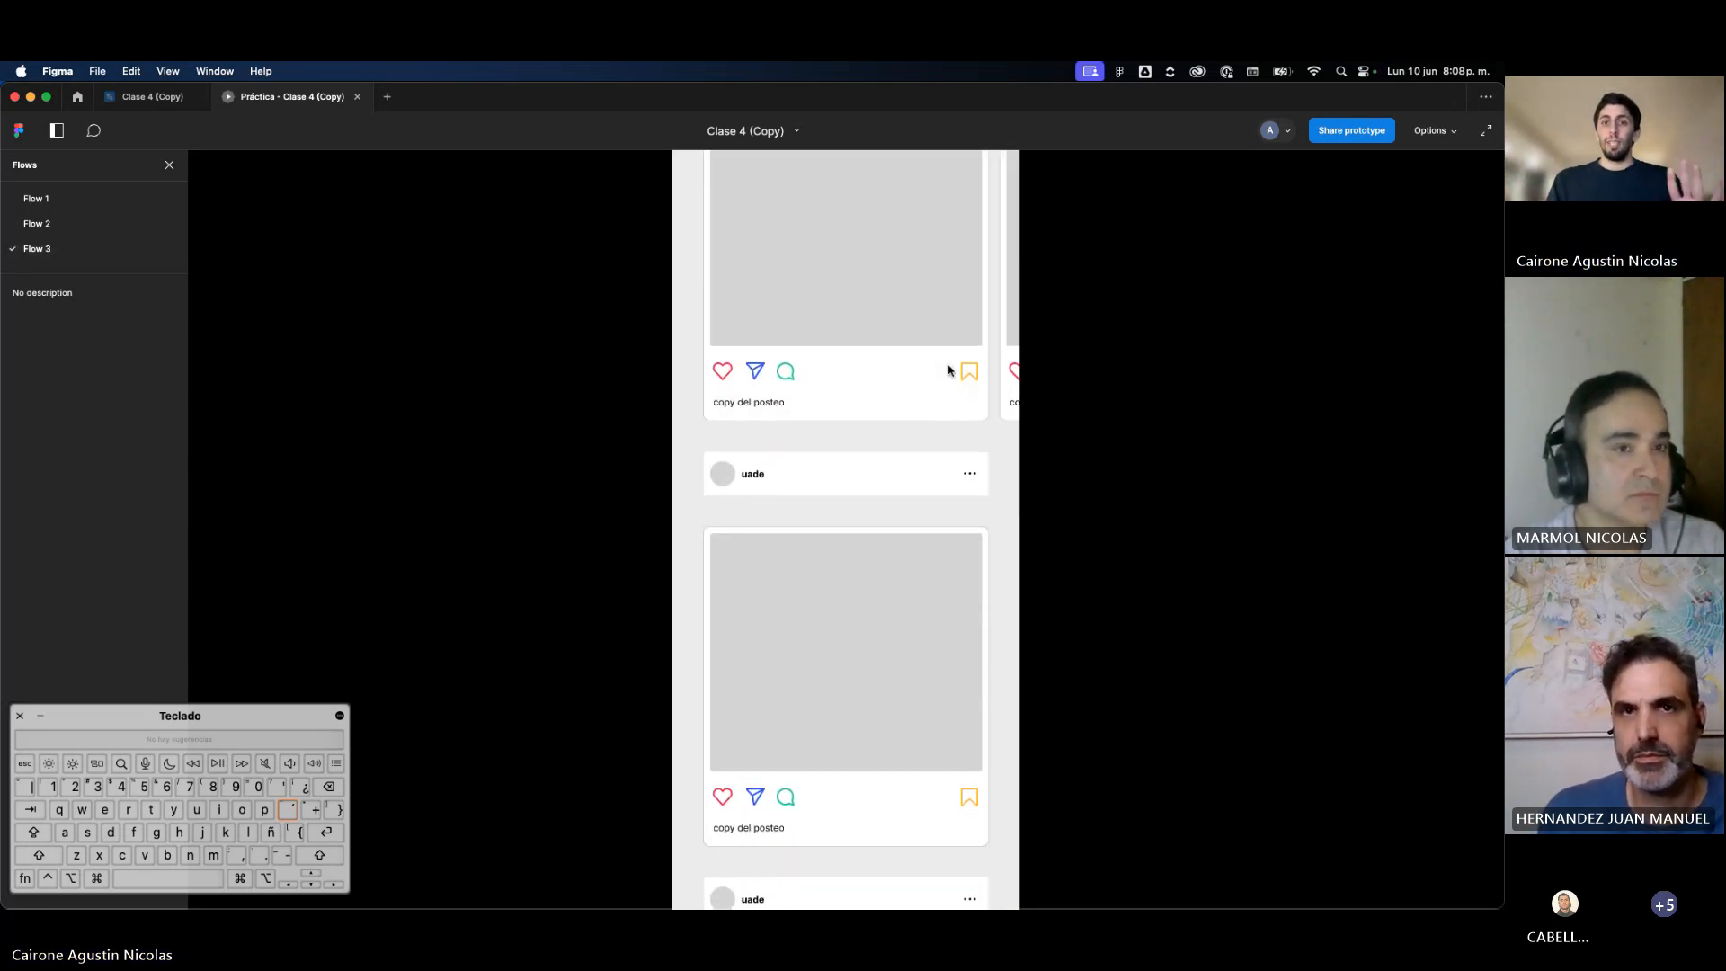
scroll(947, 369, down, 9)
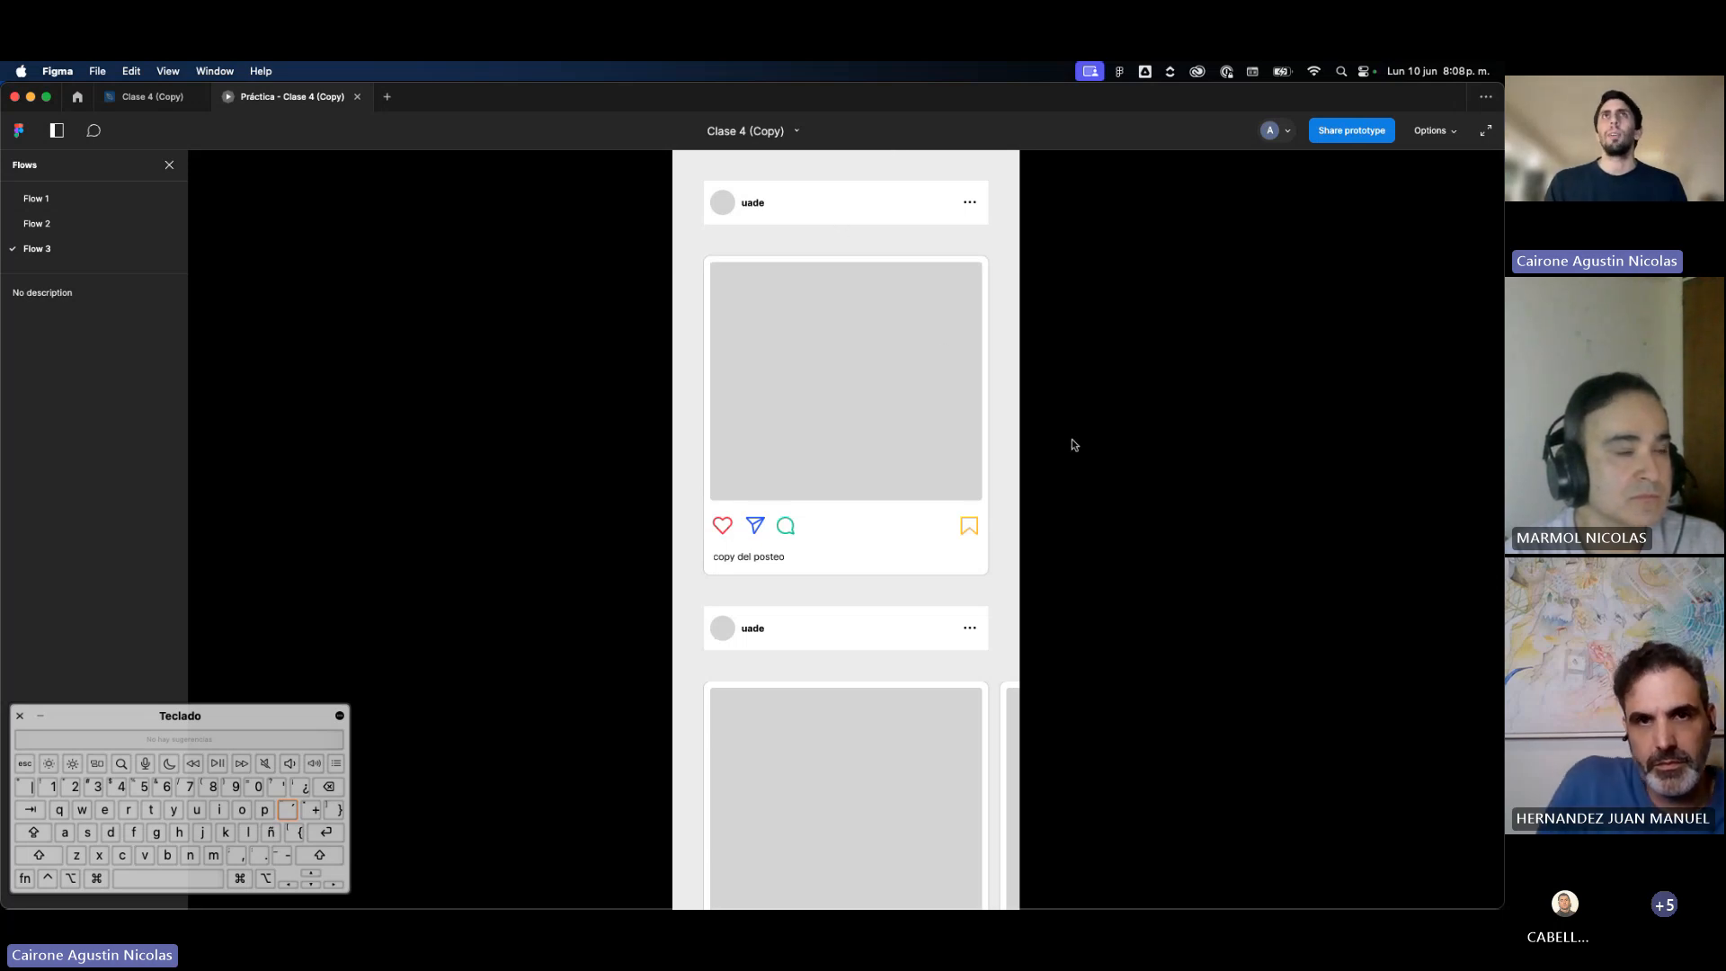
Step: Return to the Clase 4 (Copy) design file and set the prototype device to iPhone 15 Pro
click(1448, 132)
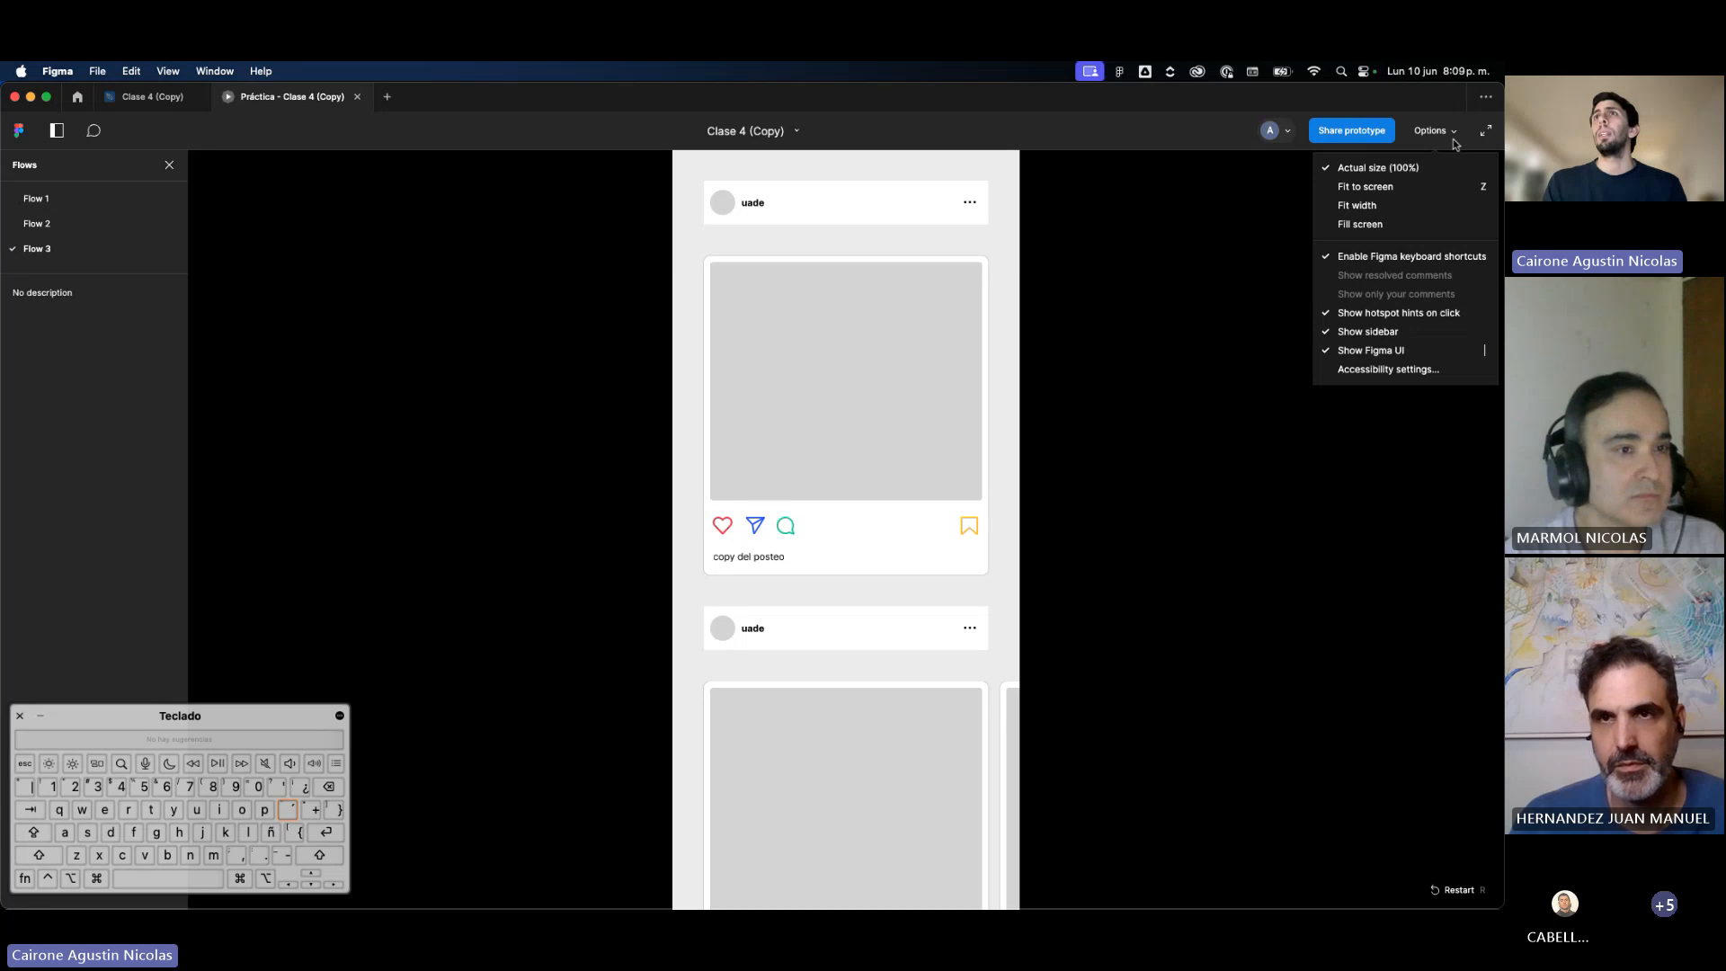
click(148, 96)
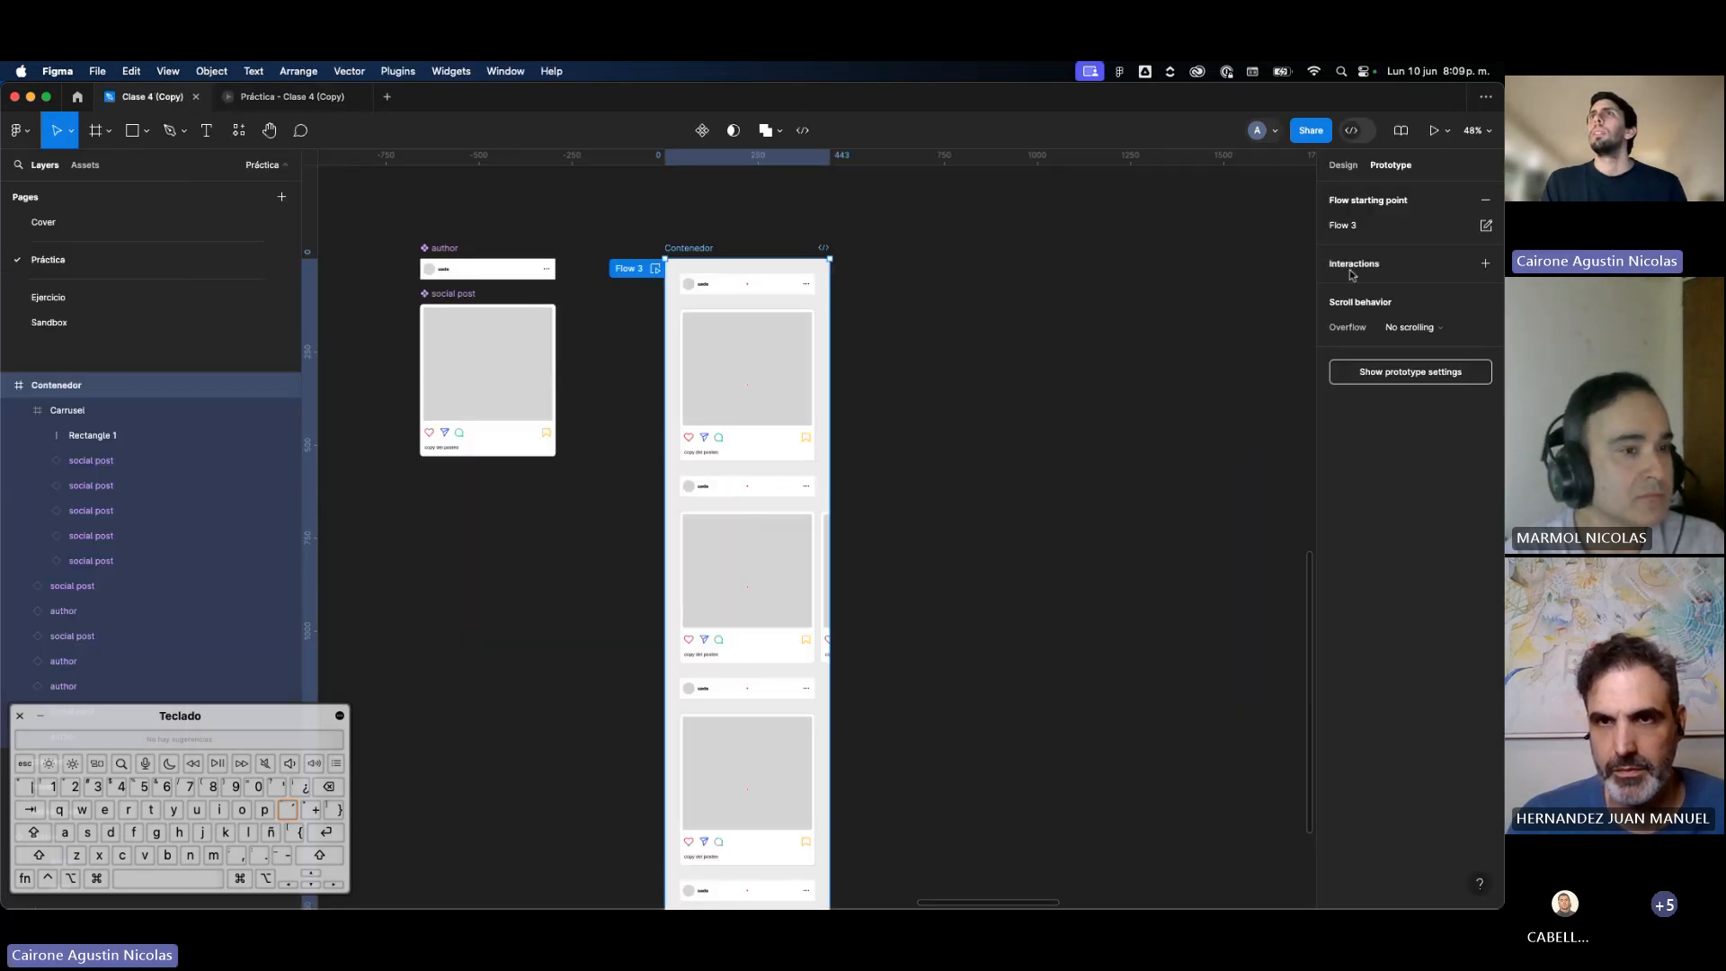
click(1431, 371)
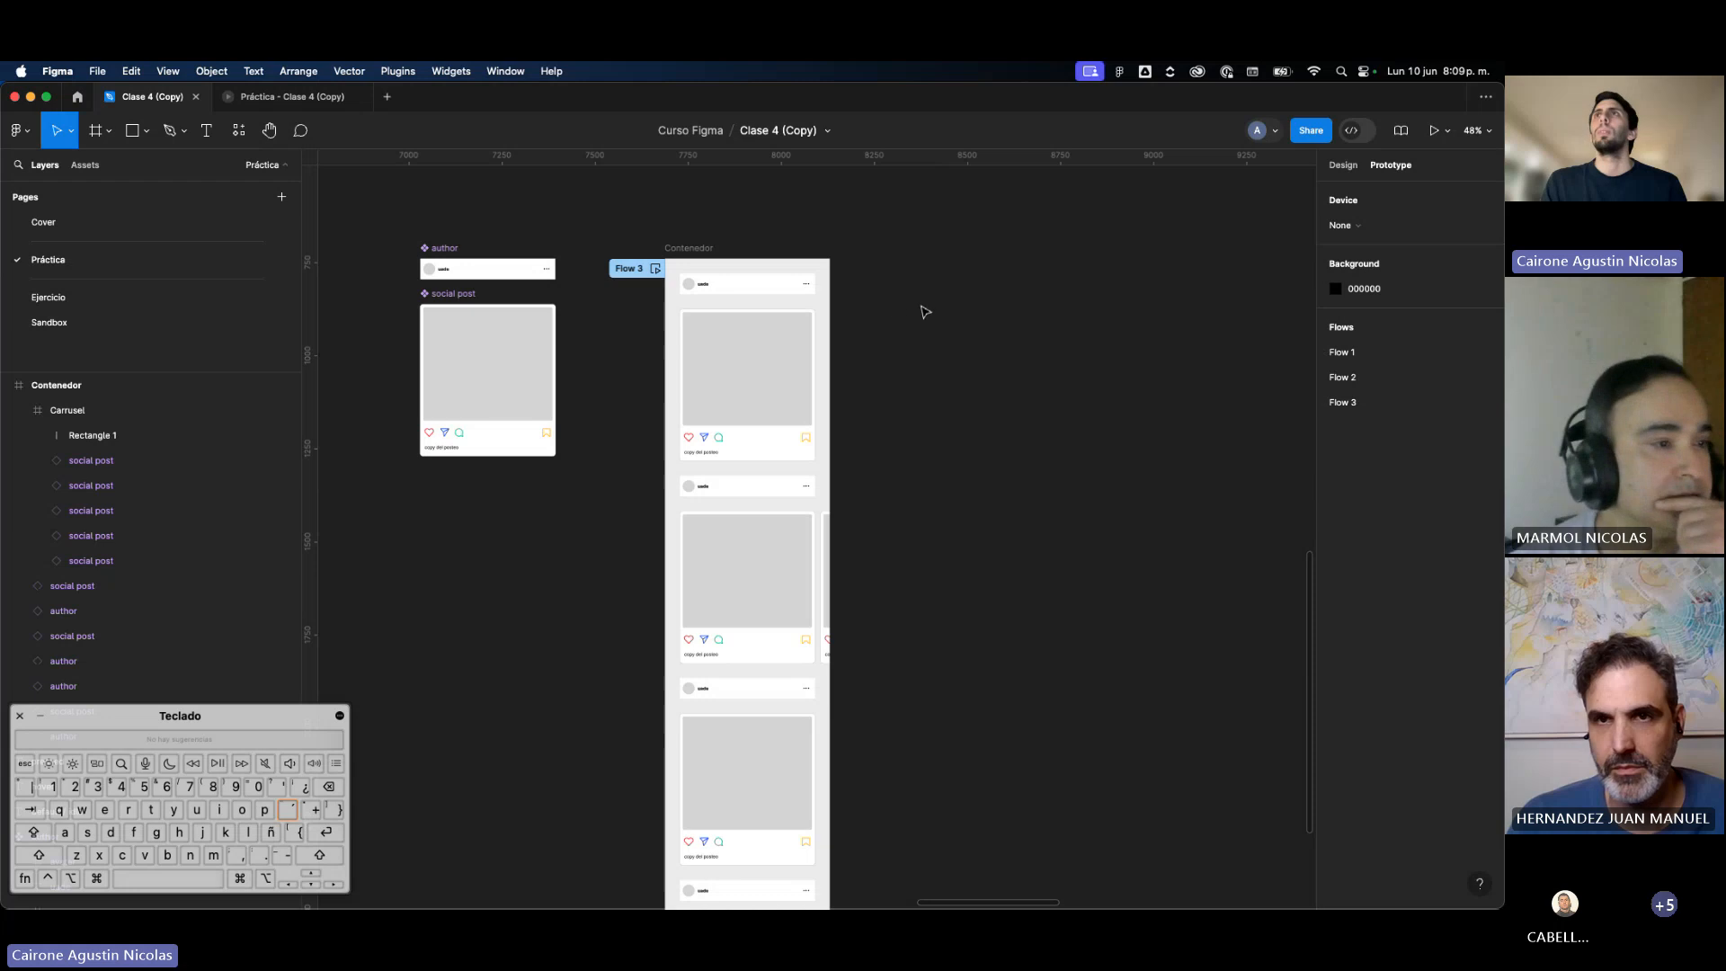
click(1373, 225)
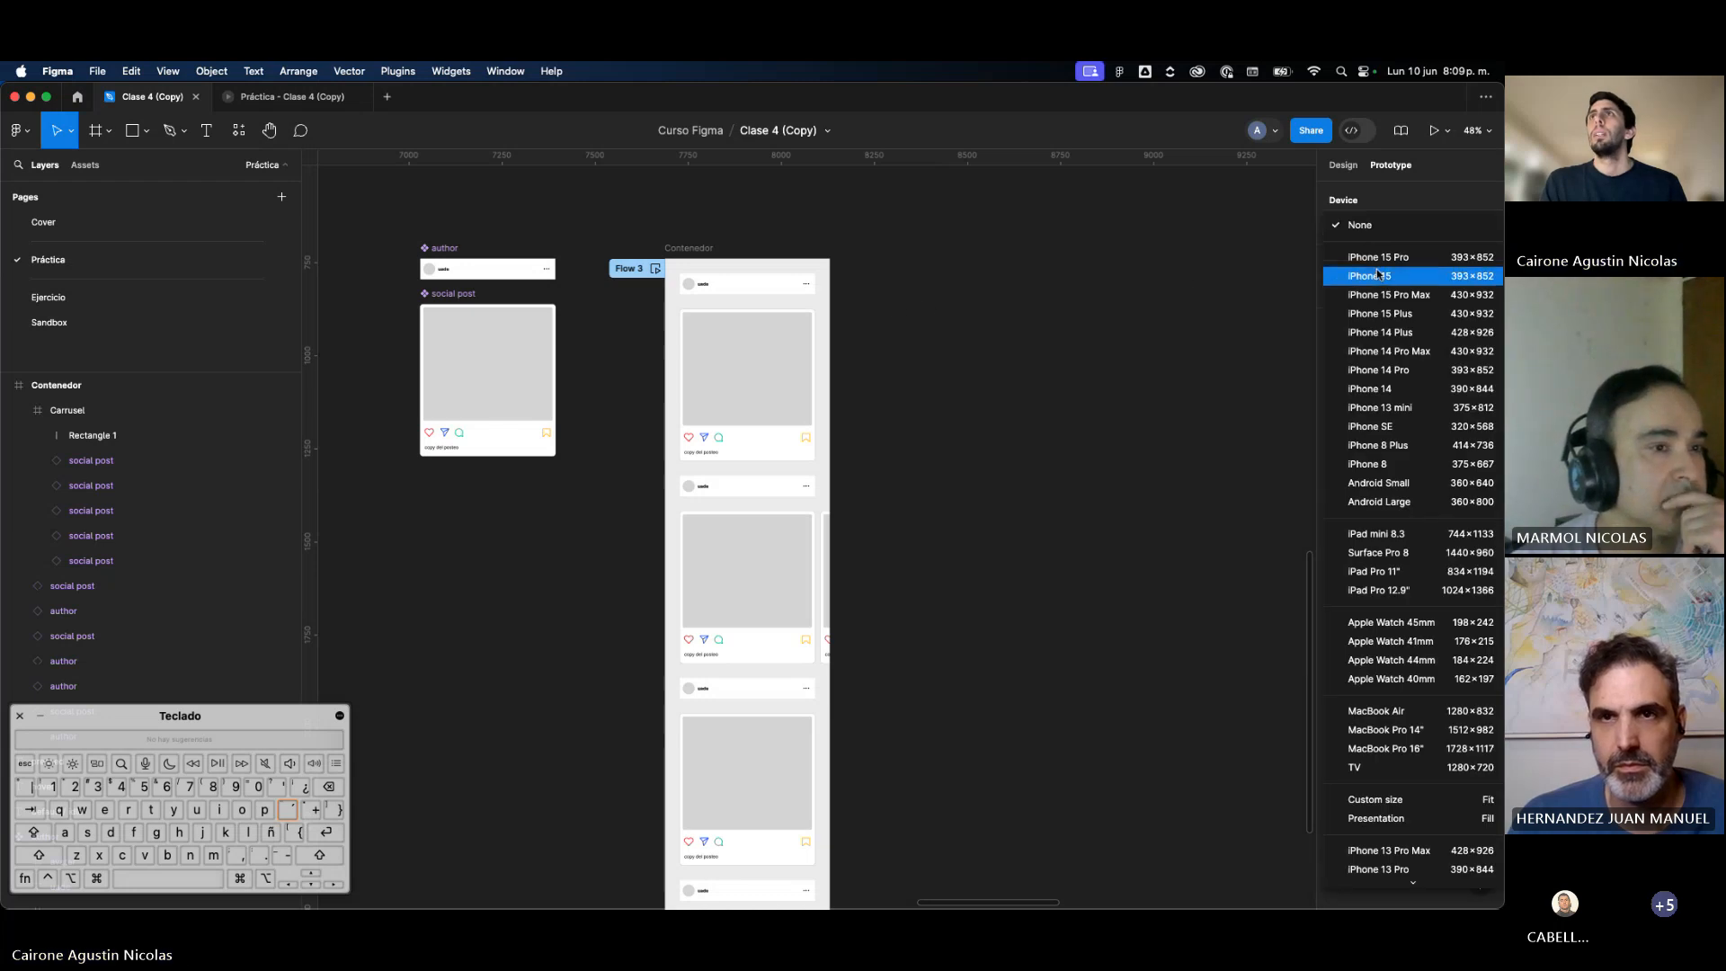
click(1377, 257)
Step: Present Flow 3 inside the iPhone 15 Pro frame and test how the feed scrolls vertically and sideways
key(super+alt+Return)
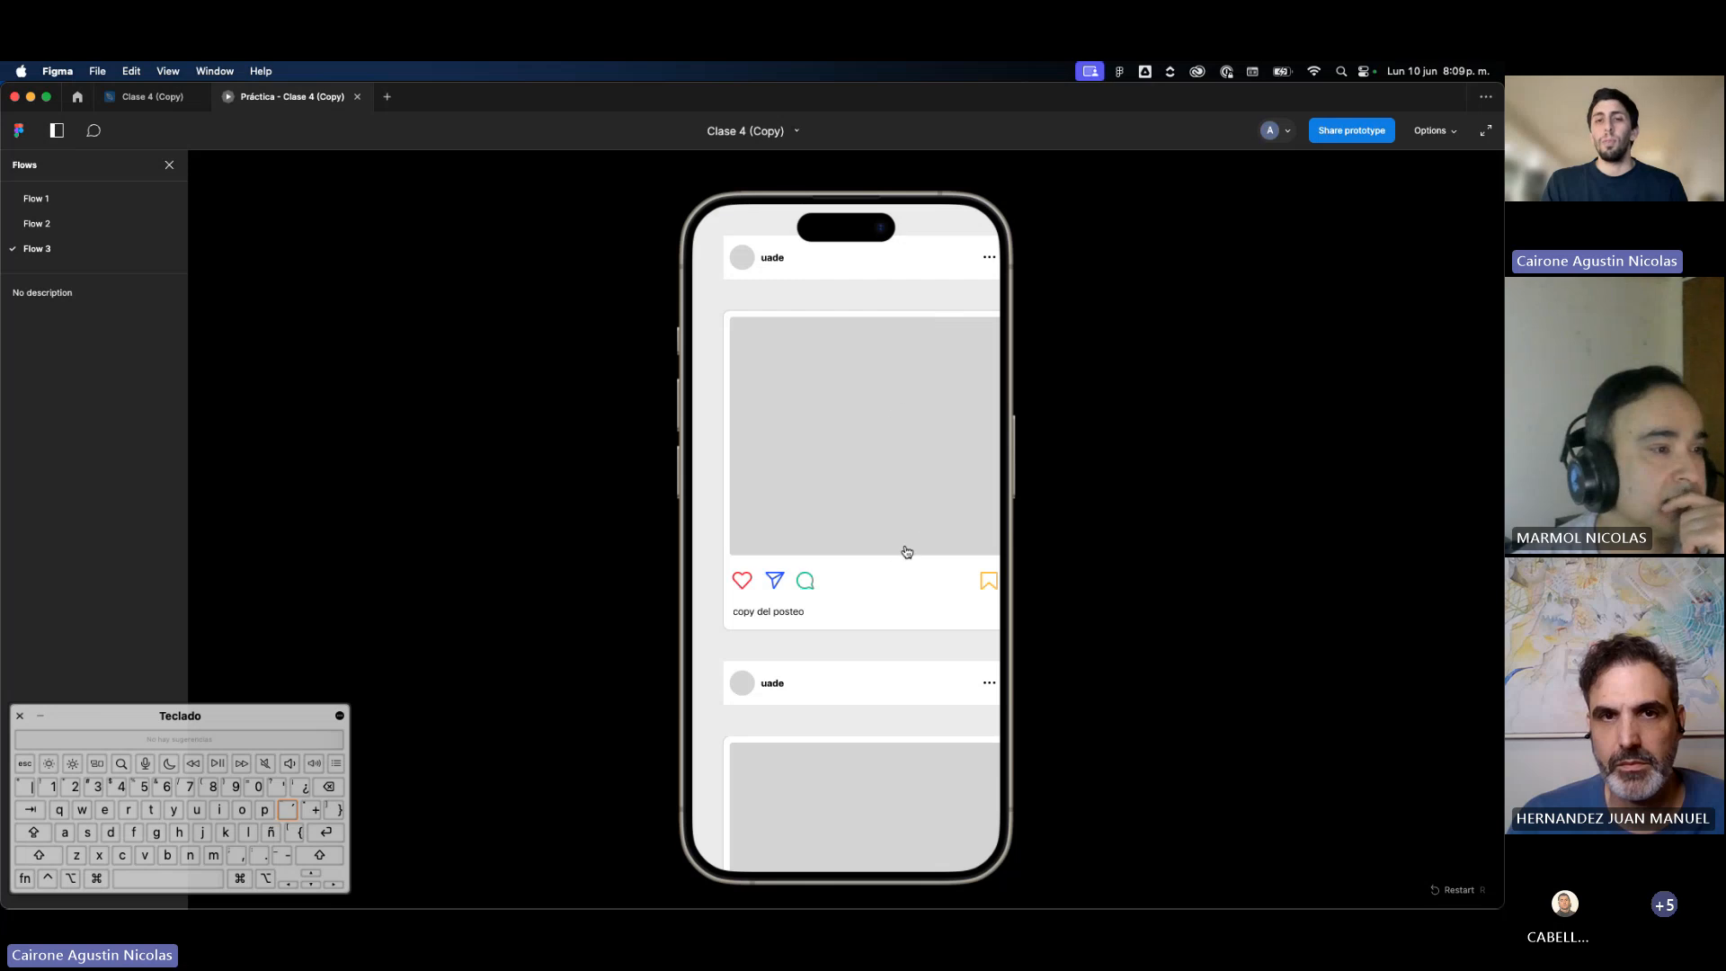
scroll(905, 551, down, 5)
scroll(809, 503, right, 2)
scroll(759, 536, up, 3)
scroll(801, 593, left, 1)
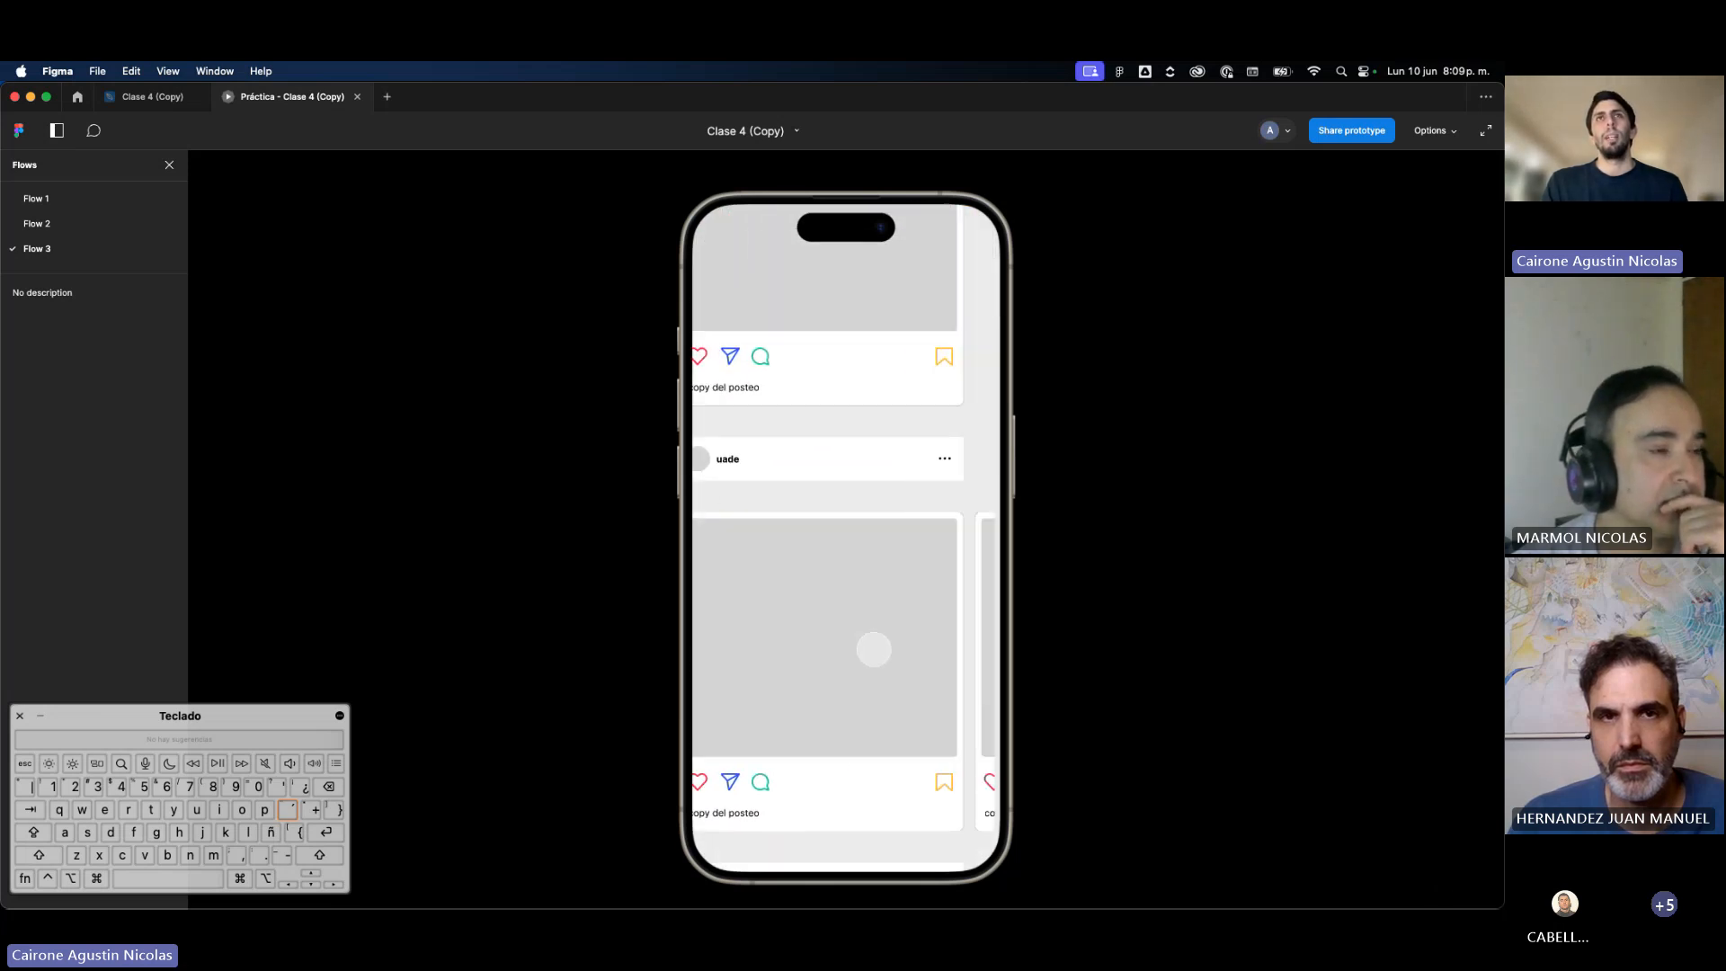
scroll(782, 625, left, 2)
scroll(808, 621, up, 1)
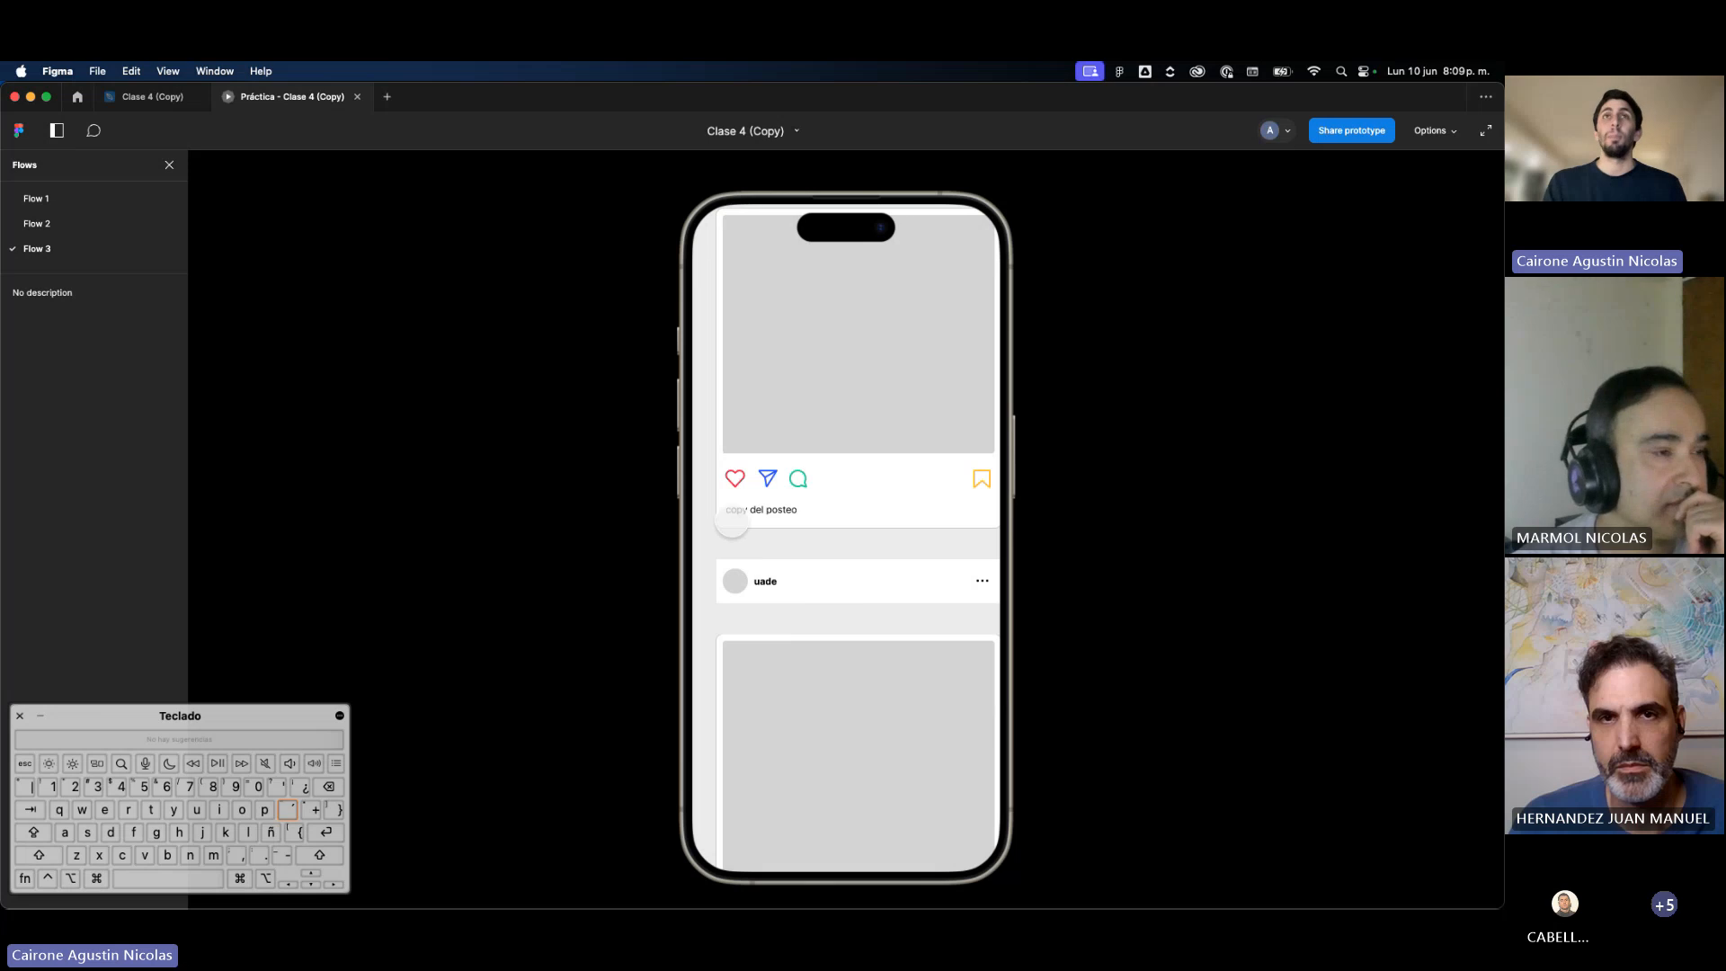
scroll(878, 512, right, 1)
scroll(898, 401, down, 3)
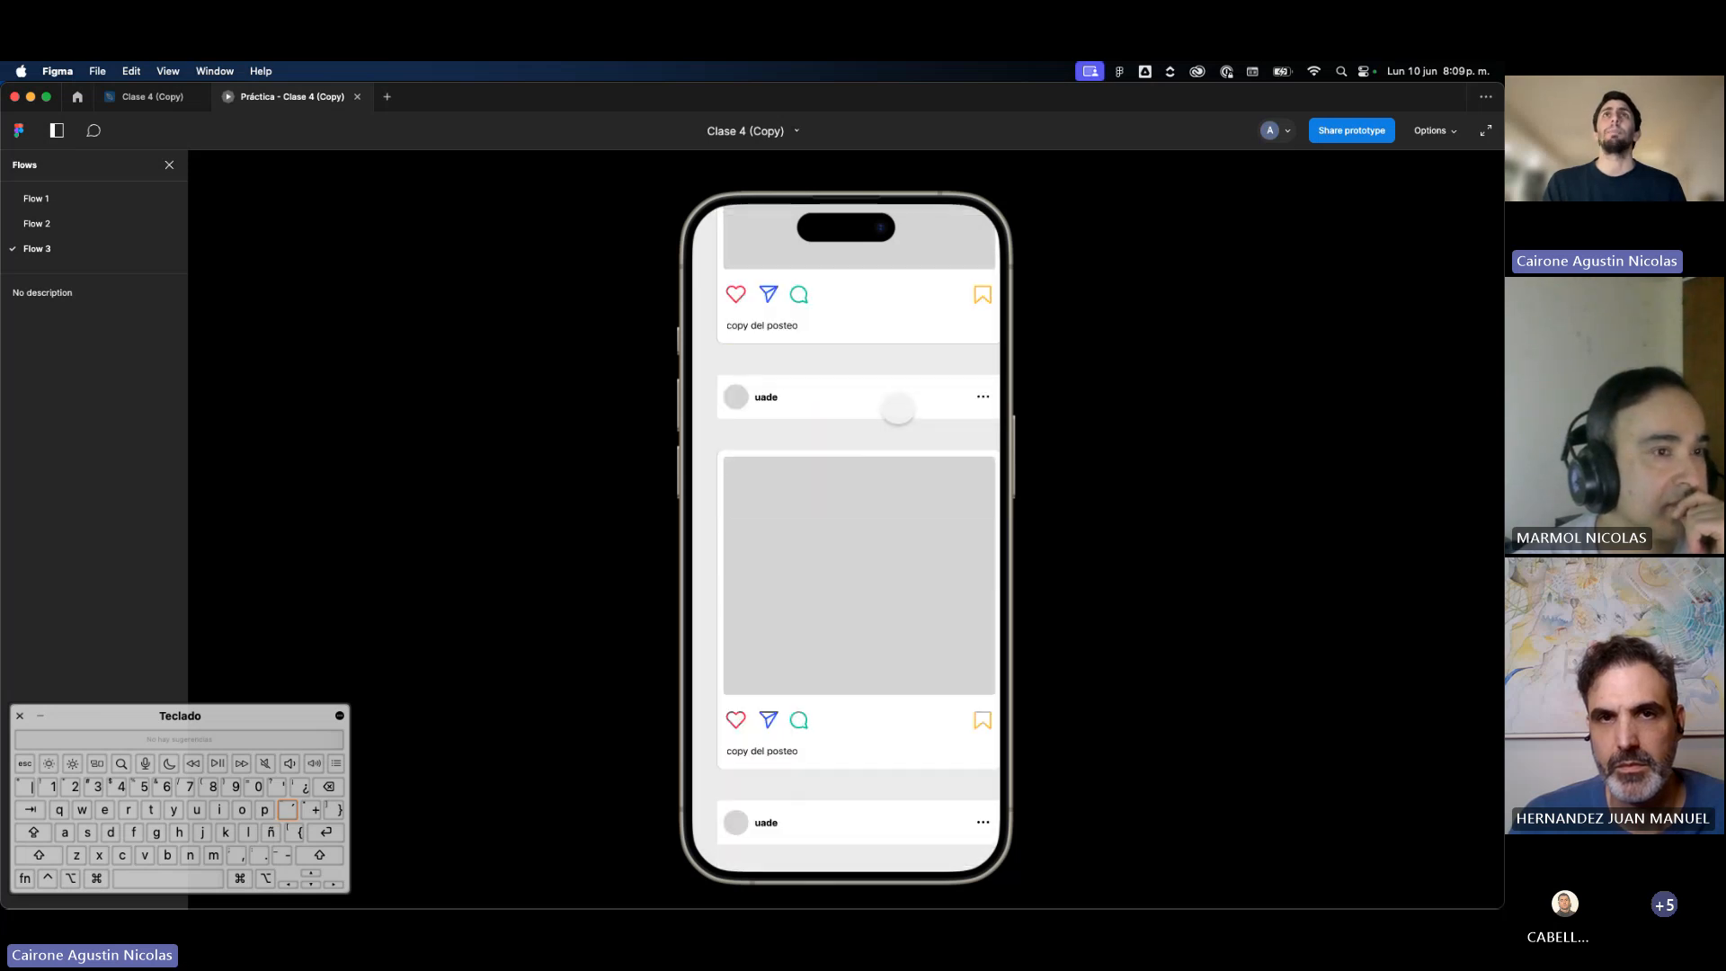
scroll(898, 416, down, 1)
scroll(898, 419, up, 1)
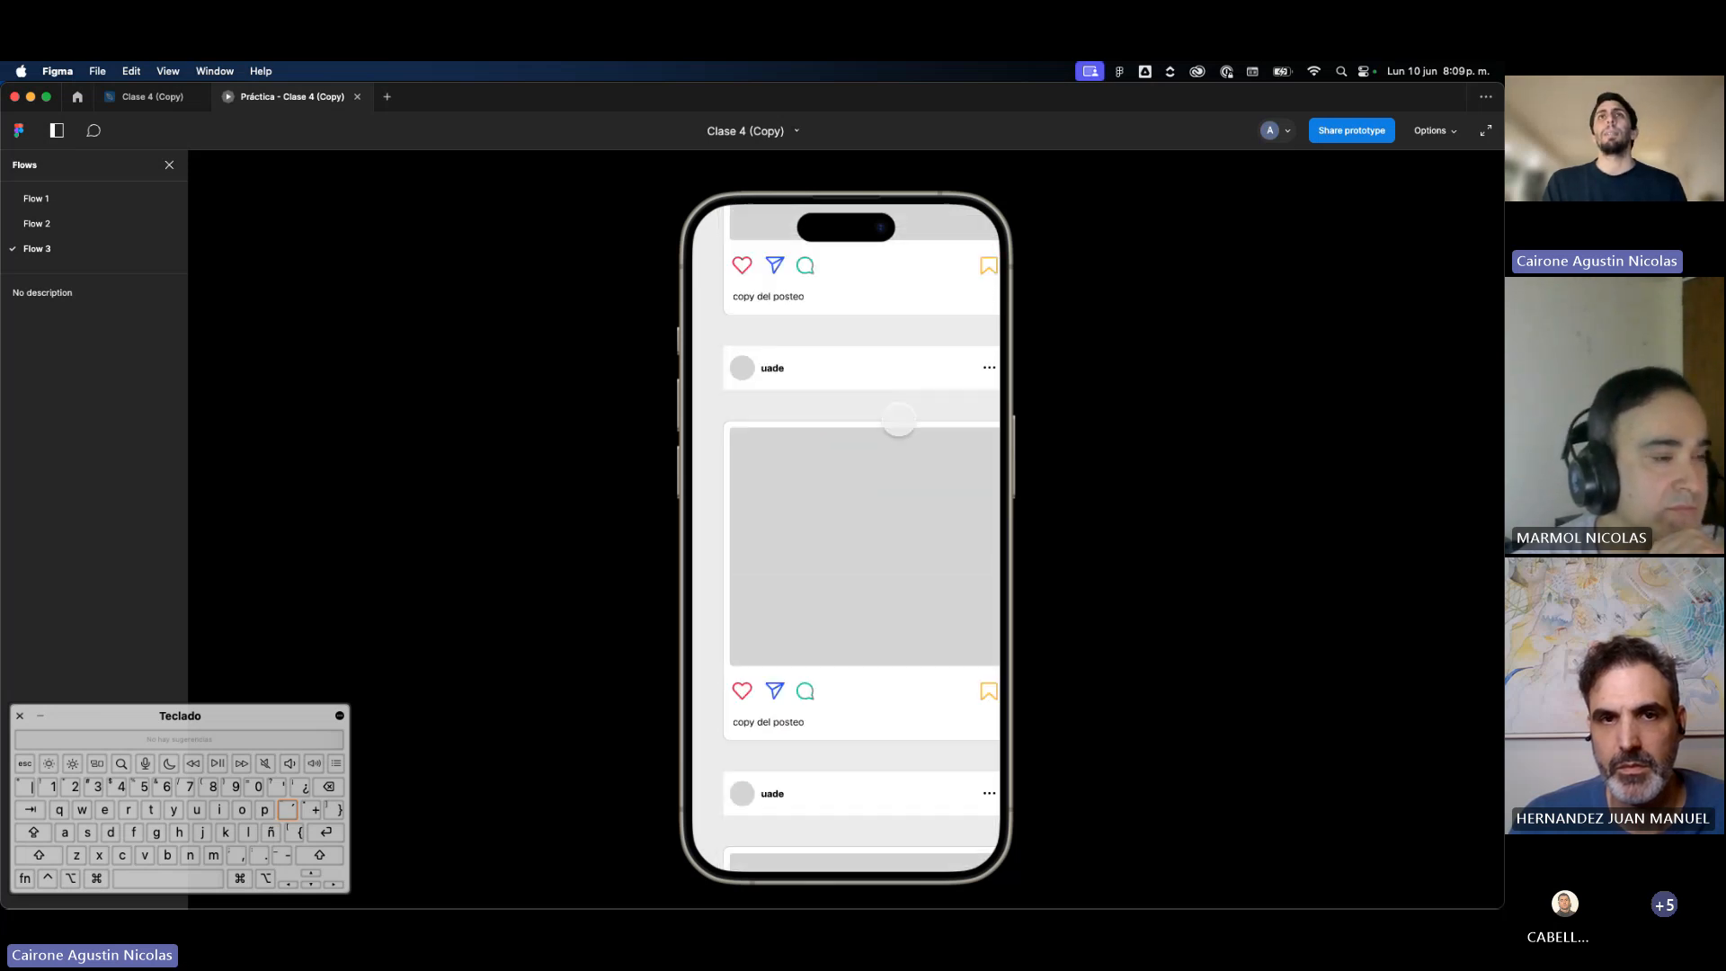
scroll(898, 419, down, 2)
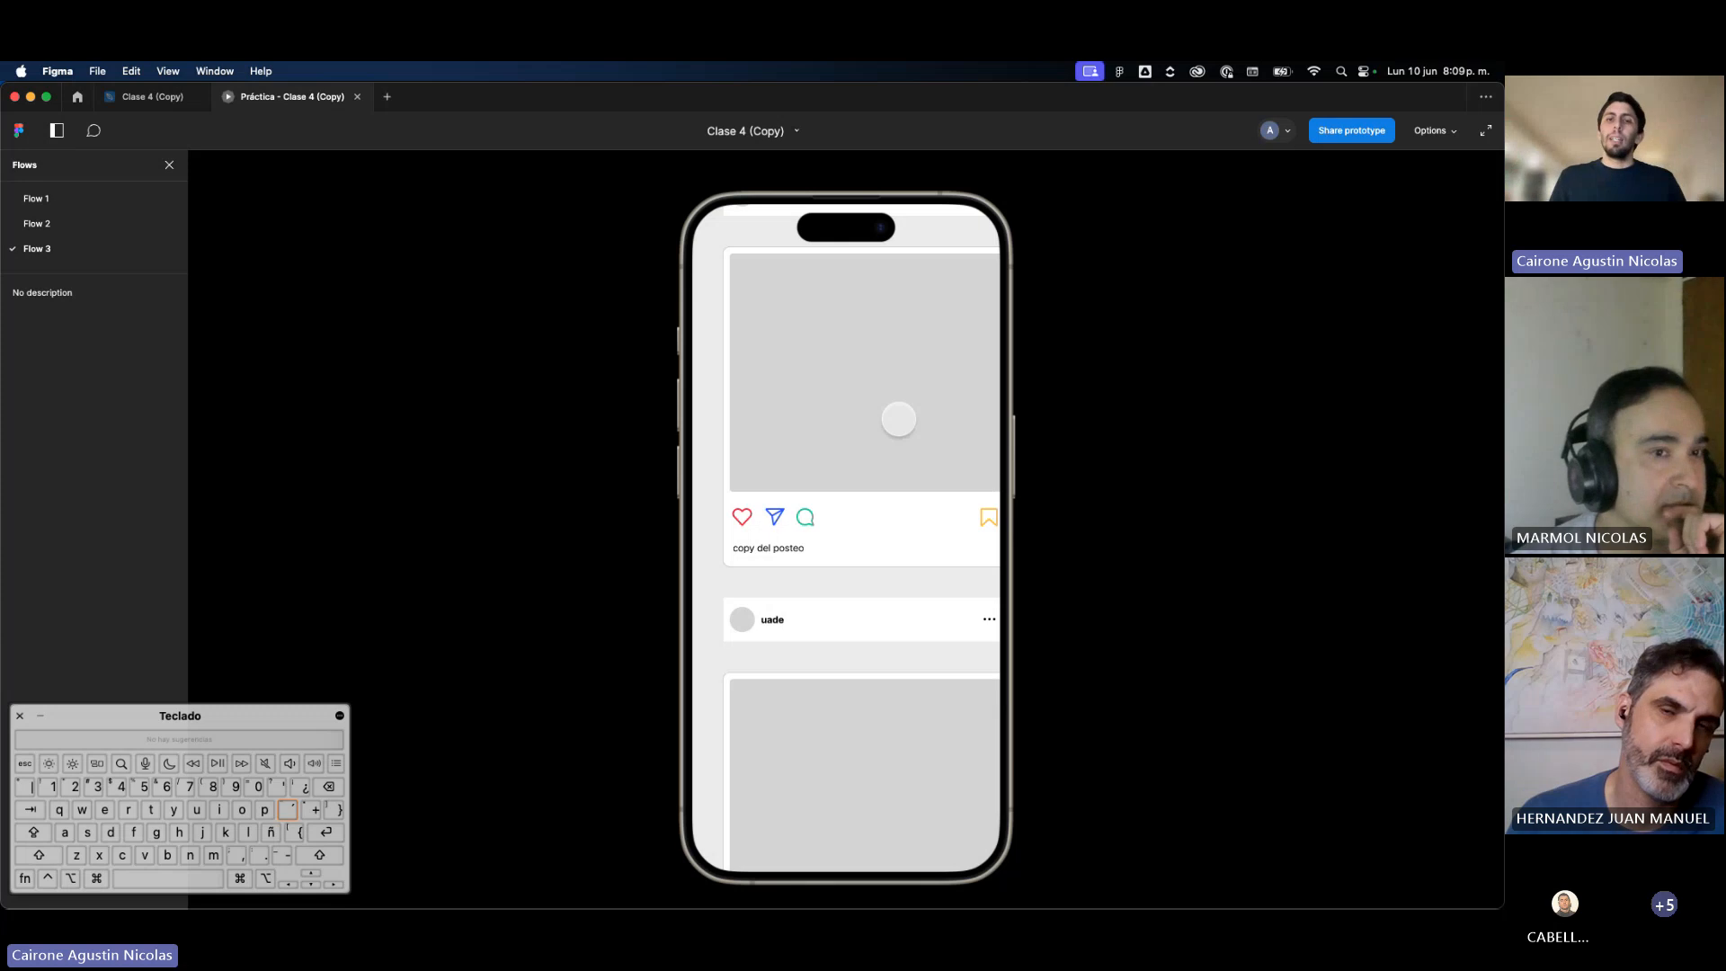
scroll(898, 418, down, 1)
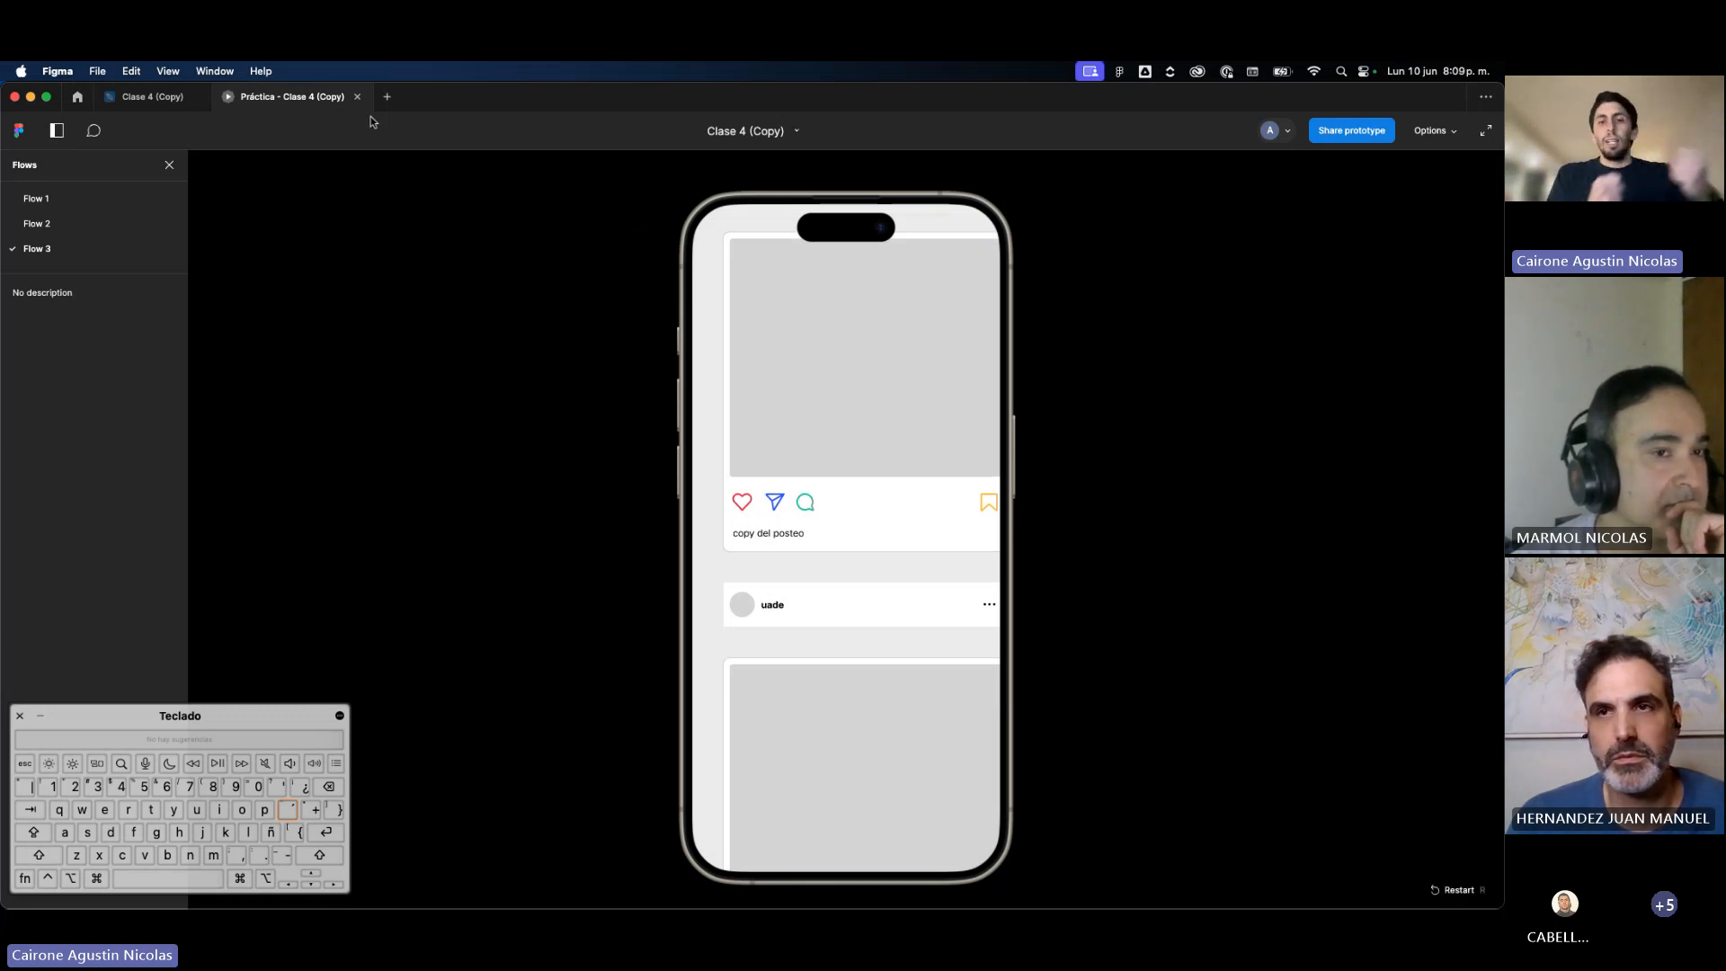
scroll(677, 297, down, 1)
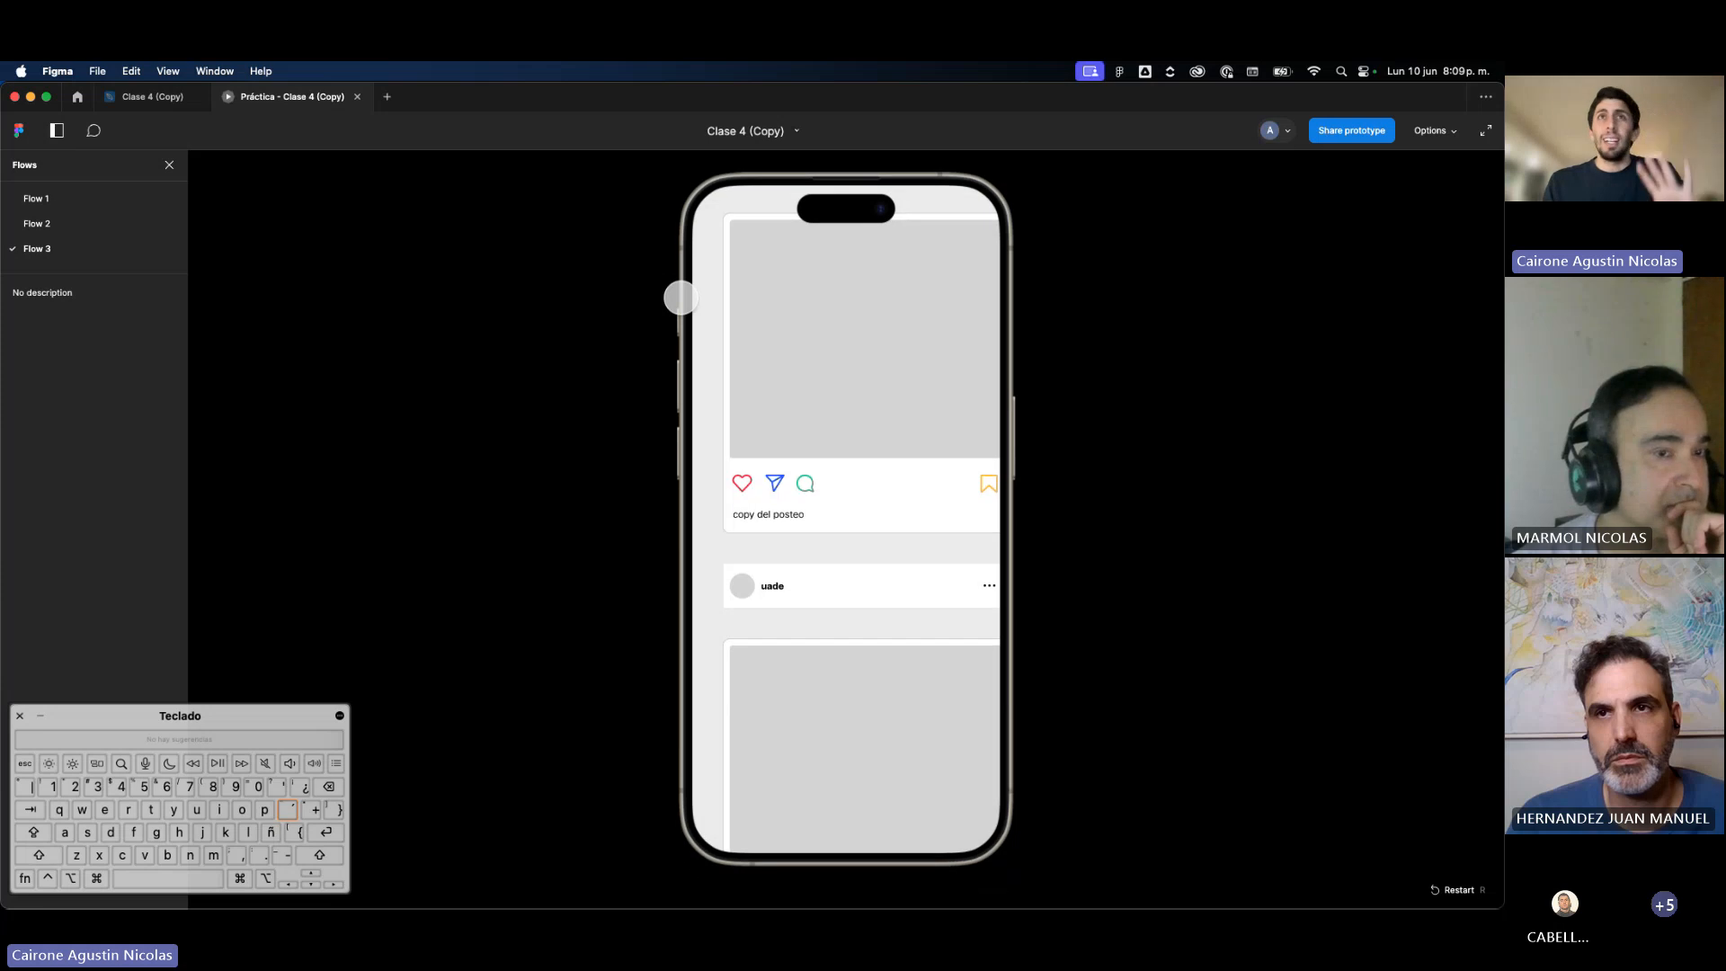
Step: Go back to the start of the feed and test swiping the Carrusel horizontally inside the phone frame
scroll(759, 361, up, 10)
scroll(740, 360, right, 1)
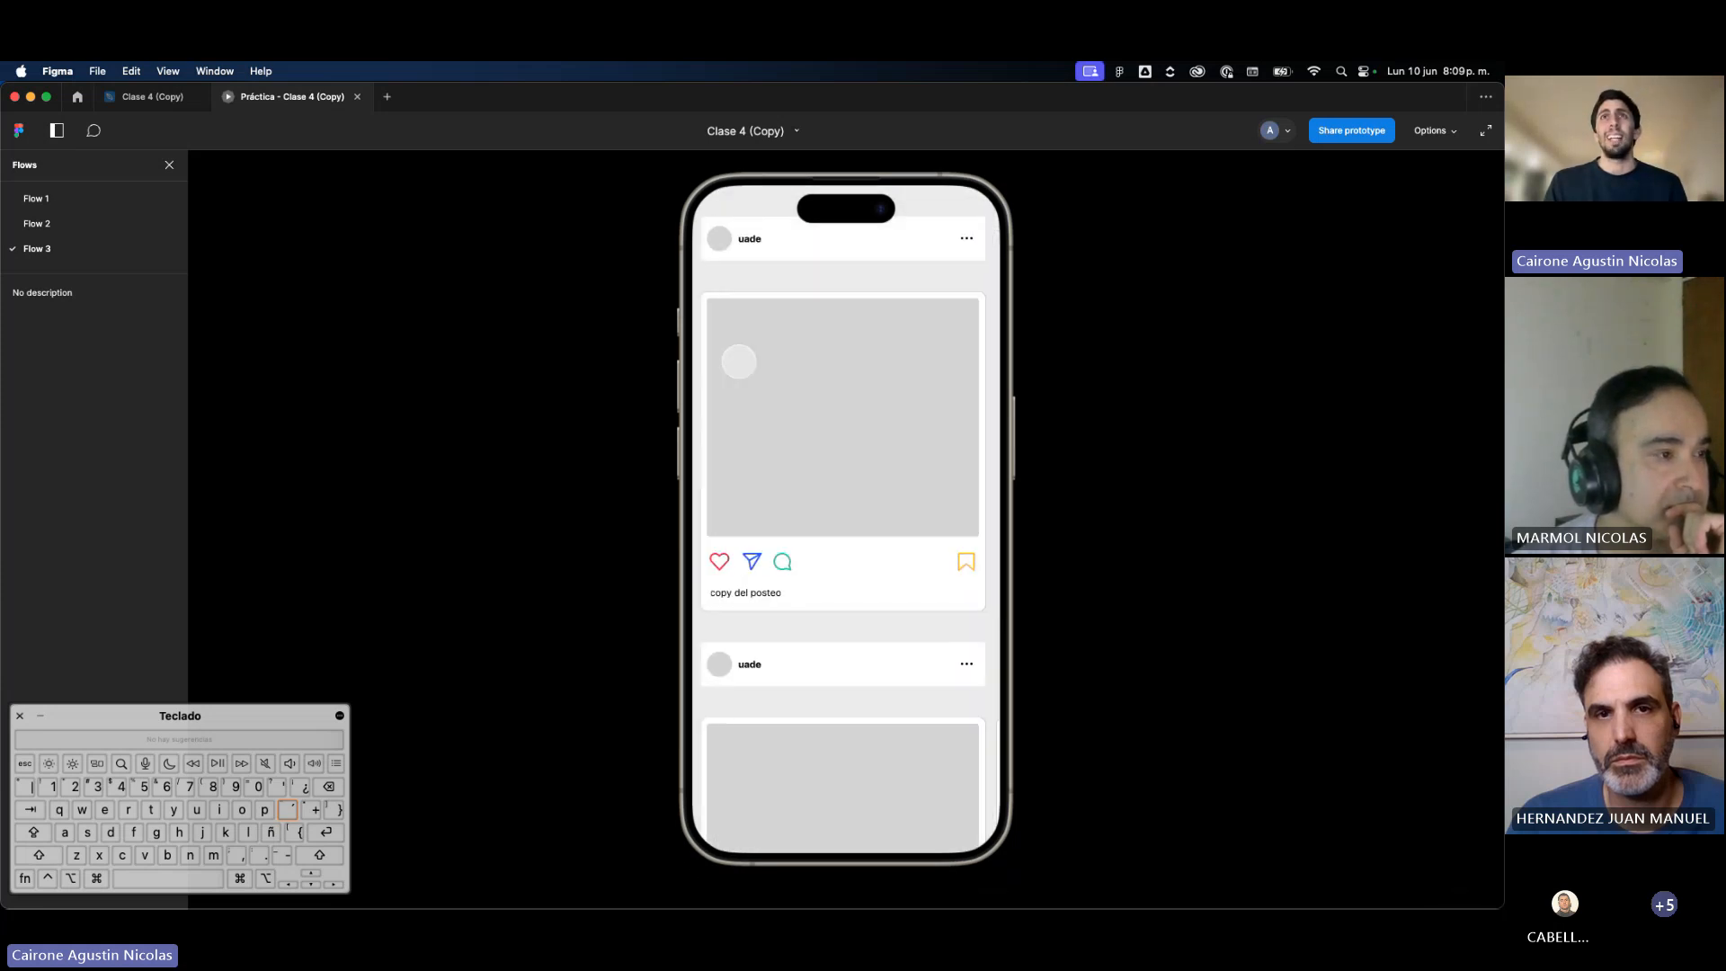
scroll(730, 356, down, 3)
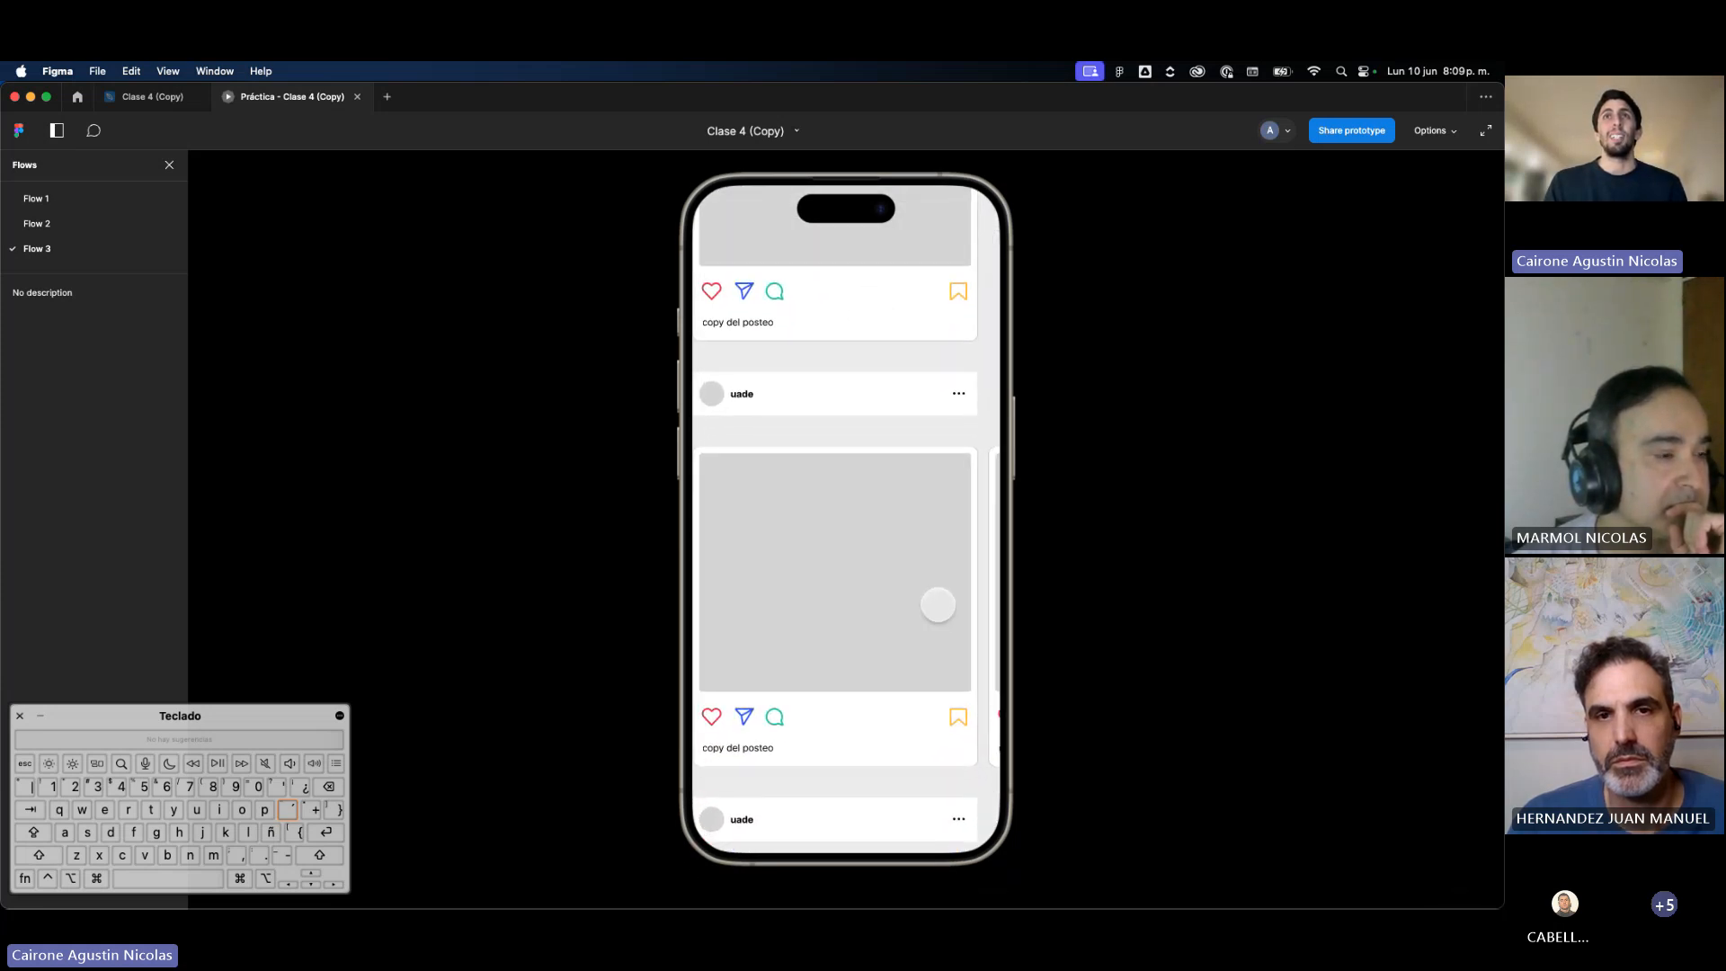
drag(935, 602, 1105, 606)
drag(887, 551, 919, 551)
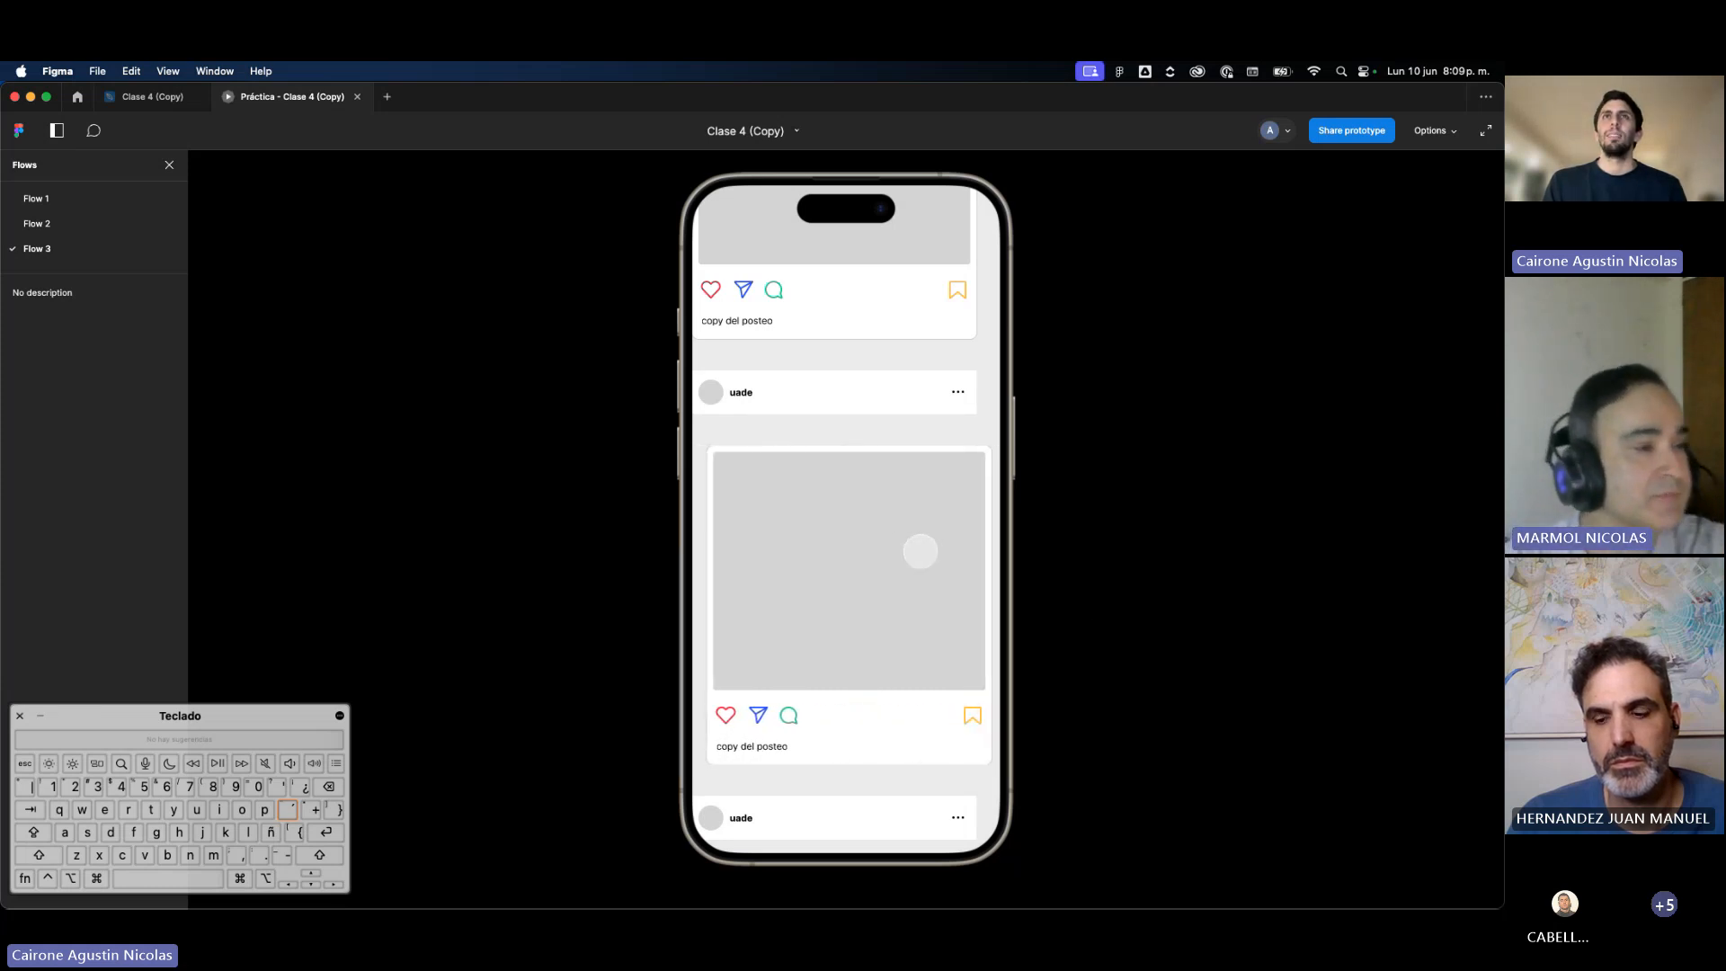
scroll(840, 385, left, 1)
mouse_move(839, 385)
mouse_down()
mouse_move(863, 386)
mouse_move(841, 393)
mouse_up()
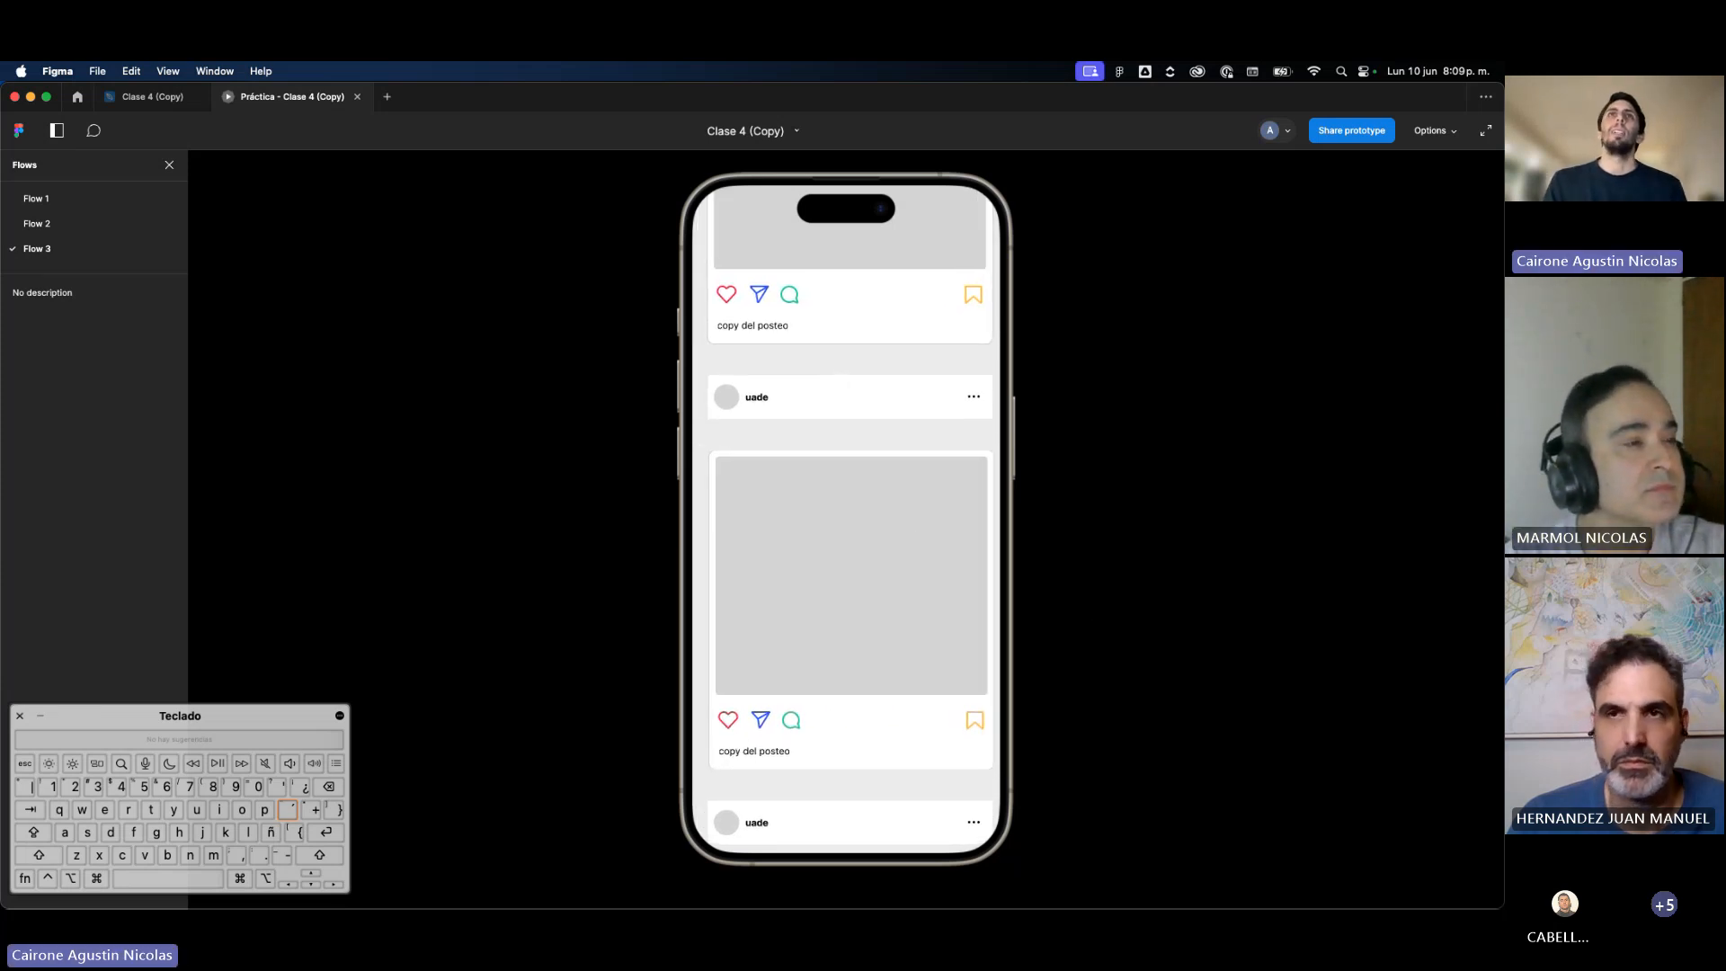
Step: Close the presentation and set the prototype device to None
click(357, 97)
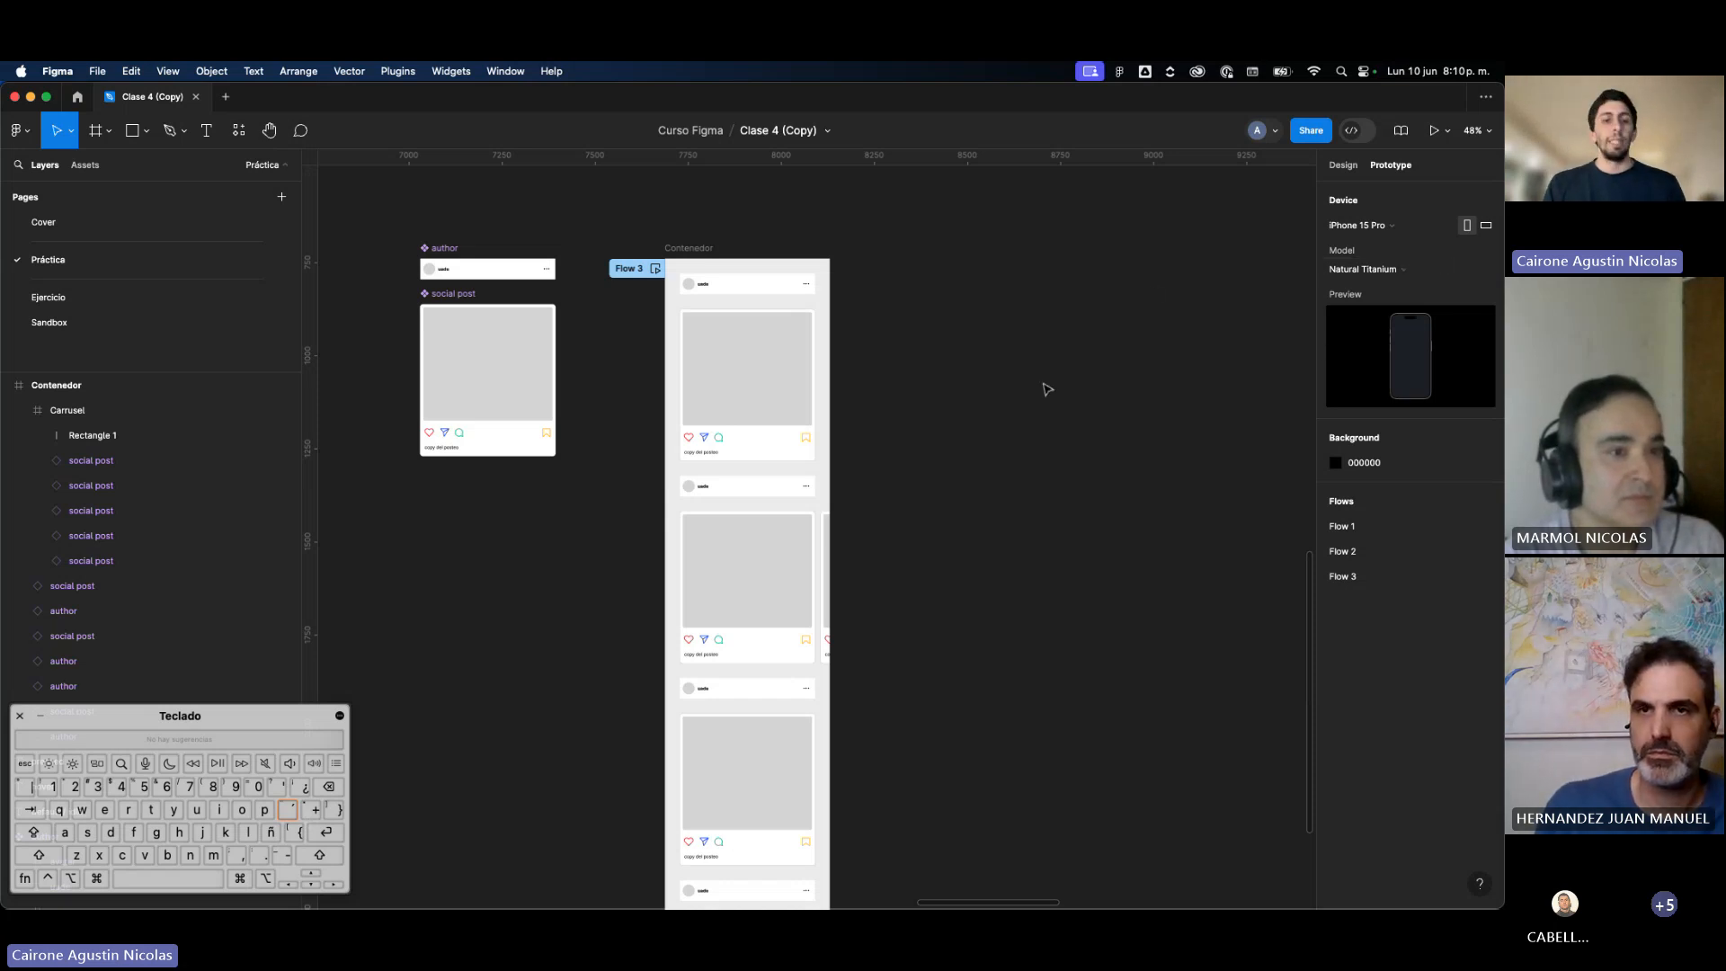
click(1366, 235)
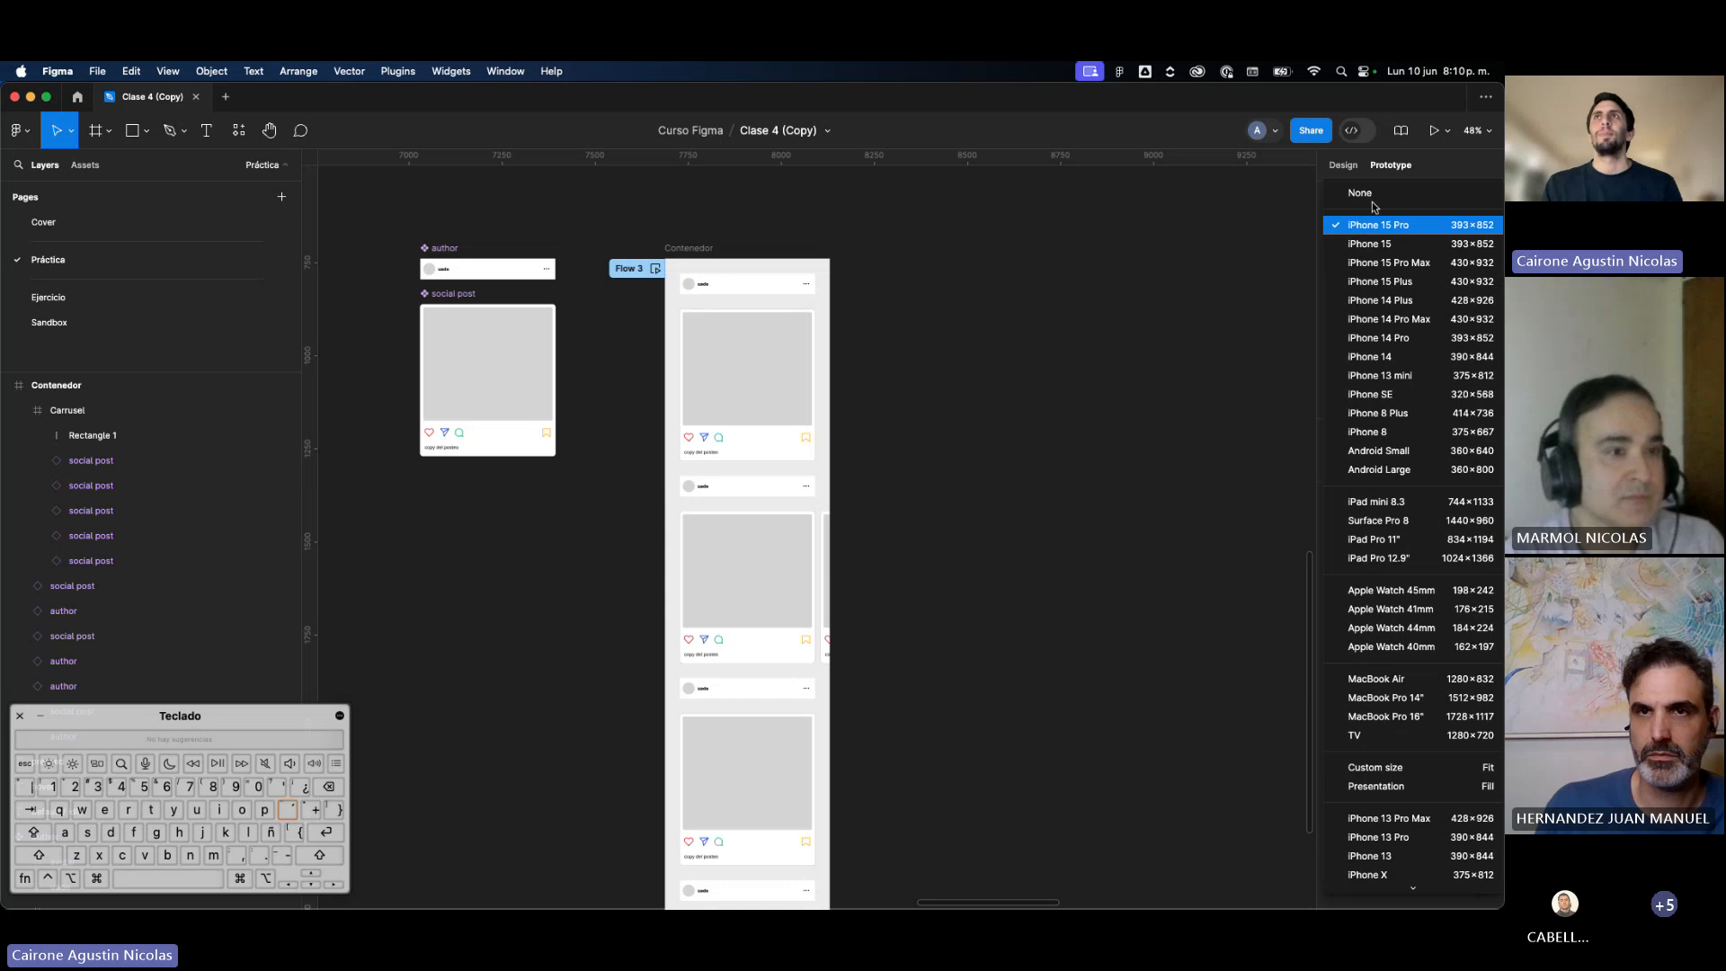
click(1368, 195)
Step: Preview Flow 3 without a device frame and examine the Carrusel in the feed
click(805, 577)
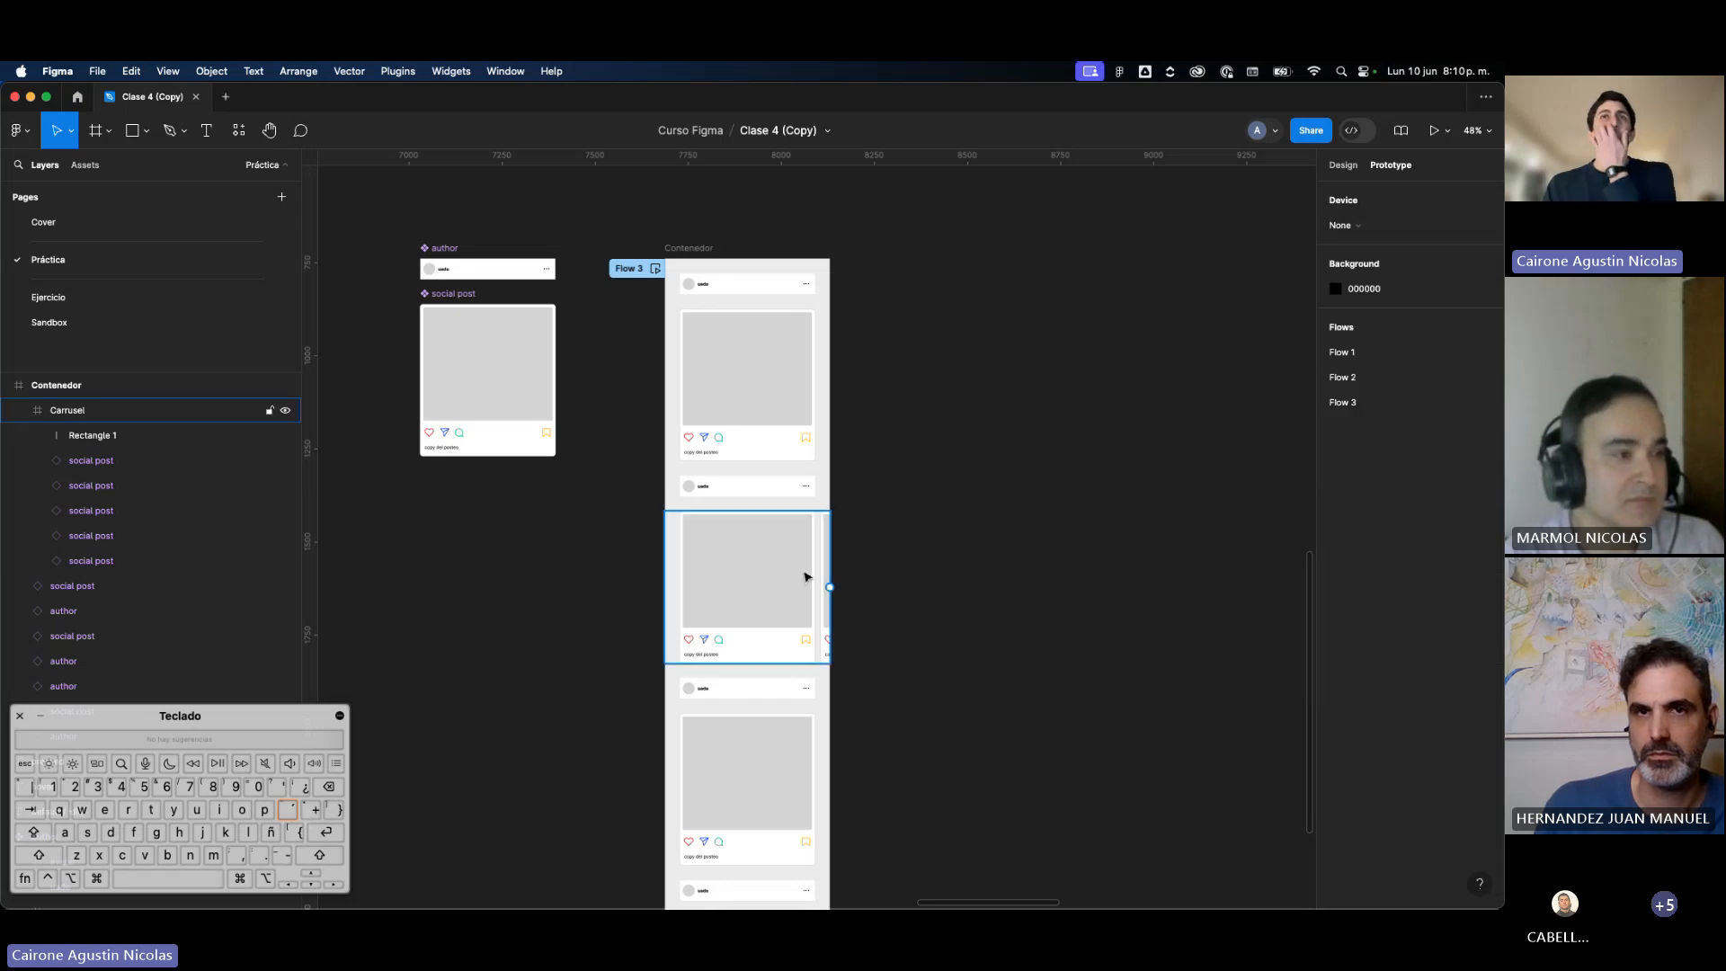
click(655, 268)
scroll(1062, 519, up, 2)
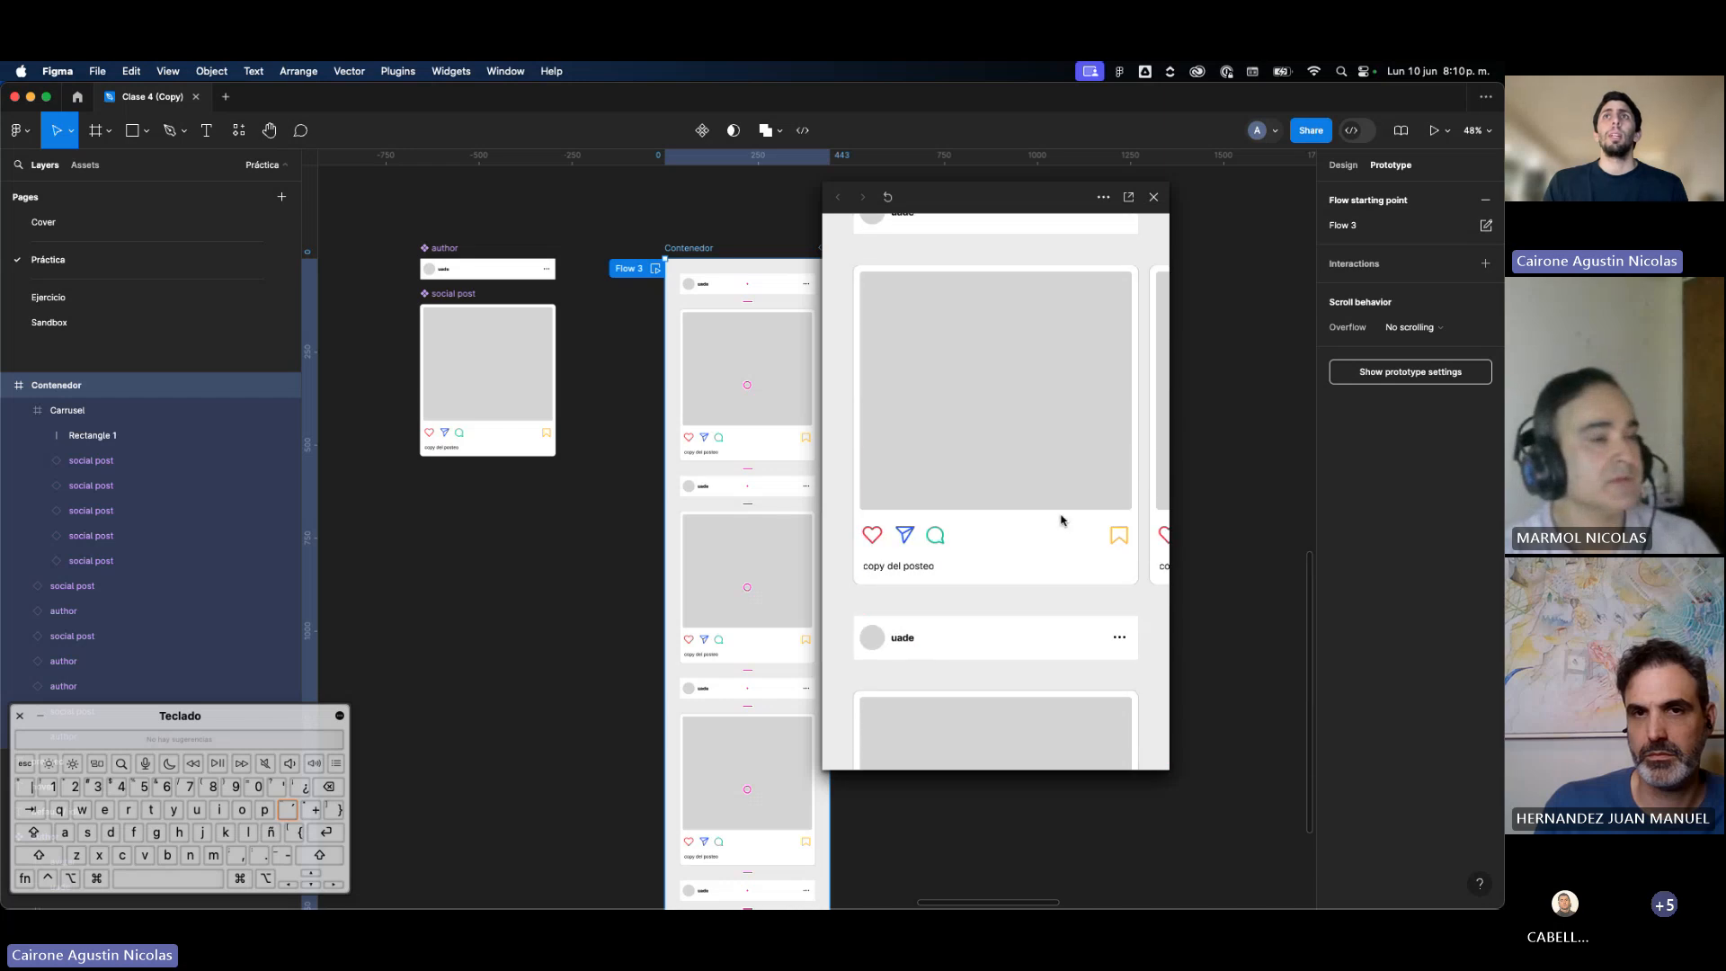
Step: Test swiping the Carrusel sideways and scrolling the feed vertically in the frameless Flow 3 preview
scroll(1114, 476, left, 1)
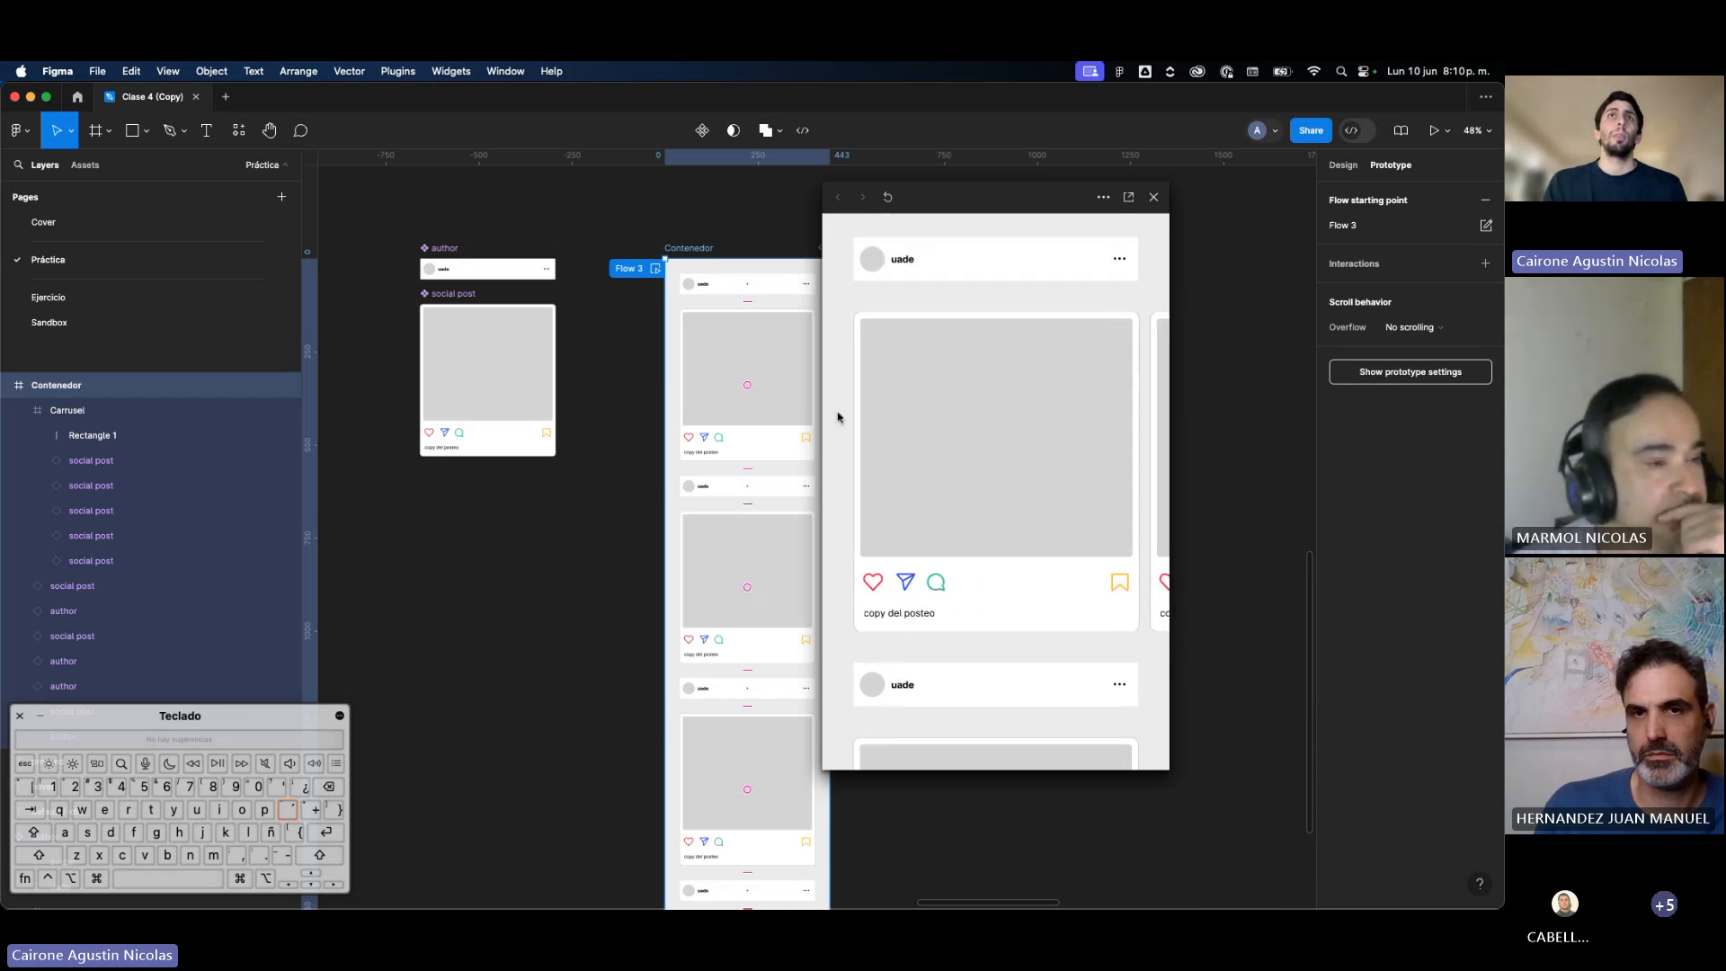
scroll(1101, 493, right, 3)
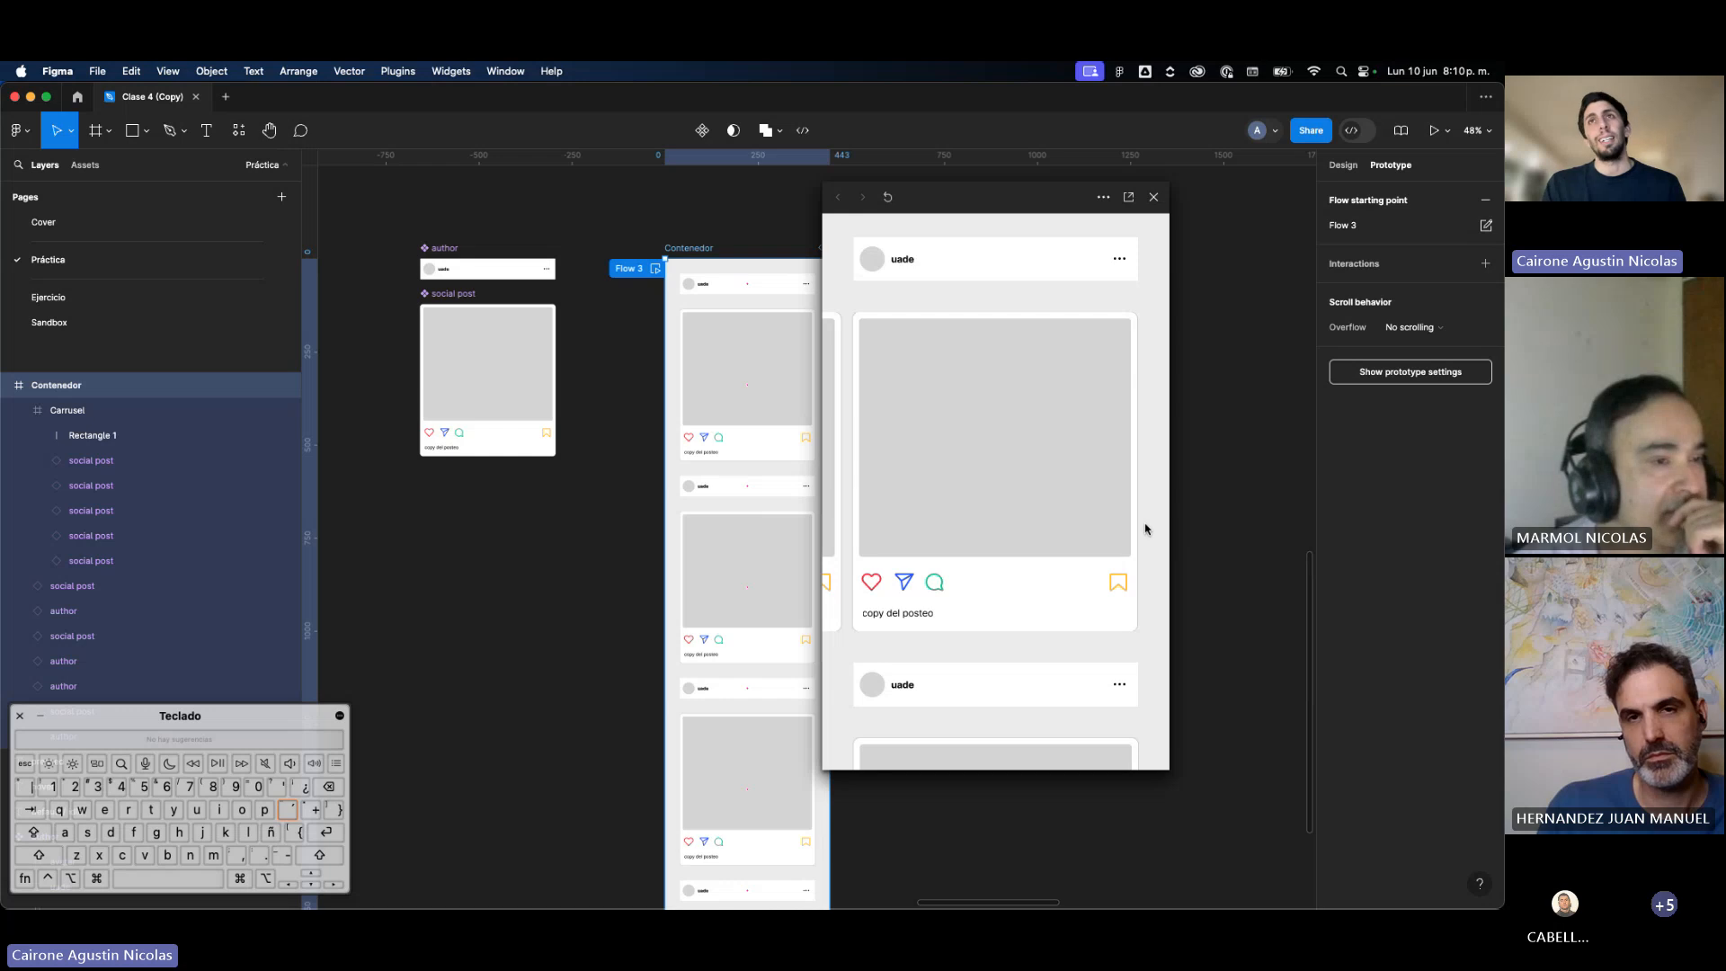
scroll(1145, 528, down, 5)
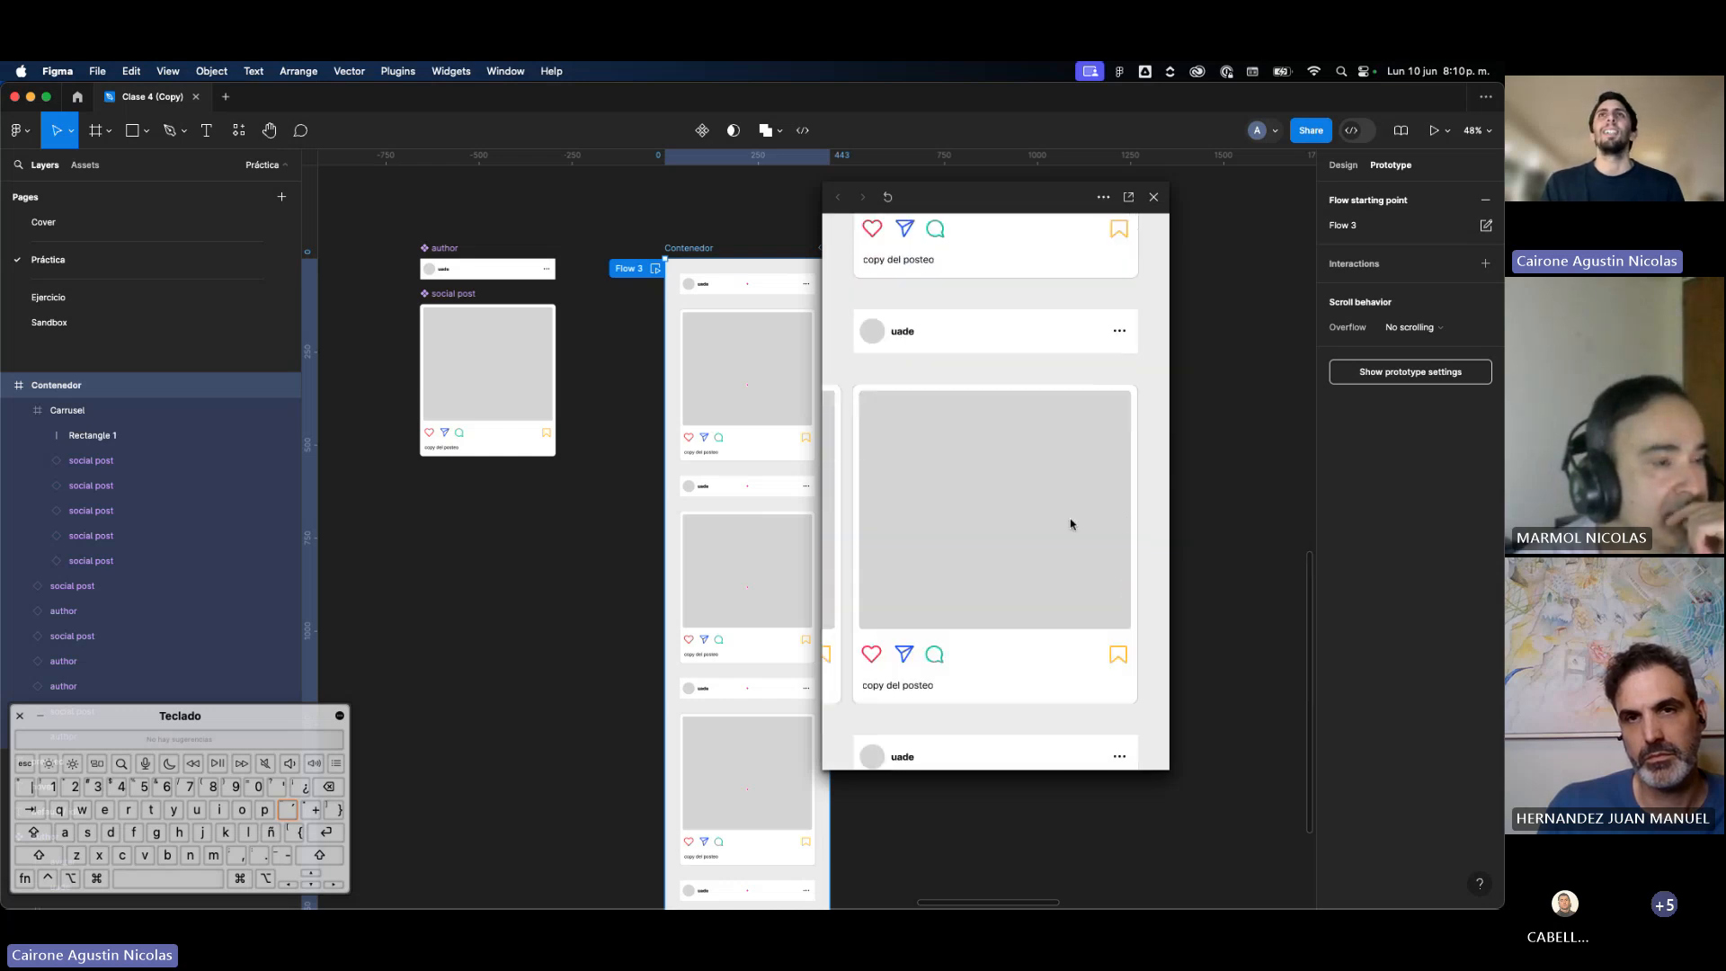
scroll(1070, 524, left, 3)
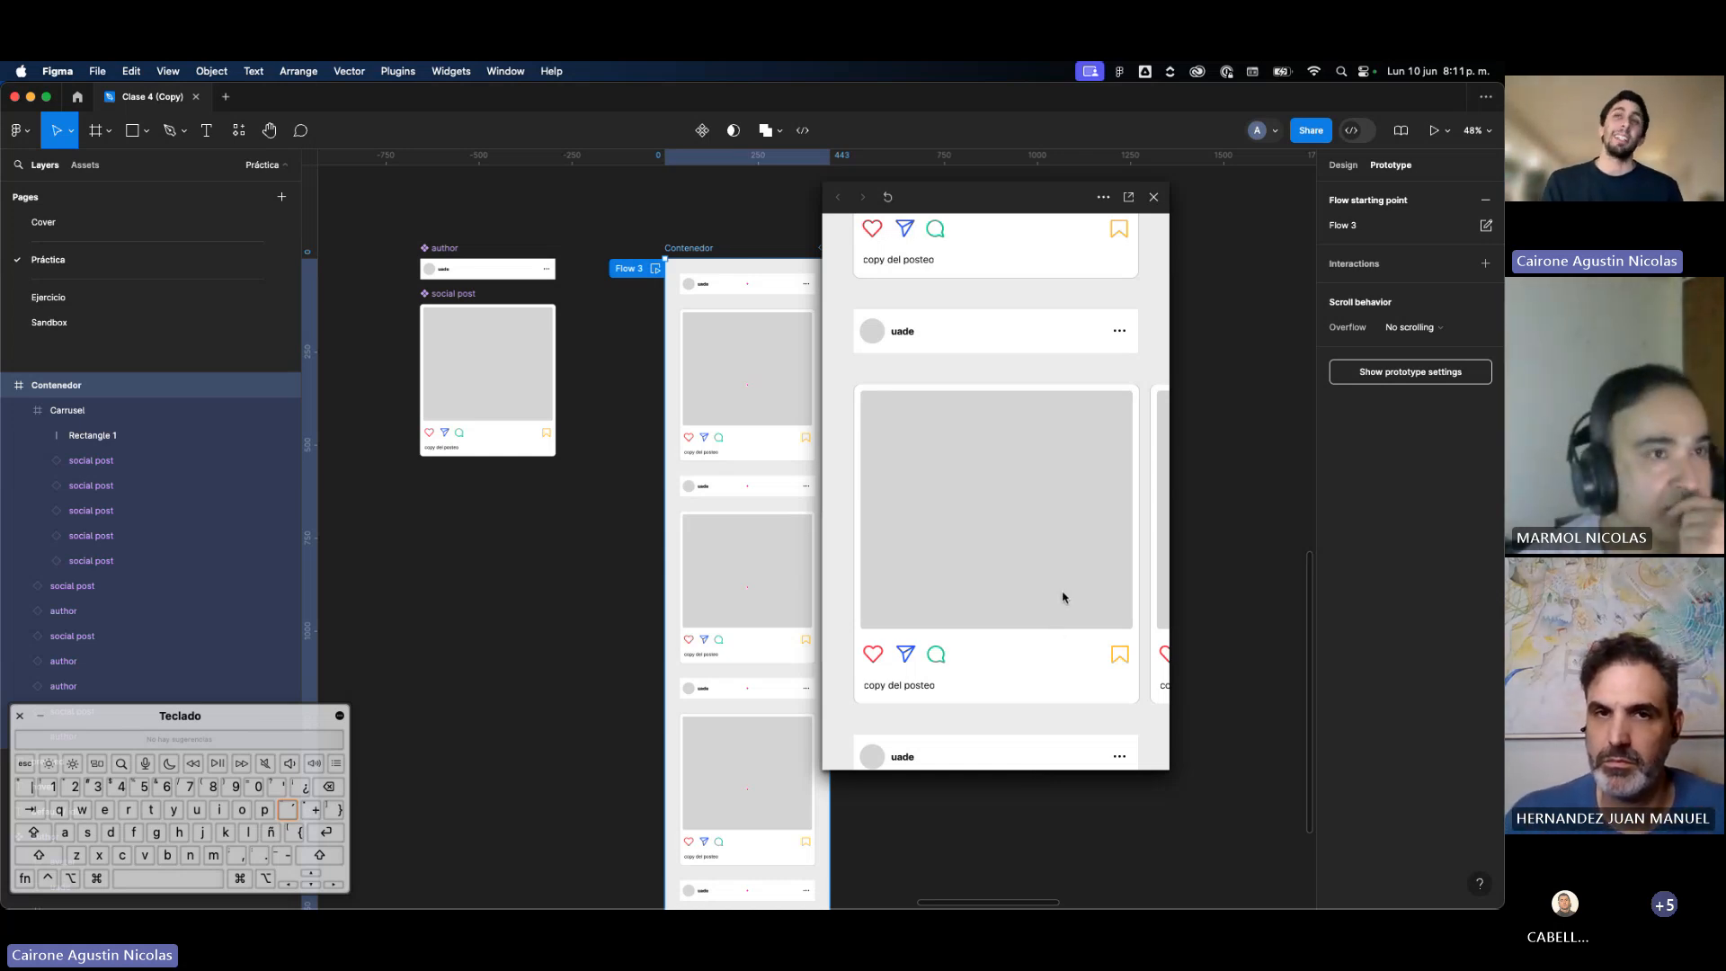
drag(1063, 594, 974, 601)
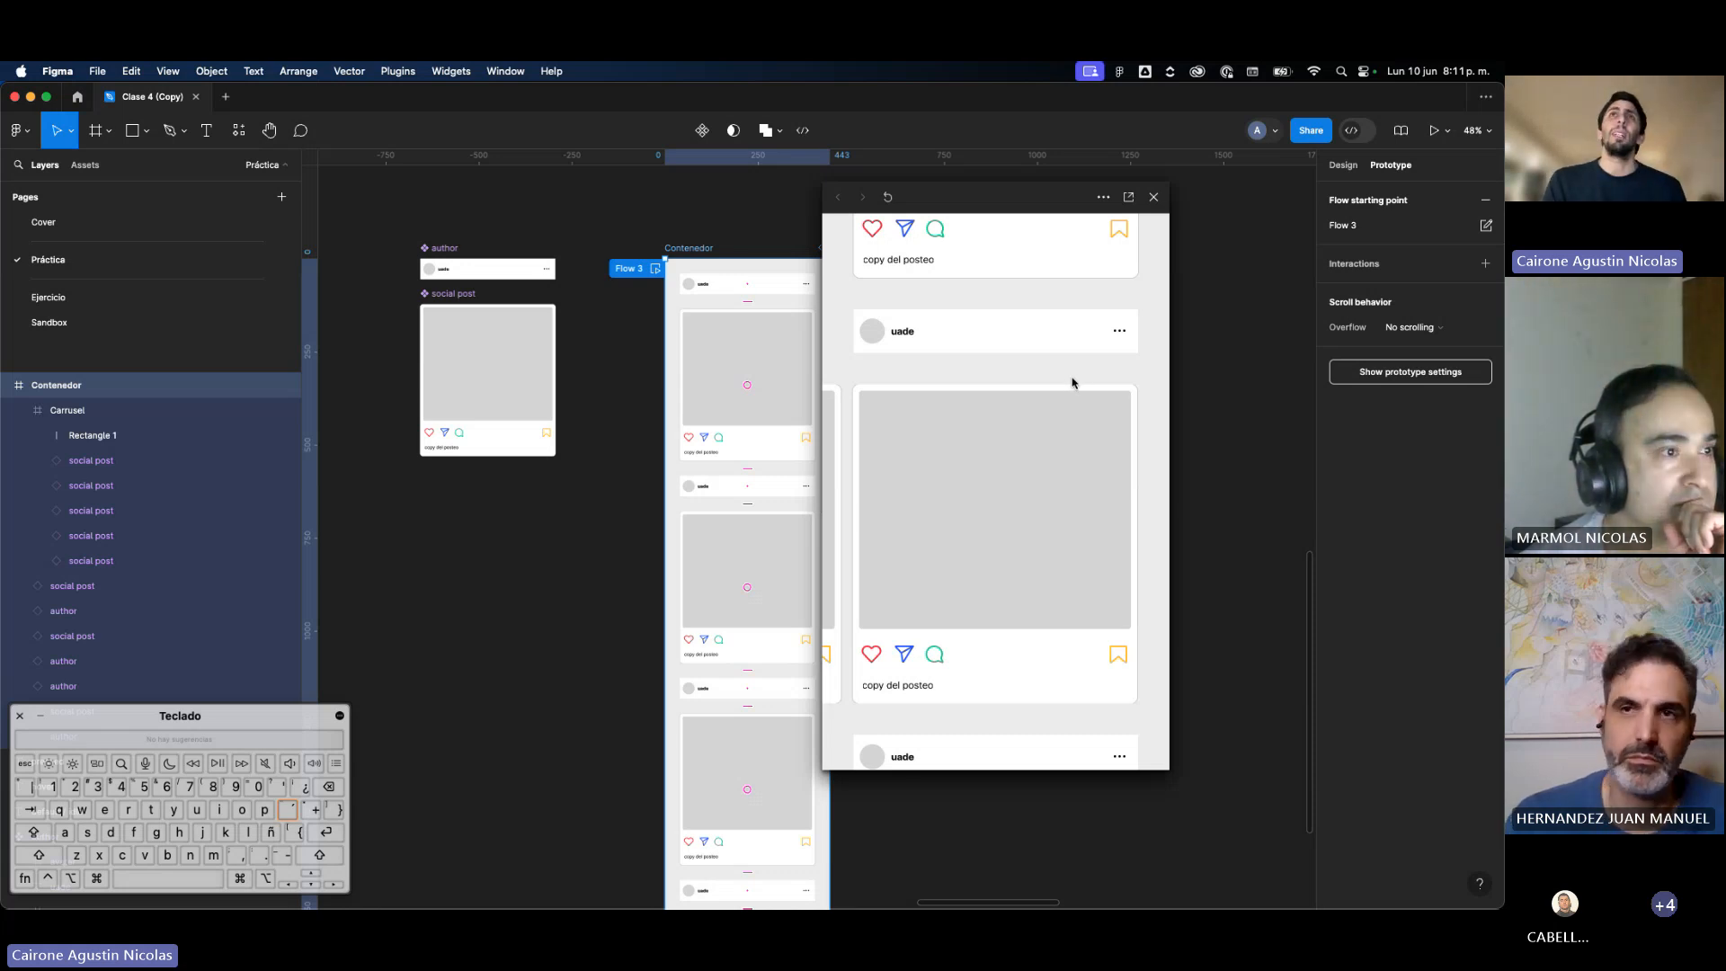
scroll(1050, 332, down, 2)
scroll(1050, 331, up, 6)
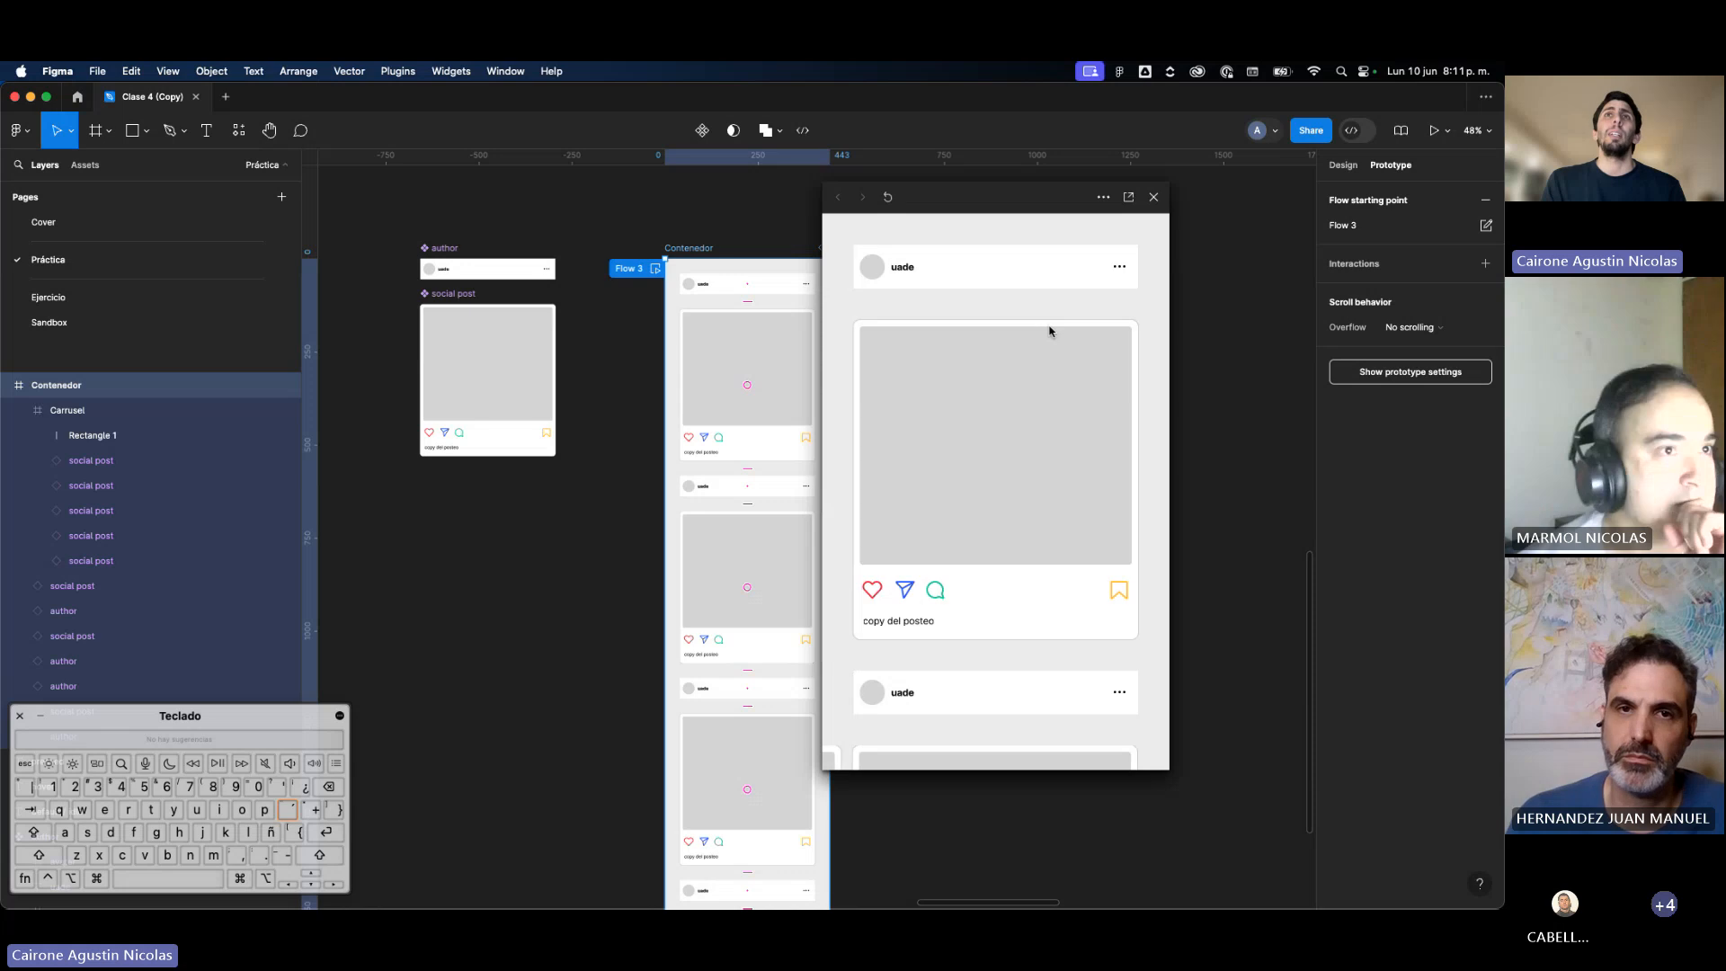
scroll(1046, 339, down, 4)
scroll(1090, 504, right, 2)
scroll(947, 582, left, 2)
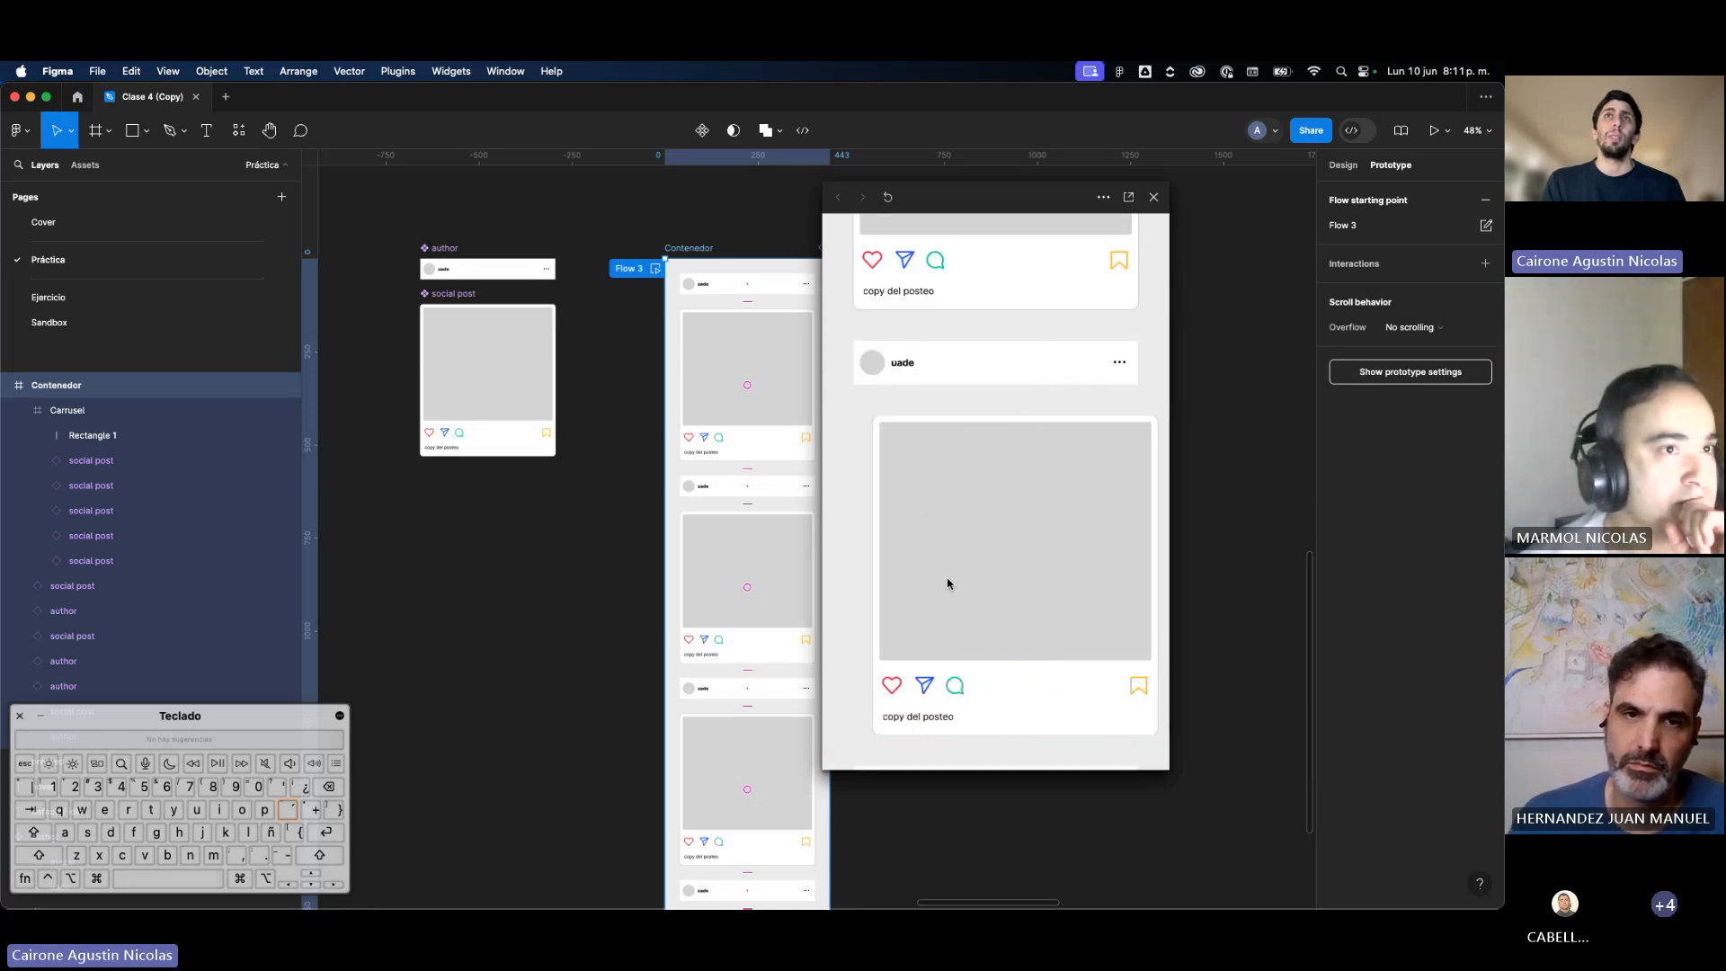
Step: Scroll the previewed feed up and down and examine how the author headers move with their posts
scroll(1044, 455, up, 2)
scroll(1079, 318, up, 3)
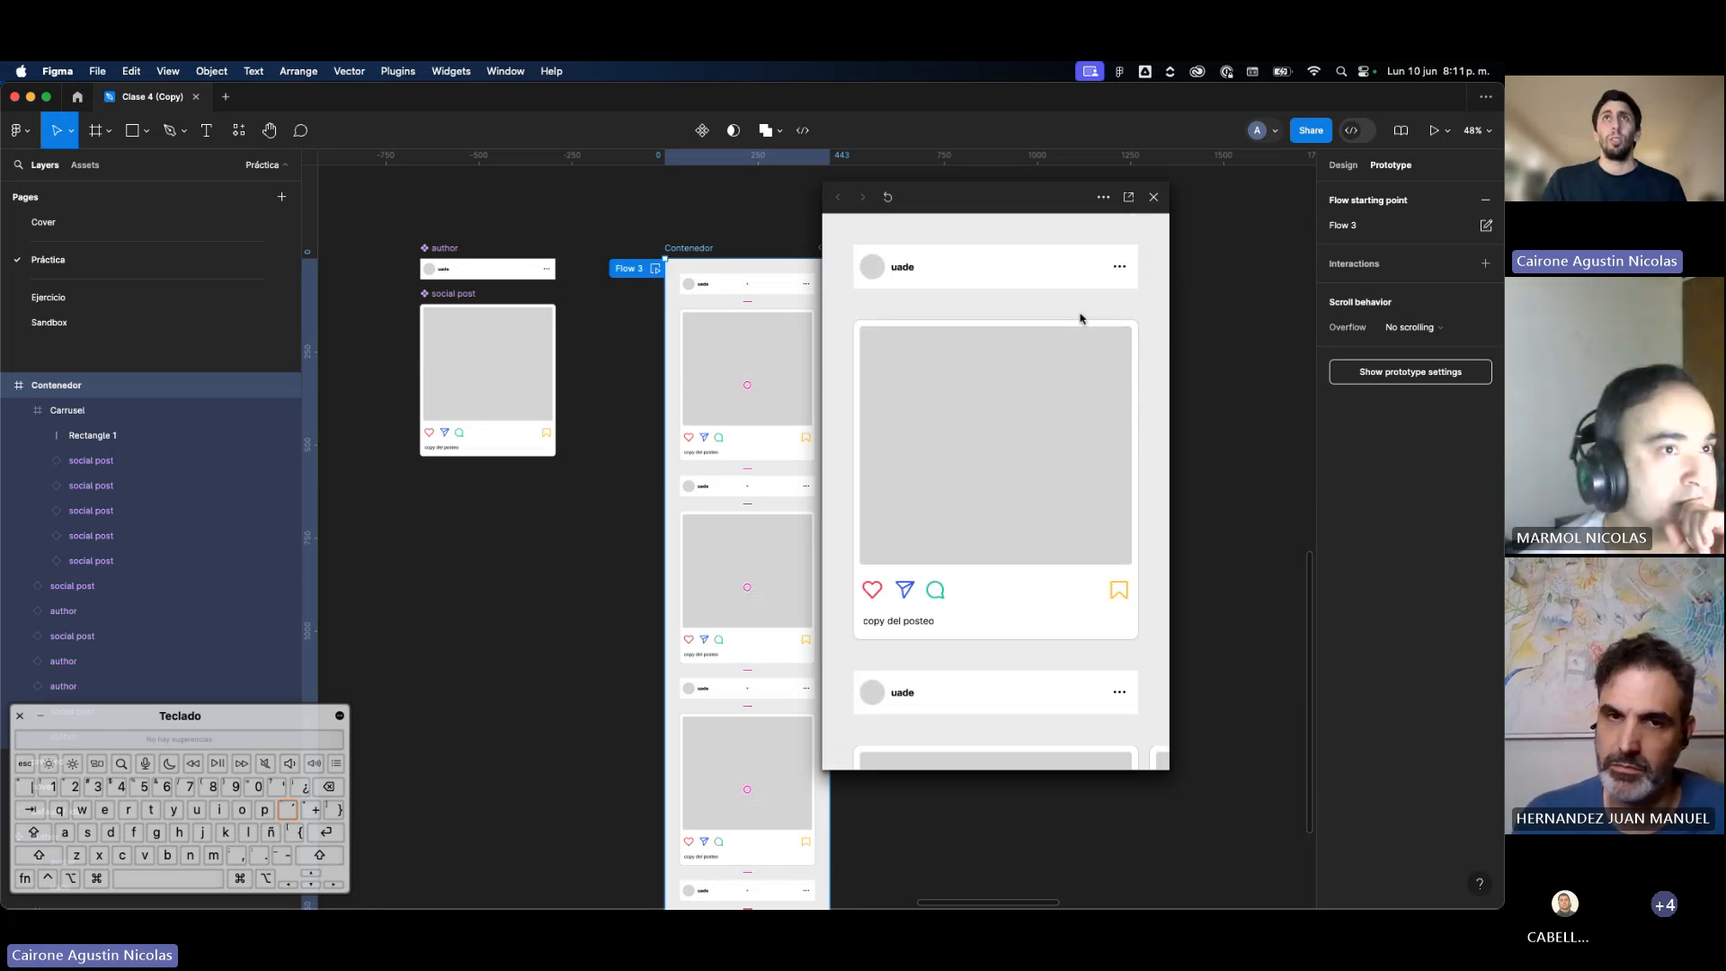
scroll(1079, 318, down, 1)
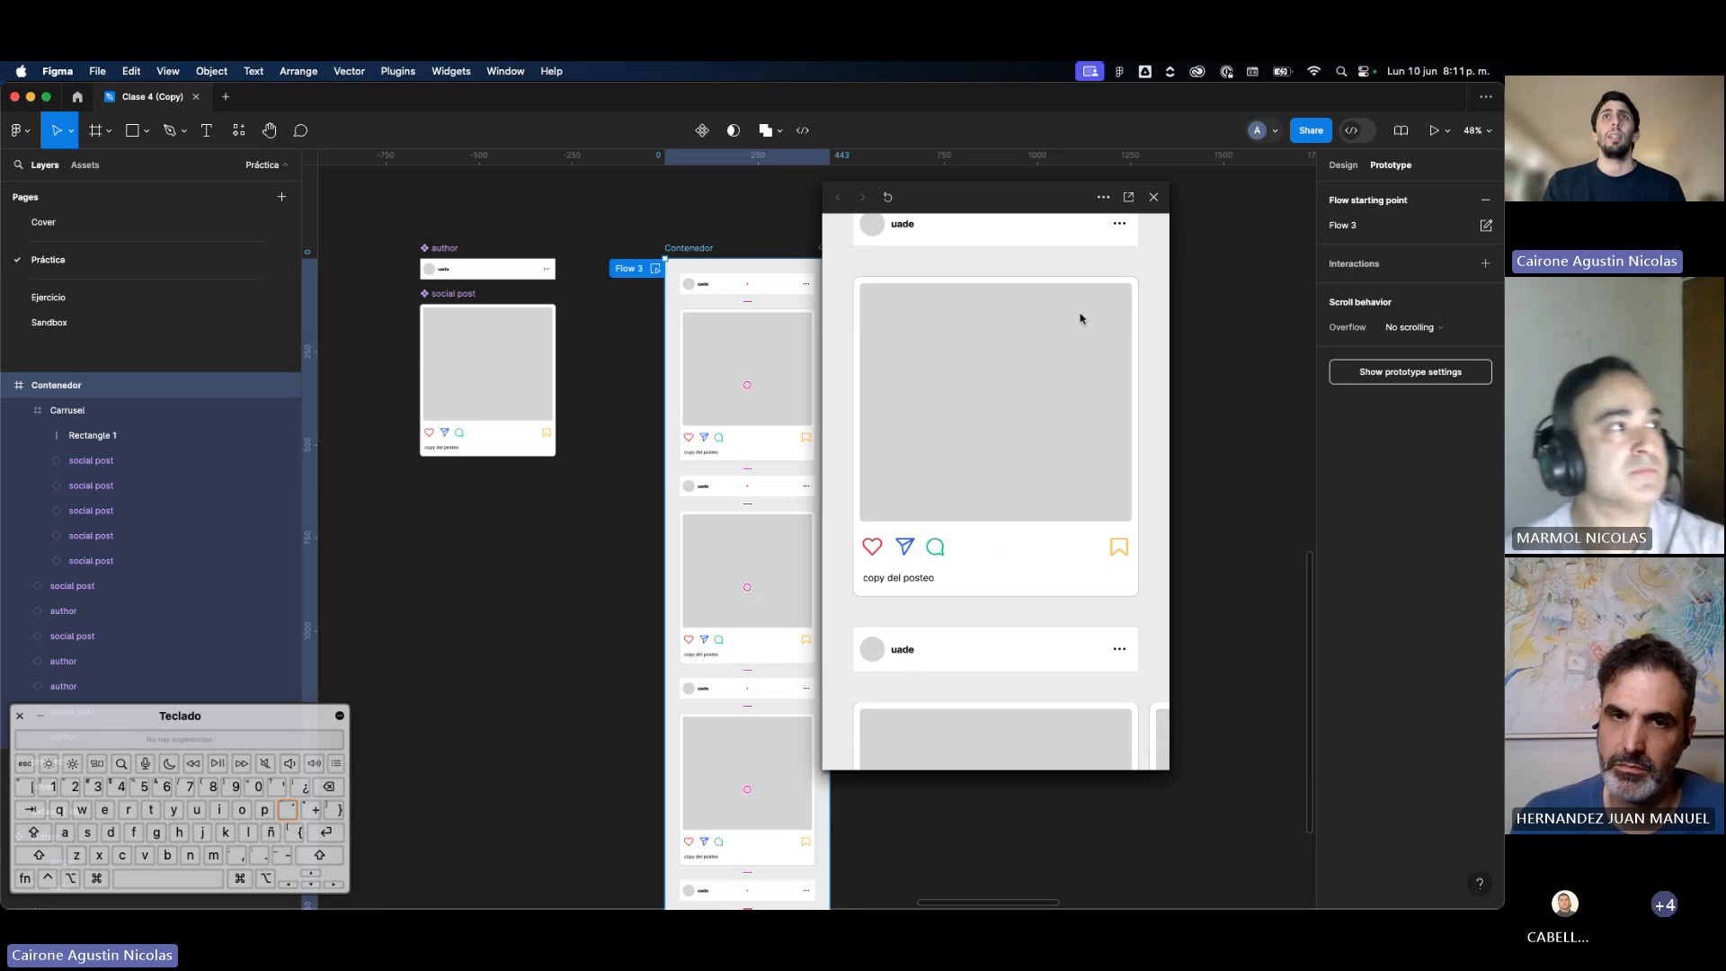
scroll(1080, 318, down, 1)
scroll(1080, 318, up, 2)
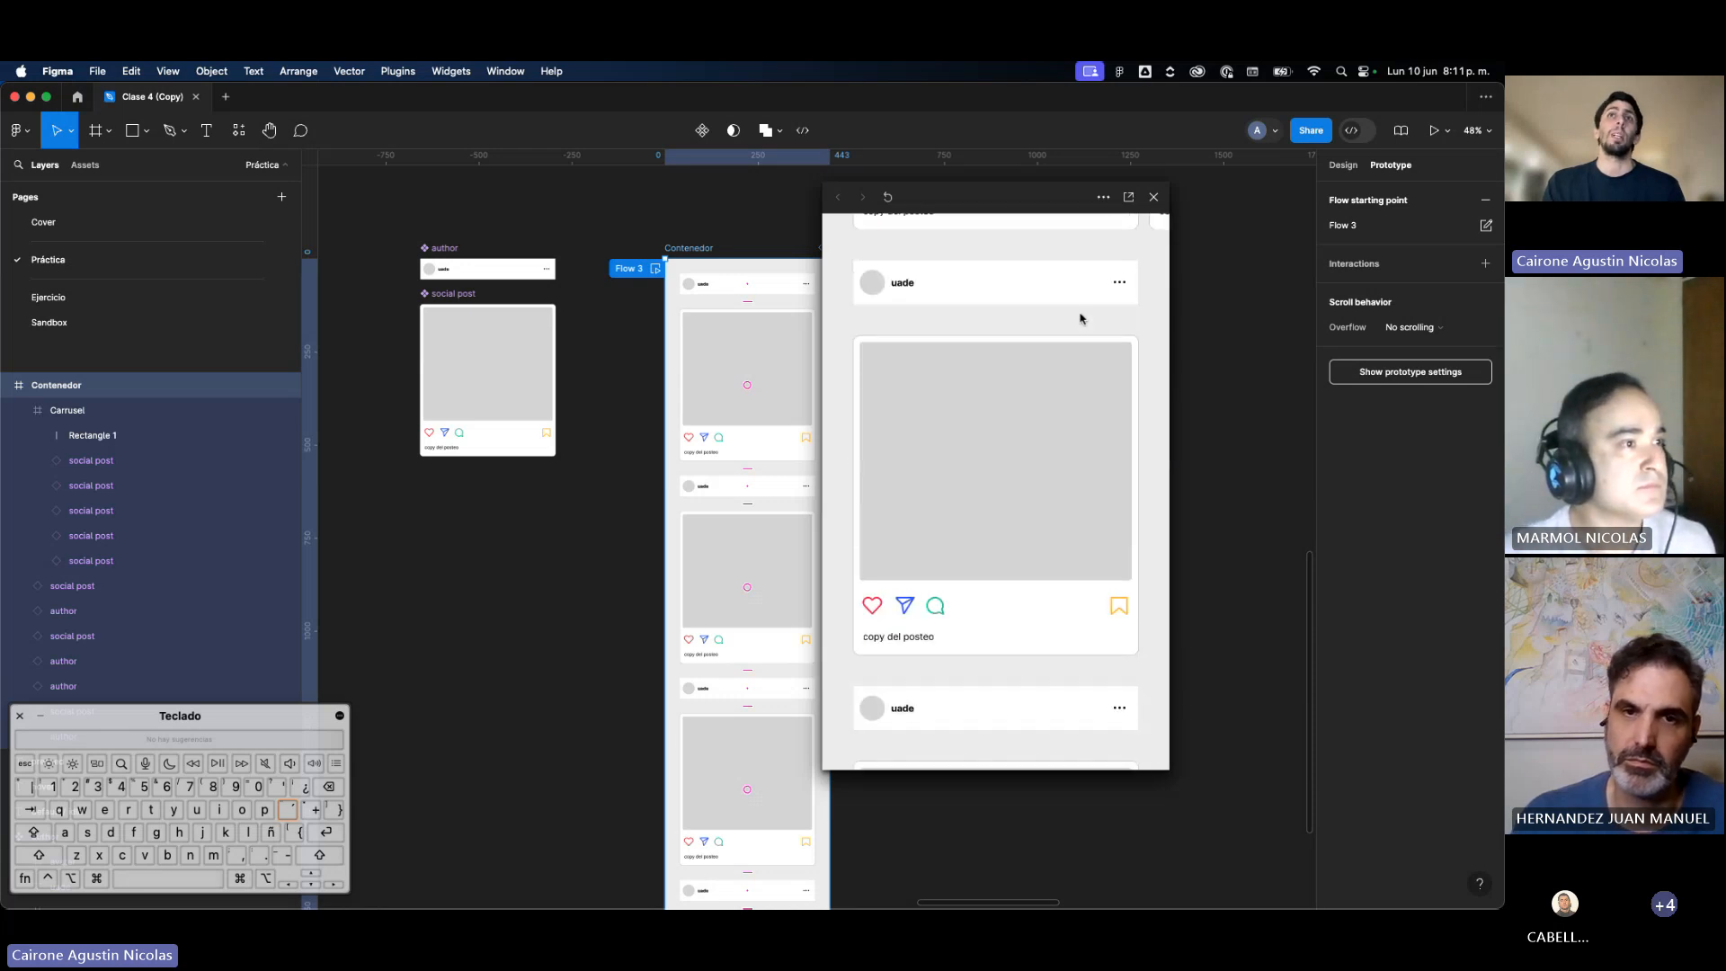
scroll(1079, 318, down, 1)
scroll(1079, 319, down, 5)
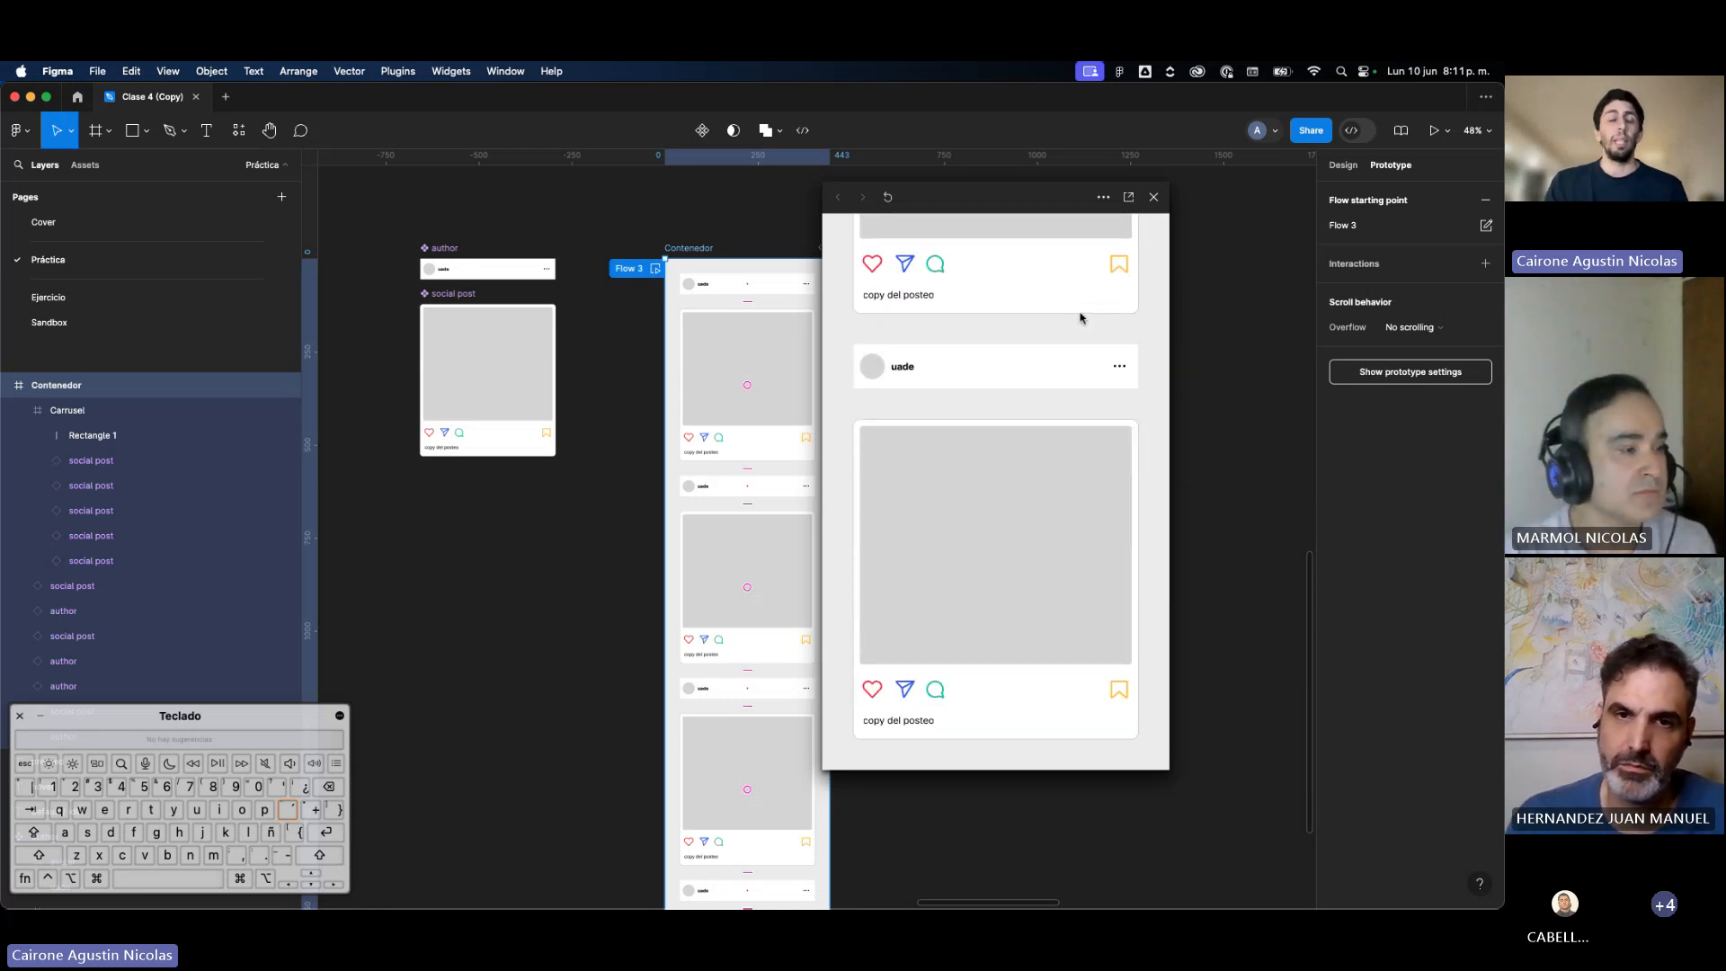
scroll(1080, 318, up, 2)
scroll(1079, 318, down, 4)
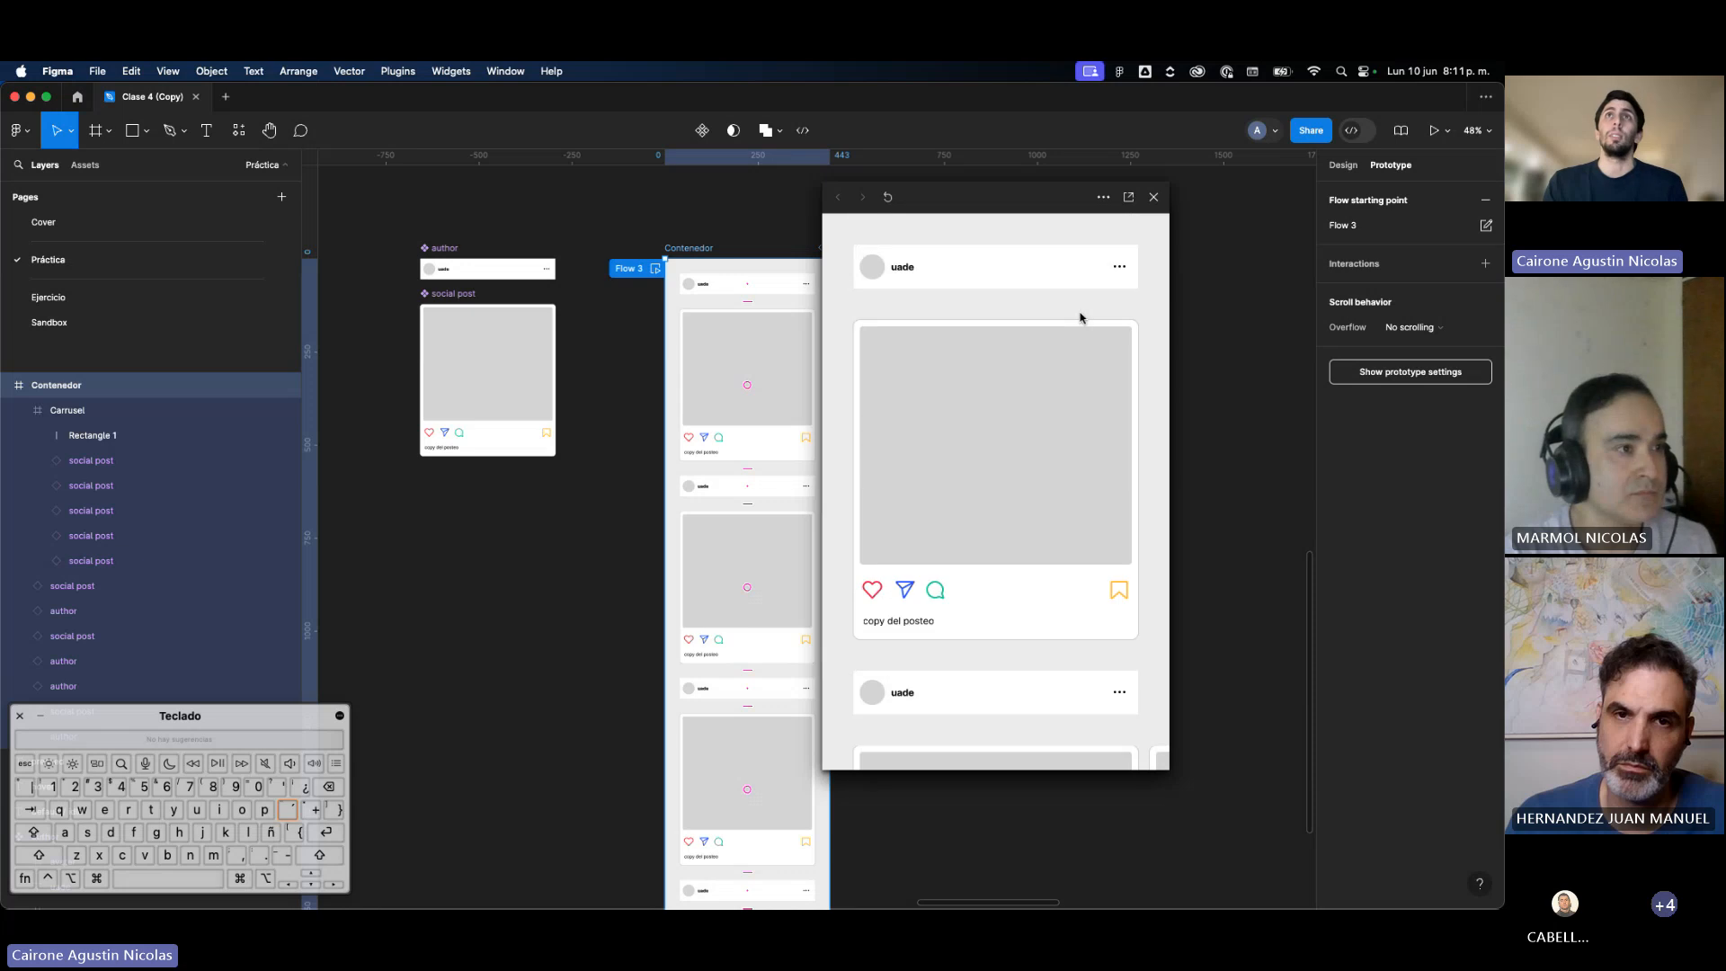
scroll(1079, 318, up, 4)
scroll(1079, 318, up, 3)
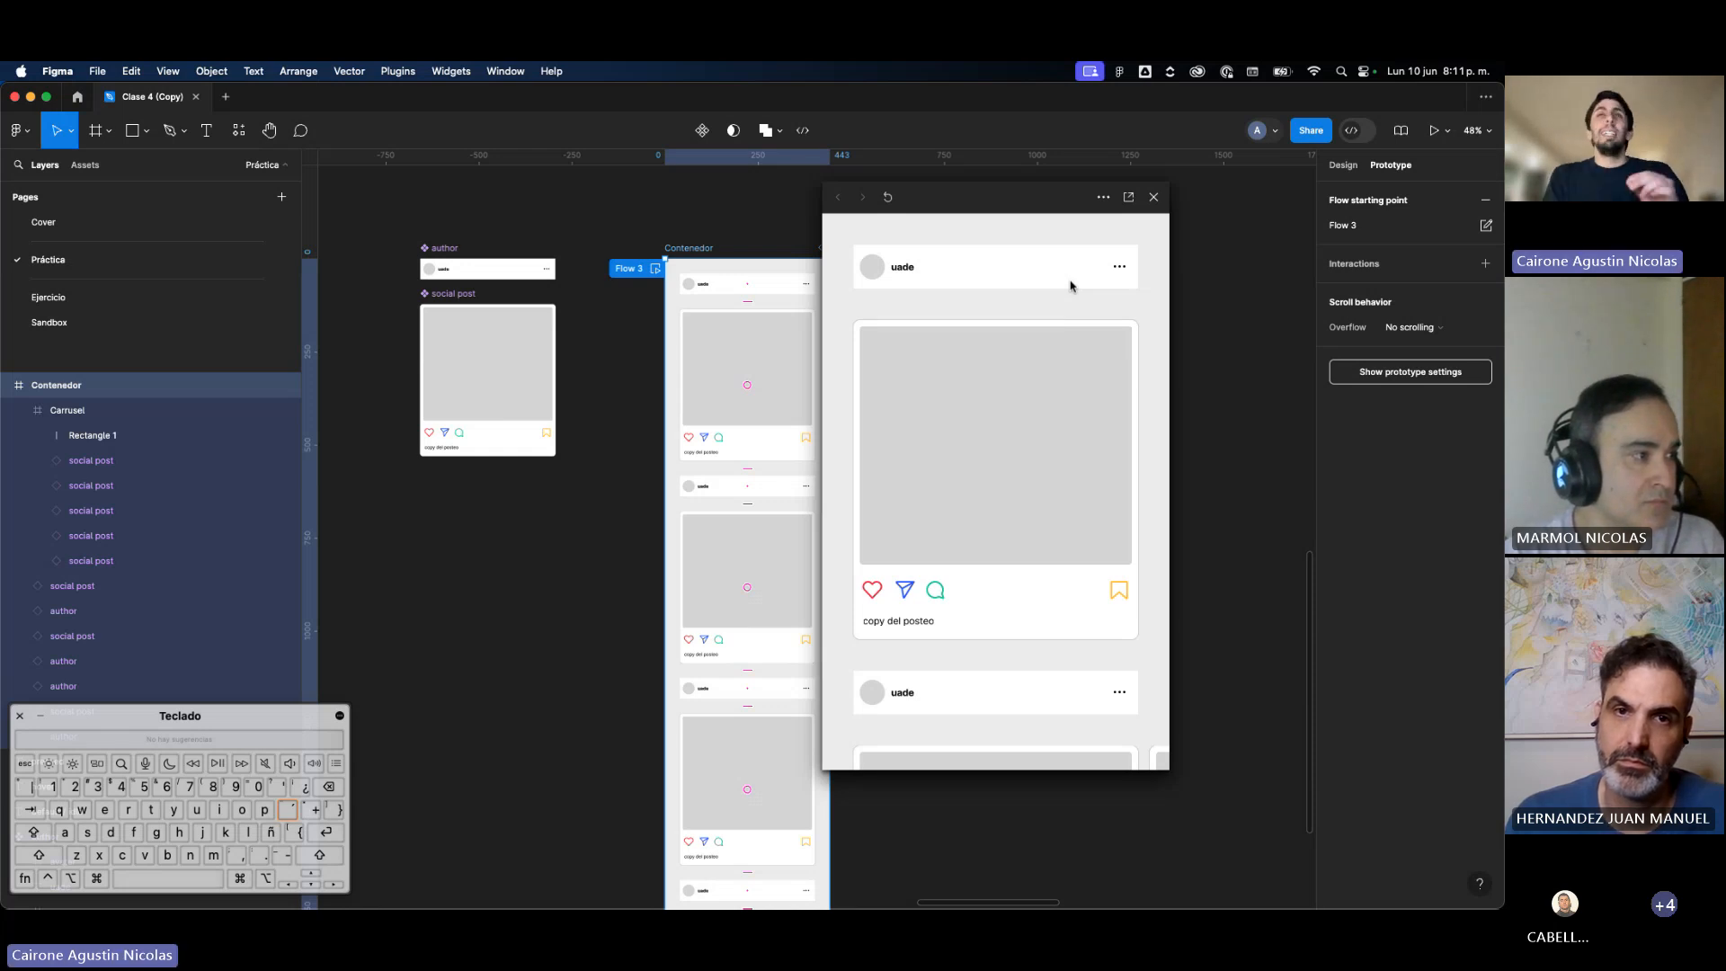
scroll(1070, 280, down, 3)
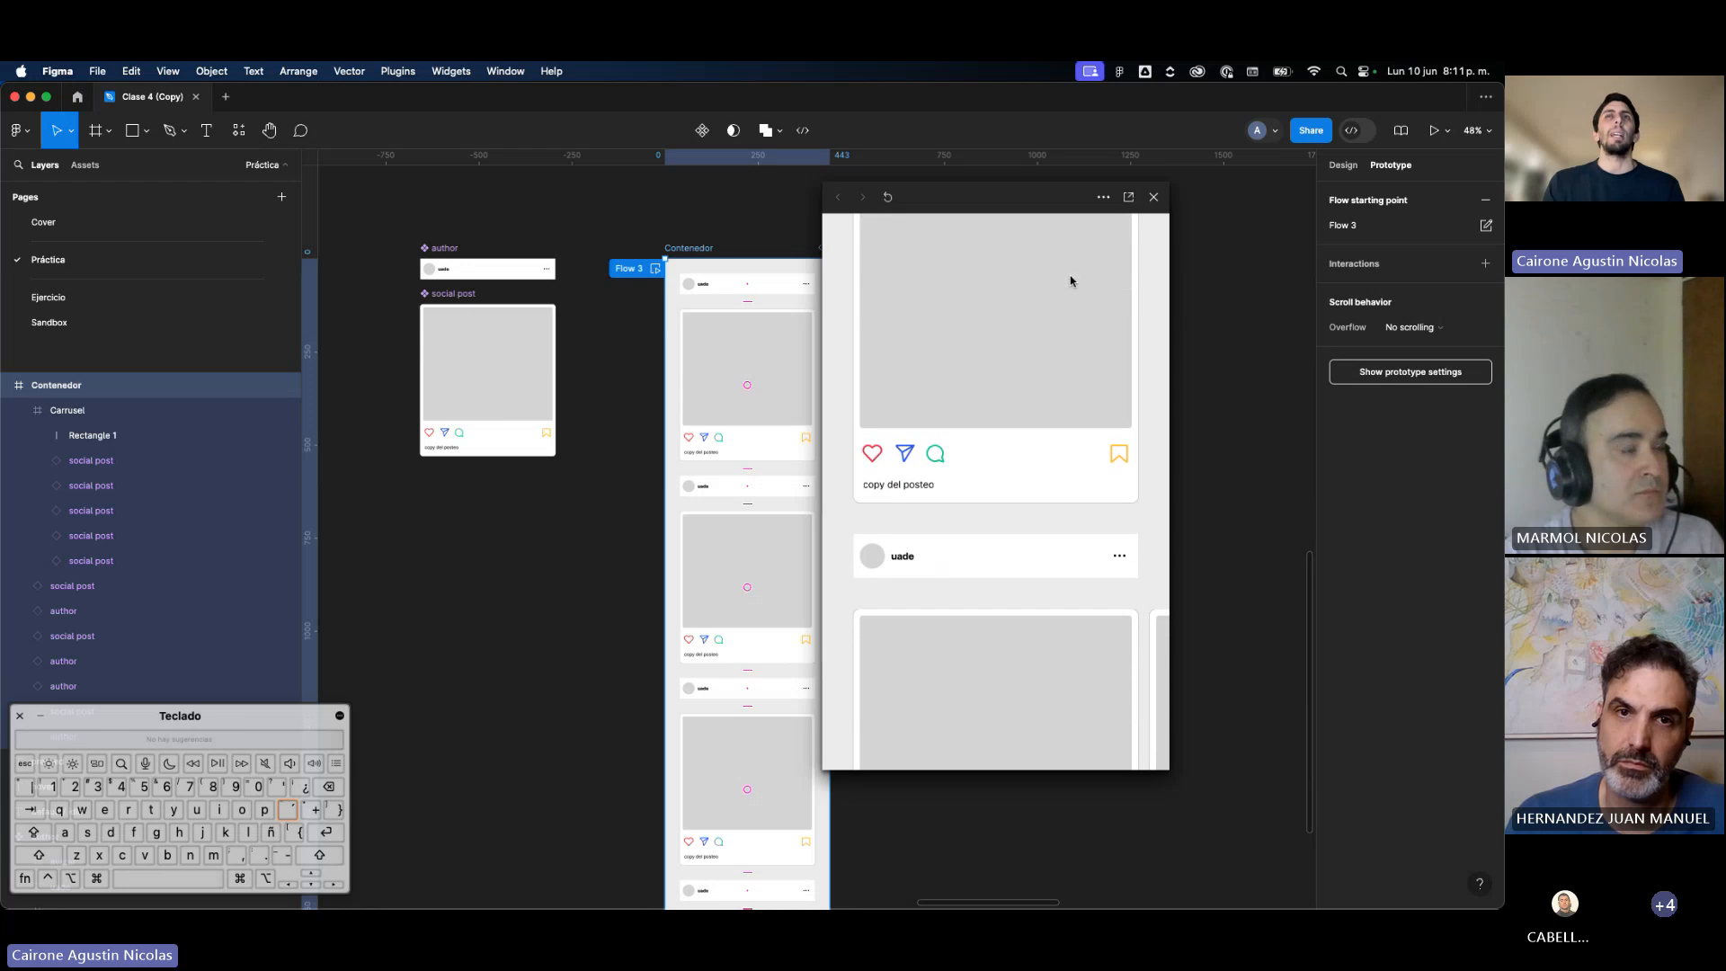
scroll(1069, 280, up, 3)
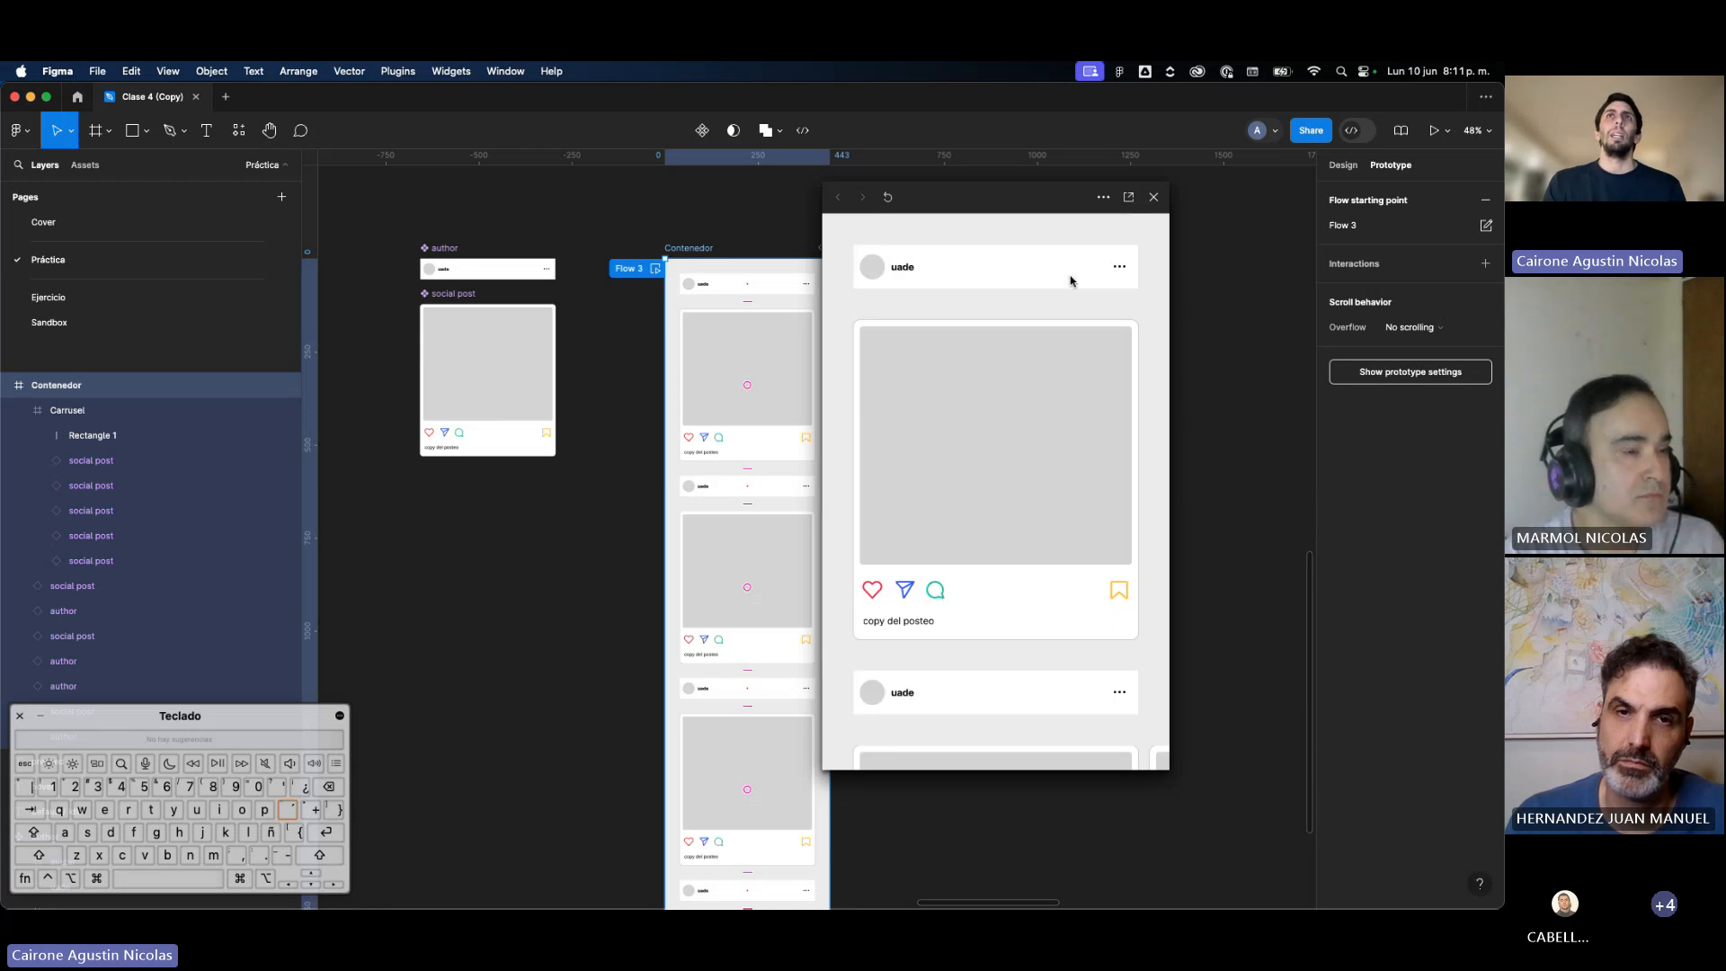
scroll(1046, 279, down, 1)
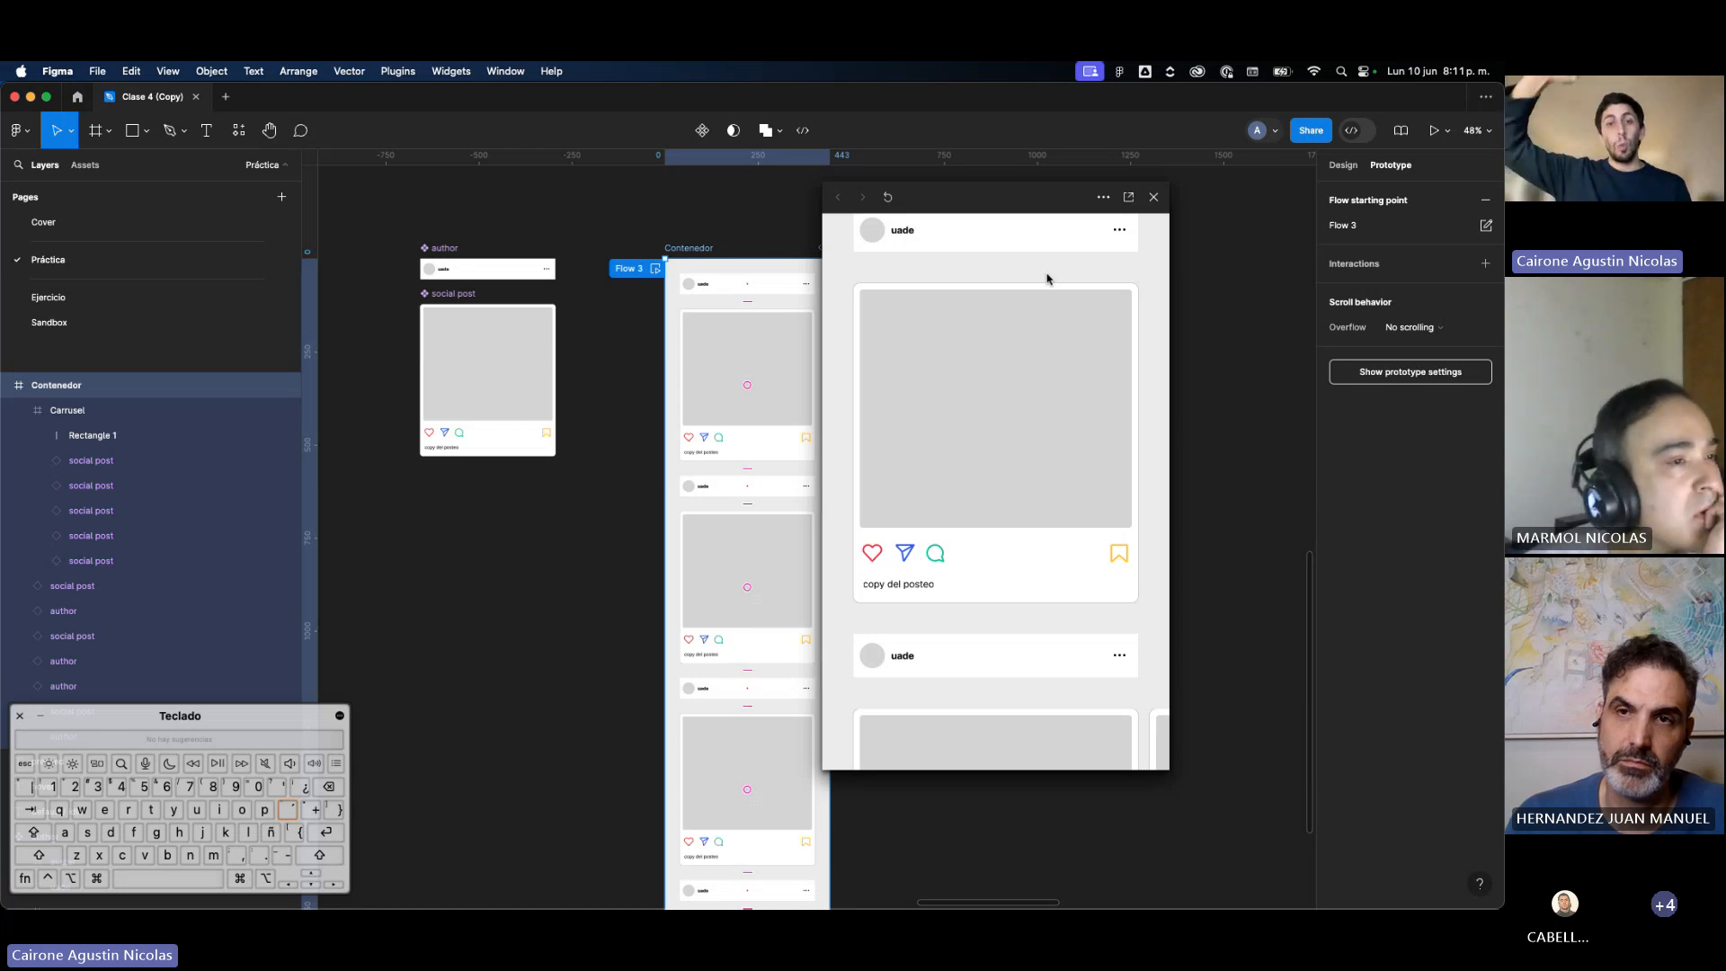
scroll(1046, 287, down, 2)
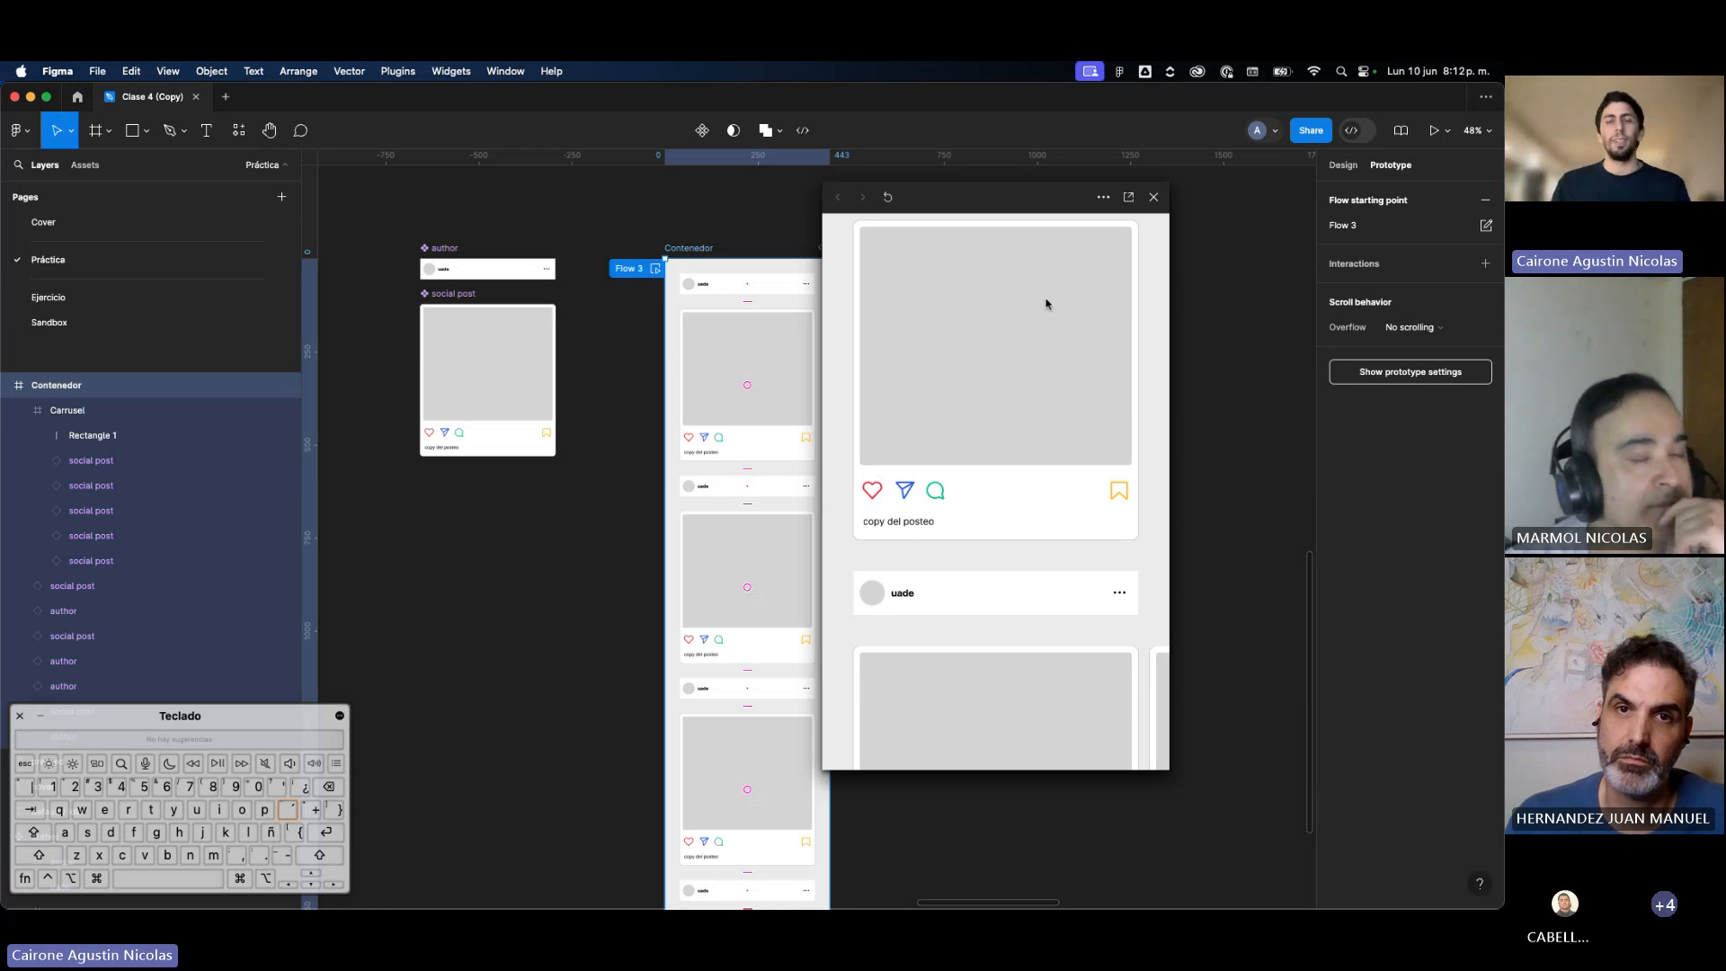
scroll(1045, 304, up, 2)
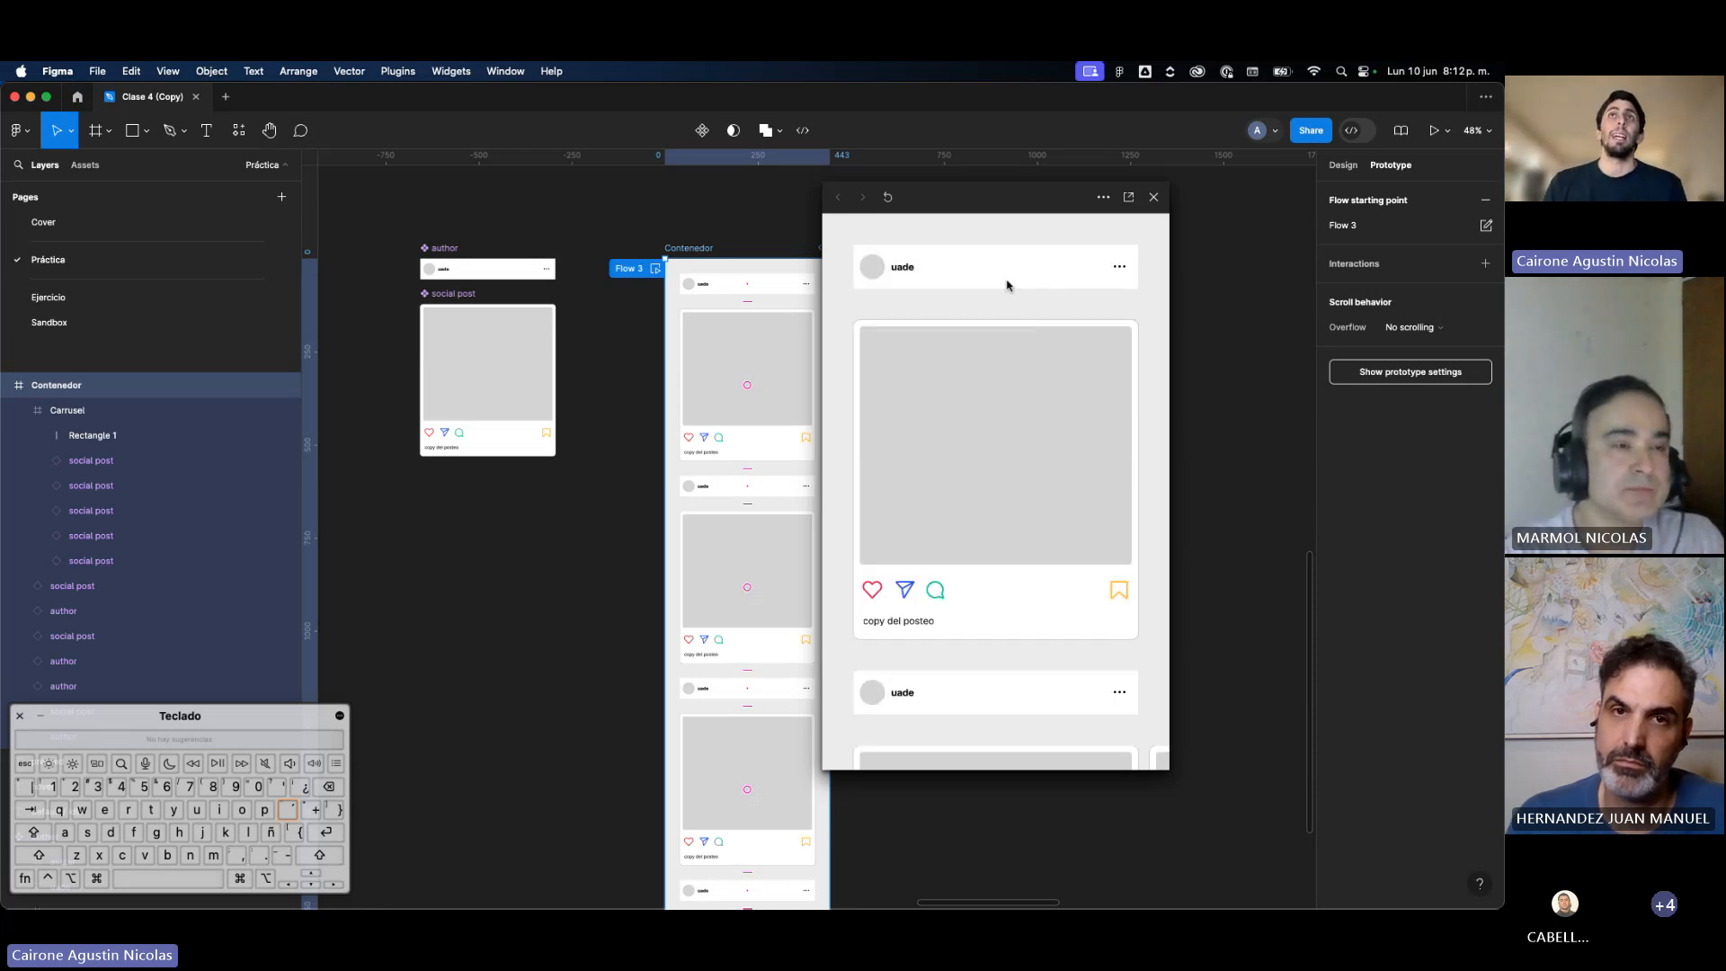
scroll(1008, 283, down, 1)
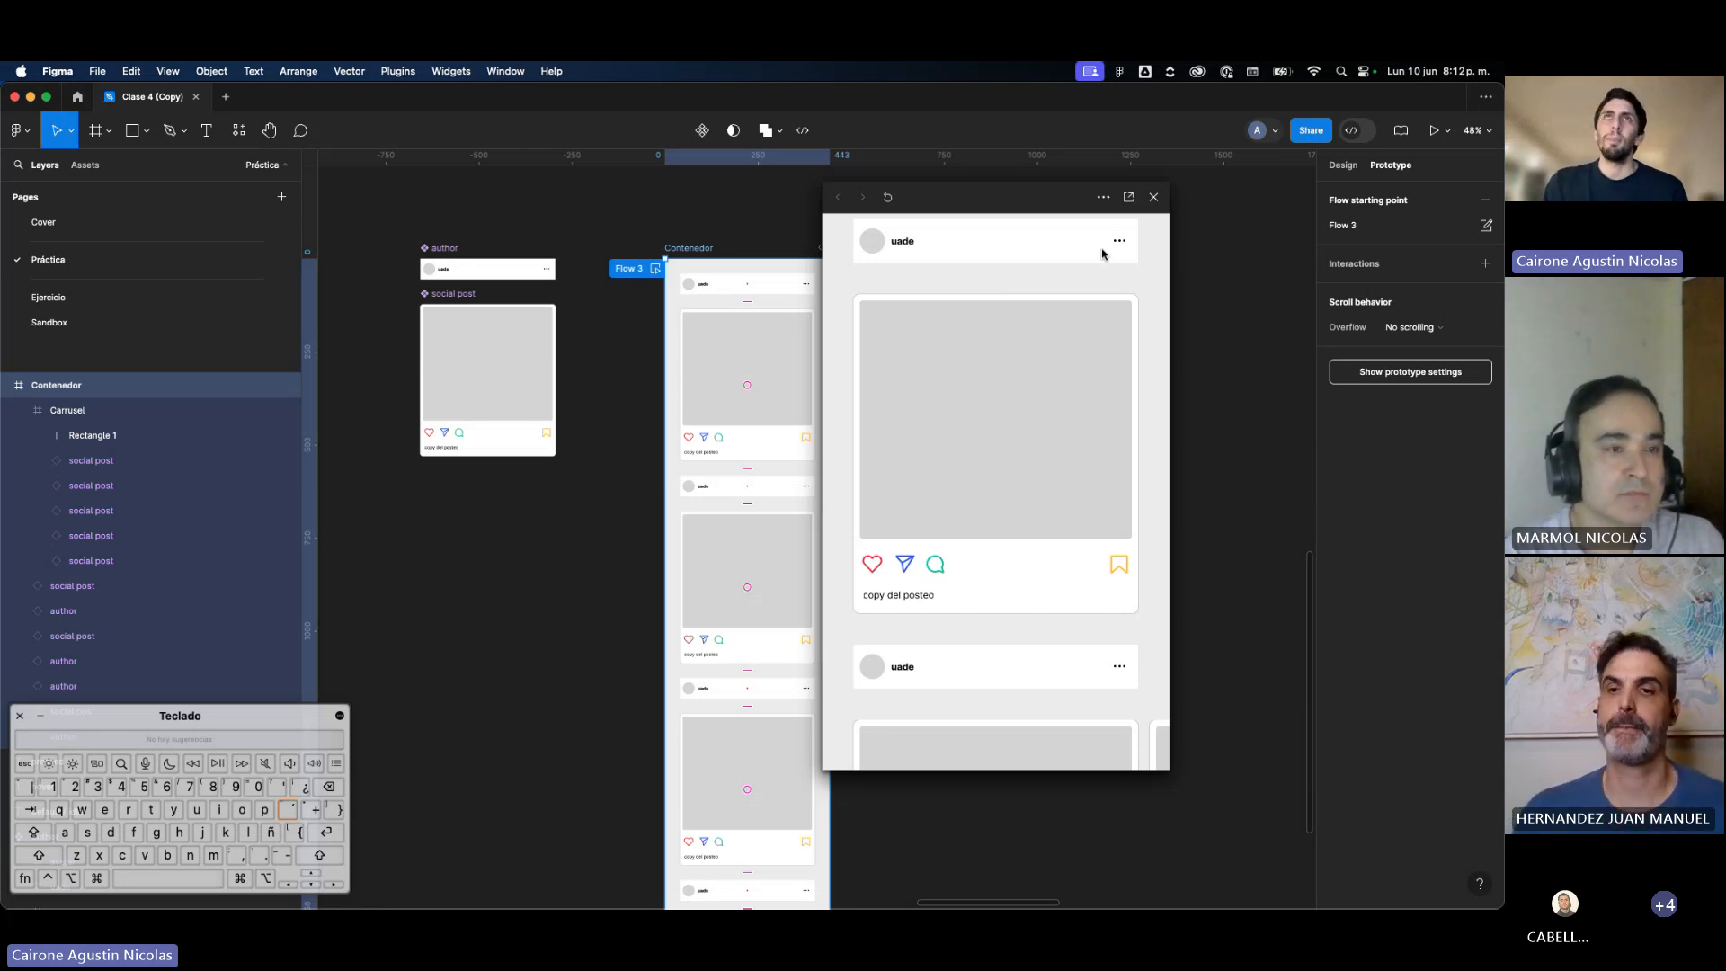
Step: Close the Flow 3 preview and look over the presentation slides and the Contenedor feed on the canvas
click(1154, 197)
scroll(702, 313, up, 5)
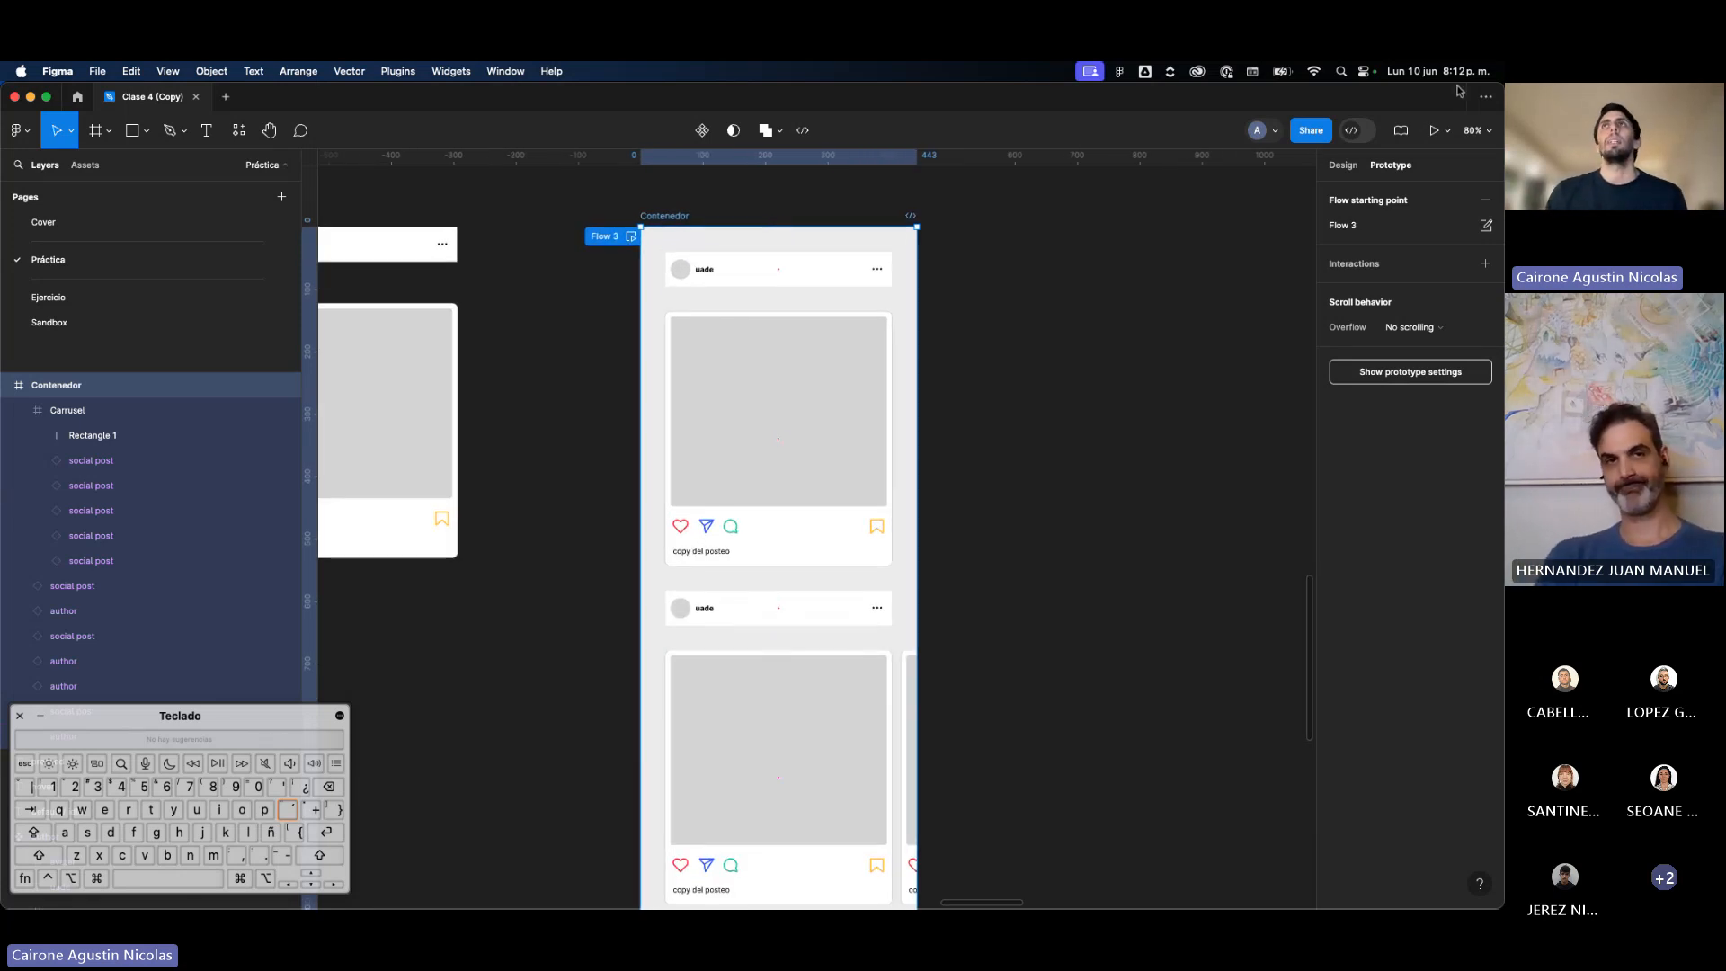
click(1165, 268)
scroll(1165, 269, down, 5)
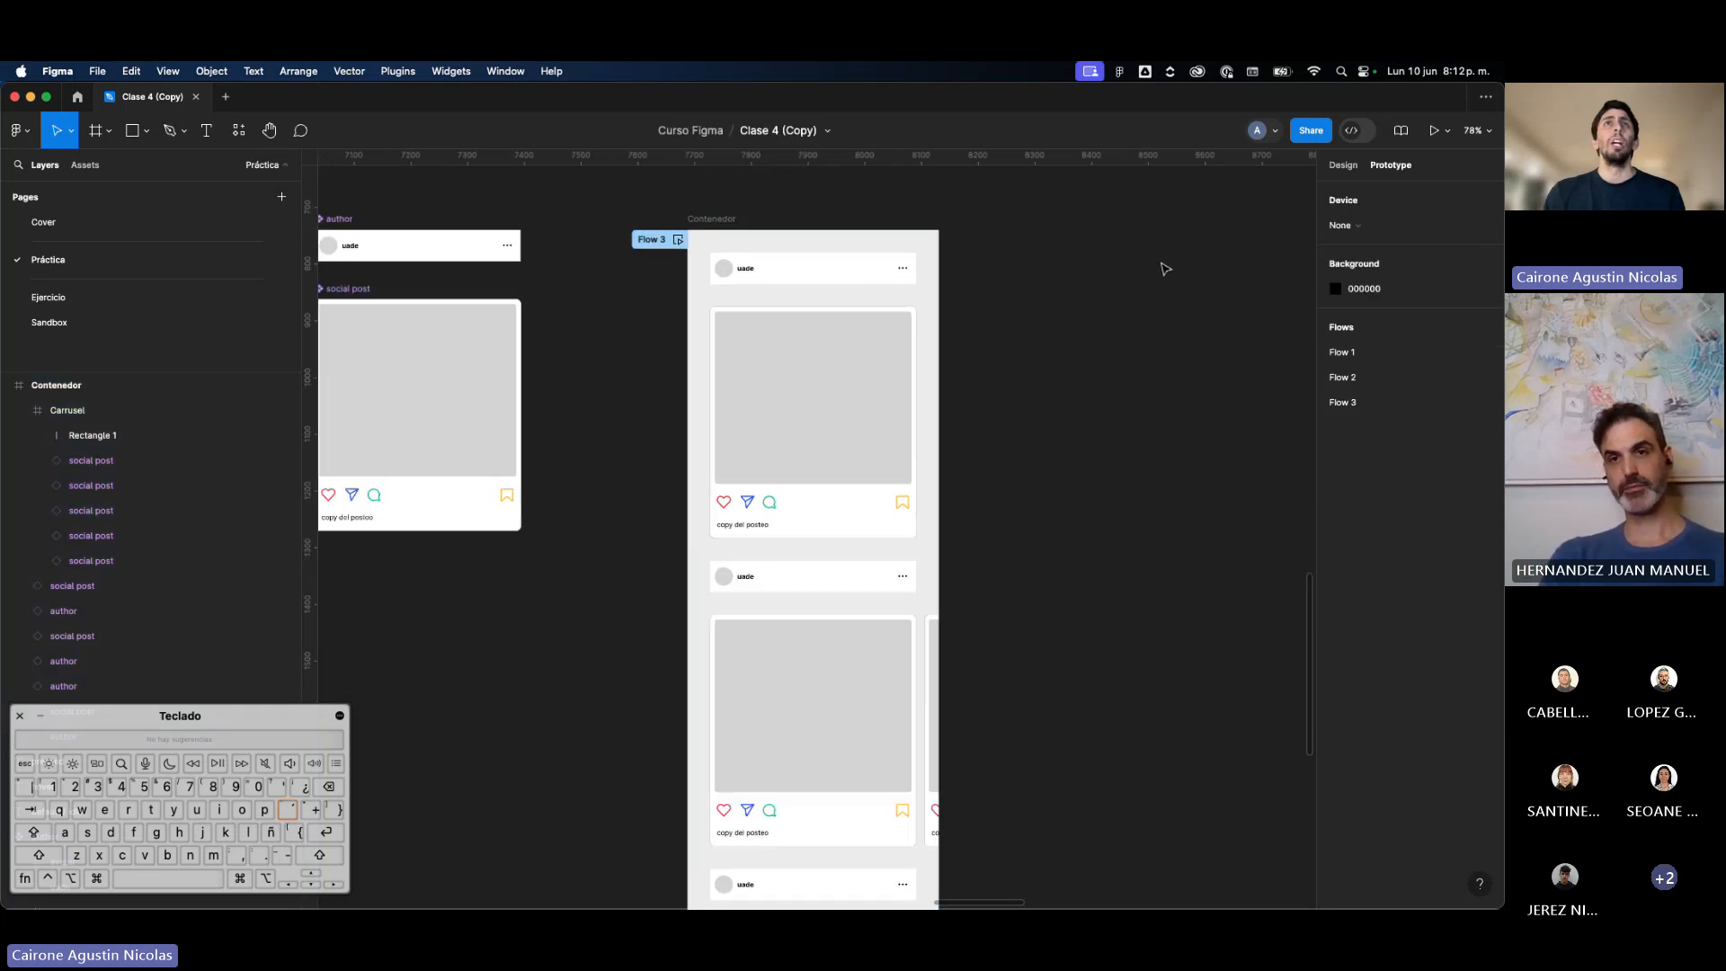
scroll(1150, 288, up, 5)
click(950, 614)
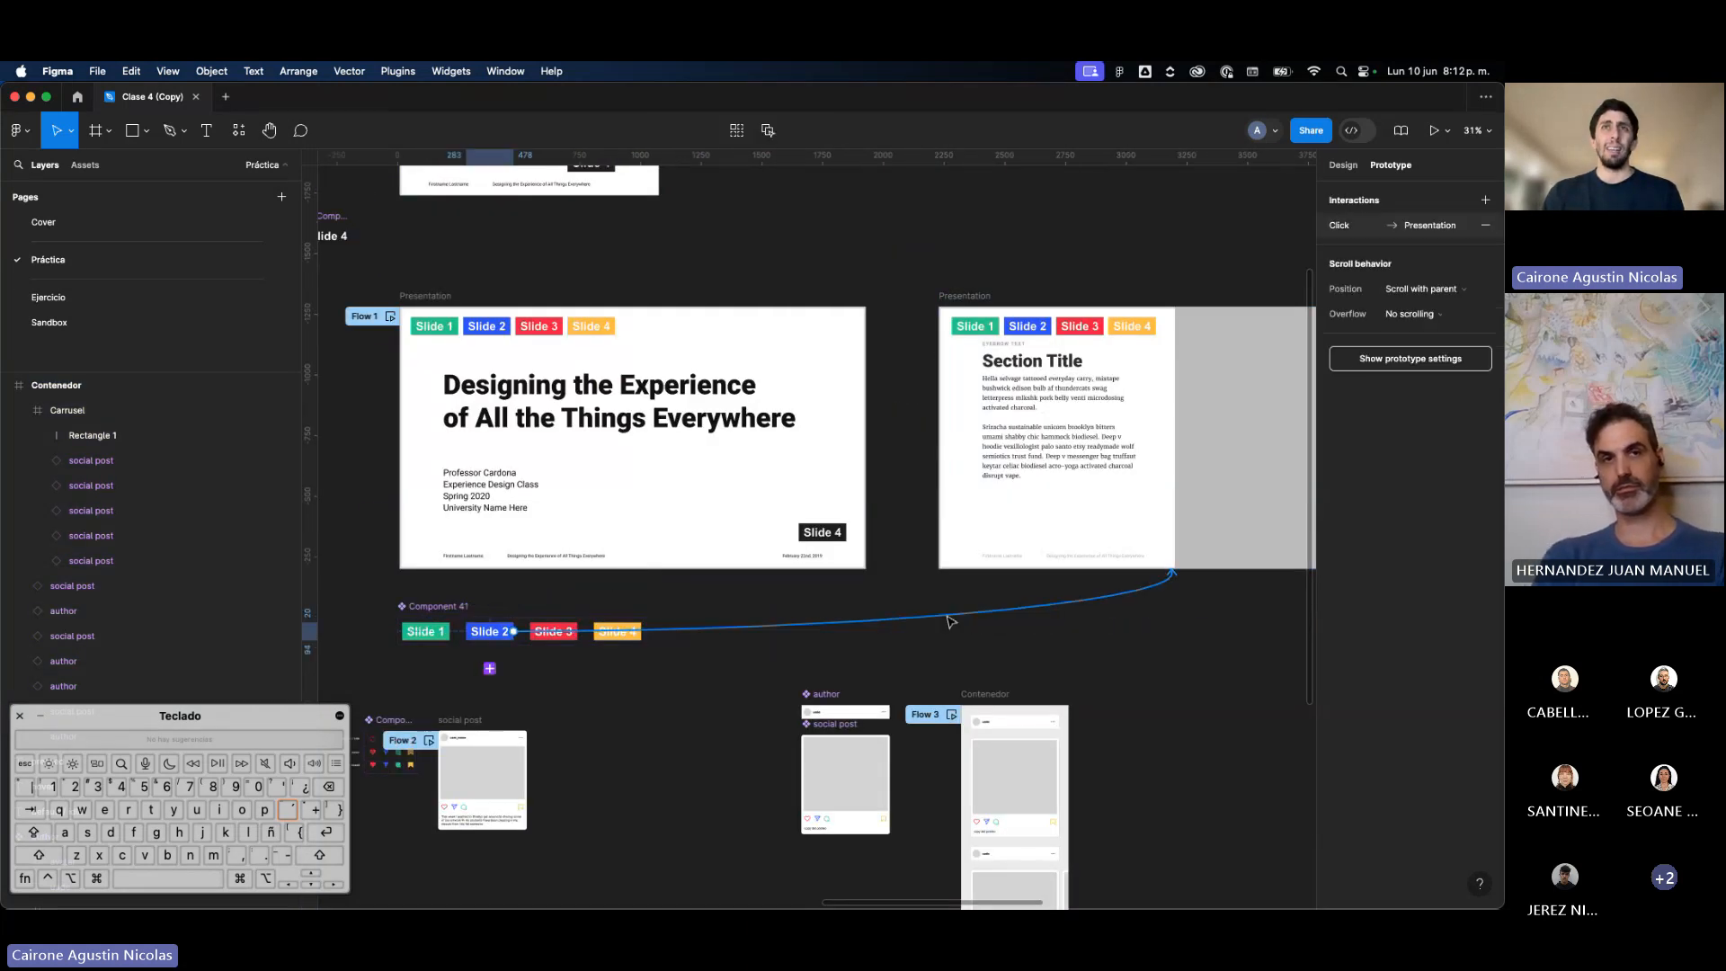
scroll(949, 616, right, 2)
scroll(949, 615, down, 1)
click(1161, 599)
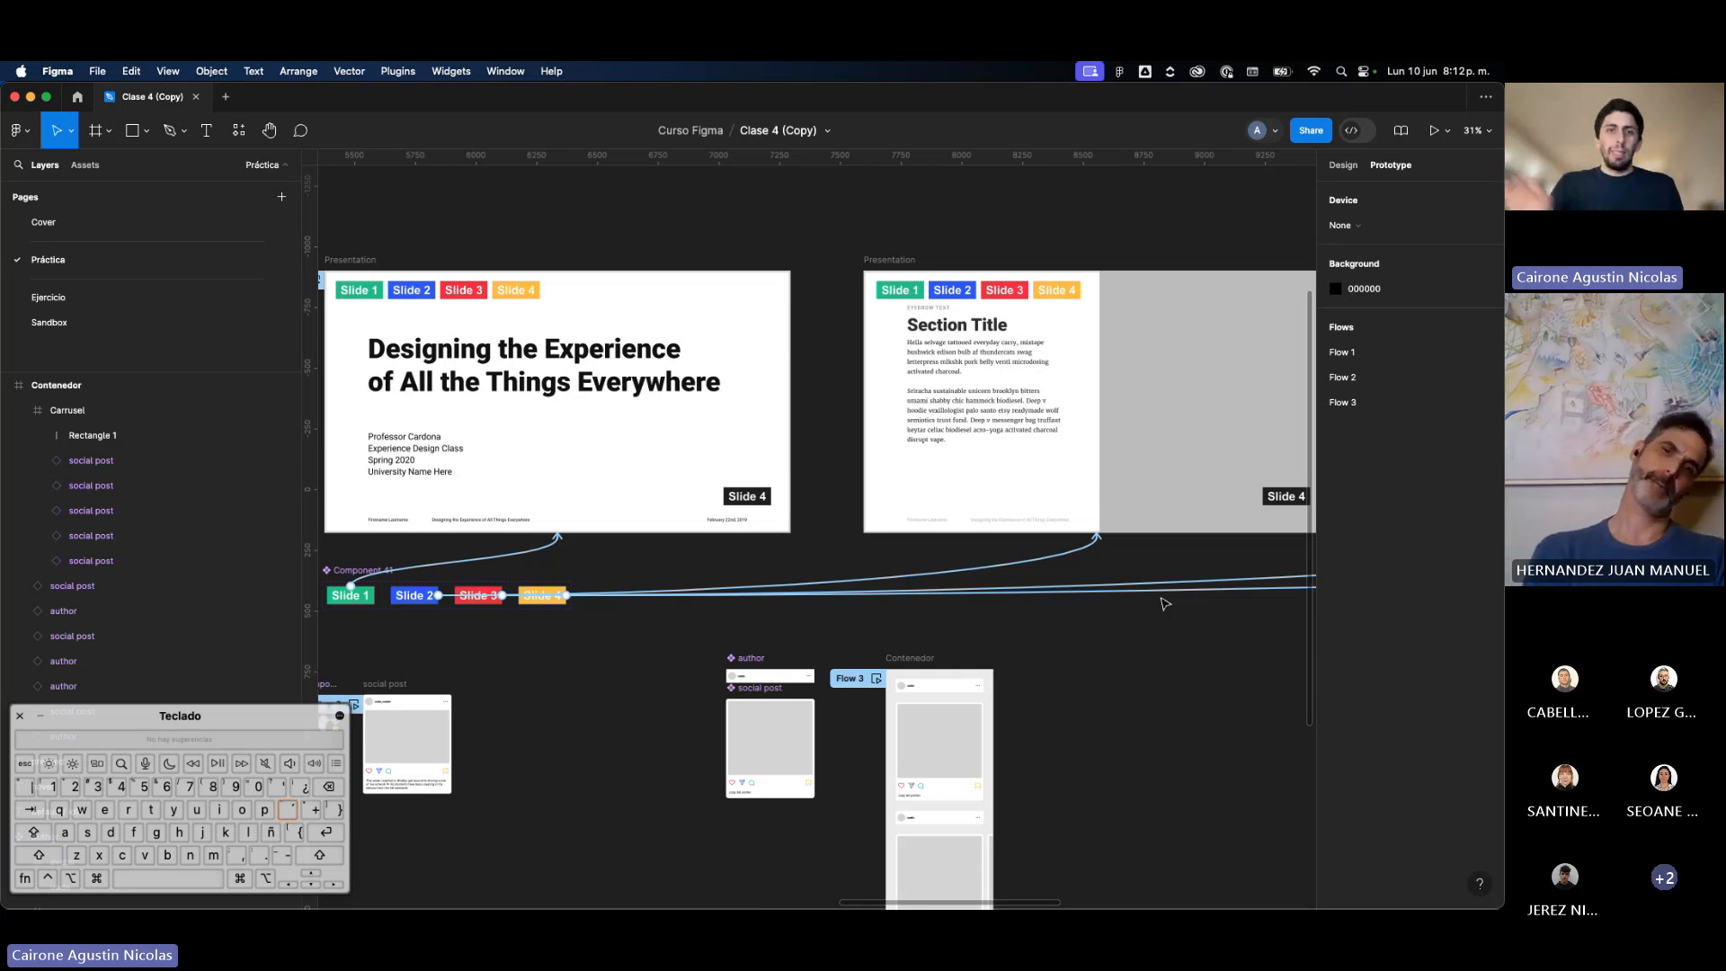
scroll(1163, 599, down, 5)
scroll(1009, 548, up, 4)
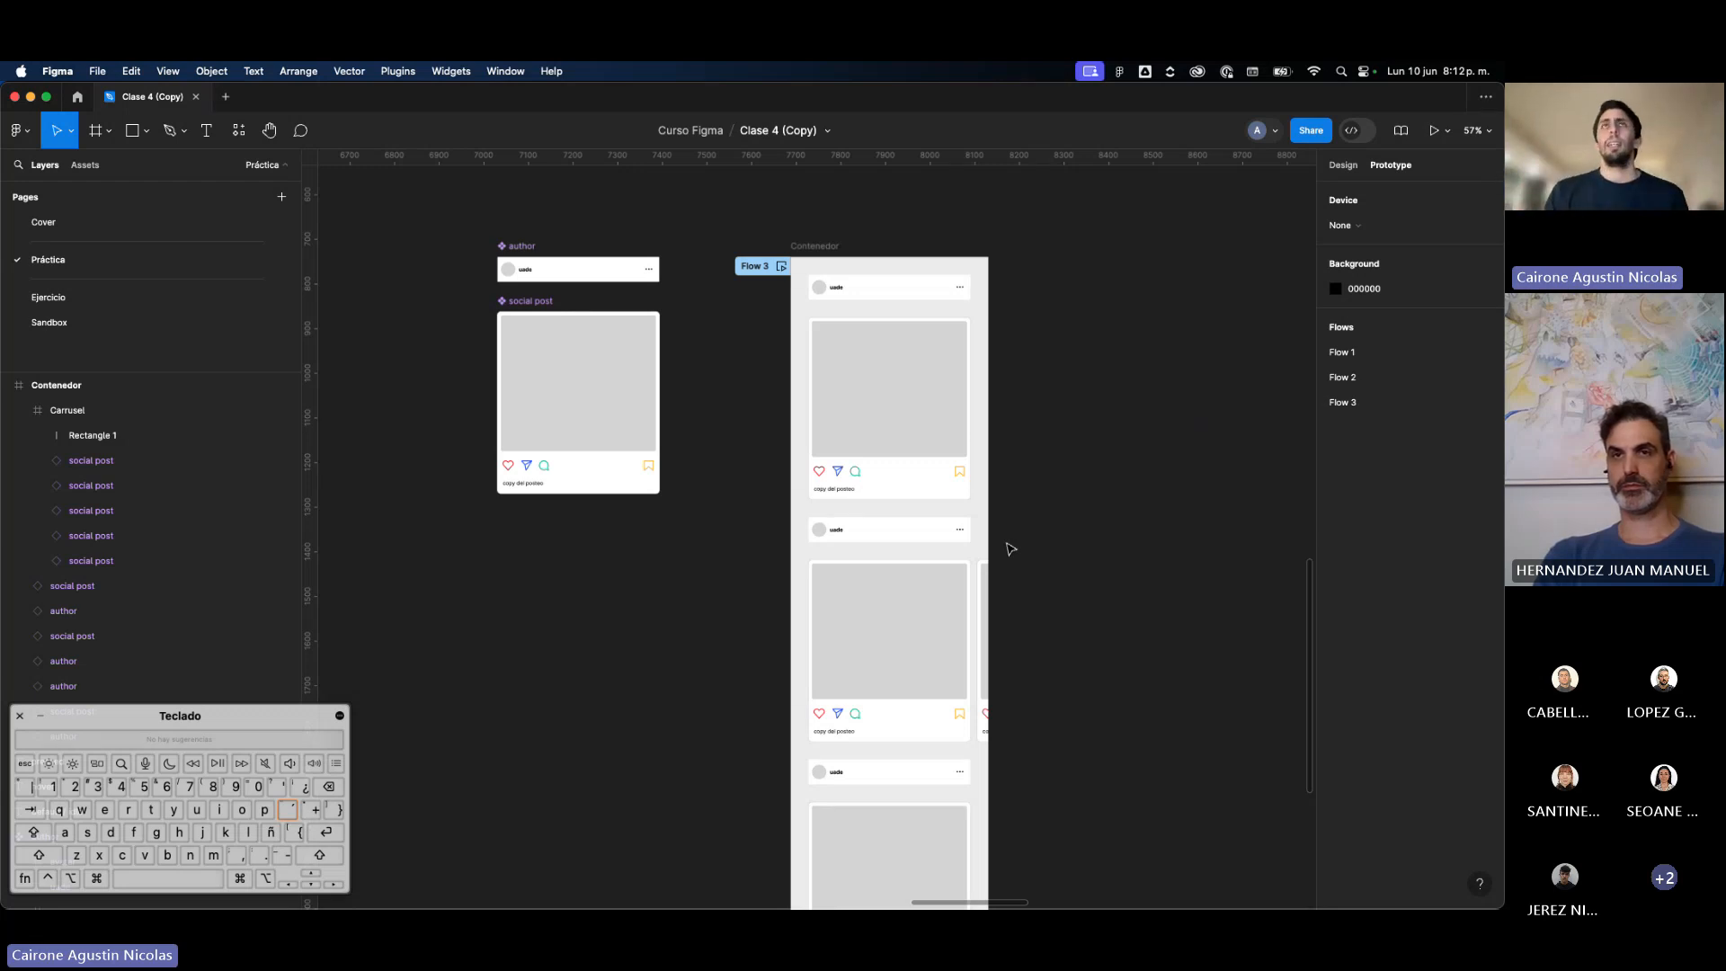
scroll(1010, 548, up, 1)
scroll(1010, 548, right, 1)
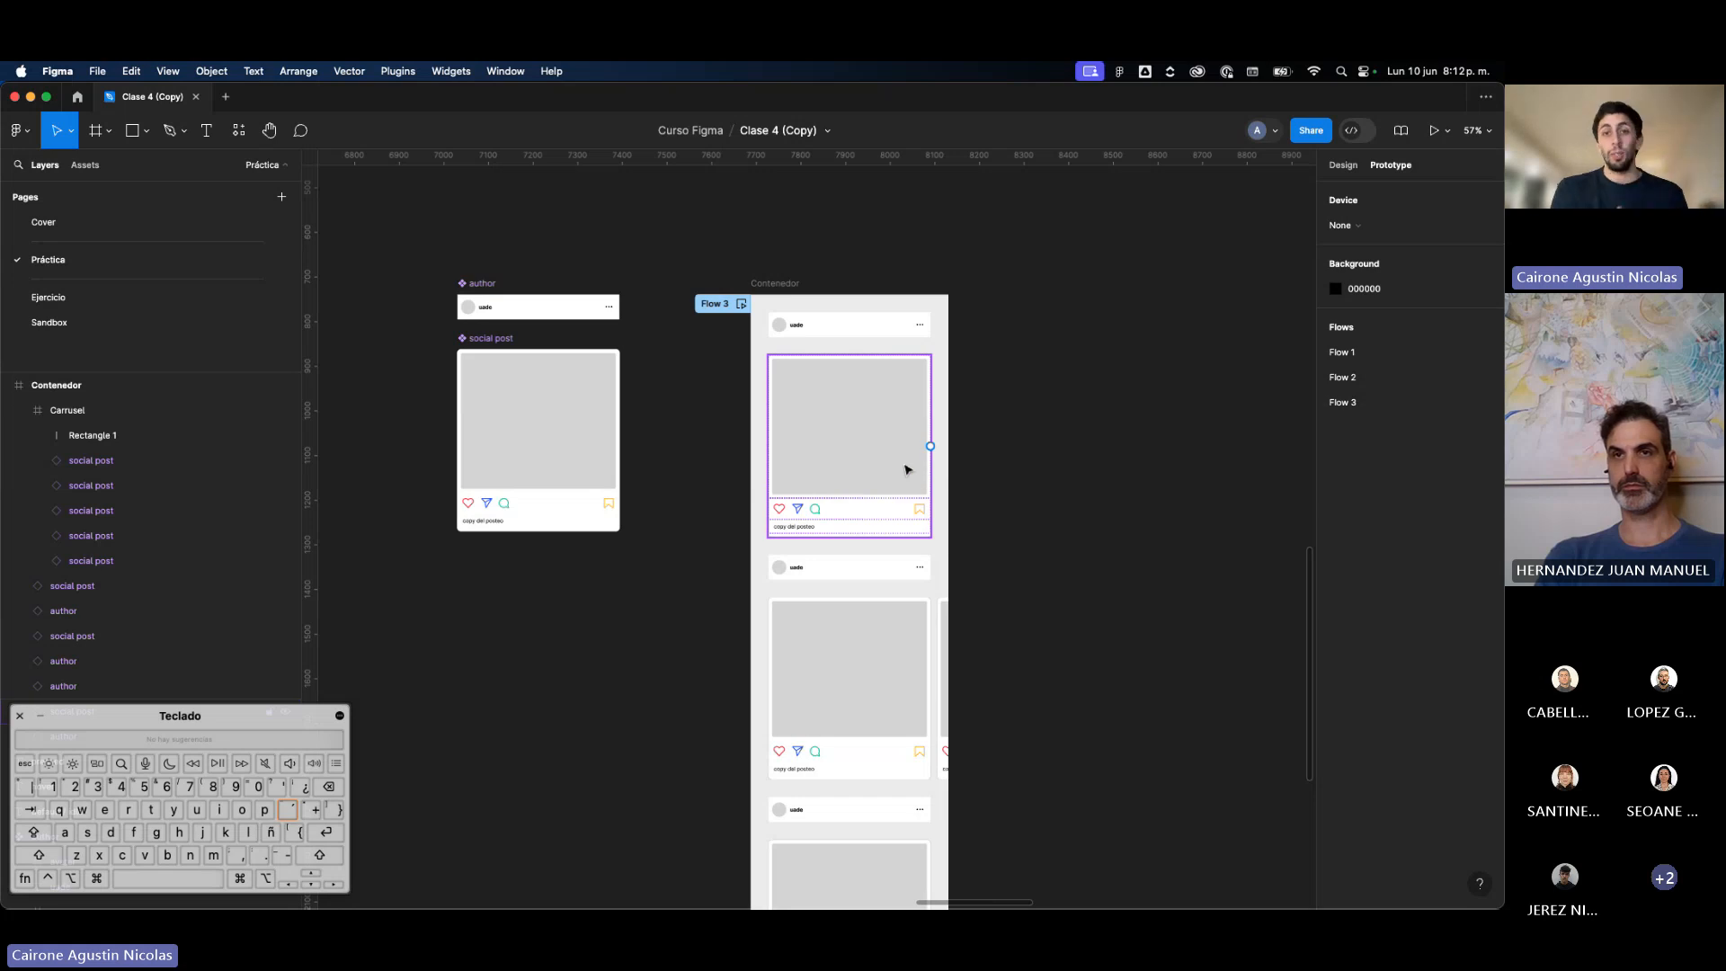
Step: Try adding a click interaction to the first author header in Contenedor, and undo it
click(796, 346)
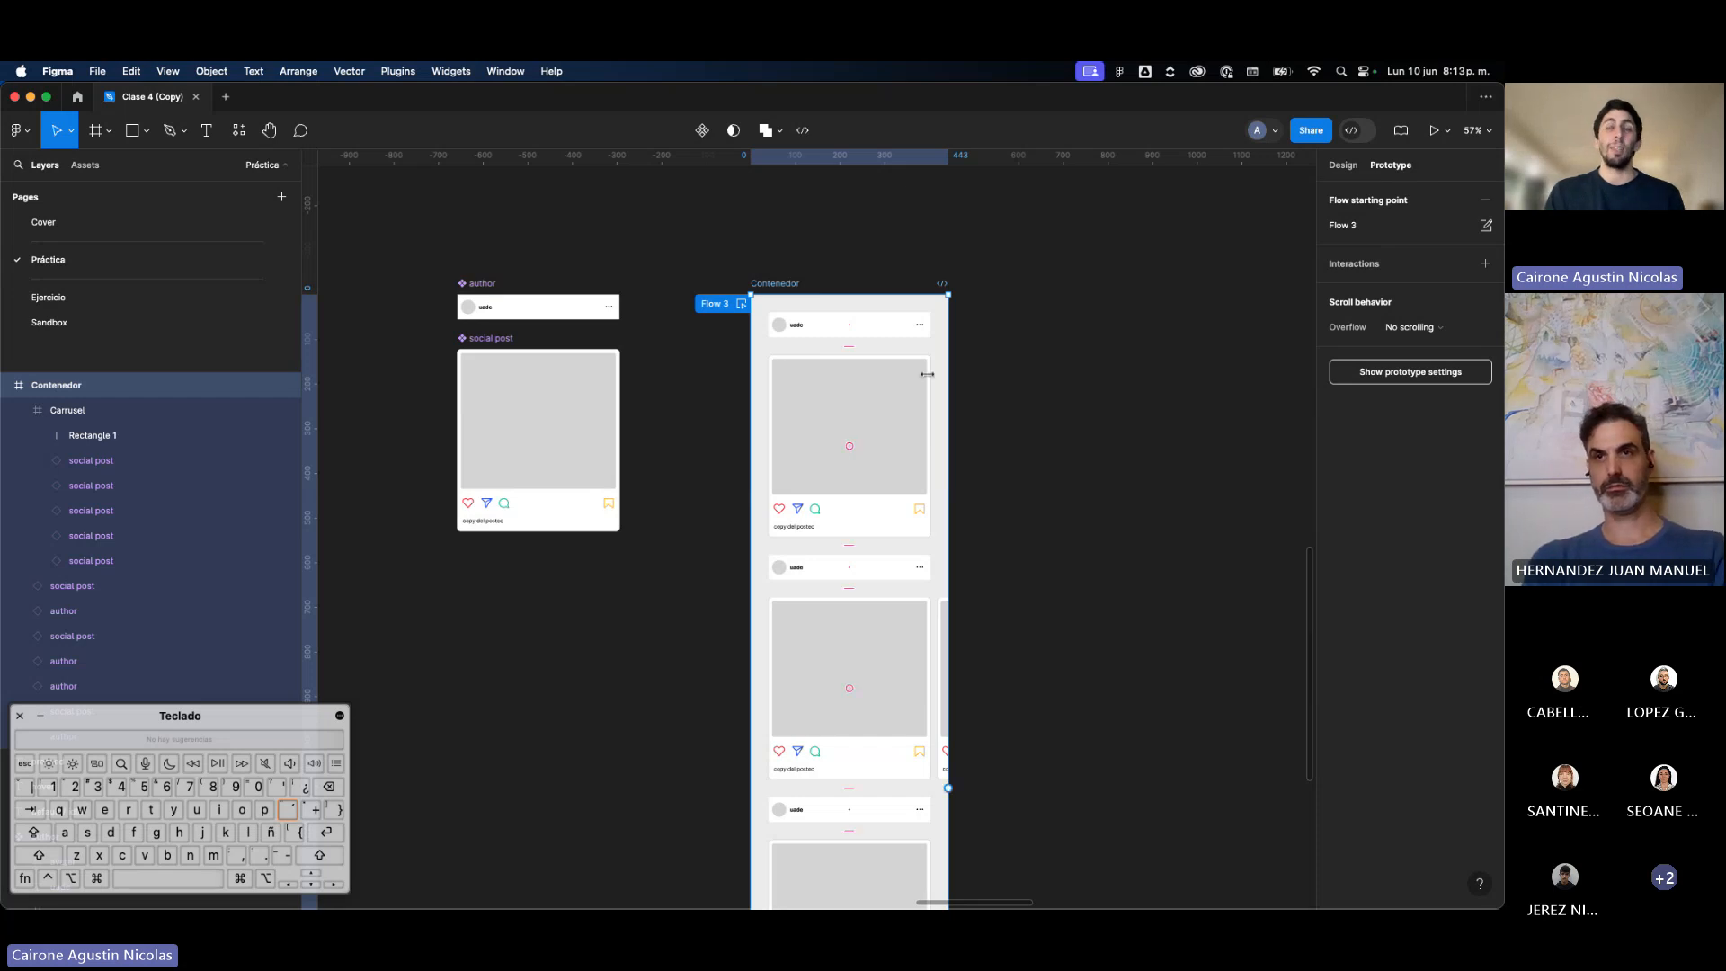
click(849, 328)
click(851, 388)
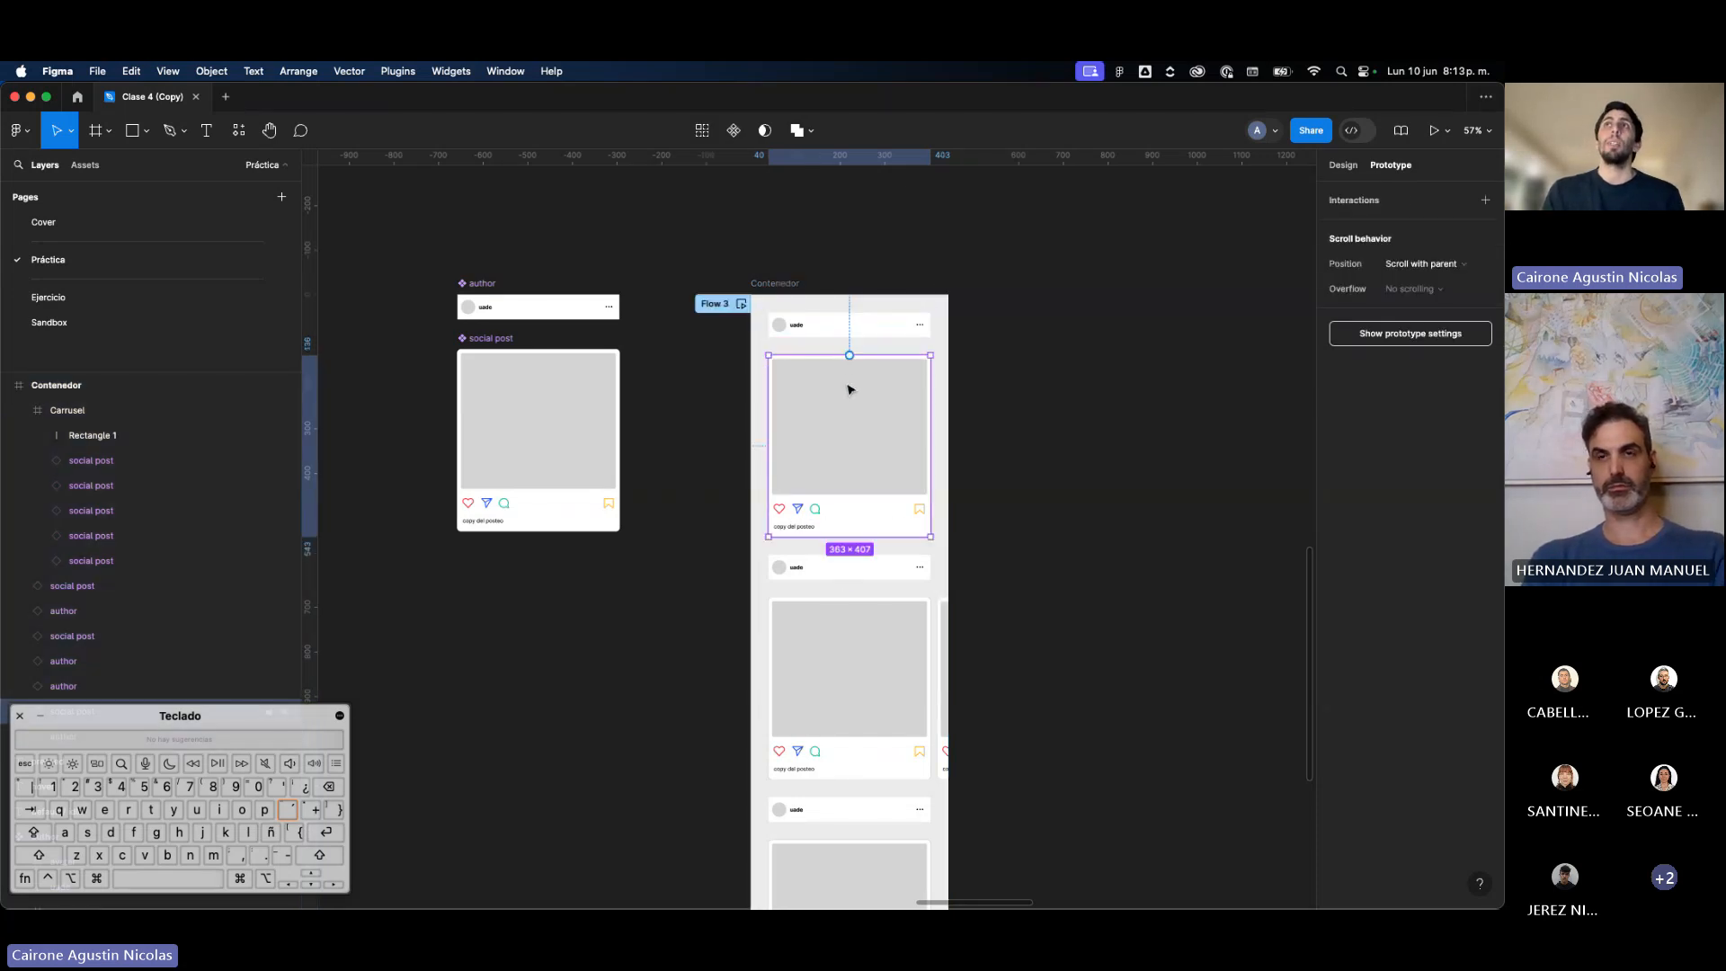
click(869, 338)
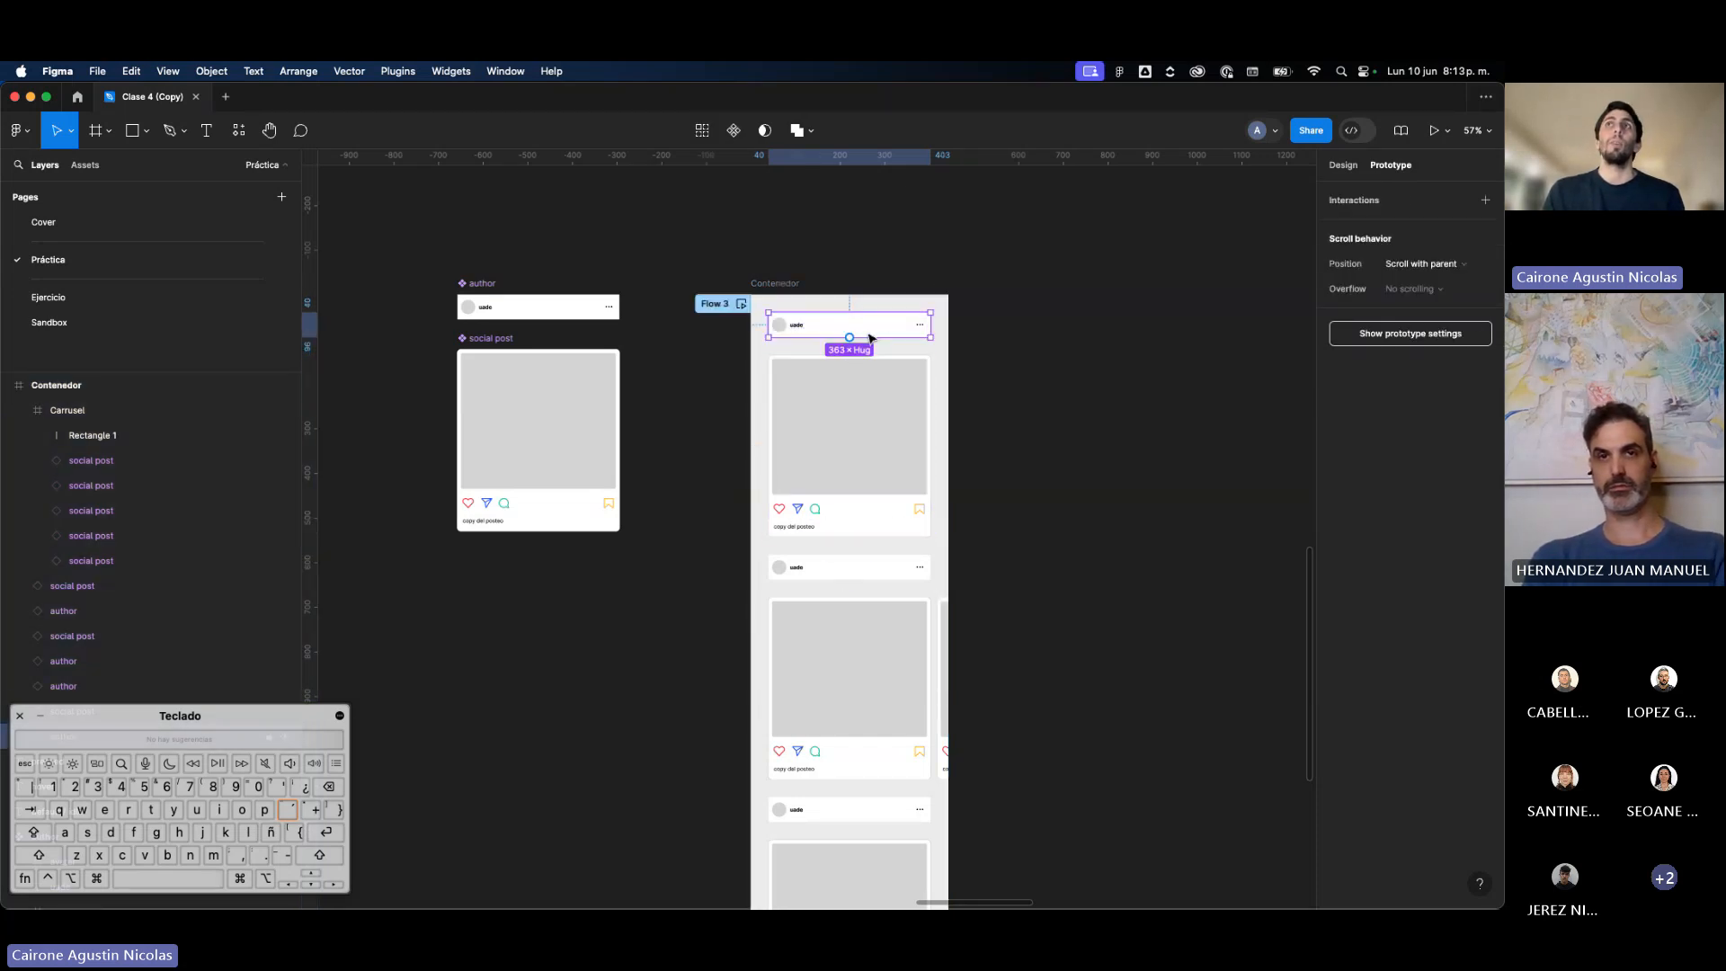
click(1485, 200)
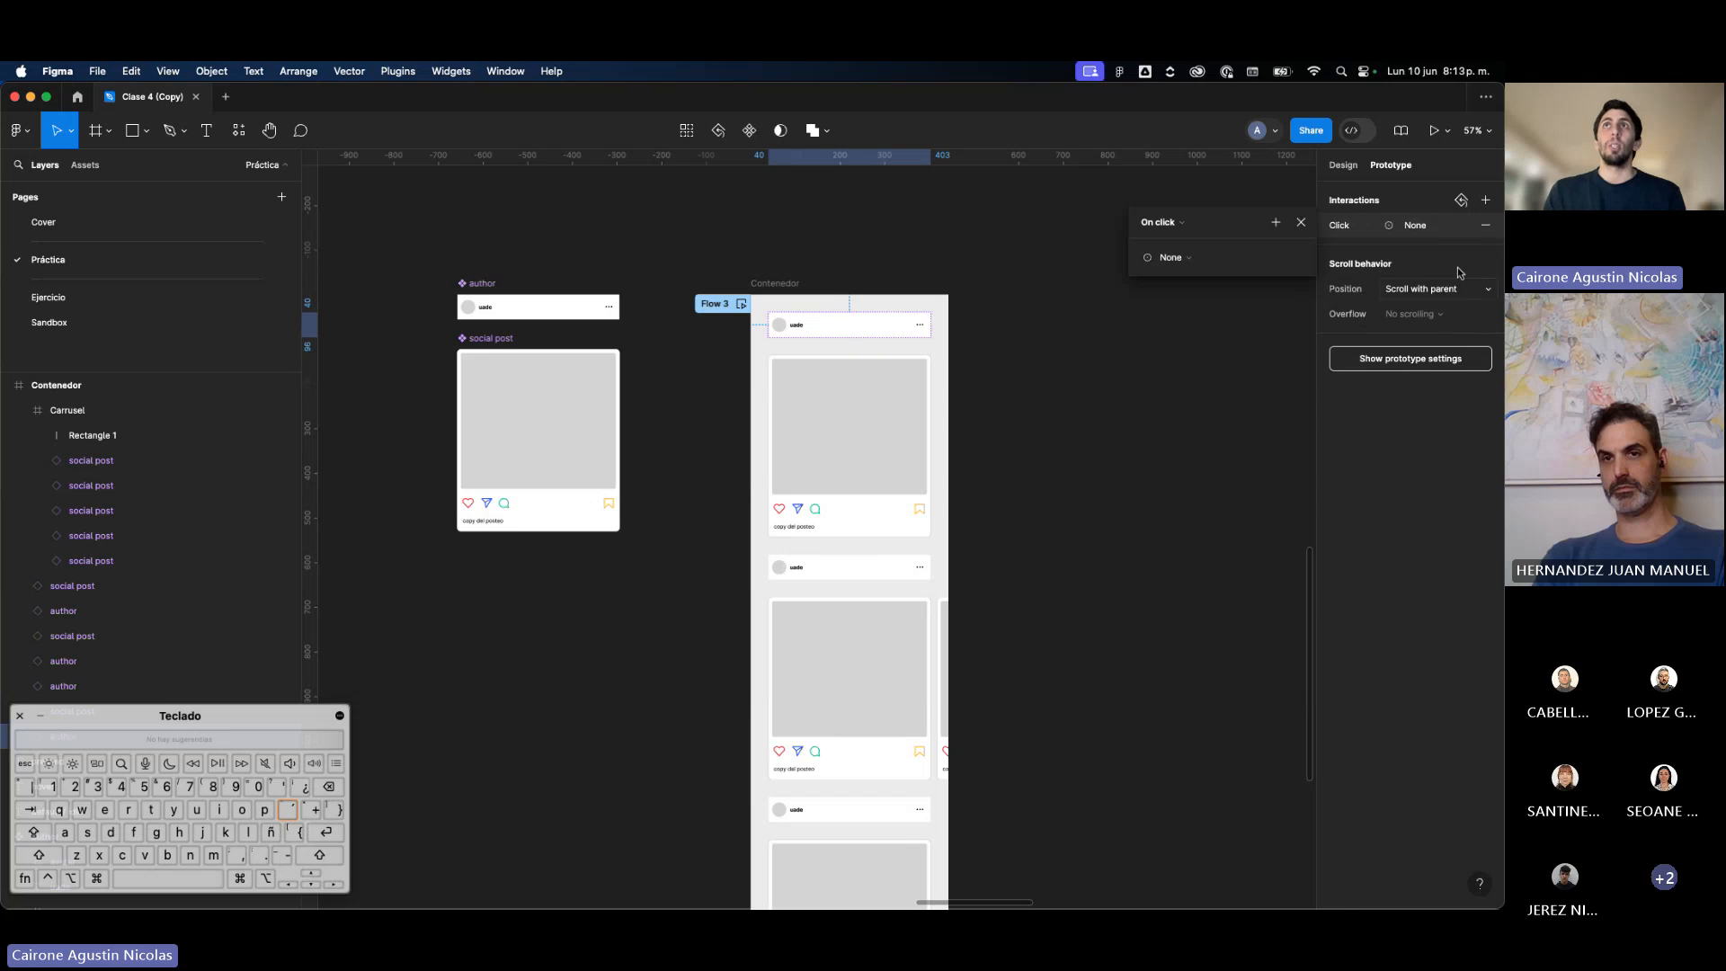
click(1183, 223)
key(super+z)
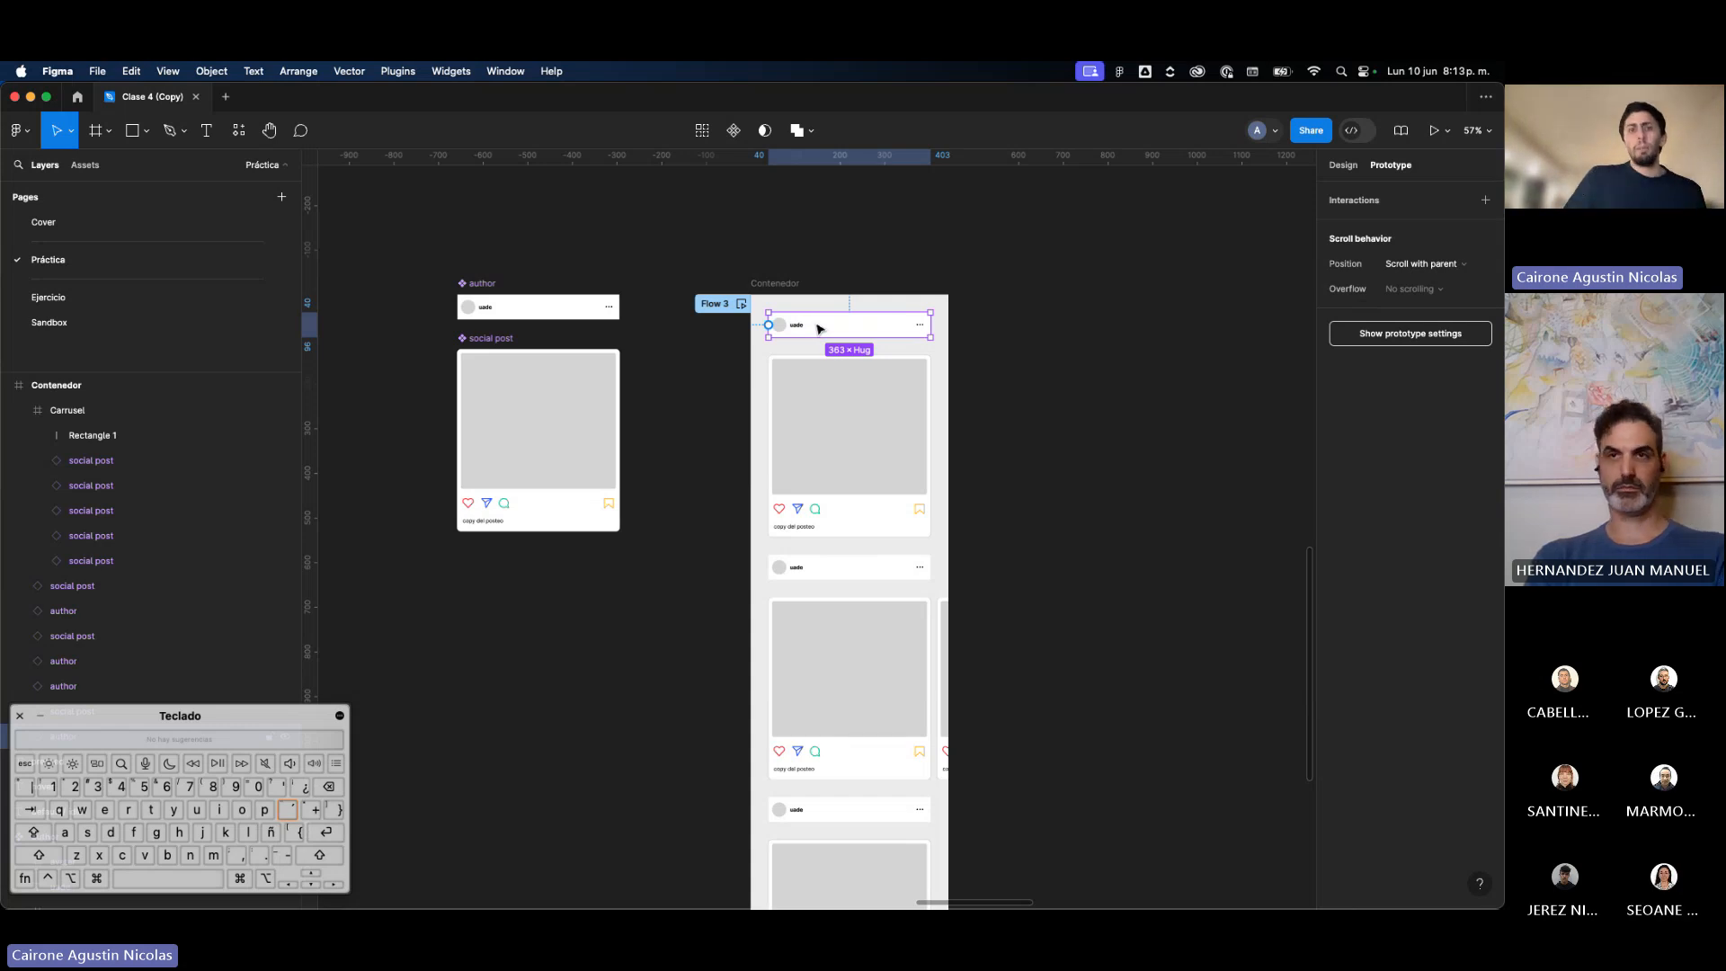
Step: Preview Flow 3 again and examine how the author headers behave while scrolling through the feed
click(741, 304)
scroll(1033, 358, down, 3)
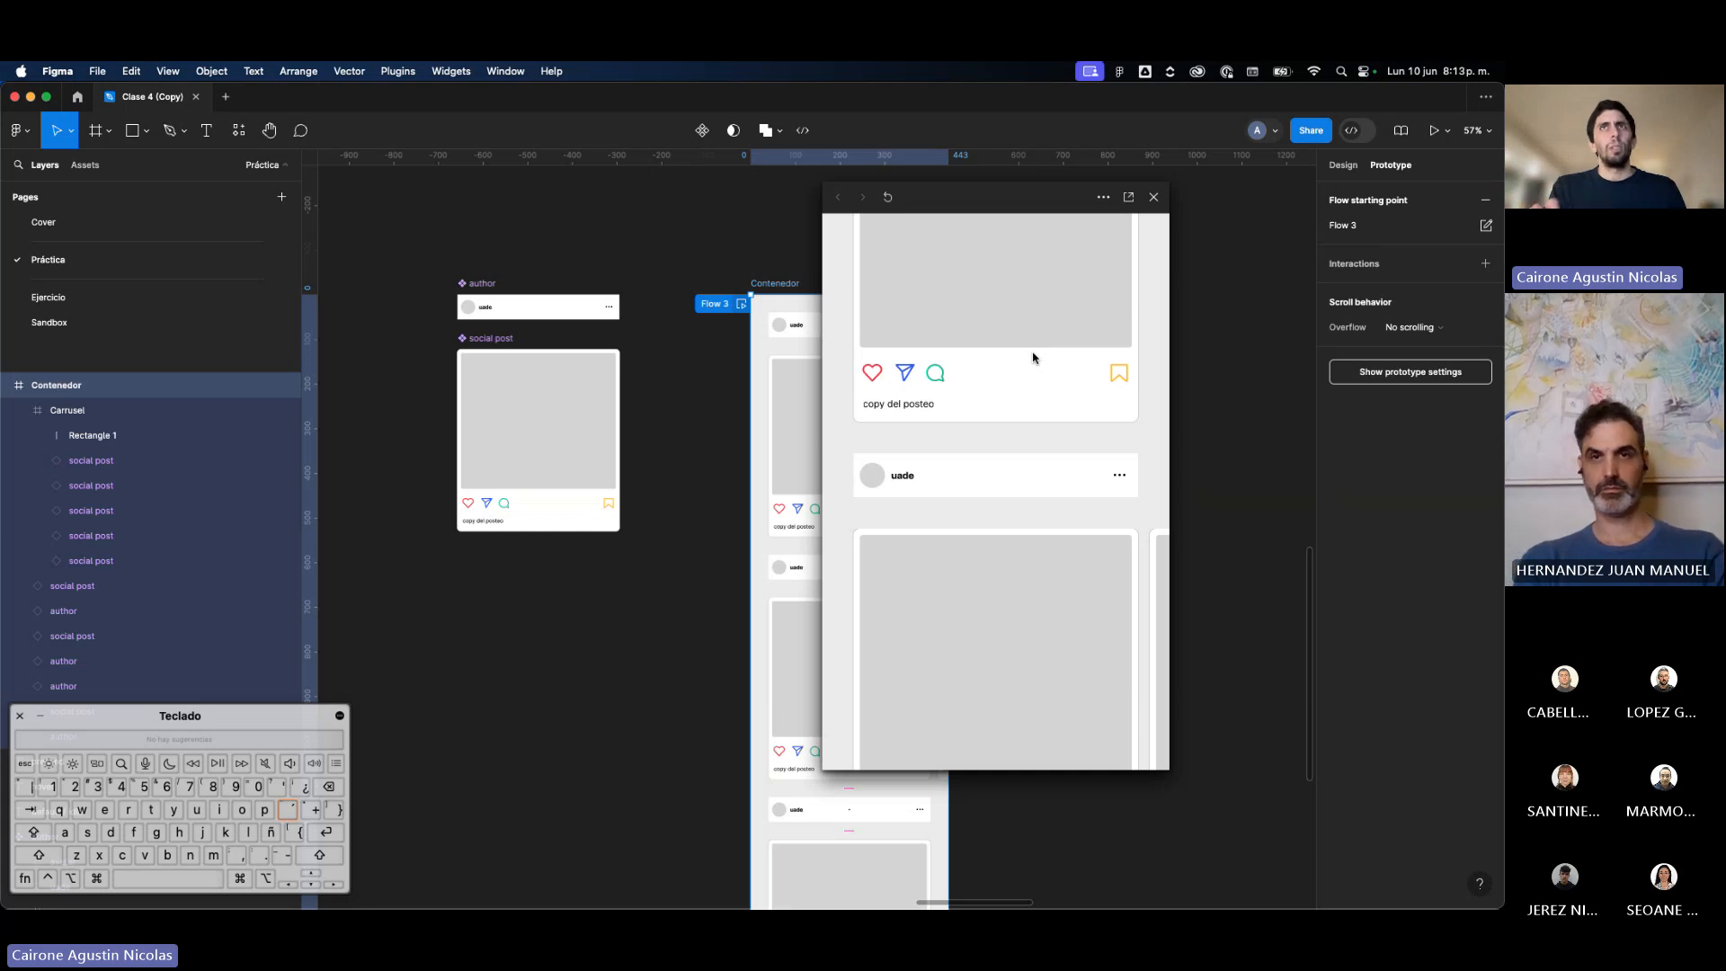
scroll(1033, 358, up, 3)
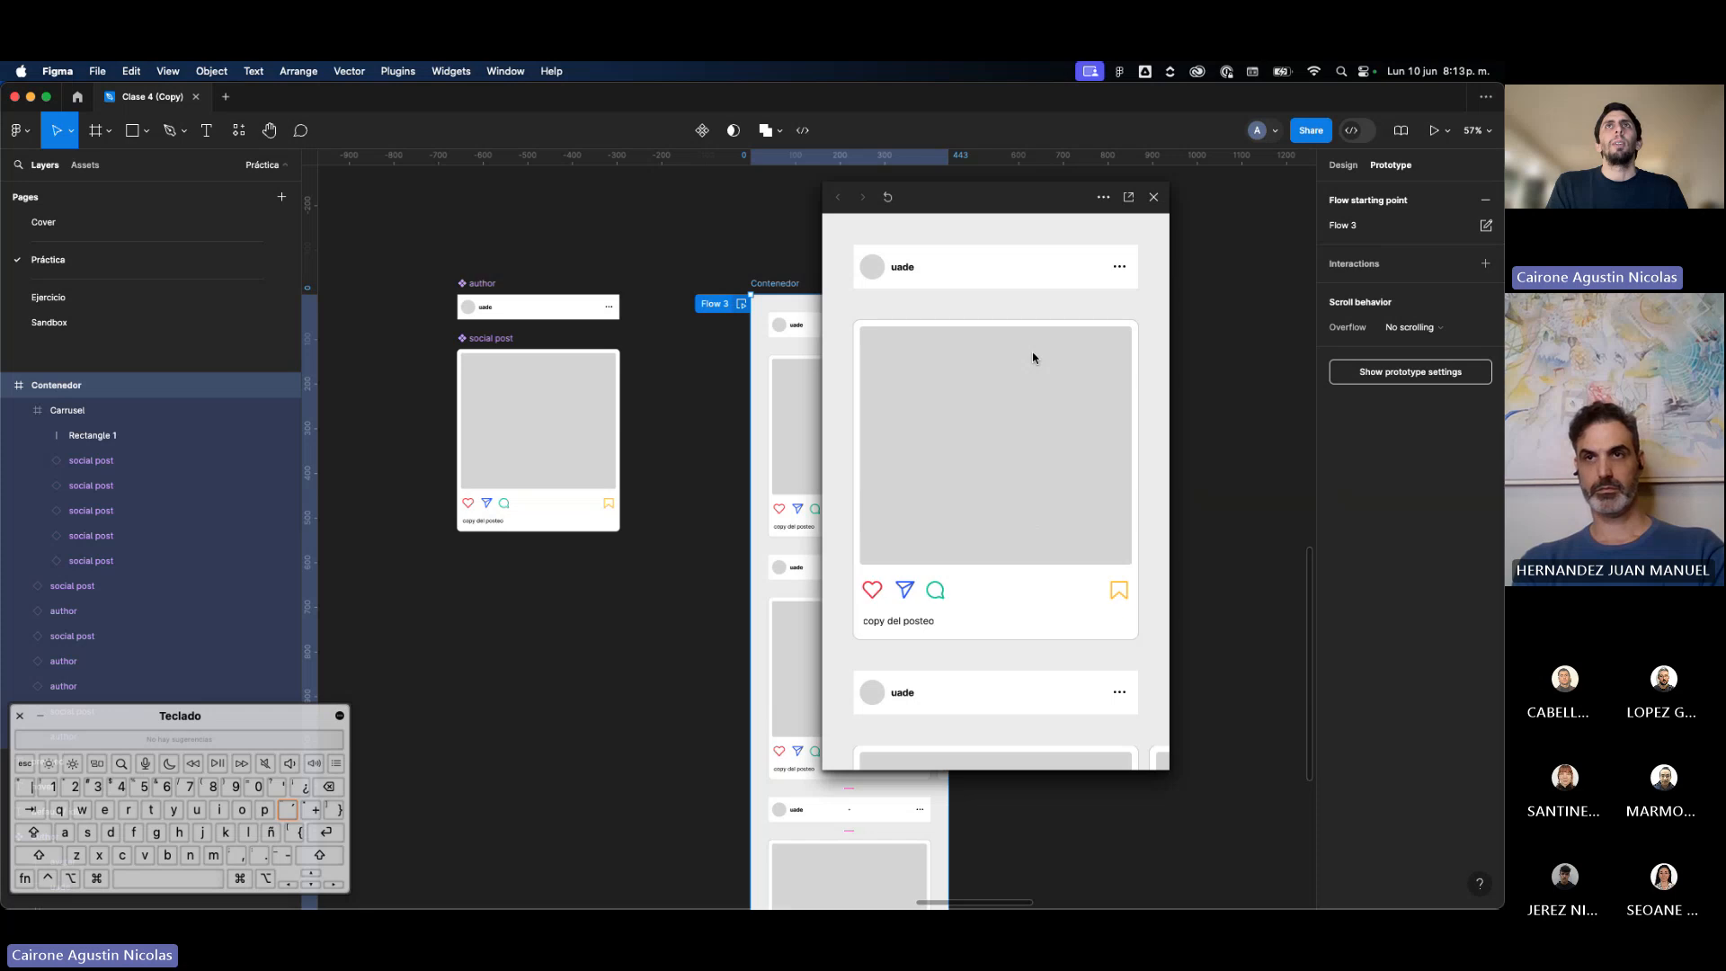
scroll(1031, 358, down, 5)
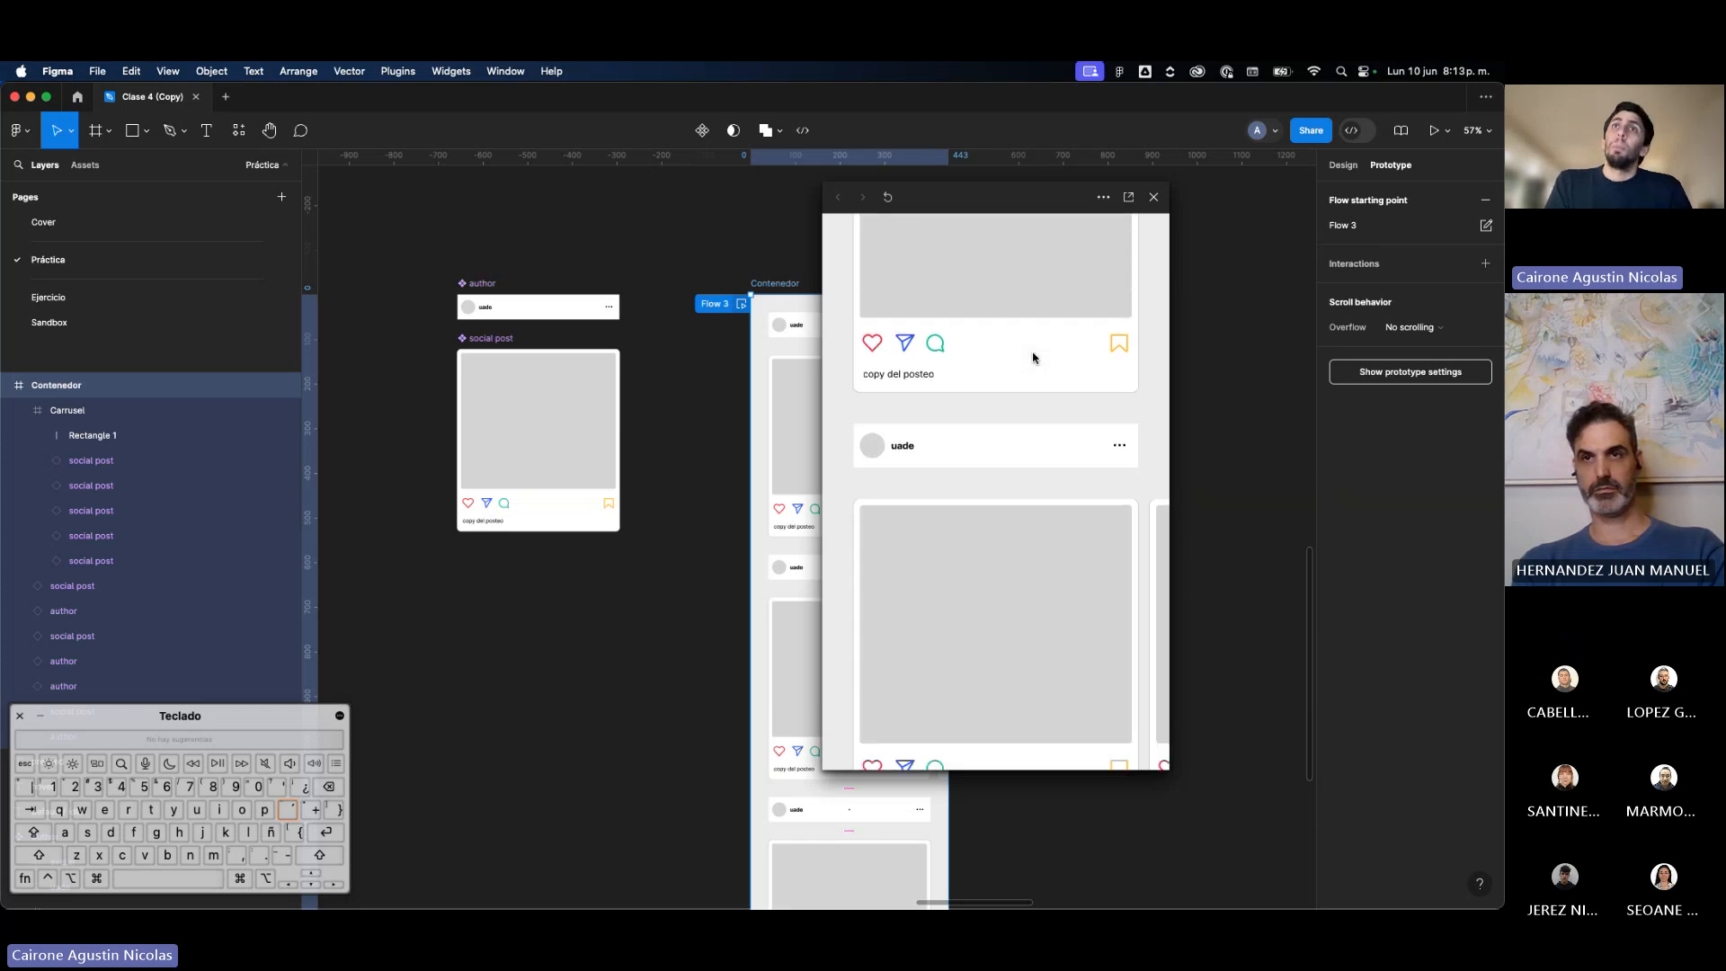
scroll(1033, 358, down, 1)
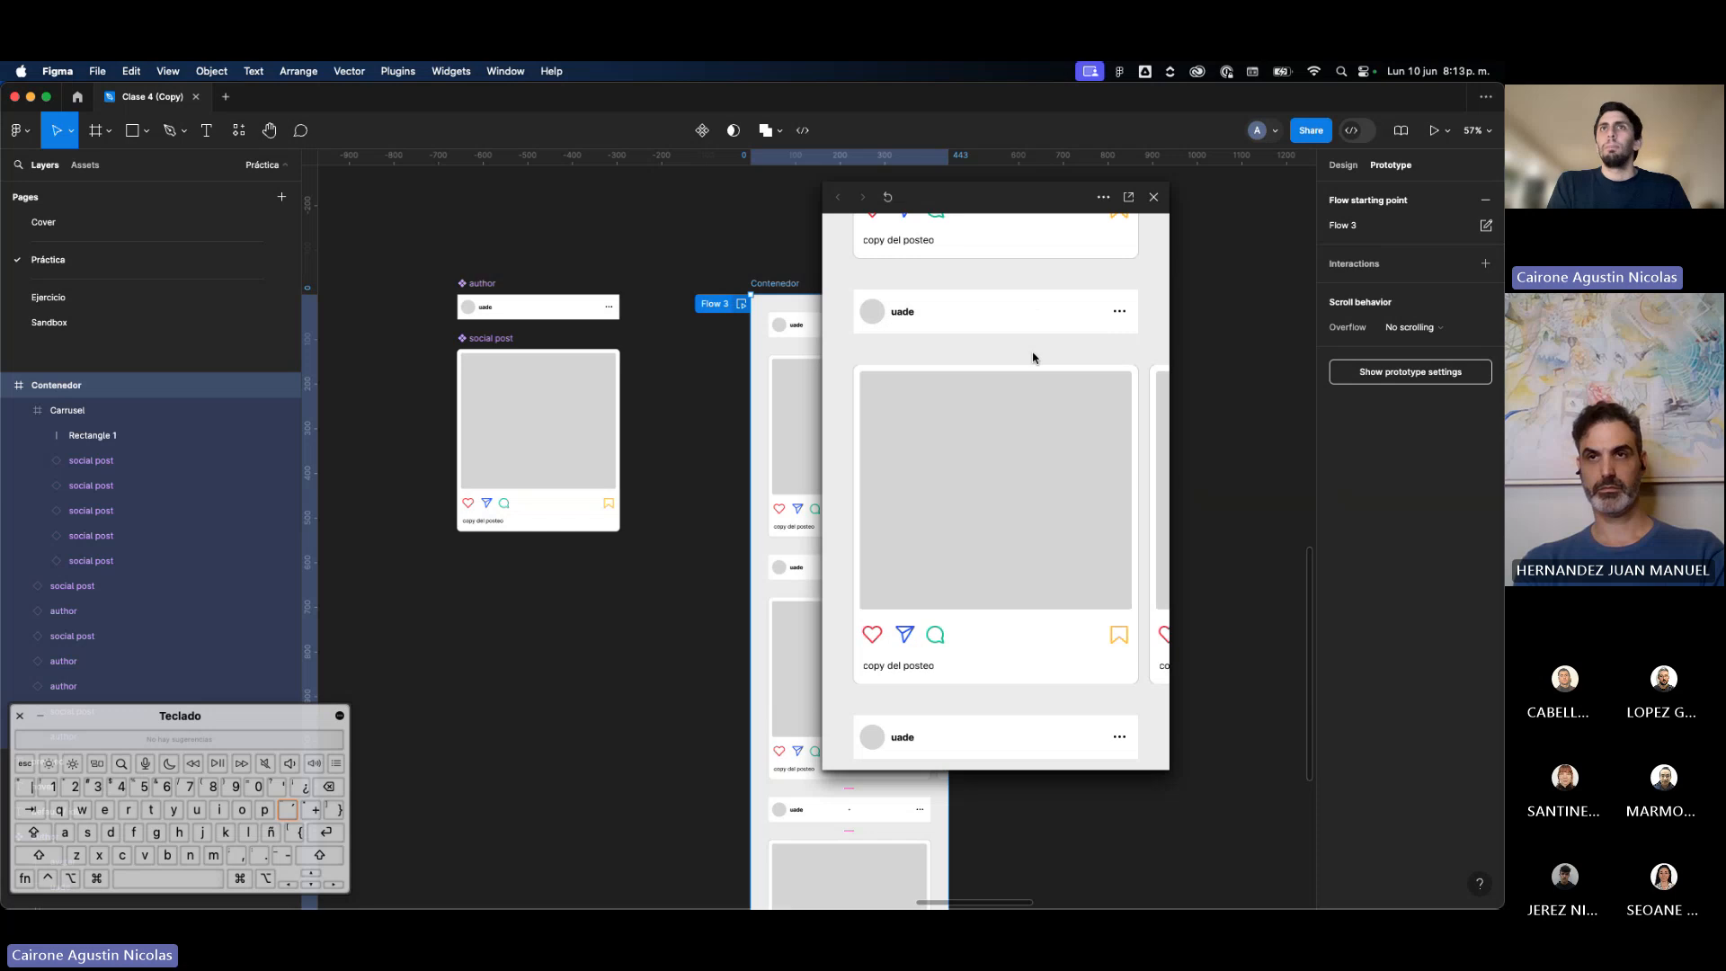
scroll(1032, 357, down, 8)
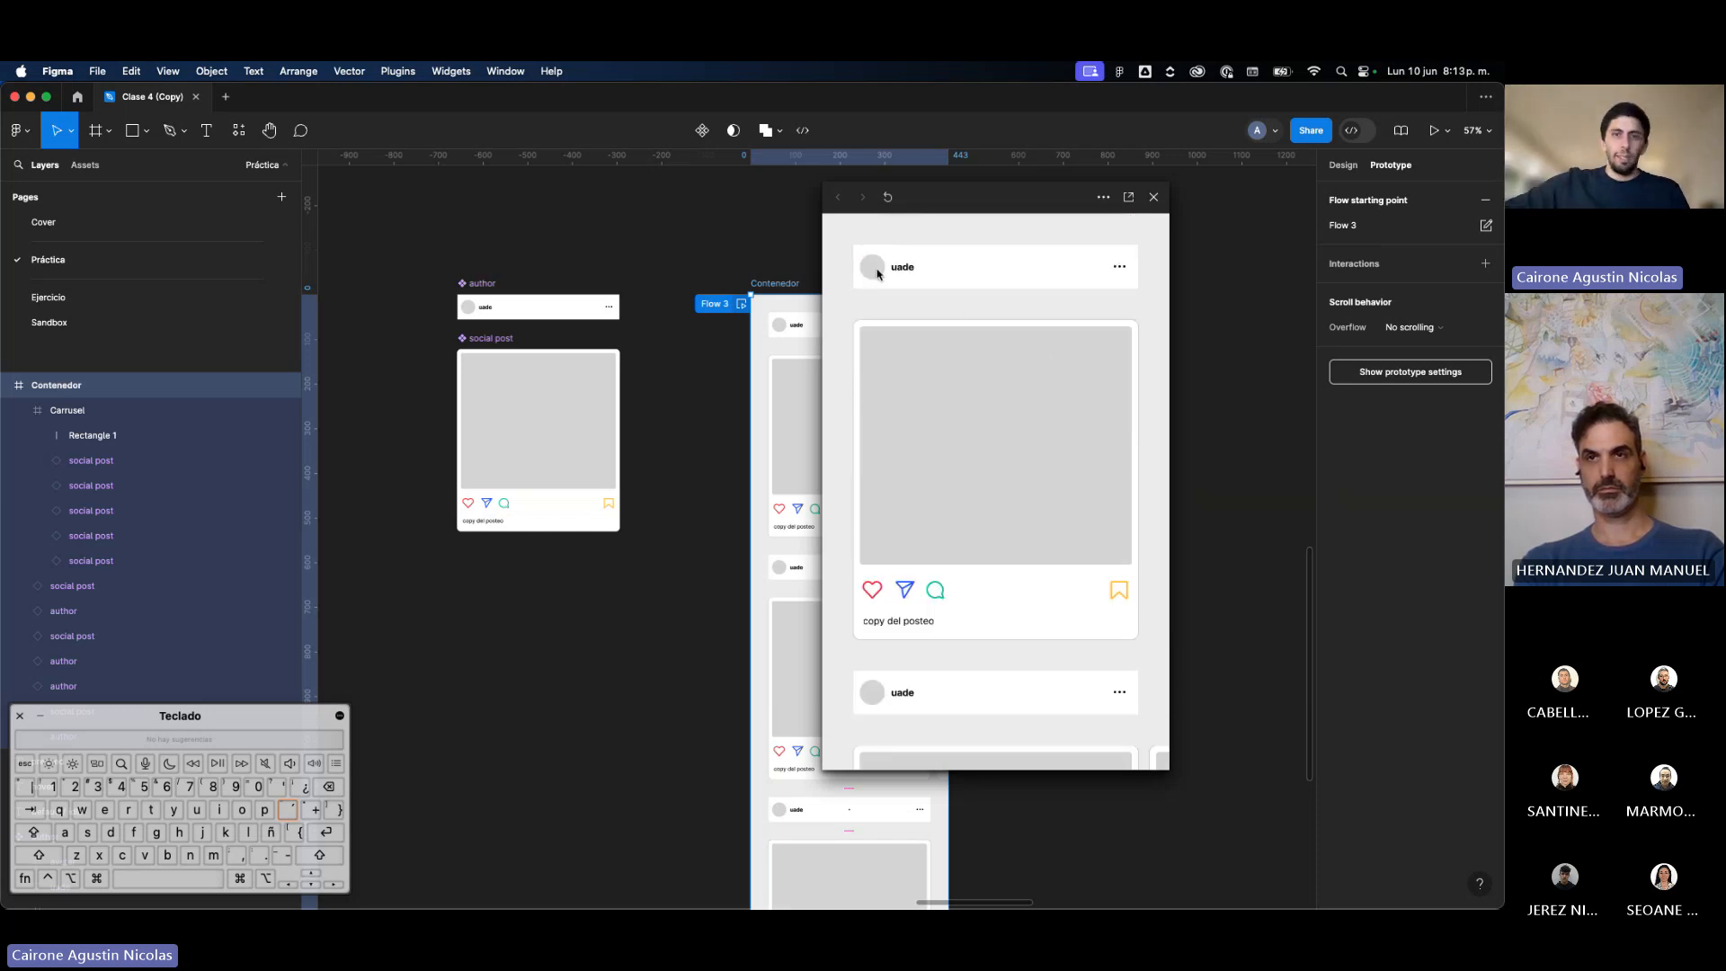
Step: Close the preview, nudge the first author header in Contenedor slightly upward, and set its scroll position to Sticky (stop at top edge)
click(1153, 197)
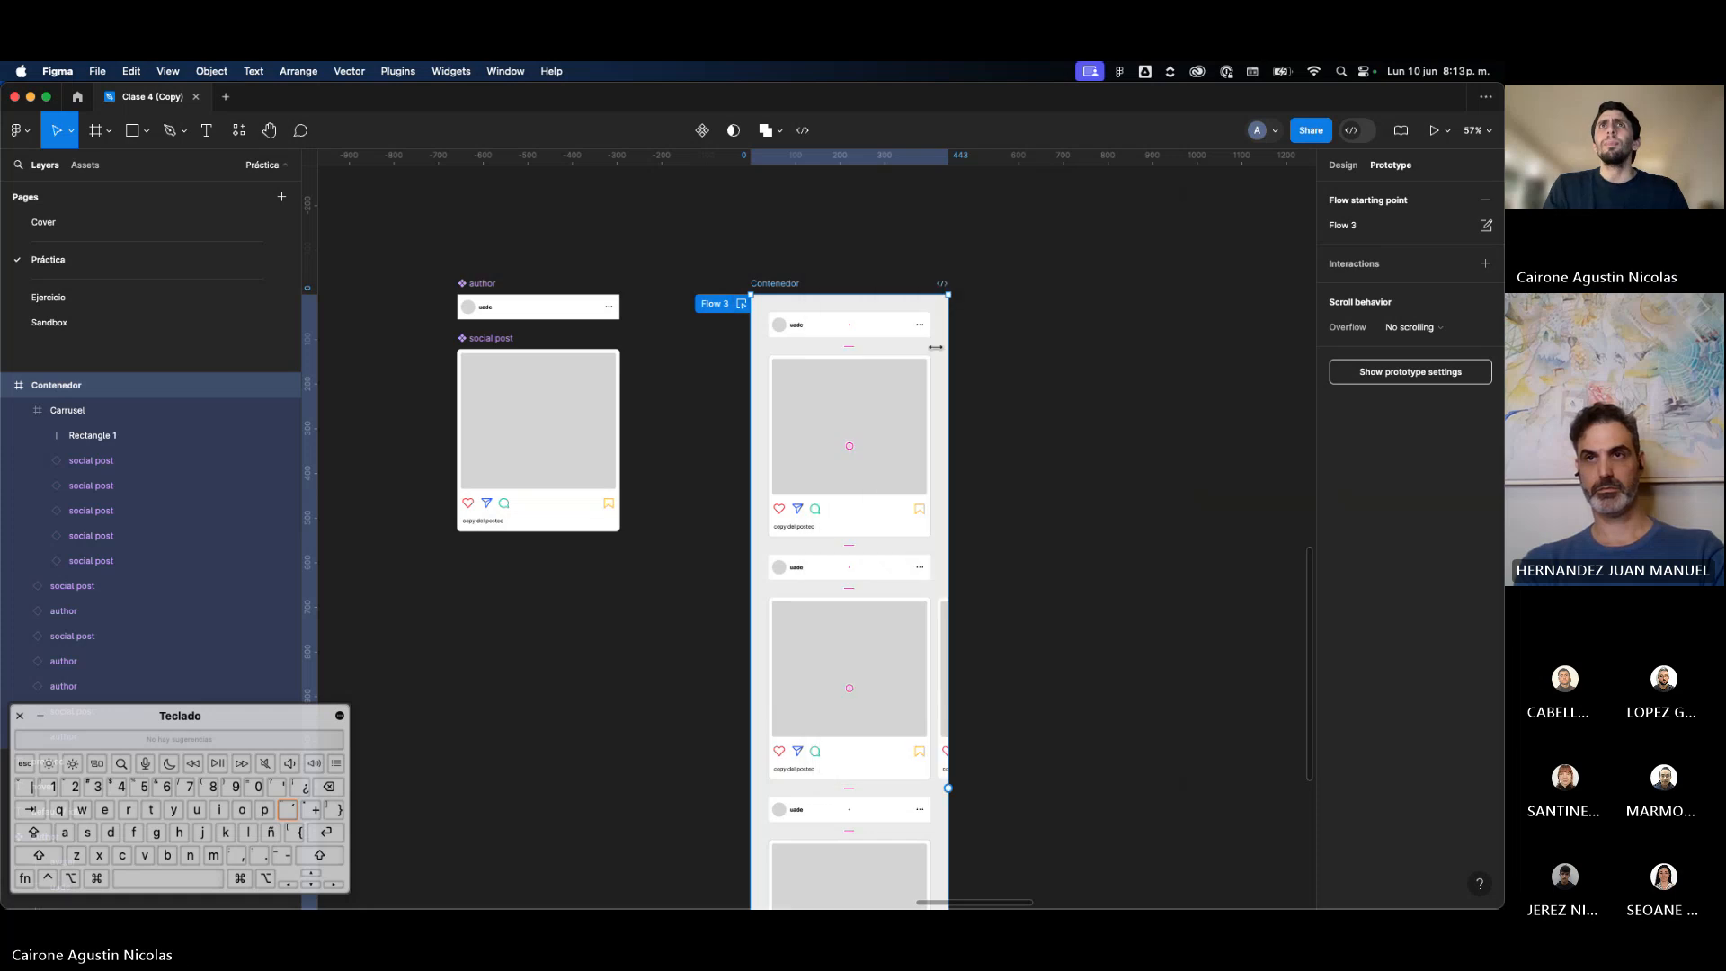
click(887, 338)
scroll(887, 339, up, 5)
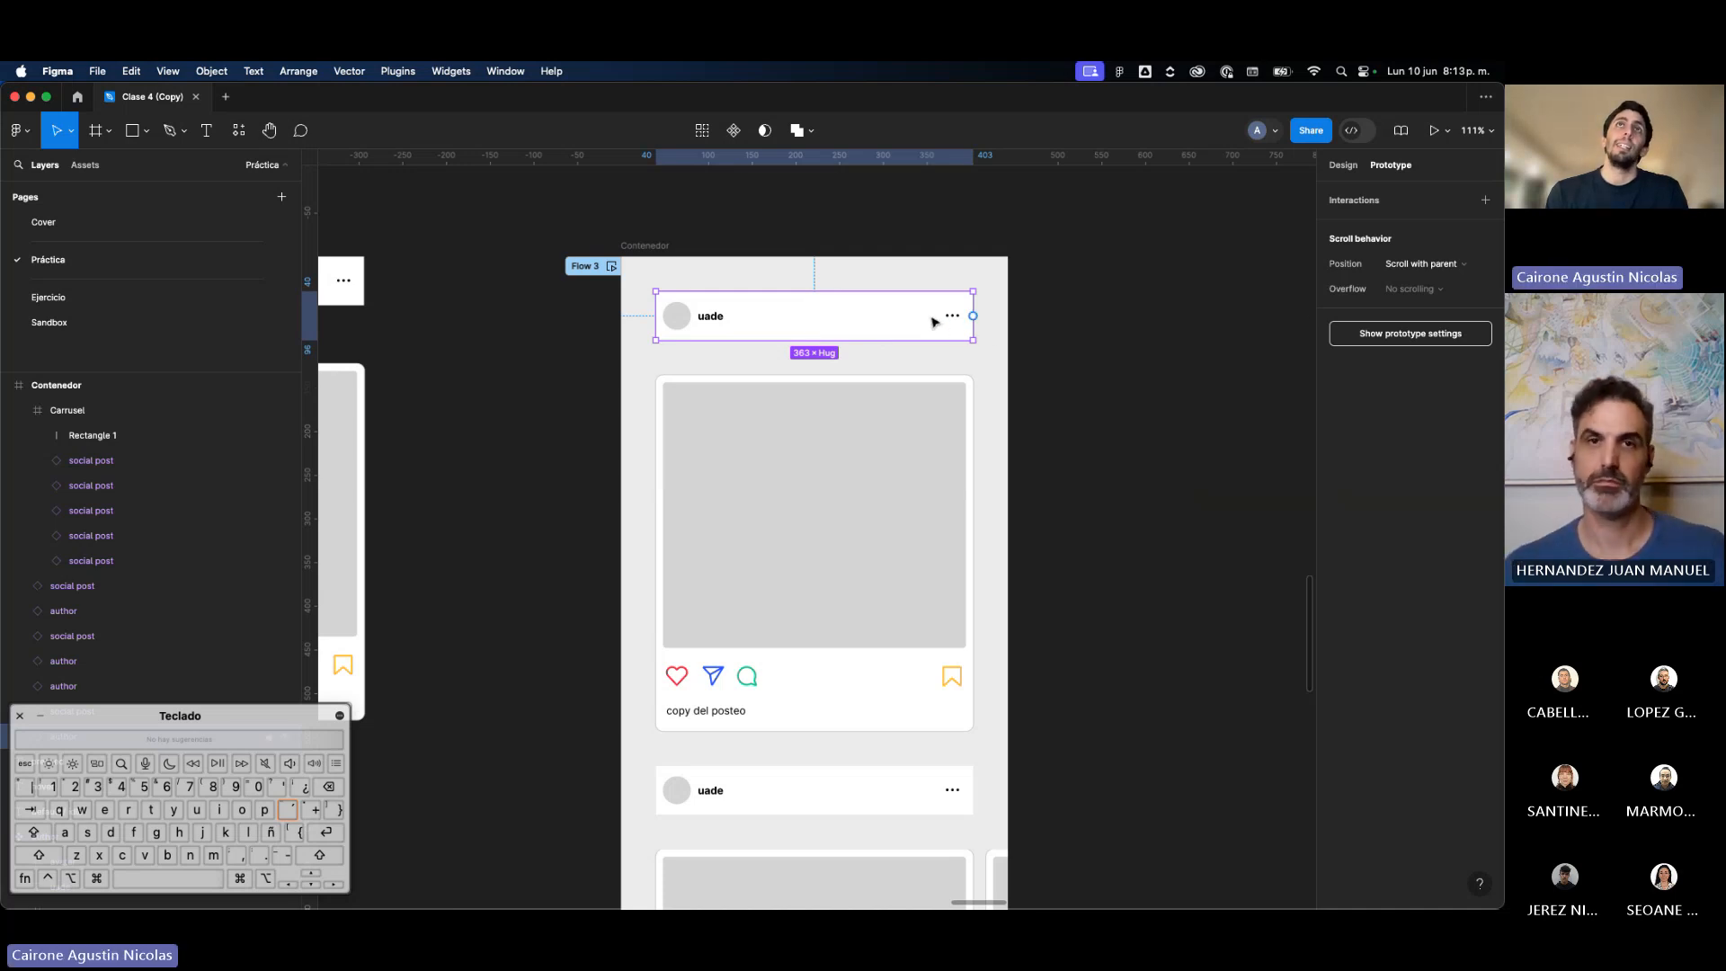
drag(932, 318, 932, 312)
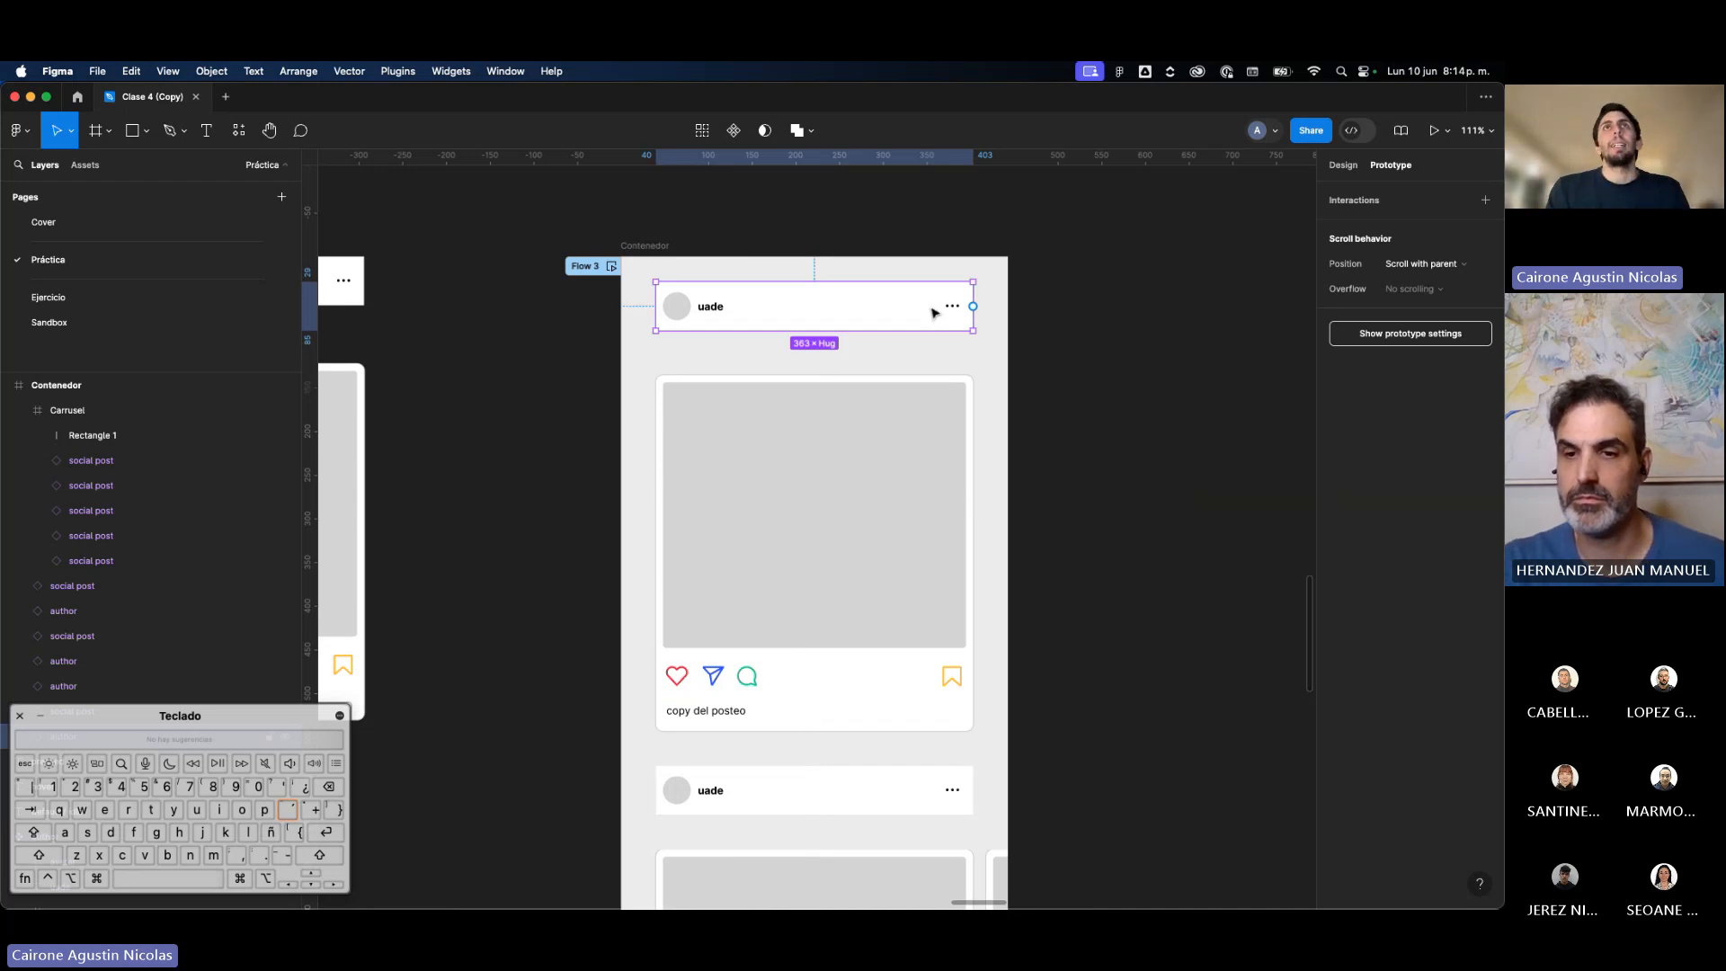
drag(932, 312, 930, 285)
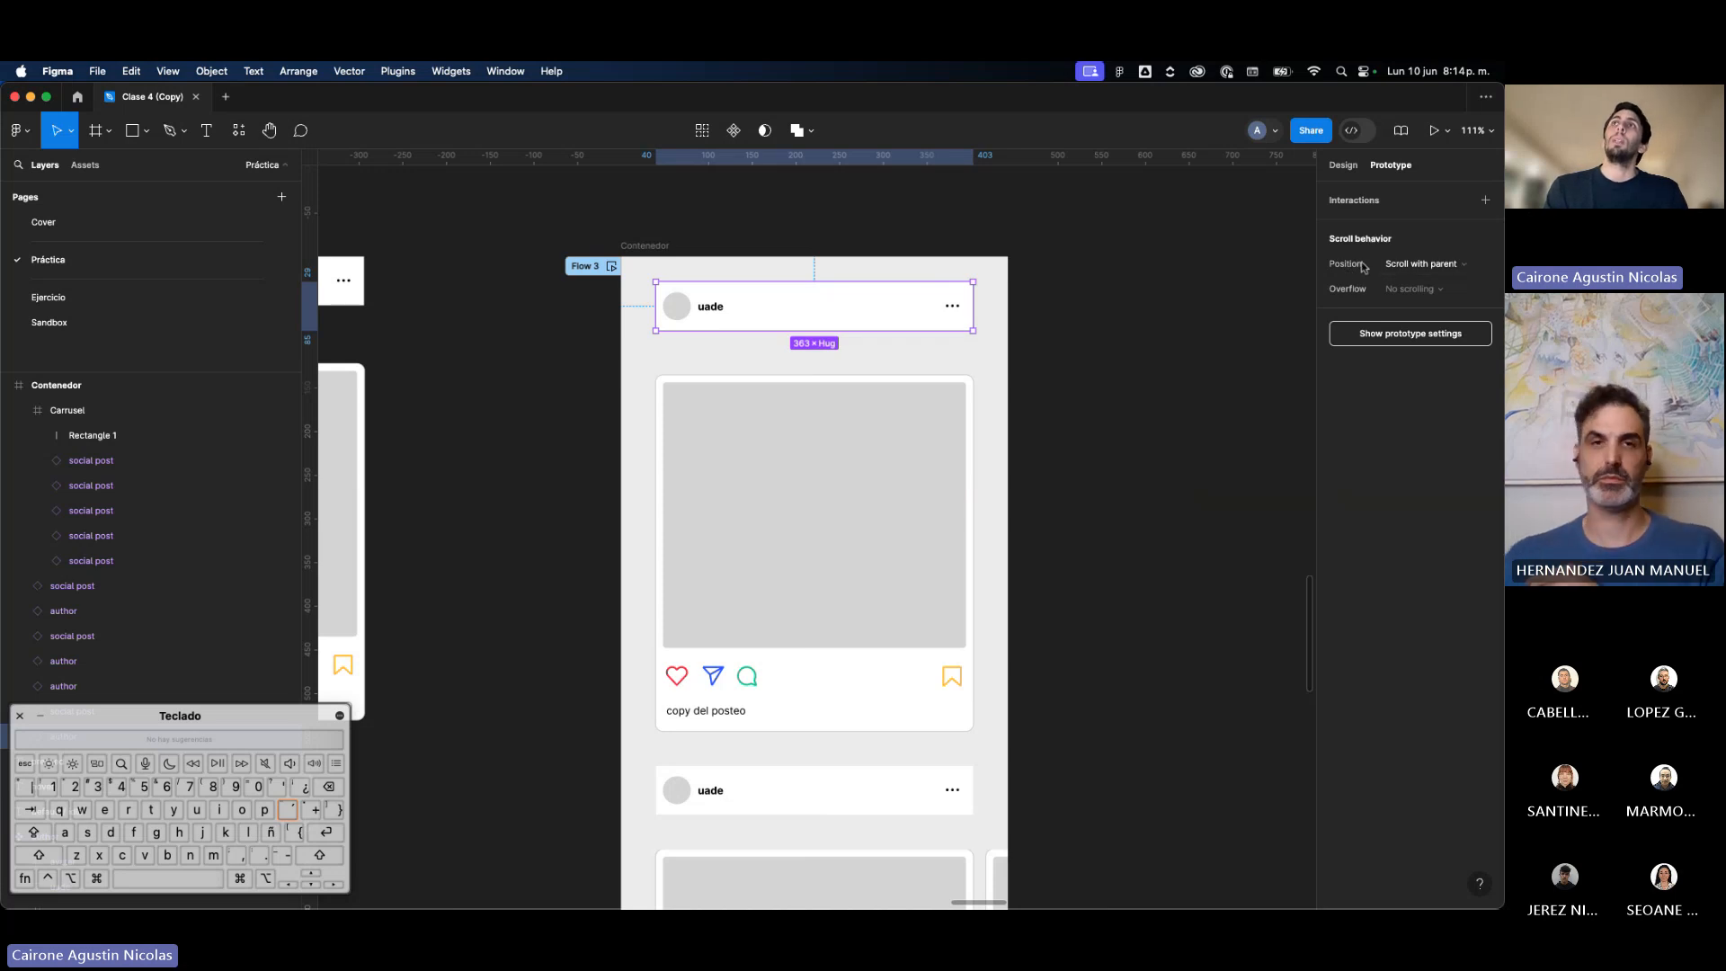
click(1420, 266)
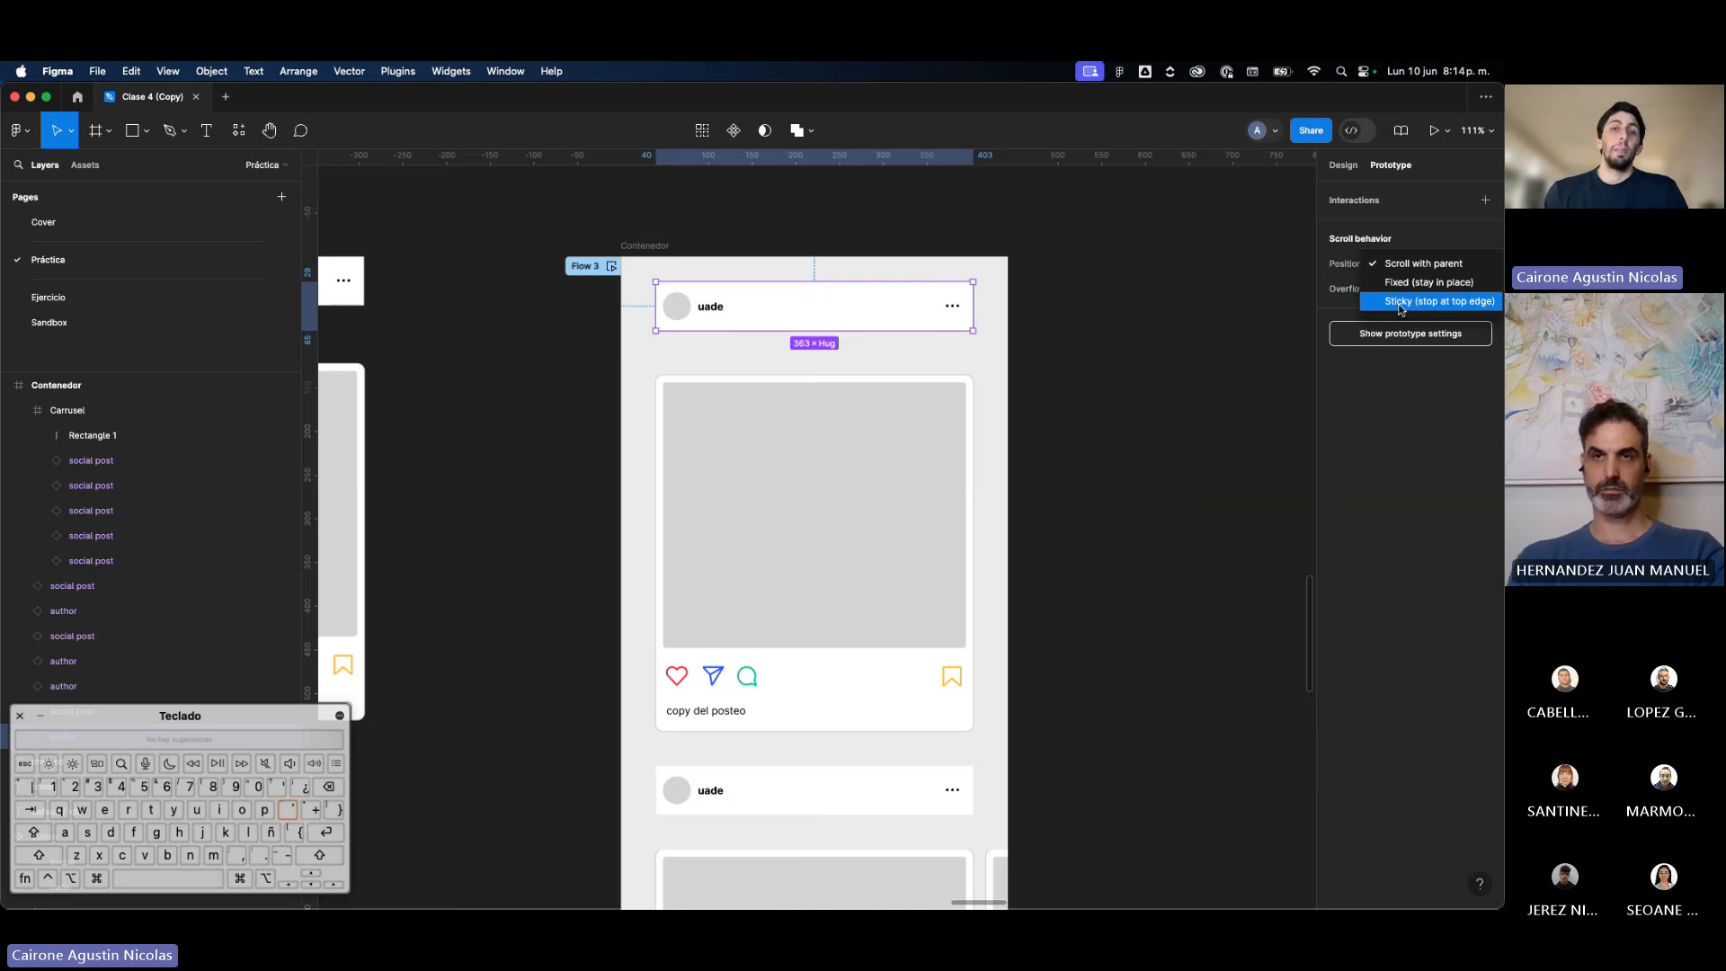
click(1399, 309)
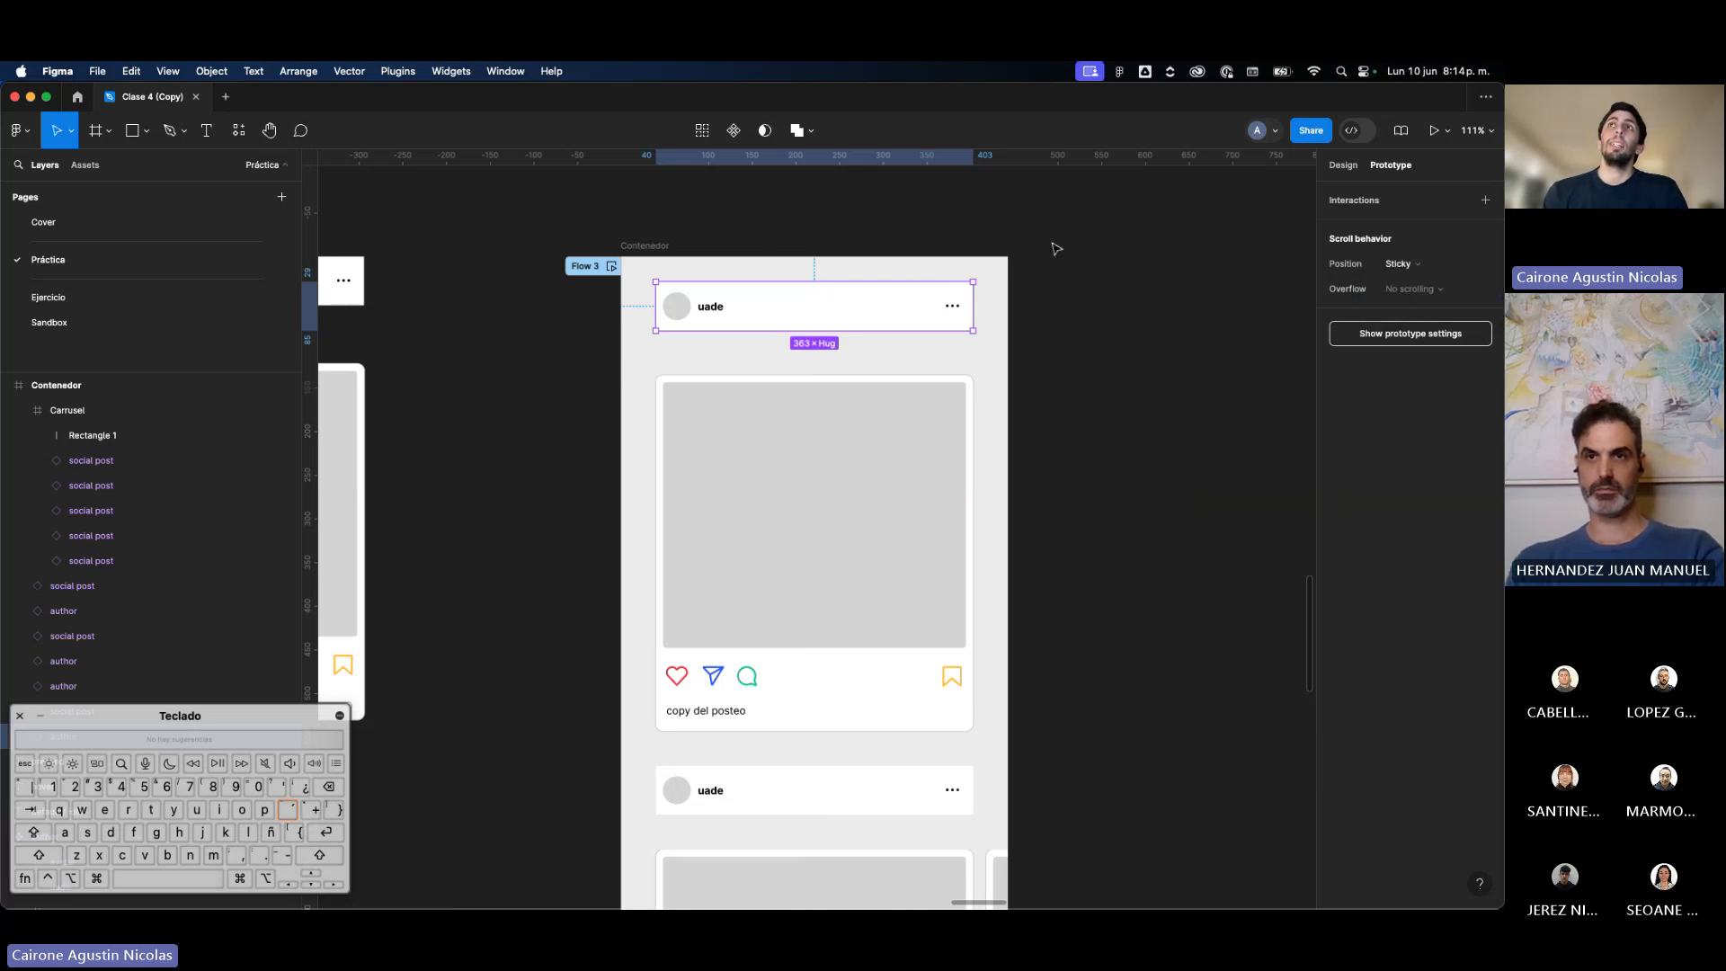
Step: Preview Flow 3 and examine how the sticky author header behaves against the first post while scrolling
click(612, 266)
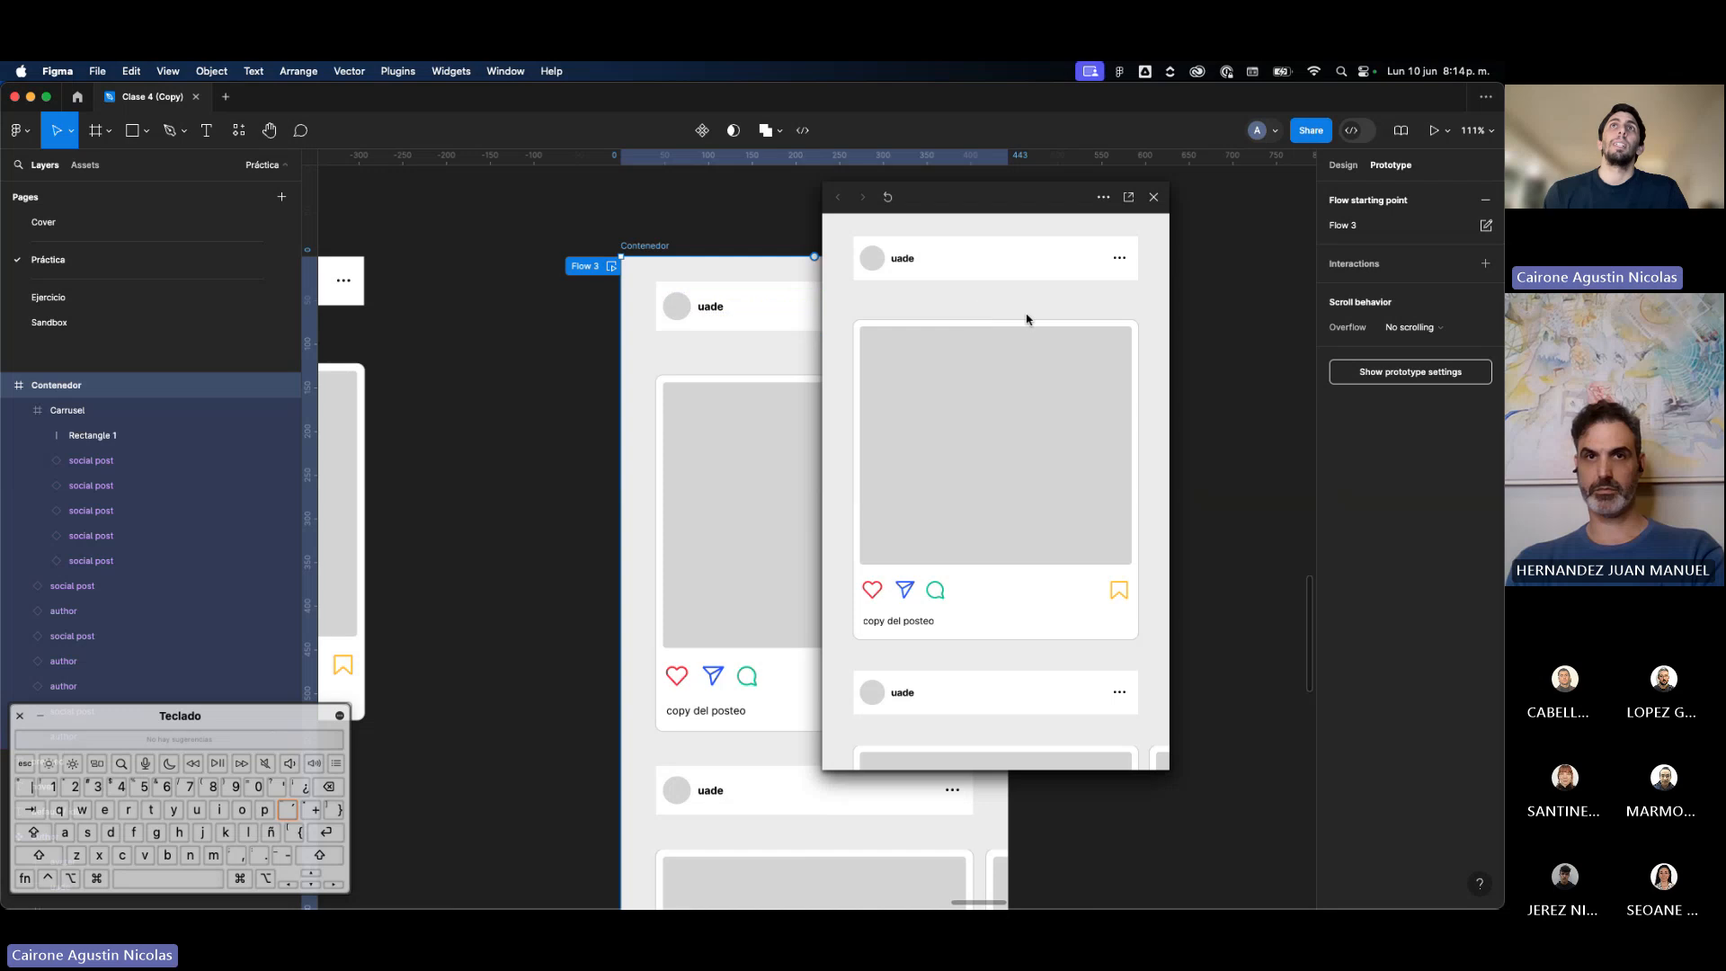
scroll(1027, 319, down, 3)
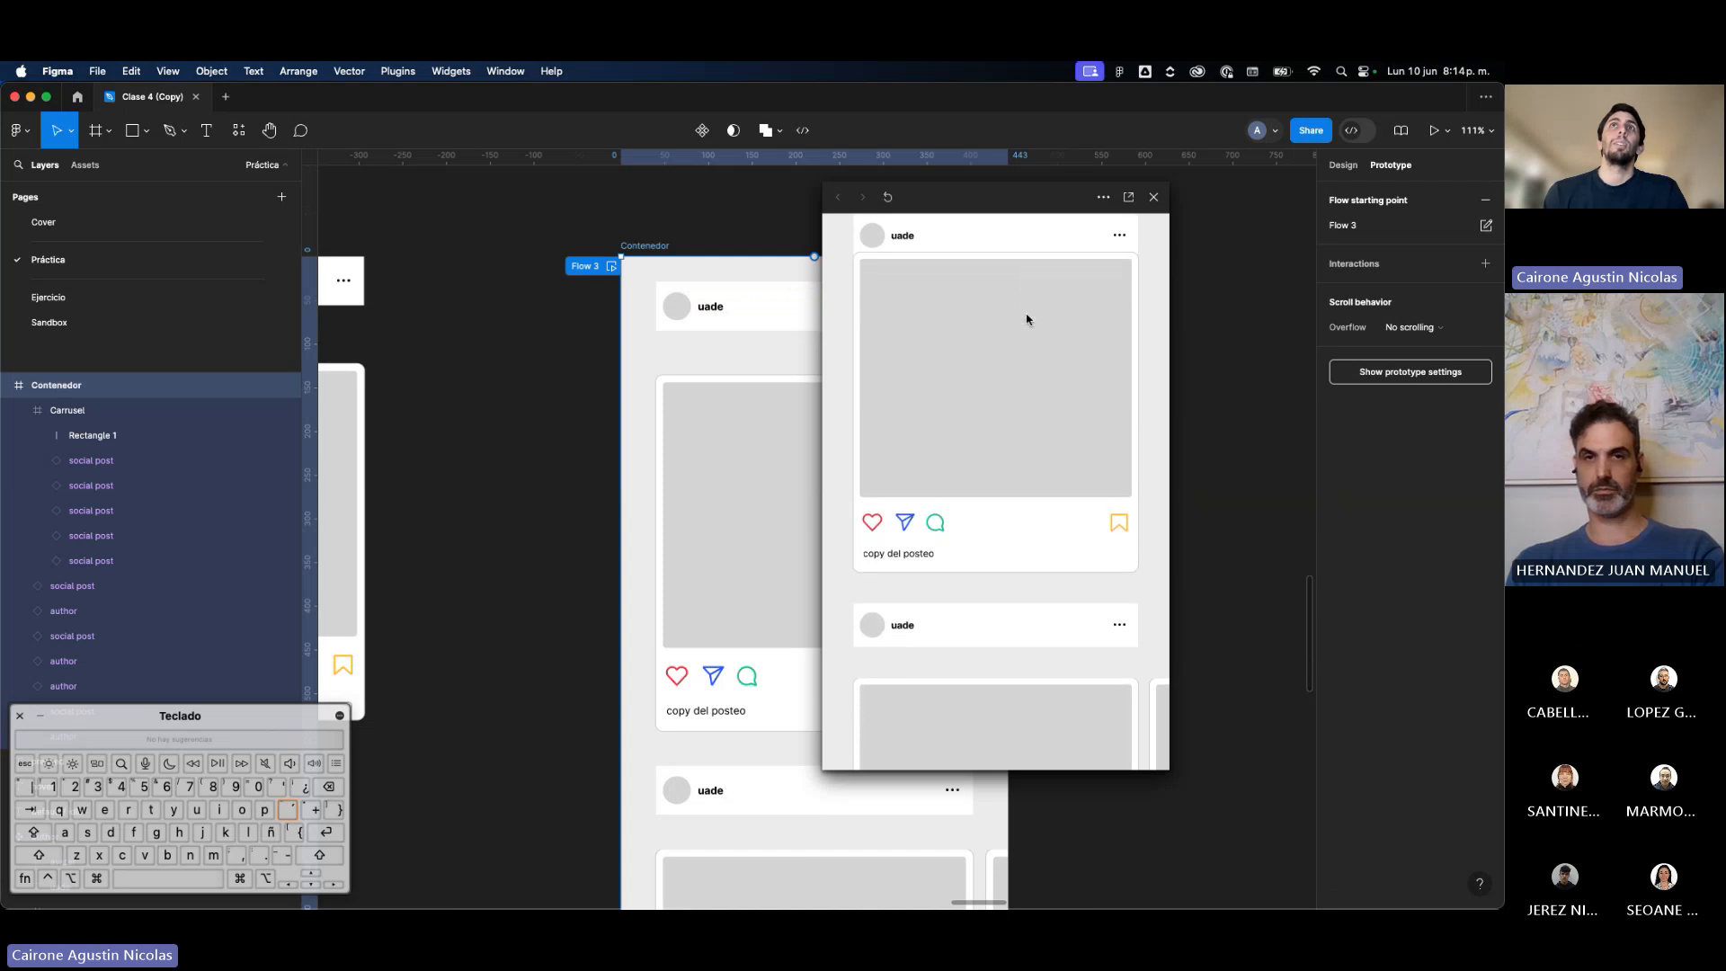
scroll(1028, 319, up, 1)
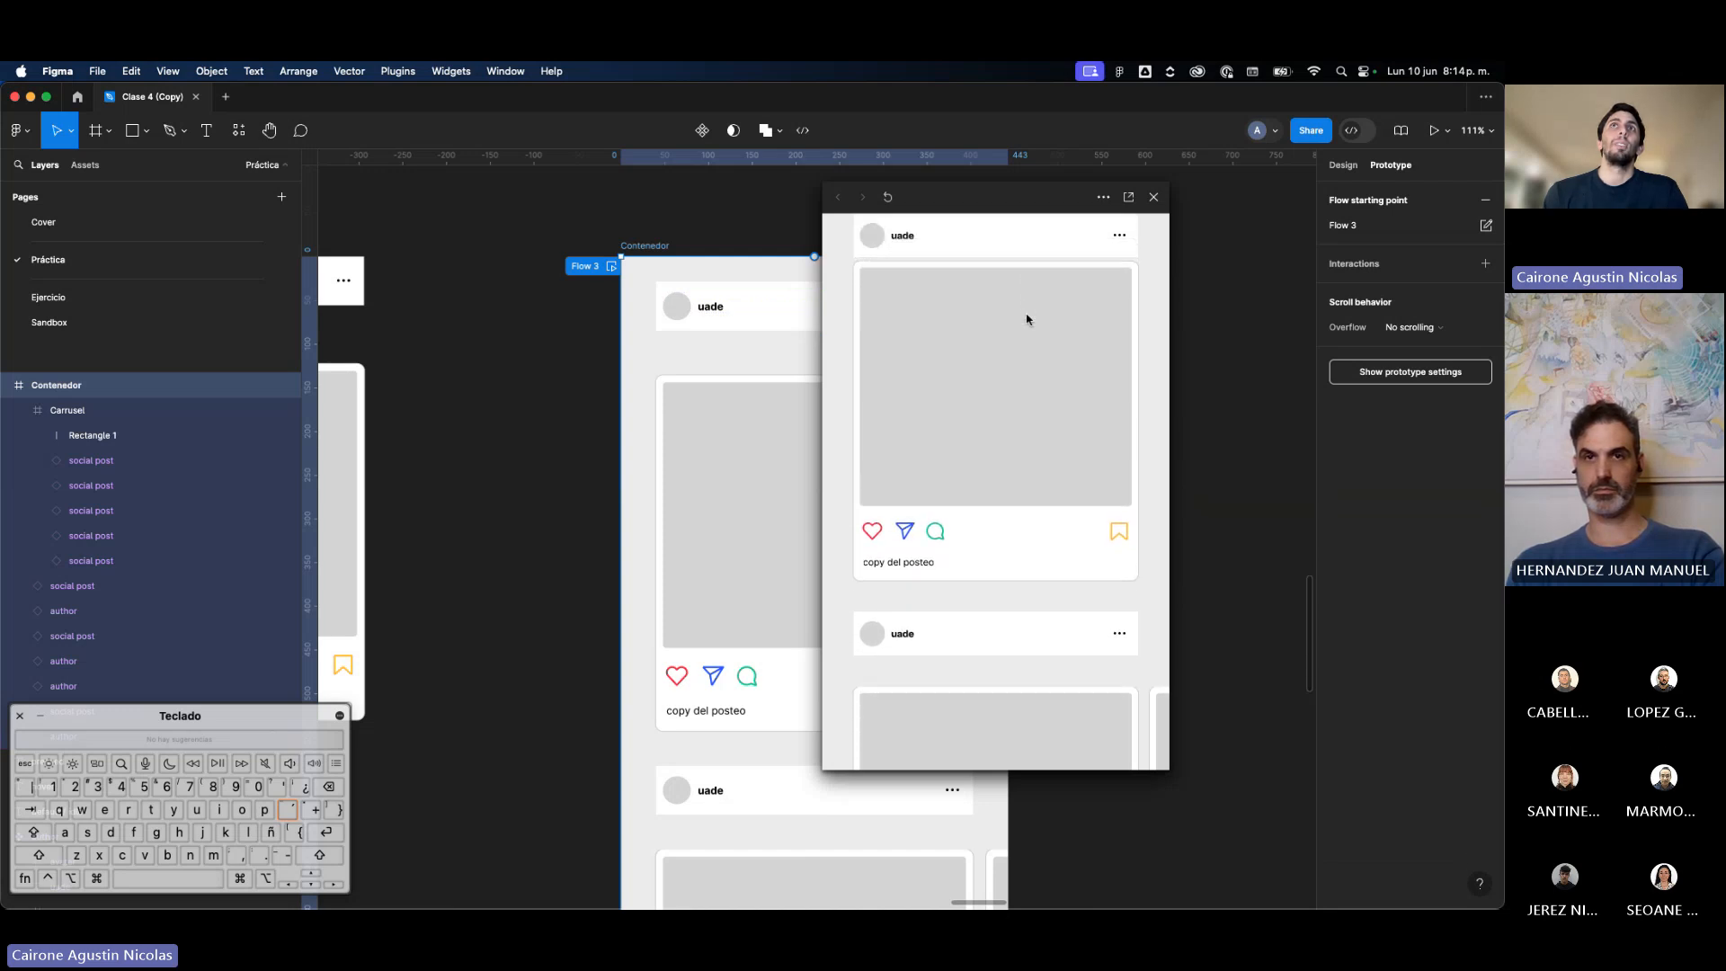
scroll(1027, 319, down, 2)
scroll(1027, 319, up, 1)
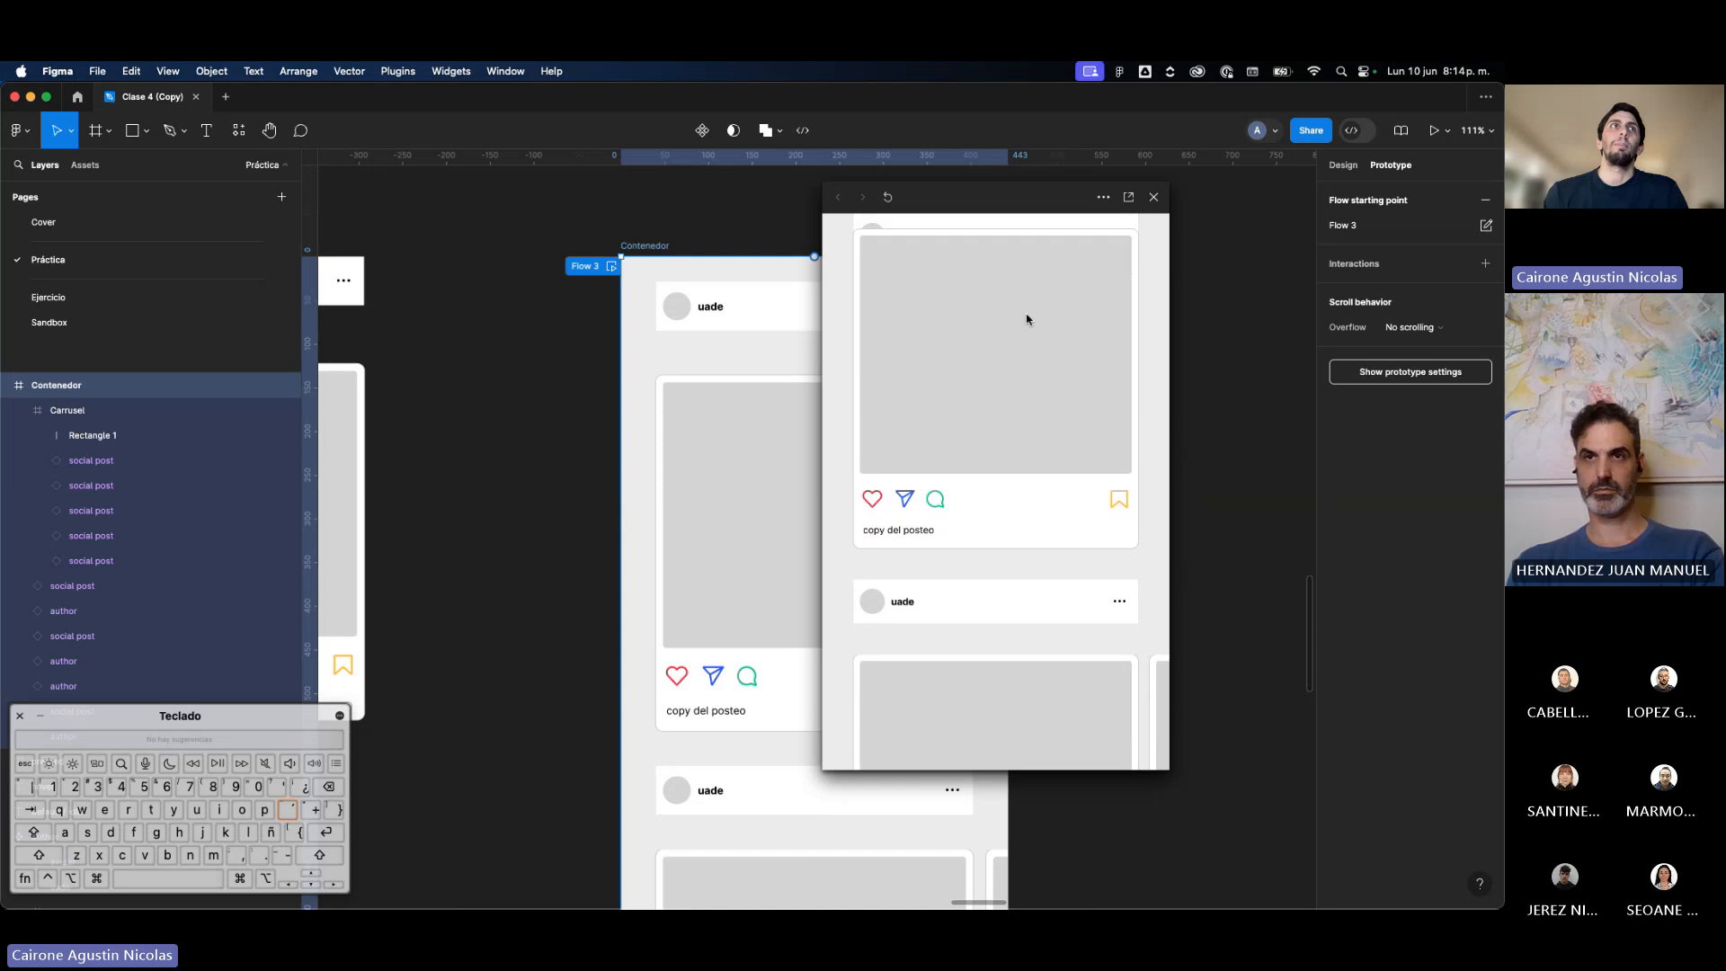
scroll(1028, 319, up, 1)
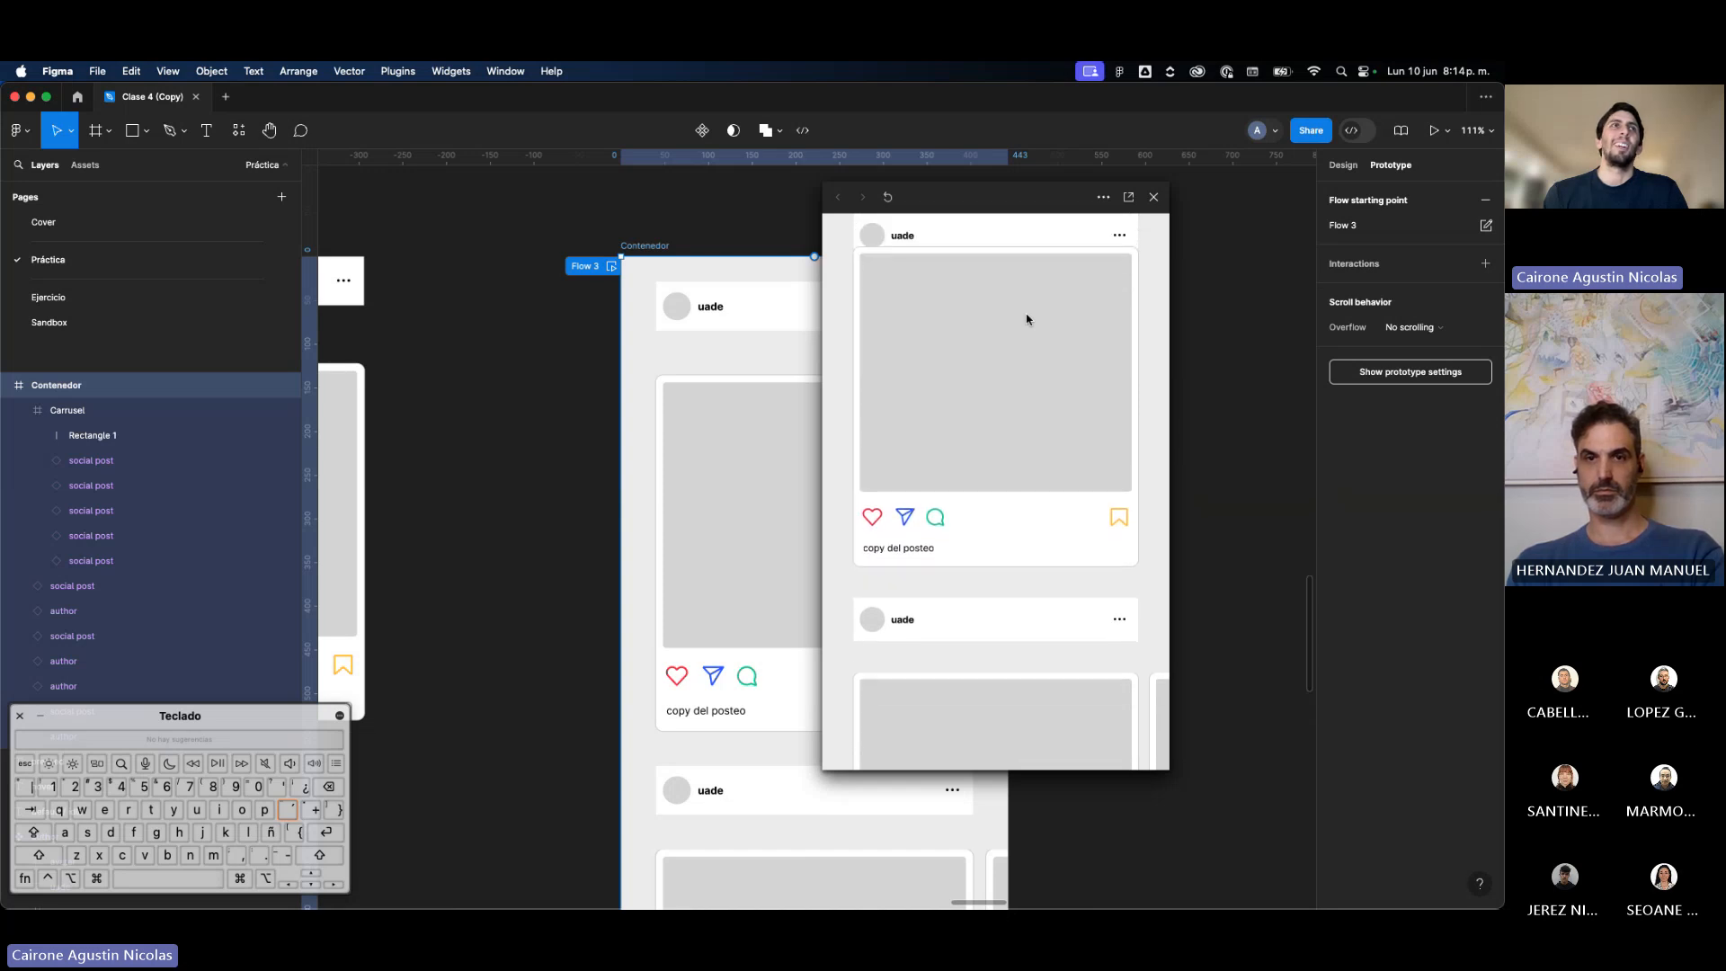
Step: Examine how the sticky header behaves through the remaining posts and author headers of the previewed feed, and close the preview
scroll(1027, 319, down, 5)
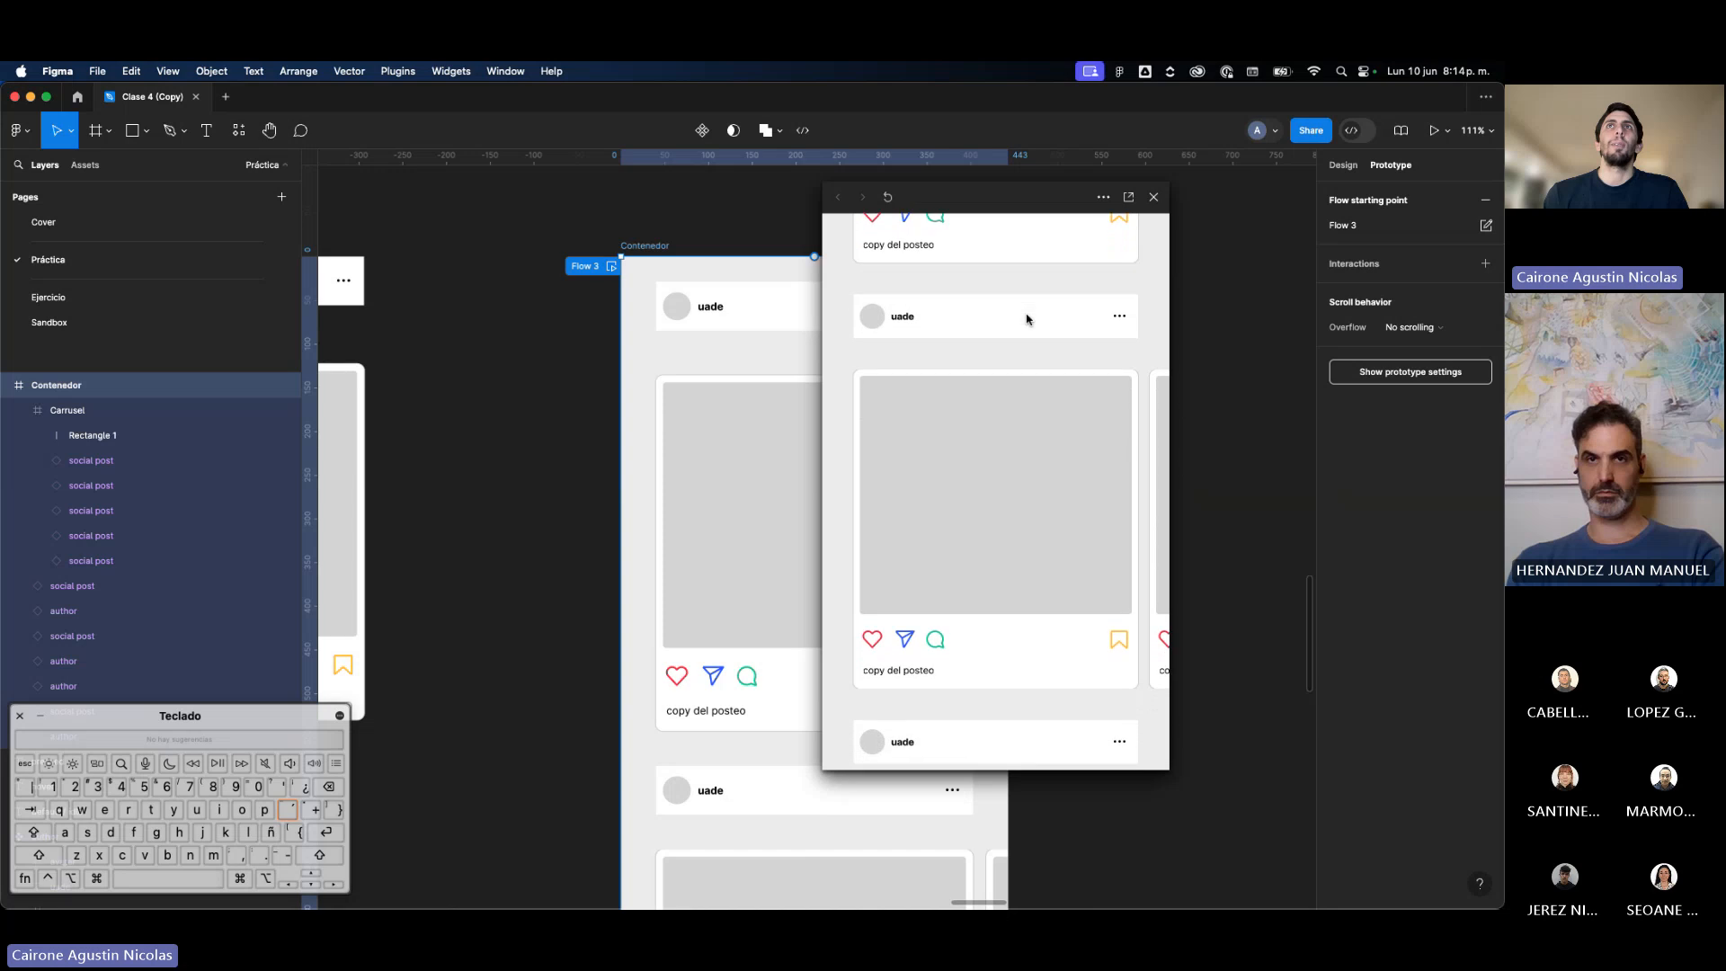
scroll(1028, 319, down, 8)
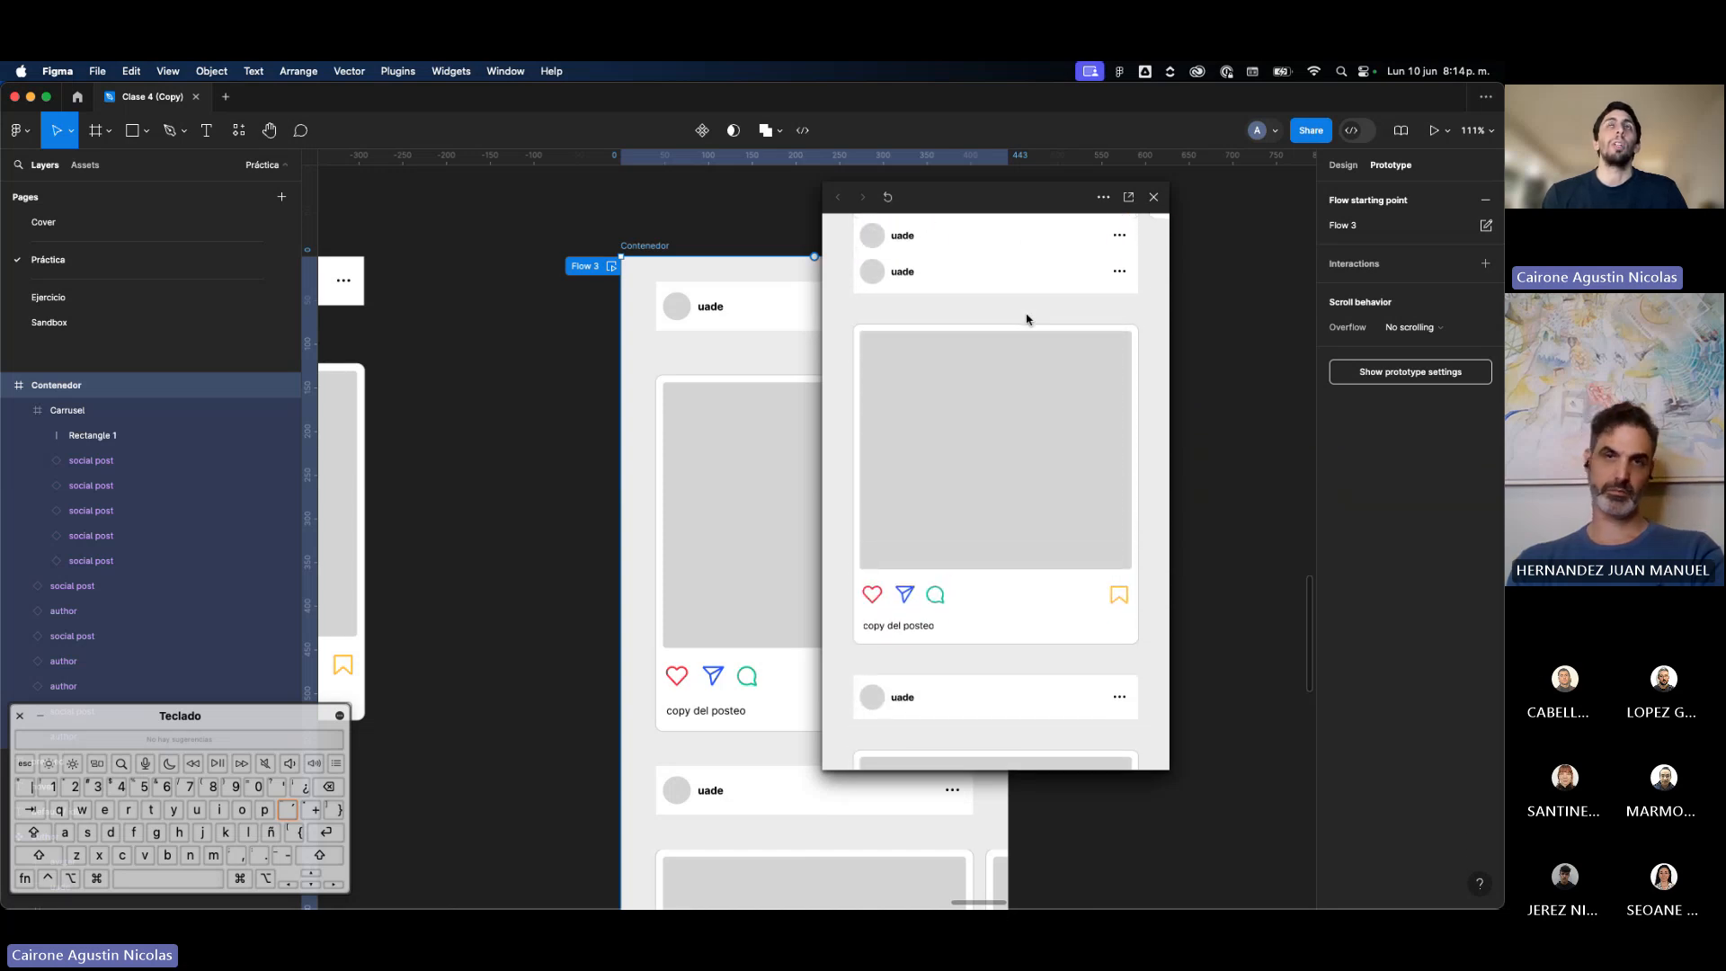
scroll(1027, 319, up, 1)
scroll(1028, 319, down, 1)
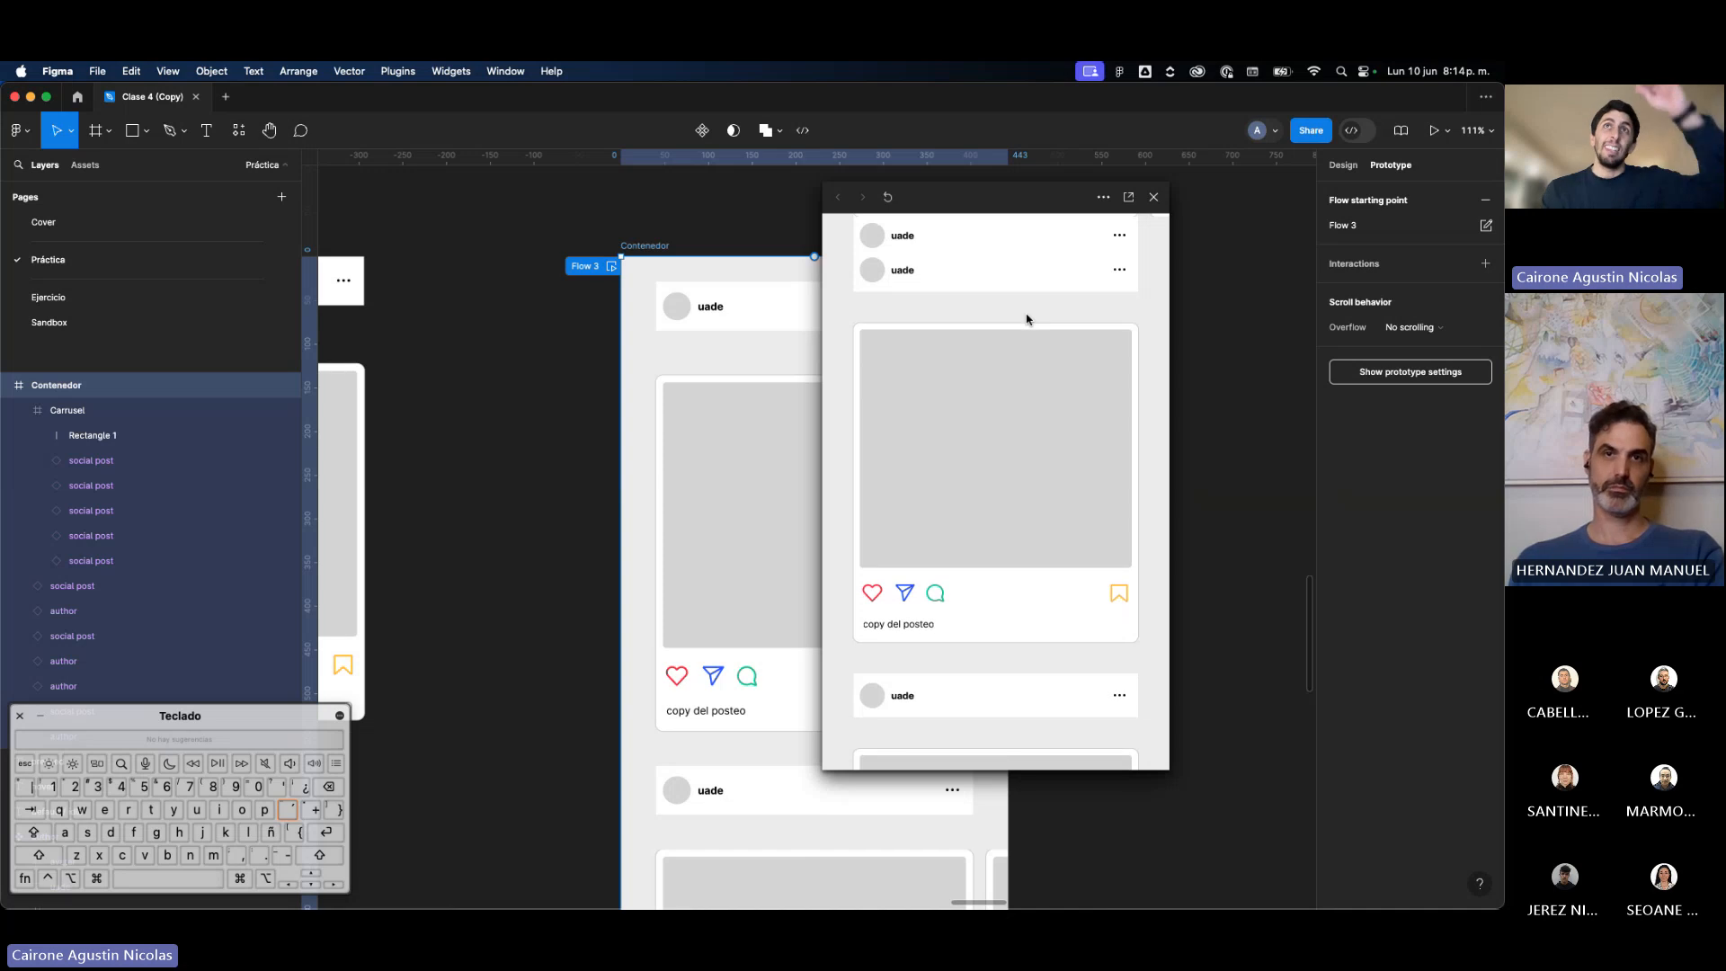
scroll(1027, 319, up, 1)
scroll(1028, 319, down, 3)
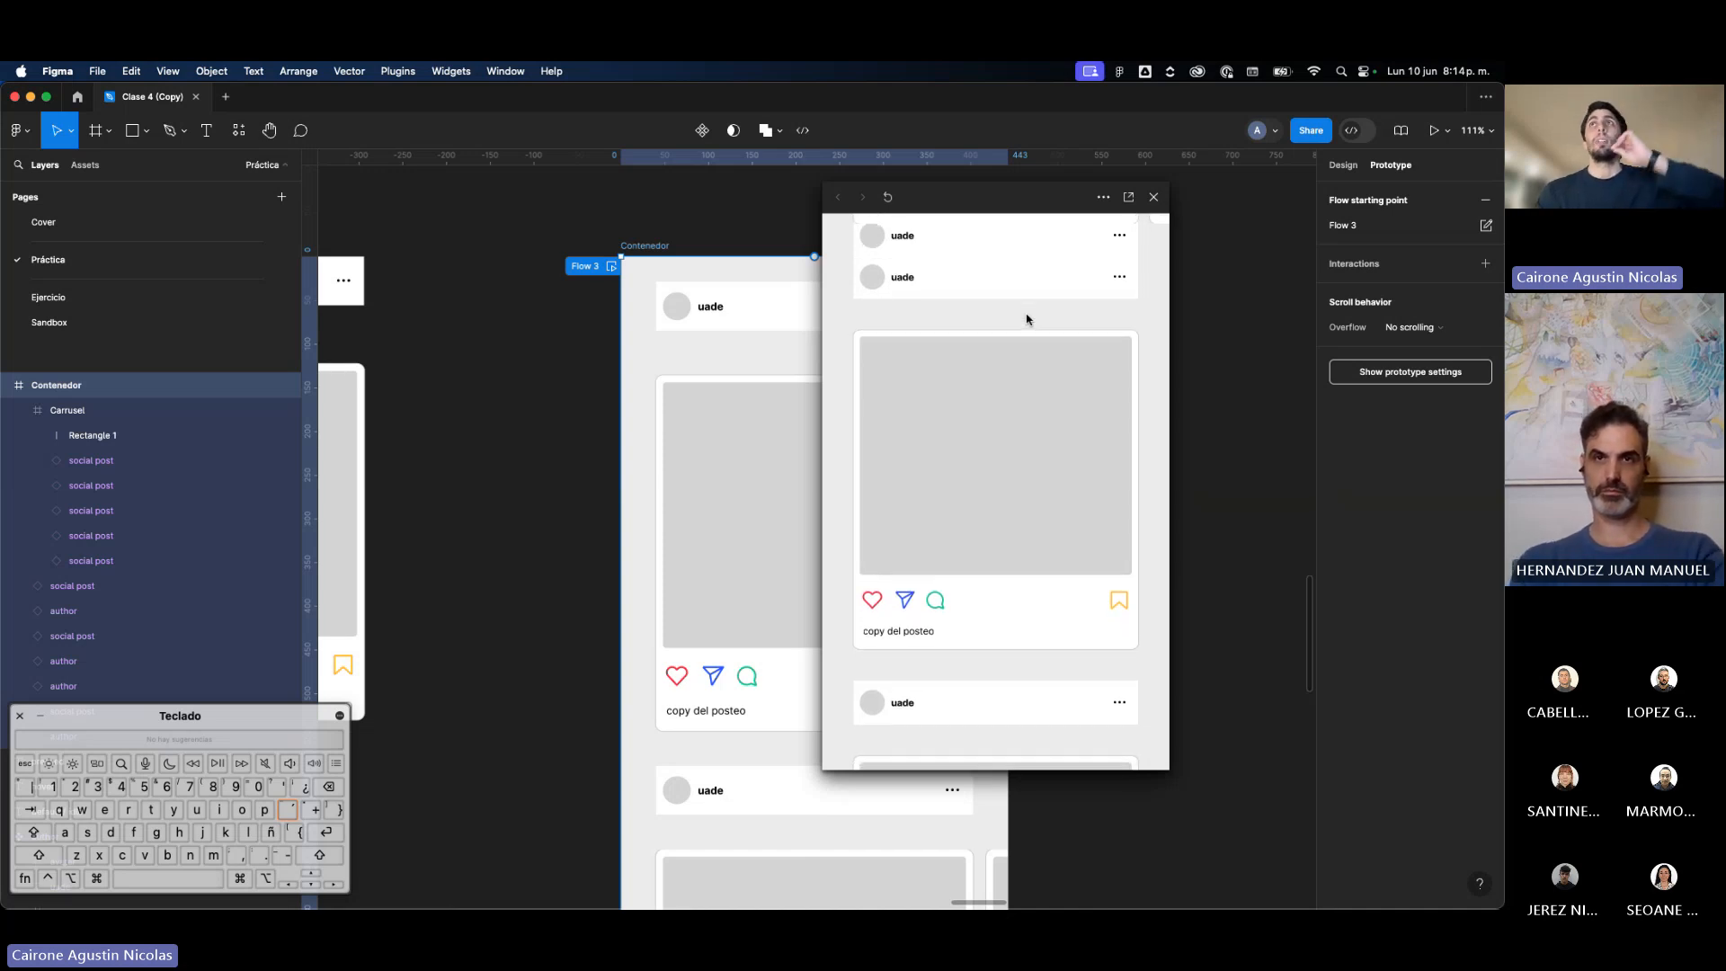
scroll(1027, 319, down, 5)
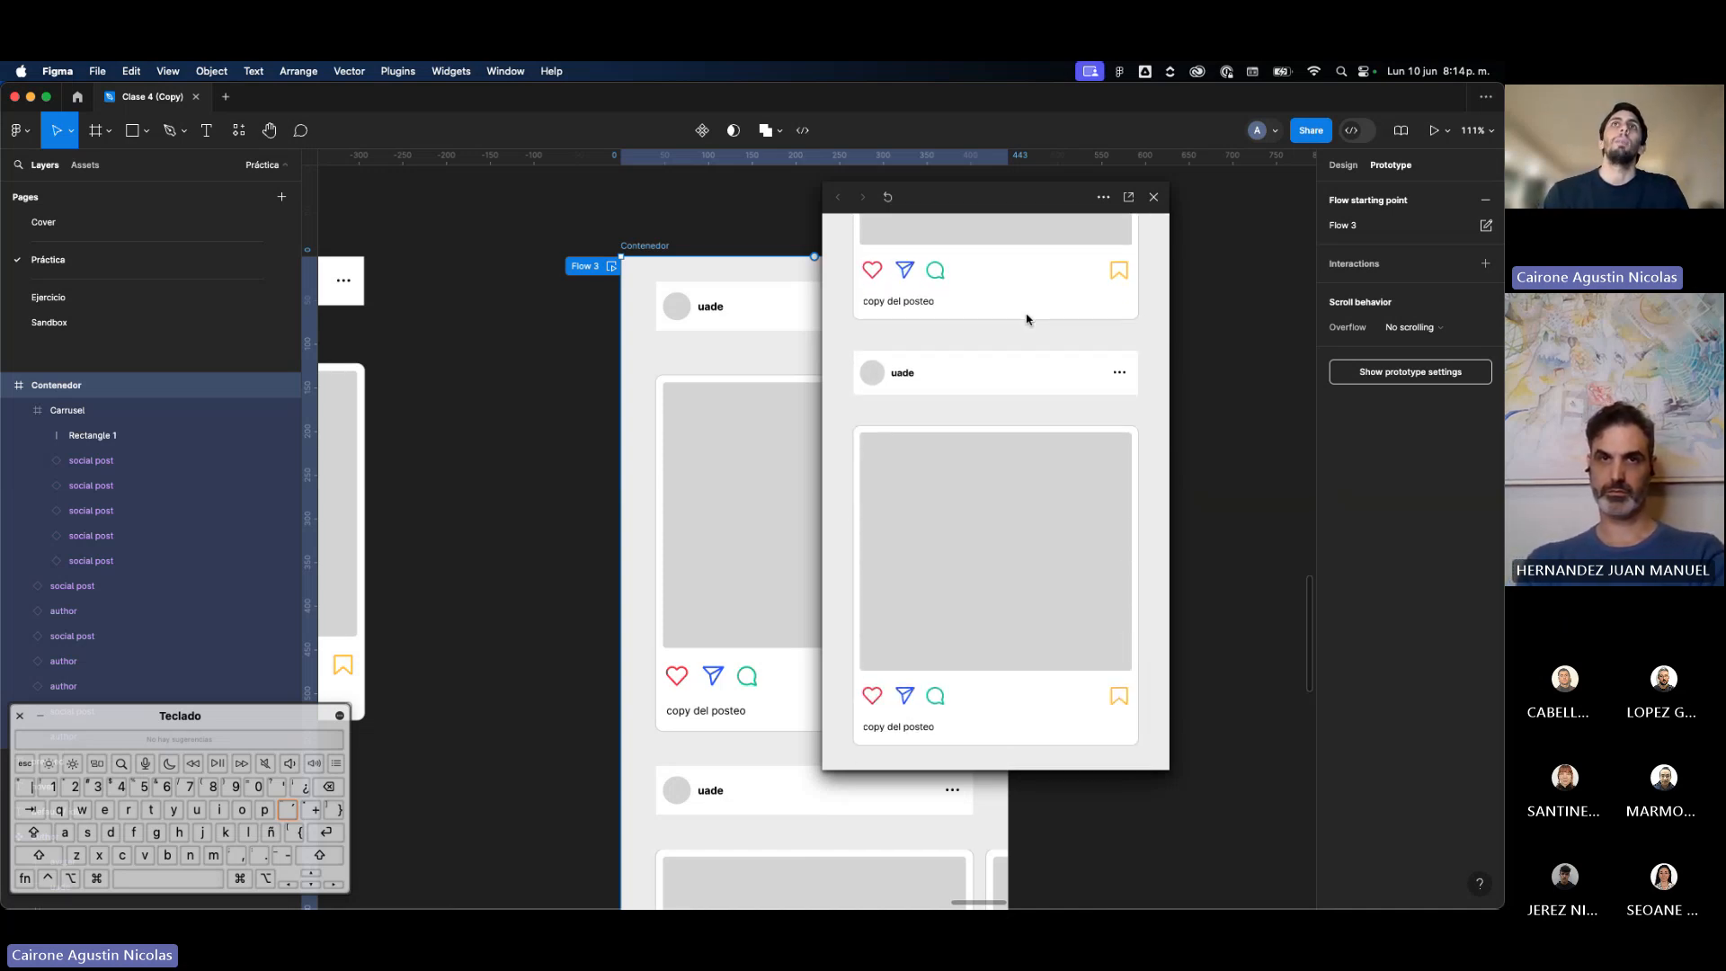
scroll(1027, 319, up, 2)
scroll(1027, 319, down, 2)
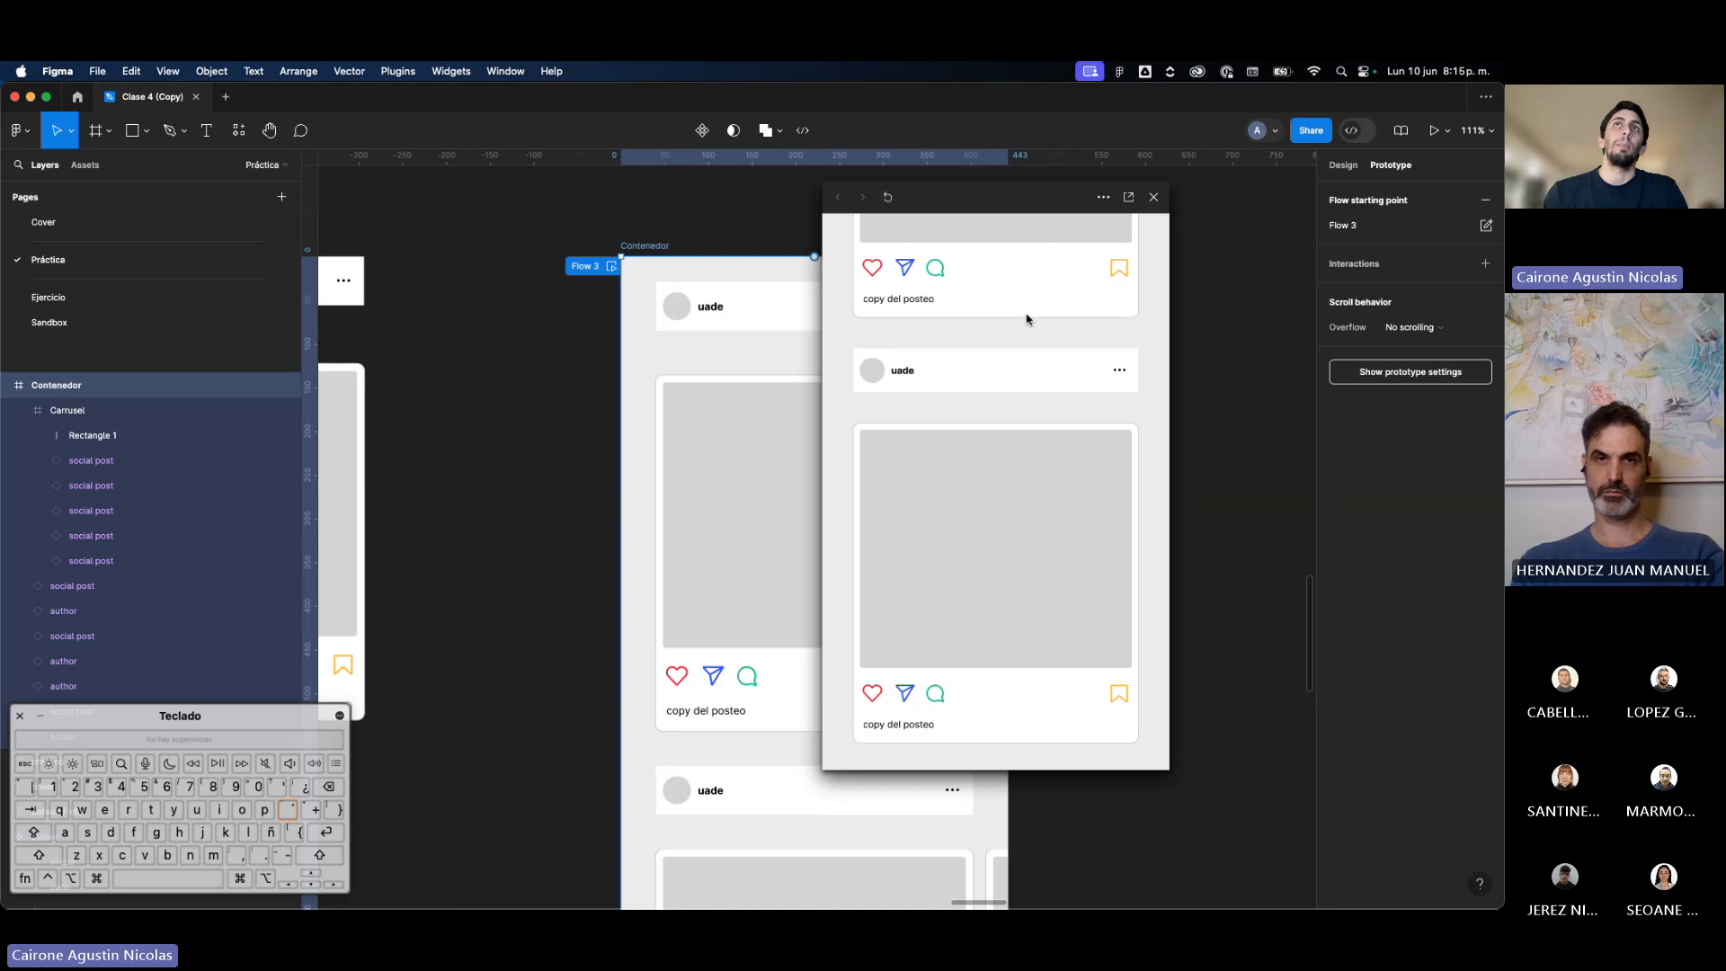
scroll(1027, 319, down, 3)
scroll(1027, 319, down, 1)
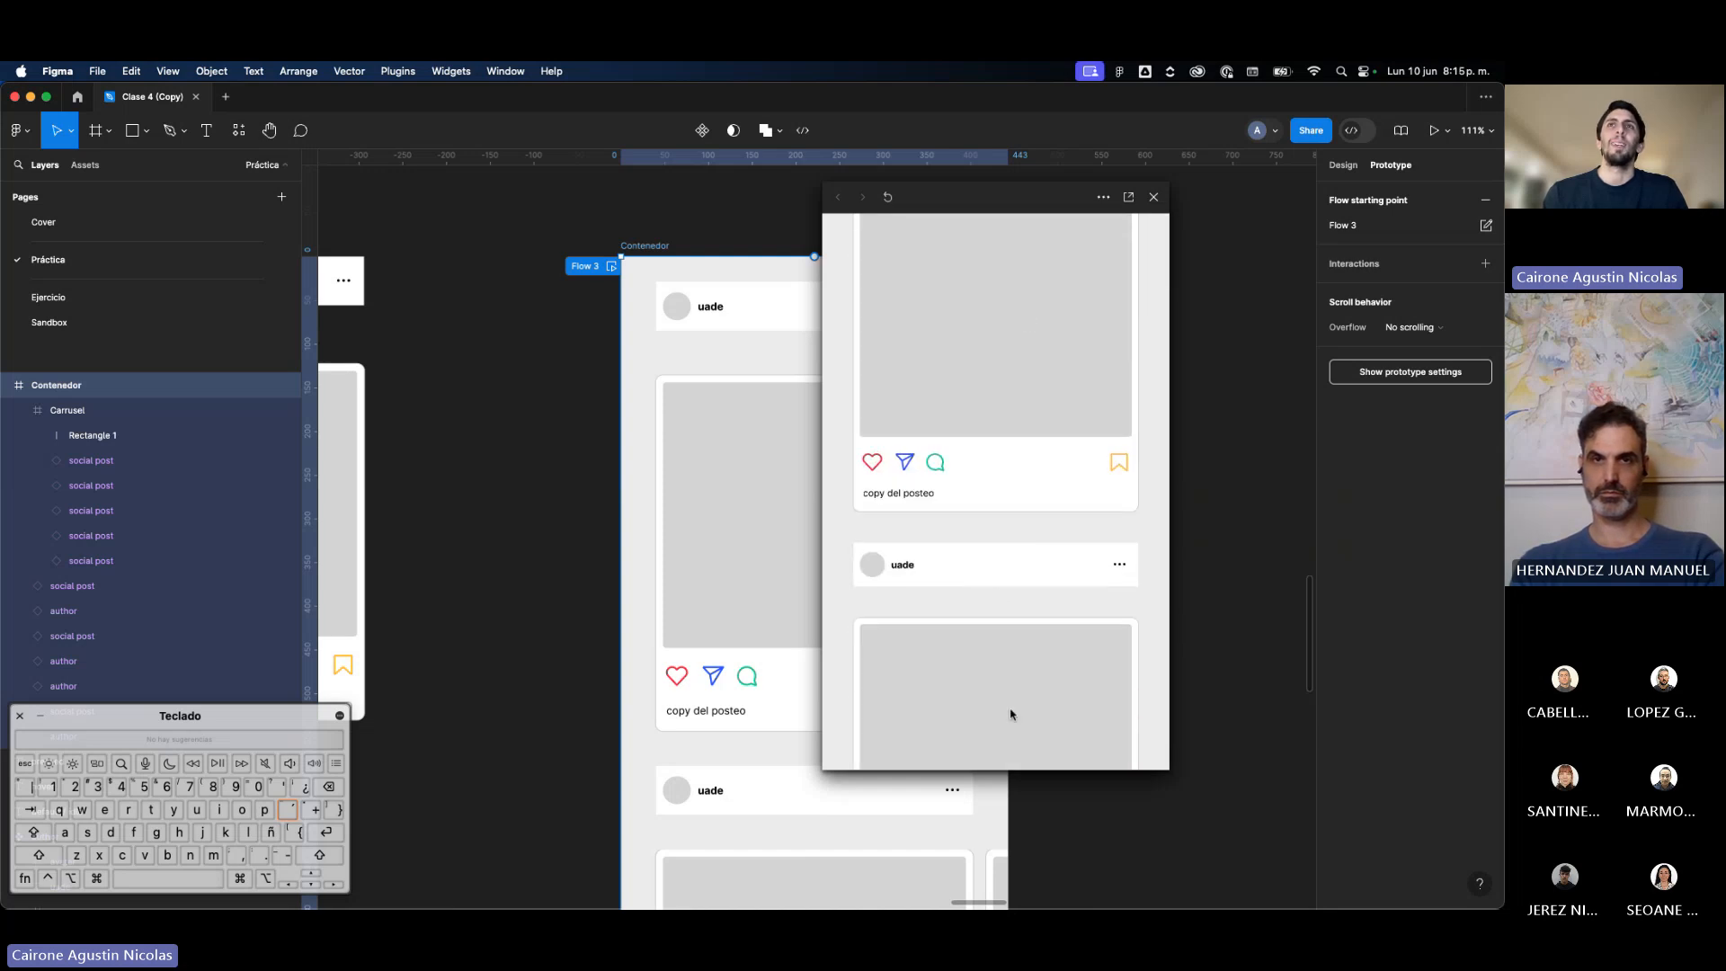
click(1154, 197)
Step: Move the on-screen keyboard off the lower part of the layer list and collapse the Carrusel layer in Contenedor
click(848, 467)
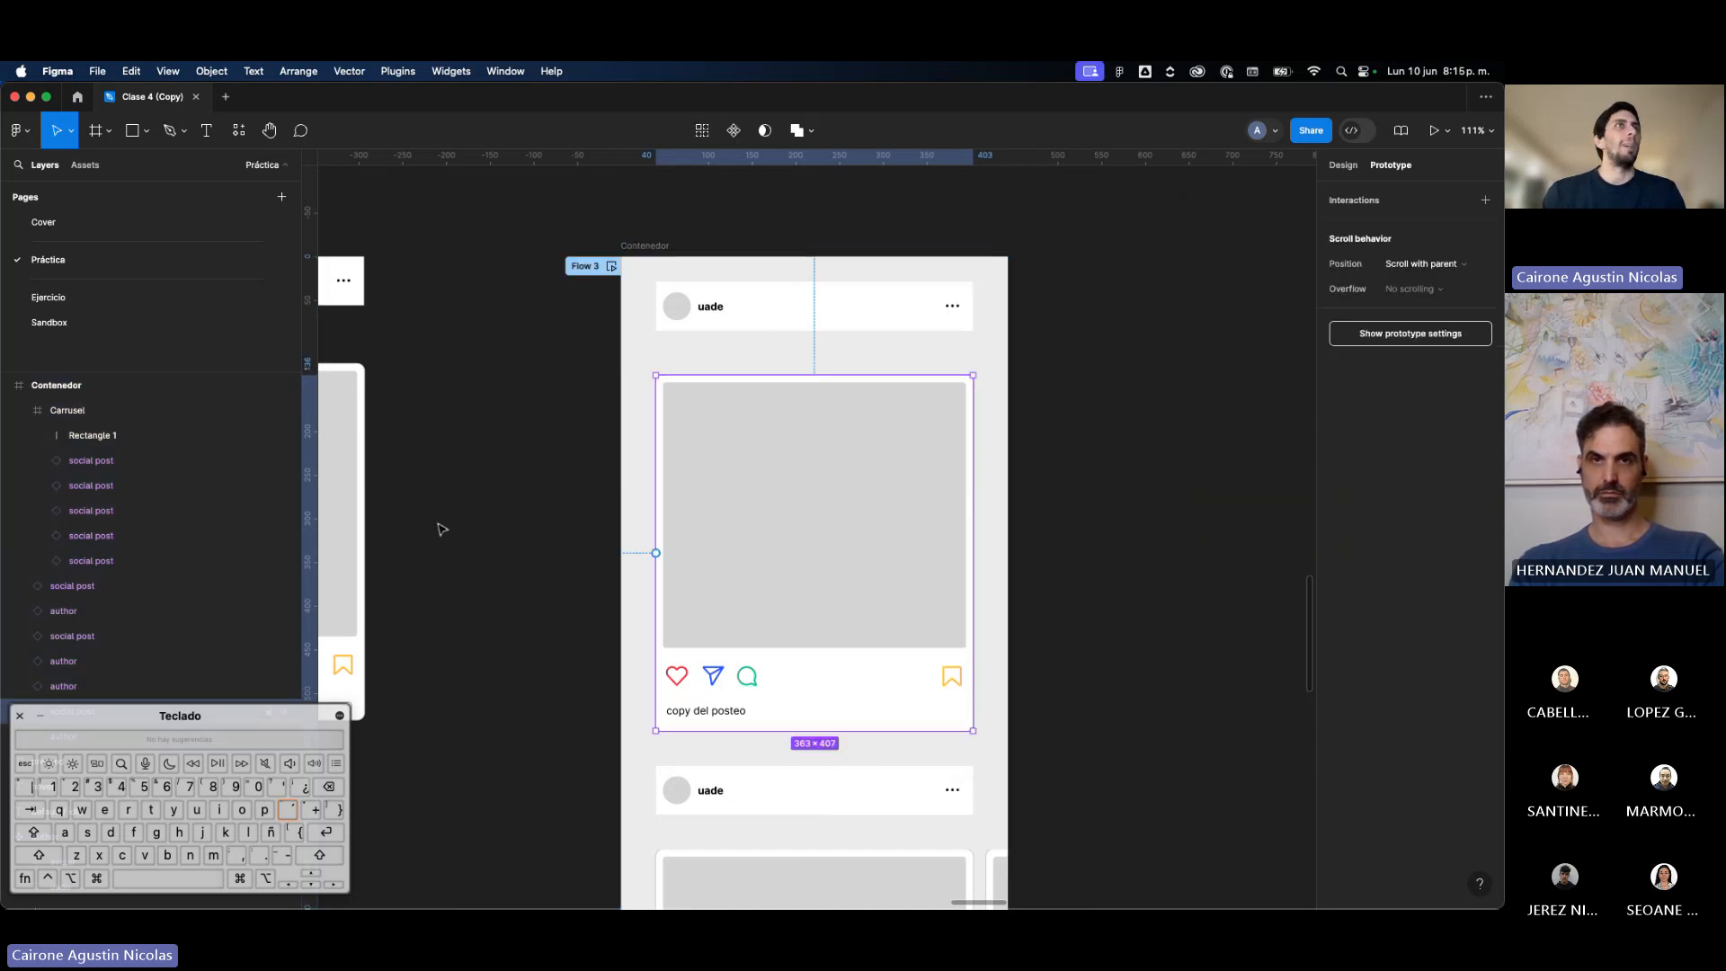
drag(197, 724, 216, 103)
click(96, 615)
scroll(96, 618, up, 3)
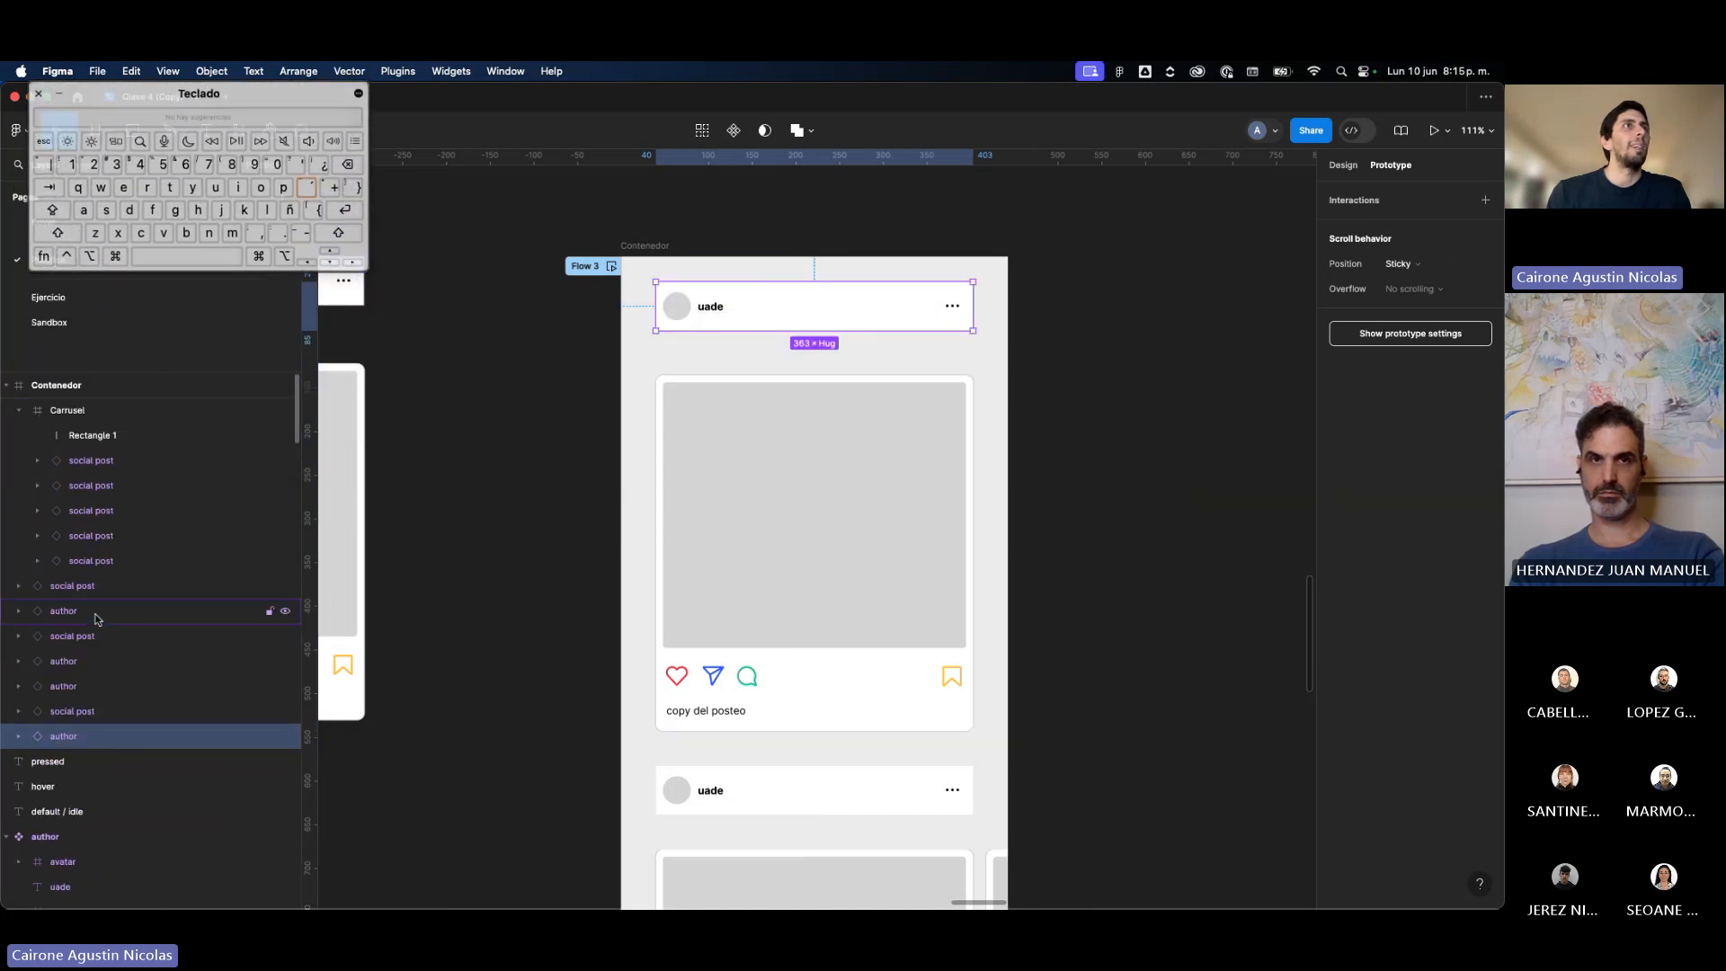
click(21, 413)
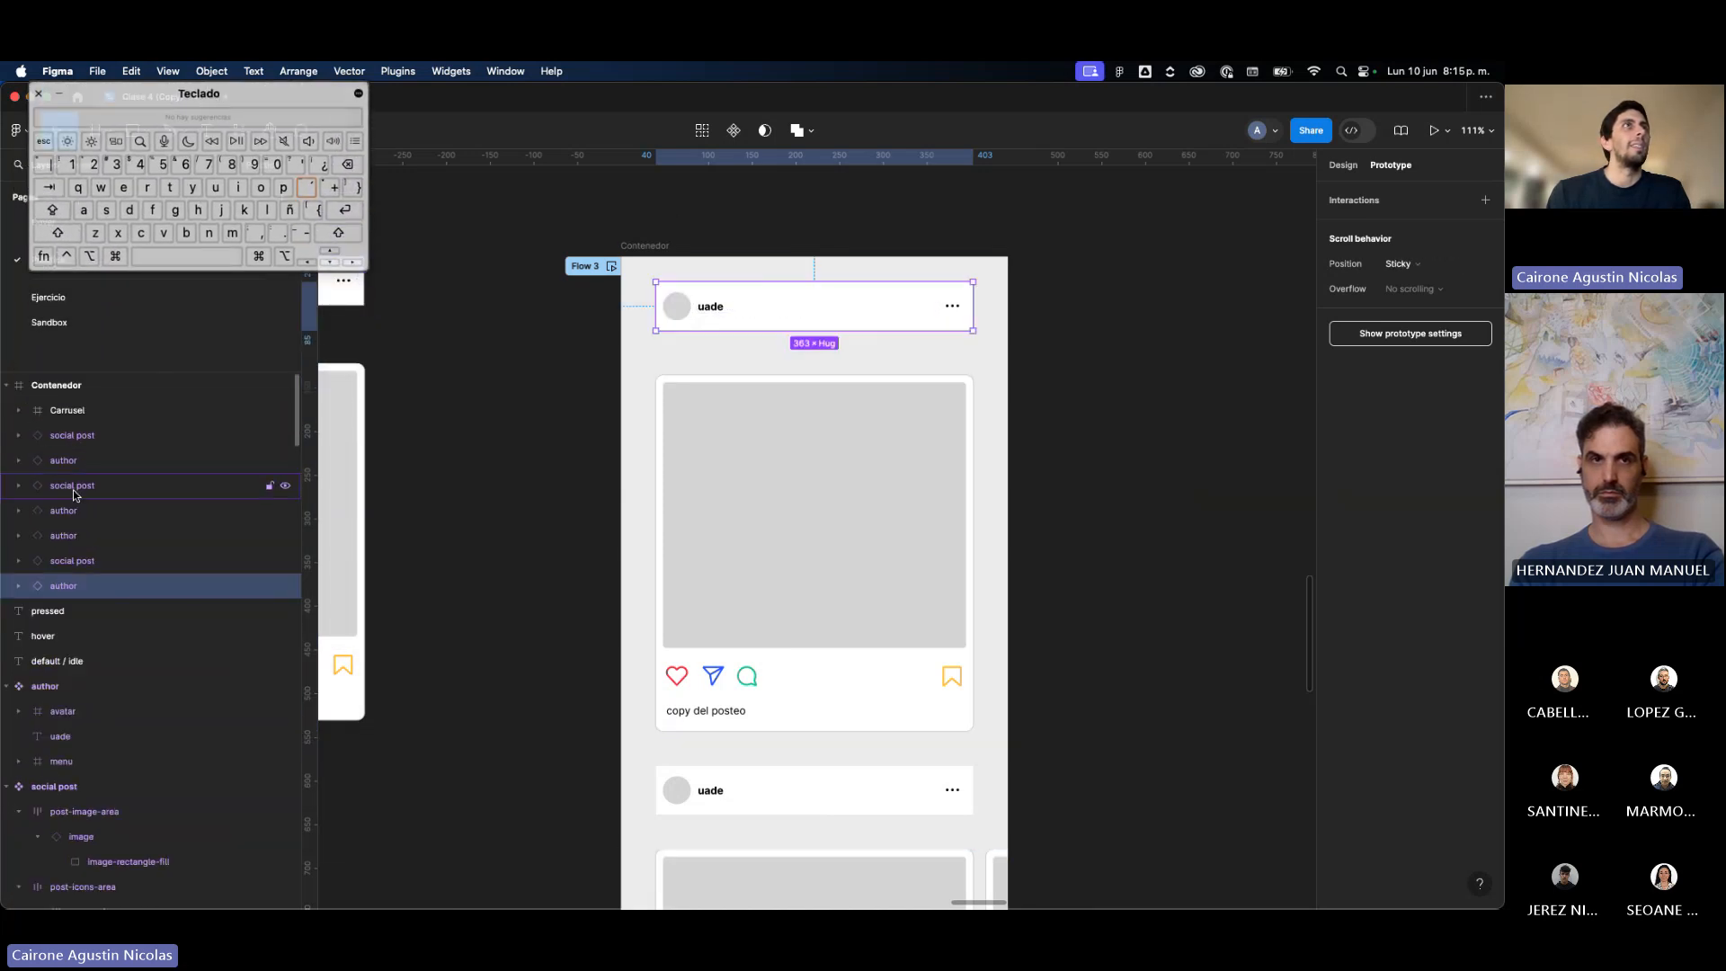
Step: Move all four author layers above Carrusel so they head the Contenedor frame's layer order
click(86, 440)
click(76, 461)
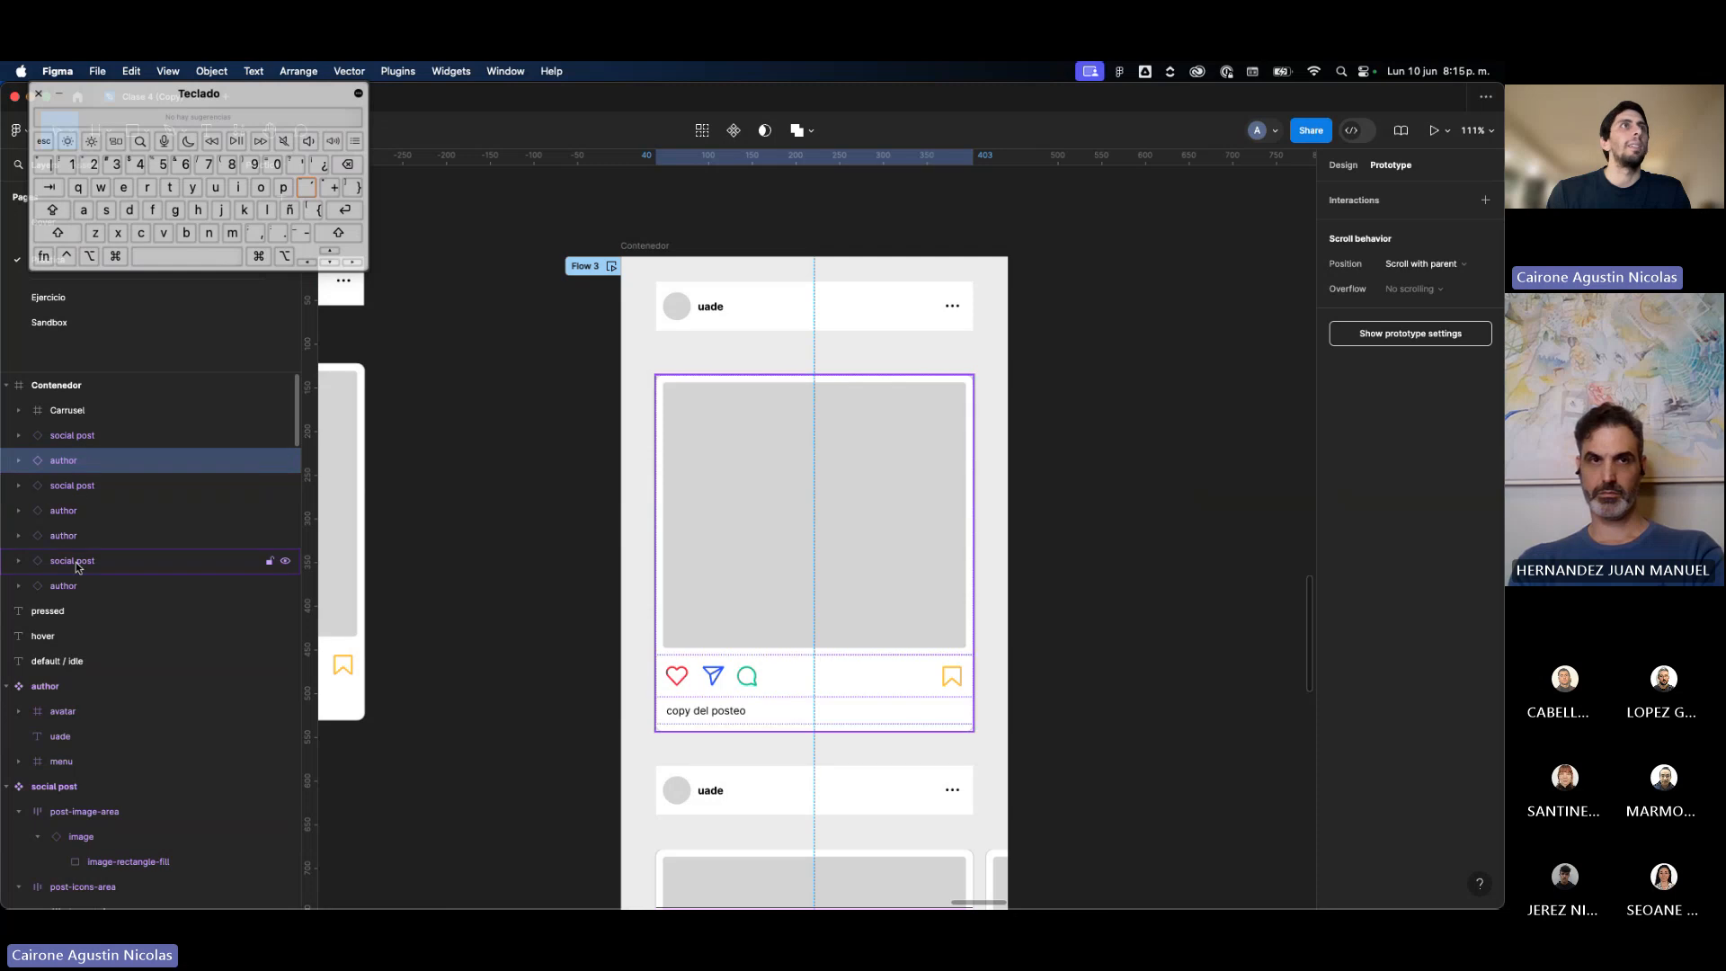
super+click(72, 511)
super+click(71, 537)
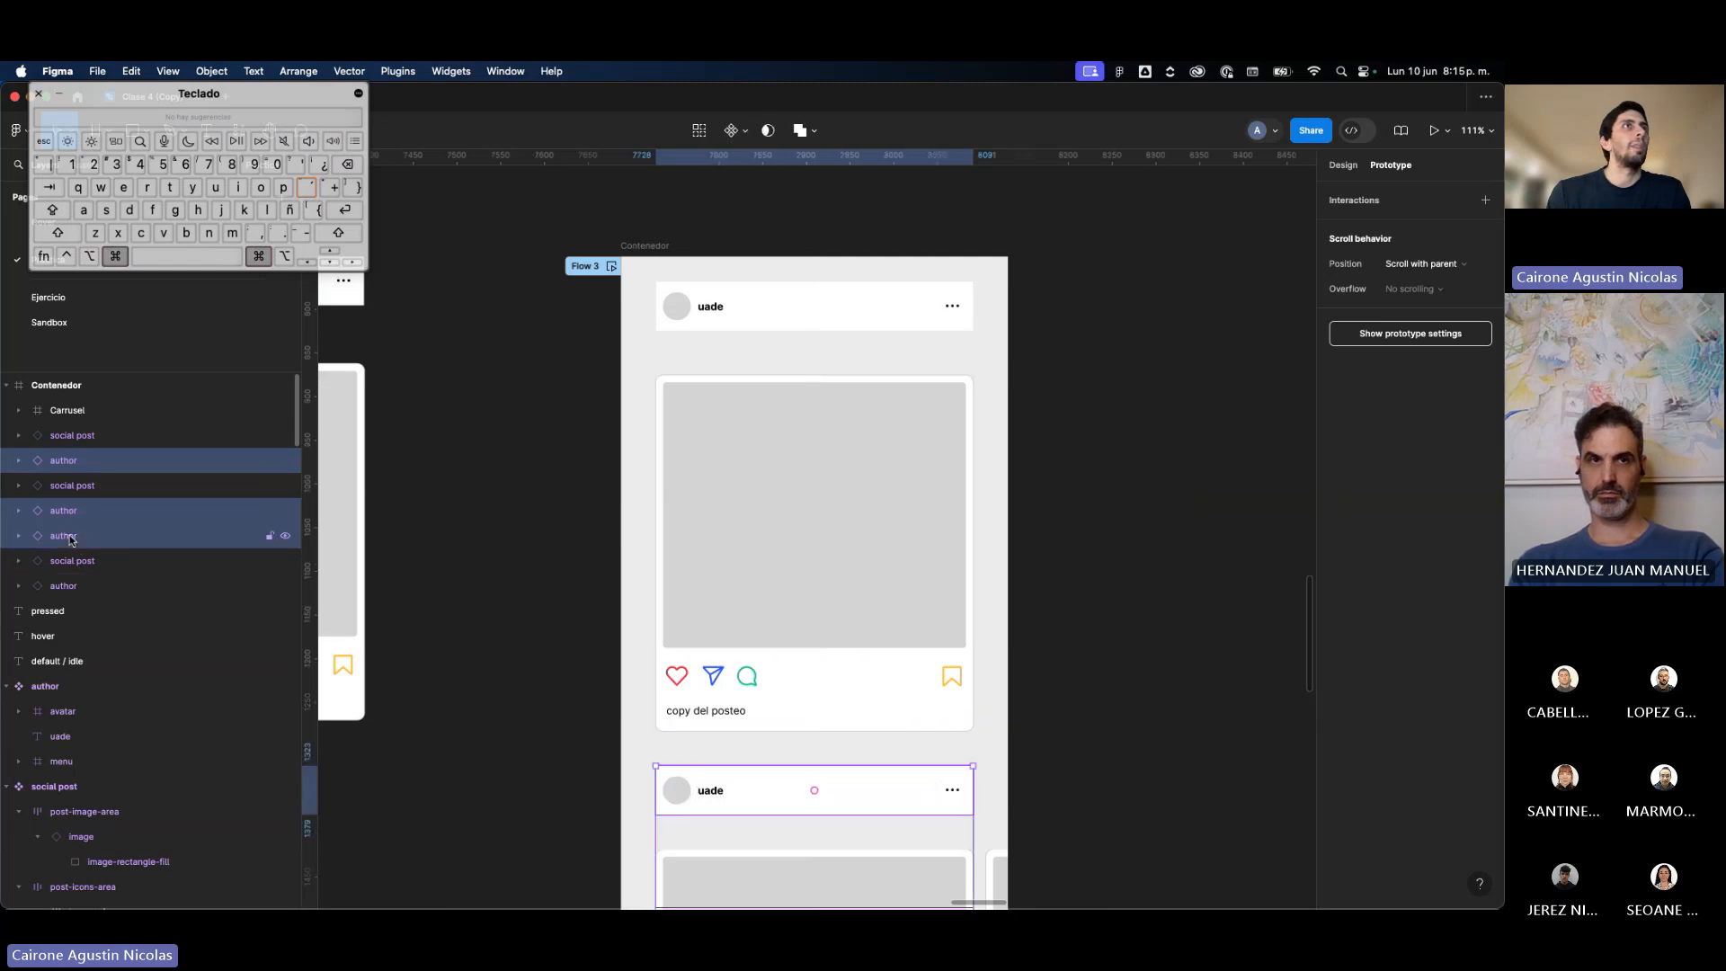
super+click(67, 585)
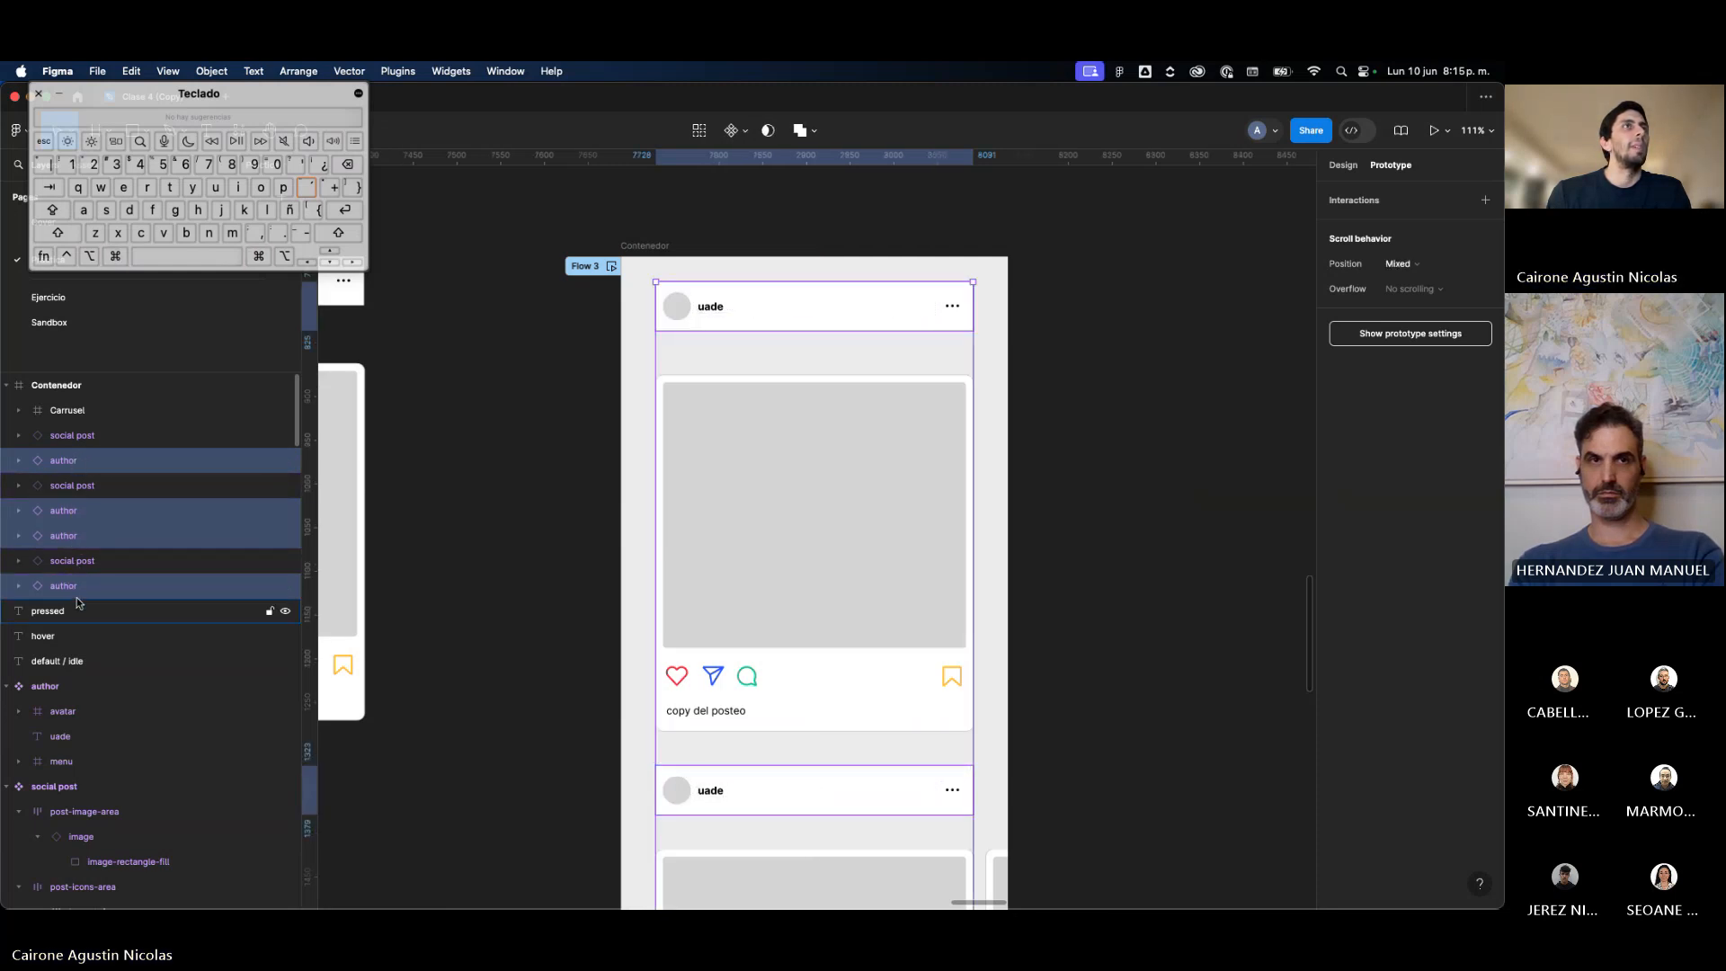
drag(77, 585, 76, 400)
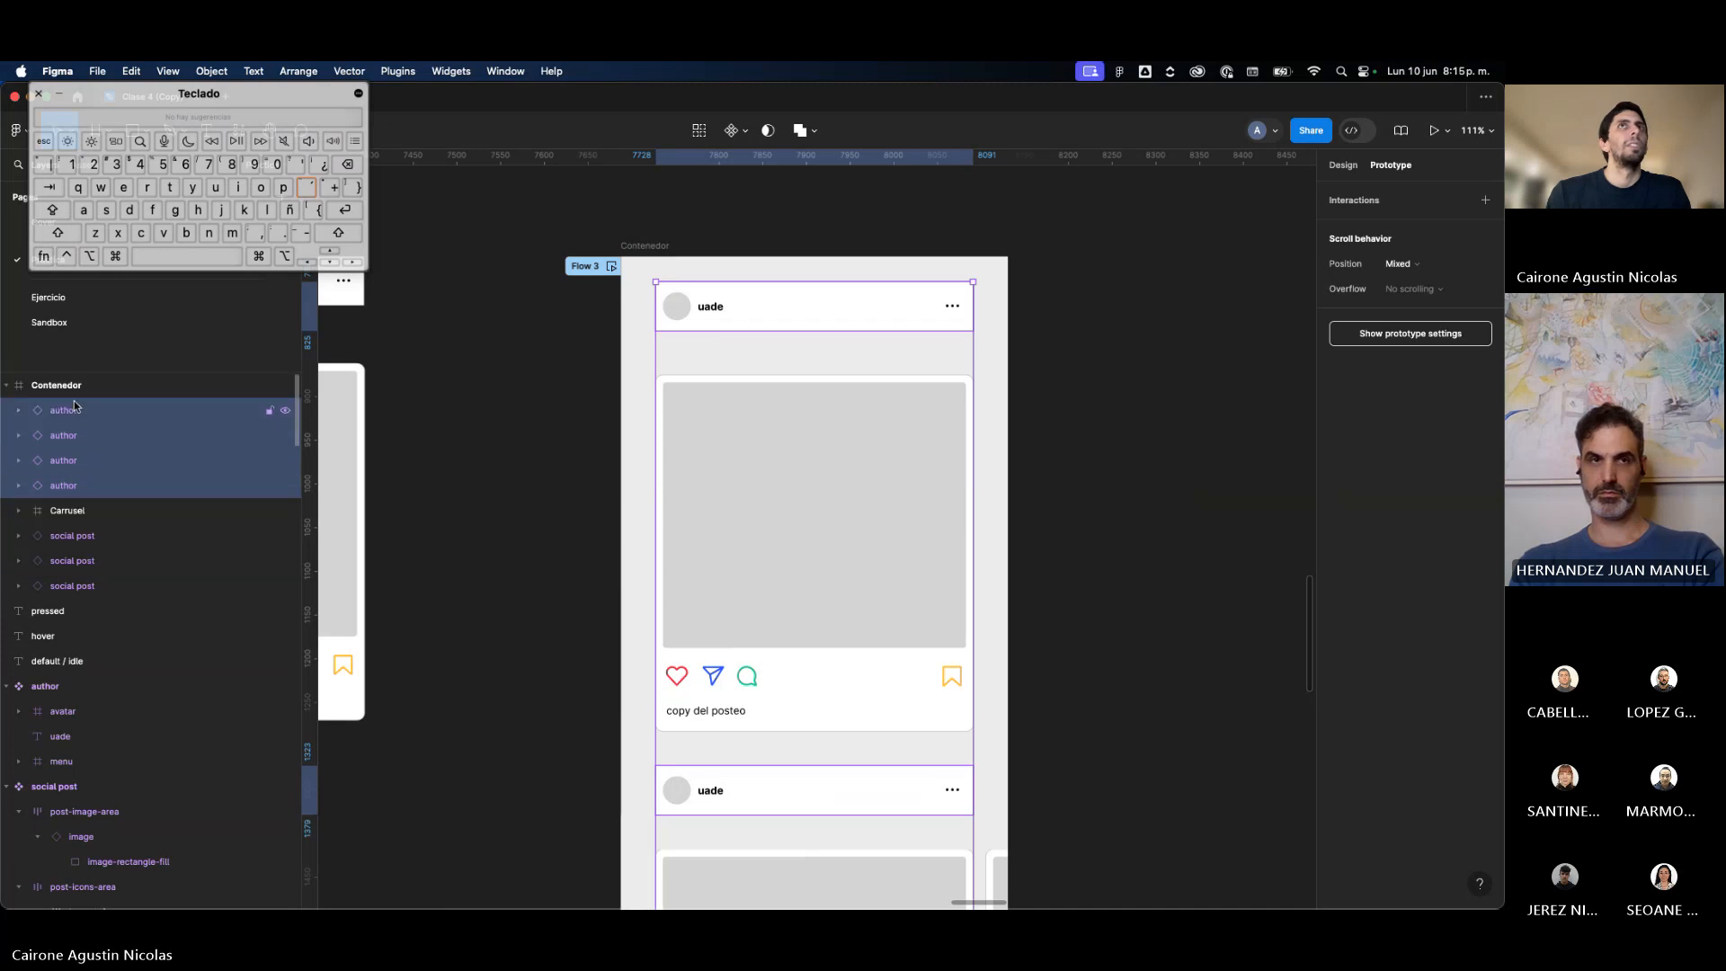
Step: Preview Flow 3 and examine how the author headers overlap the posts and Carrusel while scrolling the feed
click(611, 266)
scroll(888, 367, down, 3)
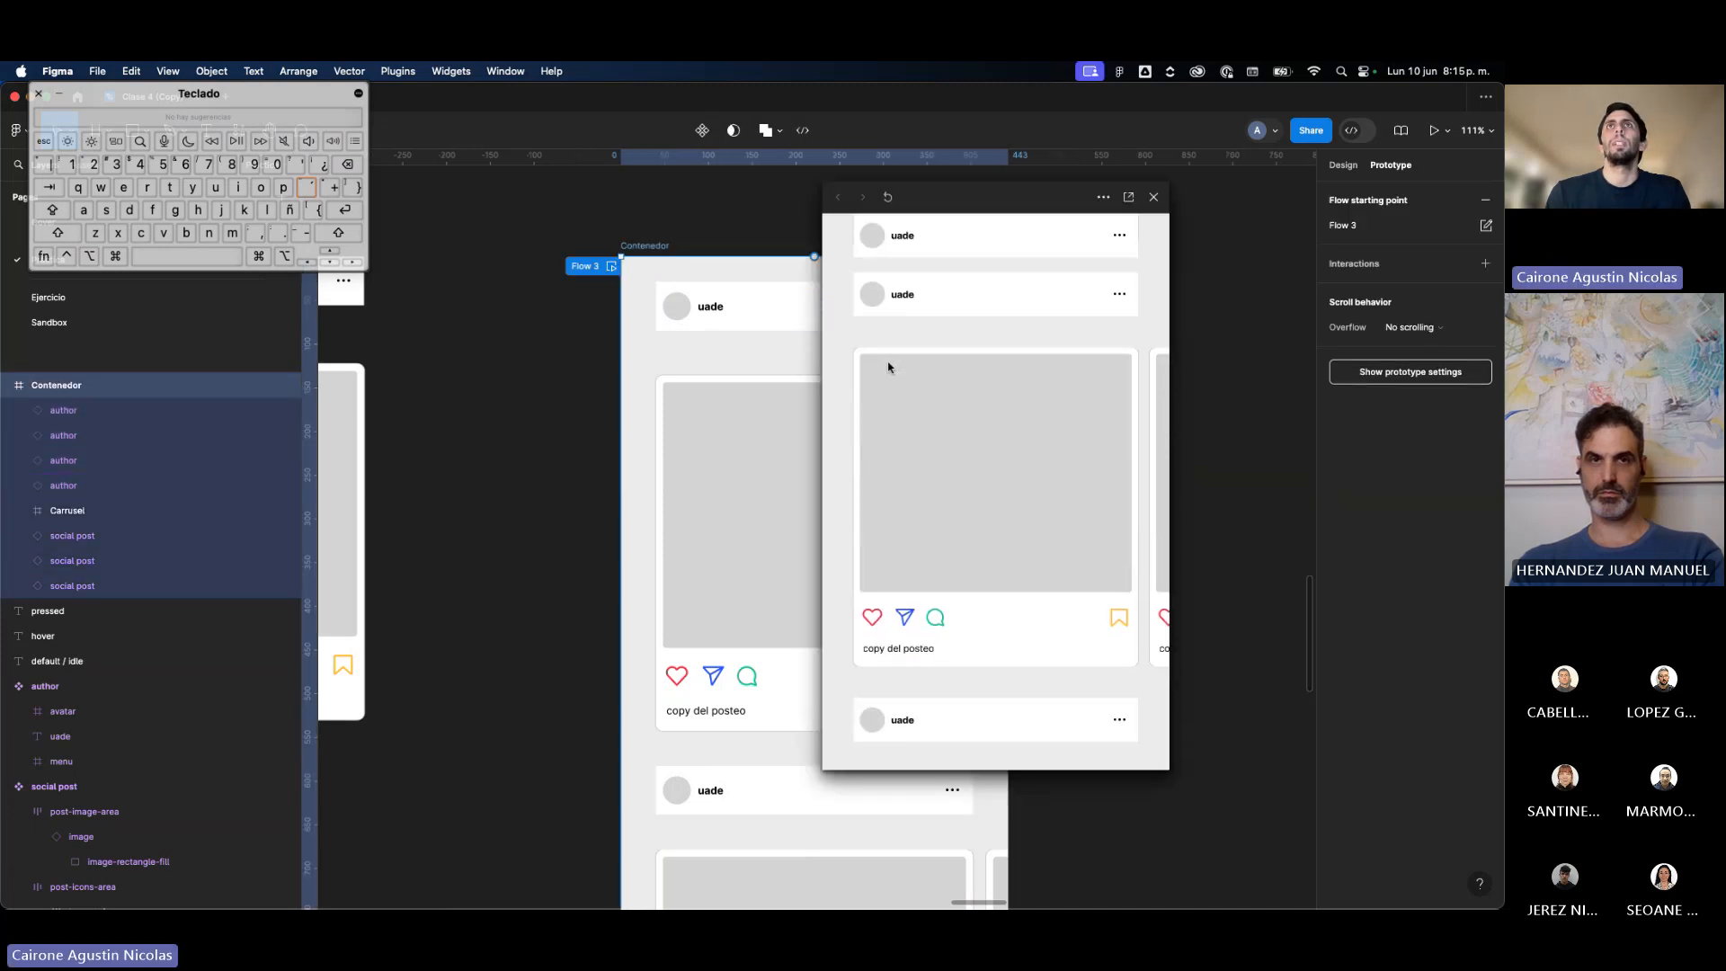
scroll(887, 367, down, 5)
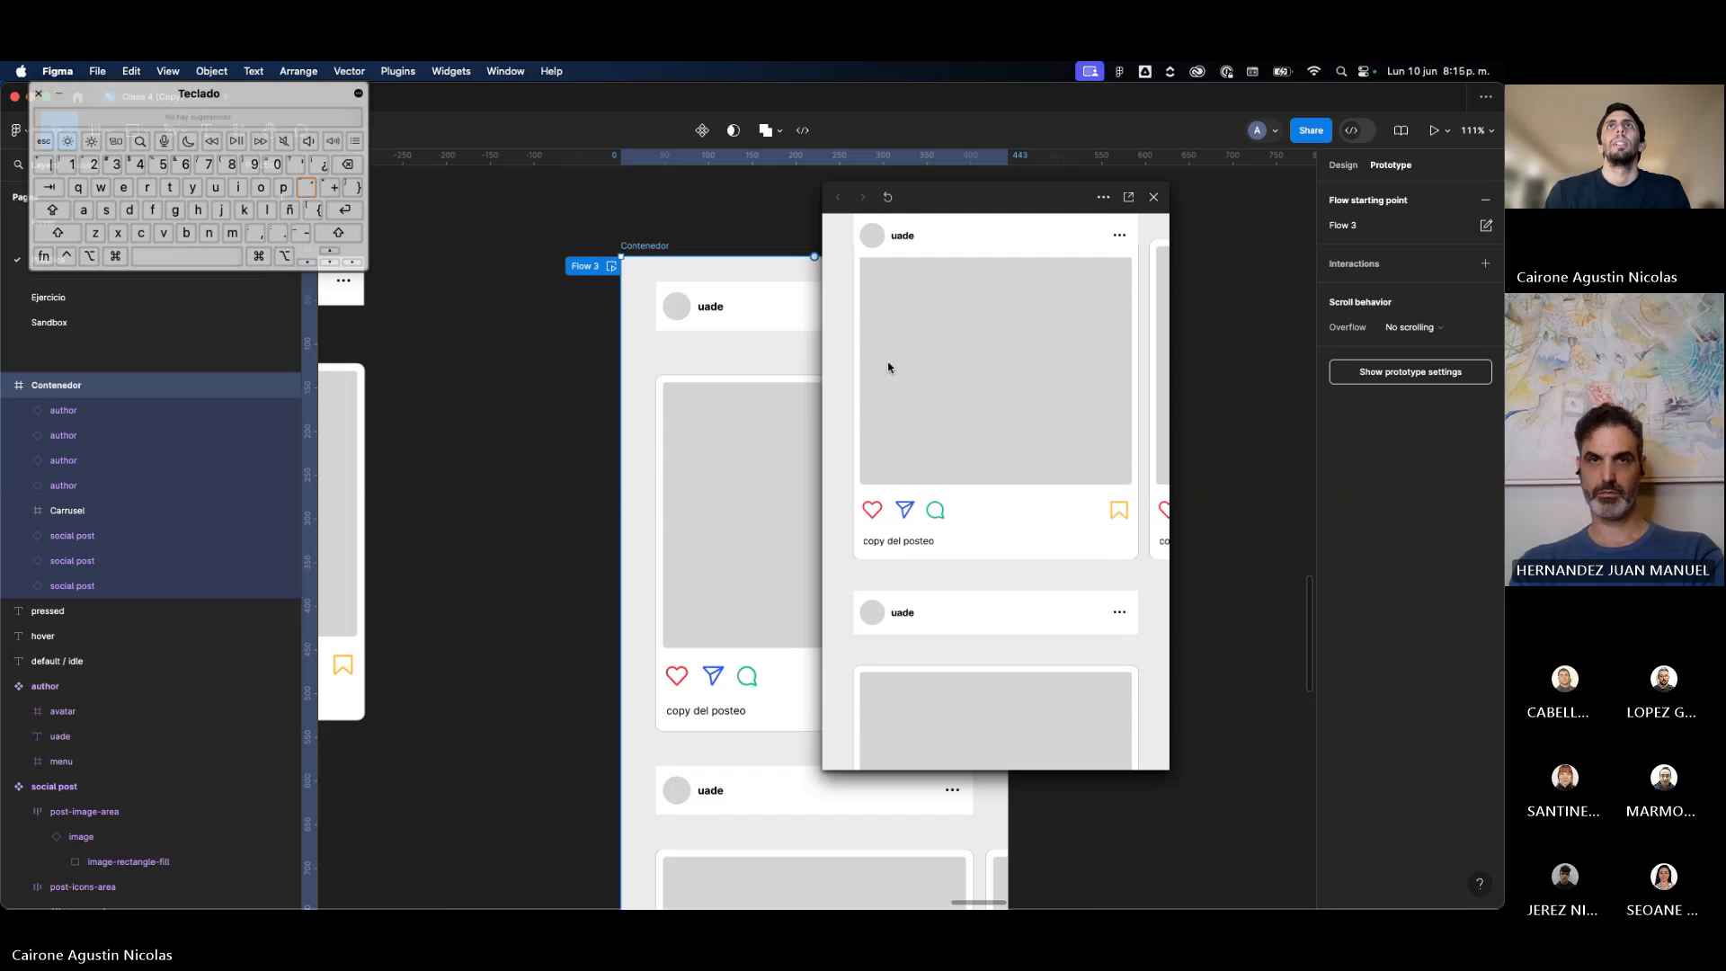
scroll(887, 366, down, 5)
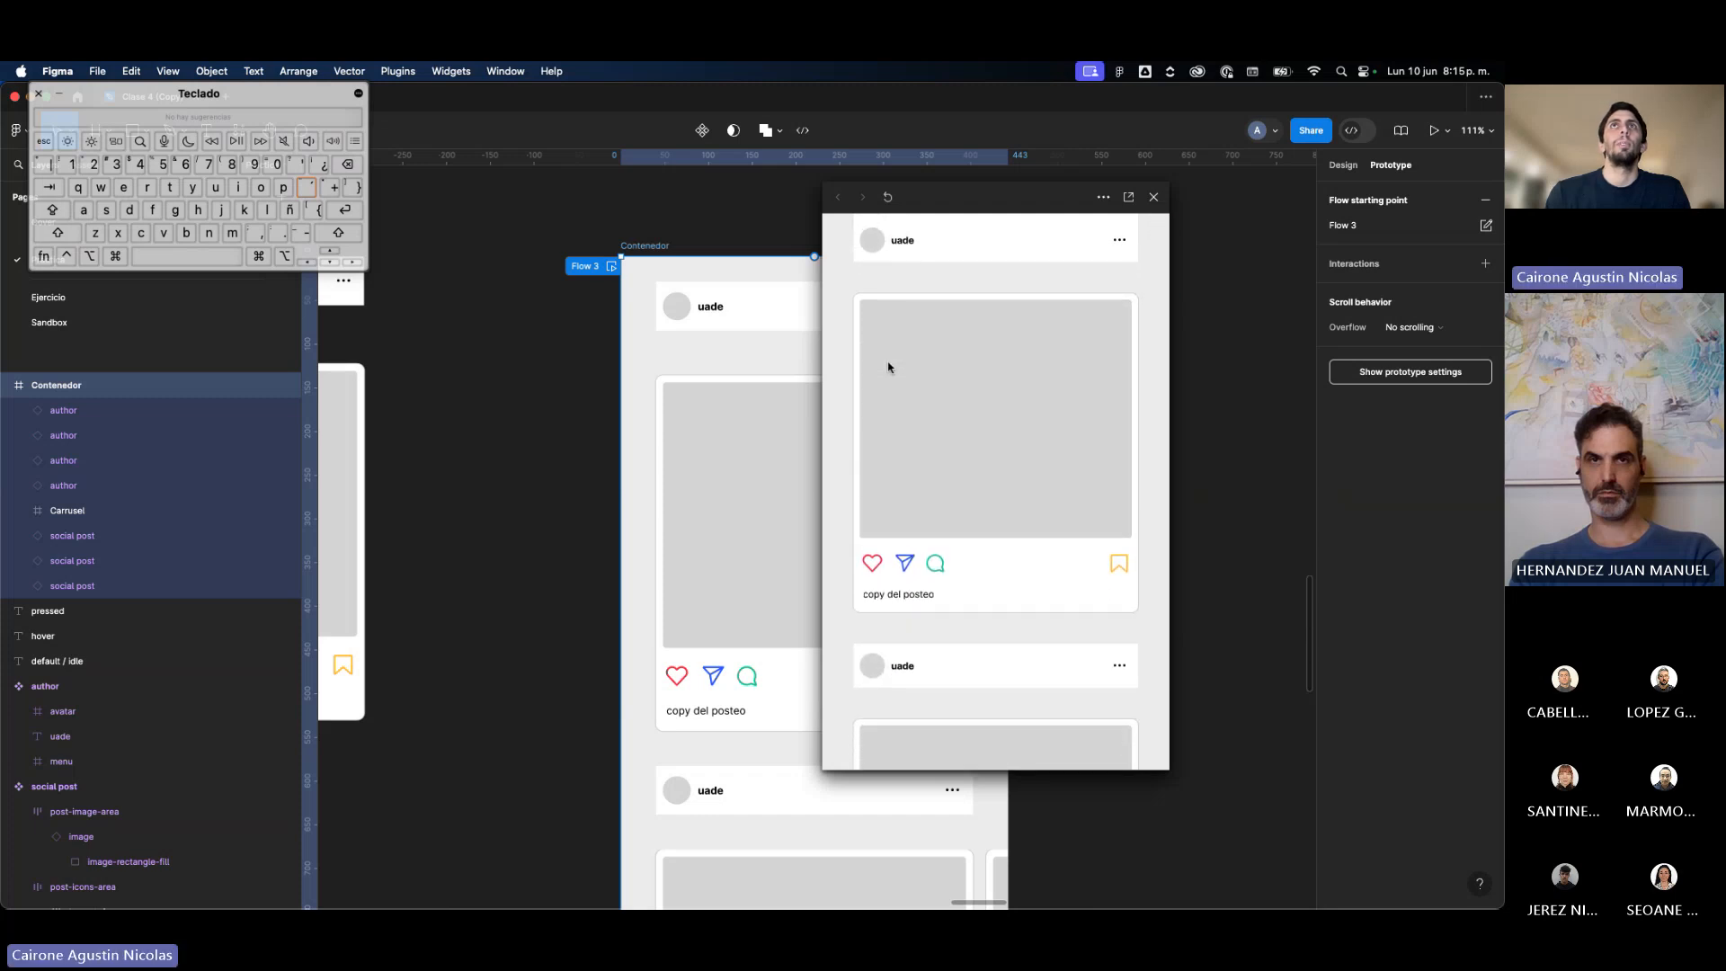
scroll(888, 367, down, 4)
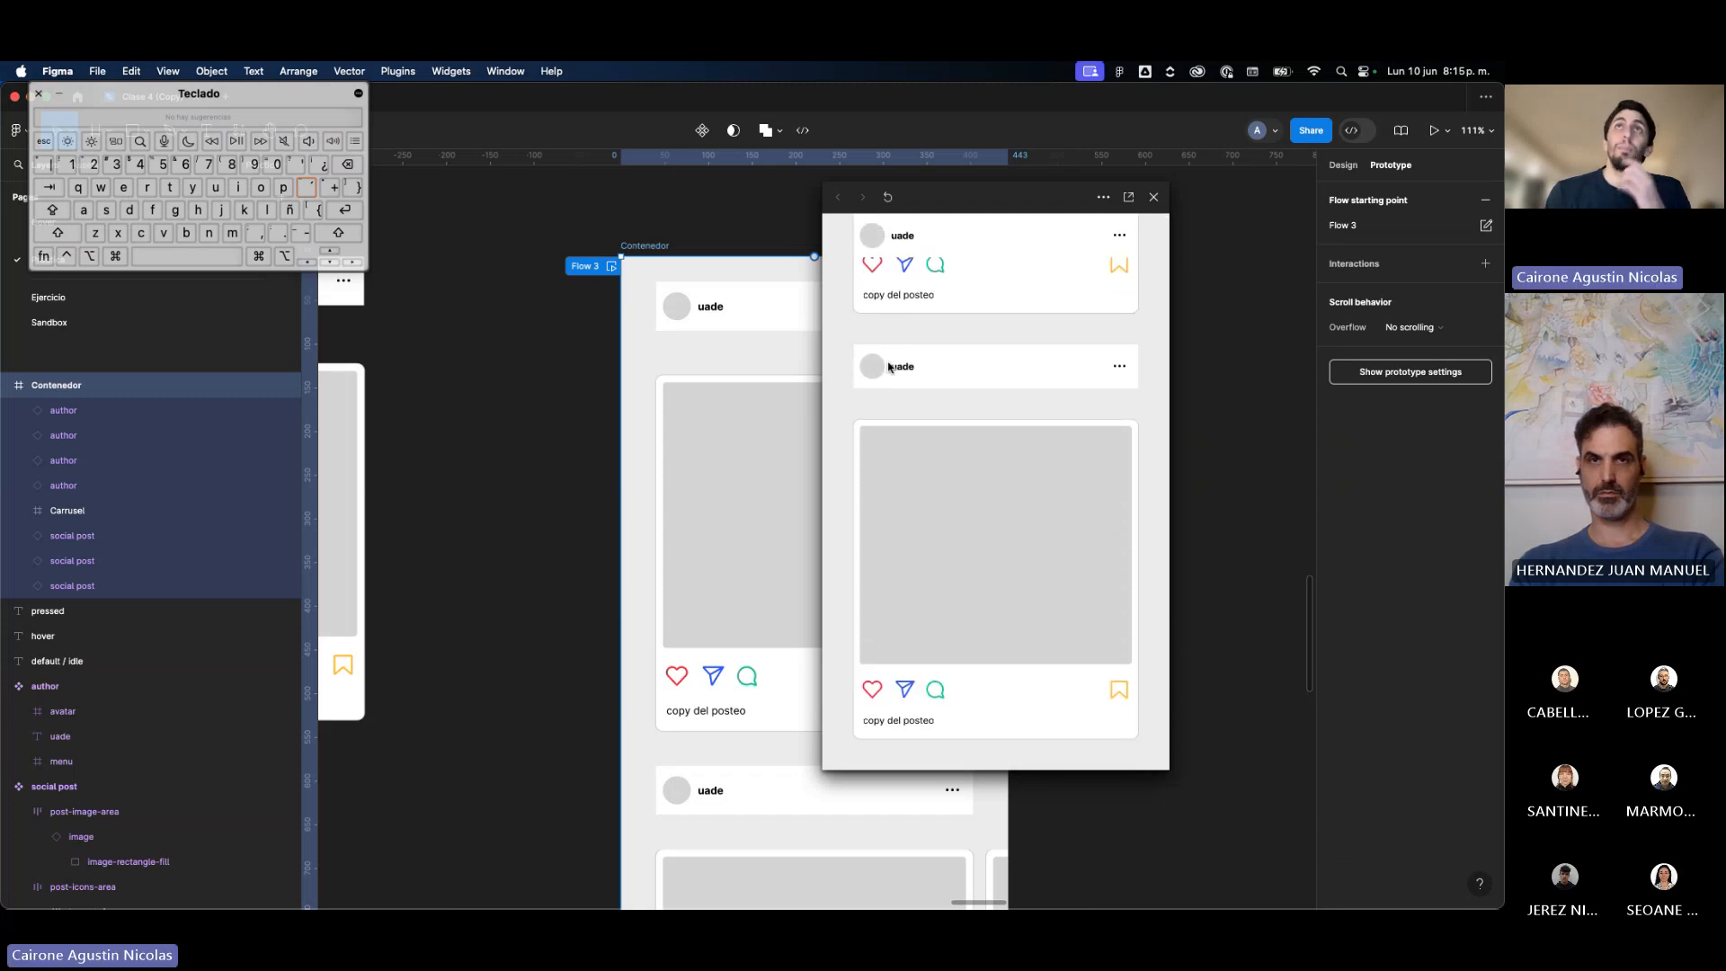
scroll(888, 367, down, 10)
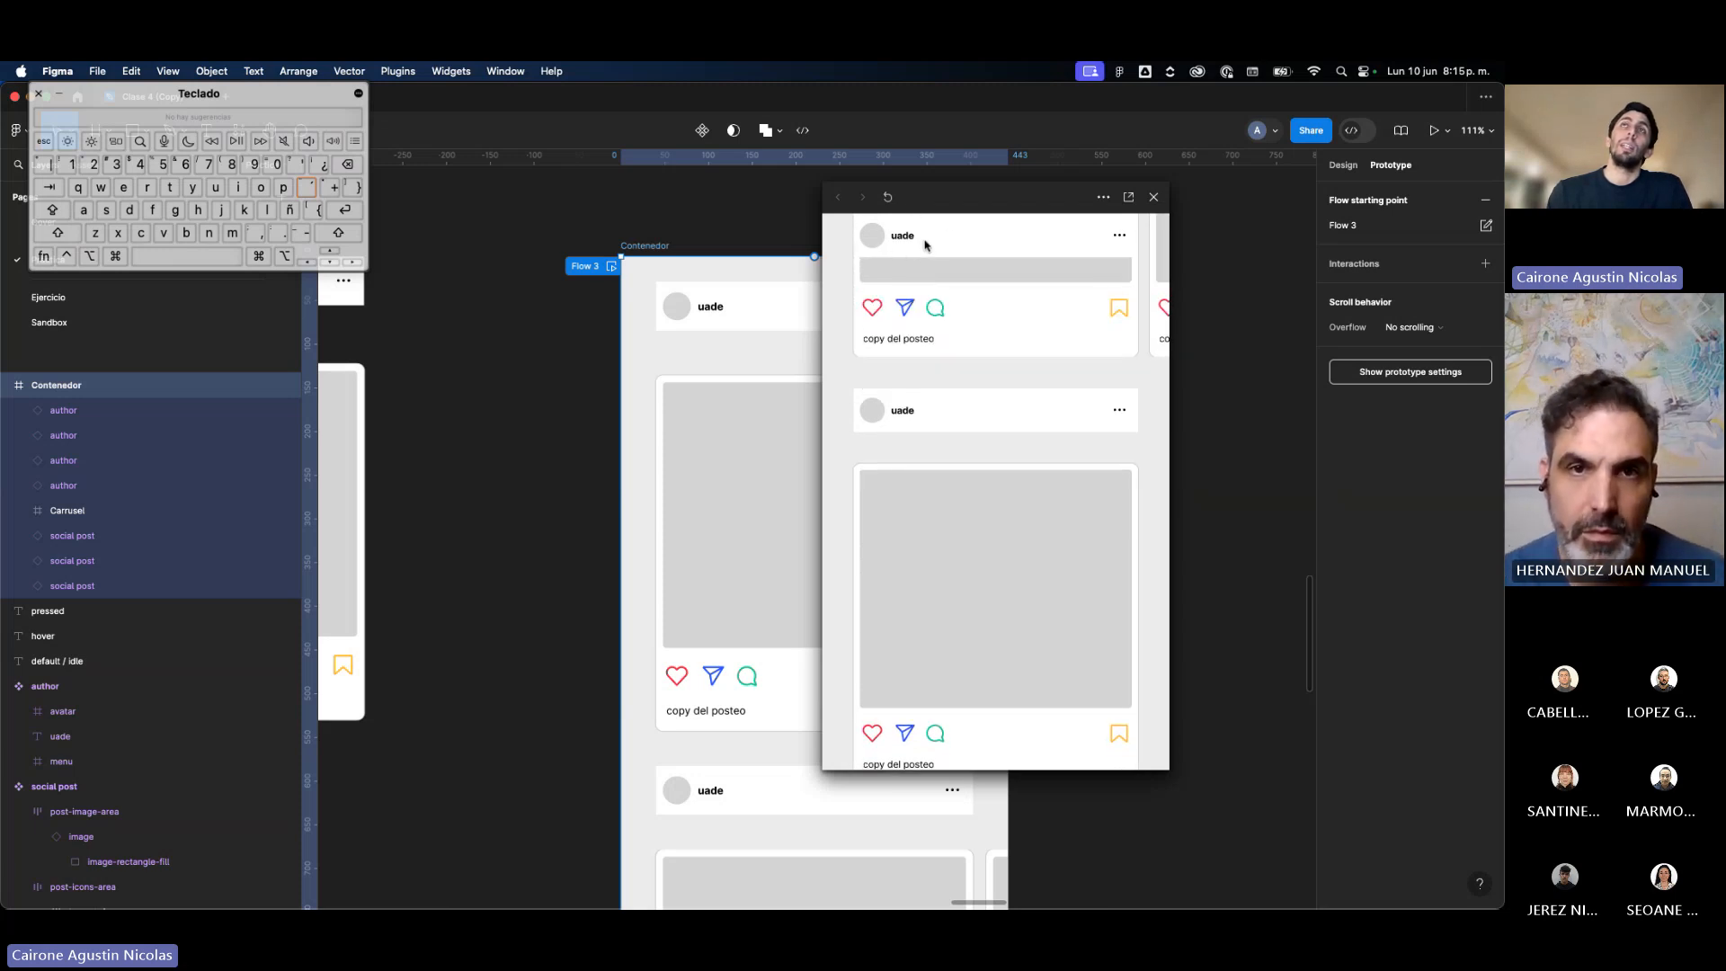
scroll(944, 266, up, 3)
scroll(945, 266, up, 3)
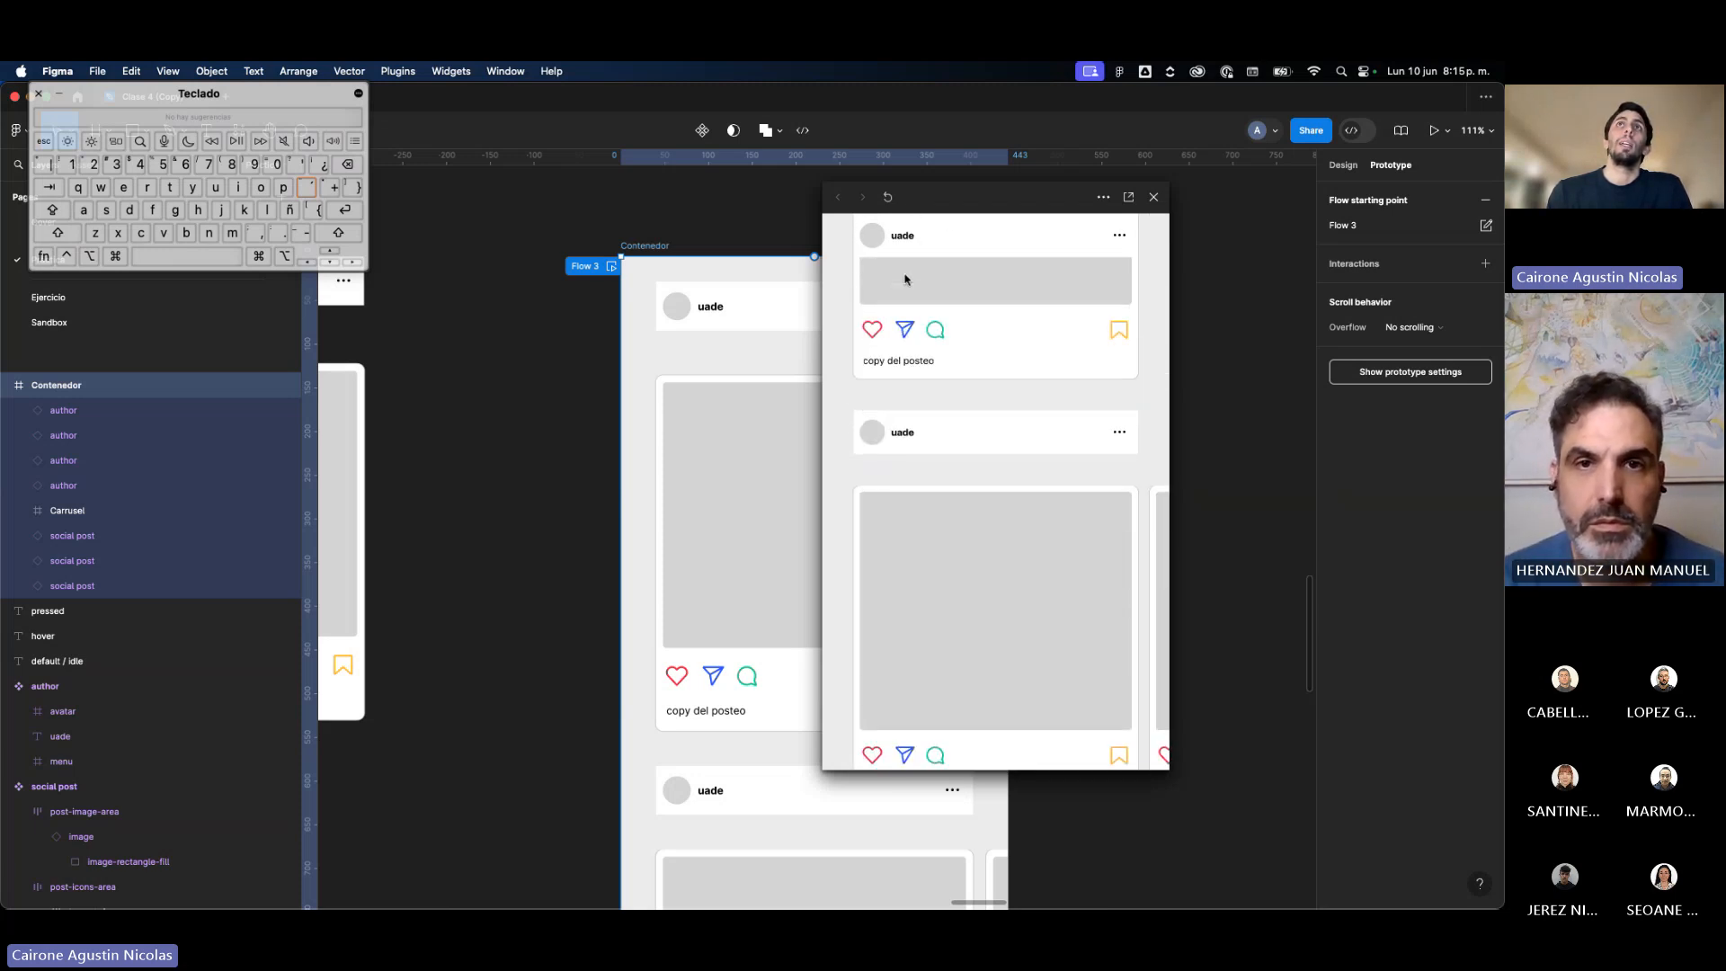
scroll(904, 279, down, 7)
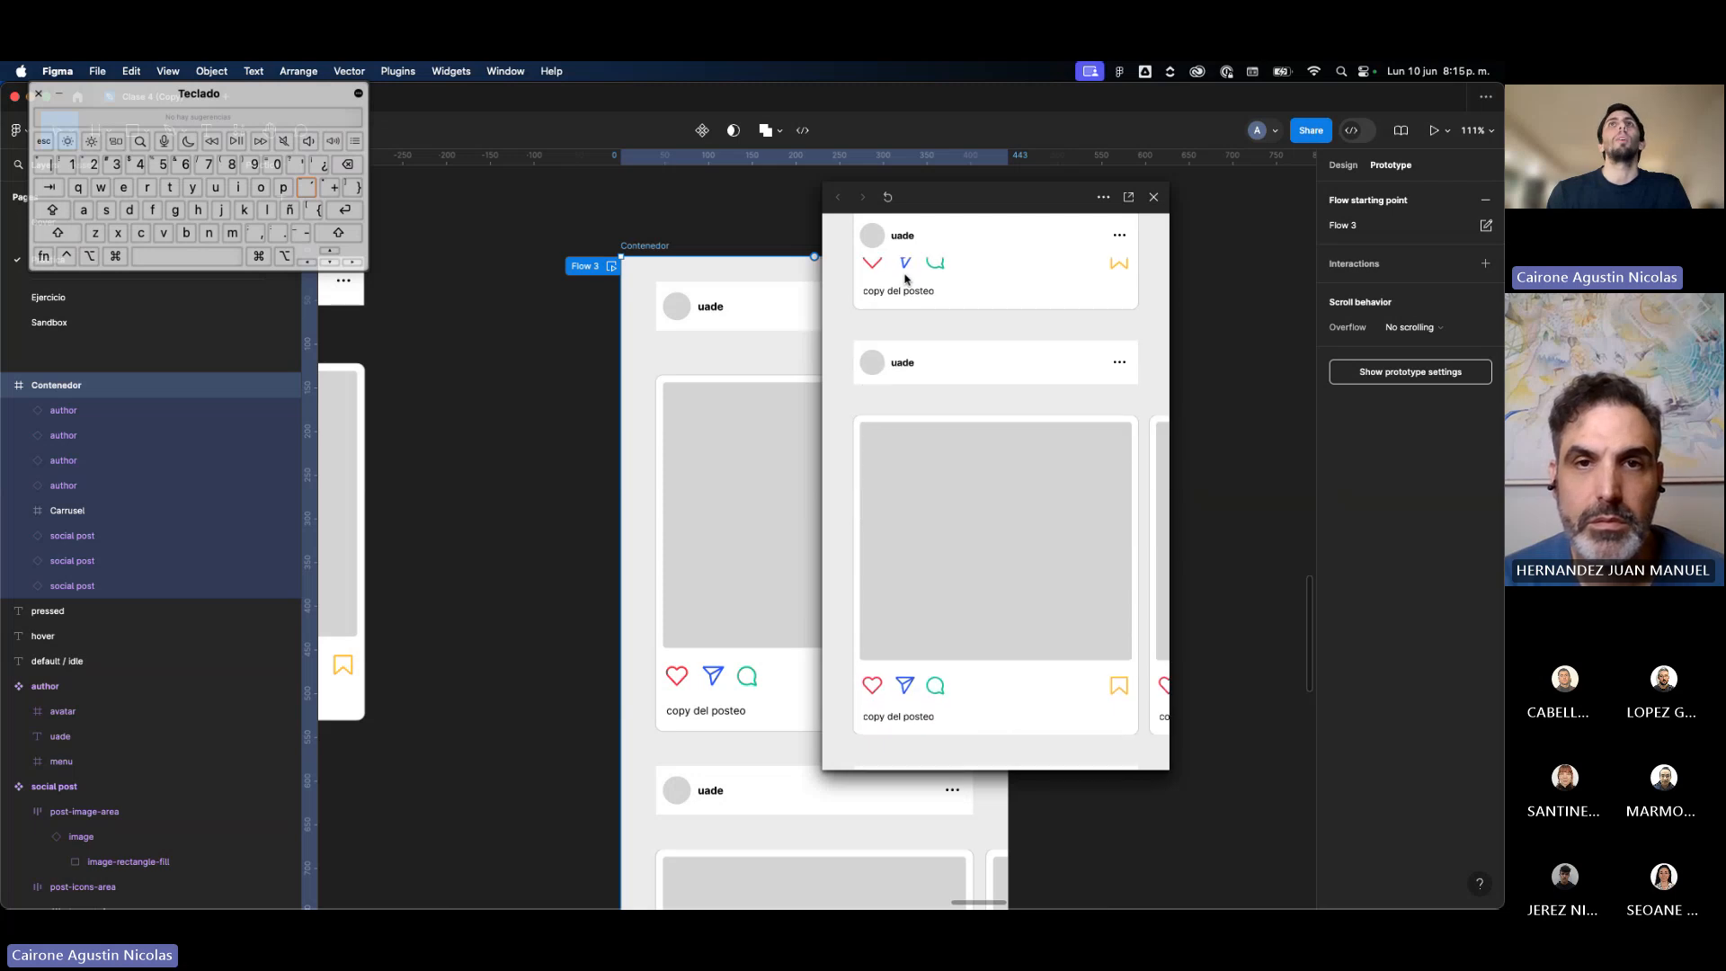
Step: Close the Flow 3 preview and move the on-screen keyboard clear of the toolbar and the pages list
click(1154, 196)
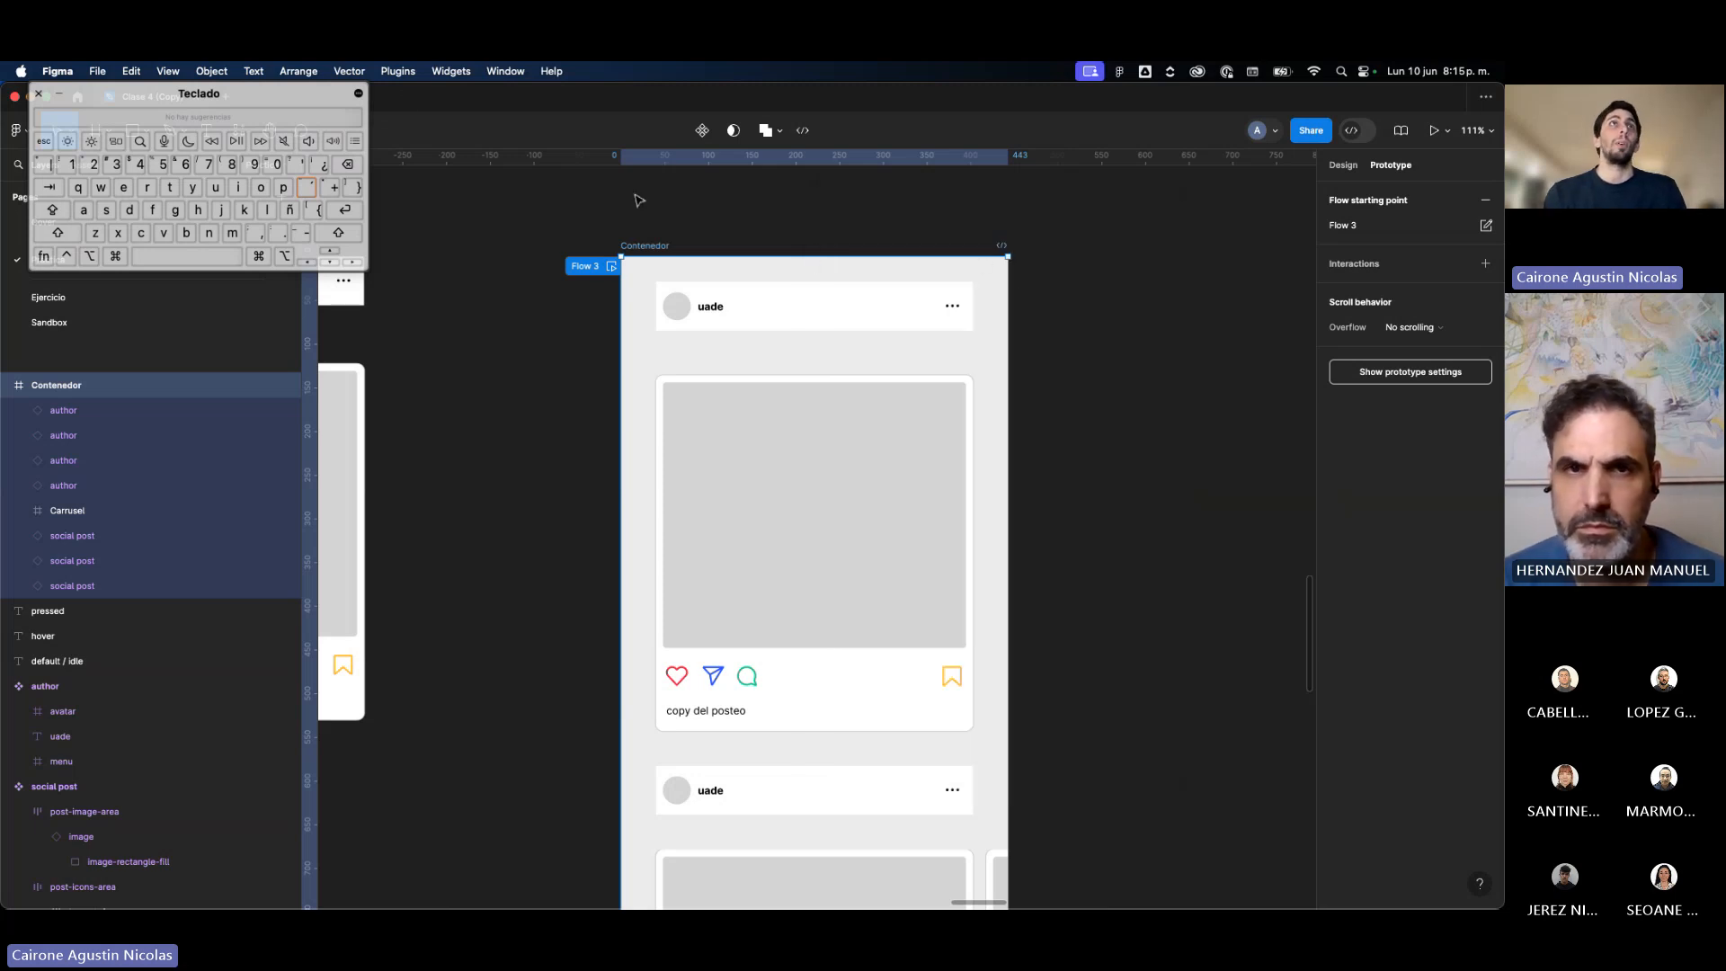
drag(187, 83, 177, 719)
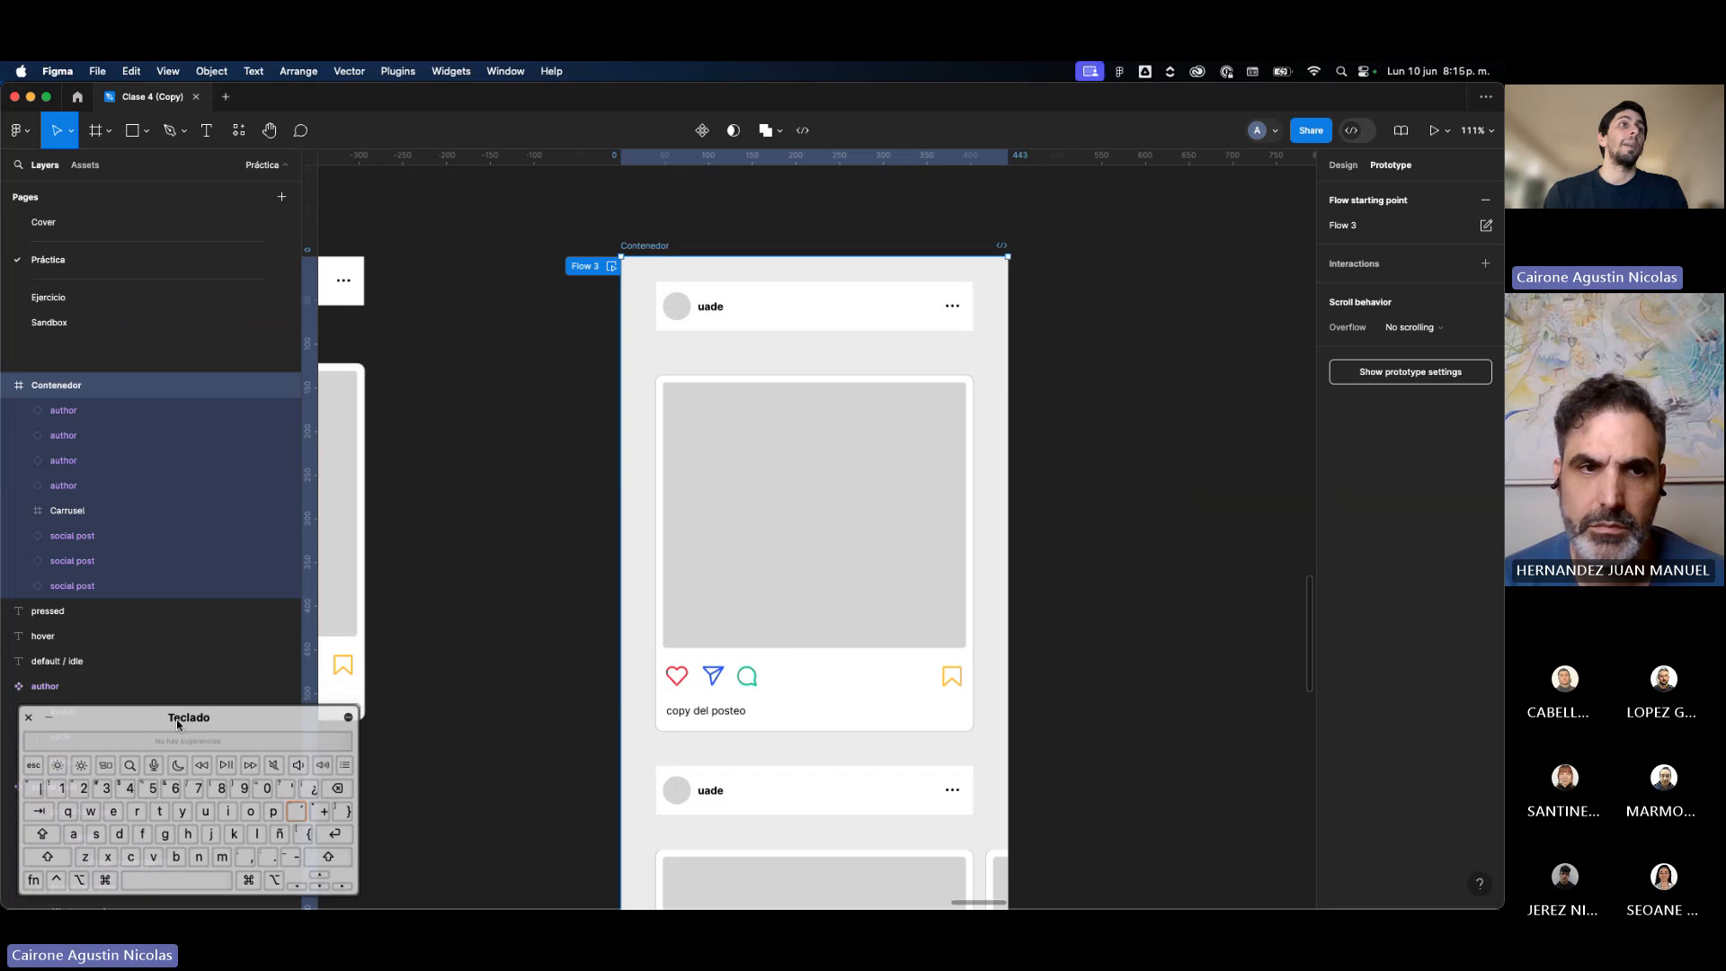
scroll(808, 596, down, 5)
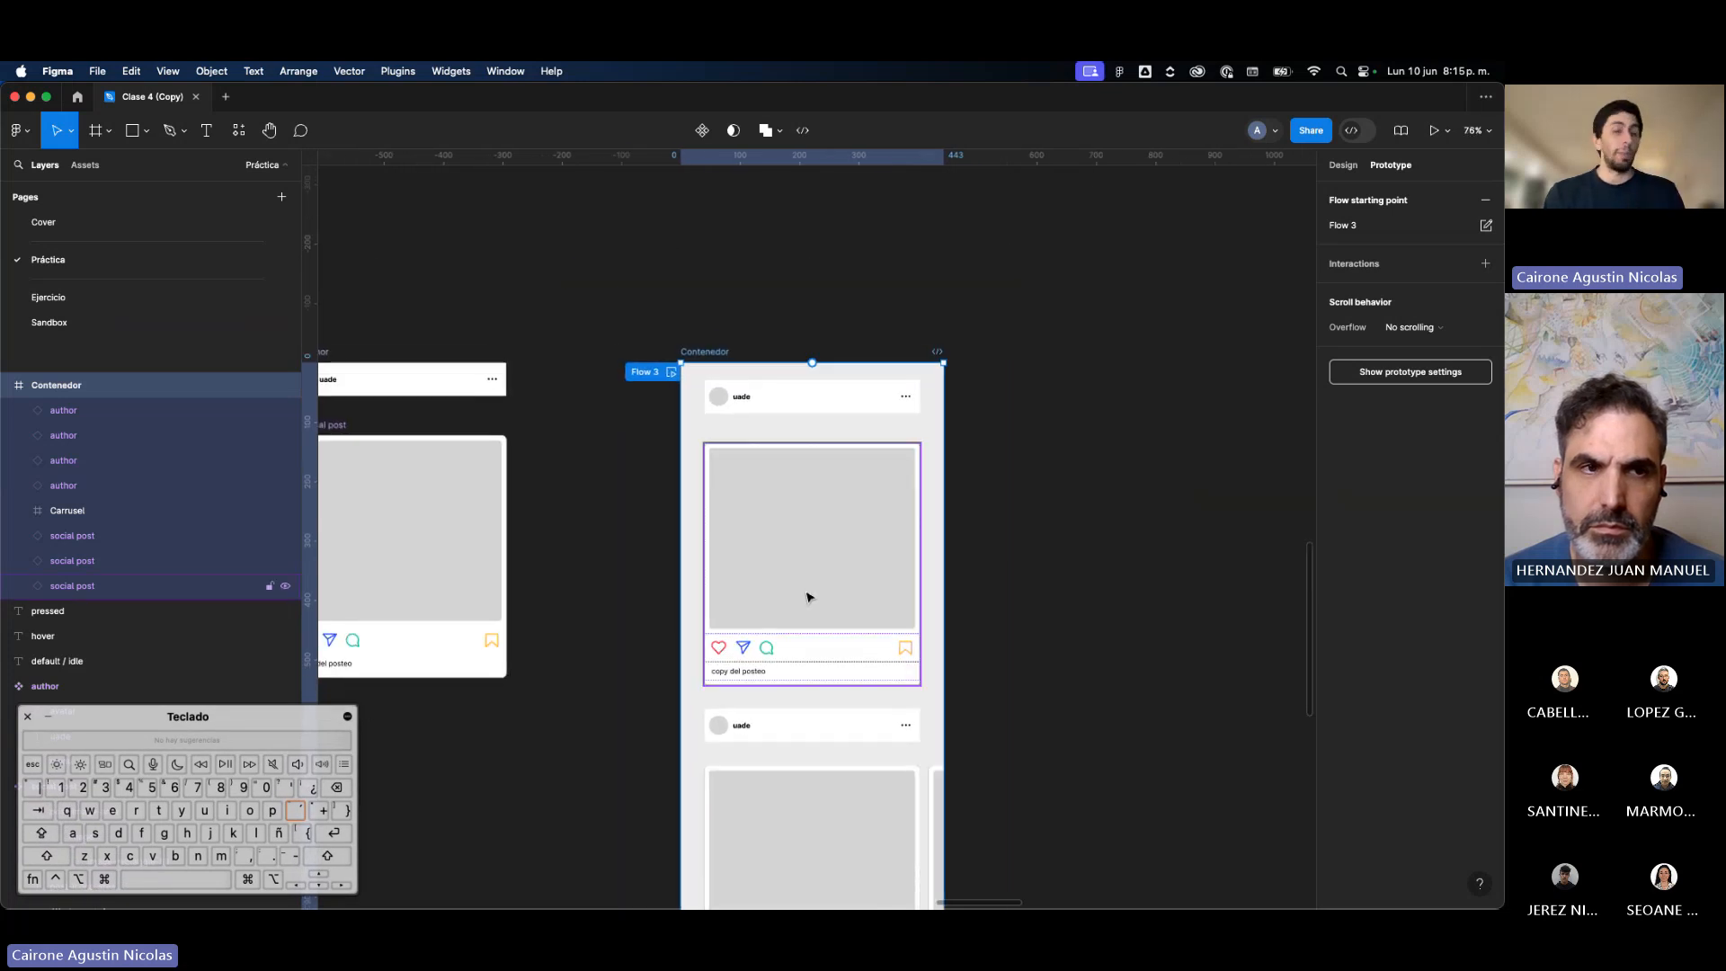
Step: Change the account name in Contenedor's second author header to "adidas"
scroll(802, 599, down, 2)
click(813, 644)
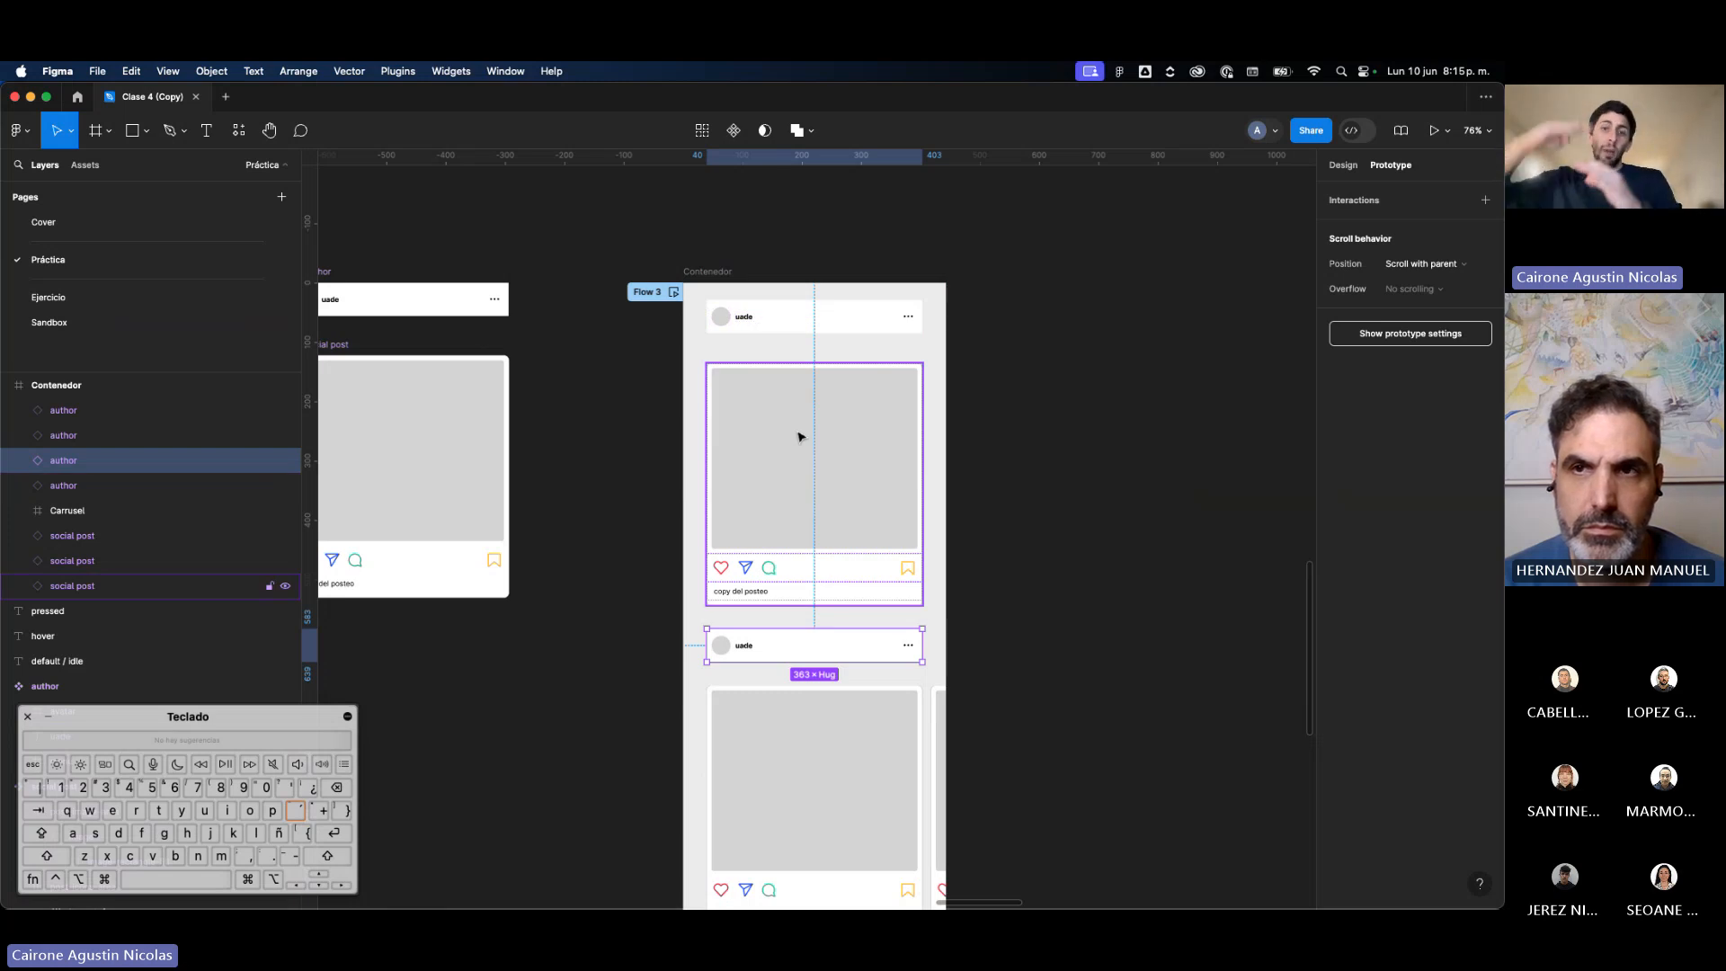
scroll(732, 628, up, 5)
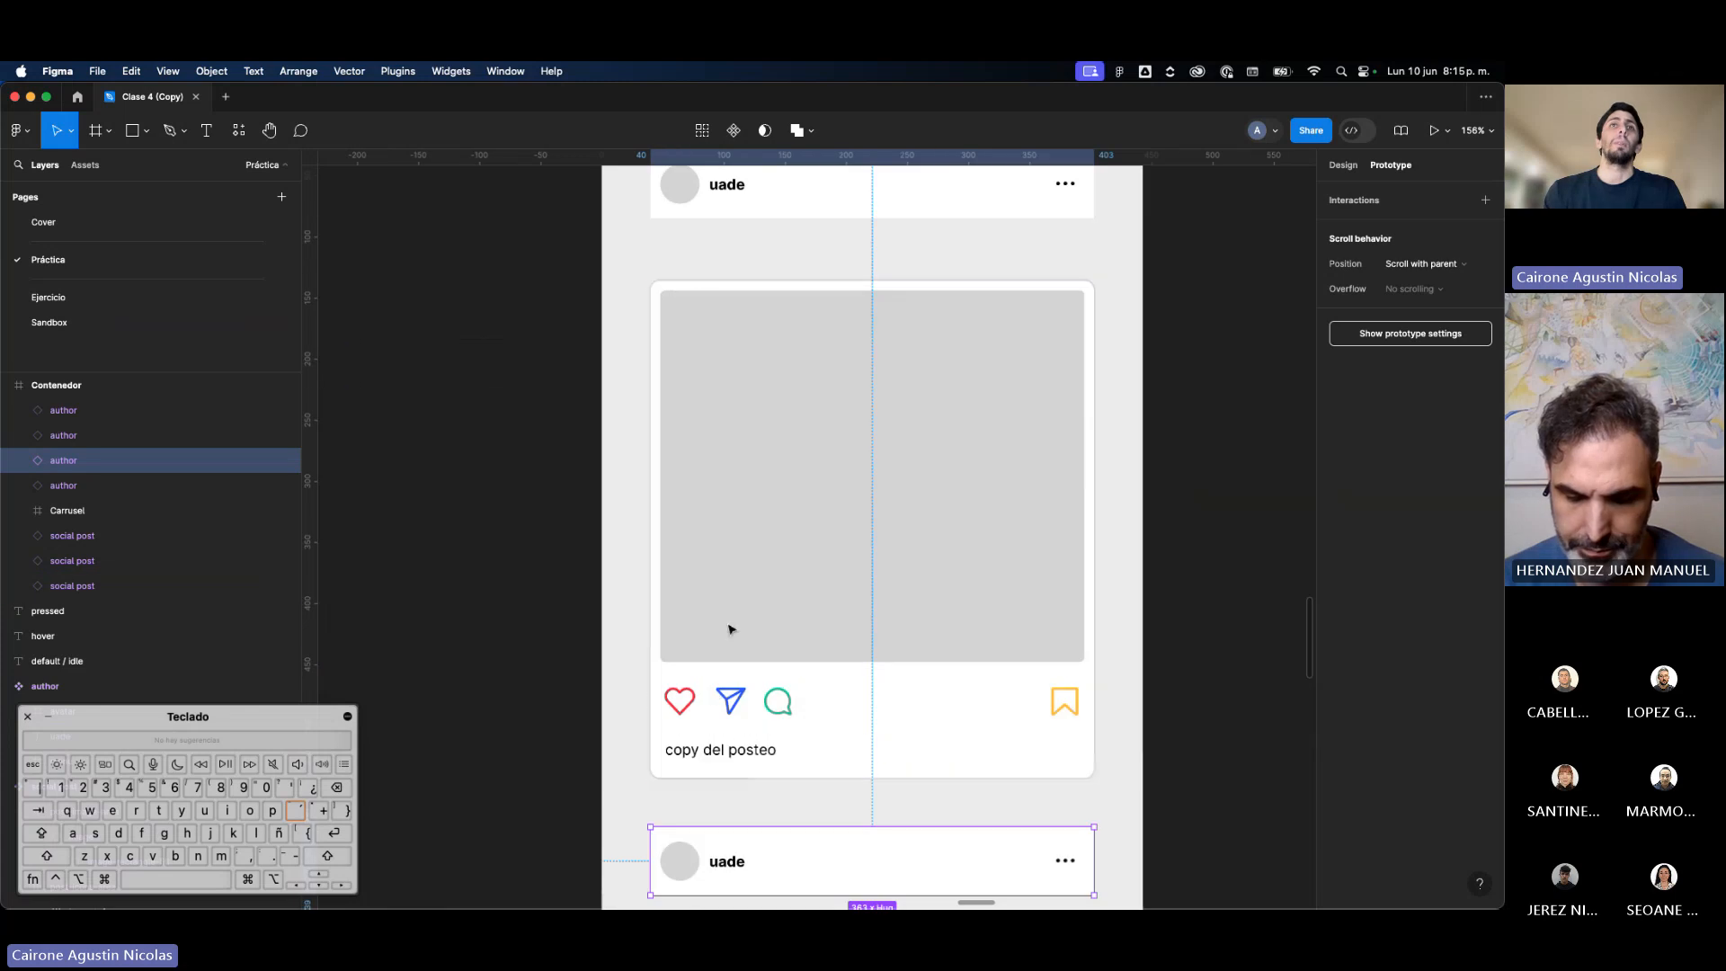
scroll(719, 788, down, 3)
scroll(719, 788, down, 1)
scroll(717, 759, up, 5)
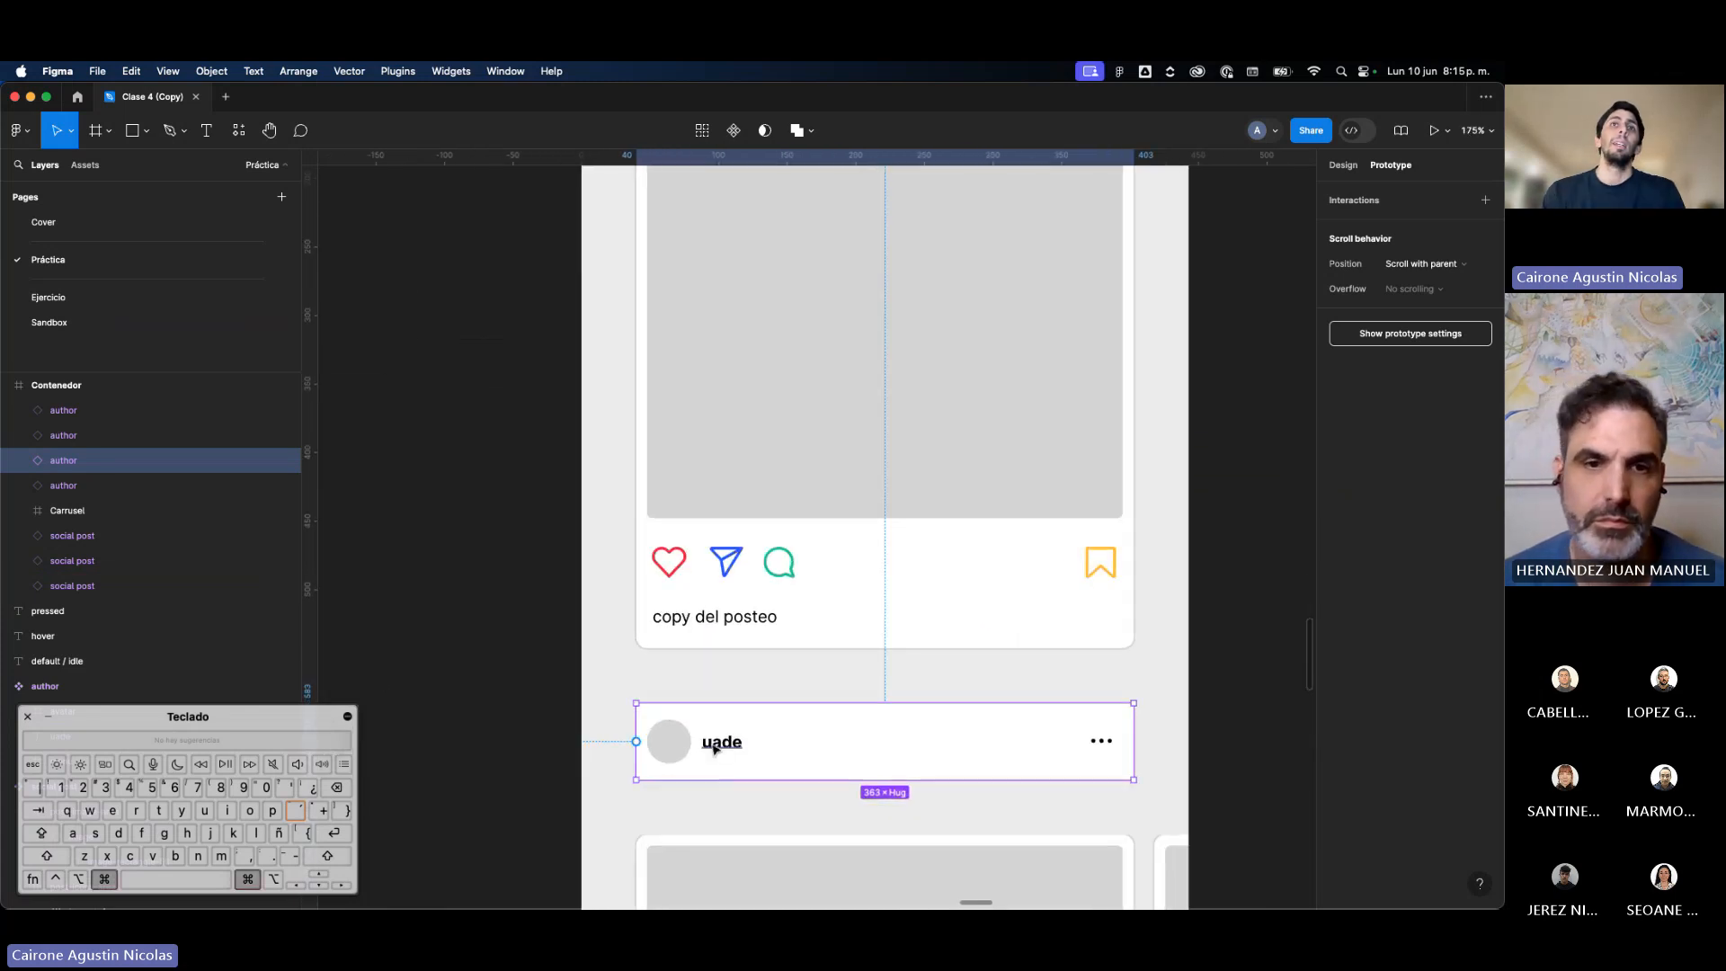
double_click(714, 744)
double_click(714, 744)
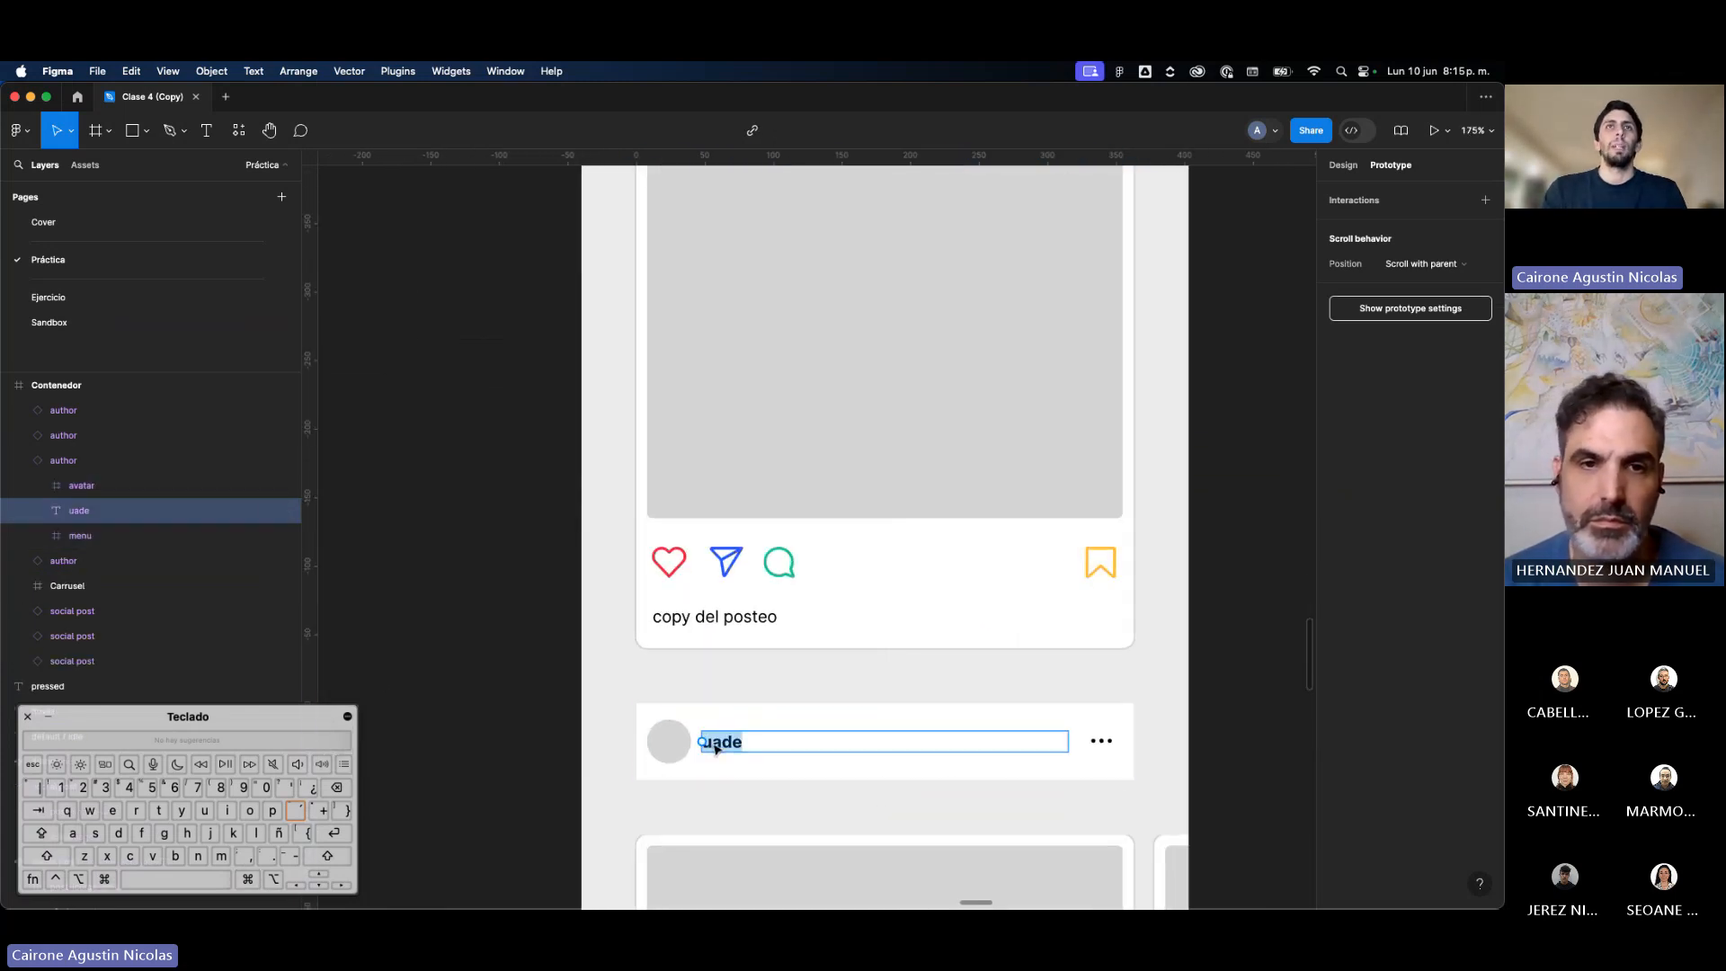
text(adidas)
Step: Change the account name in the third author header, below the carousel post, to "filo news"
scroll(710, 742, down, 4)
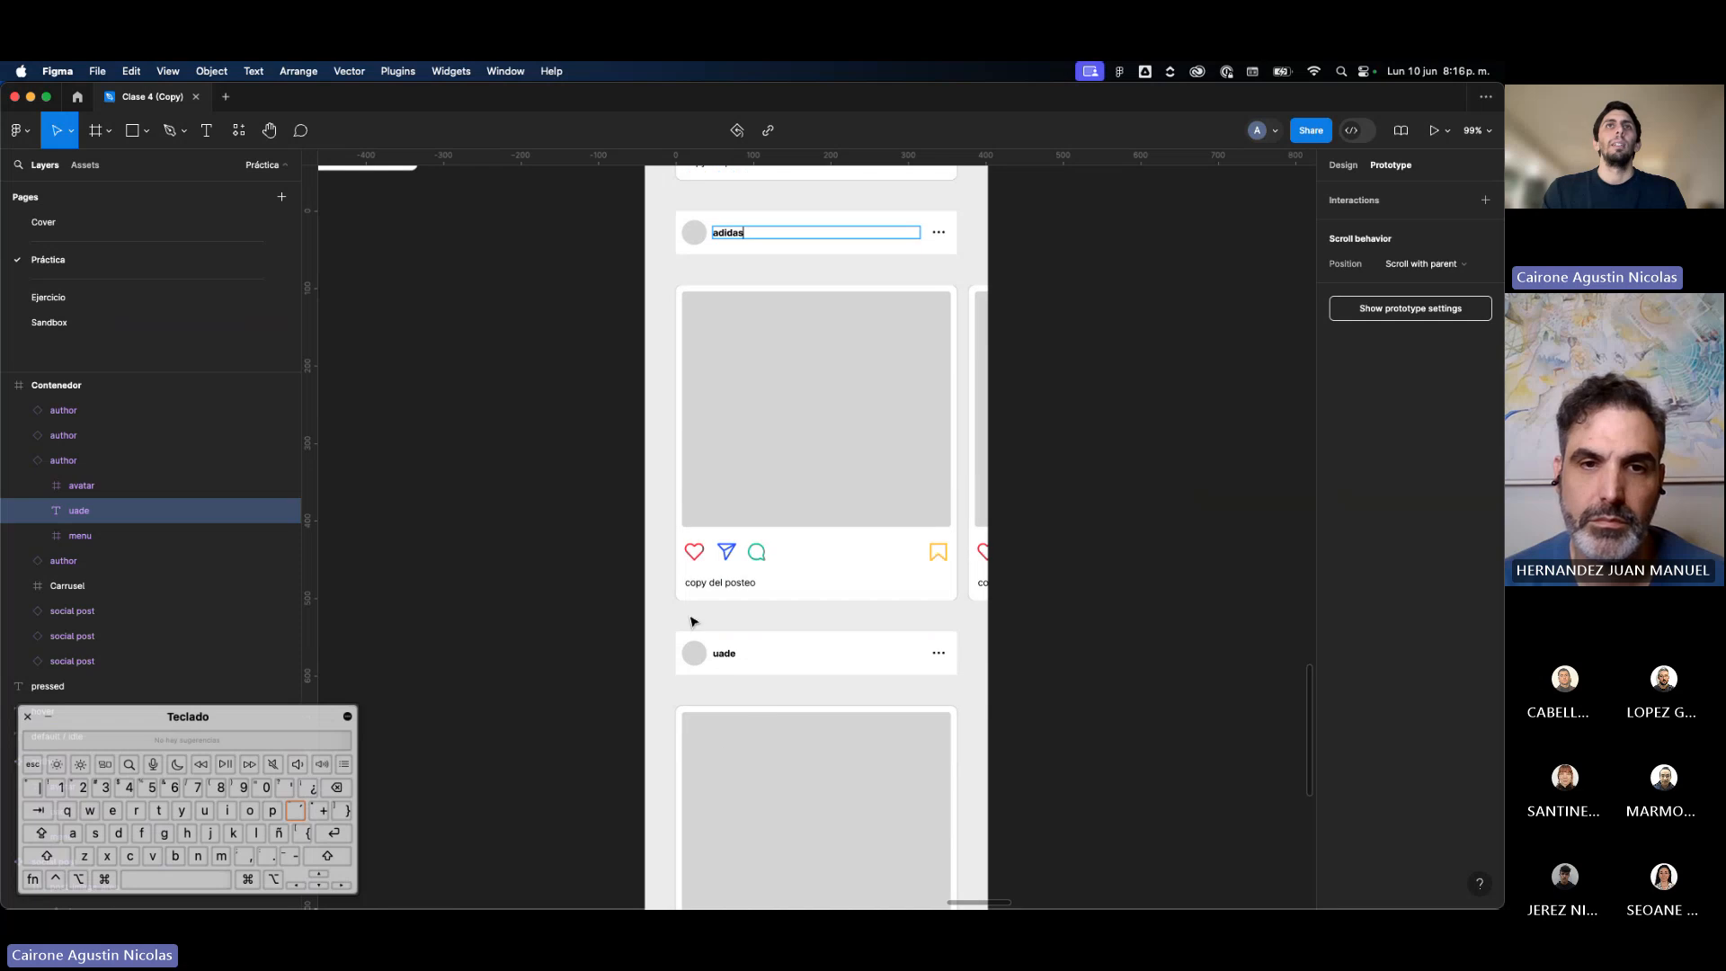
double_click(725, 655)
scroll(726, 657, up, 4)
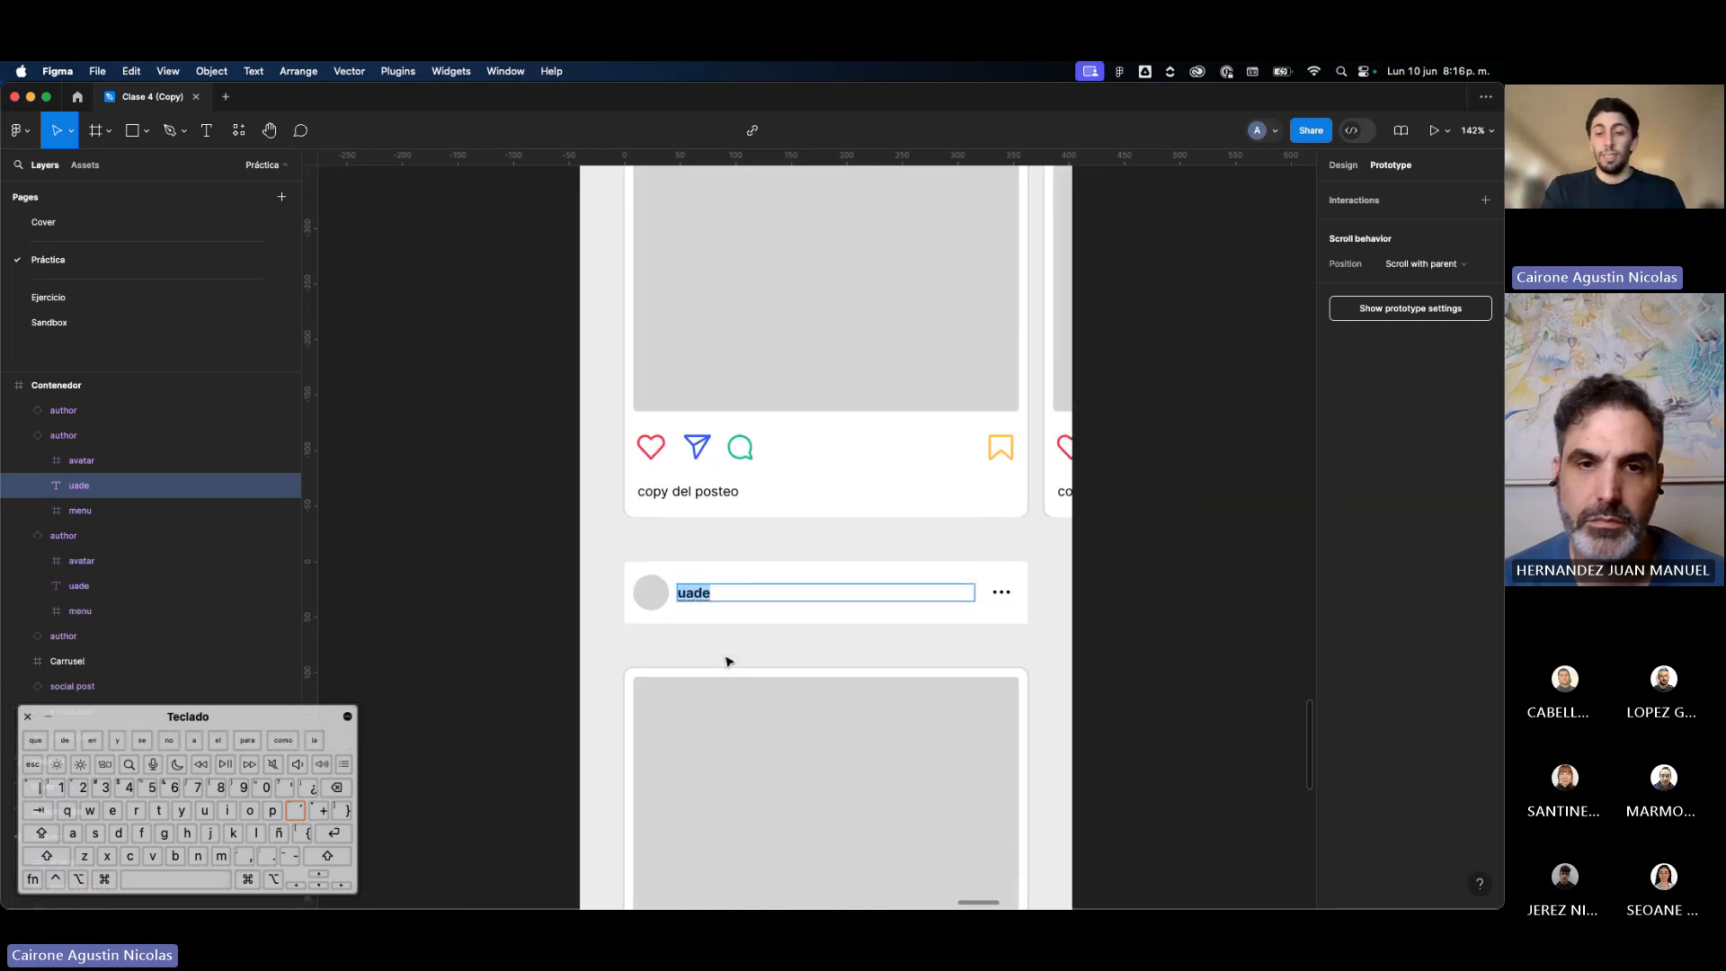
text(filo news)
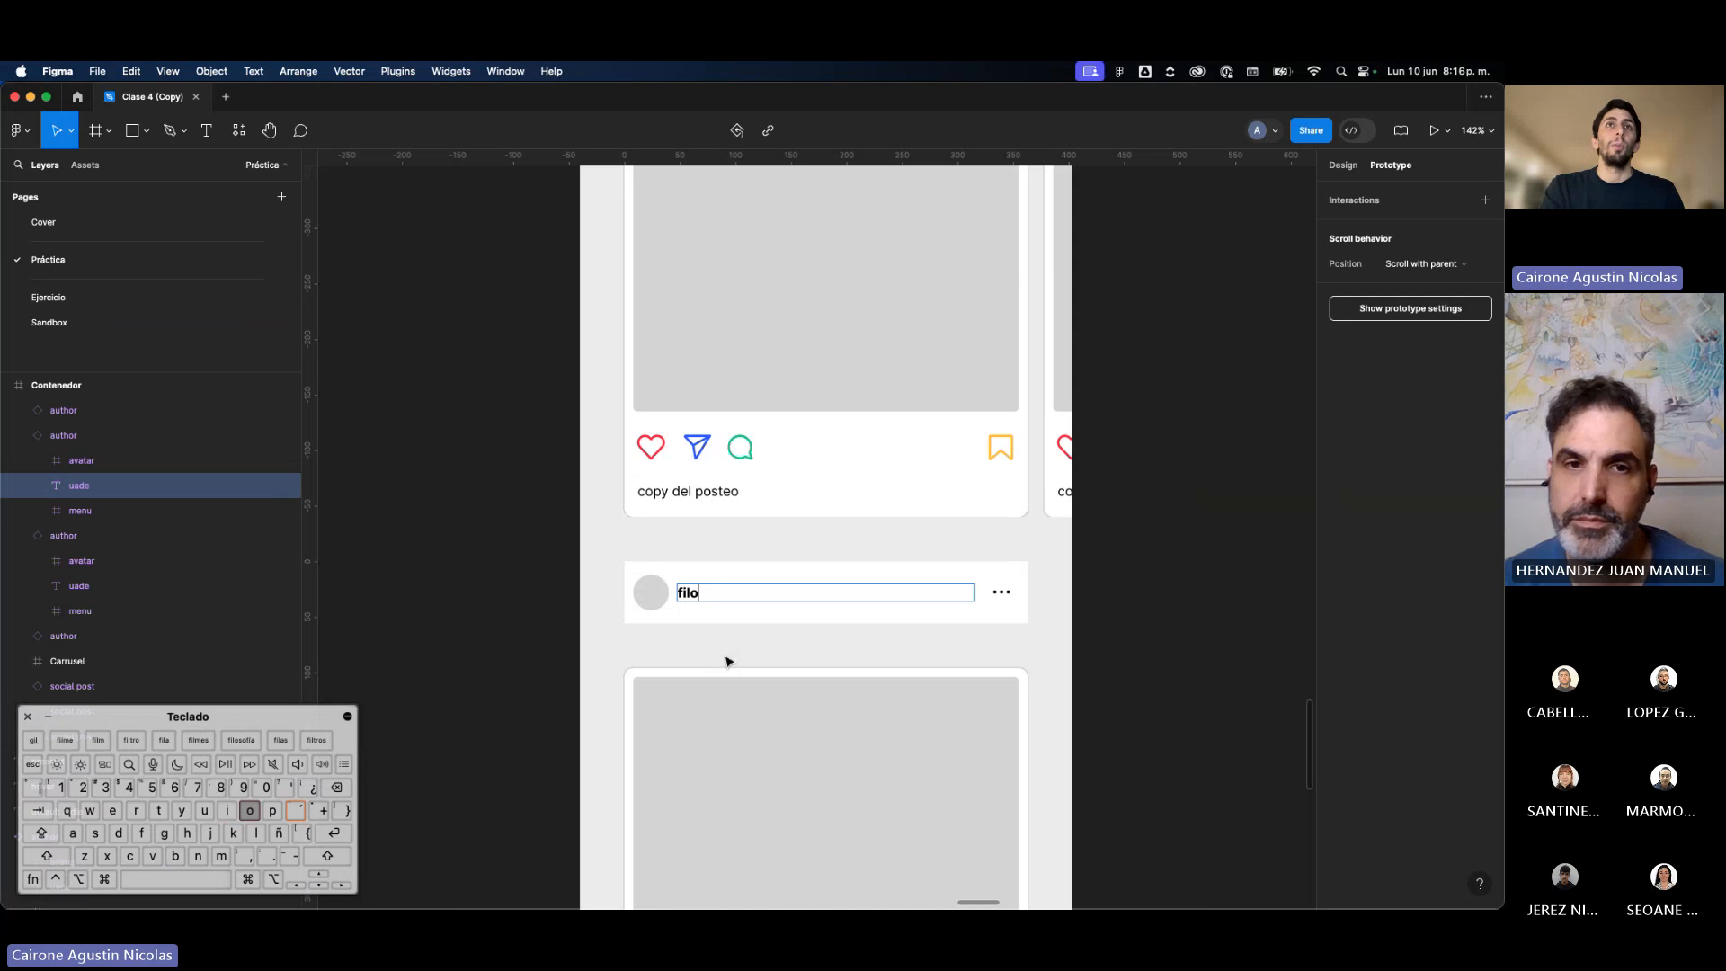
scroll(726, 661, down, 5)
scroll(730, 701, down, 3)
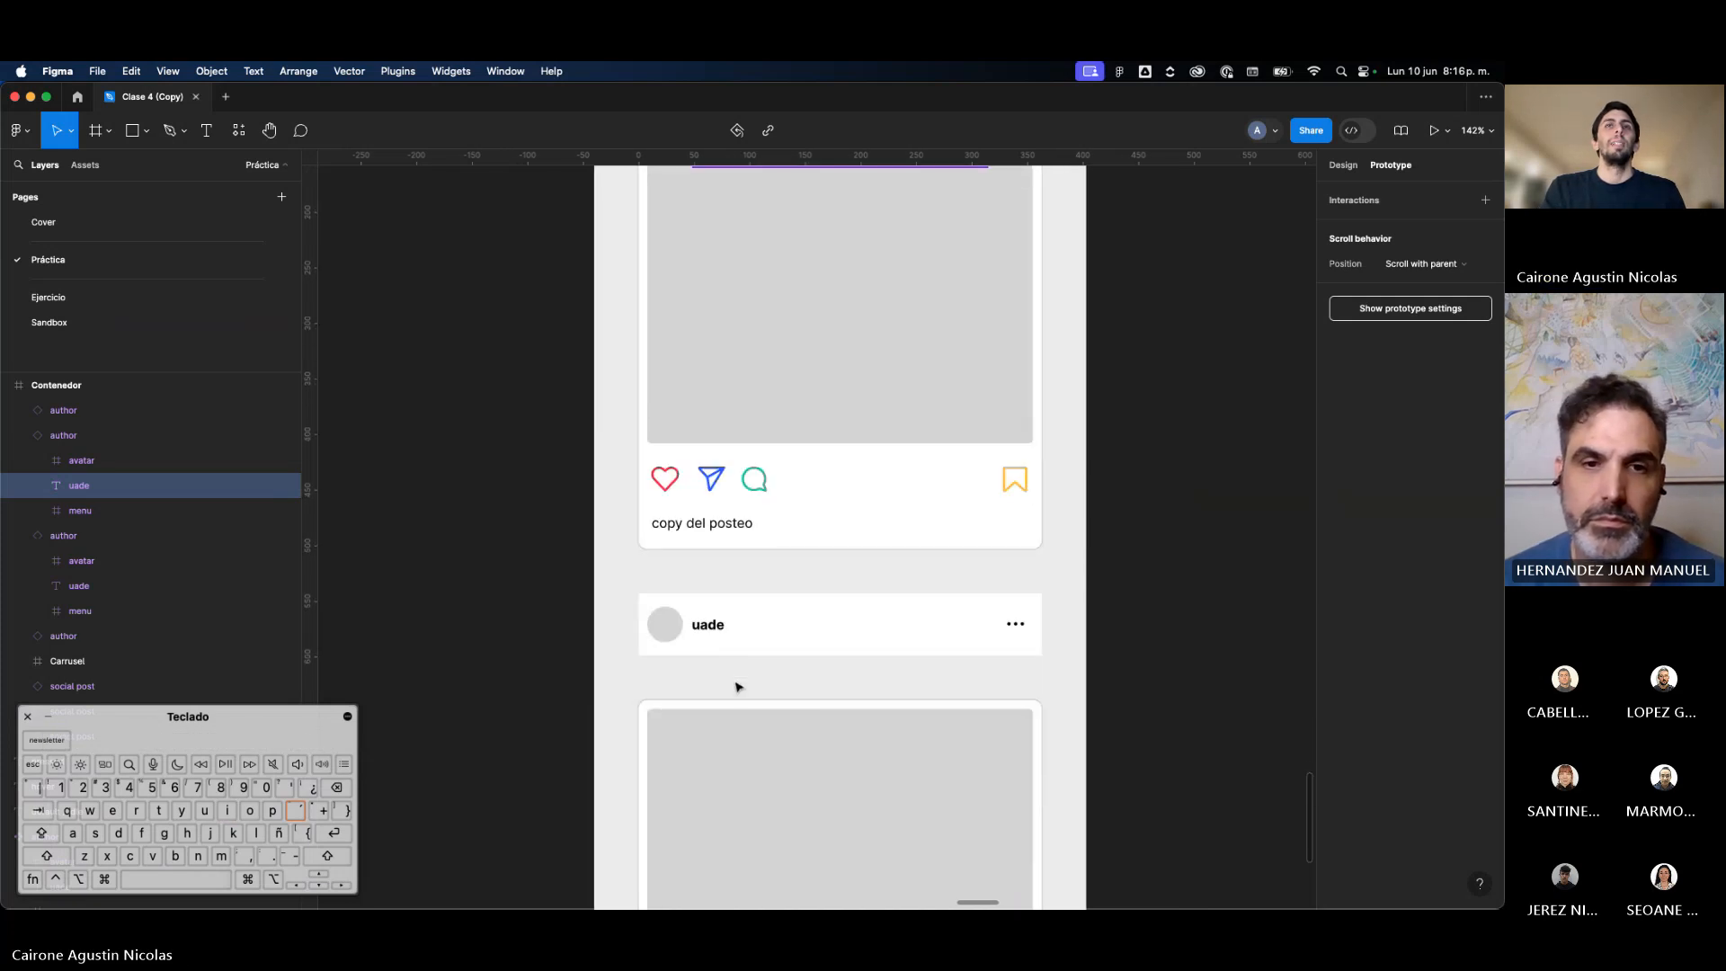
double_click(705, 620)
scroll(589, 655, down, 5)
scroll(586, 659, down, 3)
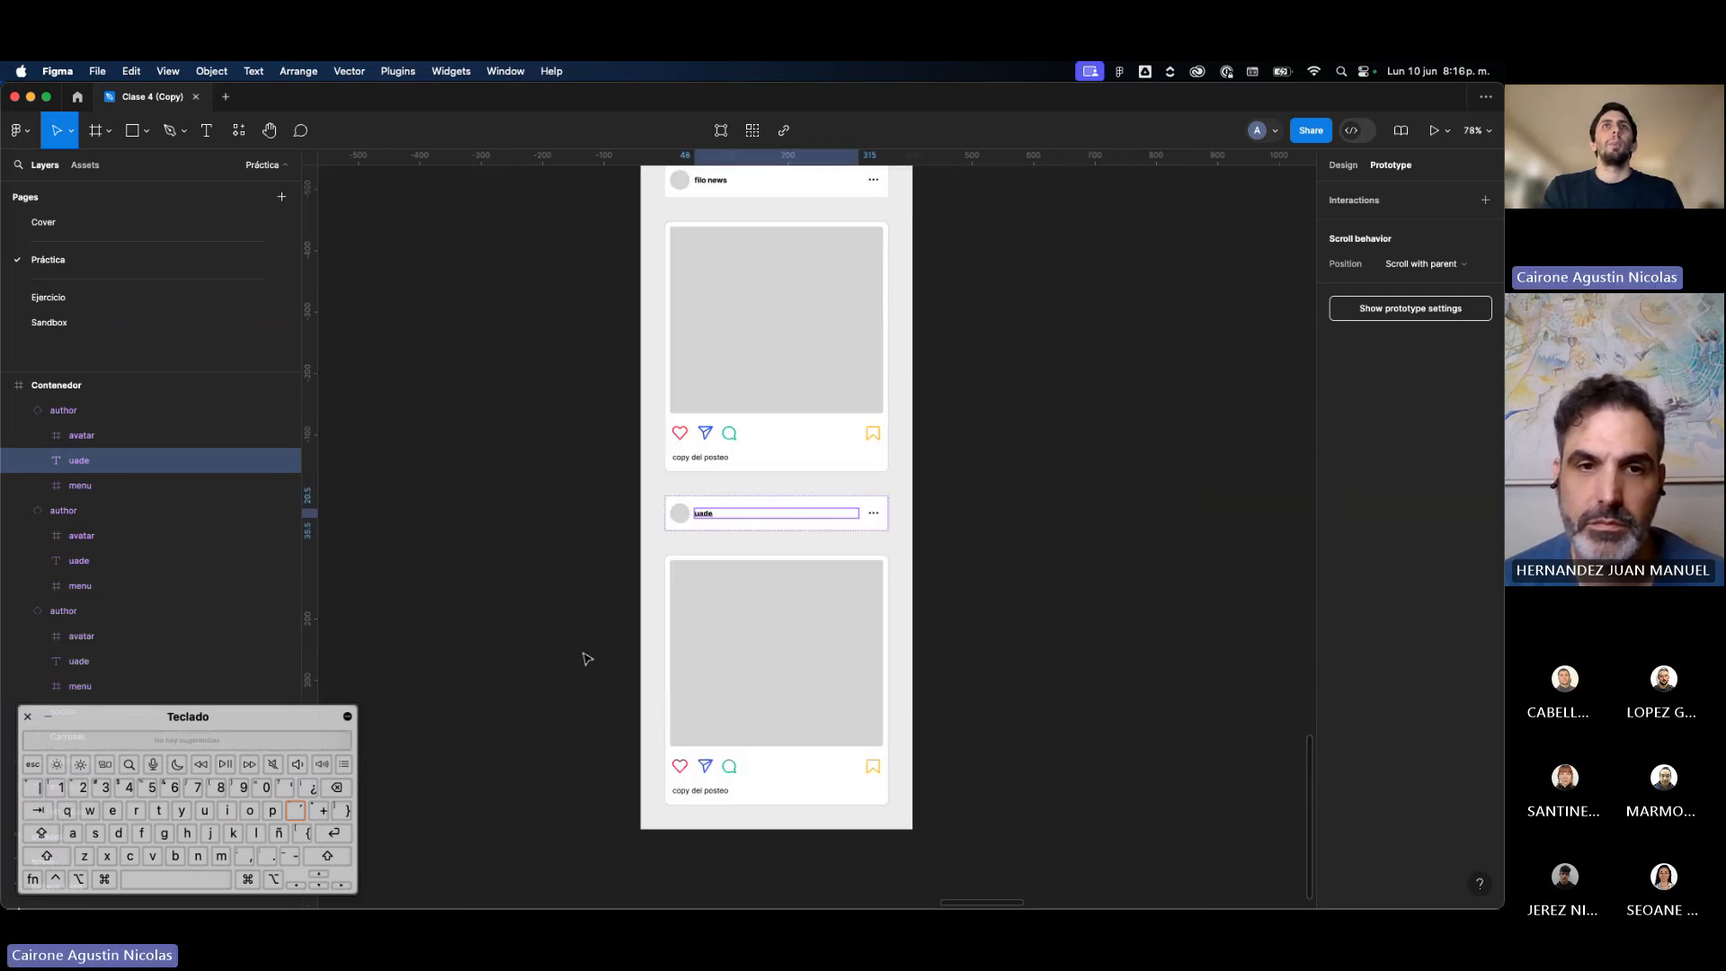
Step: Apply the Red colour style as the fill of the fourth author header, above the feed's last post
click(755, 663)
click(758, 597)
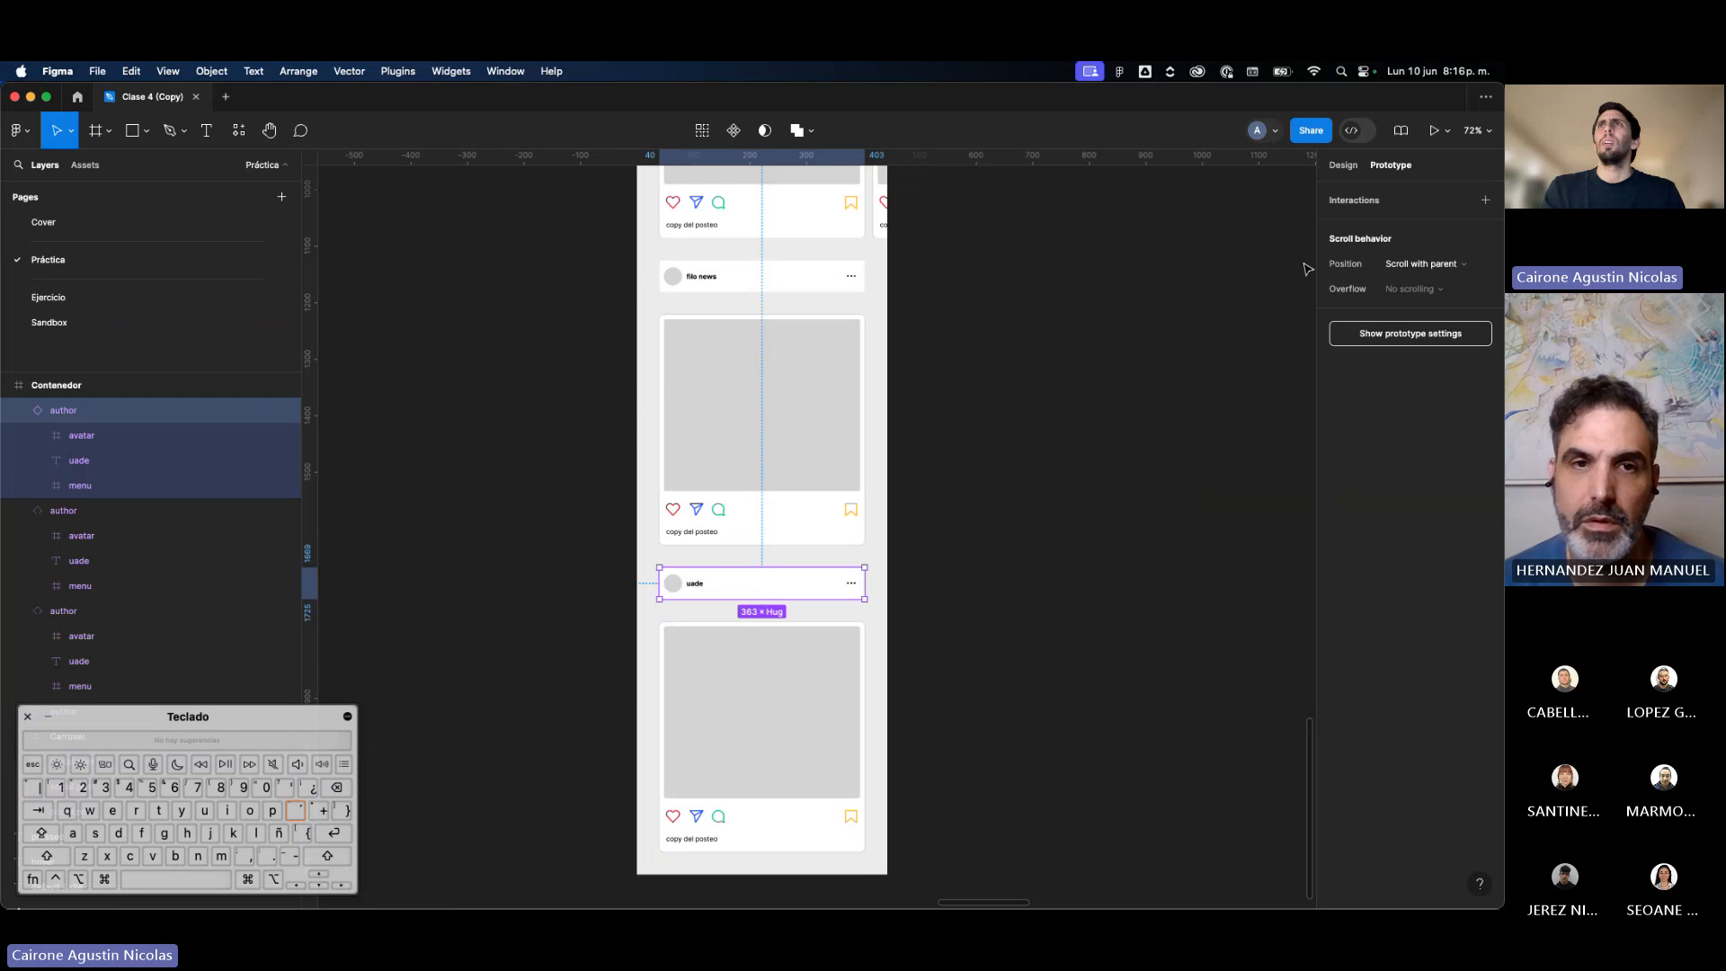
click(1343, 165)
scroll(1178, 431, down, 5)
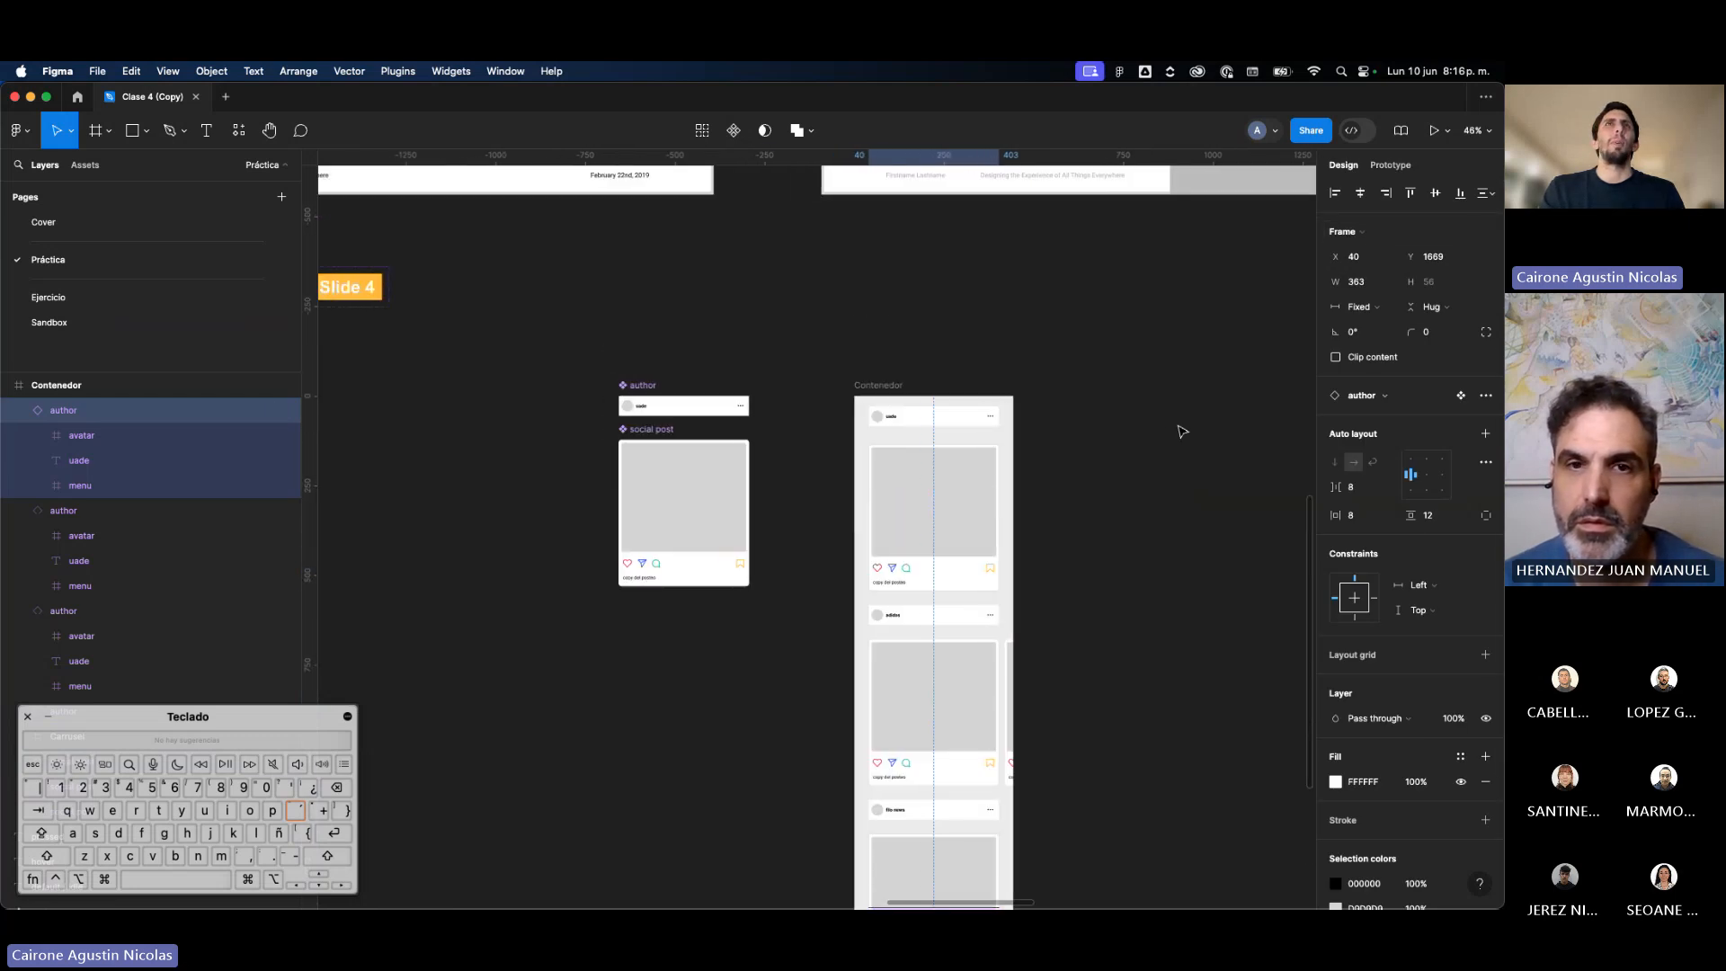
scroll(1033, 405, left, 5)
scroll(958, 375, up, 5)
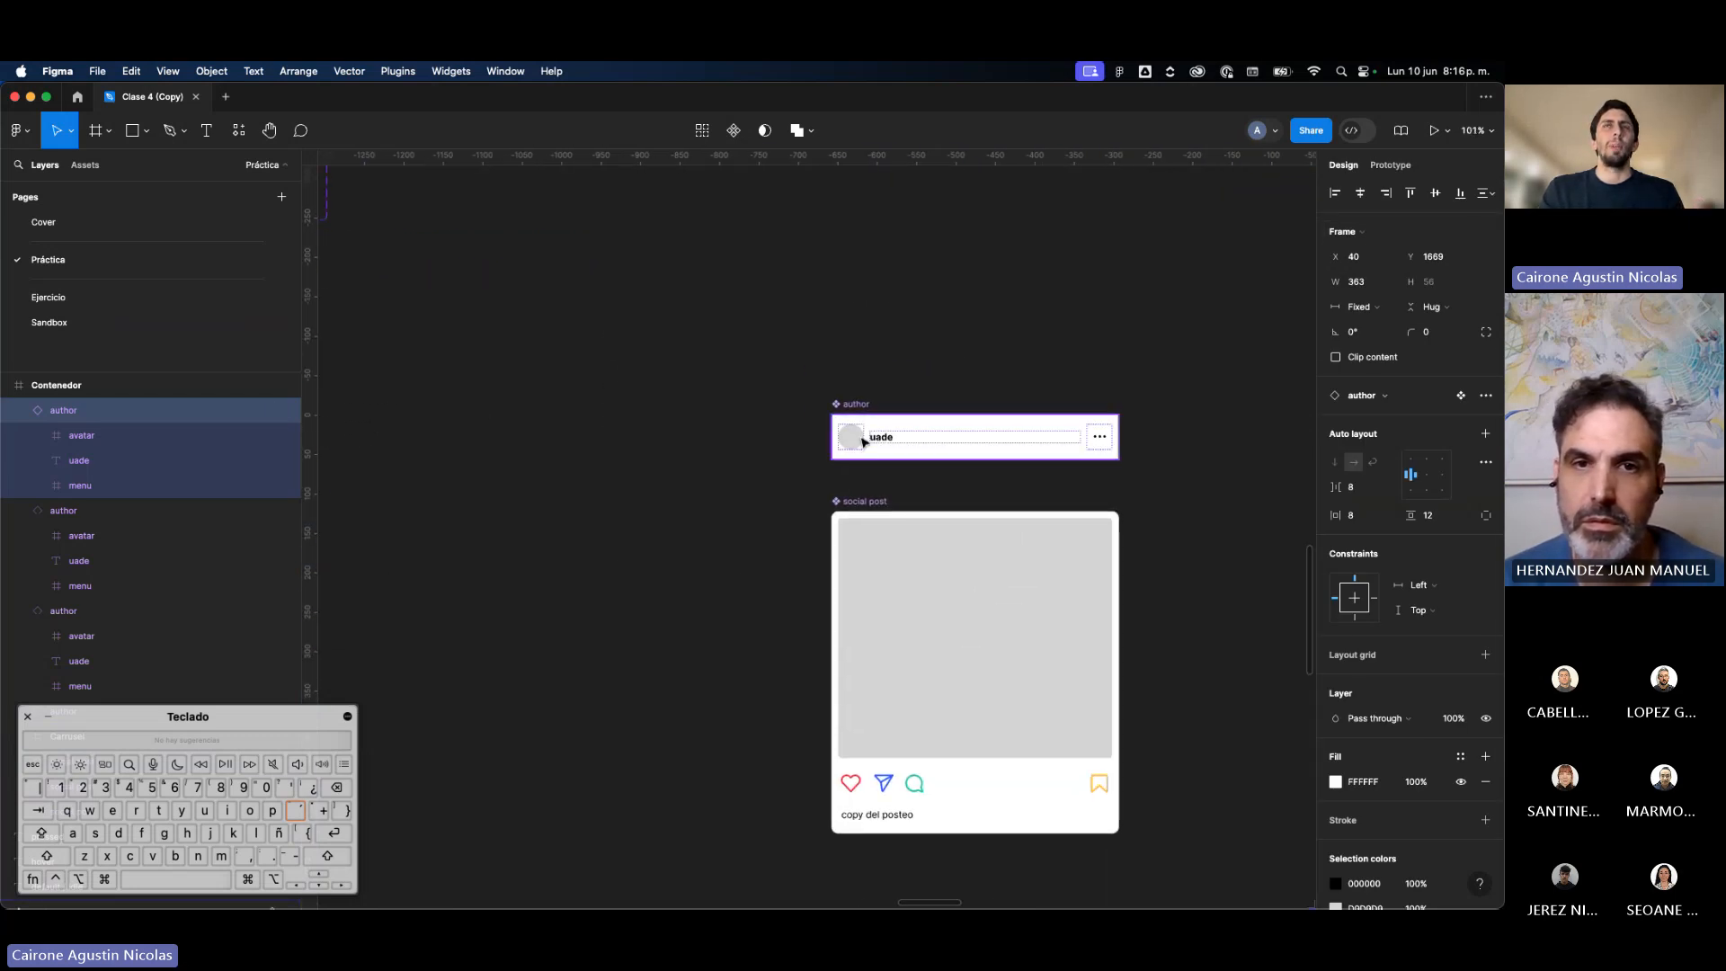
scroll(1011, 454, right, 5)
scroll(1011, 455, down, 3)
scroll(1018, 457, down, 4)
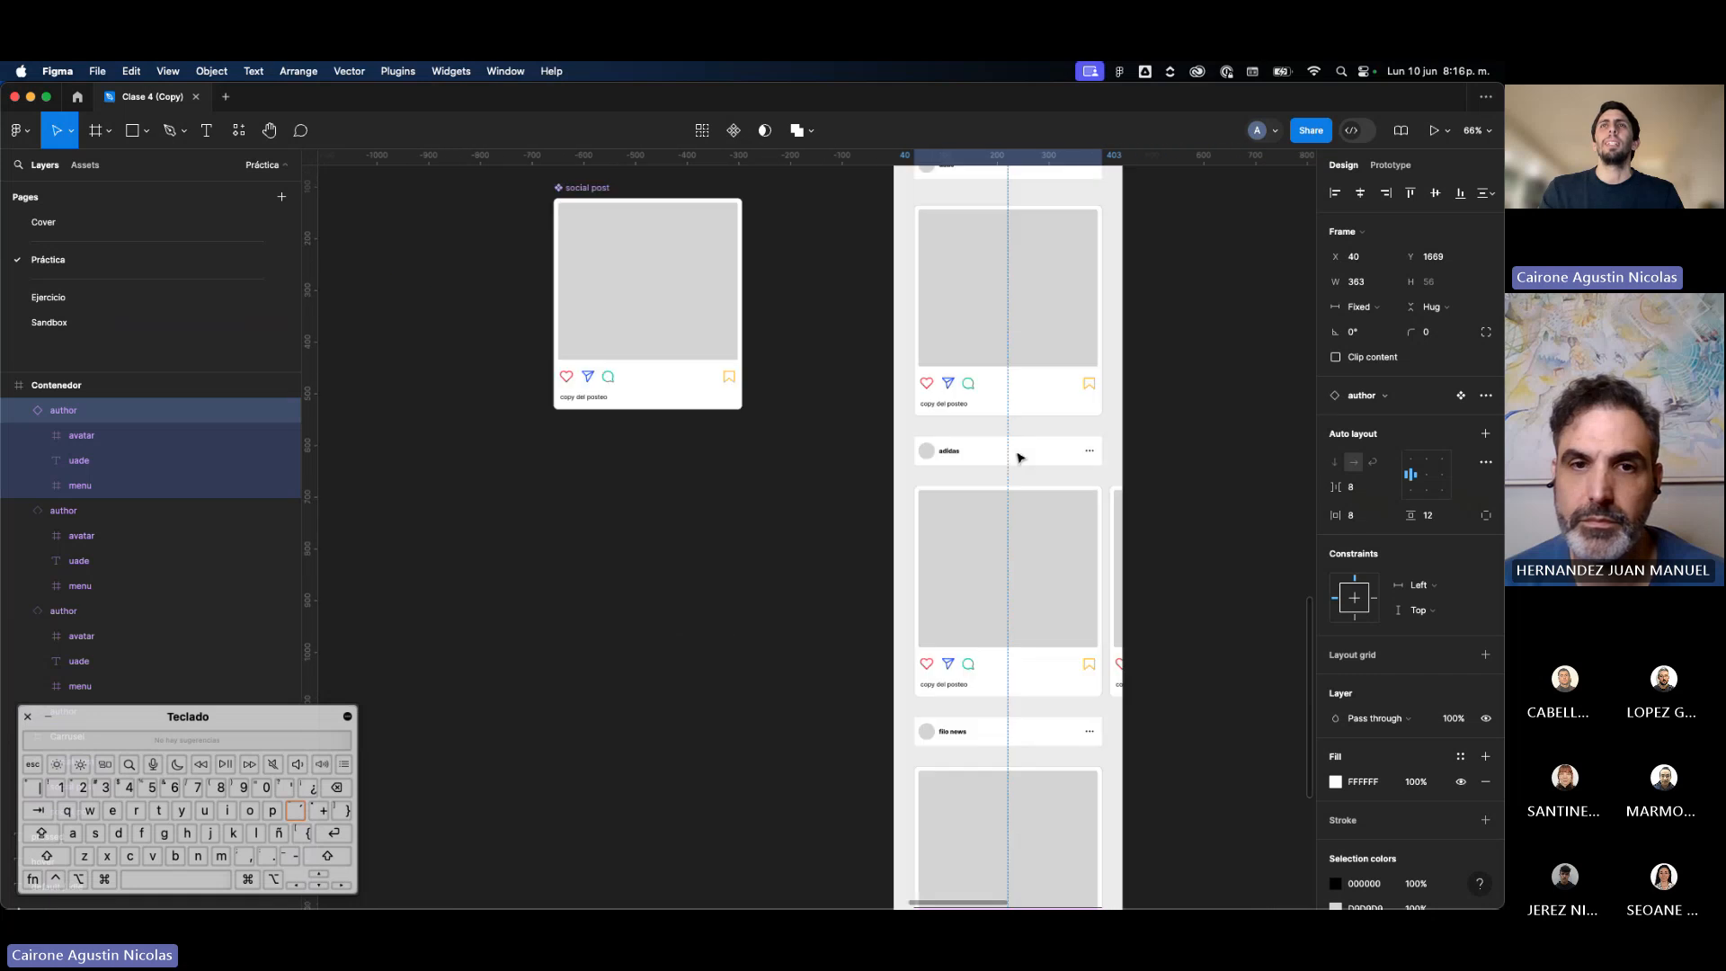
scroll(1020, 458, down, 5)
scroll(1020, 458, right, 2)
scroll(1397, 753, down, 3)
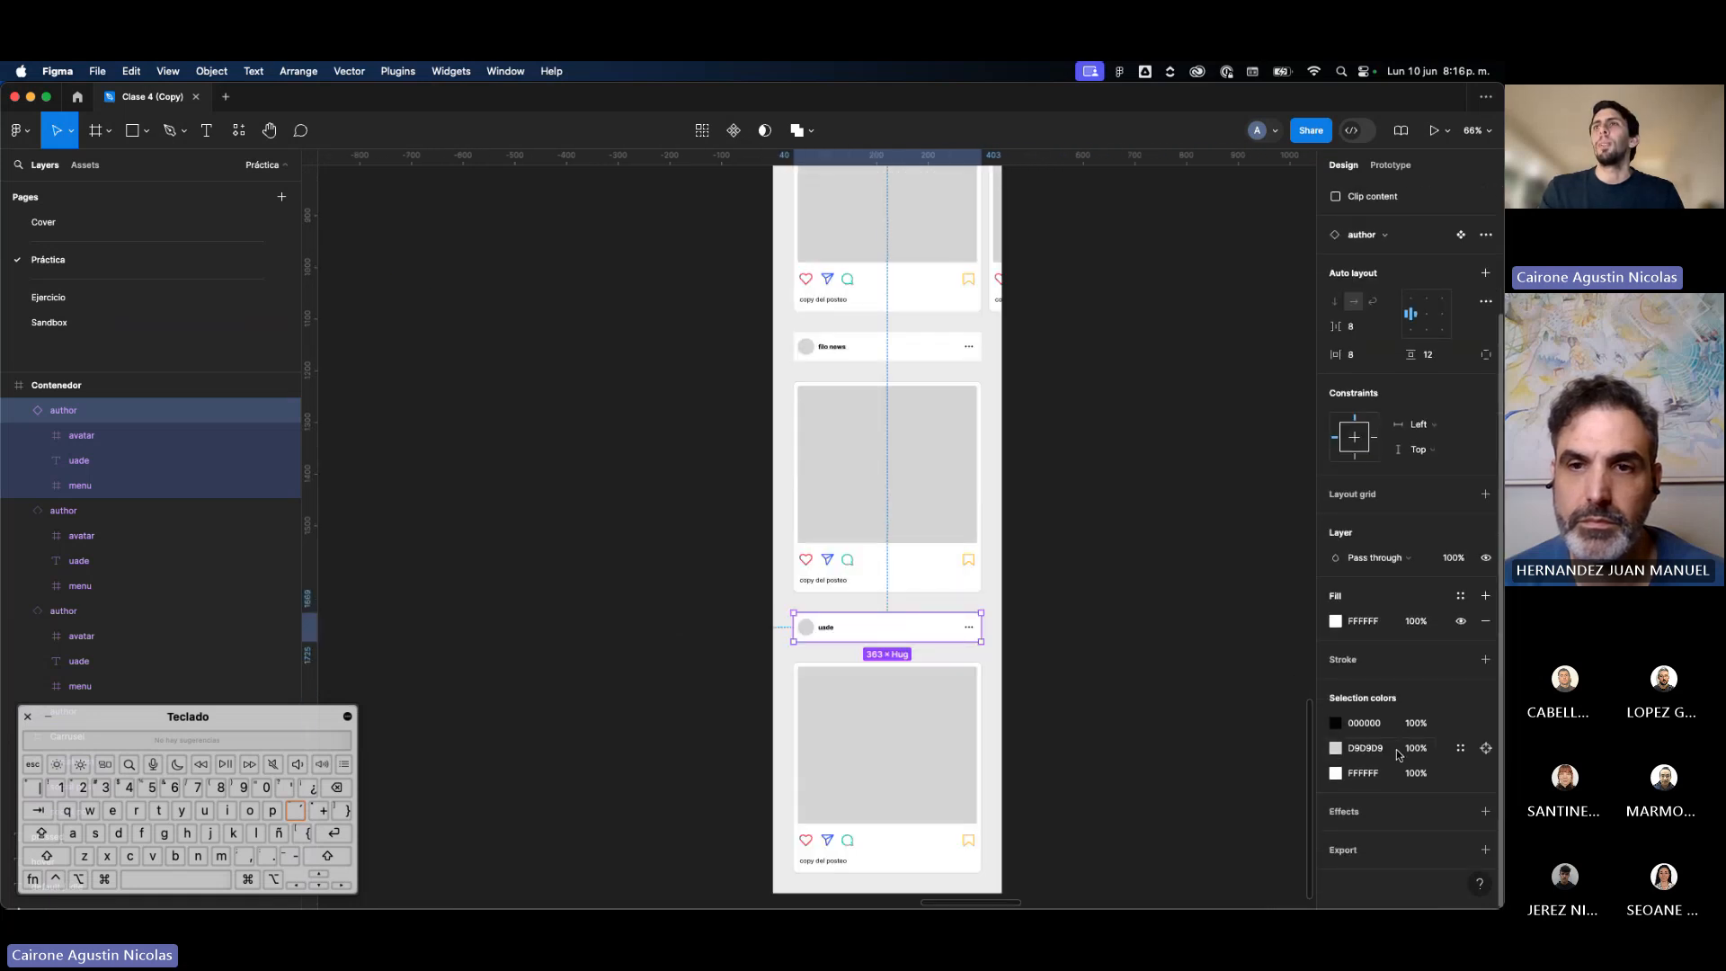
click(1459, 597)
click(1228, 704)
Step: Apply the Blue colour style as the fill of the filo news author header
scroll(760, 443, up, 2)
scroll(759, 443, right, 1)
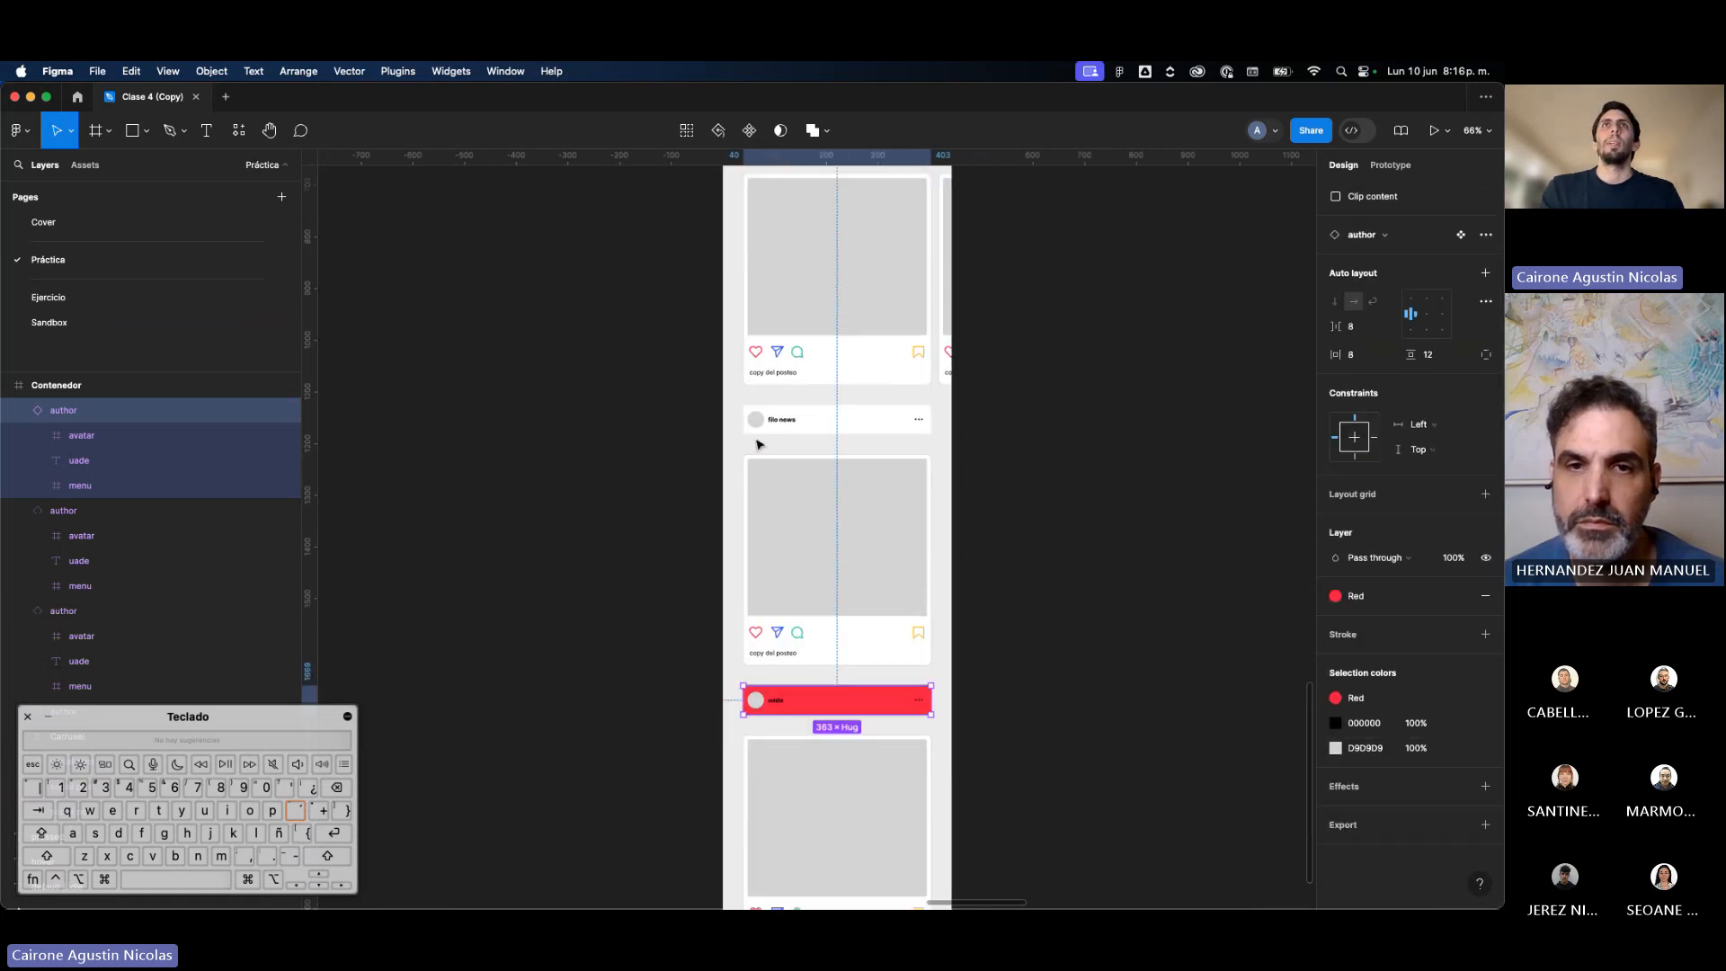
click(759, 440)
click(1459, 596)
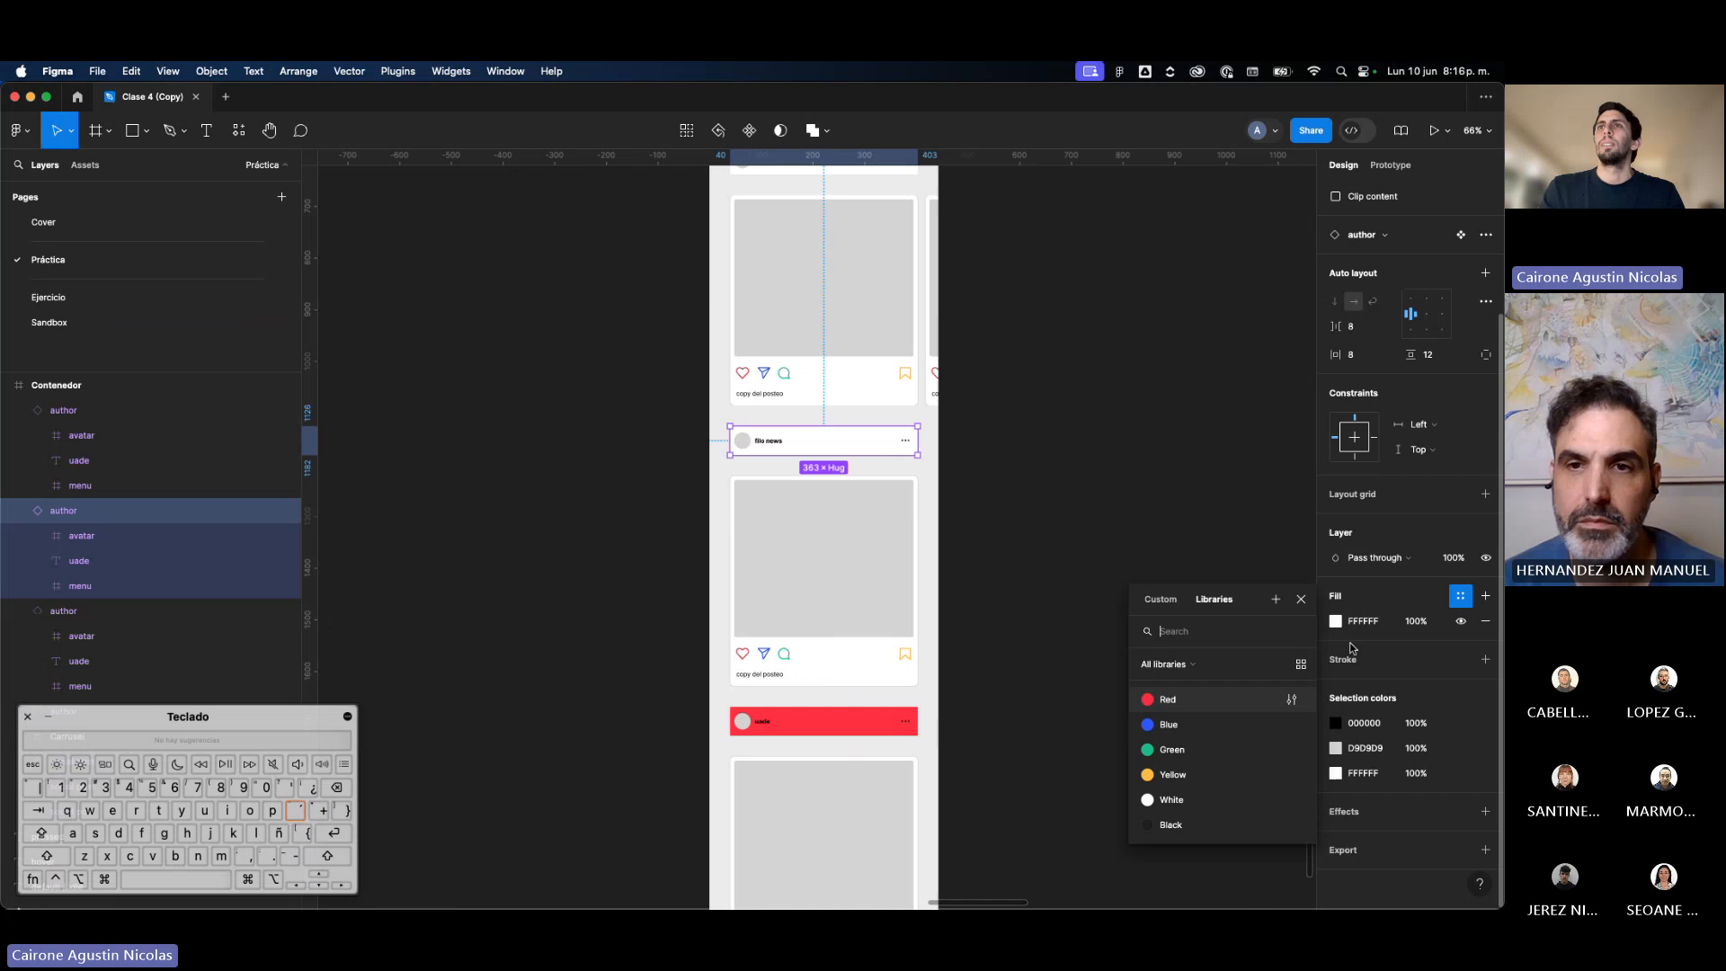
click(1225, 724)
Step: Apply the Yellow colour style as the fill of the adidas author header
scroll(860, 560, up, 4)
click(859, 532)
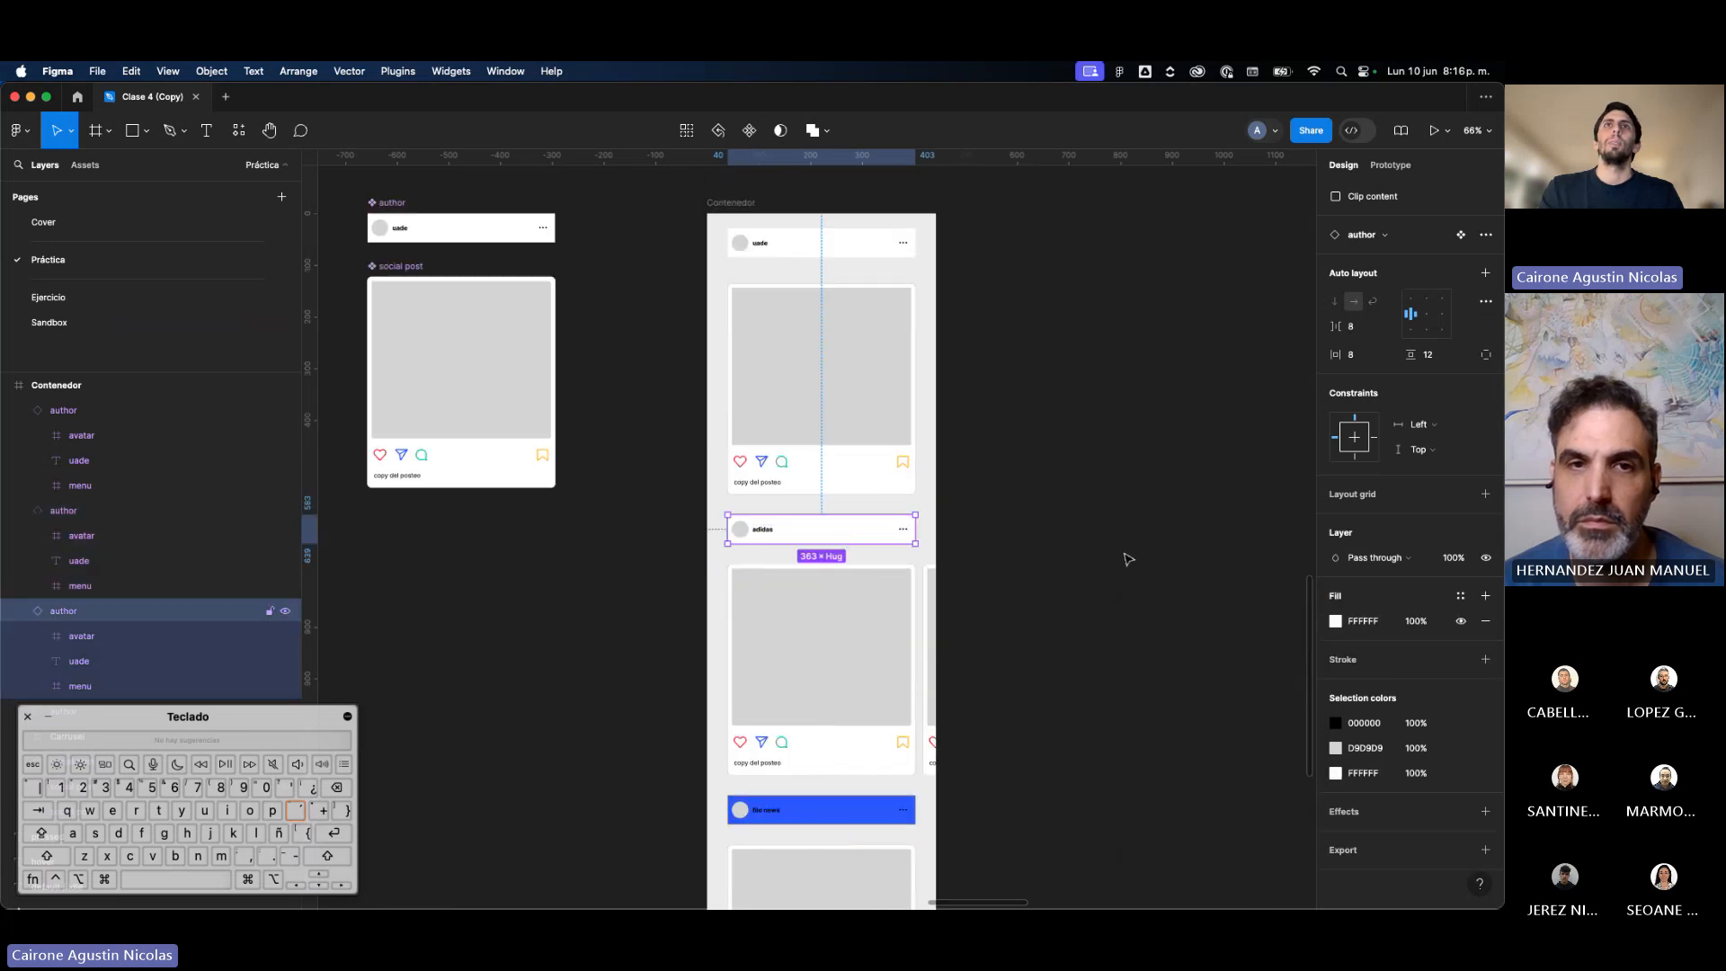
click(1459, 596)
click(1172, 774)
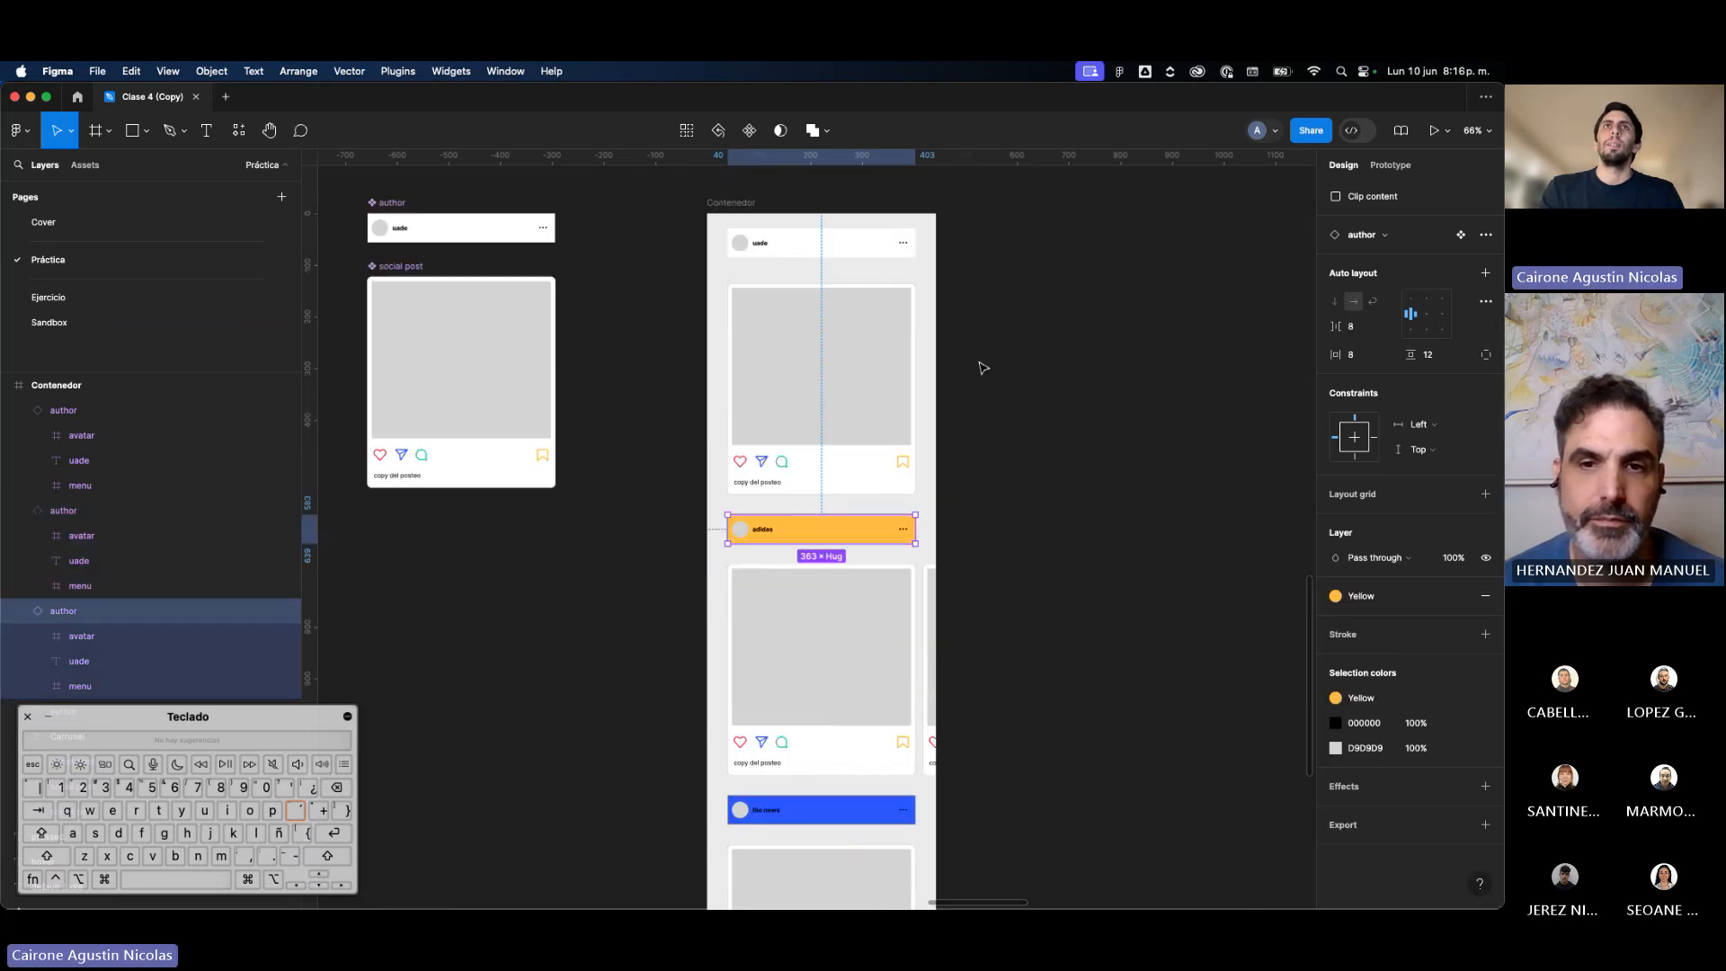
Step: Apply the Green colour style as the fill of the first uade author header and clear the selection
click(817, 250)
click(1458, 597)
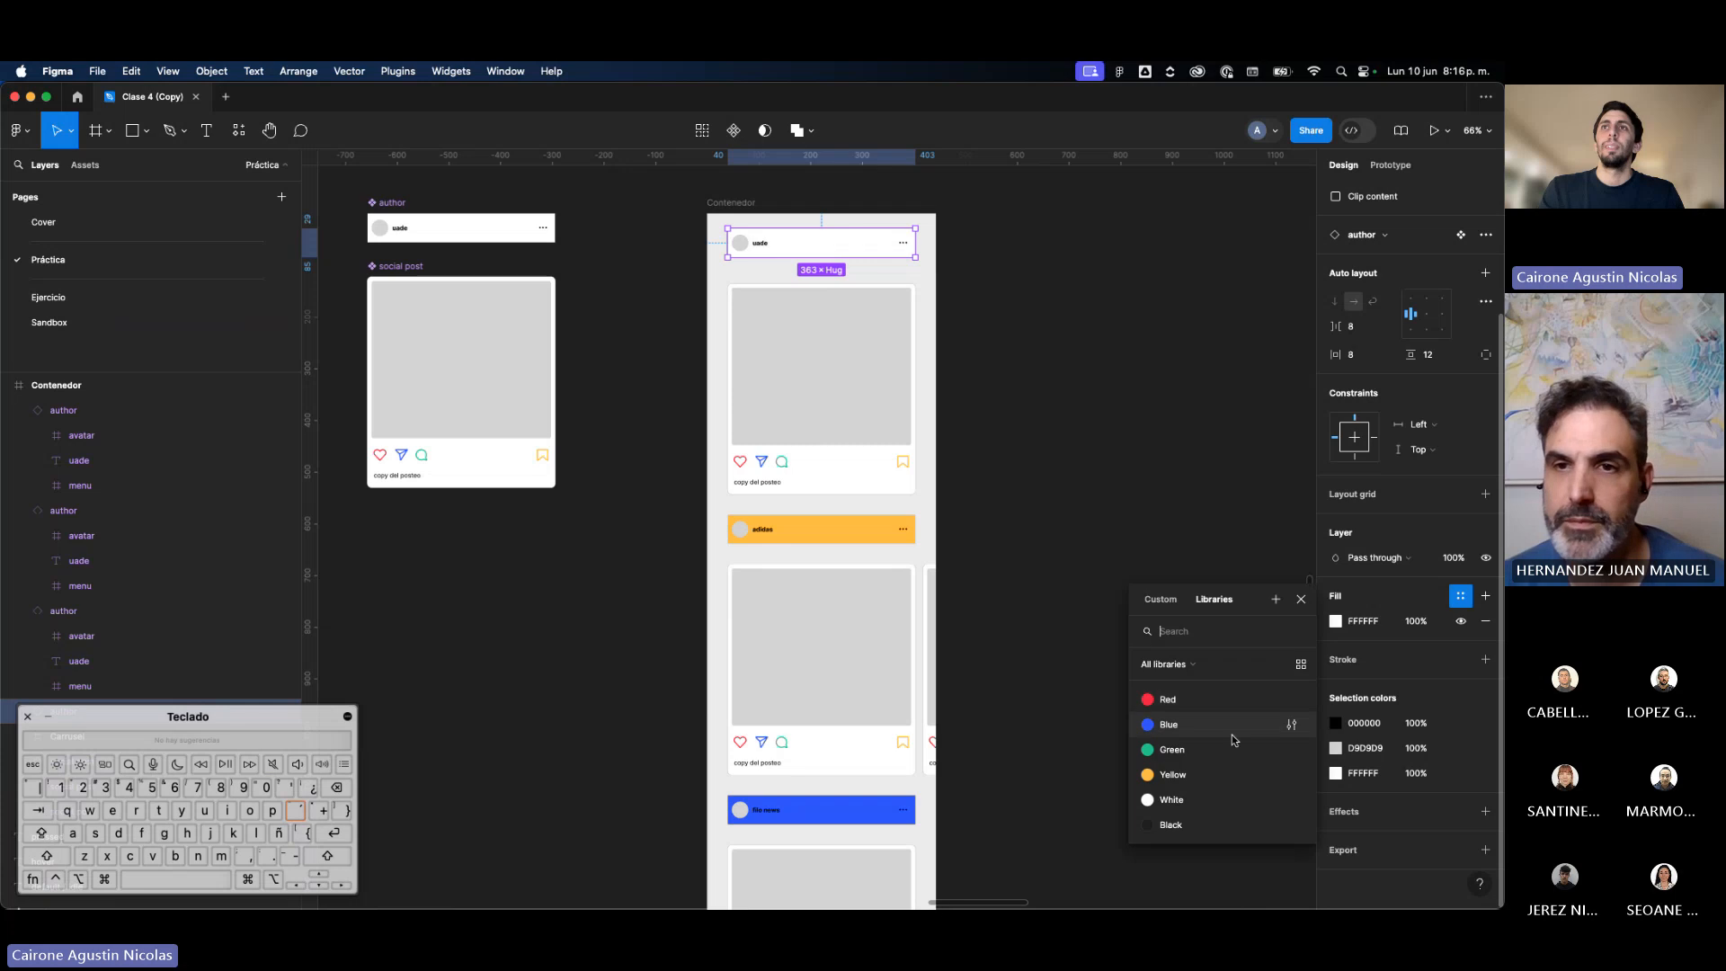
click(1222, 748)
click(1063, 575)
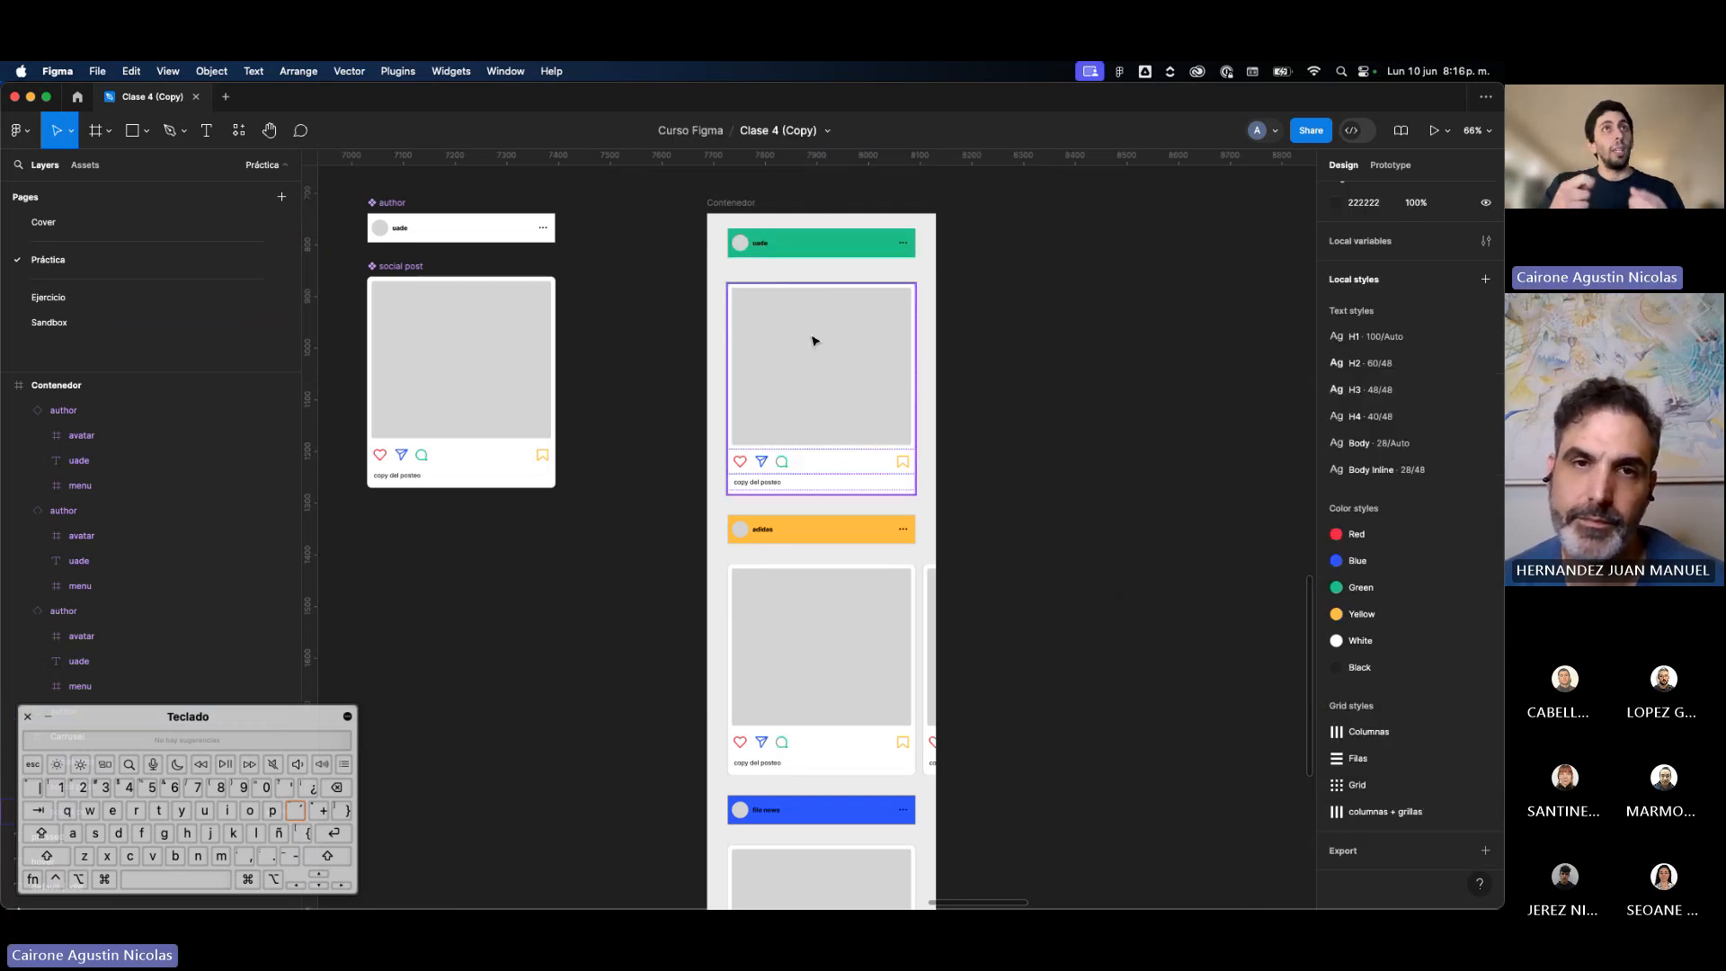
scroll(813, 338, up, 3)
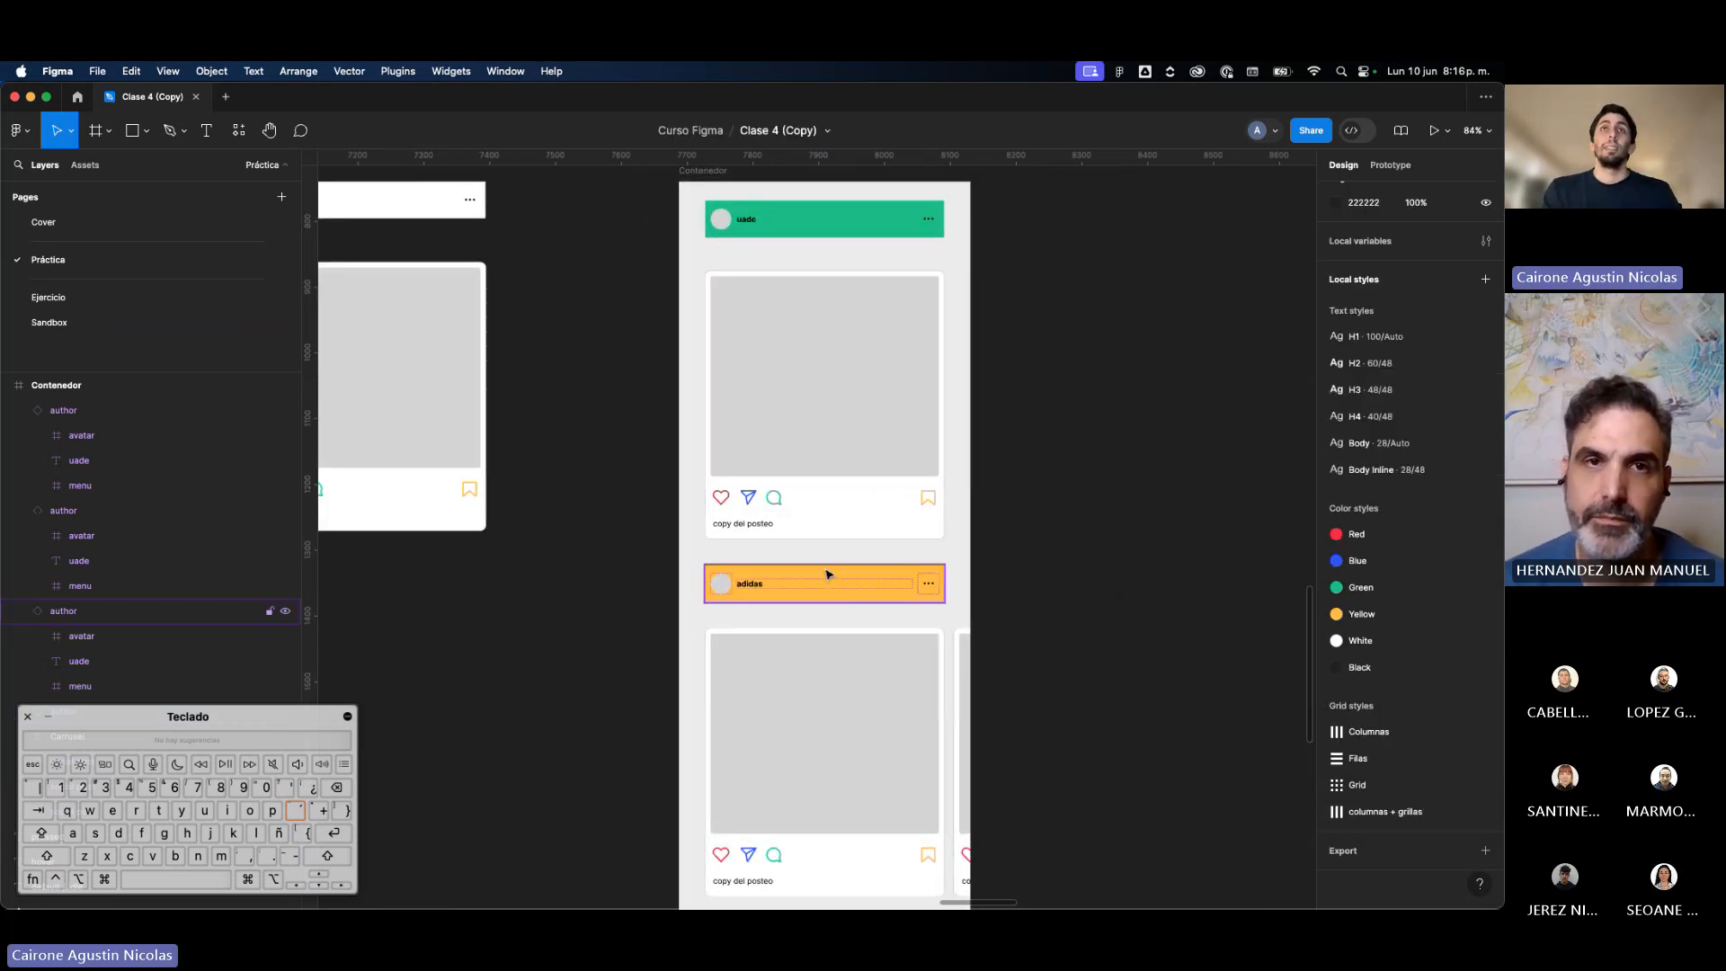
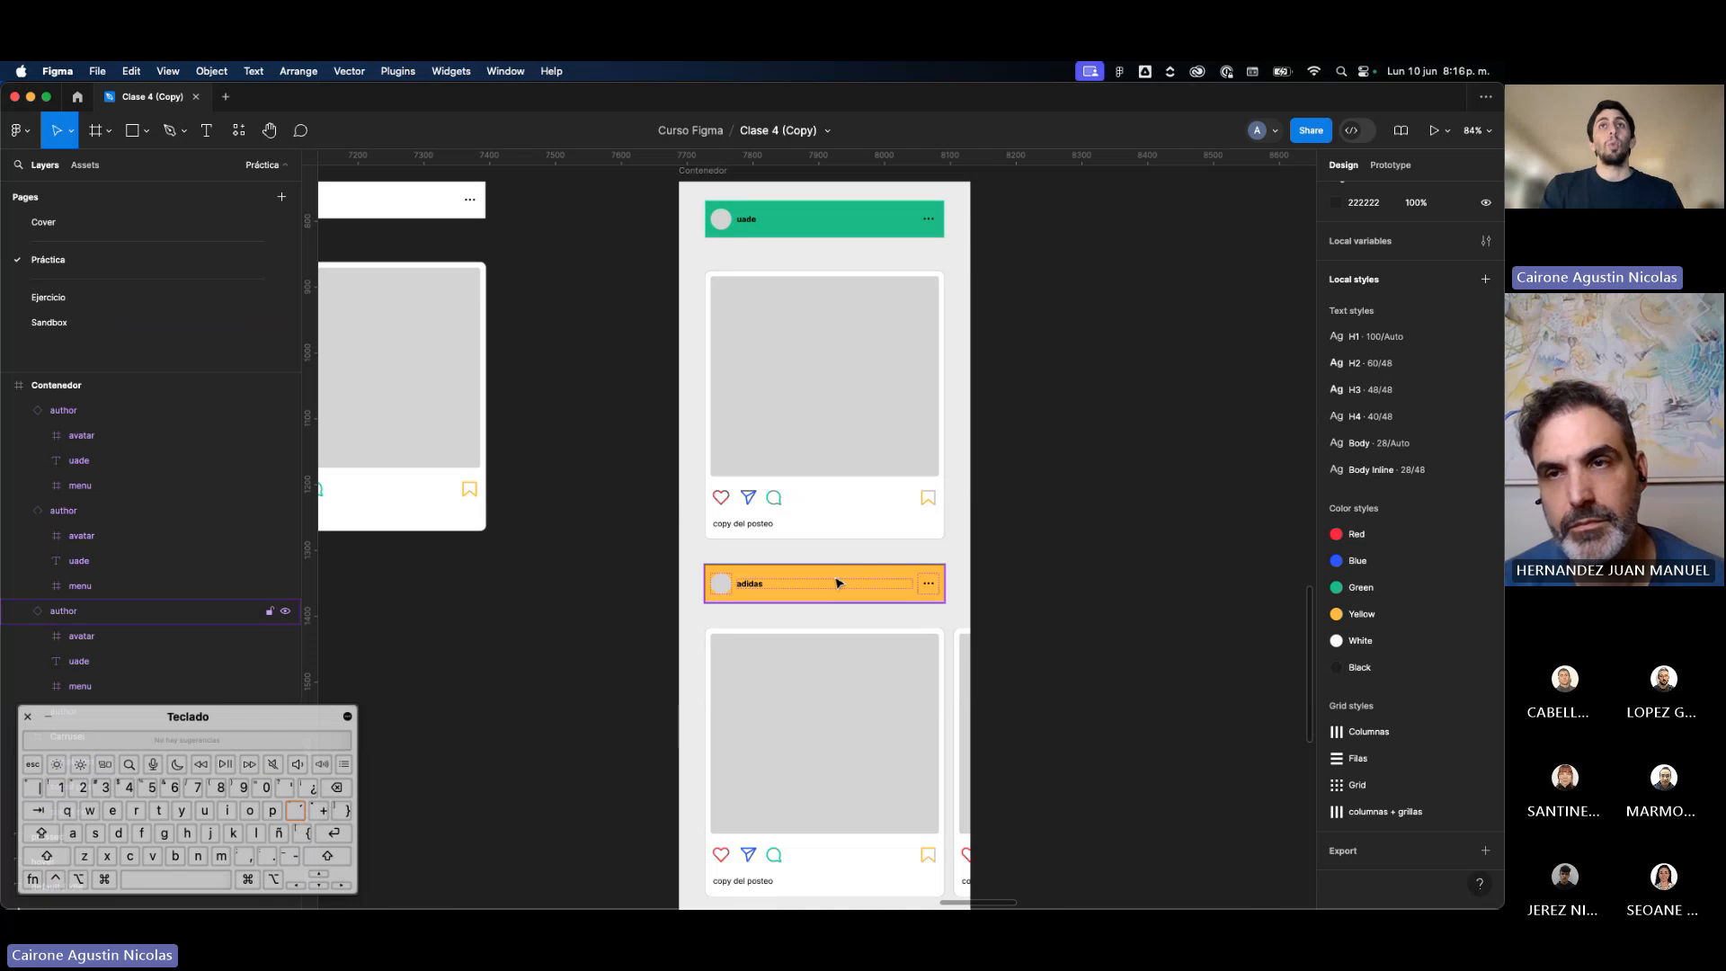
Step: Check the green header's scroll behaviour, and set the yellow adidas header's scroll position to Sticky (stop at top edge)
scroll(836, 583, down, 2)
click(818, 273)
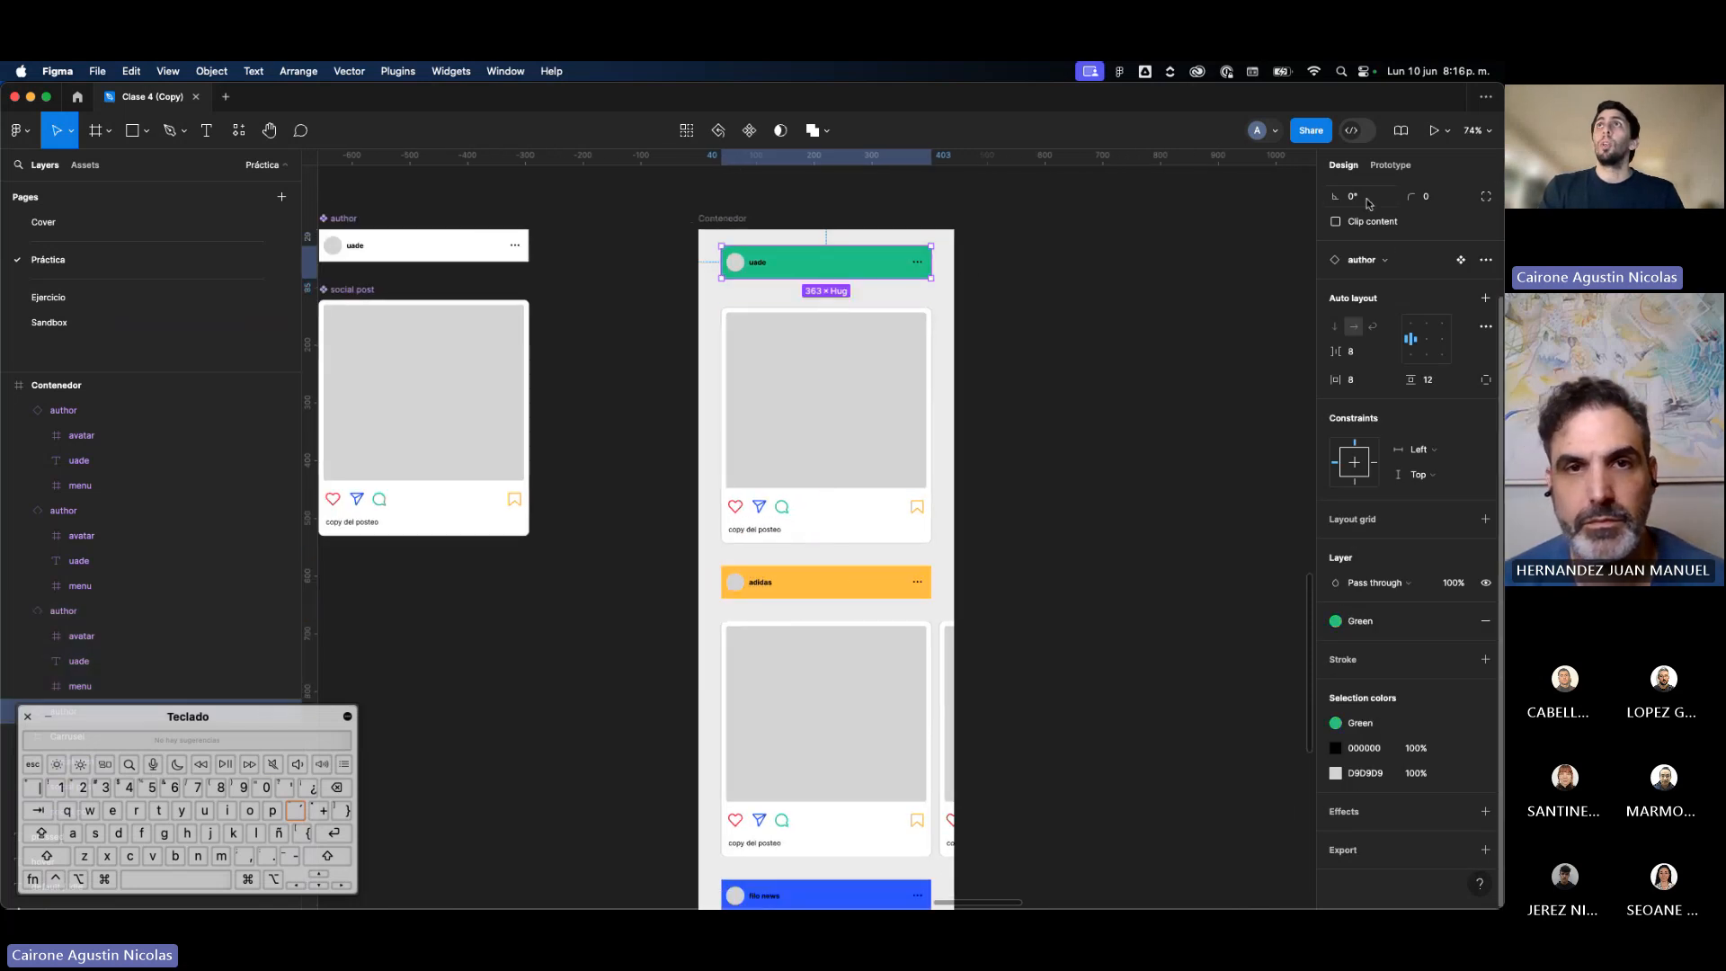
click(1389, 165)
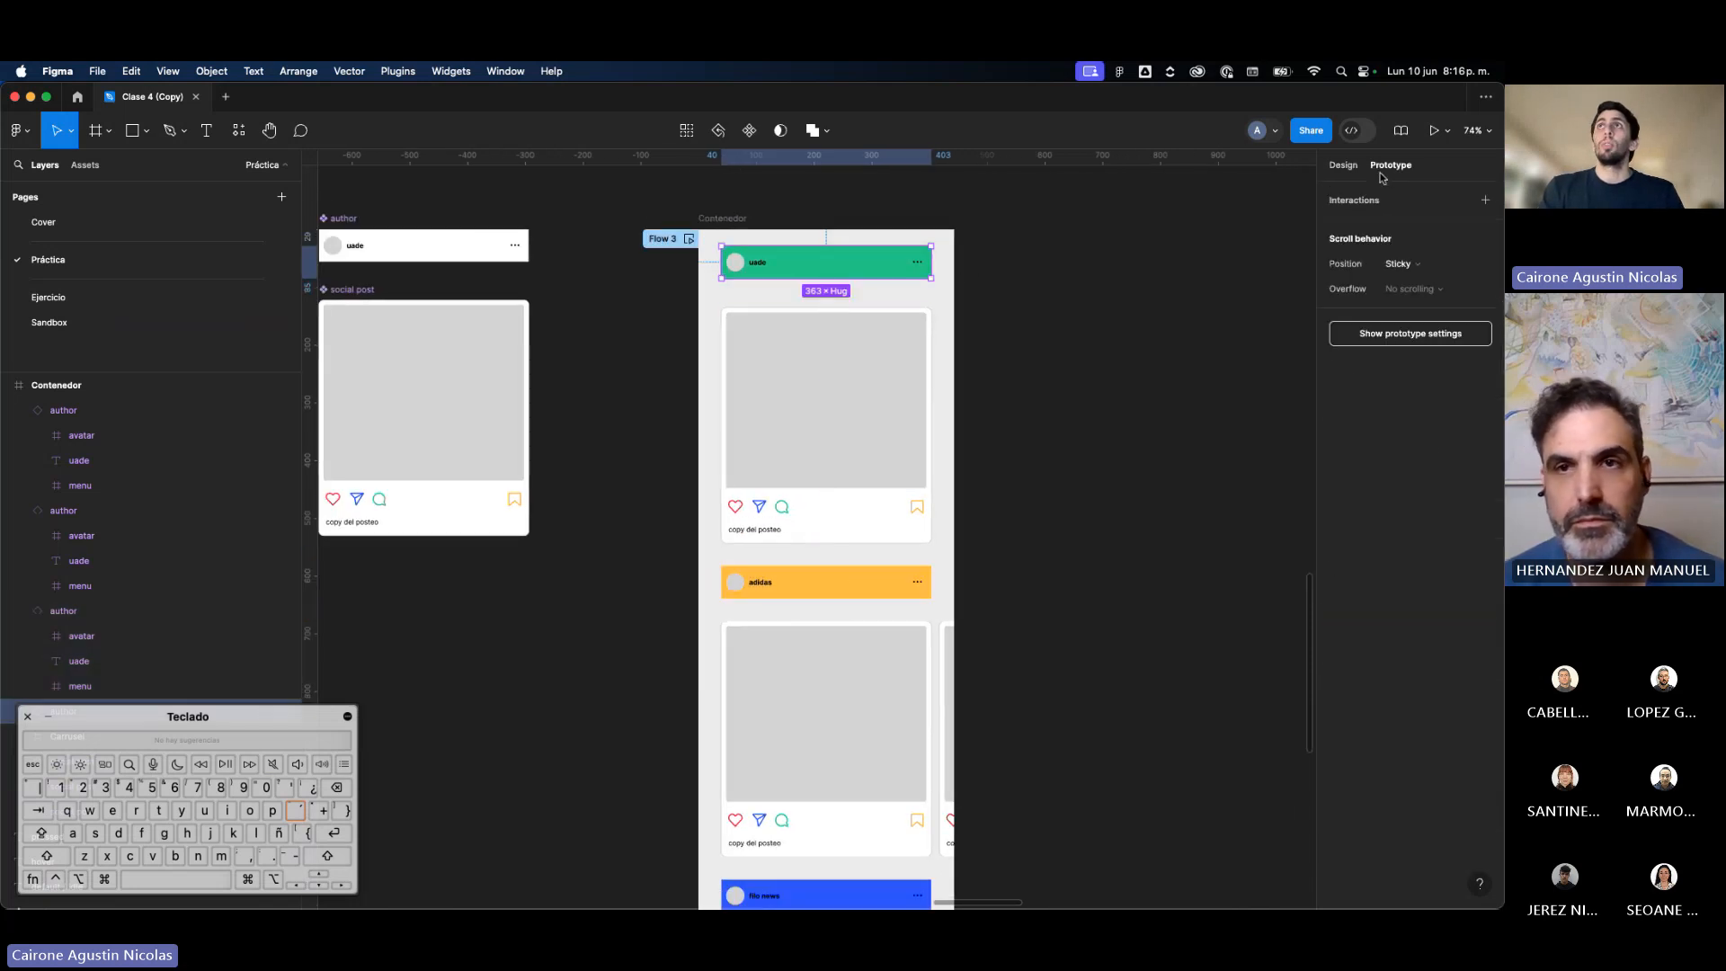
click(841, 589)
click(1435, 265)
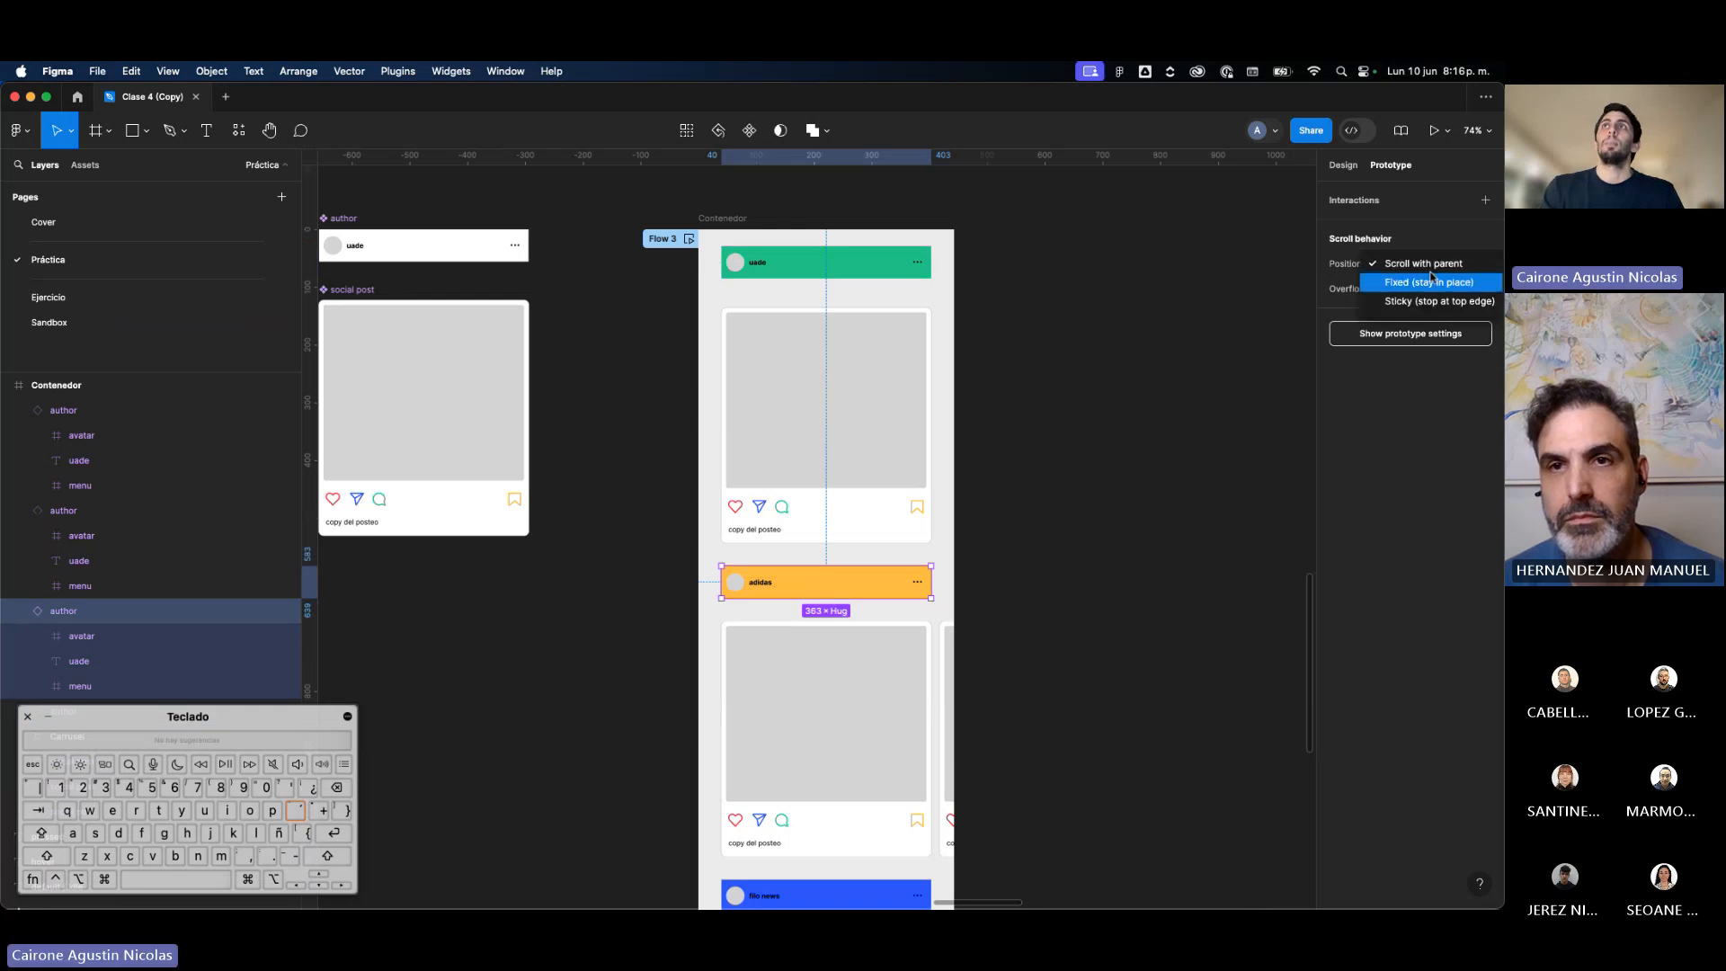
click(1425, 301)
Step: Set the blue filo news header's scroll position to Sticky (stop at top edge)
scroll(838, 607, down, 5)
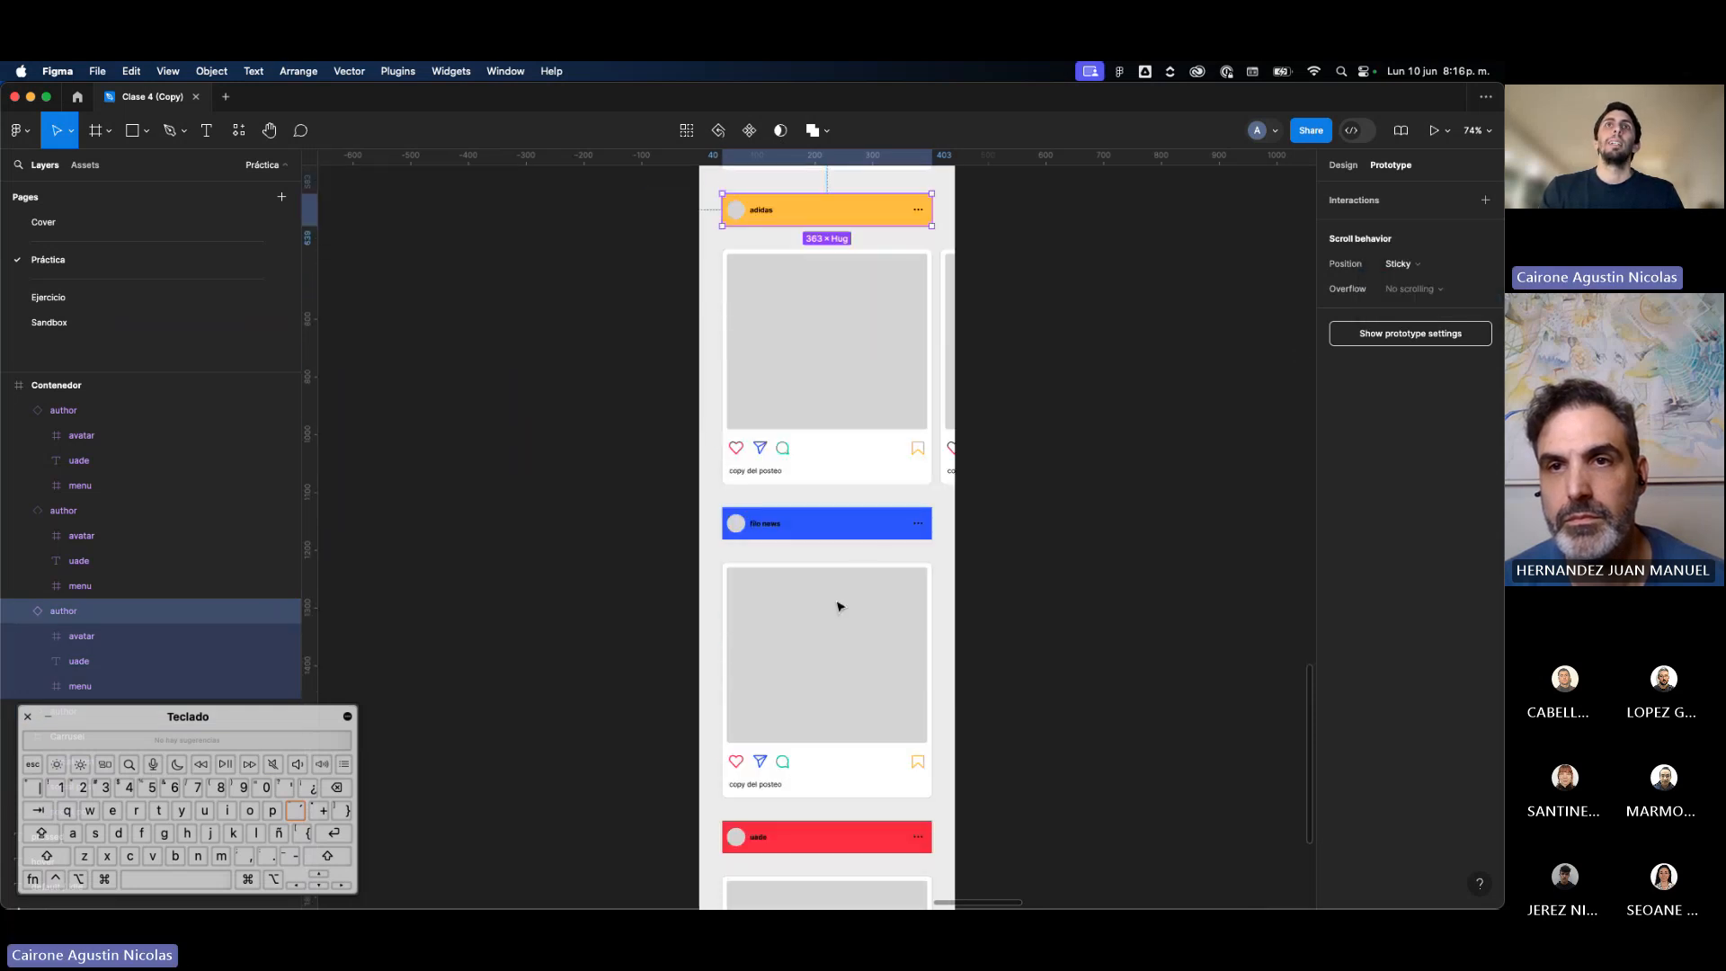
click(858, 530)
click(1421, 269)
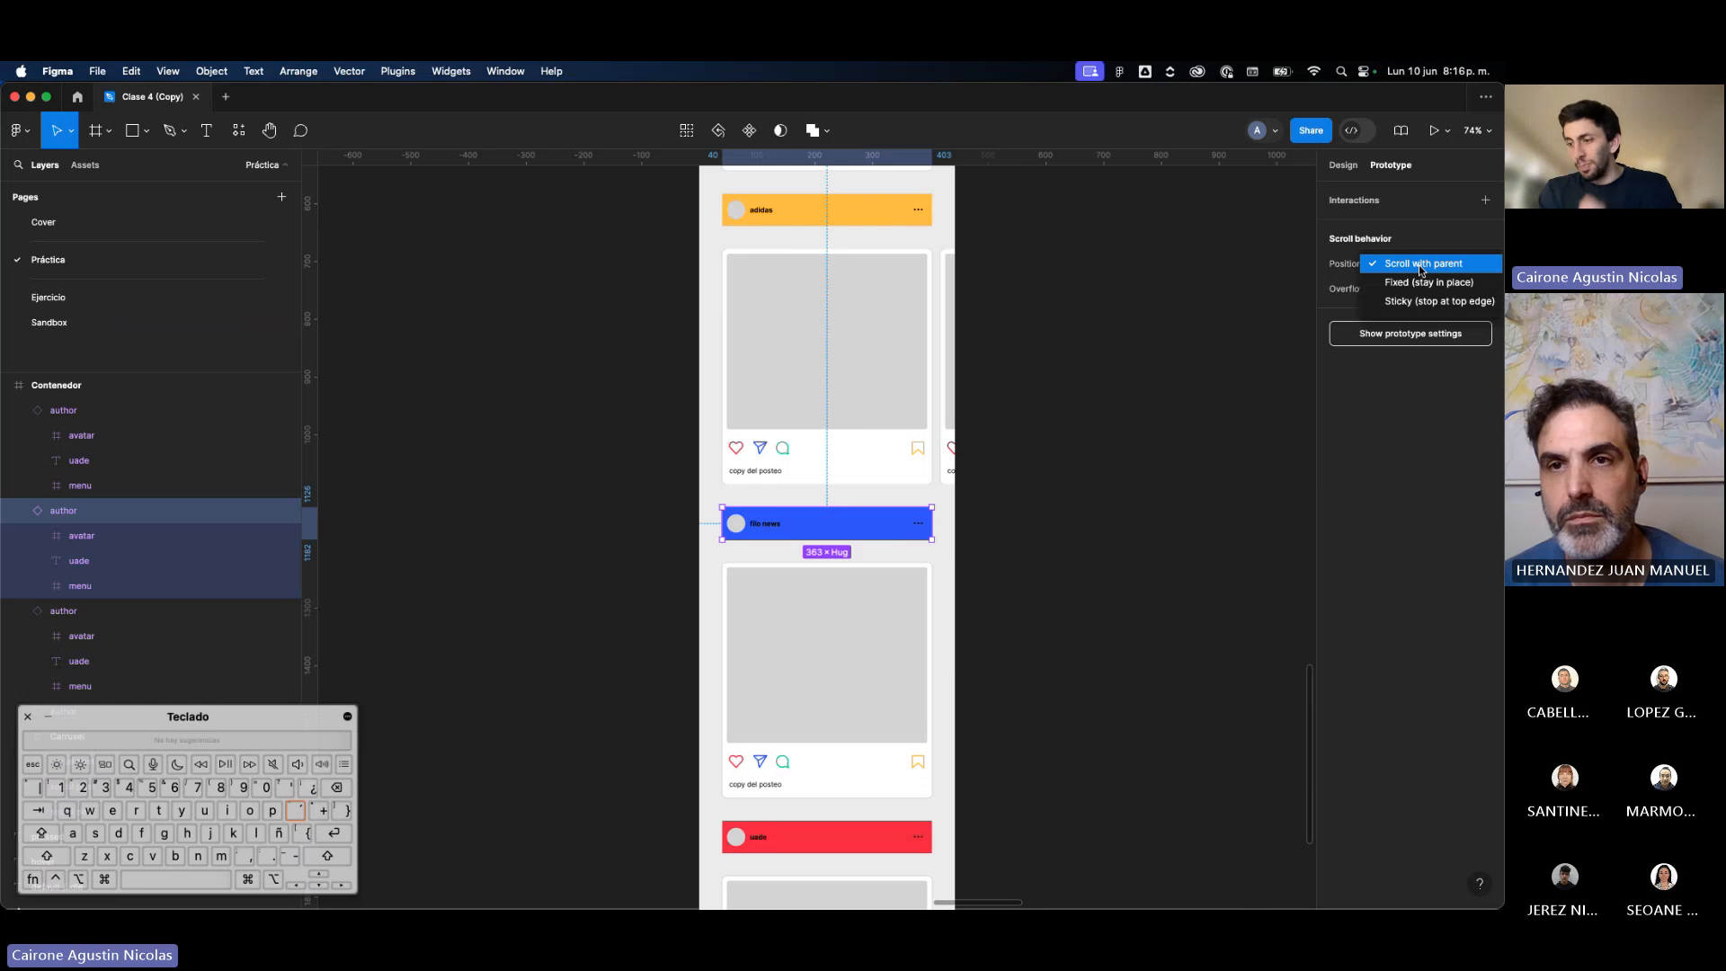
click(1424, 301)
Step: Set the red uade header's scroll position to Sticky (stop at top edge)
scroll(770, 686, down, 3)
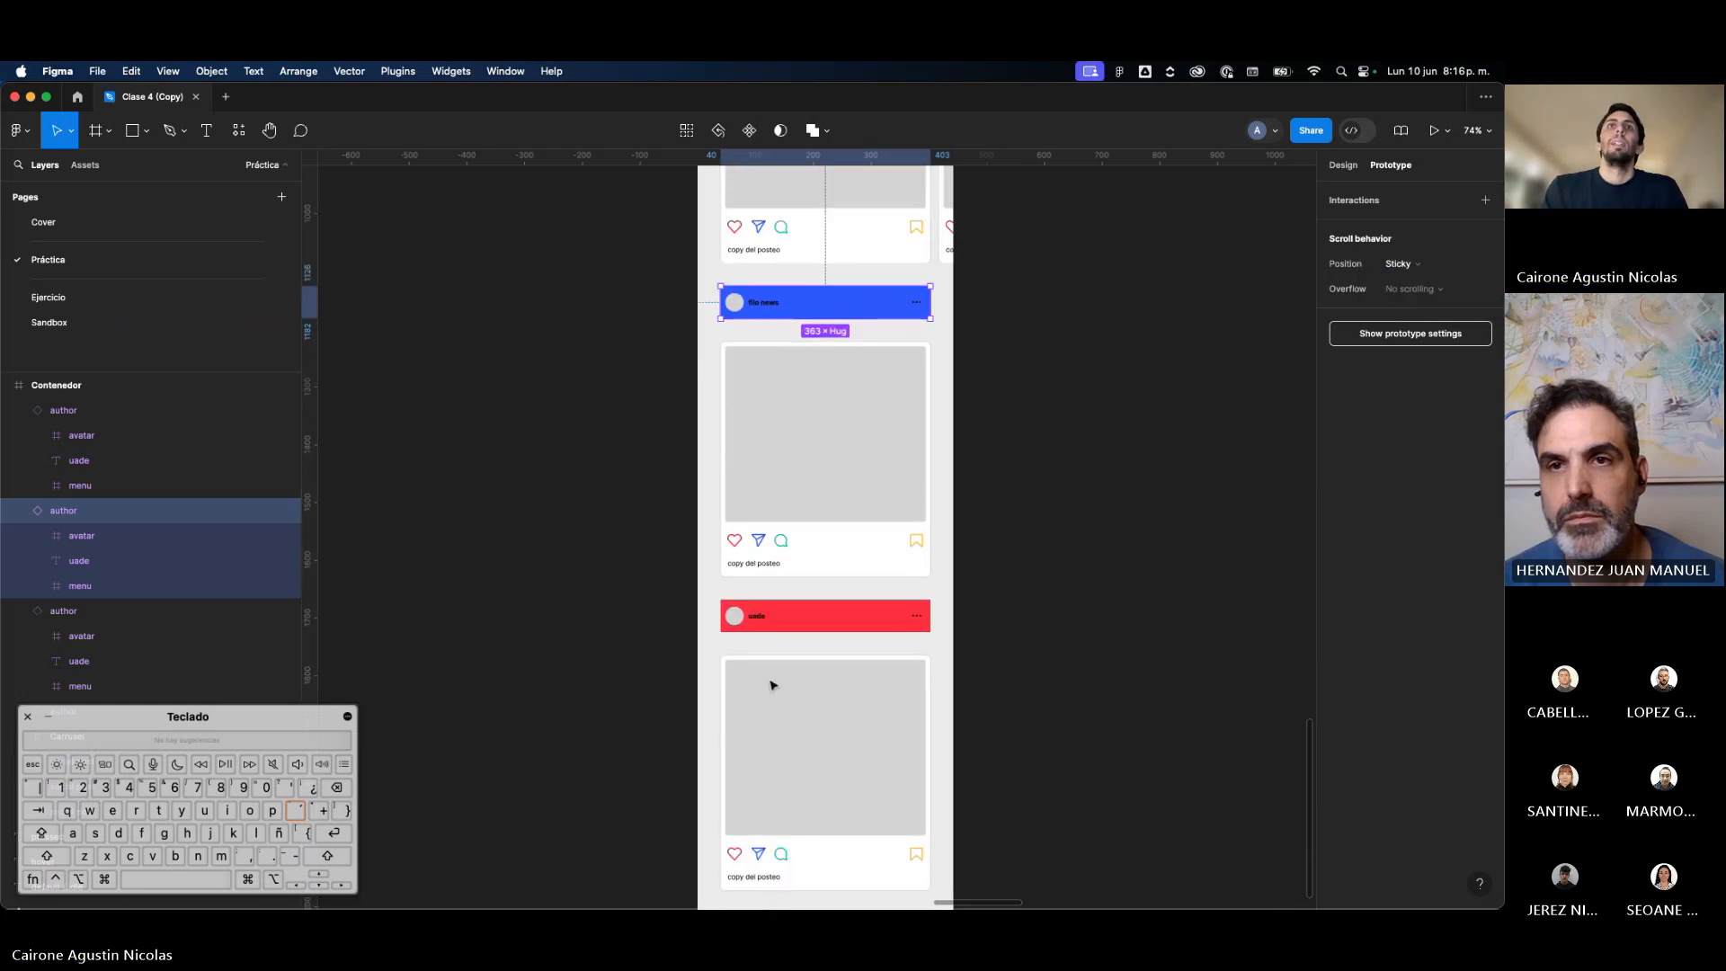
click(809, 609)
scroll(1153, 425, down, 2)
click(1421, 263)
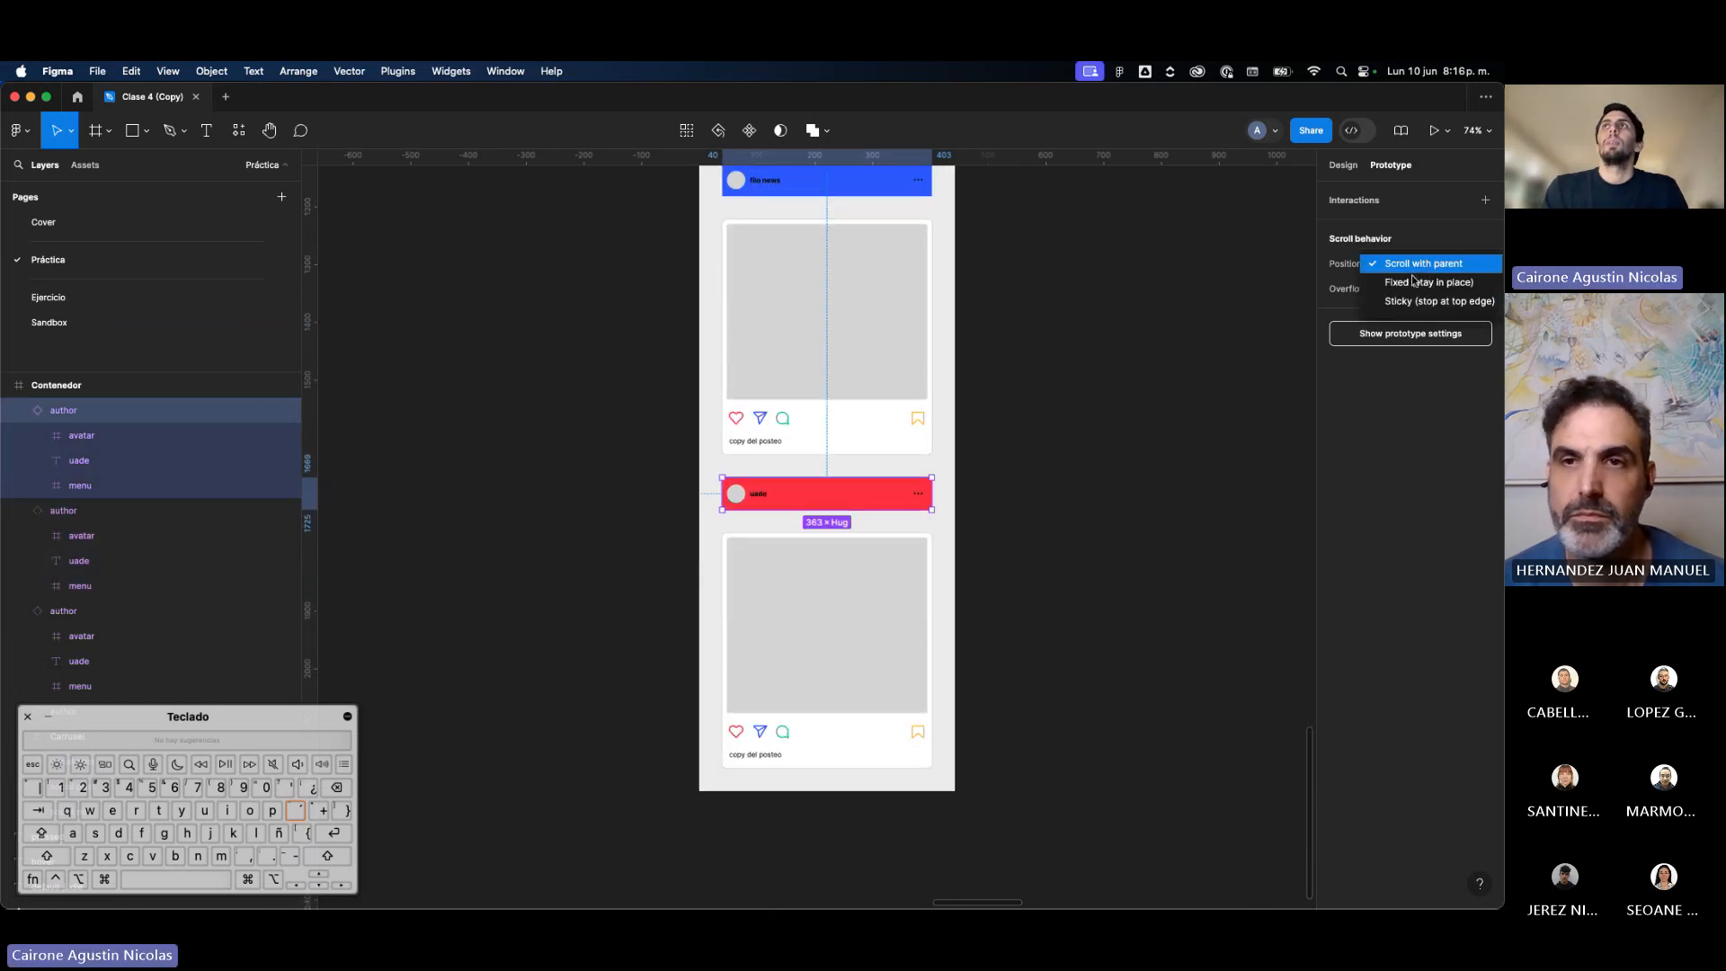
click(1423, 300)
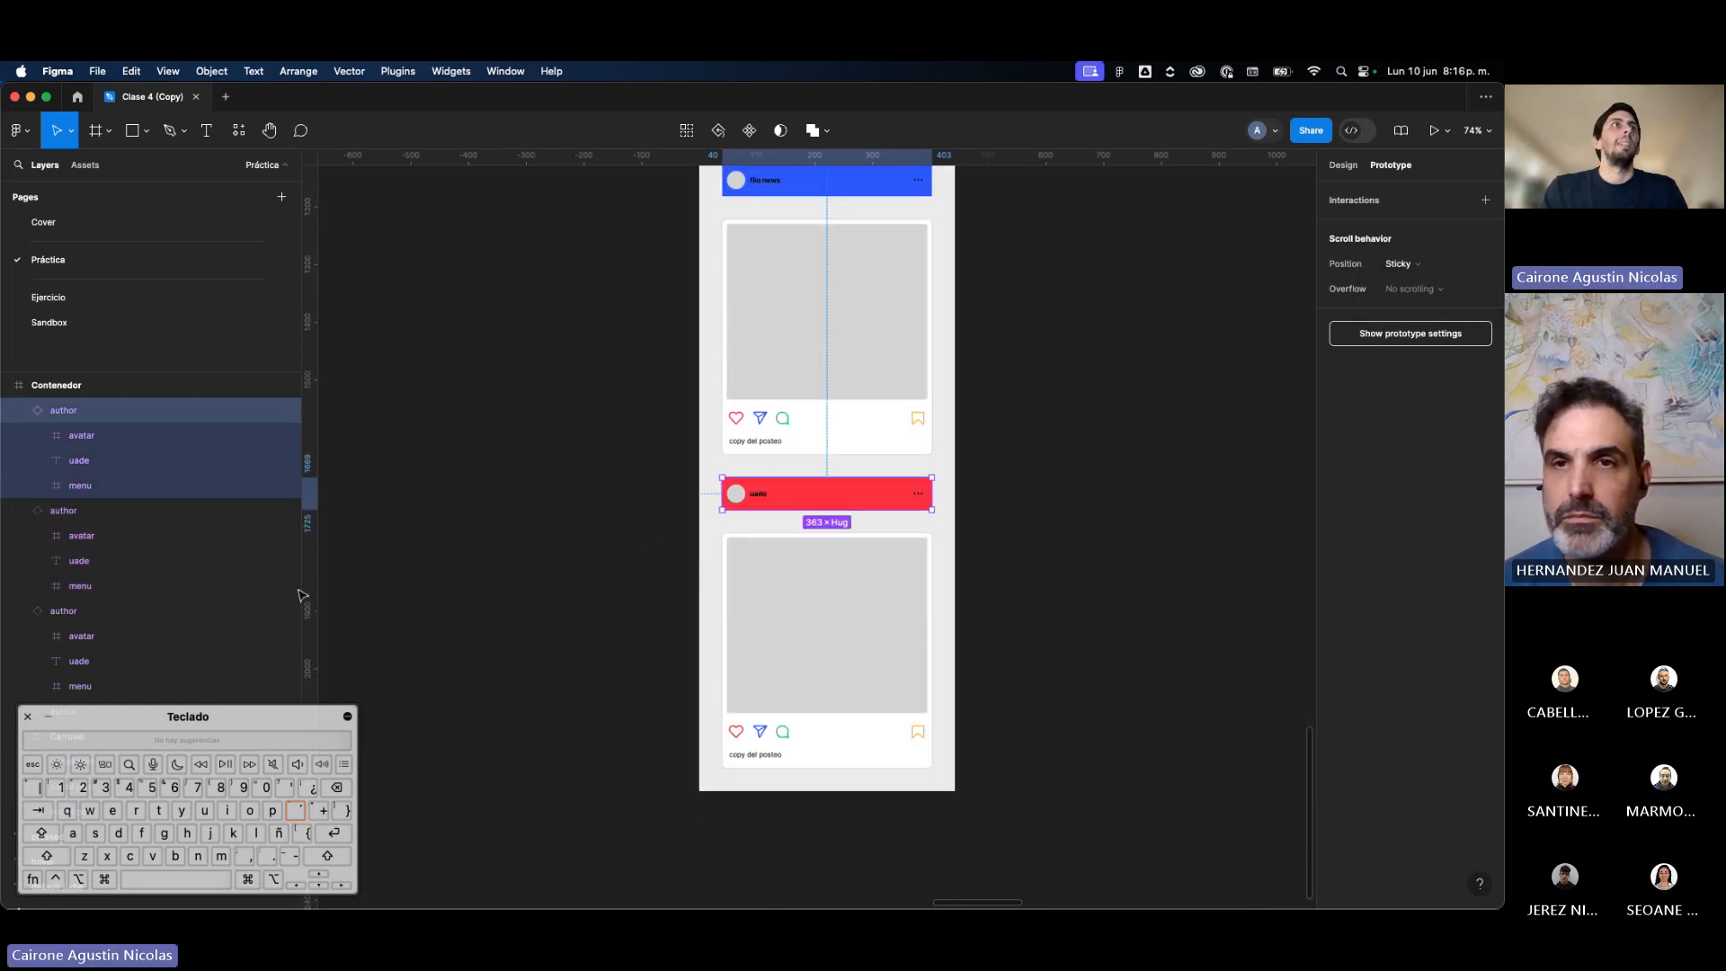
Step: Collapse the expanded author layers in Contenedor and select the adidas header's layer
click(18, 410)
click(20, 462)
click(58, 468)
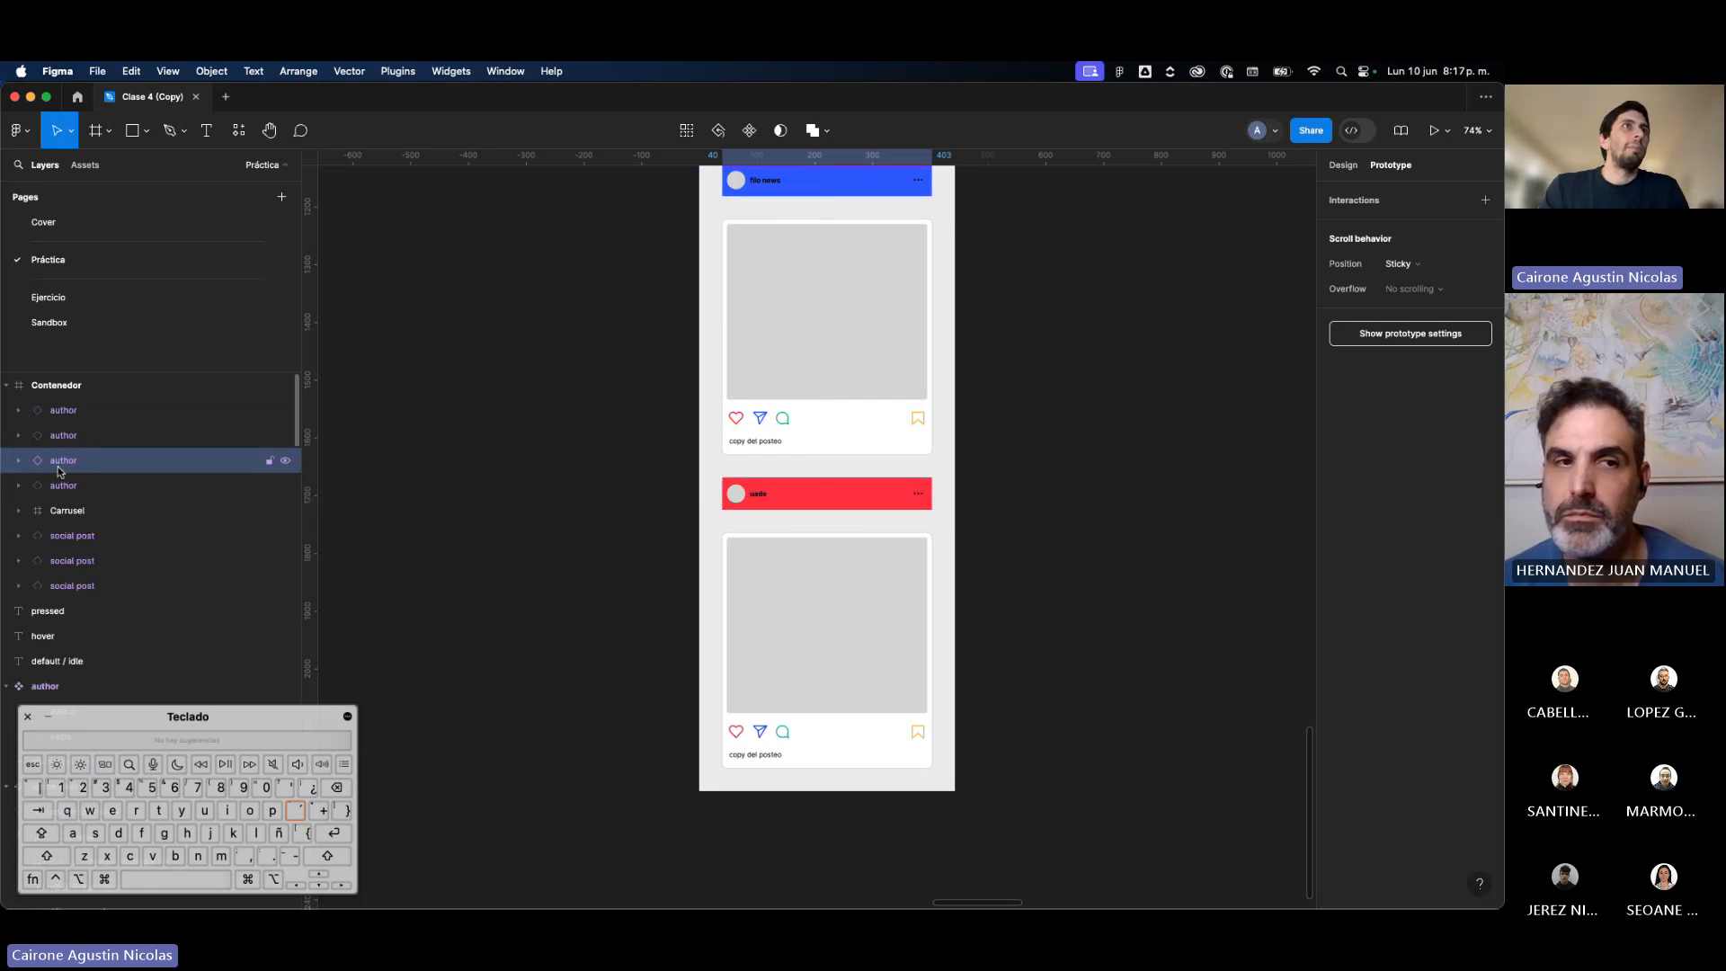
Step: Reorder the author layers in Contenedor from front to back as green uade, adidas, filo news and red uade
scroll(895, 453, up, 10)
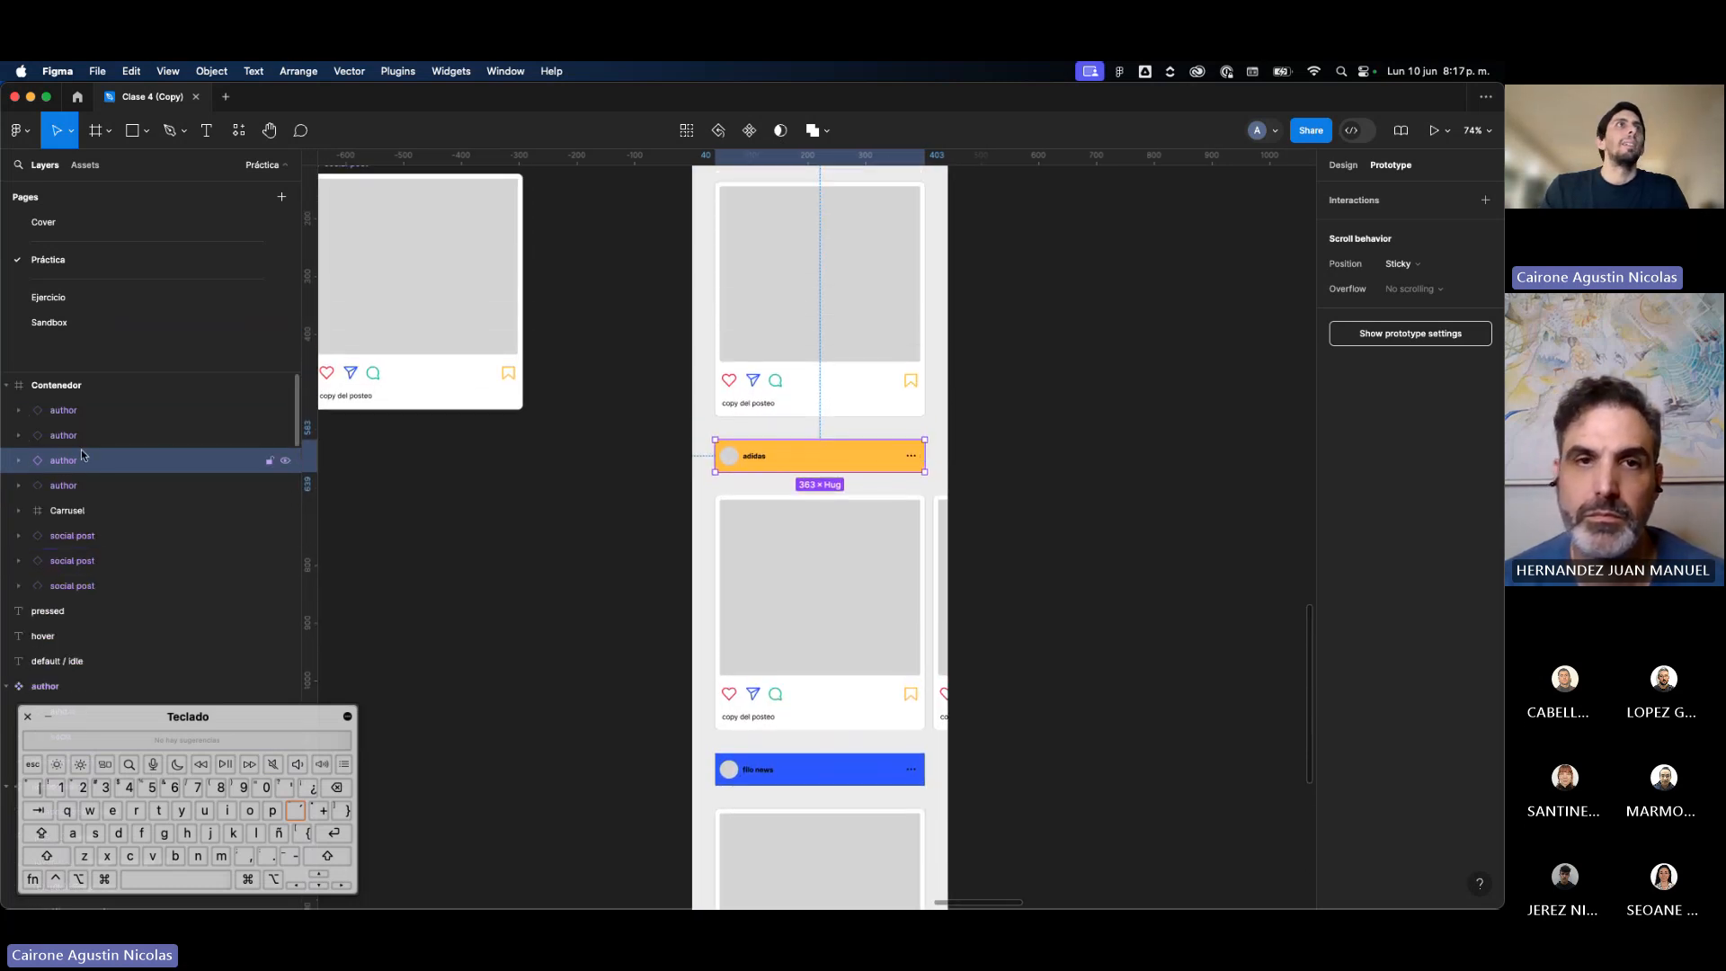
click(63, 485)
click(84, 457)
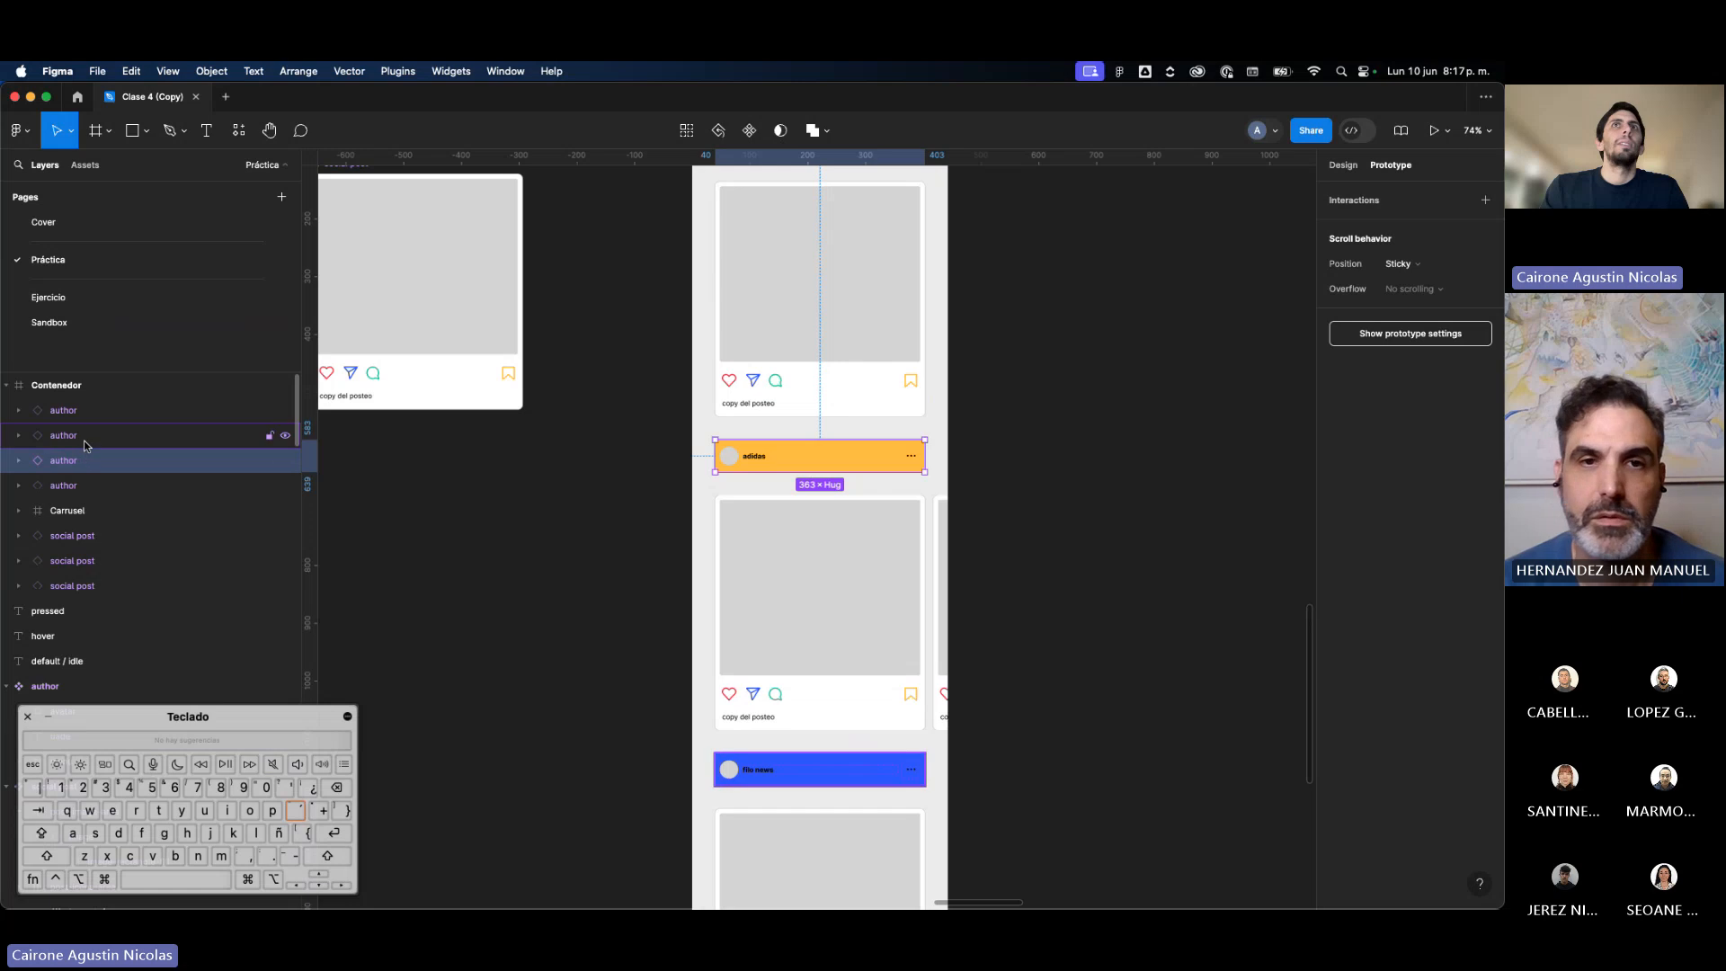
click(83, 440)
click(86, 419)
click(73, 467)
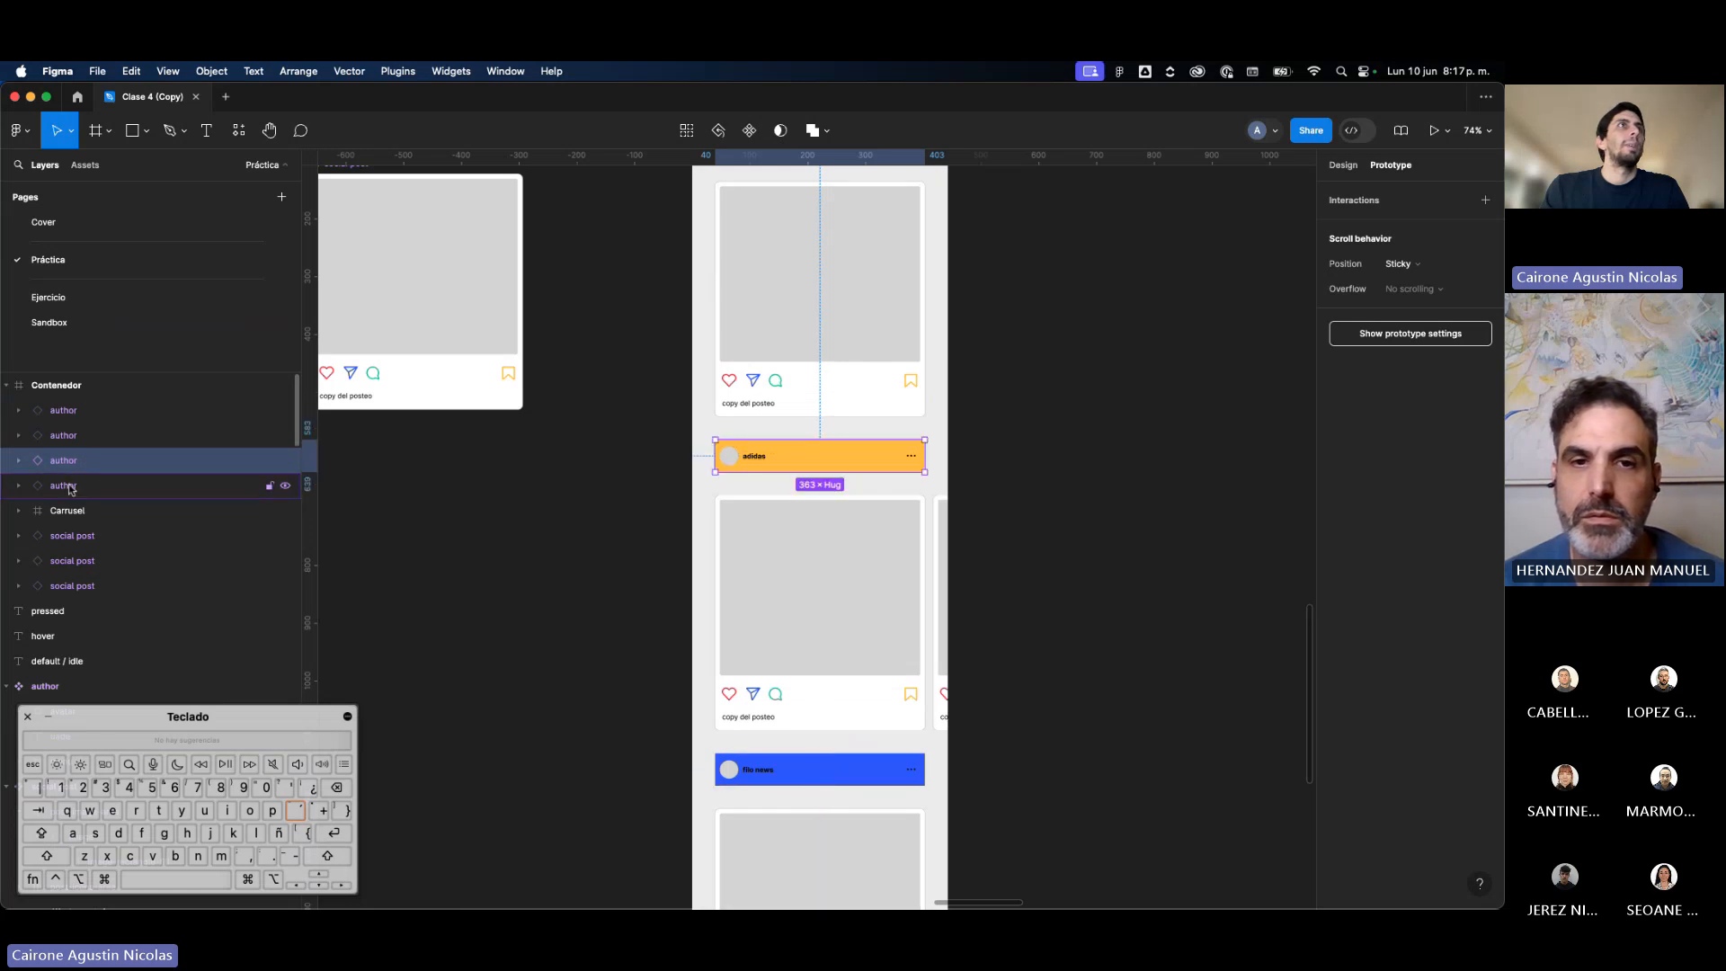
drag(69, 486, 81, 436)
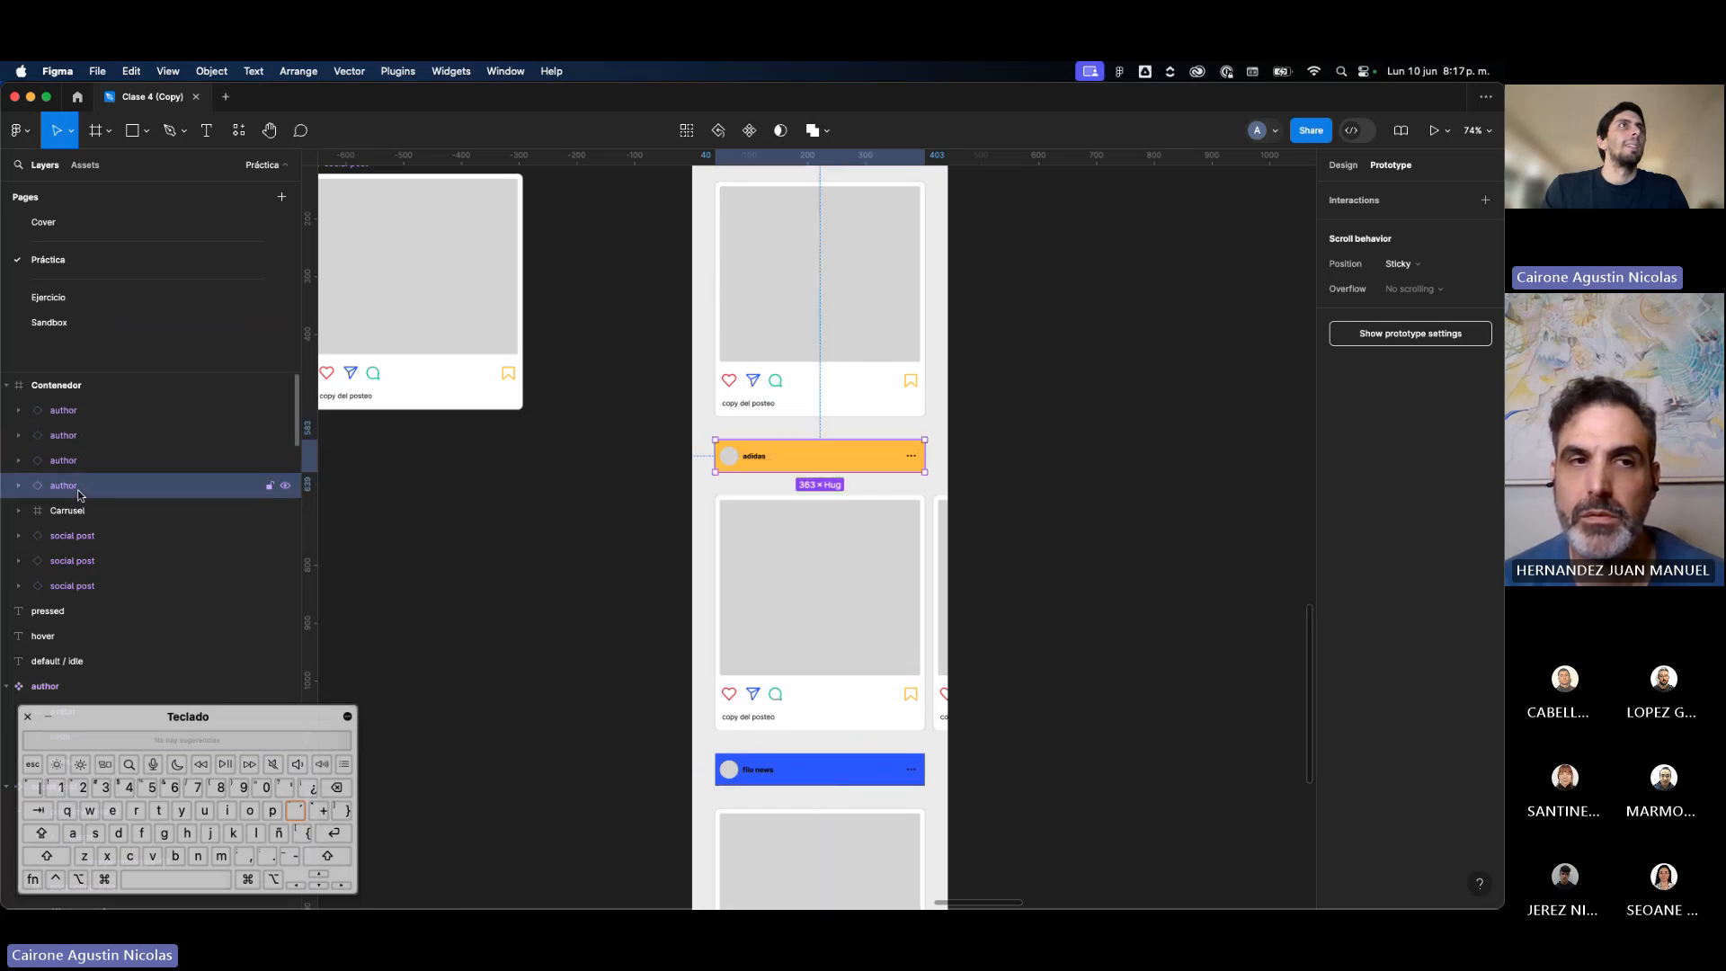
drag(74, 485, 83, 449)
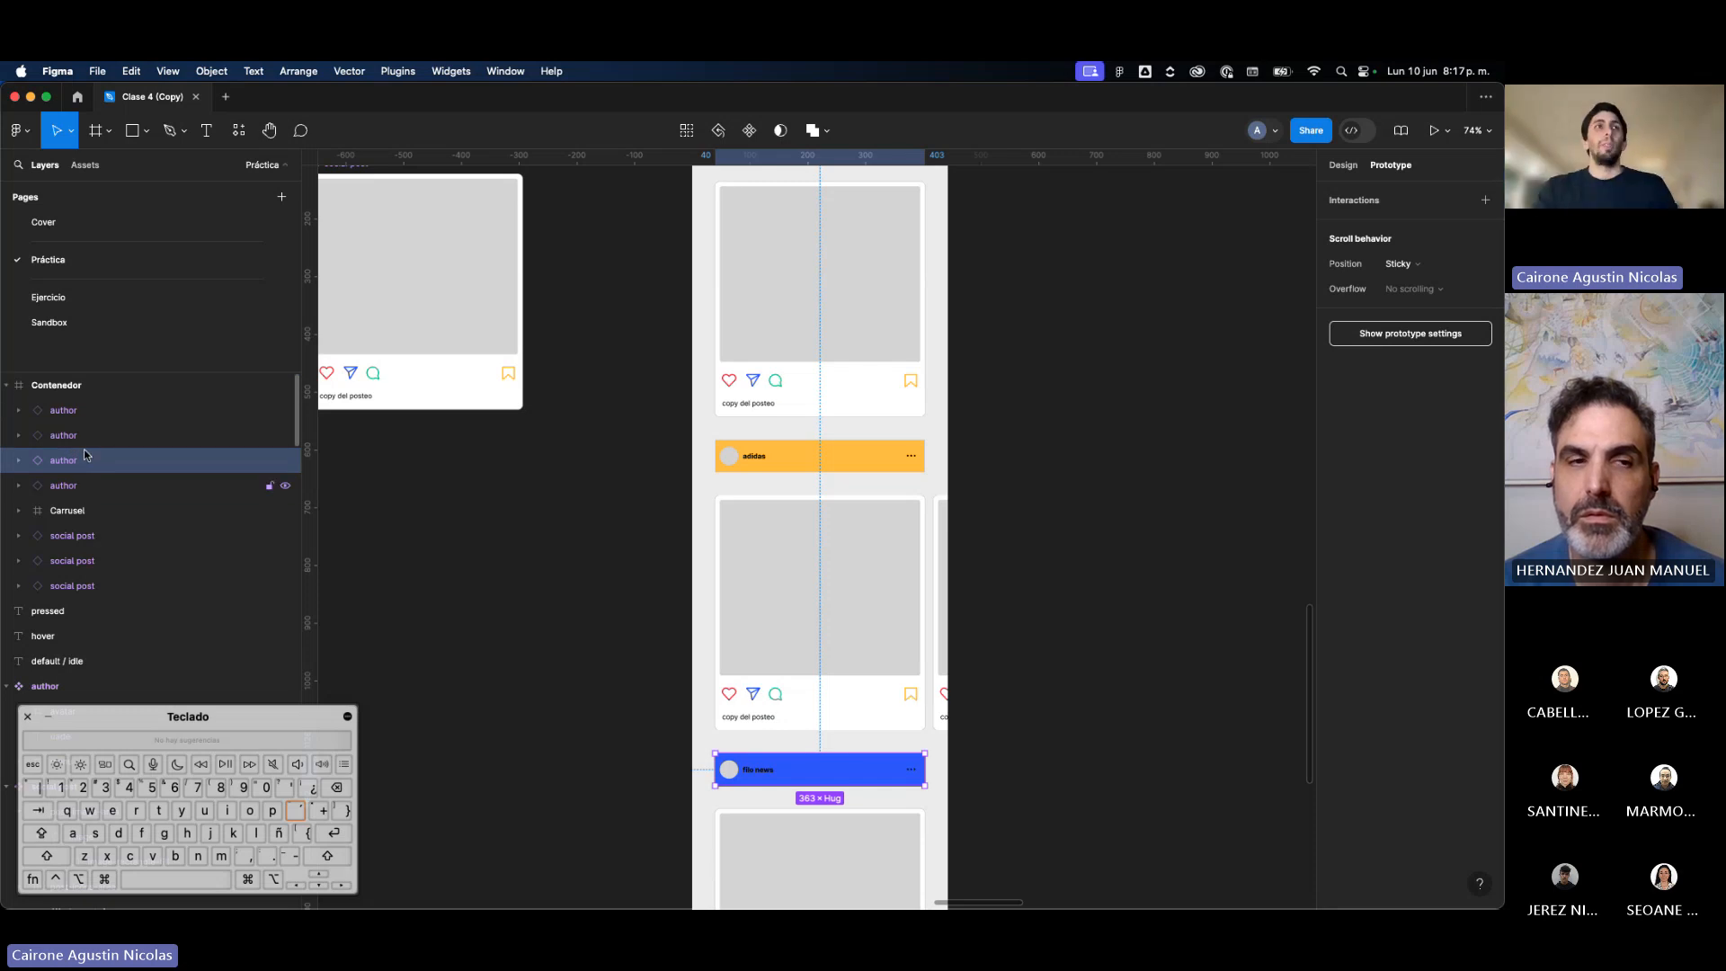
Step: Preview Flow 3 and scroll the feed to check how the green and adidas sticky headers overlap
click(590, 536)
scroll(590, 535, down, 2)
scroll(590, 536, up, 2)
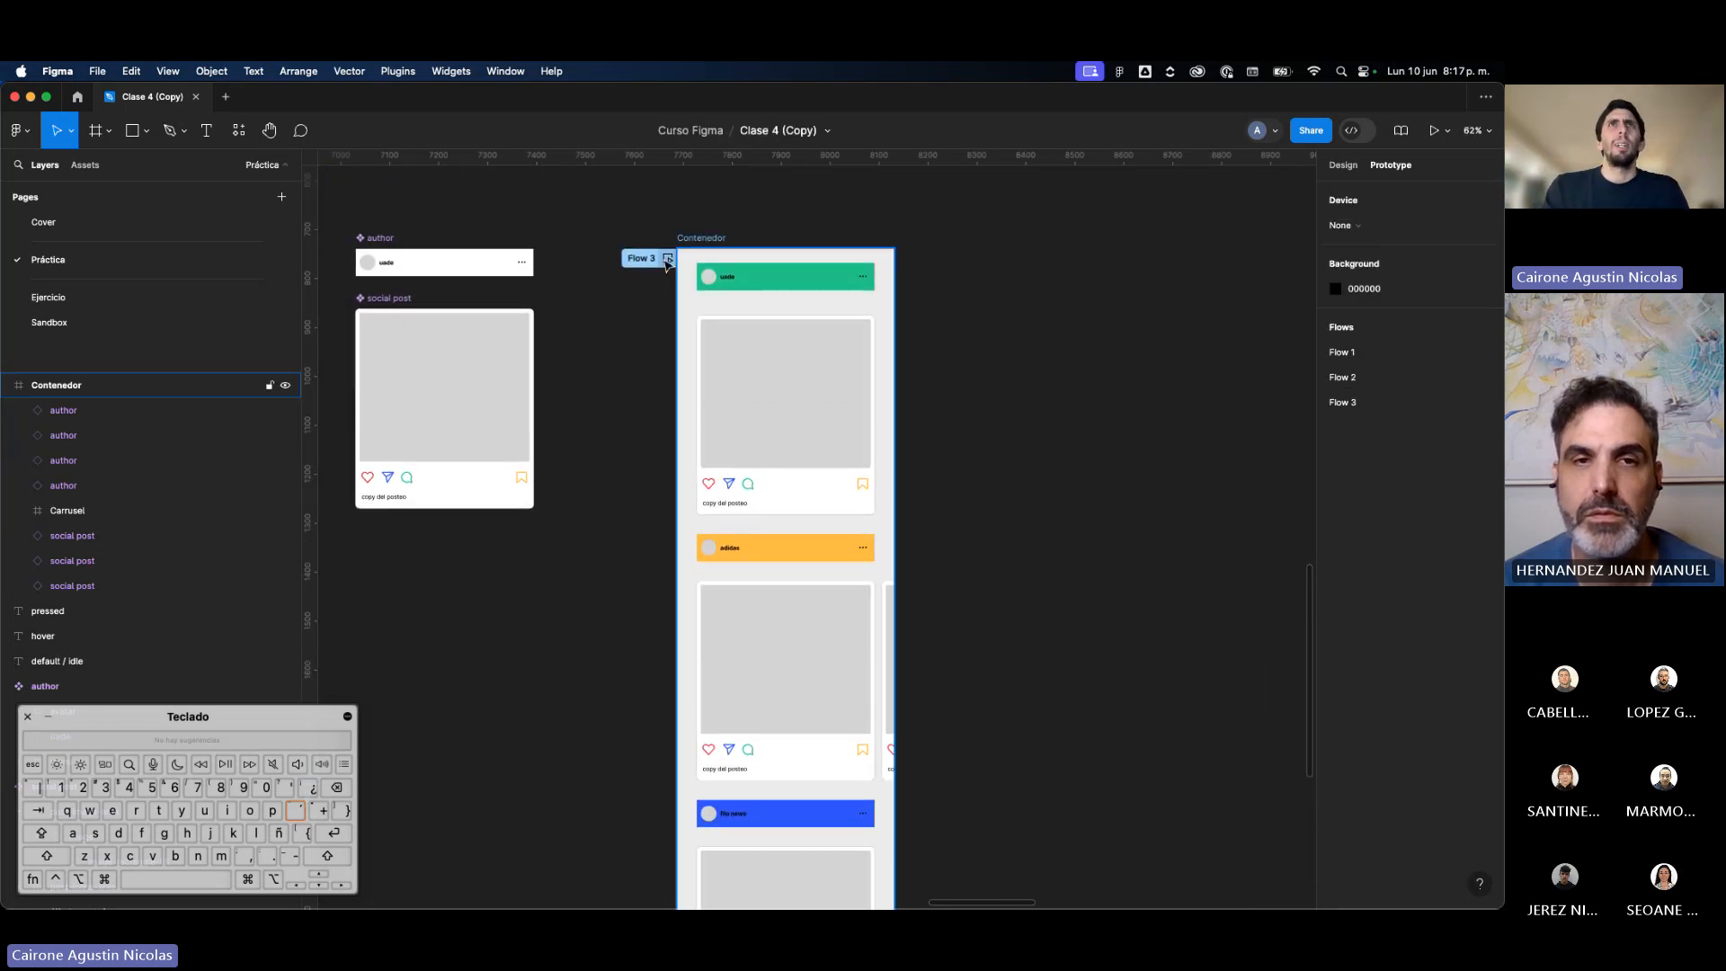
click(667, 258)
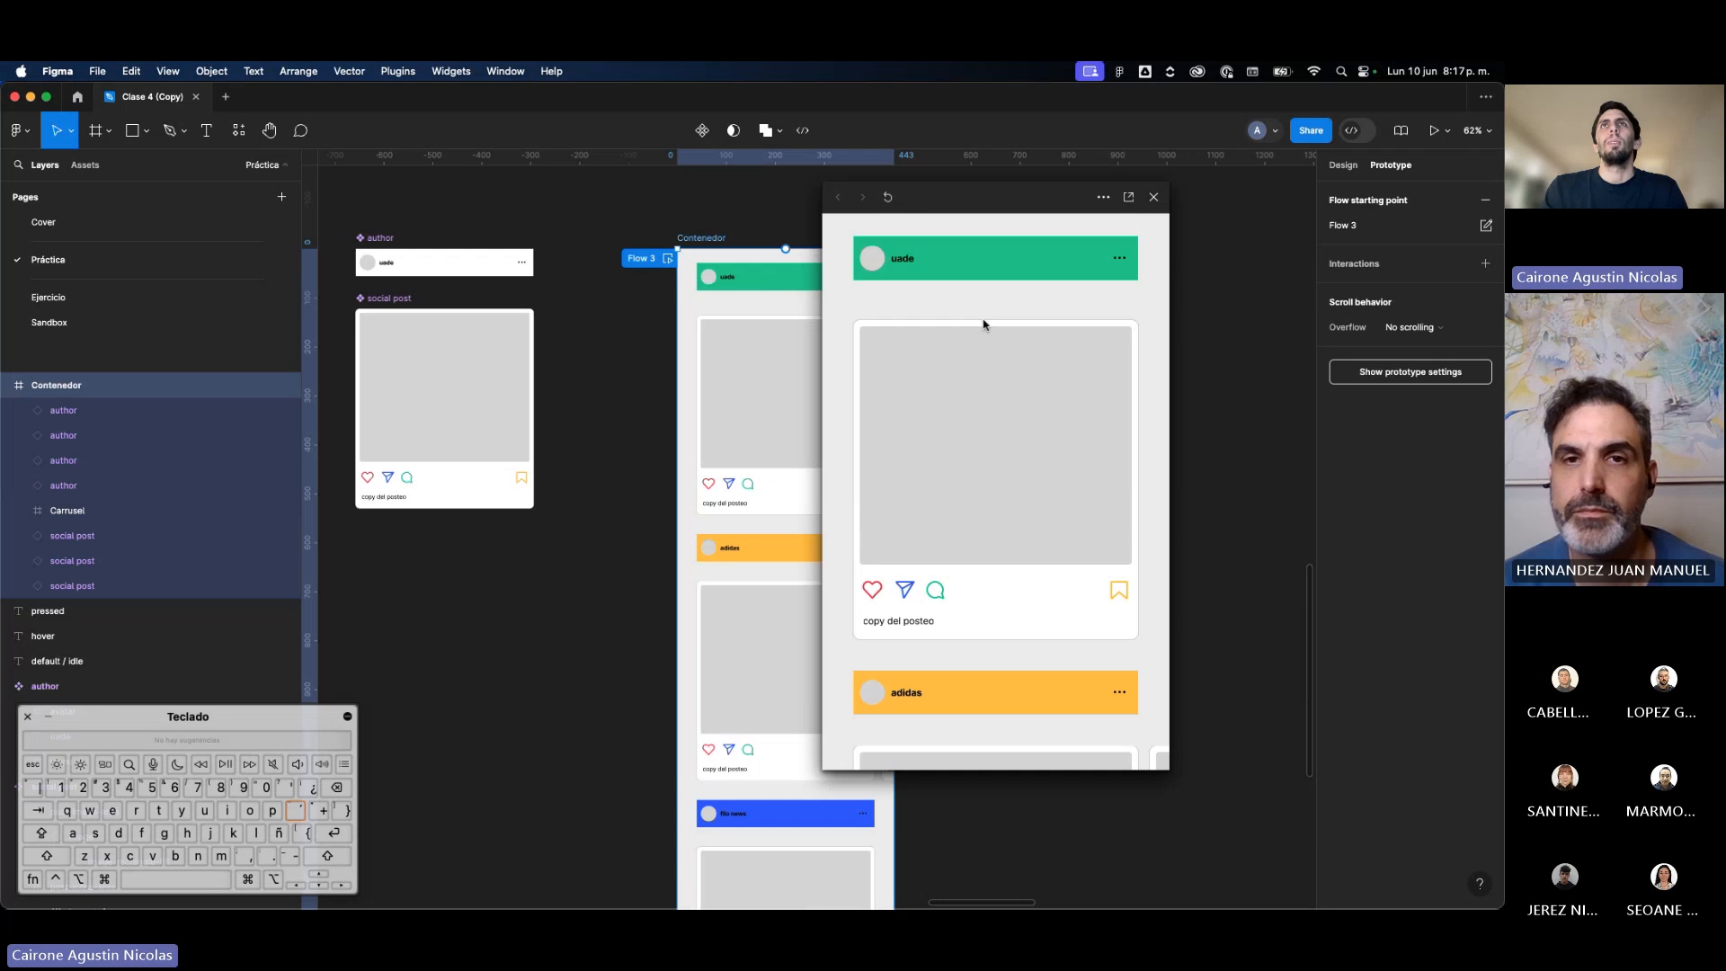
scroll(983, 324, down, 3)
scroll(983, 324, down, 5)
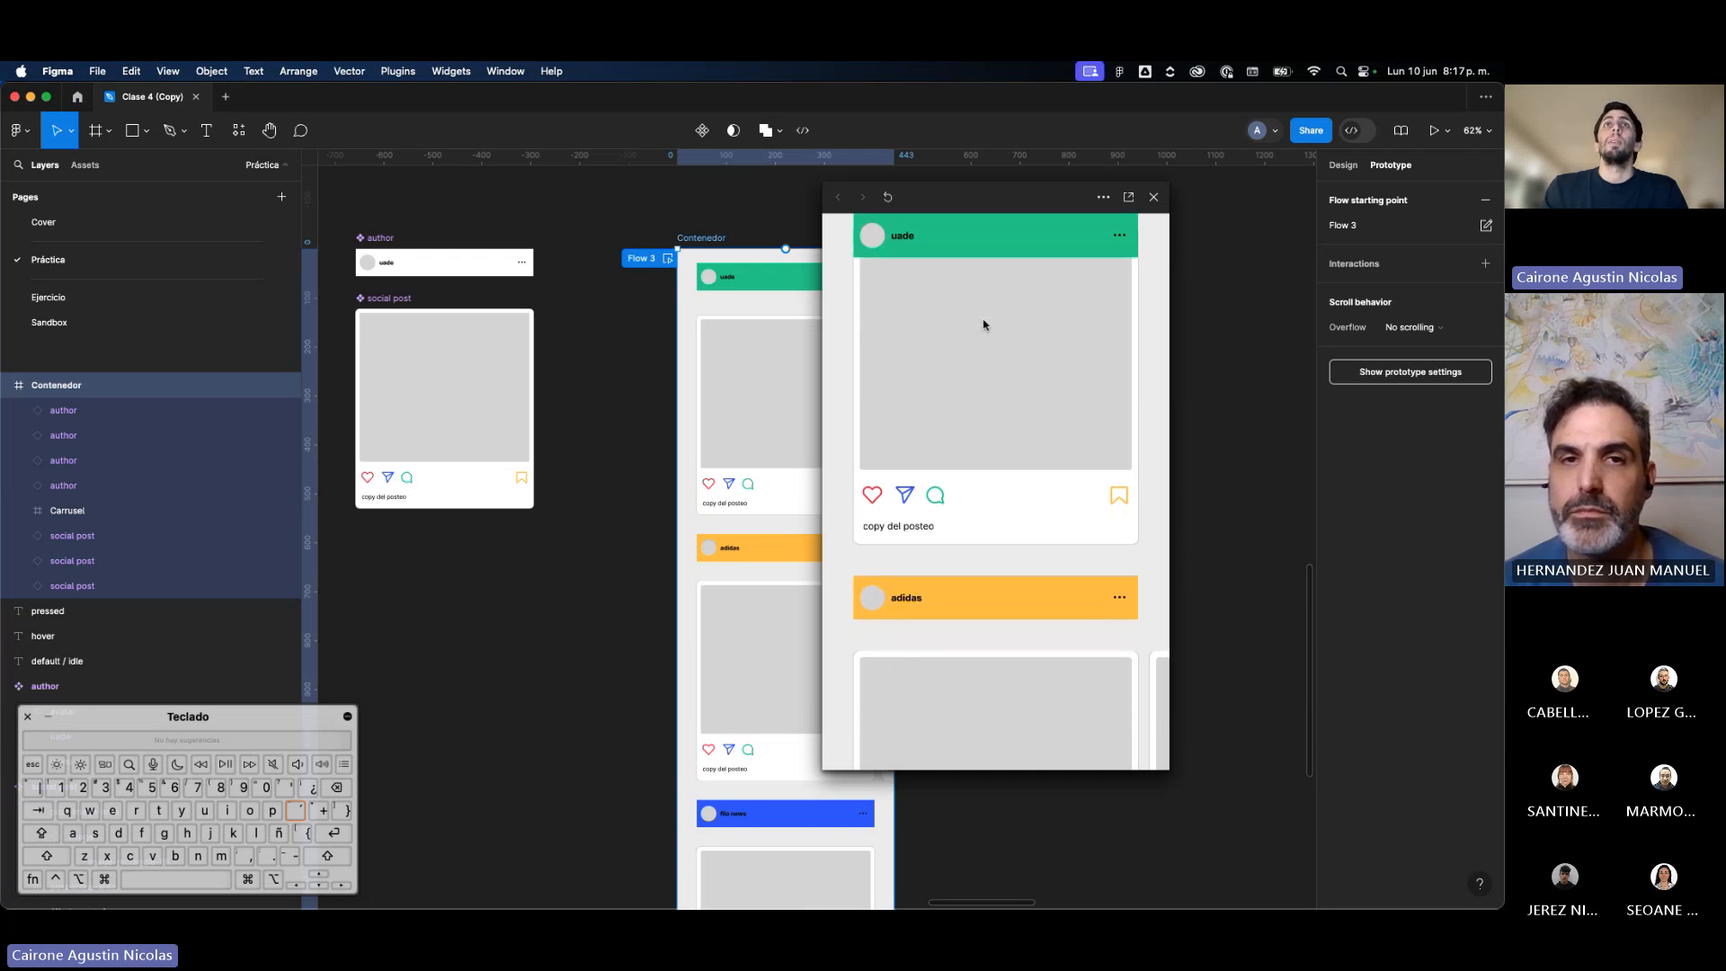
scroll(983, 325, down, 8)
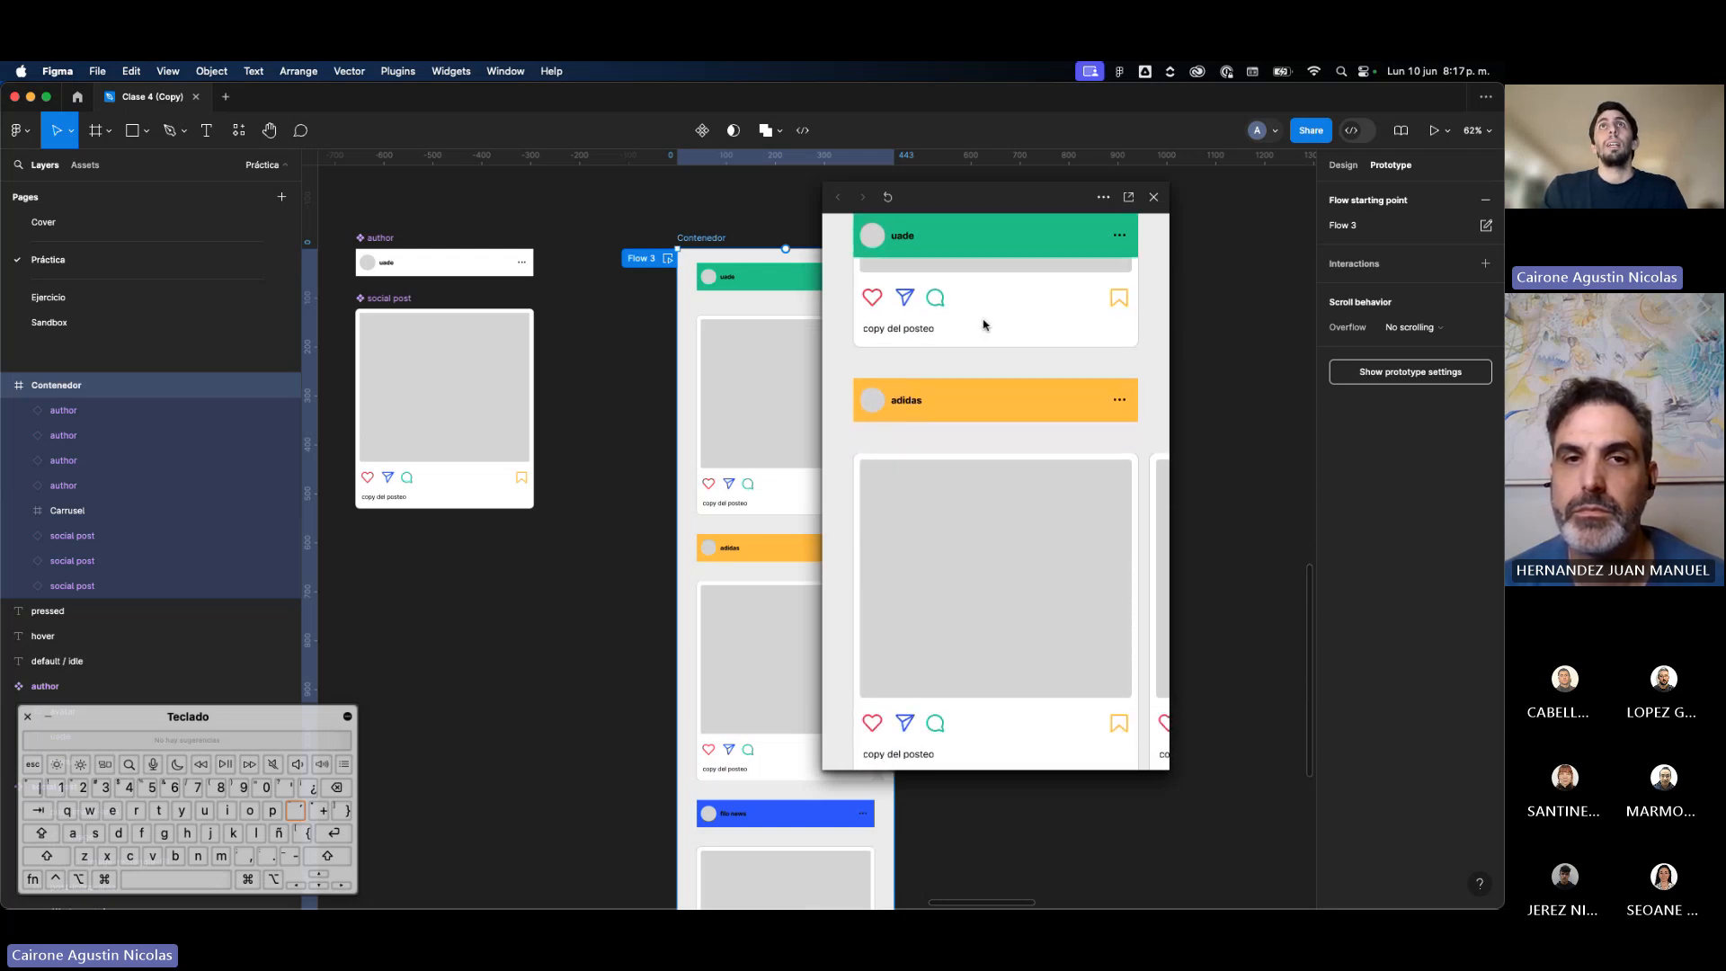
scroll(983, 324, down, 5)
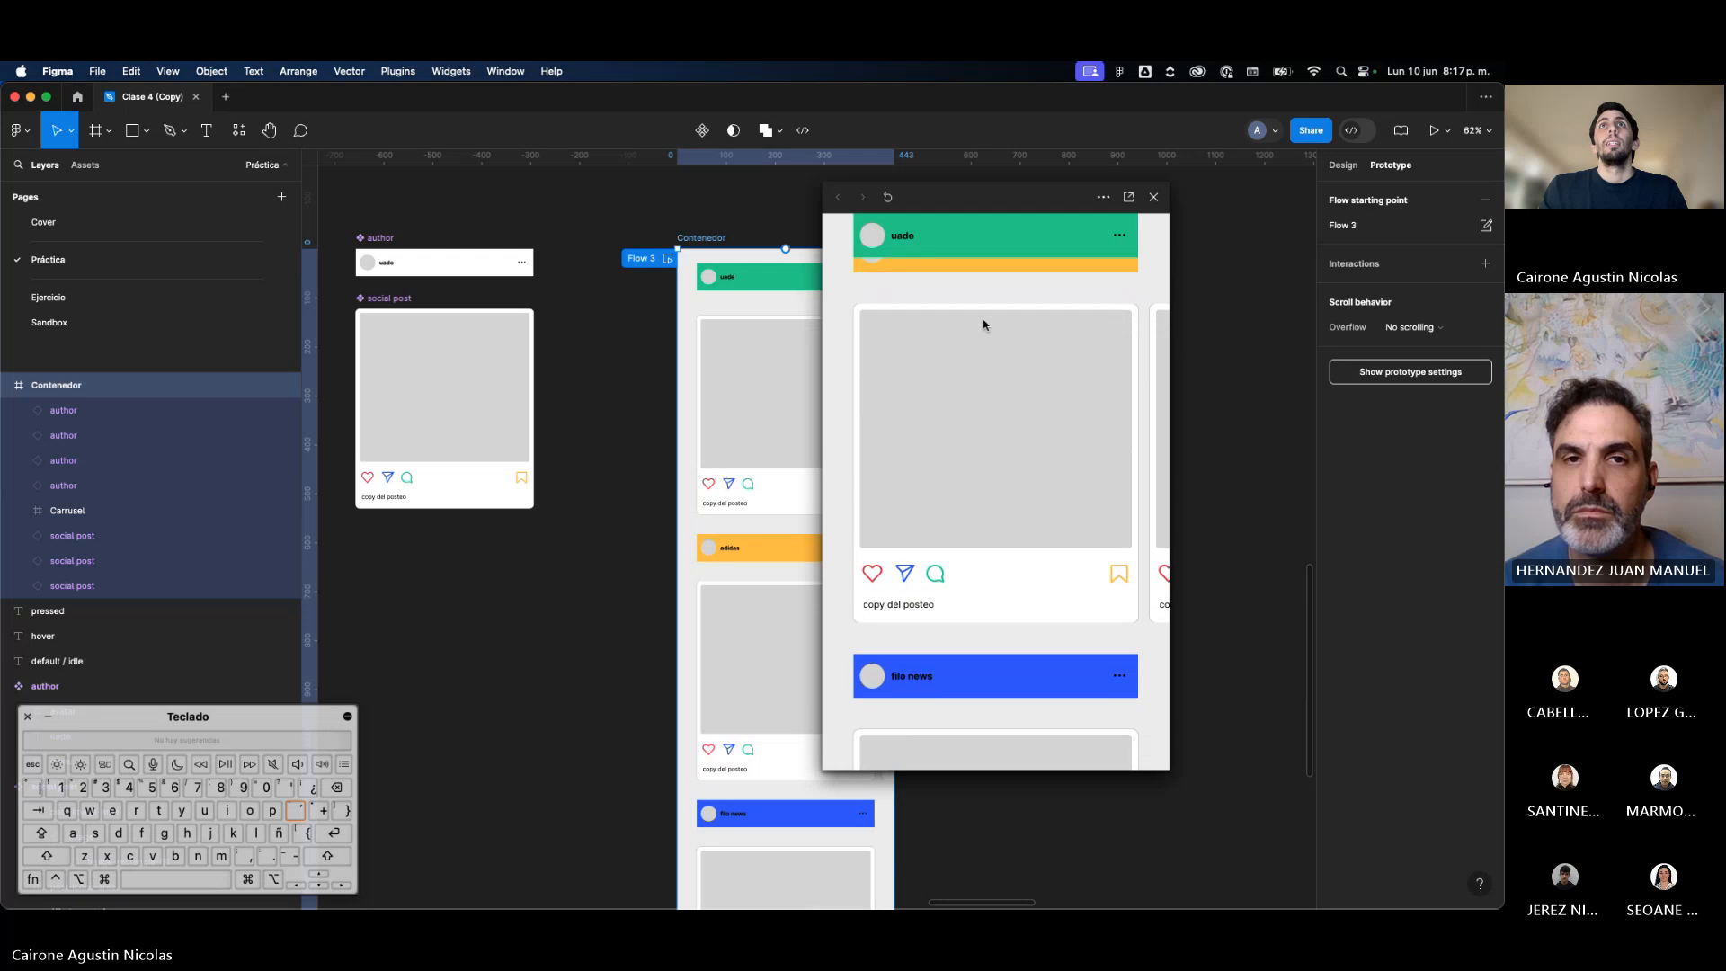
scroll(983, 325, up, 5)
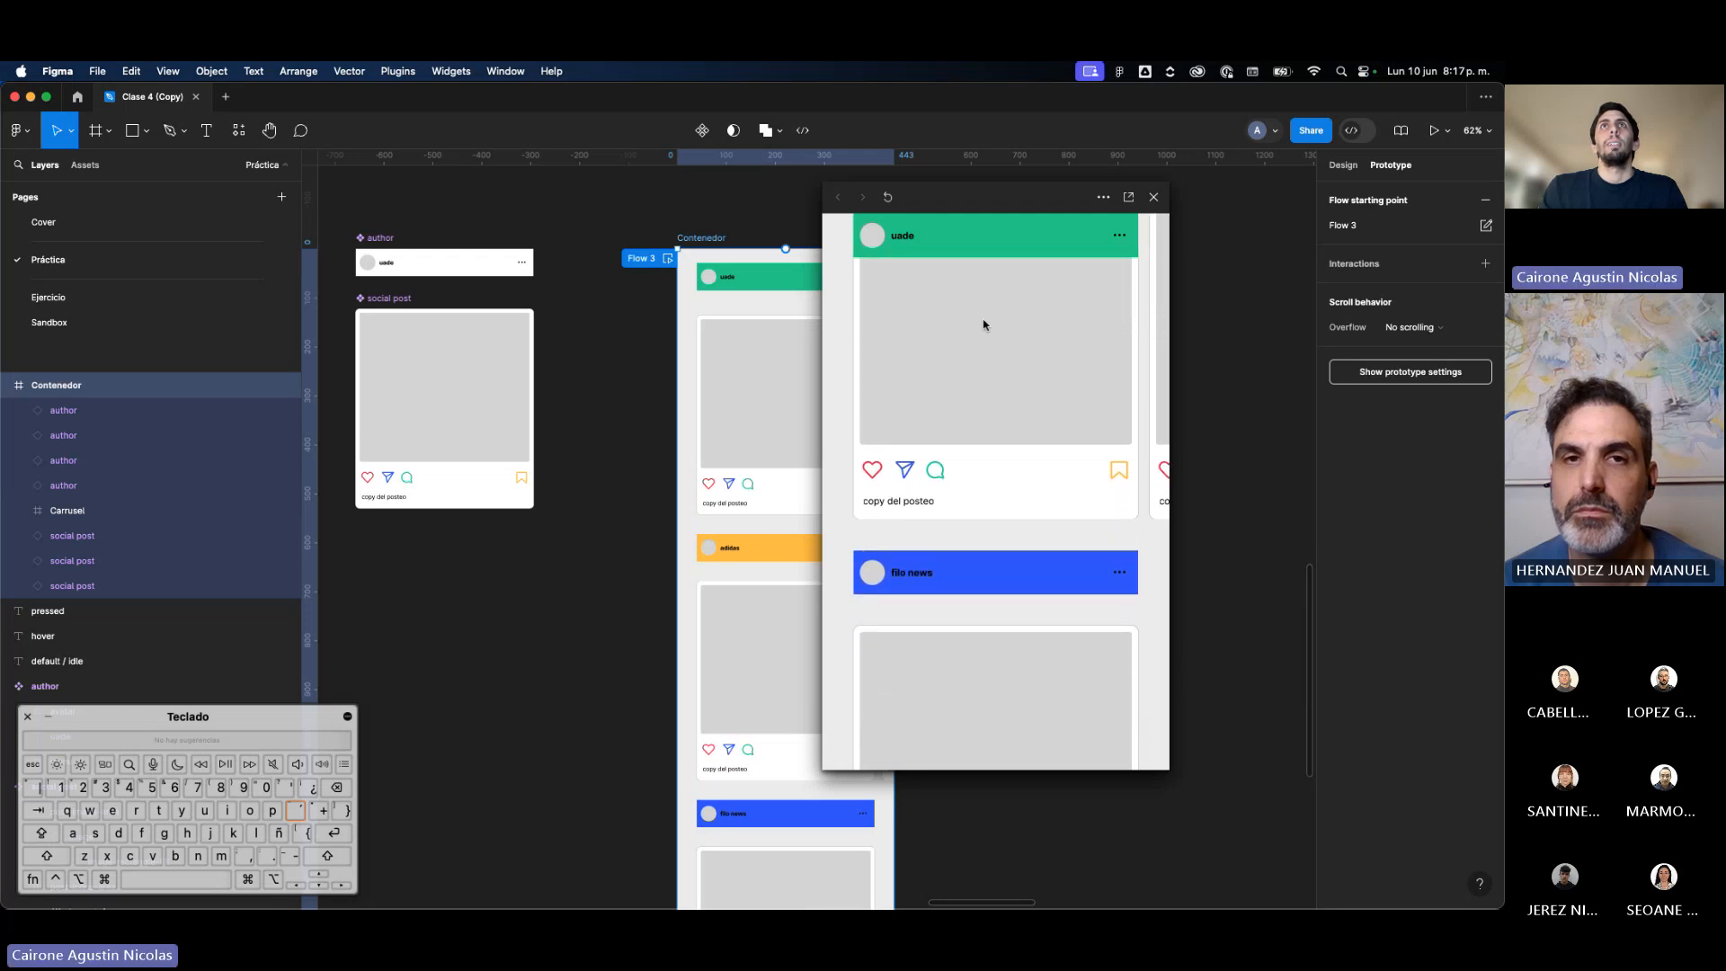
scroll(1002, 354, down, 2)
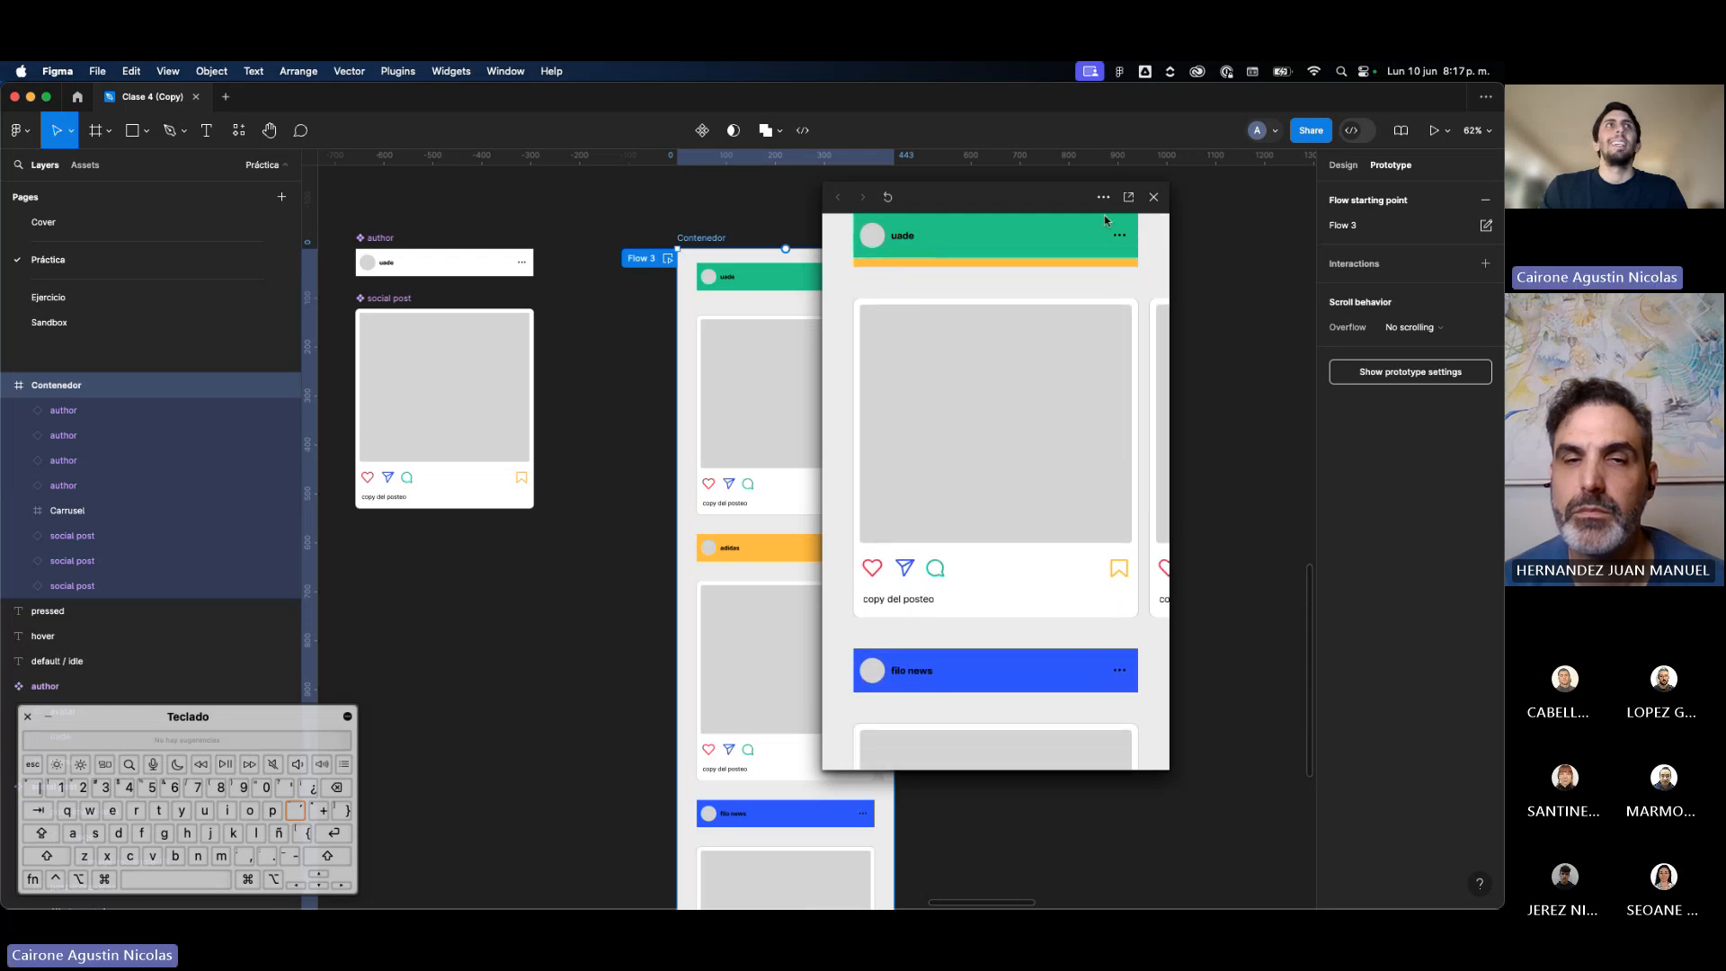
Step: Try to move the red uade header's layer in front of the other author layers
click(164, 458)
click(117, 487)
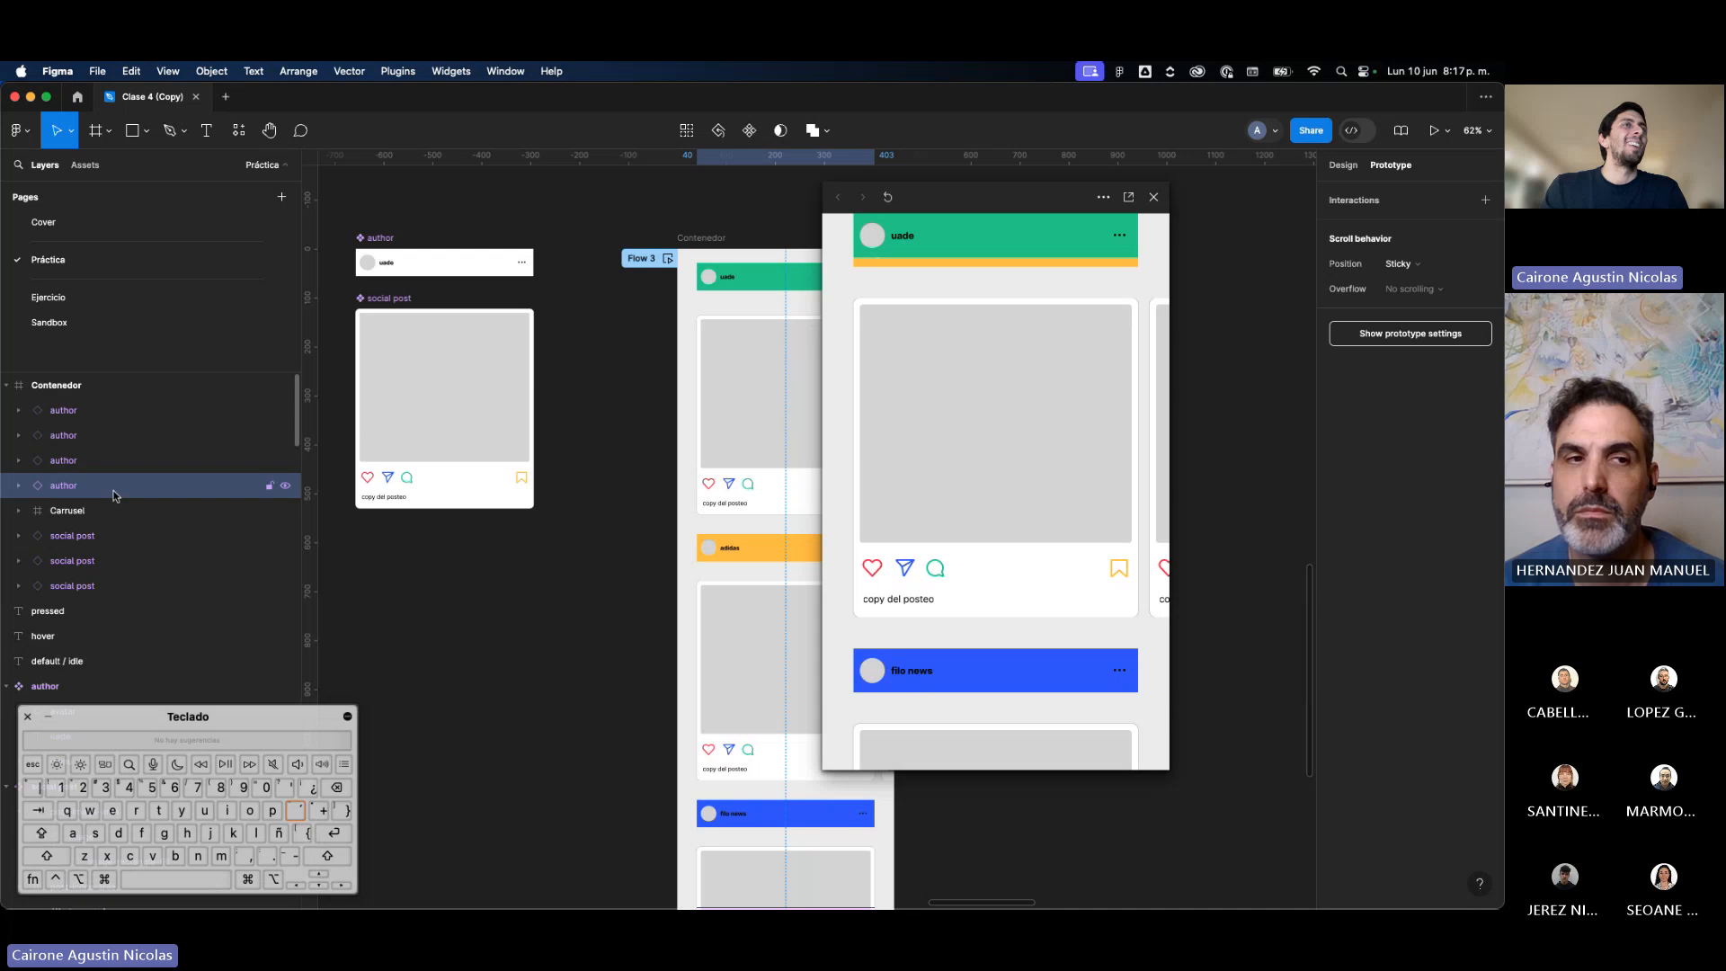
drag(115, 493, 114, 410)
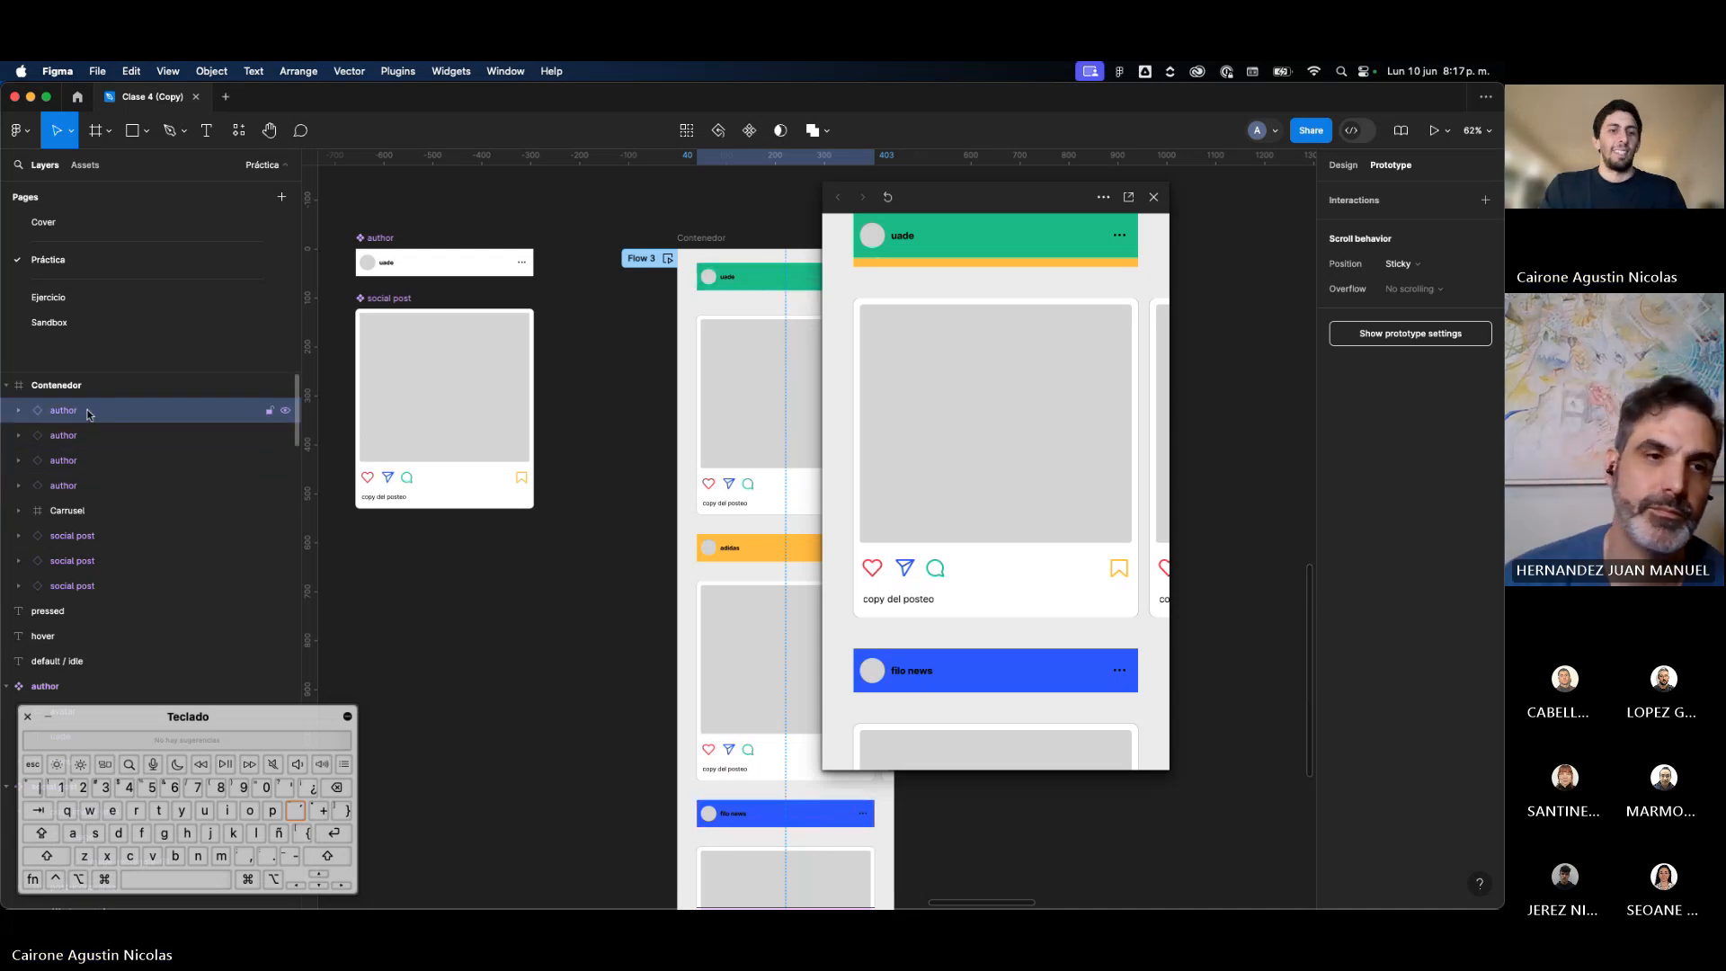
click(225, 485)
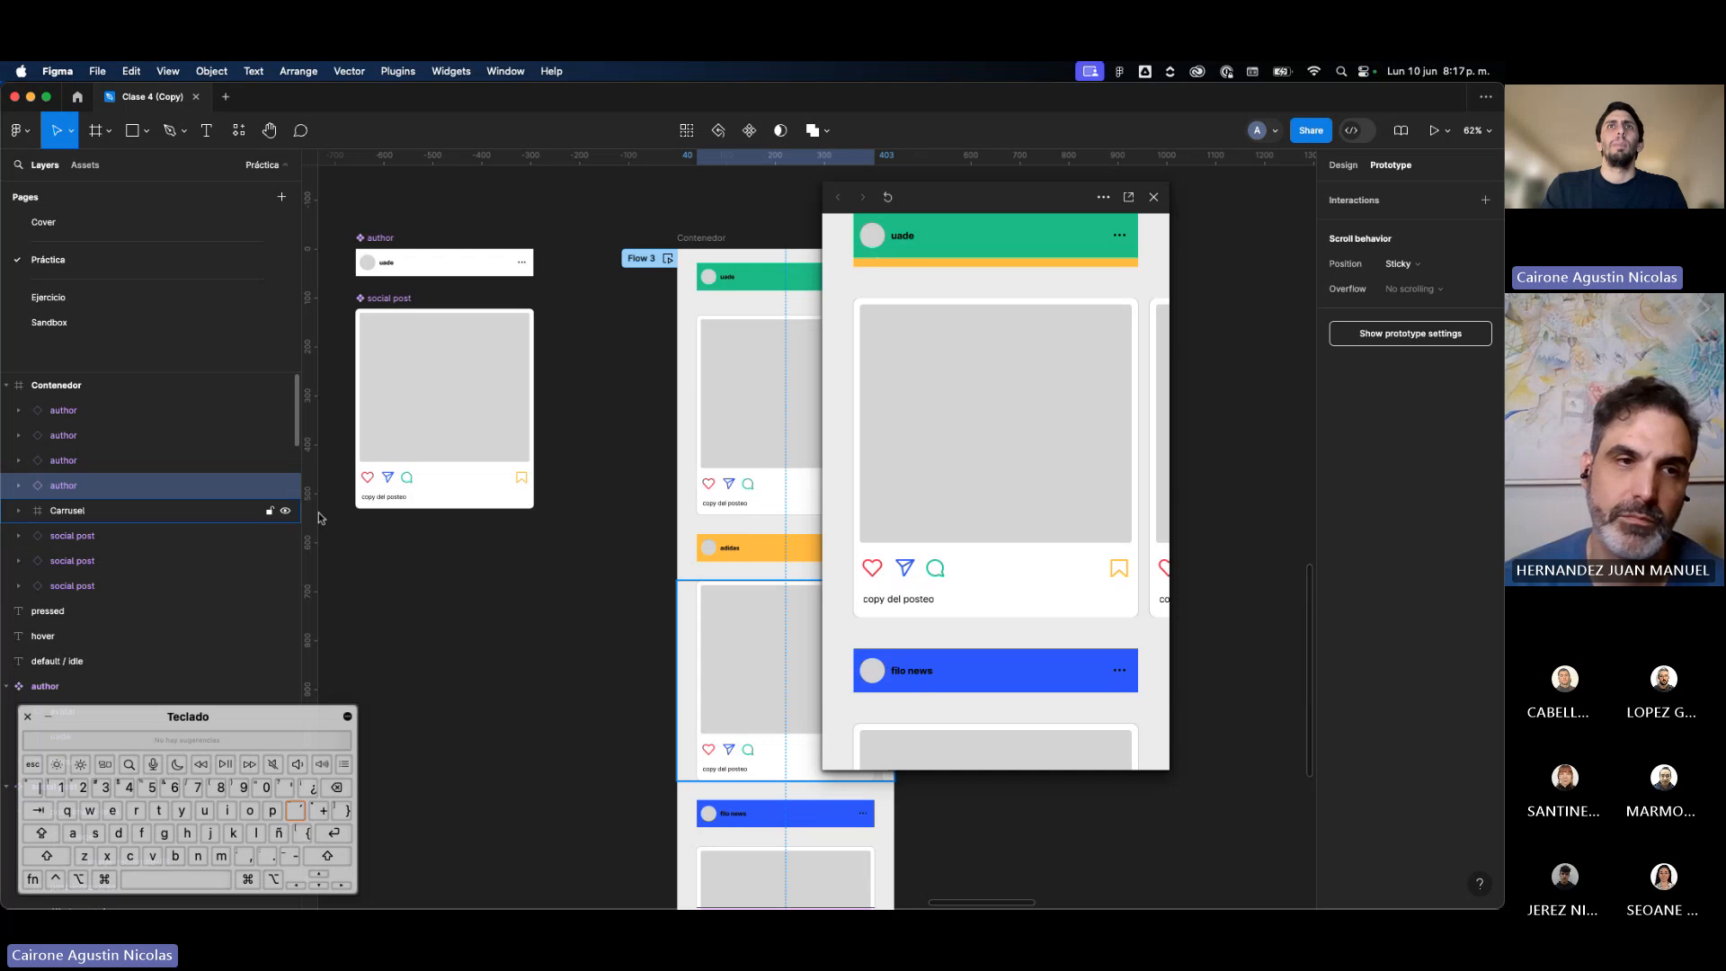
Step: Scroll the preview through the lower posts to check how the green header stacks against the filo news and red uade headers
scroll(432, 548, down, 3)
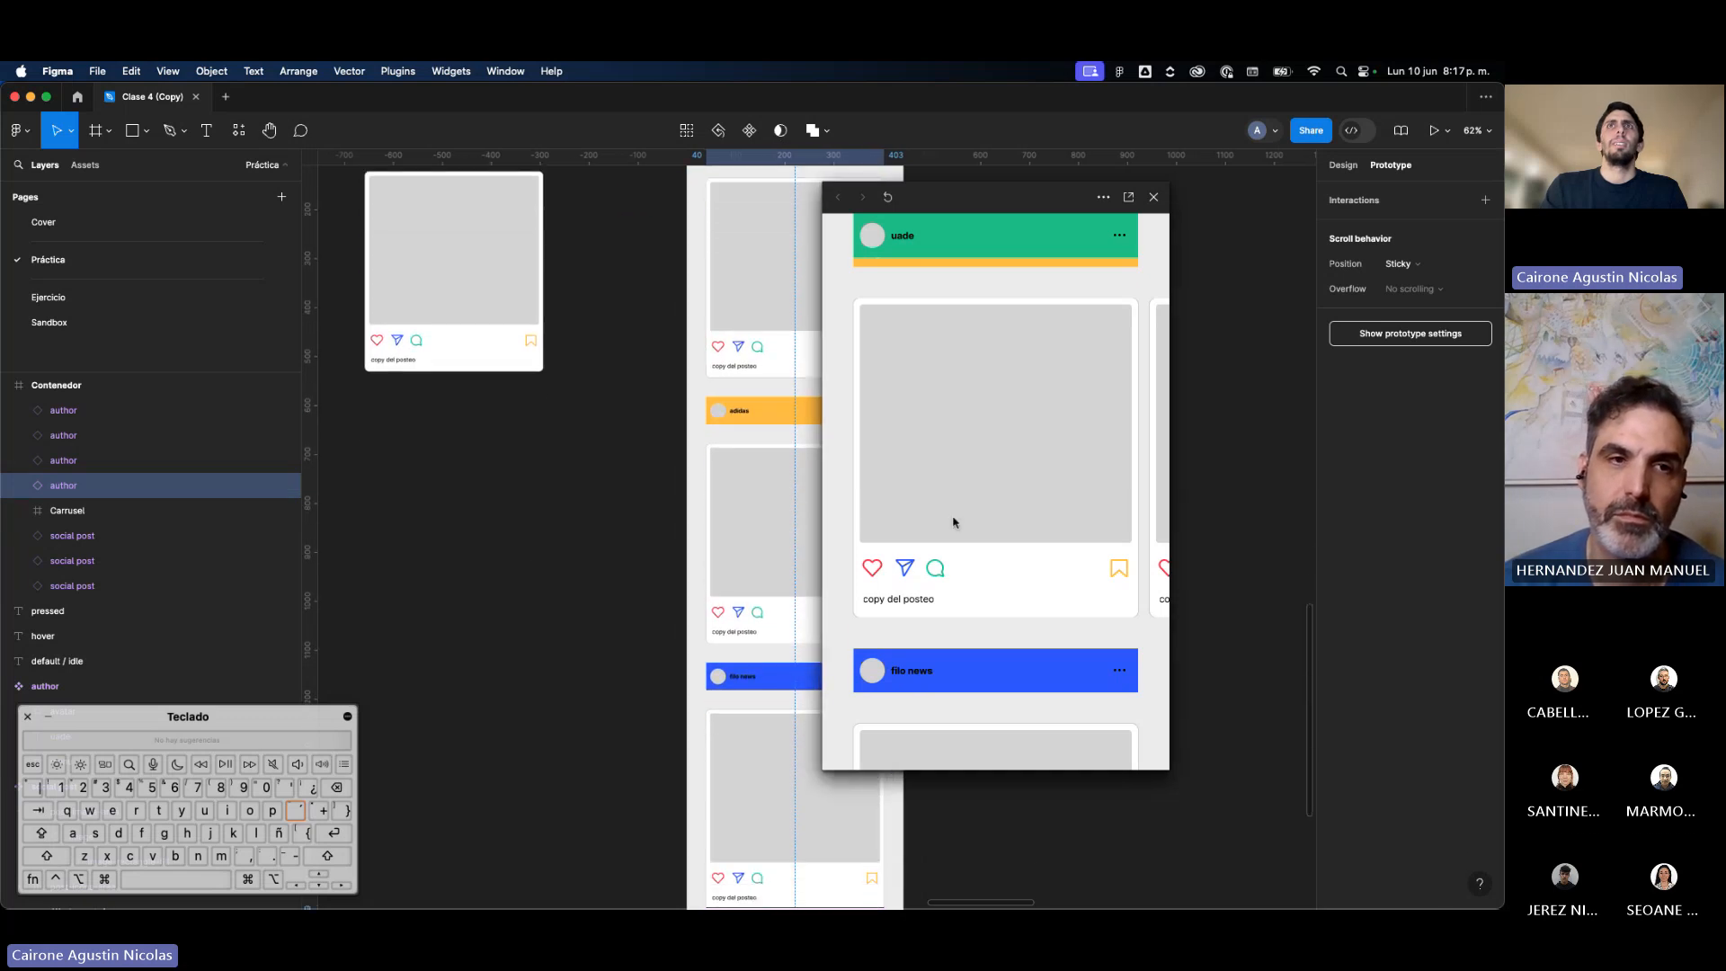
scroll(953, 522, down, 5)
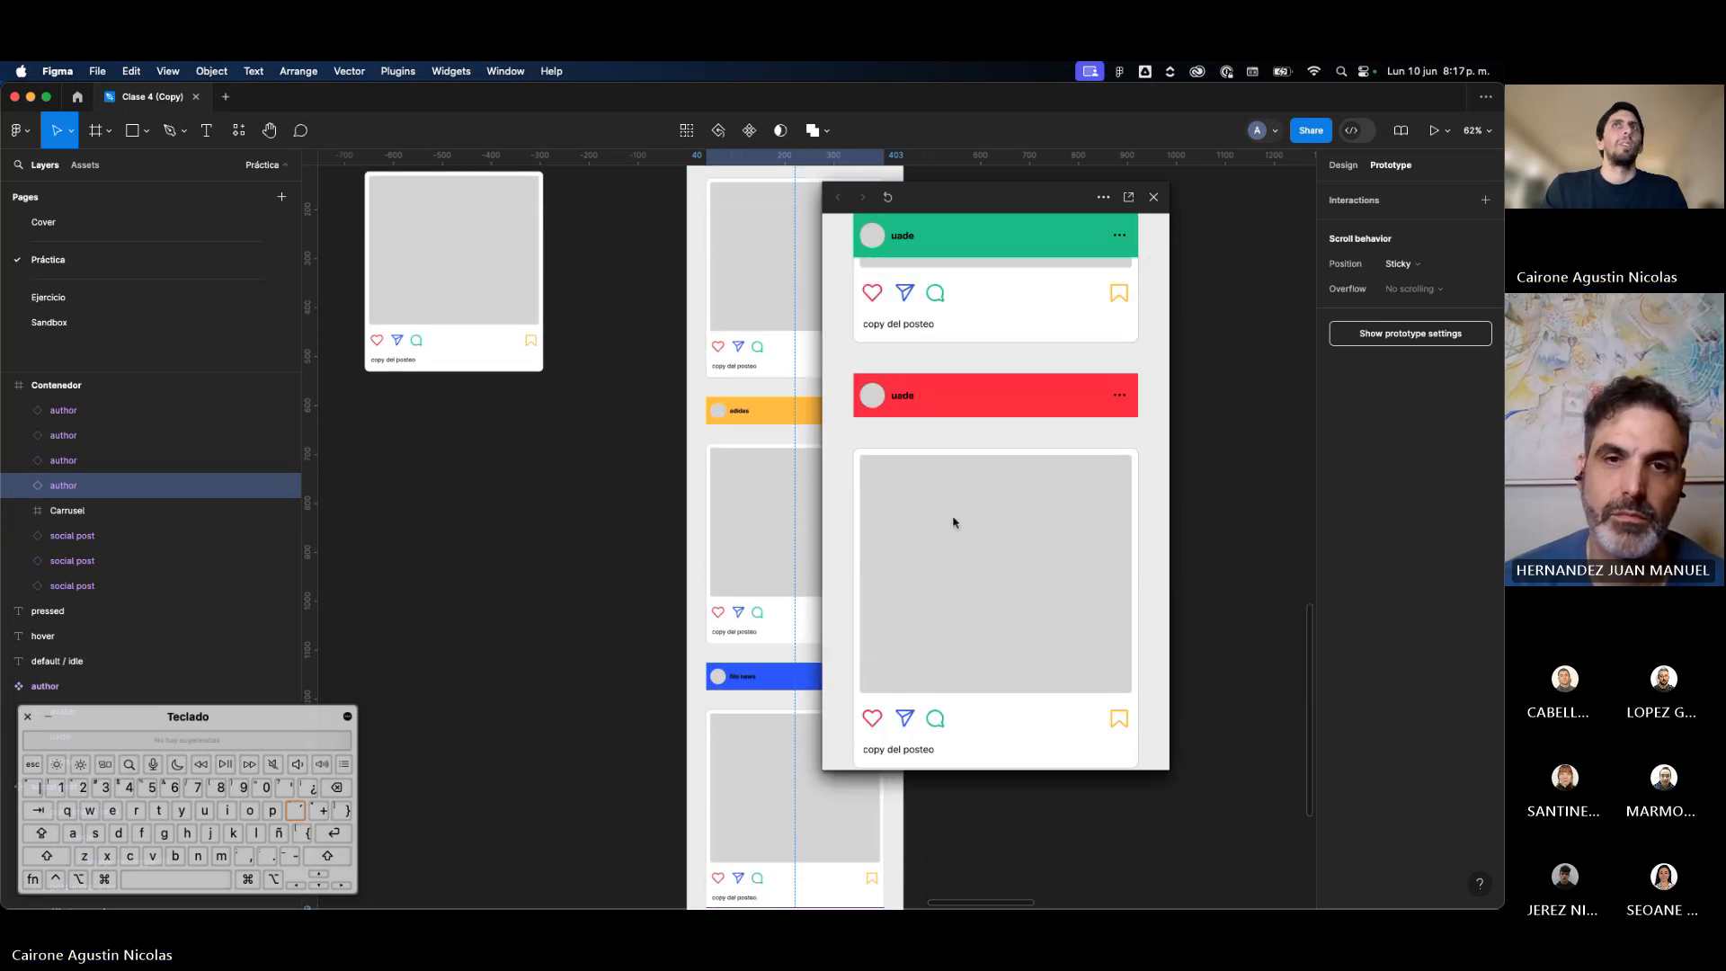
scroll(952, 520, up, 3)
Step: Reverse the author layers' stacking so that red uade is frontmost, followed by filo news, adidas and green uade
click(64, 416)
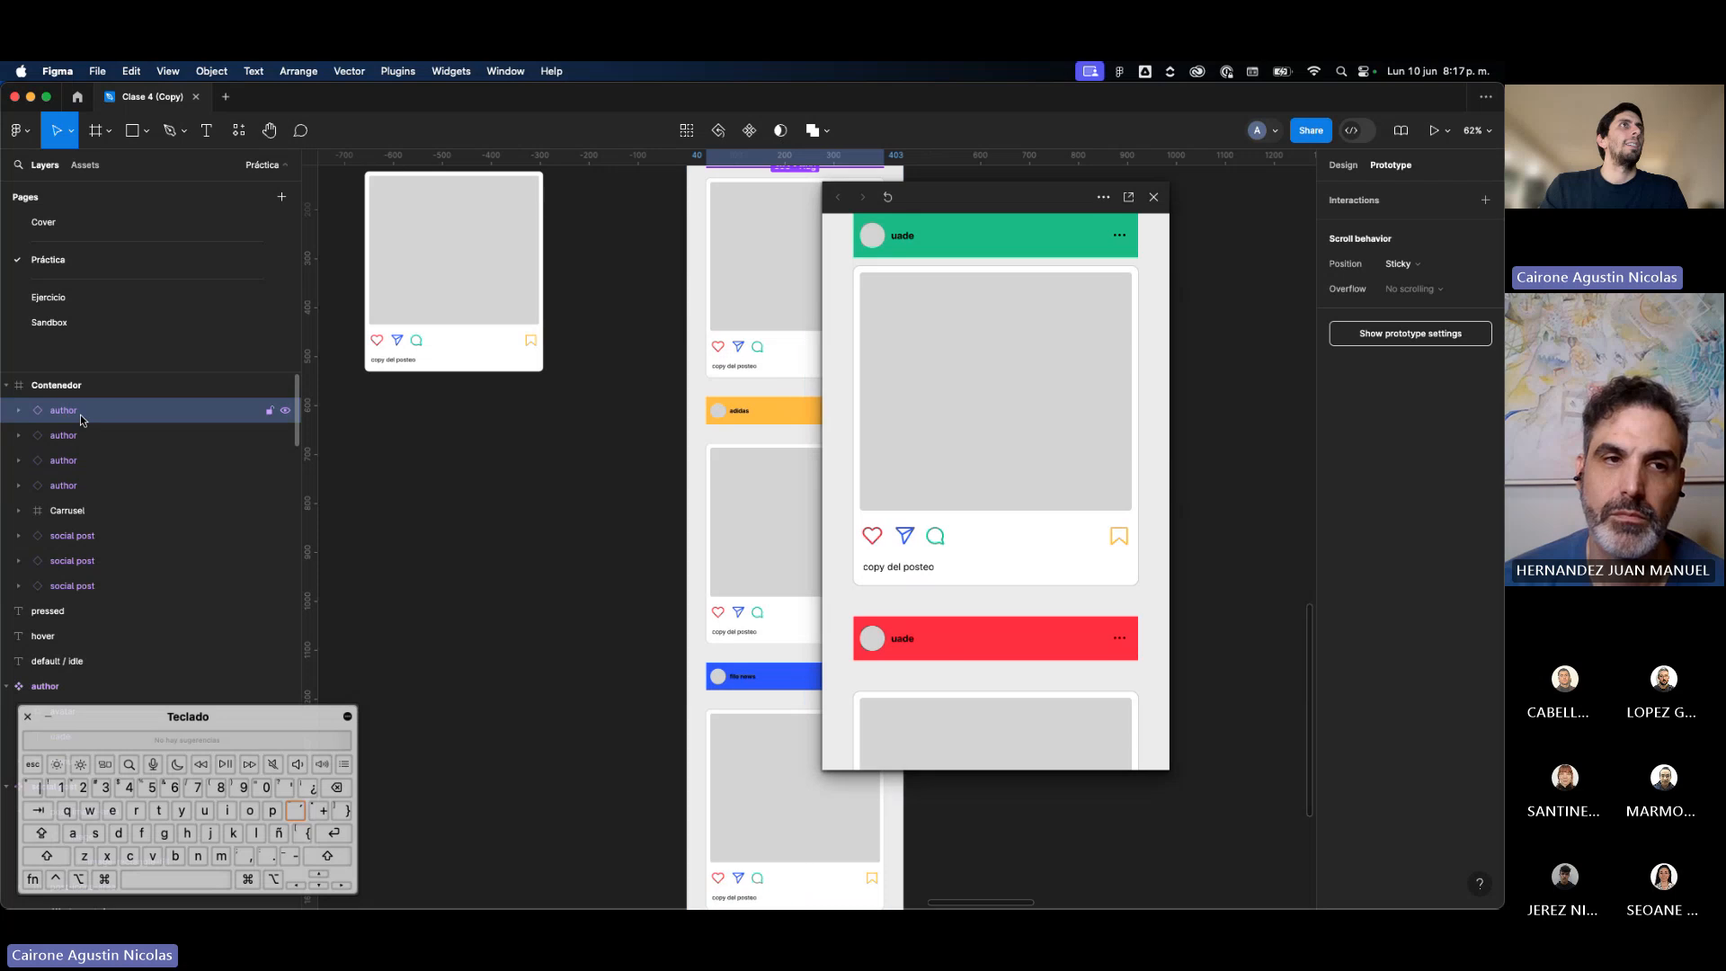
scroll(806, 407, up, 3)
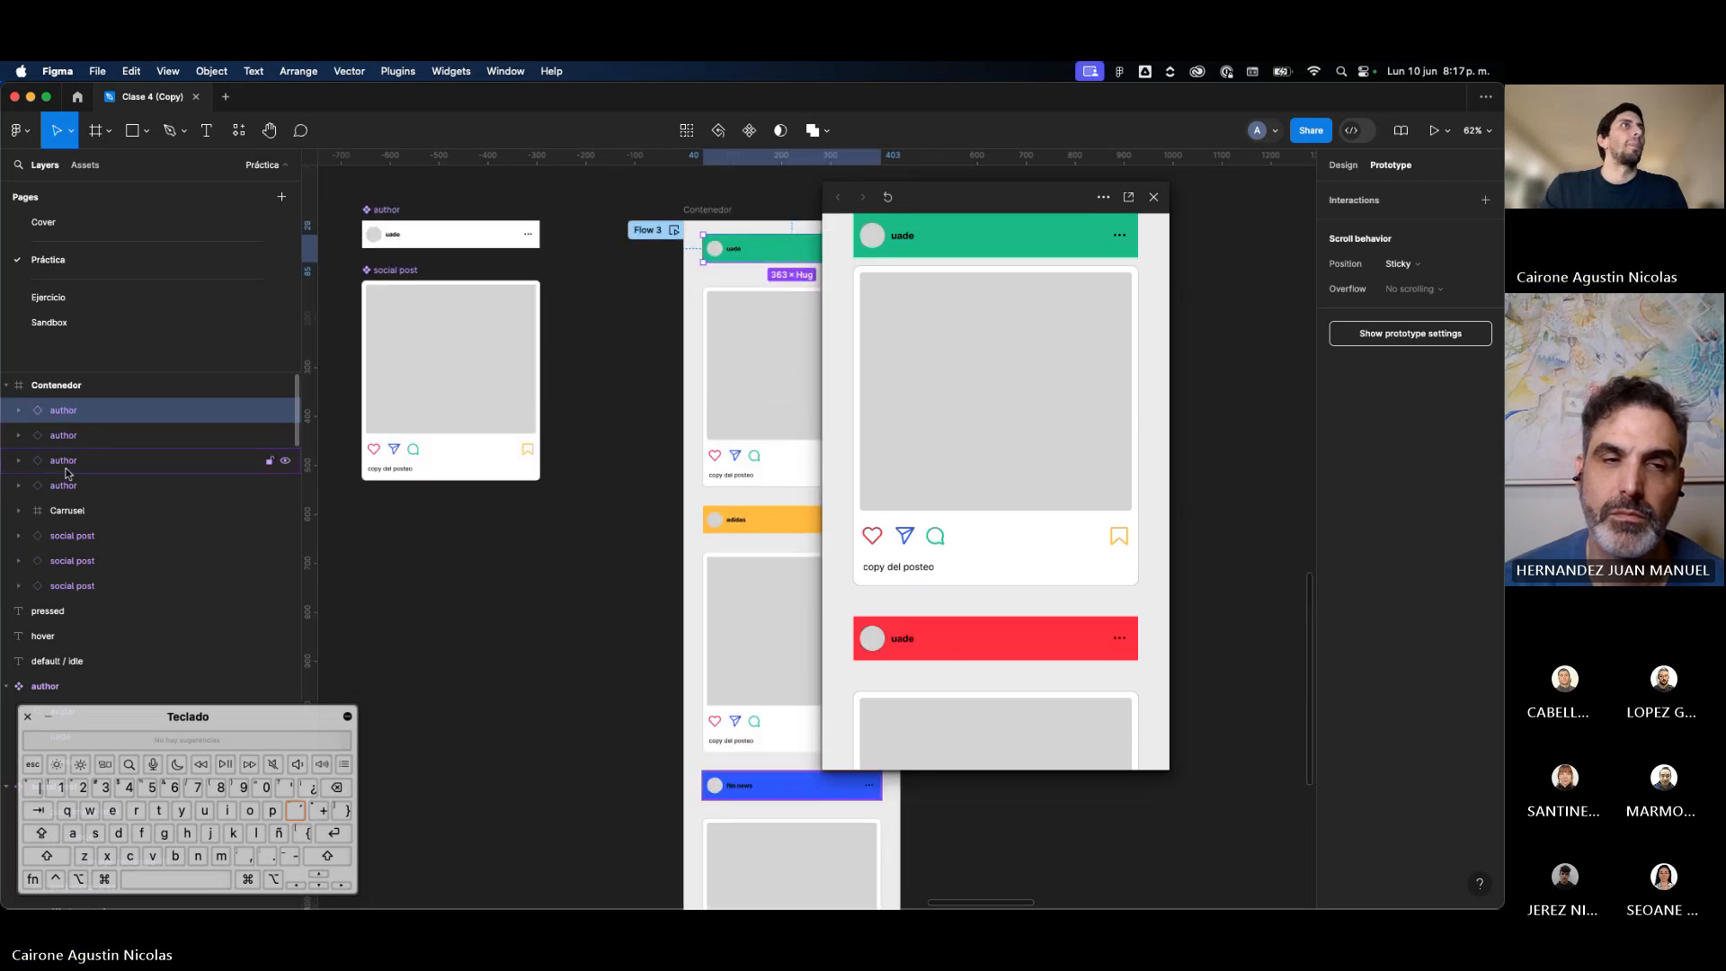
click(103, 434)
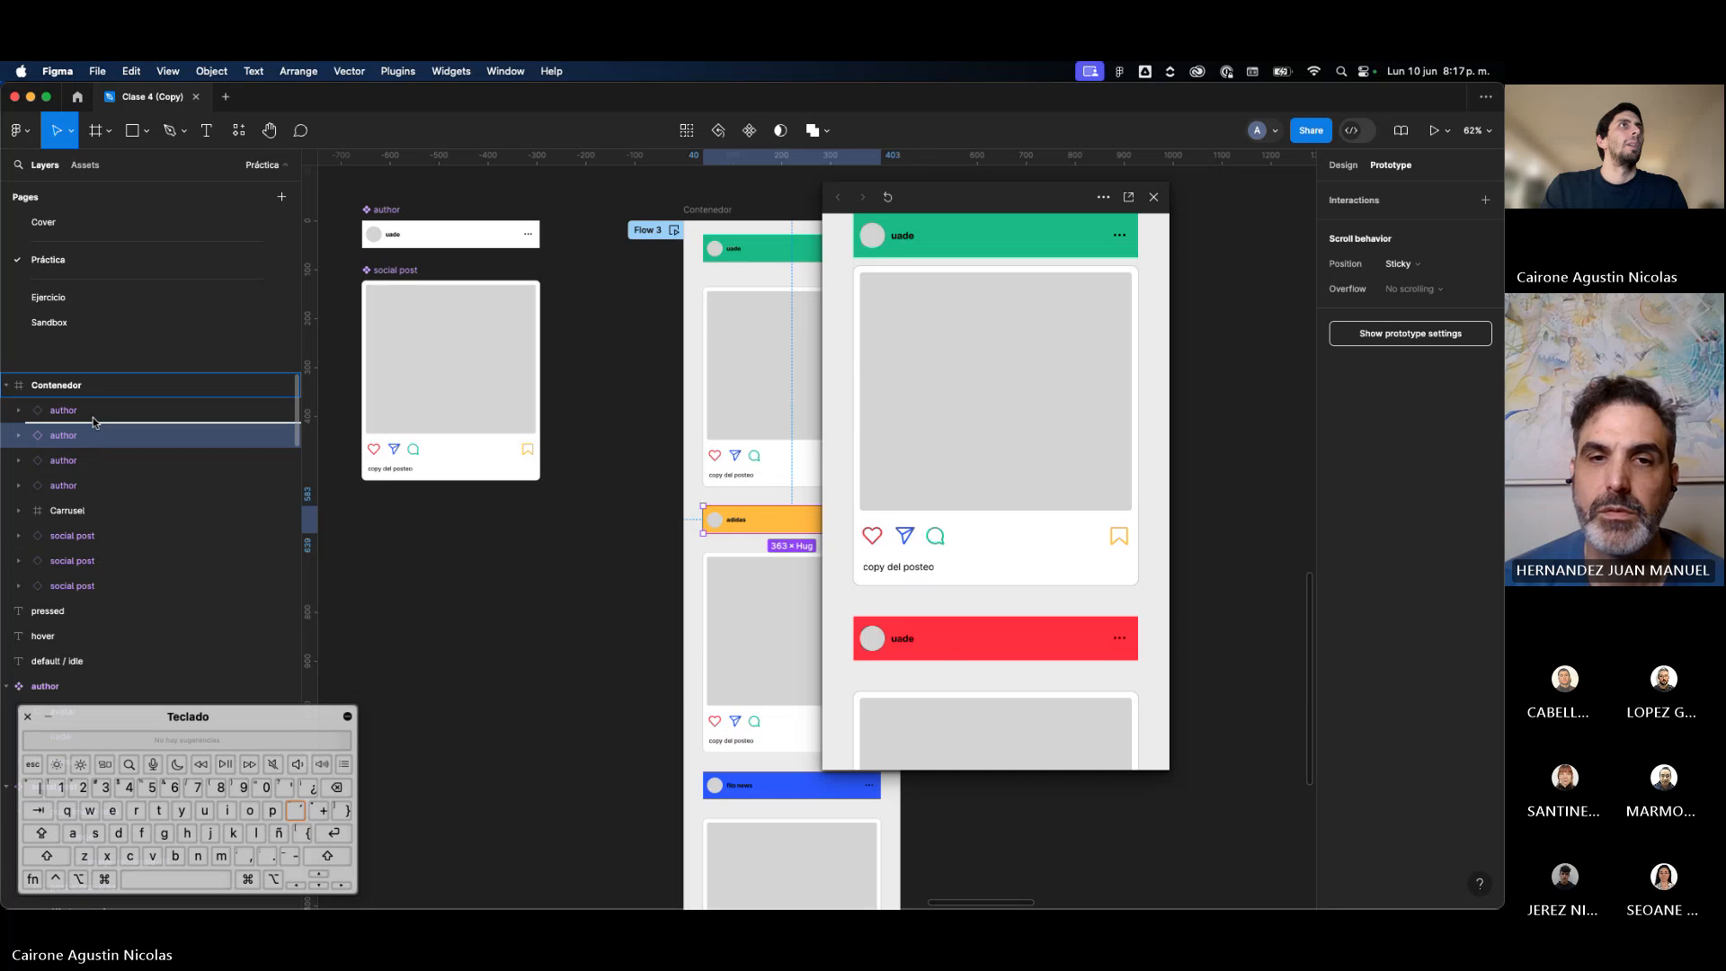
drag(101, 405, 84, 404)
click(77, 463)
click(75, 488)
drag(76, 488, 127, 393)
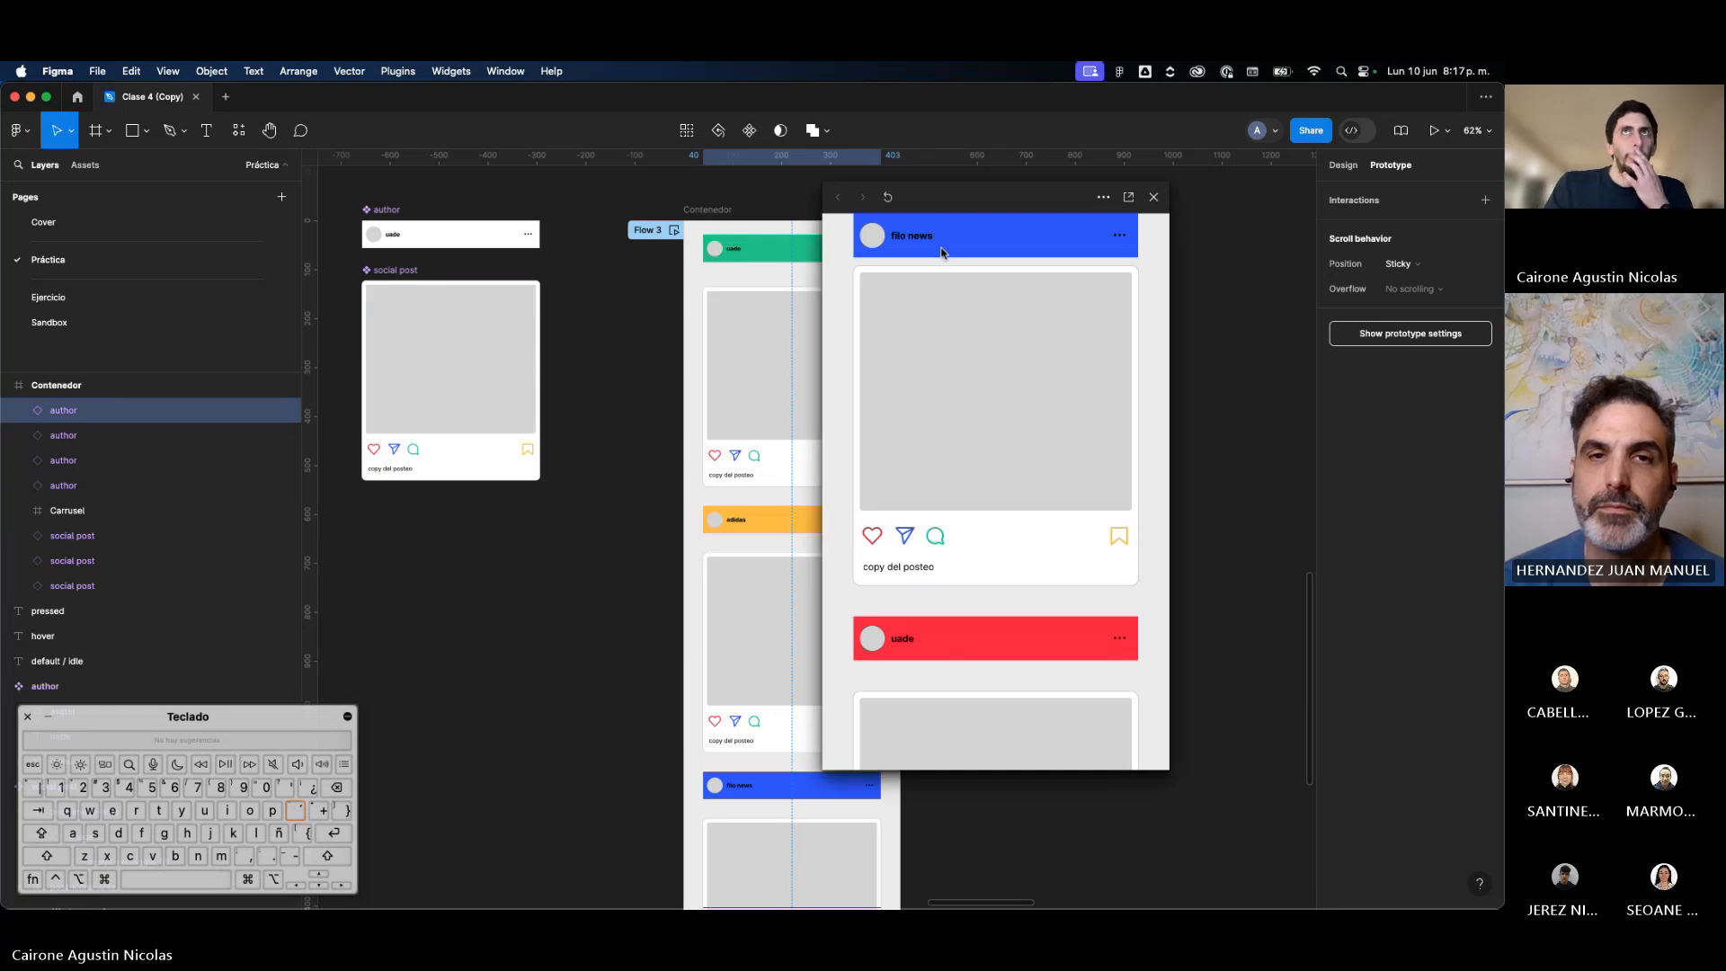
Step: Reopen the Flow 3 preview and scroll back and forth to check the adidas header's stacking over the green one
click(1153, 198)
click(674, 231)
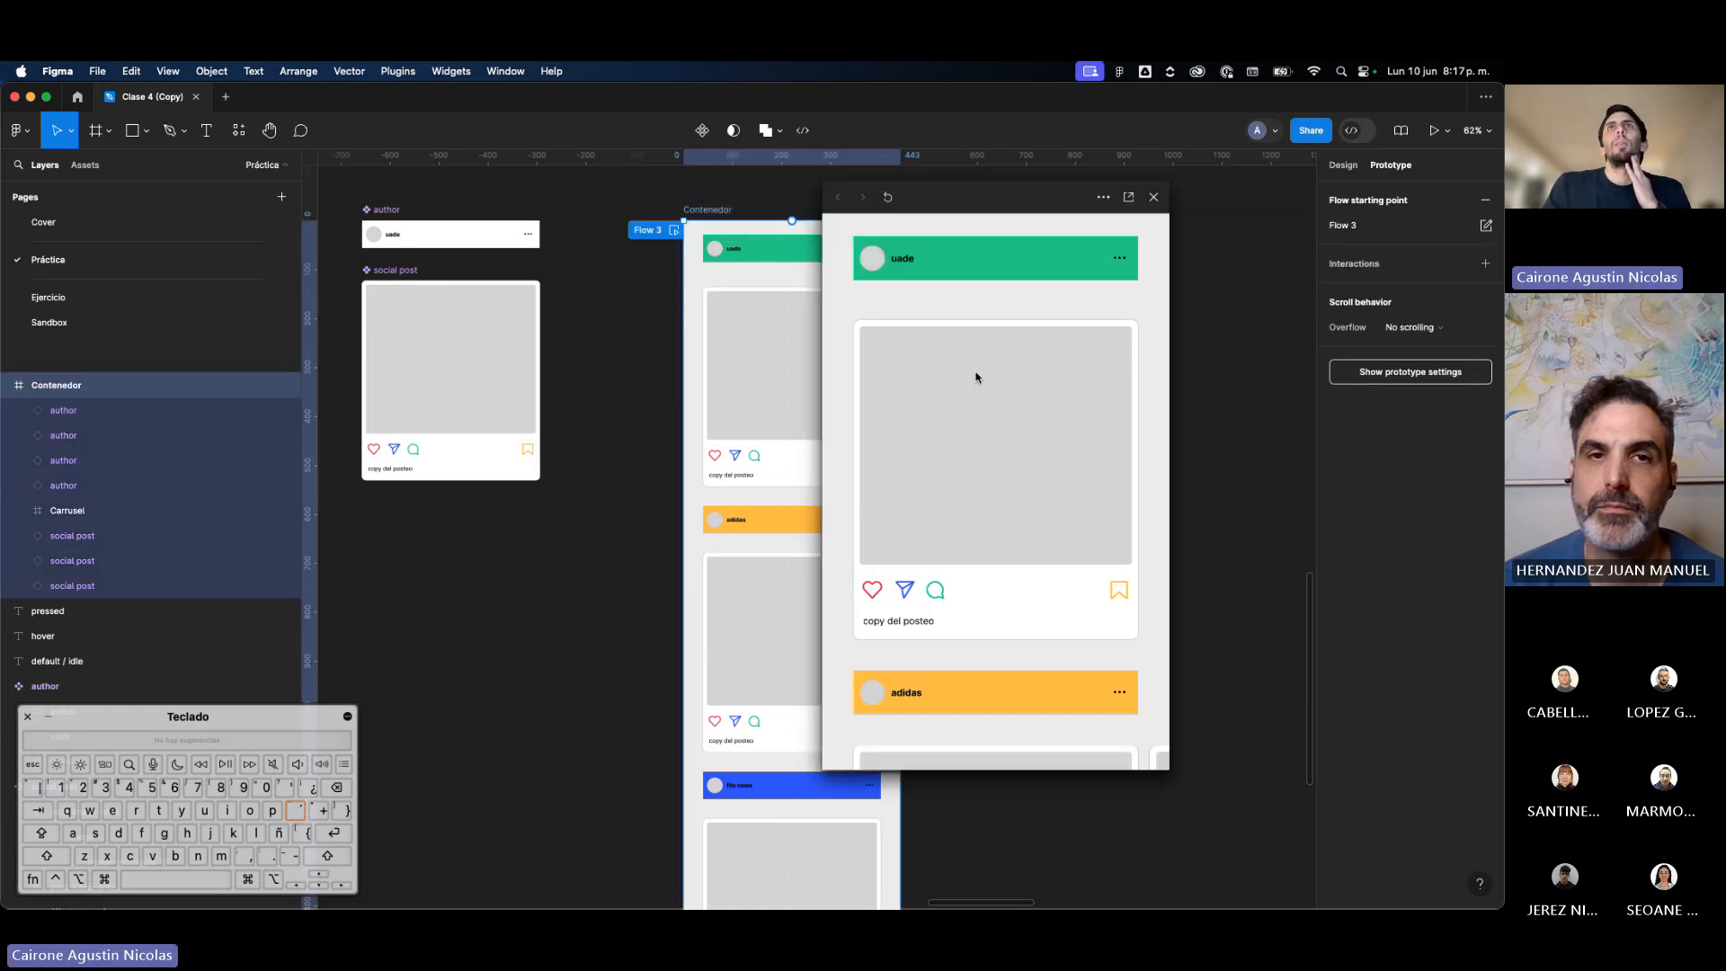
scroll(981, 384, down, 1)
scroll(982, 384, down, 5)
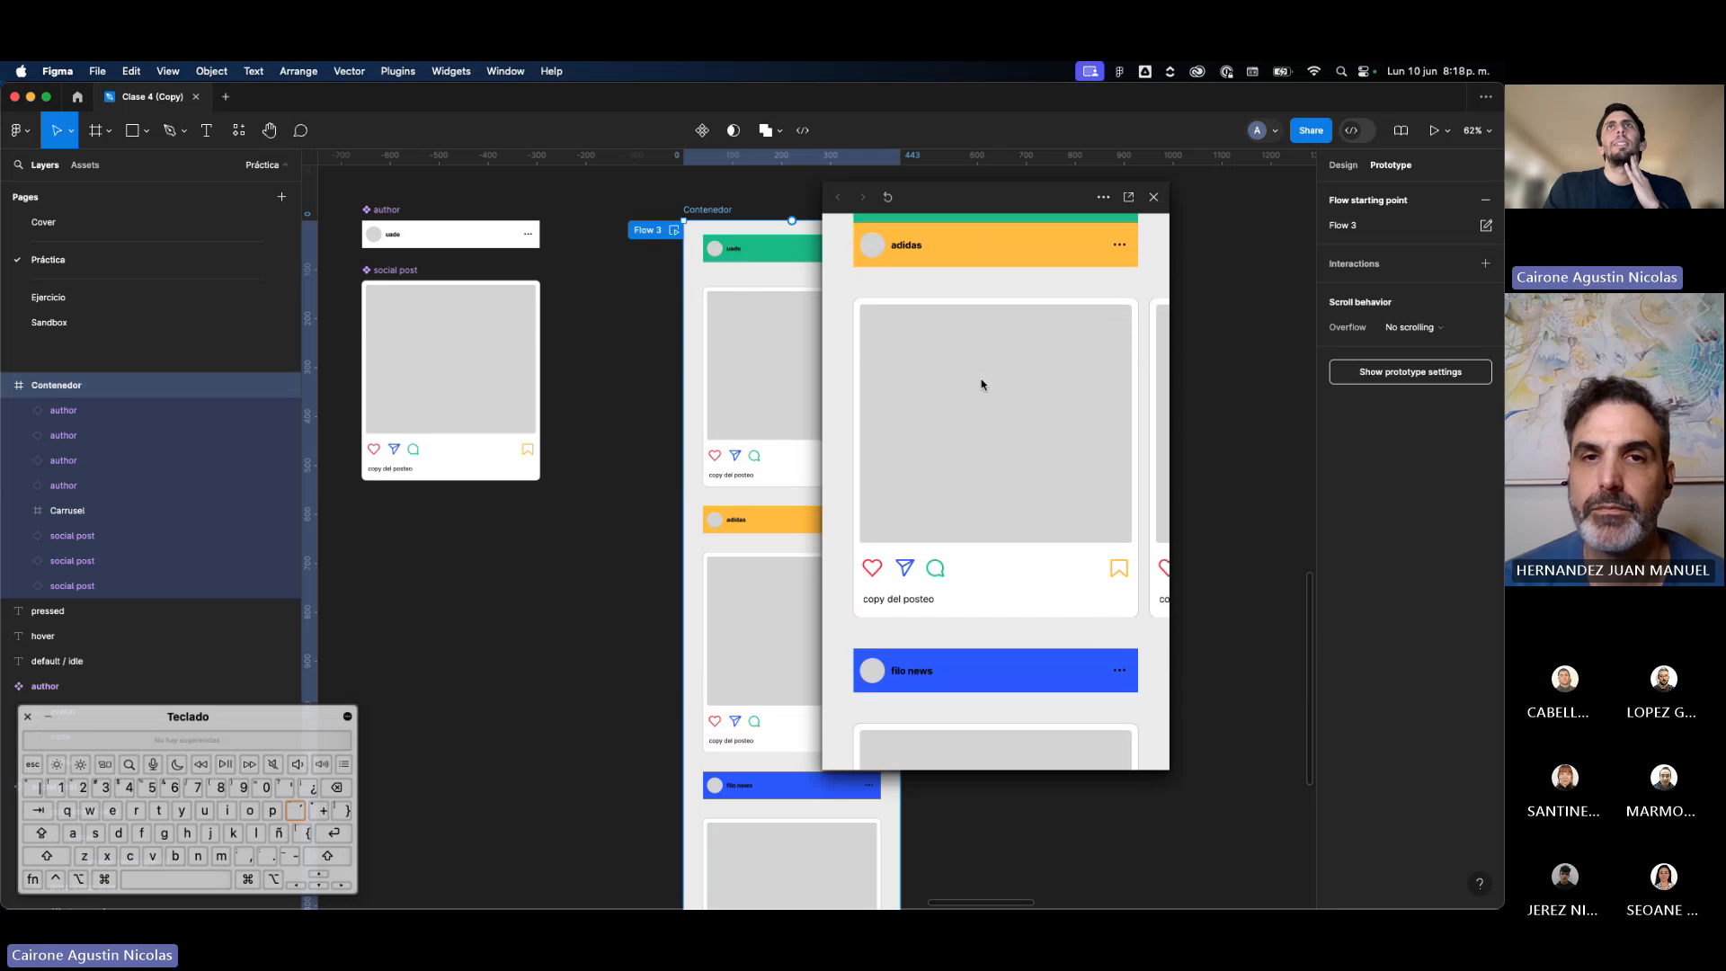
scroll(981, 385, up, 5)
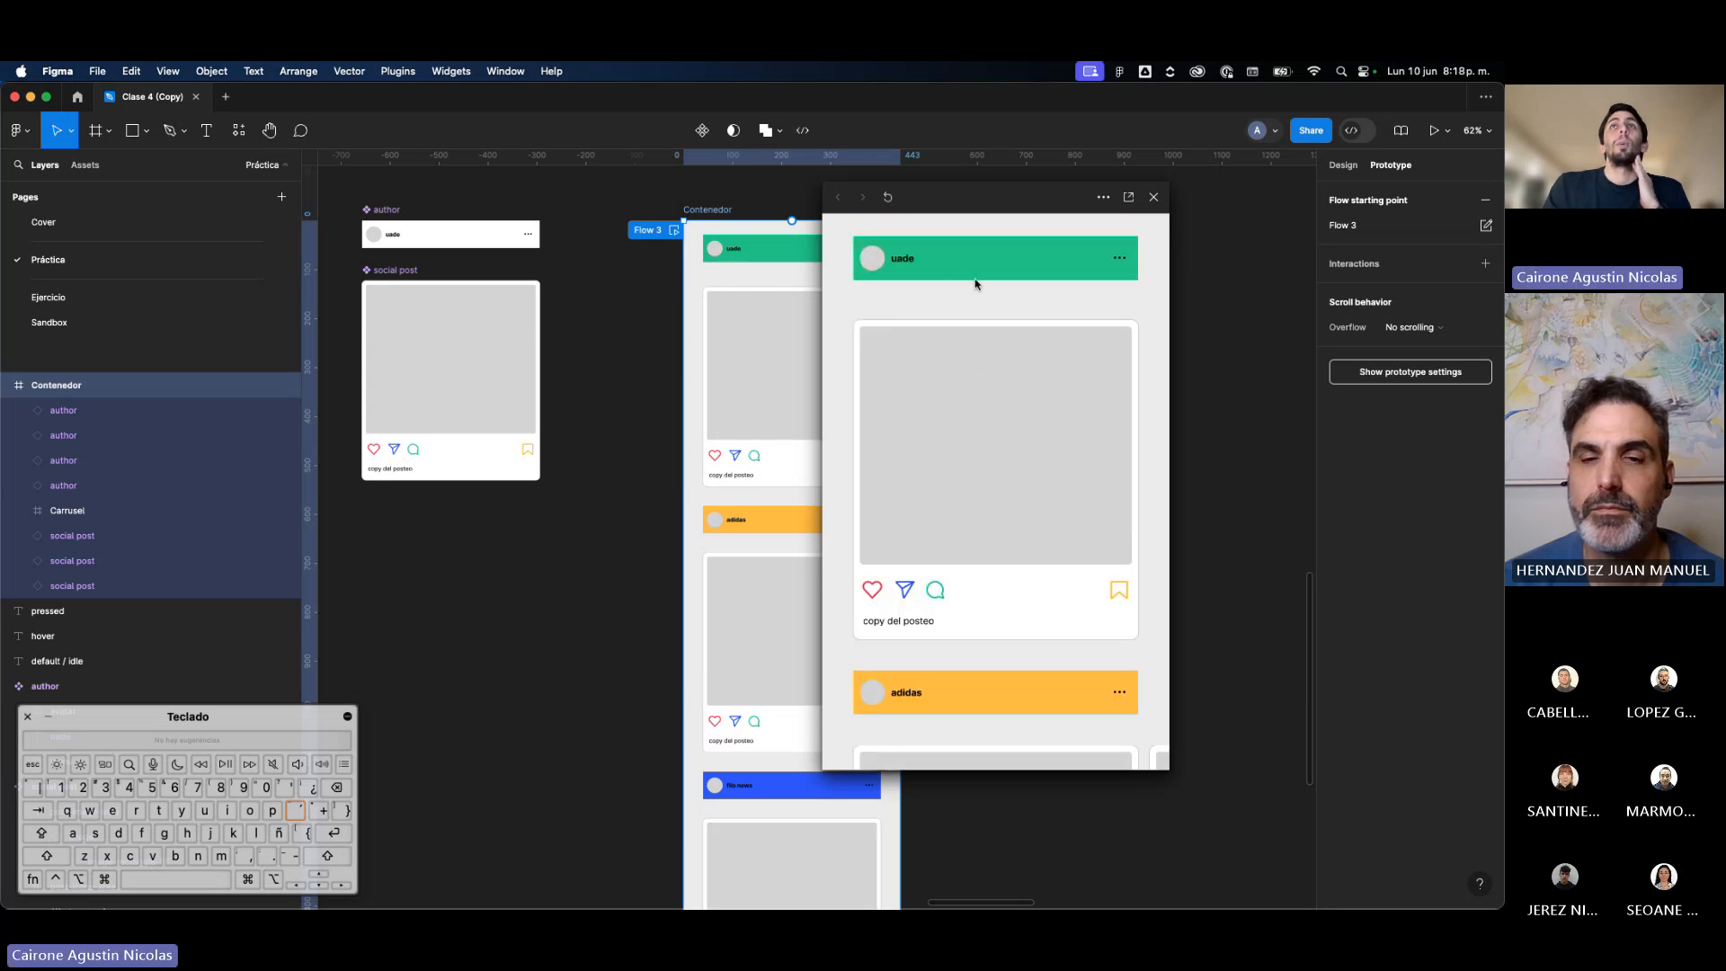
scroll(960, 244, down, 4)
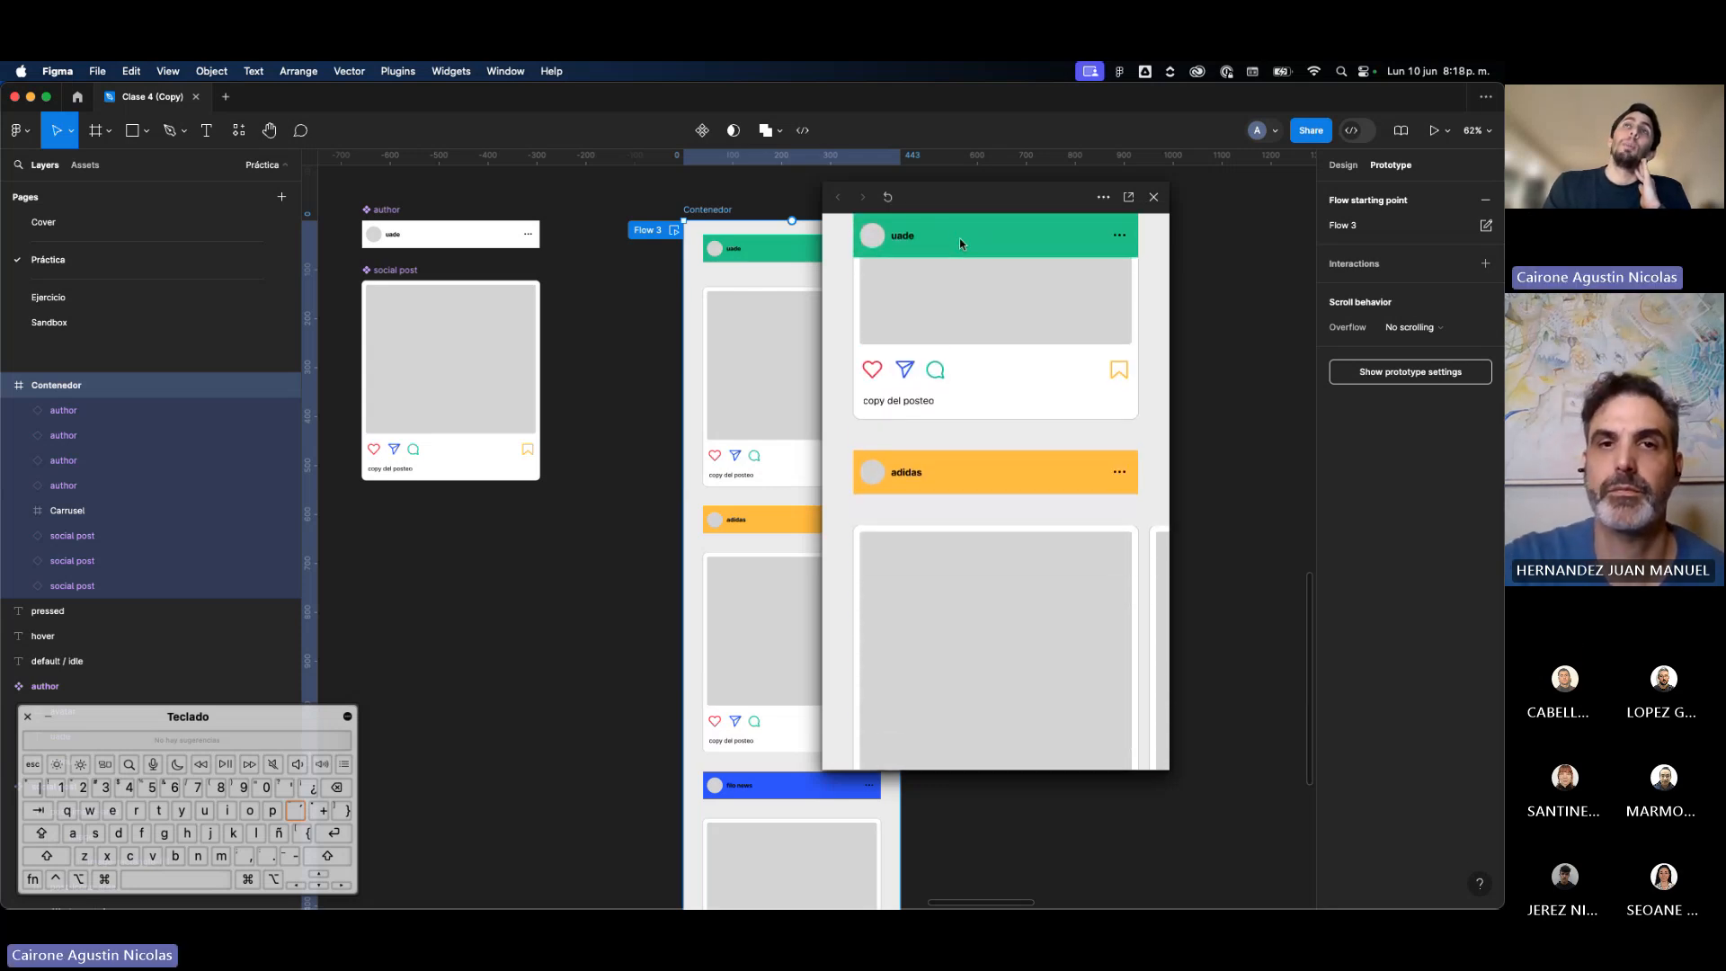
scroll(960, 244, down, 2)
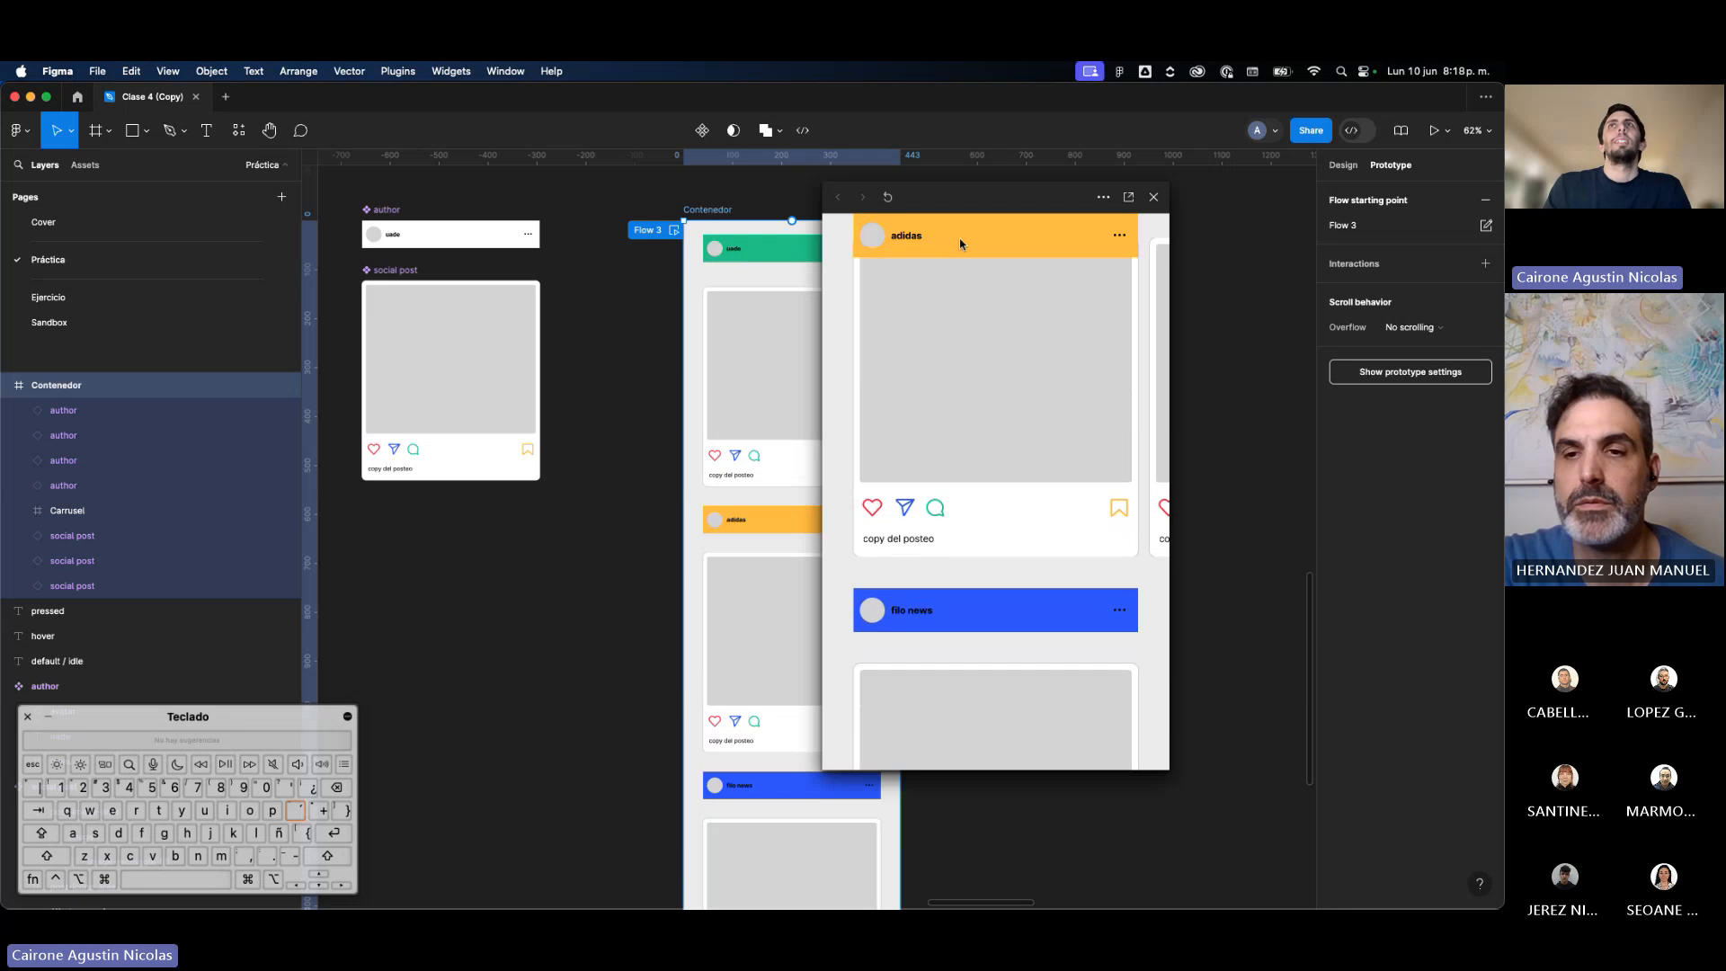
scroll(963, 350, down, 1)
scroll(962, 350, up, 3)
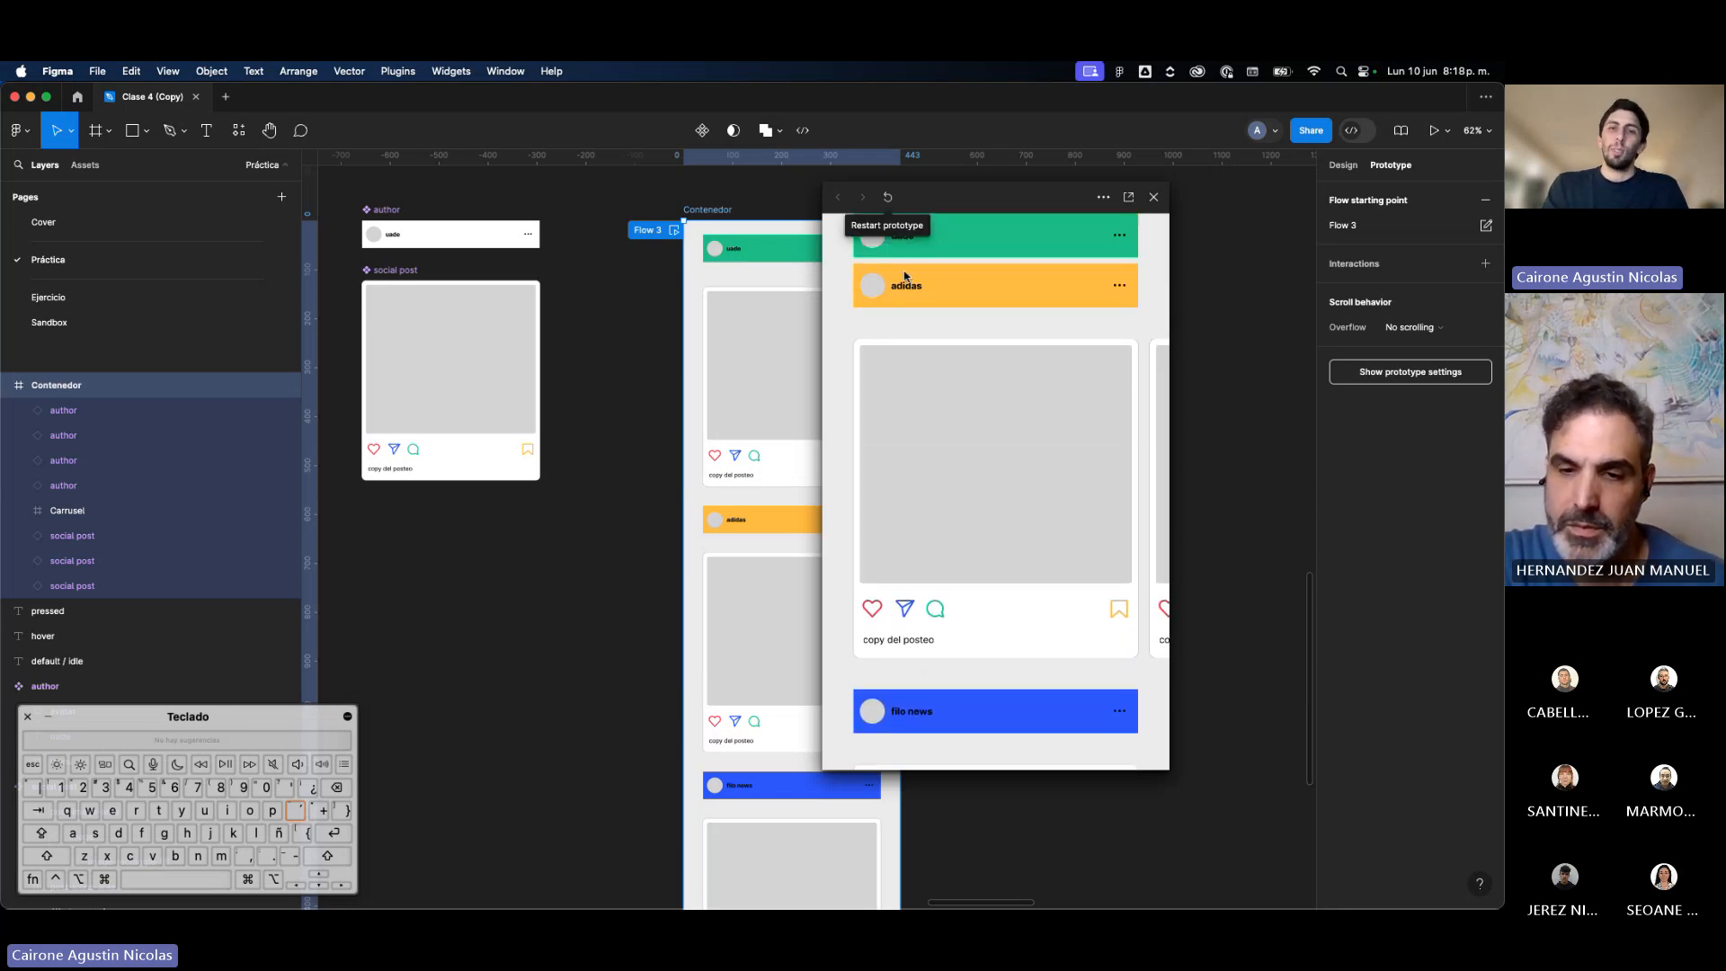
scroll(905, 275, down, 1)
scroll(908, 274, up, 3)
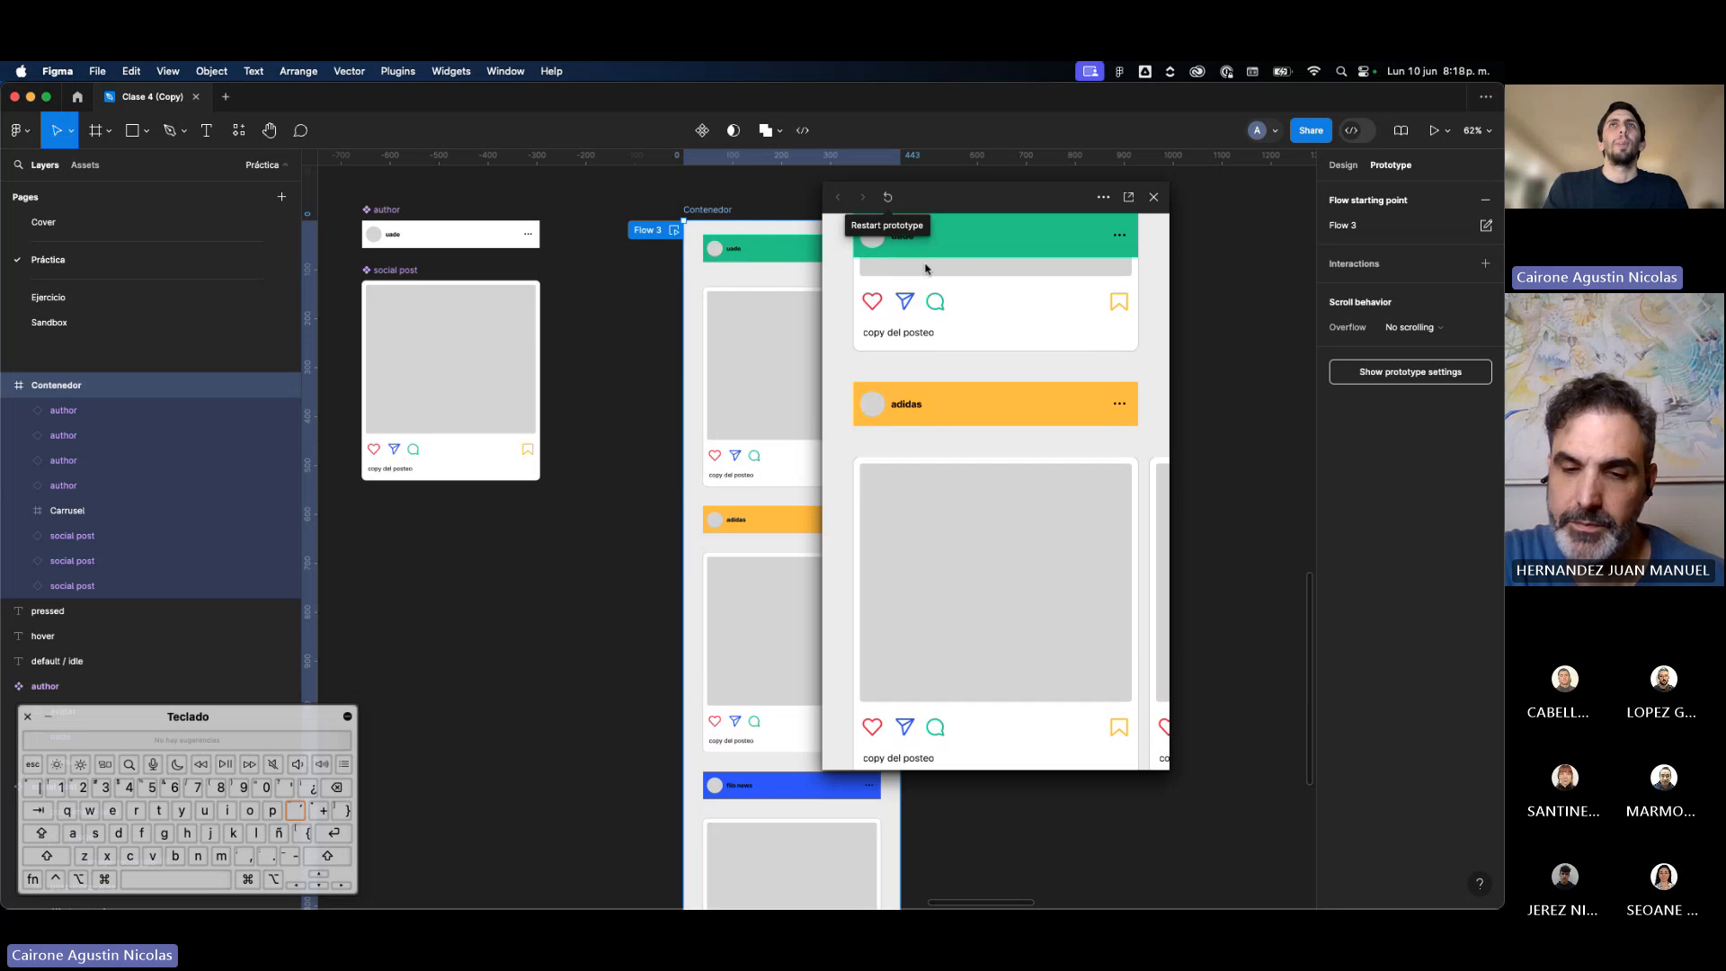
scroll(925, 268, down, 2)
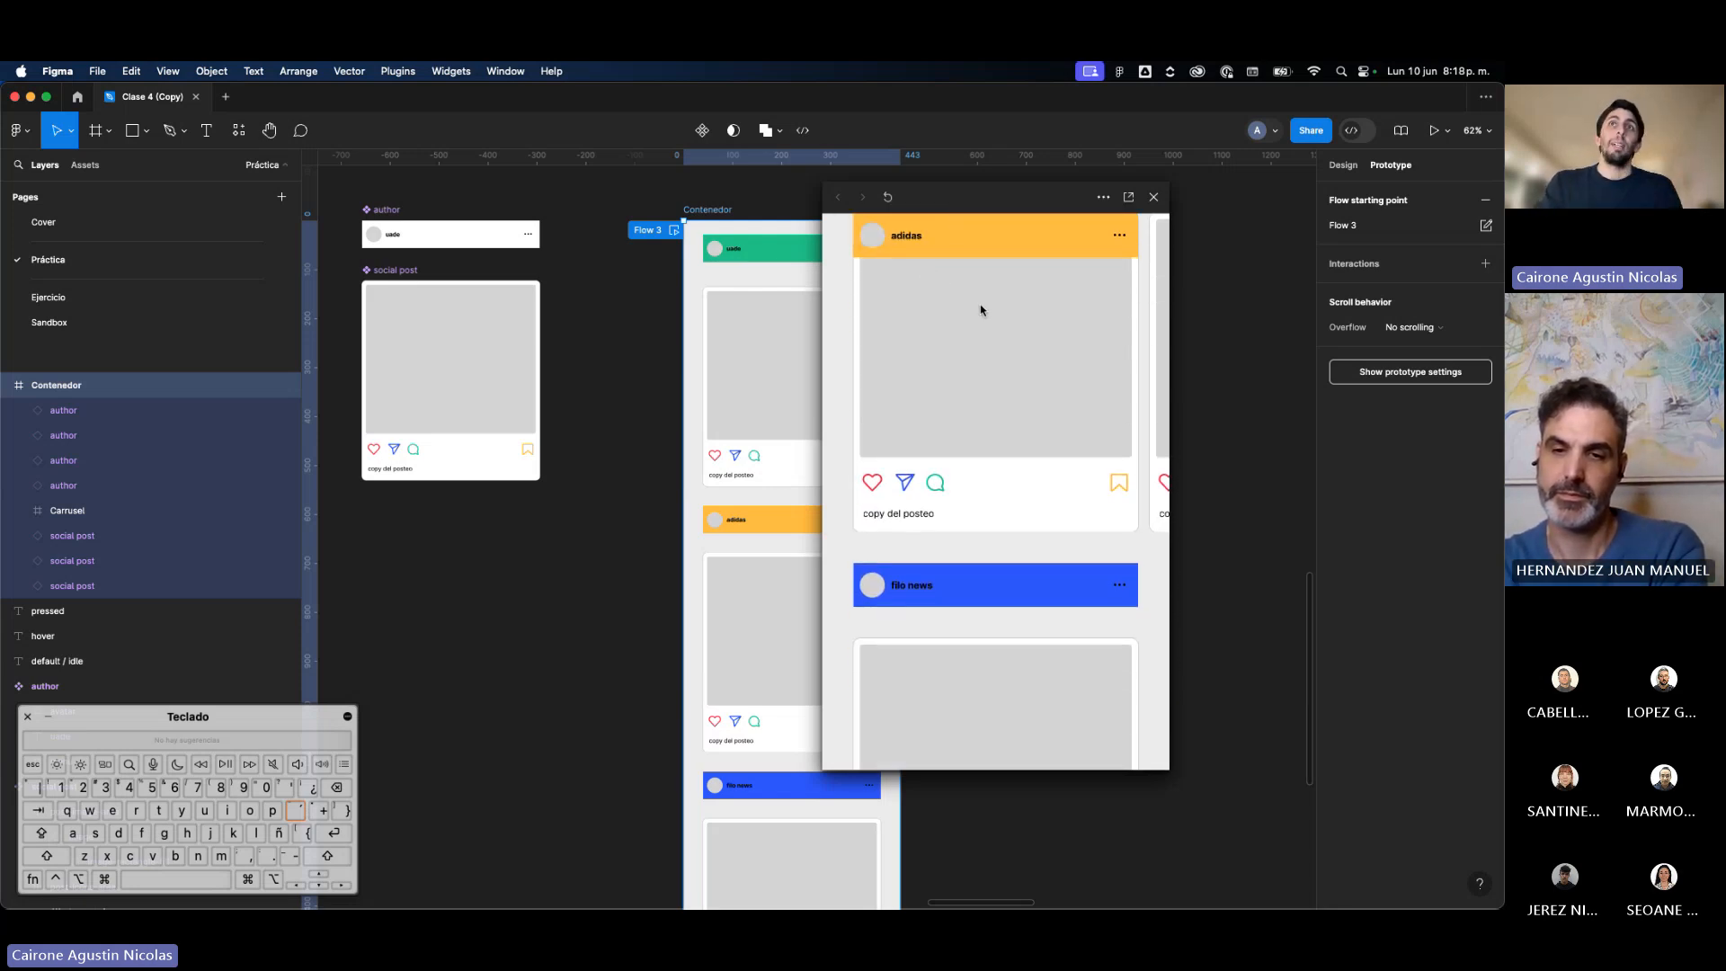
Step: Scroll further through the preview to check the stacking of the filo news and red uade headers
scroll(979, 310, down, 4)
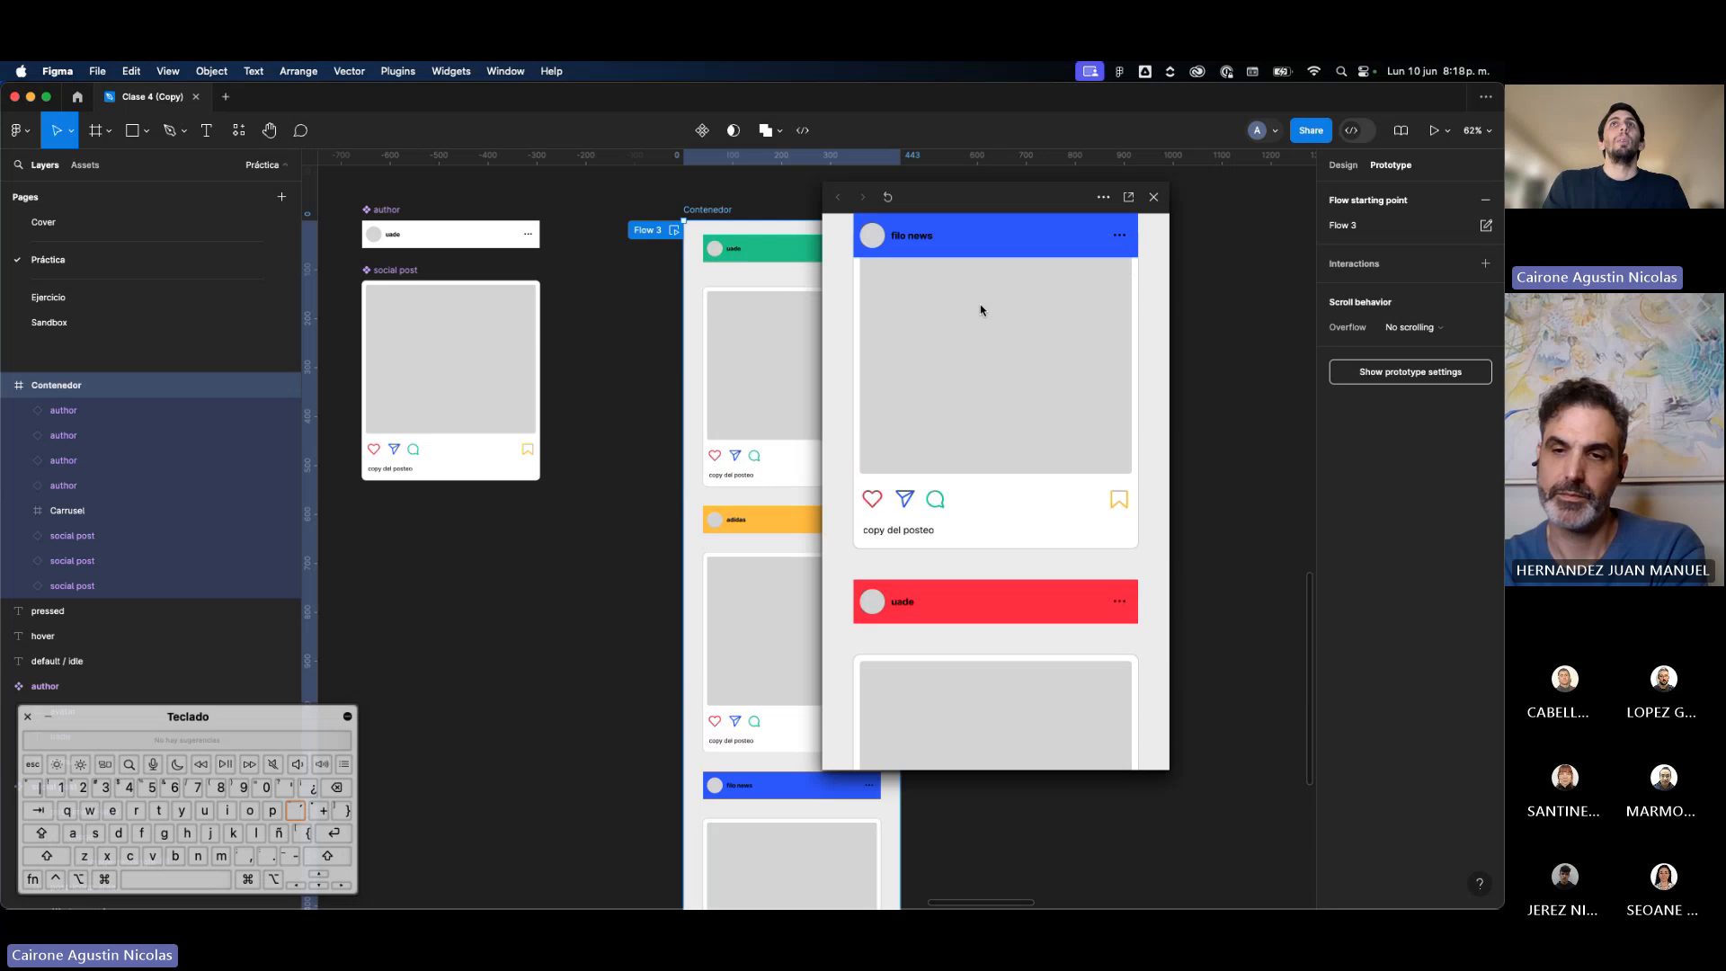
scroll(979, 310, down, 3)
scroll(984, 370, up, 1)
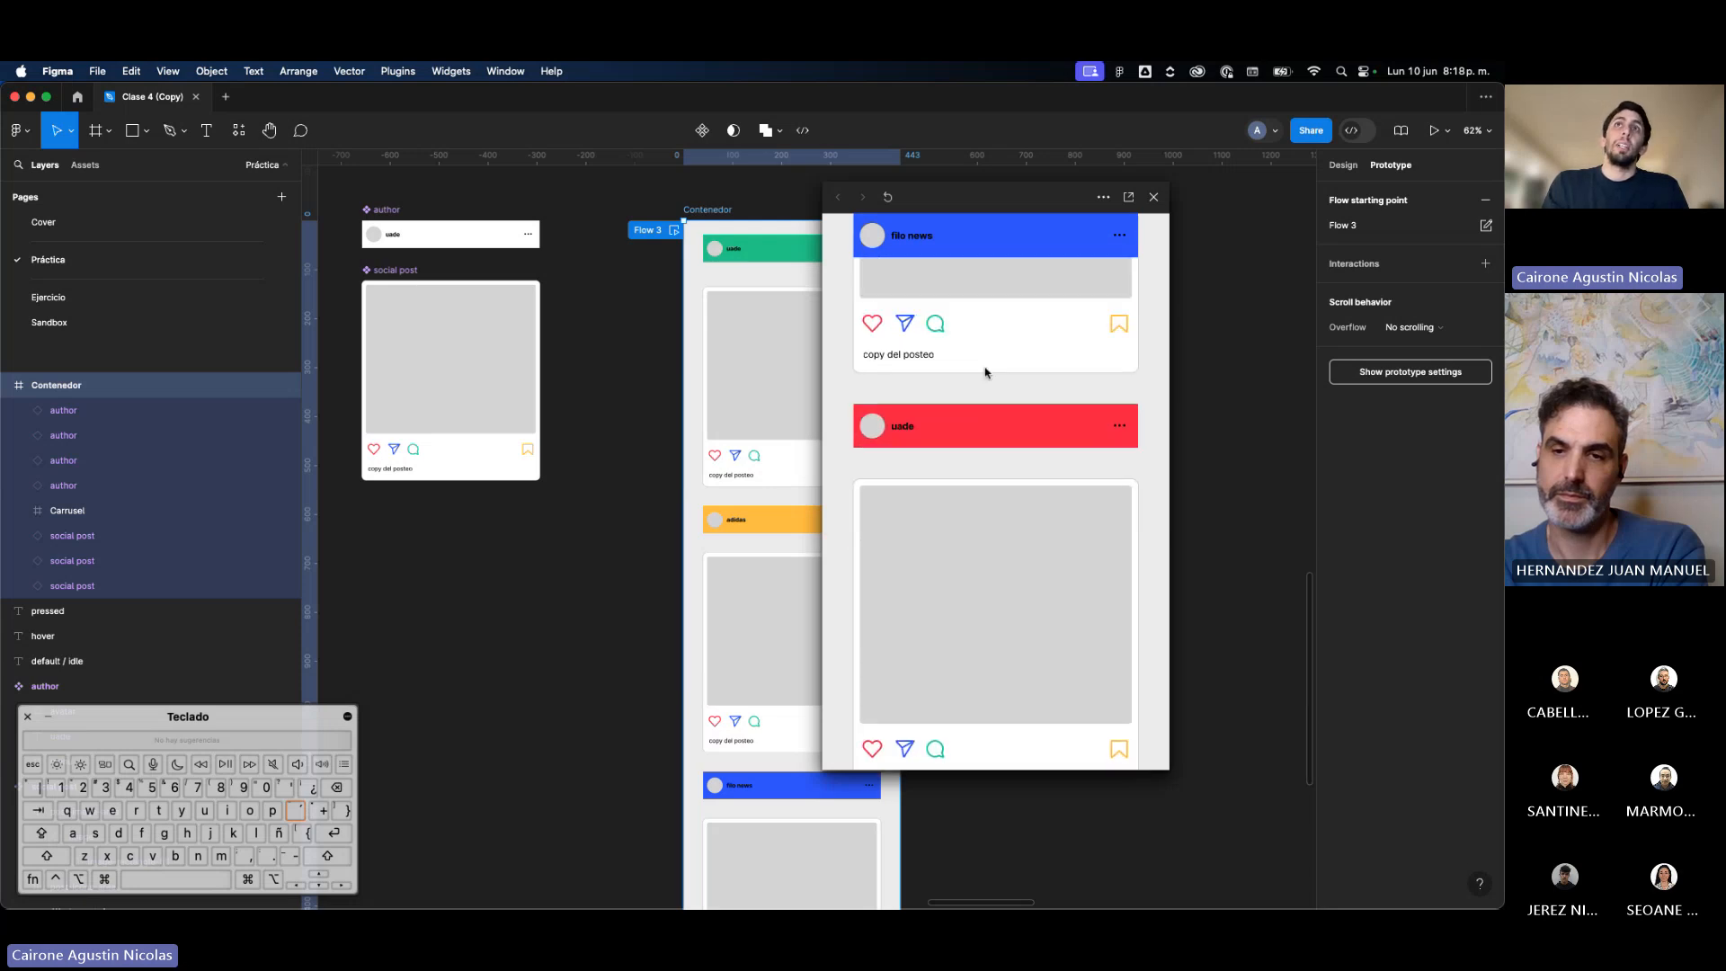
scroll(985, 373, up, 1)
scroll(985, 373, down, 2)
Step: Extend the bottom edge of the Contenedor frame well below the last post to add scrolling room
scroll(692, 626, down, 10)
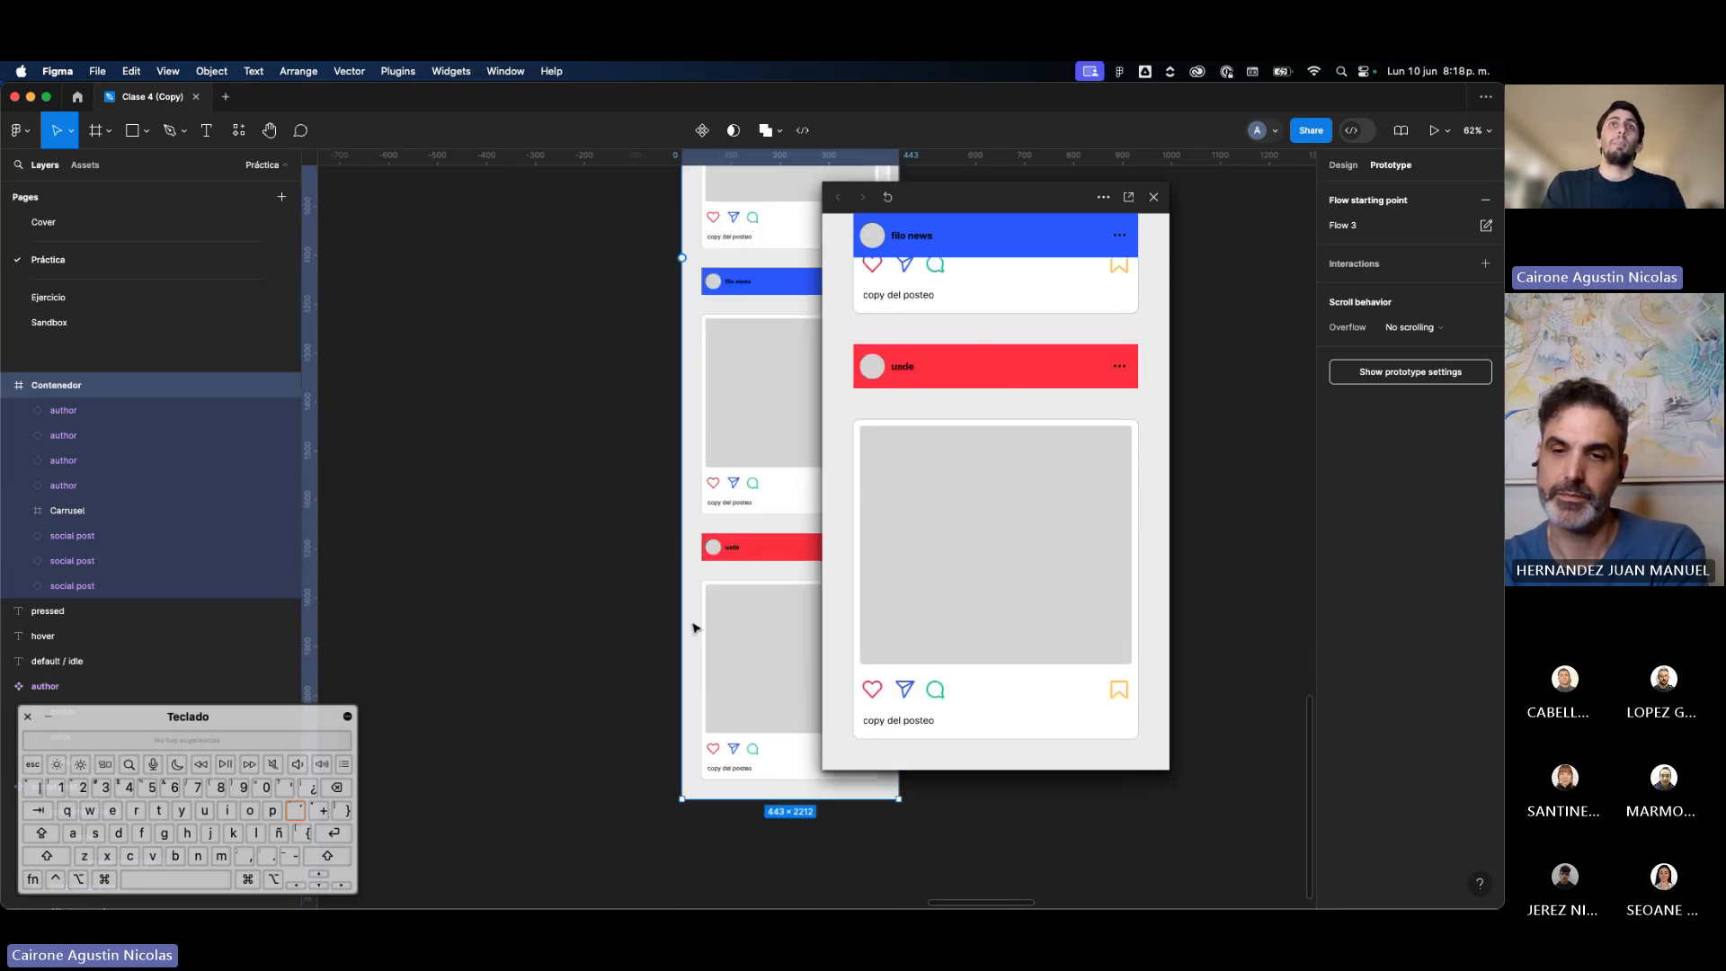
scroll(692, 626, down, 3)
drag(753, 739, 753, 898)
Step: Scroll to the end of the preview to check the red uade header's sticky behaviour over the last post
scroll(1006, 387, down, 3)
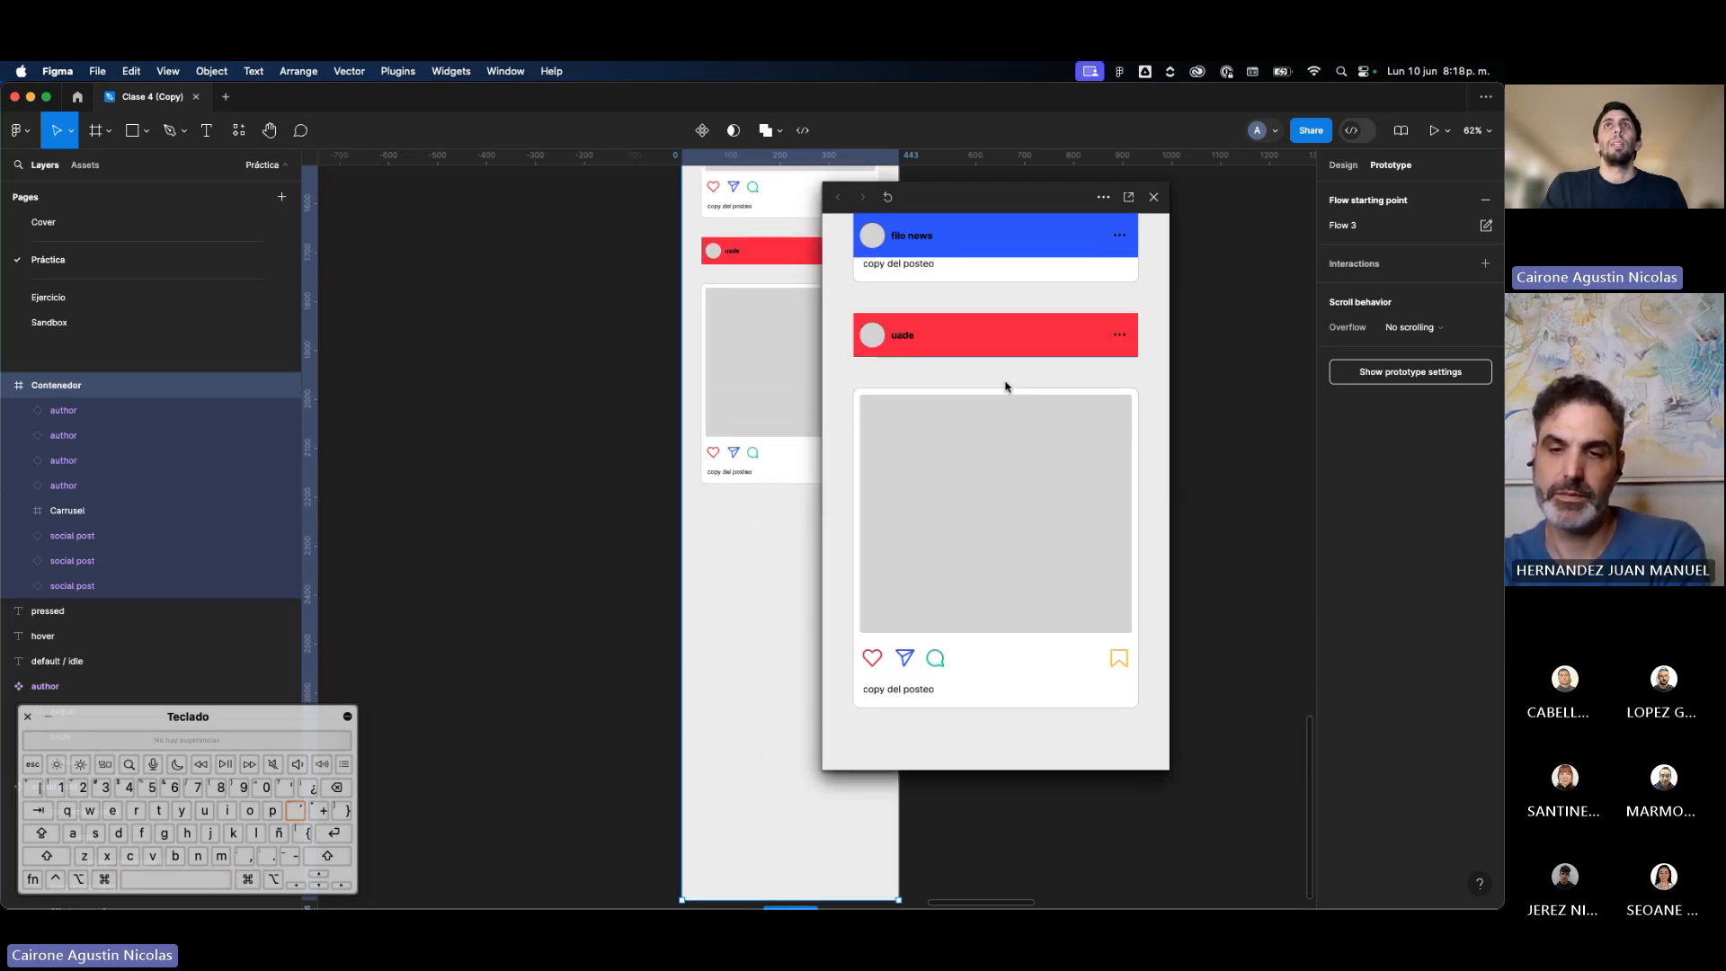
scroll(1006, 386, down, 1)
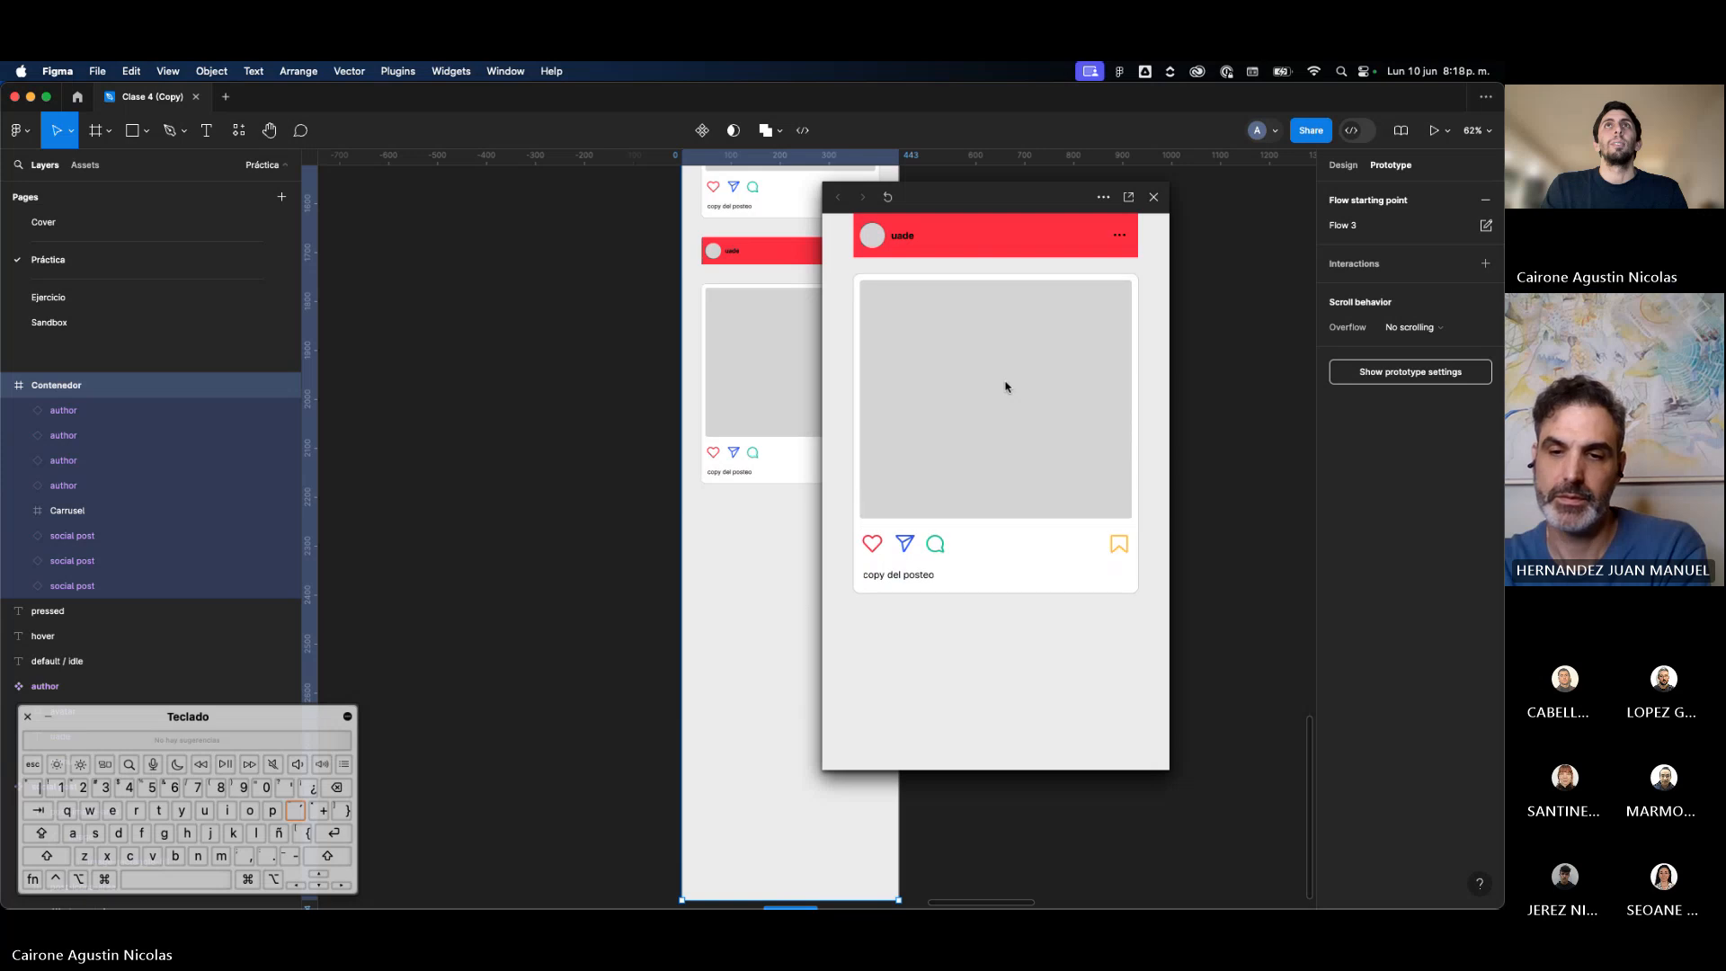
scroll(1006, 387, down, 5)
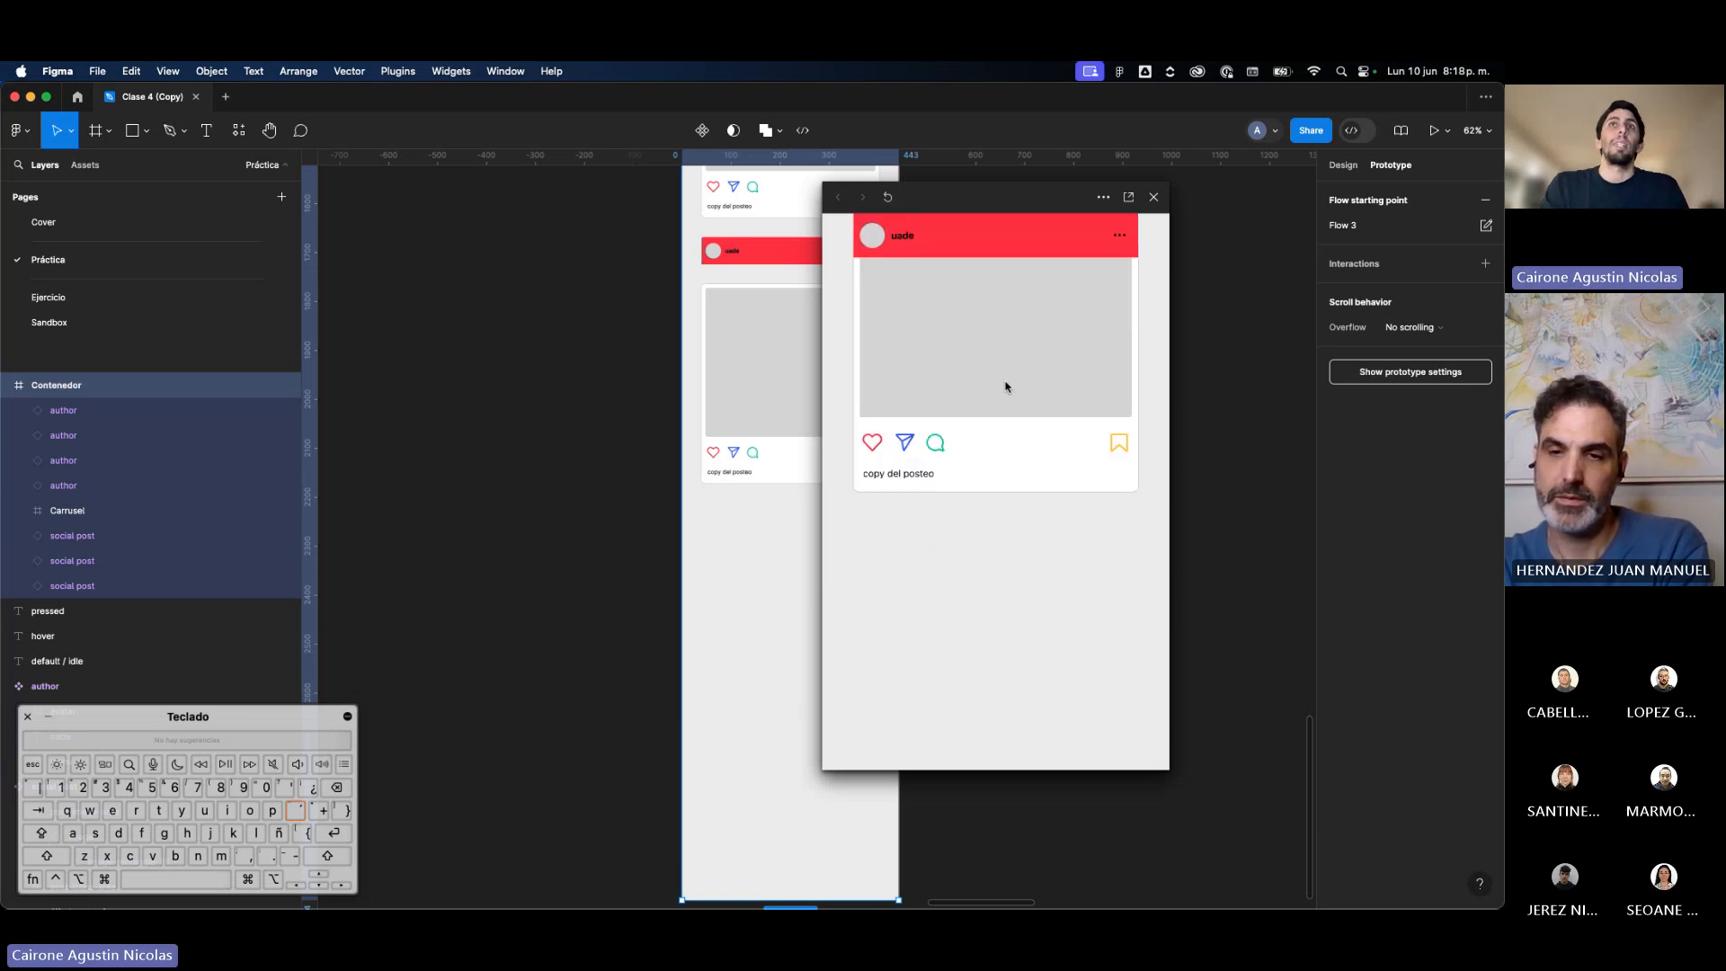
Step: Scroll back and forth through the preview to check how the stacked author headers behave in reverse, and close the preview
scroll(1005, 387, up, 2)
scroll(1005, 387, up, 3)
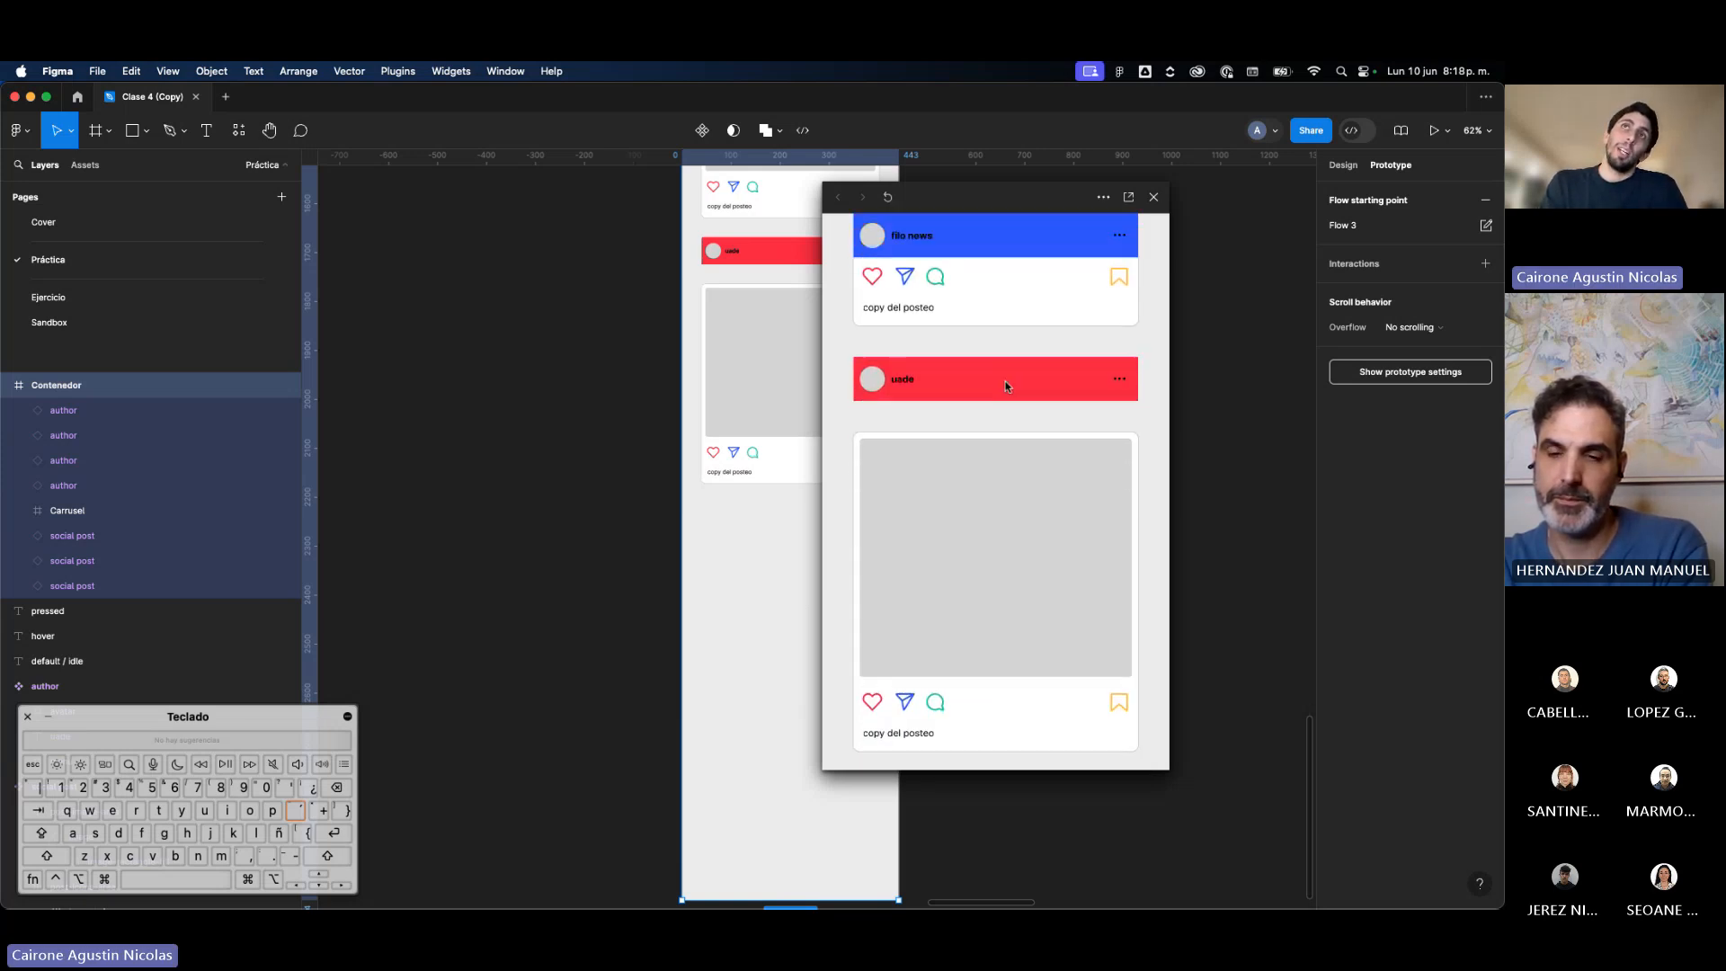
scroll(1005, 386, down, 2)
scroll(1006, 386, up, 12)
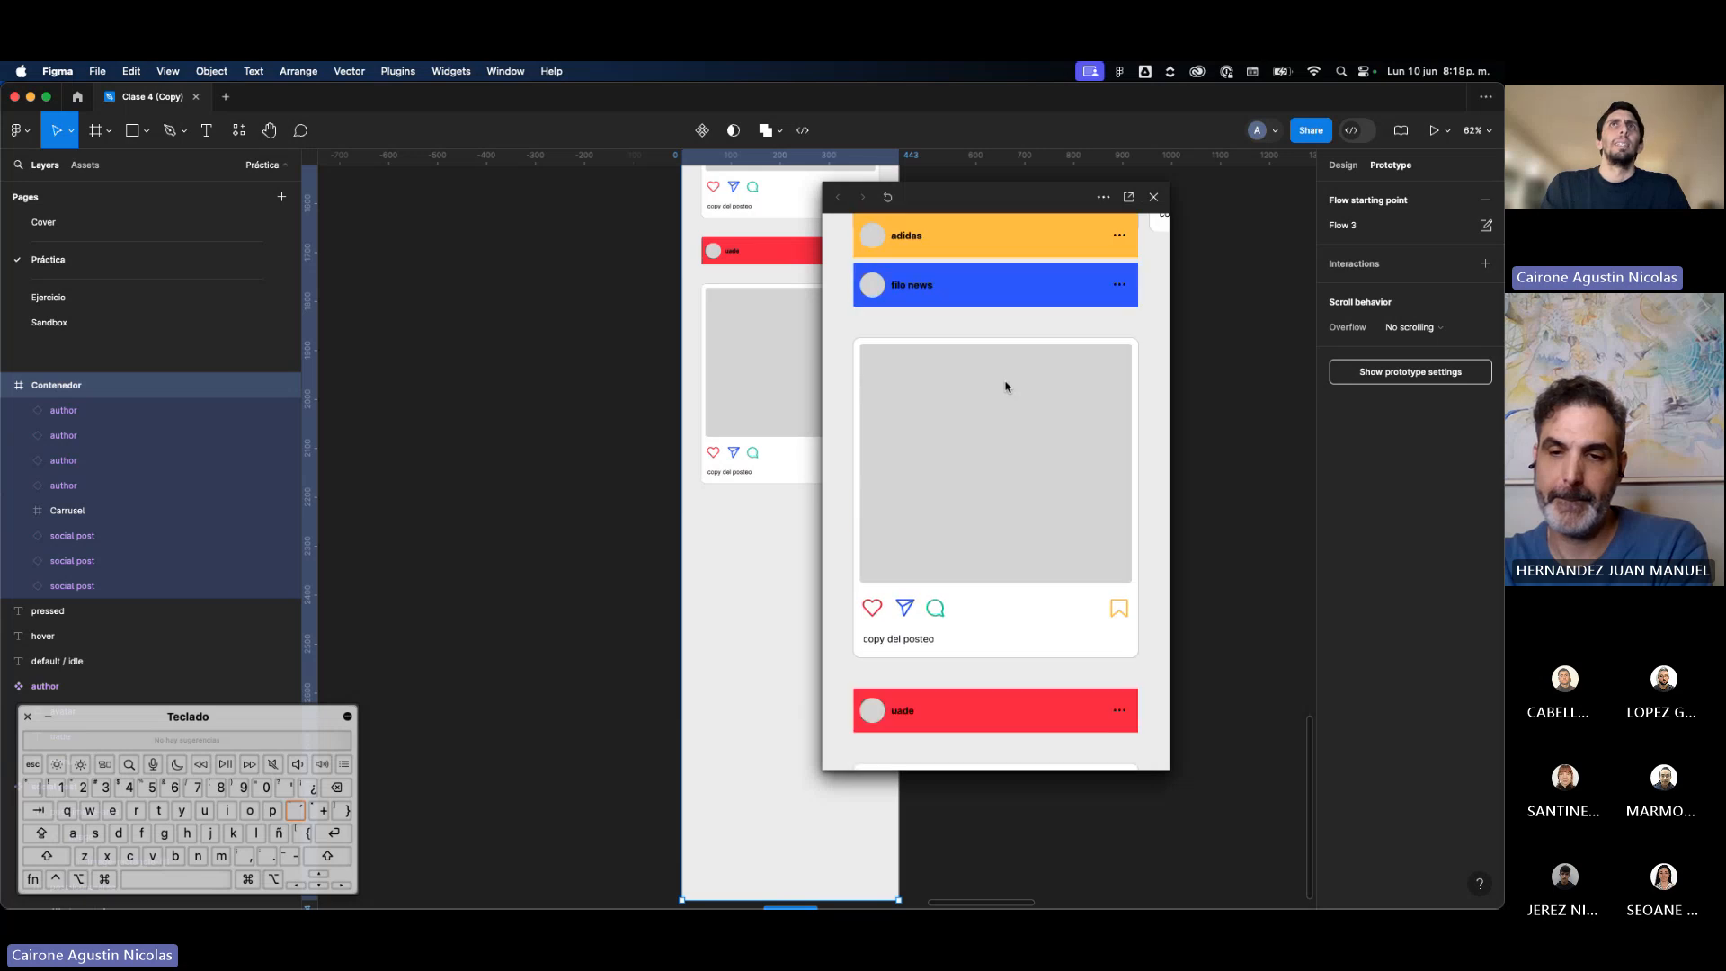
scroll(1006, 387, down, 3)
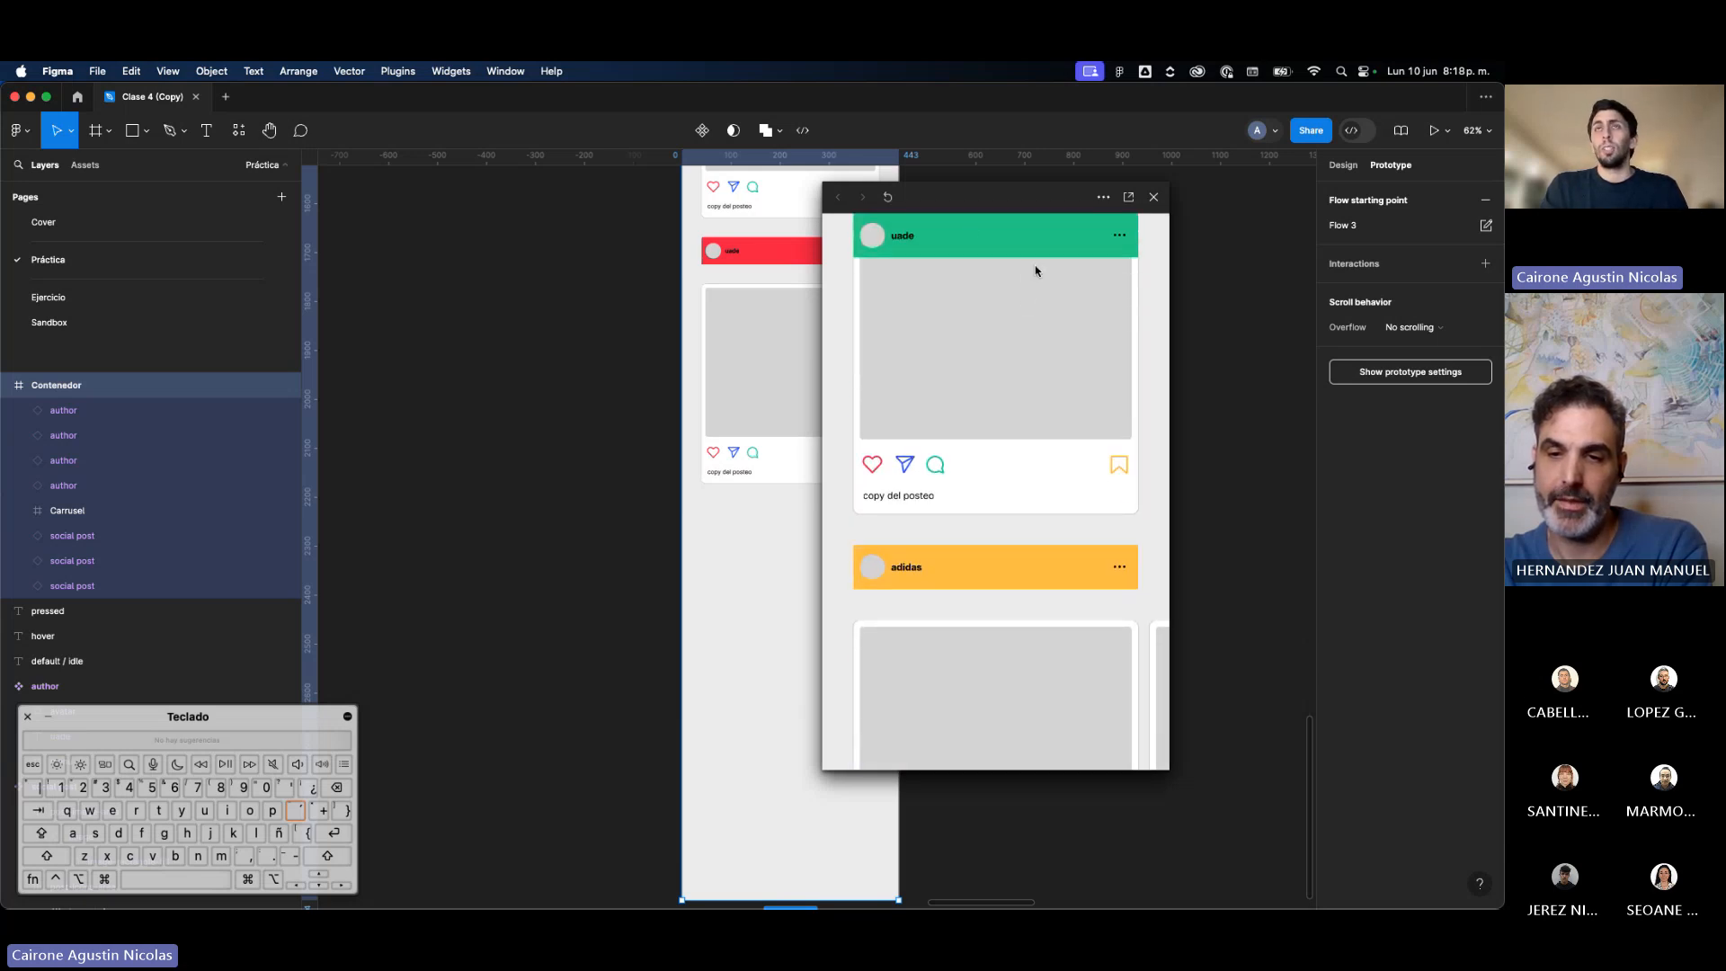
click(764, 260)
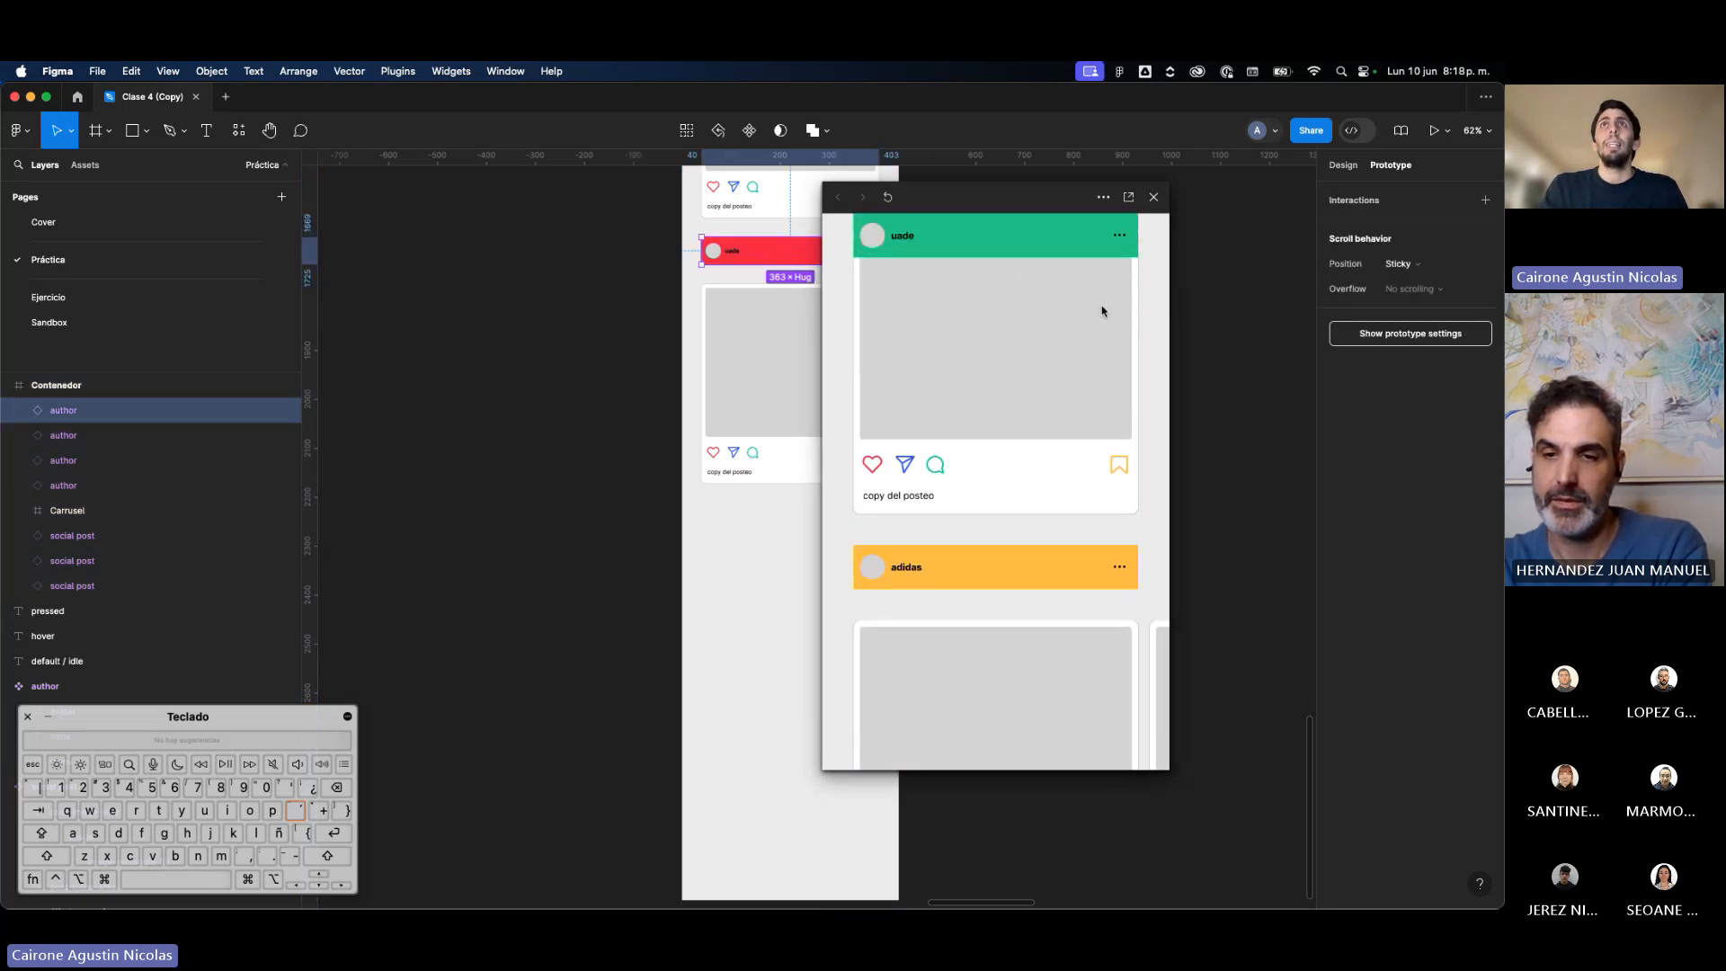
scroll(980, 328, down, 4)
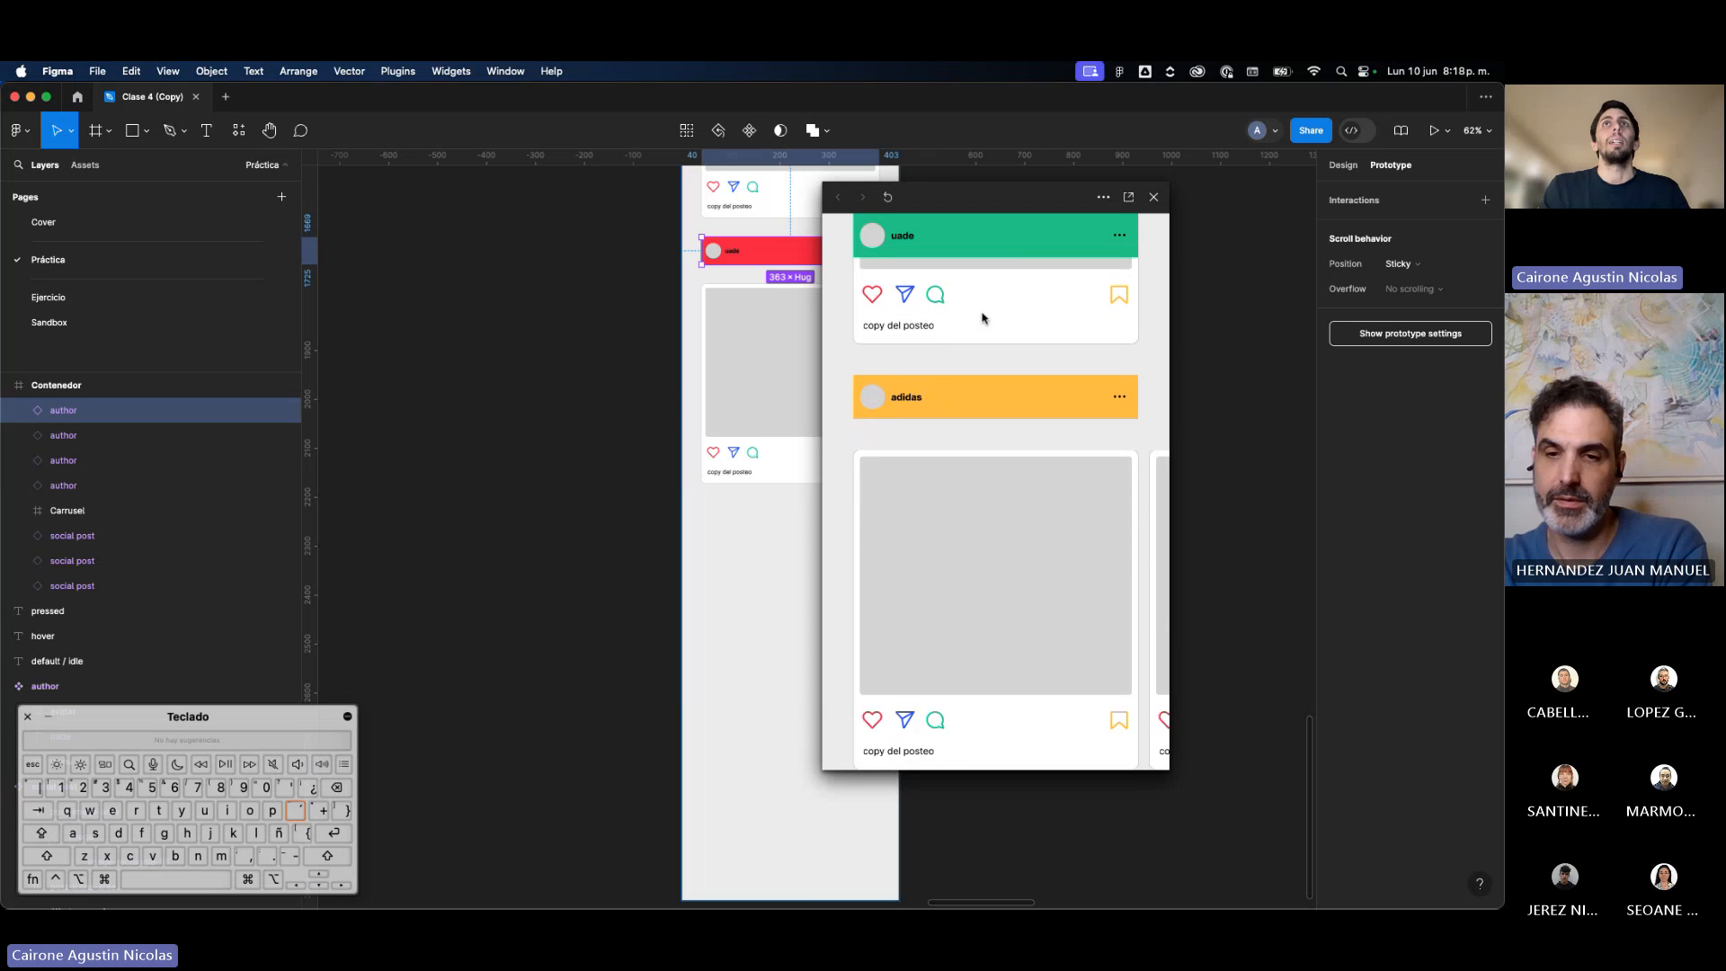
click(1153, 197)
click(1005, 374)
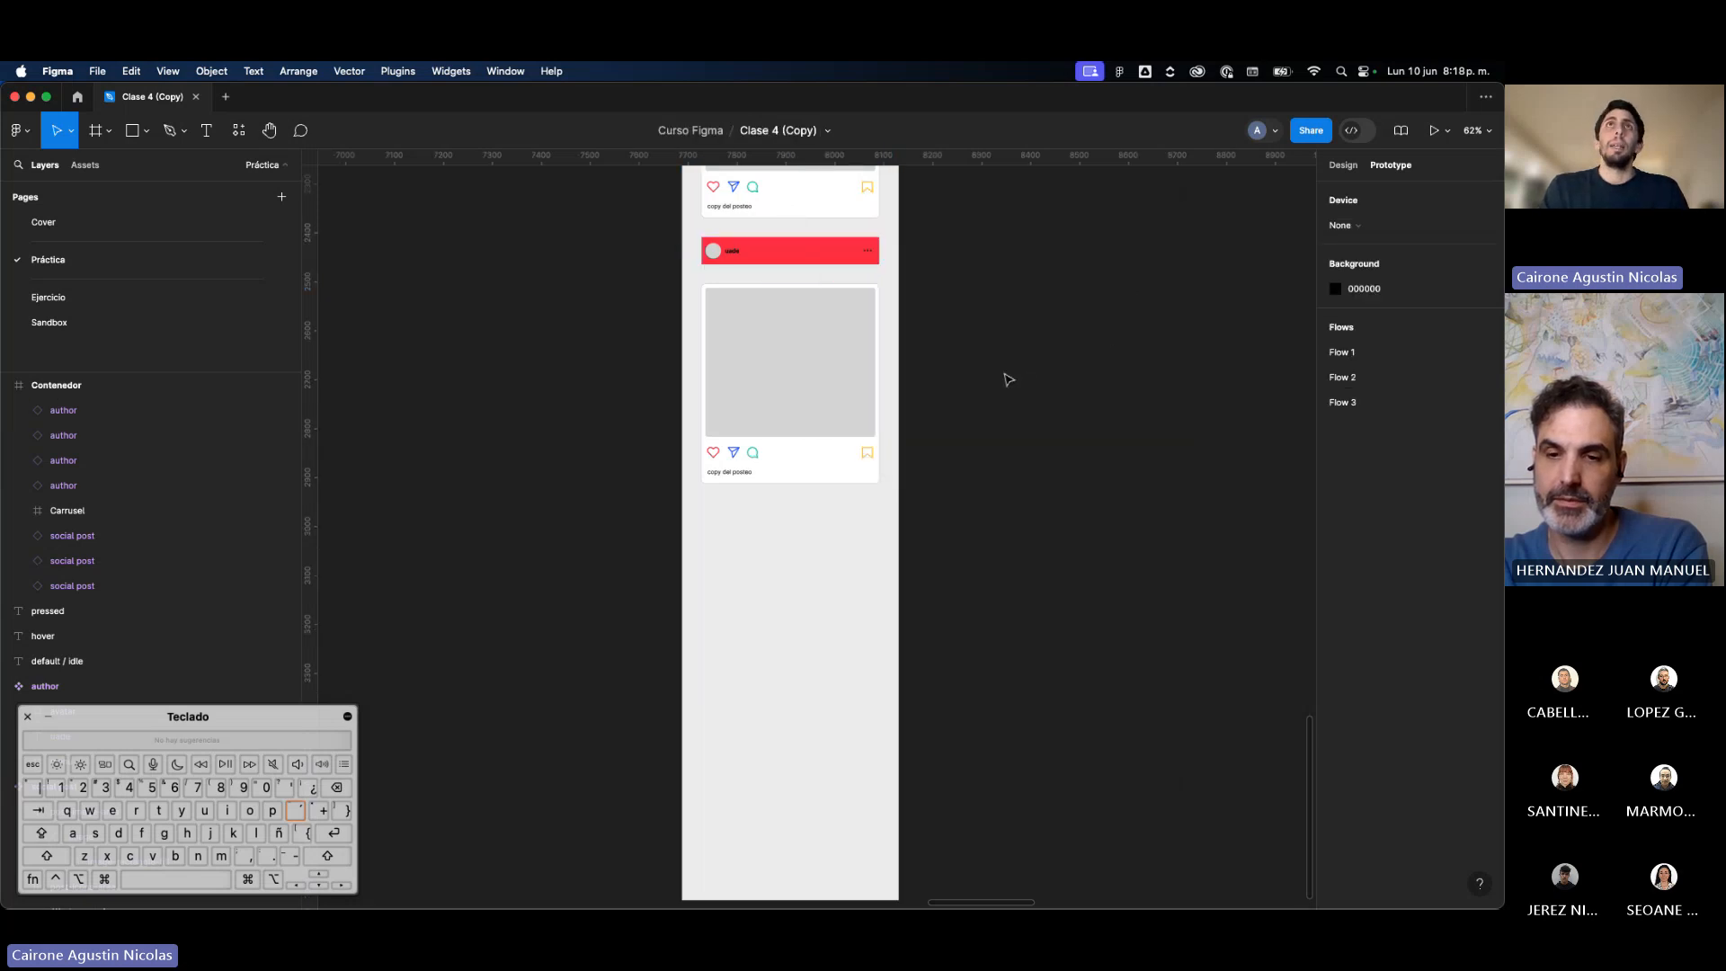
Step: Shorten the Contenedor frame from its bottom edge to just below the last post, about 2235 high
scroll(1006, 376, up, 10)
scroll(1008, 380, down, 3)
scroll(1007, 381, down, 10)
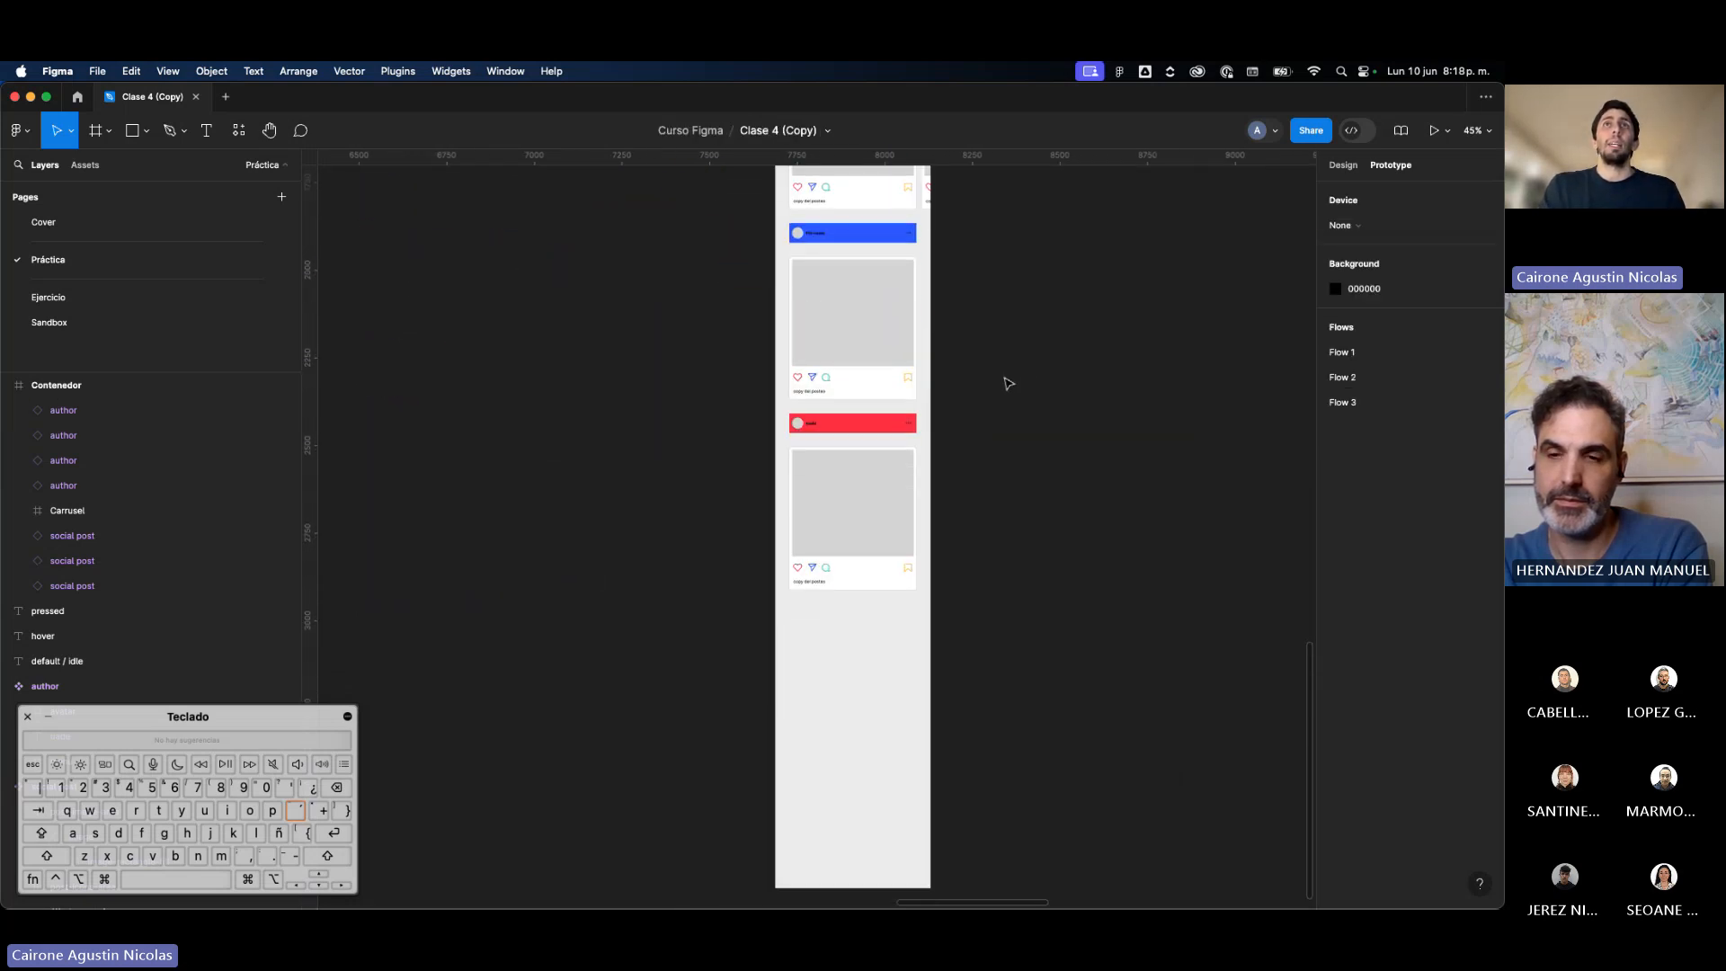
scroll(899, 625, down, 2)
click(890, 818)
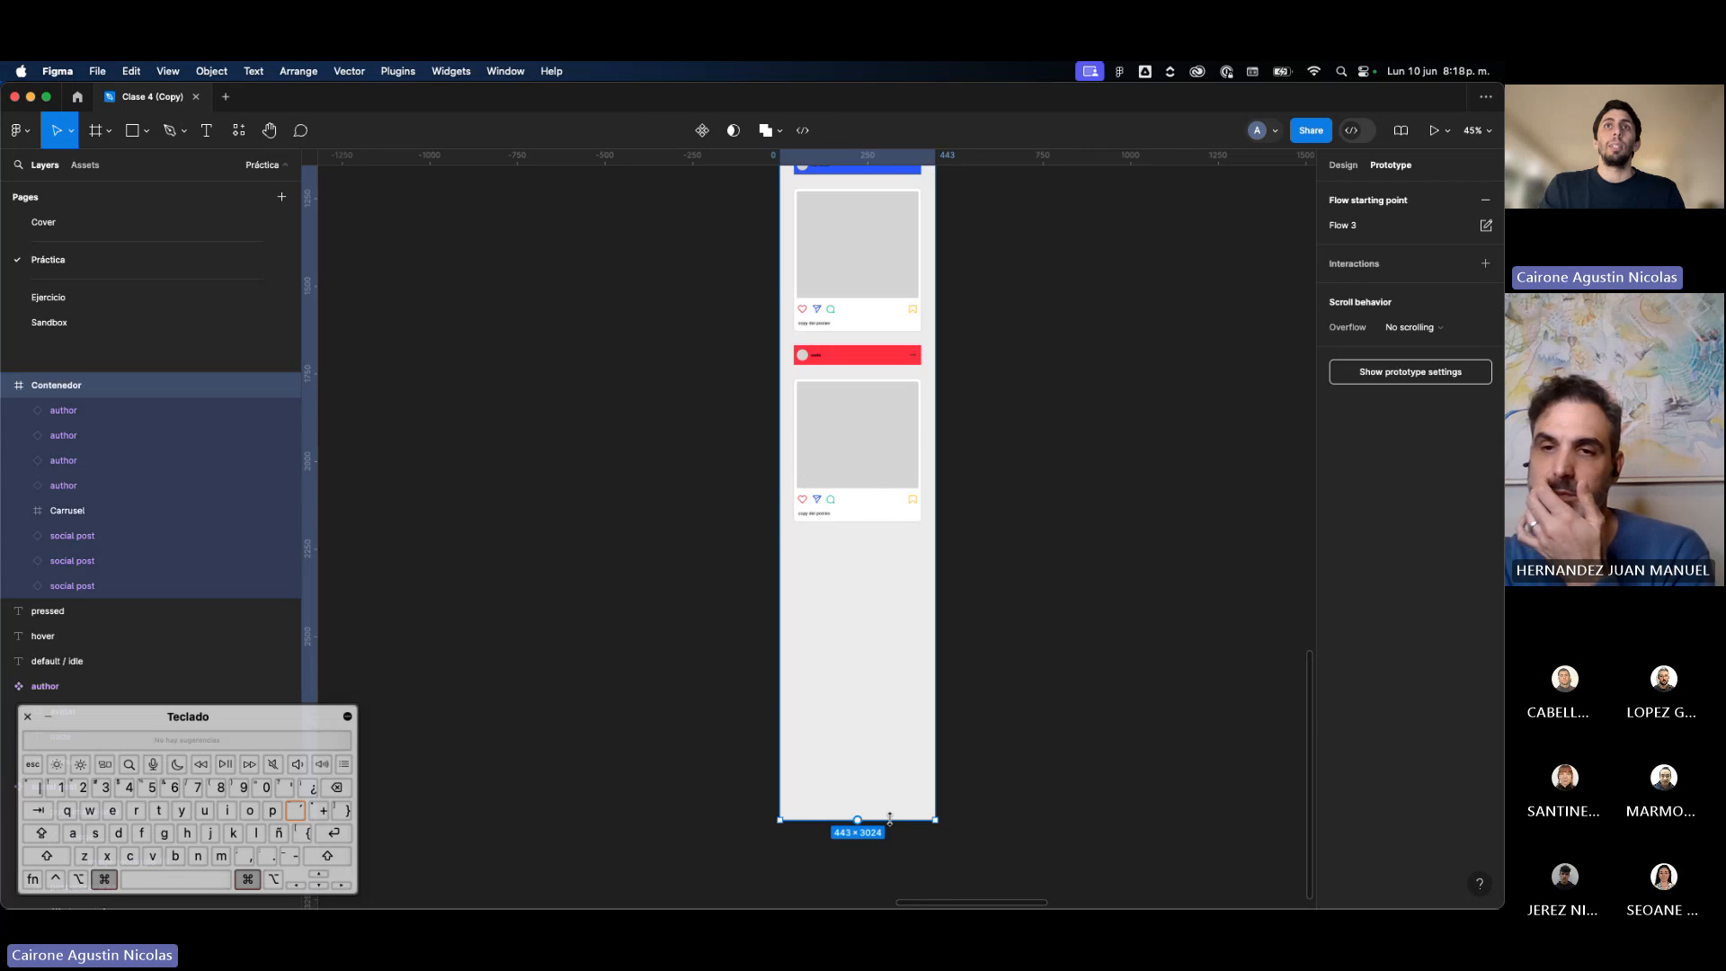
drag(897, 730, 914, 542)
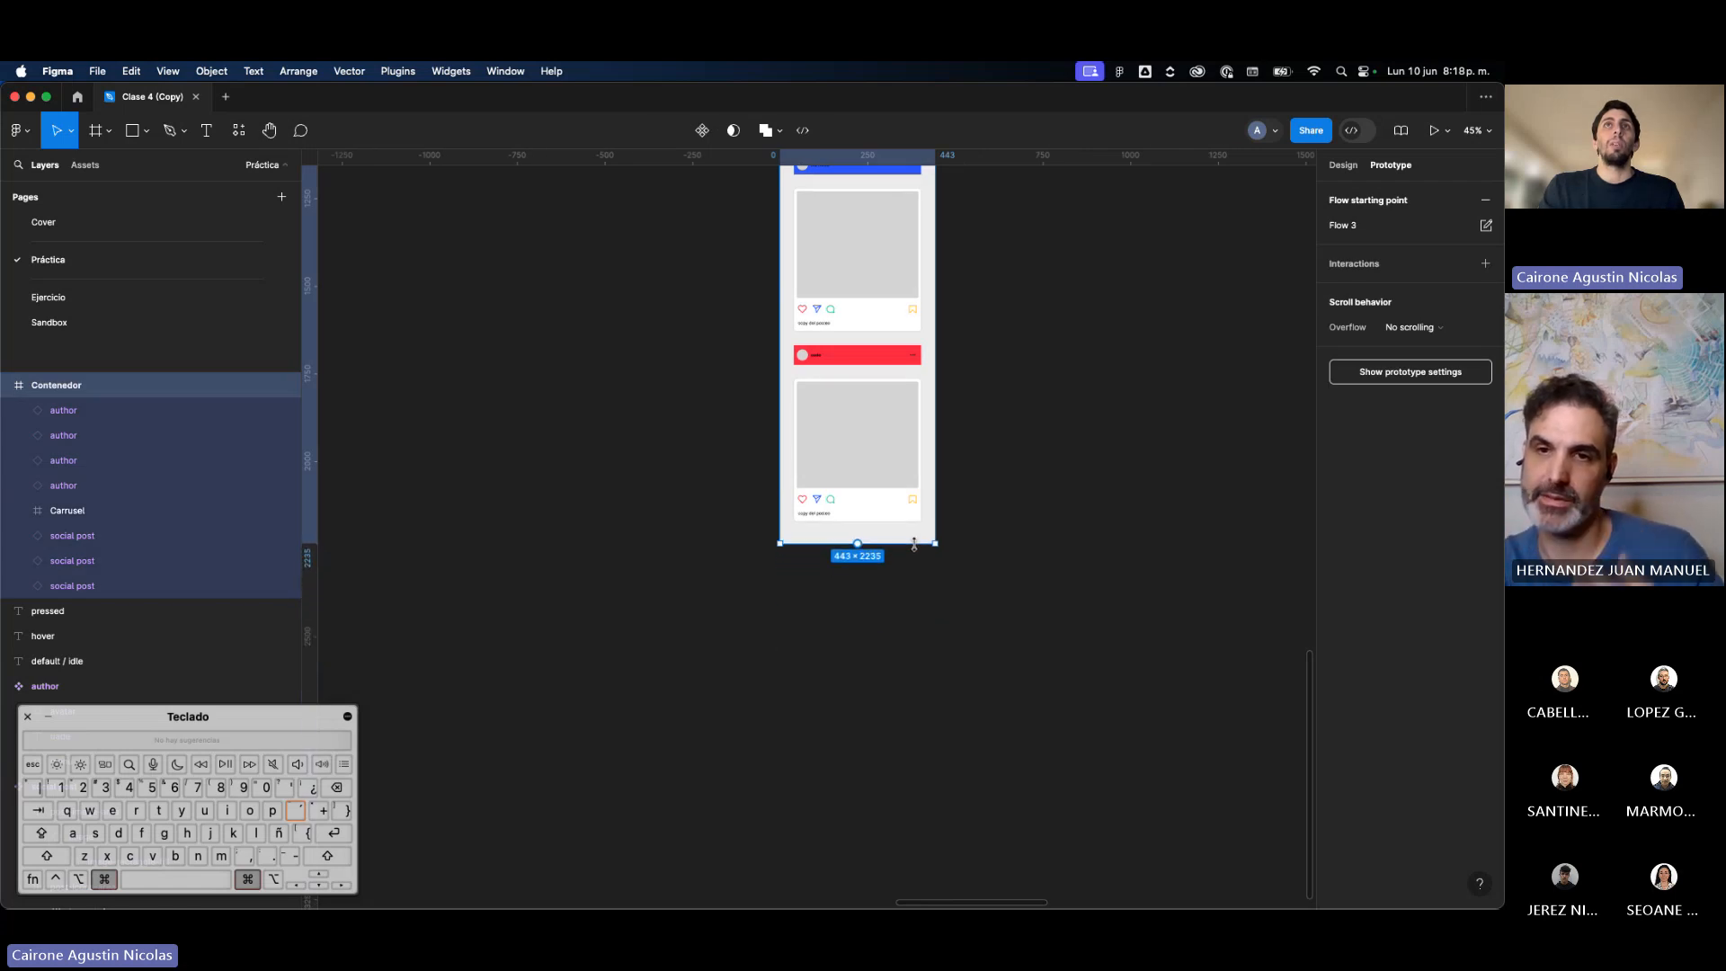
scroll(914, 542, up, 5)
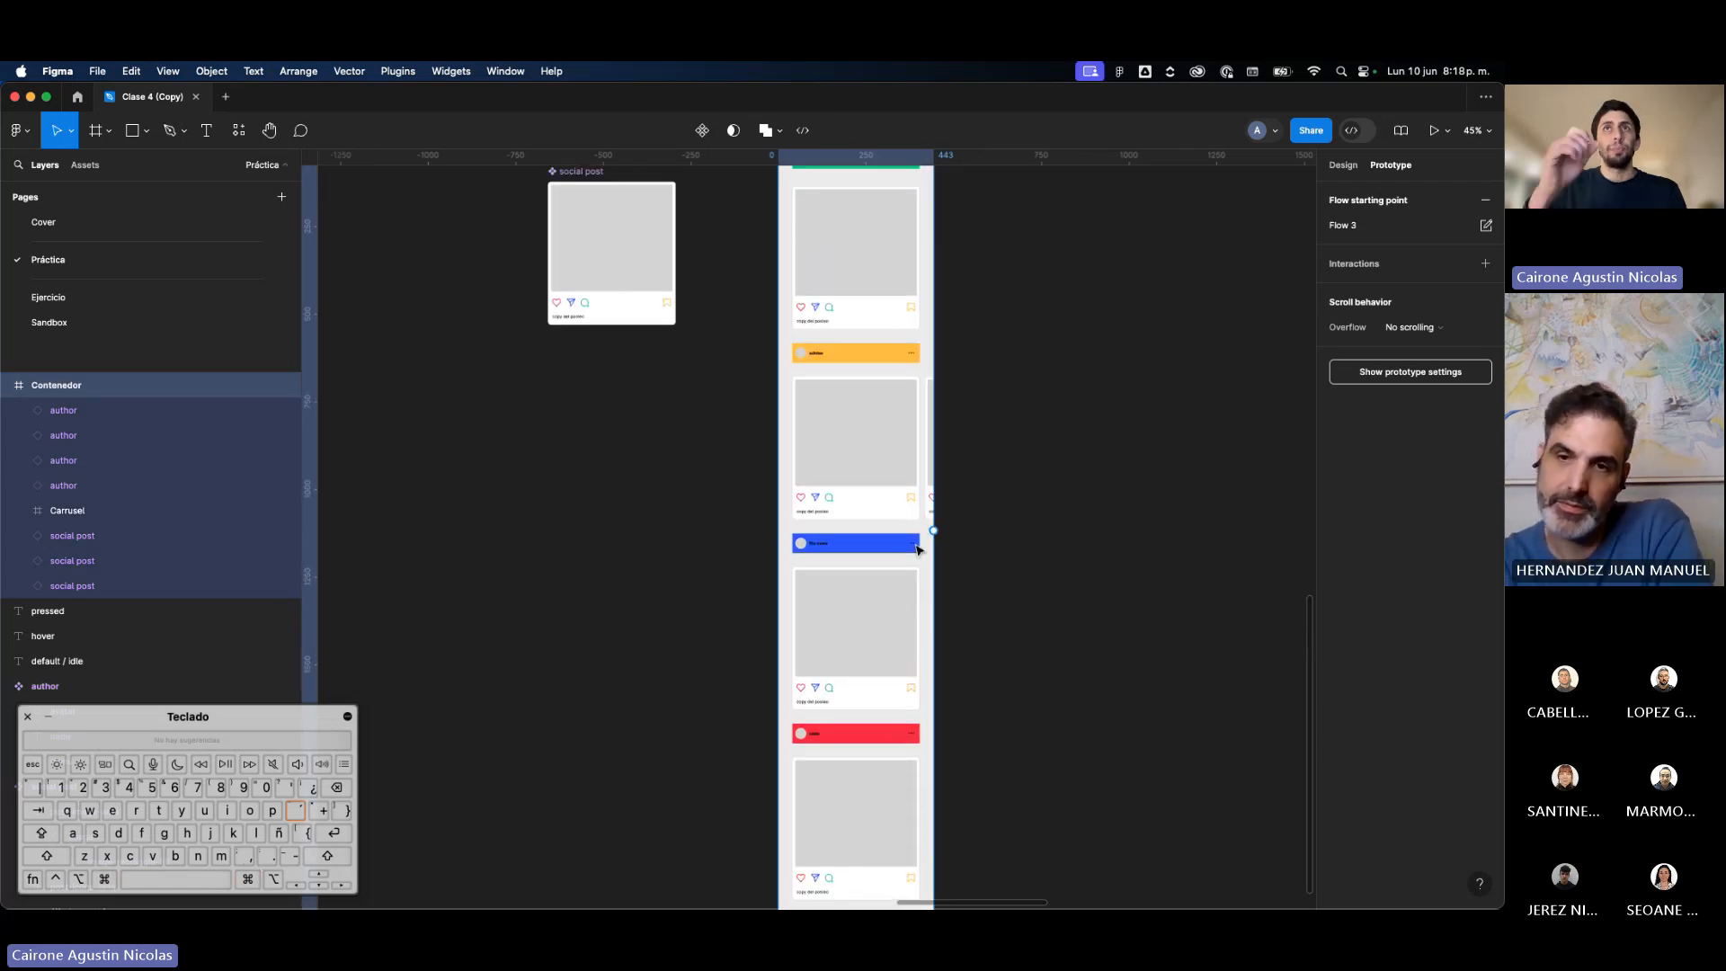
scroll(917, 549, down, 3)
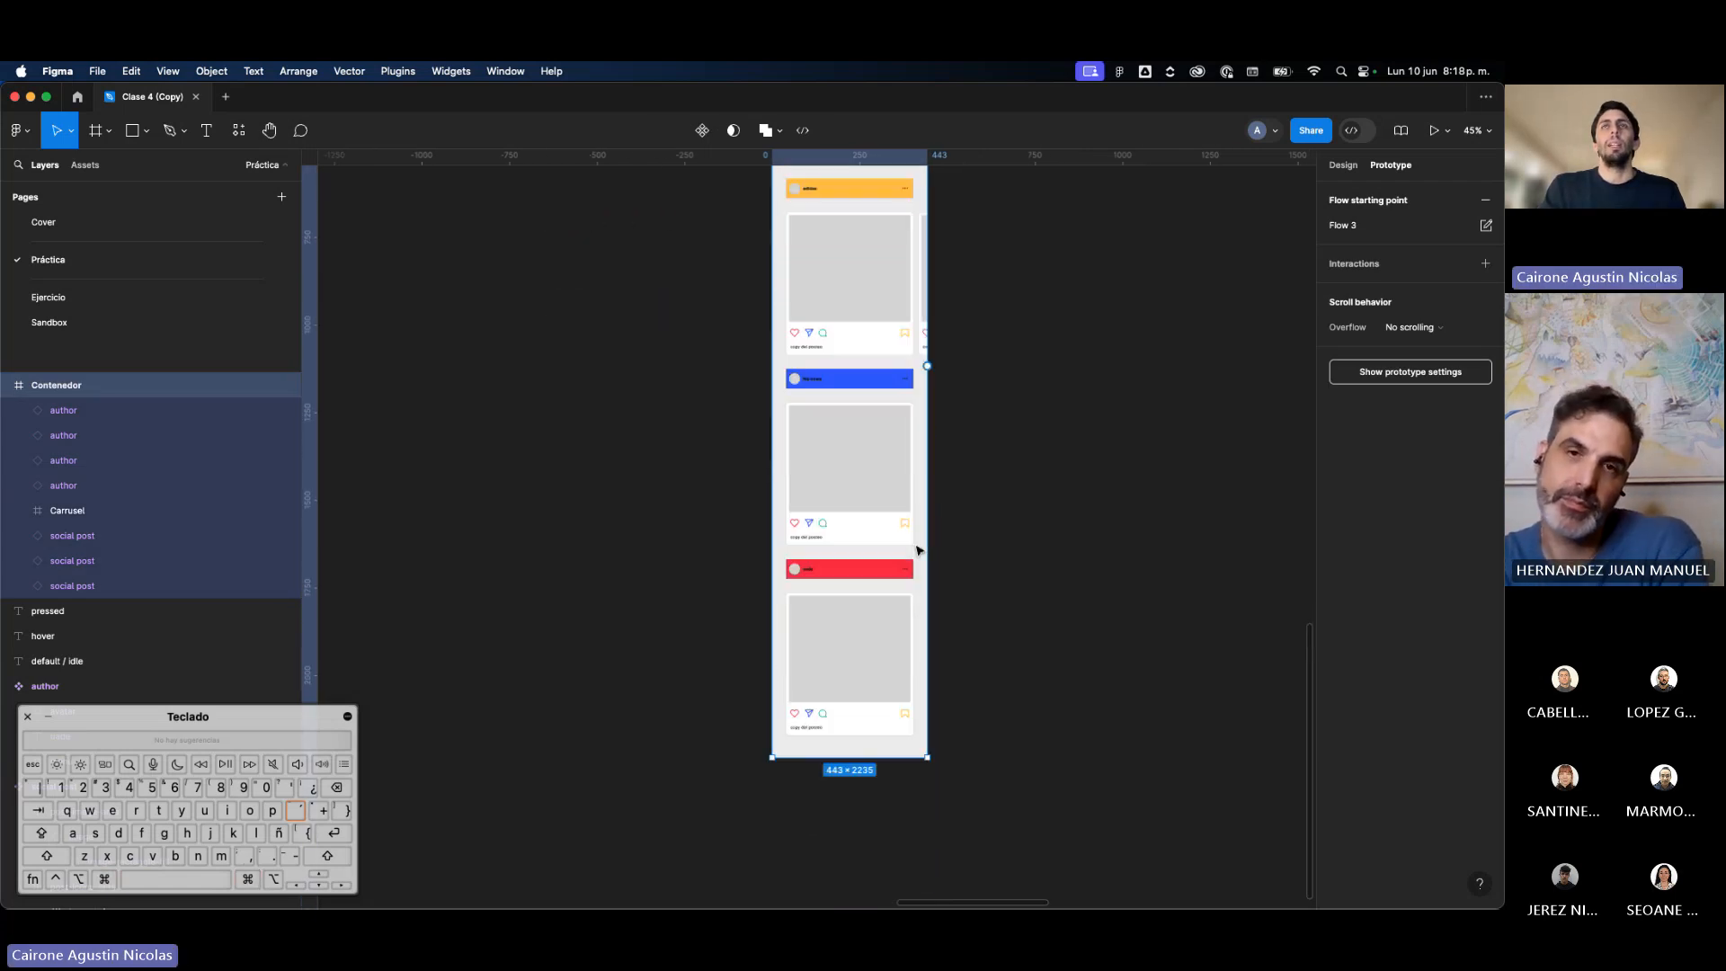
click(963, 643)
Step: Place a copy of the default / idle comment icon in the empty canvas area below the Components set
scroll(929, 675, up, 4)
scroll(929, 675, down, 7)
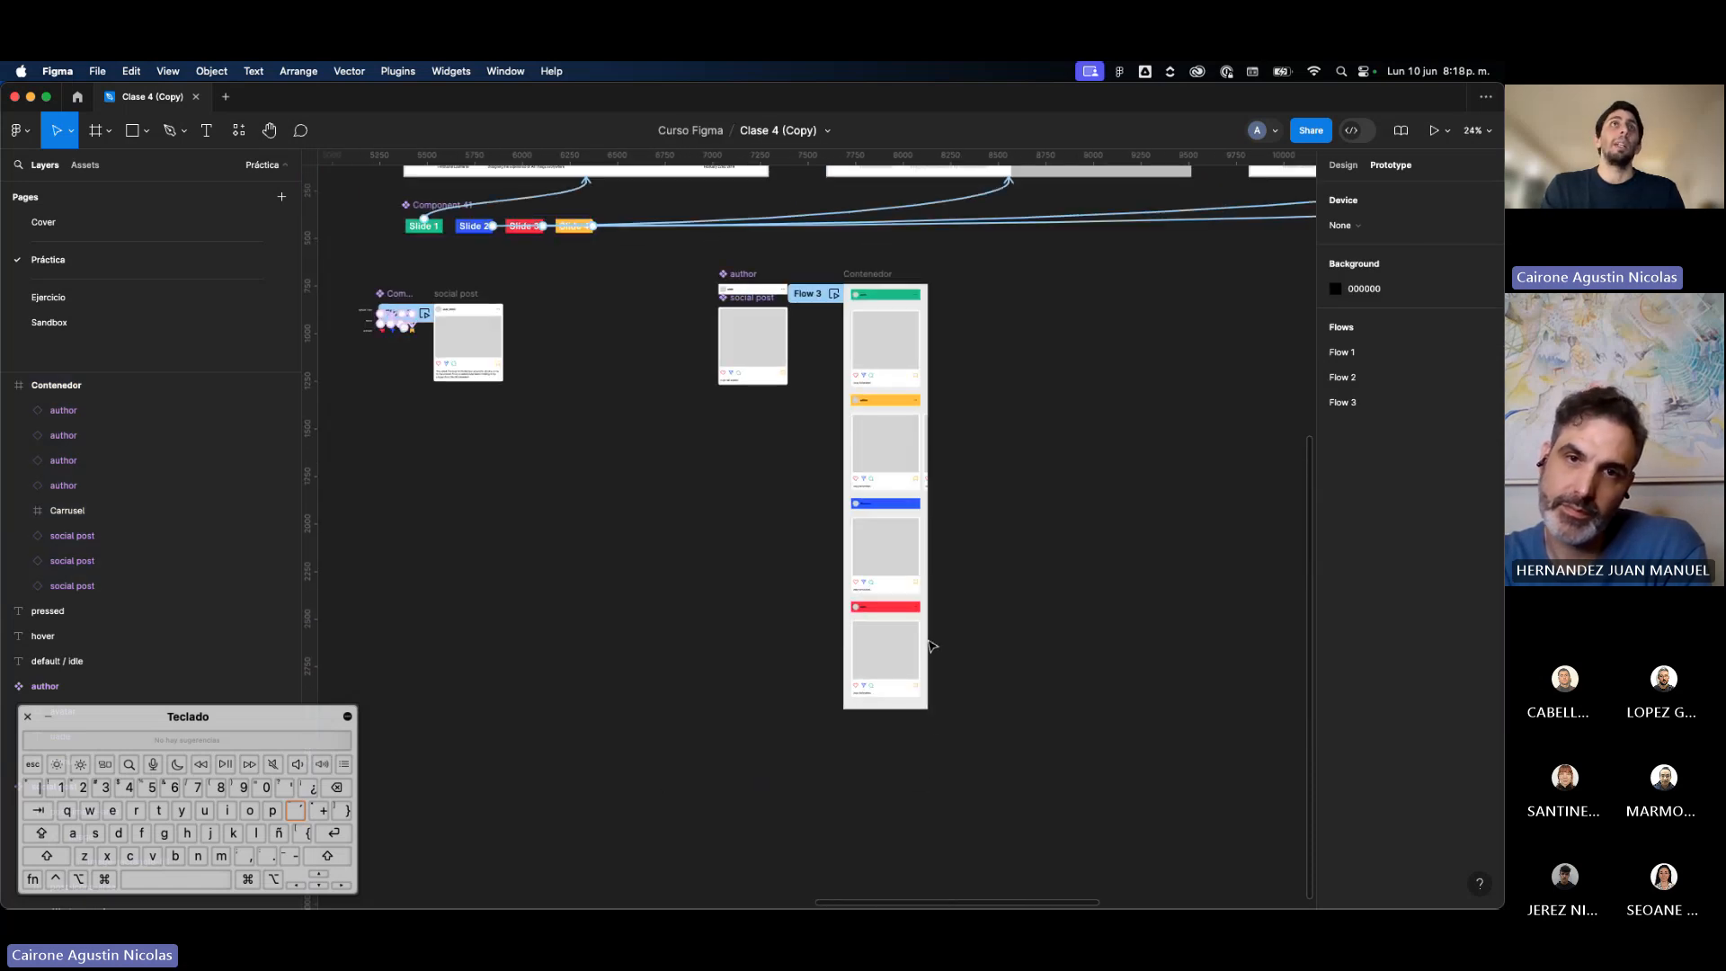
scroll(491, 234, up, 6)
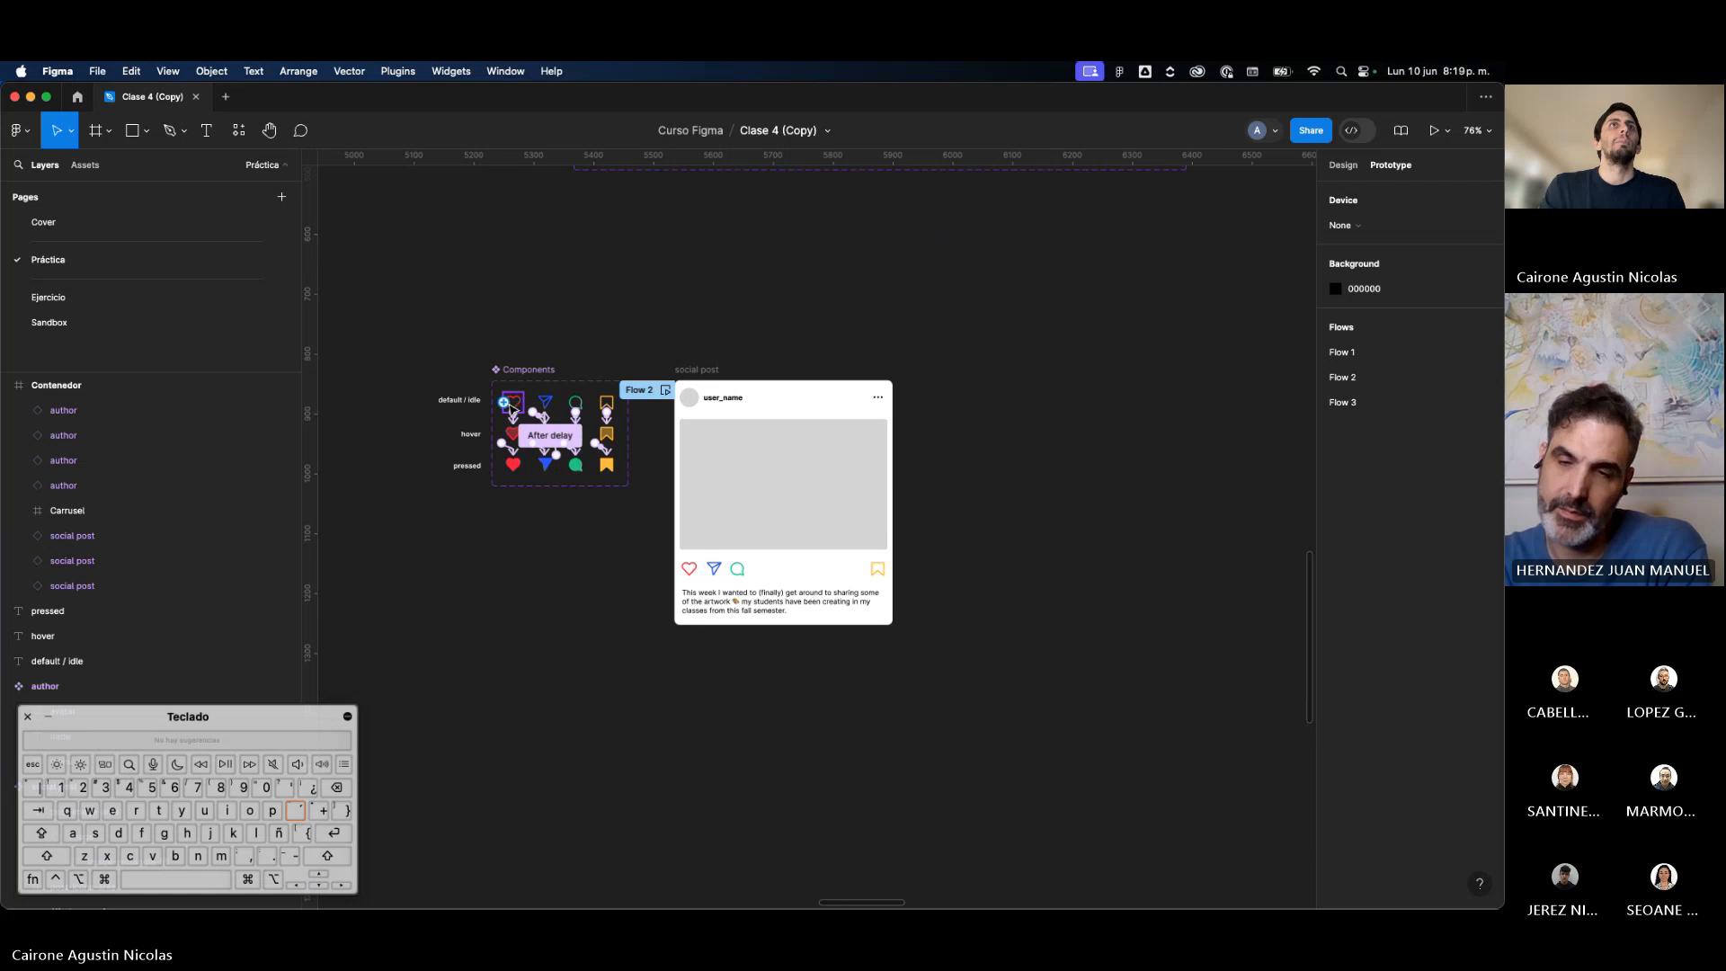
click(520, 401)
scroll(519, 405, up, 1)
scroll(522, 427, up, 3)
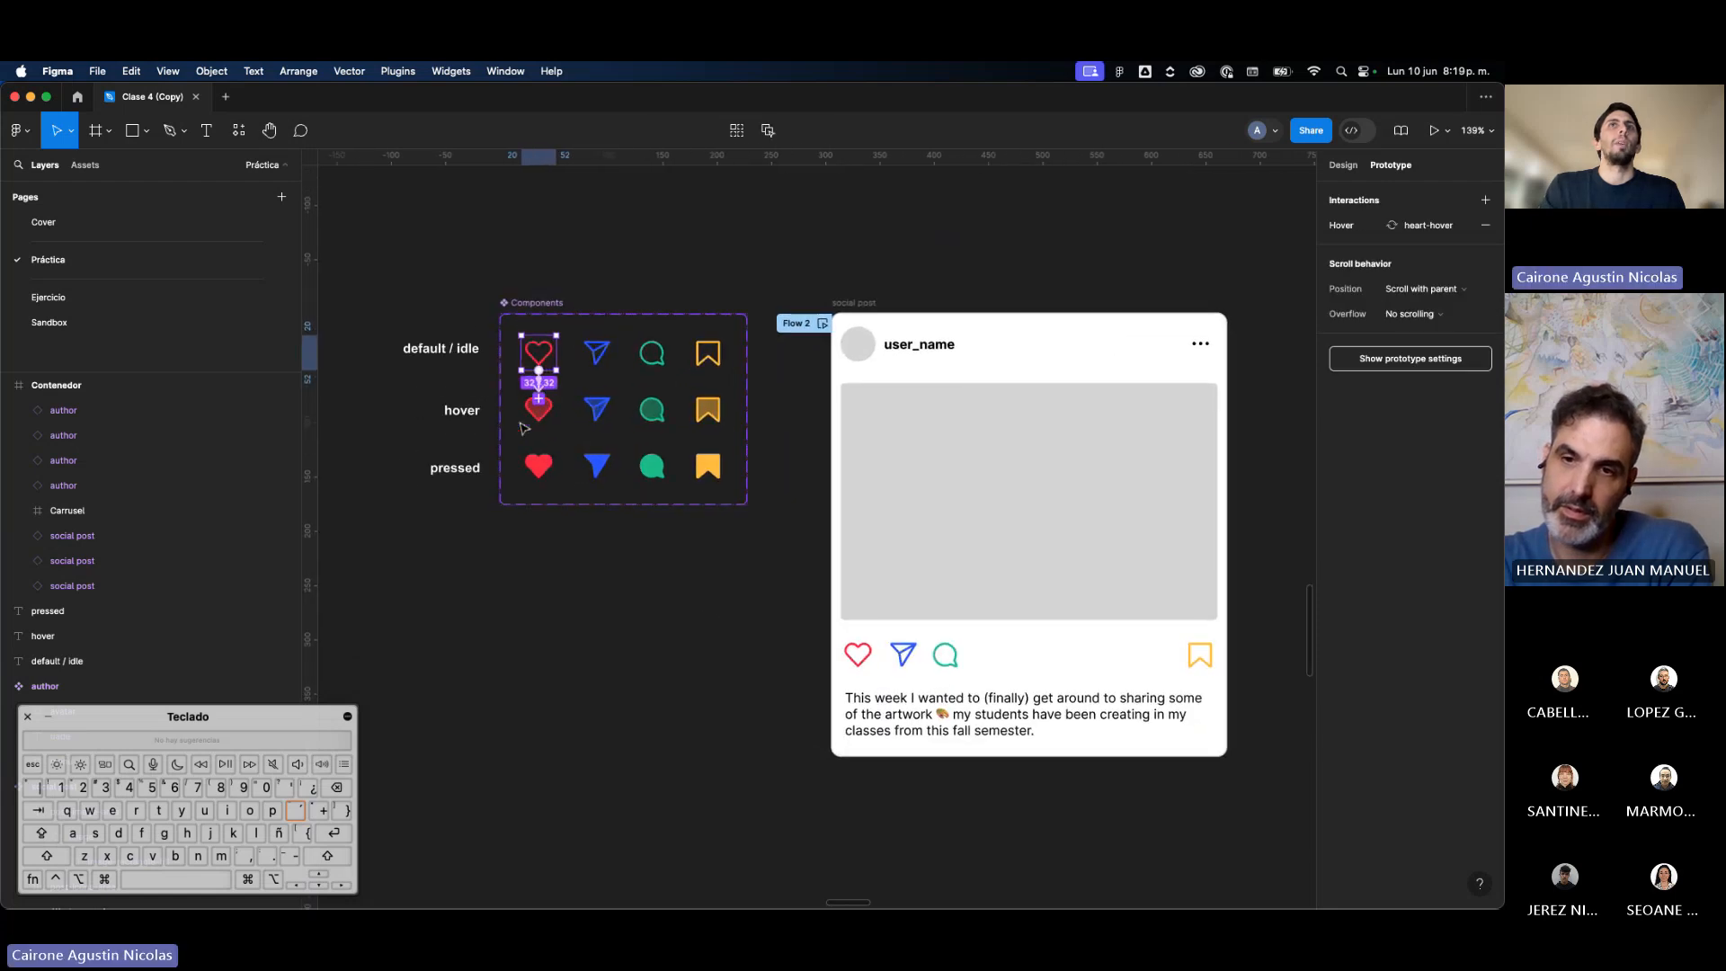
click(609, 551)
scroll(614, 554, up, 2)
scroll(611, 552, up, 2)
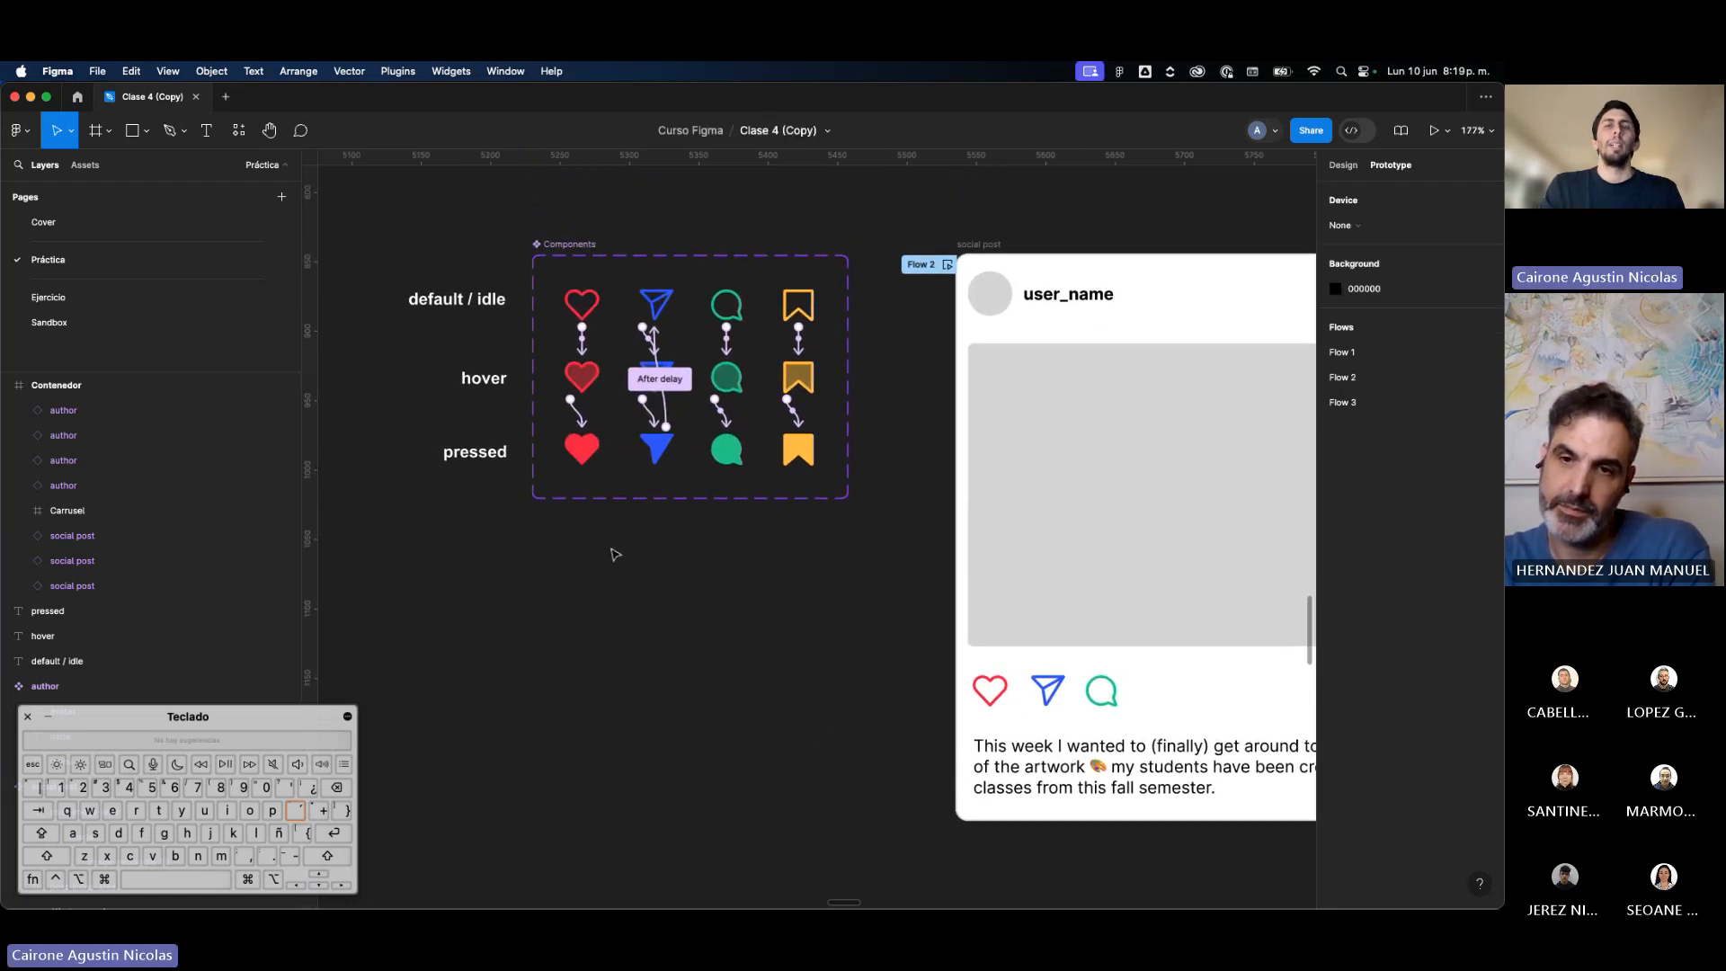
drag(742, 329, 702, 699)
scroll(700, 710, up, 2)
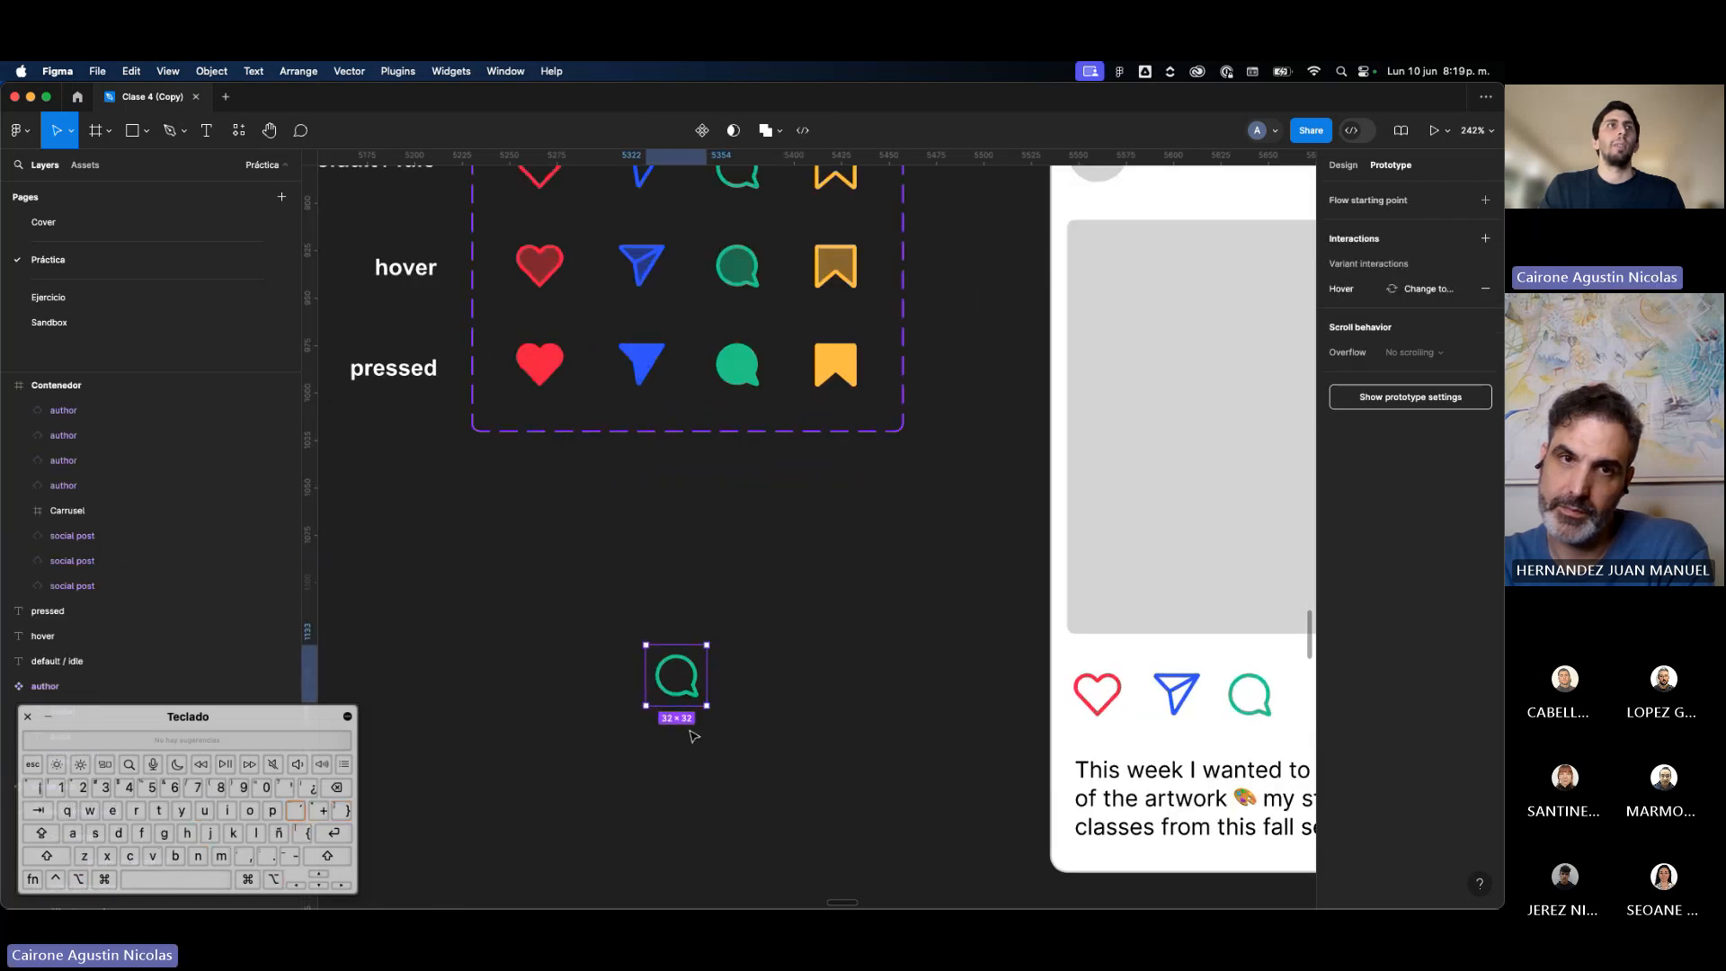
scroll(719, 725, down, 1)
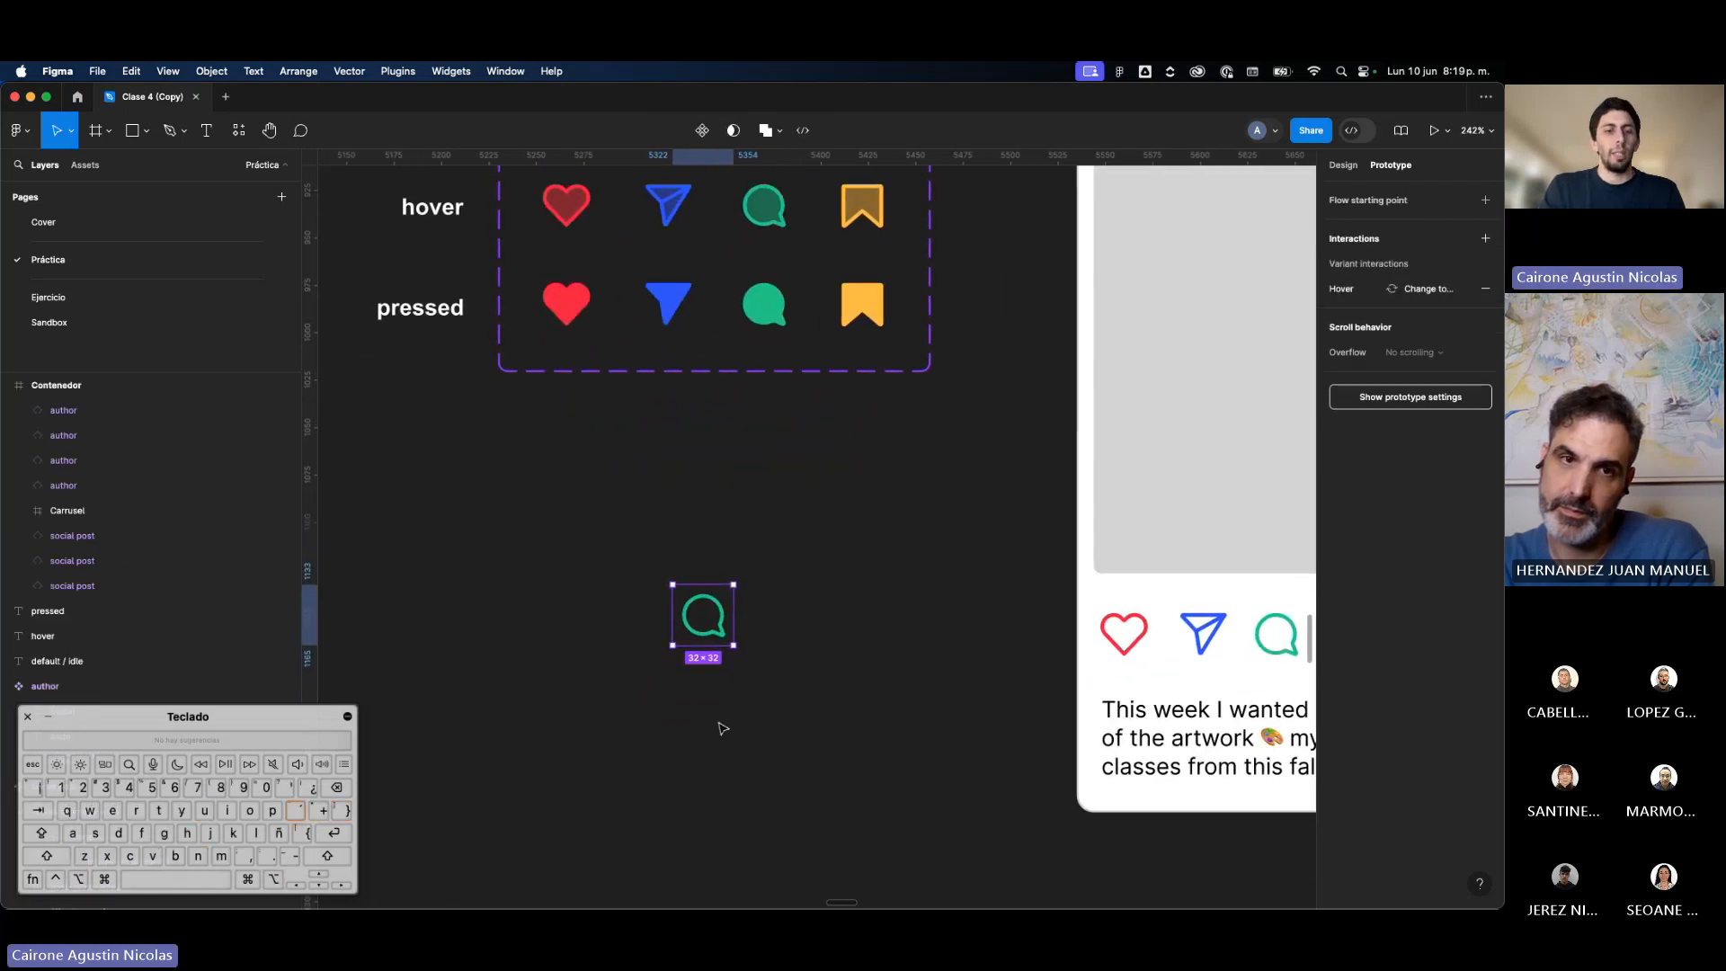
Step: Wrap the comment icon copy in an auto layout frame with 0 spacing and 20 horizontal and vertical padding
key(shift+a)
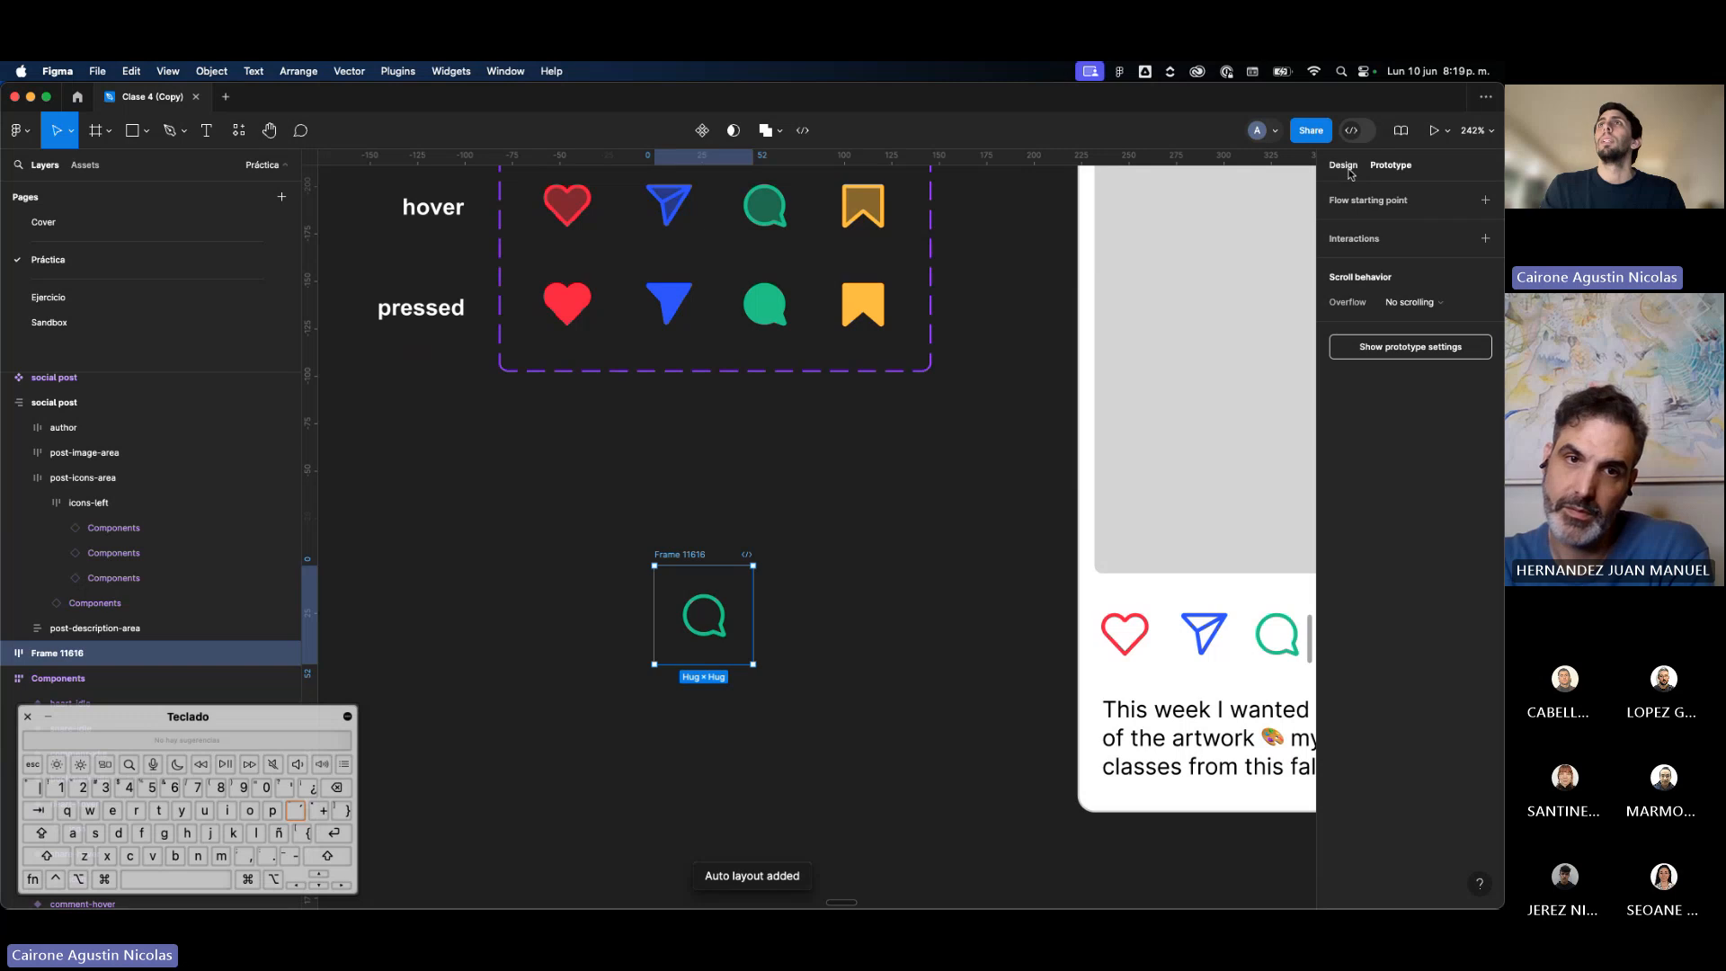
click(1343, 166)
click(1366, 453)
text(0)
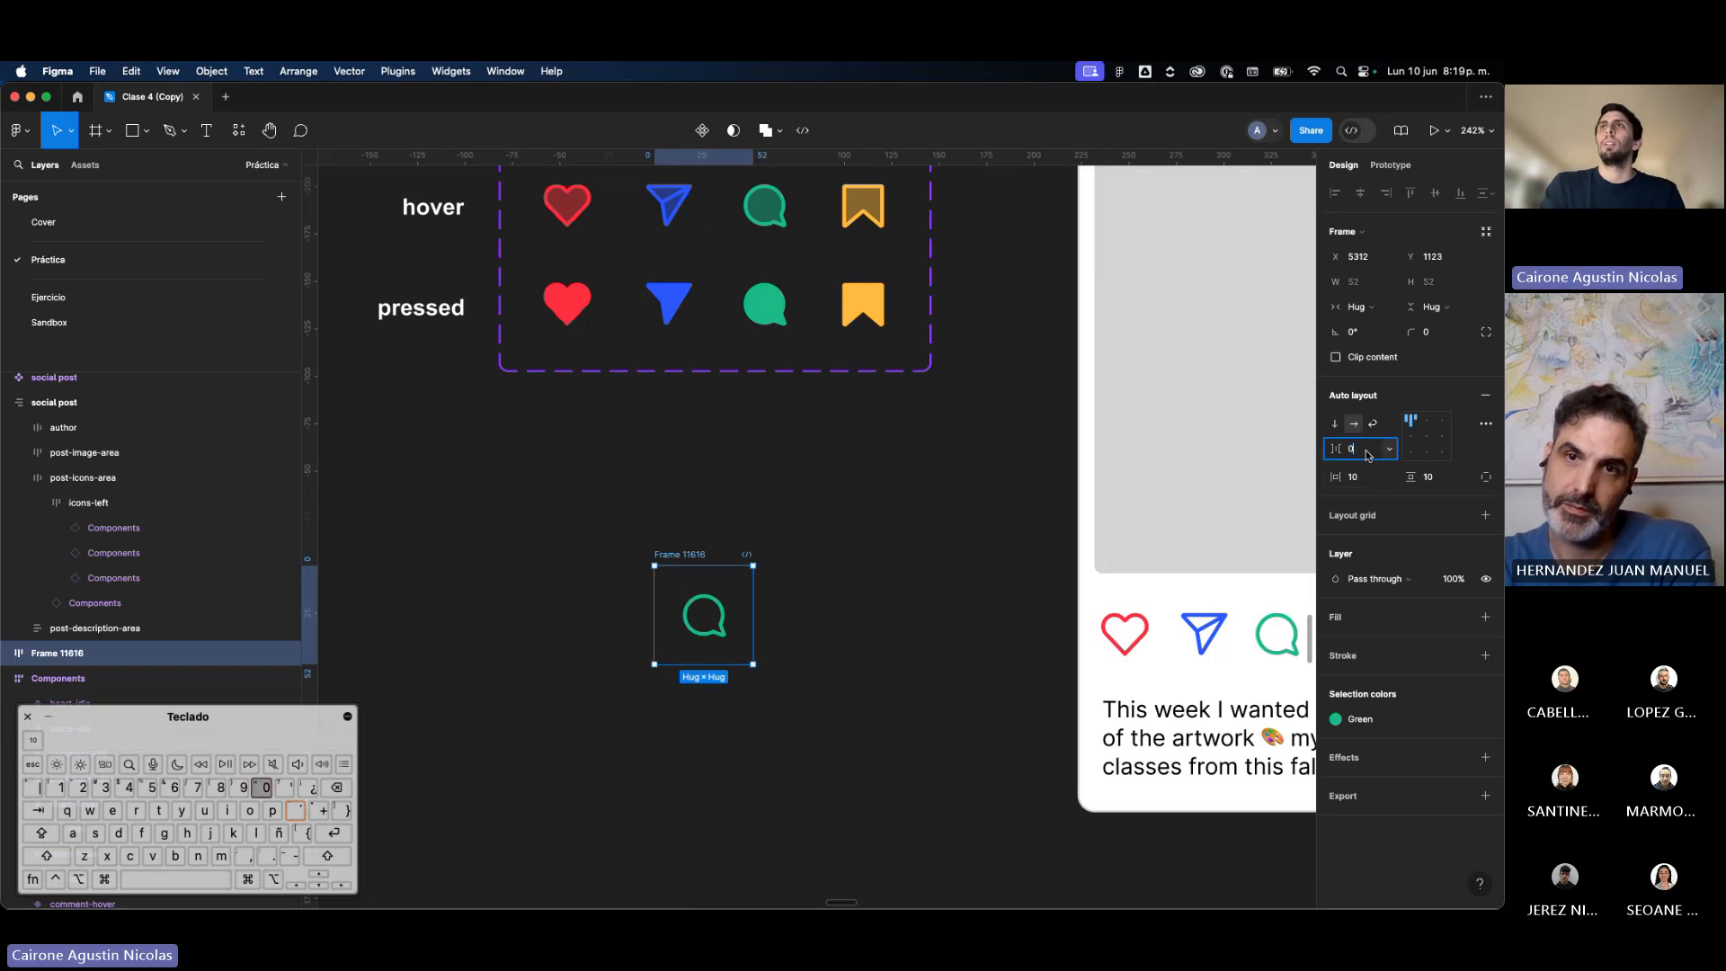
key(Tab)
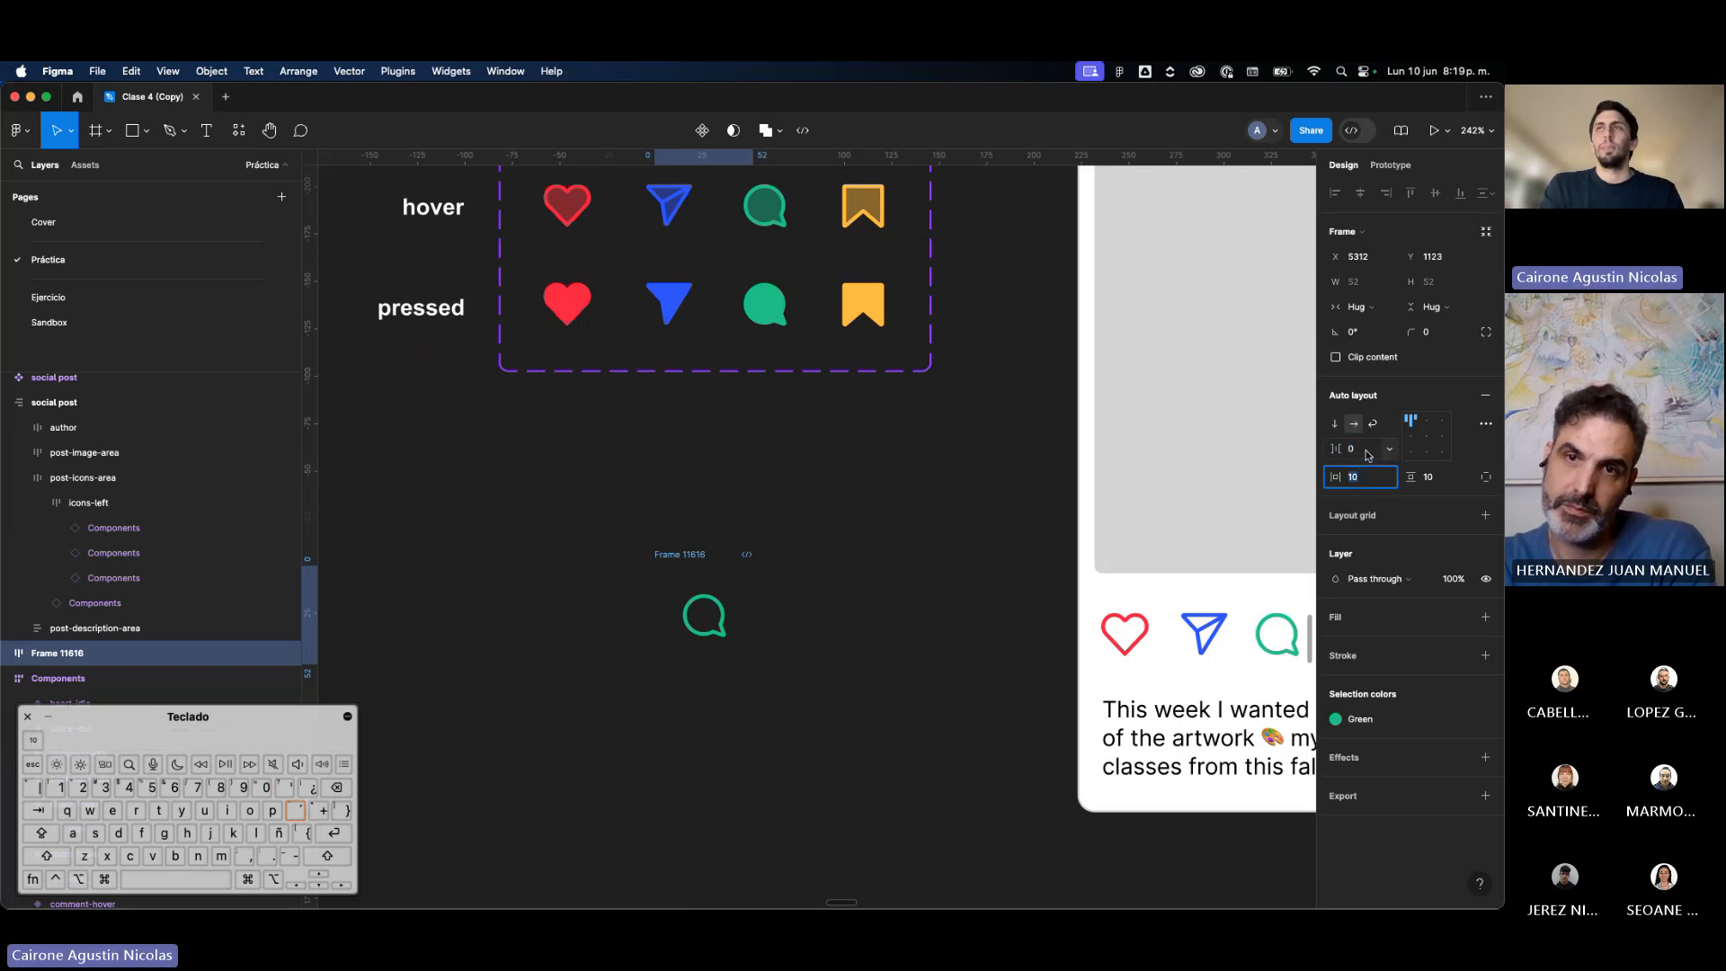
text(20)
key(Tab)
text(20)
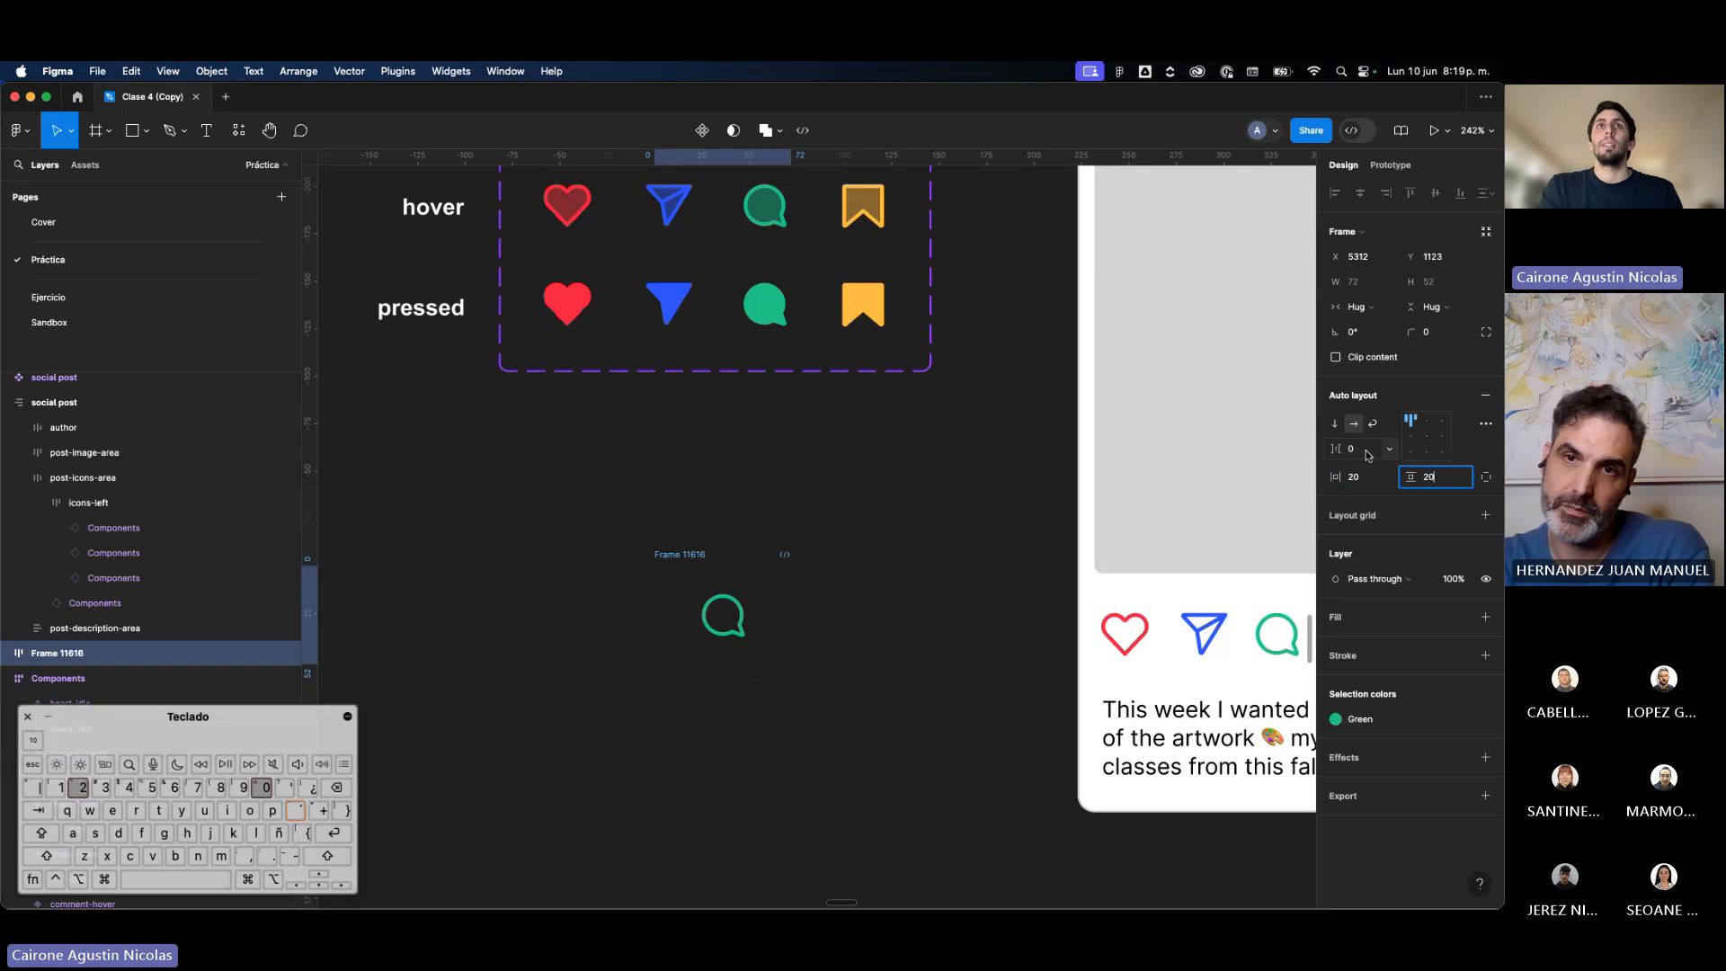
key(Return)
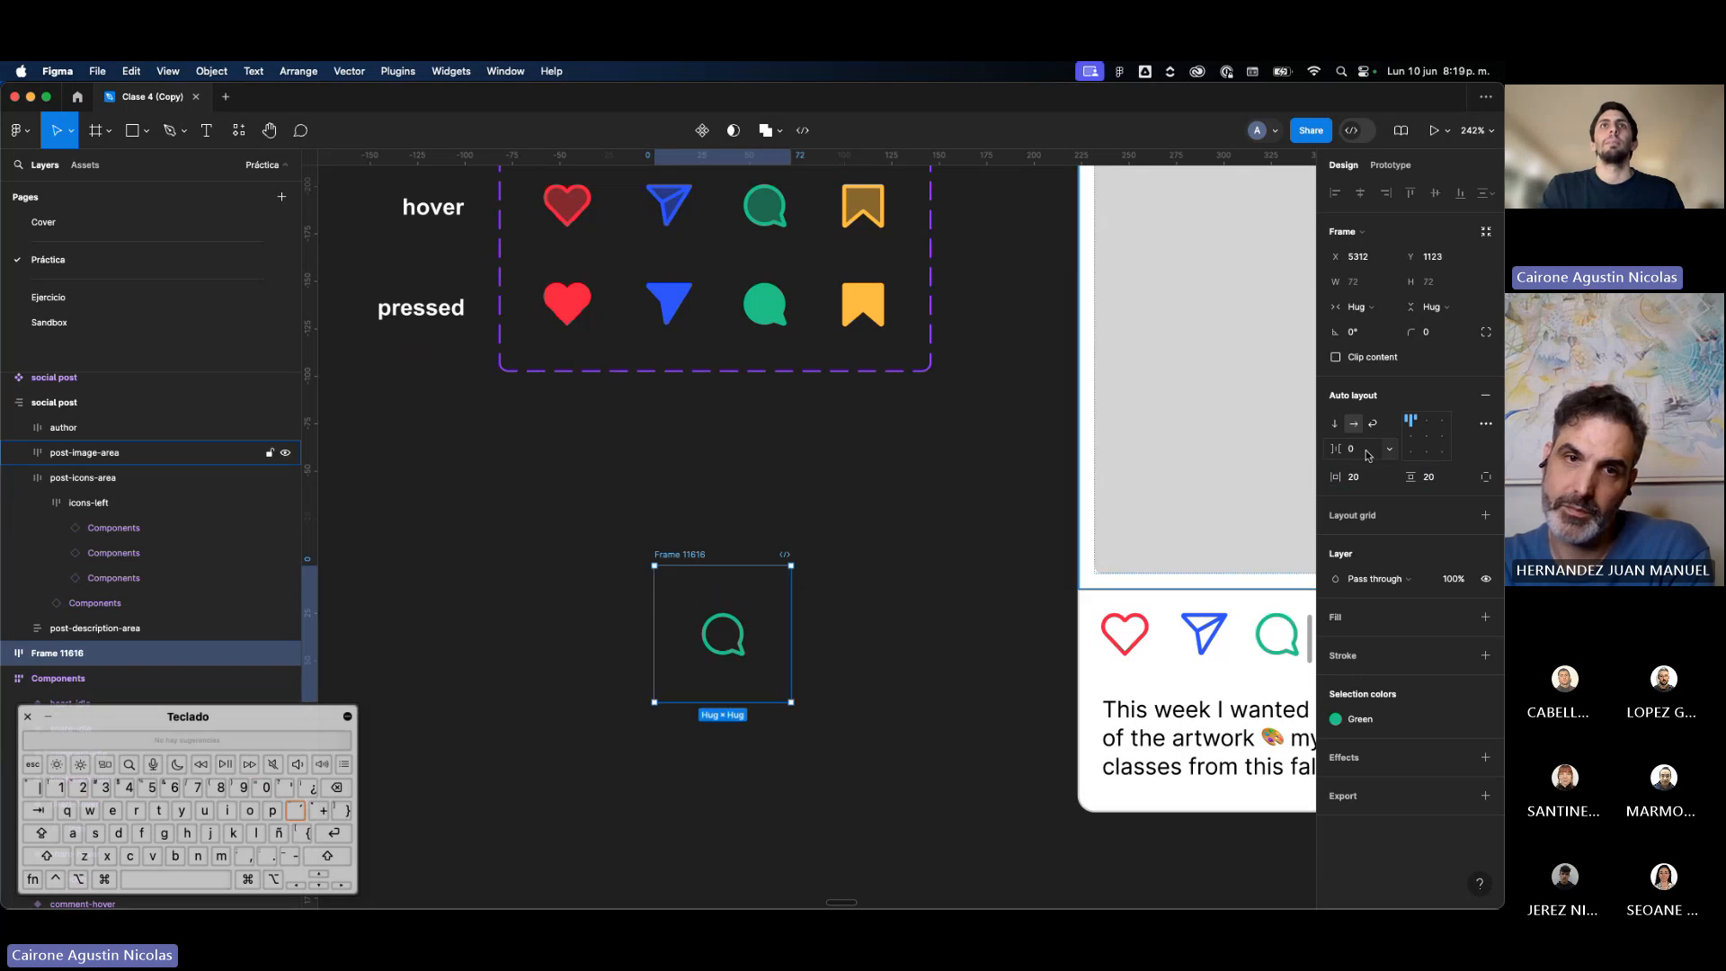
Step: Fill the comment icon's frame with the Blue colour style and make it circular with a corner radius of 1000
click(1434, 618)
click(1461, 619)
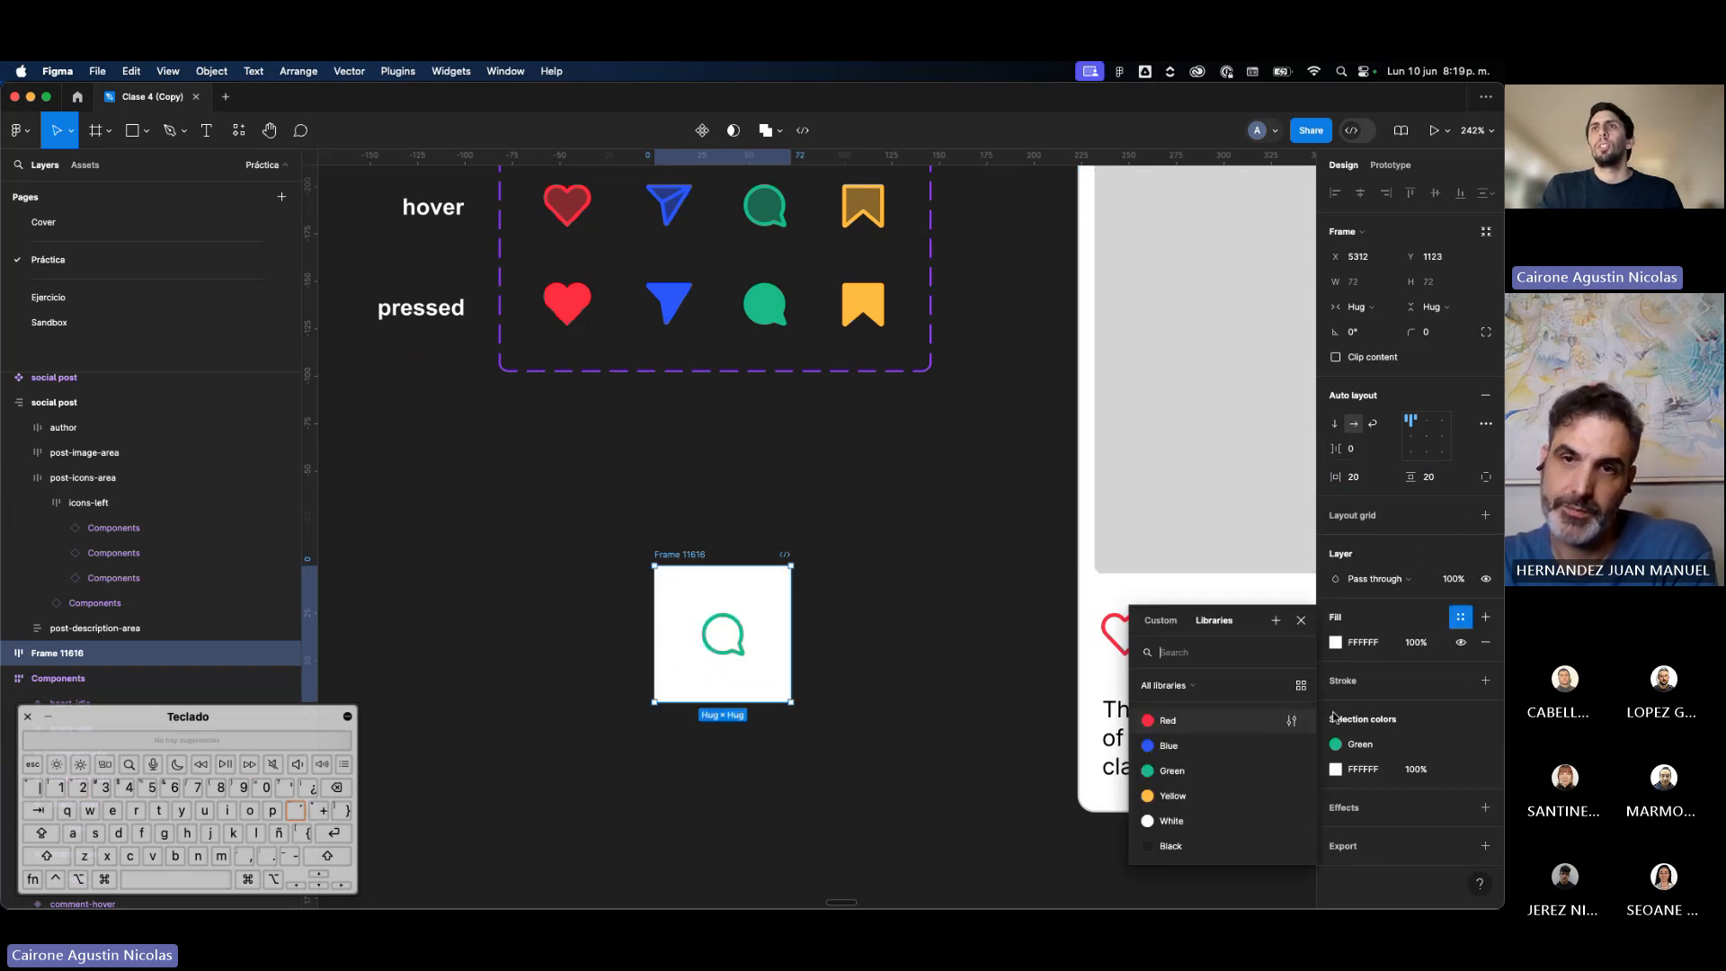
click(1204, 796)
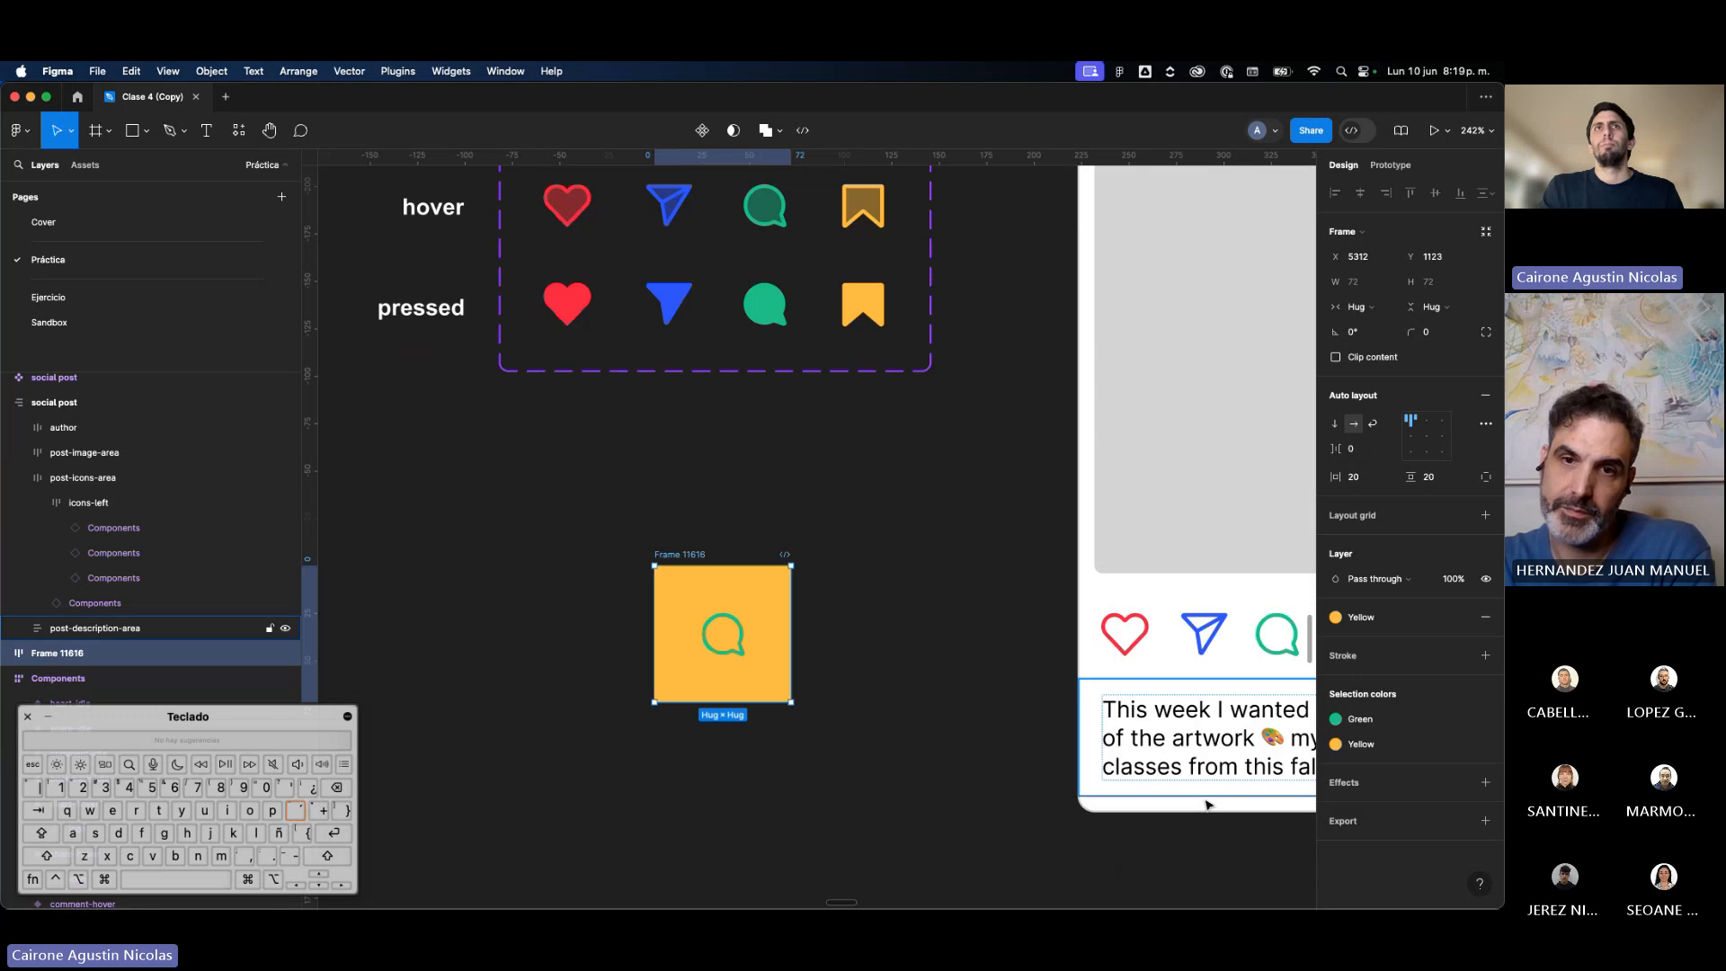
click(1168, 745)
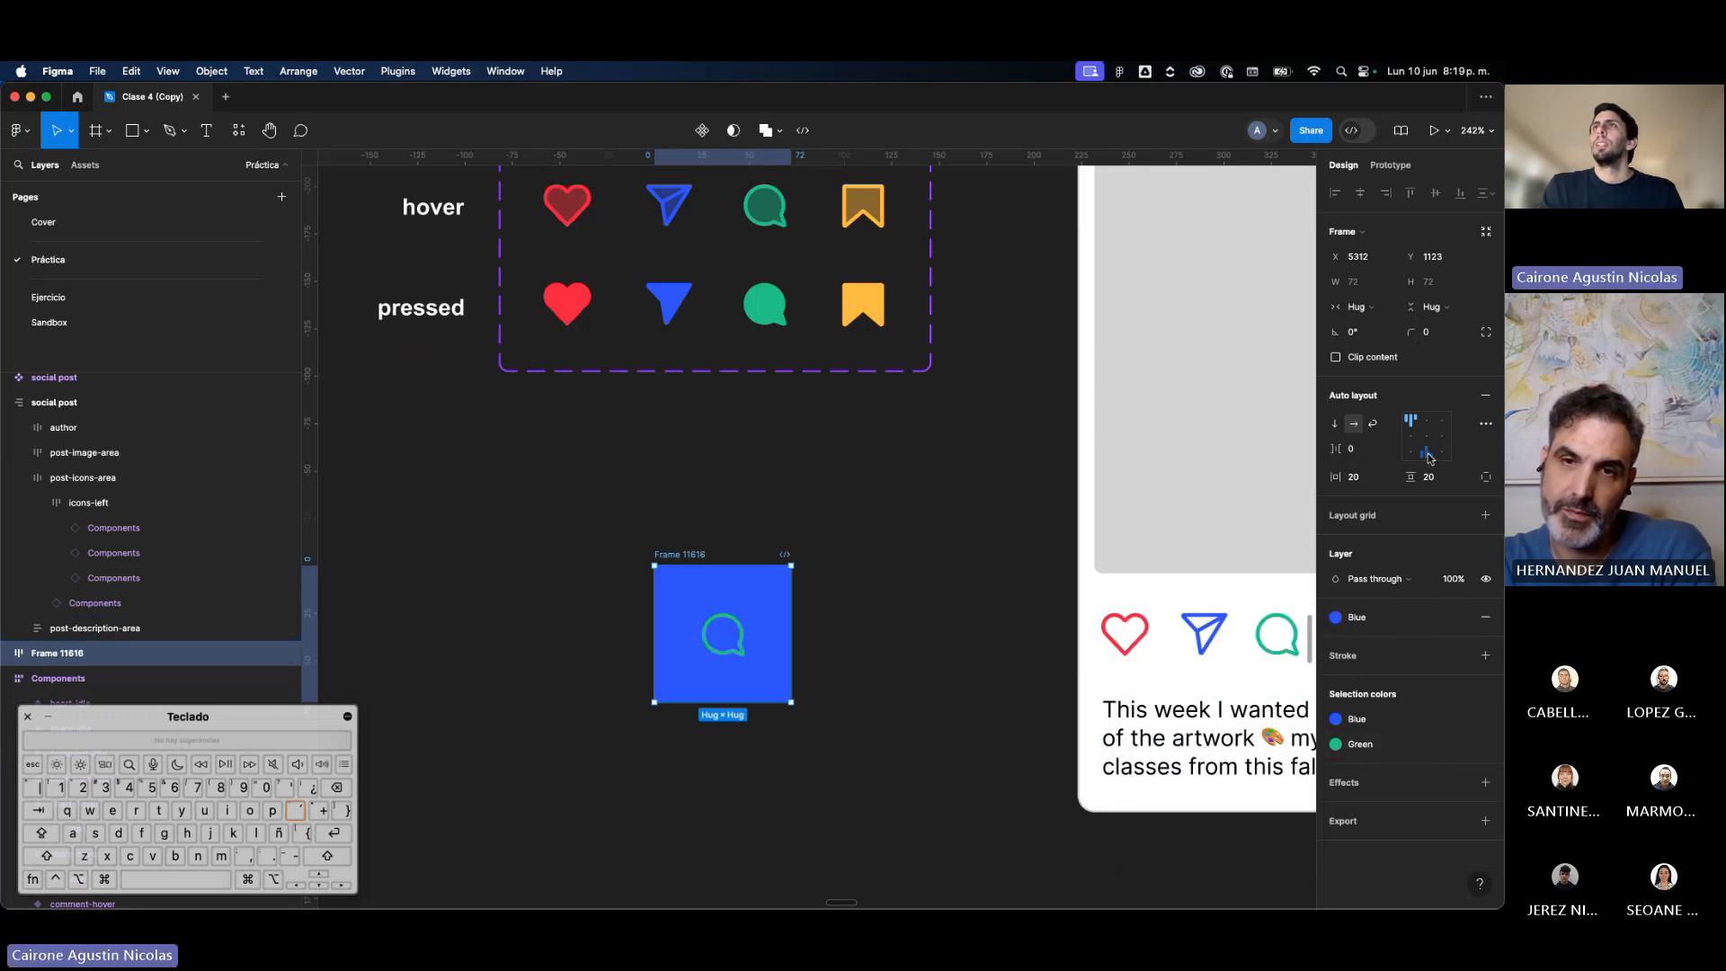
click(1434, 338)
text(1000)
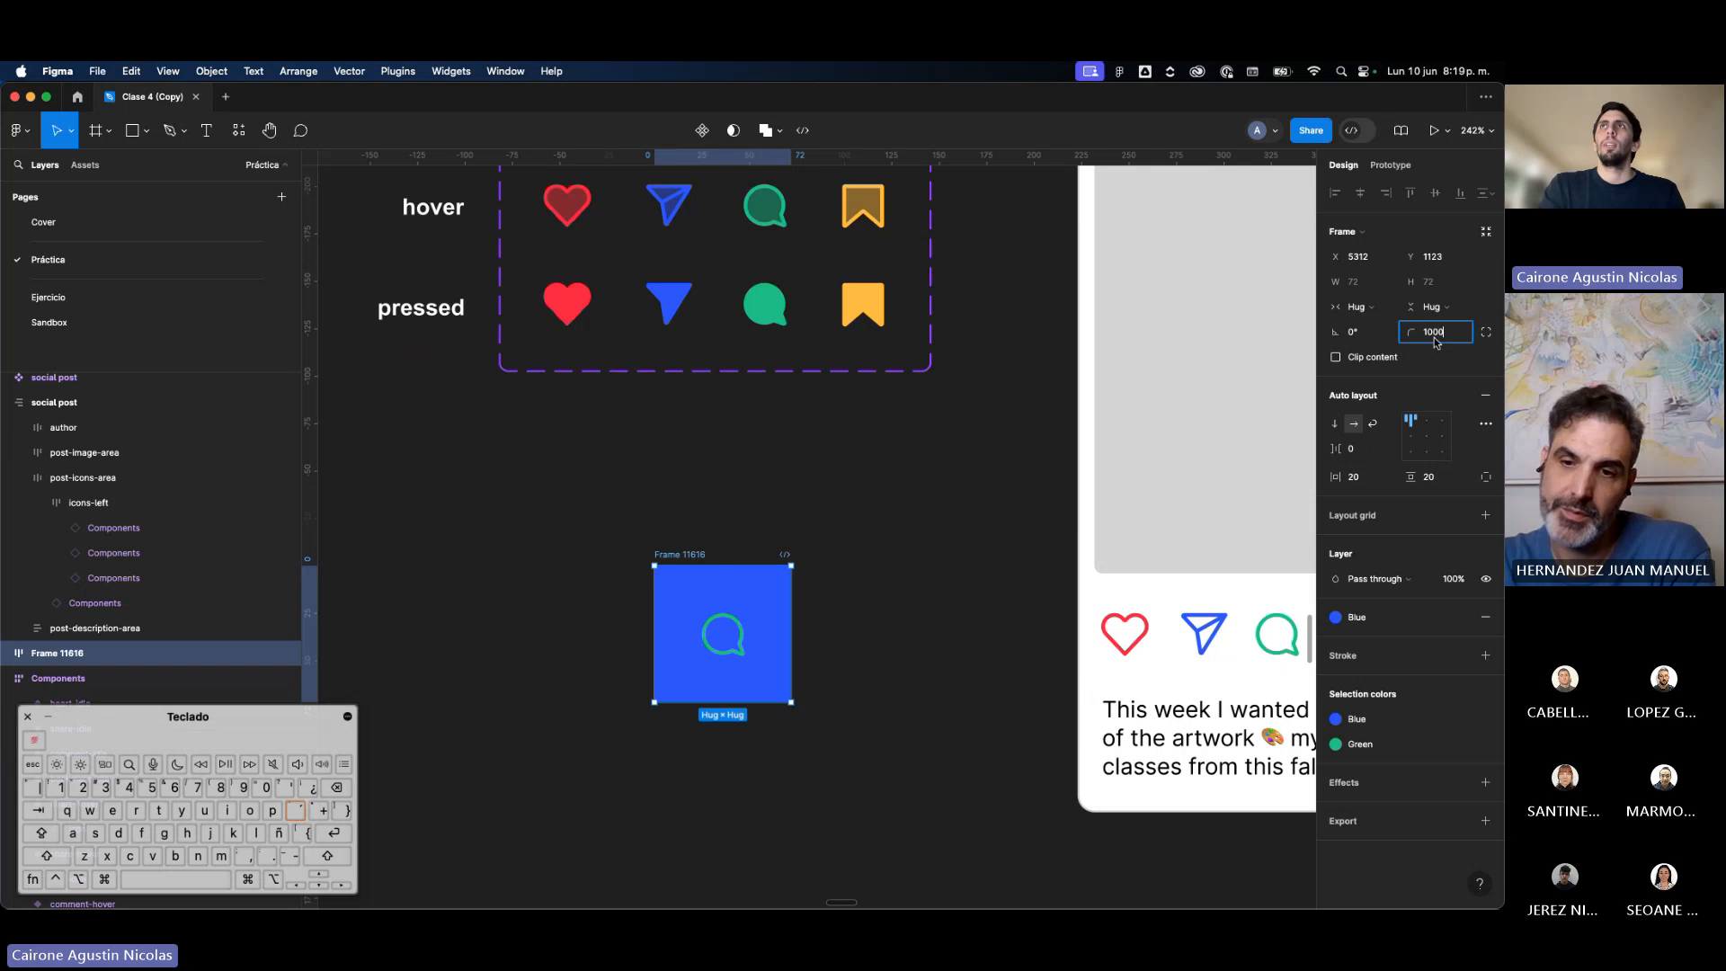
key(Return)
click(825, 716)
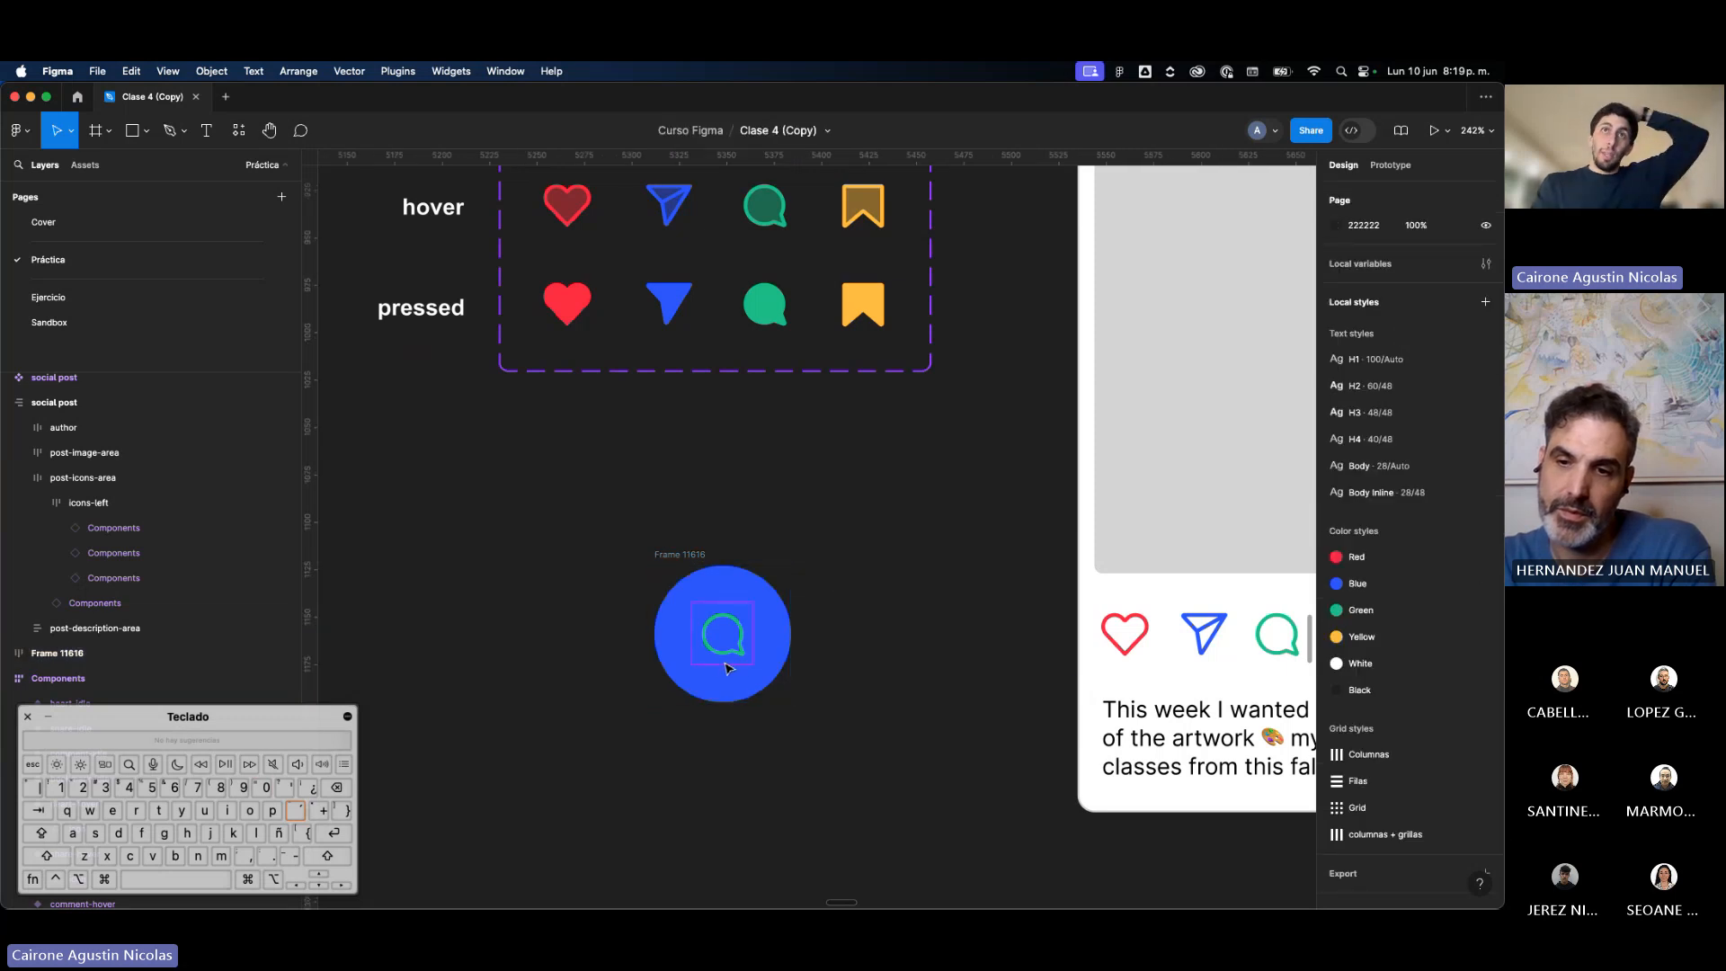
Step: Turn the circular comment button frame into a component
click(704, 593)
scroll(692, 575, down, 5)
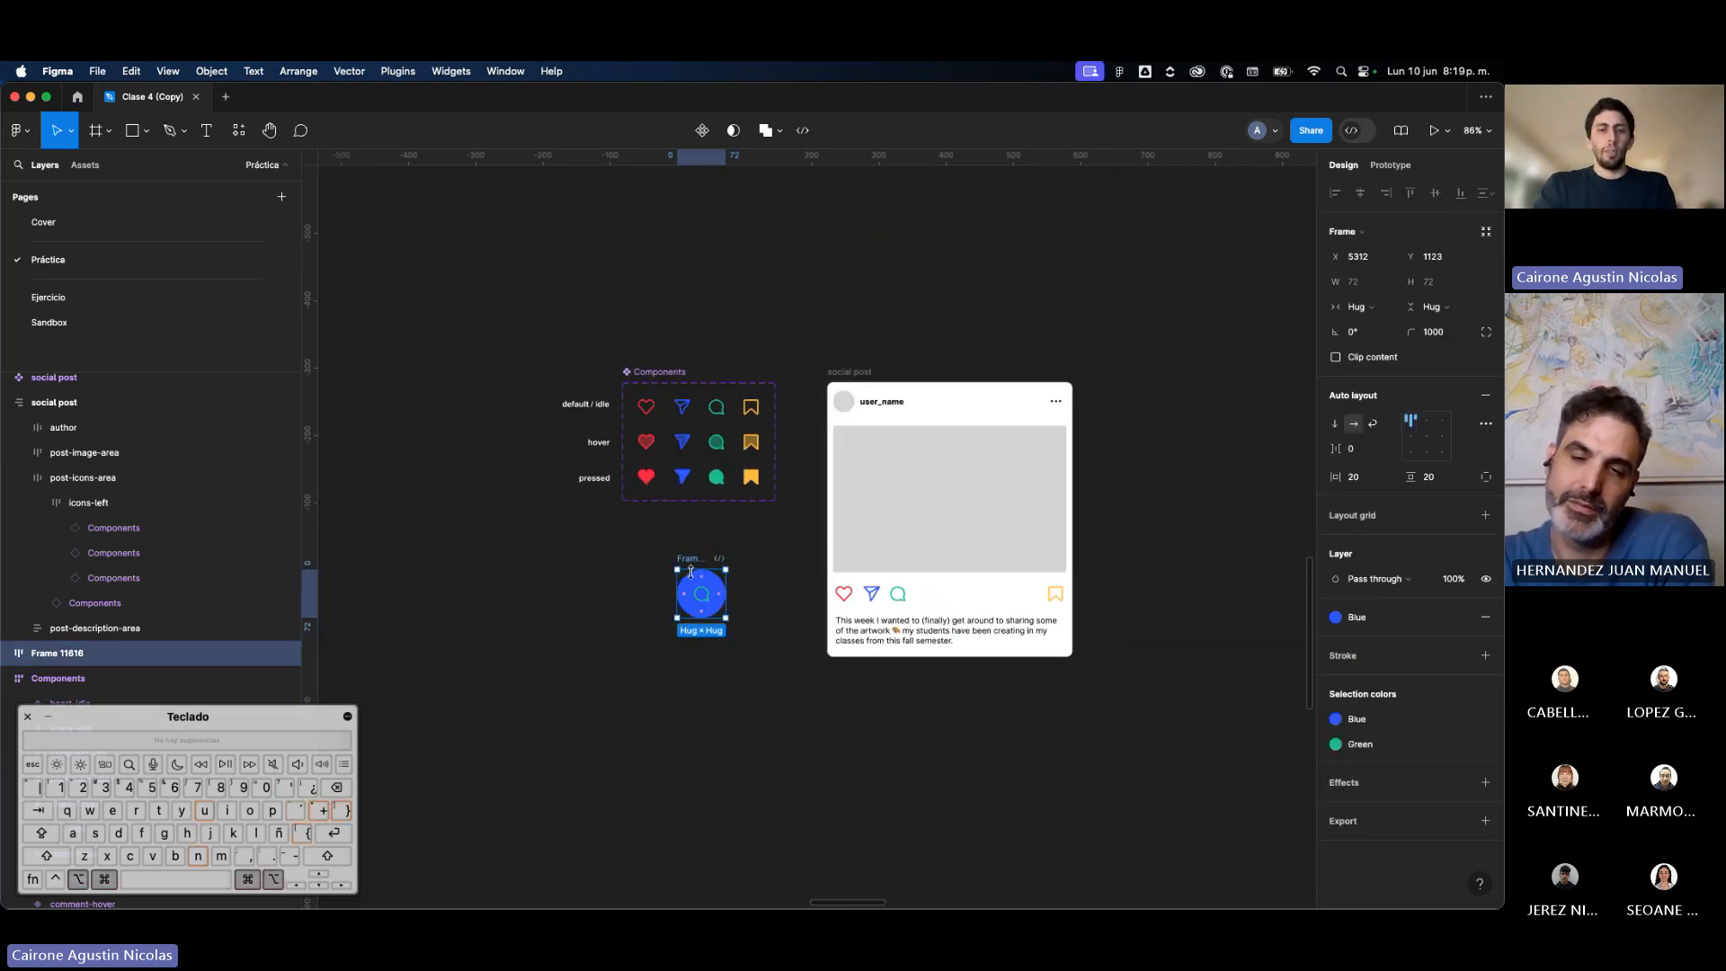
key(super+alt+k)
Step: Paste an instance of the round comment button into Contenedor above the adidas header, at about X 343, Y 504
scroll(818, 554, down, 5)
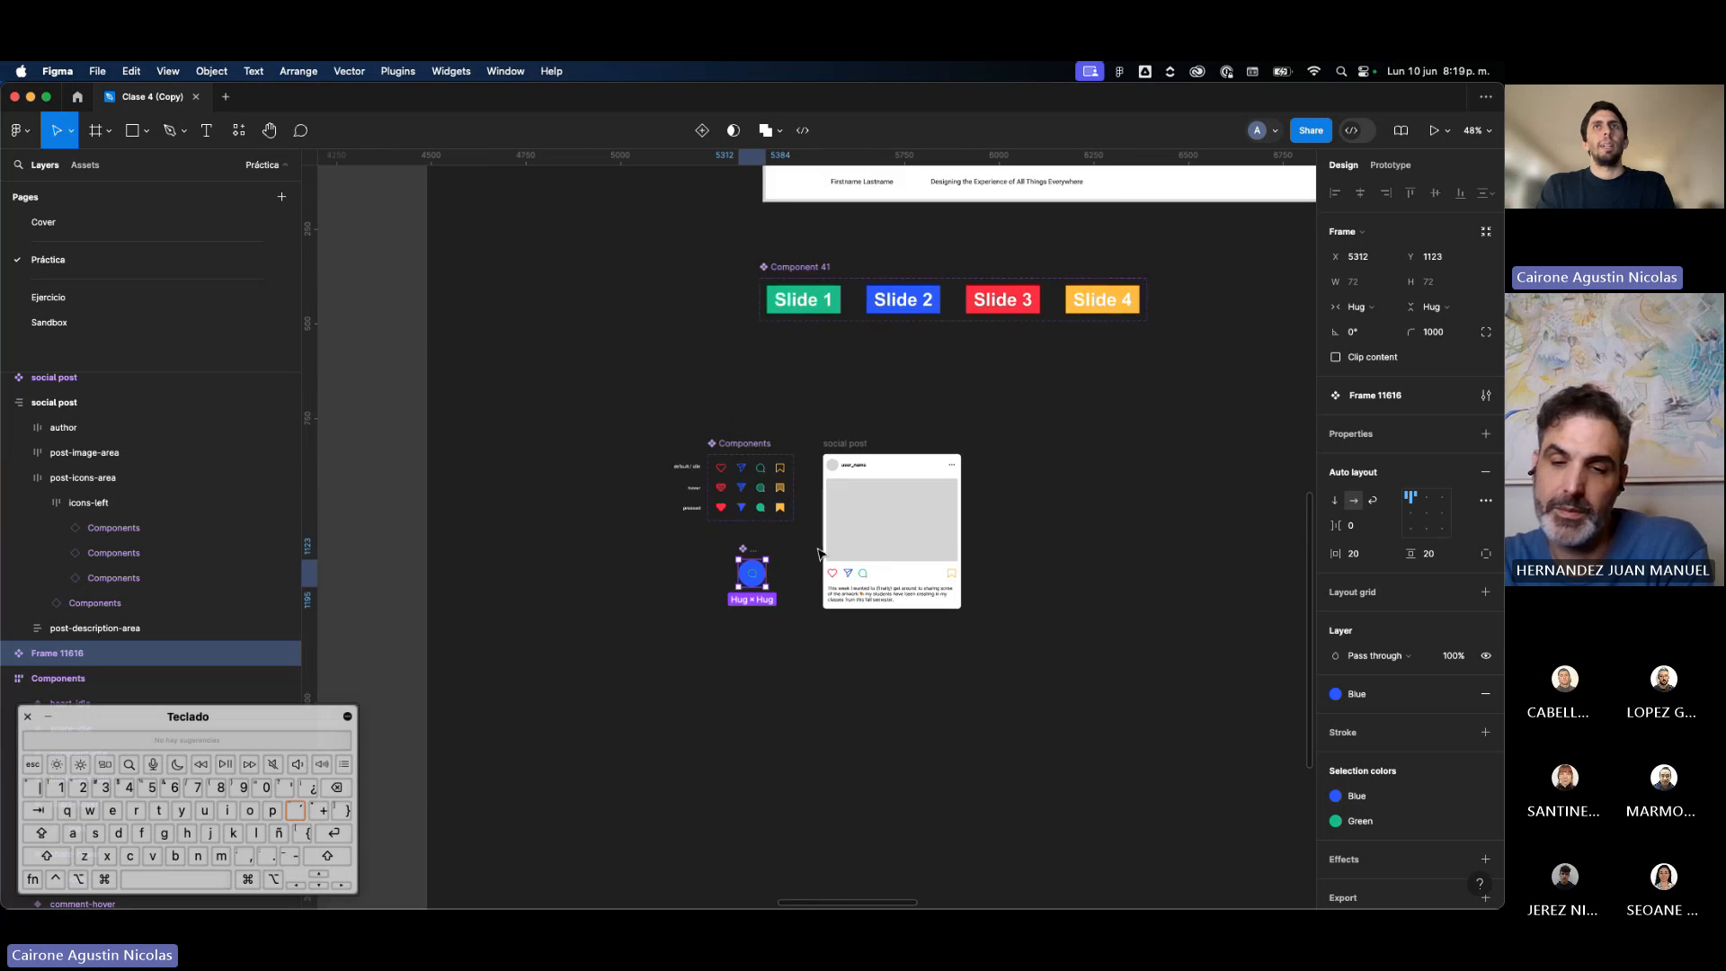
scroll(820, 550, right, 5)
scroll(820, 553, up, 4)
scroll(912, 562, right, 3)
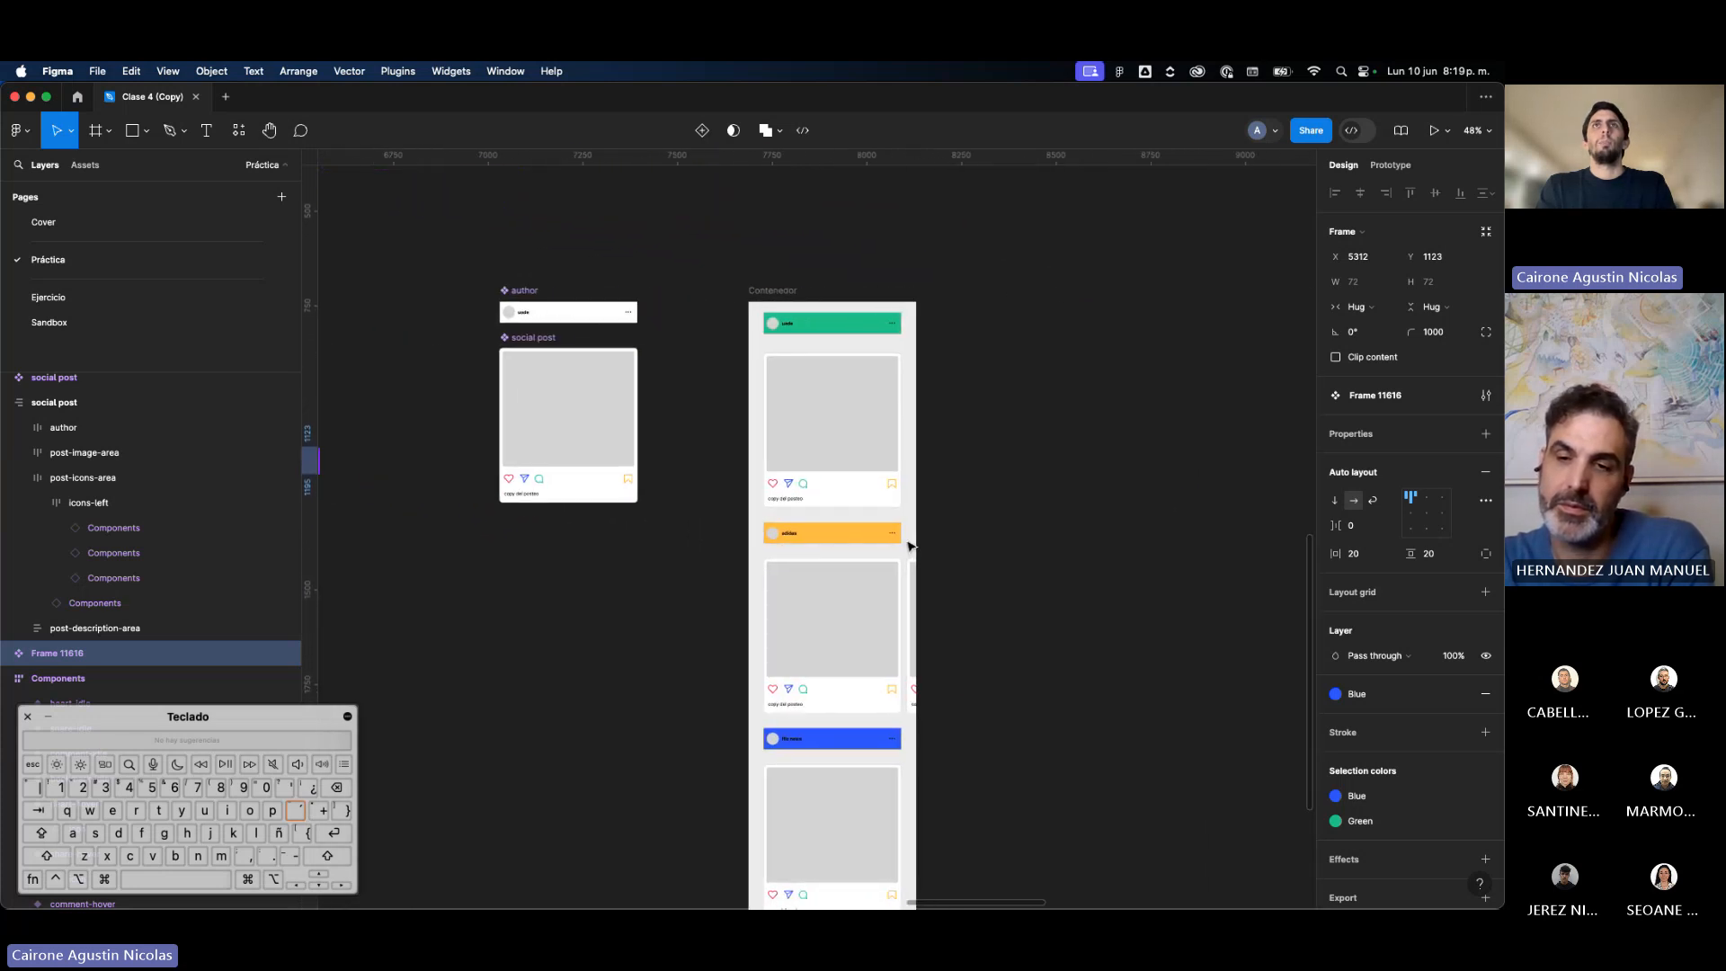
click(945, 512)
scroll(944, 511, up, 5)
key(super+v)
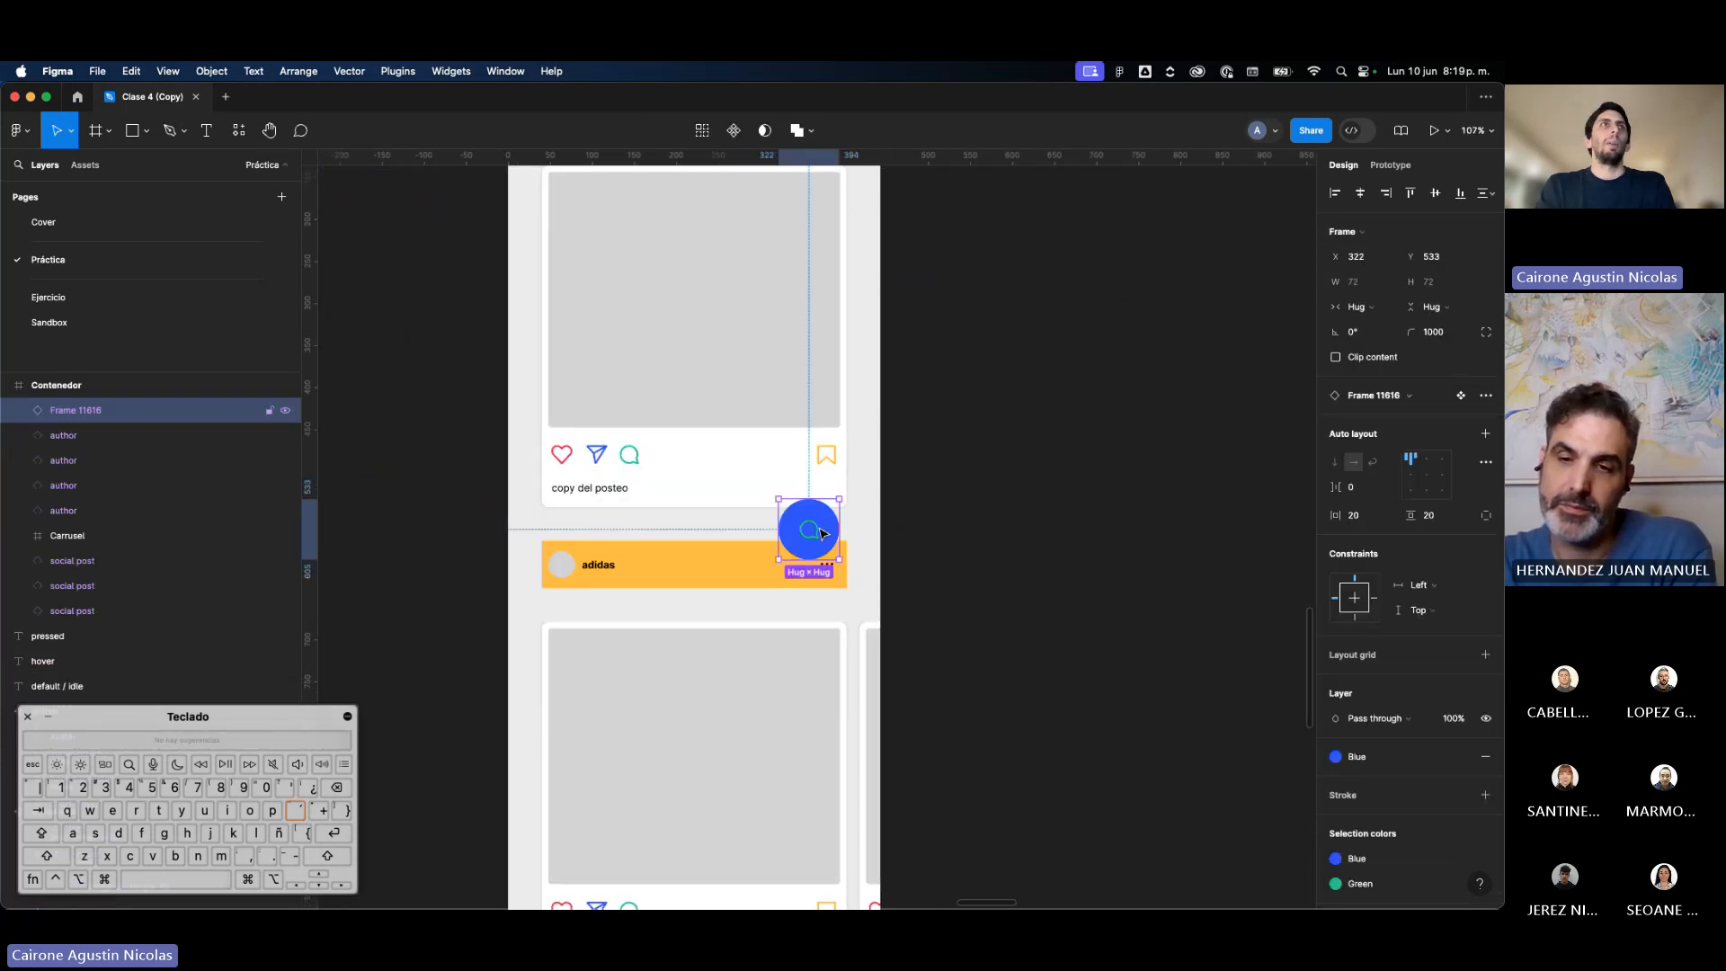
drag(817, 536, 838, 508)
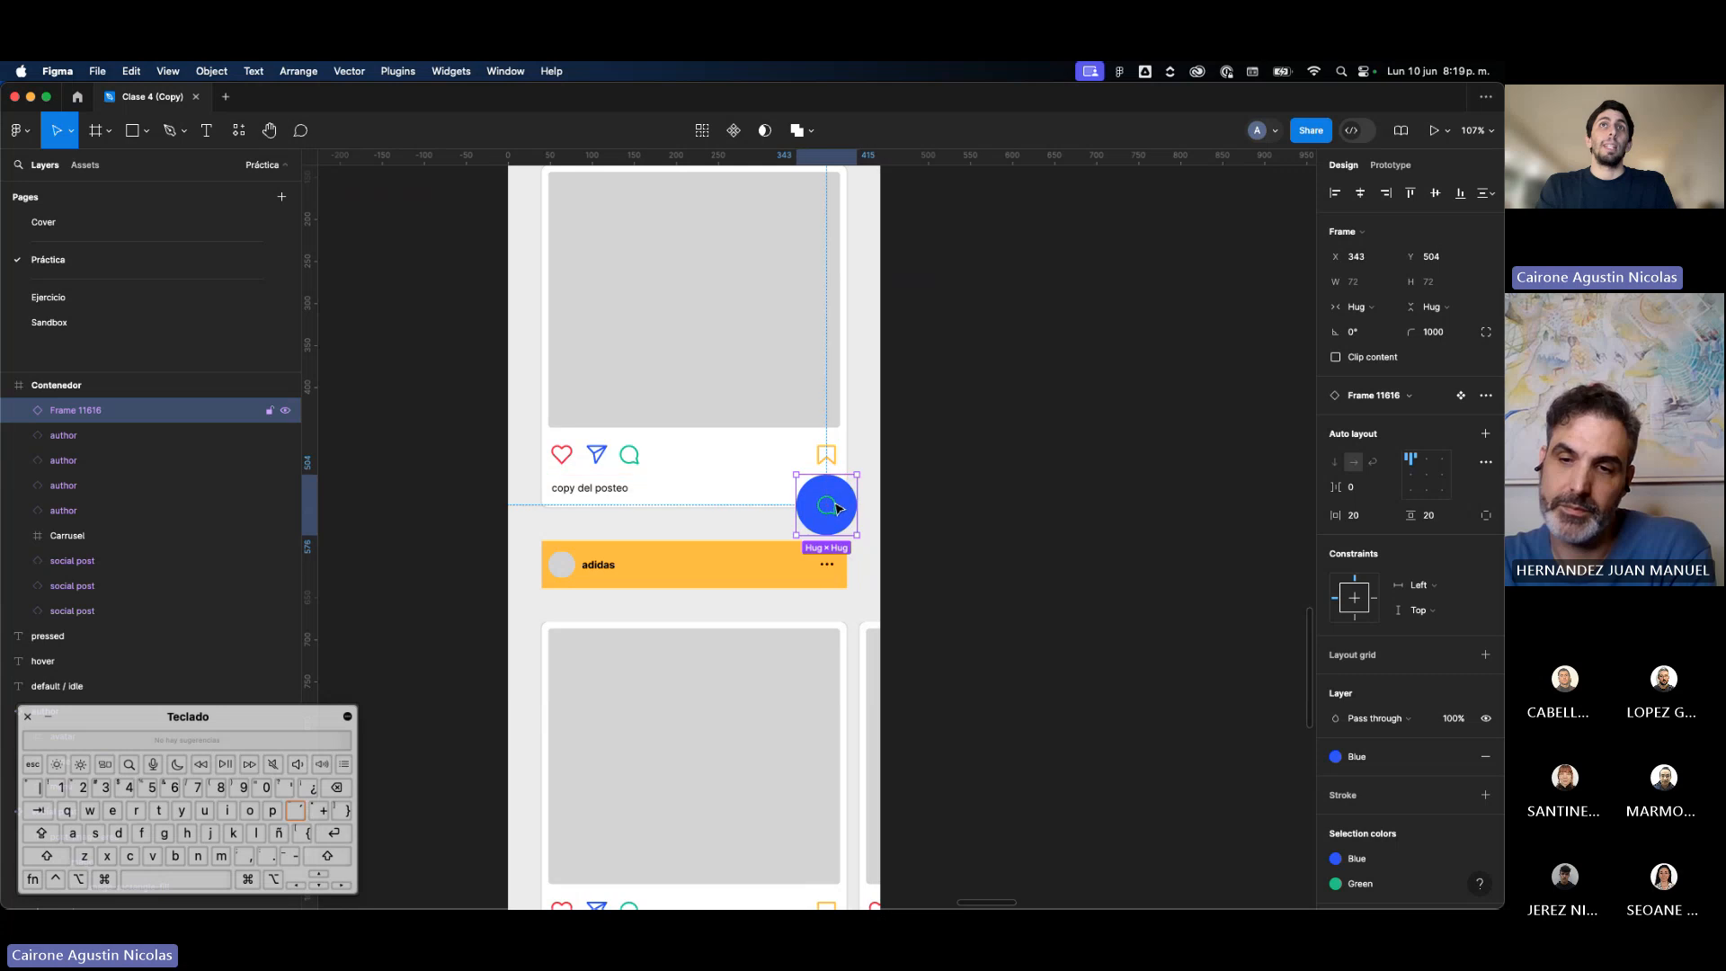
Step: Change the fill of the round comment button's main component to the Yellow colour style
scroll(837, 509, down, 5)
scroll(837, 509, left, 3)
scroll(837, 509, left, 2)
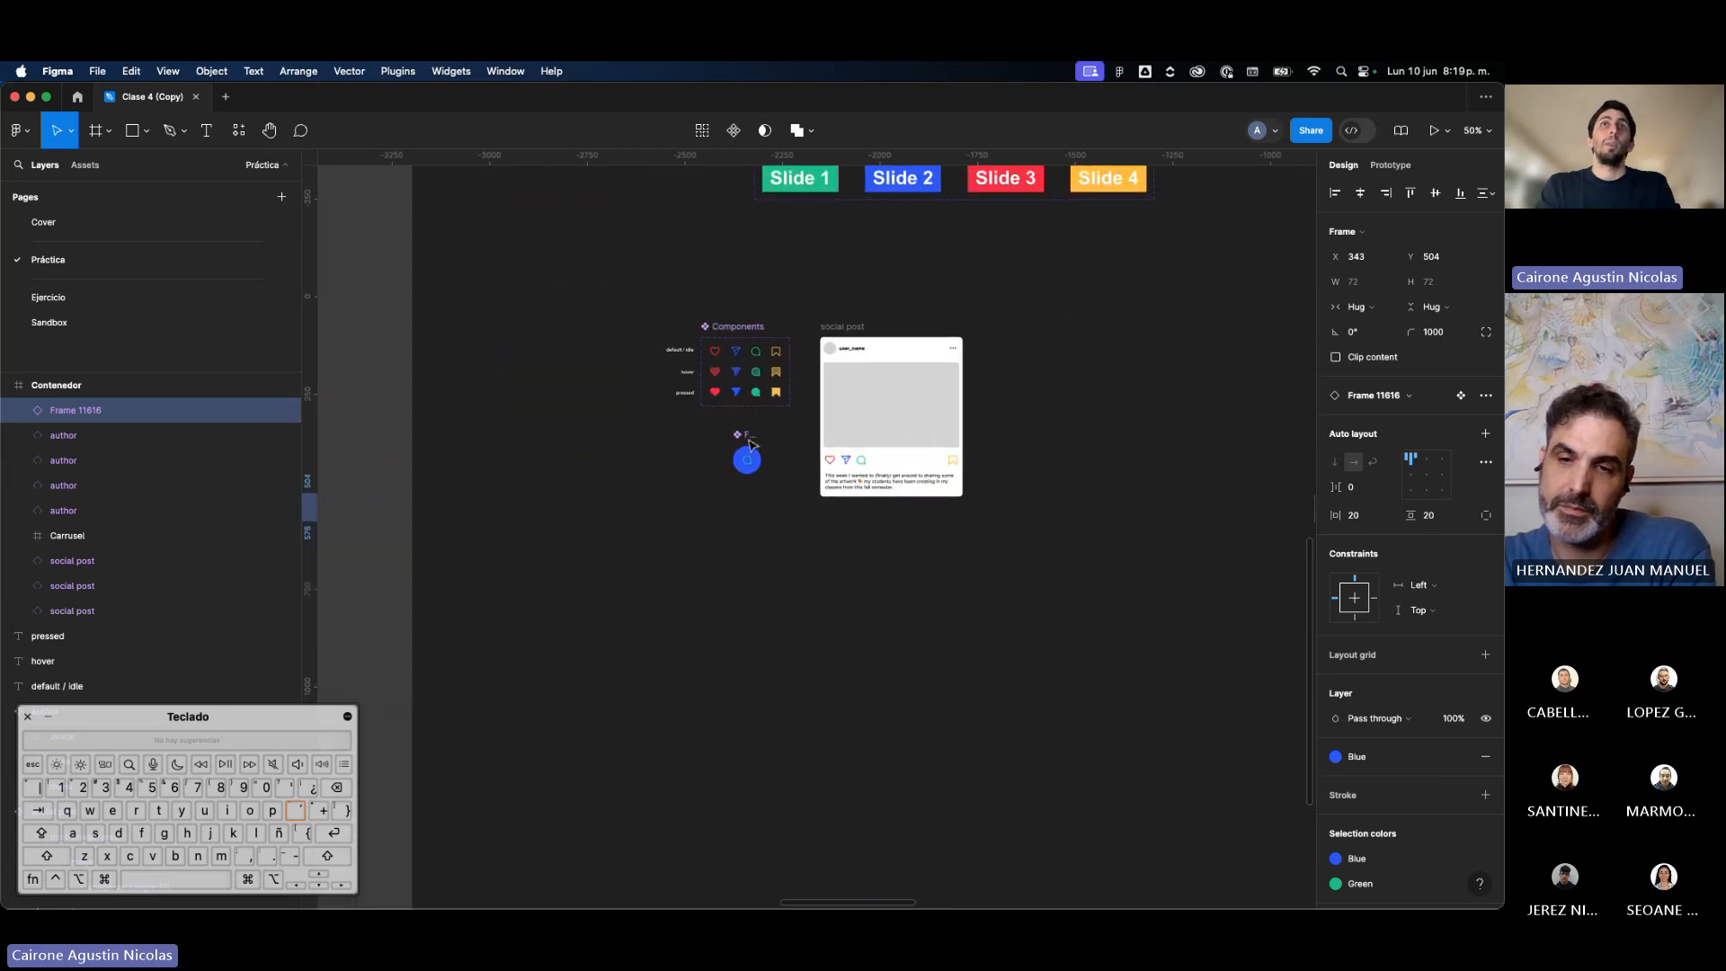
scroll(742, 449, up, 5)
click(740, 465)
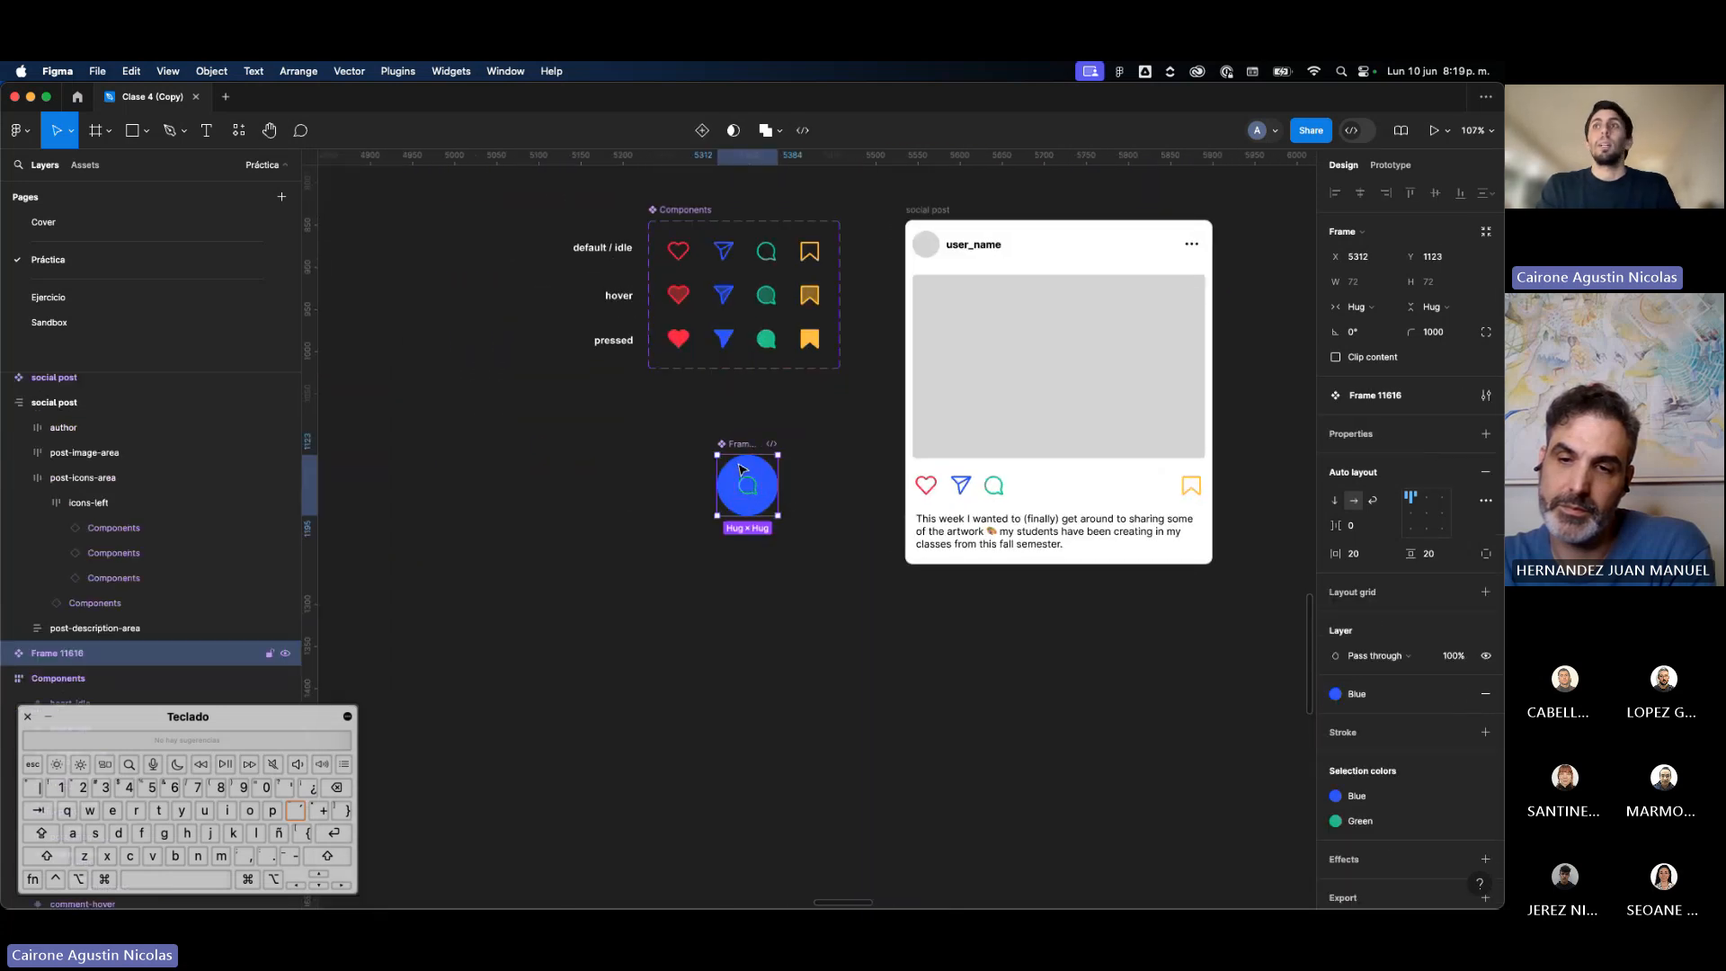
click(1359, 696)
click(1172, 827)
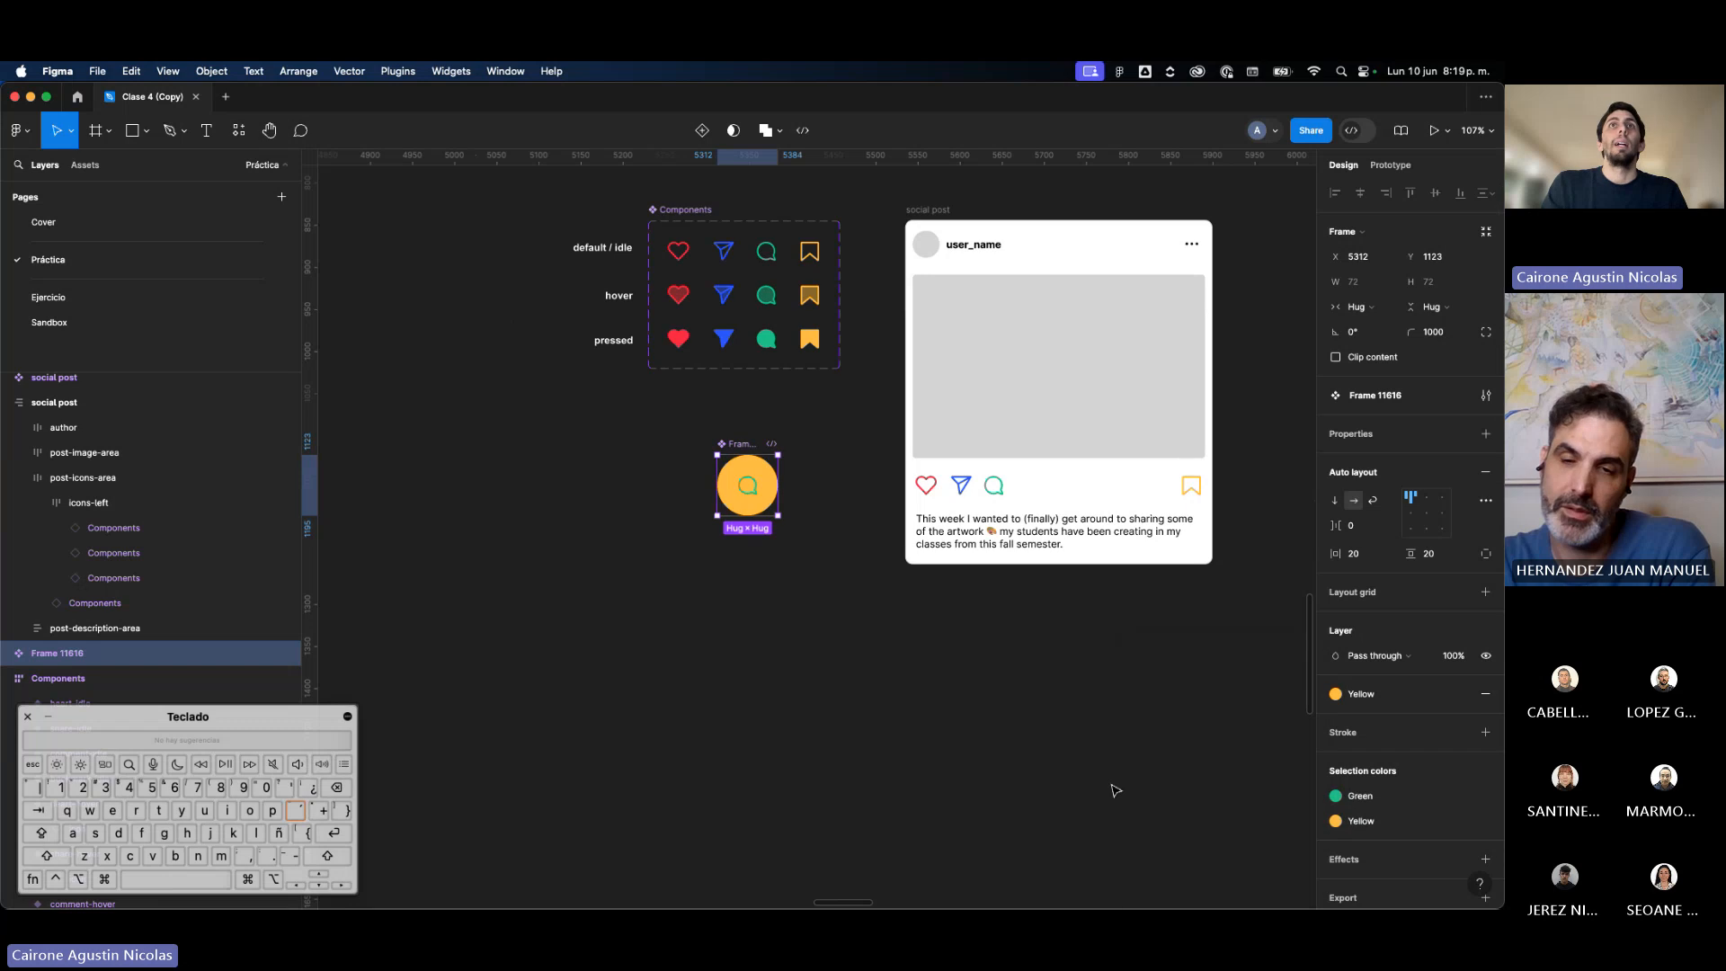
Step: Set the scroll behavior position of Contenedor's round comment button to Fixed (stay in place)
click(1061, 767)
scroll(1060, 770, down, 2)
scroll(1060, 769, right, 10)
scroll(1065, 764, right, 8)
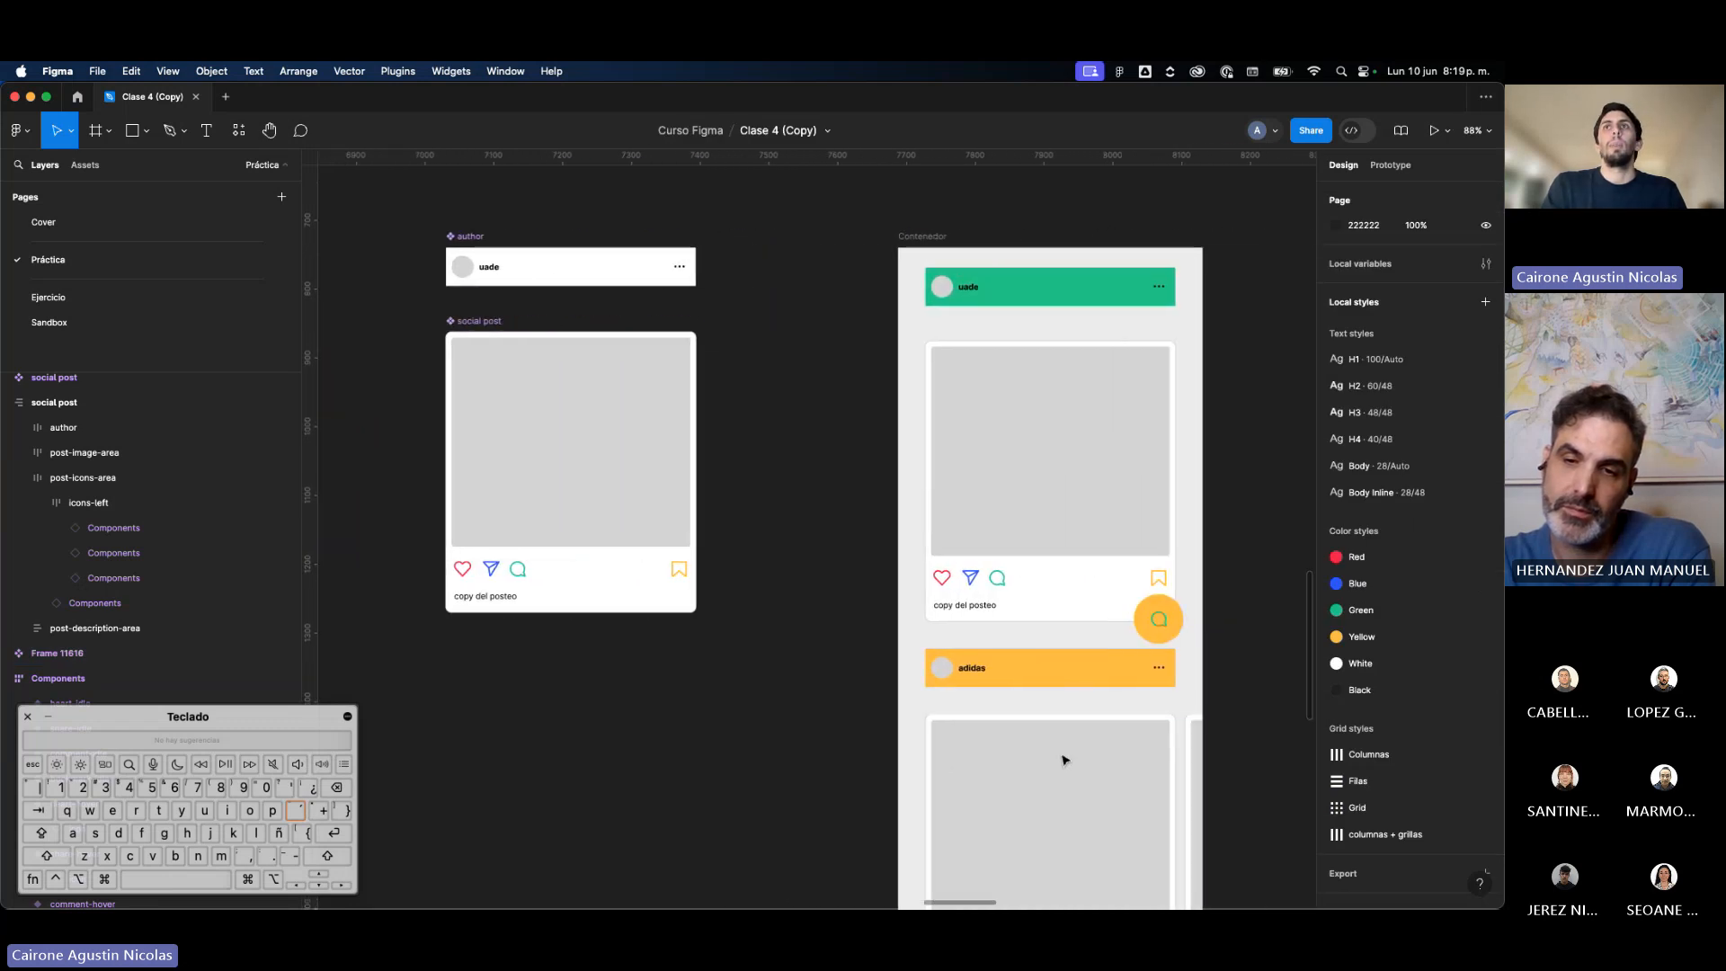
click(1051, 613)
scroll(1159, 632, up, 3)
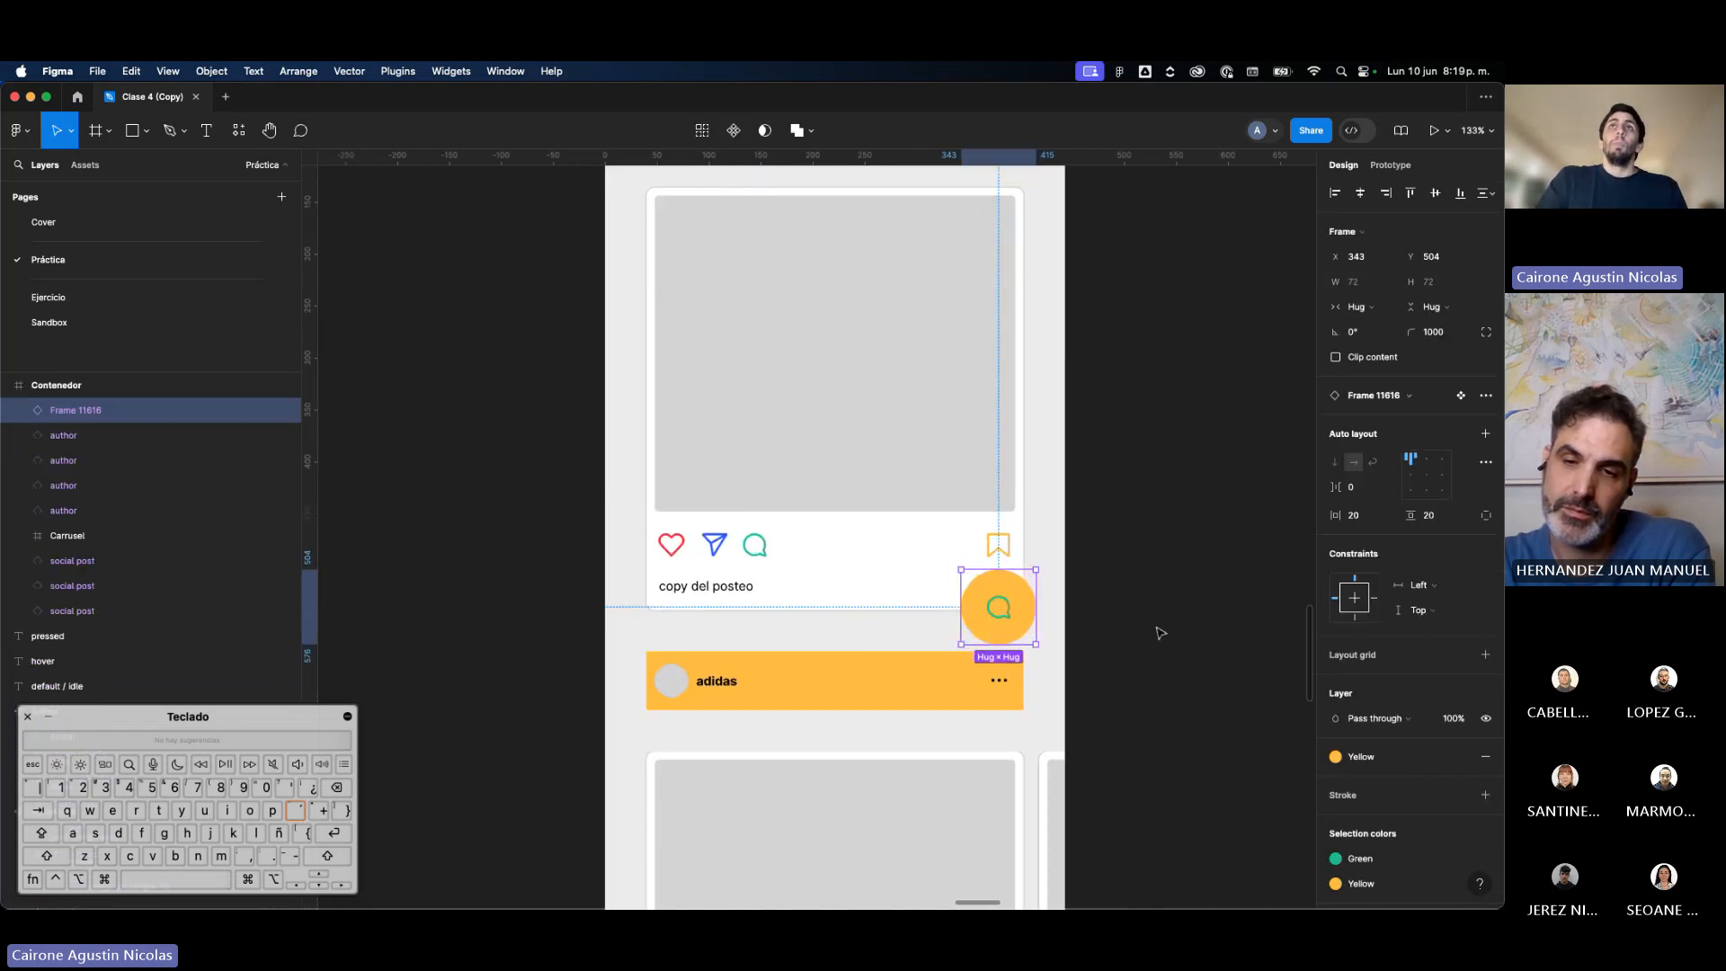
scroll(1160, 633, down, 5)
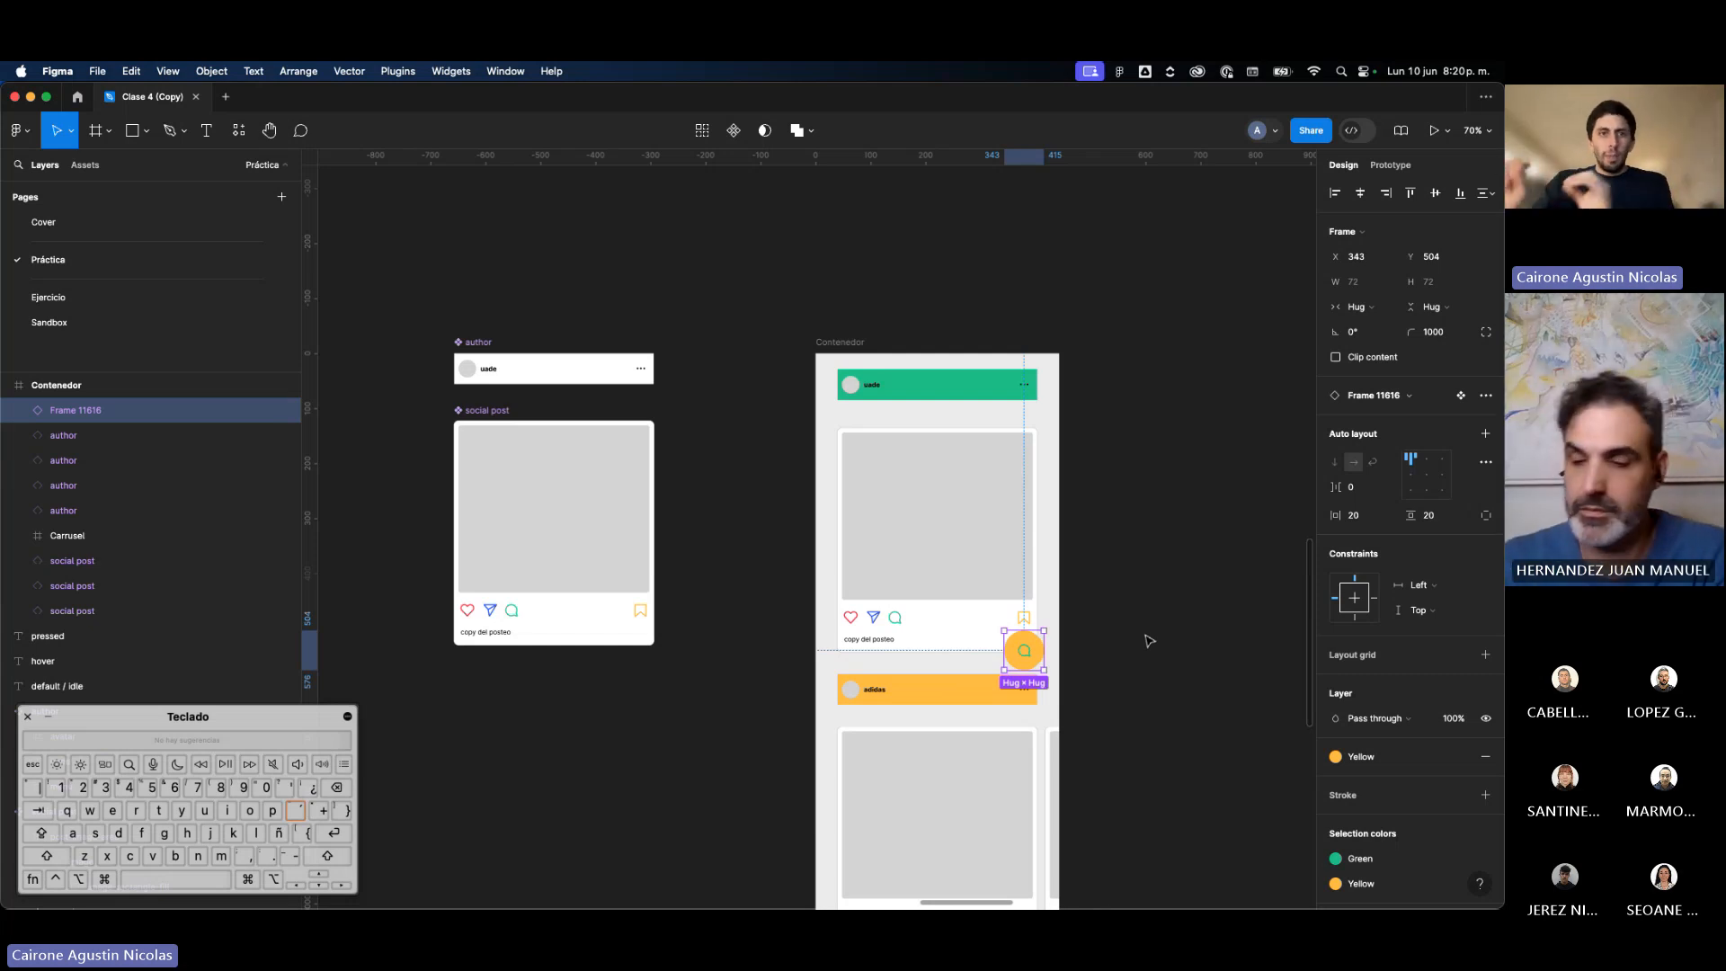
ctrl+scroll(1085, 649, up, 5)
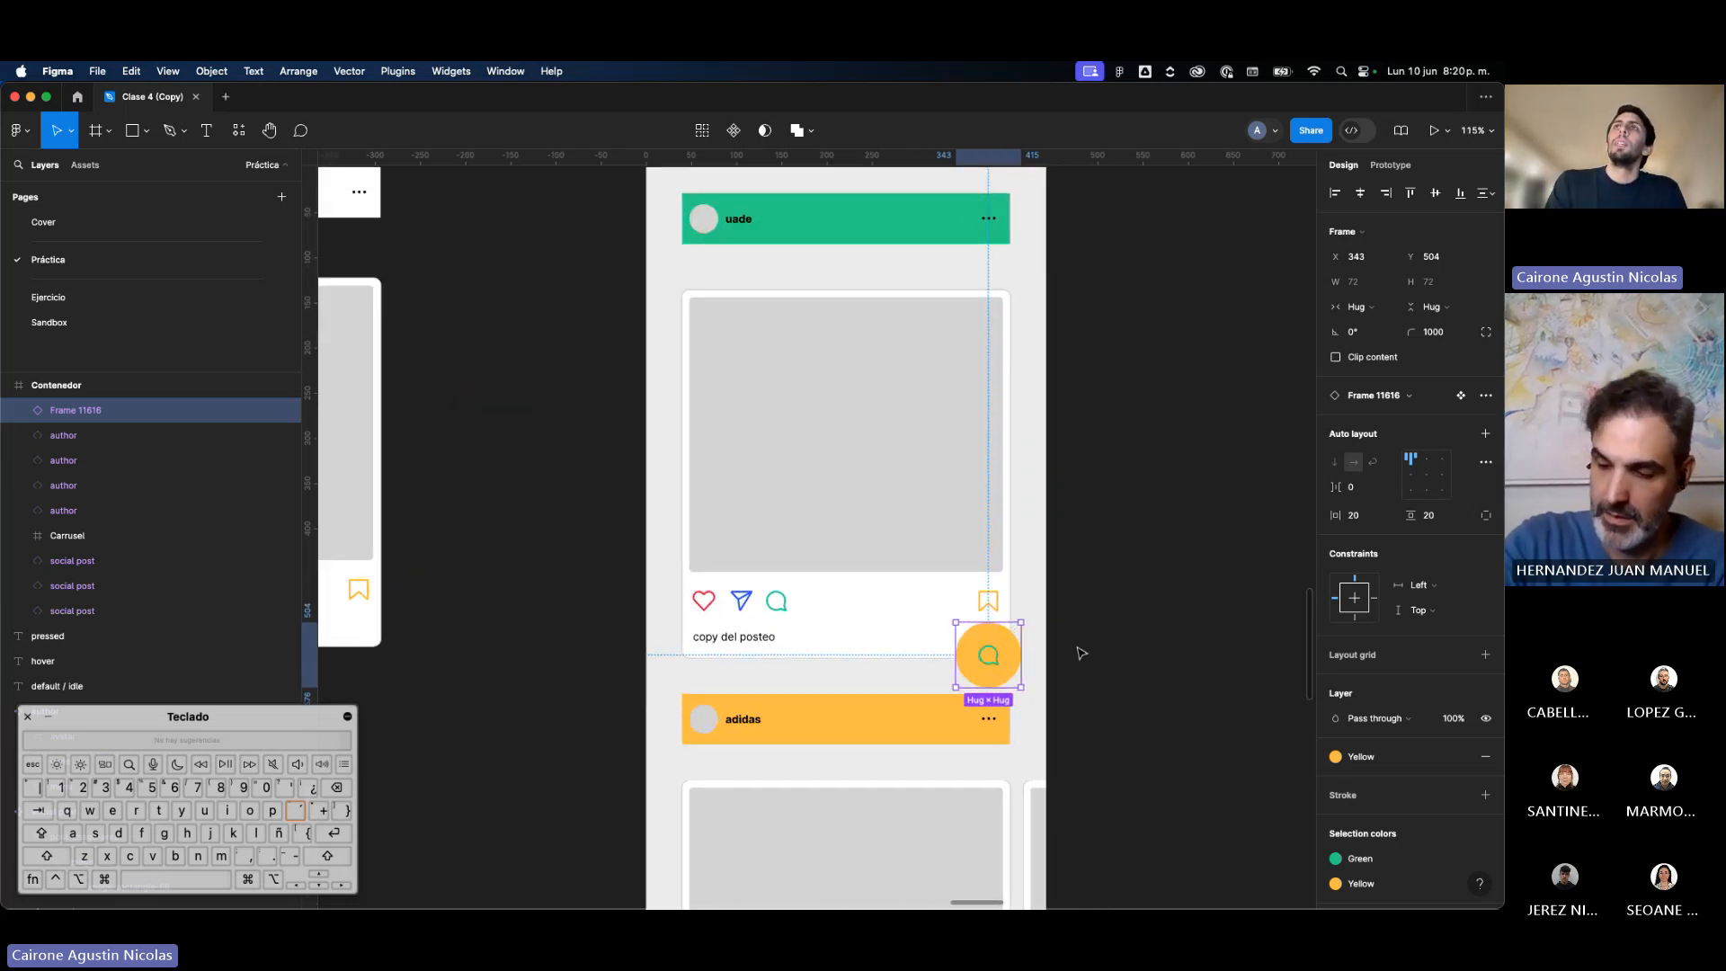
scroll(1034, 386, up, 3)
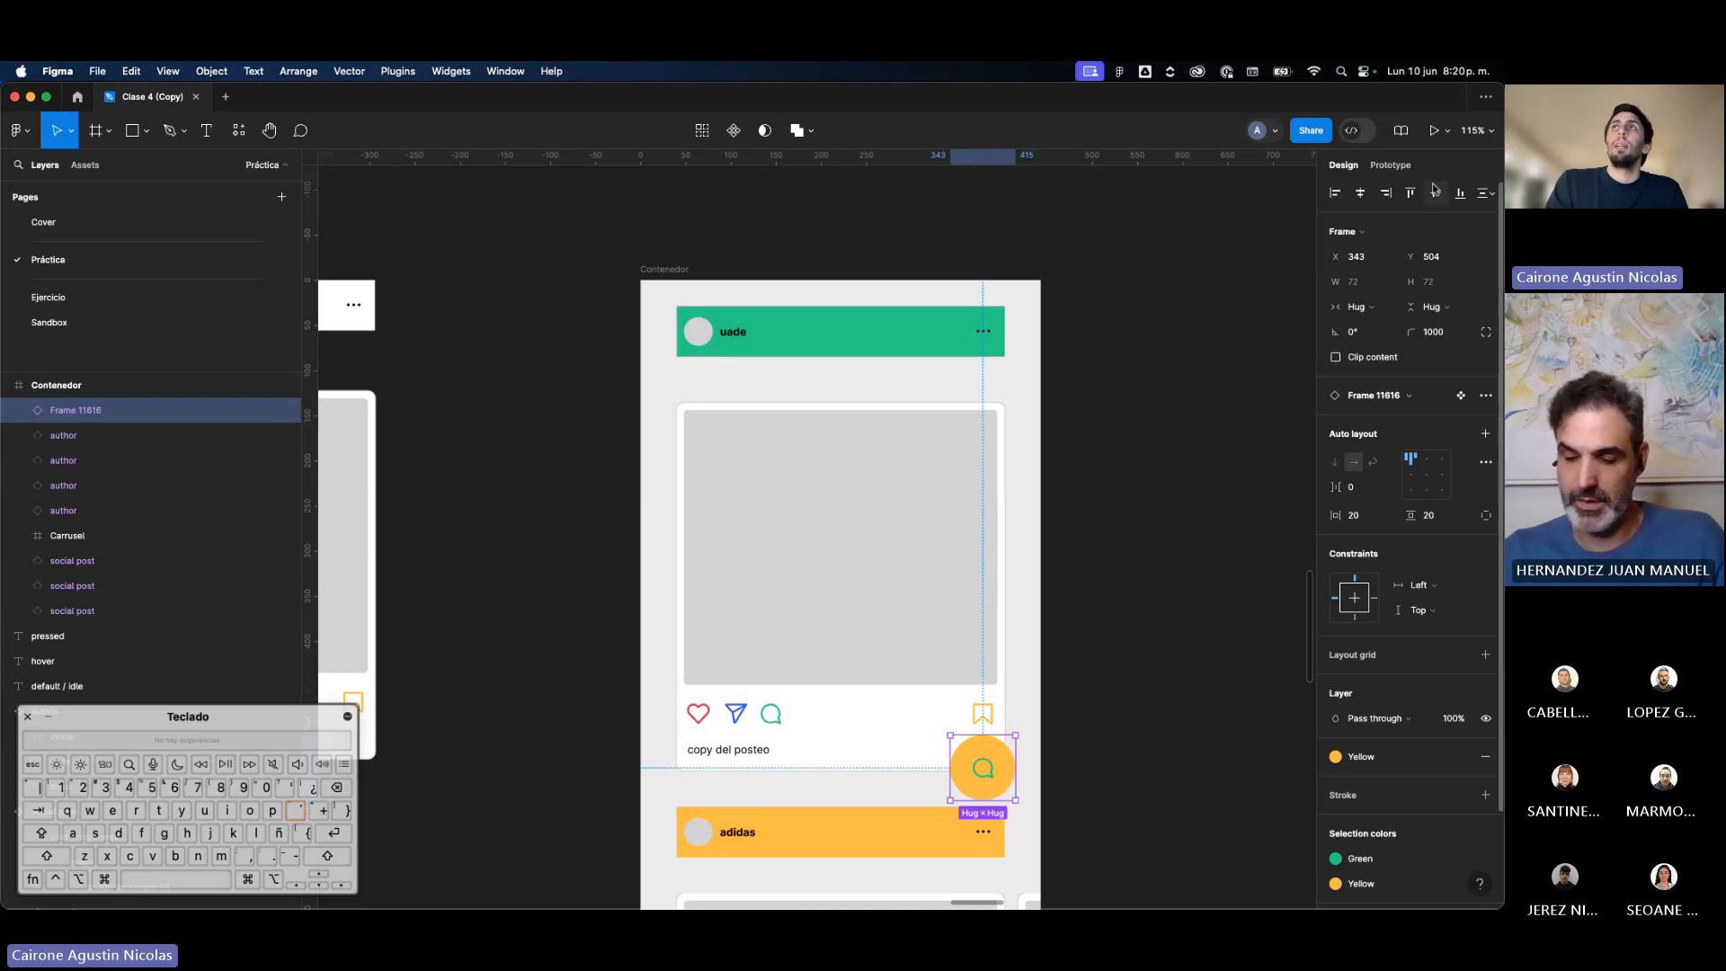
click(1390, 165)
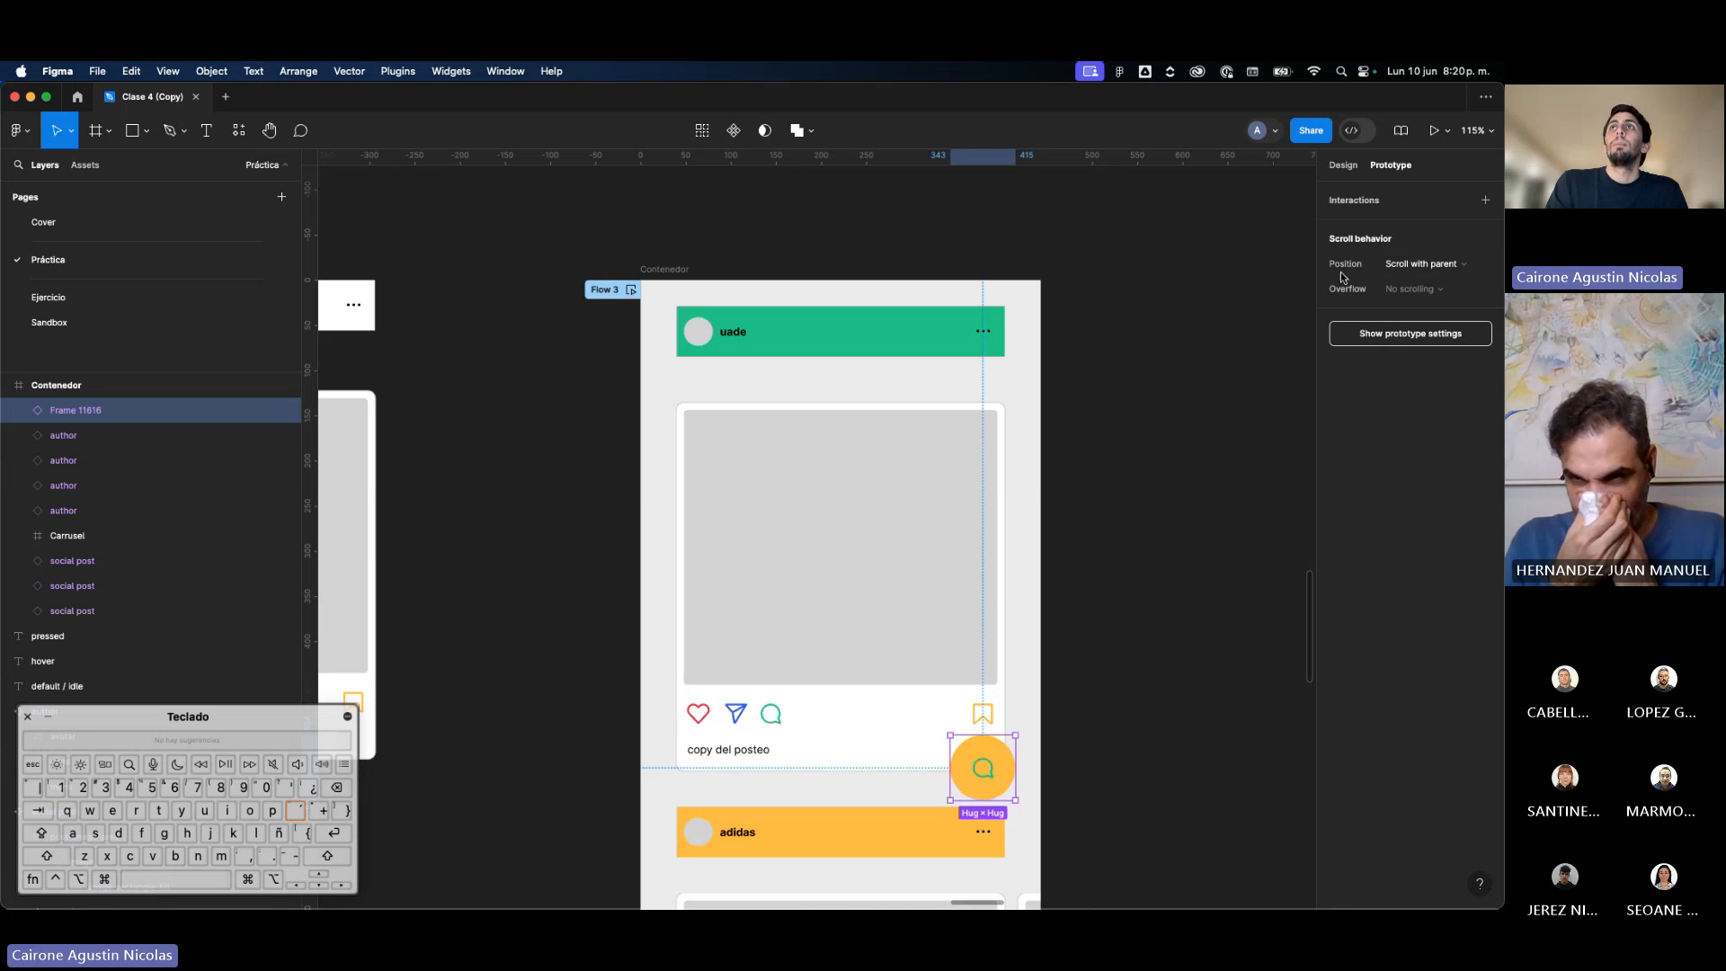
click(1420, 264)
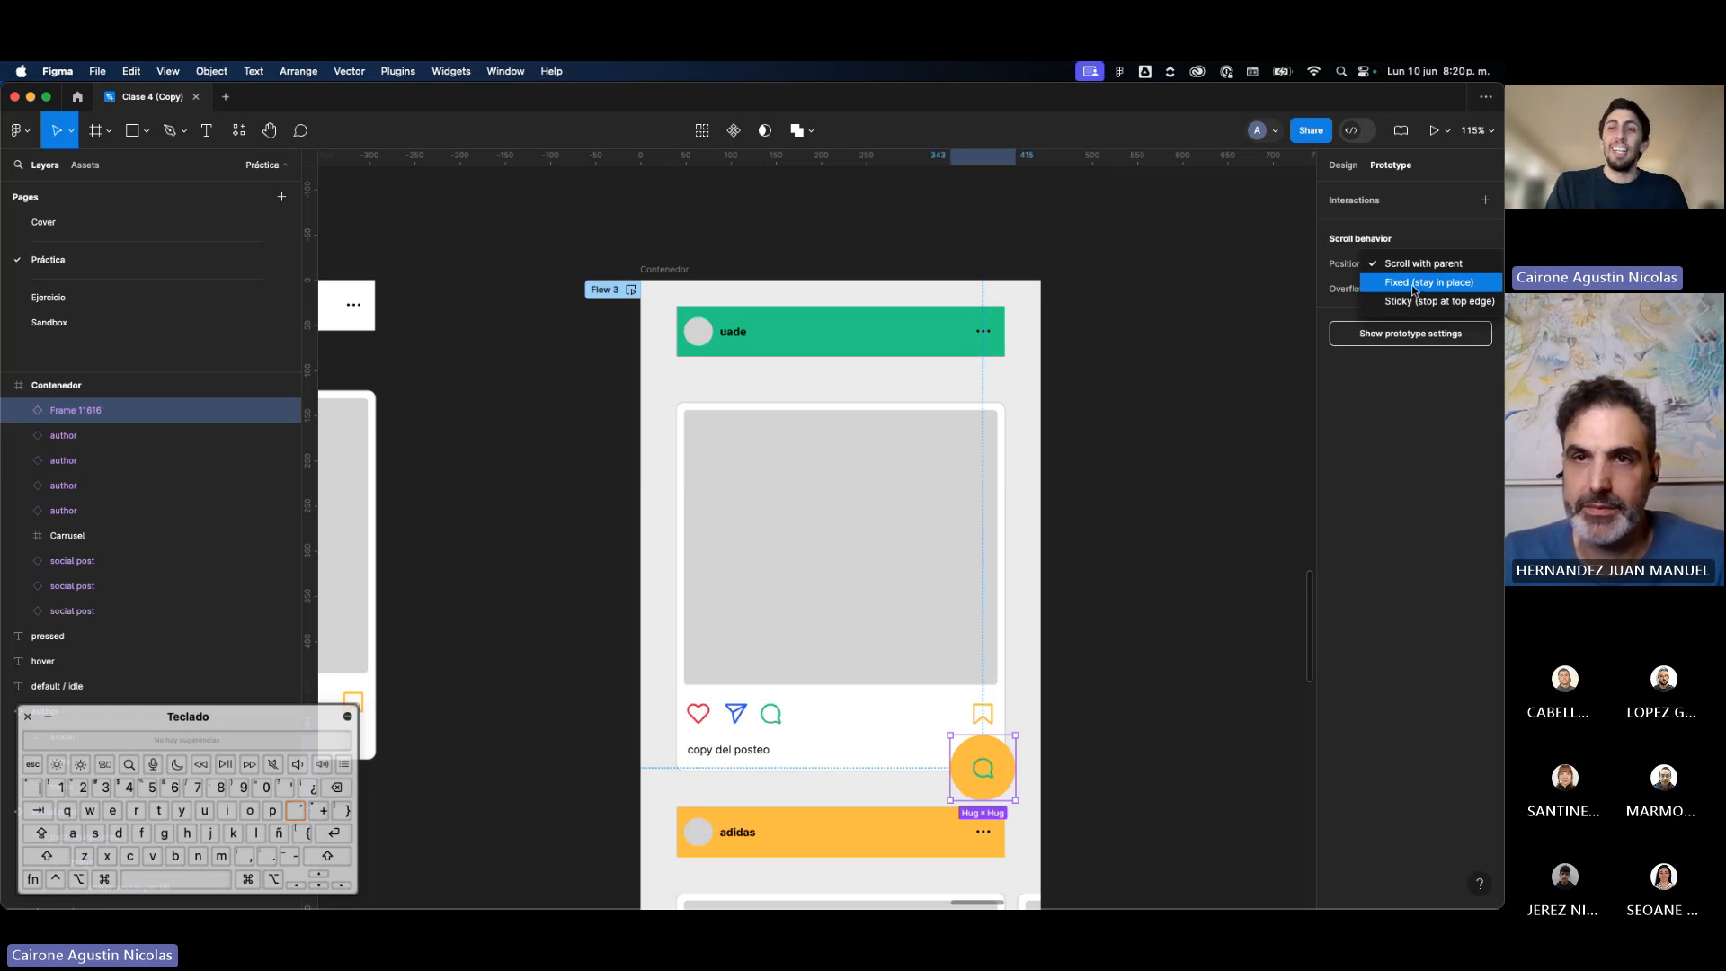
click(1413, 288)
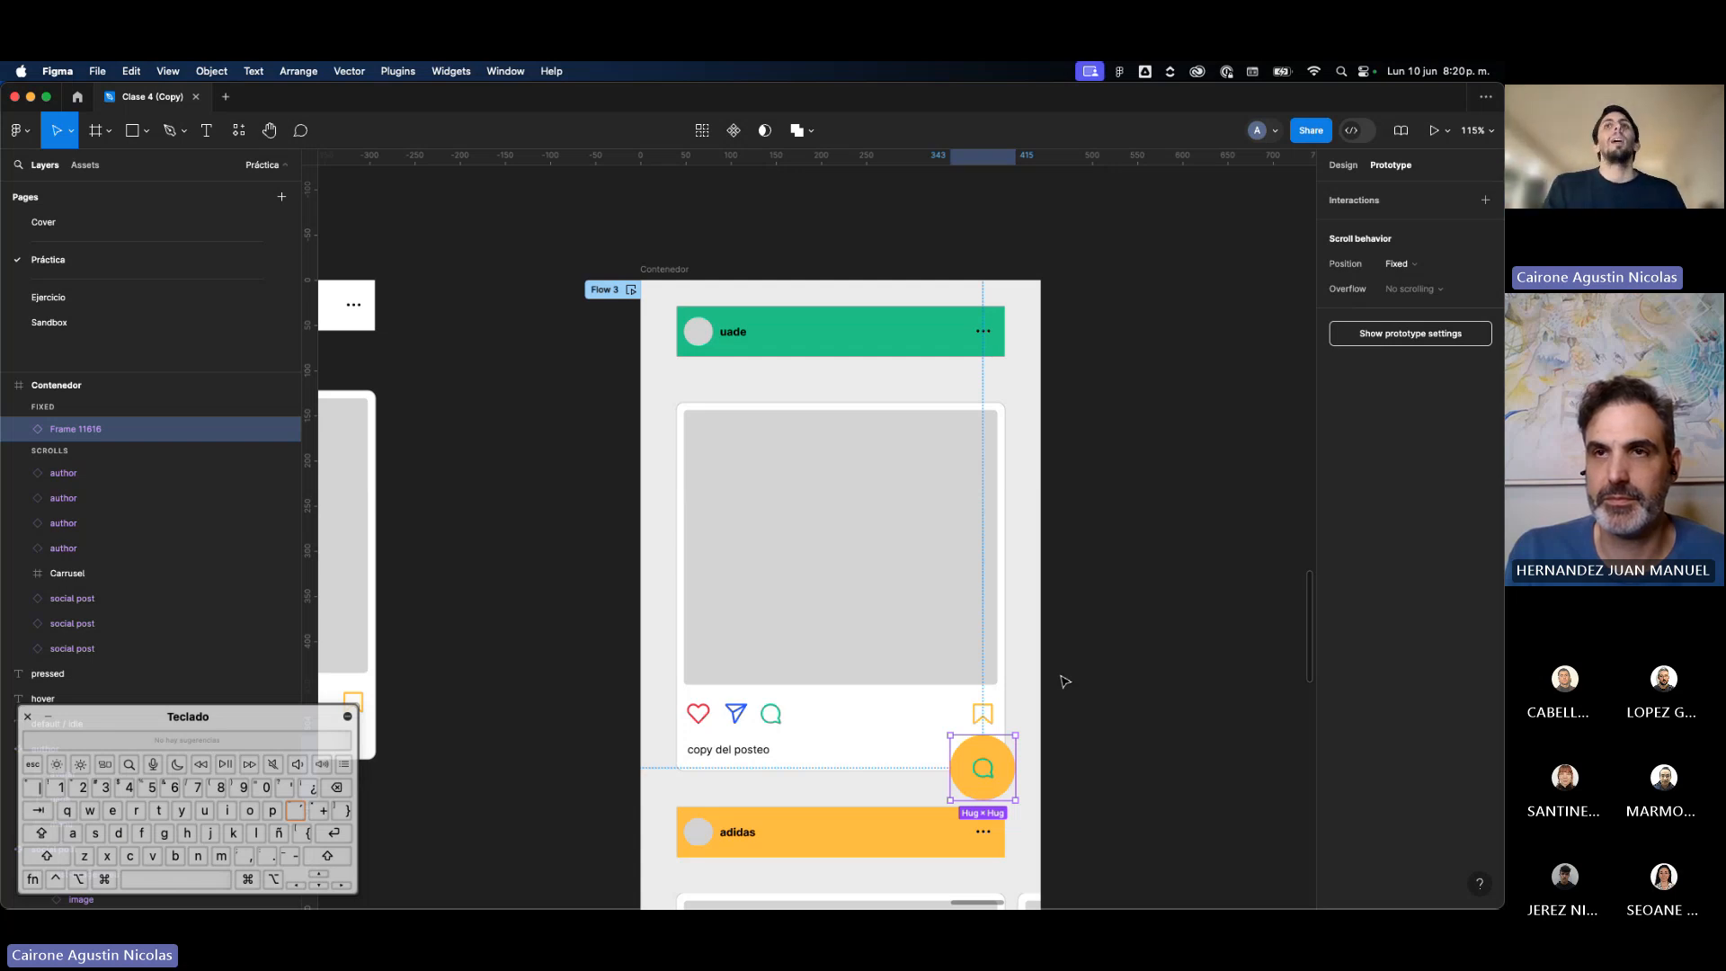
Step: Move the round comment button straight up to the upper-right corner of the first post's image in Contenedor
key(shift+Up)
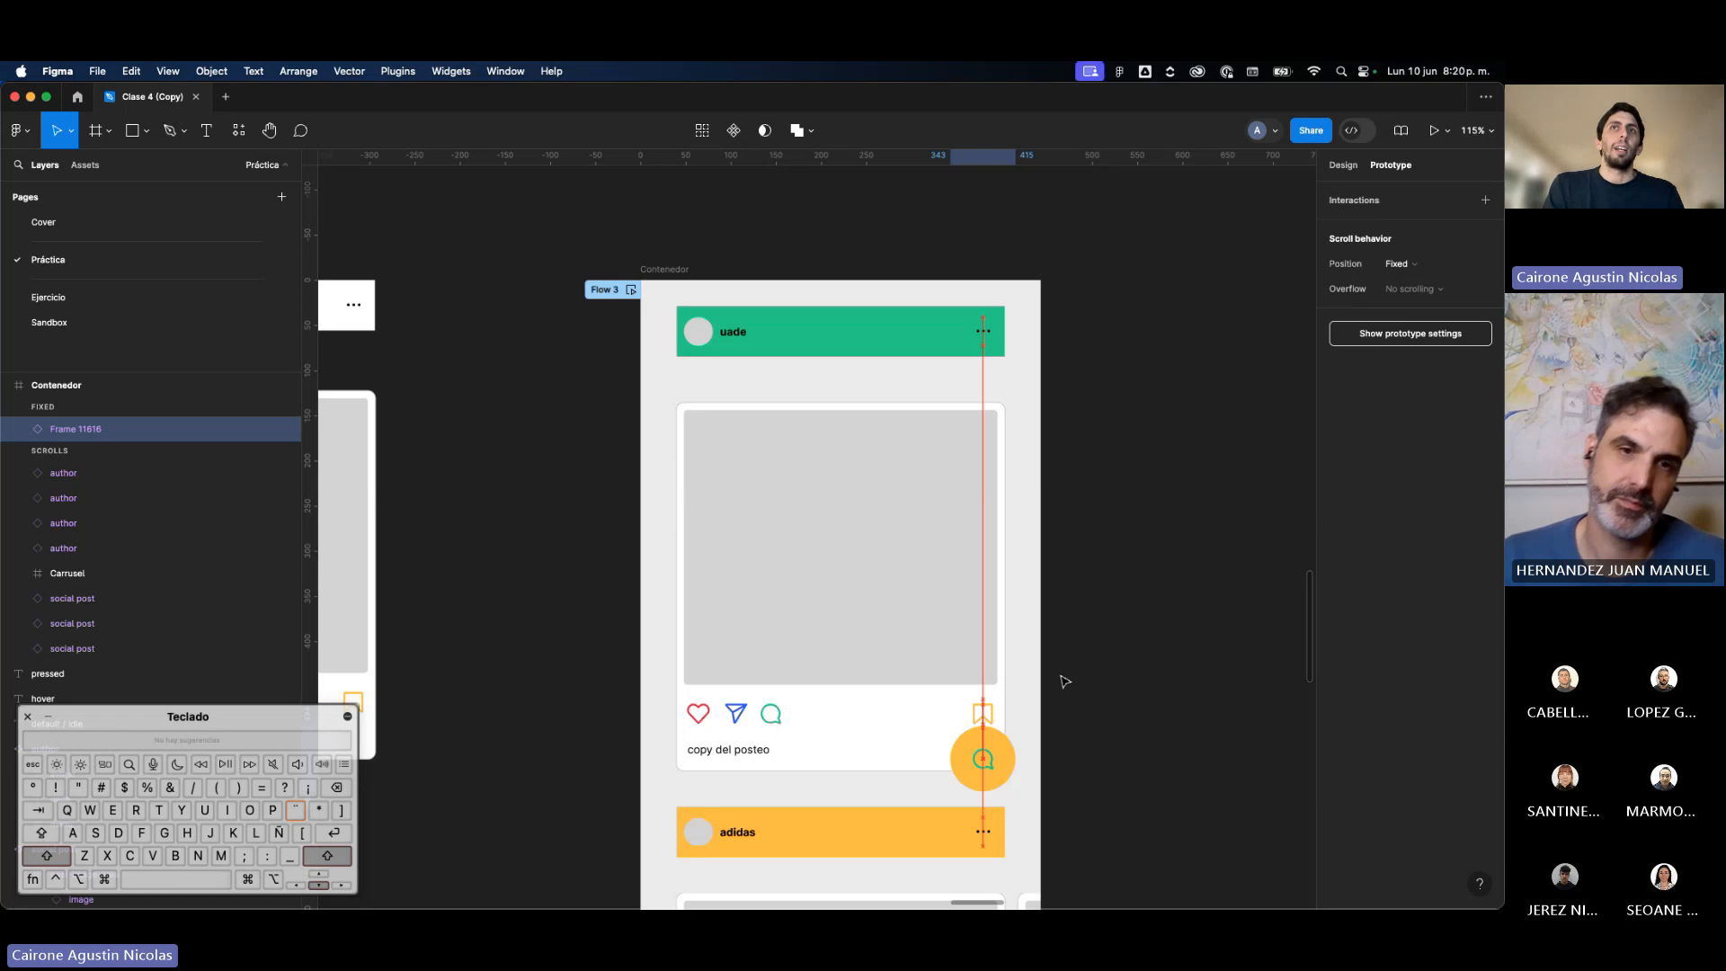
click(988, 771)
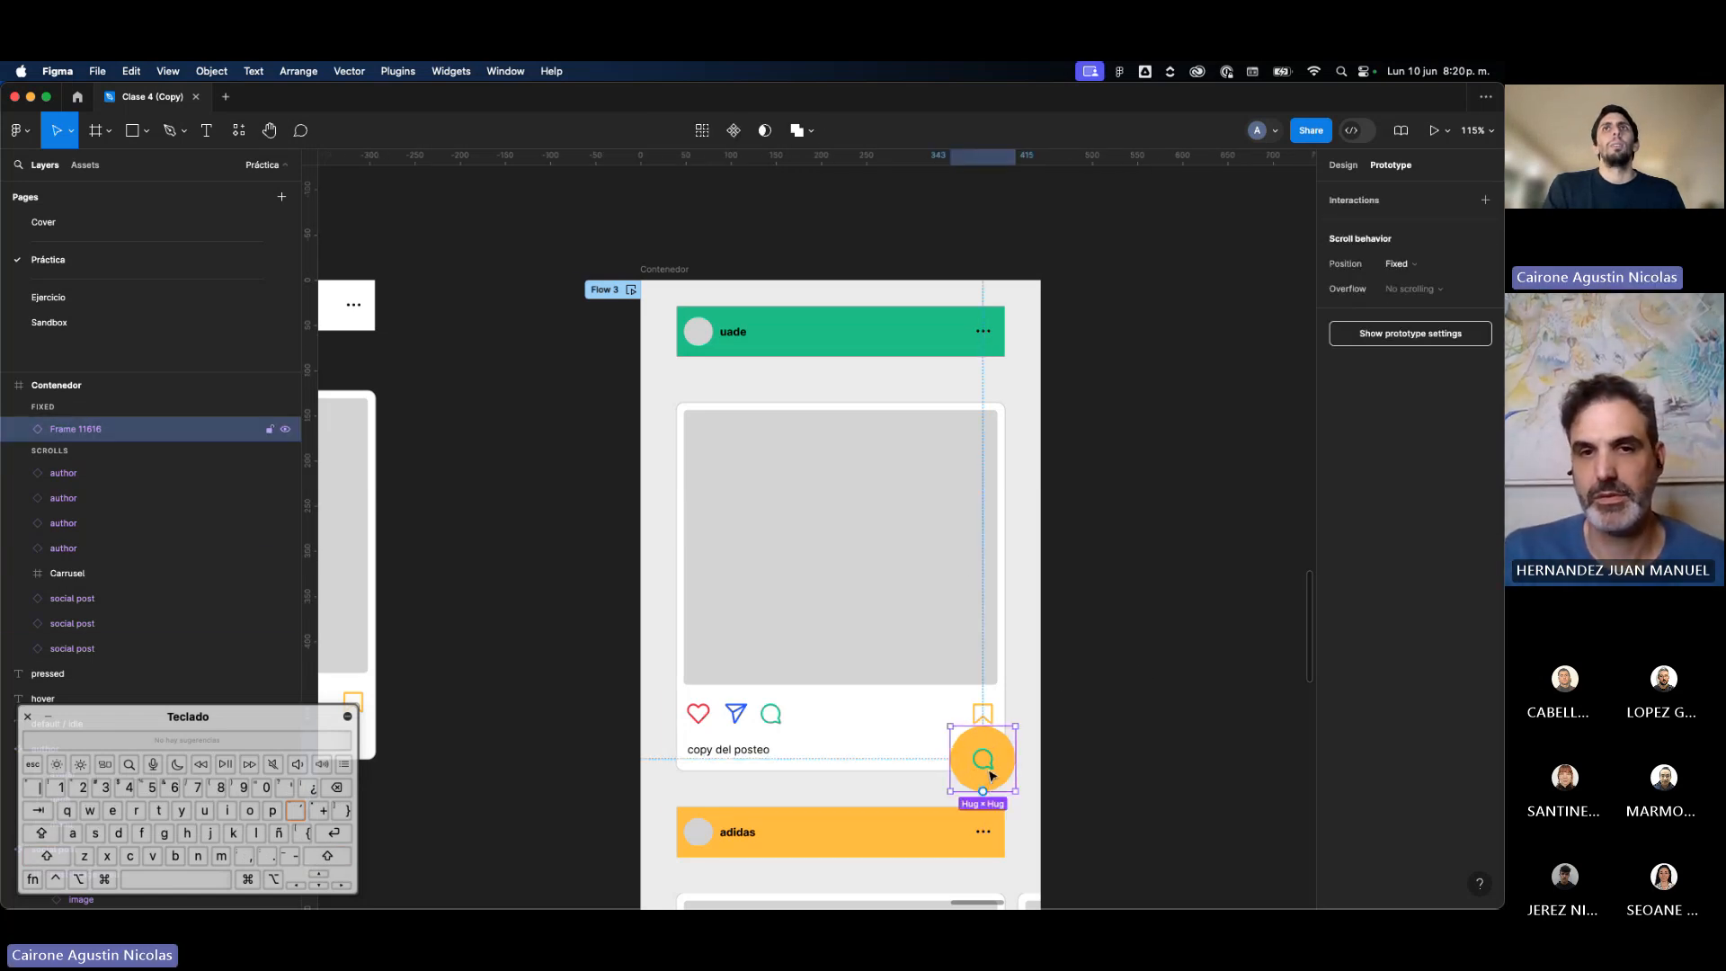
drag(993, 775, 993, 424)
click(1120, 435)
scroll(1121, 435, down, 3)
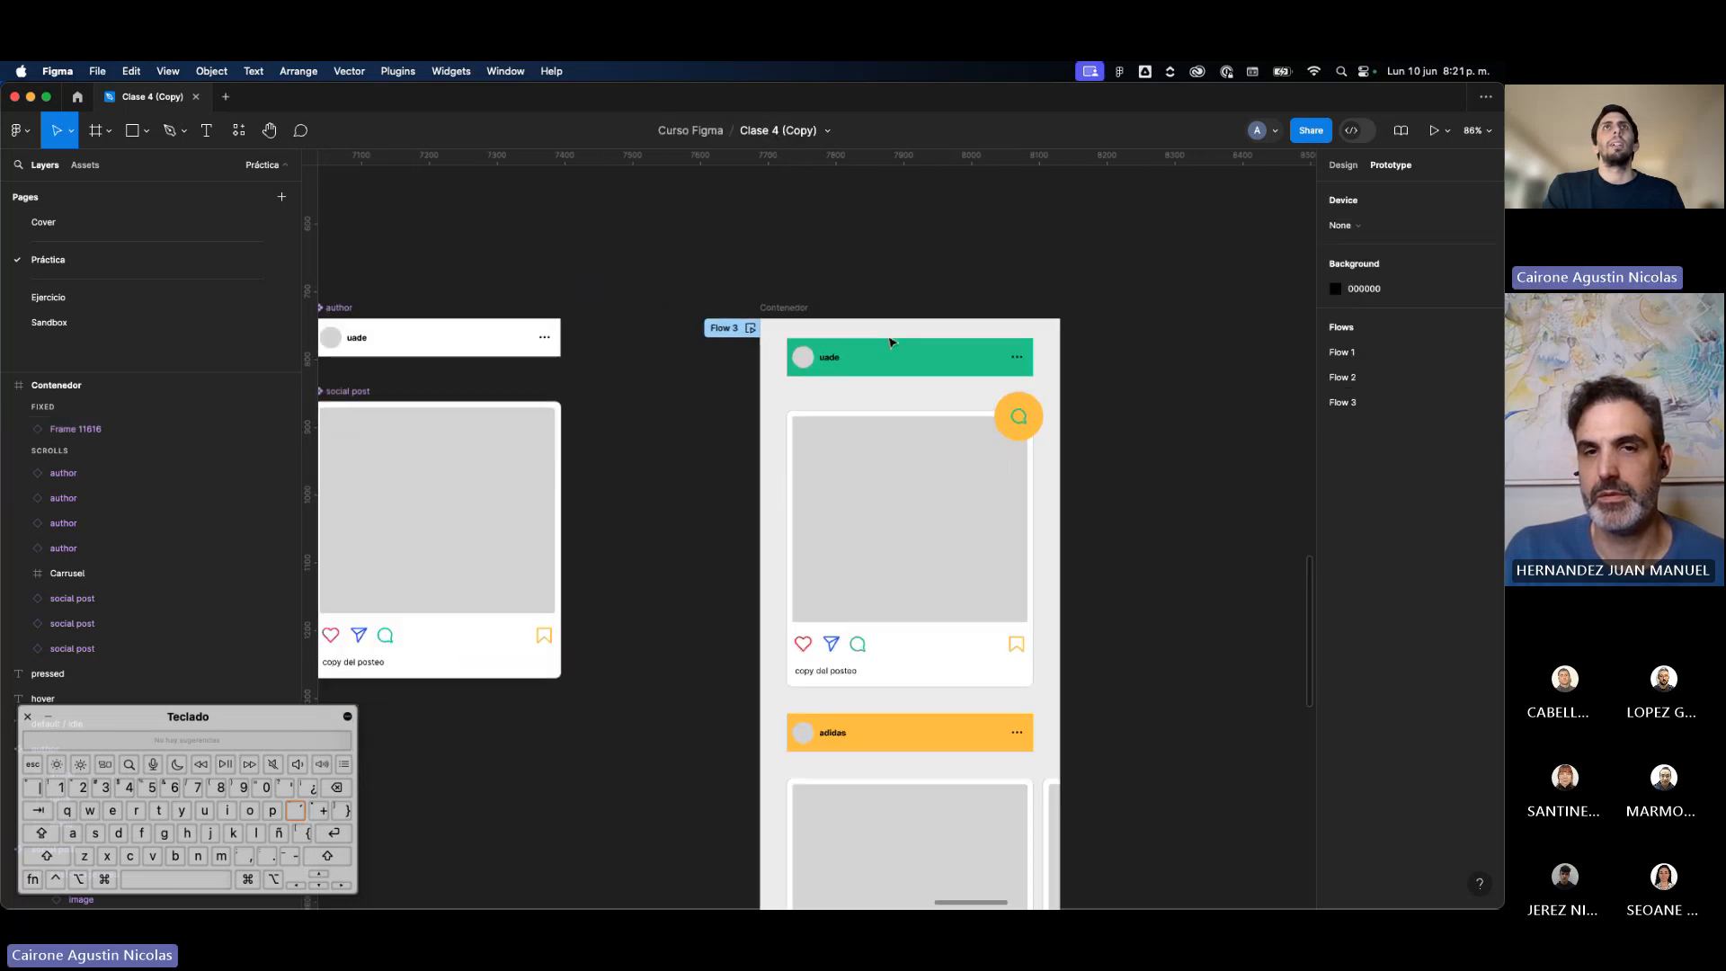
Step: Preview Flow 3 and examine how the fixed comment button and the author headers behave throughout the feed
scroll(764, 333, right, 2)
click(687, 335)
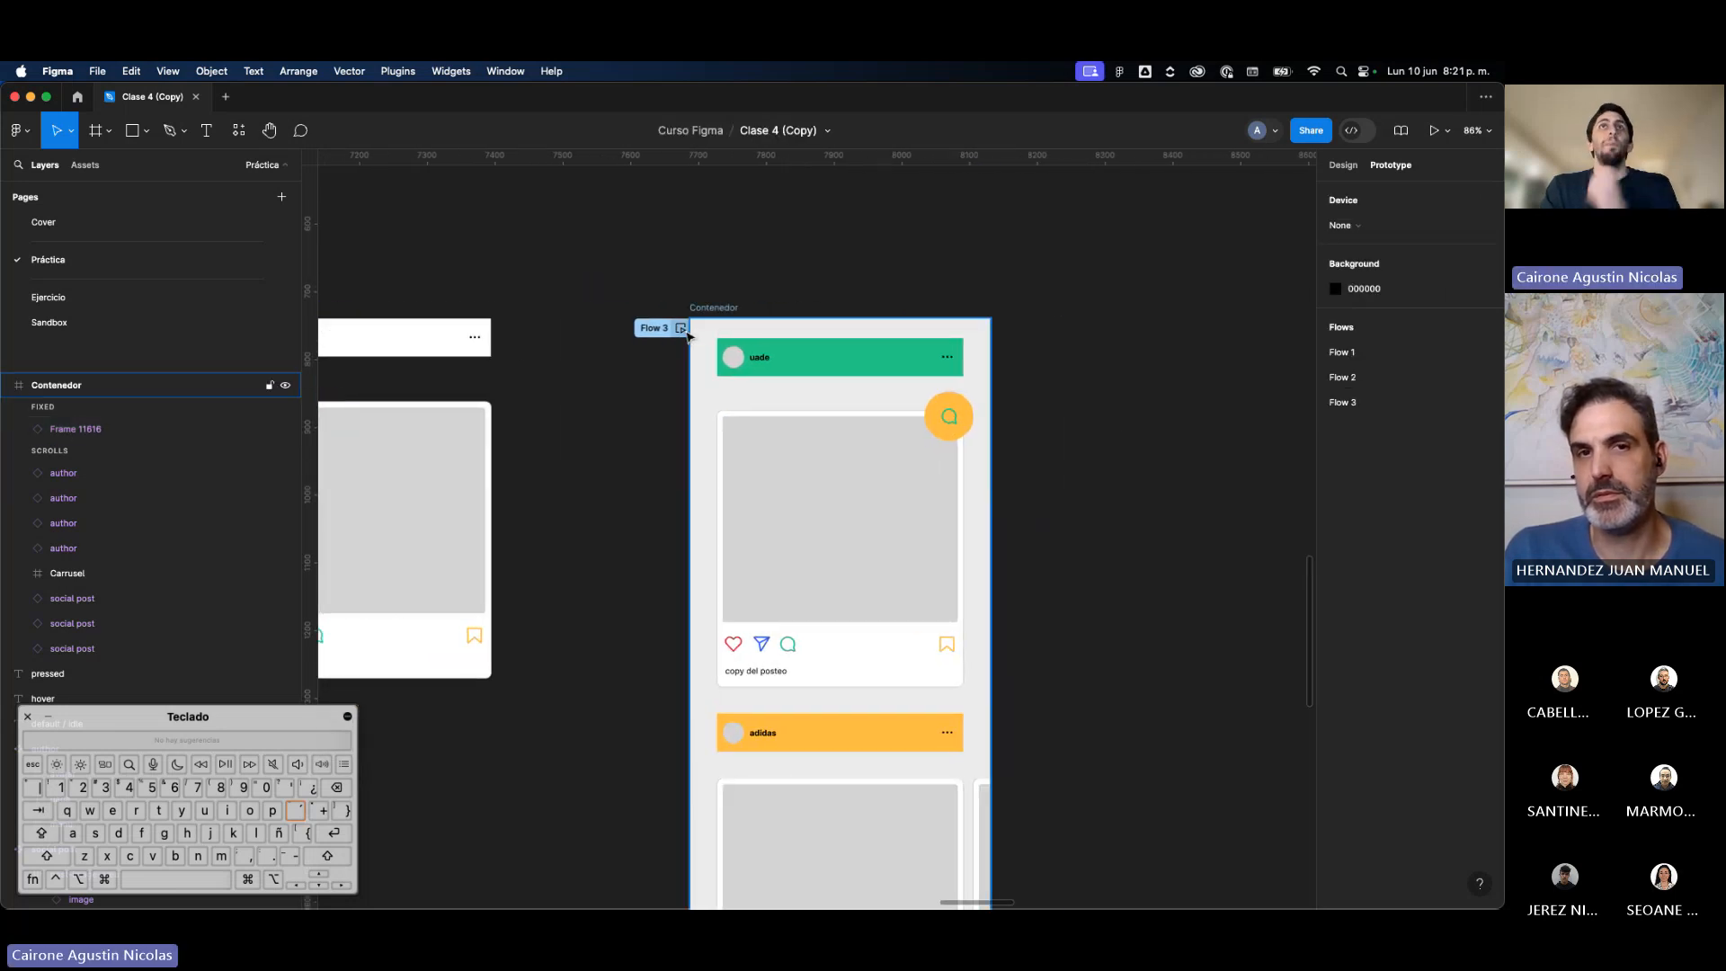
click(681, 328)
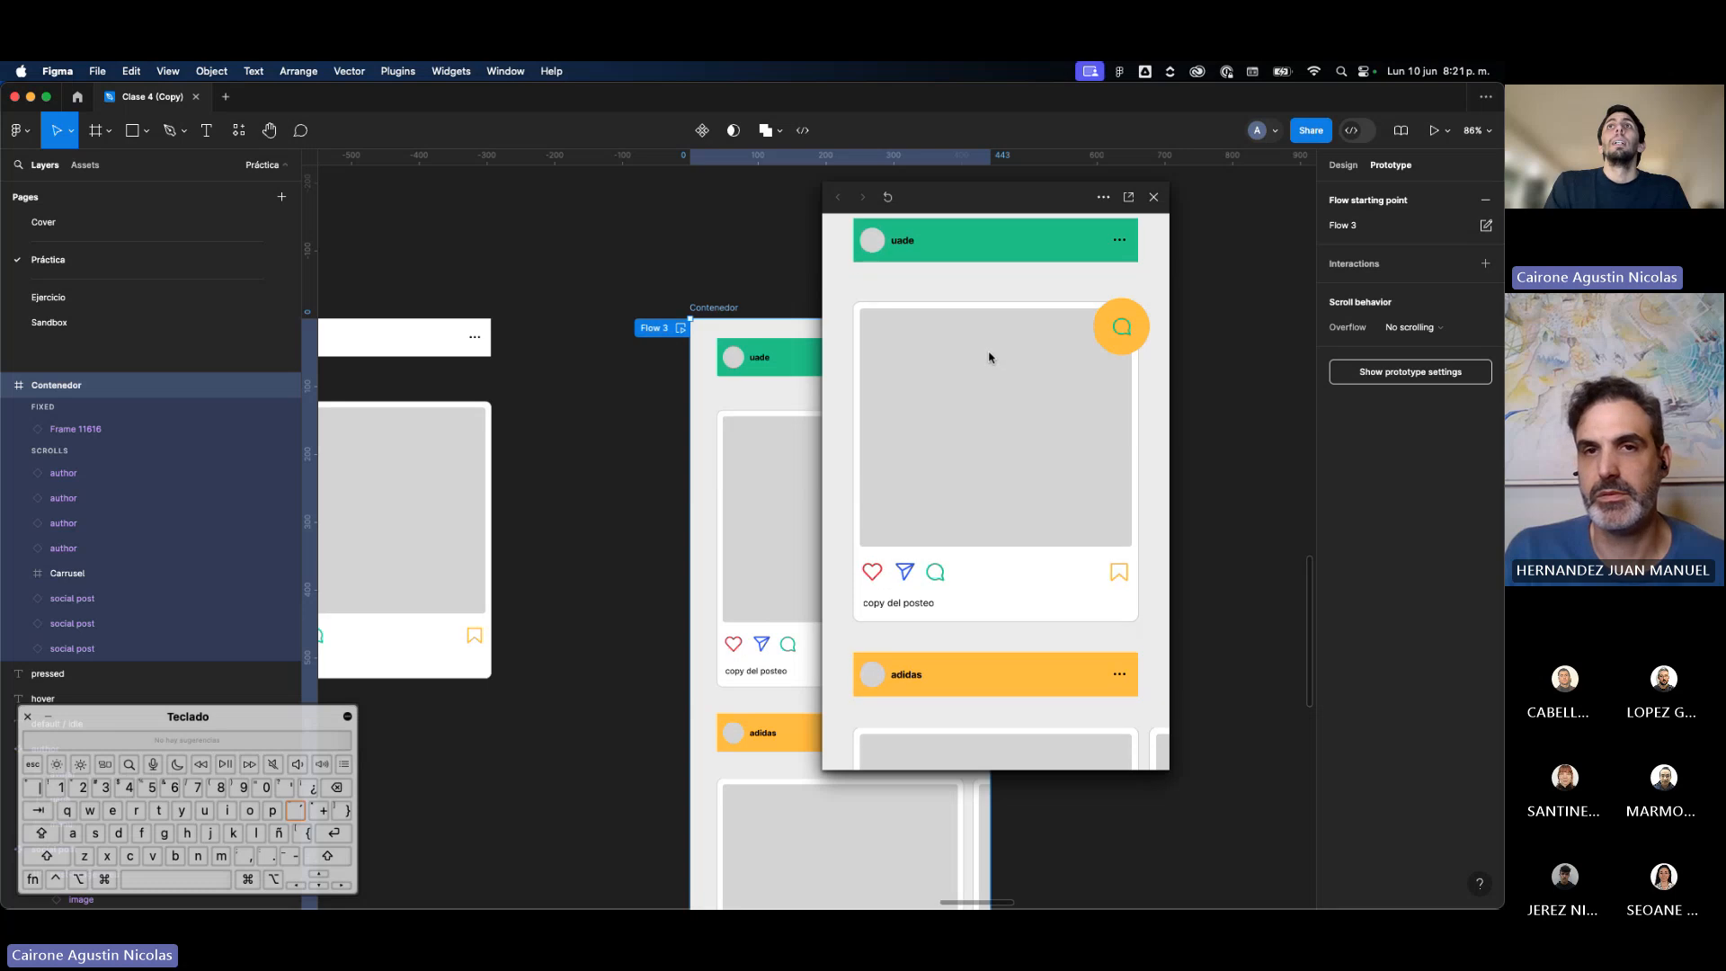
scroll(988, 357, down, 5)
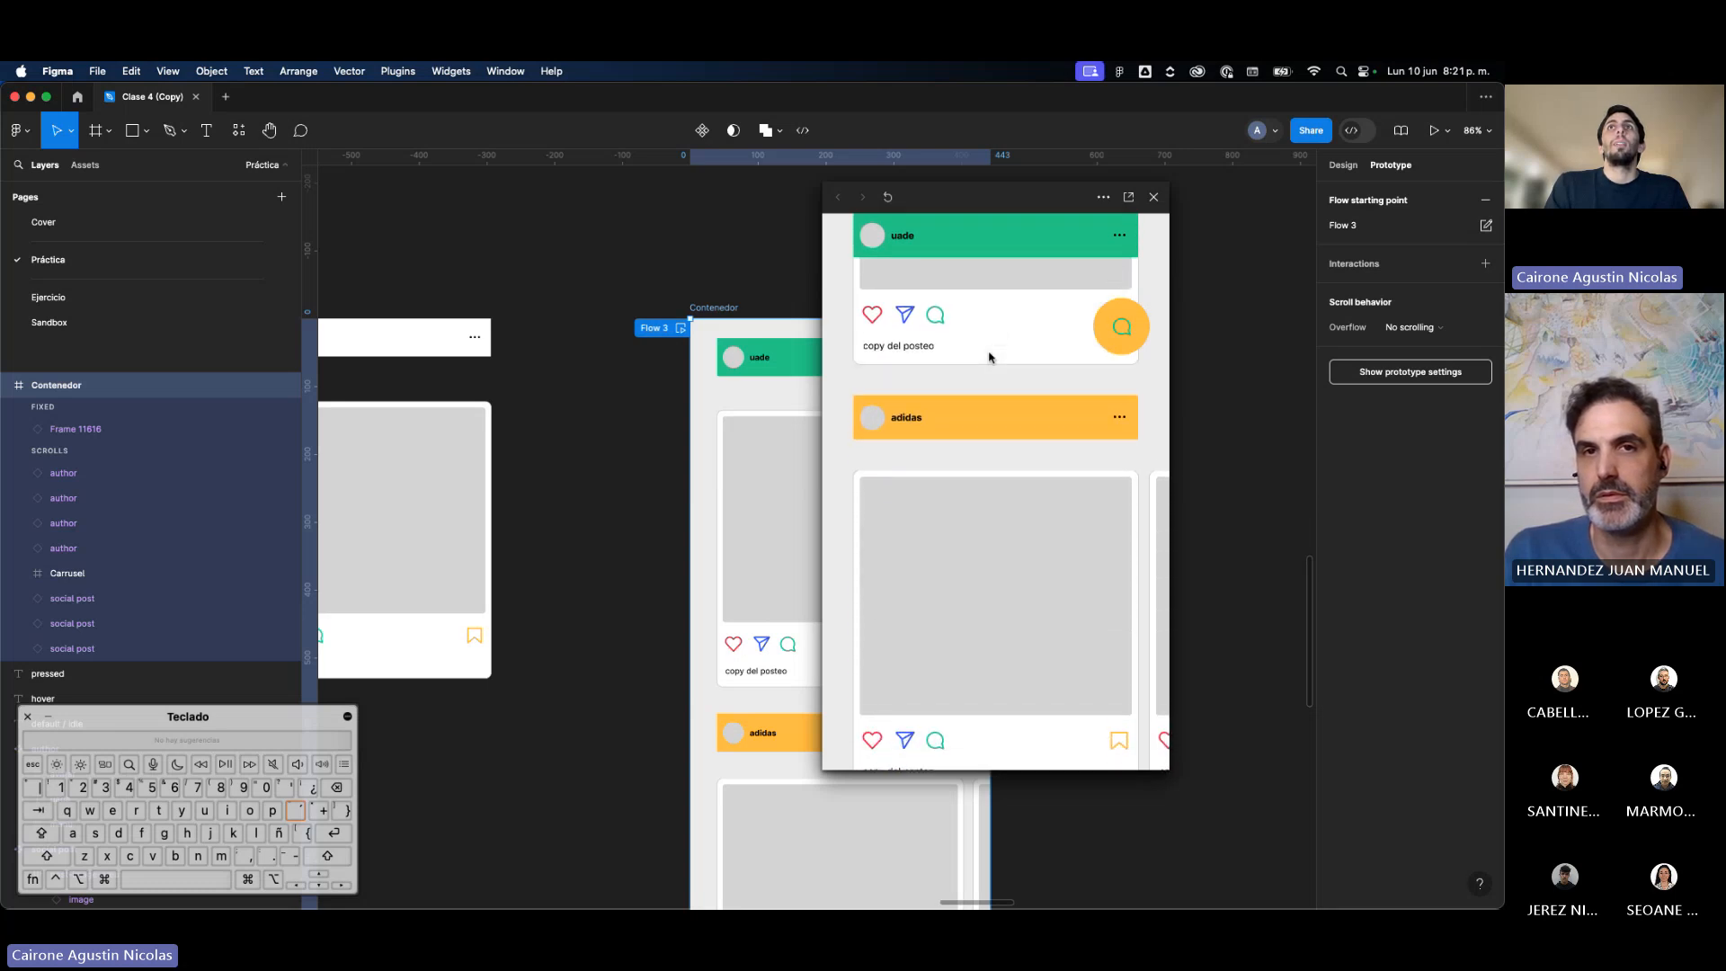
scroll(988, 357, up, 3)
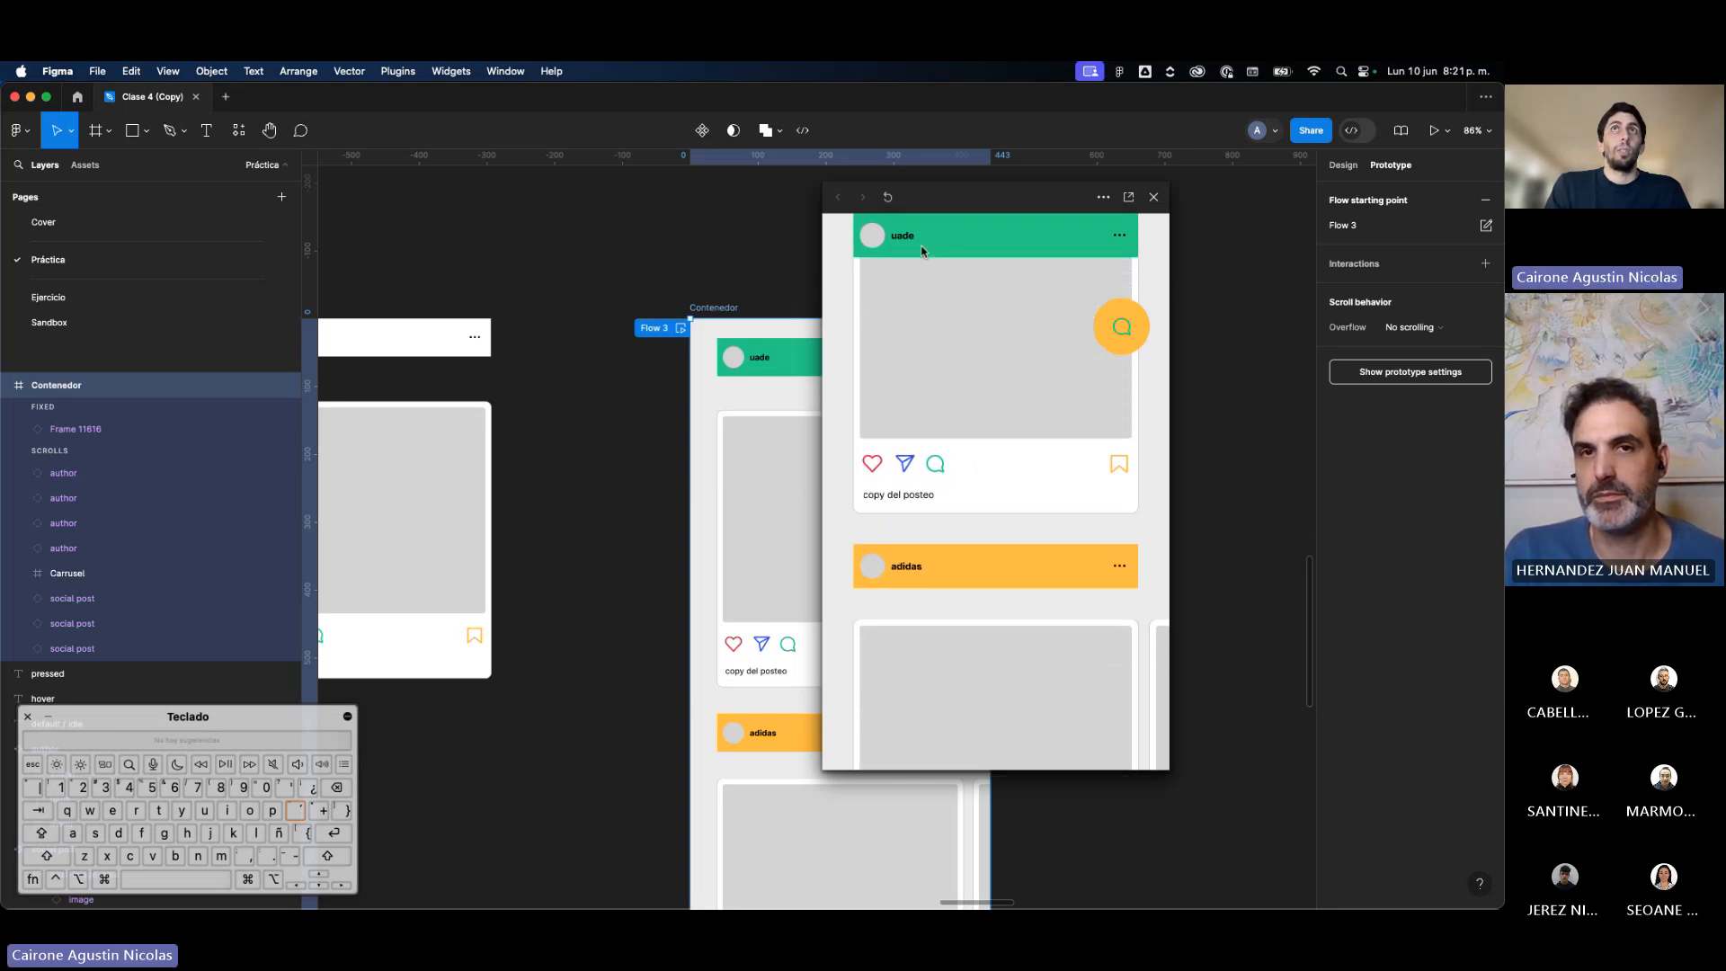
scroll(939, 254, down, 5)
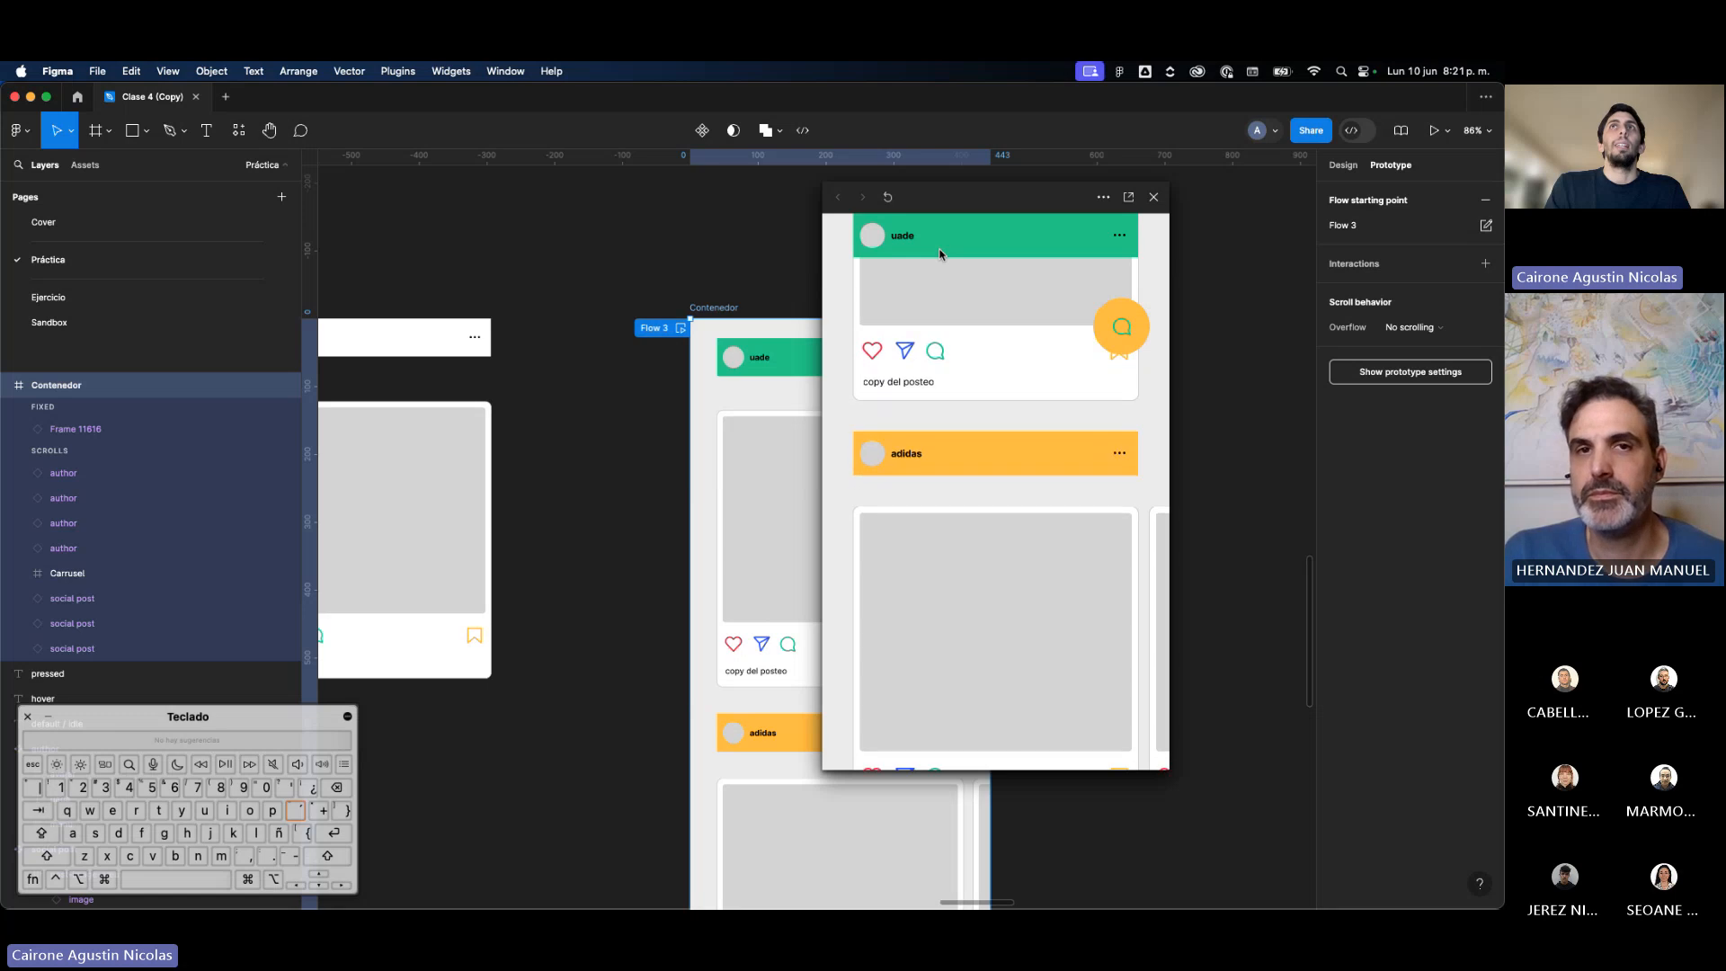
scroll(939, 253, down, 2)
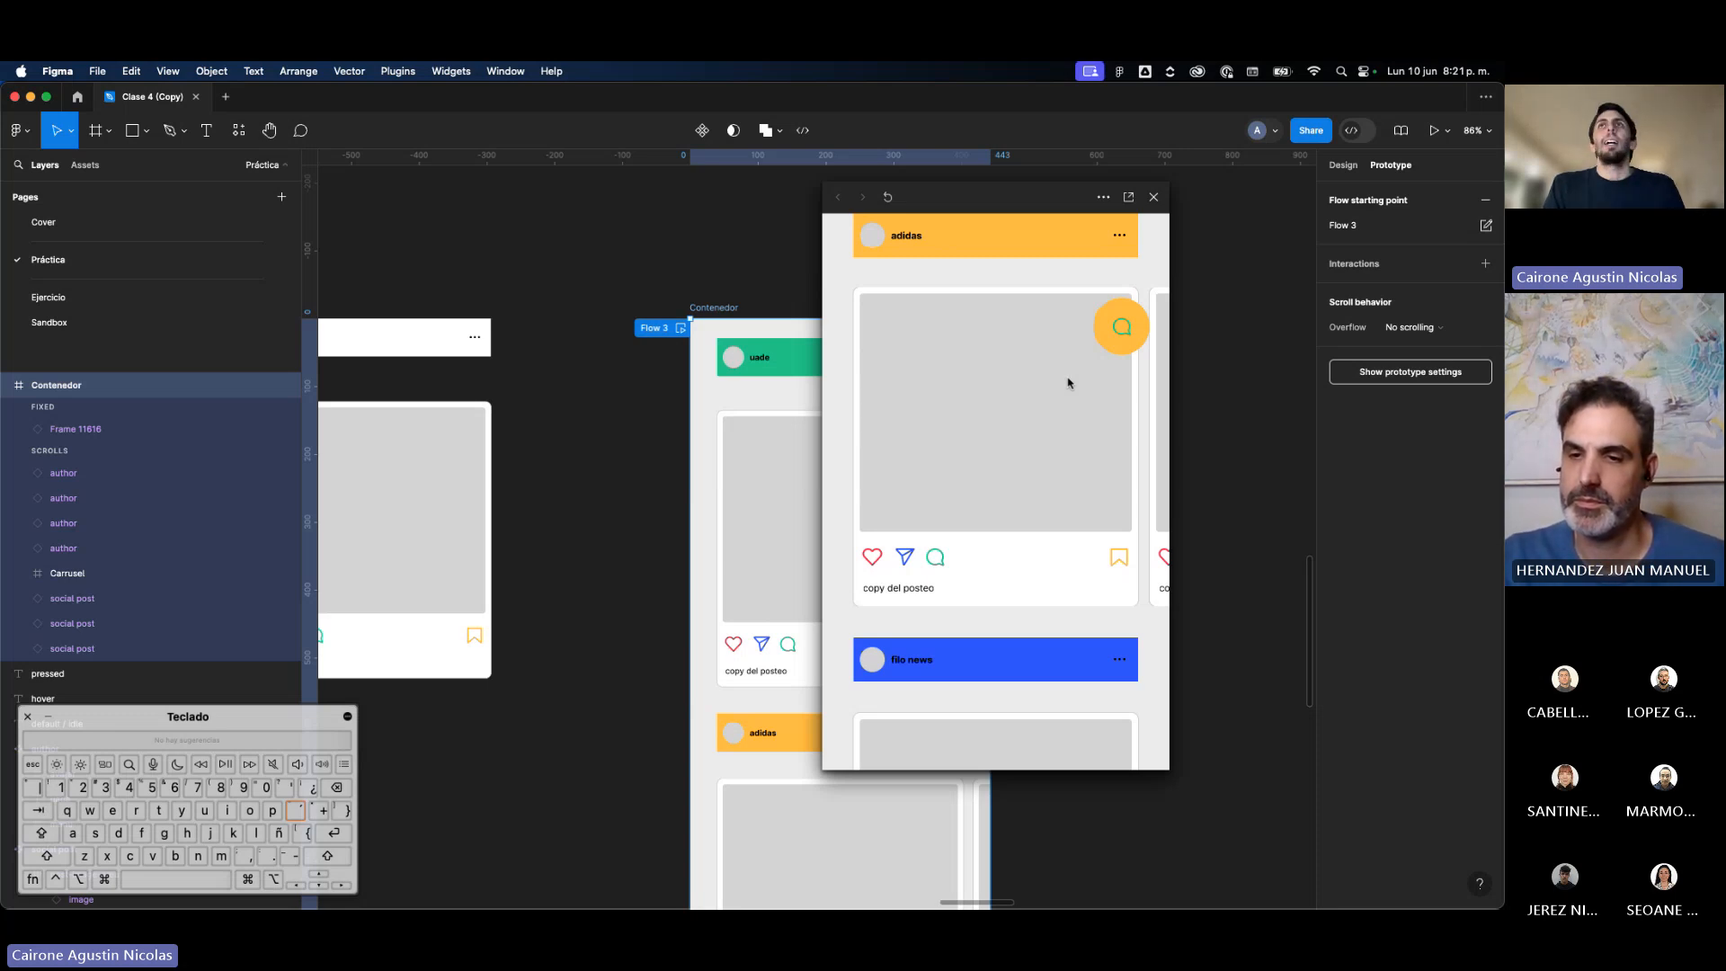
scroll(1068, 383, down, 2)
scroll(1068, 383, down, 10)
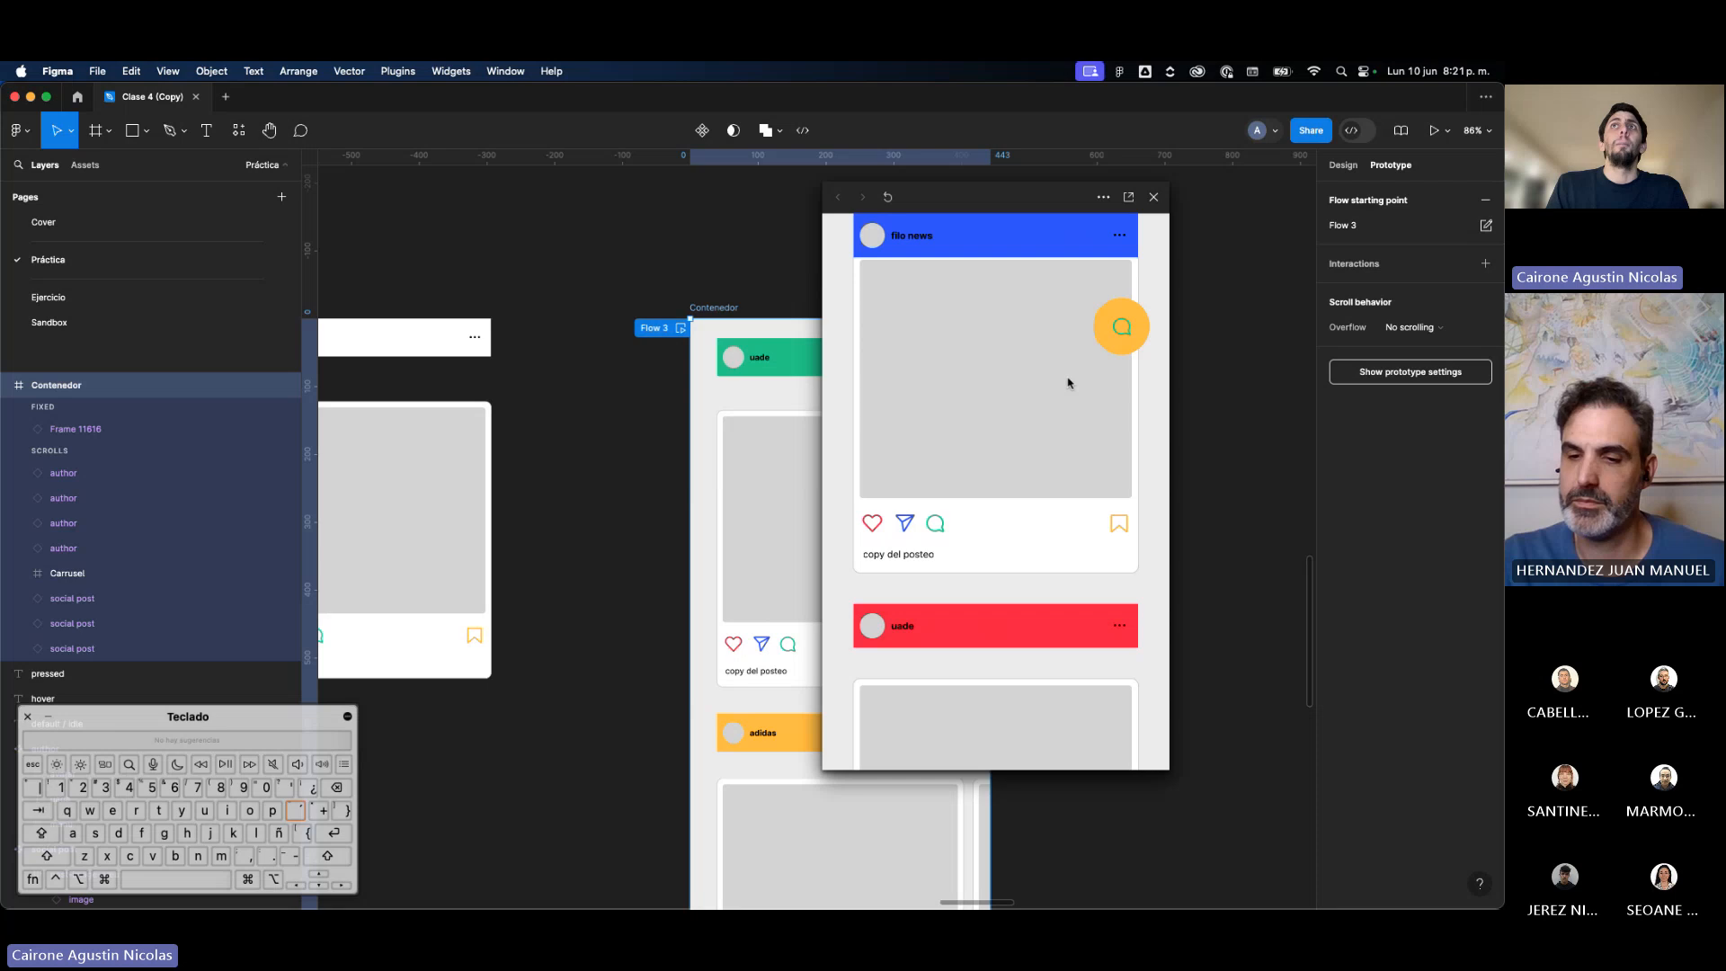
scroll(1068, 383, down, 8)
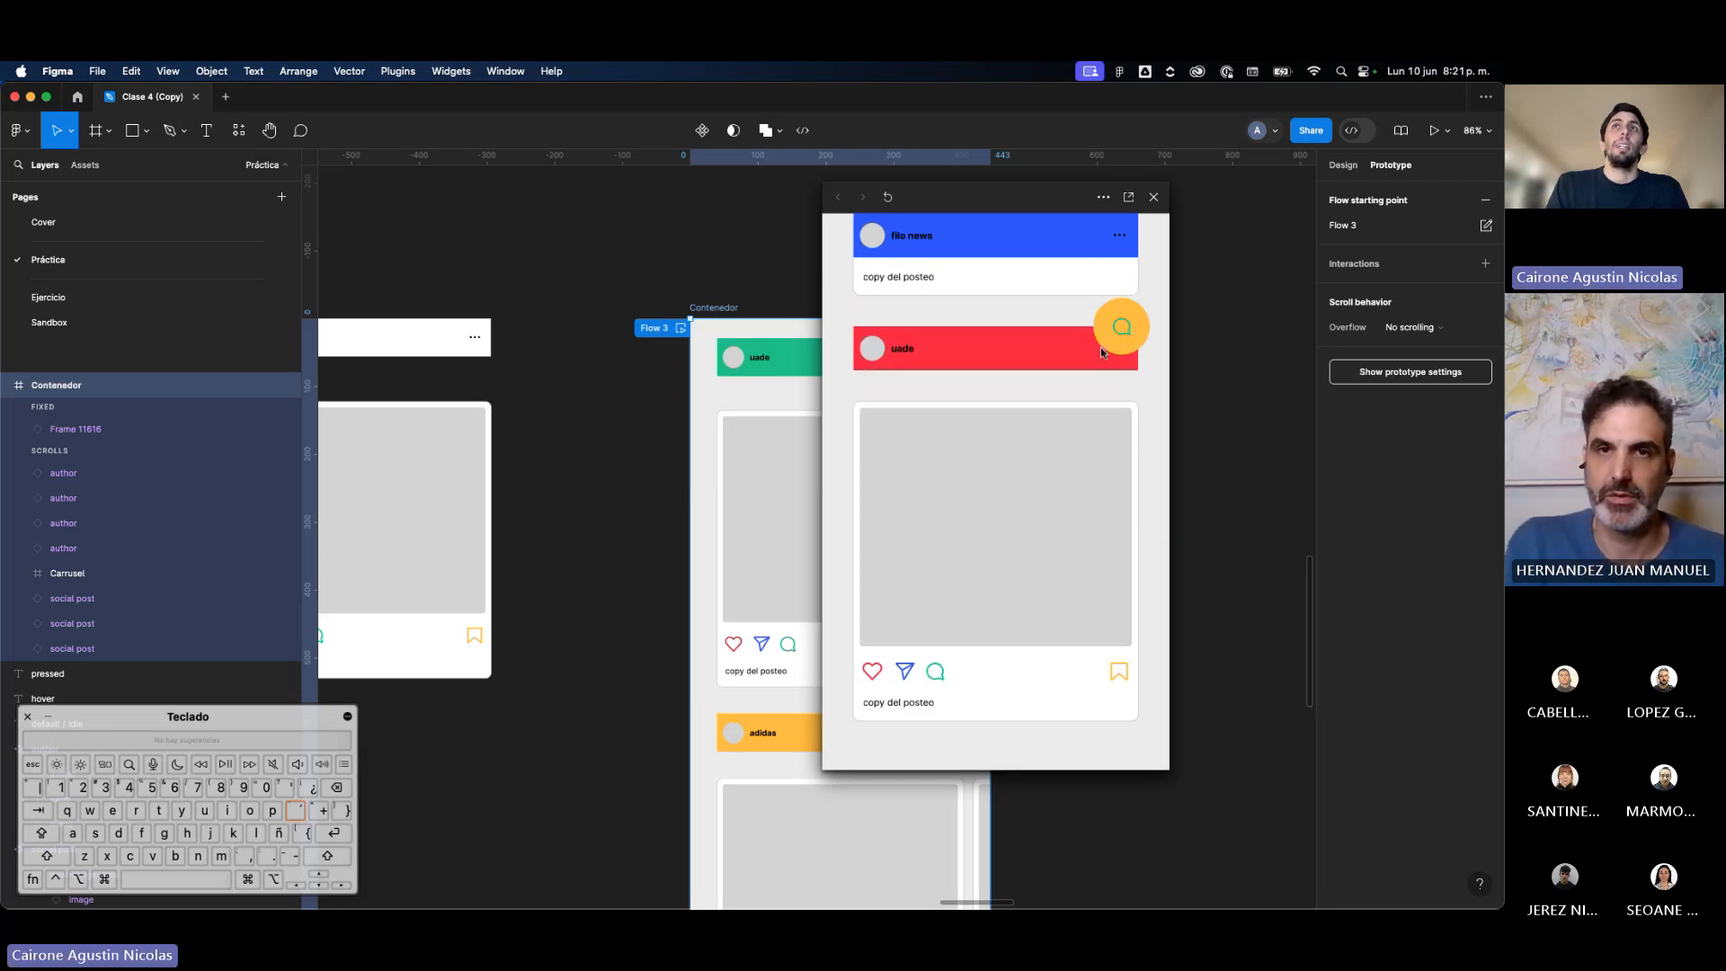
scroll(1031, 426, up, 5)
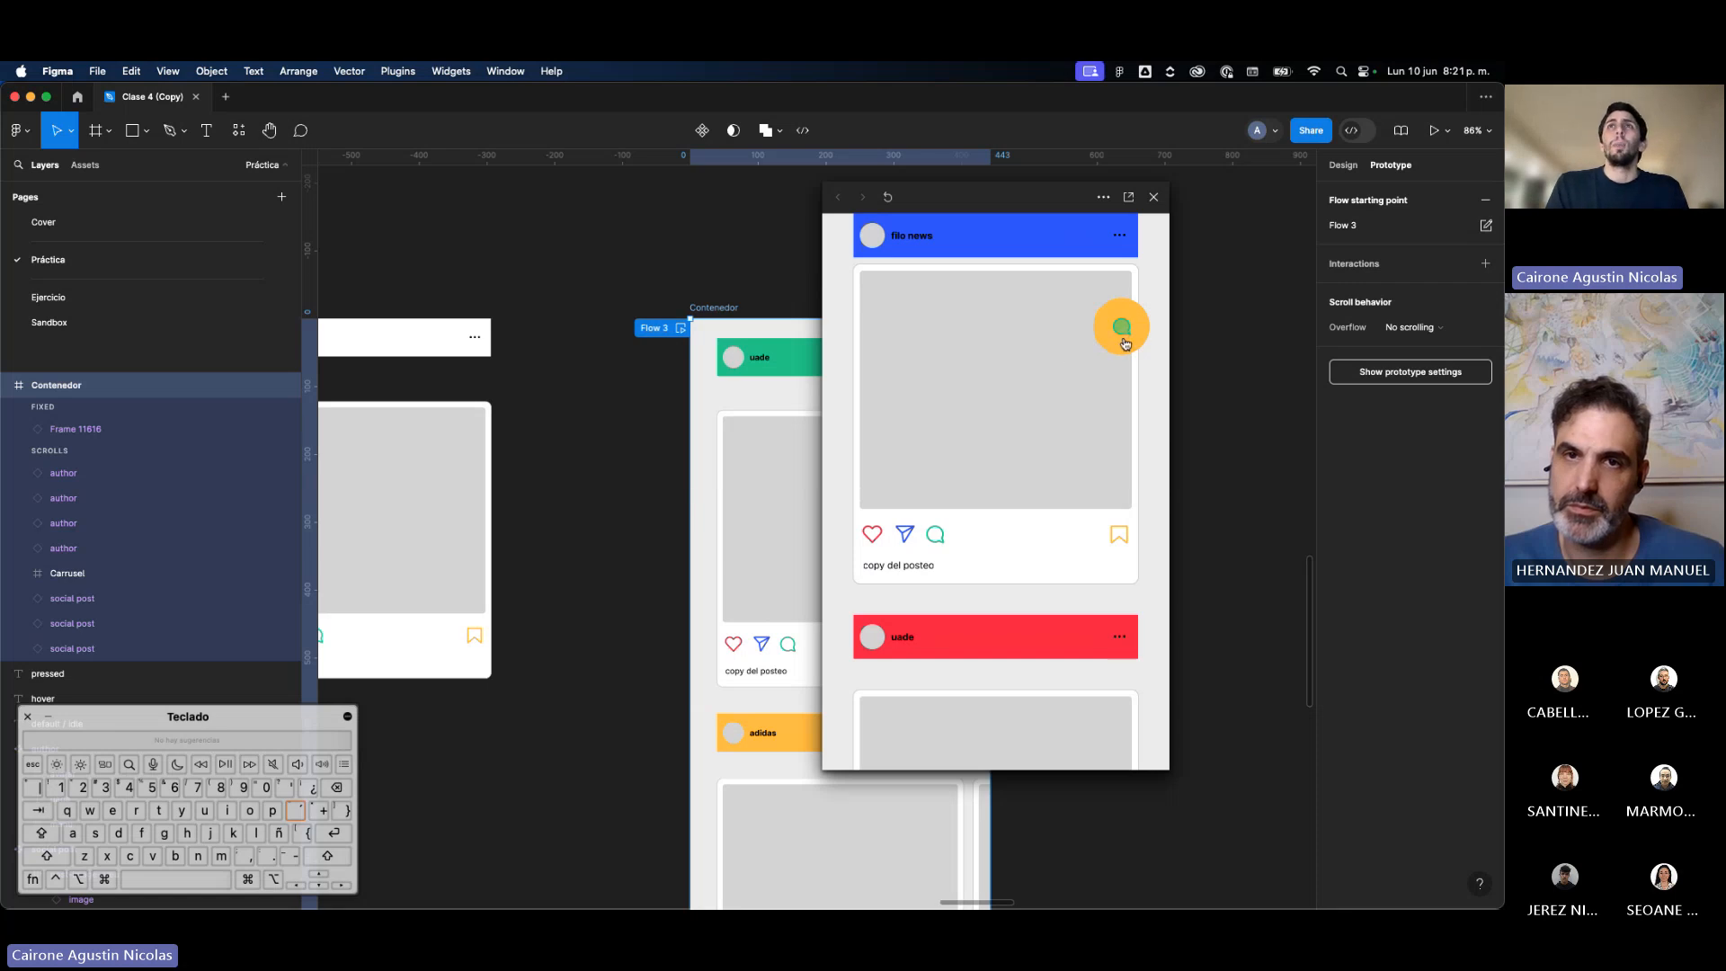
Step: Test the interactive states of the floating comment icon and the filo news post's comment and heart icons in the preview
click(1127, 340)
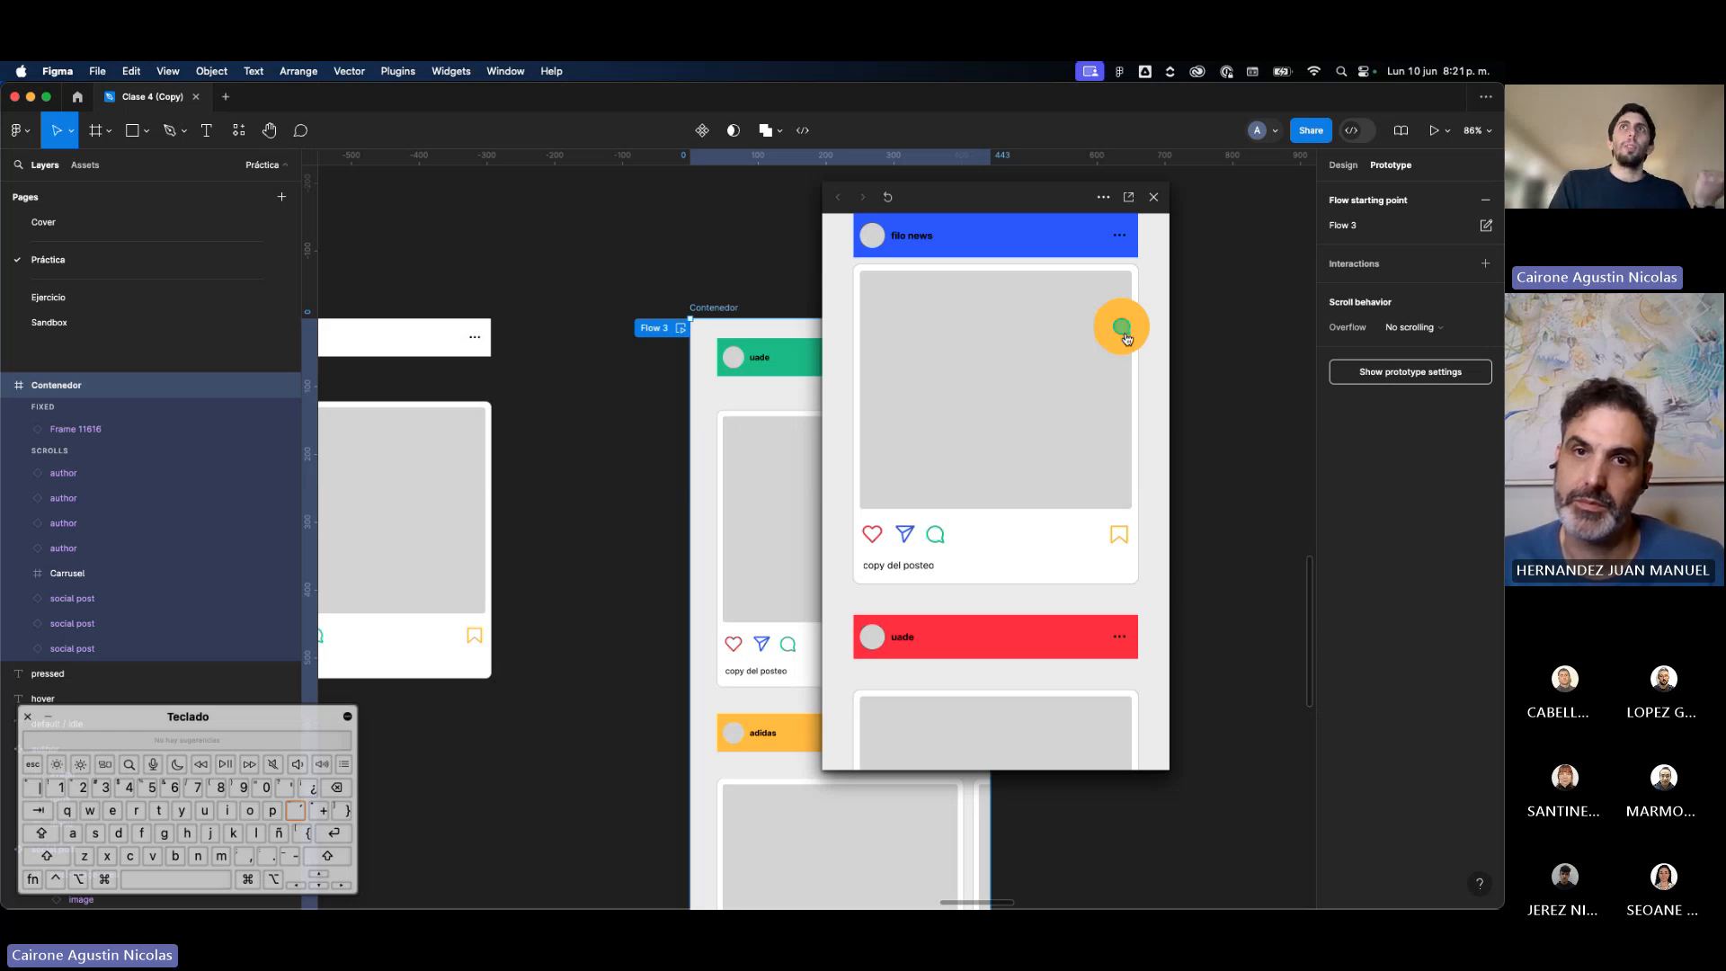
click(936, 538)
click(937, 539)
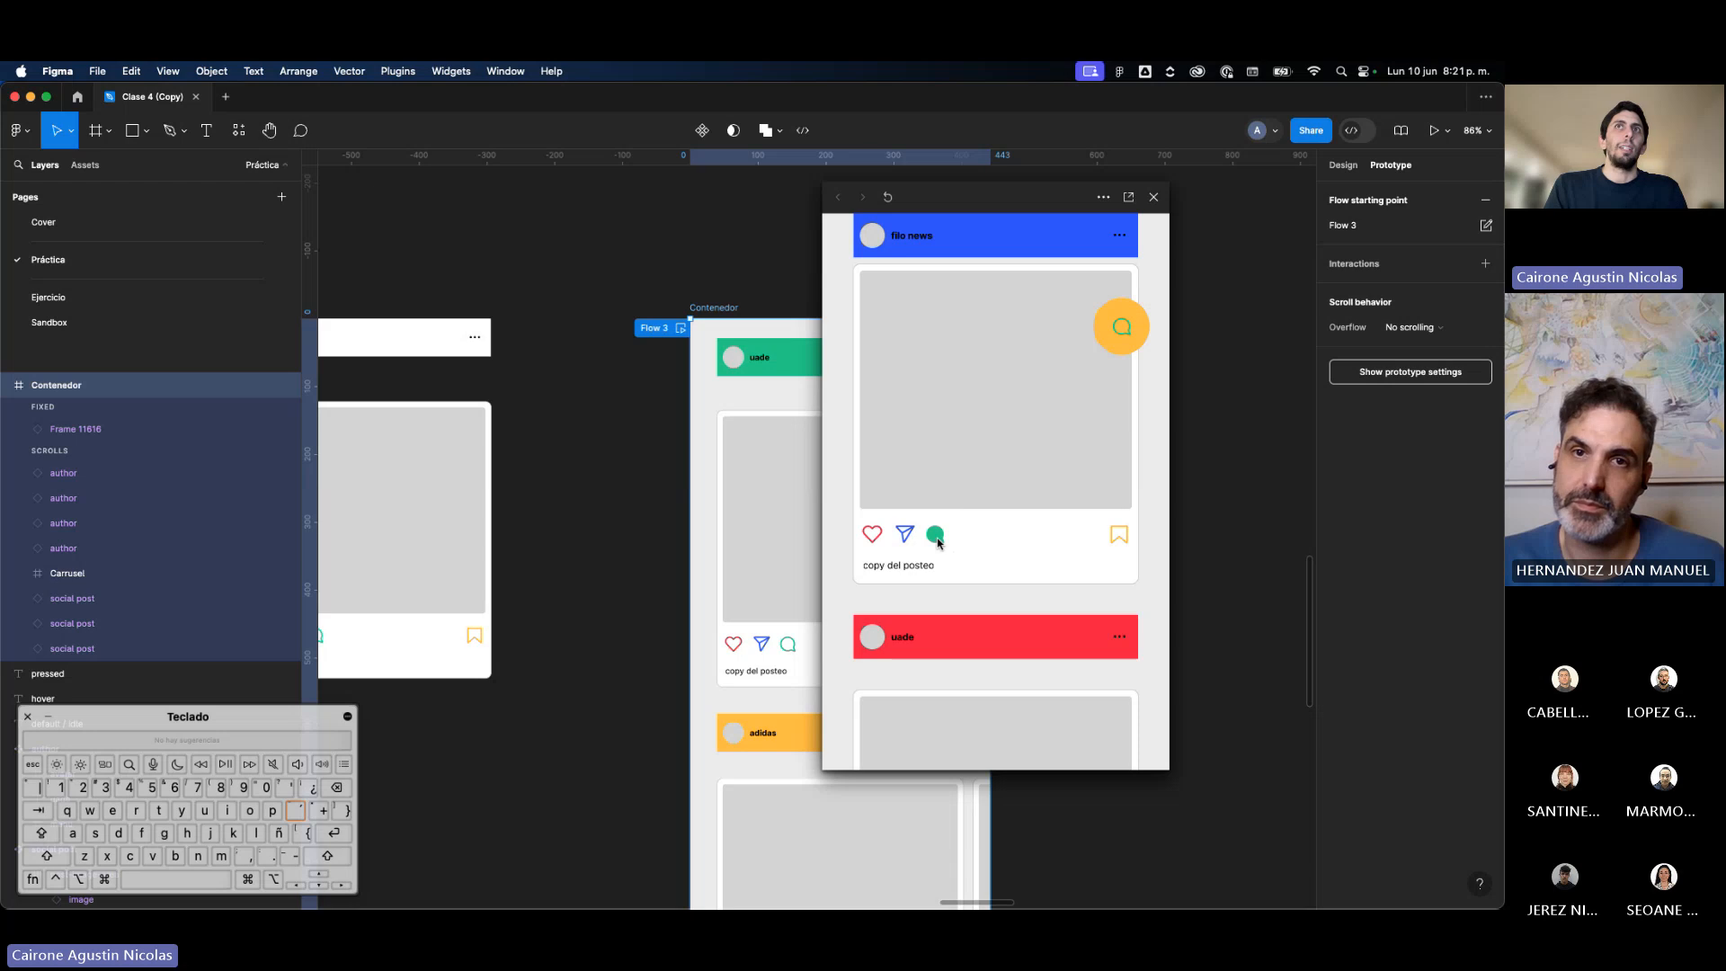
click(869, 543)
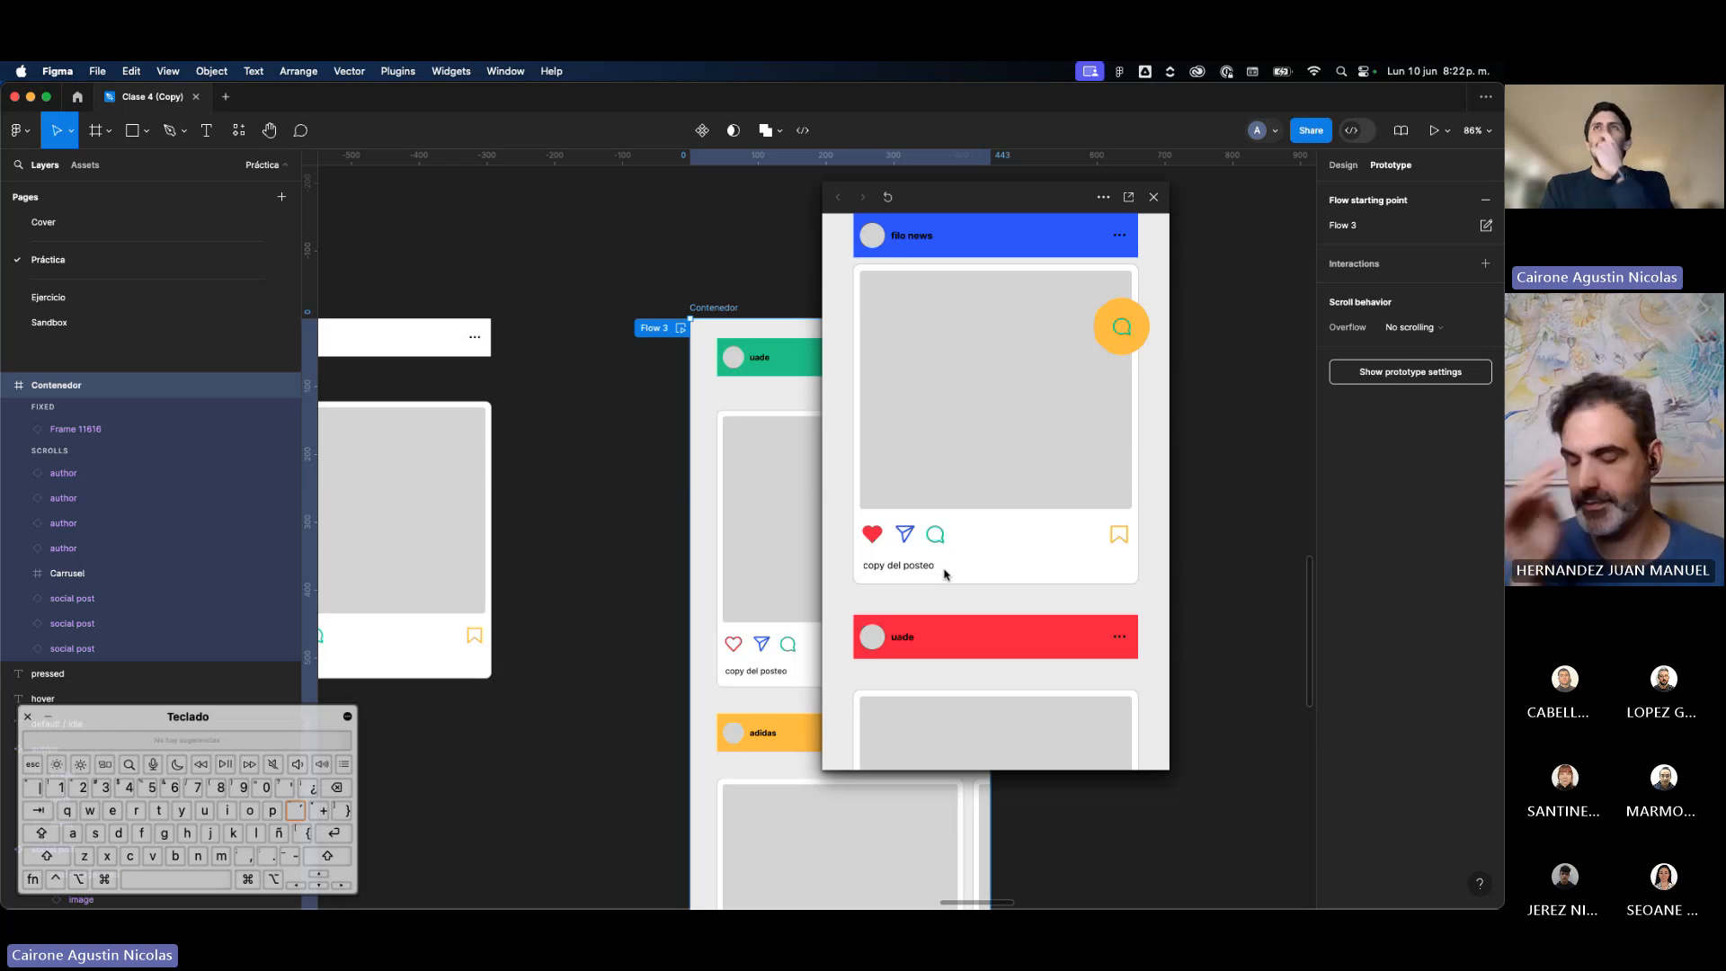
Step: Compare the sticky author headers' behavior with the fixed comment button's by going back and forth through the feed preview
scroll(943, 572, down, 10)
scroll(949, 575, up, 10)
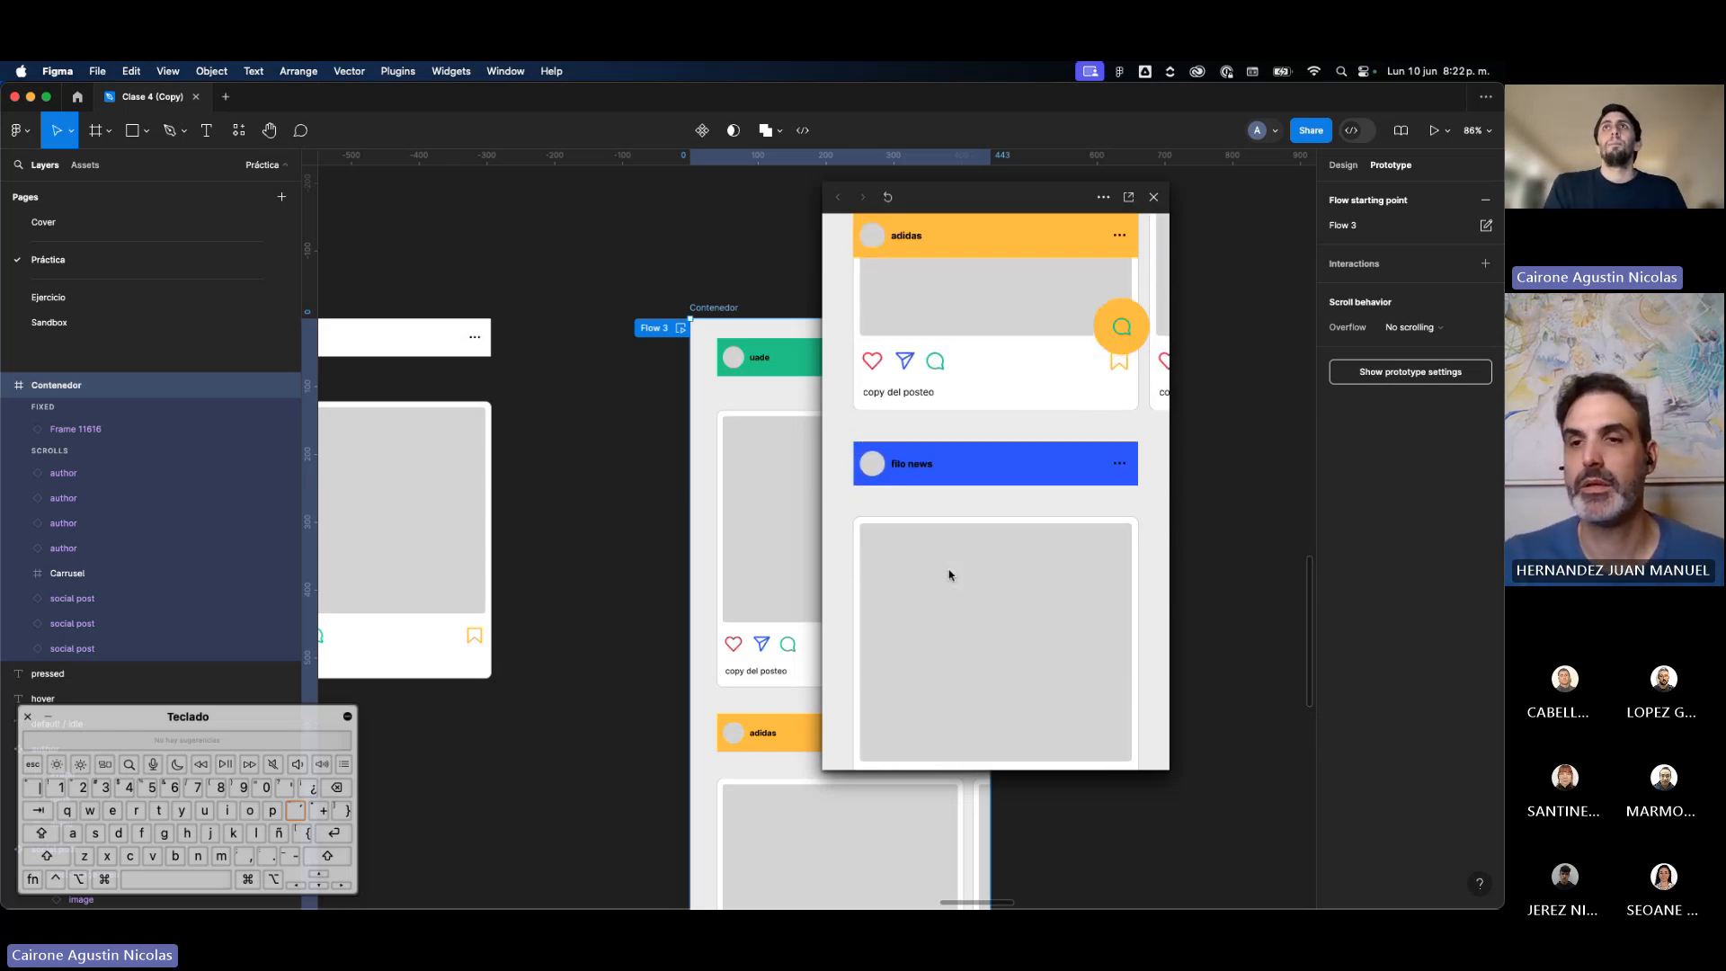
scroll(949, 575, up, 2)
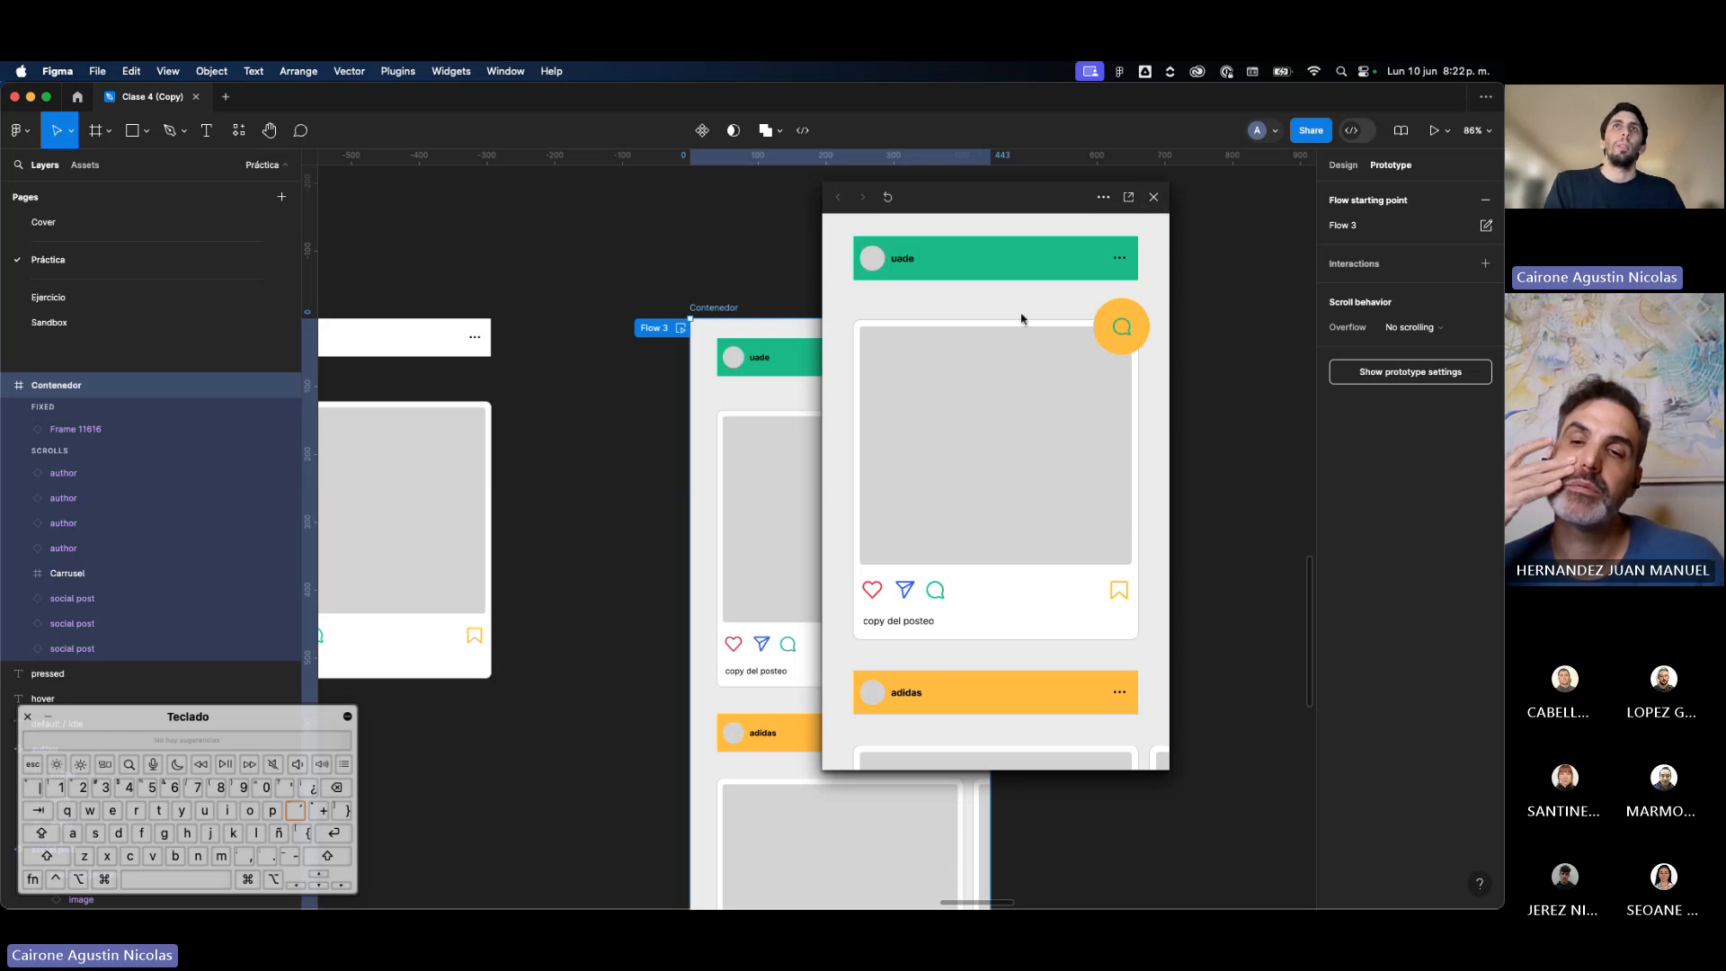
scroll(1016, 310, down, 5)
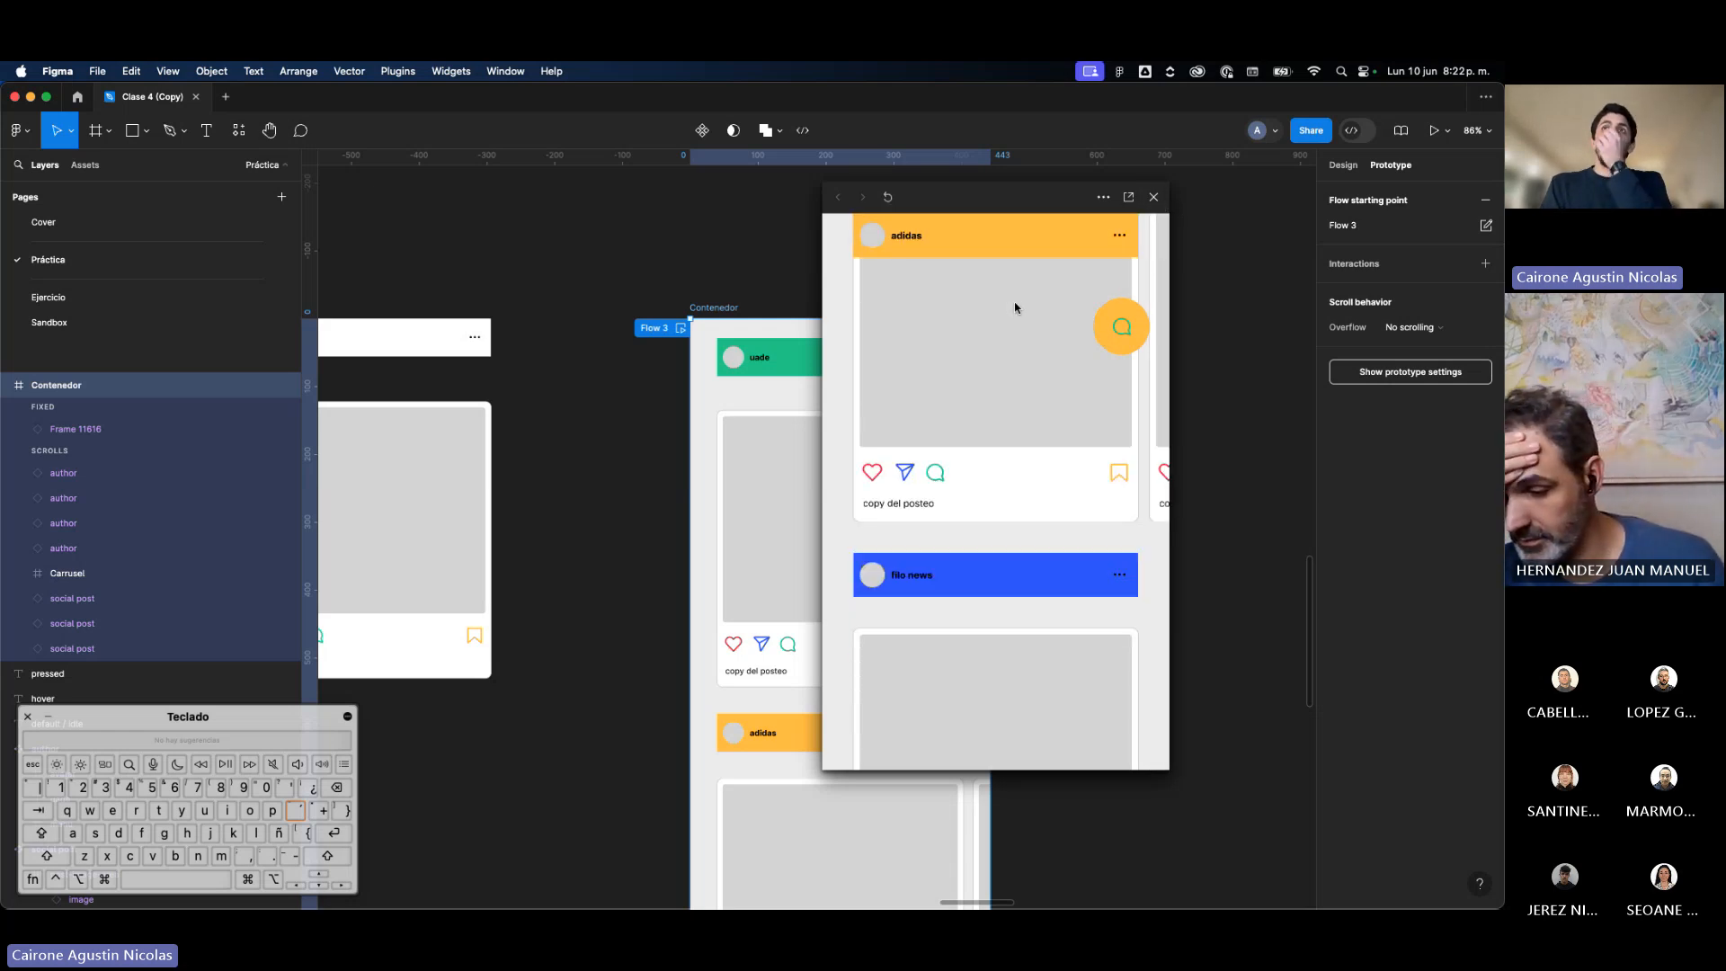
scroll(1009, 322, up, 2)
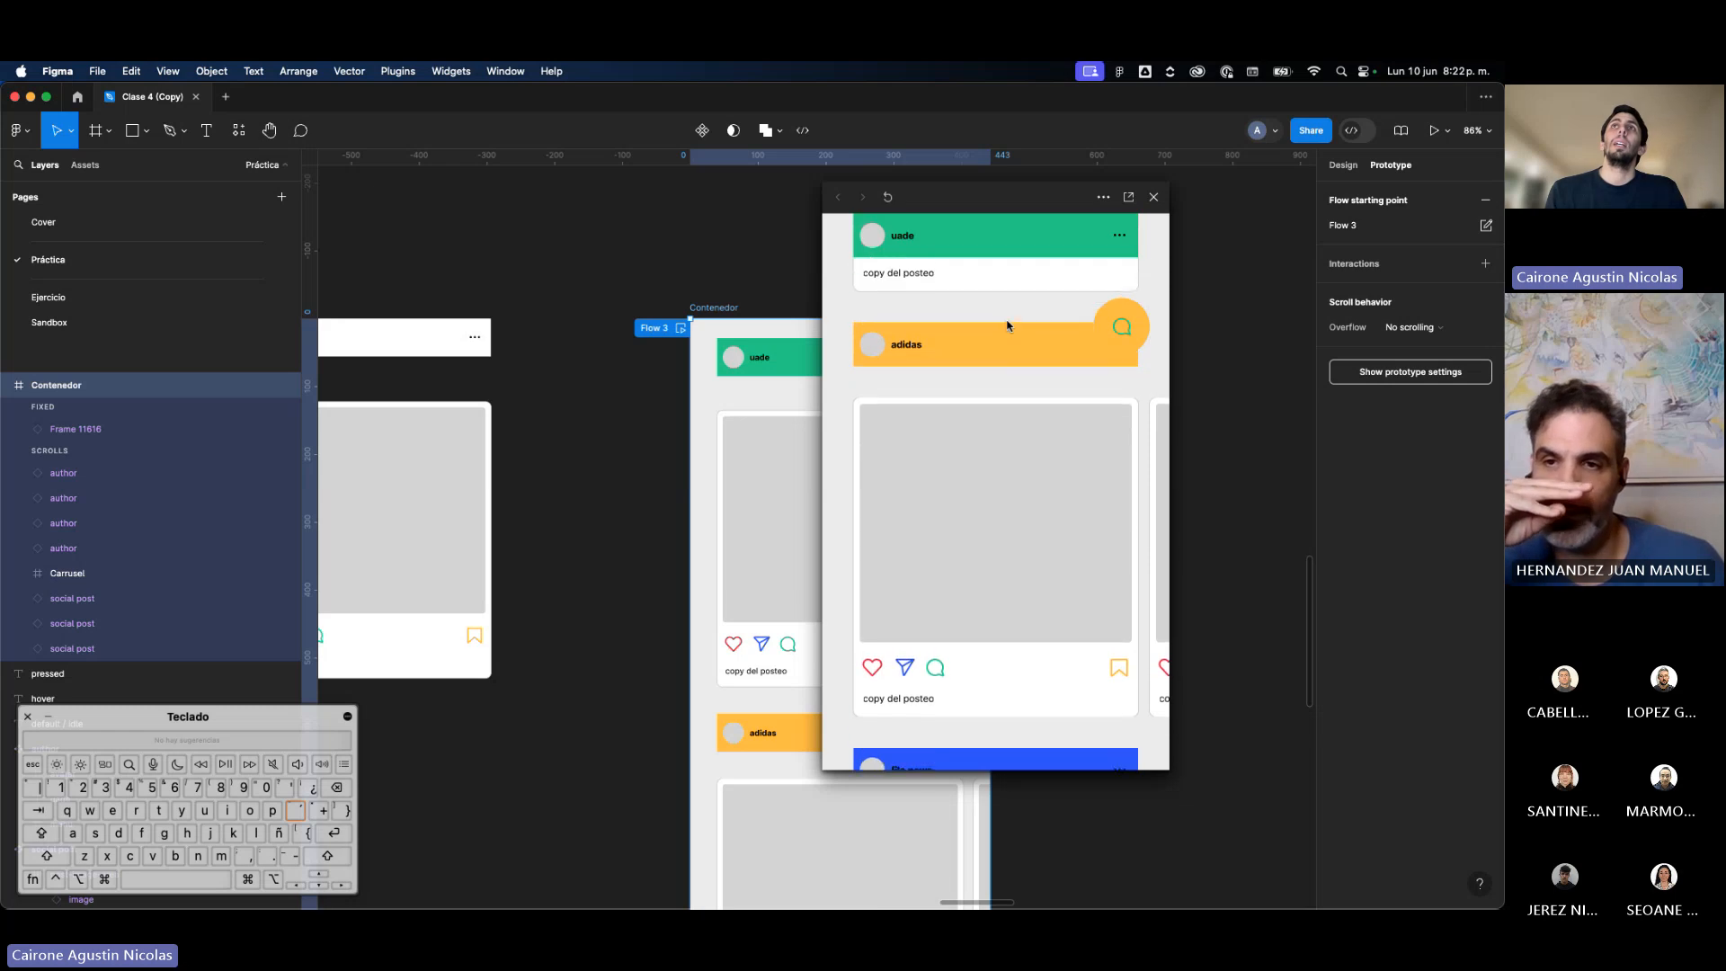
scroll(1006, 326, up, 4)
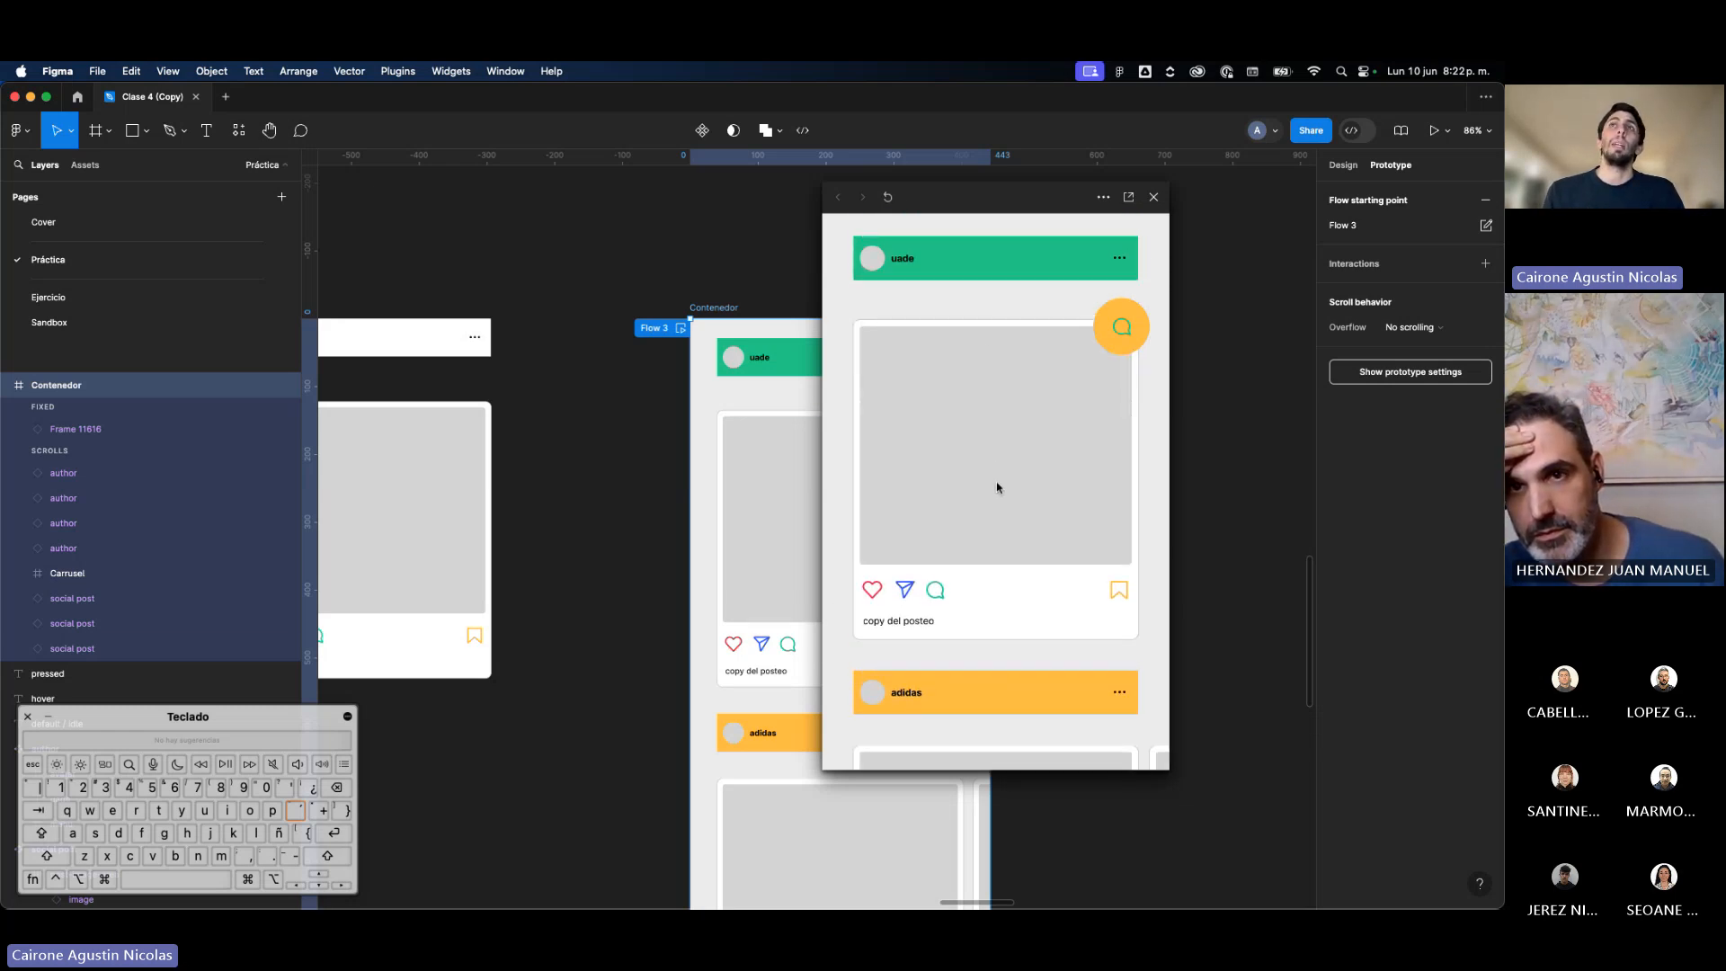
scroll(1029, 402, down, 1)
scroll(1029, 403, down, 2)
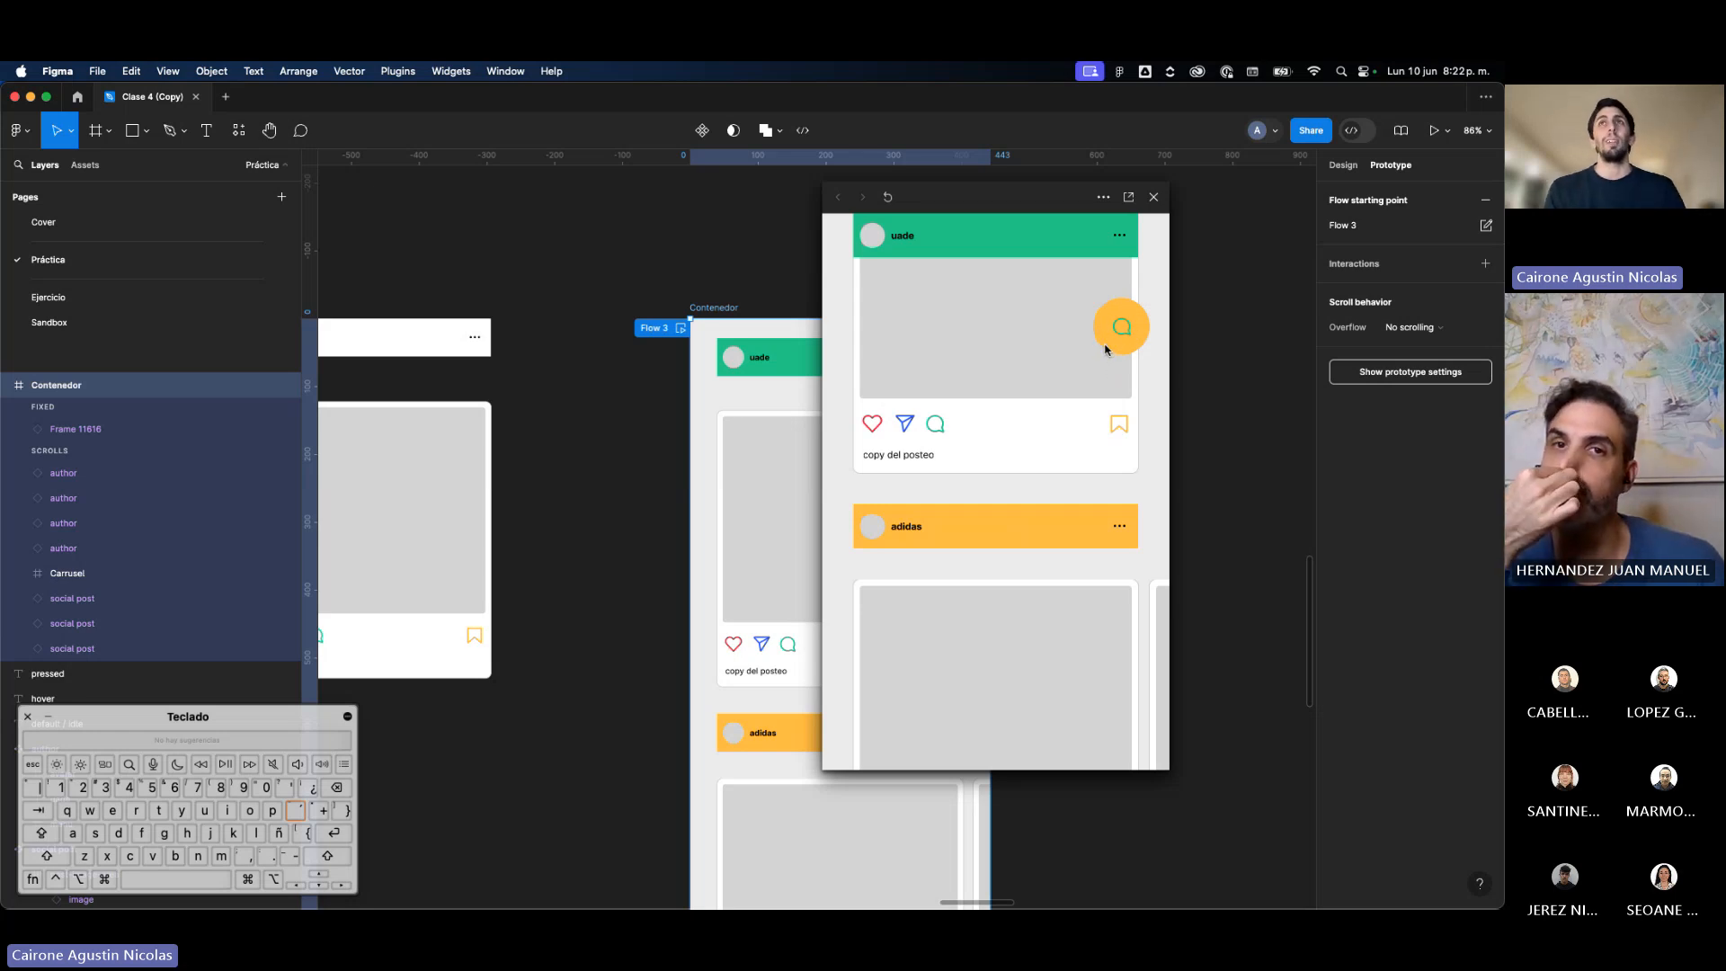
scroll(1108, 360, up, 1)
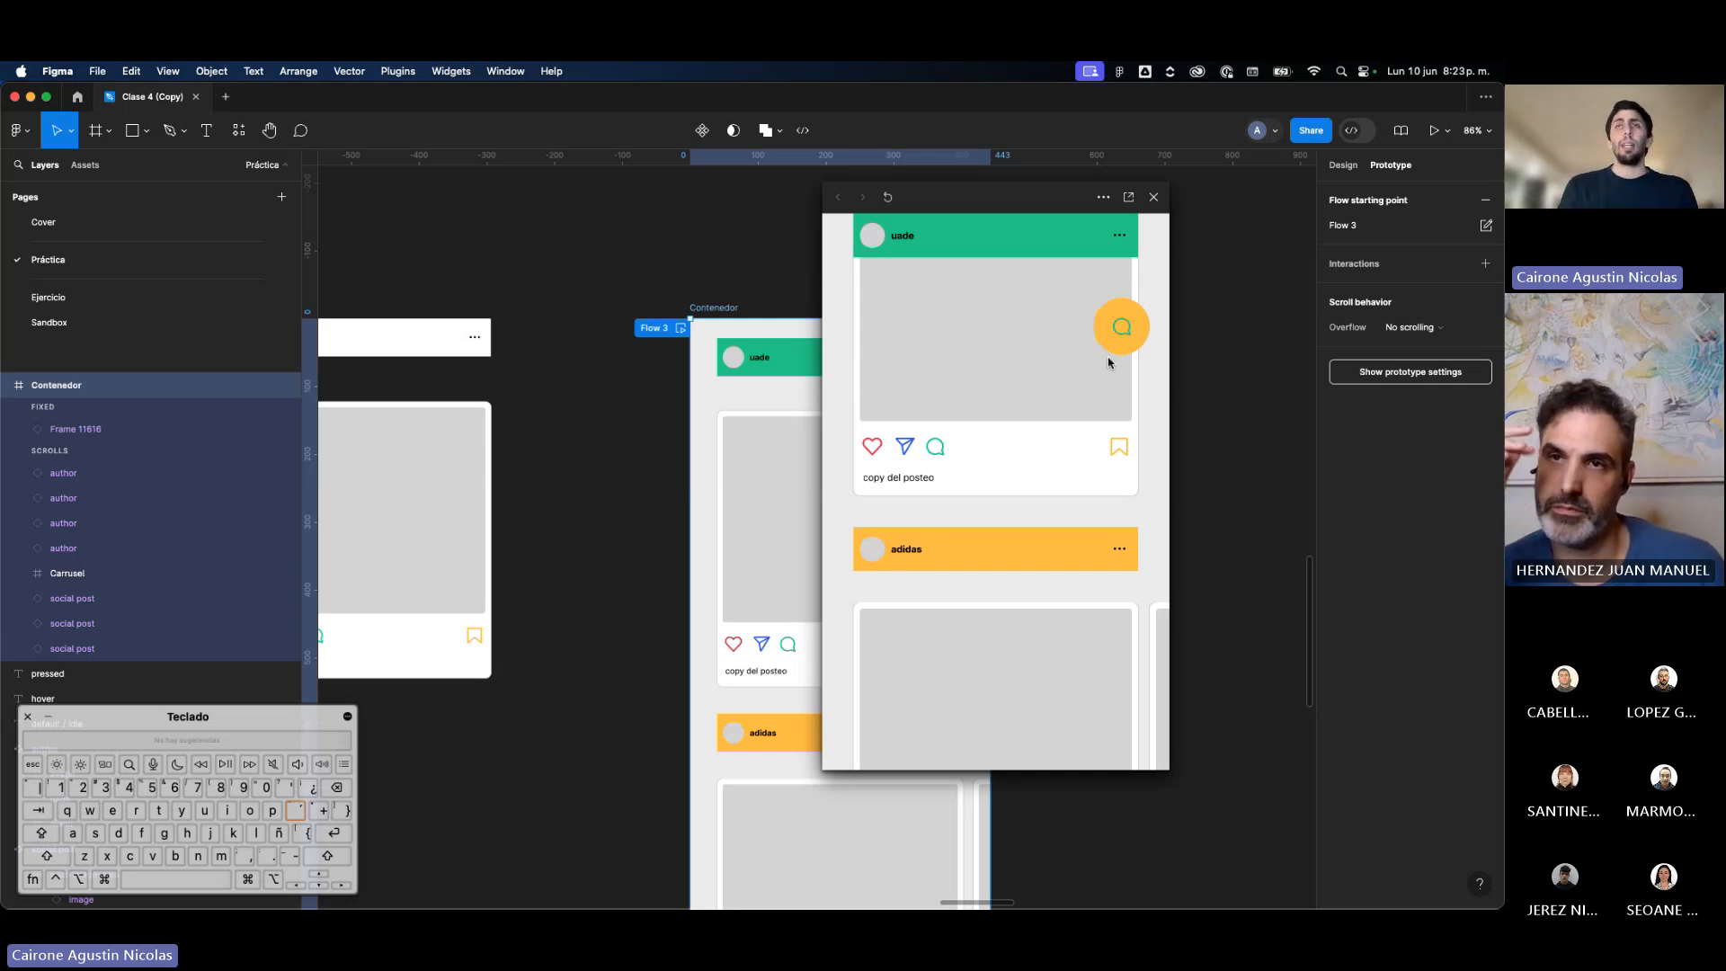
scroll(1104, 369, down, 5)
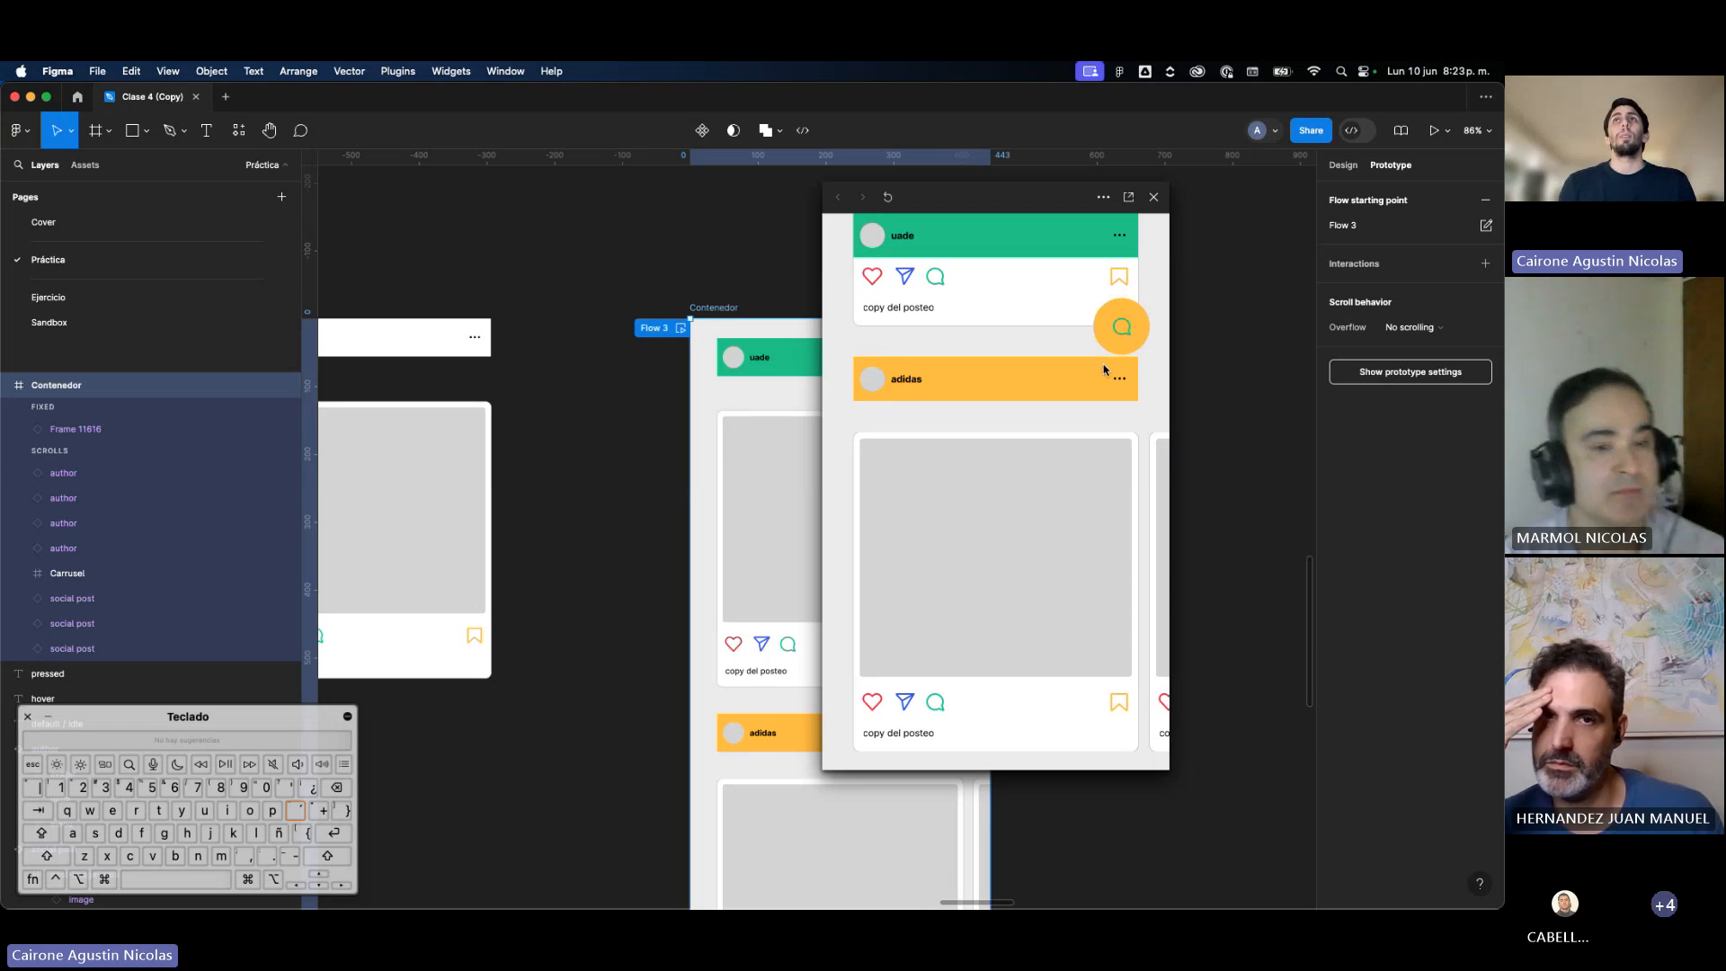
scroll(1104, 370, up, 5)
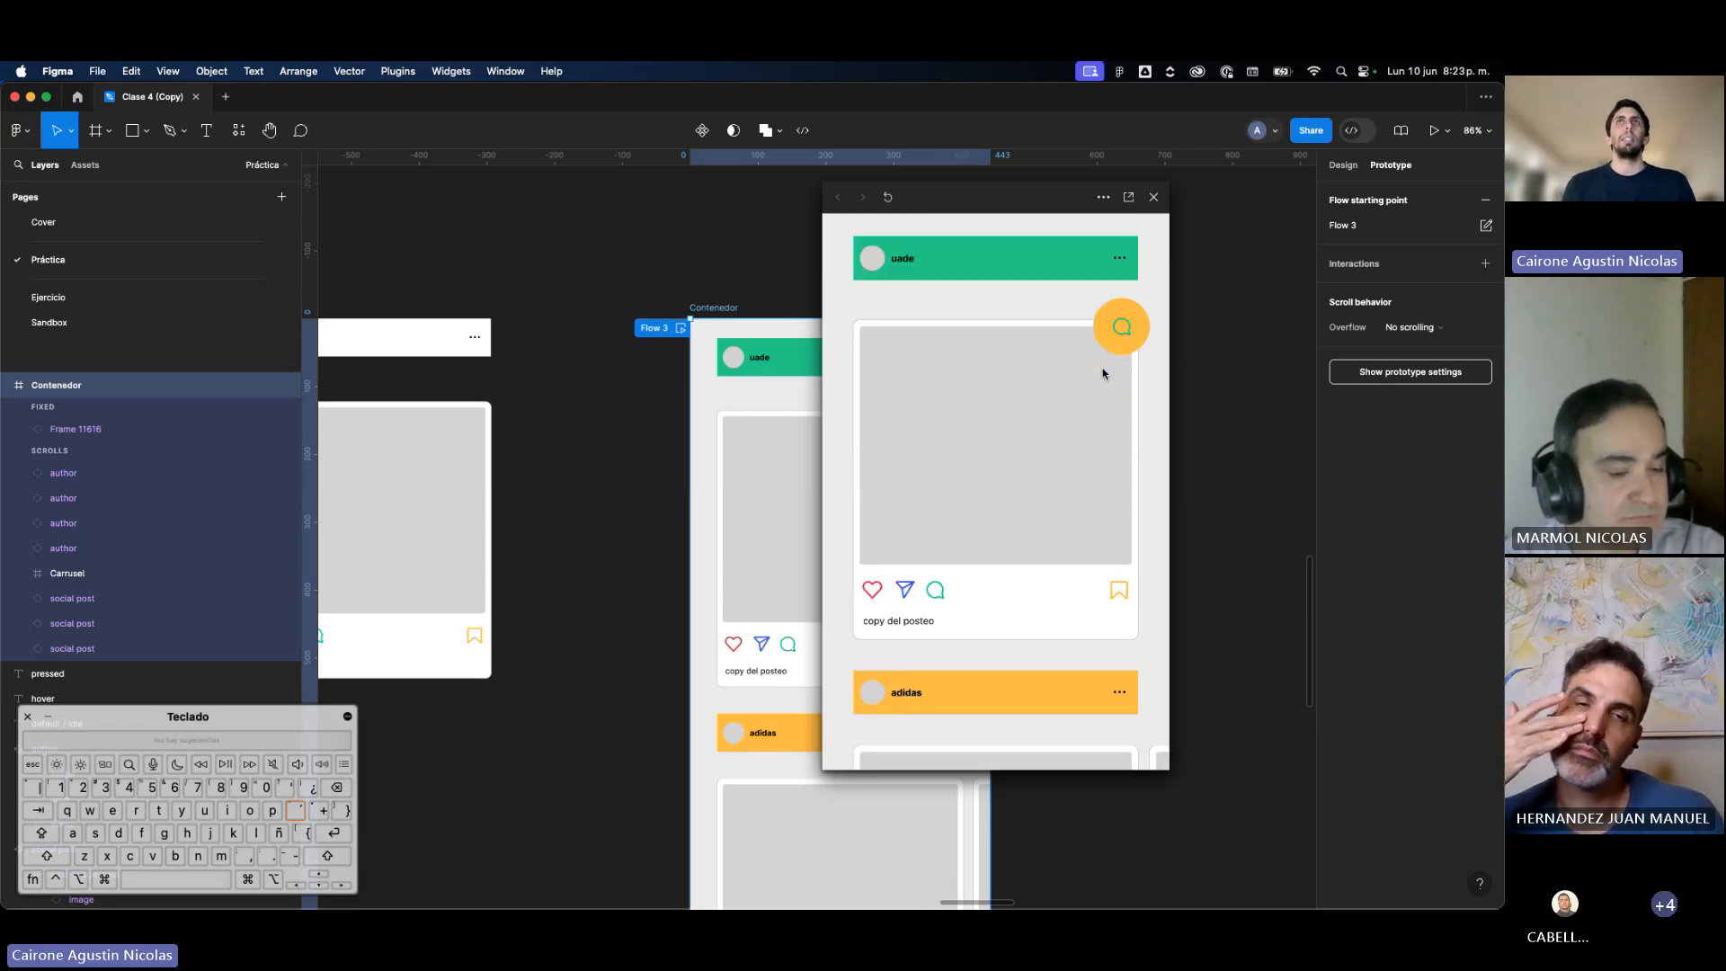
scroll(985, 274, down, 3)
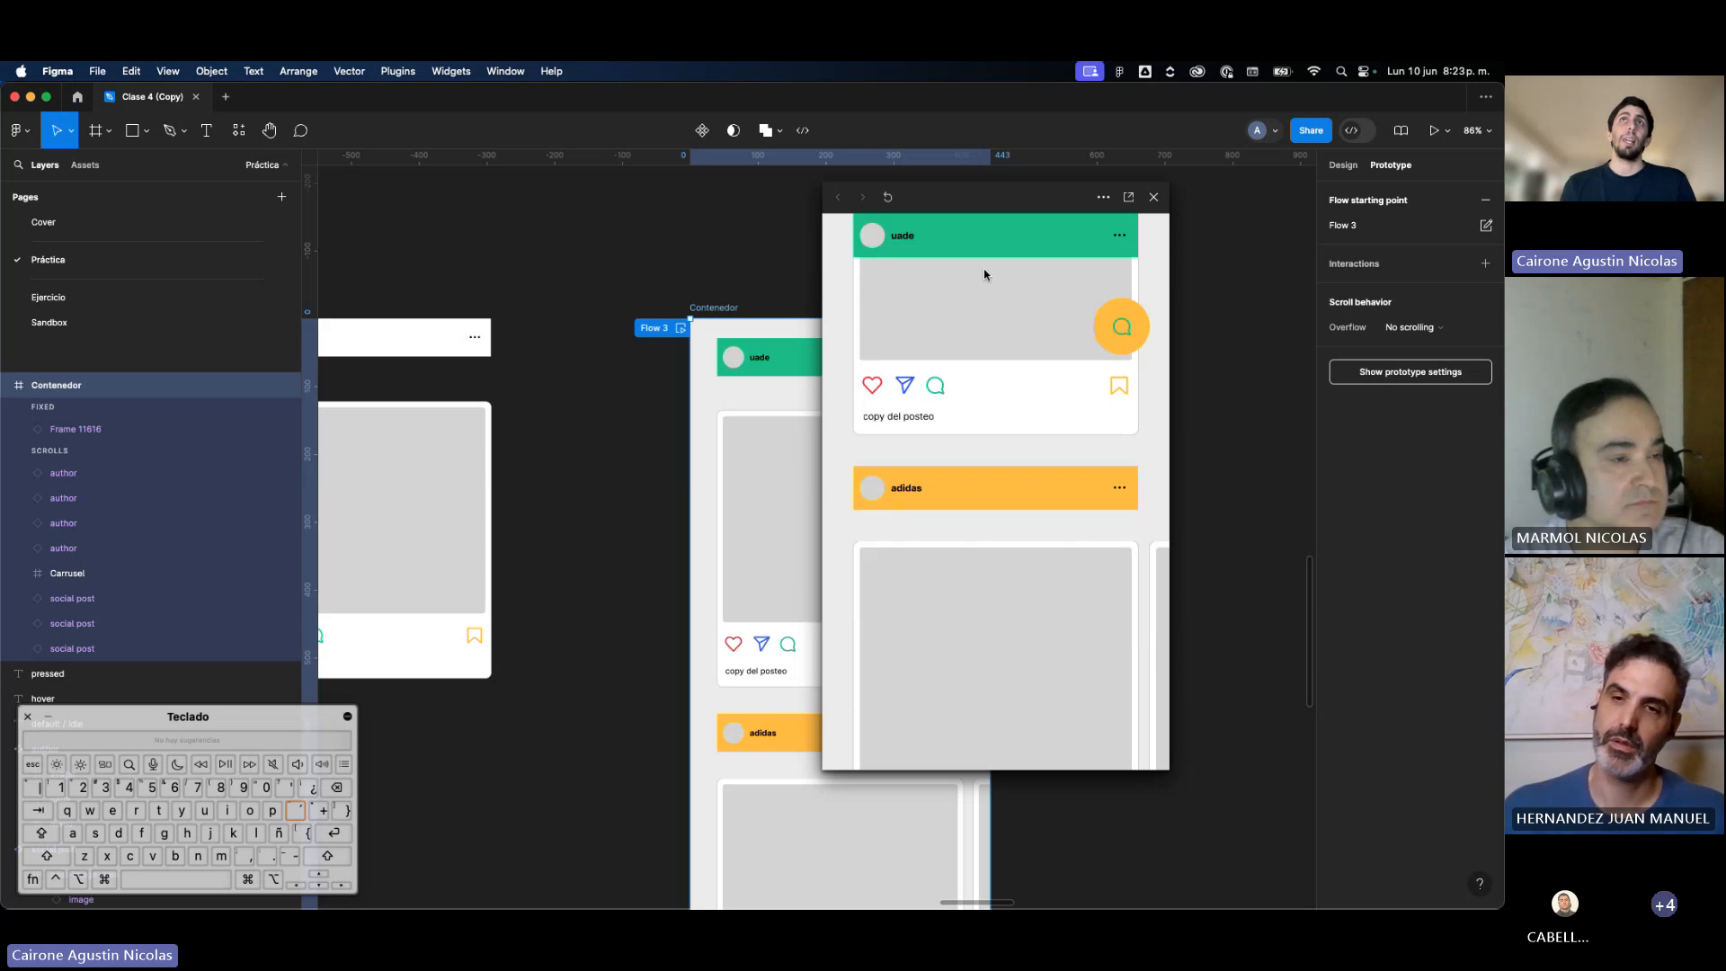
scroll(983, 274, up, 2)
scroll(984, 268, down, 2)
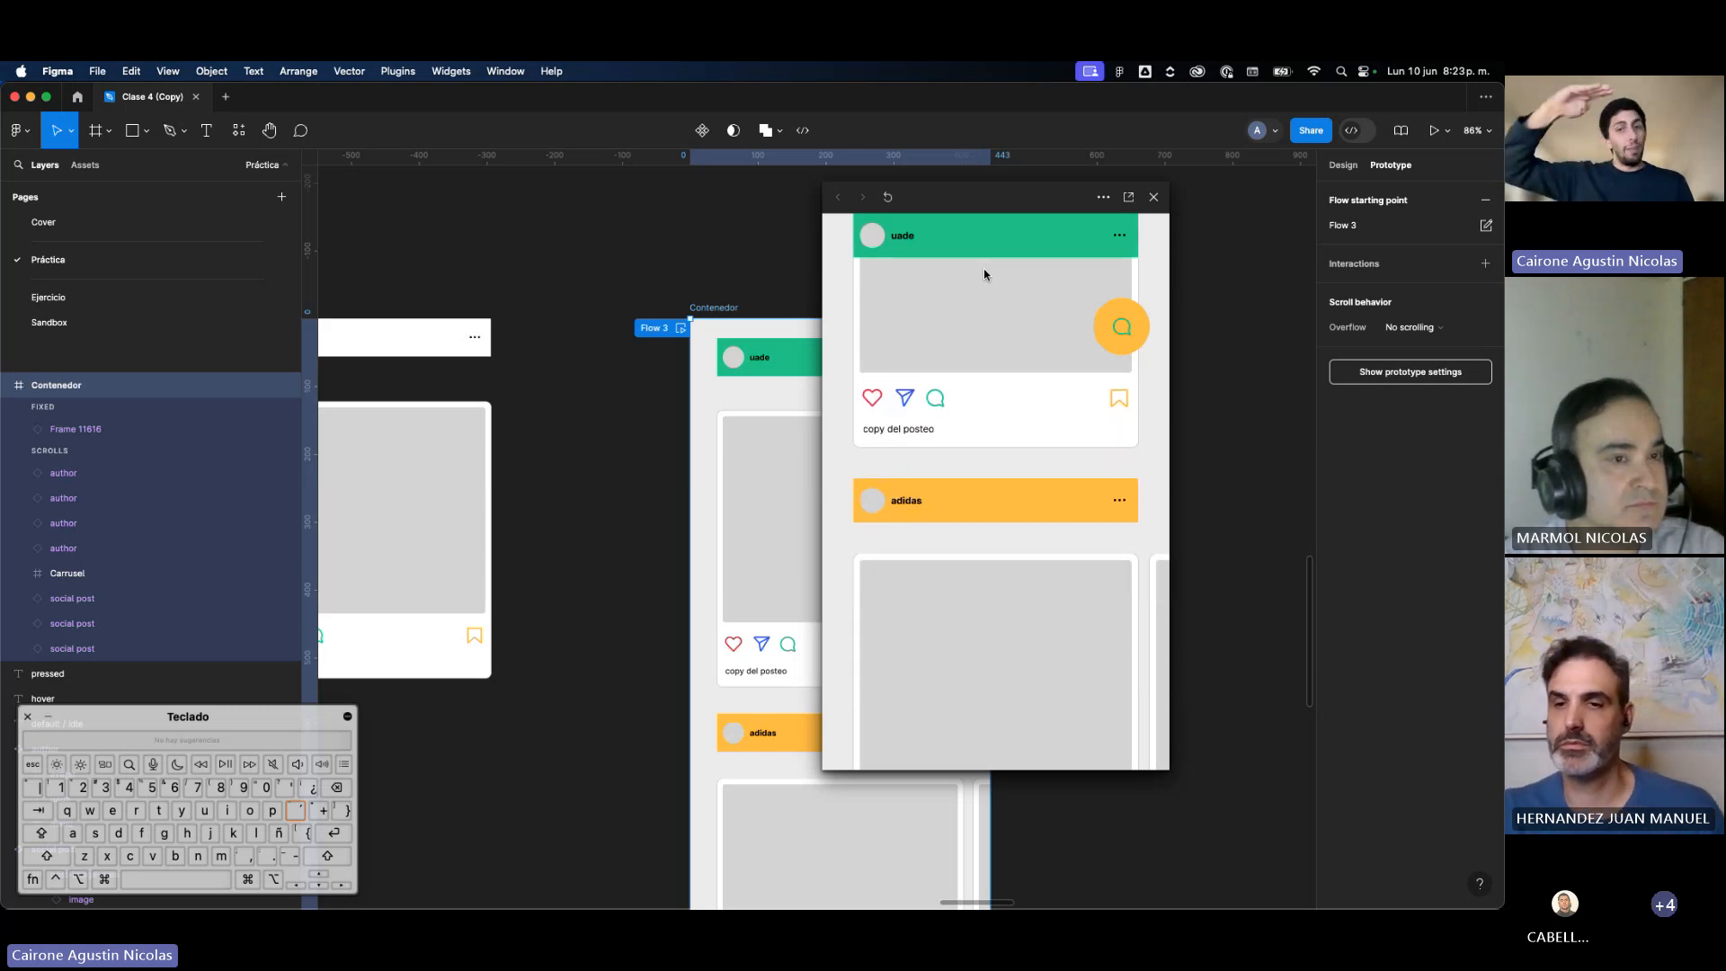
scroll(983, 268, up, 3)
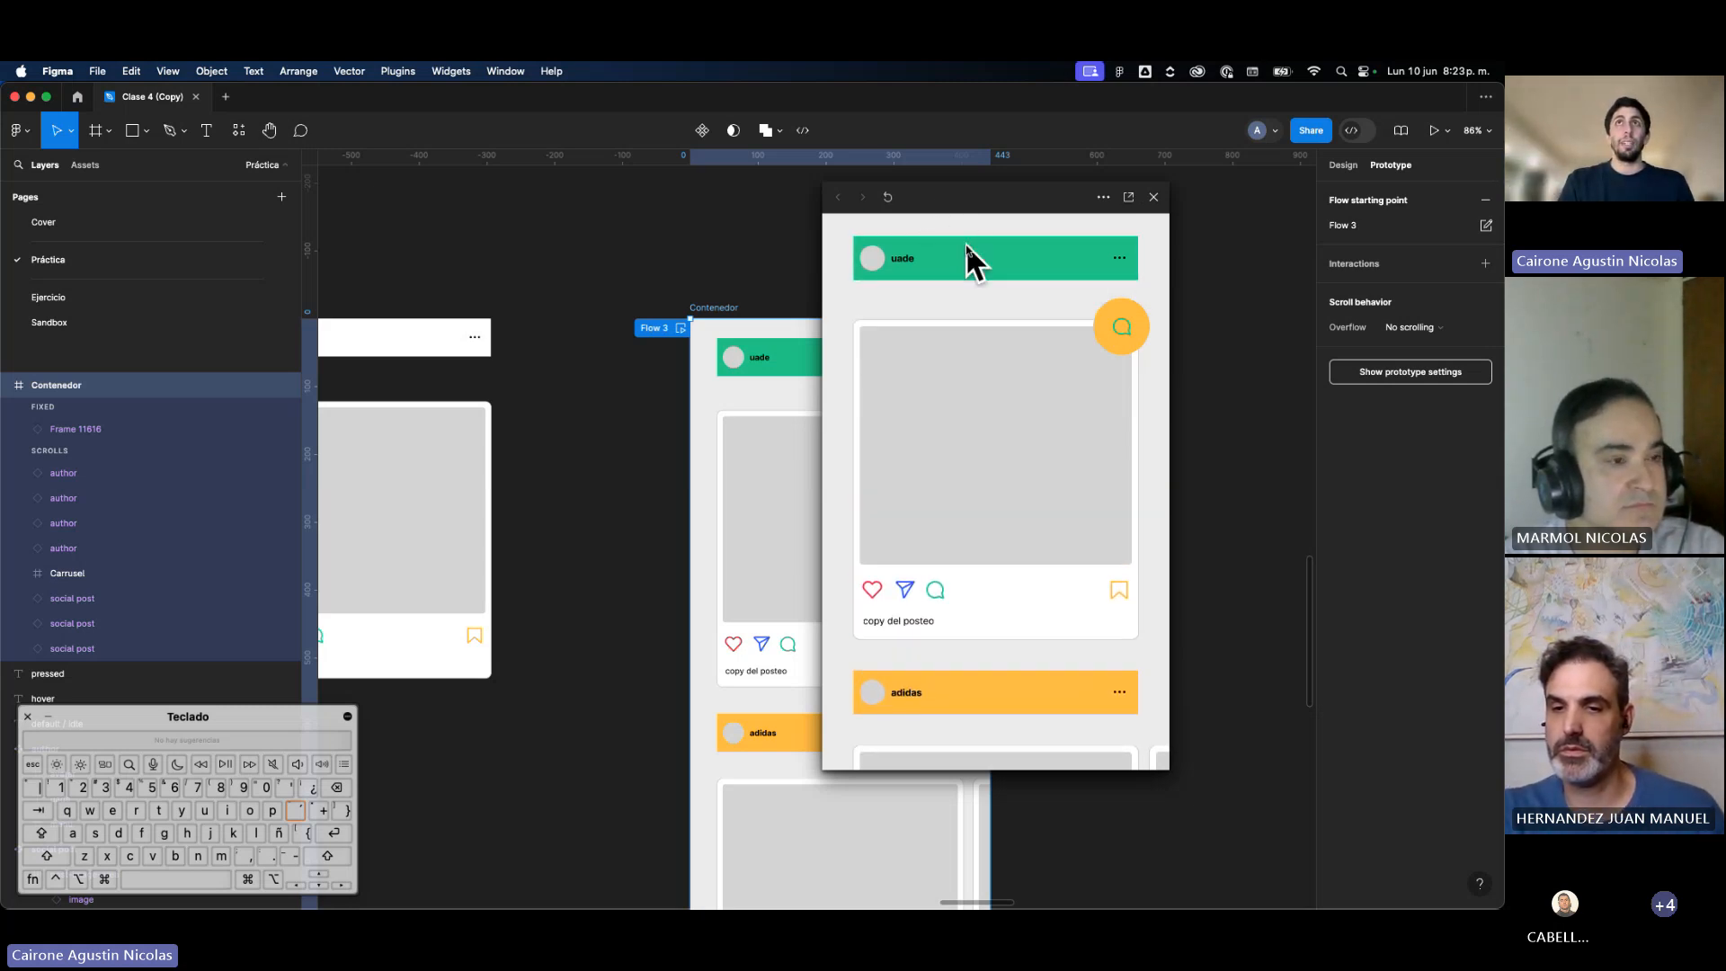
Step: Examine the sticky author headers, the adidas carousel and the fixed comment button throughout the feed preview, and close the preview
scroll(985, 258, down, 3)
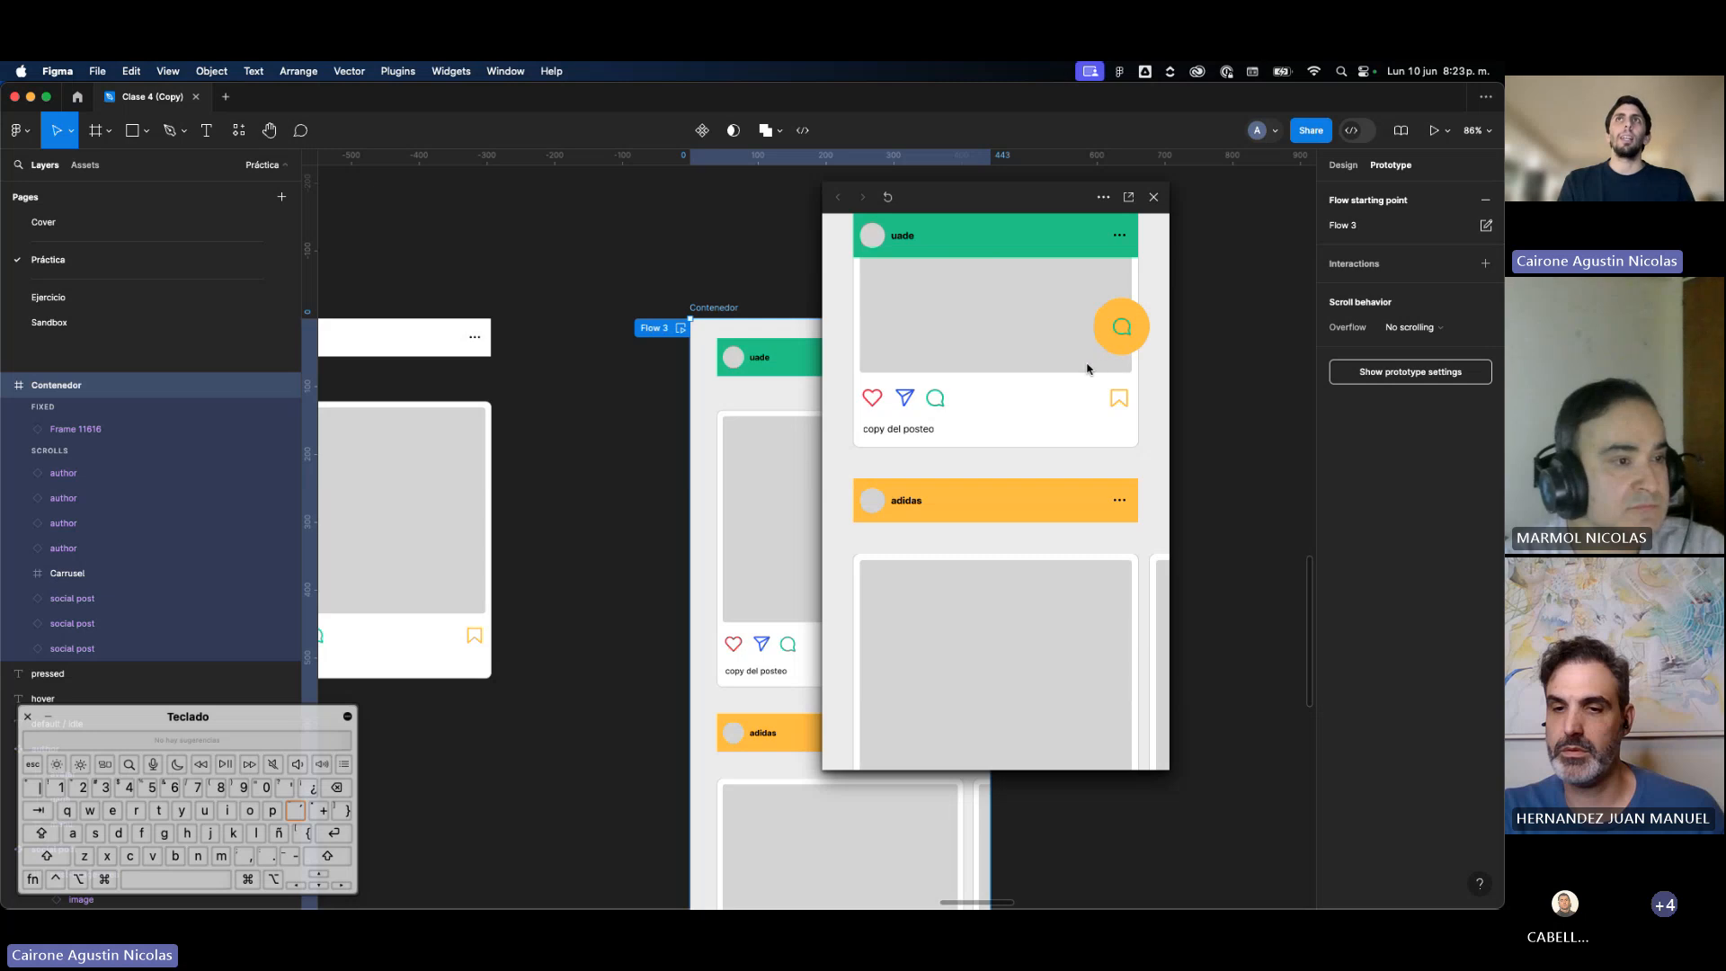
scroll(1087, 367, up, 2)
scroll(1086, 369, down, 4)
drag(1090, 547, 995, 567)
scroll(1121, 567, right, 1)
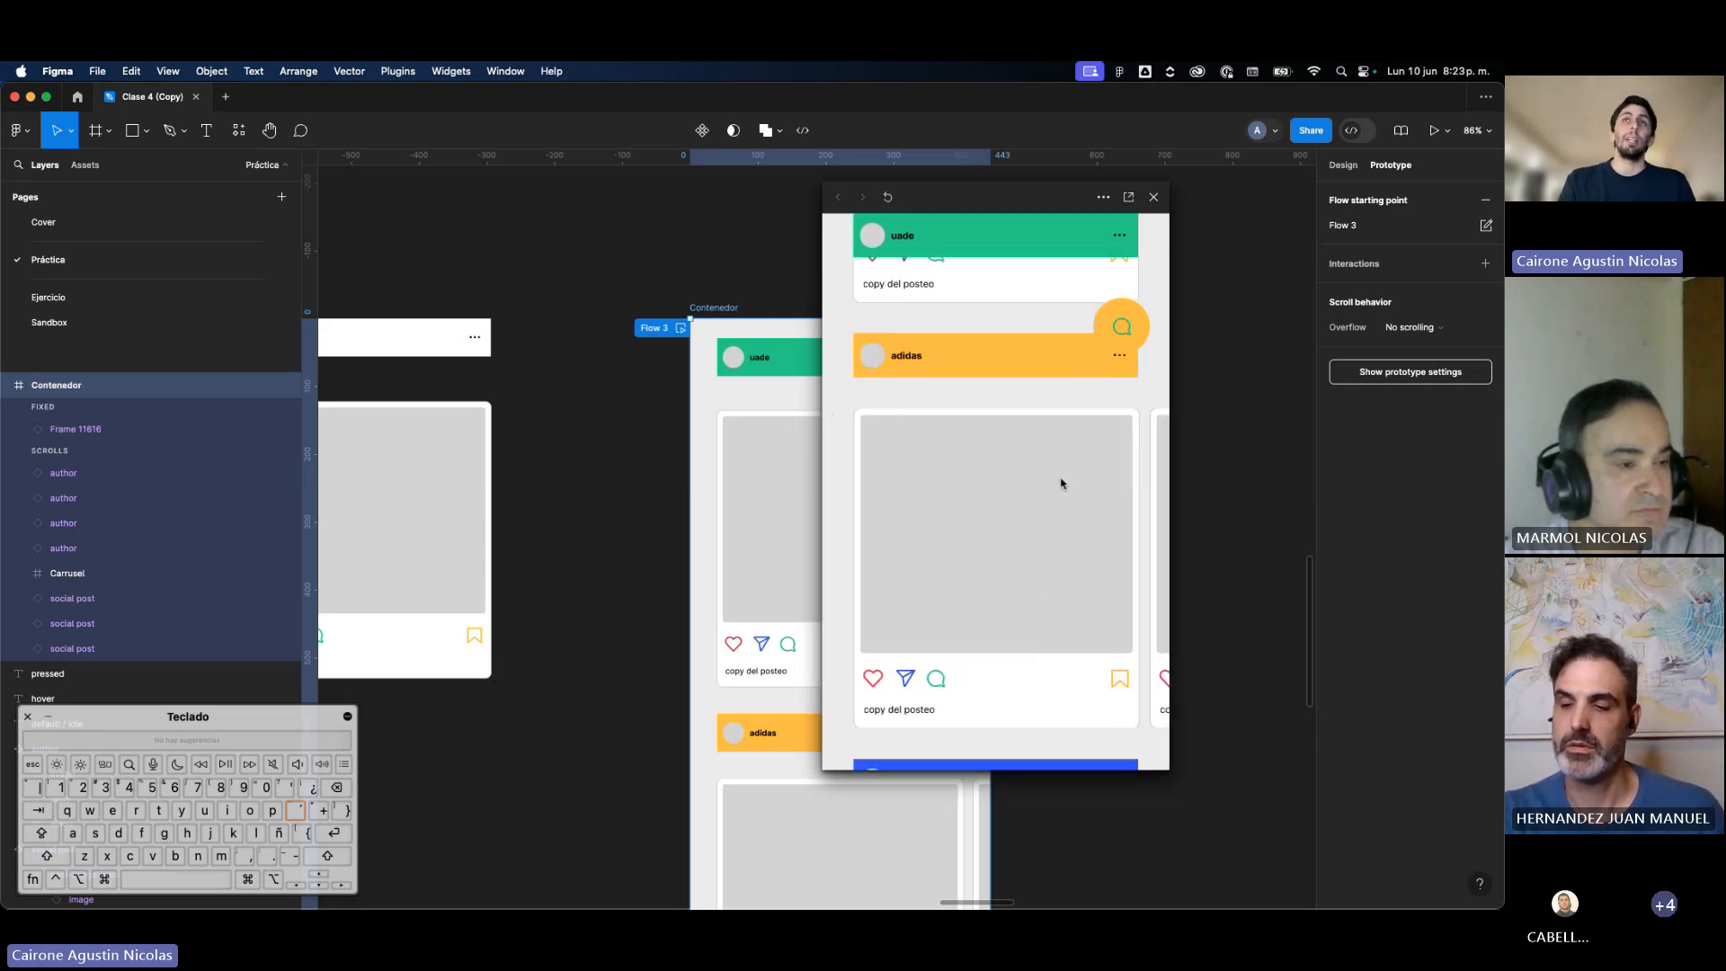
scroll(1060, 478, down, 4)
scroll(1059, 481, down, 3)
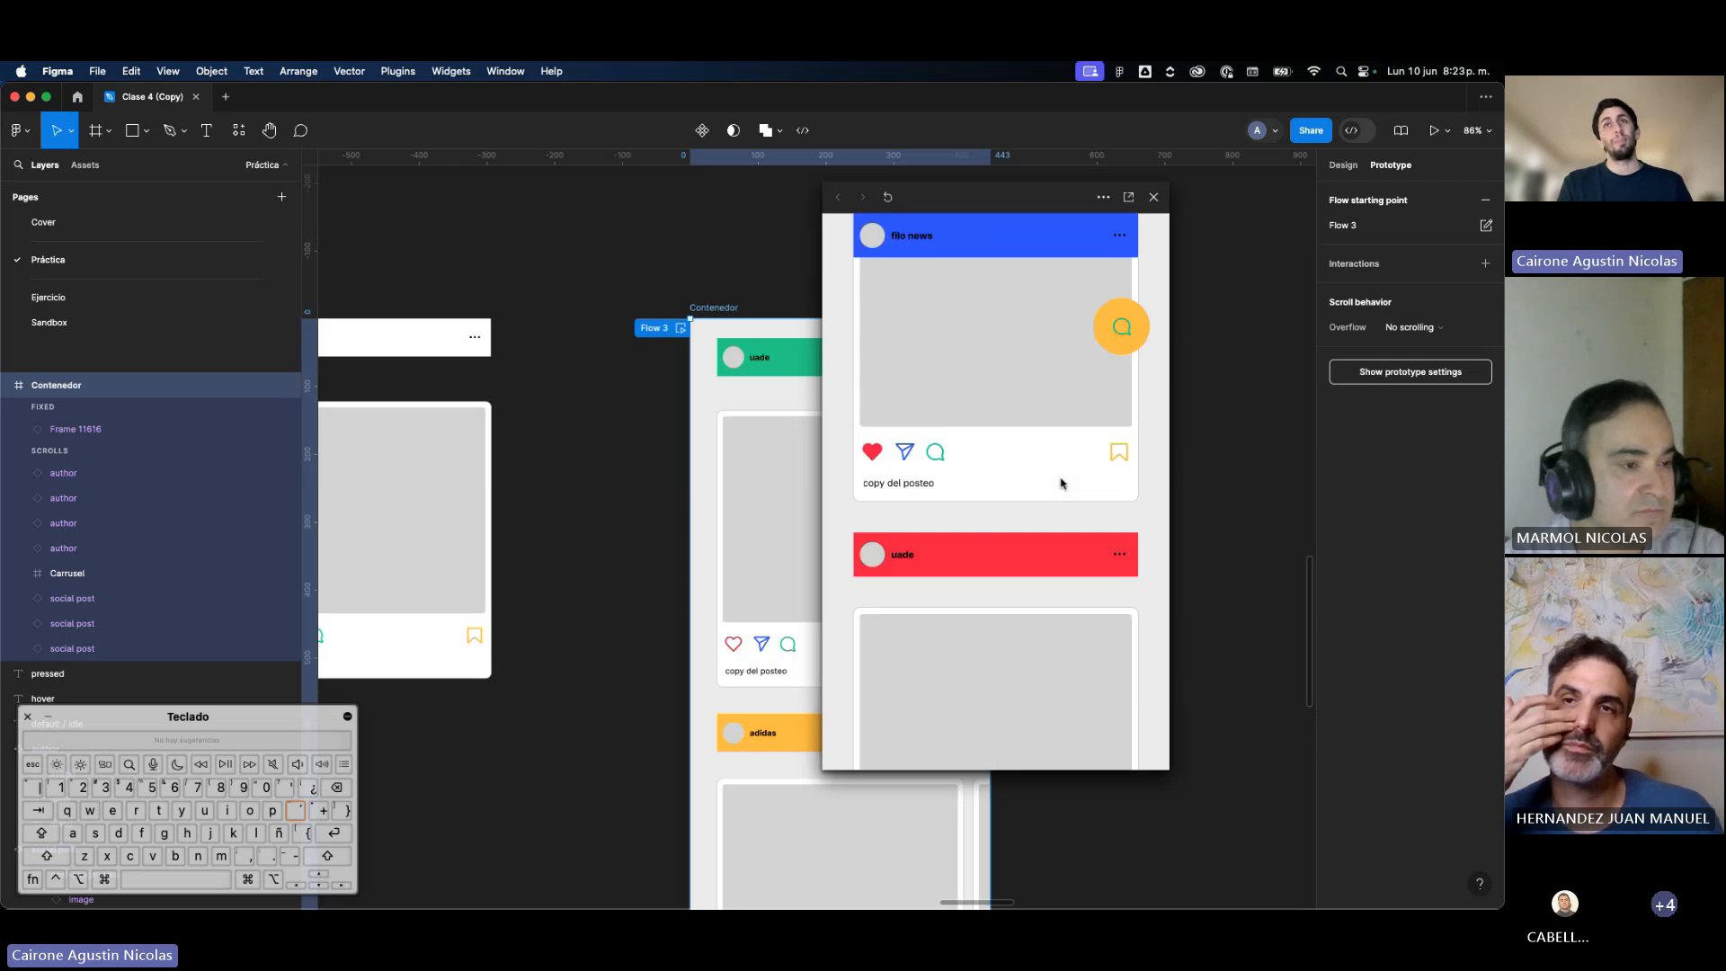
scroll(1060, 482, down, 10)
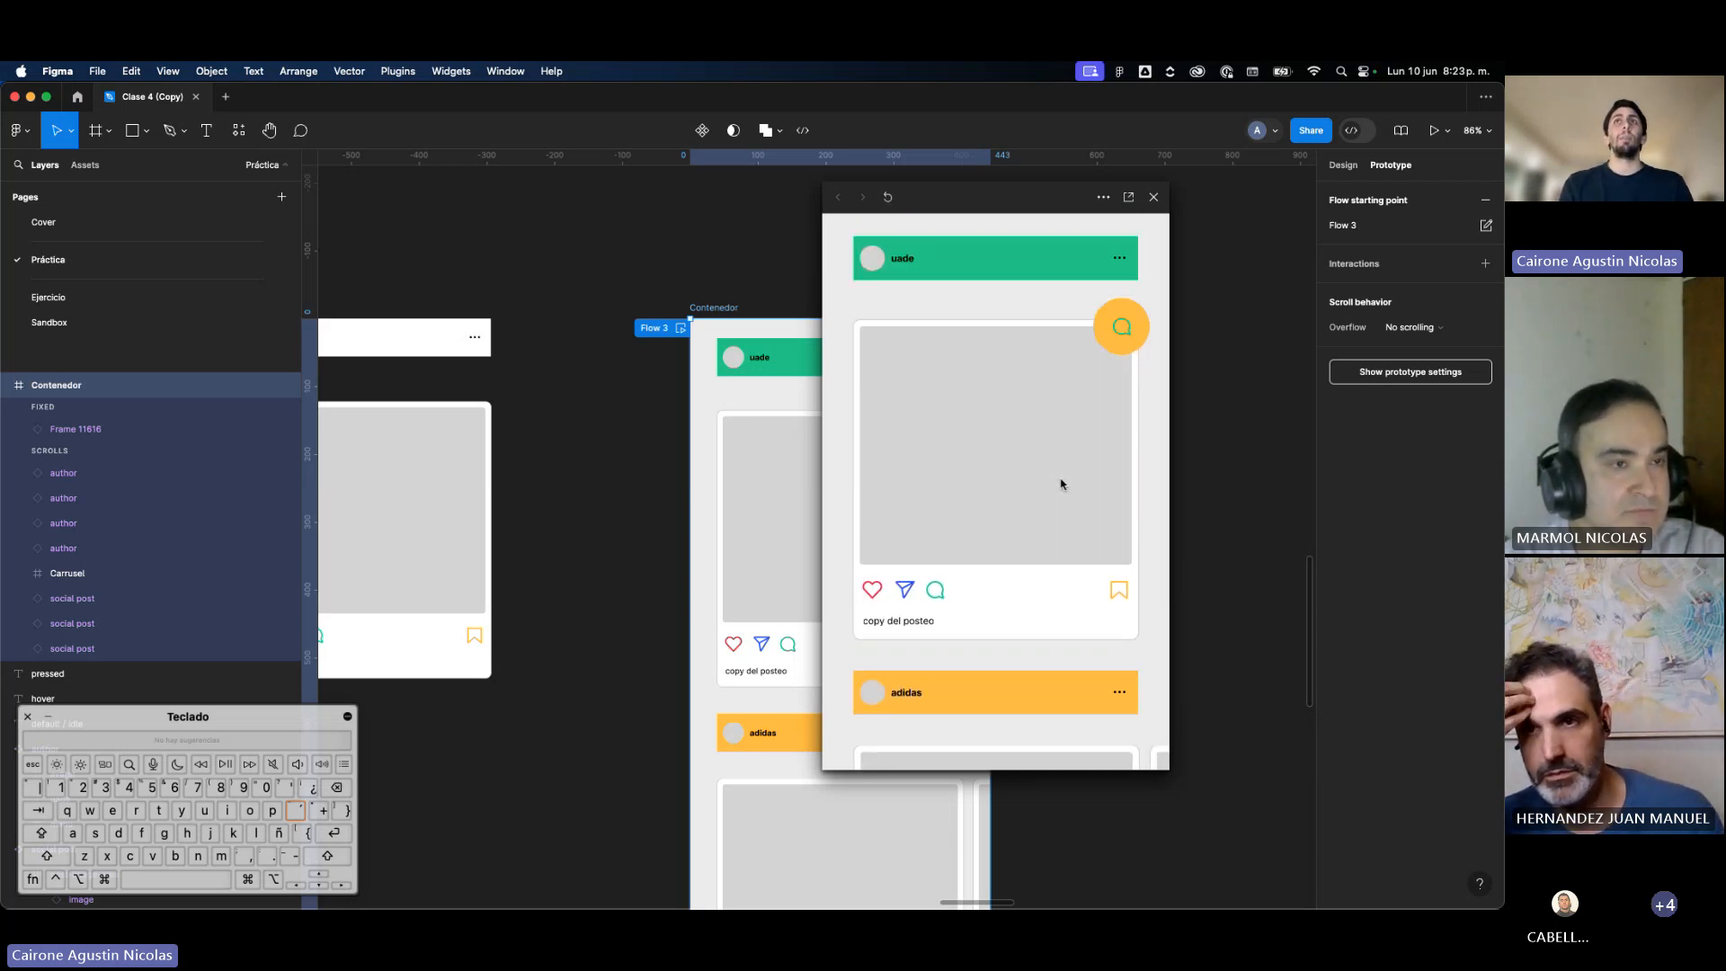
click(1156, 203)
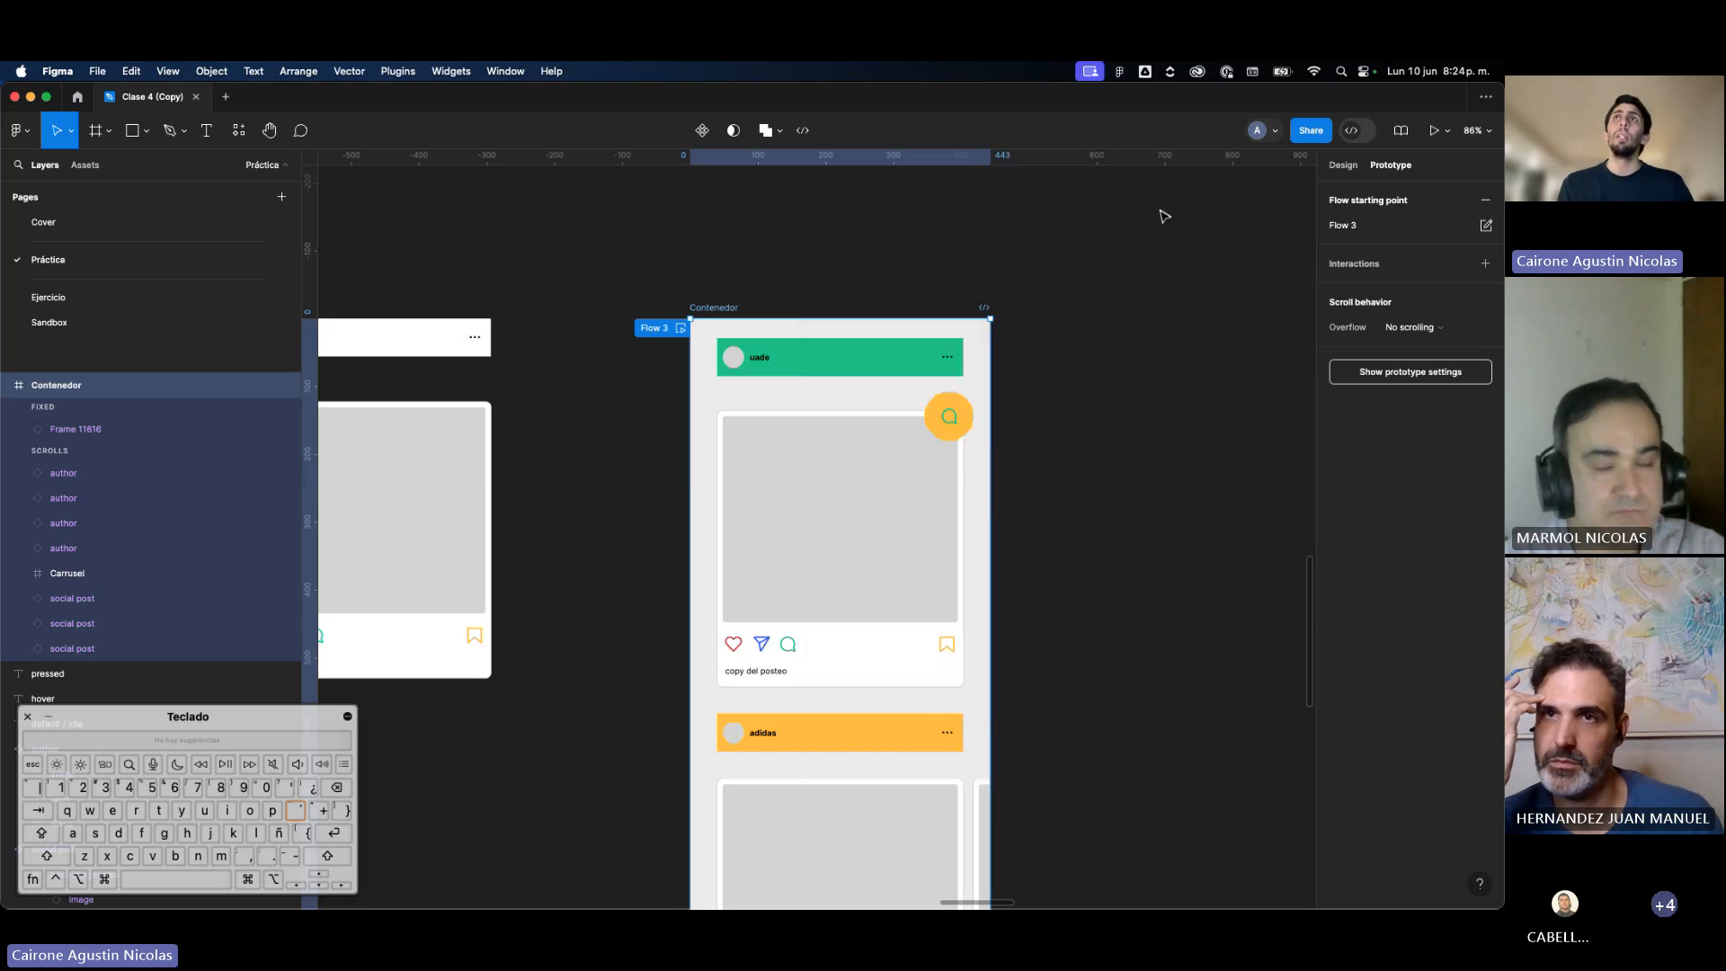
Step: Inspect the scroll behavior of the round comment button over Contenedor's first post, and clear the selection
click(1141, 304)
scroll(1141, 305, right, 4)
drag(879, 449, 1249, 730)
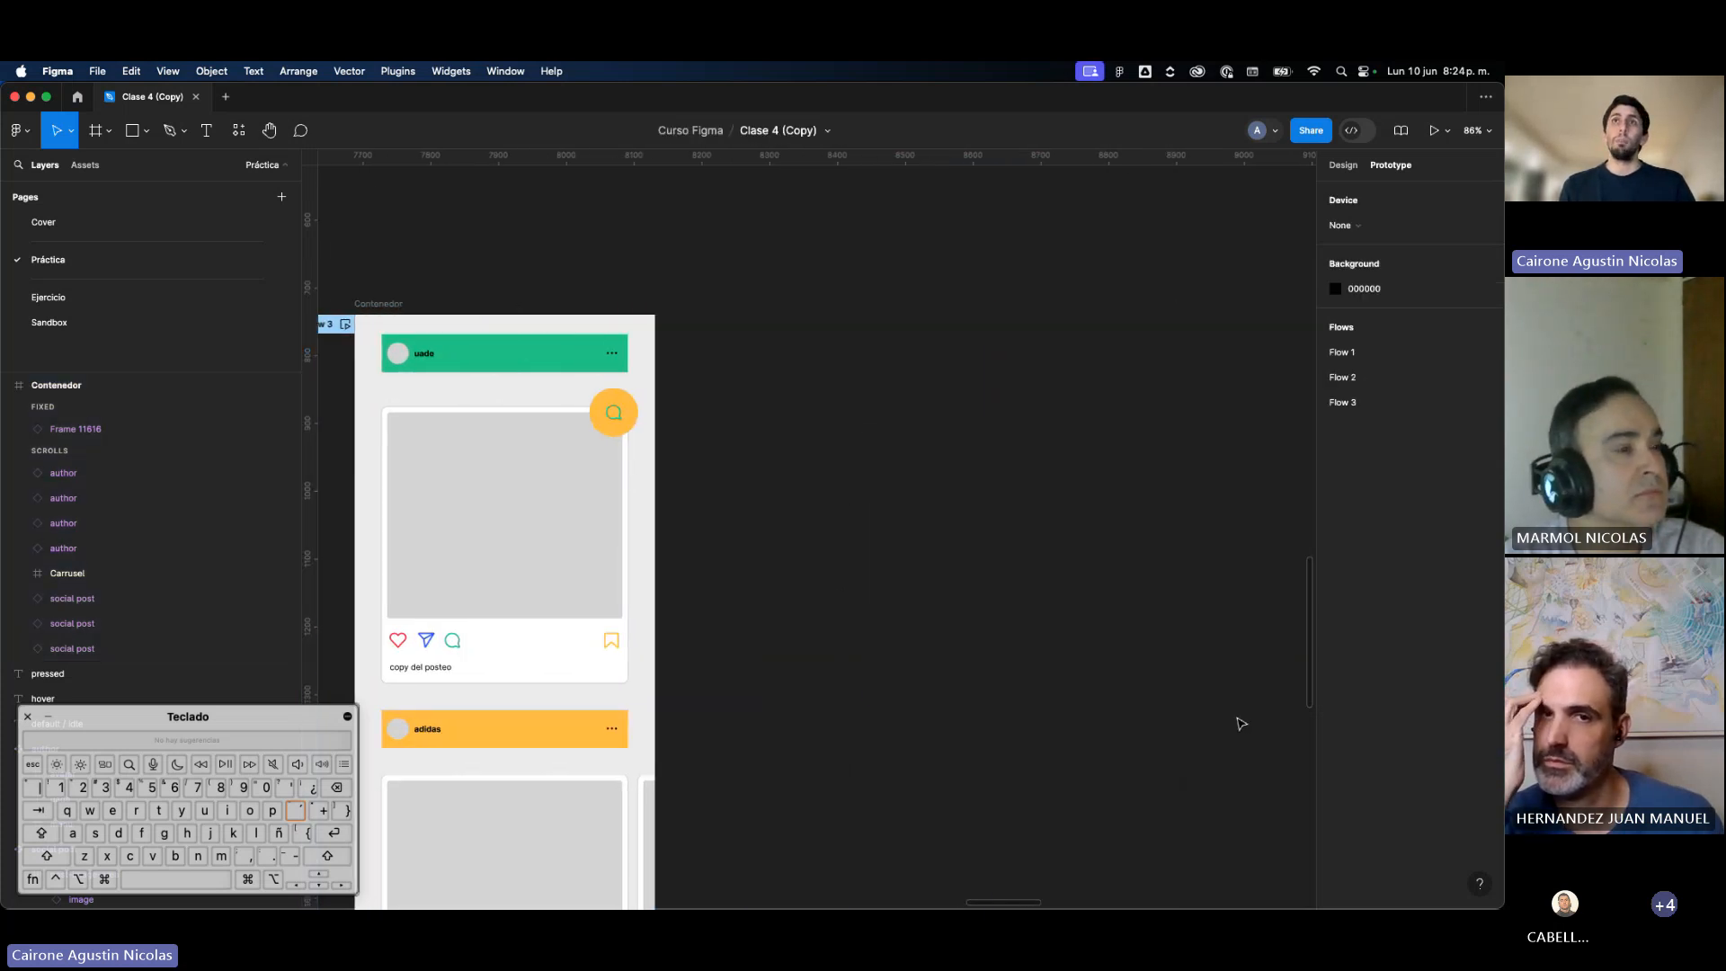
scroll(1240, 722, right, 3)
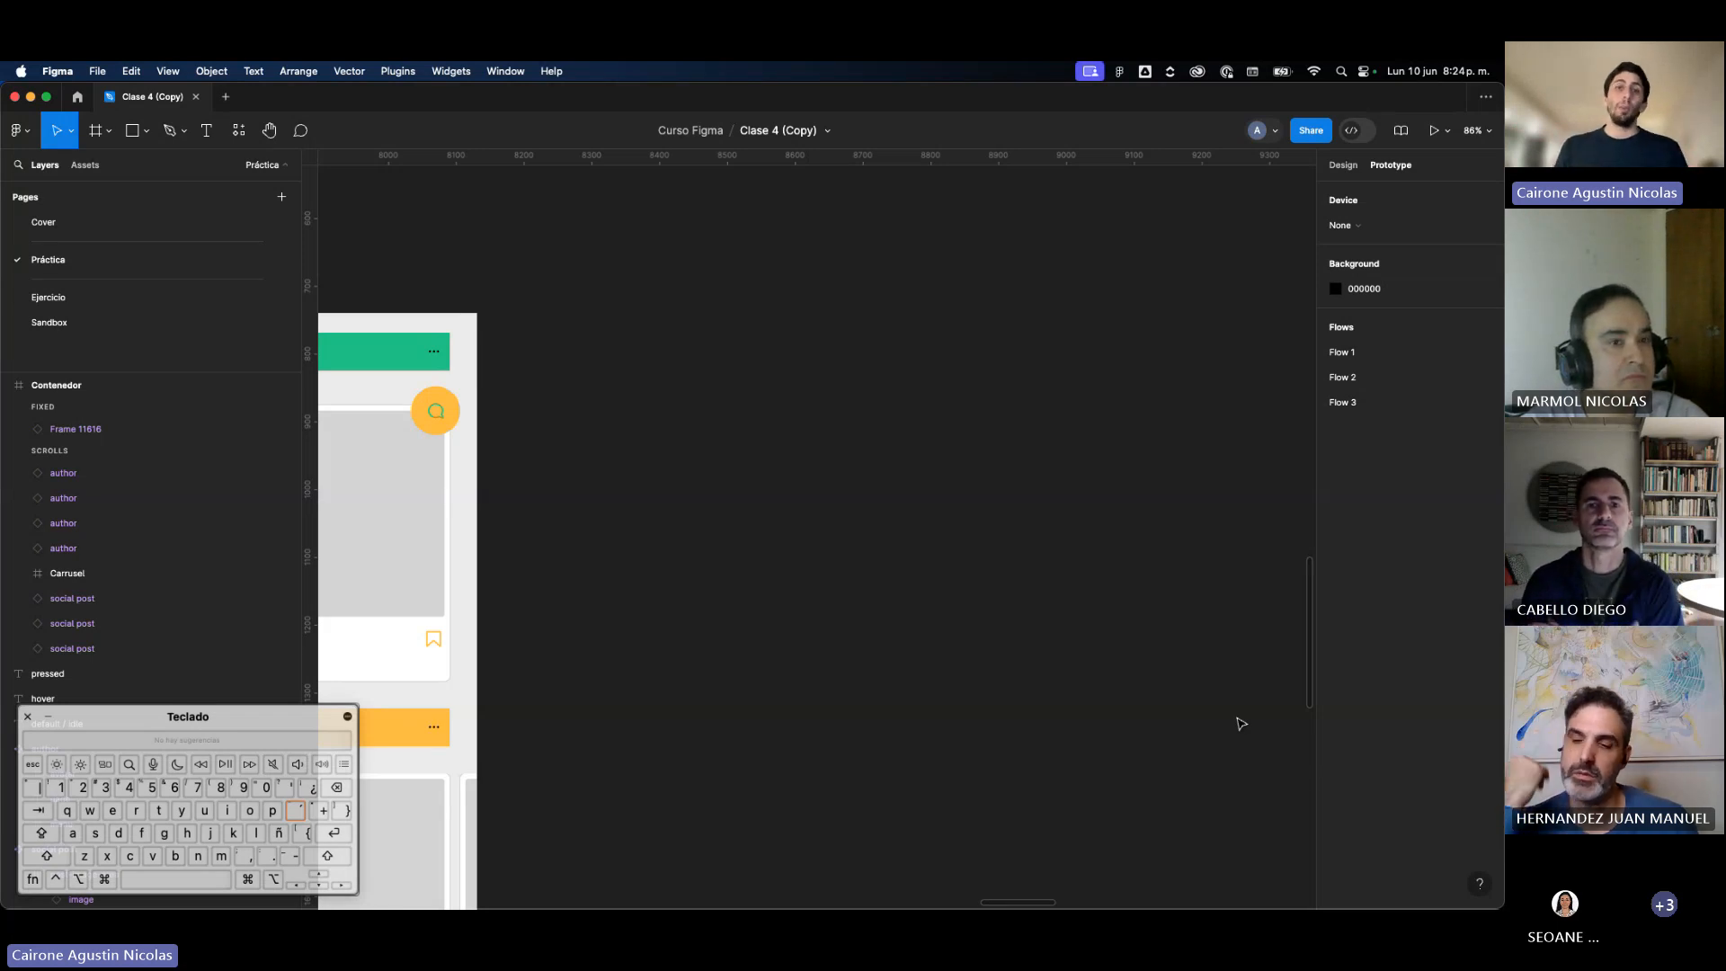
scroll(1201, 716, left, 5)
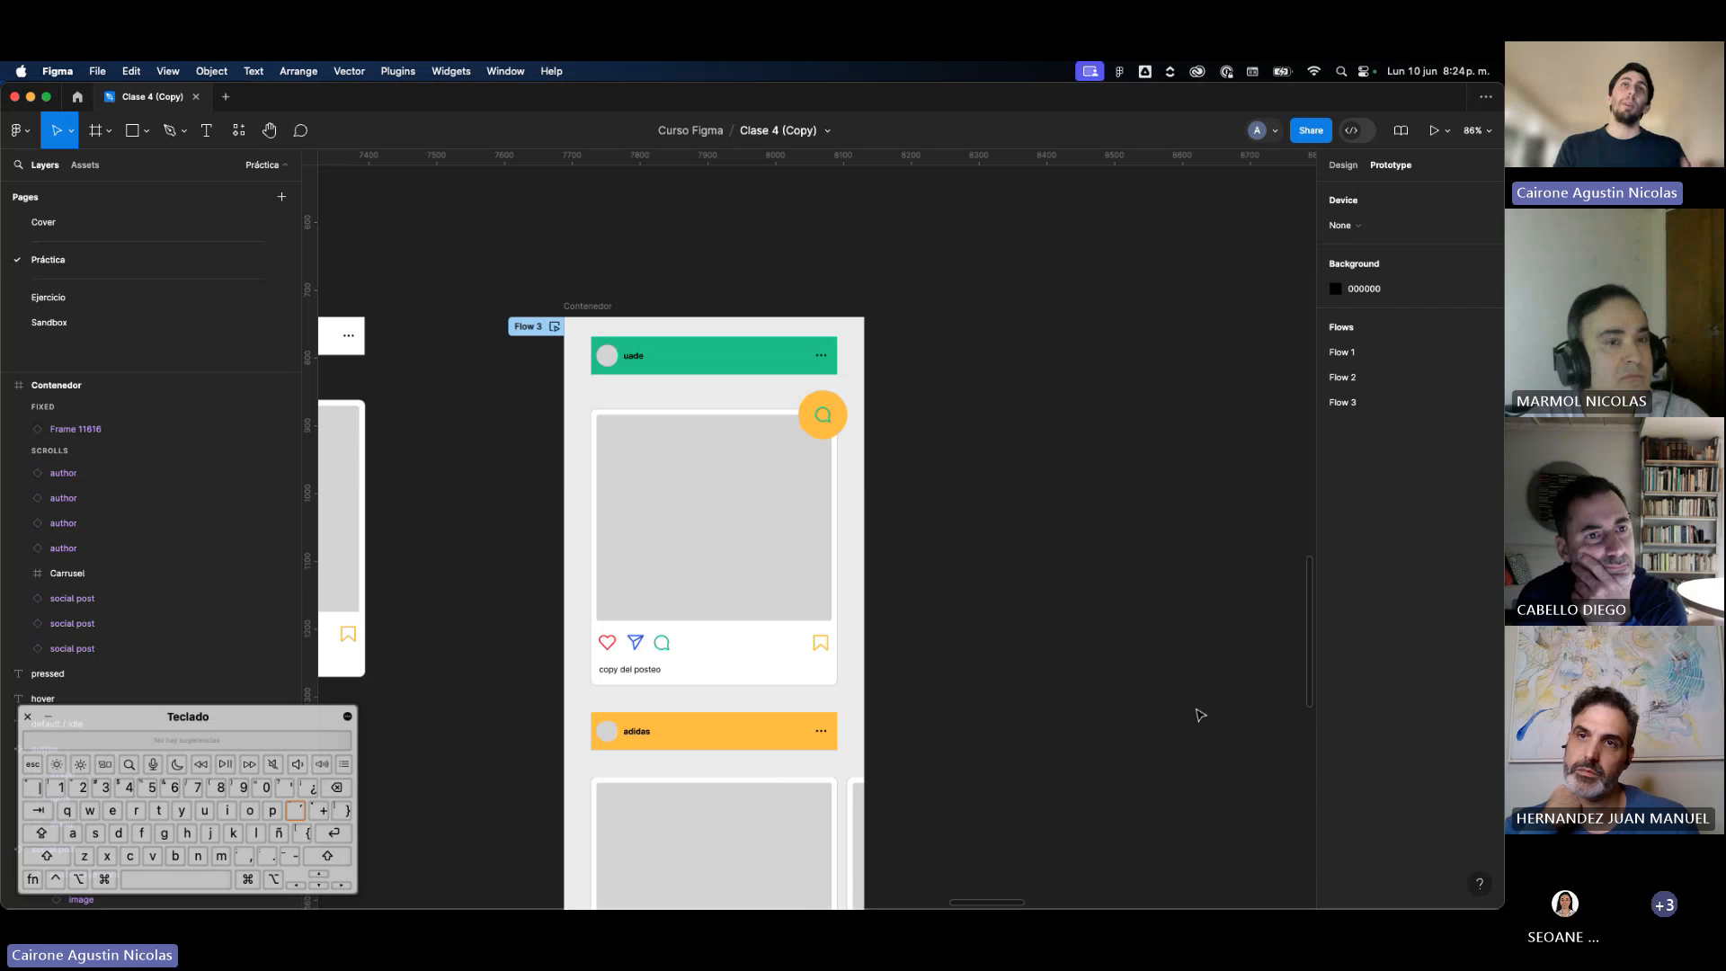
click(796, 469)
click(818, 421)
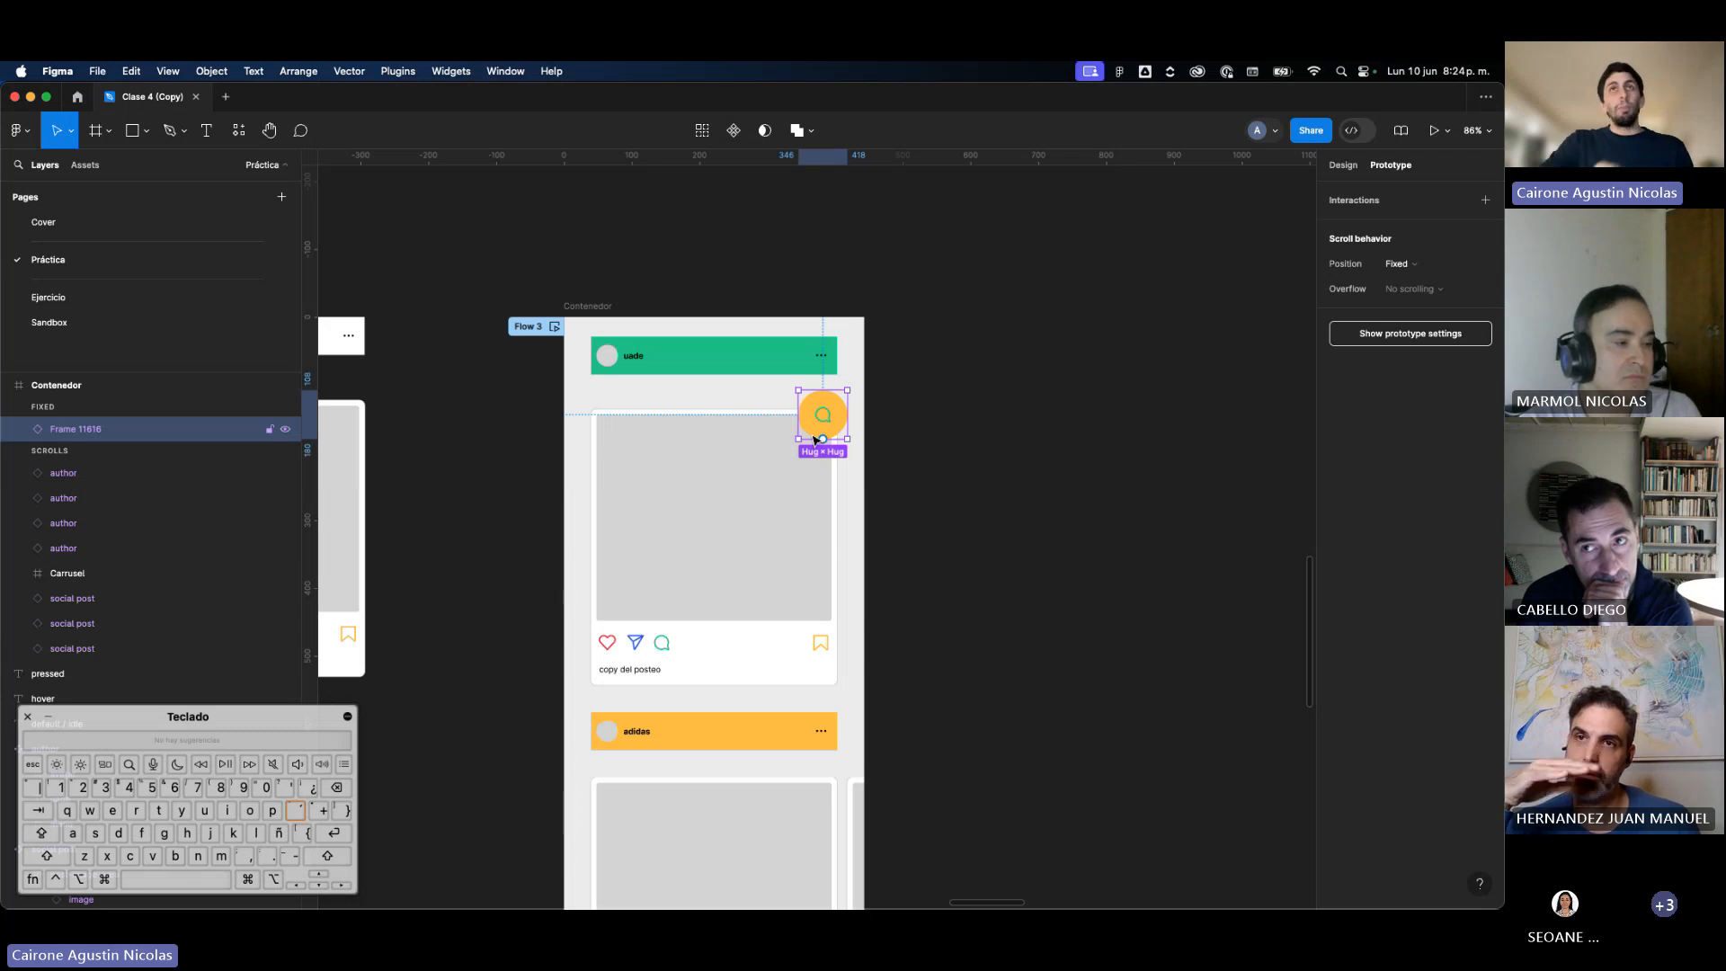
click(982, 448)
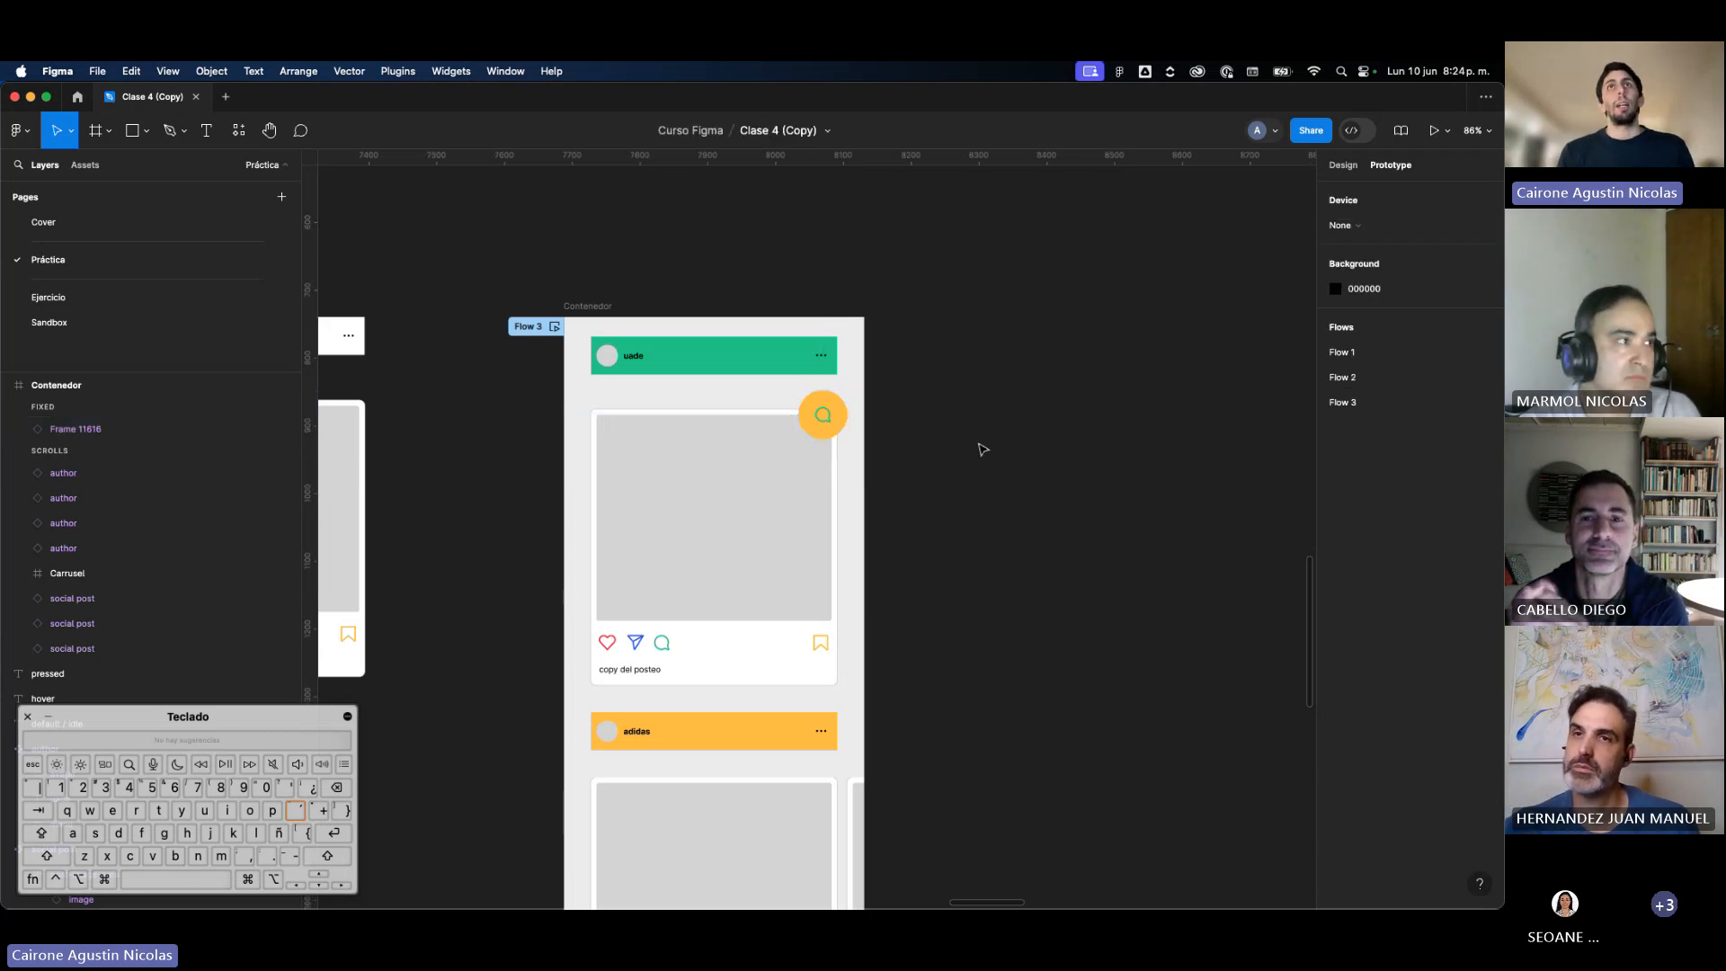
Step: Open the Ejercicio page and read the Consignas section of the Clase 5 exercise
scroll(984, 447, down, 5)
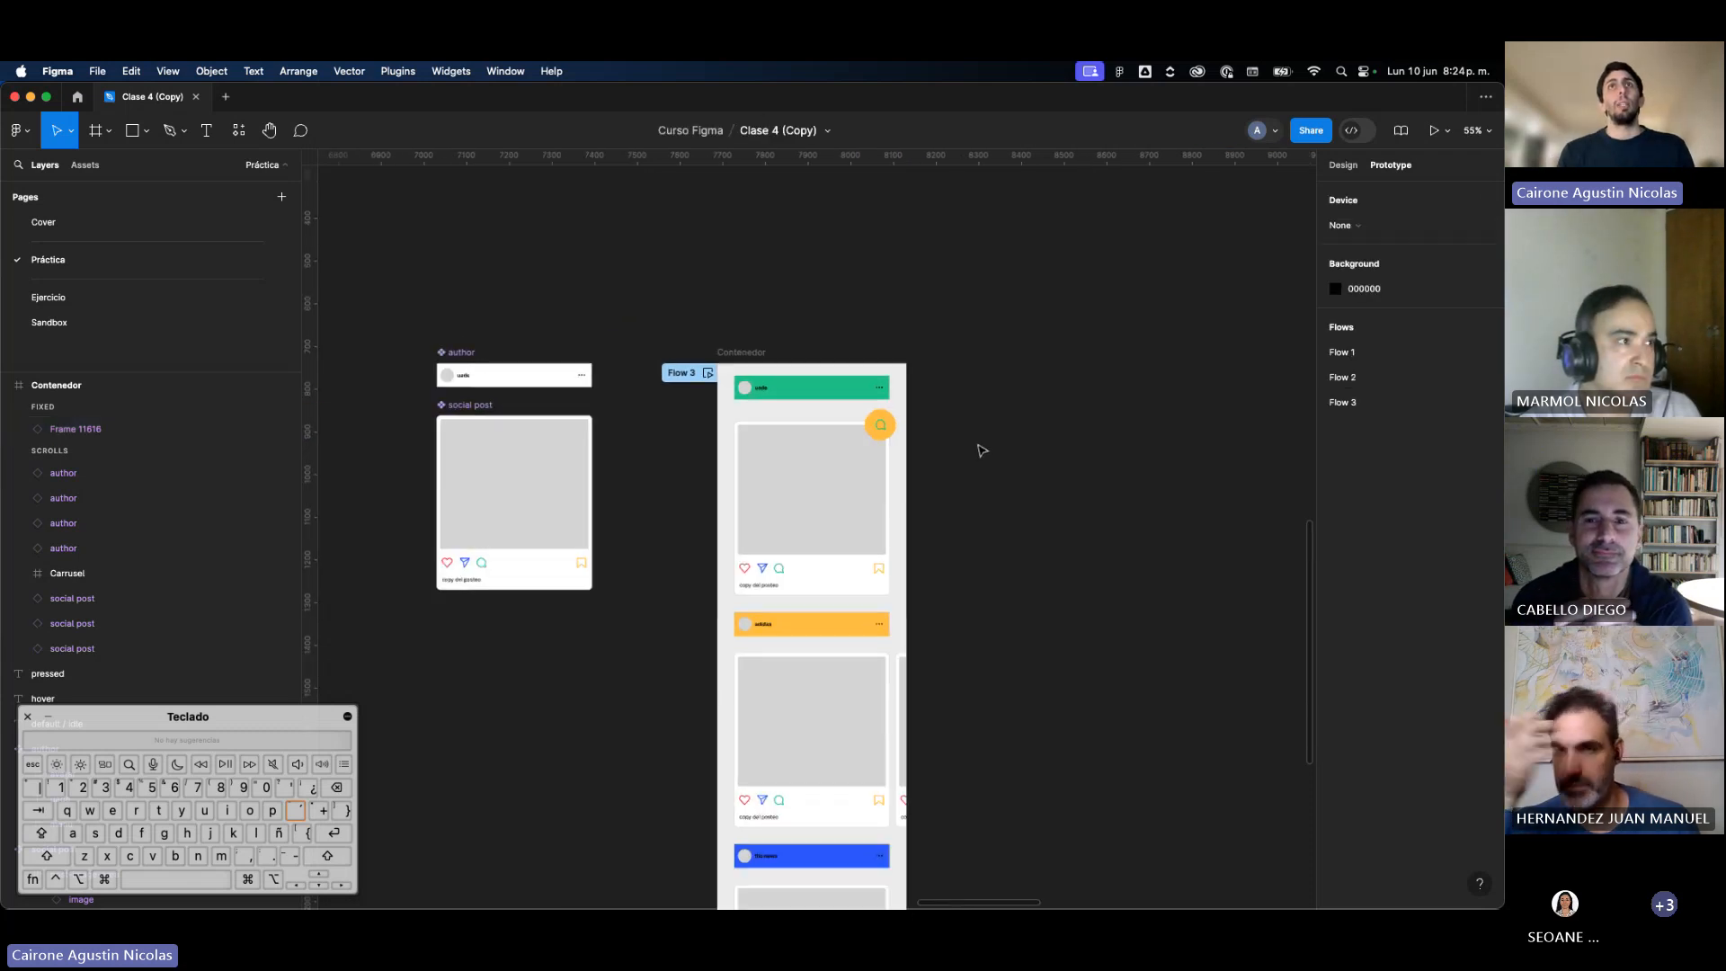
click(164, 294)
scroll(553, 390, down, 1)
scroll(553, 391, up, 1)
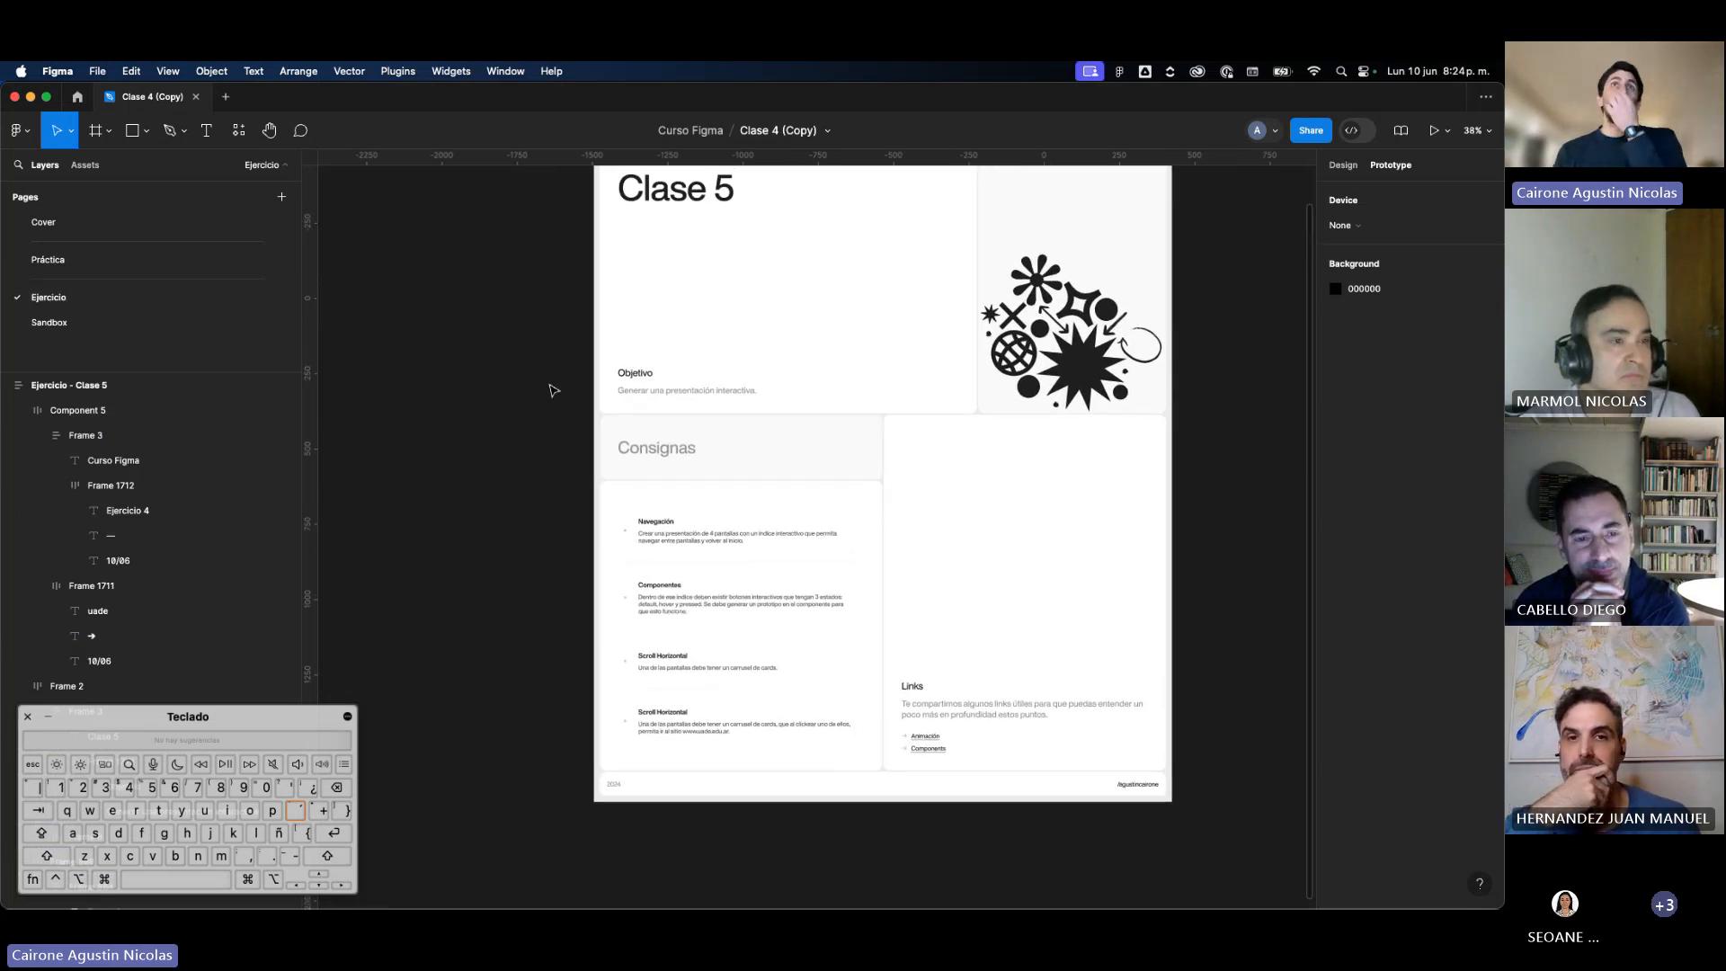
scroll(552, 391, up, 2)
scroll(552, 391, right, 1)
scroll(557, 562, down, 4)
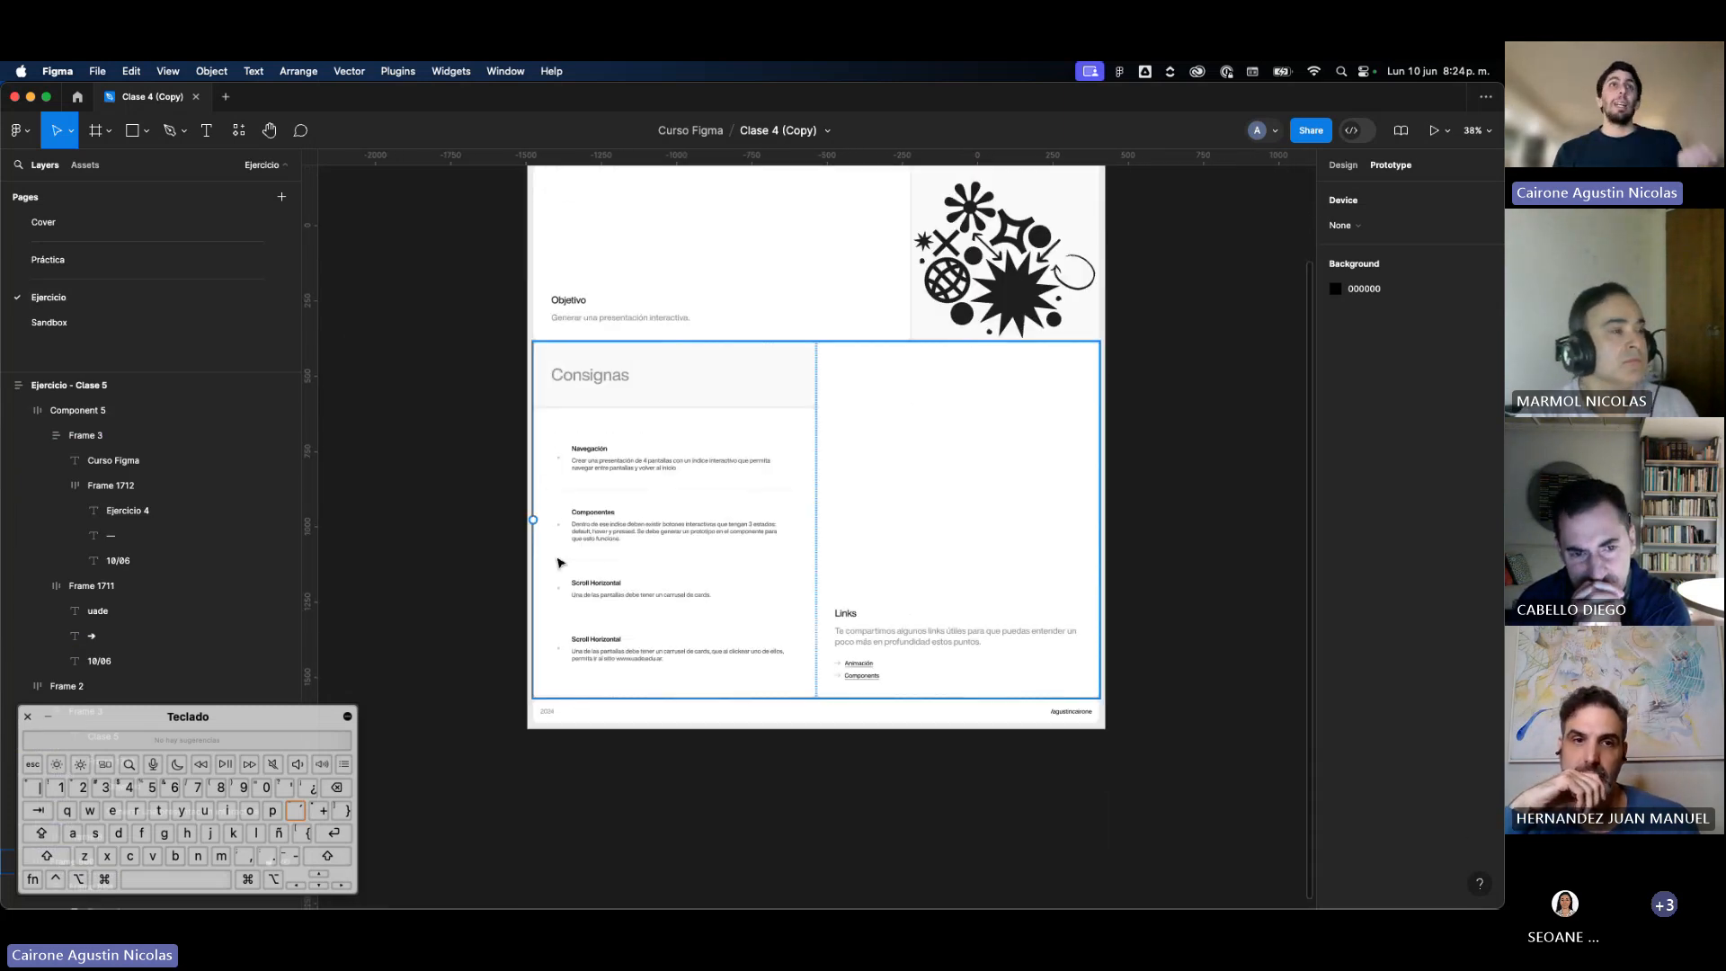
scroll(558, 562, up, 5)
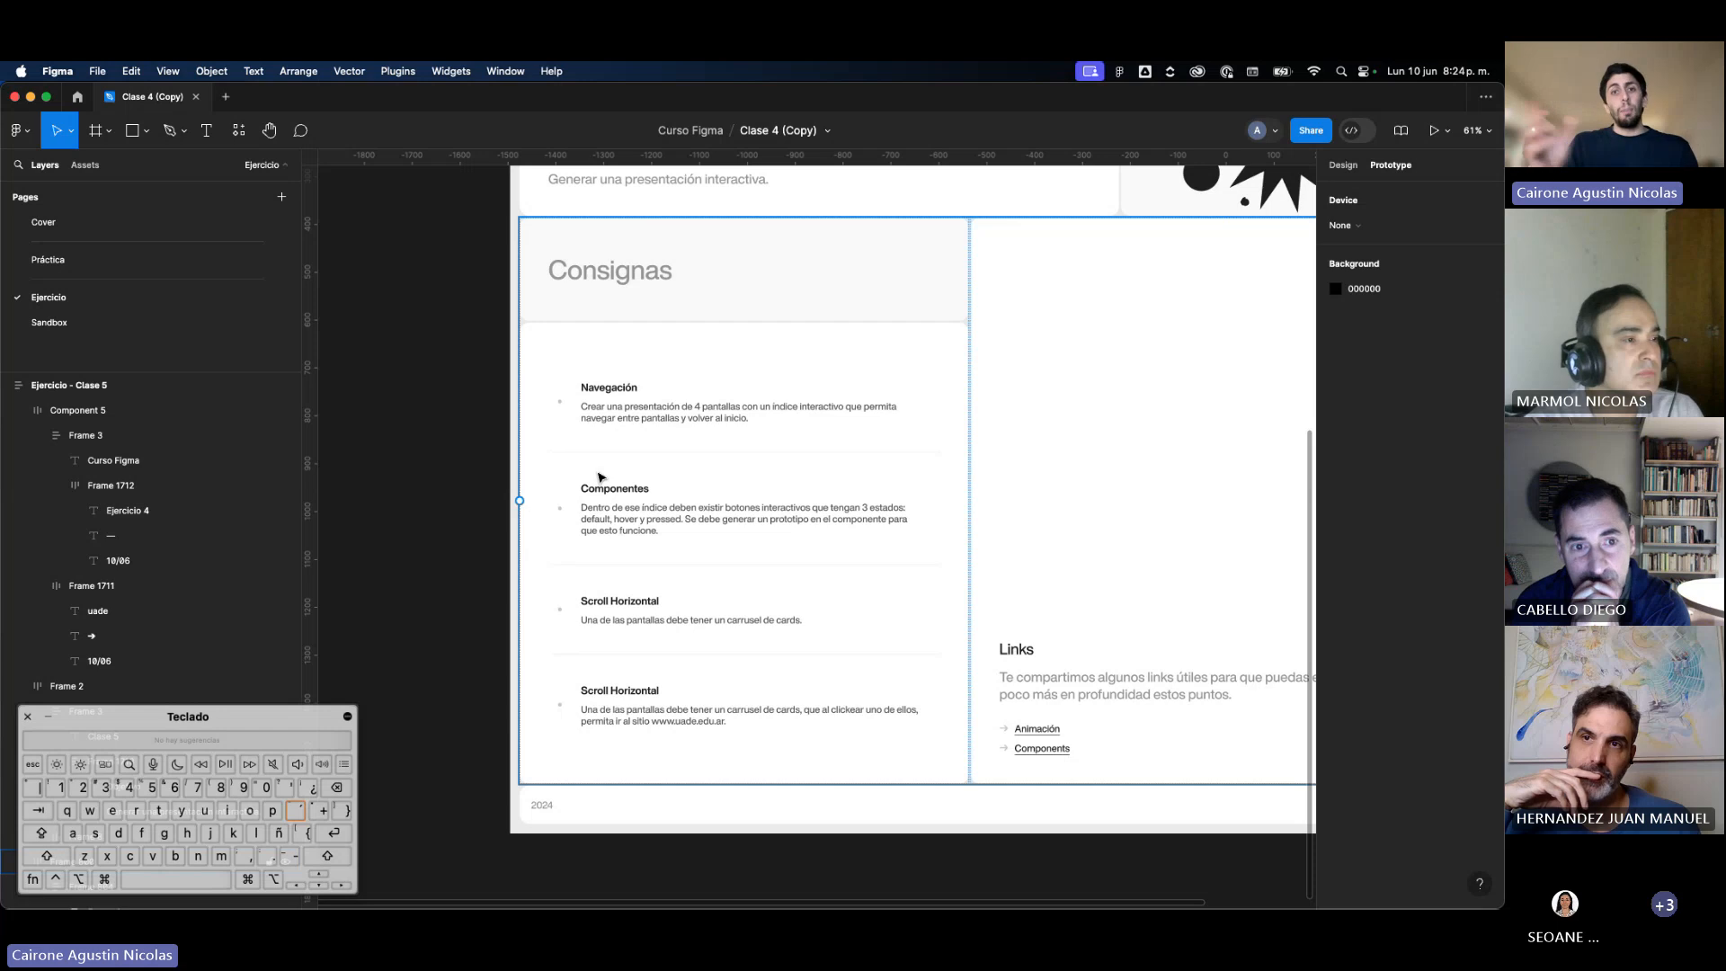
Step: Compare the exercise instructions with the Práctica page's Presentation slides and the Slide 1 to Slide 4 navigation component
click(72, 260)
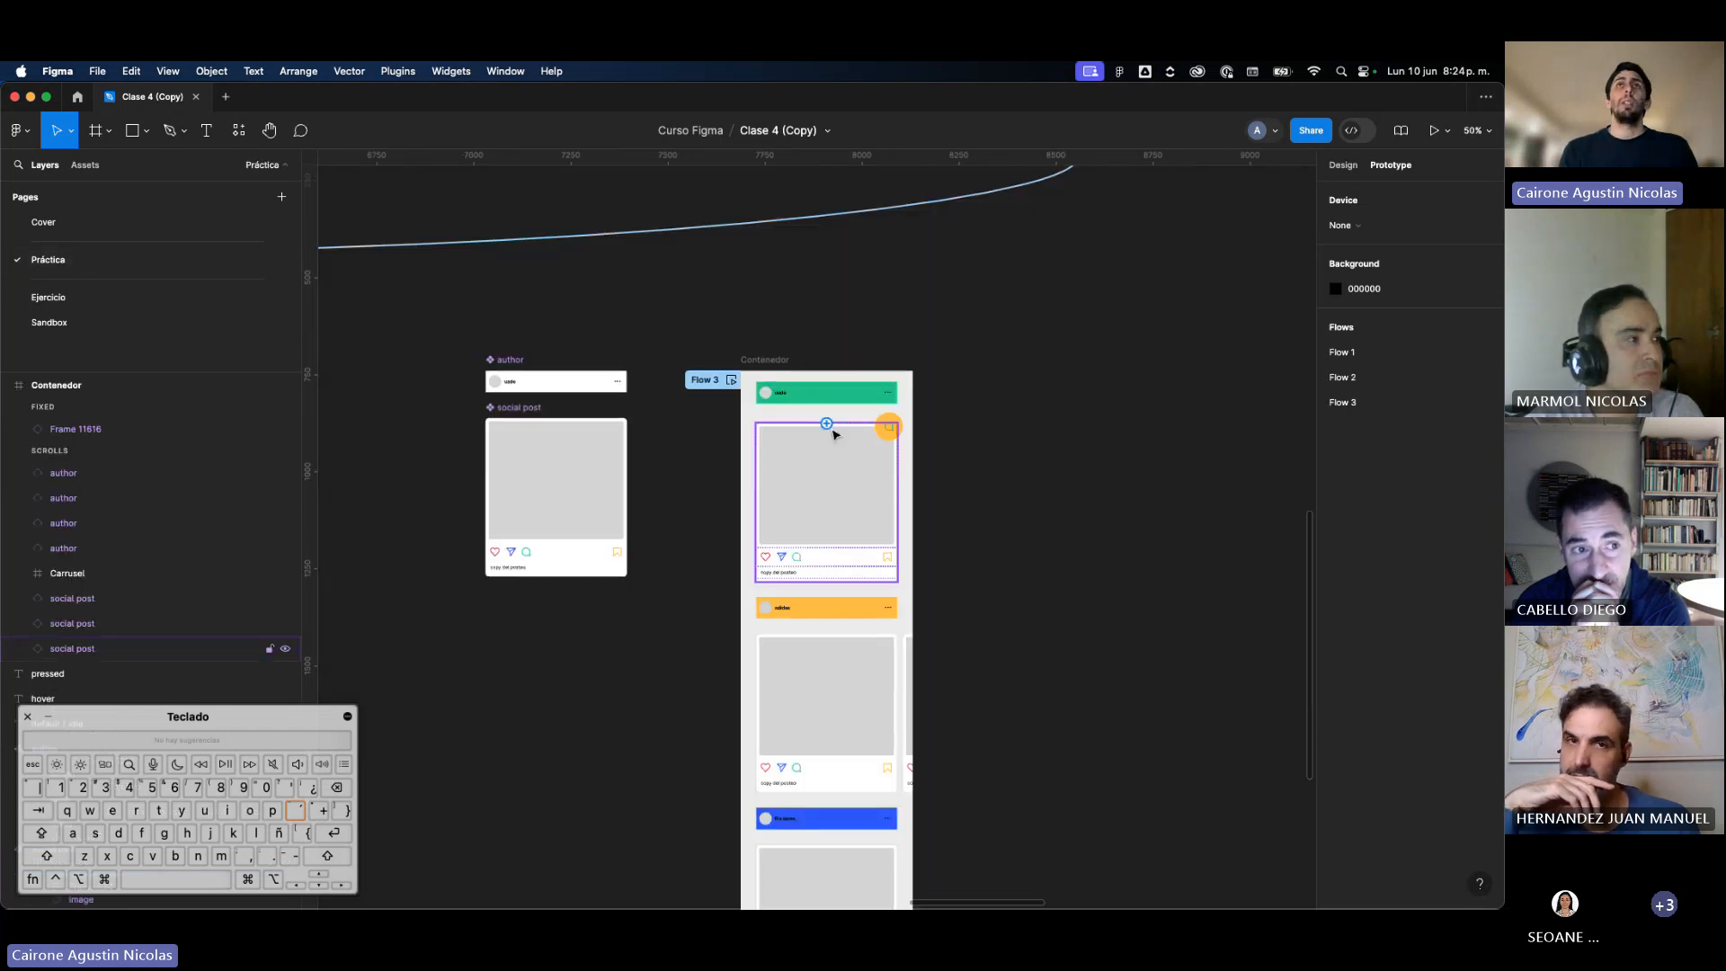
scroll(833, 435, up, 5)
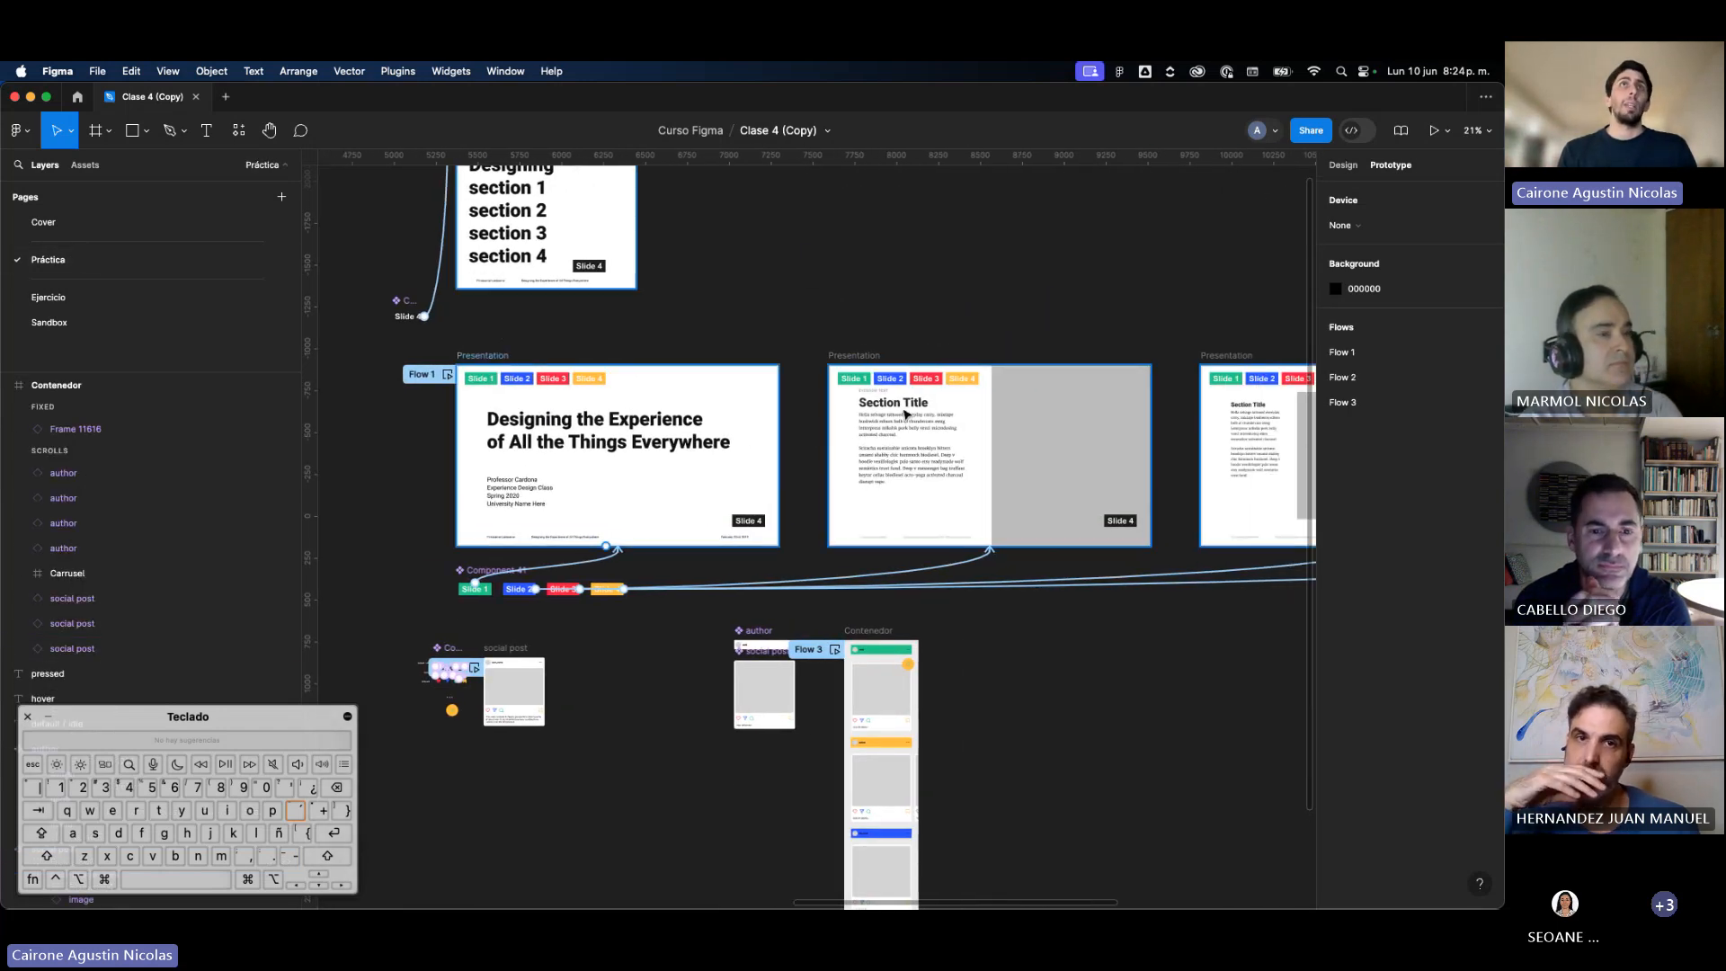
scroll(501, 357, up, 4)
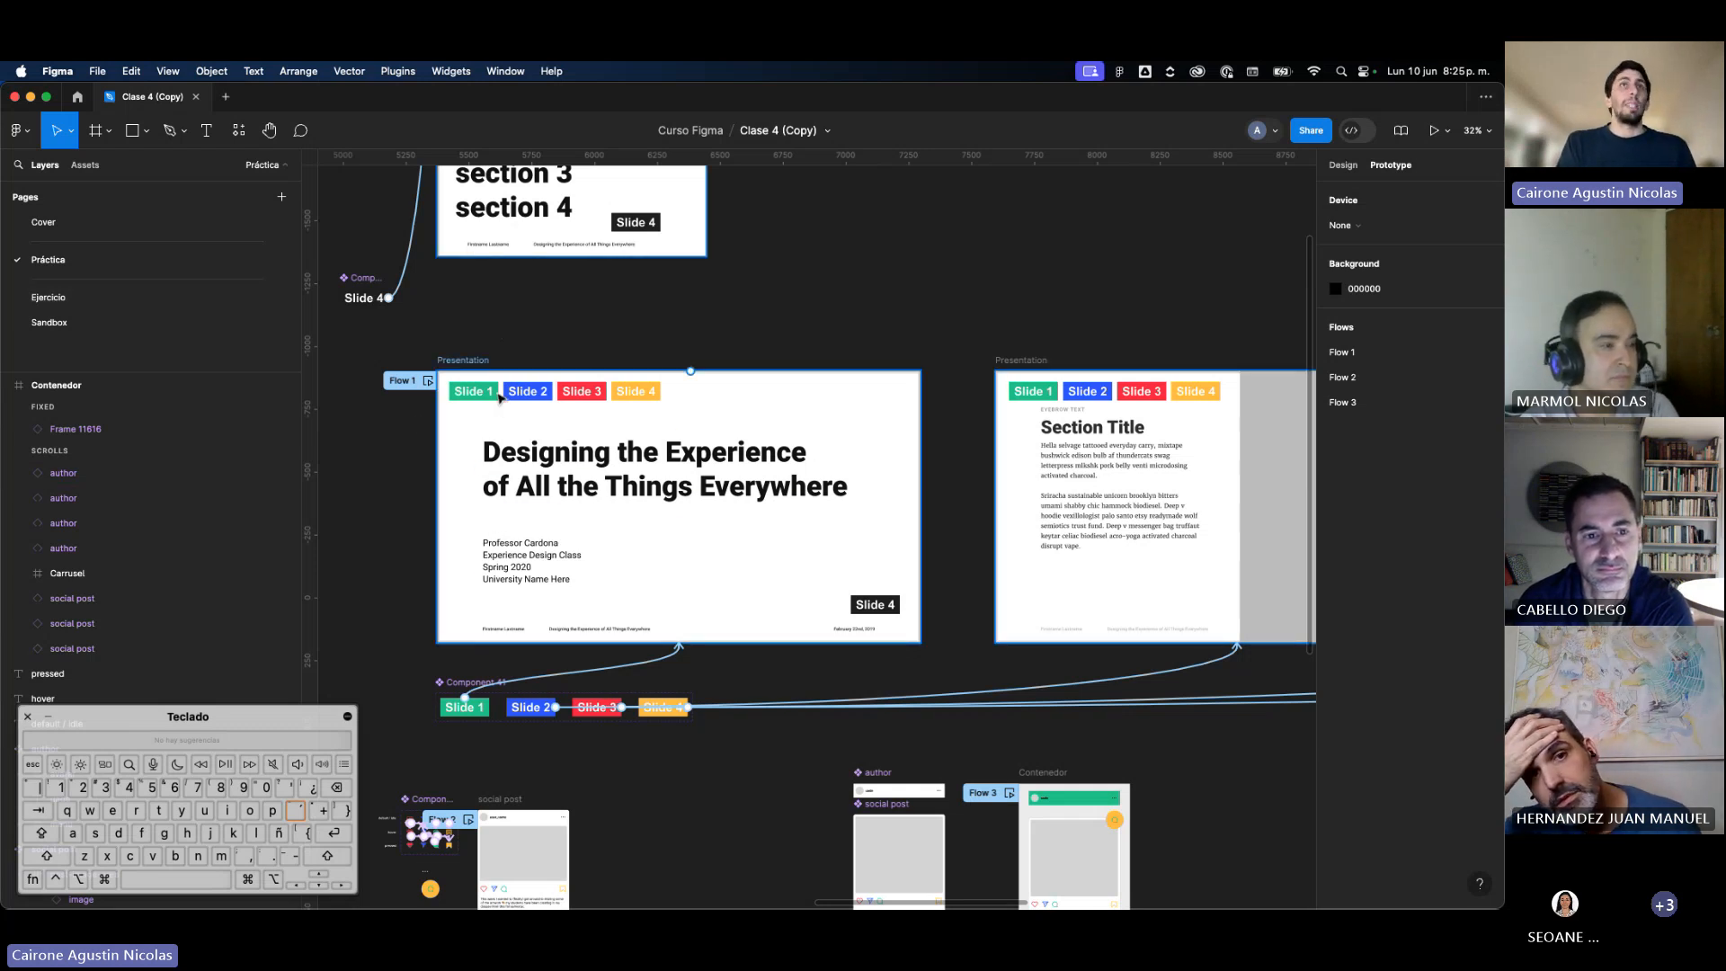
click(49, 297)
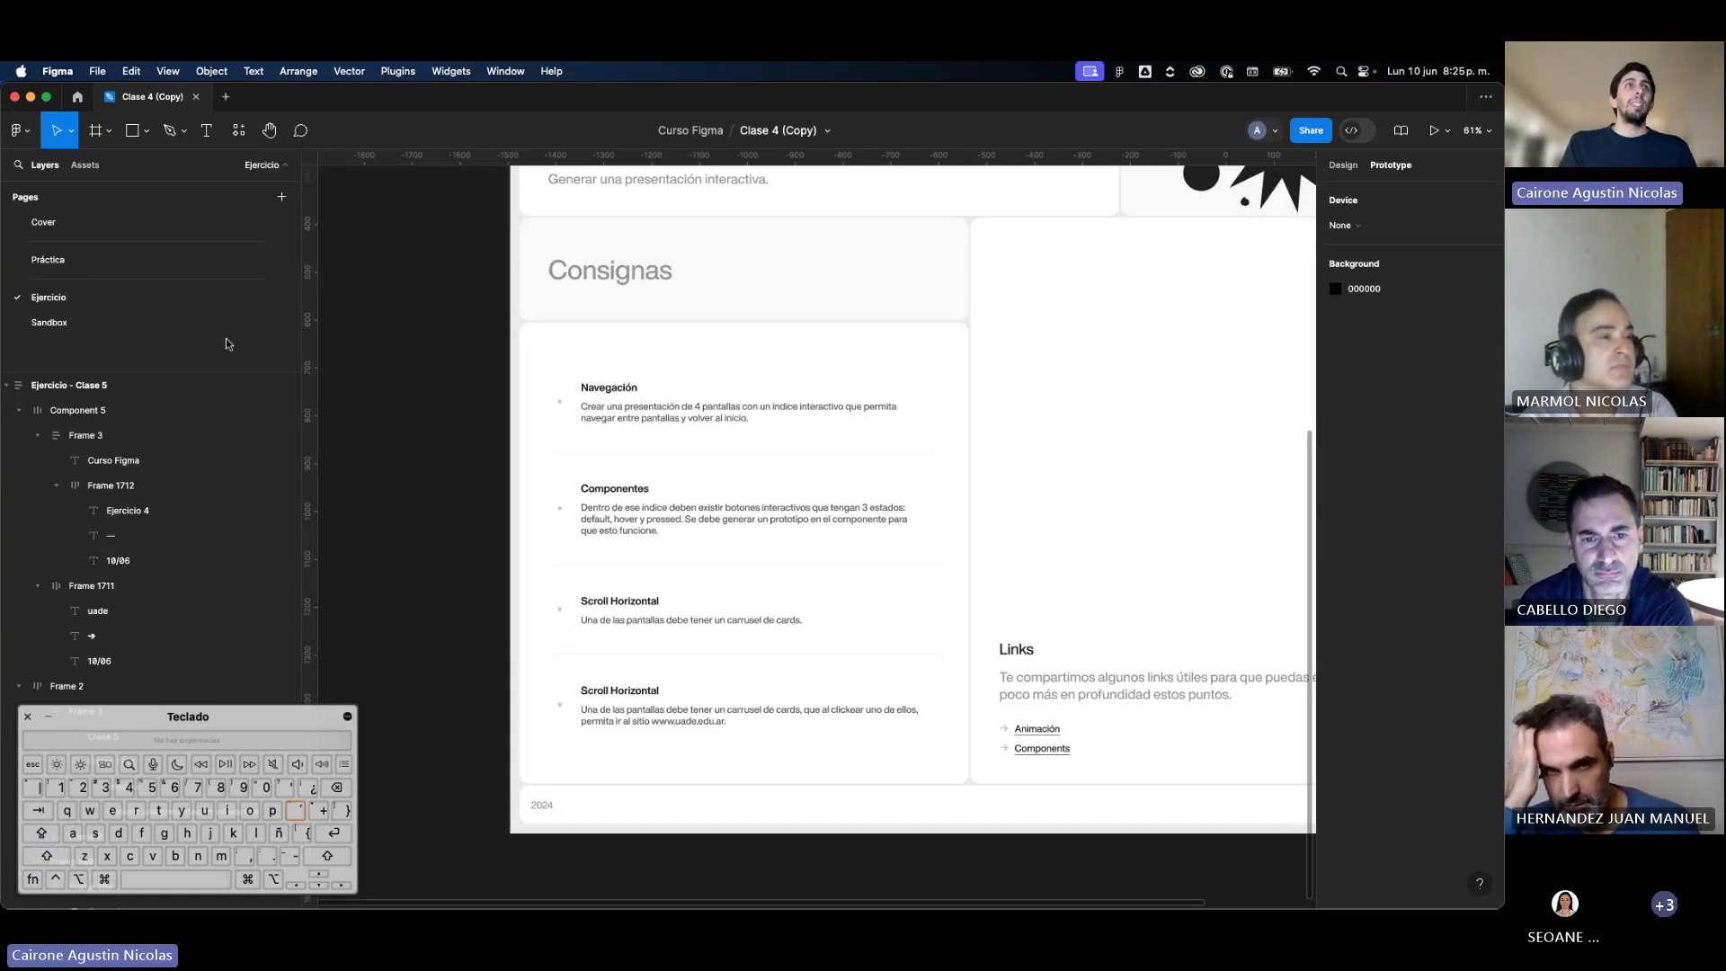
click(90, 260)
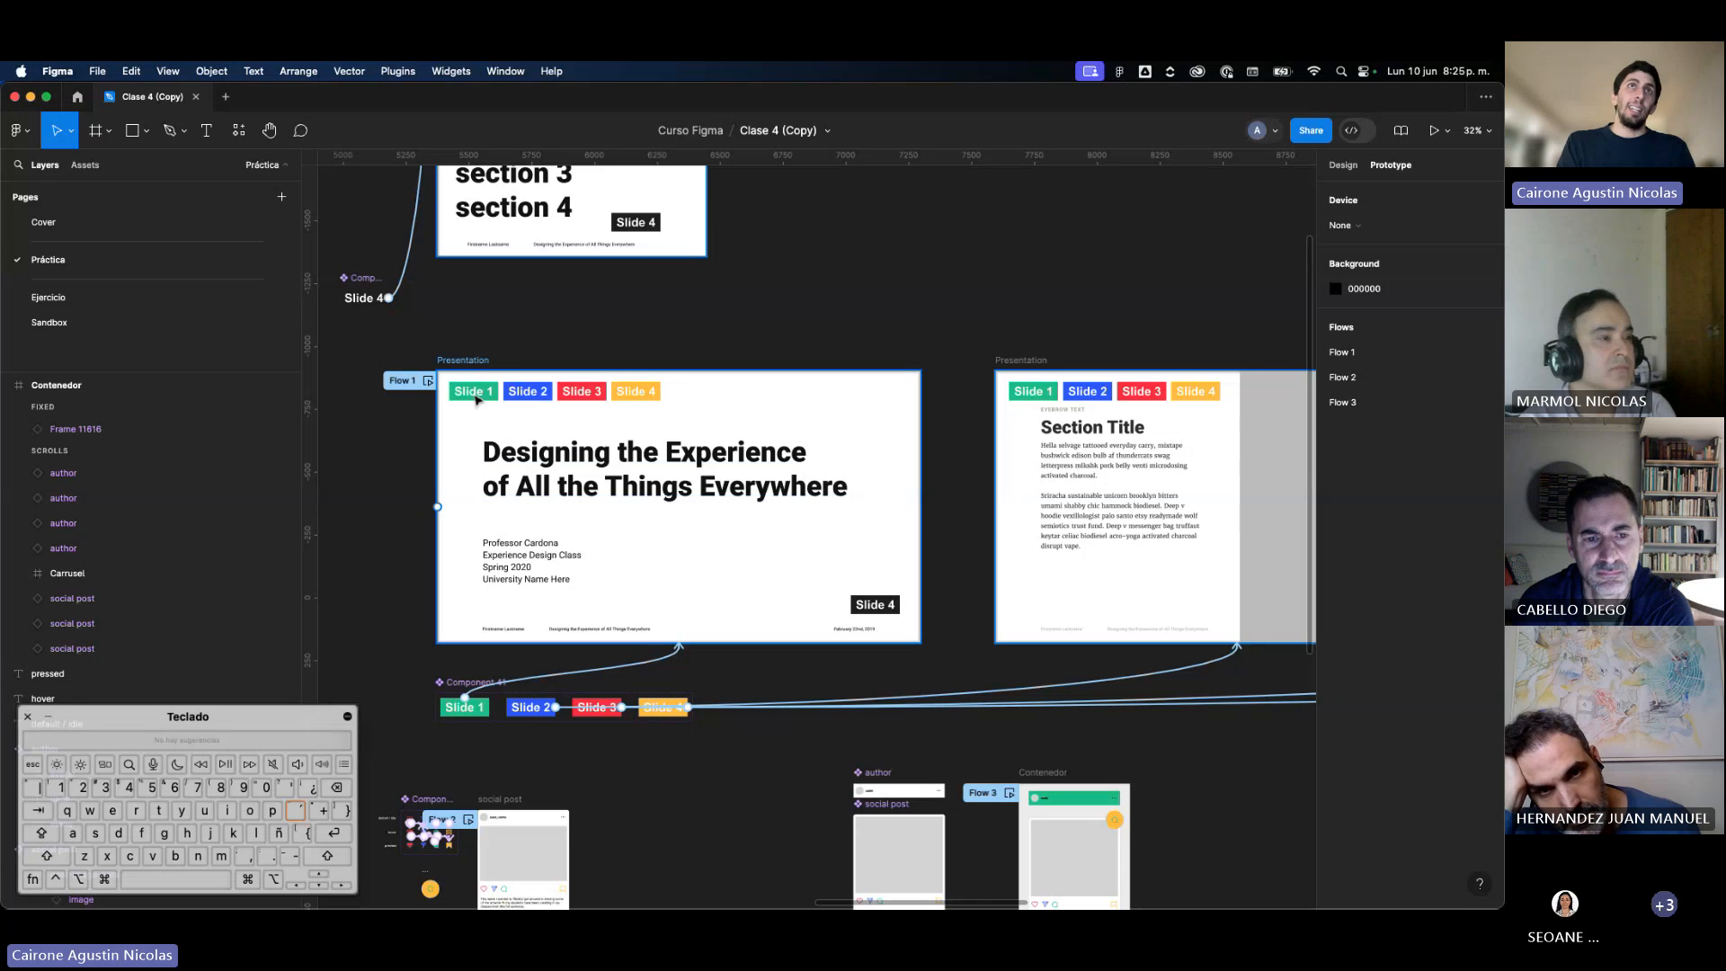
scroll(510, 687, down, 2)
scroll(510, 687, up, 5)
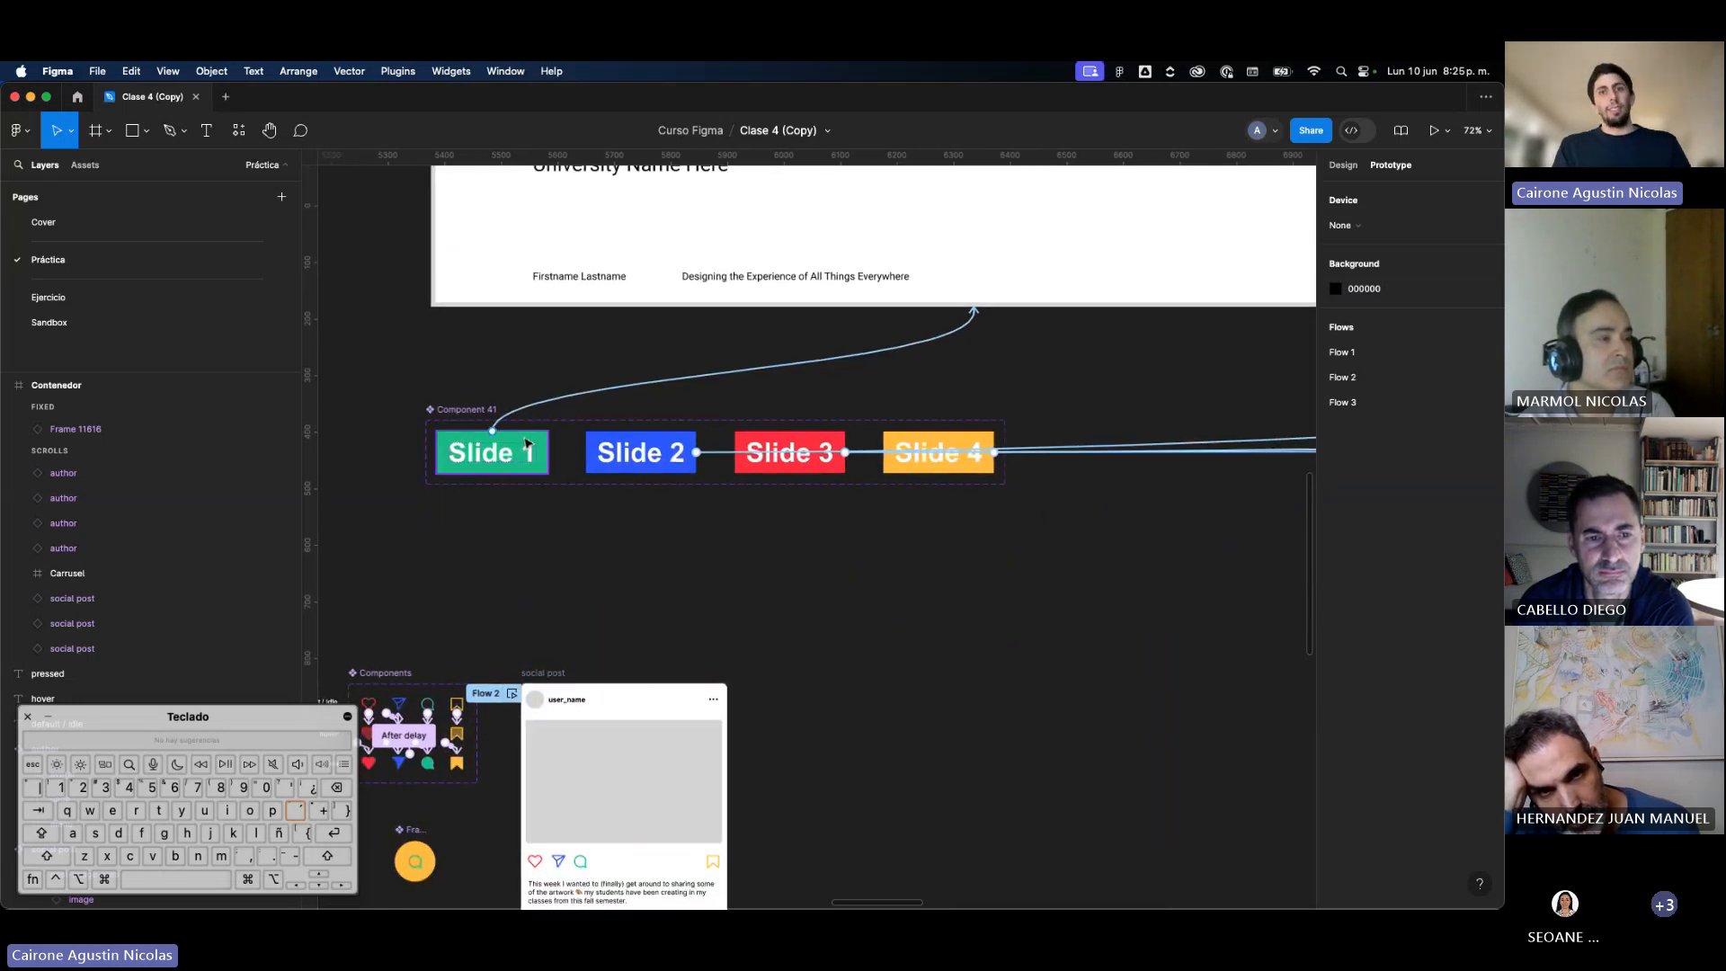
scroll(526, 442, down, 3)
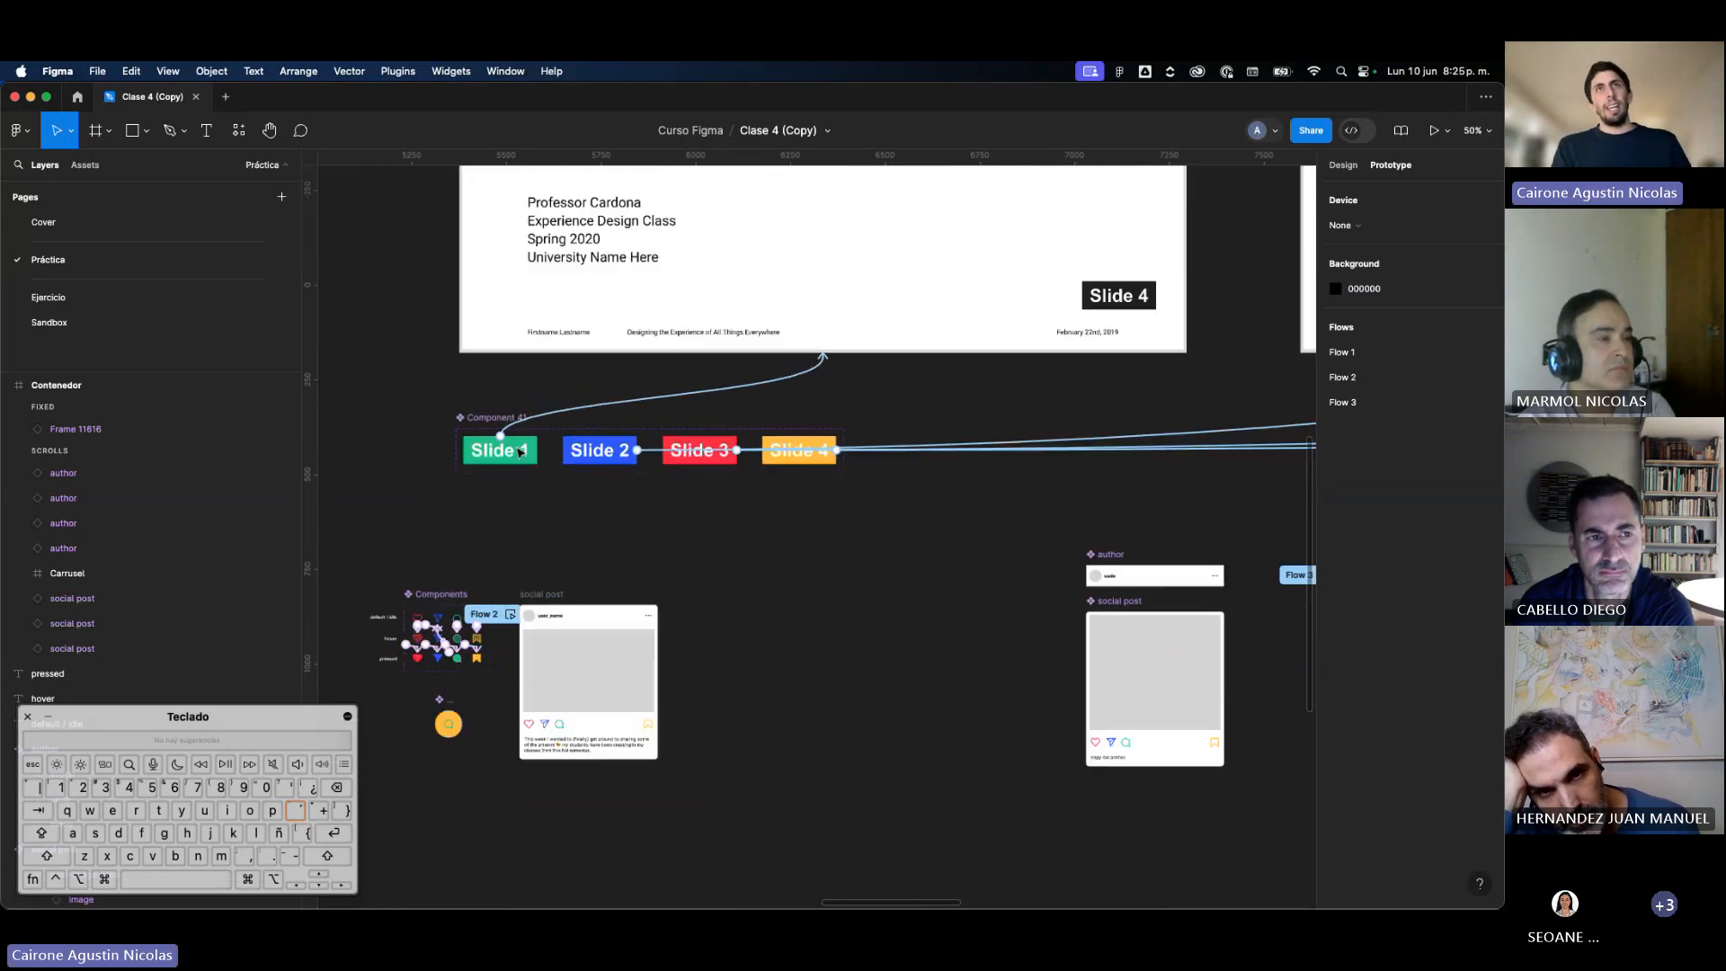
click(723, 396)
click(892, 433)
scroll(876, 429, right, 2)
scroll(876, 429, down, 4)
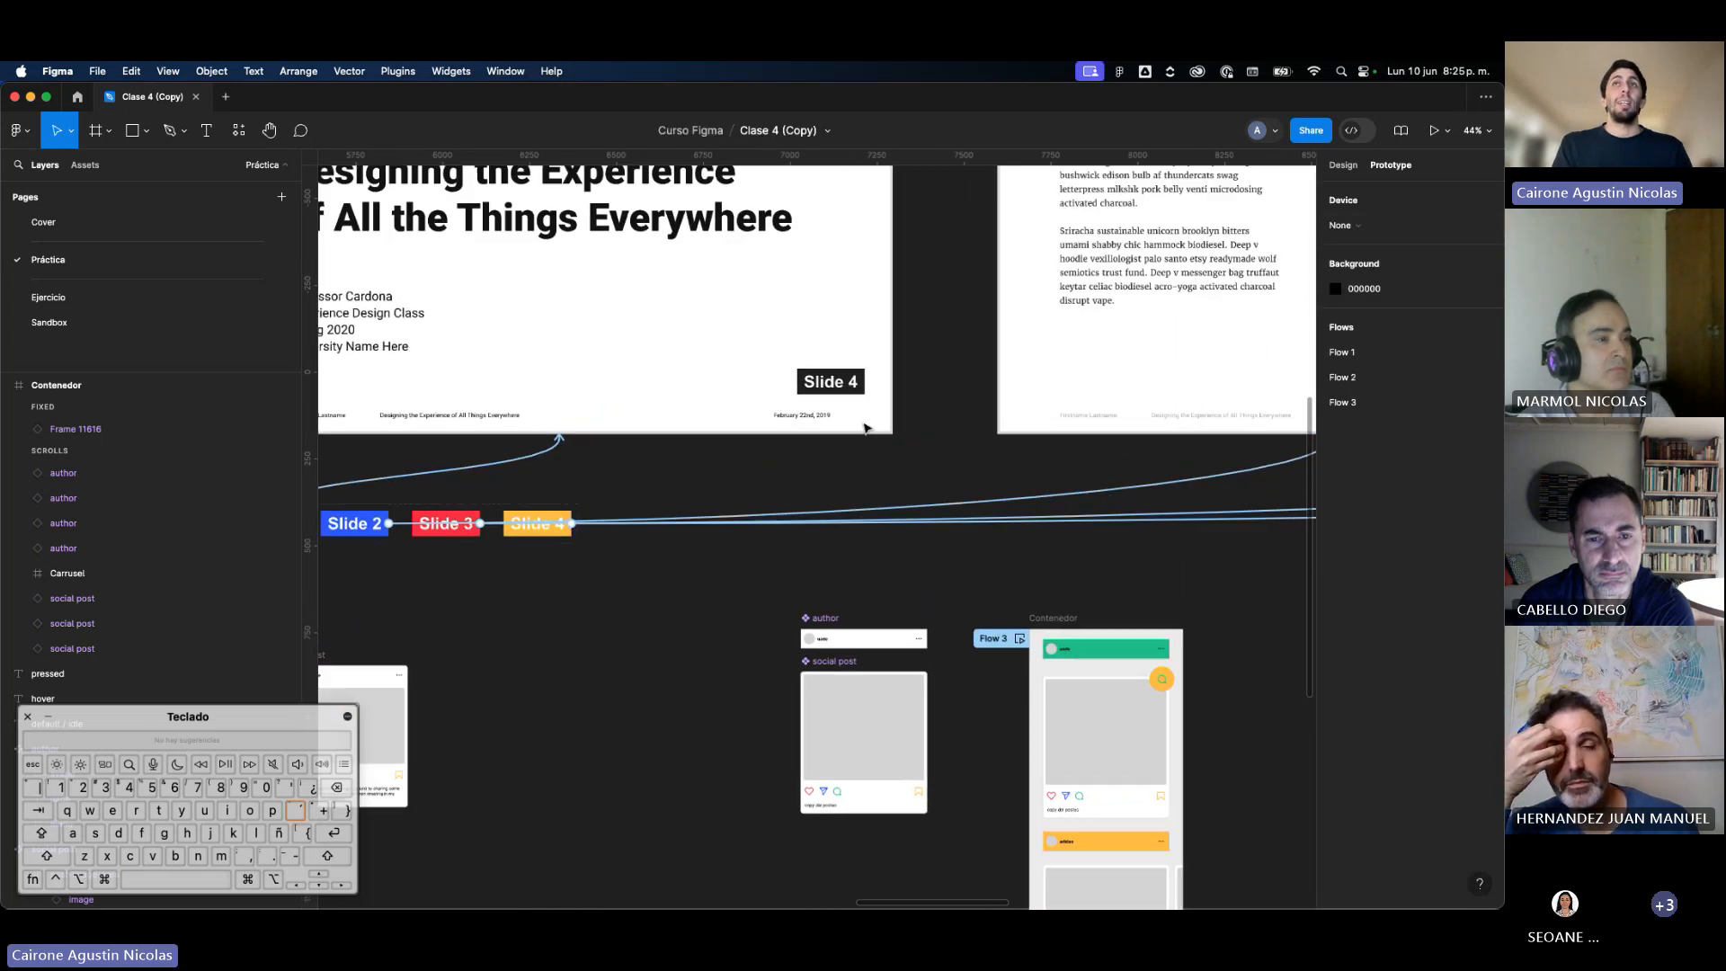
Step: Select the Section Title presentation frame and examine its prototype connections to the other slides
click(856, 416)
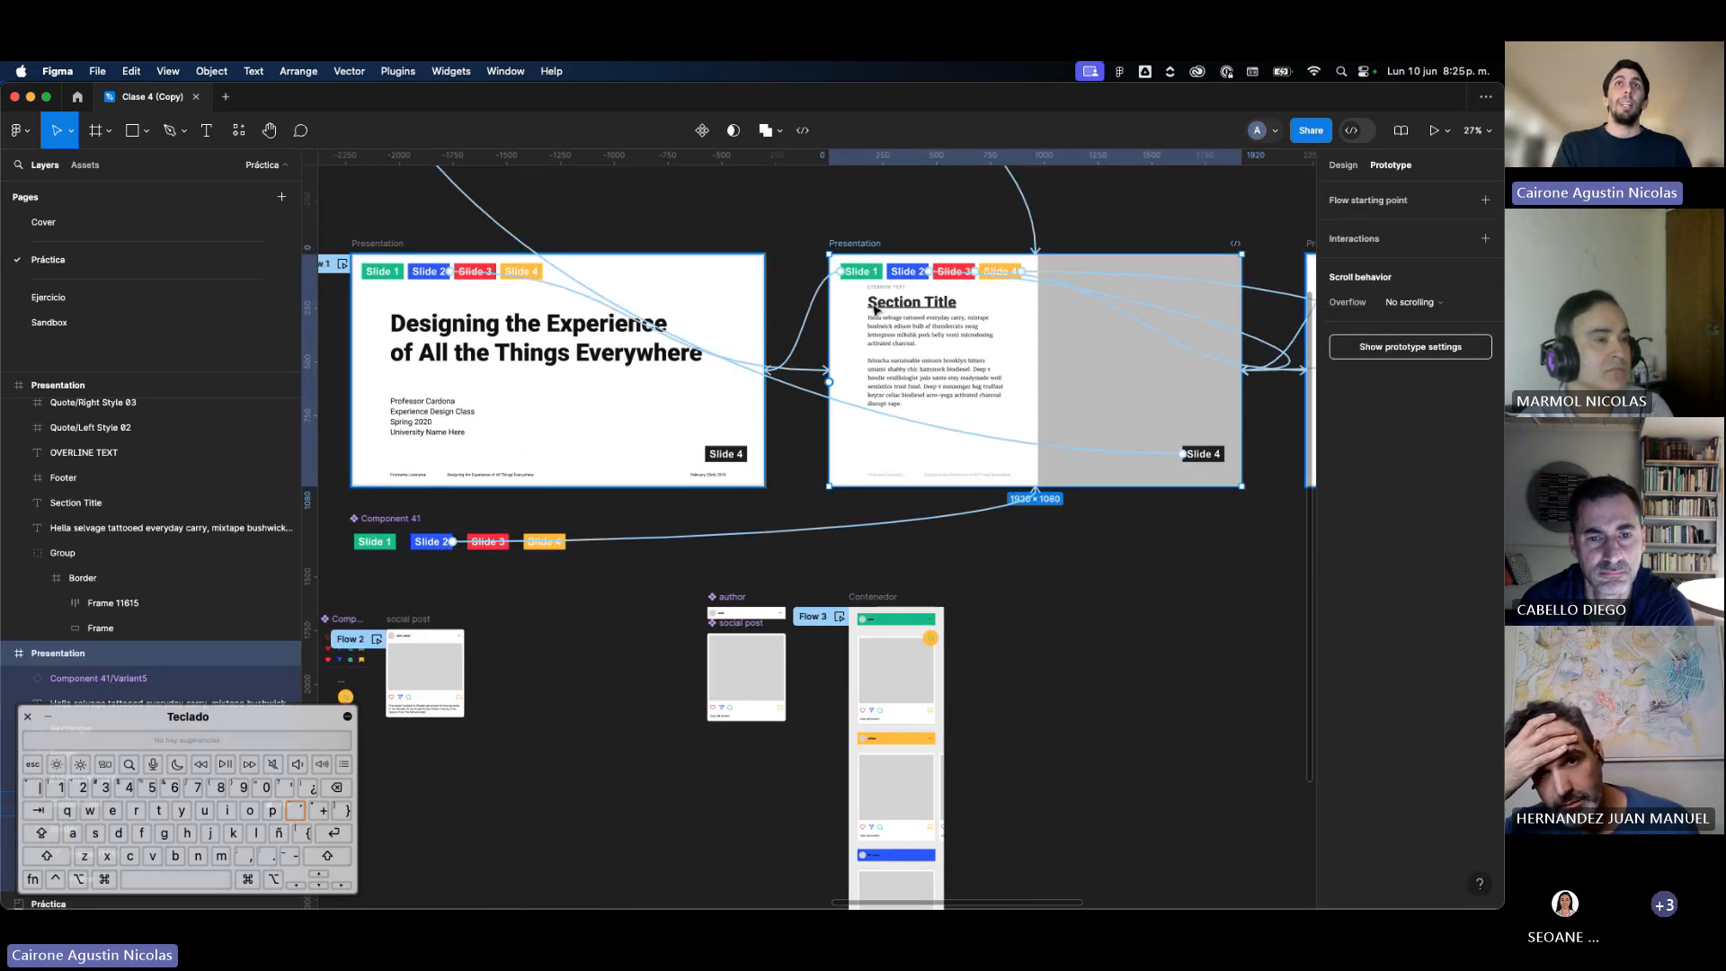
scroll(874, 309, up, 3)
scroll(876, 311, right, 5)
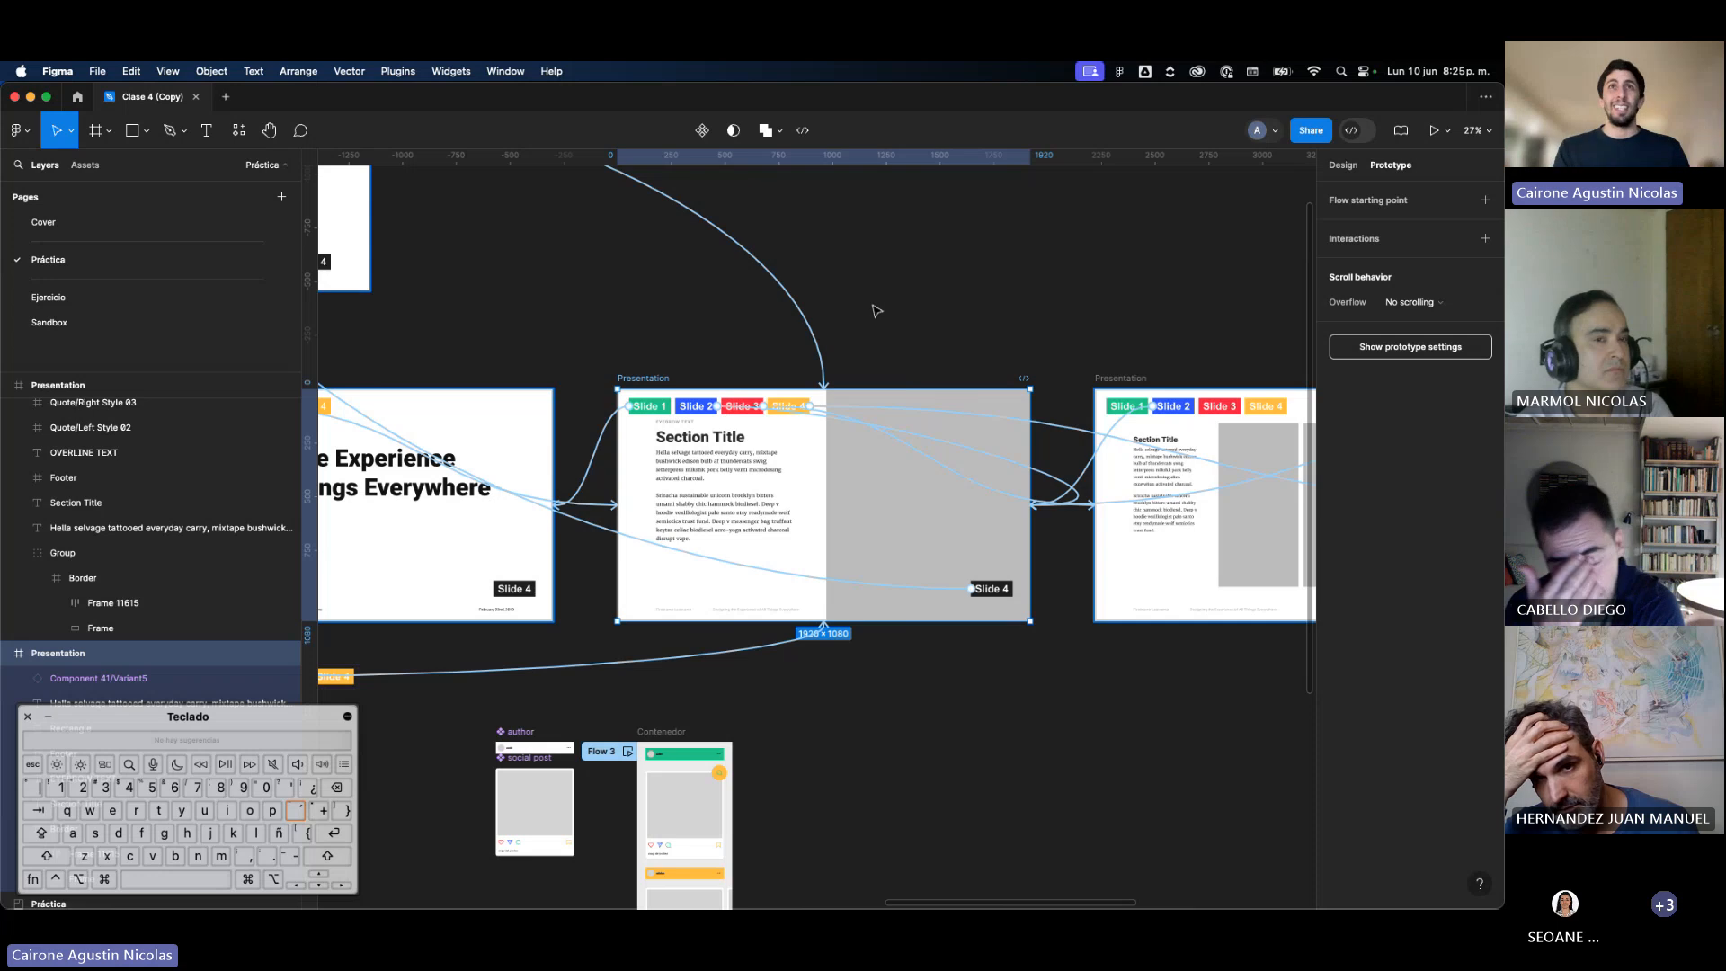
scroll(872, 308, down, 2)
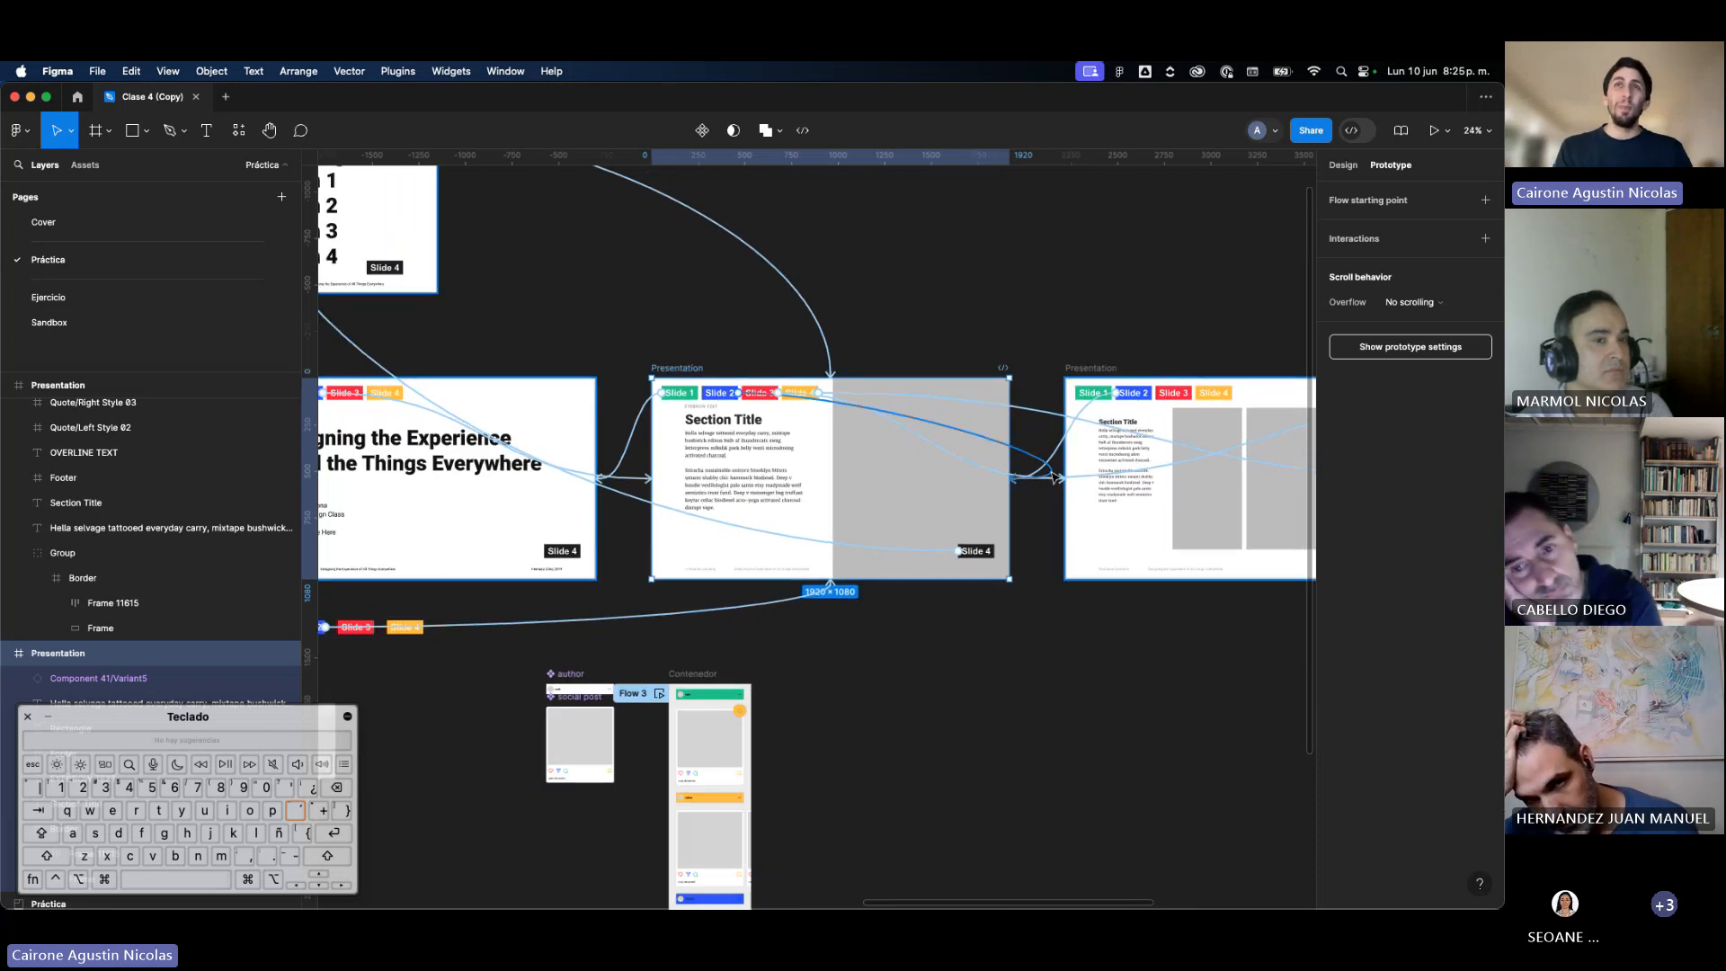
scroll(989, 463, up, 3)
scroll(989, 463, left, 2)
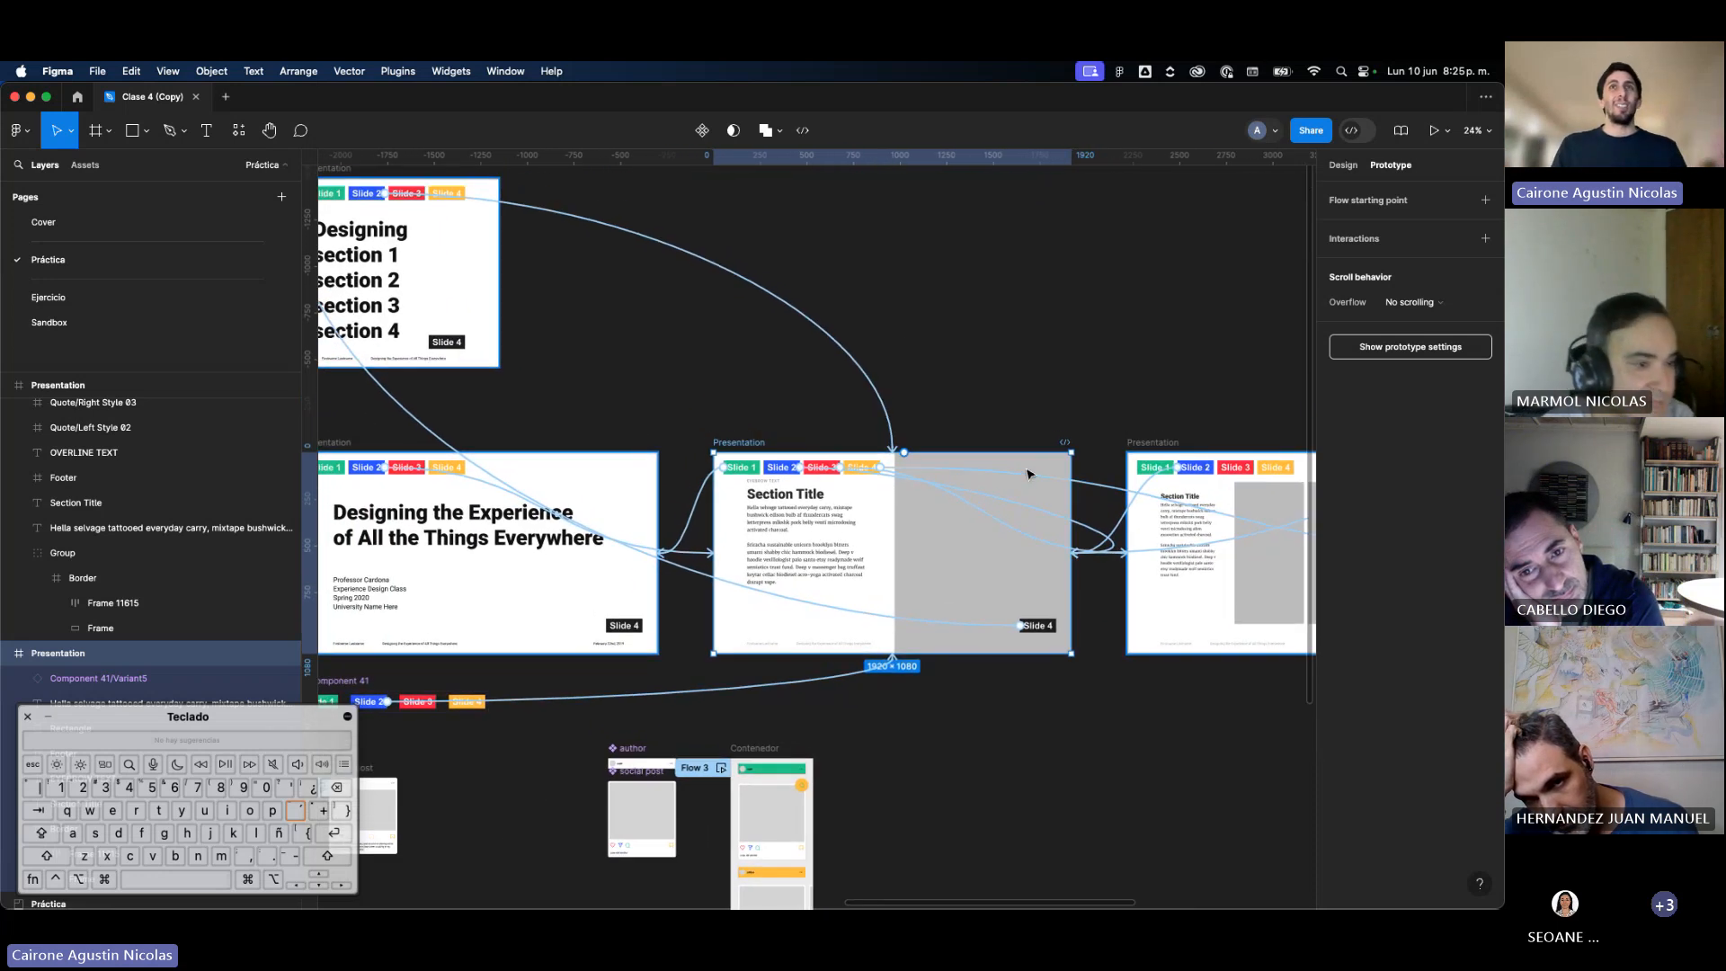
Step: Read the Scroll Horizontal card carousel instruction on the Ejercicio page and compare it with Contenedor's feed on Práctica
click(158, 297)
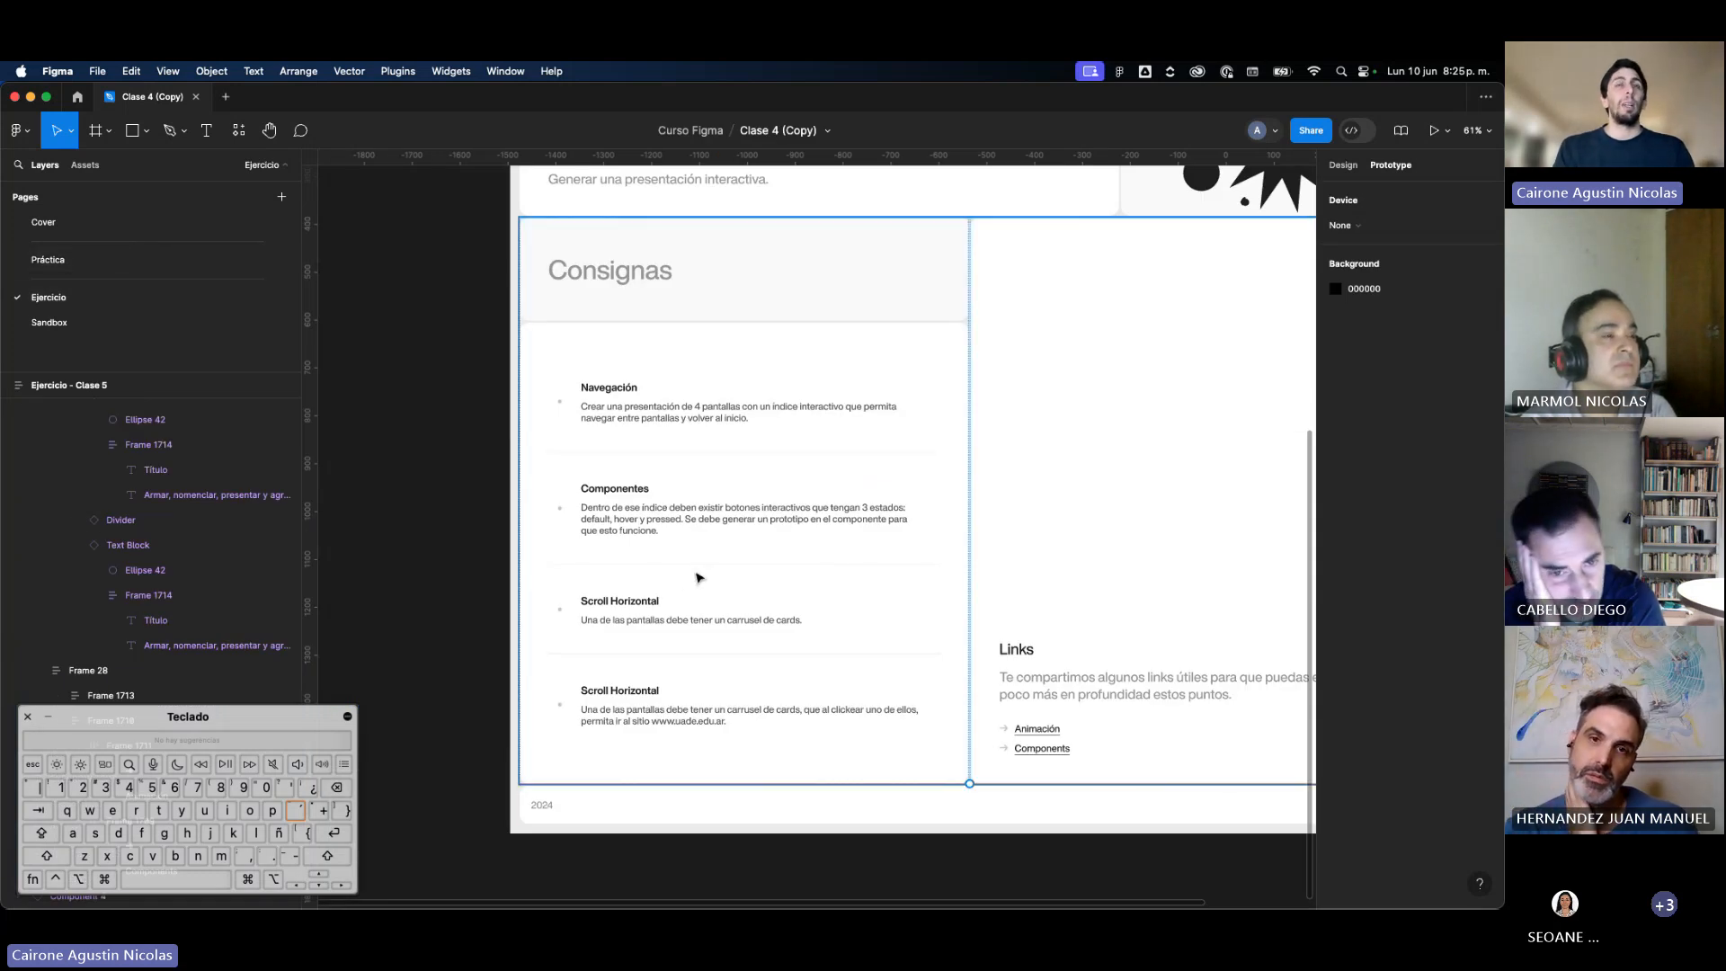
scroll(667, 649, up, 5)
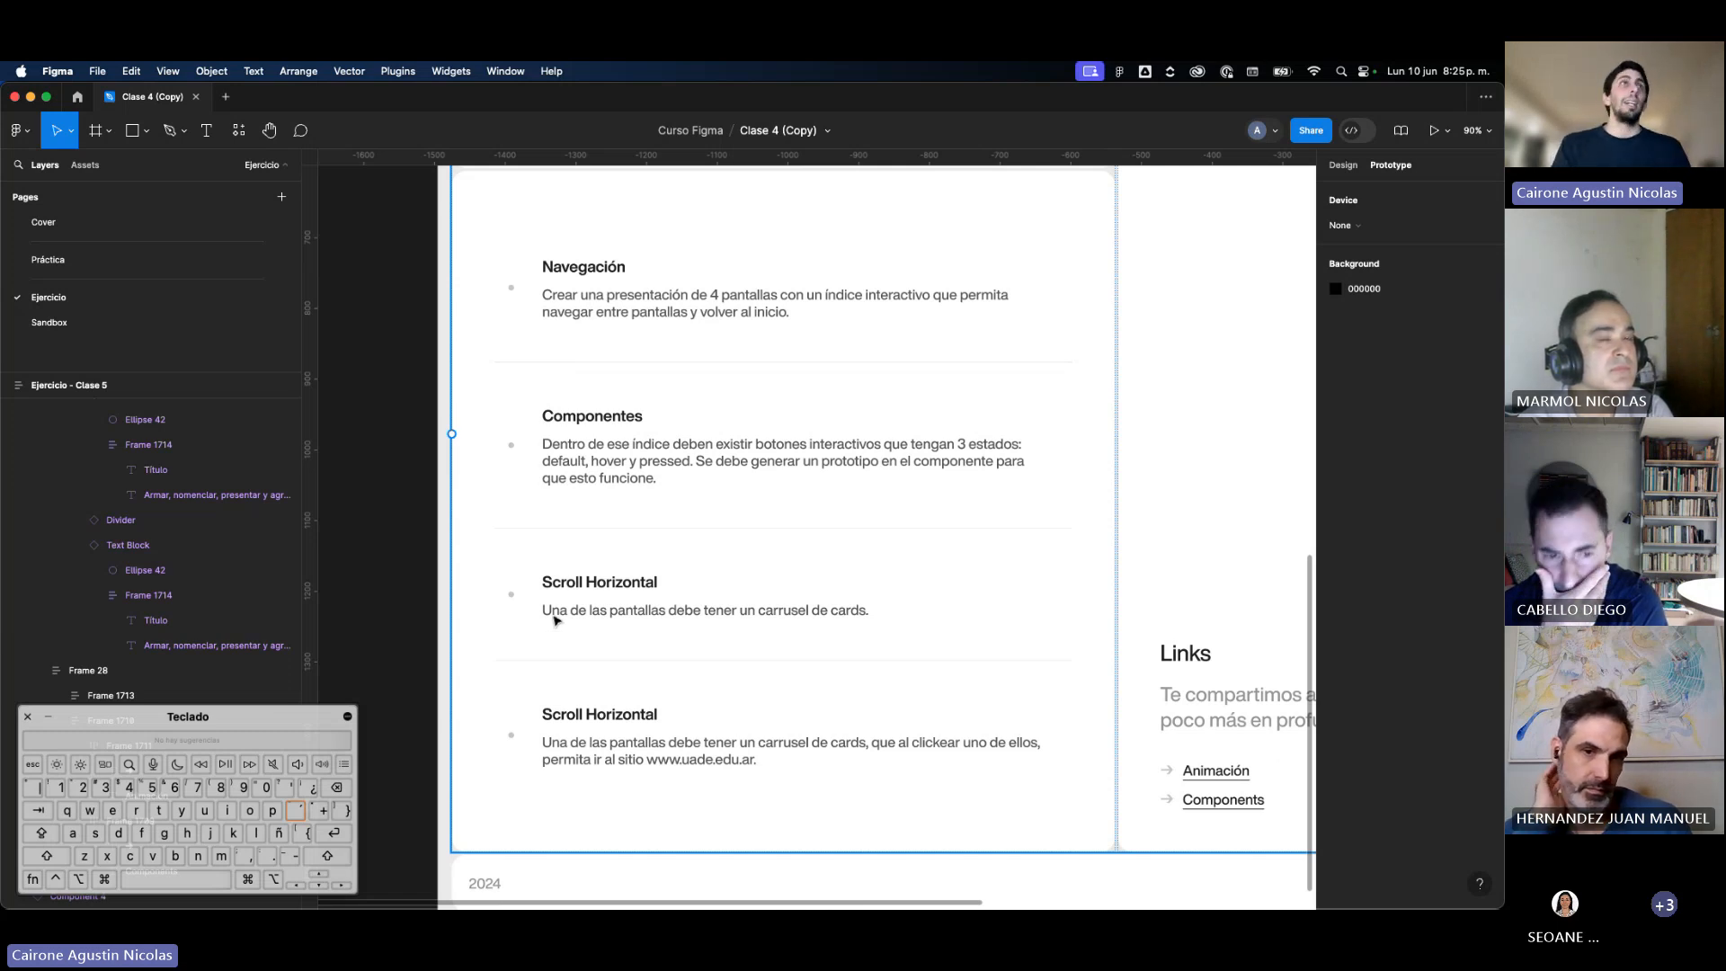
click(64, 263)
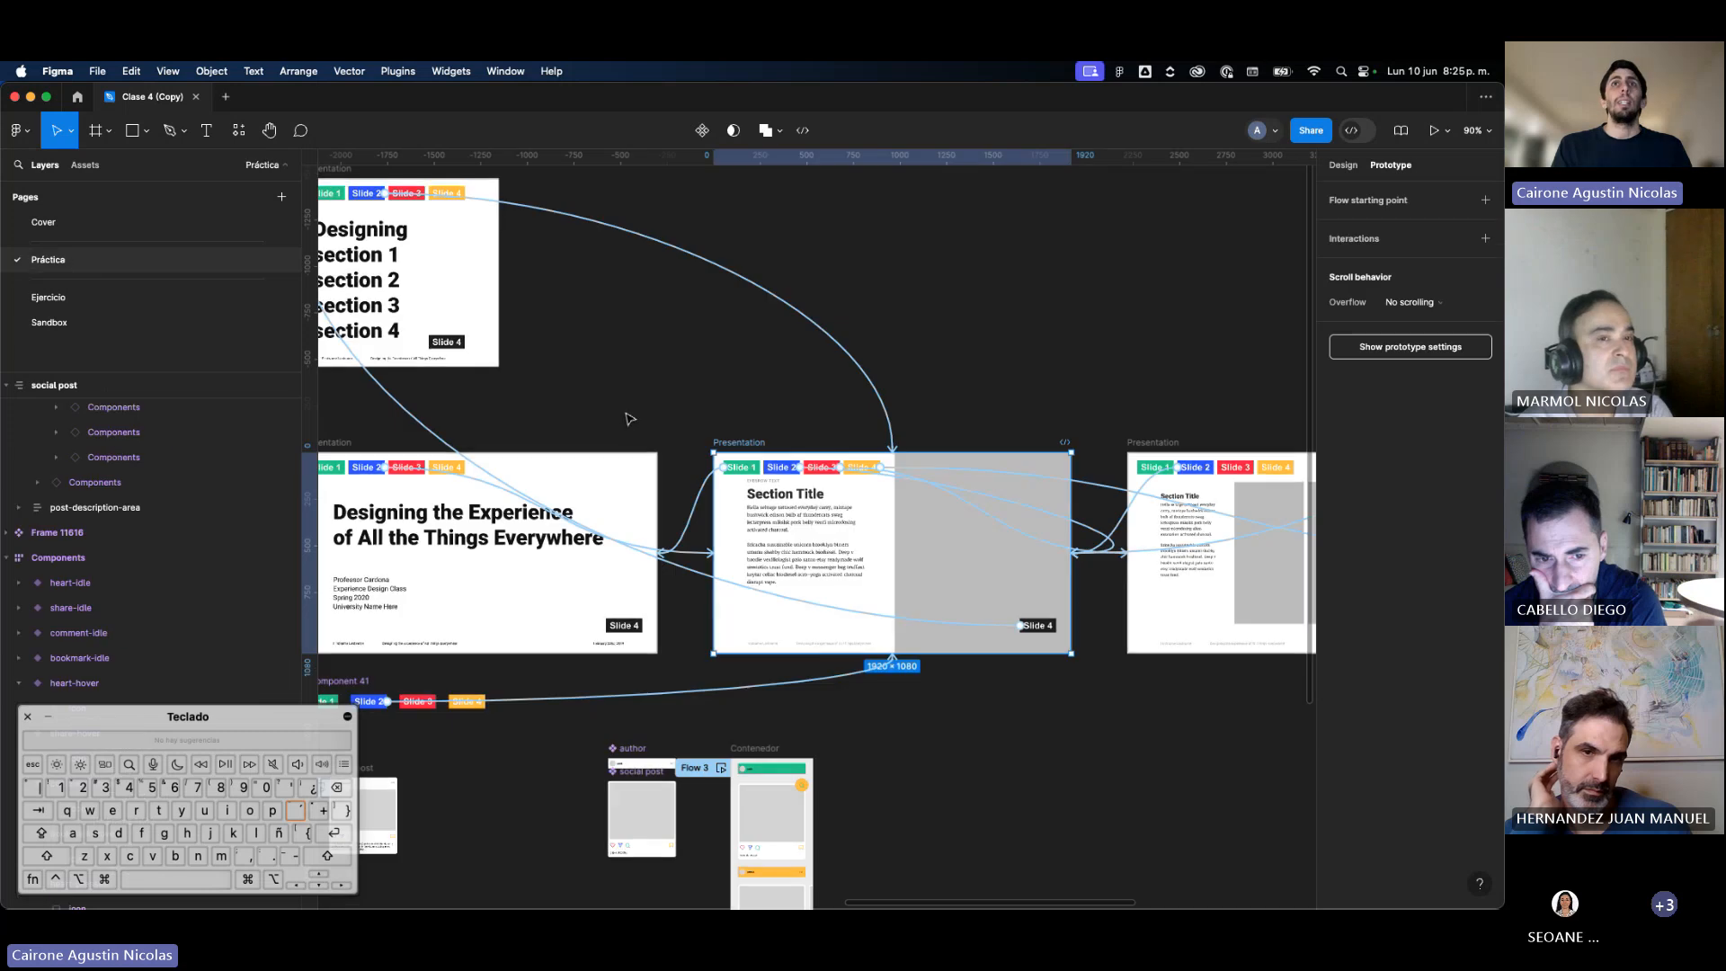
scroll(617, 416, down, 5)
scroll(702, 398, up, 5)
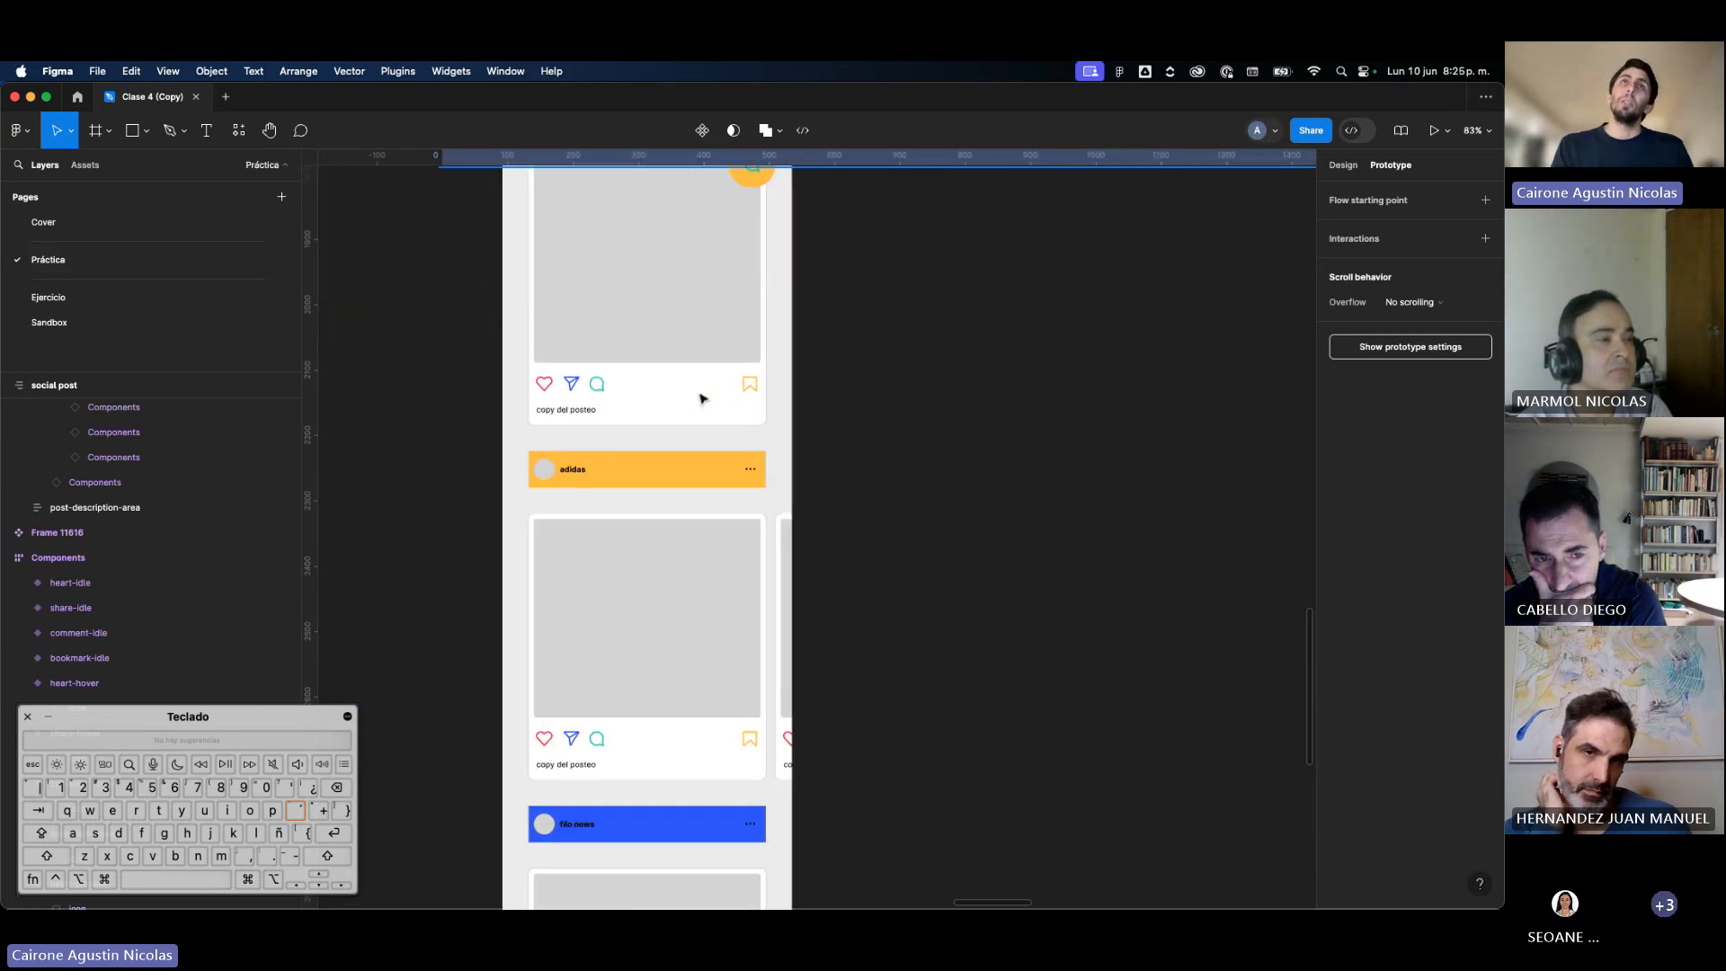
scroll(700, 394, up, 3)
scroll(699, 394, left, 2)
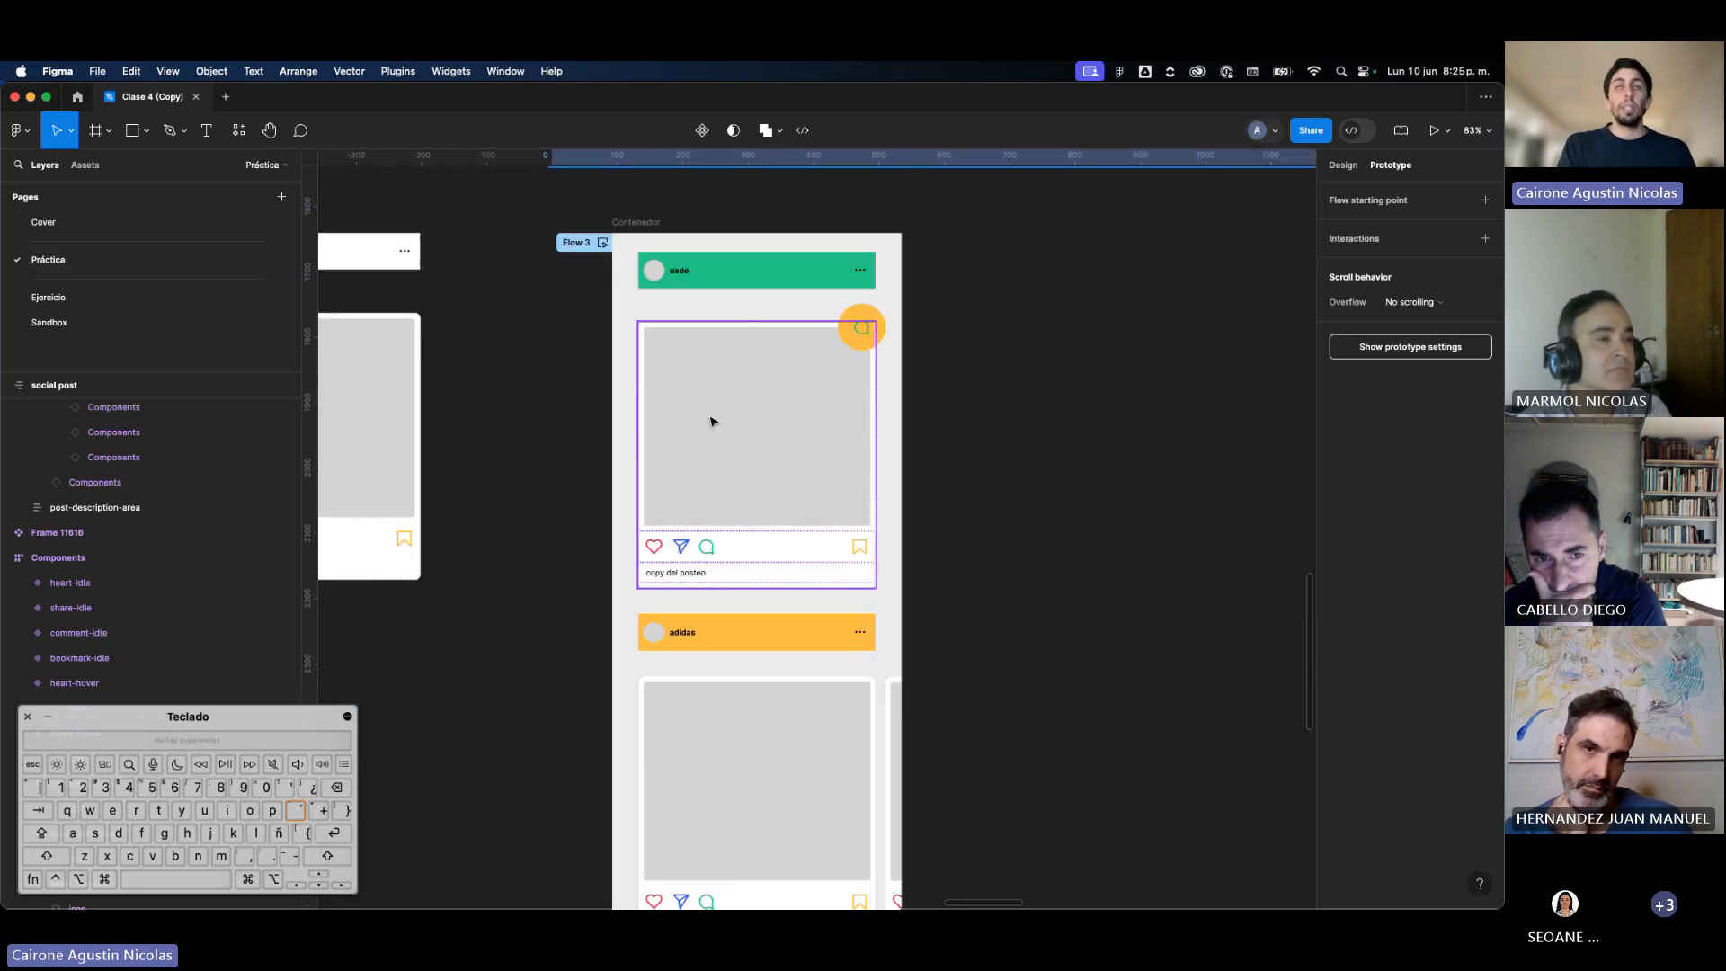
click(126, 325)
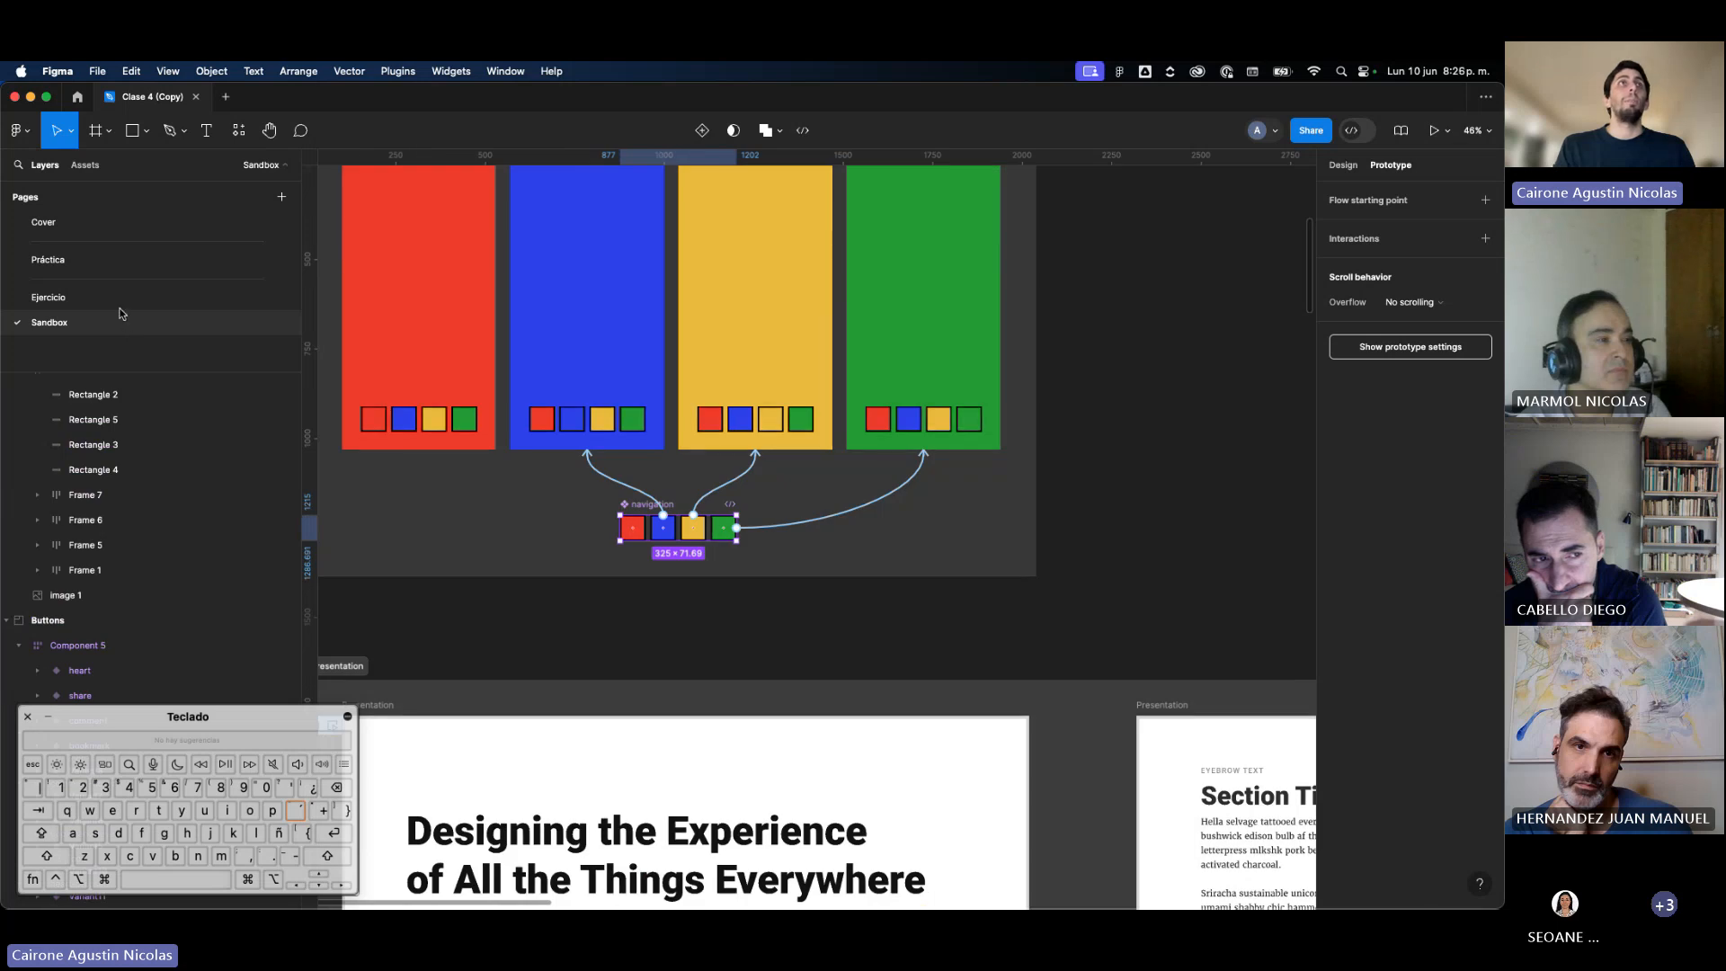
click(108, 298)
scroll(586, 589, down, 3)
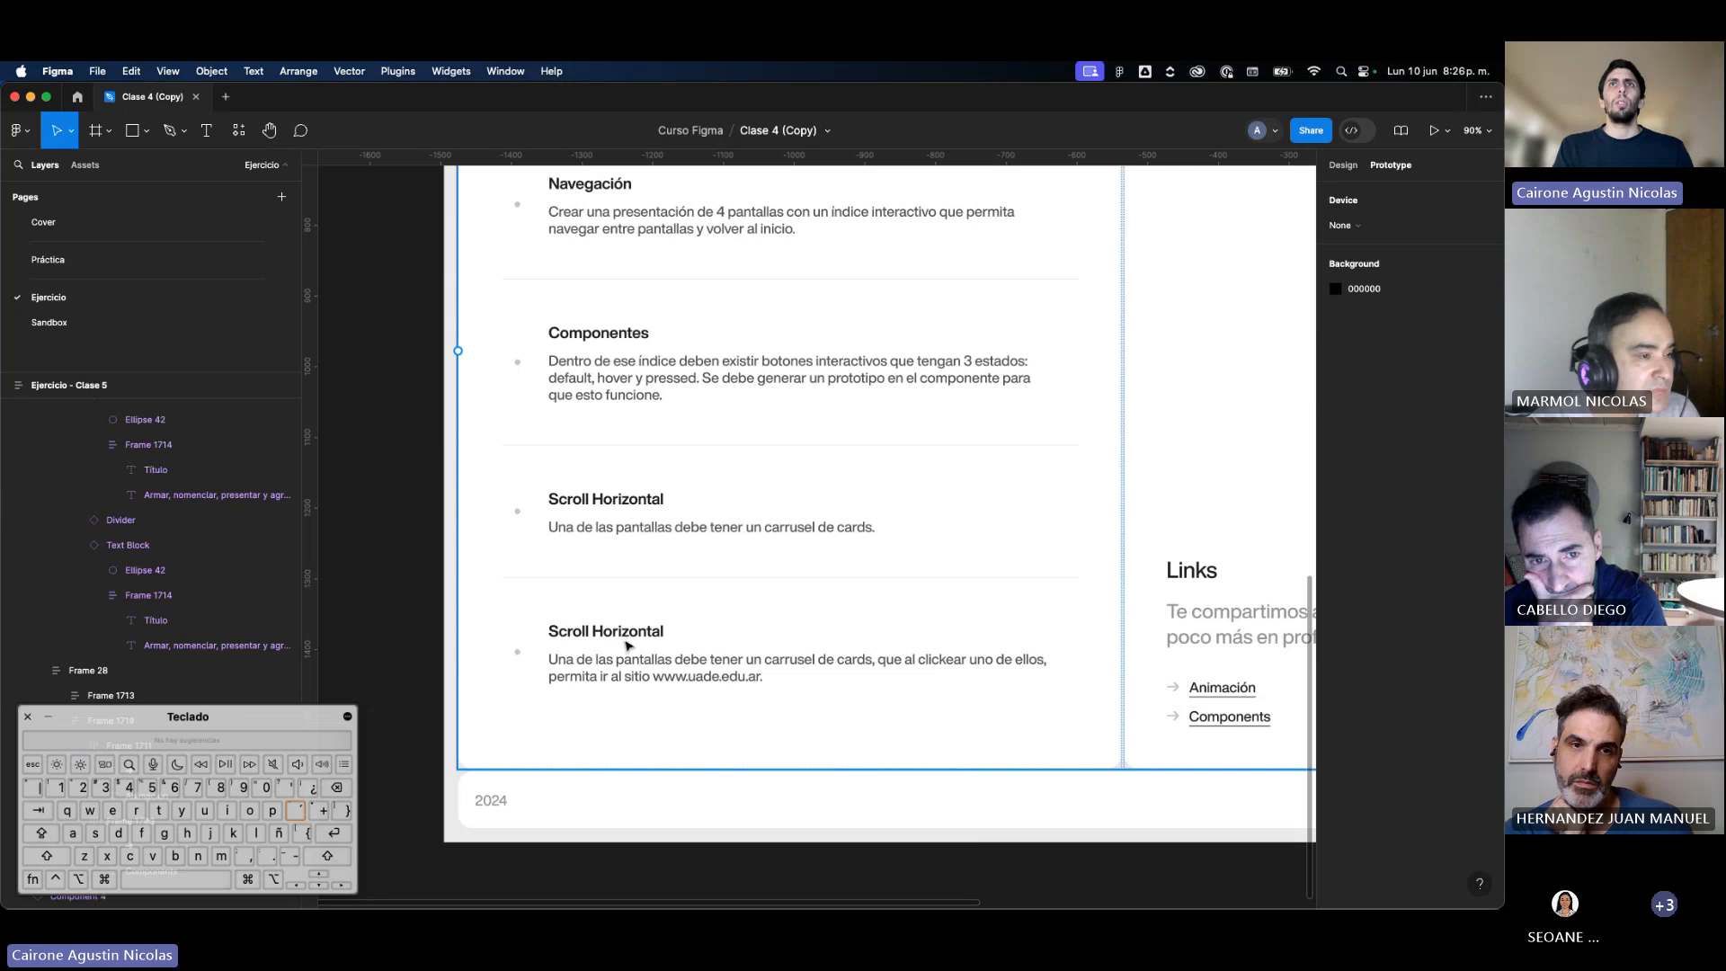
super+click(621, 635)
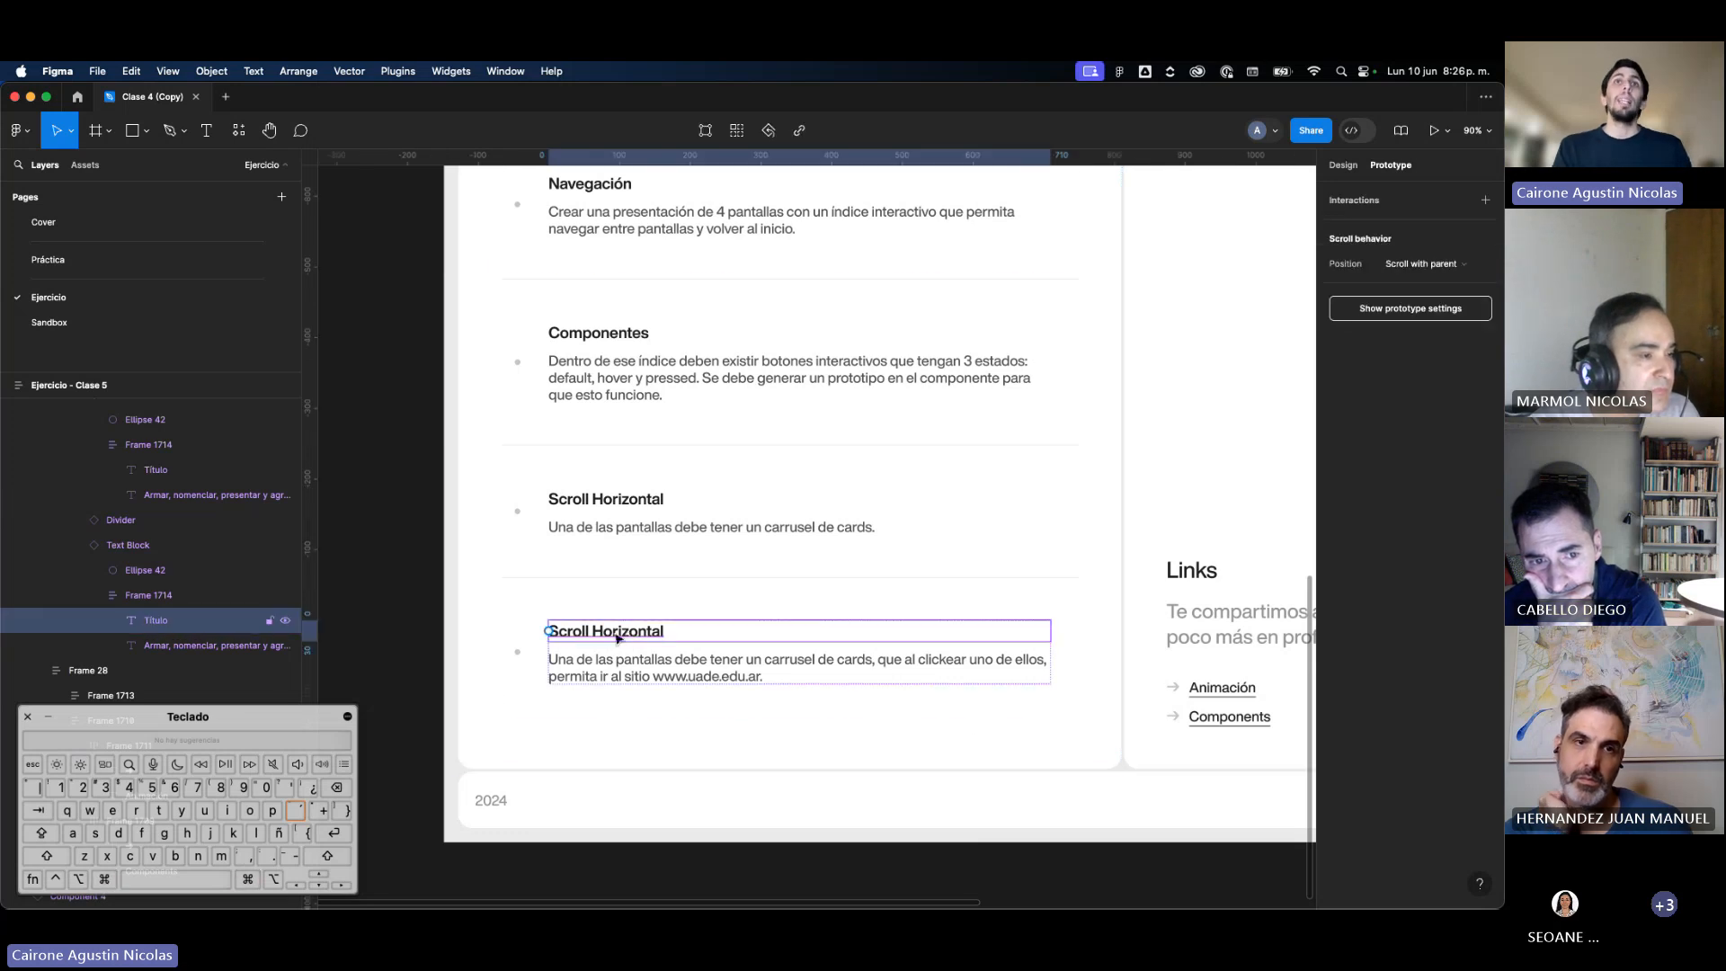
click(398, 616)
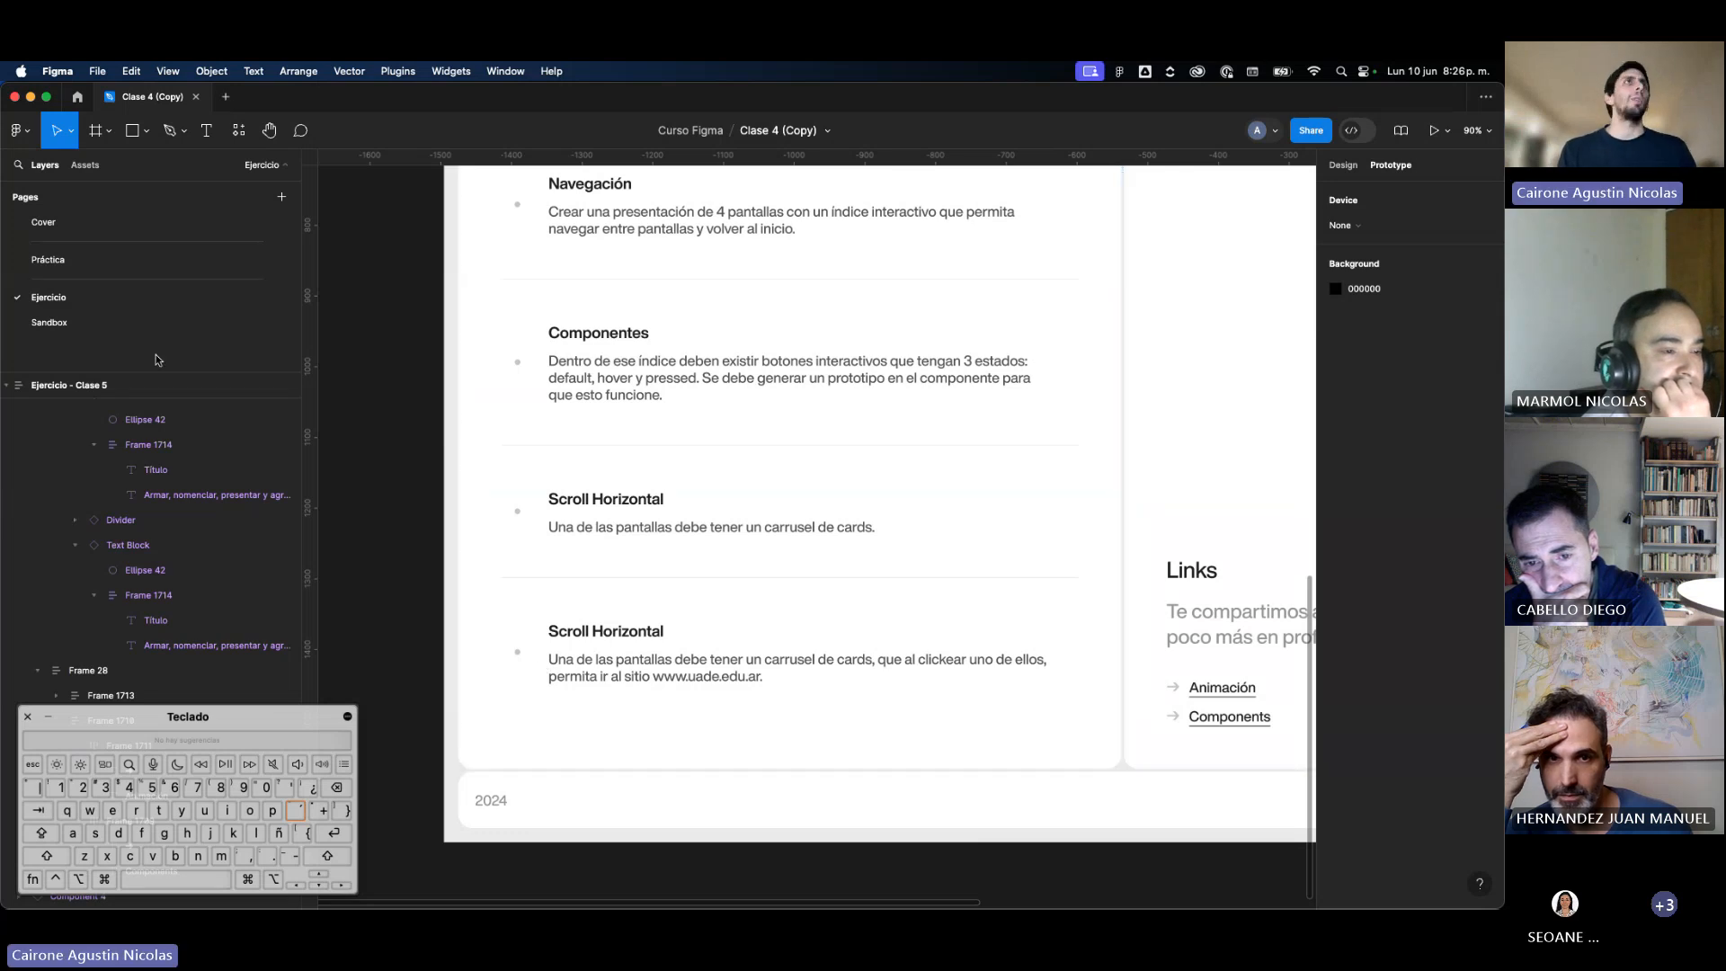
Step: Return to the Práctica page and inspect the scroll behavior of the green uade author header in Contenedor
click(95, 262)
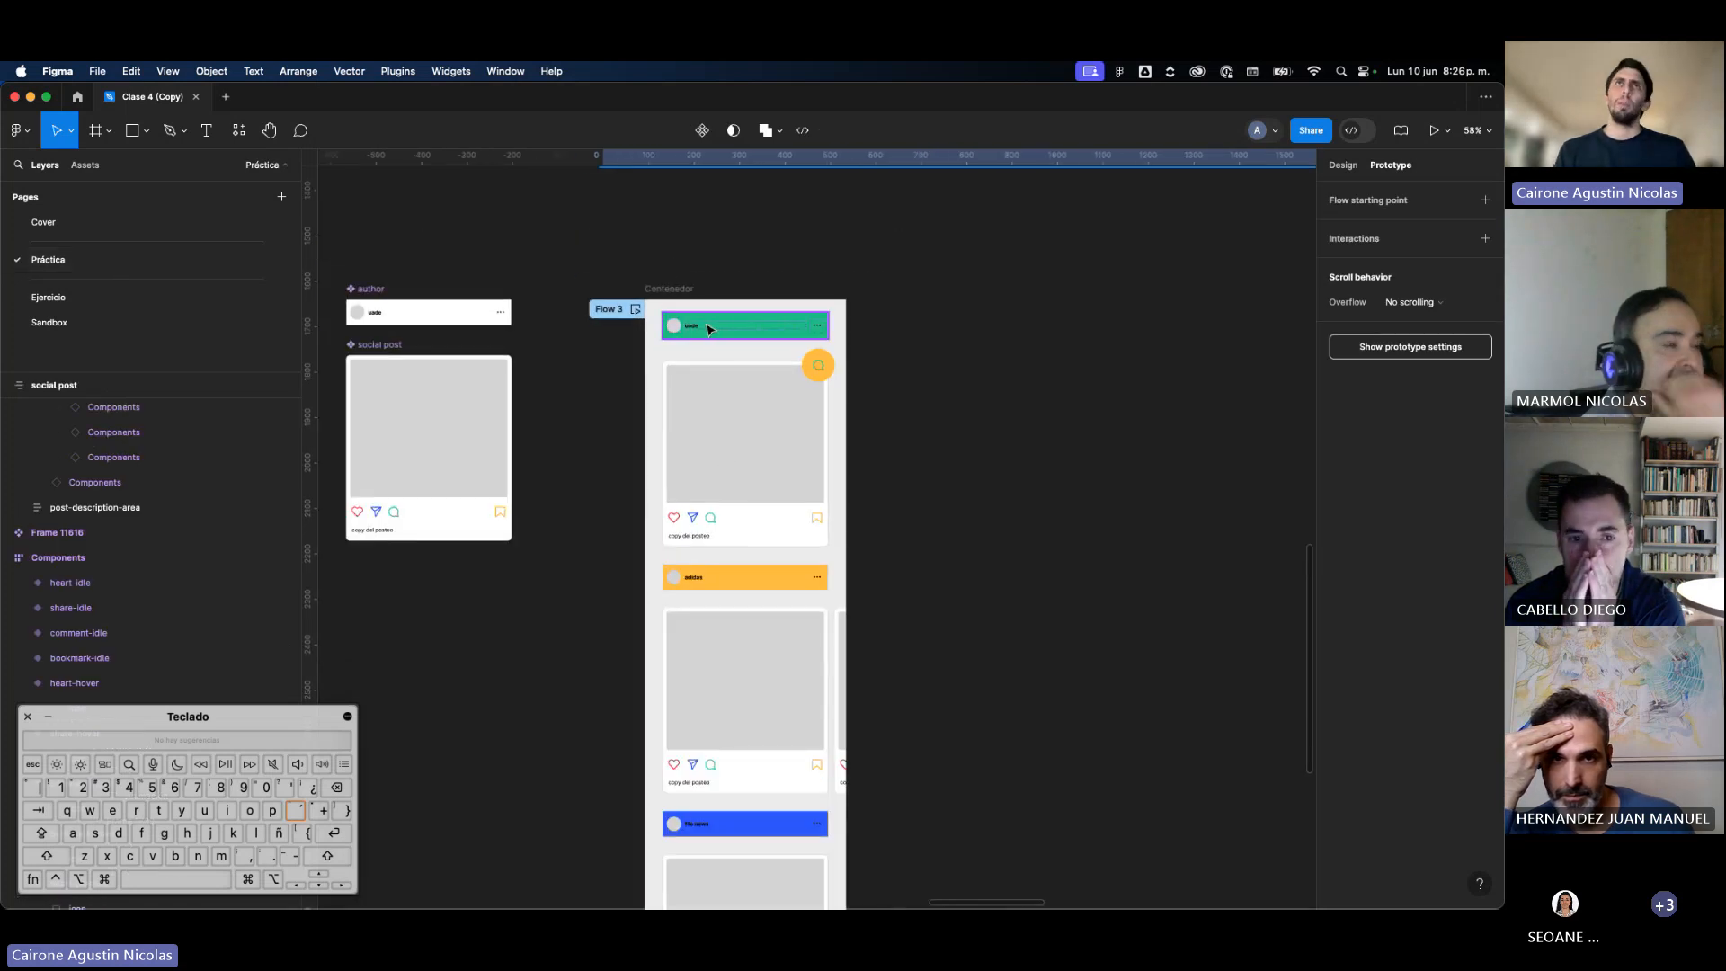
click(791, 329)
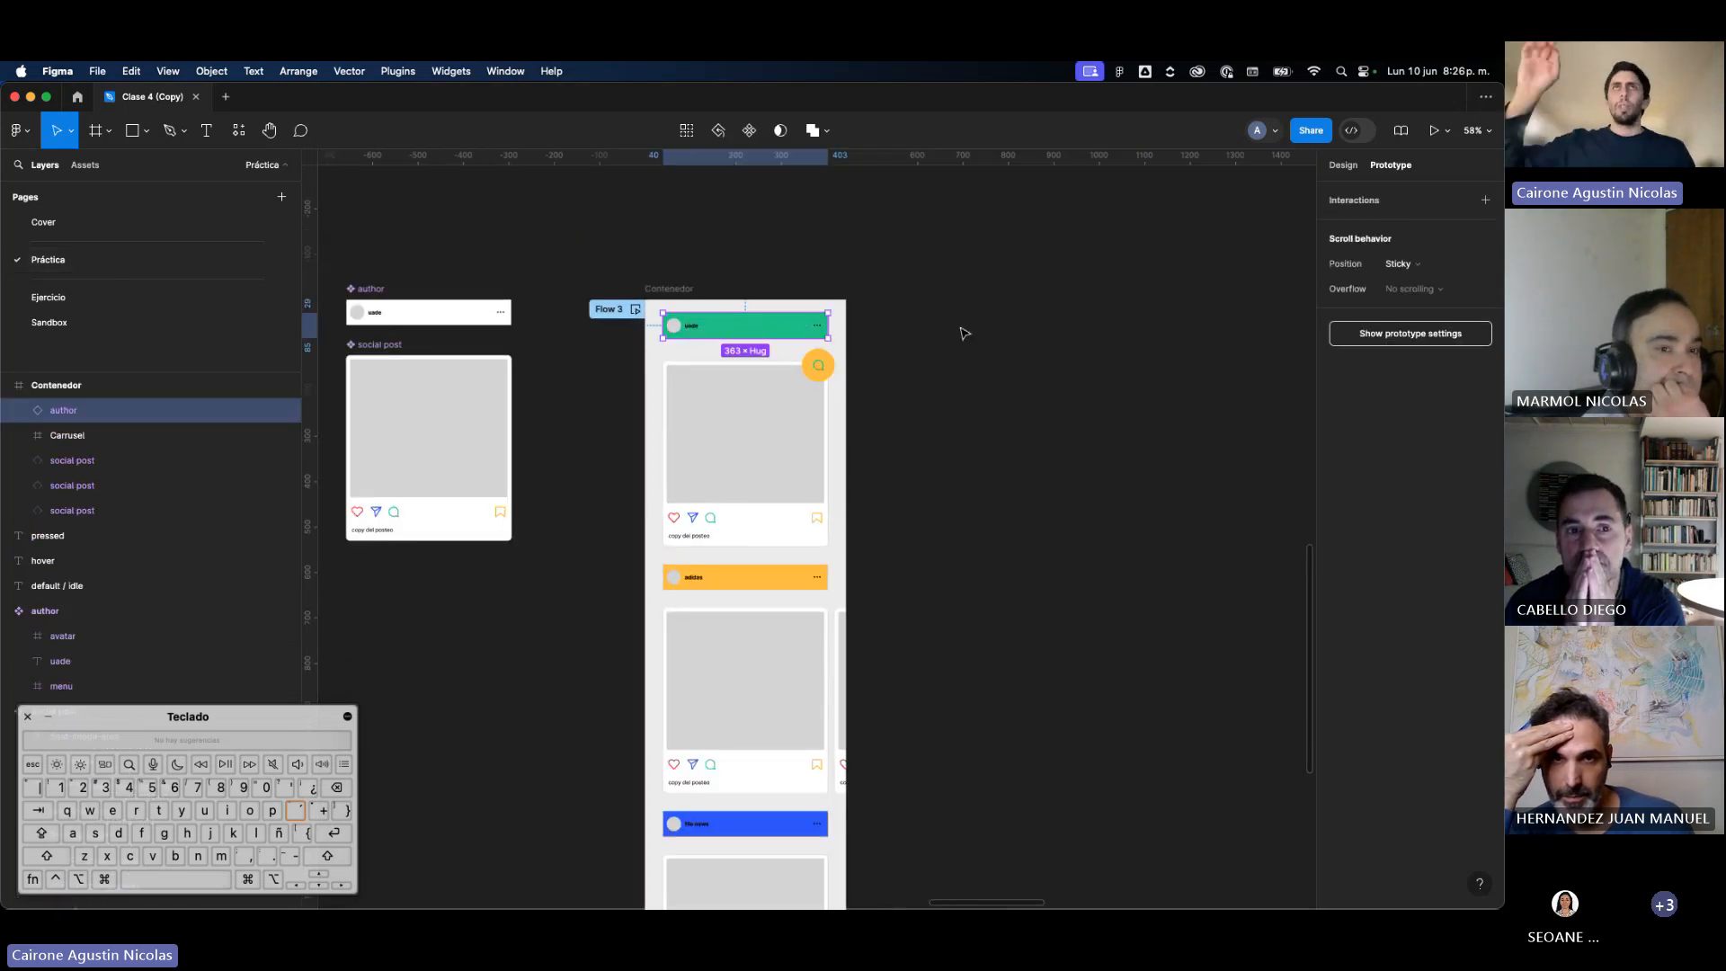